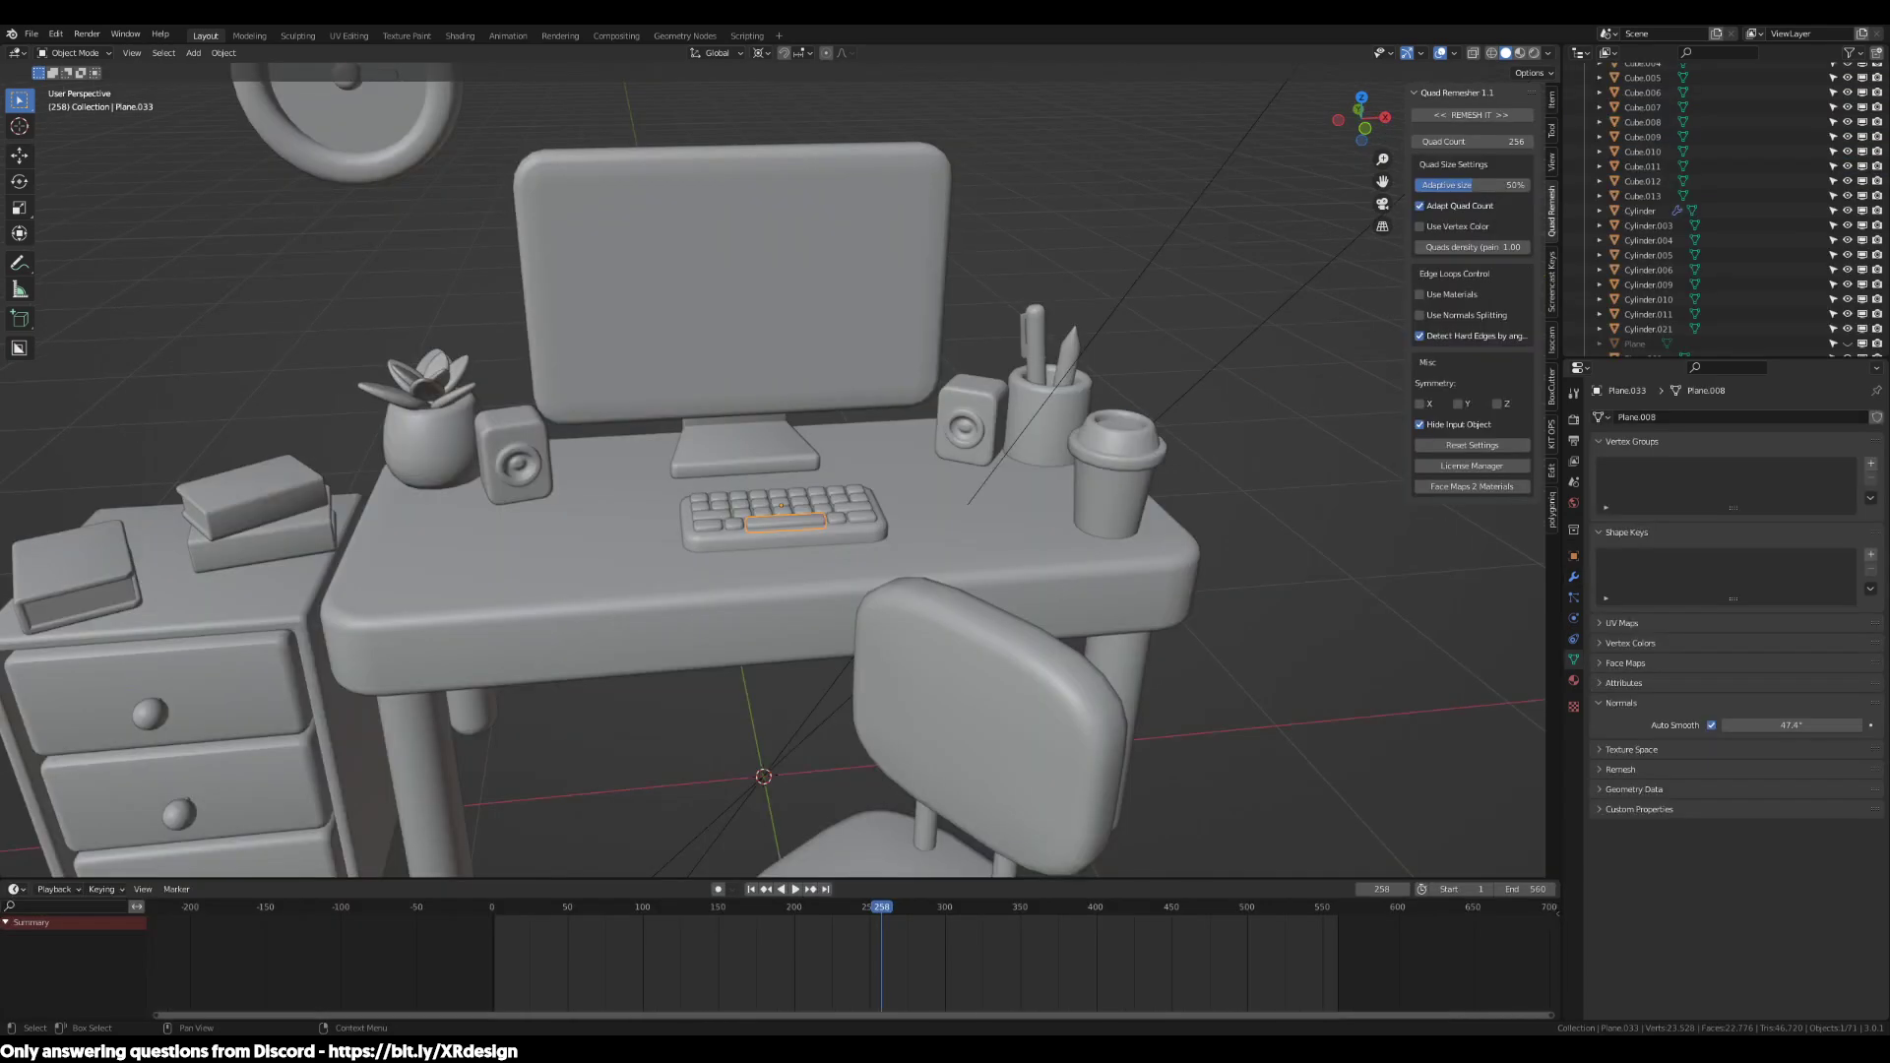
# Examine the finished desk scene as a whole from several angles, including the wall clock, drawer cabinet, desk and chair
pyautogui.scroll(-5, 773, 469)
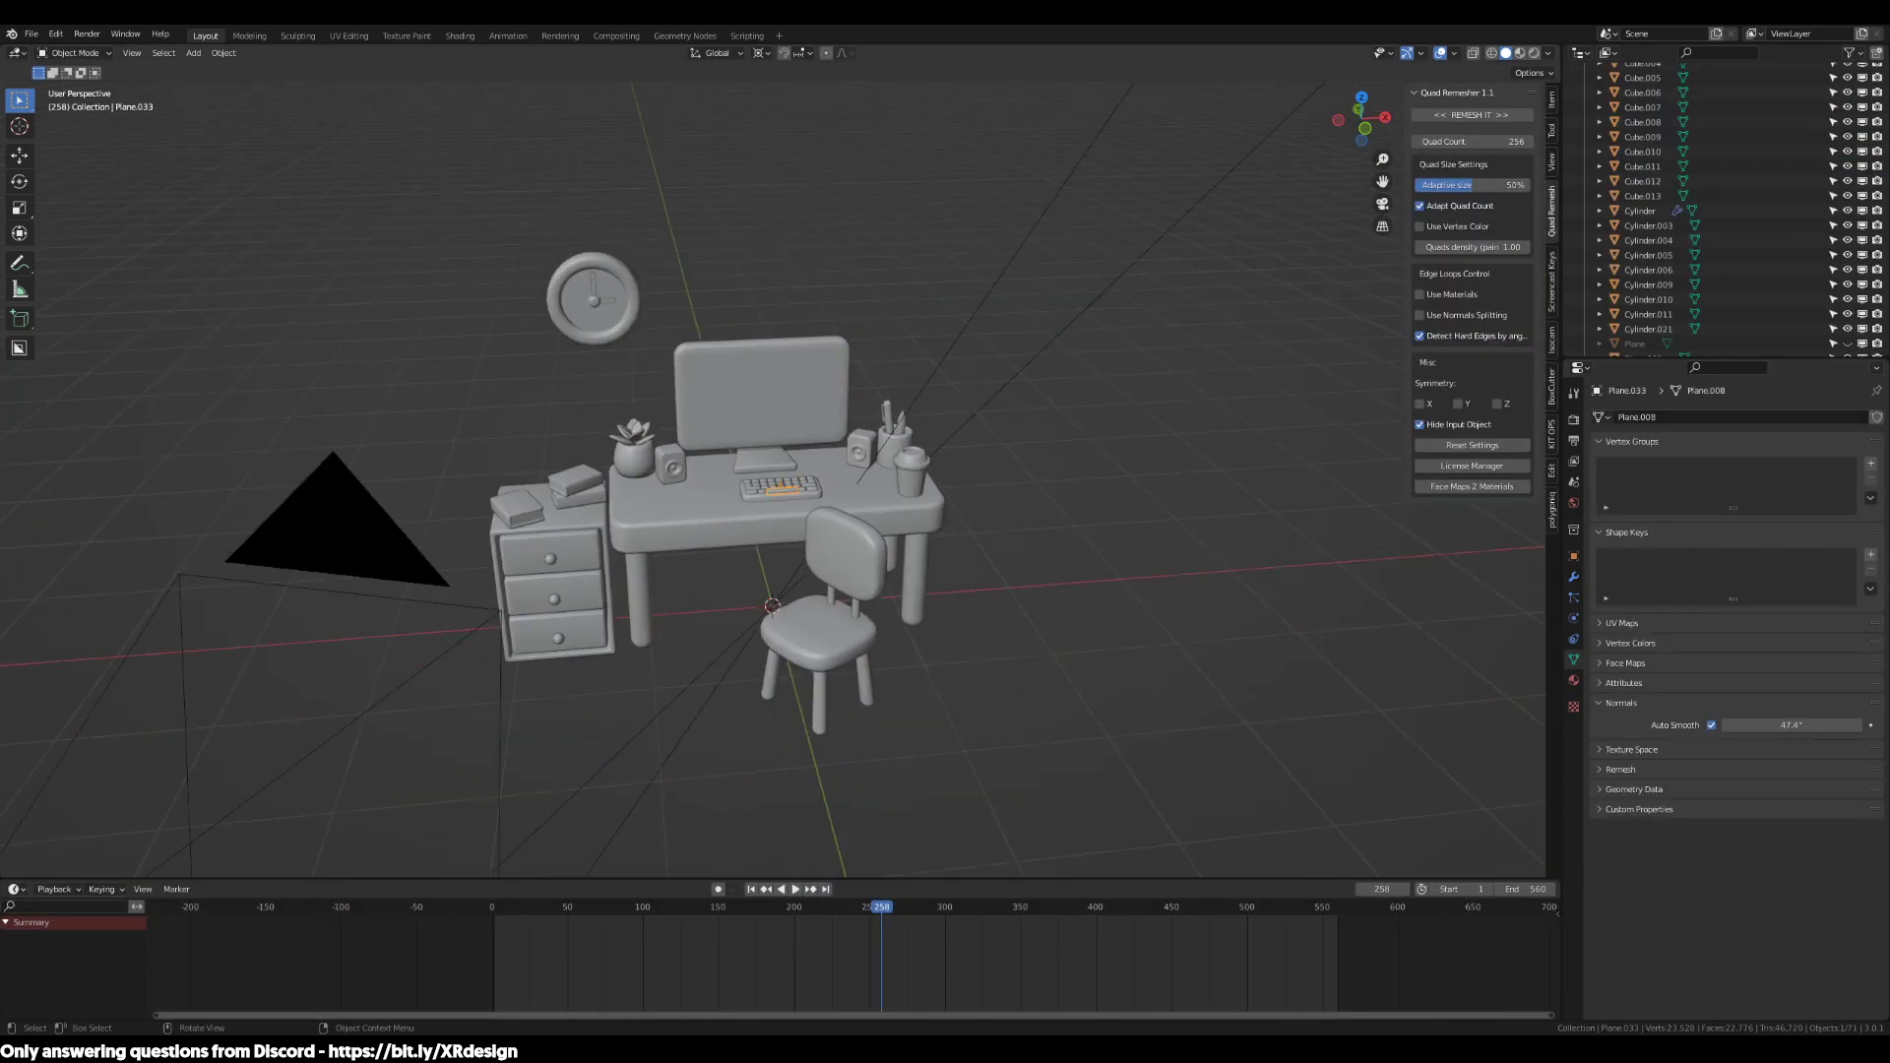
pyautogui.moveTo(866, 620); pyautogui.dragTo(1066, 621, button='middle')
pyautogui.scroll(2, 983, 619)
pyautogui.scroll(-3, 947, 658)
pyautogui.scroll(-2, 1066, 615)
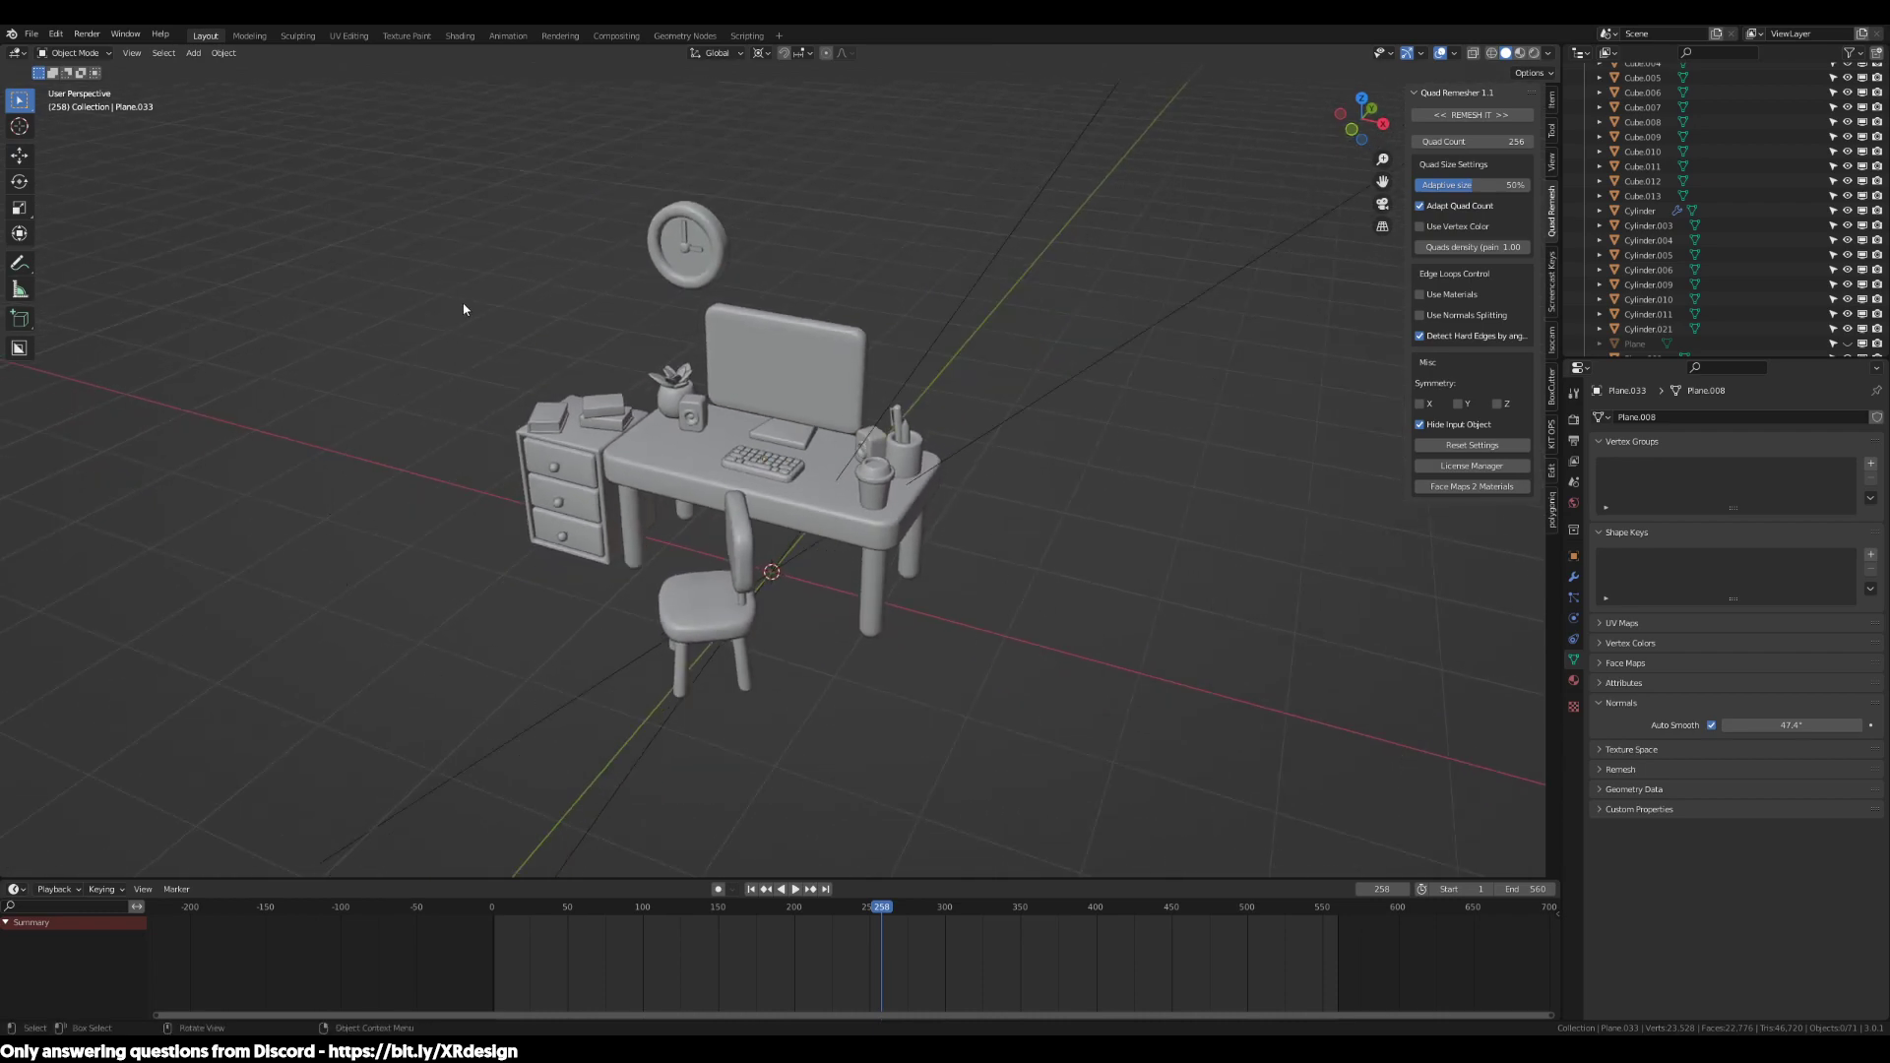
pyautogui.moveTo(561, 198); pyautogui.dragTo(484, 313, button='middle')
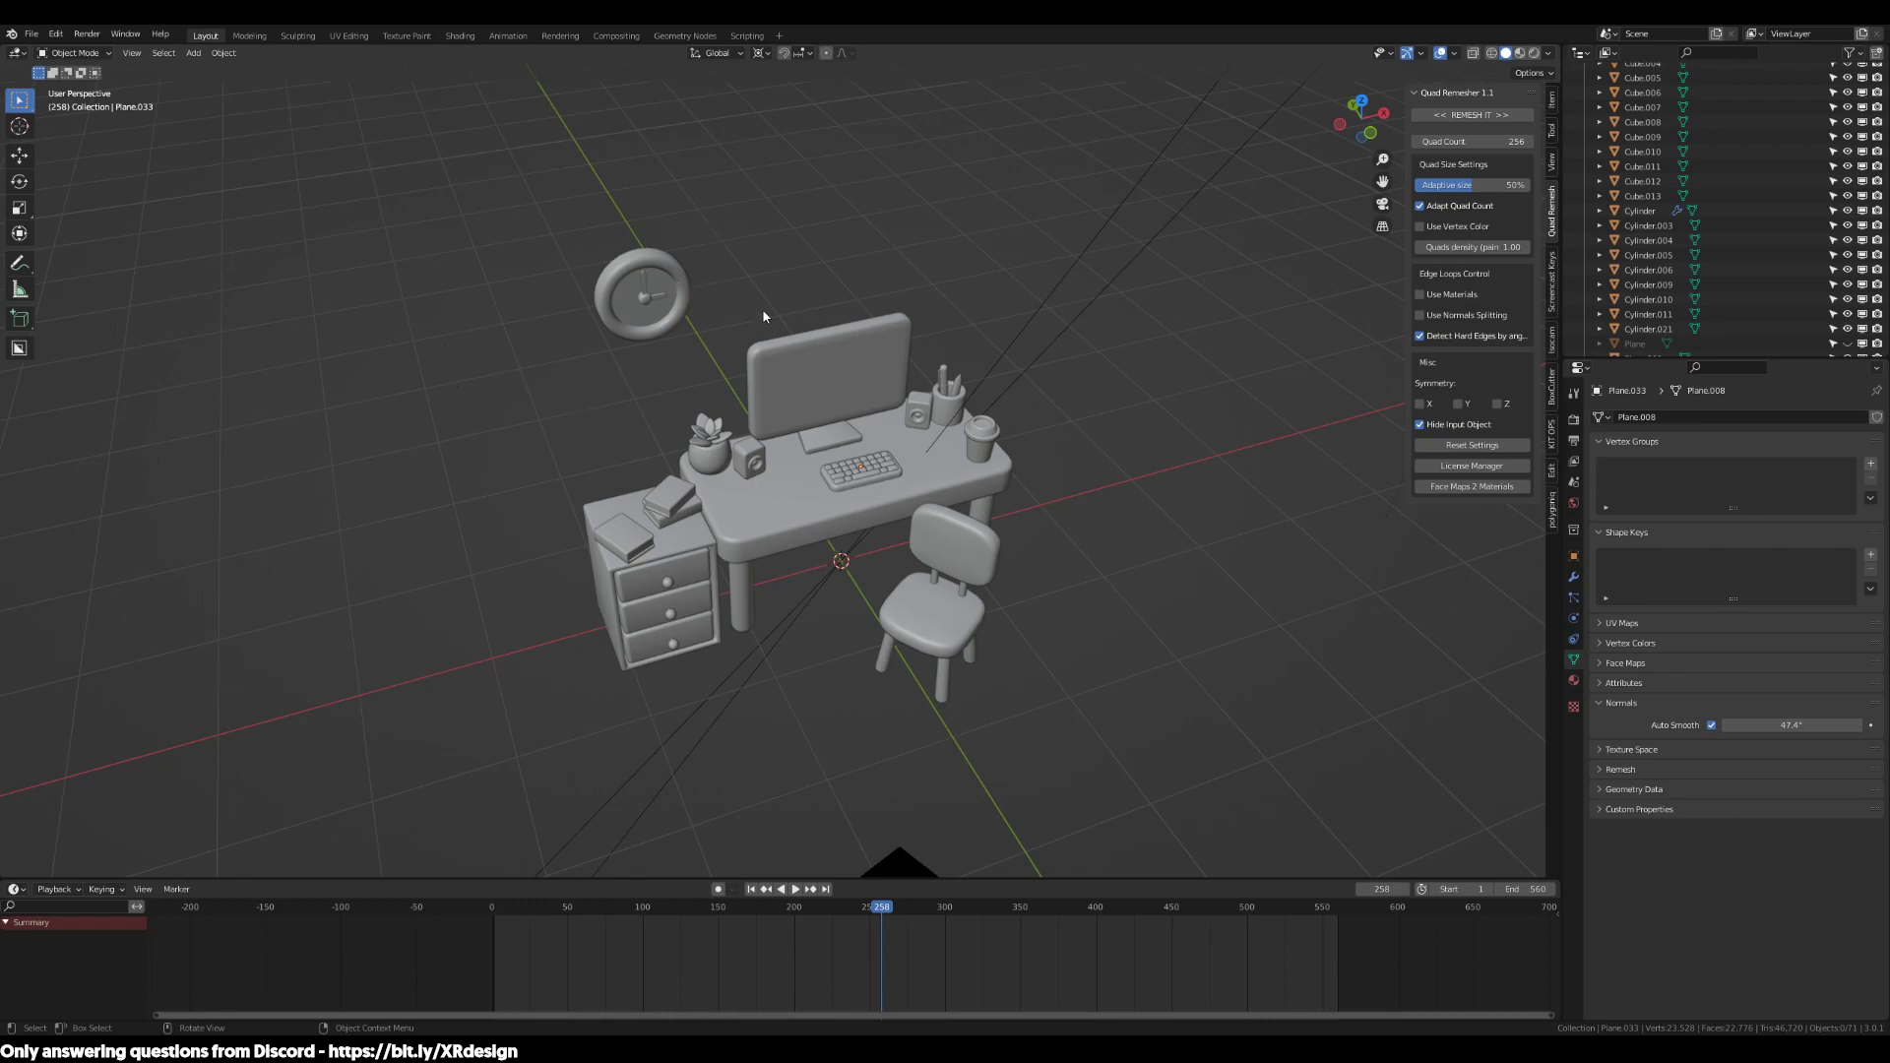
pyautogui.moveTo(764, 321); pyautogui.dragTo(549, 308, button='middle')
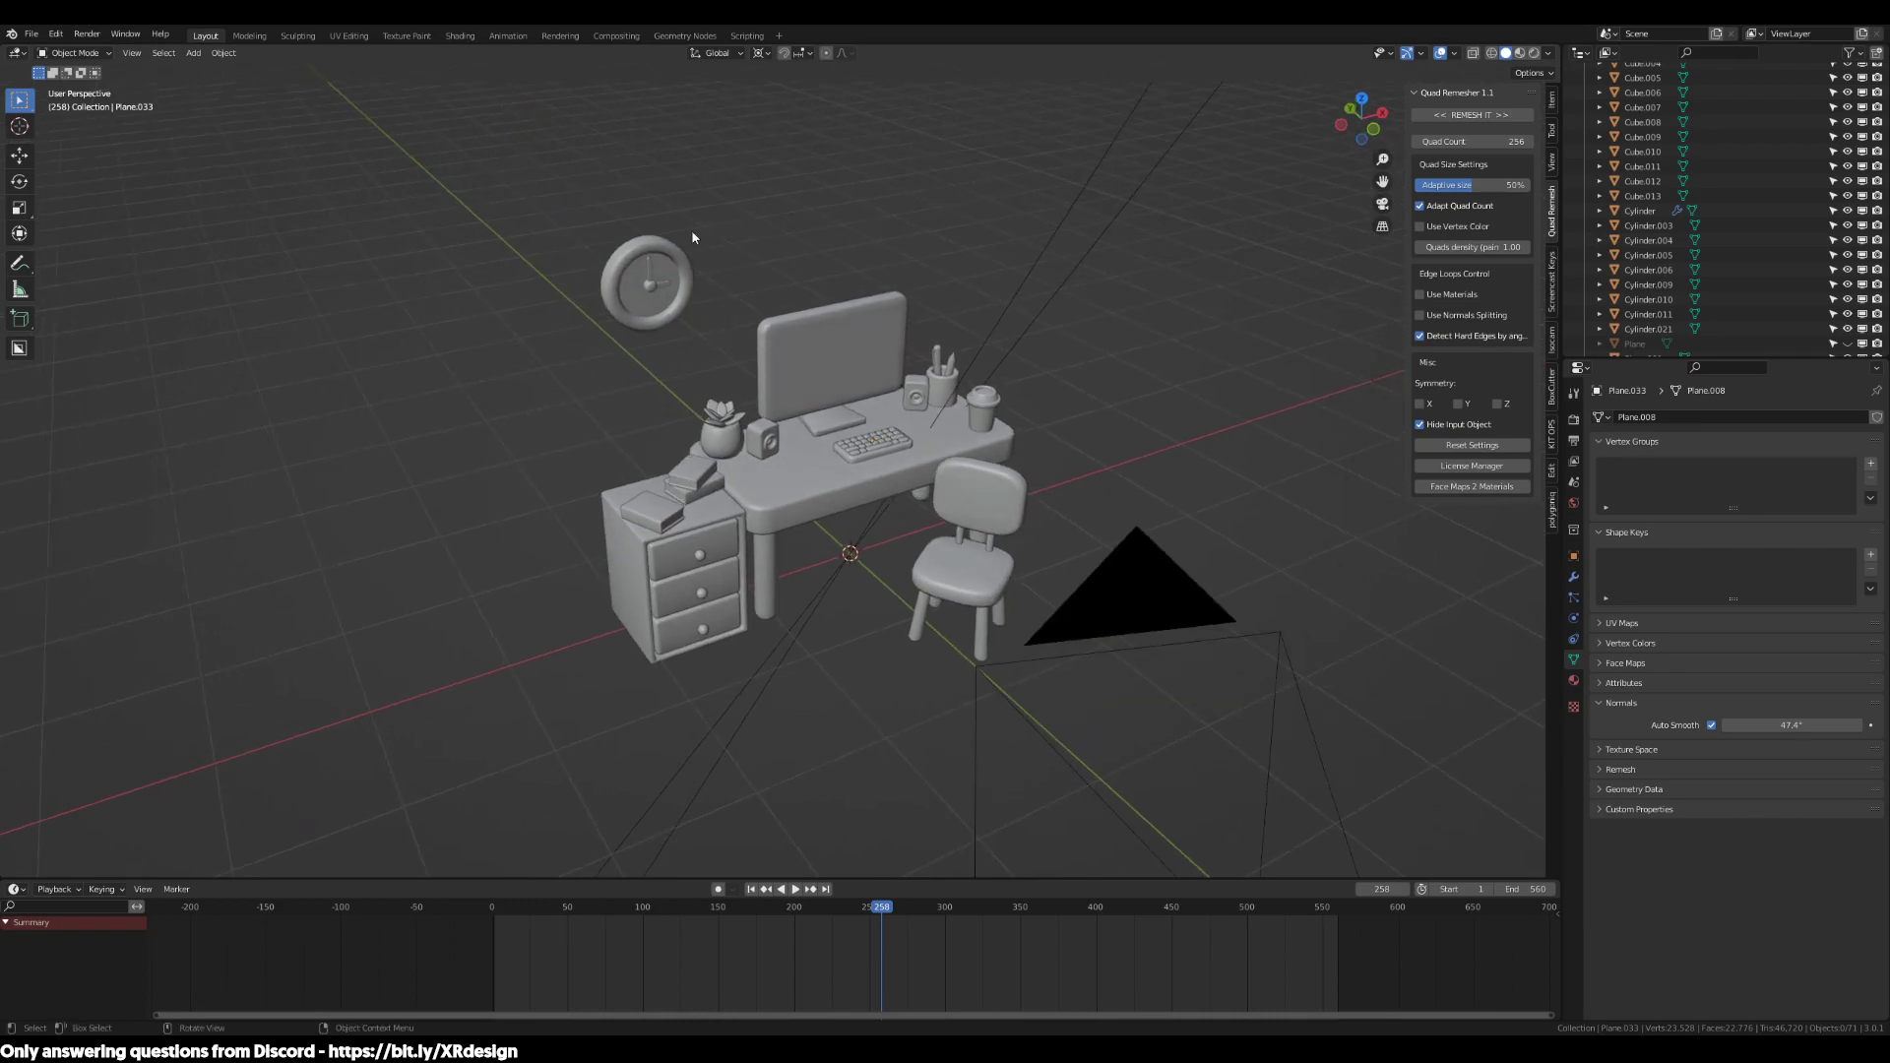
pyautogui.moveTo(707, 237); pyautogui.dragTo(684, 325, button='middle')
pyautogui.scroll(5, 906, 449)
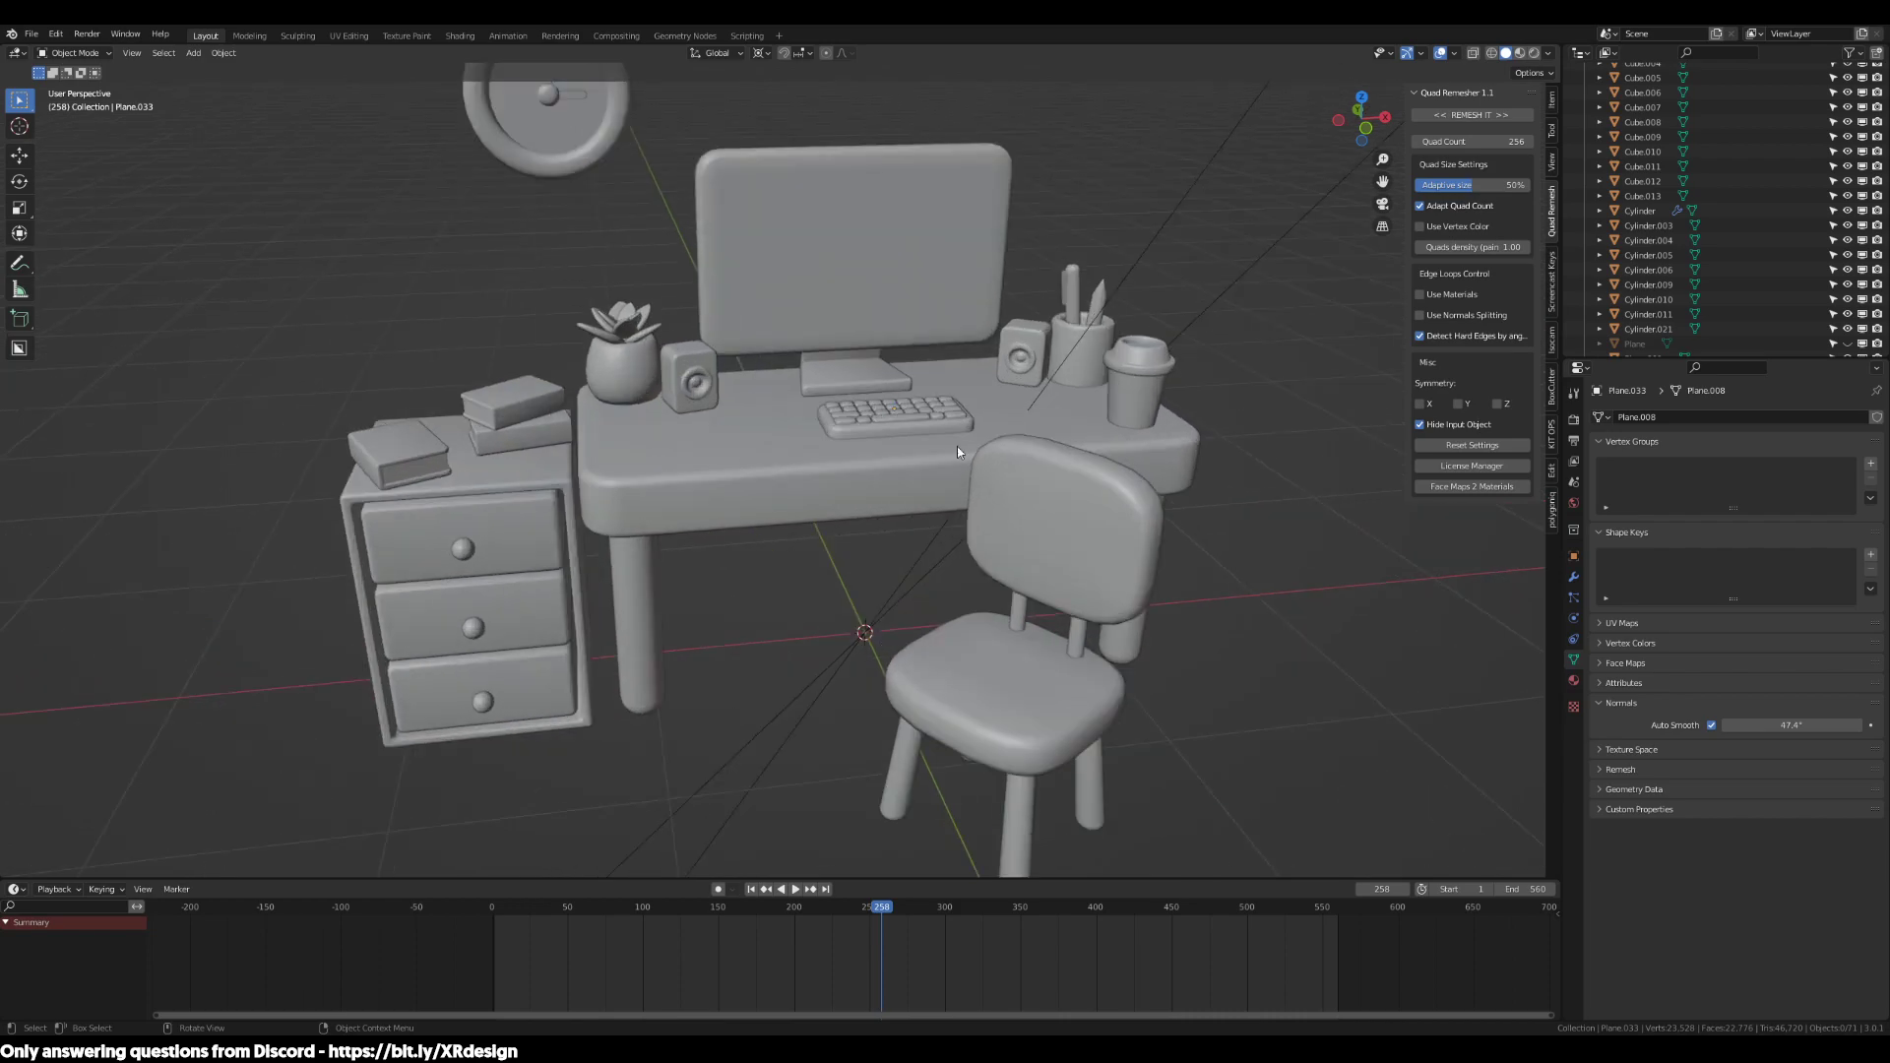
pyautogui.moveTo(907, 449); pyautogui.dragTo(807, 407, button='middle')
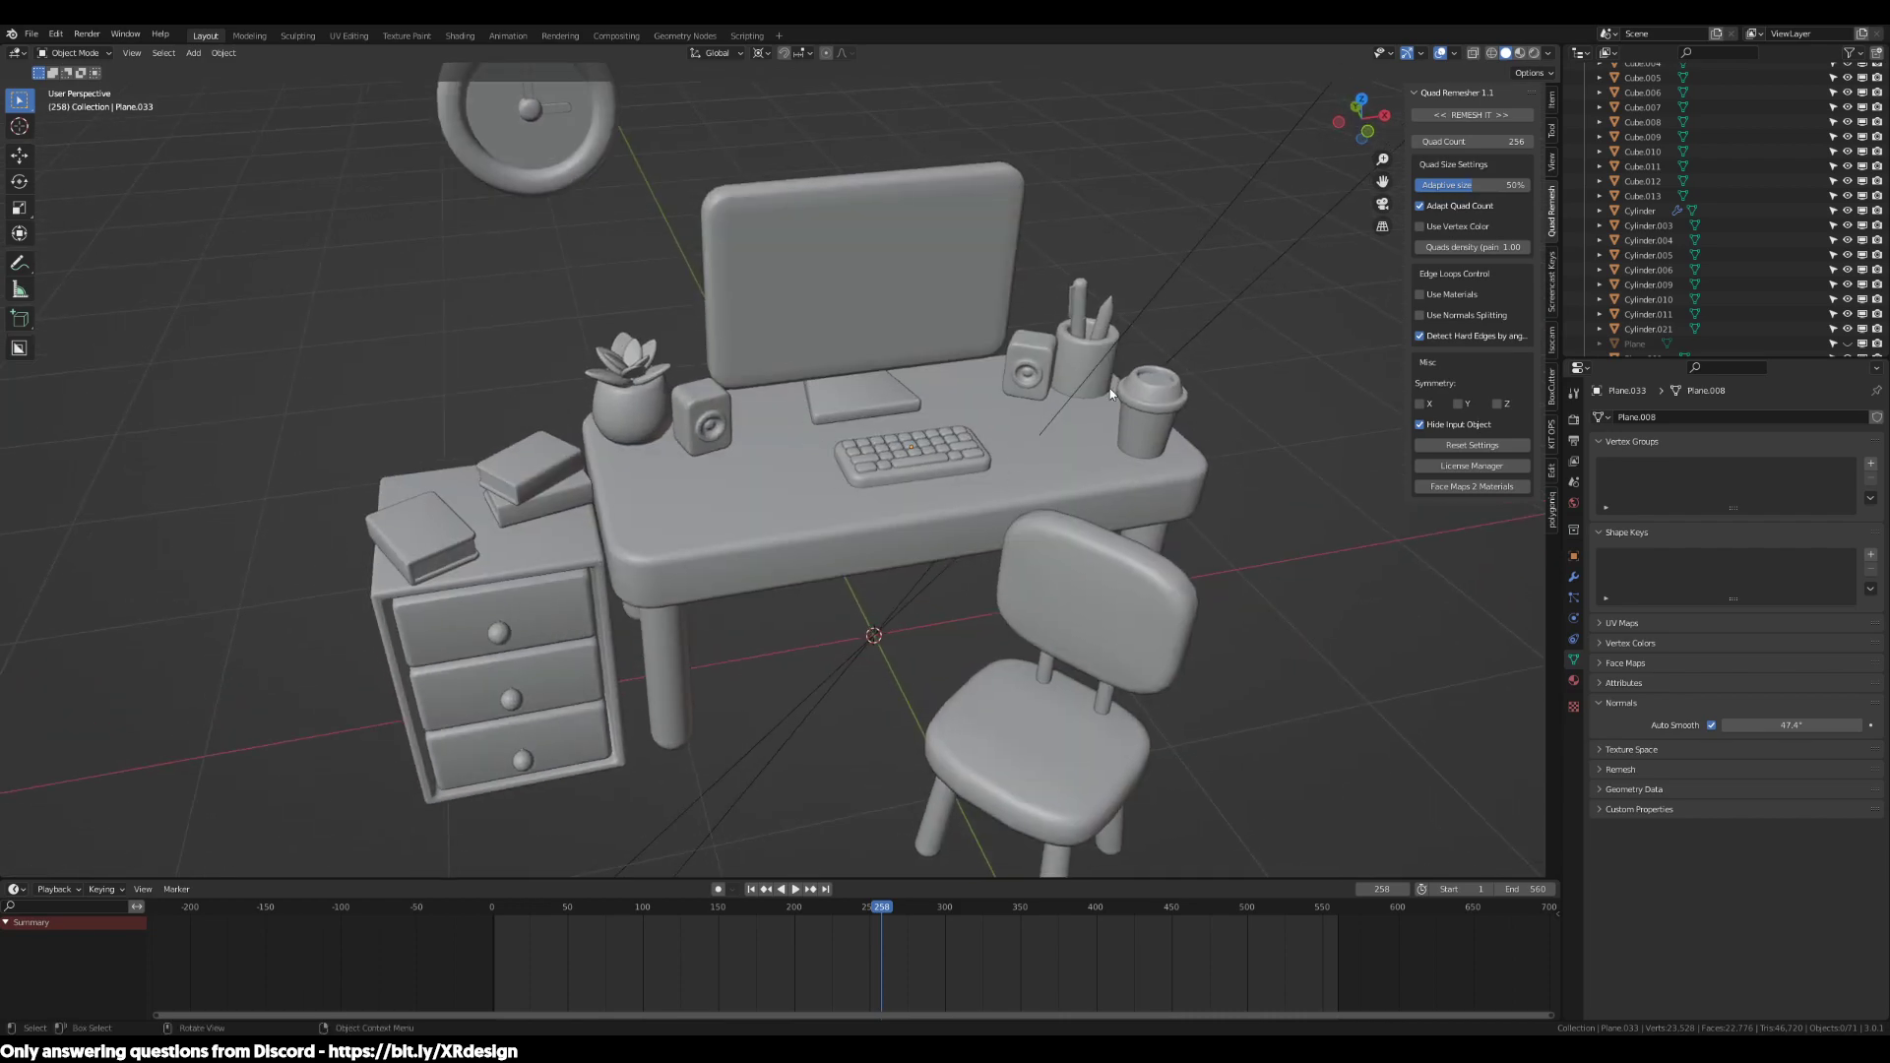
pyautogui.scroll(-4, 916, 372)
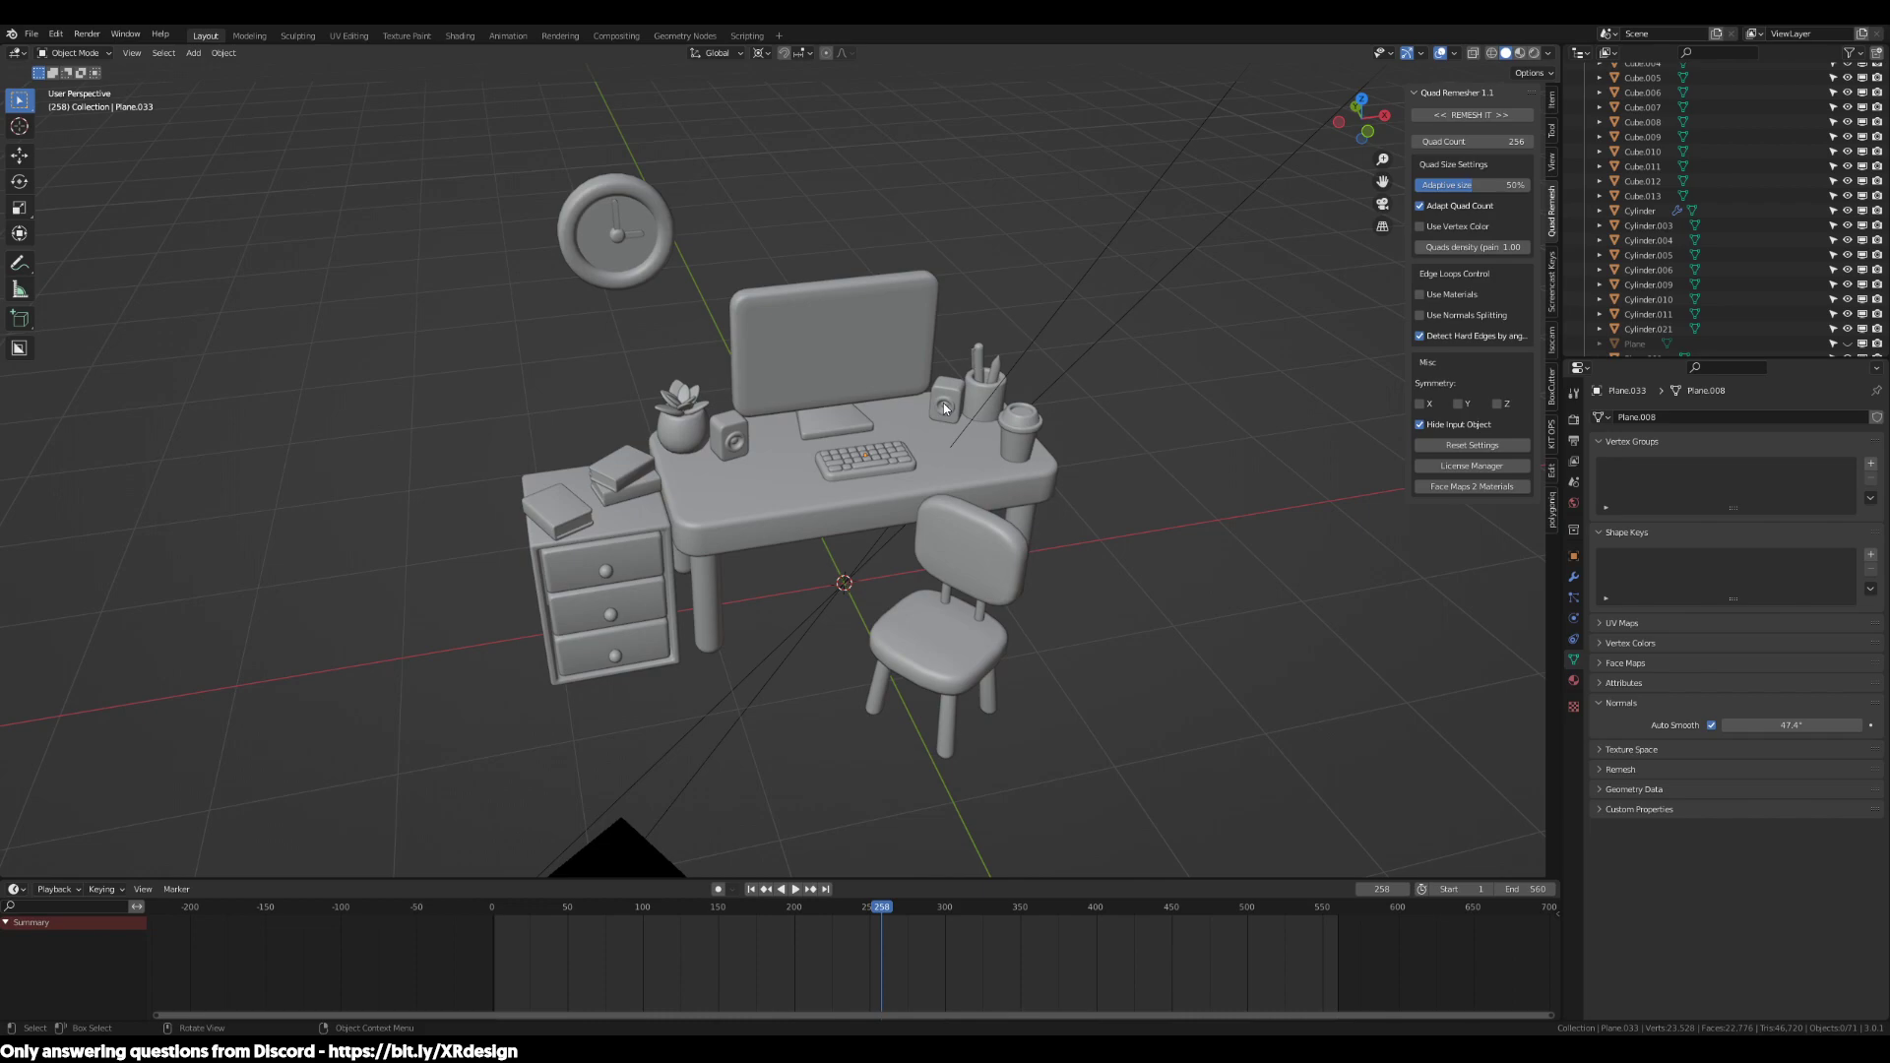
pyautogui.click(1024, 491)
pyautogui.moveTo(1140, 624); pyautogui.dragTo(1098, 611, button='middle')
pyautogui.moveTo(947, 494); pyautogui.dragTo(1024, 540, button='middle')
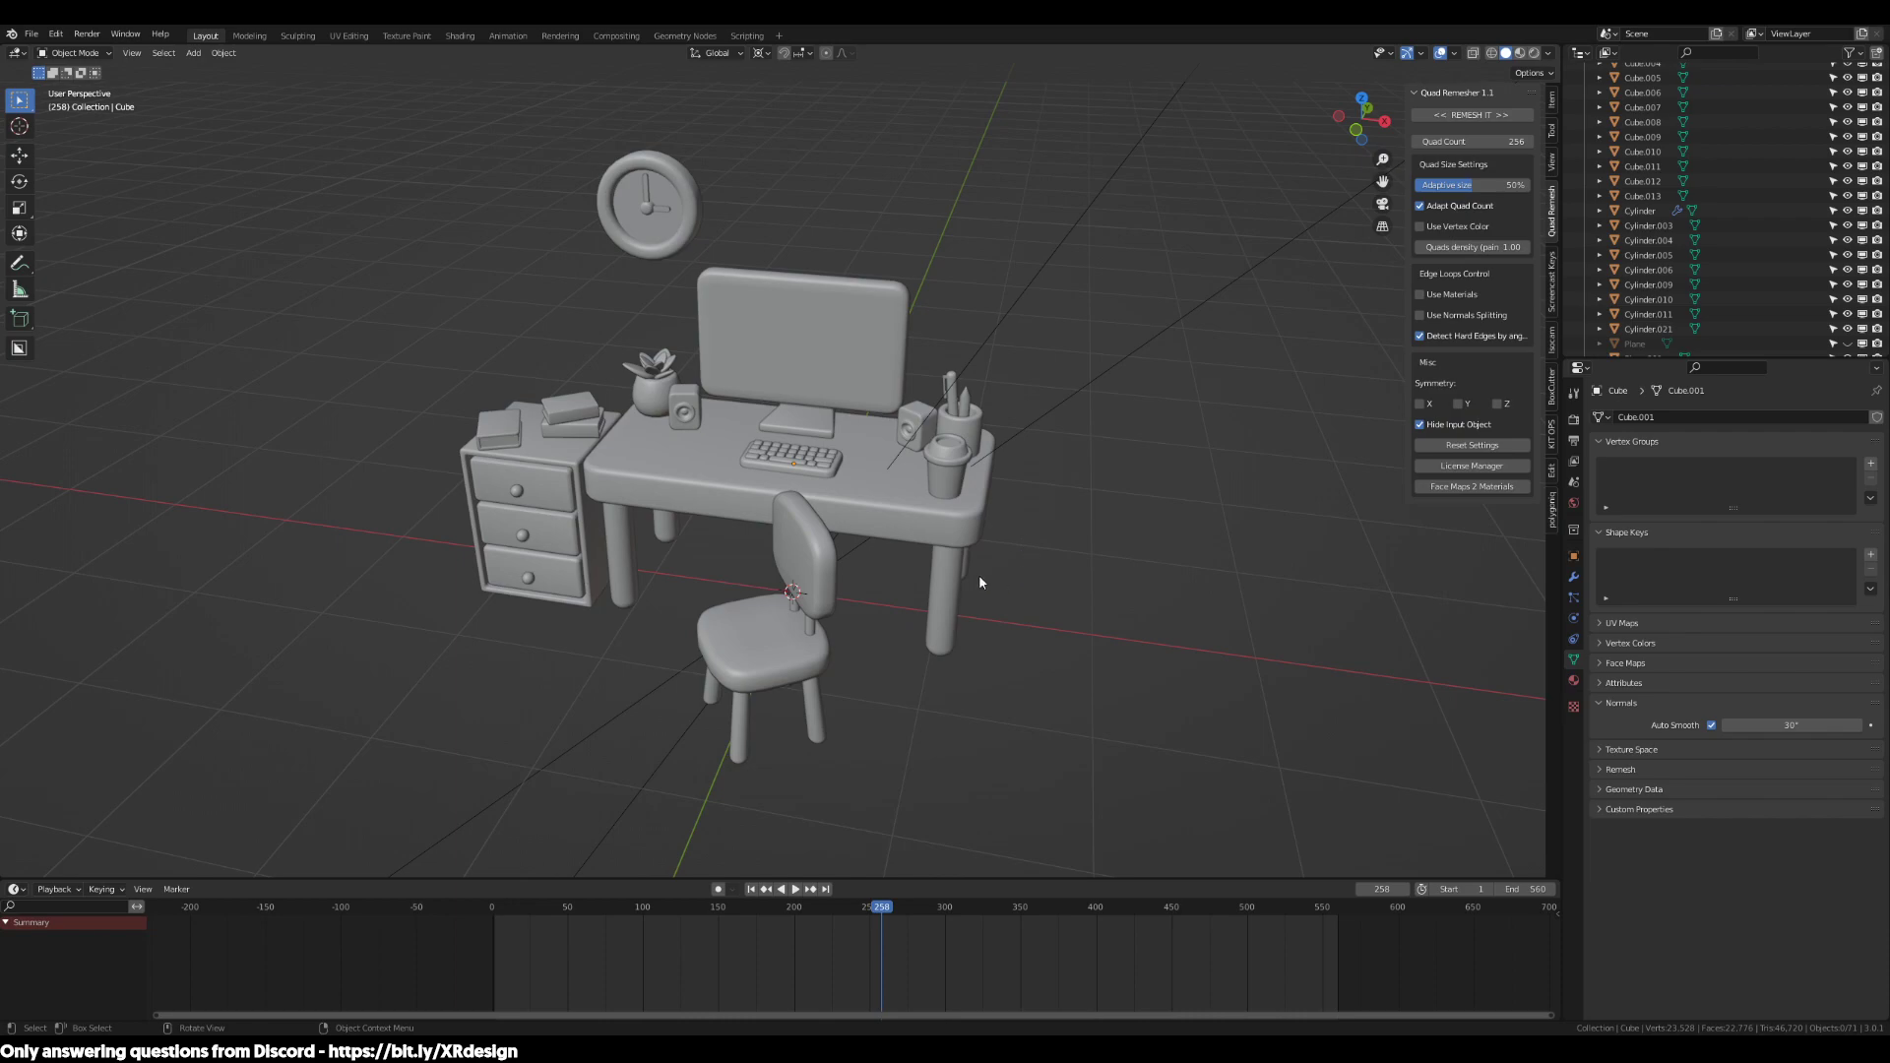
pyautogui.moveTo(985, 575); pyautogui.dragTo(1014, 652, button='middle')
pyautogui.scroll(2, 1032, 620)
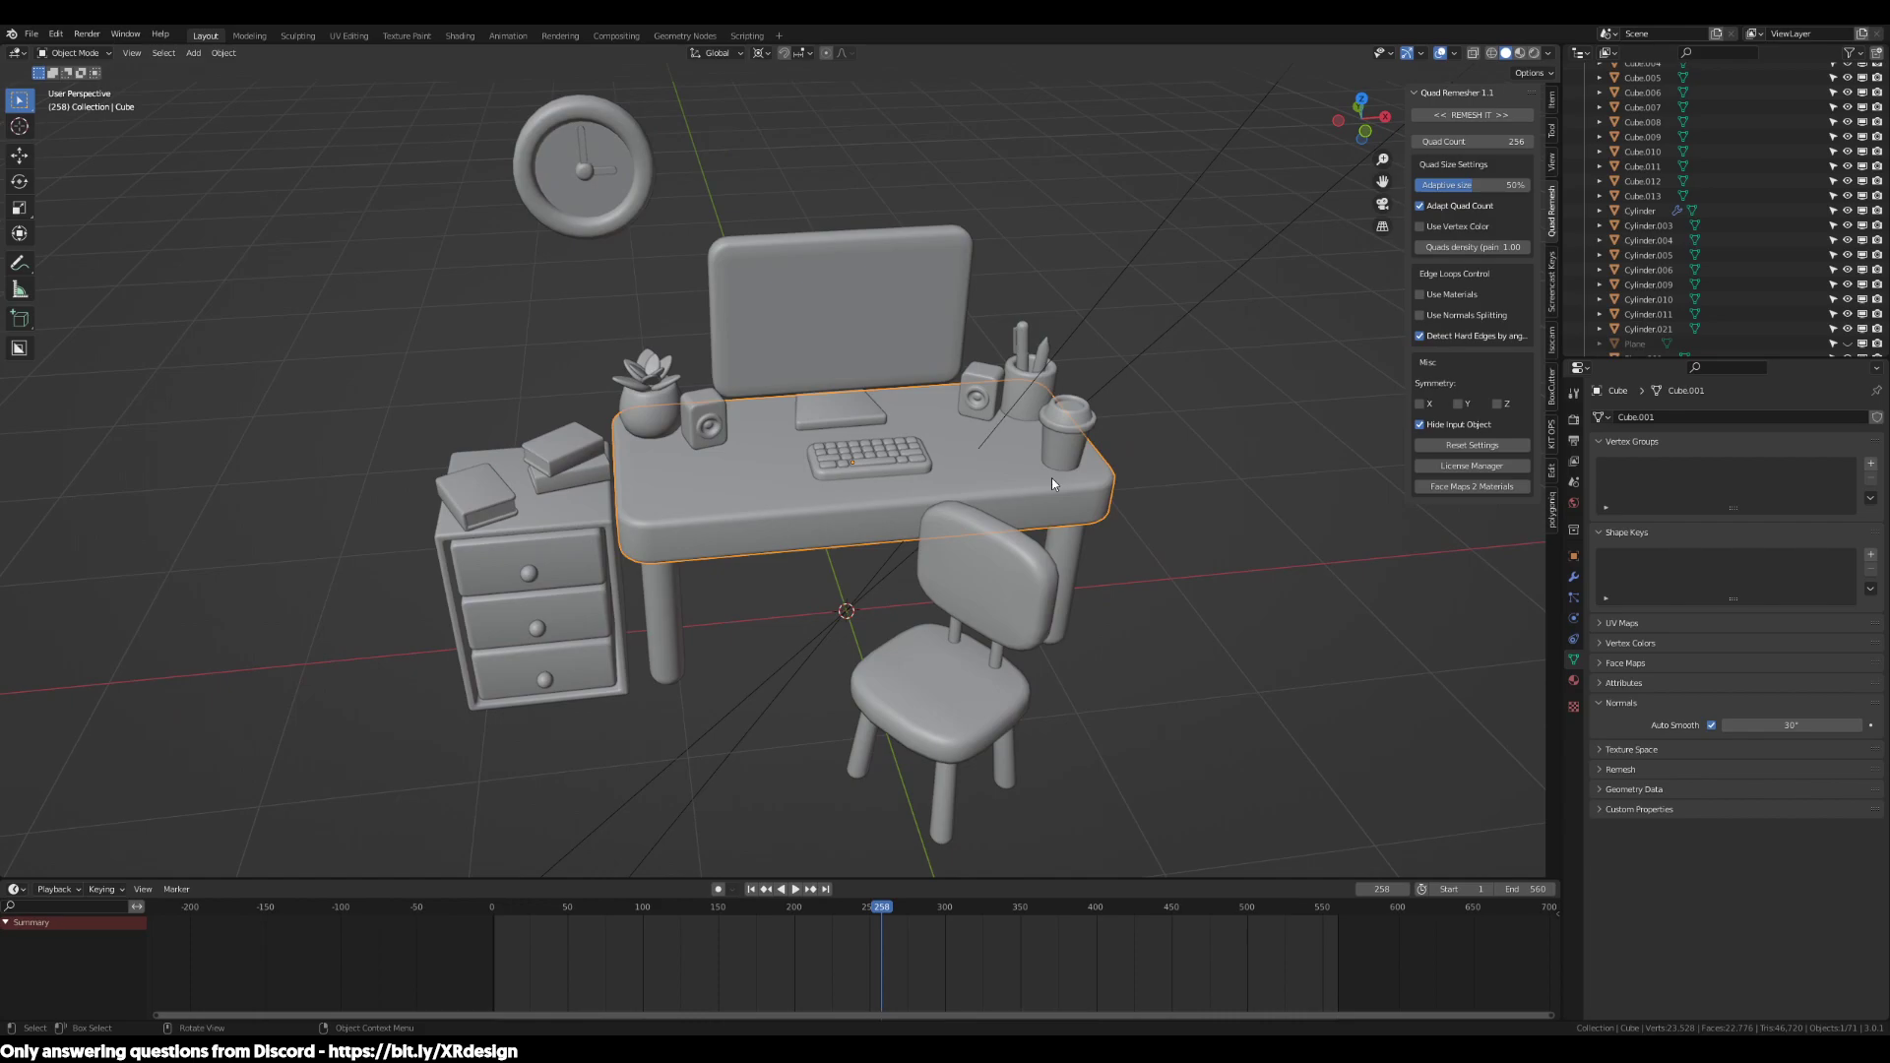
# Inspect the desk, the drawer cabinet and the items on the desktop up close from both sides
pyautogui.click(1002, 616)
pyautogui.moveTo(387, 556); pyautogui.dragTo(523, 756)
pyautogui.click(744, 587)
pyautogui.moveTo(1170, 518); pyautogui.dragTo(961, 550, button='middle')
pyautogui.scroll(3, 988, 526)
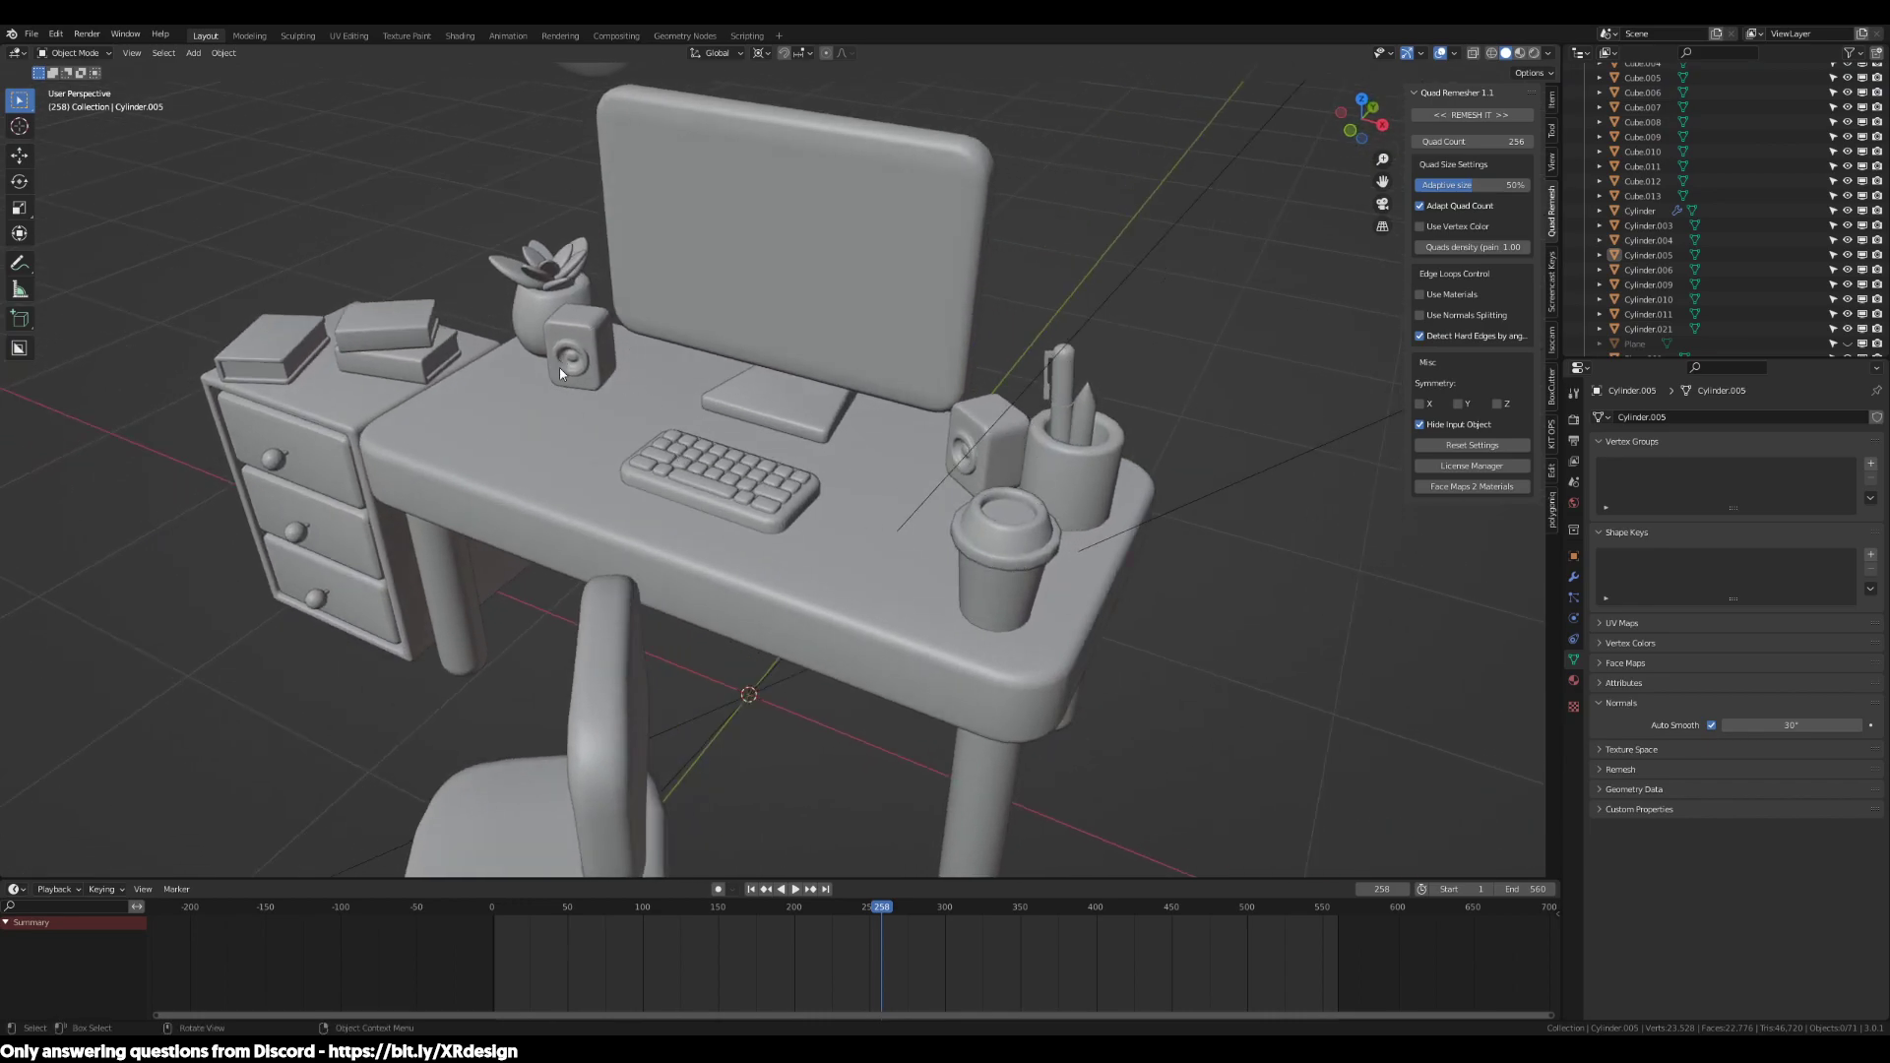
pyautogui.scroll(-3, 788, 502)
pyautogui.moveTo(788, 505); pyautogui.dragTo(783, 463, button='middle')
pyautogui.moveTo(789, 170); pyautogui.dragTo(536, 430)
pyautogui.click(536, 430)
pyautogui.moveTo(535, 430); pyautogui.dragTo(1071, 504, button='middle')
pyautogui.click(1044, 580)
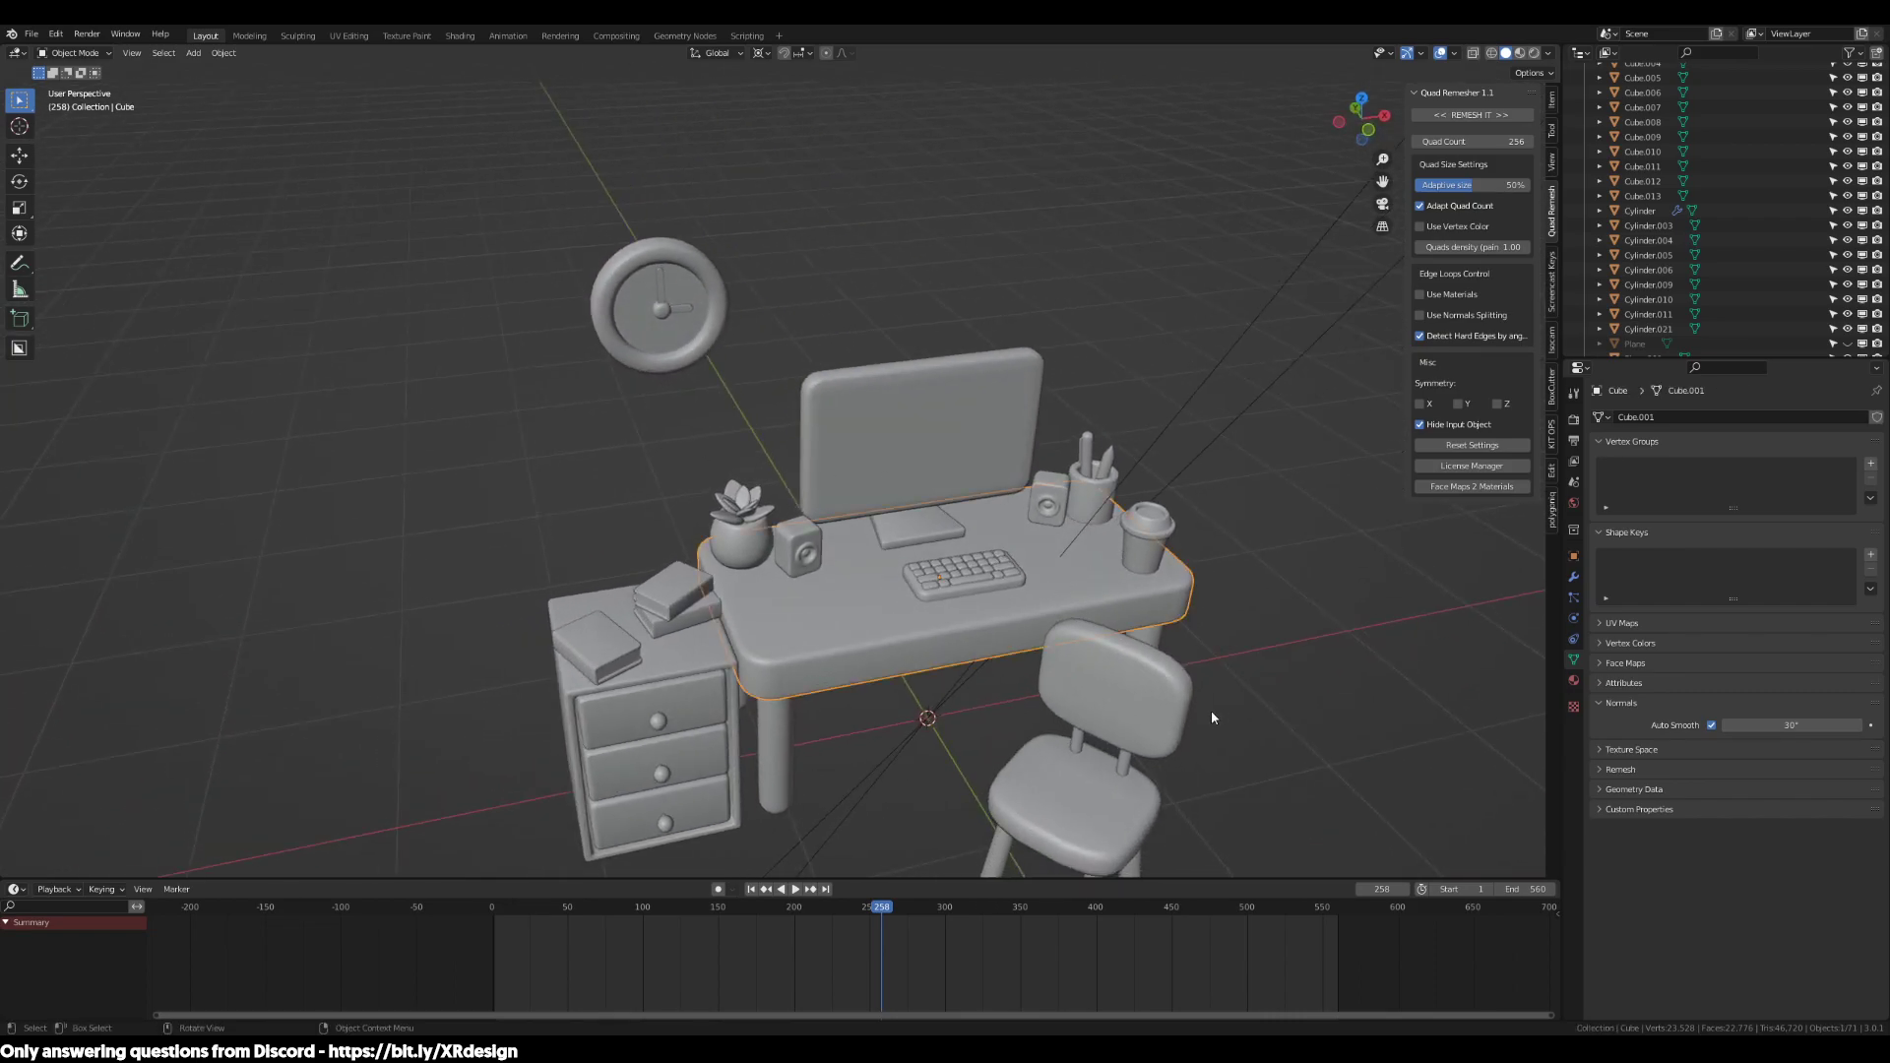
pyautogui.scroll(1, 1191, 726)
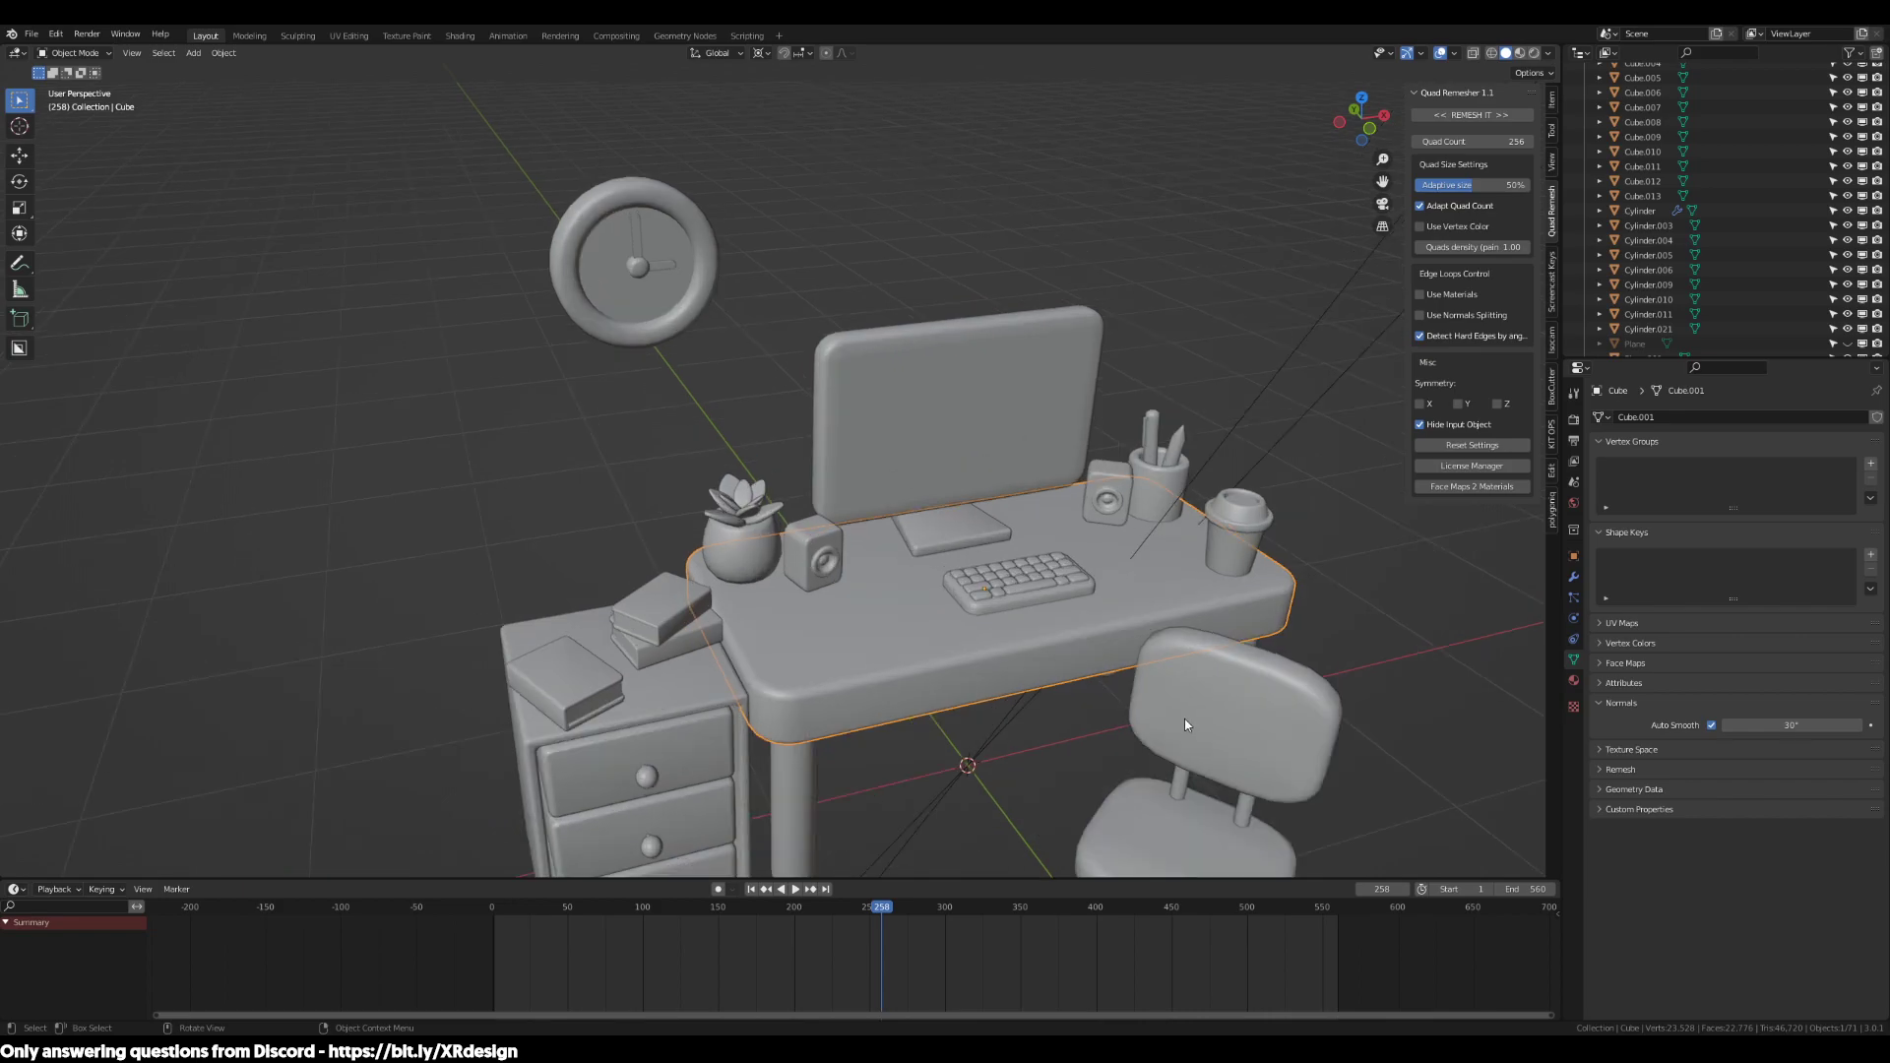
pyautogui.moveTo(941, 700); pyautogui.dragTo(904, 517, button='middle')
pyautogui.scroll(2, 1064, 620)
# Inspect the chair backrest, monitor, wall clock and desktop one by one as separate objects of the scene
pyautogui.click(1202, 521)
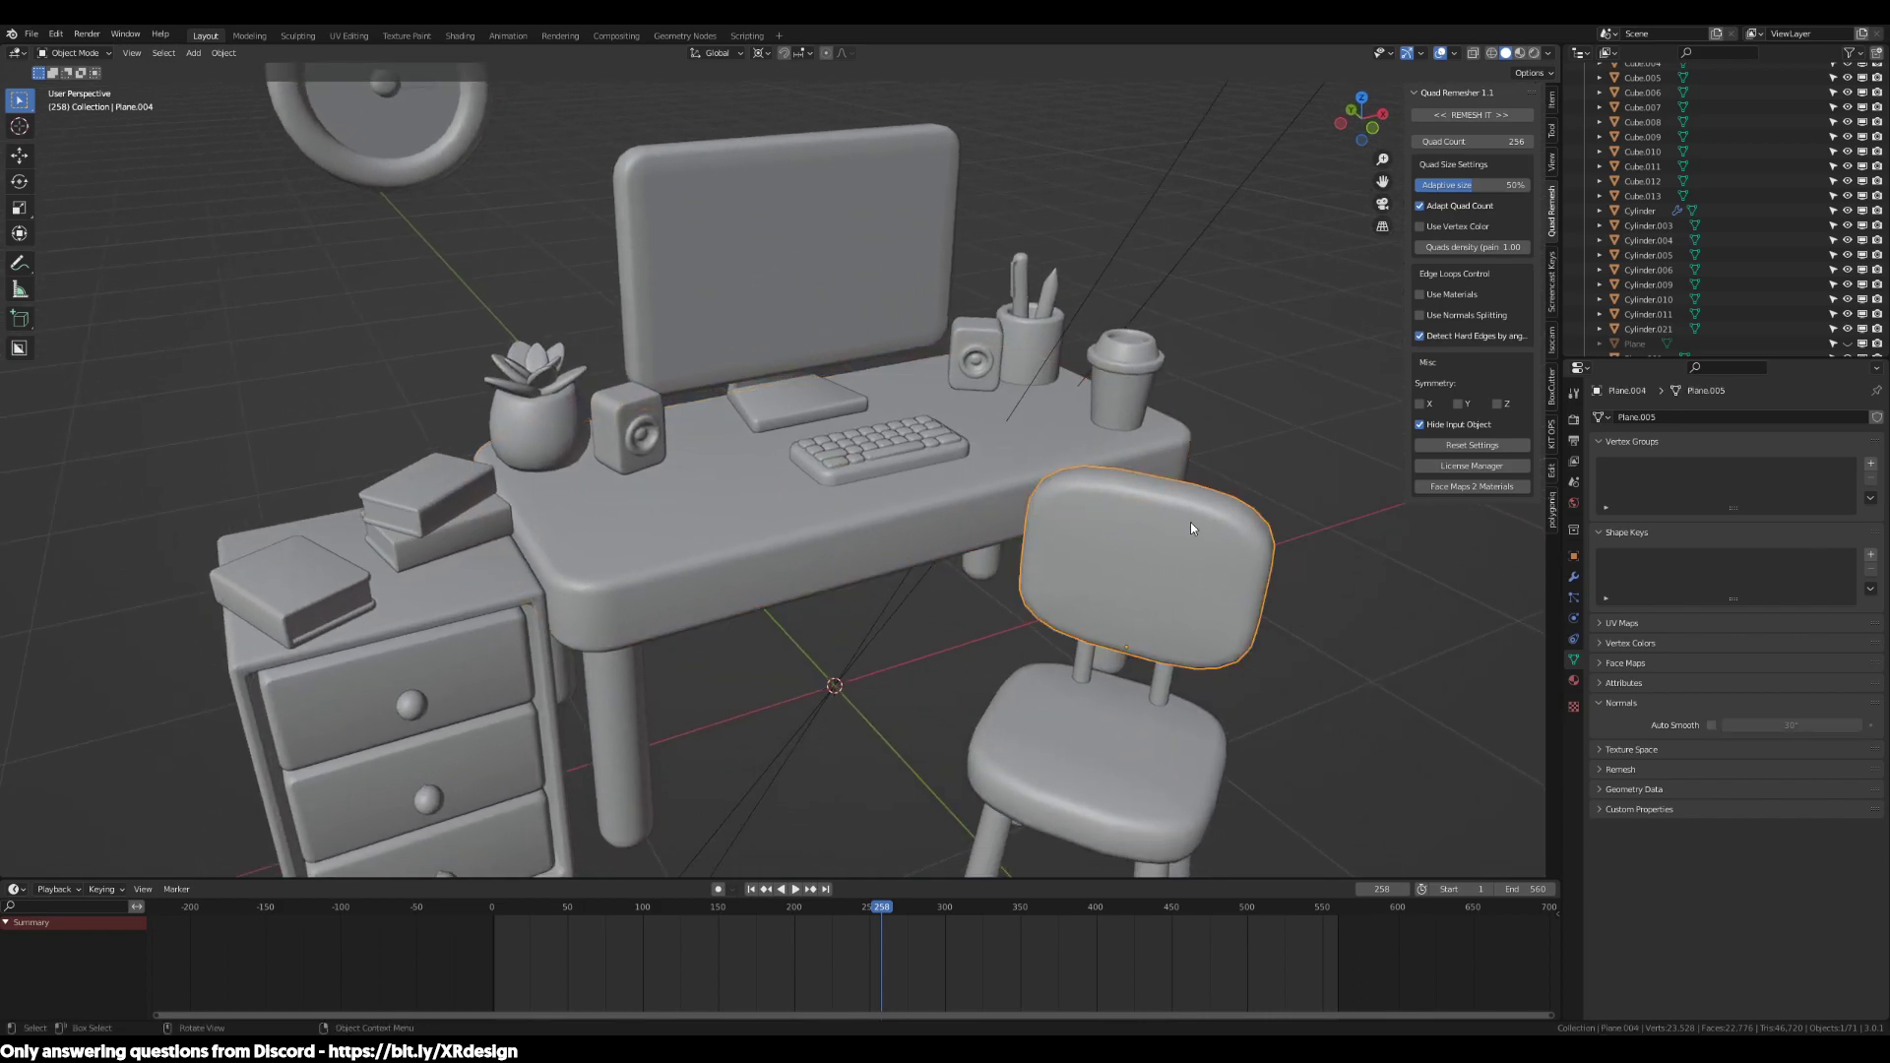
pyautogui.moveTo(1161, 535); pyautogui.dragTo(1202, 553, button='middle')
pyautogui.keyDown('shift'); pyautogui.moveTo(740, 268); pyautogui.dragTo(770, 359, button='middle'); pyautogui.keyUp('shift')
pyautogui.click(759, 368)
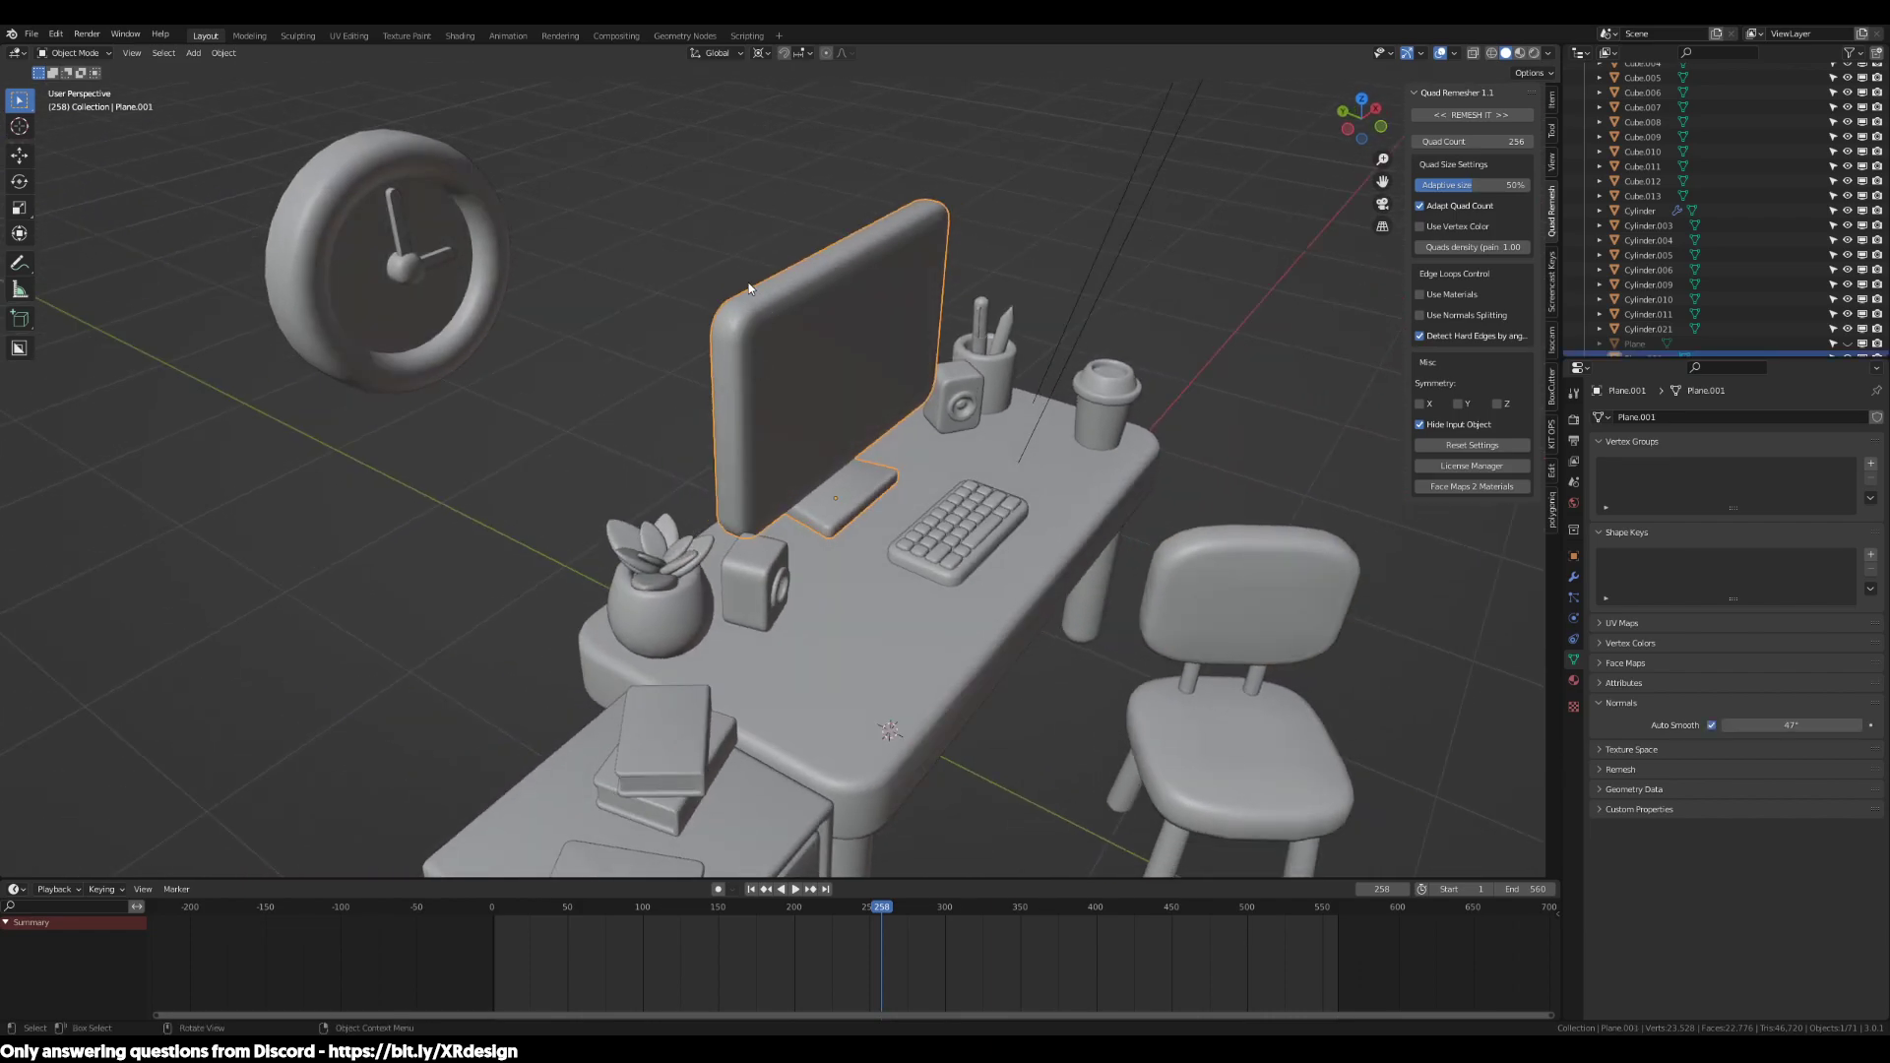
pyautogui.click(395, 283)
pyautogui.moveTo(624, 375); pyautogui.dragTo(1022, 517, button='middle')
pyautogui.scroll(-2, 920, 411)
pyautogui.click(1031, 603)
pyautogui.click(1178, 500)
pyautogui.moveTo(1160, 516); pyautogui.dragTo(1105, 545, button='middle')
pyautogui.click(994, 584)
pyautogui.moveTo(1087, 626); pyautogui.dragTo(1006, 641, button='middle')
pyautogui.click(1026, 647)
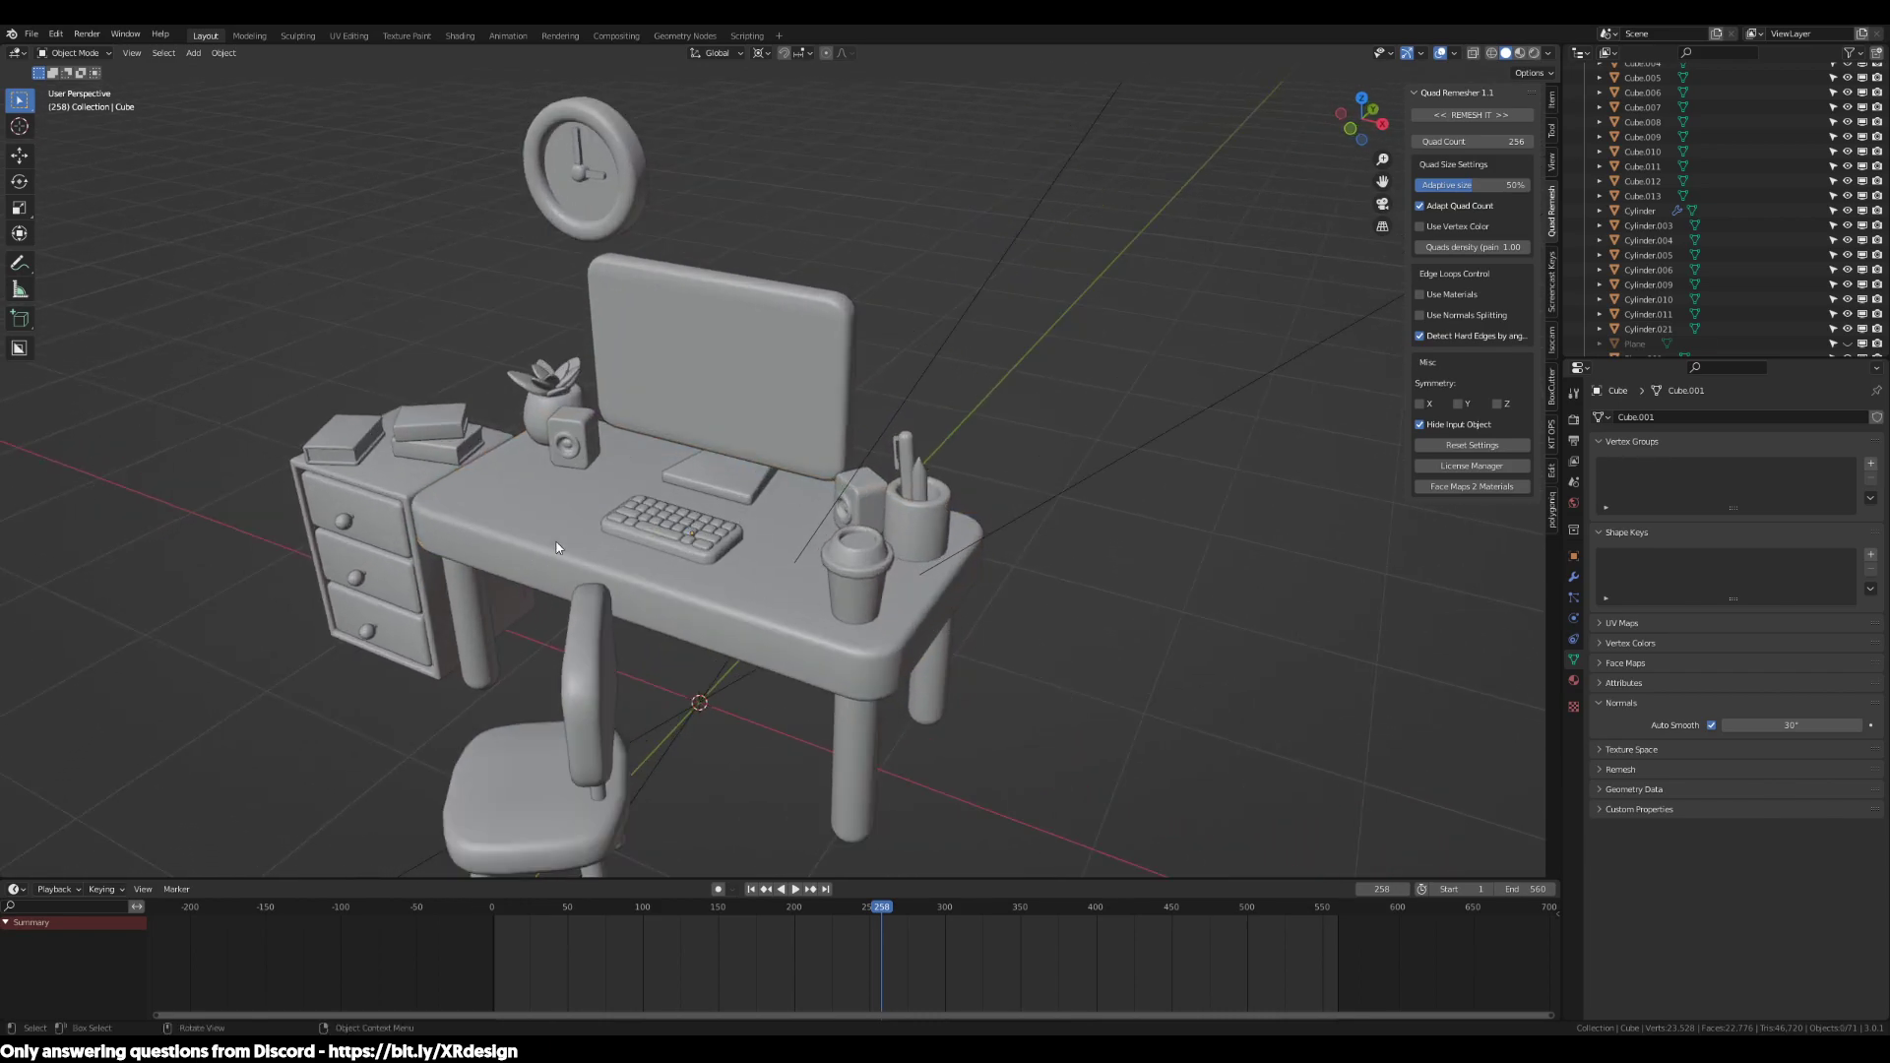
pyautogui.scroll(2, 957, 622)
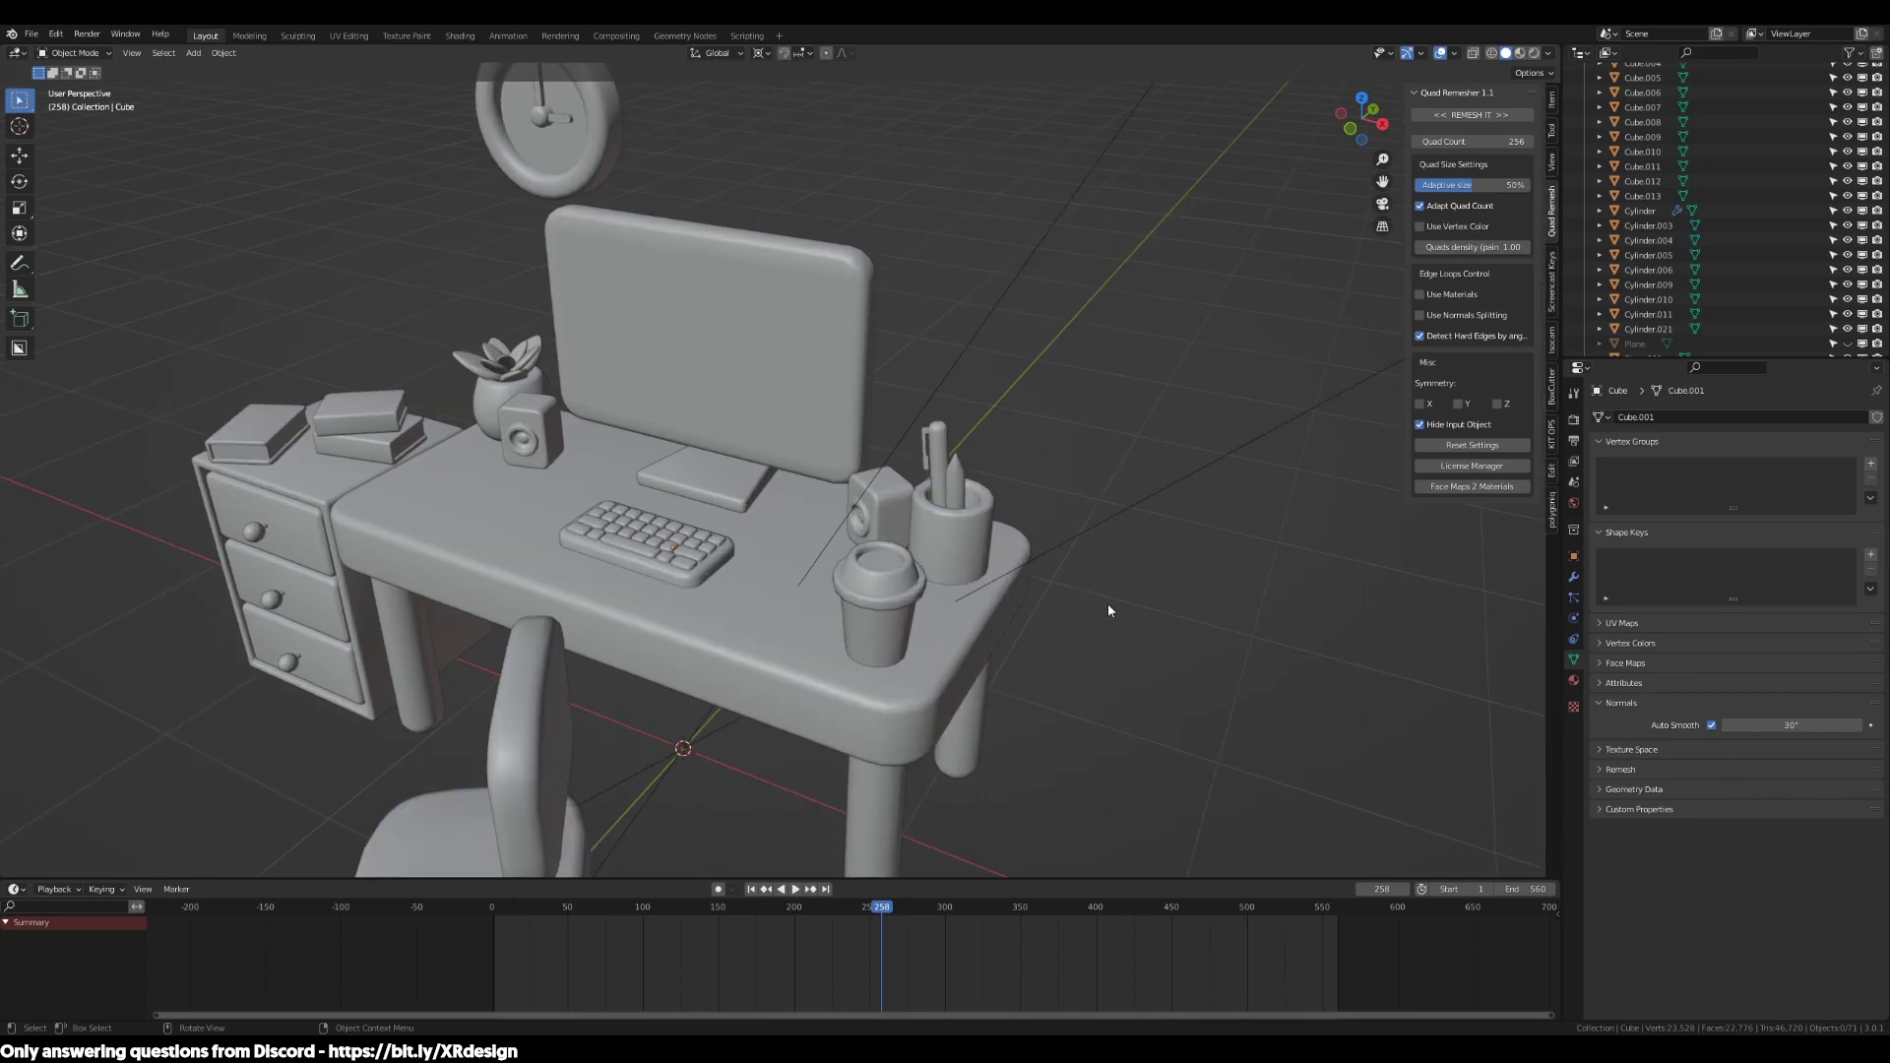
pyautogui.scroll(-1, 767, 505)
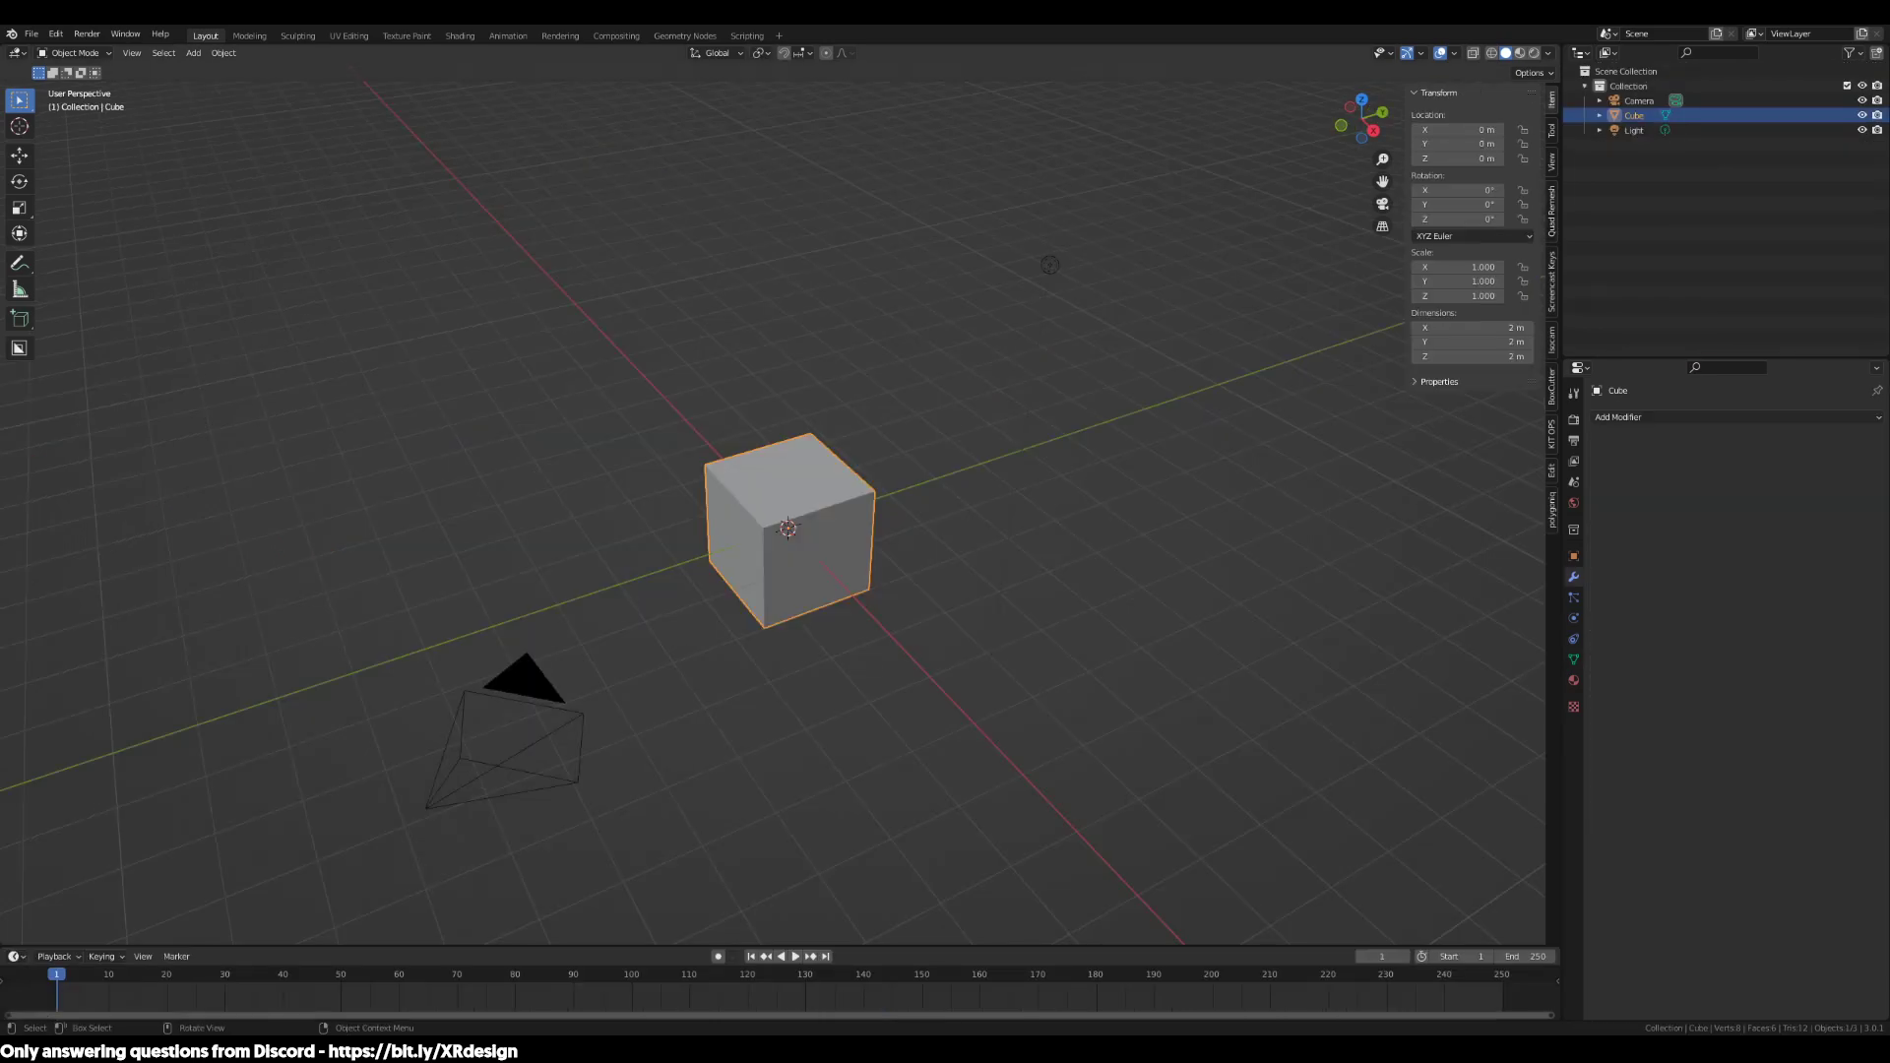
# Delete the default cube, camera and light from the new scene
pyautogui.click(1130, 510)
pyautogui.moveTo(1130, 512); pyautogui.dragTo(1143, 535, button='middle')
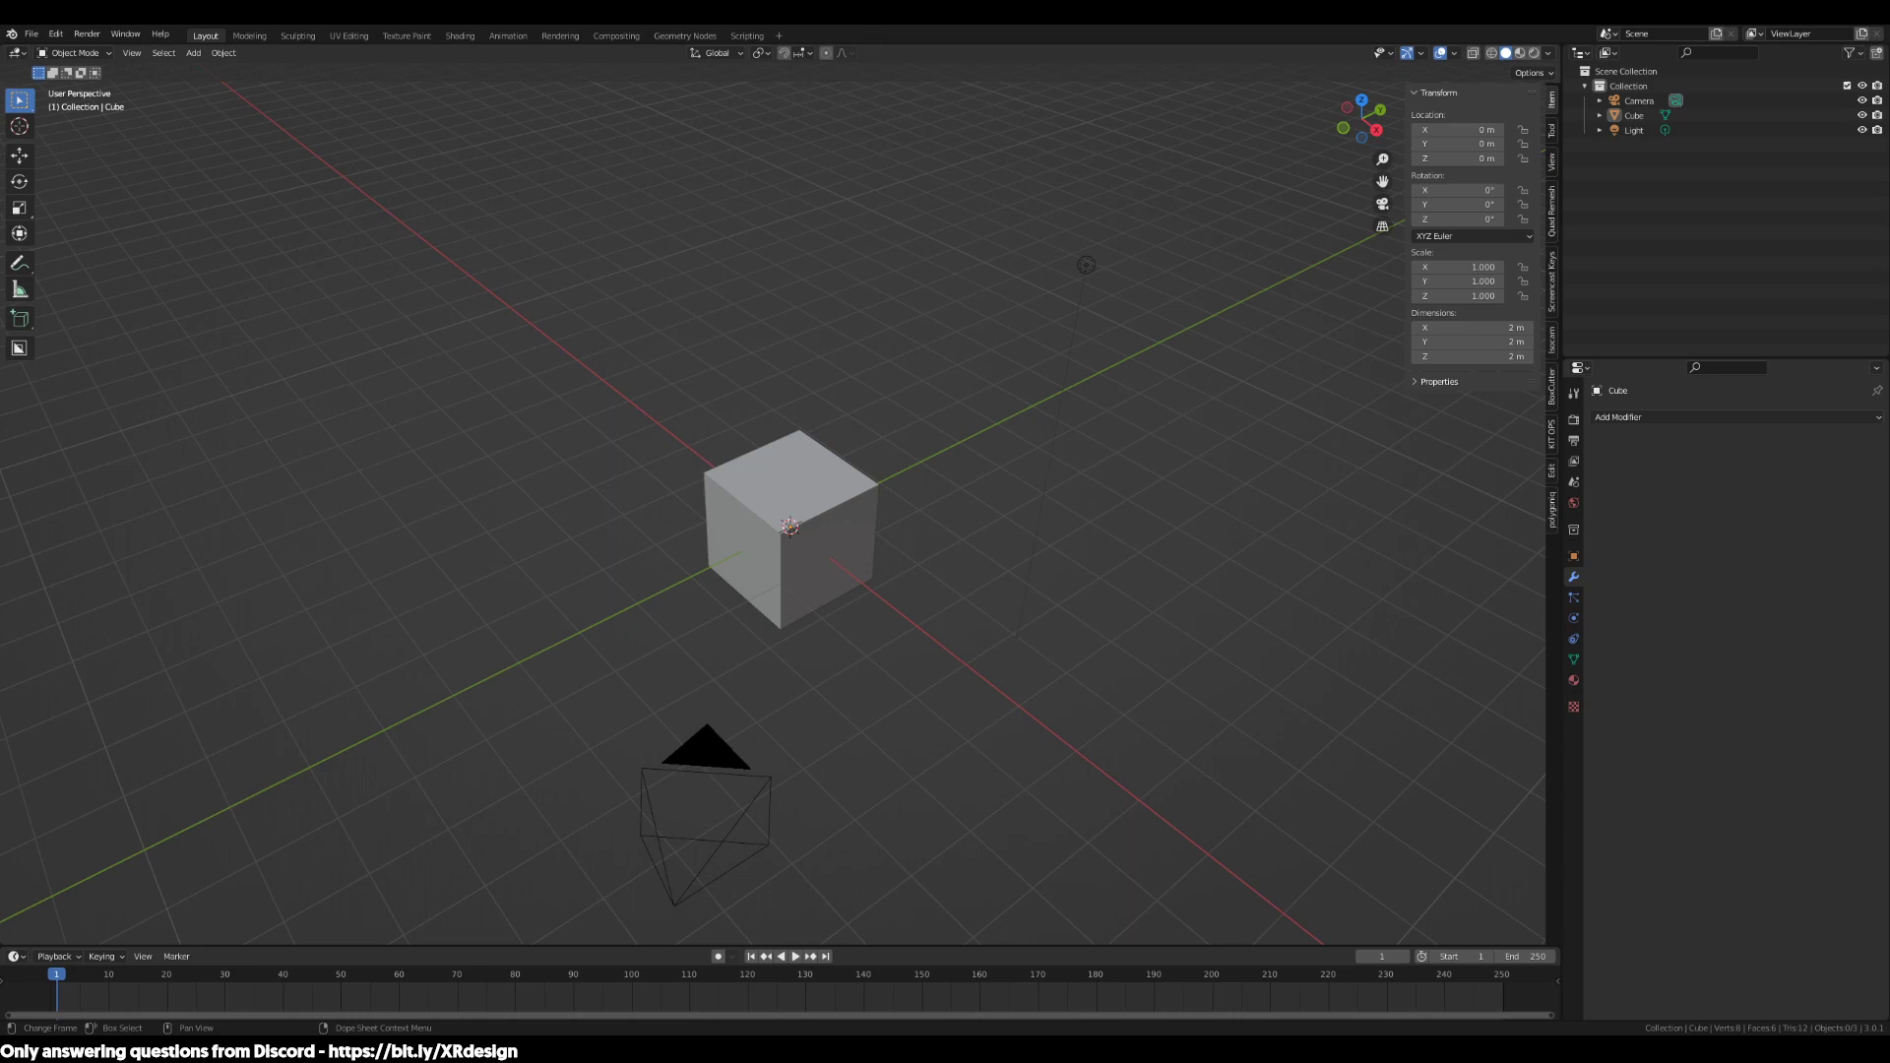
pyautogui.scroll(1, 1046, 557)
pyautogui.moveTo(1055, 558); pyautogui.dragTo(1026, 540, button='middle')
pyautogui.moveTo(1185, 363); pyautogui.dragTo(478, 793)
pyautogui.scroll(-3, 748, 674)
pyautogui.moveTo(771, 670); pyautogui.dragTo(768, 676, button='middle')
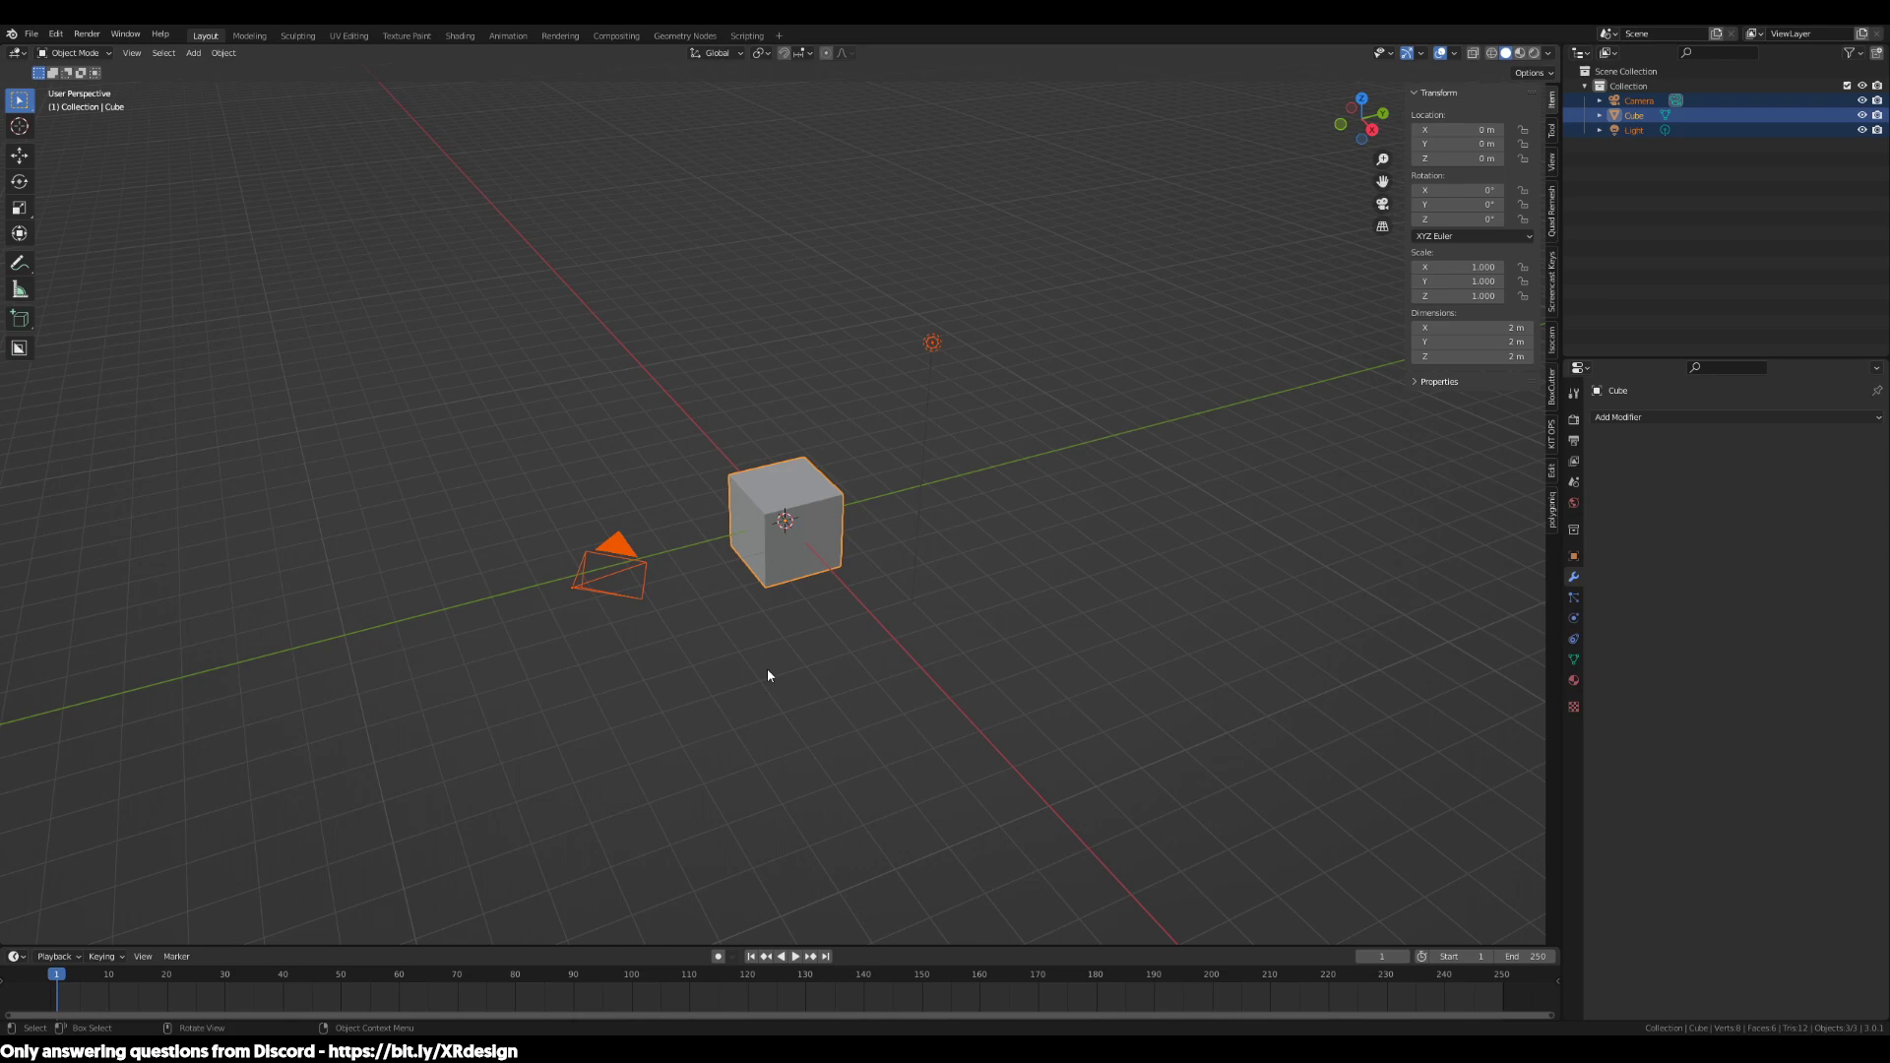
pyautogui.press('Delete')
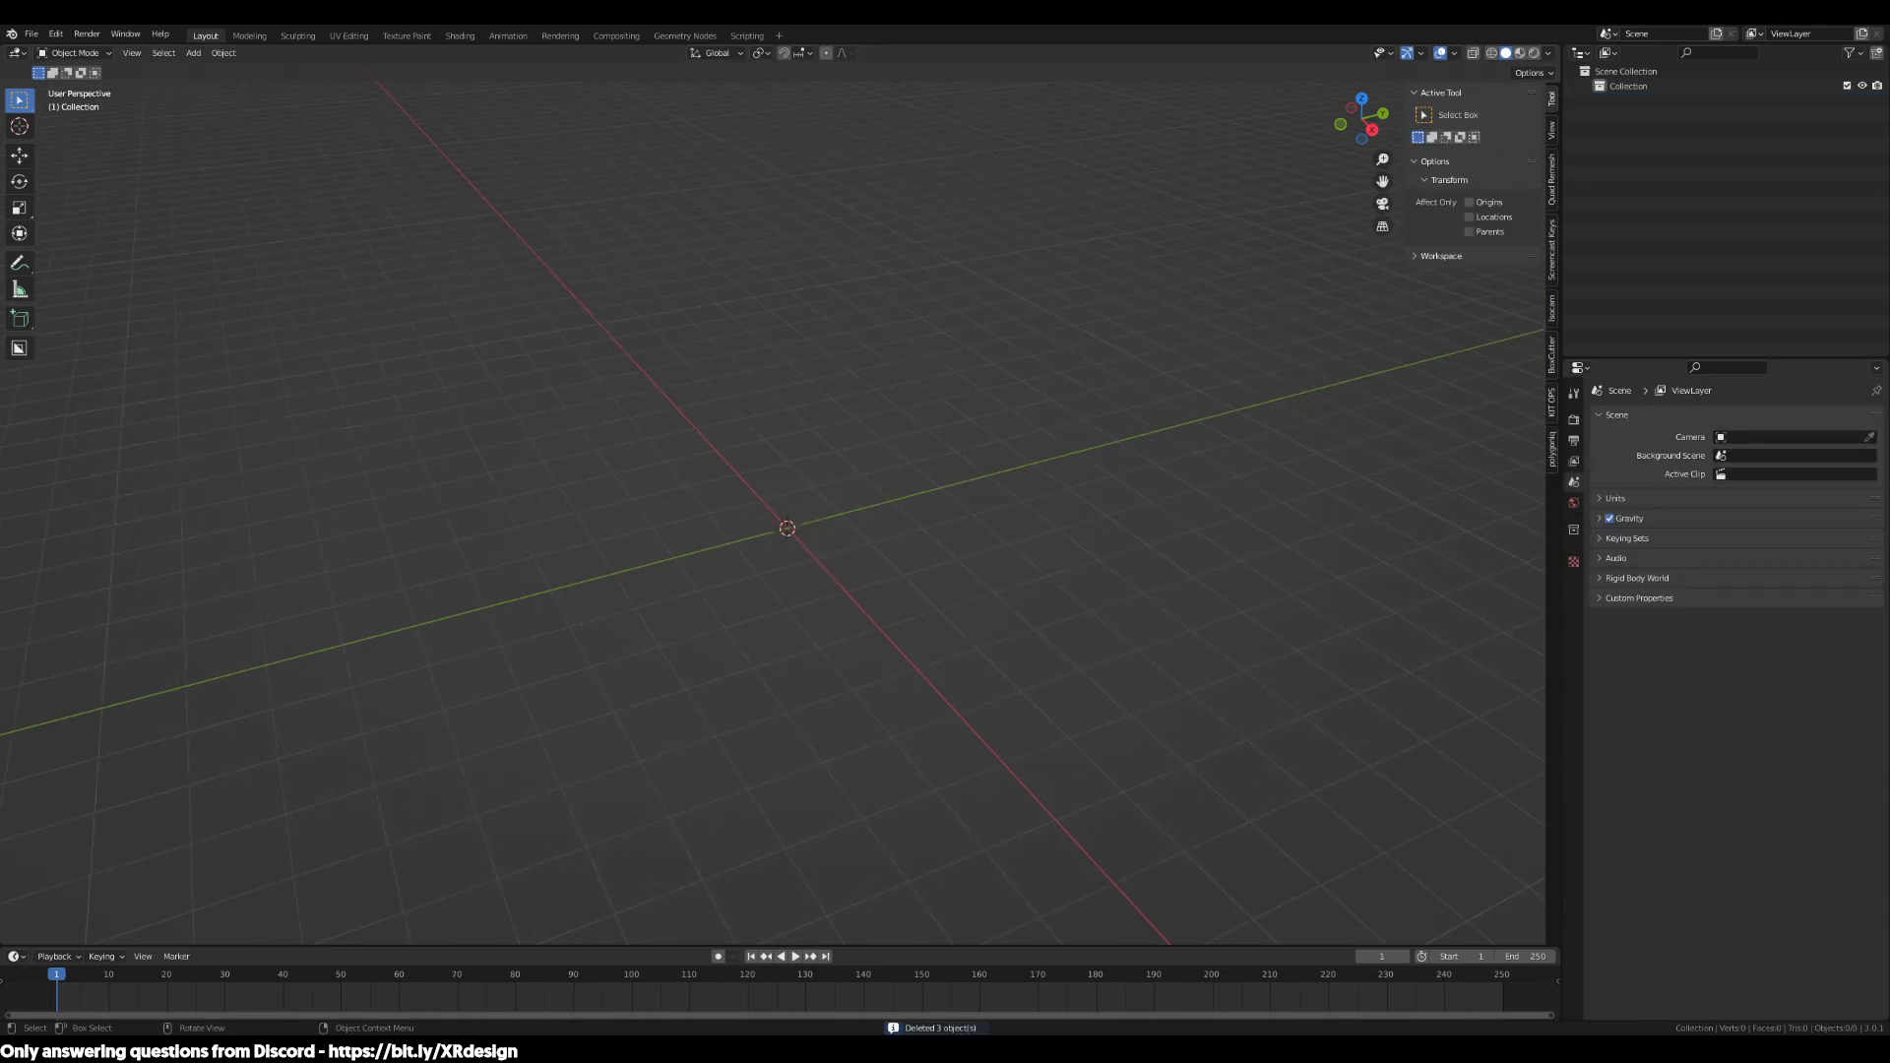
# Switch the viewport to the front orthographic view and turn on the Screencast Keys display
pyautogui.moveTo(866, 544); pyautogui.dragTo(953, 597, button='middle')
pyautogui.press('KP_1')
pyautogui.press('KP_1')
pyautogui.click(1552, 252)
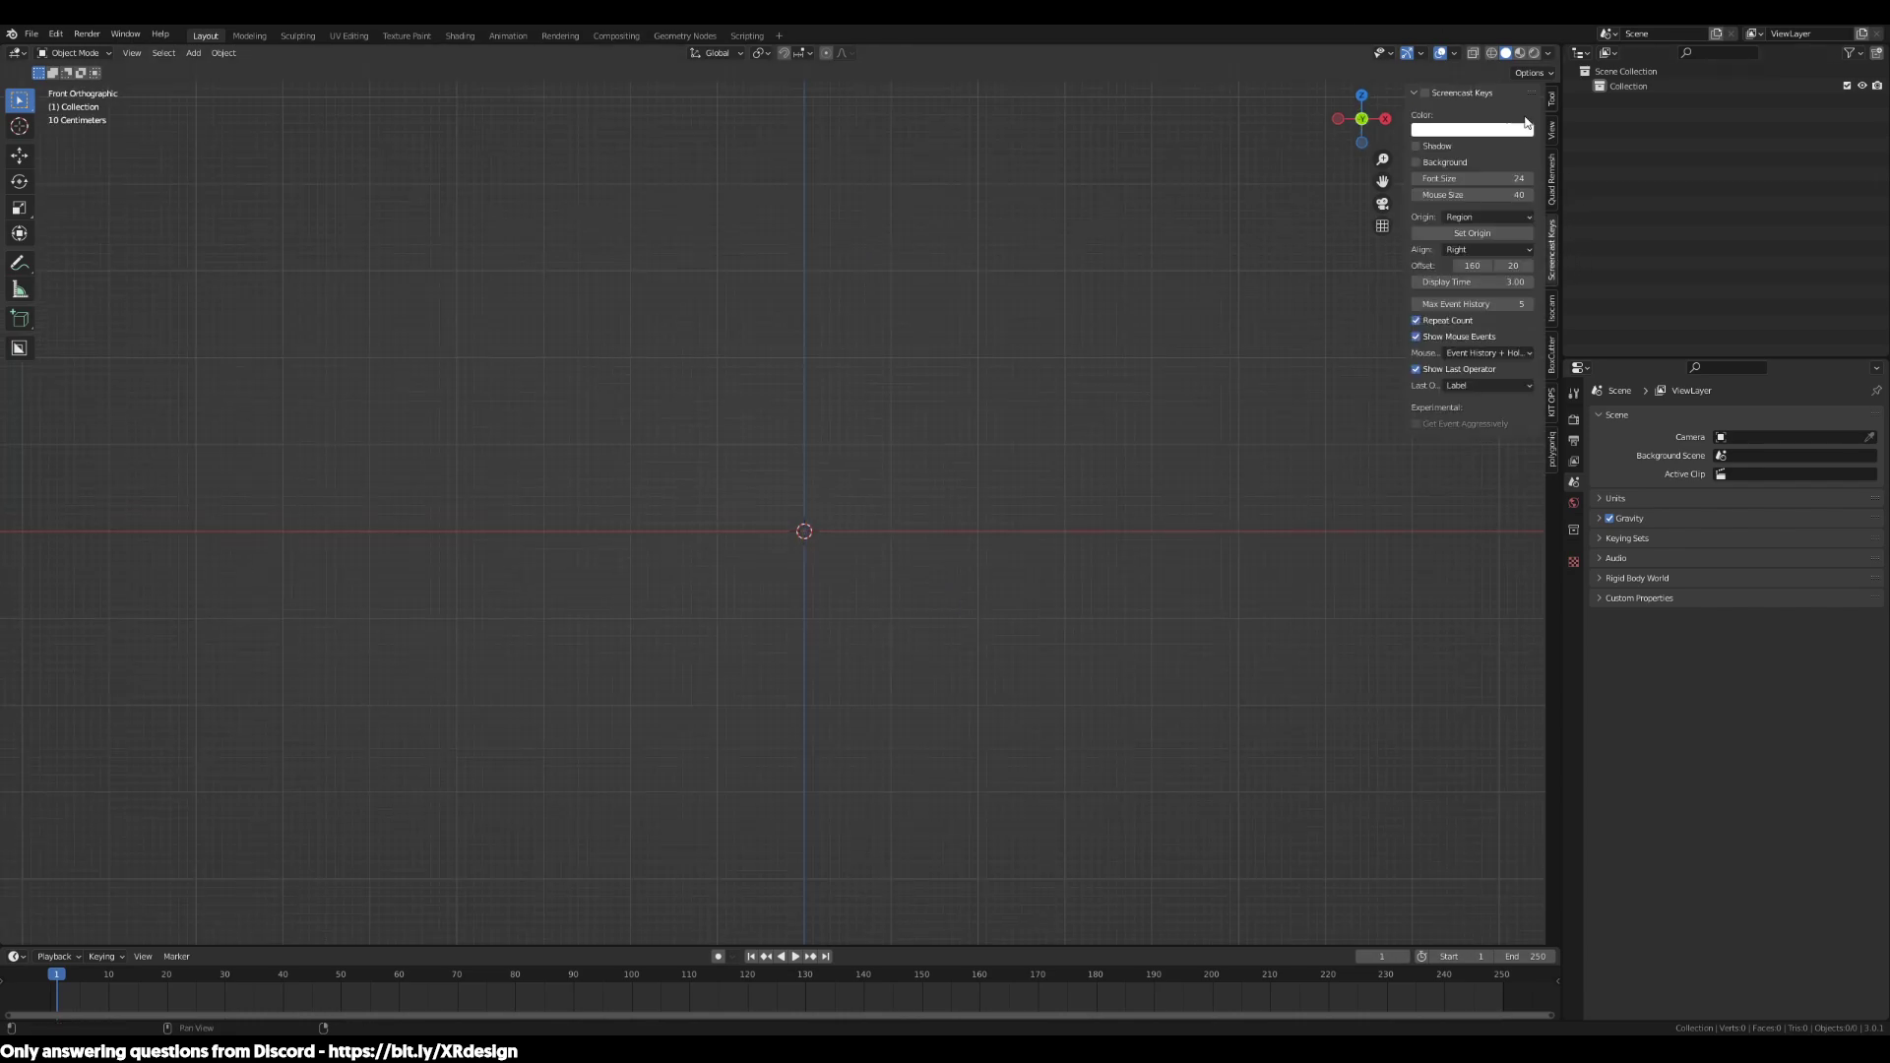
pyautogui.click(1426, 92)
pyautogui.click(1551, 100)
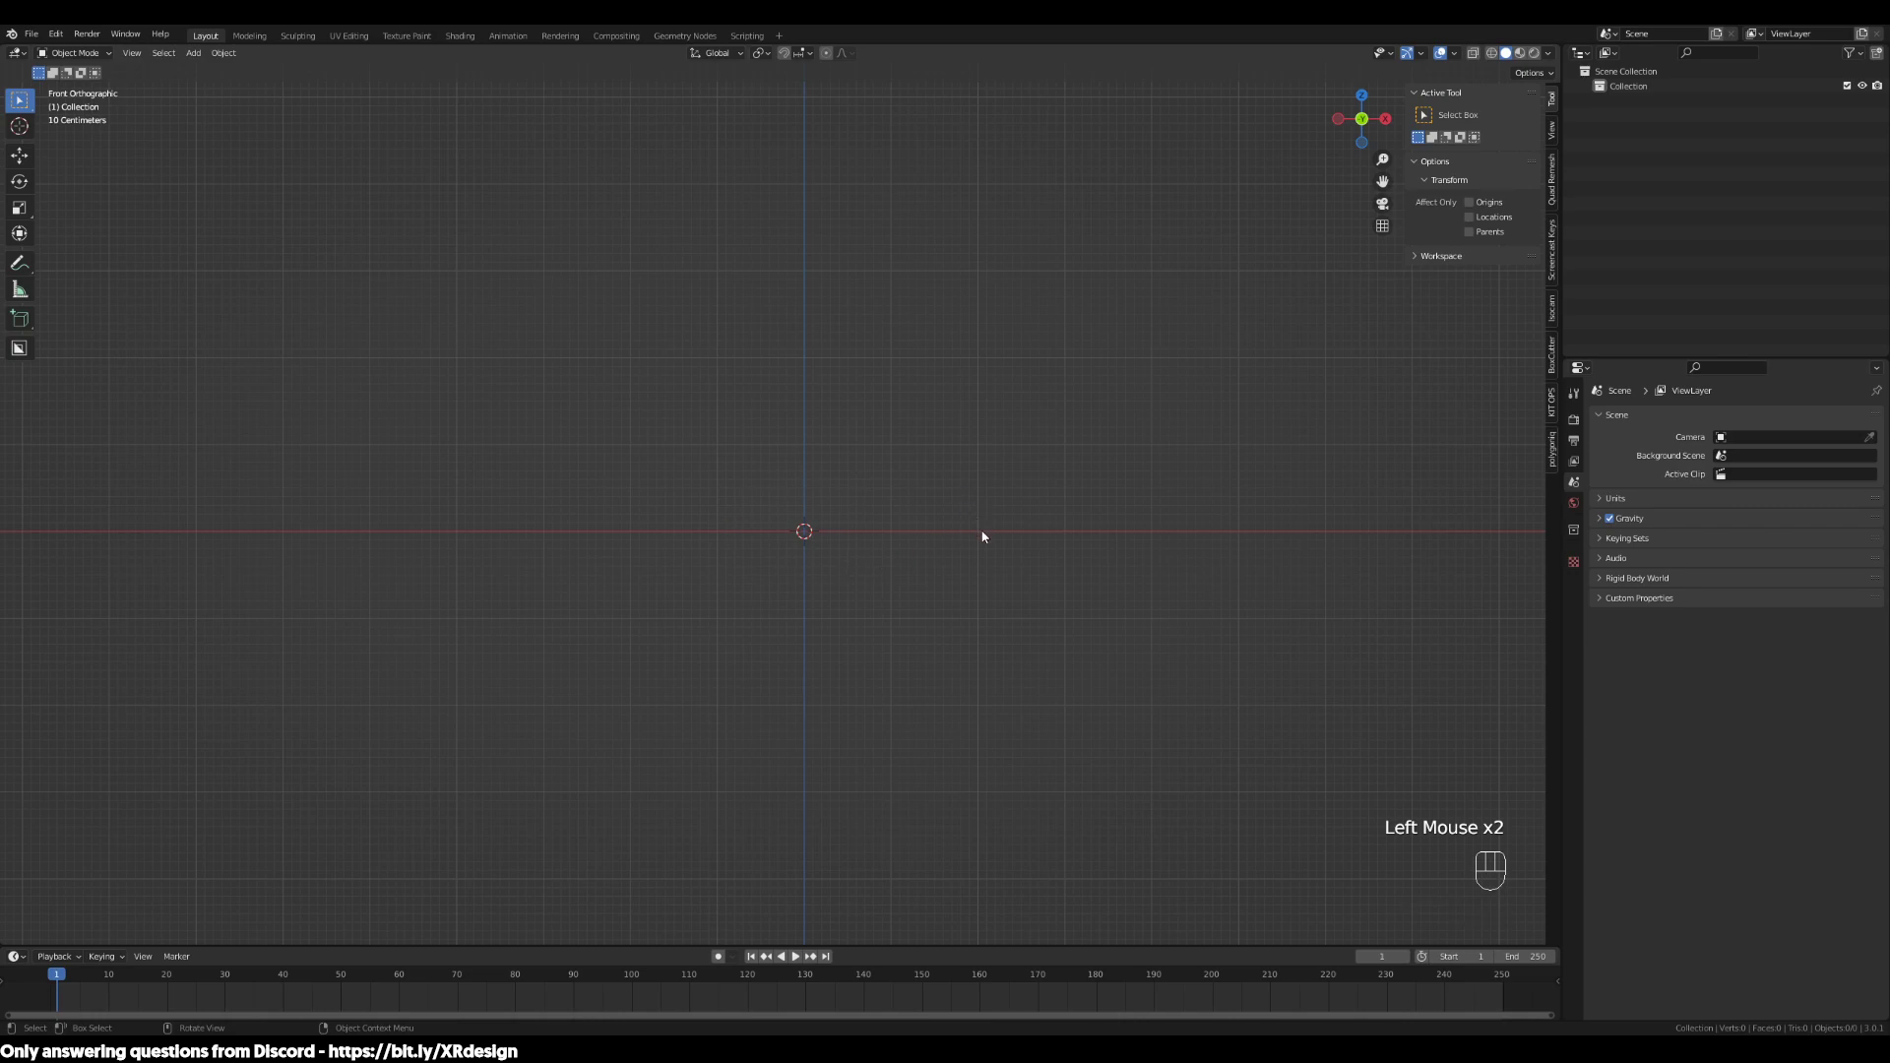
# Add the picture of the purple desk scene as a reference image in the front view
pyautogui.hotkey('shift', 'a')
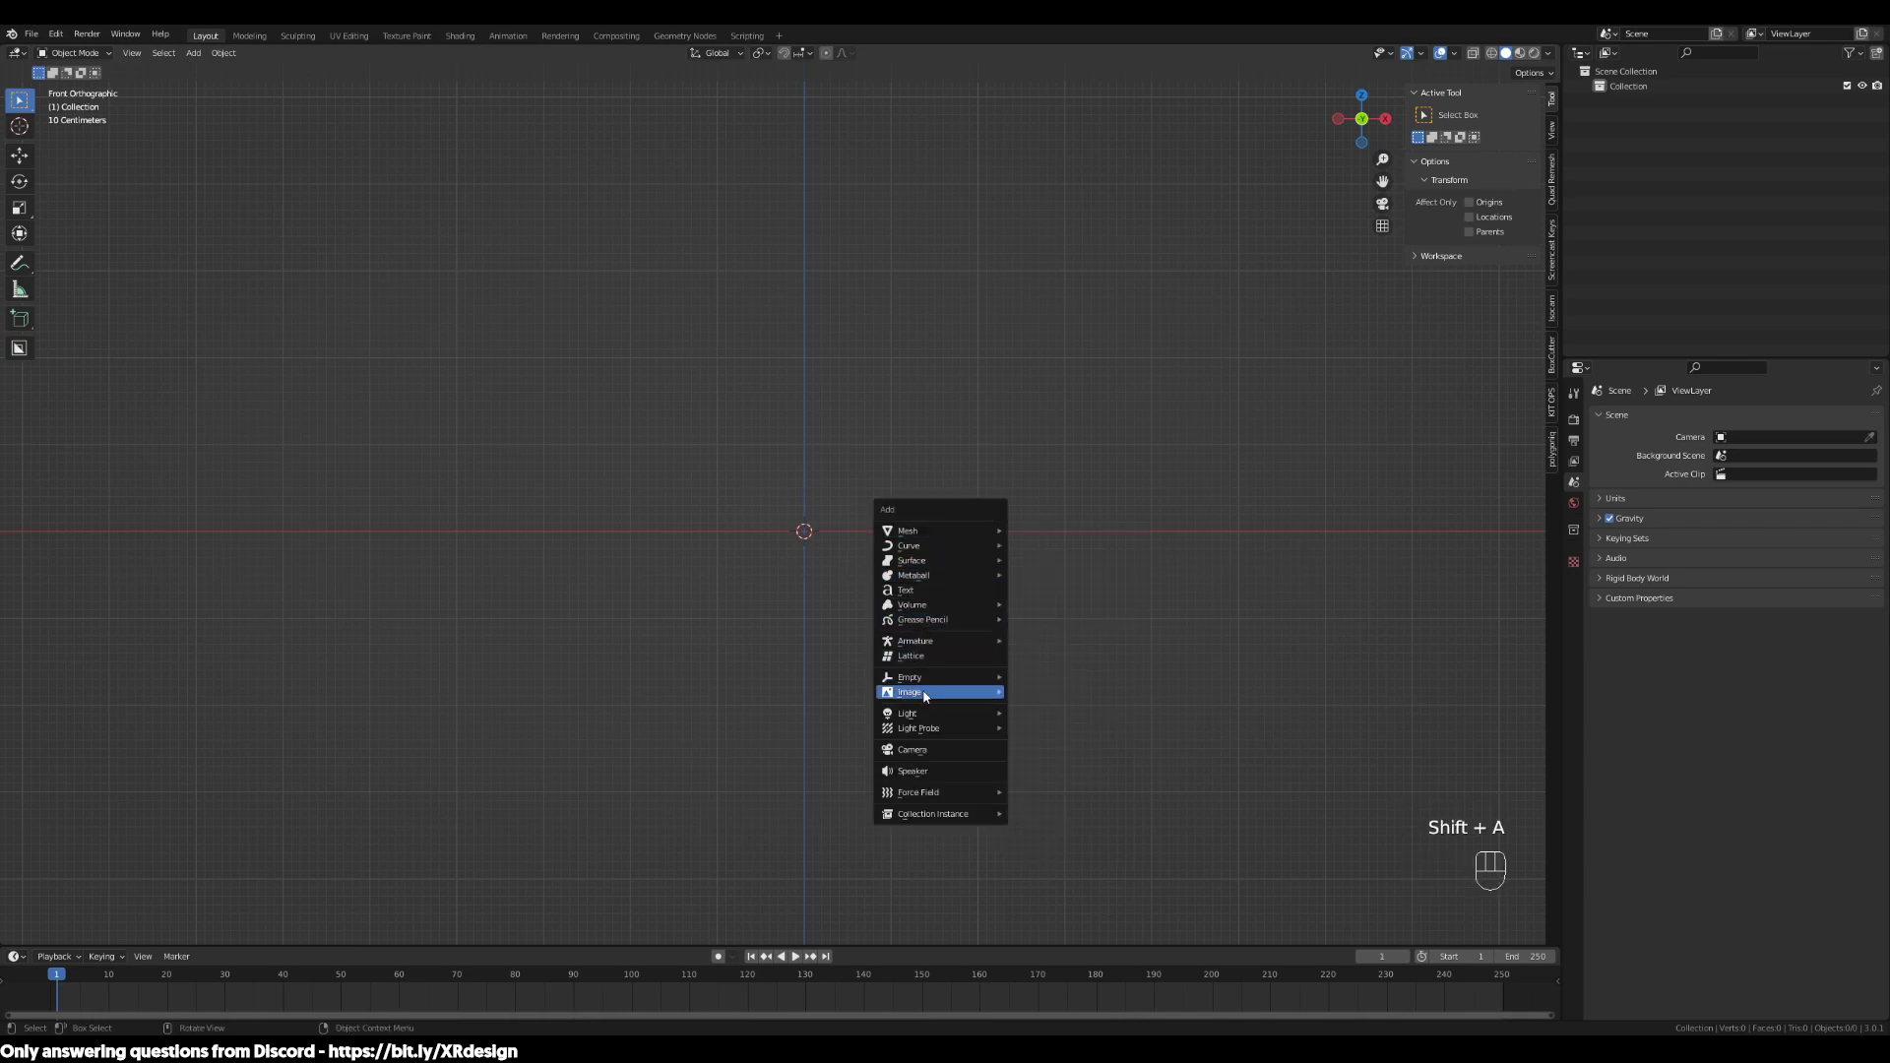
pyautogui.moveTo(984, 692)
pyautogui.click(1048, 693)
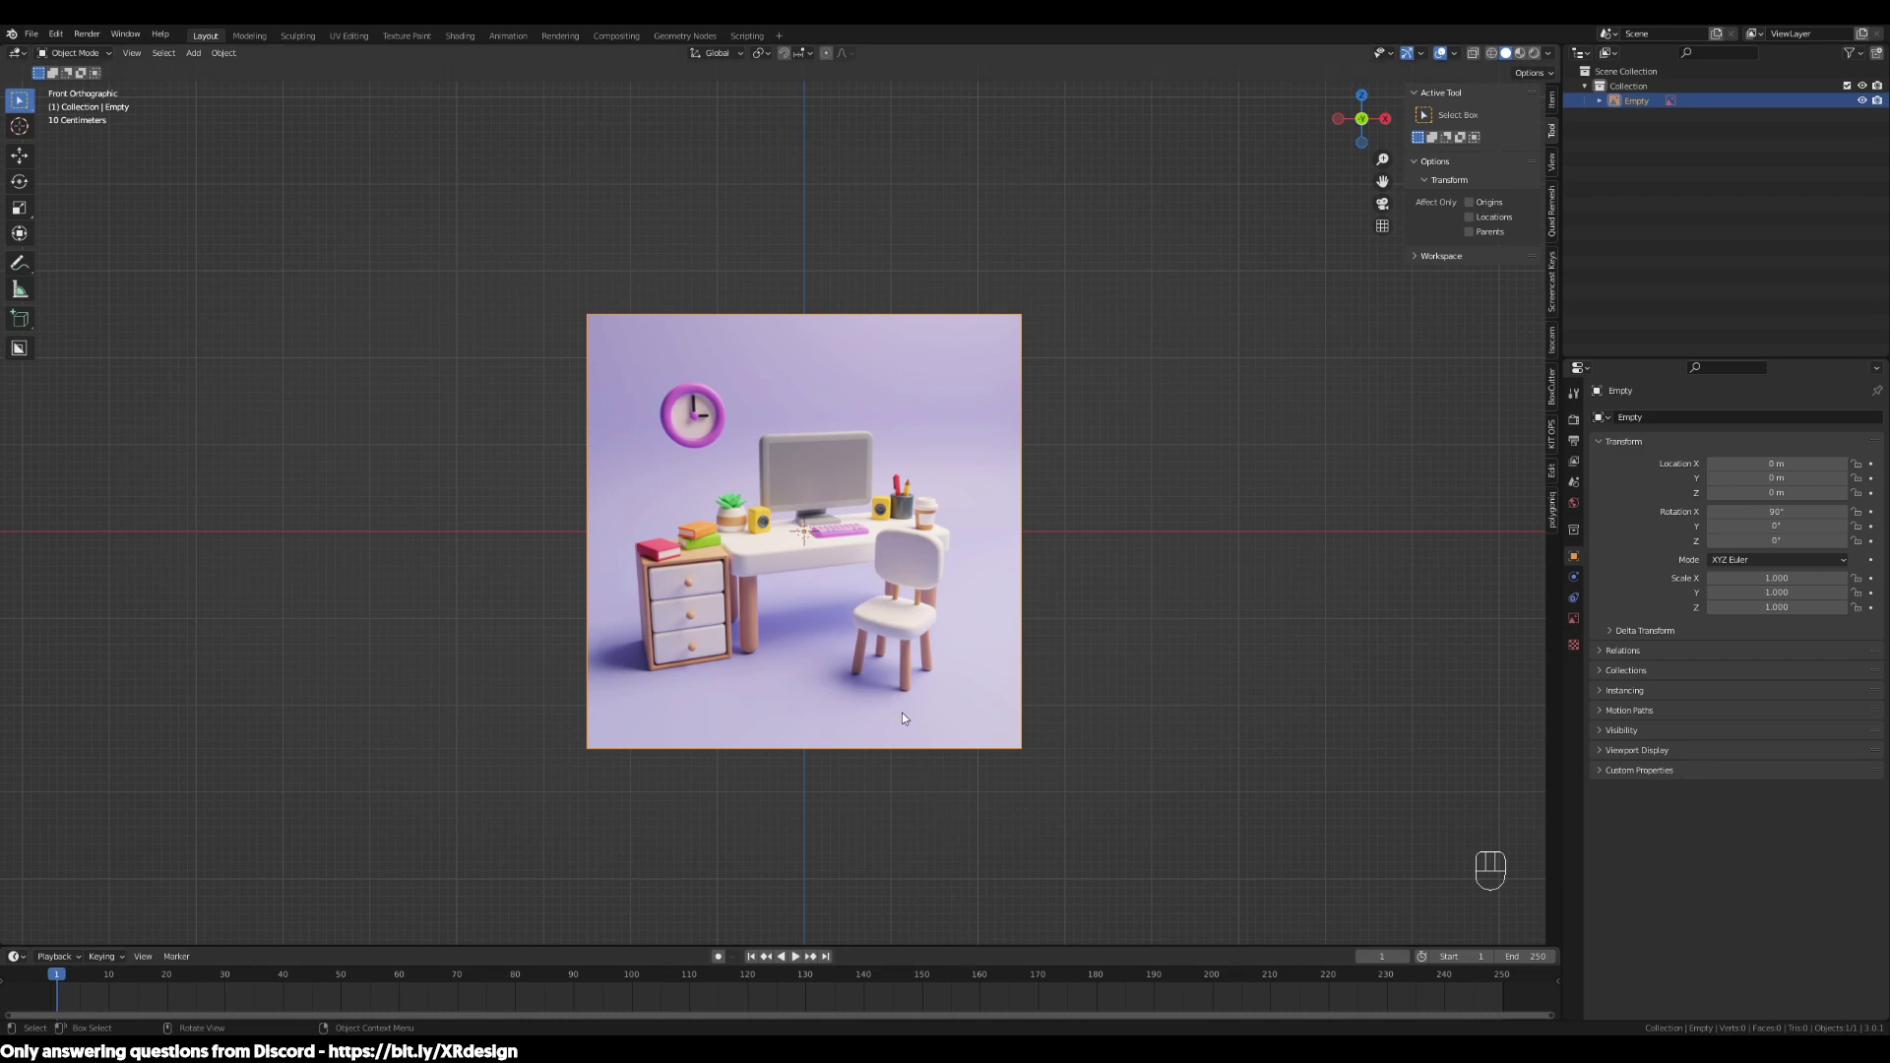
pyautogui.click(902, 717)
pyautogui.scroll(-3, 903, 723)
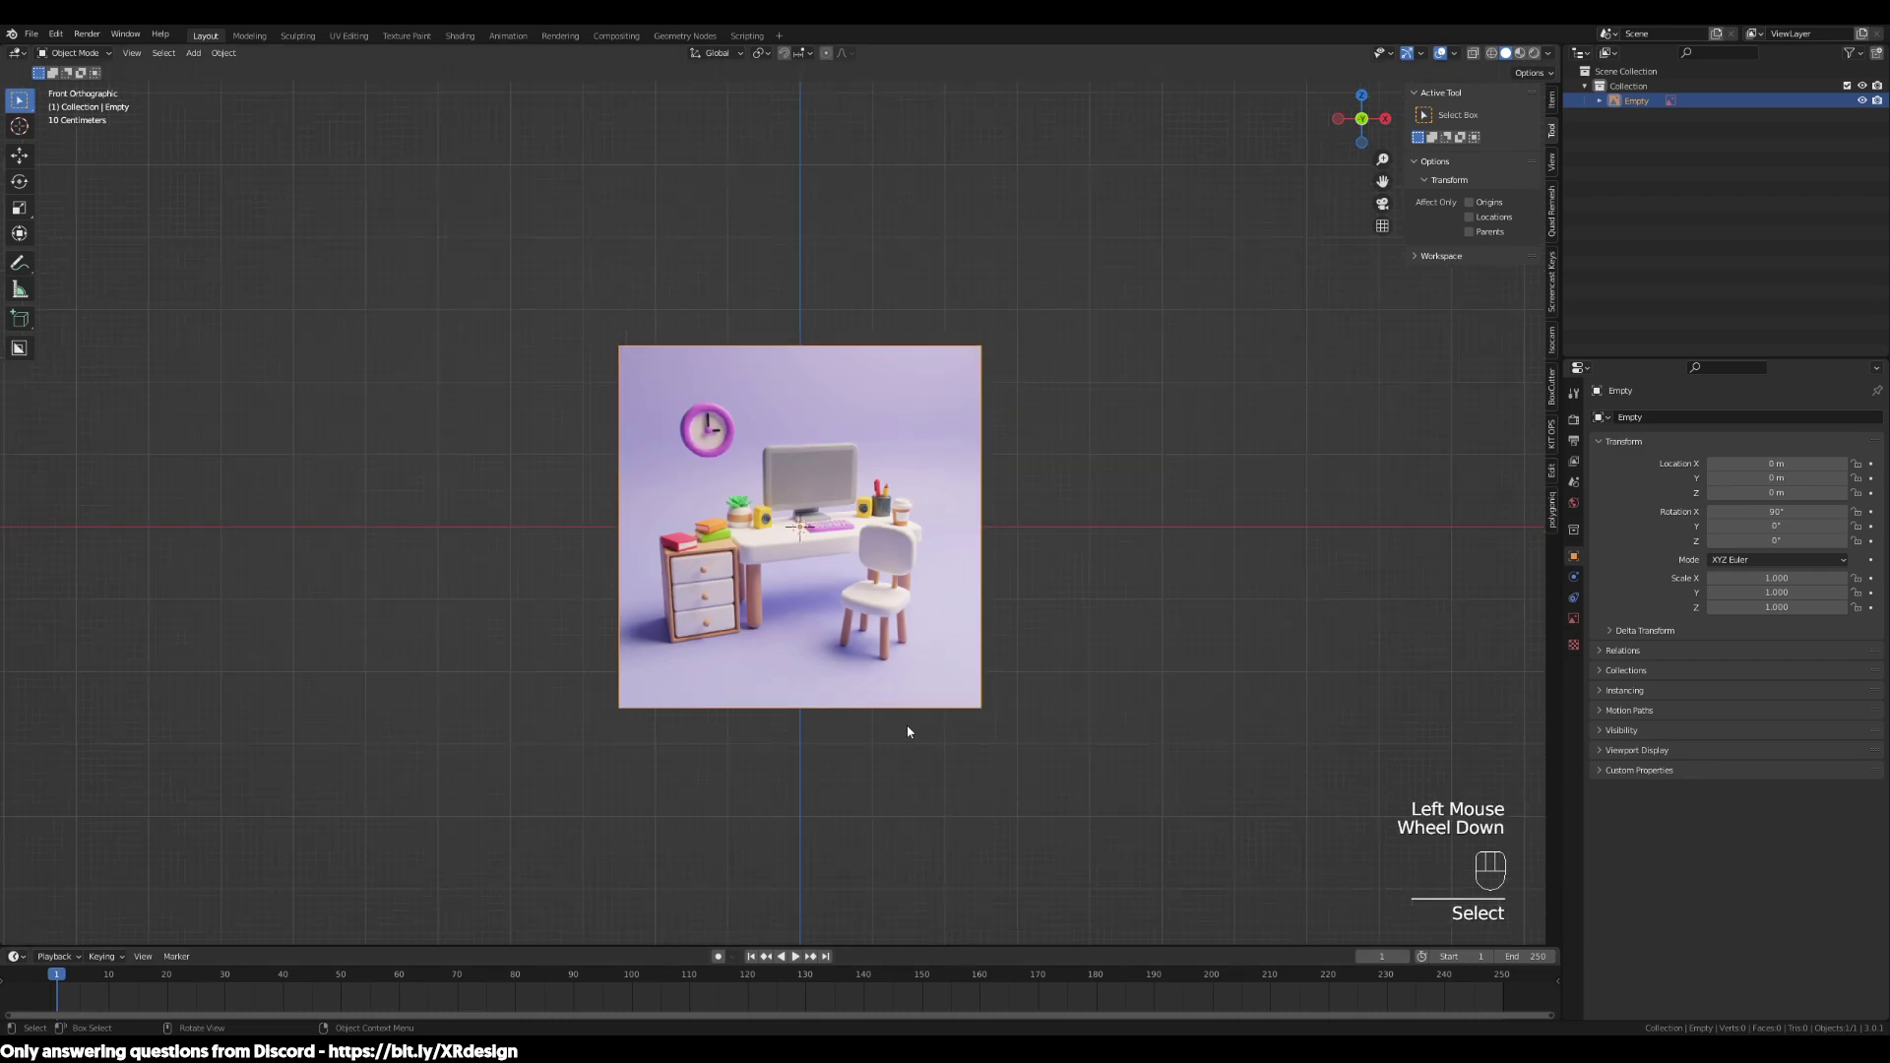
# Raise the reference image along Z to about 2.62 m so its lower edge sits on the ground grid
pyautogui.moveTo(929, 693); pyautogui.dragTo(902, 616, button='middle')
pyautogui.press('g')
pyautogui.press('z')
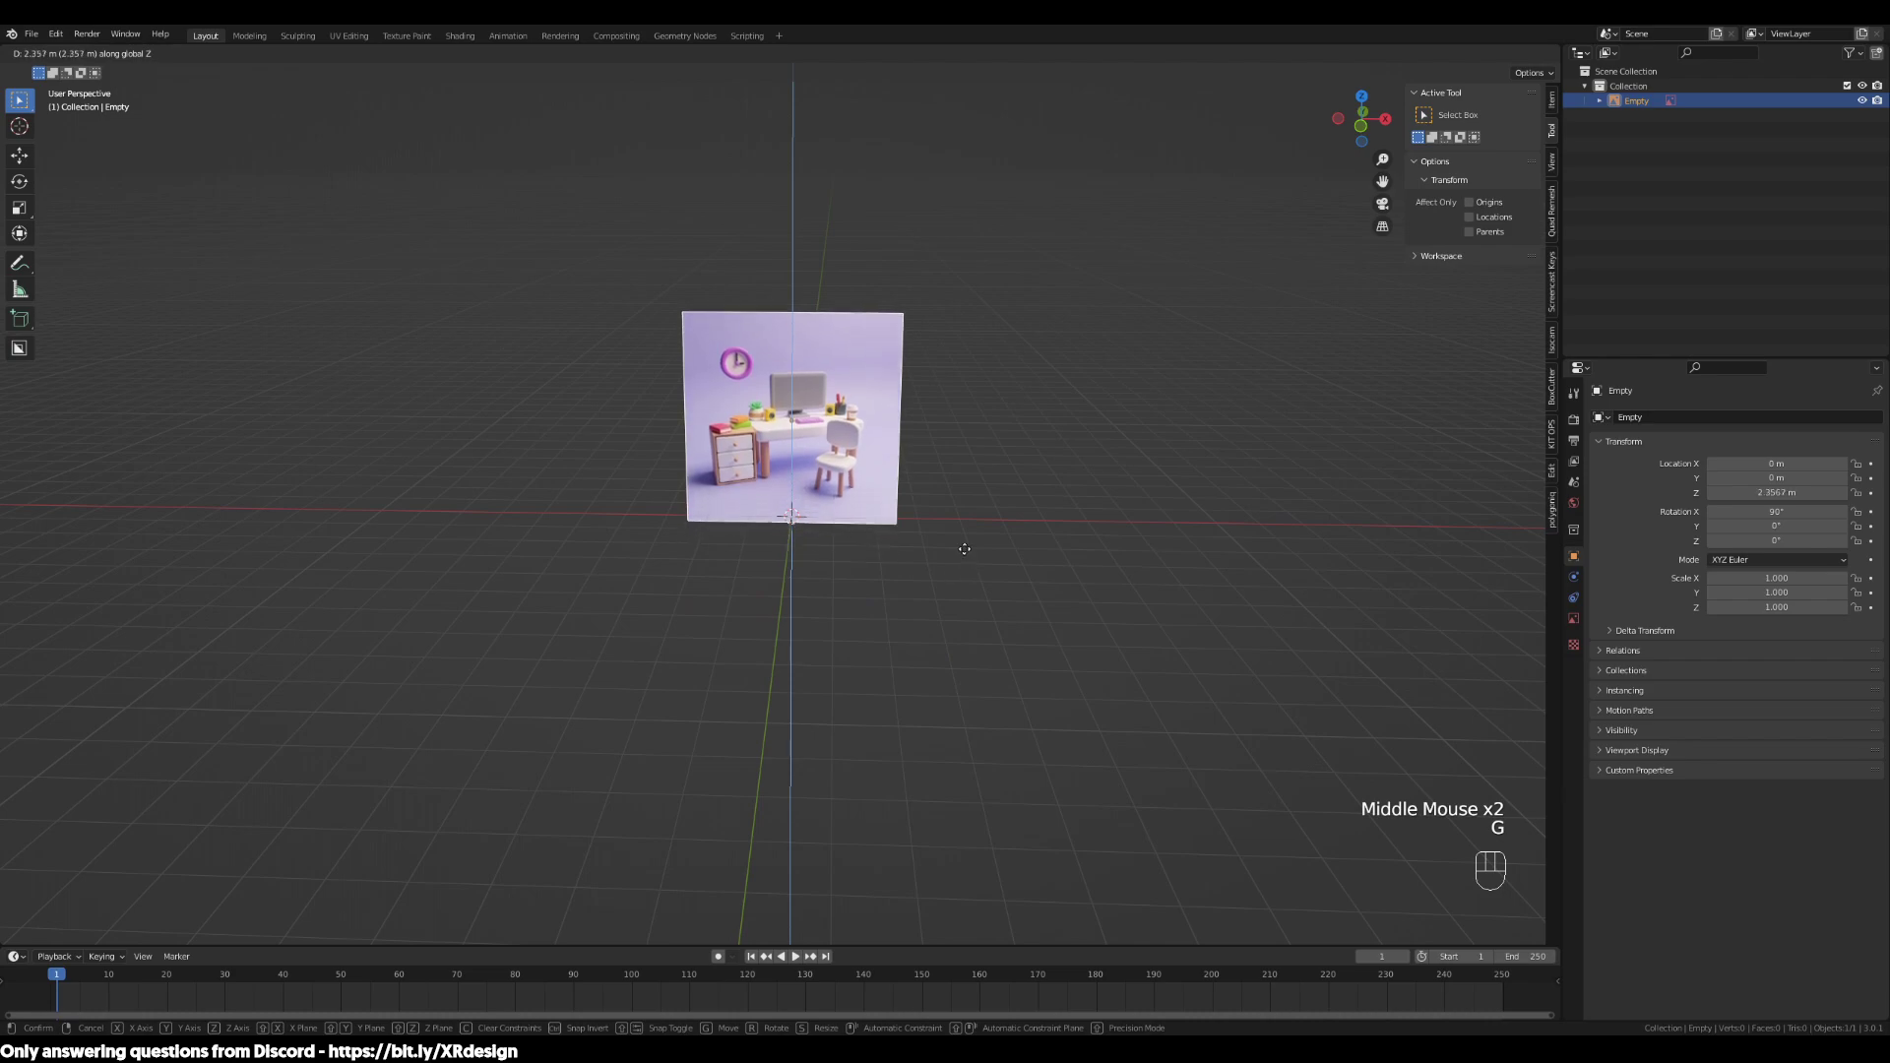
pyautogui.click(962, 537)
# Move the reference image sideways along X to about 8.45 m, clear of the world origin
pyautogui.scroll(2, 954, 633)
pyautogui.moveTo(954, 633)
pyautogui.mouseDown(button='middle')
pyautogui.moveTo(964, 660)
pyautogui.moveTo(948, 596)
pyautogui.mouseUp(button='middle')
pyautogui.press('g')
pyautogui.press('x')
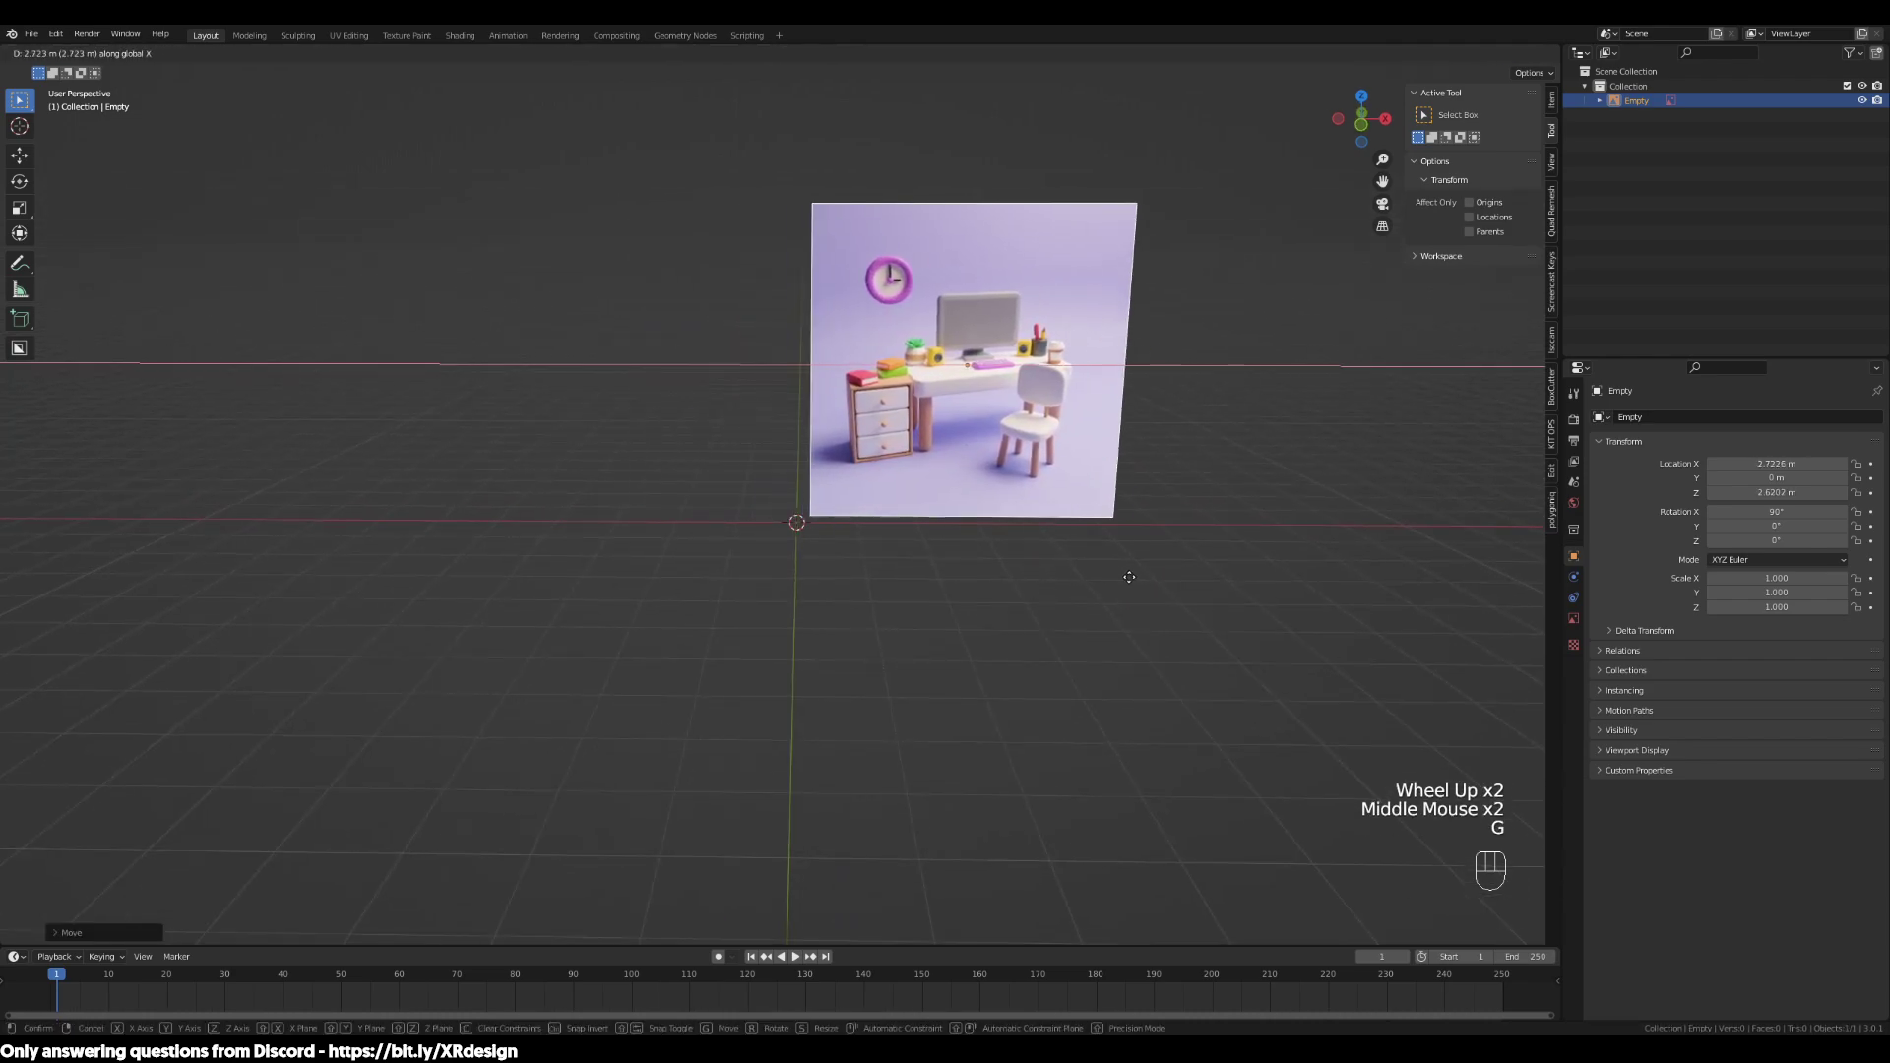
pyautogui.click(1480, 597)
# Shift the reference image slightly farther along X and move it back along Y to about 3.4 m
pyautogui.scroll(-2, 1085, 650)
pyautogui.moveTo(1085, 650)
pyautogui.mouseDown(button='middle')
pyautogui.moveTo(1118, 676)
pyautogui.moveTo(1077, 666)
pyautogui.mouseUp(button='middle')
pyautogui.scroll(-1, 1078, 665)
pyautogui.moveTo(1228, 497); pyautogui.dragTo(778, 424, button='middle')
pyautogui.click(1112, 552)
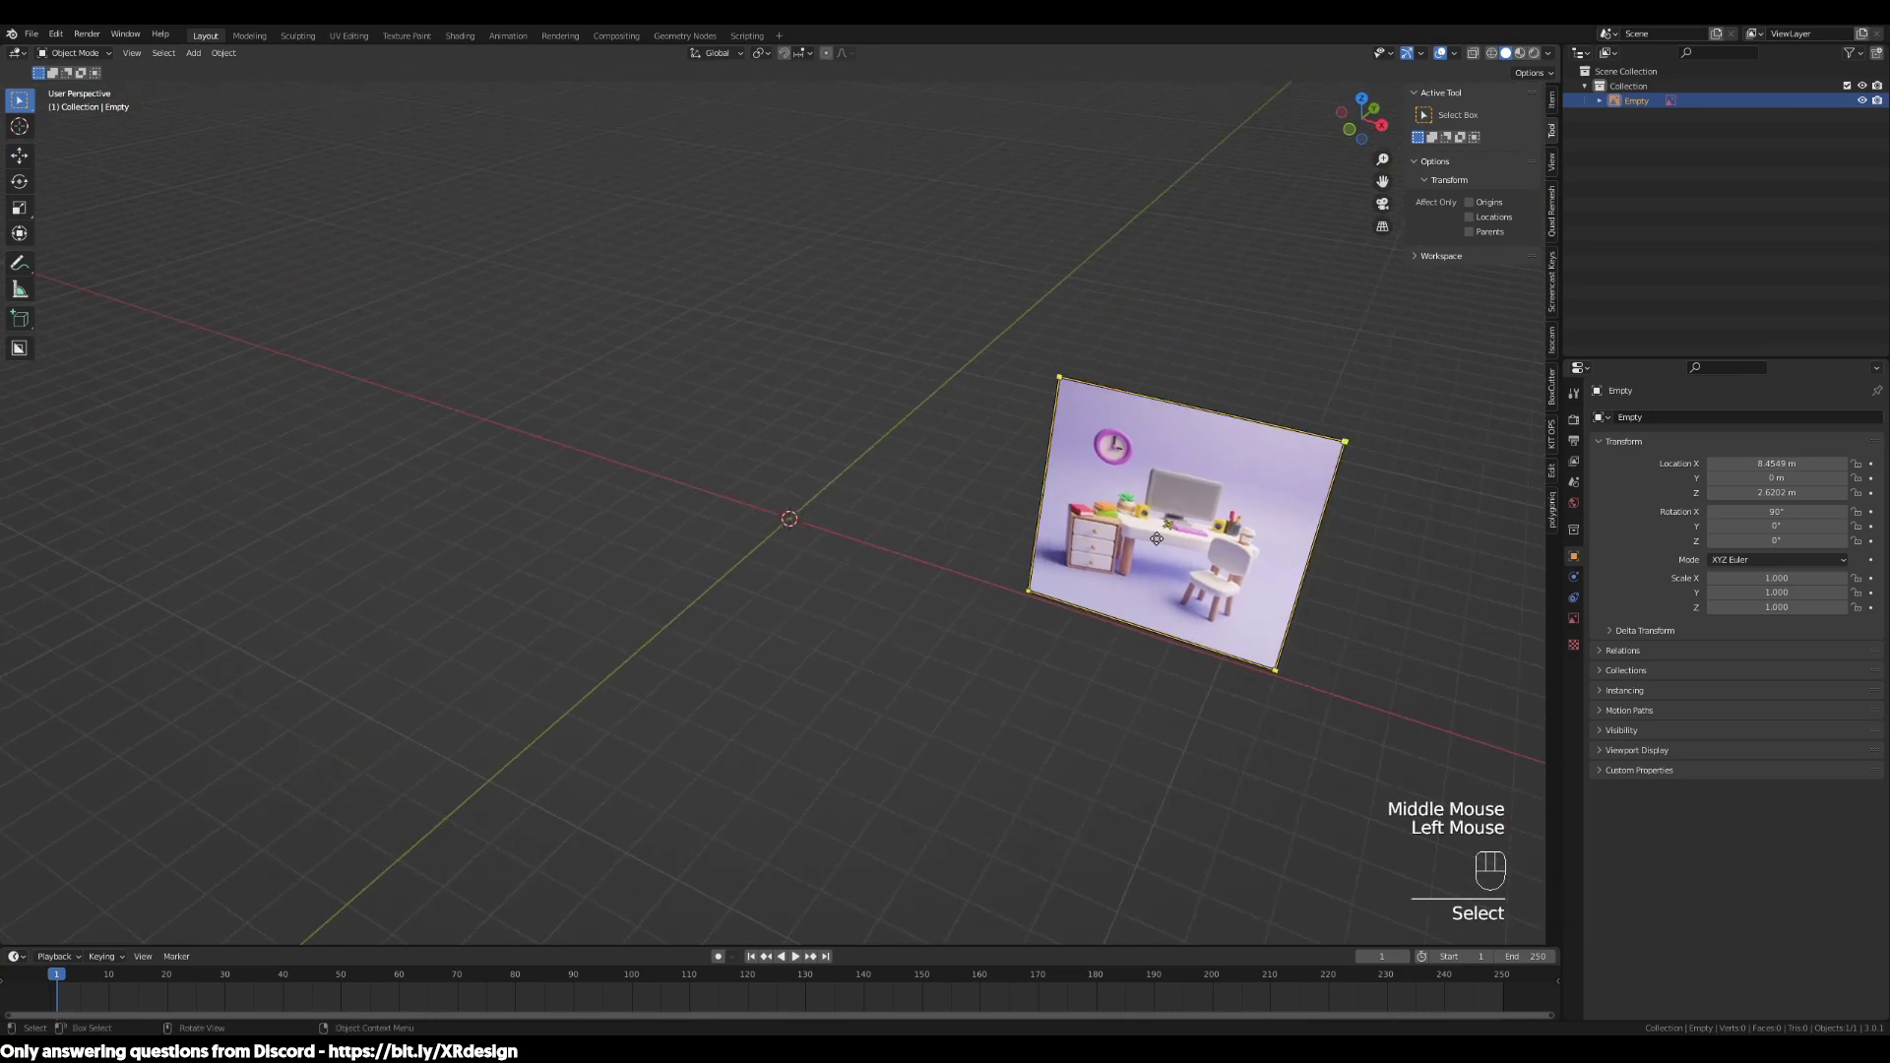
pyautogui.press('g')
pyautogui.press('x')
pyautogui.click(974, 624)
pyautogui.press('g')
pyautogui.press('y')
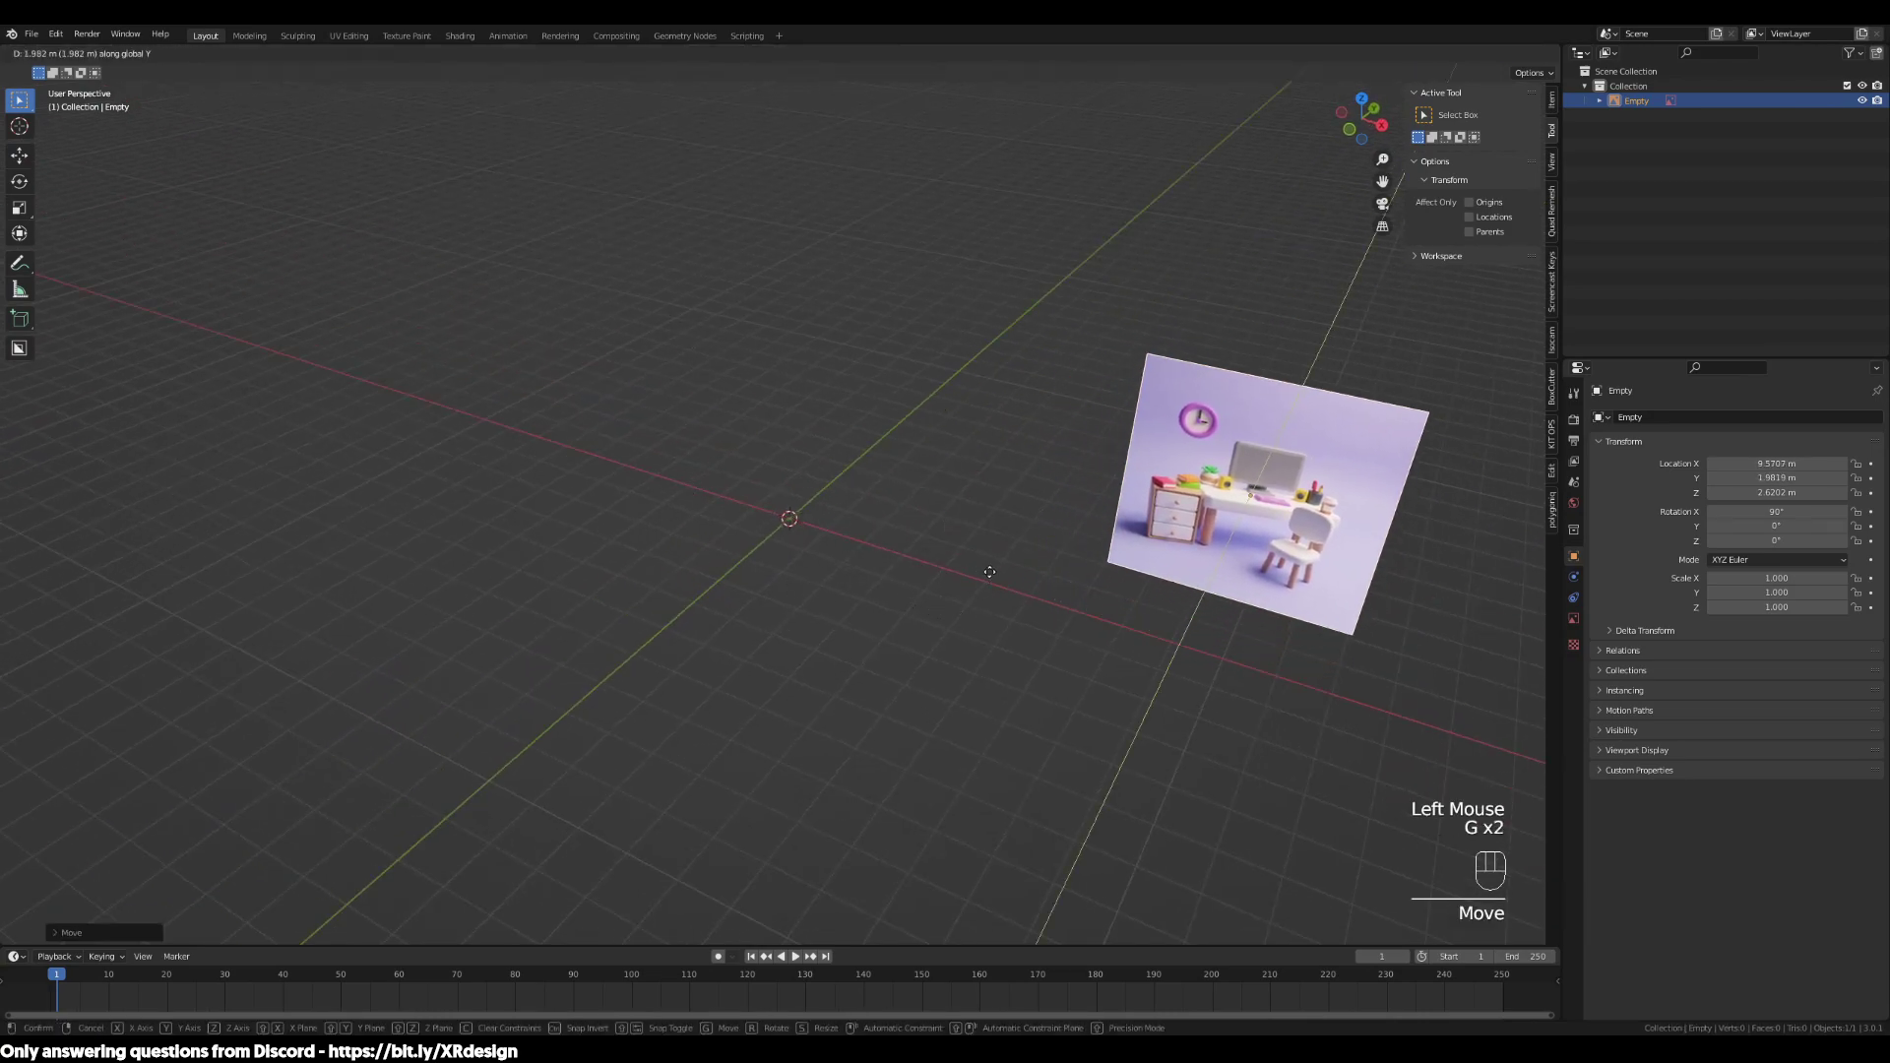
pyautogui.click(962, 659)
# Add a mesh plane at the world origin beside the reference image
pyautogui.moveTo(962, 659); pyautogui.dragTo(1089, 756, button='middle')
pyautogui.scroll(2, 1122, 679)
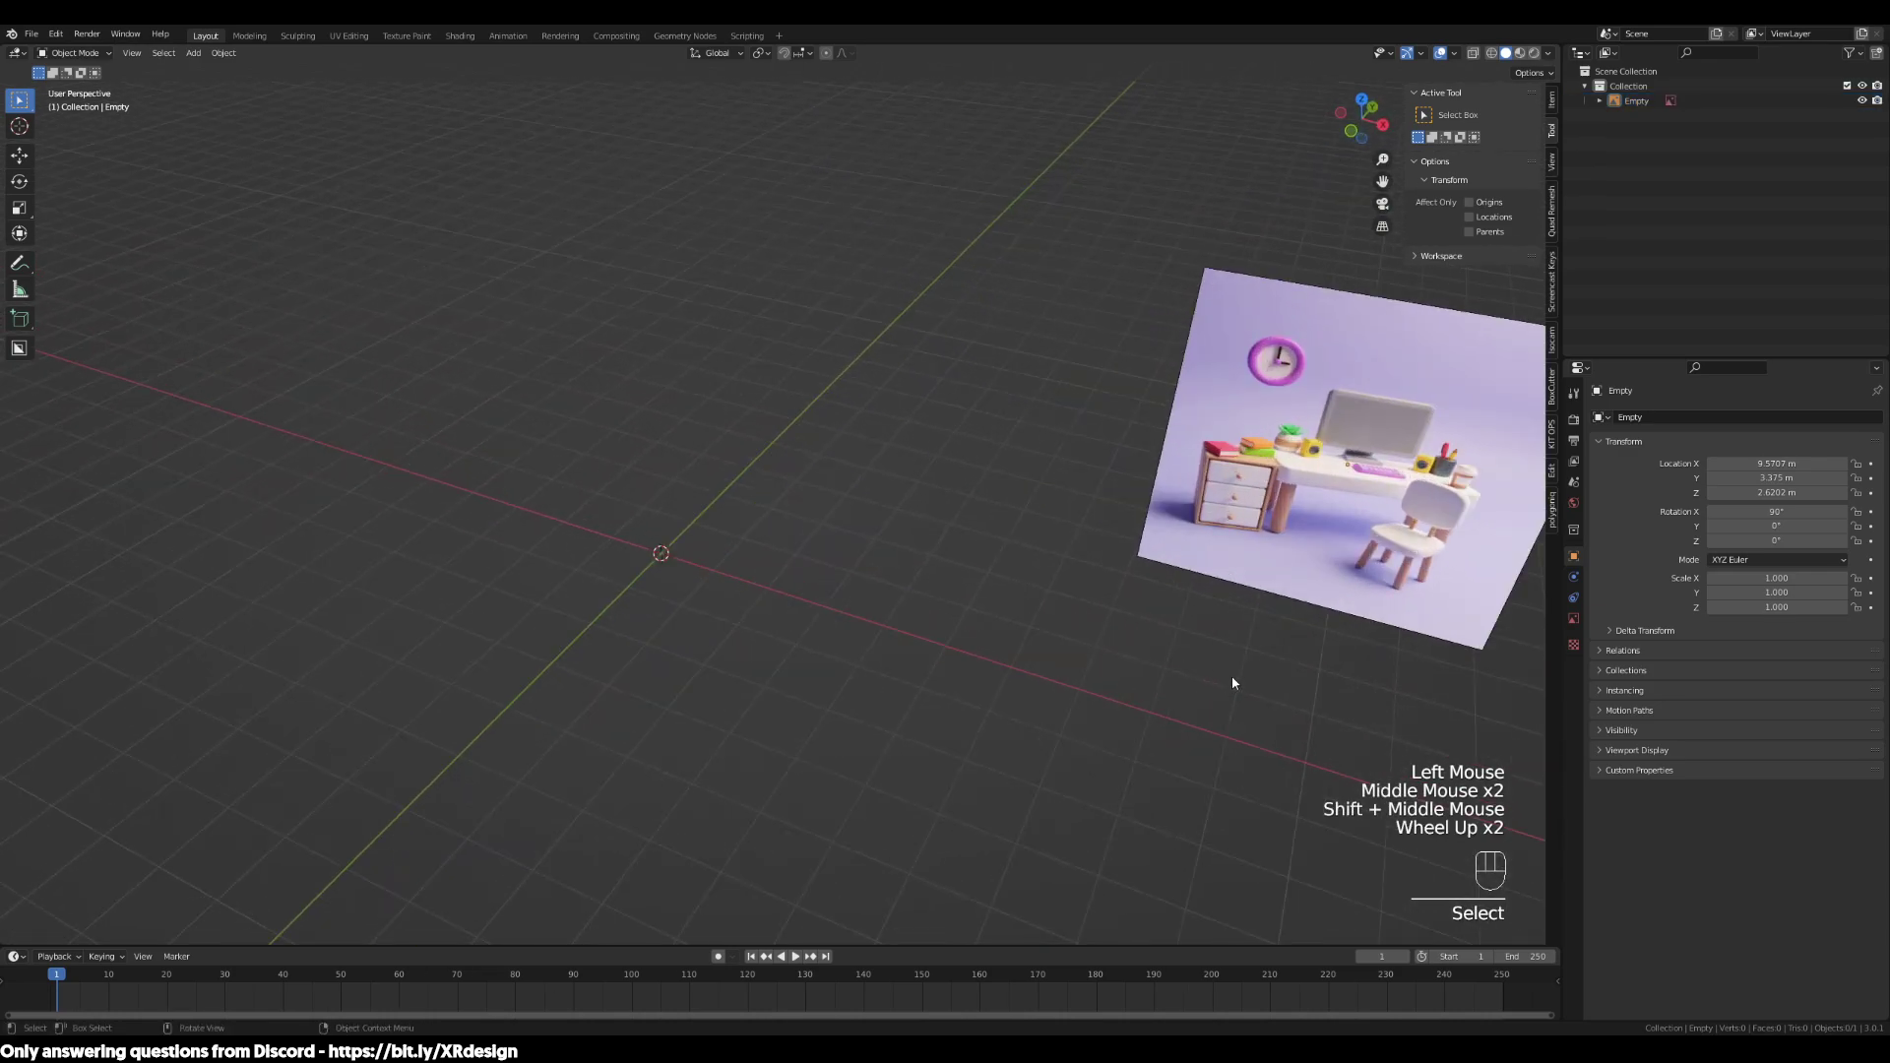
pyautogui.moveTo(1225, 686); pyautogui.dragTo(801, 604, button='middle')
pyautogui.hotkey('shift', 'a')
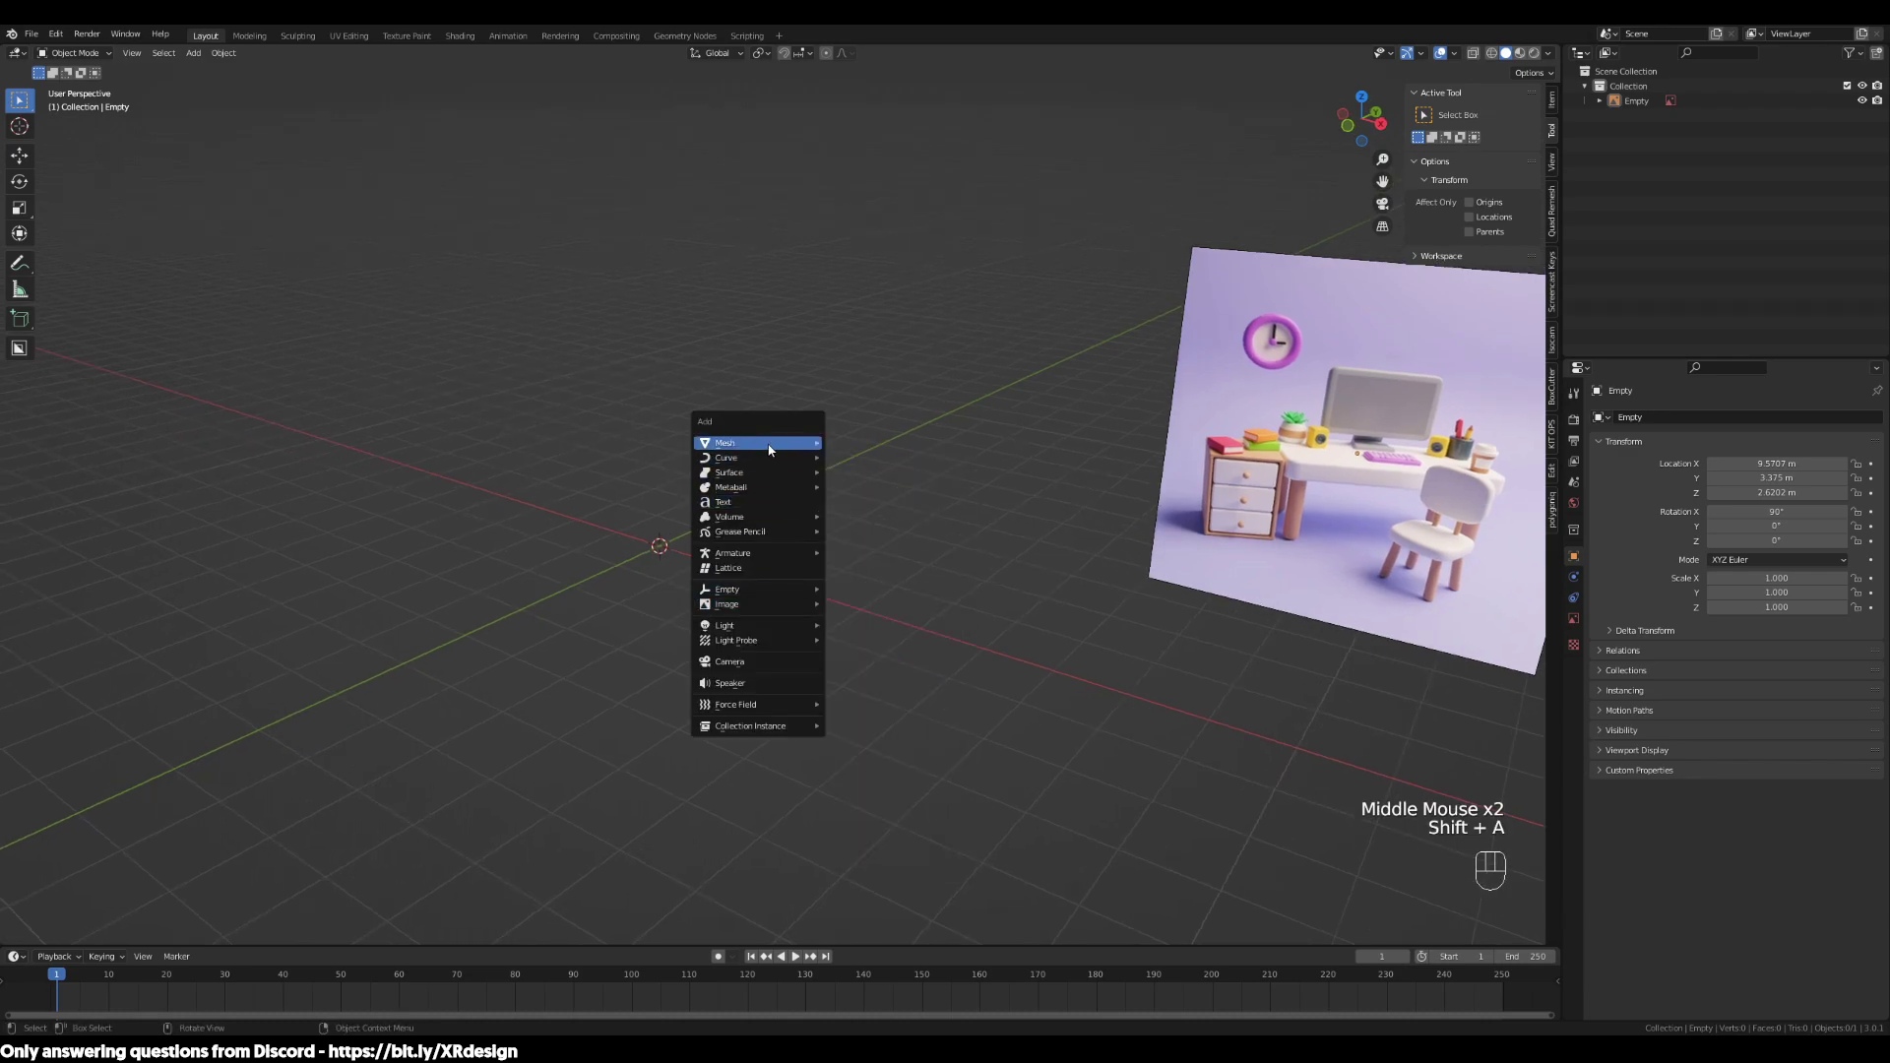
pyautogui.moveTo(771, 450)
pyautogui.click(872, 444)
# Scale the new plane uniformly by a factor of 4
pyautogui.moveTo(1026, 582); pyautogui.dragTo(1025, 667, button='middle')
pyautogui.scroll(2, 885, 604)
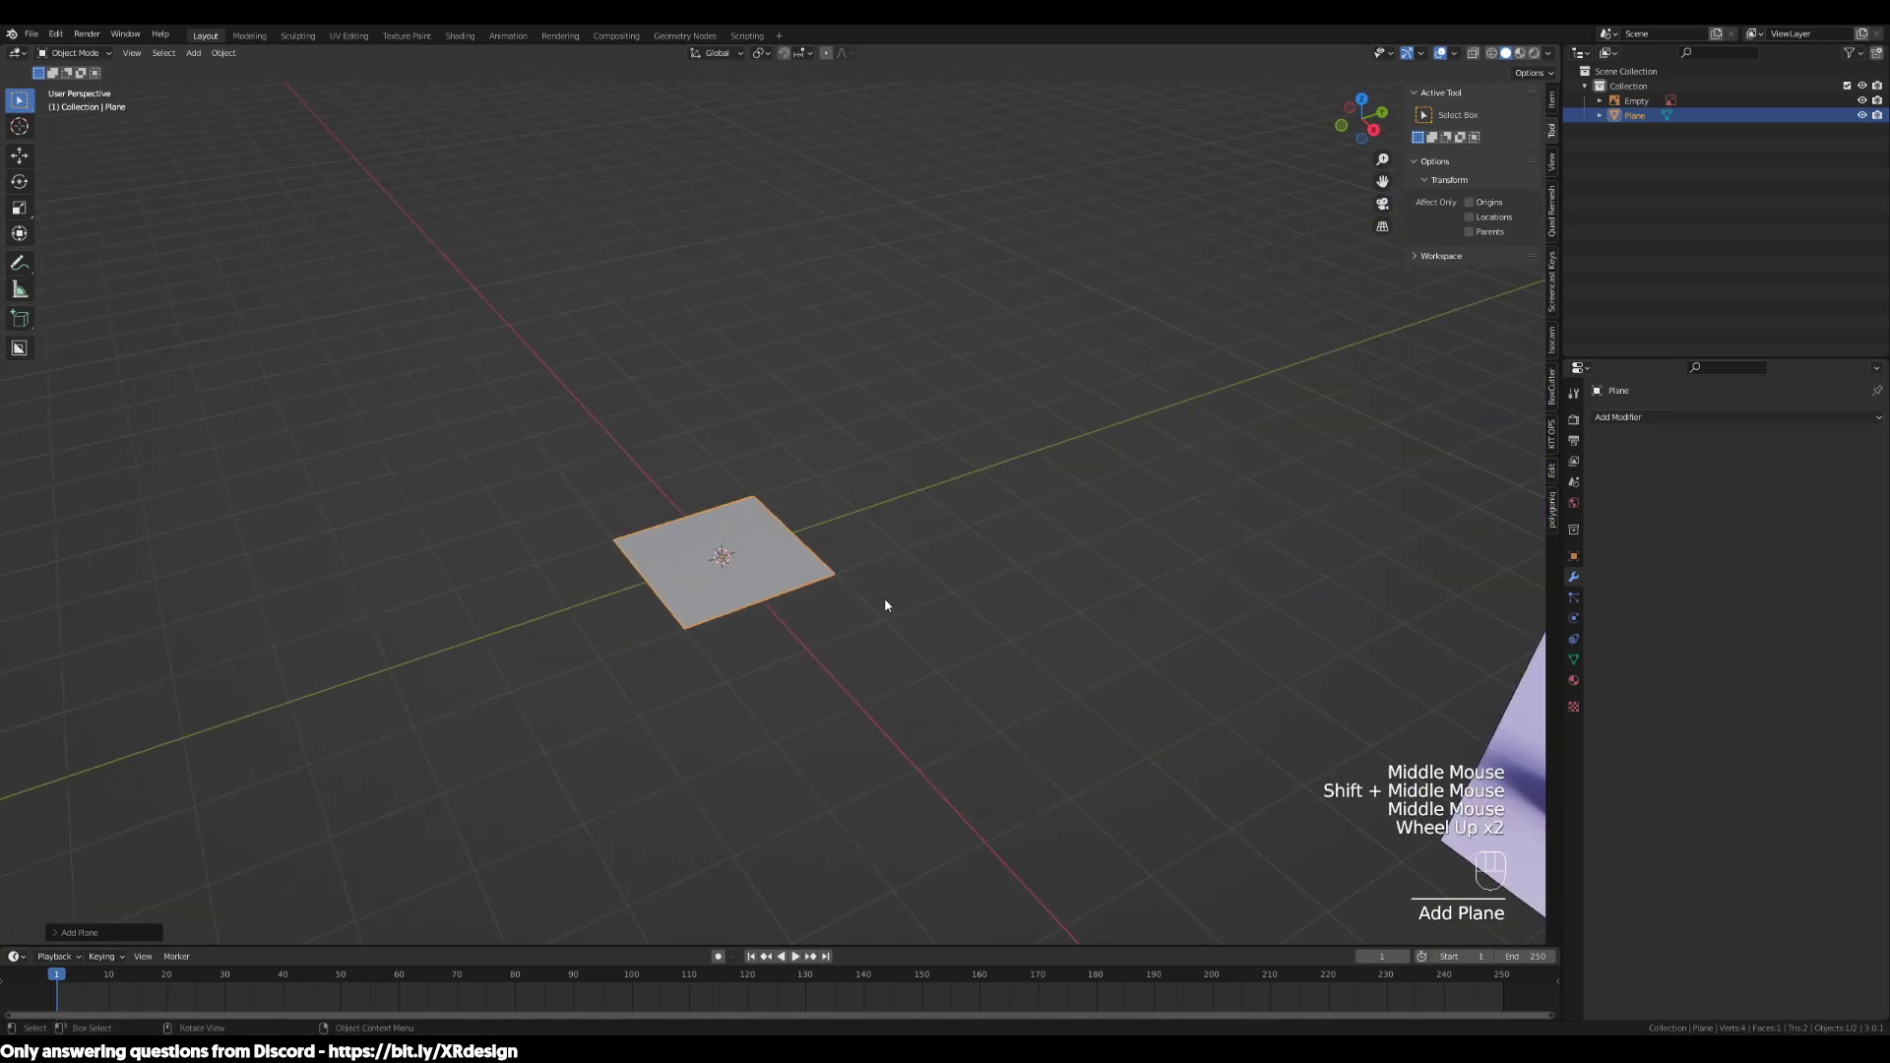
pyautogui.write('s')
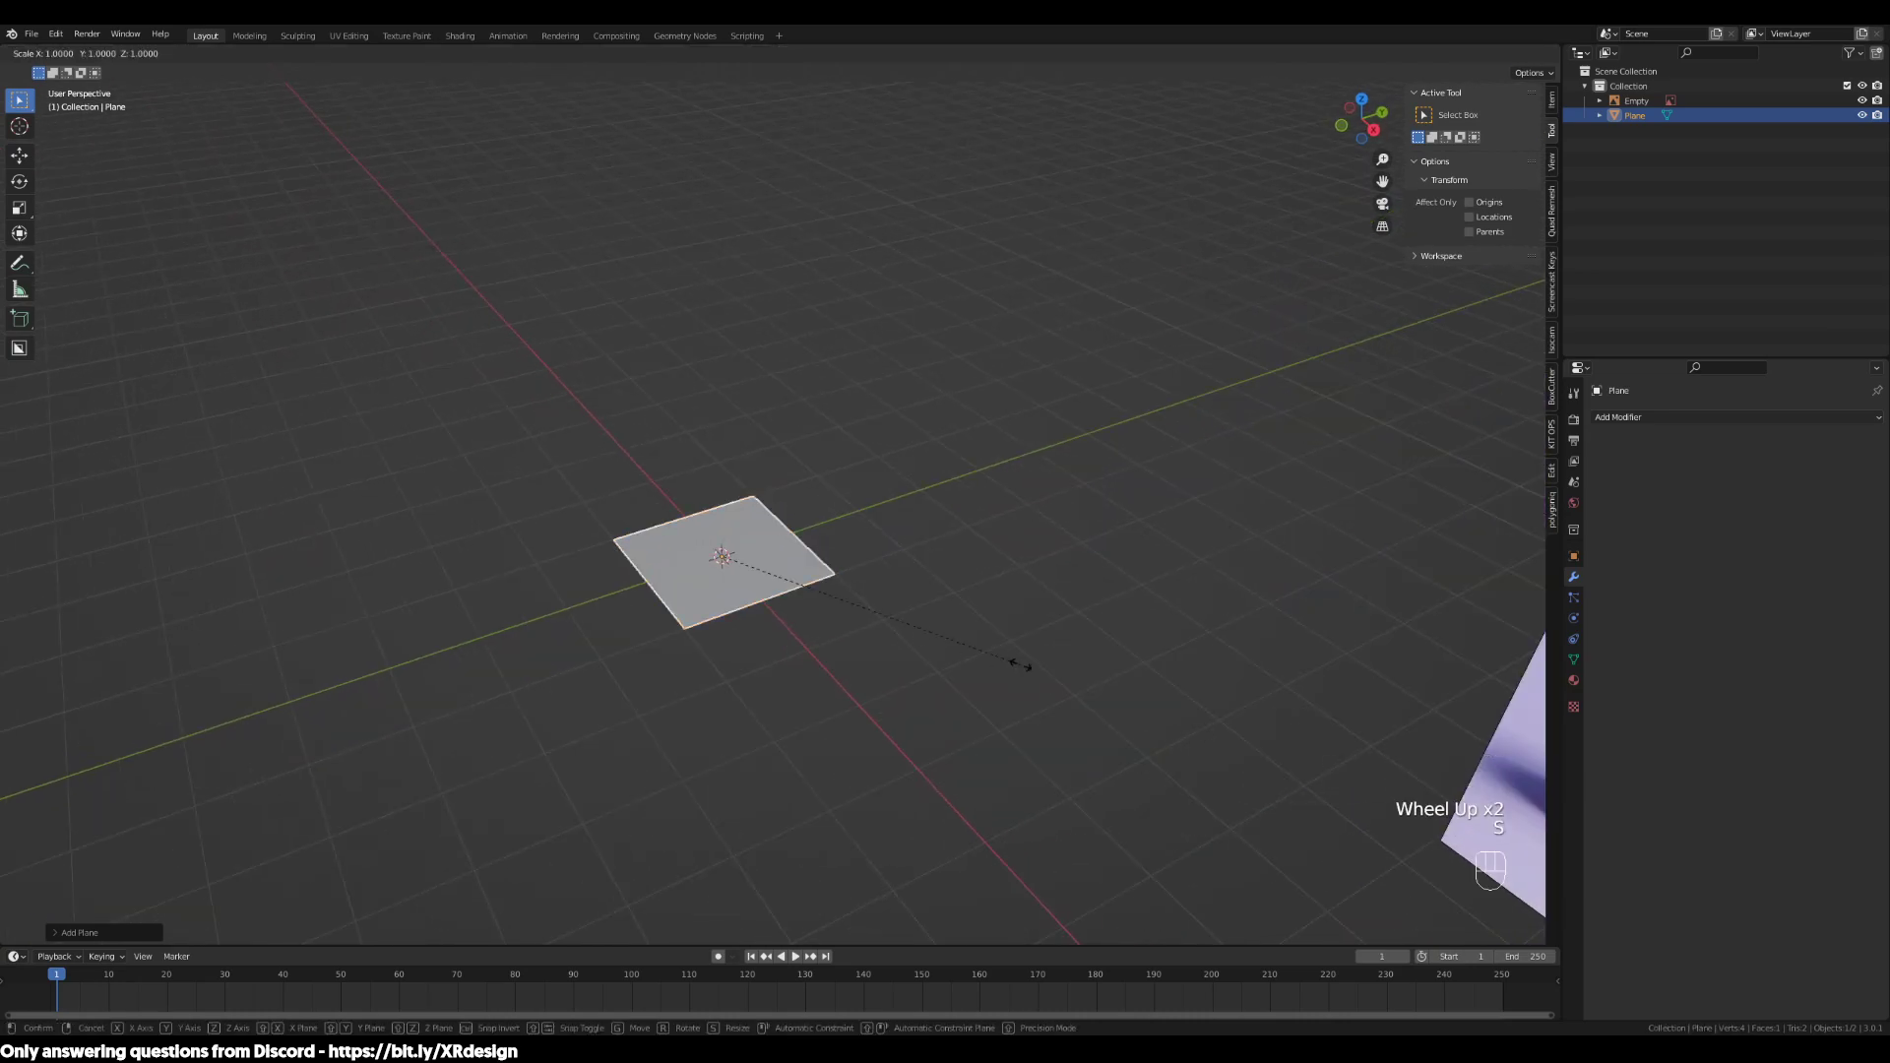
pyautogui.write('4')
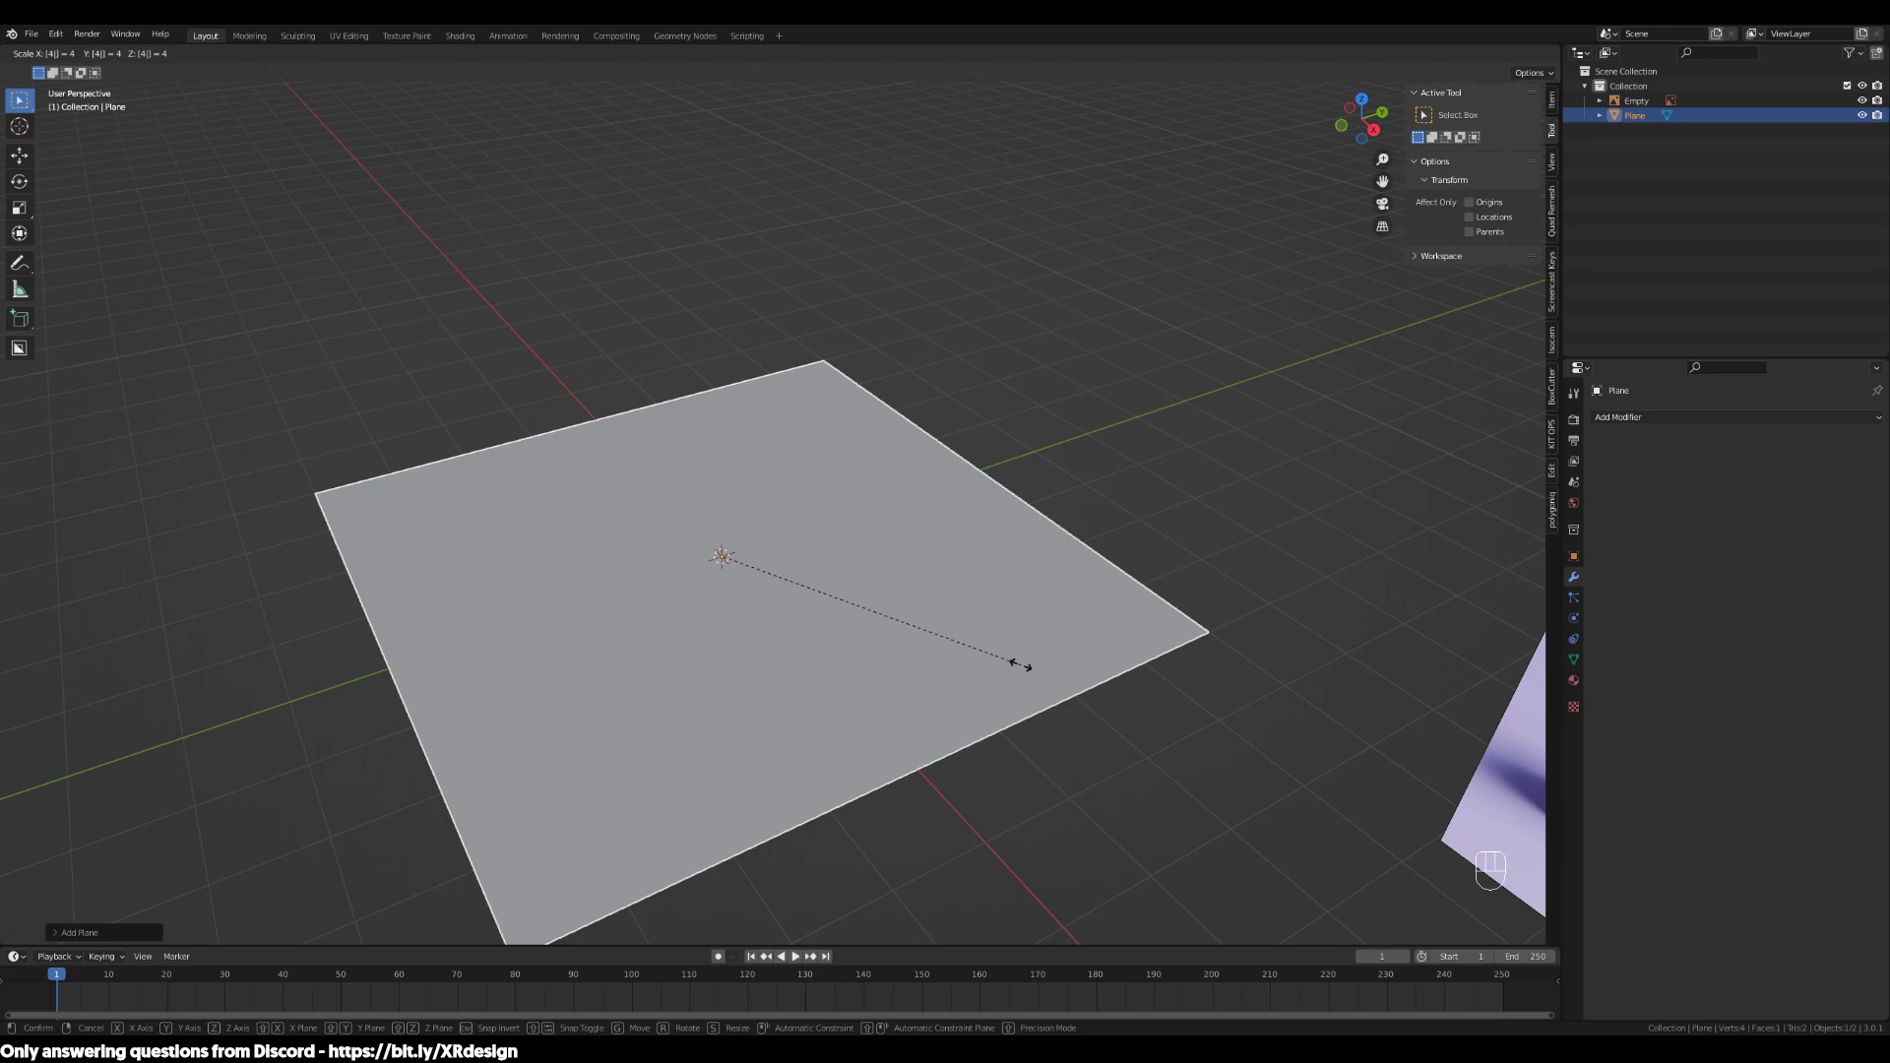
pyautogui.click(1020, 665)
# Enter mesh editing on the scaled plane with edge selection, and select the back edge crossing the positive Y axis
pyautogui.scroll(-3, 831, 510)
pyautogui.keyDown('shift'); pyautogui.moveTo(865, 630); pyautogui.dragTo(978, 590, button='middle'); pyautogui.keyUp('shift')
pyautogui.press('Tab')
pyautogui.scroll(2, 999, 594)
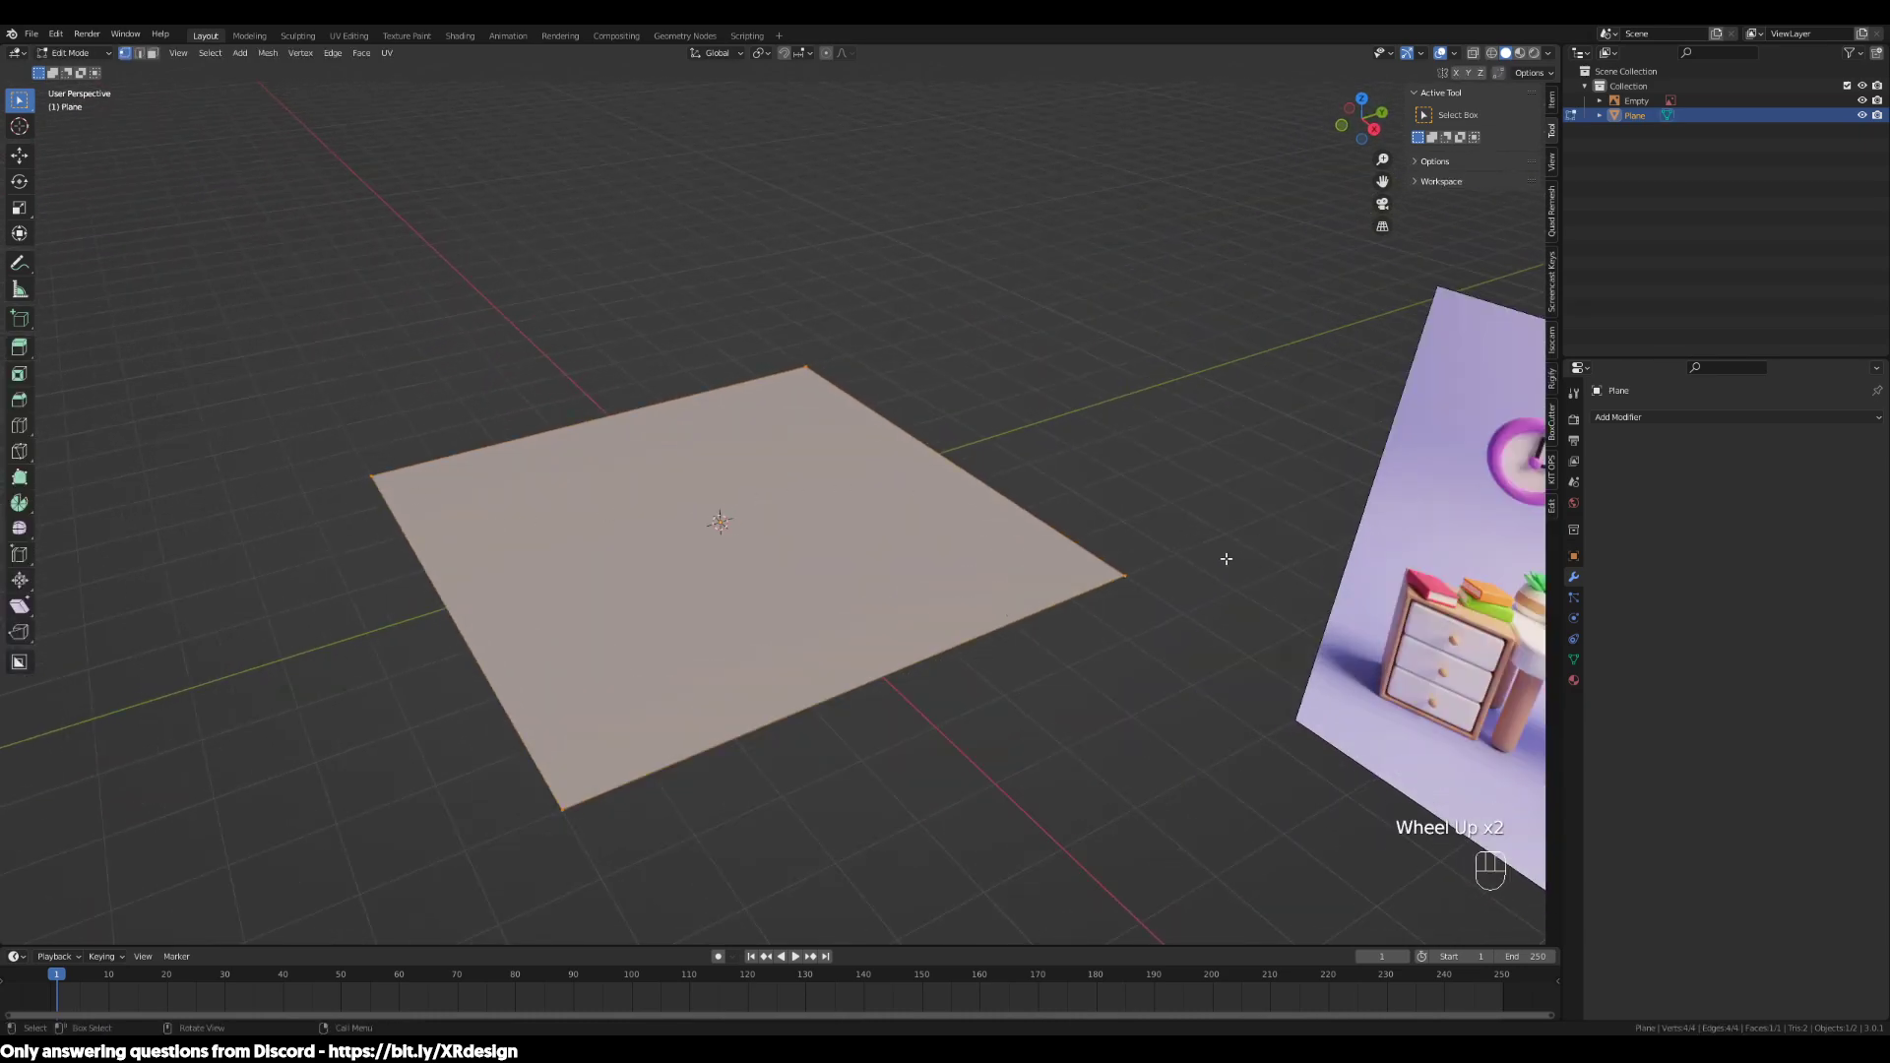
pyautogui.moveTo(1223, 558); pyautogui.dragTo(1155, 563, button='middle')
pyautogui.press('2')
pyautogui.click(1083, 567)
pyautogui.keyDown('shift'); pyautogui.moveTo(1017, 570); pyautogui.dragTo(941, 583, button='middle'); pyautogui.keyUp('shift')
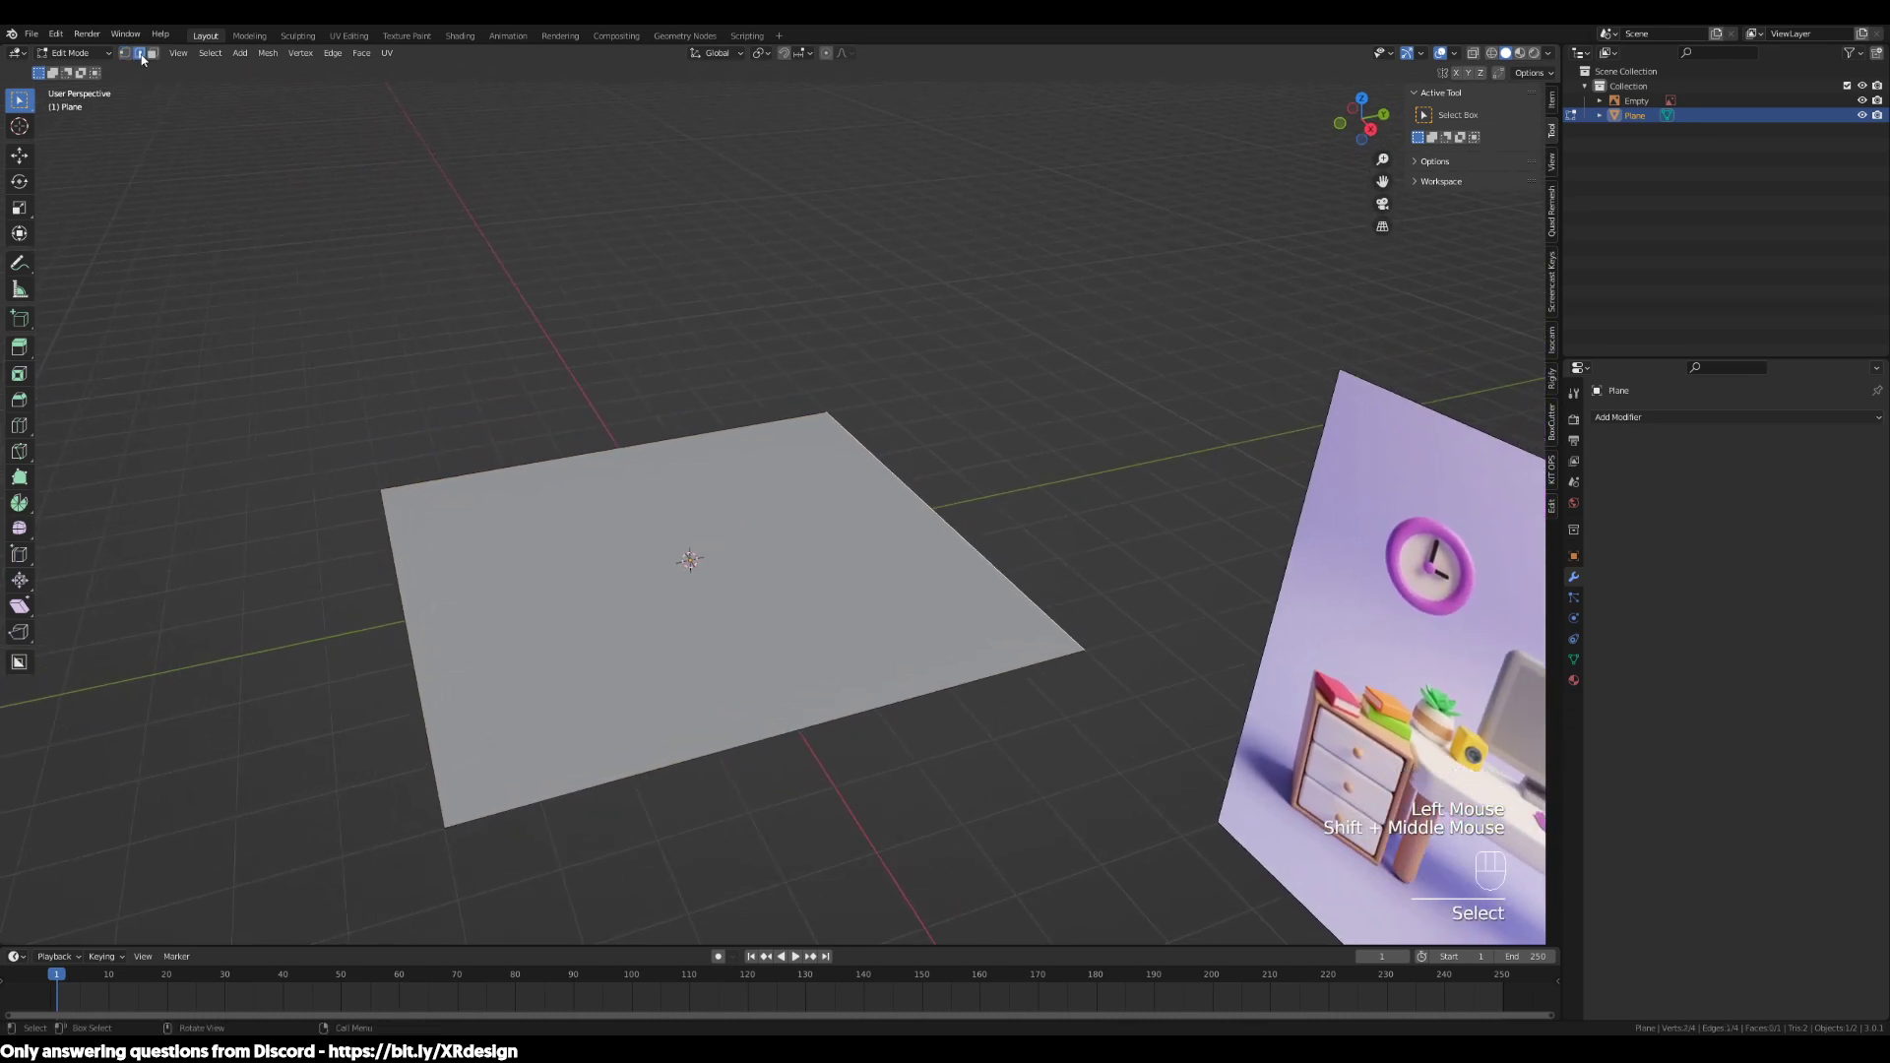
pyautogui.scroll(2, 1044, 542)
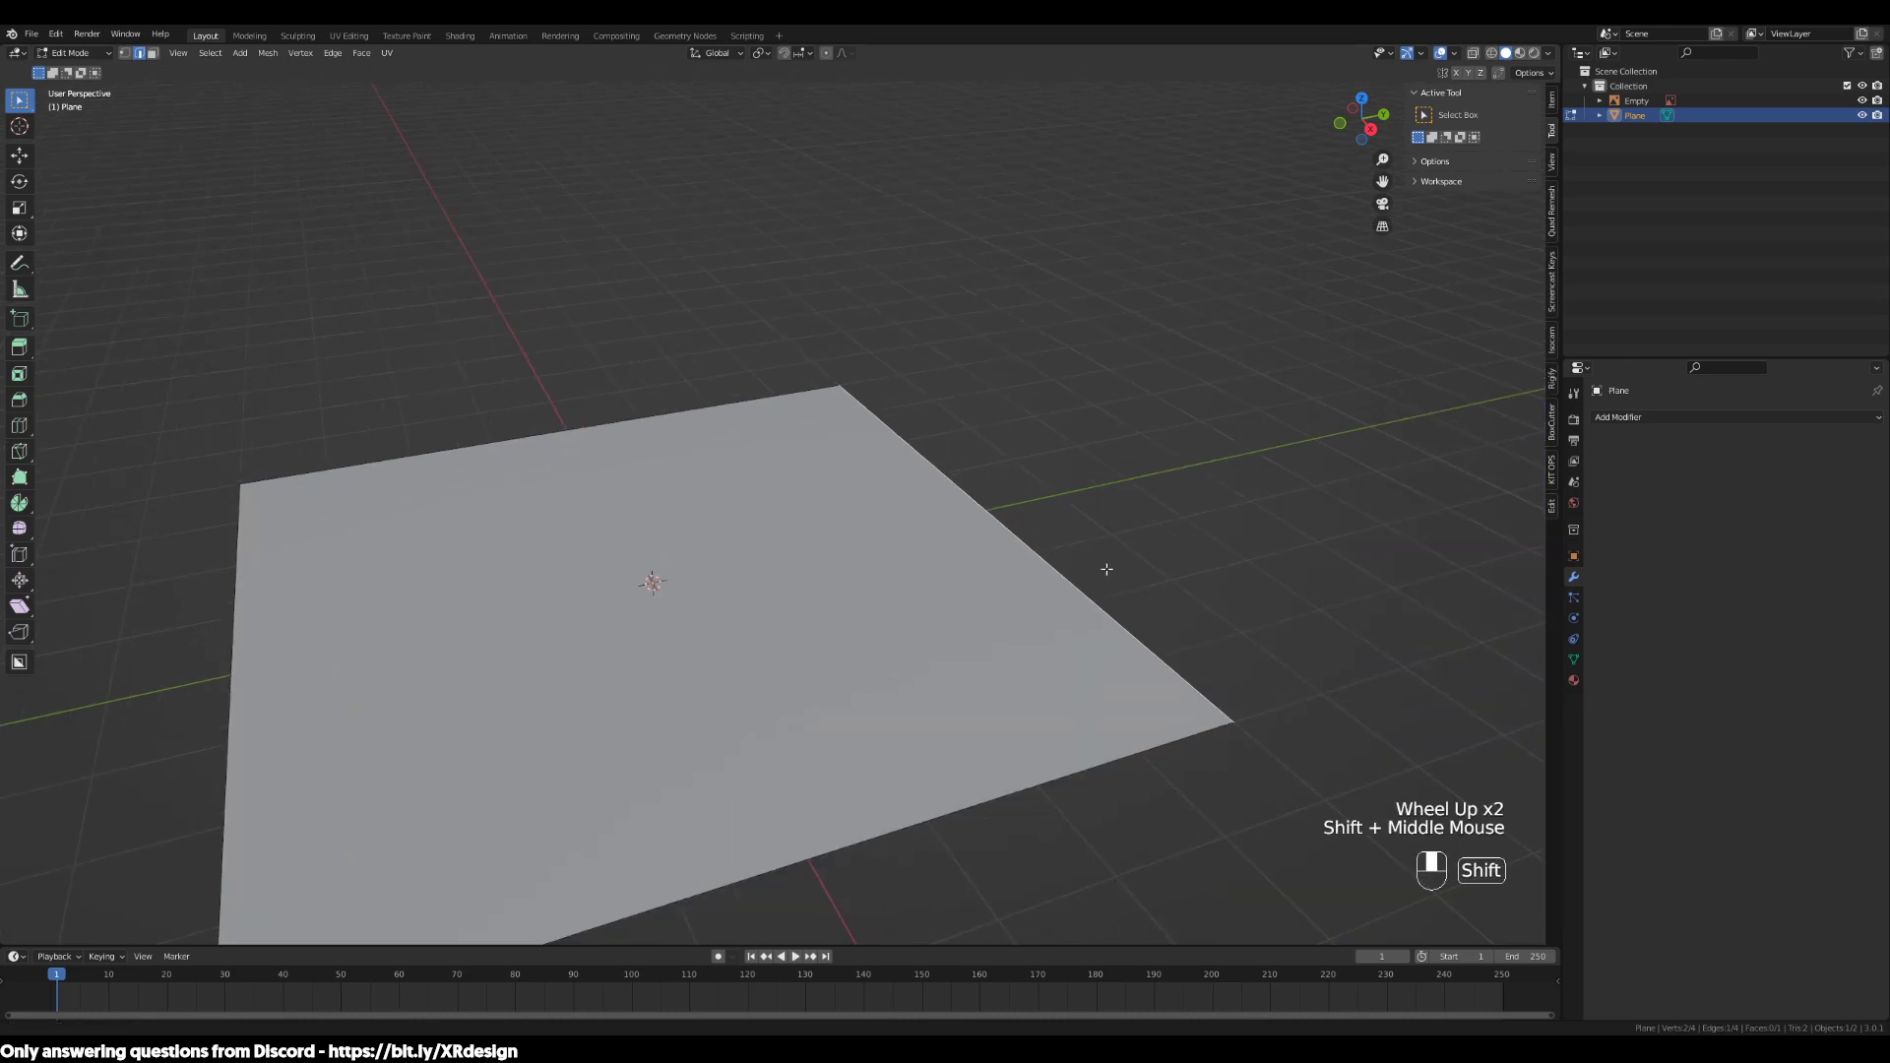
pyautogui.click(1168, 422)
pyautogui.click(1101, 456)
pyautogui.moveTo(1101, 456); pyautogui.dragTo(927, 617, button='middle')
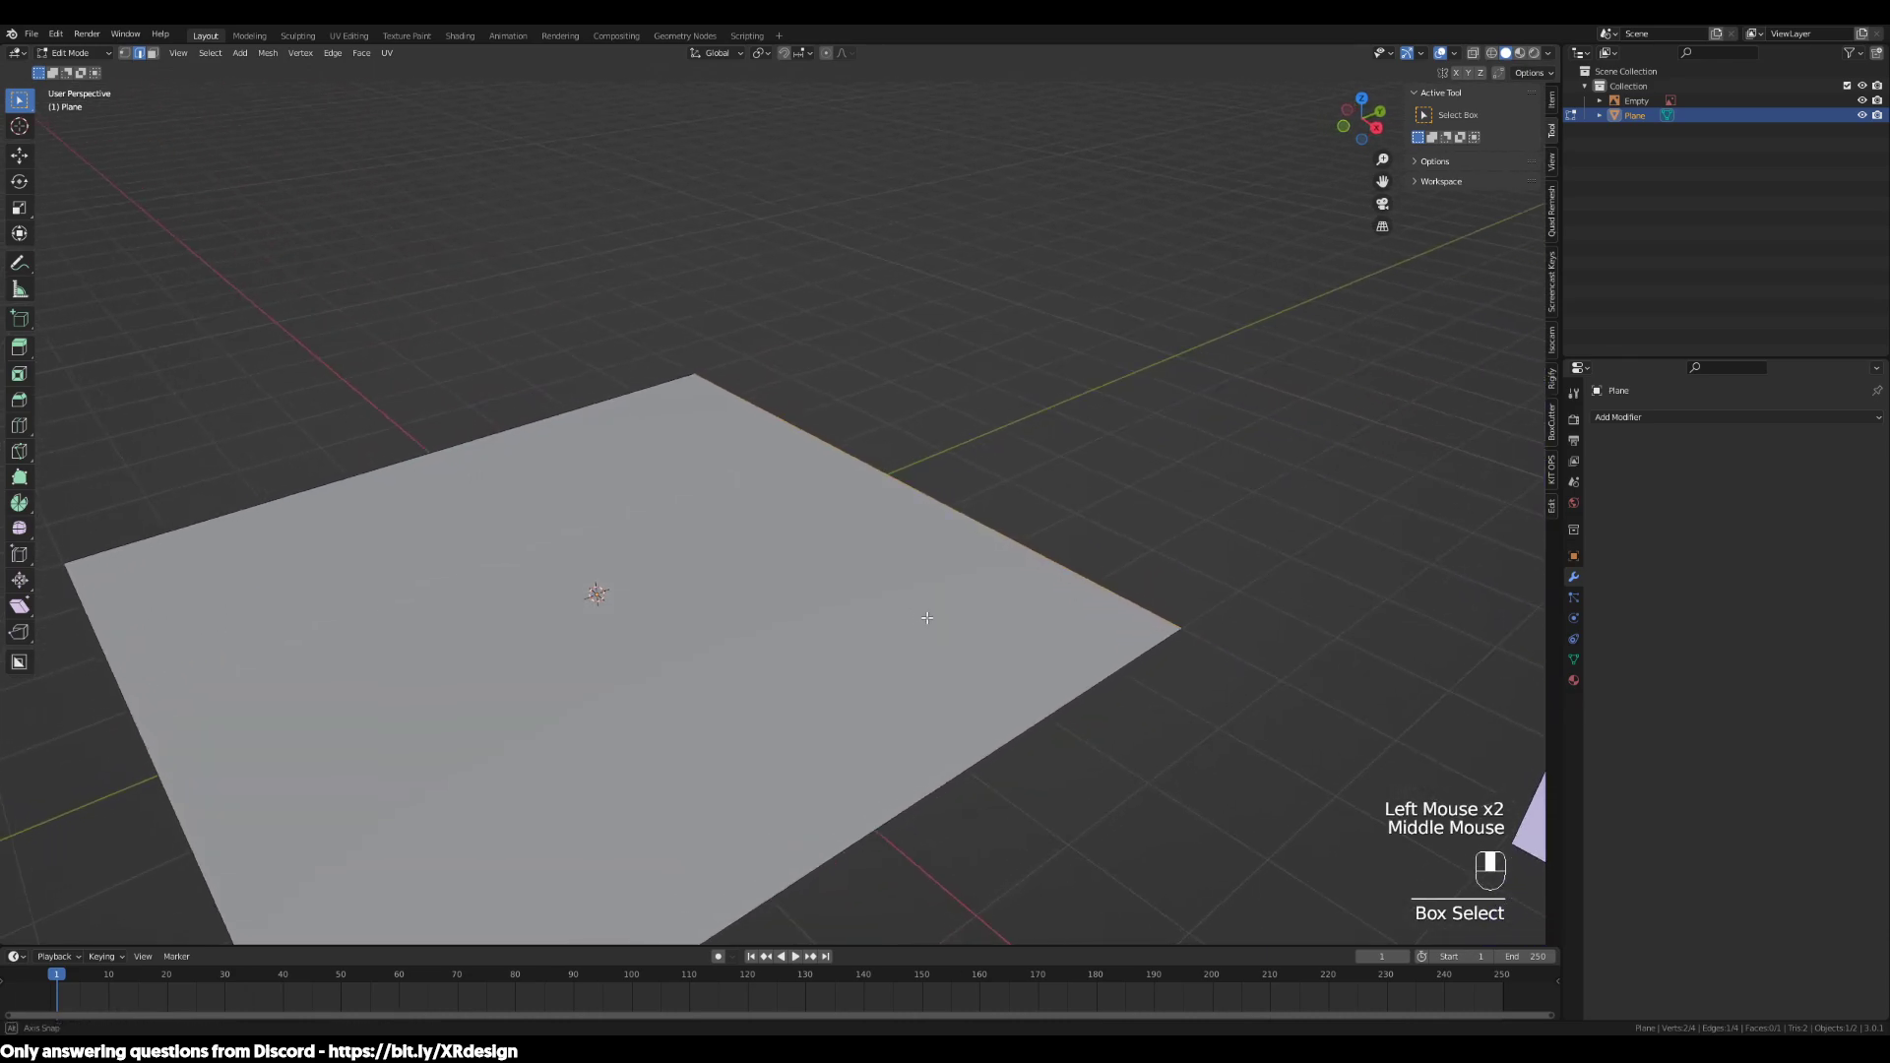
pyautogui.scroll(-2, 928, 618)
pyautogui.moveTo(1038, 637); pyautogui.dragTo(1033, 634, button='middle')
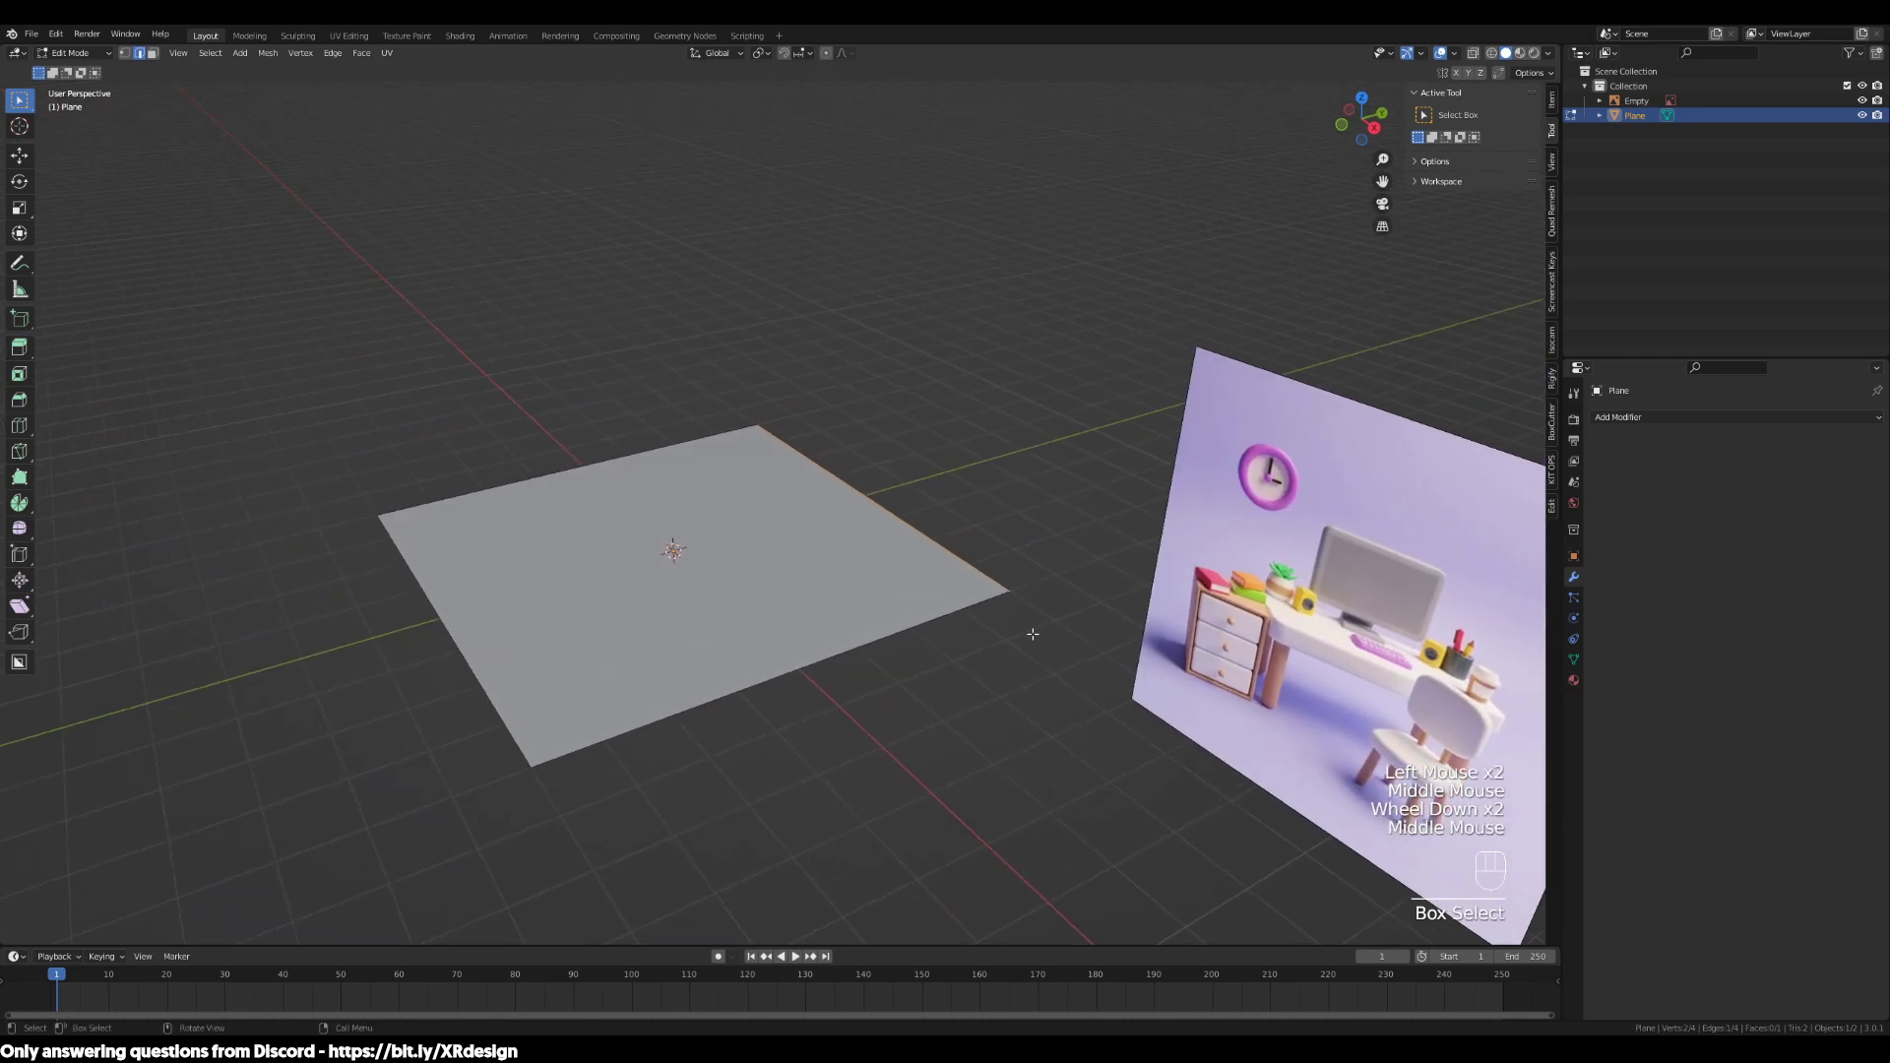
pyautogui.press('e')
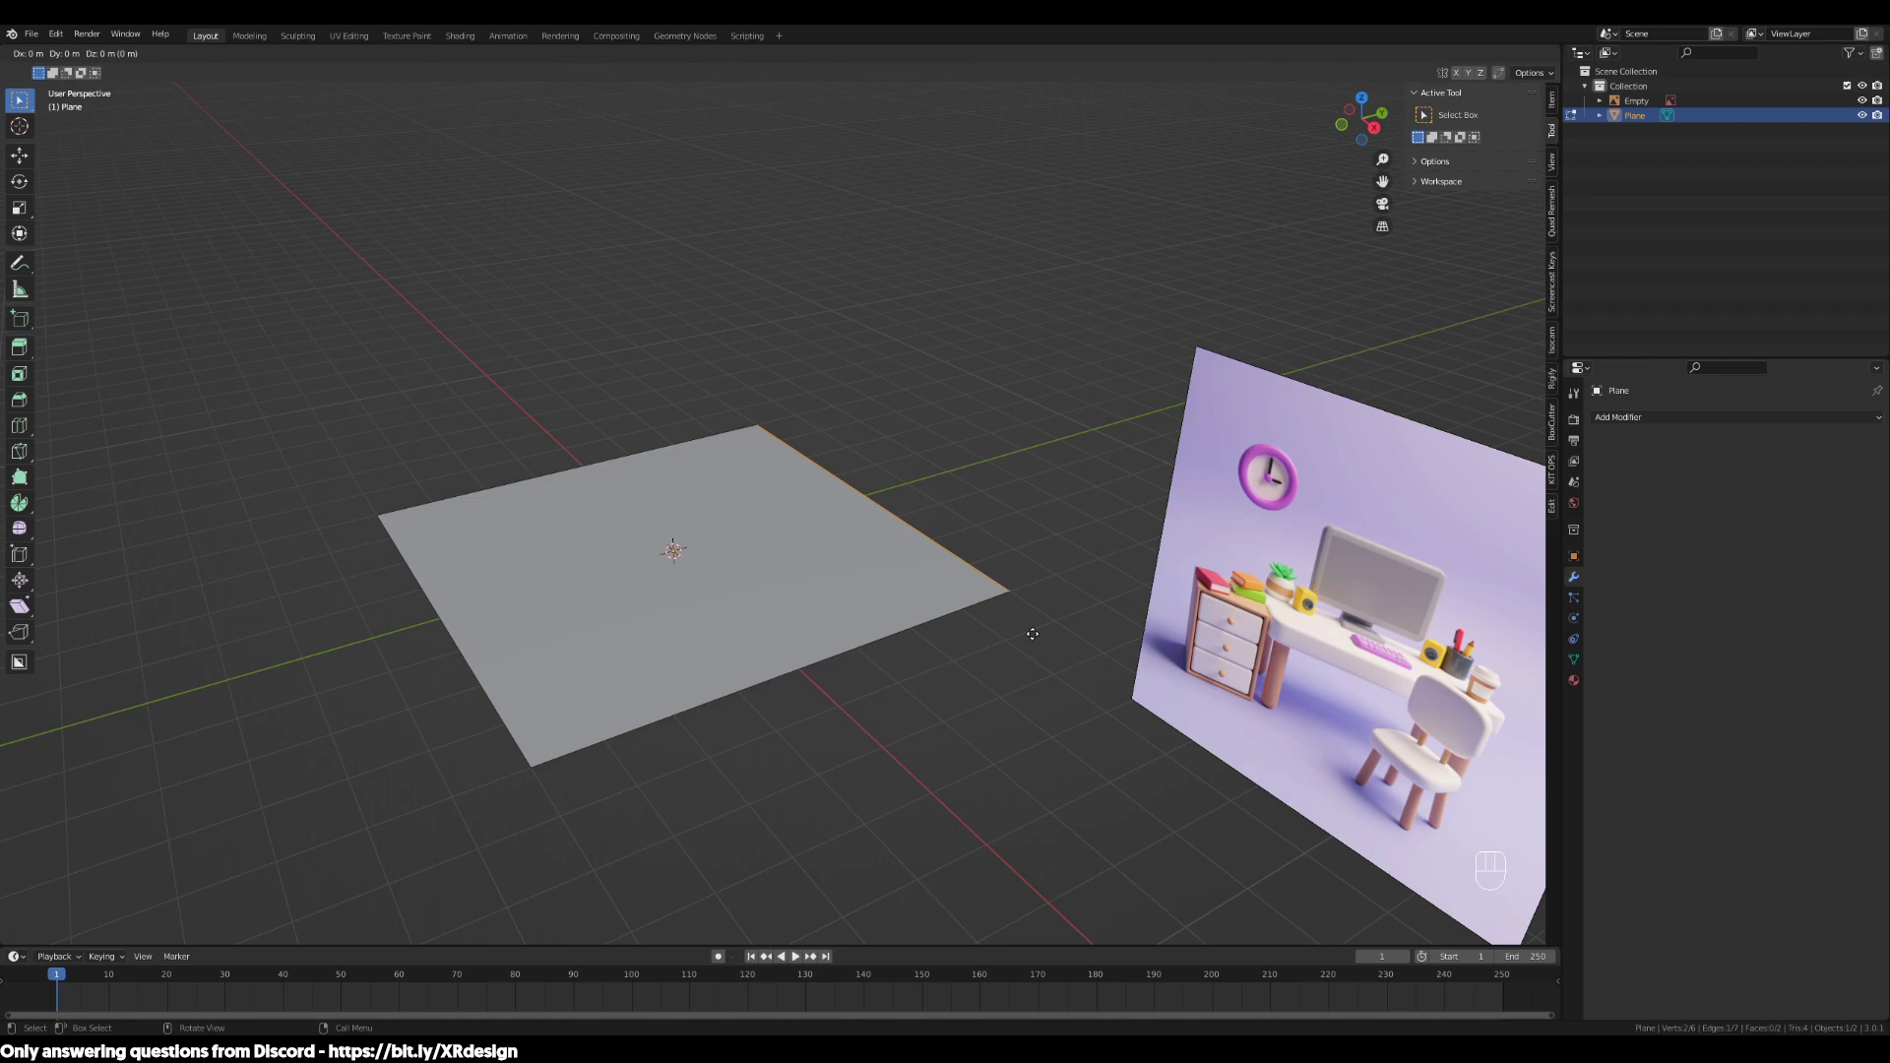
pyautogui.write('z6')
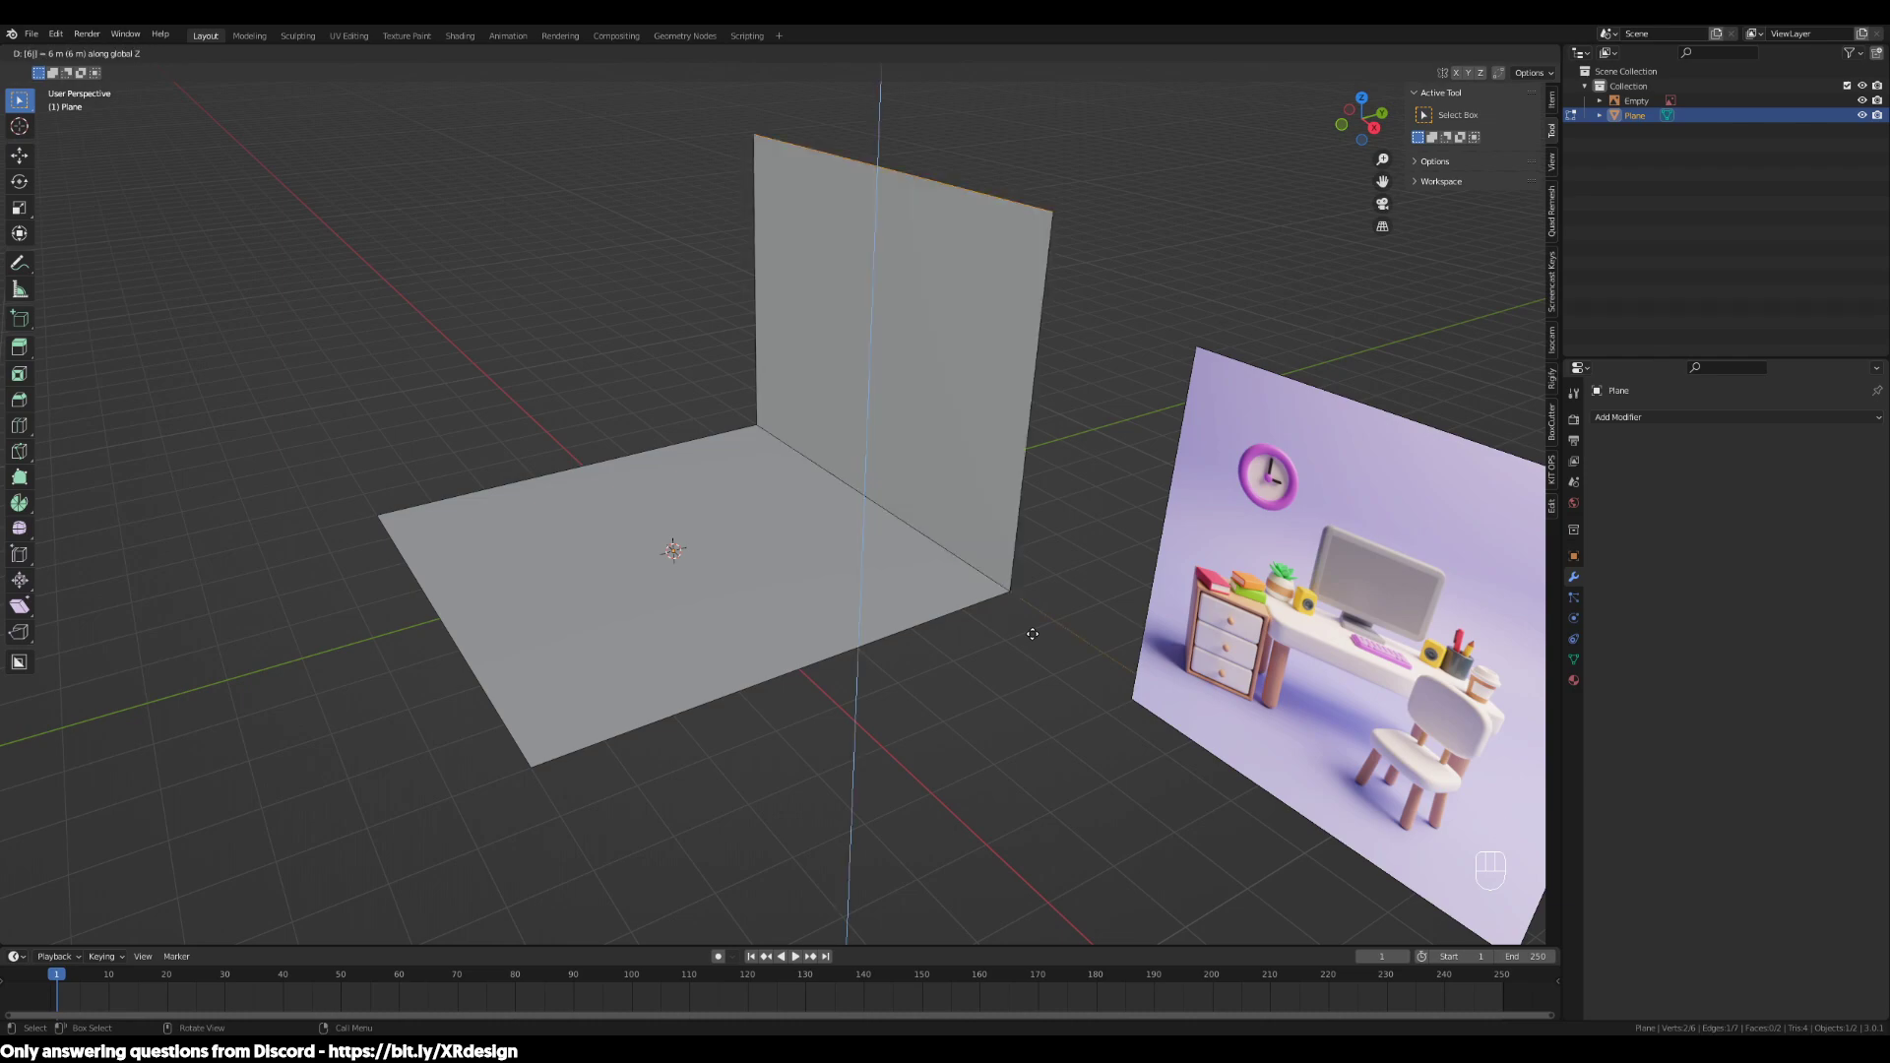
pyautogui.click(1032, 634)
pyautogui.hotkey('ctrl', 'z')
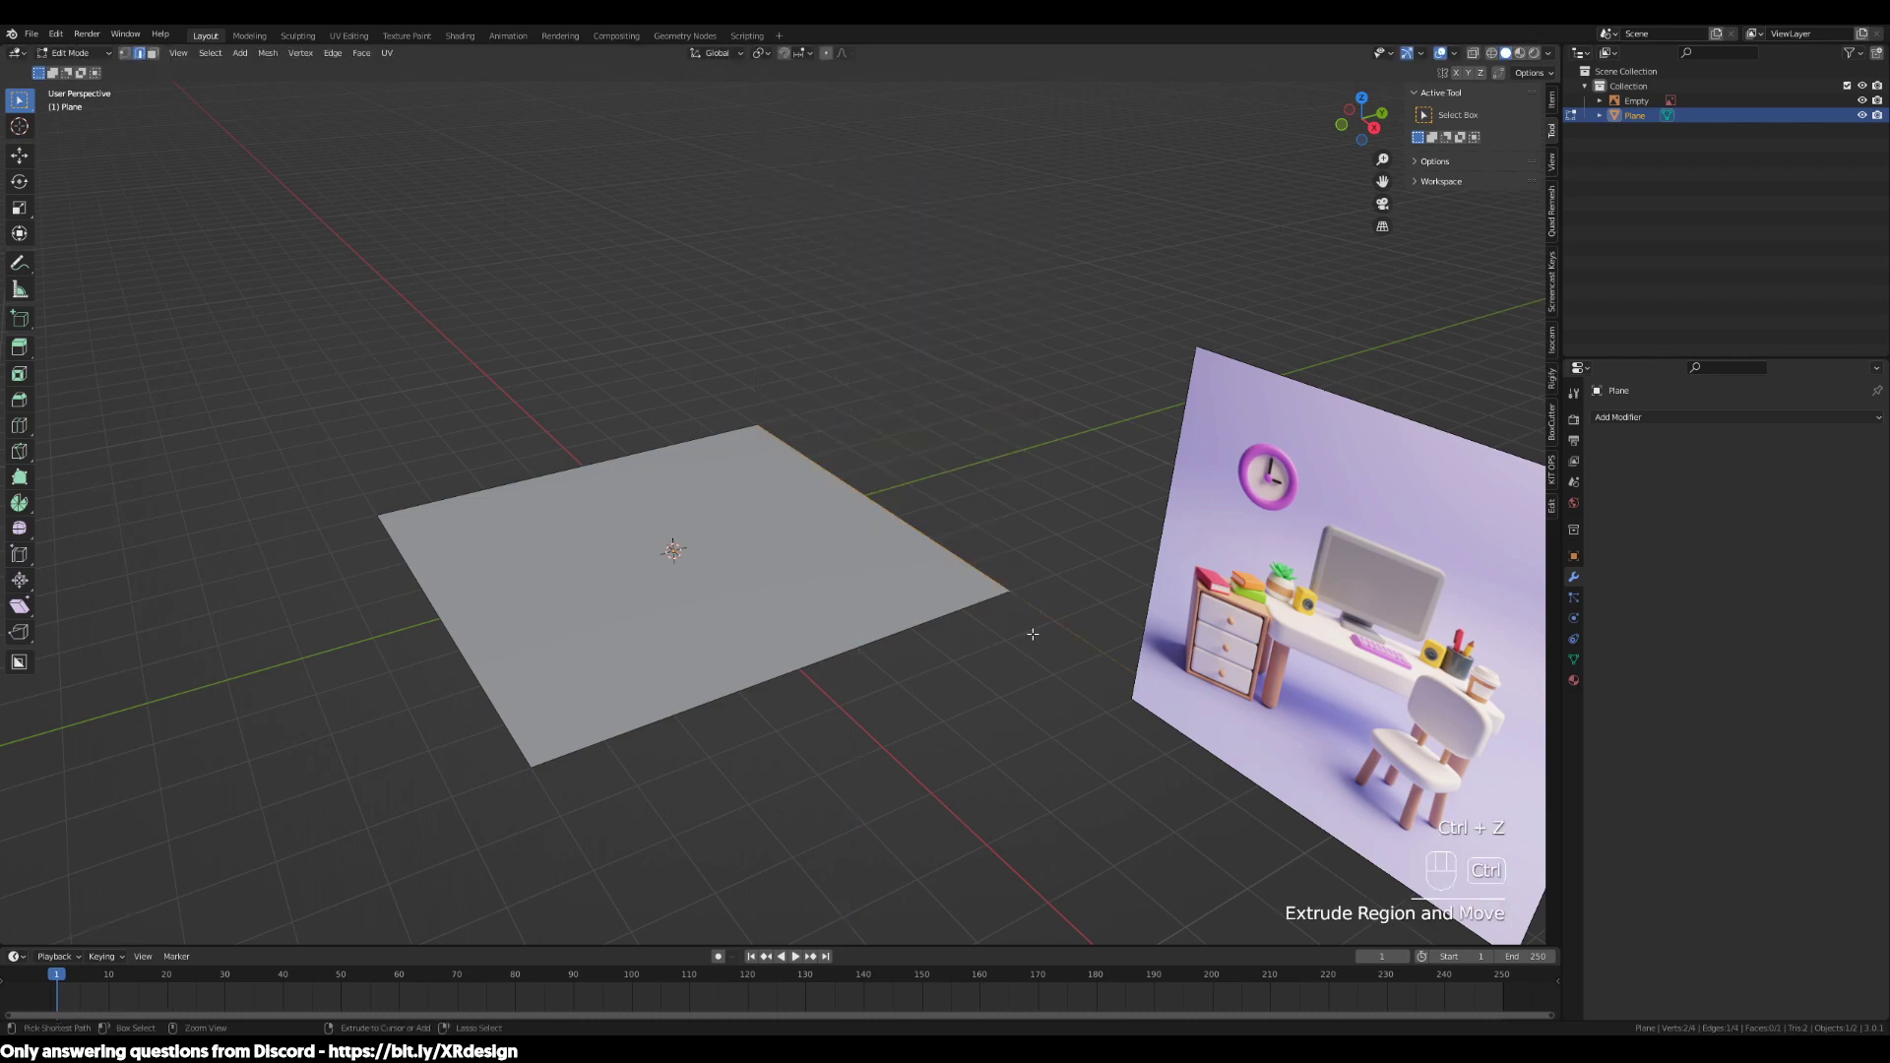
pyautogui.hotkey('ctrl', 'z')
# Extrude the plane's selected back edge 6 m up along Z to form a back wall
pyautogui.press('e')
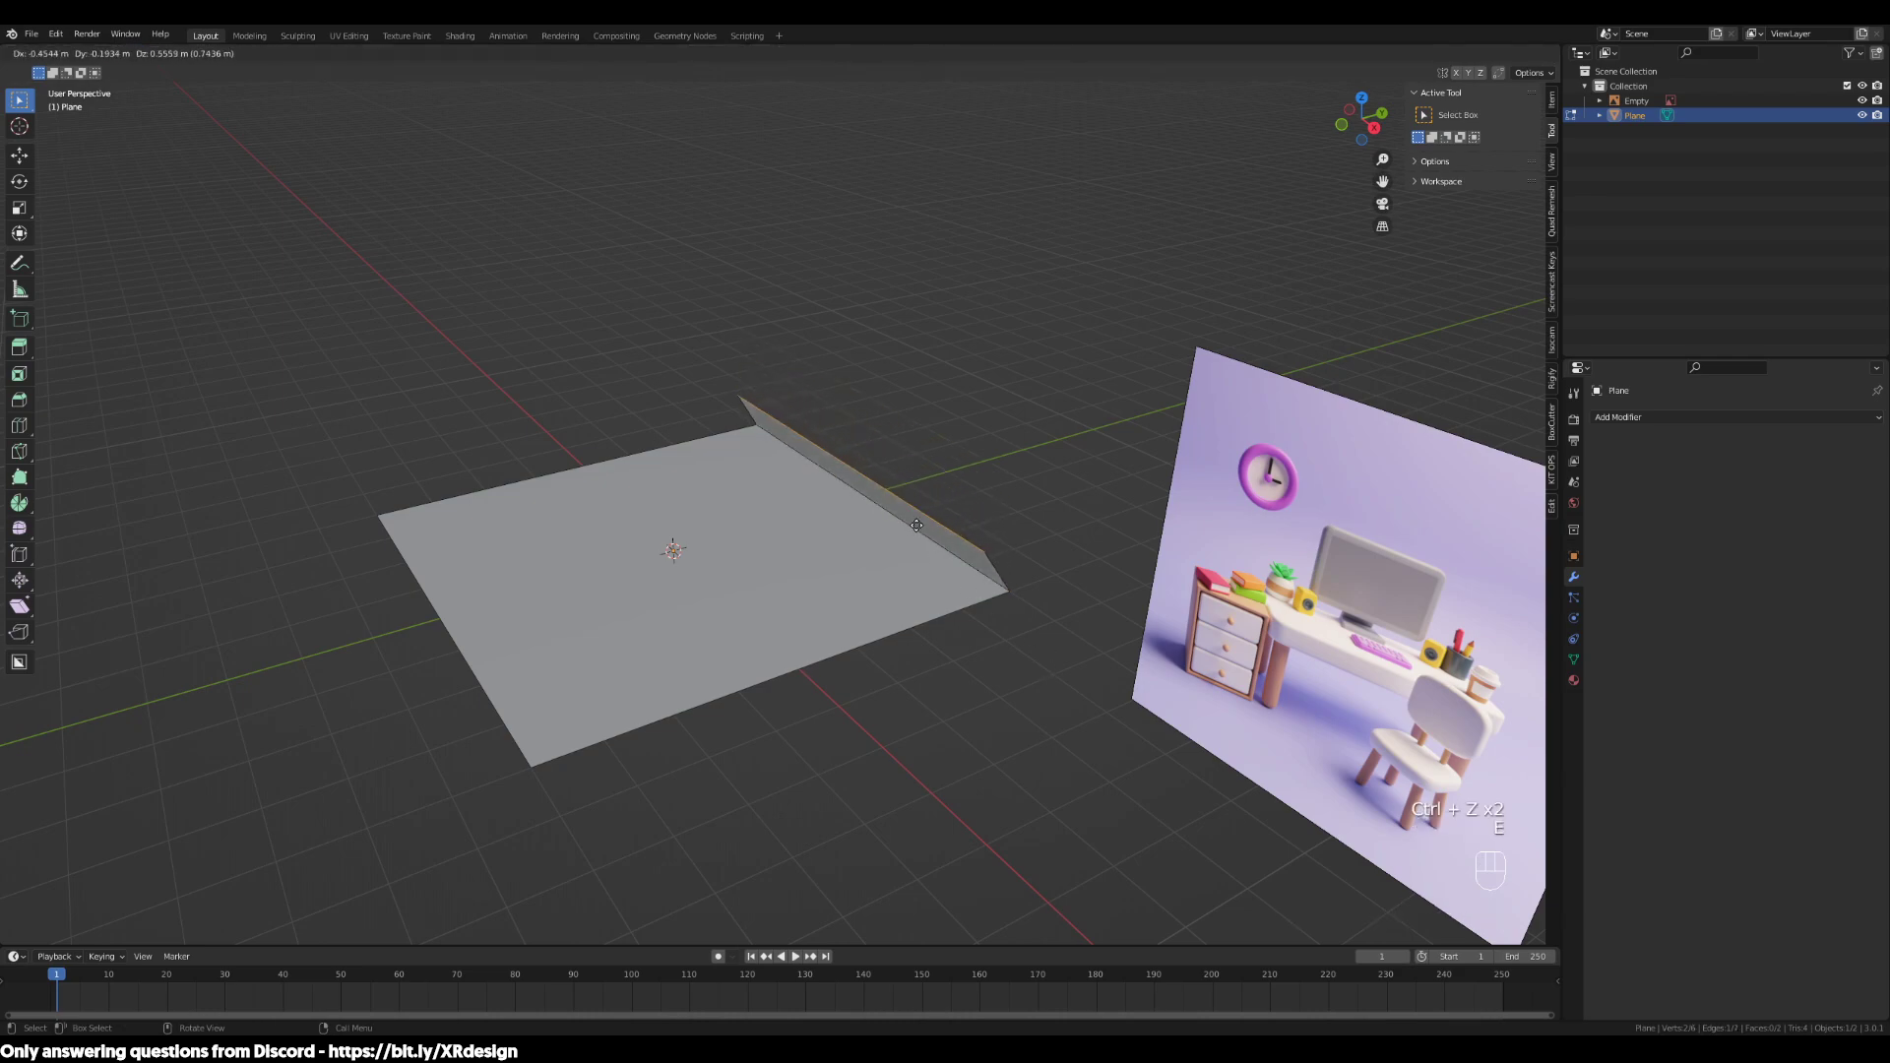
pyautogui.press('z')
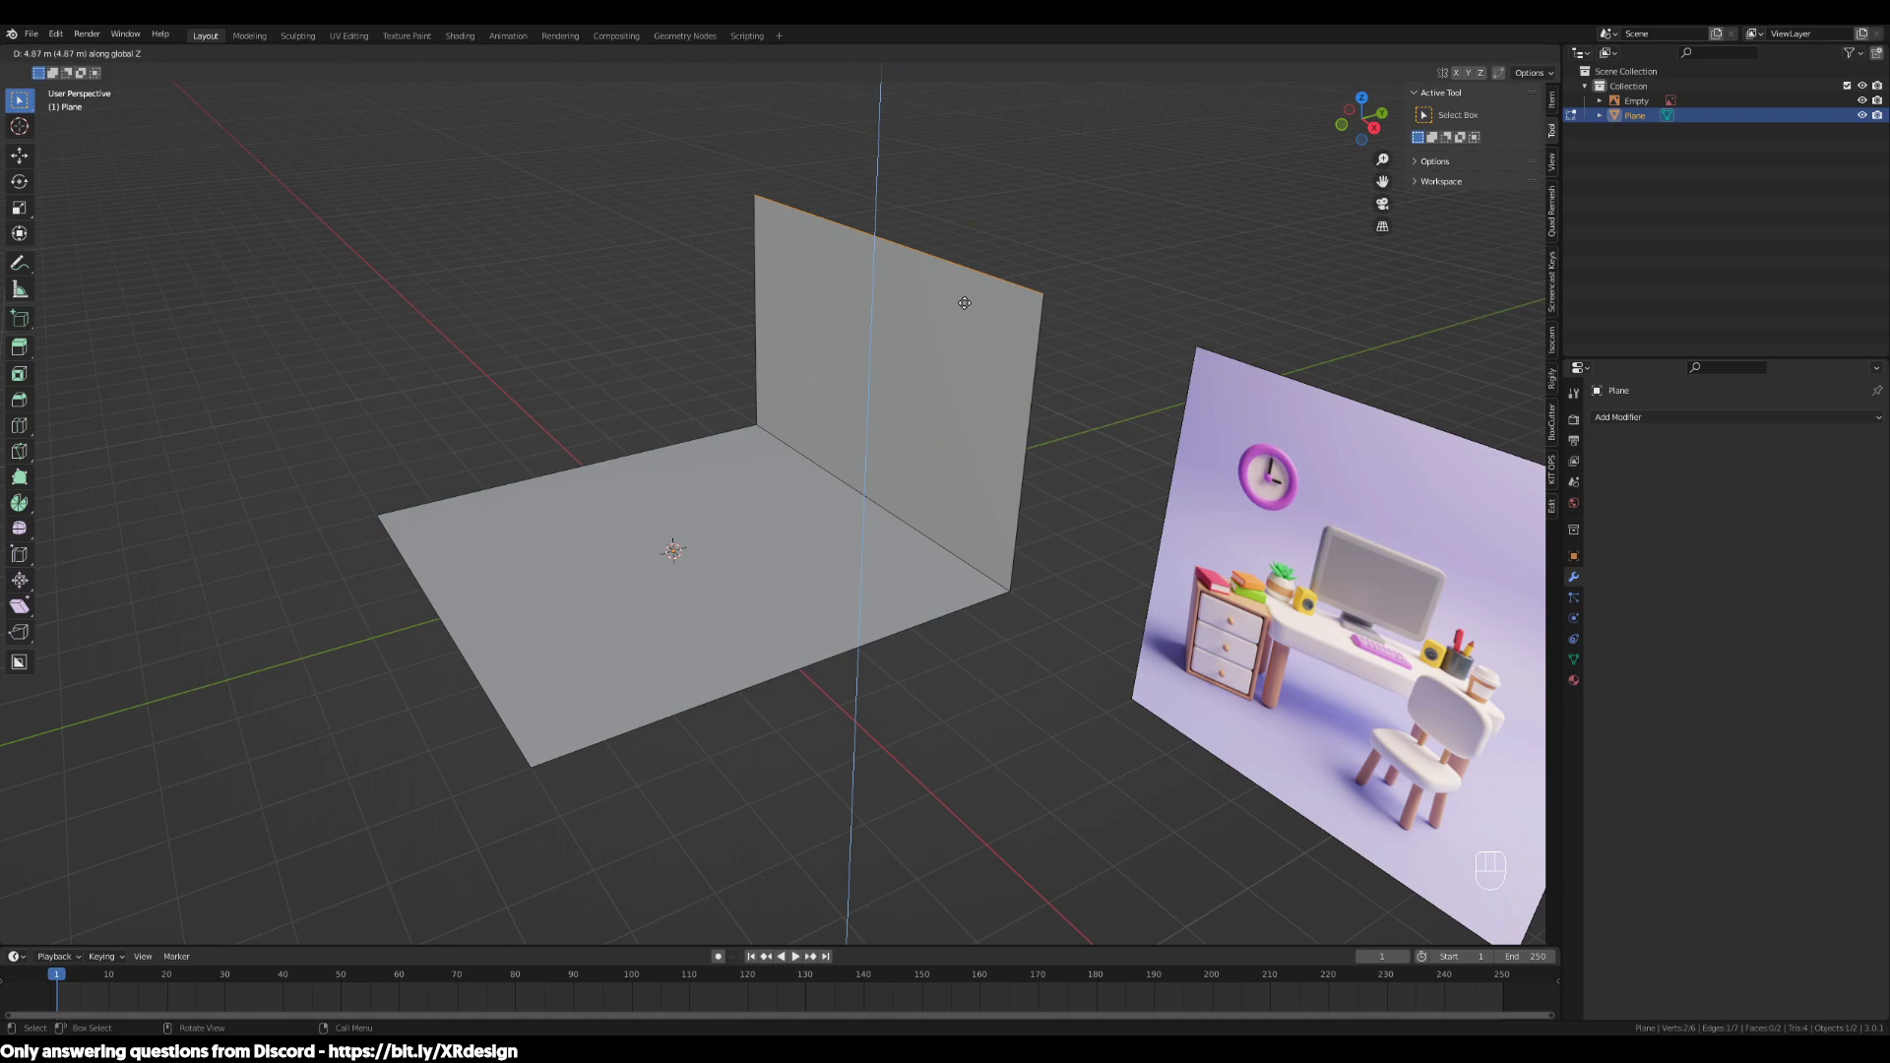
pyautogui.write('6')
pyautogui.press('Return')
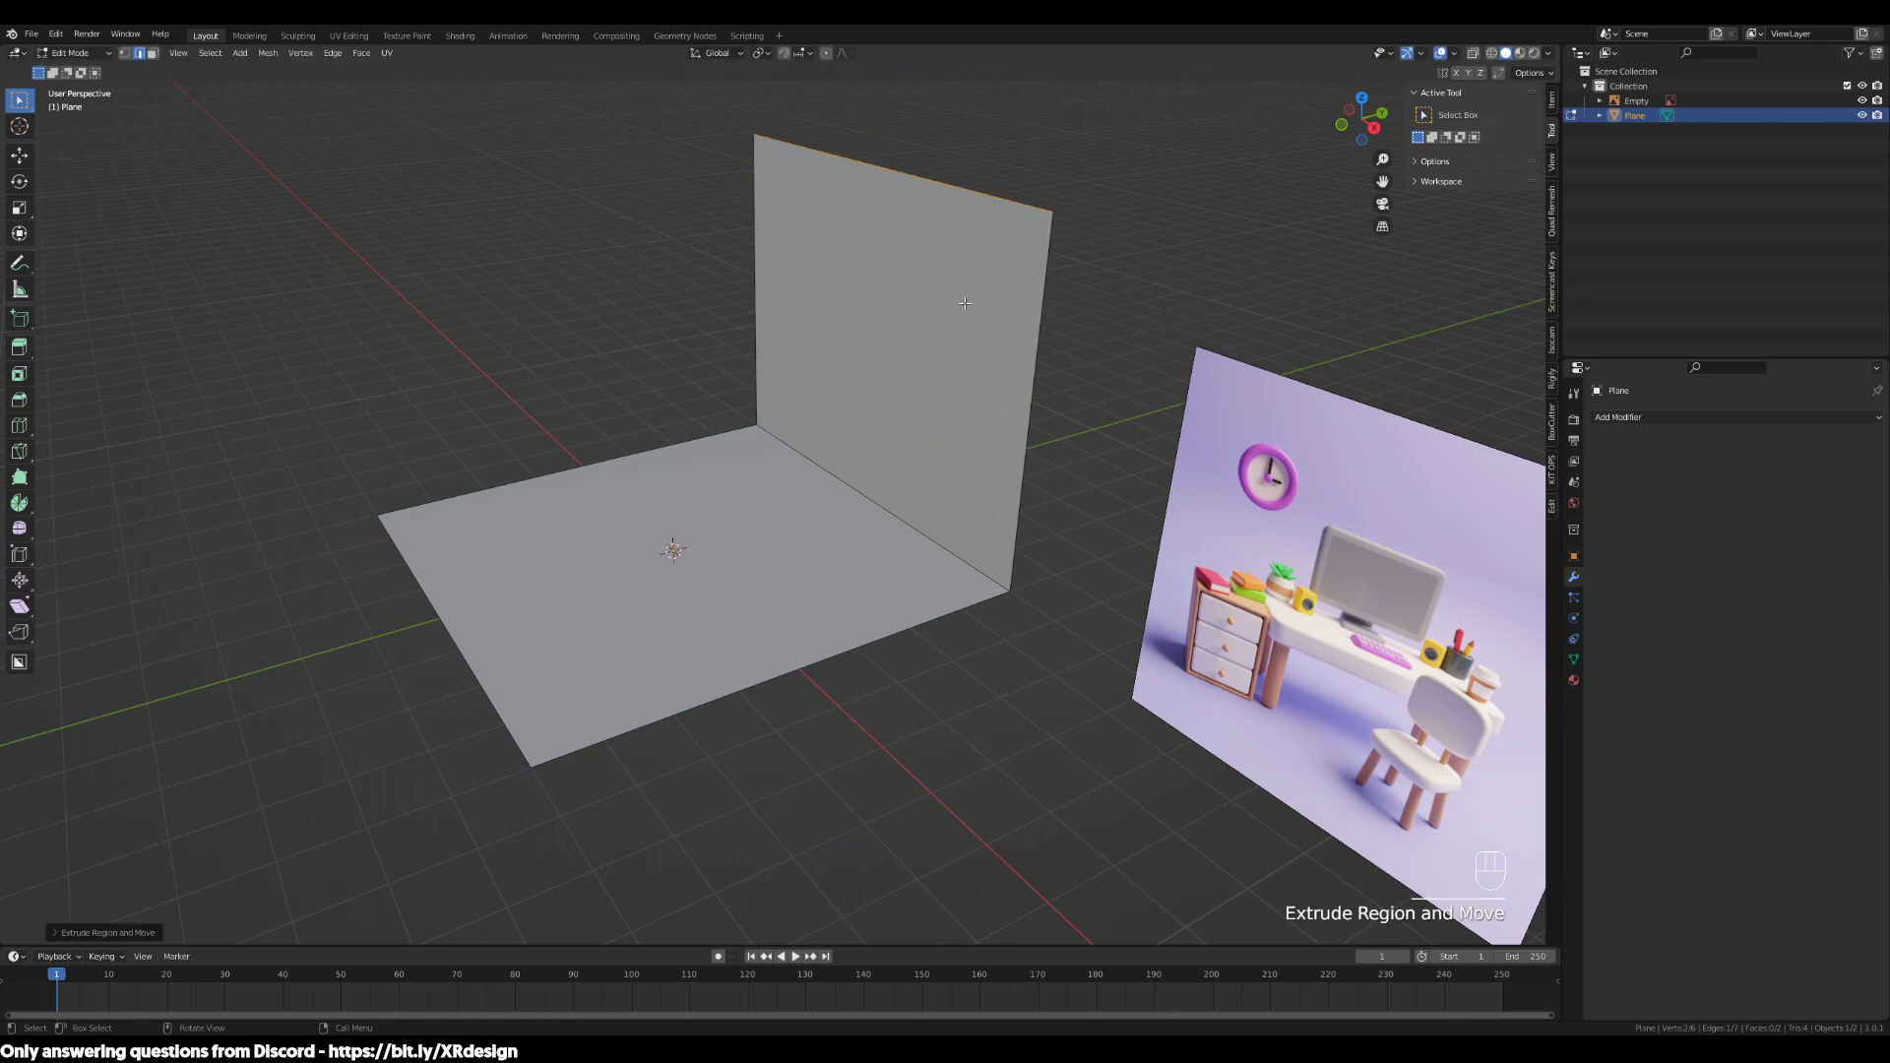
# Bevel the edge where the floor meets the back wall with 5 segments to make a wide curved transition
pyautogui.moveTo(912, 654); pyautogui.dragTo(886, 686, button='middle')
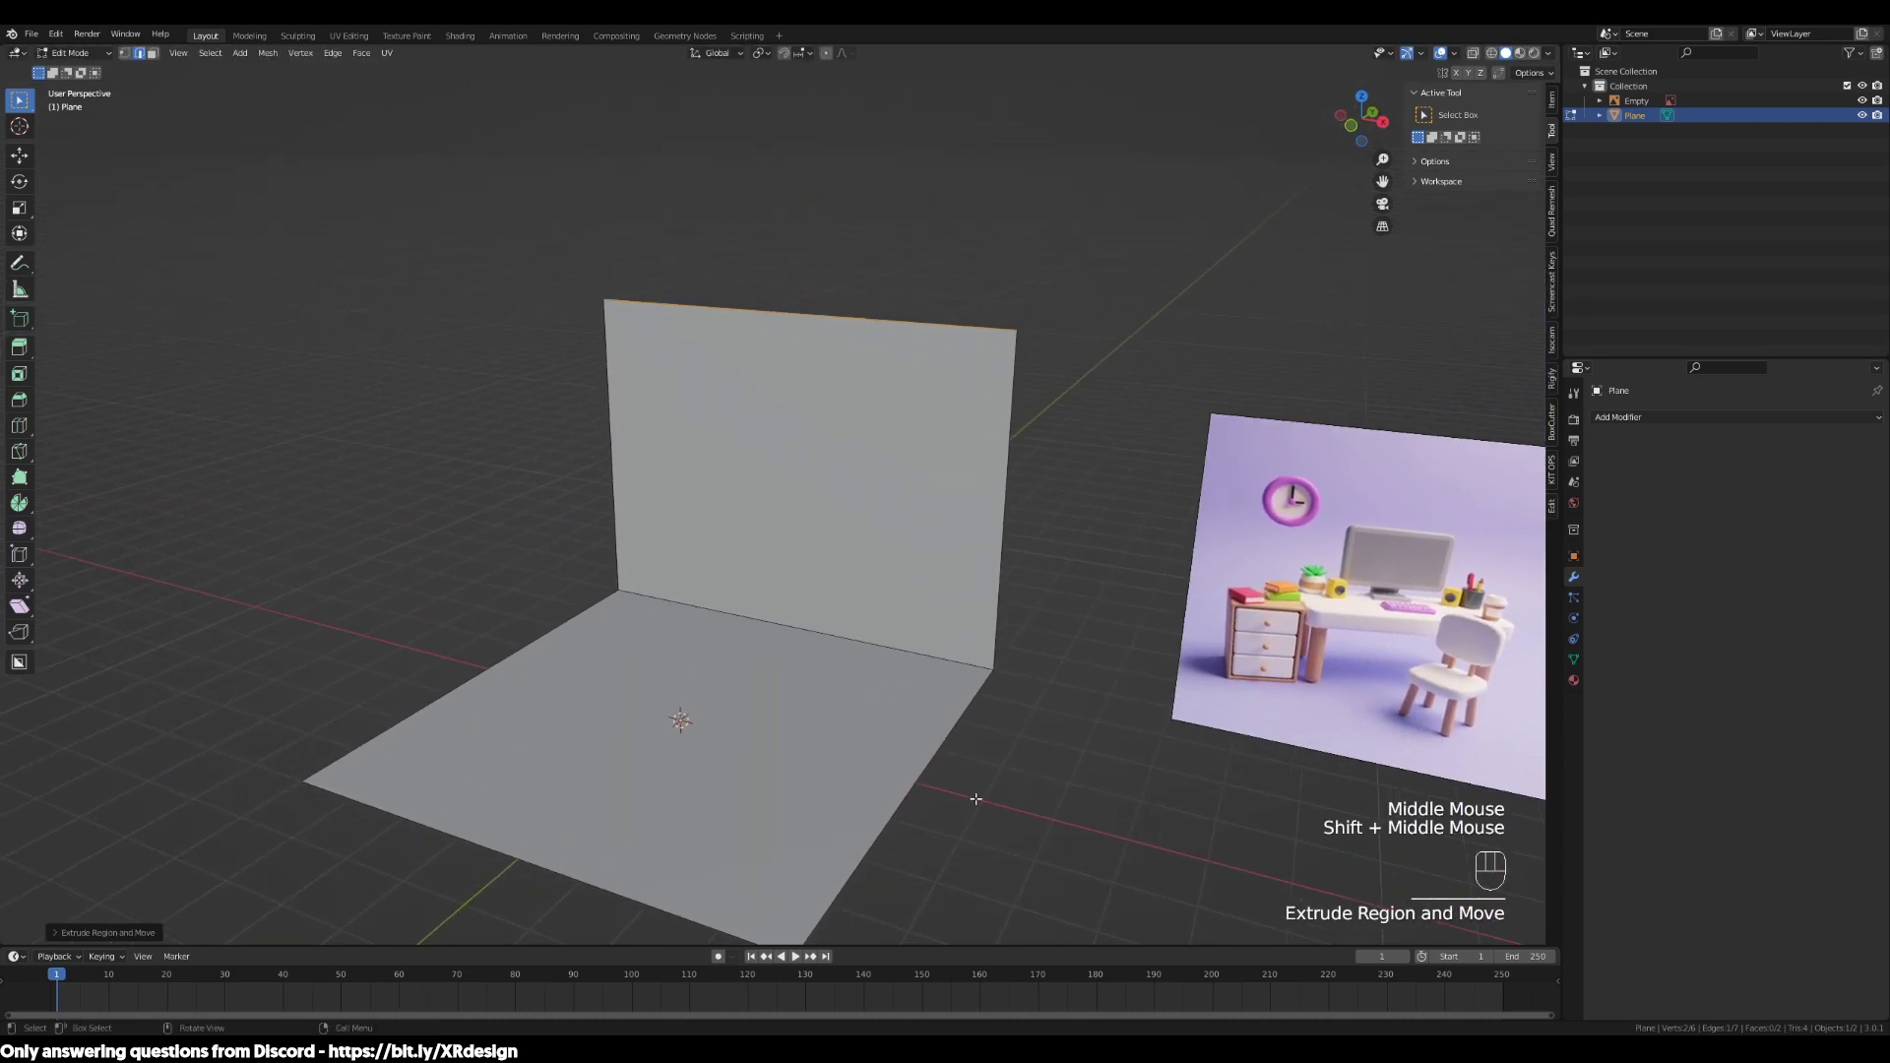
pyautogui.press('2')
pyautogui.click(886, 681)
pyautogui.keyDown('shift'); pyautogui.moveTo(987, 748); pyautogui.dragTo(879, 735, button='middle'); pyautogui.keyUp('shift')
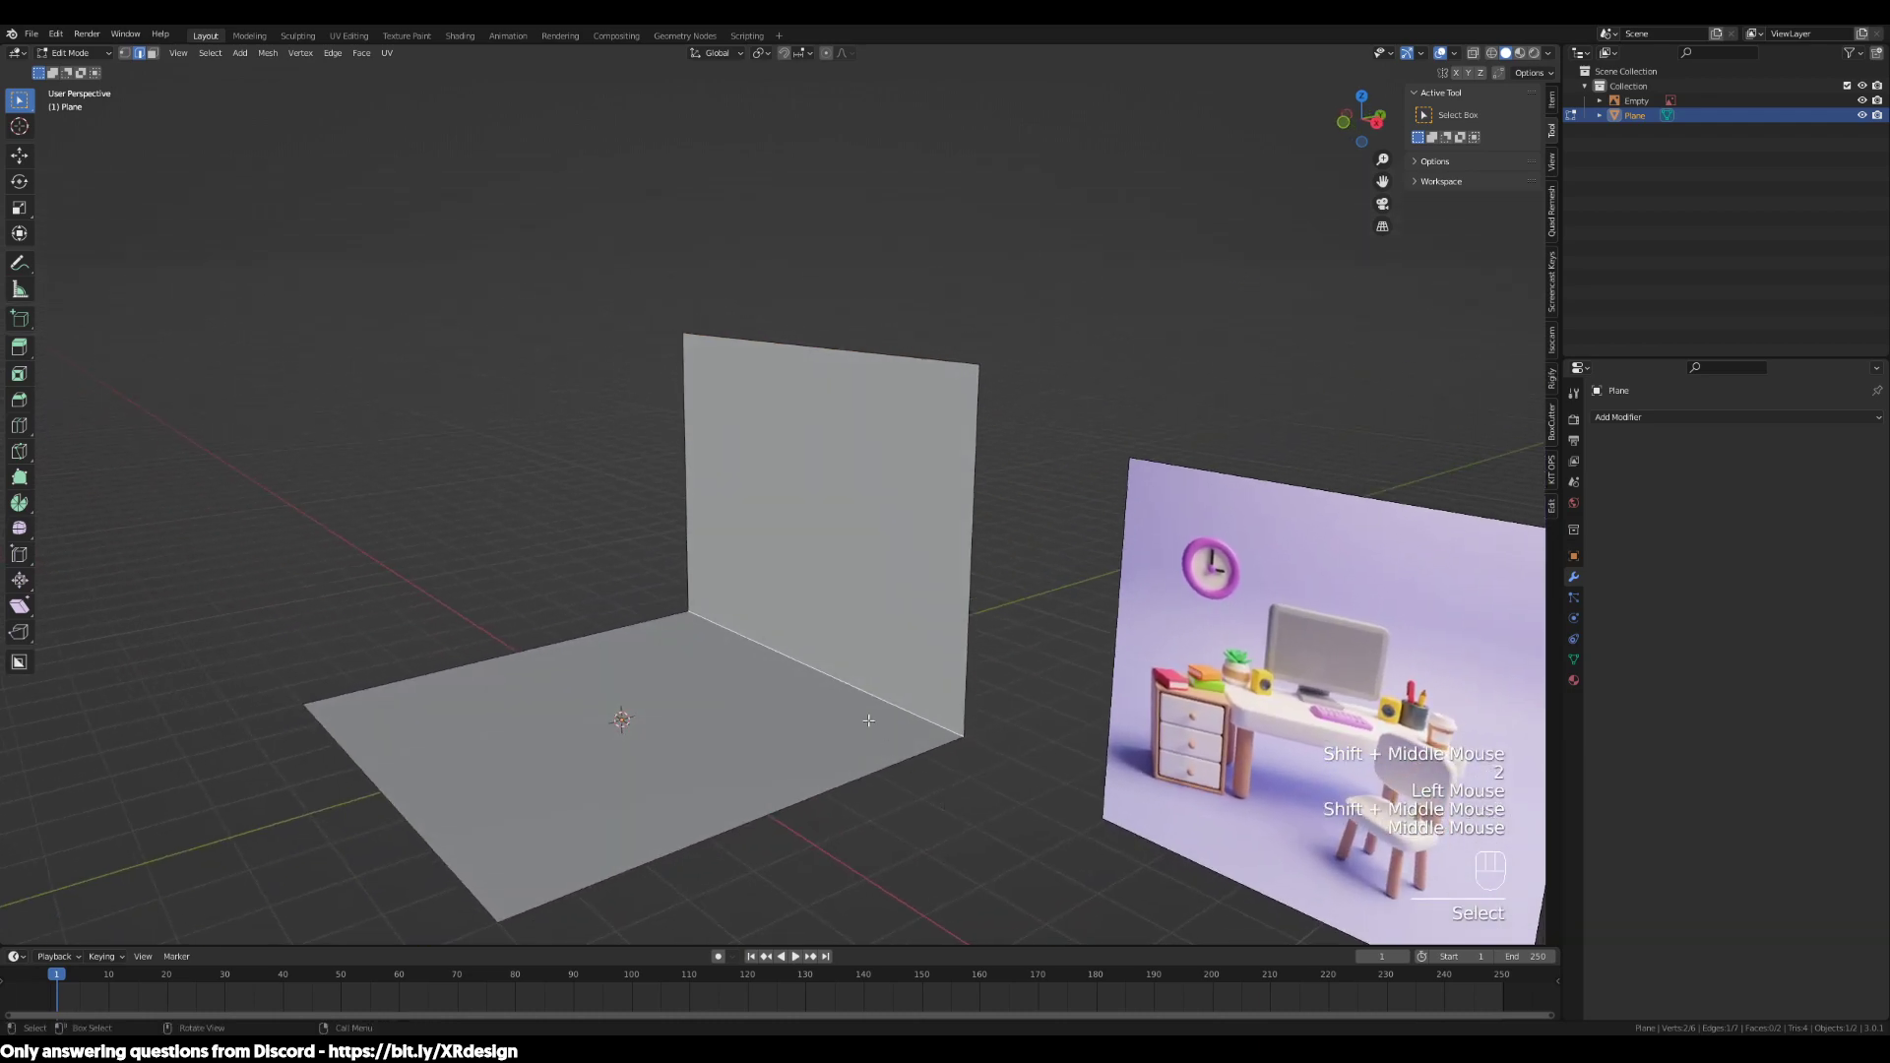
pyautogui.moveTo(856, 627); pyautogui.dragTo(944, 762, button='middle')
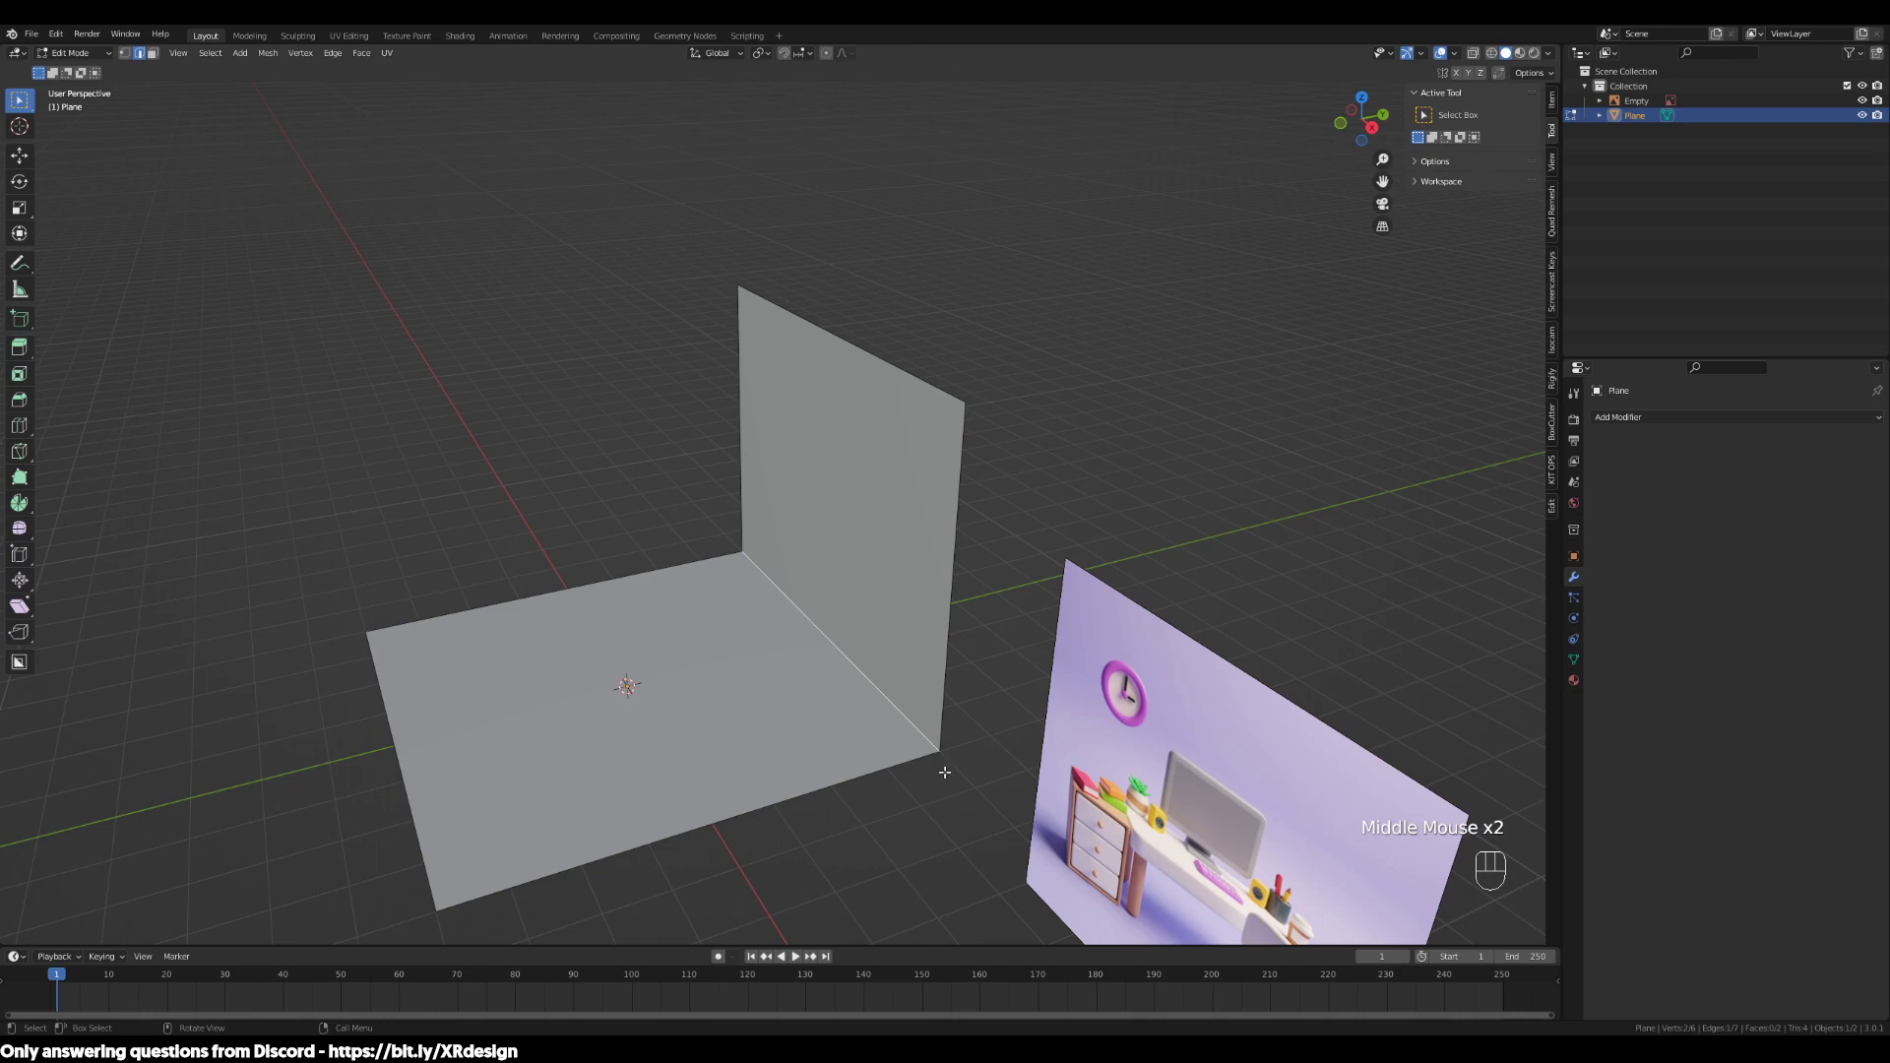
pyautogui.scroll(1, 950, 769)
pyautogui.moveTo(1004, 777); pyautogui.dragTo(1022, 783, button='middle')
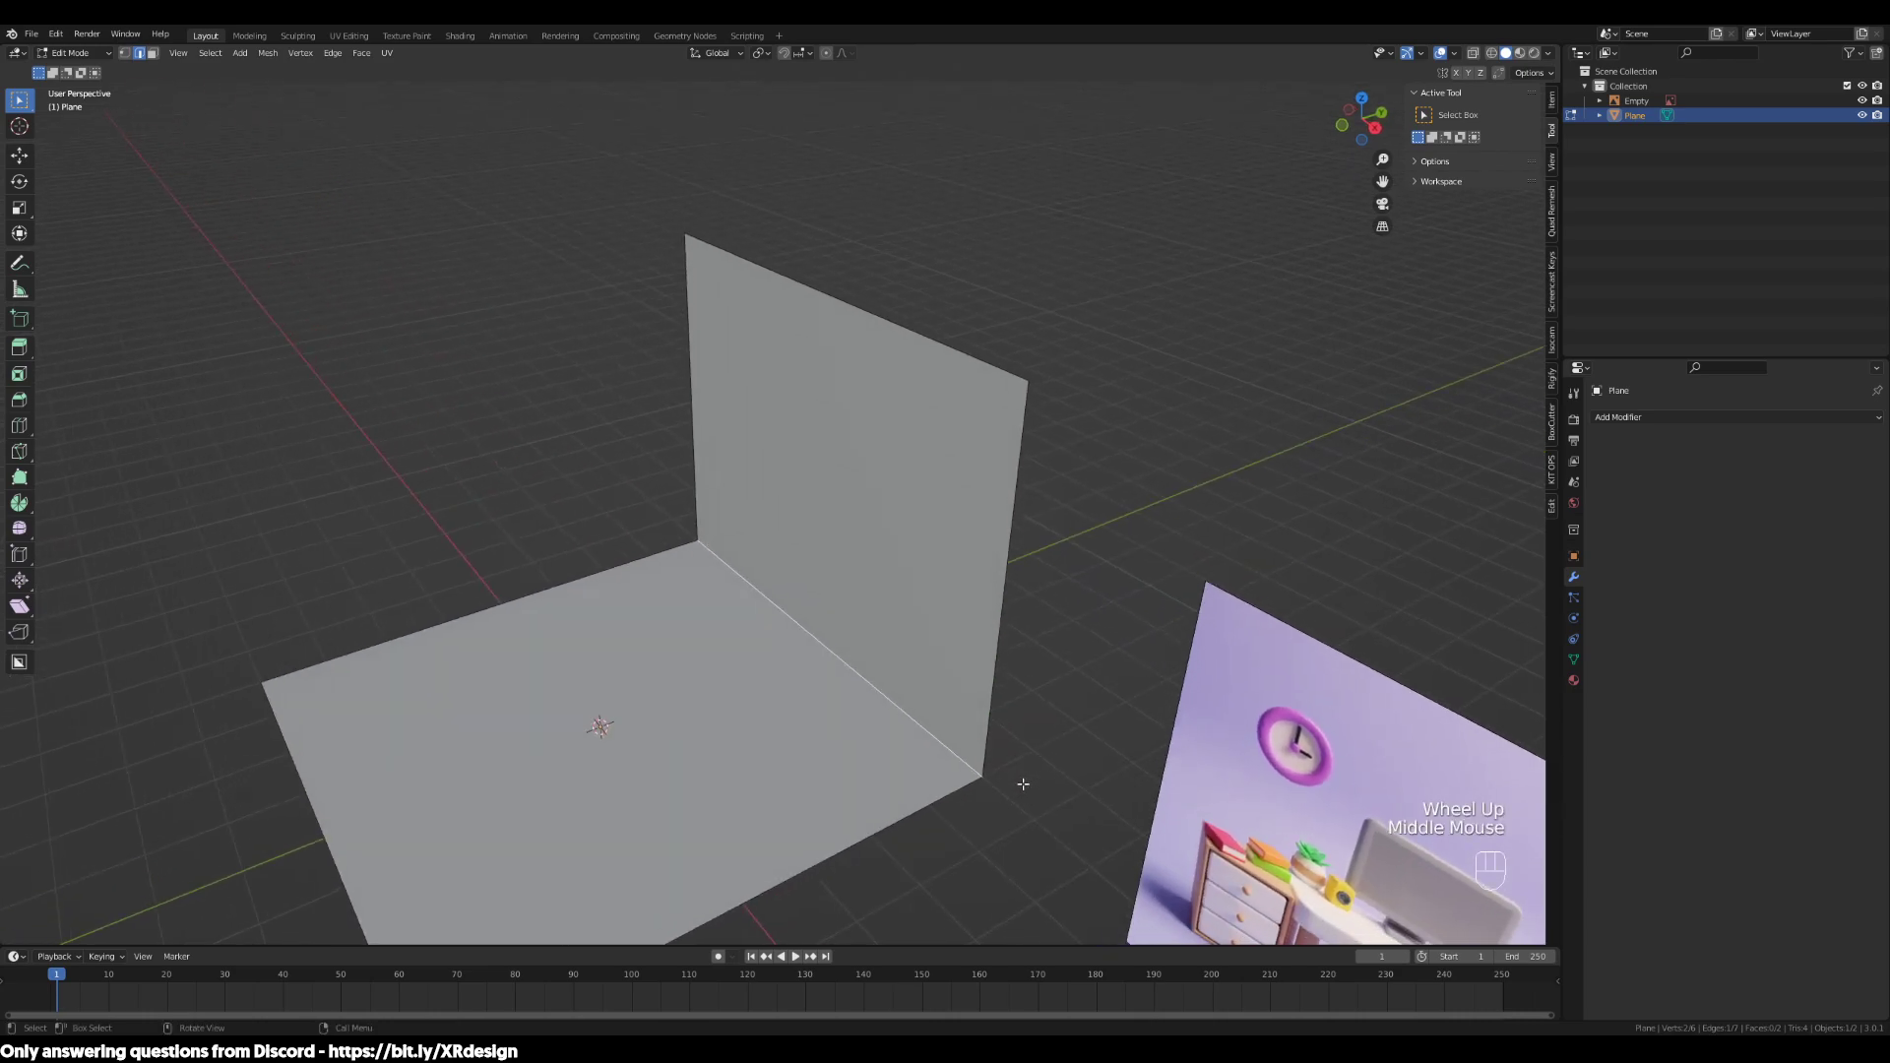
pyautogui.press('ctrl')
pyautogui.hotkey('ctrl', 'b')
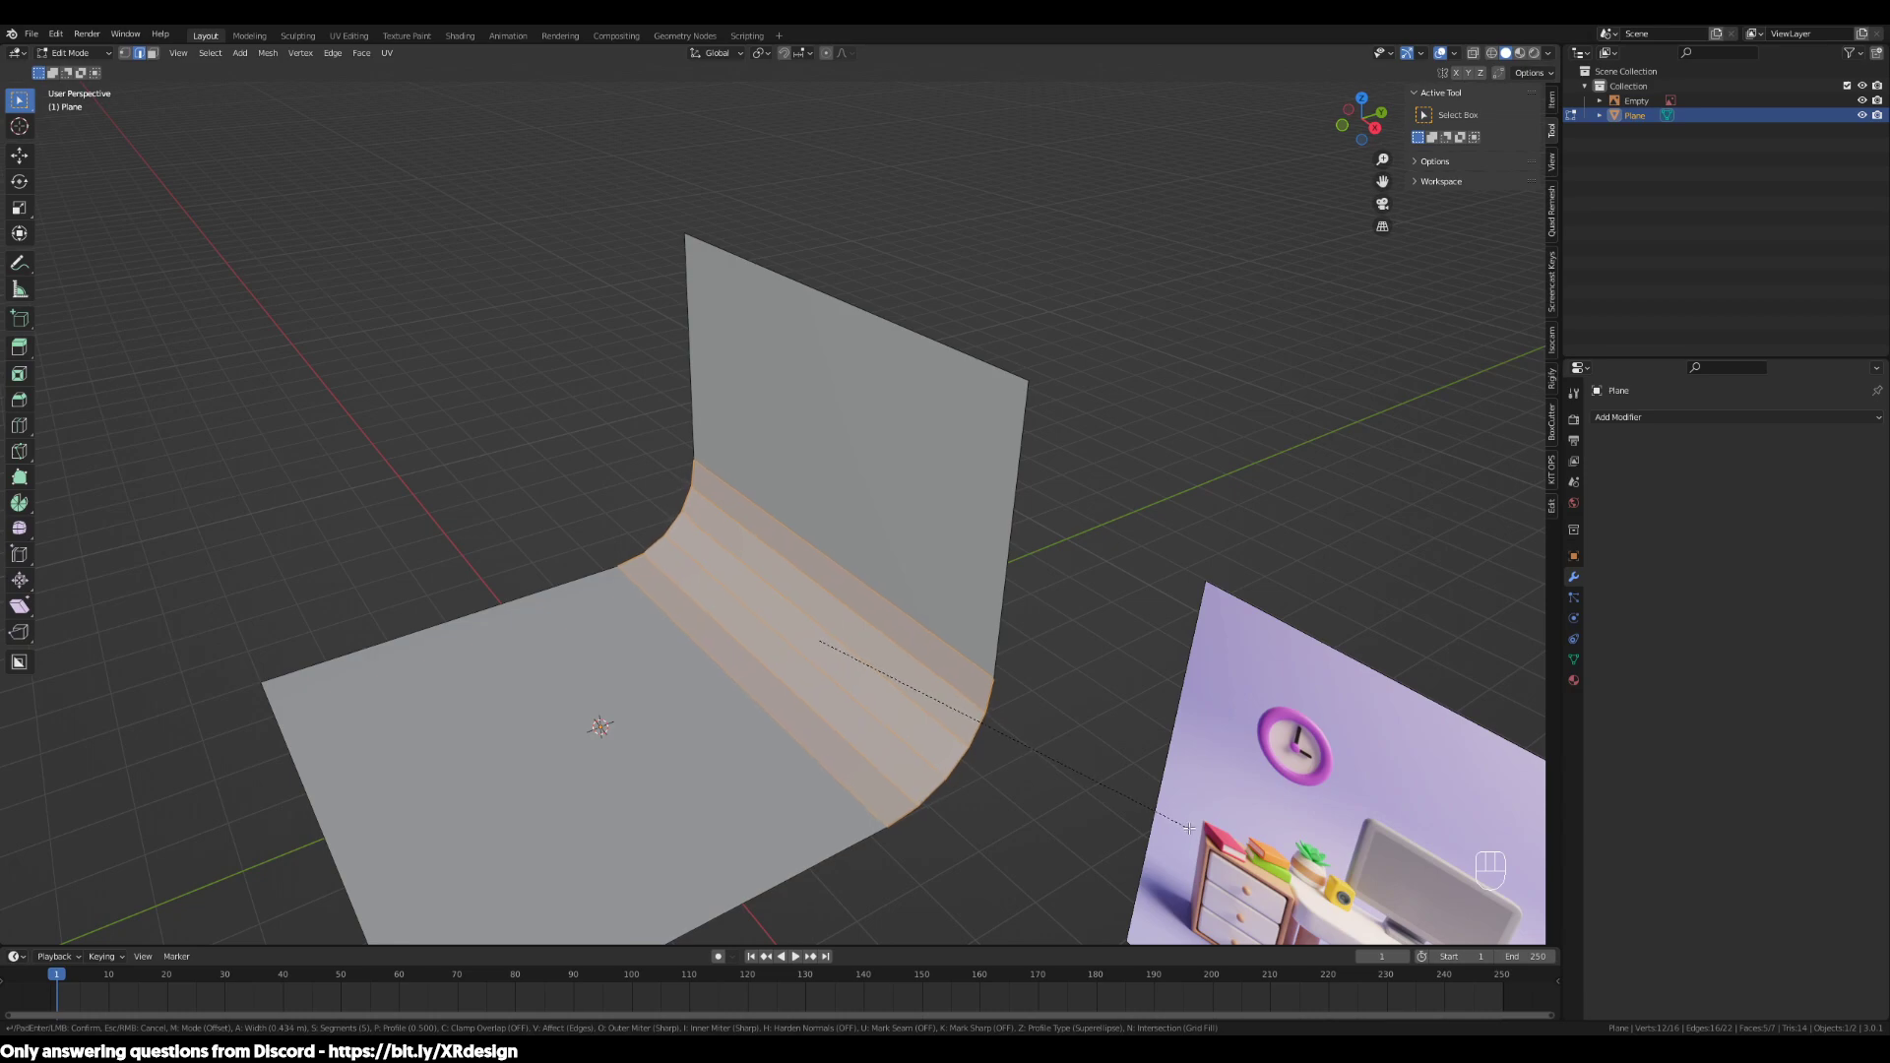
pyautogui.click(1157, 813)
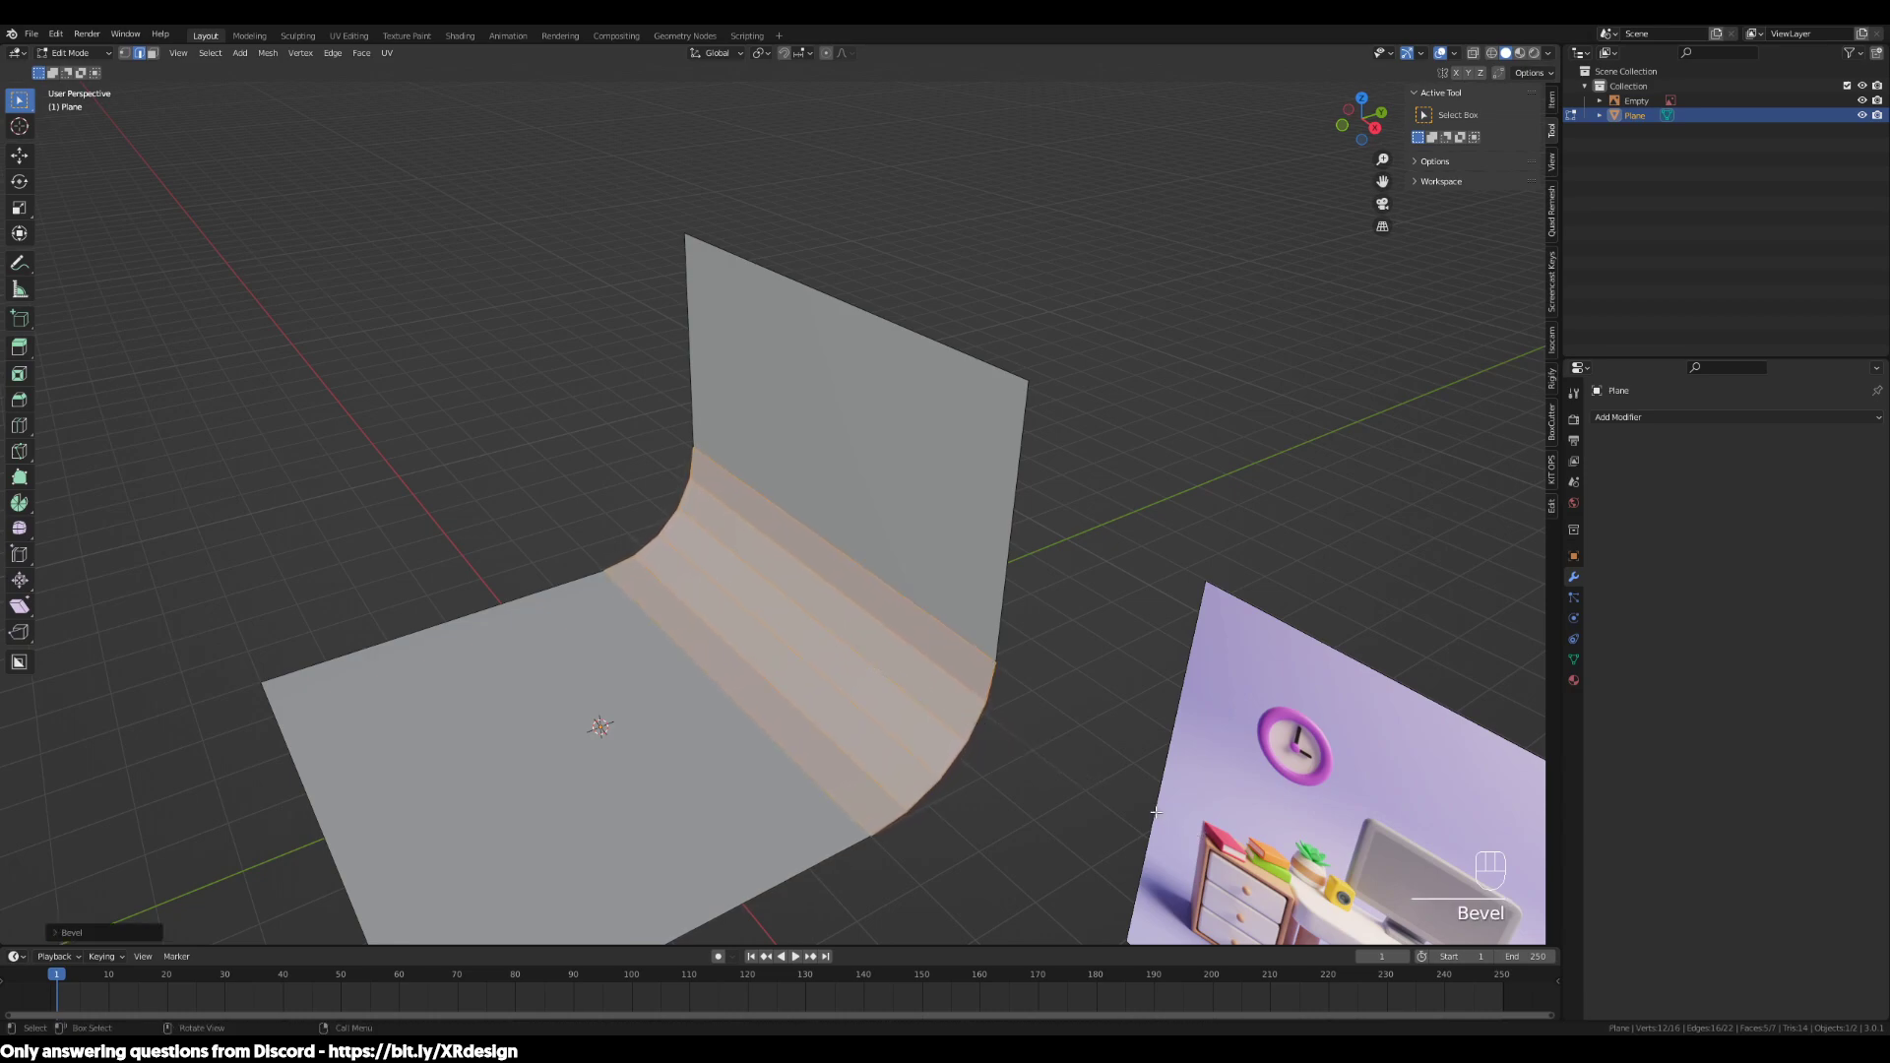
# Leave mesh editing and apply smooth shading to the curved backdrop
pyautogui.moveTo(1100, 827); pyautogui.dragTo(964, 796, button='middle')
pyautogui.moveTo(743, 636); pyautogui.dragTo(649, 569, button='middle')
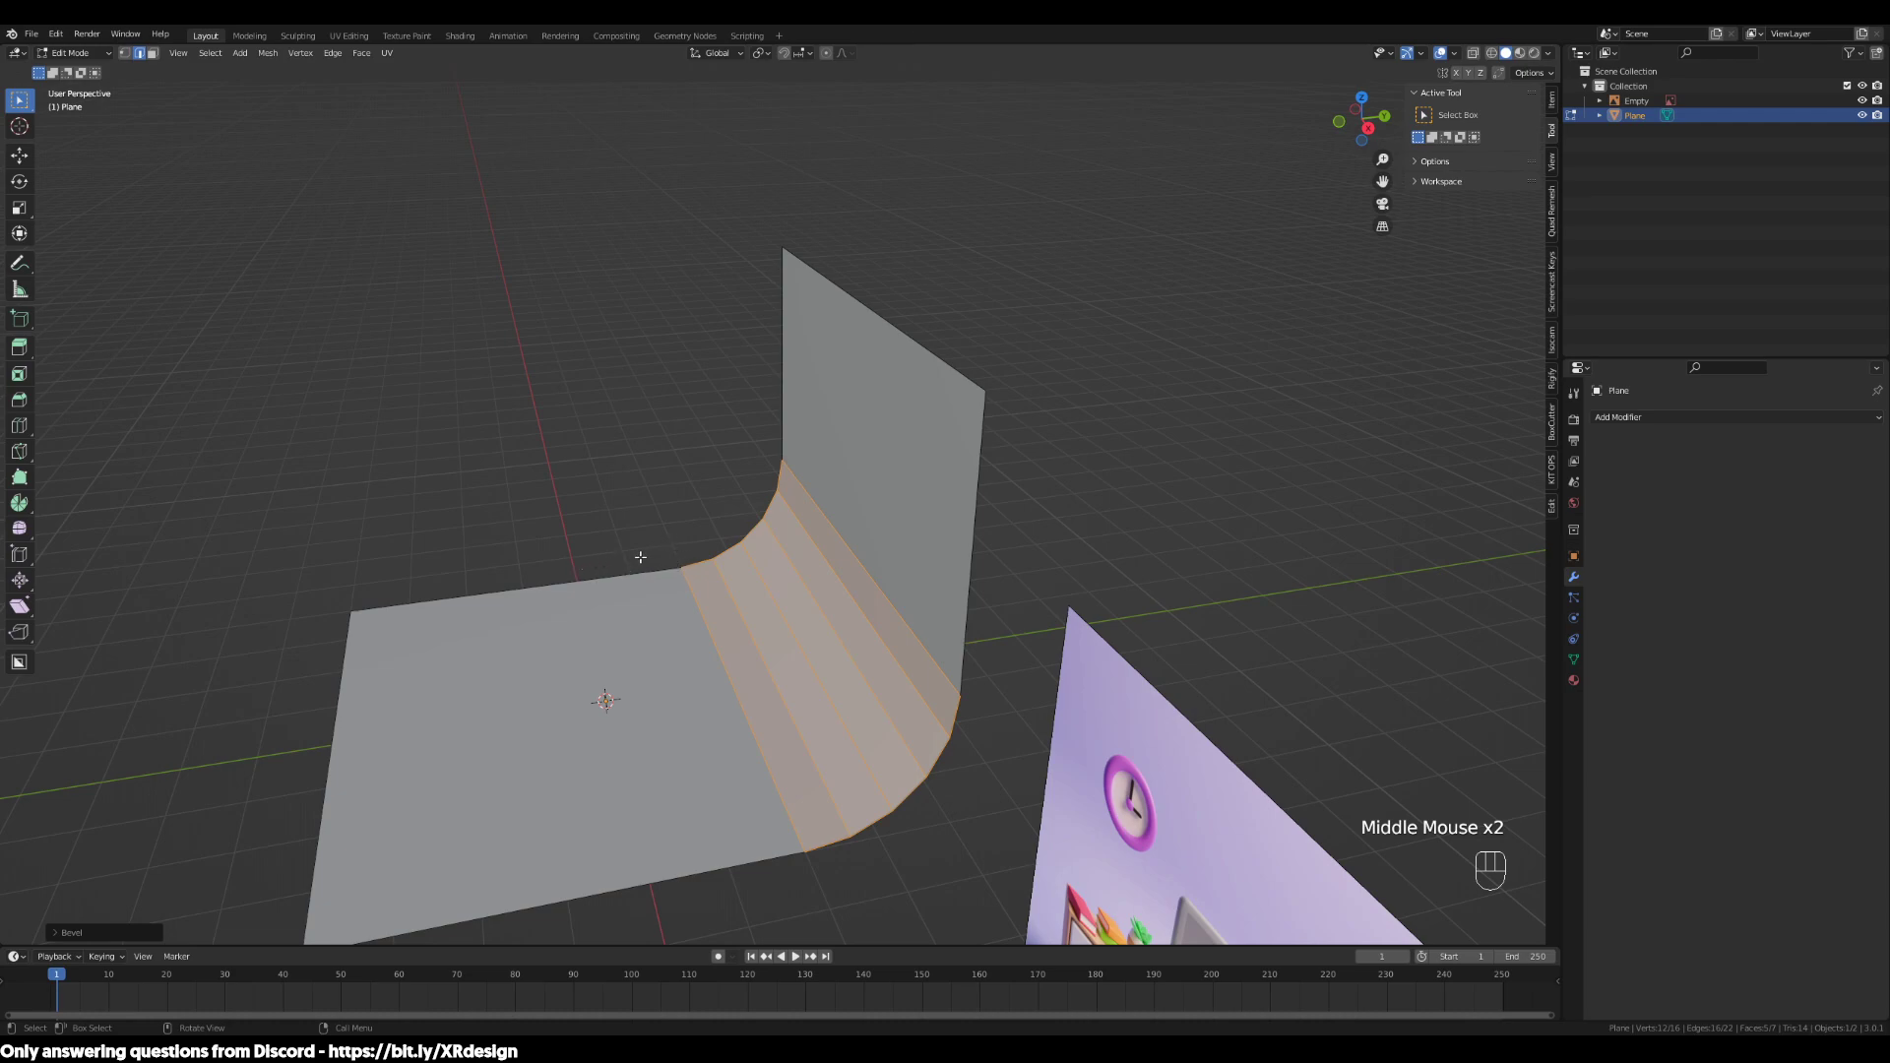
pyautogui.moveTo(653, 733); pyautogui.dragTo(843, 723, button='middle')
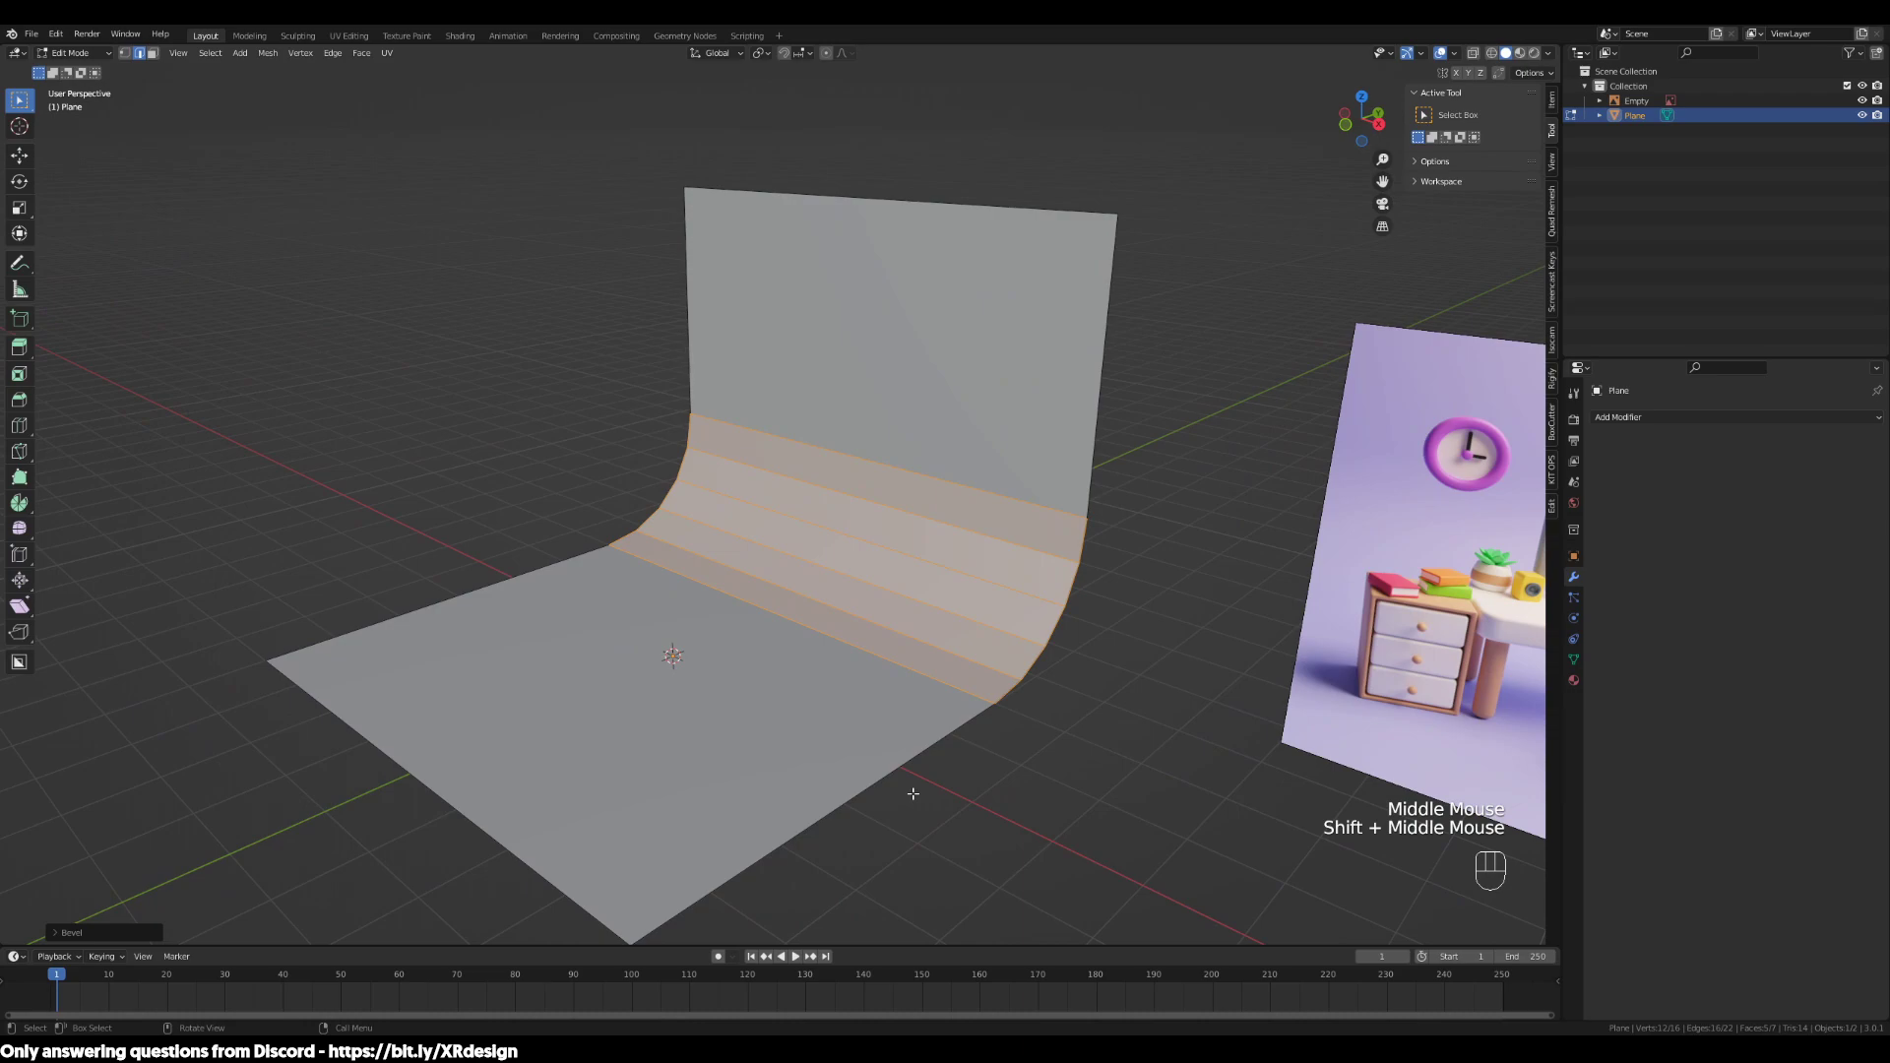
pyautogui.press('Tab')
pyautogui.moveTo(925, 806); pyautogui.dragTo(836, 588, button='middle')
pyautogui.rightClick(835, 586)
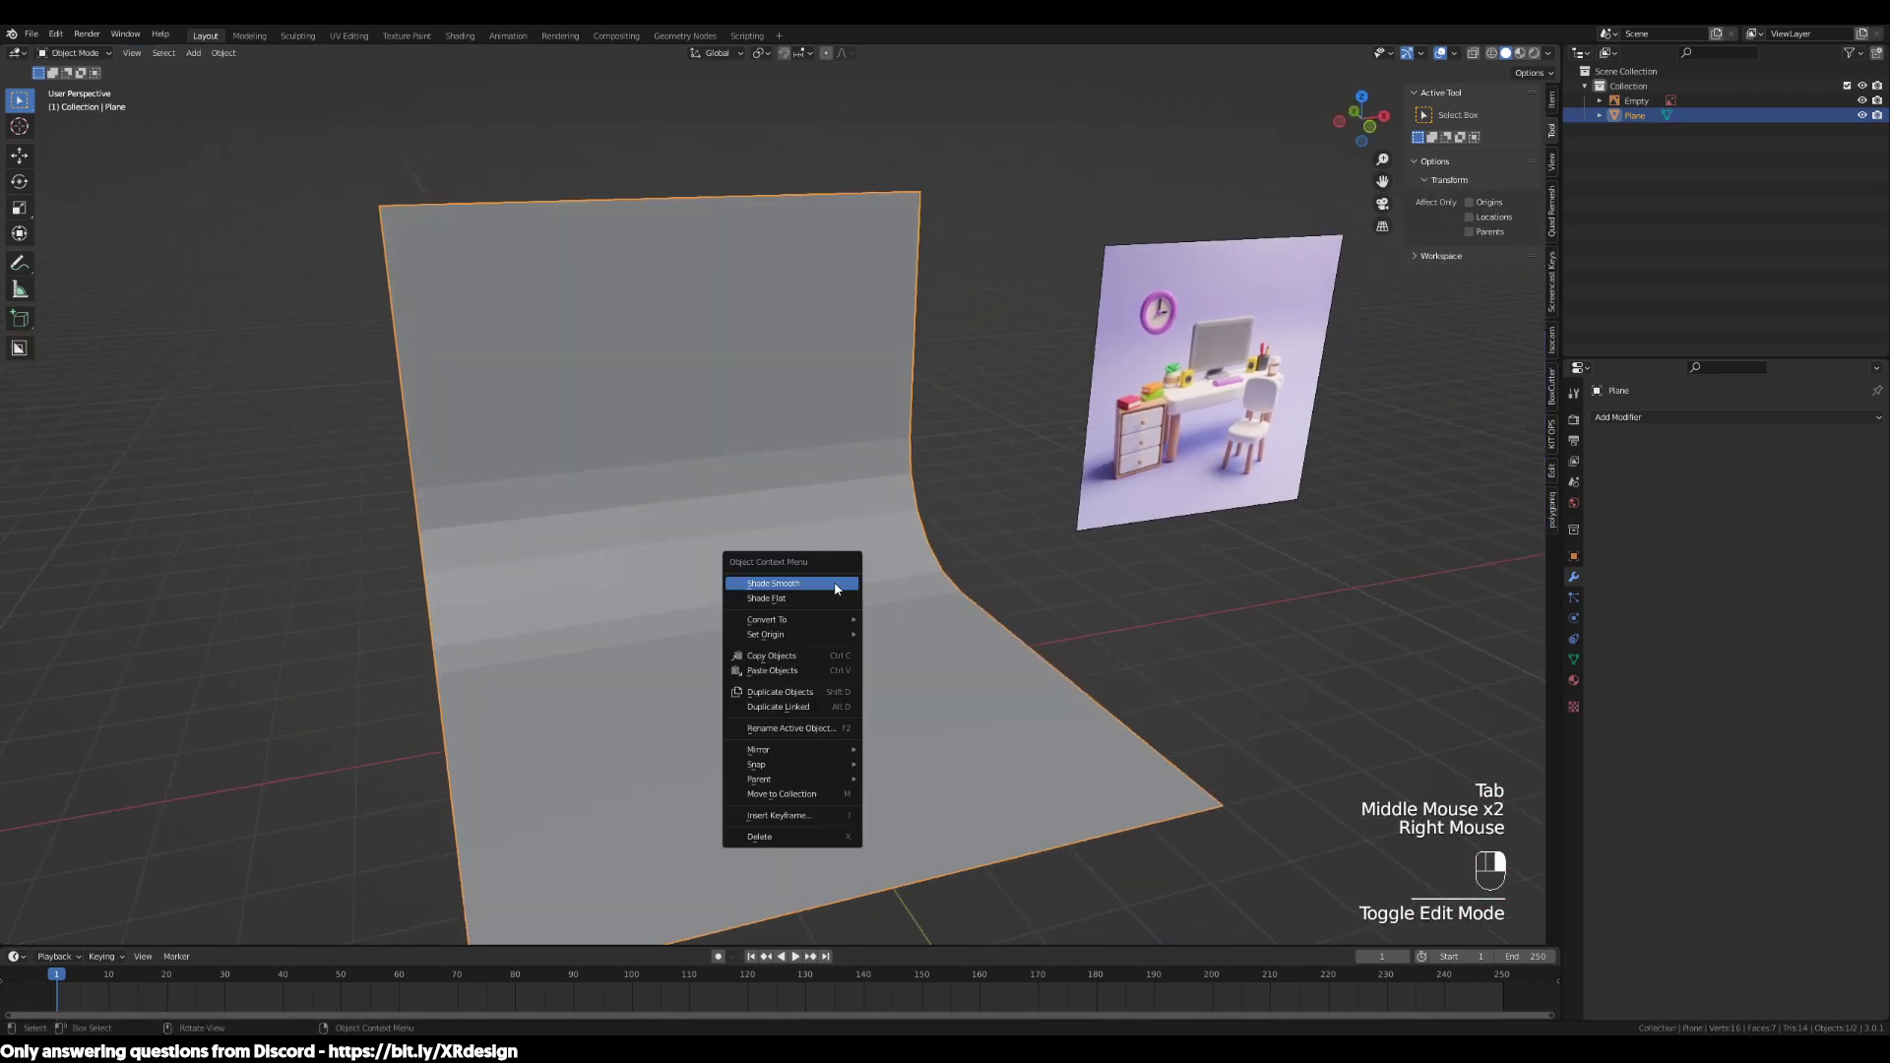
pyautogui.click(766, 585)
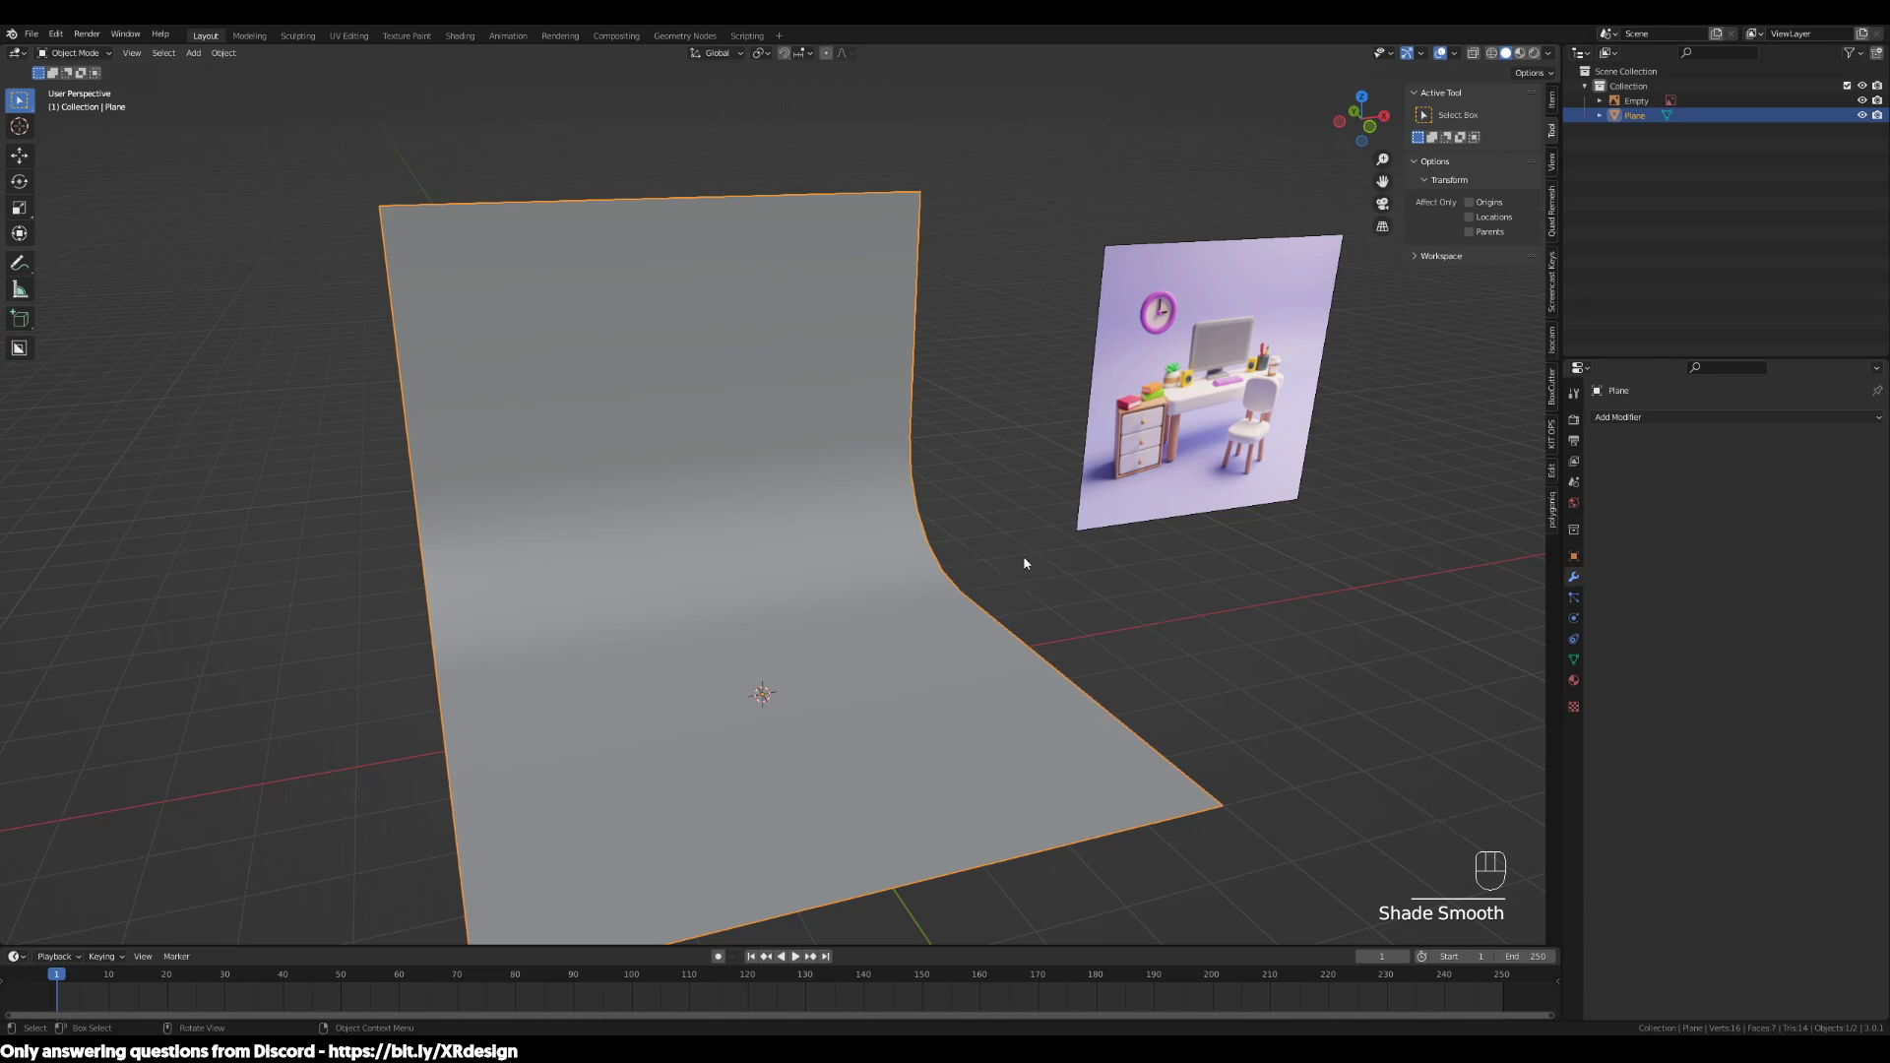
pyautogui.moveTo(1013, 560)
pyautogui.mouseDown(button='middle')
pyautogui.moveTo(966, 621)
pyautogui.moveTo(912, 620)
pyautogui.moveTo(1089, 726)
pyautogui.moveTo(836, 660)
pyautogui.moveTo(831, 696)
pyautogui.mouseUp(button='middle')
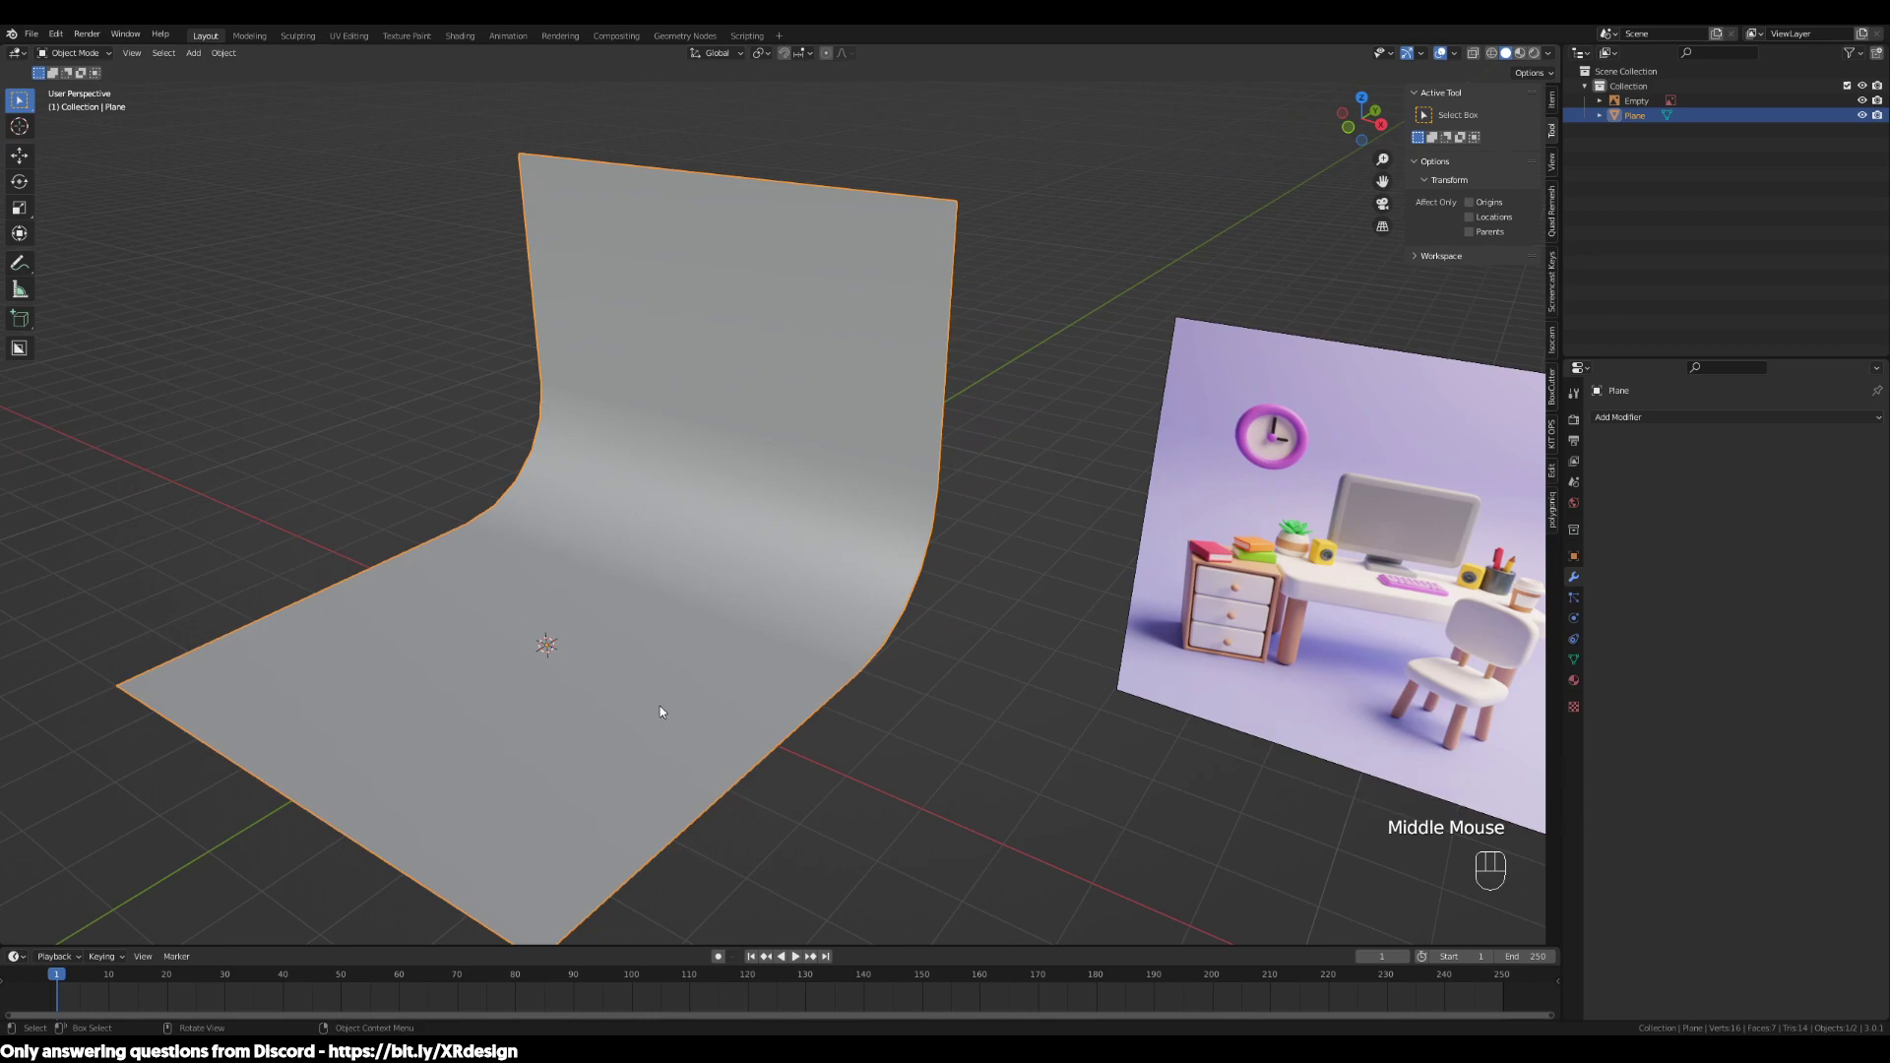
pyautogui.moveTo(759, 679); pyautogui.dragTo(794, 673, button='middle')
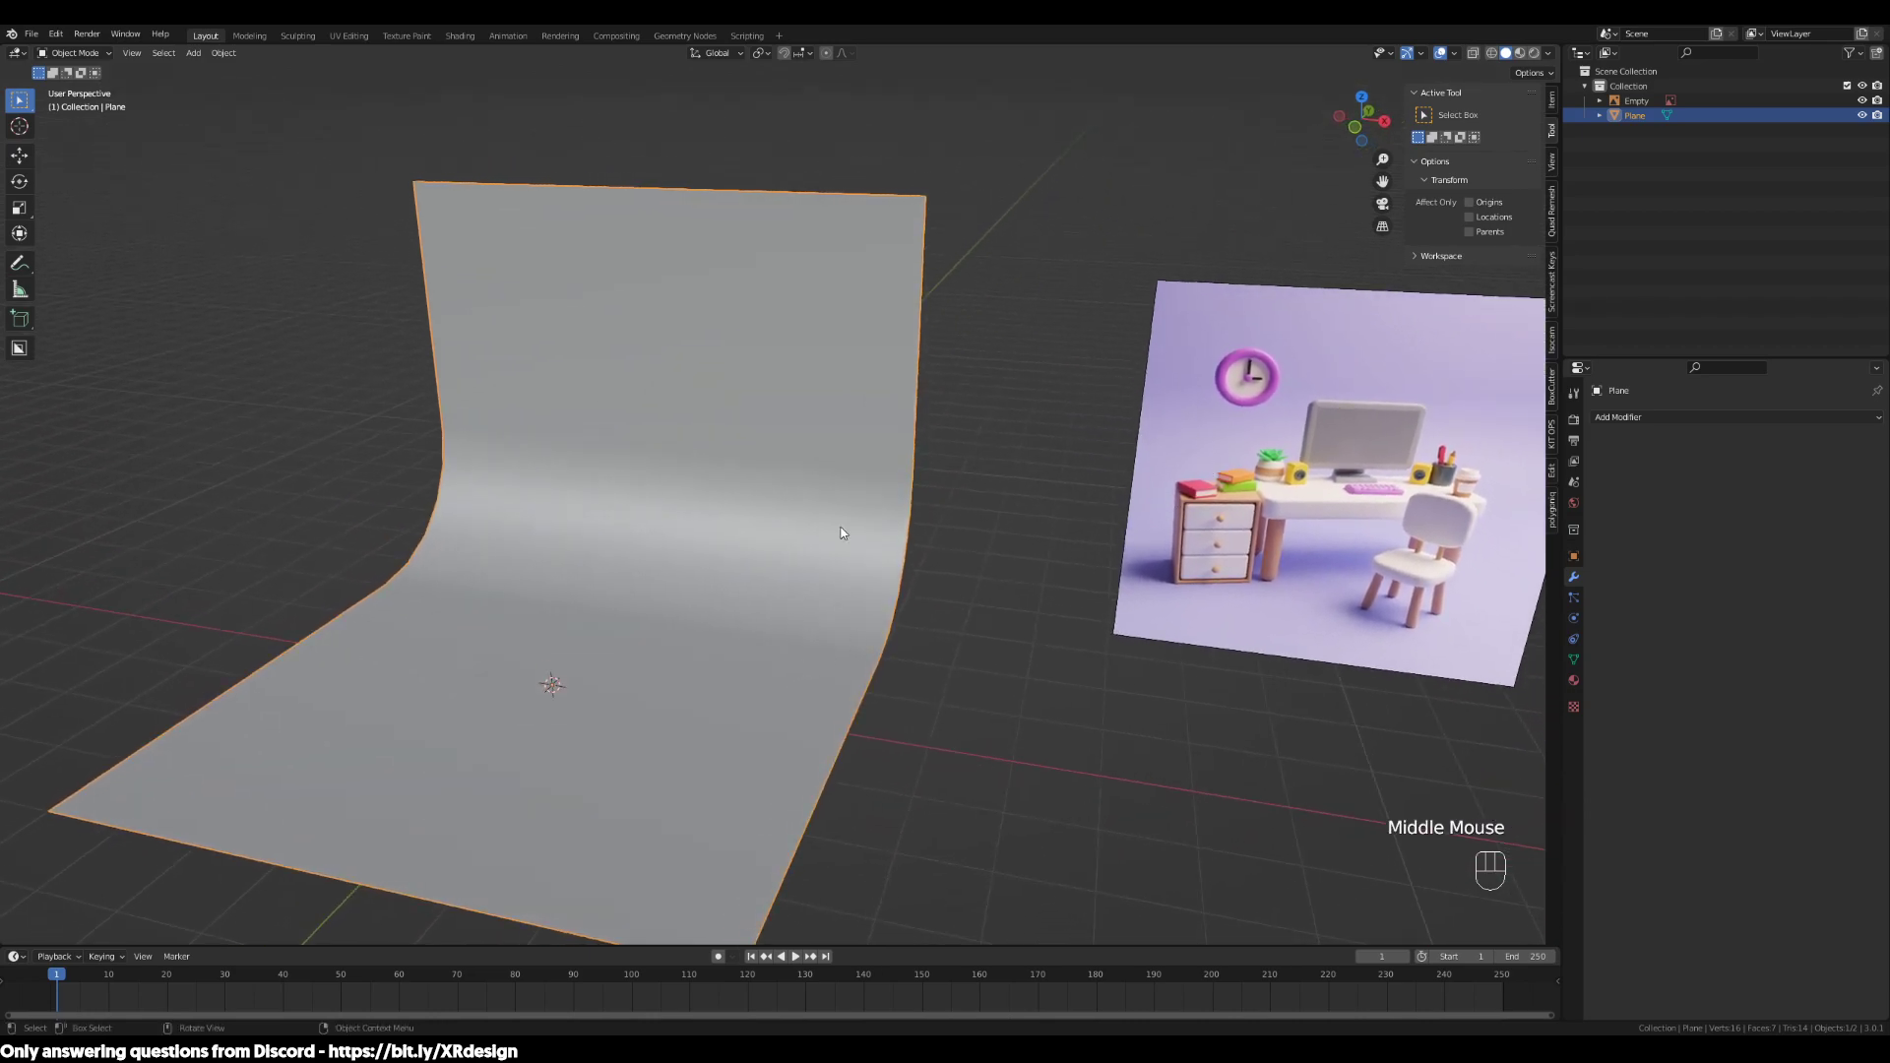
pyautogui.moveTo(920, 657)
pyautogui.mouseDown(button='middle')
pyautogui.moveTo(853, 649)
pyautogui.moveTo(921, 649)
pyautogui.mouseUp(button='middle')
pyautogui.keyDown('shift'); pyautogui.moveTo(1232, 514); pyautogui.dragTo(1142, 551, button='middle'); pyautogui.keyUp('shift')
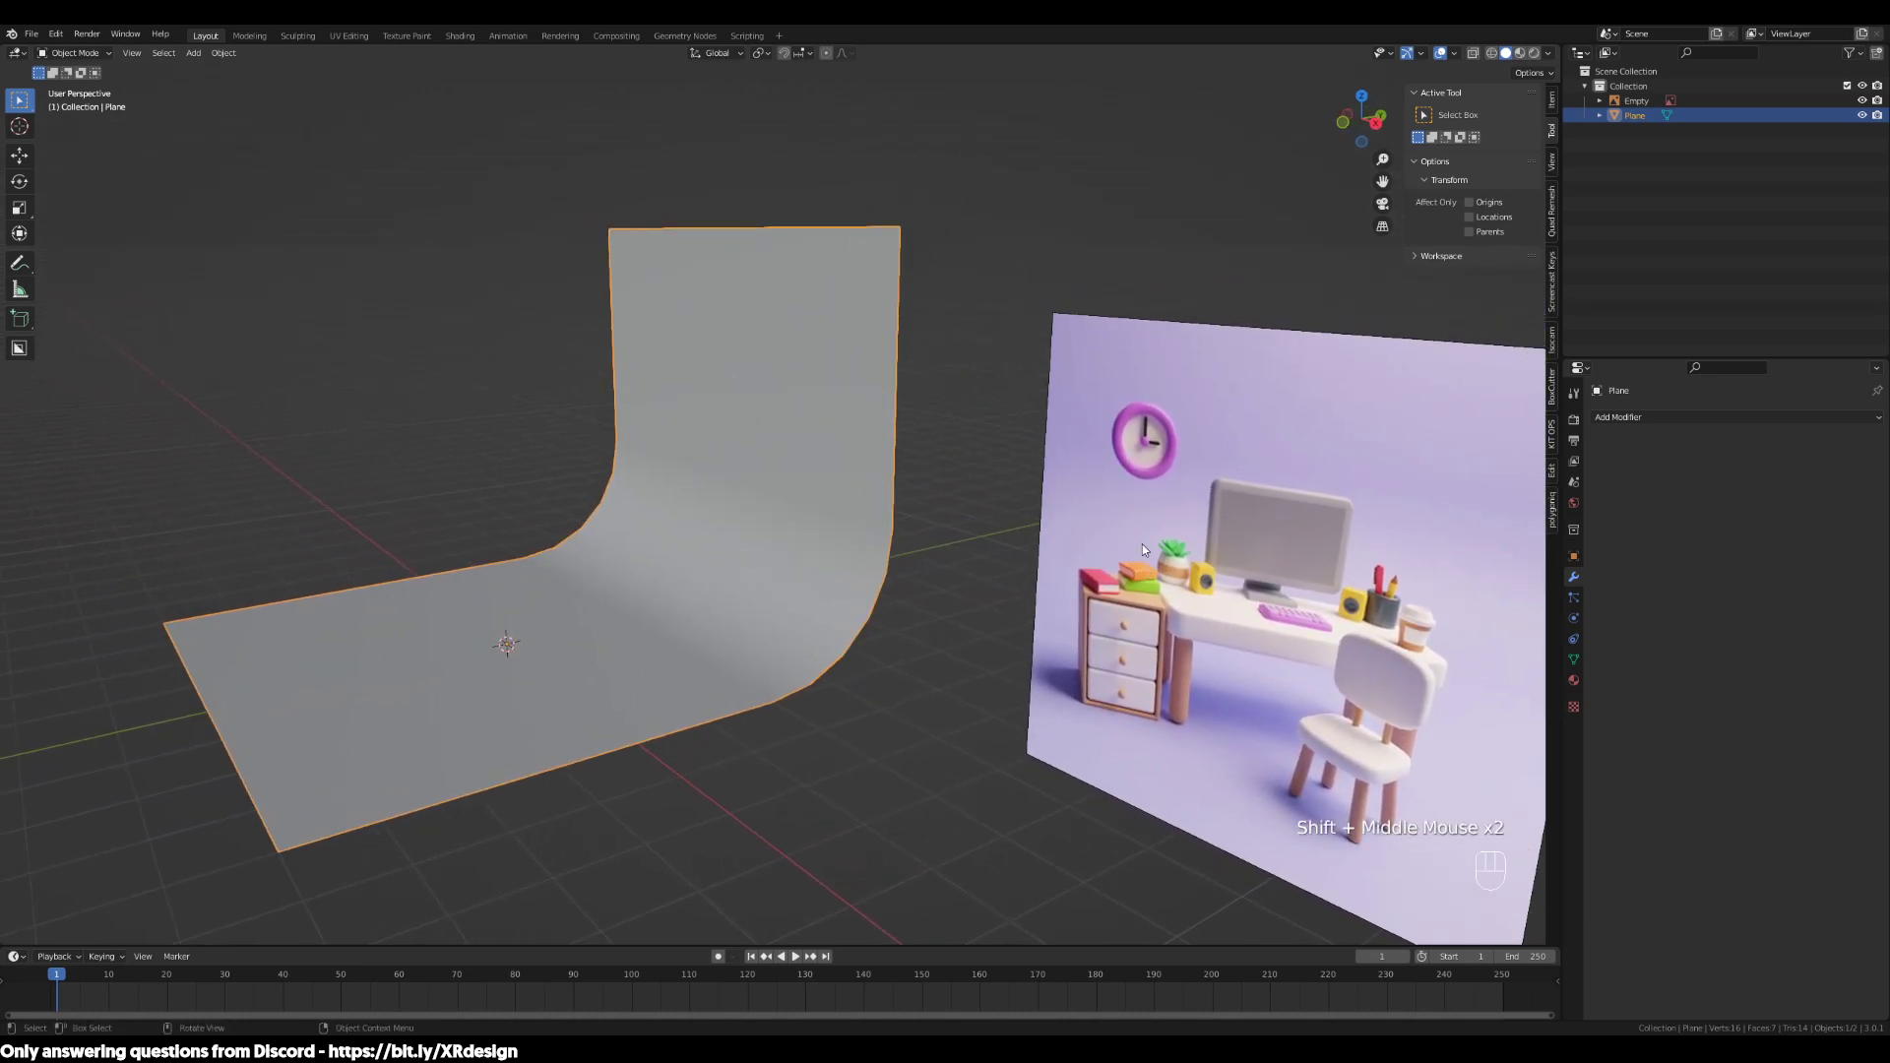
pyautogui.moveTo(1118, 479); pyautogui.dragTo(720, 646, button='middle')
# Try adding a mesh cube at the world origin, and undo the addition
pyautogui.hotkey('shift', 'a')
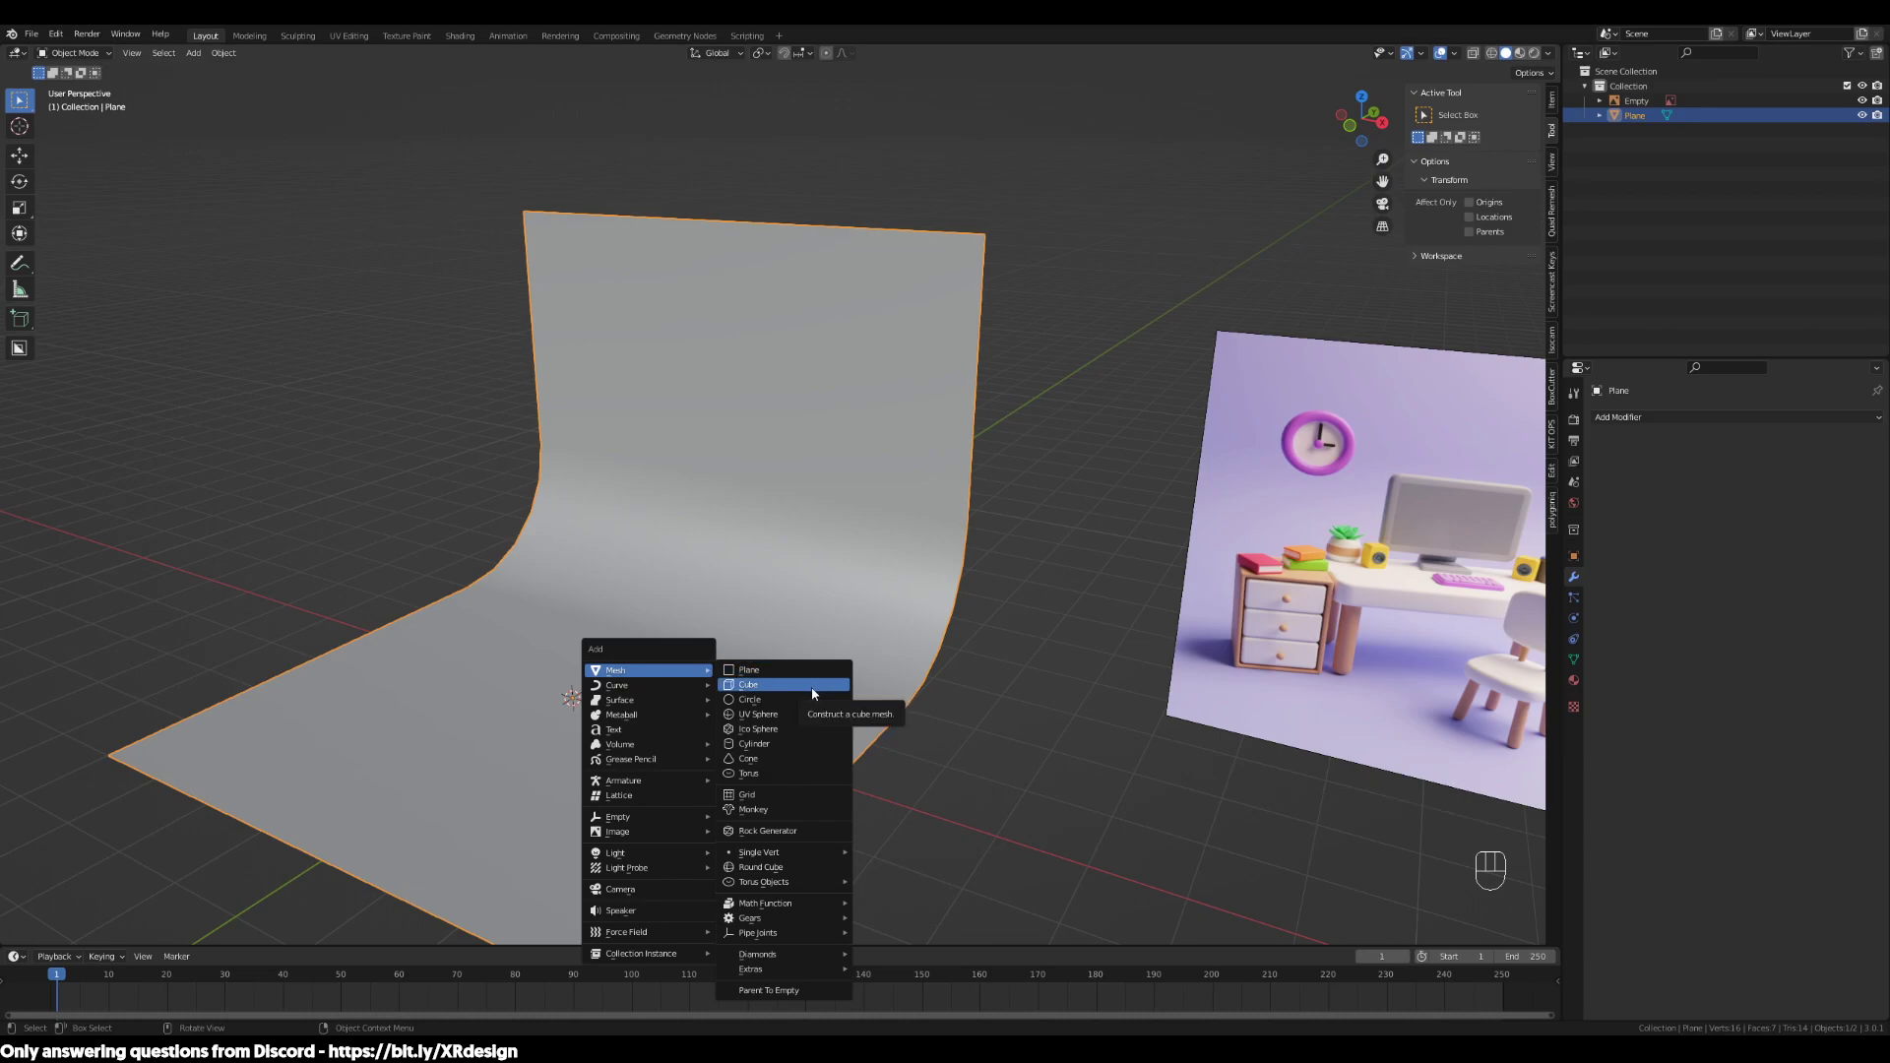
pyautogui.click(1021, 688)
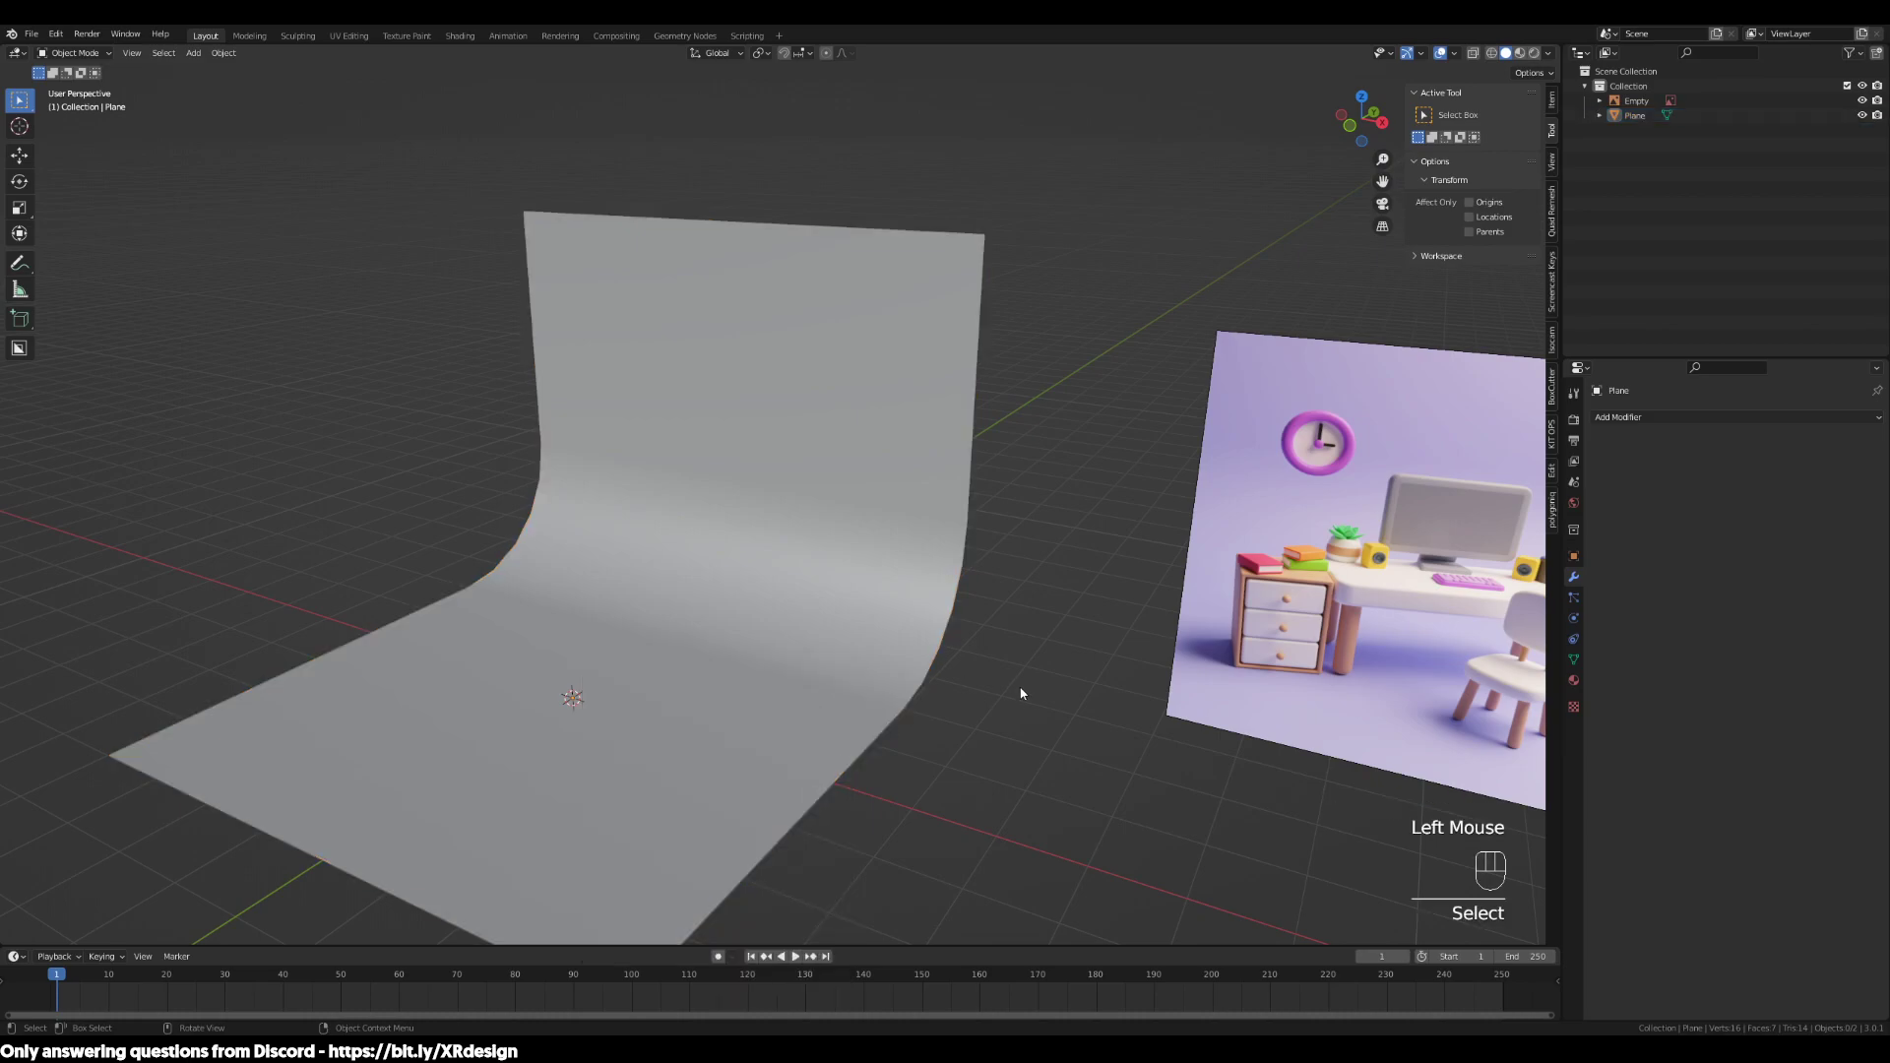
pyautogui.hotkey('shift', 'a')
pyautogui.moveTo(694, 727)
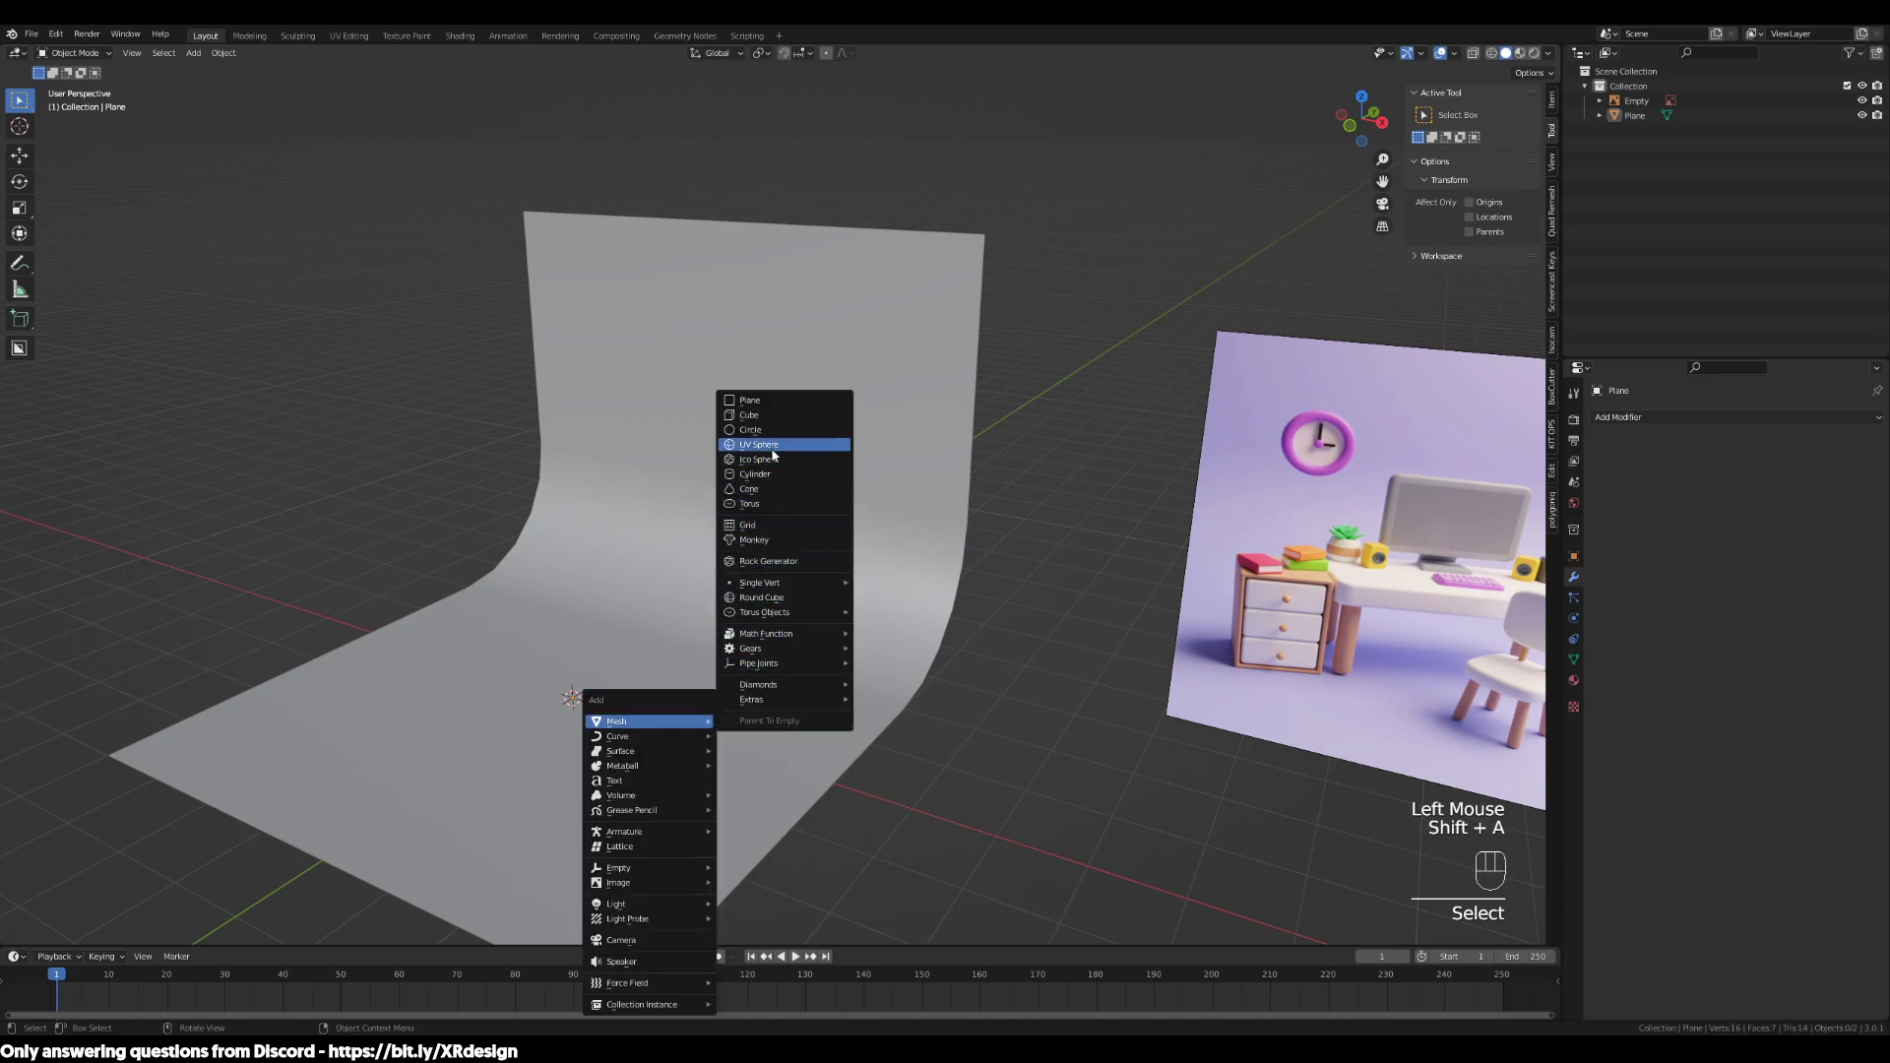
pyautogui.click(774, 420)
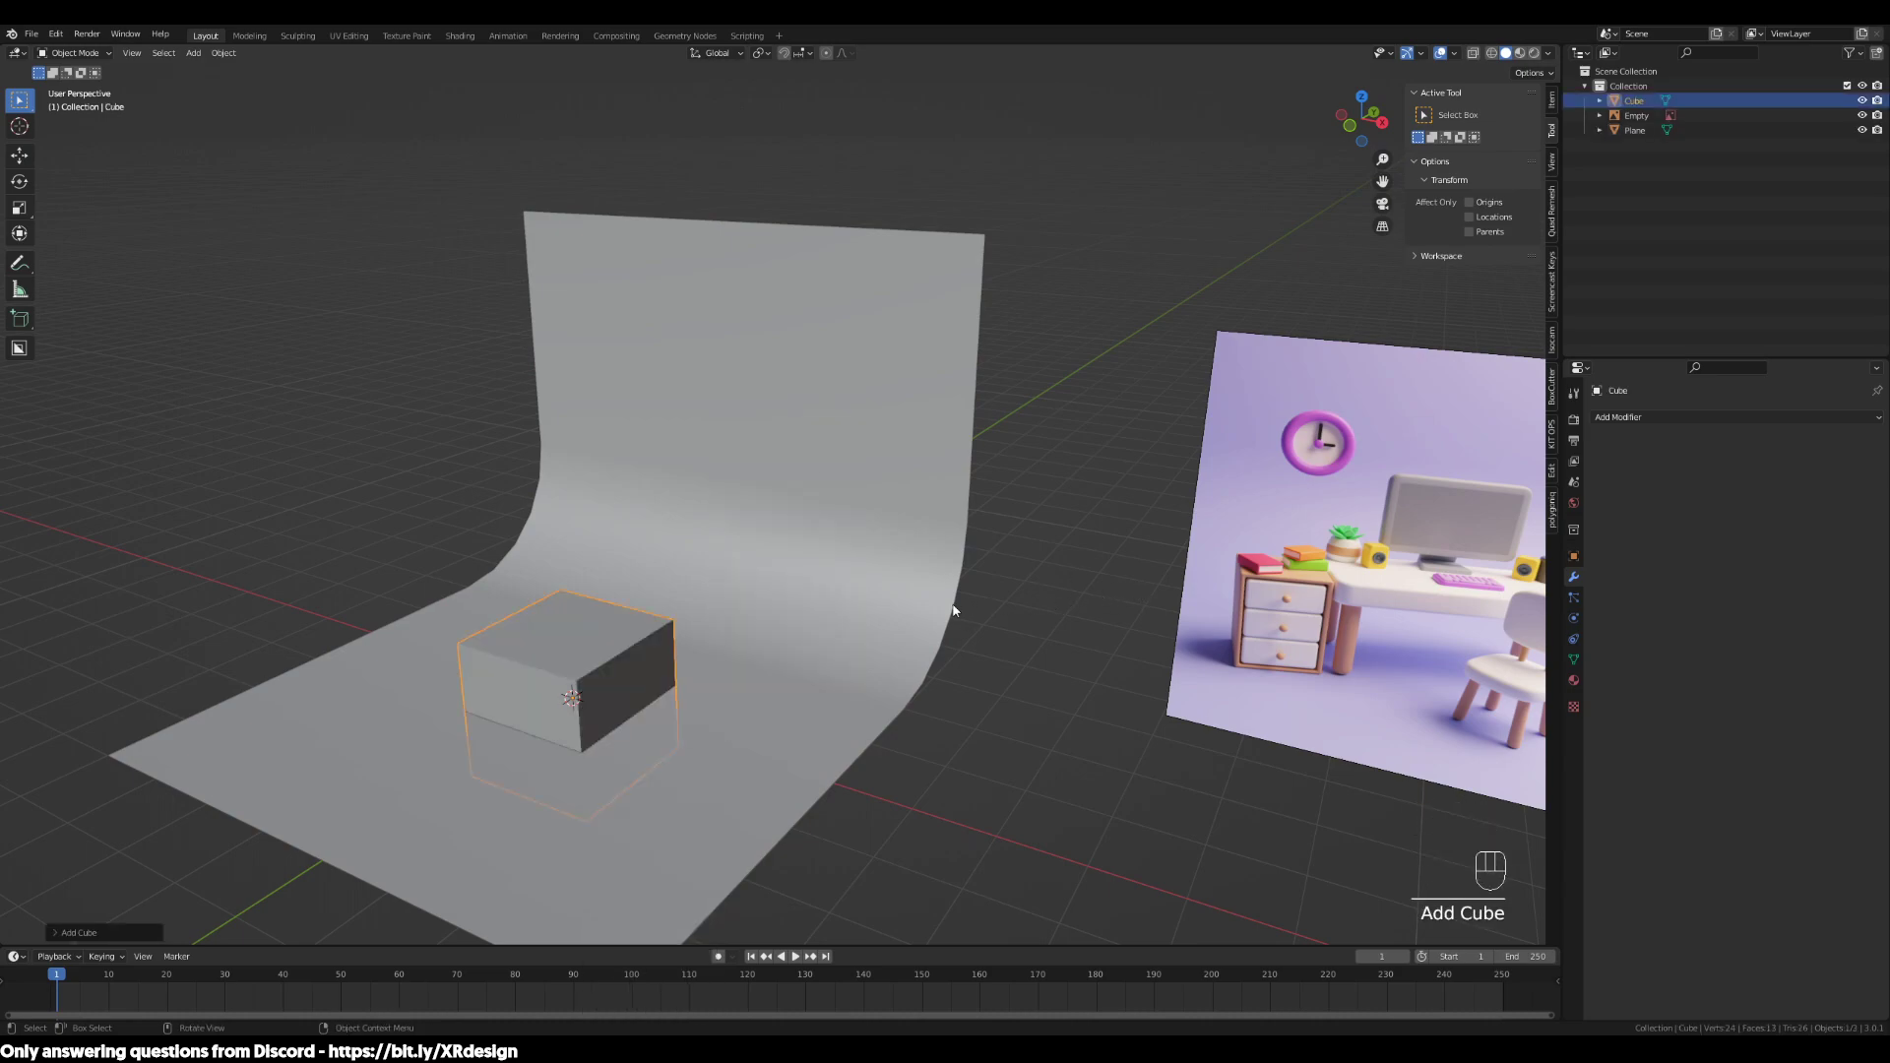
pyautogui.hotkey('ctrl', 'z')
# Add a second mesh plane at the world origin and hide the curved backdrop in the viewport
pyautogui.hotkey('shift', 'a')
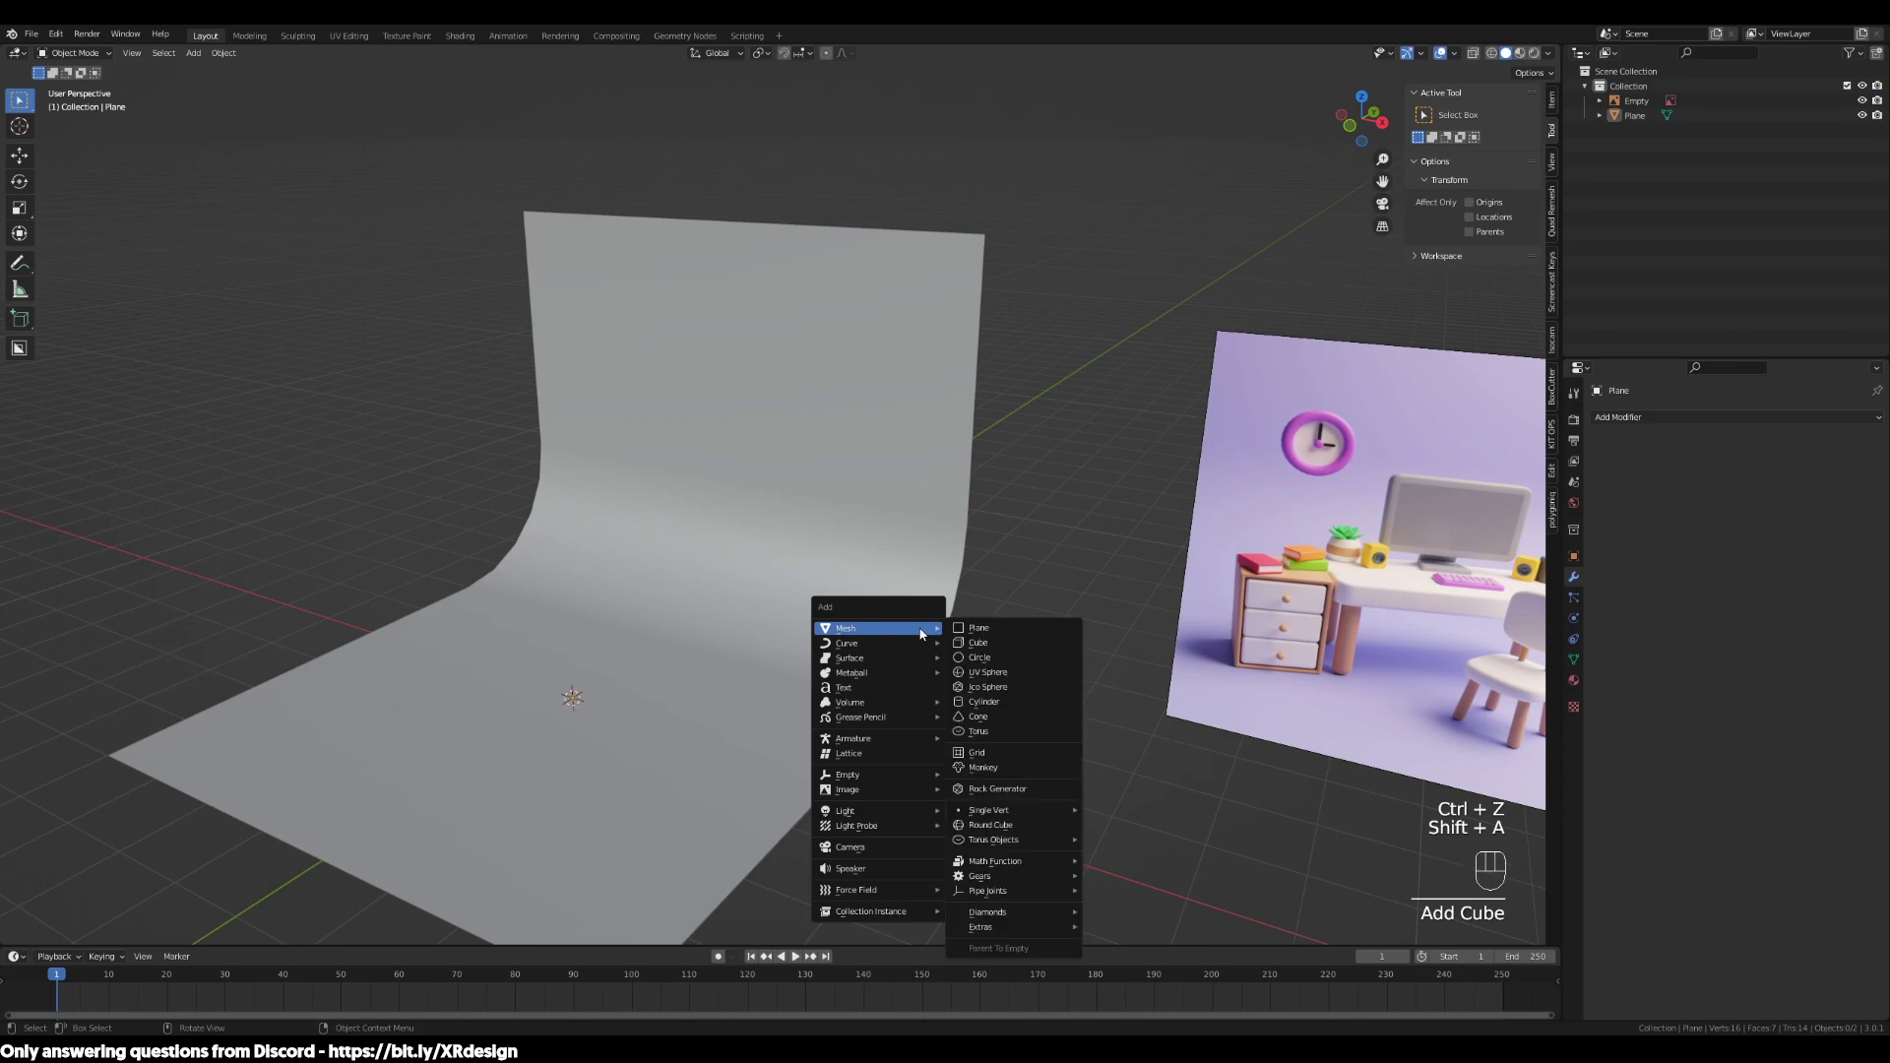
pyautogui.click(972, 630)
pyautogui.click(827, 684)
pyautogui.moveTo(894, 689); pyautogui.dragTo(910, 697, button='middle')
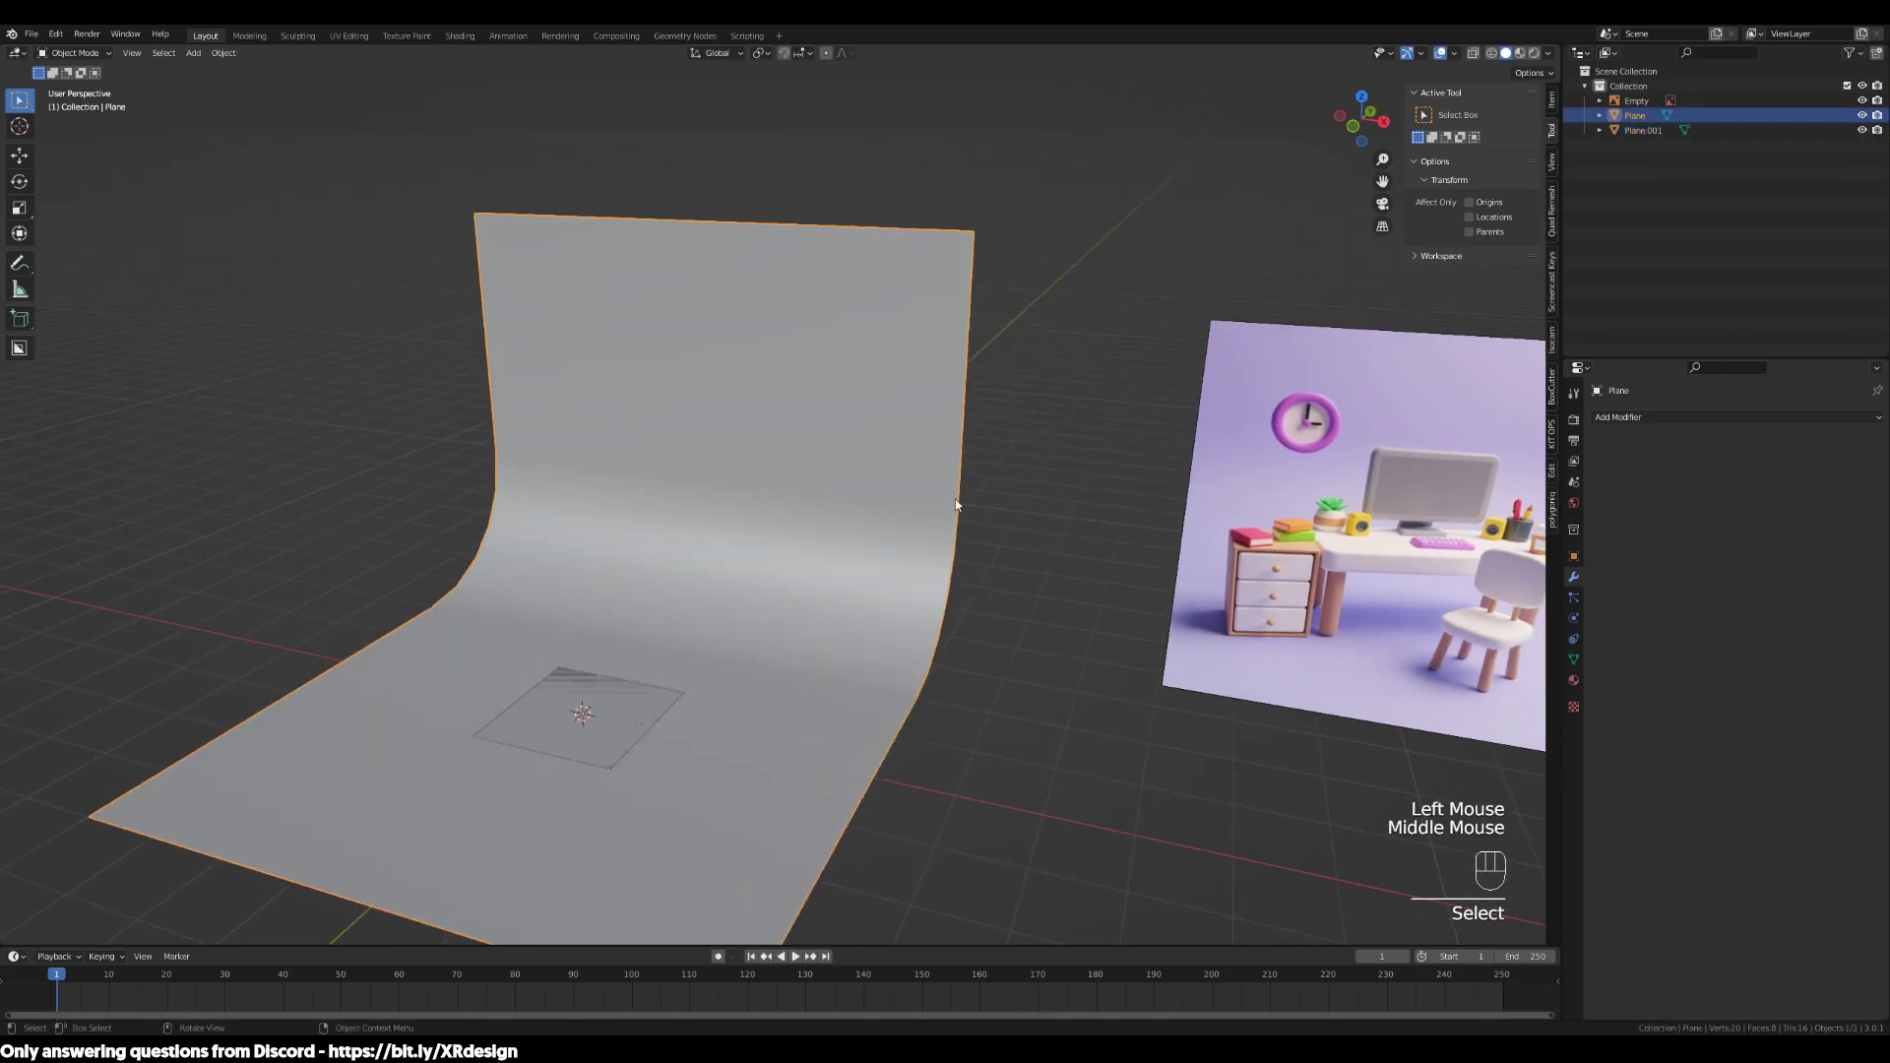
pyautogui.keyDown('shift'); pyautogui.moveTo(991, 500); pyautogui.dragTo(1024, 521, button='middle'); pyautogui.keyUp('shift')
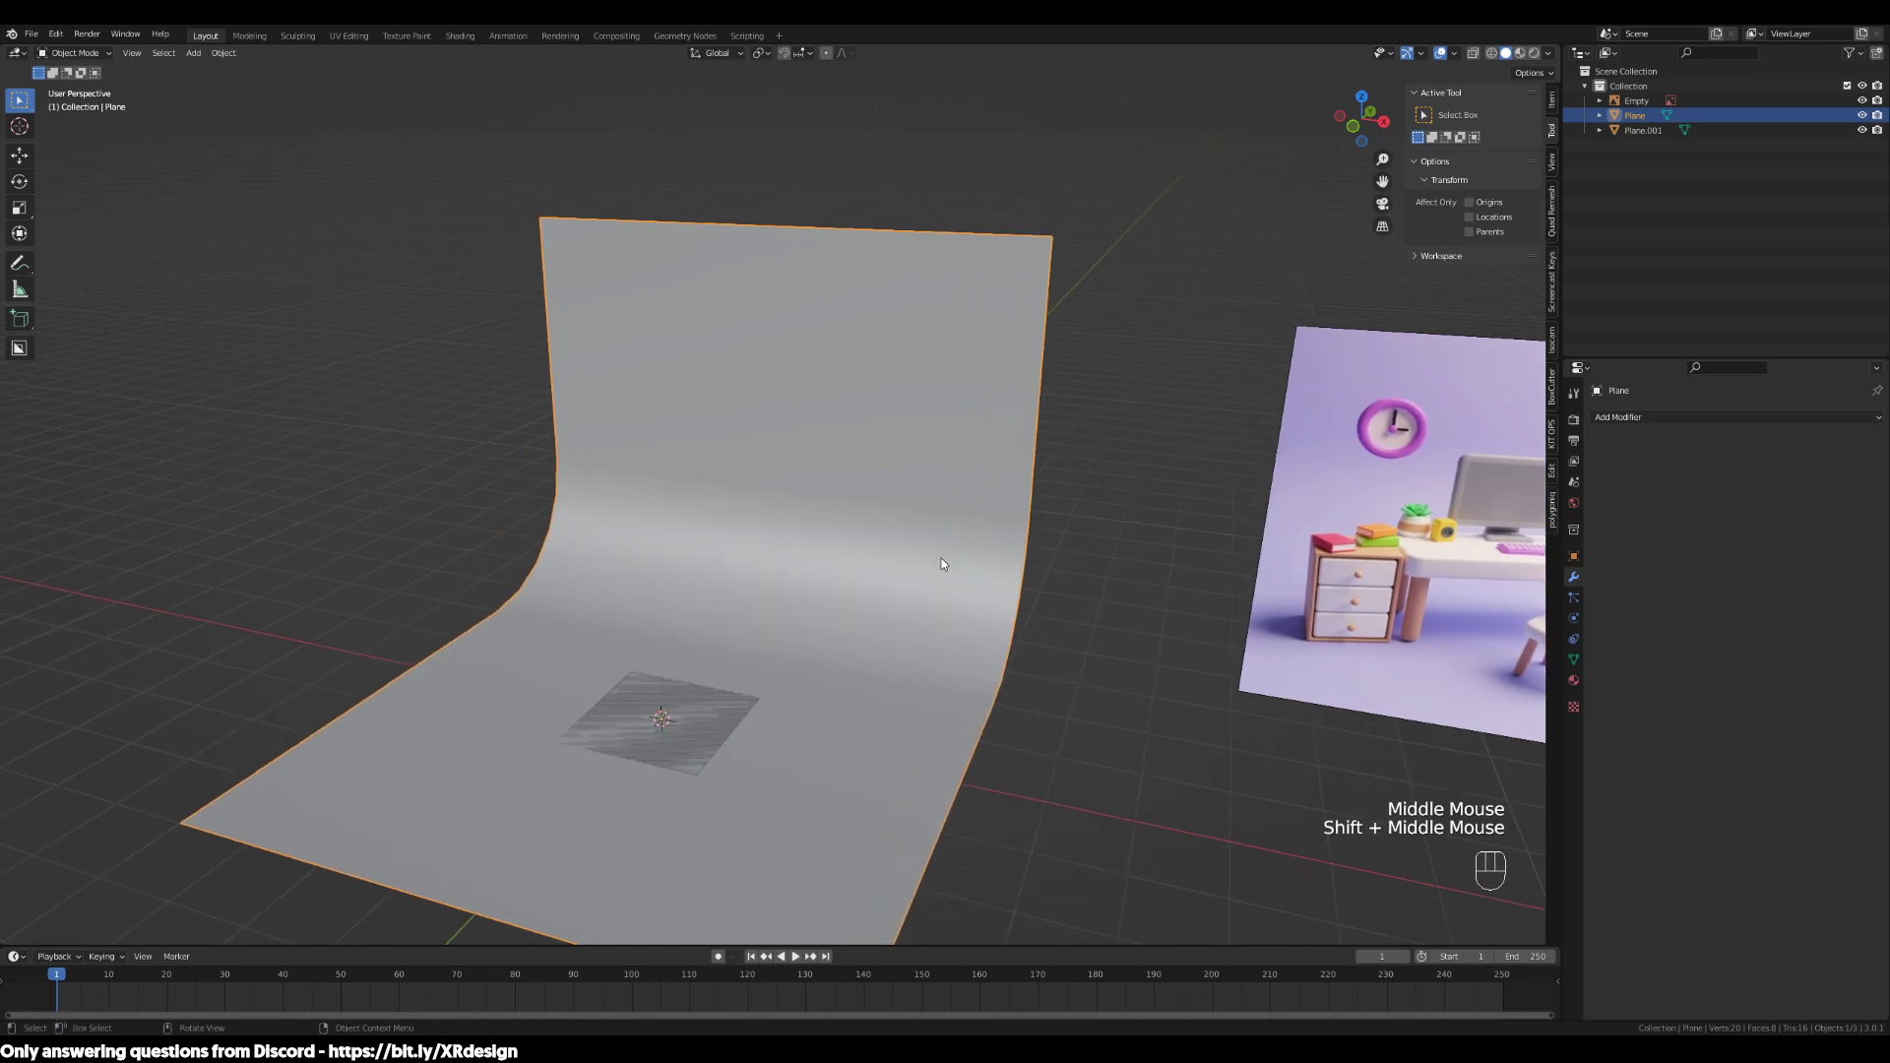
pyautogui.scroll(2, 942, 558)
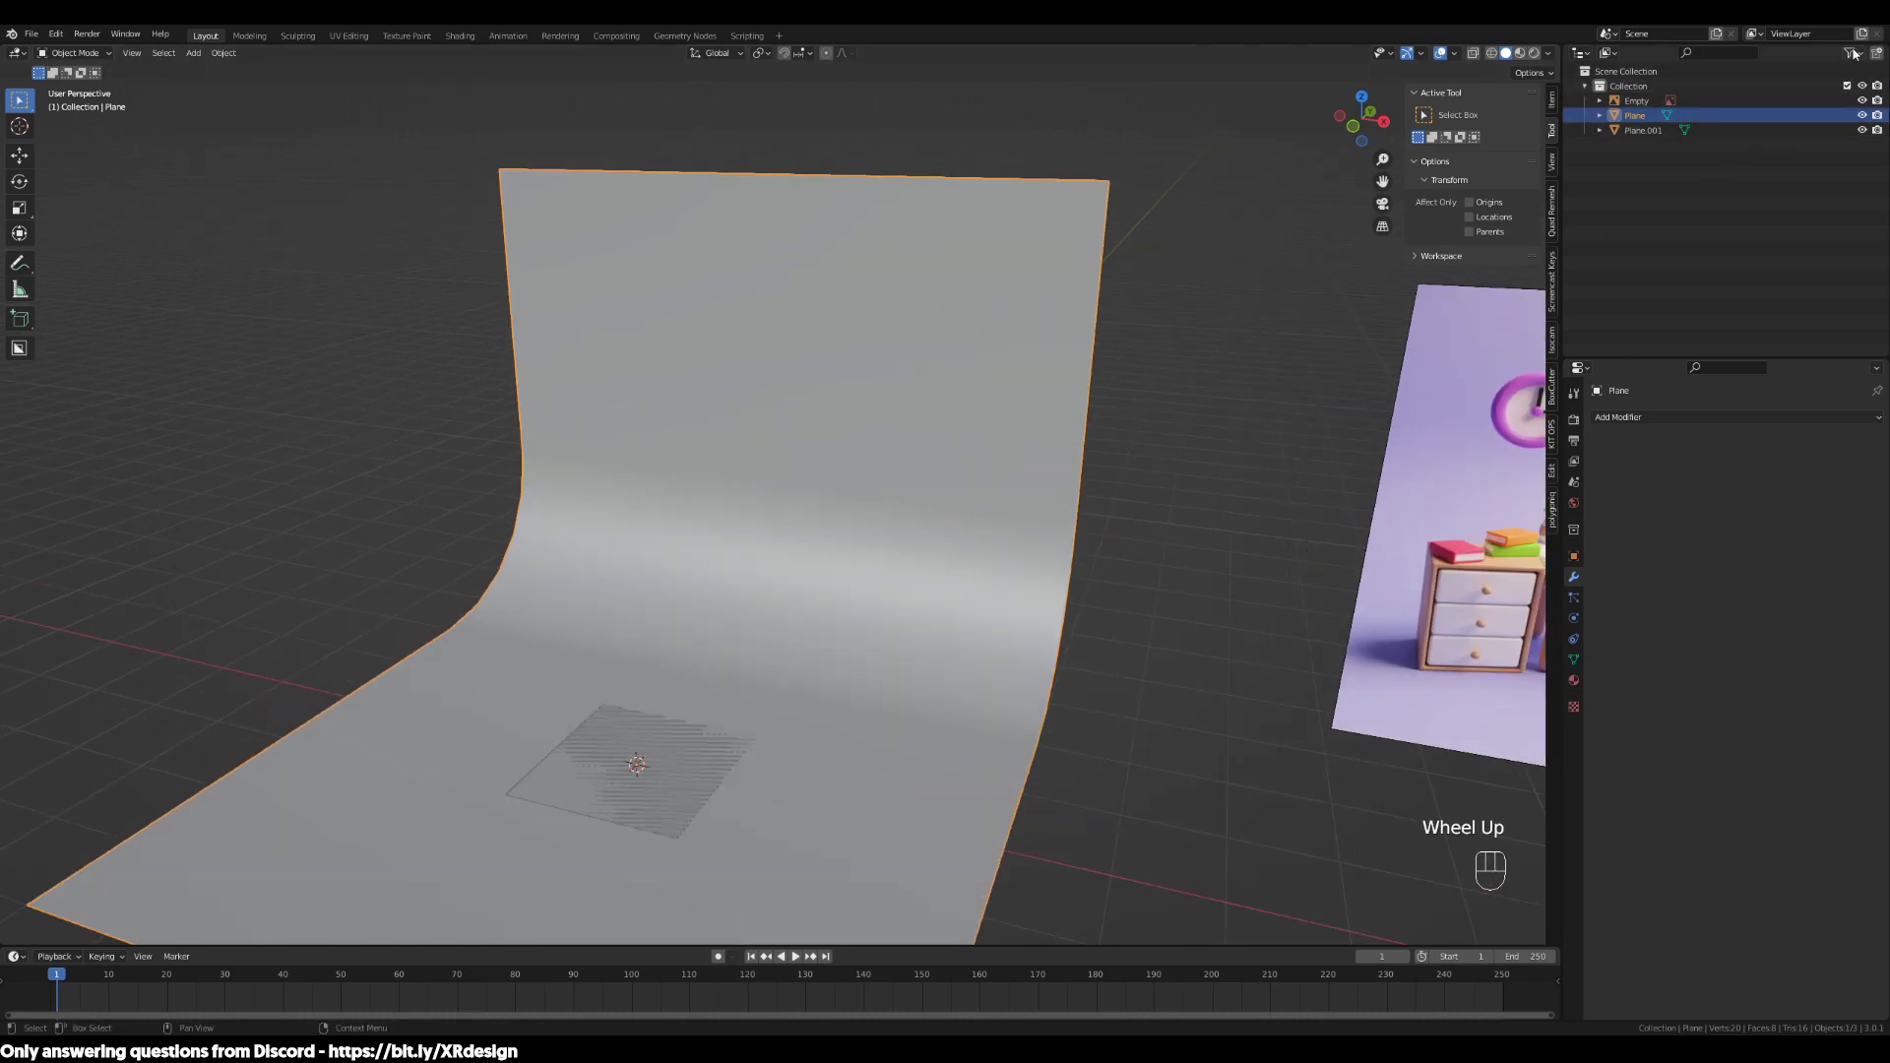
pyautogui.click(1862, 116)
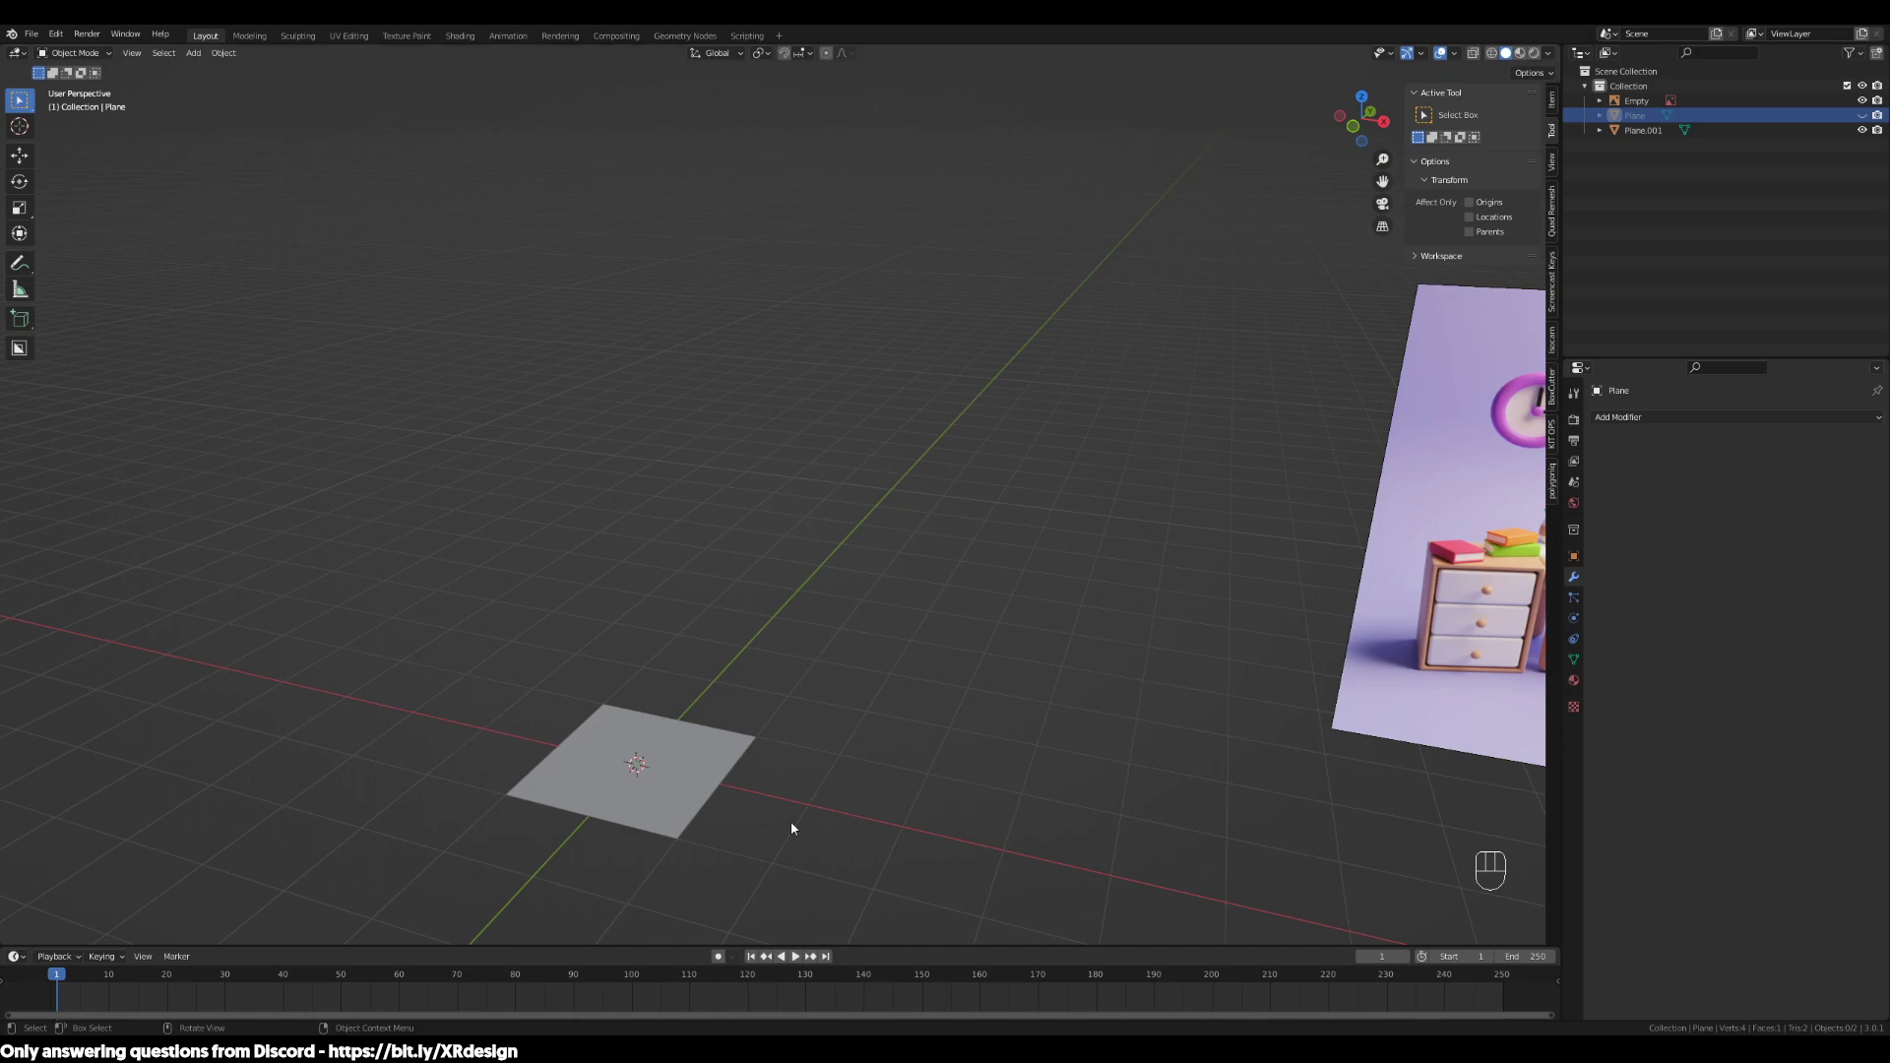
# Scale the new plane's mesh by 0.5 along the Y axis
pyautogui.click(726, 774)
pyautogui.moveTo(726, 774); pyautogui.dragTo(965, 718, button='middle')
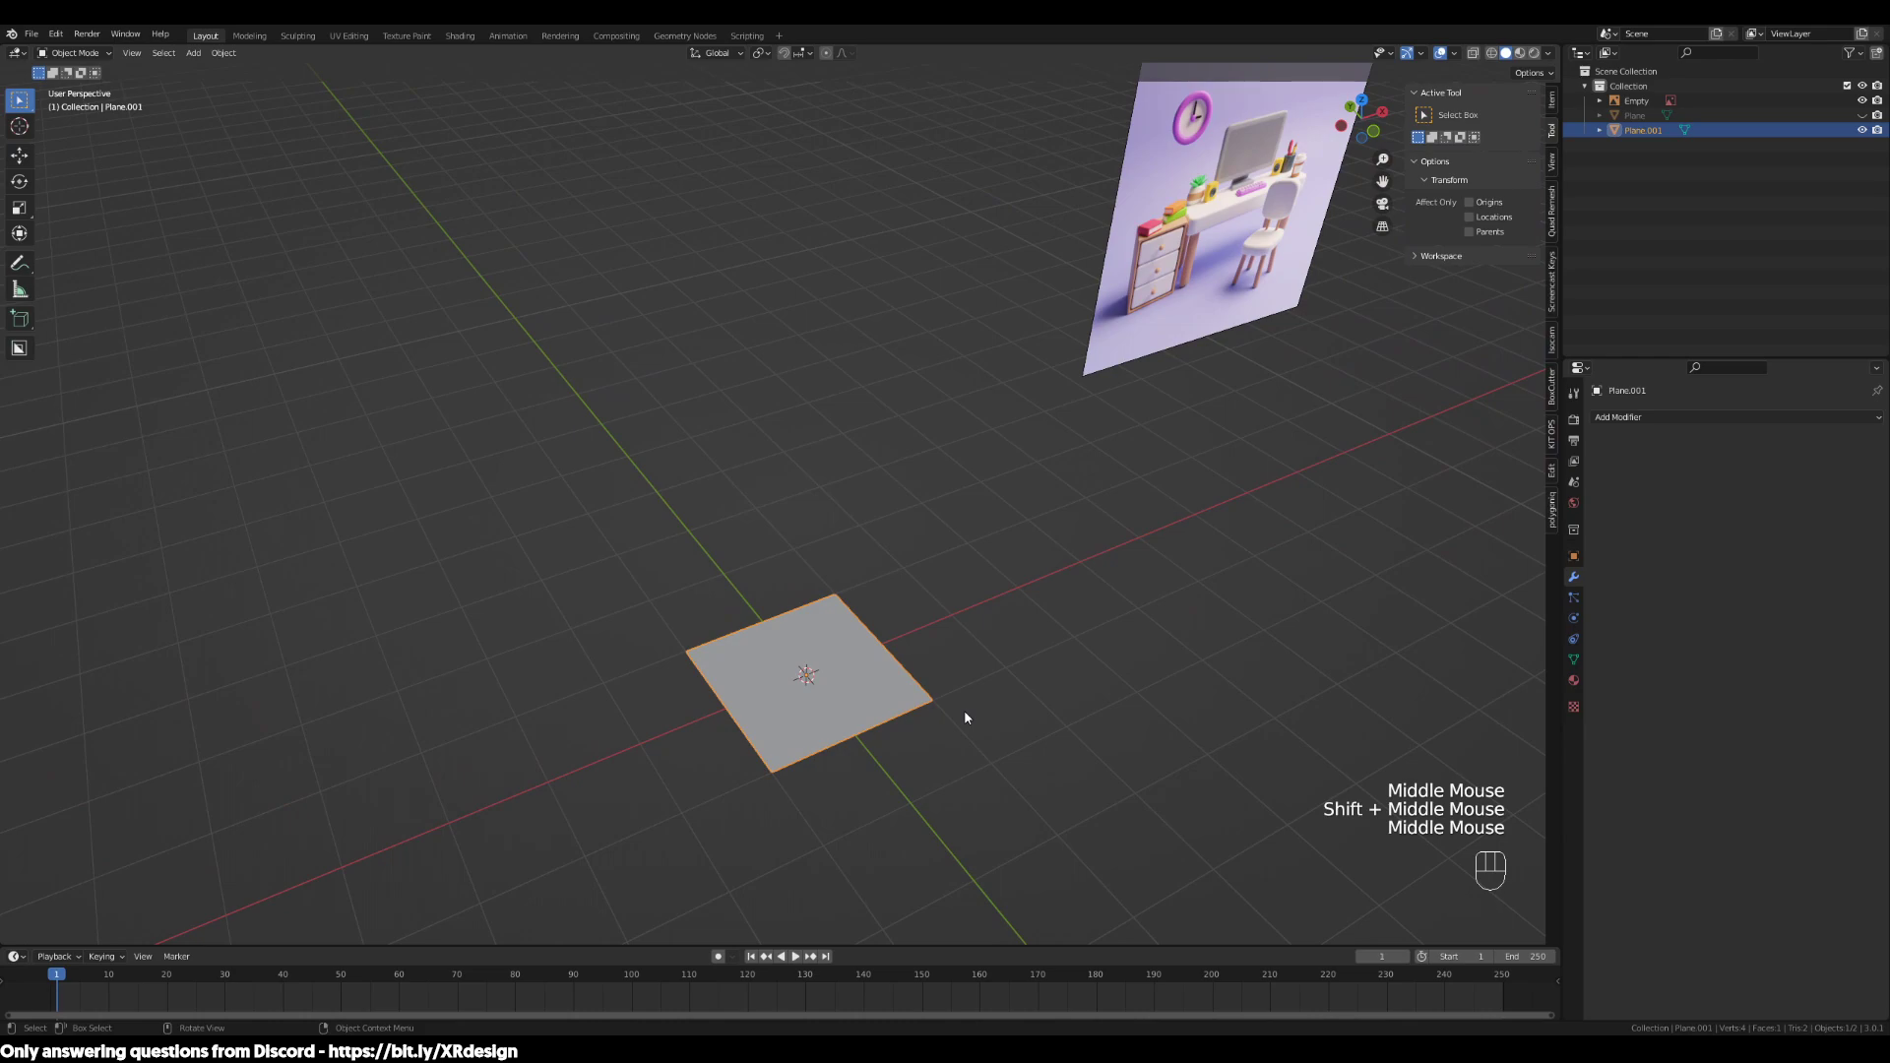
pyautogui.press('KP_7')
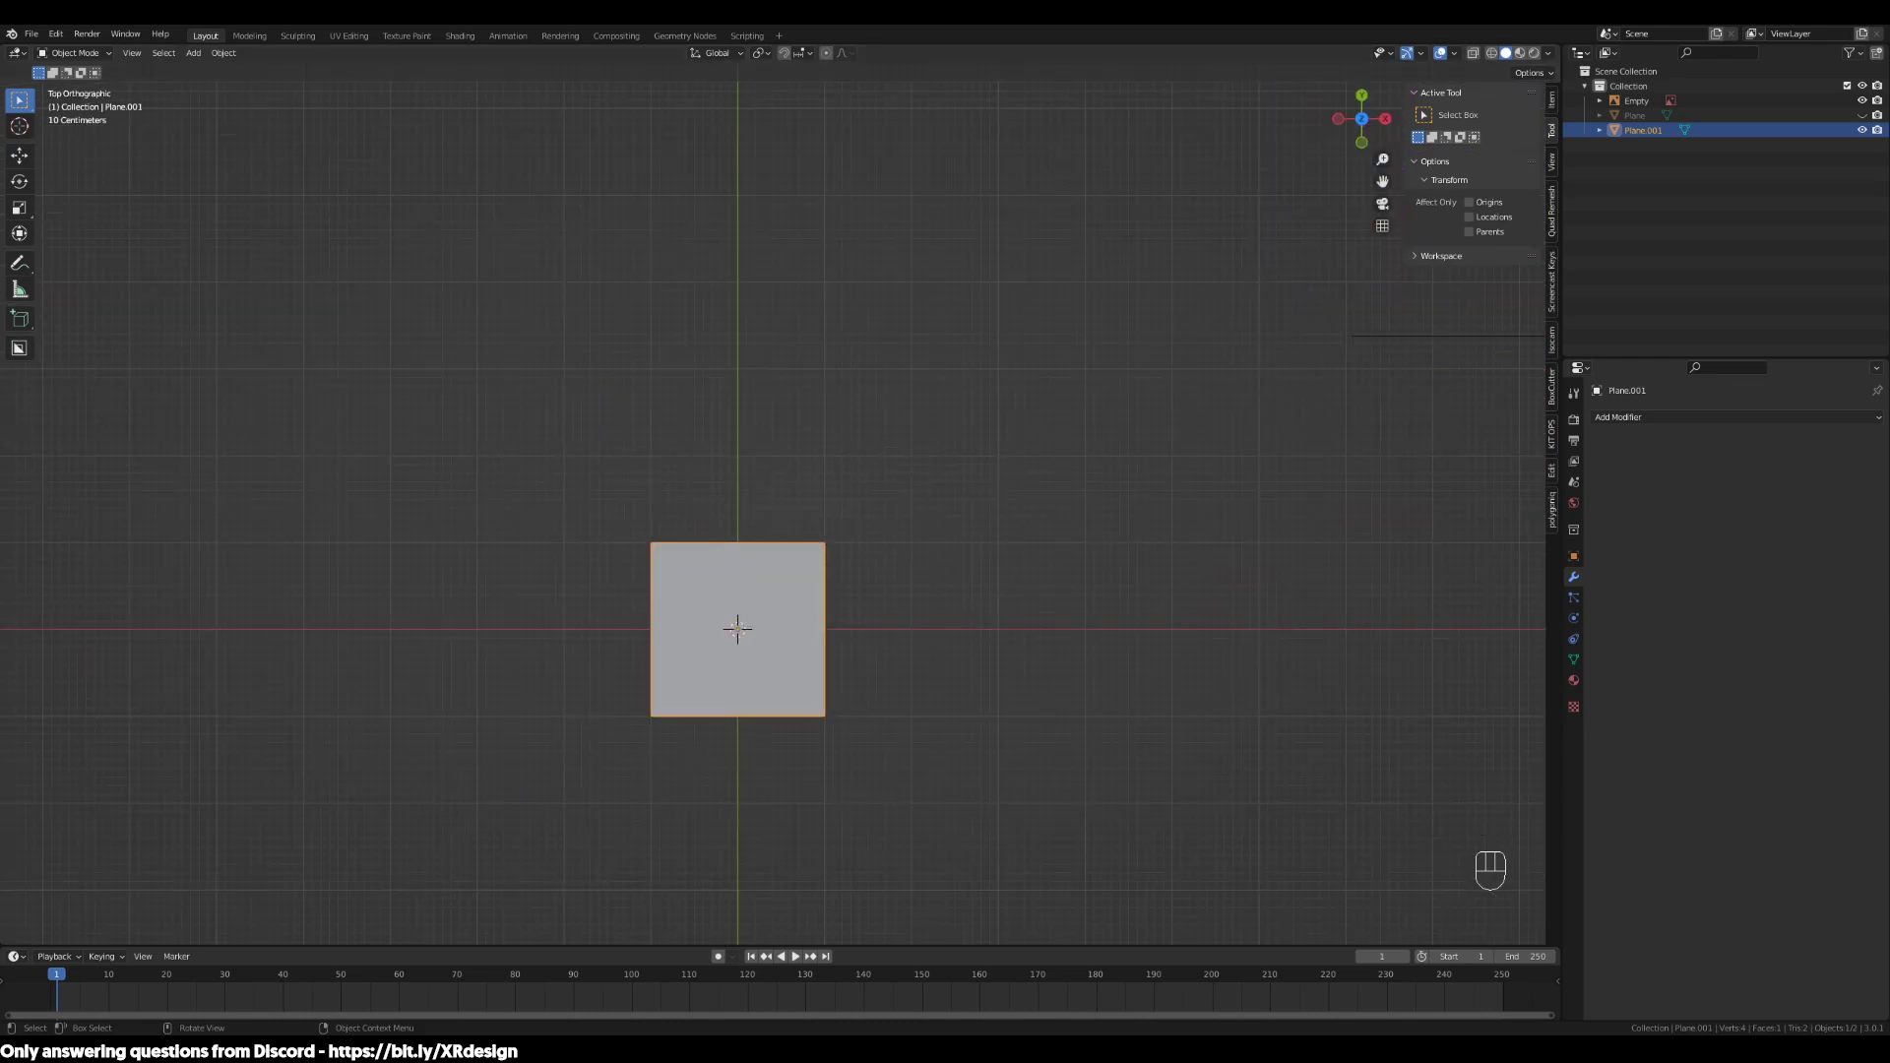
pyautogui.scroll(2, 773, 504)
pyautogui.click(962, 780)
pyautogui.keyDown('shift'); pyautogui.moveTo(962, 781); pyautogui.dragTo(983, 705, button='middle'); pyautogui.keyUp('shift')
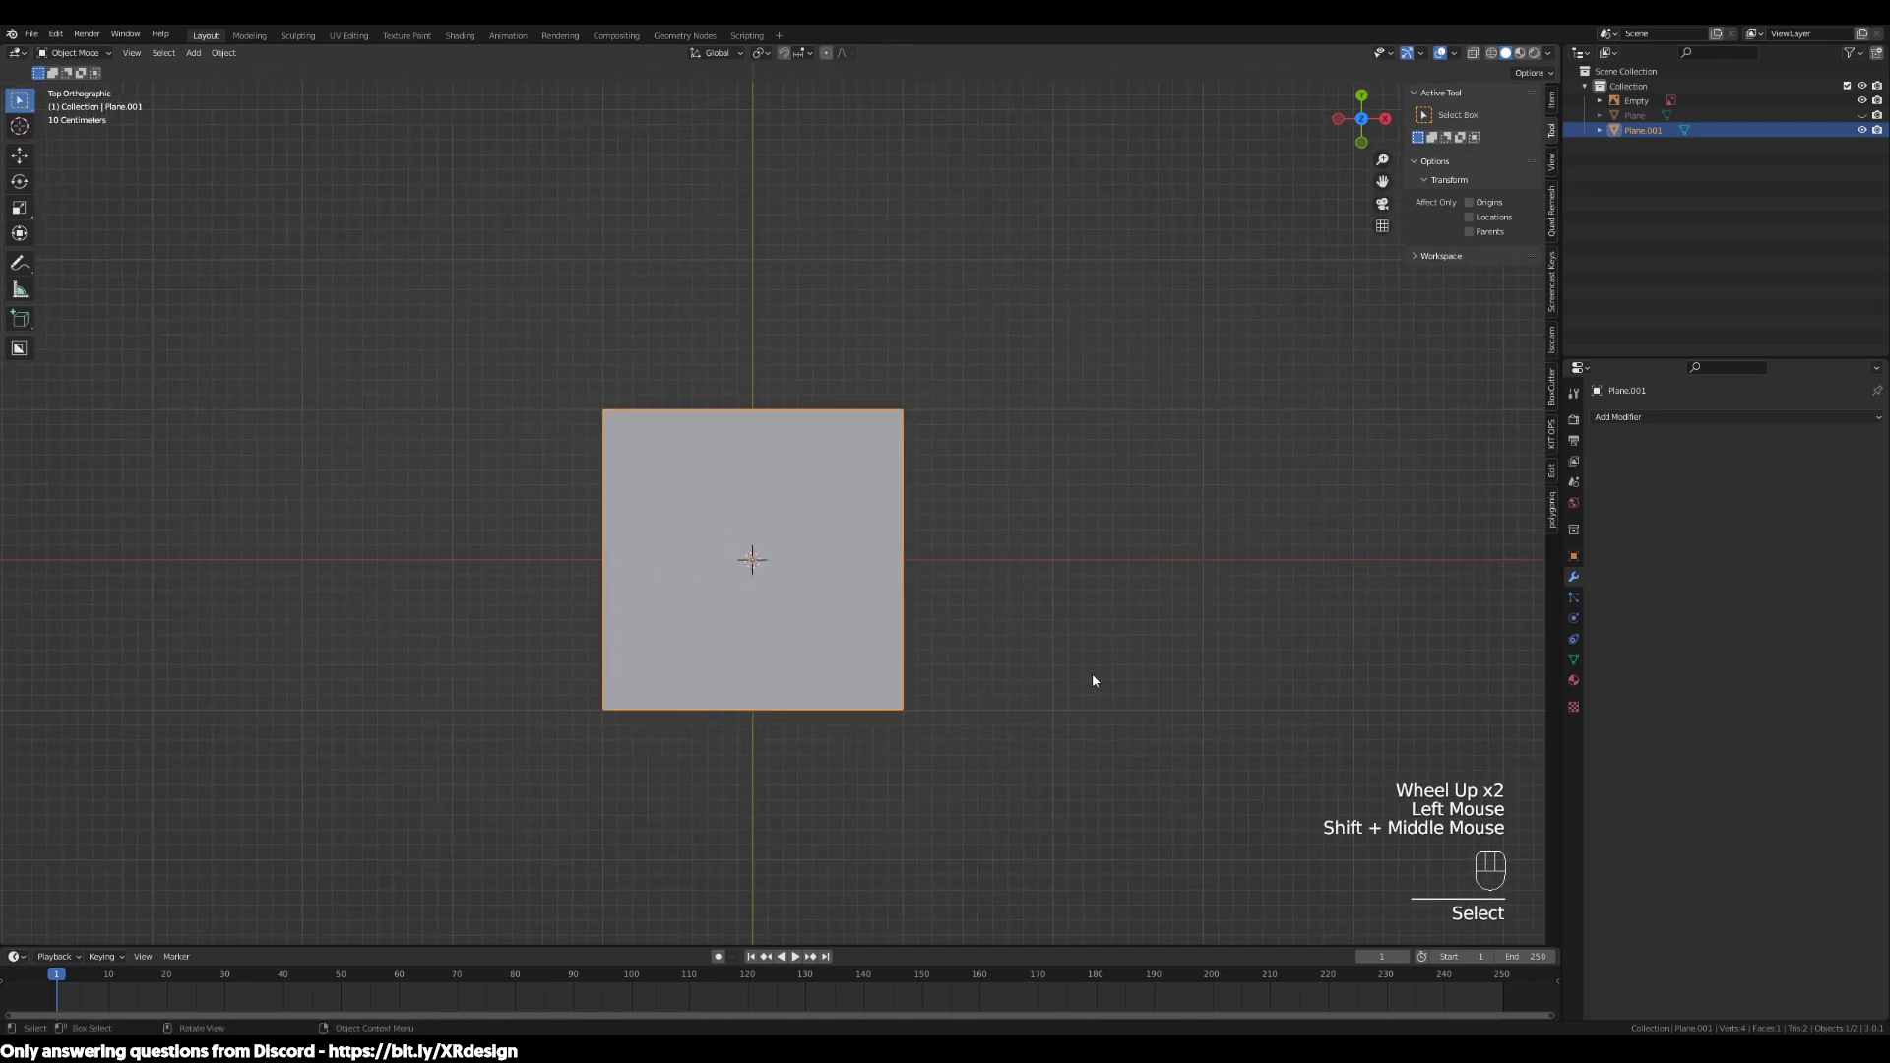
pyautogui.press('Tab')
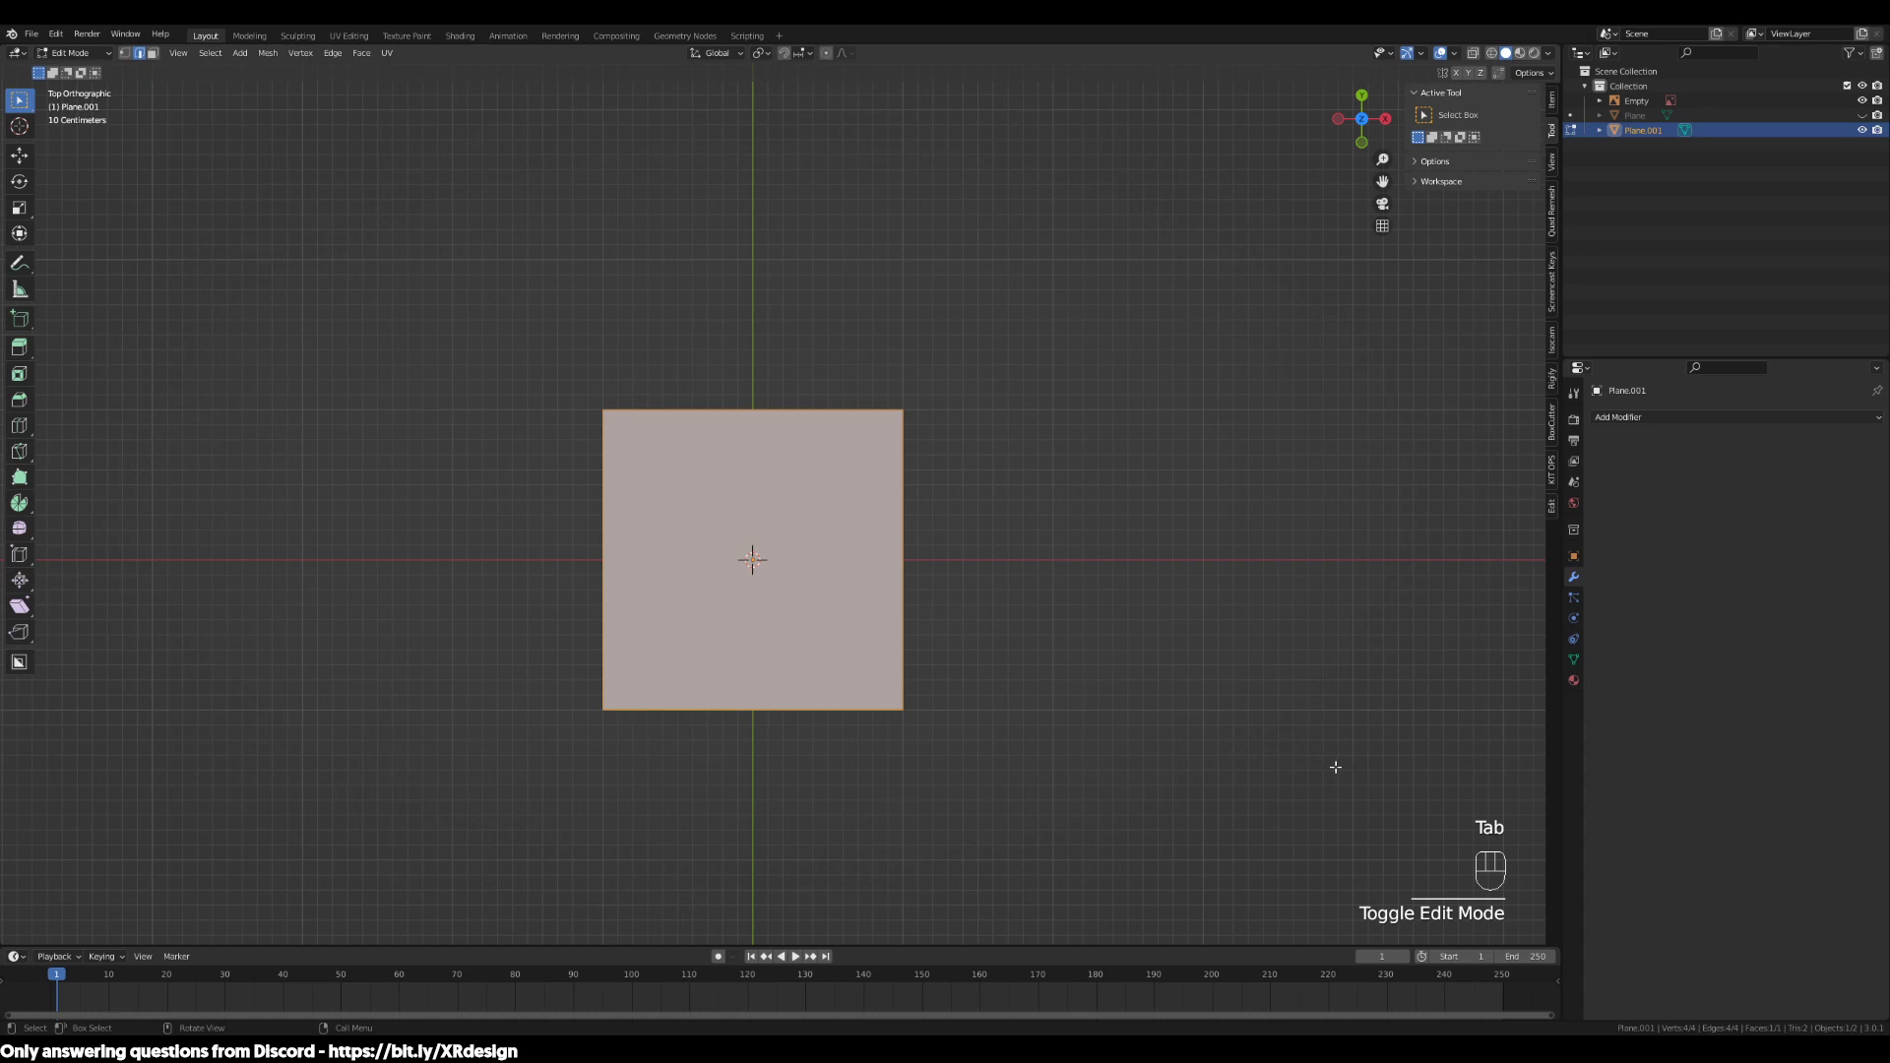
pyautogui.press('s')
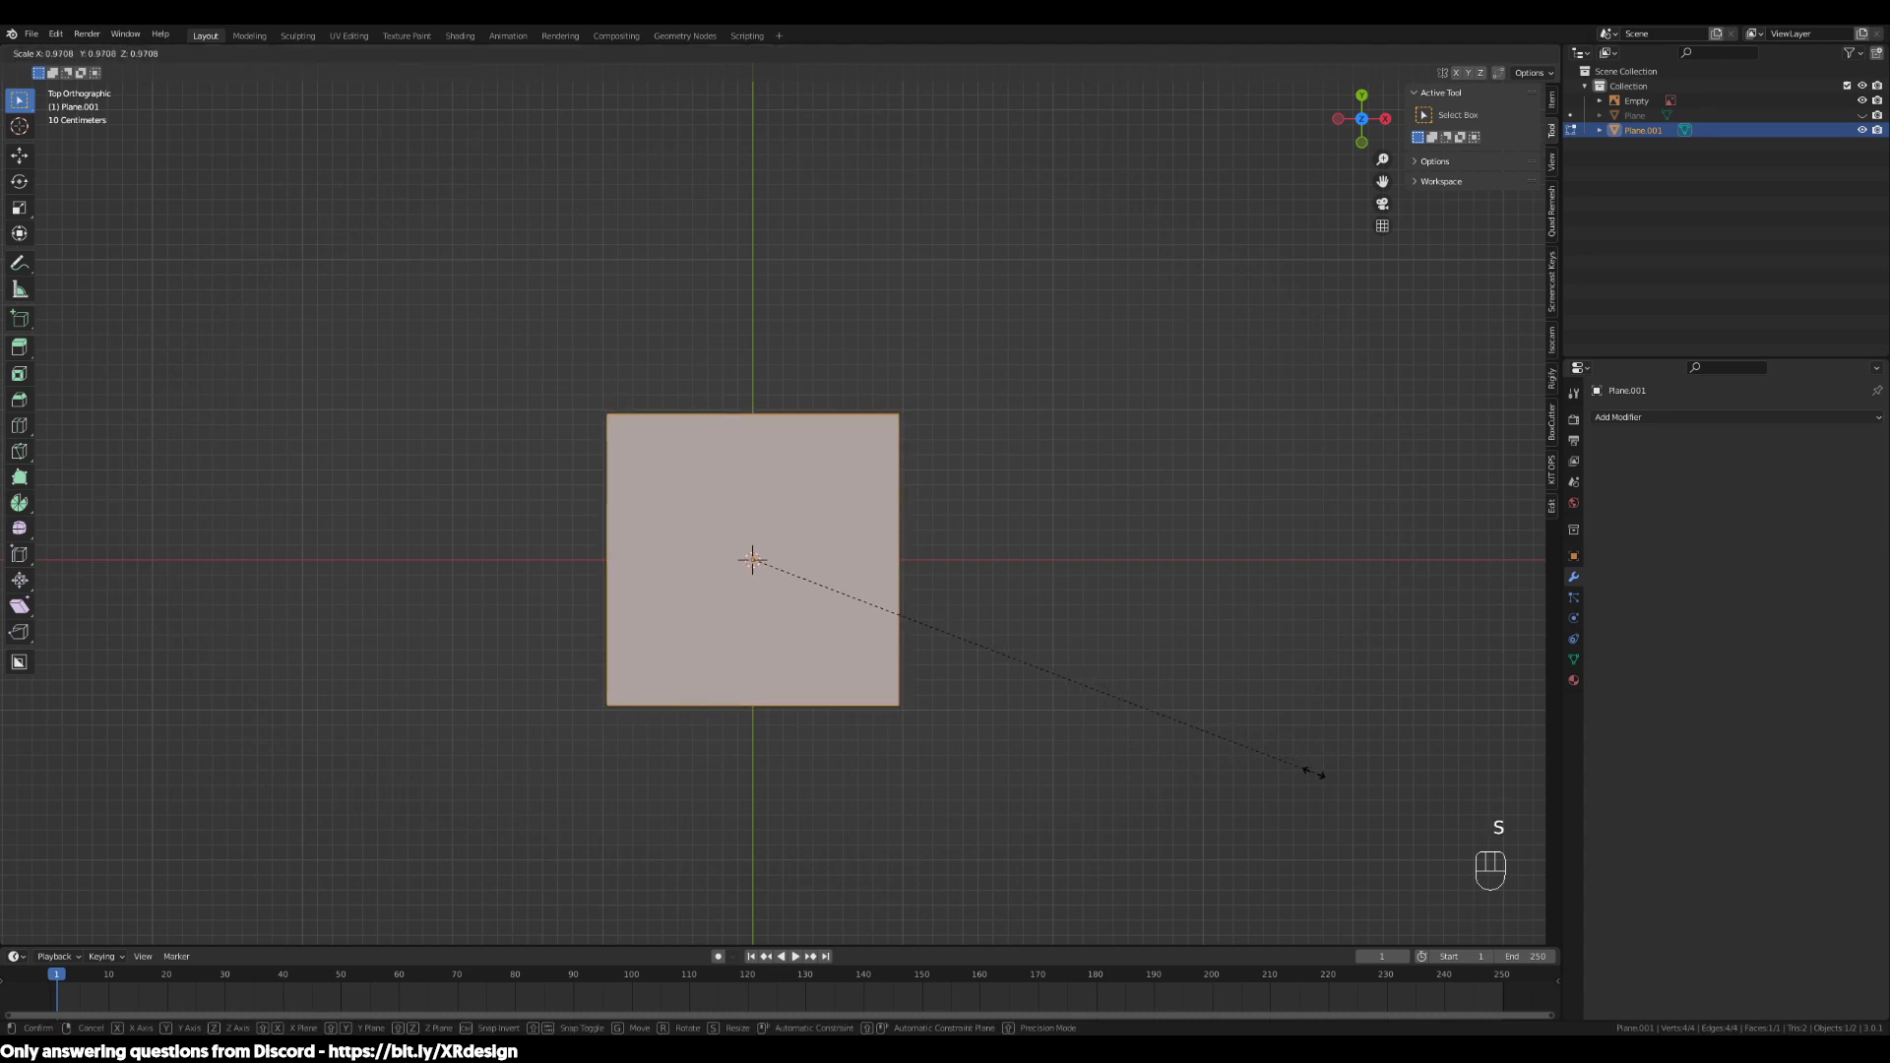
pyautogui.press('y')
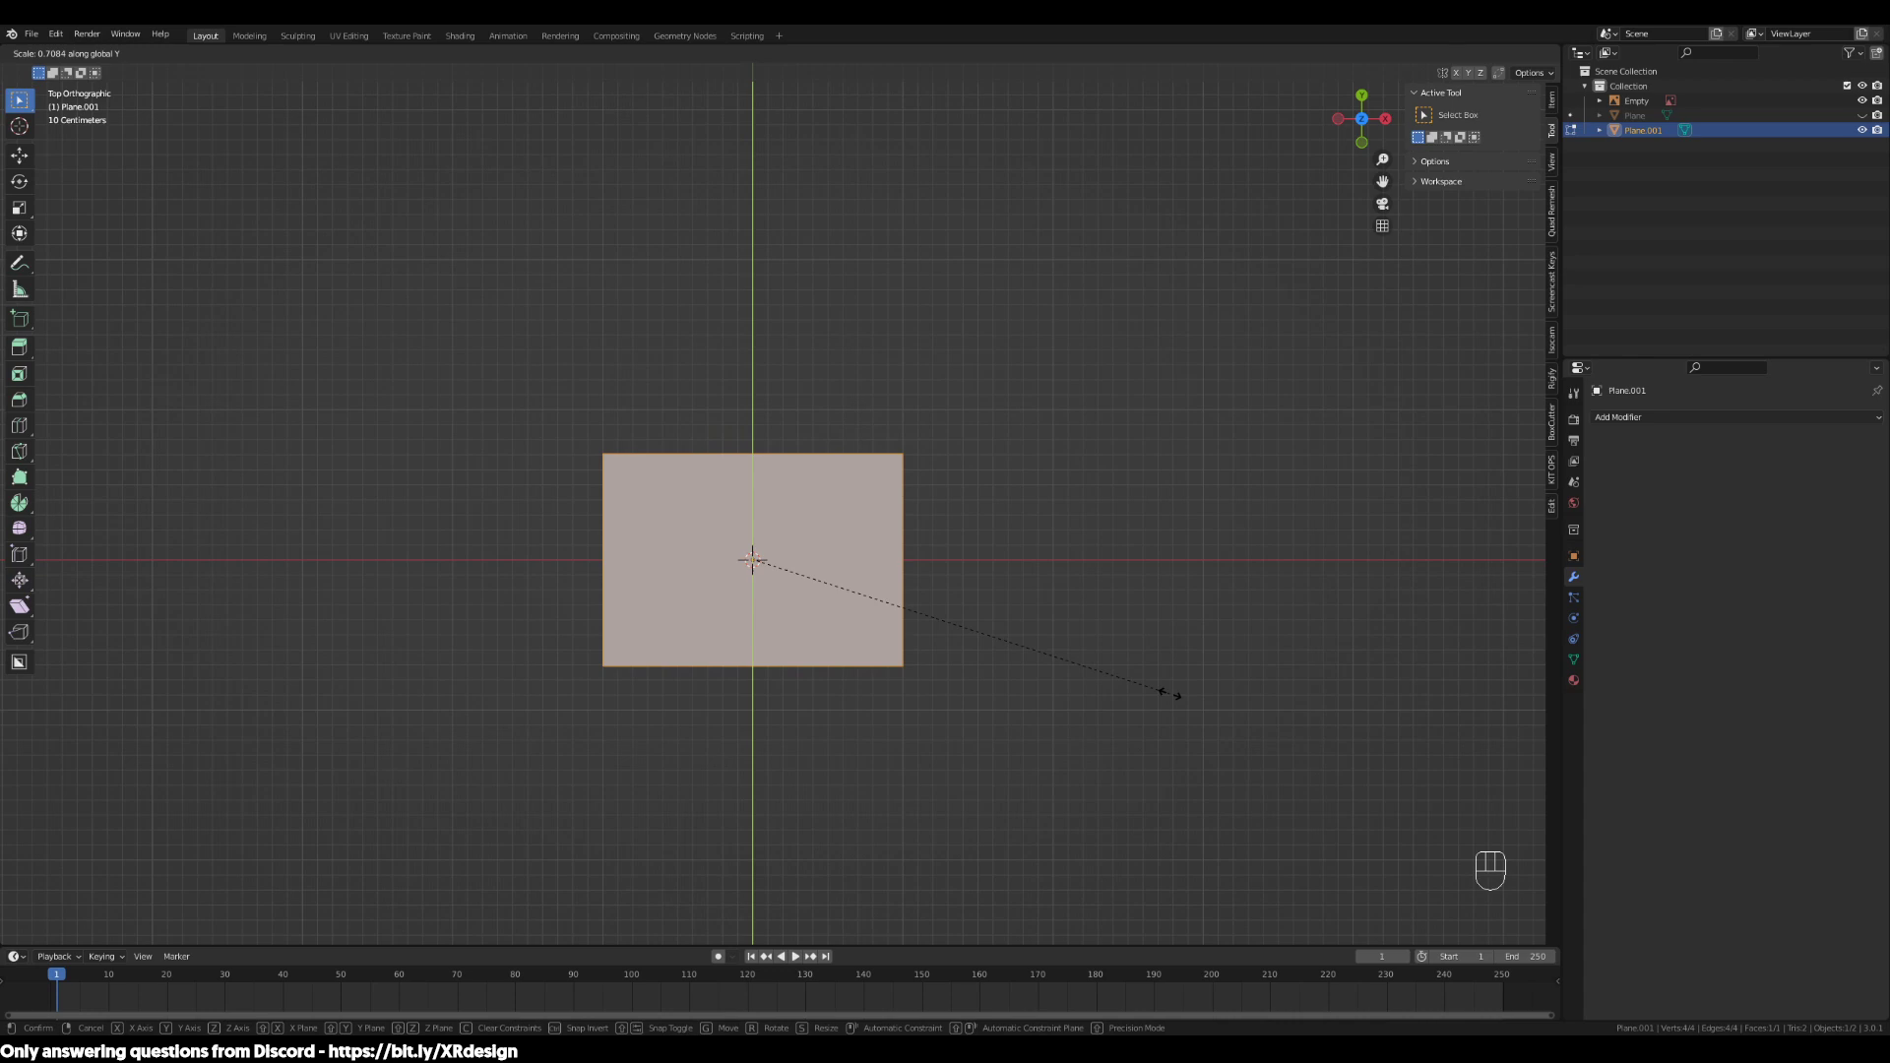
pyautogui.write('.5')
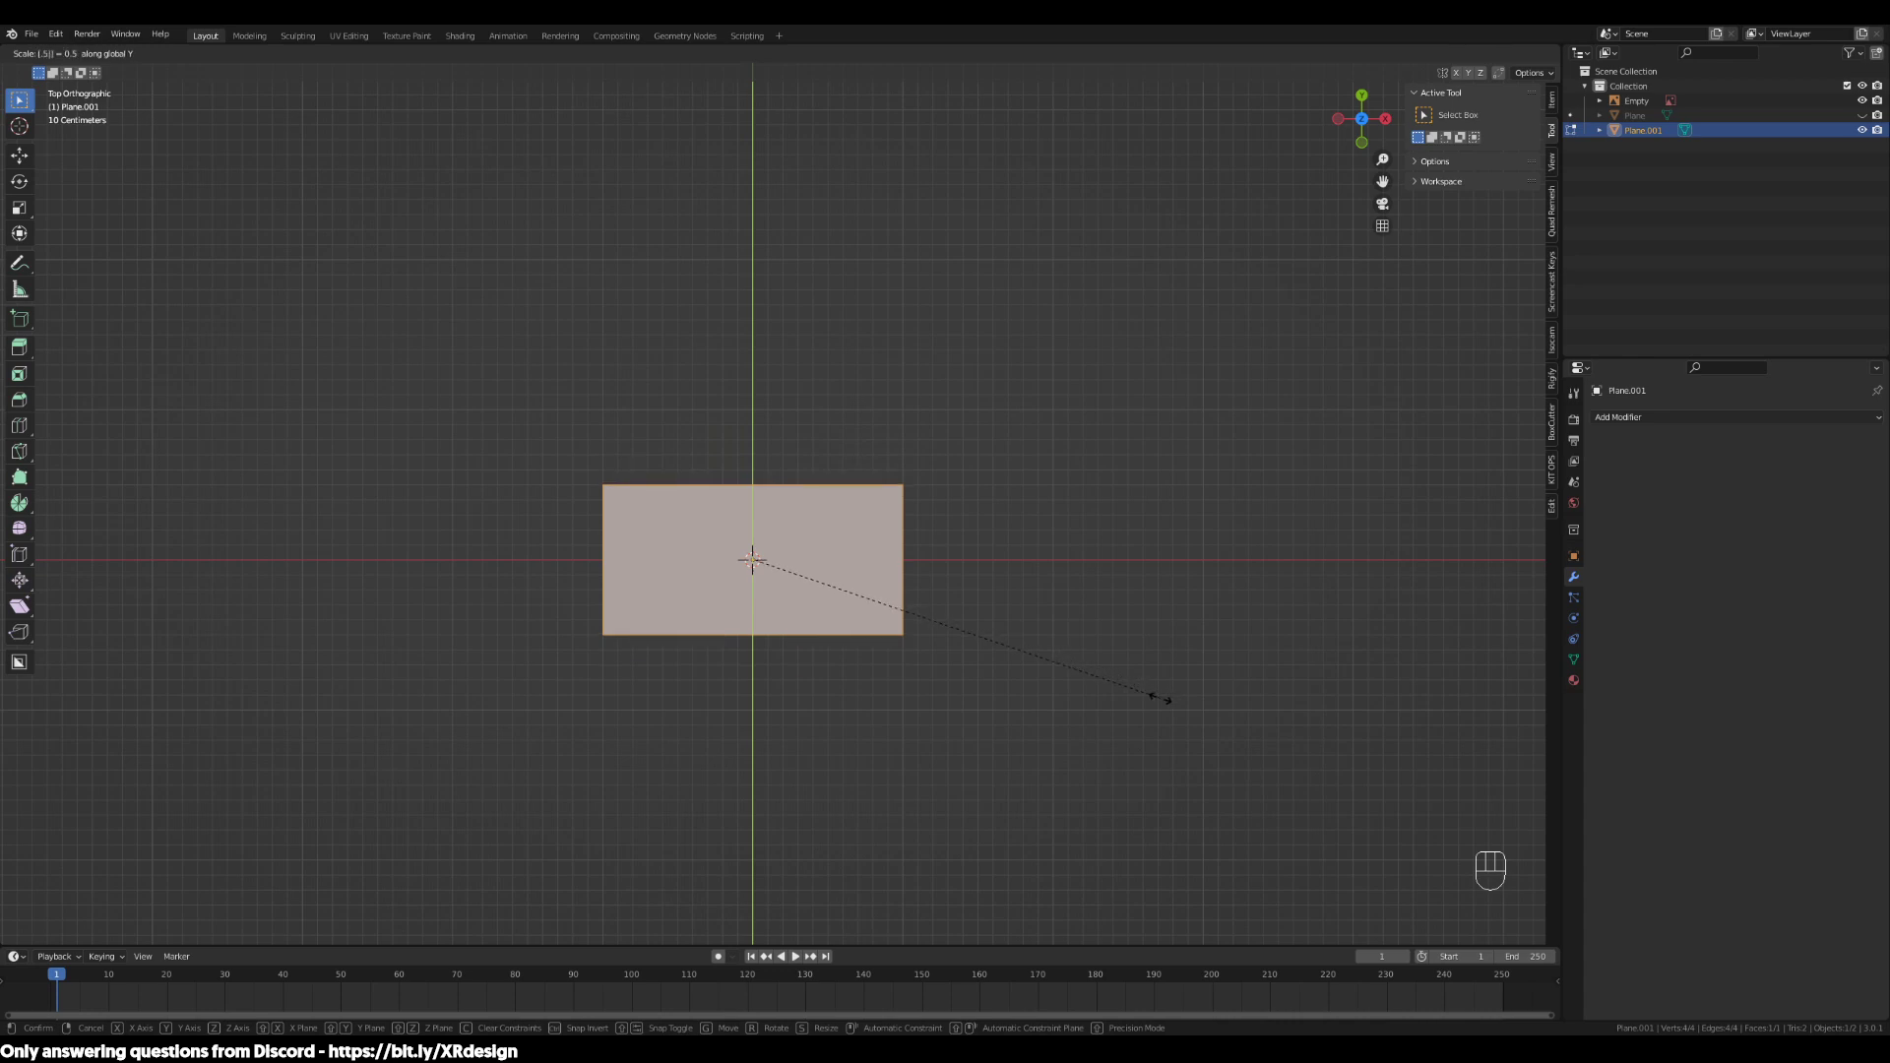
pyautogui.click(1159, 701)
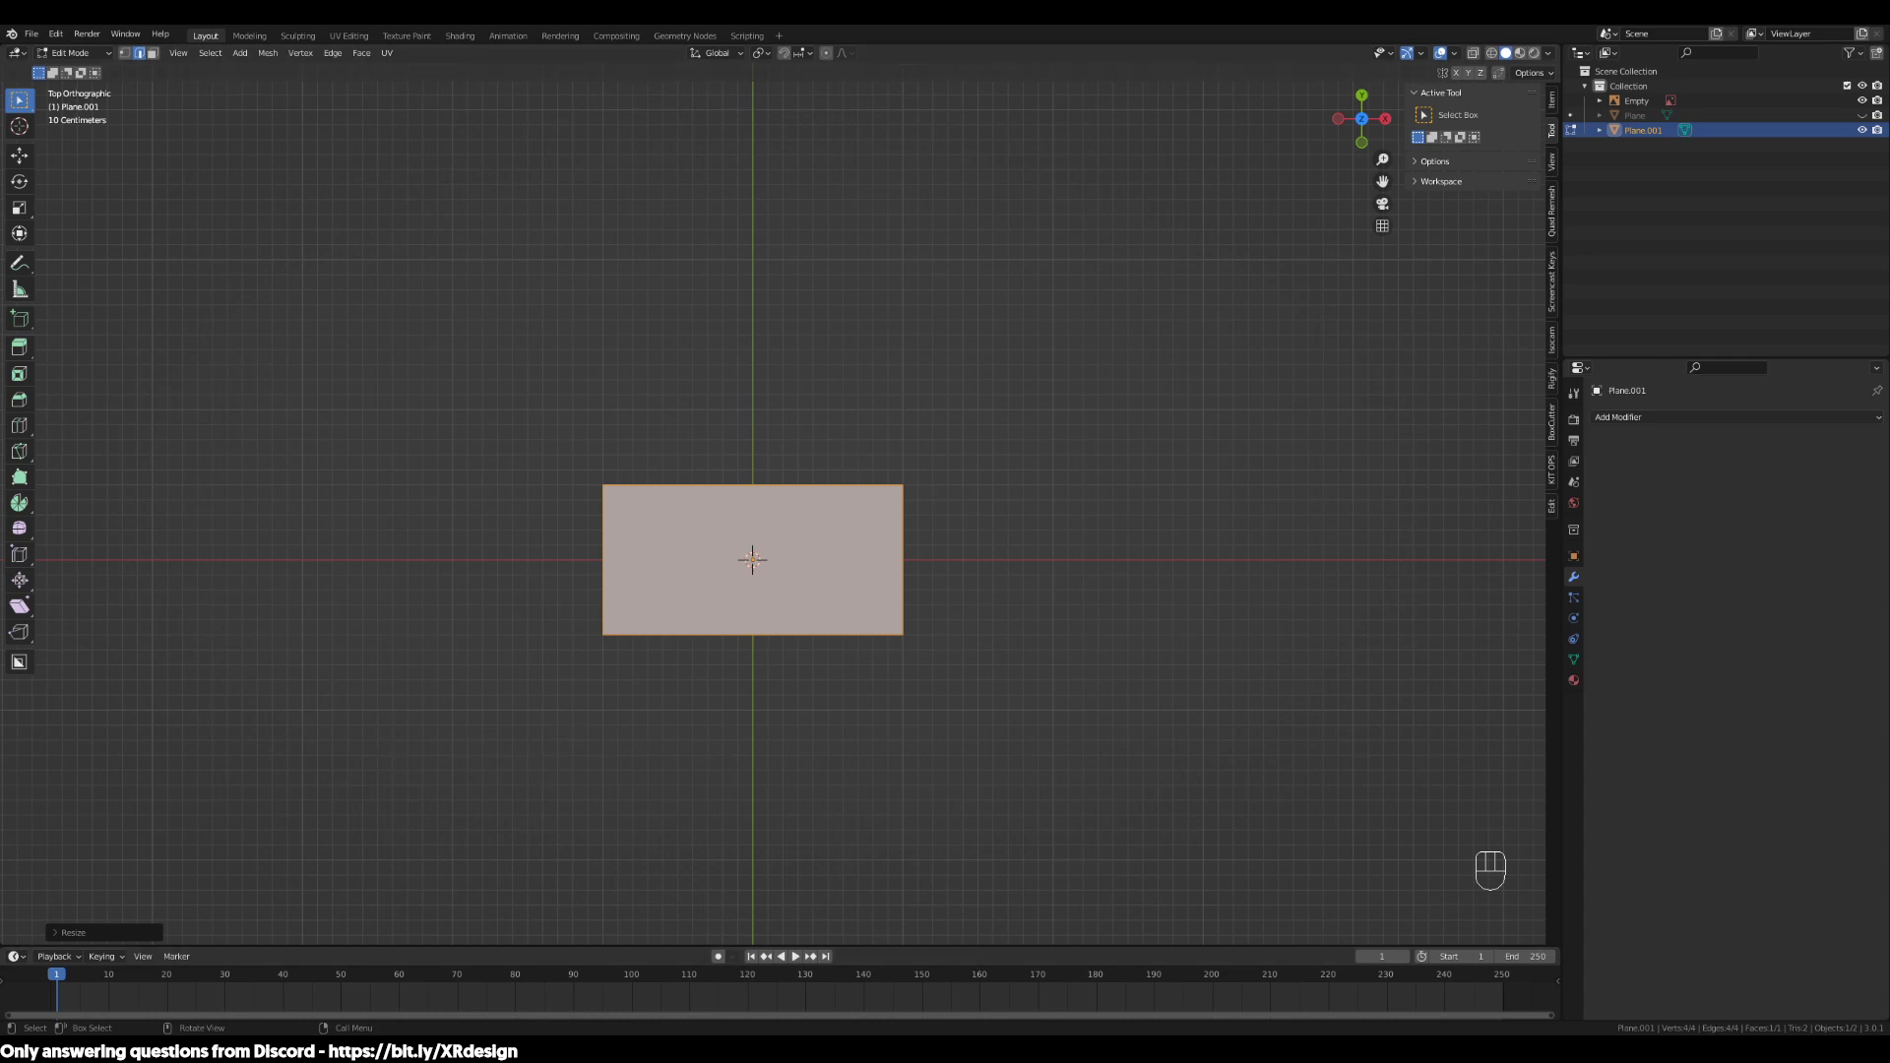
# Stretch the plane's mesh along the X axis by a factor of about 1.2
pyautogui.scroll(2, 931, 526)
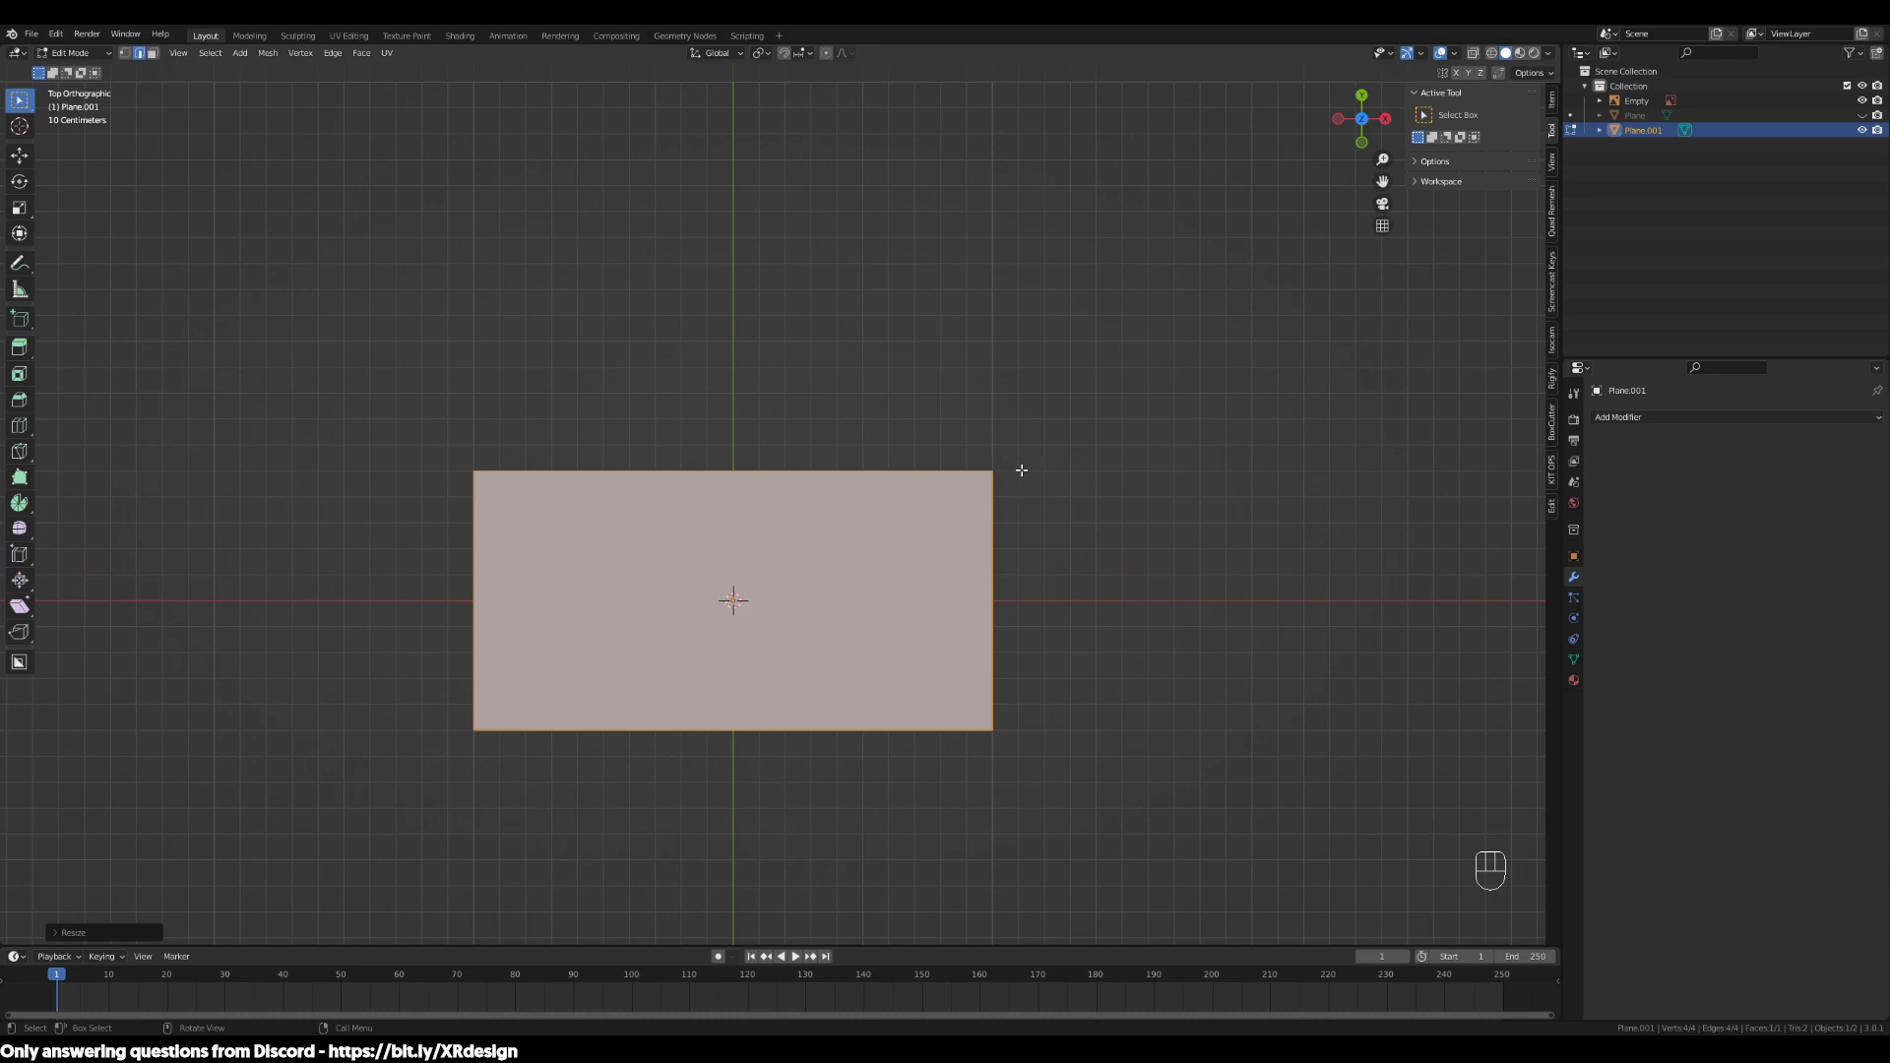
pyautogui.press('s')
pyautogui.press('x')
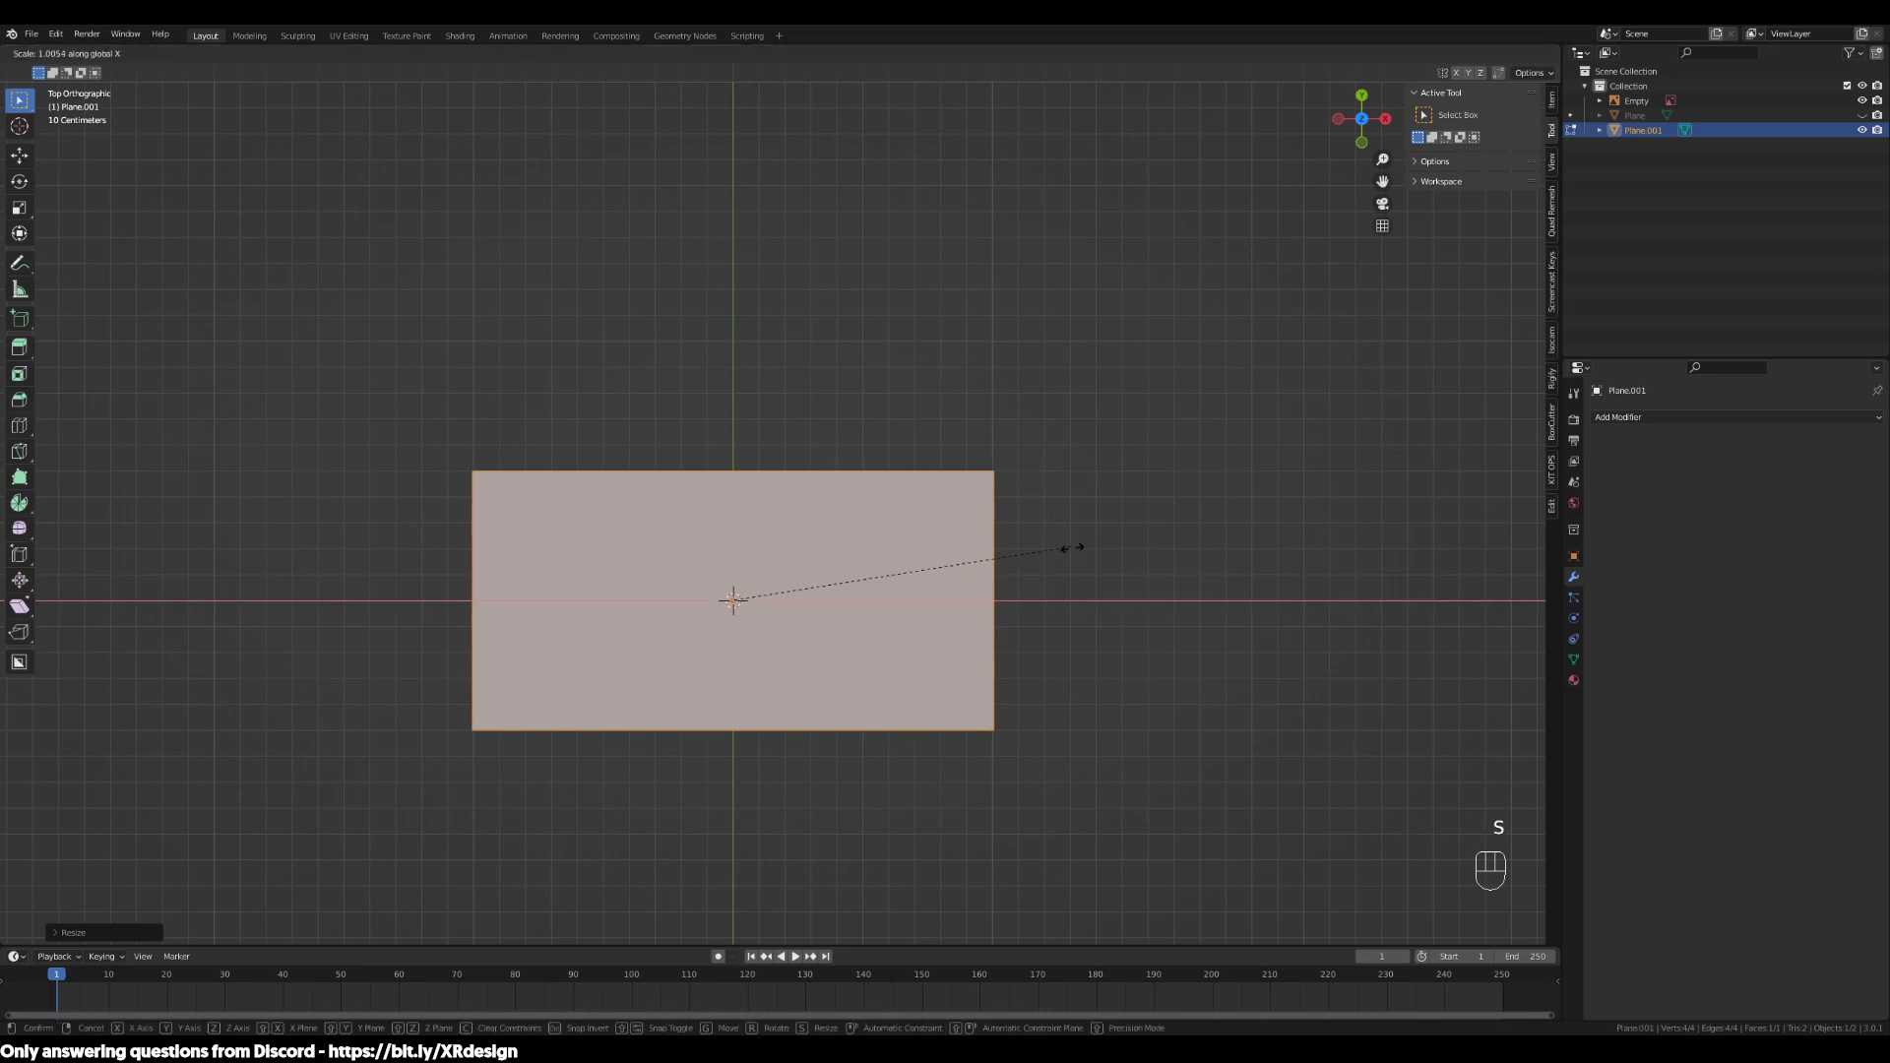
pyautogui.click(1138, 556)
pyautogui.scroll(-2, 1098, 675)
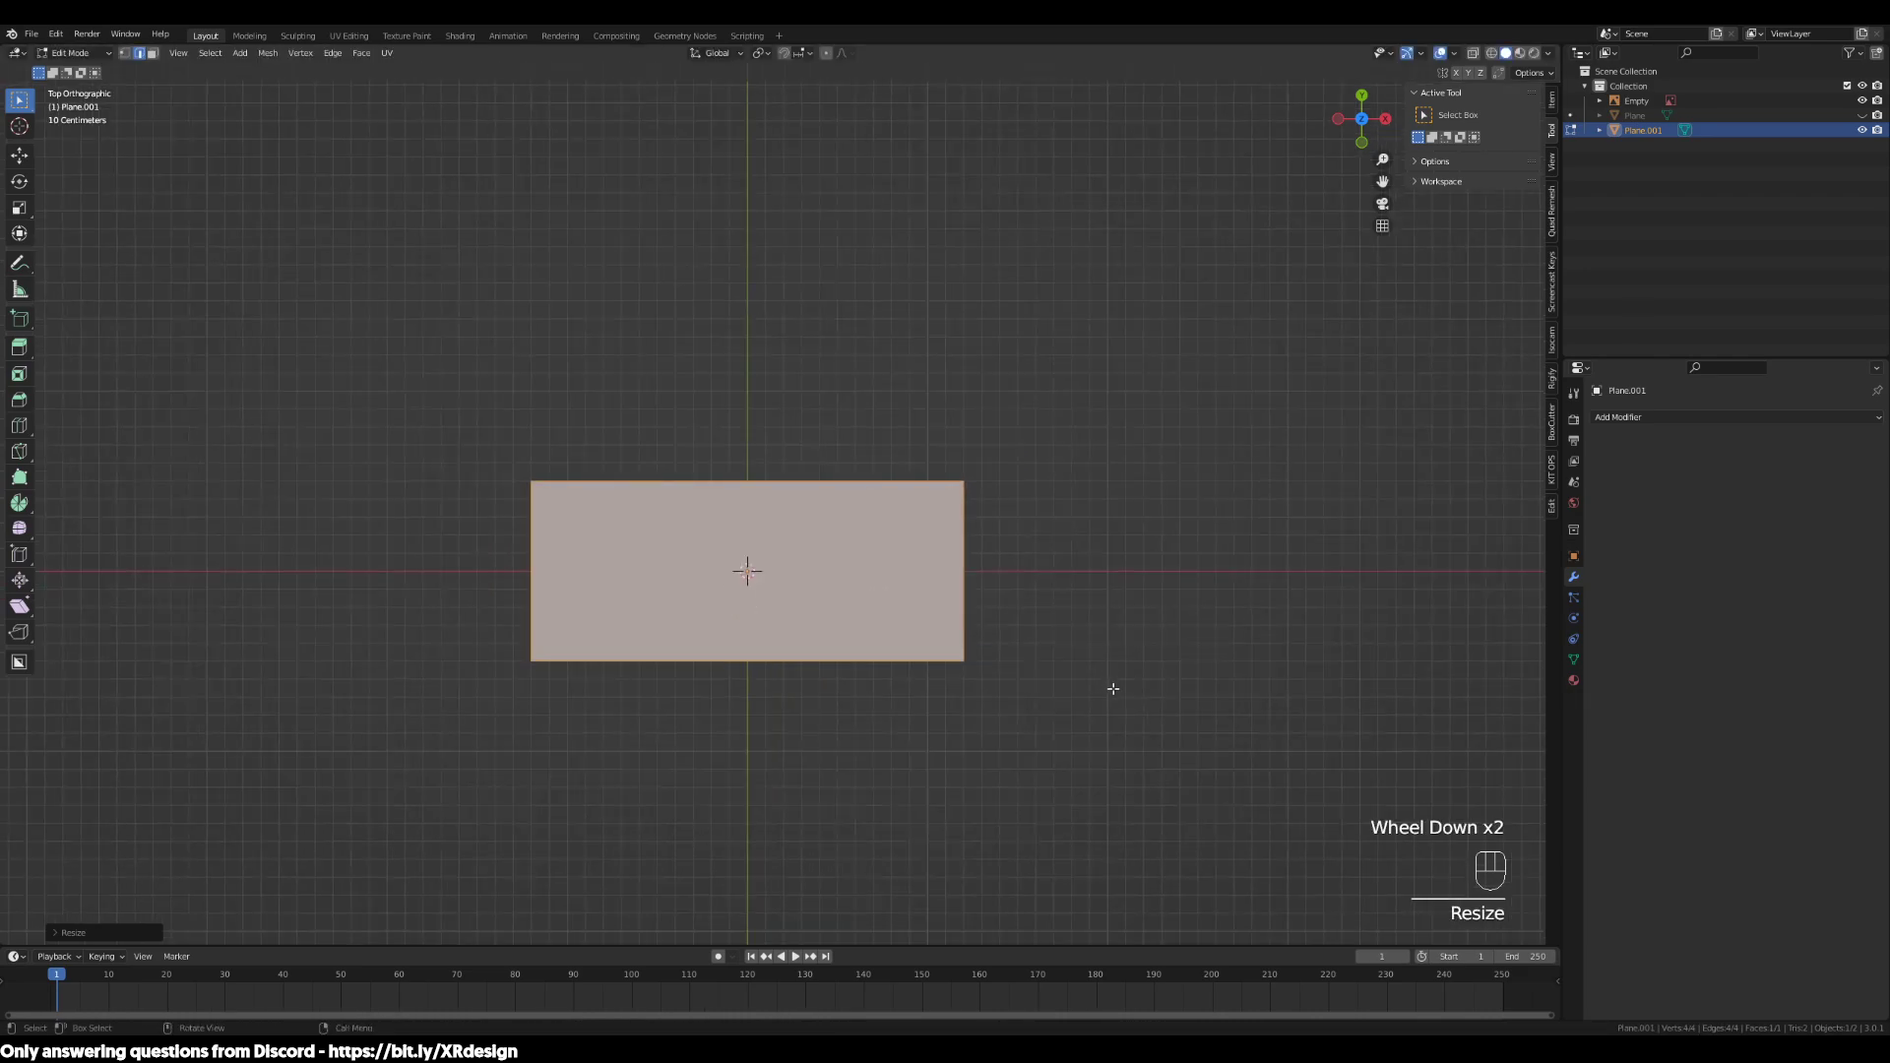
# Extrude the plane's face upward by about 0.2 m to form a flat slab for the desk top
pyautogui.moveTo(1155, 692); pyautogui.dragTo(1154, 588, button='middle')
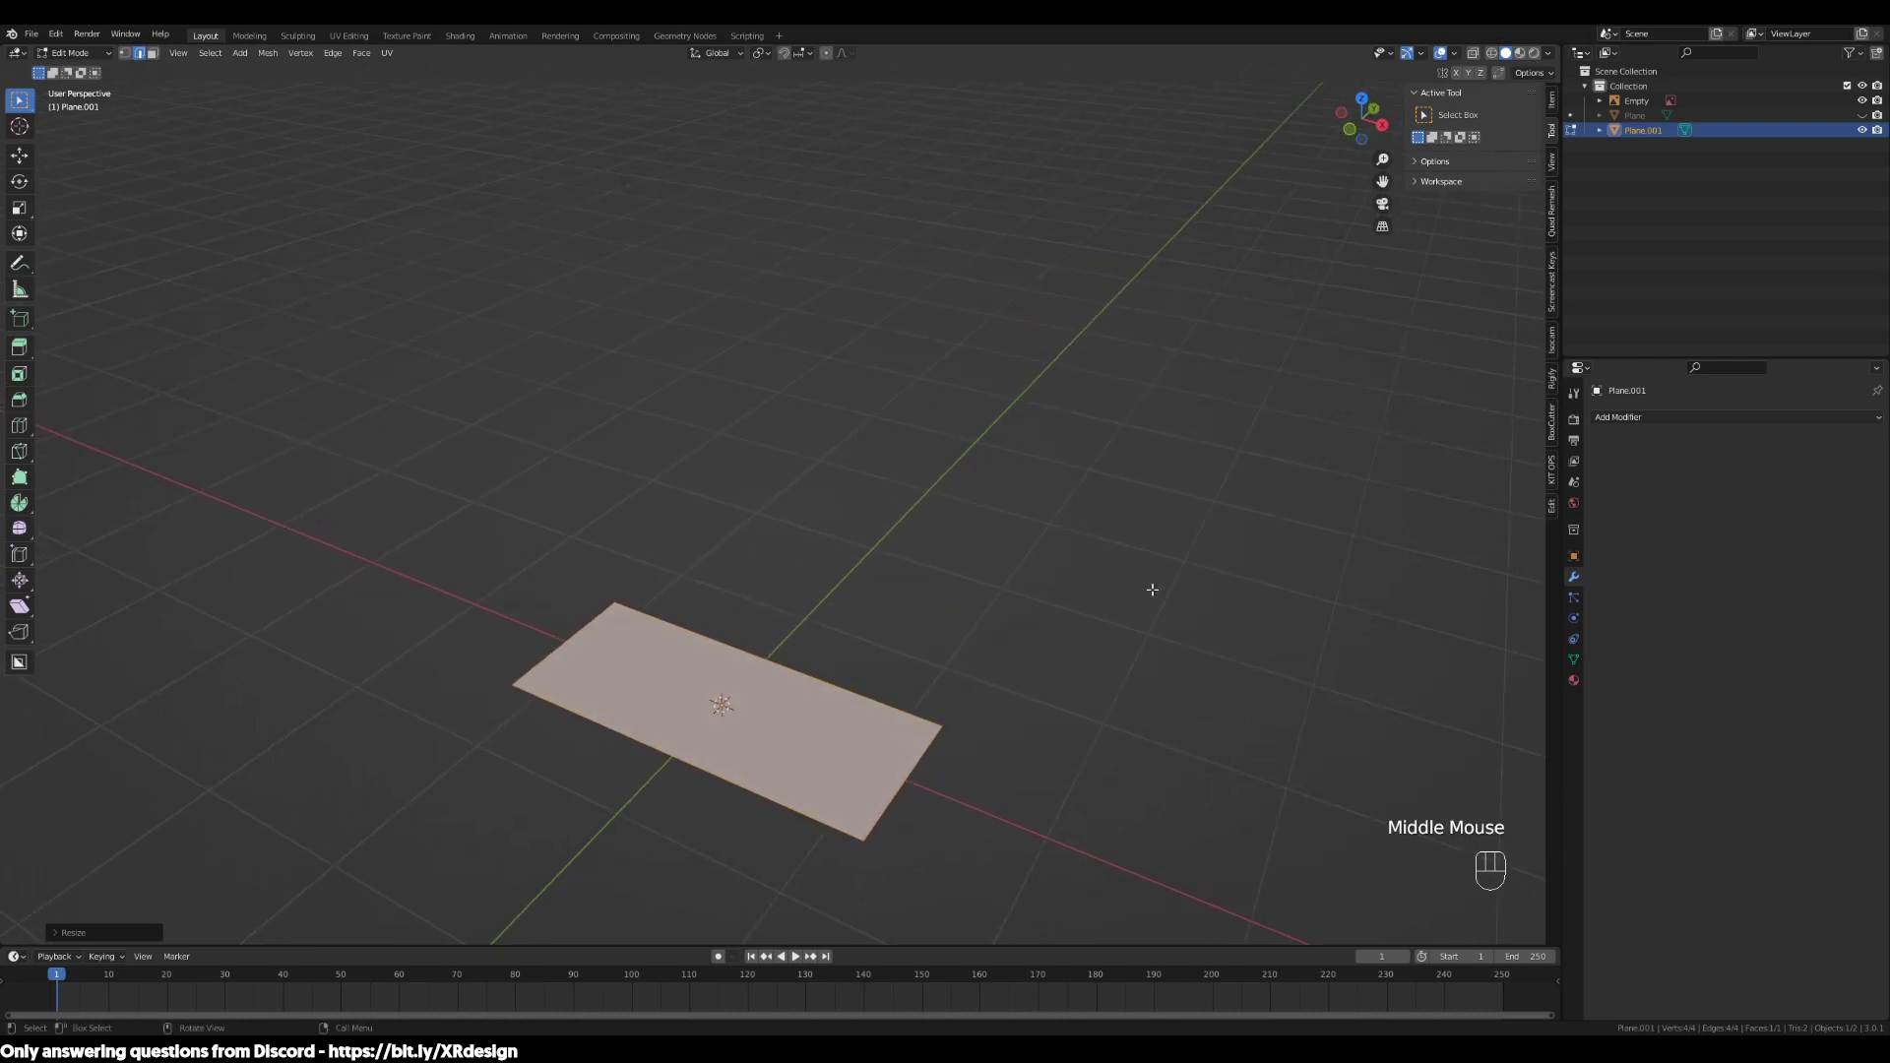
pyautogui.press('KP_3')
pyautogui.keyDown('shift'); pyautogui.moveTo(1009, 584); pyautogui.dragTo(1030, 579, button='middle'); pyautogui.keyUp('shift')
pyautogui.scroll(2, 972, 679)
pyautogui.keyDown('shift'); pyautogui.moveTo(972, 679); pyautogui.dragTo(1042, 561, button='middle'); pyautogui.keyUp('shift')
pyautogui.scroll(2, 1094, 690)
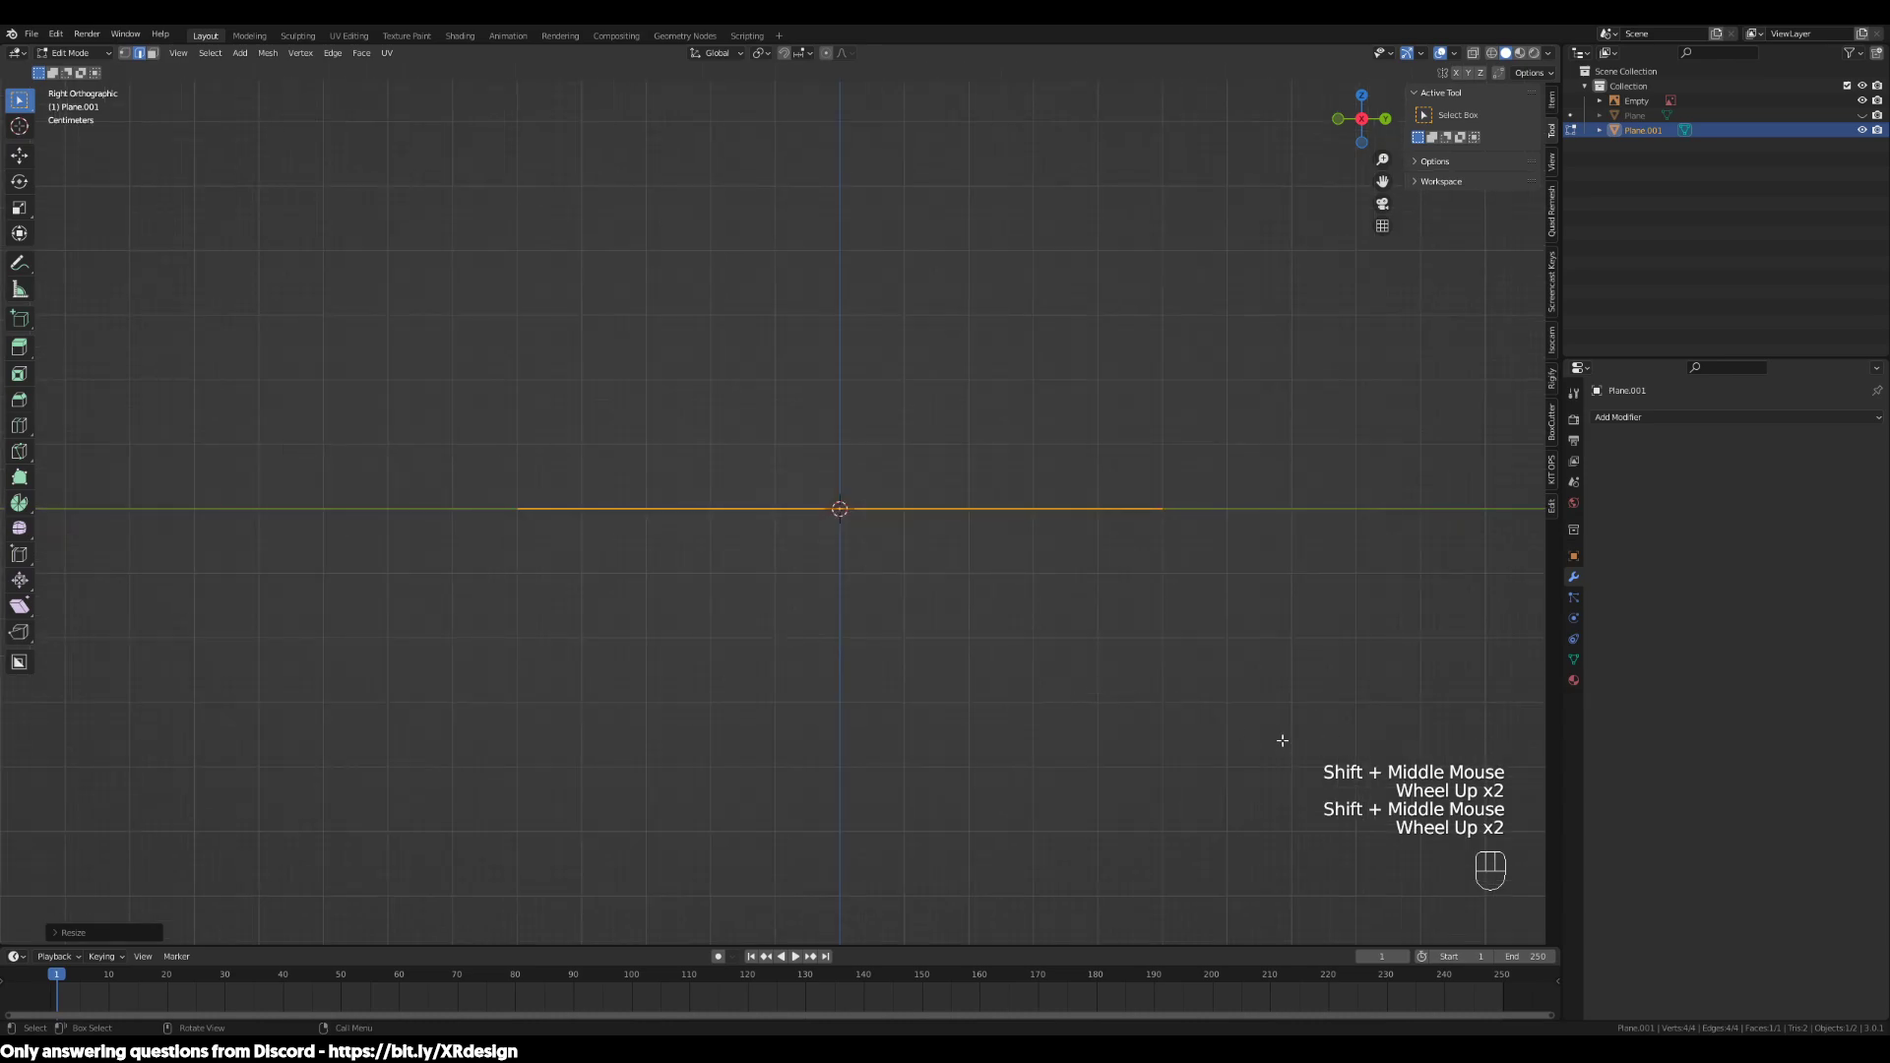
pyautogui.scroll(2, 1094, 690)
pyautogui.keyDown('shift'); pyautogui.moveTo(1094, 690); pyautogui.dragTo(1024, 748, button='middle'); pyautogui.keyUp('shift')
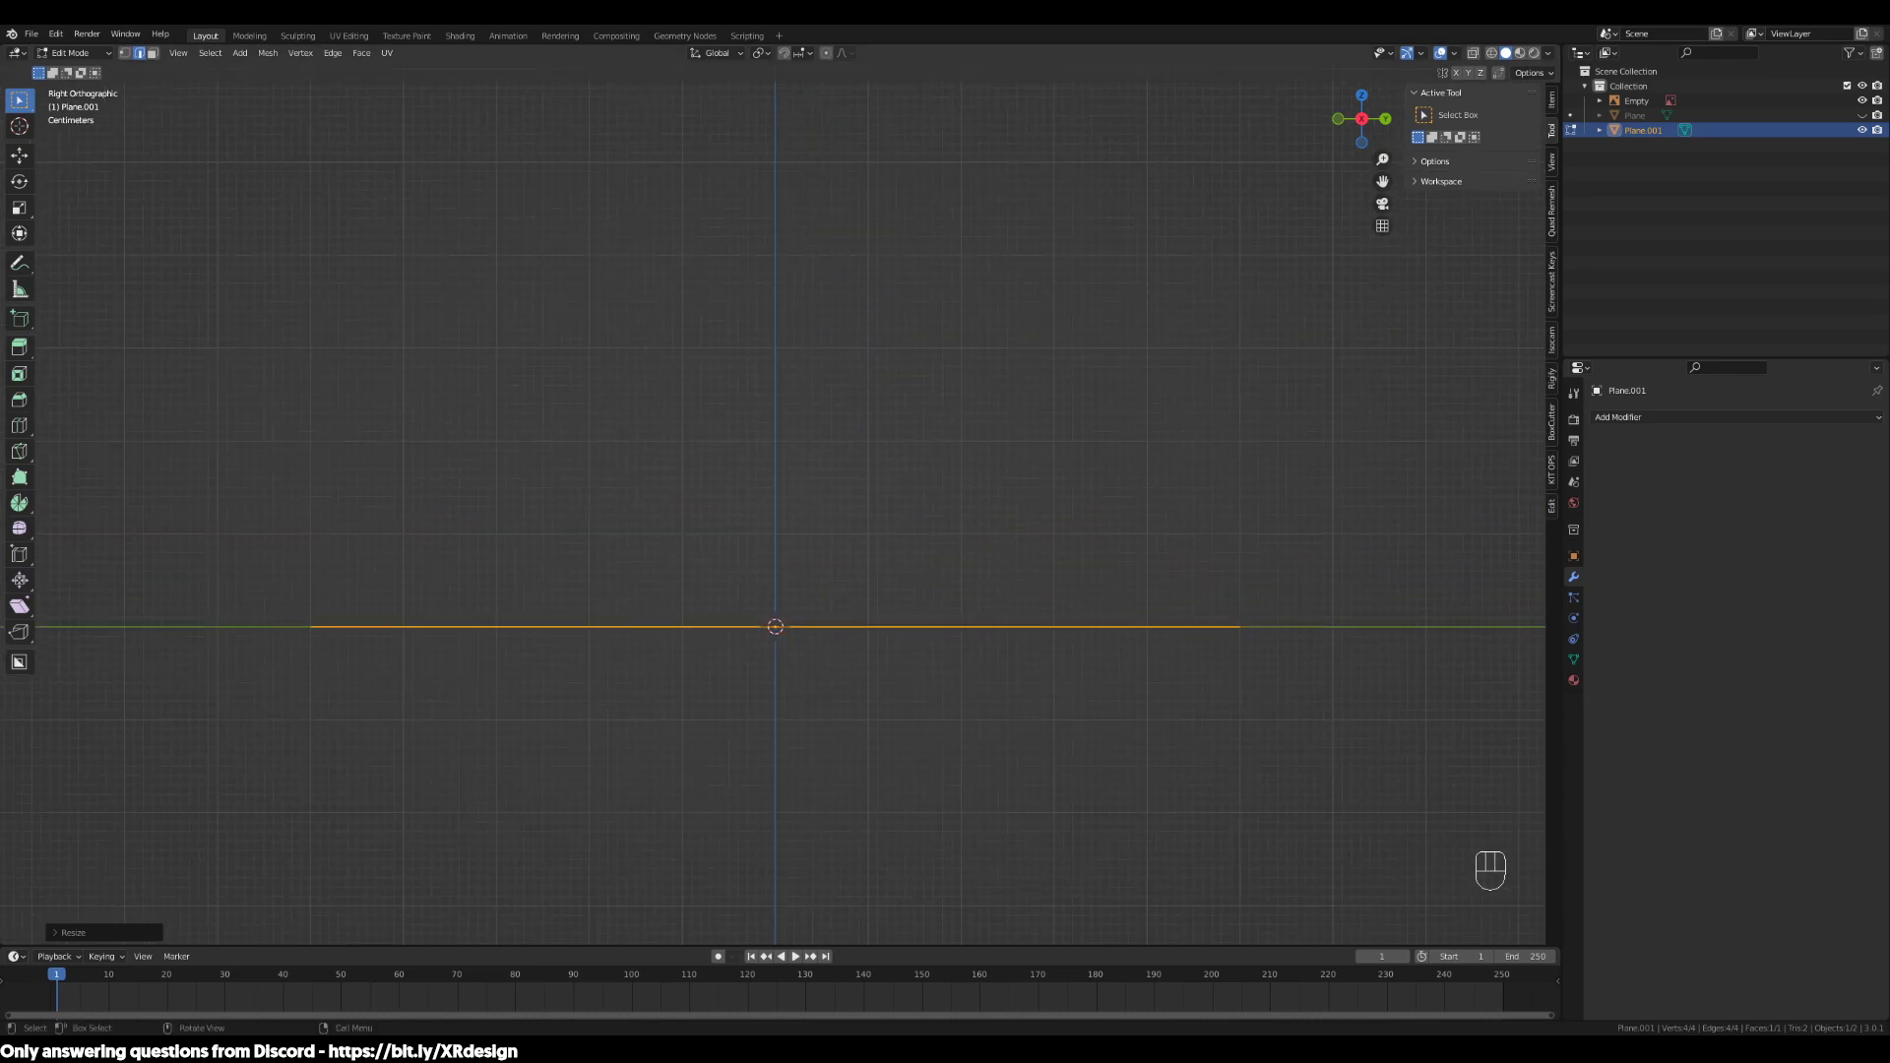
pyautogui.scroll(1, 954, 683)
pyautogui.scroll(-1, 966, 691)
pyautogui.scroll(1, 1114, 692)
pyautogui.keyDown('shift'); pyautogui.moveTo(1113, 692); pyautogui.dragTo(1209, 563, button='middle'); pyautogui.keyUp('shift')
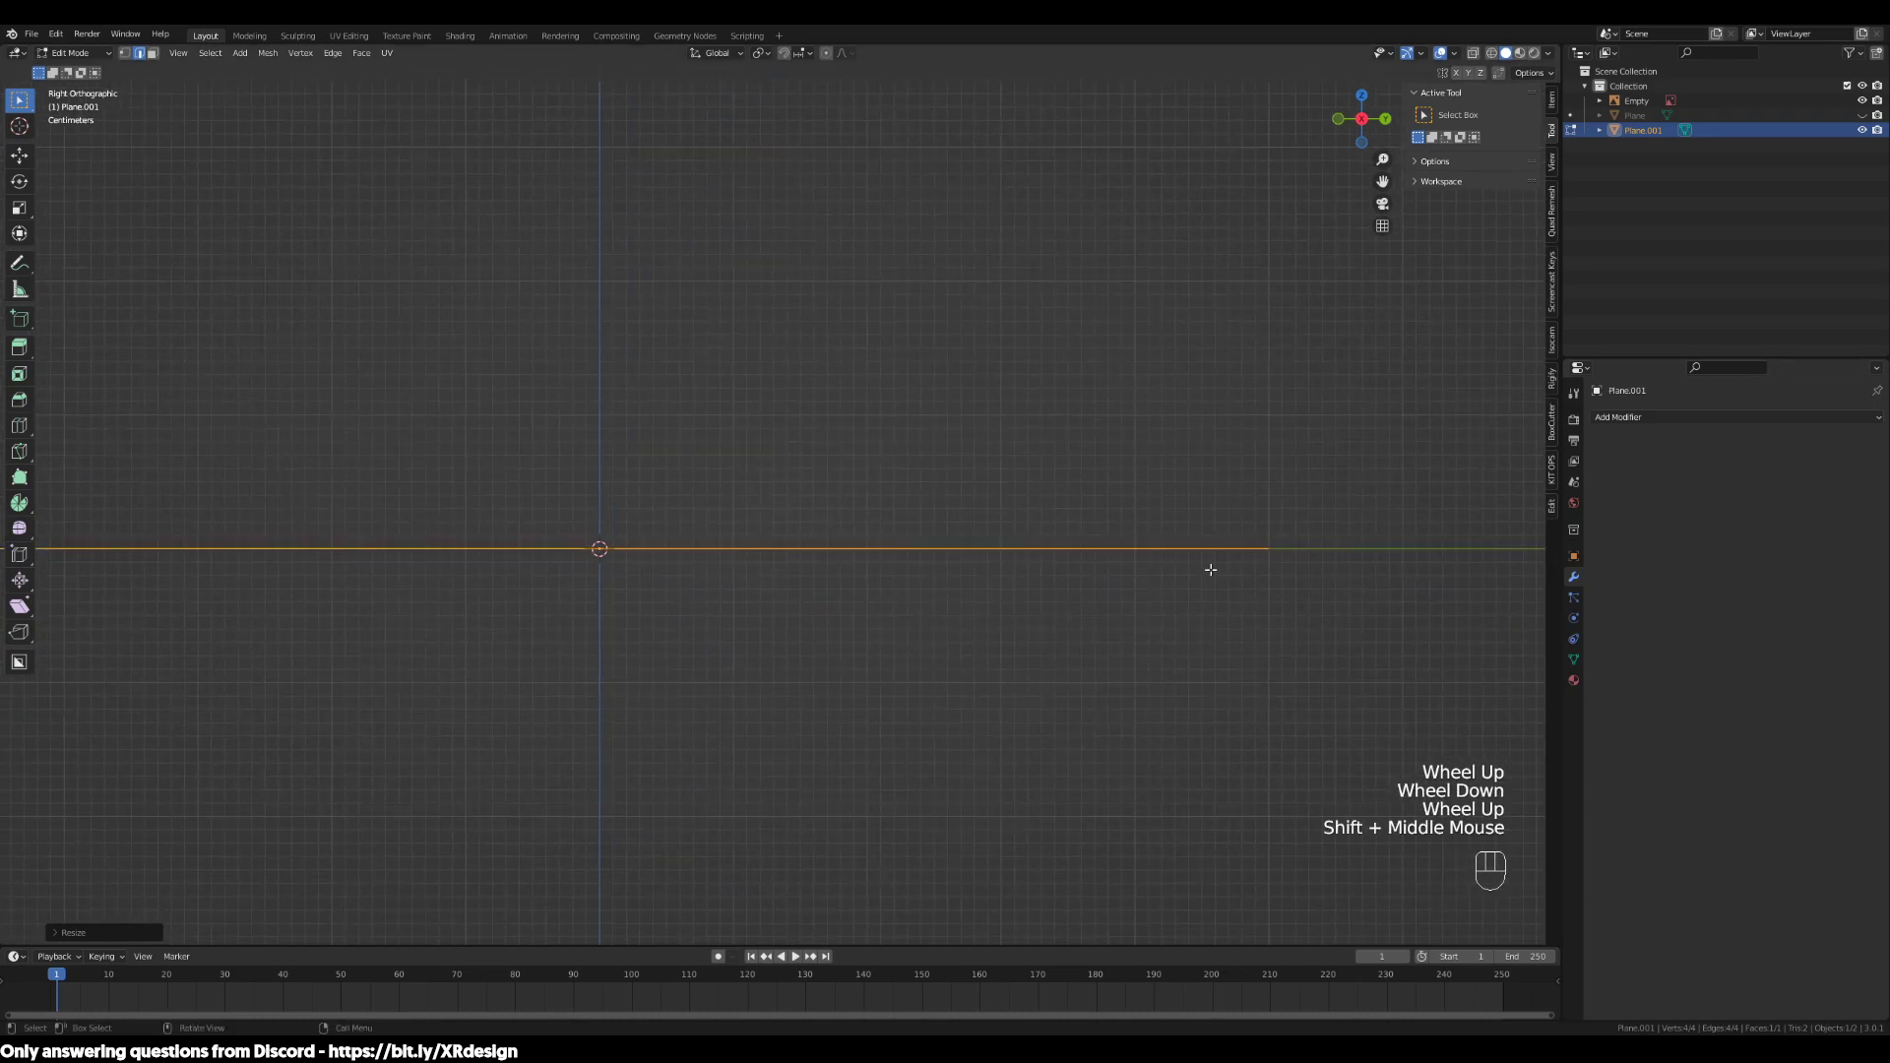
pyautogui.press('e')
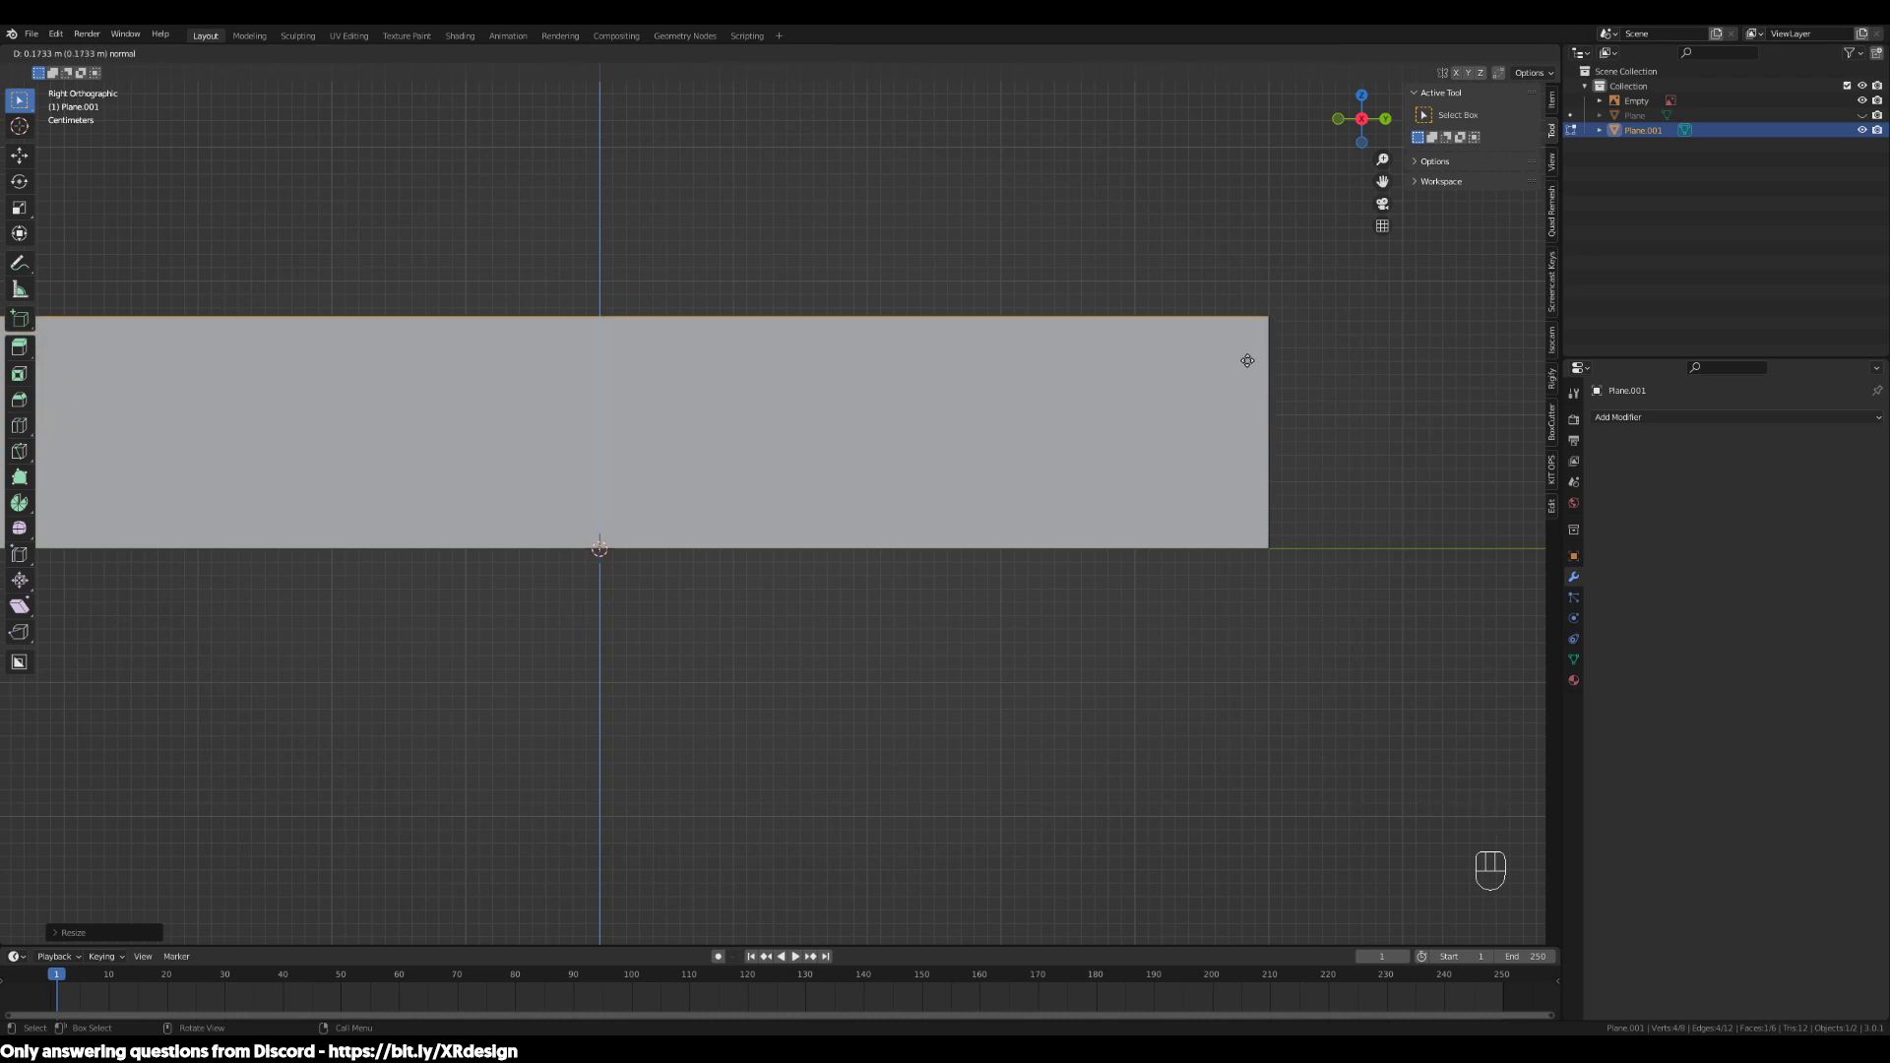
pyautogui.click(1266, 333)
pyautogui.scroll(-2, 1236, 417)
pyautogui.moveTo(1237, 417); pyautogui.dragTo(1139, 553, button='middle')
pyautogui.scroll(-4, 1168, 515)
pyautogui.press('KP_3')
pyautogui.scroll(1, 980, 555)
pyautogui.scroll(1, 979, 555)
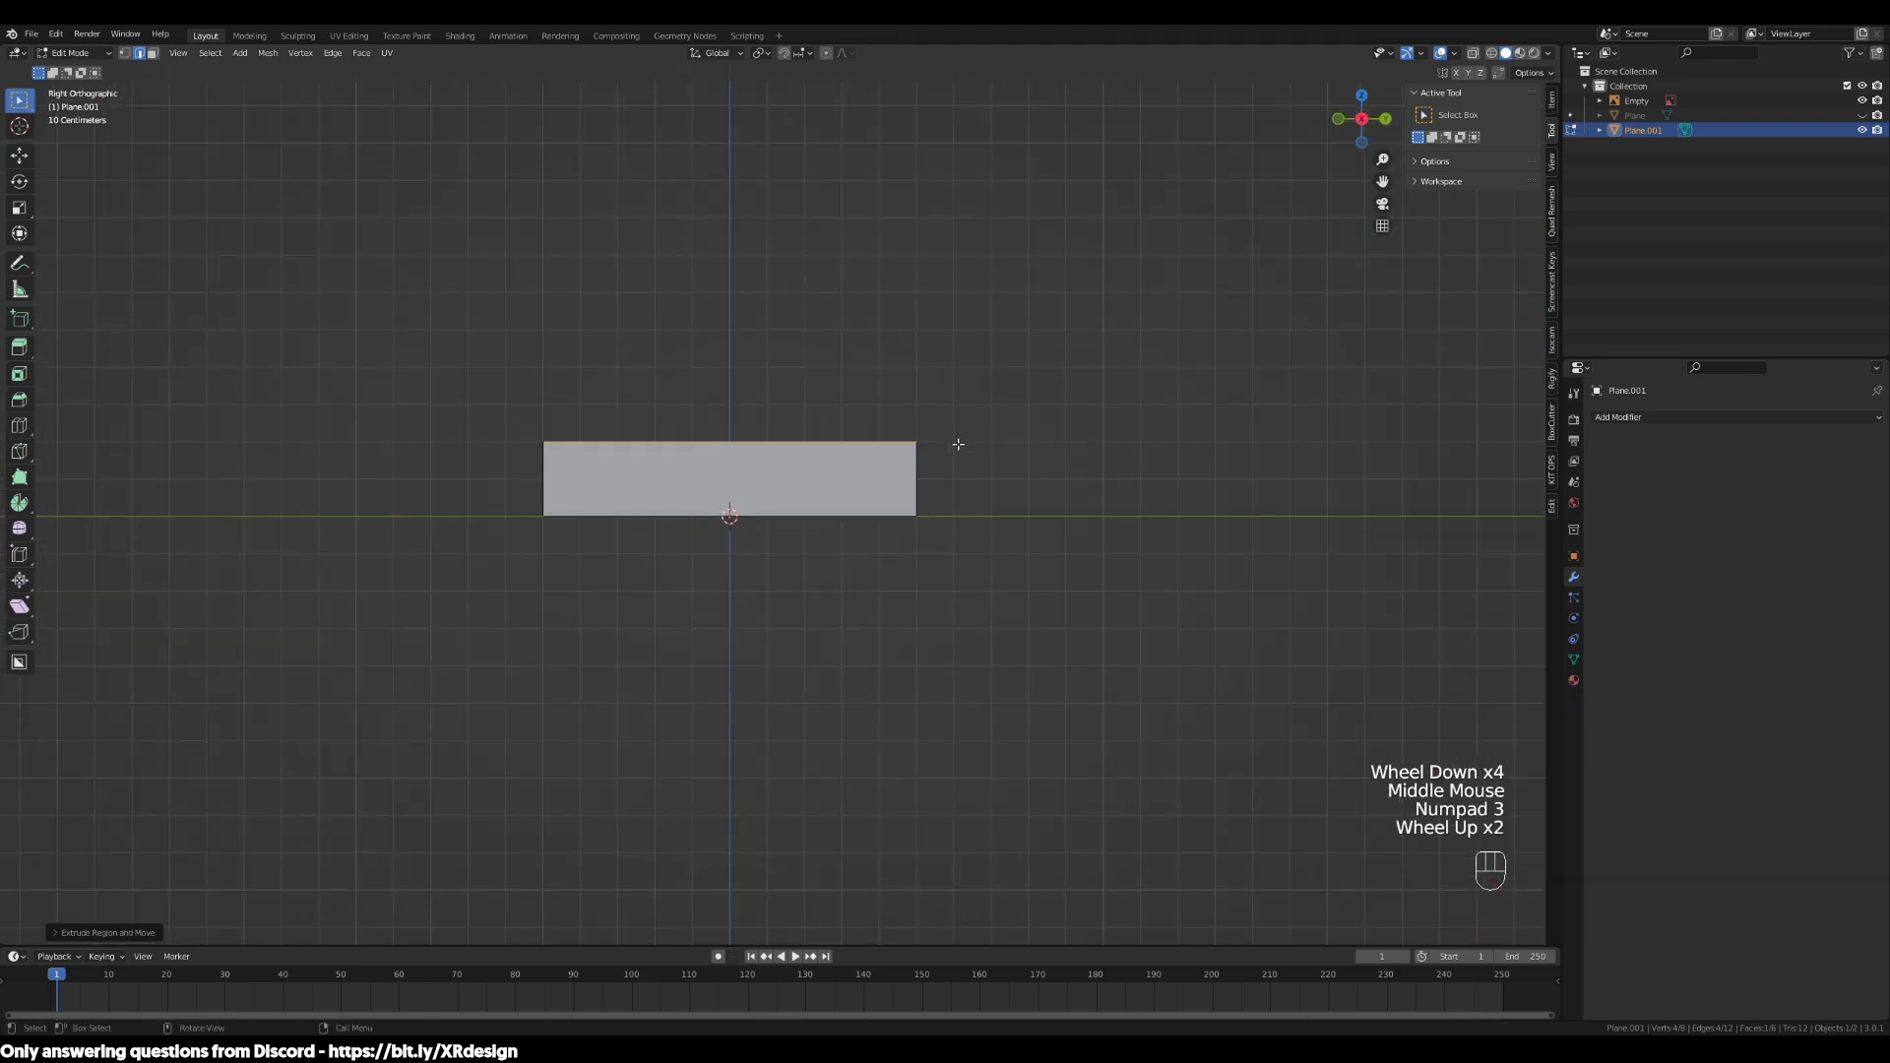
# Examine the slab's proportions against the desk in the reference image, leaving mesh editing
pyautogui.moveTo(785, 606); pyautogui.dragTo(696, 515, button='middle')
pyautogui.scroll(-3, 865, 709)
pyautogui.scroll(-1, 873, 633)
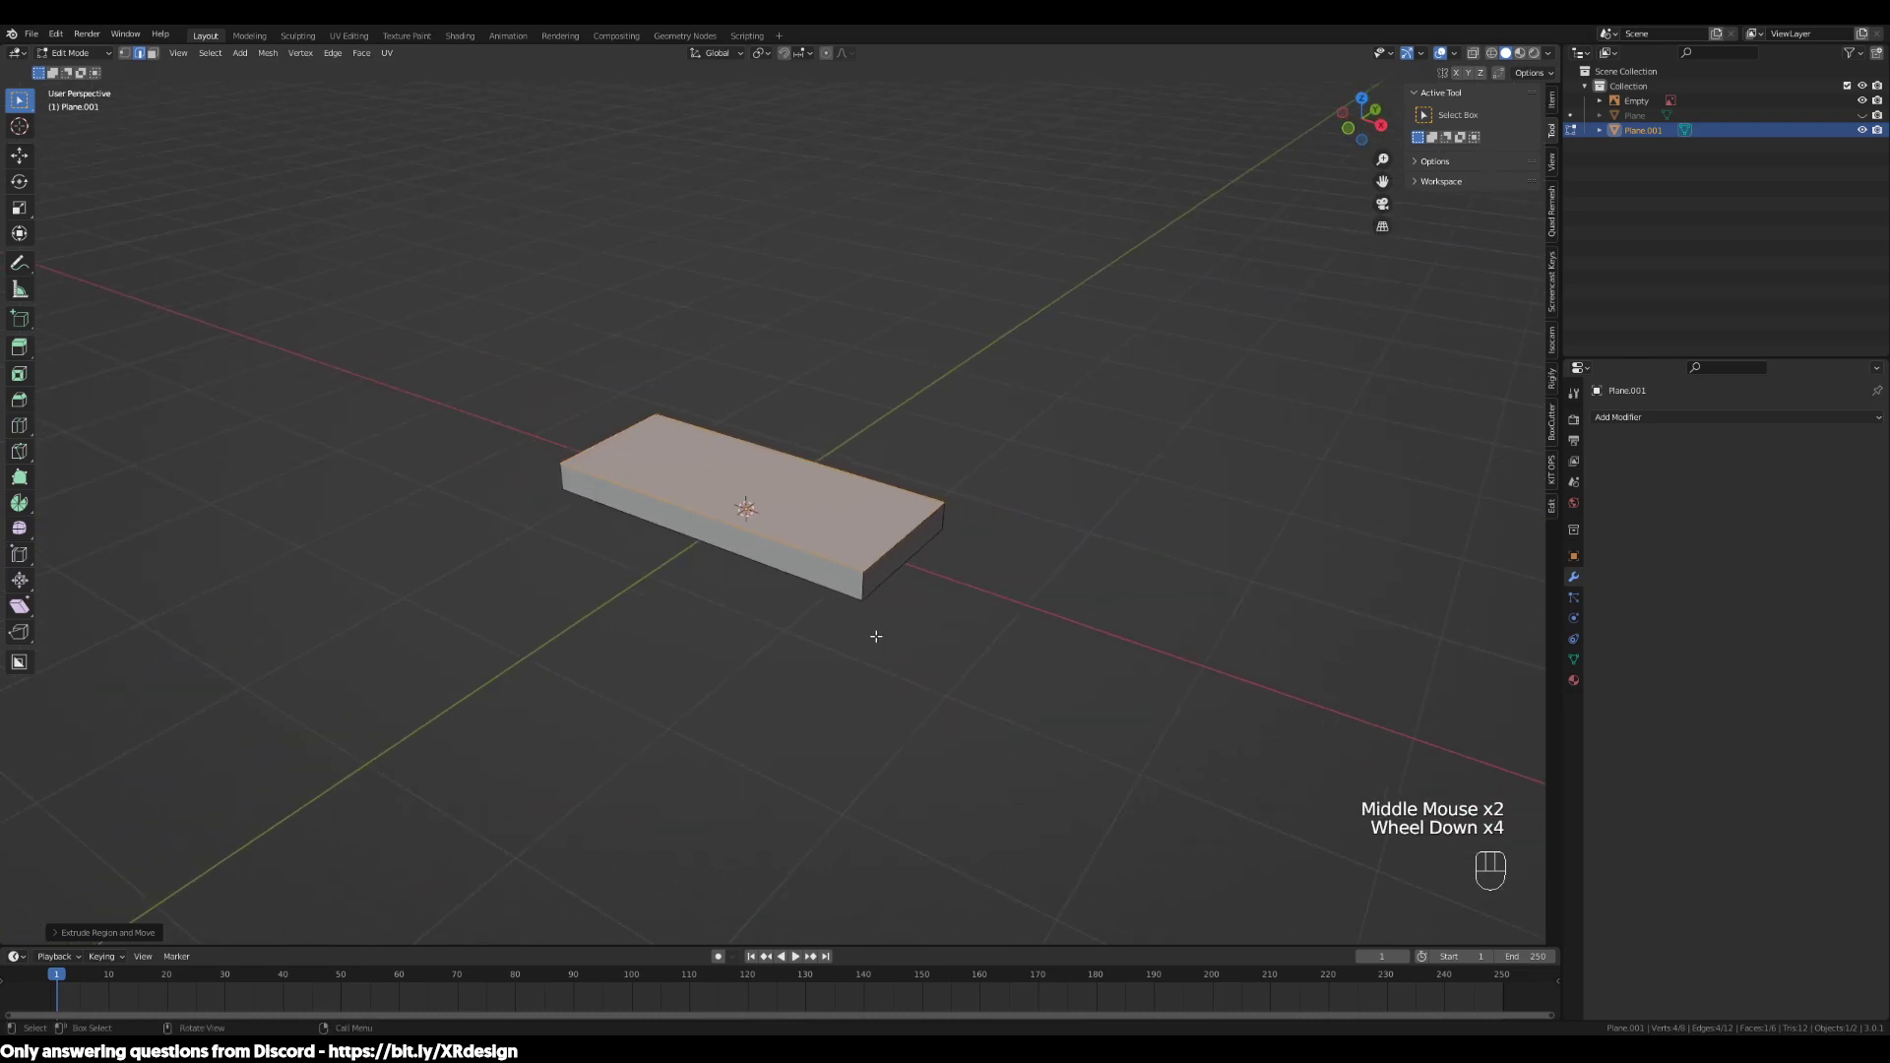
pyautogui.scroll(-1, 873, 633)
pyautogui.keyDown('shift'); pyautogui.moveTo(873, 633); pyautogui.dragTo(574, 688, button='middle'); pyautogui.keyUp('shift')
pyautogui.scroll(-1, 929, 633)
pyautogui.keyDown('shift'); pyautogui.moveTo(929, 634); pyautogui.dragTo(863, 610, button='middle'); pyautogui.keyUp('shift')
pyautogui.scroll(2, 862, 610)
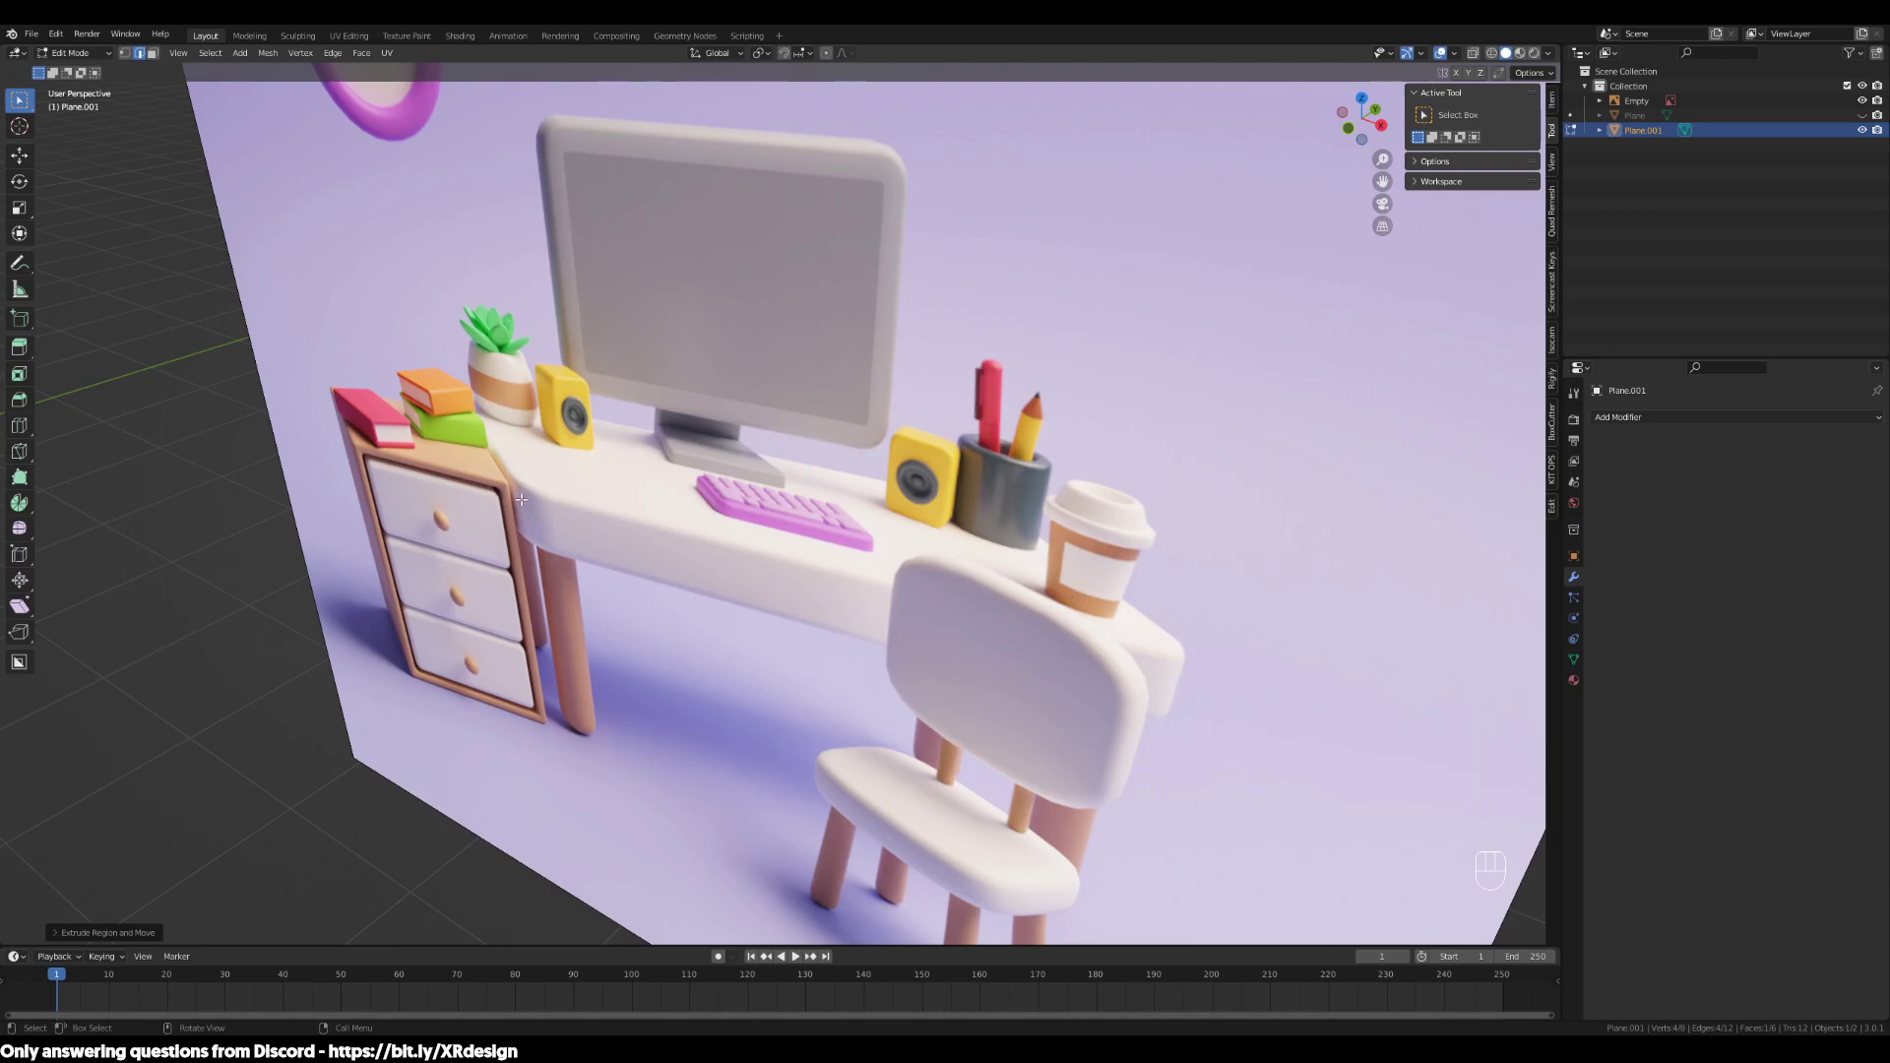
pyautogui.keyDown('shift'); pyautogui.moveTo(586, 556); pyautogui.dragTo(1017, 548, button='middle'); pyautogui.keyUp('shift')
pyautogui.keyDown('shift'); pyautogui.moveTo(696, 539); pyautogui.dragTo(1008, 566, button='middle'); pyautogui.keyUp('shift')
pyautogui.press('Tab')
pyautogui.moveTo(989, 646); pyautogui.dragTo(731, 632, button='middle')
pyautogui.scroll(2, 764, 663)
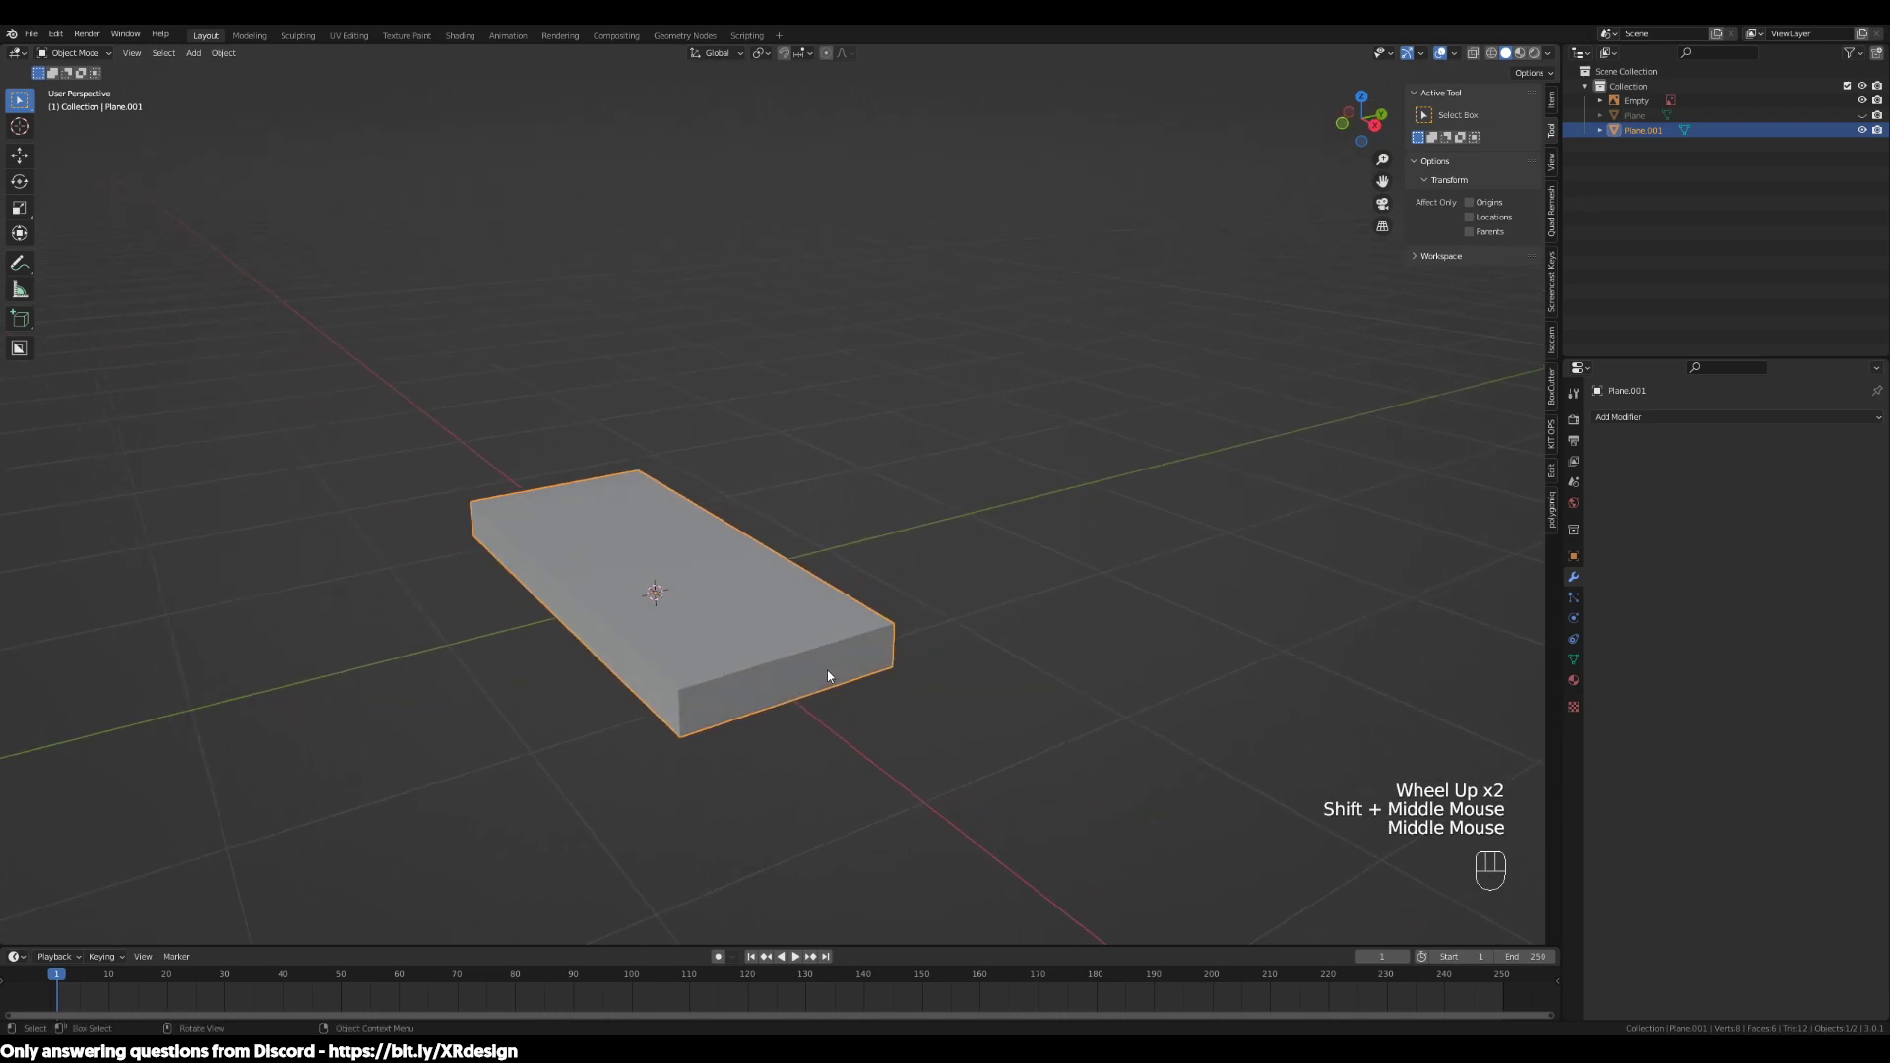
pyautogui.scroll(1, 827, 677)
pyautogui.keyDown('shift'); pyautogui.moveTo(865, 709); pyautogui.dragTo(928, 659, button='middle'); pyautogui.keyUp('shift')
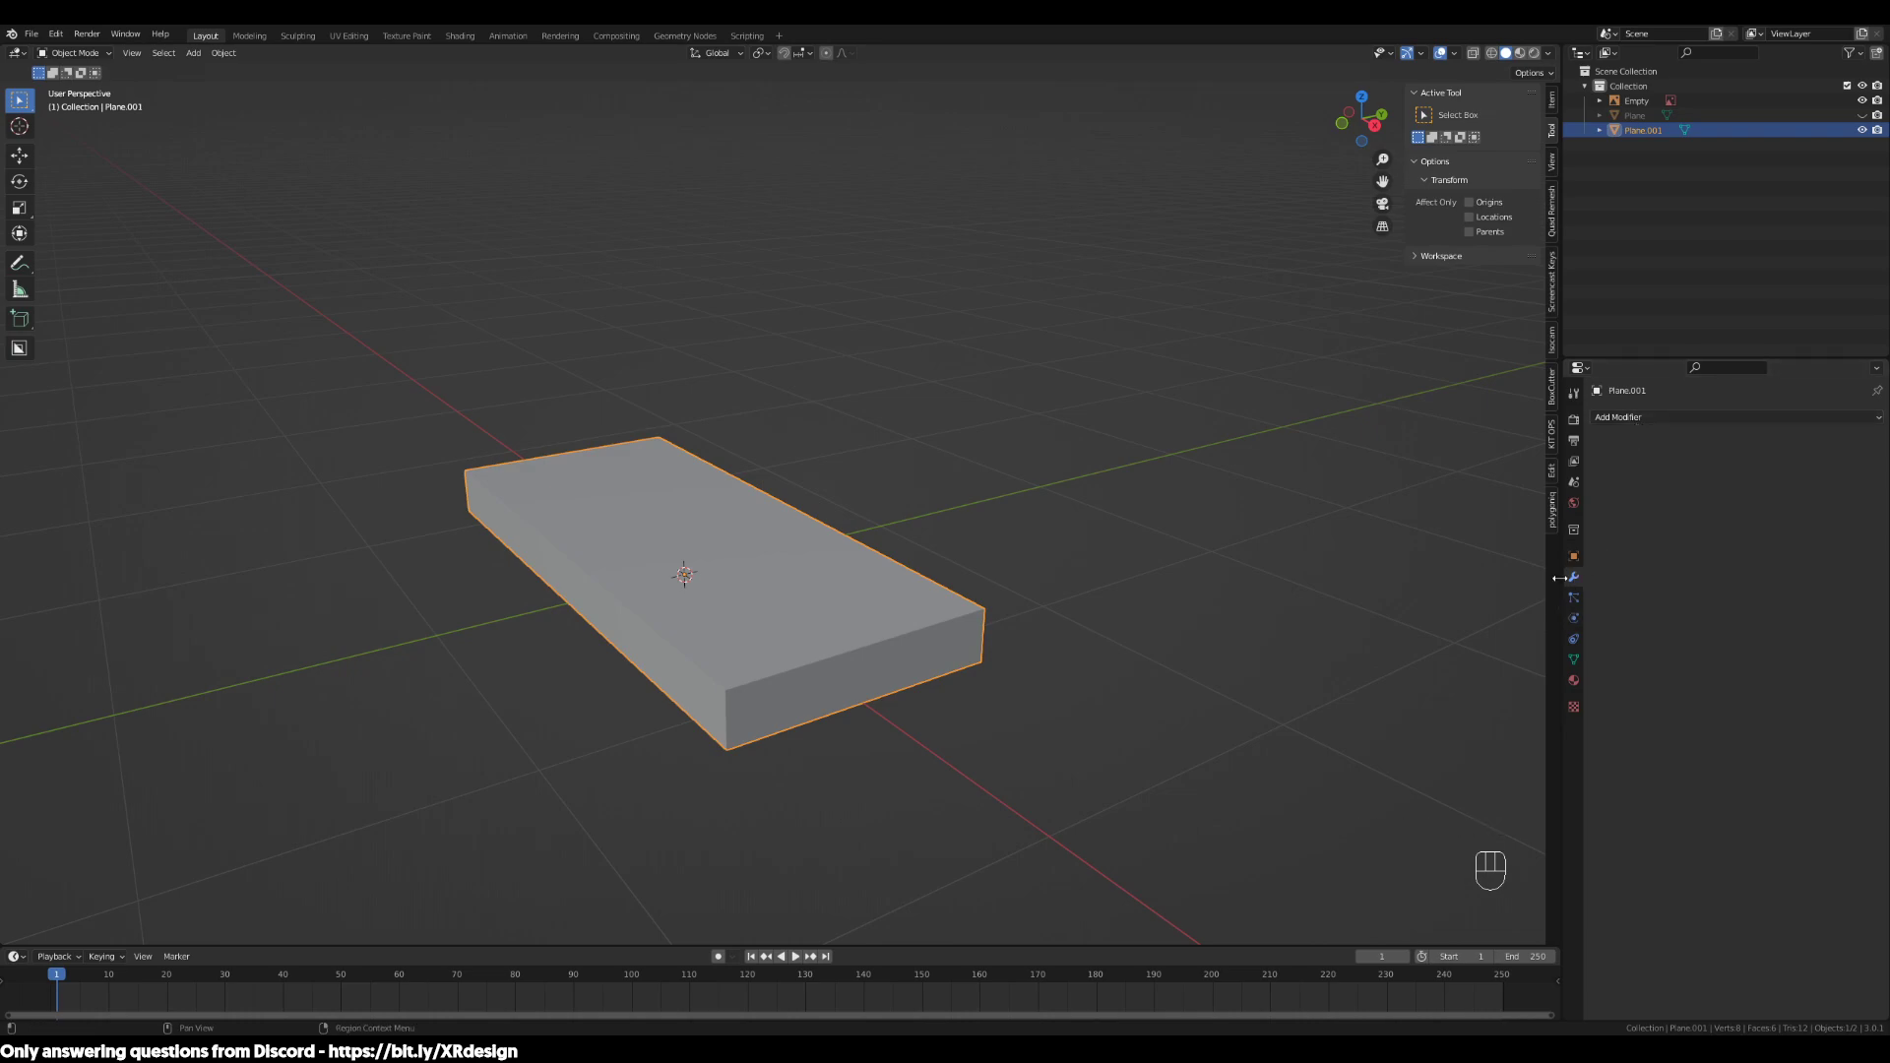
pyautogui.click(1646, 419)
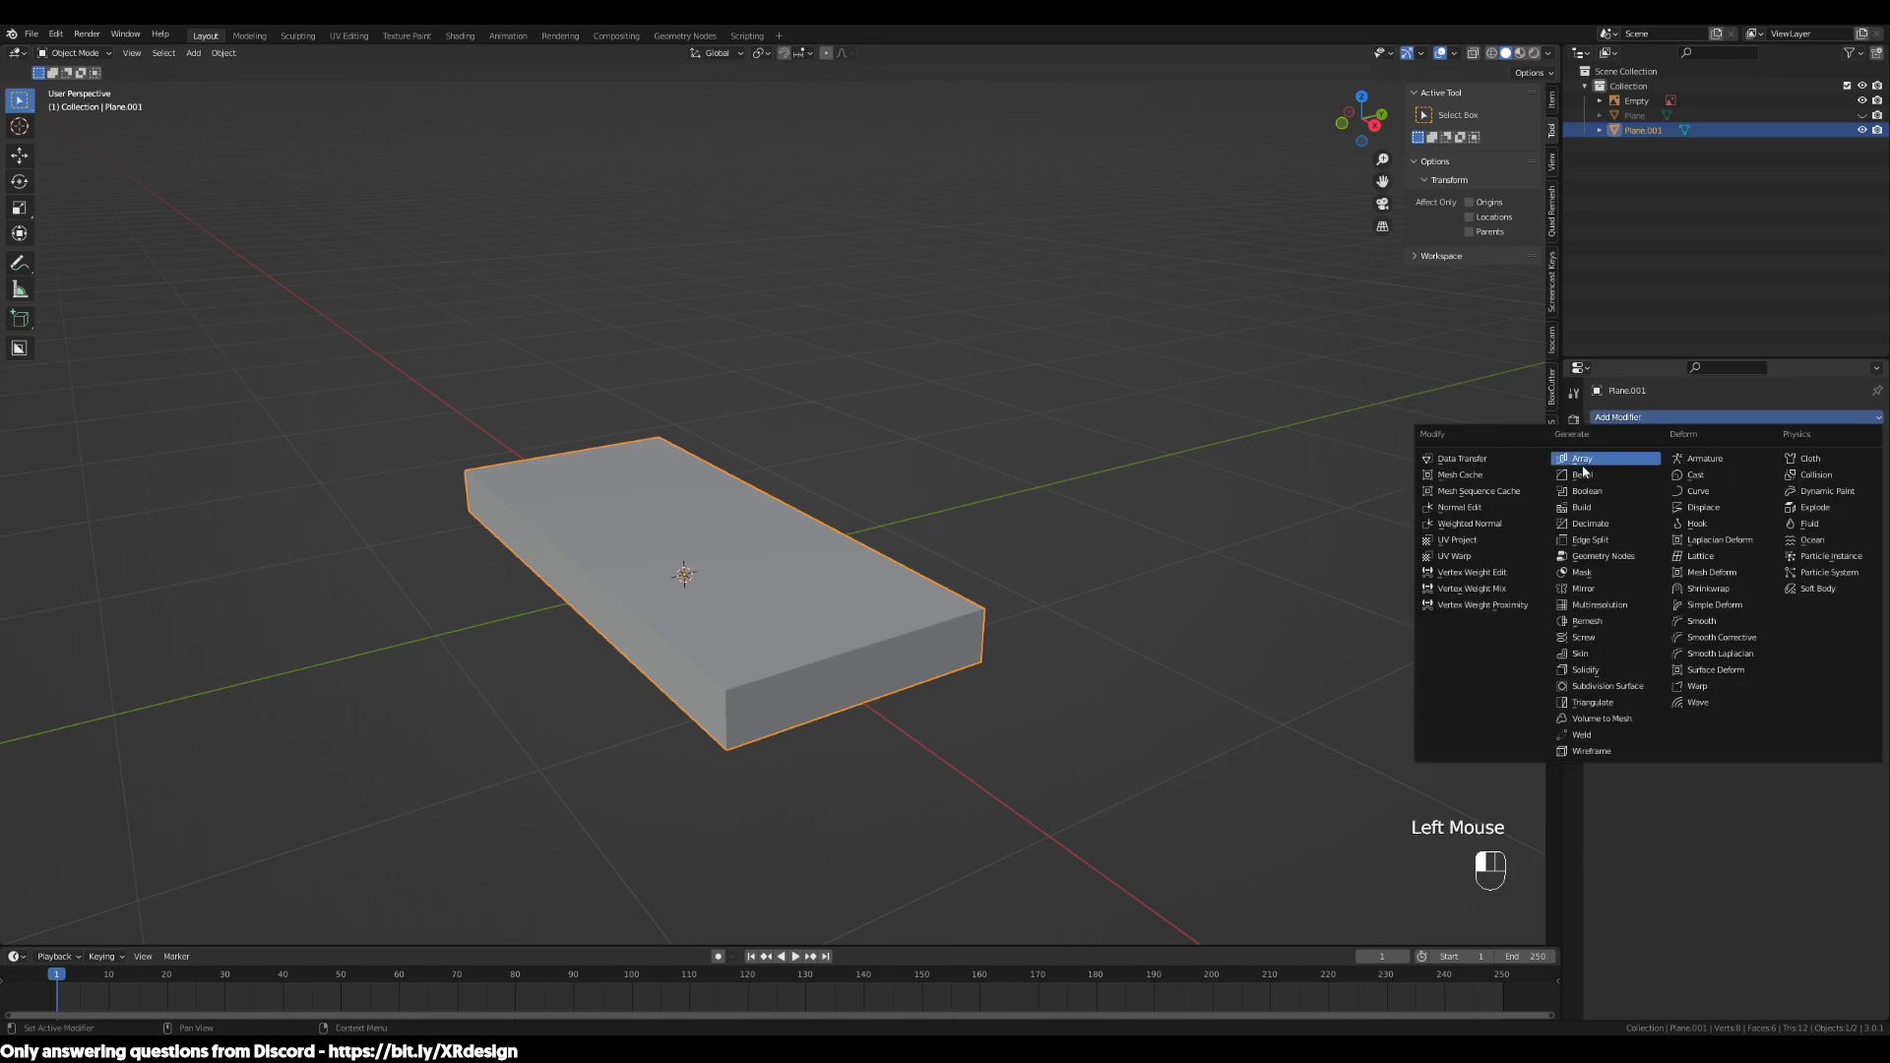
pyautogui.click(1709, 894)
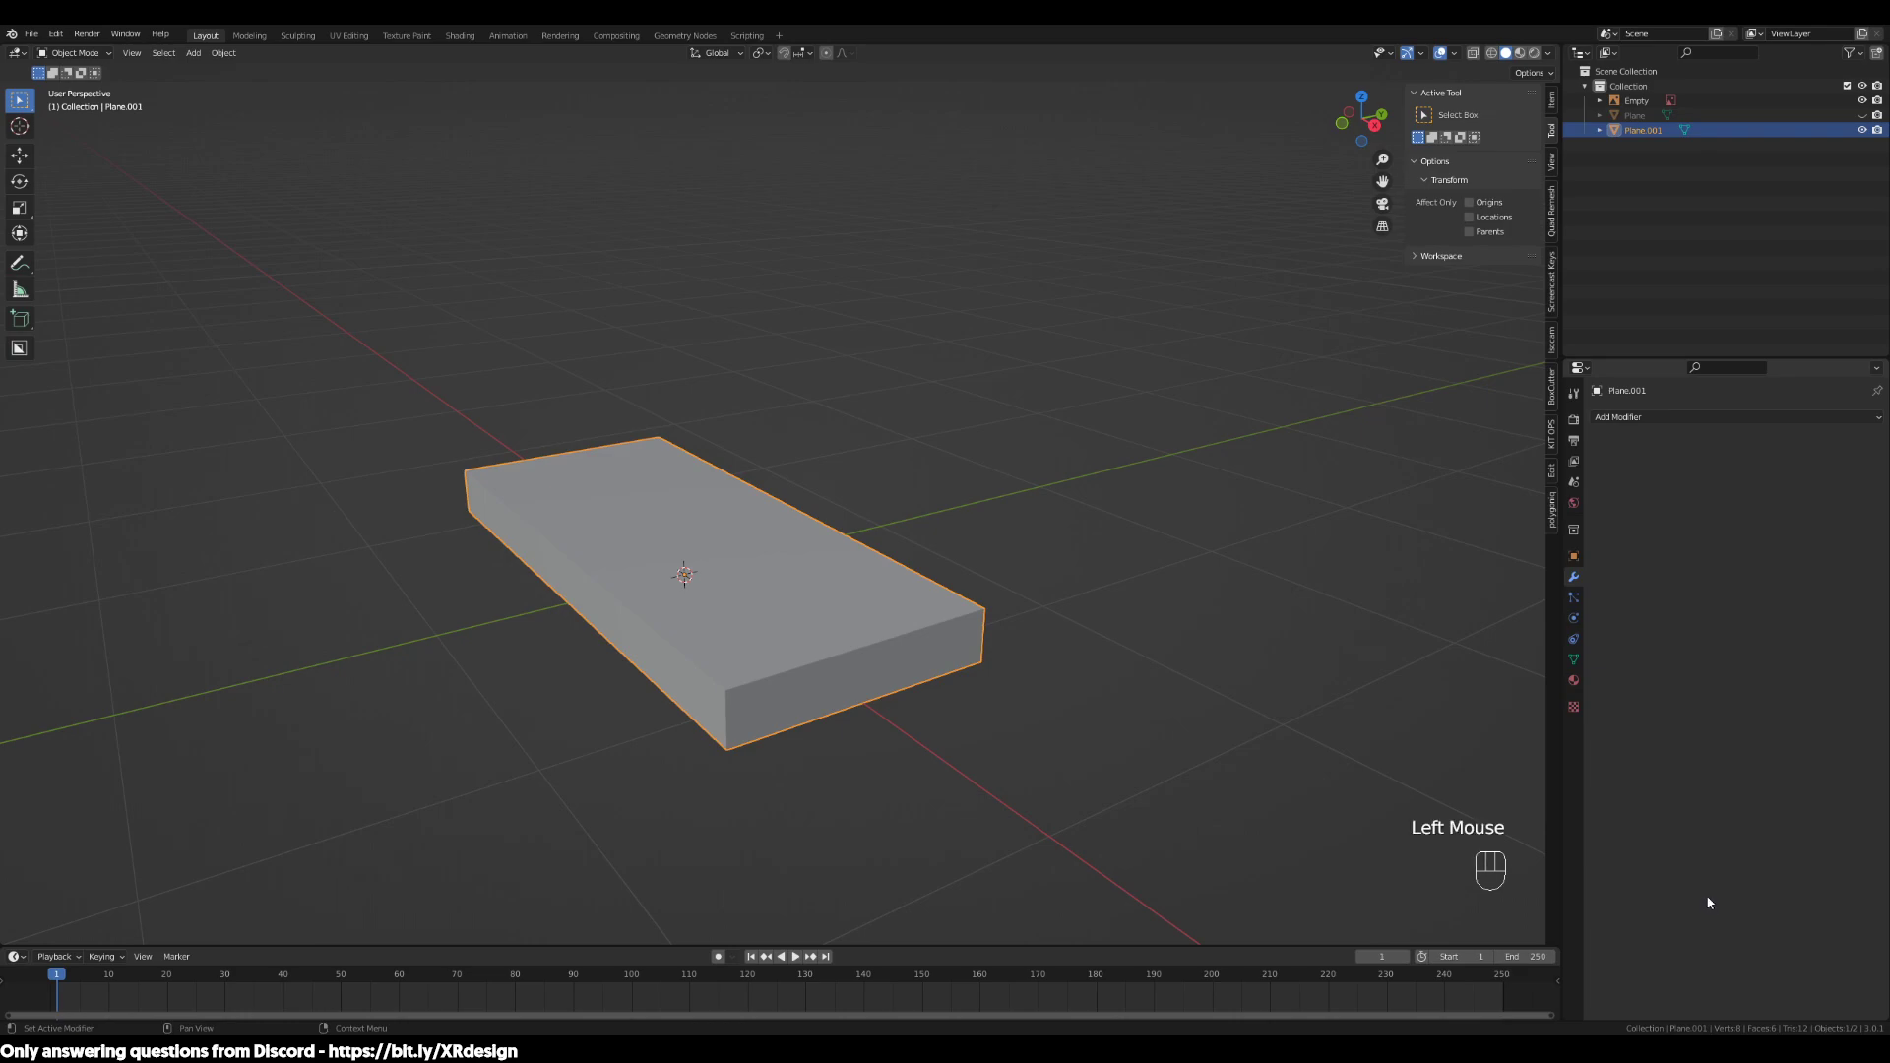
pyautogui.press('Tab')
pyautogui.scroll(1, 844, 675)
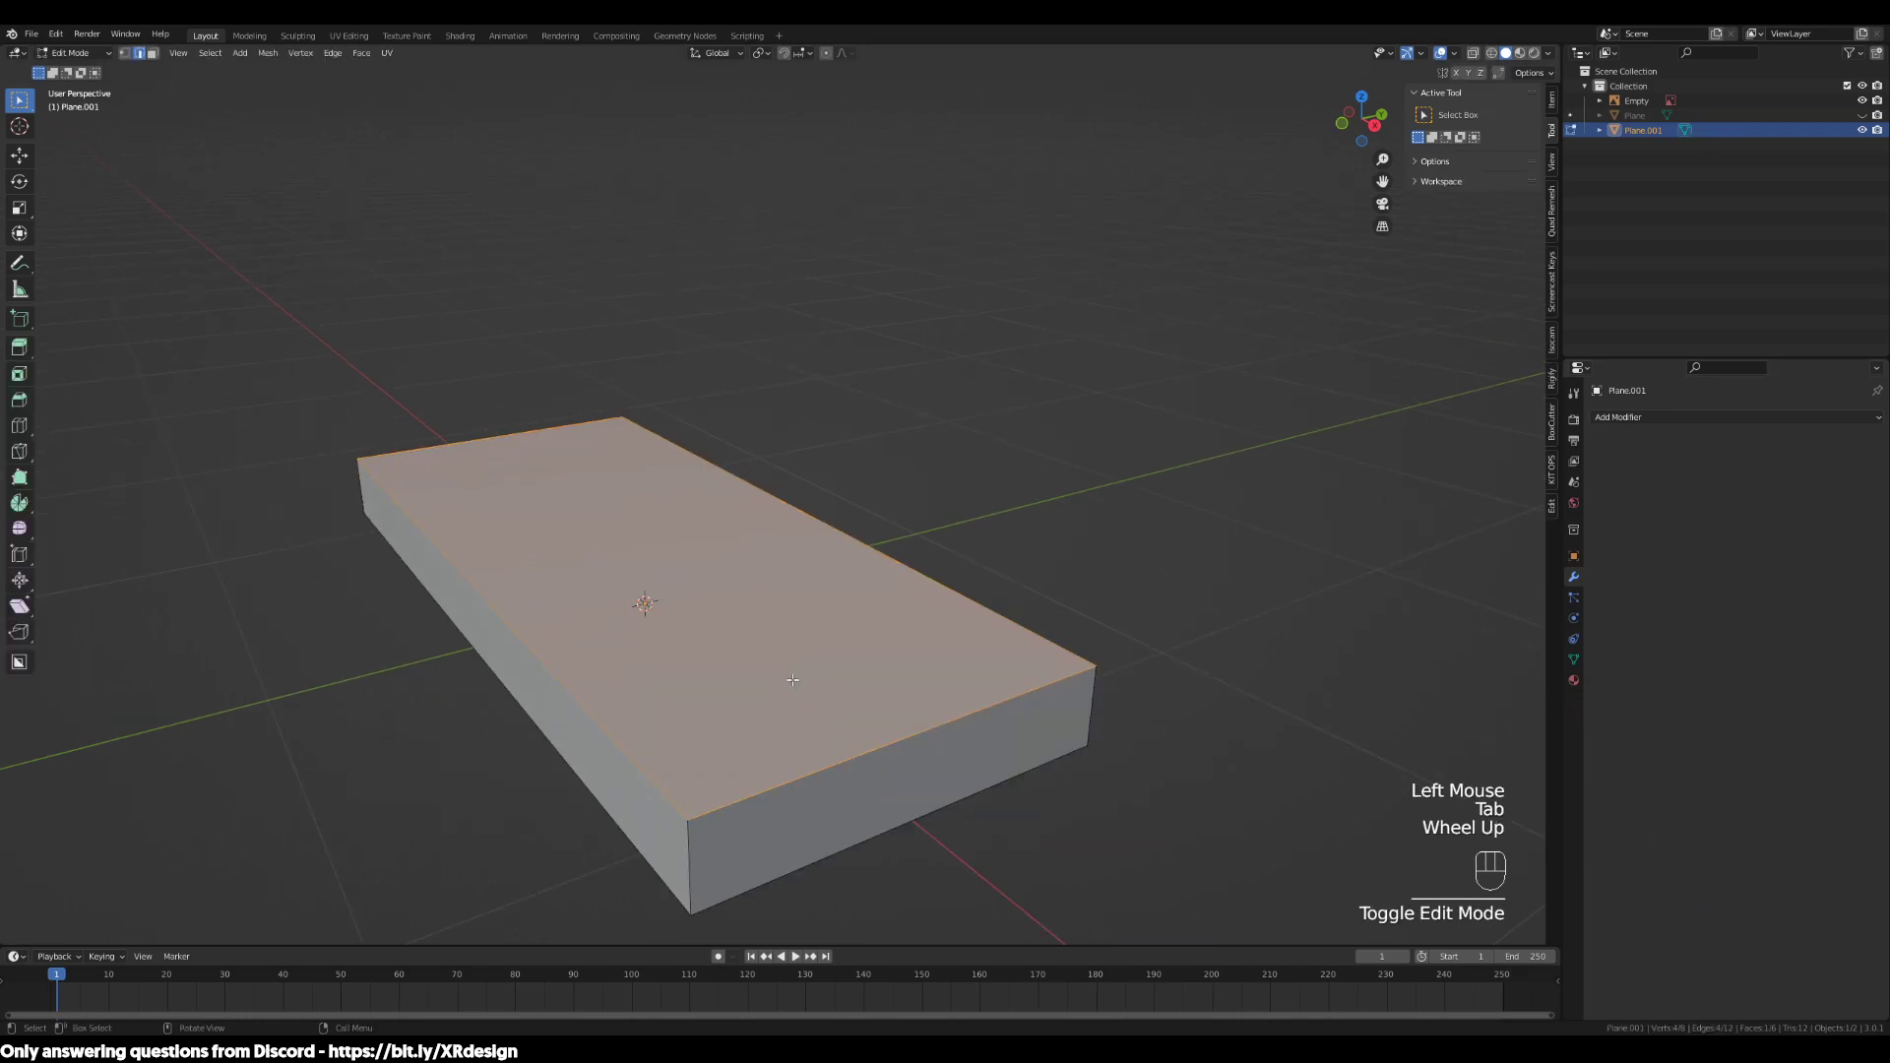
pyautogui.hotkey('ctrl', 'b')
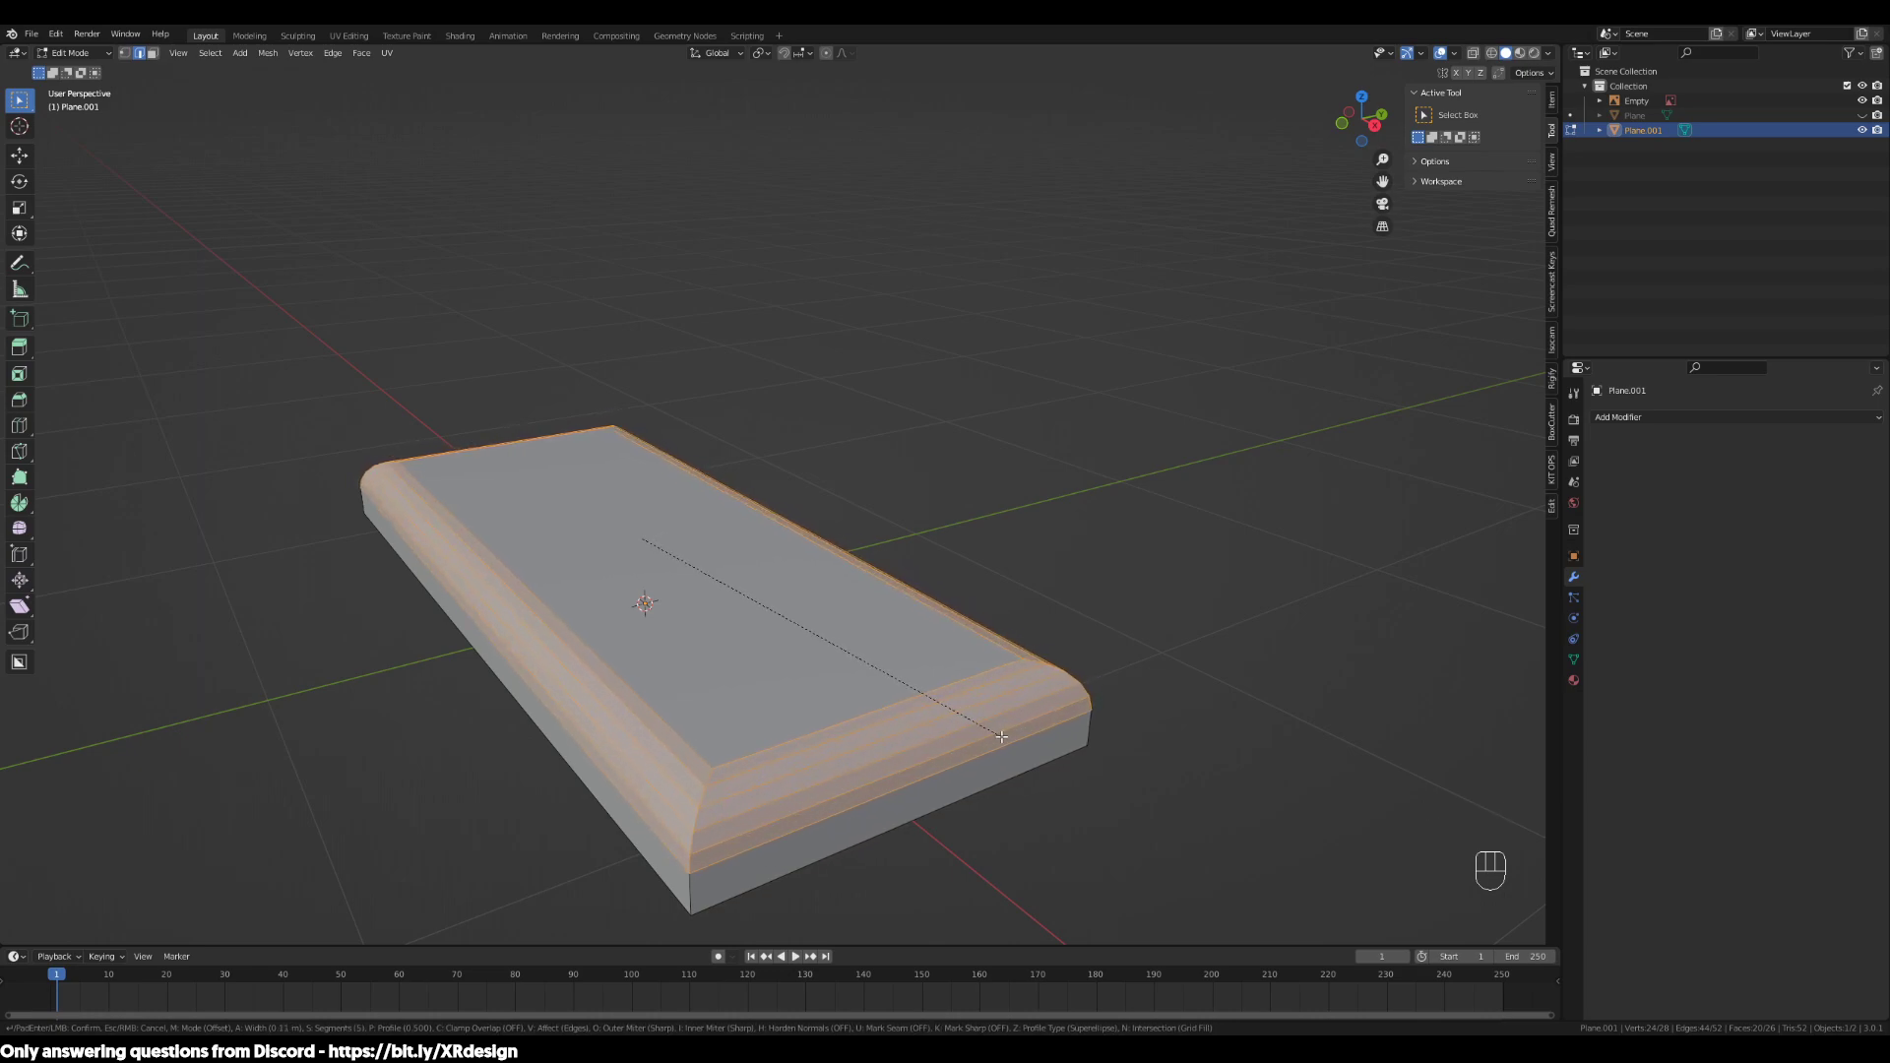
pyautogui.press('Escape')
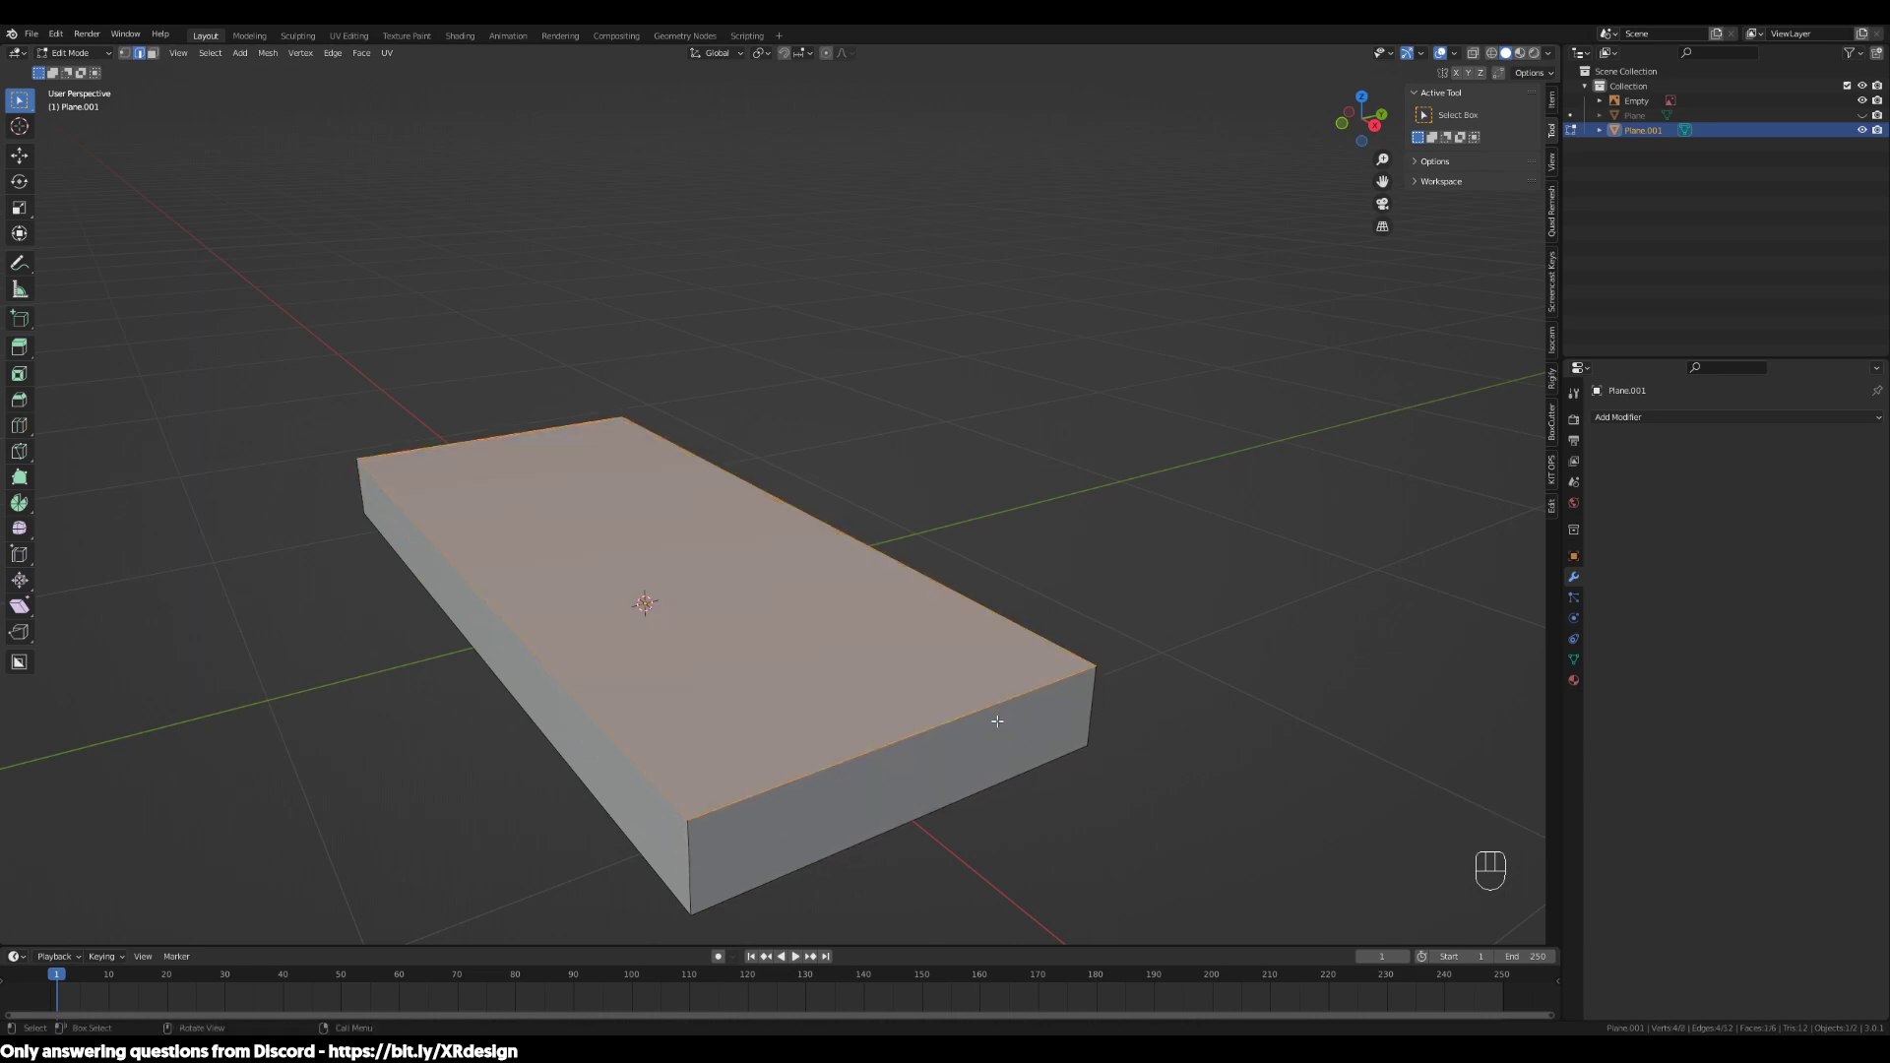
# Try a Bevel modifier on the slab with an amount of 0.05 m
pyautogui.press('Tab')
pyautogui.click(1666, 417)
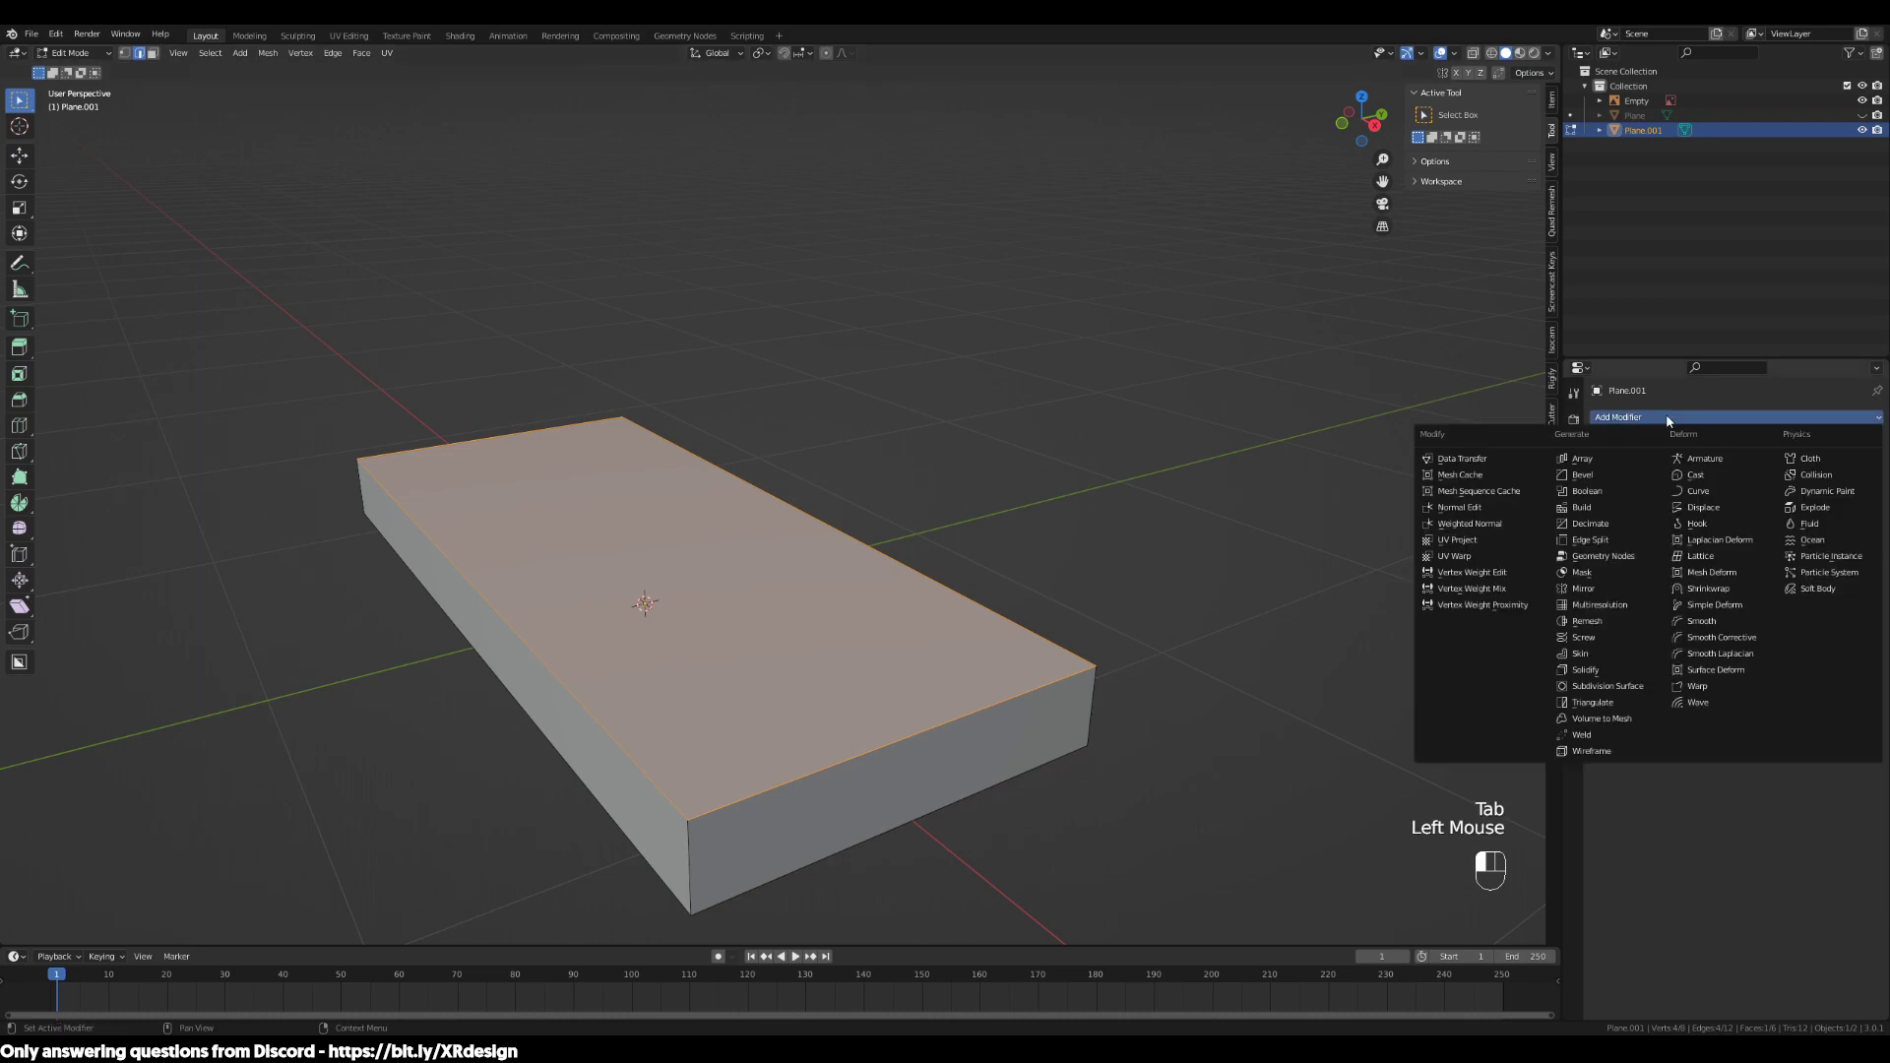
pyautogui.click(1614, 472)
pyautogui.moveTo(967, 644); pyautogui.dragTo(1073, 669, button='middle')
pyautogui.moveTo(1784, 498)
pyautogui.mouseDown()
pyautogui.moveTo(1752, 498)
pyautogui.moveTo(1778, 498)
pyautogui.mouseUp()
pyautogui.scroll(2, 1237, 634)
pyautogui.moveTo(1238, 634); pyautogui.dragTo(1232, 838, button='middle')
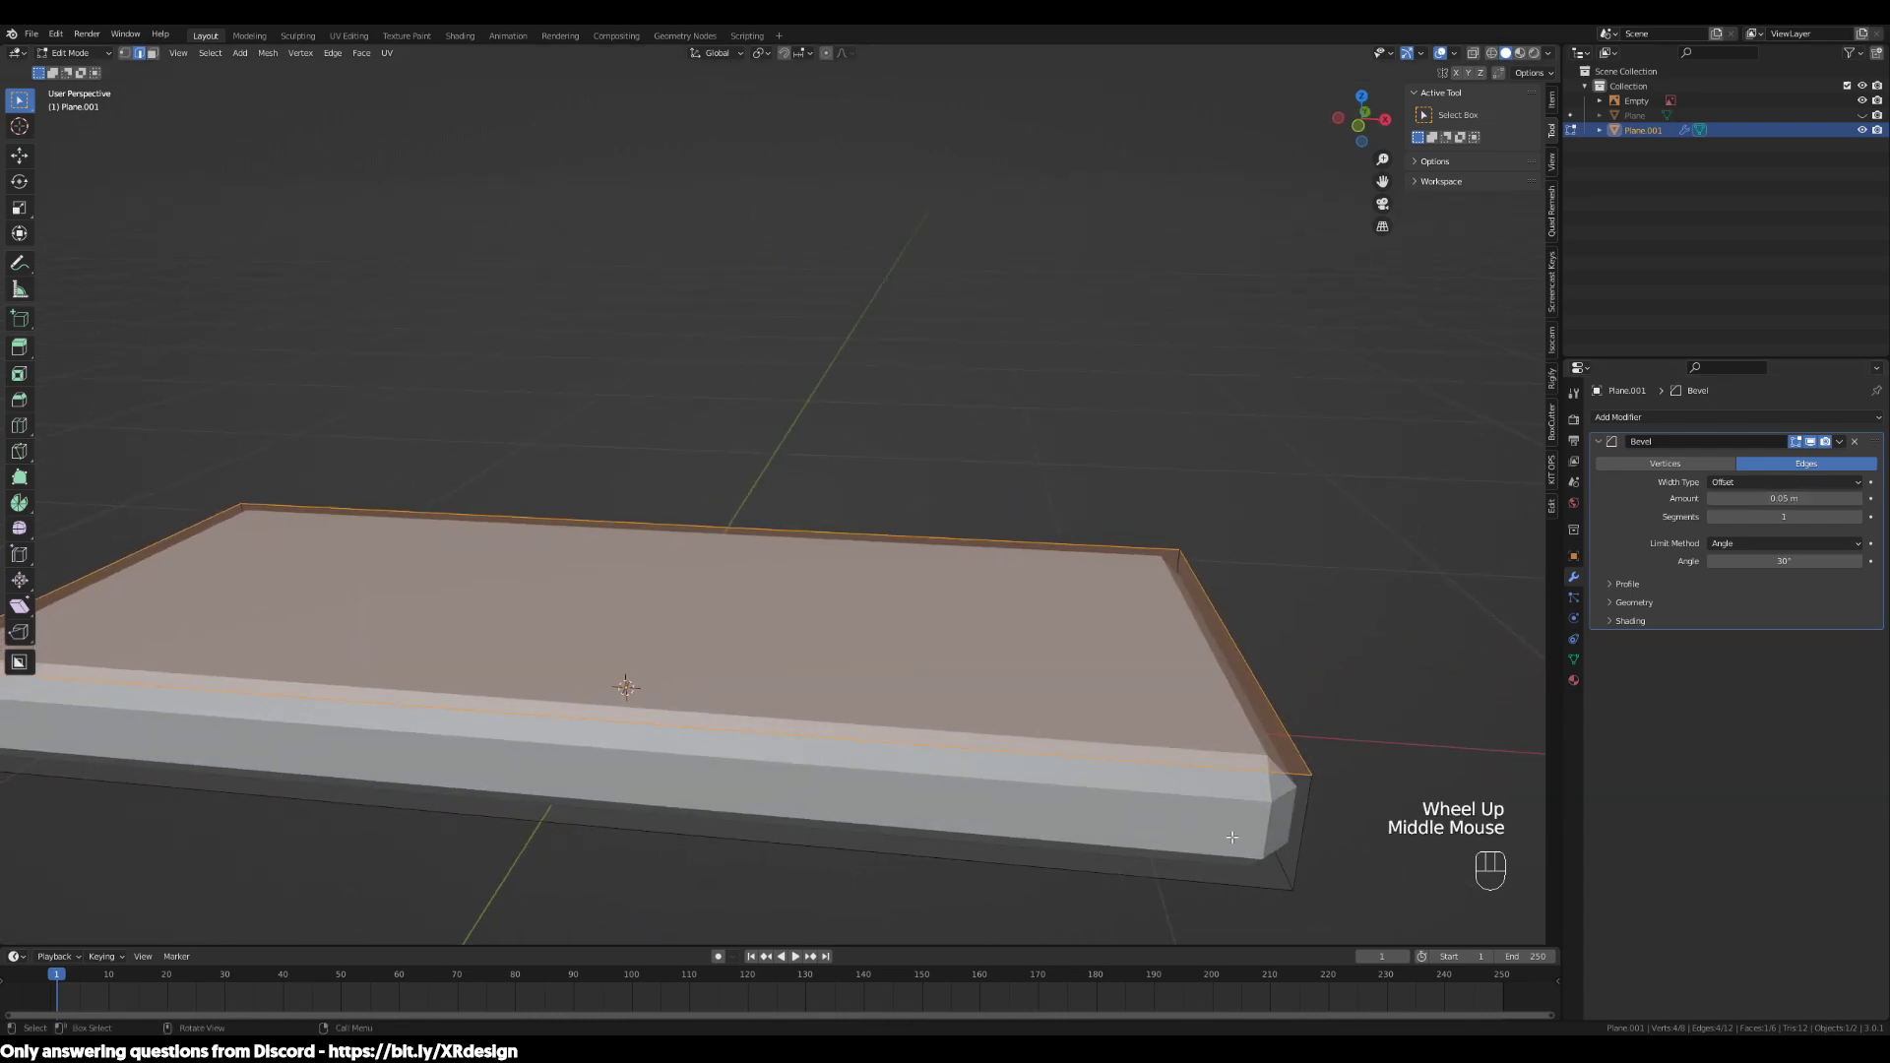
# Set the Bevel modifier to 5 segments and leave mesh editing
pyautogui.click(1856, 519)
pyautogui.click(1857, 519)
pyautogui.click(1857, 519)
pyautogui.click(1856, 519)
pyautogui.moveTo(1390, 655); pyautogui.dragTo(989, 750, button='middle')
pyautogui.scroll(1, 1121, 720)
pyautogui.scroll(-2, 990, 750)
pyautogui.press('Tab')
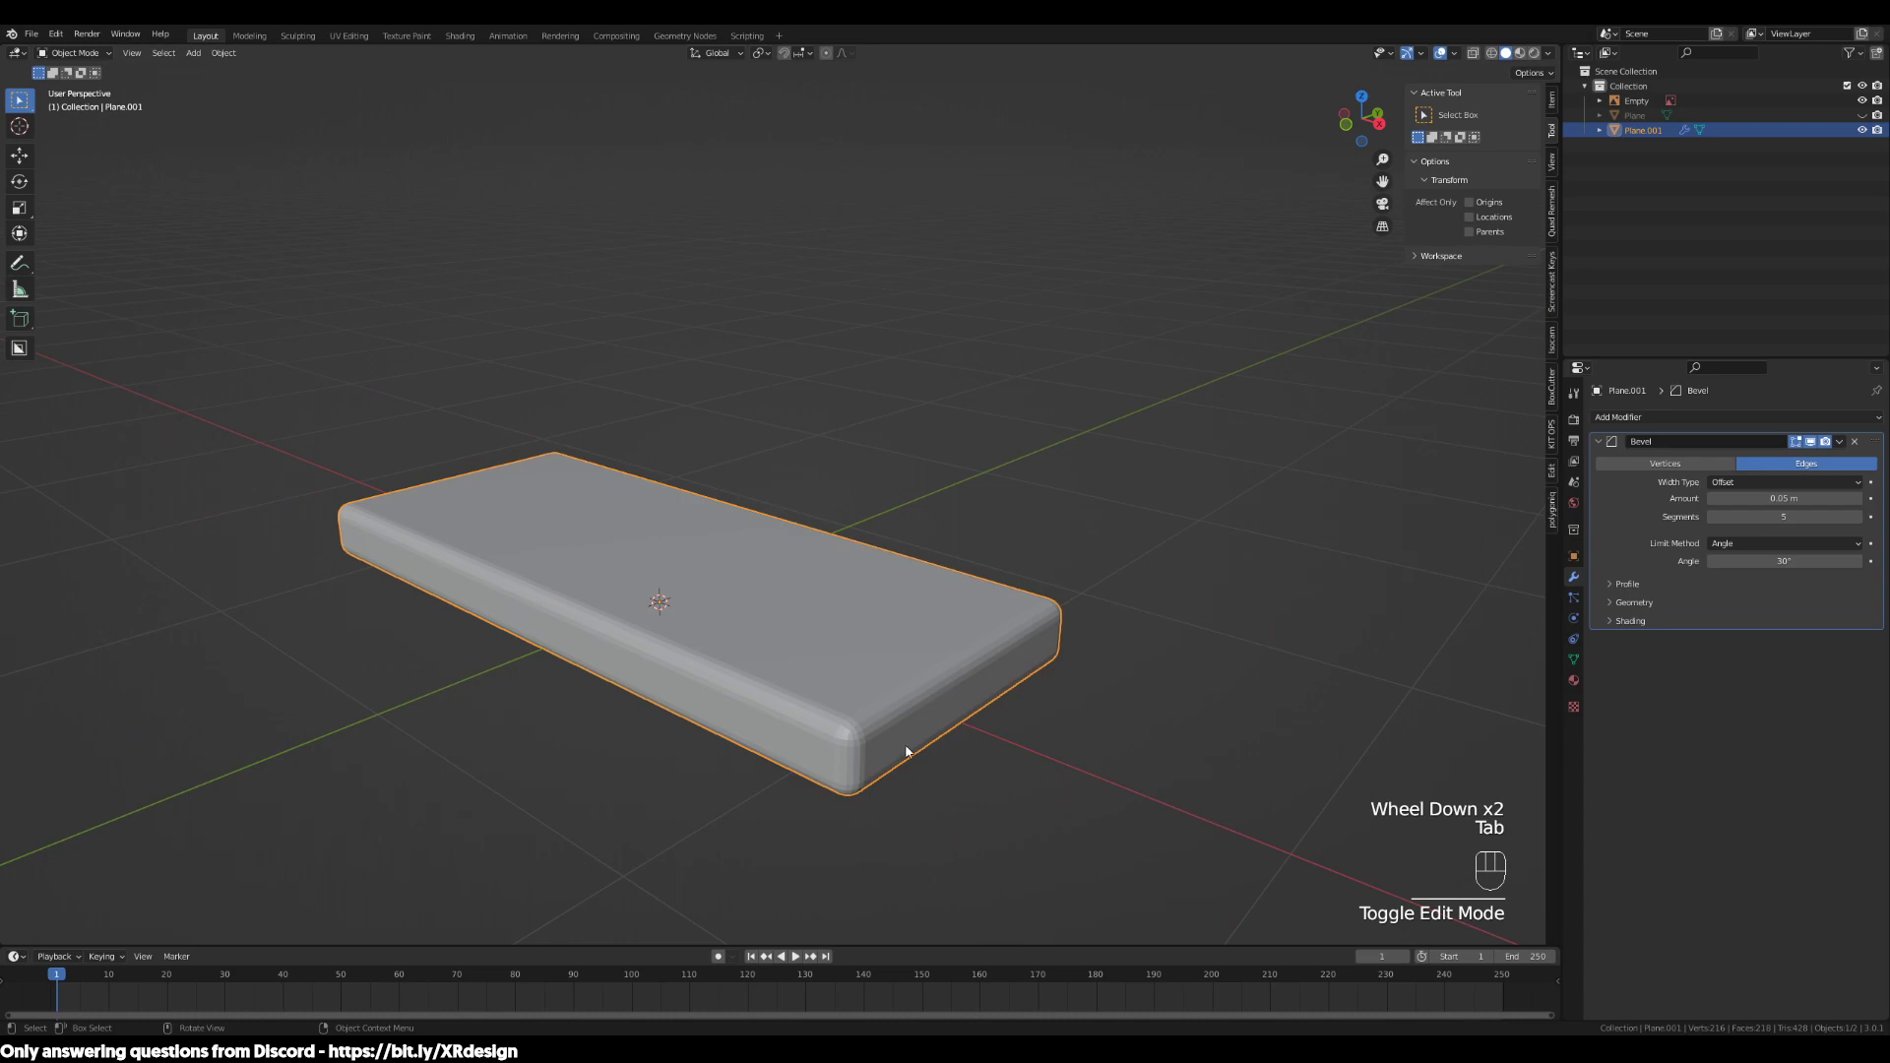
# Remove the Bevel modifier and try beveling the edges of the slab's top face directly in the mesh
pyautogui.click(1856, 442)
pyautogui.hotkey('ctrl', 'b')
pyautogui.rightClick(1065, 652)
pyautogui.press('Tab')
pyautogui.hotkey('ctrl', 'b')
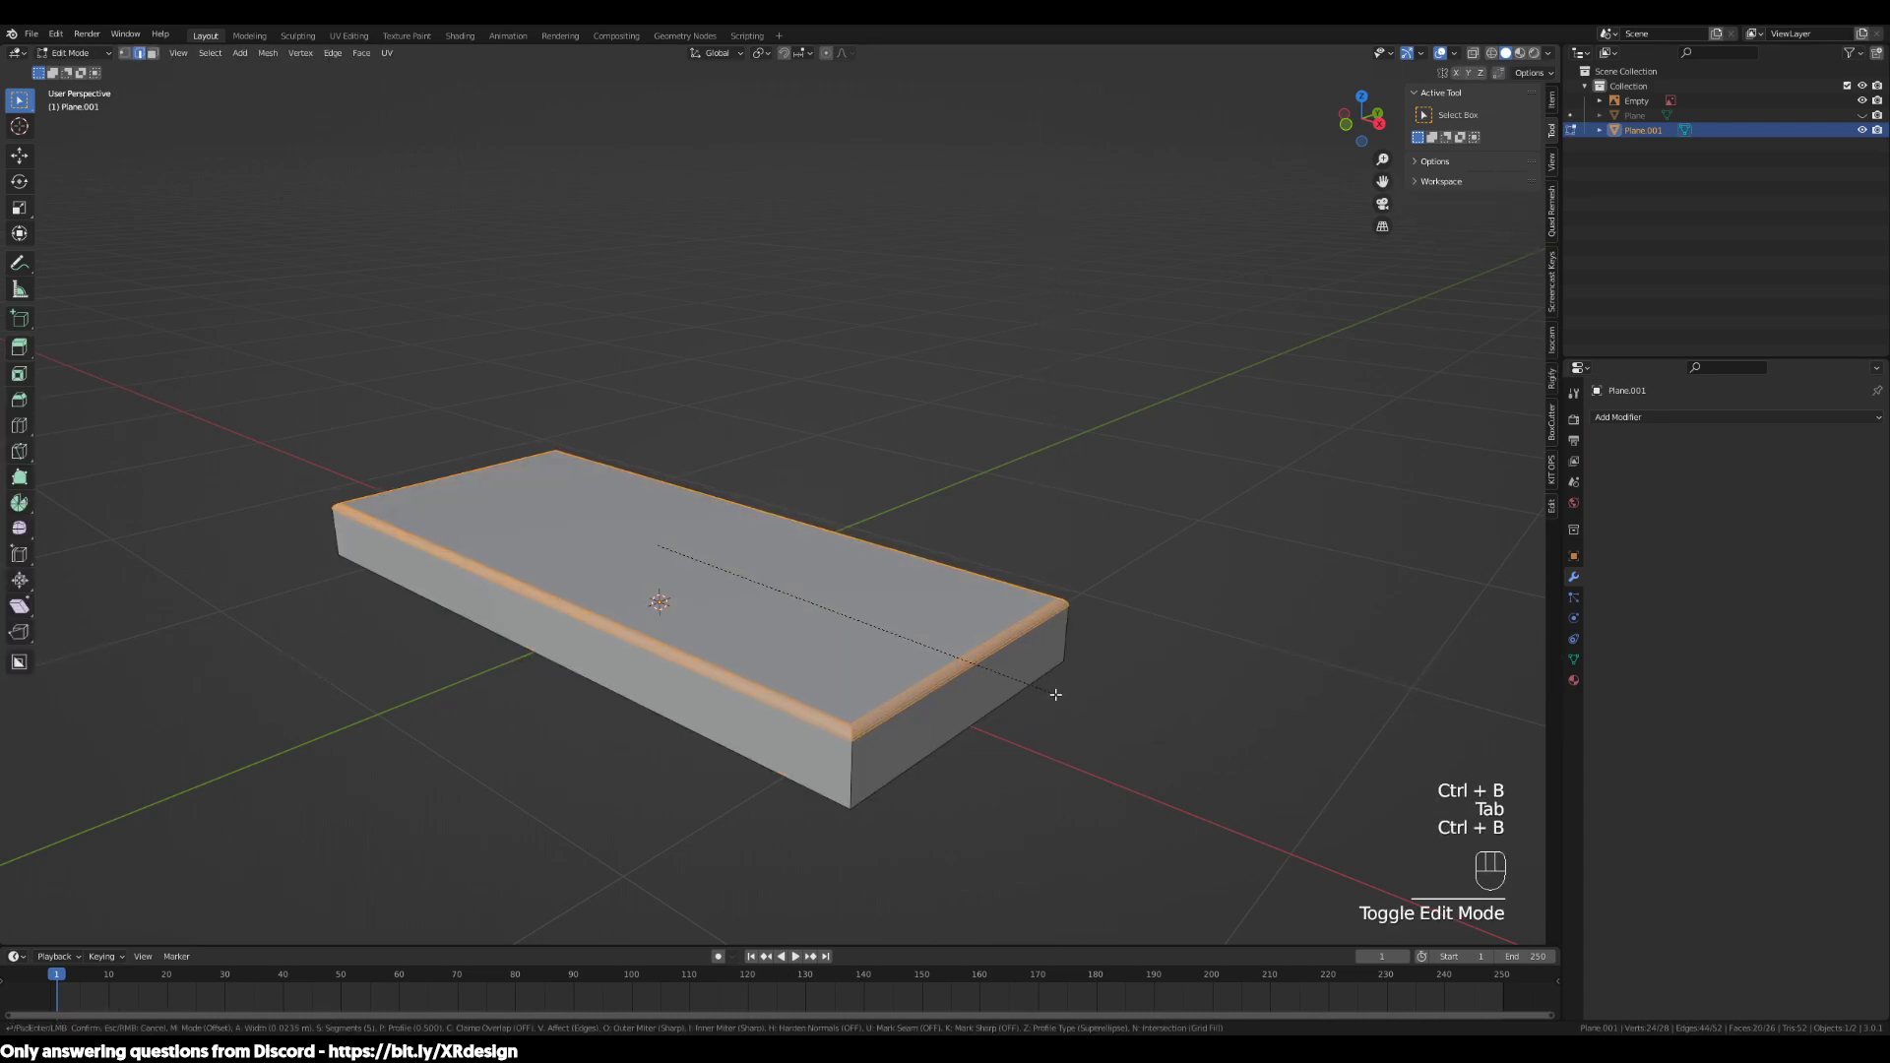
pyautogui.click(1073, 652)
pyautogui.moveTo(1031, 658); pyautogui.dragTo(857, 656, button='middle')
pyautogui.click(886, 657)
pyautogui.press('Tab')
pyautogui.press('Tab')
pyautogui.press('Tab')
# Undo the direct bevel of the slab's top edges and return to Object Mode
pyautogui.hotkey('ctrl', 'z')
pyautogui.hotkey('ctrl', 'z')
pyautogui.hotkey('ctrl', 'z')
pyautogui.hotkey('ctrl', 'z')
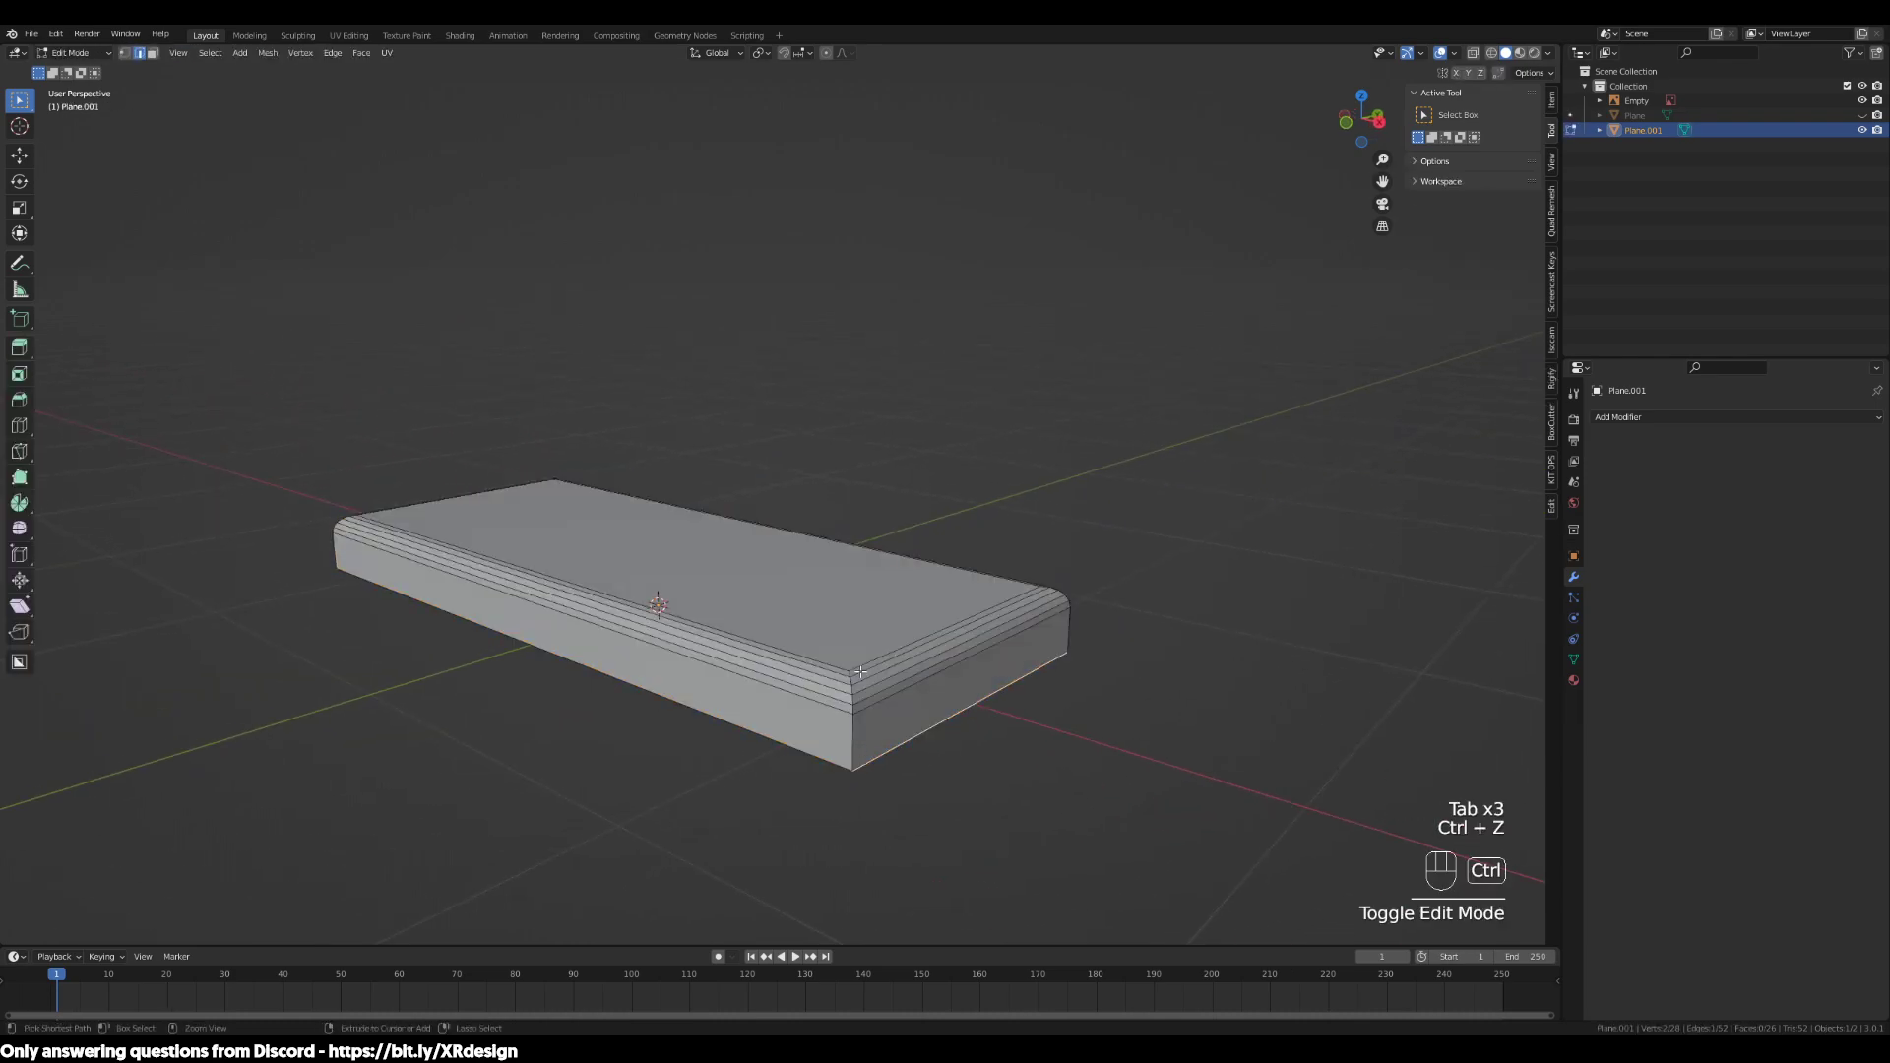
pyautogui.hotkey('ctrl', 'z')
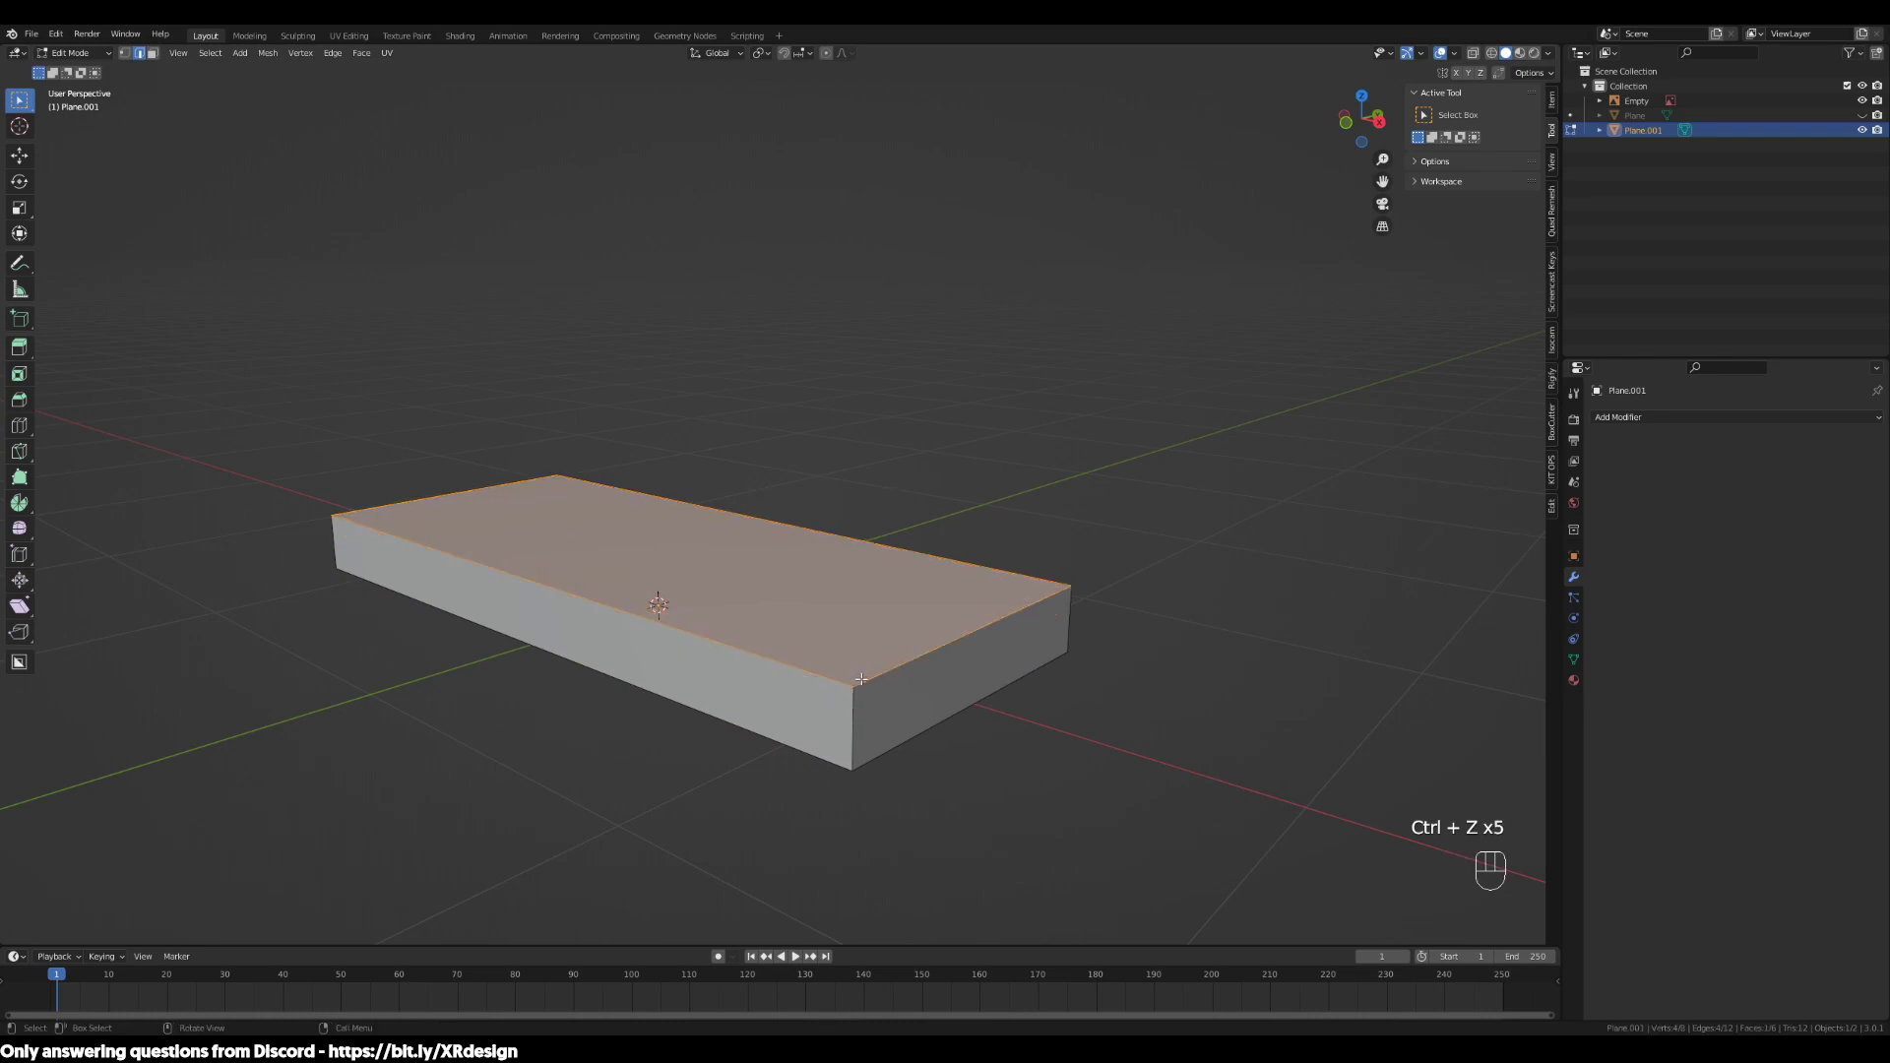
pyautogui.press('Tab')
# Try a Bevel modifier with its default settings on the whole slab, and remove it
pyautogui.moveTo(888, 717); pyautogui.dragTo(941, 733, button='middle')
pyautogui.moveTo(1033, 733); pyautogui.dragTo(1082, 604, button='middle')
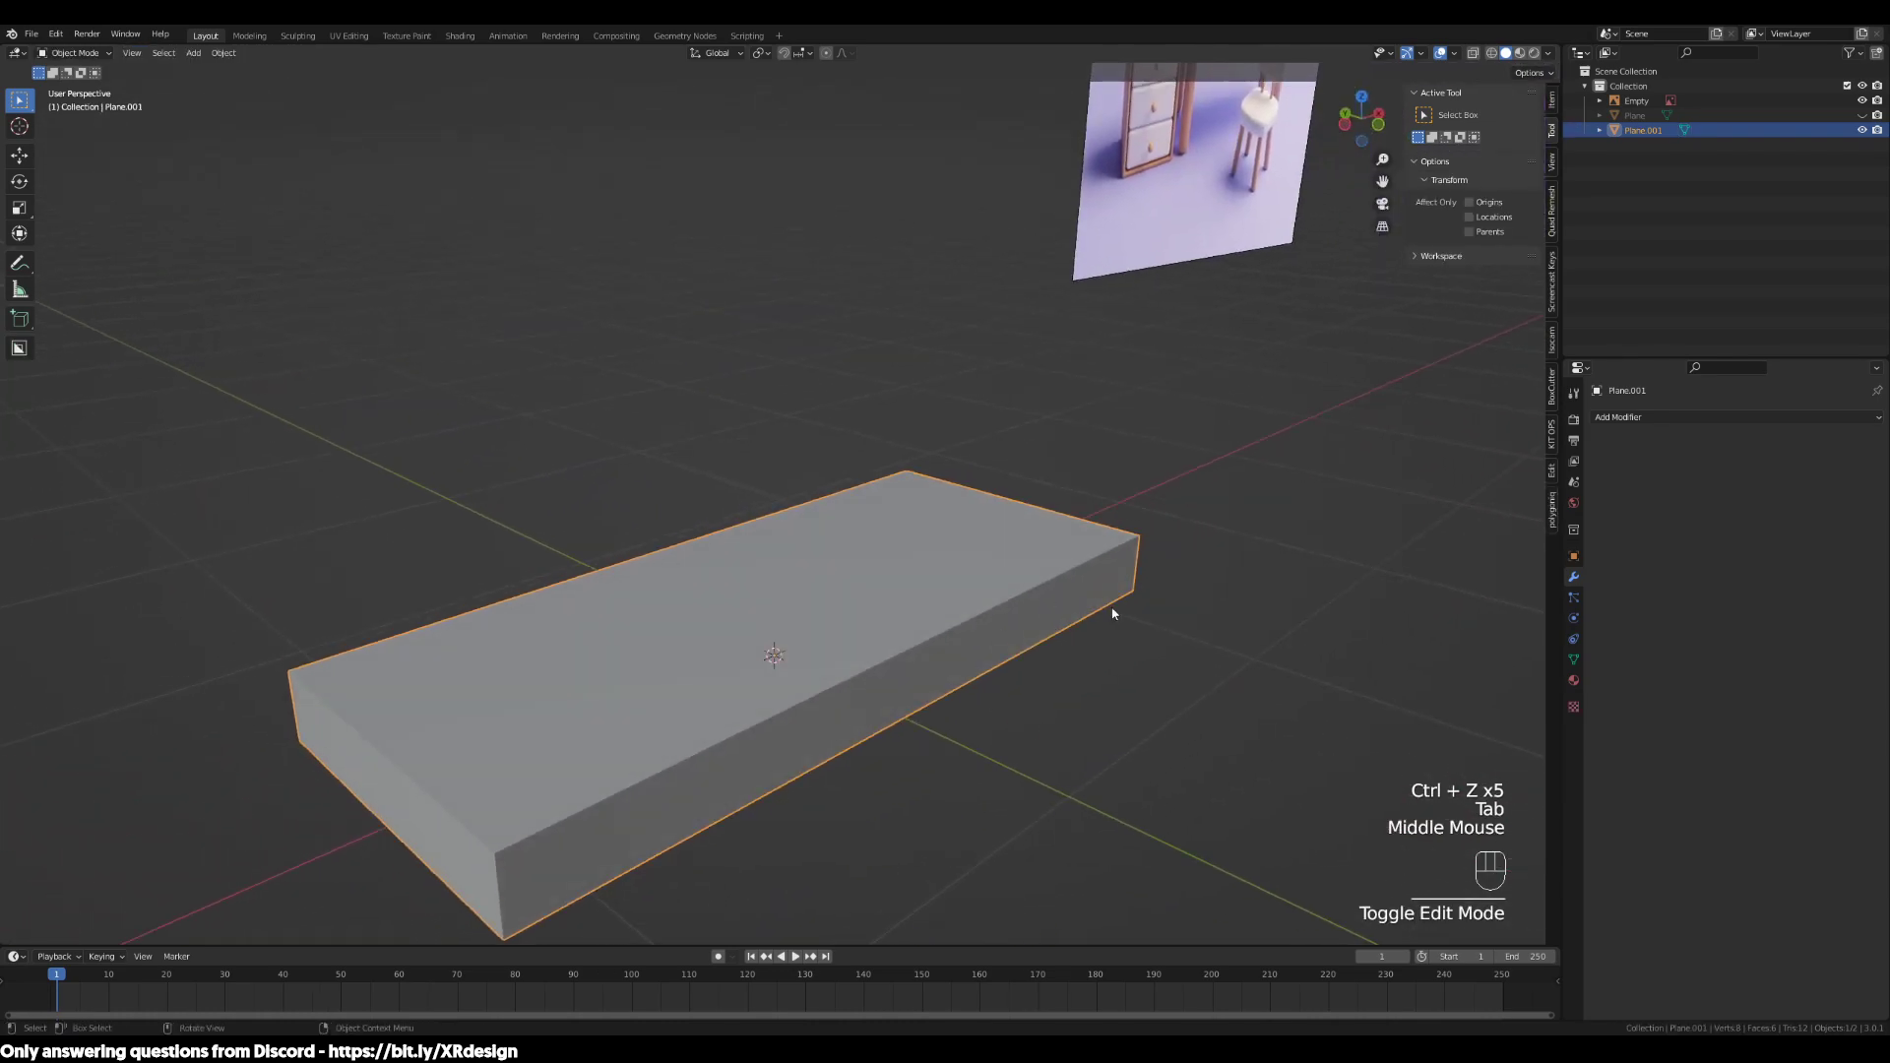
pyautogui.click(1641, 418)
pyautogui.click(1585, 480)
pyautogui.moveTo(1221, 635); pyautogui.dragTo(1401, 531, button='middle')
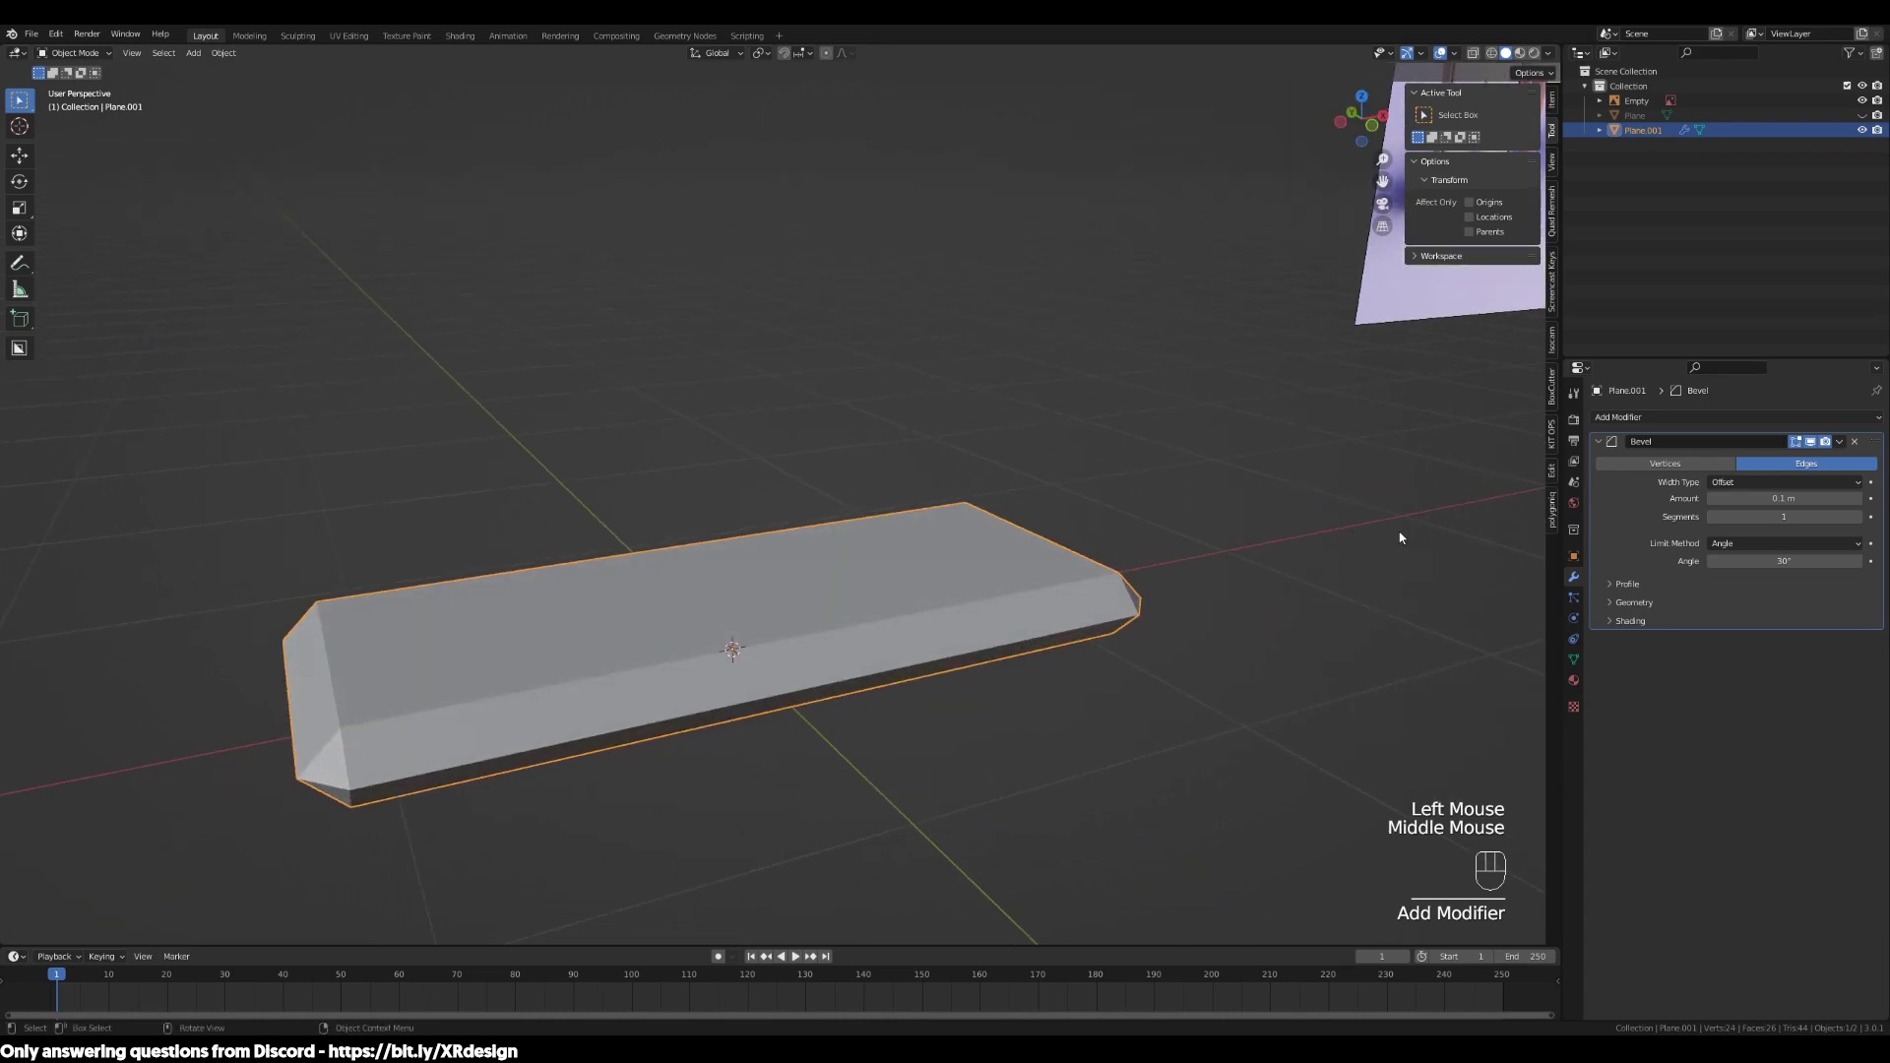
pyautogui.click(1857, 442)
pyautogui.scroll(2, 1072, 640)
pyautogui.moveTo(1150, 636); pyautogui.dragTo(1111, 581, button='middle')
pyautogui.scroll(-1, 1122, 676)
pyautogui.click(885, 695)
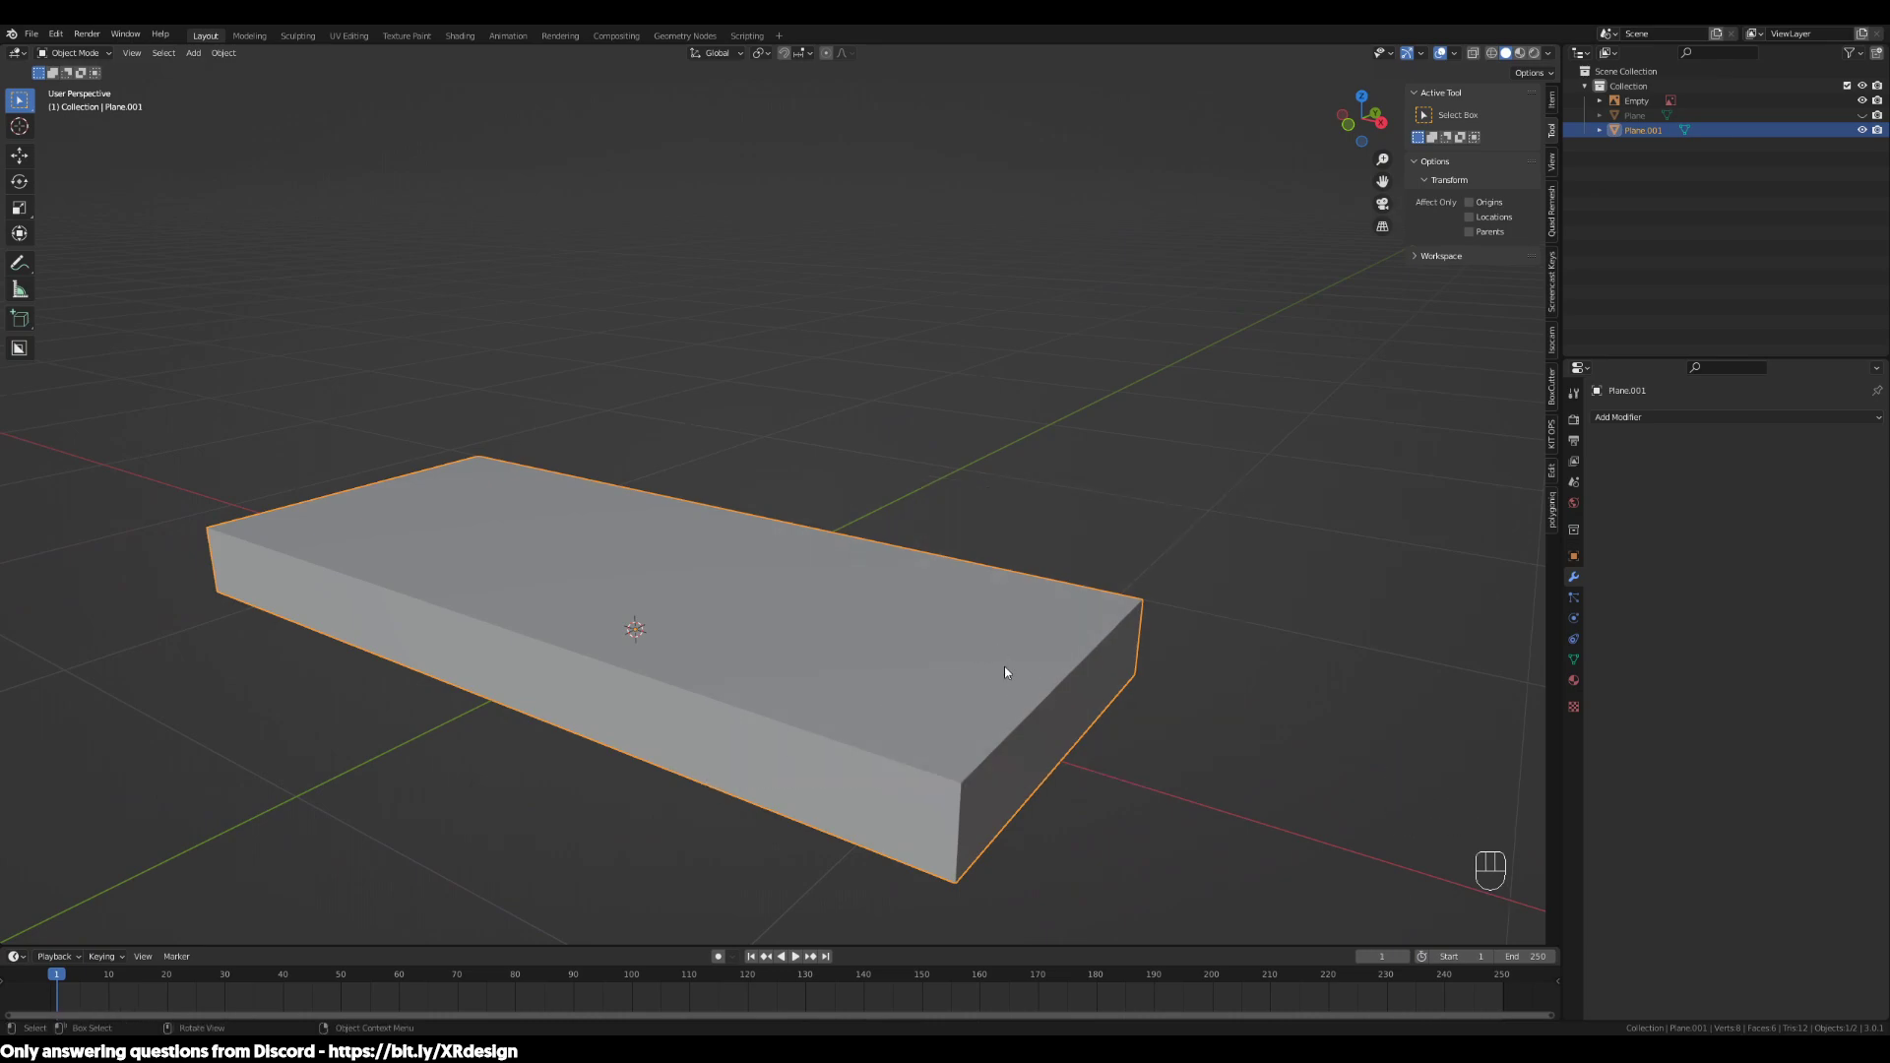
# Try a Bevel modifier on the slab with an amount of 0.06 m and 4 segments
pyautogui.click(1618, 418)
pyautogui.click(1550, 480)
pyautogui.scroll(-2, 1373, 576)
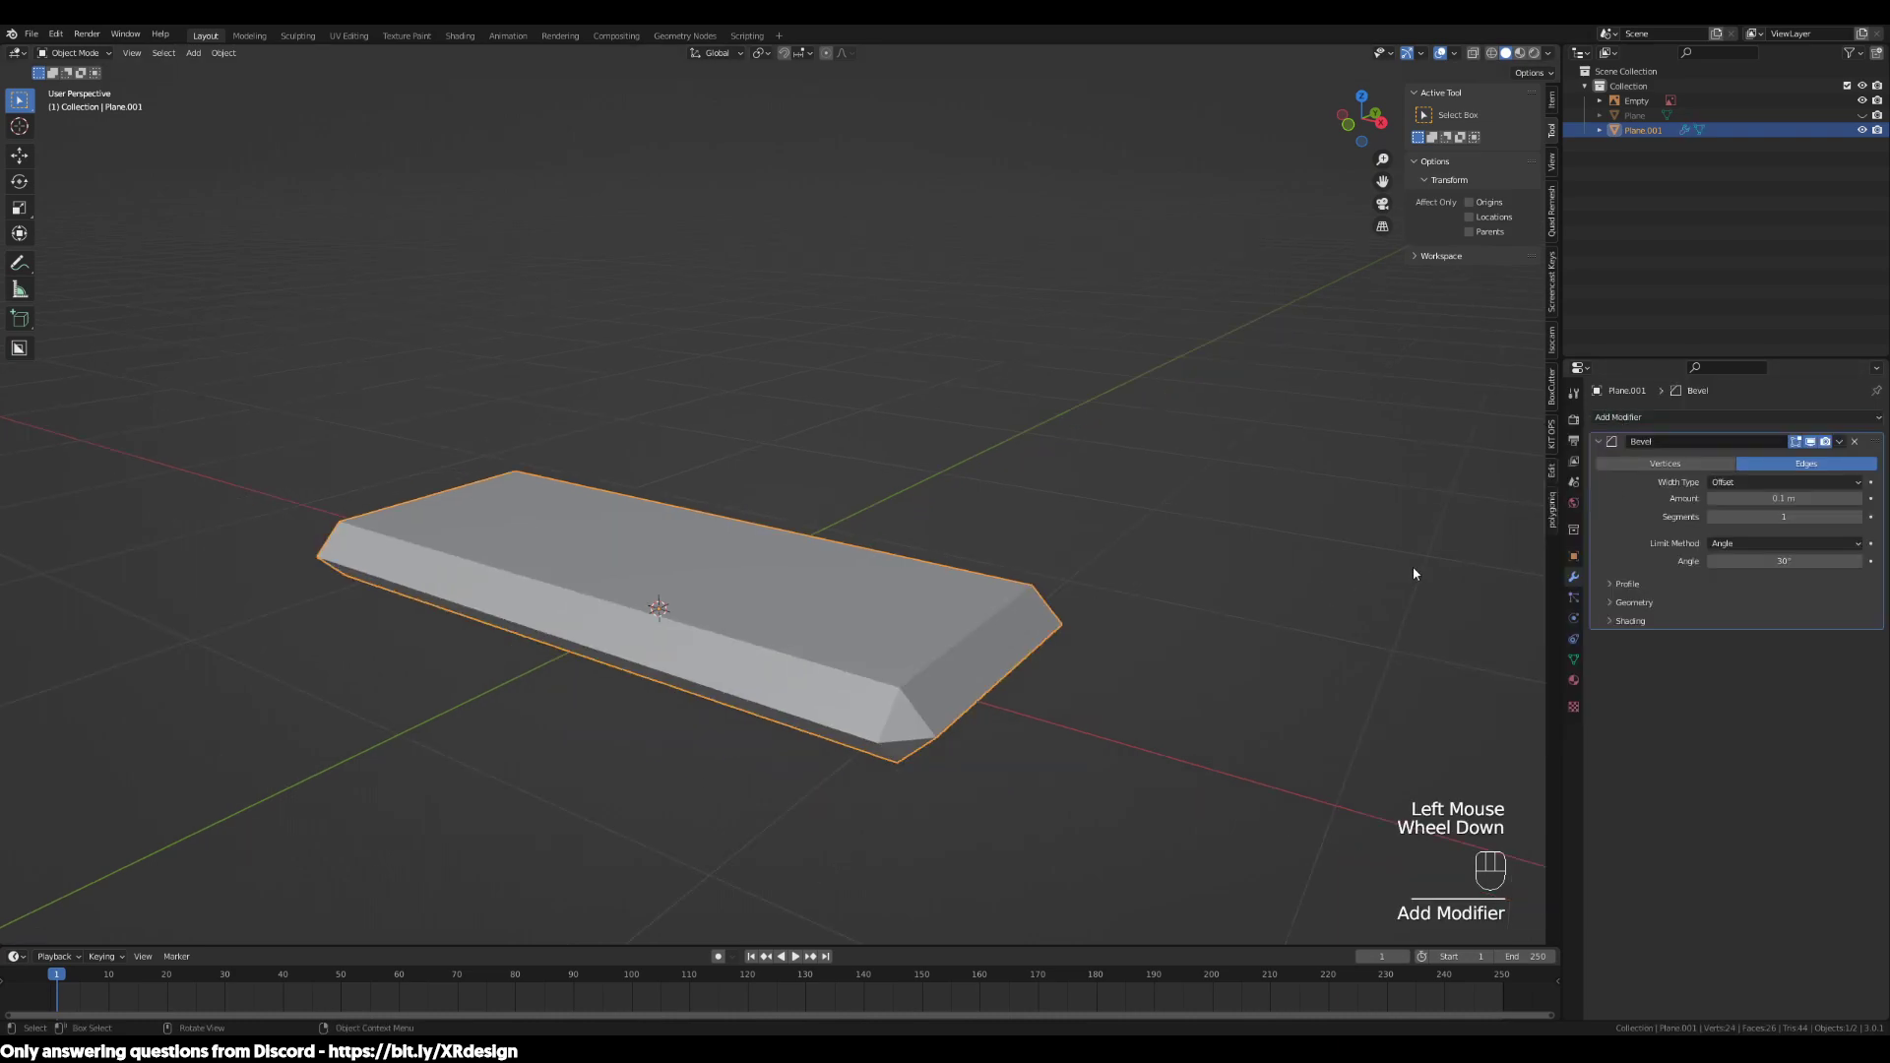
pyautogui.moveTo(1801, 498)
pyautogui.mouseDown()
pyautogui.moveTo(1733, 498)
pyautogui.moveTo(1821, 517)
pyautogui.mouseUp()
pyautogui.moveTo(1426, 595); pyautogui.dragTo(1329, 633, button='middle')
pyautogui.scroll(-2, 844, 636)
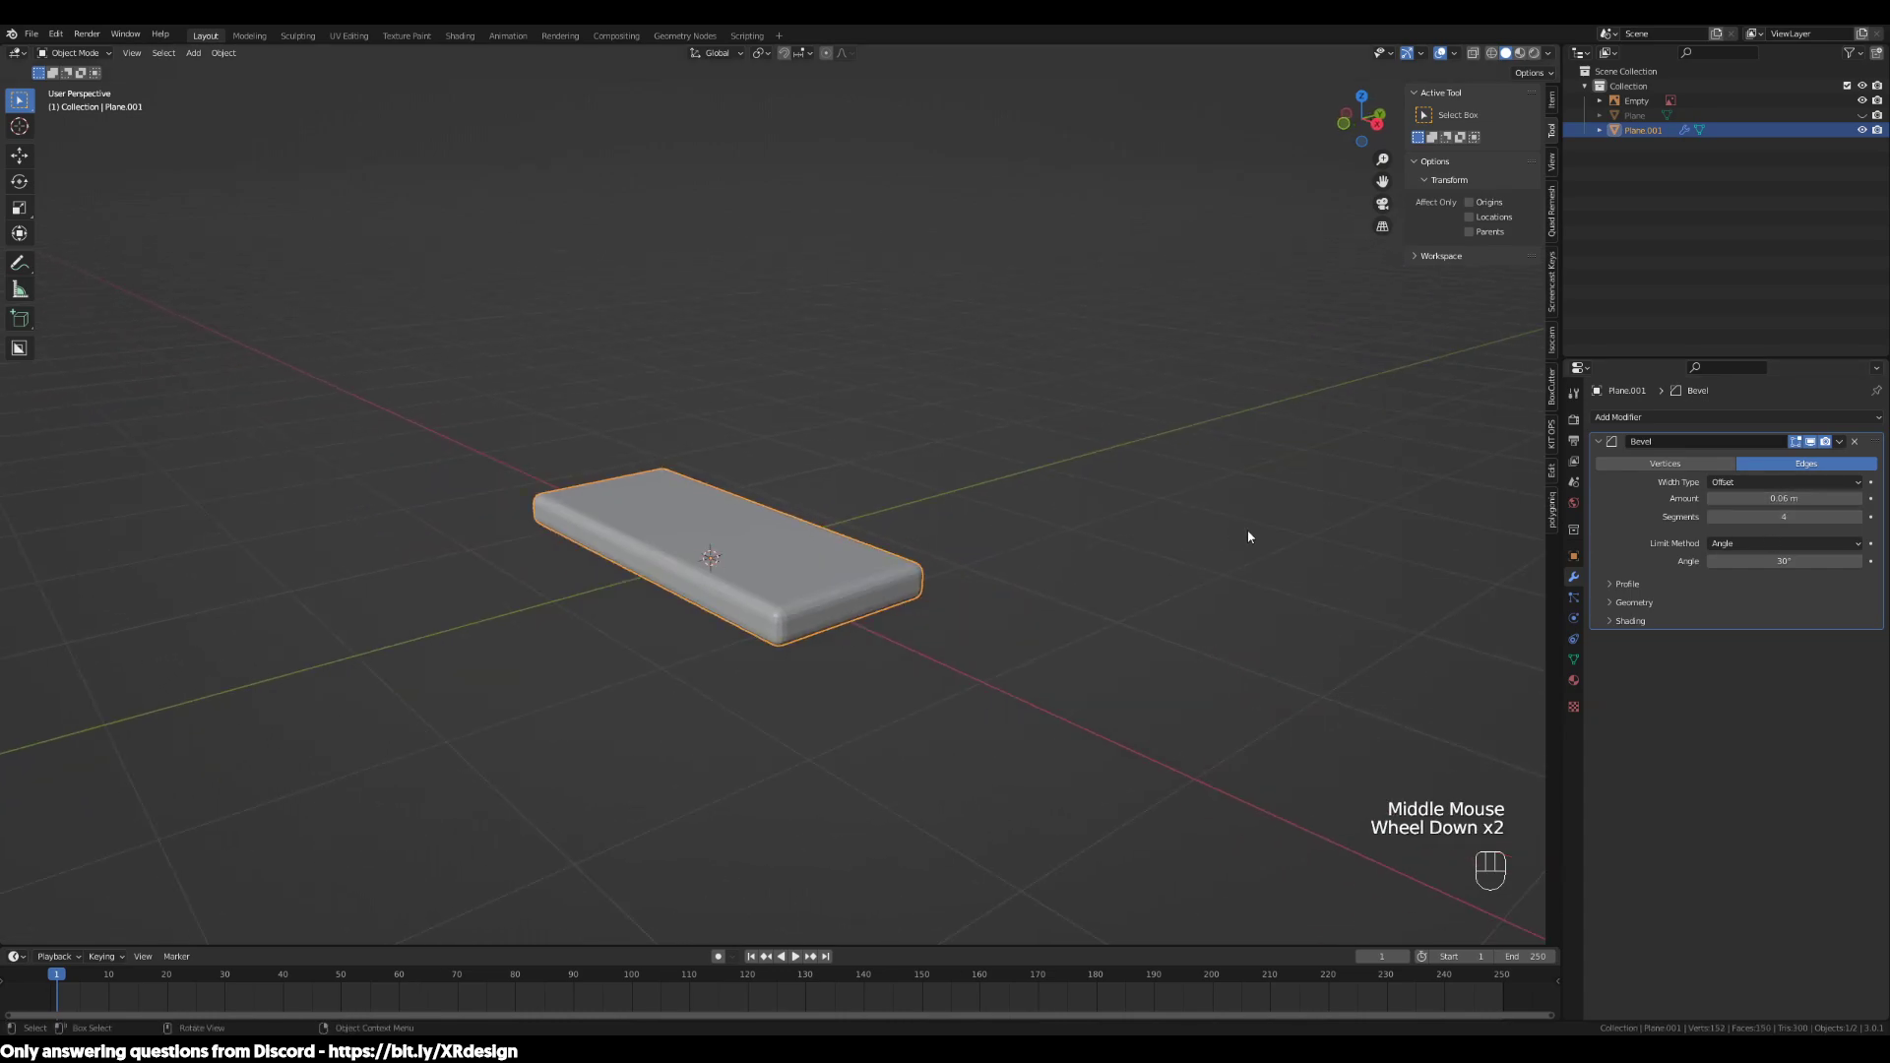
pyautogui.scroll(2, 835, 628)
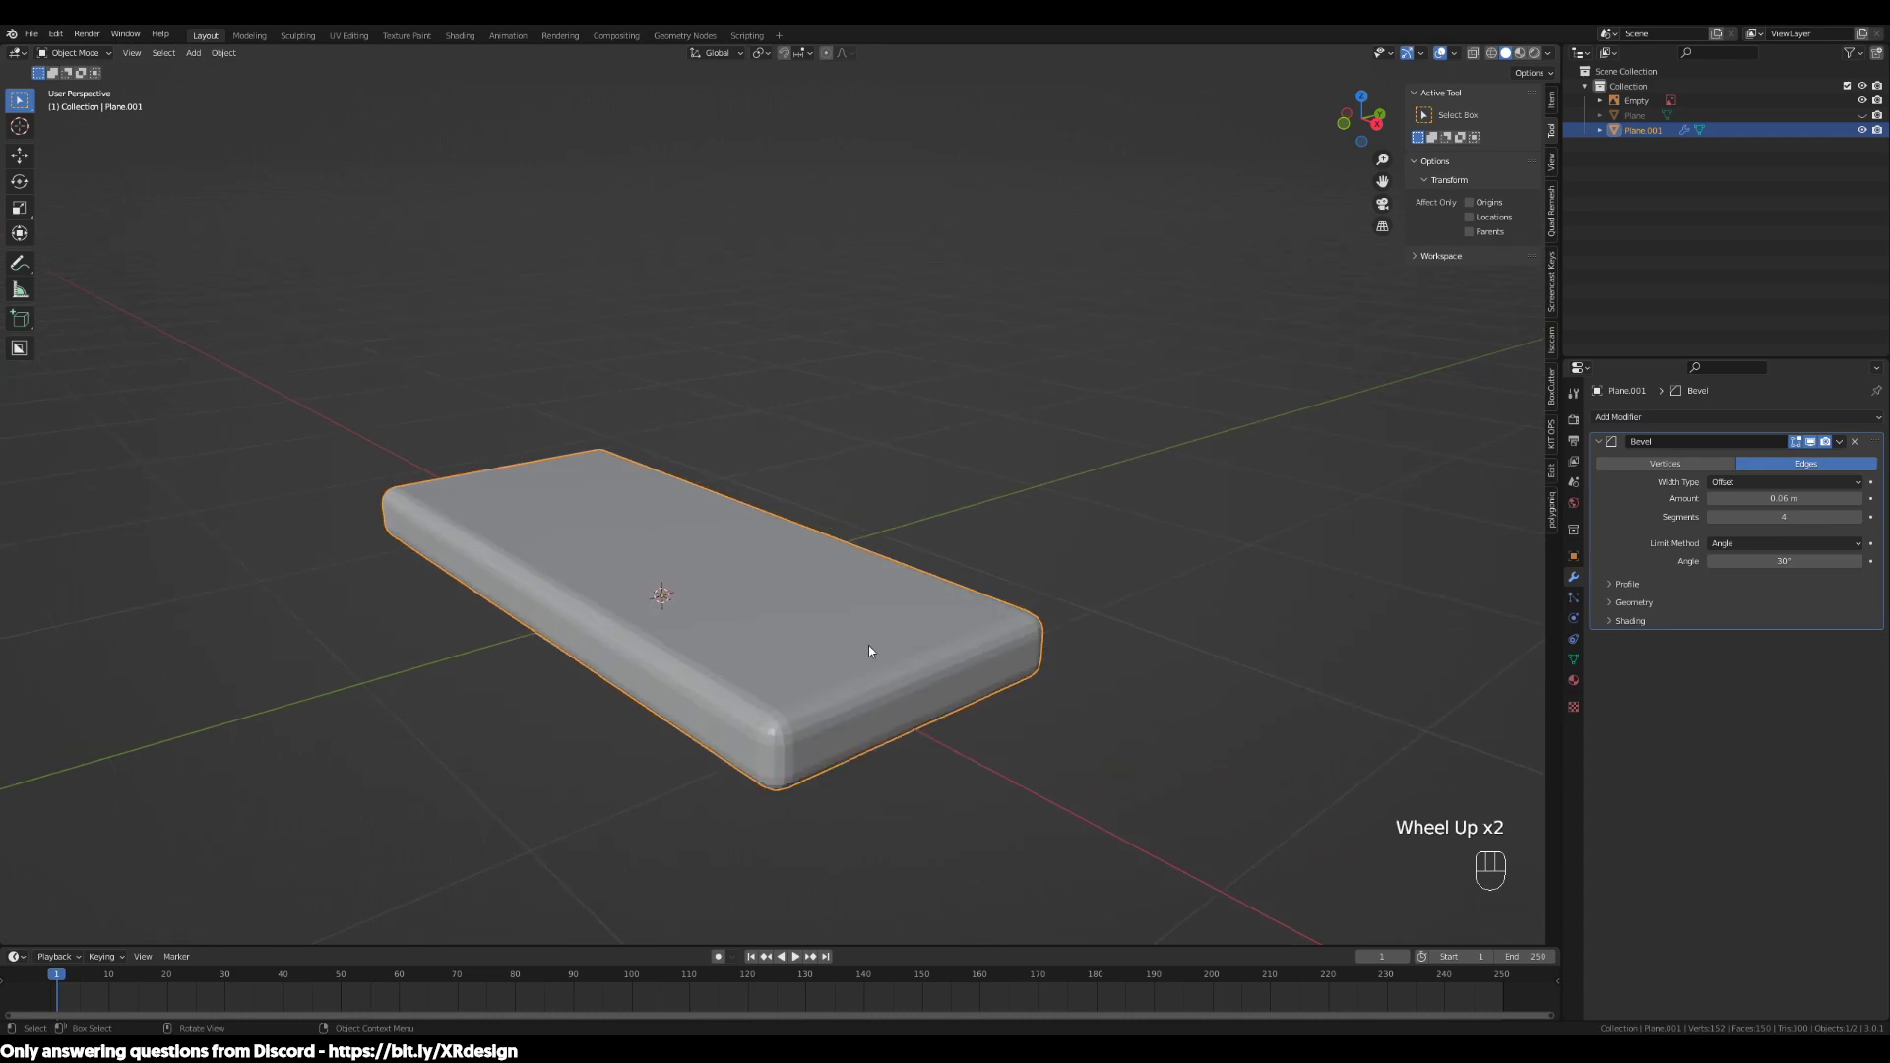
# Remove the slab's Bevel modifier and undo the removal
pyautogui.hotkey('shift', 'a')
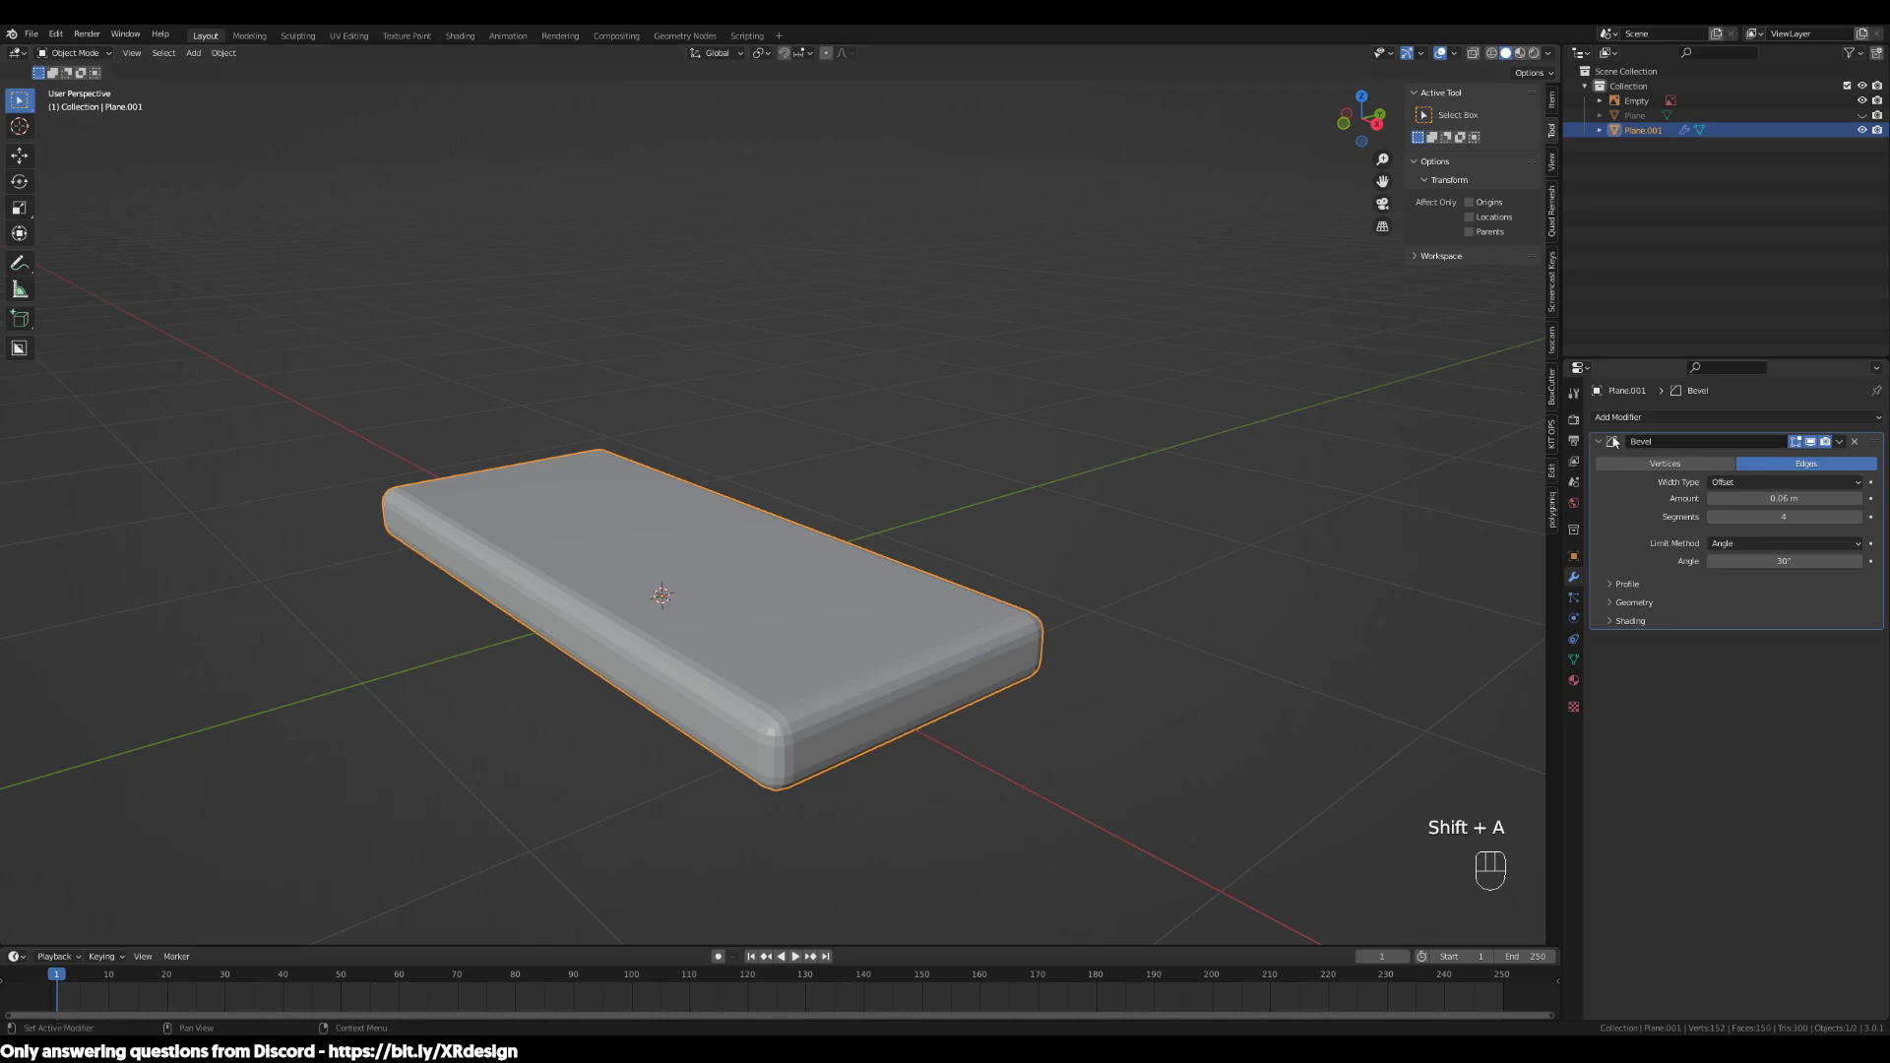
pyautogui.click(1856, 442)
pyautogui.scroll(-1, 1083, 773)
pyautogui.scroll(1, 1080, 744)
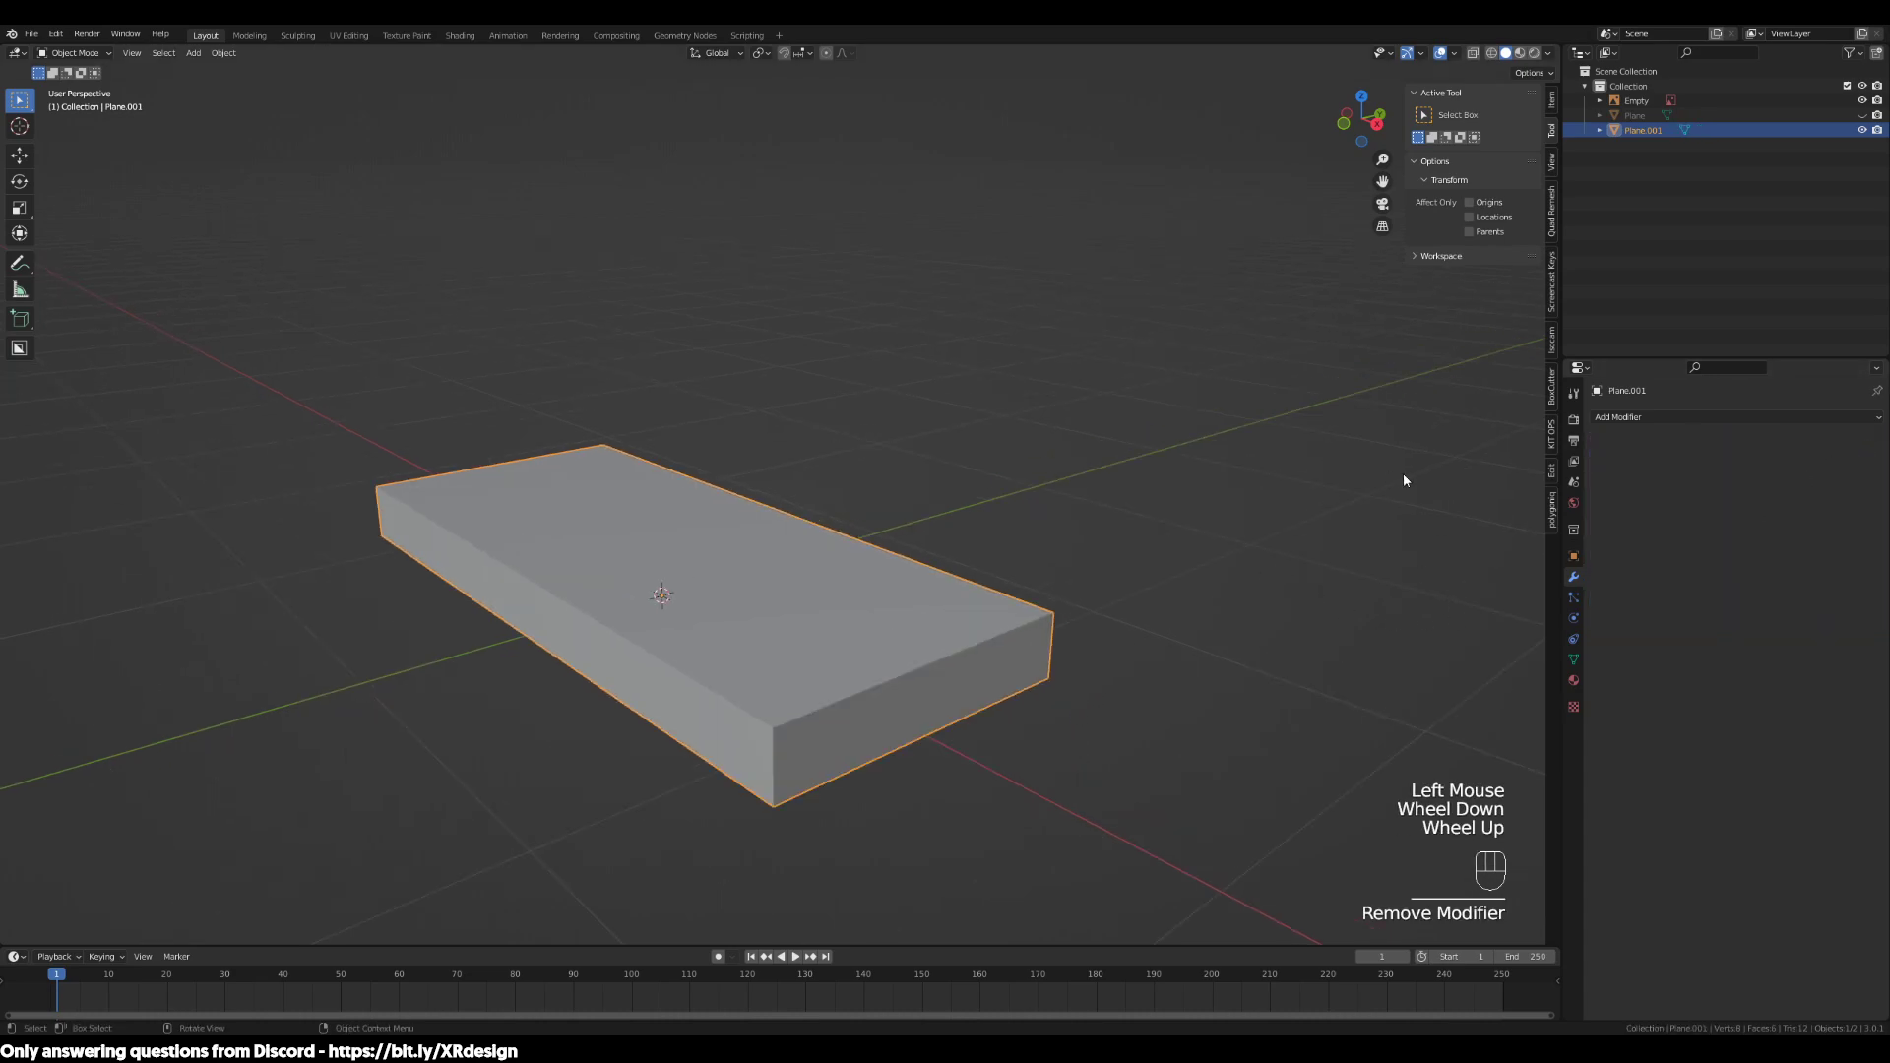
pyautogui.hotkey('ctrl', 'z')
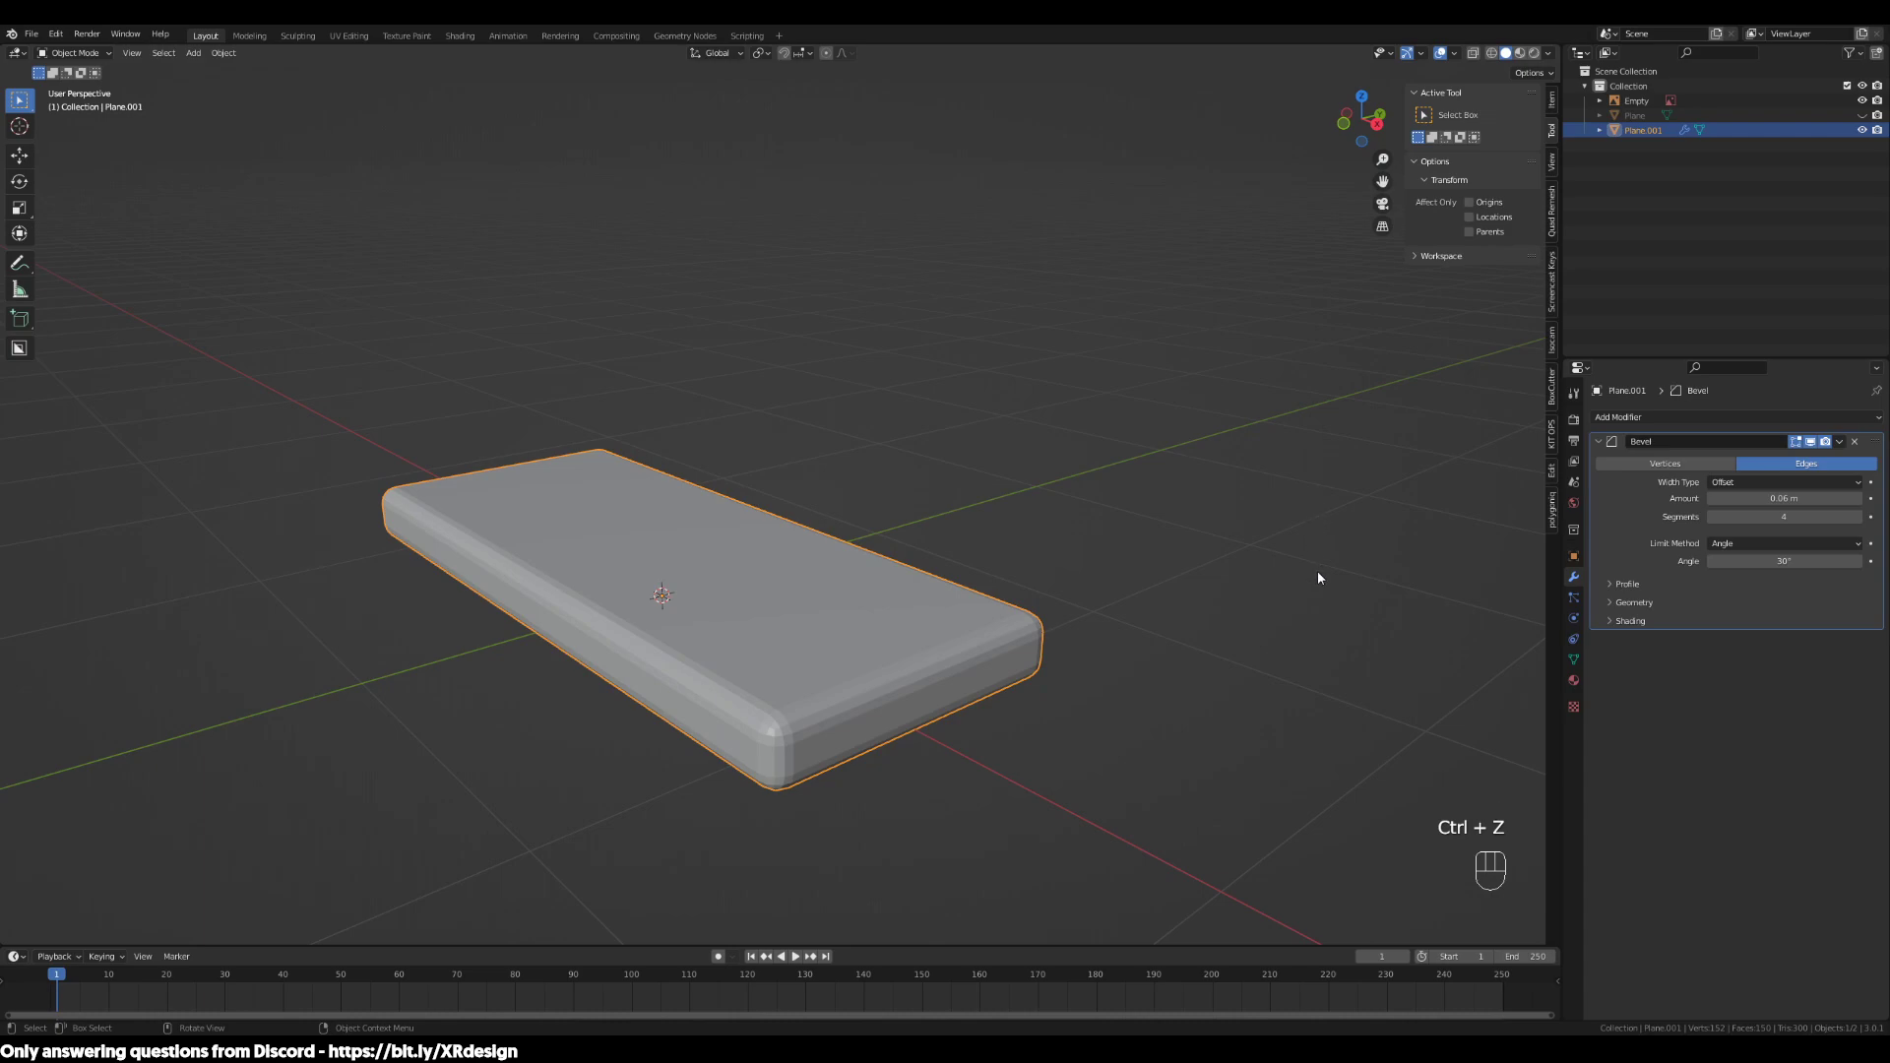
pyautogui.moveTo(1317, 578); pyautogui.dragTo(1020, 683, button='middle')
pyautogui.scroll(2, 1132, 658)
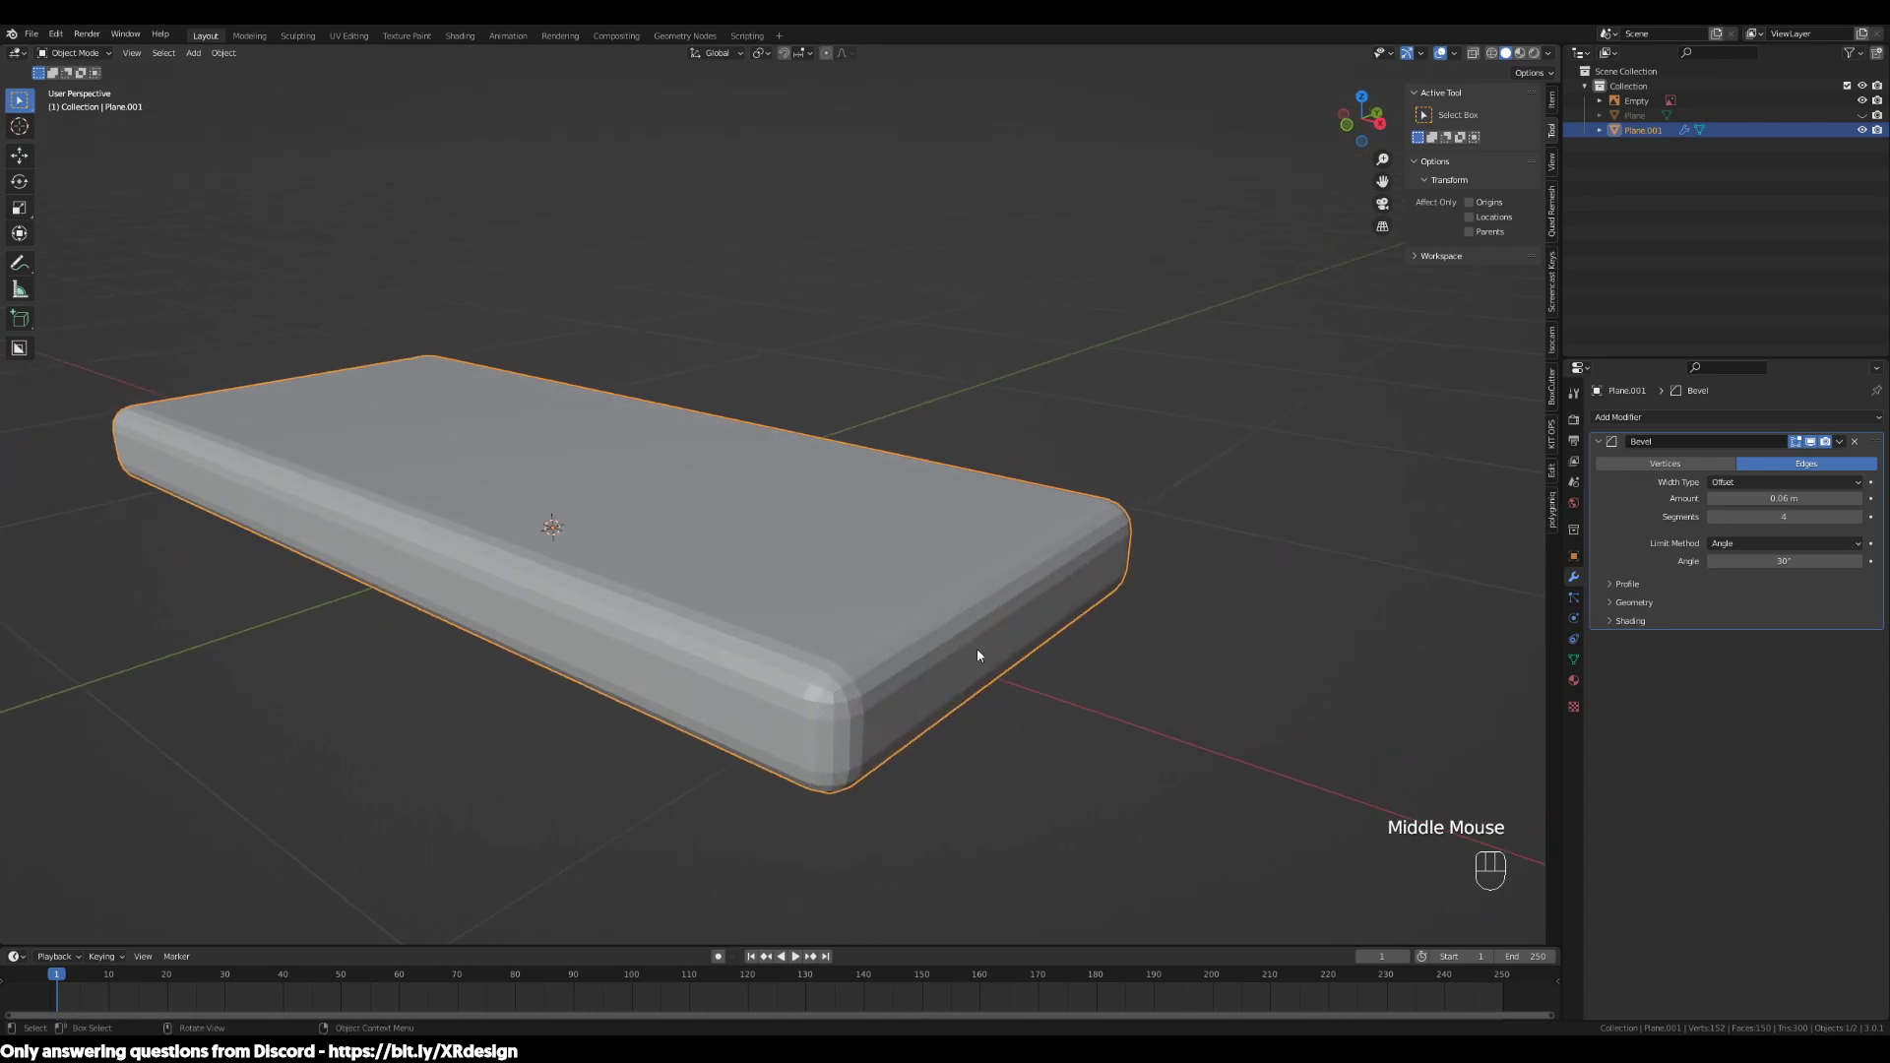
# Compare the slab's rounded edges and corners with the desk top in the reference image
pyautogui.moveTo(945, 620); pyautogui.dragTo(984, 758, button='middle')
pyautogui.scroll(-2, 1172, 726)
pyautogui.keyDown('shift'); pyautogui.moveTo(1172, 725); pyautogui.dragTo(624, 696, button='middle'); pyautogui.keyUp('shift')
pyautogui.scroll(-2, 1207, 603)
pyautogui.keyDown('shift'); pyautogui.moveTo(1207, 604); pyautogui.dragTo(1071, 600, button='middle'); pyautogui.keyUp('shift')
pyautogui.scroll(2, 822, 626)
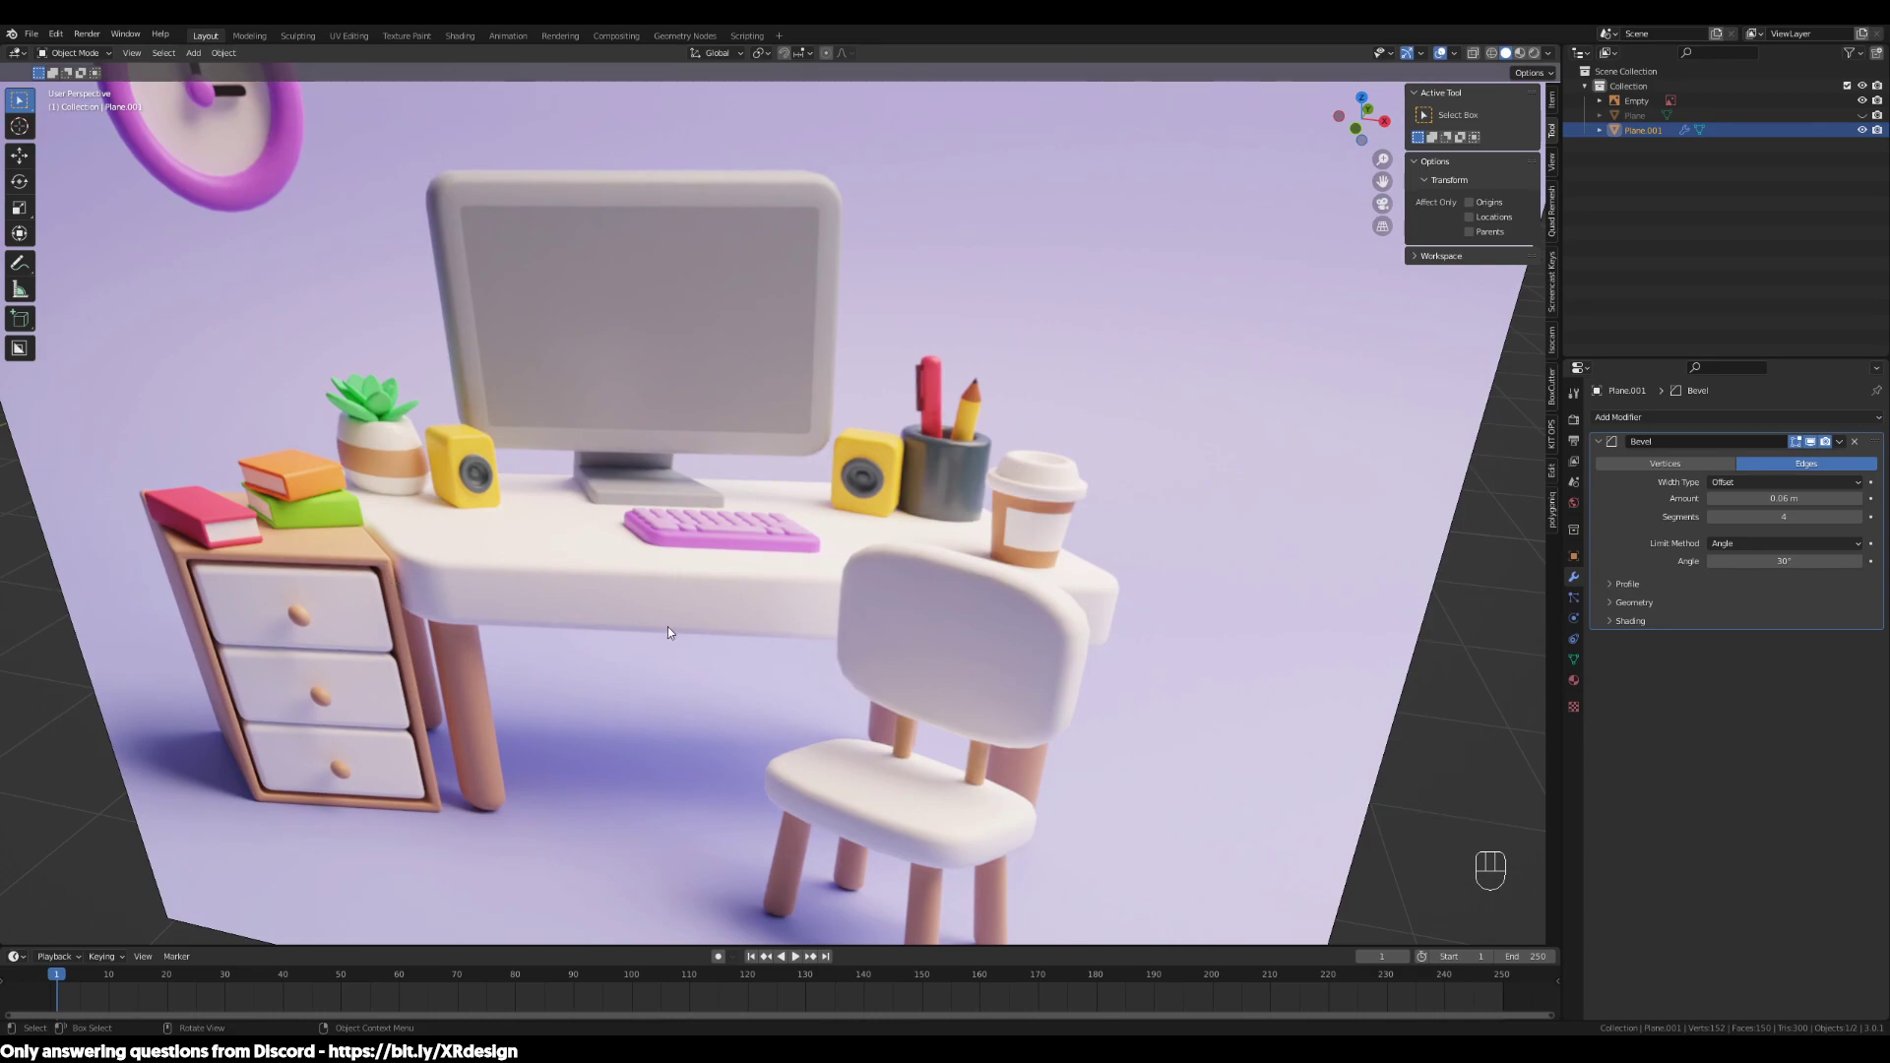
pyautogui.keyDown('shift'); pyautogui.moveTo(455, 732); pyautogui.dragTo(984, 639, button='middle'); pyautogui.keyUp('shift')
pyautogui.scroll(-2, 564, 659)
pyautogui.keyDown('shift'); pyautogui.moveTo(564, 659); pyautogui.dragTo(1178, 531, button='middle'); pyautogui.keyUp('shift')
pyautogui.scroll(2, 705, 677)
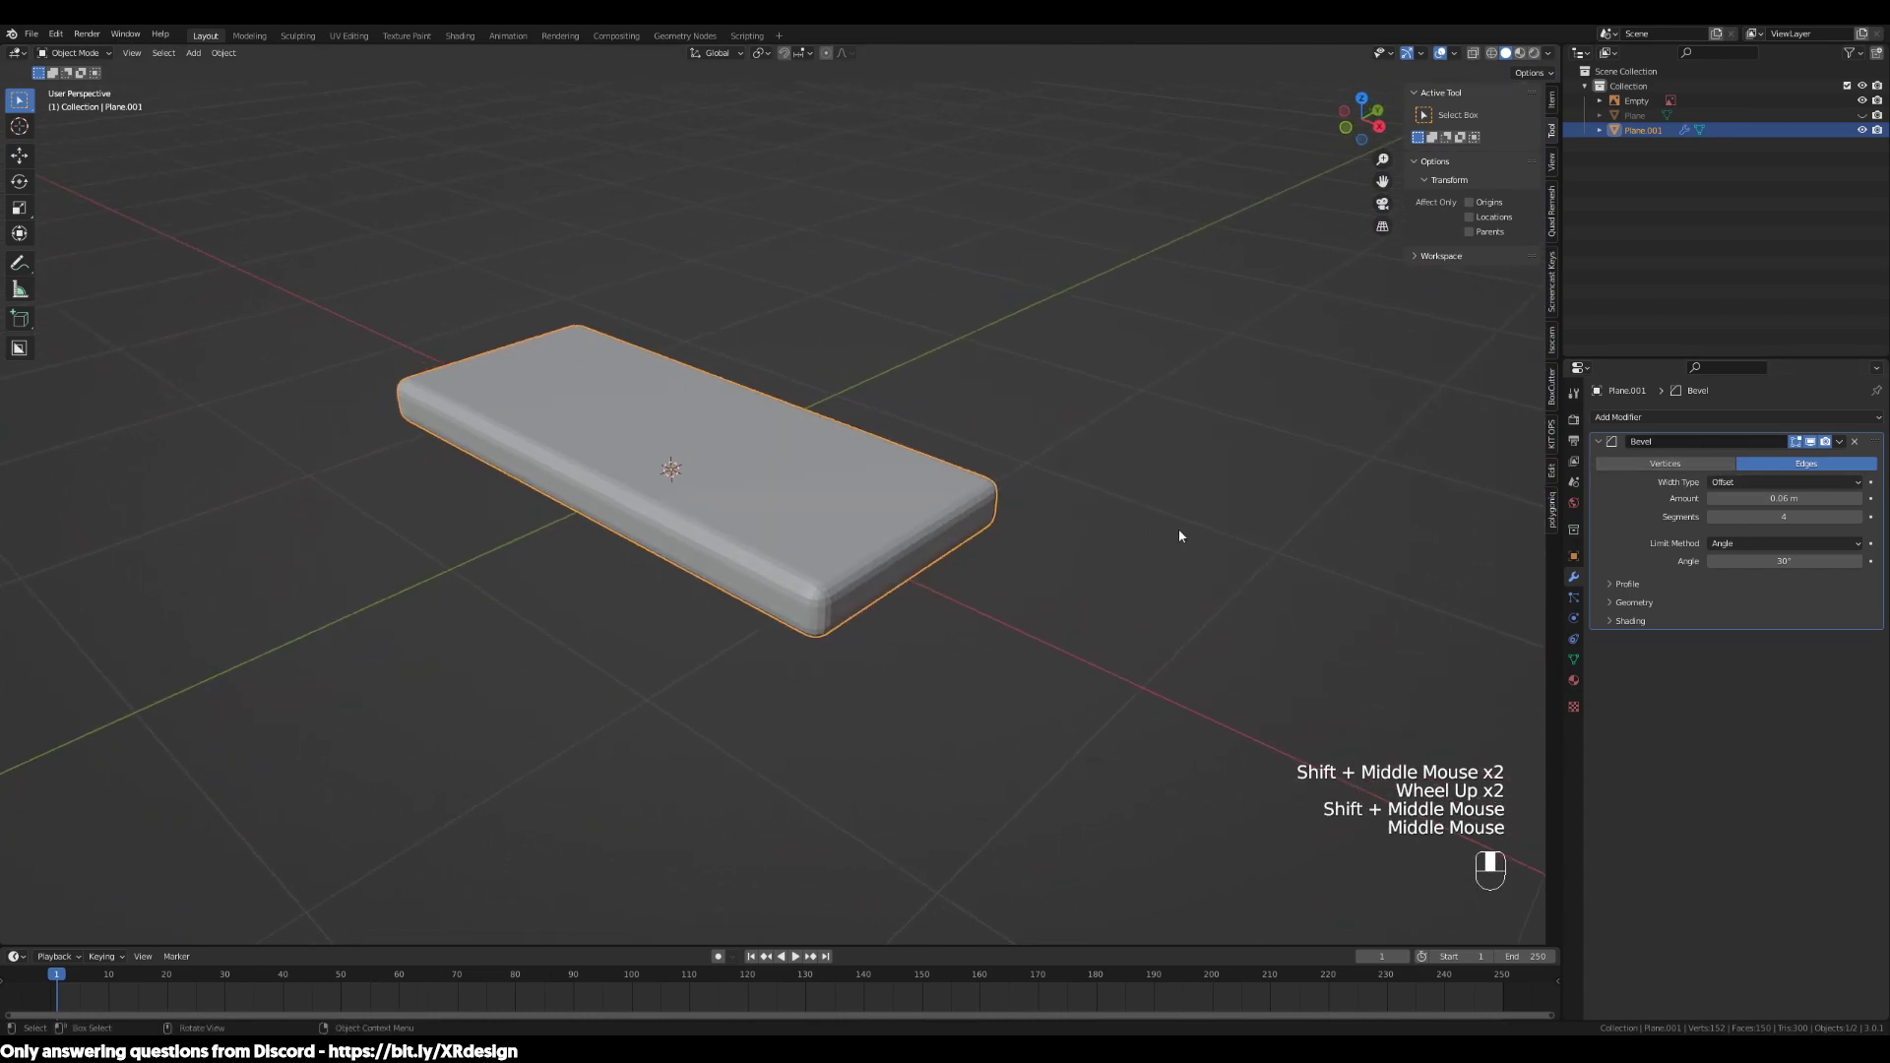
# Remove the Bevel modifier from the slab
pyautogui.click(1855, 441)
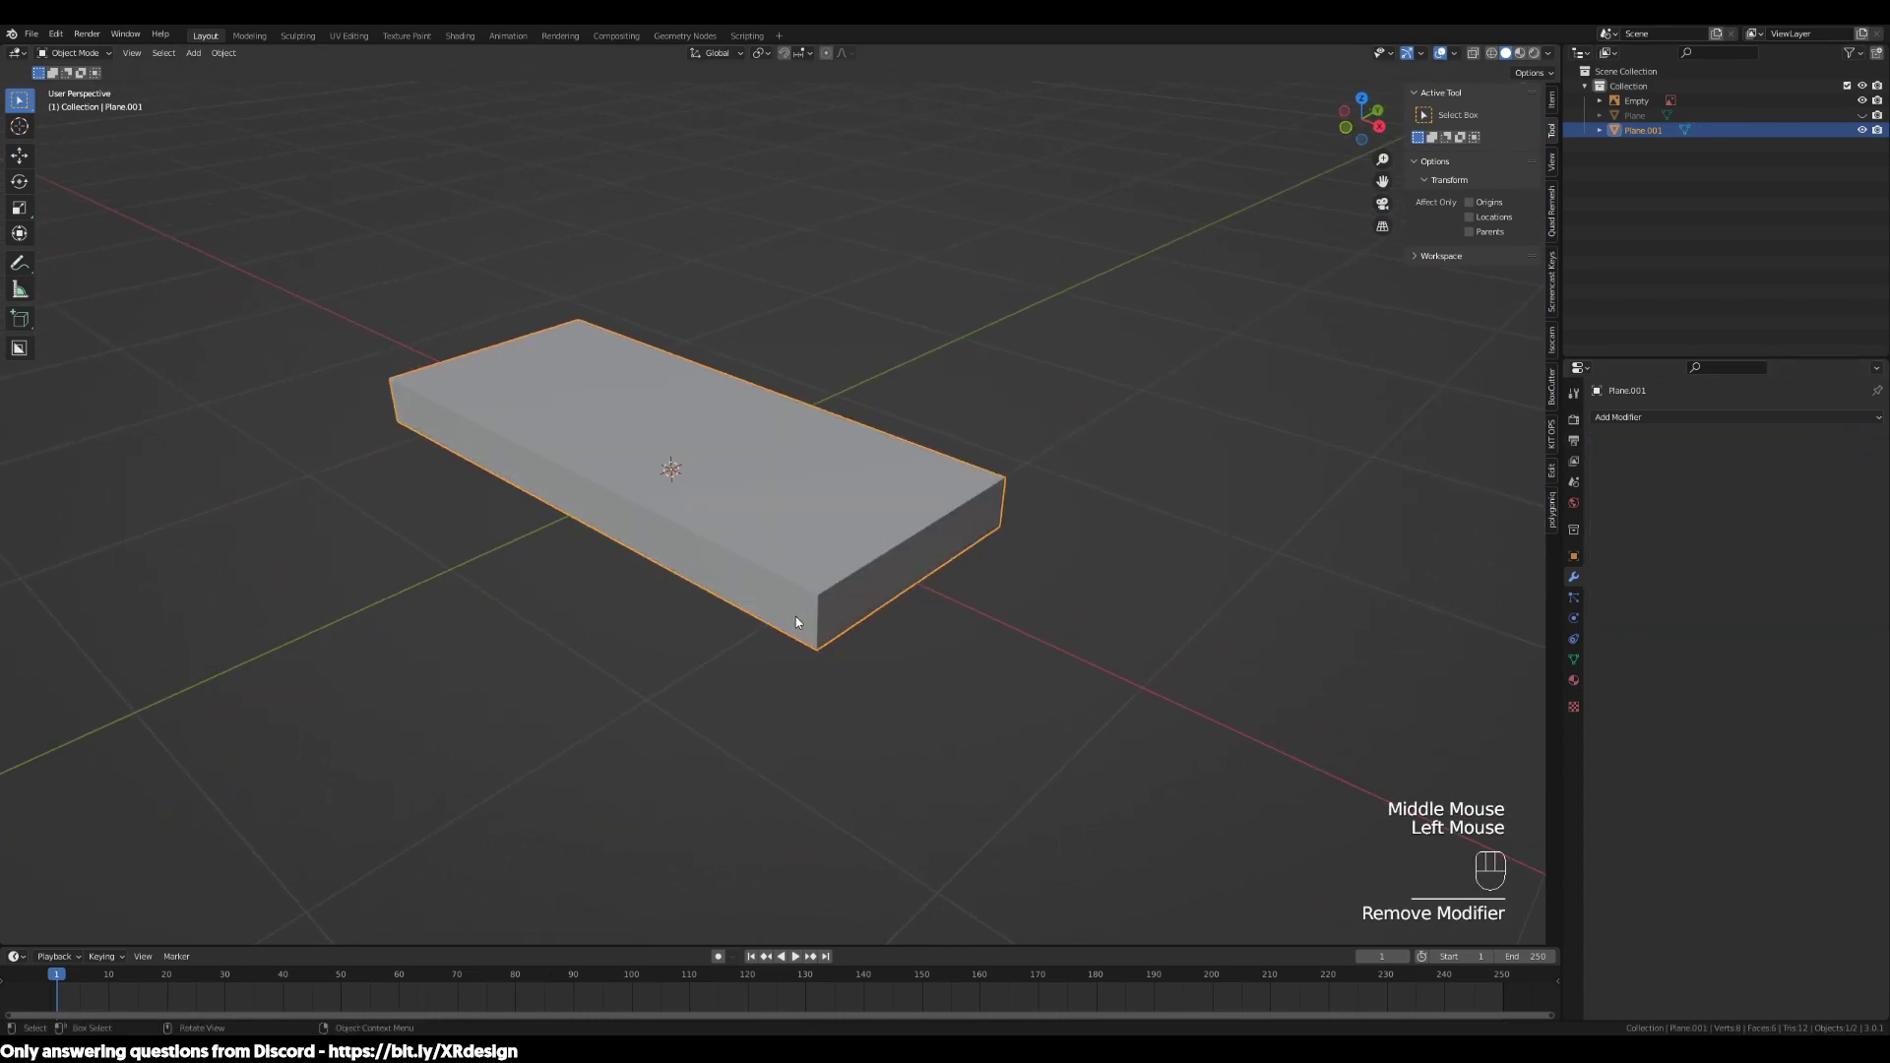
pyautogui.press('Tab')
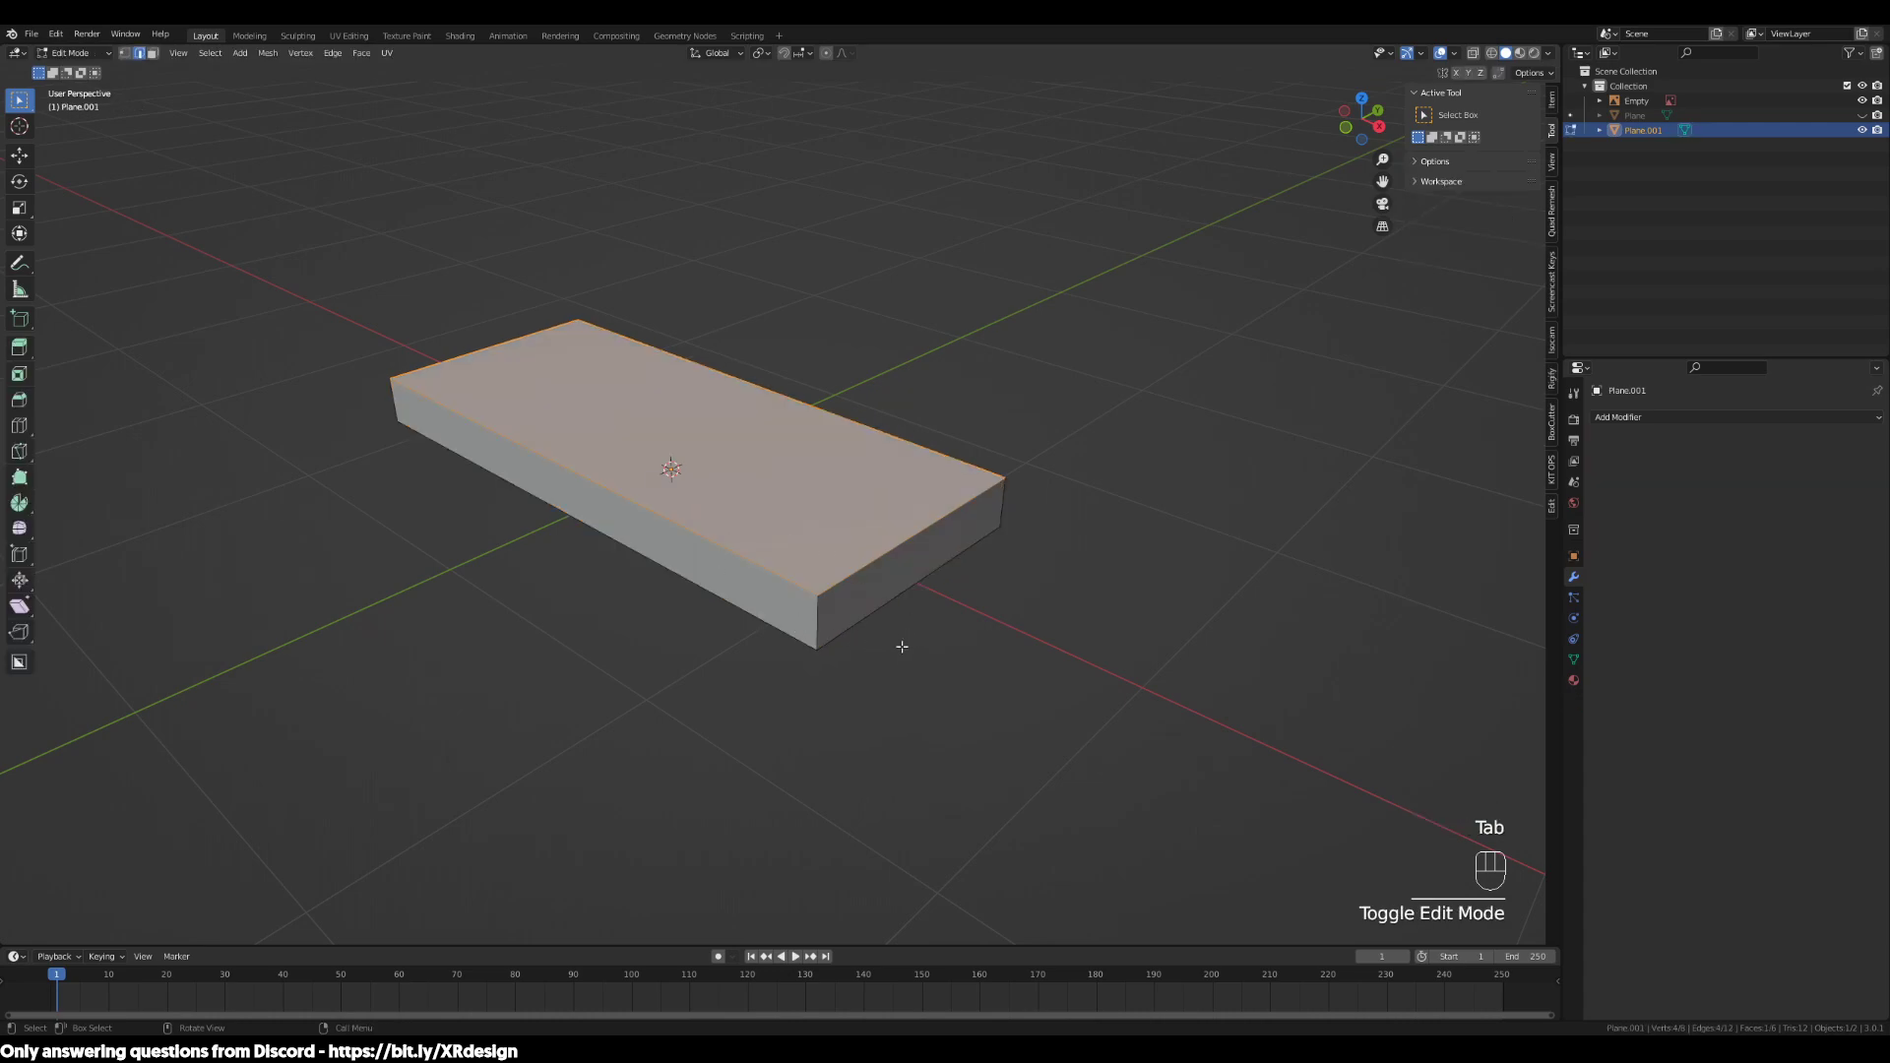
pyautogui.moveTo(895, 646); pyautogui.dragTo(912, 637, button='middle')
pyautogui.press('Tab')
pyautogui.moveTo(1026, 503); pyautogui.dragTo(1063, 498, button='middle')
pyautogui.keyDown('shift'); pyautogui.moveTo(866, 580); pyautogui.dragTo(1037, 620, button='middle'); pyautogui.keyUp('shift')
pyautogui.moveTo(791, 622); pyautogui.dragTo(833, 601, button='middle')
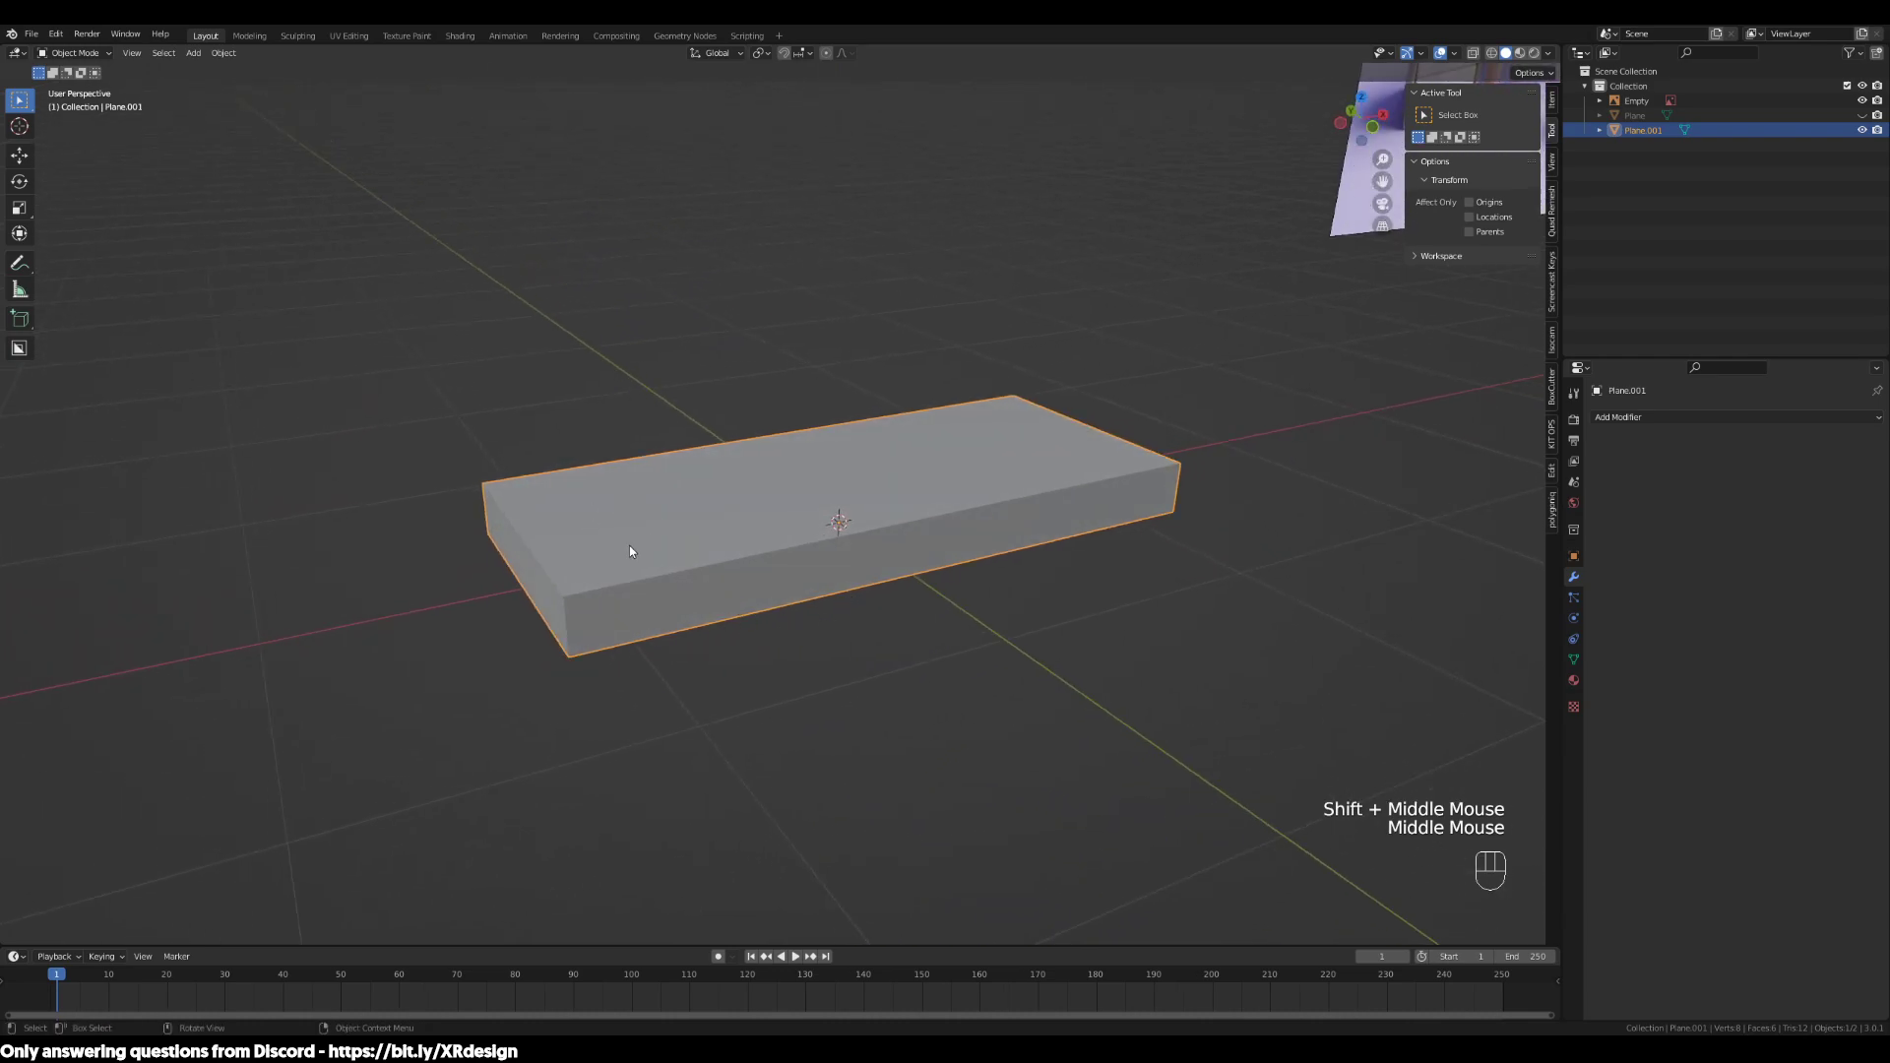
# Bevel the slab's four vertical corner edges in the mesh with 5 segments and a width of about 0.13 m
pyautogui.press('Tab')
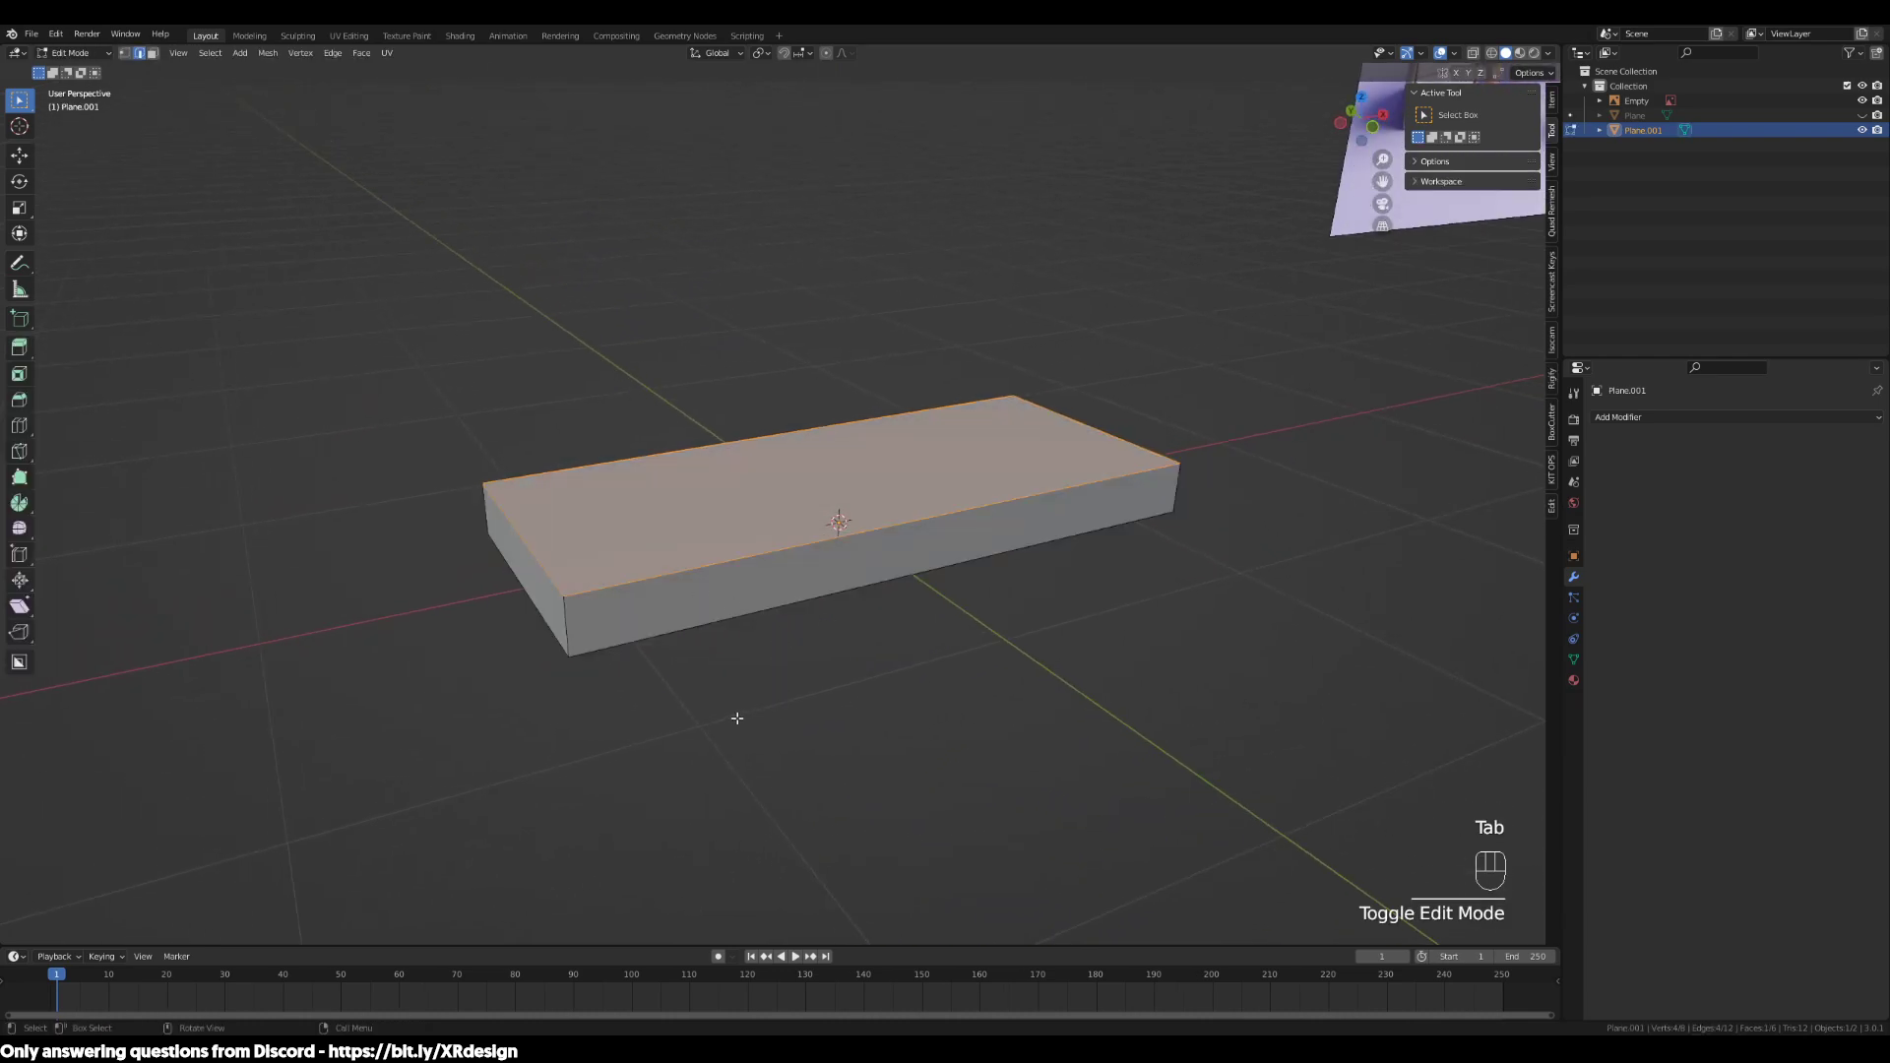
pyautogui.click(571, 640)
pyautogui.moveTo(1211, 688); pyautogui.dragTo(1014, 696, button='middle')
pyautogui.keyDown('shift'); pyautogui.click(927, 697); pyautogui.keyUp('shift')
pyautogui.moveTo(1252, 720); pyautogui.dragTo(880, 703, button='middle')
pyautogui.keyDown('shift'); pyautogui.click(1084, 696); pyautogui.keyUp('shift')
pyautogui.keyDown('shift'); pyautogui.click(1050, 569); pyautogui.keyUp('shift')
pyautogui.moveTo(1238, 660); pyautogui.dragTo(1067, 675, button='middle')
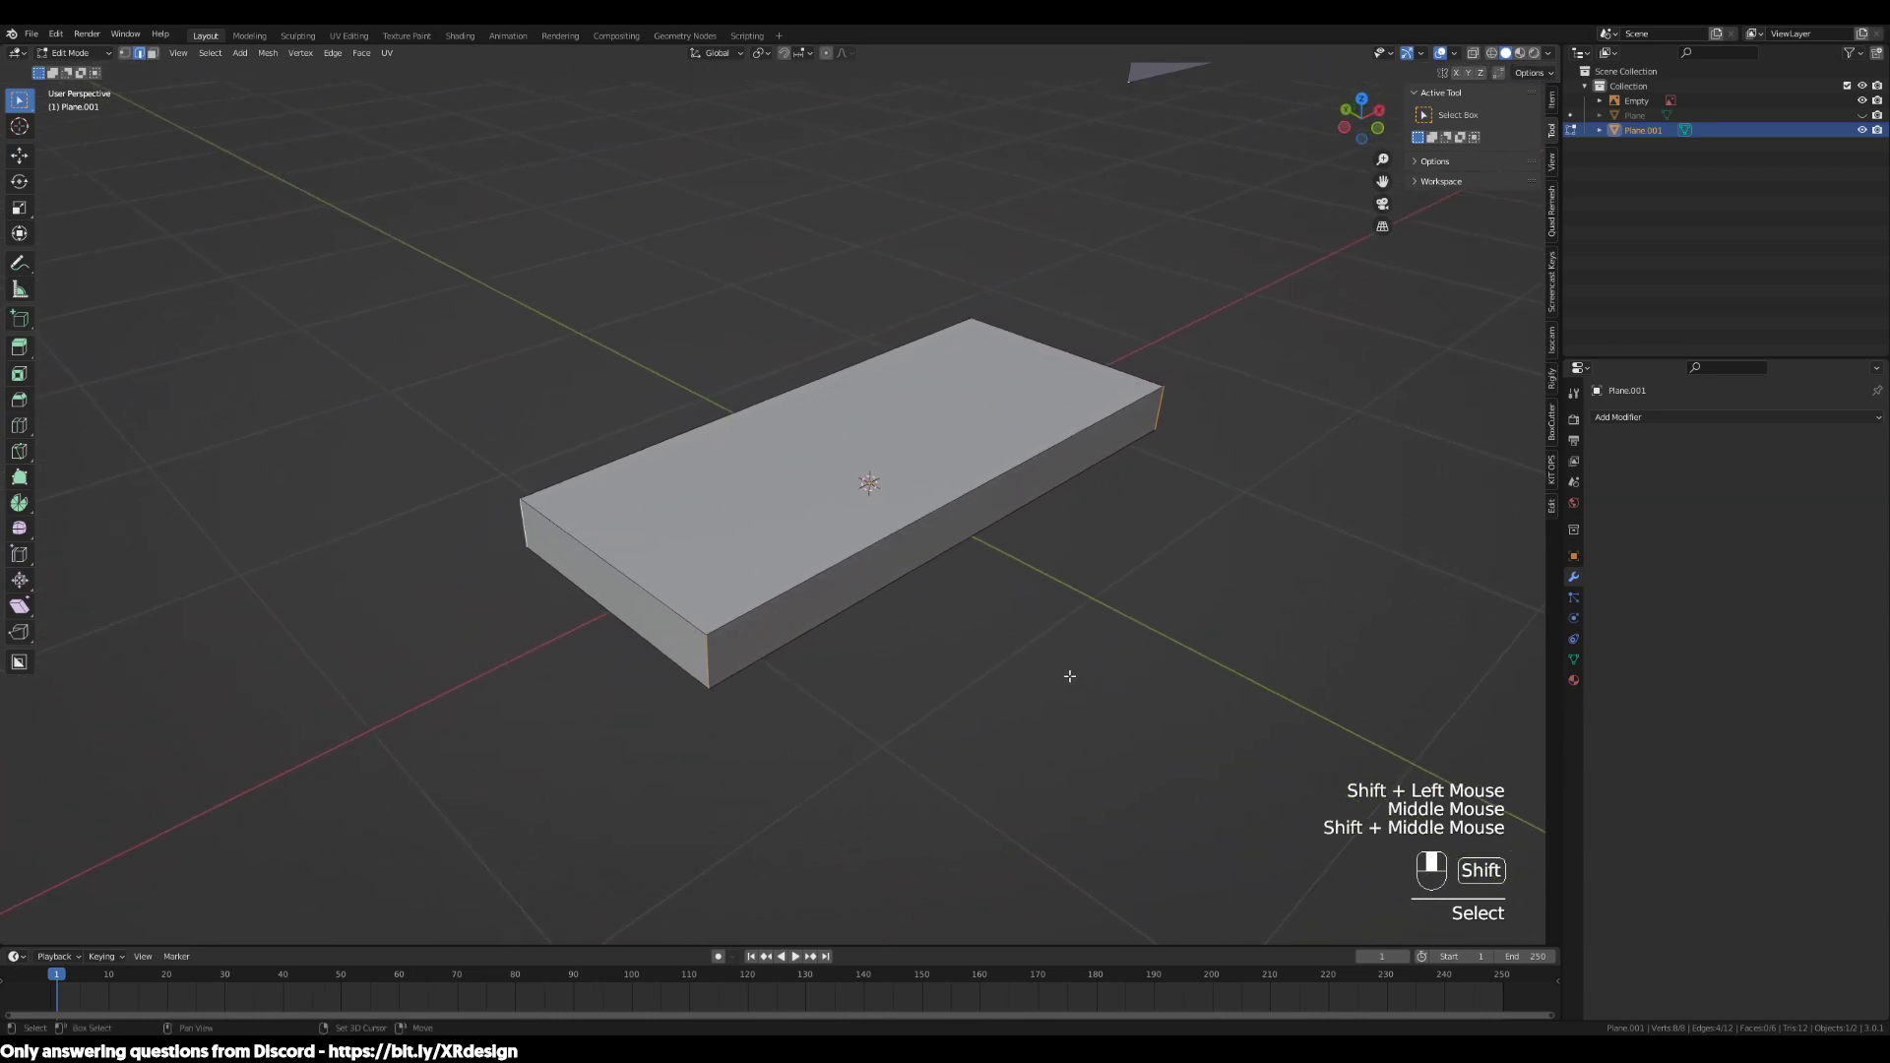
pyautogui.hotkey('ctrl', 'b')
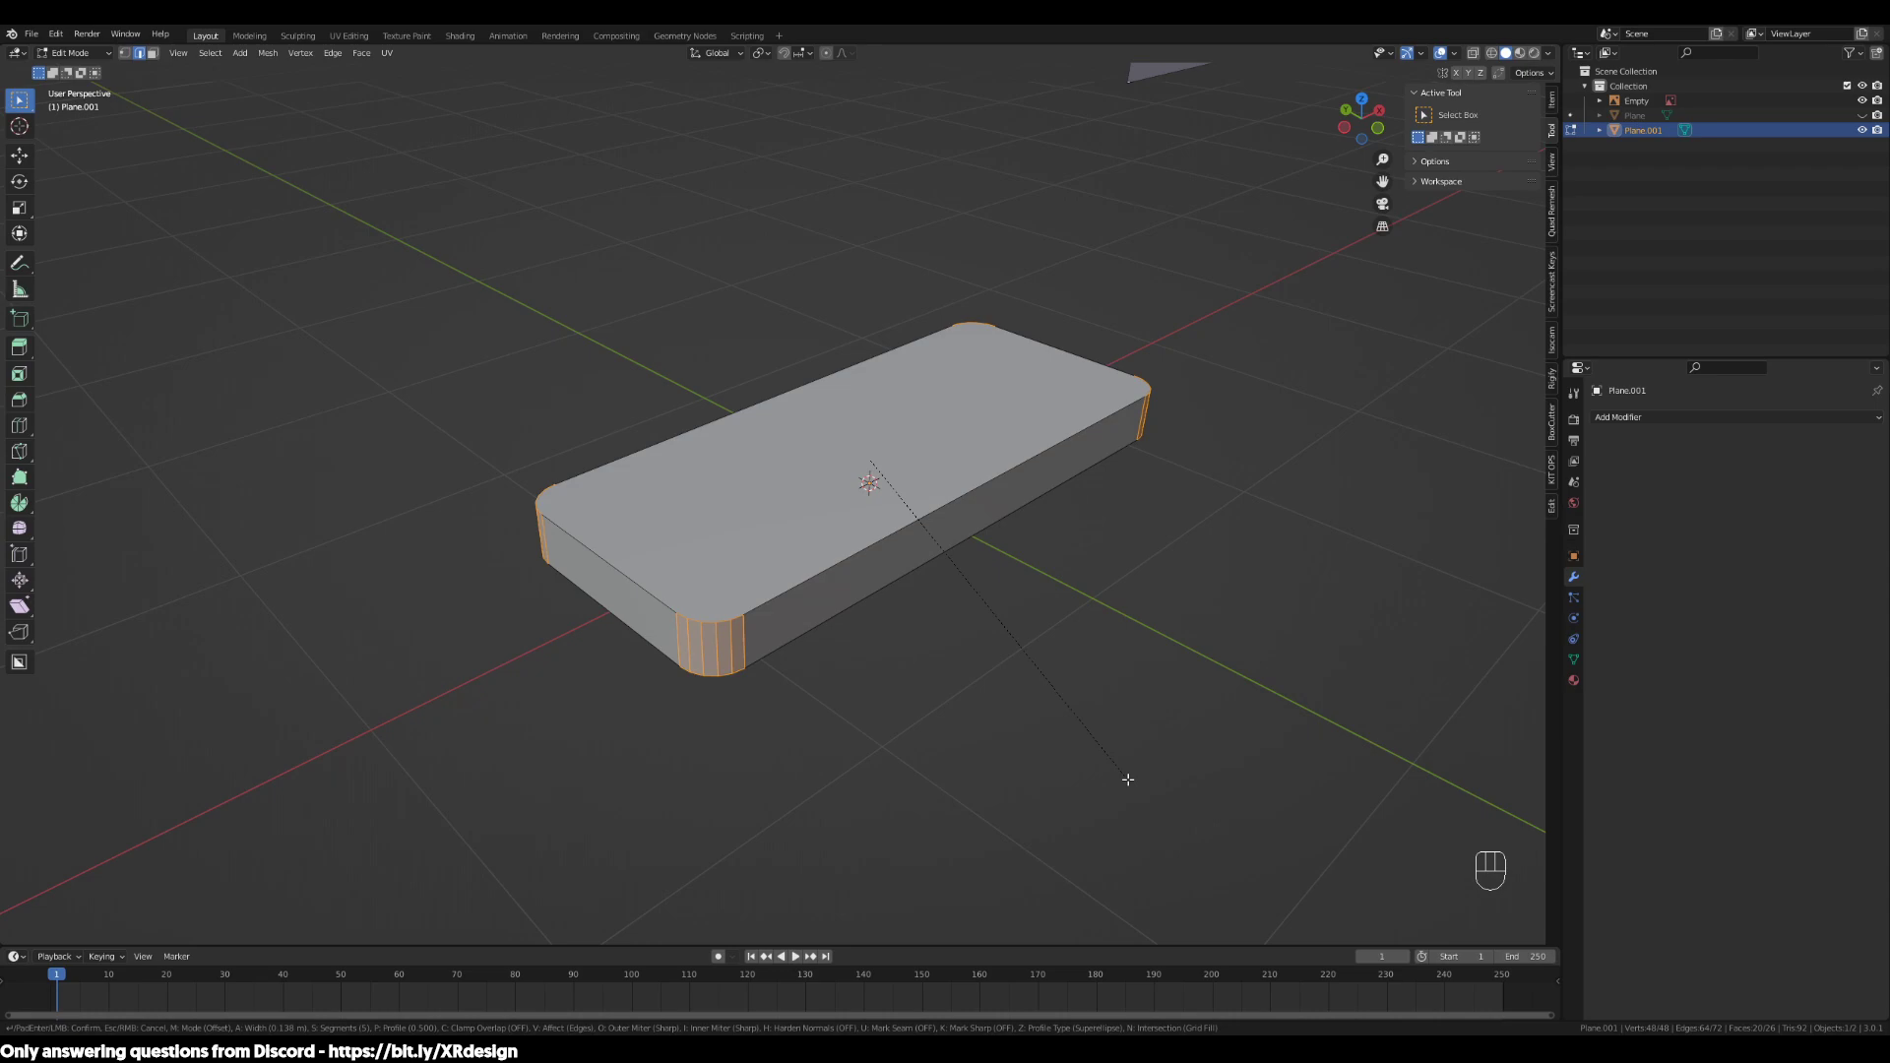
pyautogui.click(1127, 780)
# Bevel the borders of the slab's top and bottom faces with 5 segments and a width of about 0.03 m
pyautogui.moveTo(1083, 689); pyautogui.dragTo(994, 669, button='middle')
pyautogui.press('3')
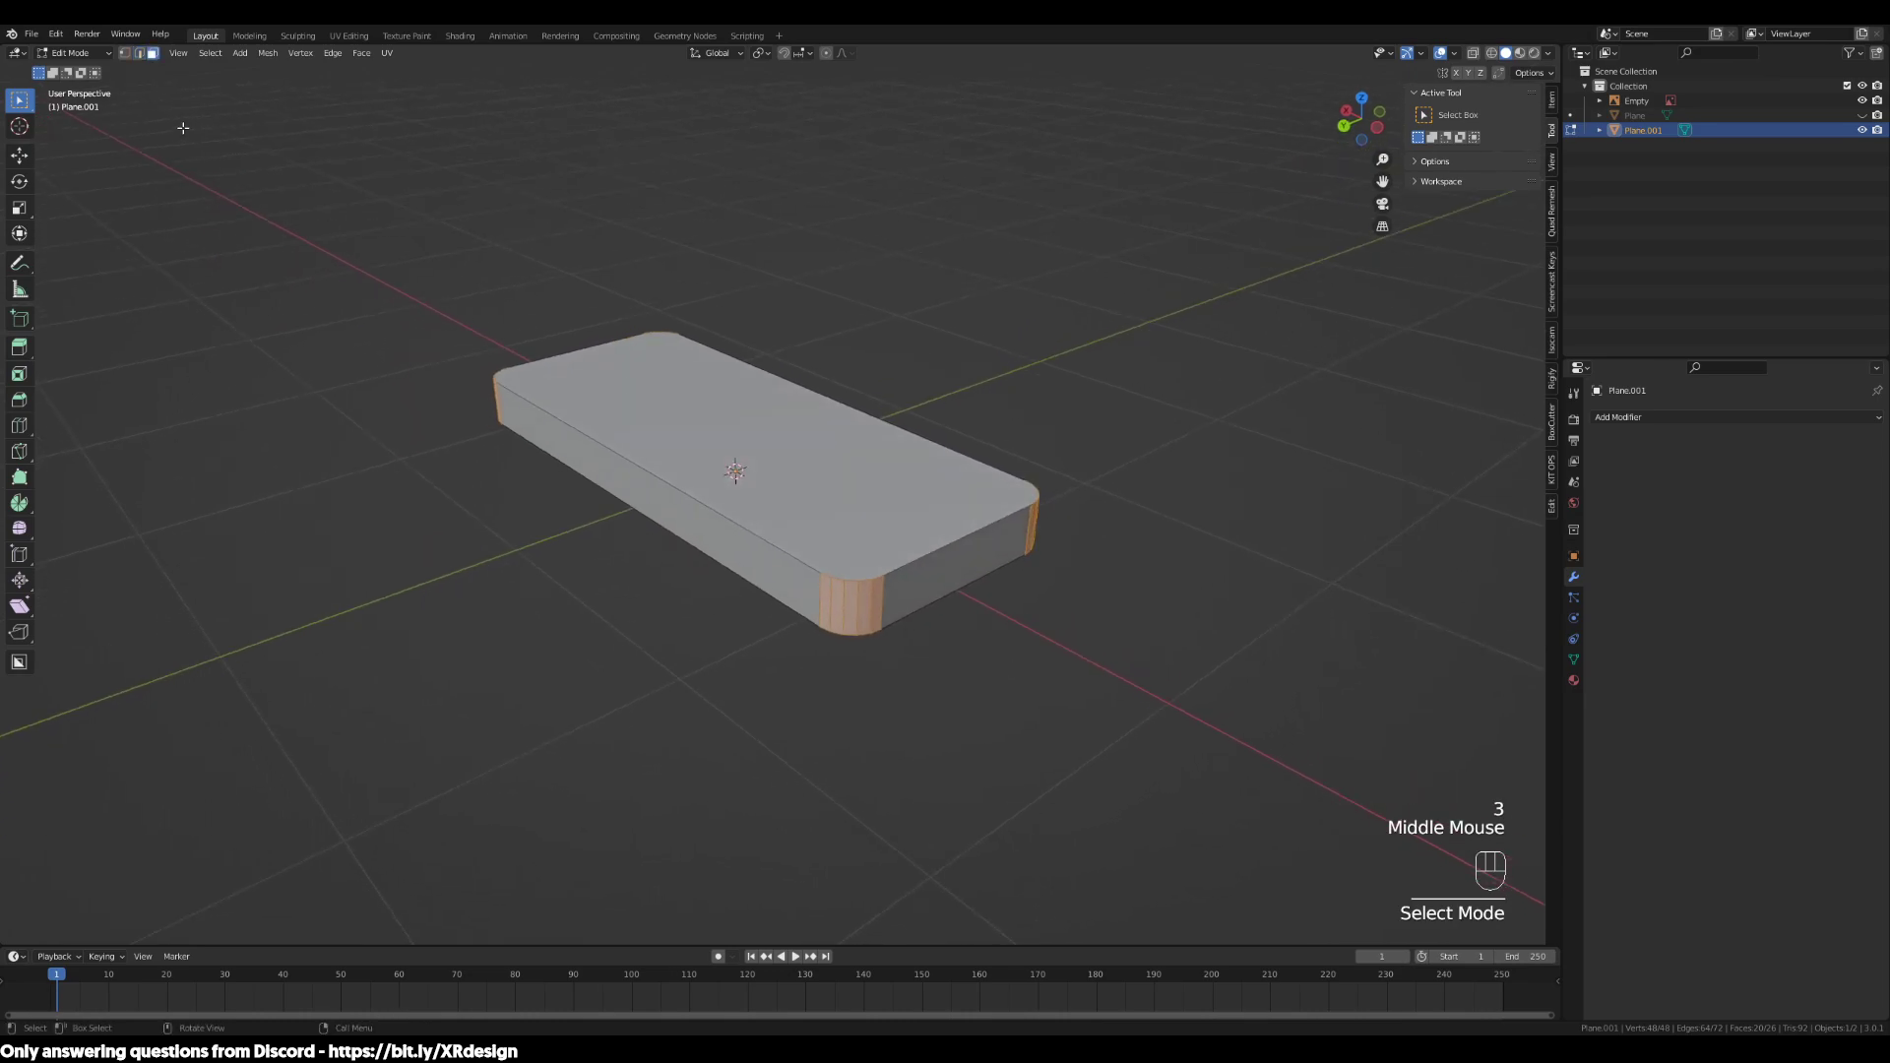
pyautogui.scroll(2, 553, 250)
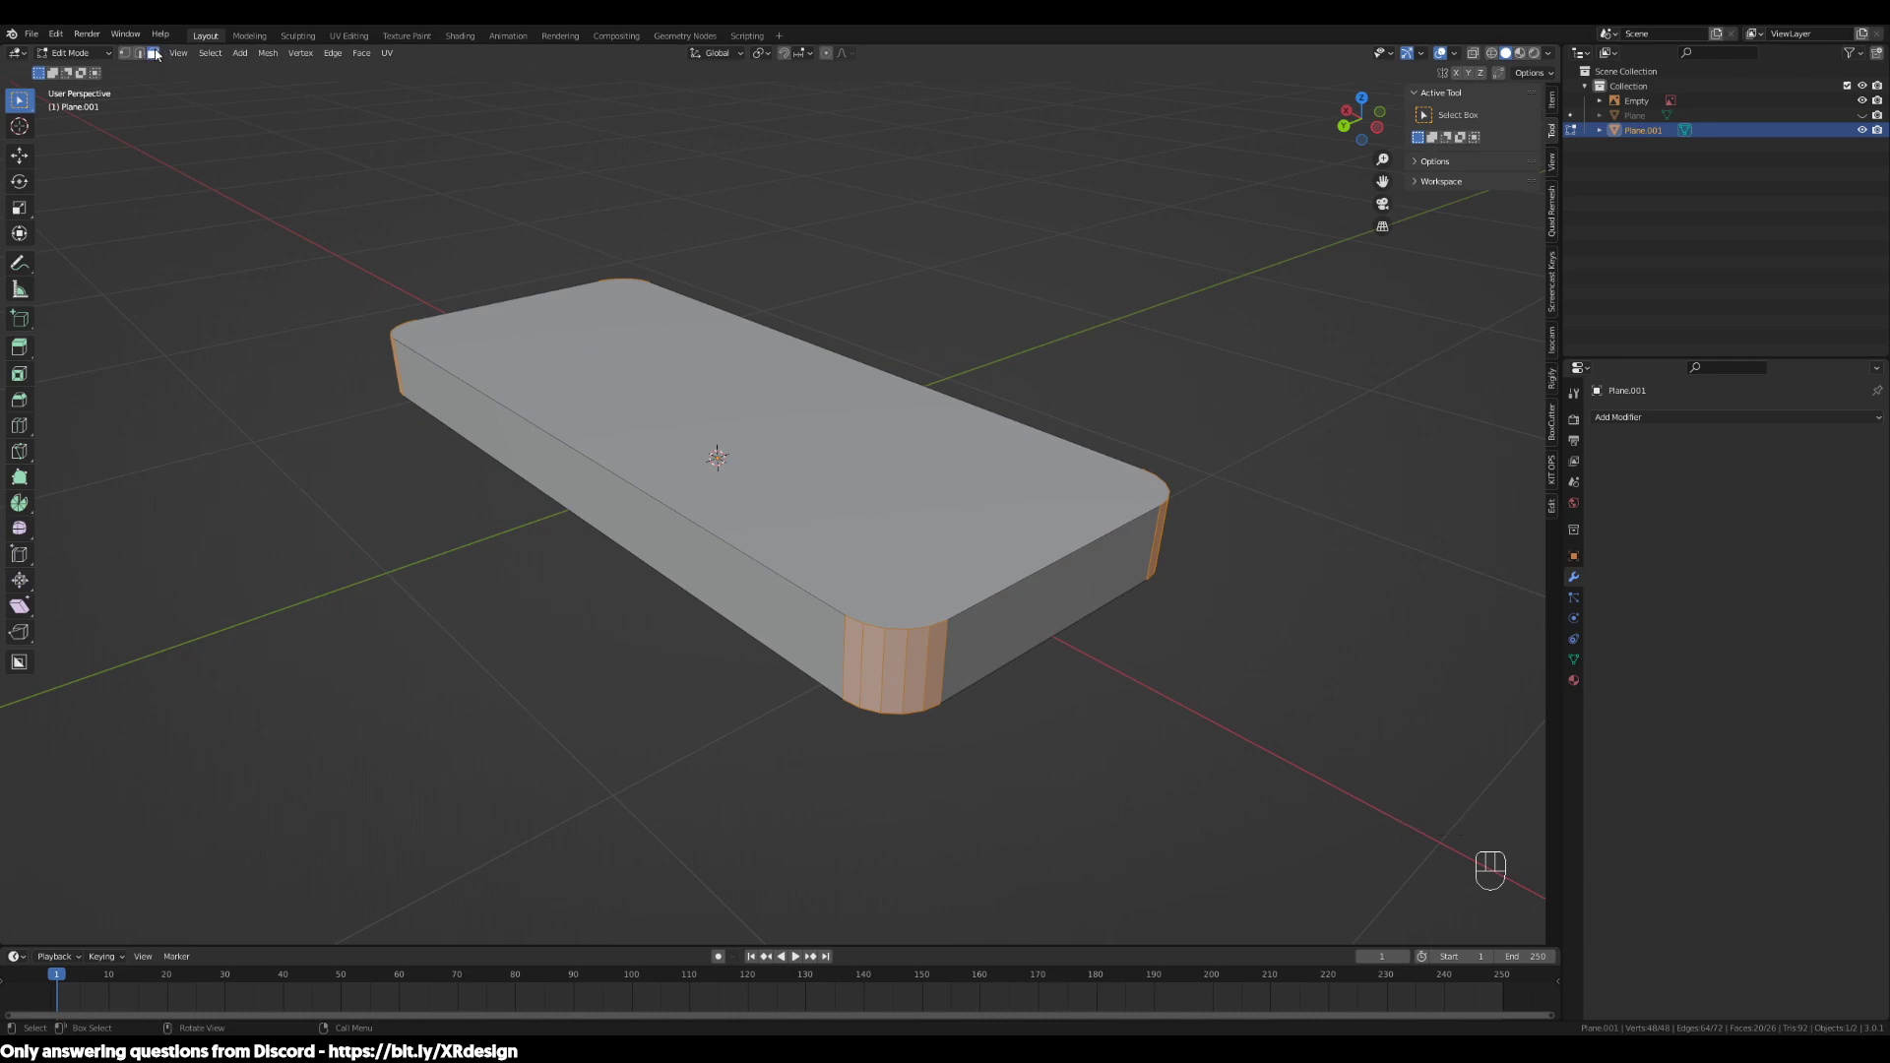
pyautogui.click(912, 486)
pyautogui.moveTo(1119, 682); pyautogui.dragTo(833, 632, button='middle')
pyautogui.keyDown('shift'); pyautogui.click(865, 452); pyautogui.keyUp('shift')
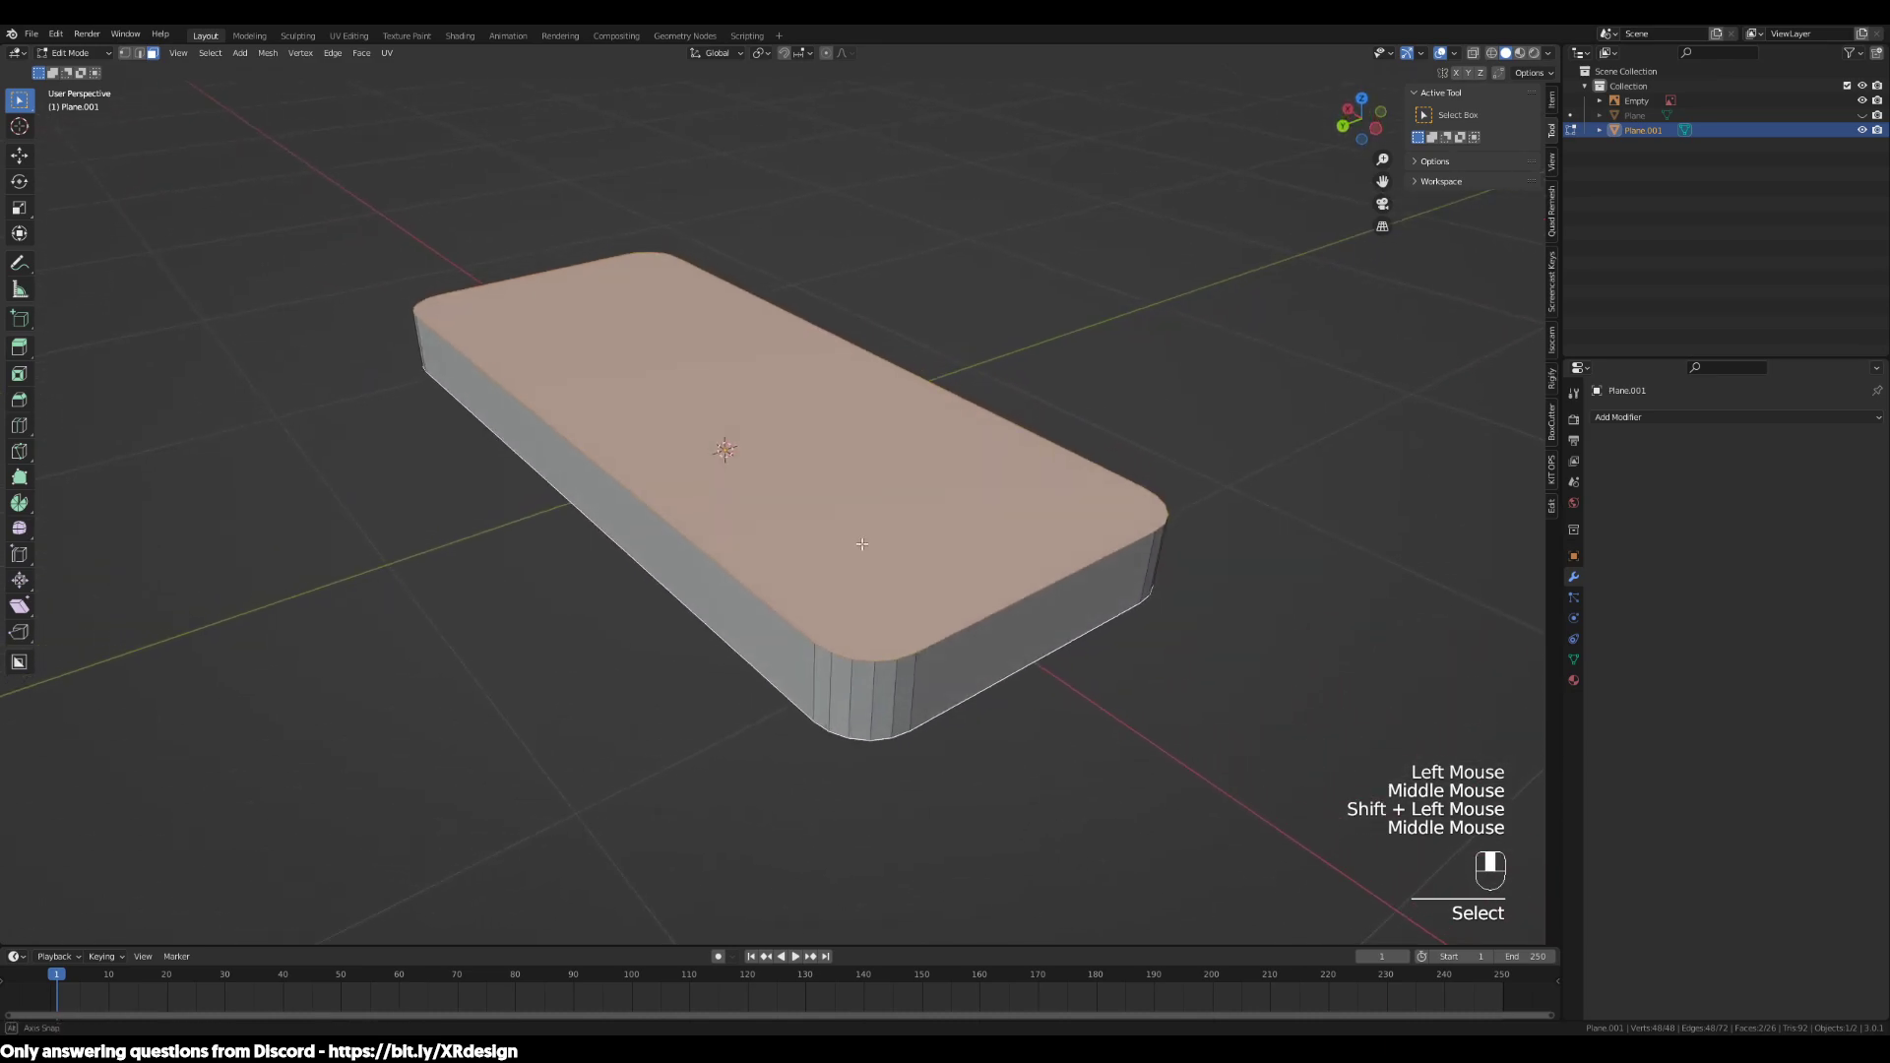
pyautogui.scroll(2, 834, 632)
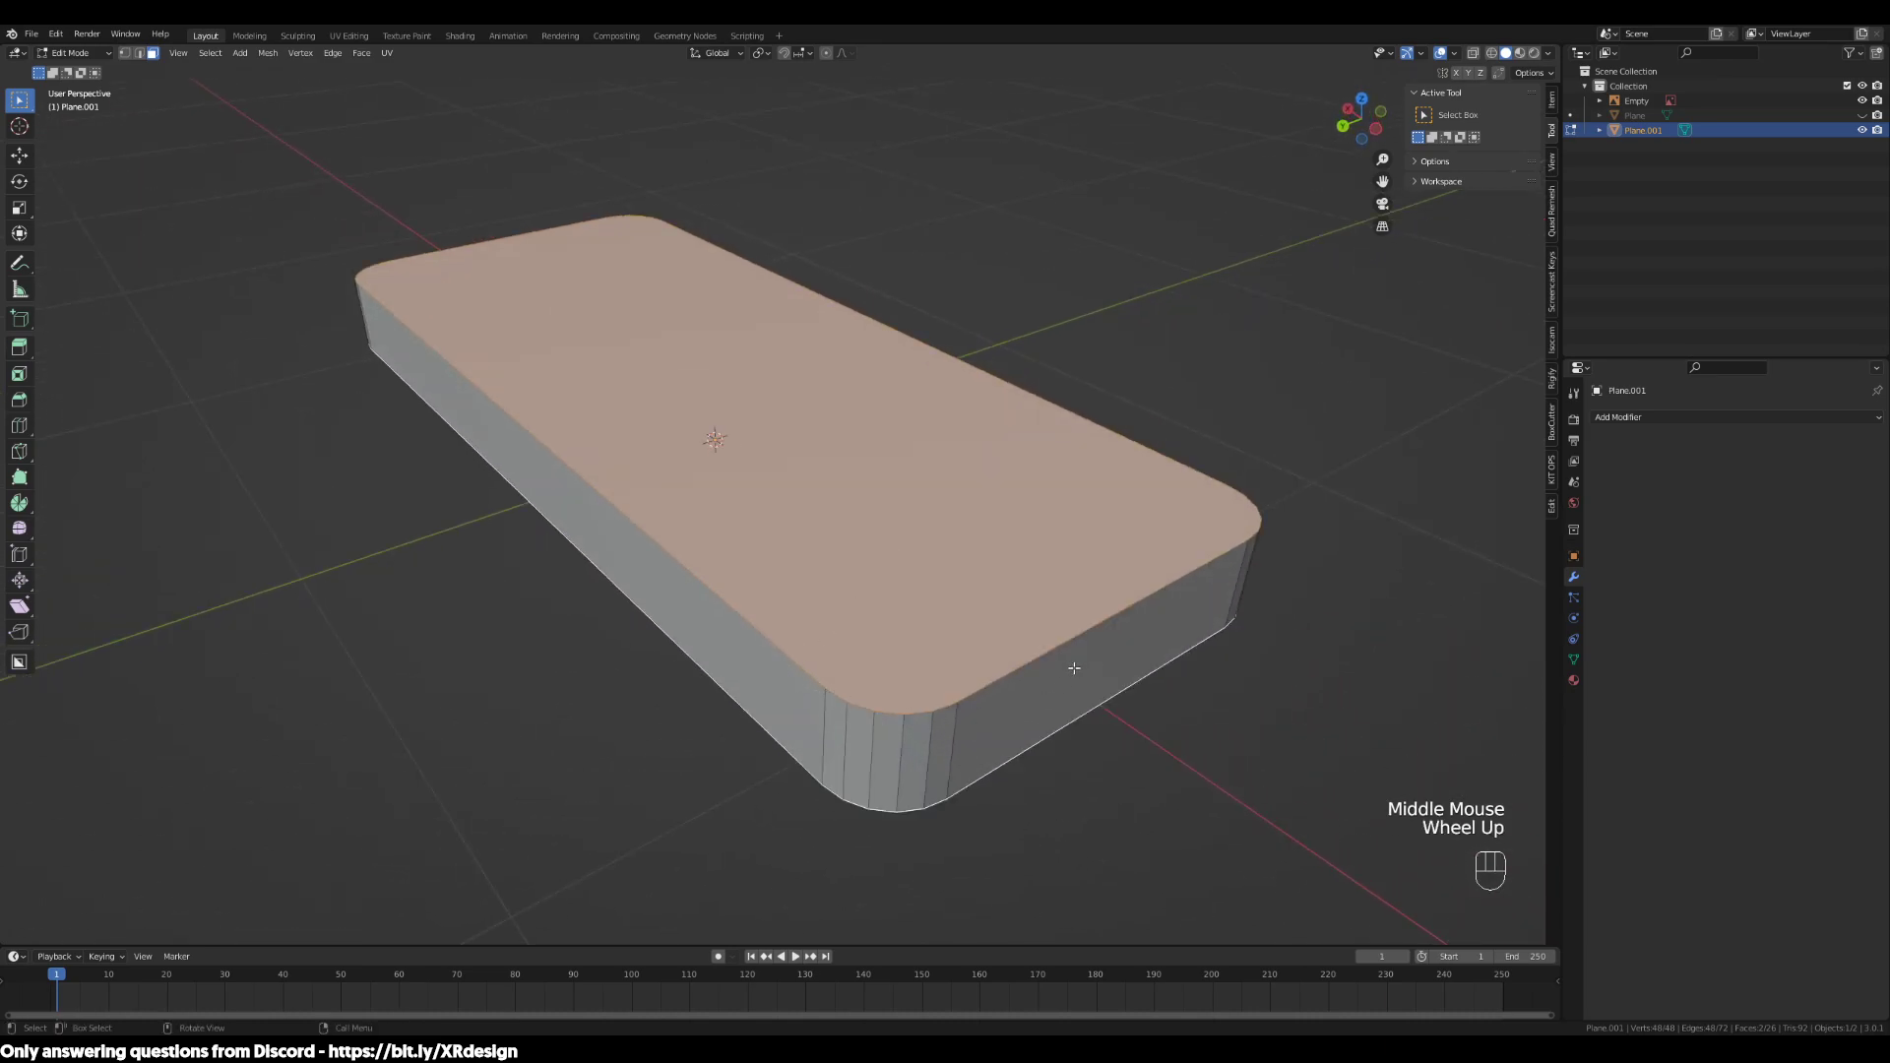
pyautogui.keyDown('shift'); pyautogui.moveTo(1300, 595); pyautogui.dragTo(1210, 678, button='middle'); pyautogui.keyUp('shift')
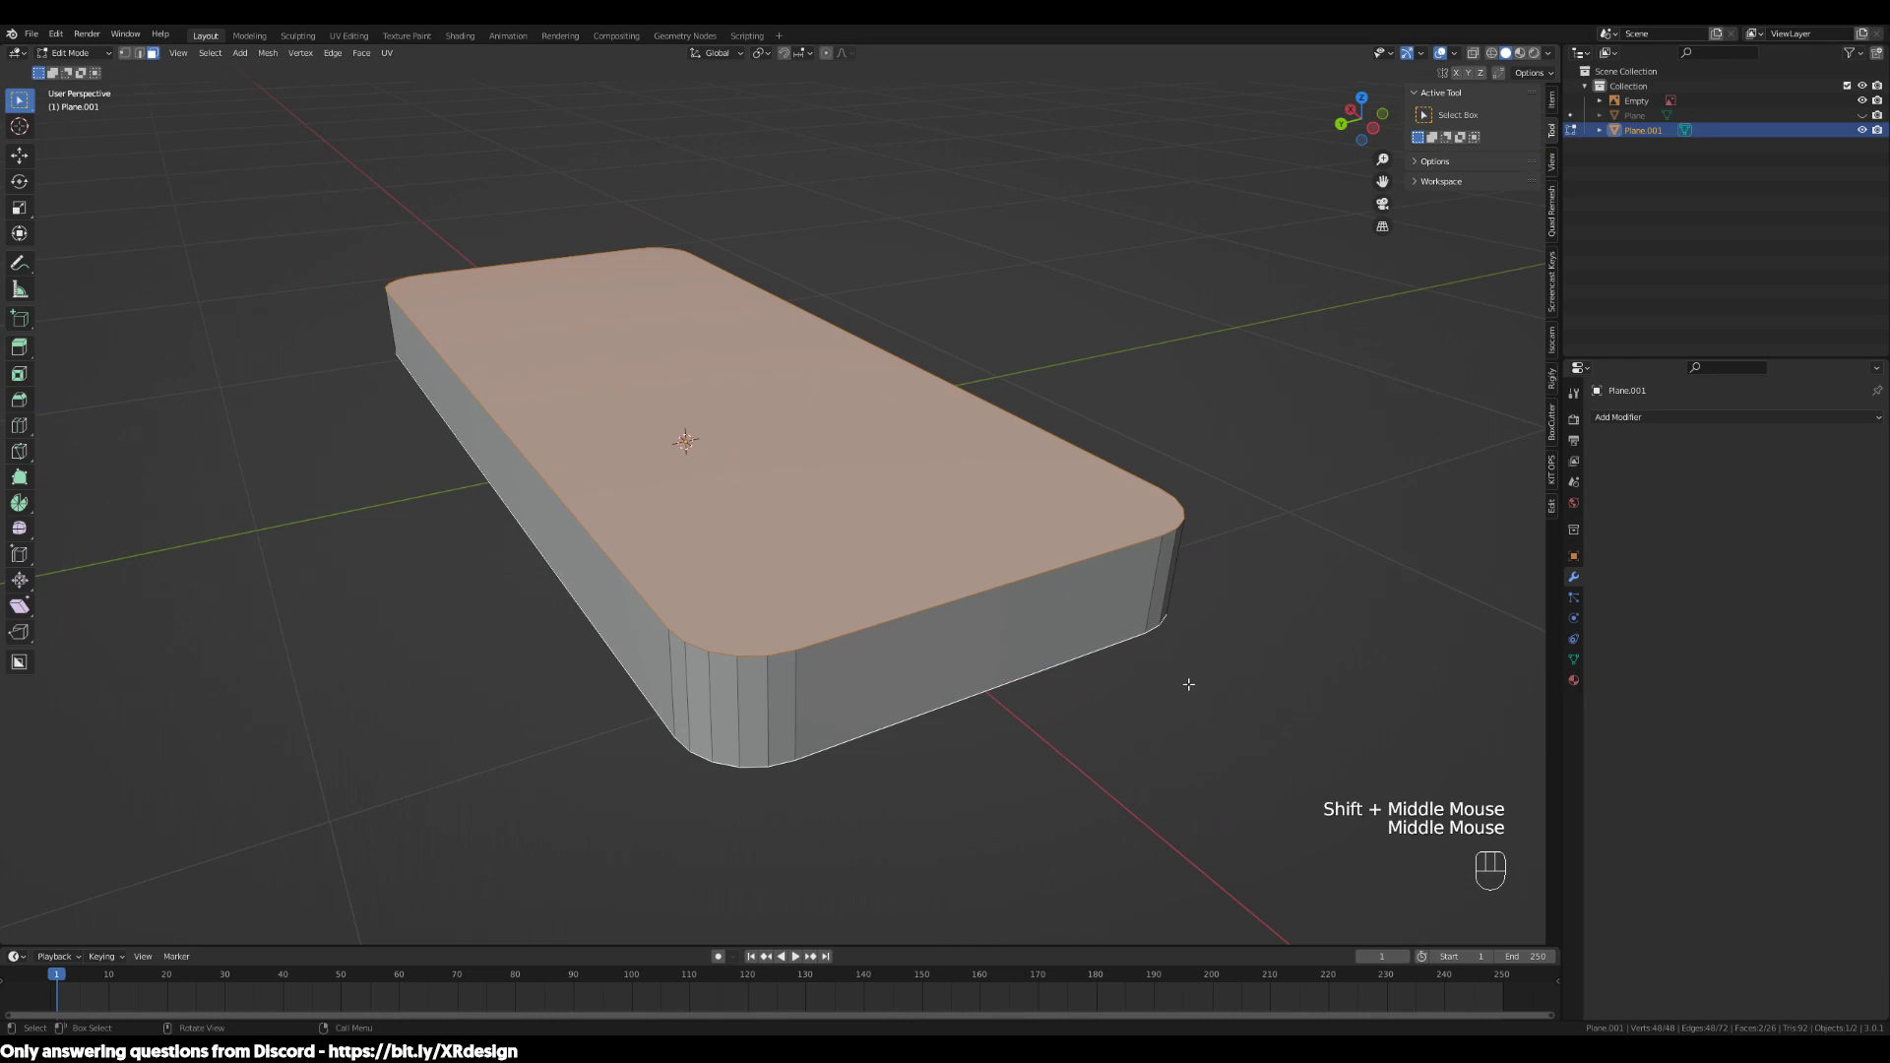
pyautogui.hotkey('ctrl', 'b')
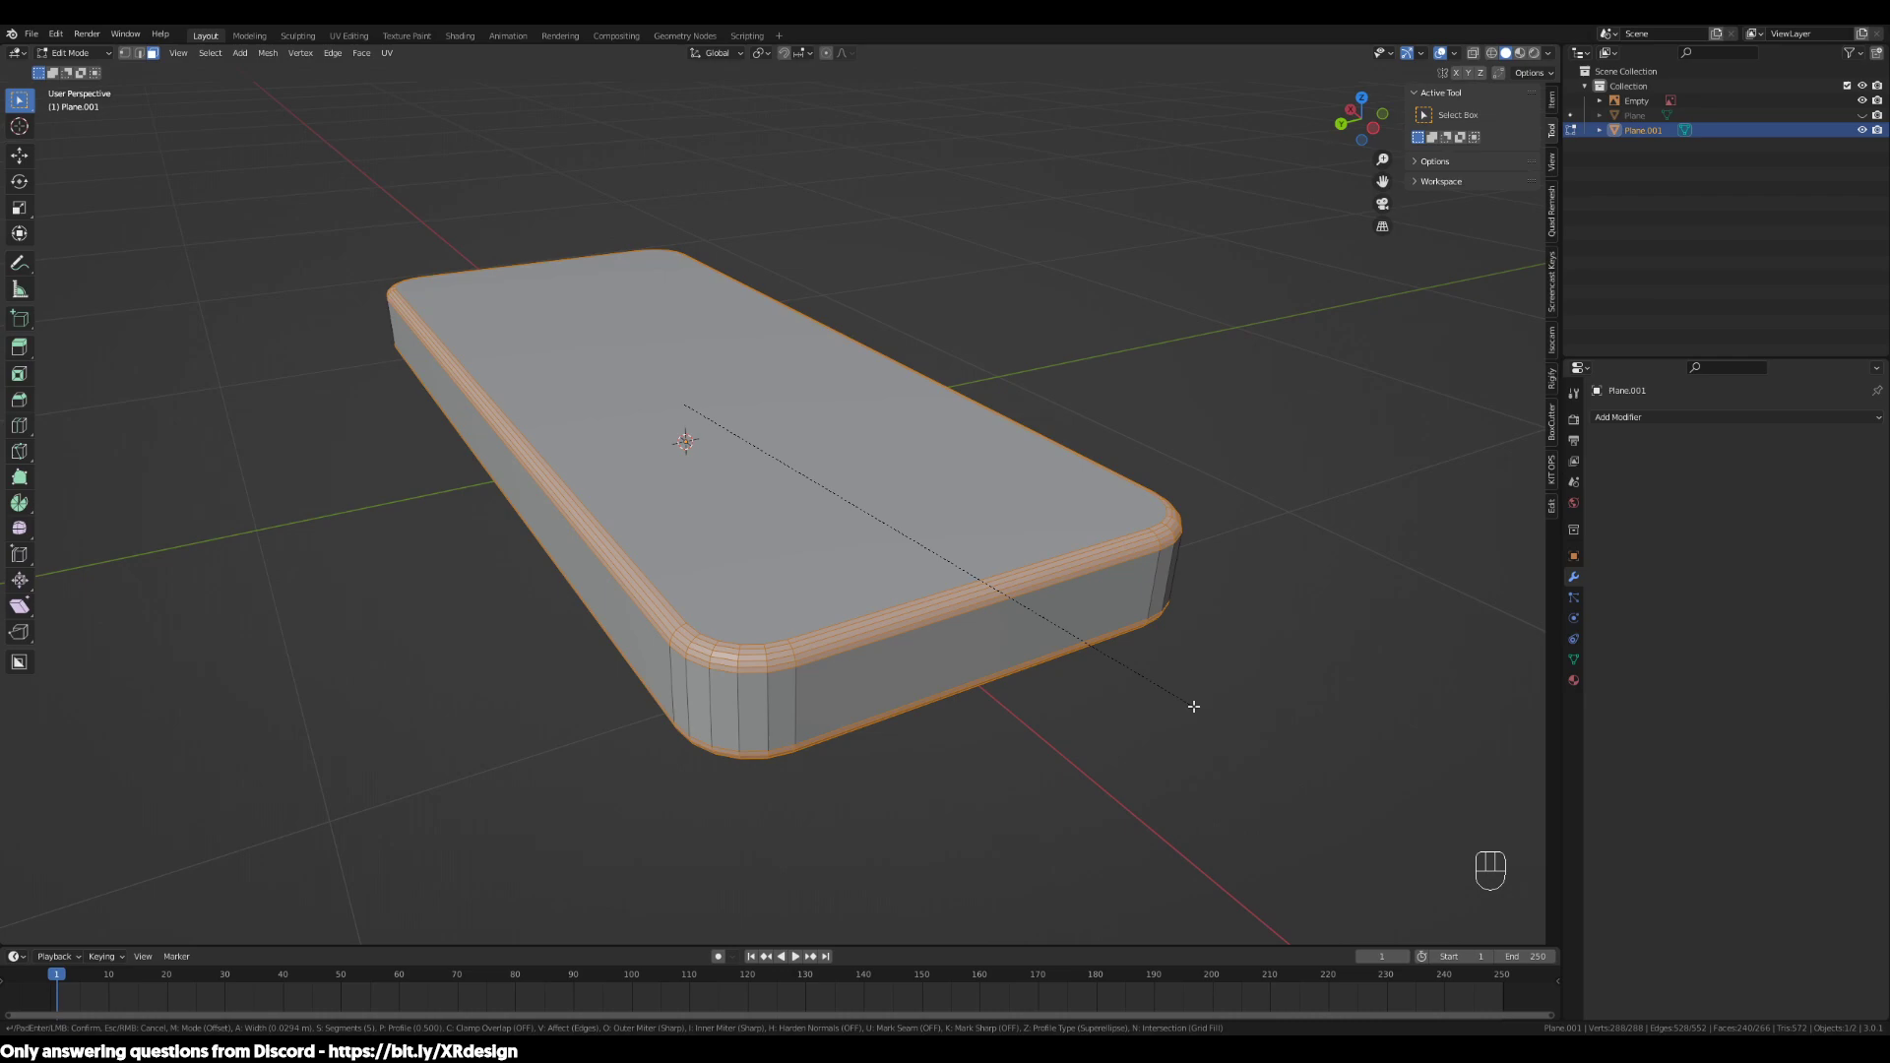
pyautogui.click(1194, 706)
pyautogui.moveTo(817, 747); pyautogui.dragTo(920, 743, button='middle')
pyautogui.moveTo(718, 739); pyautogui.dragTo(925, 476, button='middle')
# Return to Object Mode and apply smooth shading to the desk top
pyautogui.press('Tab')
pyautogui.scroll(-2, 817, 740)
pyautogui.rightClick(926, 477)
pyautogui.click(926, 476)
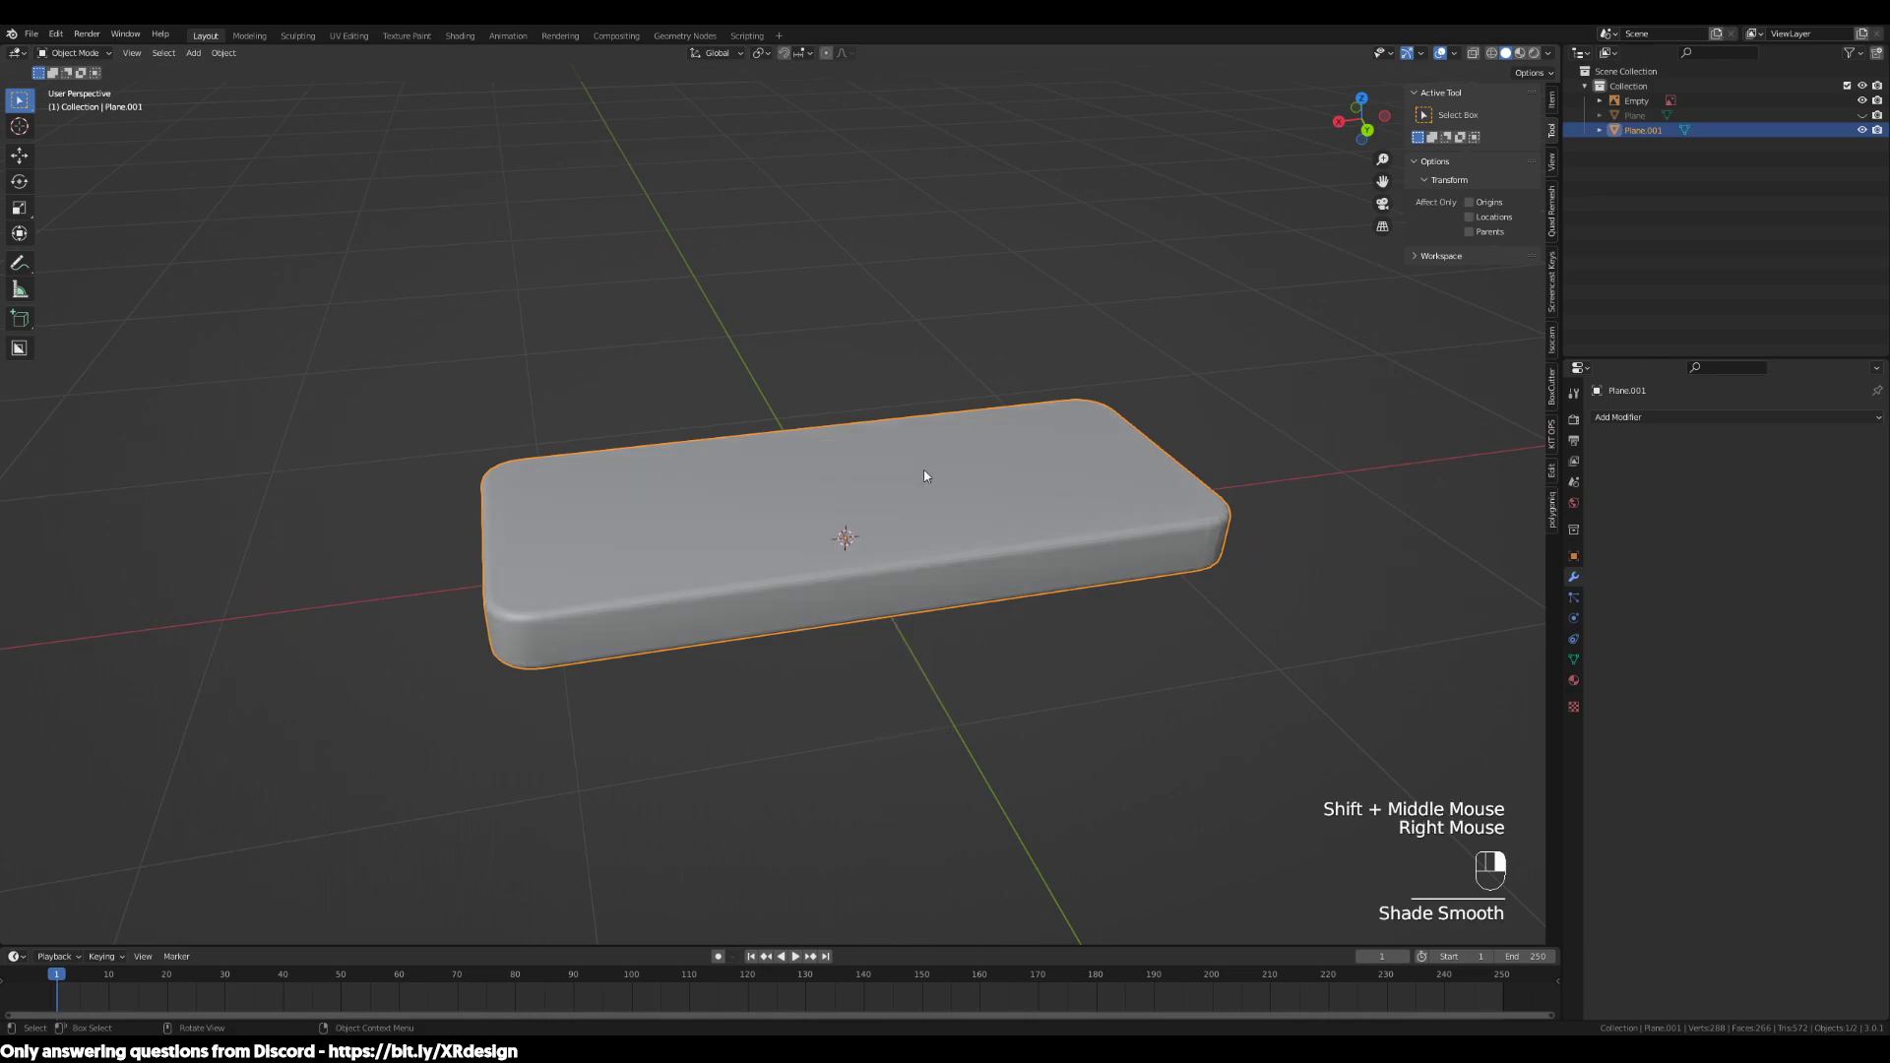
pyautogui.scroll(-1, 1148, 675)
pyautogui.click(1127, 681)
pyautogui.moveTo(1127, 681); pyautogui.dragTo(1103, 686, button='middle')
pyautogui.click(1025, 537)
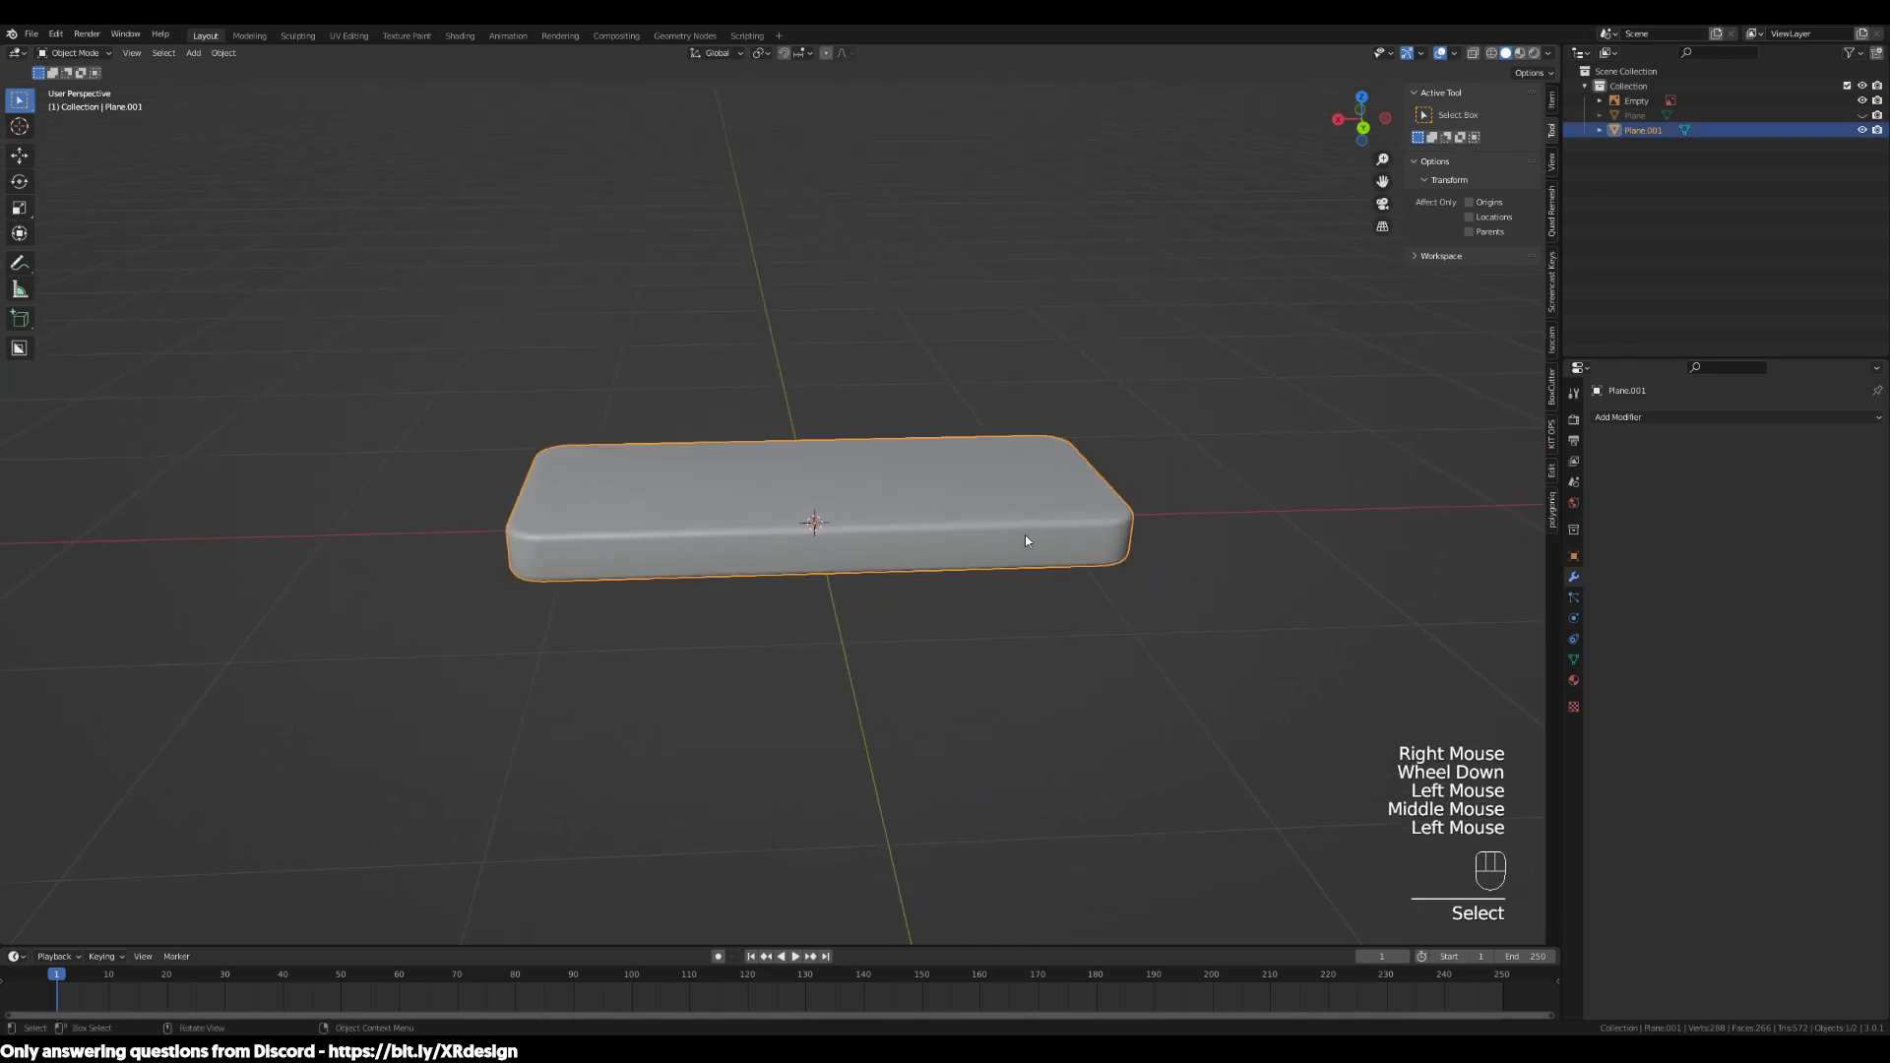
# Move the desk top straight up along the Z axis in front view, well above the ground line
pyautogui.press('KP_4')
pyautogui.press('KP_1')
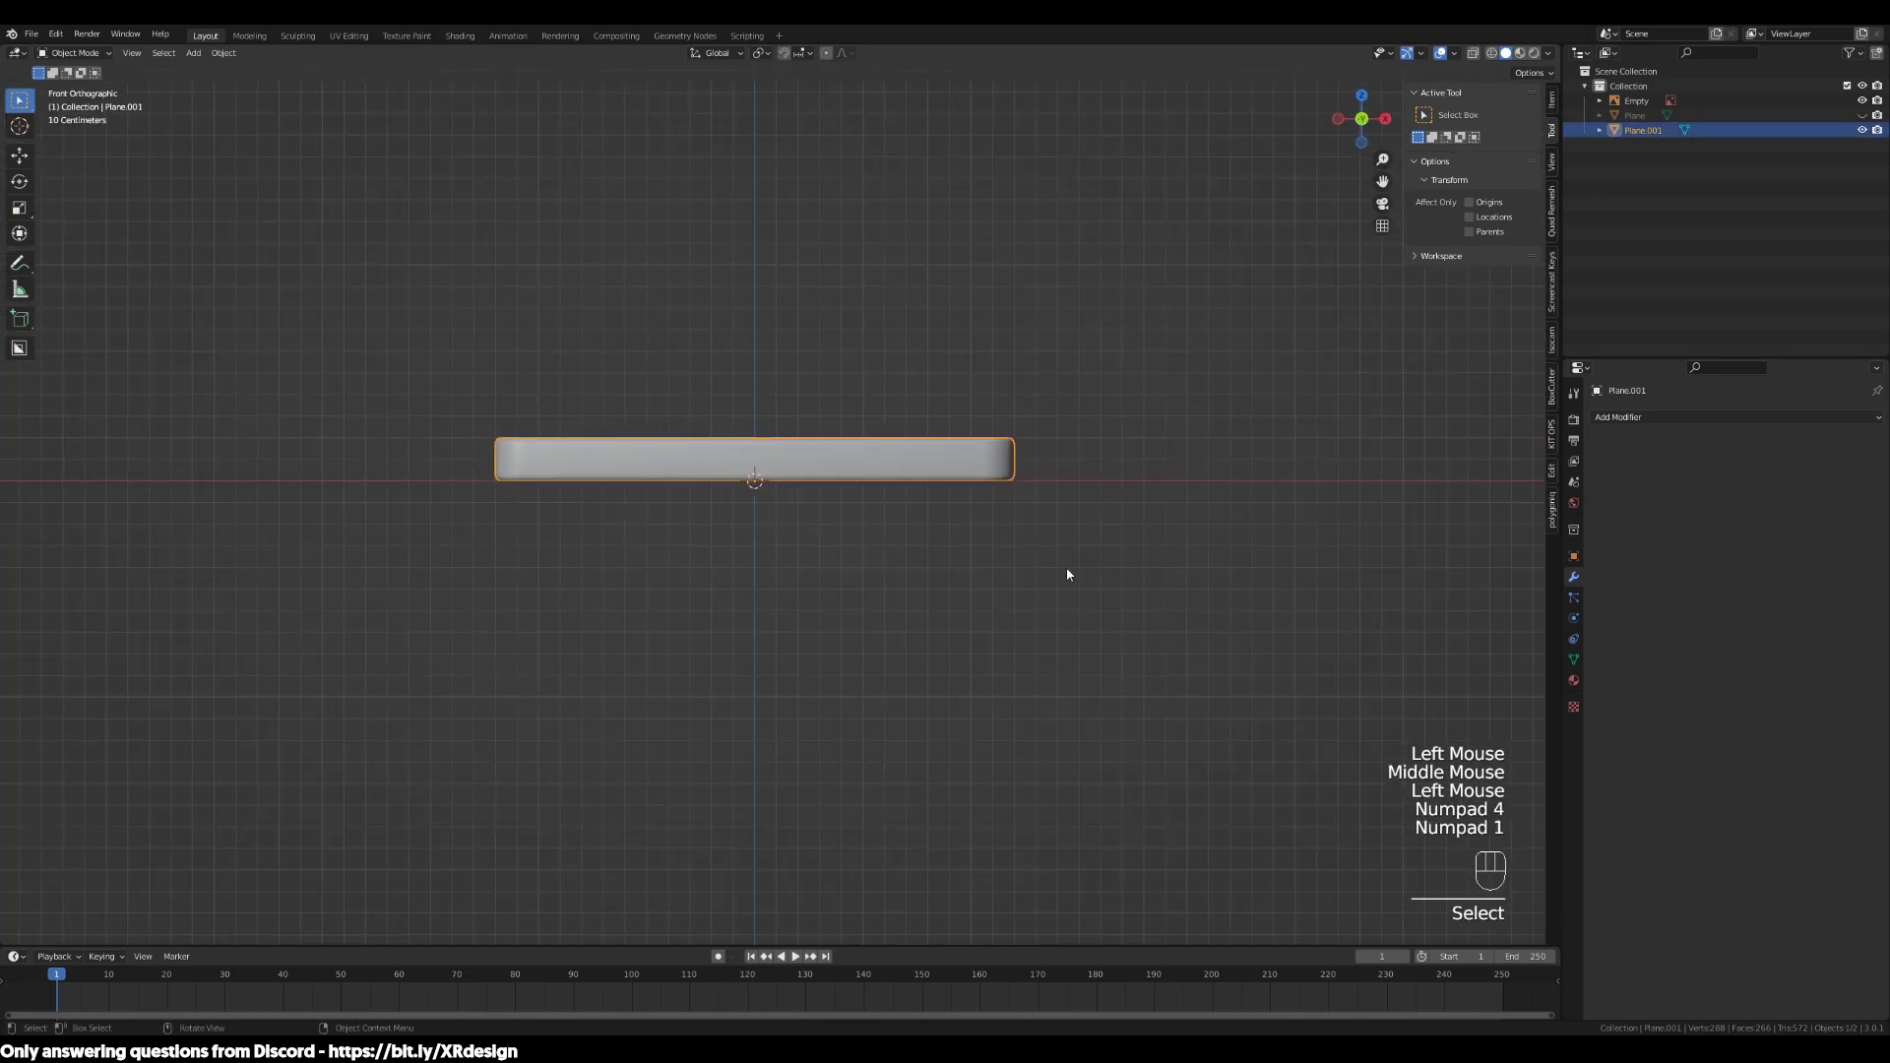
pyautogui.scroll(2, 1066, 575)
pyautogui.keyDown('shift'); pyautogui.moveTo(1066, 575); pyautogui.dragTo(1013, 772, button='middle'); pyautogui.keyUp('shift')
pyautogui.press('g')
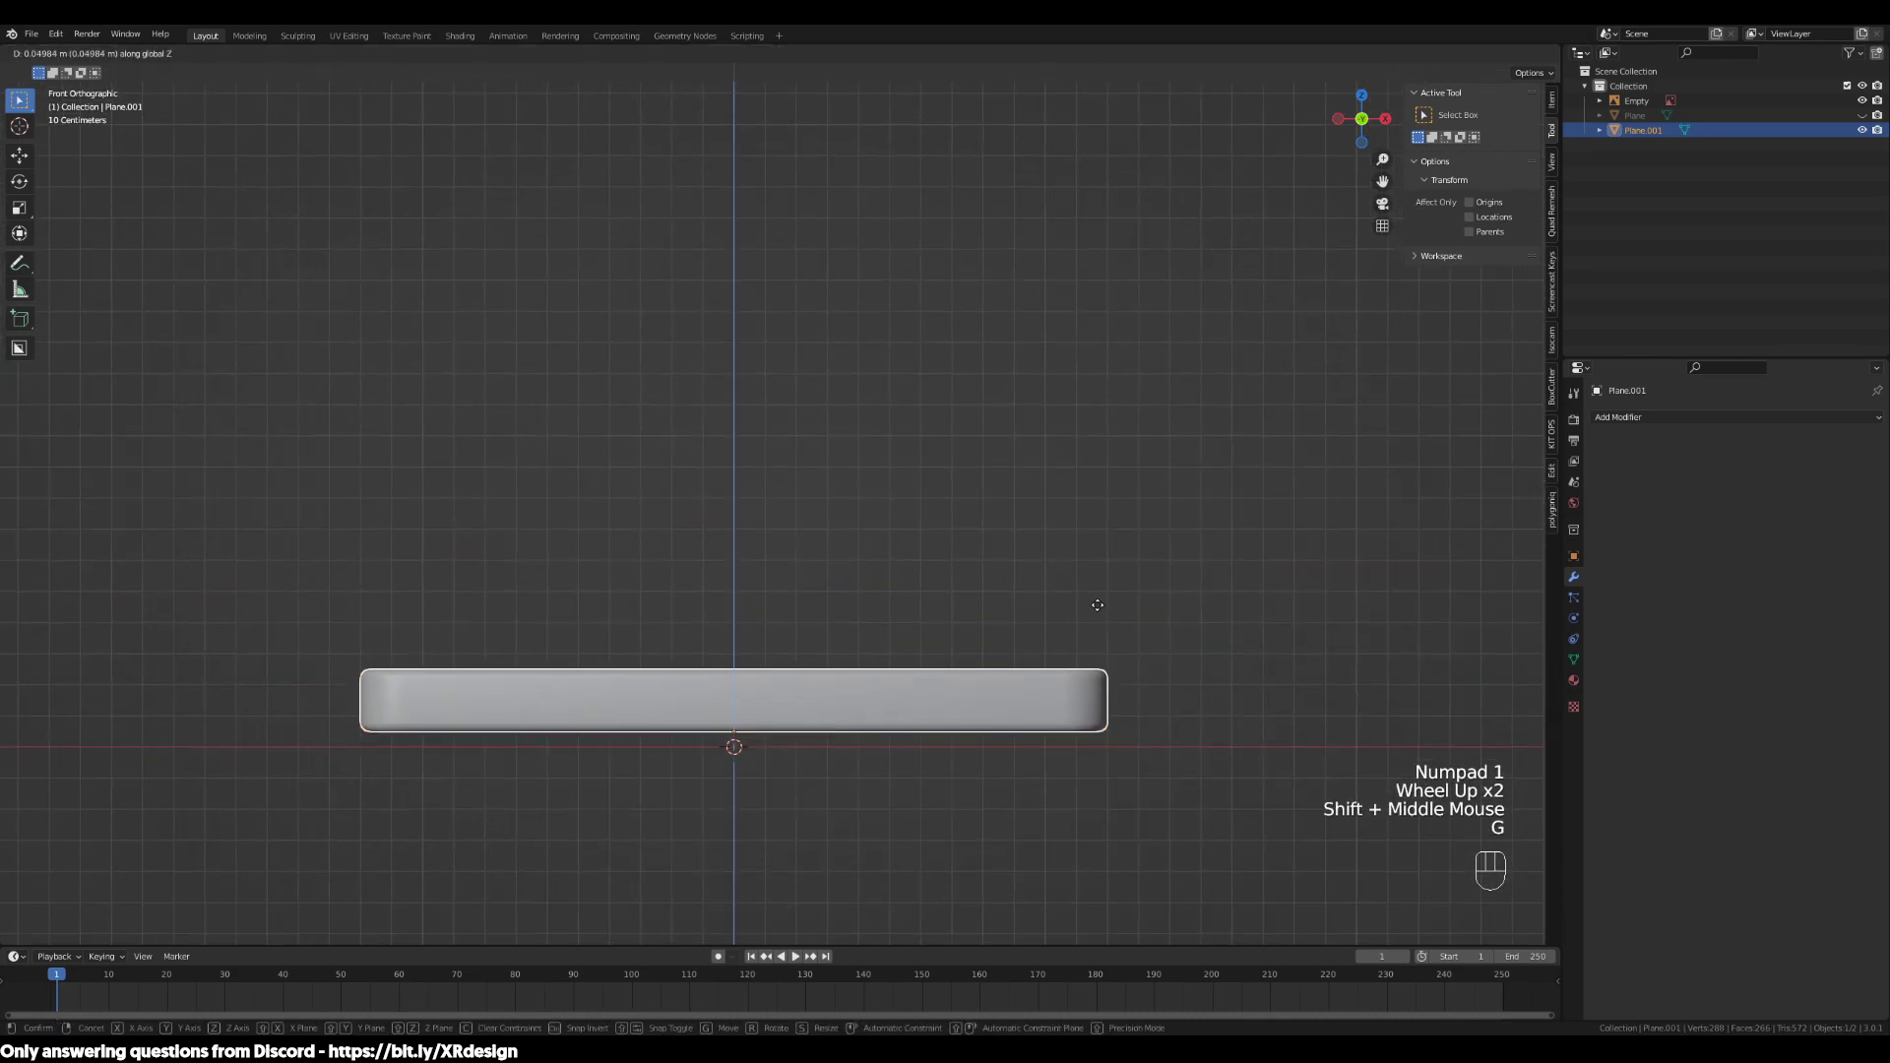
pyautogui.click(1139, 345)
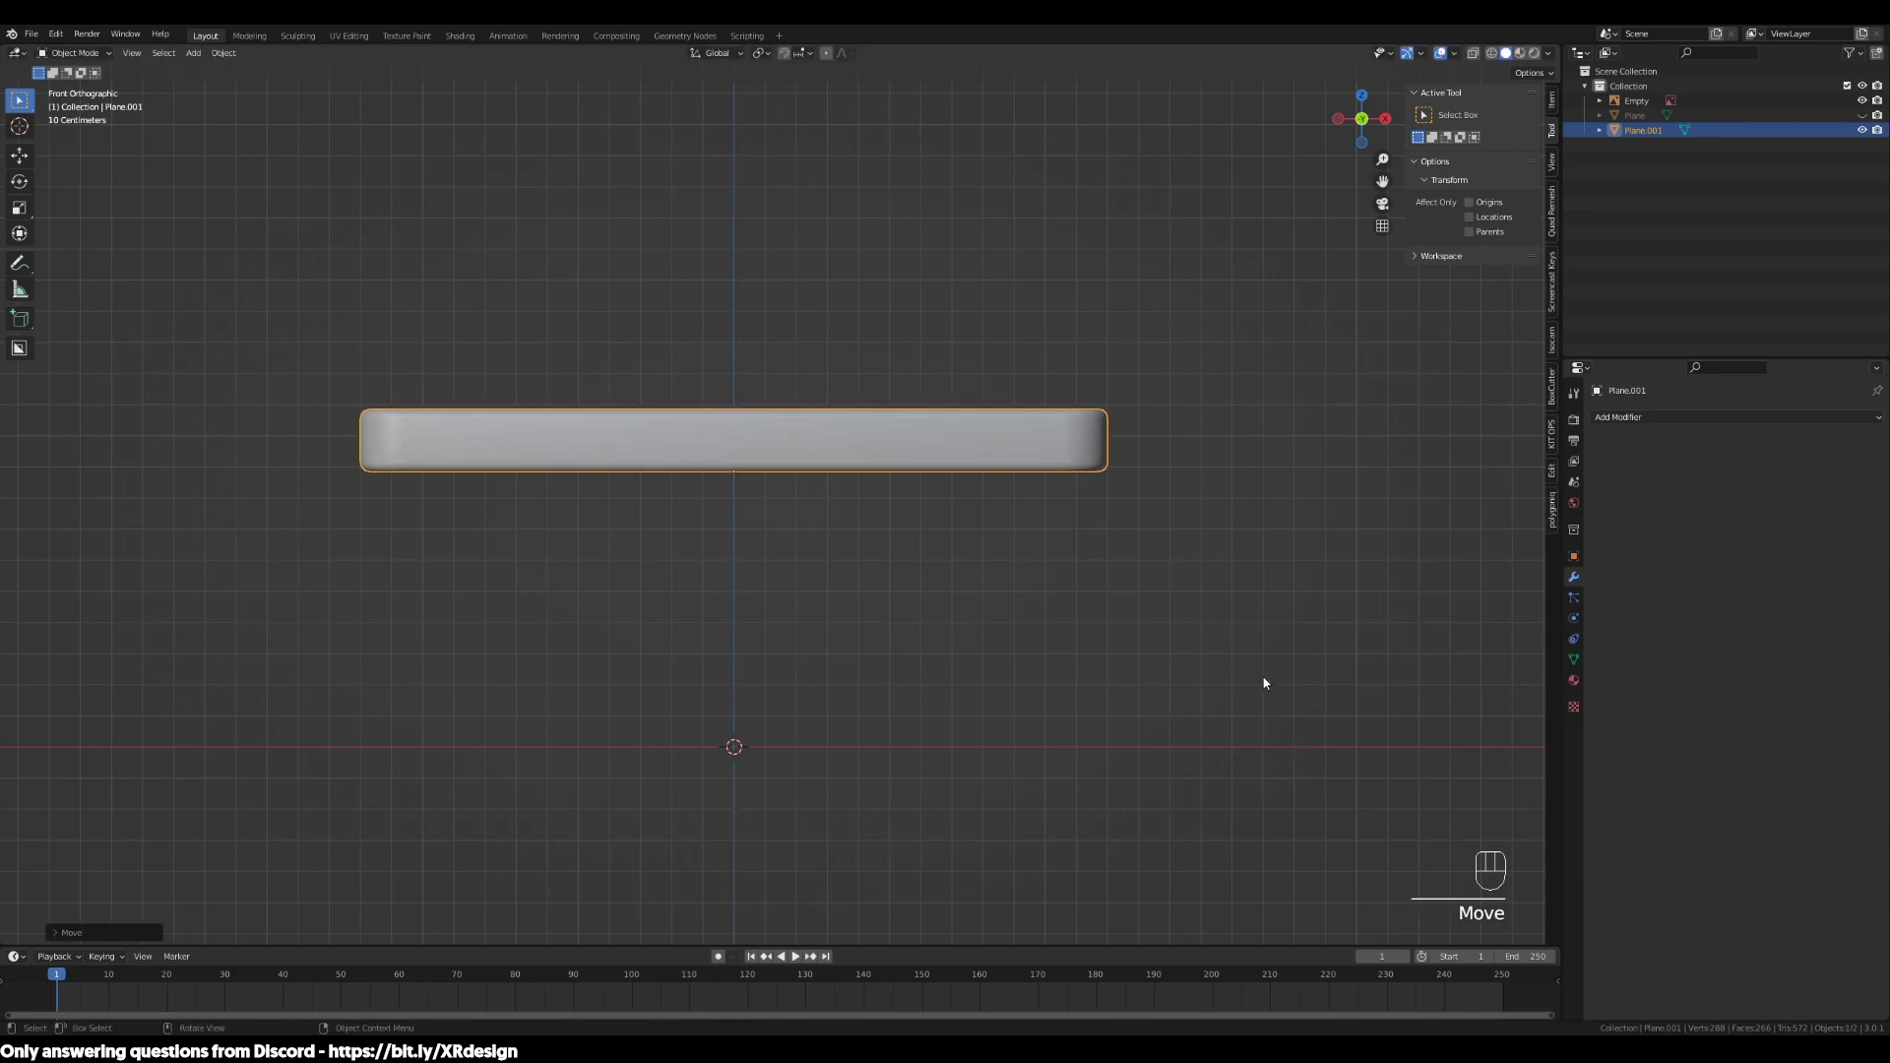
pyautogui.moveTo(1033, 628)
pyautogui.mouseDown(button='middle')
pyautogui.moveTo(915, 642)
pyautogui.moveTo(1021, 645)
pyautogui.mouseUp(button='middle')
pyautogui.scroll(-3, 1000, 620)
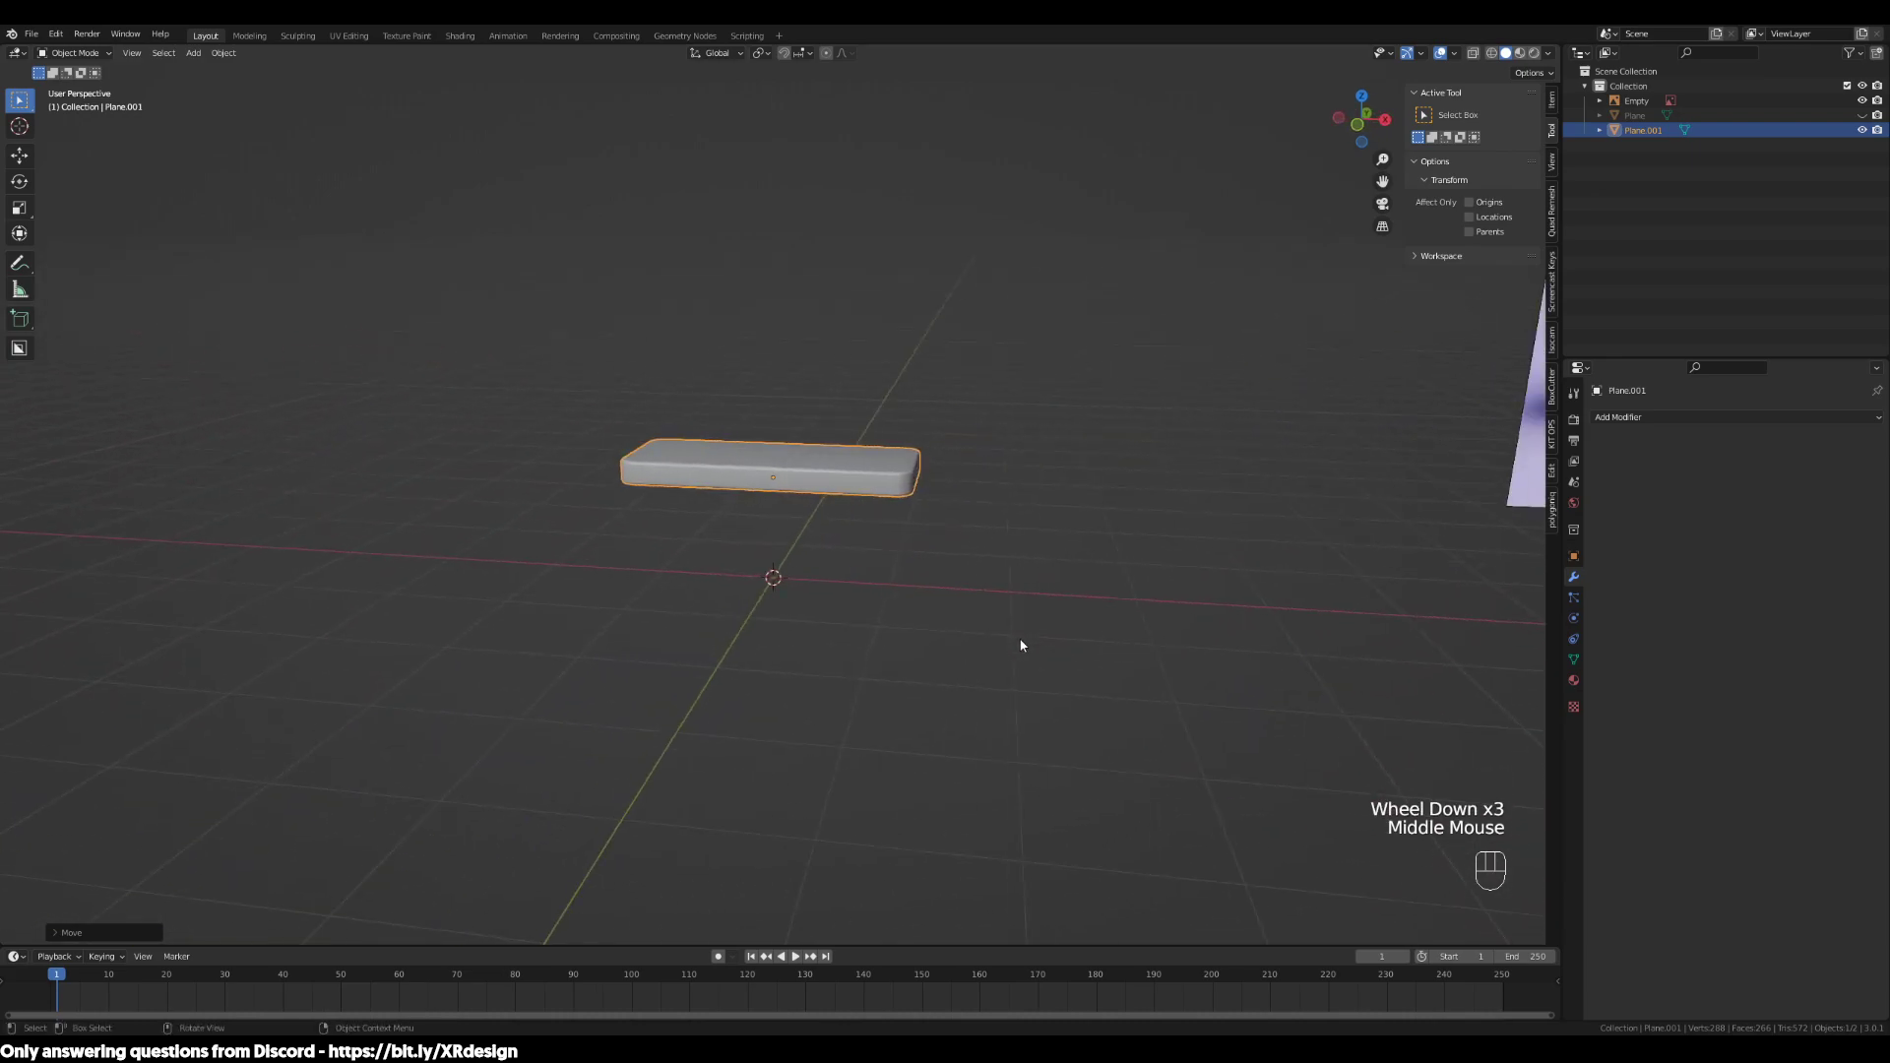
# Compare the raised desk top with the desk and its legs in the reference image
pyautogui.click(1021, 644)
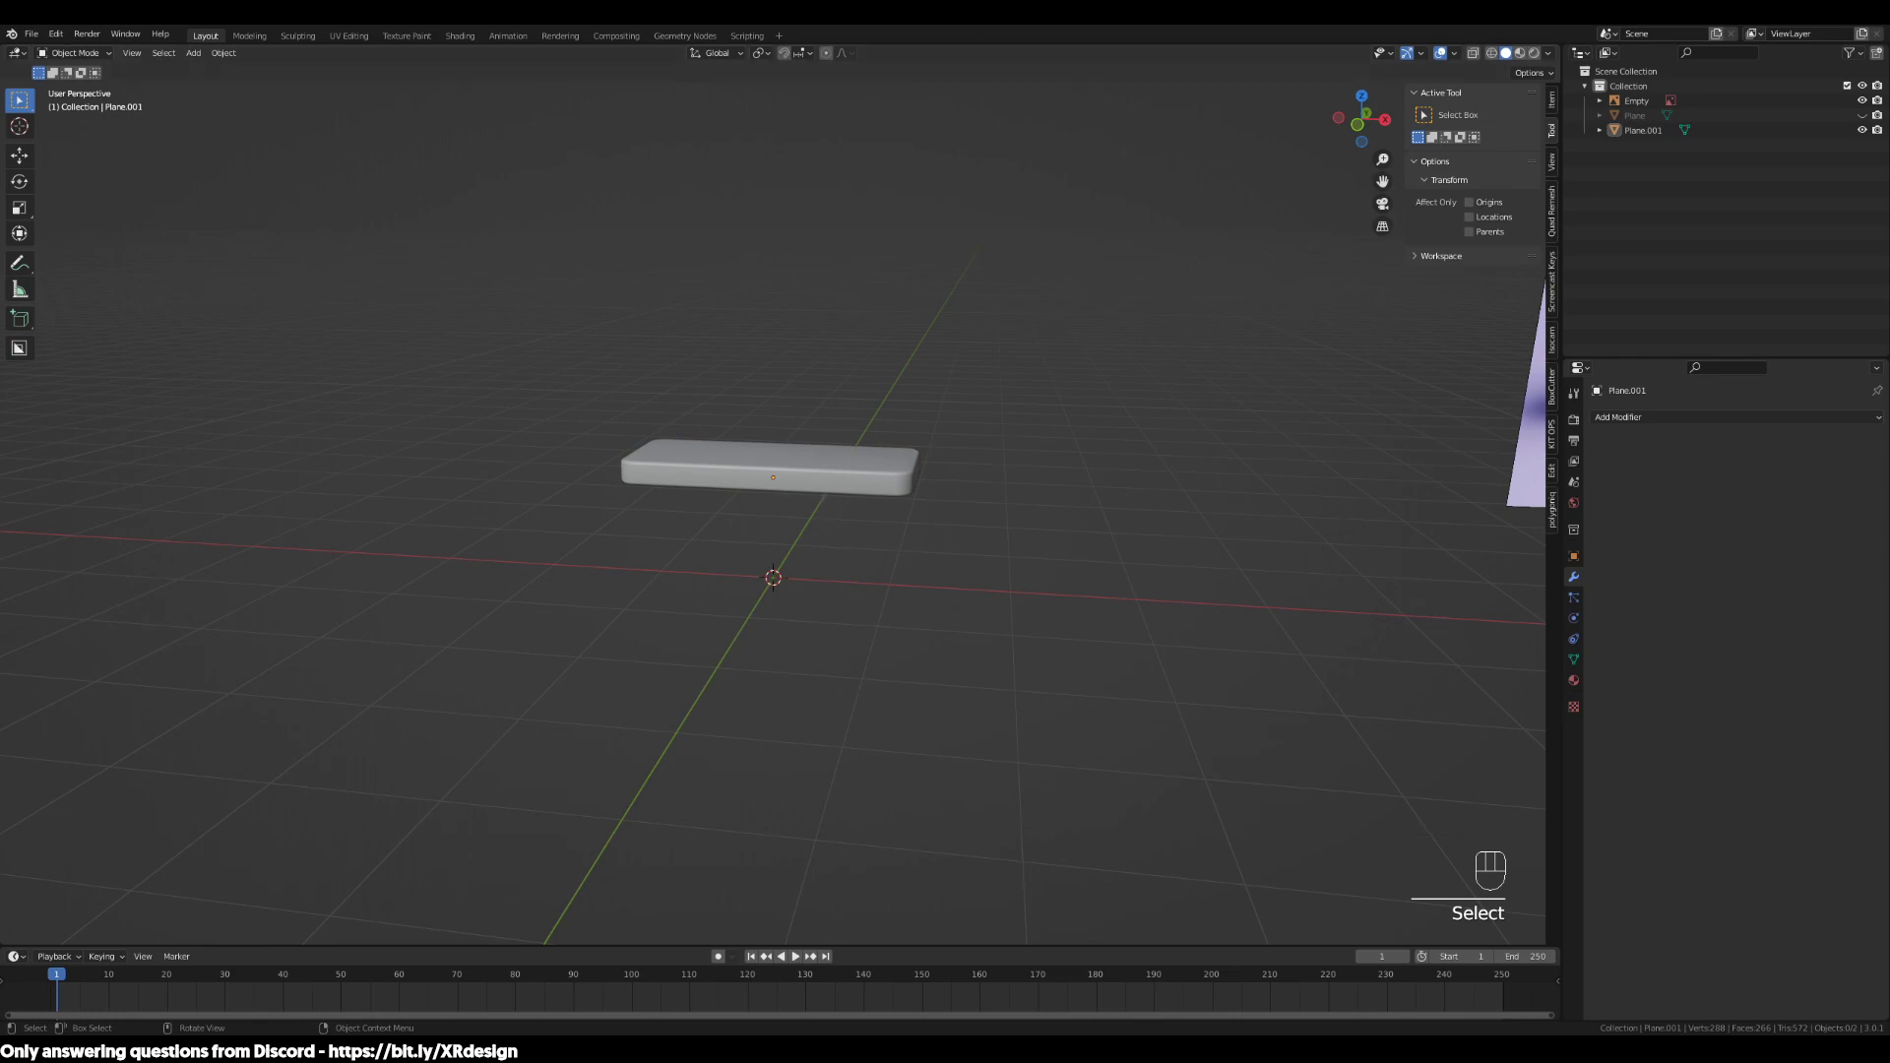
pyautogui.moveTo(531, 679); pyautogui.dragTo(717, 462, button='middle')
pyautogui.click(717, 462)
pyautogui.keyDown('shift'); pyautogui.moveTo(1017, 582); pyautogui.dragTo(642, 748, button='middle'); pyautogui.keyUp('shift')
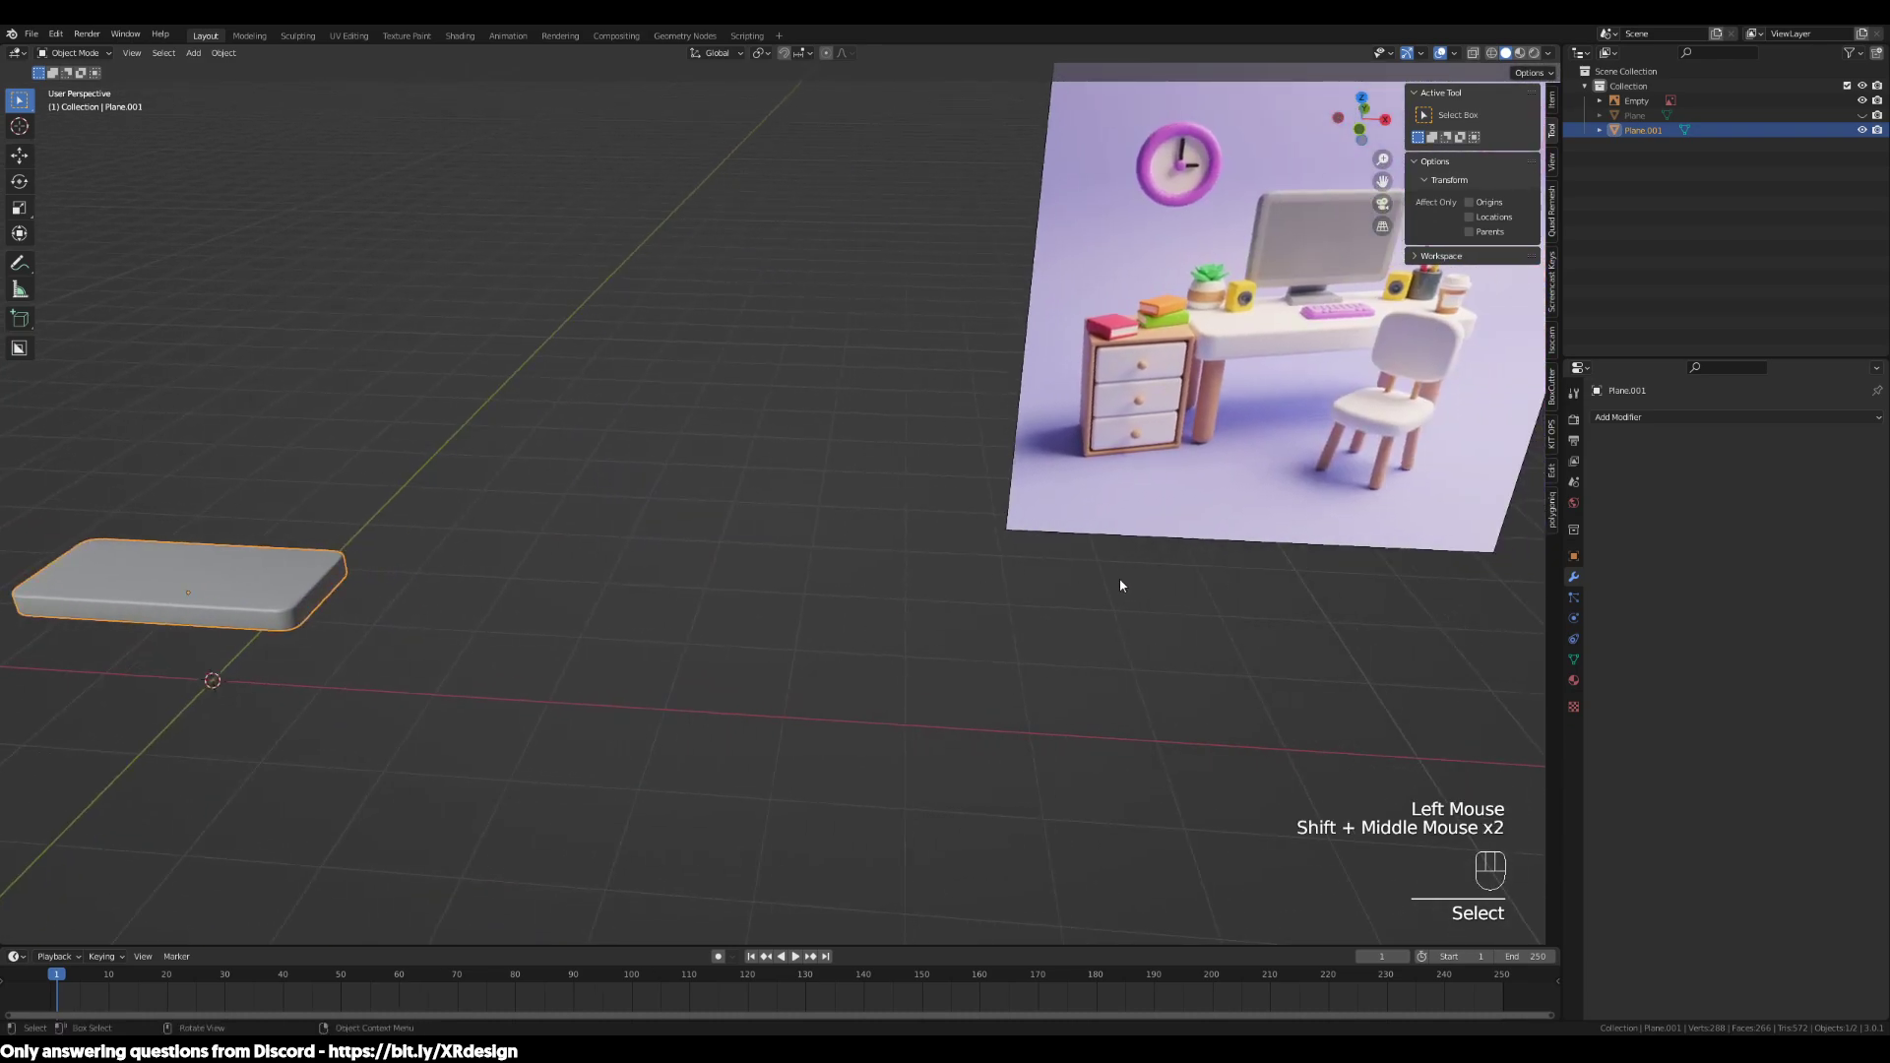
pyautogui.keyDown('shift'); pyautogui.moveTo(1076, 587); pyautogui.dragTo(966, 637, button='middle'); pyautogui.keyUp('shift')
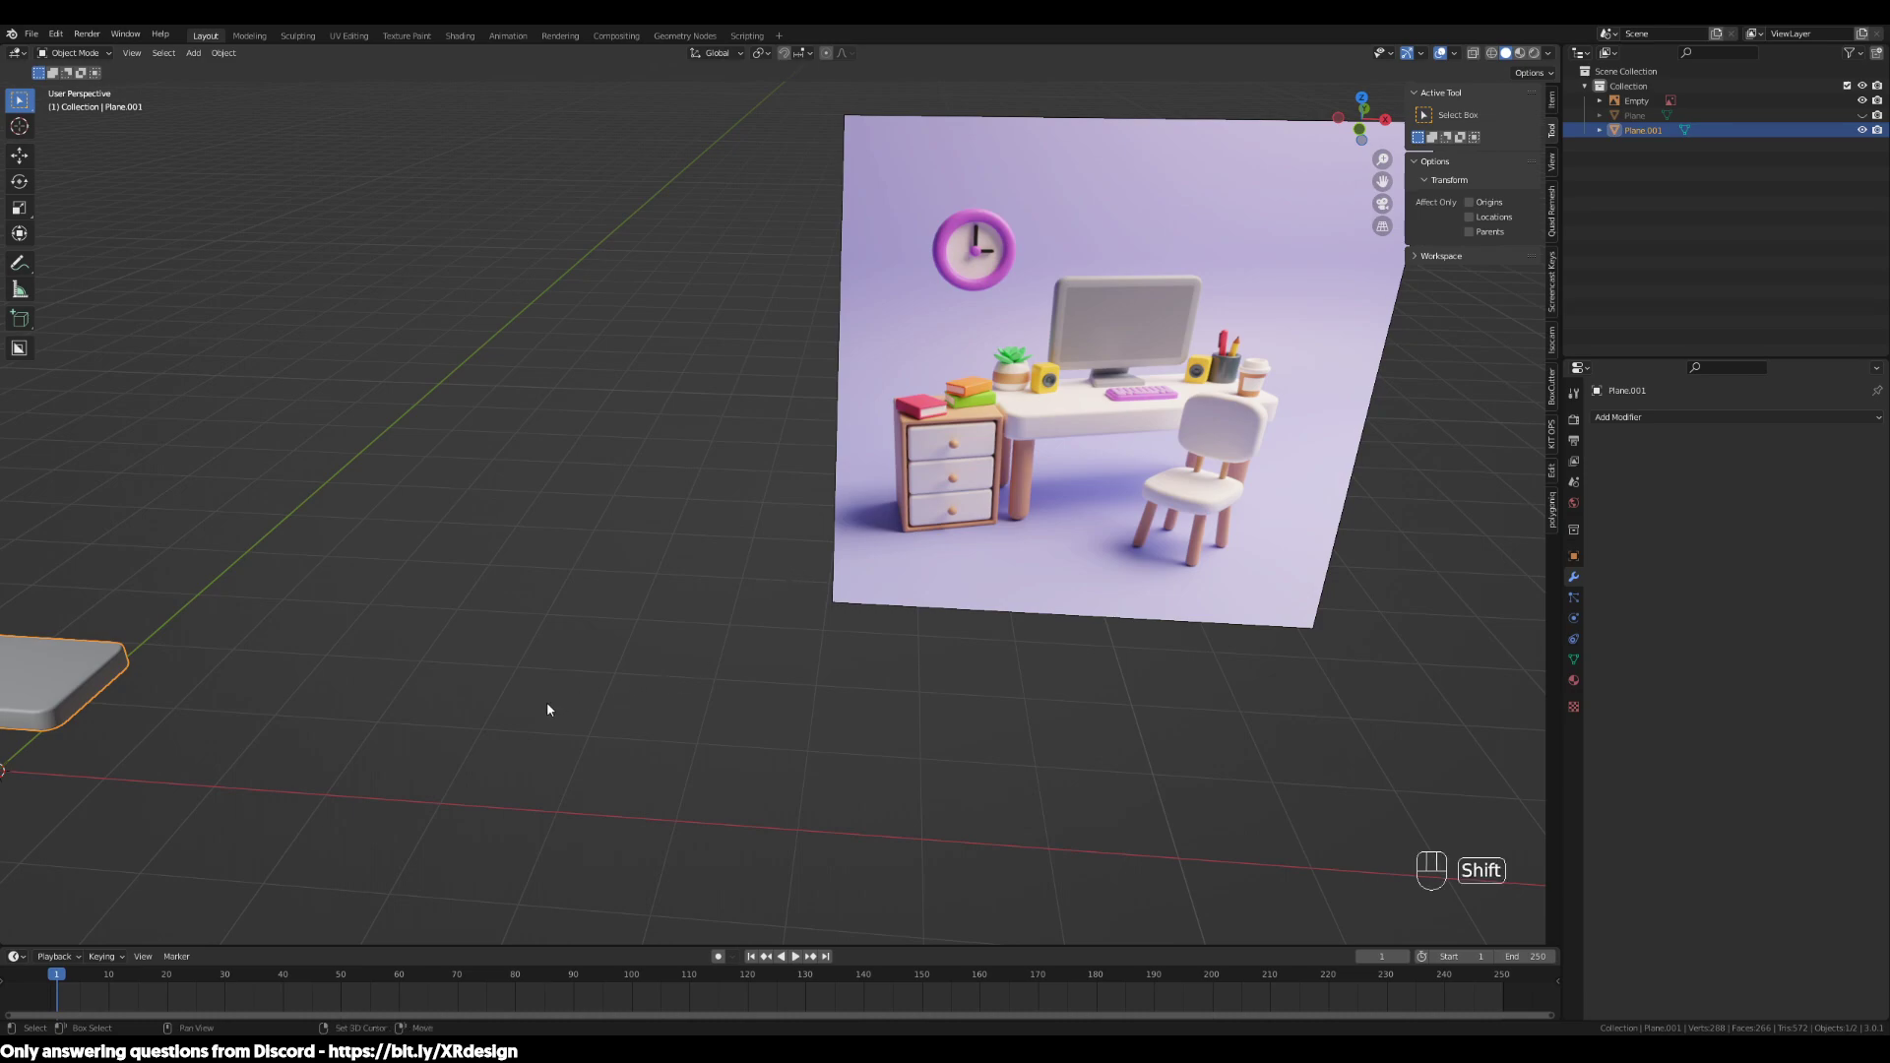
pyautogui.keyDown('shift'); pyautogui.moveTo(549, 705); pyautogui.dragTo(798, 600, button='middle'); pyautogui.keyUp('shift')
pyautogui.keyDown('shift'); pyautogui.moveTo(1240, 562); pyautogui.dragTo(1355, 447, button='middle'); pyautogui.keyUp('shift')
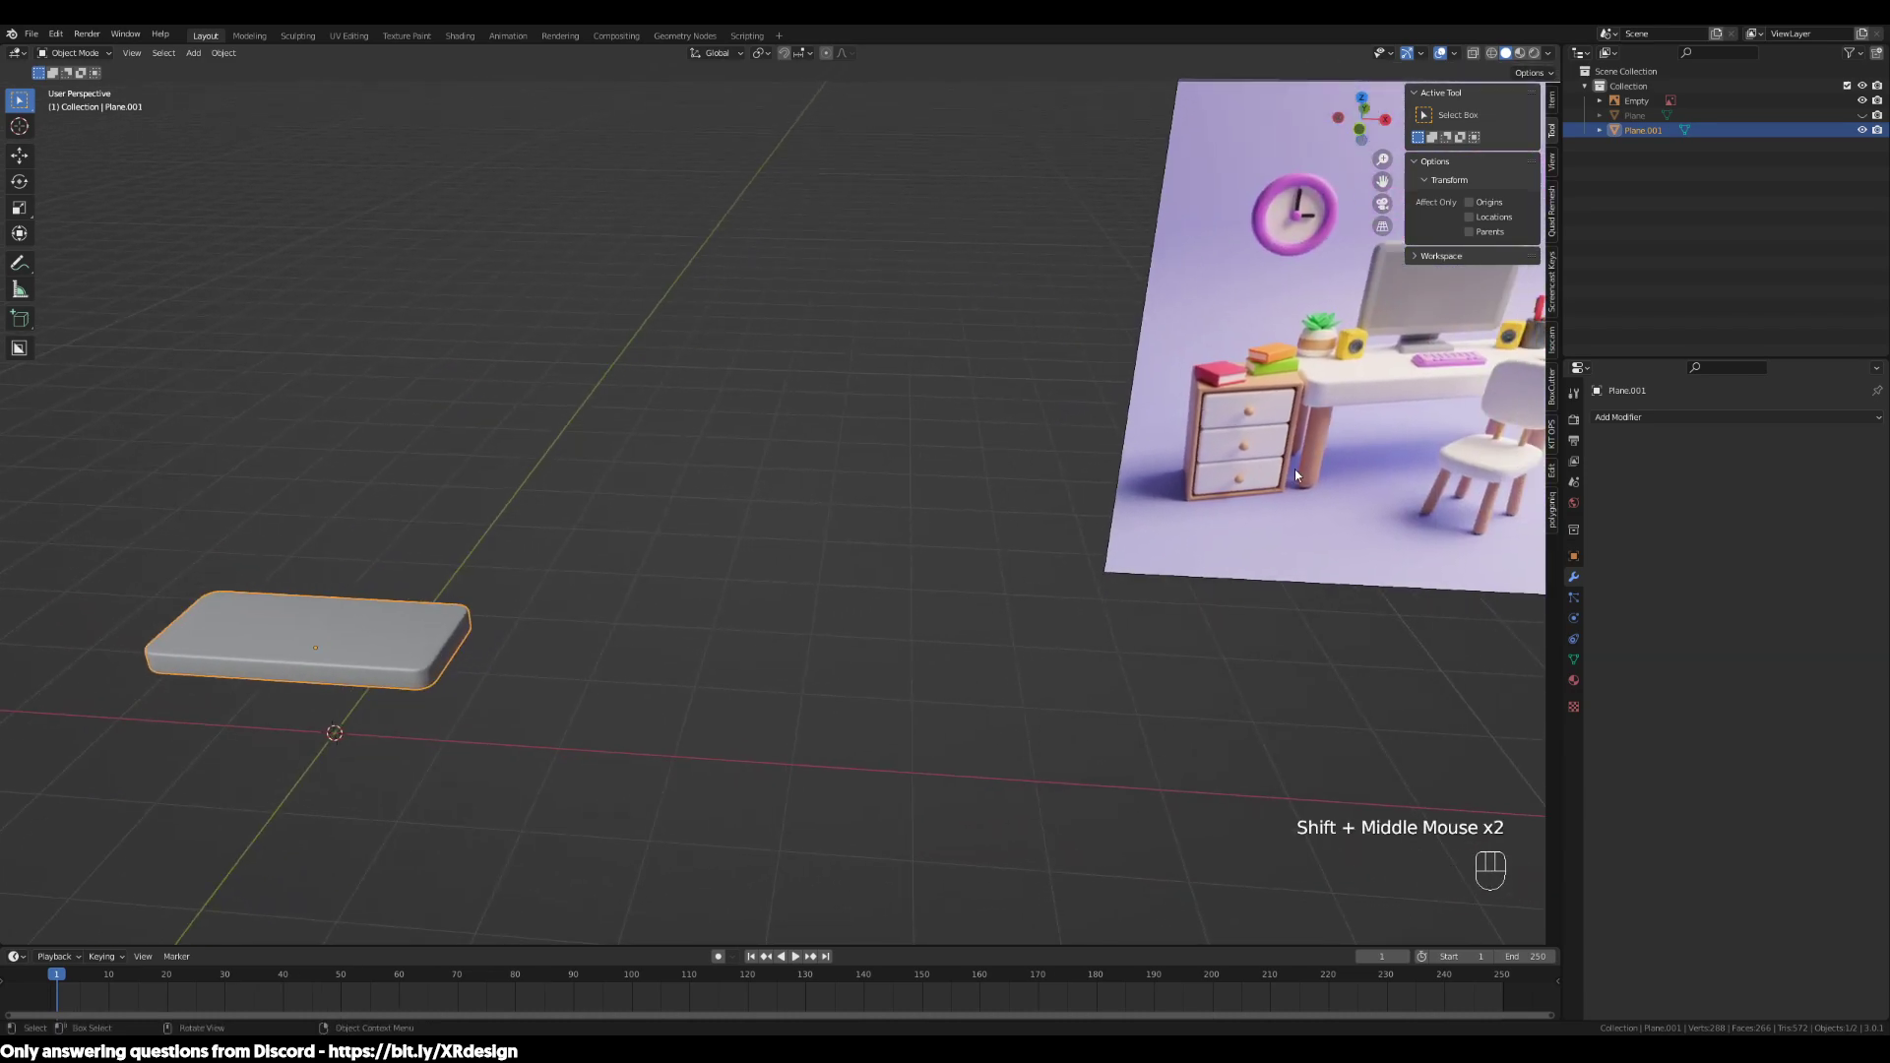
pyautogui.keyDown('shift'); pyautogui.moveTo(920, 596); pyautogui.dragTo(941, 581, button='middle'); pyautogui.keyUp('shift')
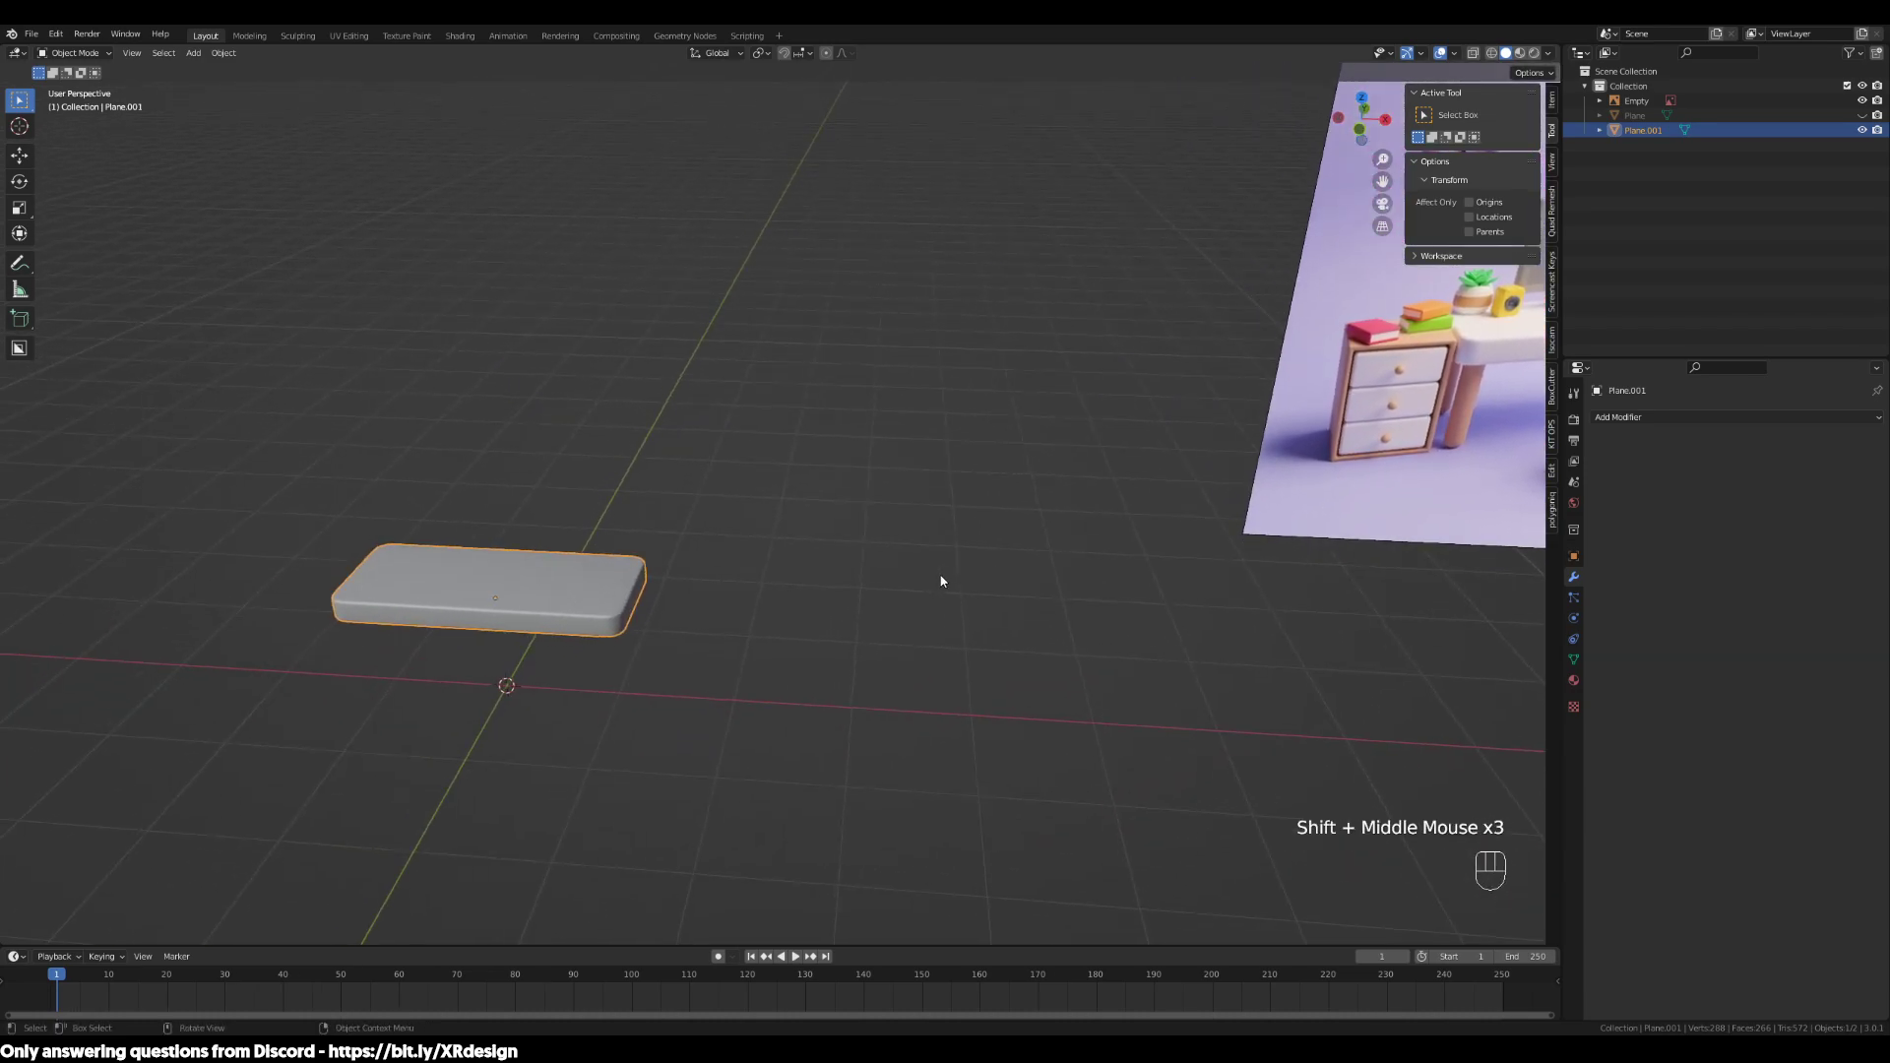
# Add a cylinder mesh at the world origin beneath the desk top, working in front view
pyautogui.press('KP_1')
pyautogui.keyDown('shift'); pyautogui.moveTo(768, 582); pyautogui.dragTo(988, 586, button='middle'); pyautogui.keyUp('shift')
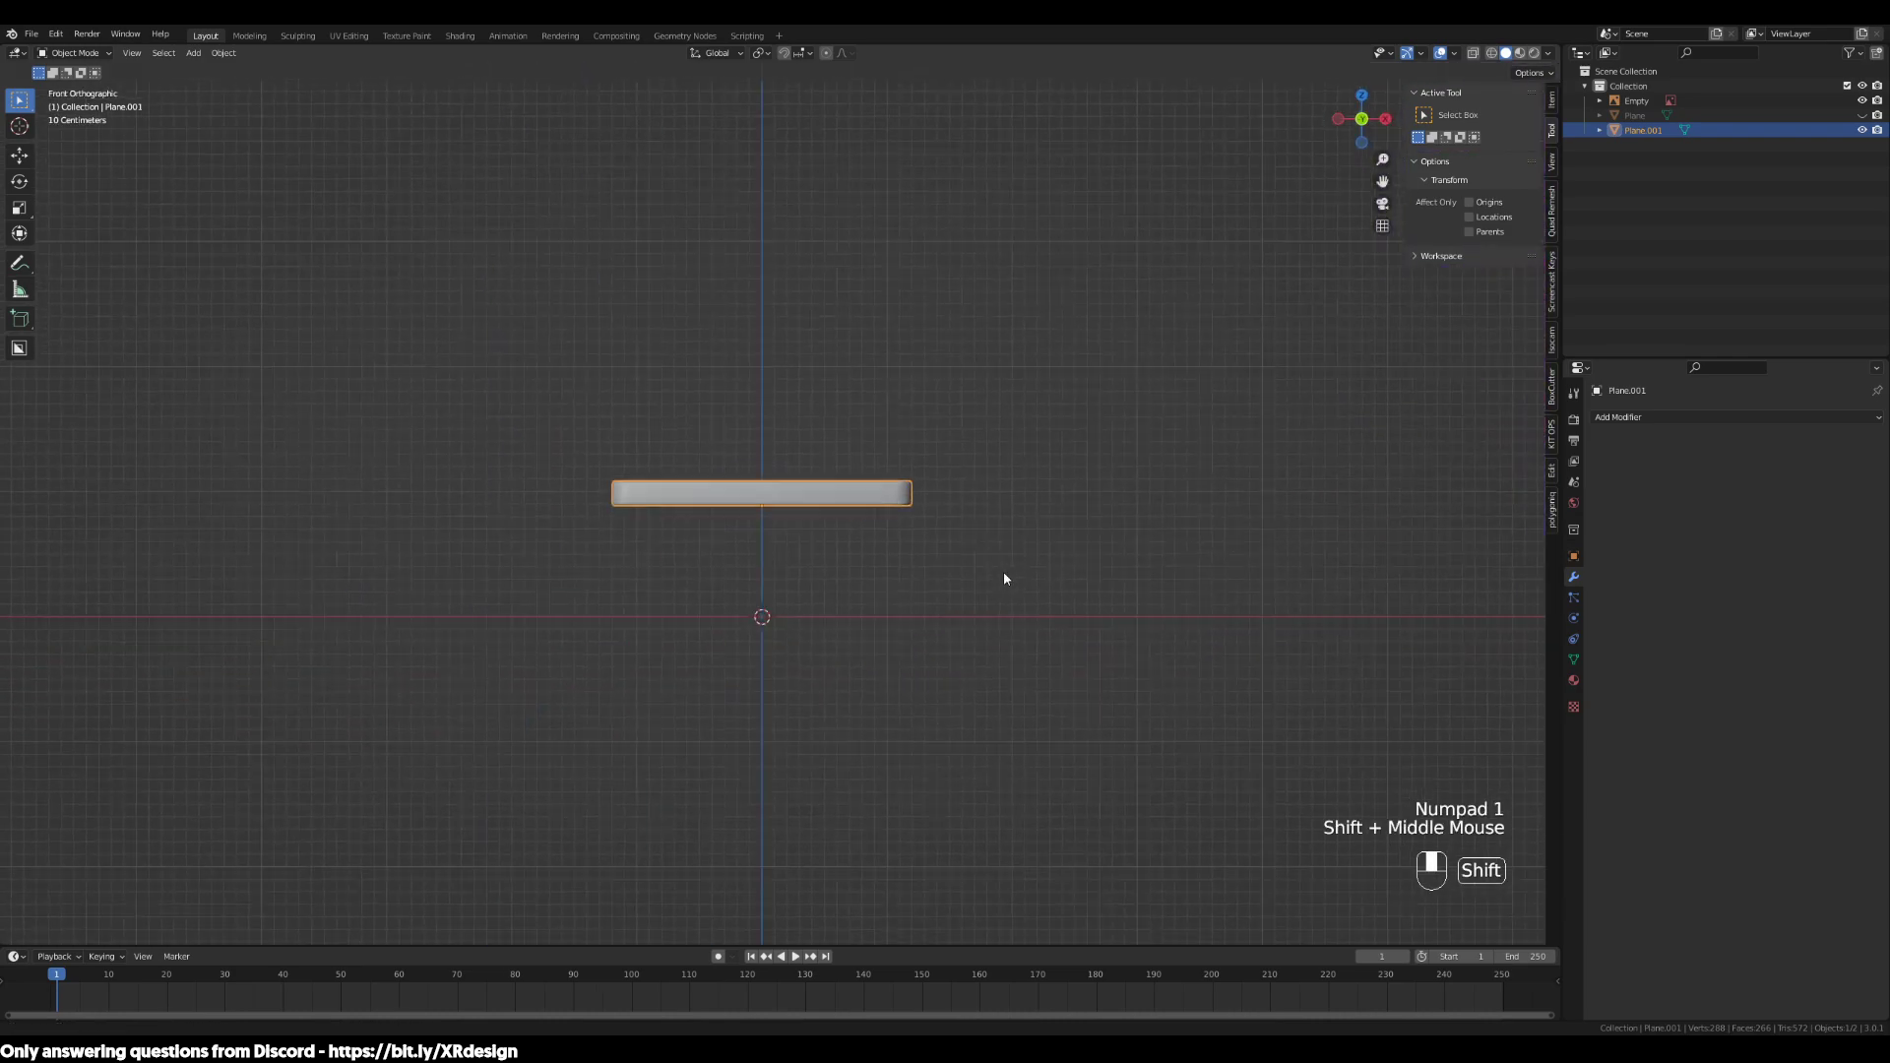
pyautogui.scroll(2, 832, 695)
pyautogui.keyDown('shift'); pyautogui.moveTo(832, 695); pyautogui.dragTo(816, 749, button='middle'); pyautogui.keyUp('shift')
pyautogui.scroll(1, 928, 709)
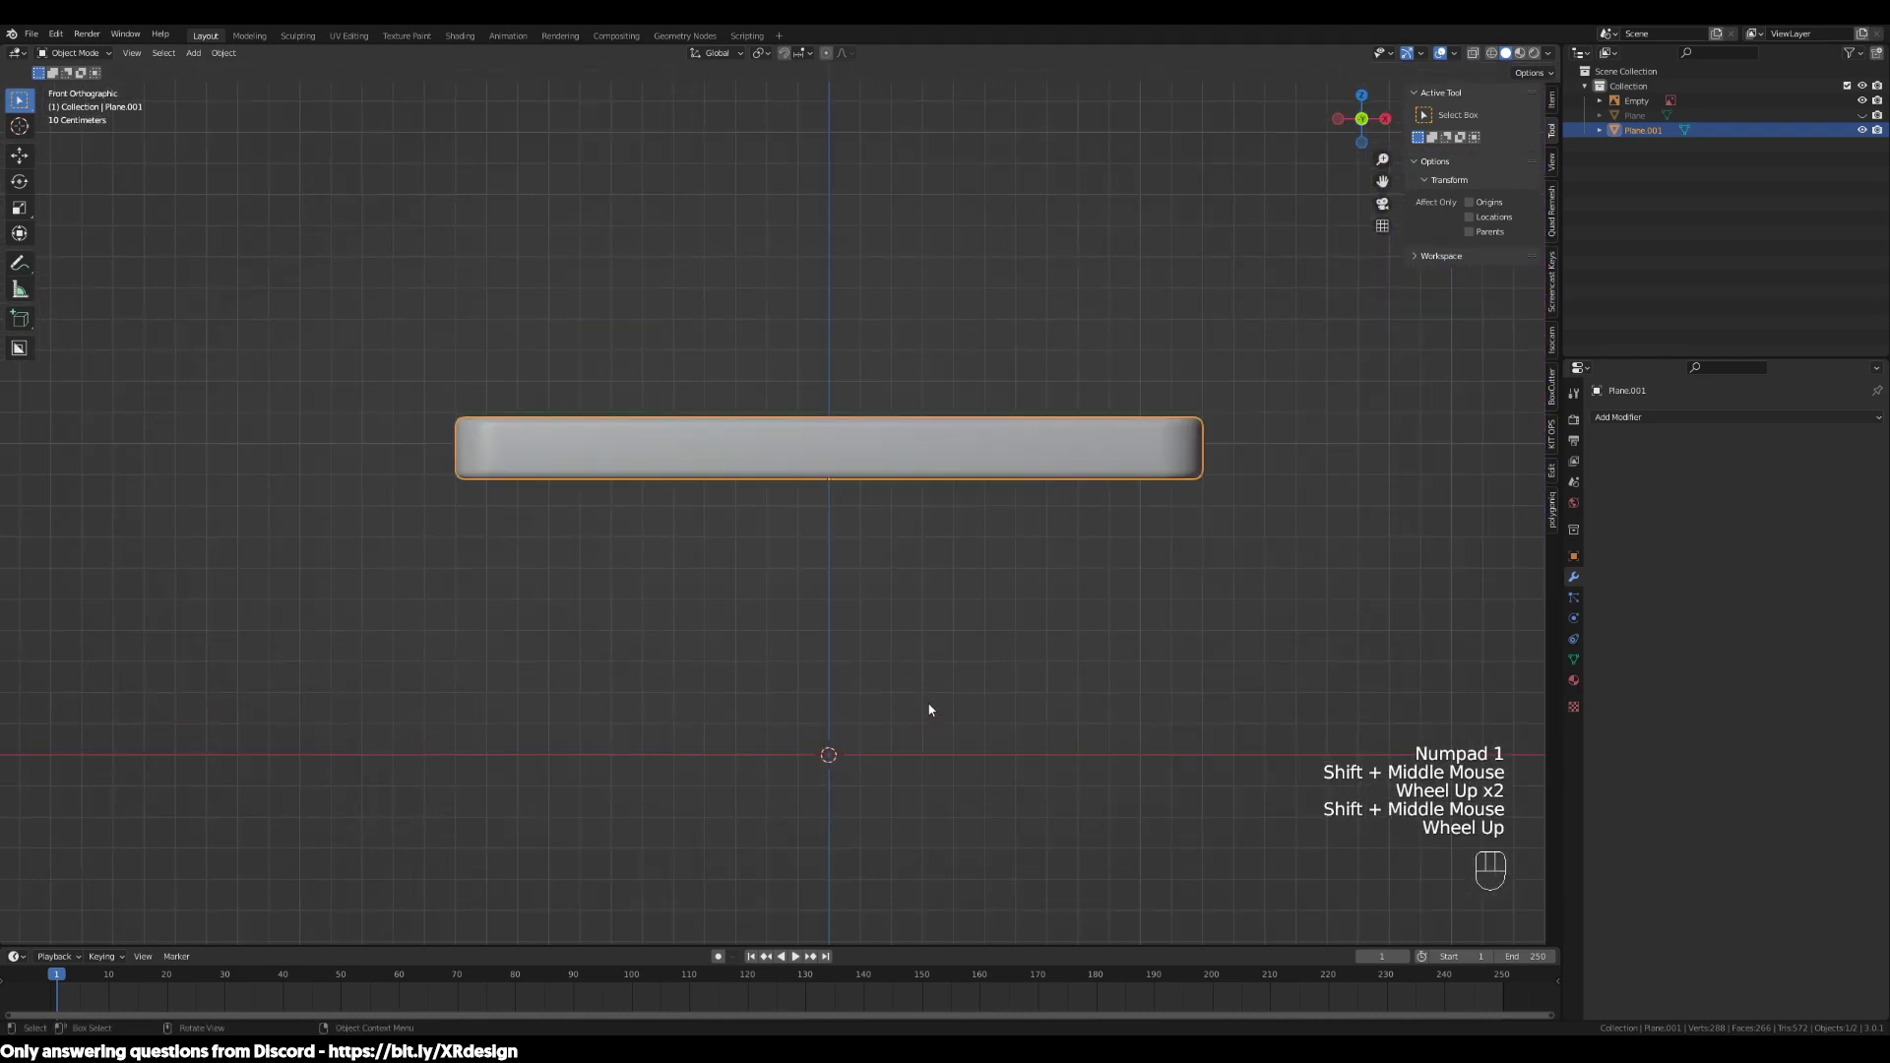
pyautogui.hotkey('shift', 'a')
pyautogui.moveTo(991, 720)
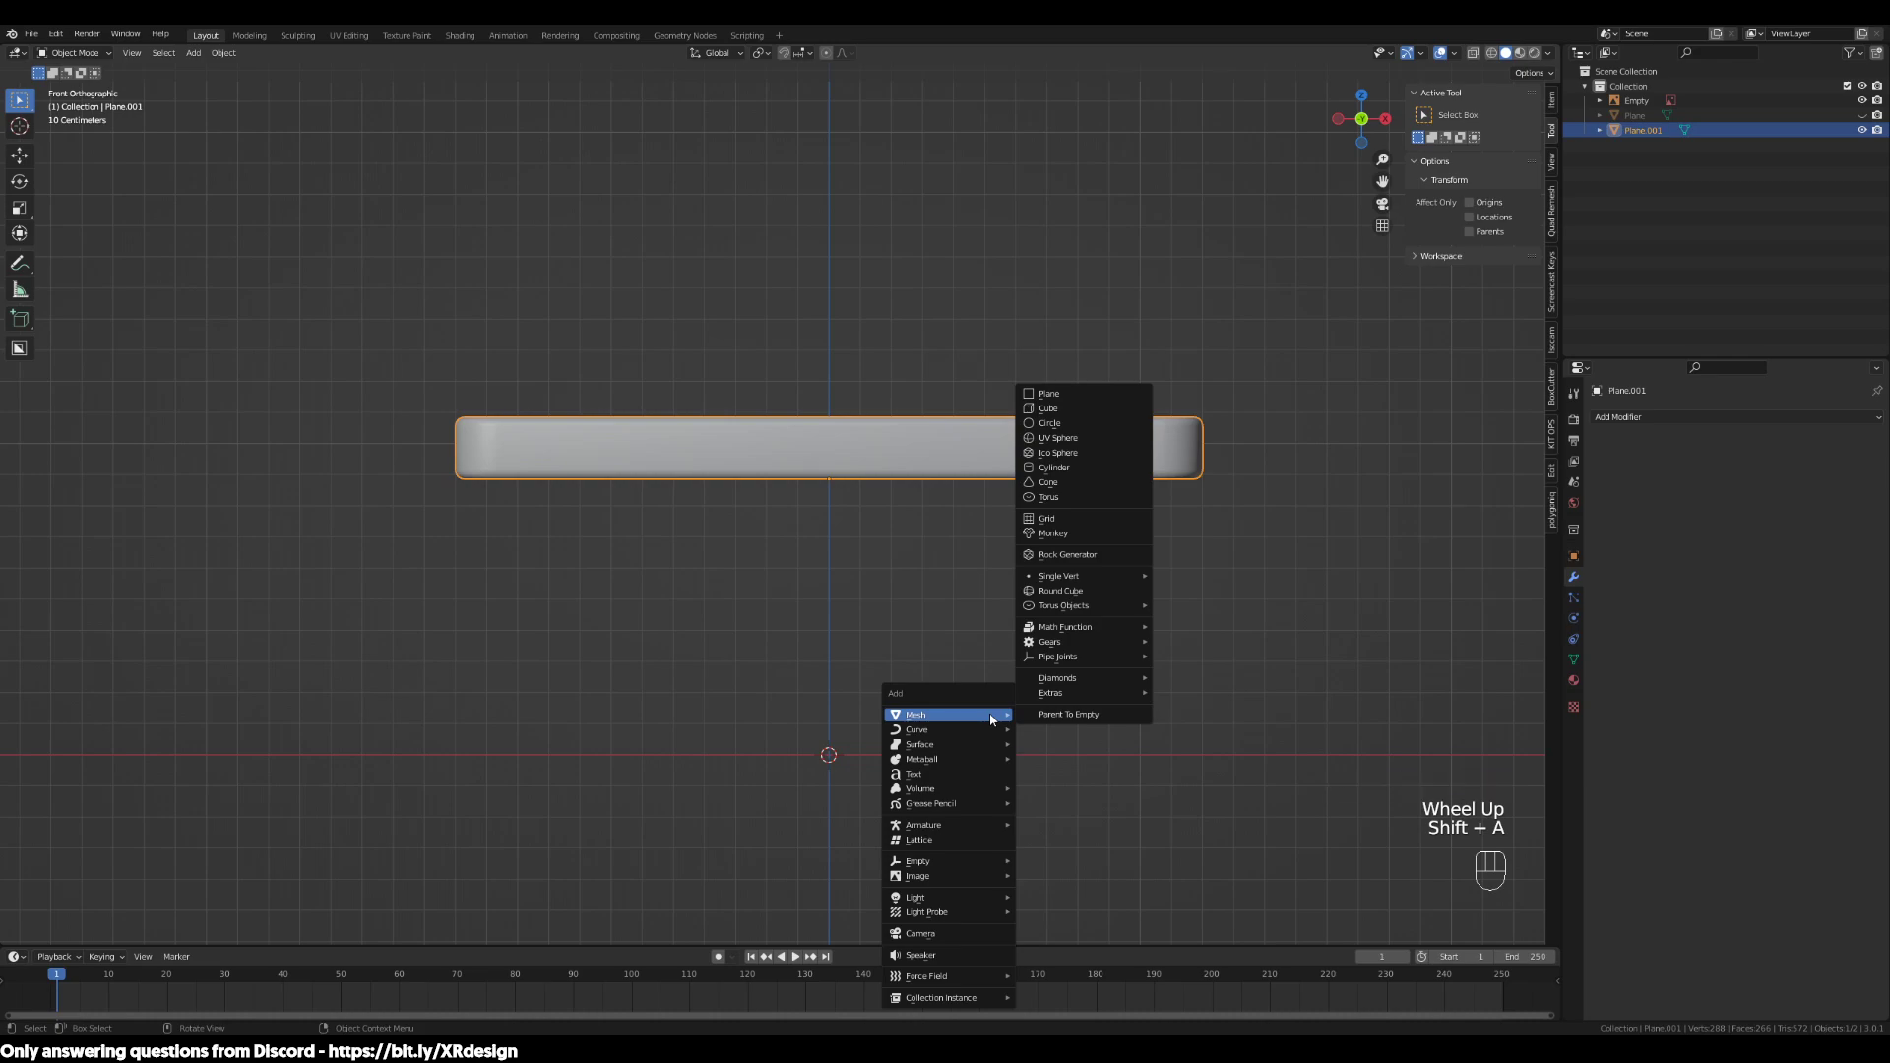
pyautogui.click(1054, 467)
pyautogui.scroll(-5, 861, 678)
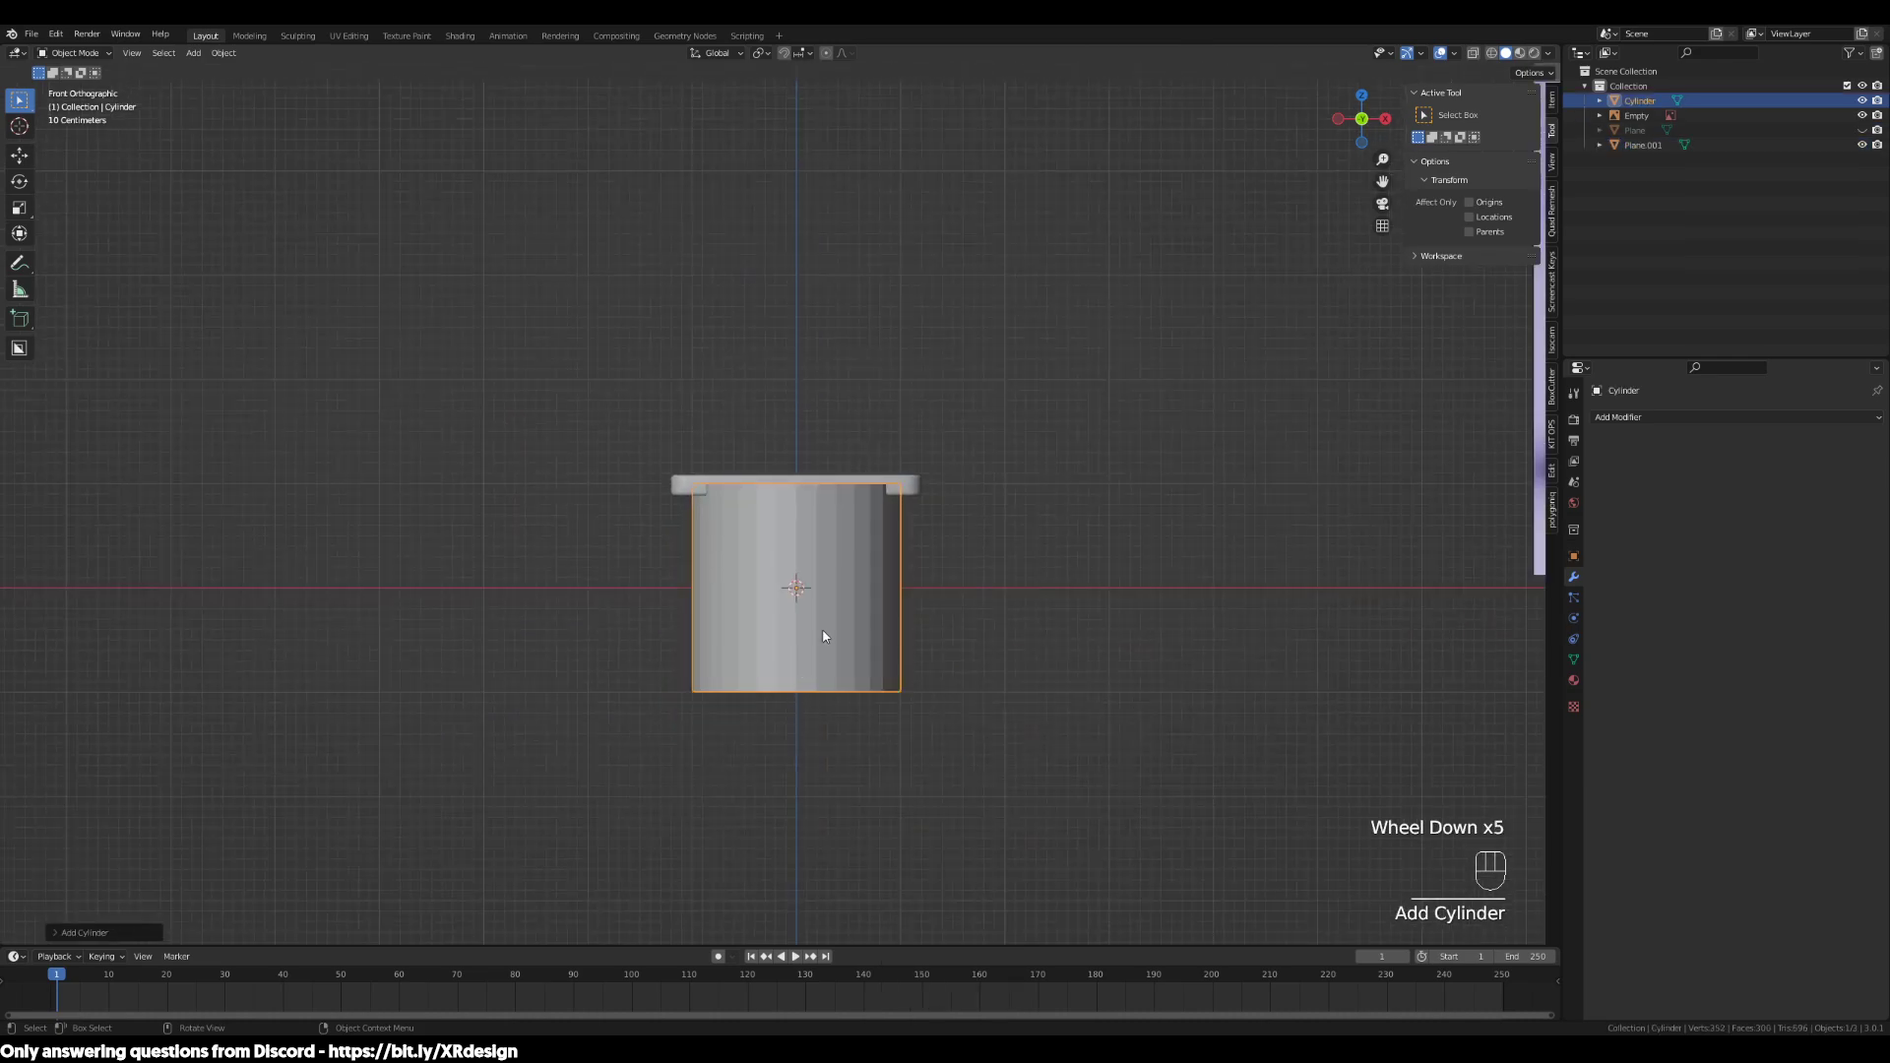
# Set the new cylinder's vertex count to 12
pyautogui.click(63, 930)
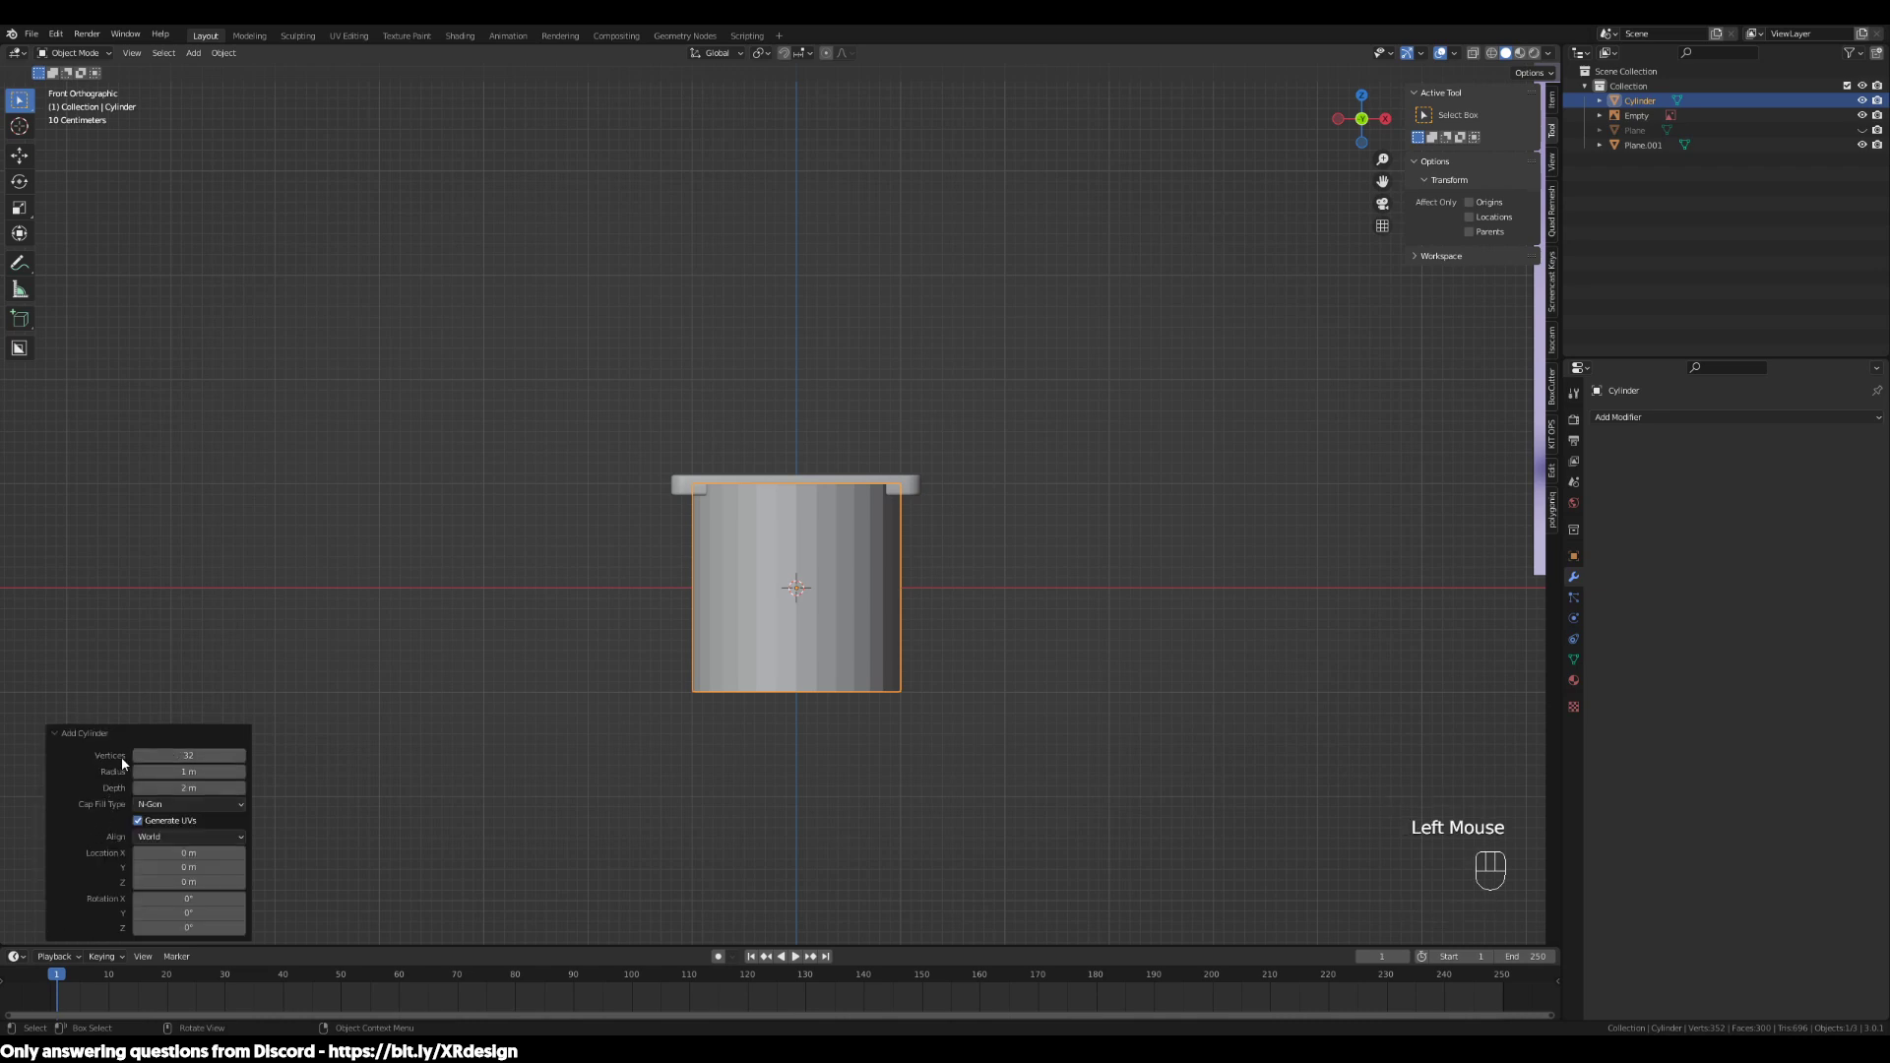
pyautogui.click(211, 757)
pyautogui.write('16')
pyautogui.press('Return')
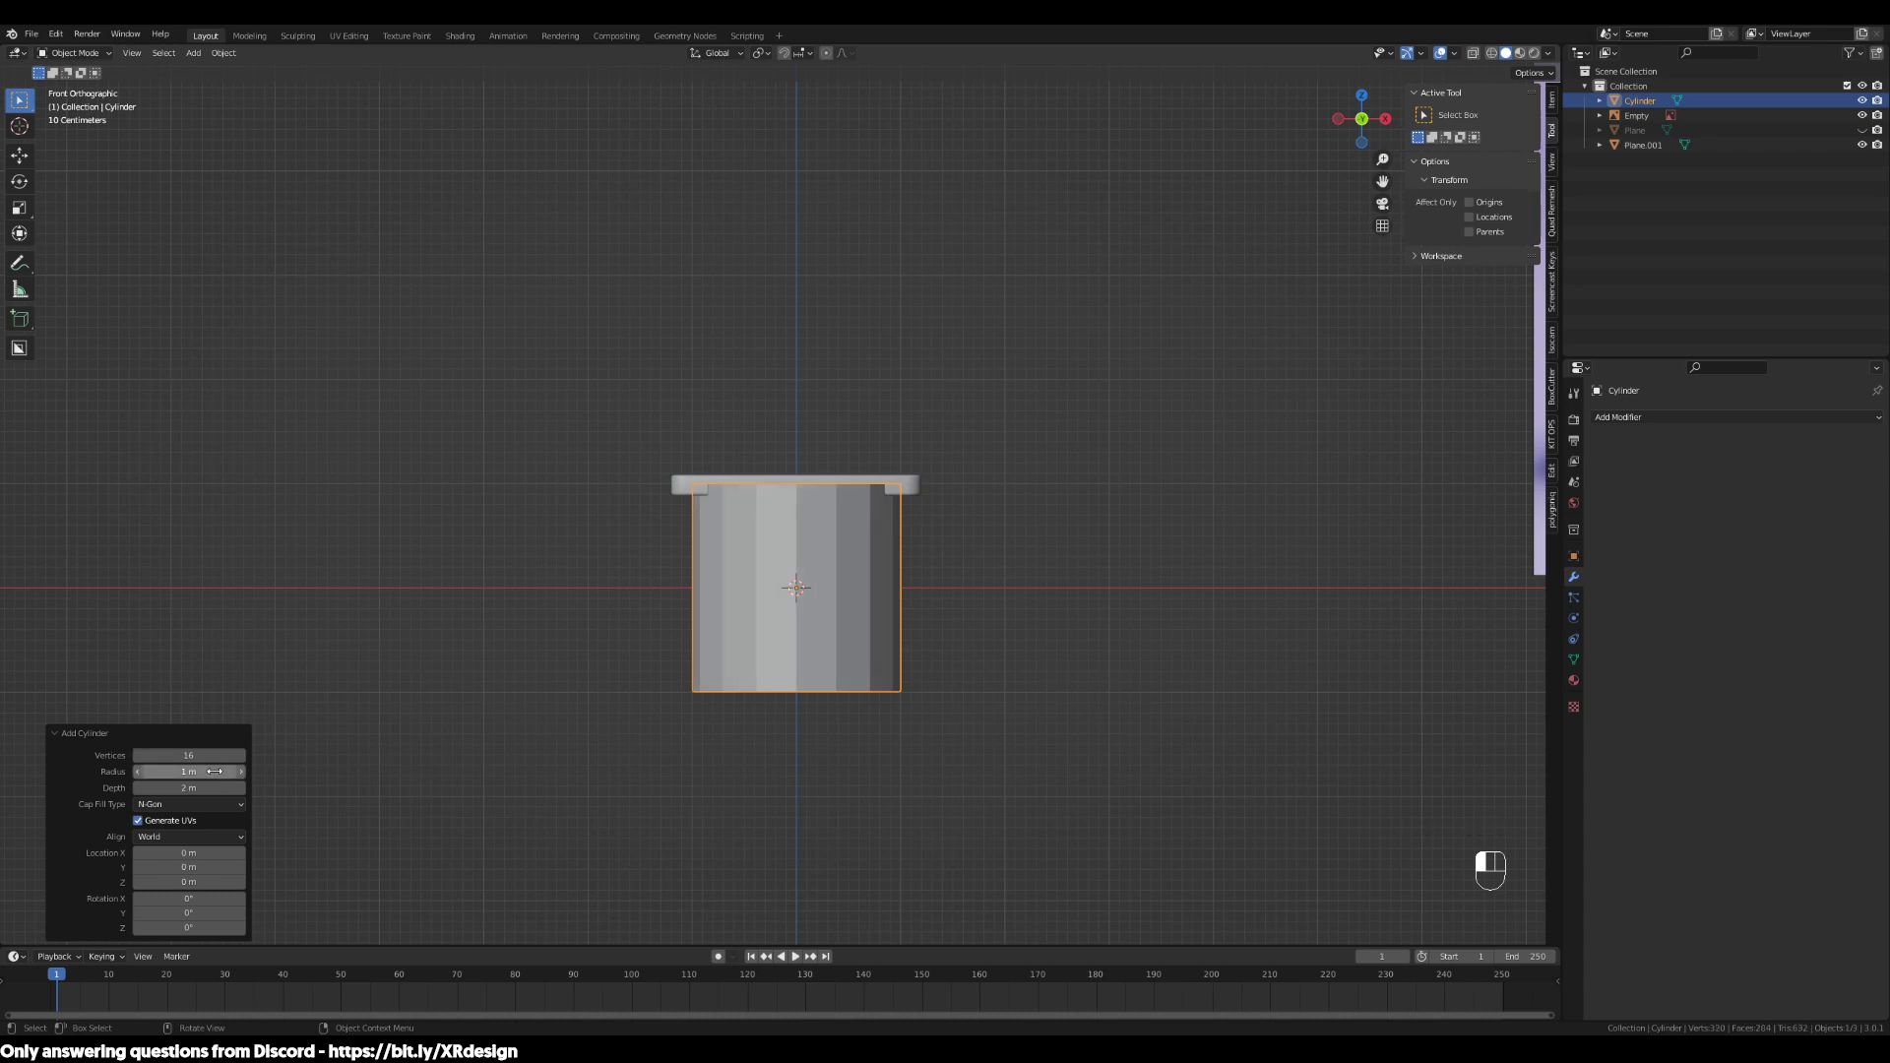
pyautogui.click(209, 757)
pyautogui.write('12')
pyautogui.press('Return')
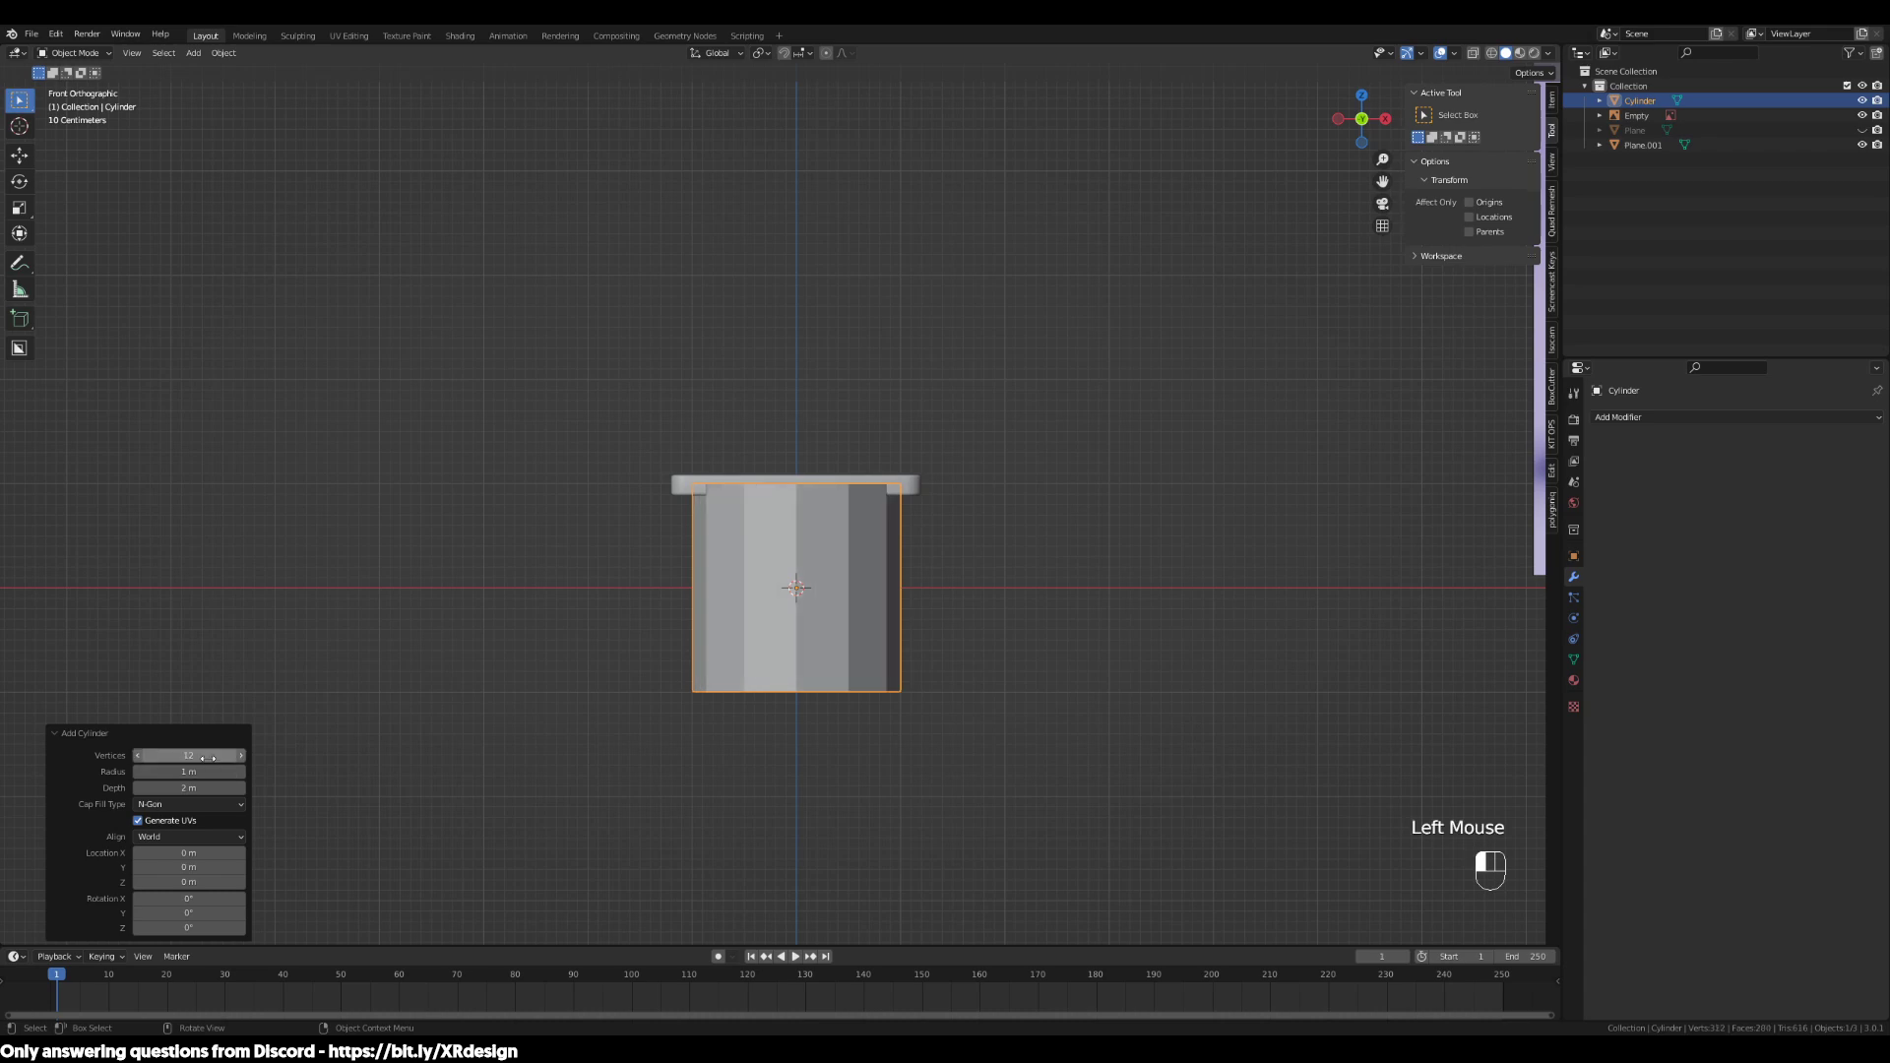
# Frame the reference image up close and examine the shape of the desk's legs
pyautogui.moveTo(873, 708); pyautogui.dragTo(915, 751, button='middle')
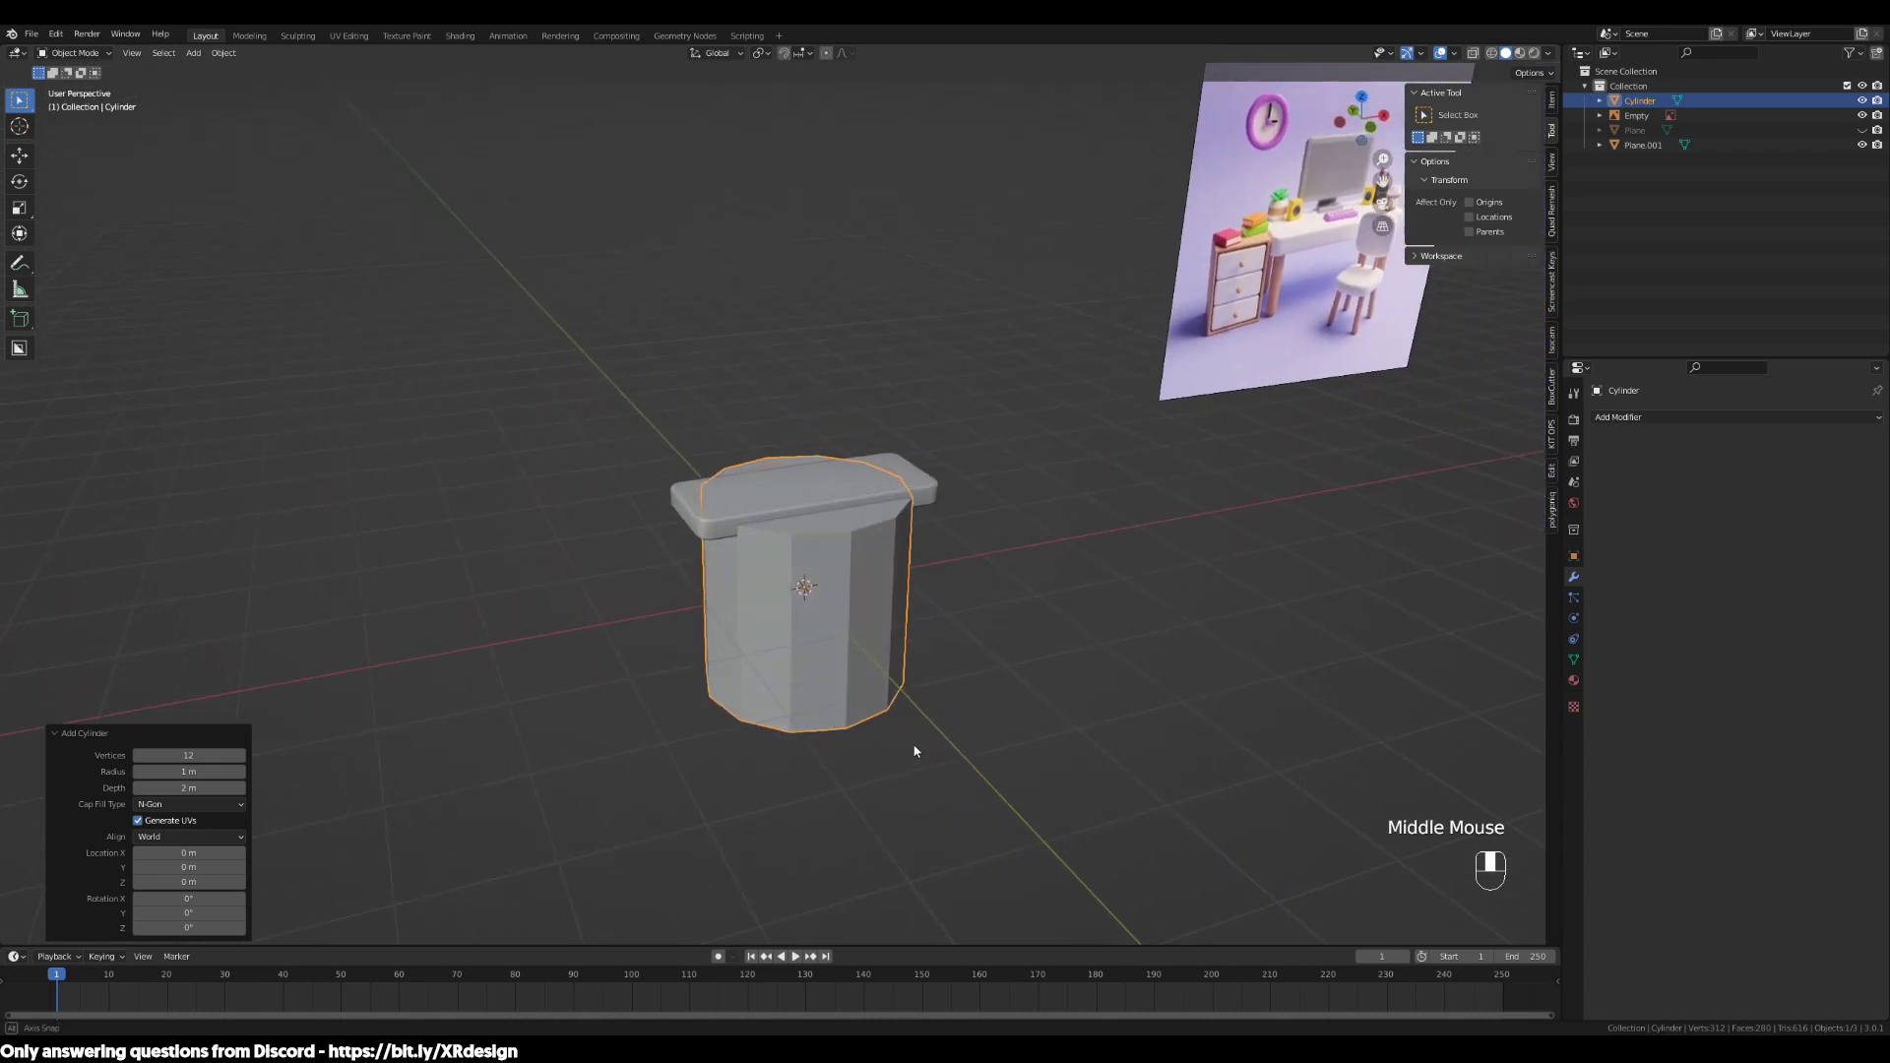
pyautogui.scroll(1, 1202, 624)
pyautogui.keyDown('shift'); pyautogui.moveTo(1202, 625); pyautogui.dragTo(882, 801, button='middle'); pyautogui.keyUp('shift')
pyautogui.click(1060, 524)
pyautogui.keyDown('shift'); pyautogui.moveTo(1061, 524); pyautogui.dragTo(1021, 621, button='middle'); pyautogui.keyUp('shift')
pyautogui.scroll(7, 1021, 620)
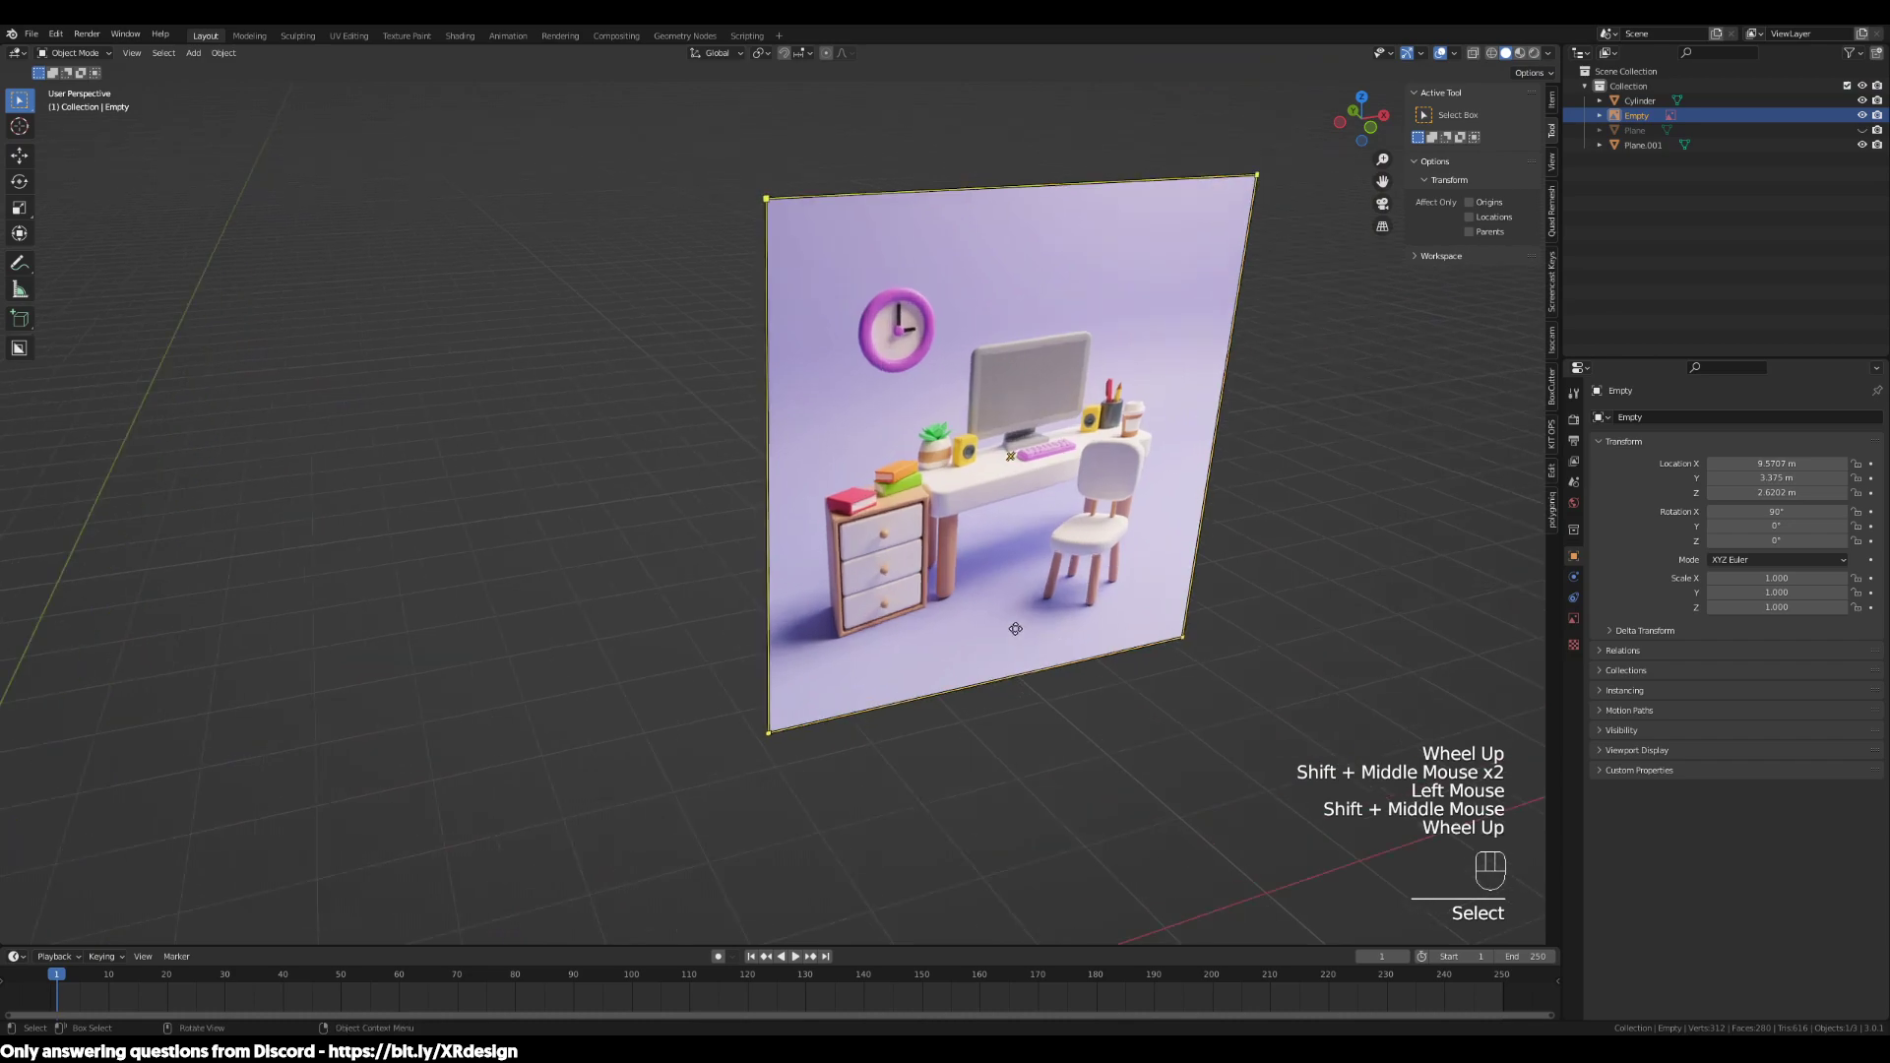
pyautogui.press('KP_Decimal')
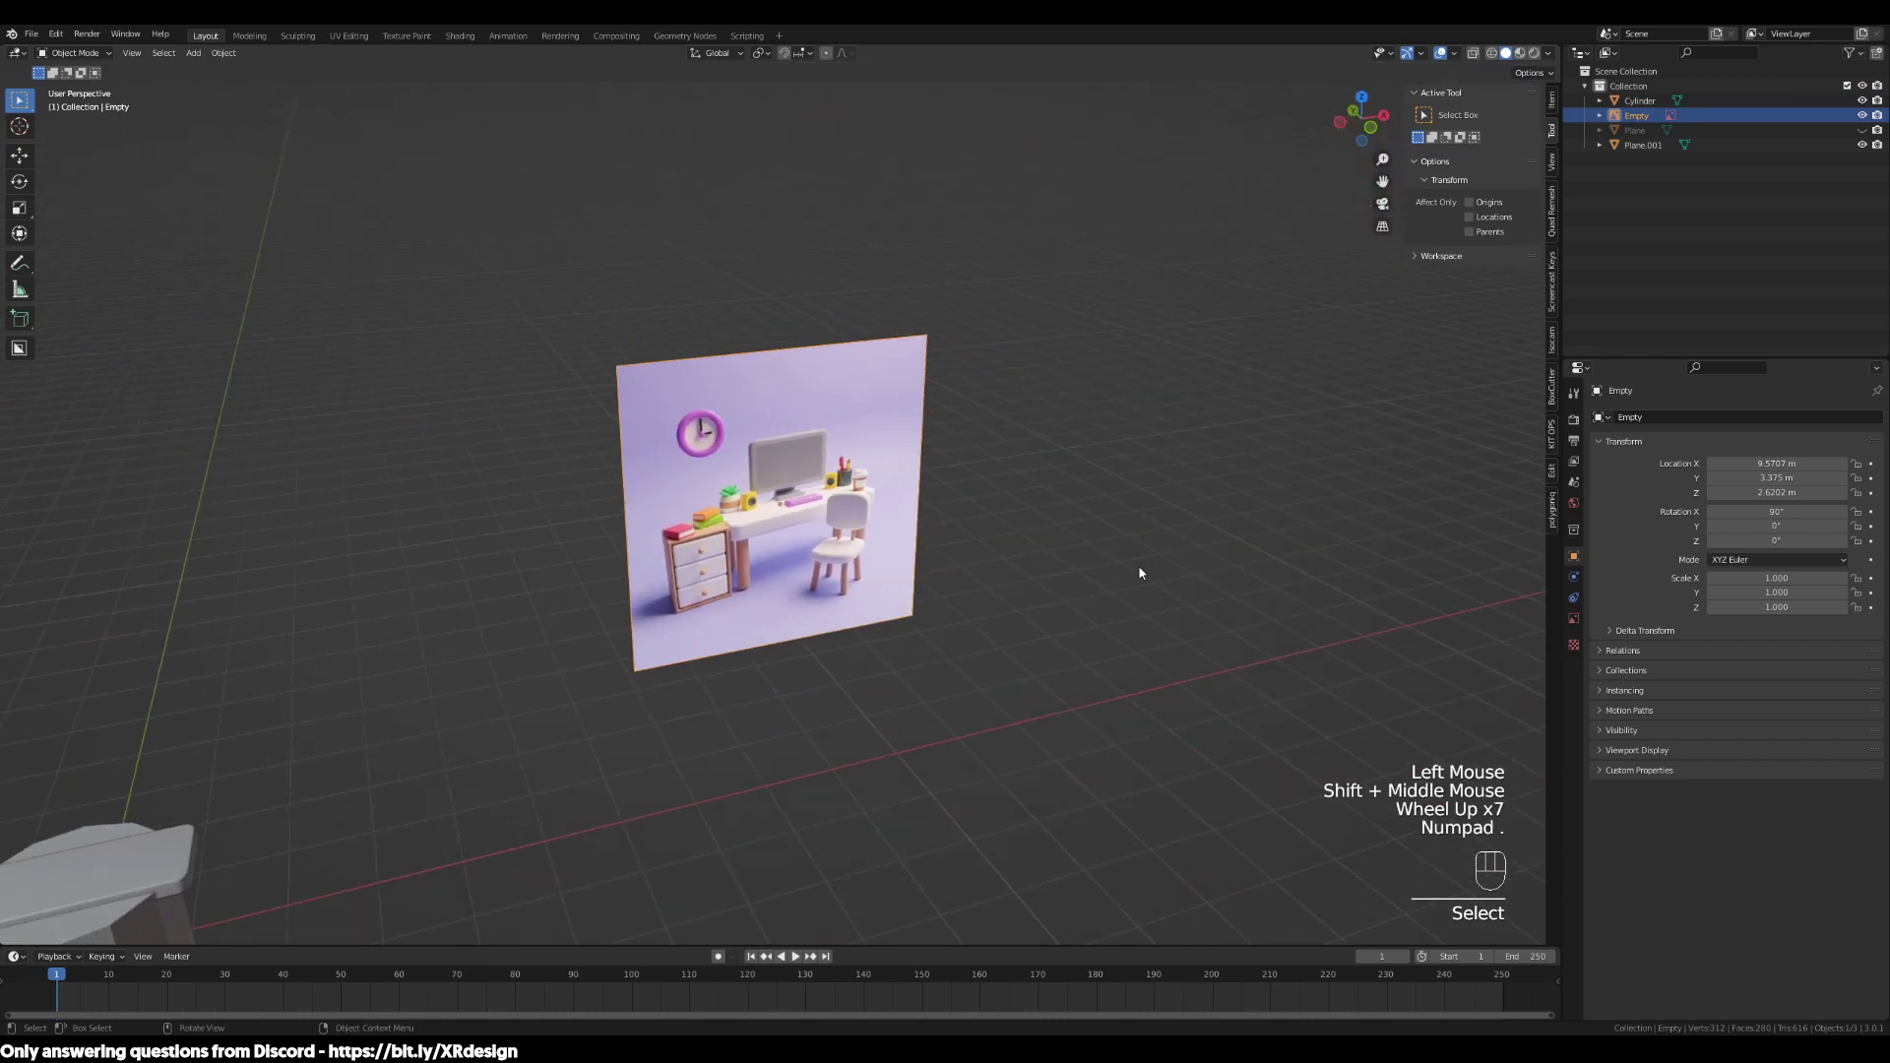
pyautogui.scroll(4, 1139, 569)
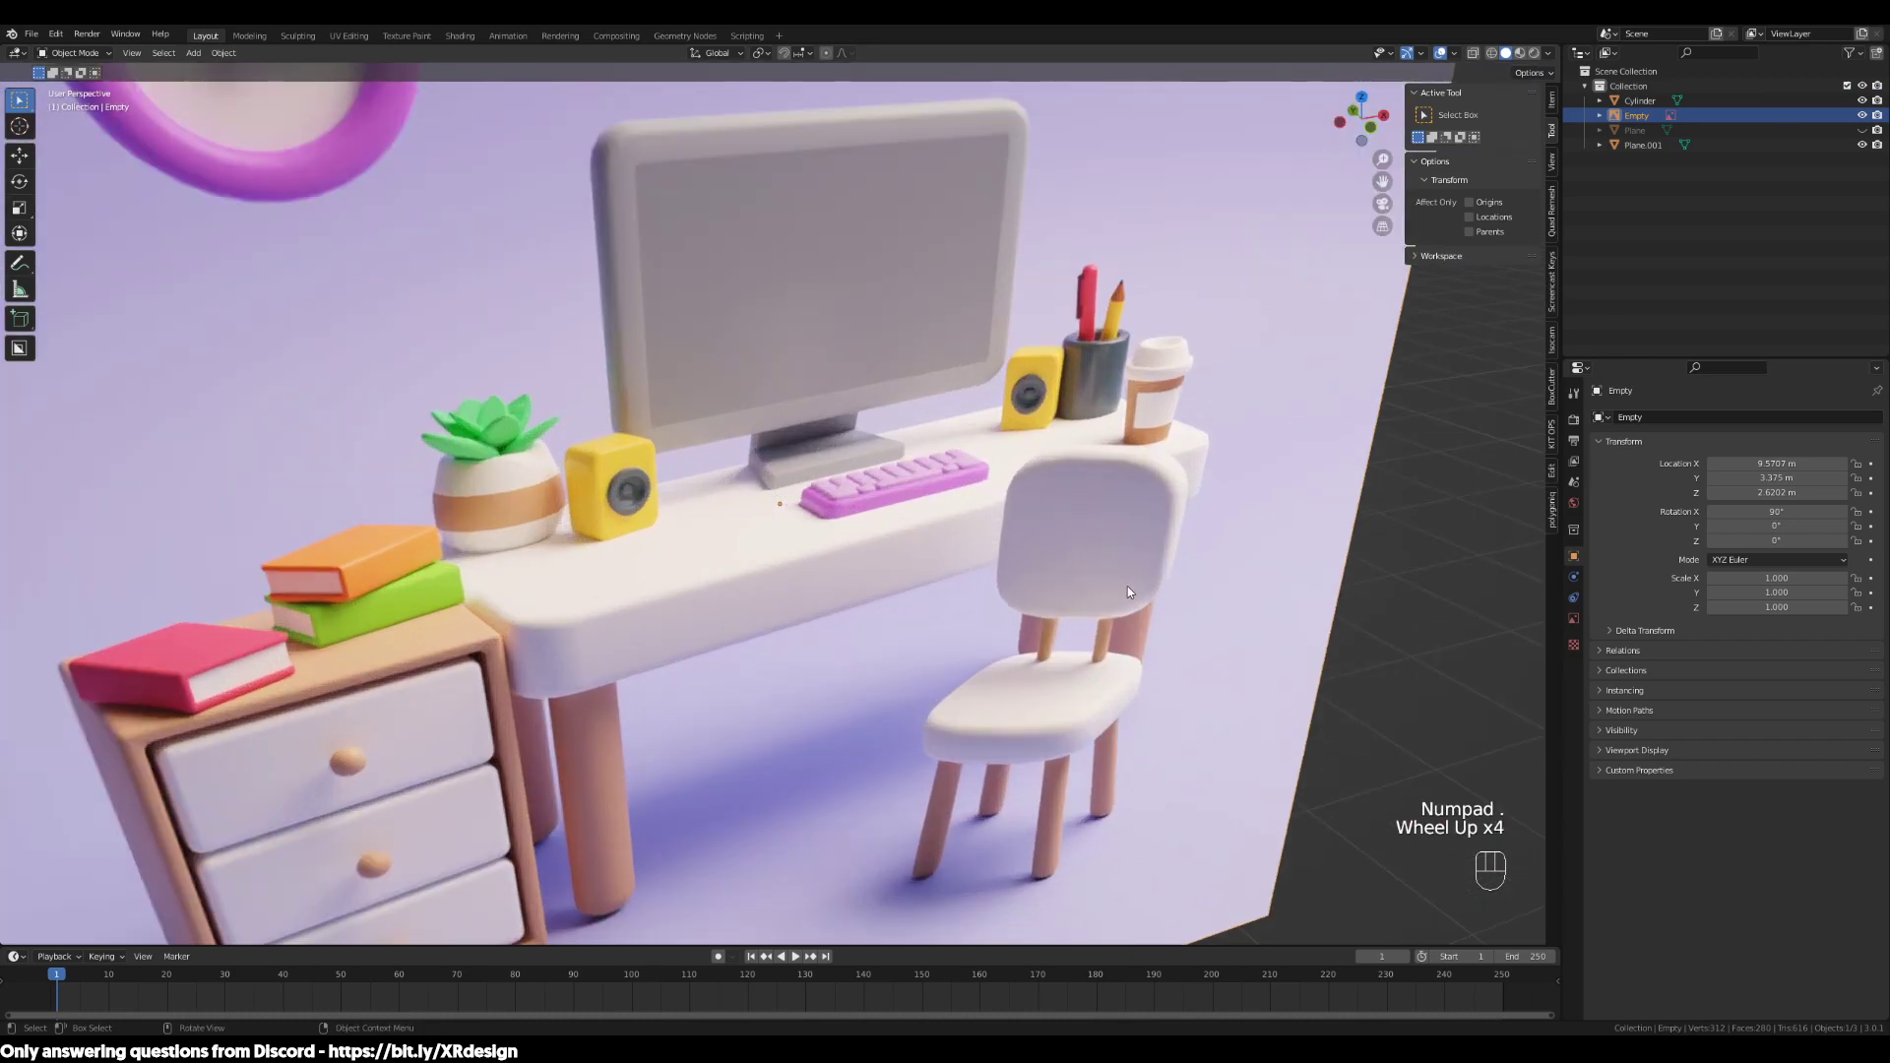
pyautogui.moveTo(658, 463); pyautogui.dragTo(723, 547, button='middle')
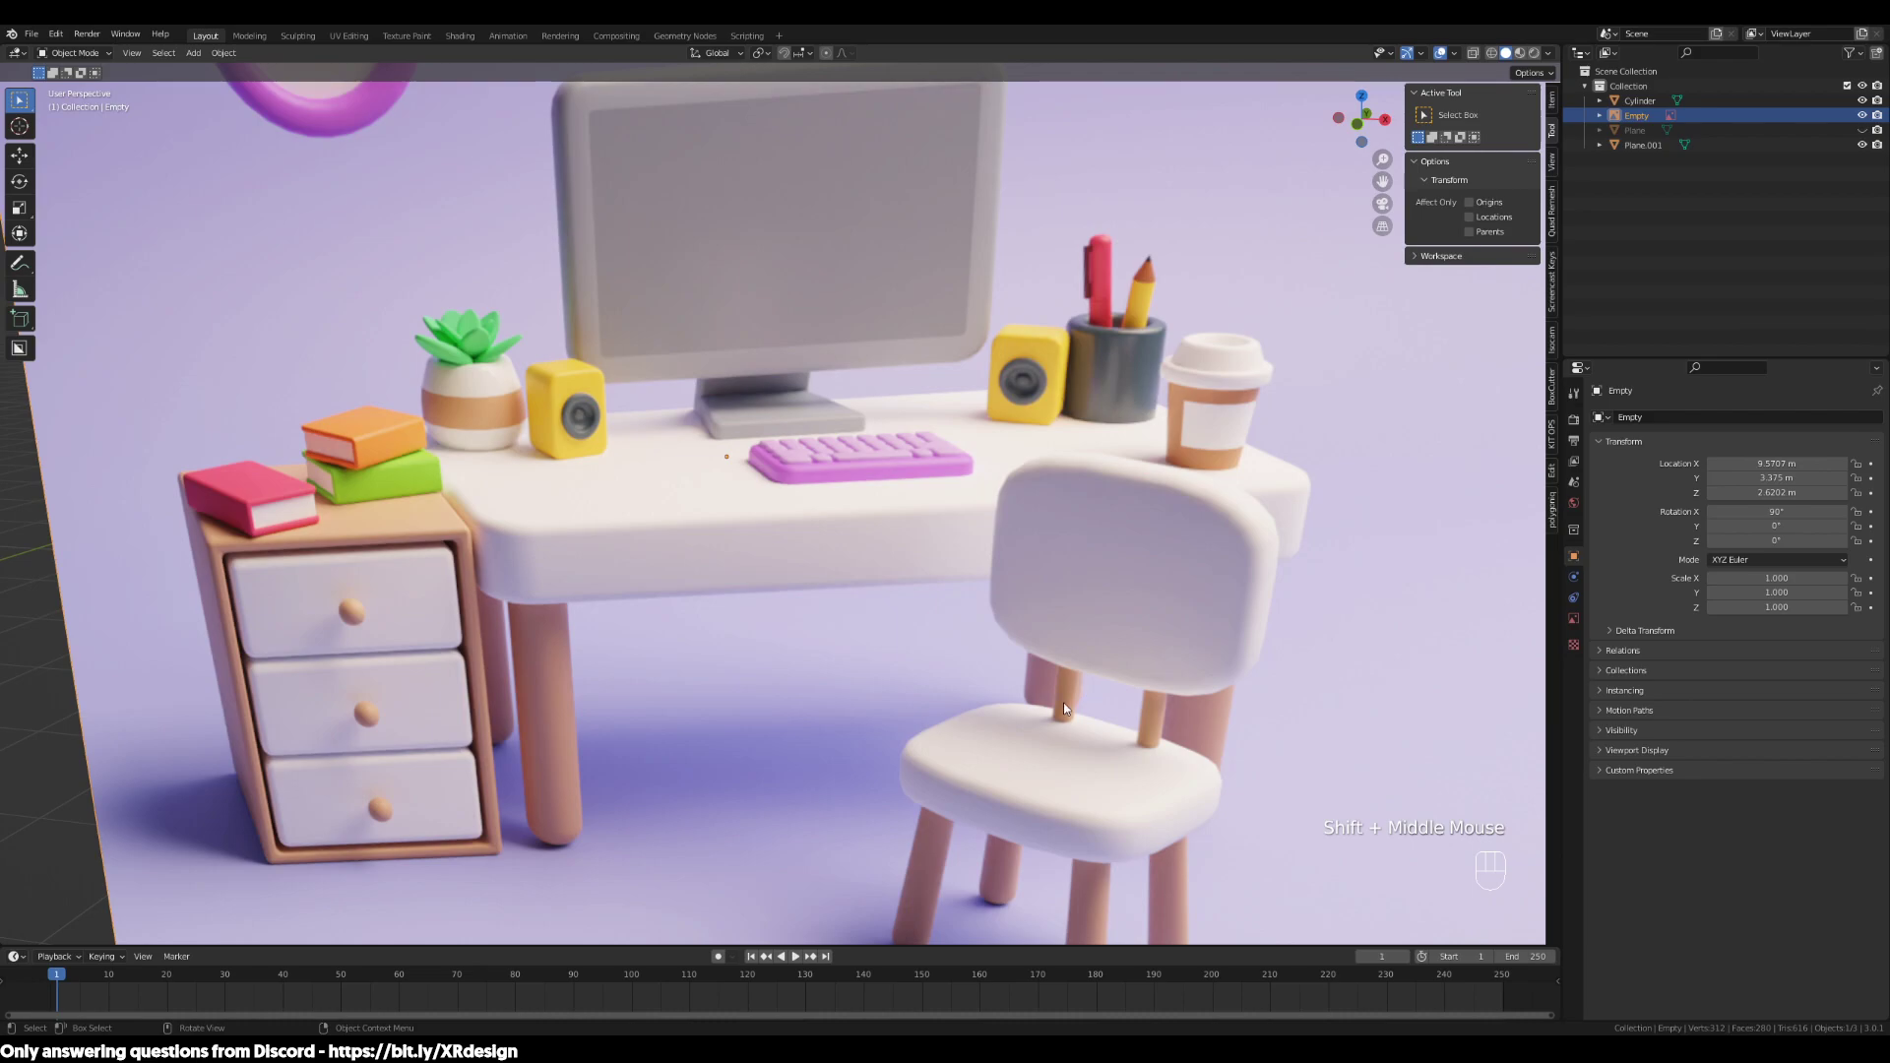
# Examine the chair's backrest supports and legs beside the desk in the reference image
pyautogui.scroll(2, 1078, 689)
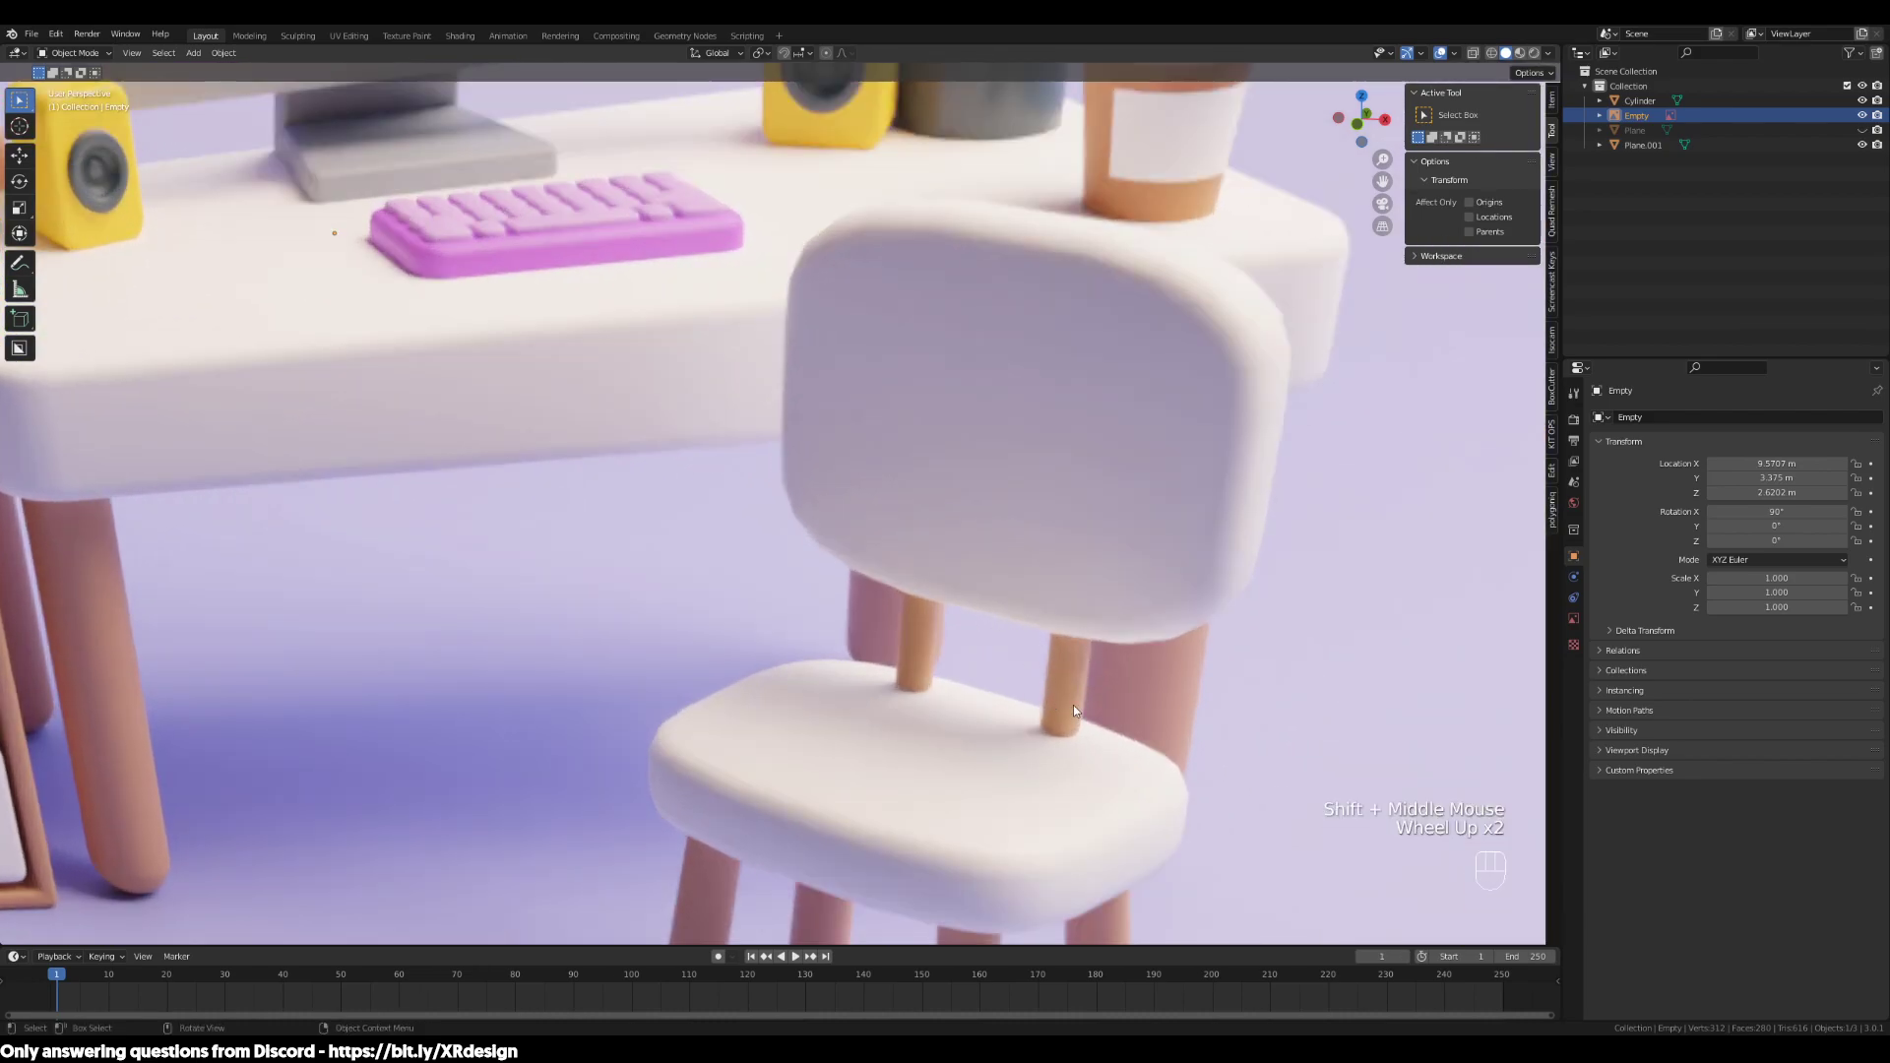
pyautogui.scroll(-1, 1057, 705)
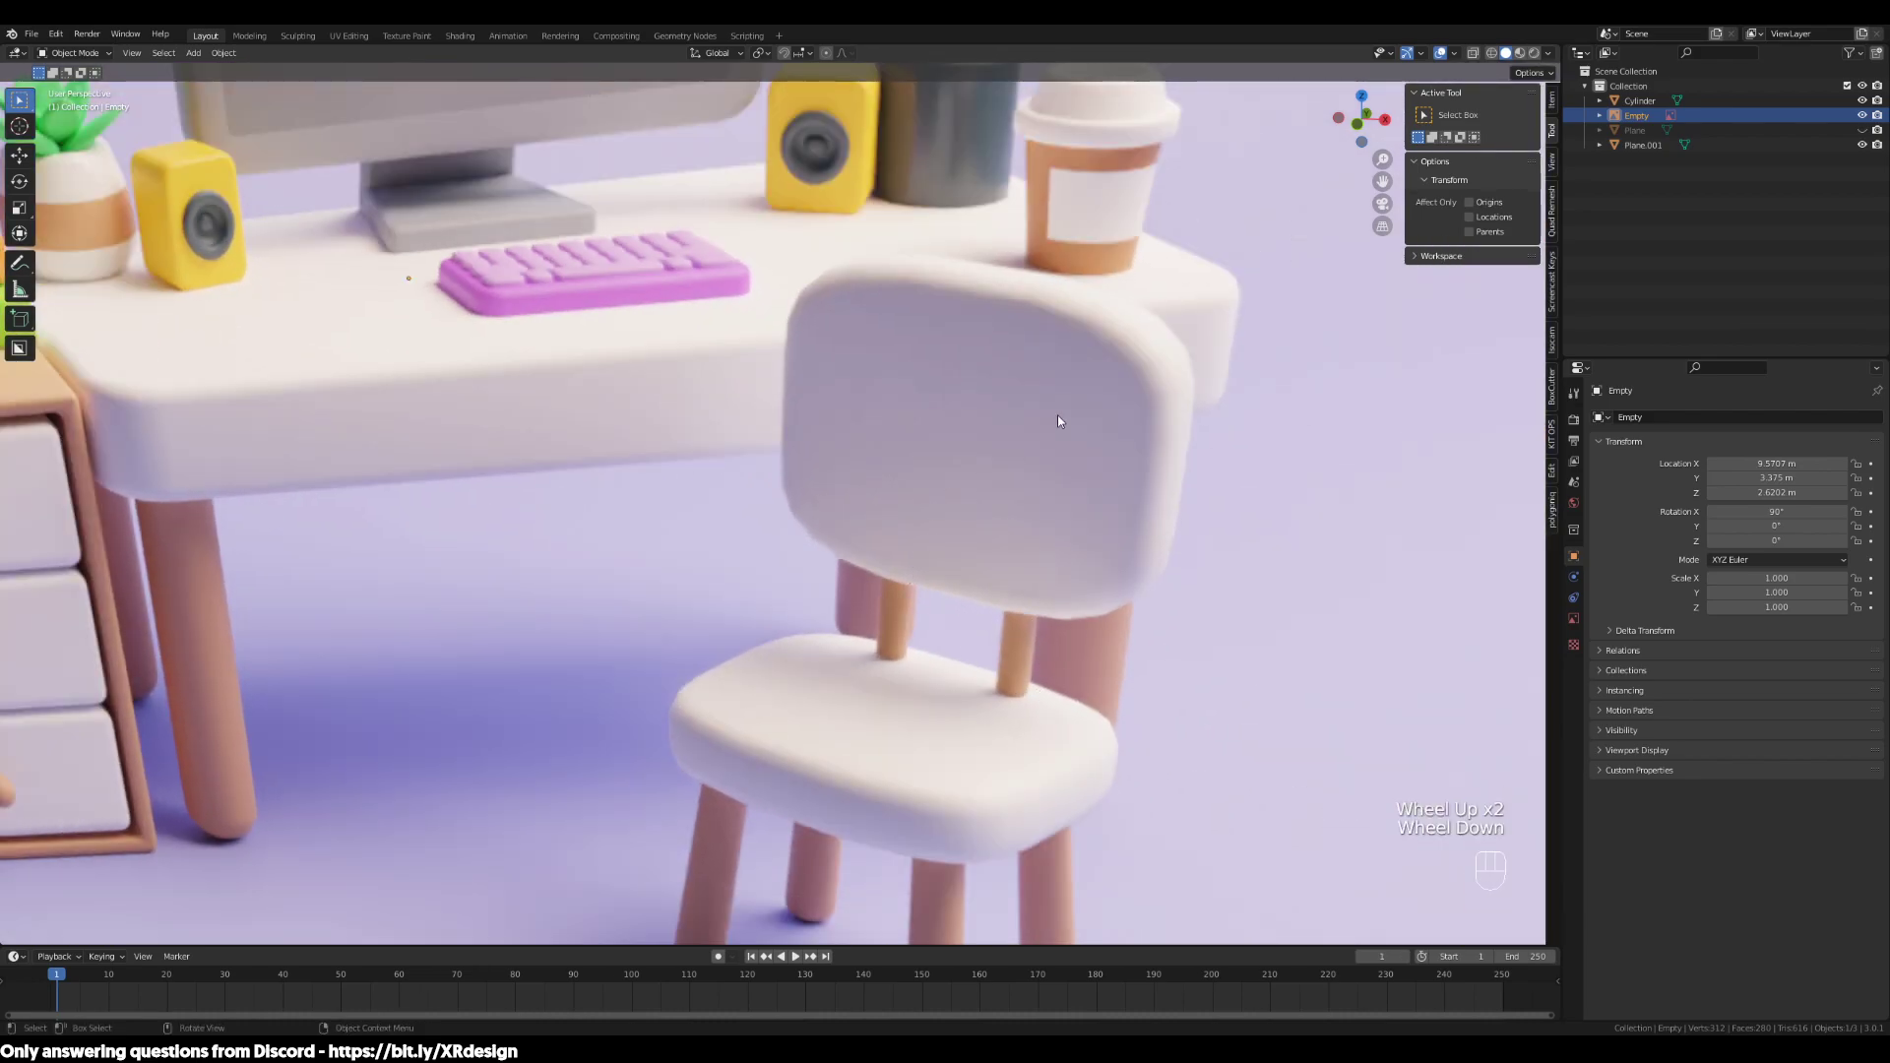
pyautogui.scroll(-2, 912, 630)
pyautogui.moveTo(911, 631); pyautogui.dragTo(953, 589, button='middle')
pyautogui.moveTo(826, 698); pyautogui.dragTo(941, 713, button='middle')
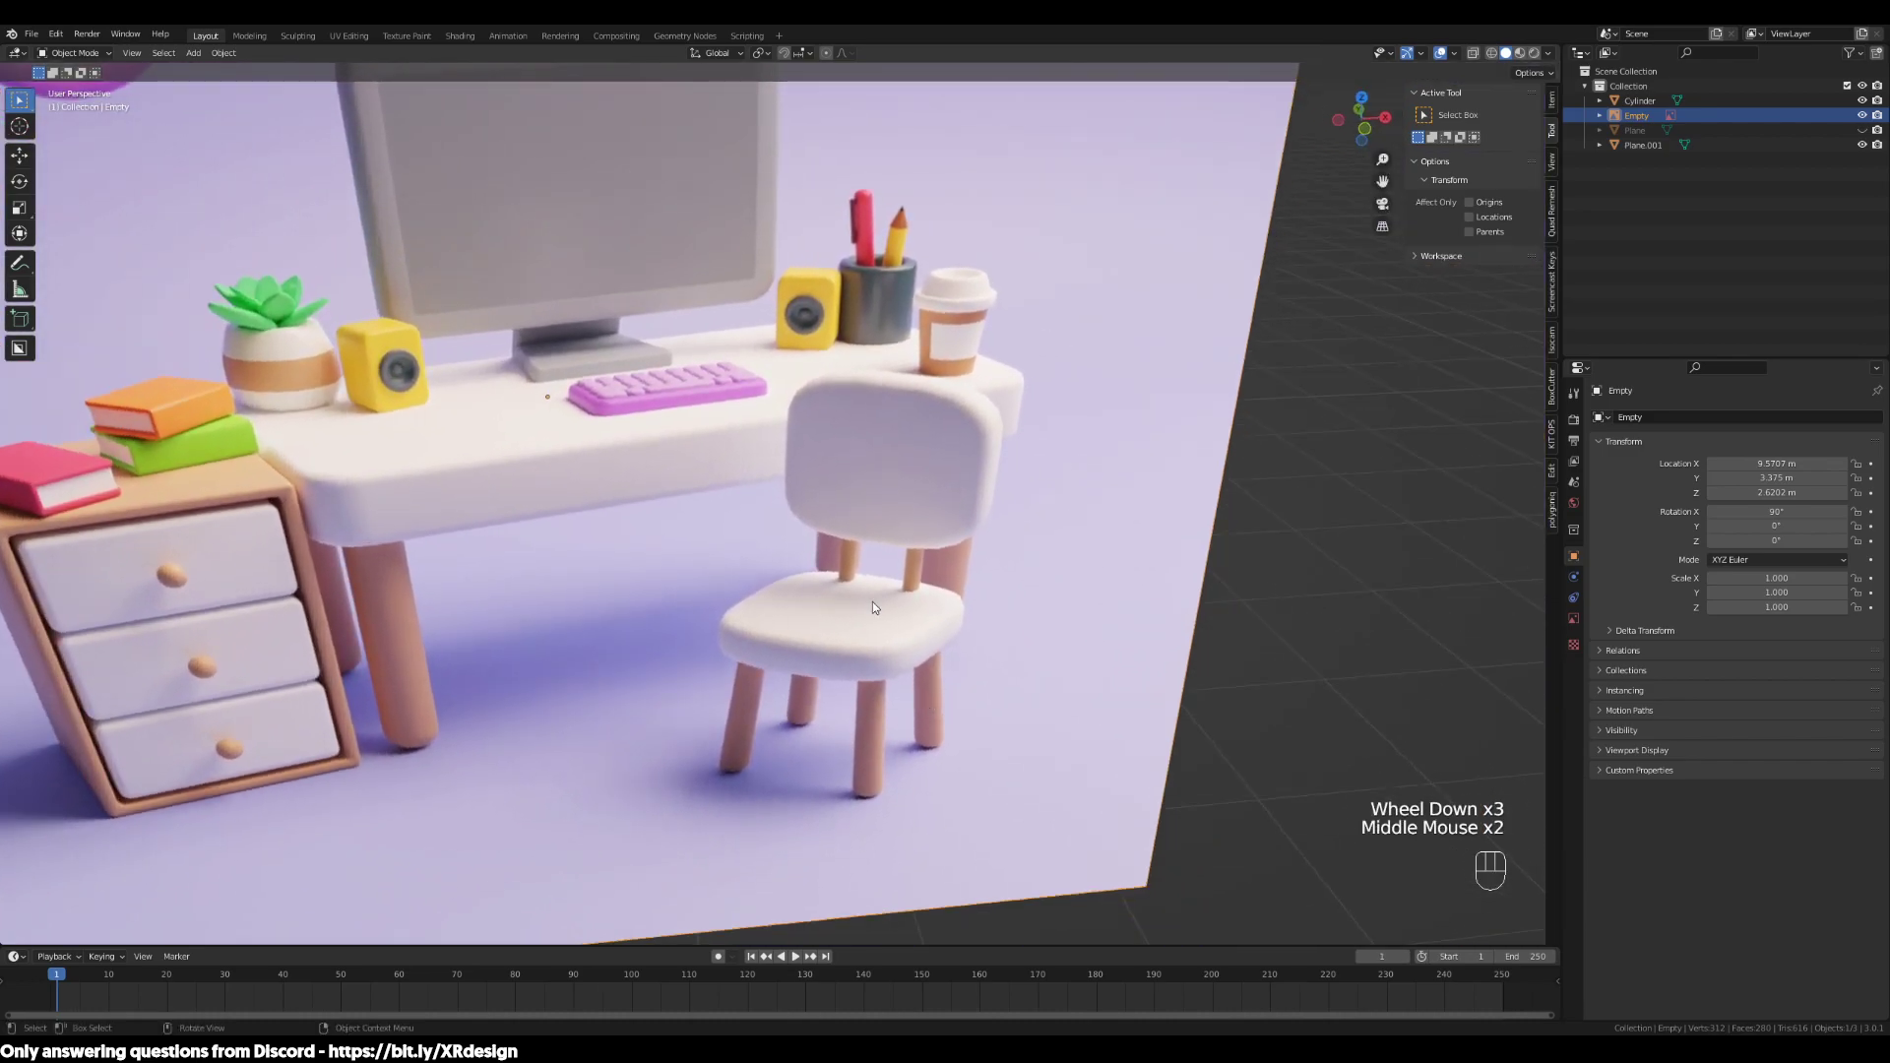
pyautogui.scroll(2, 1019, 617)
pyautogui.scroll(-2, 967, 600)
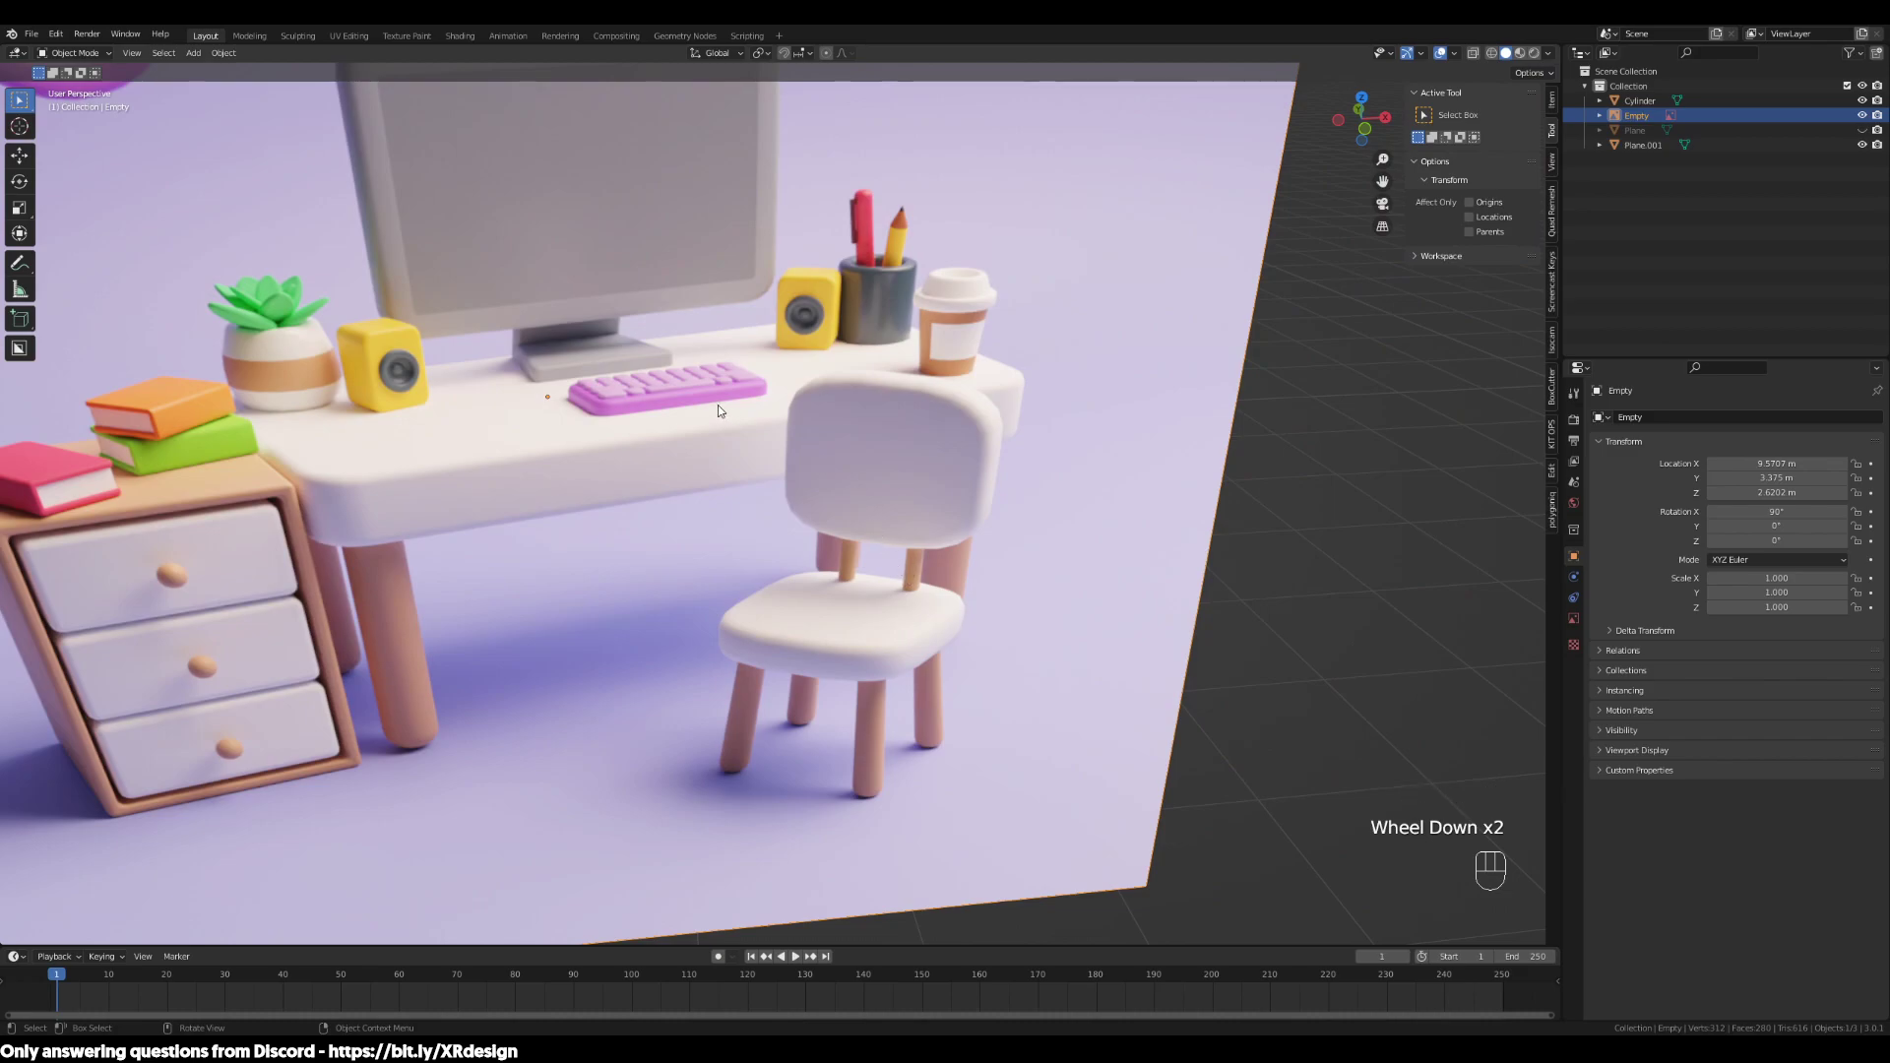
pyautogui.keyDown('shift'); pyautogui.moveTo(721, 412); pyautogui.dragTo(803, 514, button='middle'); pyautogui.keyUp('shift')
pyautogui.scroll(3, 756, 473)
pyautogui.scroll(-3, 662, 495)
# Try to scale the cylinder down uniformly on all axes to about 0.073 of its size
pyautogui.keyDown('shift'); pyautogui.moveTo(741, 512); pyautogui.dragTo(1203, 498, button='middle'); pyautogui.keyUp('shift')
pyautogui.scroll(-2, 680, 532)
pyautogui.keyDown('shift'); pyautogui.moveTo(886, 561); pyautogui.dragTo(966, 473, button='middle'); pyautogui.keyUp('shift')
pyautogui.scroll(-2, 978, 406)
pyautogui.keyDown('shift'); pyautogui.moveTo(977, 406); pyautogui.dragTo(1240, 424, button='middle'); pyautogui.keyUp('shift')
pyautogui.click(768, 532)
pyautogui.scroll(3, 946, 548)
pyautogui.keyDown('shift'); pyautogui.moveTo(945, 549); pyautogui.dragTo(1266, 594, button='middle'); pyautogui.keyUp('shift')
pyautogui.press('Tab')
pyautogui.press('Tab')
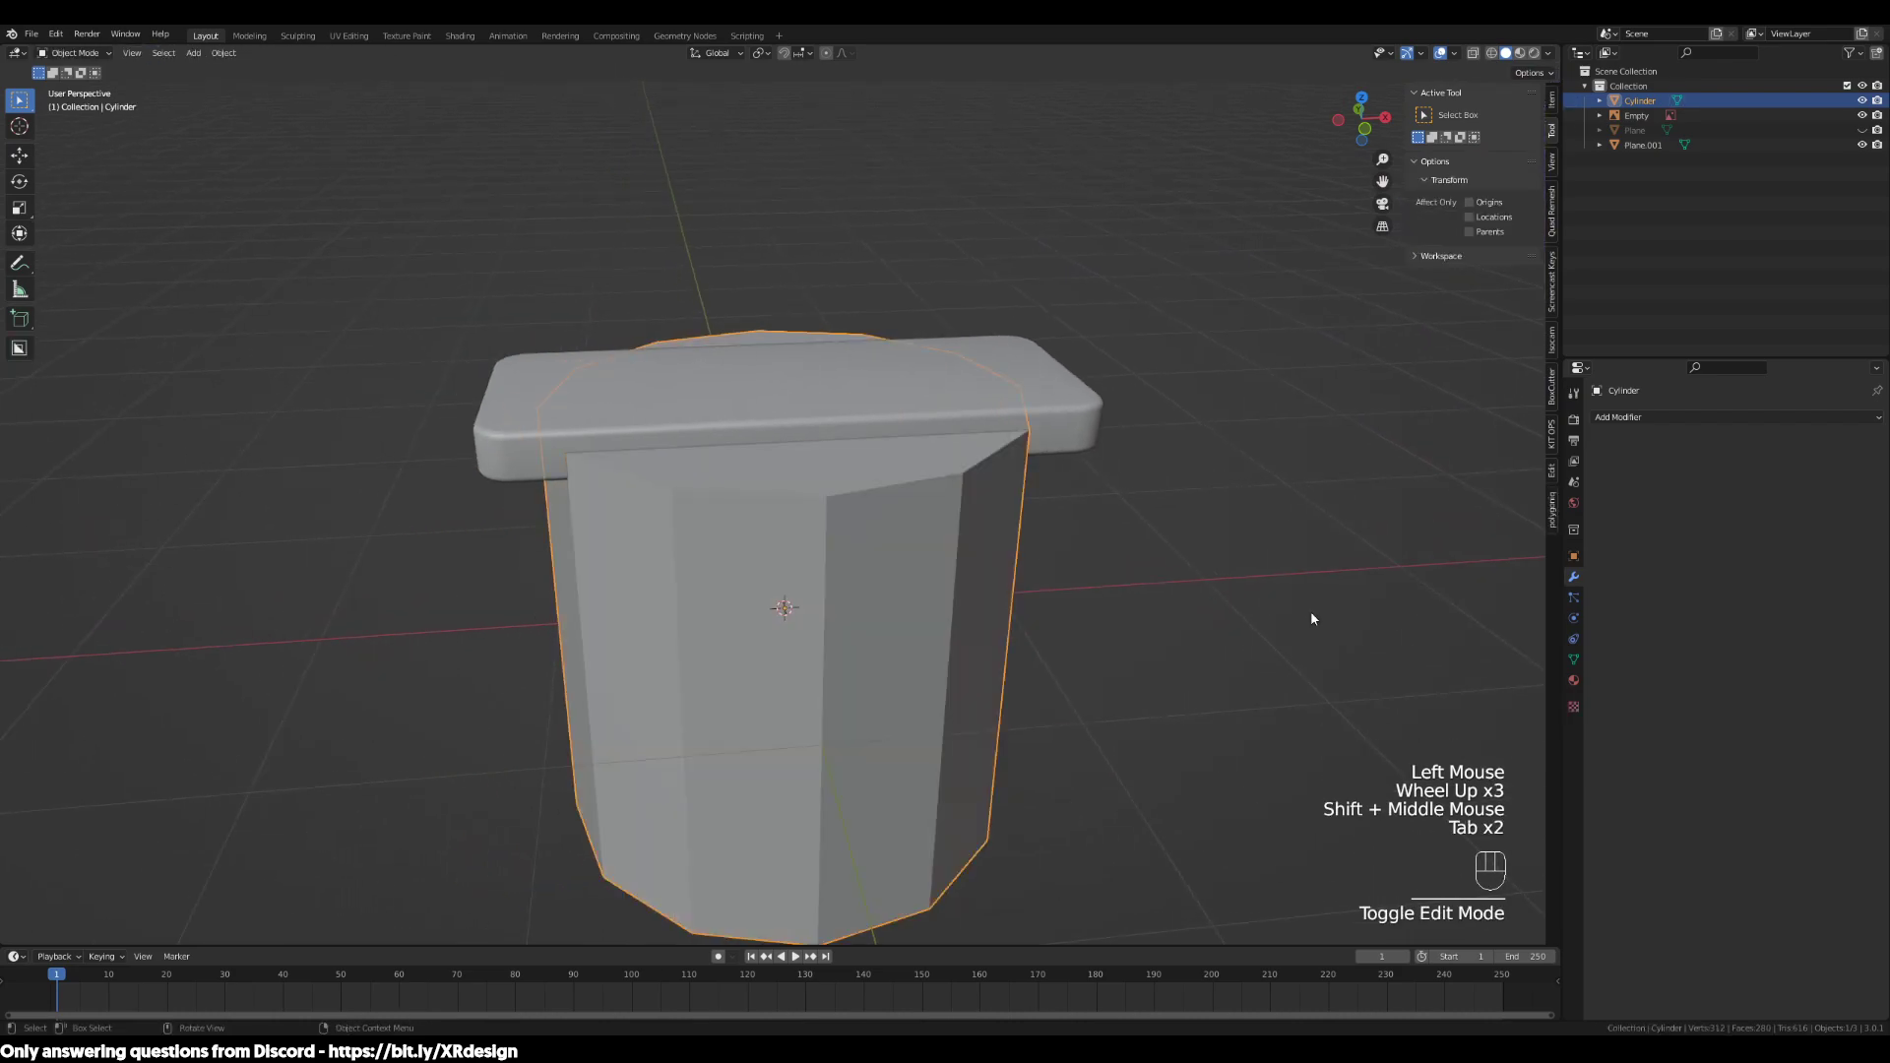
pyautogui.press('s')
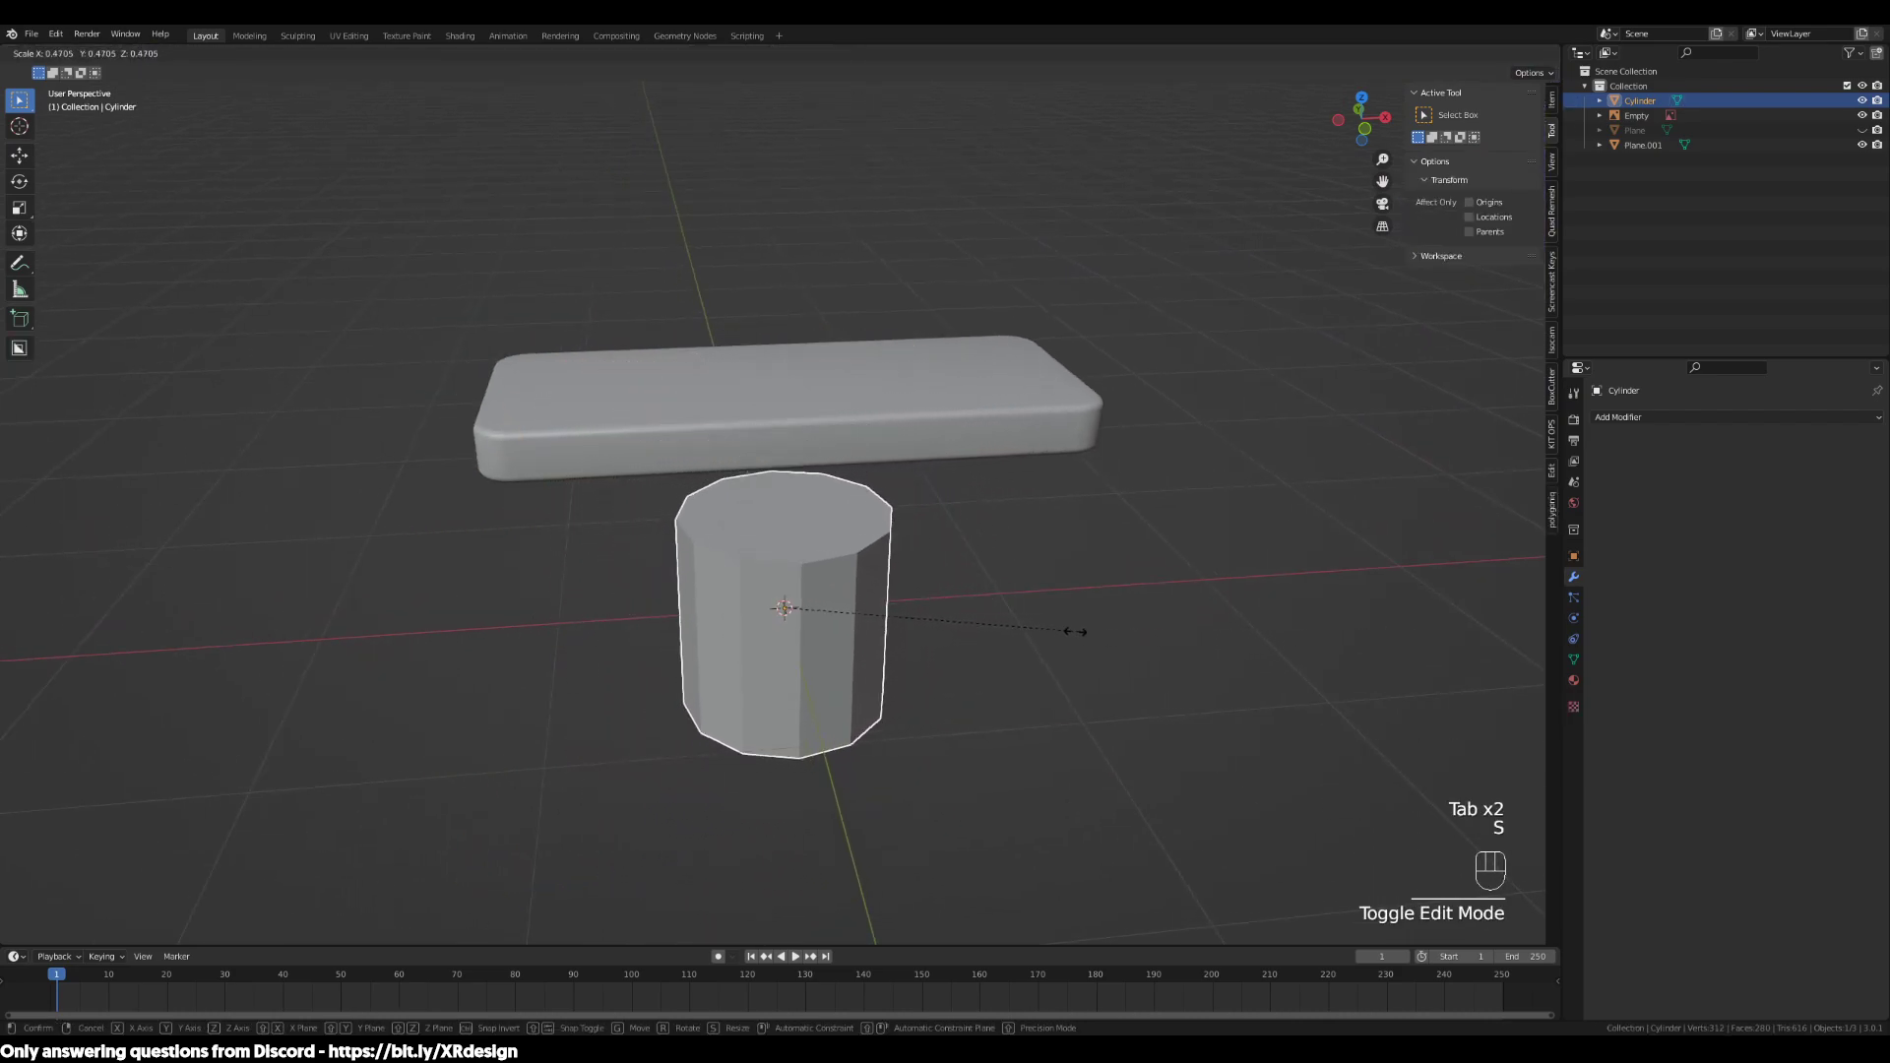
pyautogui.click(837, 630)
pyautogui.scroll(2, 941, 662)
pyautogui.keyDown('shift'); pyautogui.moveTo(941, 663); pyautogui.dragTo(921, 598, button='middle'); pyautogui.keyUp('shift')
pyautogui.moveTo(857, 374); pyautogui.dragTo(890, 460, button='middle')
pyautogui.scroll(-1, 865, 405)
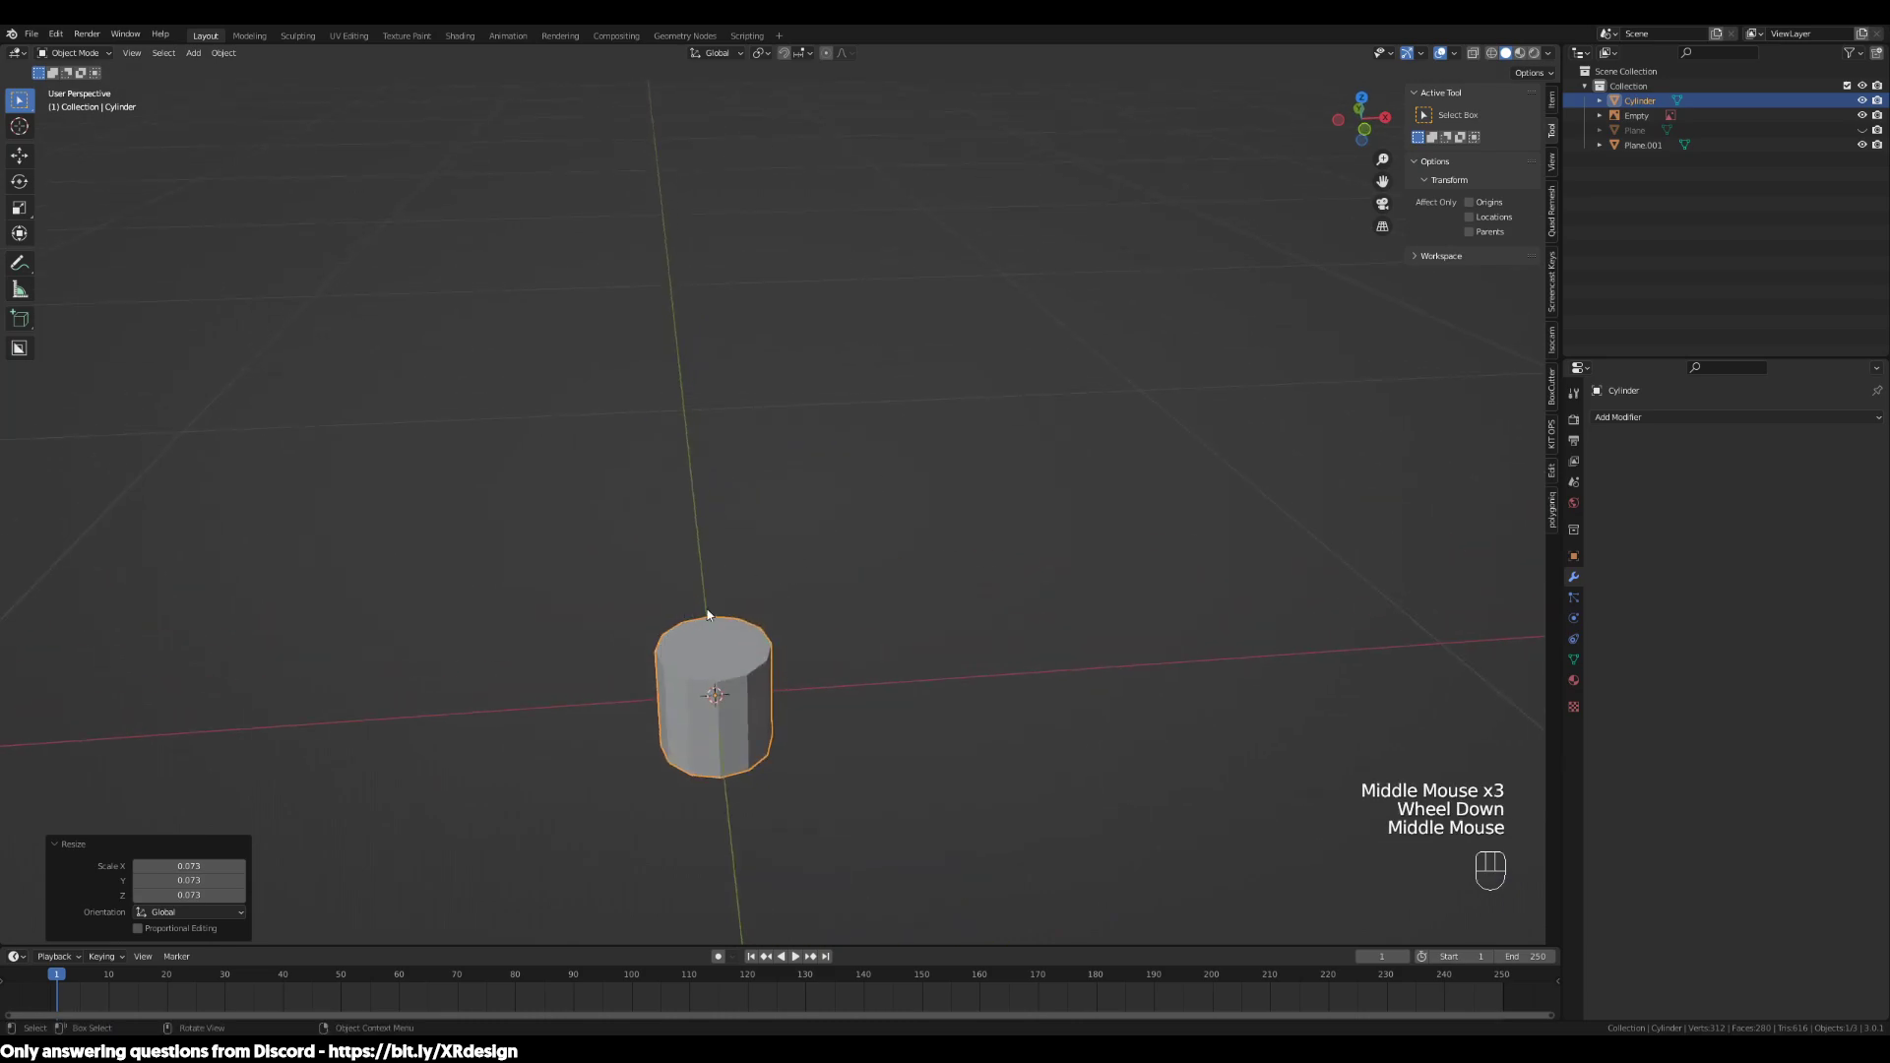
pyautogui.scroll(-2, 363, 764)
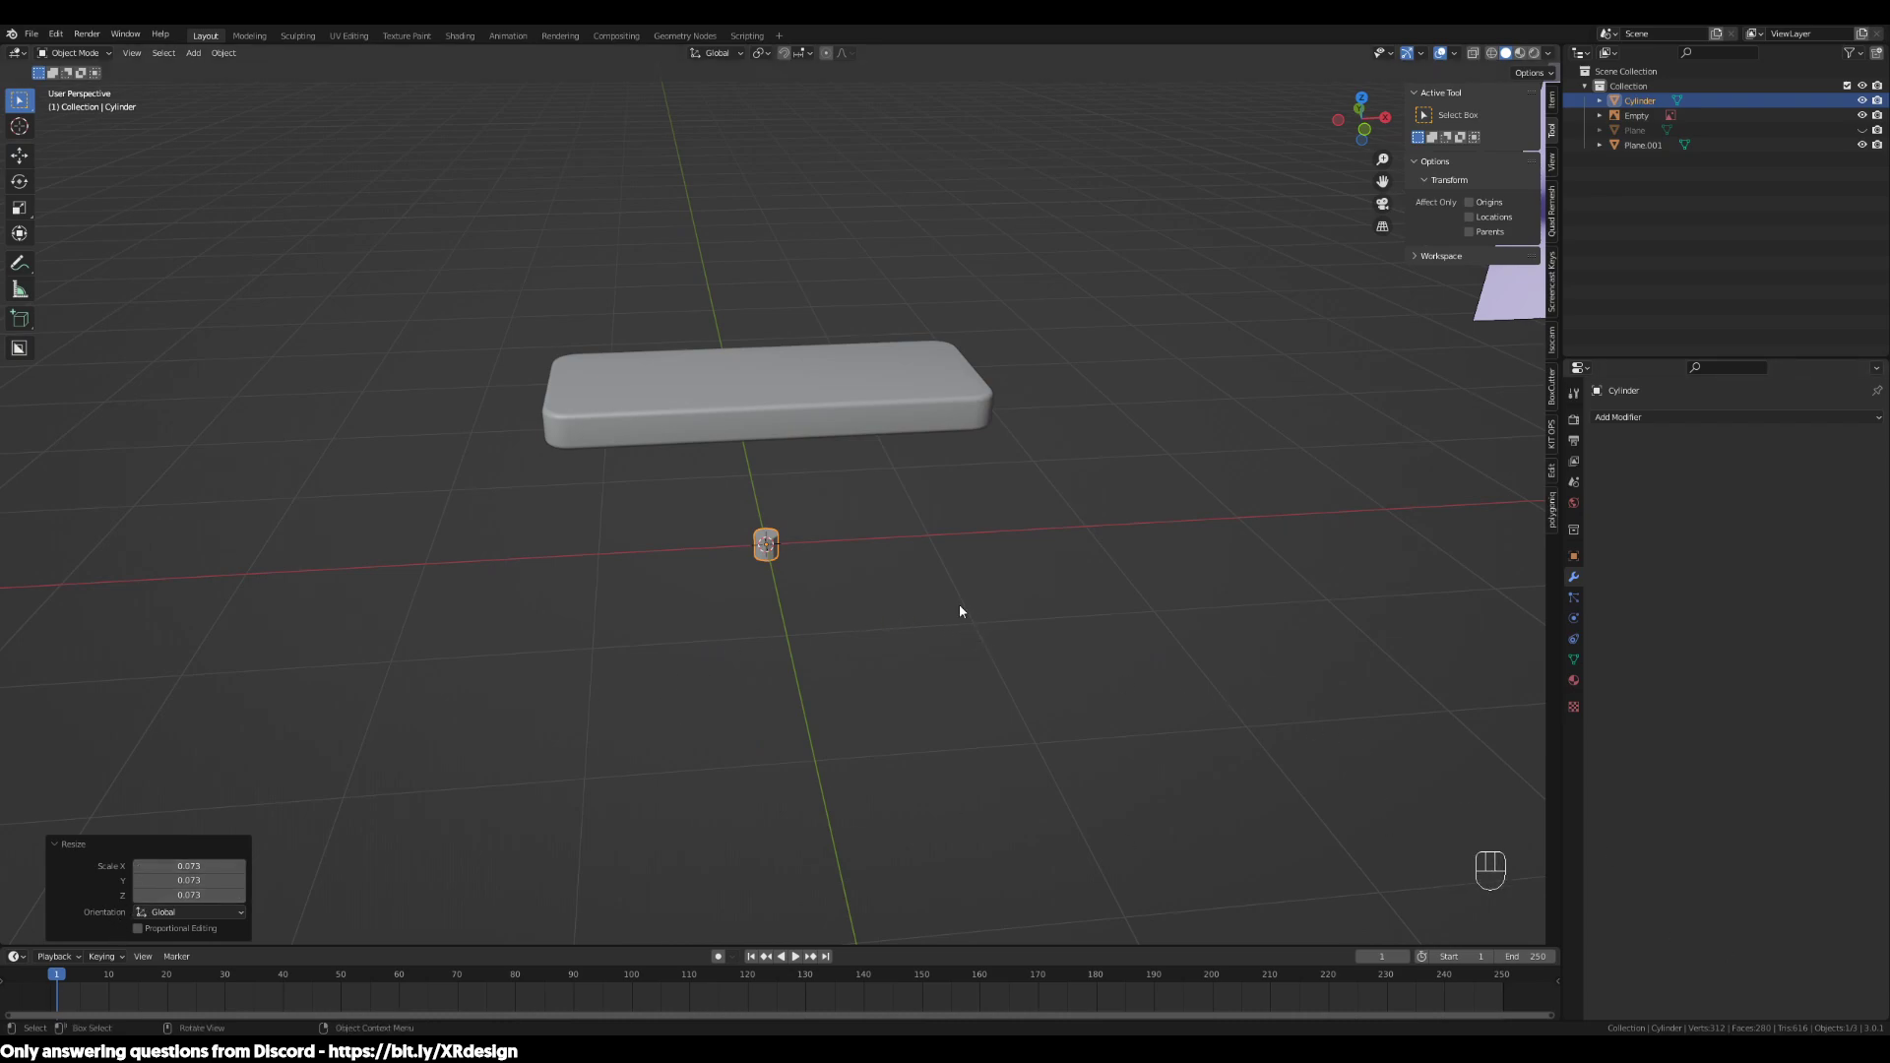
pyautogui.moveTo(978, 630); pyautogui.dragTo(974, 628, button='middle')
pyautogui.keyDown('shift'); pyautogui.scroll(-2, 1033, 618); pyautogui.keyUp('shift')
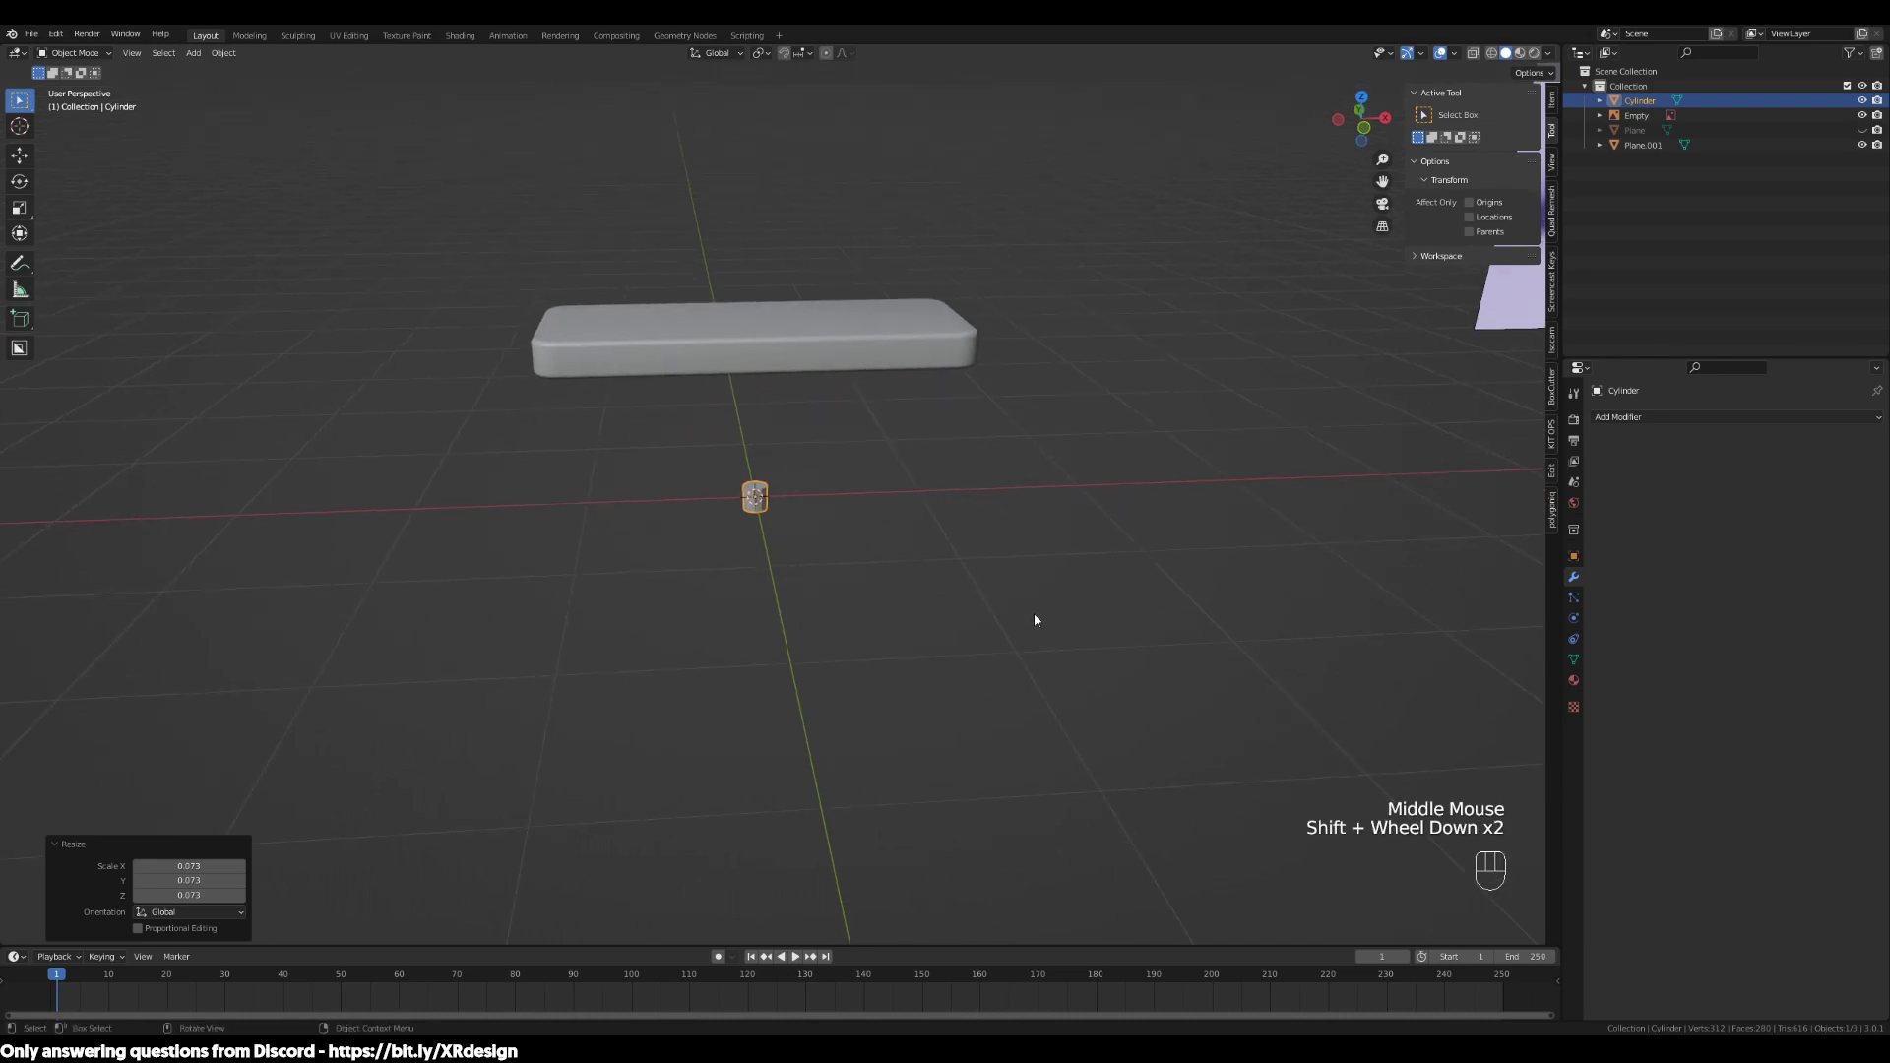
# Undo the uniform scaling of the cylinder, keeping the cylinder selected
pyautogui.hotkey('ctrl', 'z')
pyautogui.hotkey('ctrl', 'z')
pyautogui.hotkey('ctrl', 'shift', 'z')
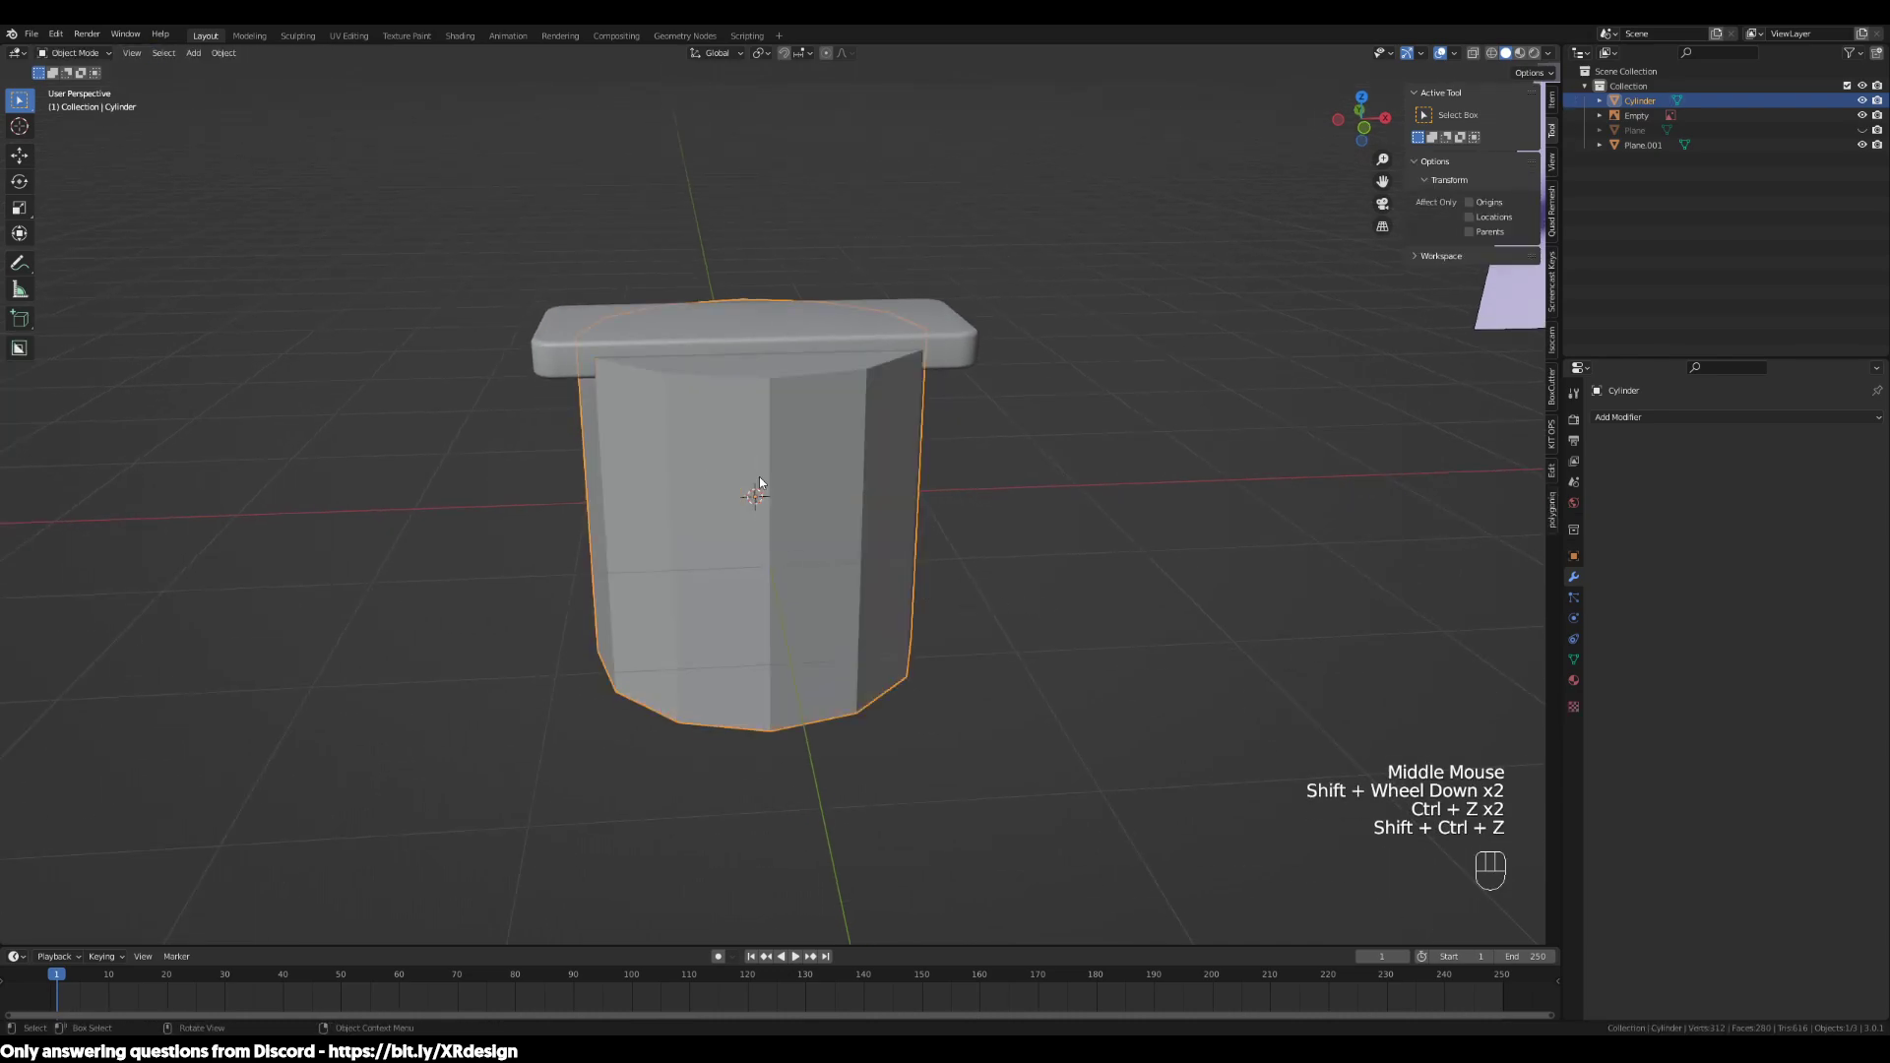
# Scale the cylinder to about 0.091 on X and Y only, excluding Z, to form a slim desk leg
pyautogui.moveTo(1063, 518); pyautogui.dragTo(1062, 527, button='middle')
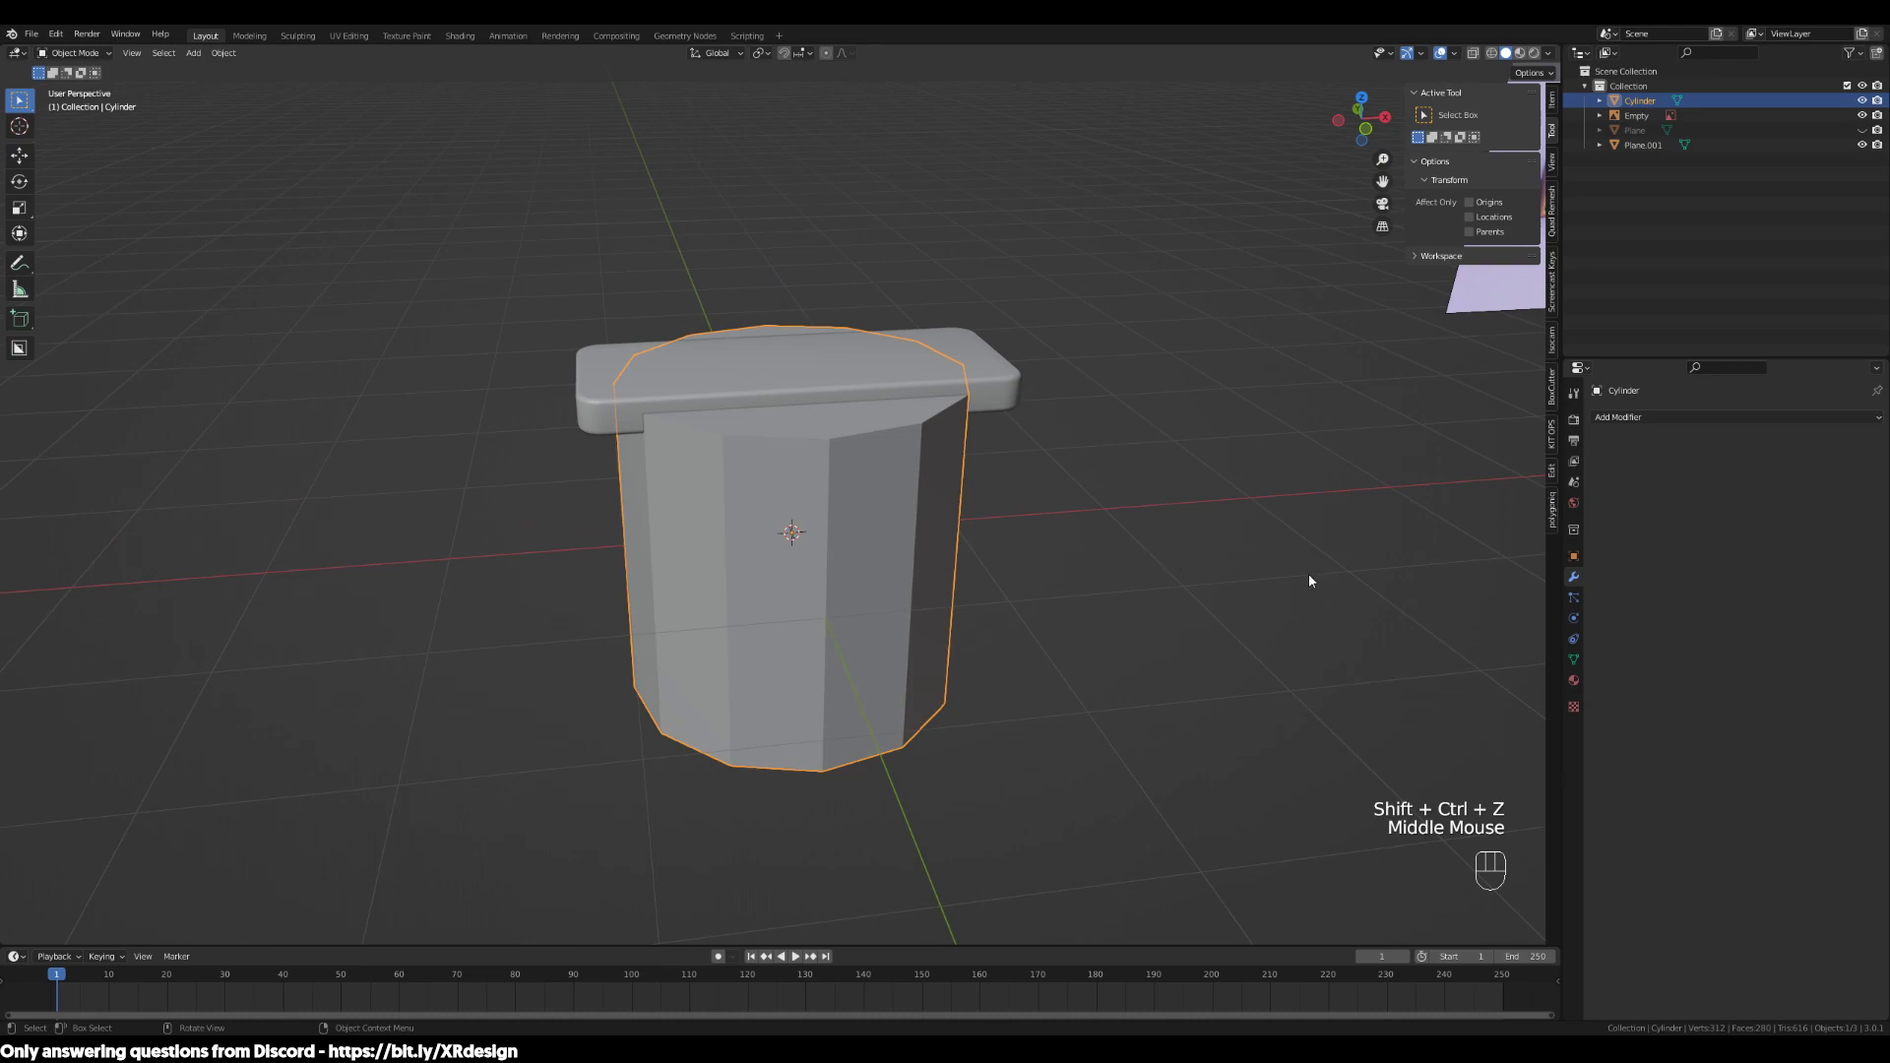
pyautogui.keyDown('shift'); pyautogui.moveTo(1355, 576); pyautogui.dragTo(1274, 618, button='middle'); pyautogui.keyUp('shift')
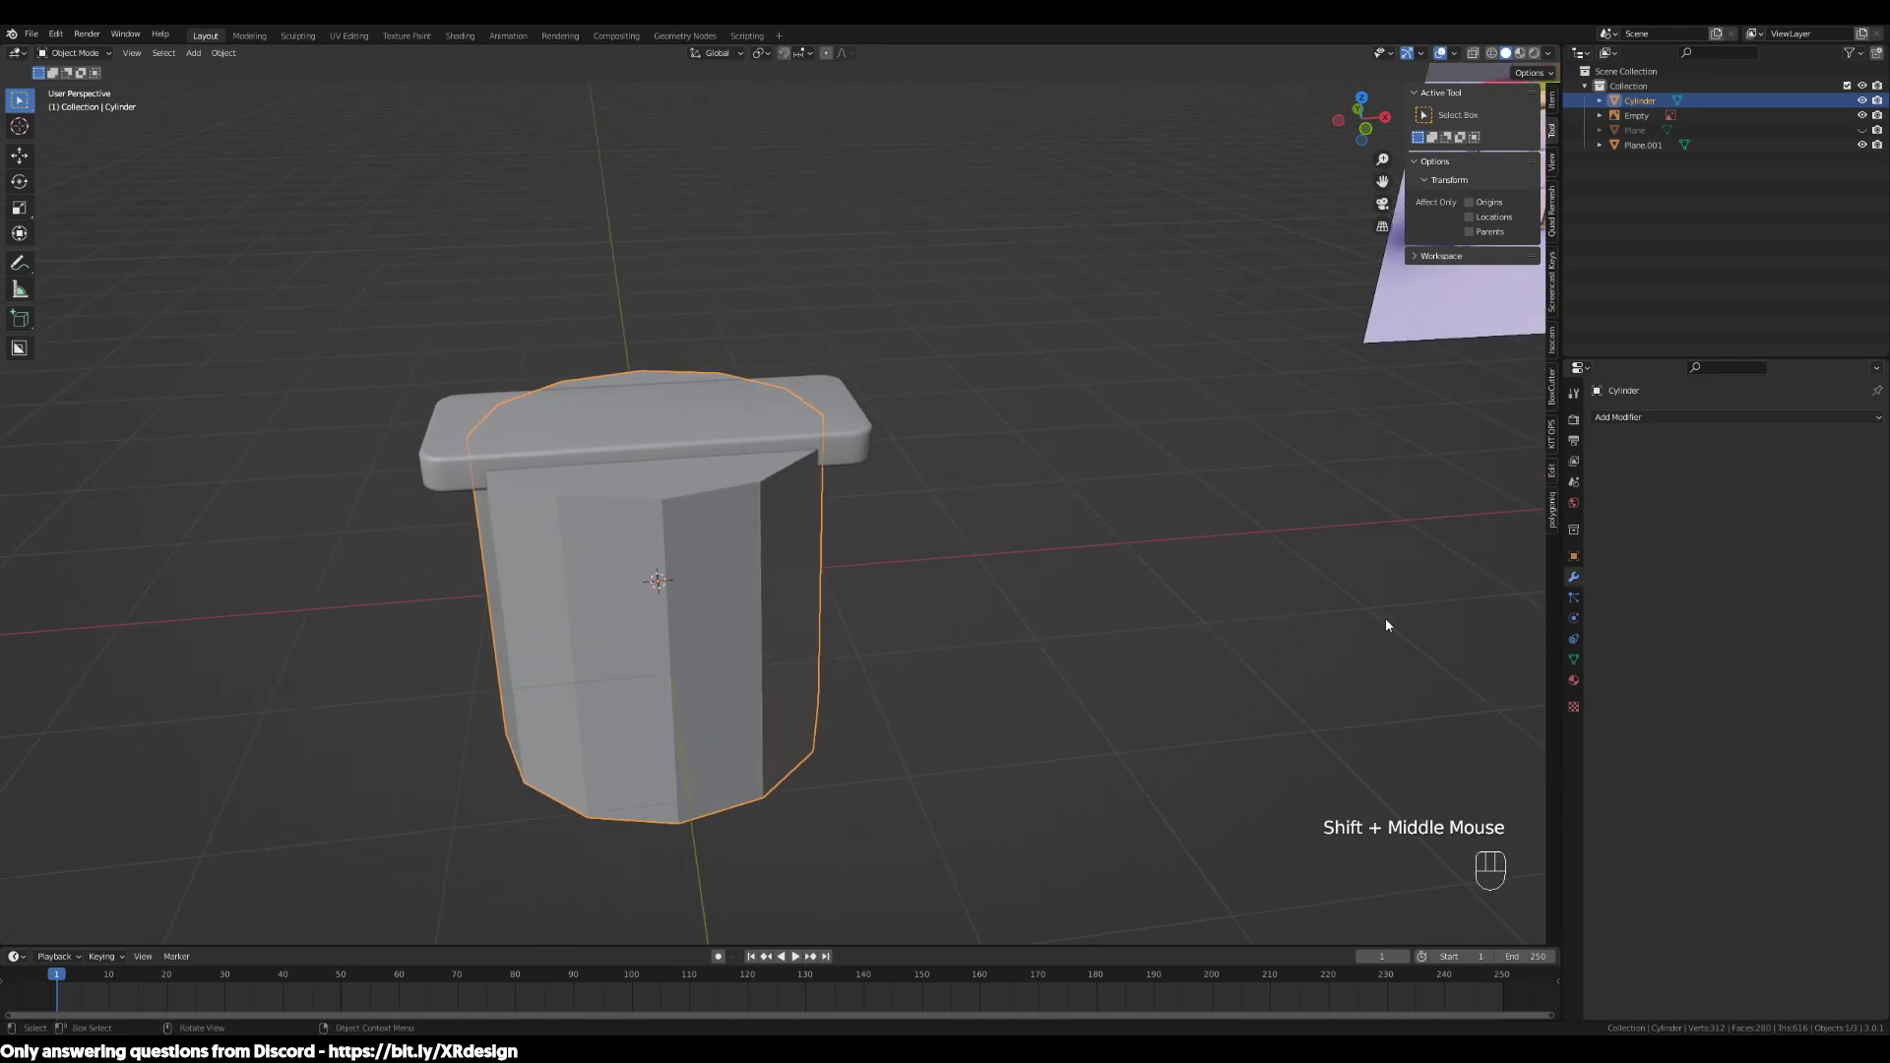
pyautogui.press('s')
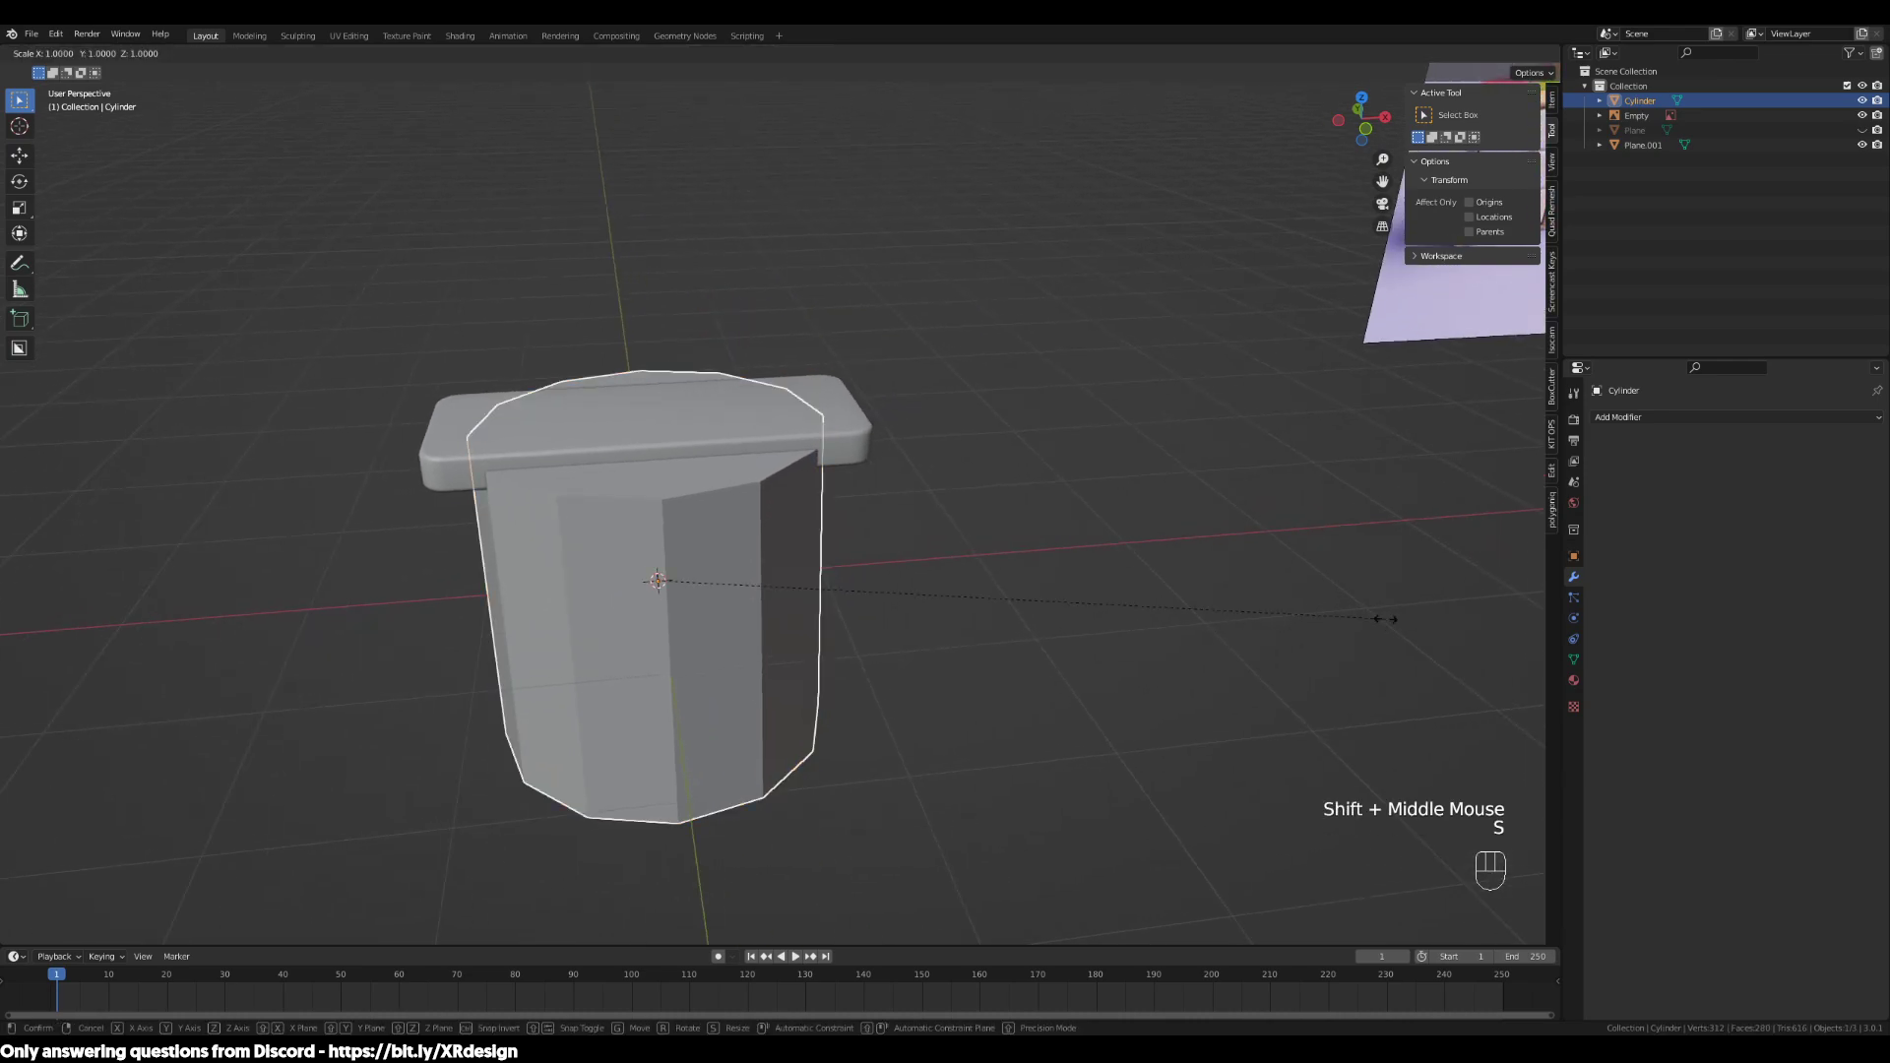
pyautogui.hotkey('shift', 'z')
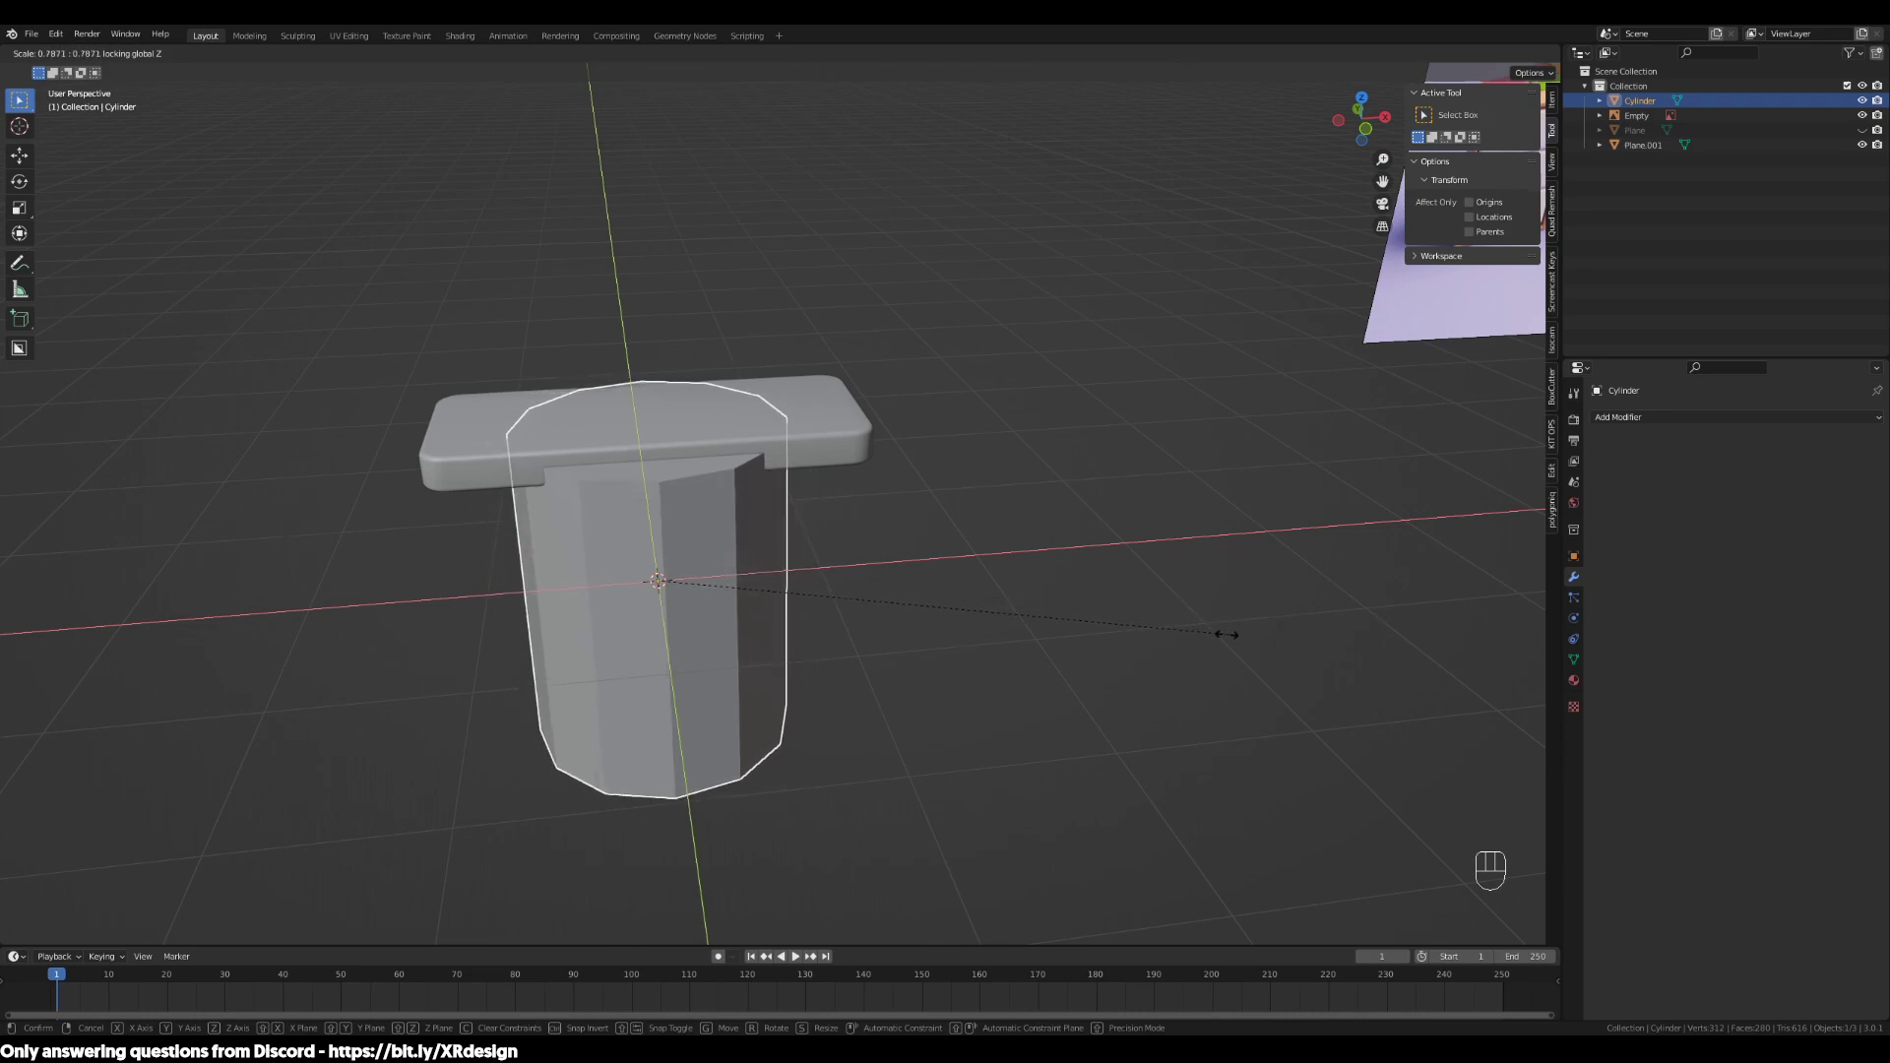
pyautogui.click(724, 598)
pyautogui.keyDown('shift'); pyautogui.moveTo(1097, 624); pyautogui.dragTo(886, 619, button='middle'); pyautogui.keyUp('shift')
pyautogui.scroll(2, 876, 652)
pyautogui.middleClick(859, 648)
# Move the leg's bottom face up along Z by about 1 m to the ground line, and return to Object Mode
pyautogui.press('Tab')
pyautogui.press('3')
pyautogui.click(827, 579)
pyautogui.scroll(3, 886, 619)
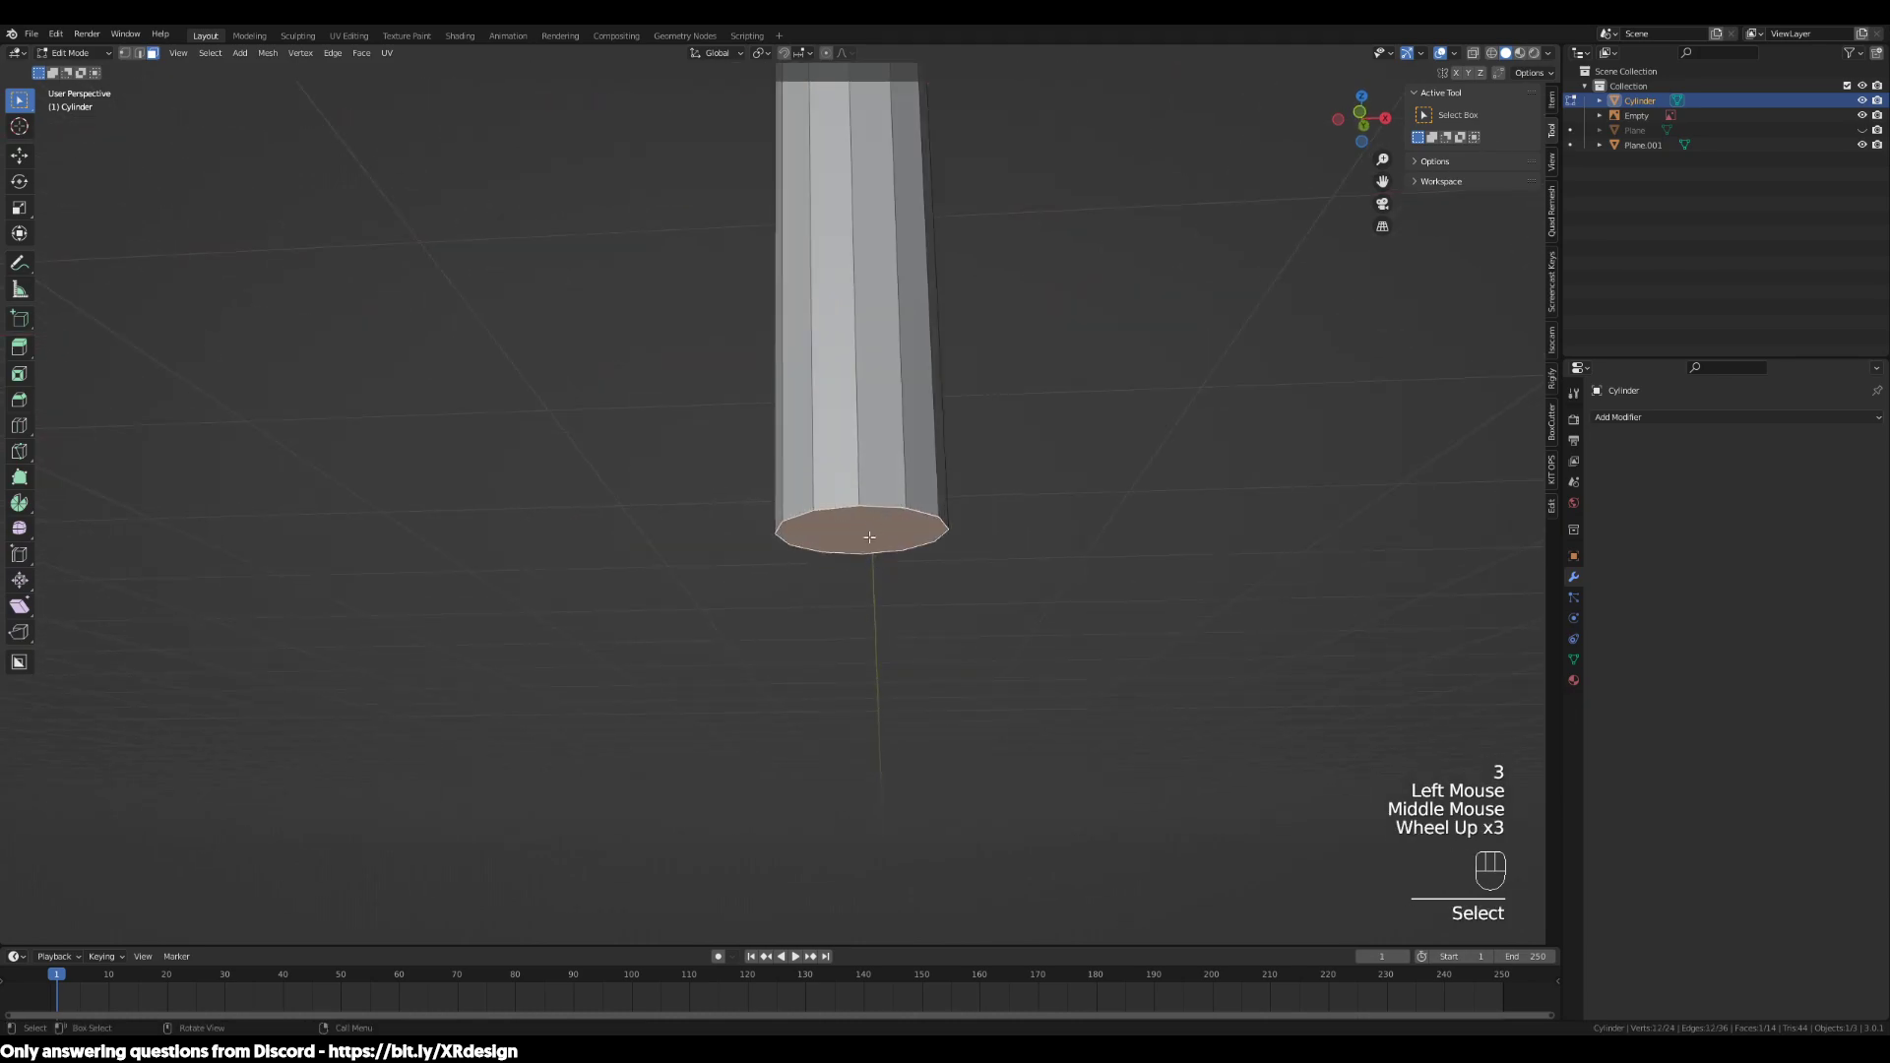
pyautogui.scroll(-2, 965, 522)
pyautogui.moveTo(932, 549); pyautogui.dragTo(941, 587, button='middle')
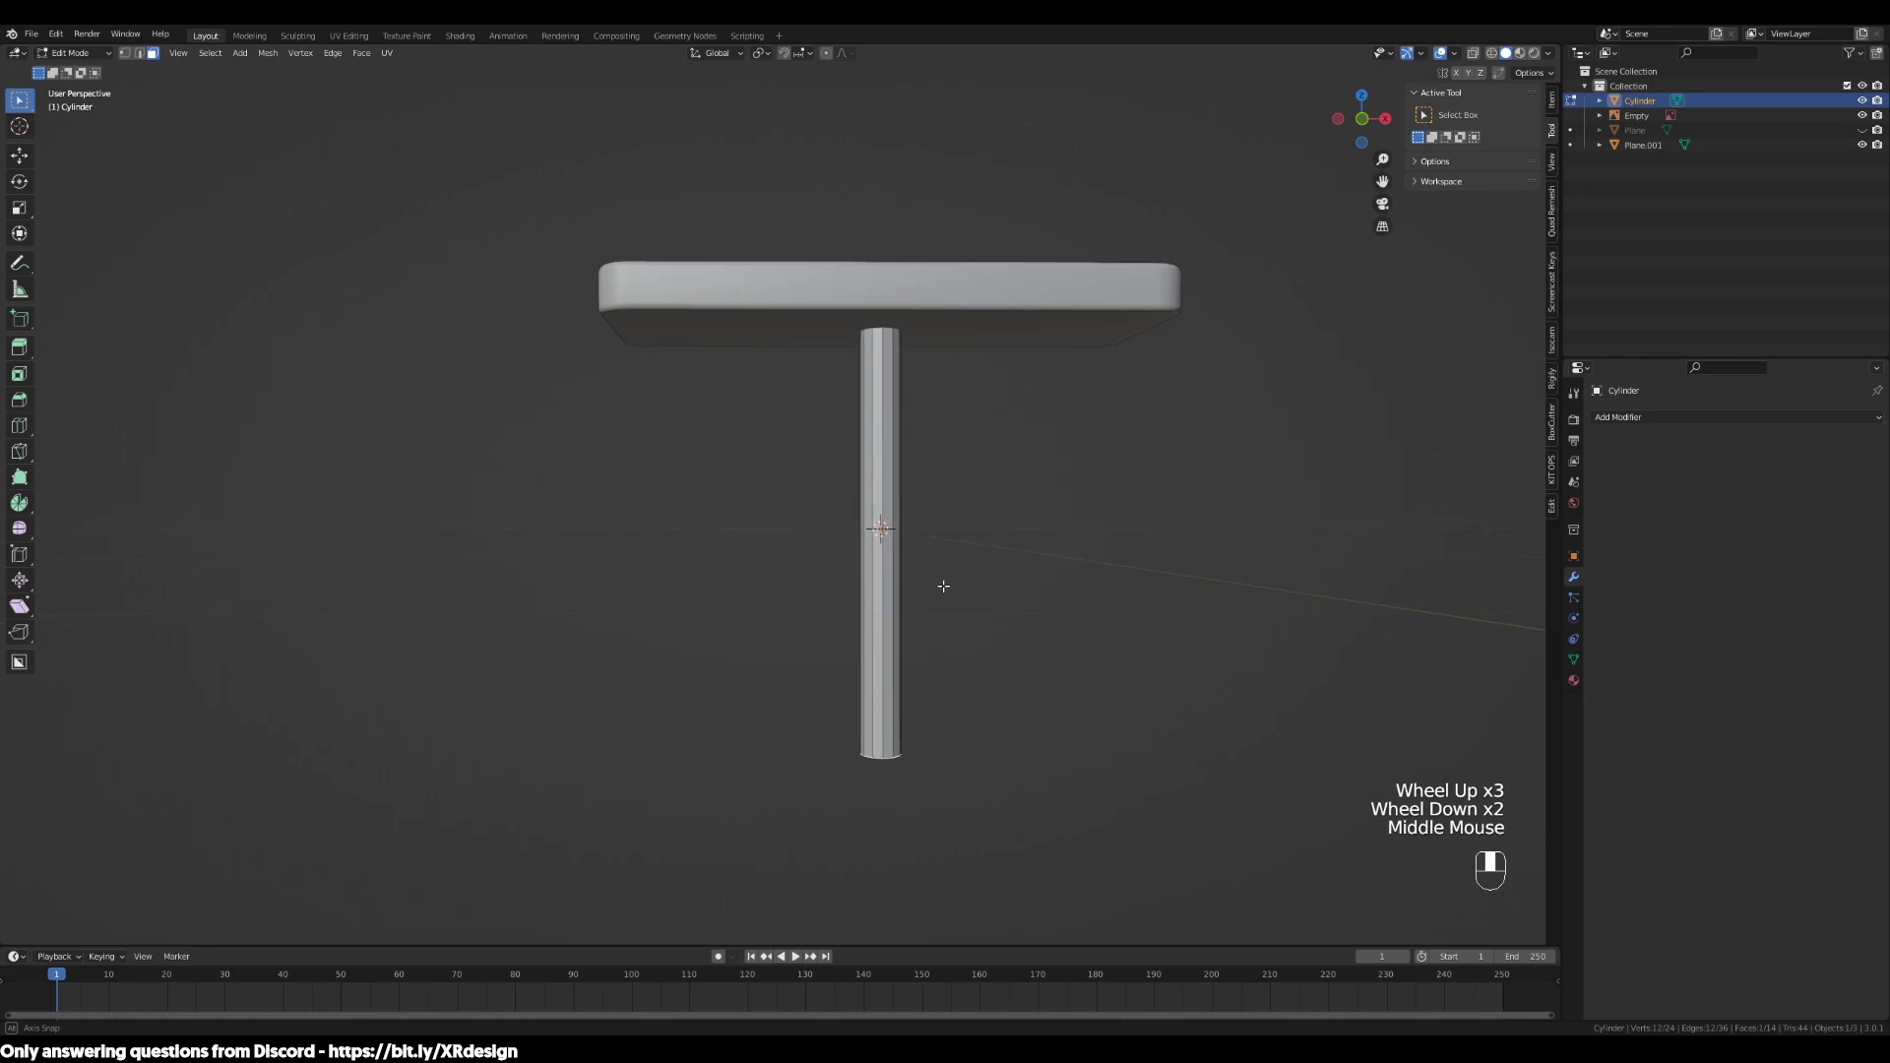
pyautogui.press('KP_1')
pyautogui.scroll(1, 943, 586)
pyautogui.keyDown('shift'); pyautogui.moveTo(962, 590); pyautogui.dragTo(996, 646, button='middle'); pyautogui.keyUp('shift')
pyautogui.scroll(3, 896, 608)
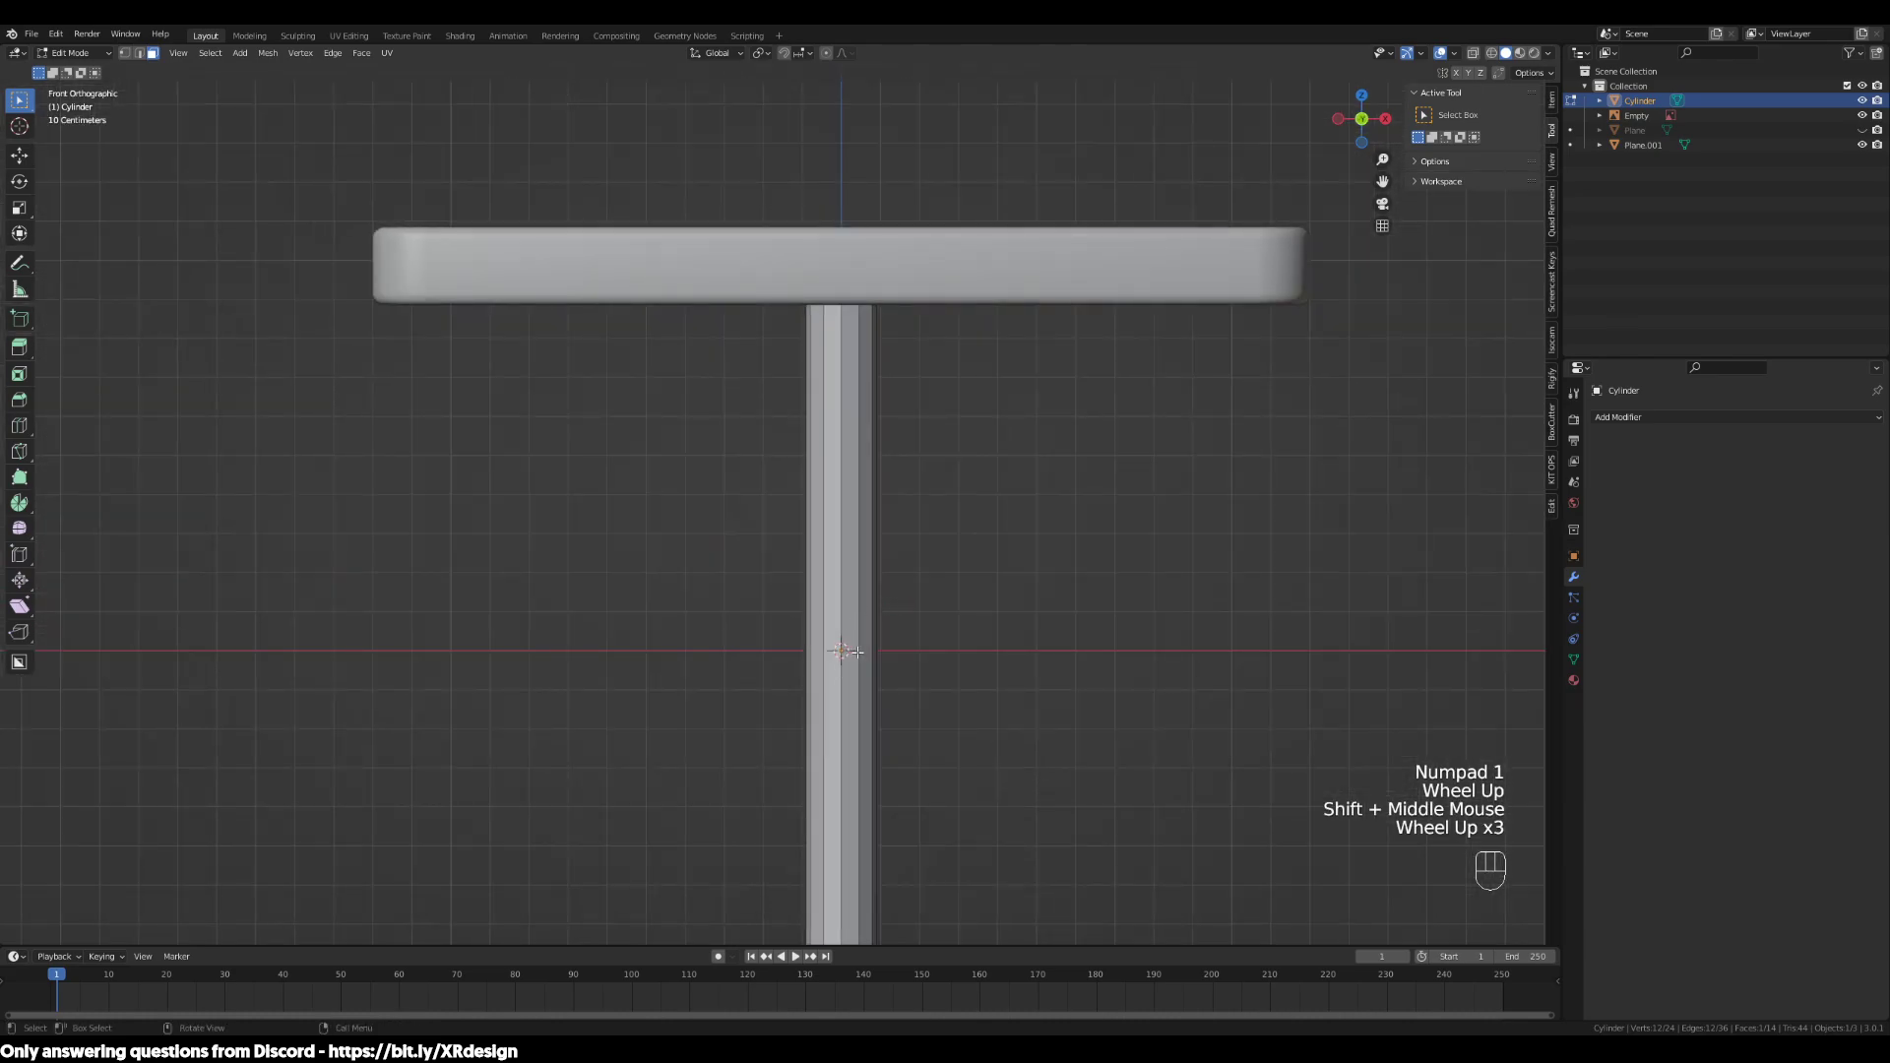
pyautogui.keyDown('shift'); pyautogui.moveTo(1123, 753); pyautogui.dragTo(1051, 616, button='middle'); pyautogui.keyUp('shift')
pyautogui.press('g')
pyautogui.press('z')
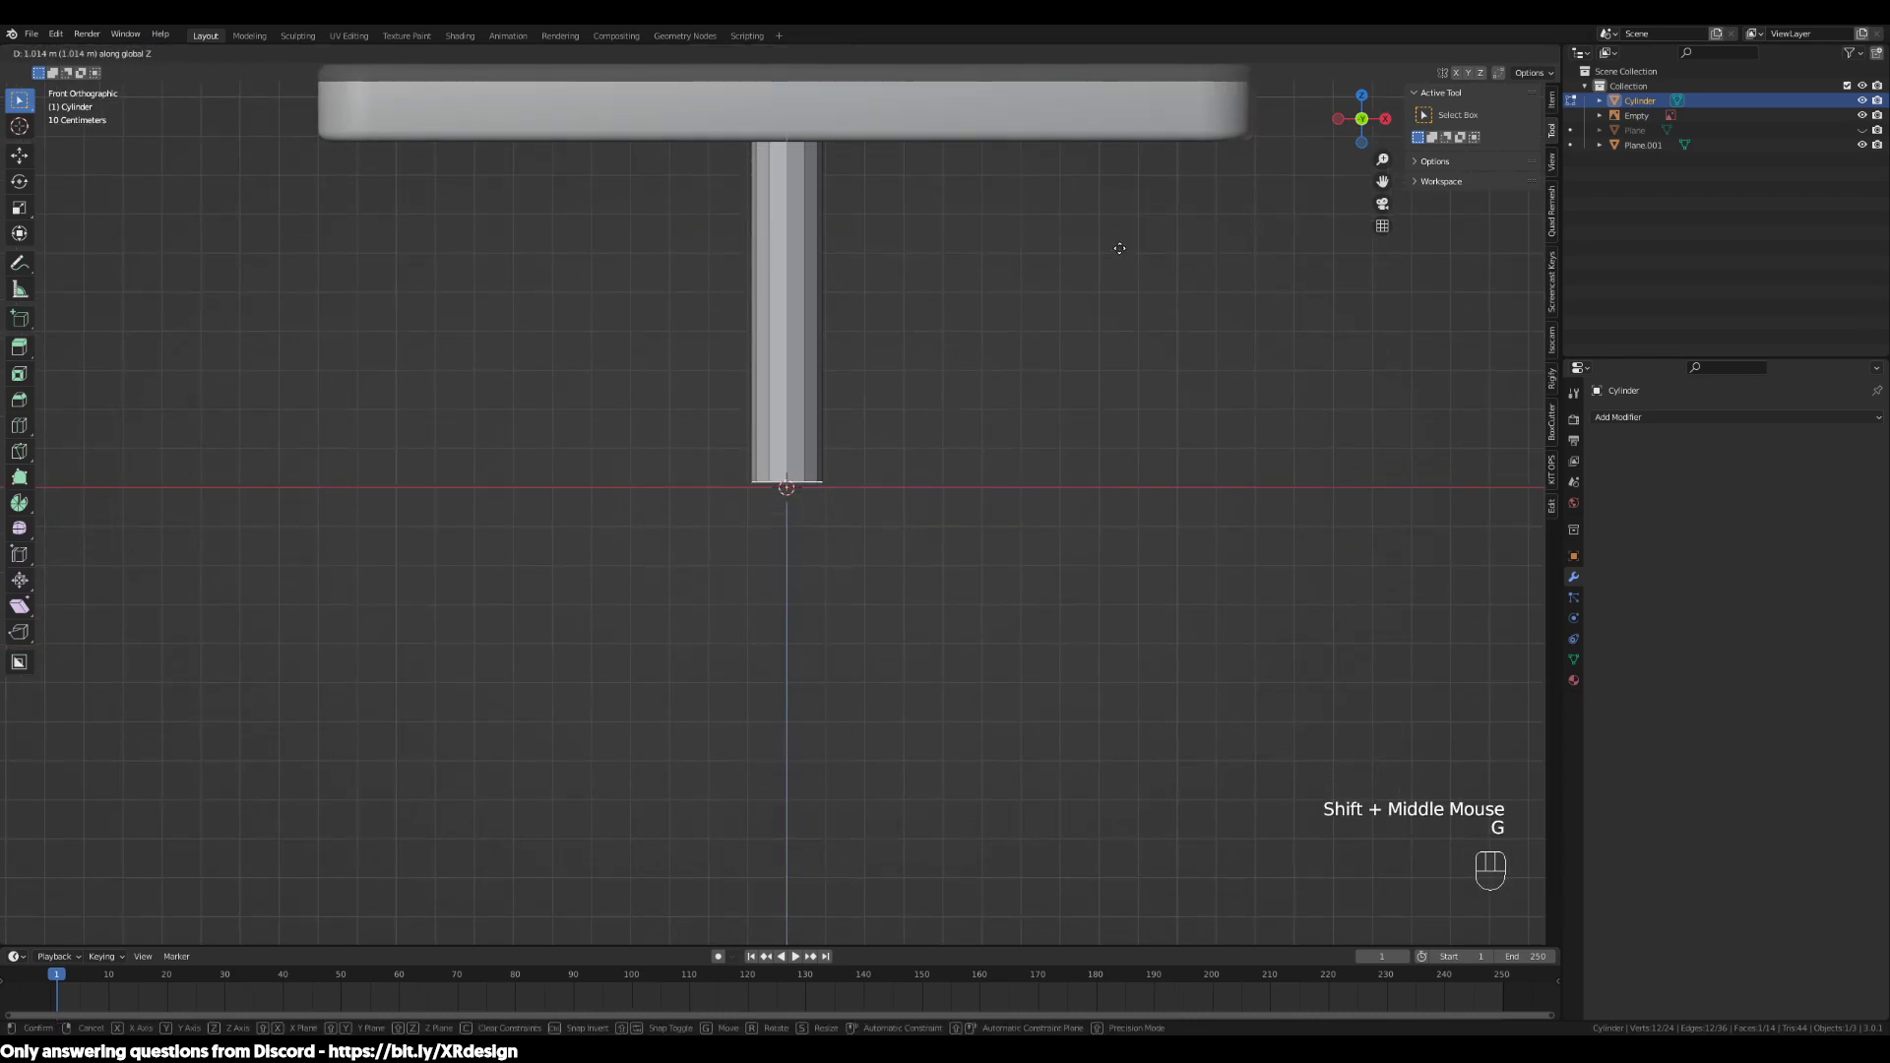
pyautogui.click(1122, 253)
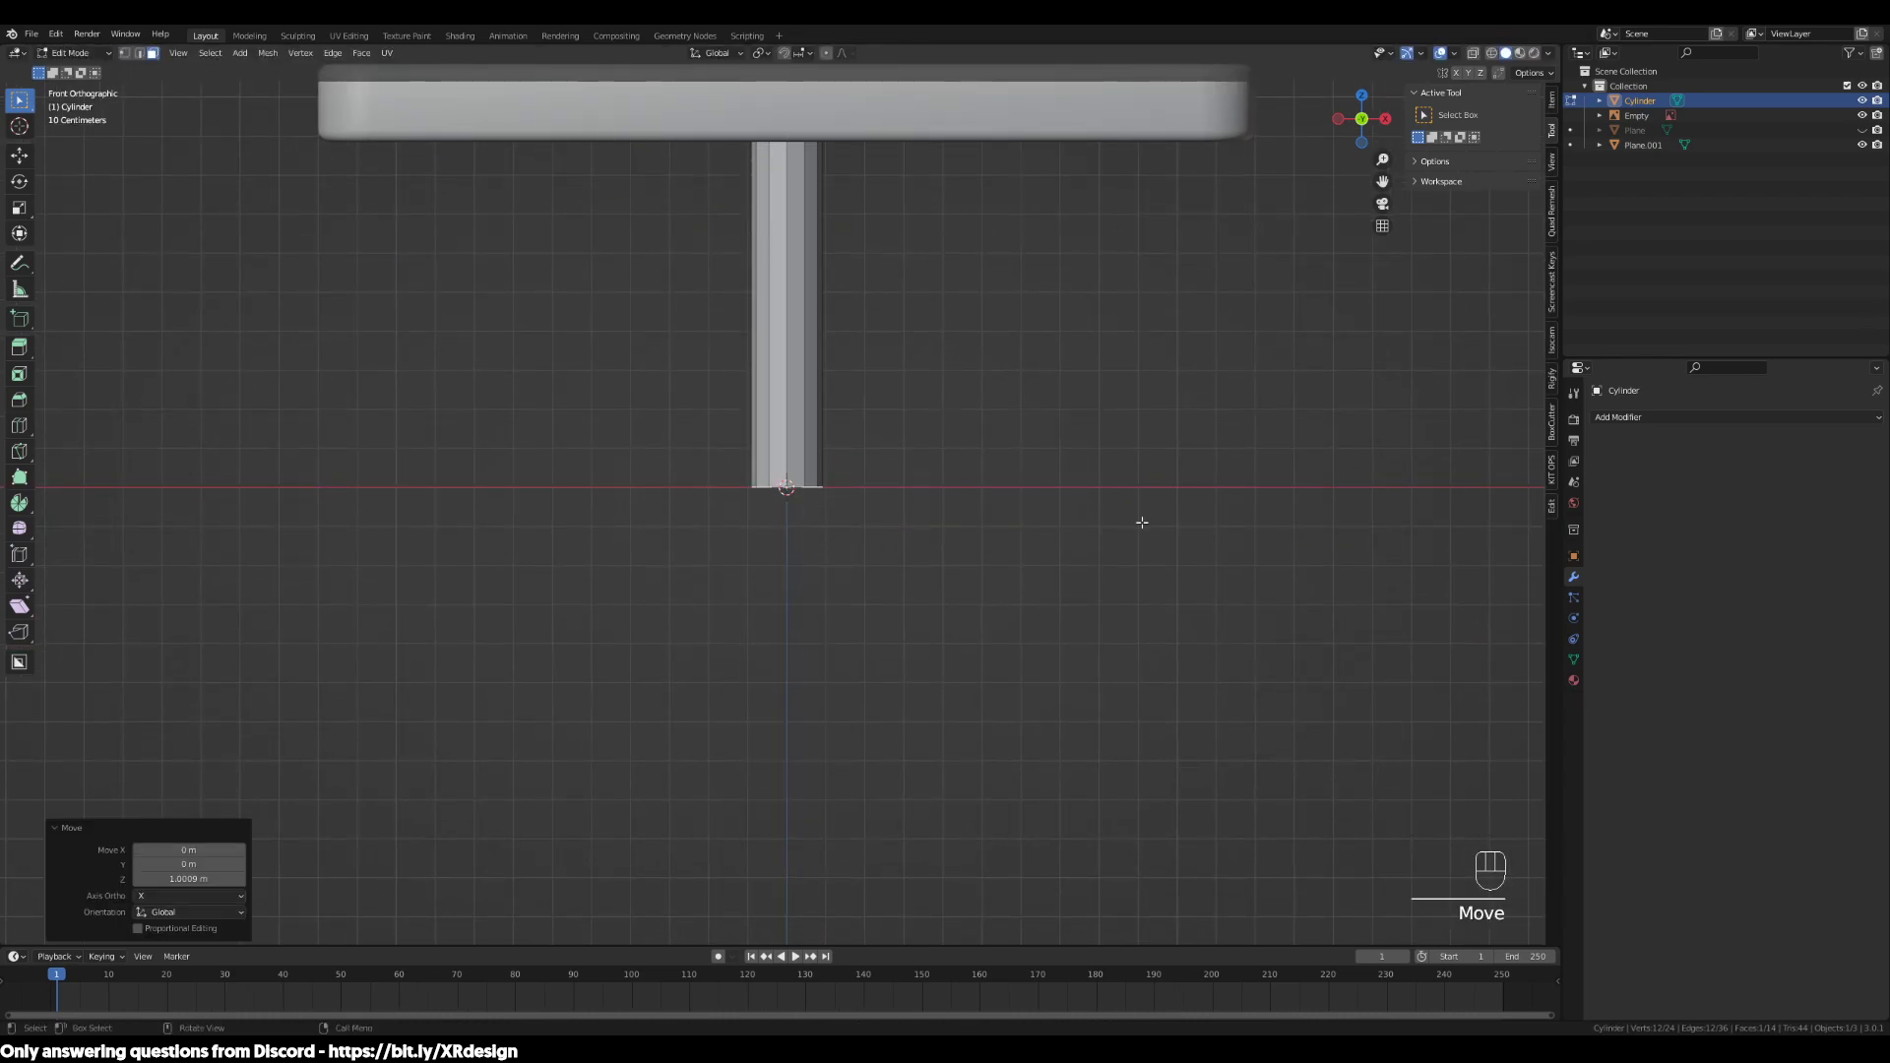
pyautogui.scroll(-1, 1134, 527)
pyautogui.keyDown('shift'); pyautogui.moveTo(1134, 528); pyautogui.dragTo(1122, 613, button='middle'); pyautogui.keyUp('shift')
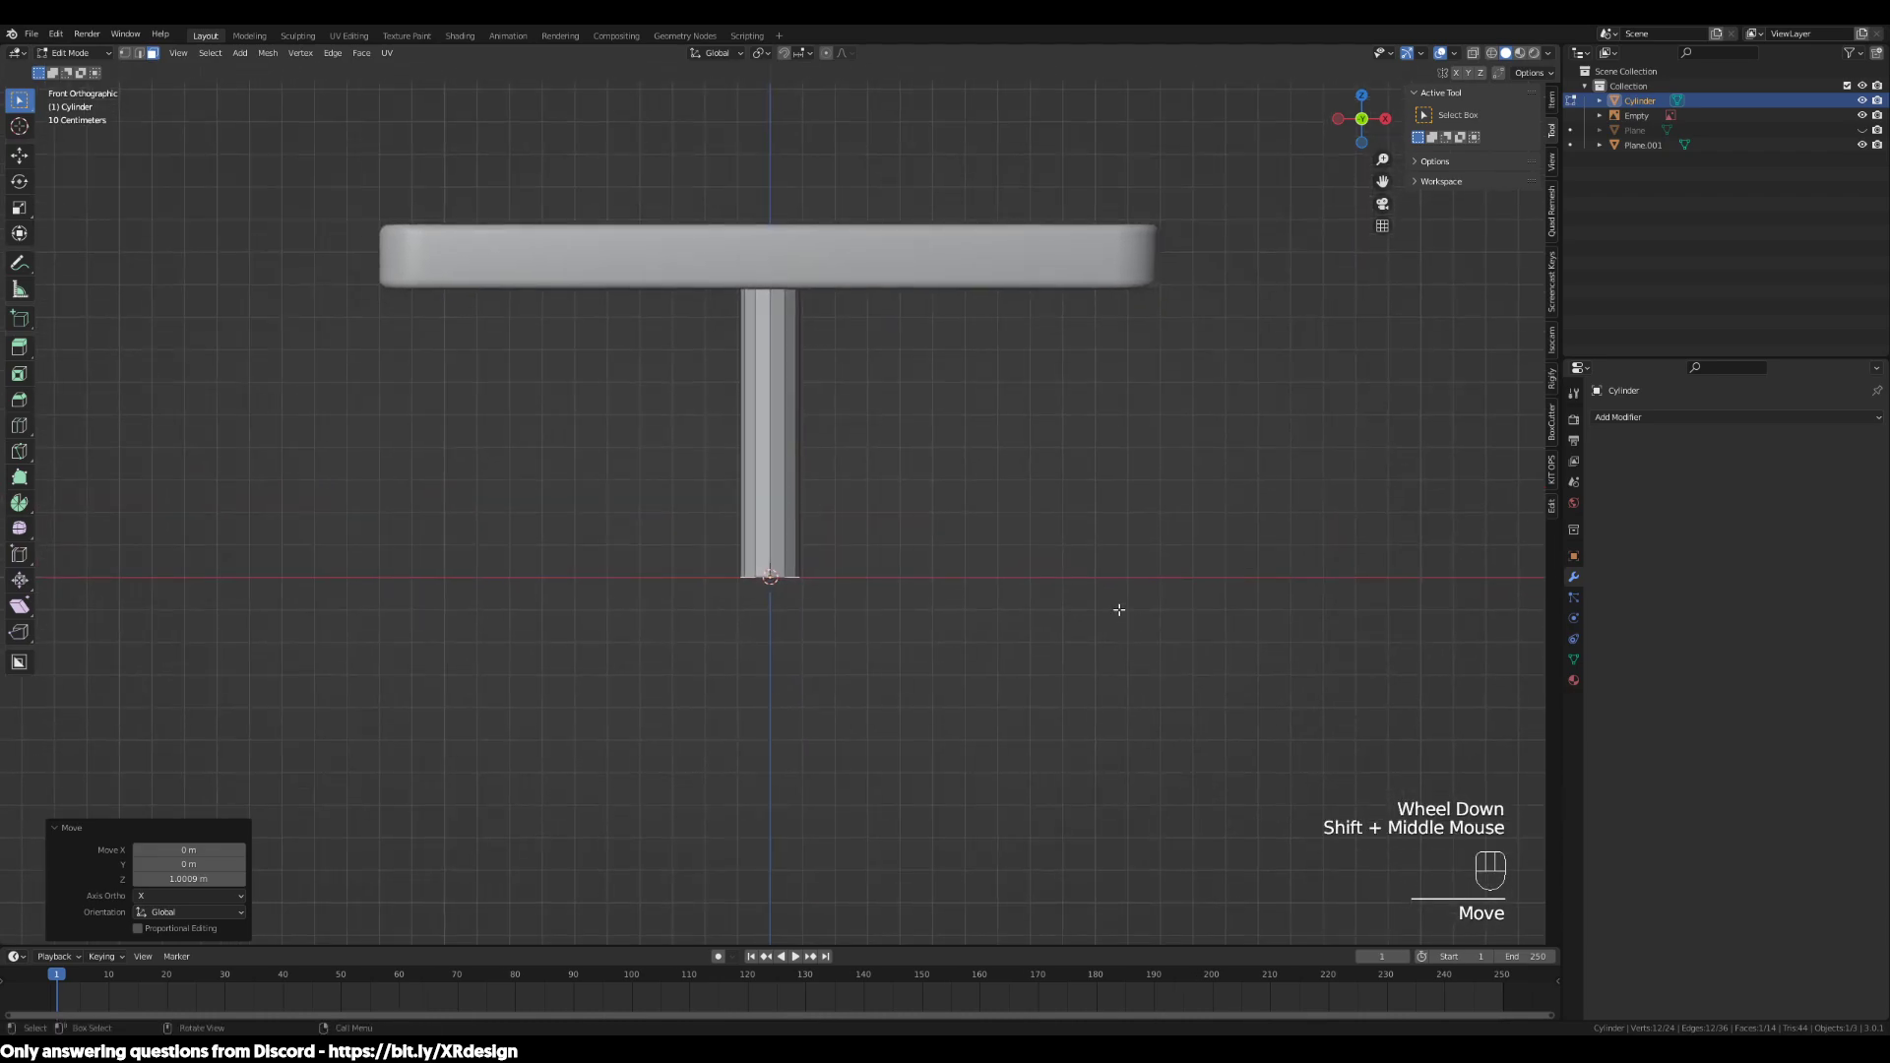
pyautogui.press('Tab')
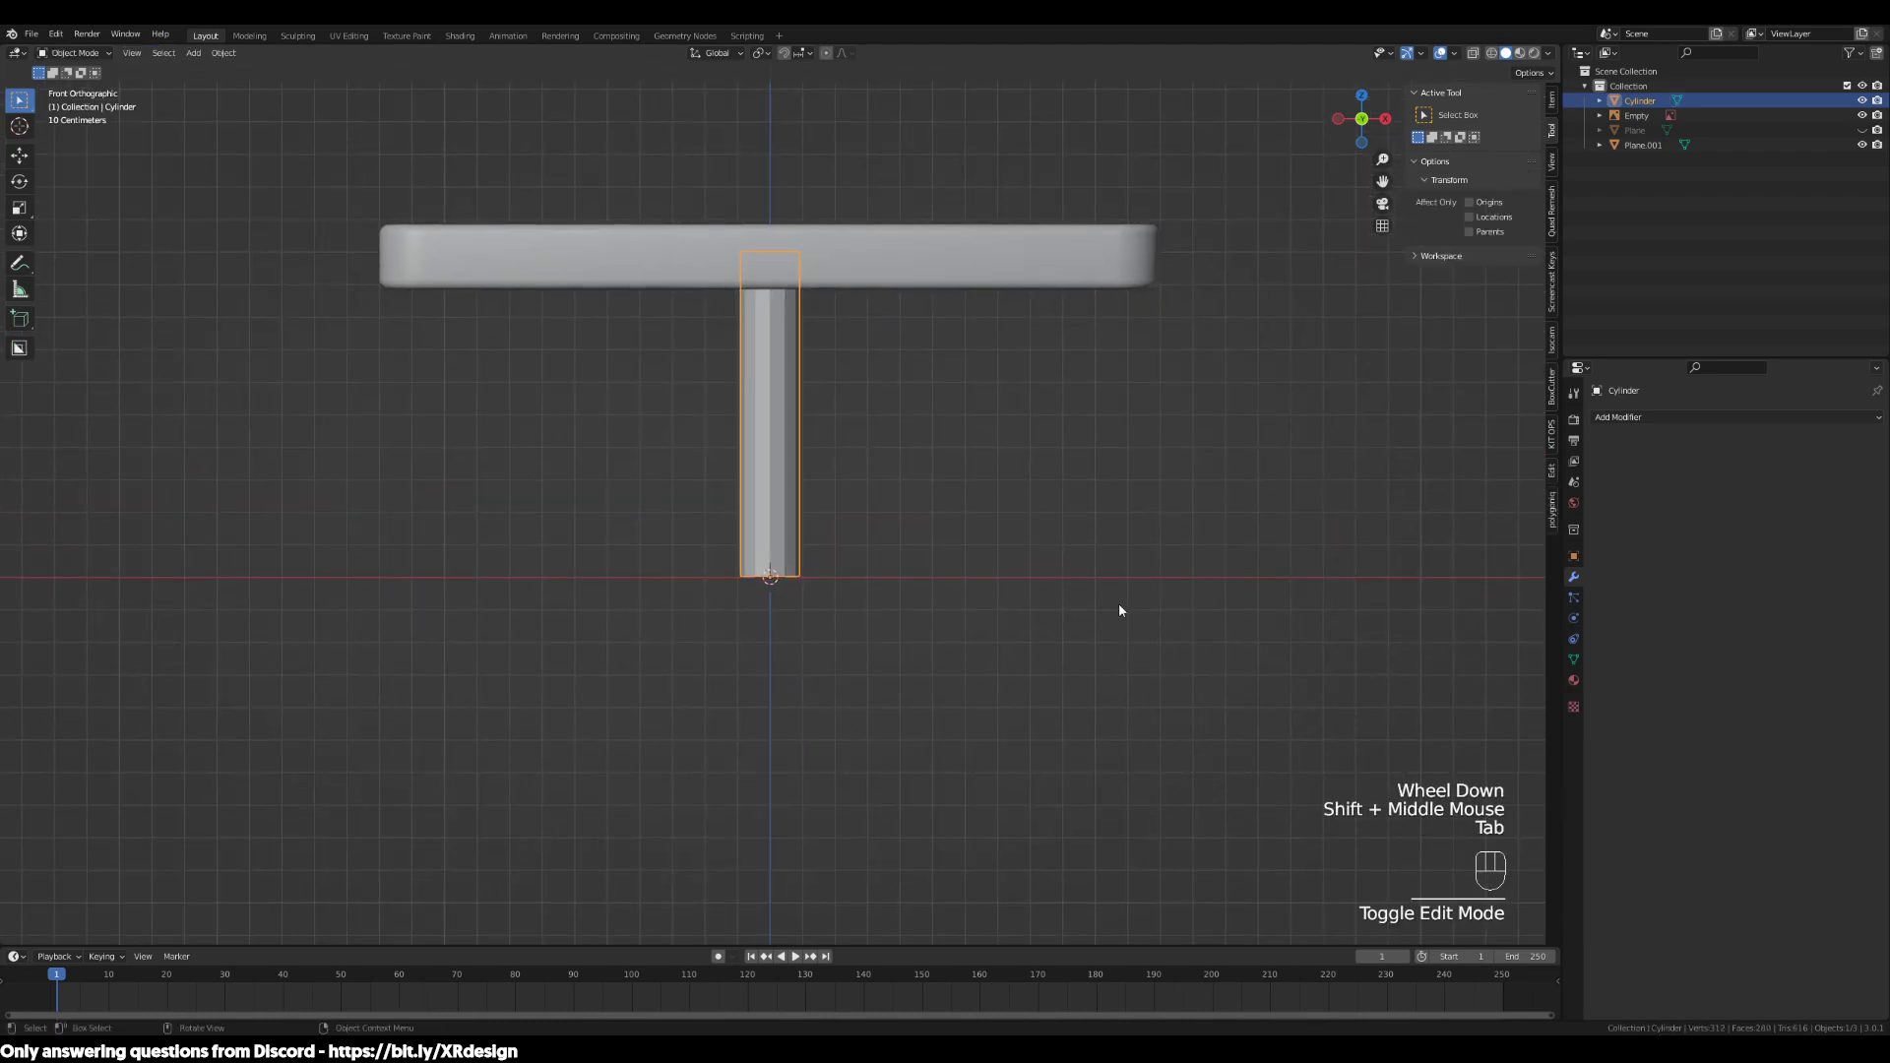
pyautogui.click(1554, 100)
pyautogui.scroll(2, 1083, 571)
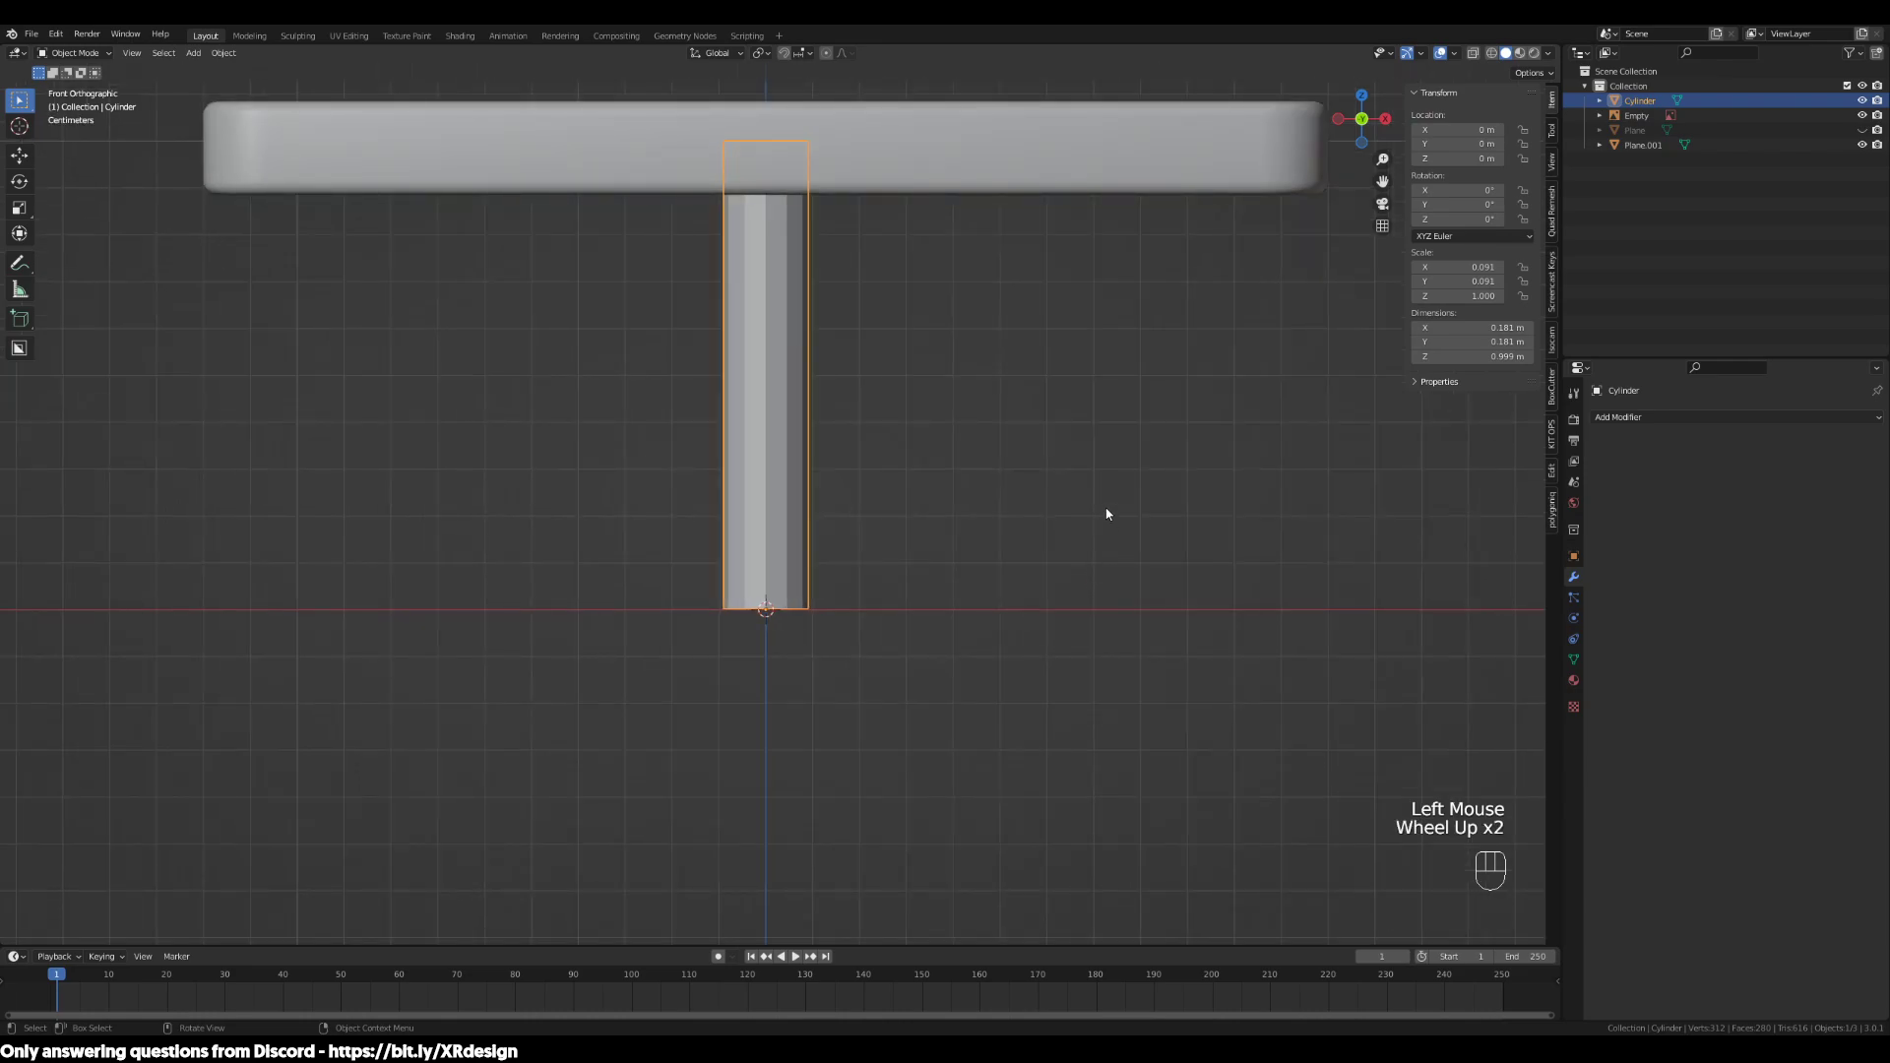
pyautogui.scroll(1, 1106, 514)
pyautogui.press('Tab')
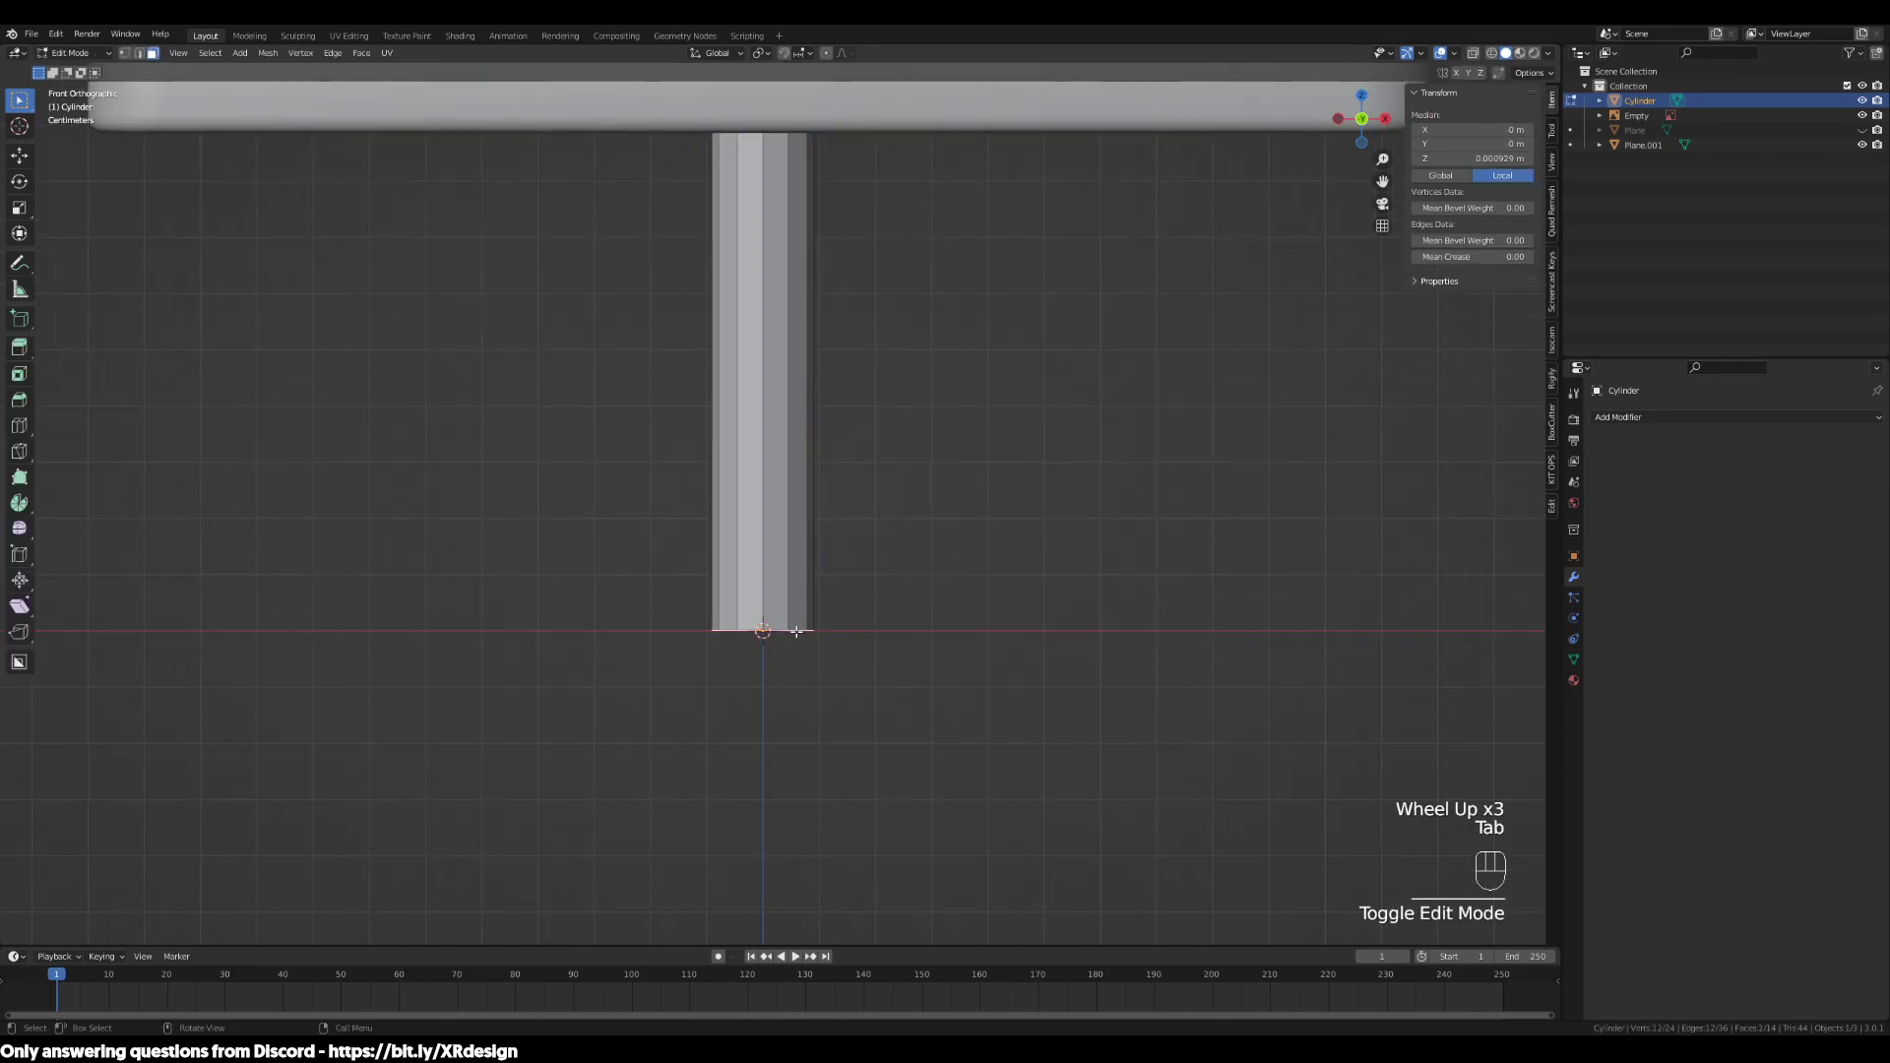
pyautogui.press('Tab')
pyautogui.press('Tab')
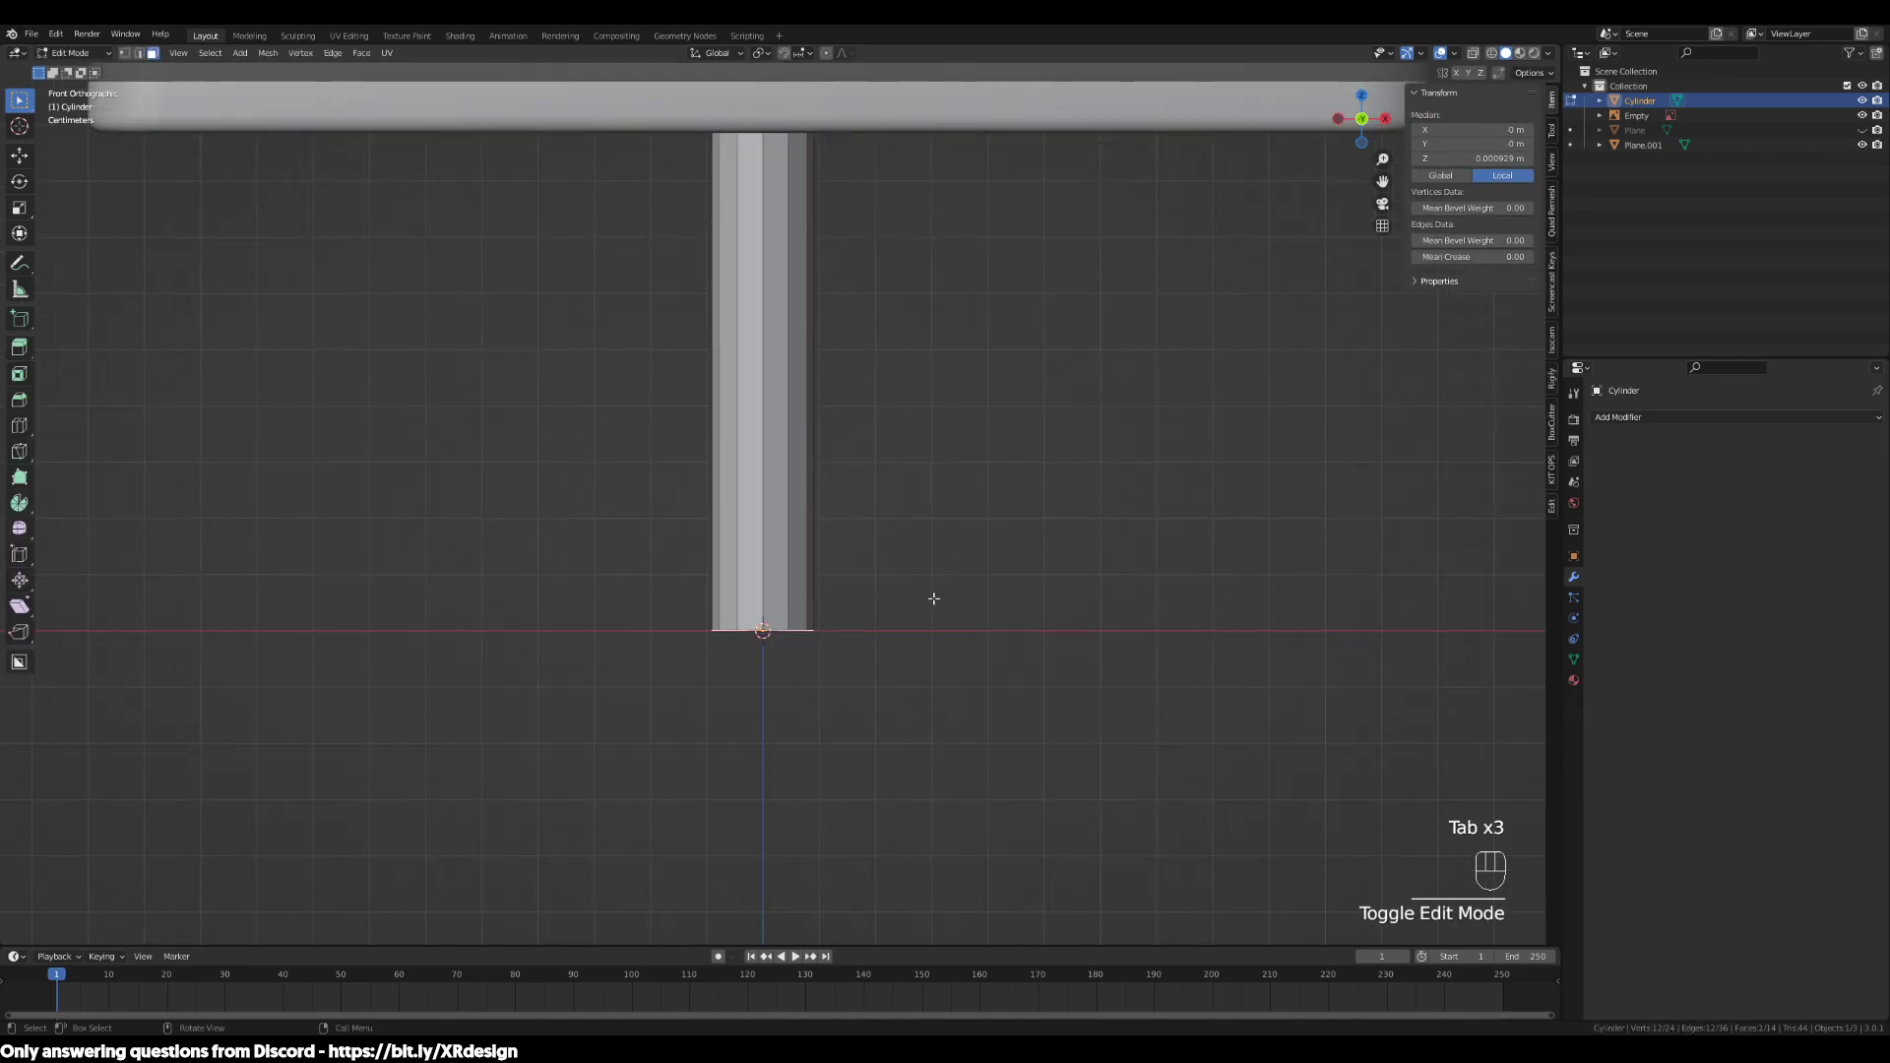
pyautogui.scroll(-1, 933, 598)
pyautogui.scroll(2, 934, 597)
pyautogui.moveTo(932, 595); pyautogui.dragTo(836, 629, button='middle')
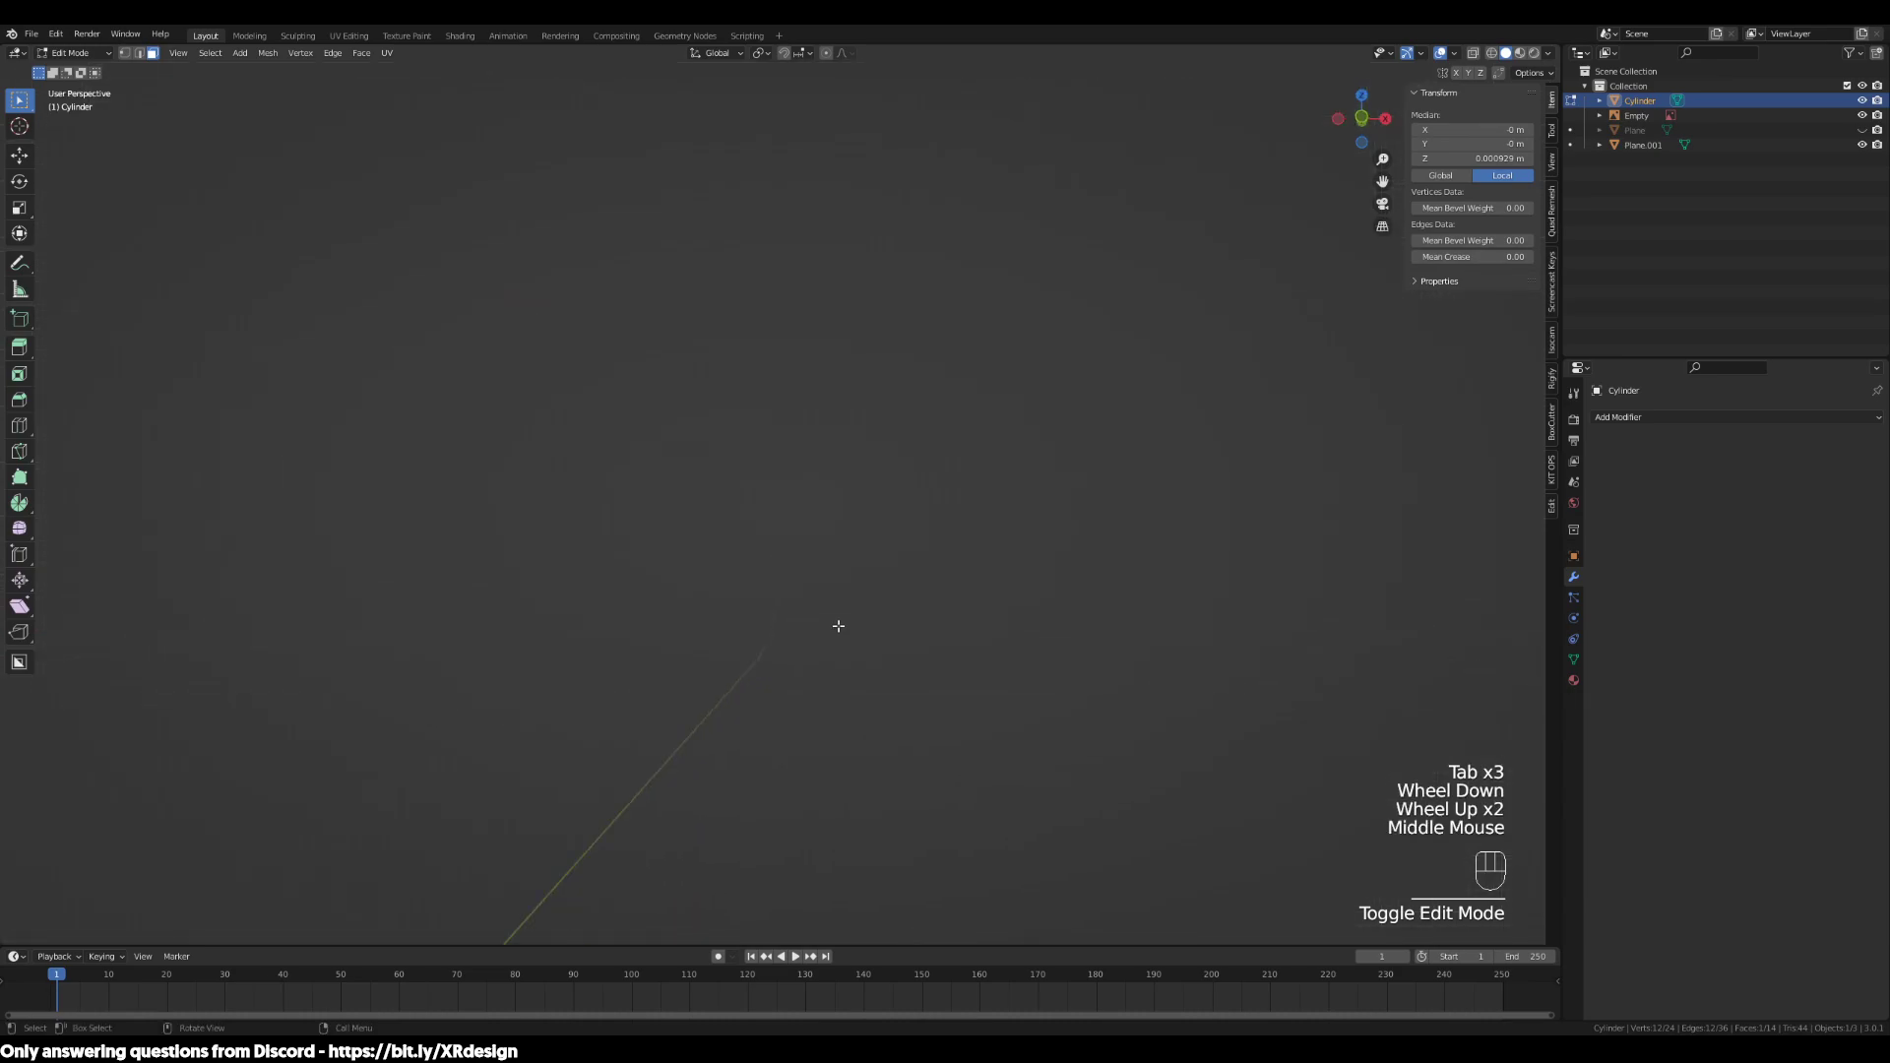
pyautogui.press('KP_1')
pyautogui.hotkey('ctrl', 'b')
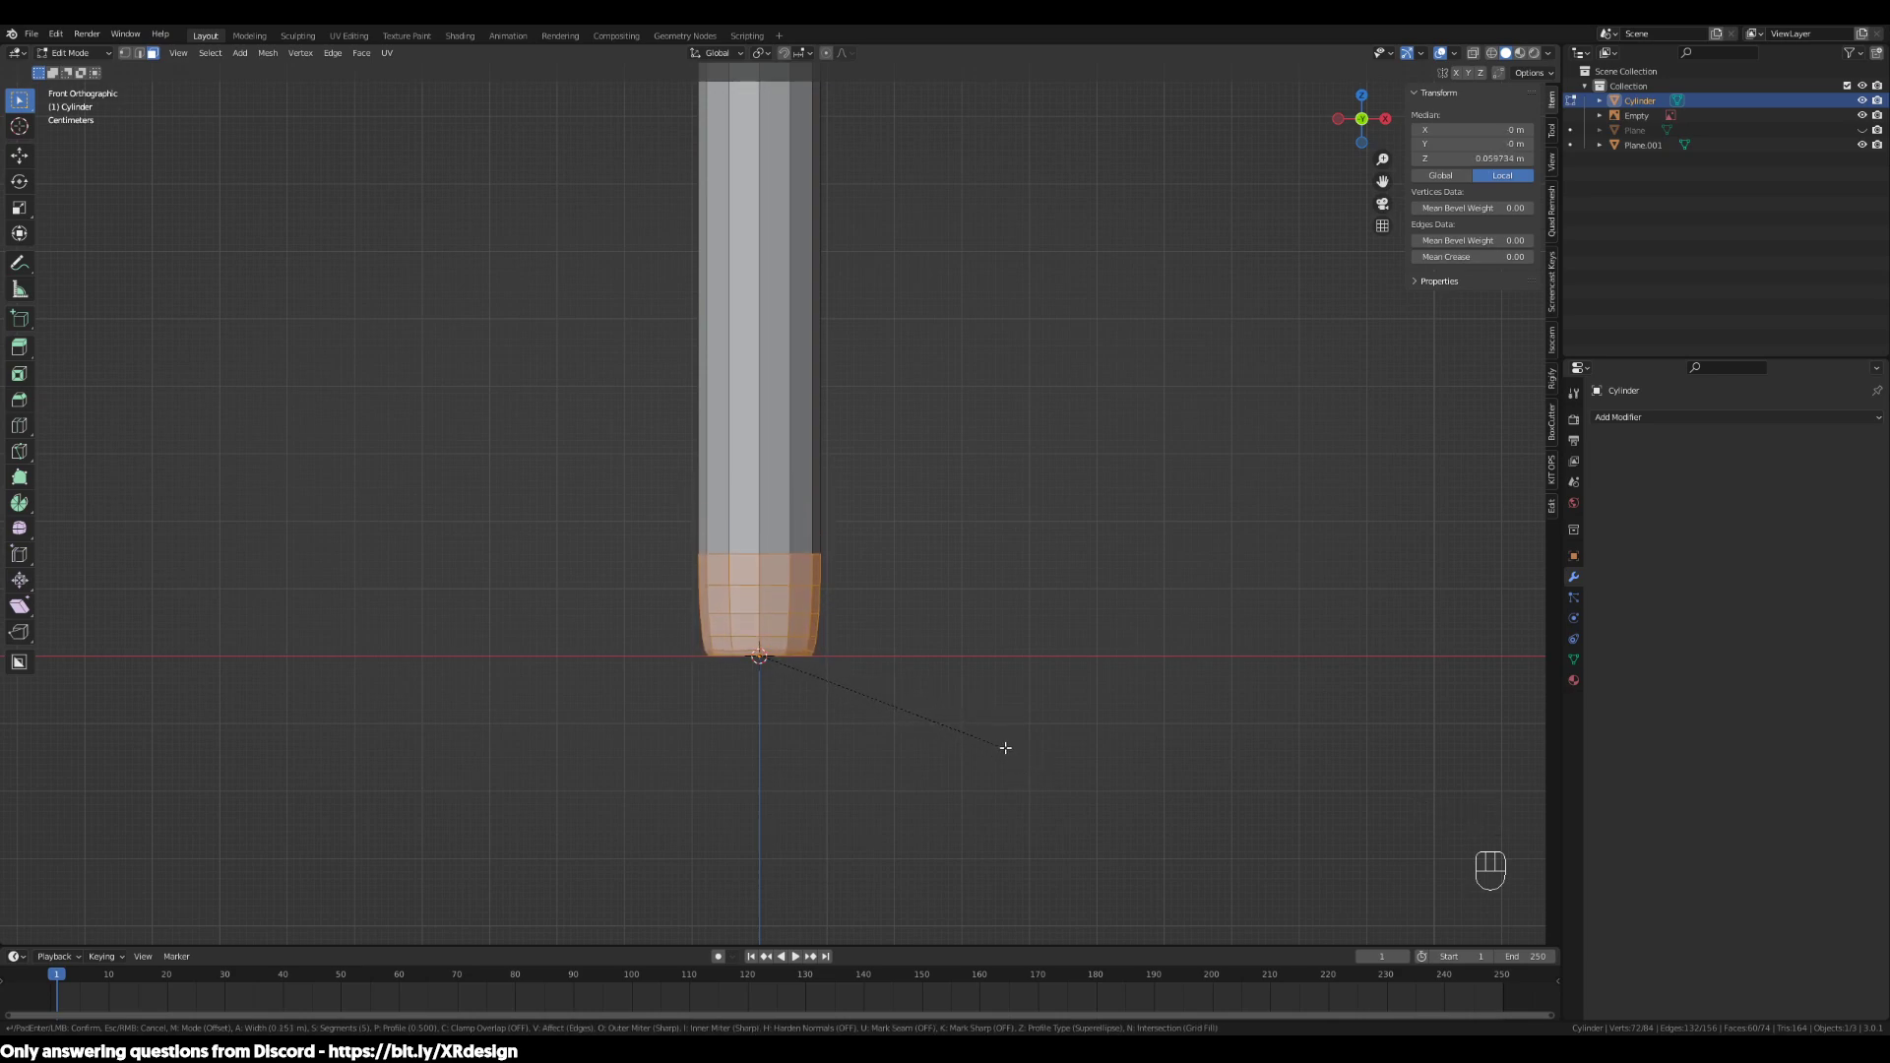
pyautogui.rightClick(1004, 747)
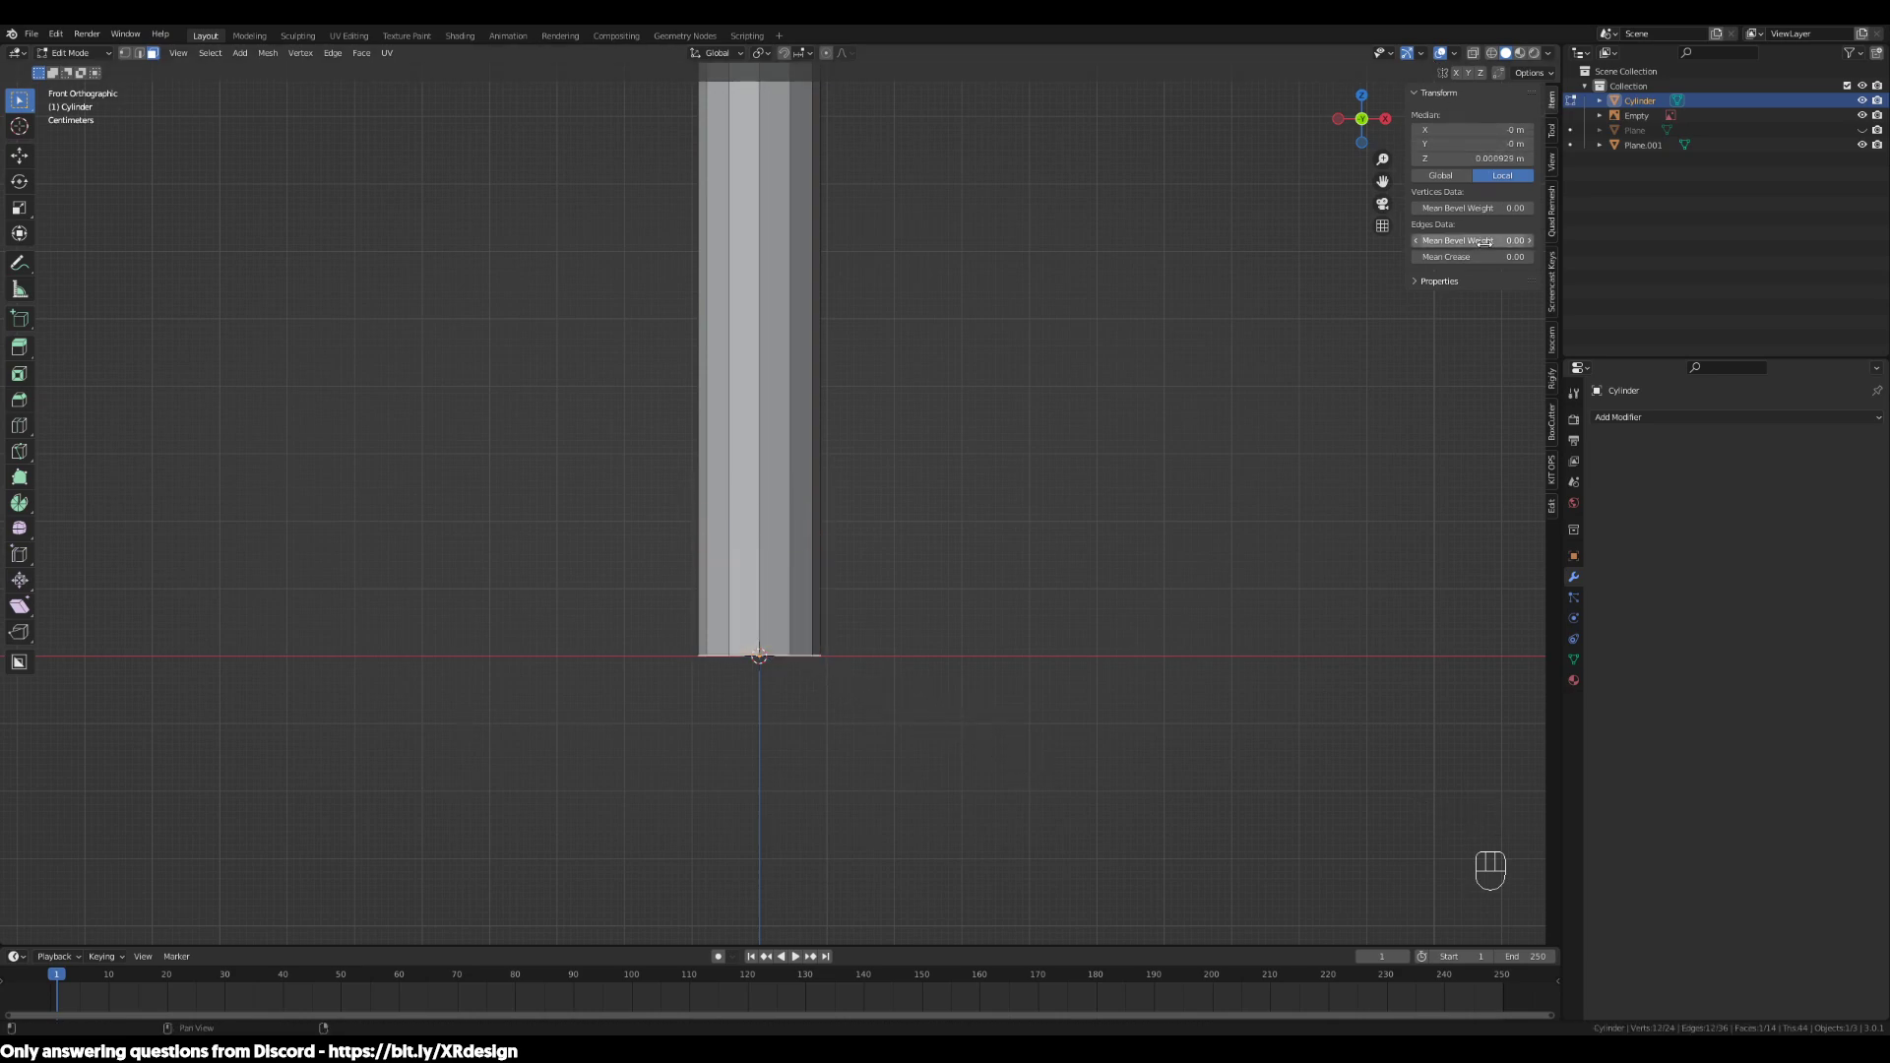
# Leave Edit Mode and apply the cylinder leg's scale in Object Mode
pyautogui.click(1551, 131)
pyautogui.click(1551, 102)
pyautogui.press('Tab')
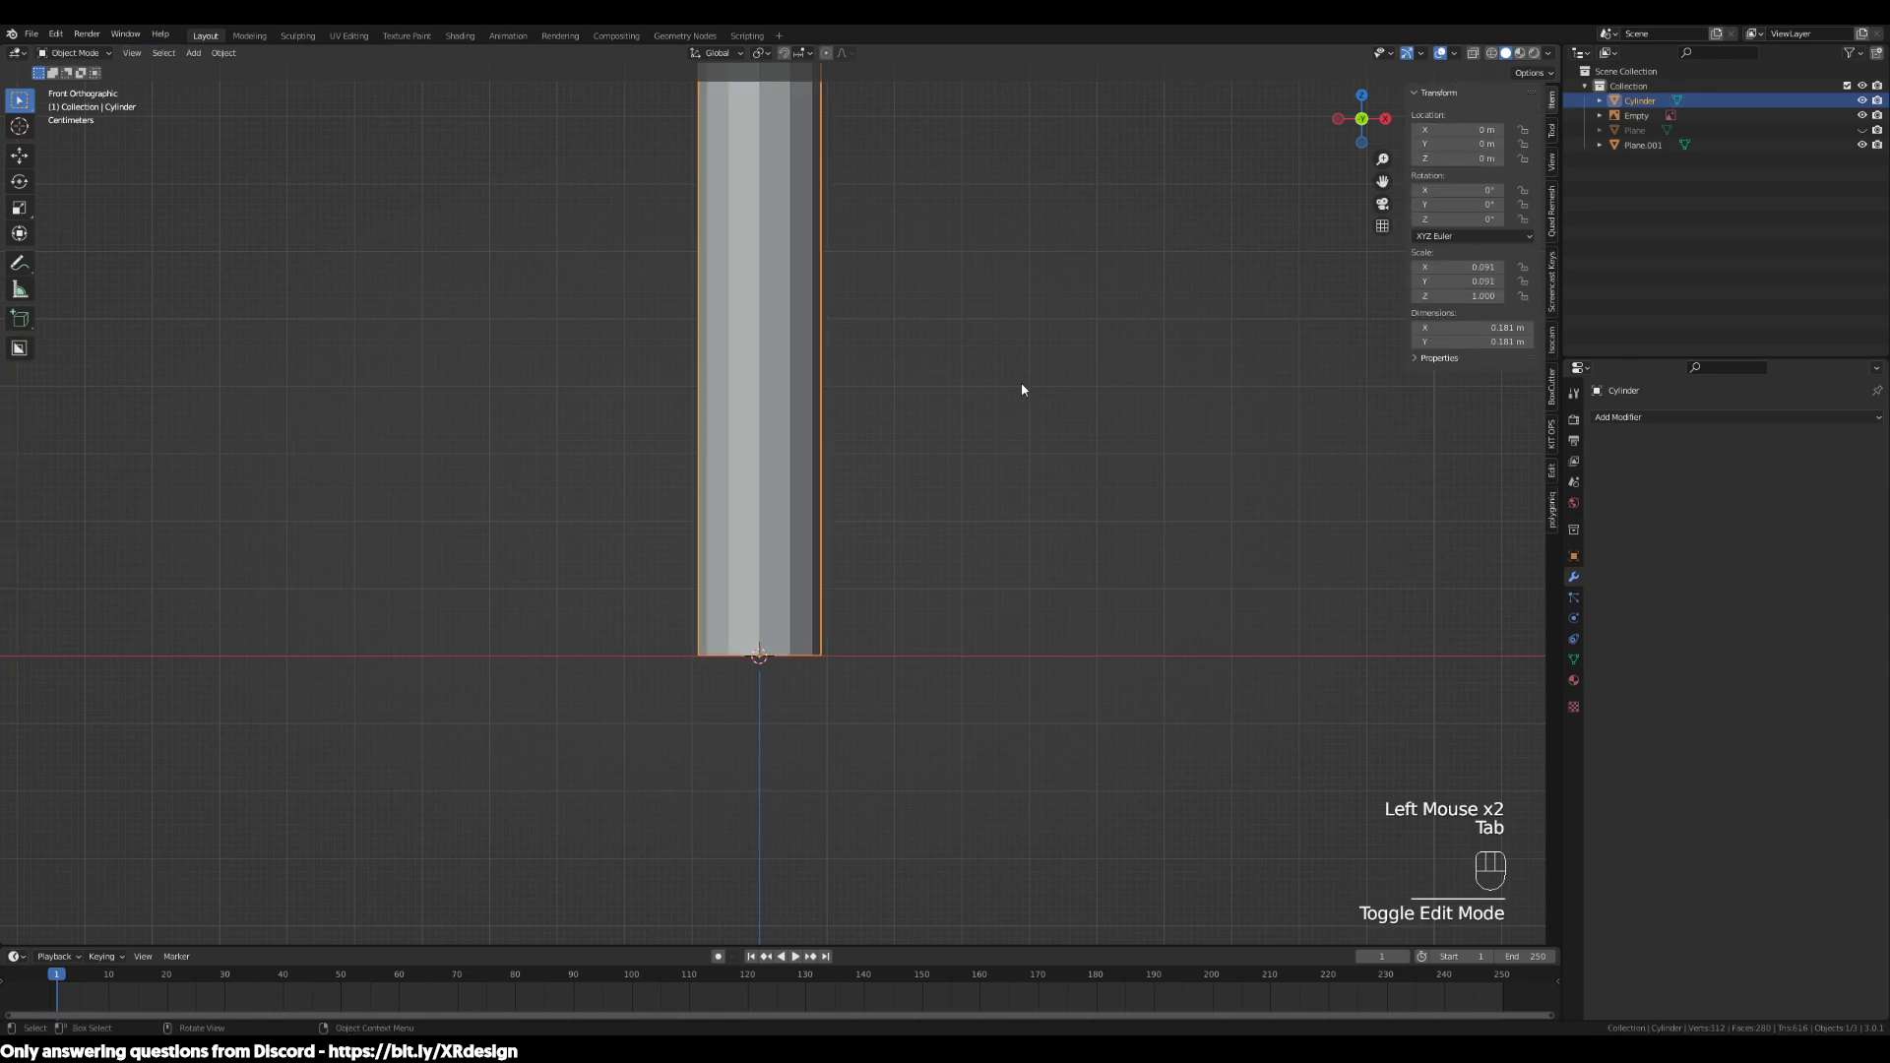
pyautogui.scroll(-1, 1095, 388)
pyautogui.scroll(-1, 1461, 285)
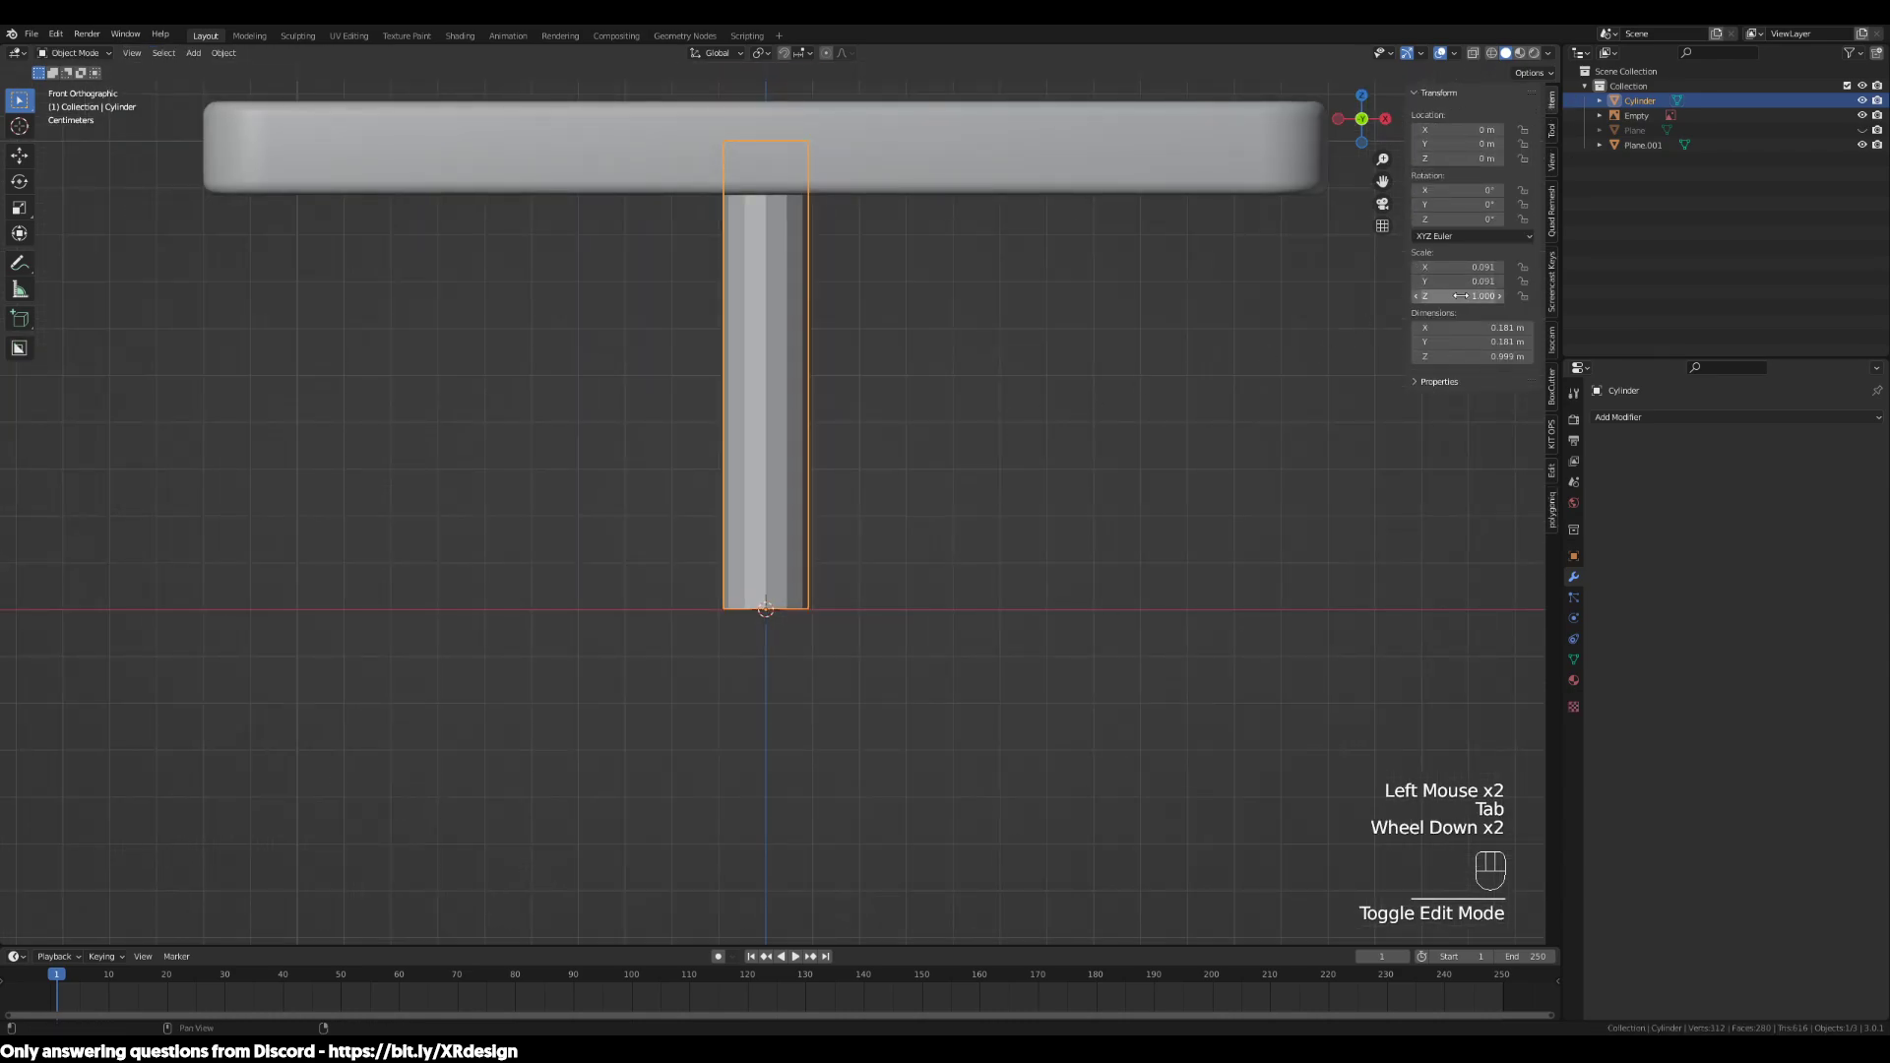
pyautogui.moveTo(935, 472)
pyautogui.mouseDown(button='middle')
pyautogui.moveTo(1013, 519)
pyautogui.moveTo(904, 468)
pyautogui.mouseUp(button='middle')
pyautogui.scroll(-1, 1010, 534)
pyautogui.scroll(-2, 1008, 528)
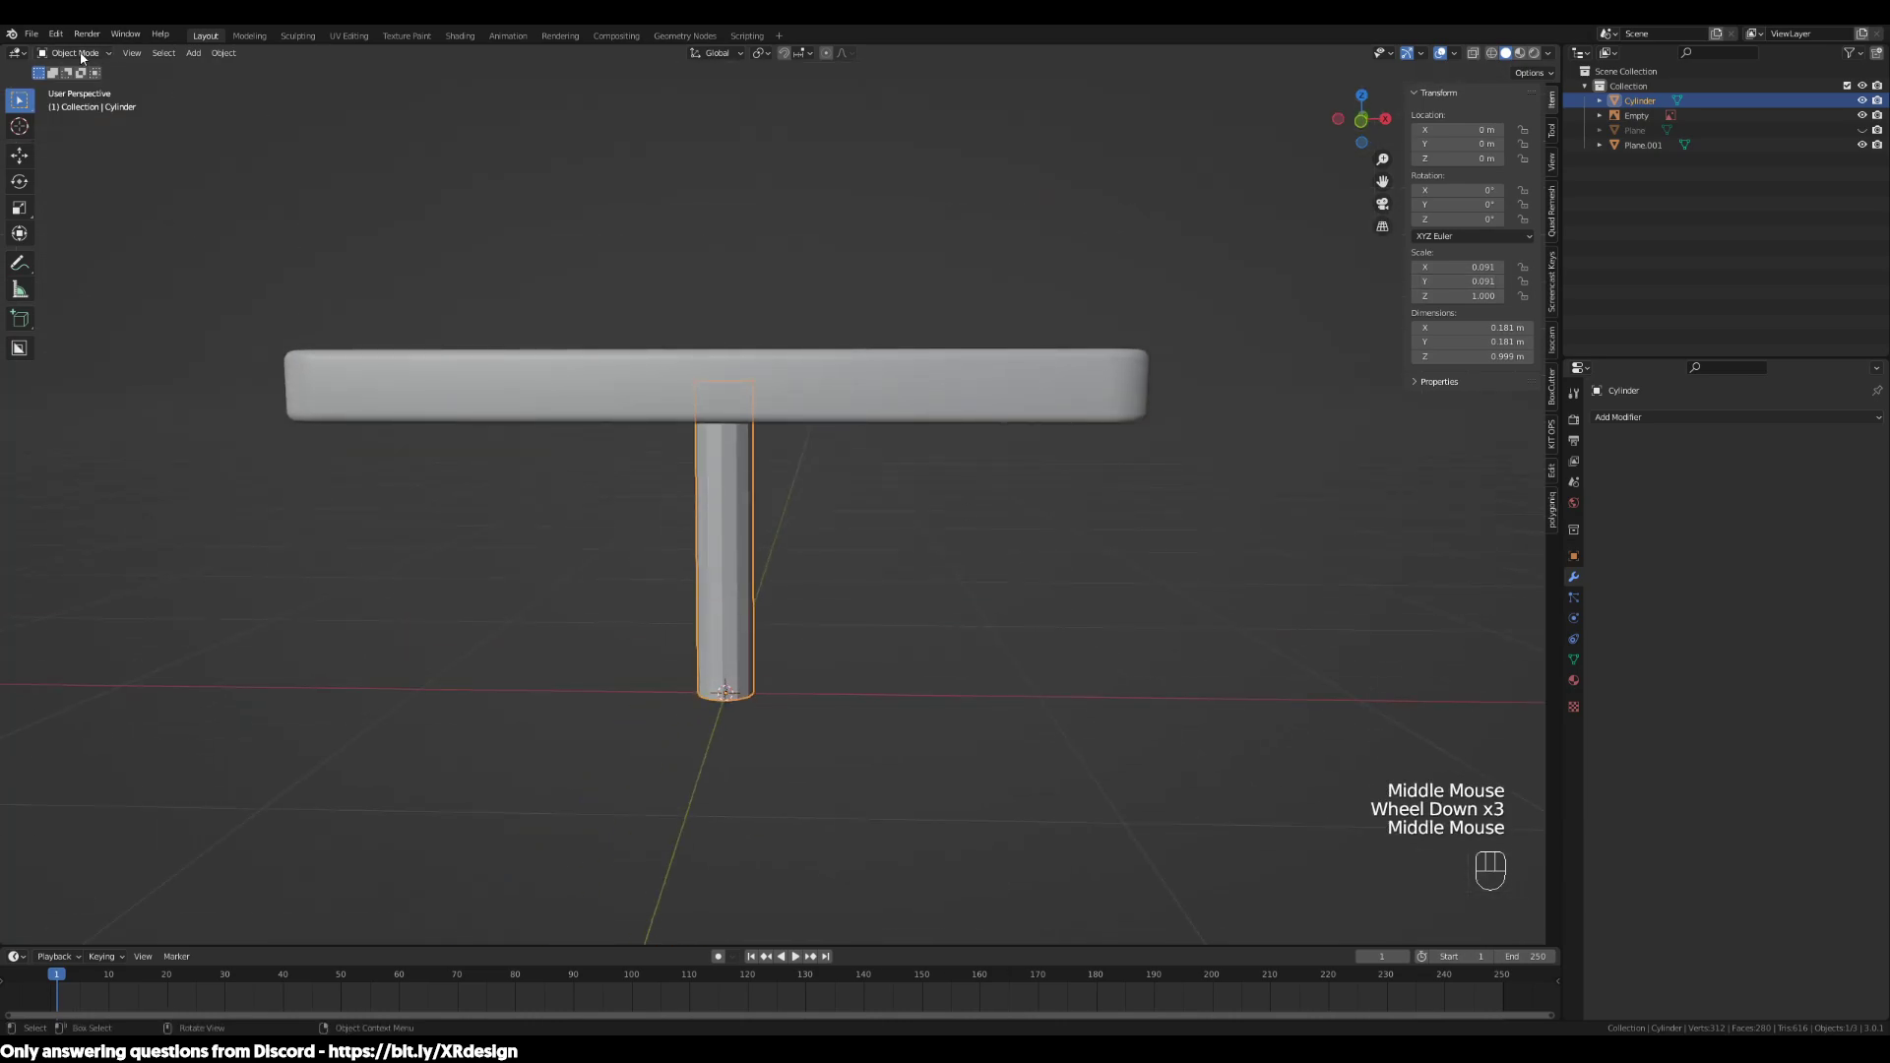
pyautogui.scroll(-2, 833, 503)
pyautogui.scroll(2, 928, 541)
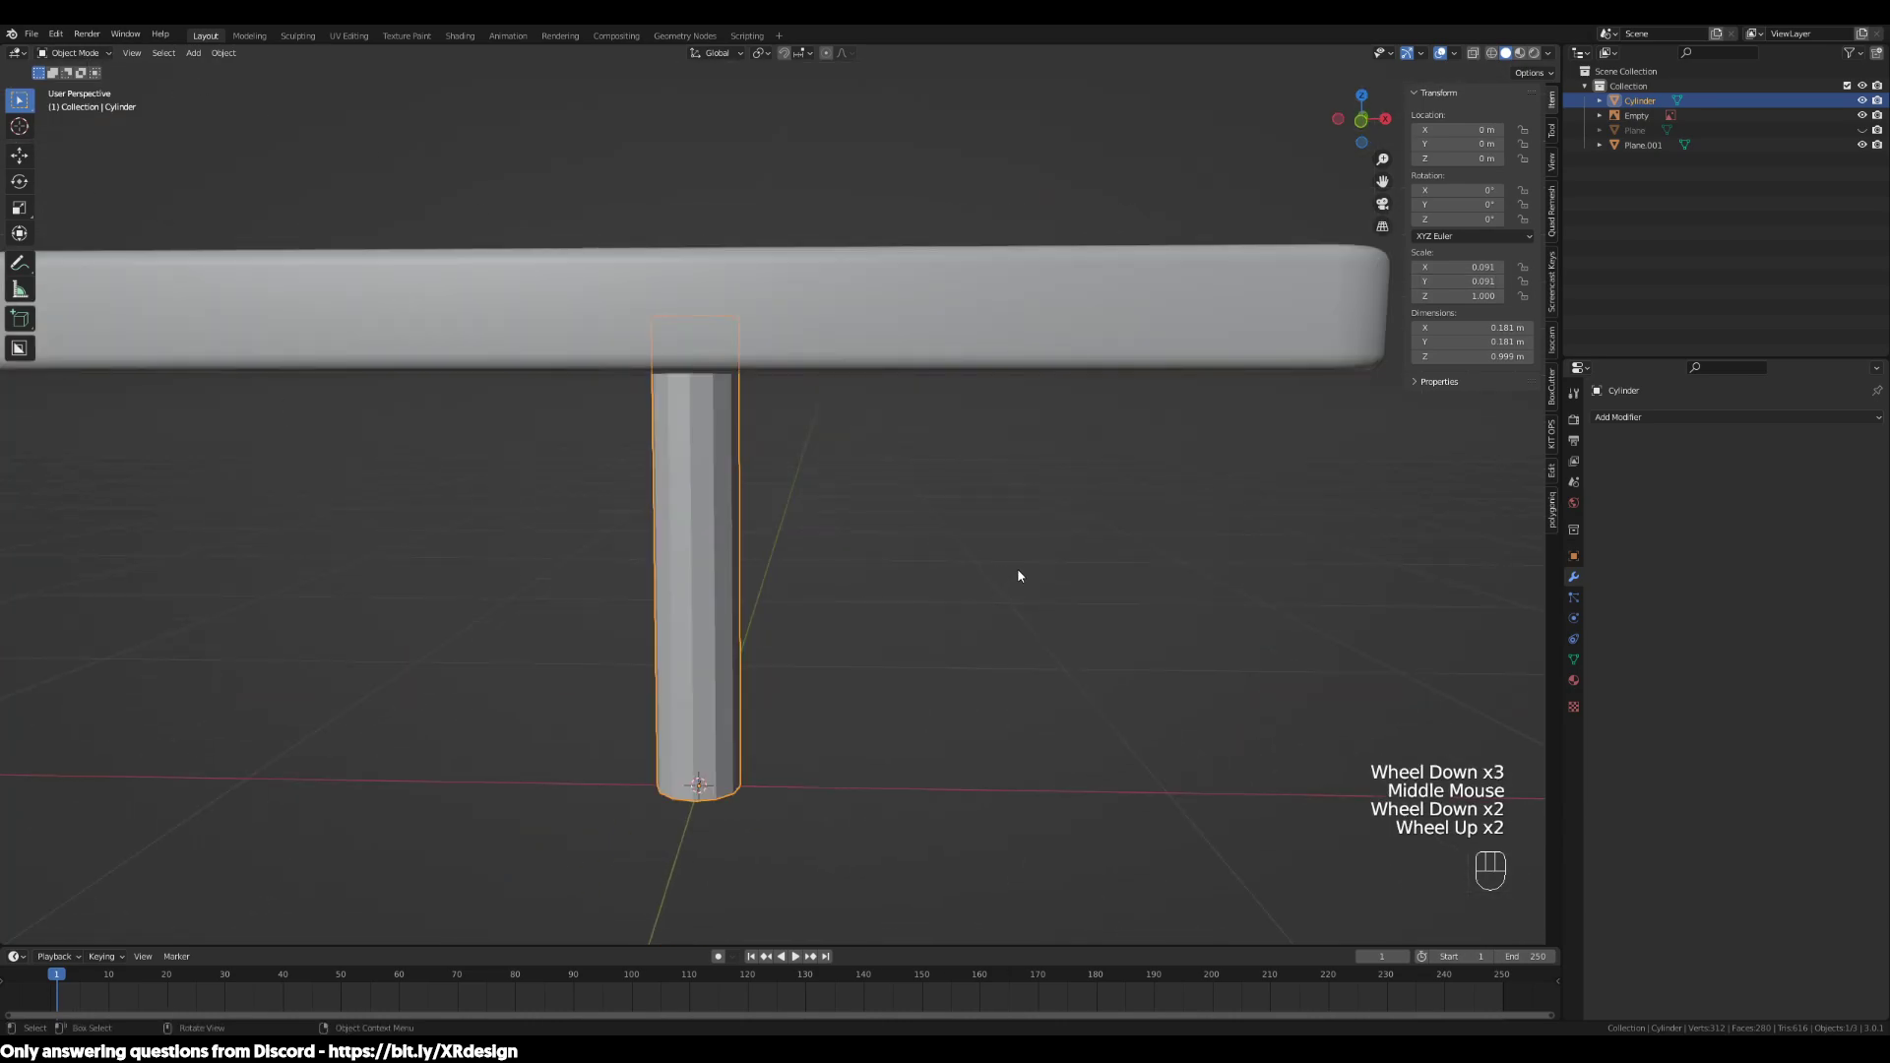
pyautogui.hotkey('ctrl', 'a')
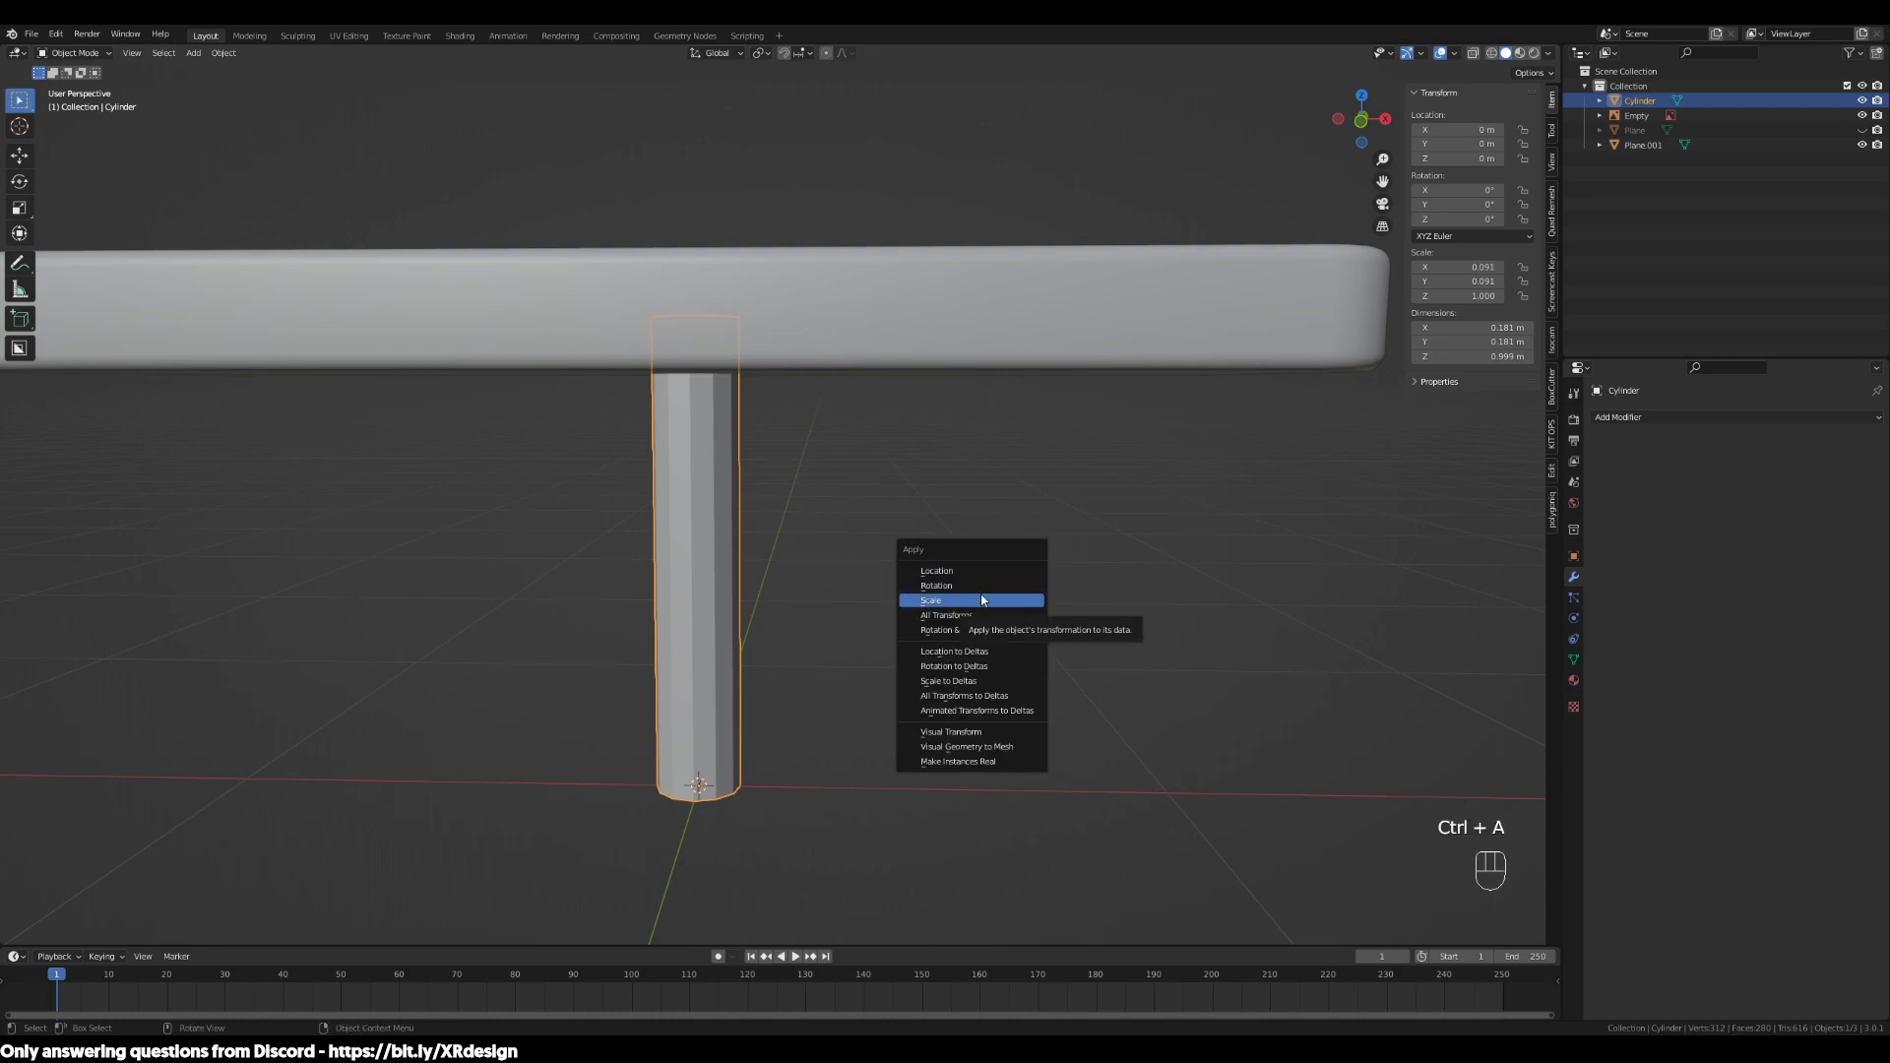
pyautogui.click(982, 600)
pyautogui.keyDown('shift'); pyautogui.moveTo(949, 667); pyautogui.dragTo(1018, 624, button='middle'); pyautogui.keyUp('shift')
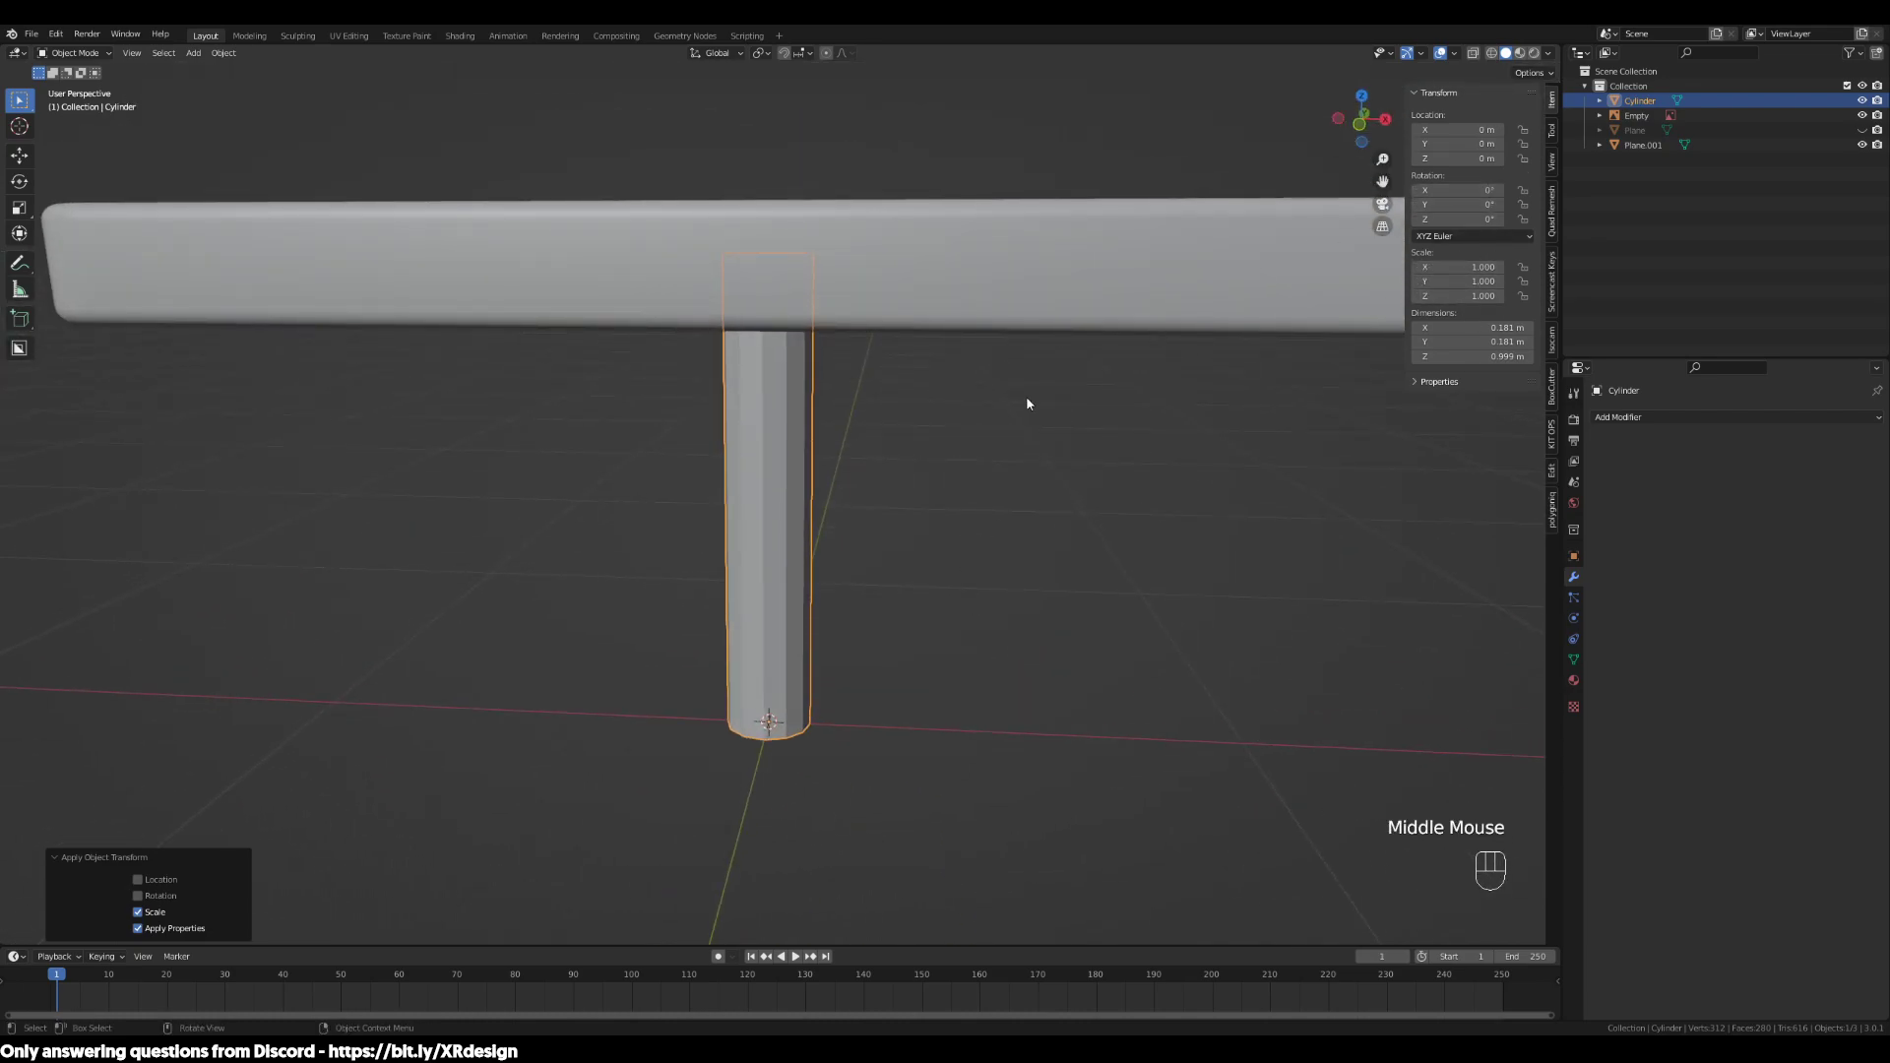
# Bevel the edges of the leg's bottom face about 0.077 m wide with 5 segments to round the foot, and return to Object Mode
pyautogui.moveTo(1025, 401); pyautogui.dragTo(1048, 397, button='middle')
pyautogui.press('Tab')
pyautogui.moveTo(1087, 519); pyautogui.dragTo(1072, 523, button='middle')
pyautogui.scroll(2, 1073, 522)
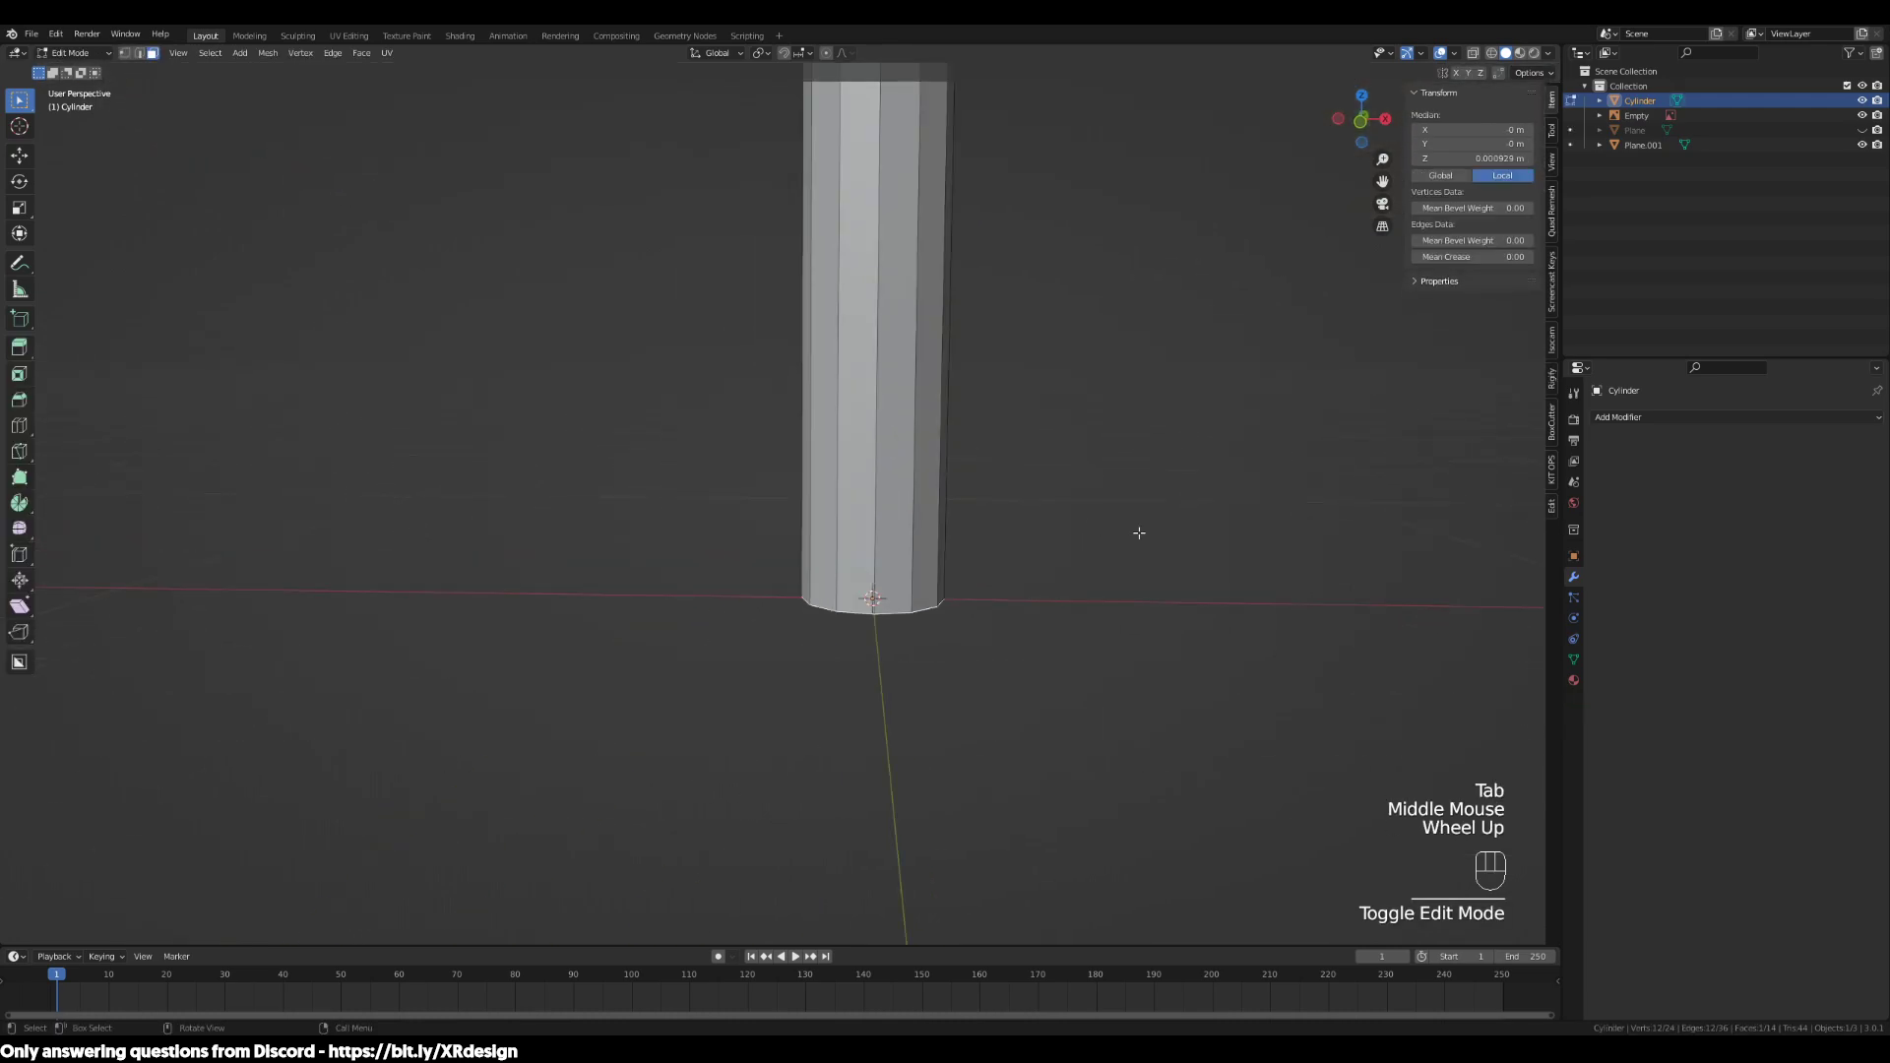
pyautogui.hotkey('ctrl', 'b')
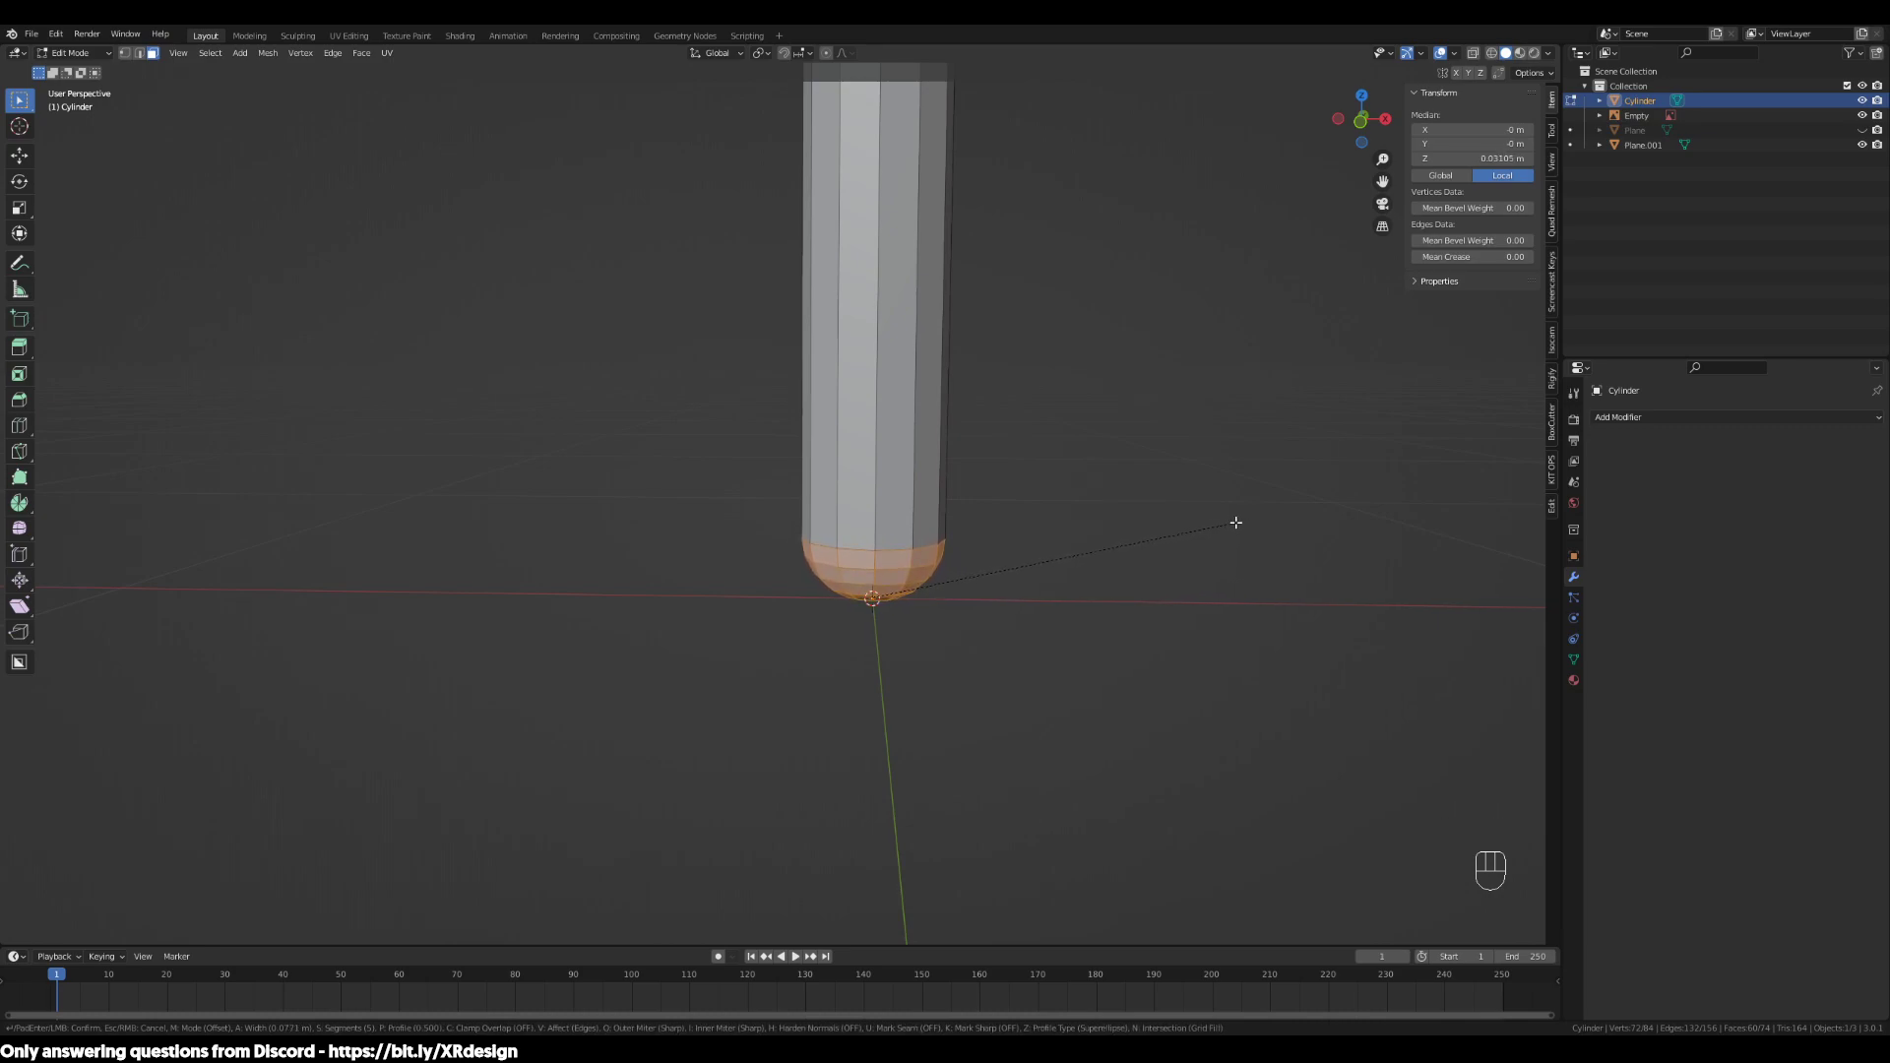
pyautogui.click(1235, 523)
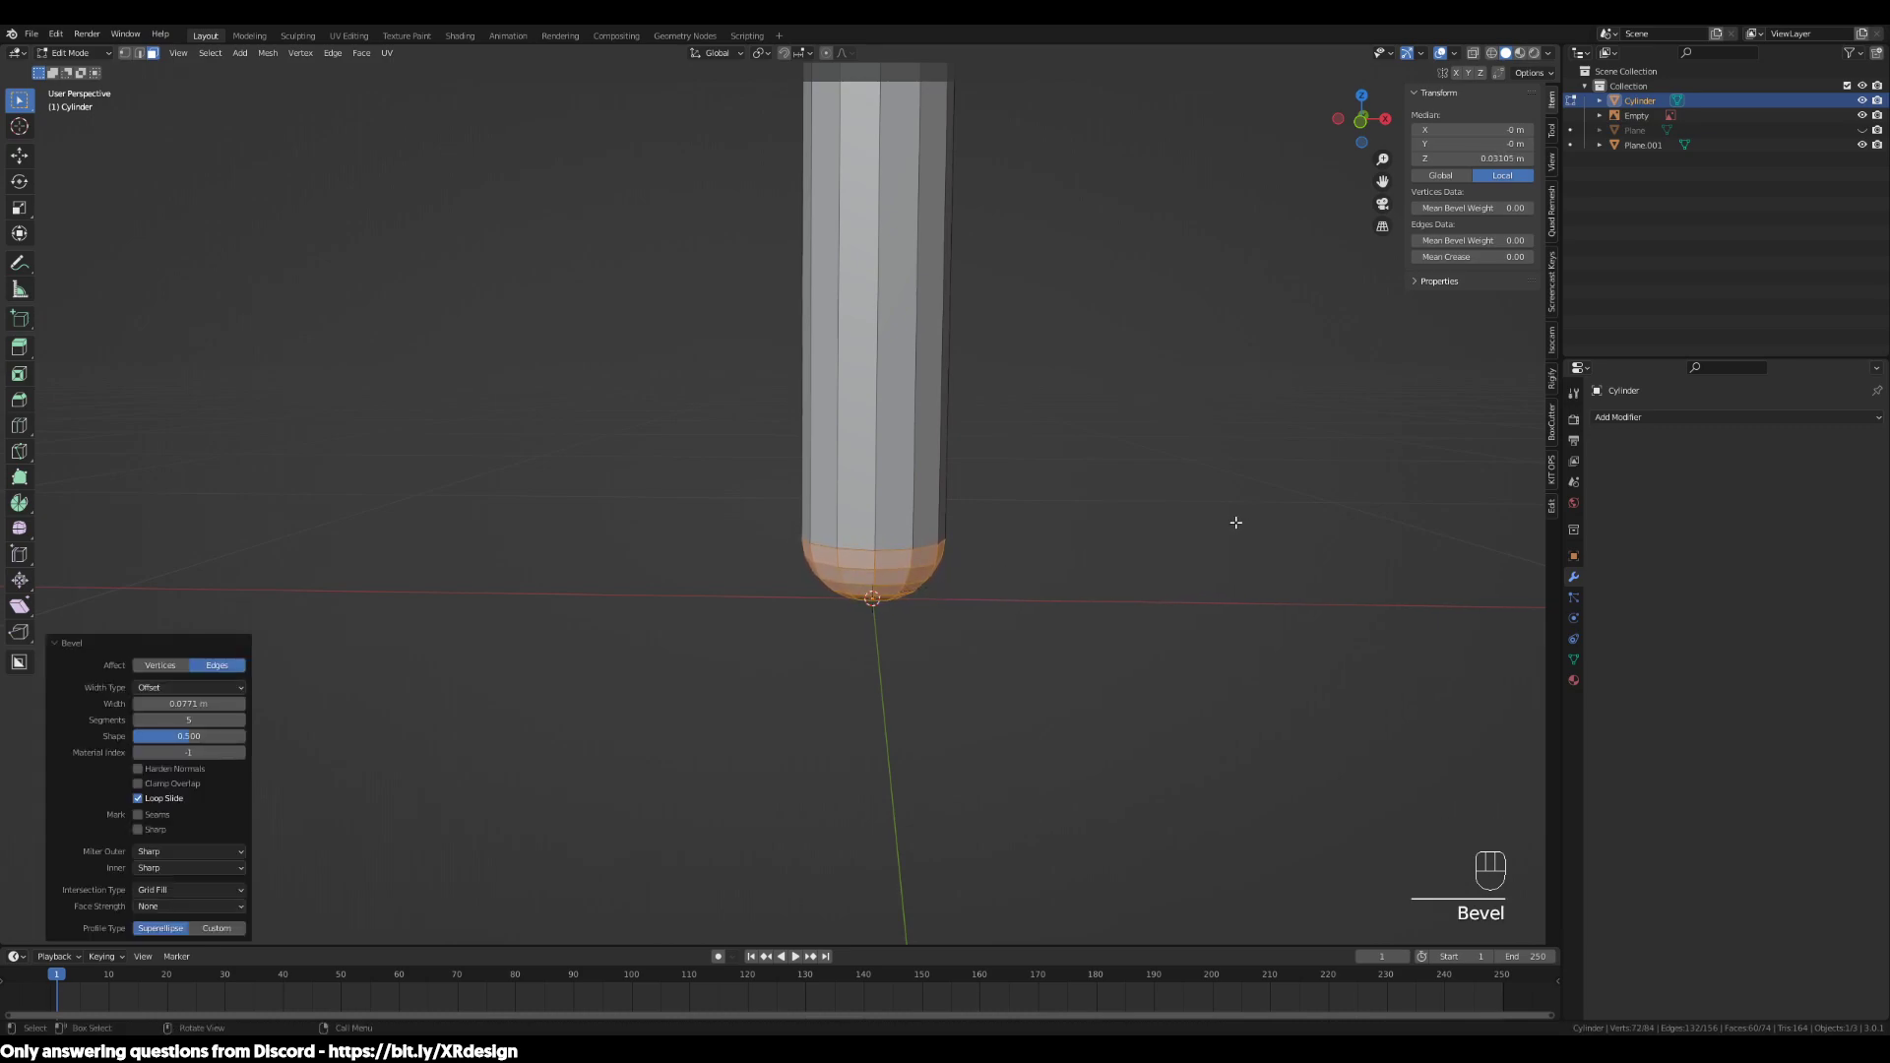
pyautogui.press('KP_1')
pyautogui.scroll(4, 1235, 512)
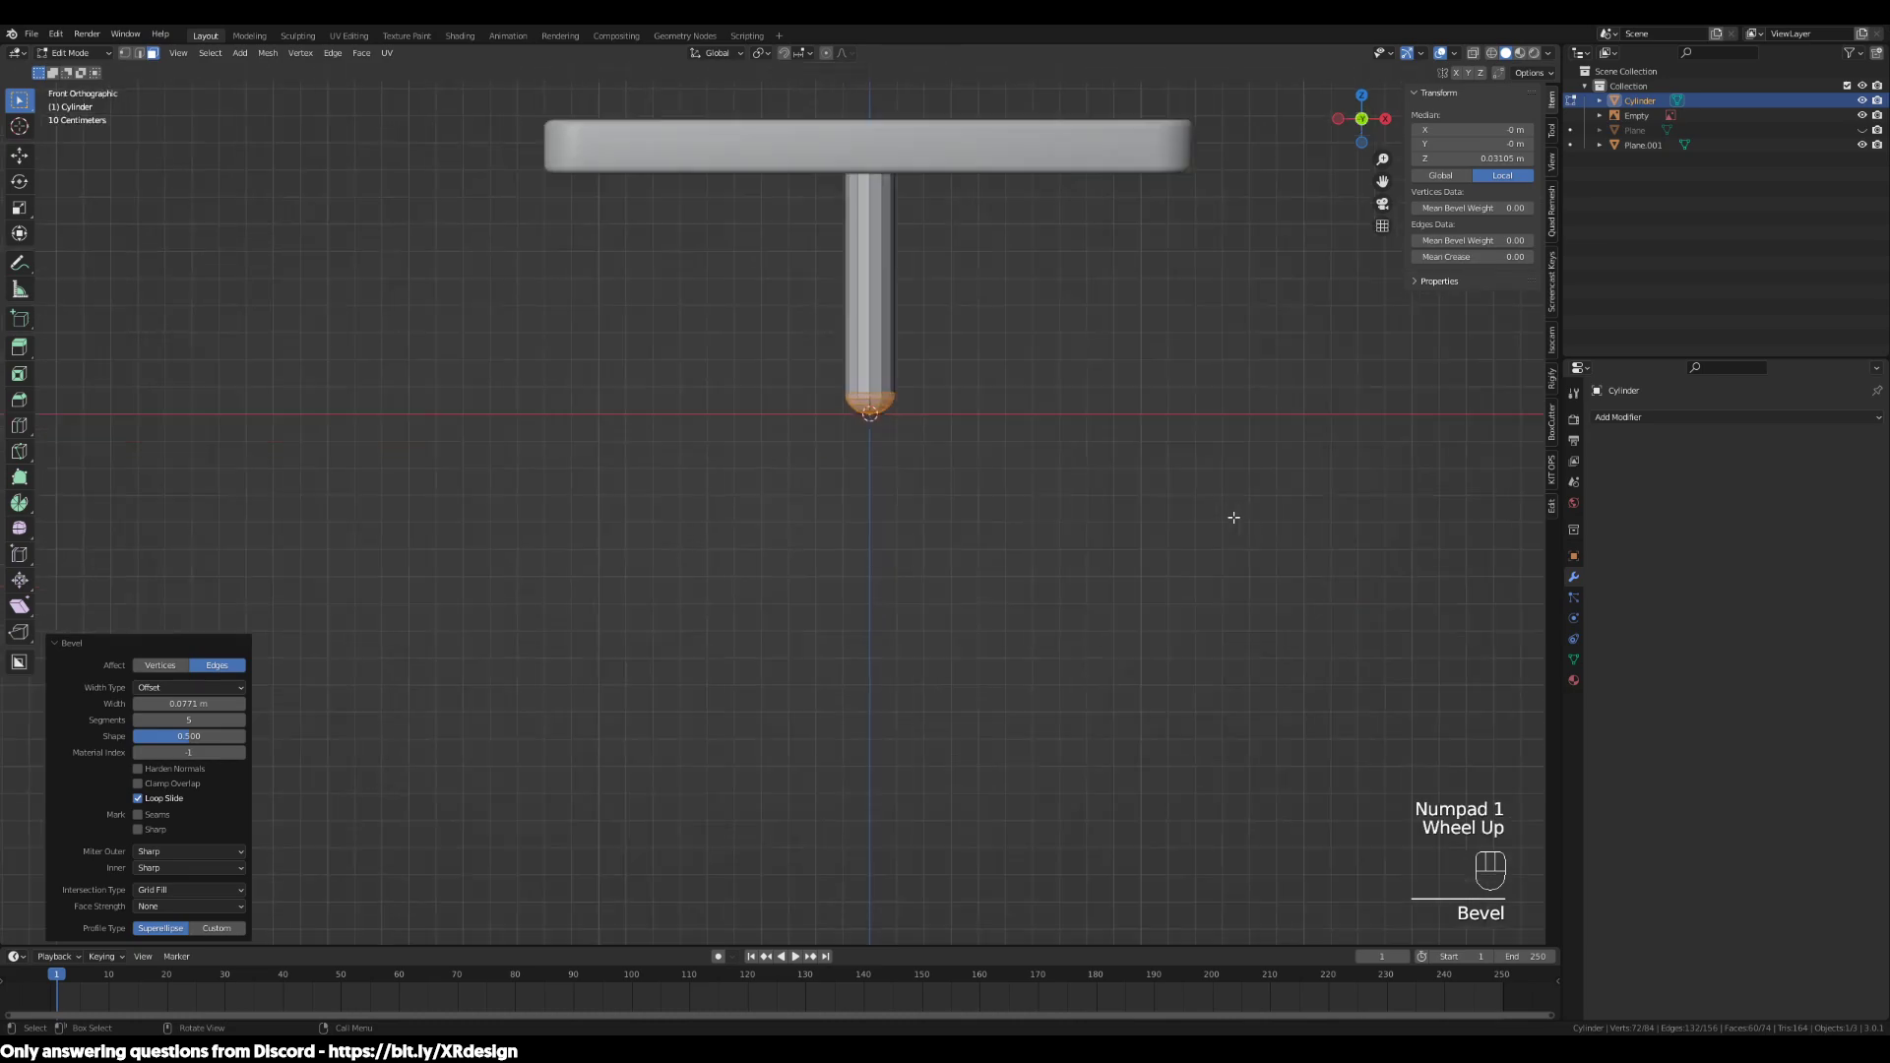
pyautogui.keyDown('shift'); pyautogui.moveTo(1236, 506); pyautogui.dragTo(1067, 705, button='middle'); pyautogui.keyUp('shift')
pyautogui.scroll(2, 1080, 556)
pyautogui.scroll(2, 1201, 585)
pyautogui.scroll(-2, 1211, 586)
pyautogui.keyDown('shift'); pyautogui.moveTo(1207, 582); pyautogui.dragTo(1080, 666, button='middle'); pyautogui.keyUp('shift')
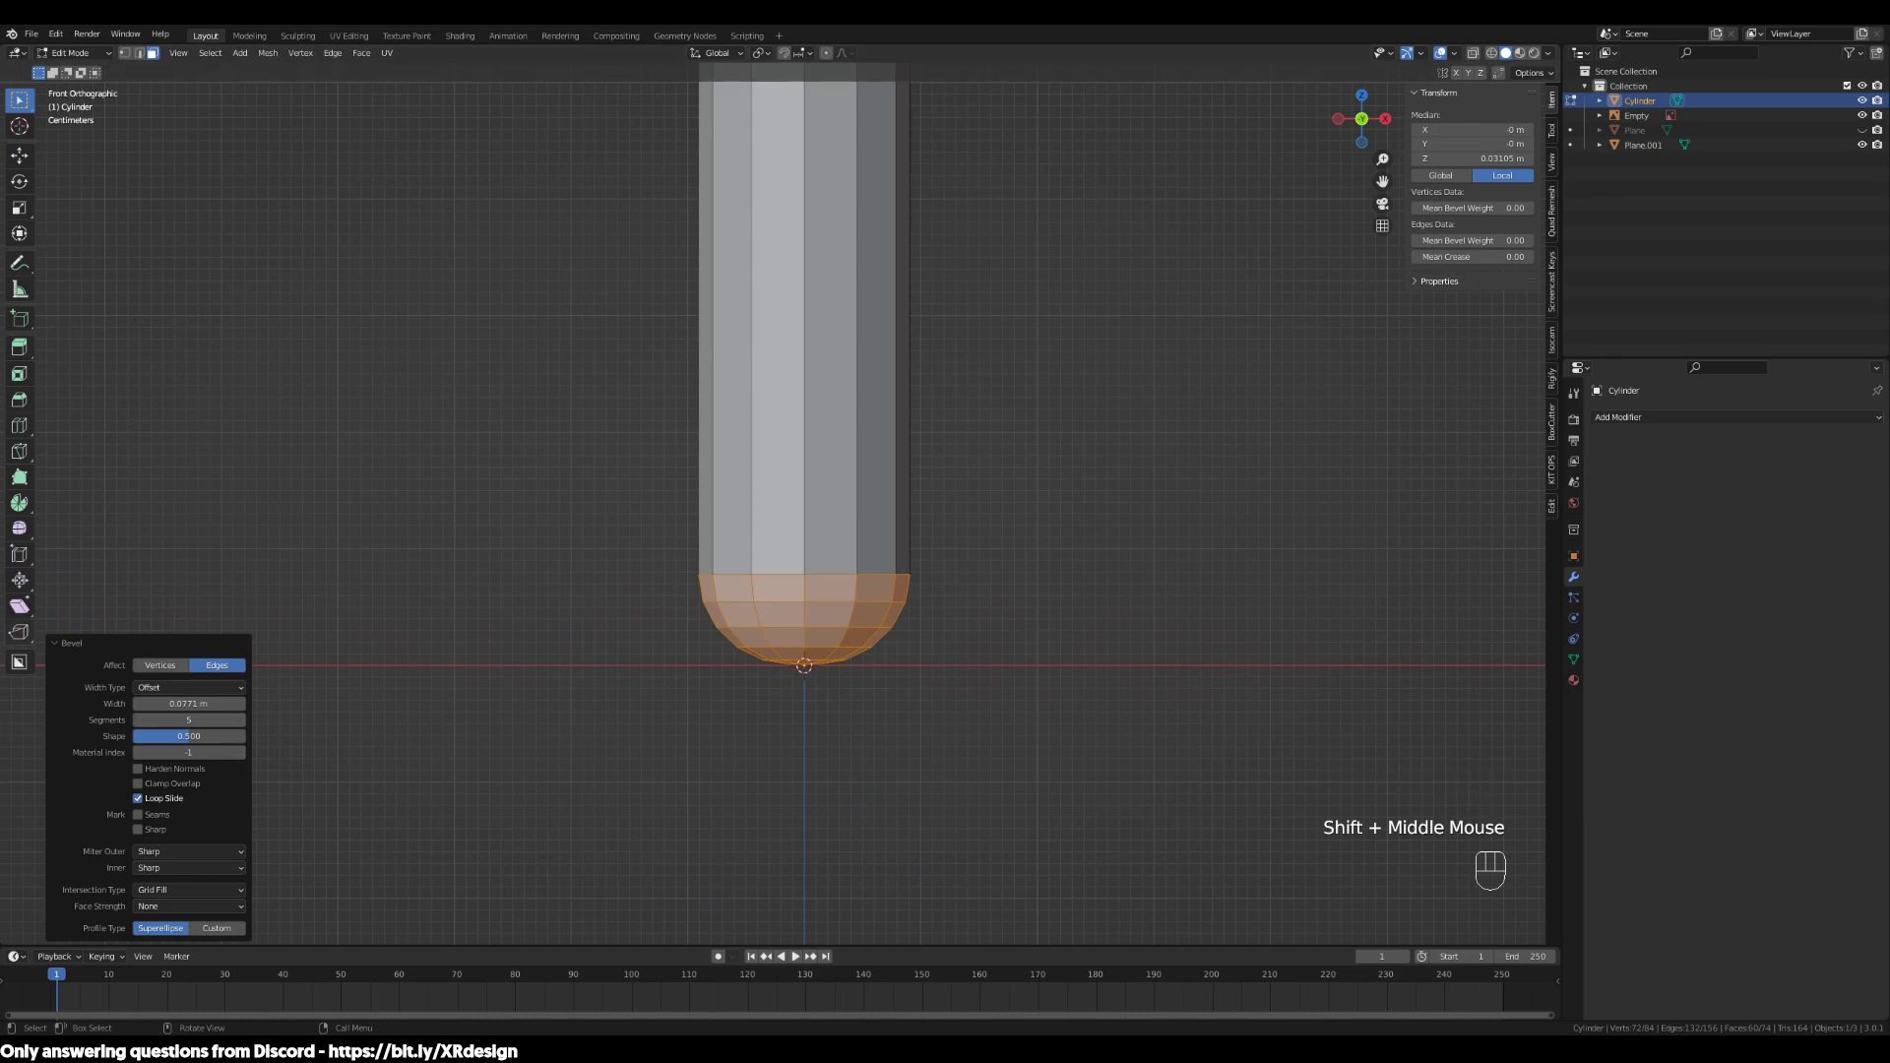
pyautogui.press('Tab')
pyautogui.scroll(-3, 1058, 608)
pyautogui.scroll(-2, 1044, 581)
pyautogui.moveTo(1033, 548); pyautogui.dragTo(1023, 539, button='middle')
pyautogui.scroll(-2, 1030, 541)
pyautogui.scroll(-1, 1030, 542)
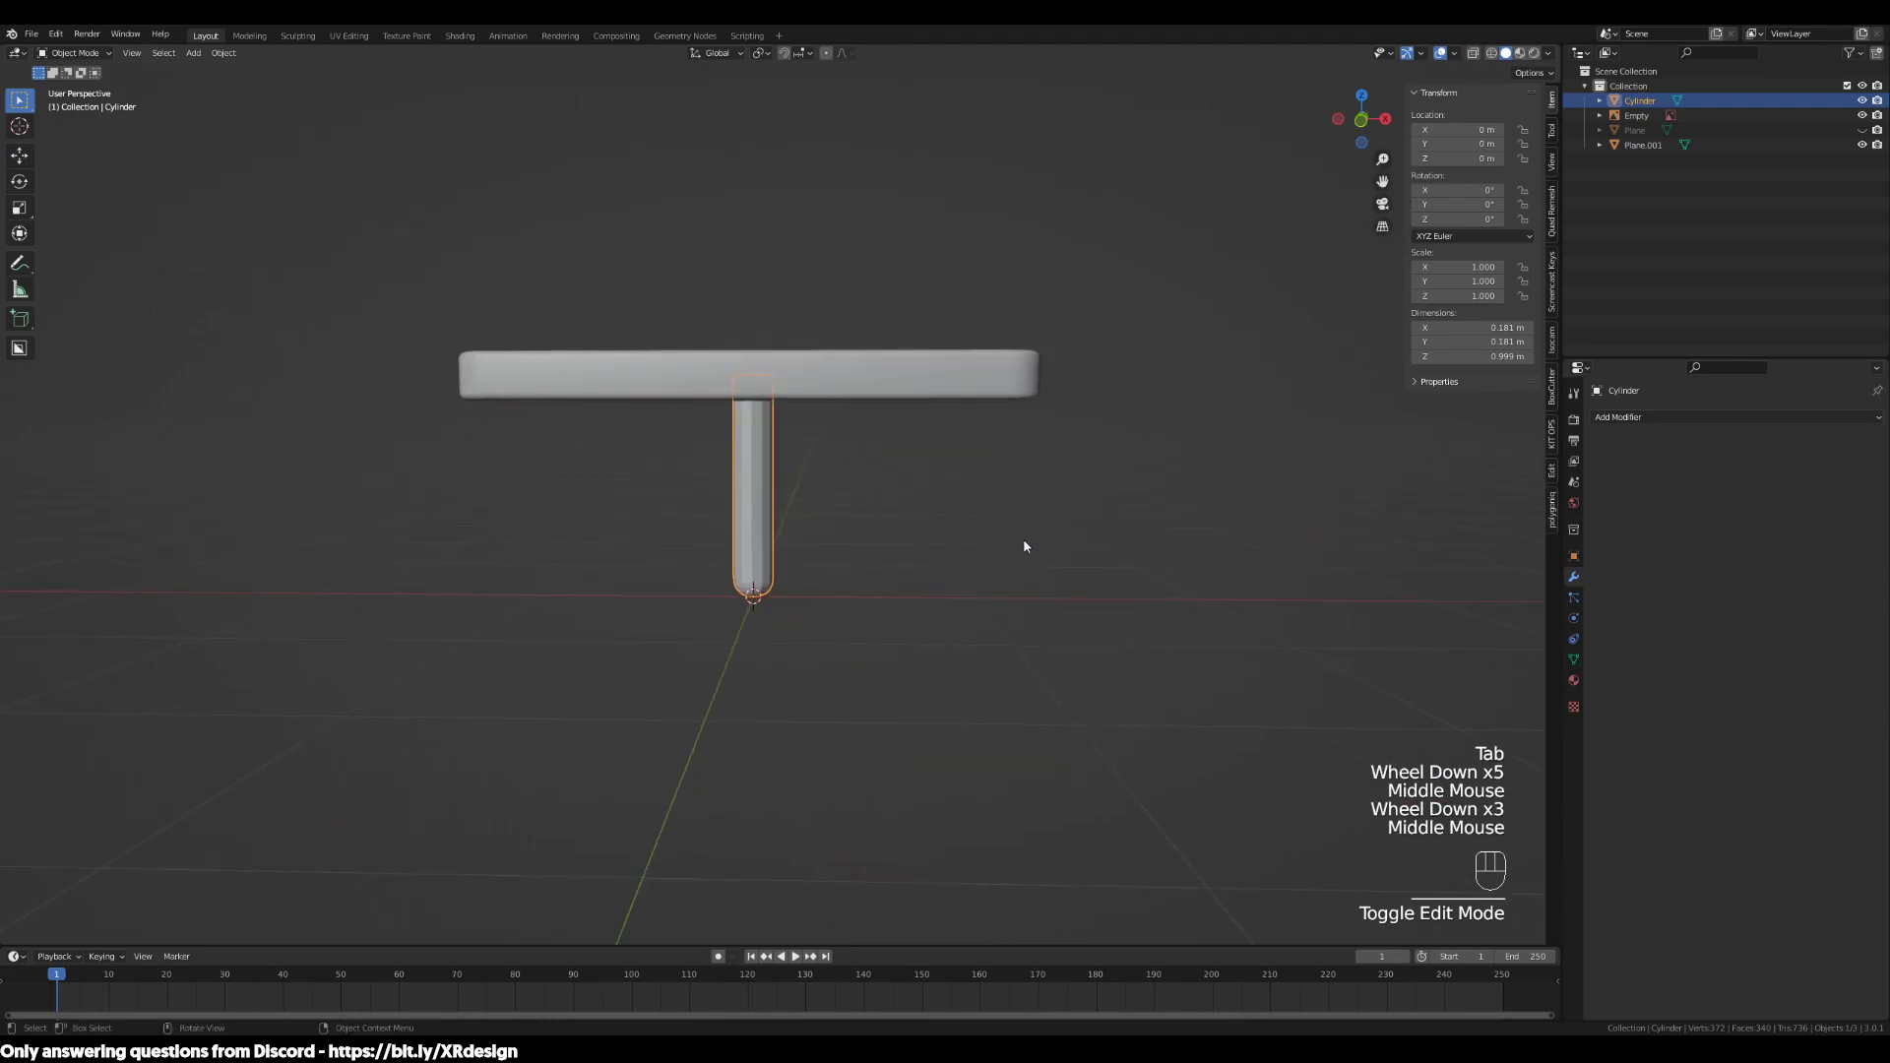
pyautogui.press('g')
pyautogui.press('x')
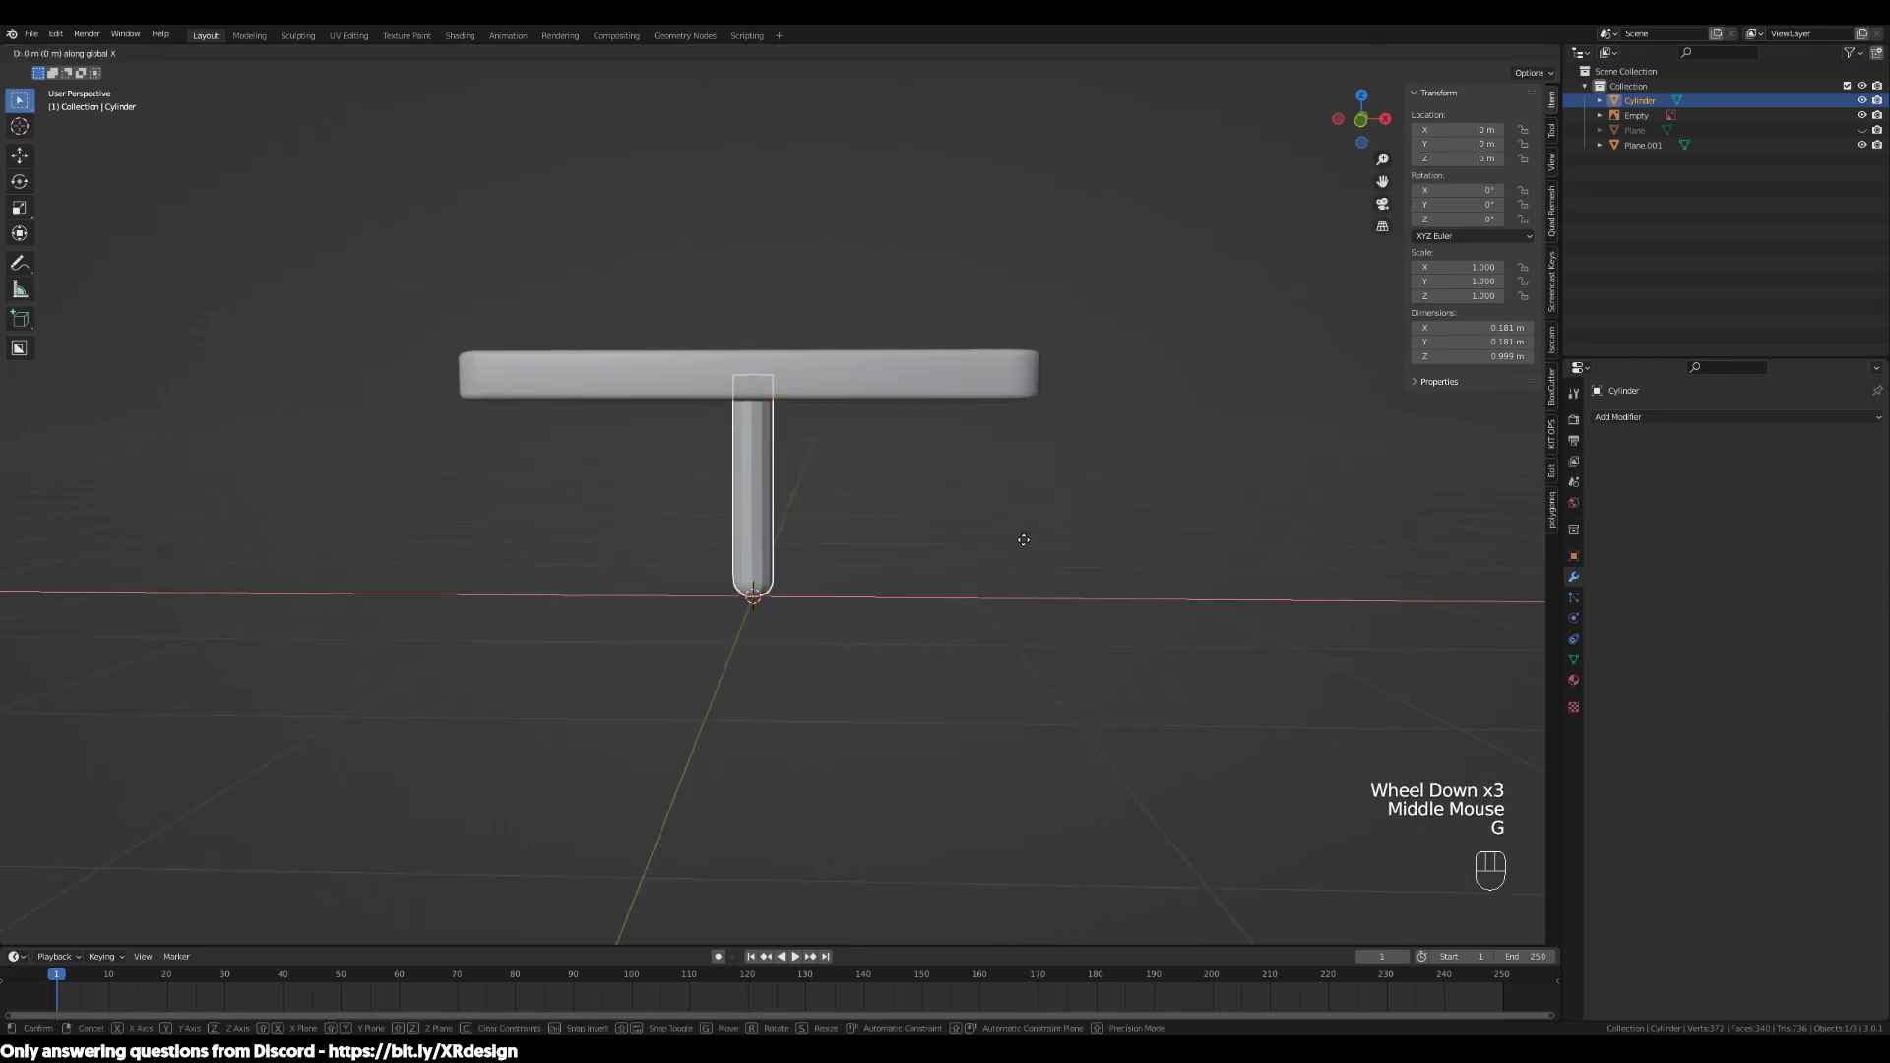
pyautogui.press('ctrl')
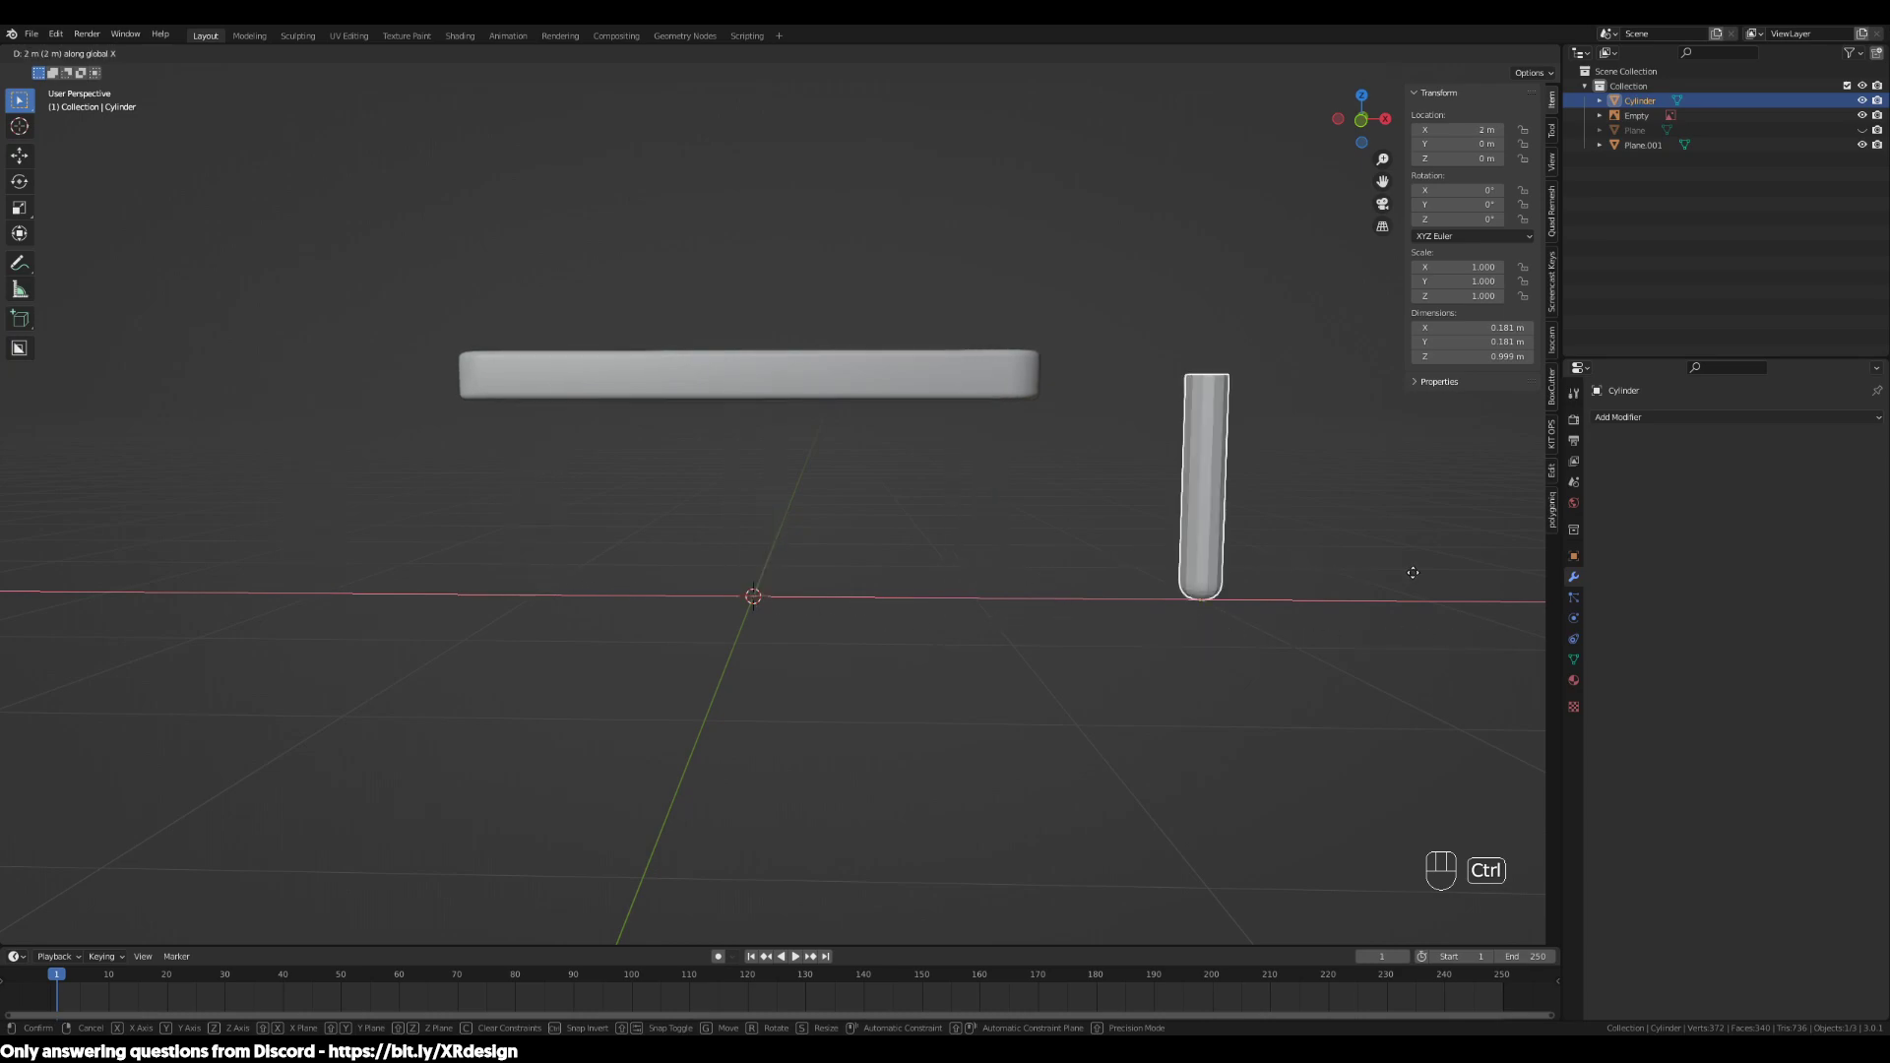
pyautogui.rightClick(1187, 589)
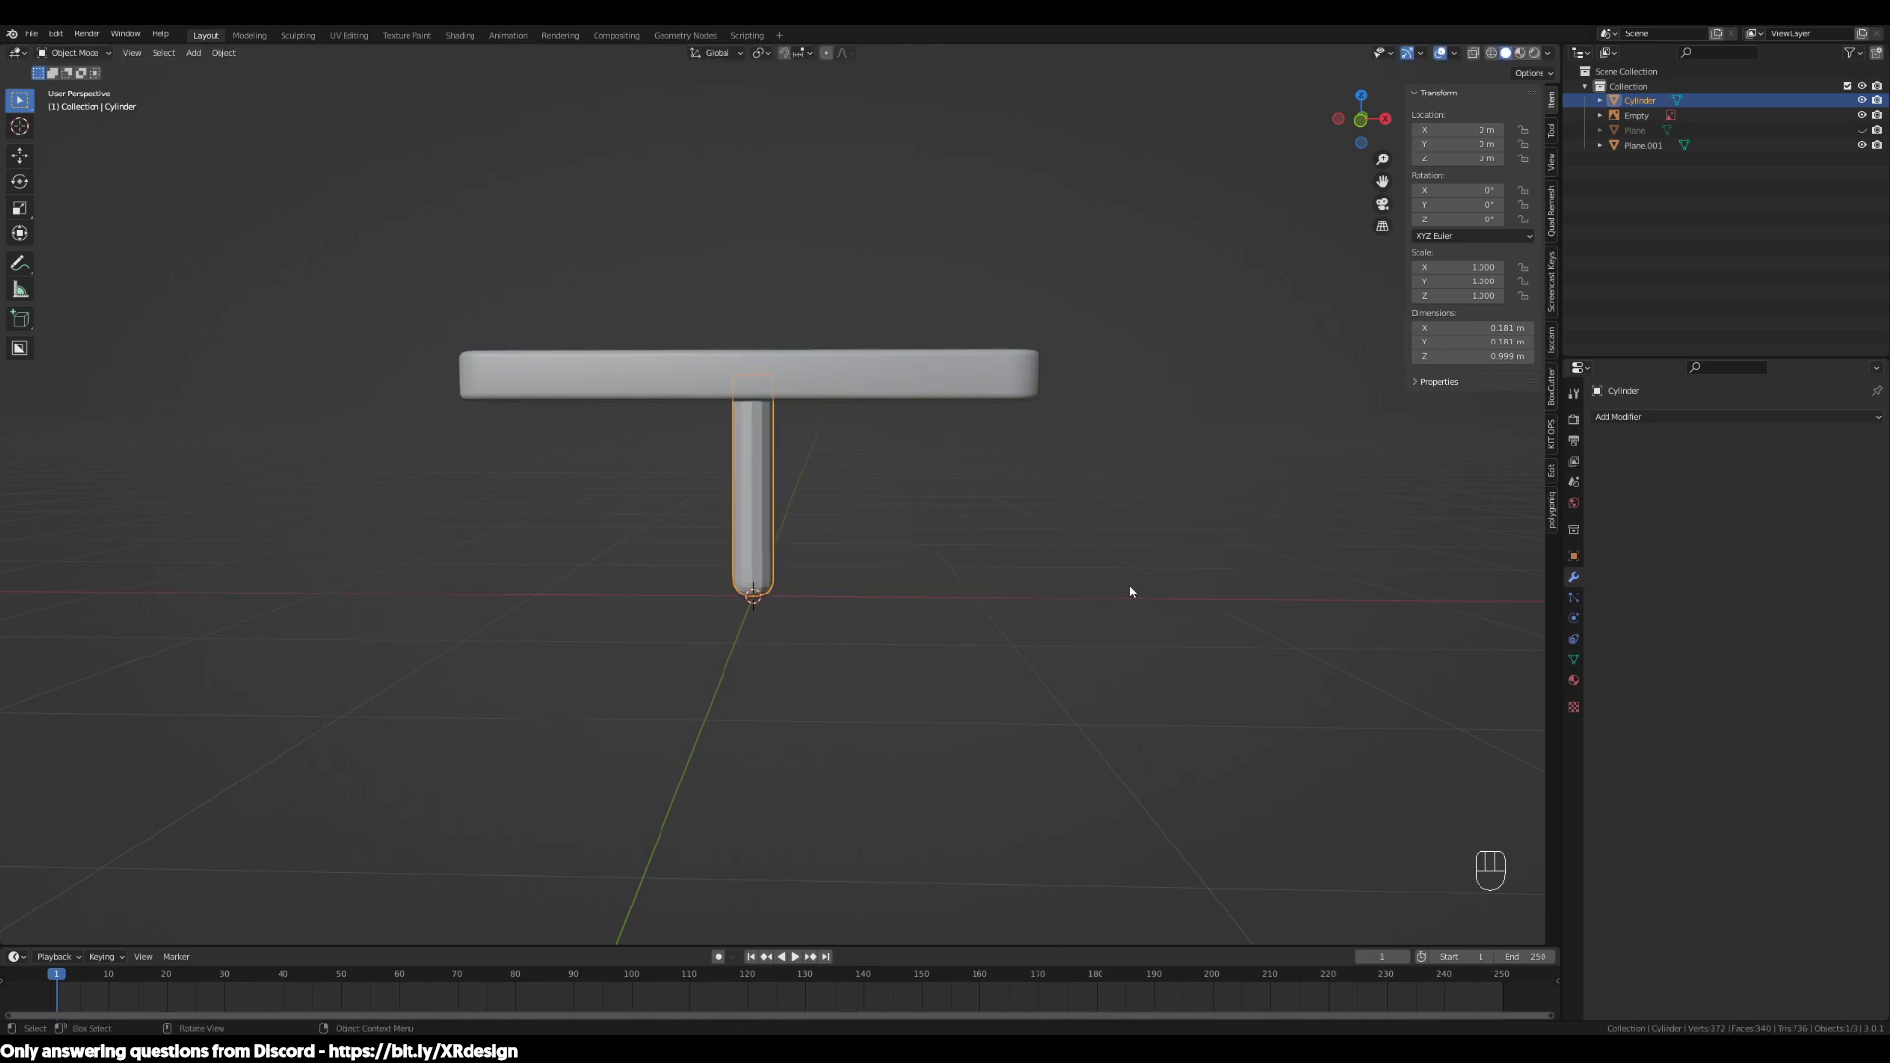
pyautogui.press('g')
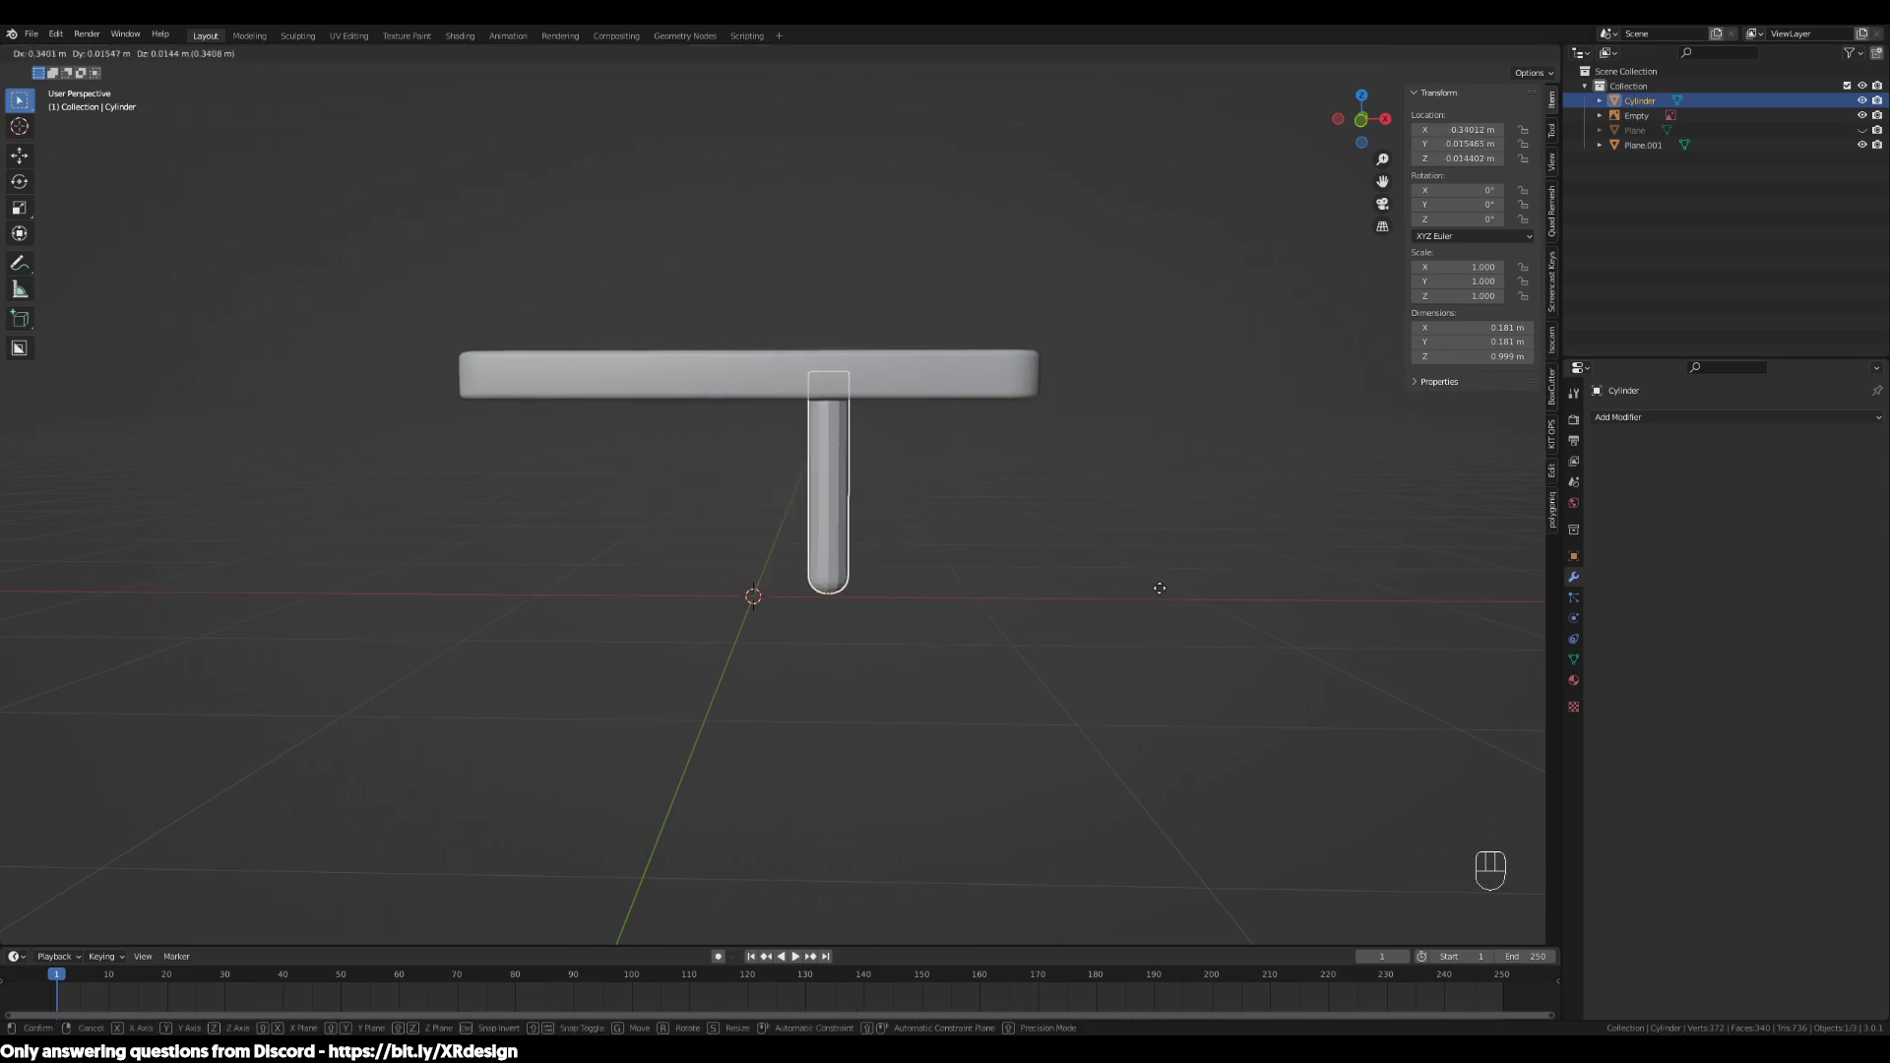
pyautogui.press('shift')
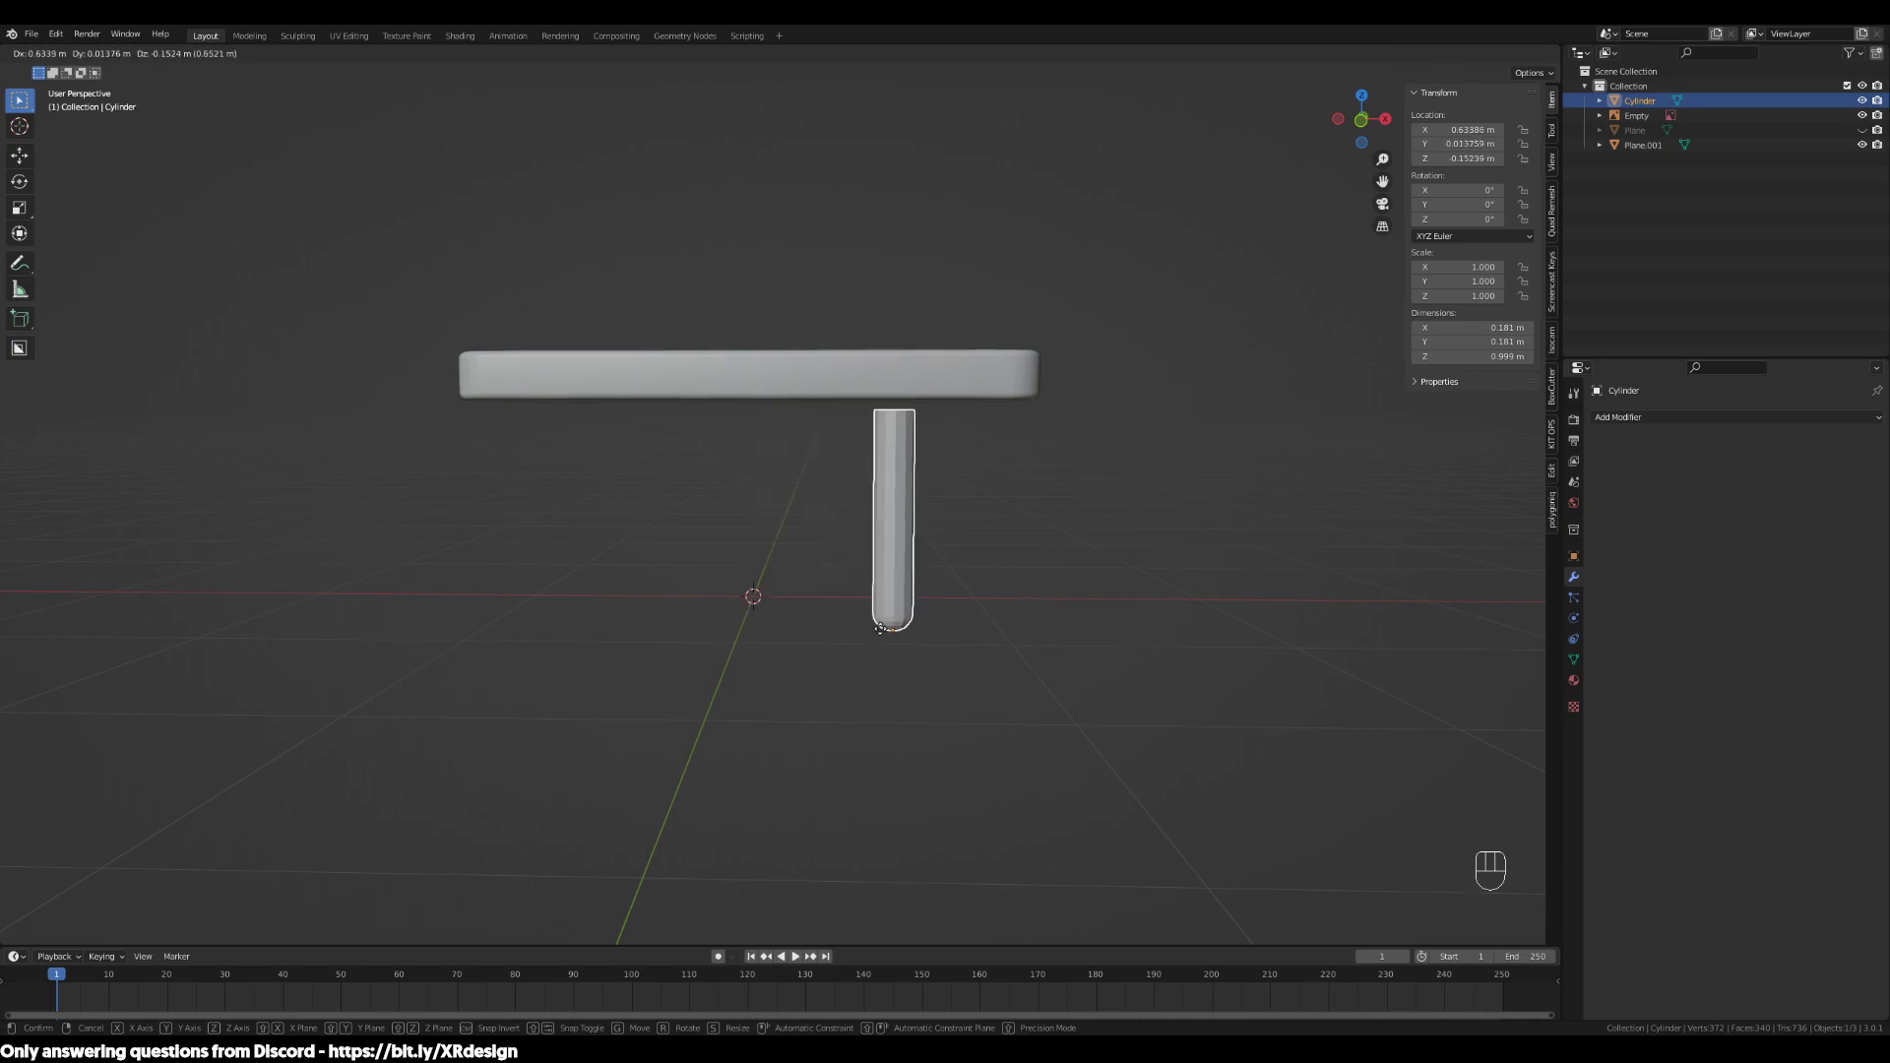
pyautogui.rightClick(848, 658)
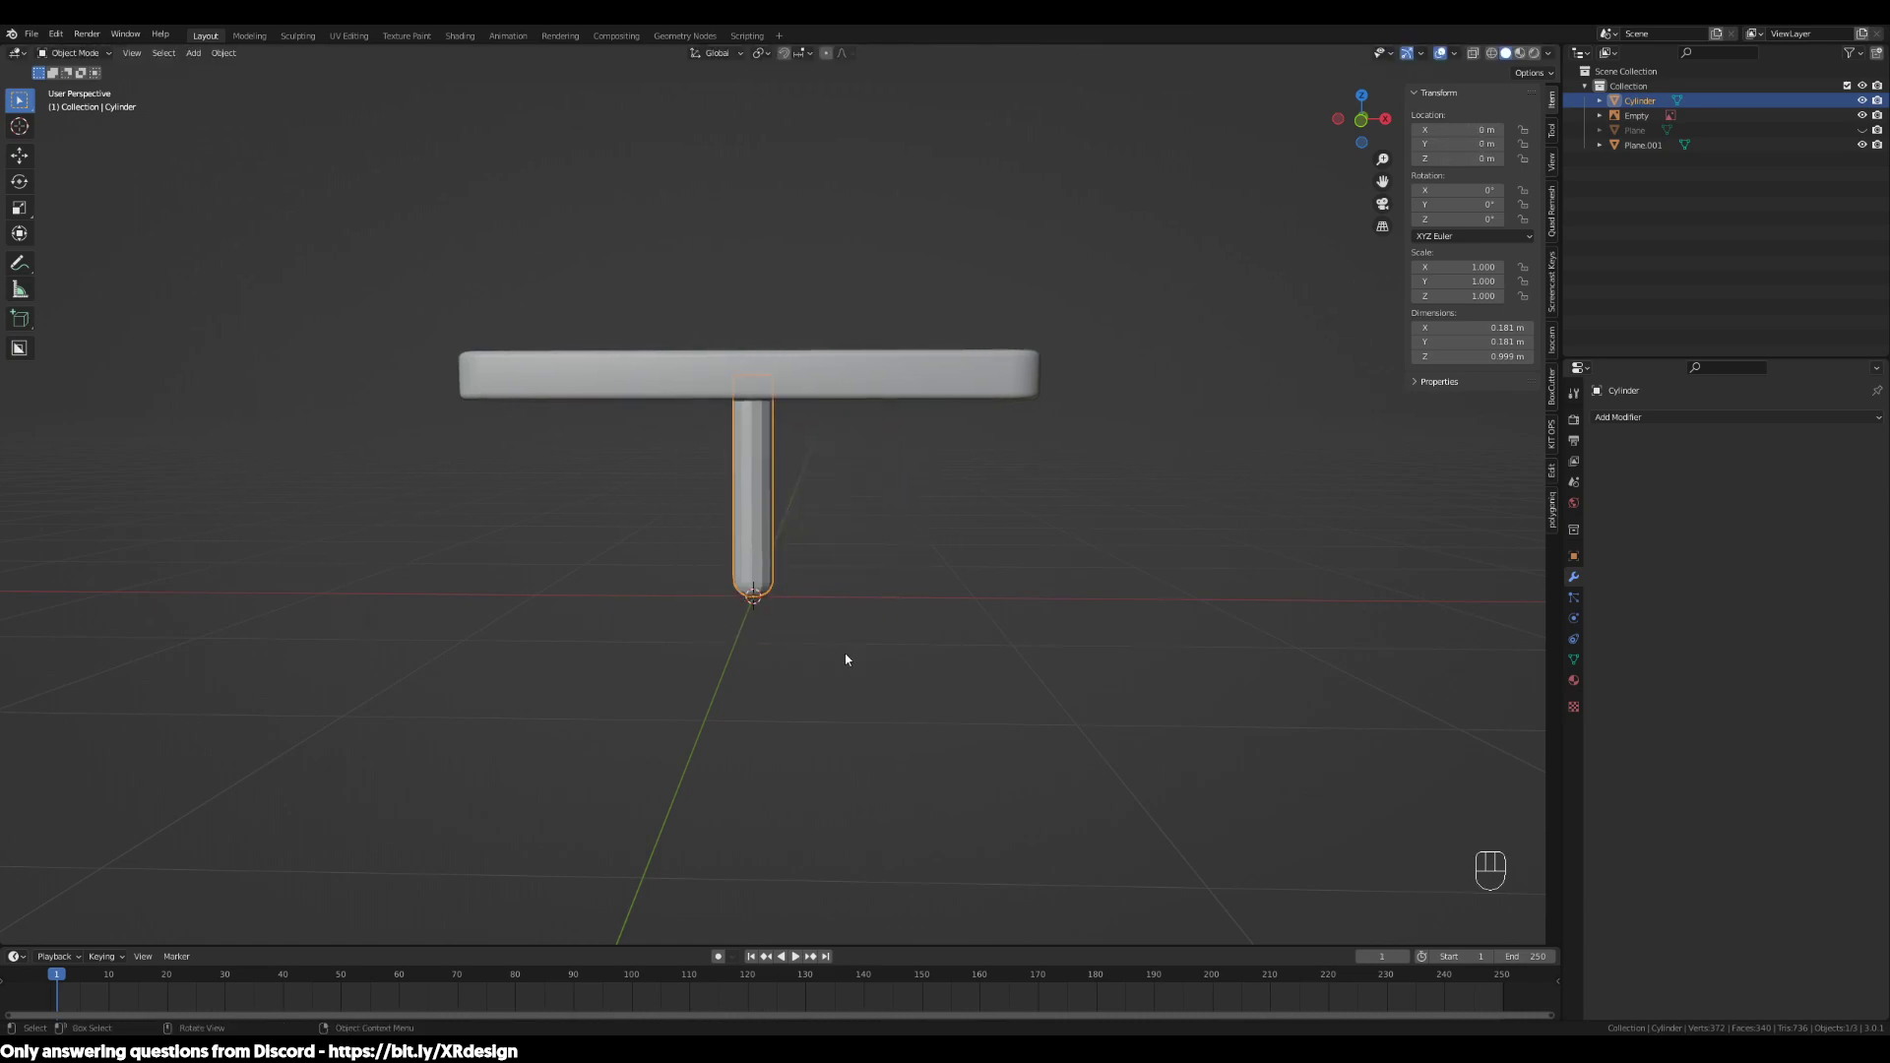
# Show the desk from the top view in wireframe shading so the leg is visible through the desk top
pyautogui.scroll(-2, 842, 647)
pyautogui.moveTo(843, 647); pyautogui.dragTo(784, 634, button='middle')
pyautogui.scroll(3, 769, 689)
pyautogui.scroll(2, 776, 594)
pyautogui.rightClick(785, 576)
pyautogui.click(784, 577)
pyautogui.moveTo(1205, 721)
pyautogui.mouseDown(button='middle')
pyautogui.moveTo(1161, 705)
pyautogui.moveTo(1160, 659)
pyautogui.moveTo(1126, 653)
pyautogui.moveTo(997, 430)
pyautogui.mouseUp(button='middle')
pyautogui.middleClick(1125, 646)
pyautogui.press('KP_7')
pyautogui.scroll(-1, 1124, 645)
pyautogui.scroll(2, 1000, 517)
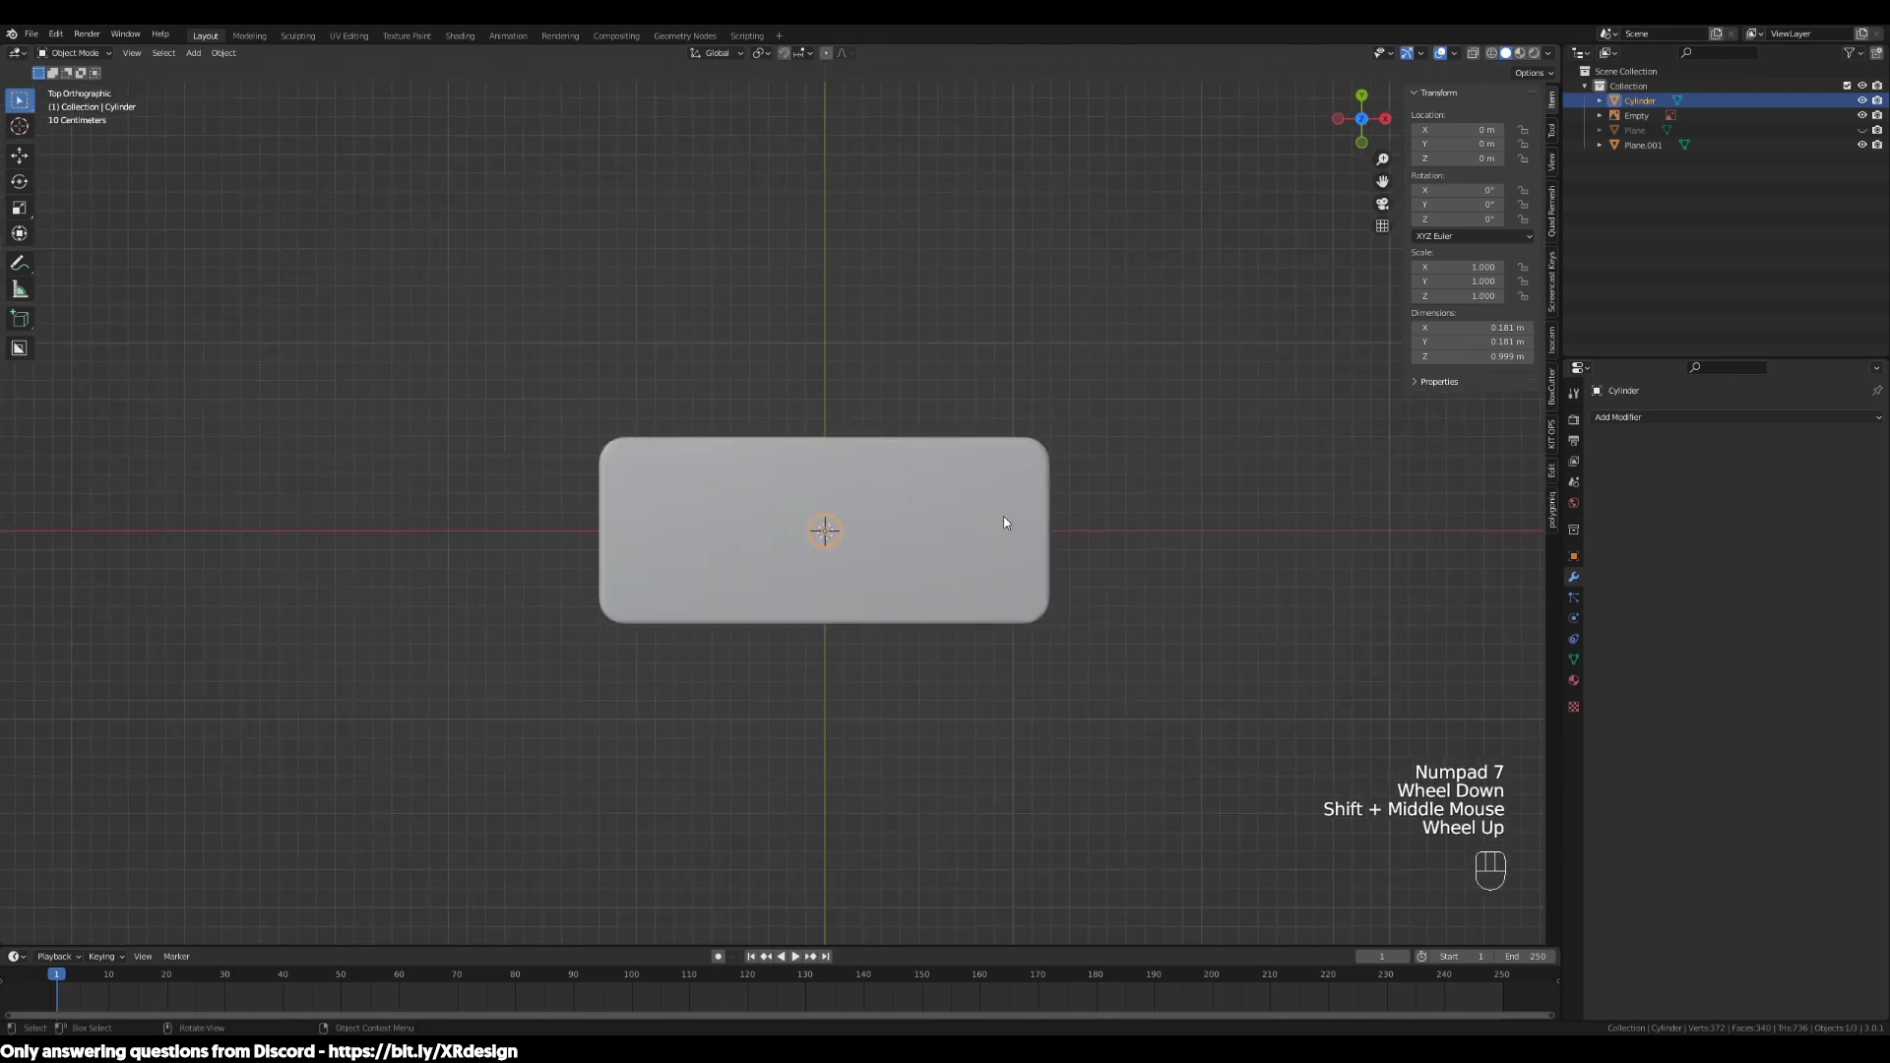
pyautogui.keyDown('shift'); pyautogui.moveTo(1080, 590); pyautogui.dragTo(1025, 616, button='middle'); pyautogui.keyUp('shift')
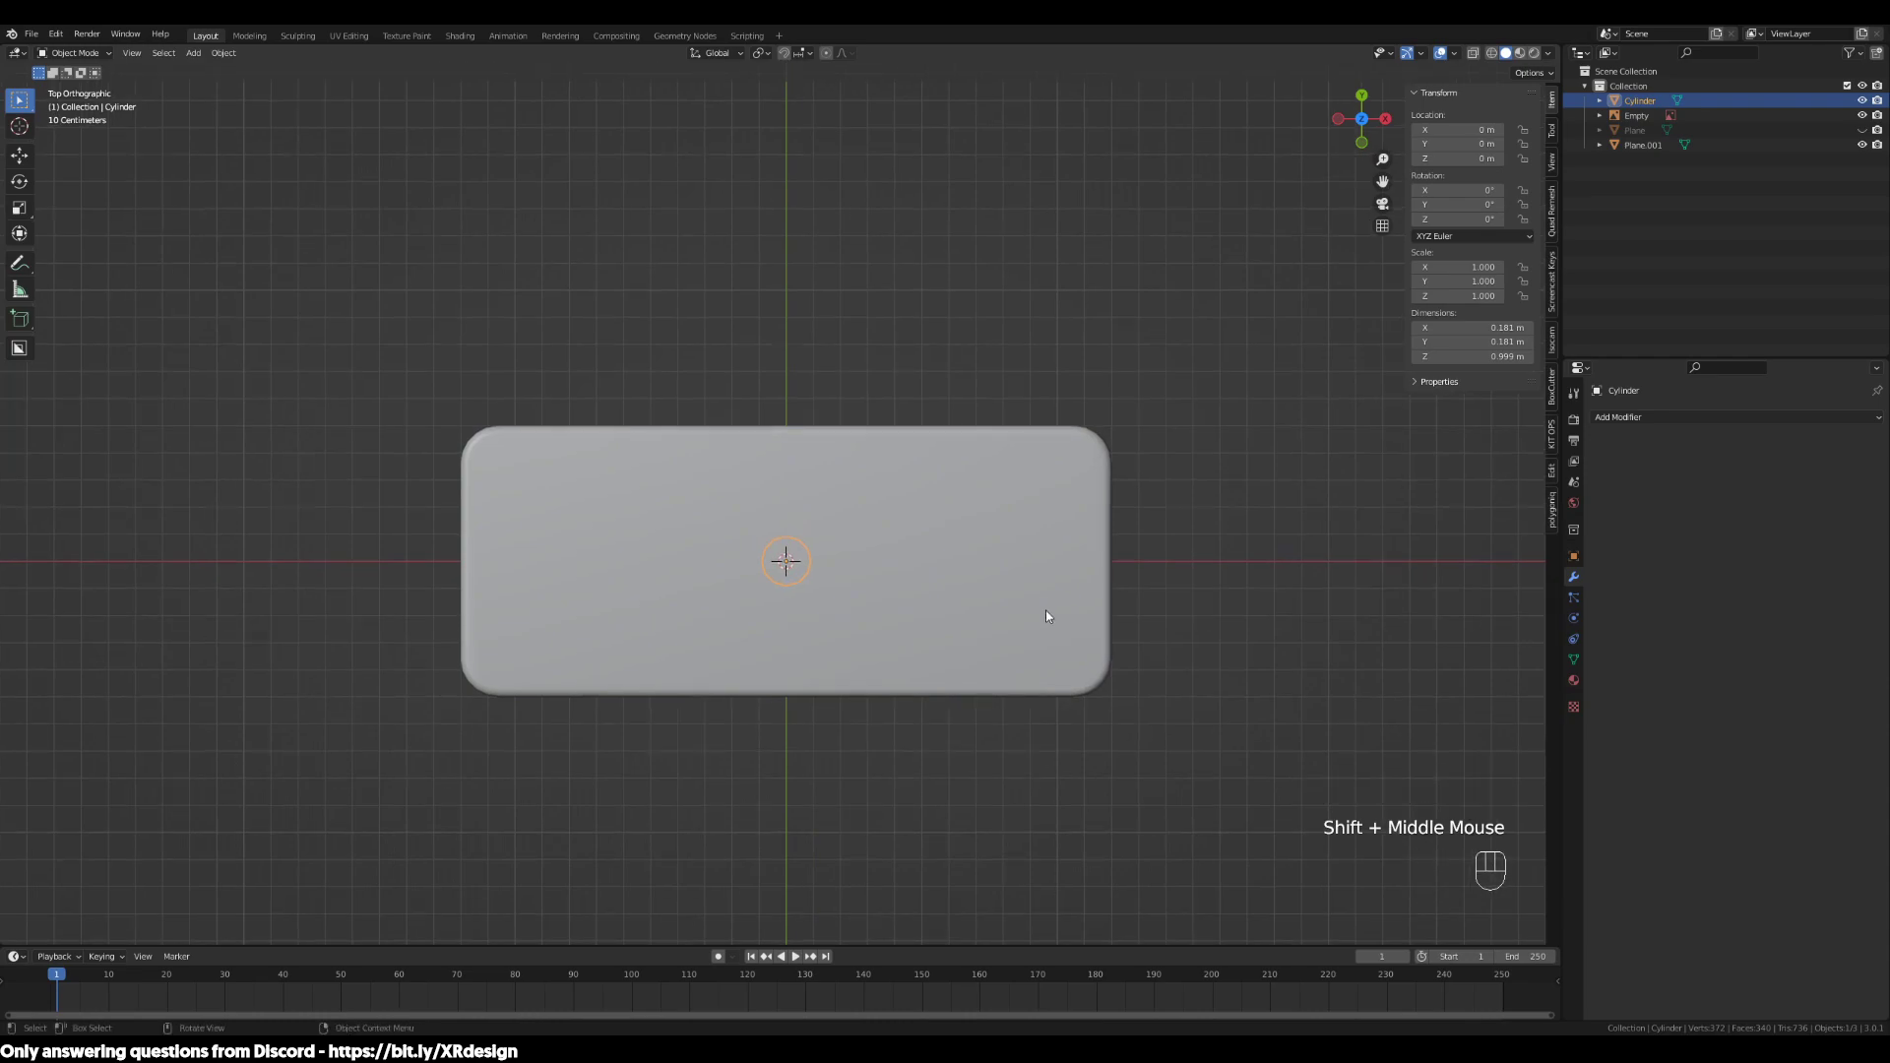
pyautogui.press('z')
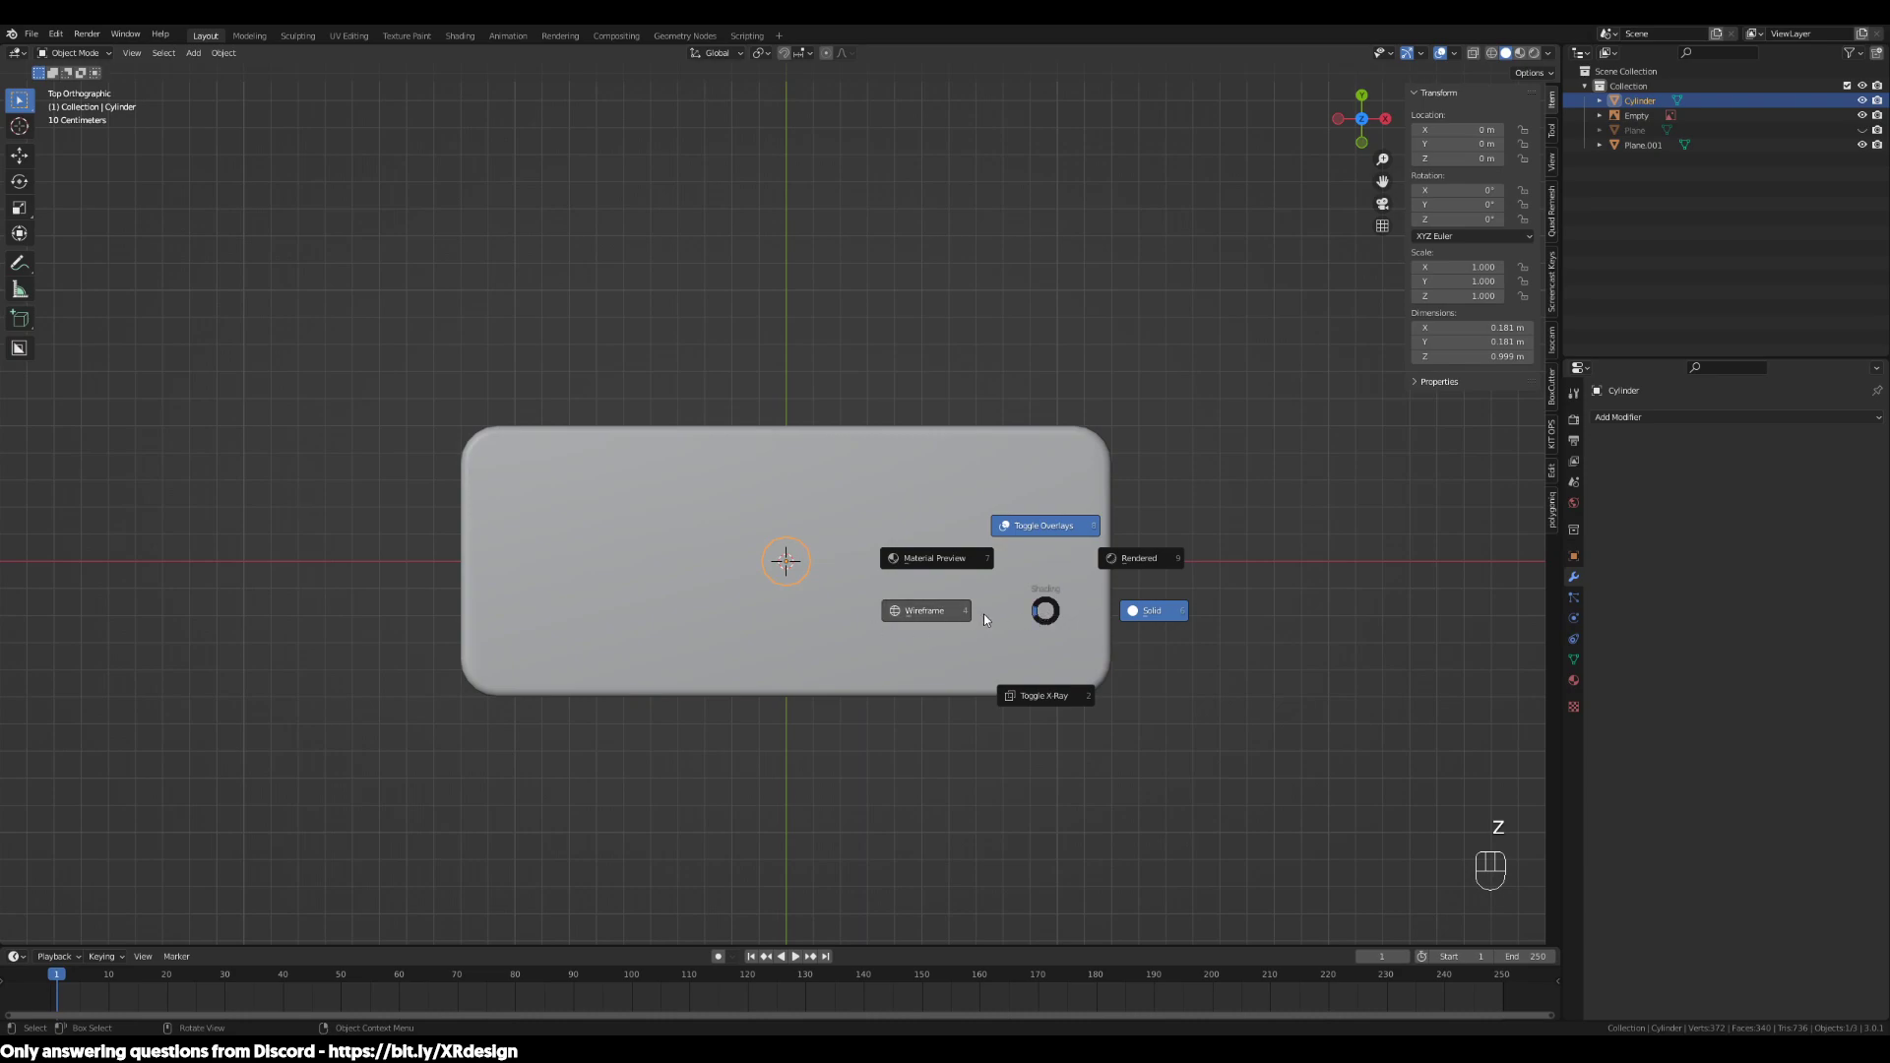
pyautogui.click(915, 617)
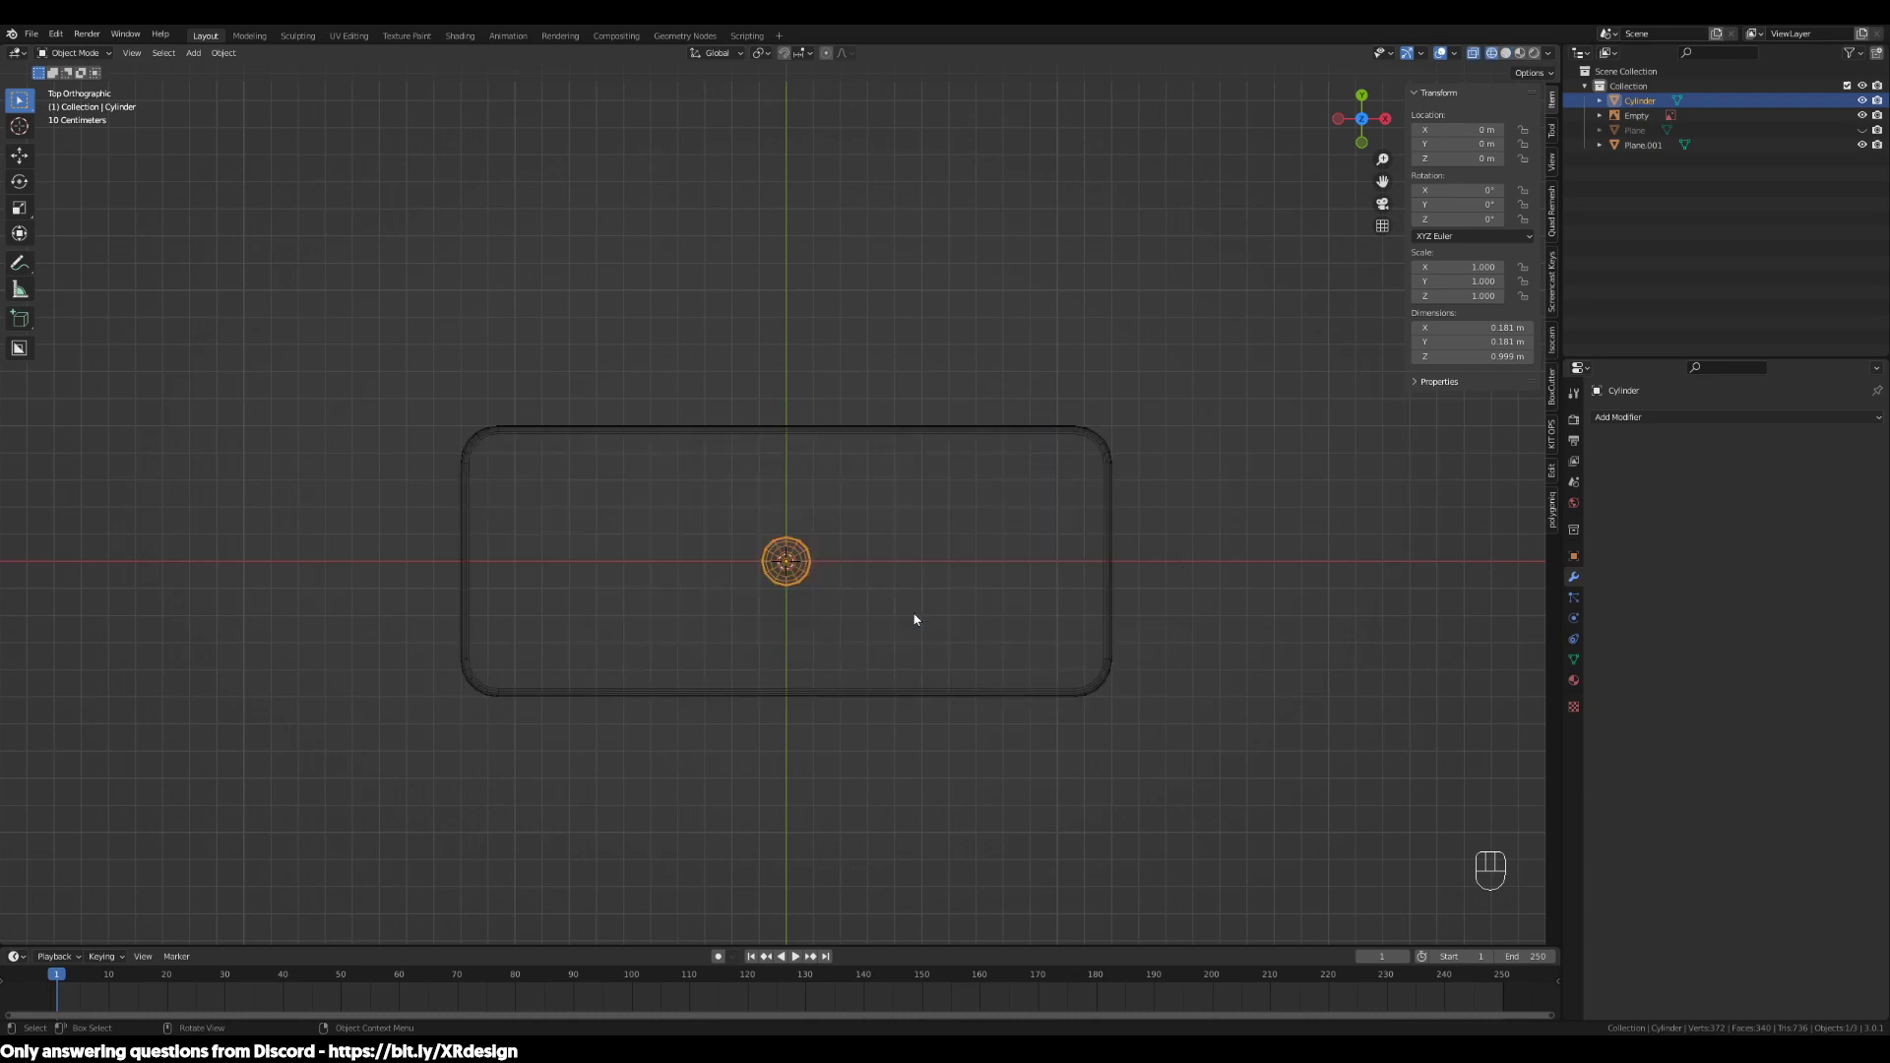
pyautogui.press('z')
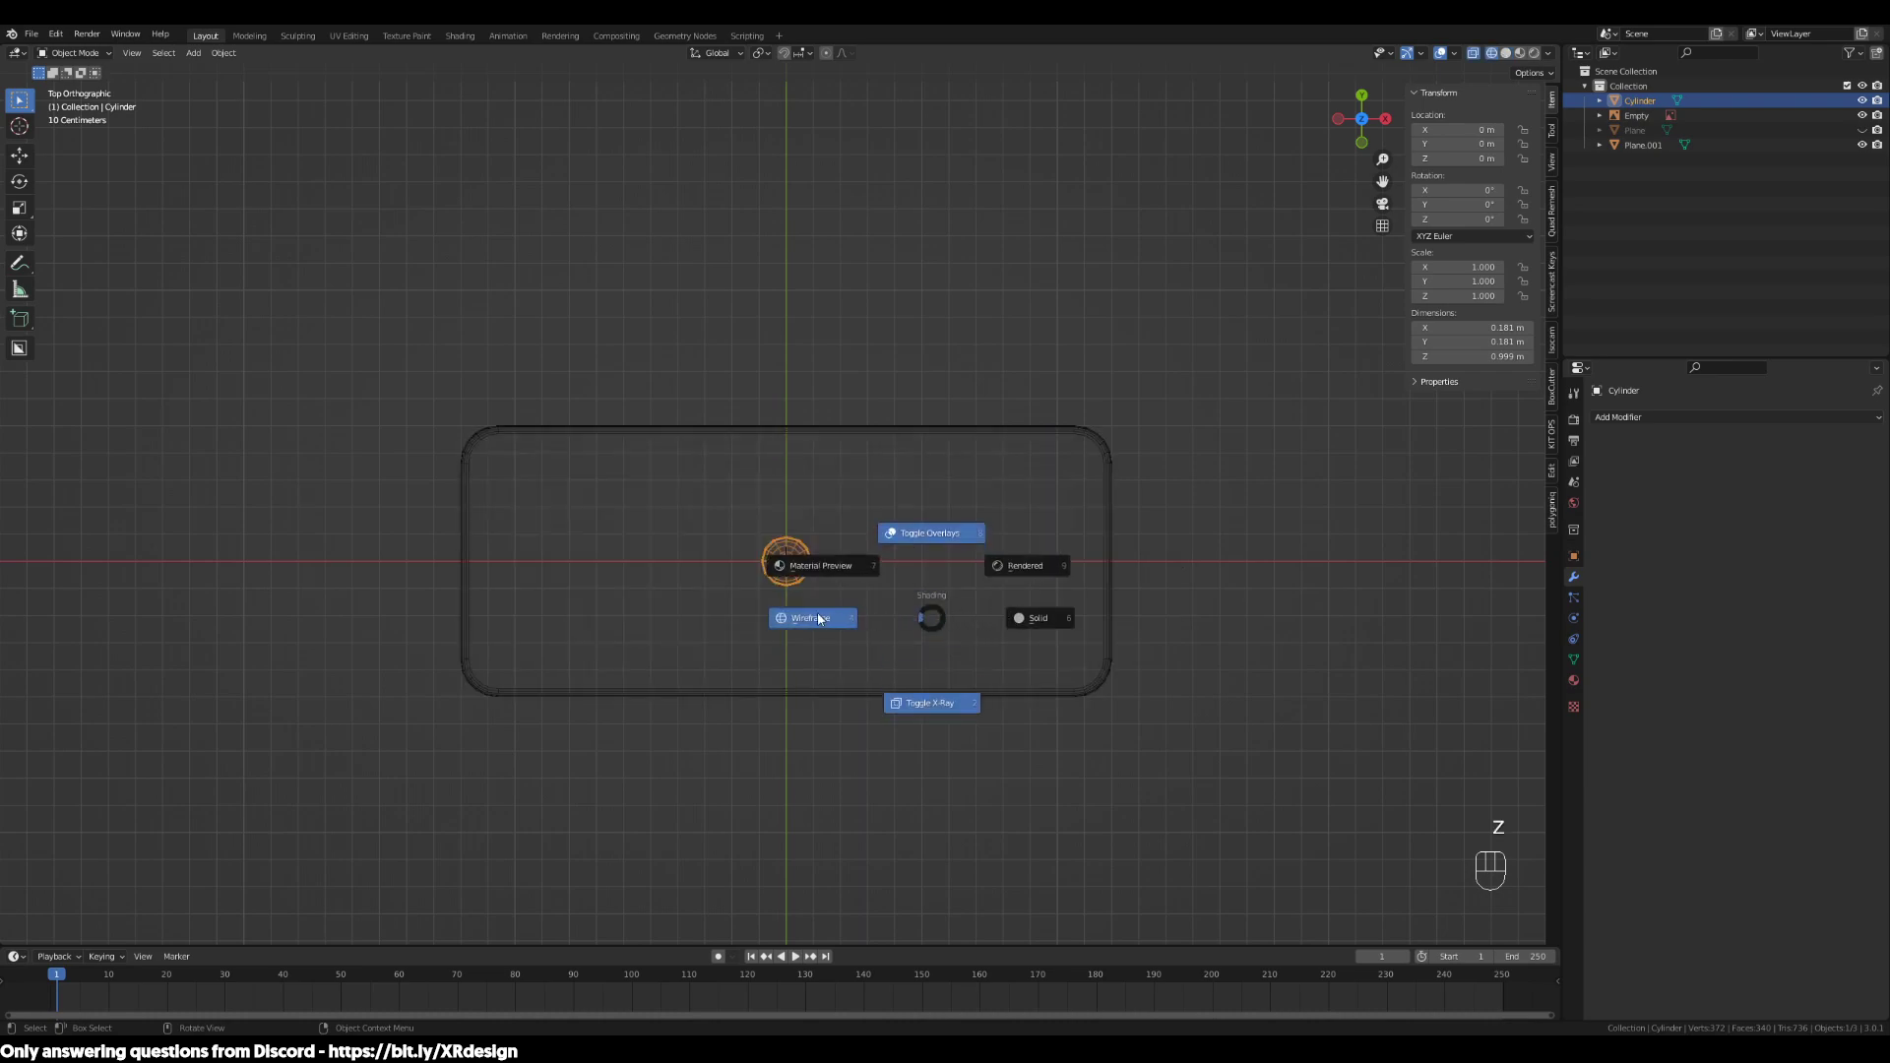
pyautogui.click(736, 634)
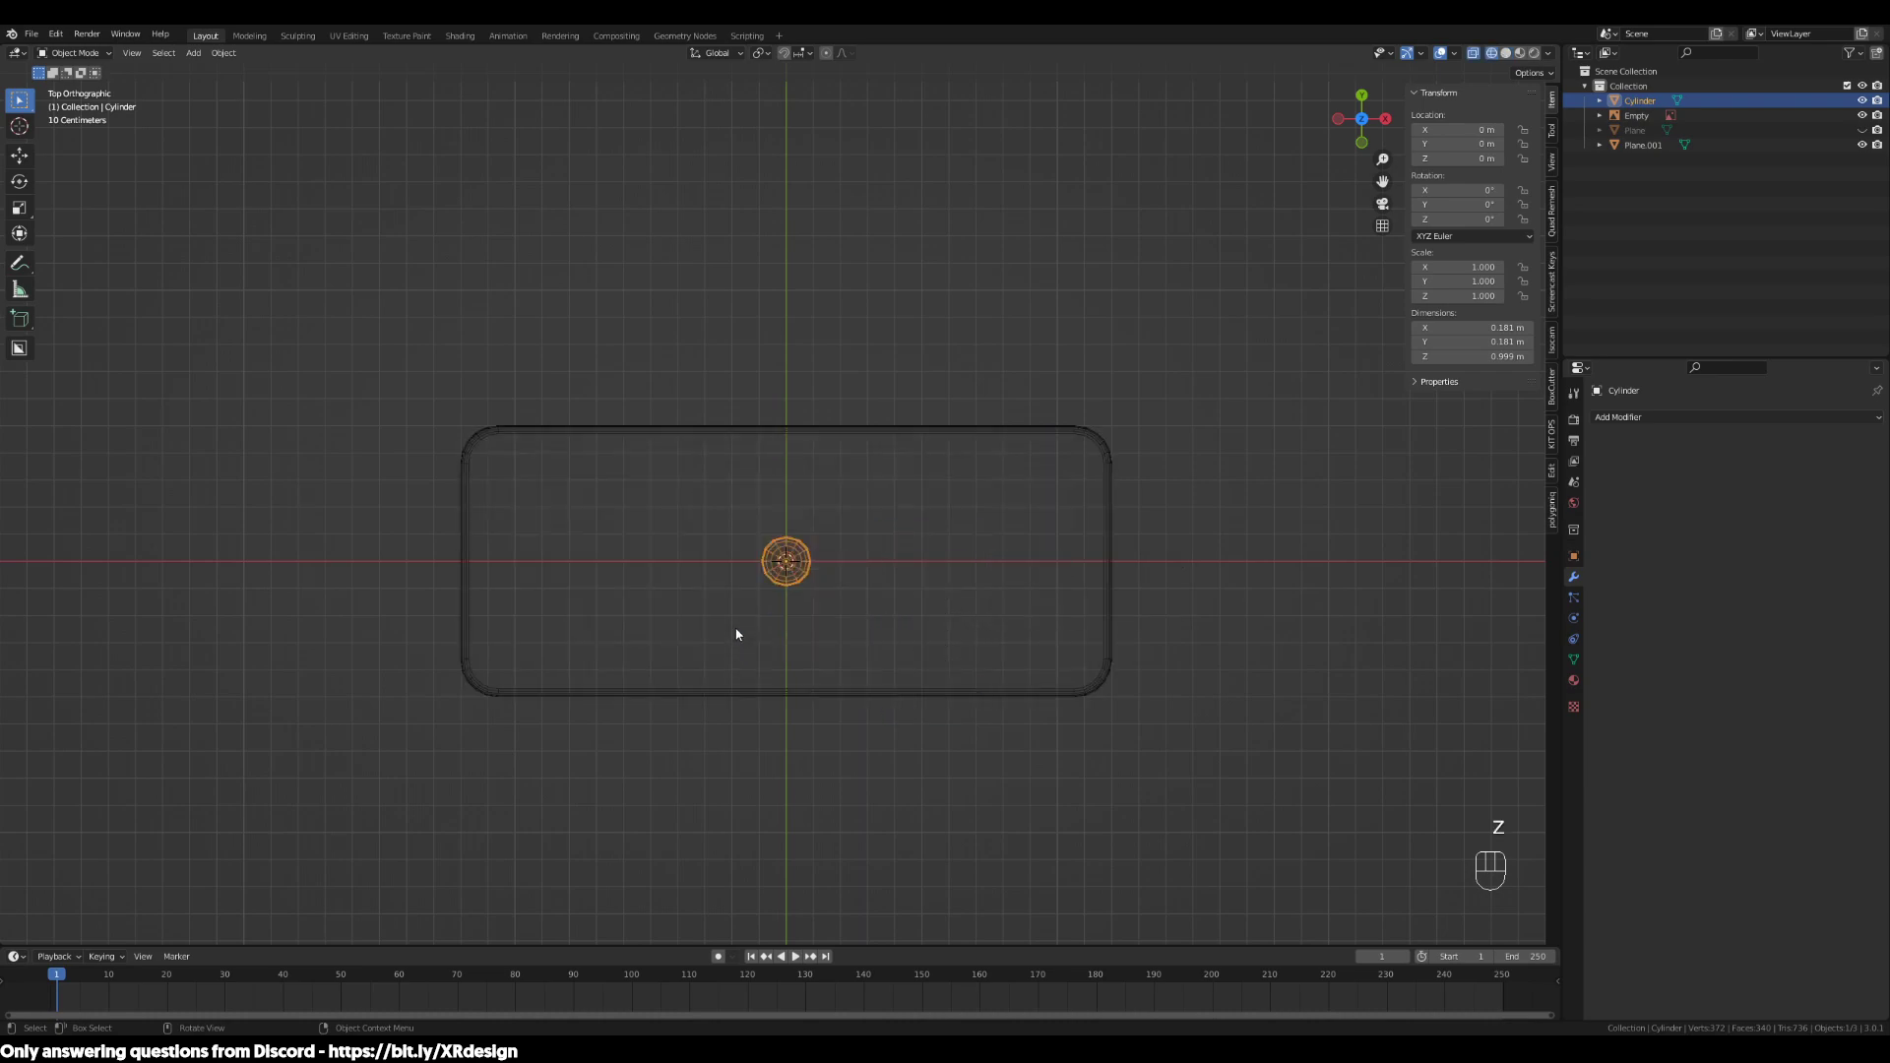
# Select the cylinder leg and add a Mirror modifier to it on the X axis
pyautogui.scroll(2, 736, 634)
pyautogui.moveTo(1264, 315); pyautogui.dragTo(1095, 569)
pyautogui.click(1184, 334)
pyautogui.click(823, 593)
pyautogui.scroll(3, 874, 630)
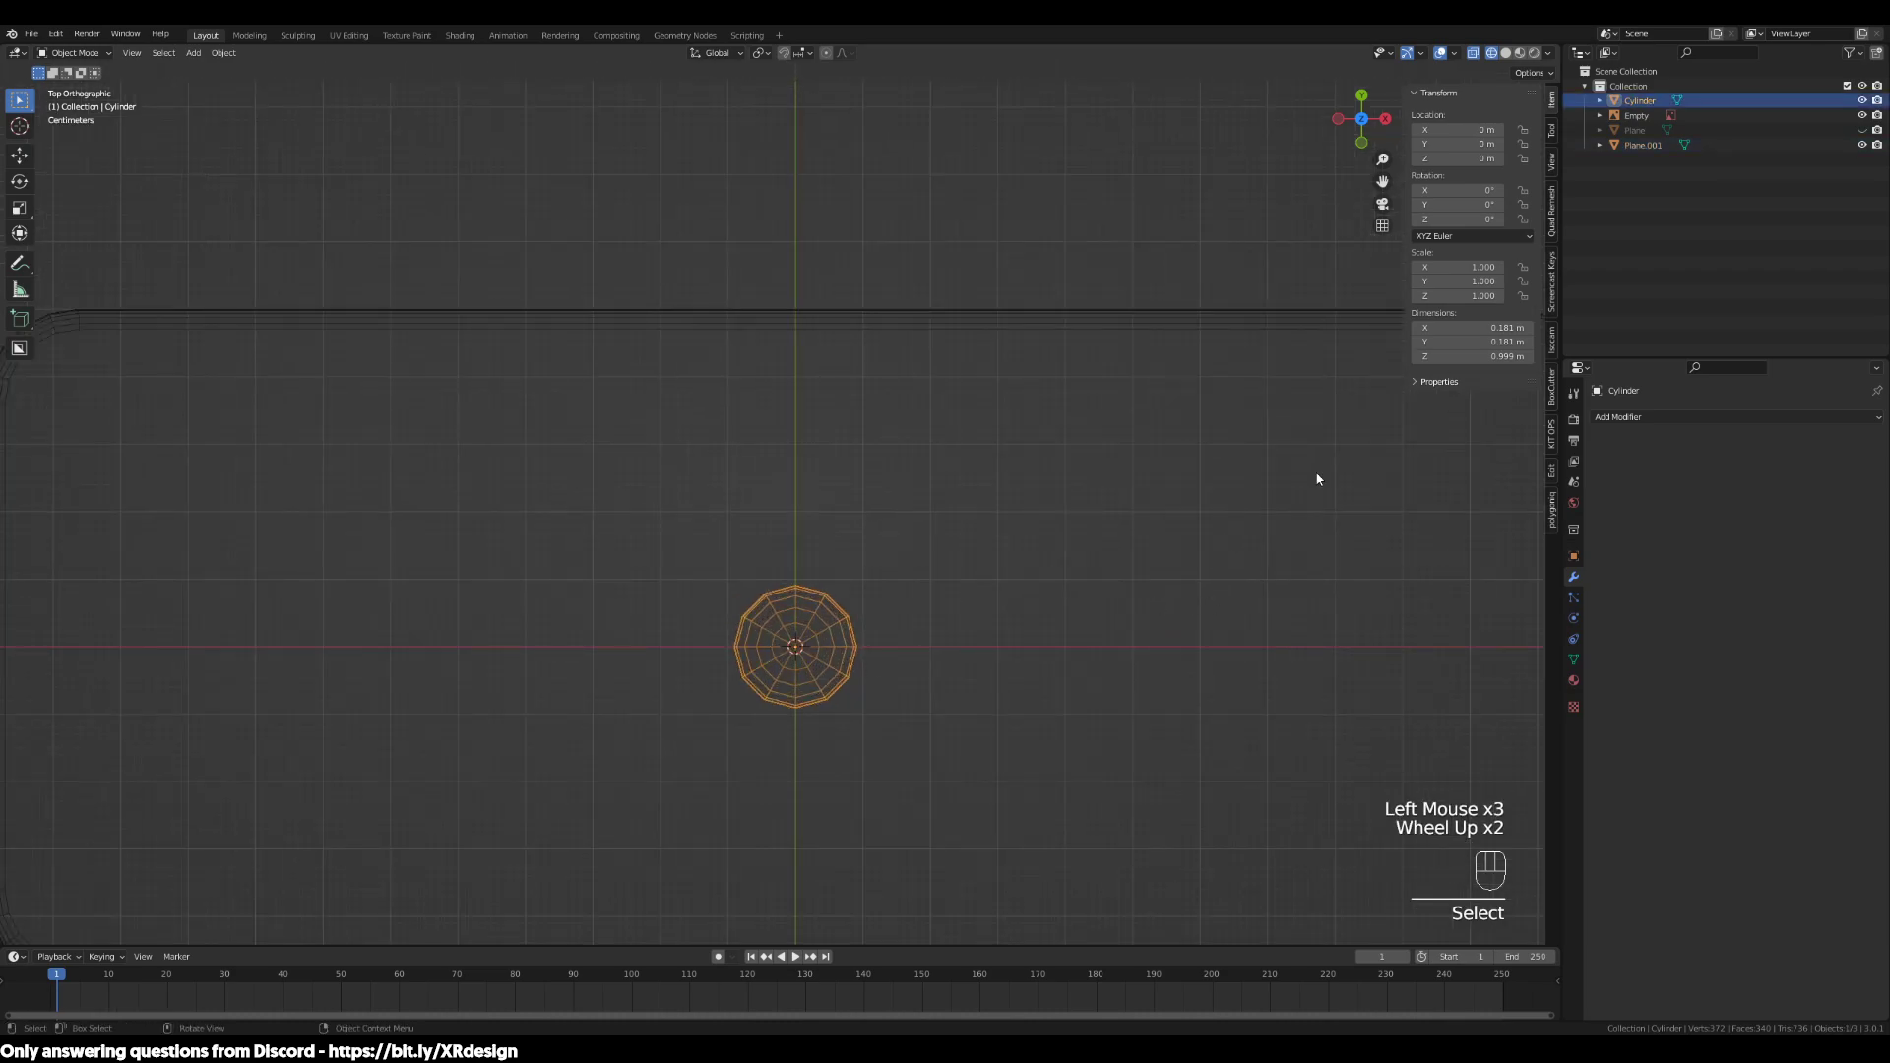
pyautogui.scroll(-1, 1279, 527)
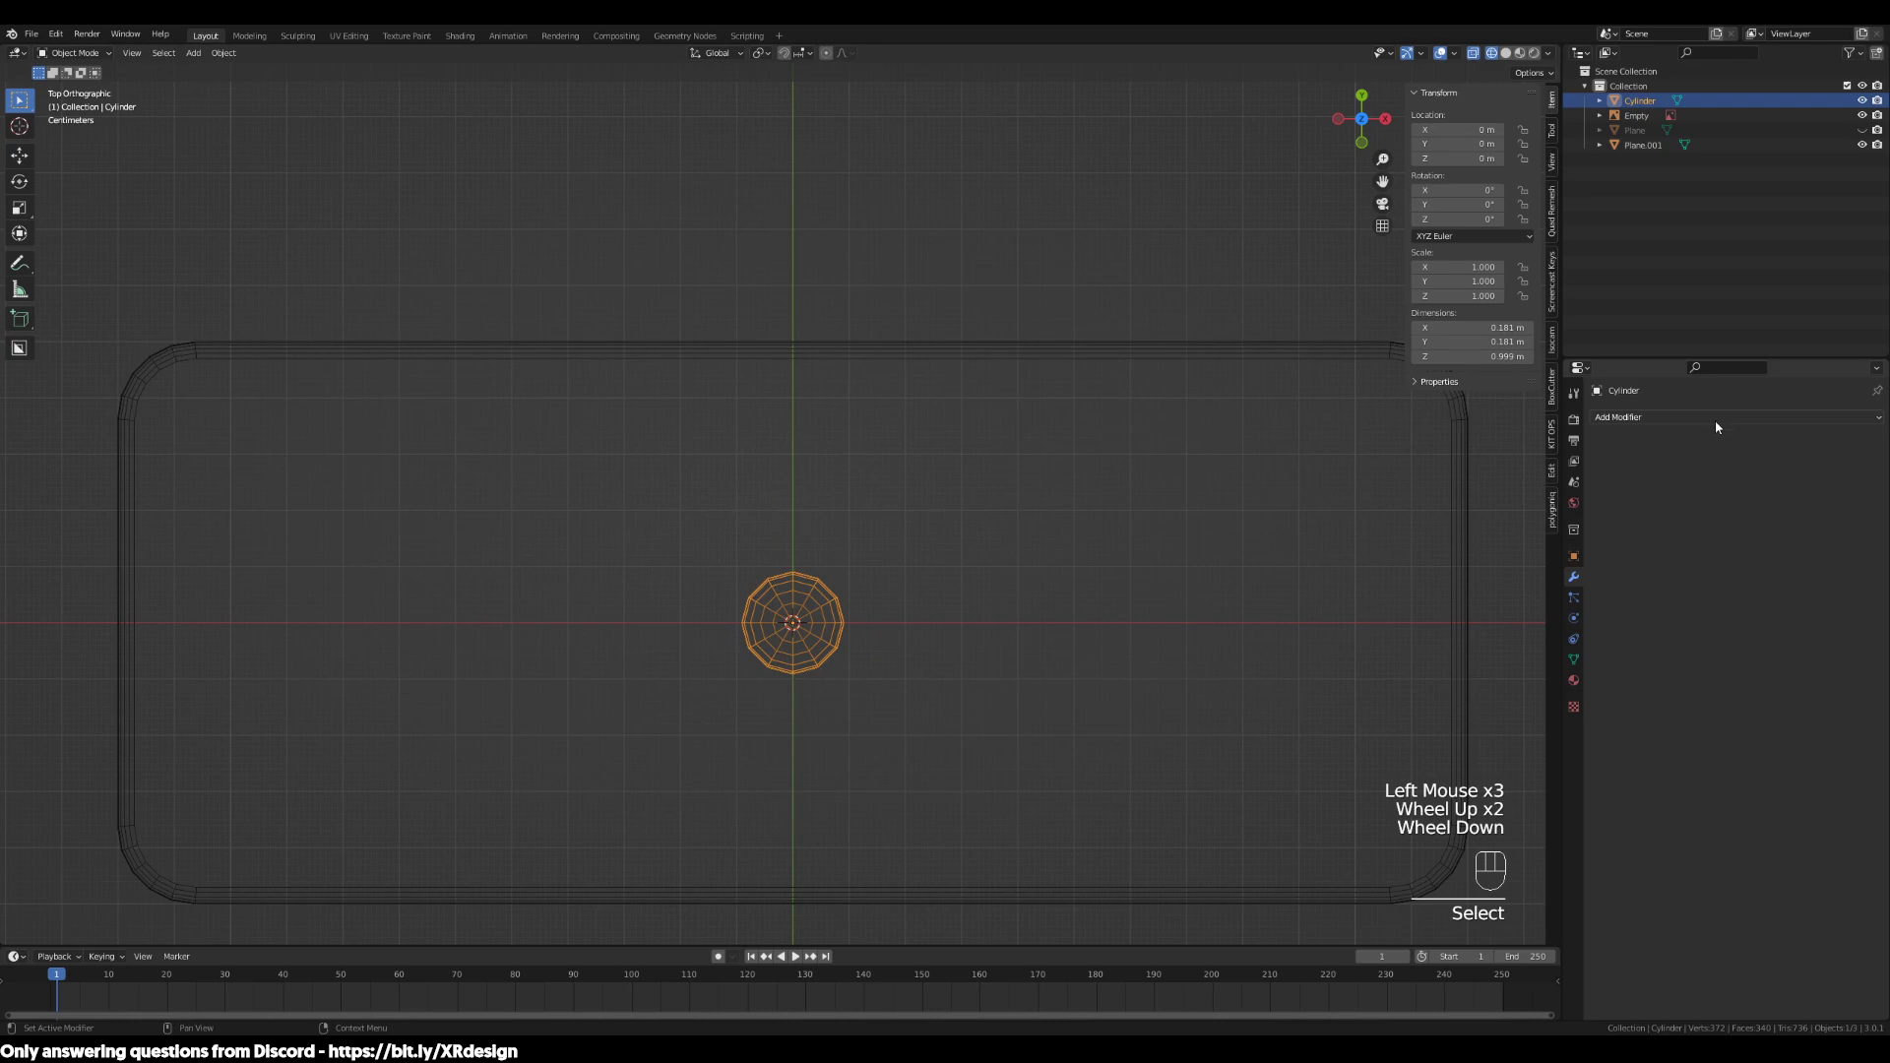
pyautogui.click(1630, 417)
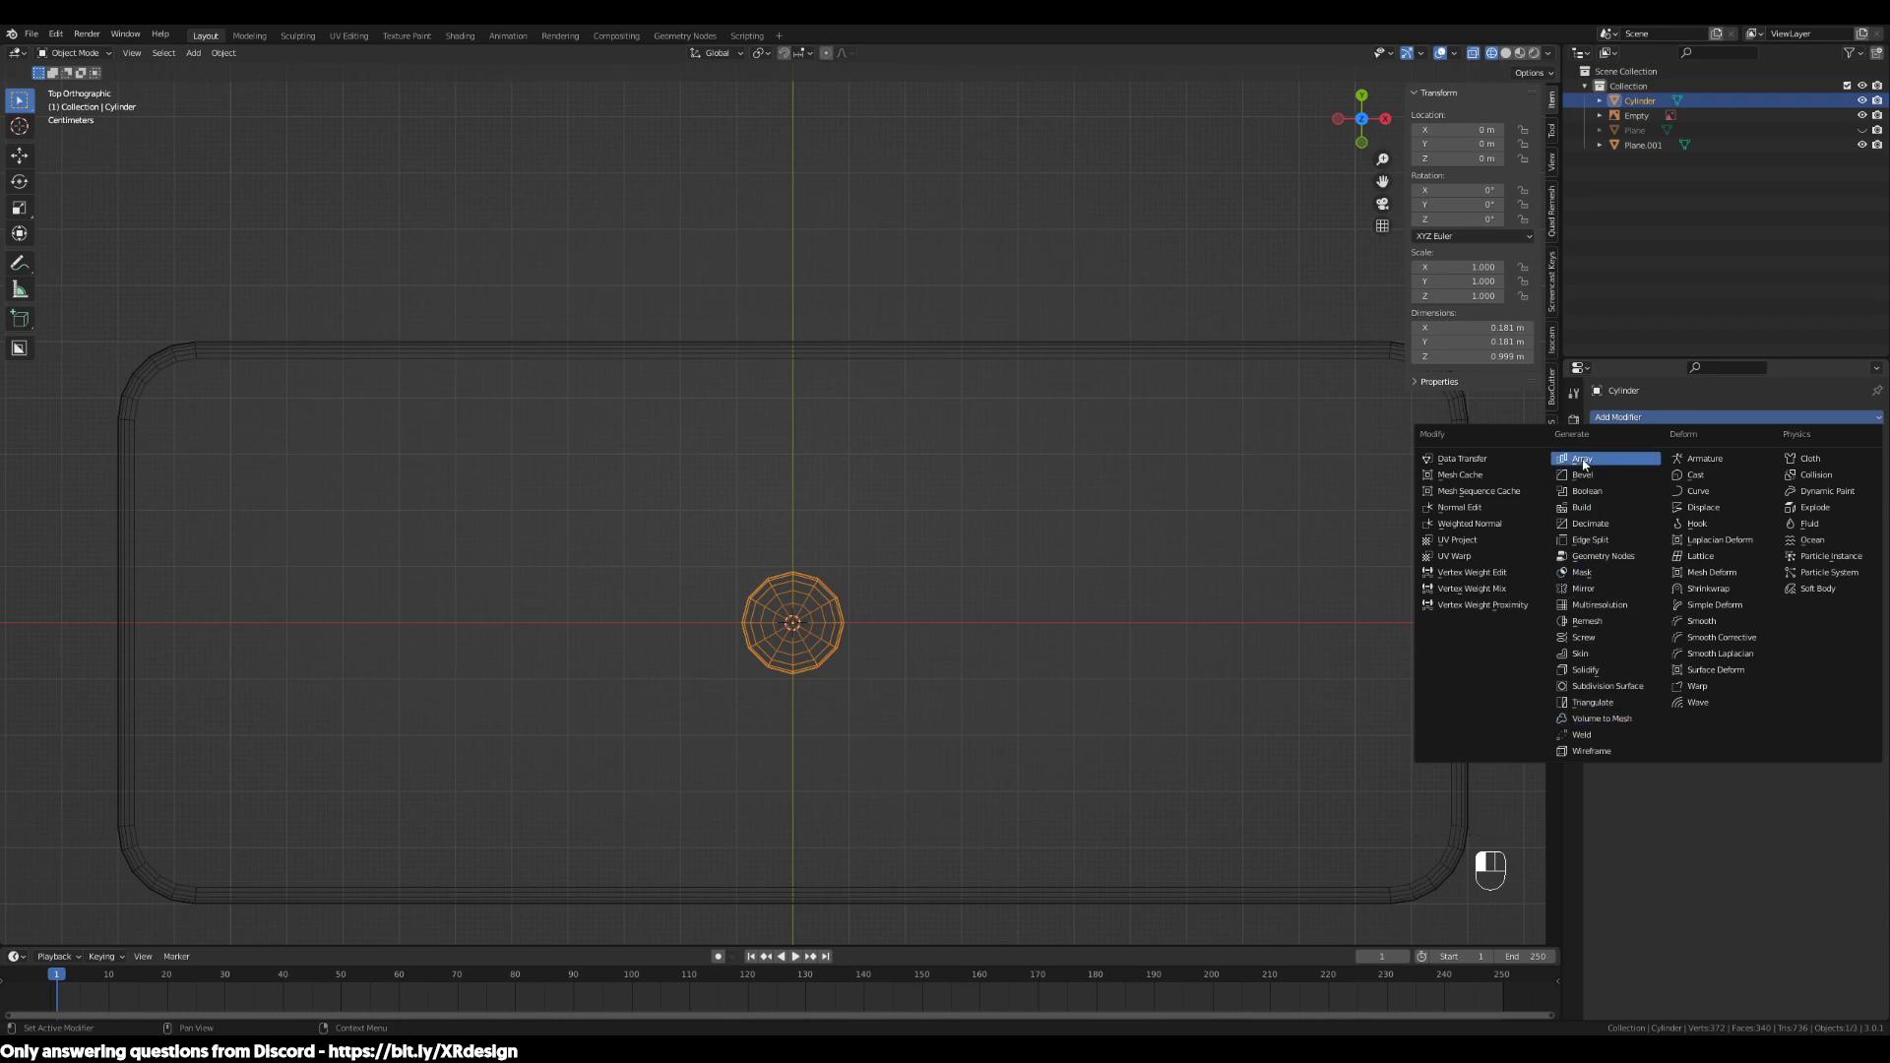
pyautogui.click(1601, 589)
pyautogui.scroll(-2, 1065, 595)
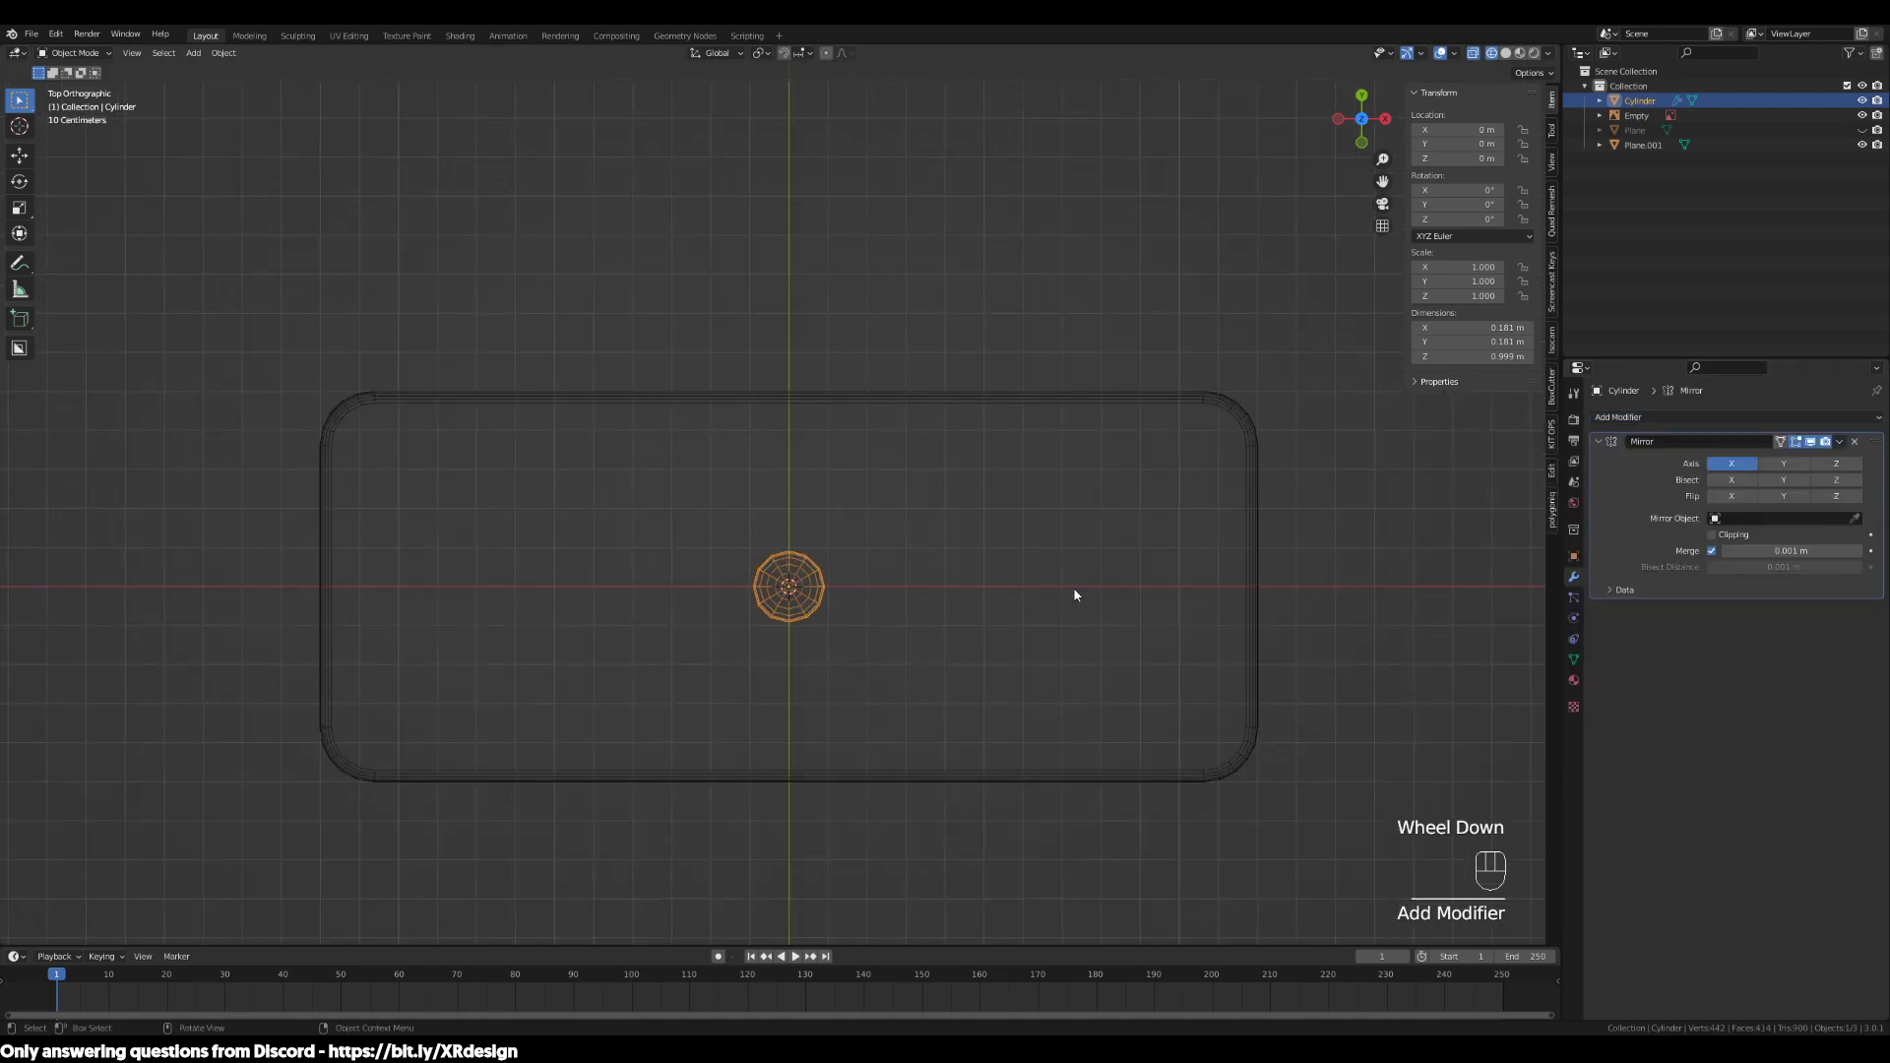
pyautogui.scroll(2, 1081, 600)
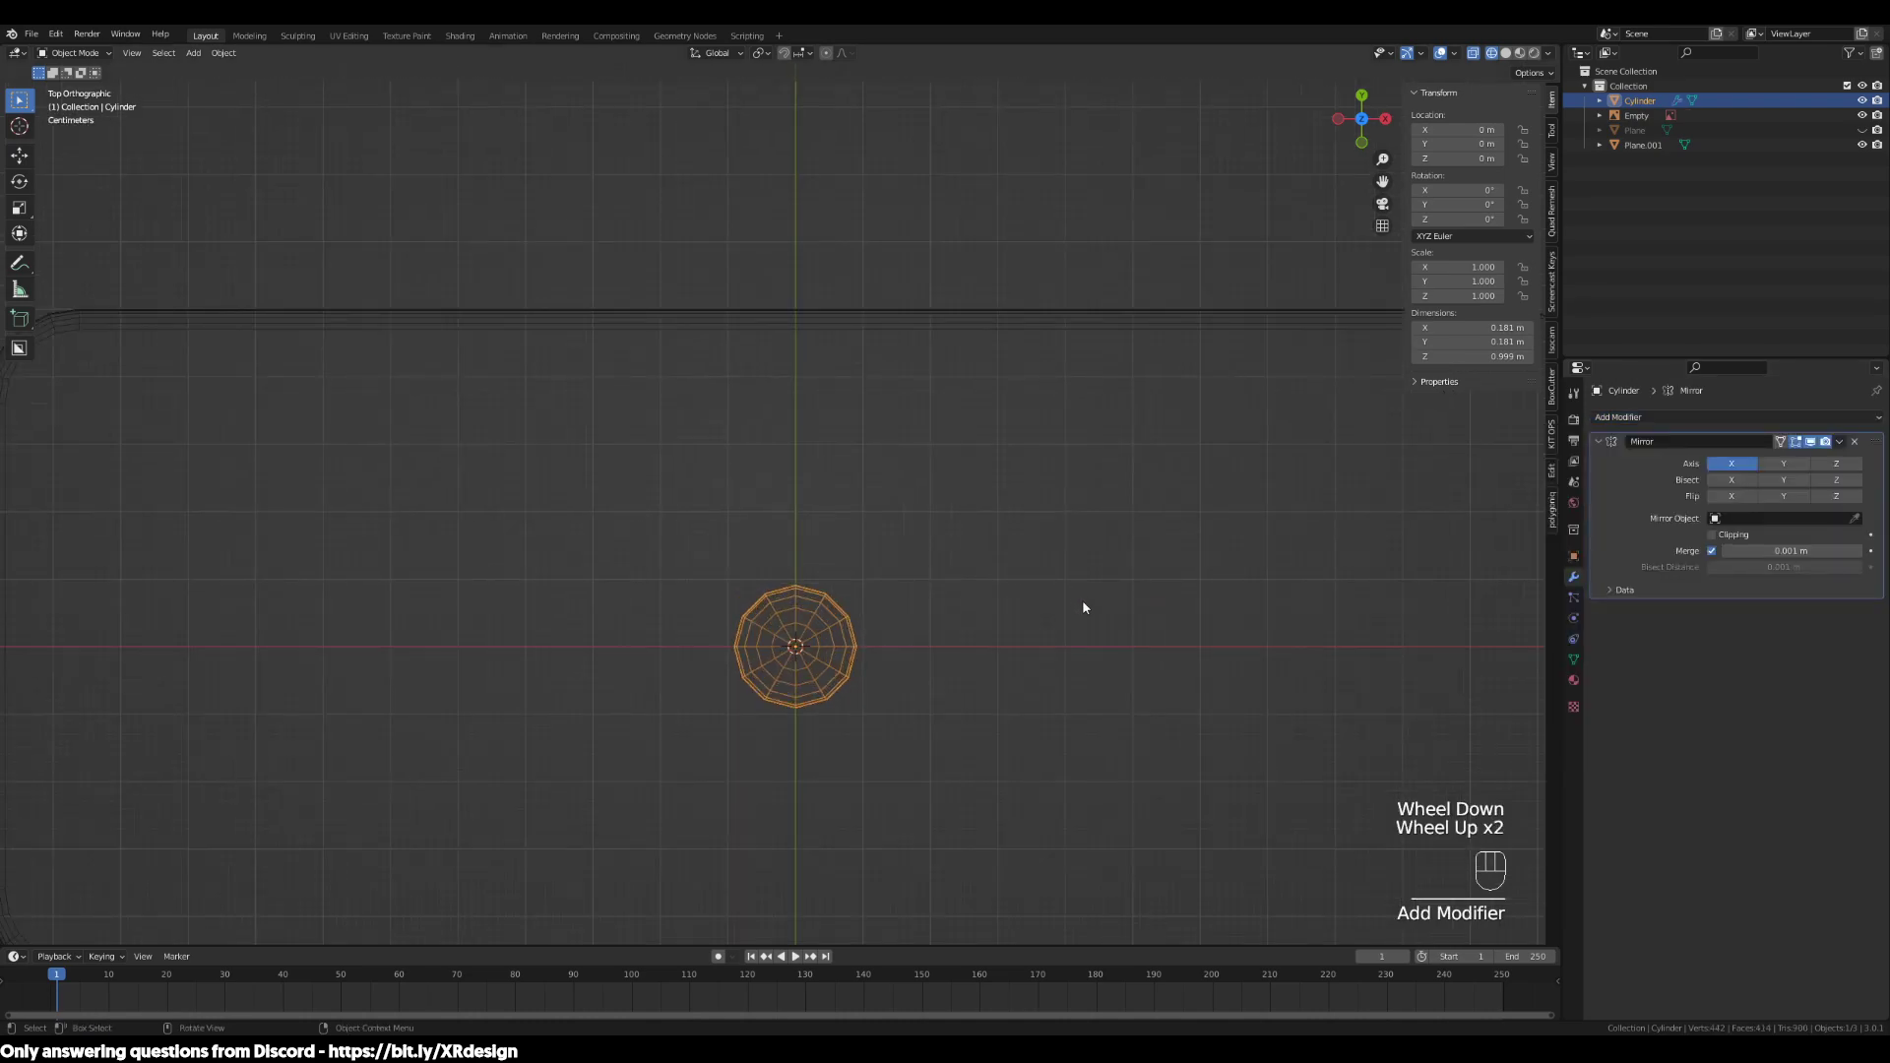
pyautogui.press('Tab')
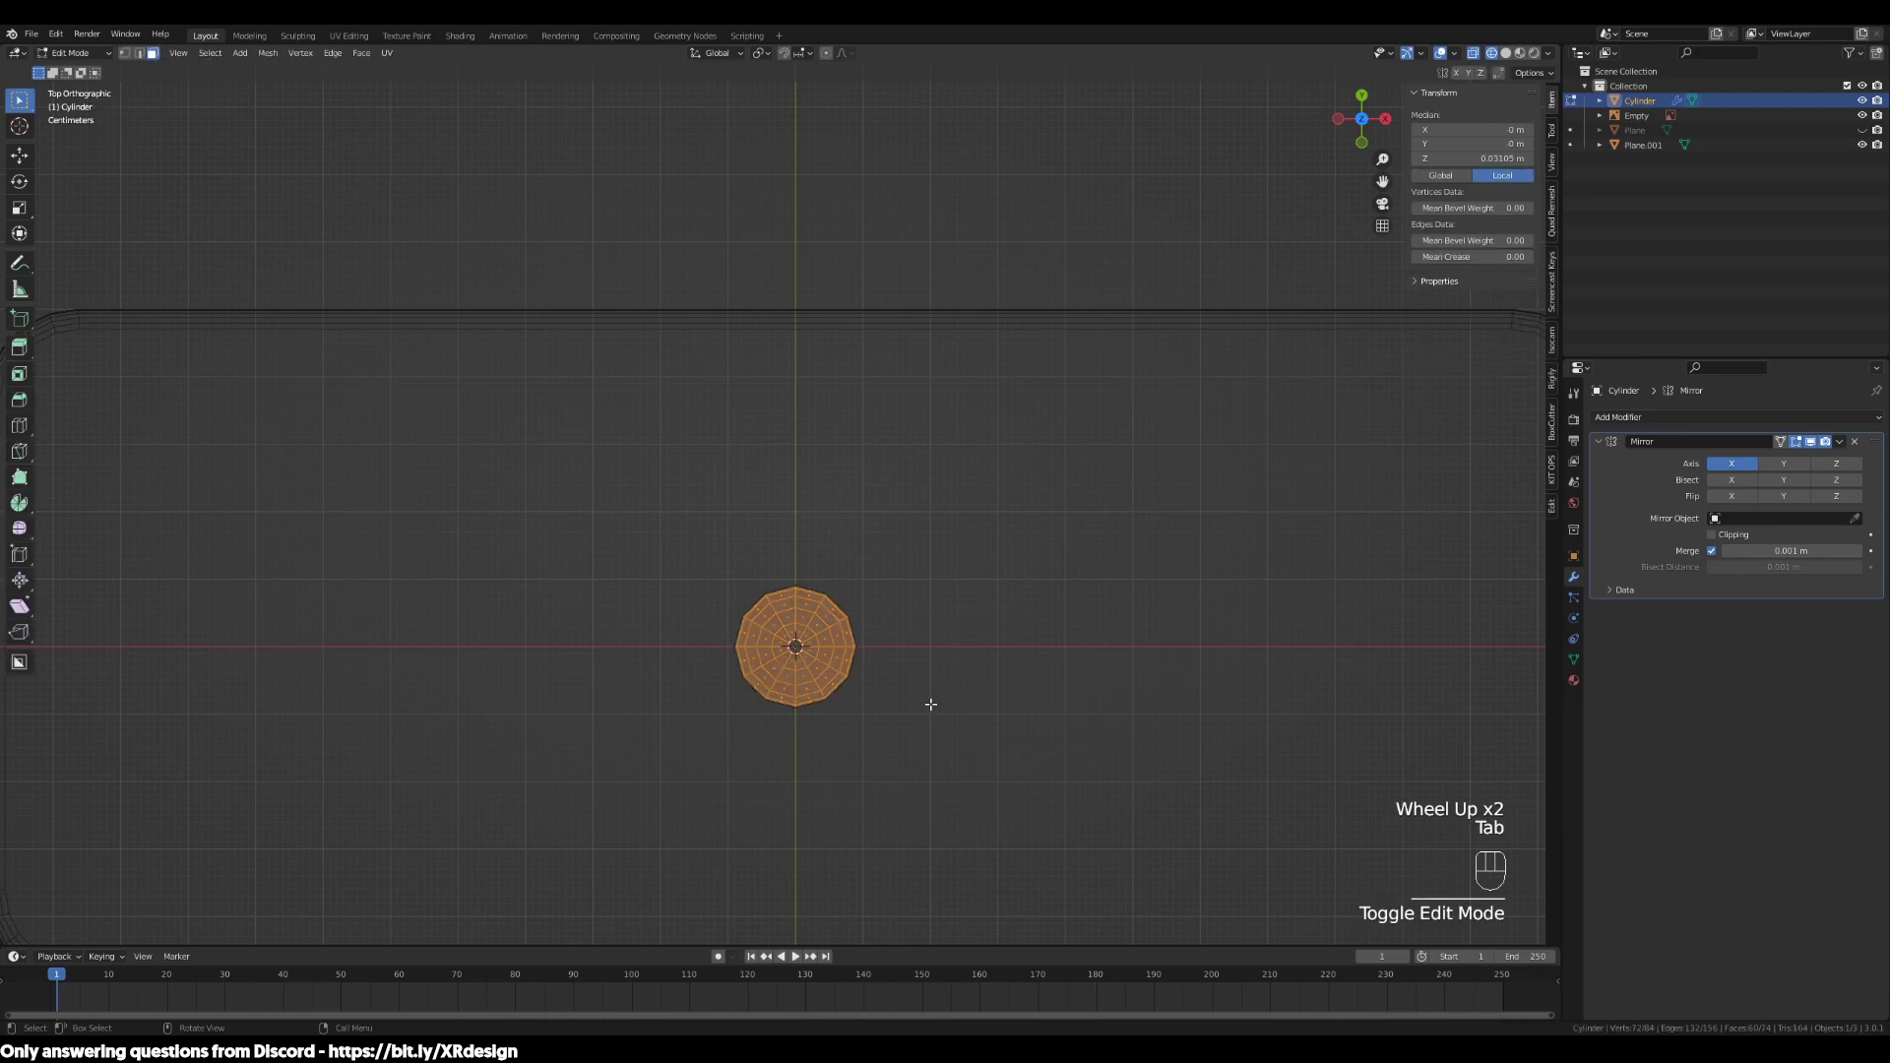
pyautogui.scroll(-2, 930, 705)
pyautogui.press('g')
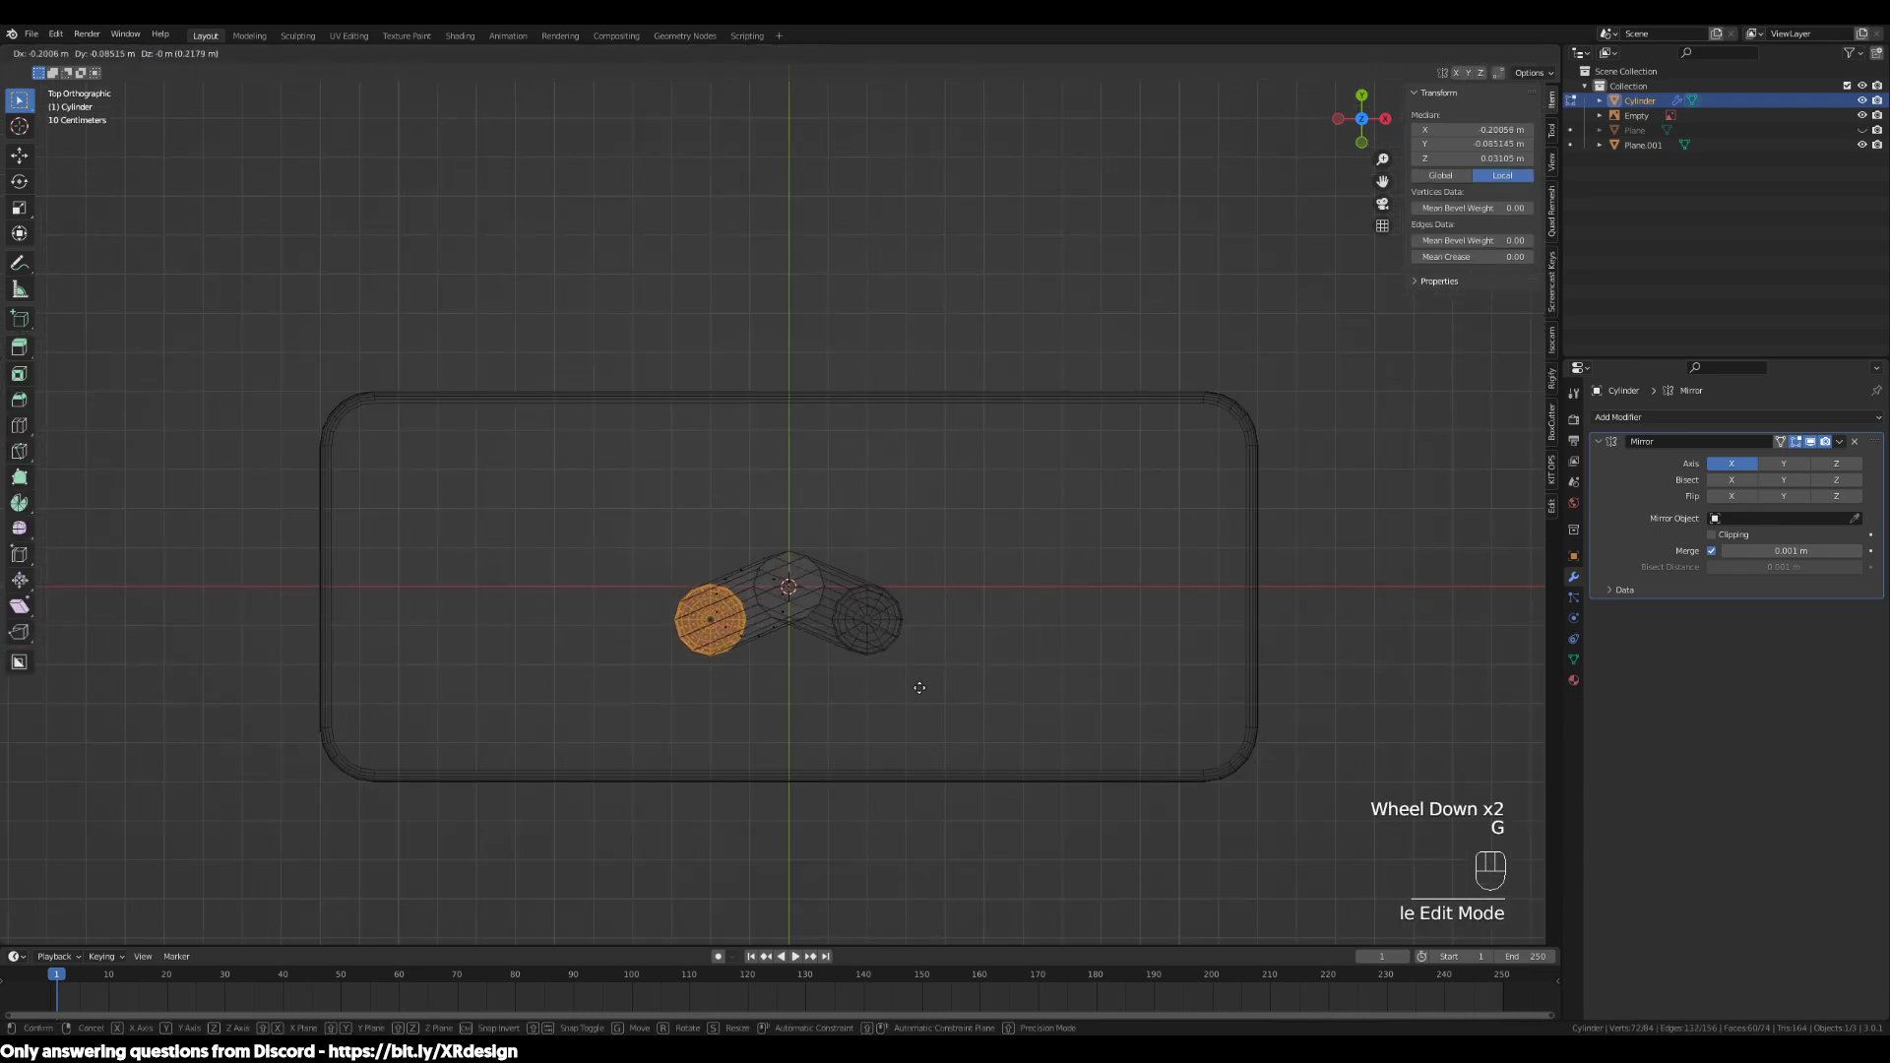
pyautogui.rightClick(945, 696)
pyautogui.moveTo(945, 696); pyautogui.dragTo(945, 569, button='middle')
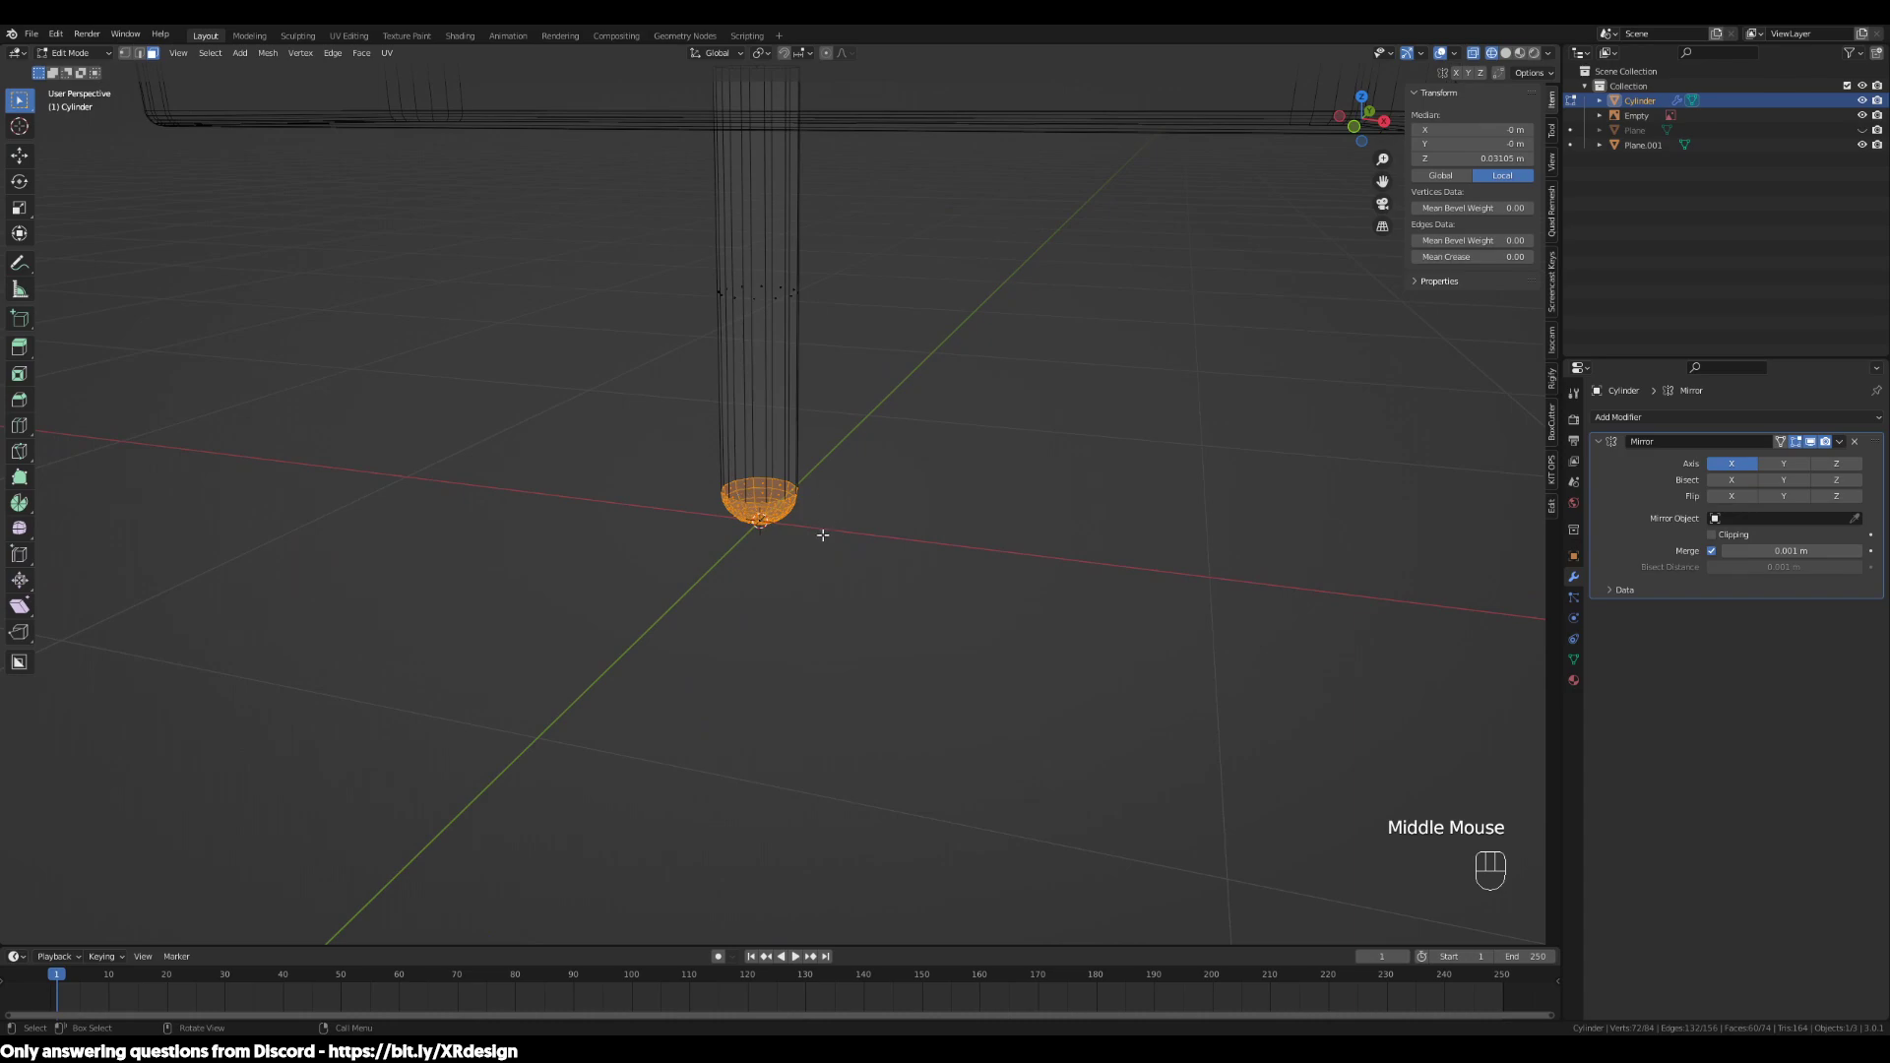
pyautogui.press('KP_7')
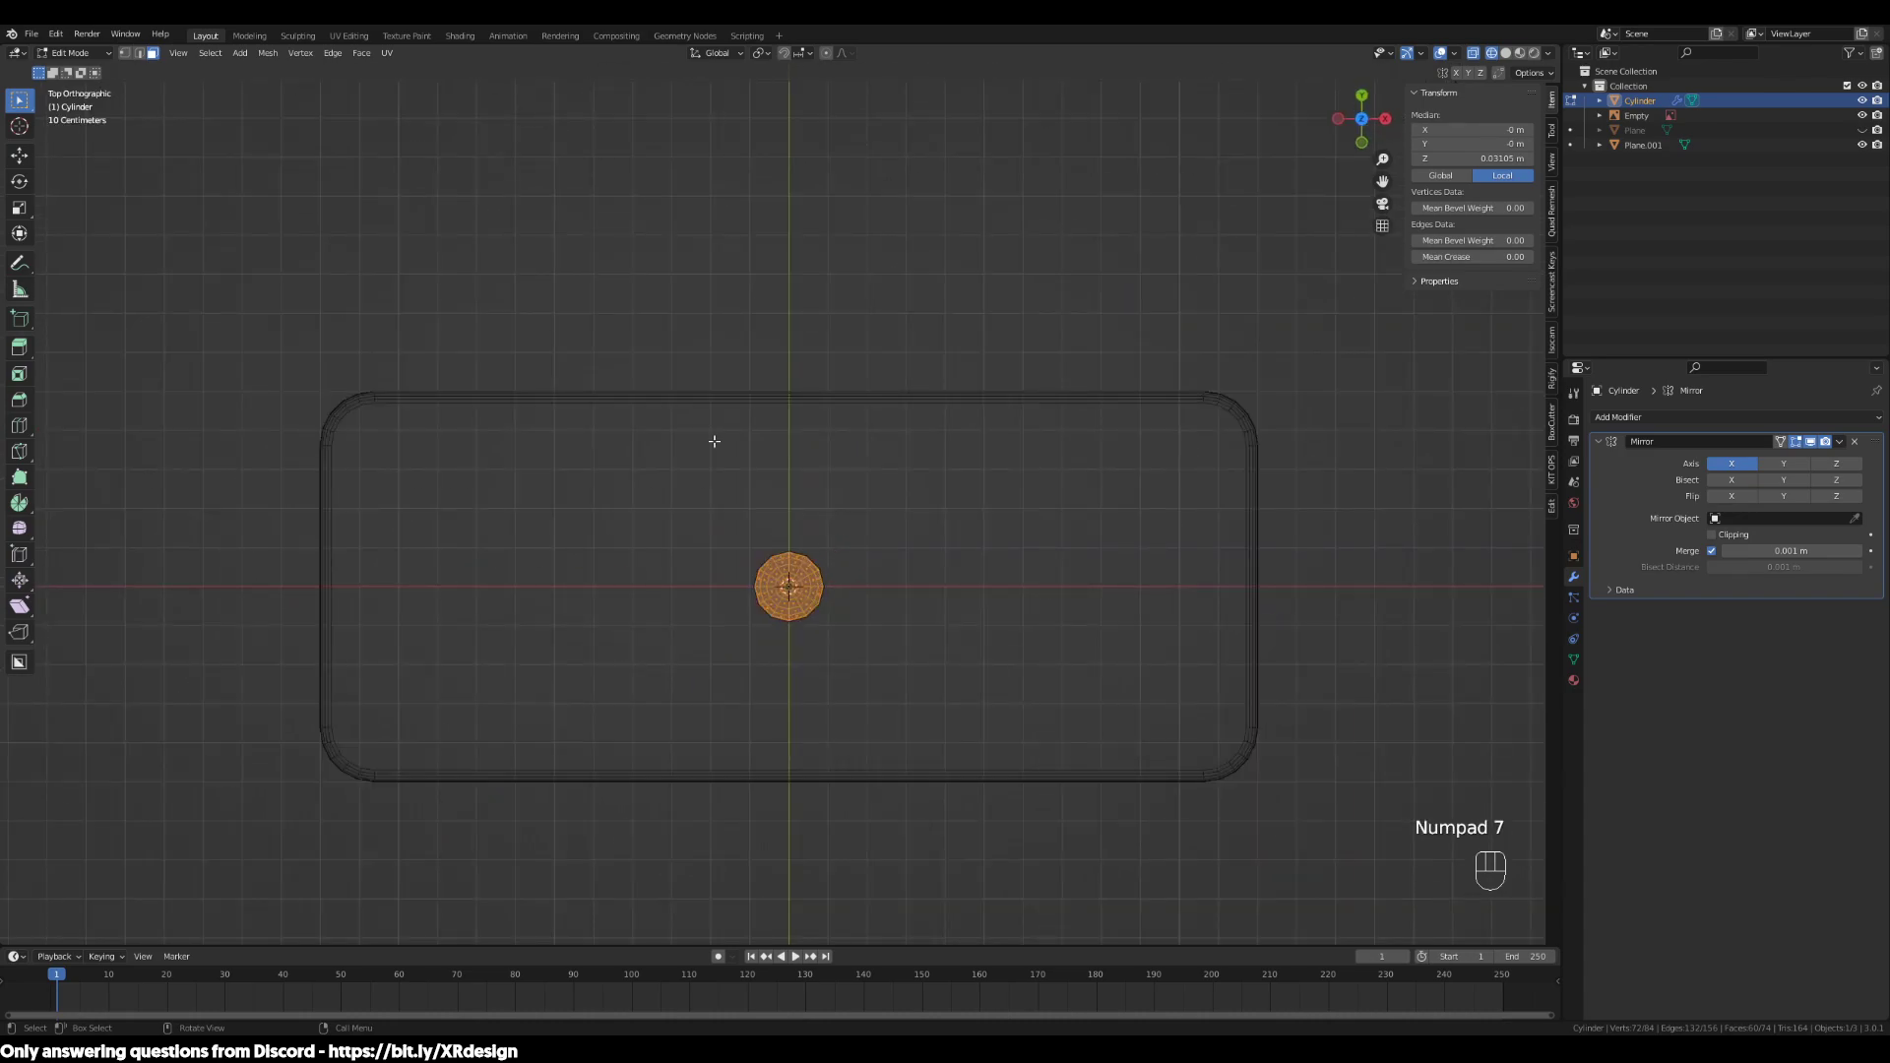
# Select the leg's whole mesh and move it about -1.05 m in X and -0.34 m in Y to the desk's front corner
pyautogui.moveTo(568, 382); pyautogui.dragTo(549, 325, button='middle')
pyautogui.press('a')
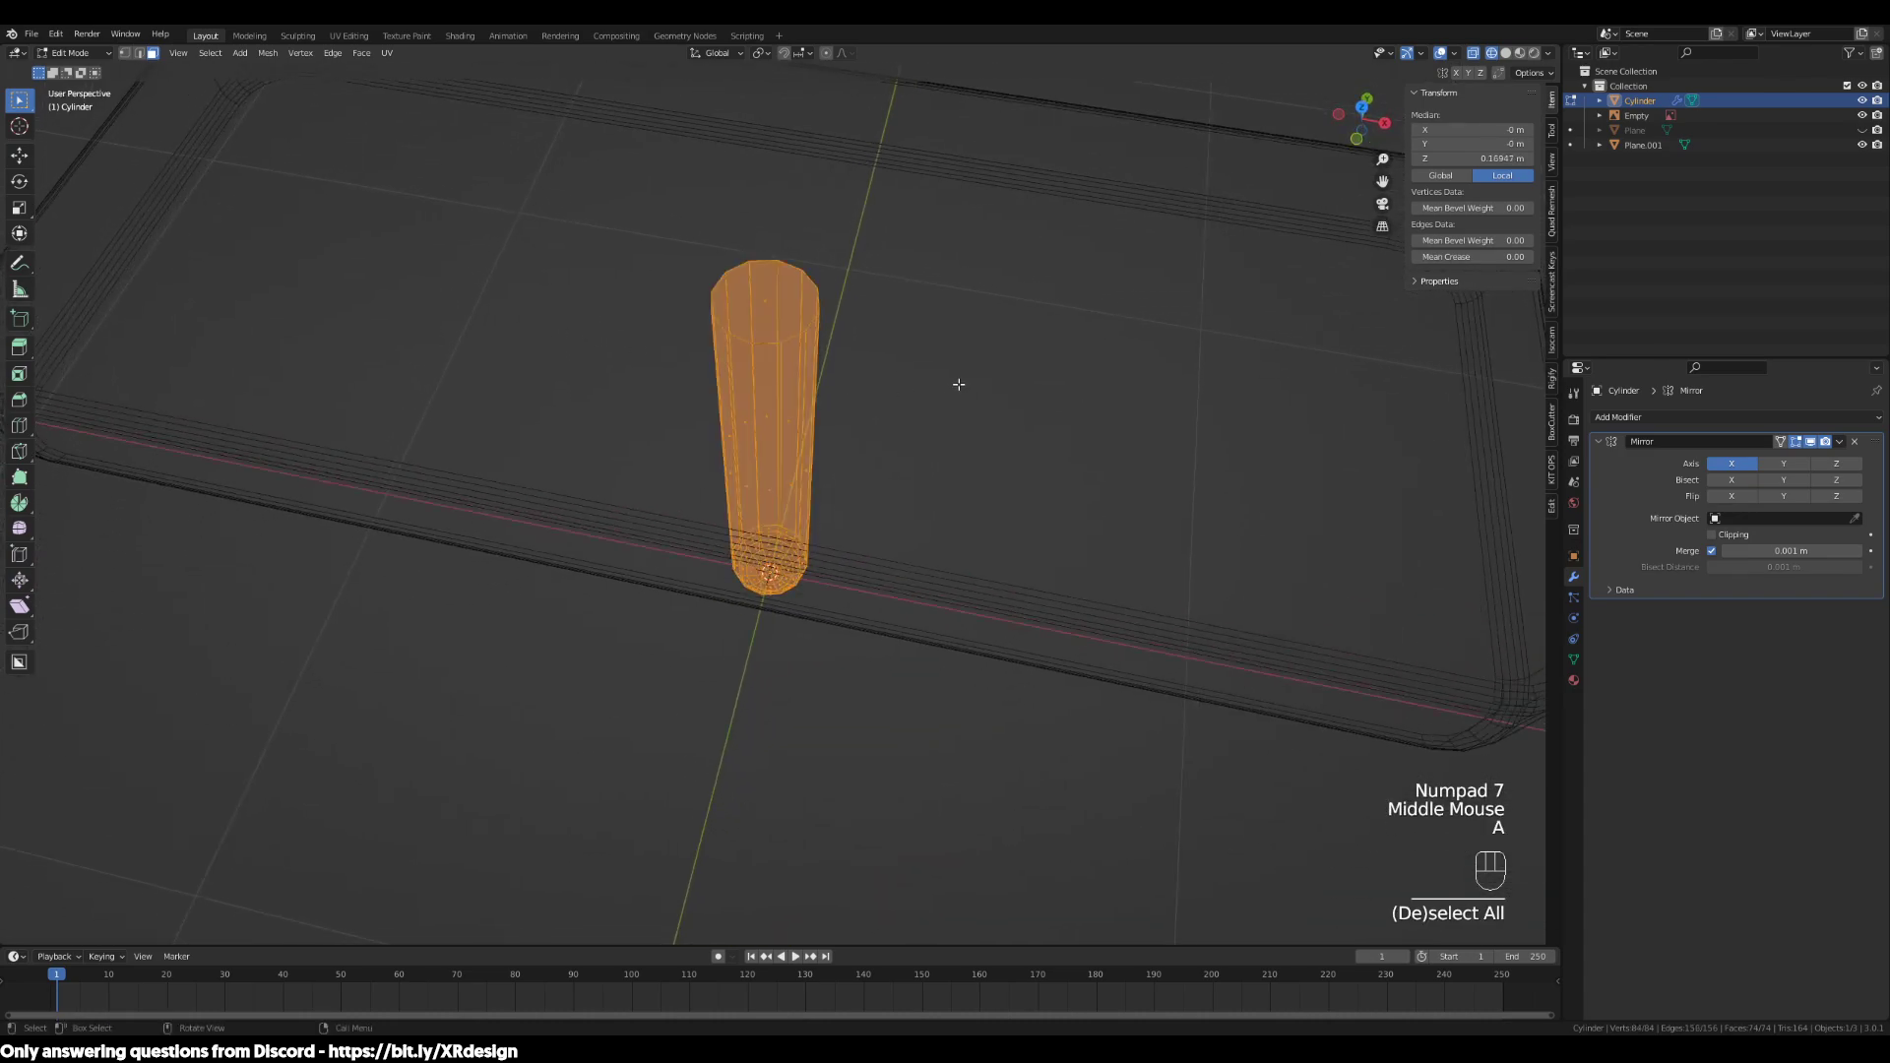
pyautogui.press('KP_7')
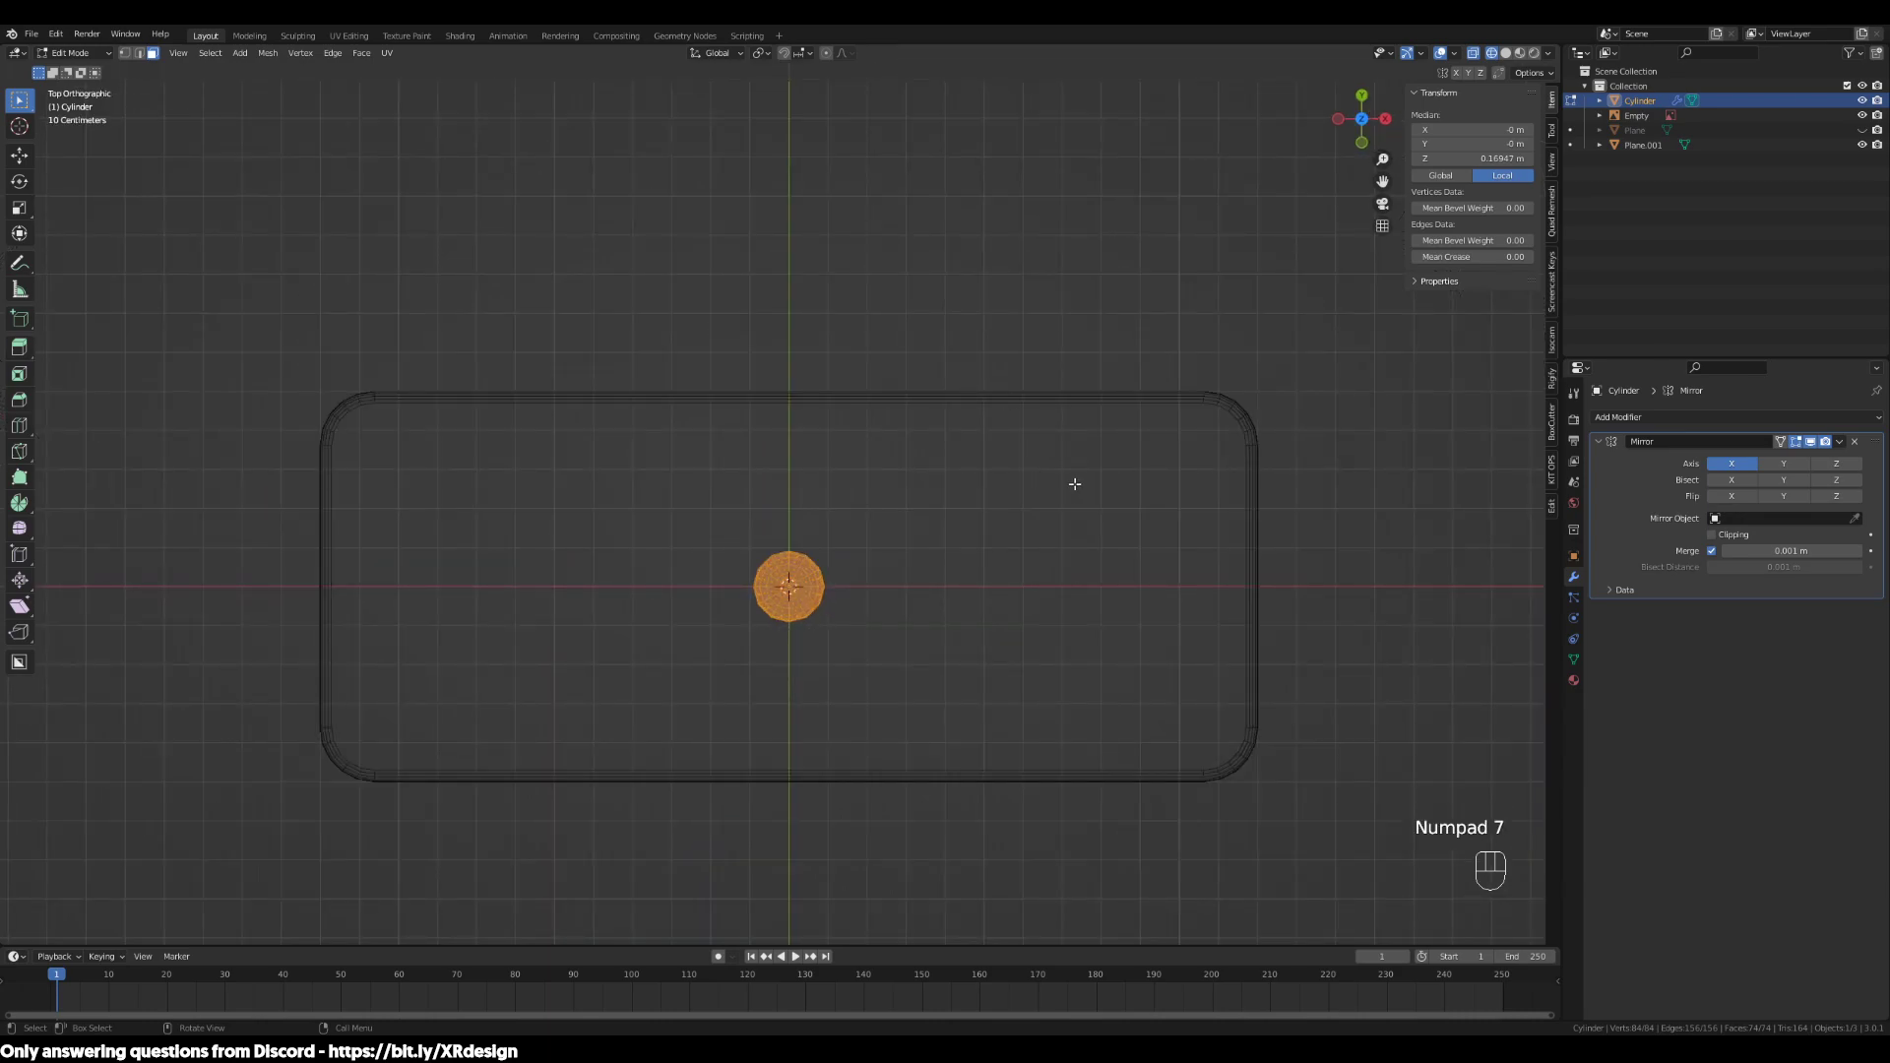
pyautogui.press('g')
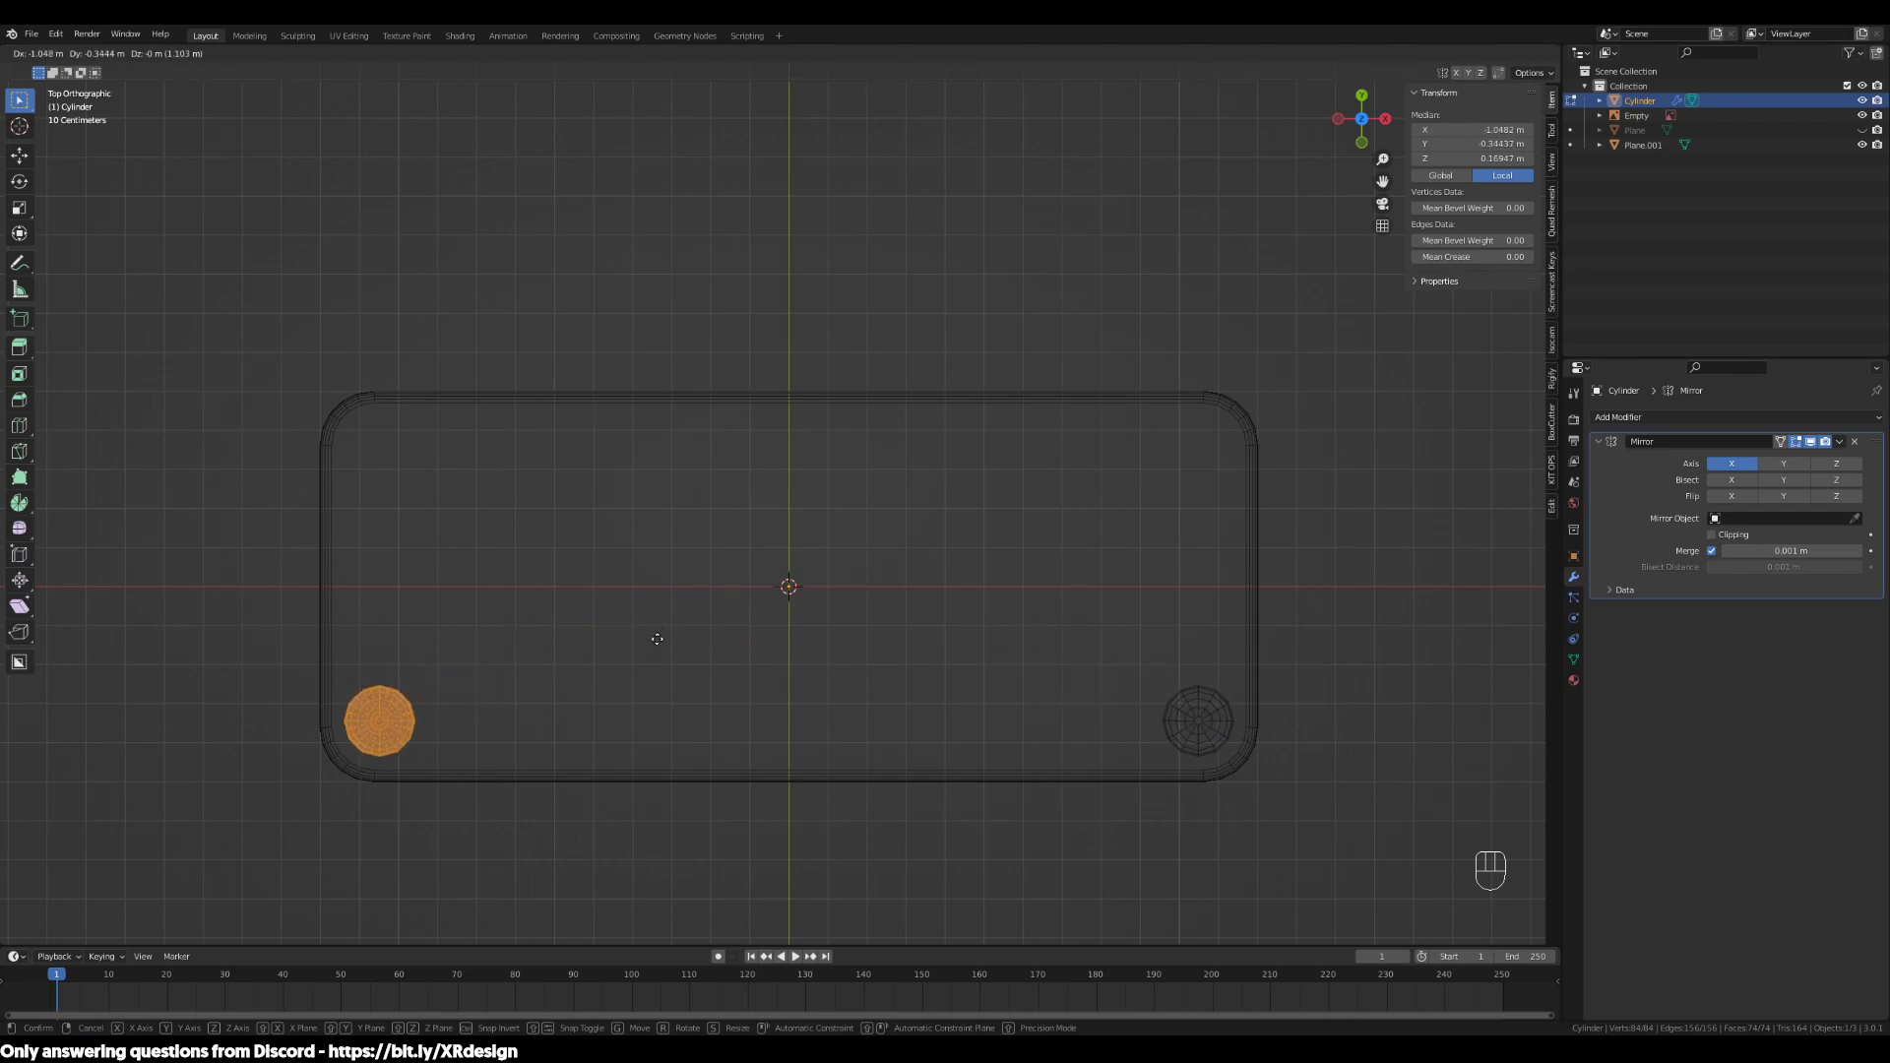
pyautogui.click(656, 639)
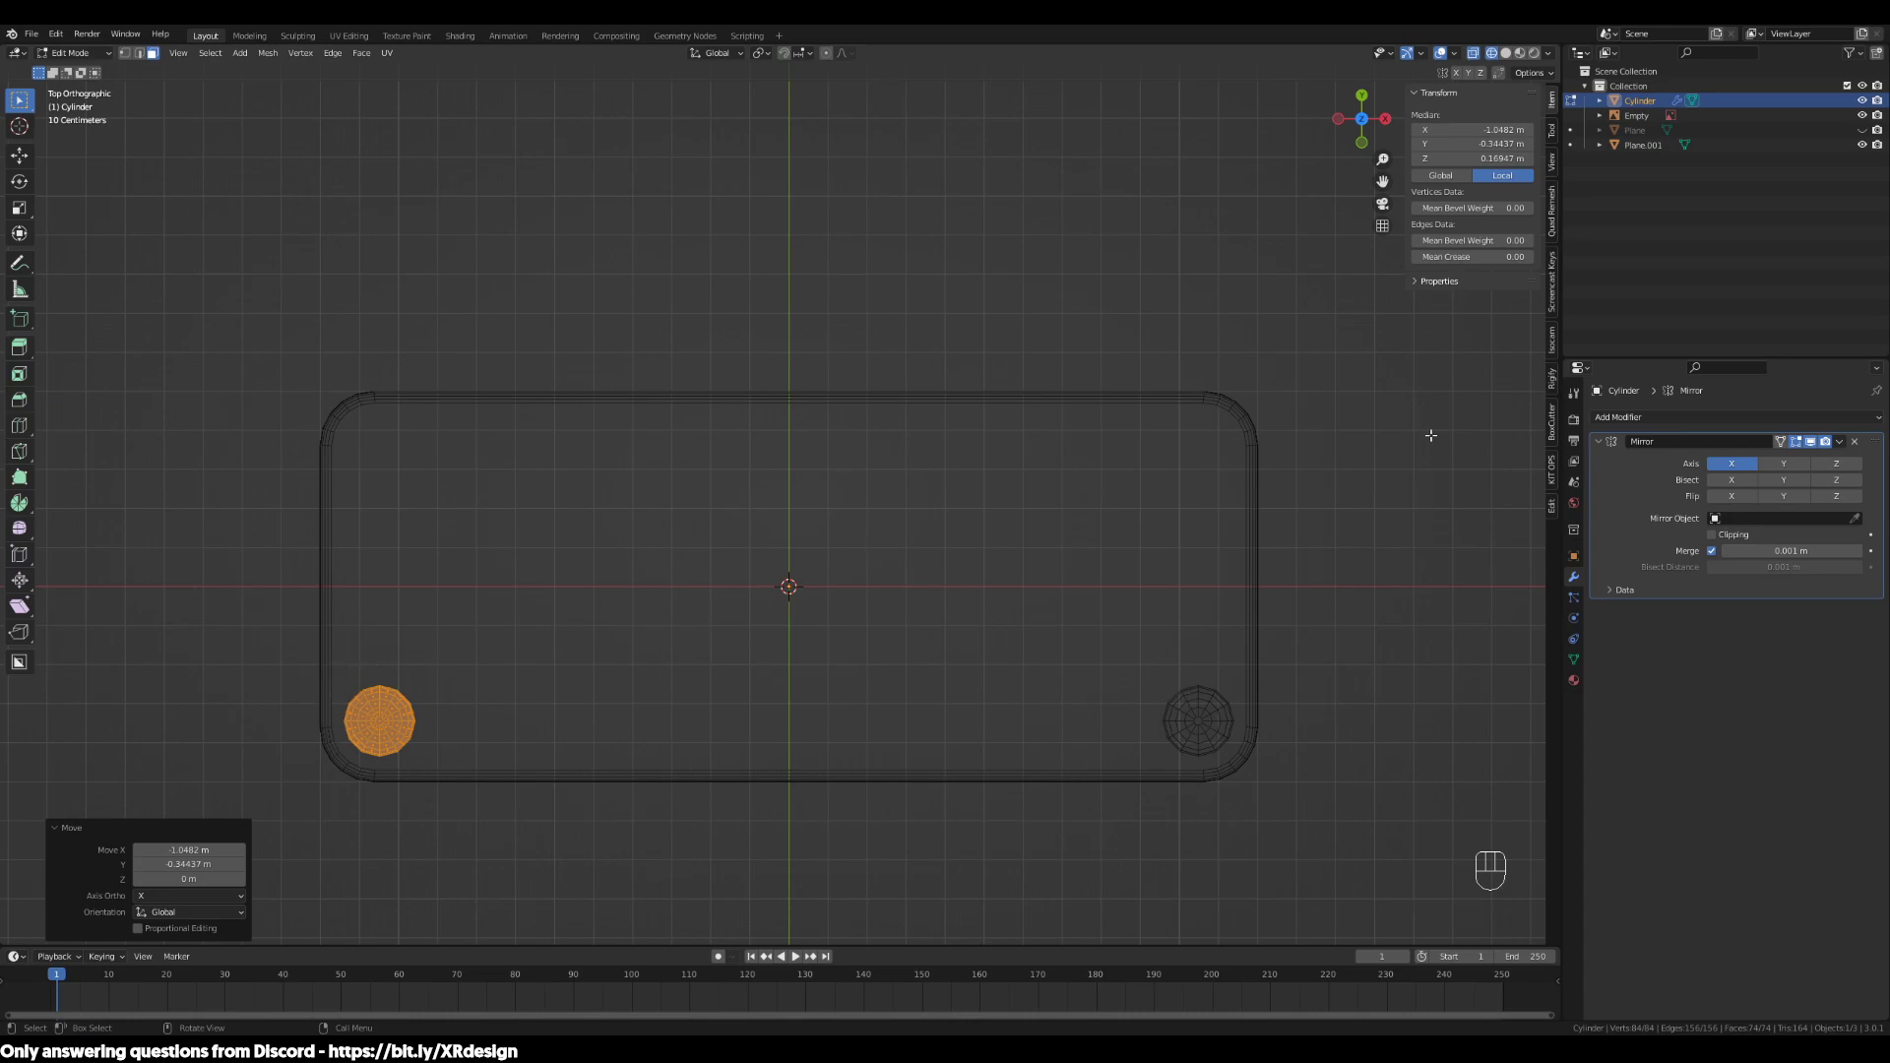
# Enable the Y axis as well as X in the leg's Mirror modifier and return to Object Mode
pyautogui.click(1788, 470)
pyautogui.click(1782, 469)
pyautogui.click(1778, 470)
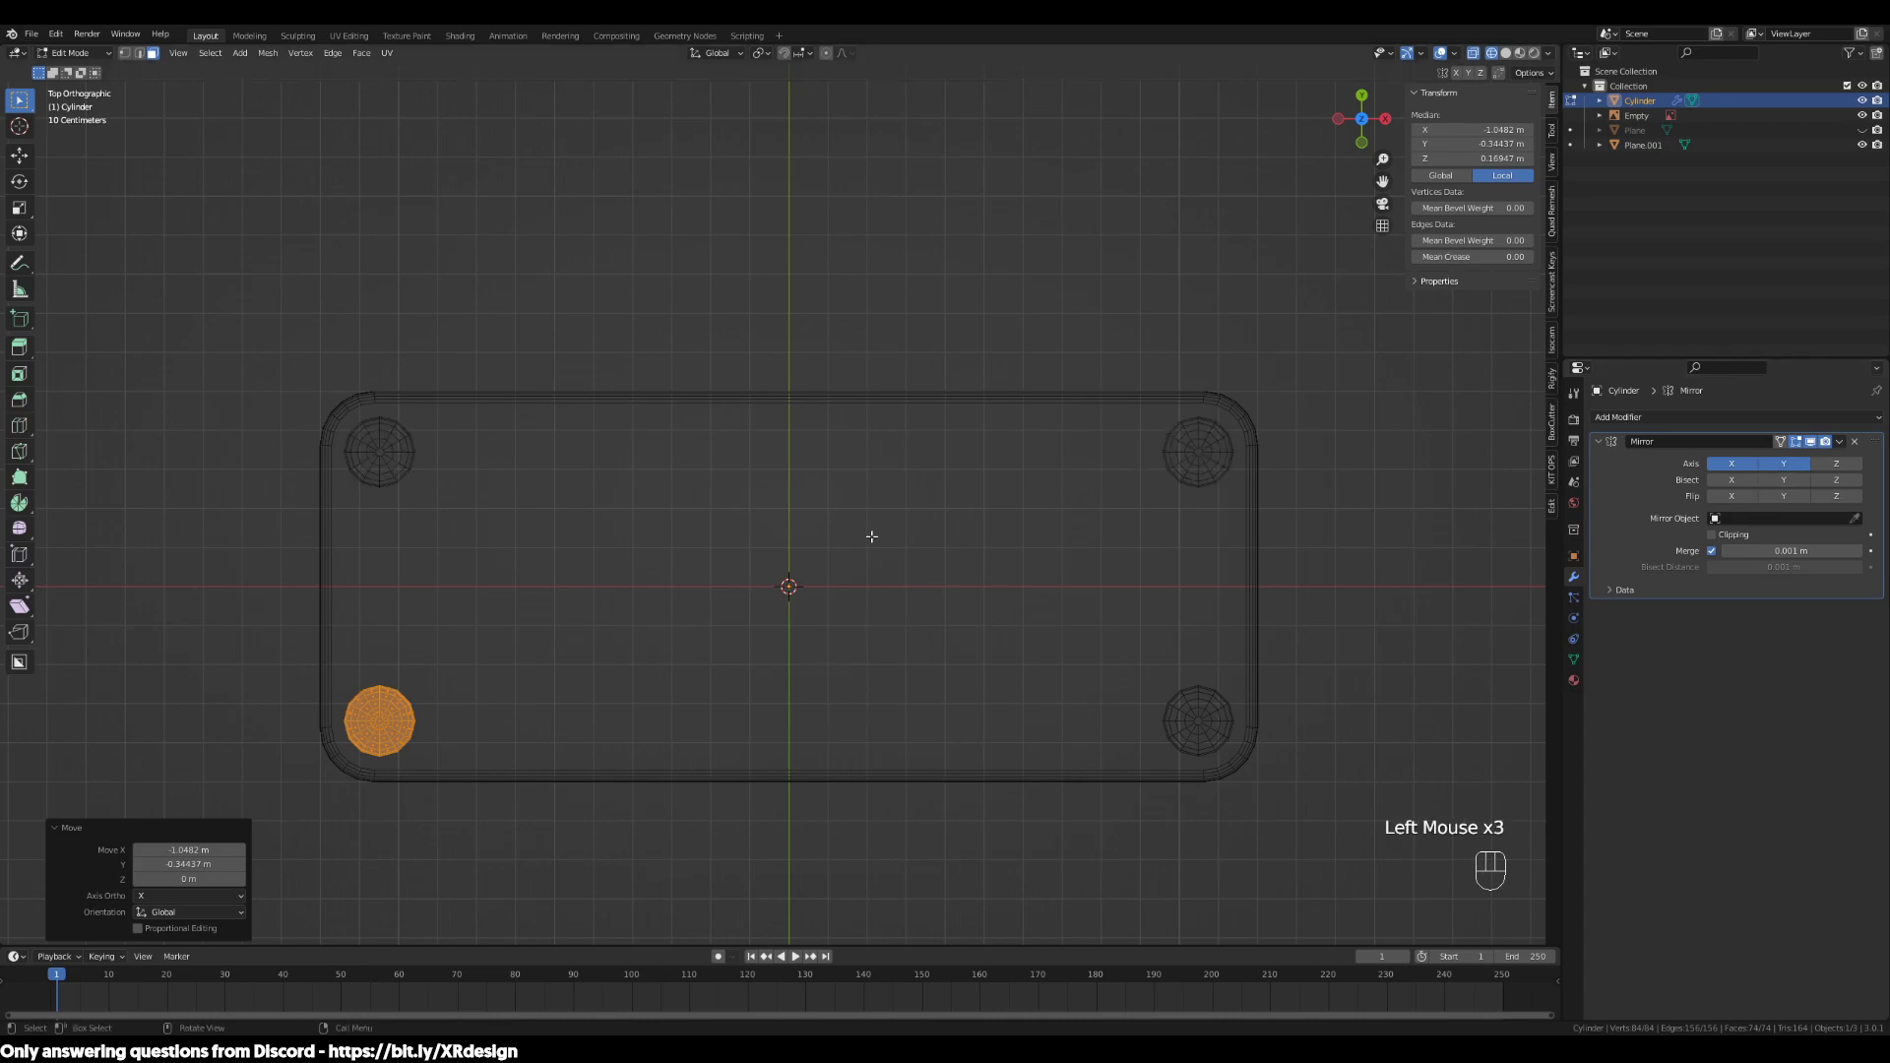
pyautogui.click(1736, 472)
pyautogui.click(1741, 471)
pyautogui.moveTo(1231, 590); pyautogui.dragTo(1154, 569, button='middle')
pyautogui.press('Tab')
pyautogui.scroll(-2, 928, 515)
pyautogui.moveTo(928, 514); pyautogui.dragTo(899, 511, button='middle')
pyautogui.scroll(2, 831, 531)
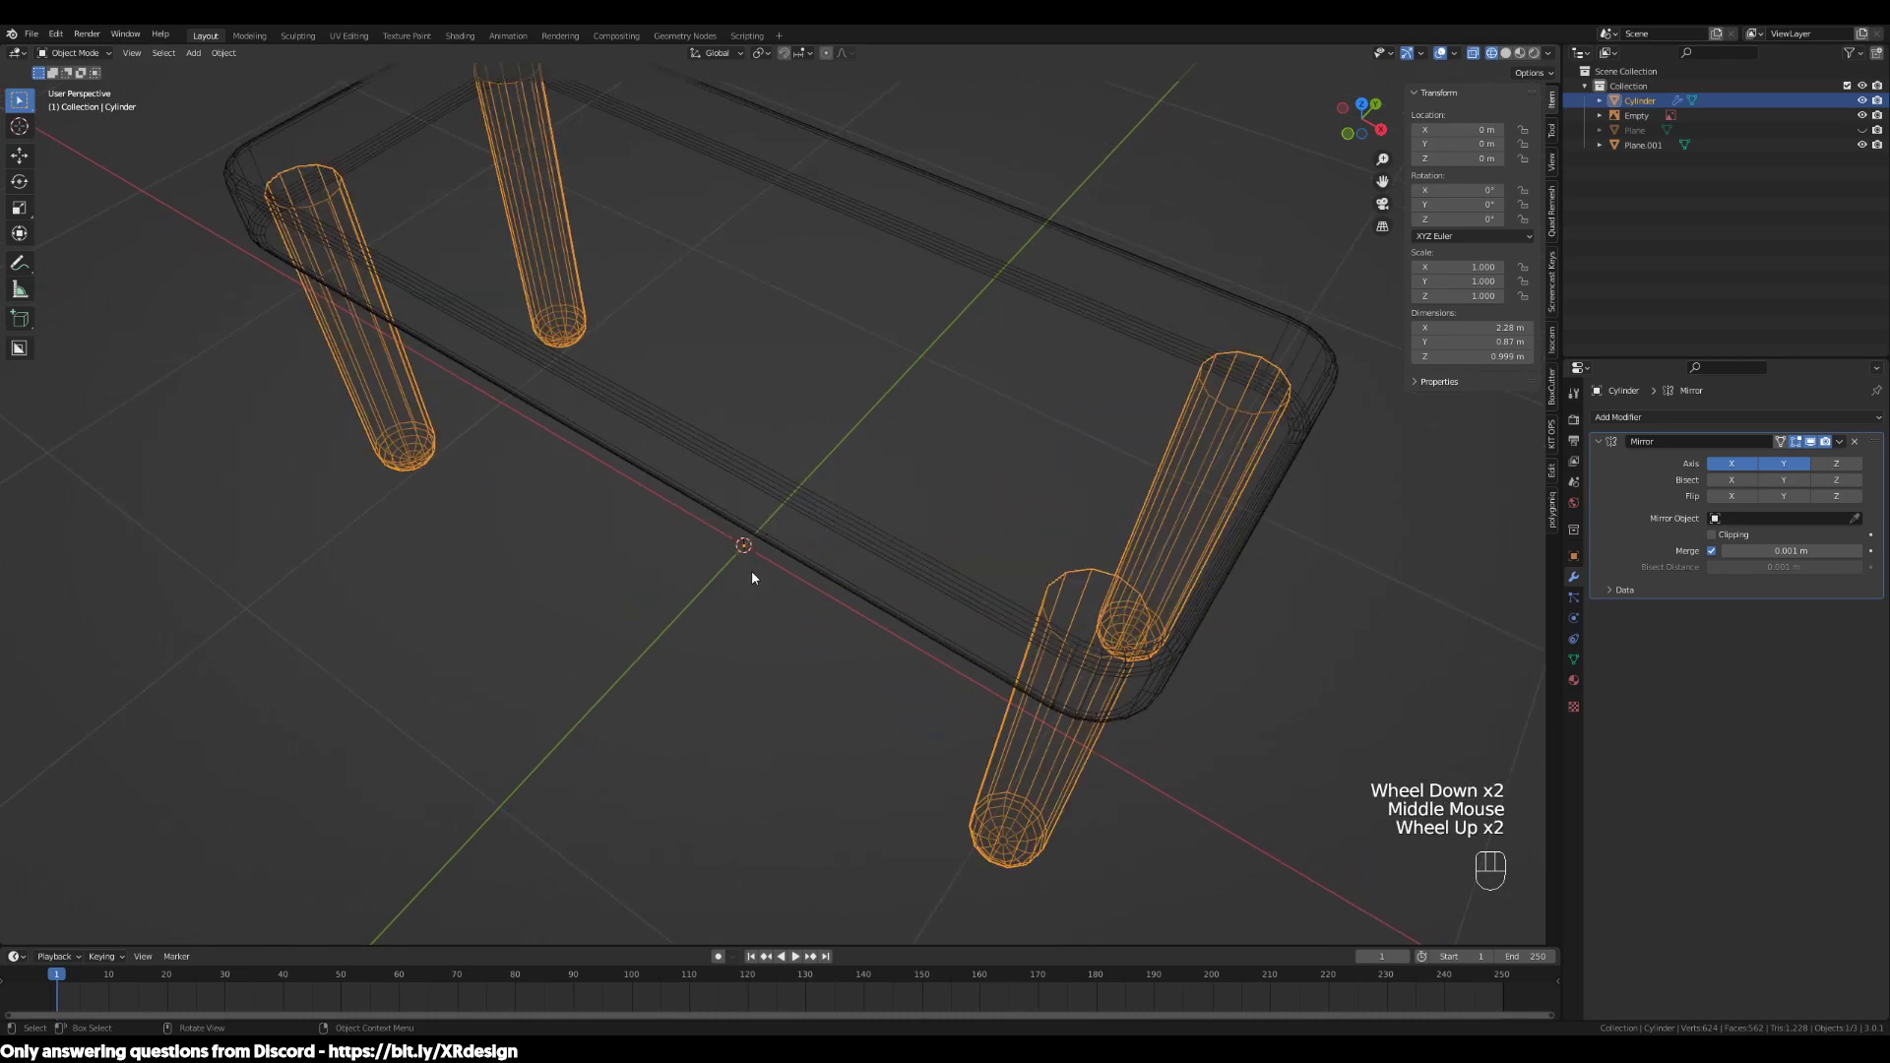
# Undo the Y-axis mirroring and the move of the leg's mesh
pyautogui.press('Tab')
pyautogui.press('Tab')
pyautogui.hotkey('ctrl', 'z')
pyautogui.hotkey('ctrl', 'z')
pyautogui.hotkey('ctrl', 'z')
pyautogui.hotkey('ctrl', 'z')
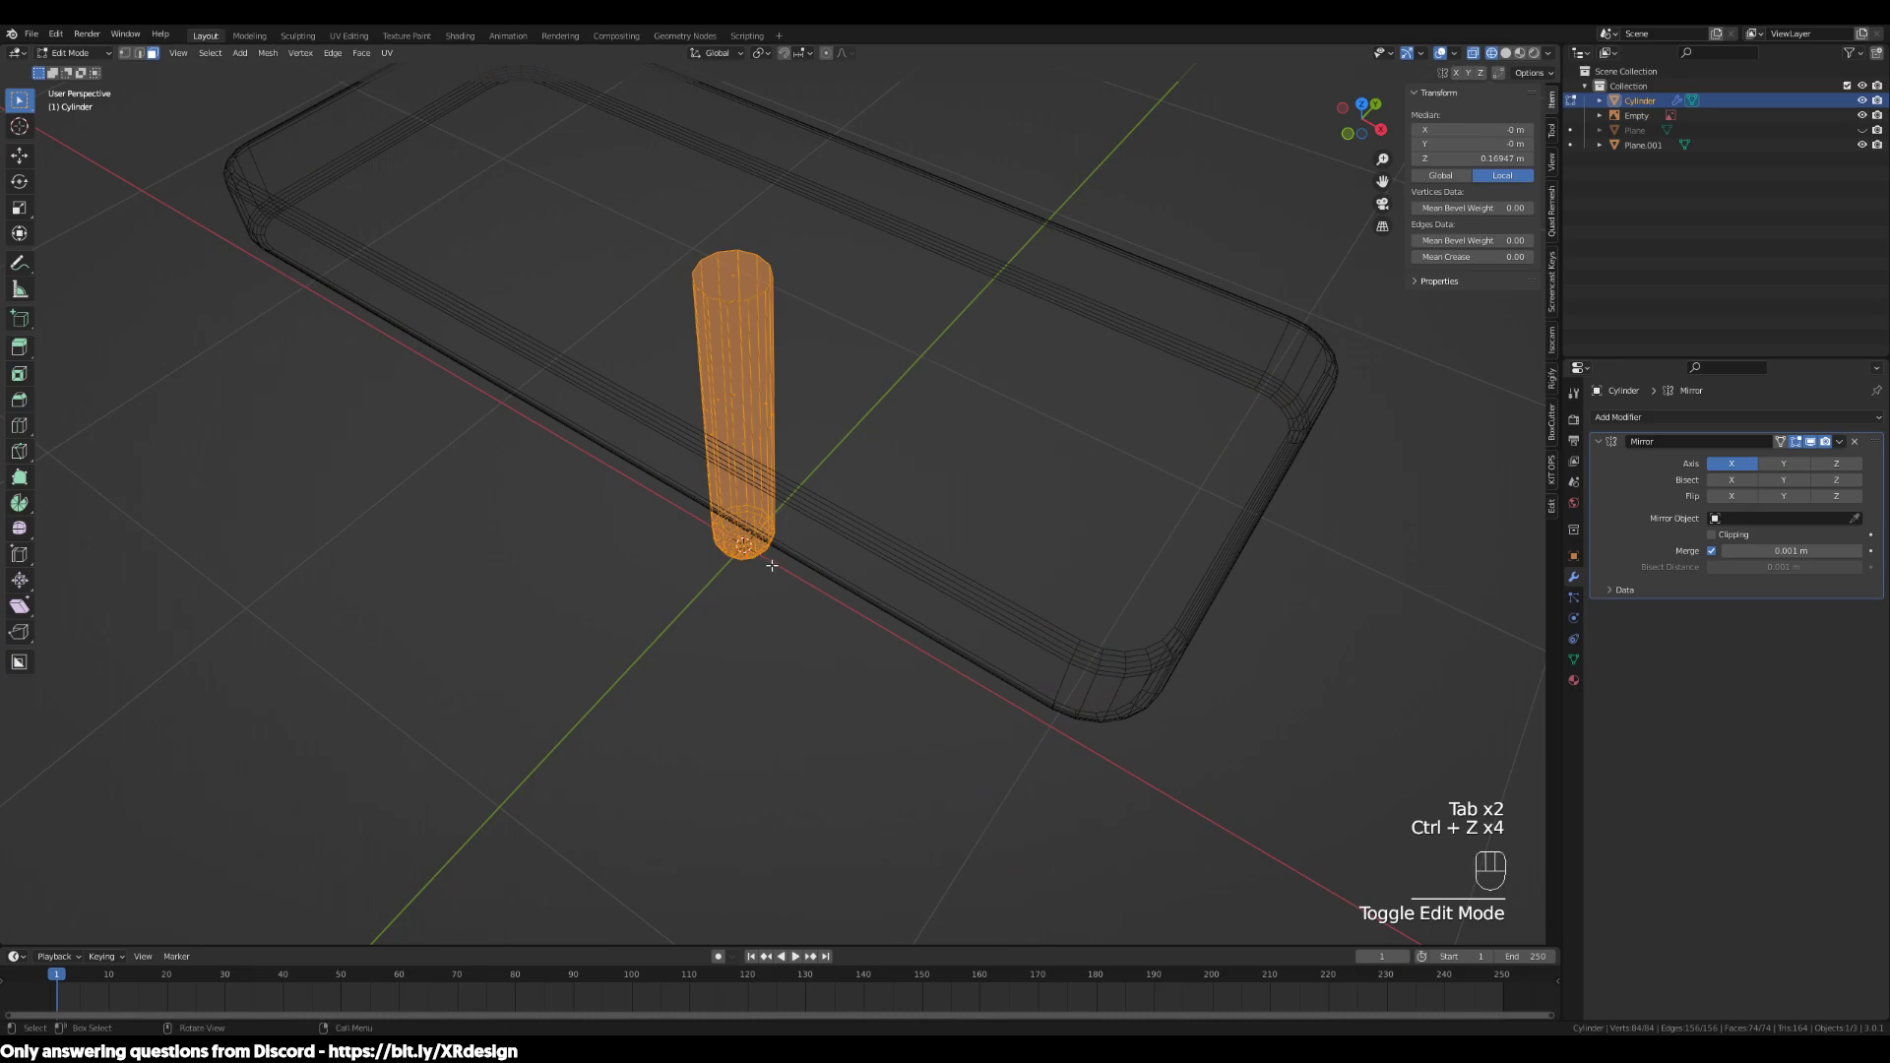
pyautogui.moveTo(743, 571); pyautogui.dragTo(805, 573, button='middle')
pyautogui.press('Tab')
pyautogui.press('KP_7')
pyautogui.scroll(5, 805, 579)
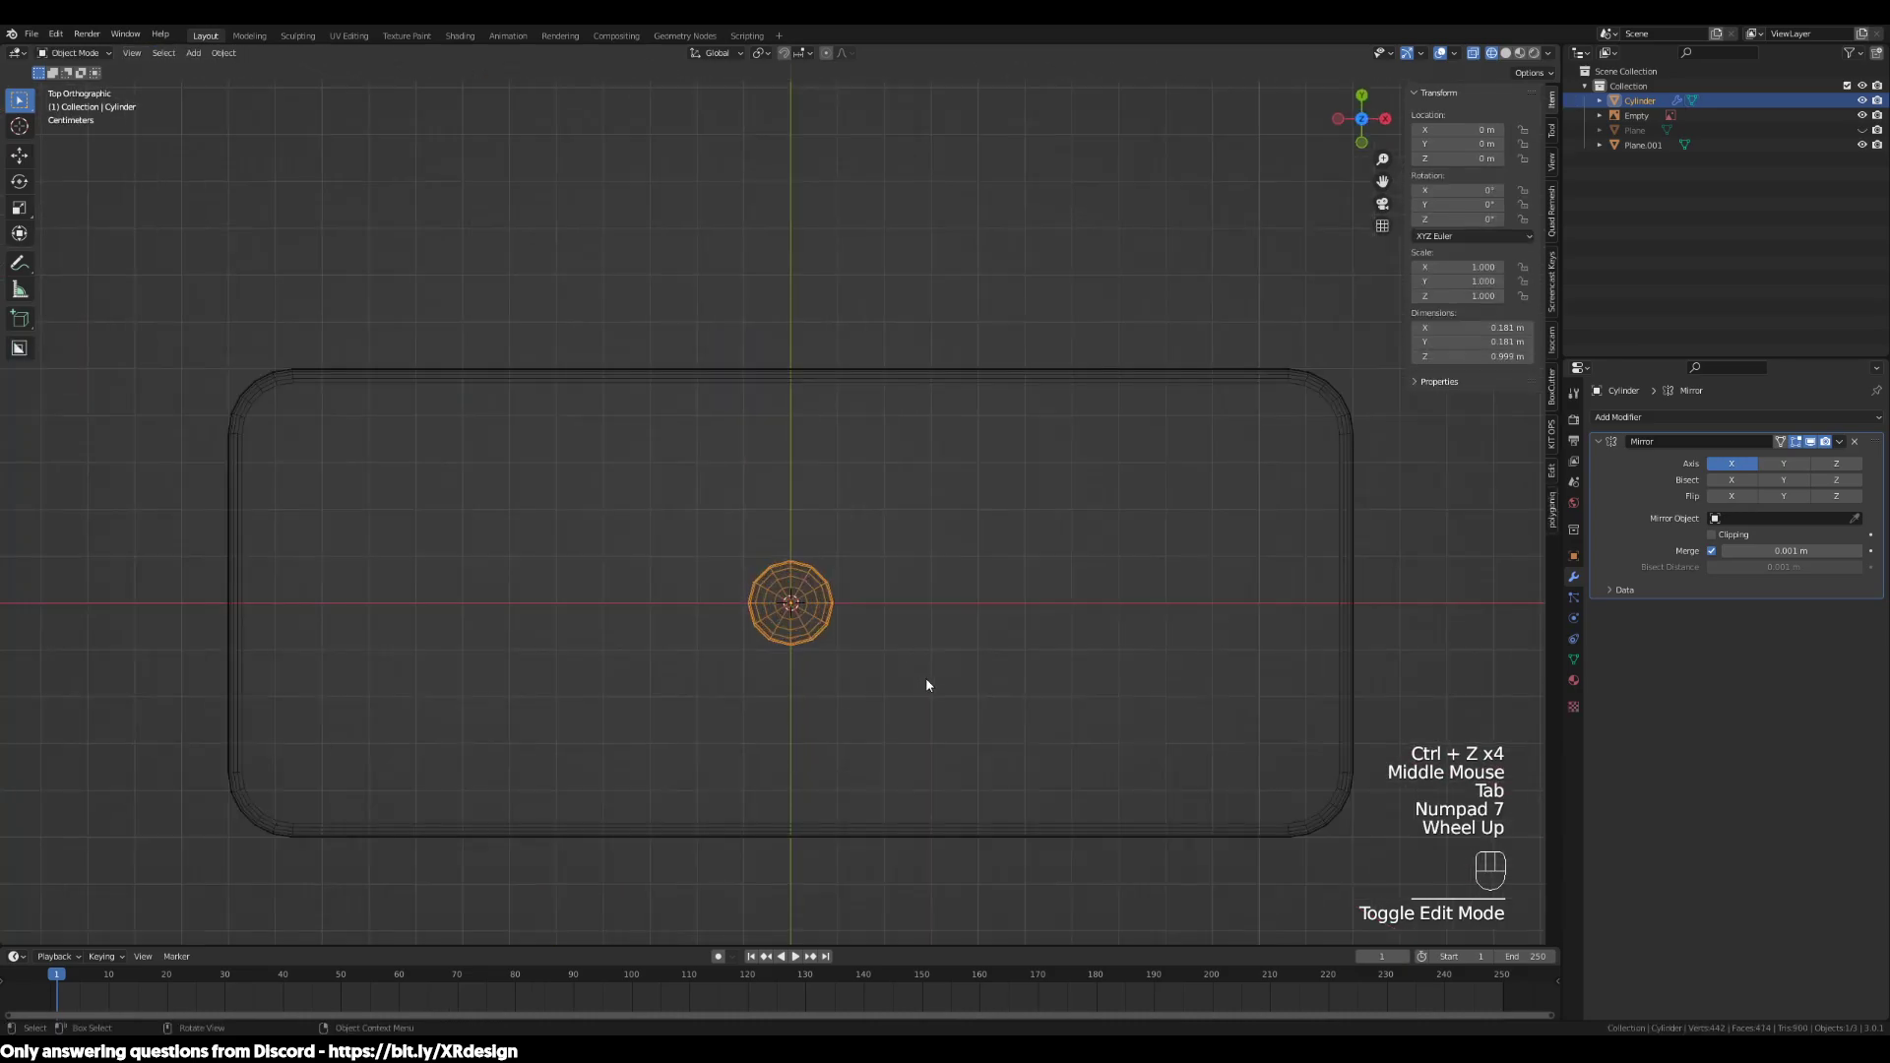
pyautogui.moveTo(923, 675); pyautogui.dragTo(865, 625, button='middle')
pyautogui.press('g')
pyautogui.hotkey('shift', 'z')
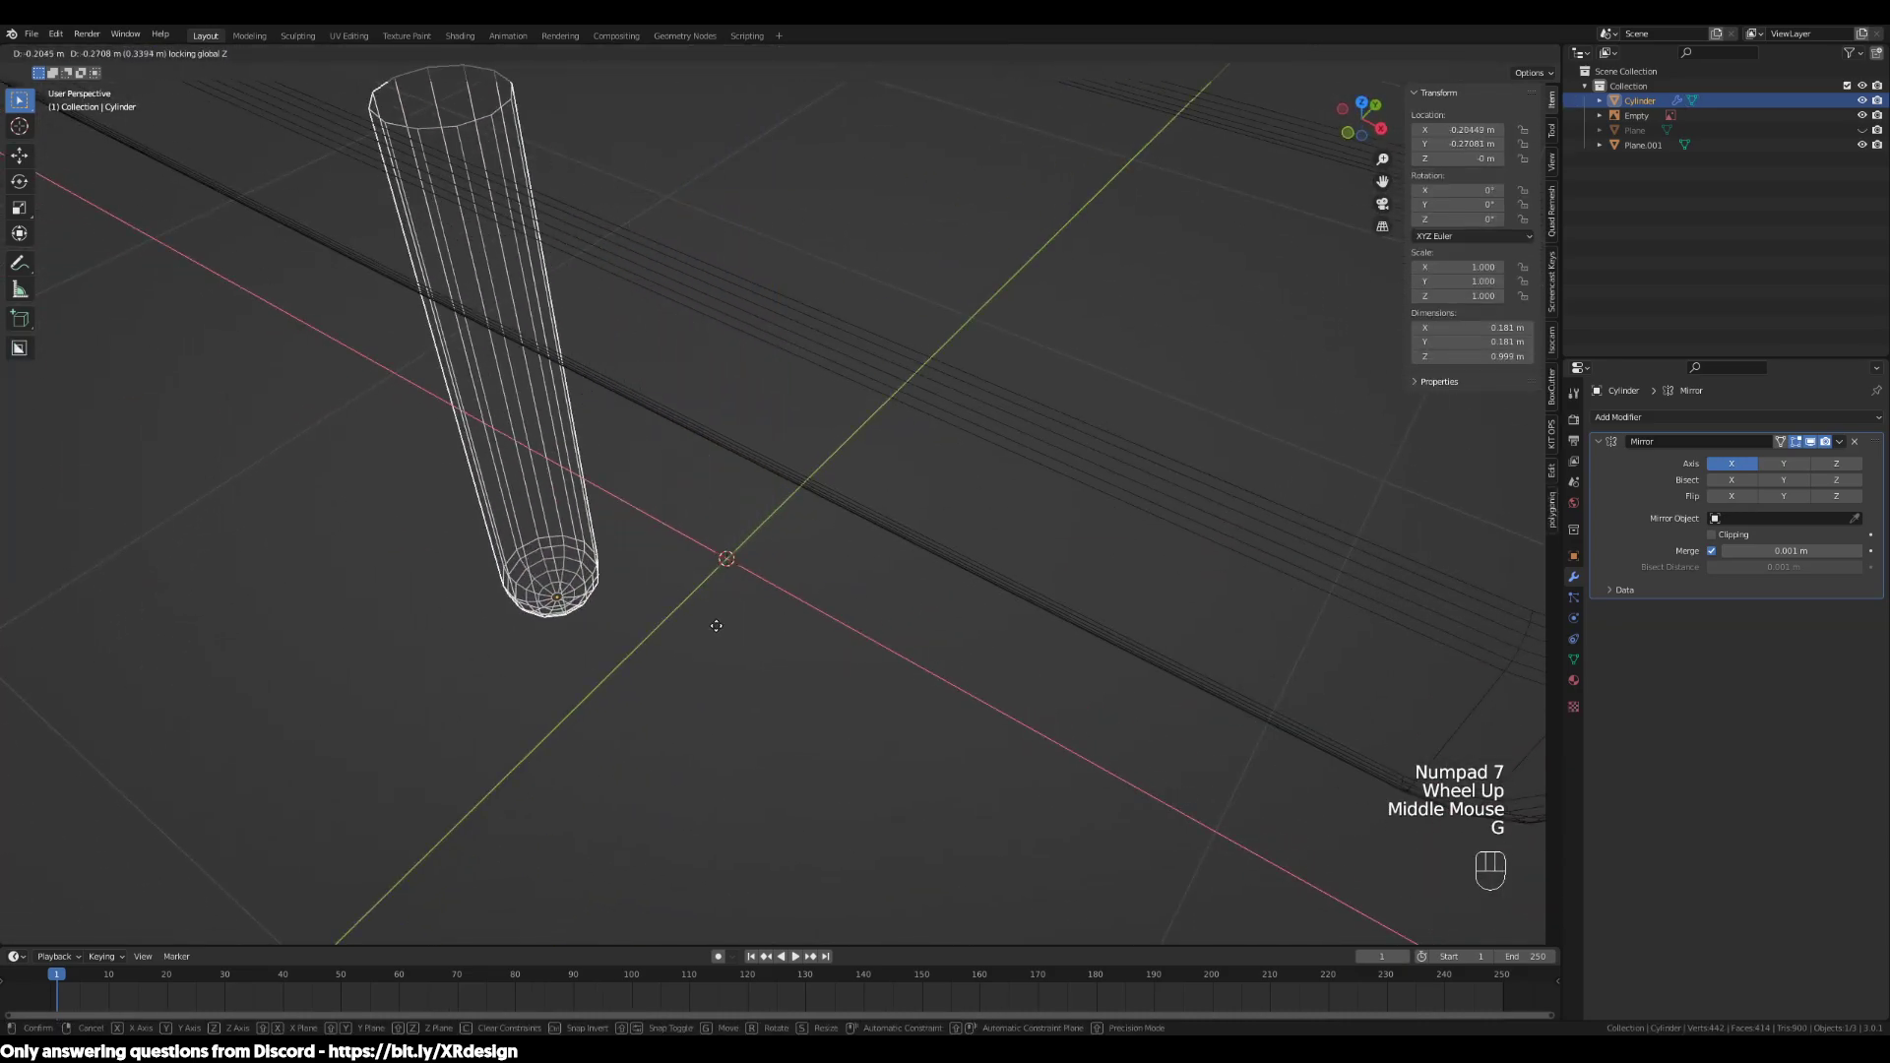
pyautogui.rightClick(926, 663)
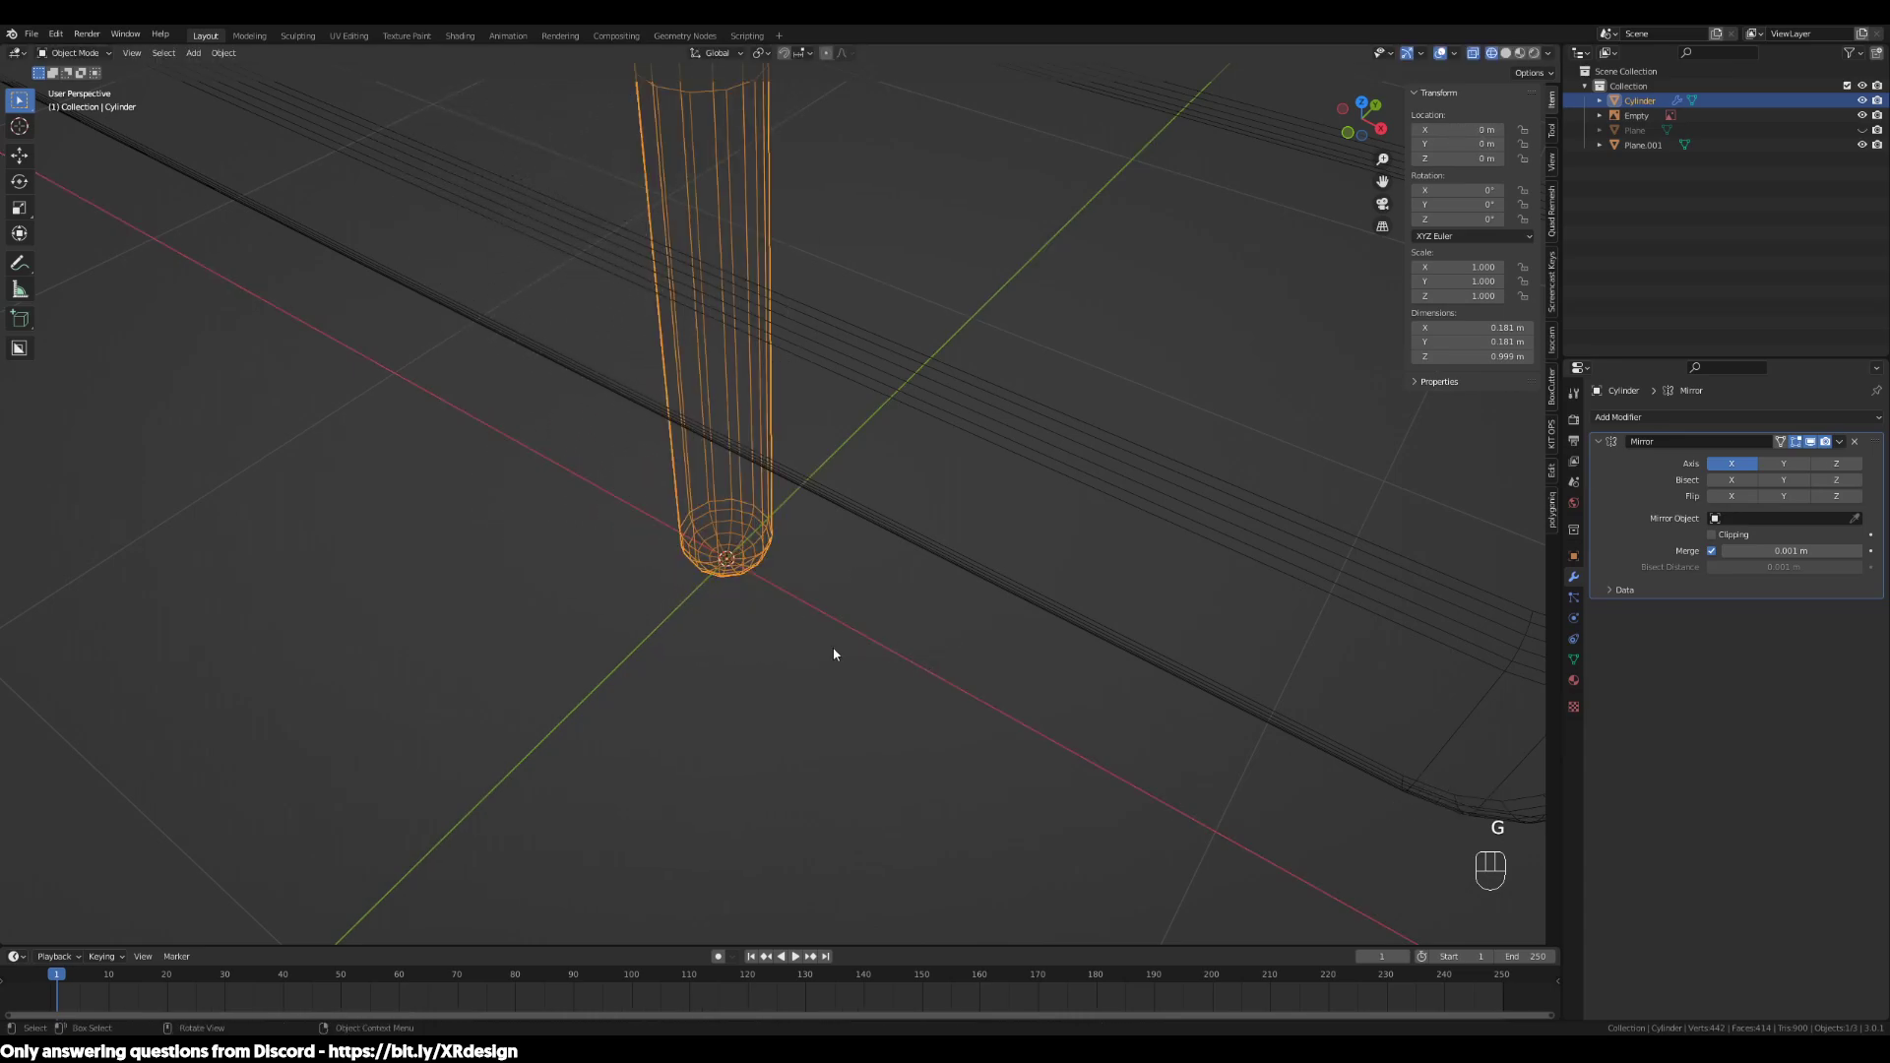
pyautogui.scroll(2, 698, 631)
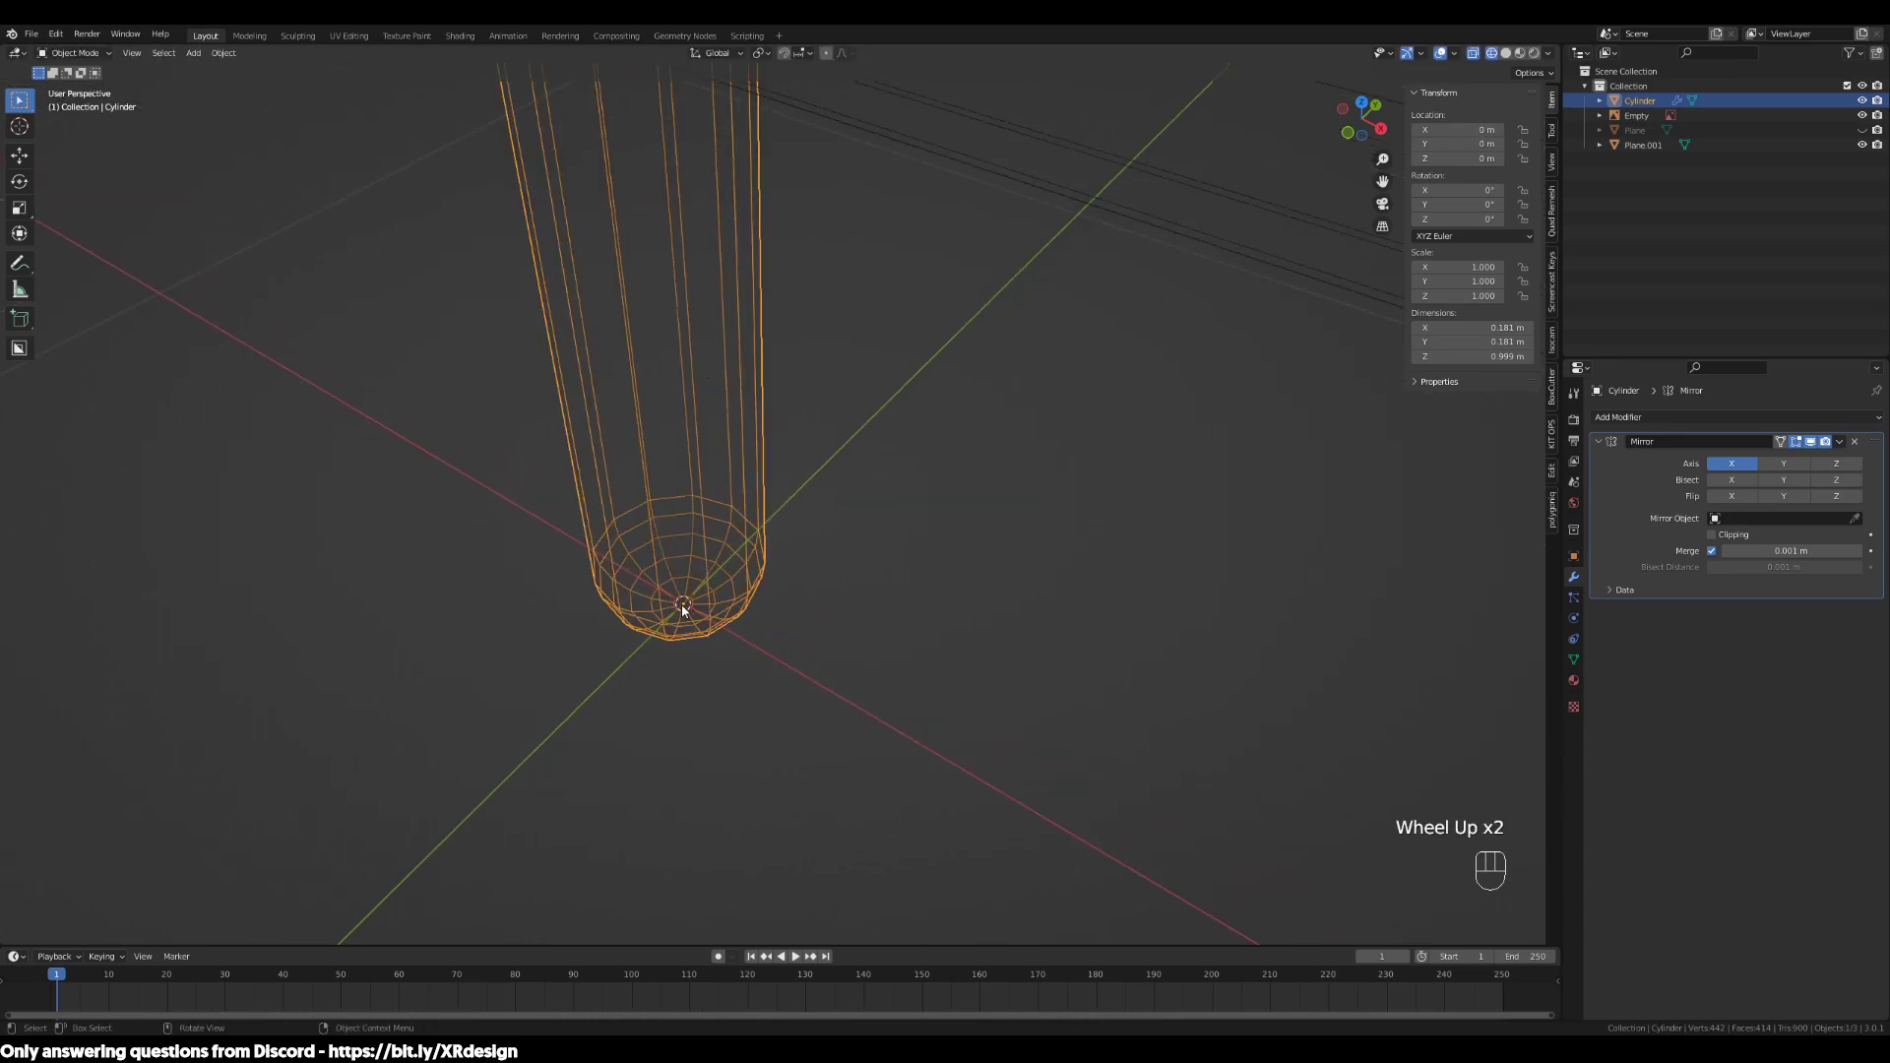
pyautogui.scroll(-2, 933, 596)
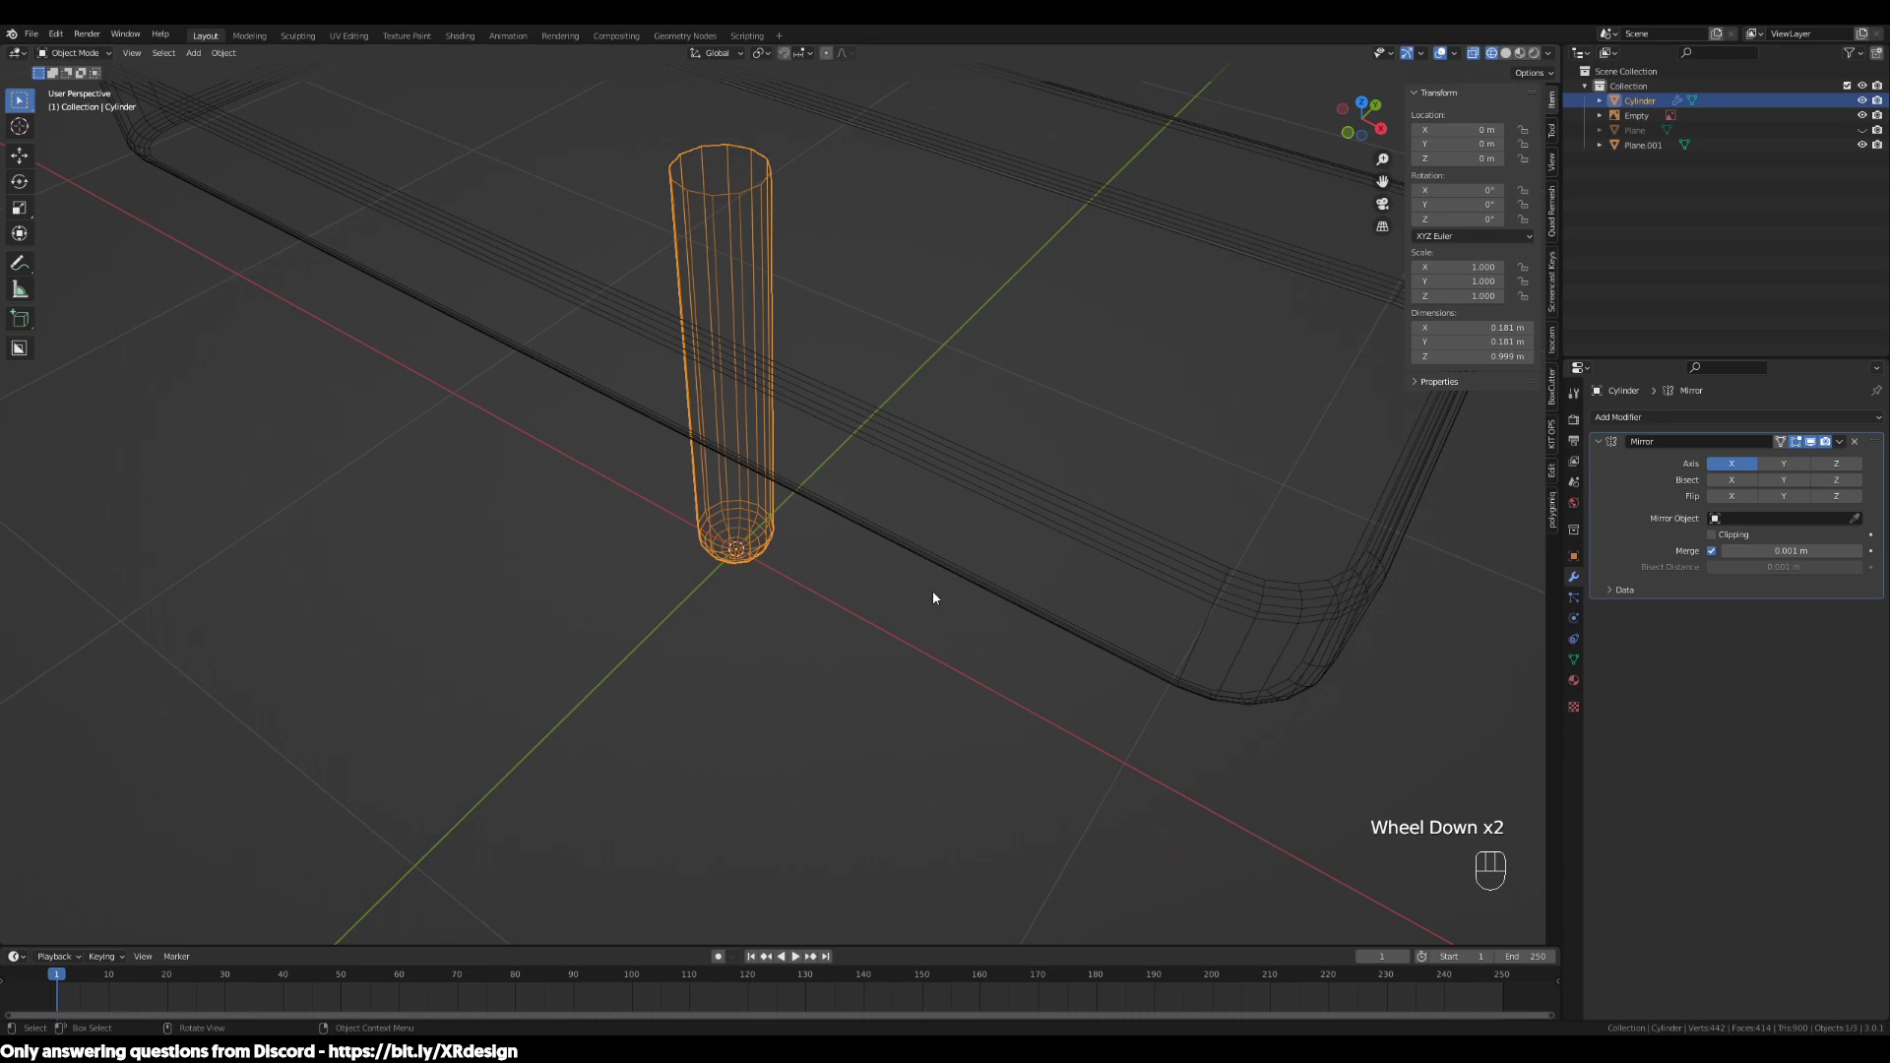
# In Edit Mode from the top view, move the leg's mesh about -1.05 m in X and -0.34 m in Y into the desk's front corner
pyautogui.press('KP_7')
pyautogui.press('Tab')
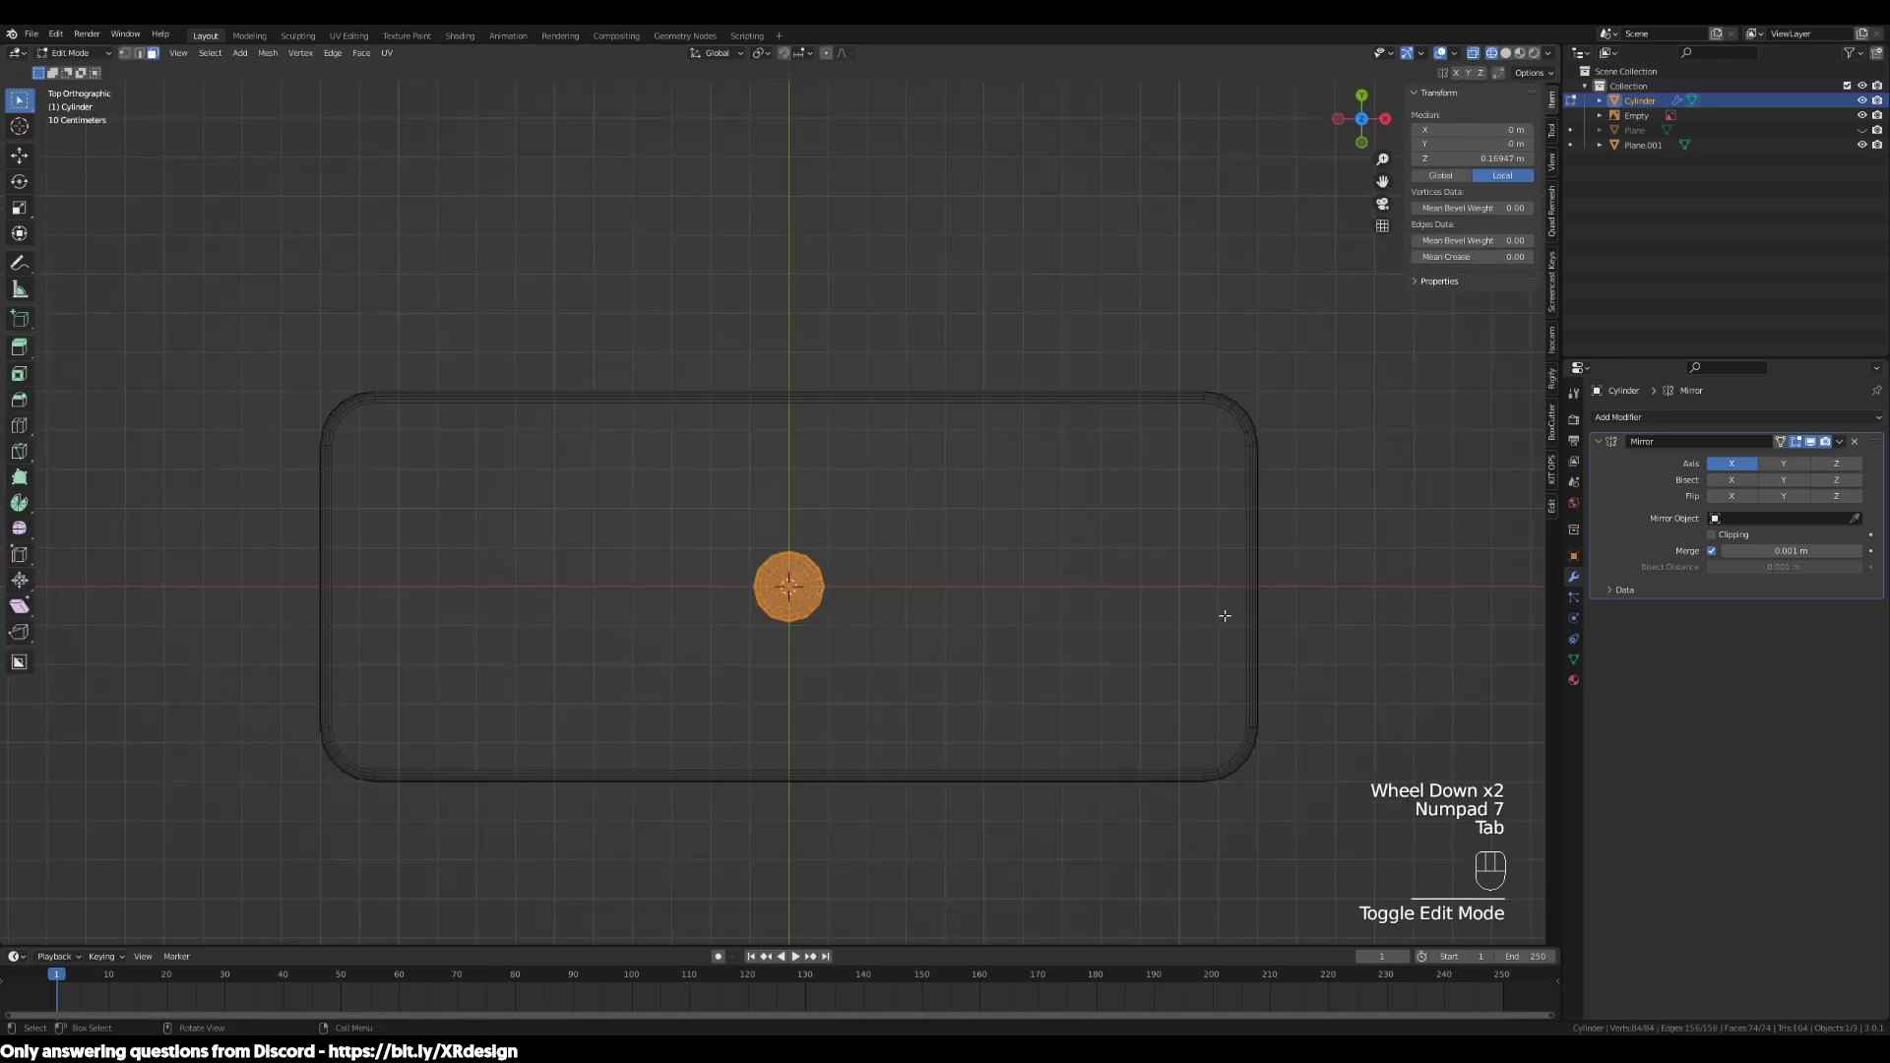
pyautogui.press('g')
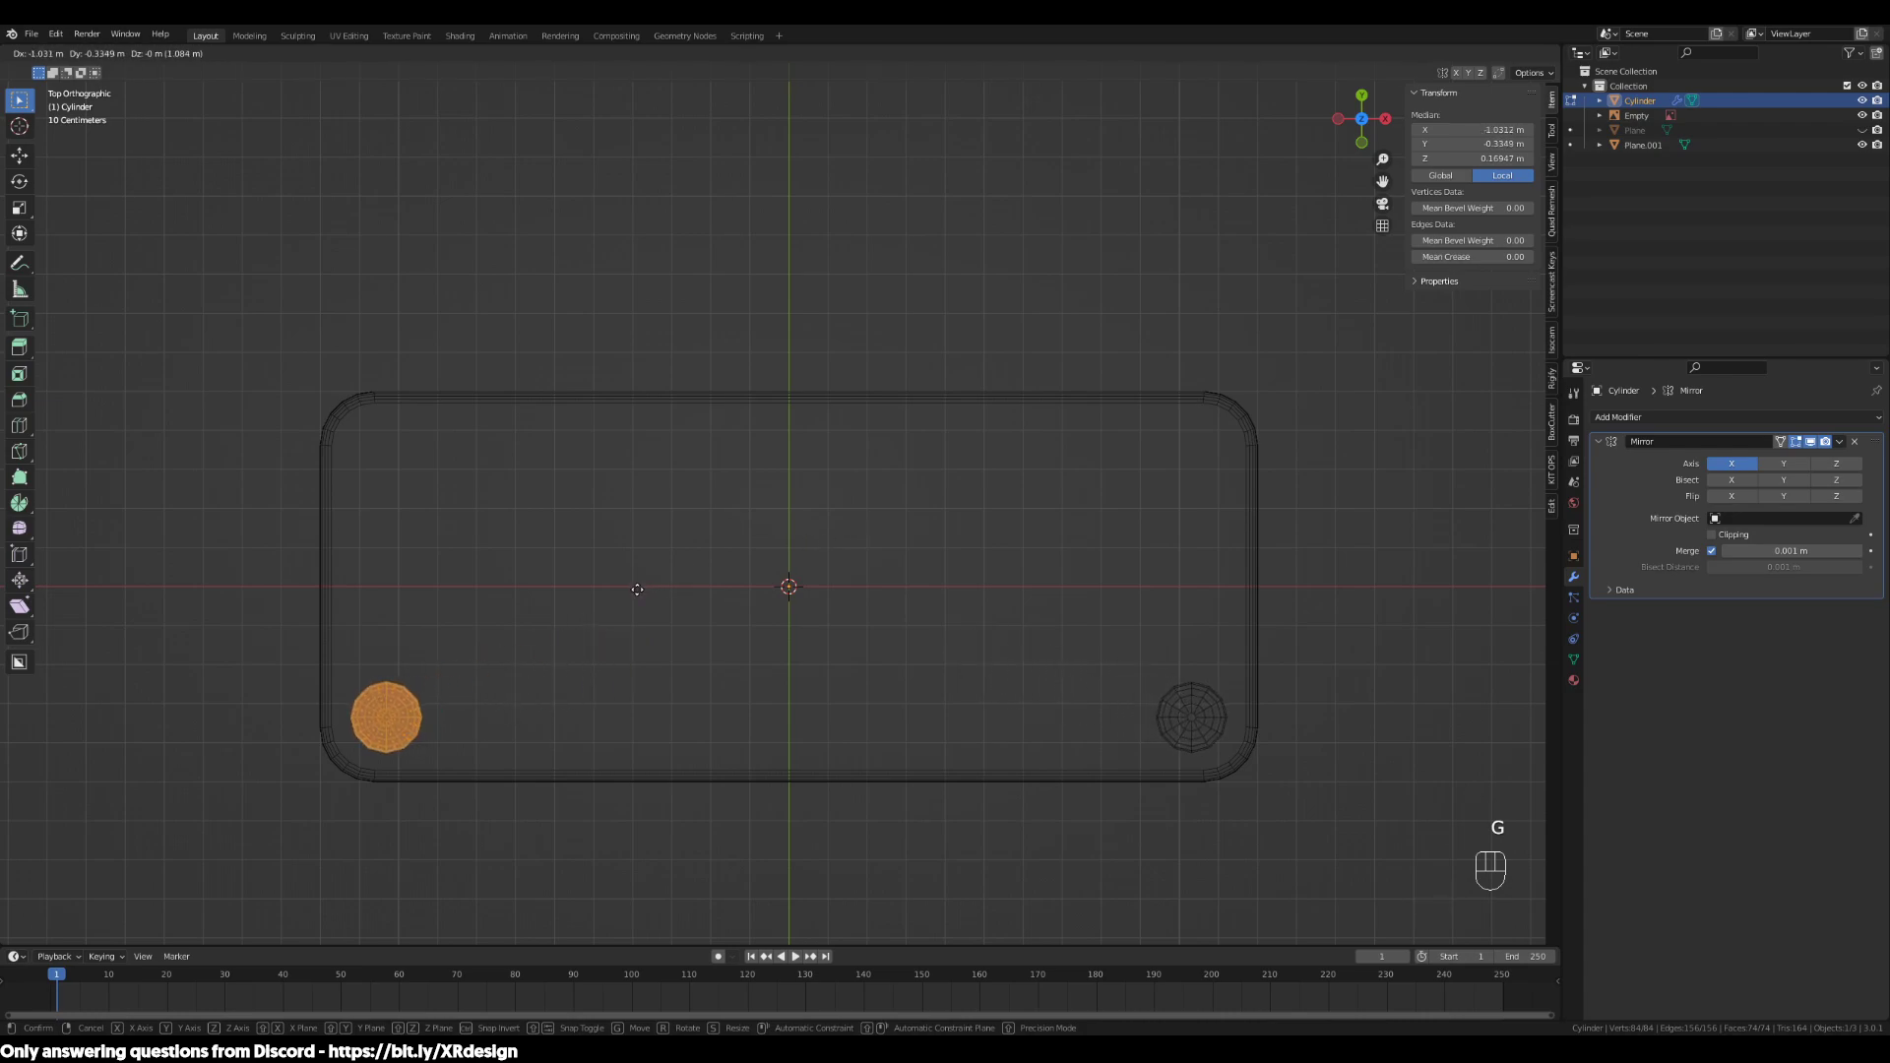
pyautogui.click(631, 592)
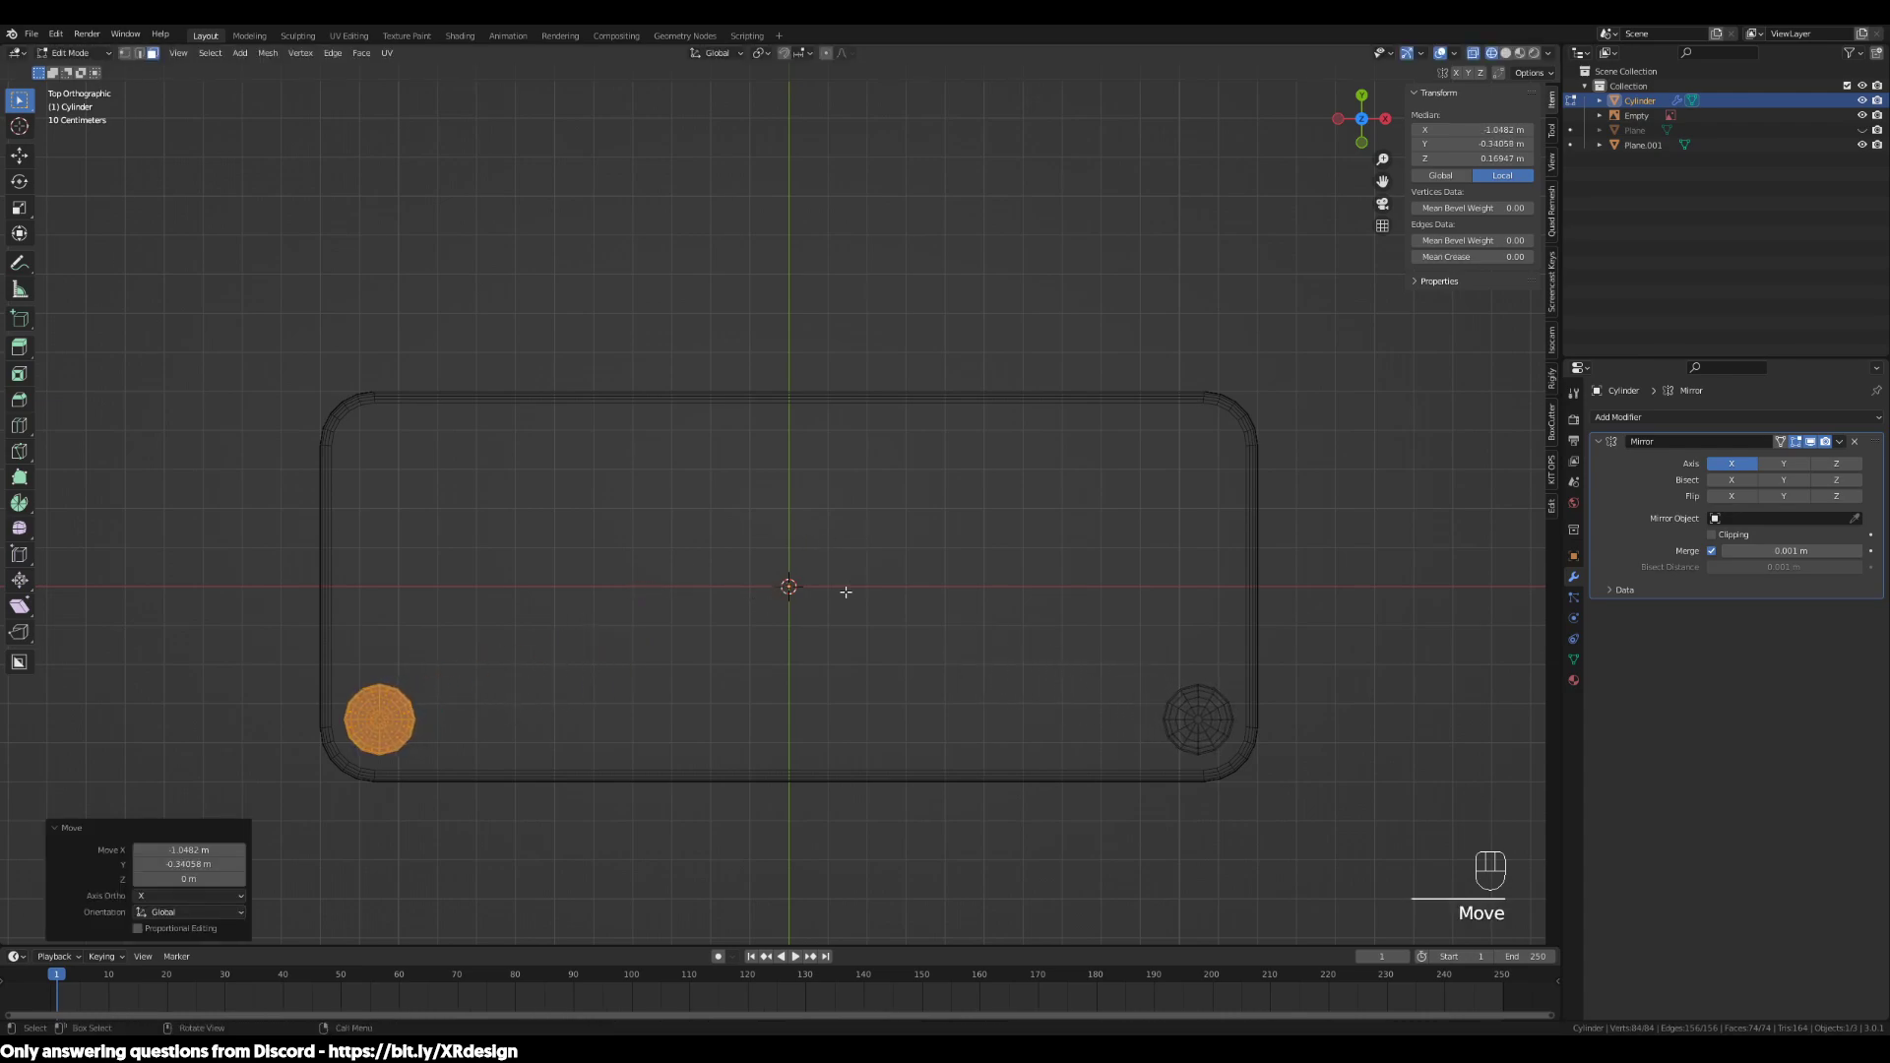
pyautogui.scroll(3, 842, 592)
pyautogui.scroll(-2, 814, 650)
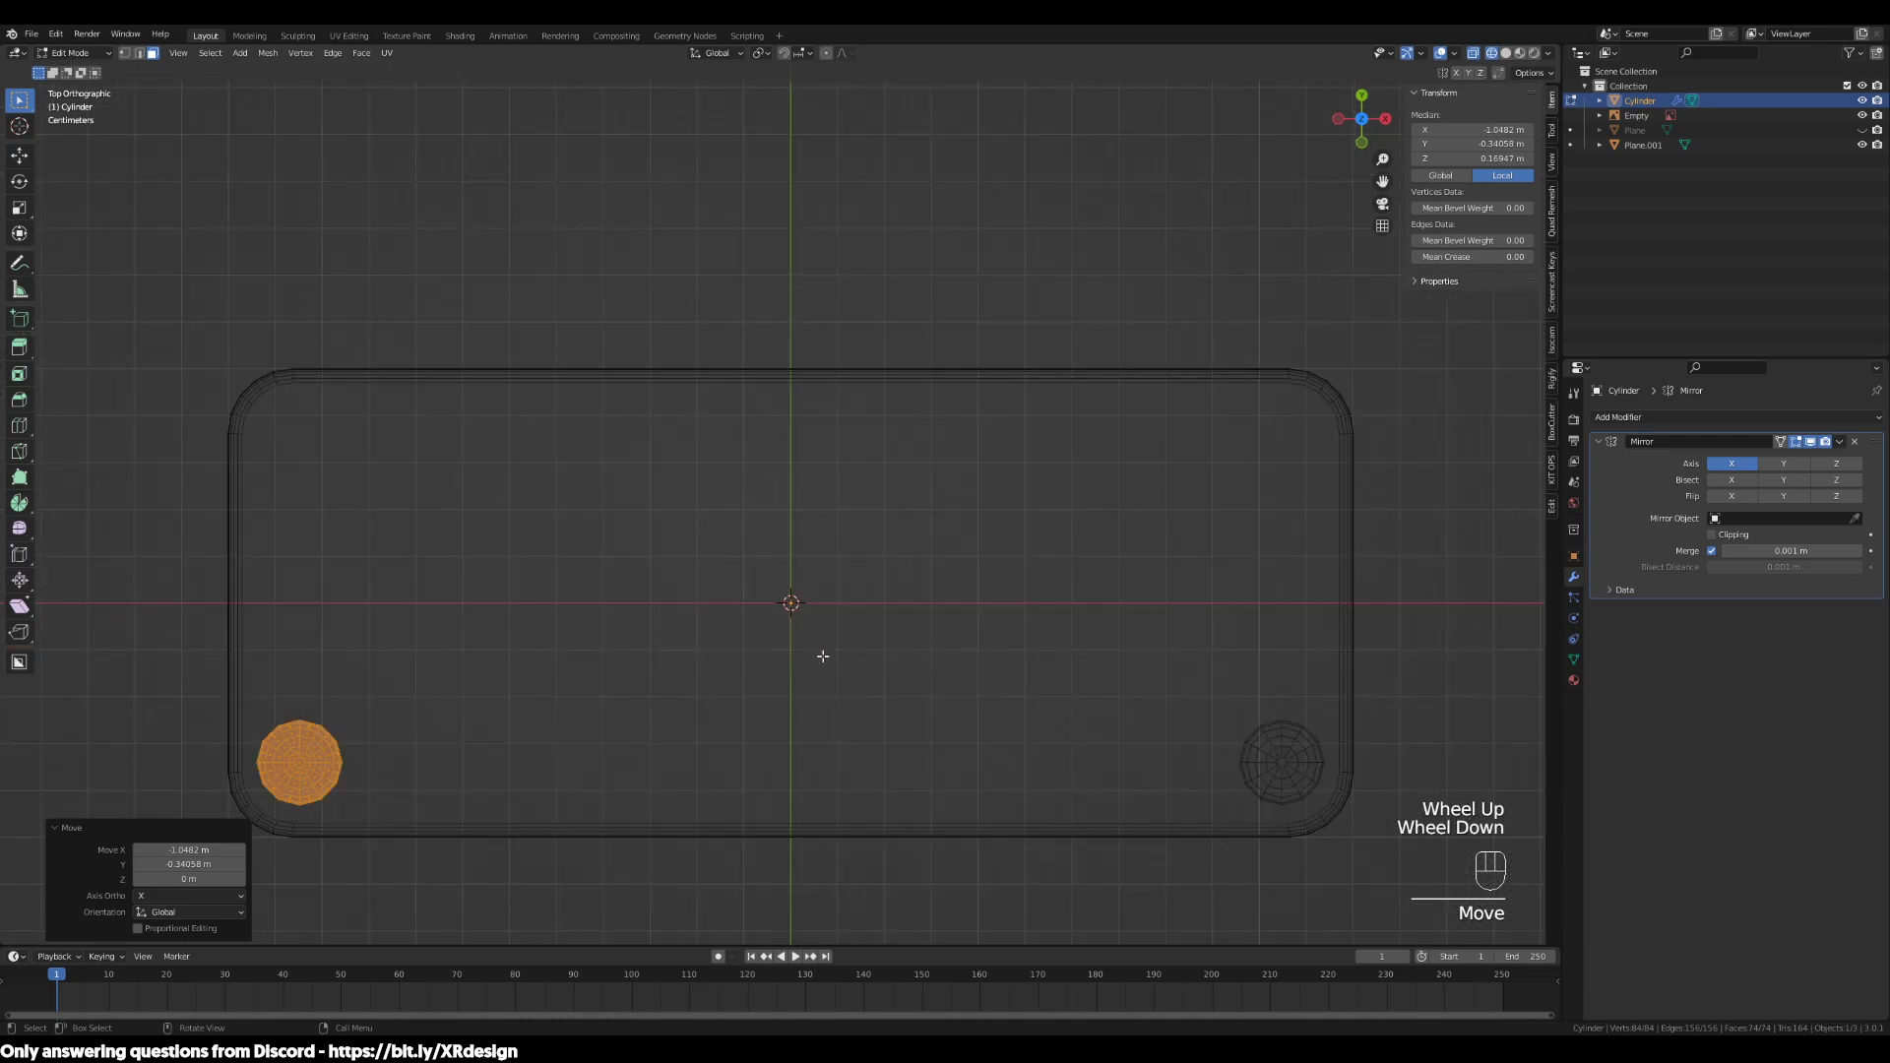
pyautogui.keyDown('shift'); pyautogui.moveTo(815, 650); pyautogui.dragTo(853, 607, button='middle'); pyautogui.keyUp('shift')
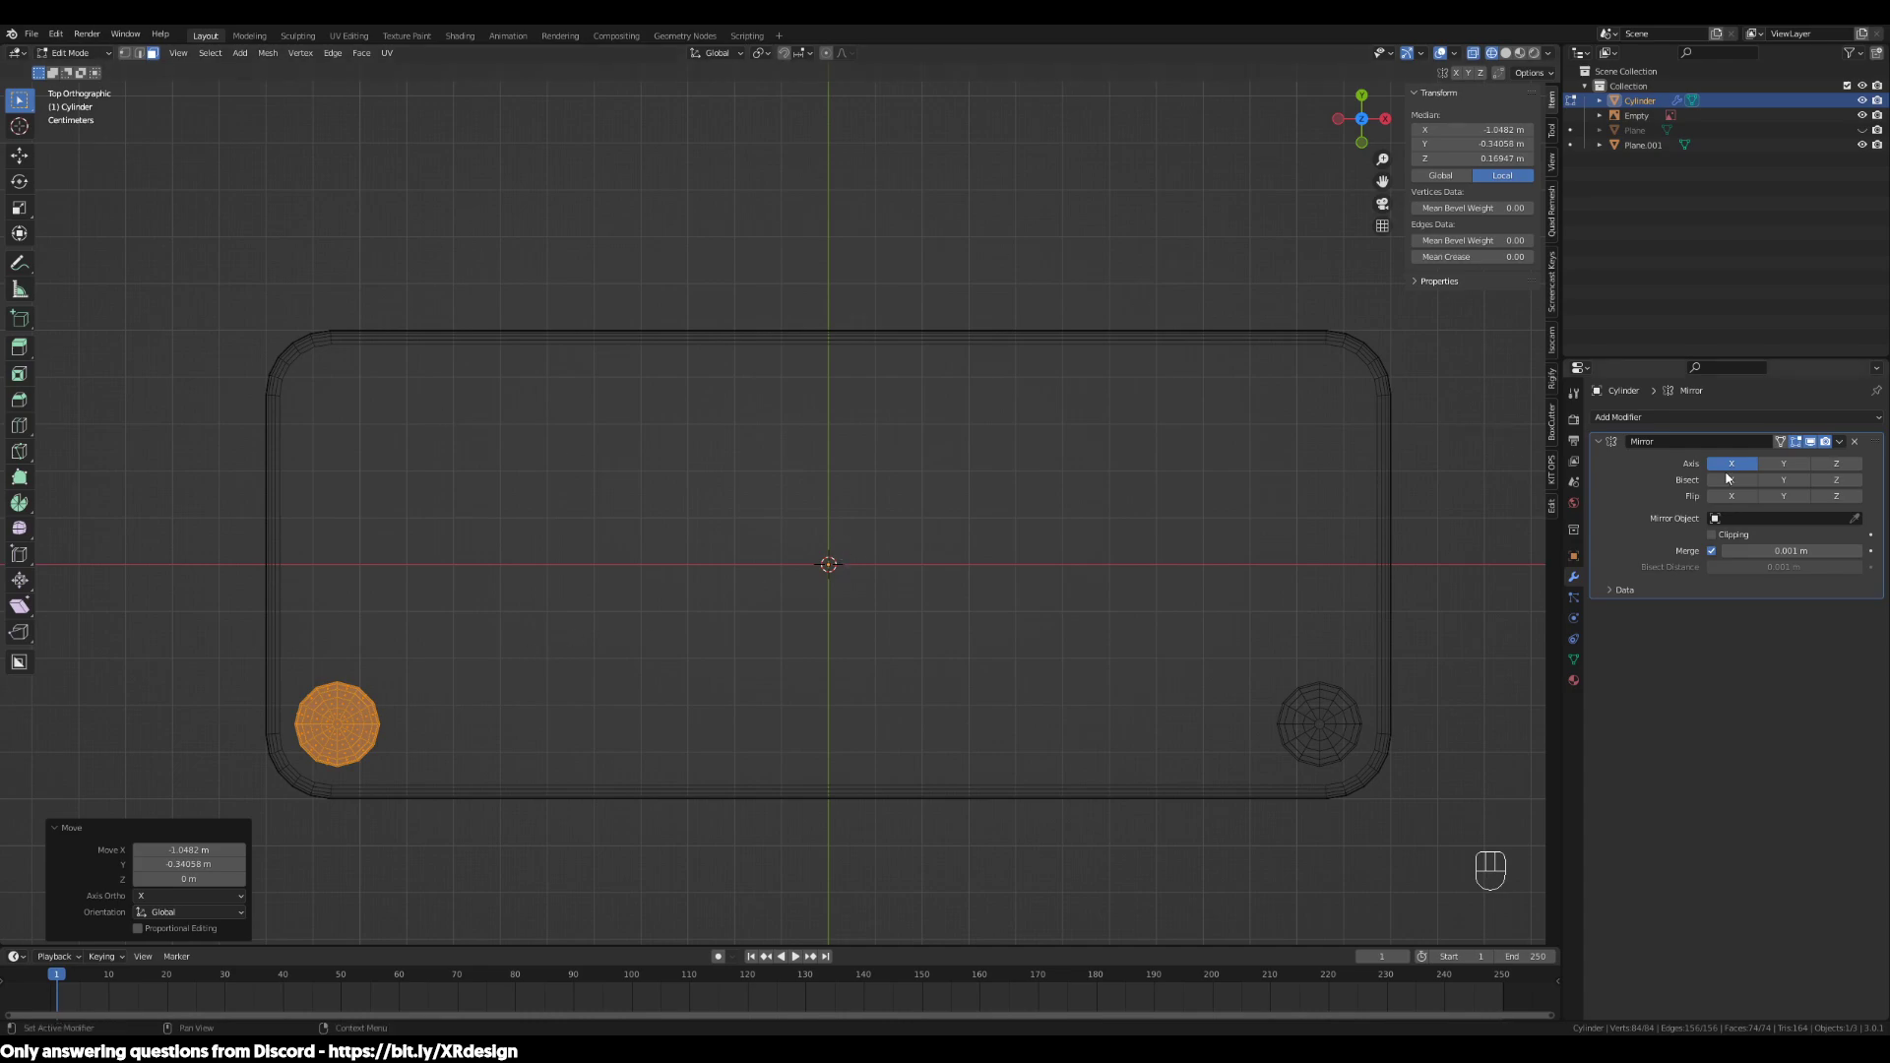
# Enable the Mirror modifier's Y axis to give the desk four legs, and return to Object Mode
pyautogui.click(1772, 470)
pyautogui.scroll(-2, 1215, 689)
pyautogui.keyDown('shift'); pyautogui.moveTo(1238, 700); pyautogui.dragTo(1215, 707, button='middle'); pyautogui.keyUp('shift')
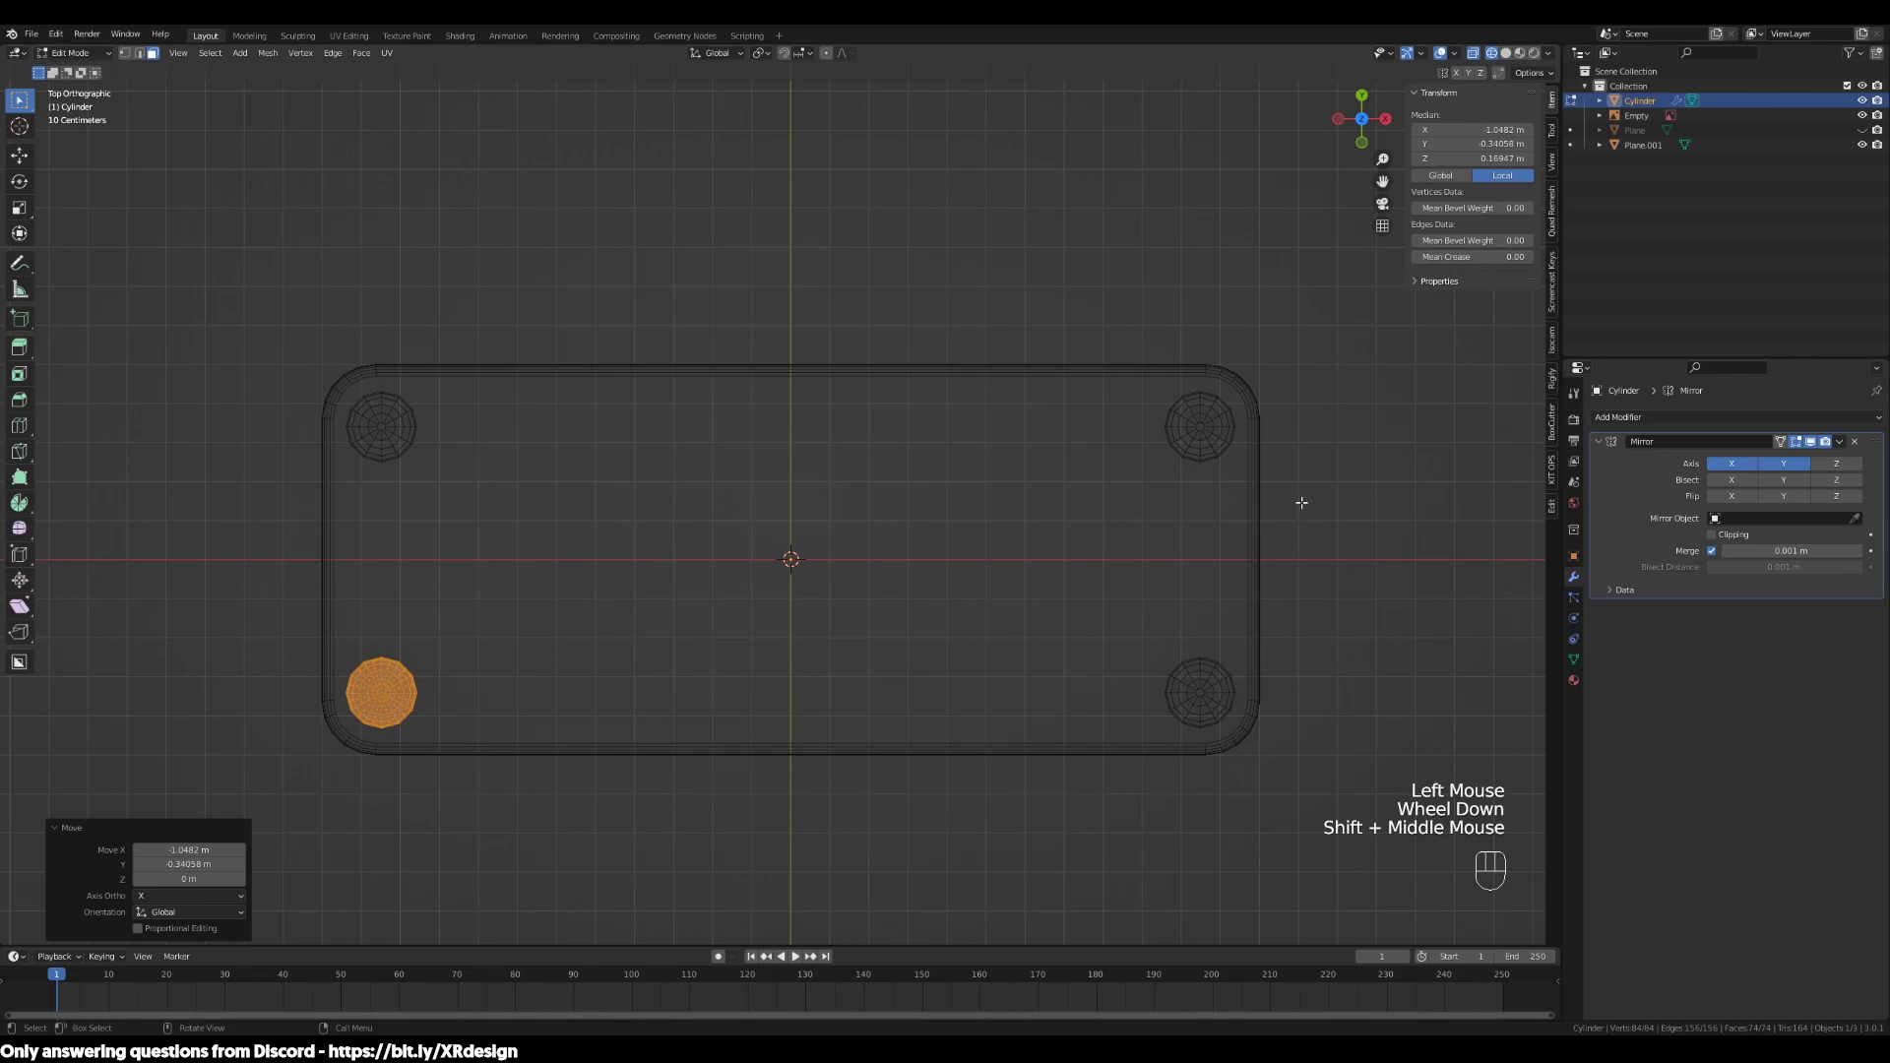
pyautogui.press('Tab')
pyautogui.moveTo(1392, 561); pyautogui.dragTo(1273, 492, button='middle')
pyautogui.scroll(-2, 945, 519)
pyautogui.moveTo(945, 519); pyautogui.dragTo(1034, 498, button='middle')
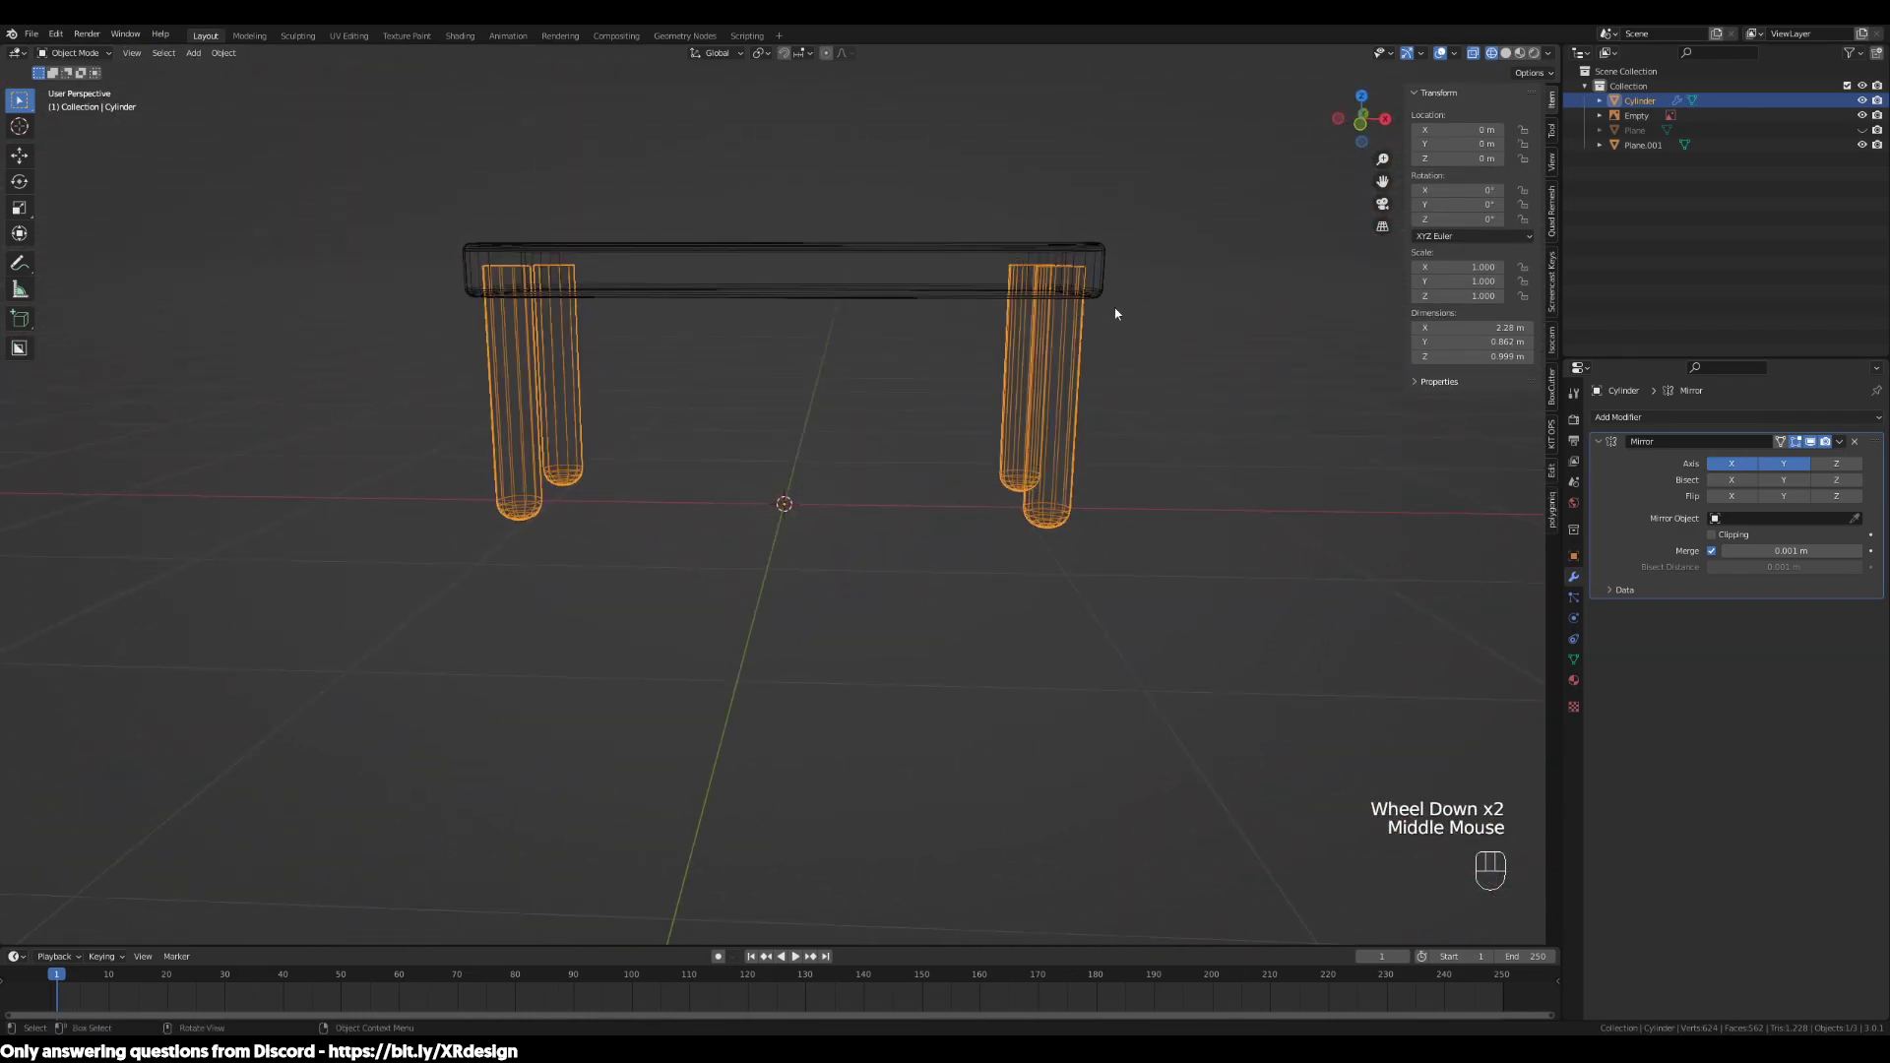
# In Edit Mode, lower the leg's top face about 0.11 m along Z to the underside of the desk top, and return to Object Mode
pyautogui.press('KP_1')
pyautogui.press('Tab')
pyautogui.scroll(2, 866, 169)
pyautogui.keyDown('shift'); pyautogui.moveTo(611, 472); pyautogui.dragTo(733, 558, button='middle'); pyautogui.keyUp('shift')
pyautogui.press('3')
pyautogui.moveTo(606, 419); pyautogui.dragTo(251, 502)
pyautogui.moveTo(686, 537); pyautogui.dragTo(700, 561, button='middle')
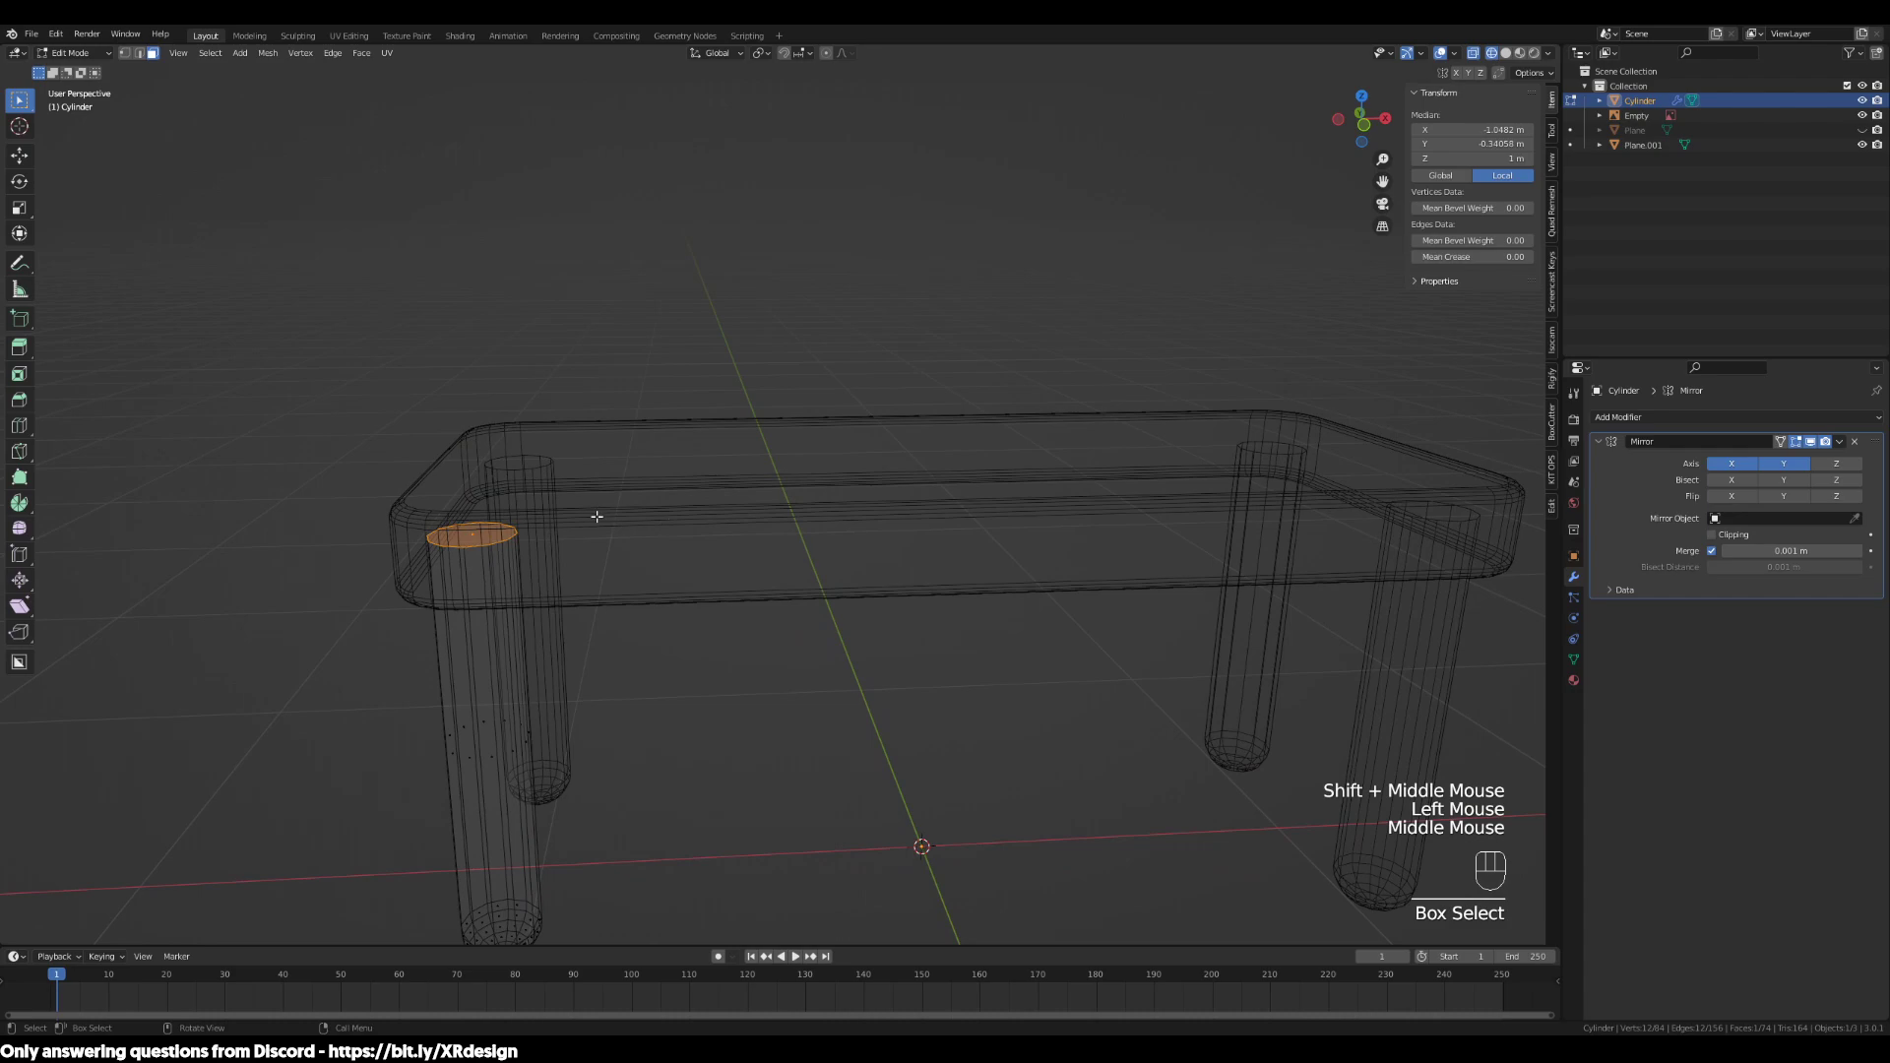
pyautogui.press('KP_1')
pyautogui.press('g')
pyautogui.press('z')
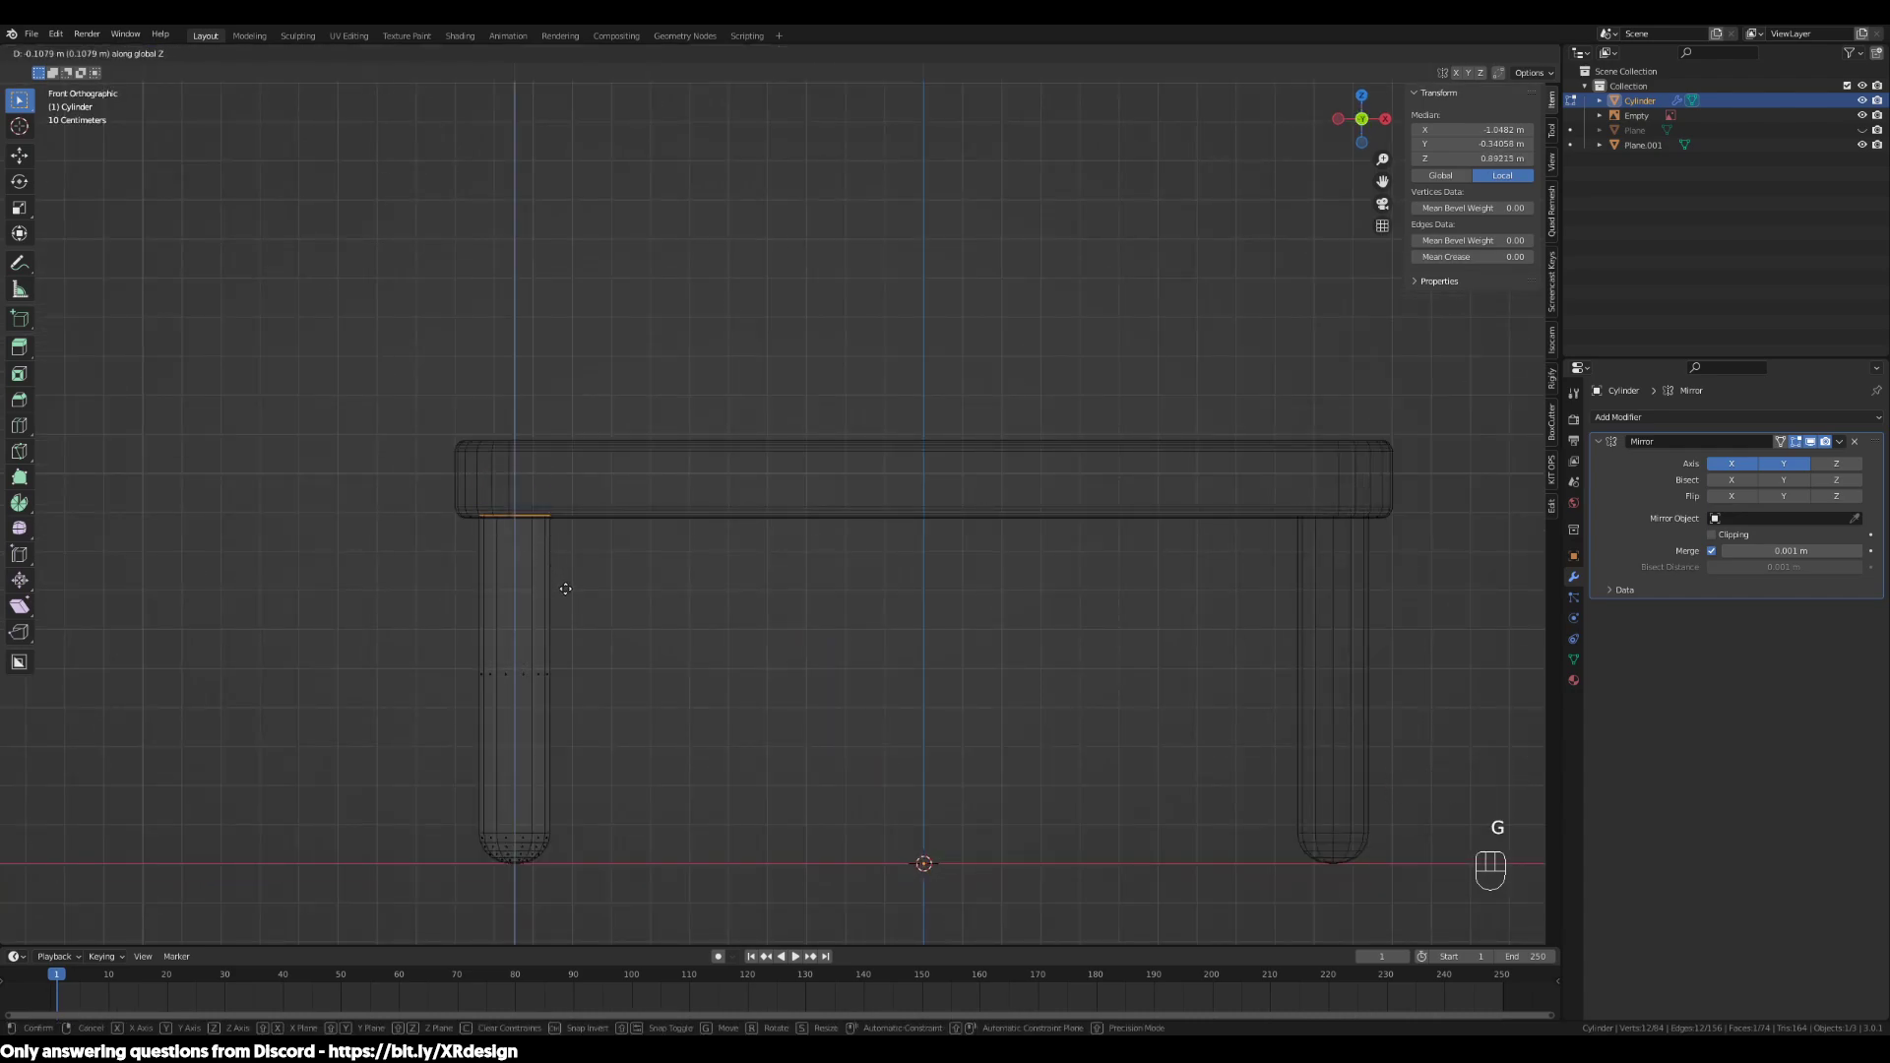
pyautogui.click(567, 590)
pyautogui.press('Tab')
# Move the reference image along the X axis closer to the desk, to about X 4.93 m
pyautogui.moveTo(1066, 693); pyautogui.dragTo(1108, 723, button='middle')
pyautogui.scroll(-2, 1042, 712)
pyautogui.keyDown('shift'); pyautogui.moveTo(1107, 723); pyautogui.dragTo(724, 833, button='middle'); pyautogui.keyUp('shift')
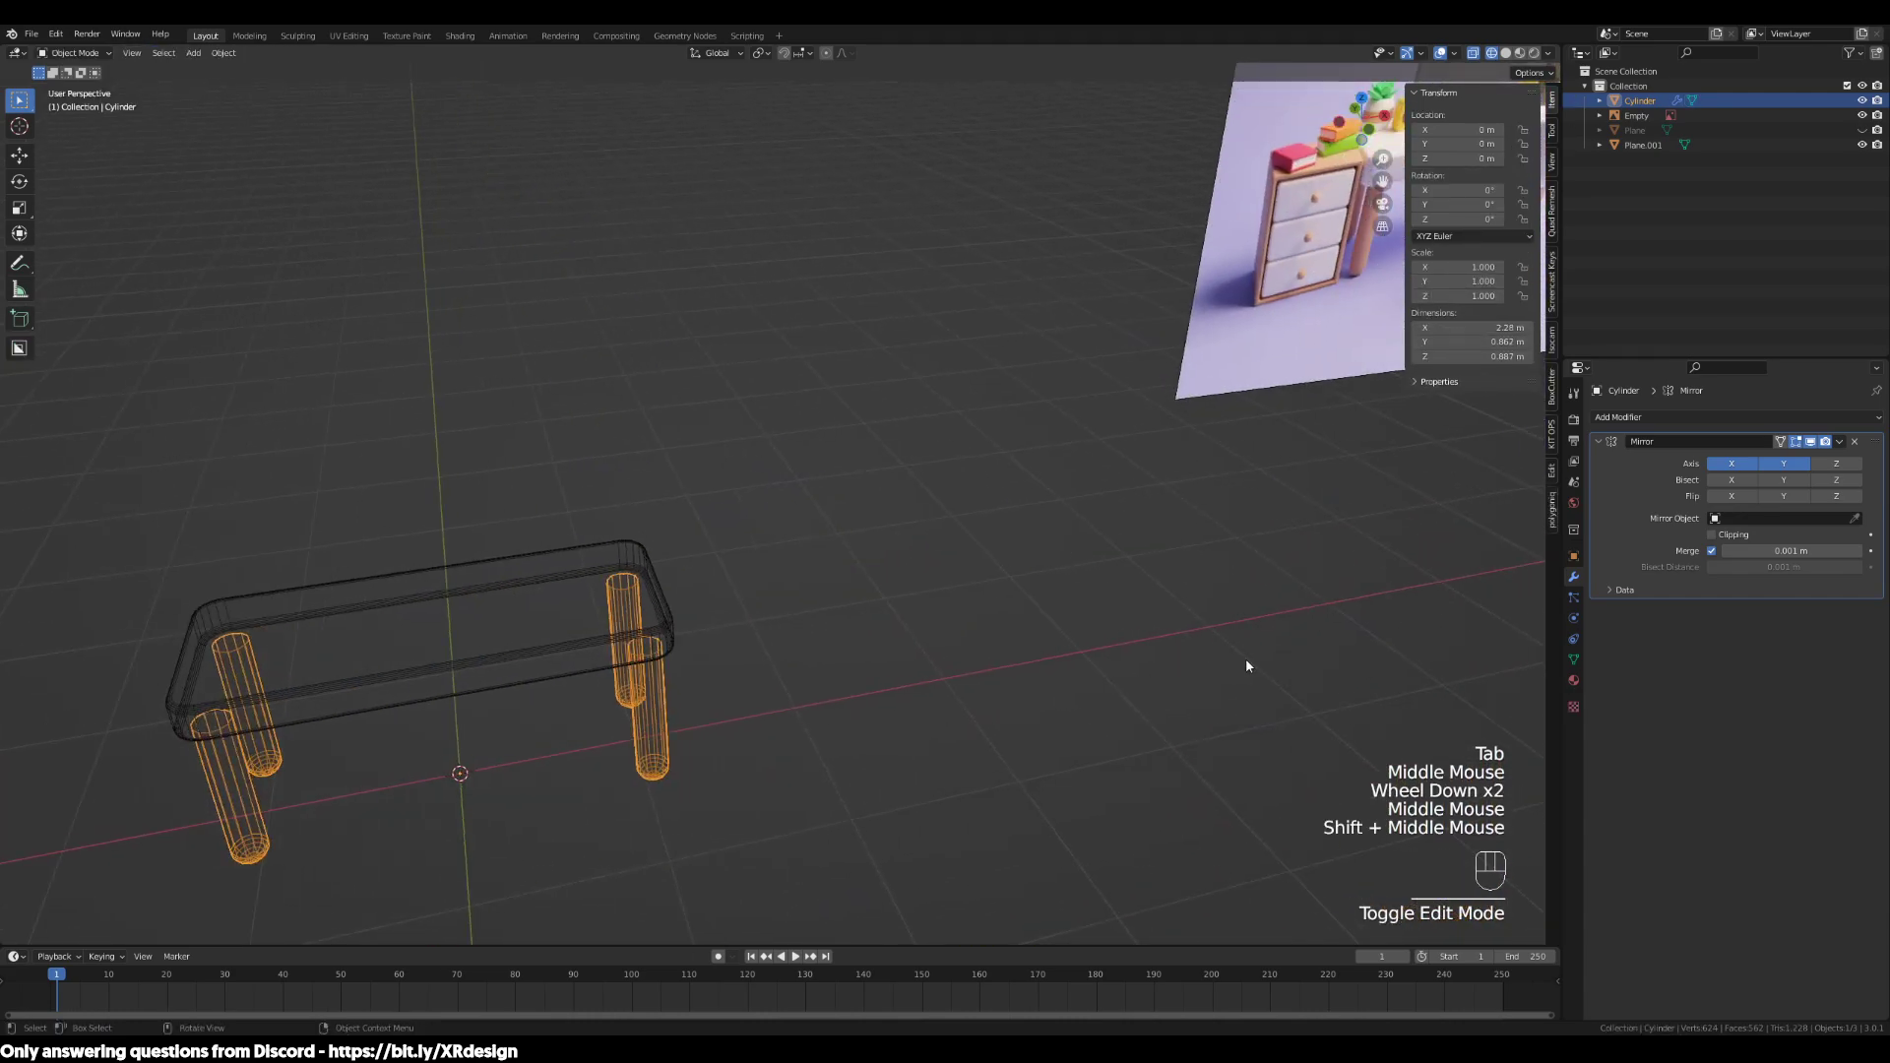
pyautogui.keyDown('shift'); pyautogui.moveTo(1240, 656); pyautogui.dragTo(994, 842, button='middle'); pyautogui.keyUp('shift')
pyautogui.click(1150, 433)
pyautogui.press('g')
pyautogui.press('x')
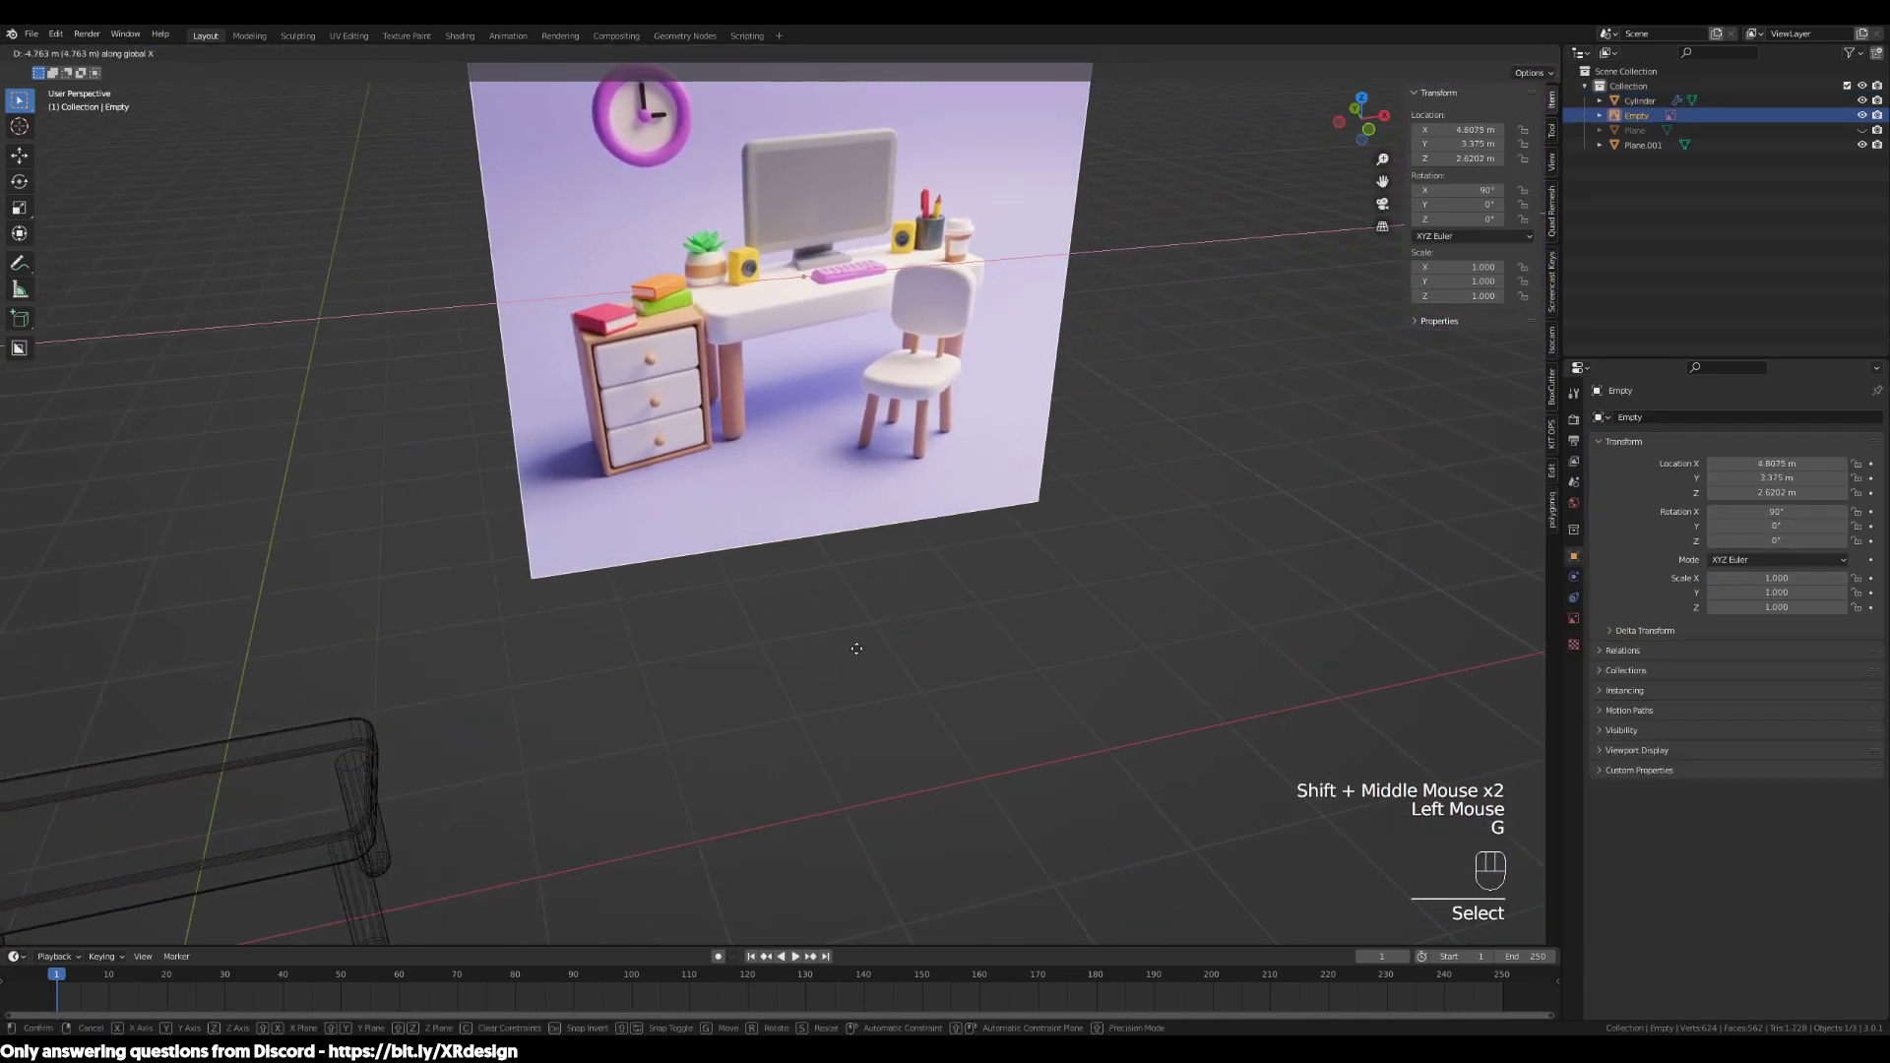
pyautogui.click(829, 675)
# Examine the desk, drawer cabinet and chair in the reference image
pyautogui.keyDown('shift'); pyautogui.moveTo(829, 676); pyautogui.dragTo(865, 539, button='middle'); pyautogui.keyUp('shift')
pyautogui.click(864, 540)
pyautogui.keyDown('shift'); pyautogui.moveTo(1012, 675); pyautogui.dragTo(1073, 575, button='middle'); pyautogui.keyUp('shift')
pyautogui.click(1073, 575)
pyautogui.moveTo(1189, 543); pyautogui.dragTo(1077, 549, button='middle')
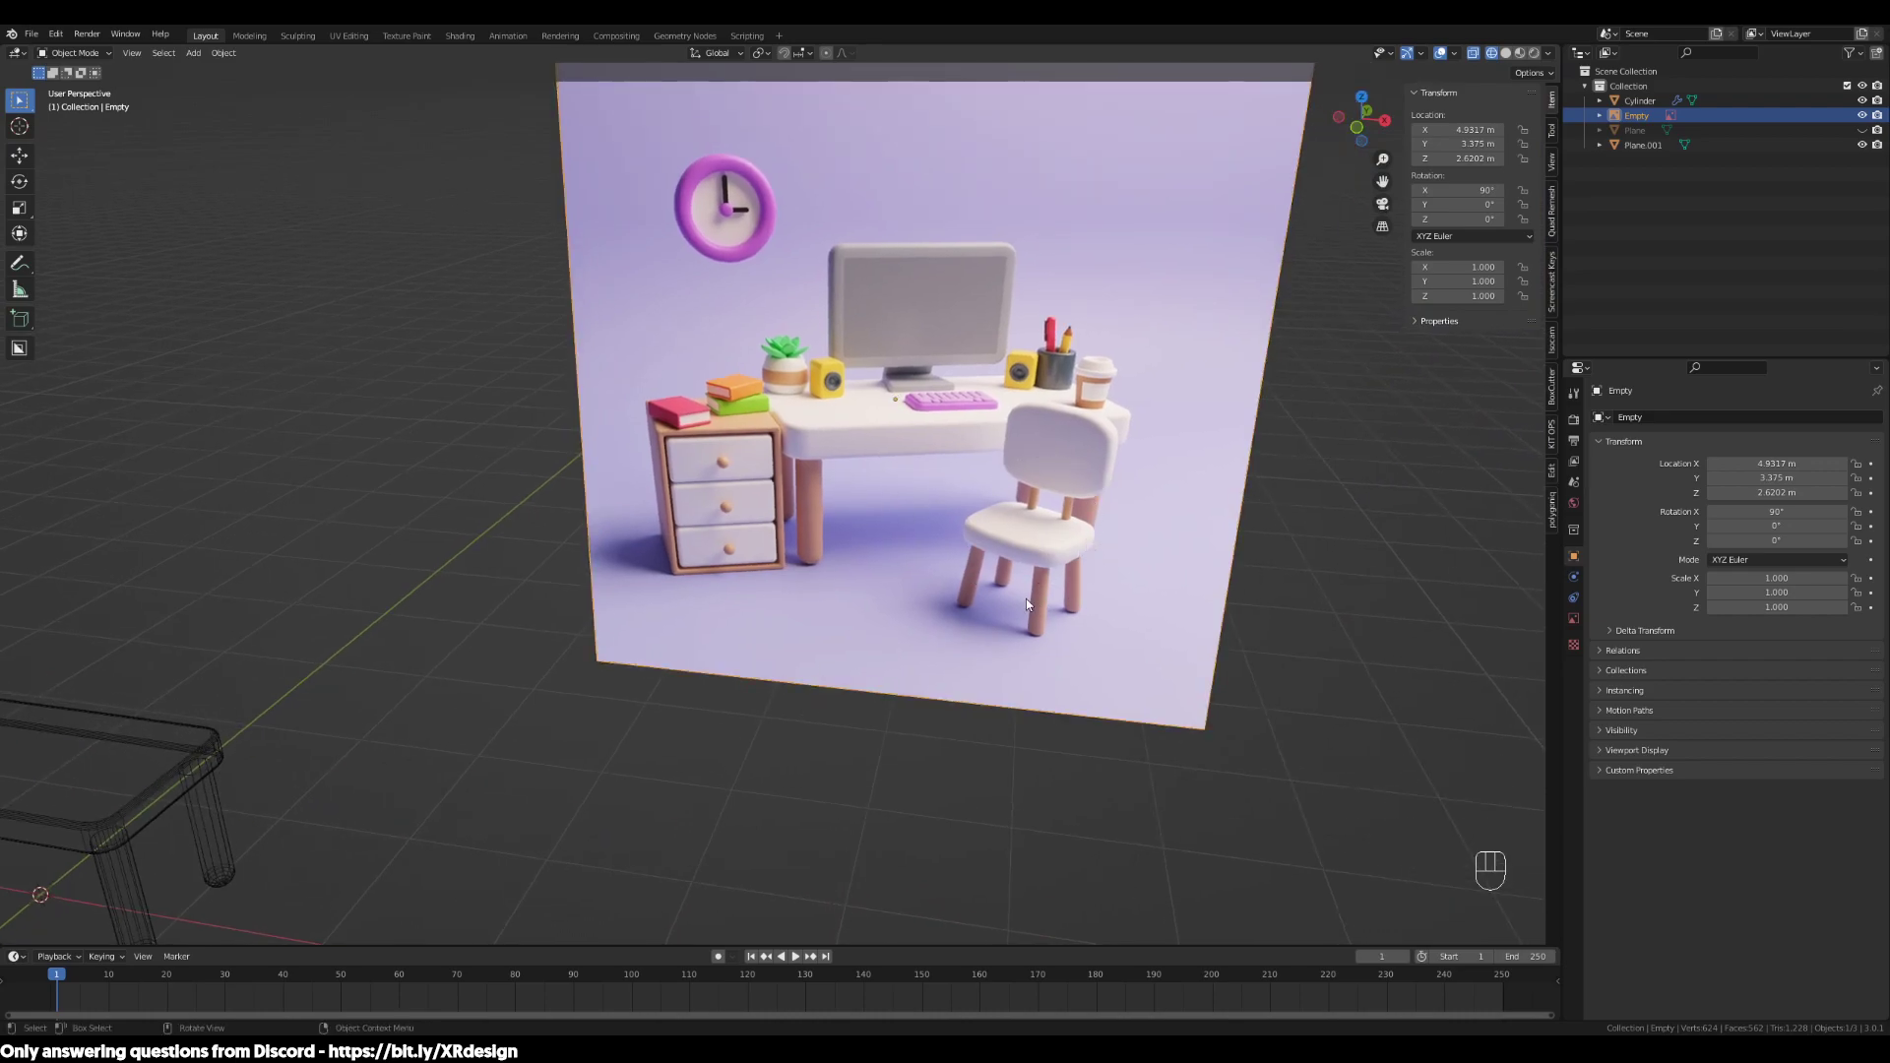
pyautogui.scroll(2, 1045, 585)
pyautogui.keyDown('shift'); pyautogui.moveTo(1046, 590); pyautogui.dragTo(1024, 632, button='middle'); pyautogui.keyUp('shift')
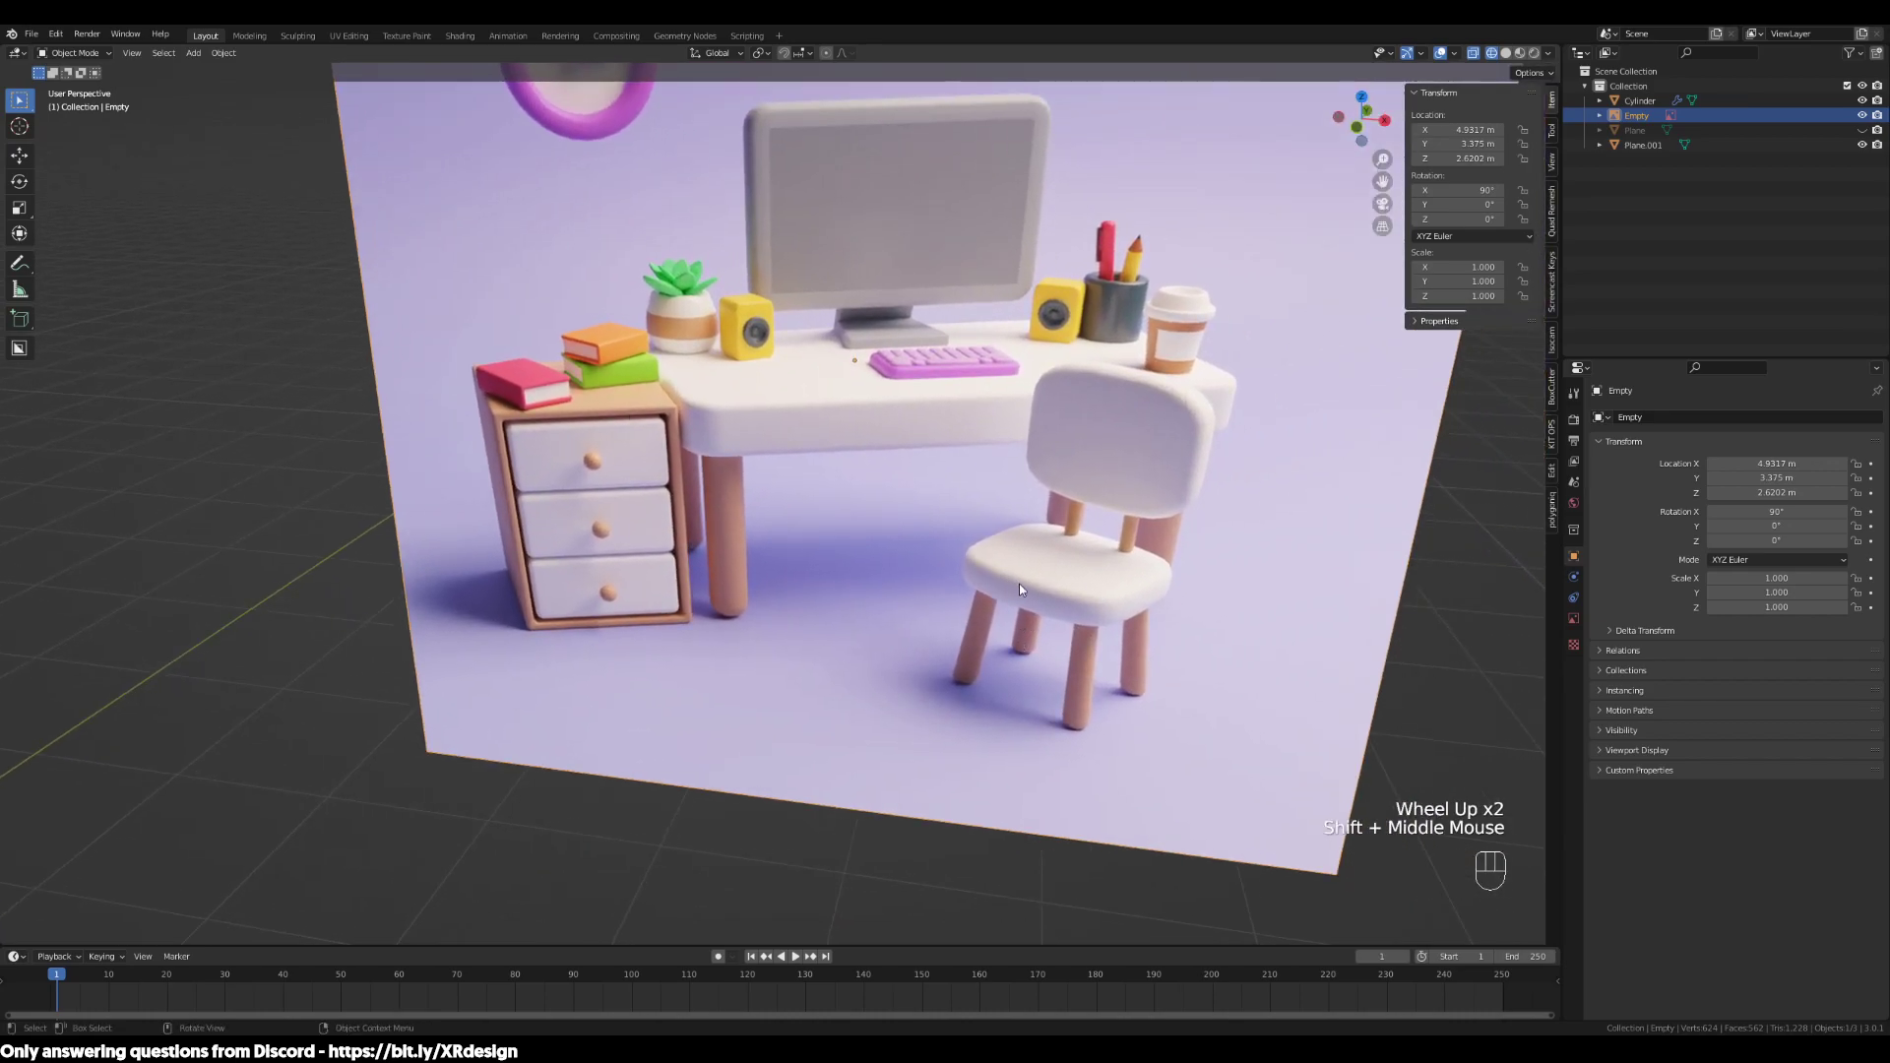
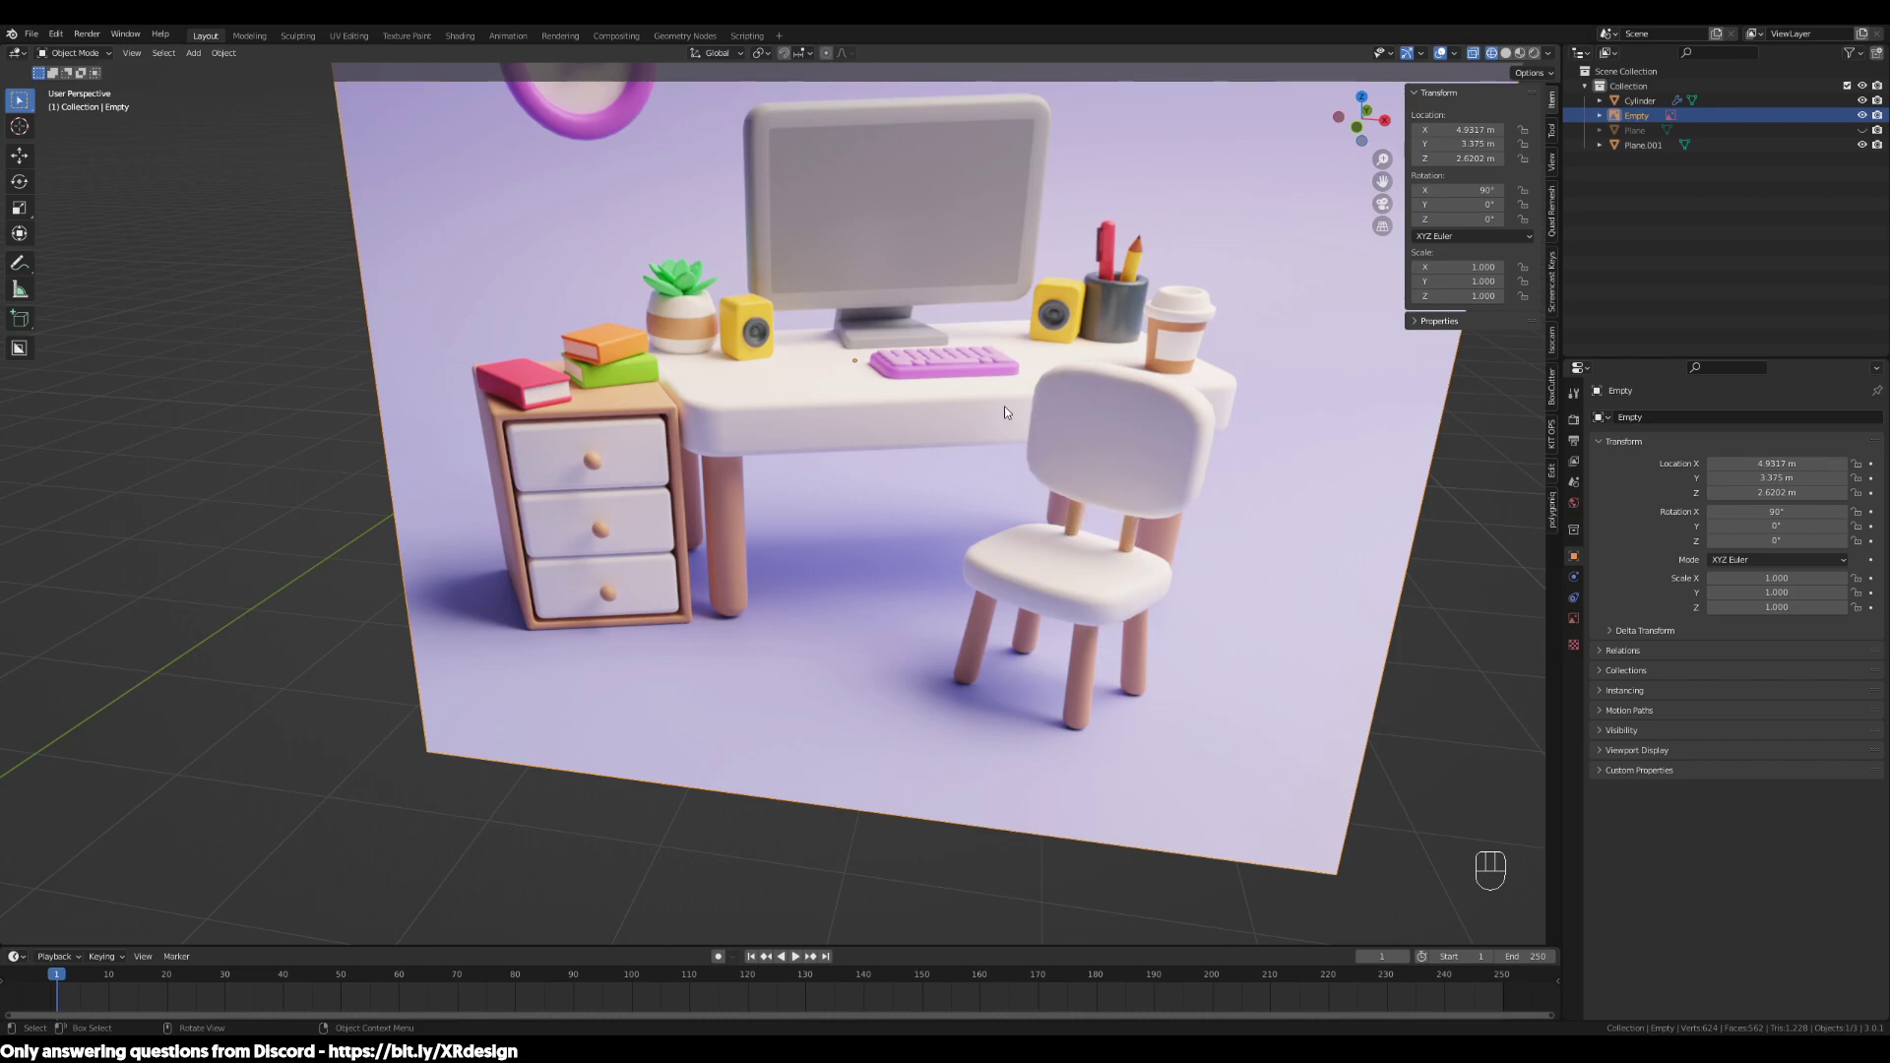
pyautogui.scroll(-2, 1002, 409)
pyautogui.keyDown('shift'); pyautogui.moveTo(1003, 409); pyautogui.dragTo(1102, 565, button='middle'); pyautogui.keyUp('shift')
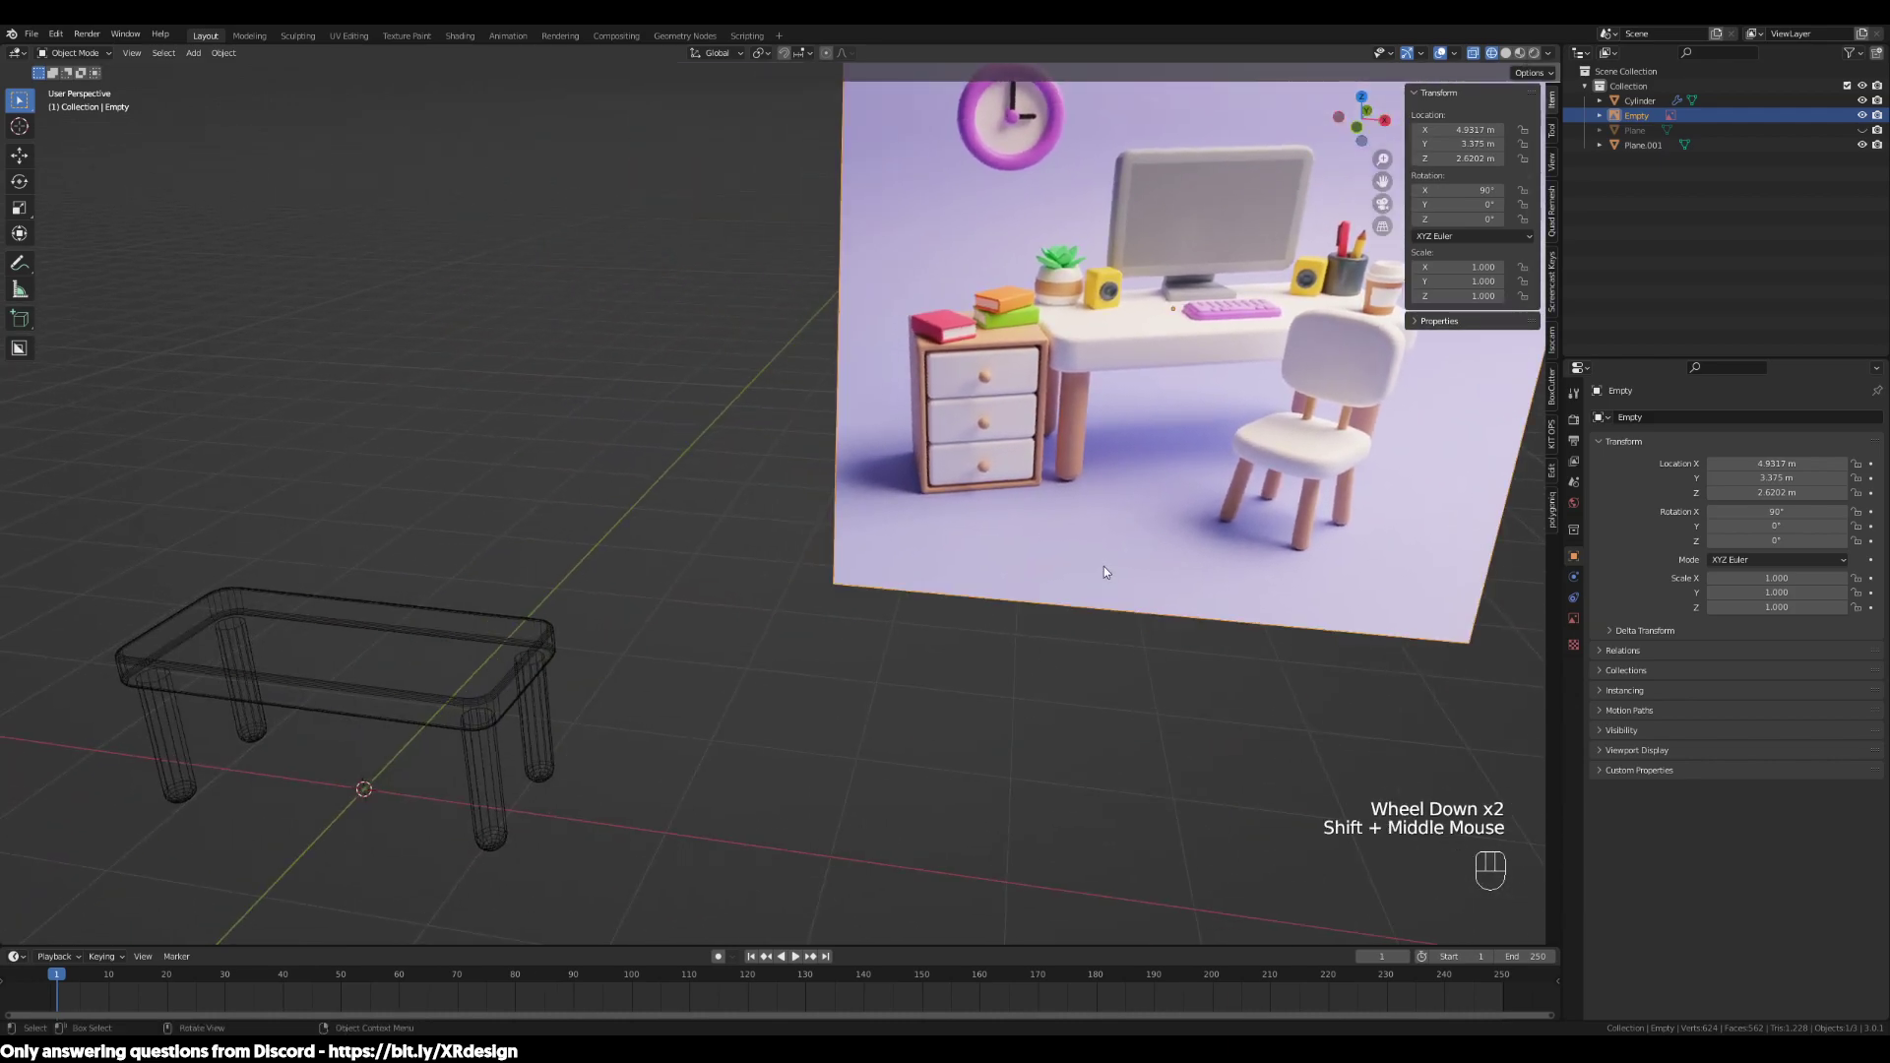
# Add a mesh plane at the world origin and scale it uniformly by 0.5
pyautogui.press('KP_1')
pyautogui.scroll(-2, 1036, 570)
pyautogui.keyDown('shift'); pyautogui.moveTo(866, 685); pyautogui.dragTo(945, 650, button='middle'); pyautogui.keyUp('shift')
pyautogui.hotkey('shift', 'a')
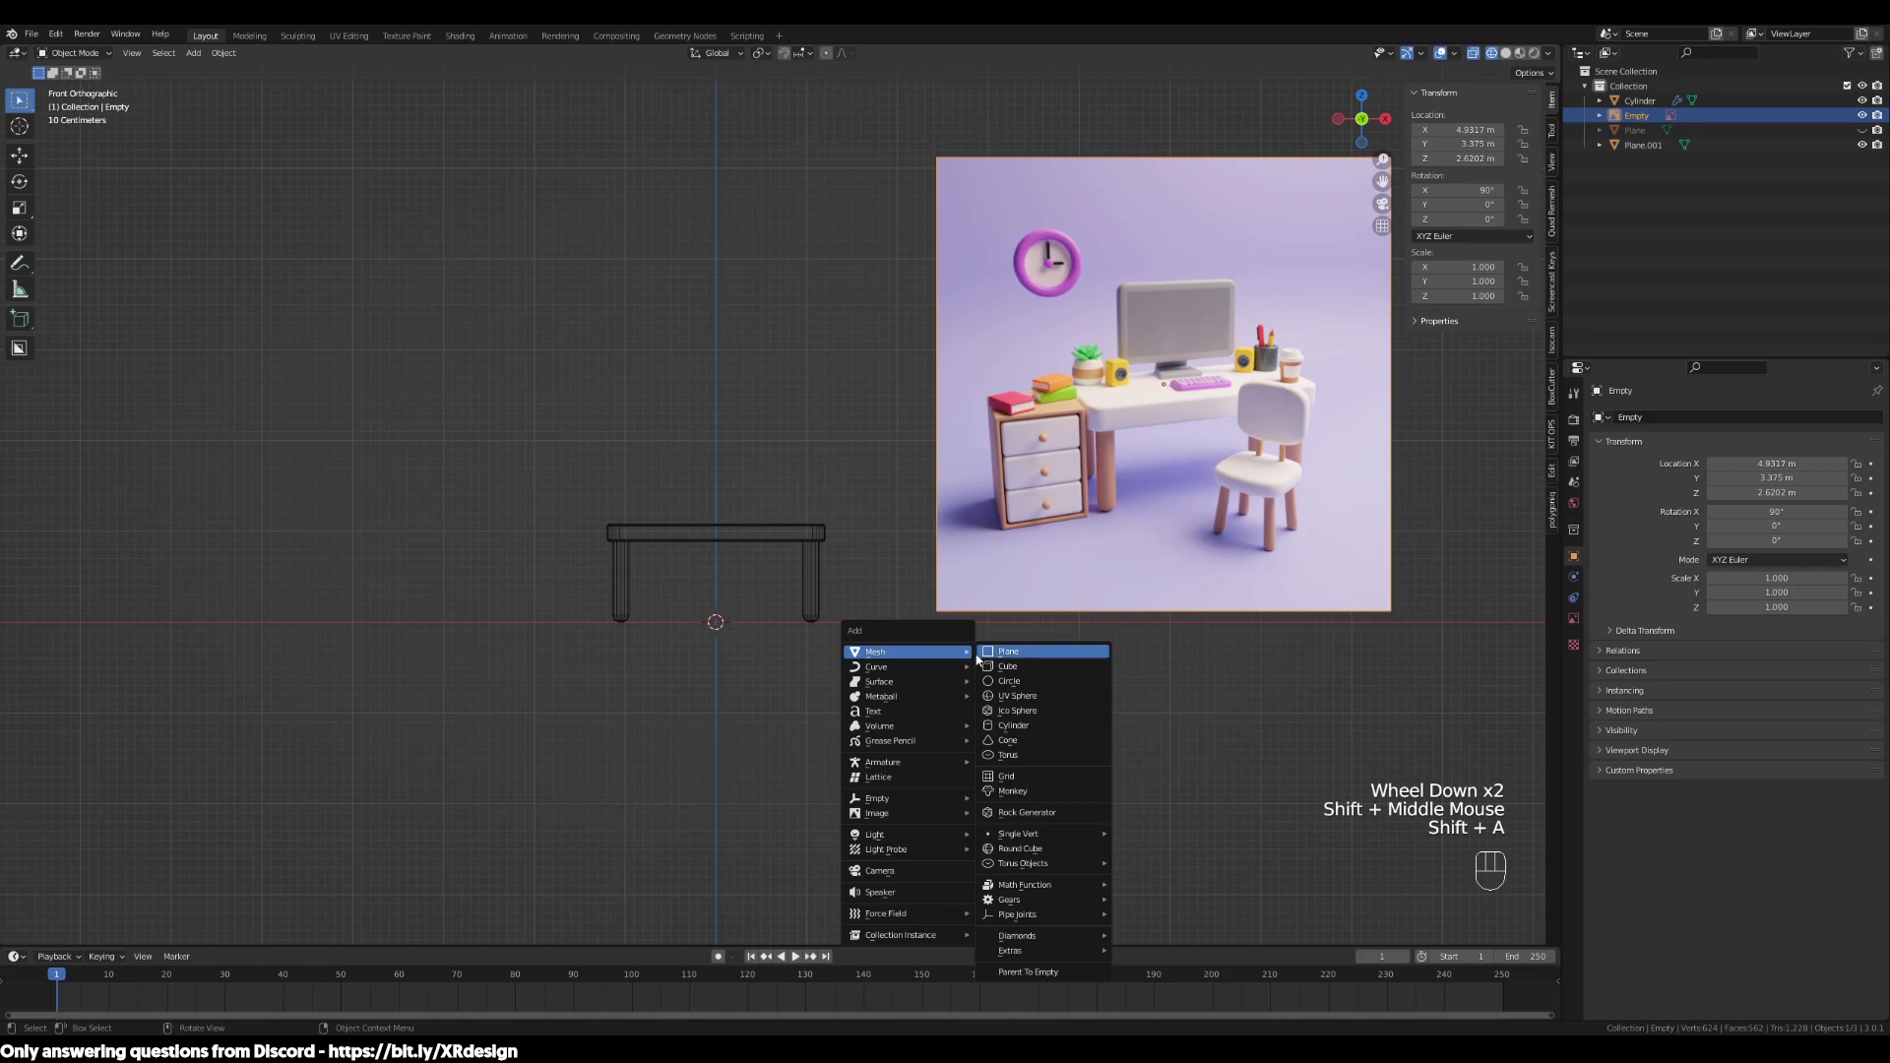
pyautogui.click(1007, 652)
pyautogui.moveTo(1225, 713); pyautogui.dragTo(1156, 751, button='middle')
pyautogui.scroll(3, 1128, 705)
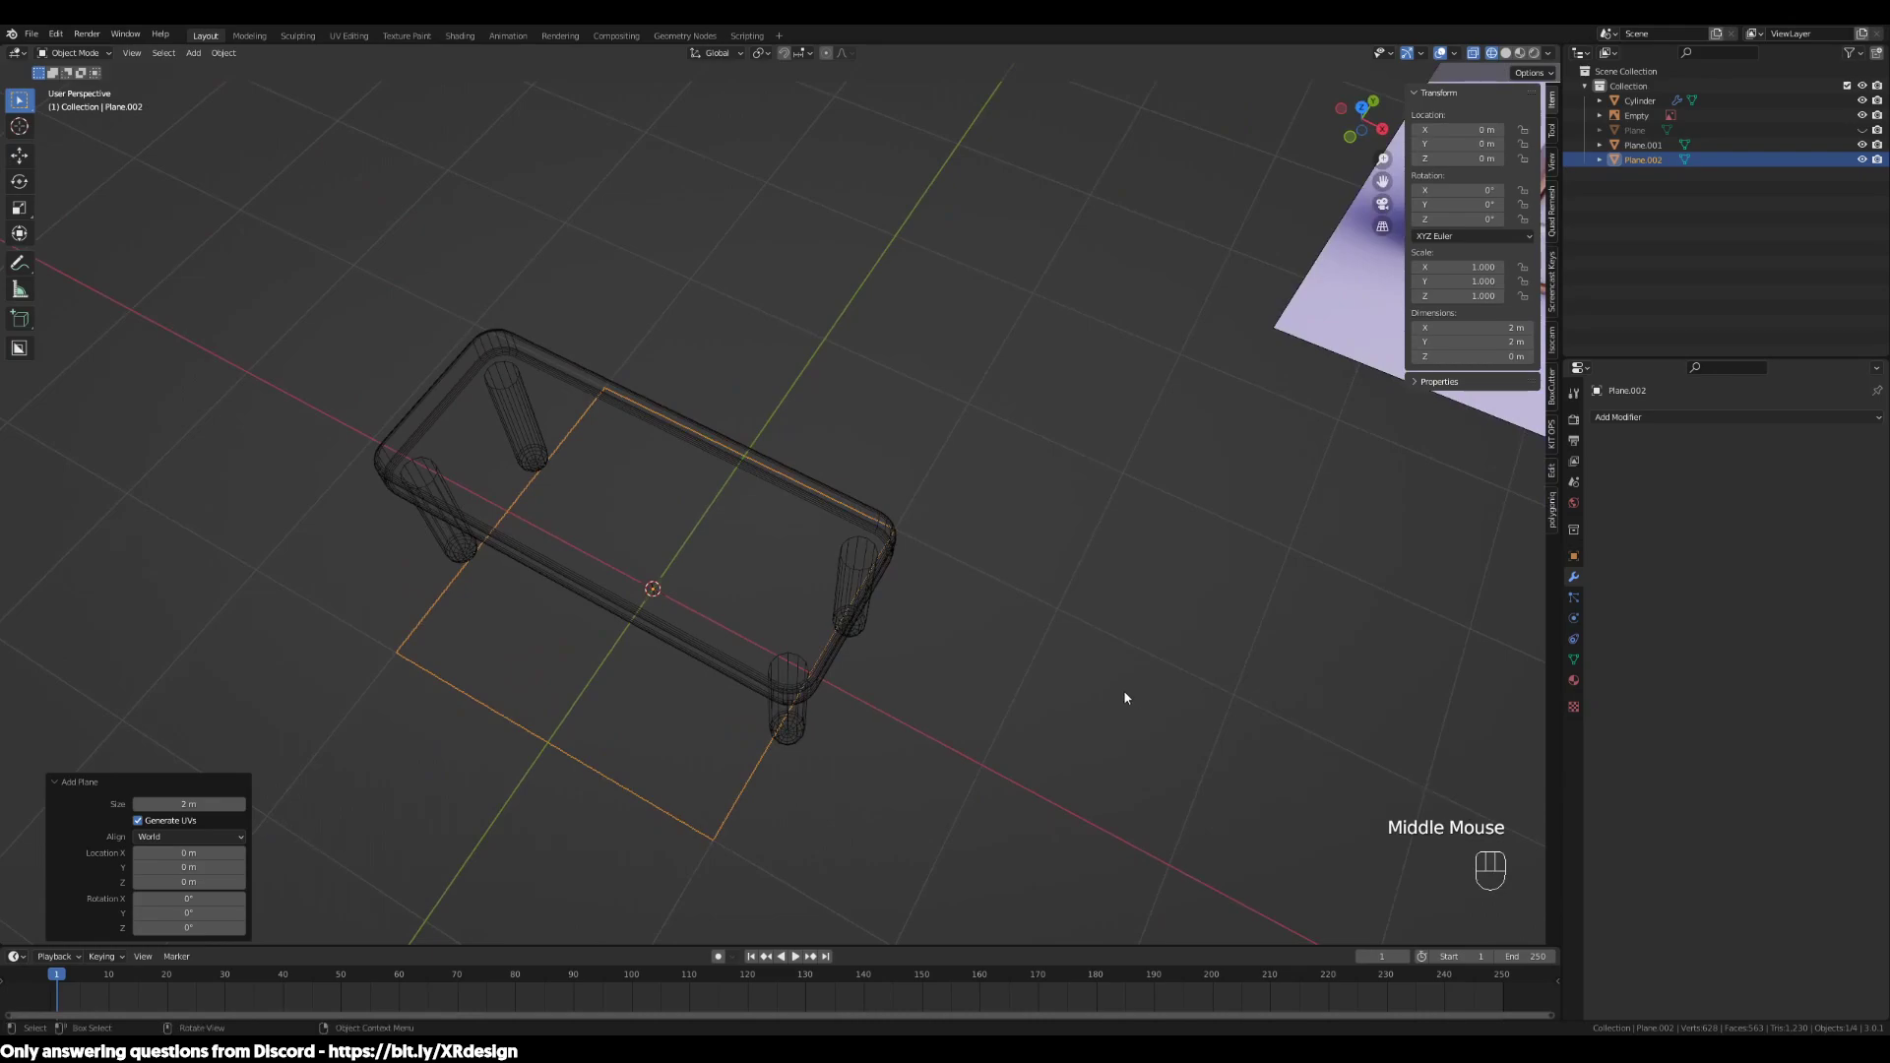
pyautogui.write('s')
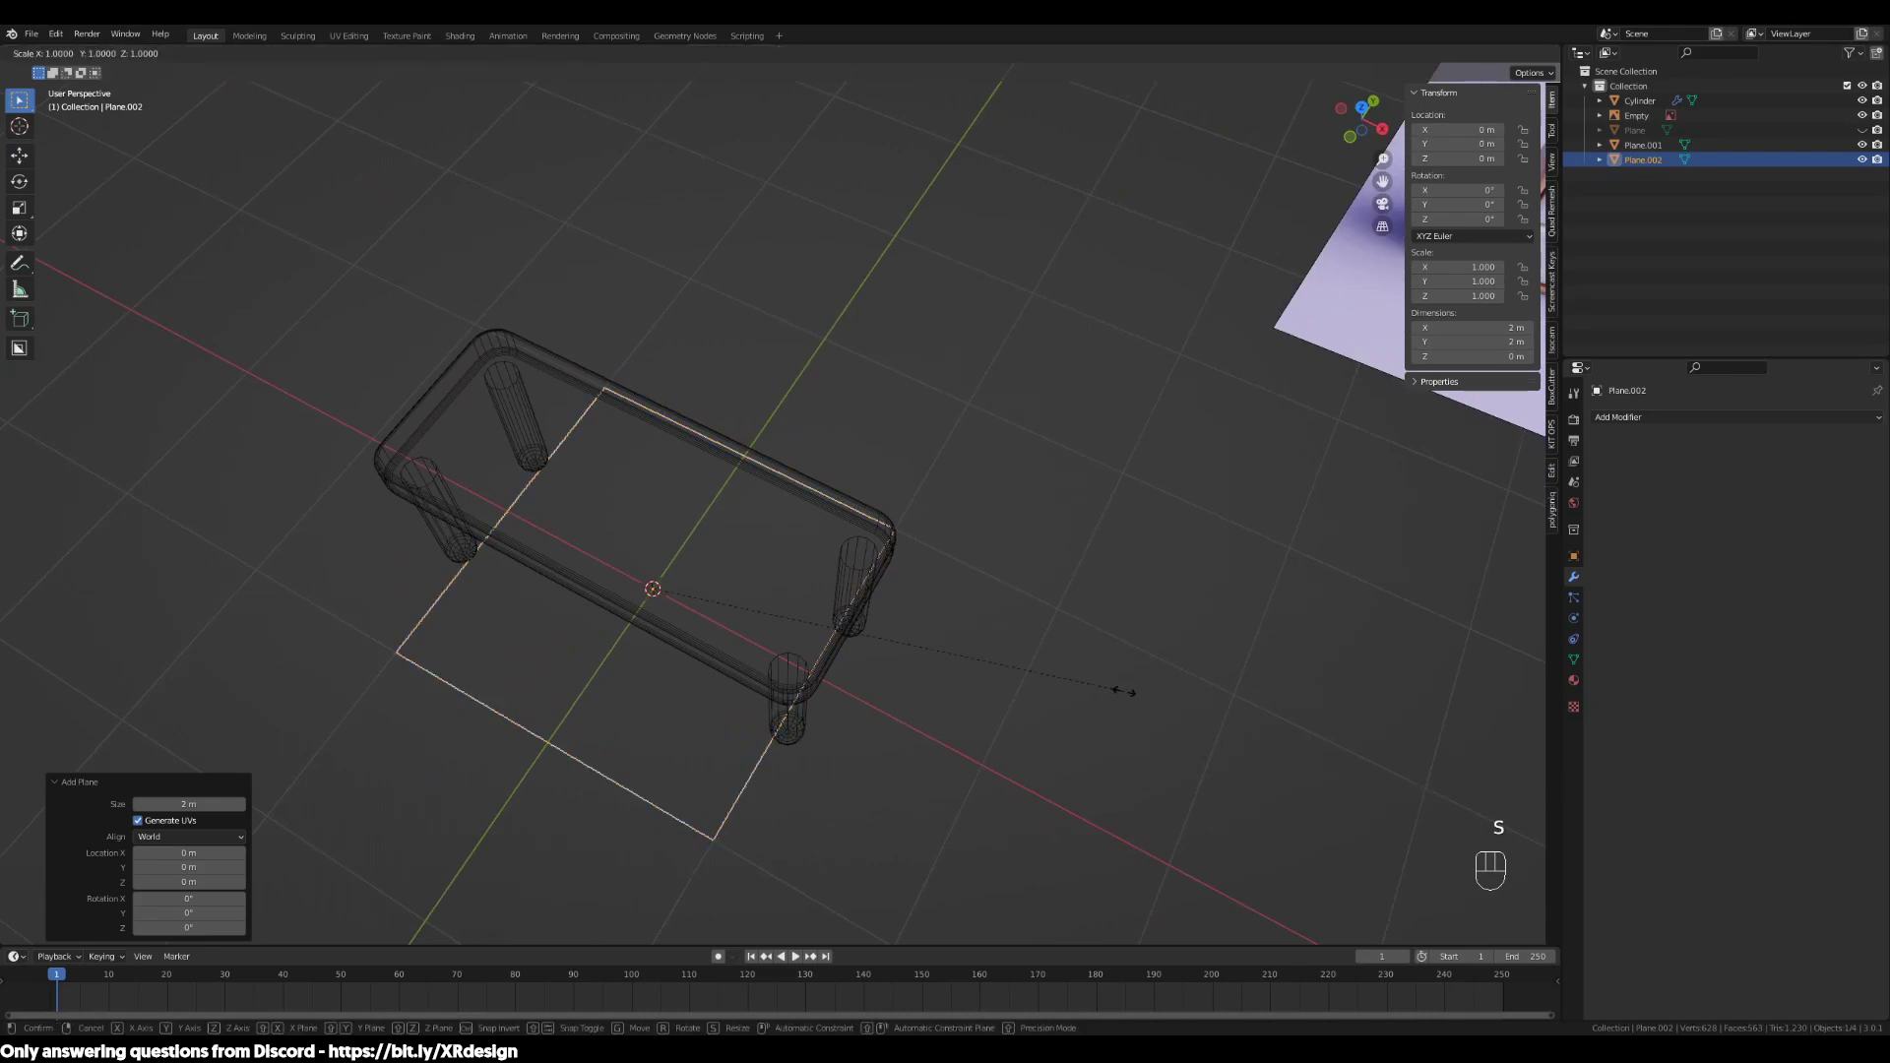
pyautogui.write('.5')
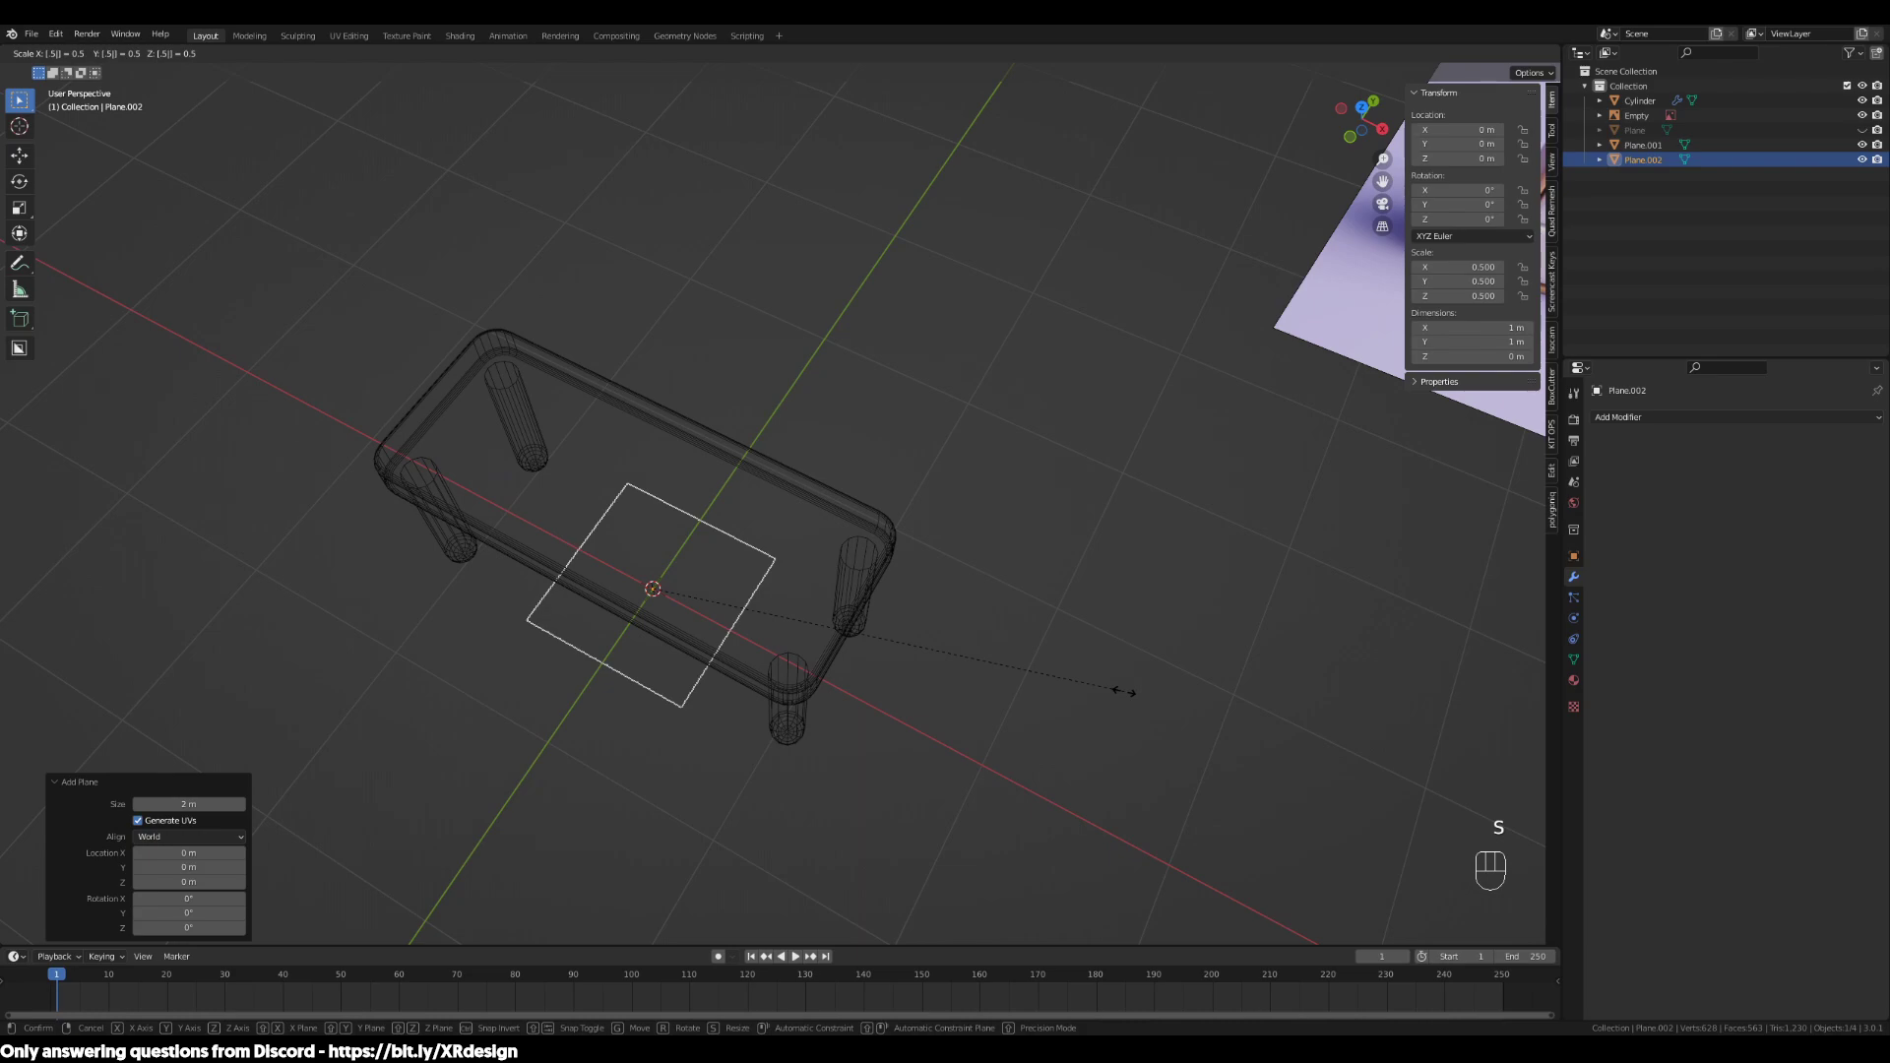
pyautogui.click(1125, 689)
# Move the plane about 1.45 m along negative Y, to the open floor in front of the desk
pyautogui.moveTo(831, 663); pyautogui.dragTo(1004, 653, button='middle')
pyautogui.scroll(-2, 1000, 647)
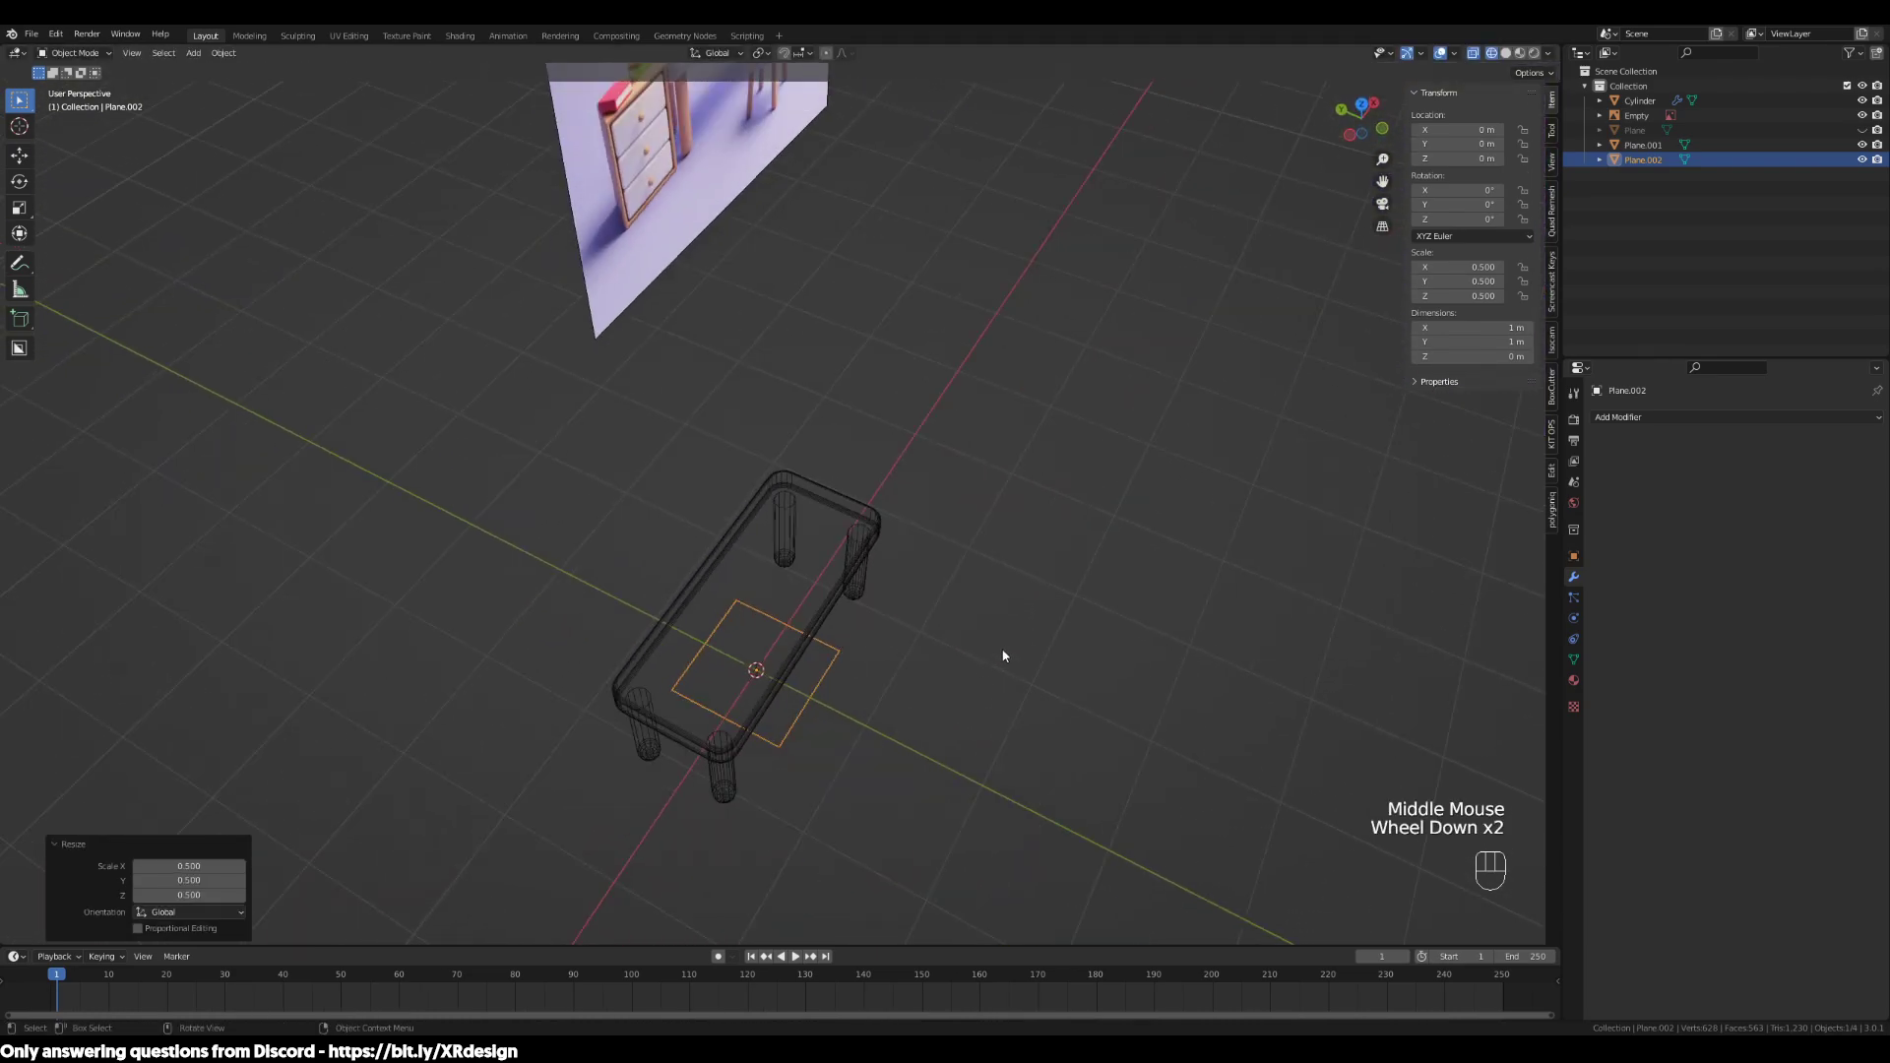
pyautogui.scroll(1, 1079, 706)
pyautogui.scroll(-2, 946, 768)
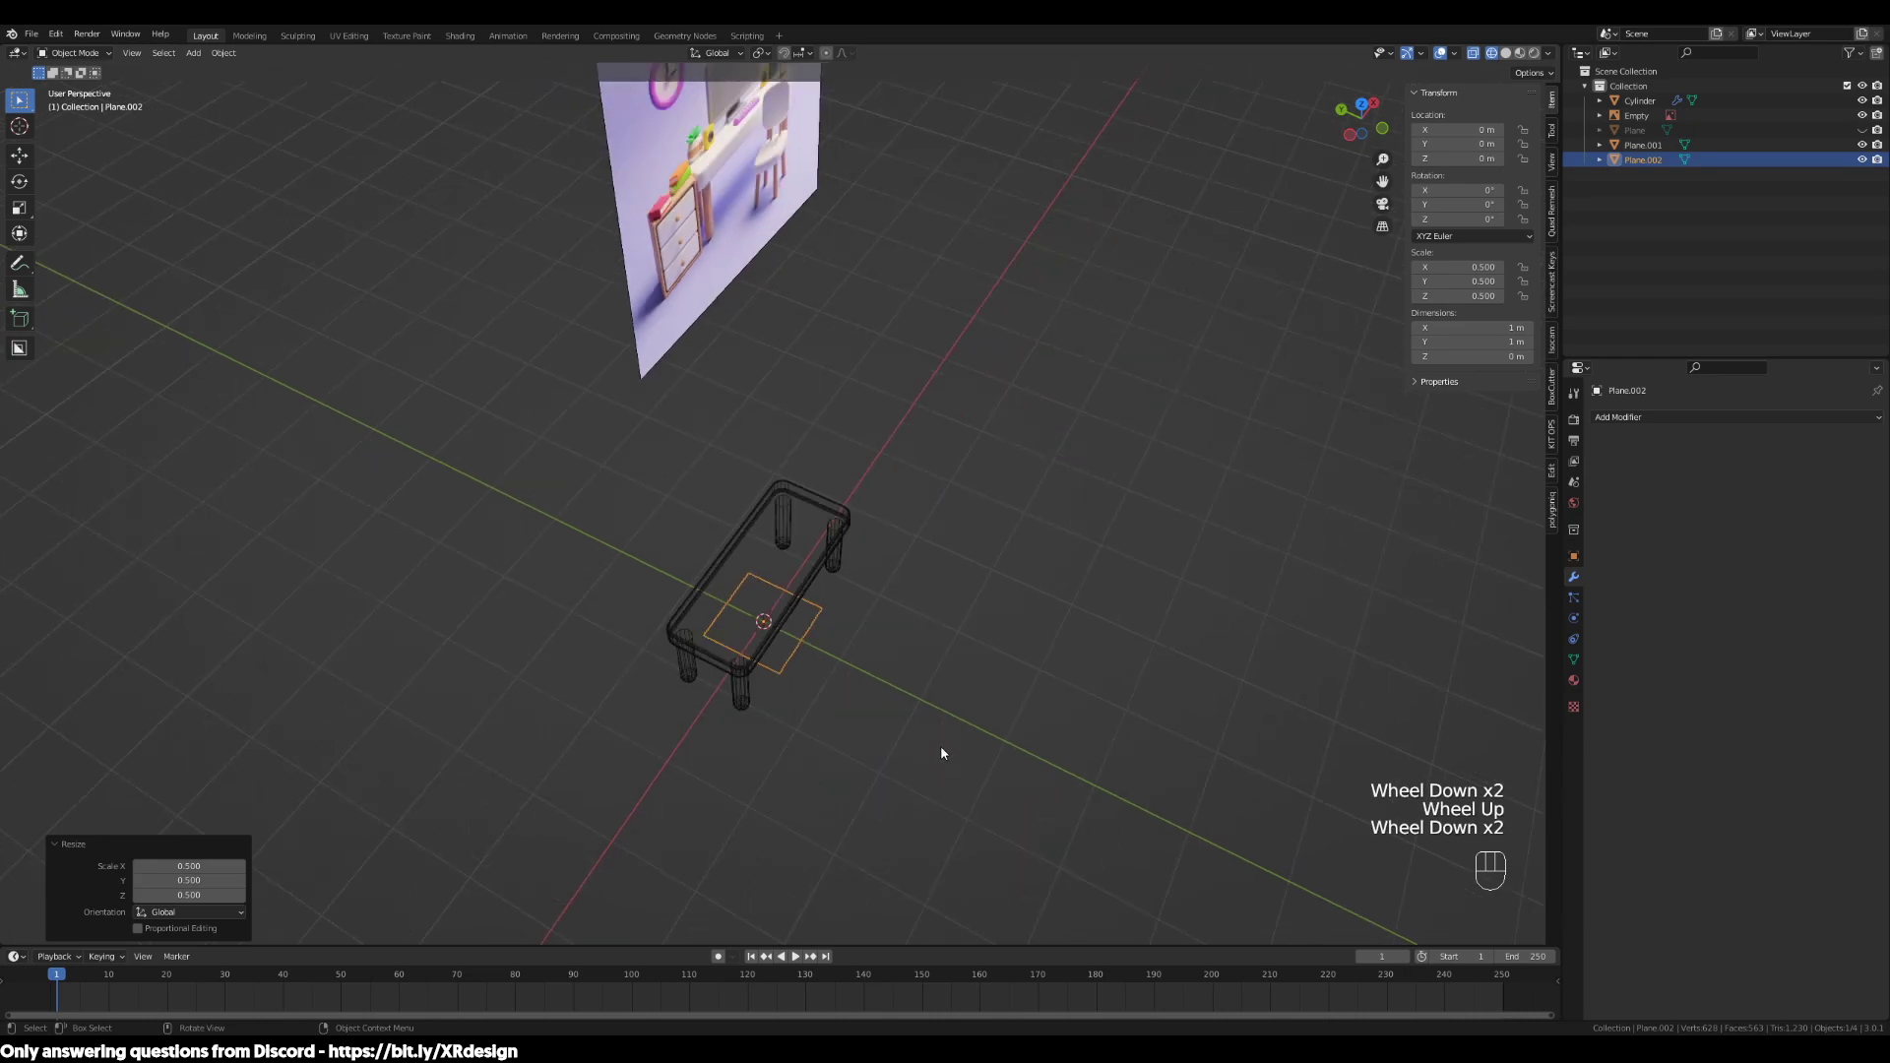
pyautogui.press('g')
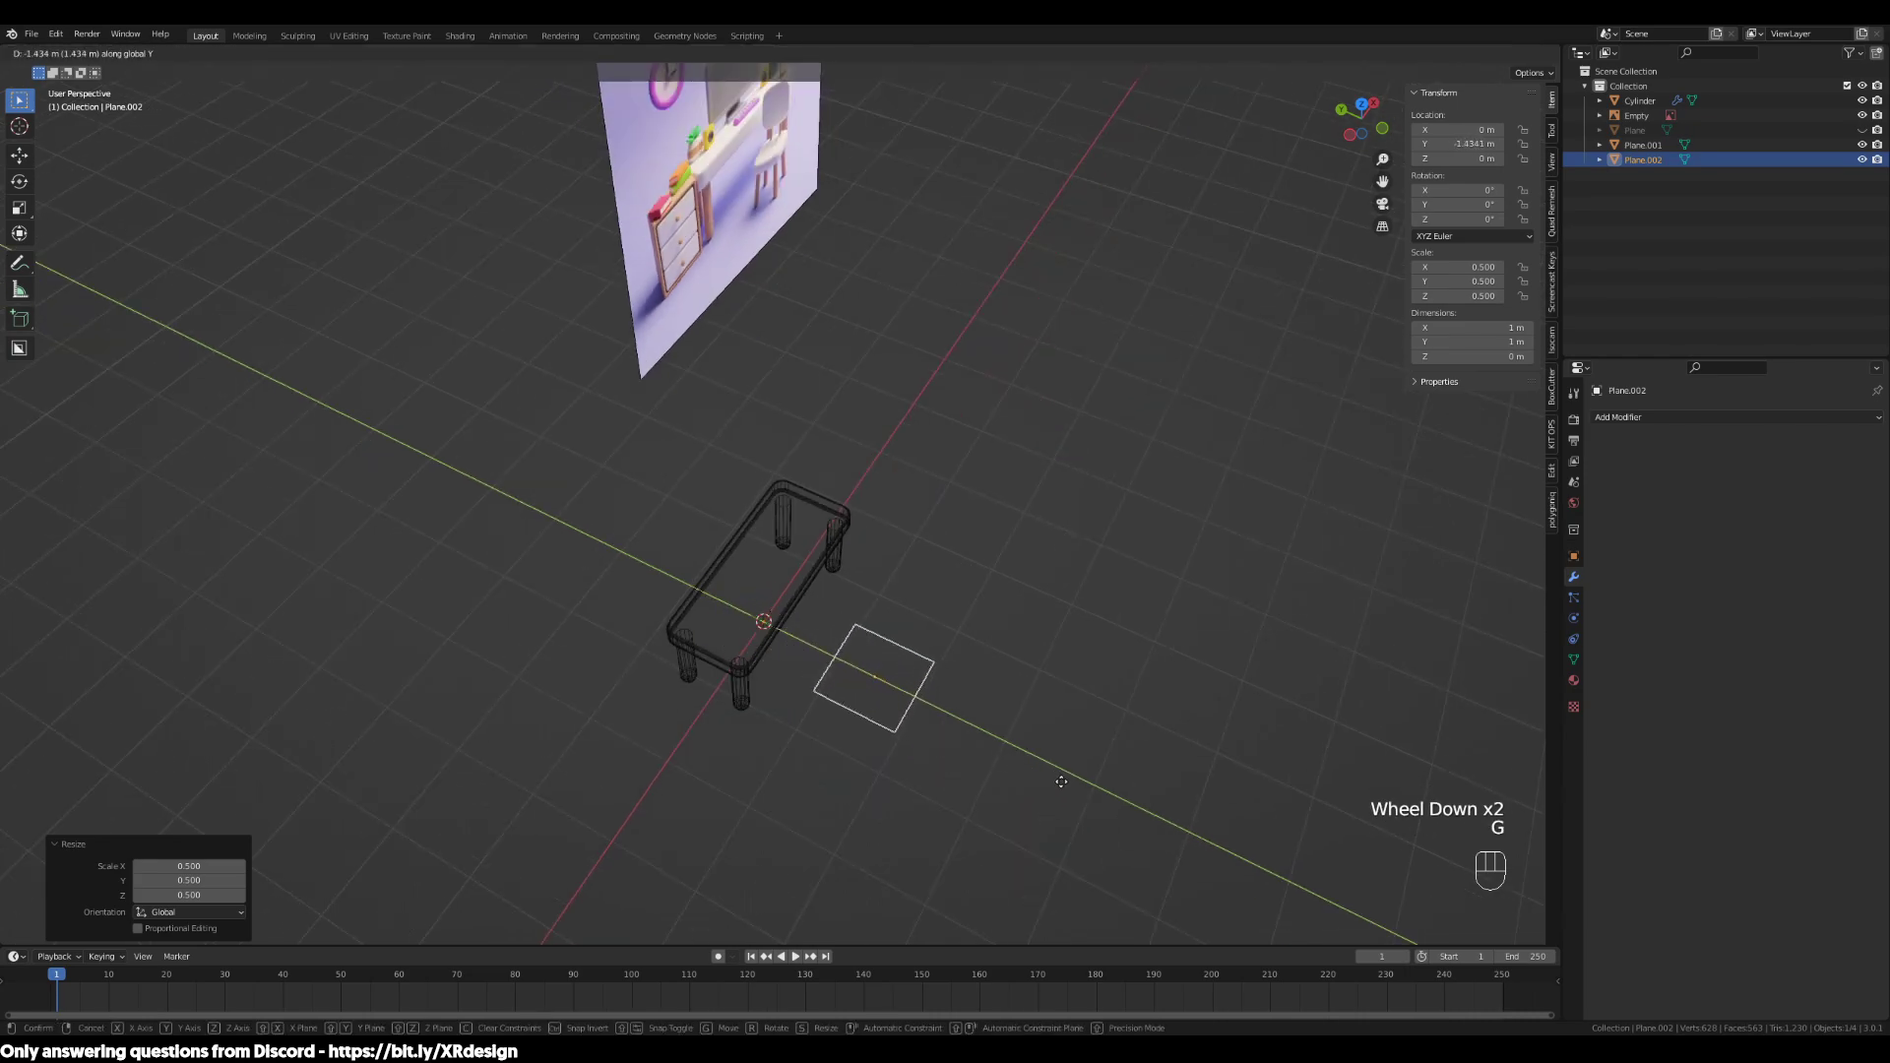
pyautogui.click(1068, 784)
pyautogui.moveTo(1201, 764); pyautogui.dragTo(1071, 802, button='middle')
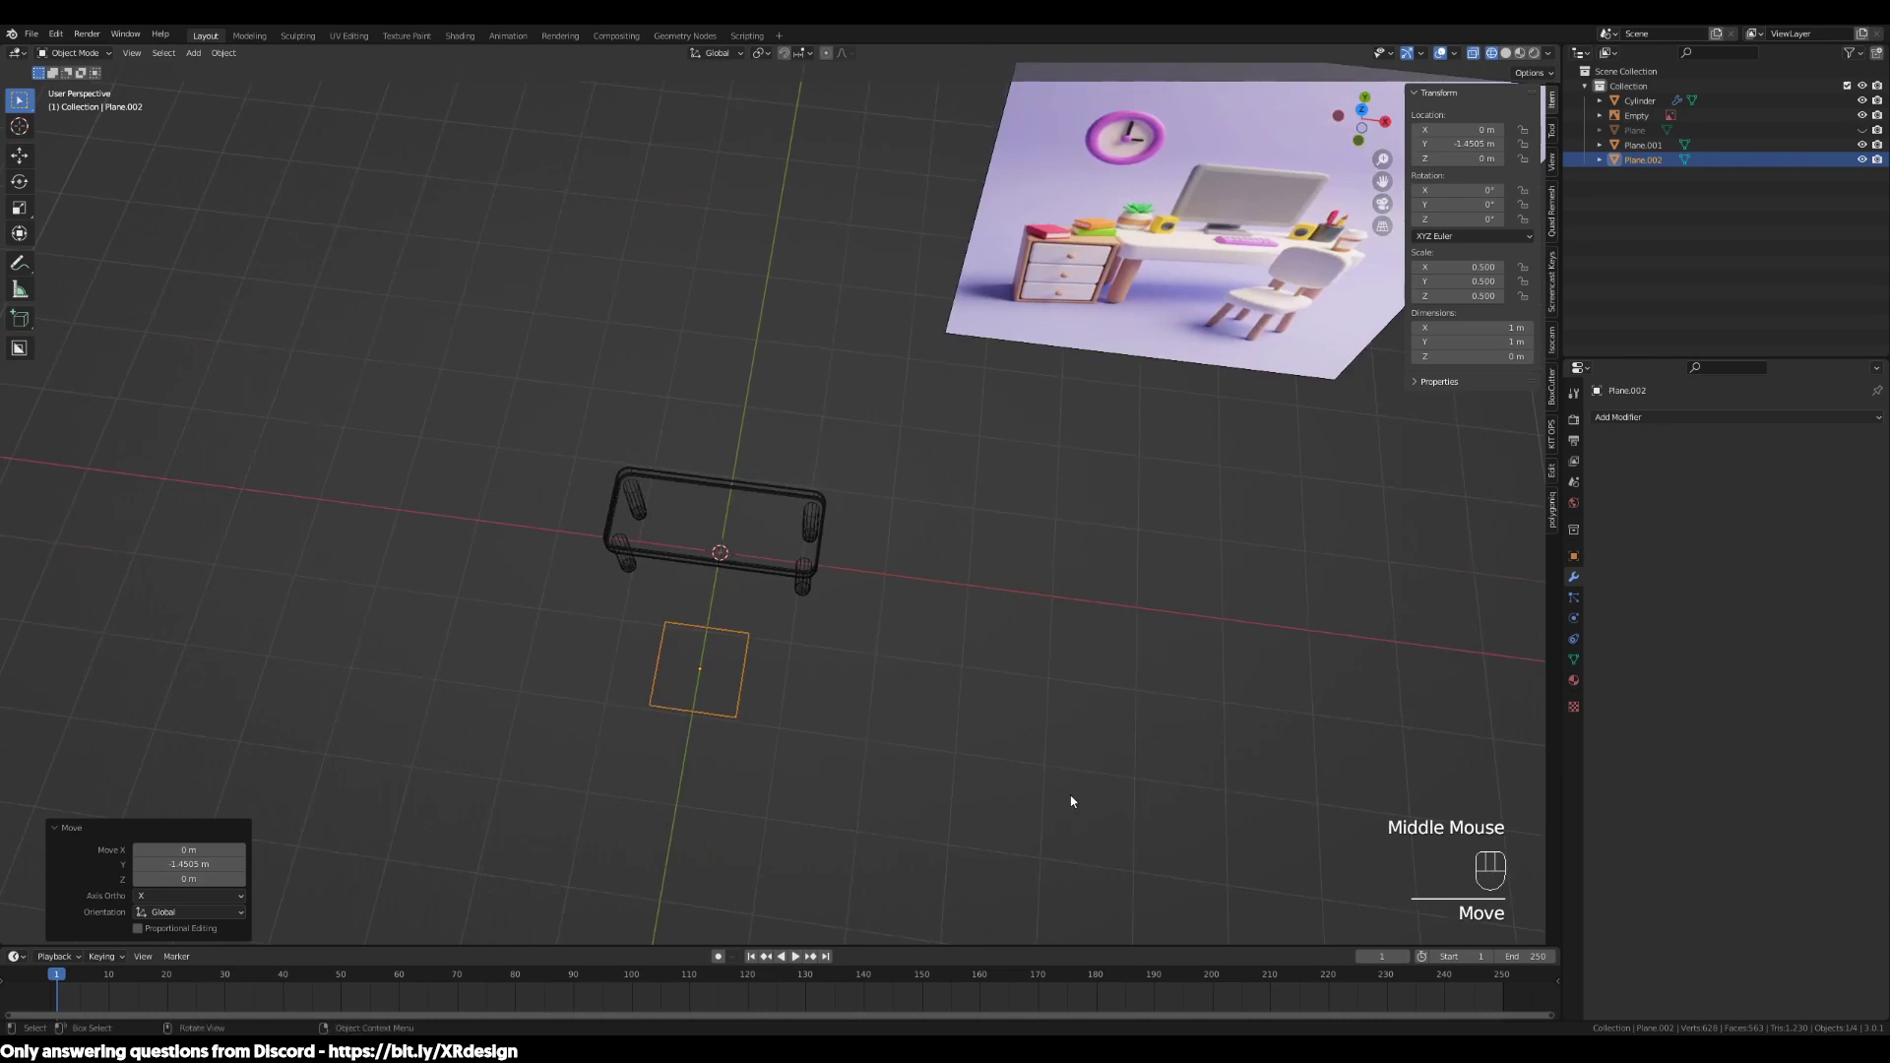
# In Edit Mode, extrude the plane's face upward about 0.146 m into a slab, and return to Object Mode
pyautogui.press('KP_7')
pyautogui.scroll(2, 832, 766)
pyautogui.keyDown('shift'); pyautogui.moveTo(831, 772); pyautogui.dragTo(925, 713, button='middle'); pyautogui.keyUp('shift')
pyautogui.scroll(2, 906, 768)
pyautogui.moveTo(1023, 827); pyautogui.dragTo(1091, 469, button='middle')
pyautogui.press('Tab')
pyautogui.moveTo(1110, 557); pyautogui.dragTo(1053, 516, button='middle')
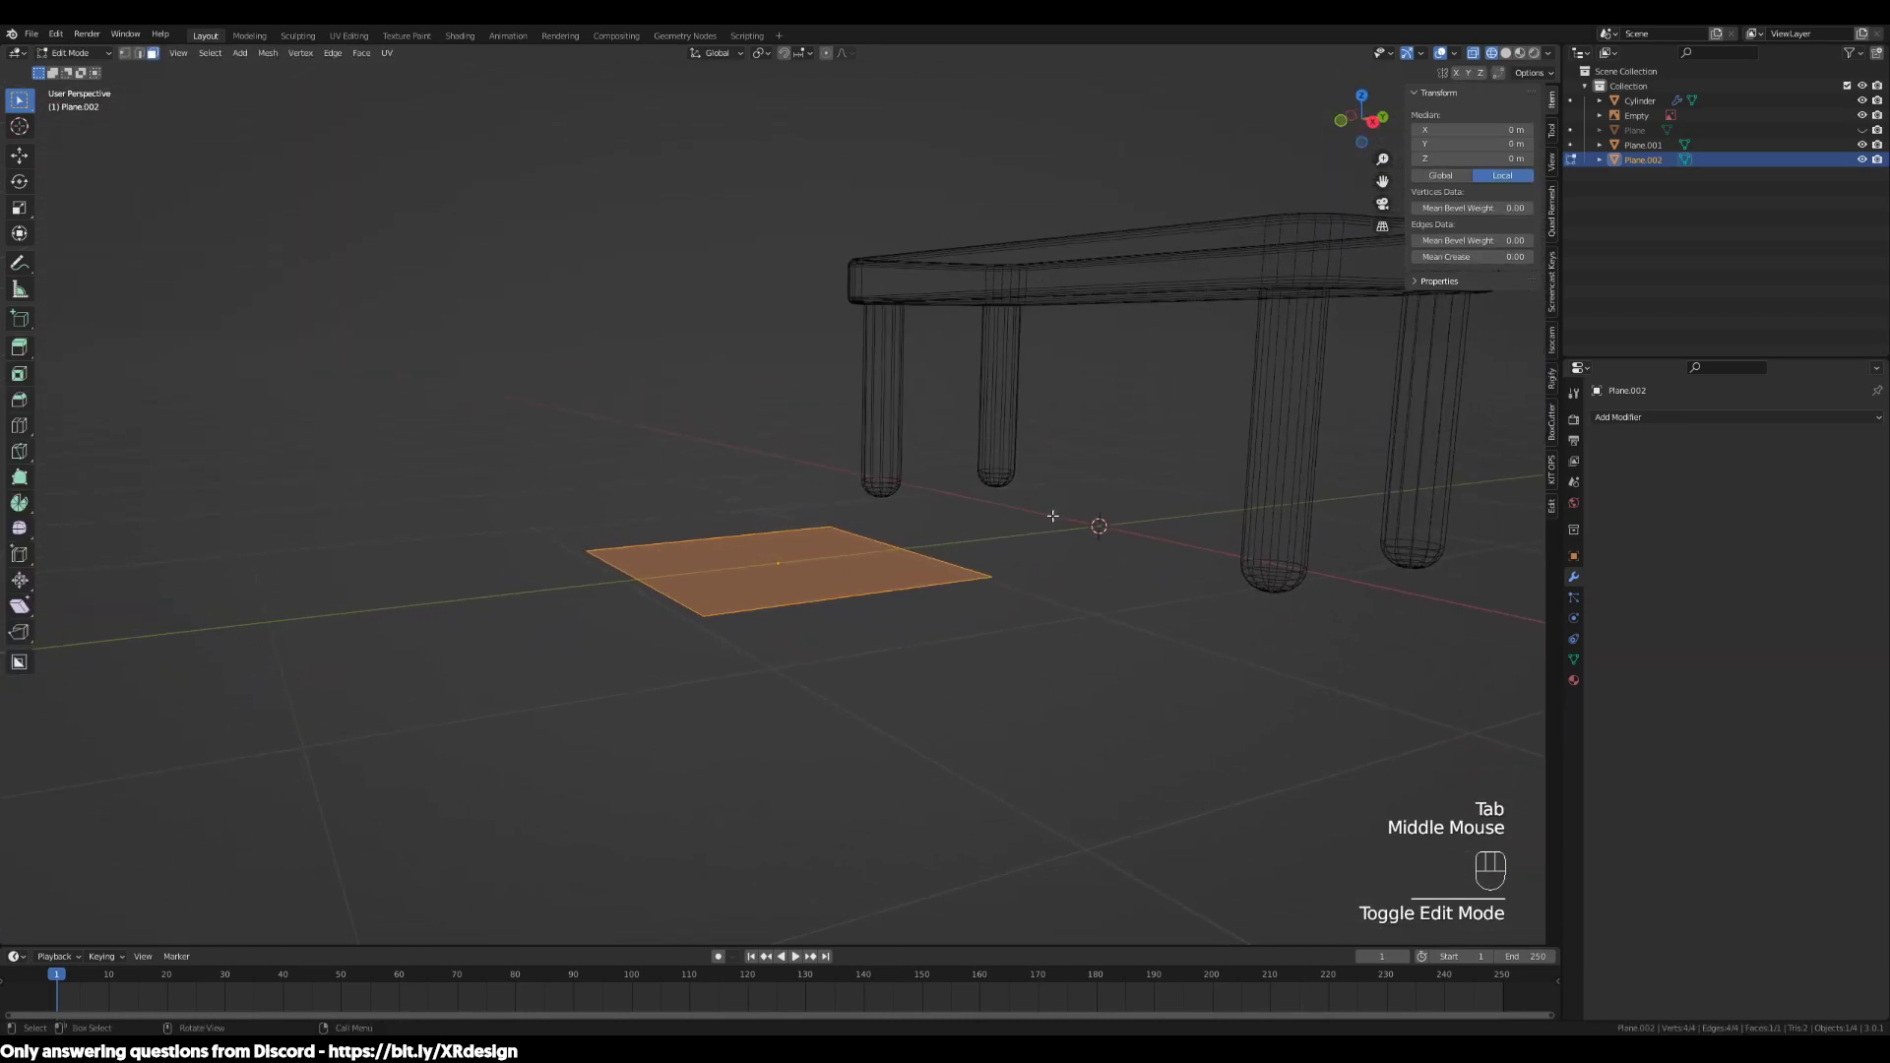
pyautogui.moveTo(1250, 682); pyautogui.dragTo(1286, 696, button='middle')
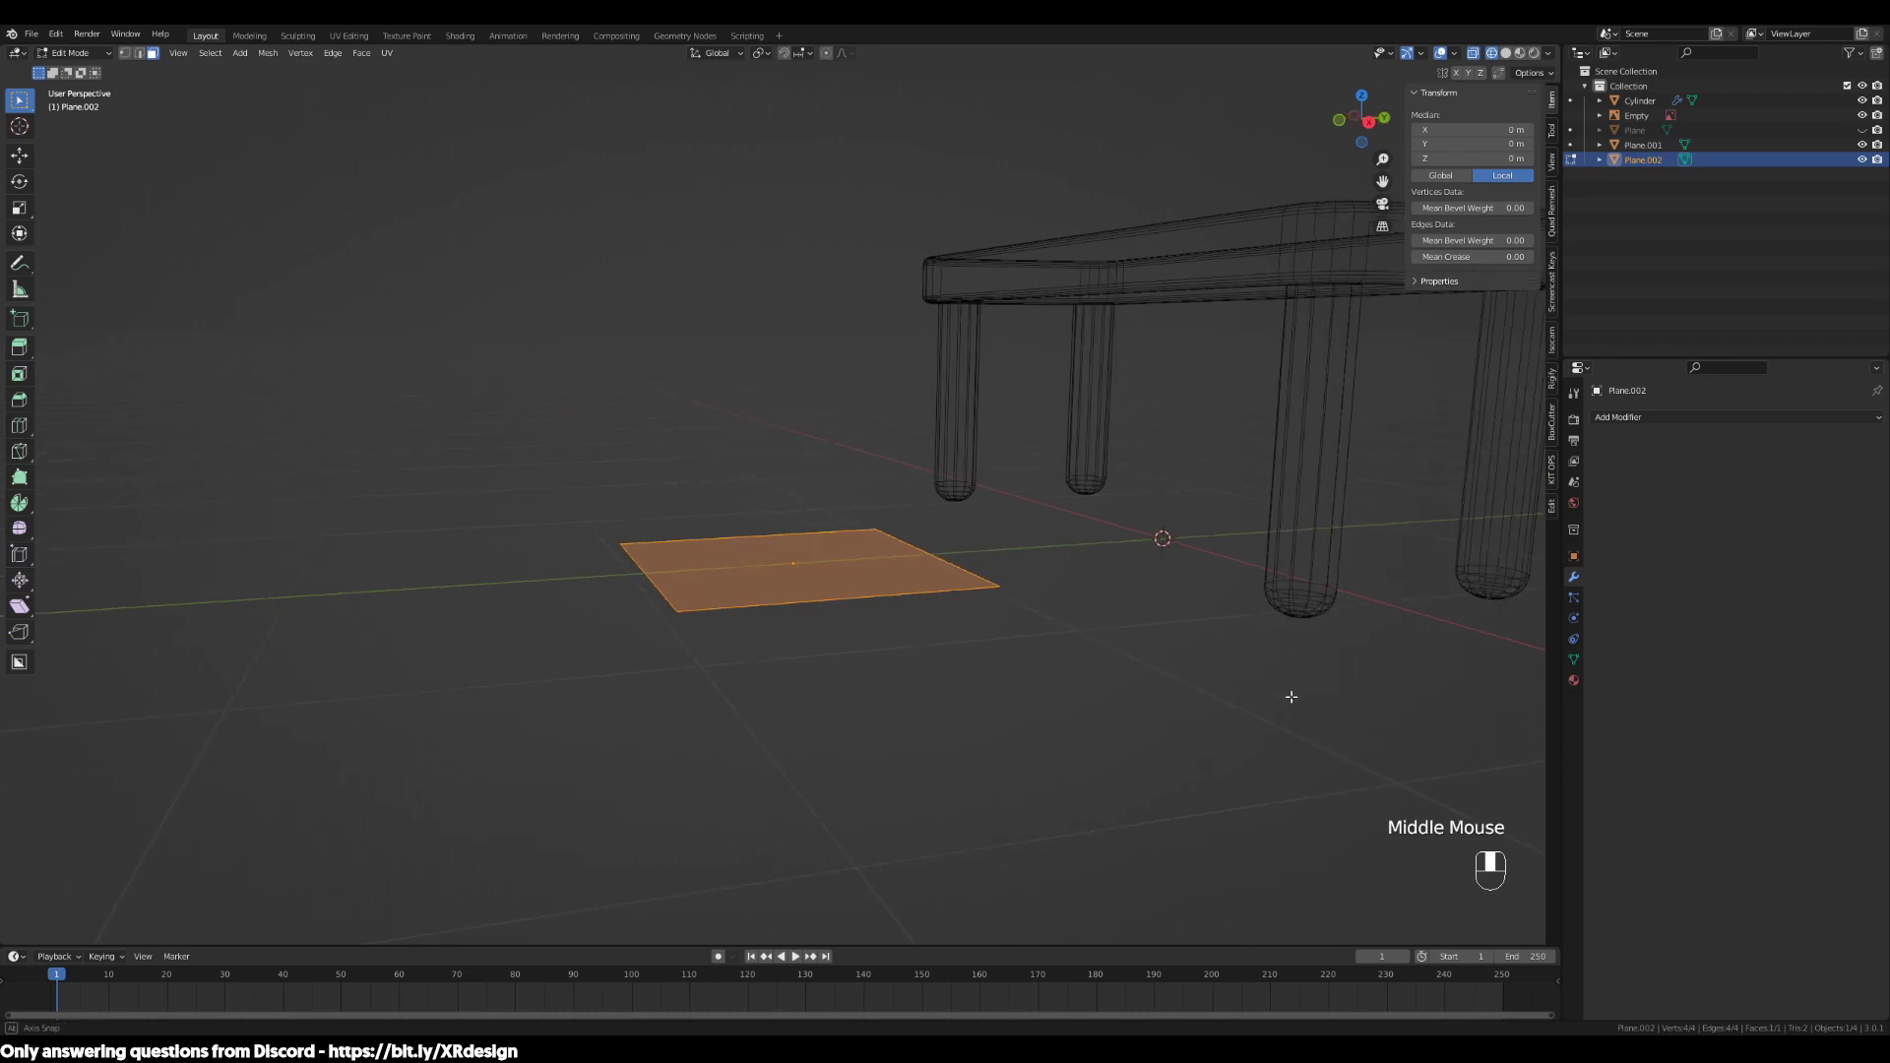
pyautogui.press('KP_1')
pyautogui.scroll(2, 933, 720)
pyautogui.press('e')
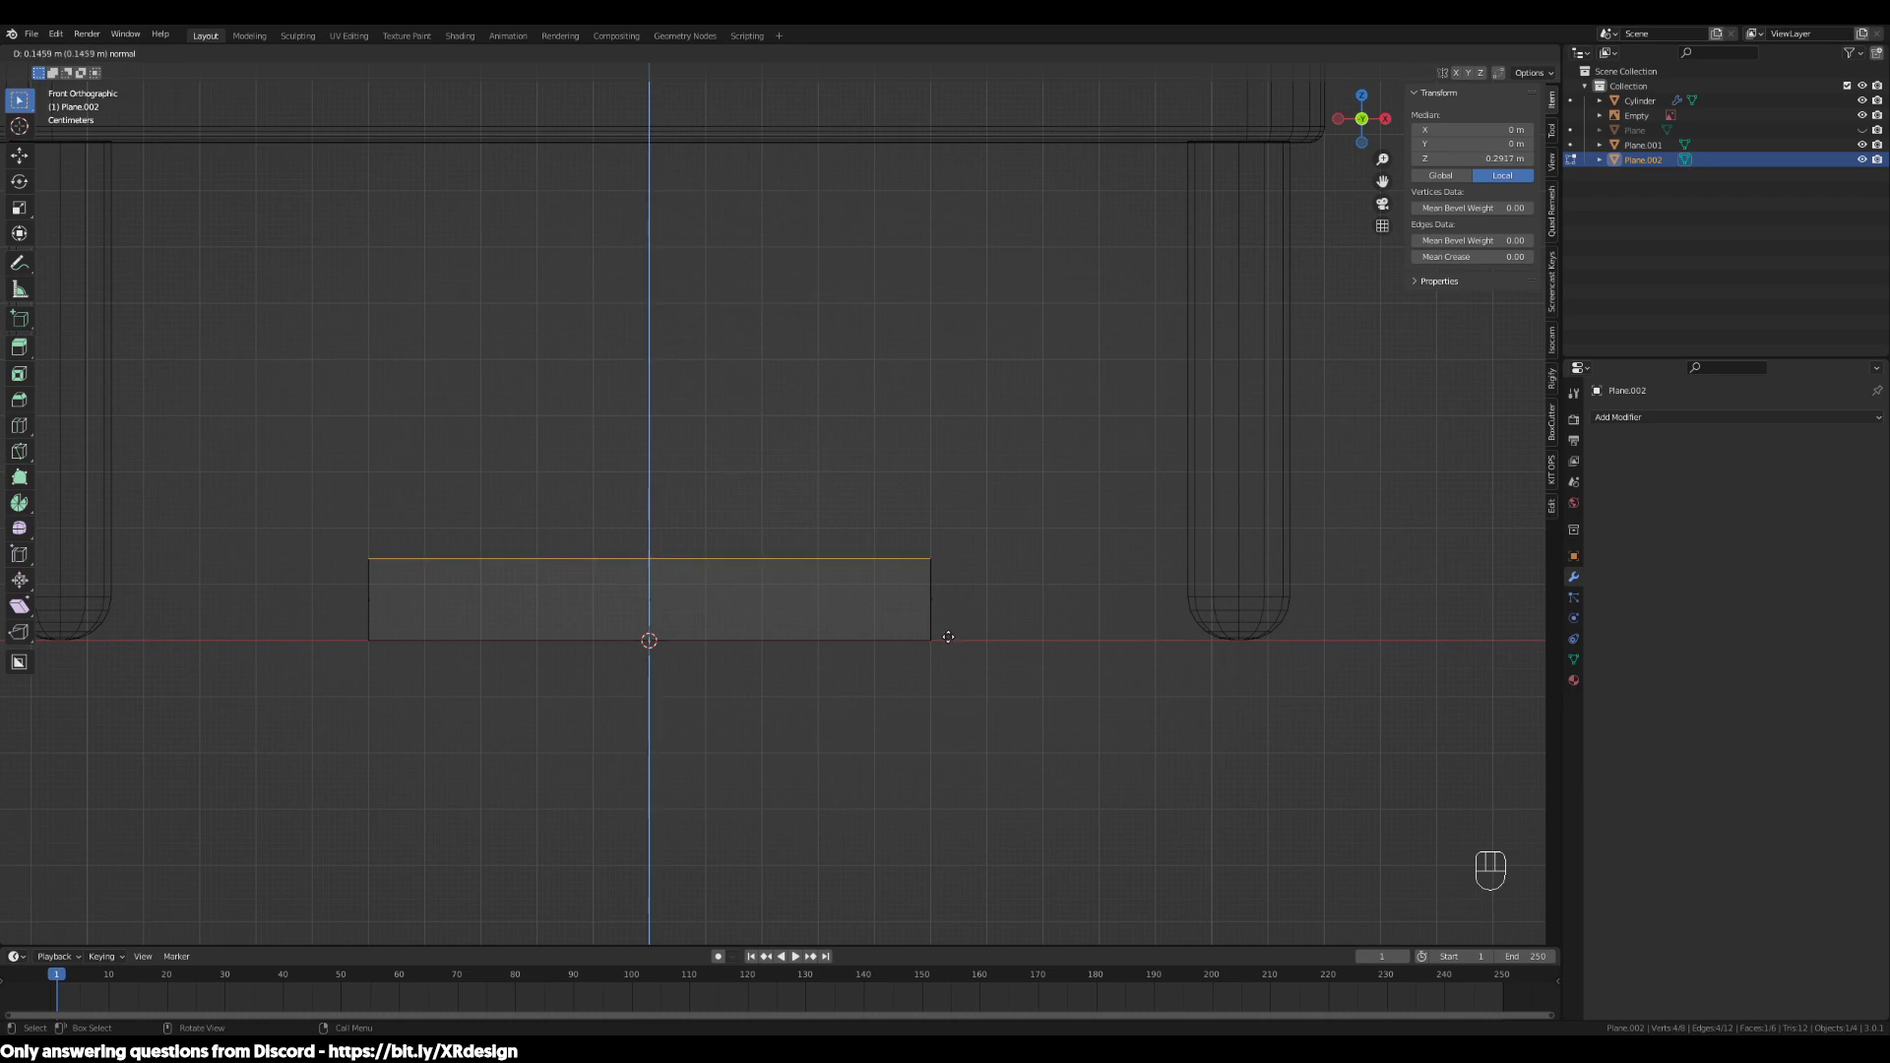
pyautogui.click(948, 637)
pyautogui.scroll(-3, 1059, 709)
pyautogui.moveTo(1059, 709)
pyautogui.mouseDown(button='middle')
pyautogui.moveTo(1055, 687)
pyautogui.moveTo(1062, 722)
pyautogui.mouseUp(button='middle')
pyautogui.press('Tab')
pyautogui.press('Tab')
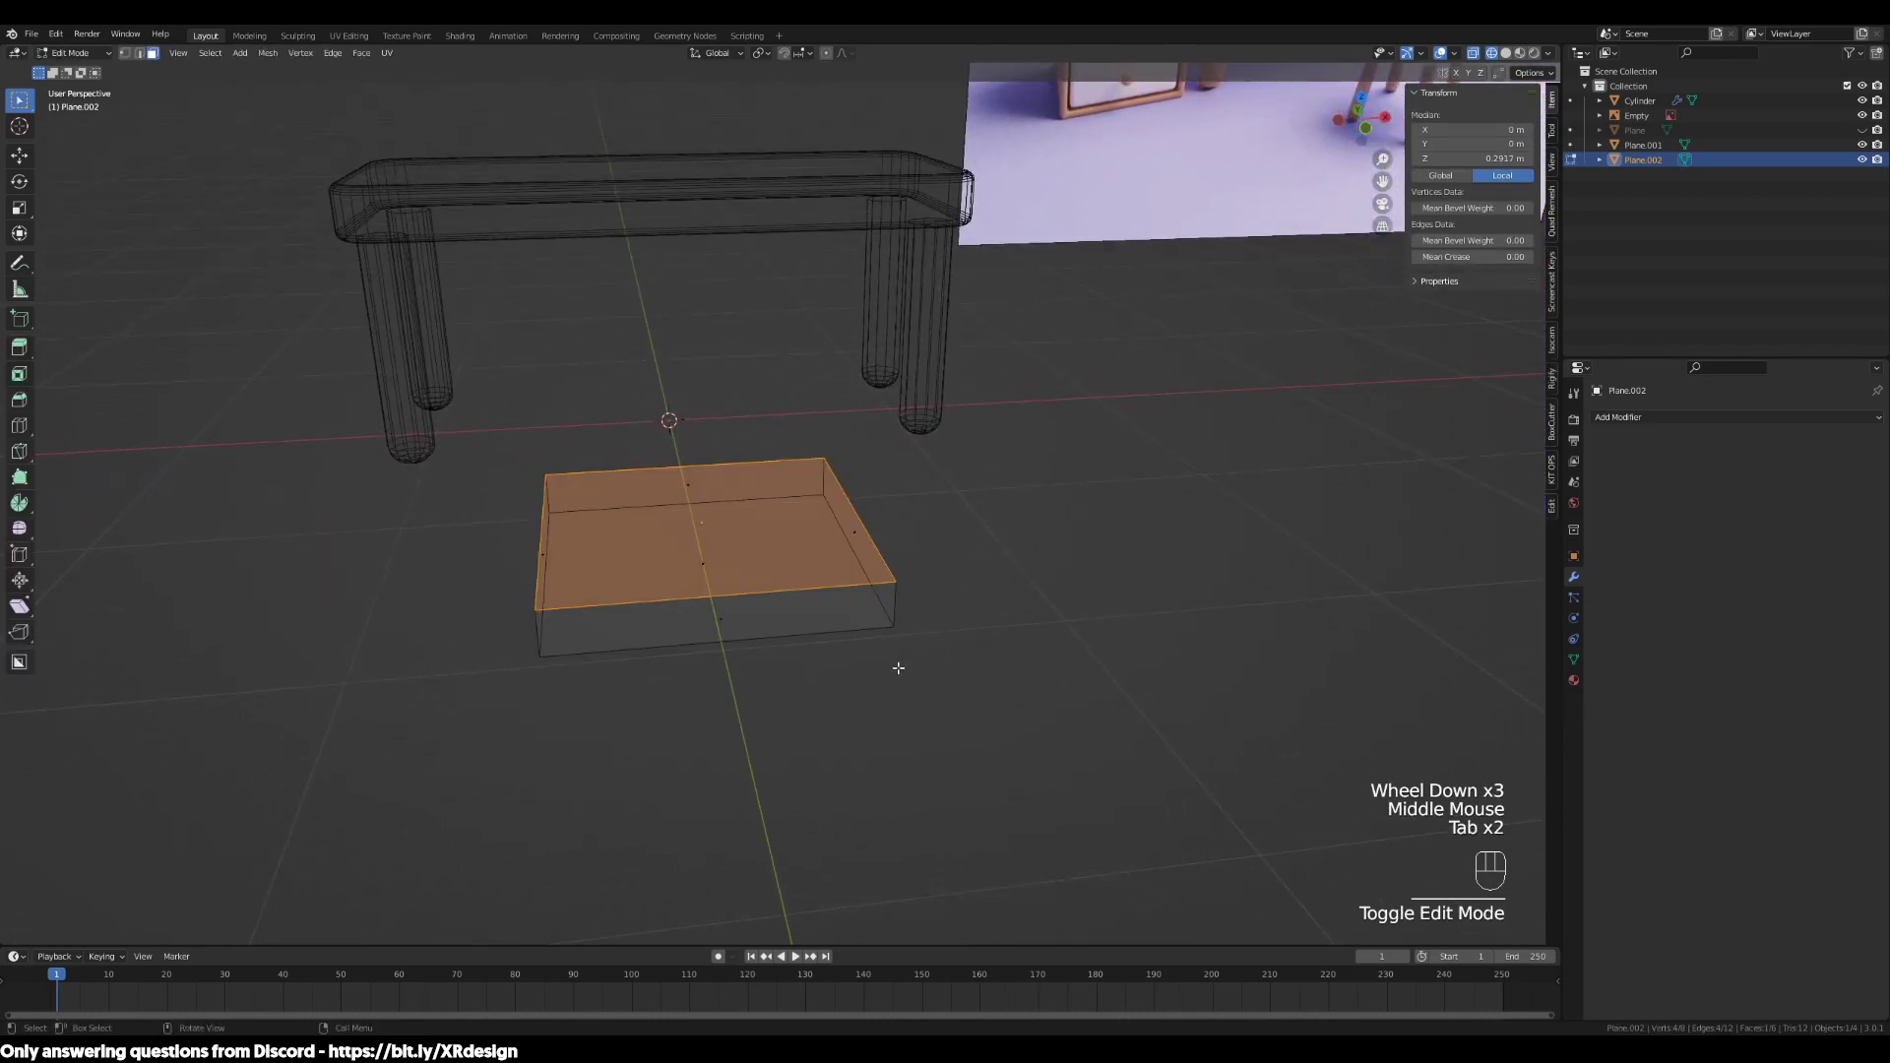
pyautogui.press('Tab')
# Examine the shape of the chair's seat and backrest in the reference image
pyautogui.scroll(-1, 1101, 552)
pyautogui.scroll(-1, 1102, 552)
pyautogui.keyDown('shift'); pyautogui.moveTo(1101, 552); pyautogui.dragTo(1048, 758, button='middle'); pyautogui.keyUp('shift')
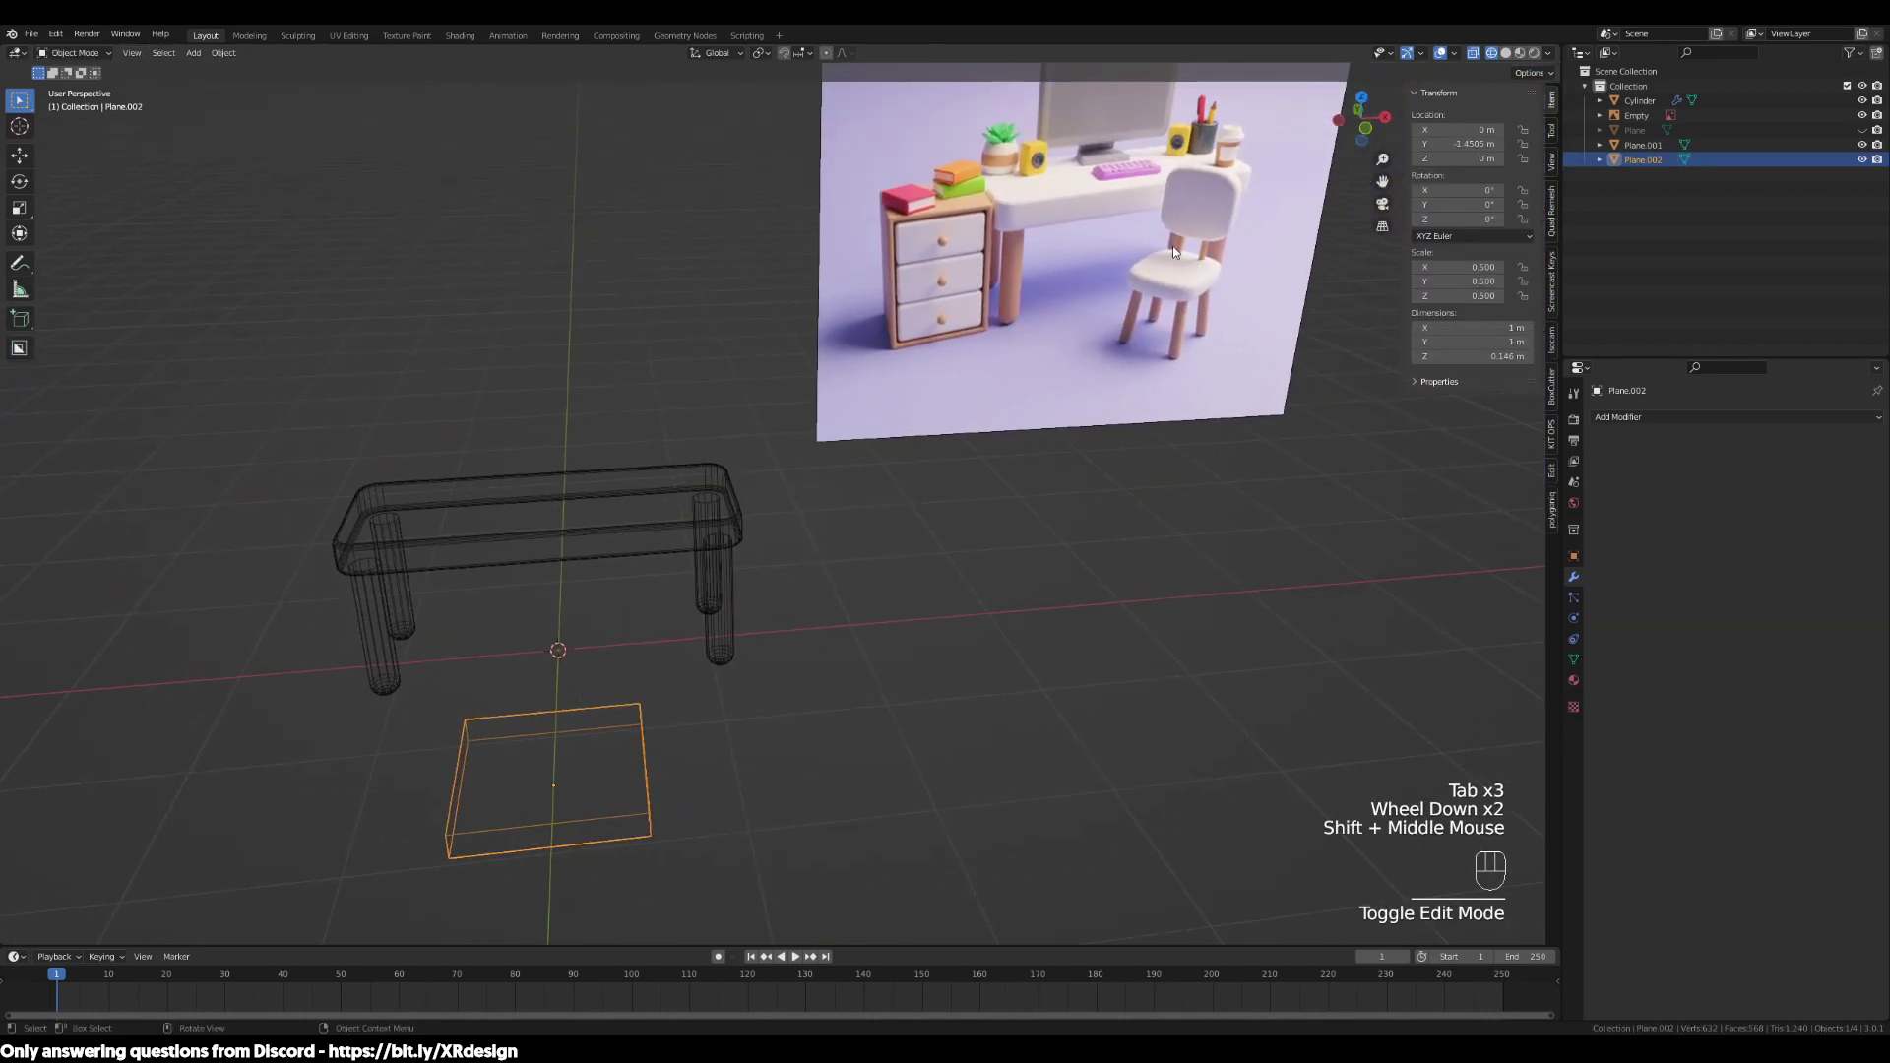
pyautogui.keyDown('shift'); pyautogui.moveTo(1154, 276); pyautogui.dragTo(692, 726, button='middle'); pyautogui.keyUp('shift')
pyautogui.scroll(2, 1011, 494)
pyautogui.scroll(1, 1011, 494)
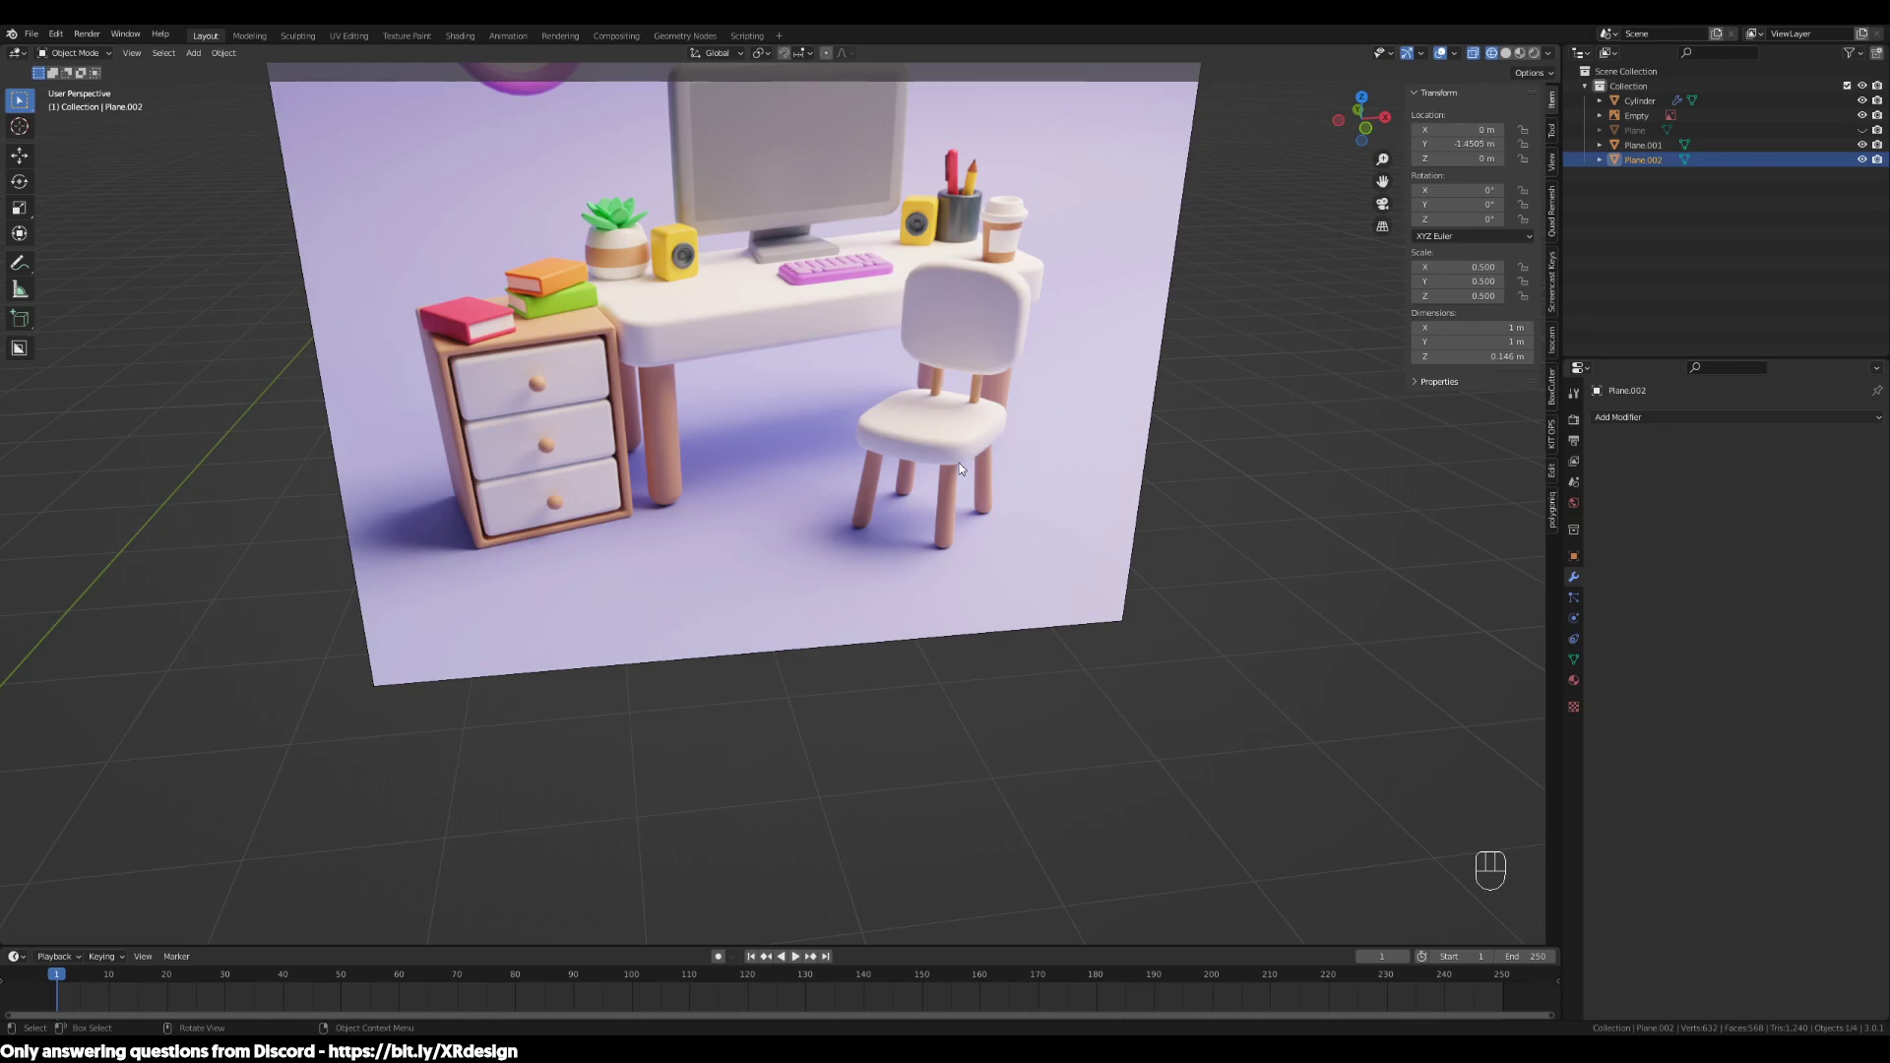
pyautogui.scroll(-2, 959, 463)
pyautogui.keyDown('shift'); pyautogui.moveTo(775, 537); pyautogui.dragTo(1026, 423, button='middle'); pyautogui.keyUp('shift')
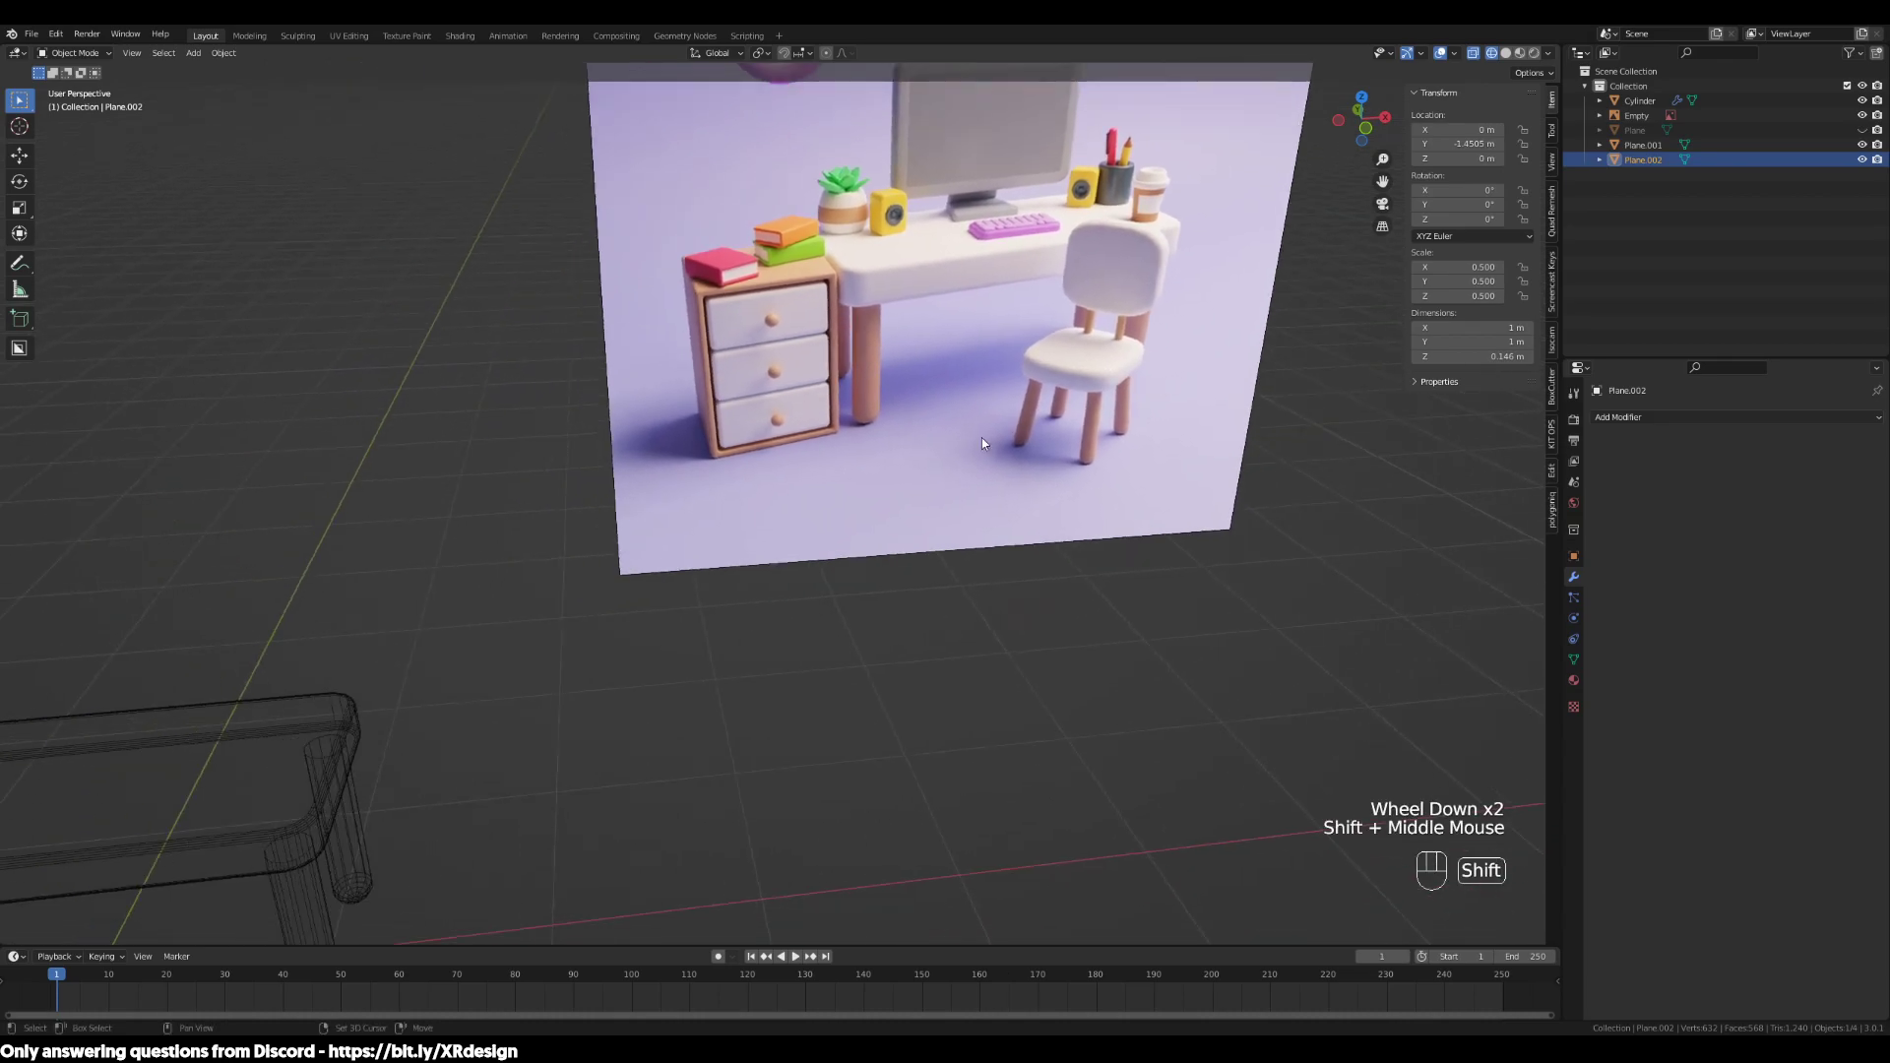
pyautogui.scroll(-2, 787, 553)
pyautogui.keyDown('shift'); pyautogui.moveTo(788, 553); pyautogui.dragTo(660, 771, button='middle'); pyautogui.keyUp('shift')
pyautogui.scroll(2, 797, 670)
pyautogui.keyDown('shift'); pyautogui.moveTo(797, 670); pyautogui.dragTo(925, 641, button='middle'); pyautogui.keyUp('shift')
# In Edit Mode, try a bevel on the slab's four vertical corner edges and undo it
pyautogui.press('Tab')
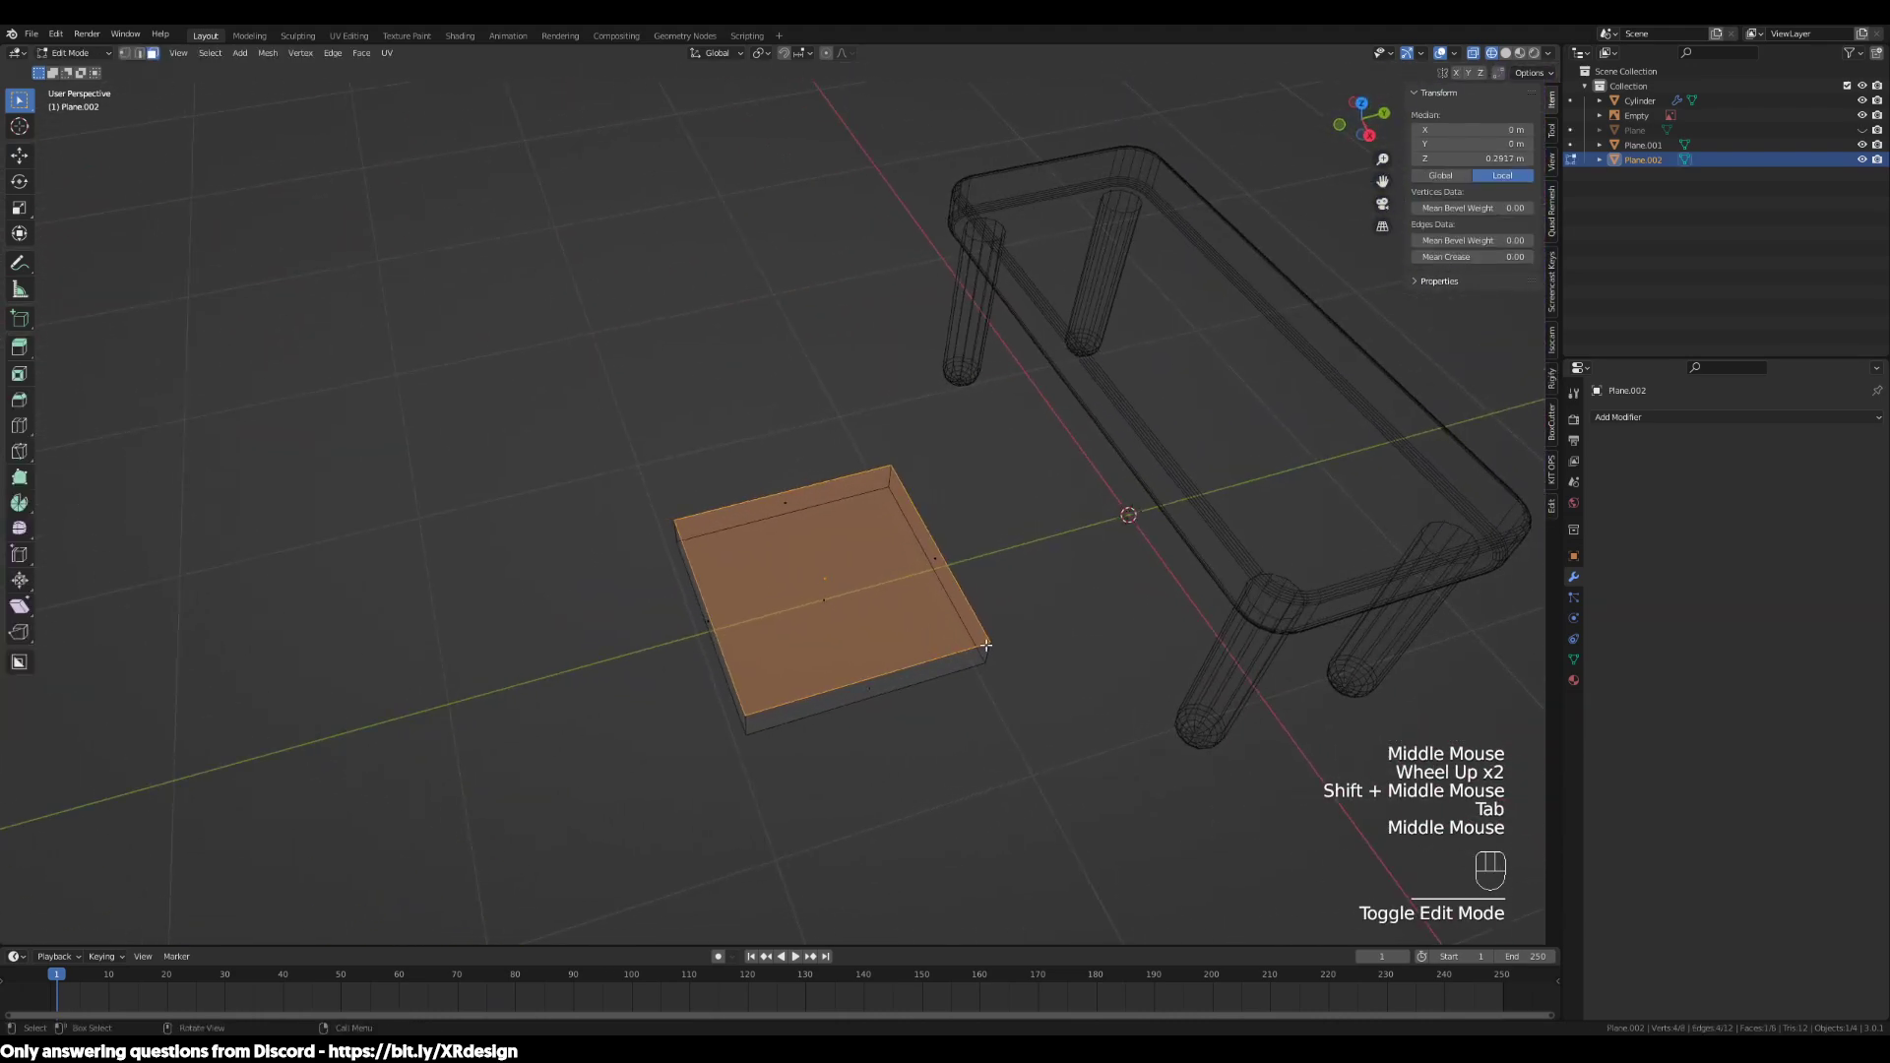
pyautogui.press('2')
pyautogui.click(873, 696)
pyautogui.keyDown('shift'); pyautogui.click(751, 718); pyautogui.keyUp('shift')
pyautogui.moveTo(751, 718); pyautogui.dragTo(955, 659, button='middle')
pyautogui.keyDown('shift'); pyautogui.click(510, 819); pyautogui.keyUp('shift')
pyautogui.moveTo(553, 787); pyautogui.dragTo(697, 784, button='middle')
pyautogui.keyDown('shift'); pyautogui.click(422, 860); pyautogui.keyUp('shift')
pyautogui.scroll(-1, 837, 782)
pyautogui.moveTo(907, 766); pyautogui.dragTo(893, 787, button='middle')
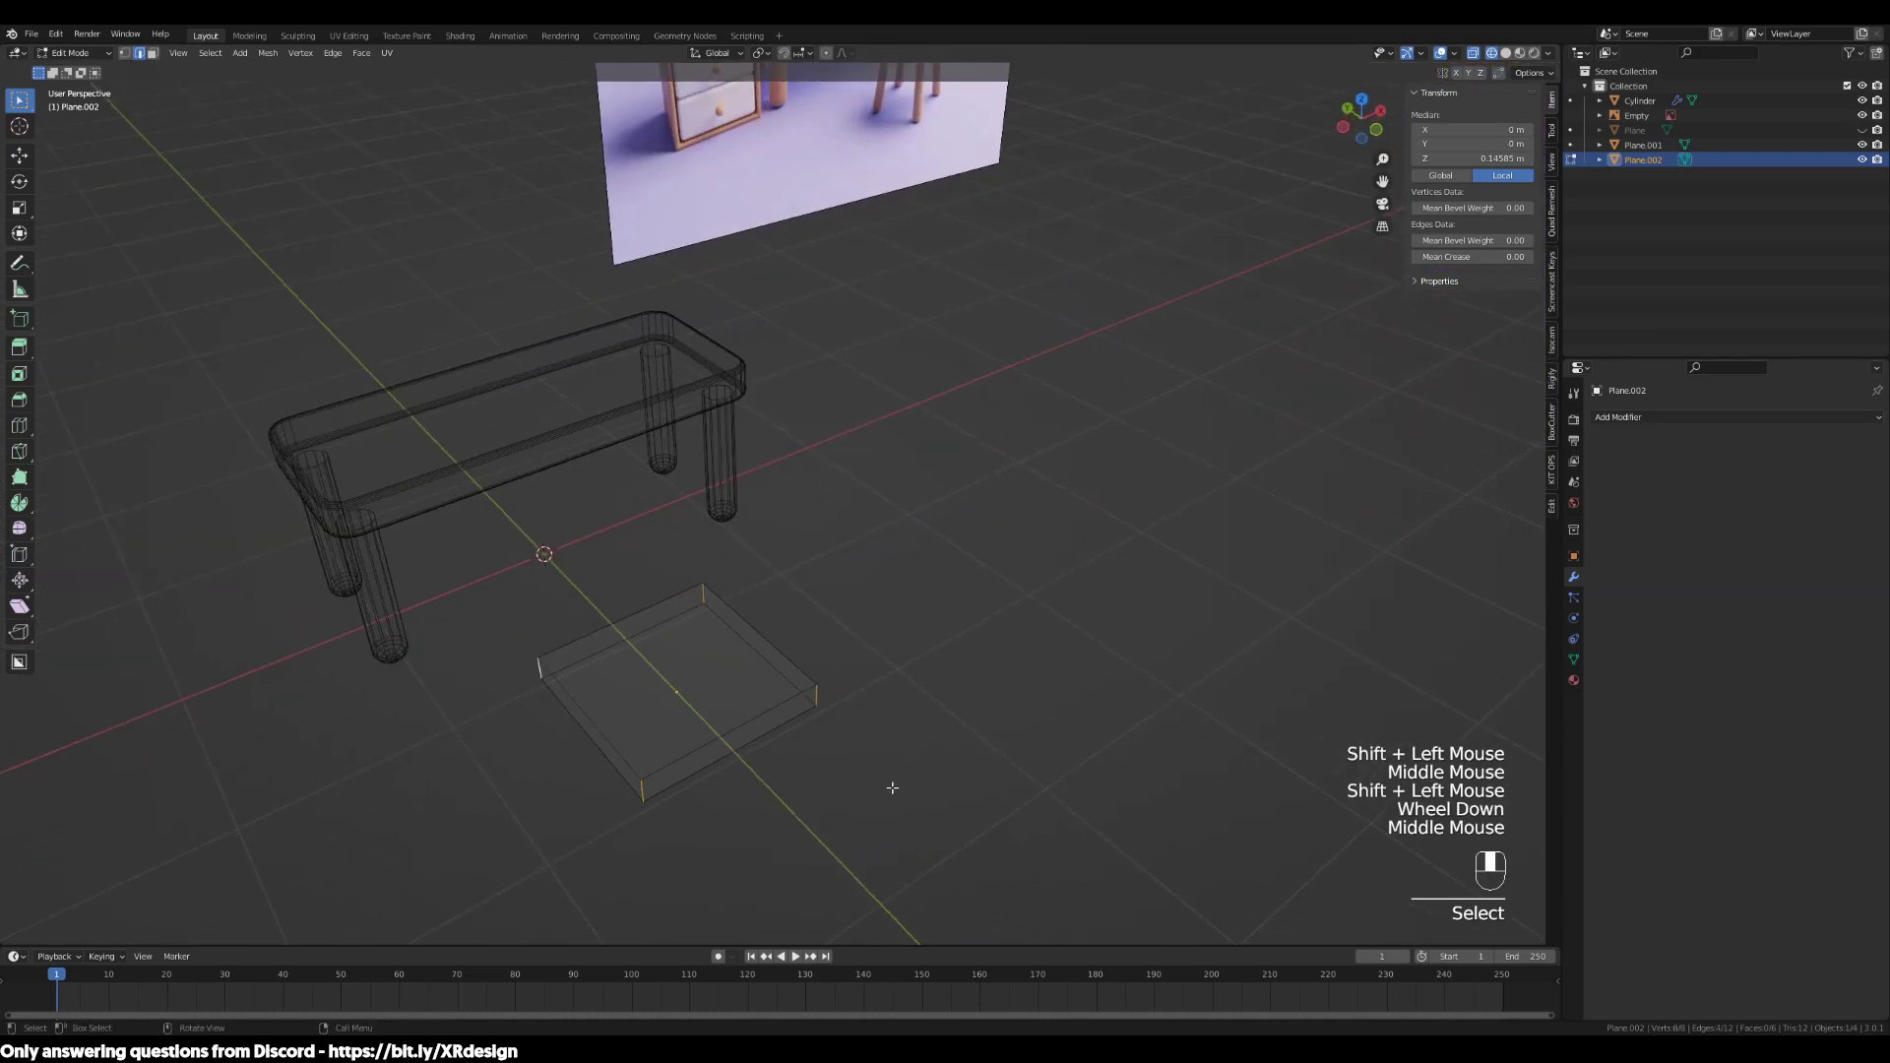
pyautogui.hotkey('ctrl', 'b')
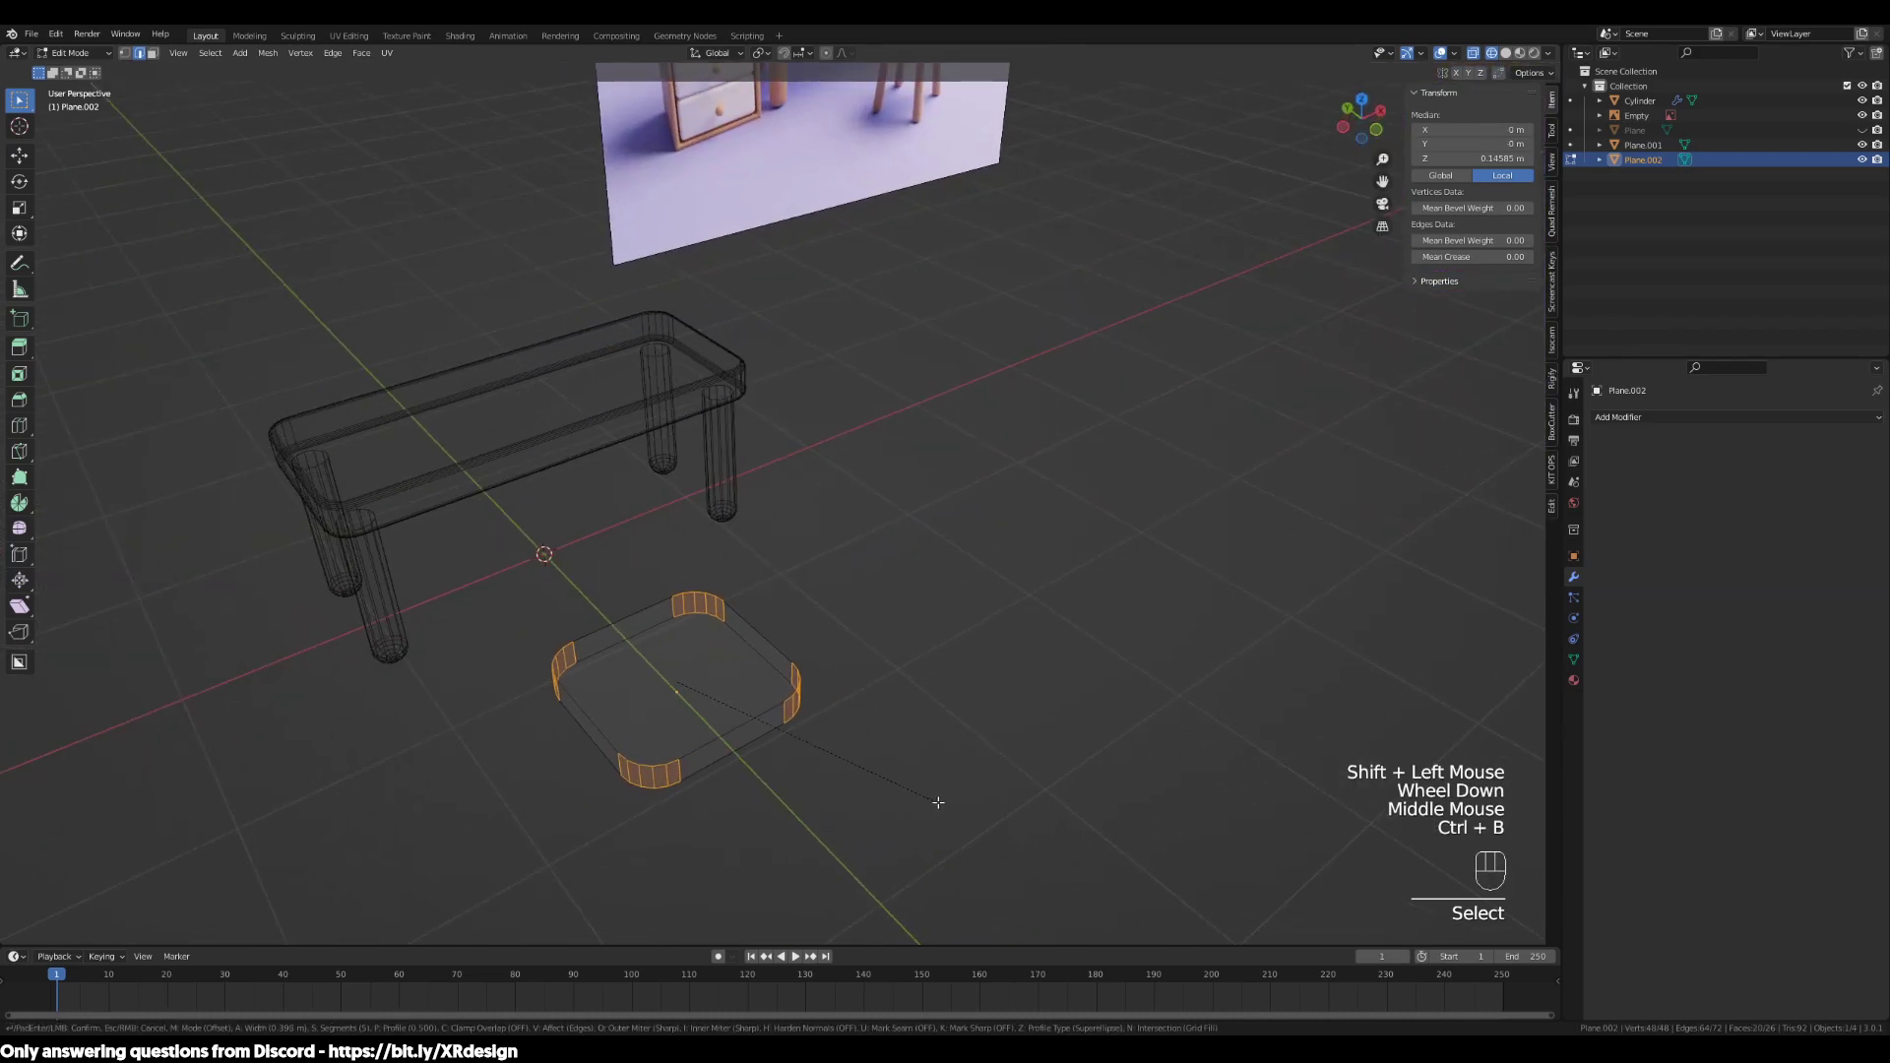
pyautogui.click(940, 793)
pyautogui.hotkey('ctrl', 'z')
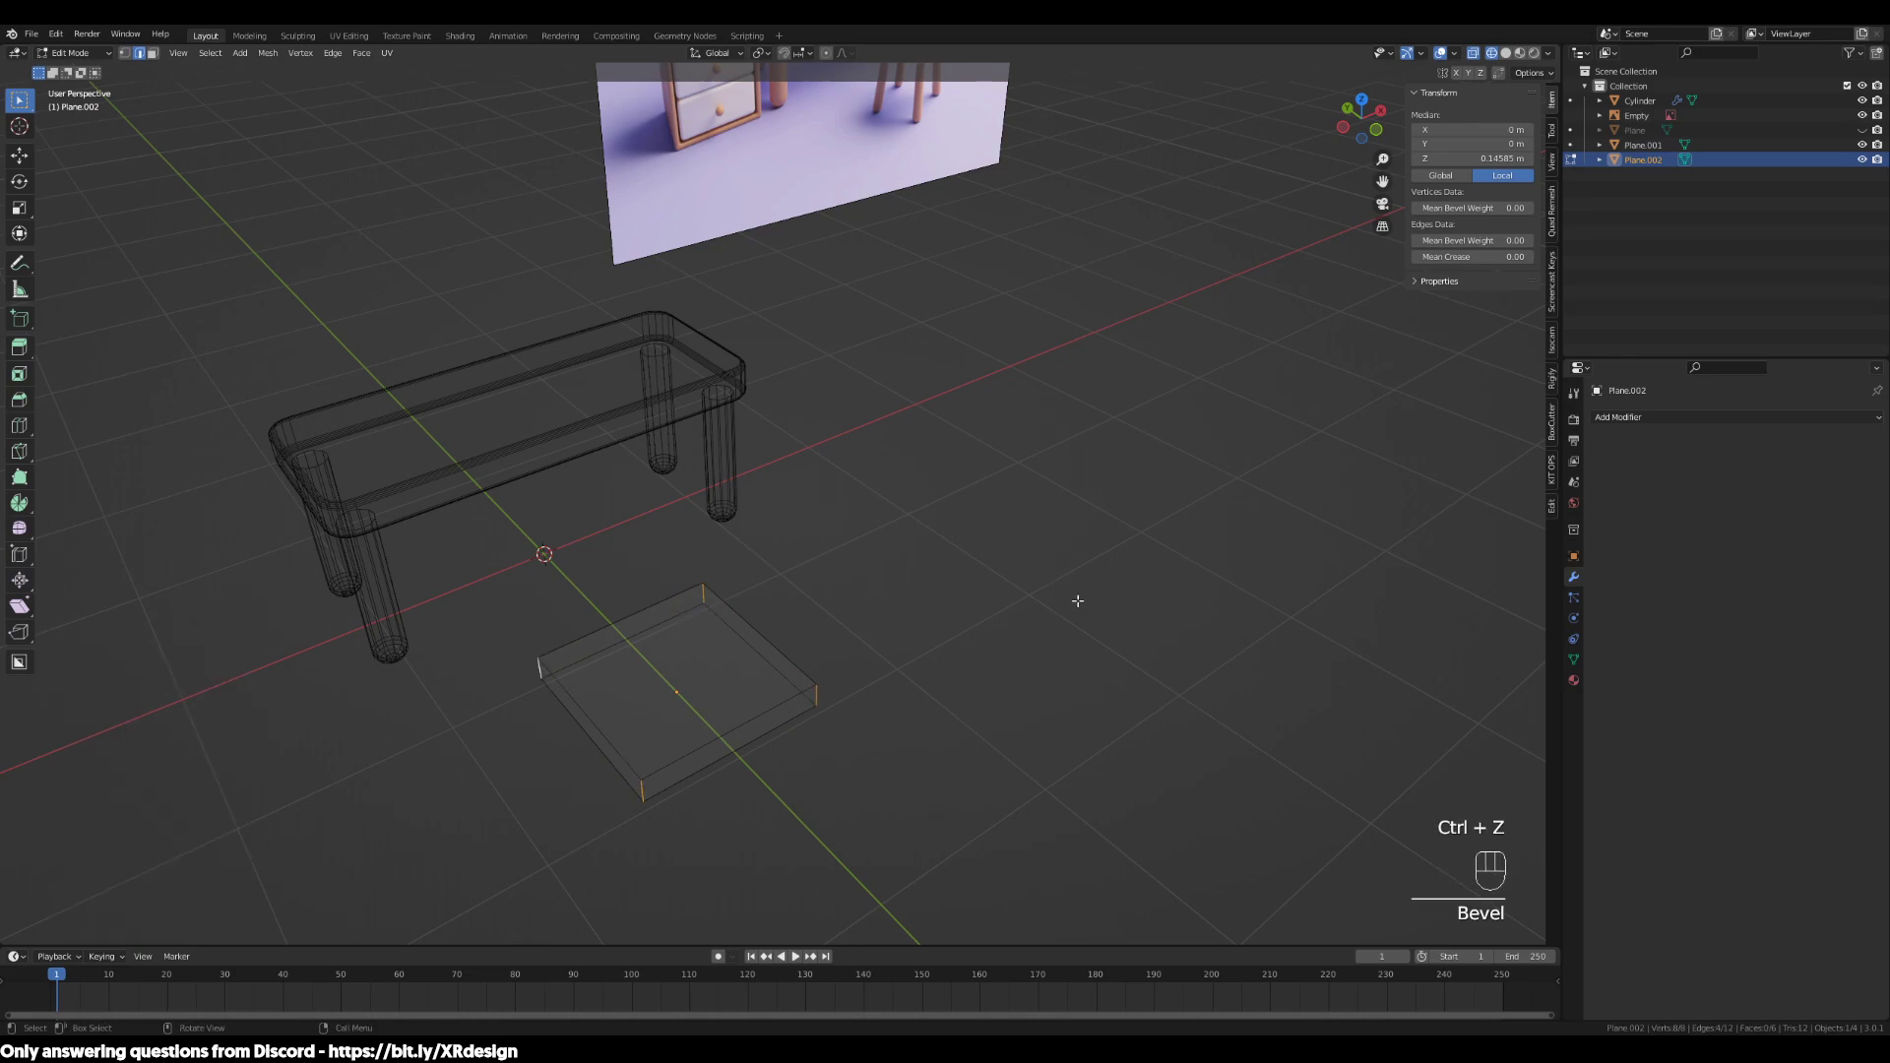
# Select the whole slab and scale it along the Y axis by about 0.856
pyautogui.keyDown('shift'); pyautogui.moveTo(1078, 600); pyautogui.dragTo(1008, 723, button='middle'); pyautogui.keyUp('shift')
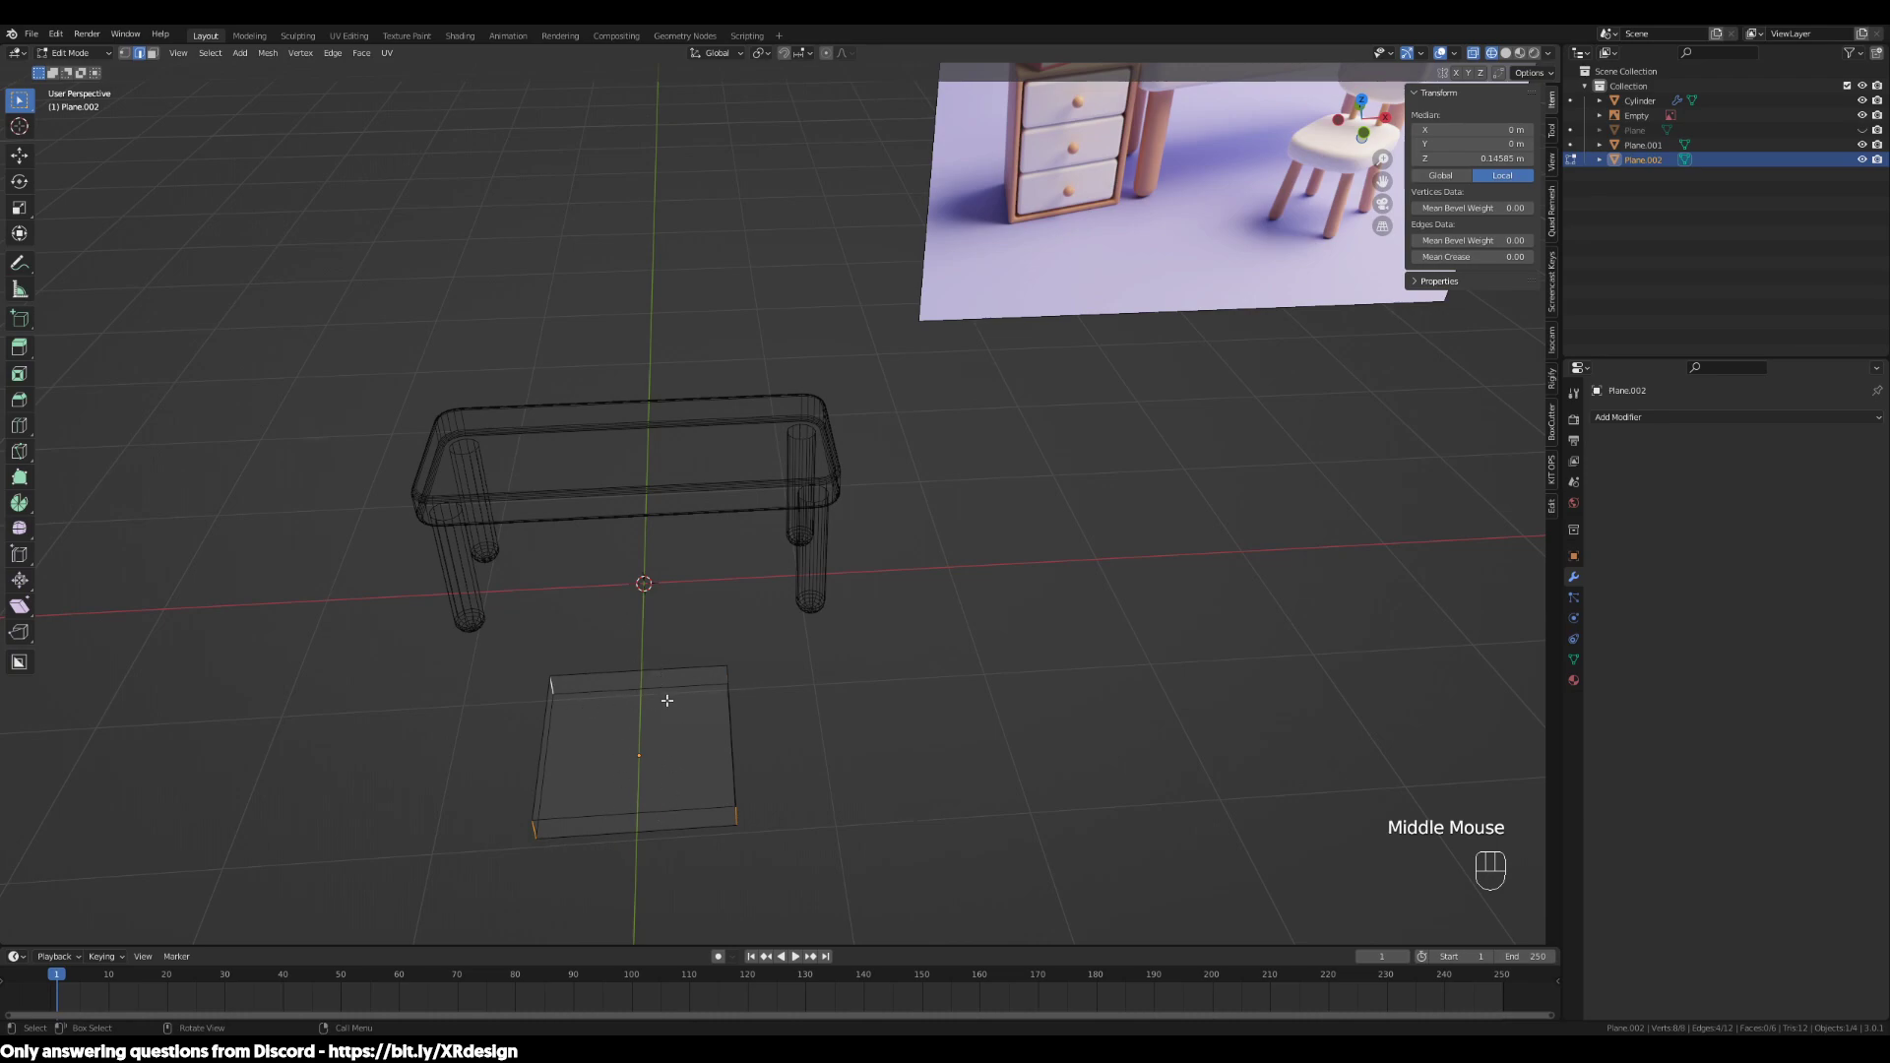
pyautogui.press('a')
pyautogui.press('s')
pyautogui.press('y')
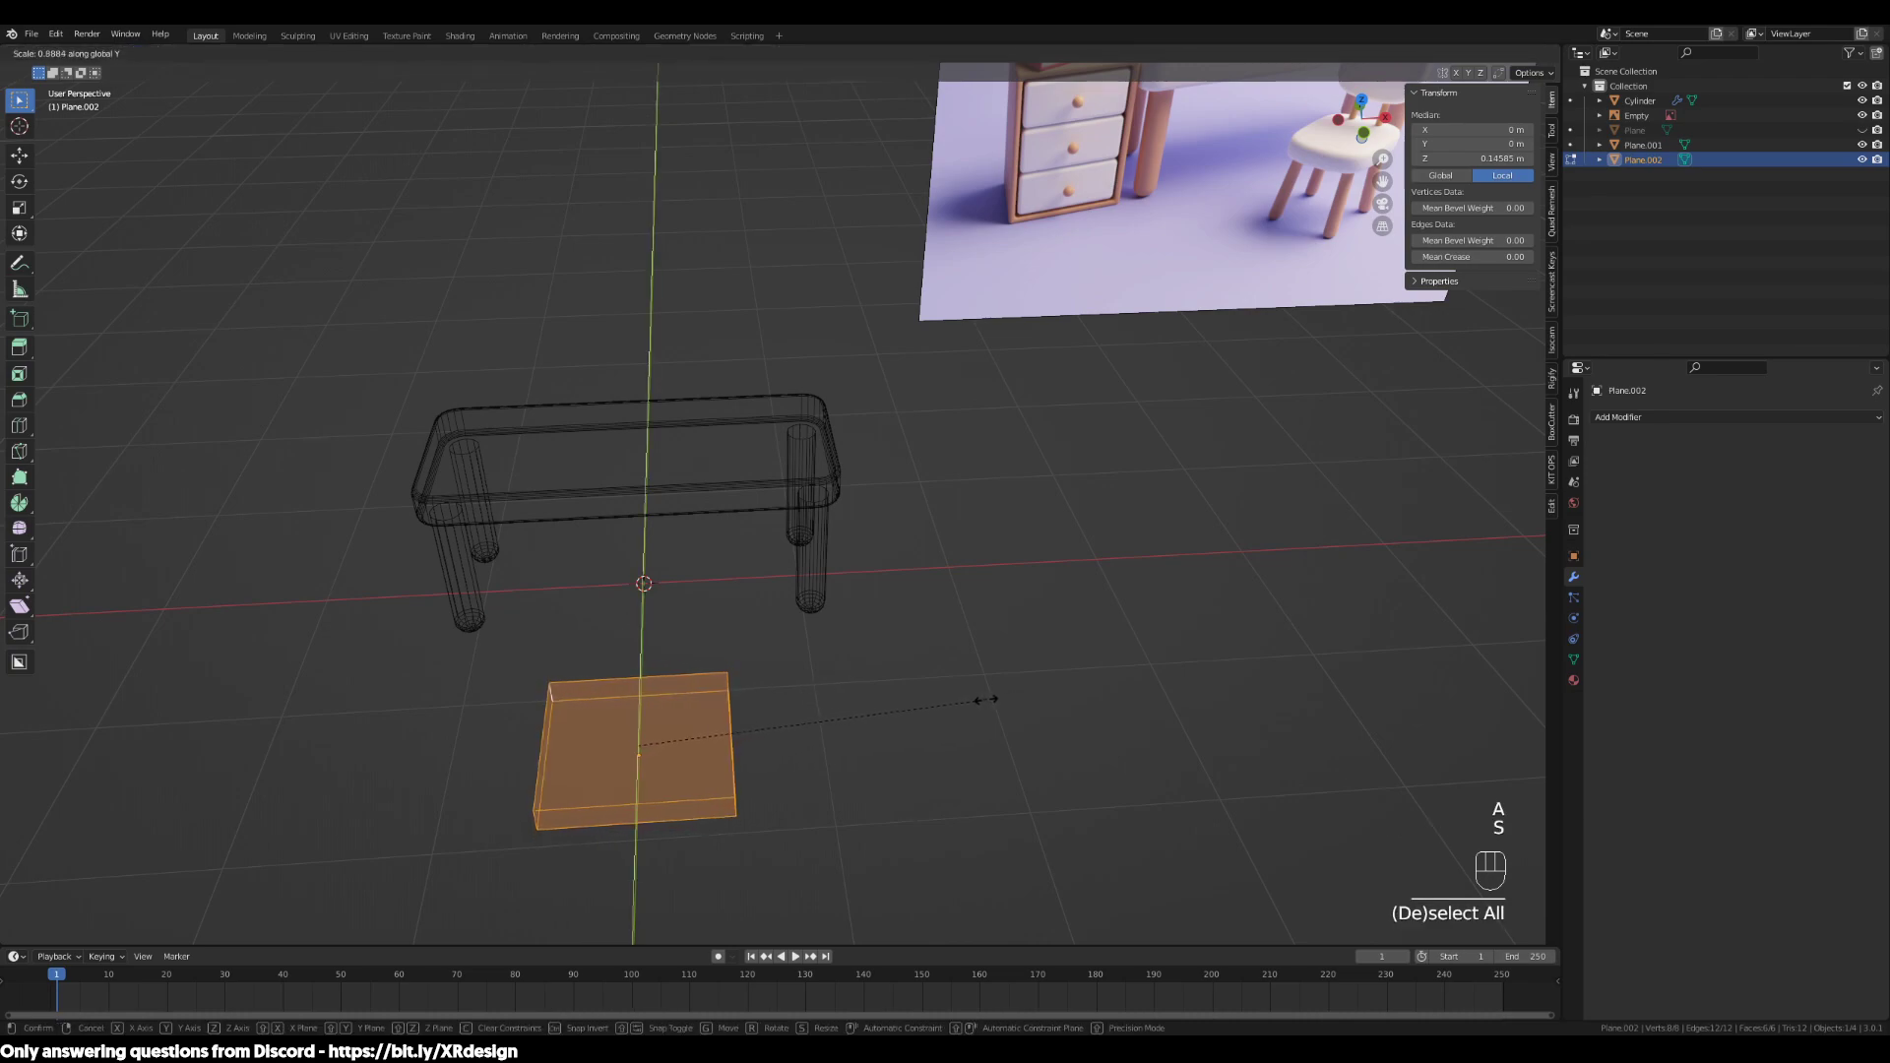
pyautogui.click(975, 705)
pyautogui.scroll(2, 689, 728)
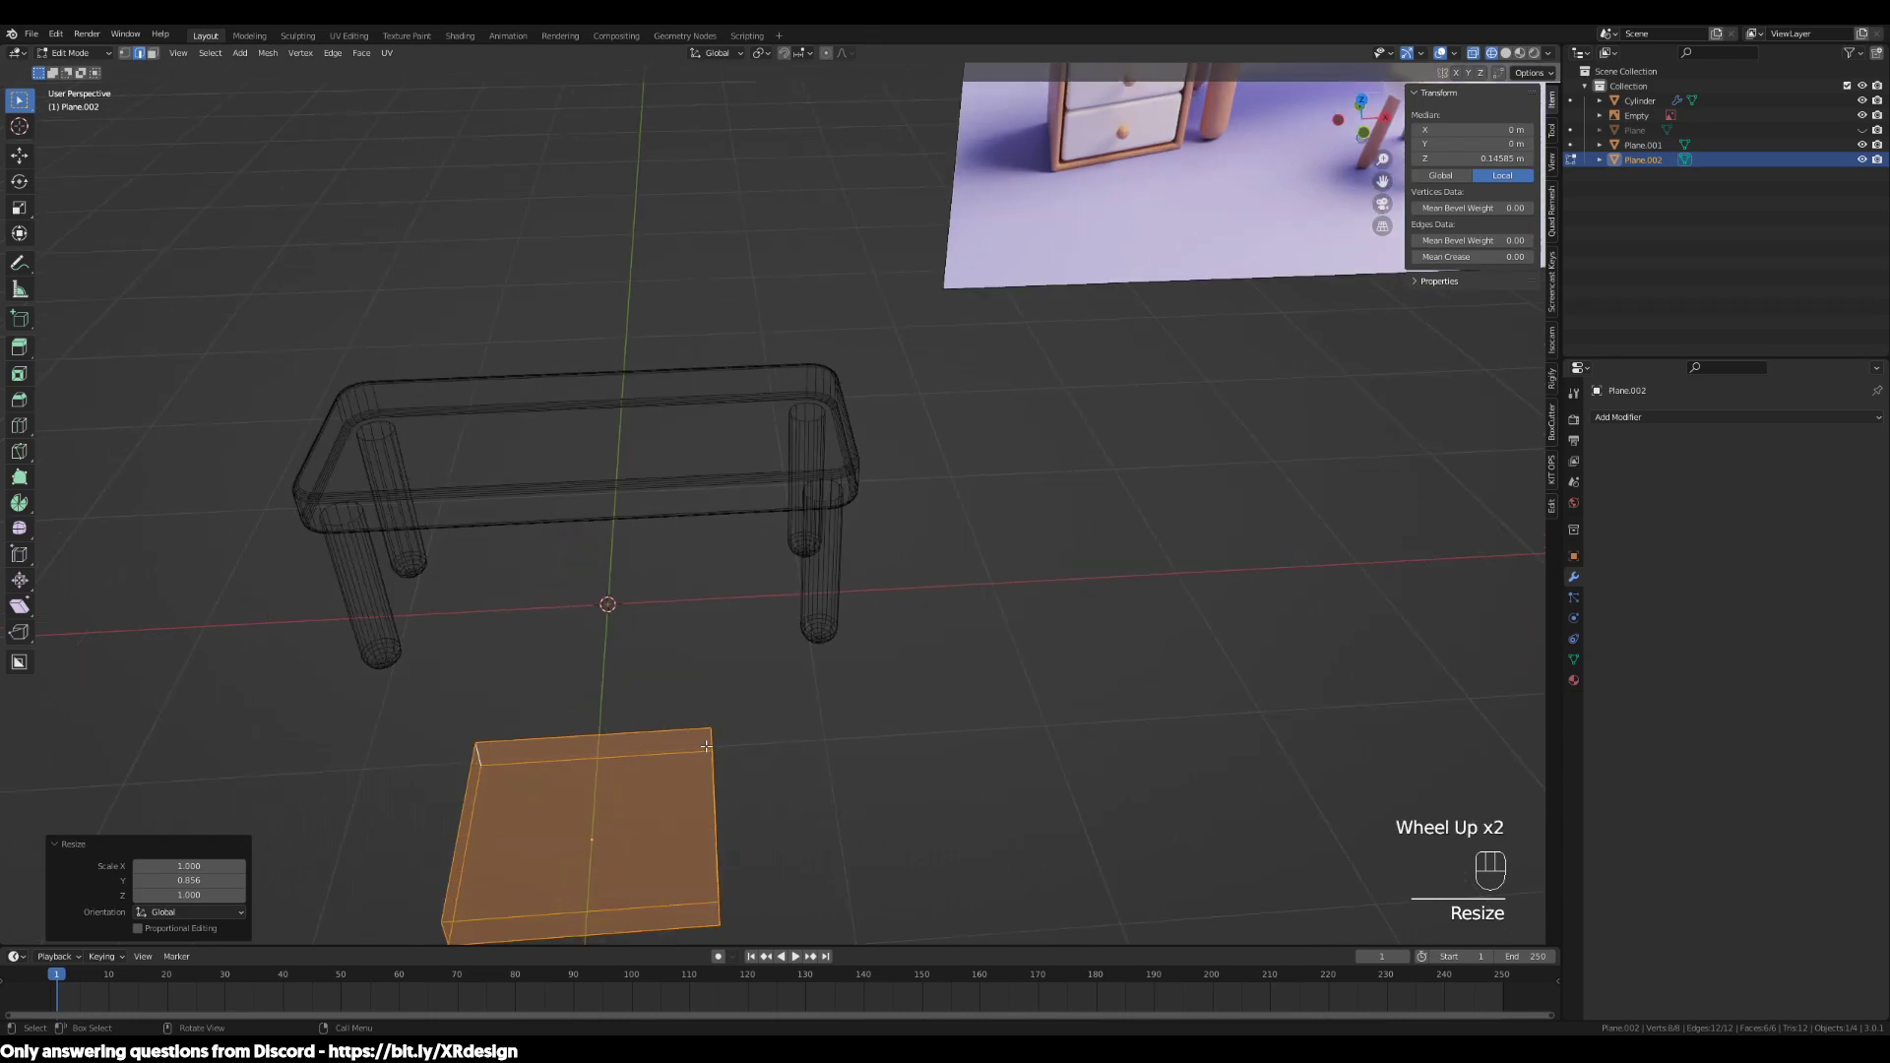
# Add two evenly spaced loop cuts running along the slab's Y direction and scale them along Y by about 1.153
pyautogui.keyDown('shift'); pyautogui.moveTo(641, 750); pyautogui.dragTo(788, 661, button='middle'); pyautogui.keyUp('shift')
pyautogui.hotkey('ctrl', 'r')
pyautogui.click(710, 672)
pyautogui.press('s')
pyautogui.press('y')
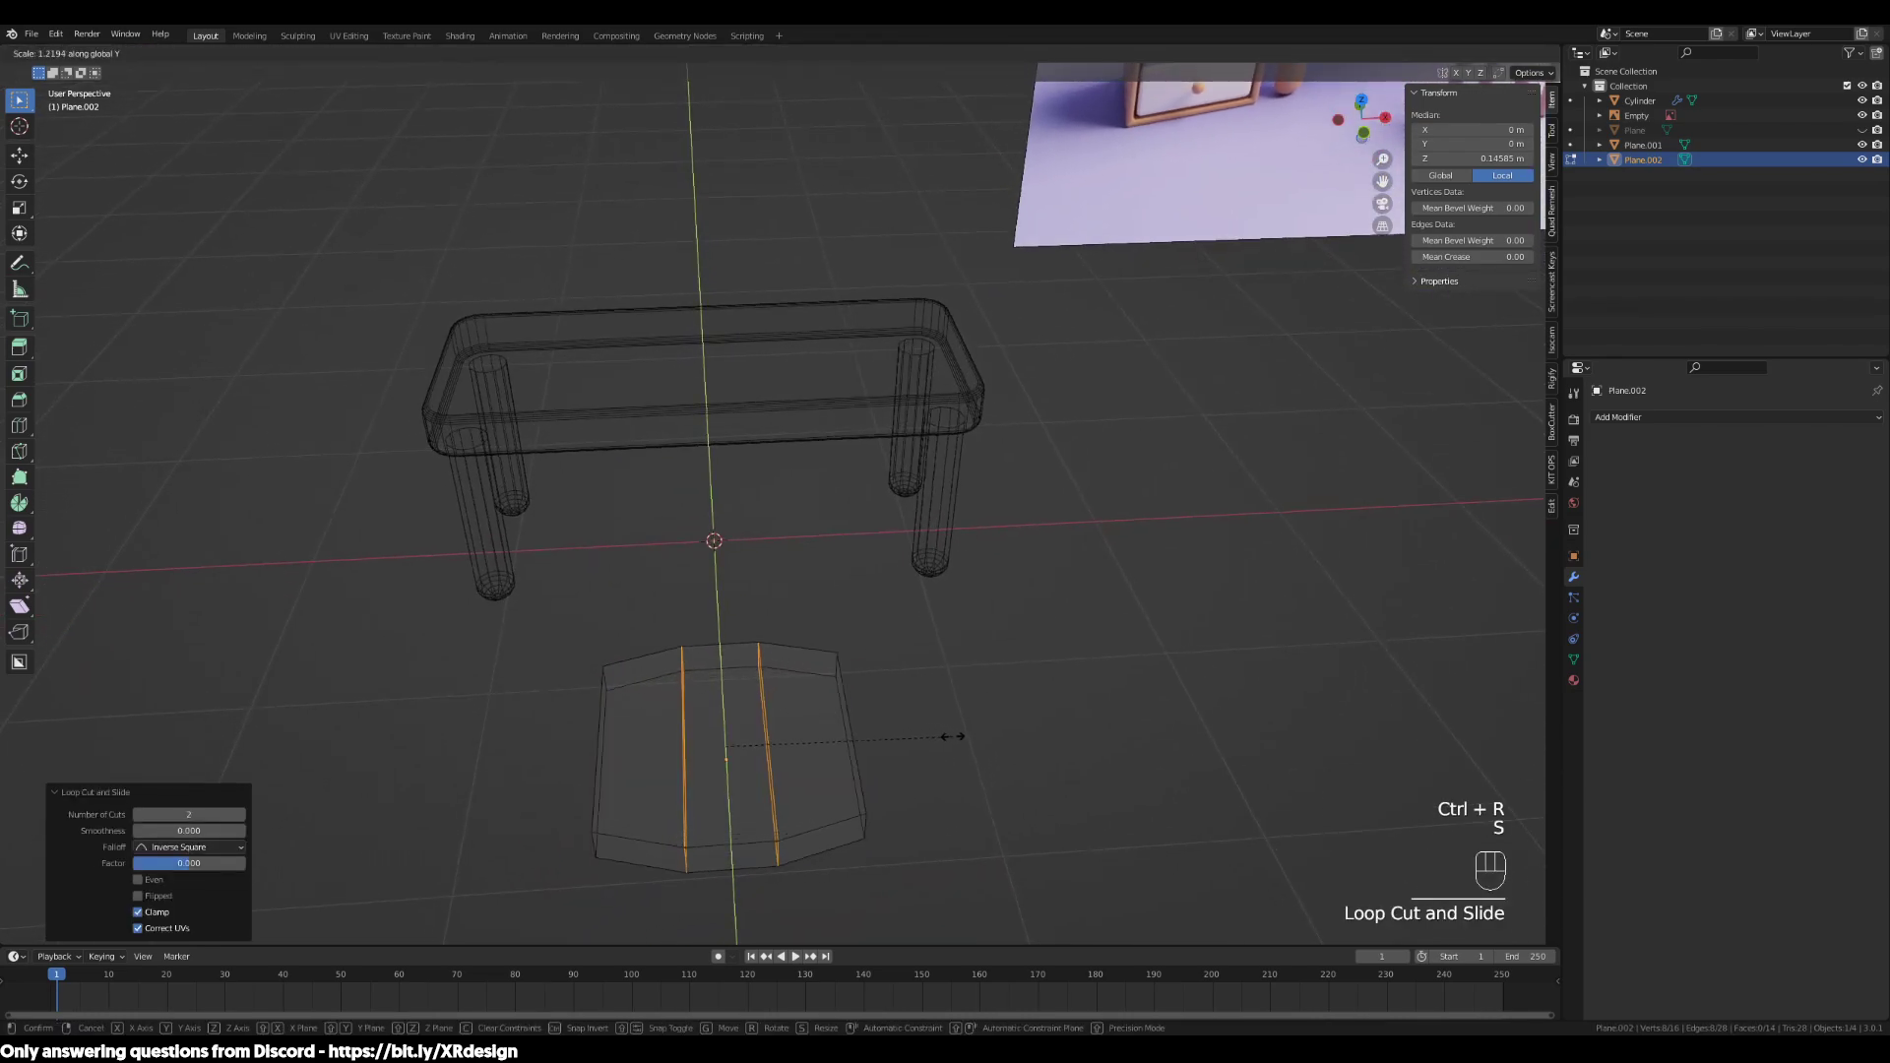
pyautogui.click(938, 735)
# Undo the scaling of the two loops, the loop cuts and the slab's Y scaling
pyautogui.moveTo(893, 683); pyautogui.dragTo(836, 755, button='middle')
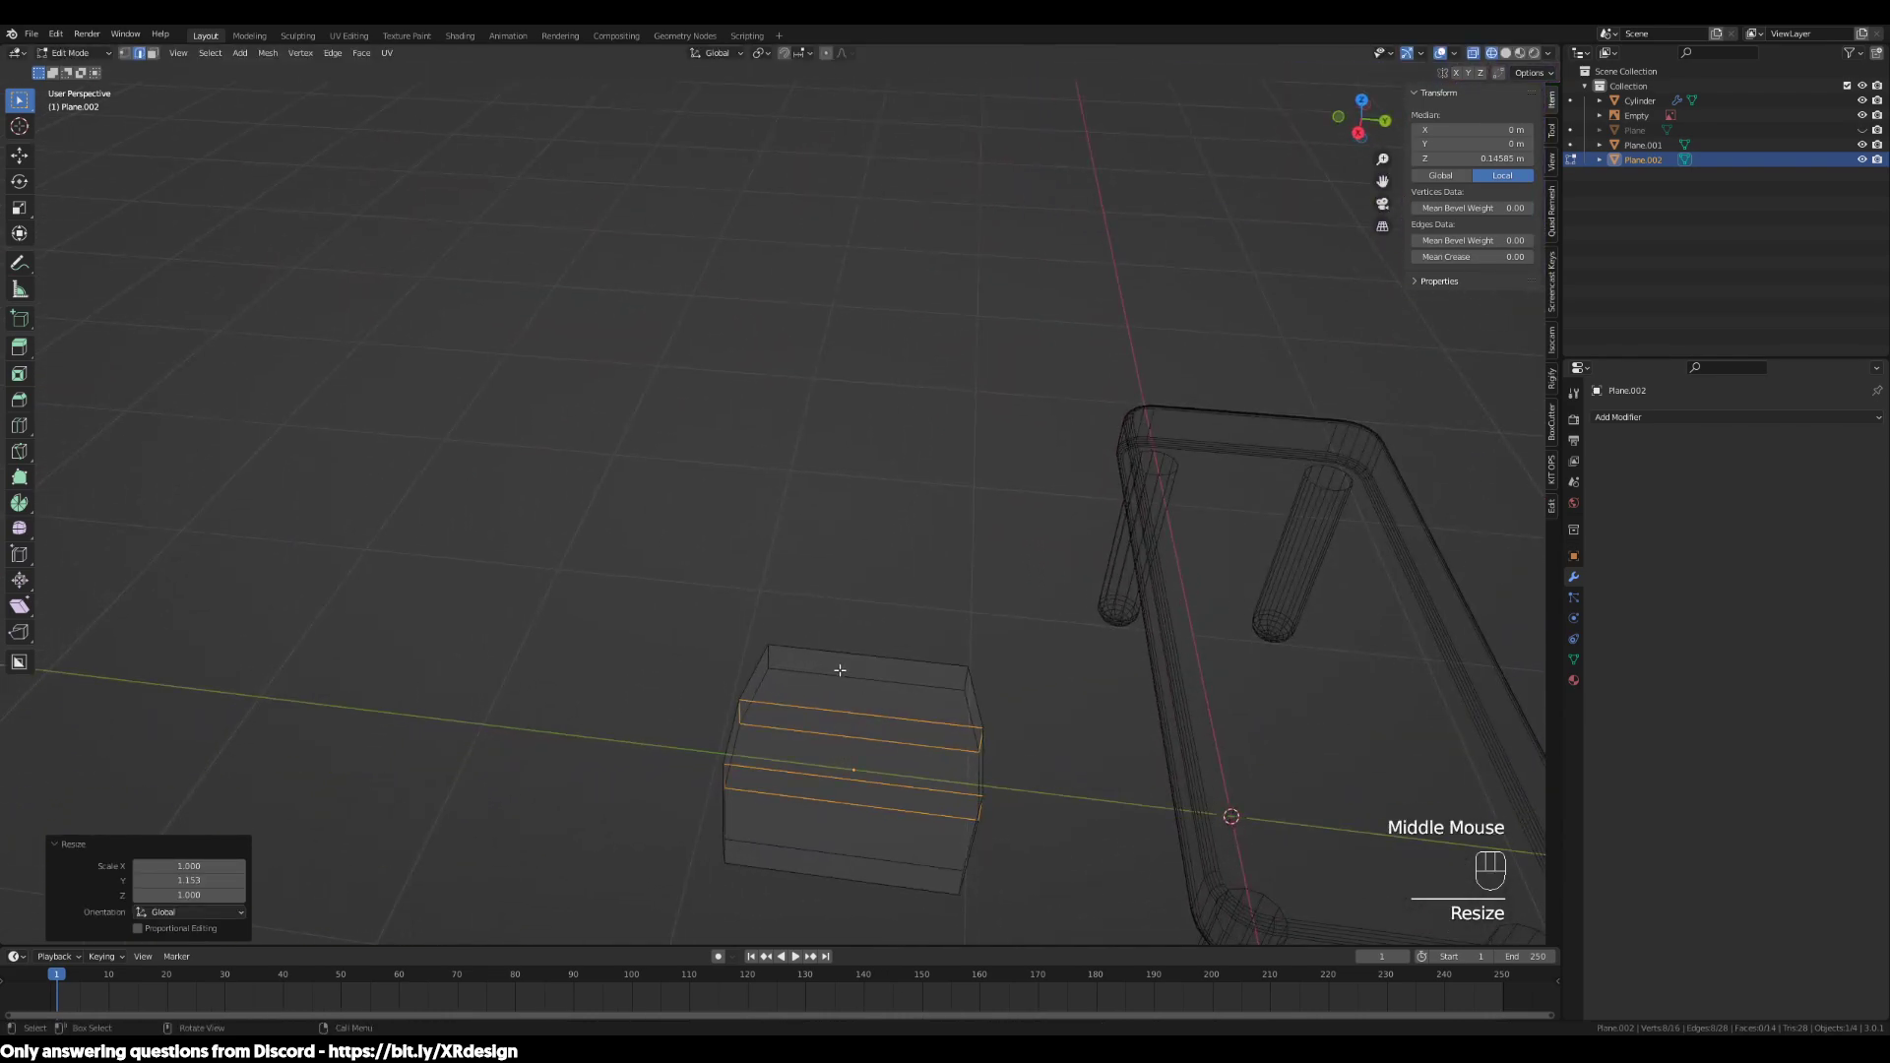
pyautogui.moveTo(829, 661); pyautogui.dragTo(846, 704, button='middle')
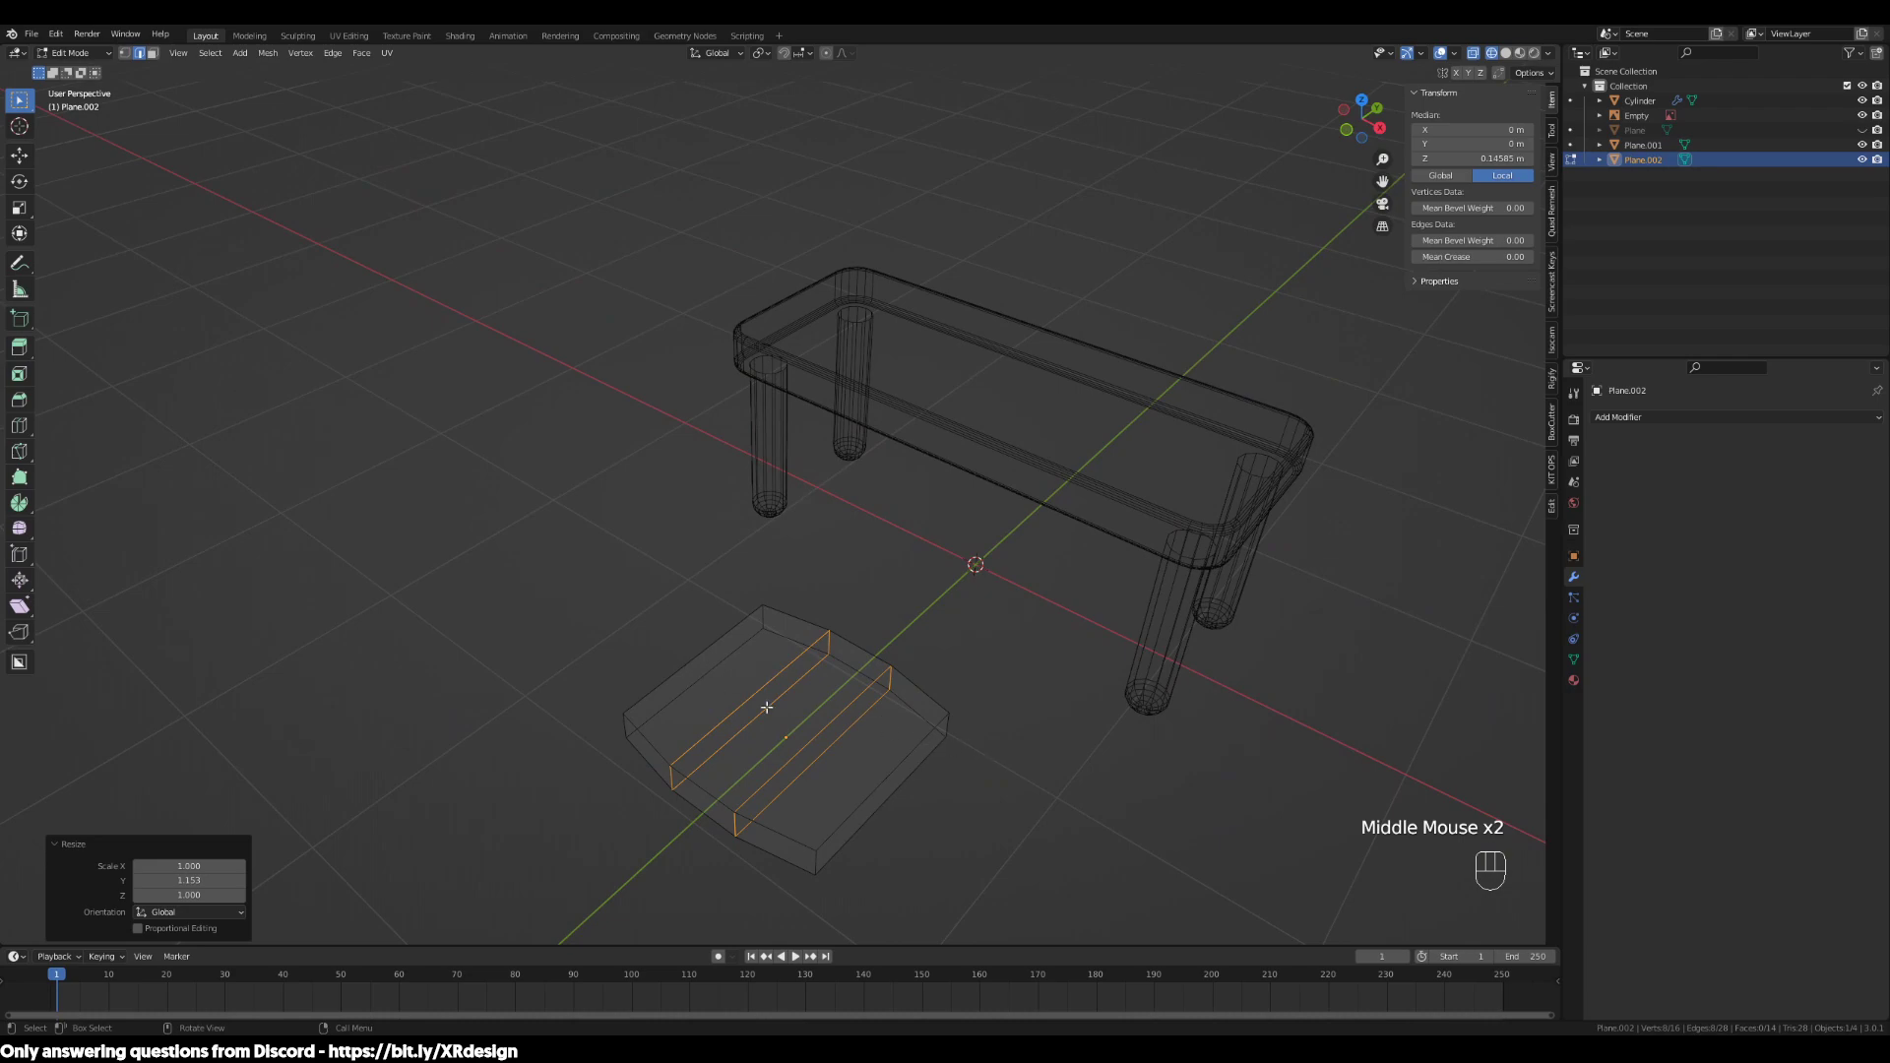
pyautogui.hotkey('ctrl', 'z')
pyautogui.hotkey('ctrl', 'z')
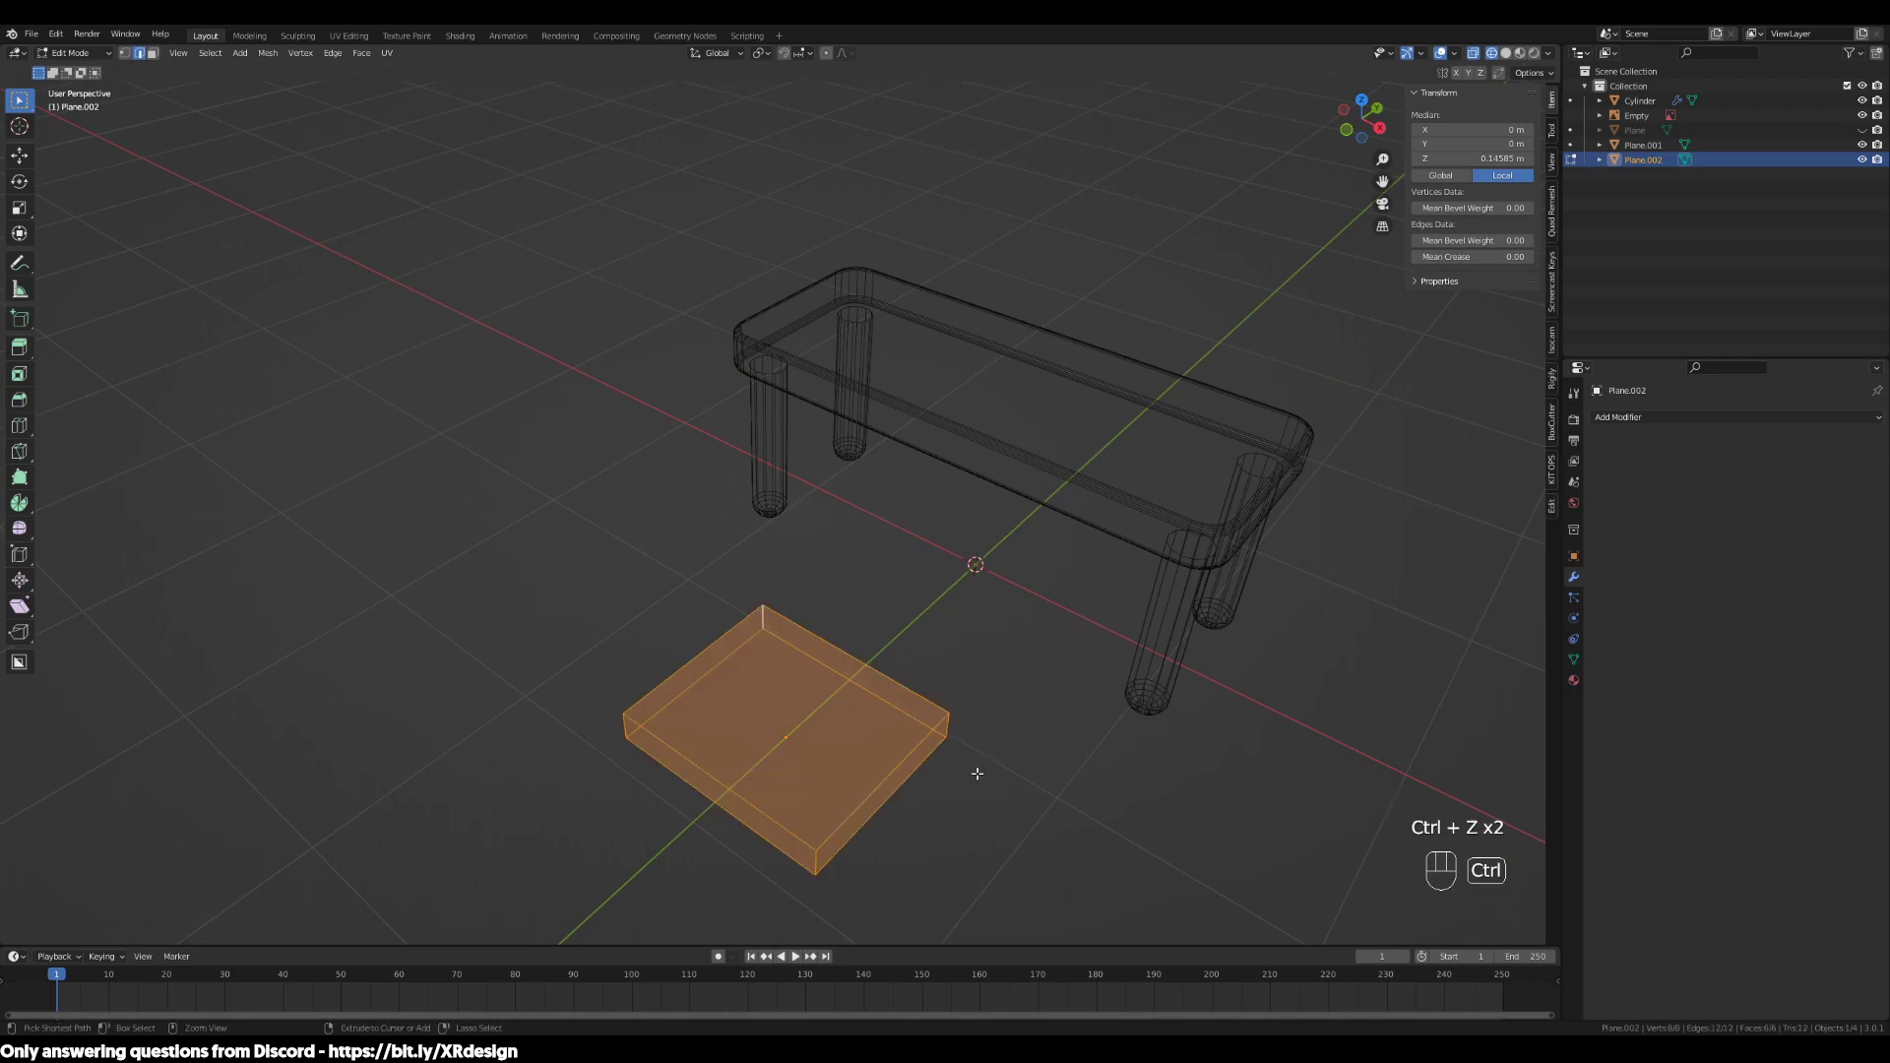
pyautogui.hotkey('ctrl', 'z')
# Shorten the whole slab along the Y axis, and fine-tune its depth with a Y scale of about 1.022
pyautogui.moveTo(995, 797); pyautogui.dragTo(1118, 696, button='middle')
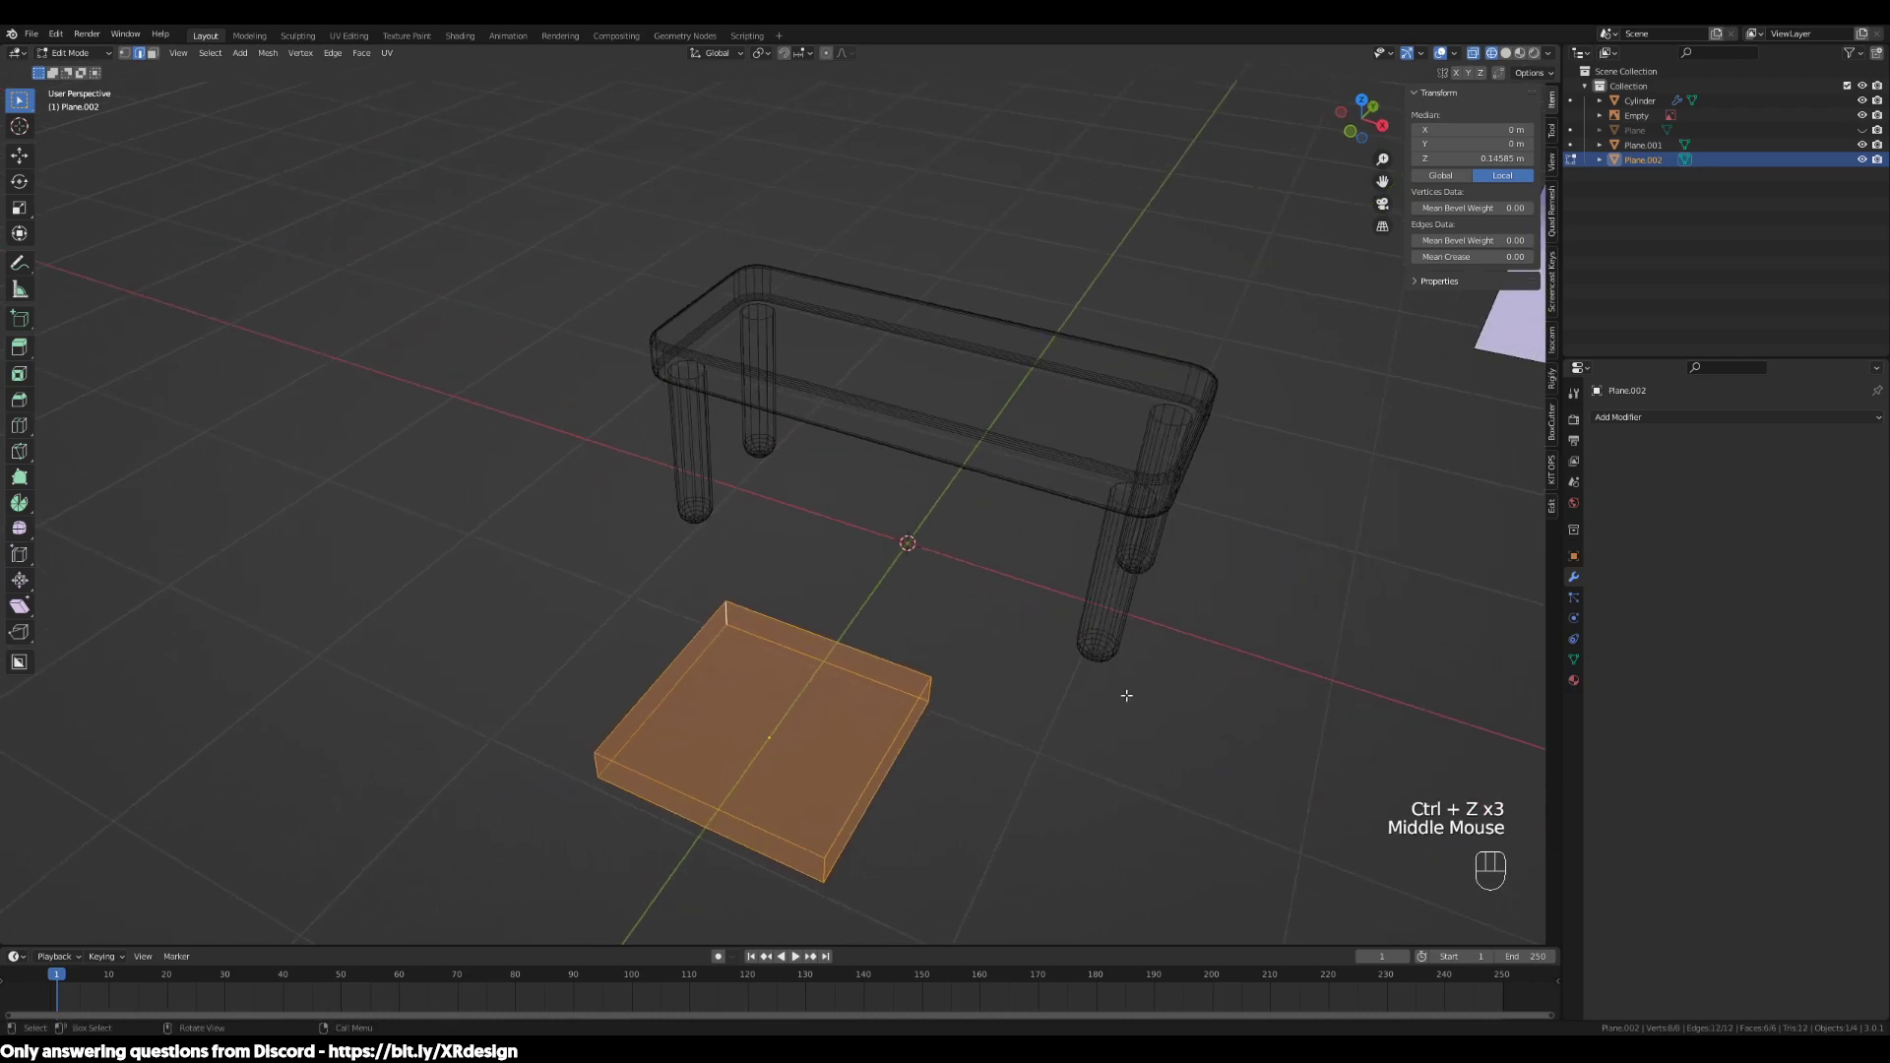
pyautogui.press('s')
pyautogui.press('y')
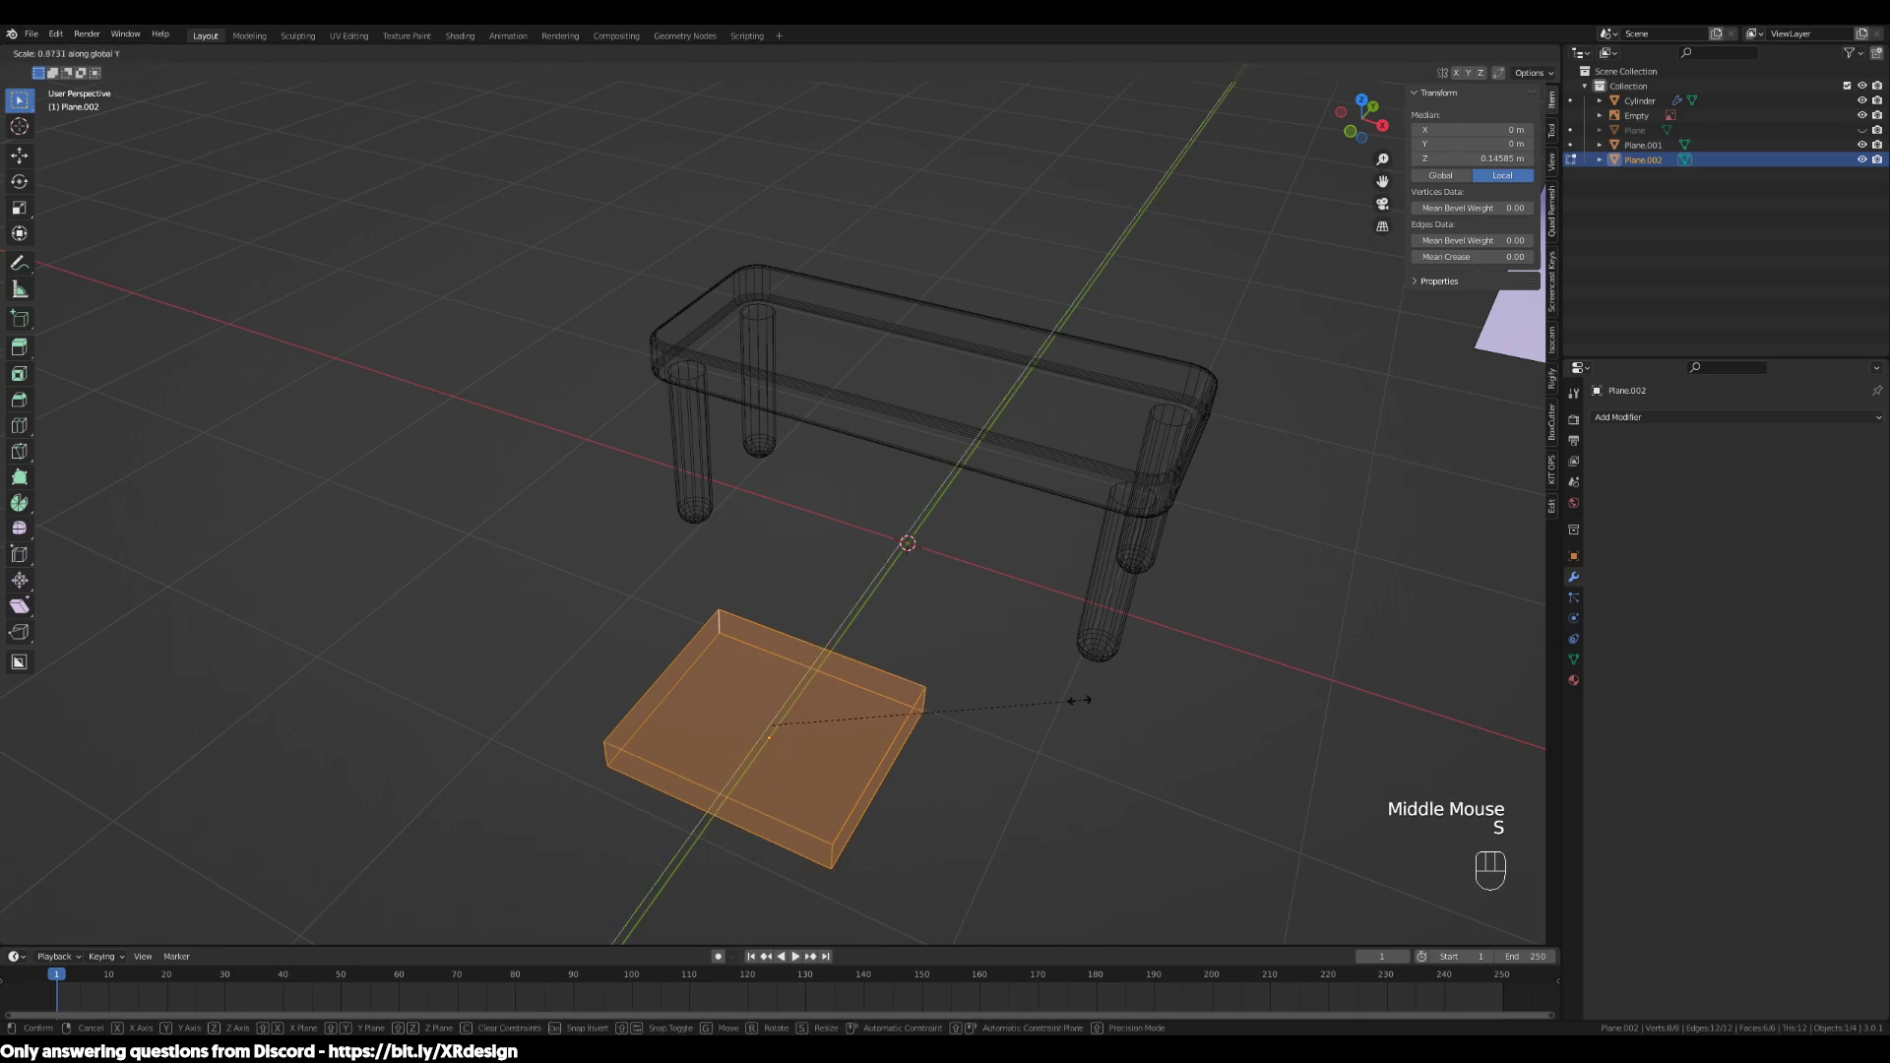
pyautogui.click(1054, 700)
pyautogui.moveTo(1231, 725); pyautogui.dragTo(1139, 705, button='middle')
pyautogui.press('y')
pyautogui.click(1148, 707)
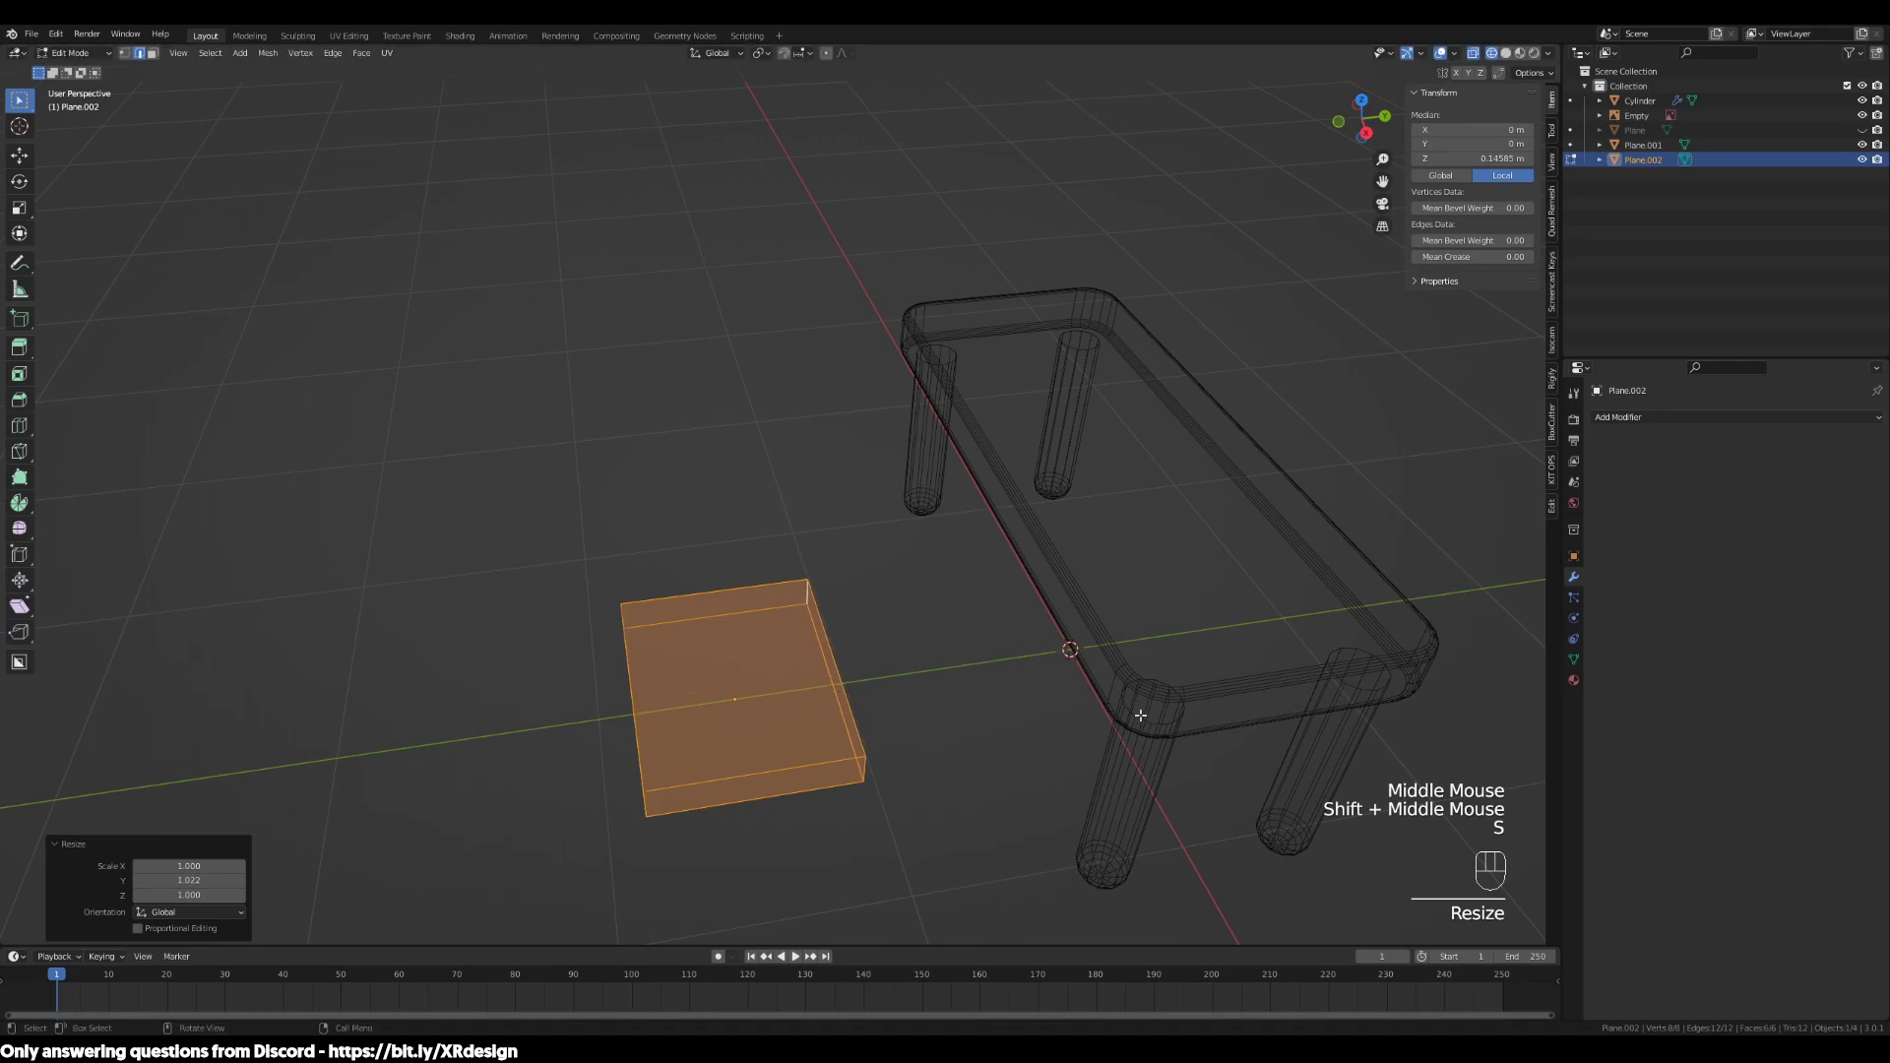
# Add two evenly spaced loop cuts running along the slab's Y direction without sliding them, and clear the selection
pyautogui.press('2')
pyautogui.moveTo(864, 780); pyautogui.dragTo(1045, 813, button='middle')
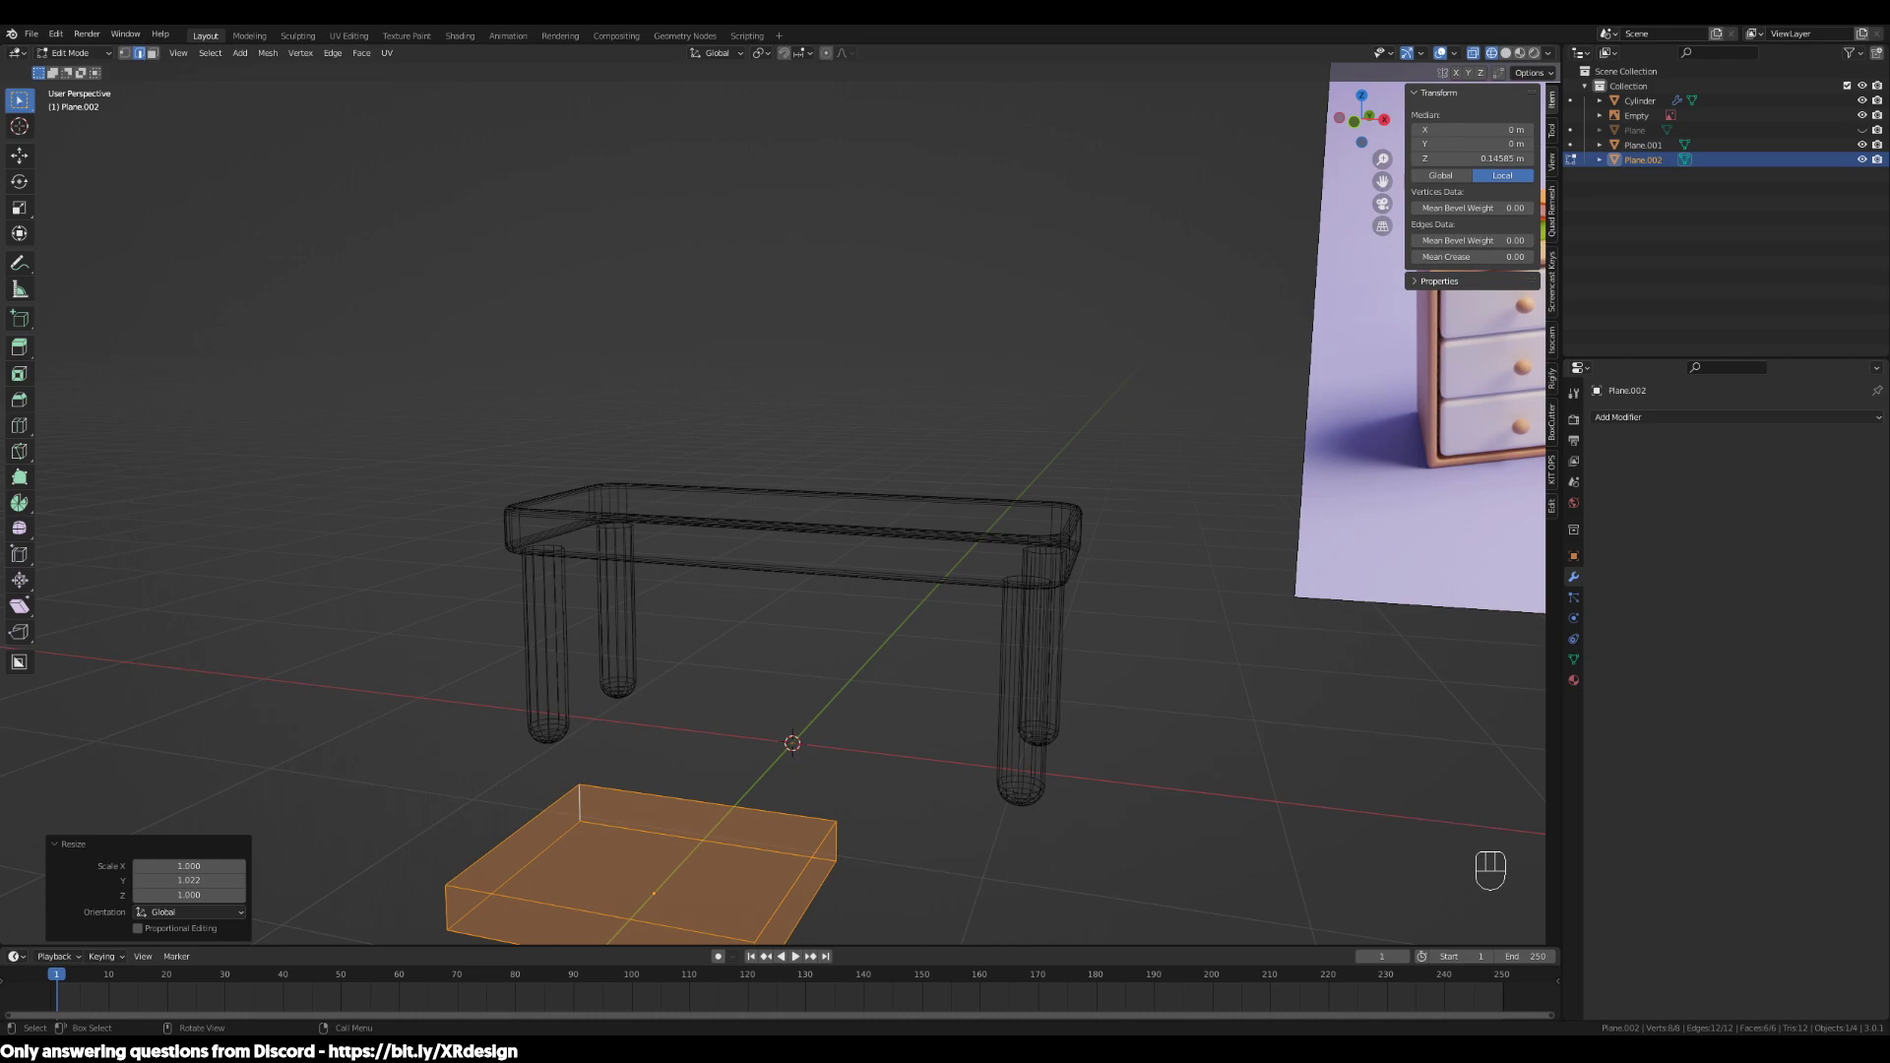
pyautogui.moveTo(1045, 813); pyautogui.dragTo(995, 800, button='middle')
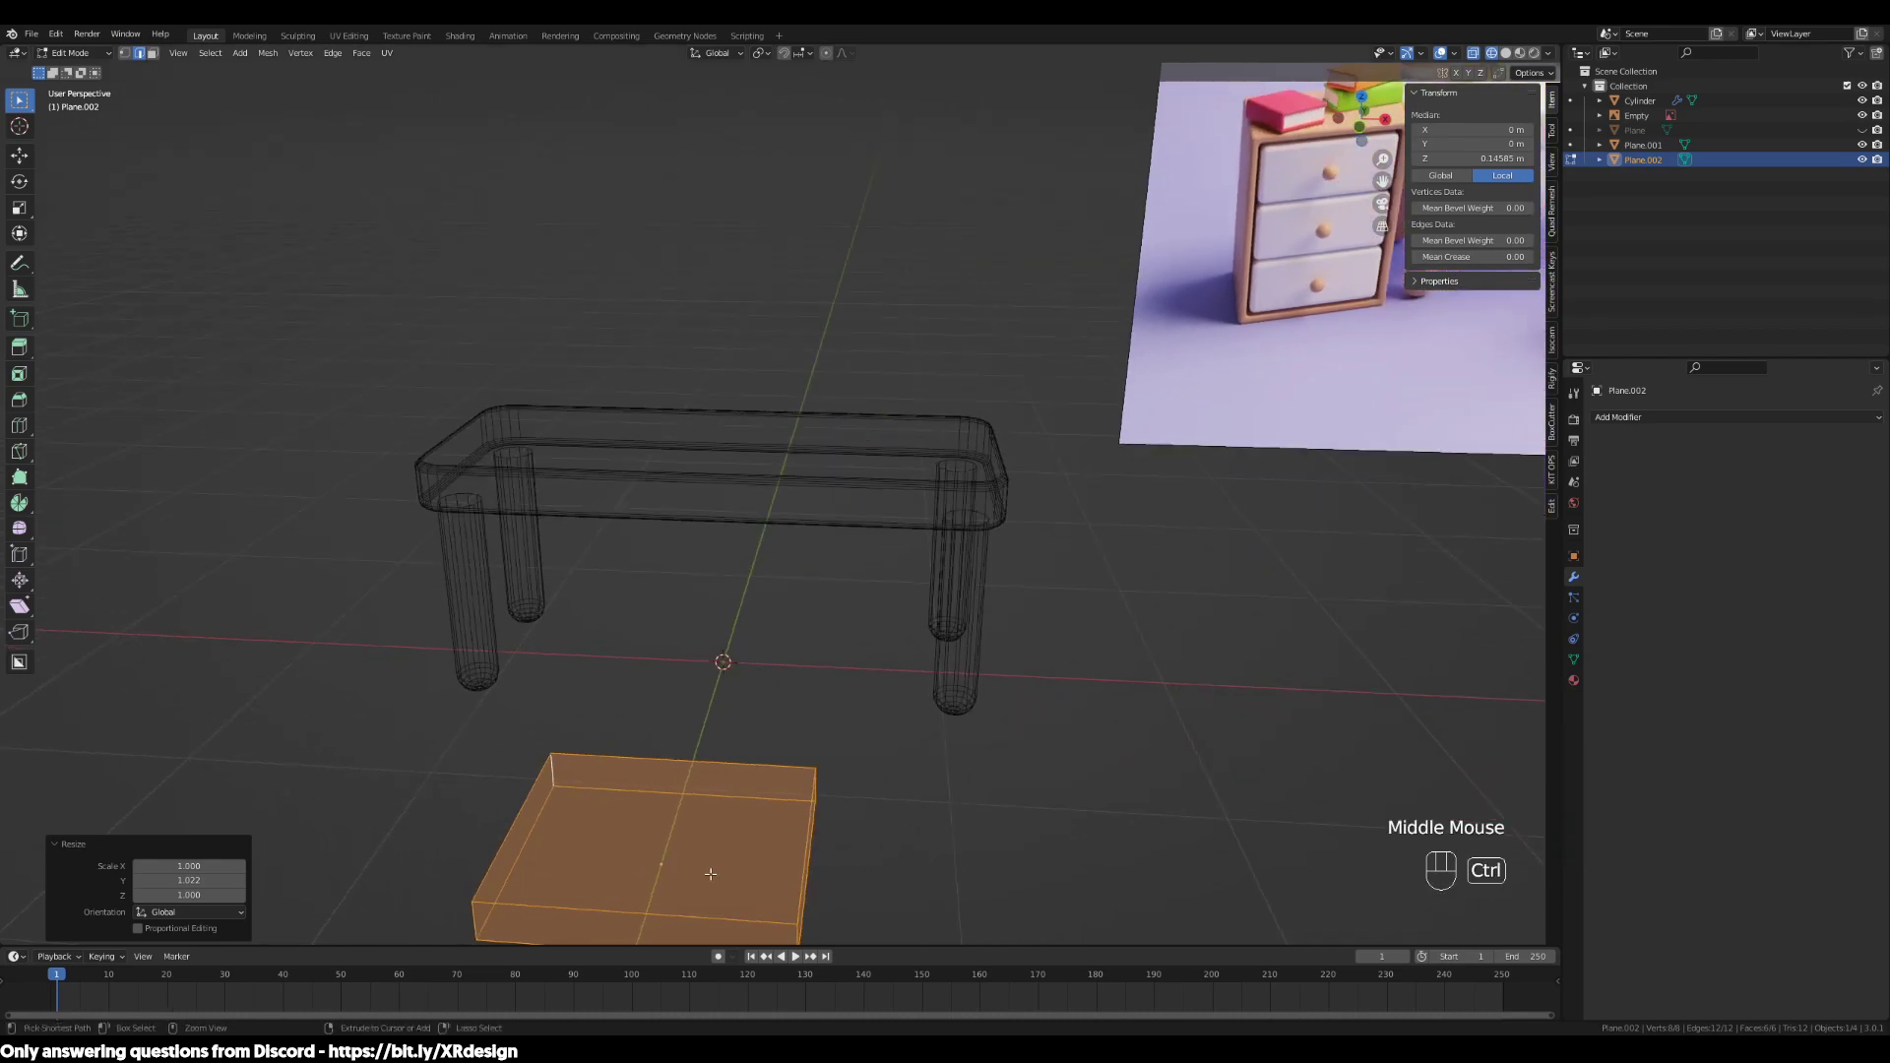
pyautogui.hotkey('ctrl', 'r')
pyautogui.scroll(1, 667, 791)
pyautogui.click(668, 792)
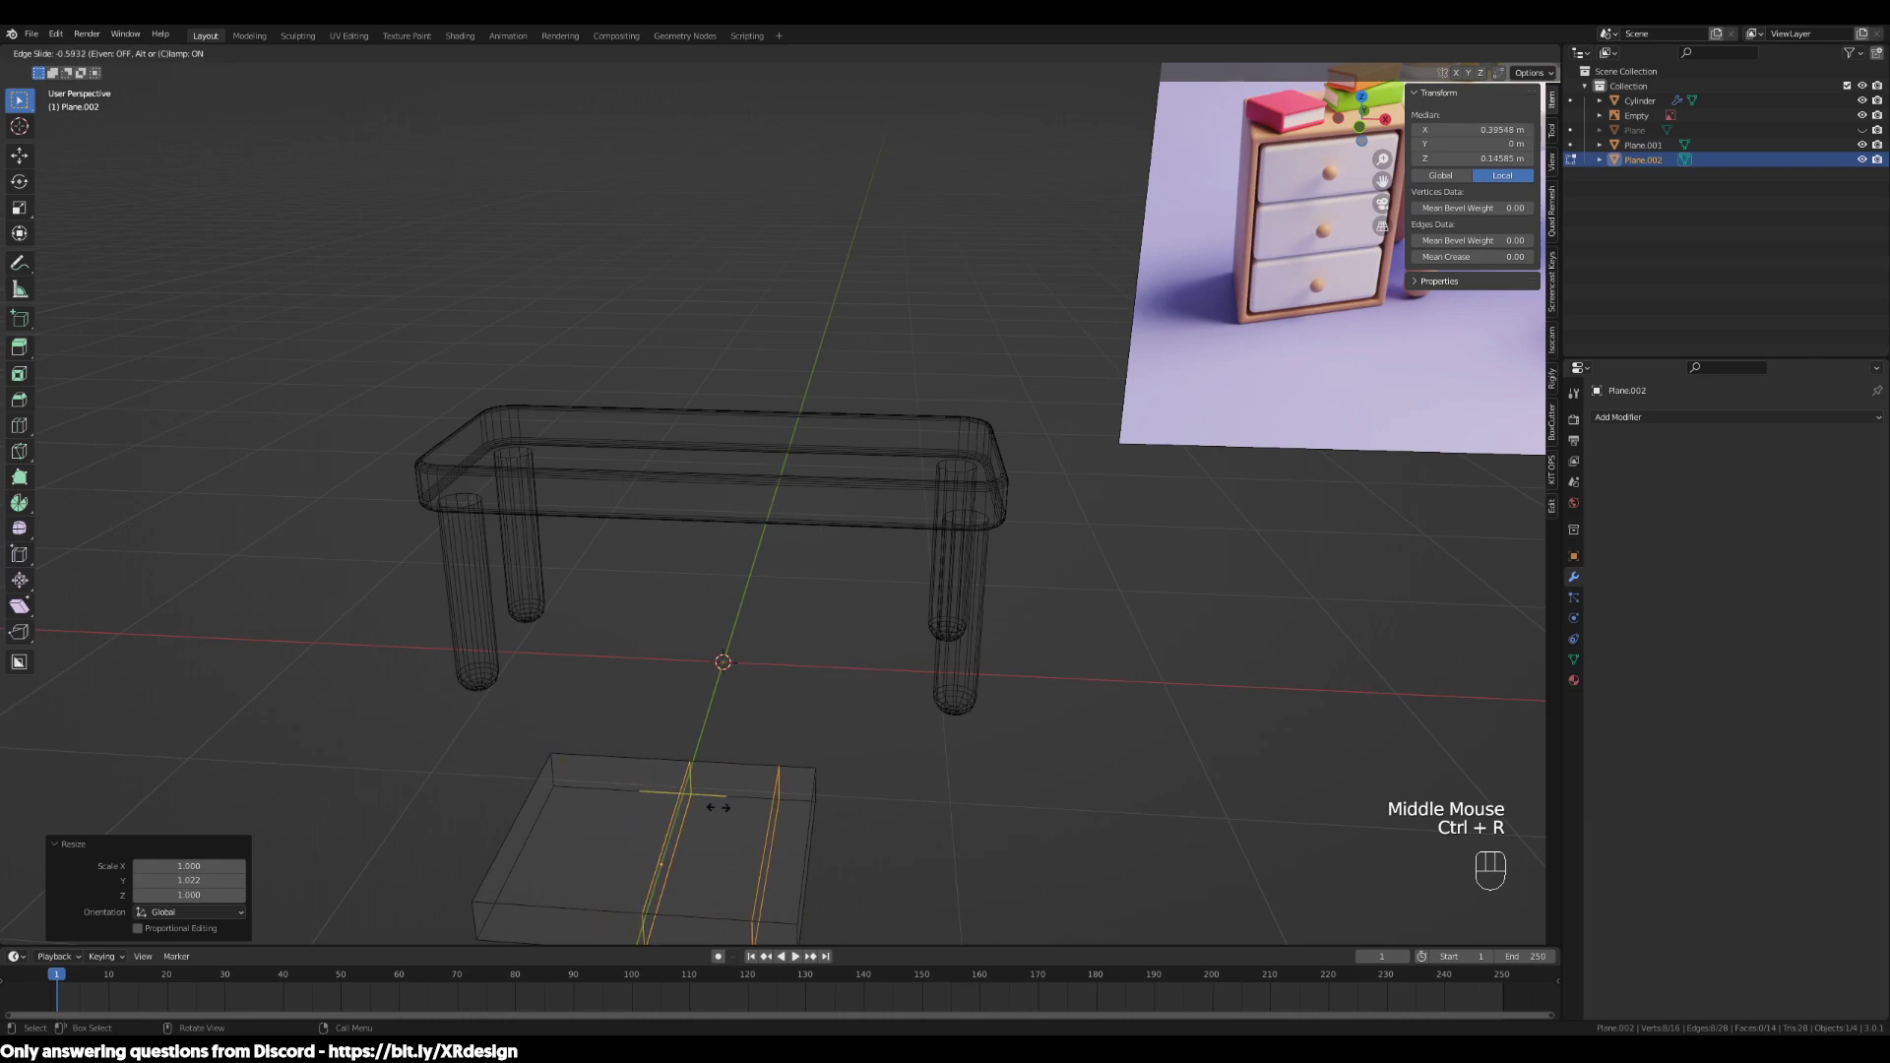
pyautogui.rightClick(668, 791)
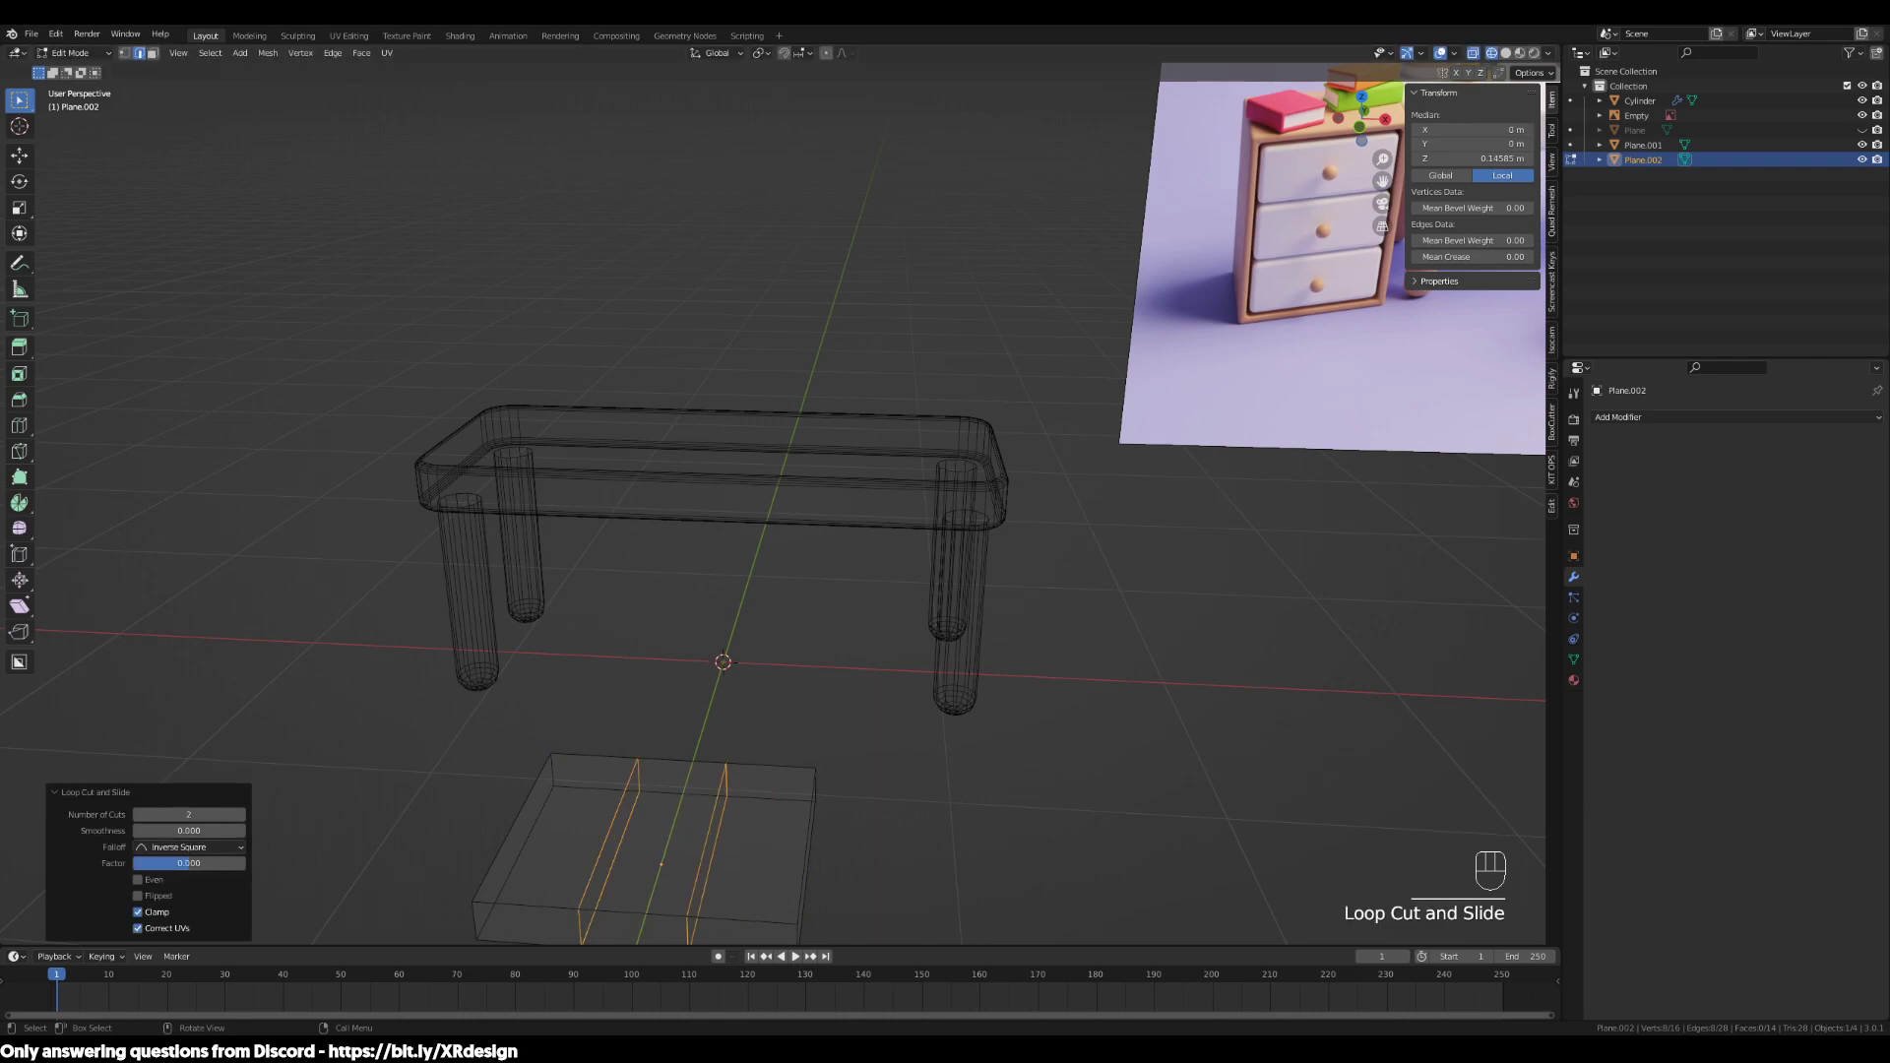
pyautogui.click(1083, 835)
# Add two evenly spaced loop cuts running along the slab's X direction, crossing the existing pair, without sliding them
pyautogui.moveTo(1082, 835); pyautogui.dragTo(886, 777, button='middle')
pyautogui.hotkey('ctrl', 'r')
pyautogui.scroll(1, 689, 709)
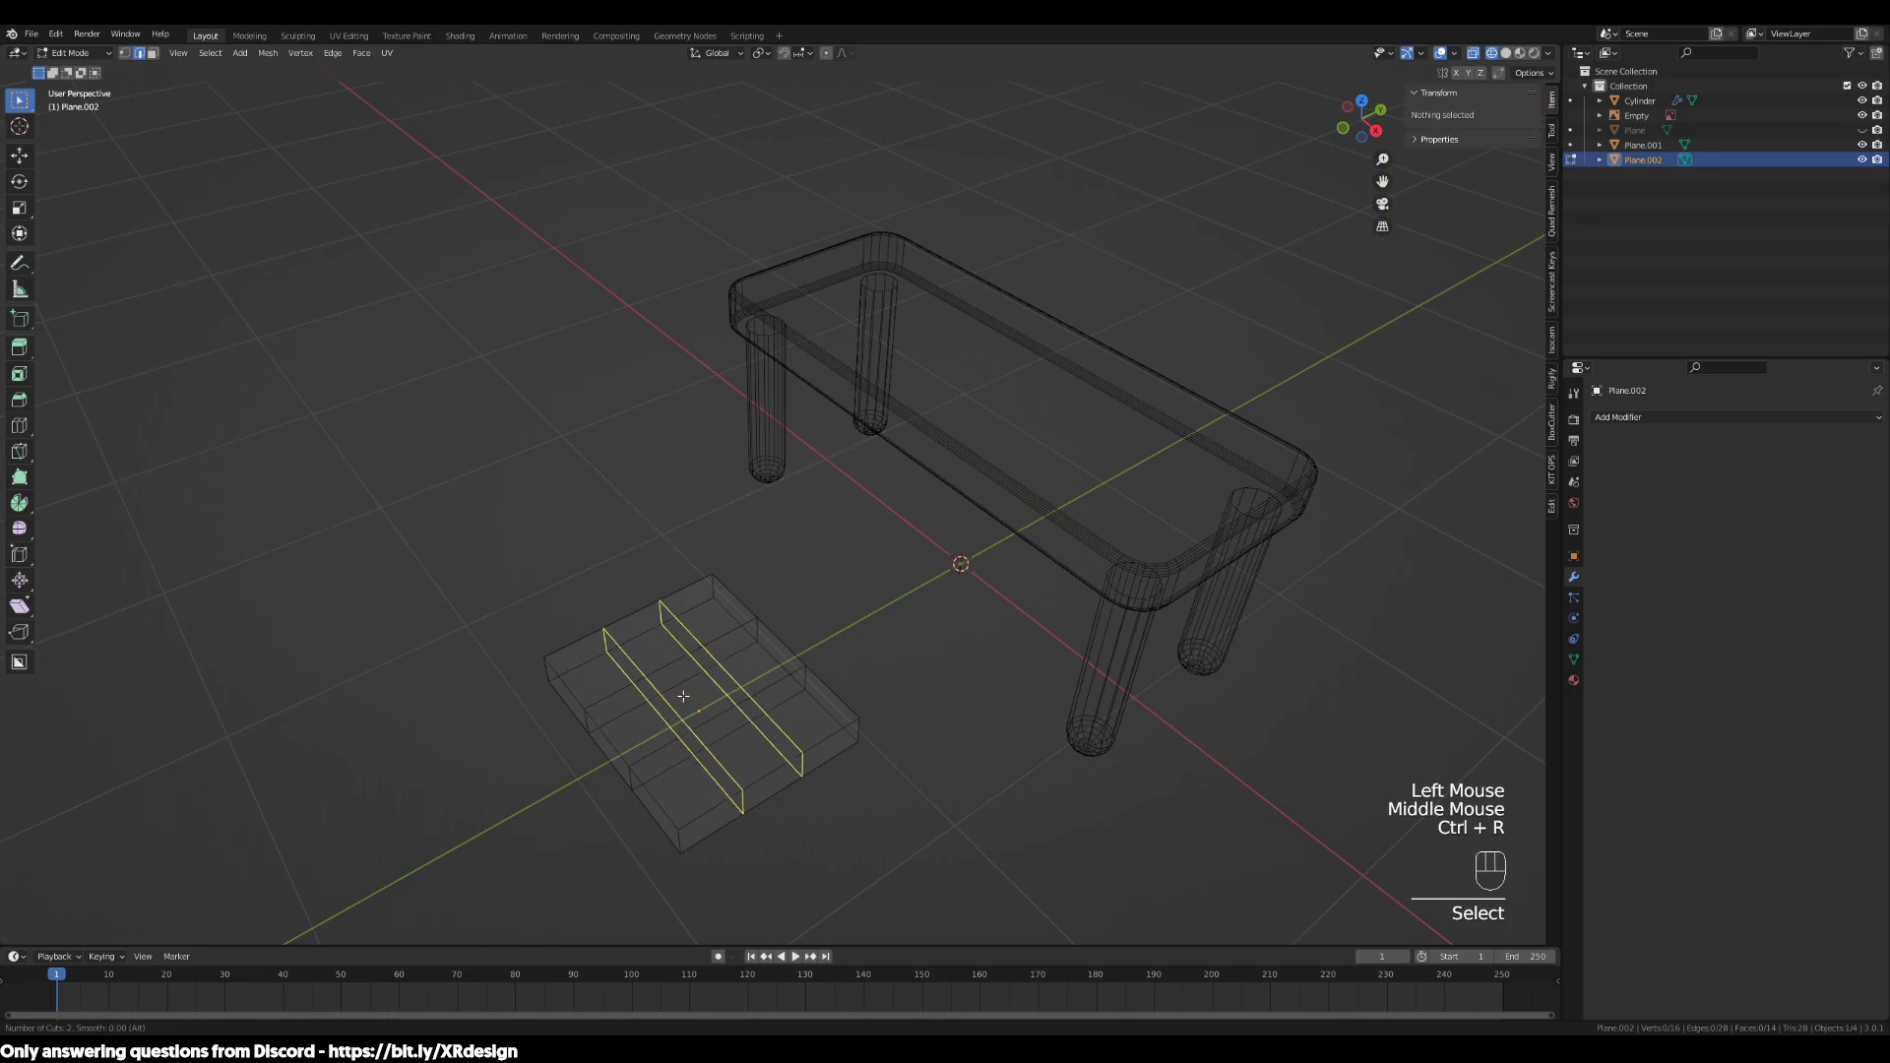
pyautogui.click(655, 664)
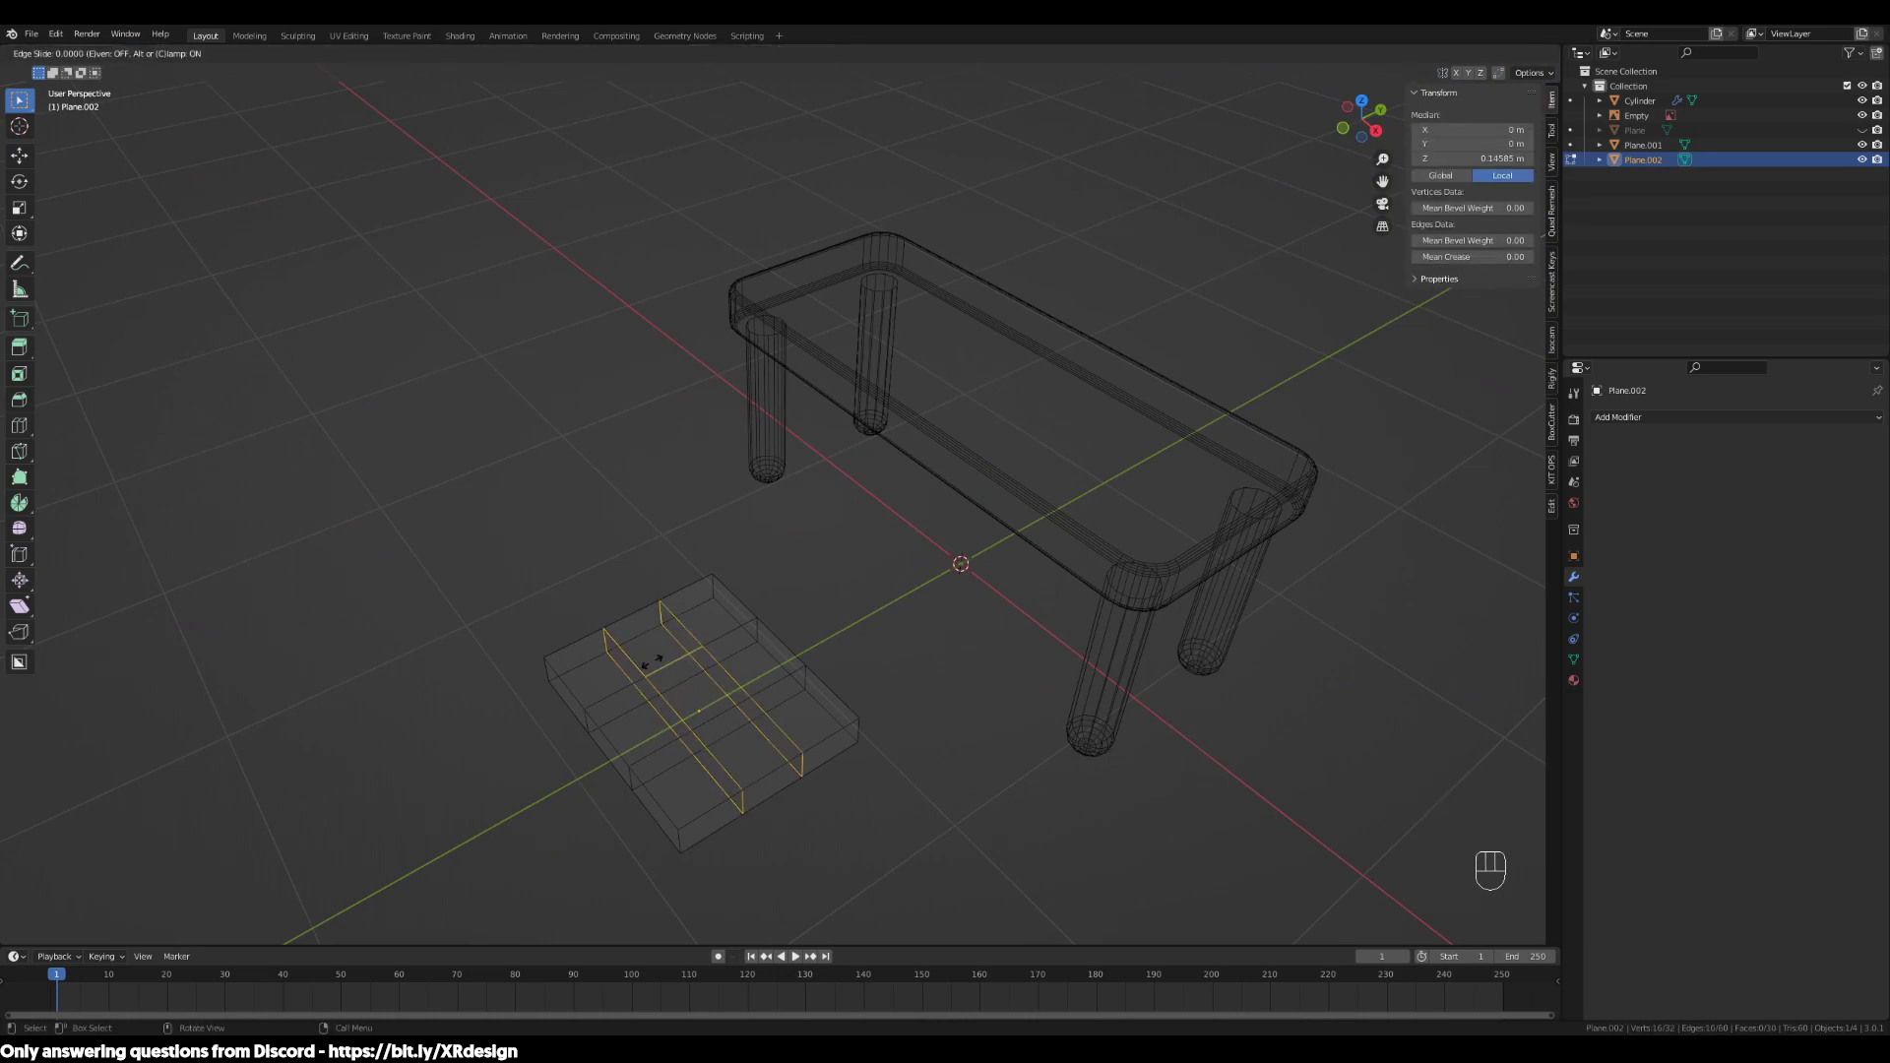
pyautogui.rightClick(638, 643)
# Select the two edge loops running along the slab's Y direction and scale them along Y by about 1.275
pyautogui.moveTo(703, 645); pyautogui.dragTo(974, 742, button='middle')
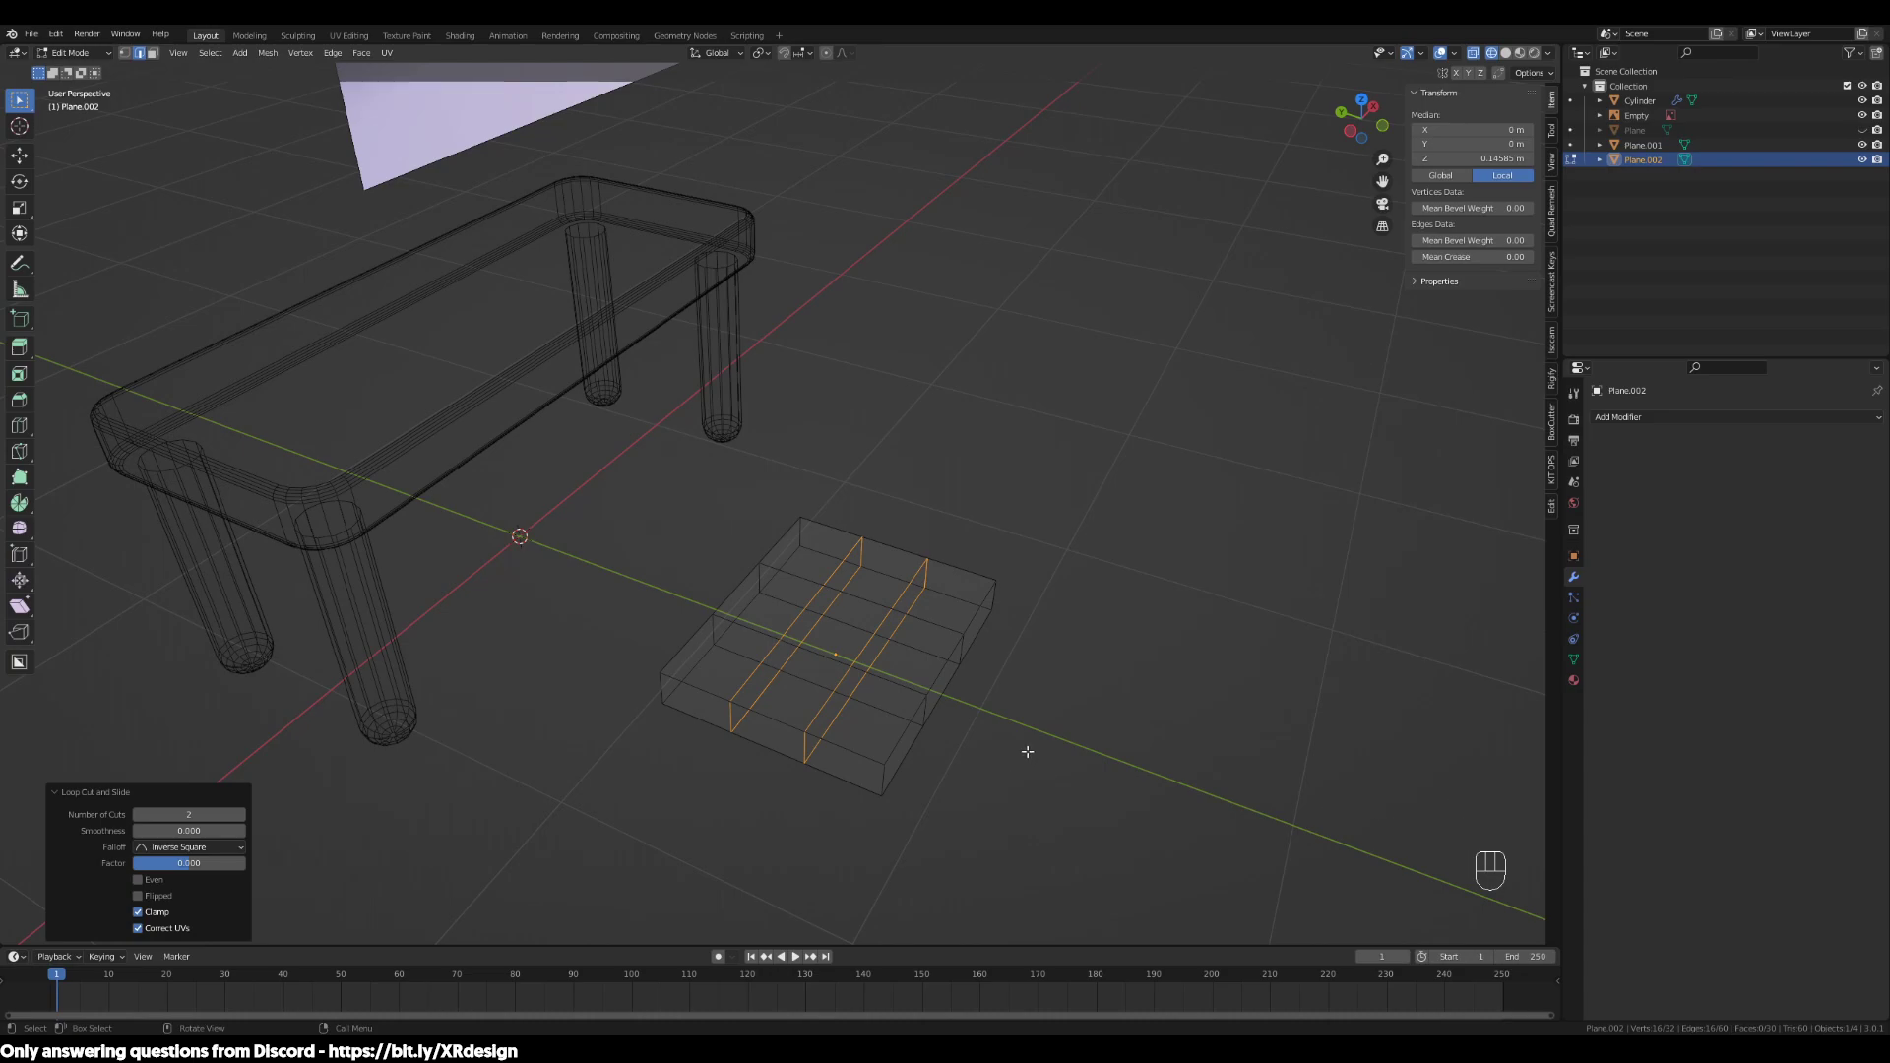
pyautogui.moveTo(958, 708); pyautogui.dragTo(865, 684, button='middle')
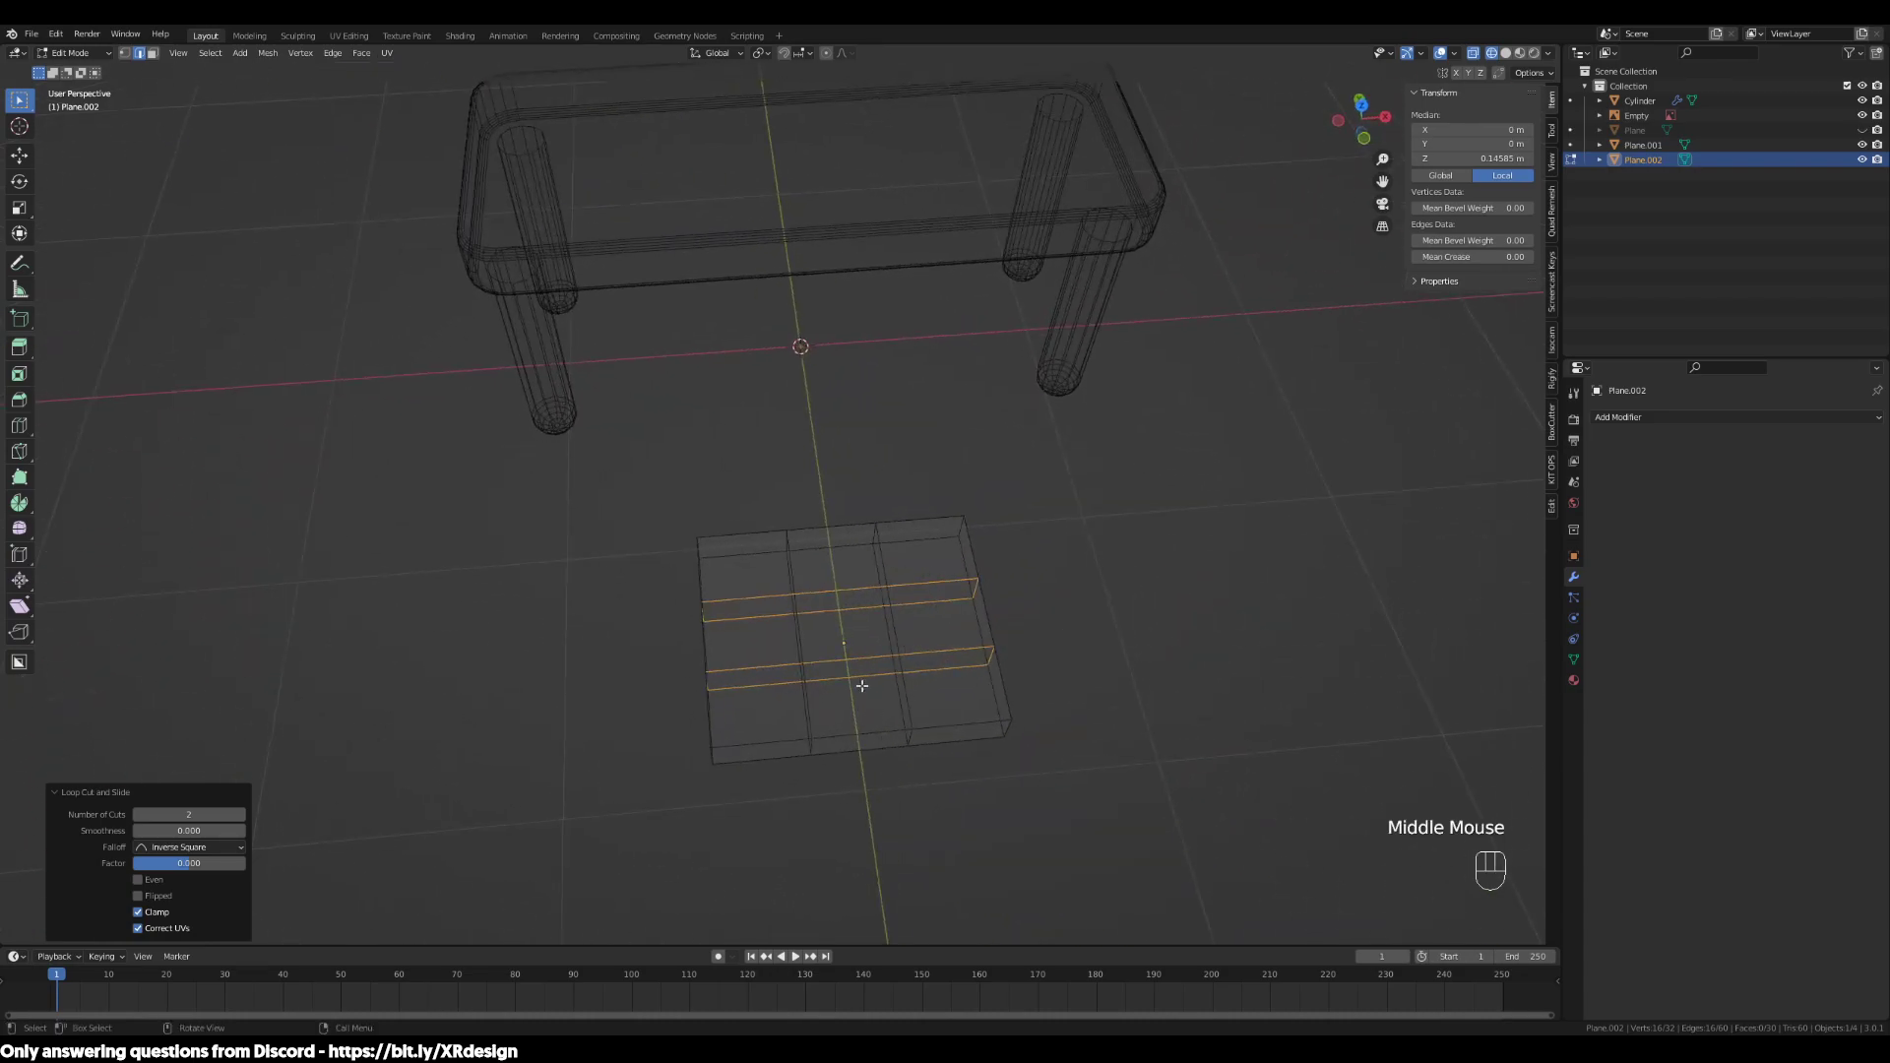
pyautogui.keyDown('alt'); pyautogui.click(879, 544); pyautogui.keyUp('alt')
pyautogui.keyDown('alt'); pyautogui.keyDown('shift'); pyautogui.click(790, 553); pyautogui.keyUp('shift'); pyautogui.keyUp('alt')
pyautogui.moveTo(1042, 676); pyautogui.dragTo(906, 625, button='middle')
pyautogui.scroll(2, 970, 645)
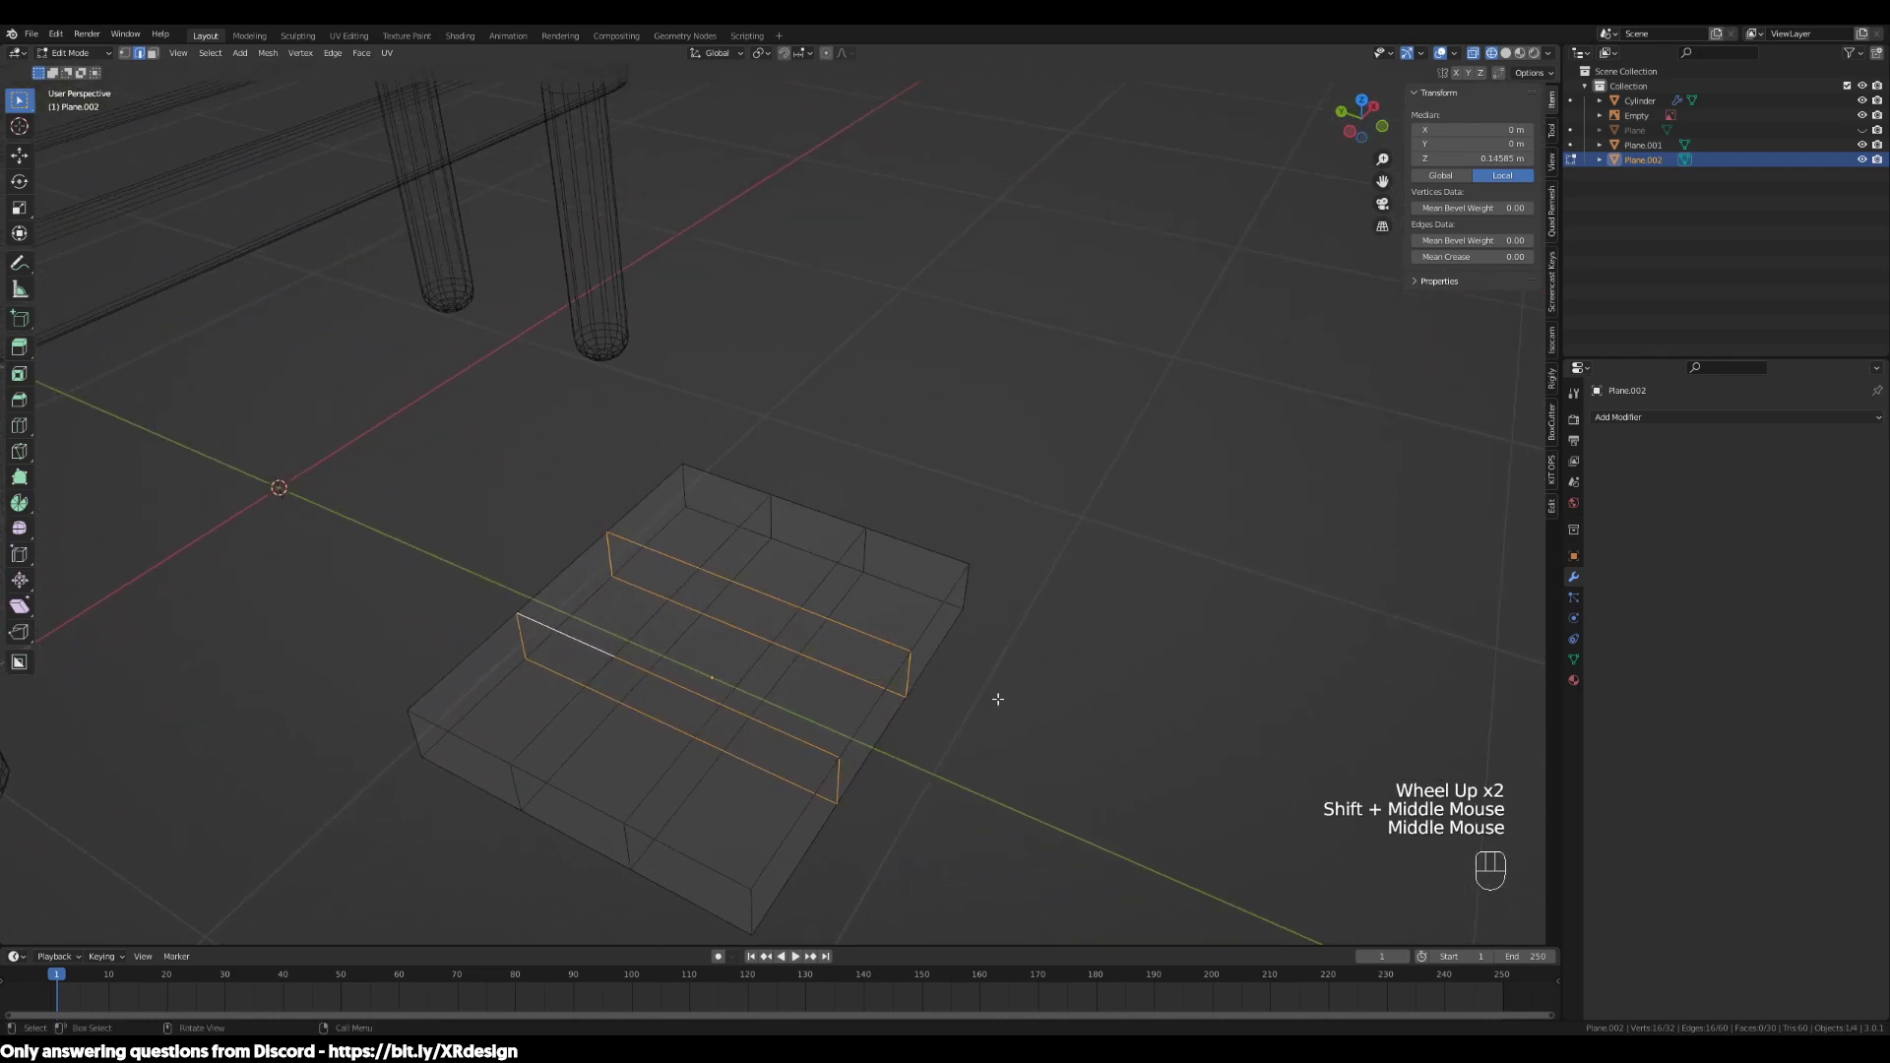
pyautogui.click(1040, 679)
pyautogui.keyDown('alt'); pyautogui.click(907, 694); pyautogui.keyUp('alt')
pyautogui.keyDown('alt'); pyautogui.click(585, 643); pyautogui.keyUp('alt')
pyautogui.keyDown('alt'); pyautogui.keyDown('shift'); pyautogui.click(849, 622); pyautogui.keyUp('shift'); pyautogui.keyUp('alt')
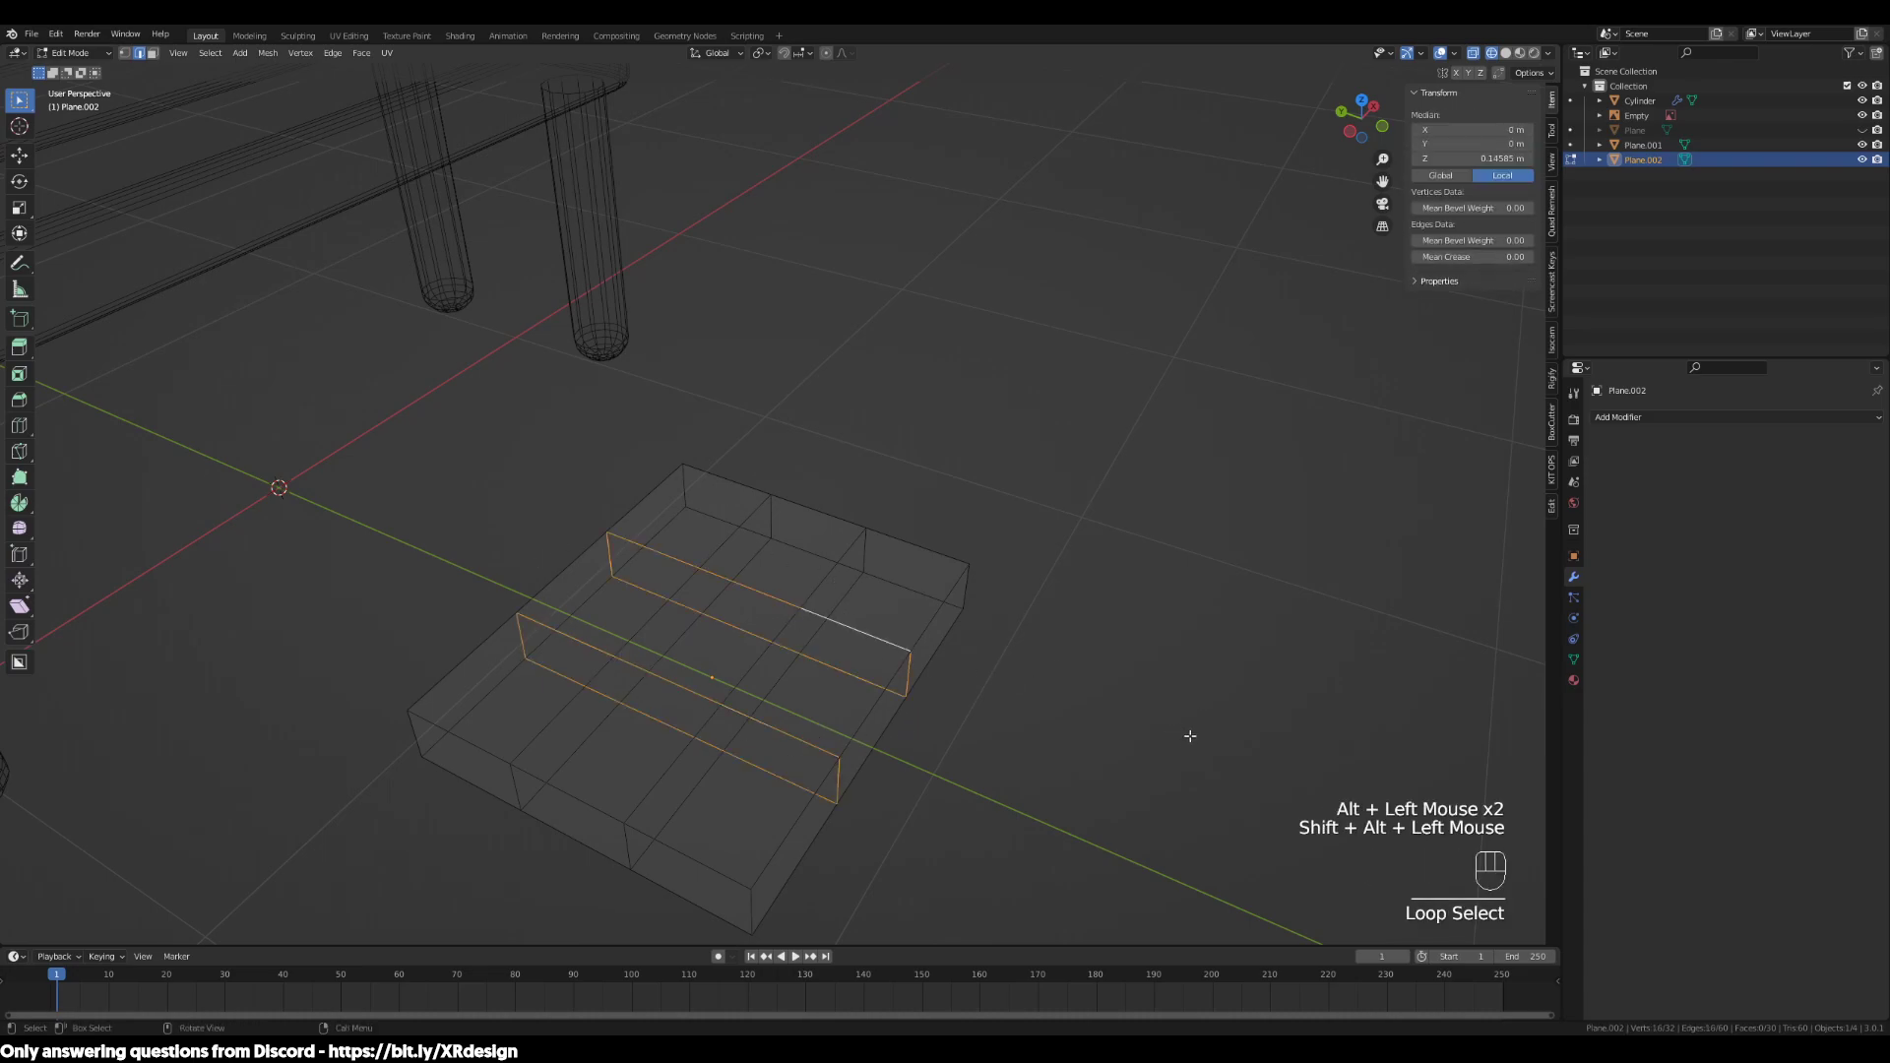
pyautogui.press('s')
pyautogui.press('y')
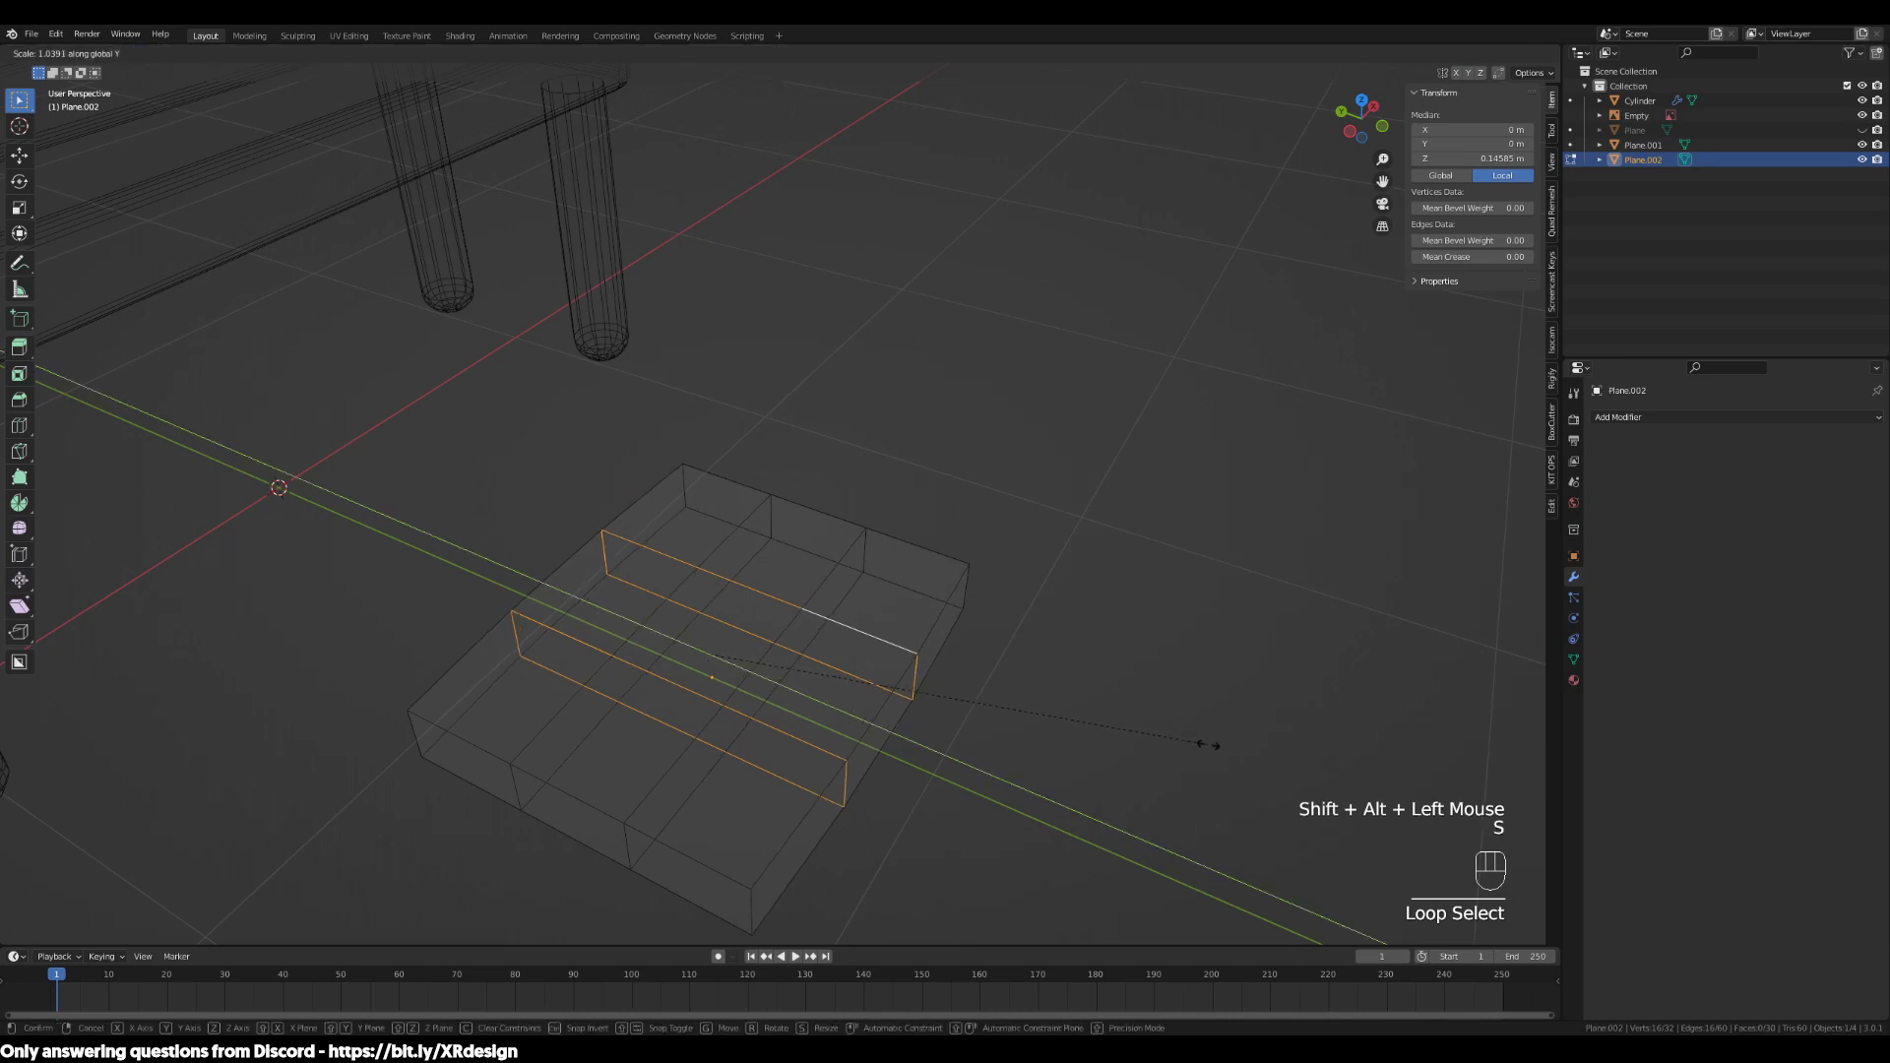
pyautogui.click(1301, 765)
pyautogui.moveTo(978, 717); pyautogui.dragTo(866, 759, button='middle')
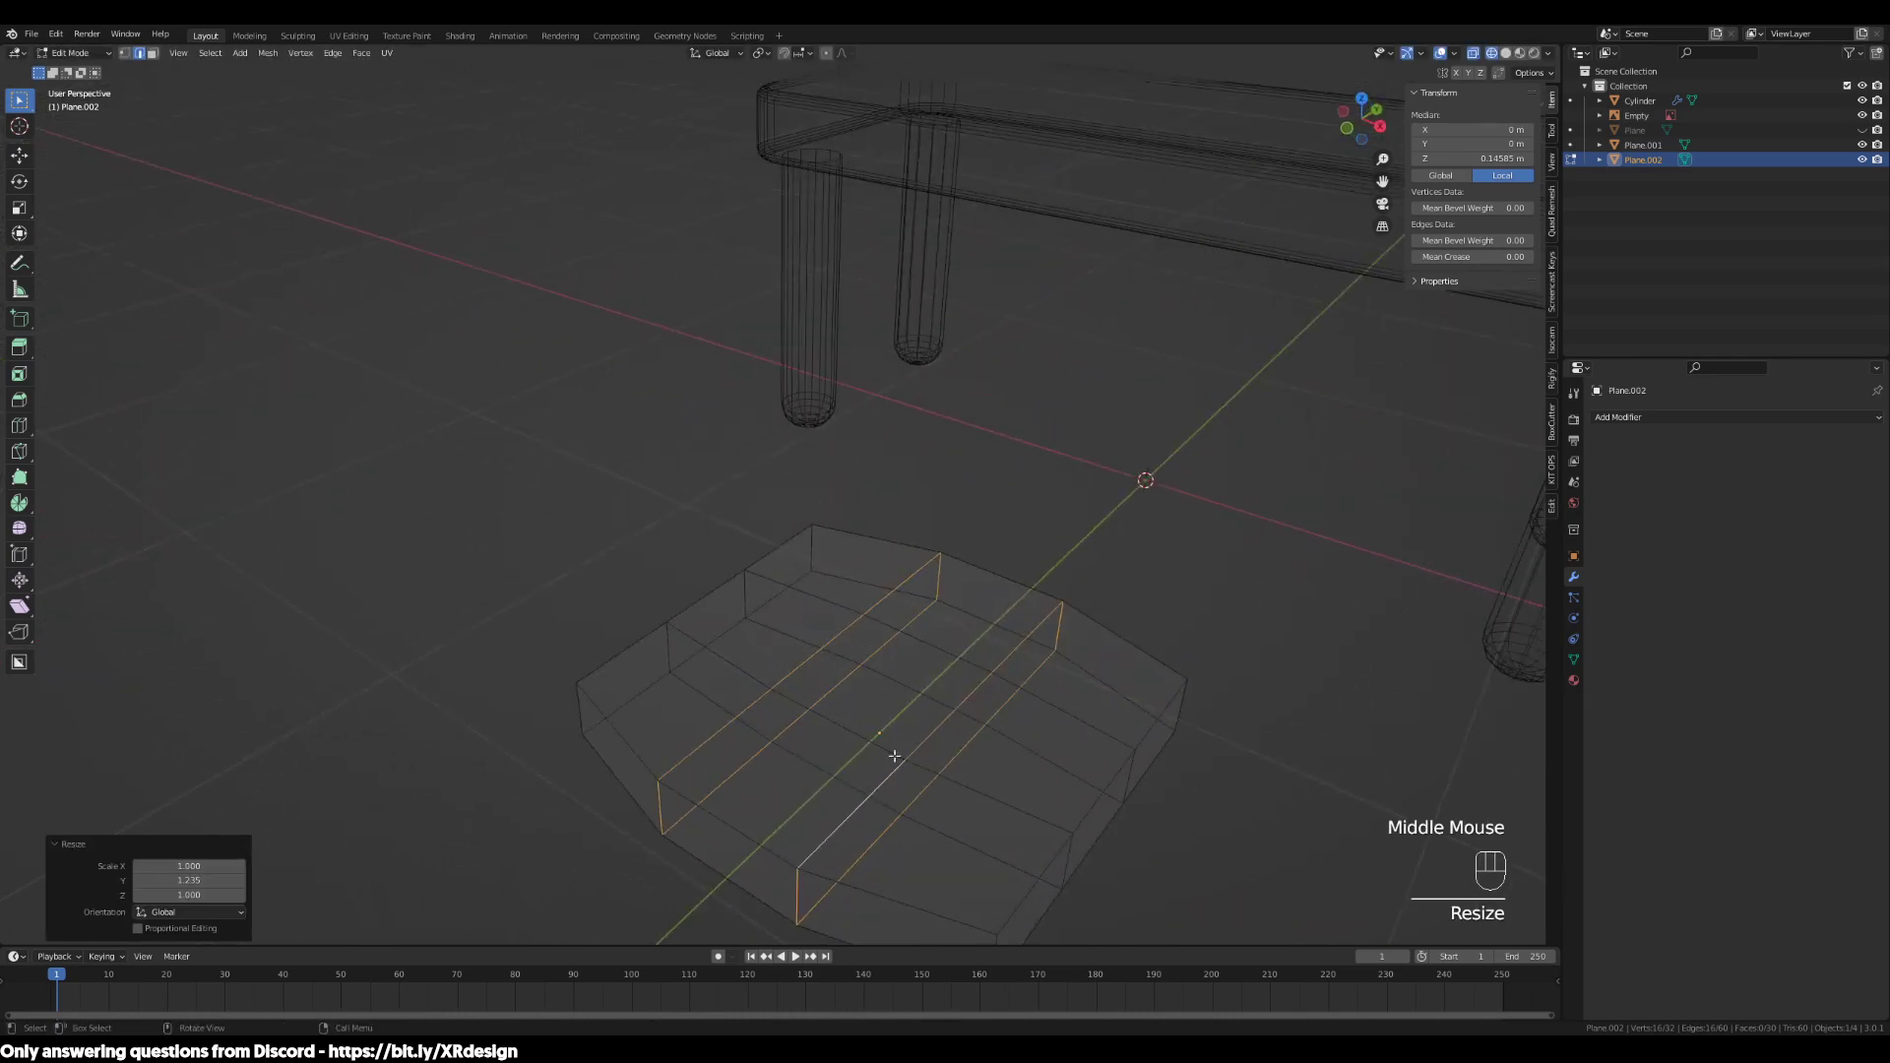
pyautogui.keyDown('shift'); pyautogui.moveTo(1098, 801); pyautogui.dragTo(836, 735, button='middle'); pyautogui.keyUp('shift')
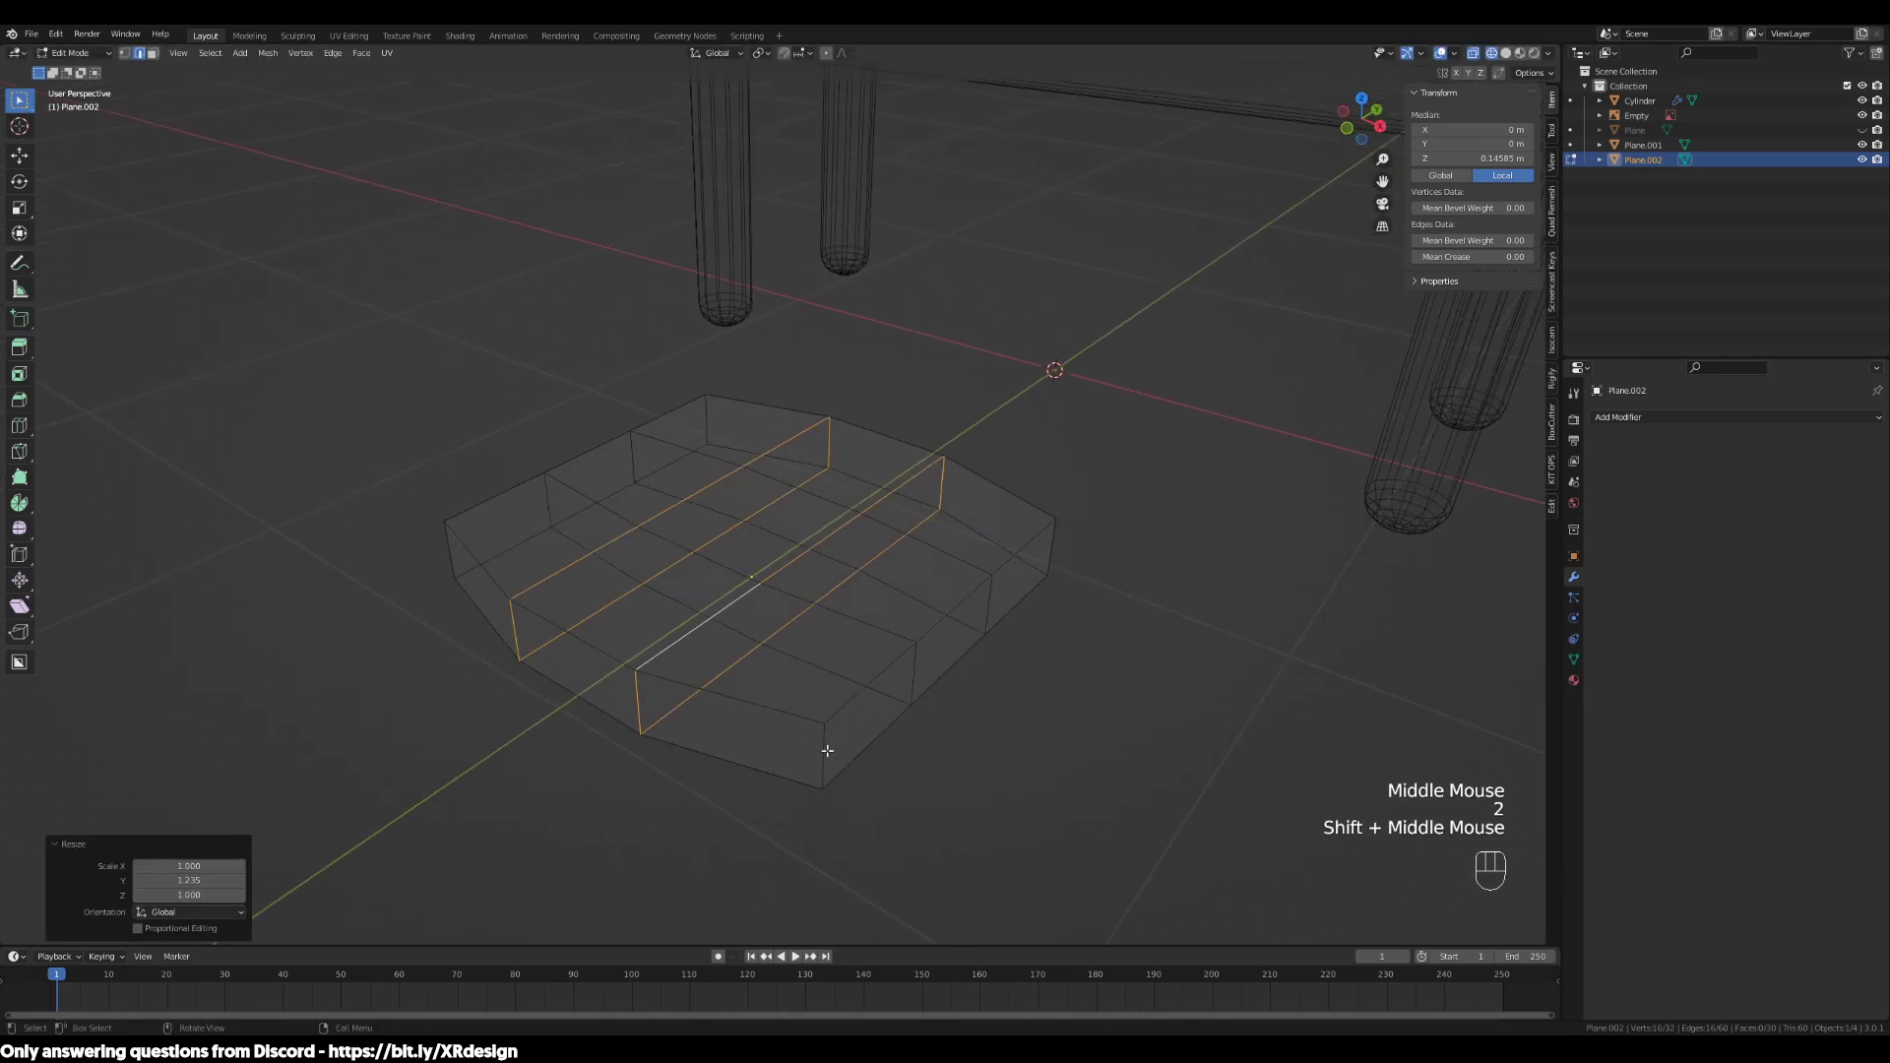
pyautogui.click(821, 750)
pyautogui.keyDown('shift'); pyautogui.click(1041, 561); pyautogui.keyUp('shift')
pyautogui.moveTo(1042, 561); pyautogui.dragTo(908, 554, button='middle')
pyautogui.keyDown('shift'); pyautogui.moveTo(718, 641); pyautogui.dragTo(1143, 687, button='middle'); pyautogui.keyUp('shift')
pyautogui.keyDown('shift'); pyautogui.click(636, 741); pyautogui.keyUp('shift')
pyautogui.keyDown('shift'); pyautogui.click(522, 537); pyautogui.keyUp('shift')
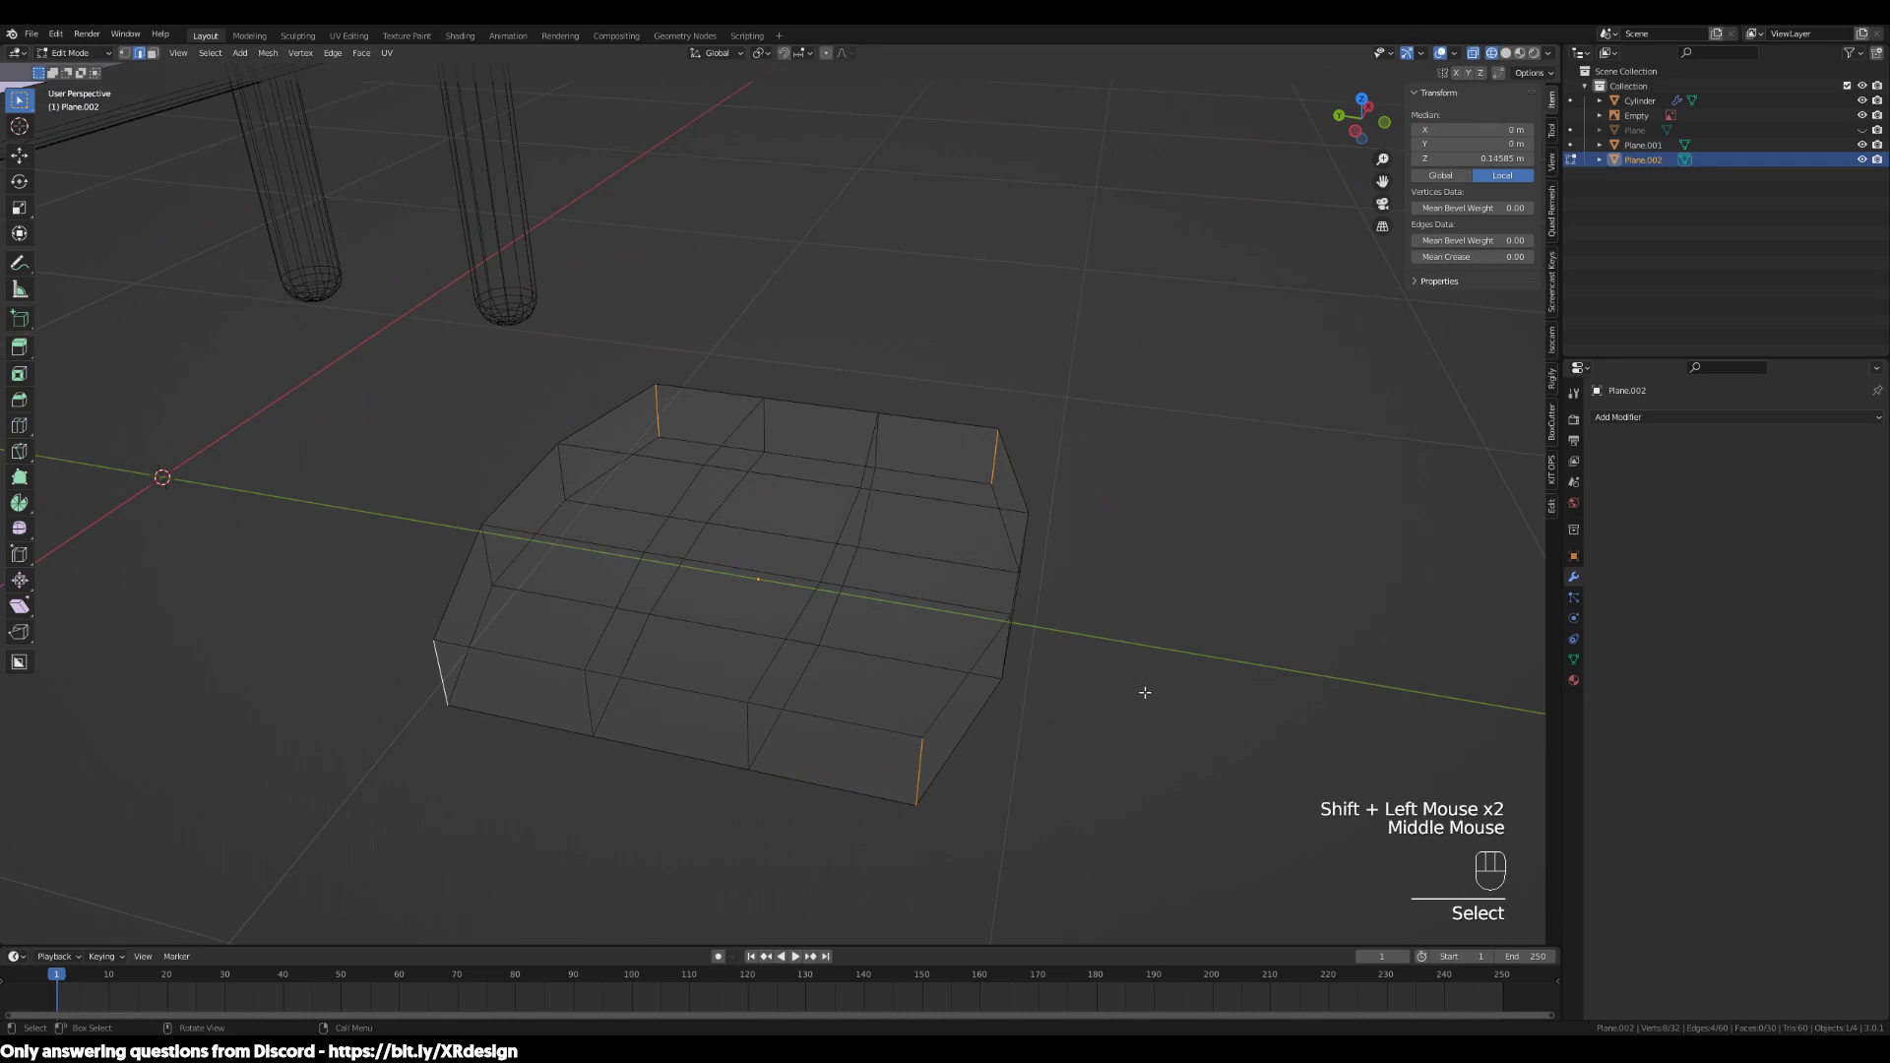
pyautogui.hotkey('ctrl', 'b')
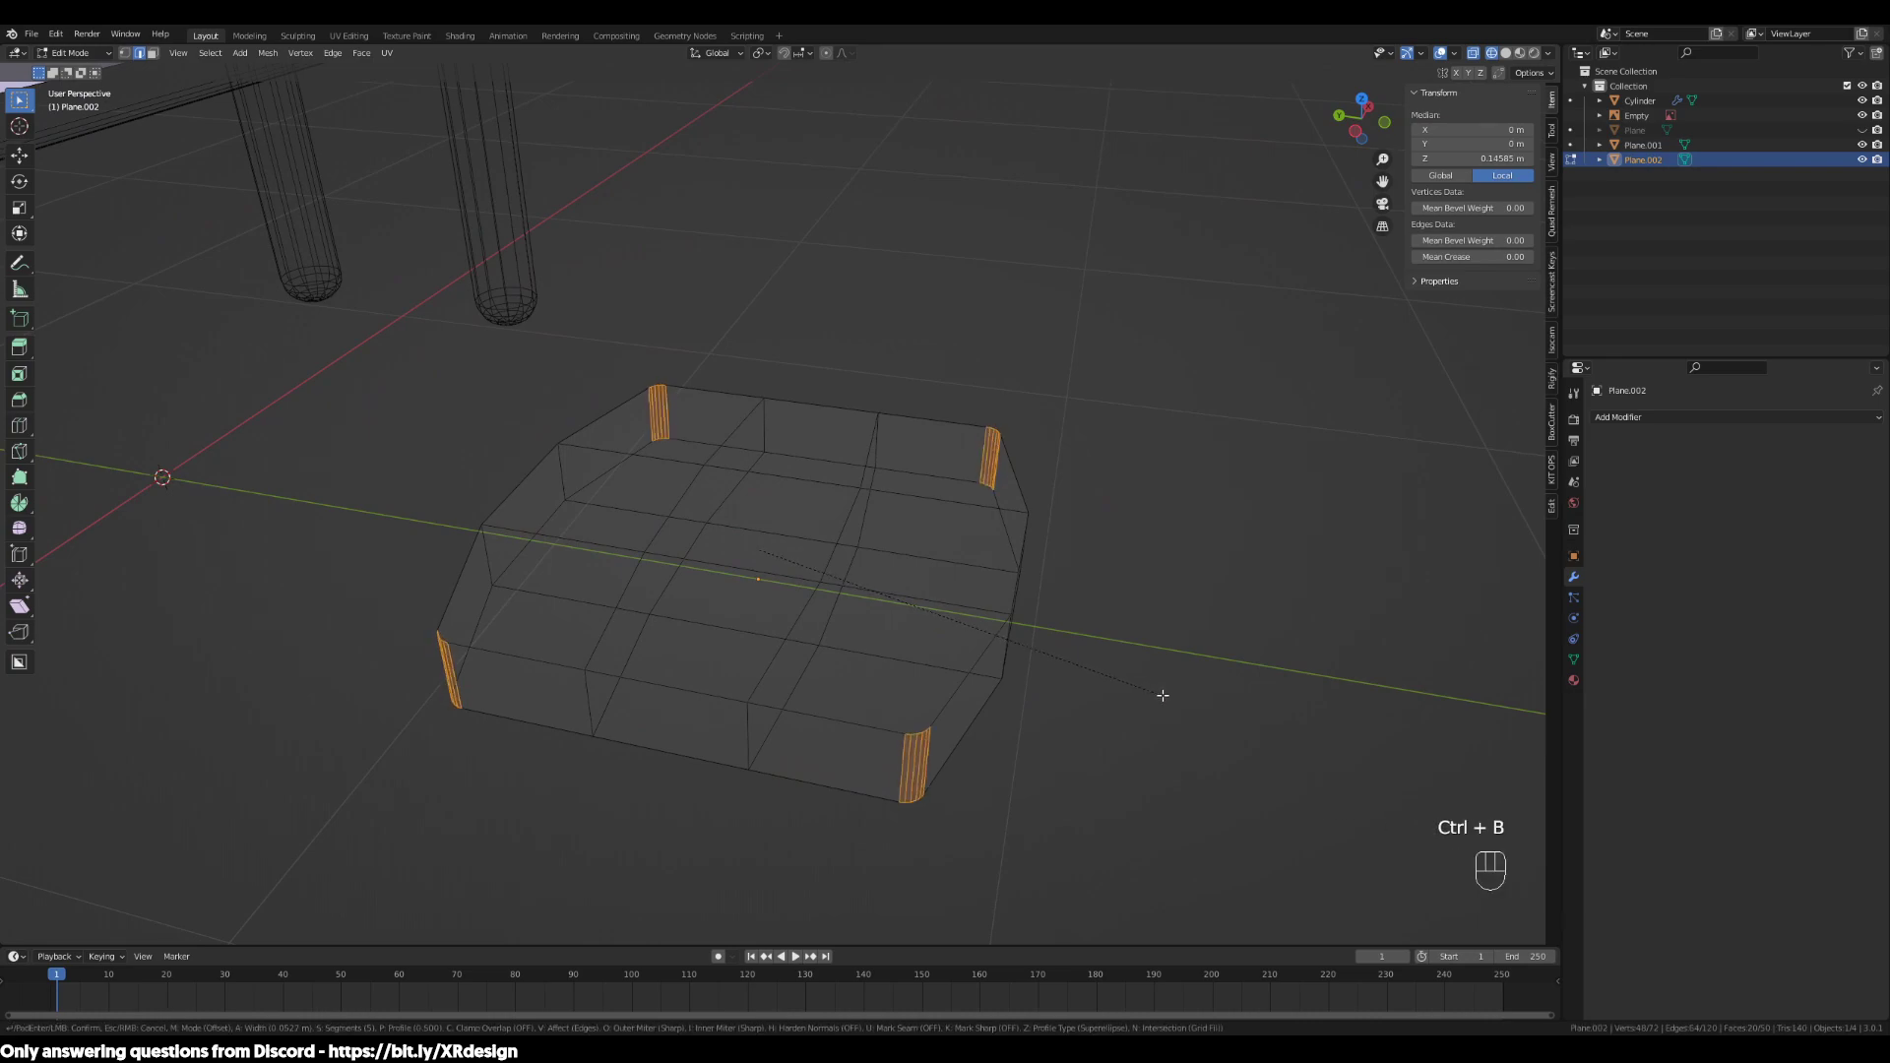
pyautogui.scroll(1, 1196, 707)
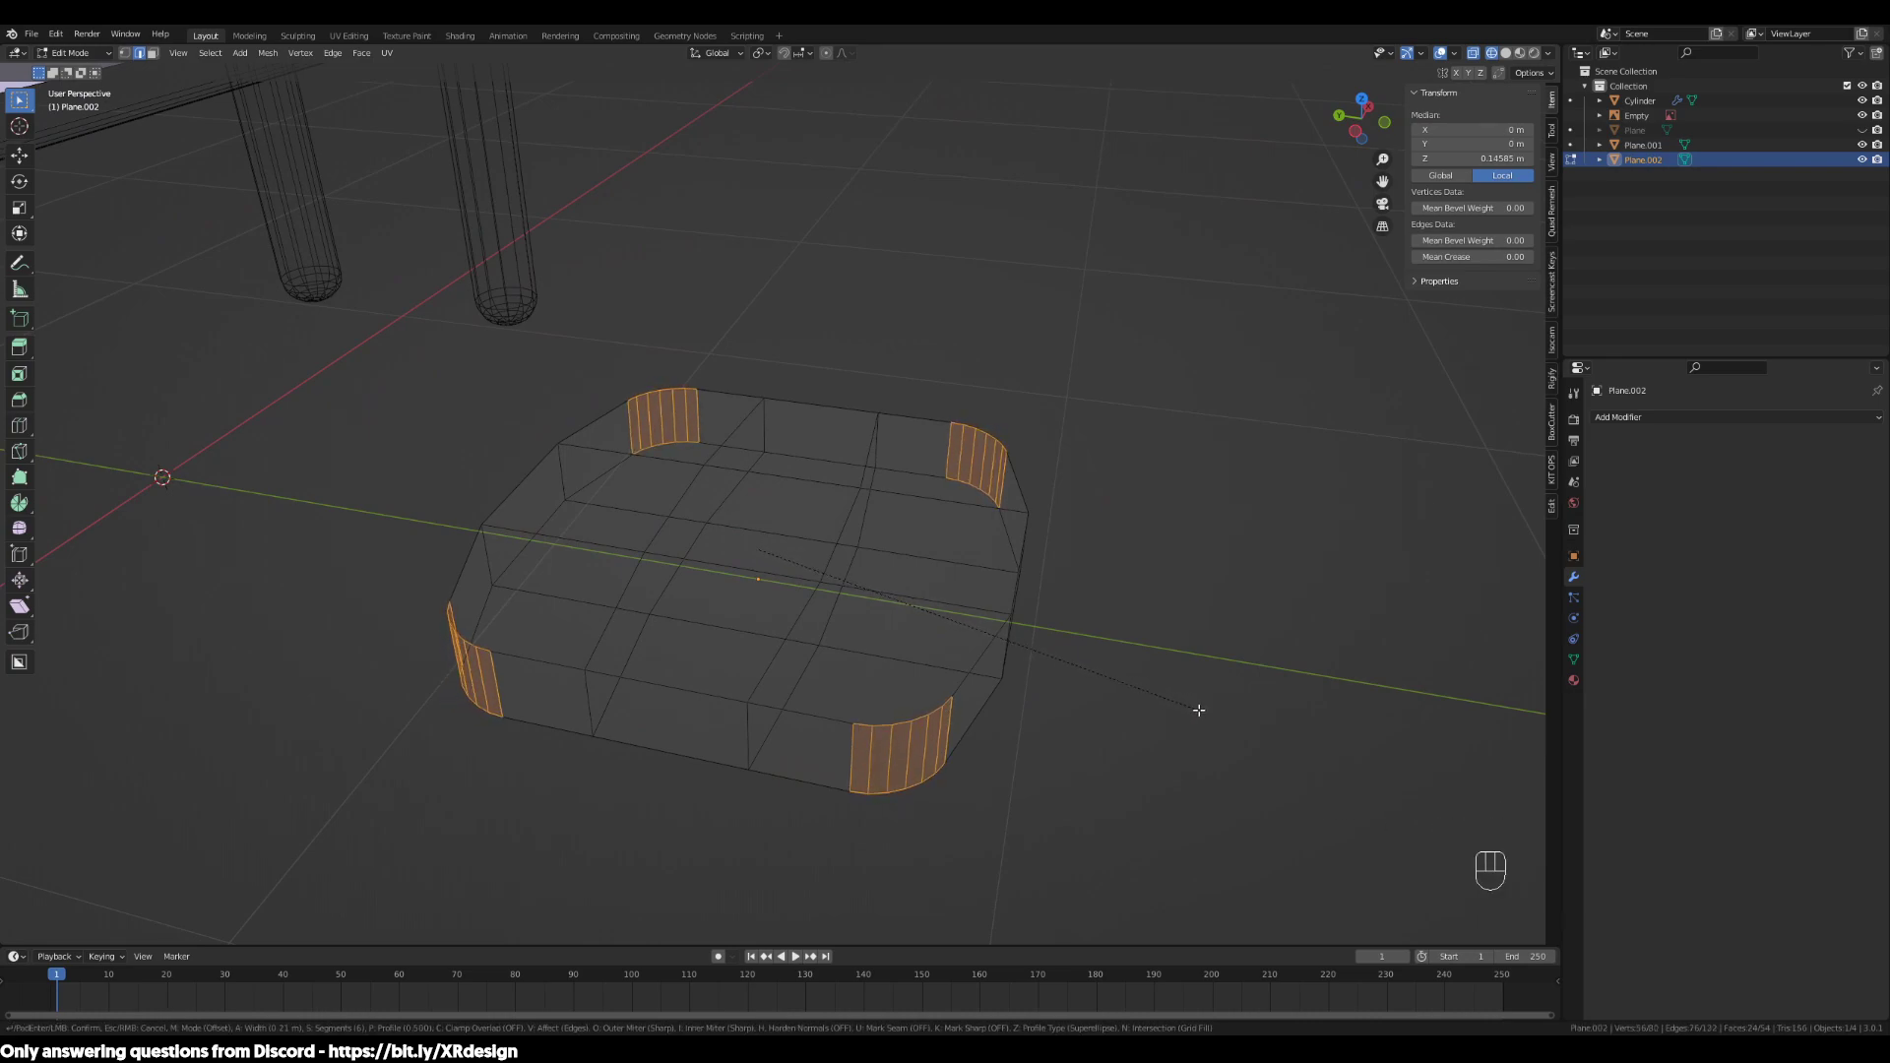
pyautogui.rightClick(1135, 649)
pyautogui.moveTo(1135, 649); pyautogui.dragTo(1054, 654, button='middle')
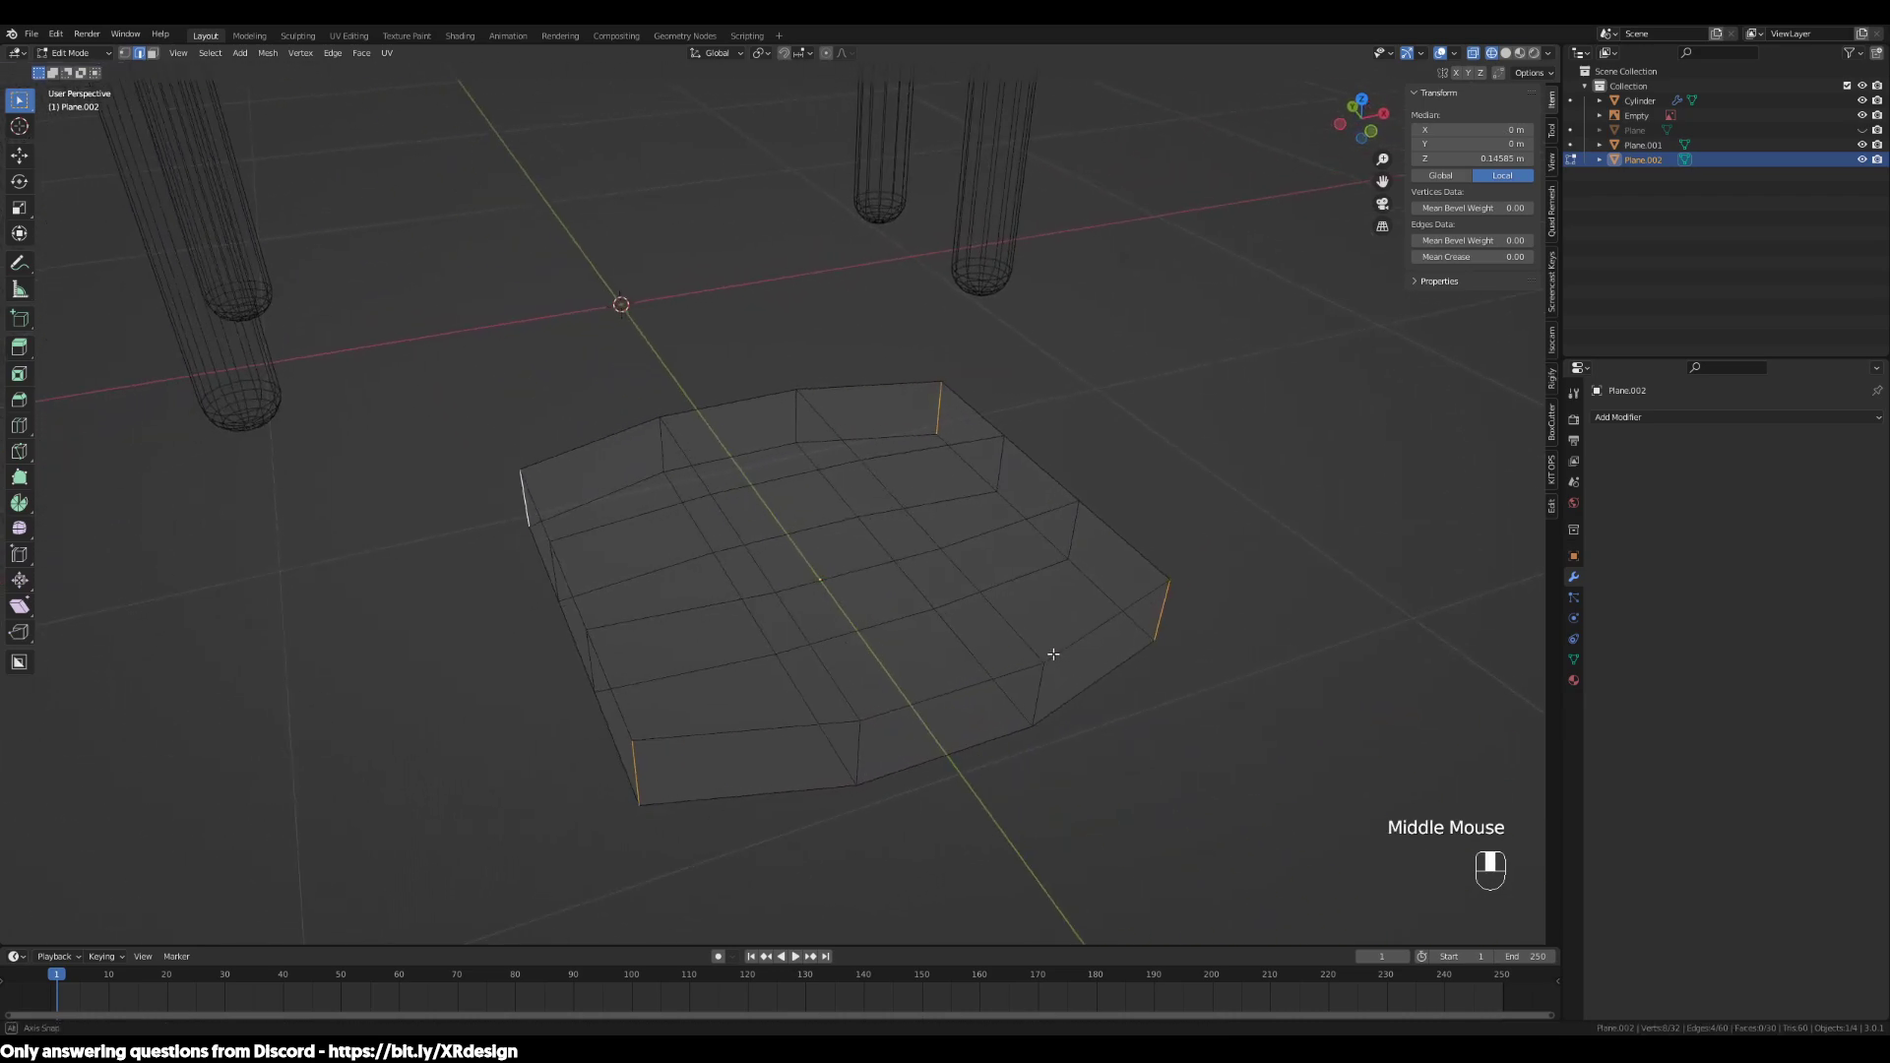
pyautogui.moveTo(1112, 732); pyautogui.dragTo(1073, 724, button='middle')
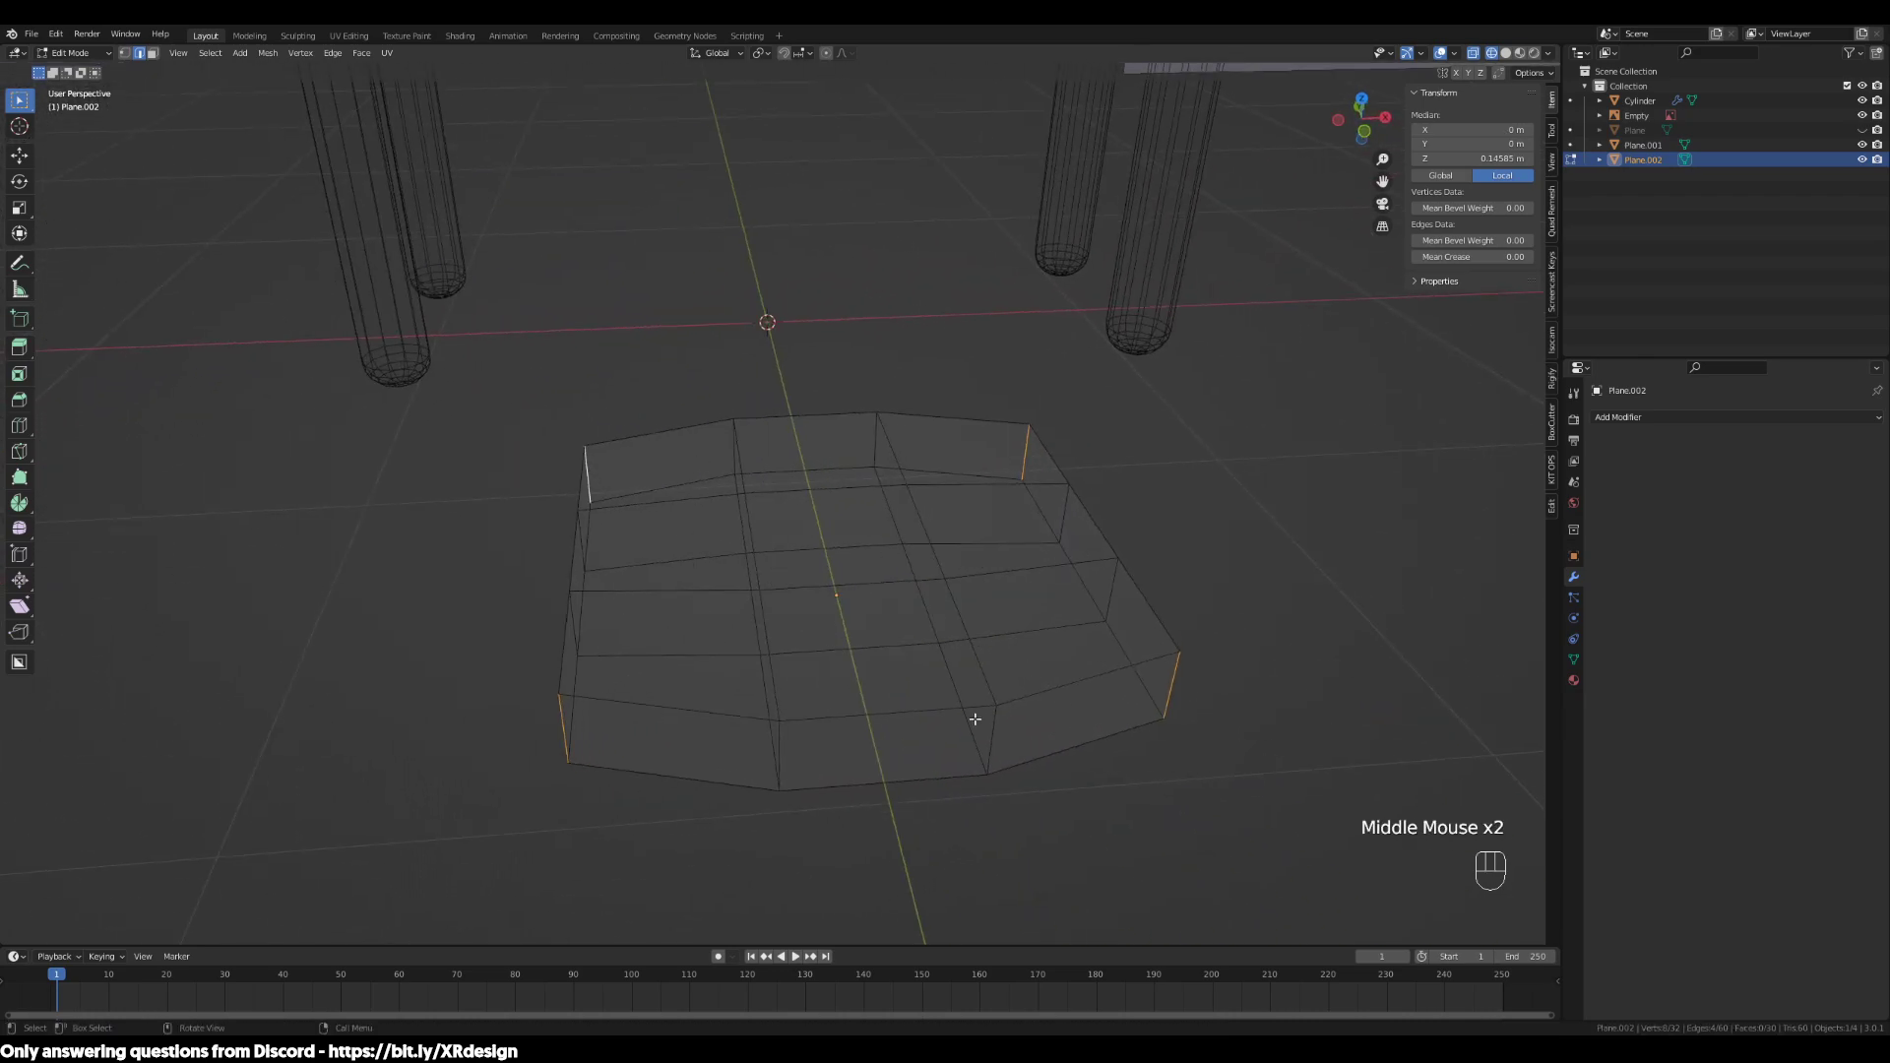
# Add a Subdivision Surface modifier to the slab and return to Object Mode
pyautogui.press('Tab')
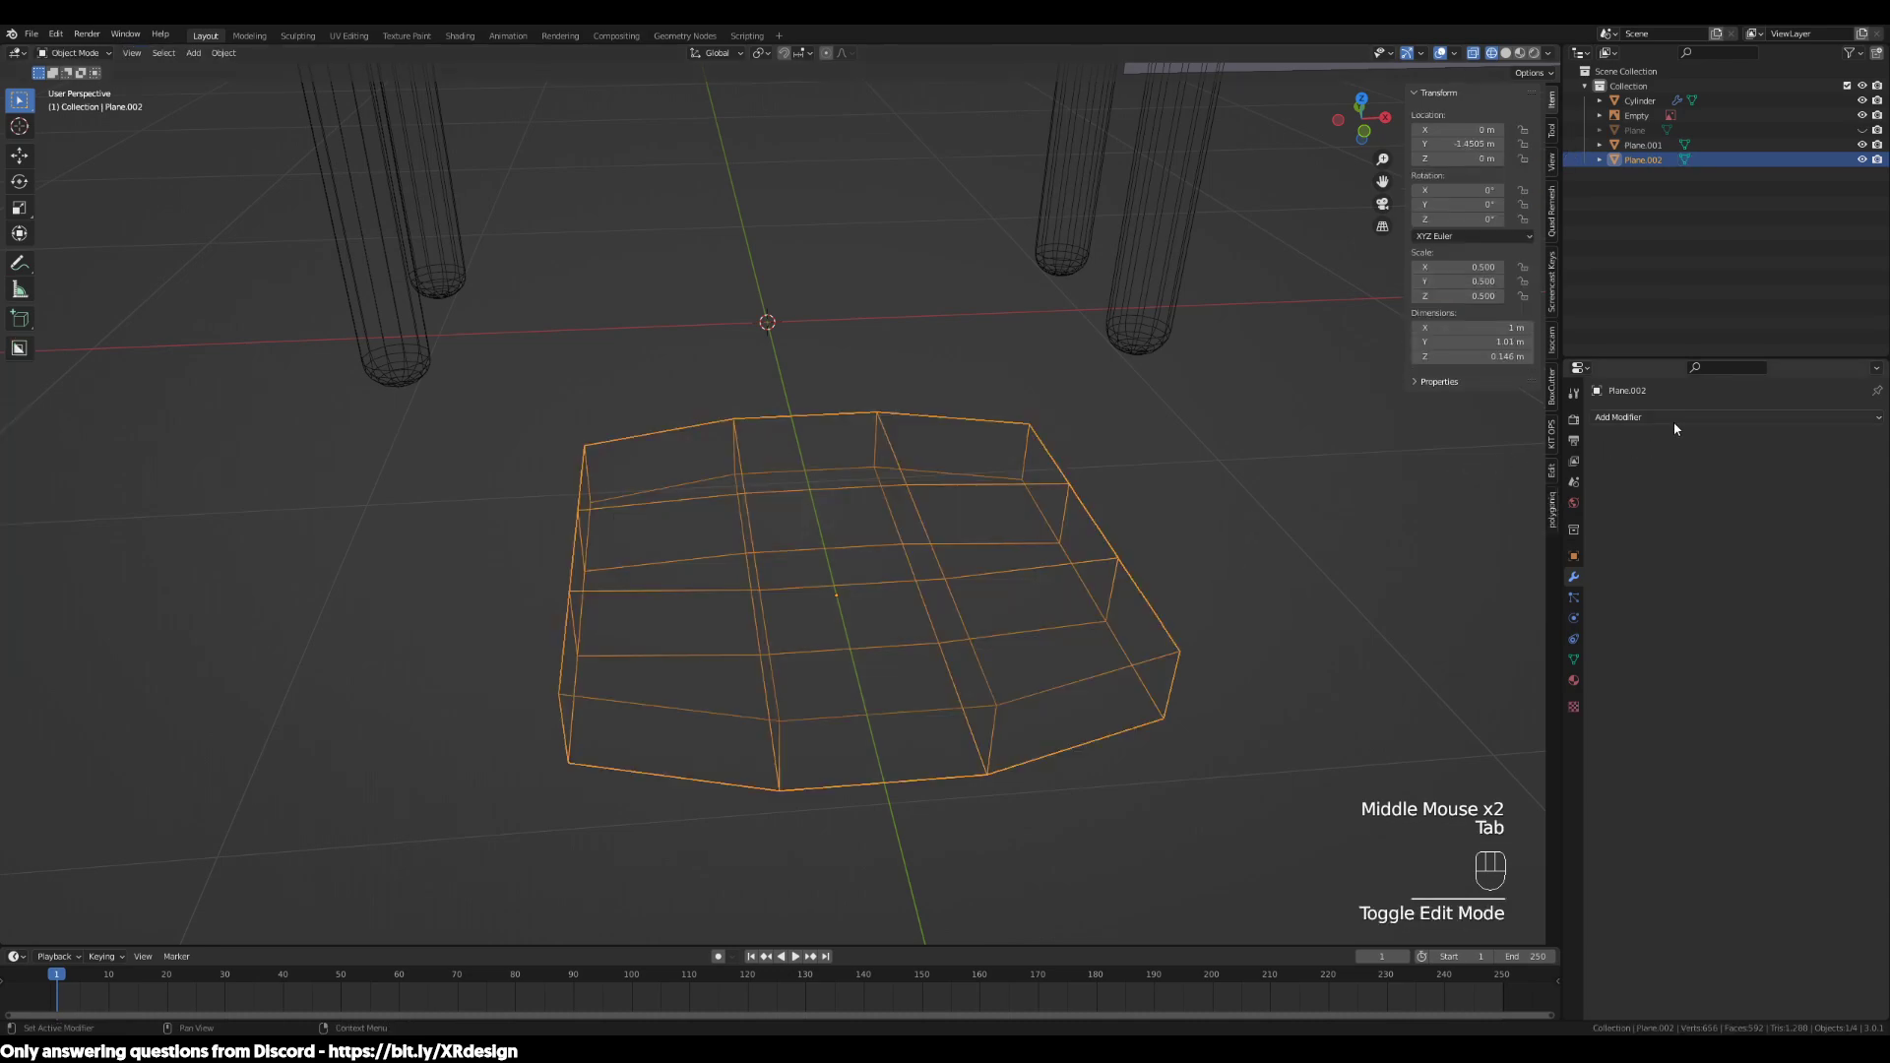
pyautogui.press('Tab')
pyautogui.click(1603, 417)
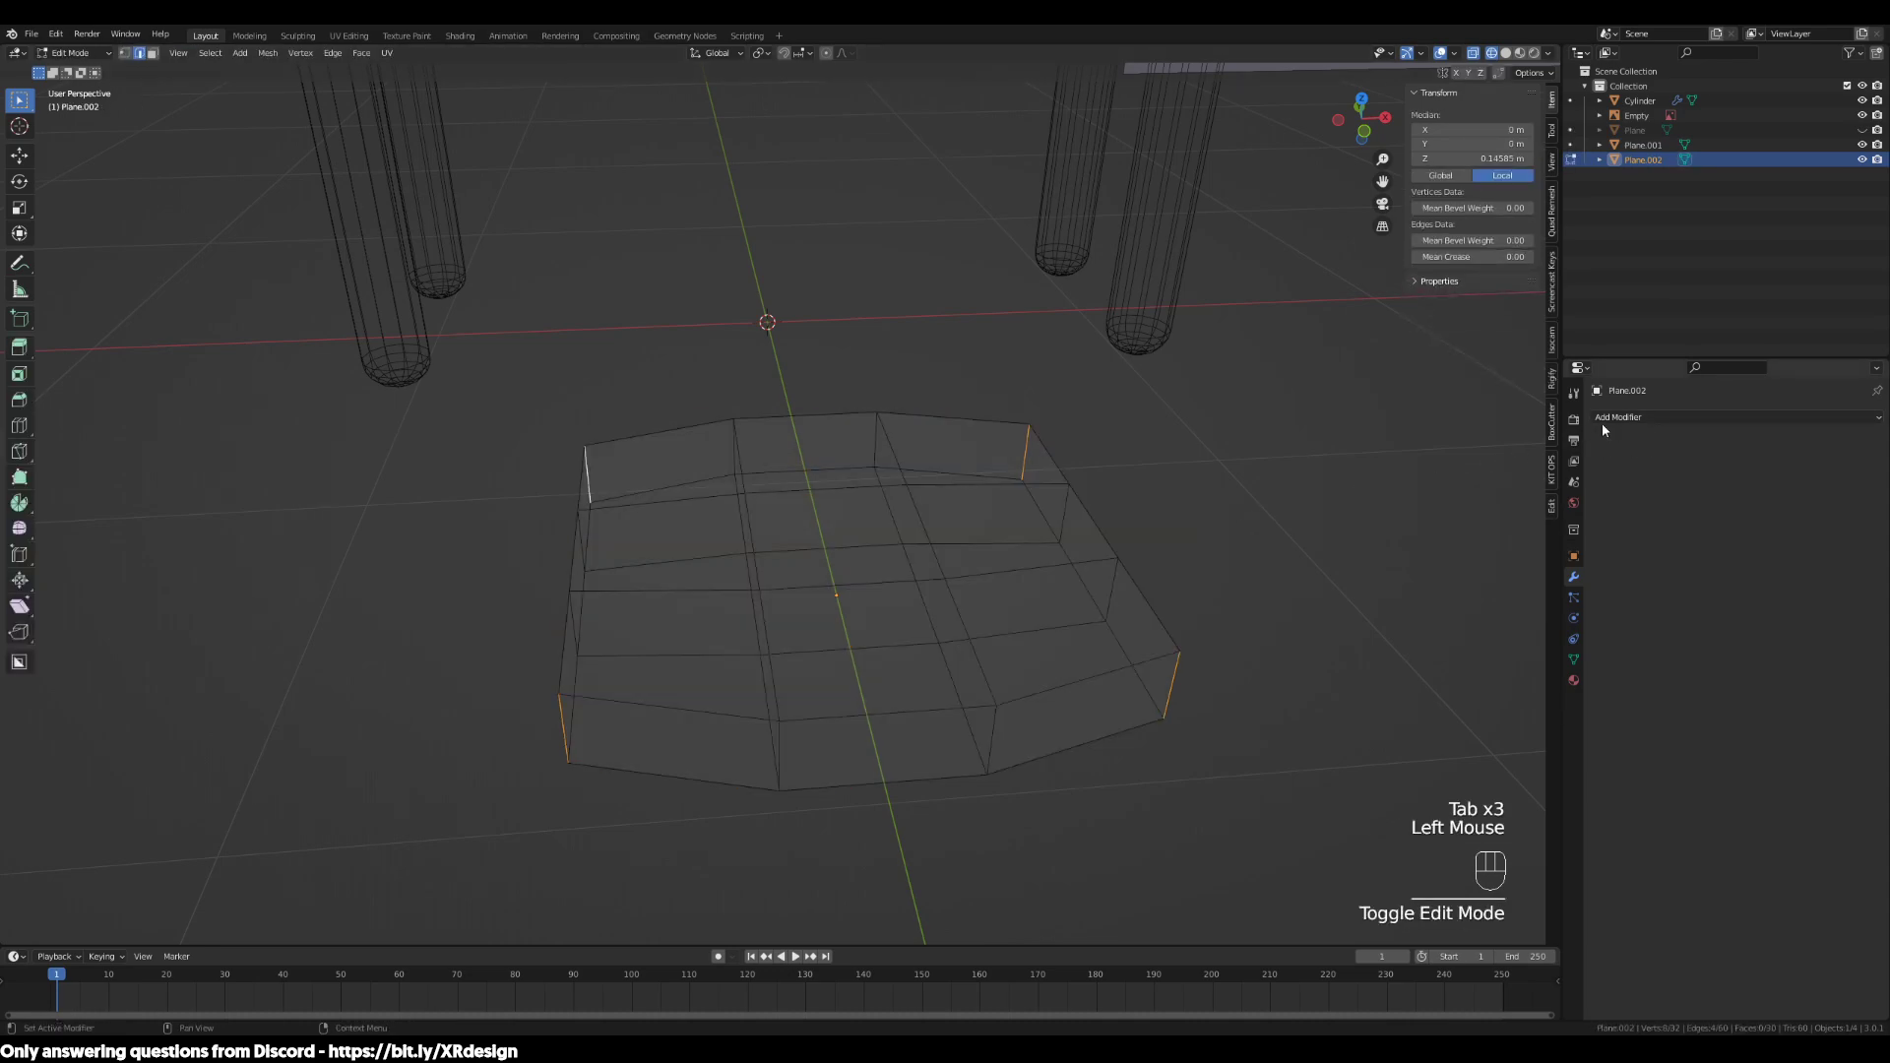
pyautogui.click(1603, 418)
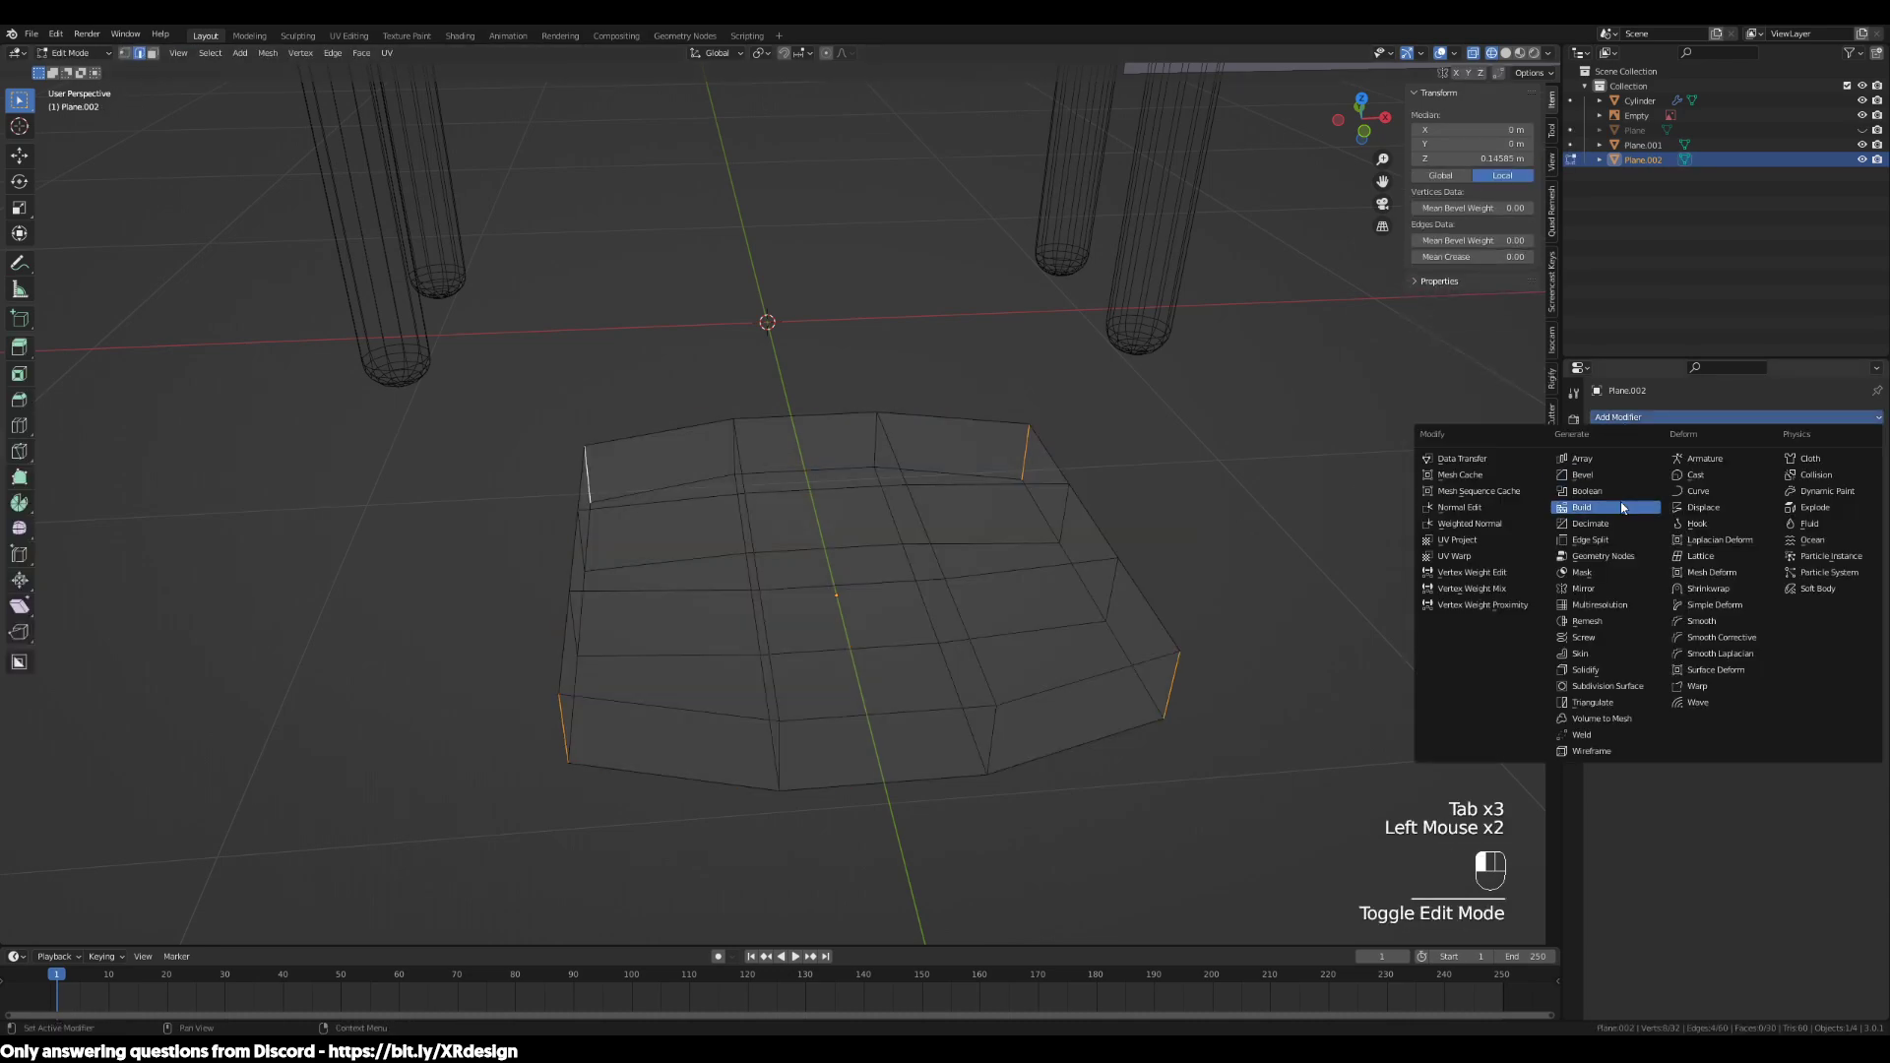
pyautogui.click(1605, 686)
pyautogui.moveTo(1178, 637); pyautogui.dragTo(927, 694, button='middle')
pyautogui.press('Tab')
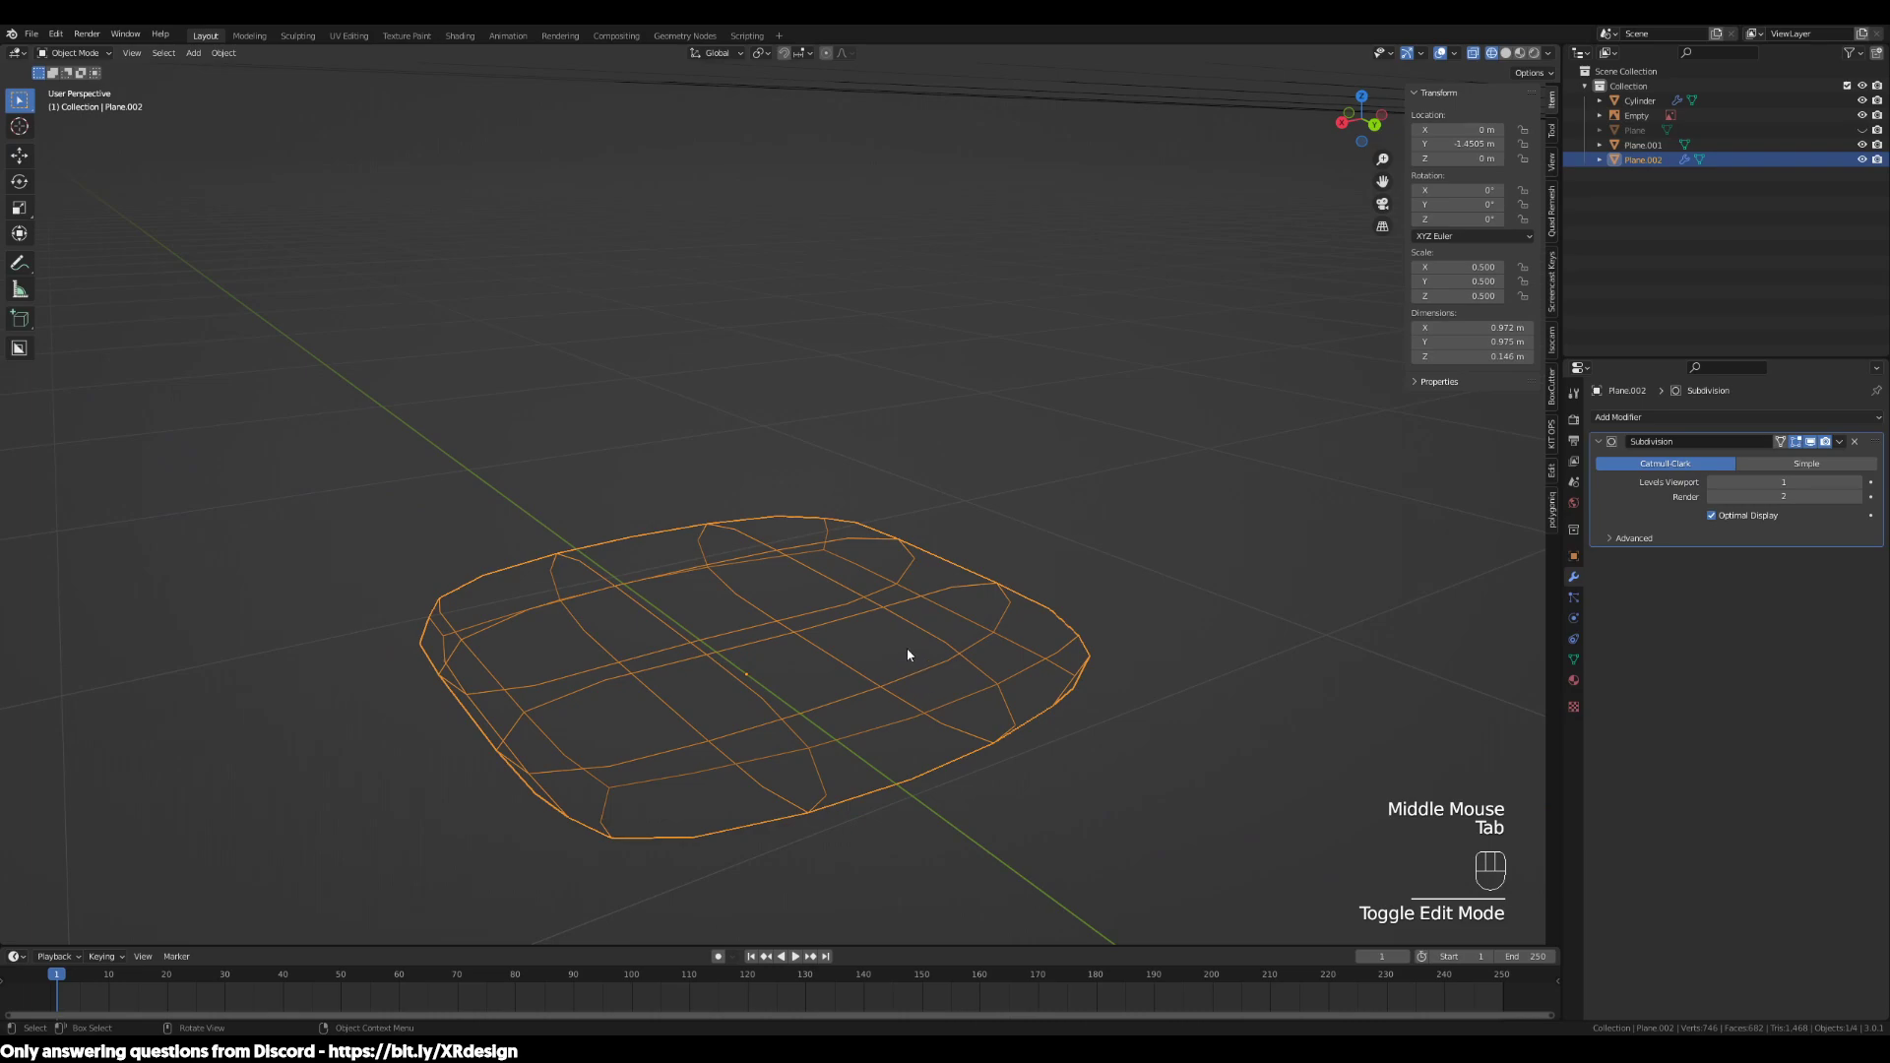
# Switch the viewport to solid shading, compare the slab's smoothed surface with its mesh cage, and return to Edit Mode
pyautogui.moveTo(888, 616); pyautogui.dragTo(925, 640, button='middle')
pyautogui.press('z')
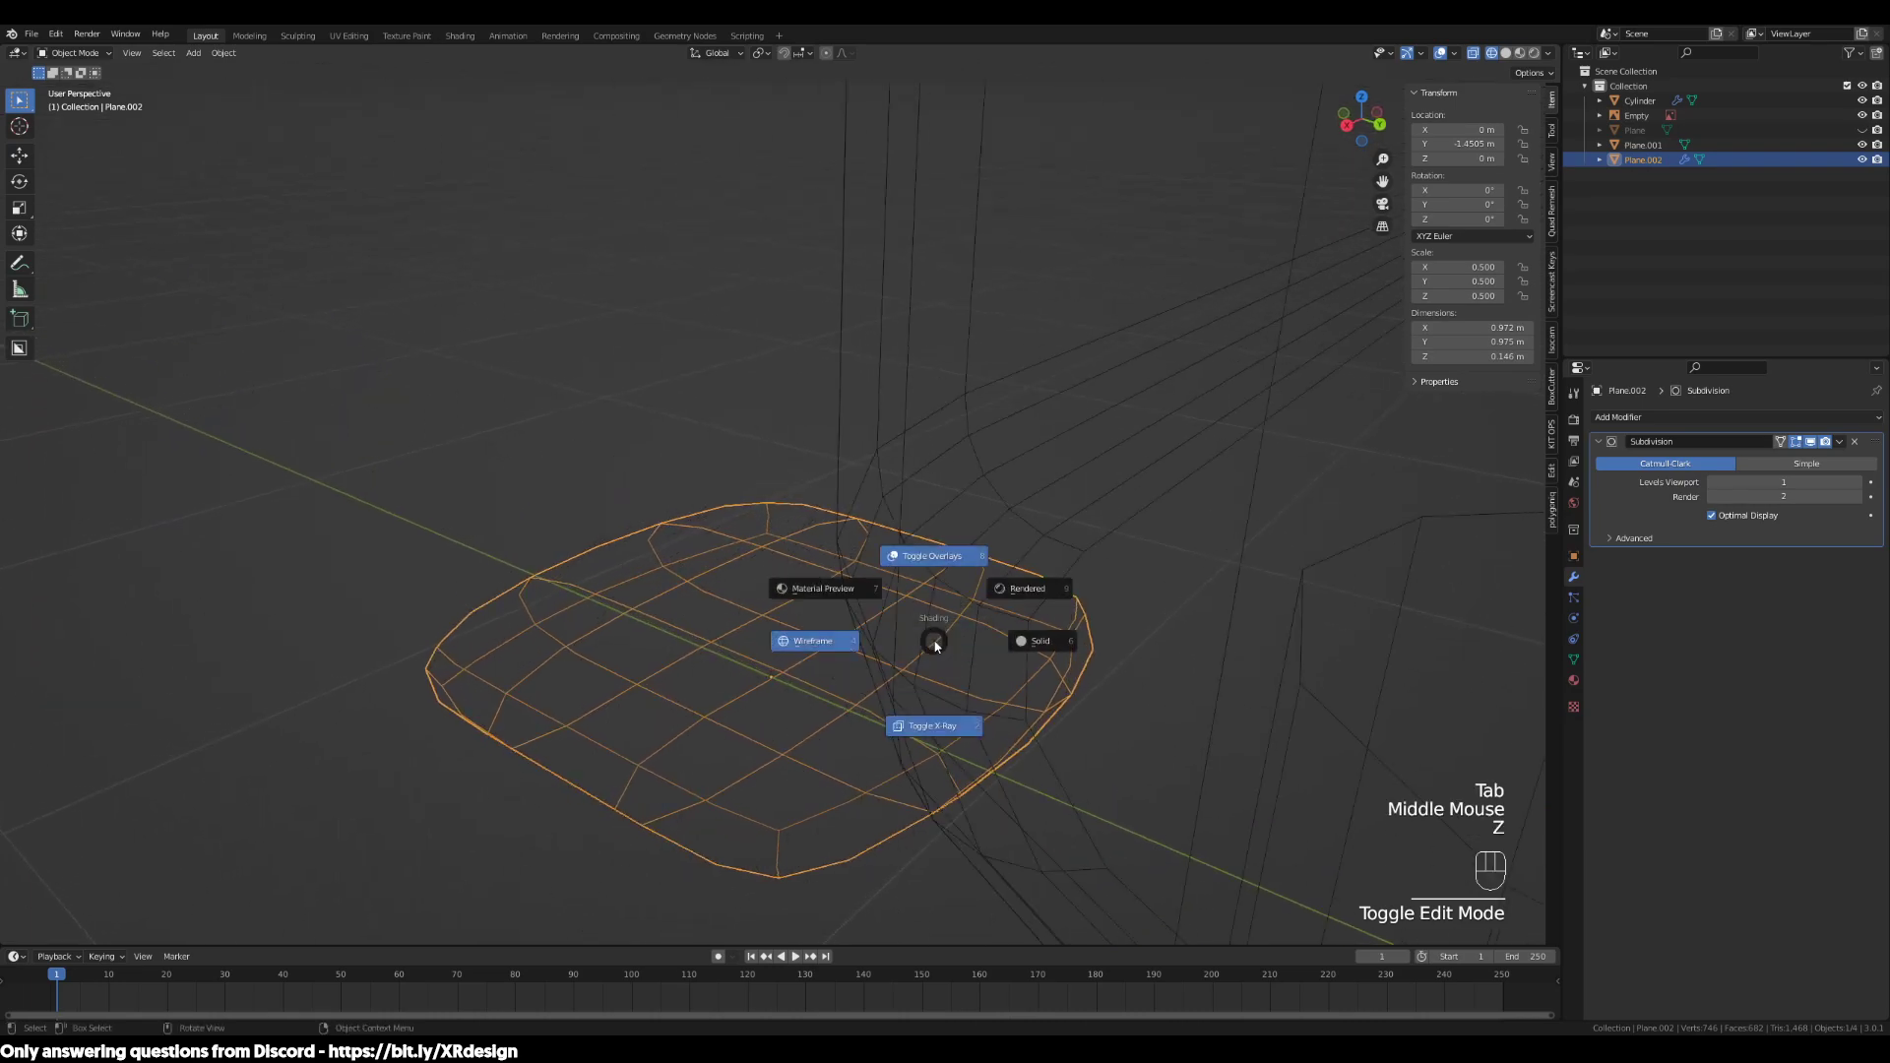
pyautogui.click(1061, 652)
pyautogui.moveTo(907, 687)
pyautogui.mouseDown(button='middle')
pyautogui.moveTo(1096, 711)
pyautogui.moveTo(1089, 666)
pyautogui.moveTo(1034, 666)
pyautogui.moveTo(1026, 758)
pyautogui.mouseUp(button='middle')
pyautogui.press('Tab')
pyautogui.press('Tab')
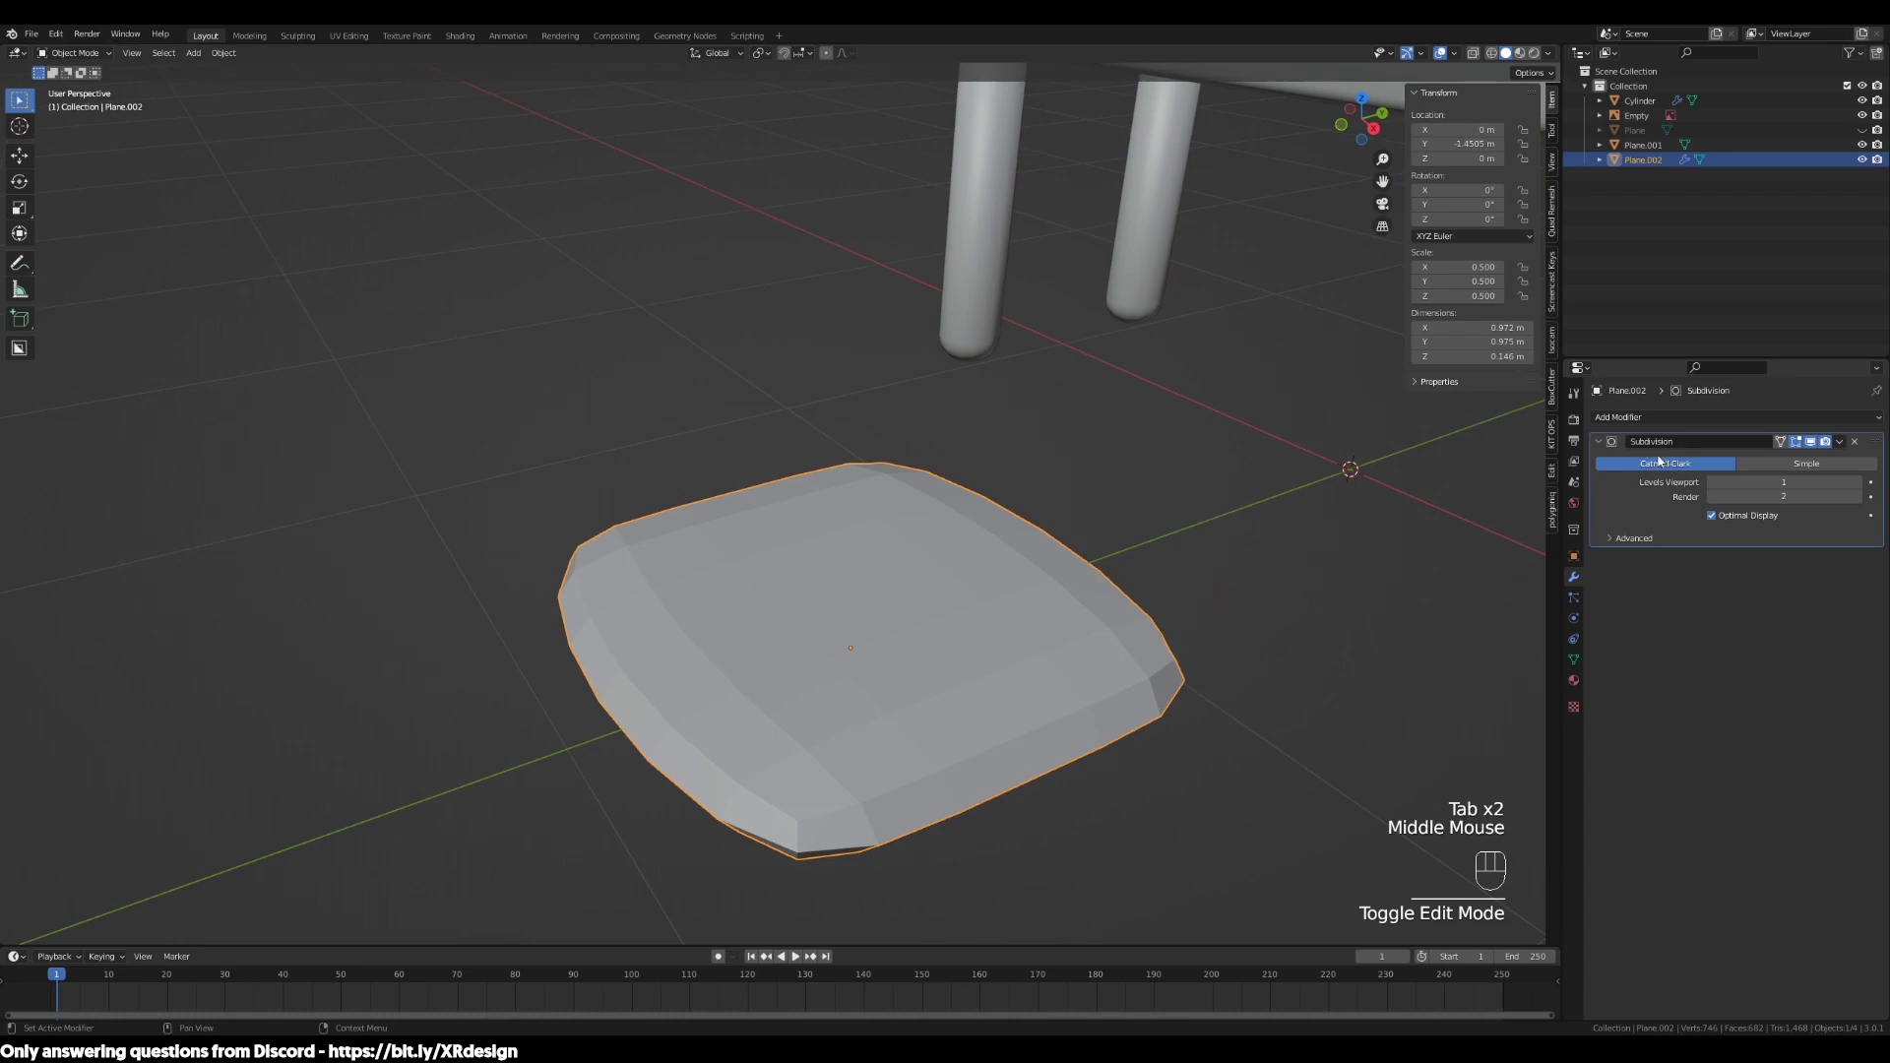
pyautogui.press('Tab')
pyautogui.press('Tab')
# Set the slab's Subdivision modifier viewport level to 3
pyautogui.moveTo(1220, 587); pyautogui.dragTo(1156, 595, button='middle')
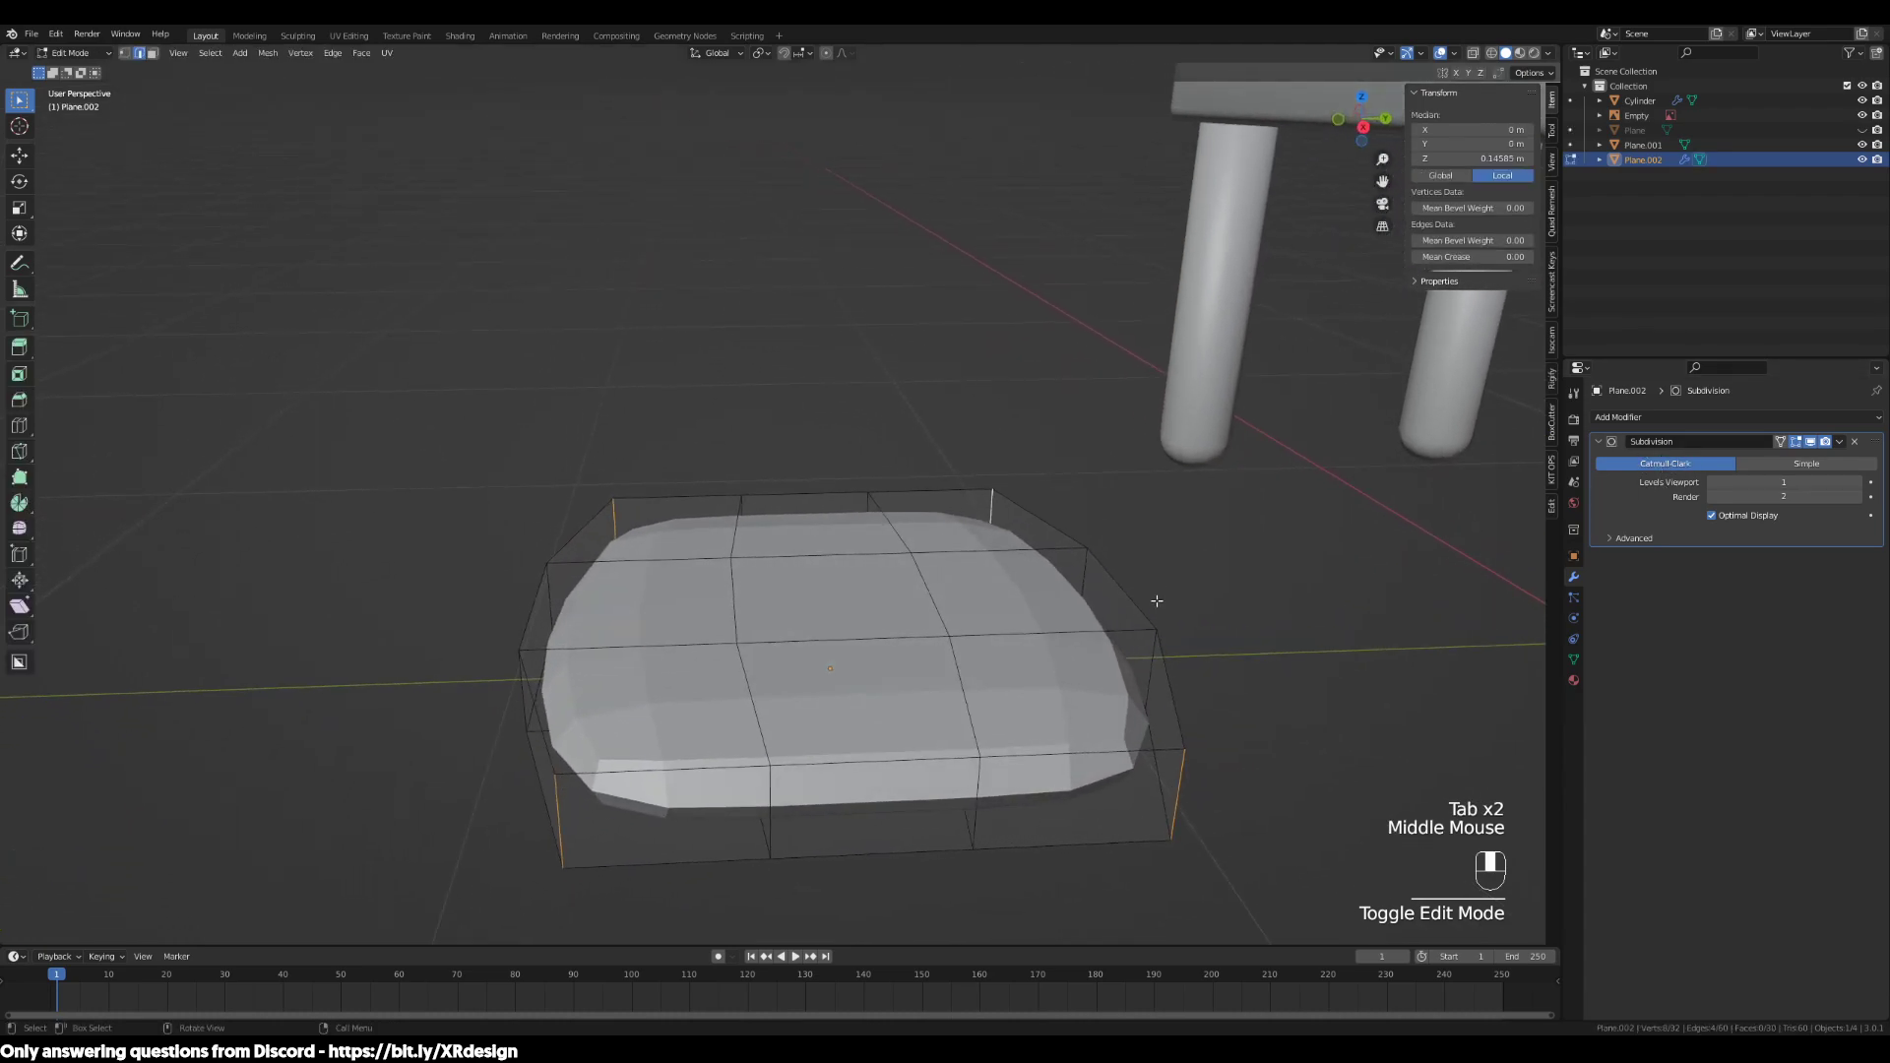
pyautogui.keyDown('shift'); pyautogui.moveTo(1171, 723); pyautogui.dragTo(1120, 779, button='middle'); pyautogui.keyUp('shift')
pyautogui.moveTo(1026, 719); pyautogui.dragTo(1083, 727, button='middle')
pyautogui.keyDown('shift'); pyautogui.moveTo(1075, 630); pyautogui.dragTo(1071, 749, button='middle'); pyautogui.keyUp('shift')
pyautogui.scroll(-2, 665, 331)
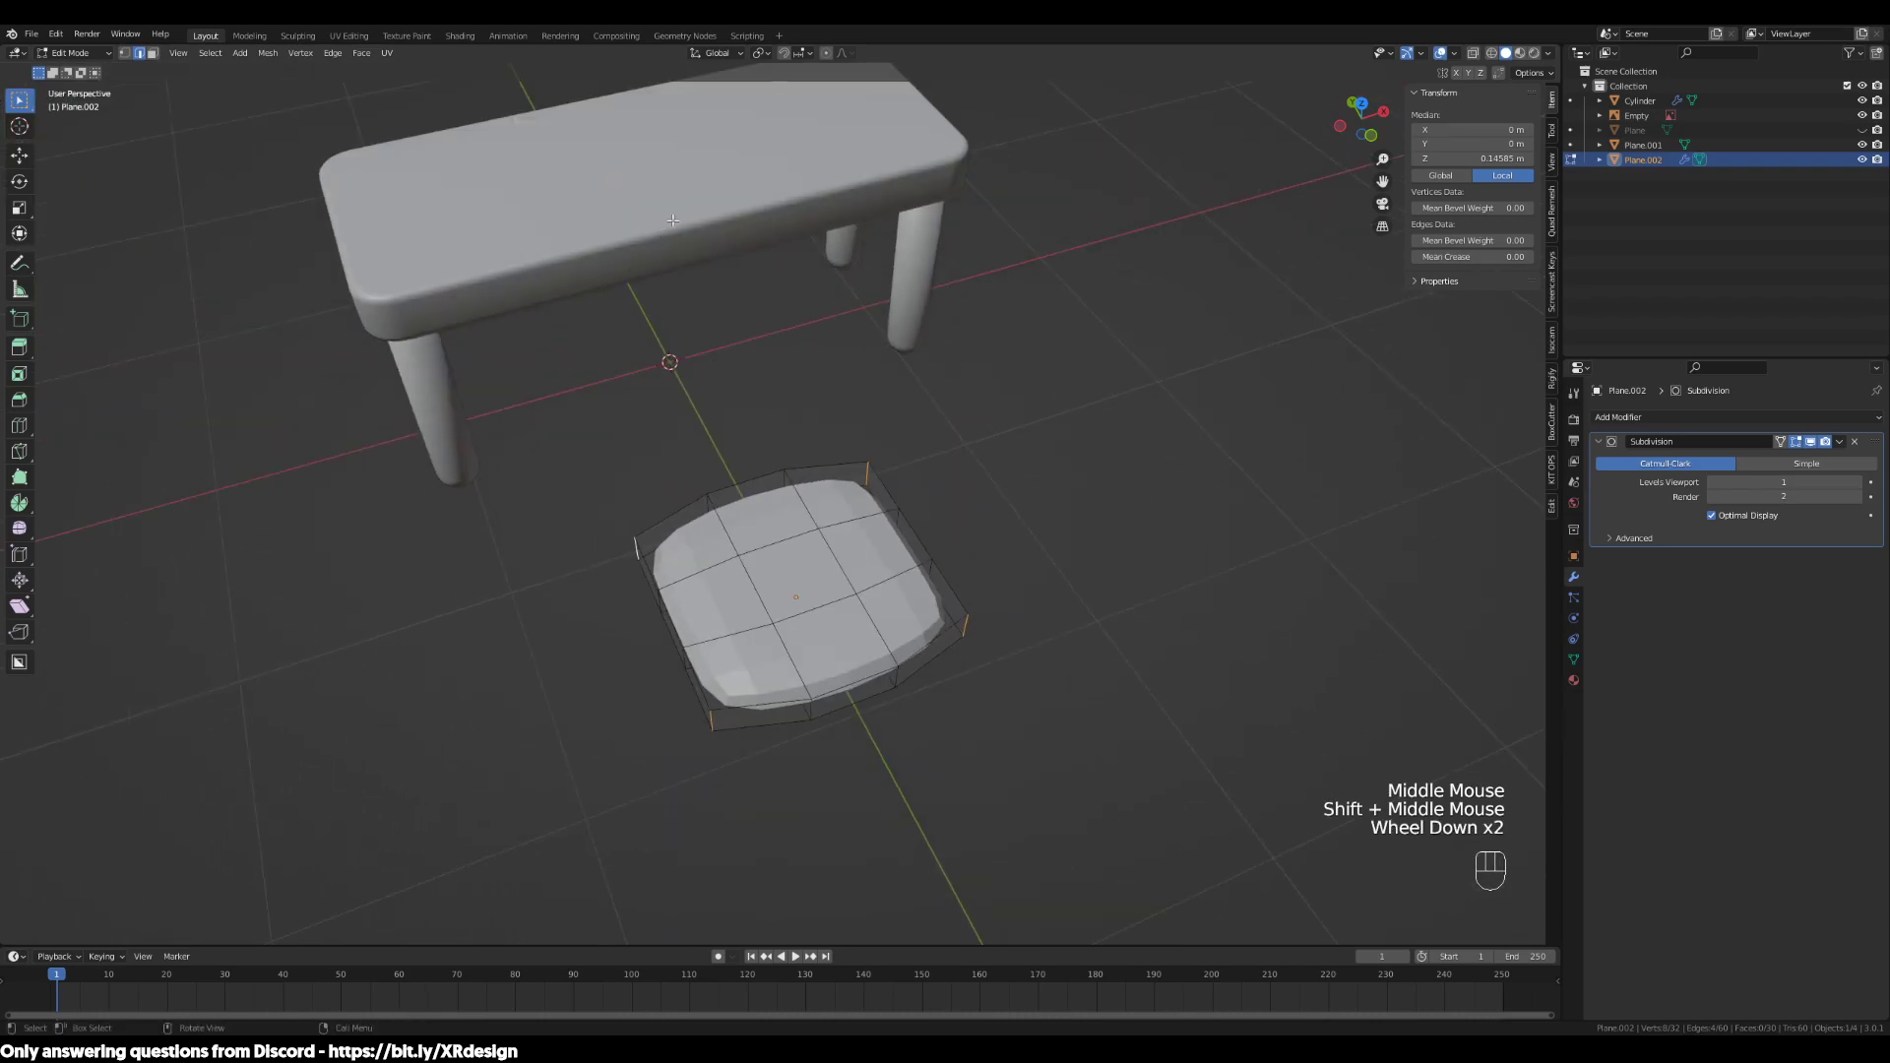
pyautogui.scroll(3, 575, 275)
pyautogui.keyDown('shift'); pyautogui.moveTo(575, 276); pyautogui.dragTo(573, 295, button='middle'); pyautogui.keyUp('shift')
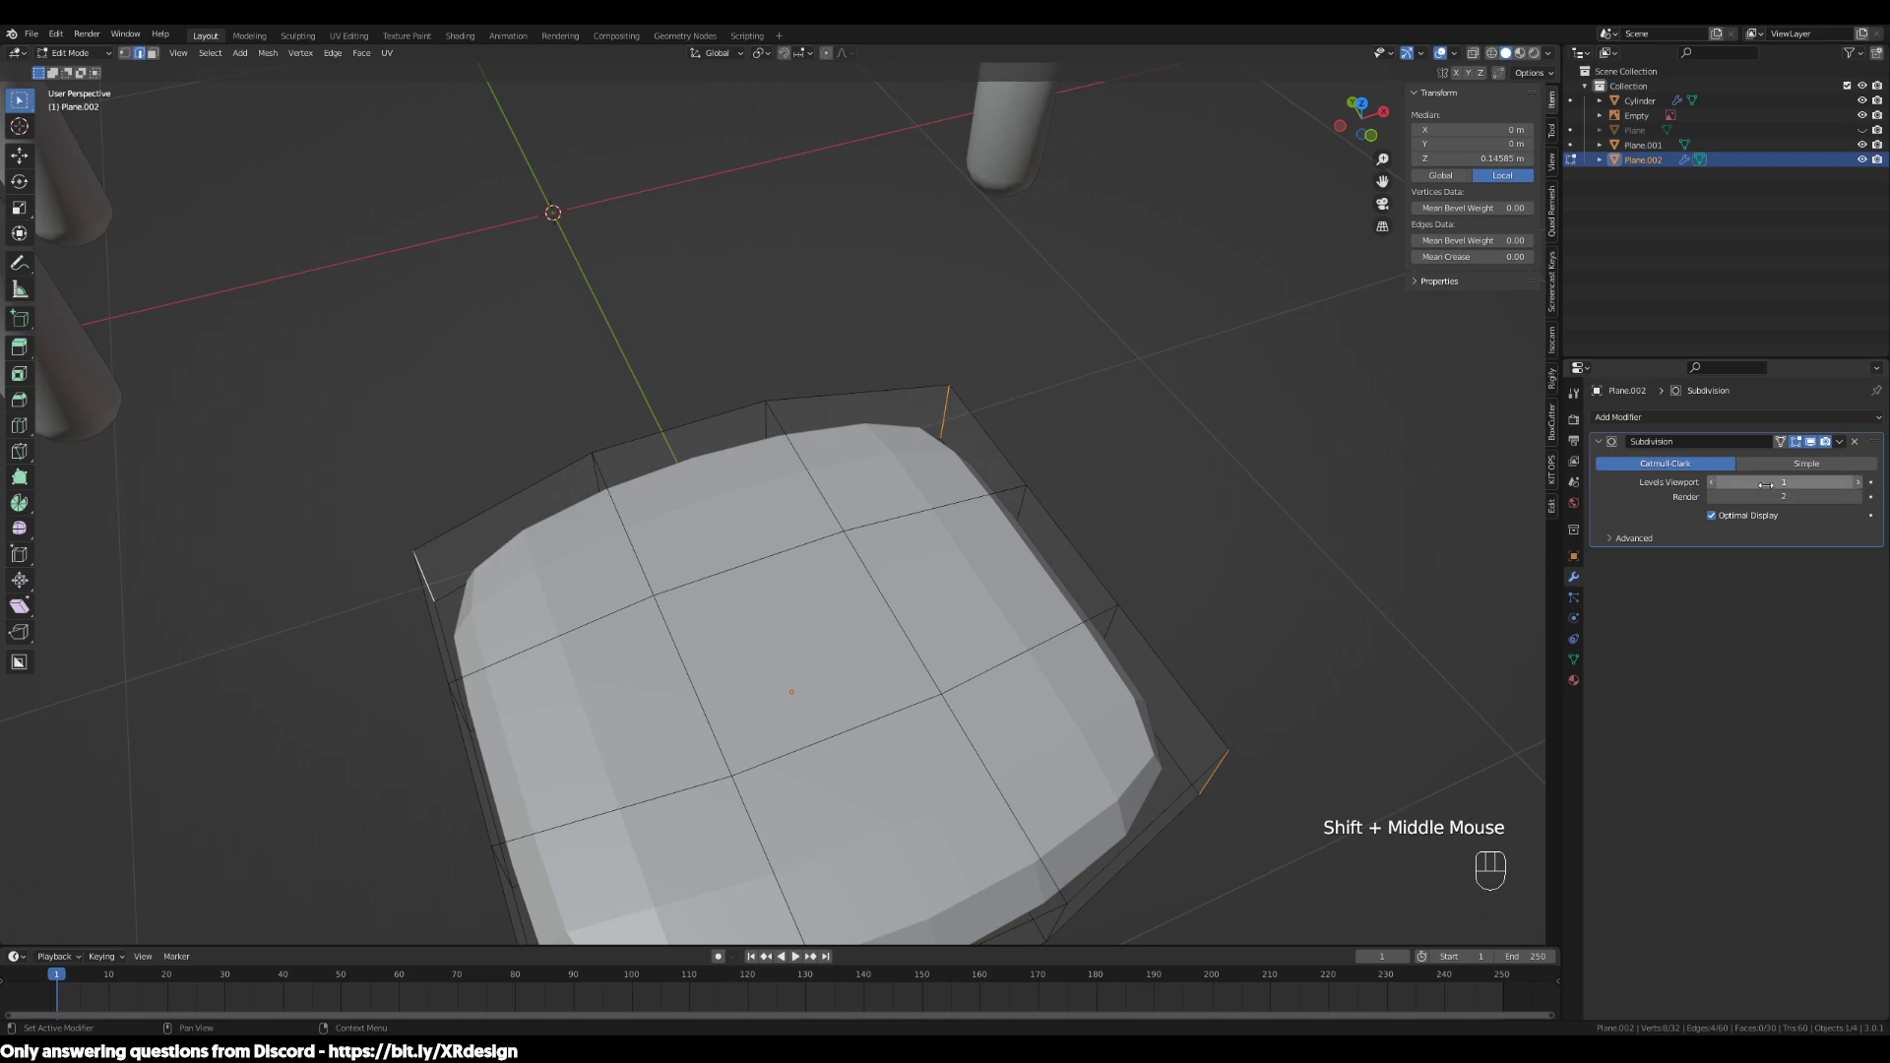
pyautogui.click(1855, 483)
pyautogui.moveTo(1363, 581); pyautogui.dragTo(1225, 556, button='middle')
pyautogui.keyDown('shift'); pyautogui.moveTo(1249, 645); pyautogui.dragTo(1270, 679, button='middle'); pyautogui.keyUp('shift')
pyautogui.moveTo(1270, 680); pyautogui.dragTo(1181, 659, button='middle')
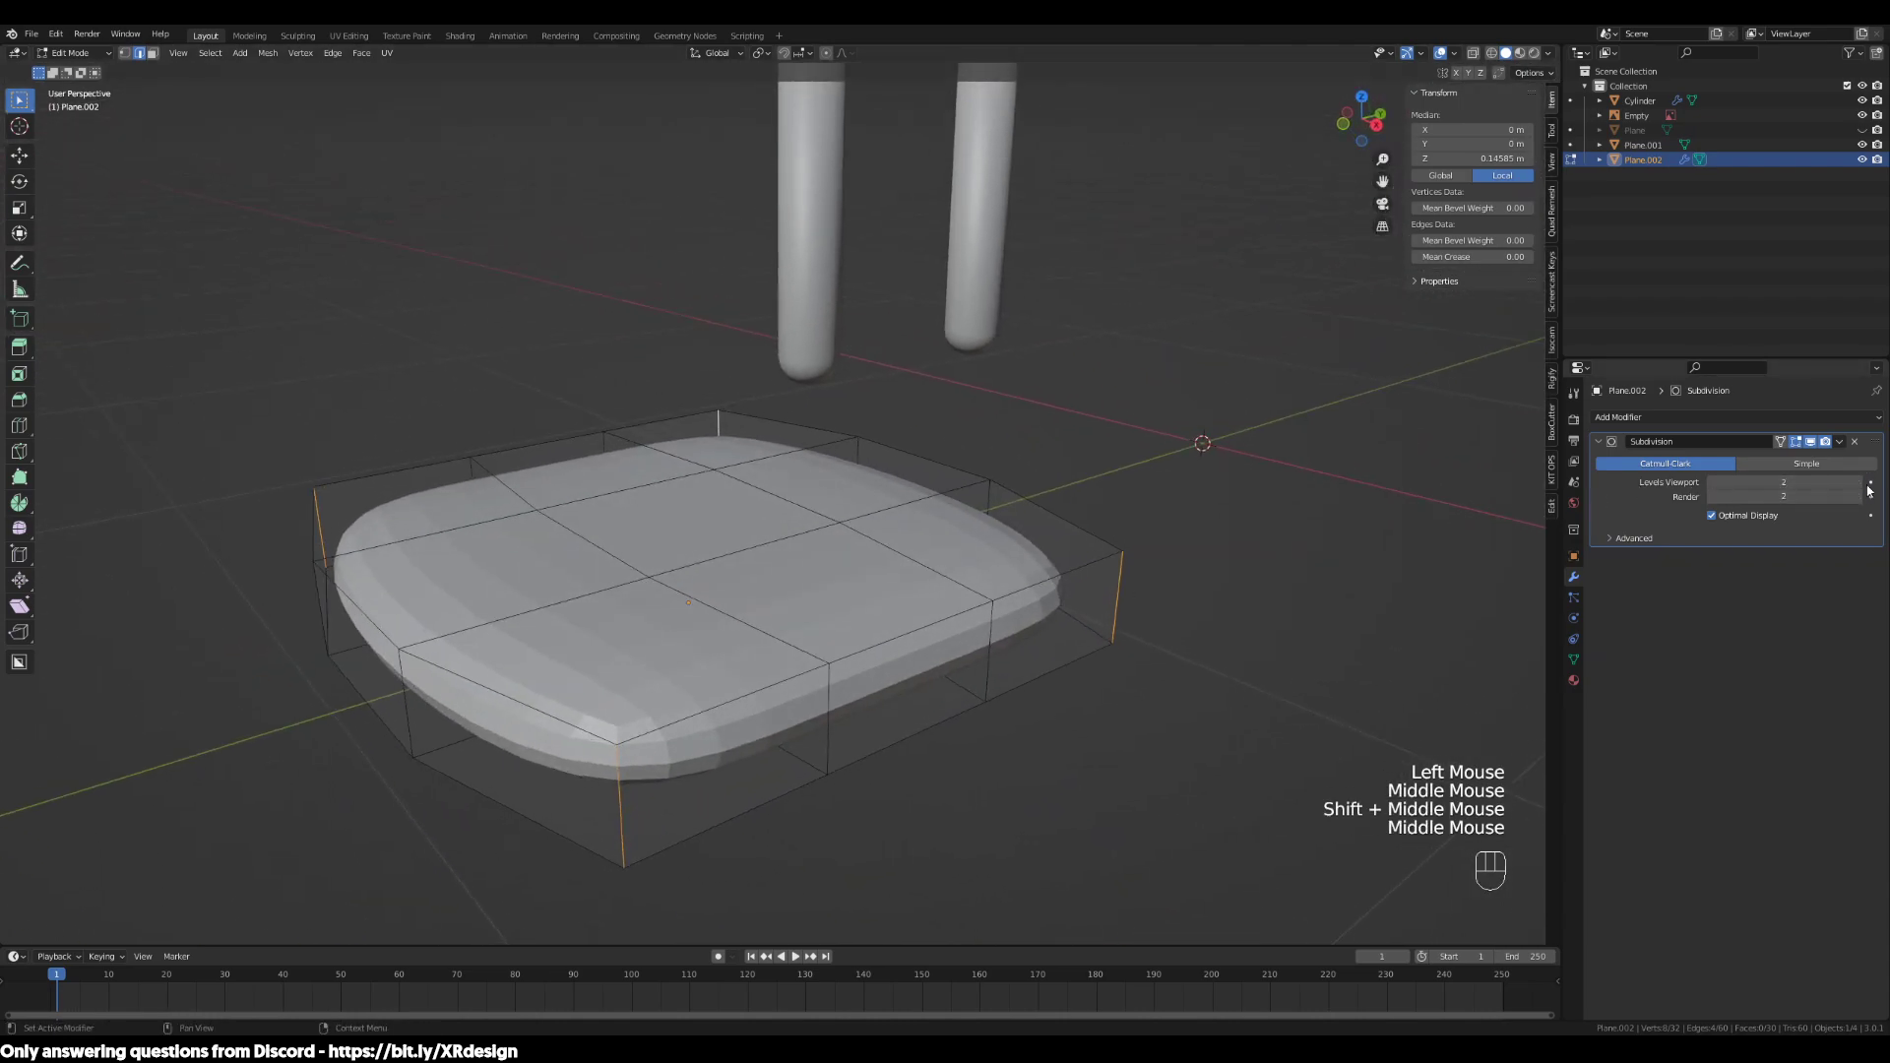
pyautogui.click(1861, 485)
pyautogui.moveTo(1451, 528); pyautogui.dragTo(1299, 561, button='middle')
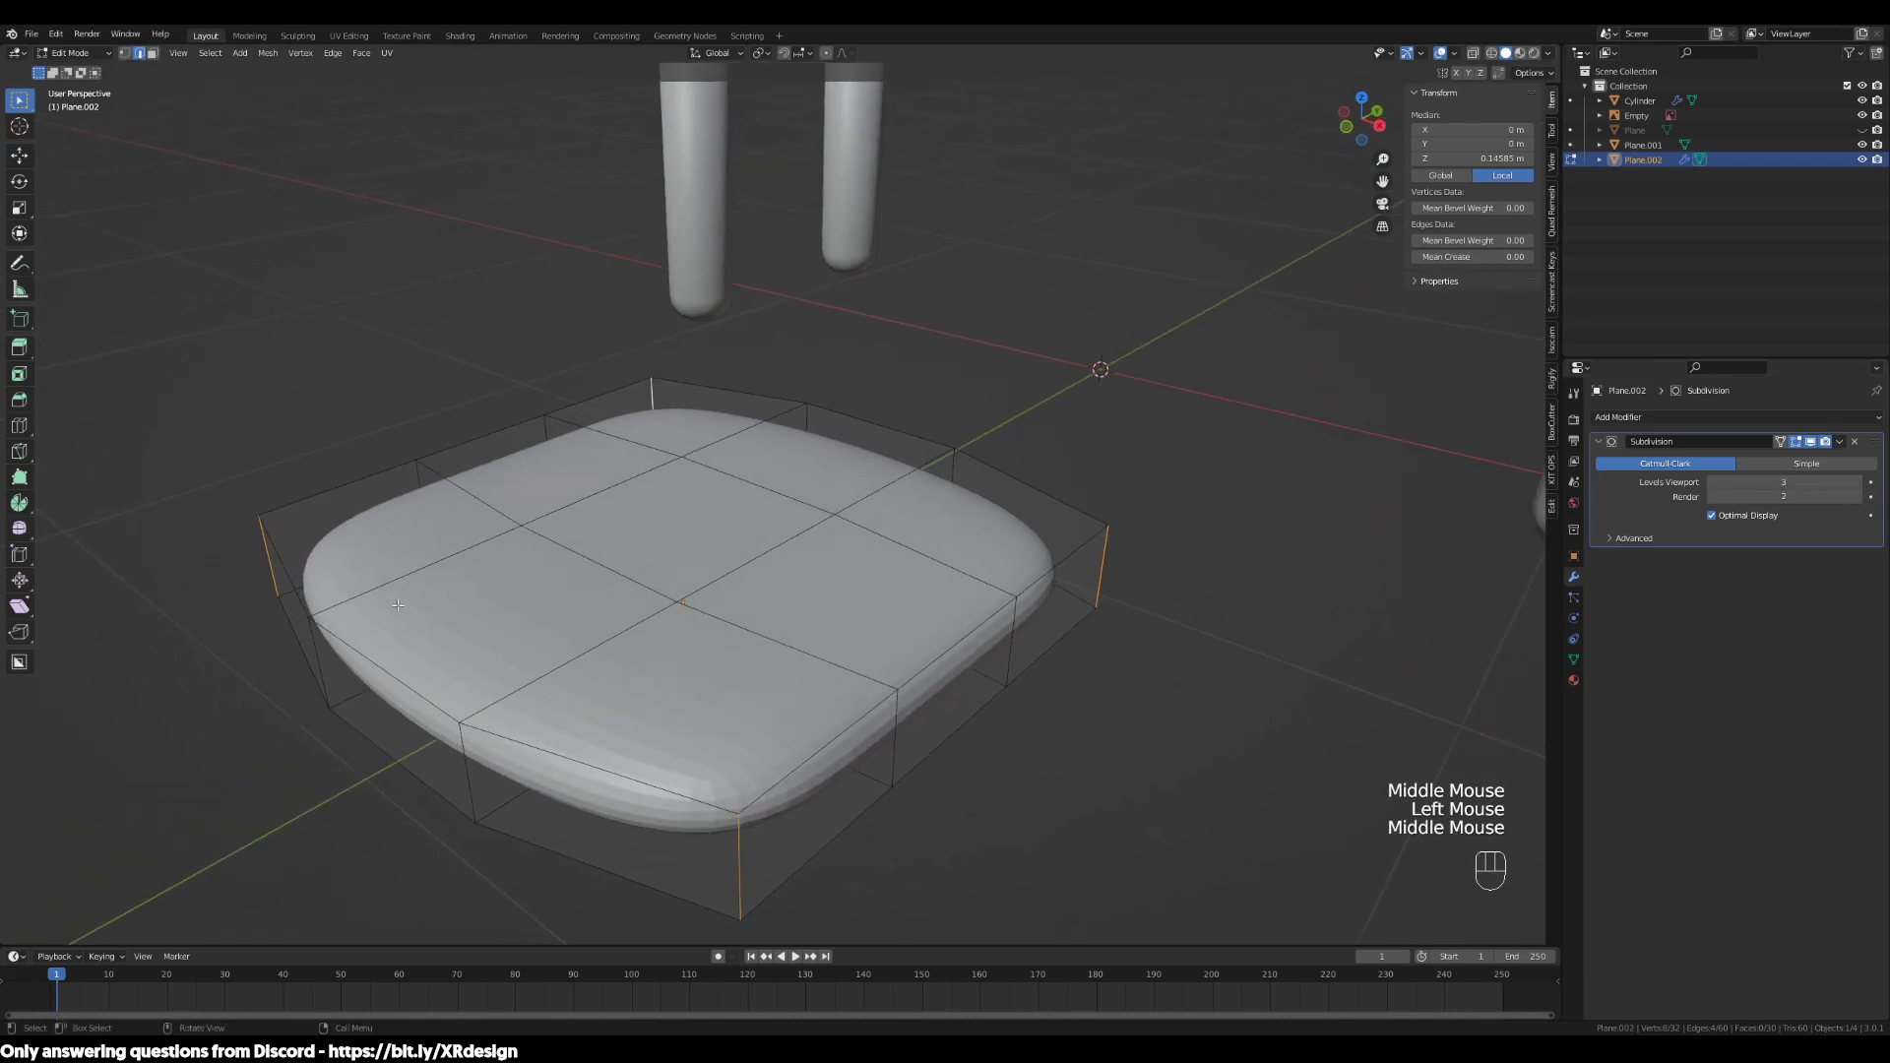
pyautogui.click(1713, 482)
pyautogui.click(1864, 483)
# Add two evenly spaced horizontal loop cuts around the slab's sides without sliding them
pyautogui.moveTo(1043, 600); pyautogui.dragTo(1250, 653, button='middle')
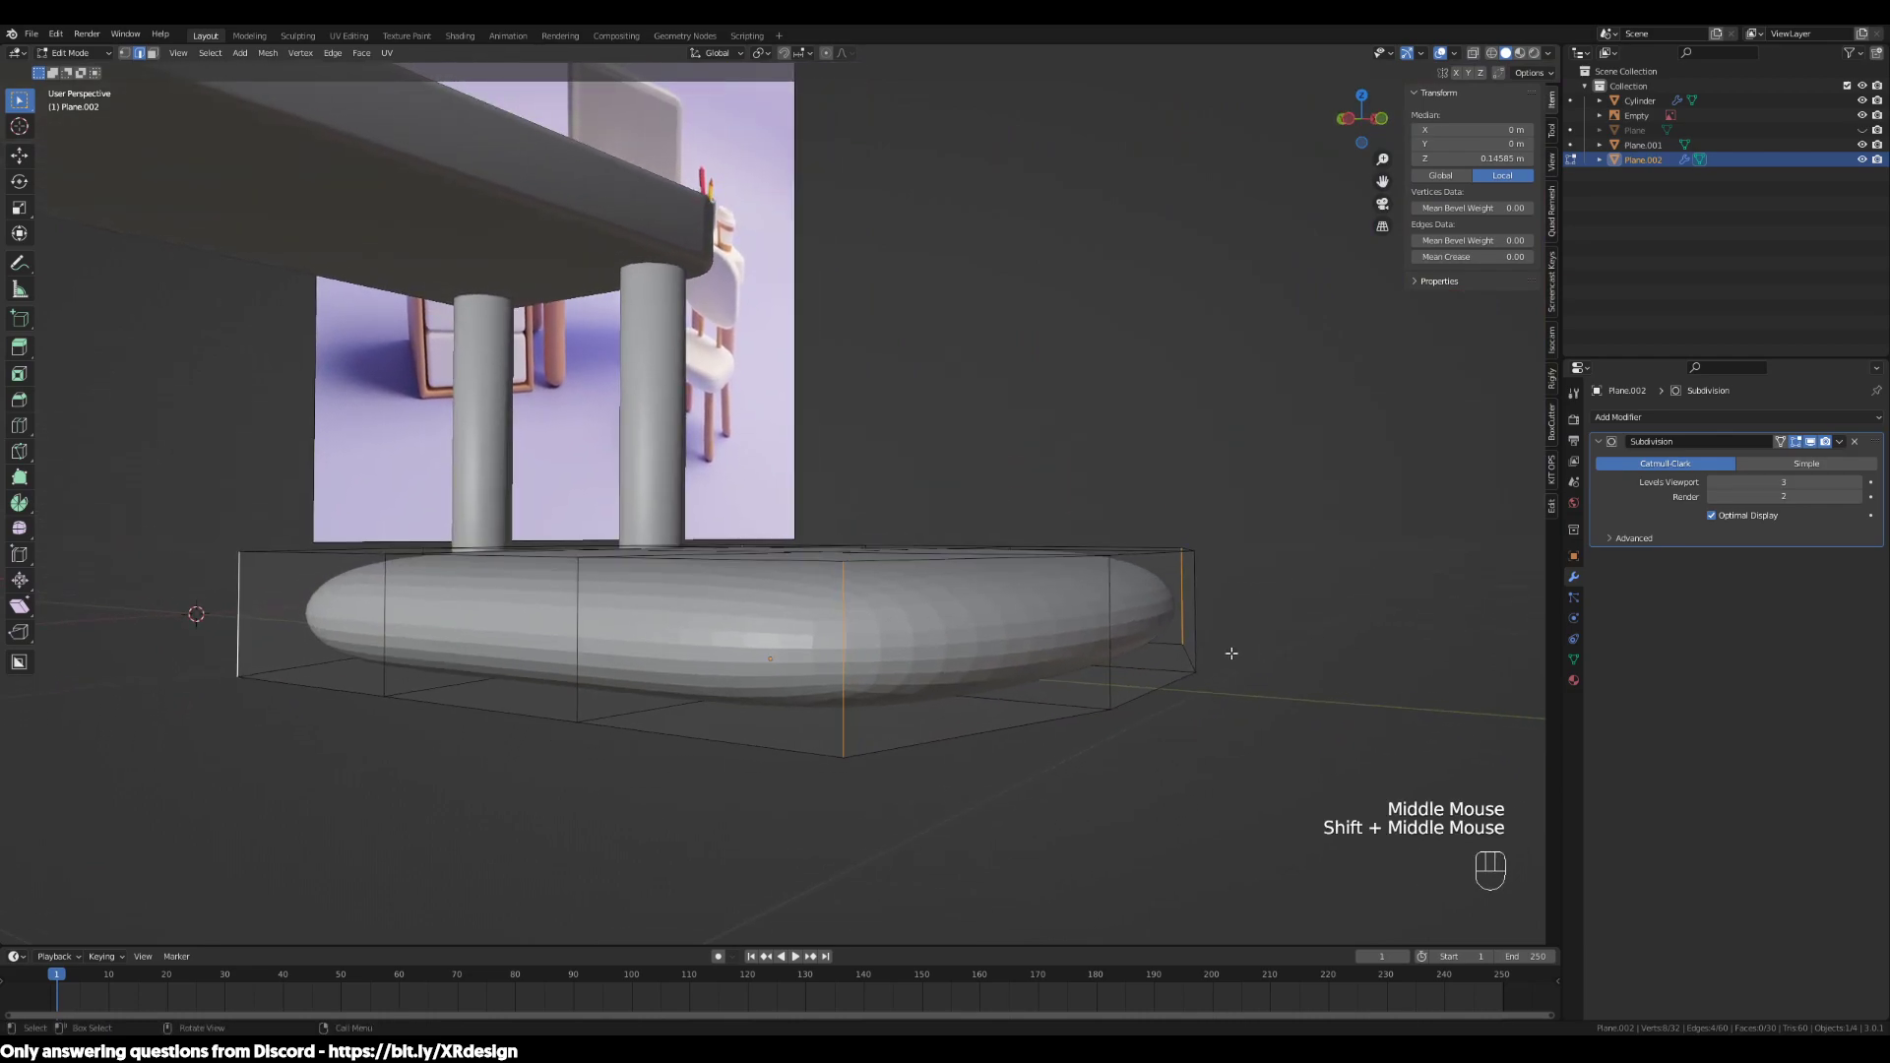
pyautogui.scroll(-2, 880, 633)
pyautogui.moveTo(844, 564); pyautogui.dragTo(817, 679, button='middle')
pyautogui.scroll(1, 939, 638)
pyautogui.hotkey('ctrl', 'r')
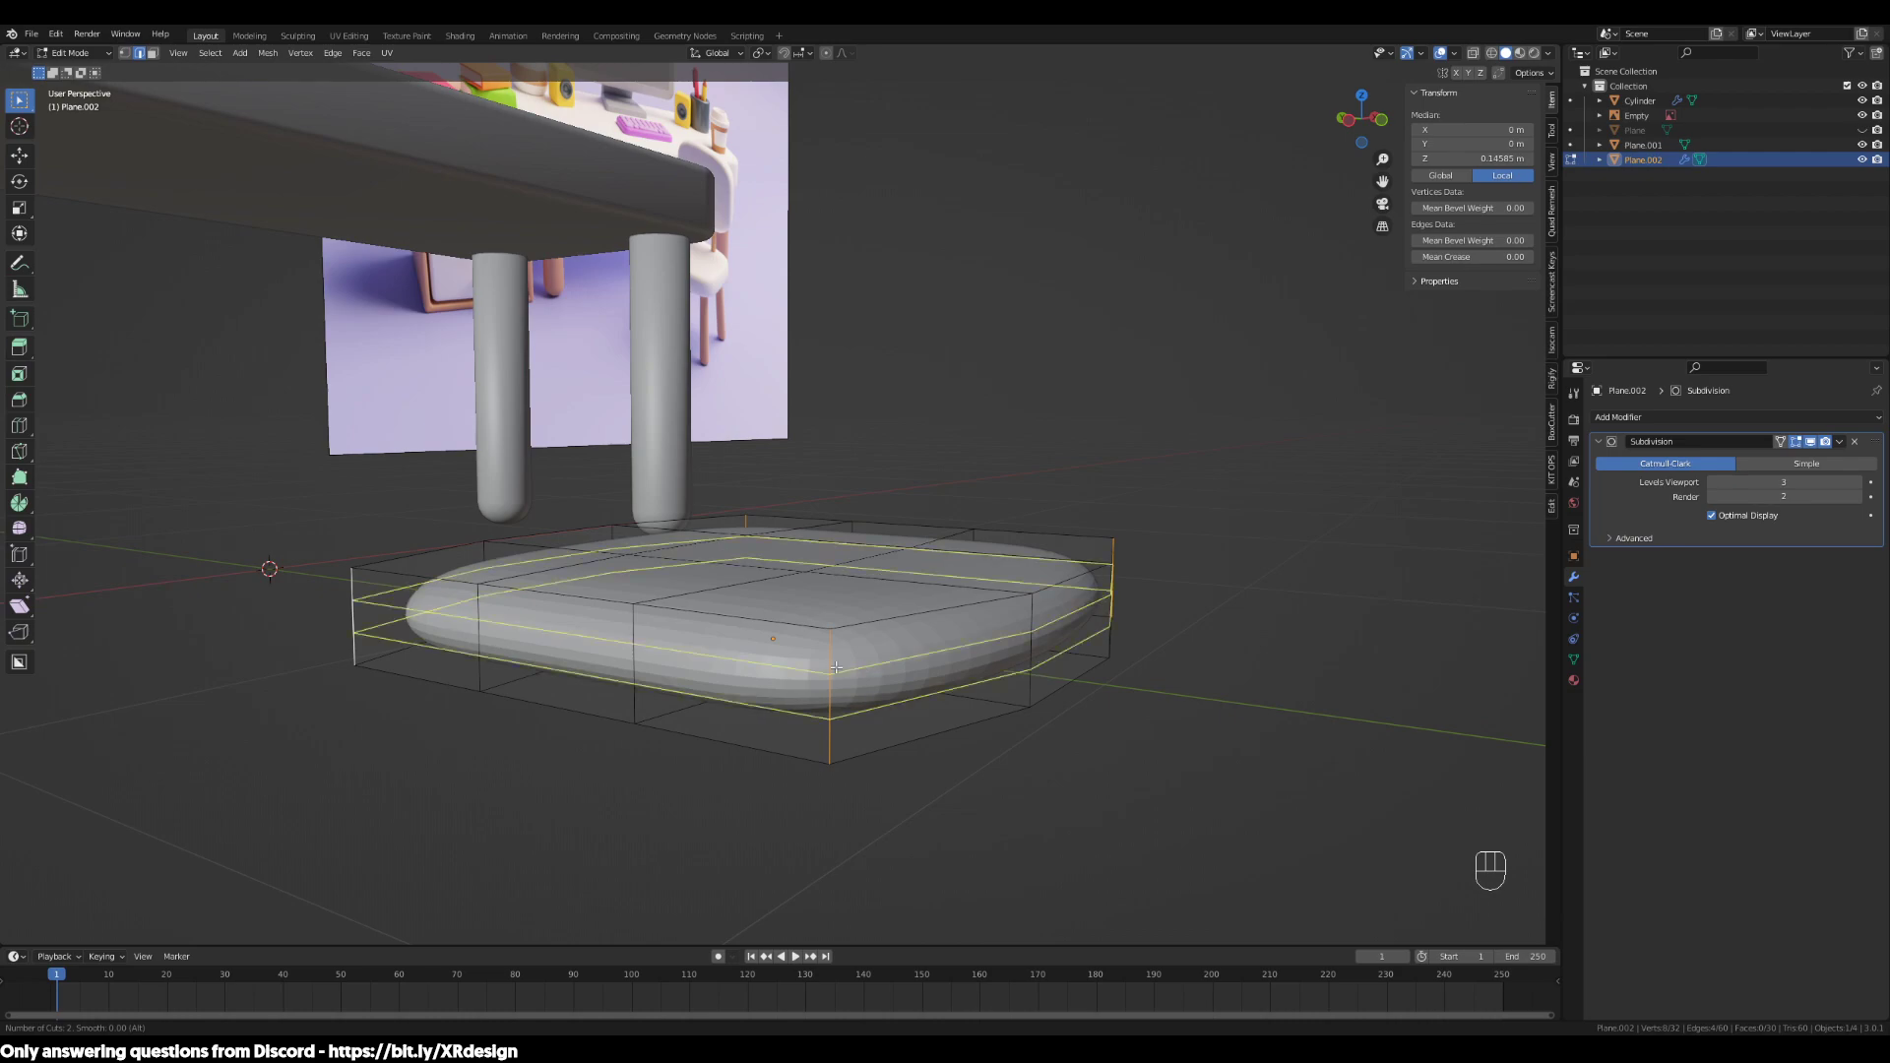
pyautogui.click(836, 668)
pyautogui.rightClick(1059, 659)
# Examine the slab's corner vertices and horizontal edge loops from several angles, selecting individual vertices and loops
pyautogui.moveTo(1054, 653); pyautogui.dragTo(975, 704, button='middle')
pyautogui.scroll(2, 1050, 662)
pyautogui.scroll(-2, 1098, 699)
pyautogui.click(974, 704)
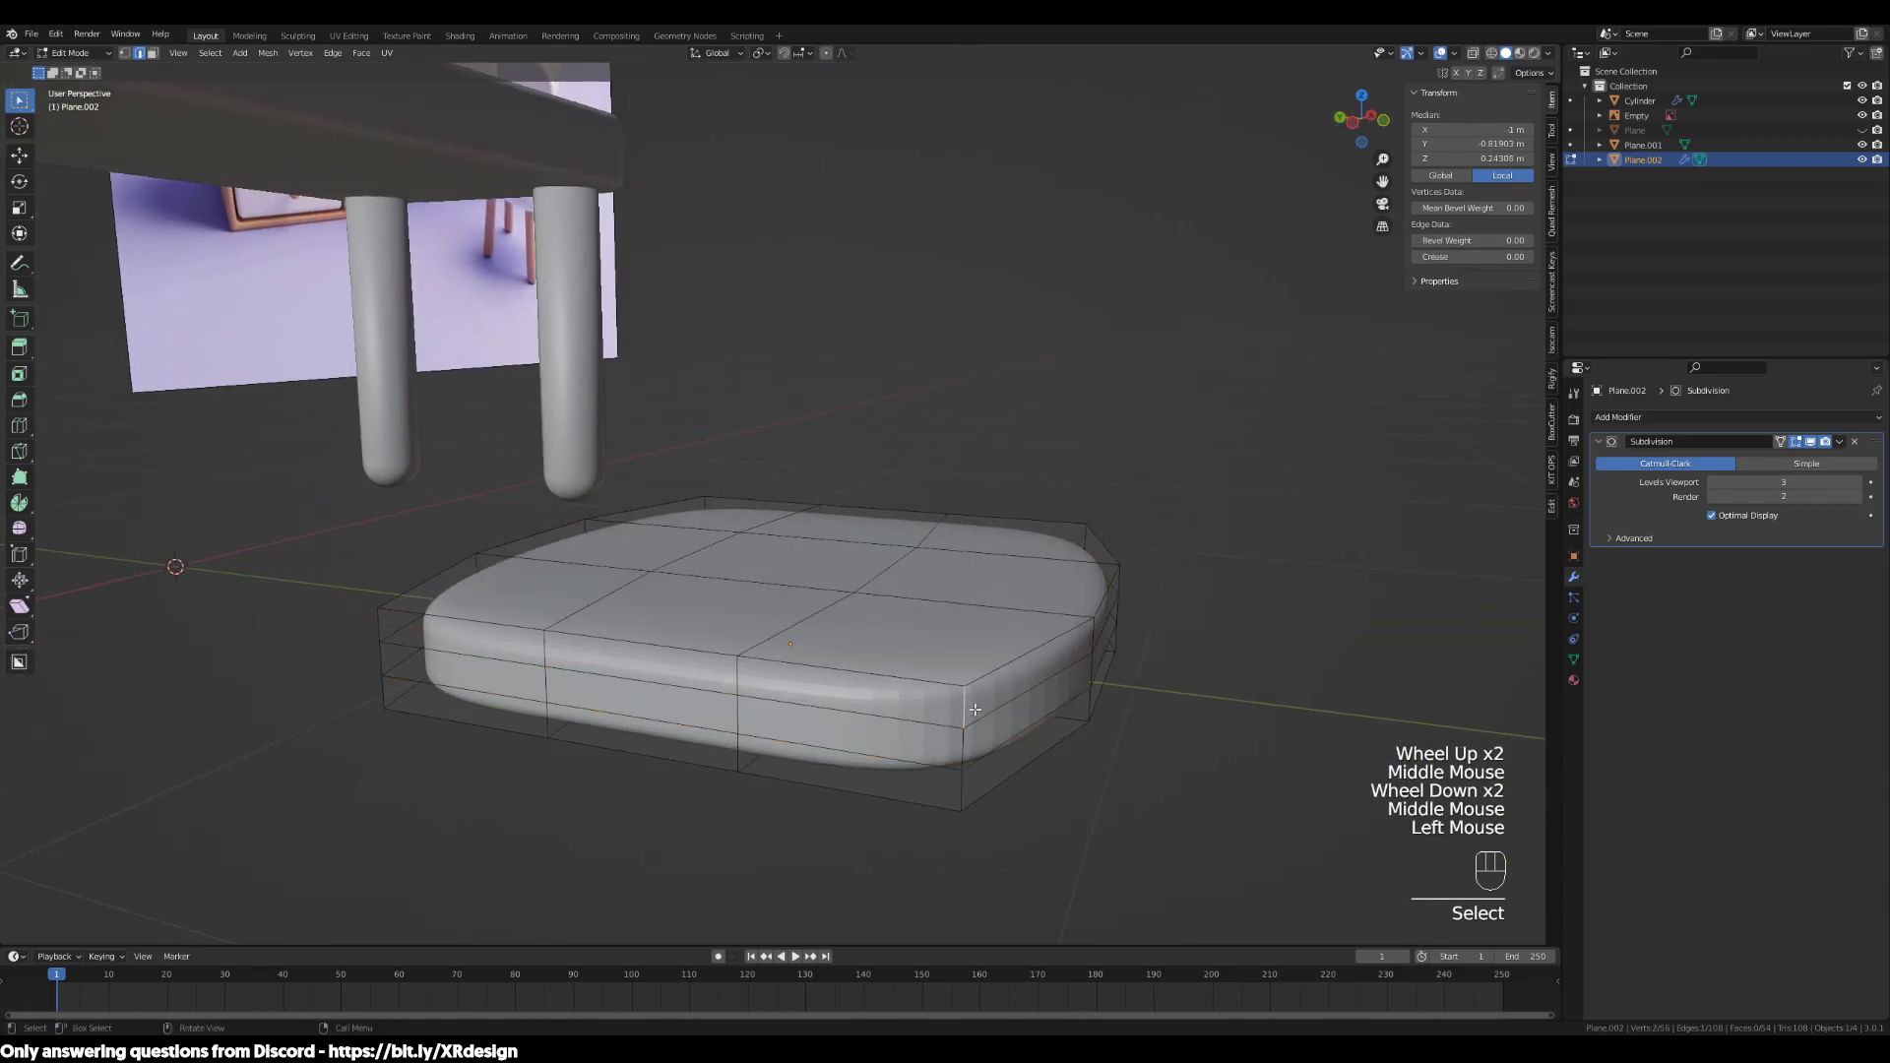
pyautogui.press('1')
pyautogui.click(965, 694)
pyautogui.click(1105, 628)
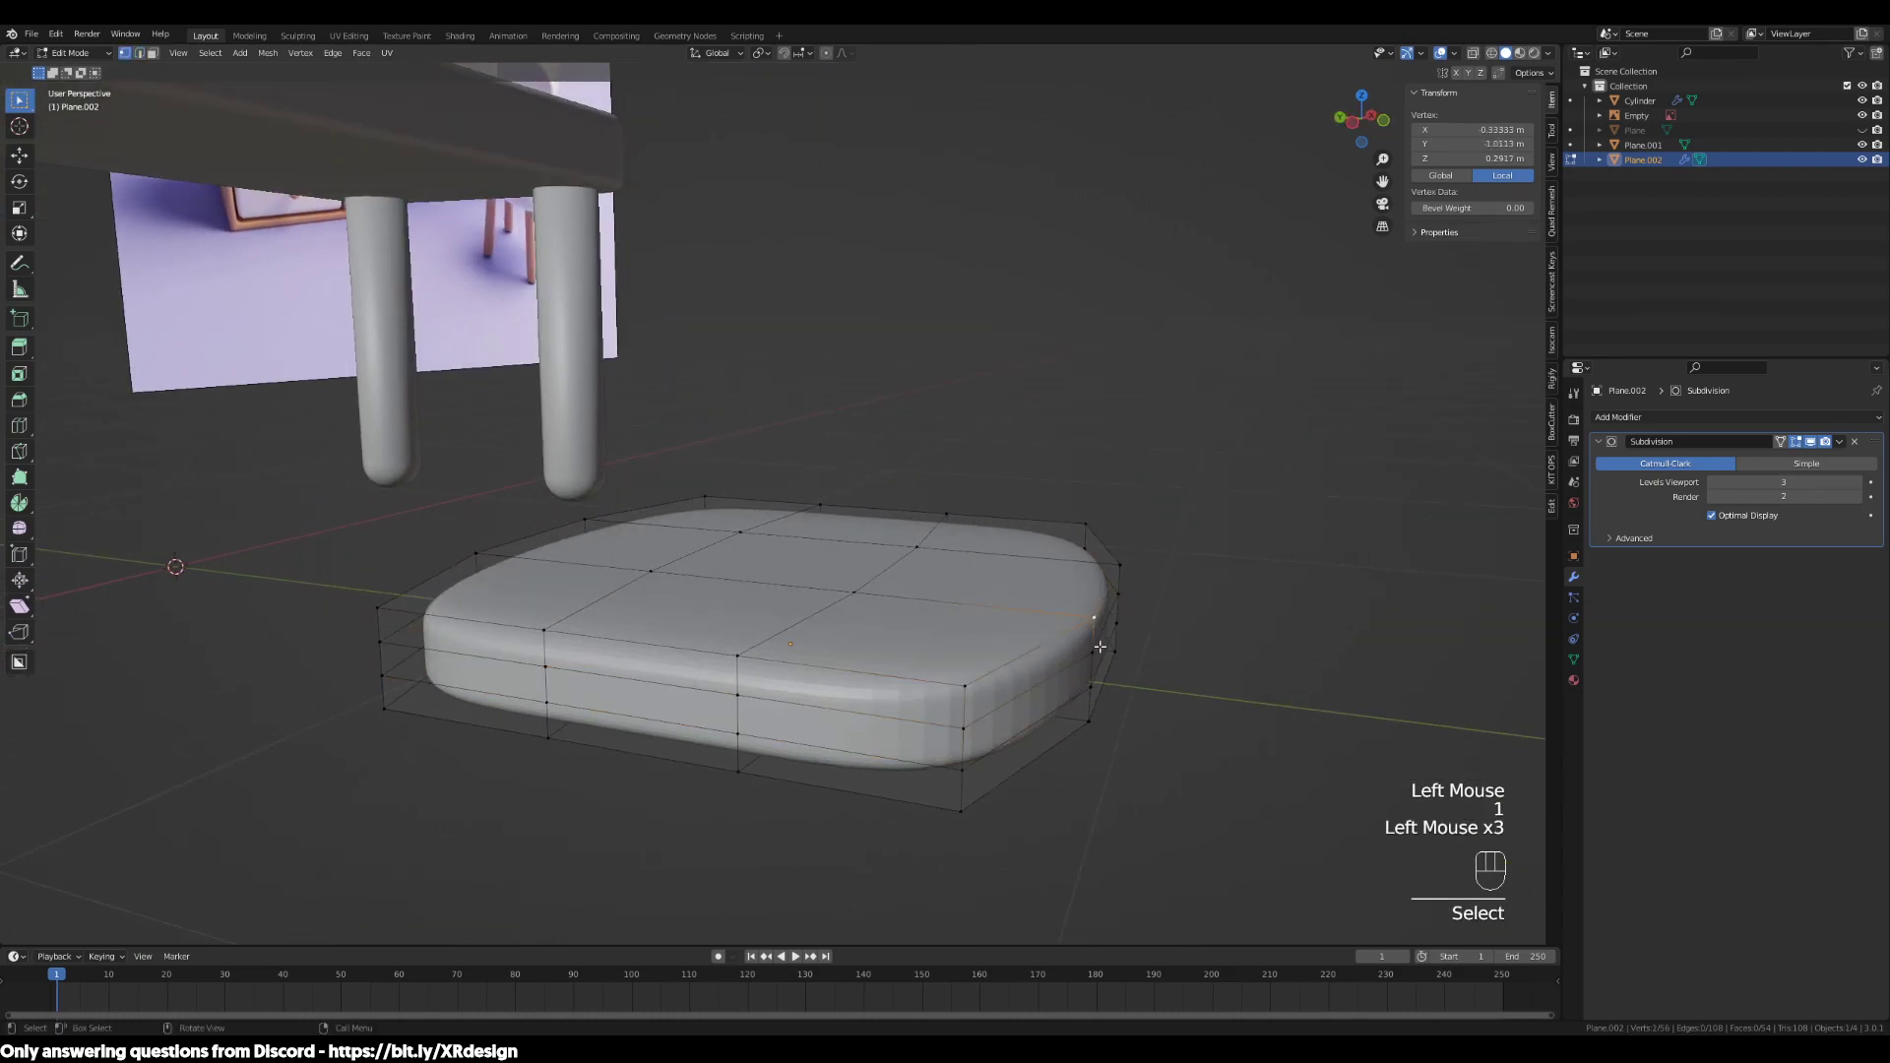
pyautogui.moveTo(1128, 628); pyautogui.dragTo(1056, 669, button='middle')
pyautogui.scroll(2, 1056, 669)
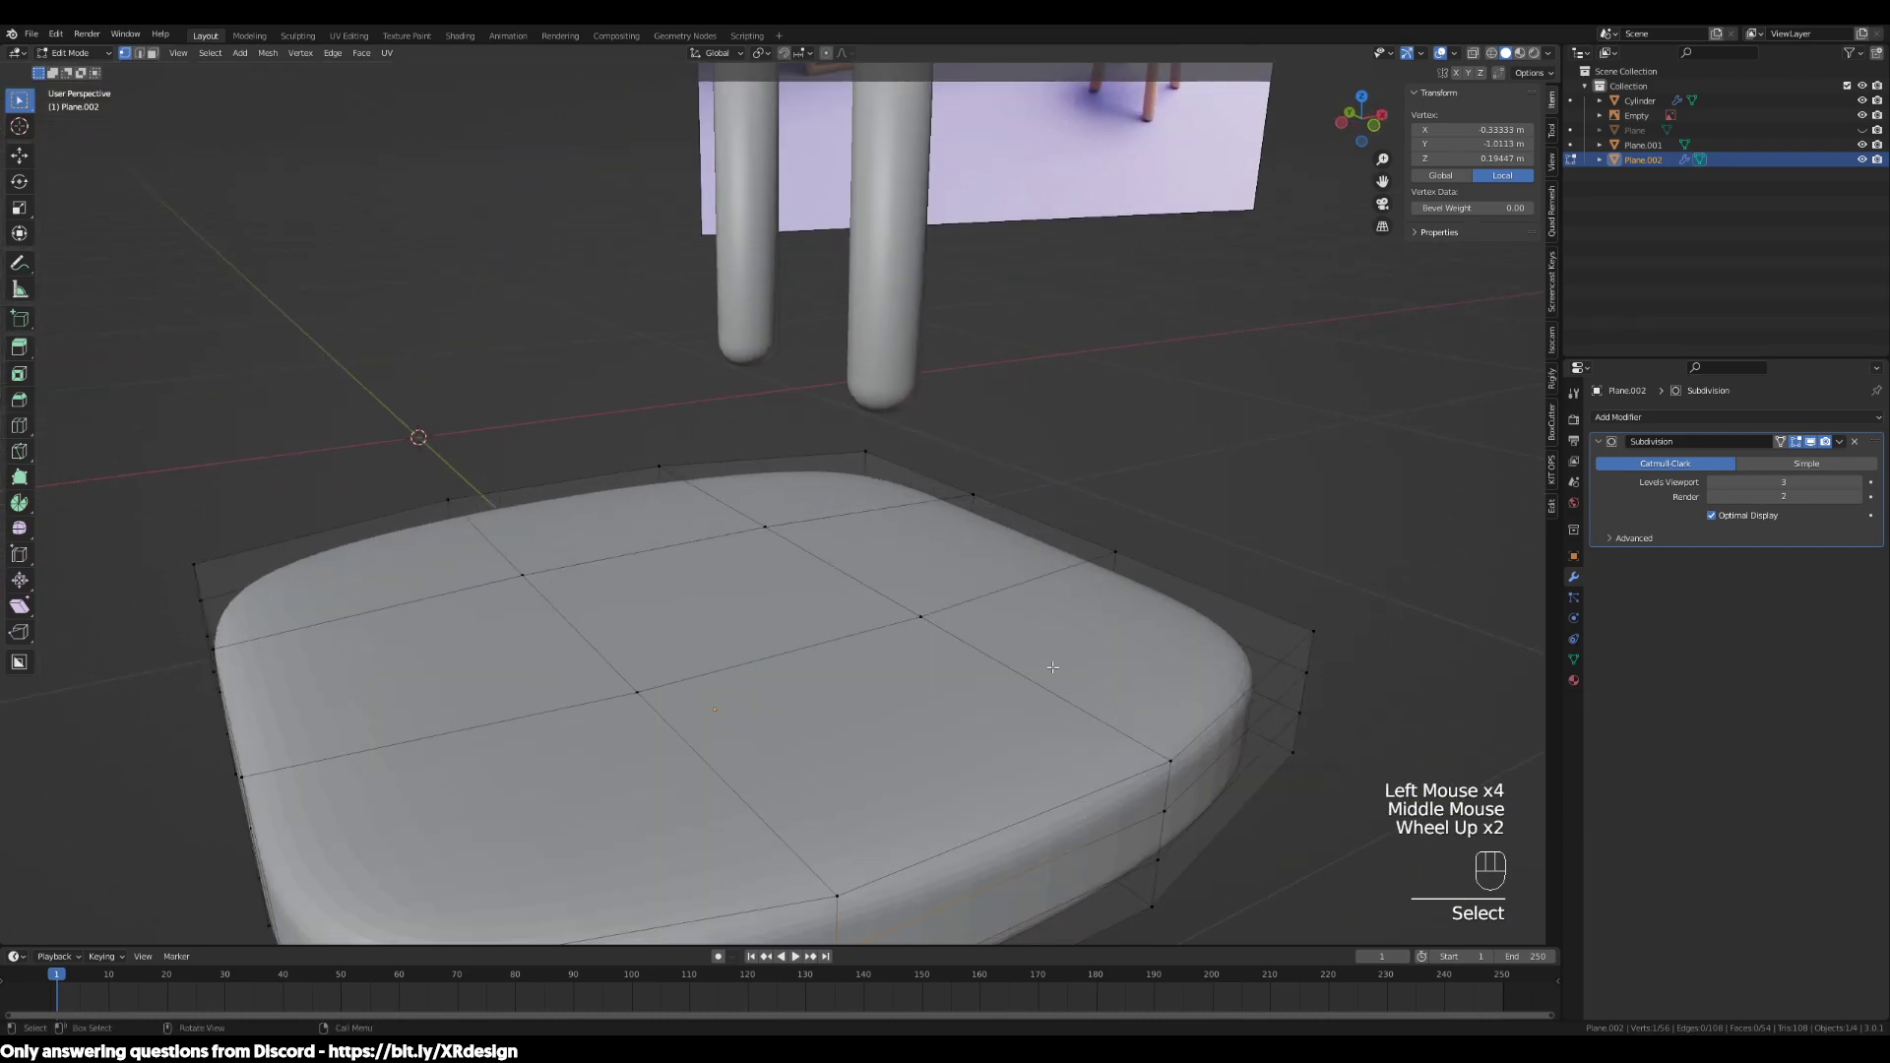
pyautogui.moveTo(1266, 698); pyautogui.dragTo(1266, 772, button='middle')
pyautogui.click(1280, 719)
pyautogui.press('2')
pyautogui.keyDown('alt'); pyautogui.click(1231, 760); pyautogui.keyUp('alt')
pyautogui.keyDown('alt'); pyautogui.click(1224, 799); pyautogui.keyUp('alt')
pyautogui.moveTo(817, 384); pyautogui.dragTo(807, 442, button='middle')
pyautogui.scroll(-2, 956, 599)
pyautogui.moveTo(956, 599); pyautogui.dragTo(961, 640, button='middle')
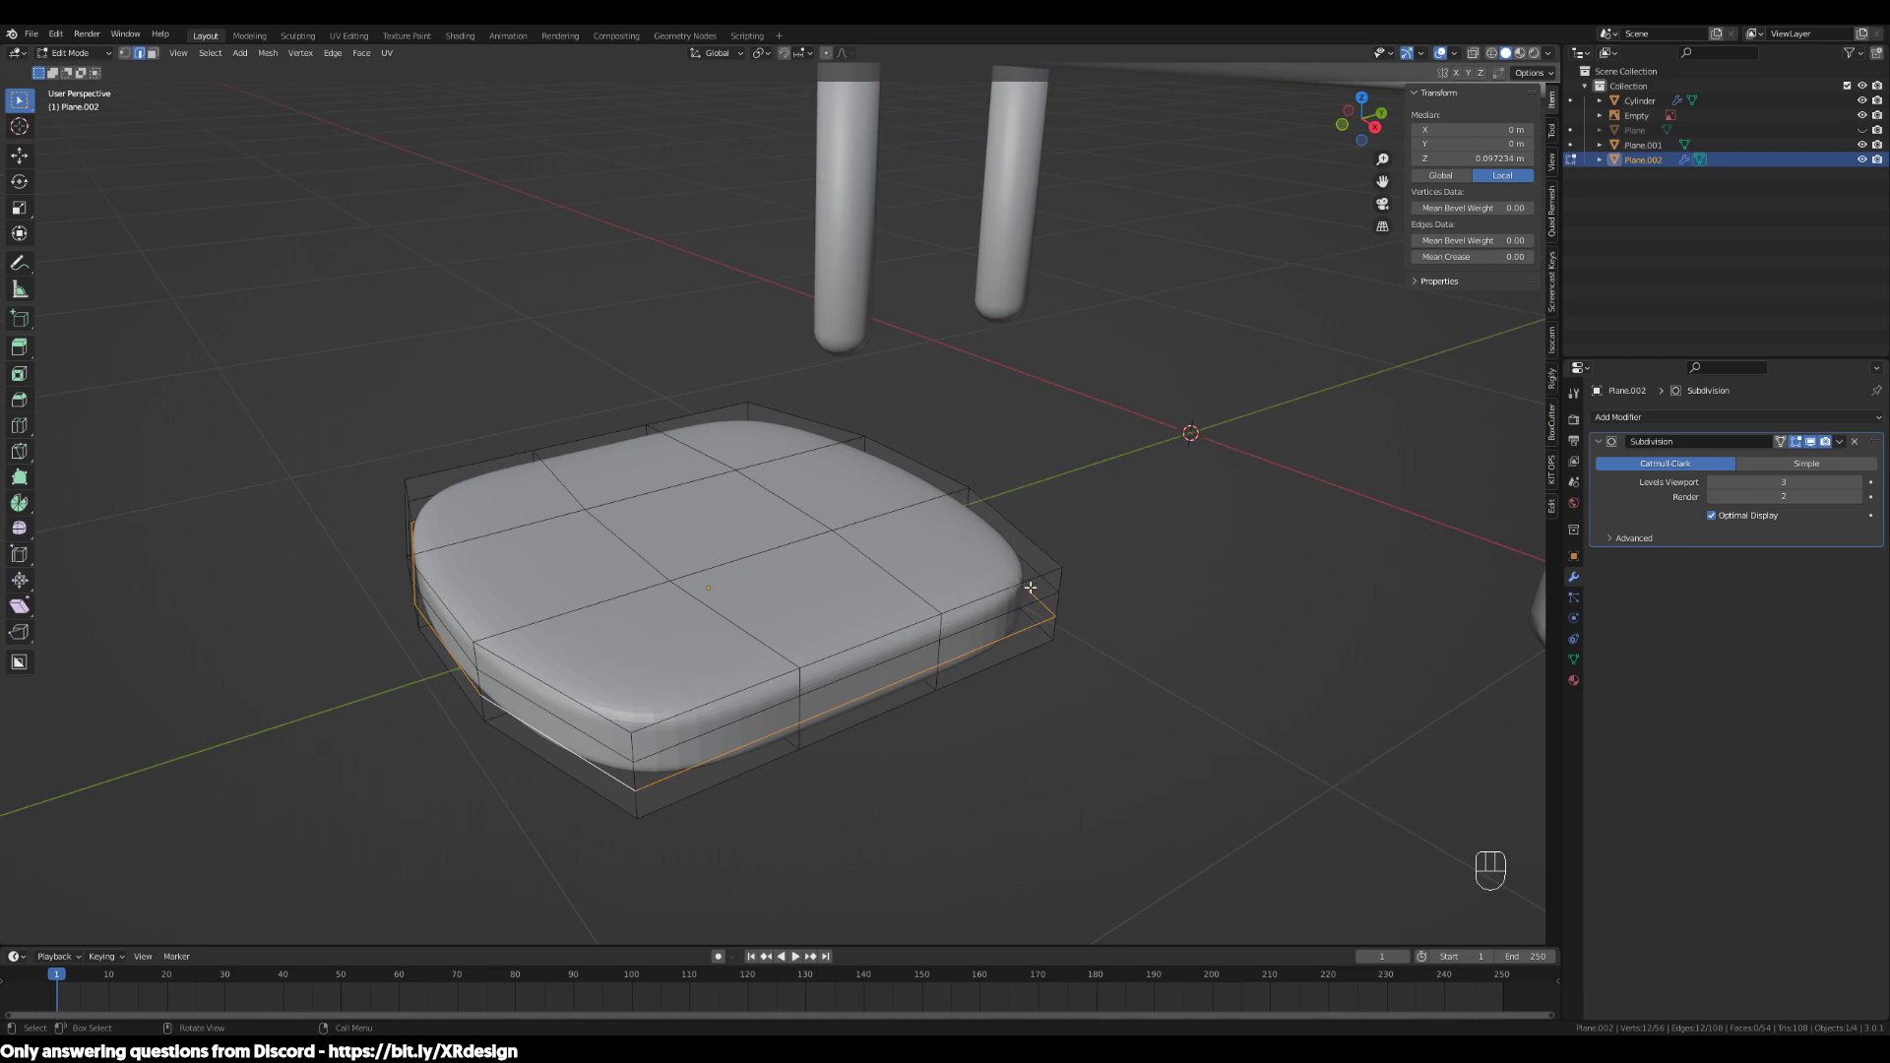
# Try to move the slab's upper horizontal edge loop up along Z and its lower horizontal loop down
pyautogui.moveTo(991, 582); pyautogui.dragTo(1014, 708, button='middle')
pyautogui.press('2')
pyautogui.keyDown('alt'); pyautogui.click(987, 672); pyautogui.keyUp('alt')
pyautogui.press('g')
pyautogui.press('z')
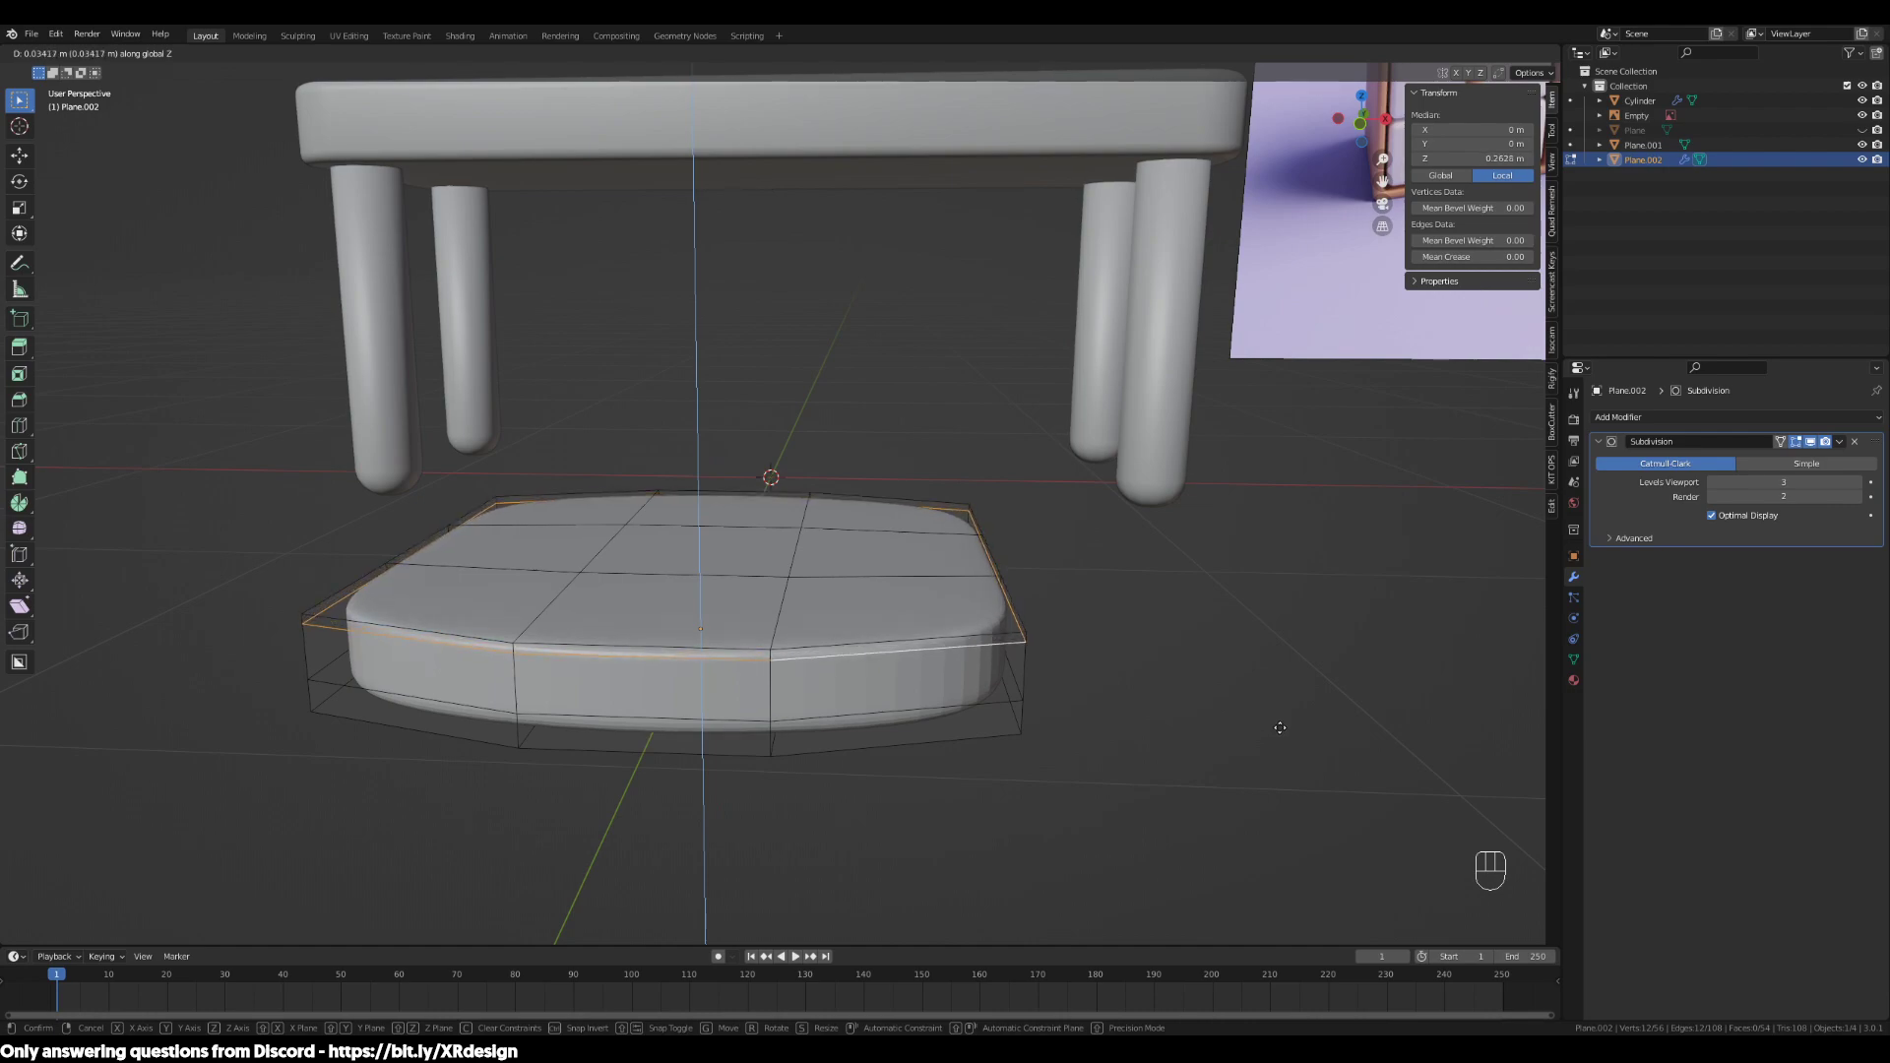
pyautogui.click(1280, 727)
pyautogui.keyDown('alt'); pyautogui.click(1049, 721); pyautogui.keyUp('alt')
pyautogui.press('g')
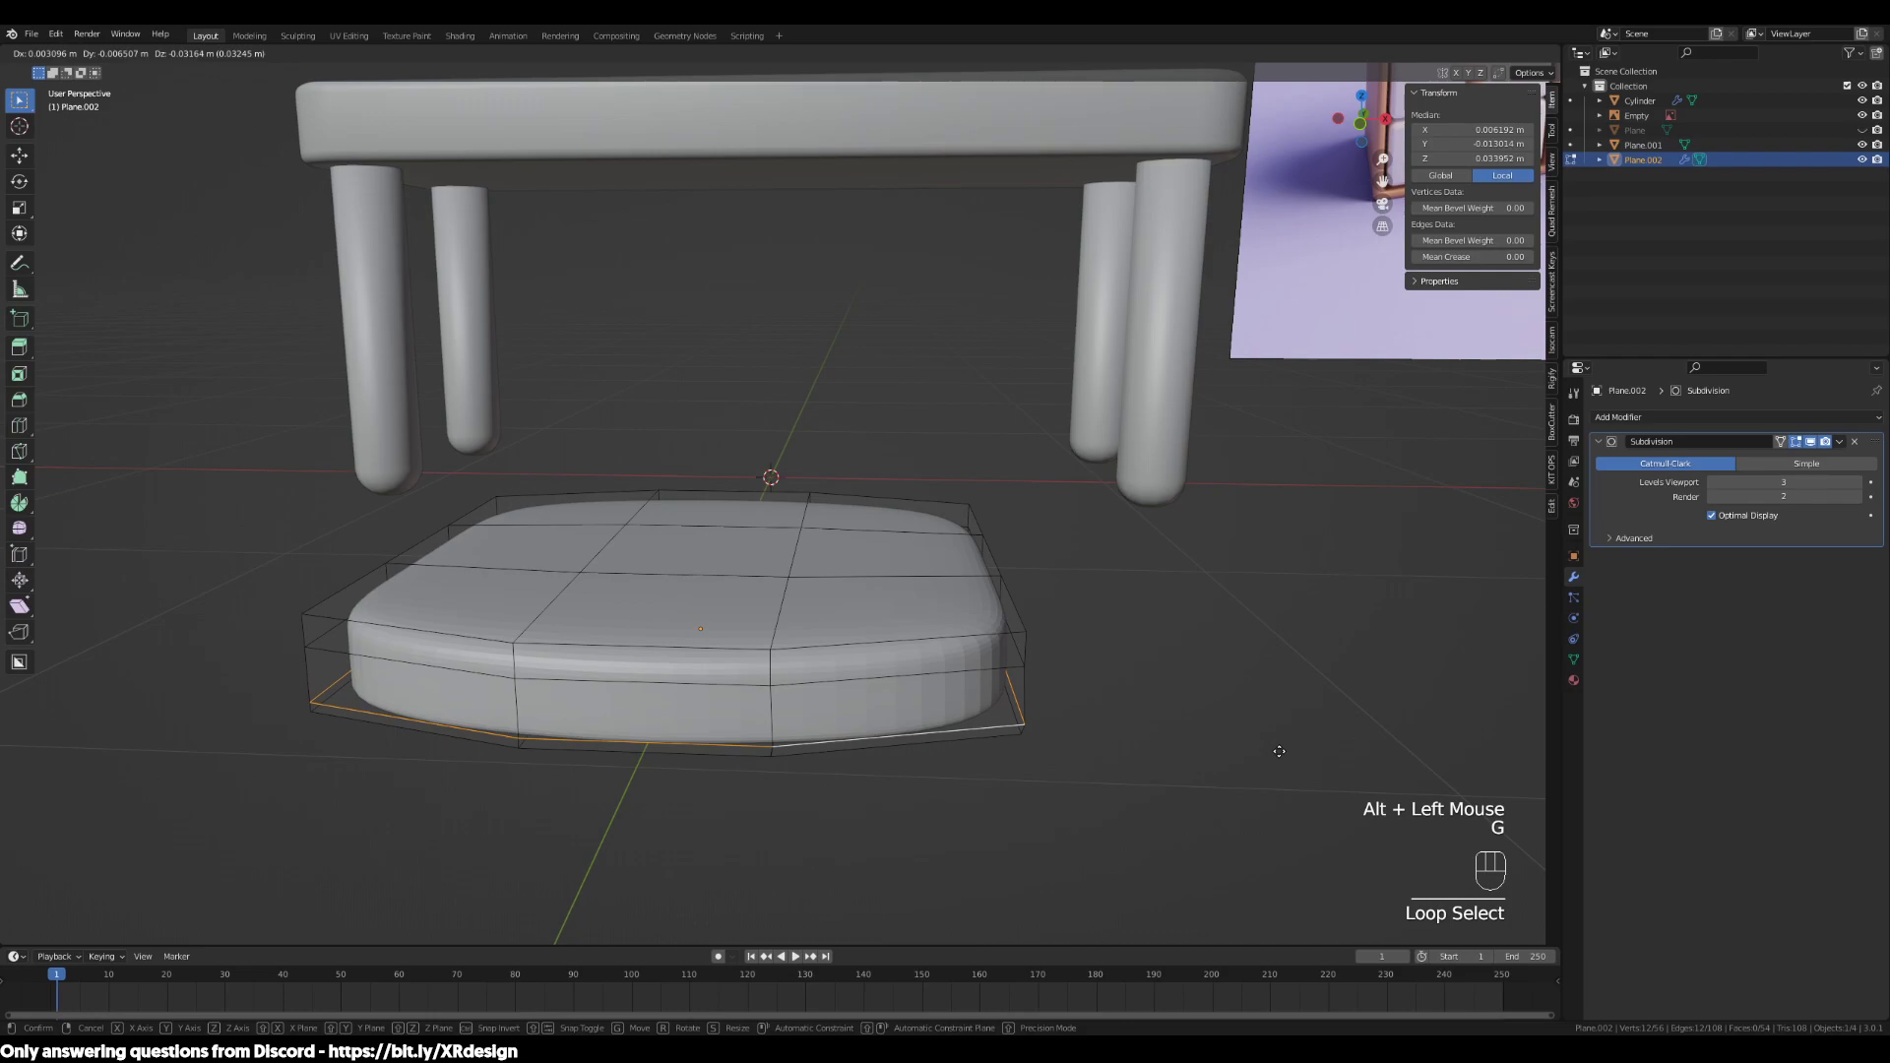
pyautogui.click(1130, 663)
# Scale the chair seat's entire mesh uniformly down to about 0.77 of its size
pyautogui.moveTo(1130, 663); pyautogui.dragTo(1048, 666, button='middle')
pyautogui.scroll(-3, 969, 671)
pyautogui.press('Tab')
pyautogui.scroll(1, 951, 627)
pyautogui.scroll(1, 991, 729)
pyautogui.scroll(-2, 1036, 670)
pyautogui.press('Tab')
pyautogui.press('a')
pyautogui.moveTo(1250, 653)
pyautogui.mouseDown(button='middle')
pyautogui.moveTo(1191, 645)
pyautogui.moveTo(1250, 663)
pyautogui.mouseUp(button='middle')
pyautogui.scroll(2, 1223, 633)
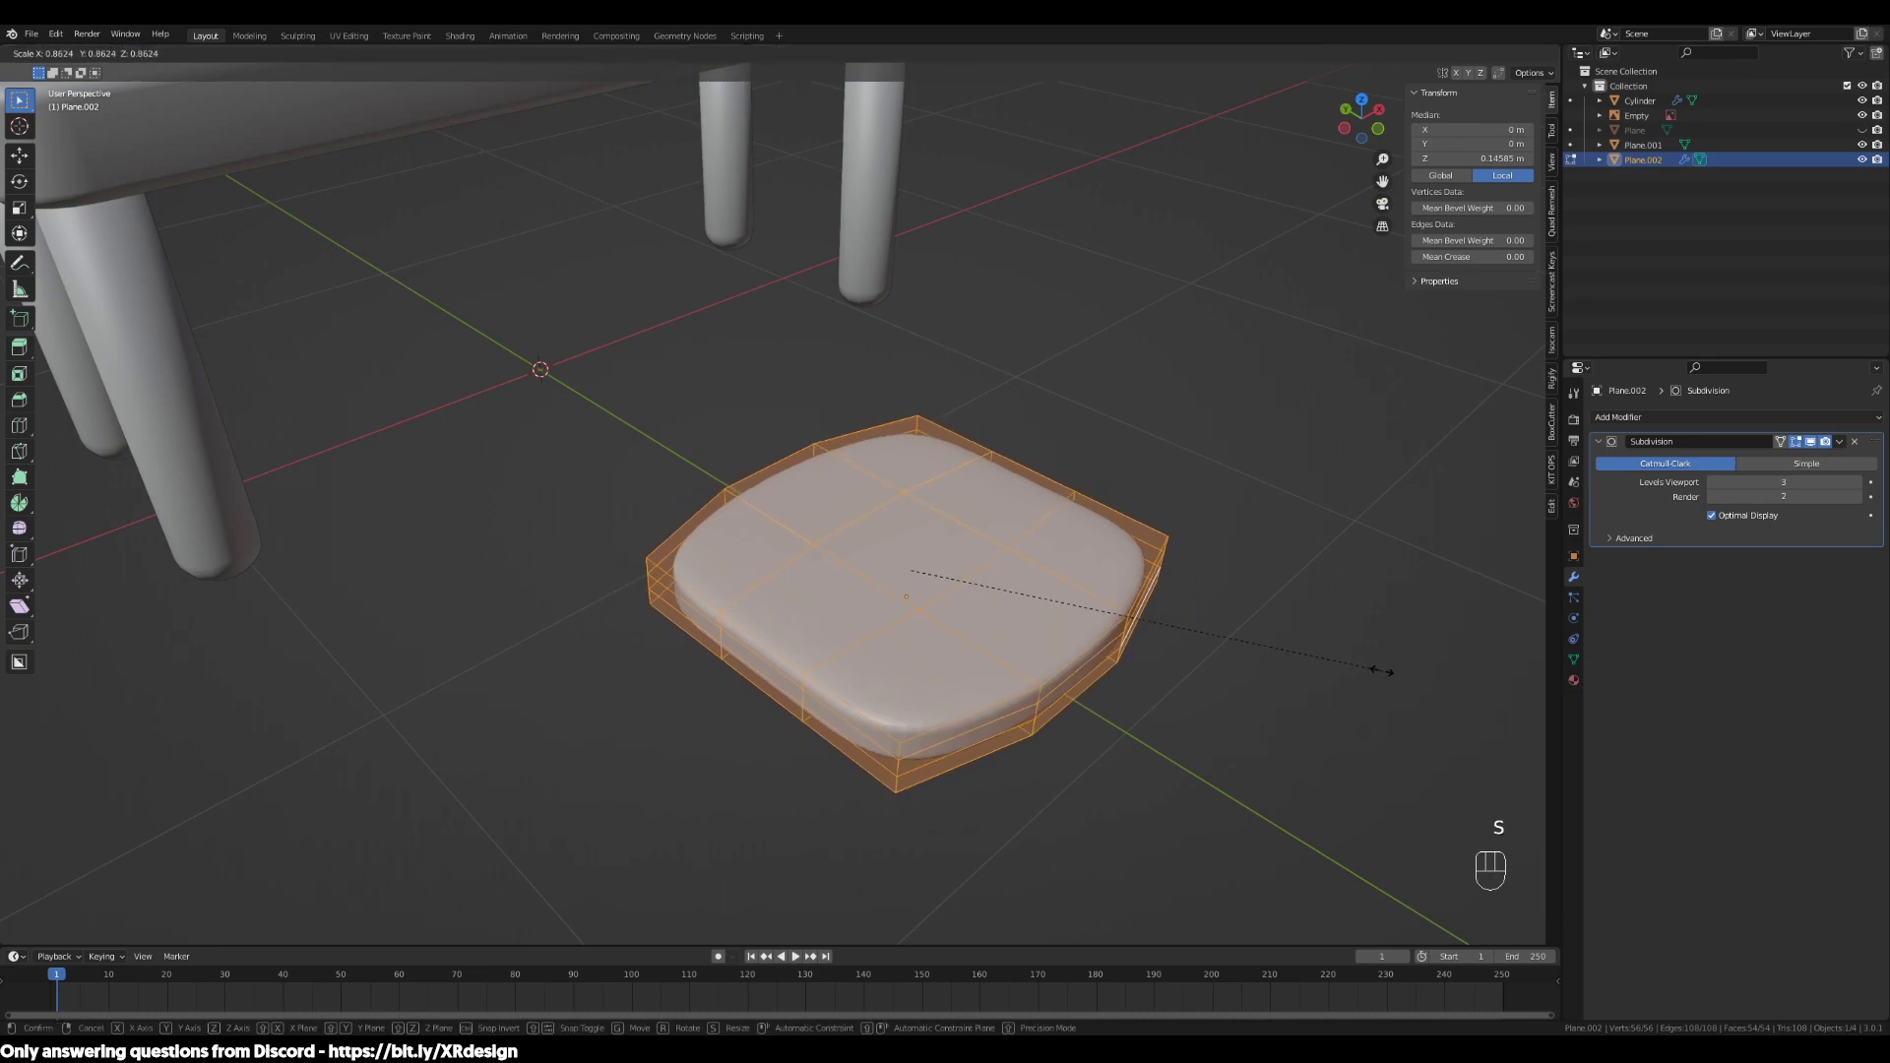
pyautogui.press('s')
pyautogui.press('KP_7')
pyautogui.press('s')
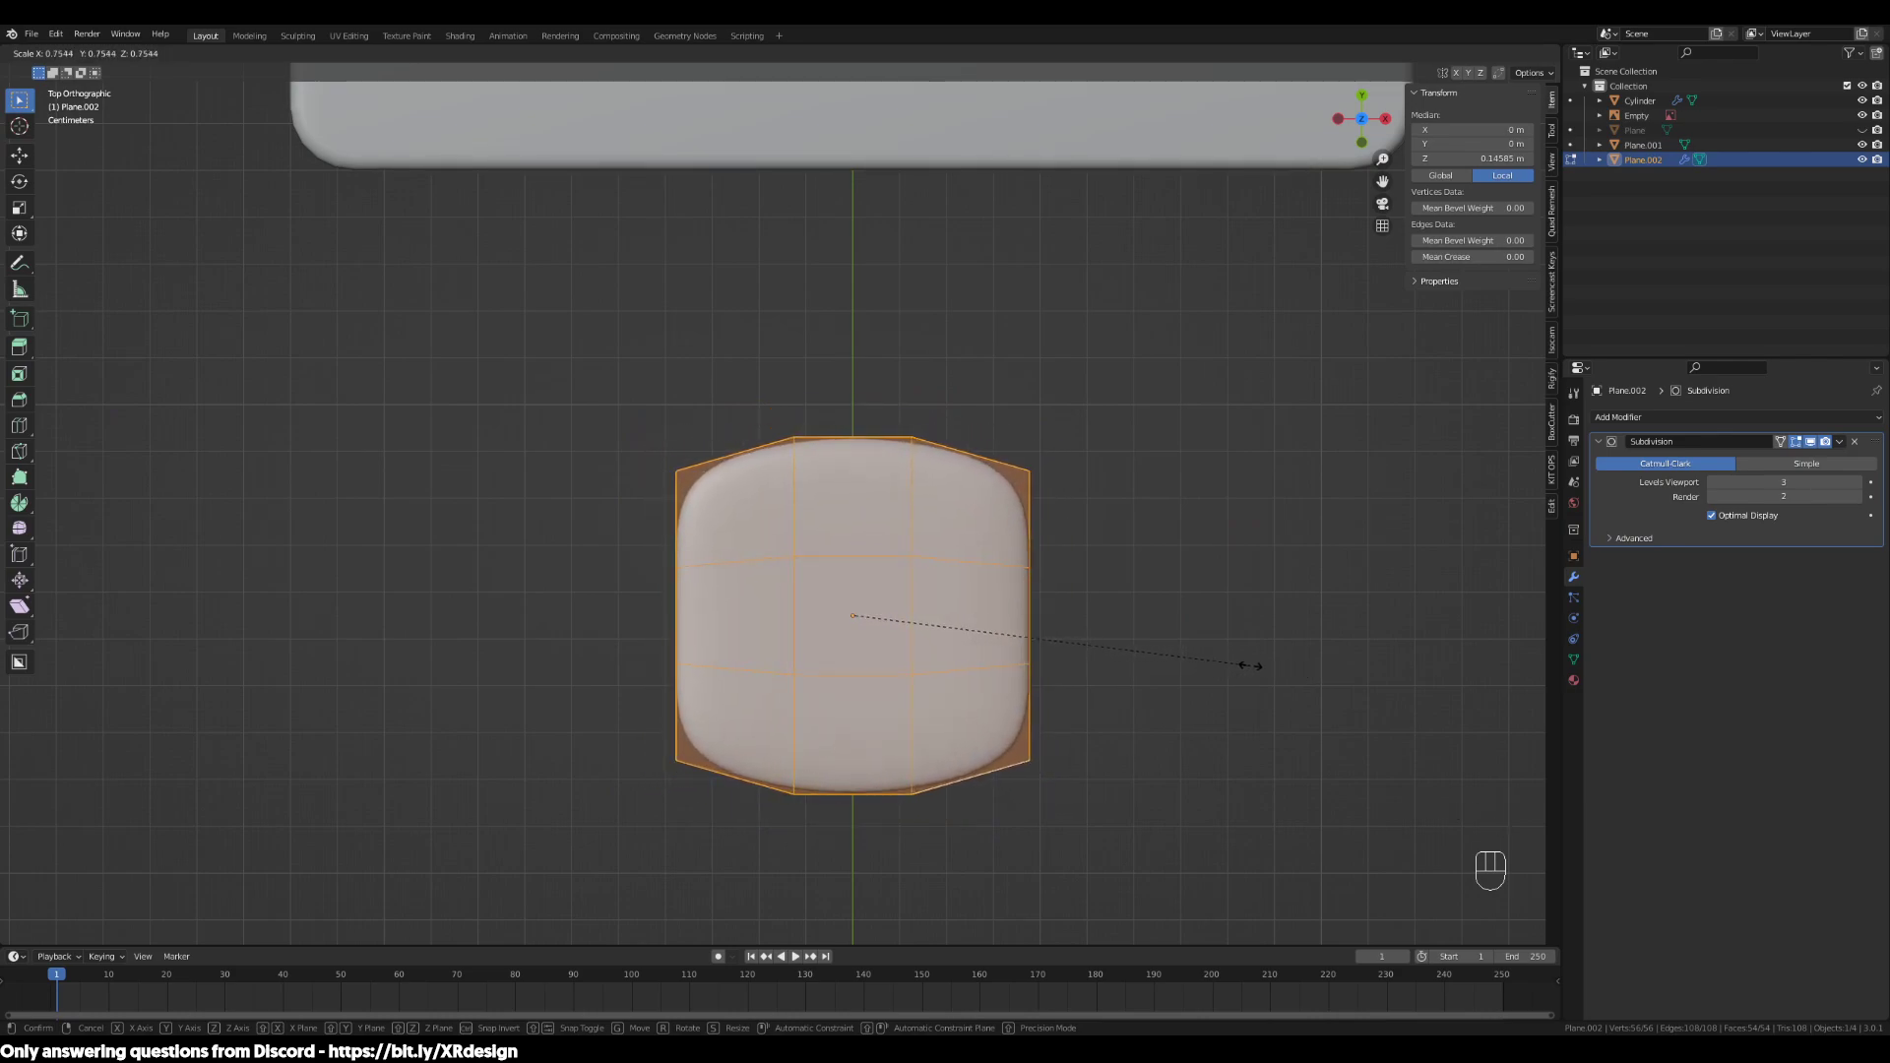
pyautogui.click(1259, 666)
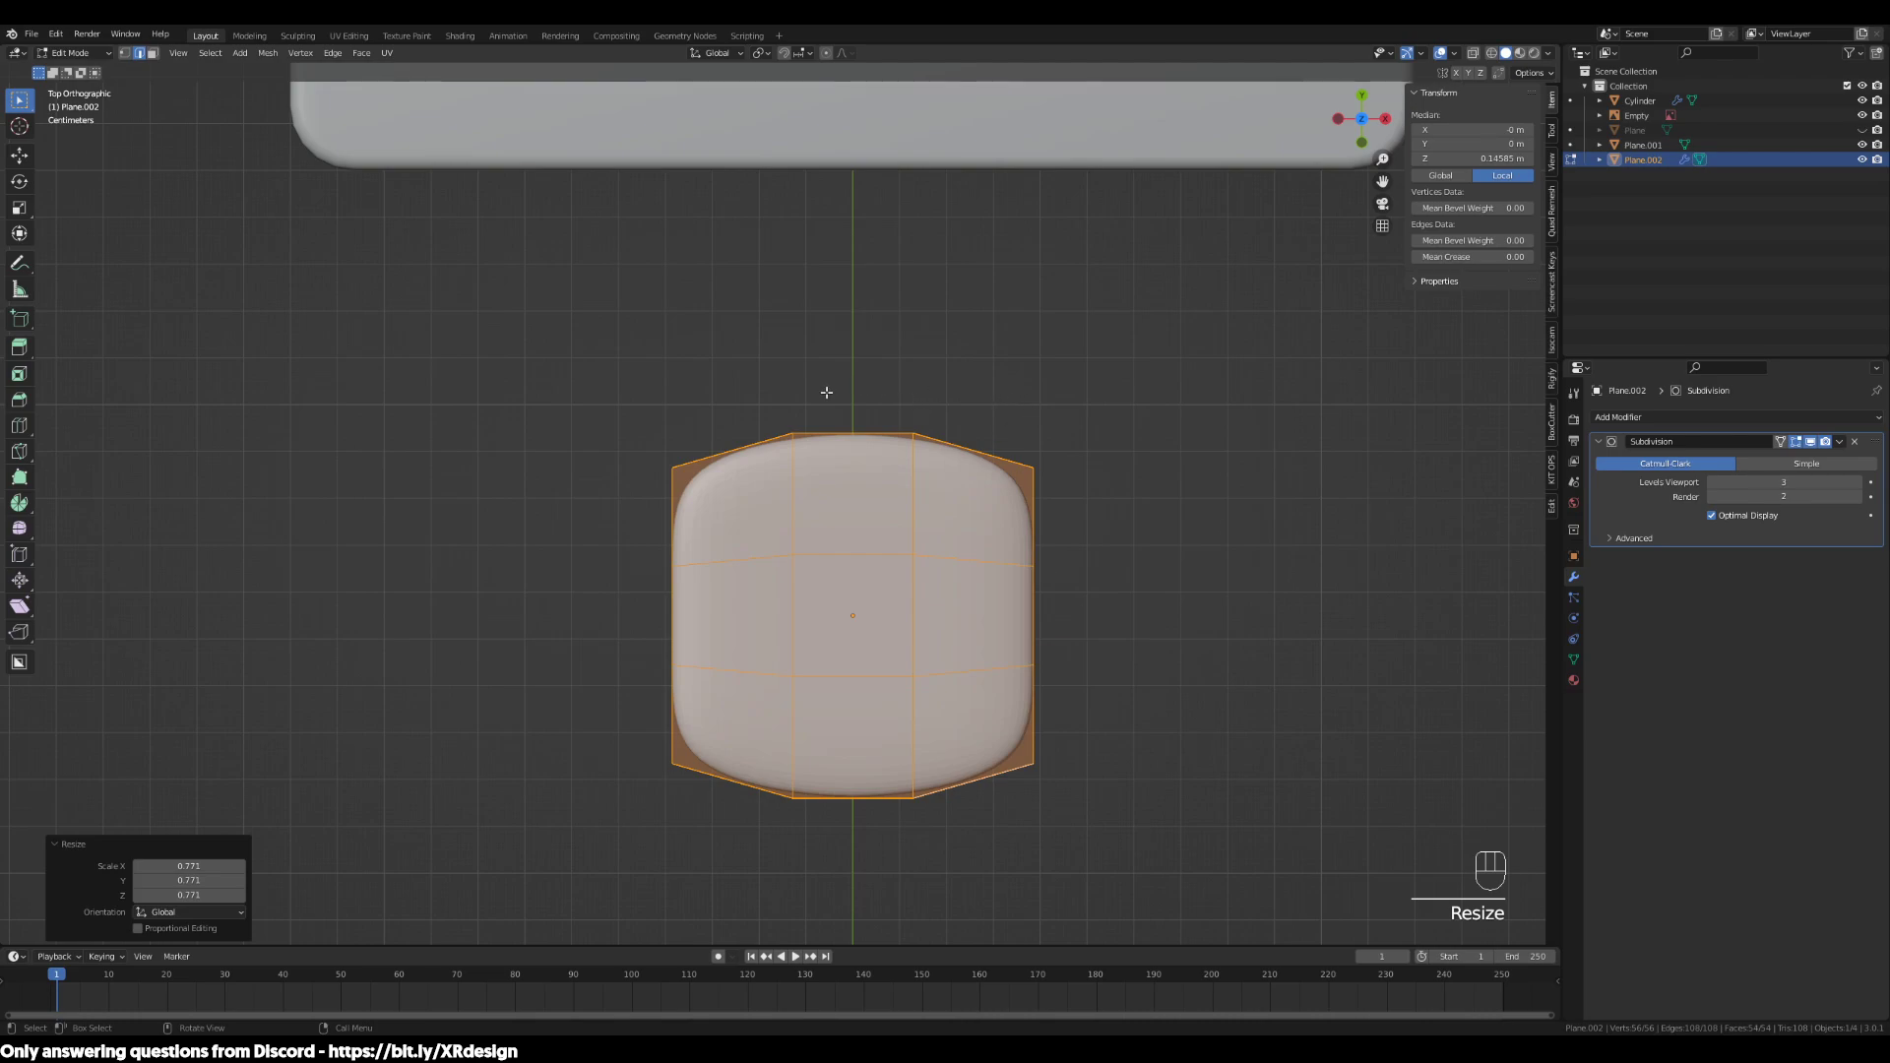
# Return the chair seat to Object Mode and apply Shade Smooth to it
pyautogui.moveTo(1235, 504); pyautogui.dragTo(1149, 547, button='middle')
pyautogui.scroll(-2, 1143, 502)
pyautogui.press('Tab')
pyautogui.scroll(2, 1149, 547)
pyautogui.rightClick(896, 529)
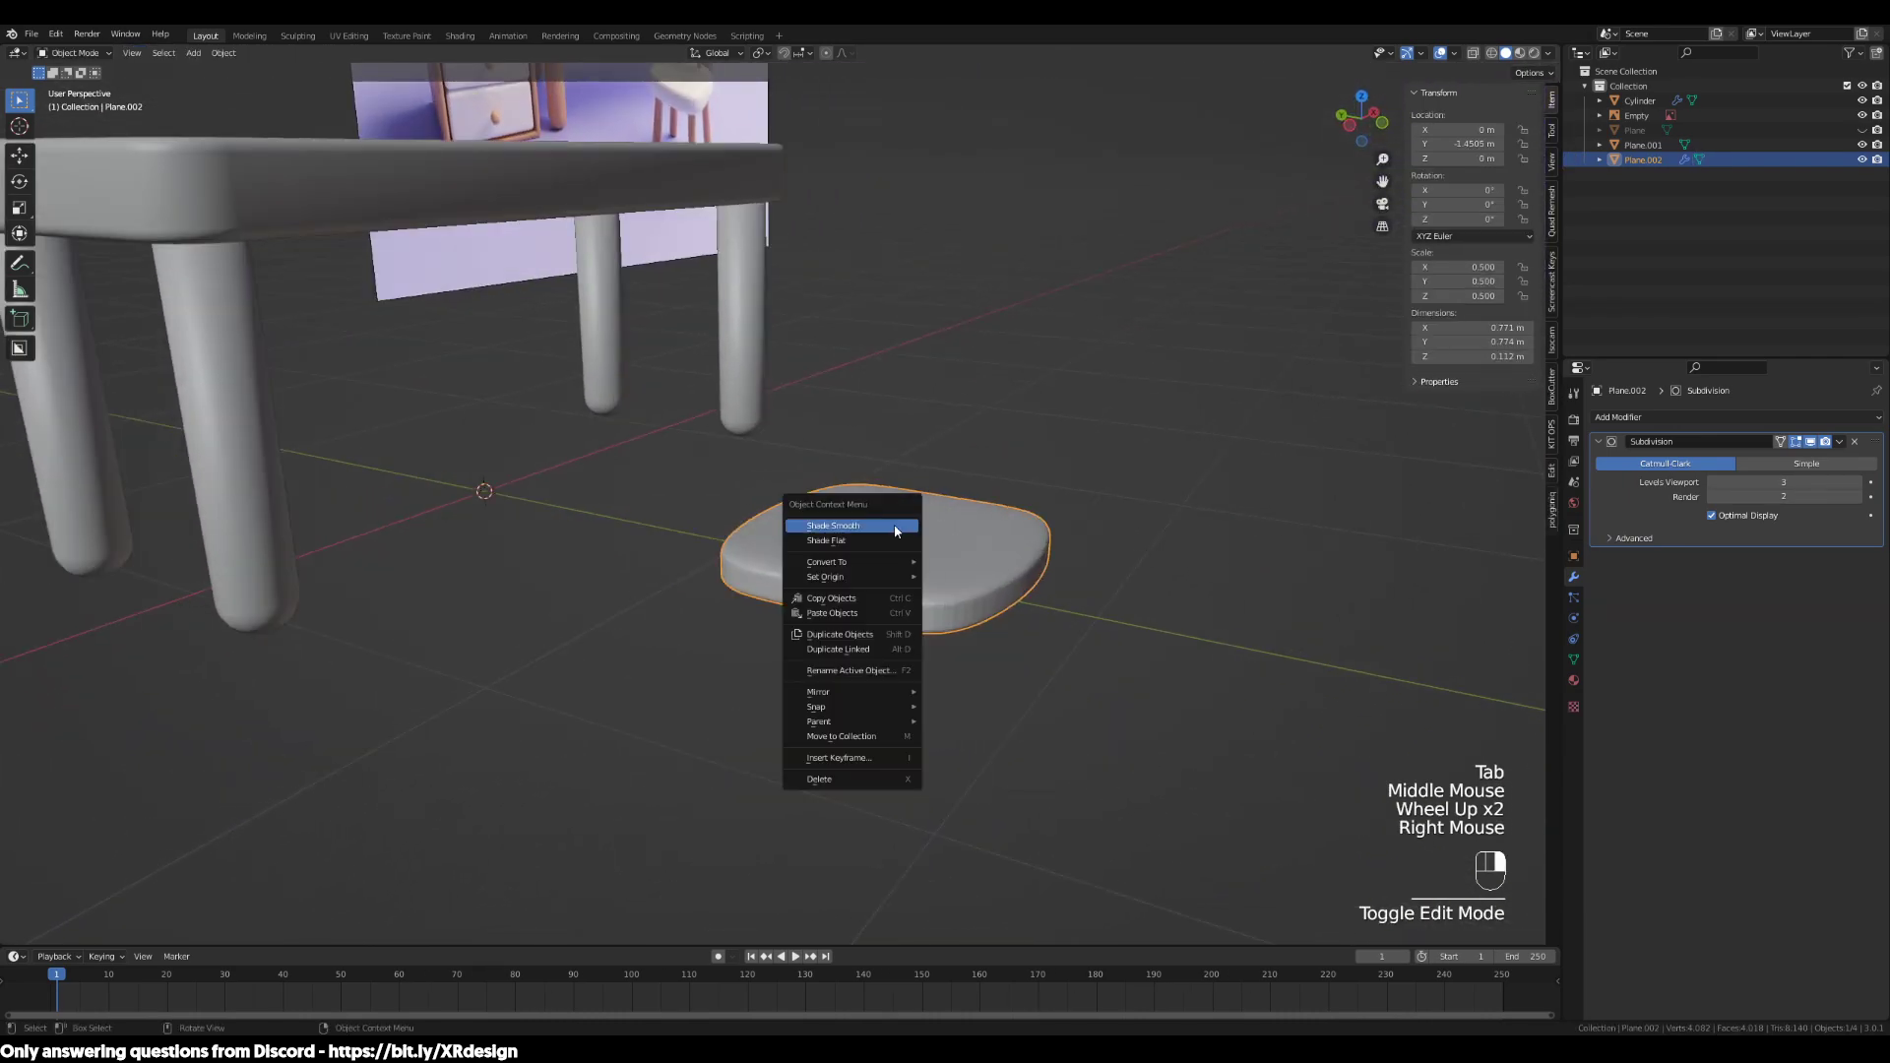
pyautogui.click(897, 530)
pyautogui.moveTo(1203, 533); pyautogui.dragTo(1140, 557, button='middle')
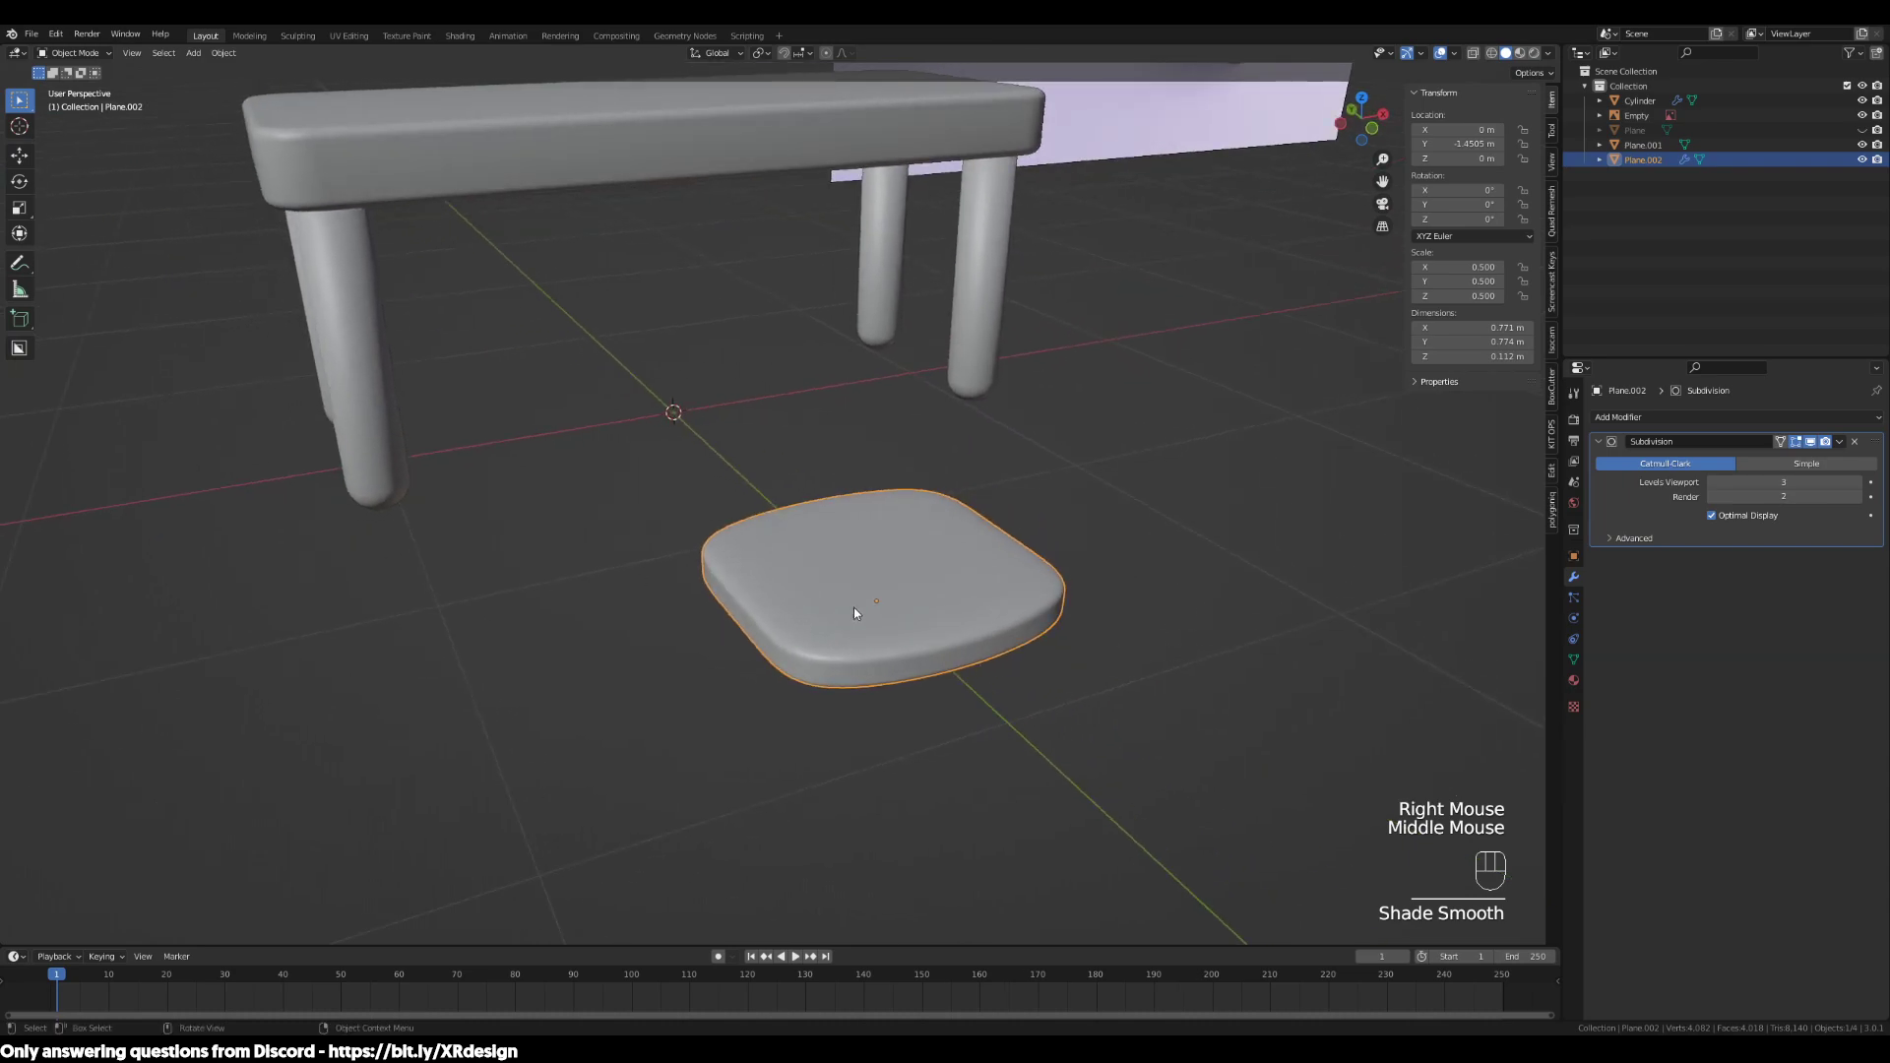
# Thicken the chair seat by scaling its whole mesh along Z by about 1.5, finishing in Object Mode
pyautogui.scroll(-2, 1017, 536)
pyautogui.keyDown('shift'); pyautogui.moveTo(1017, 536); pyautogui.dragTo(1017, 611, button='middle'); pyautogui.keyUp('shift')
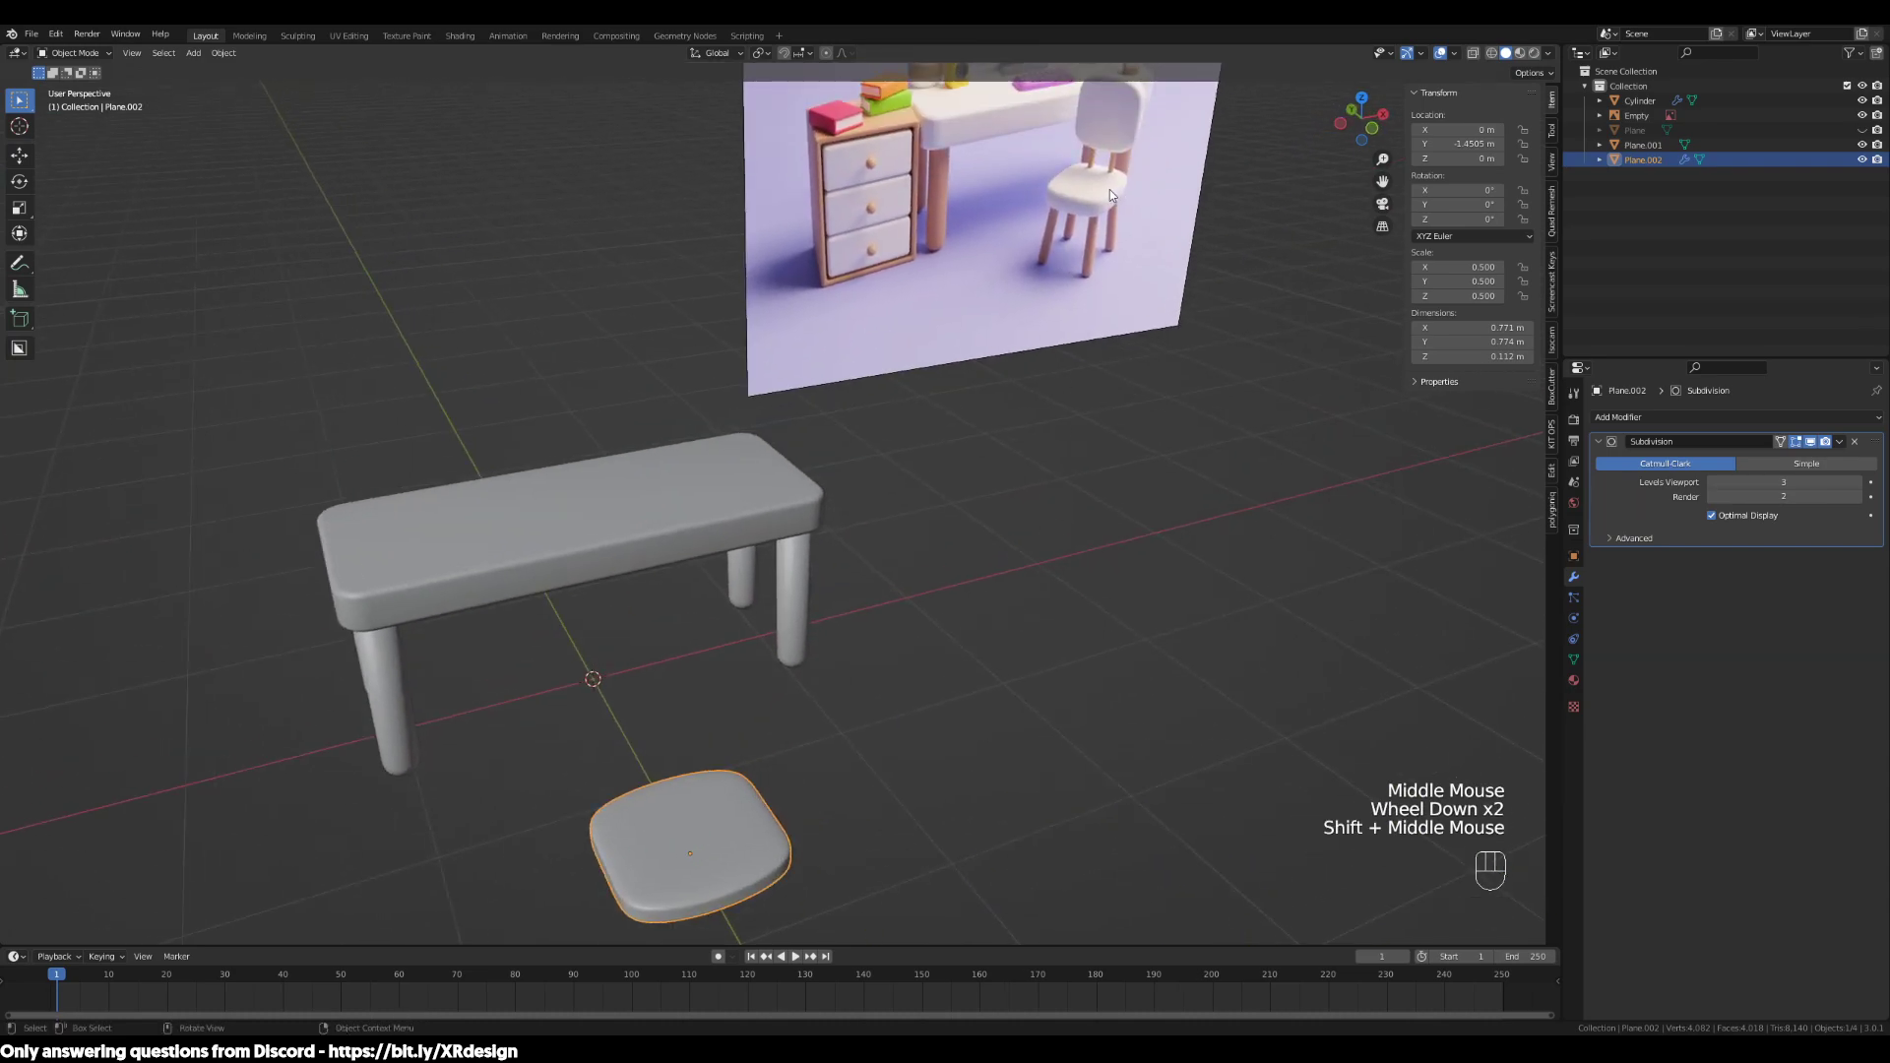
pyautogui.moveTo(1101, 214); pyautogui.dragTo(1063, 519, button='middle')
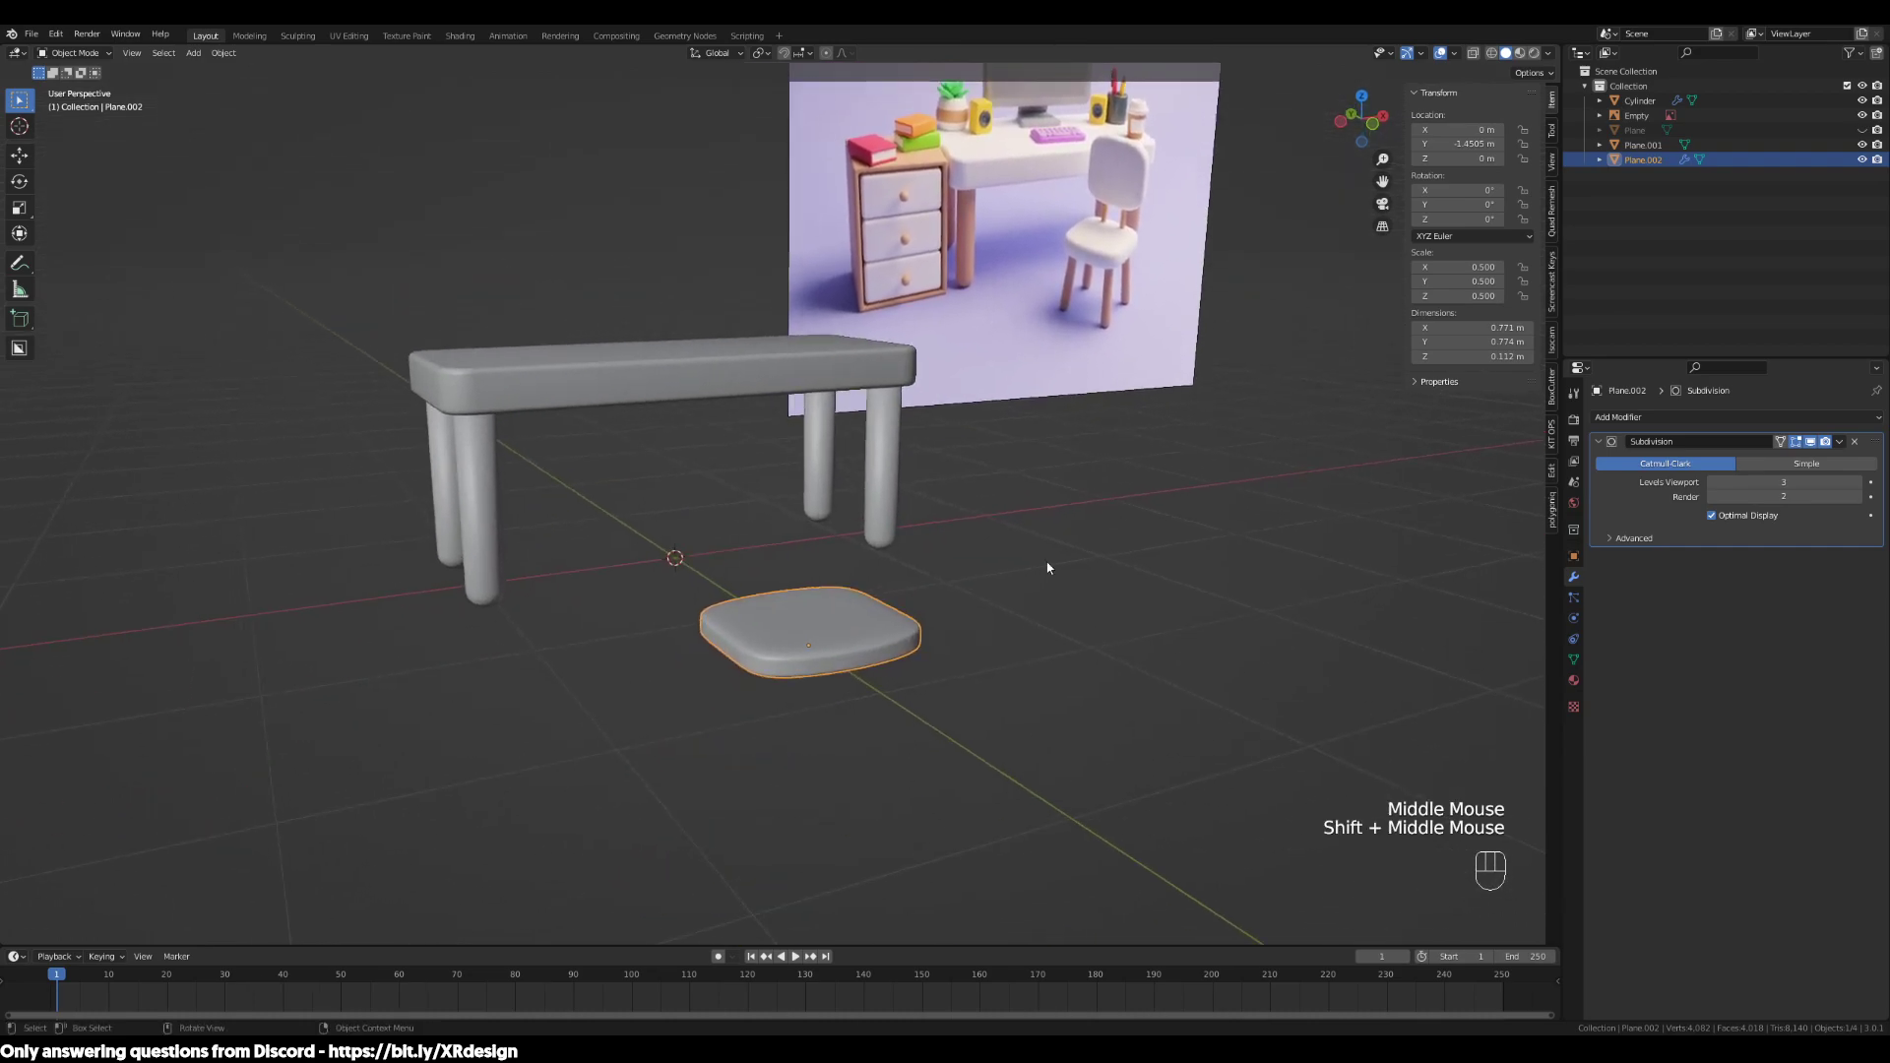
pyautogui.press('Tab')
pyautogui.scroll(2, 1016, 673)
pyautogui.moveTo(1132, 740); pyautogui.dragTo(1067, 709, button='middle')
pyautogui.scroll(2, 1071, 717)
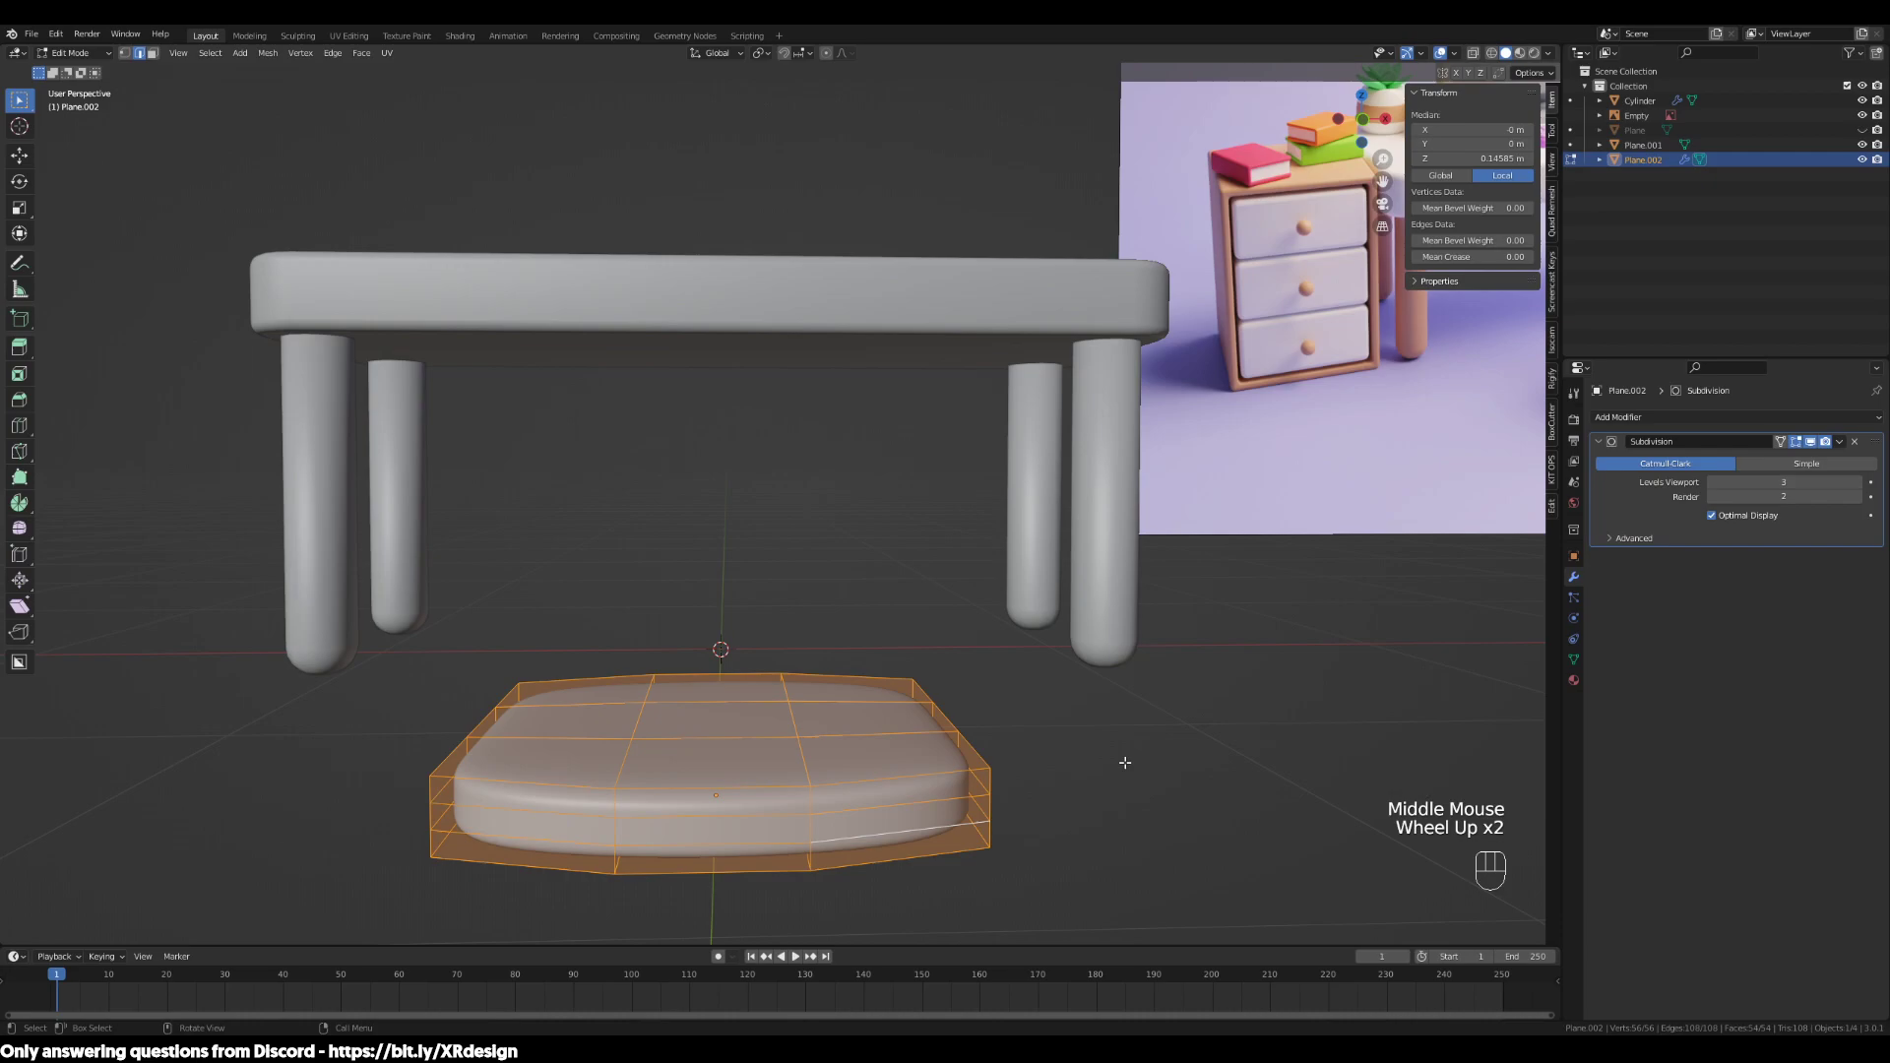
pyautogui.press('s')
pyautogui.press('z')
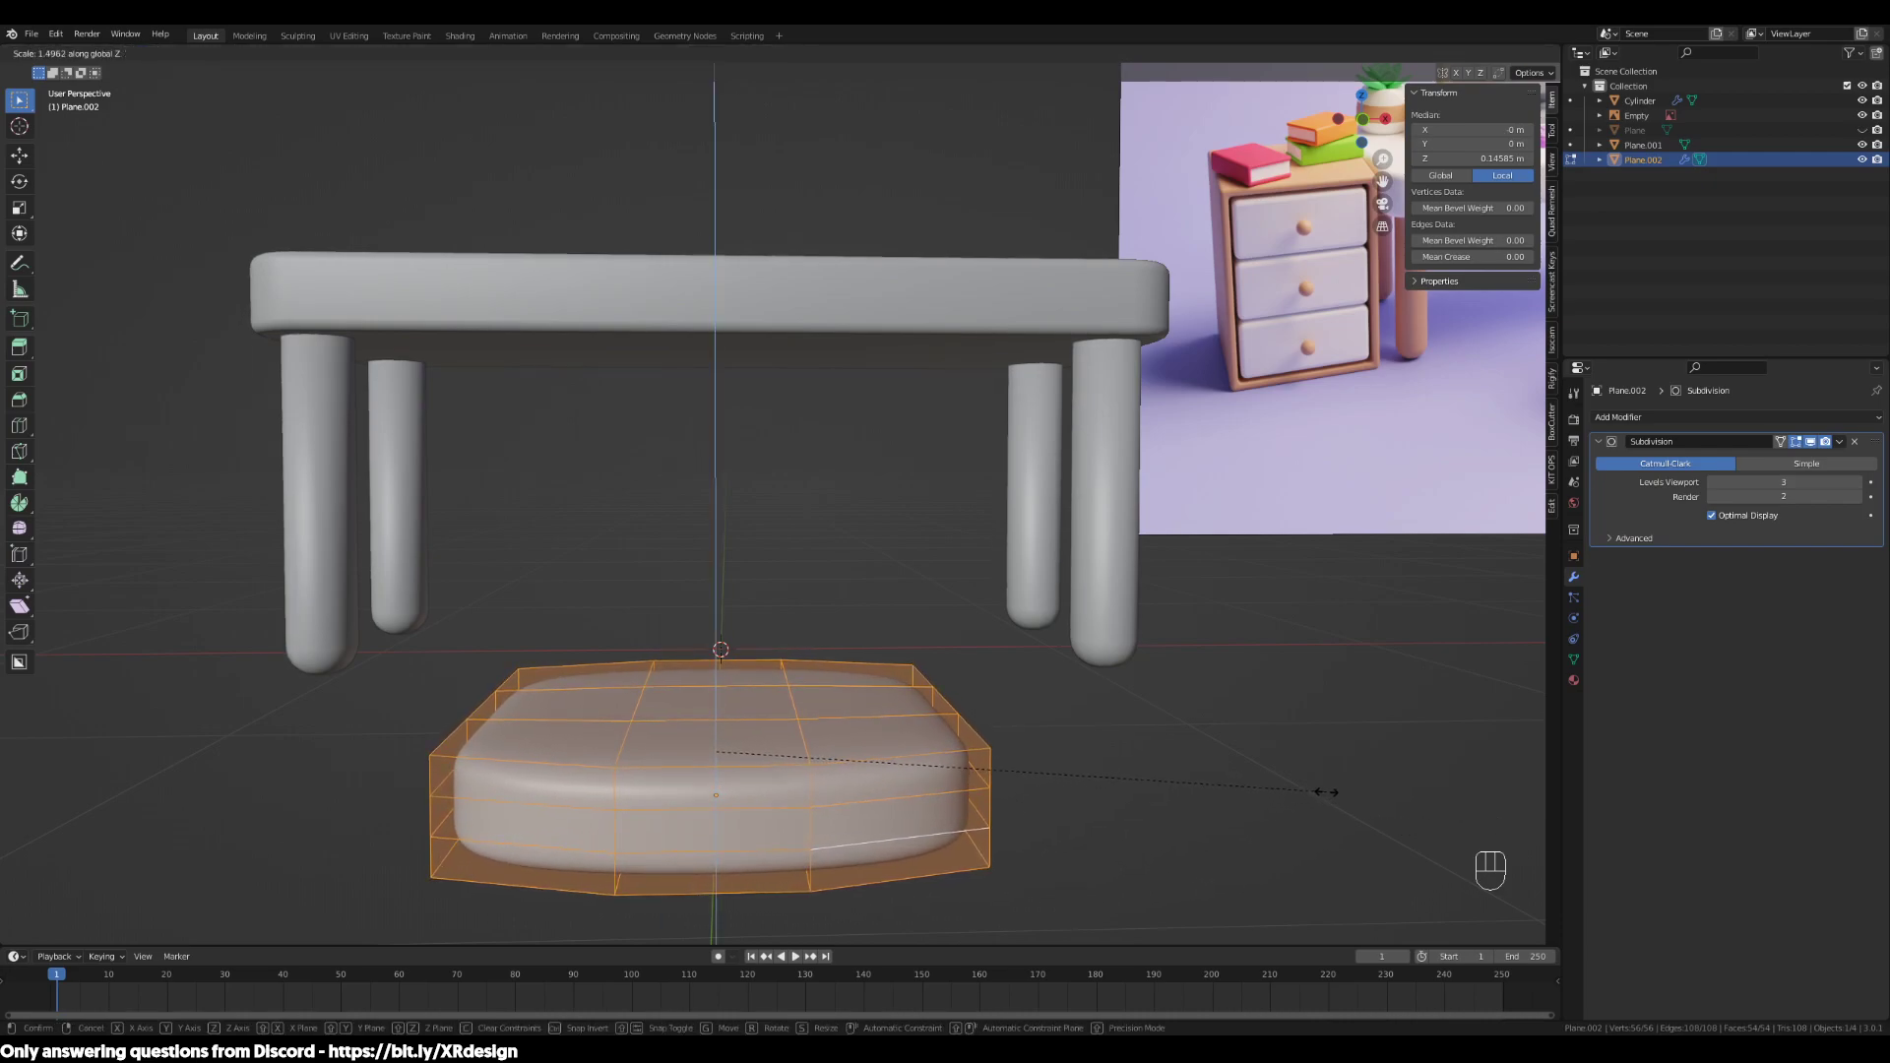
pyautogui.click(1326, 791)
pyautogui.scroll(-2, 1215, 721)
pyautogui.moveTo(1215, 722); pyautogui.dragTo(1110, 729, button='middle')
pyautogui.press('Tab')
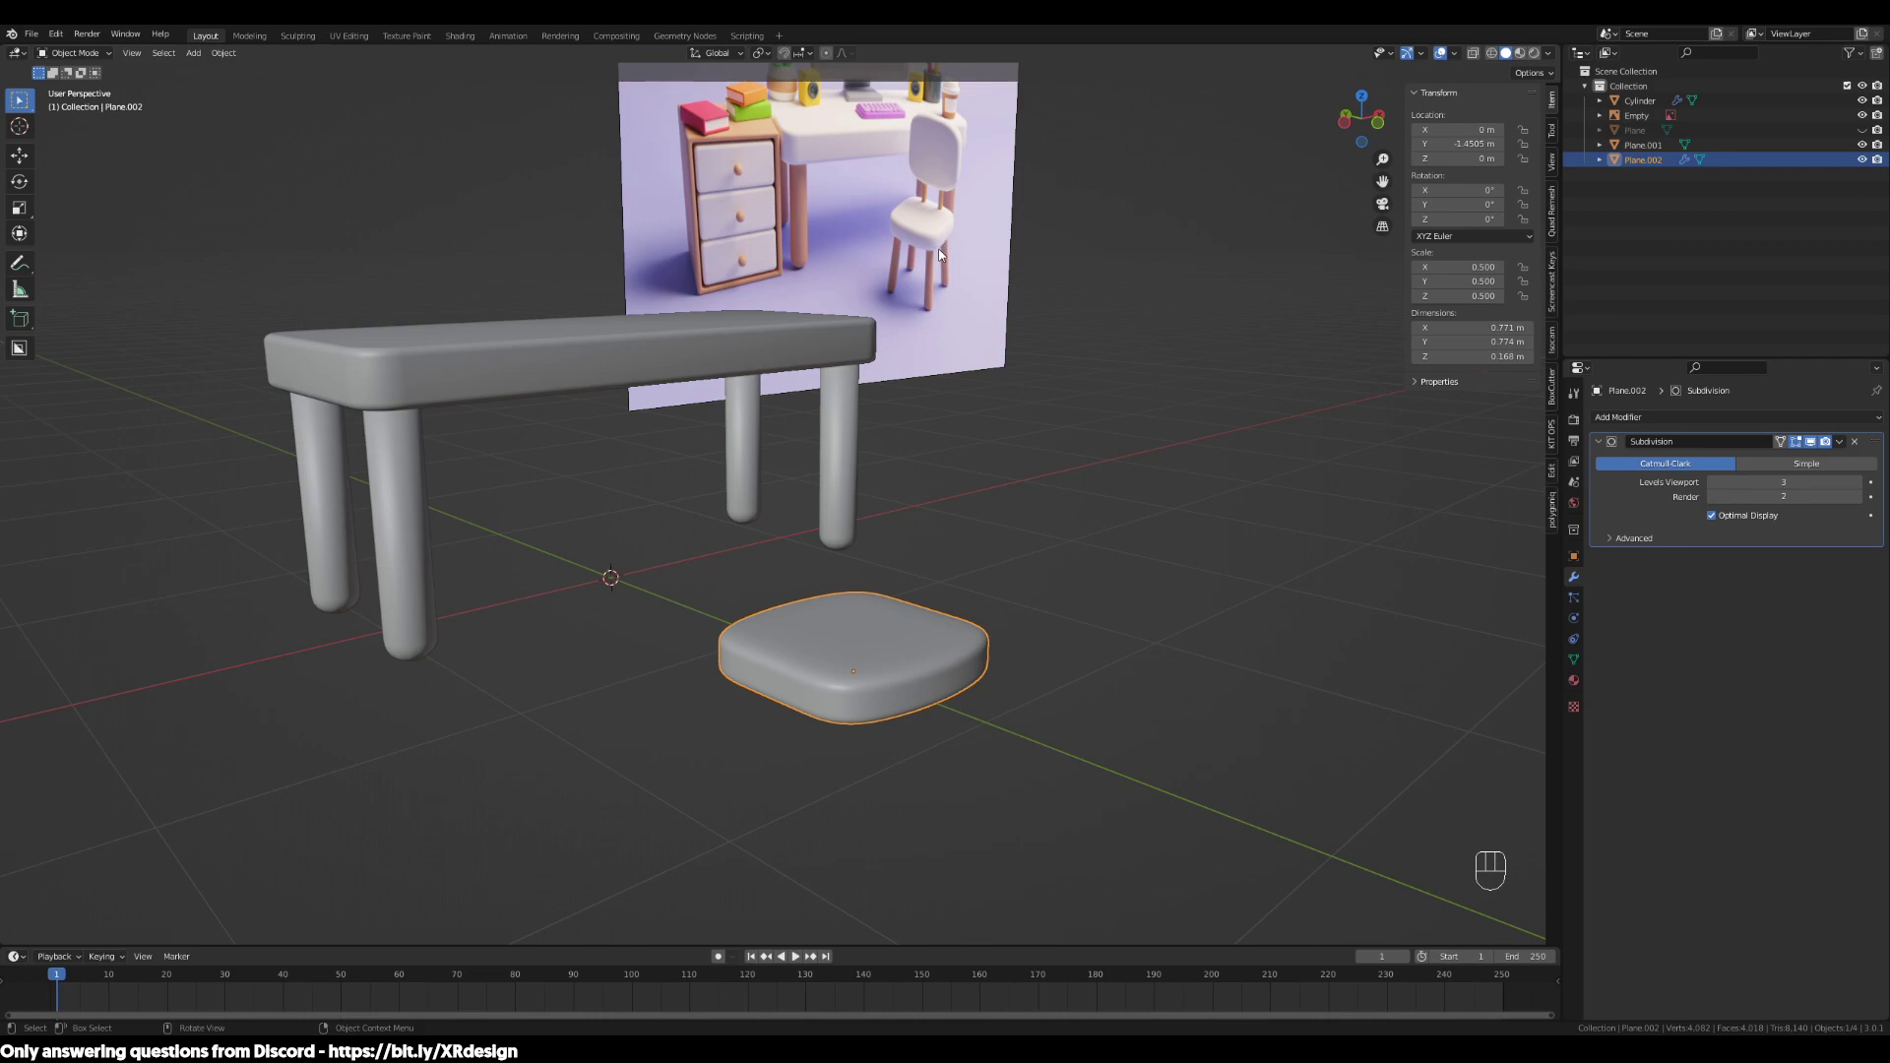
# Raise the chair seat along Z to about 0.438 m, fine-tuning its height in the front view
pyautogui.press('g')
pyautogui.press('z')
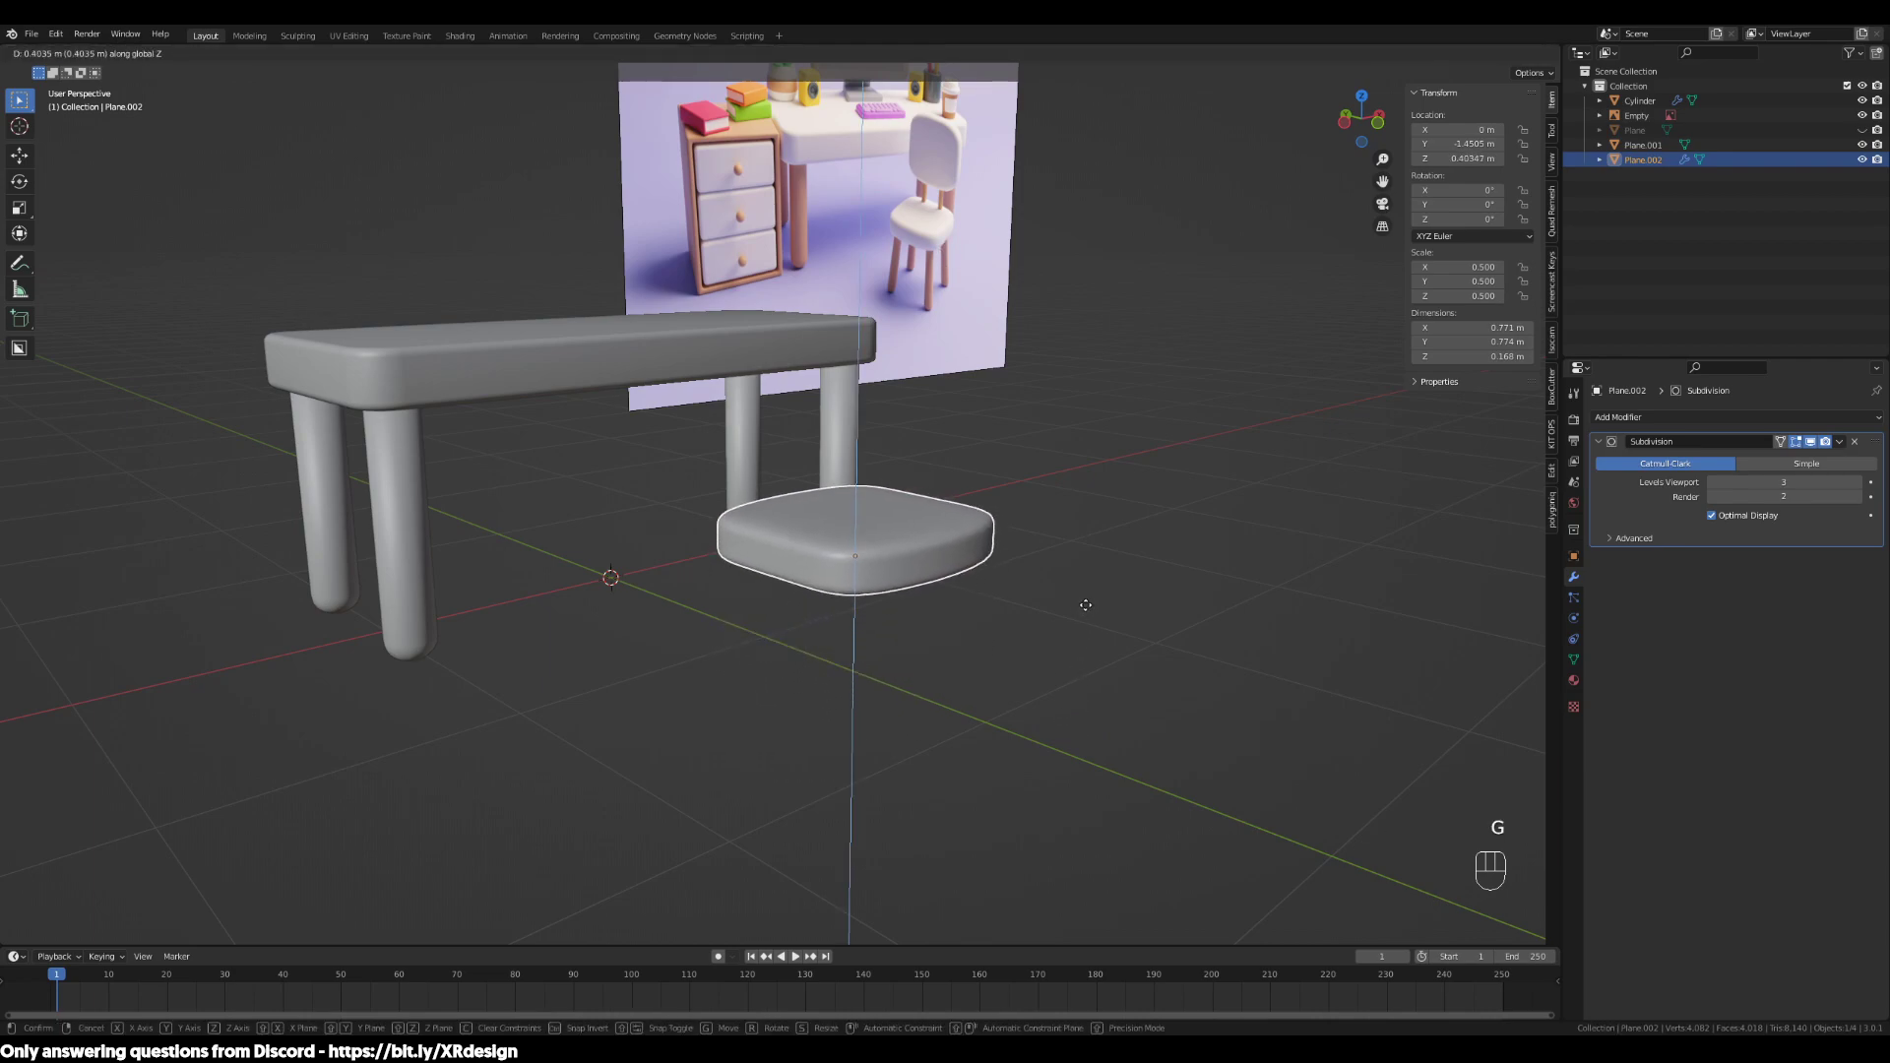
pyautogui.click(1087, 591)
pyautogui.moveTo(1087, 585); pyautogui.dragTo(1050, 603, button='middle')
pyautogui.press('g')
pyautogui.press('z')
pyautogui.click(1059, 599)
pyautogui.press('KP_1')
pyautogui.scroll(2, 1048, 603)
pyautogui.press('g')
pyautogui.press('z')
pyautogui.click(1052, 623)
pyautogui.moveTo(942, 534)
pyautogui.mouseDown(button='middle')
pyautogui.moveTo(943, 560)
pyautogui.moveTo(920, 537)
pyautogui.mouseUp(button='middle')
pyautogui.click(920, 538)
pyautogui.scroll(-2, 1008, 668)
pyautogui.moveTo(1008, 668); pyautogui.dragTo(1097, 675, button='middle')
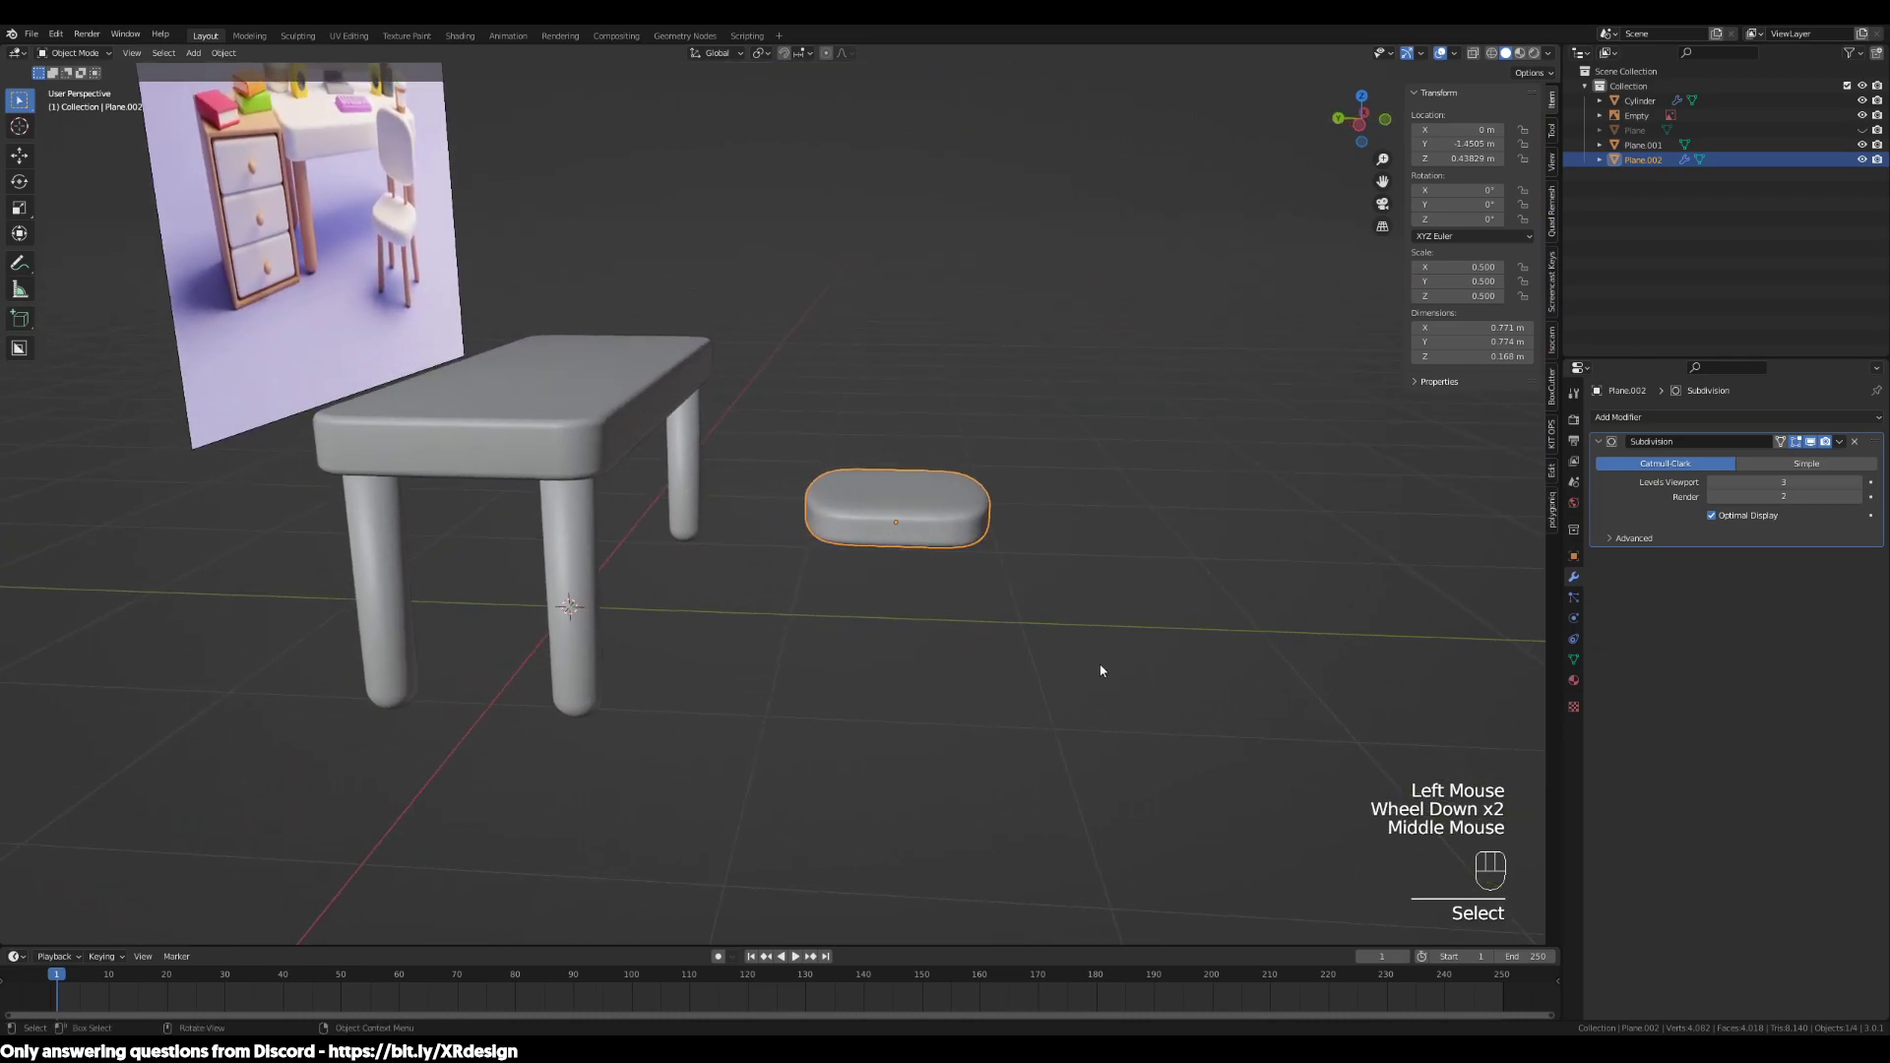
# View the chair seat from the top and switch the viewport to wireframe shading
pyautogui.moveTo(1012, 531); pyautogui.dragTo(1135, 621, button='middle')
pyautogui.press('KP_7')
pyautogui.scroll(2, 1012, 654)
pyautogui.scroll(1, 1047, 581)
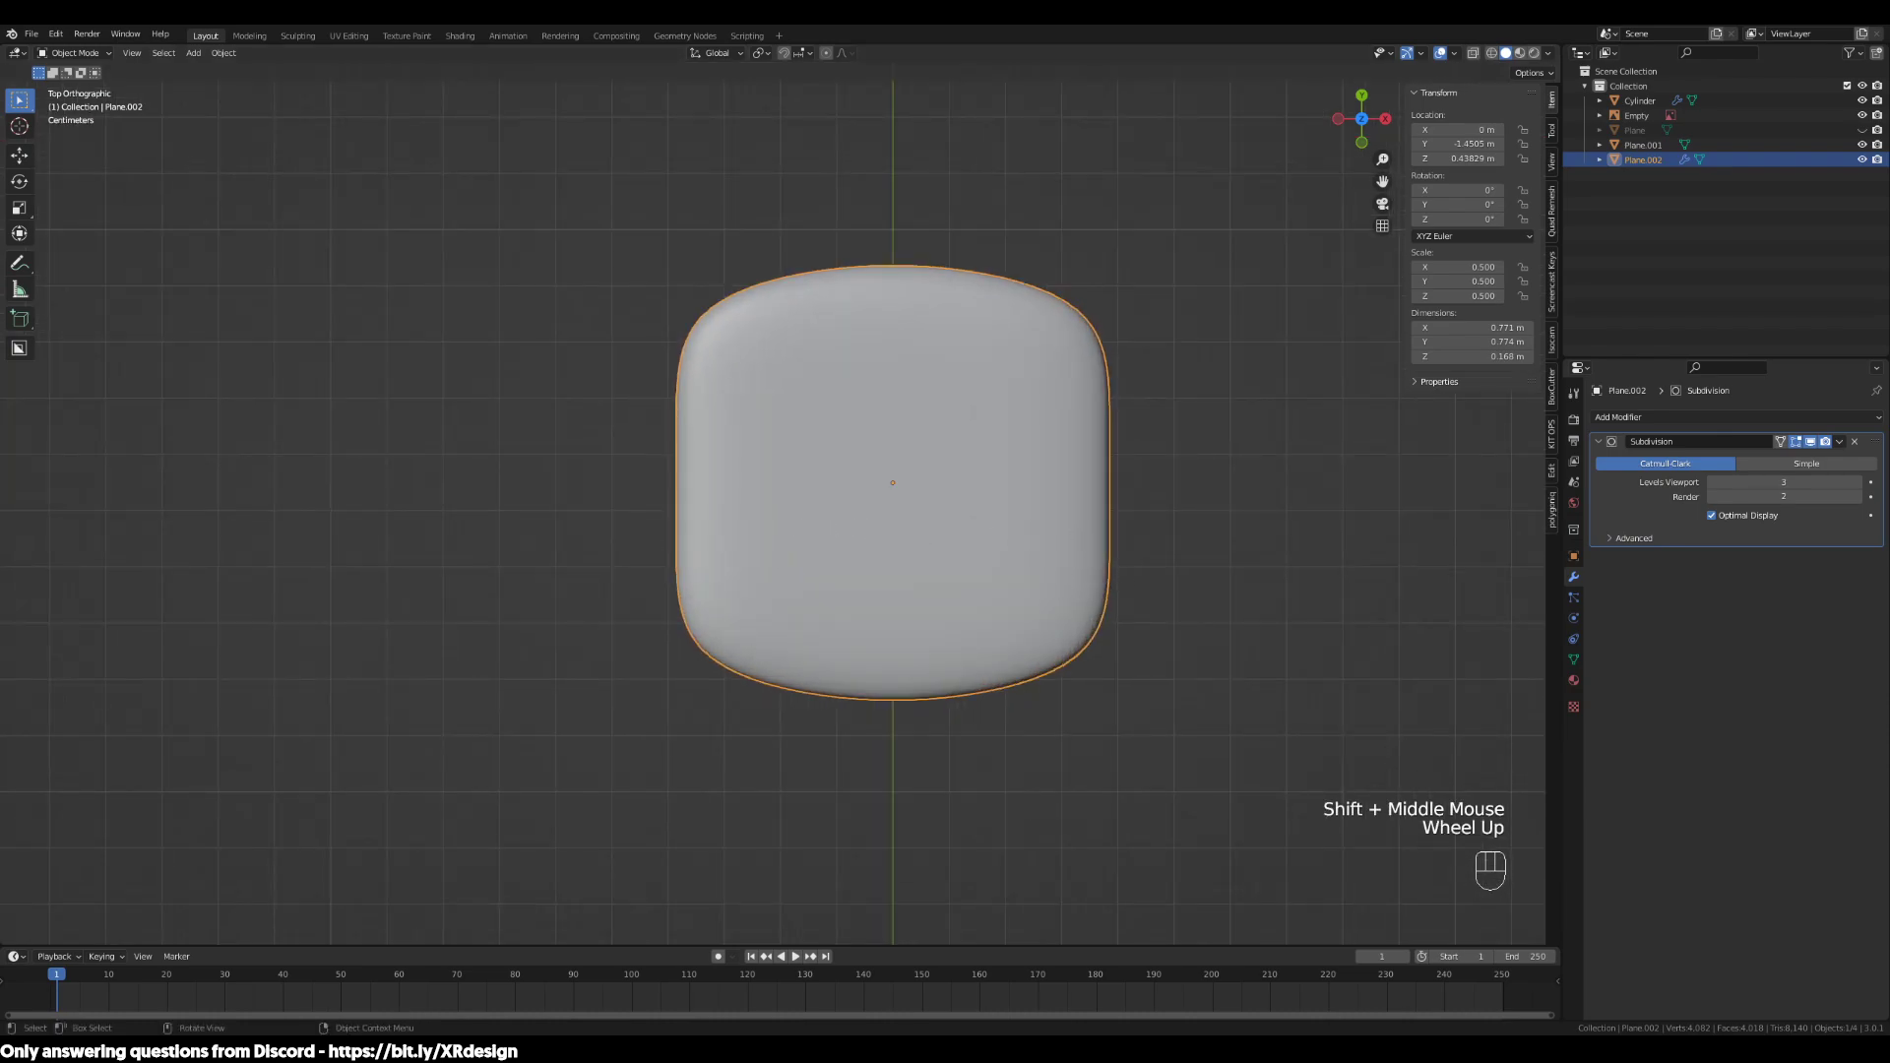
pyautogui.press('Tab')
pyautogui.press('Tab')
pyautogui.scroll(-2, 1081, 520)
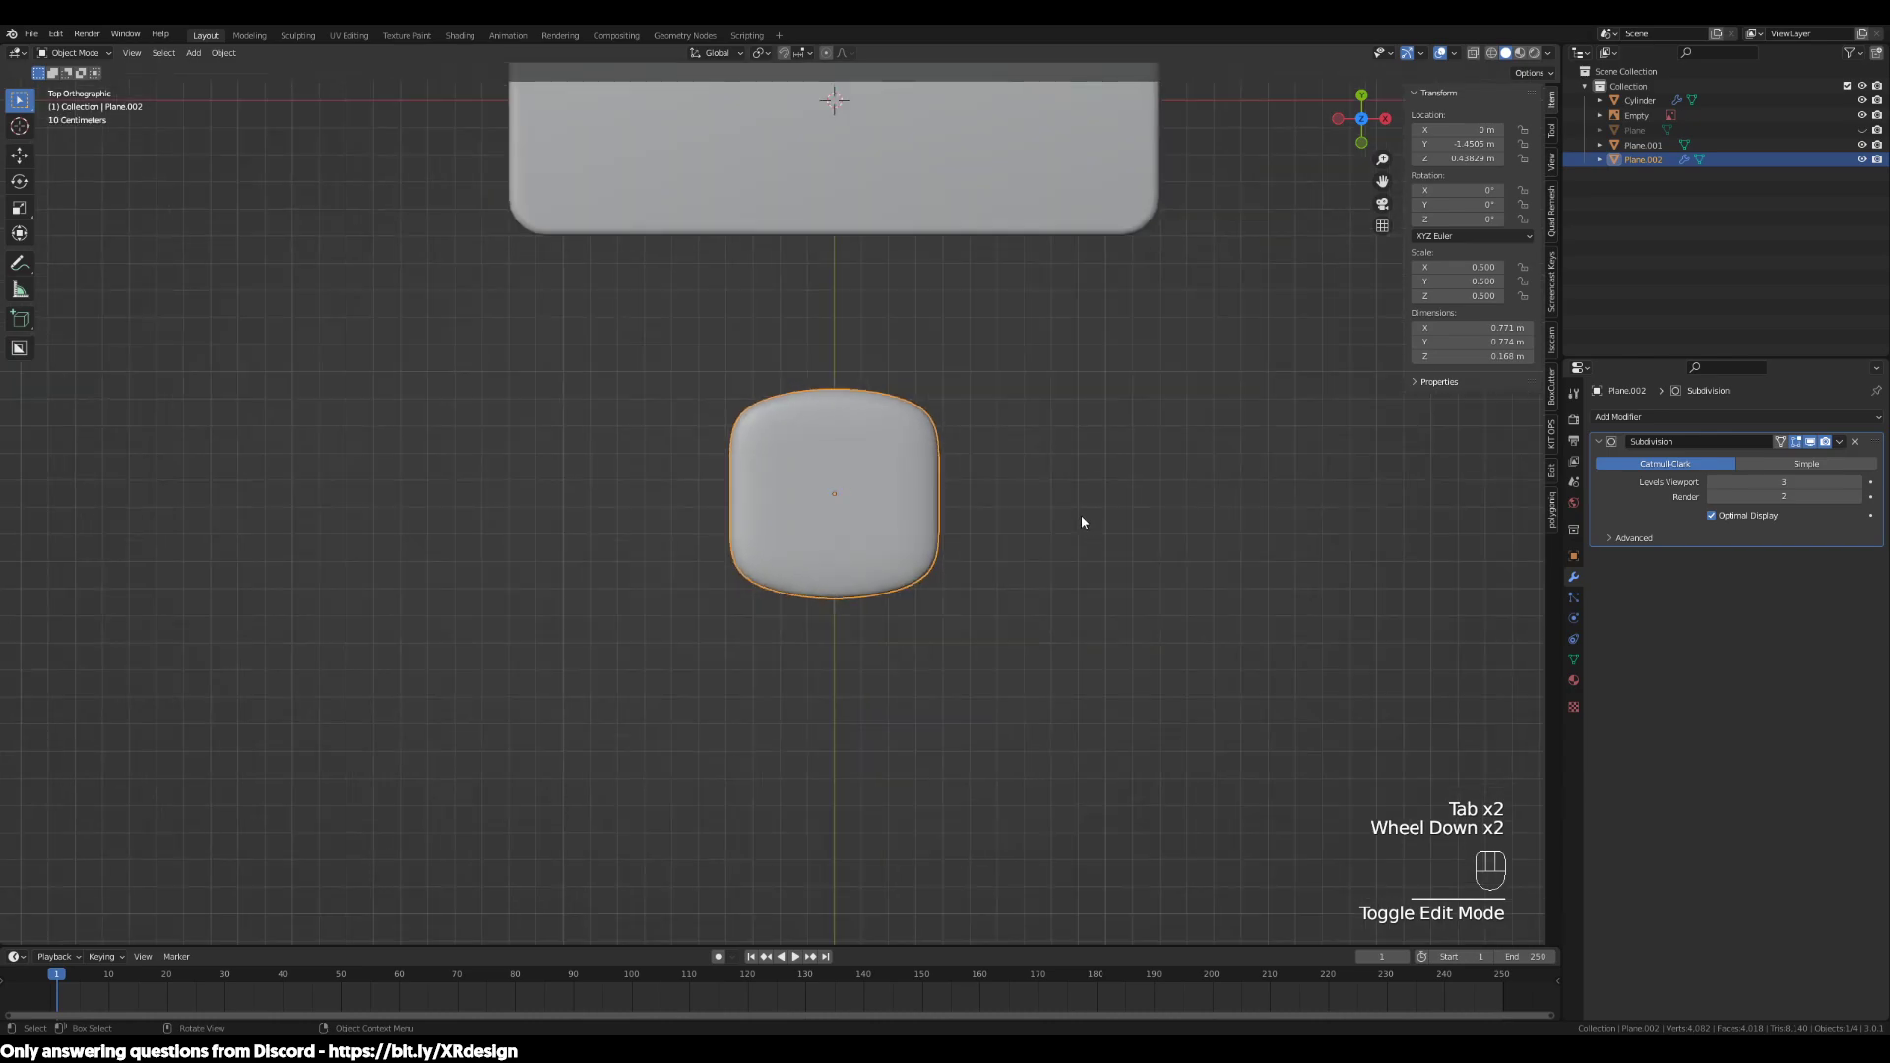
pyautogui.press('z')
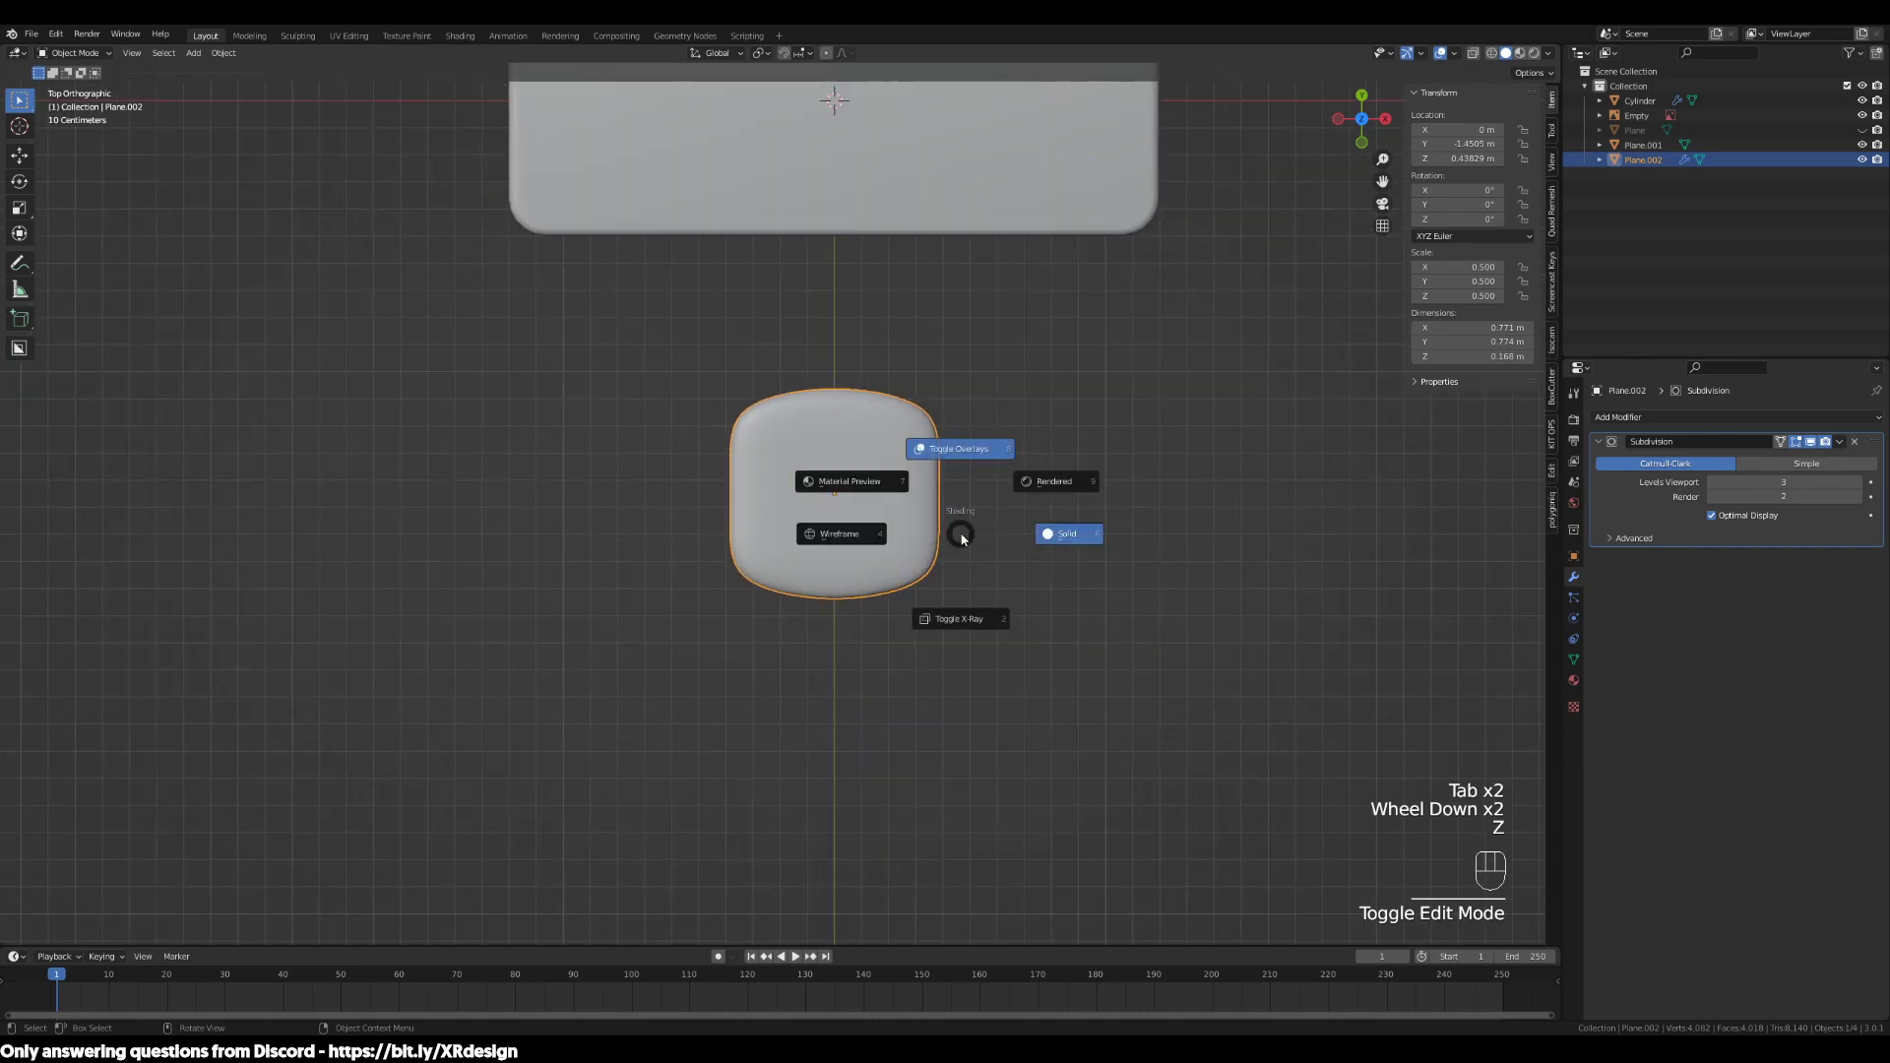
pyautogui.click(830, 541)
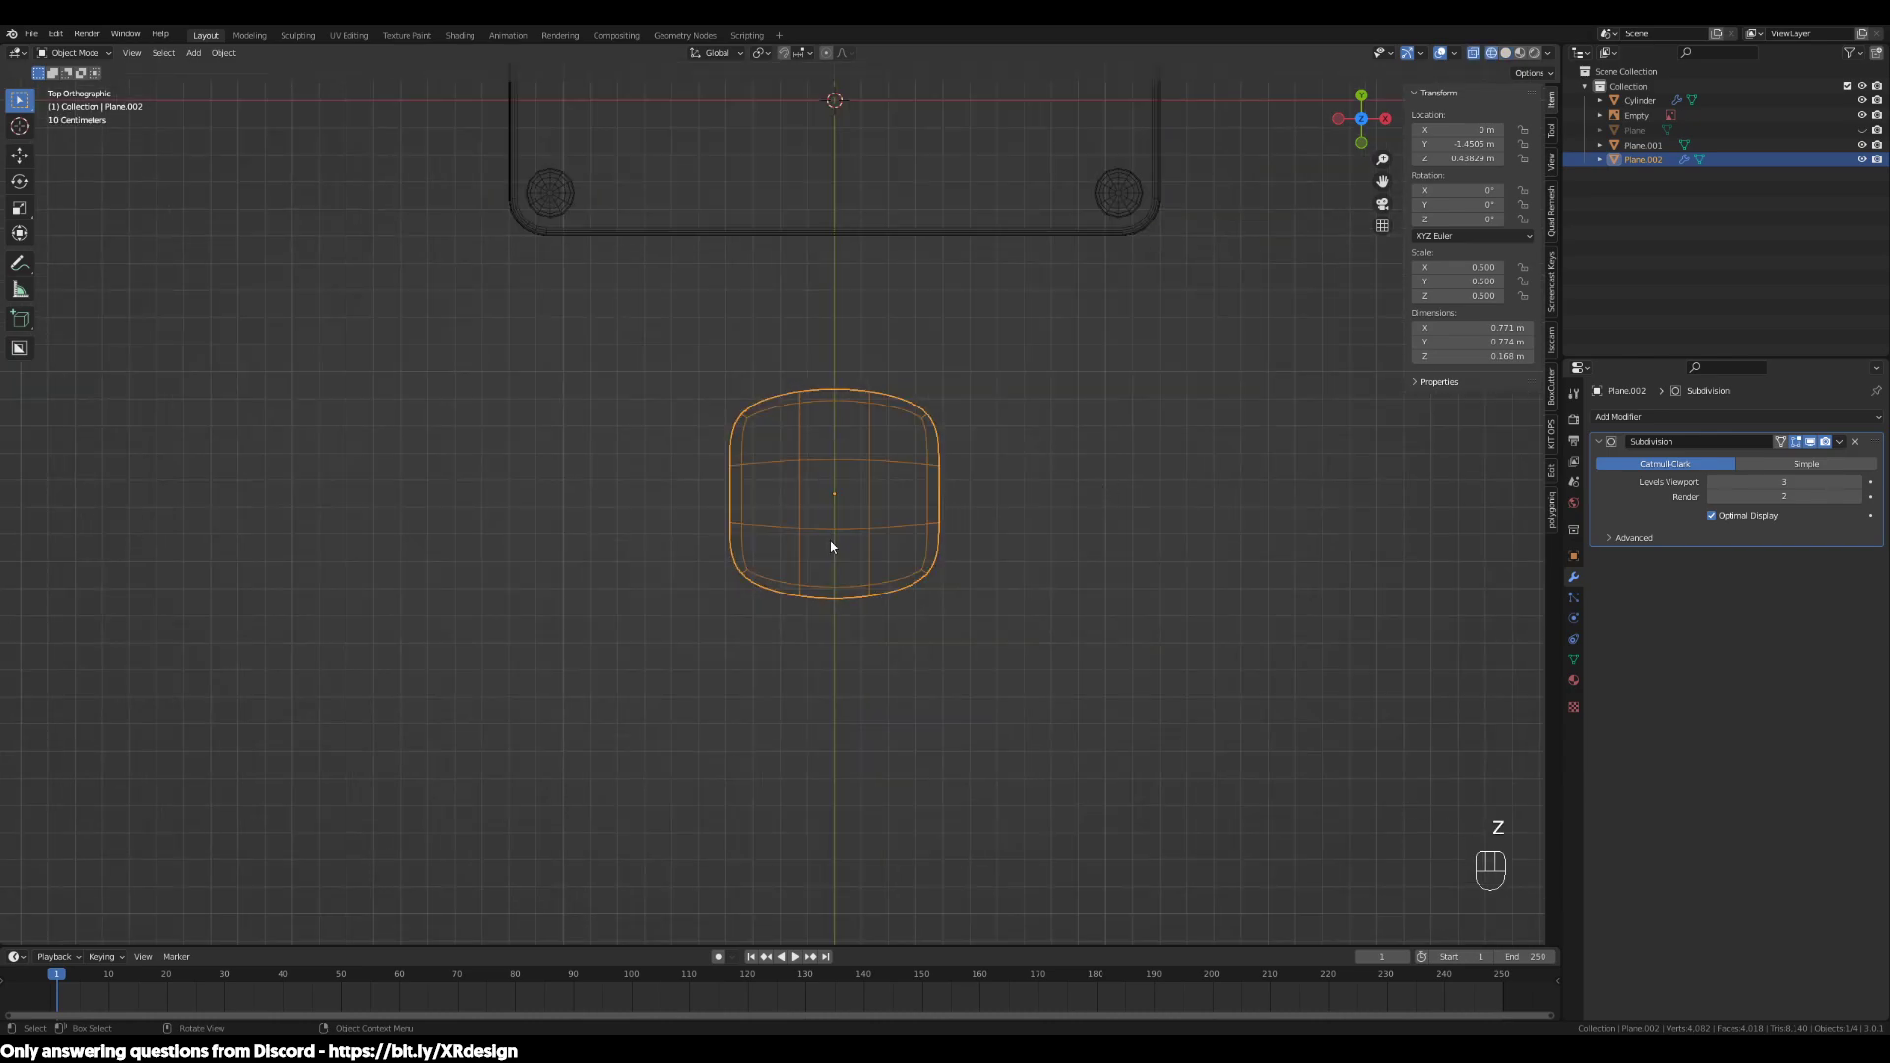
pyautogui.scroll(2, 831, 547)
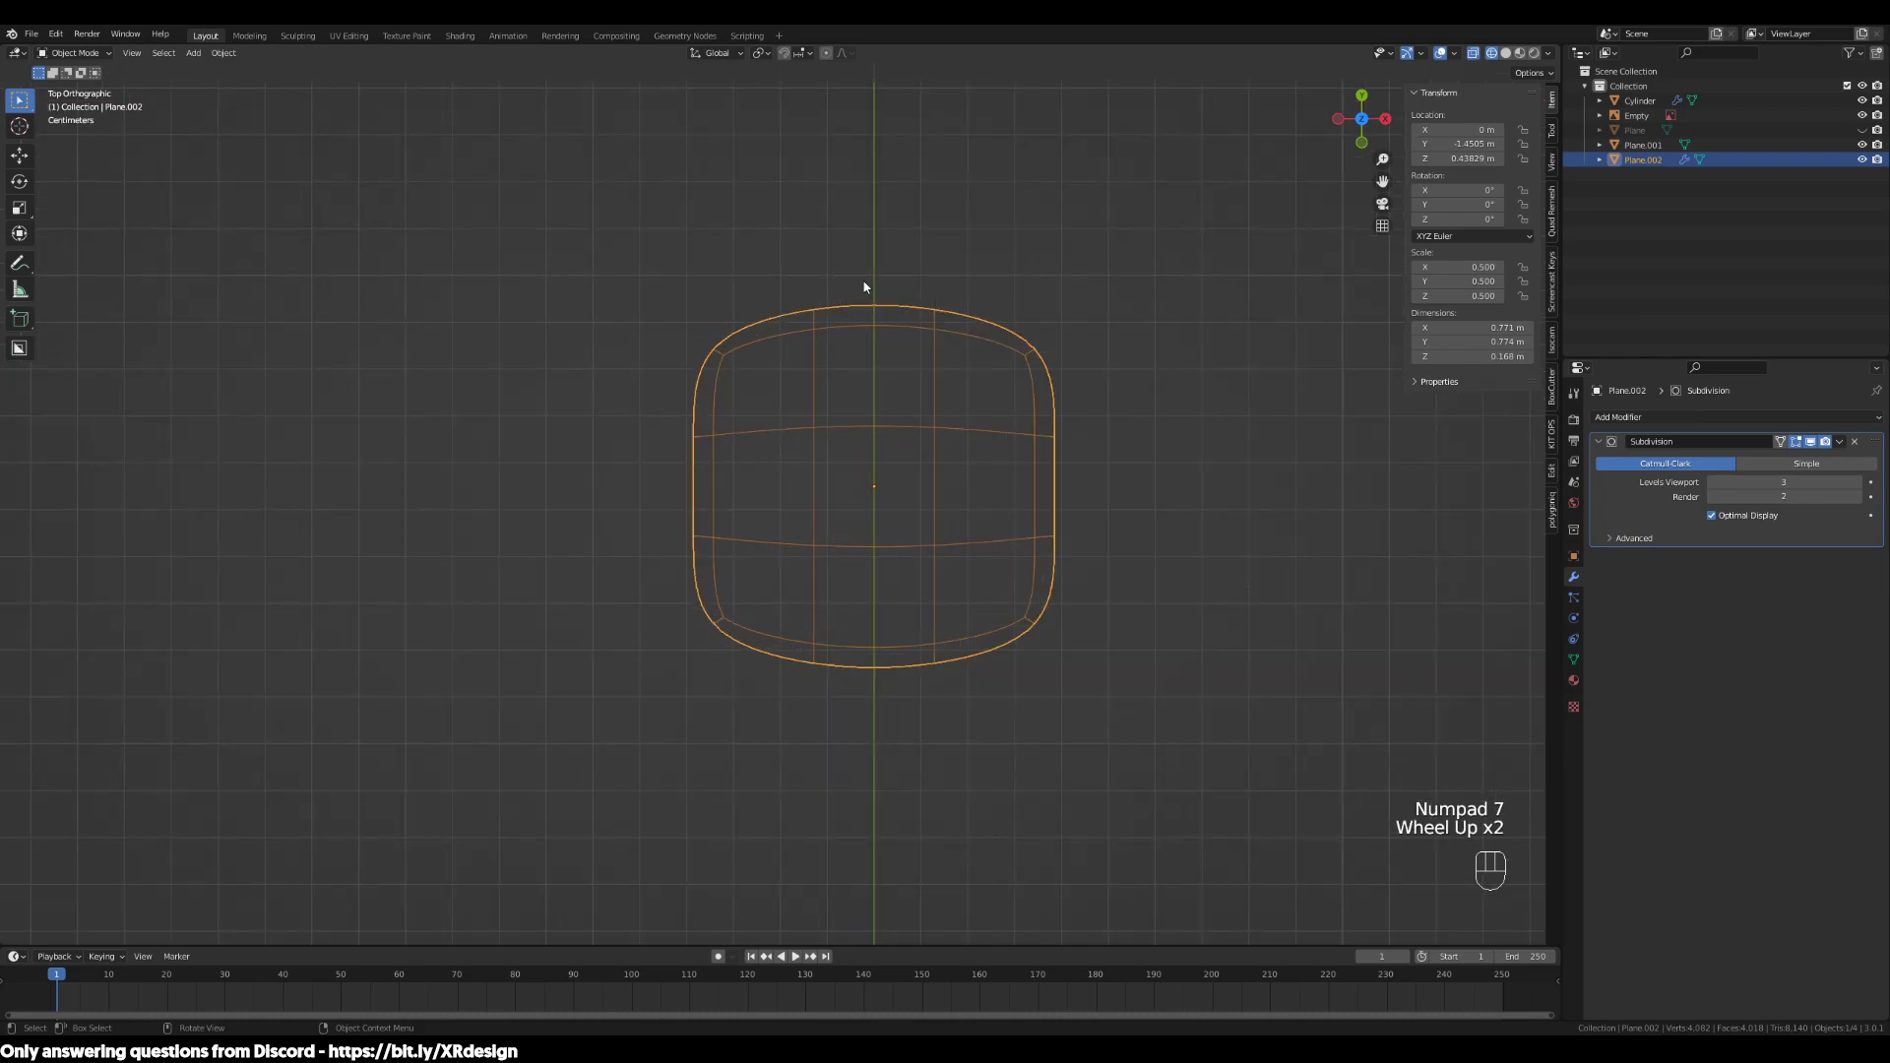
pyautogui.hotkey('shift', 'a')
pyautogui.moveTo(1059, 583)
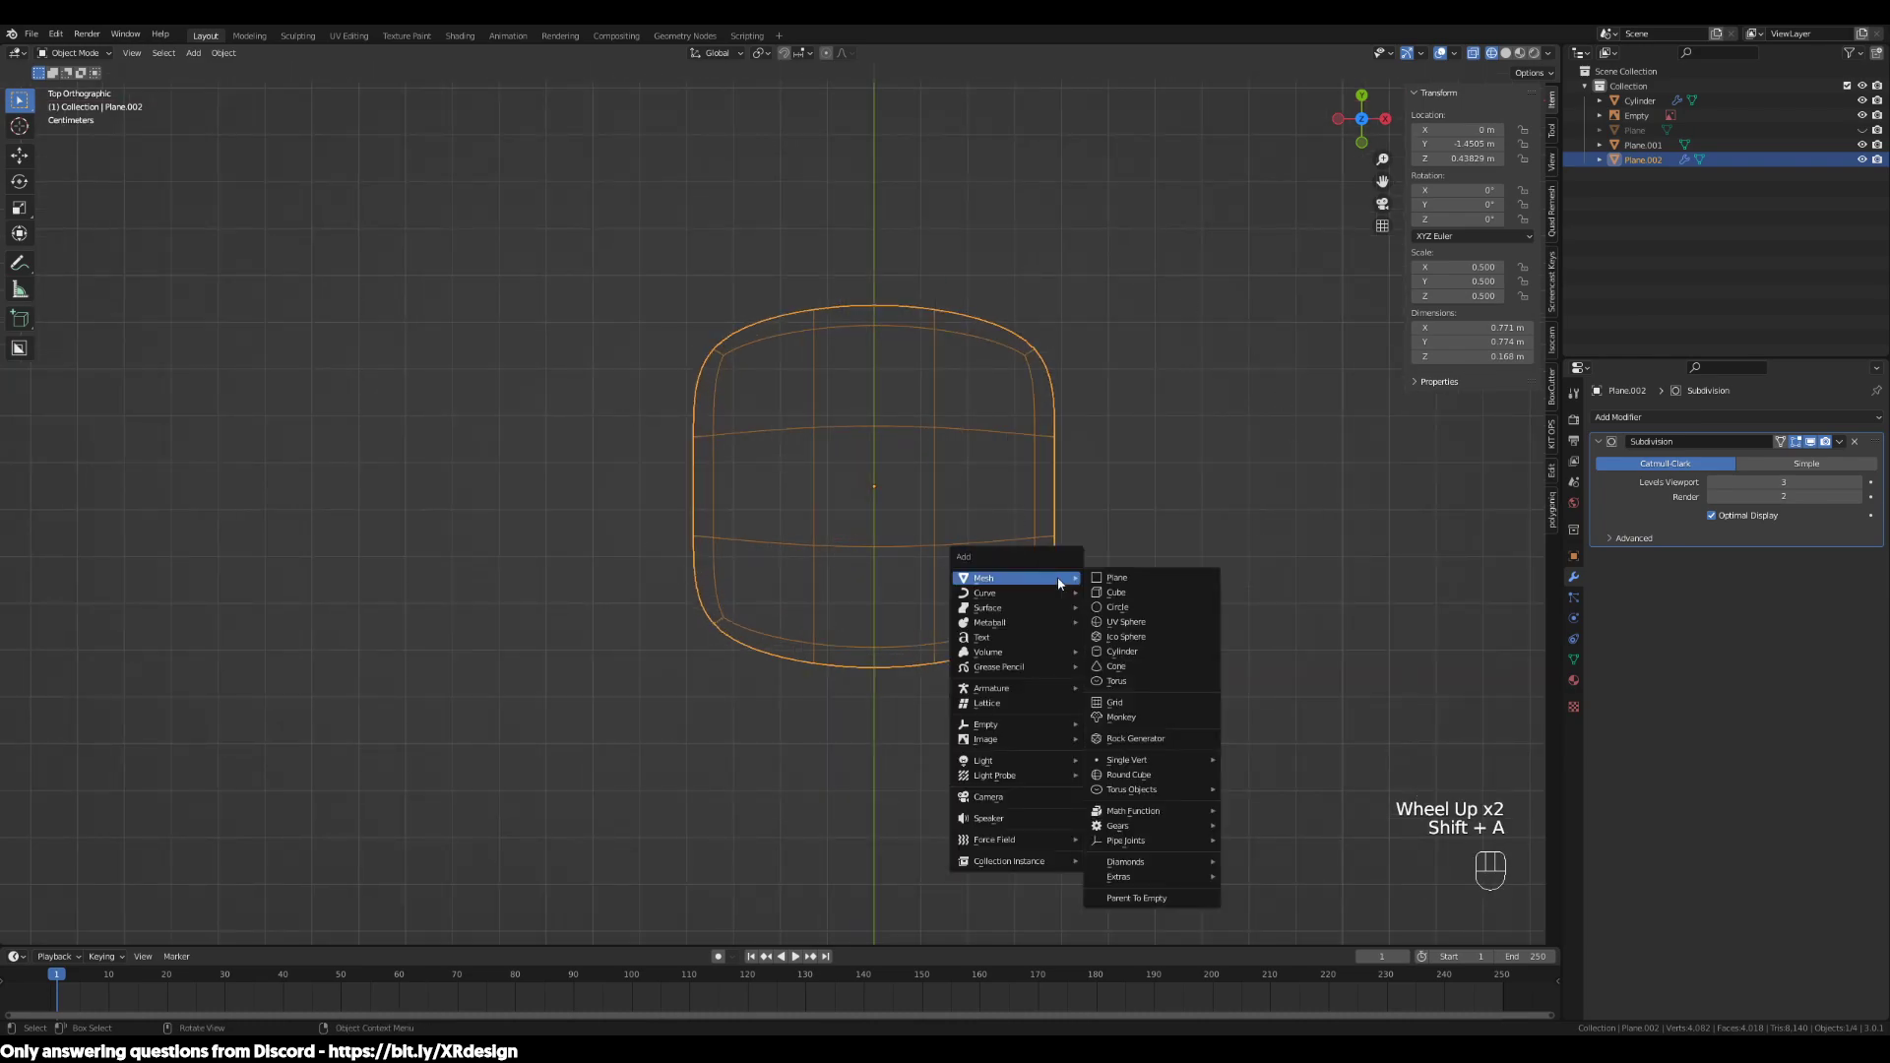
pyautogui.click(1154, 649)
pyautogui.scroll(-3, 1165, 606)
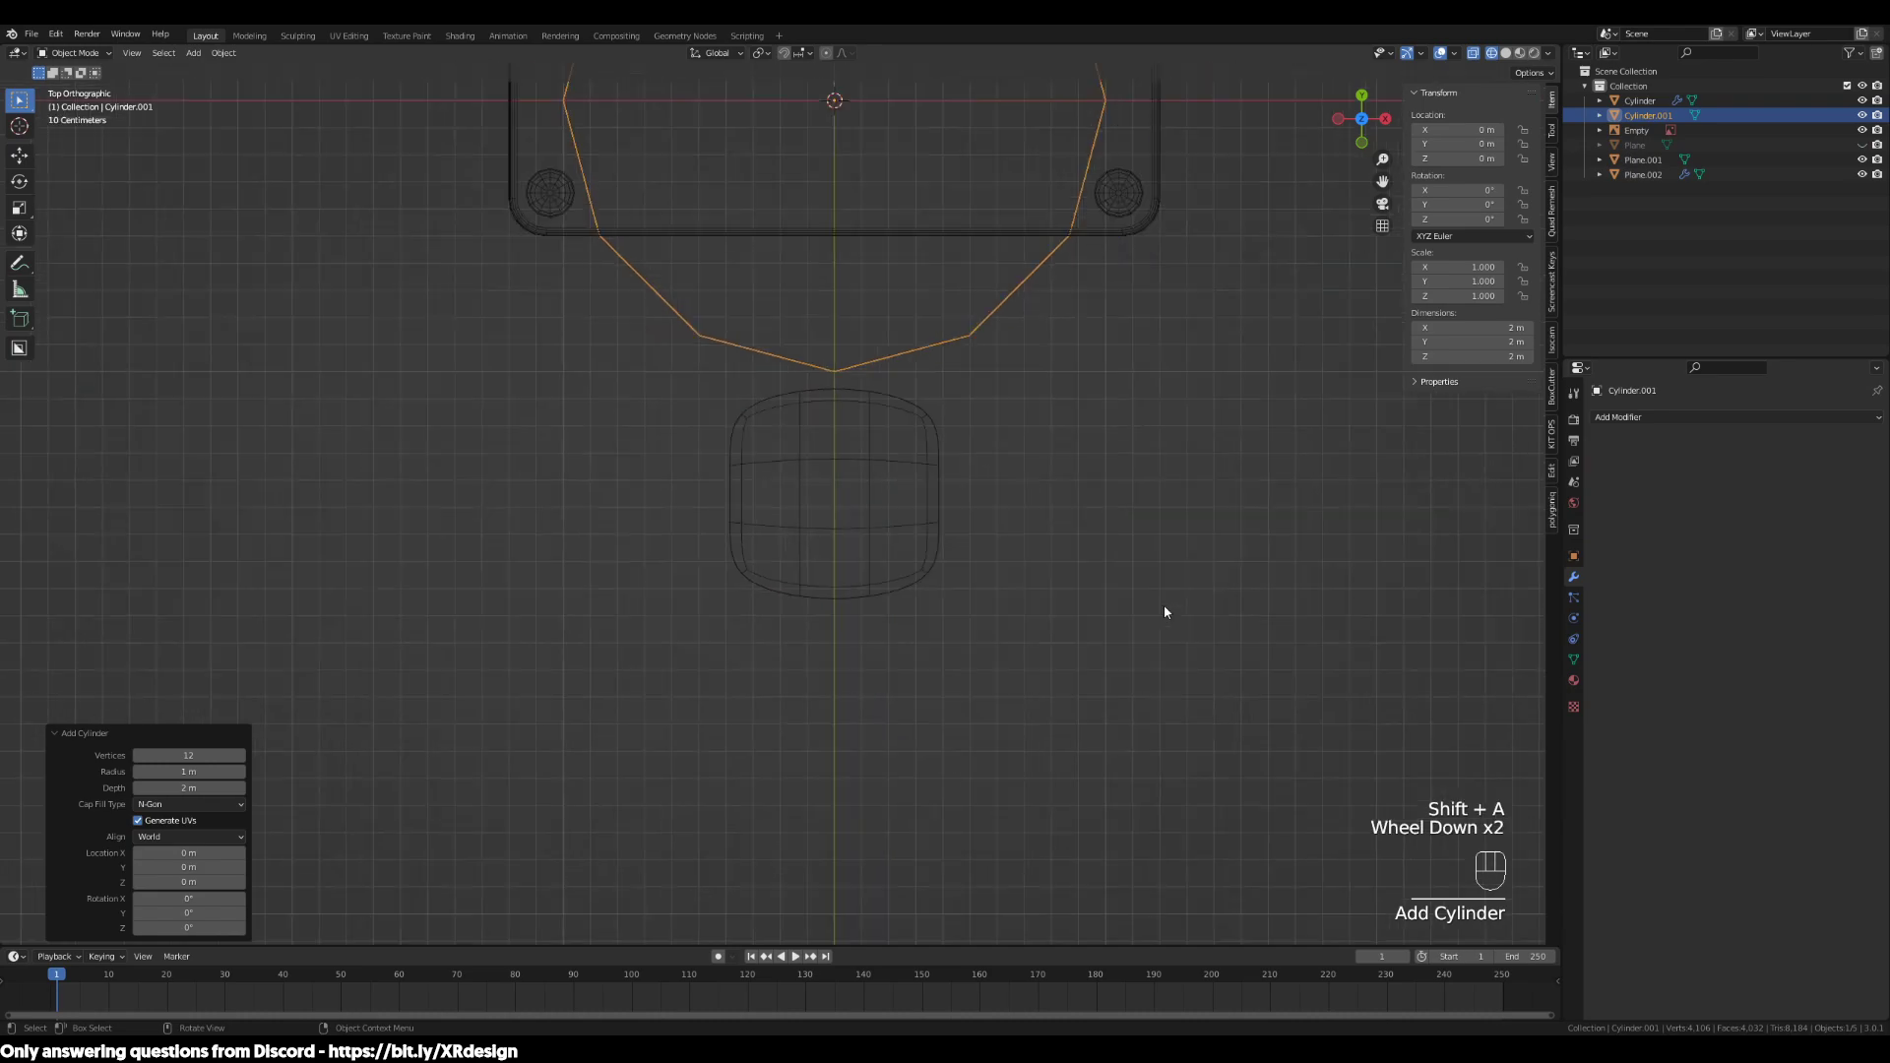
pyautogui.scroll(1, 881, 388)
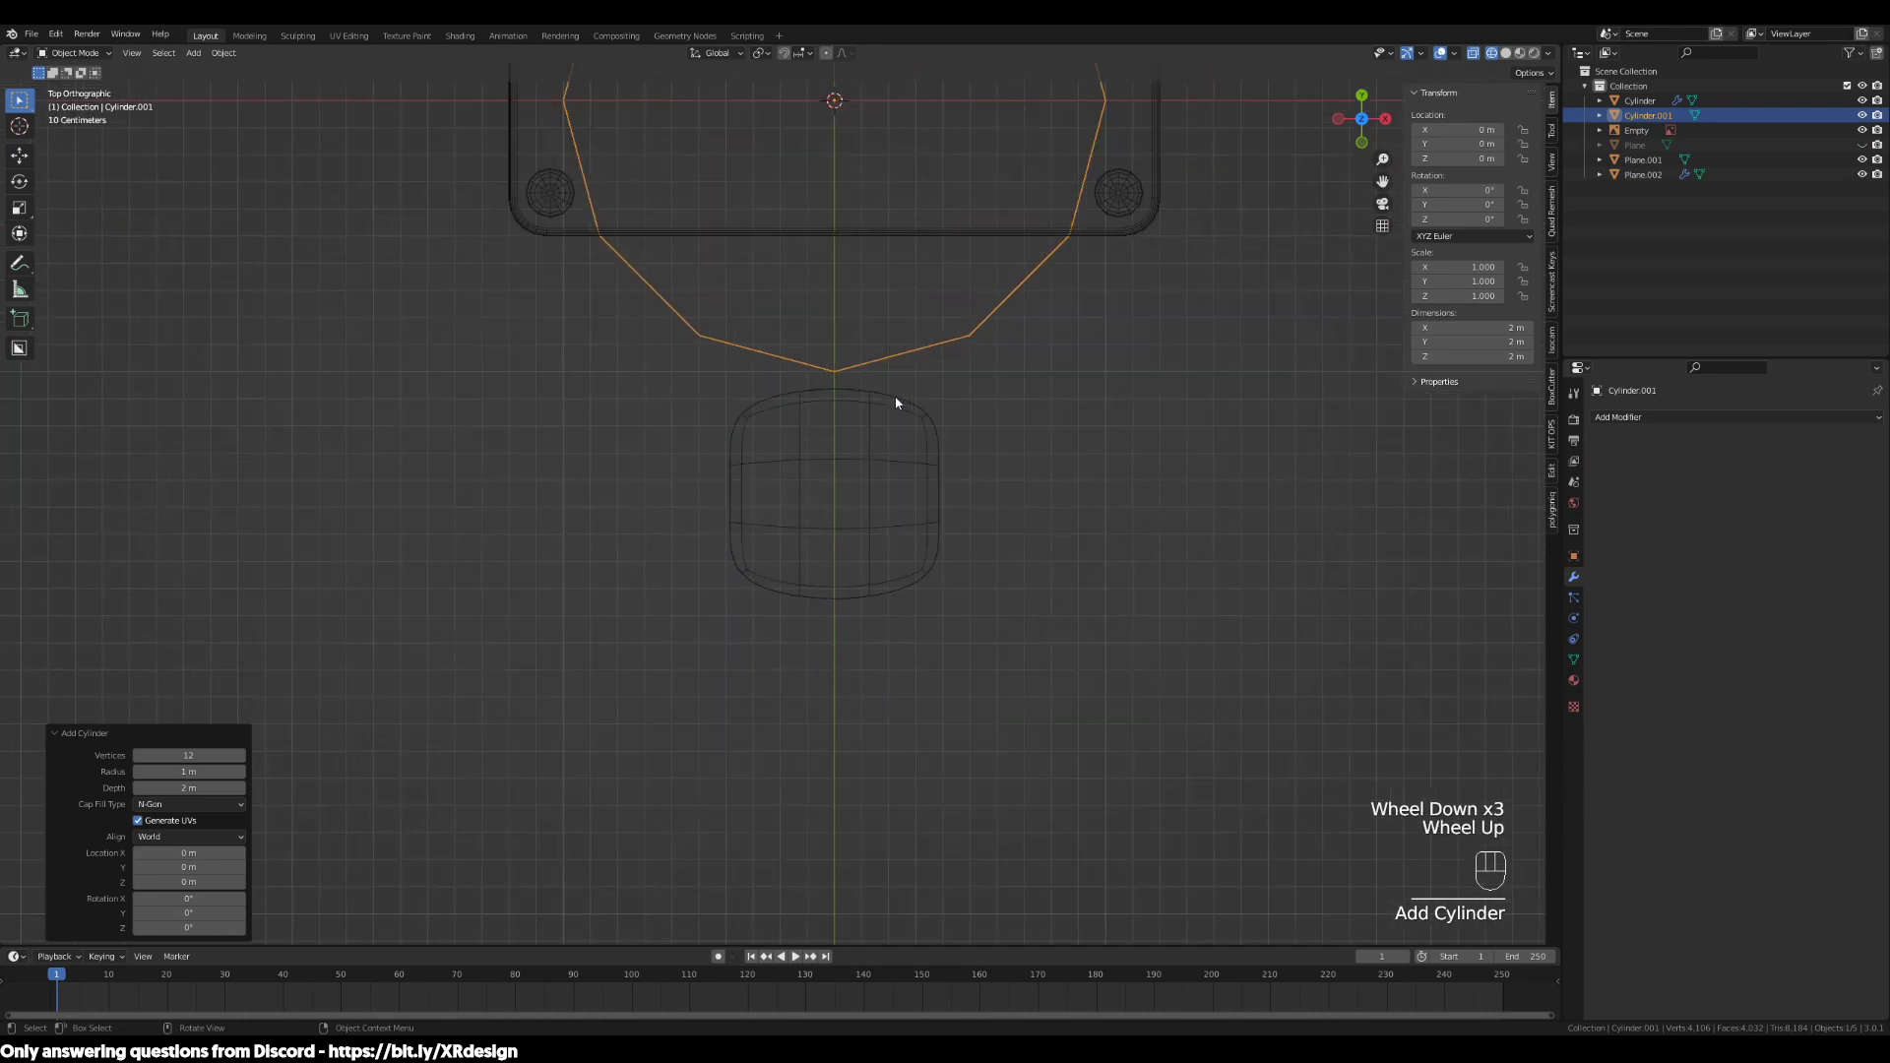
pyautogui.keyDown('shift'); pyautogui.moveTo(895, 395); pyautogui.dragTo(949, 662, button='middle'); pyautogui.keyUp('shift')
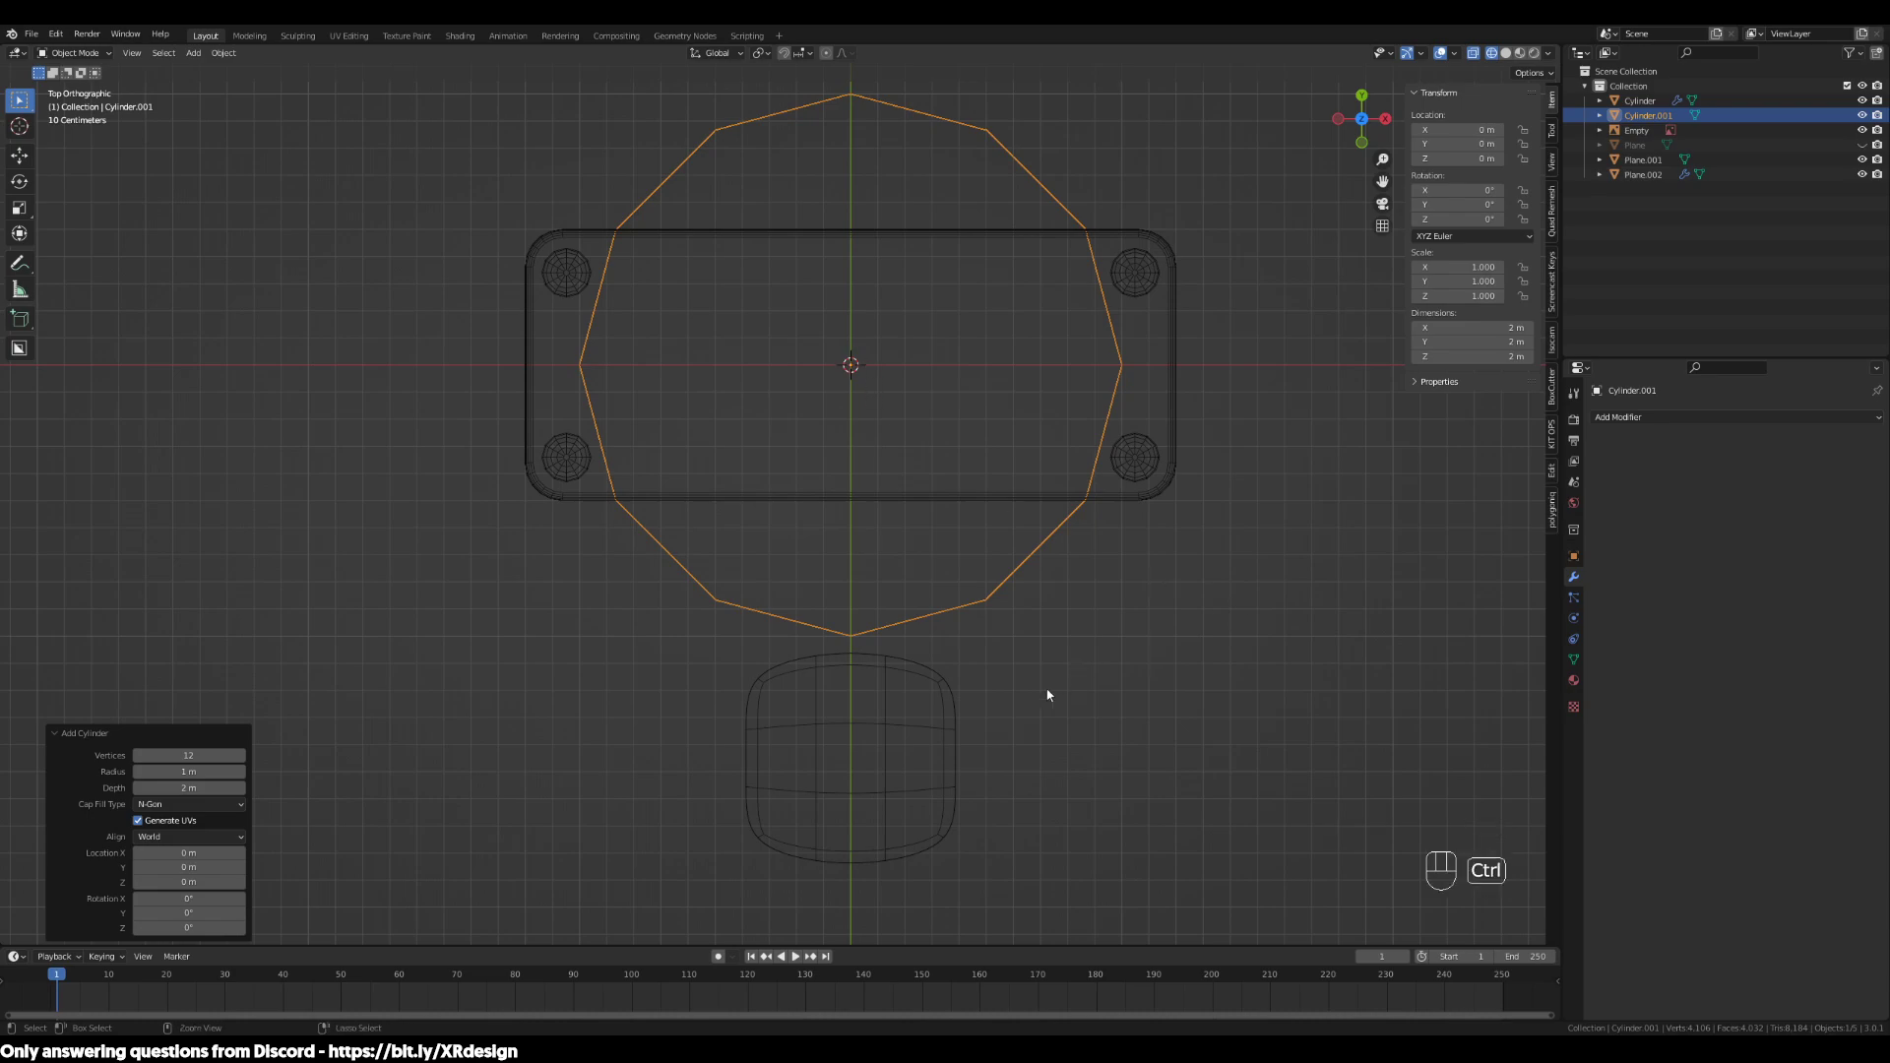
pyautogui.hotkey('ctrl', 'z')
pyautogui.scroll(2, 962, 710)
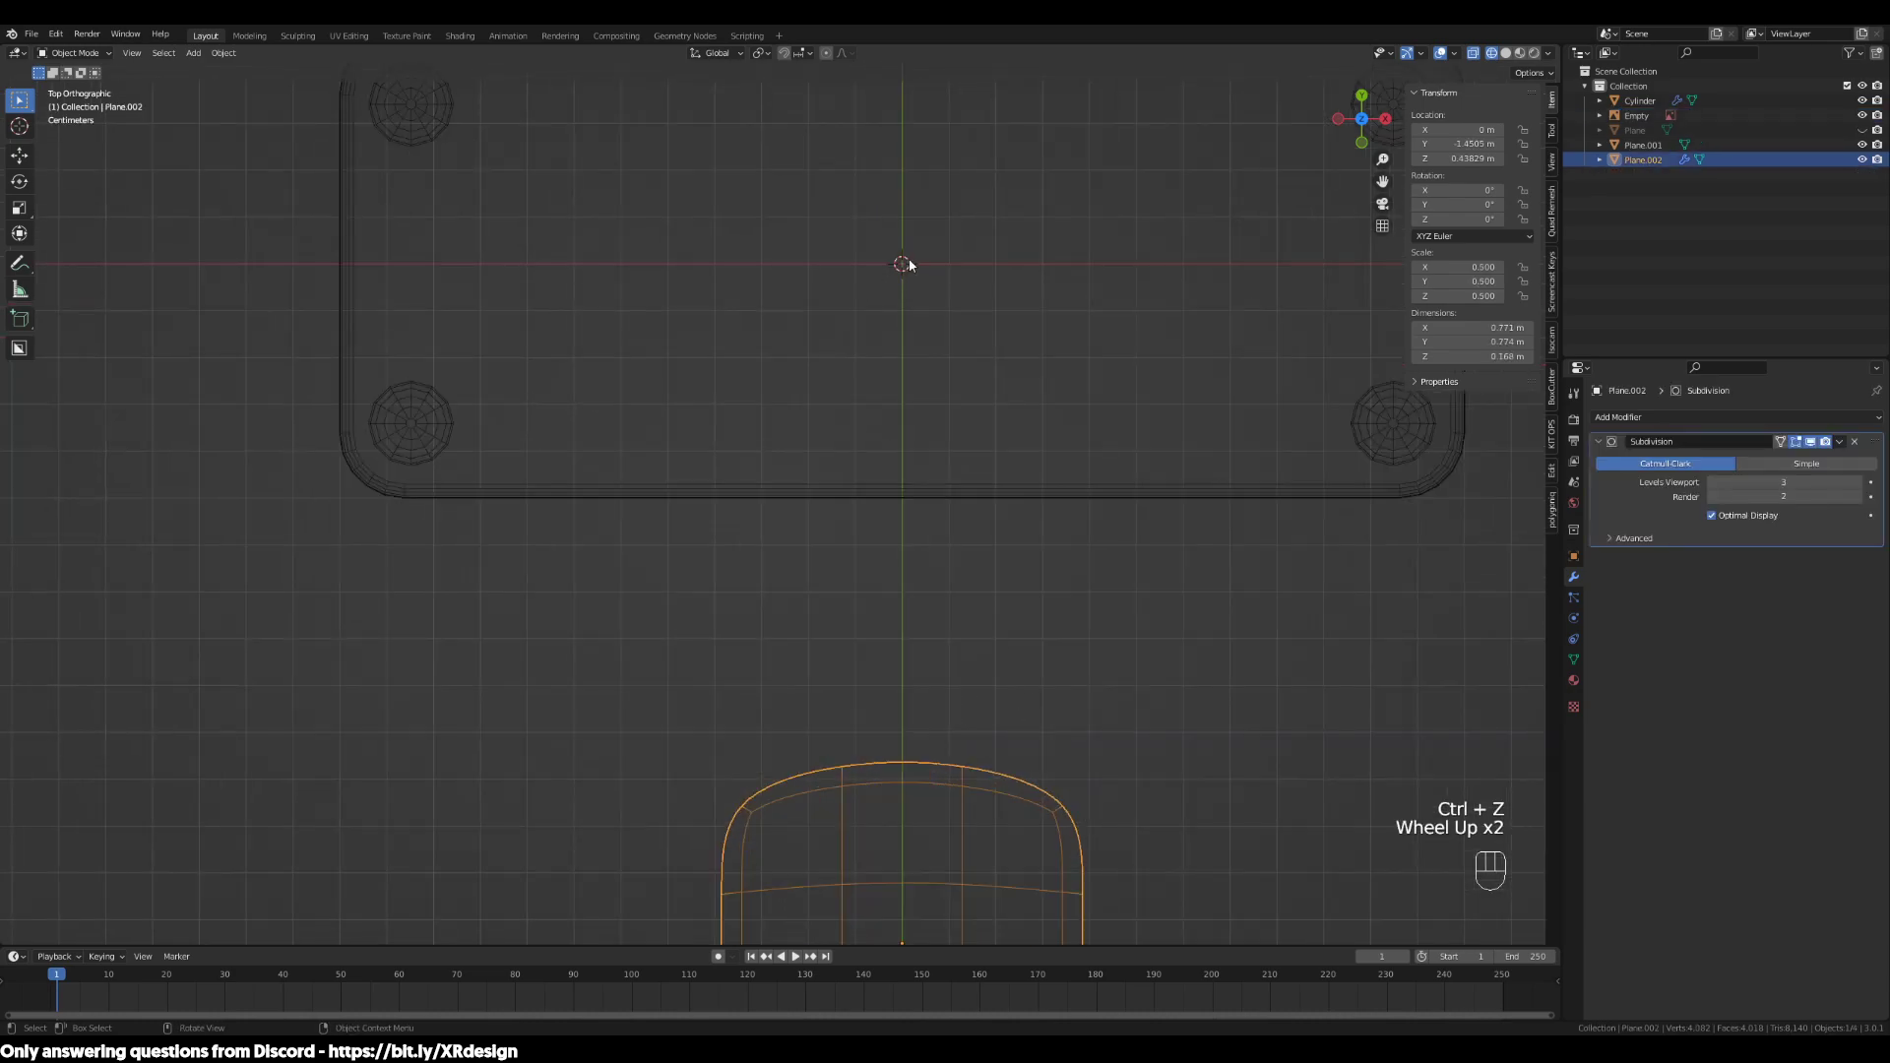
pyautogui.keyDown('shift'); pyautogui.moveTo(953, 382); pyautogui.dragTo(887, 666, button='middle'); pyautogui.keyUp('shift')
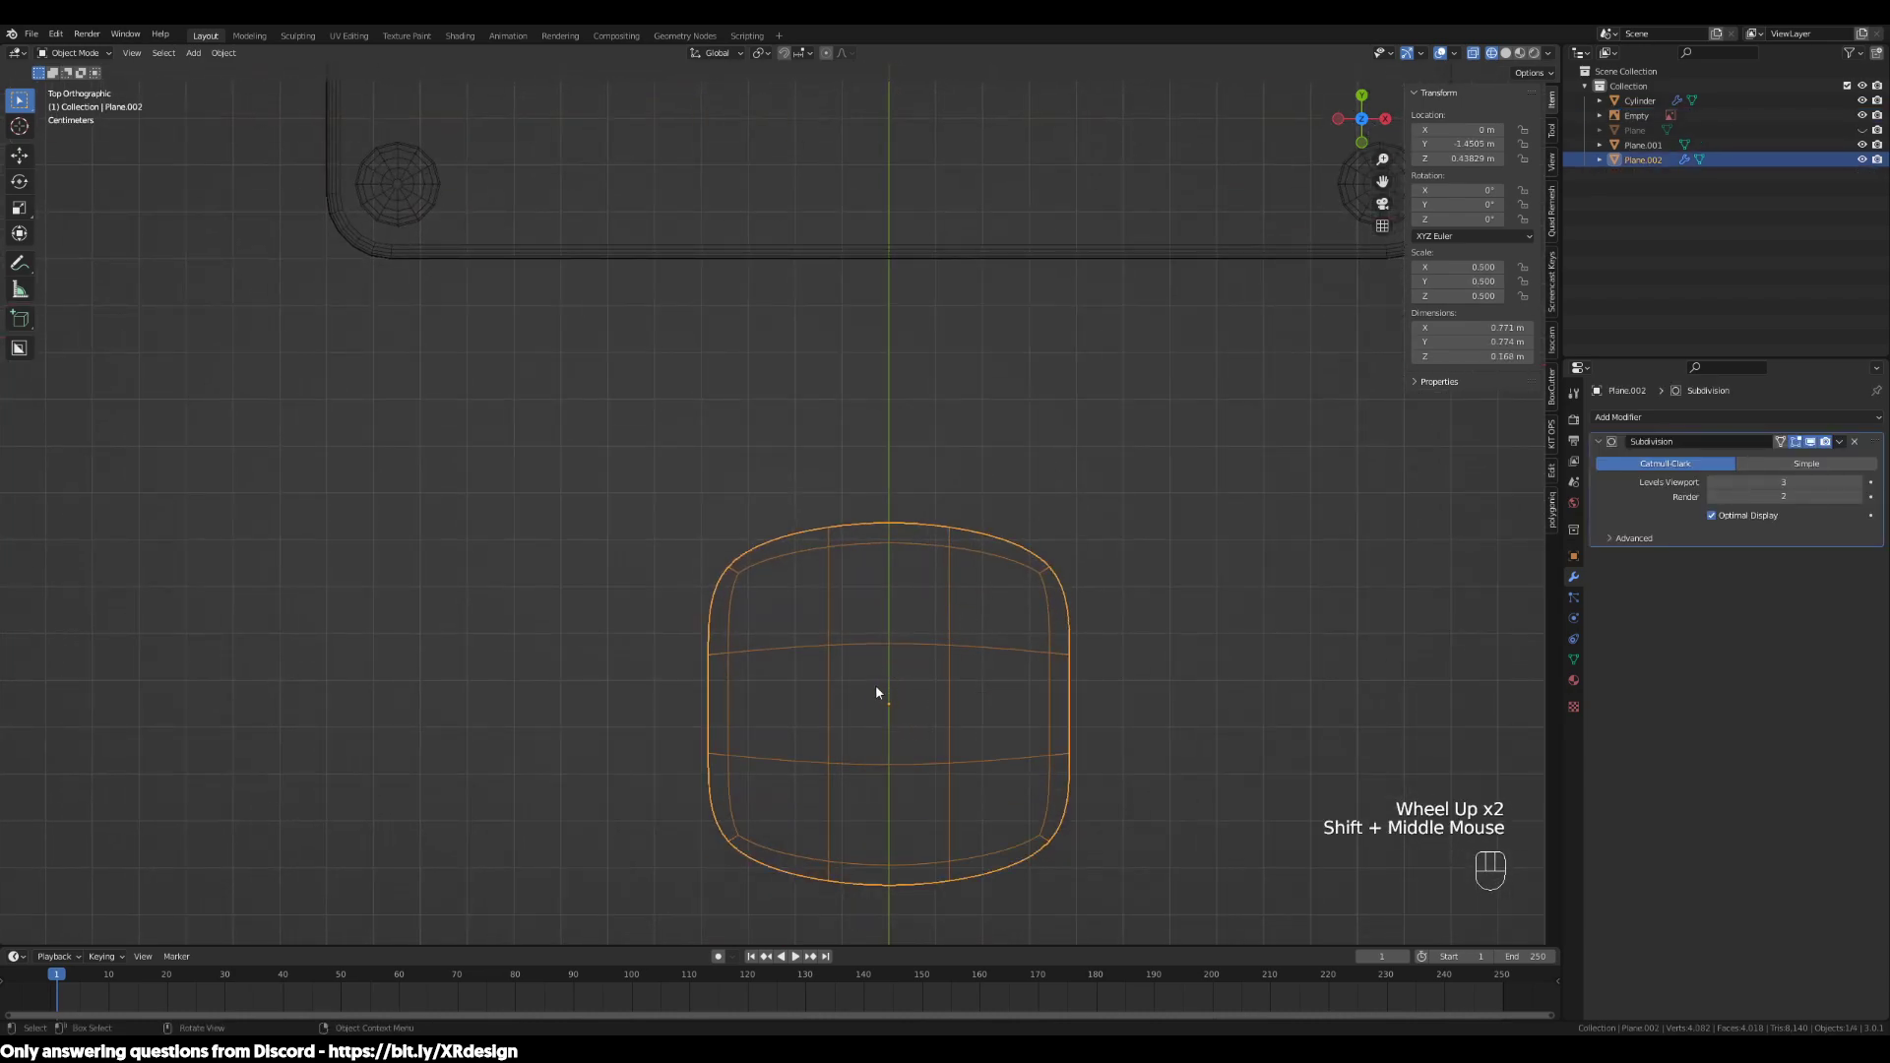
pyautogui.scroll(2, 1097, 721)
pyautogui.keyDown('shift'); pyautogui.moveTo(1096, 722); pyautogui.dragTo(1080, 645, button='middle'); pyautogui.keyUp('shift')
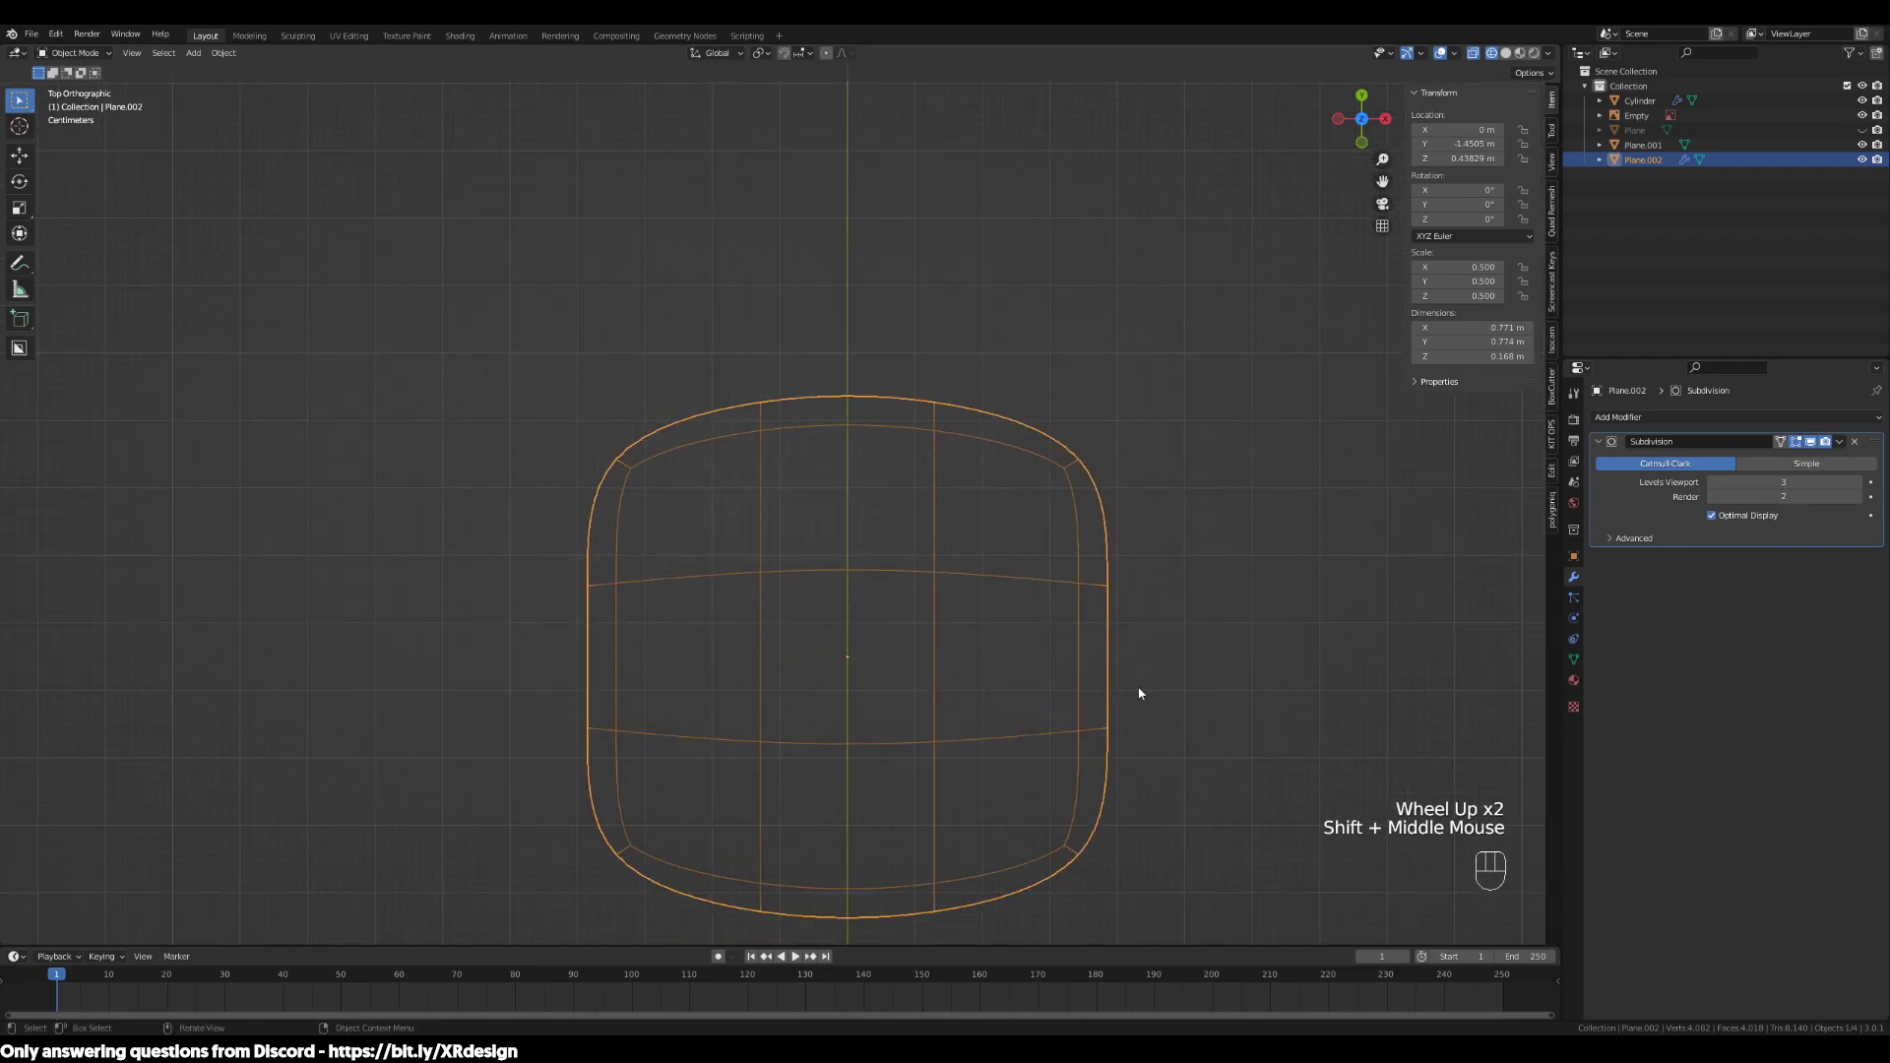
pyautogui.moveTo(1232, 396); pyautogui.dragTo(476, 787)
pyautogui.moveTo(1292, 532); pyautogui.dragTo(827, 763)
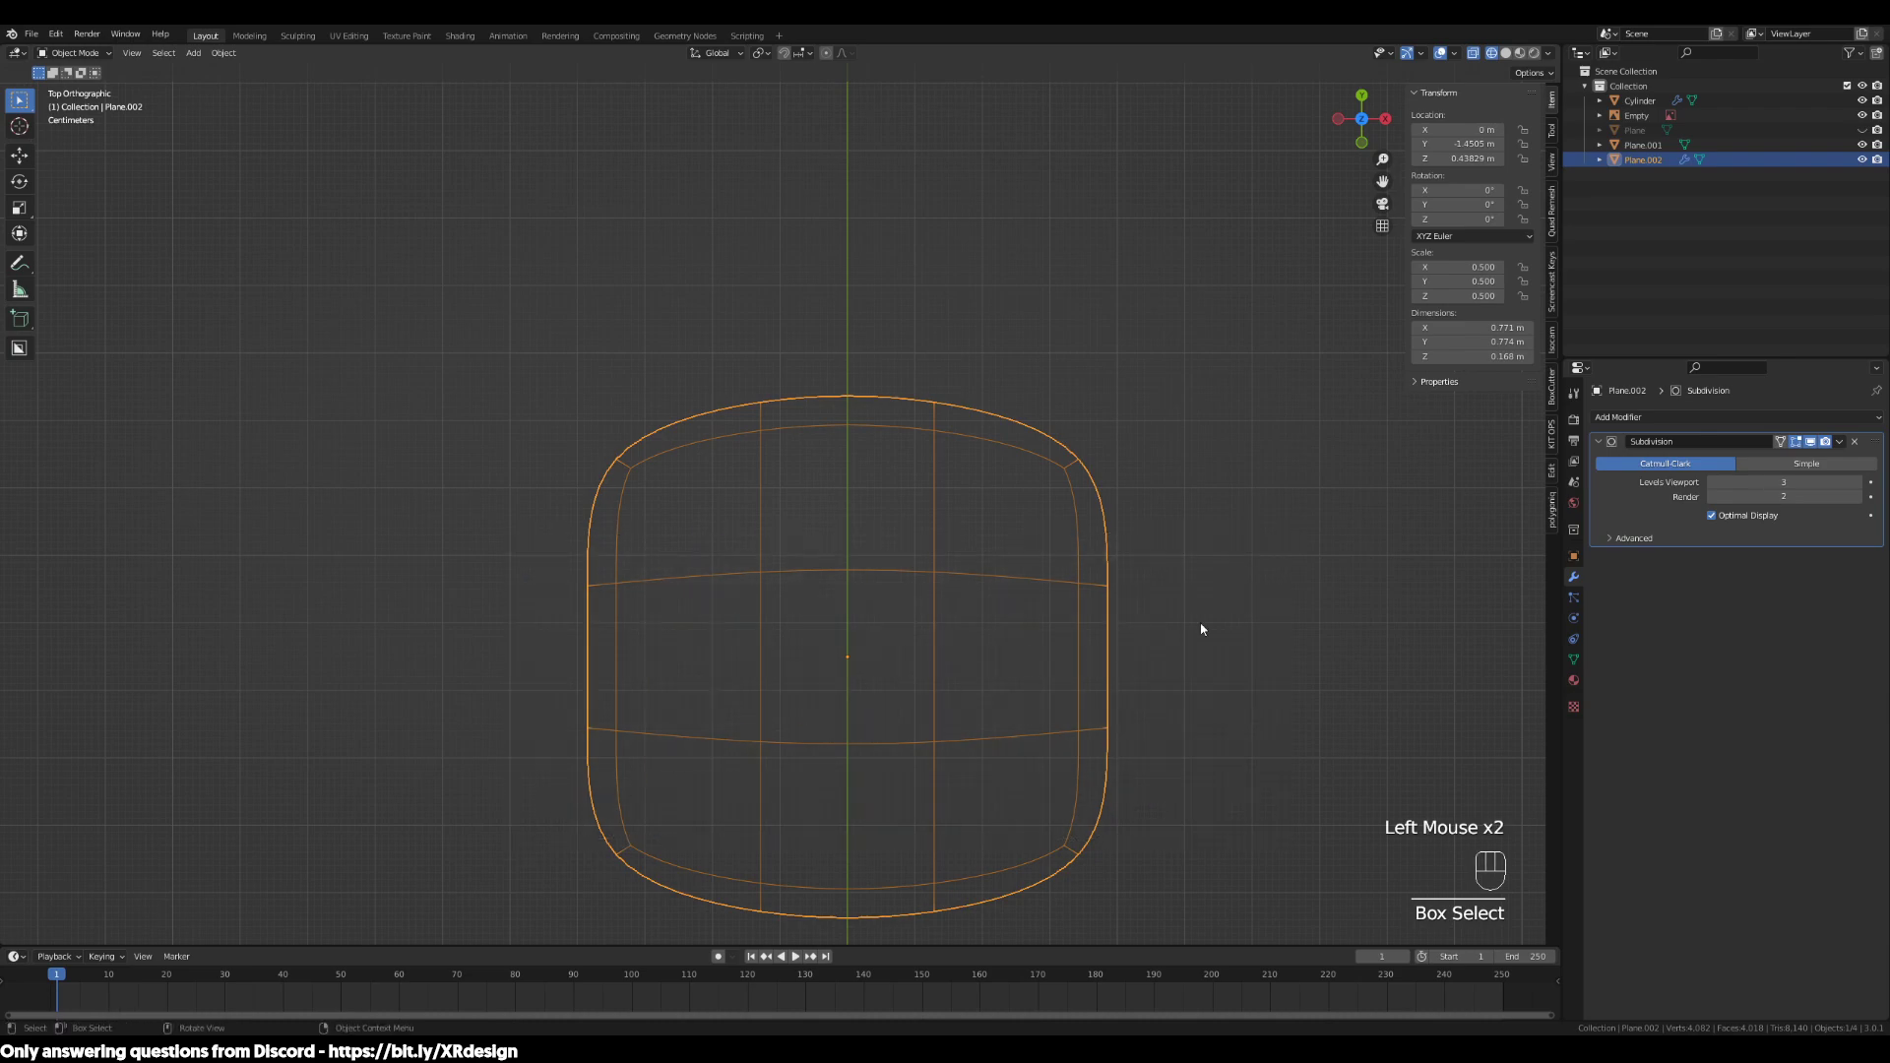
pyautogui.scroll(-4, 1245, 632)
pyautogui.moveTo(1030, 384); pyautogui.dragTo(353, 893)
pyautogui.moveTo(1089, 506); pyautogui.dragTo(886, 729)
pyautogui.scroll(3, 906, 694)
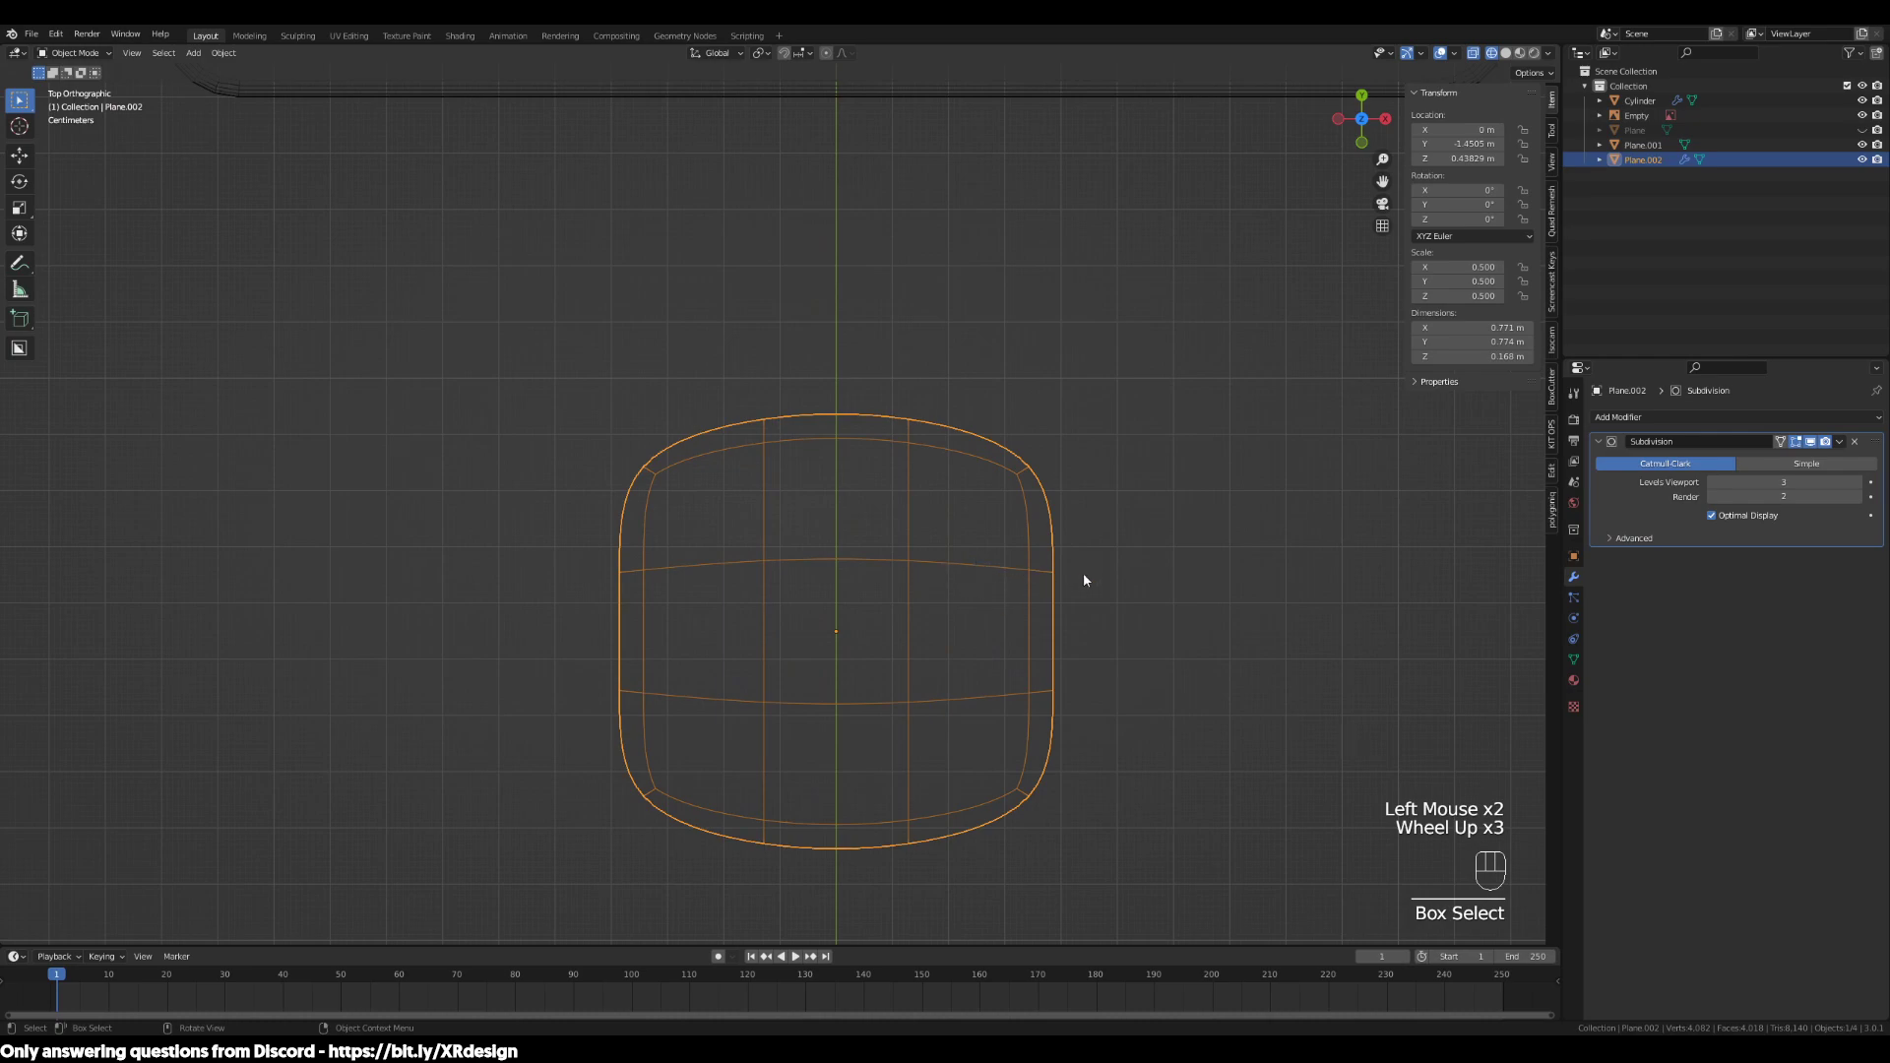
# Snap the 3D cursor to the selected chair seat
pyautogui.hotkey('shift', 's')
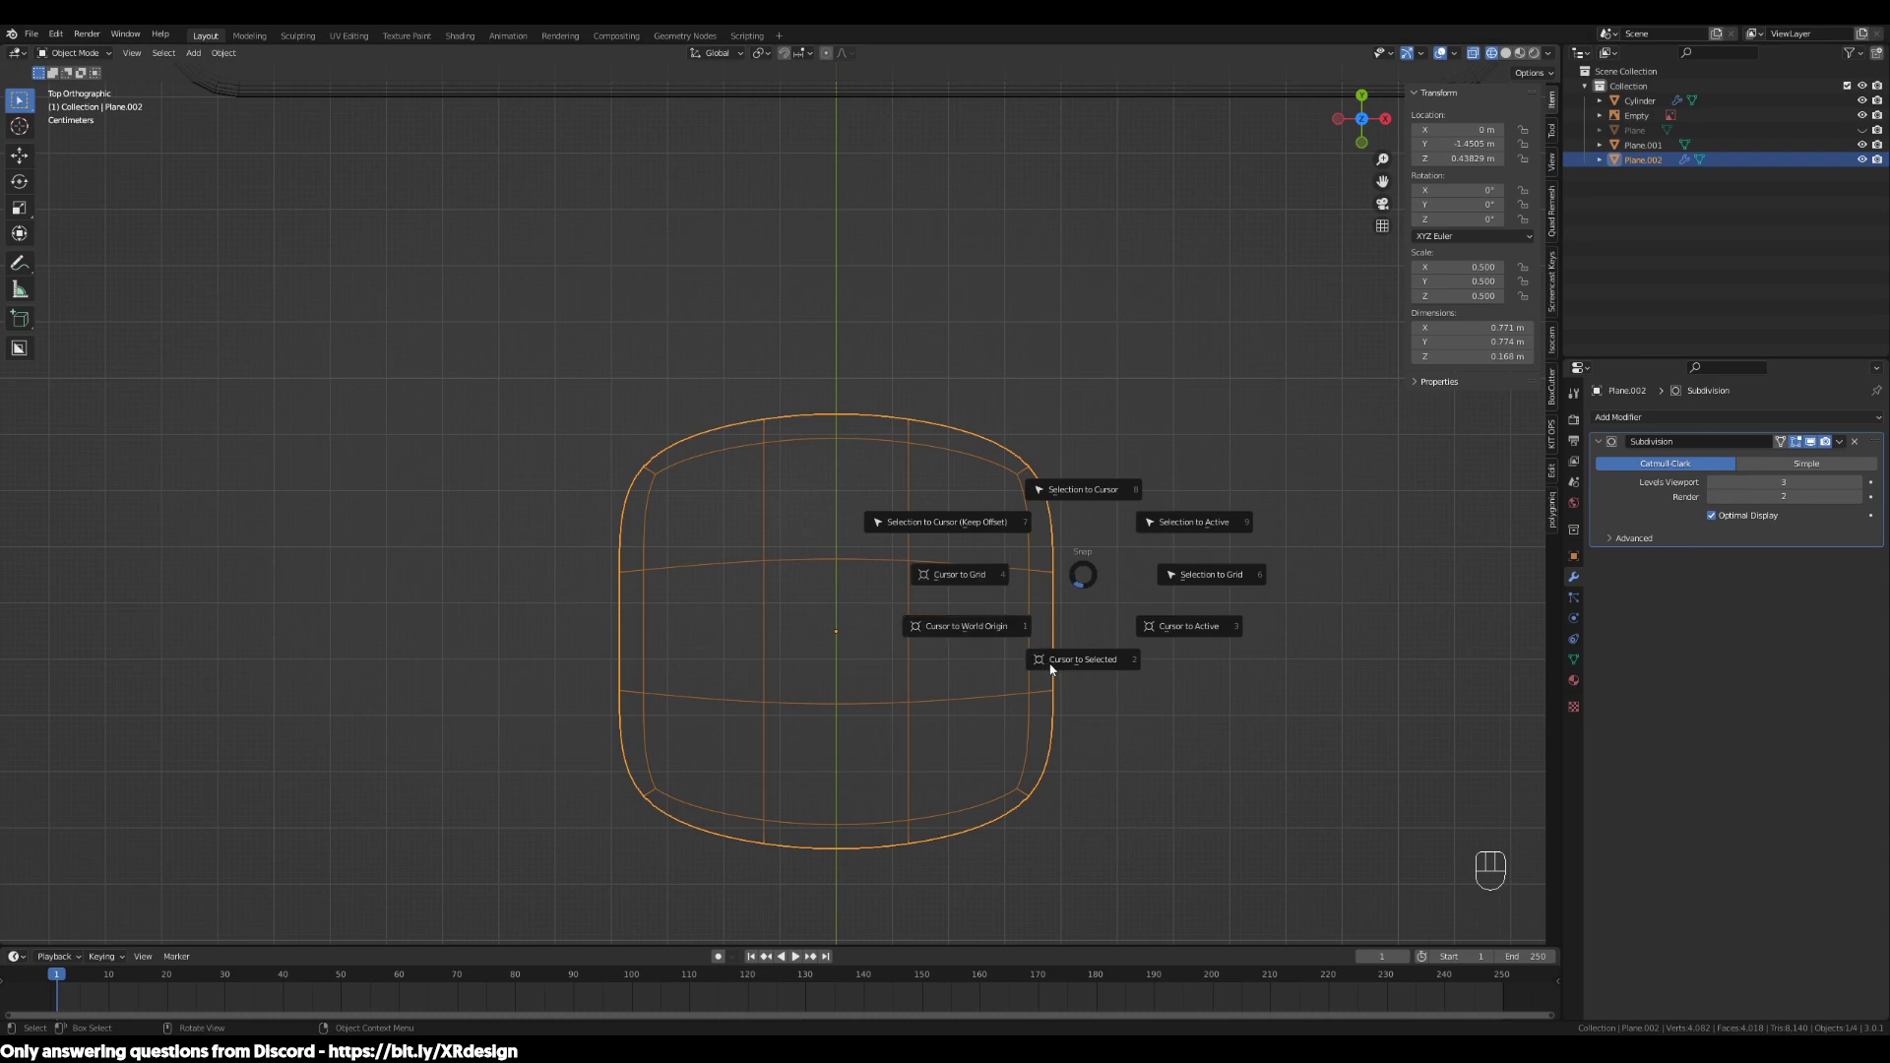
pyautogui.click(1102, 663)
pyautogui.scroll(-3, 837, 626)
pyautogui.keyDown('shift'); pyautogui.moveTo(854, 617); pyautogui.dragTo(866, 703, button='middle'); pyautogui.keyUp('shift')
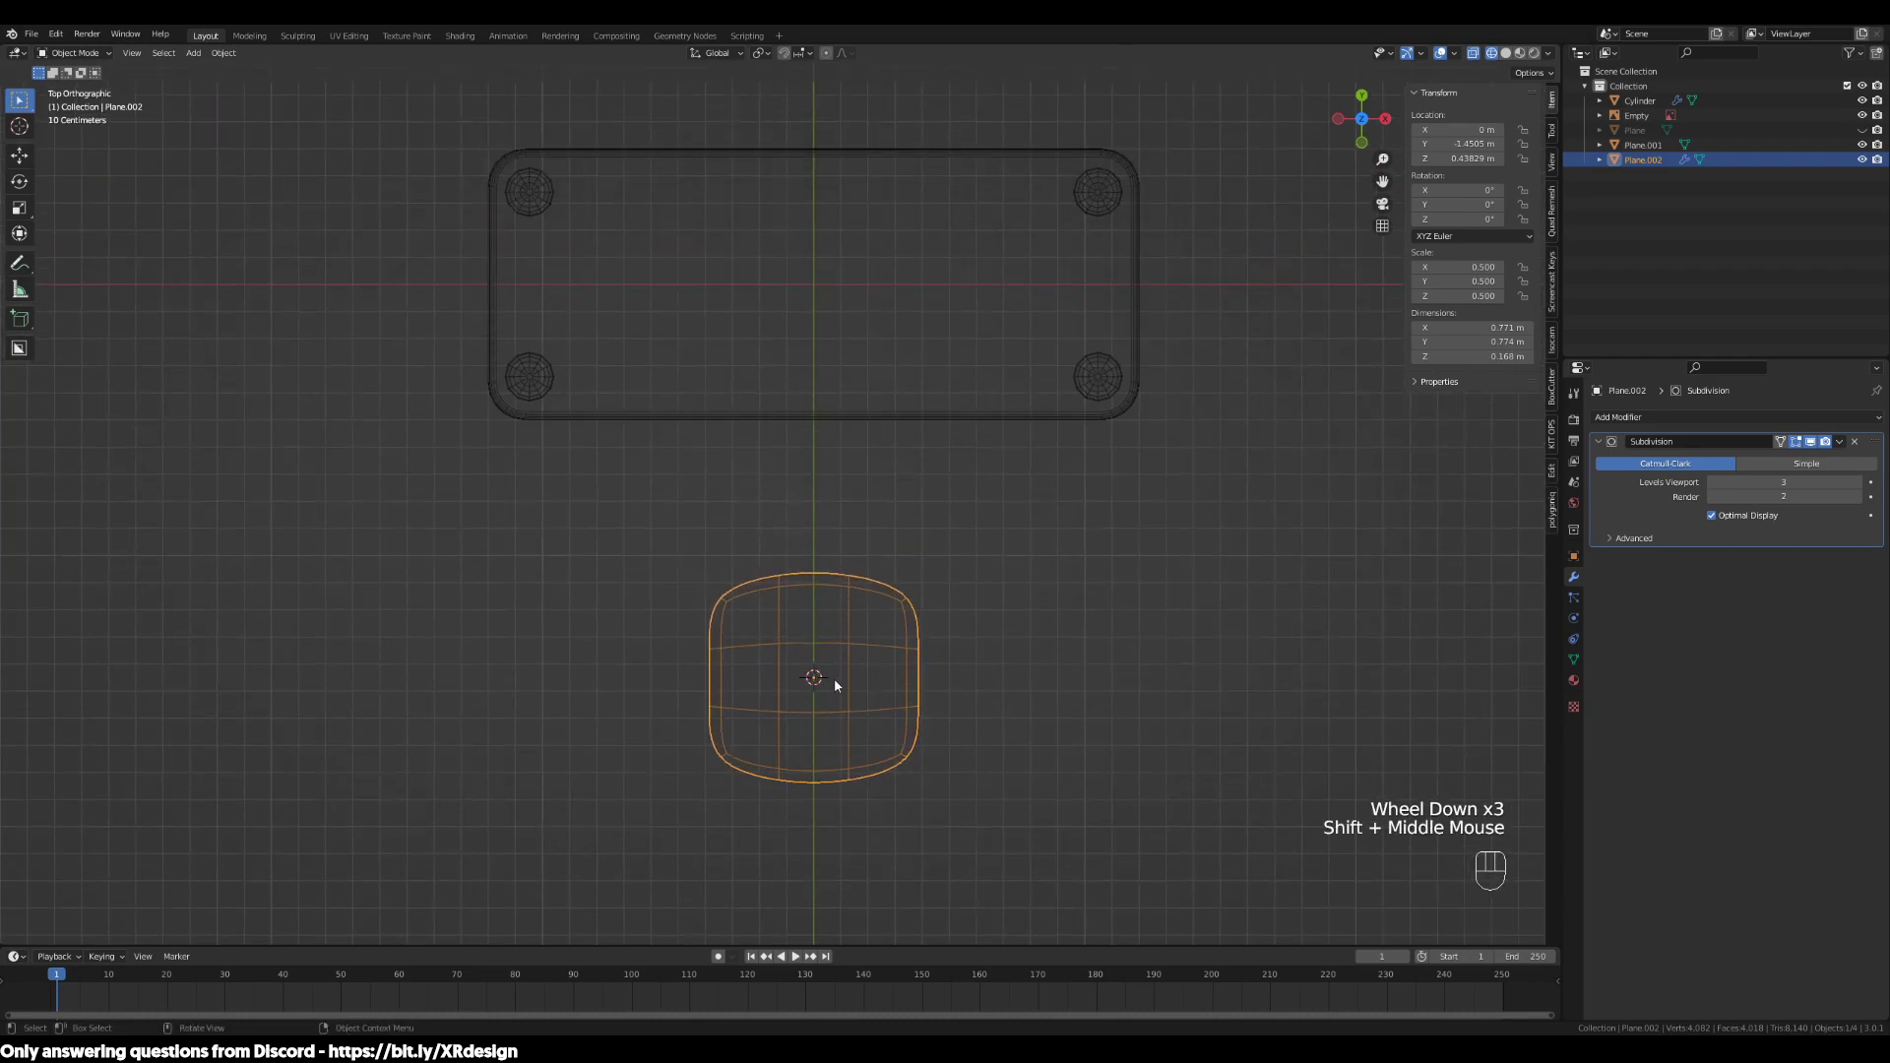
# Add a mesh cylinder at the 3D cursor in the chair seat's centre and set its vertex count to 8
pyautogui.scroll(2, 829, 689)
pyautogui.keyDown('shift'); pyautogui.moveTo(1032, 754); pyautogui.dragTo(973, 622, button='middle'); pyautogui.keyUp('shift')
pyautogui.scroll(1, 953, 701)
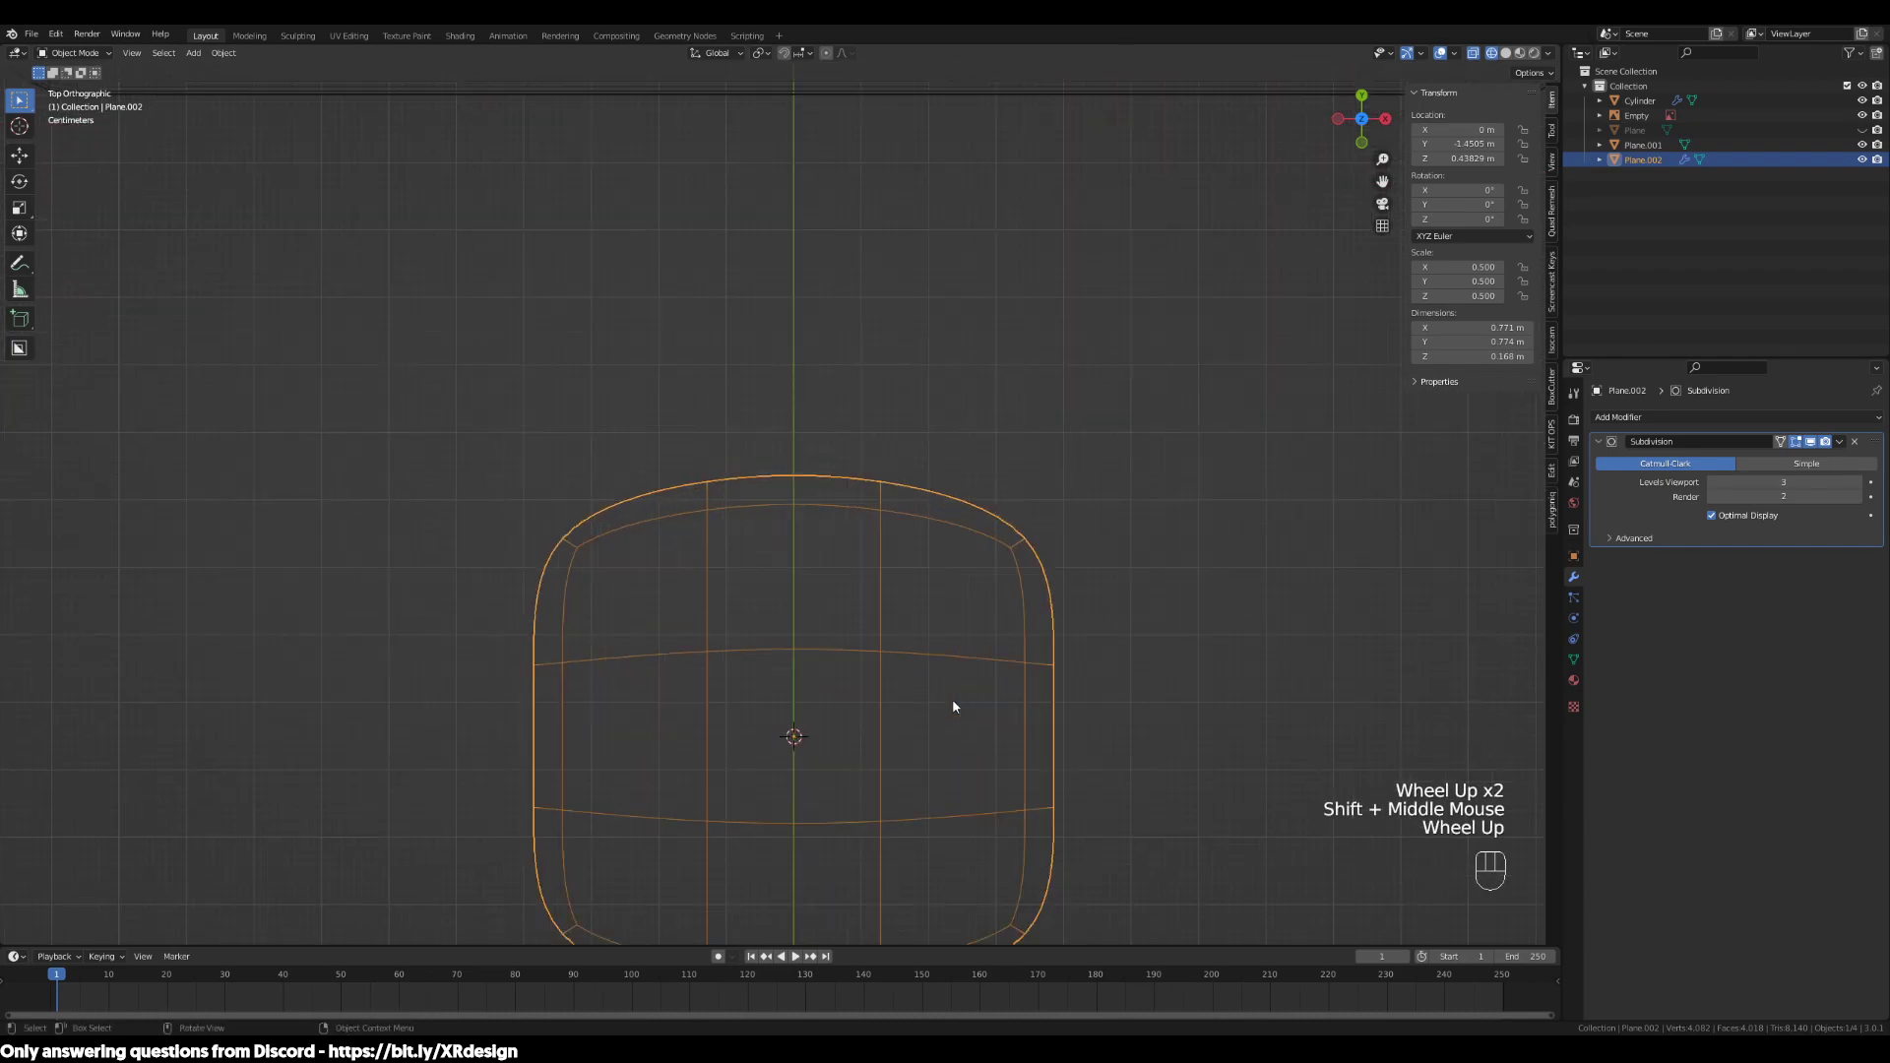
pyautogui.keyDown('shift'); pyautogui.moveTo(1181, 751); pyautogui.dragTo(1130, 726, button='middle'); pyautogui.keyUp('shift')
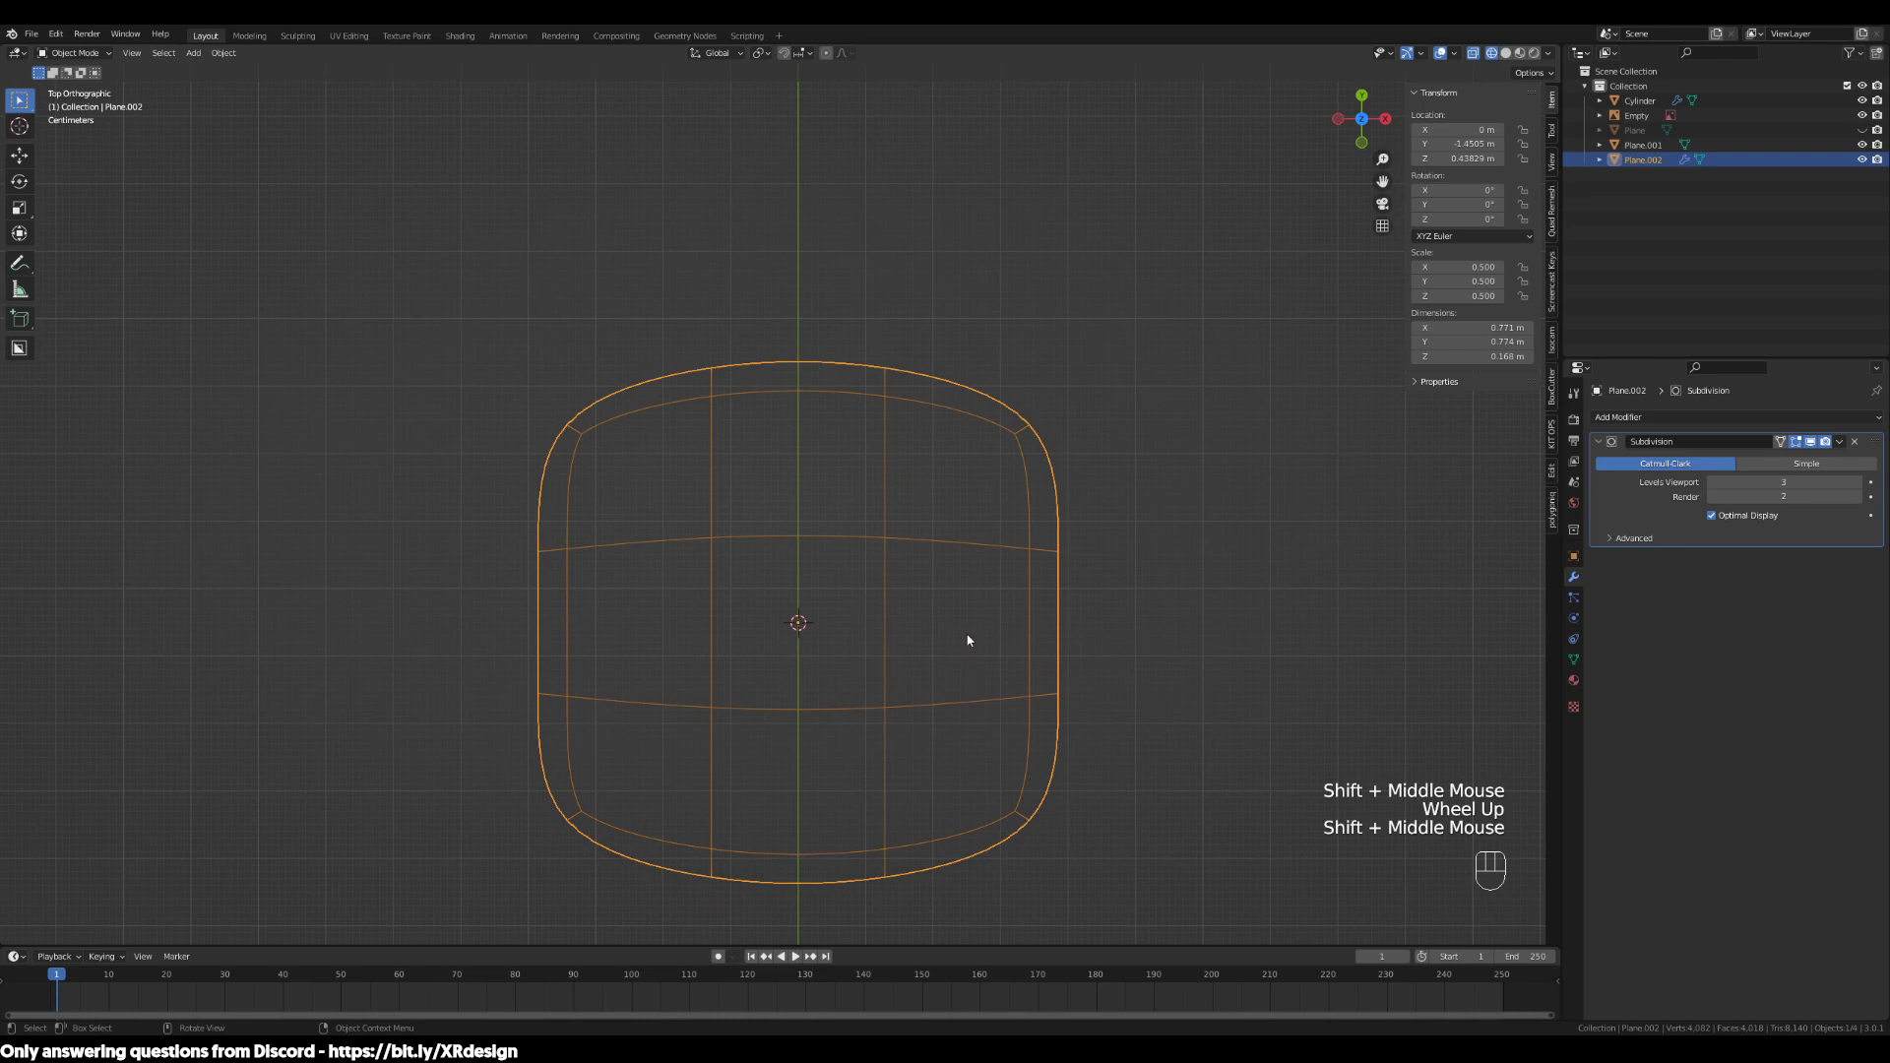
pyautogui.hotkey('shift', 'a')
pyautogui.moveTo(964, 630)
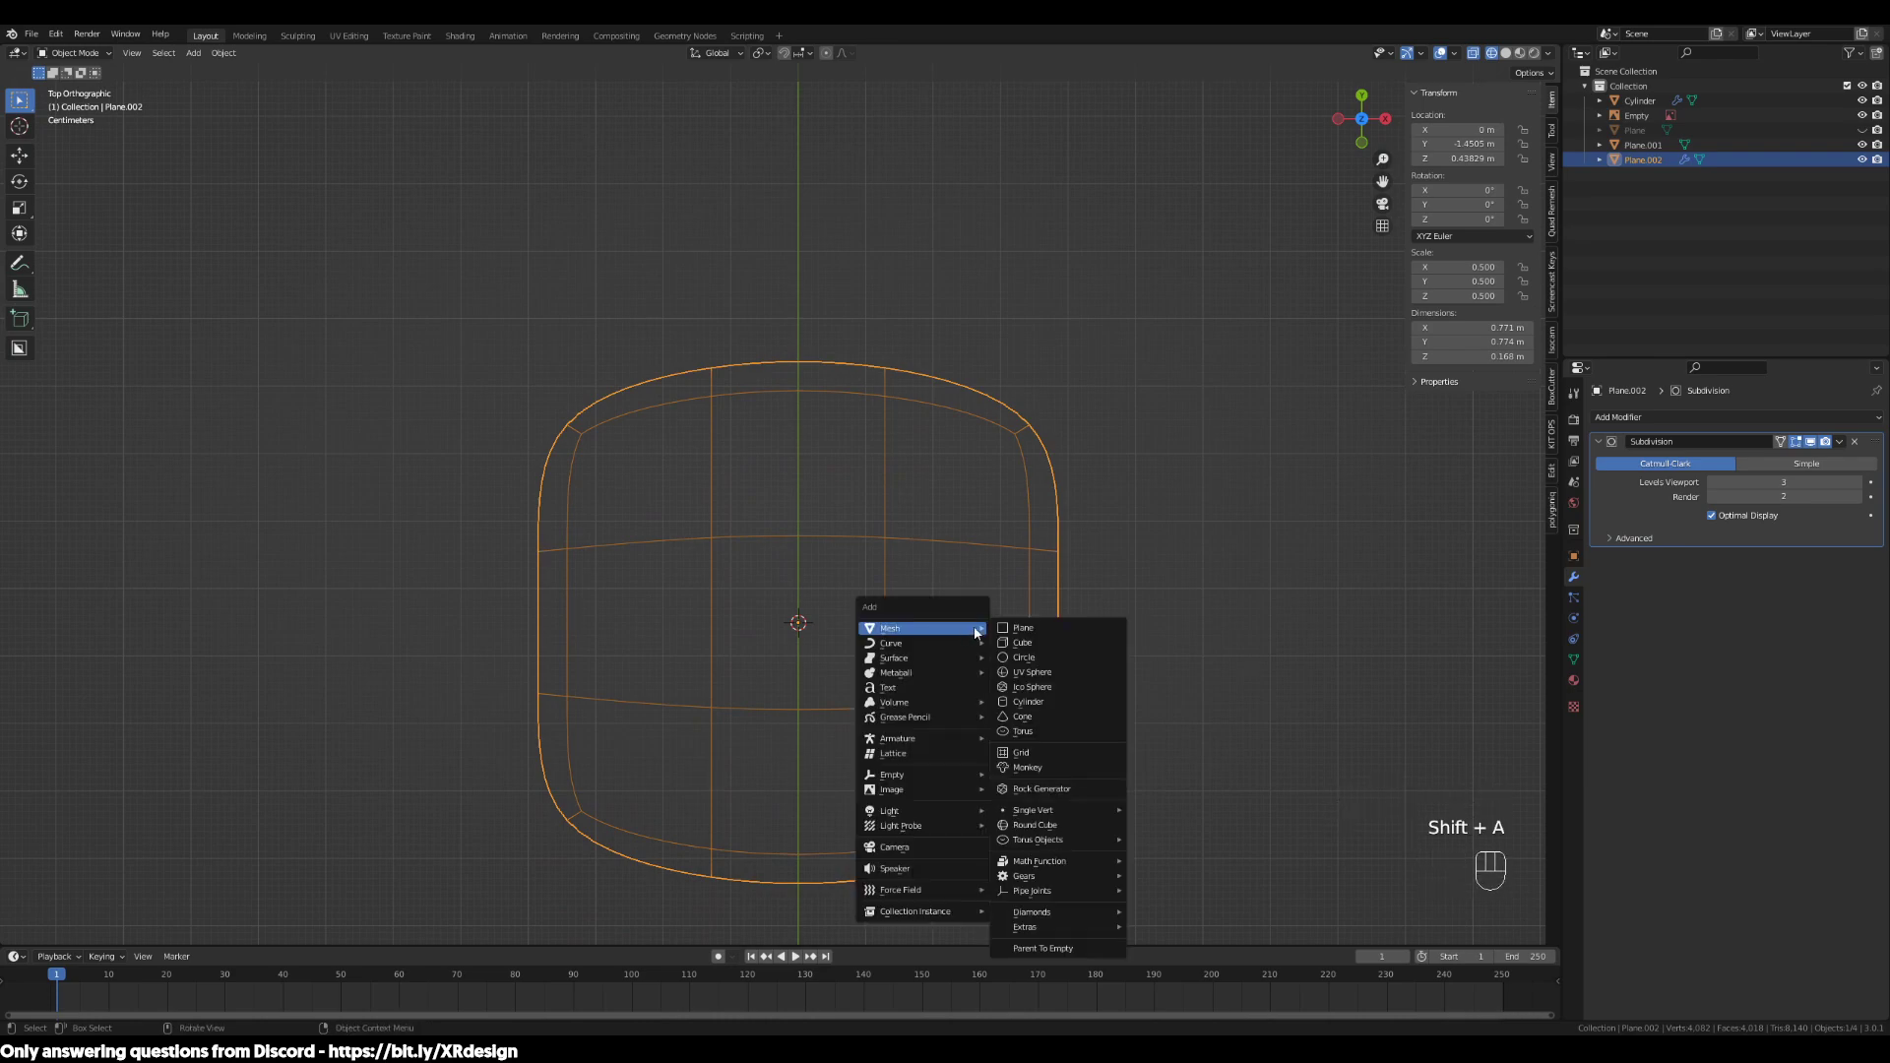
pyautogui.click(1048, 707)
pyautogui.scroll(-5, 1242, 617)
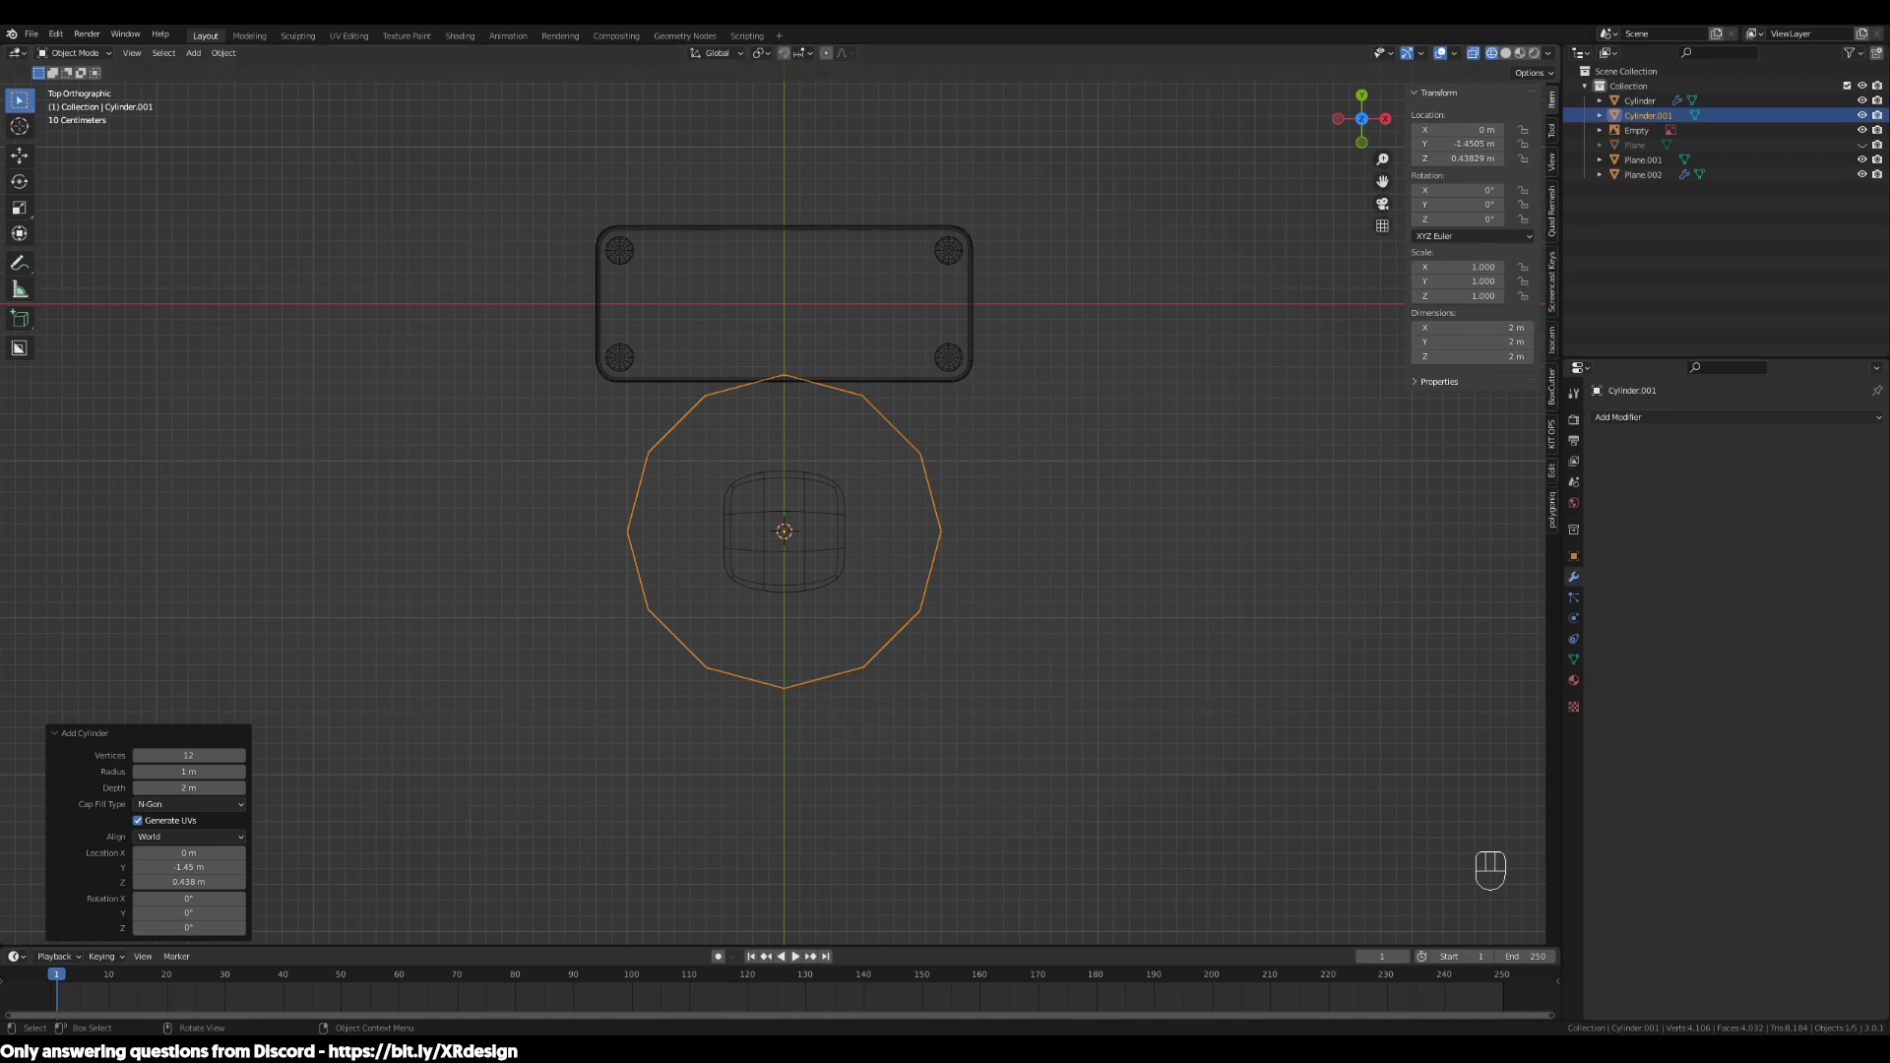
pyautogui.click(207, 757)
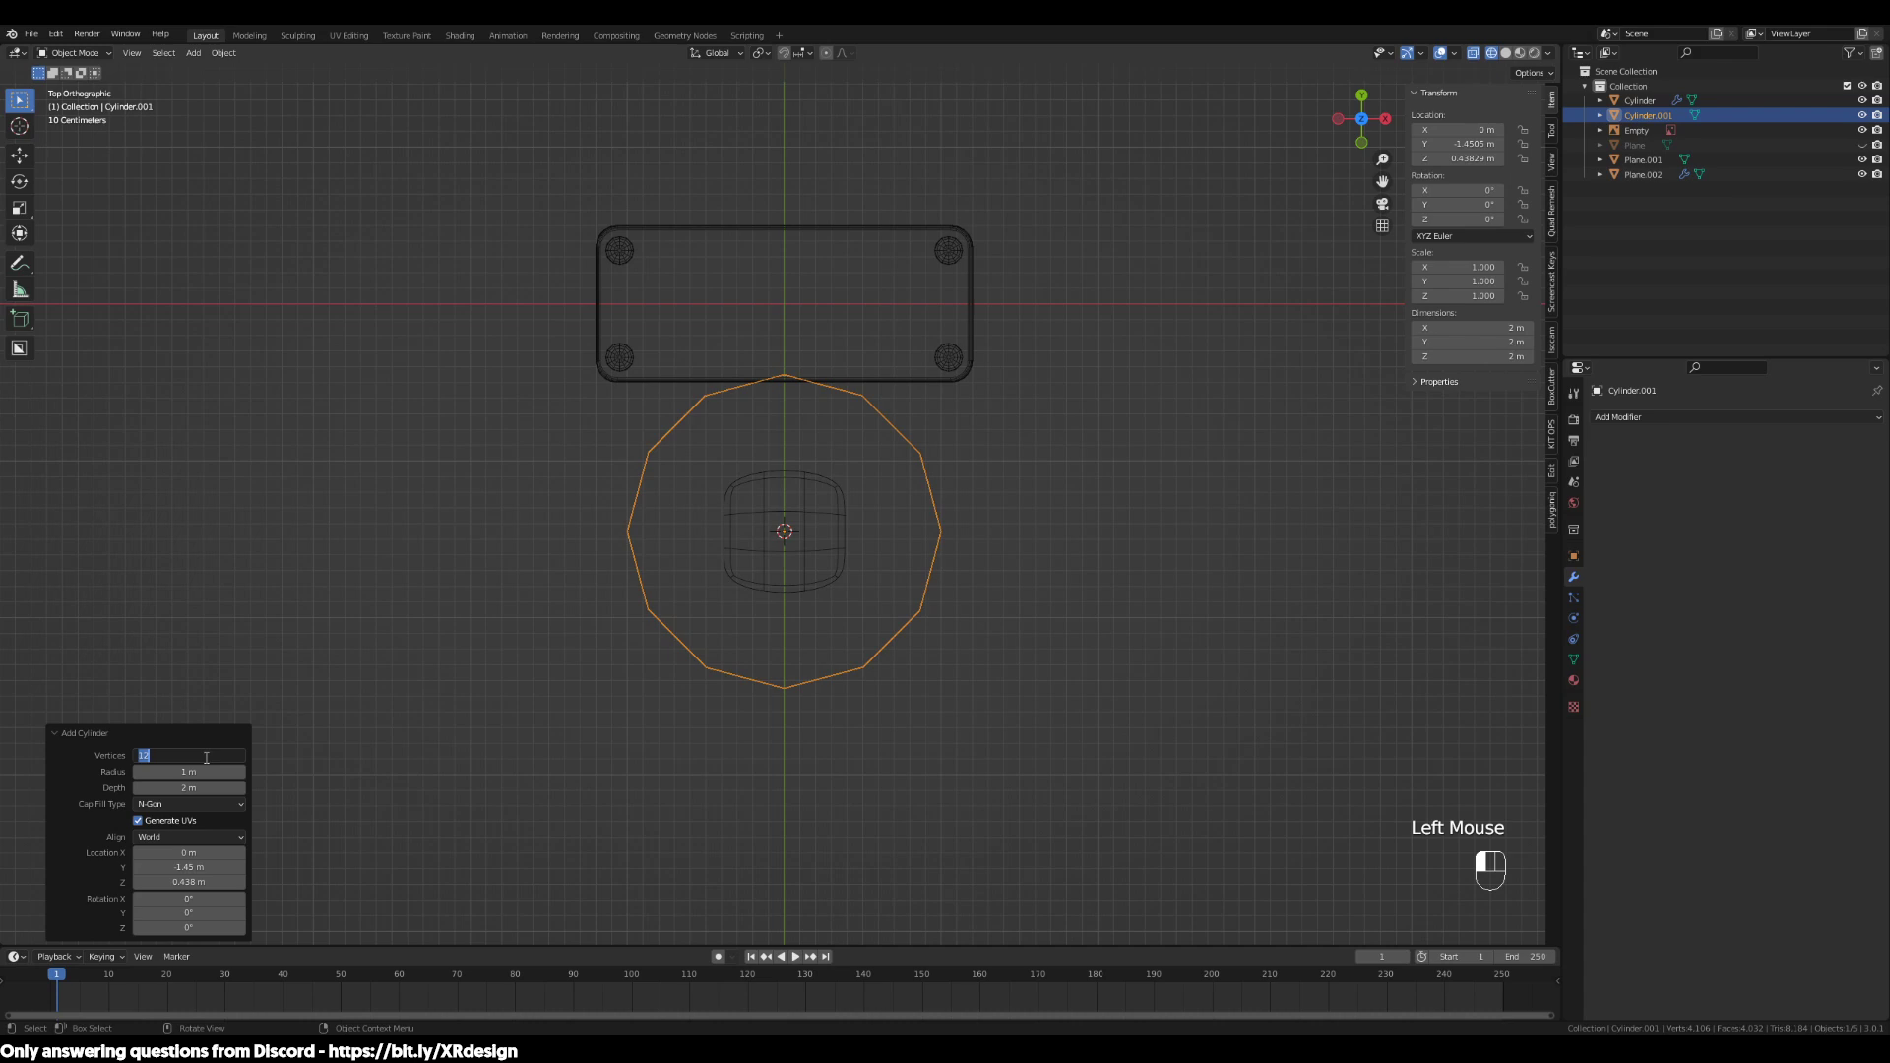
pyautogui.write('8')
pyautogui.press('Return')
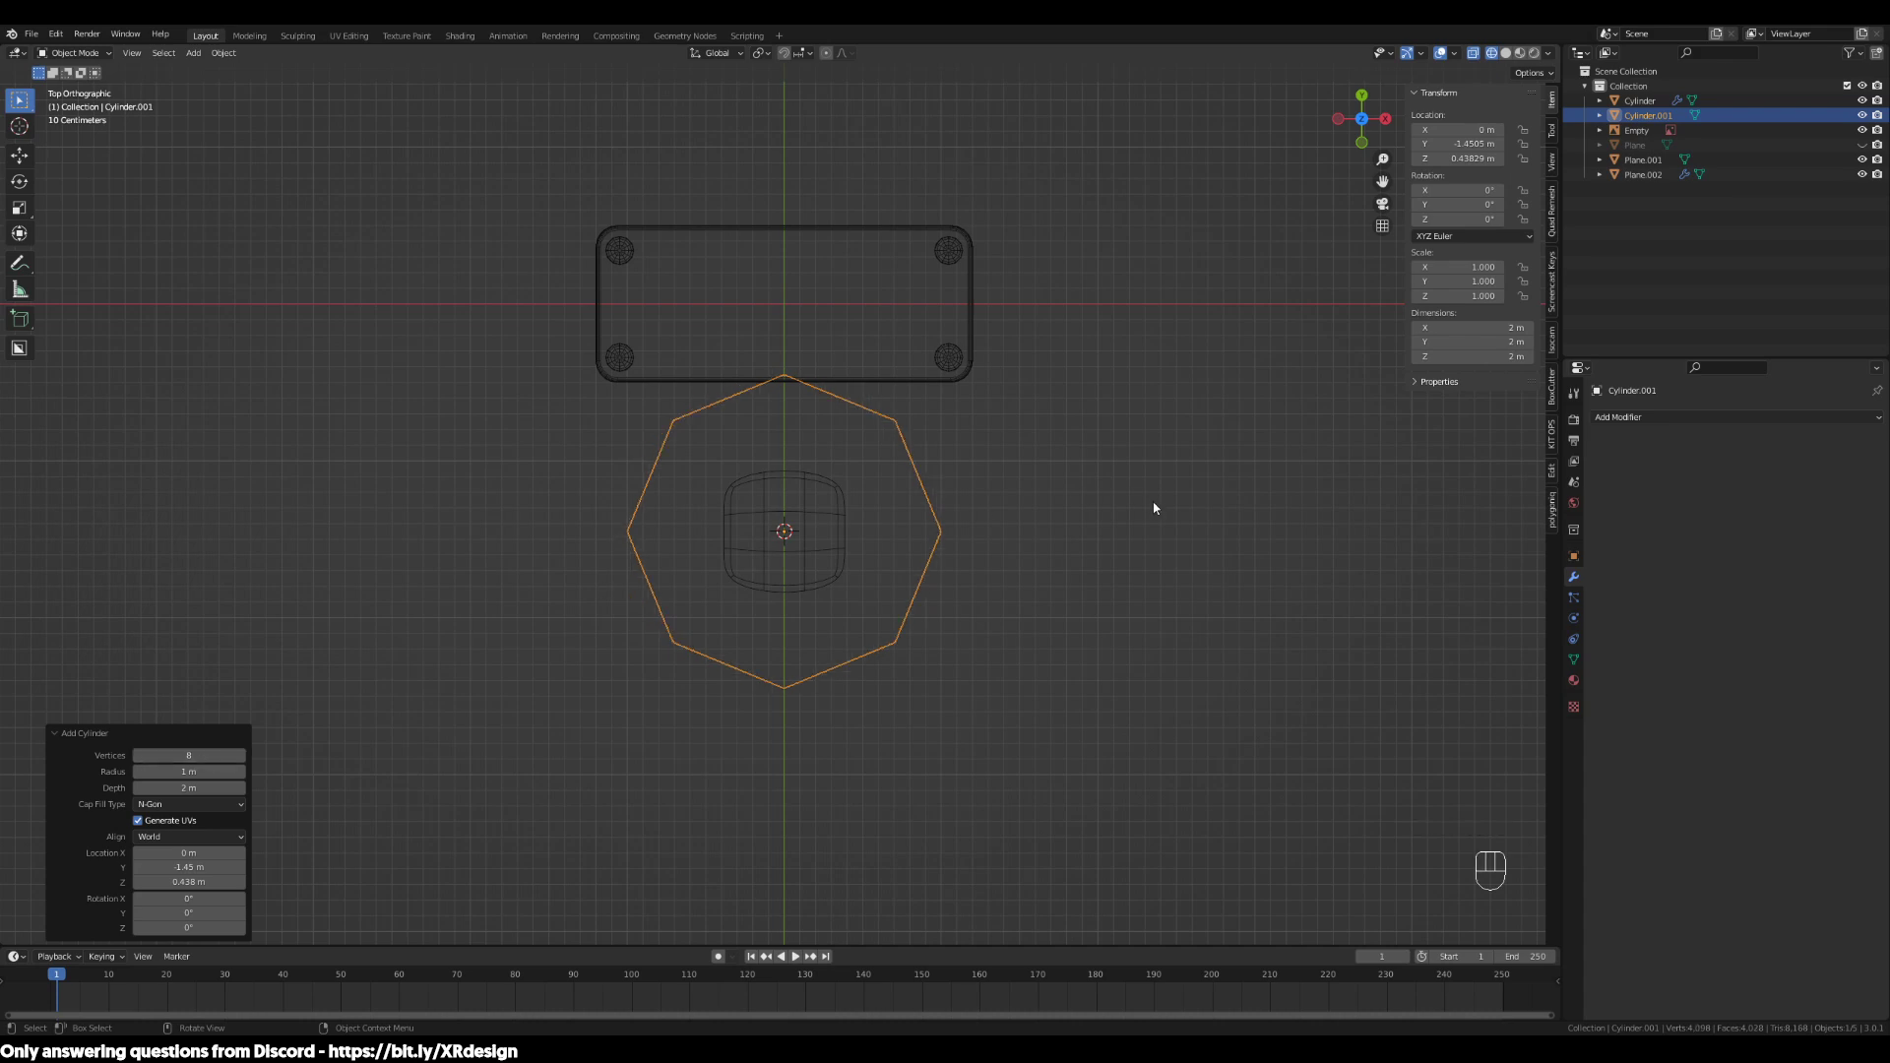
pyautogui.scroll(4, 1210, 642)
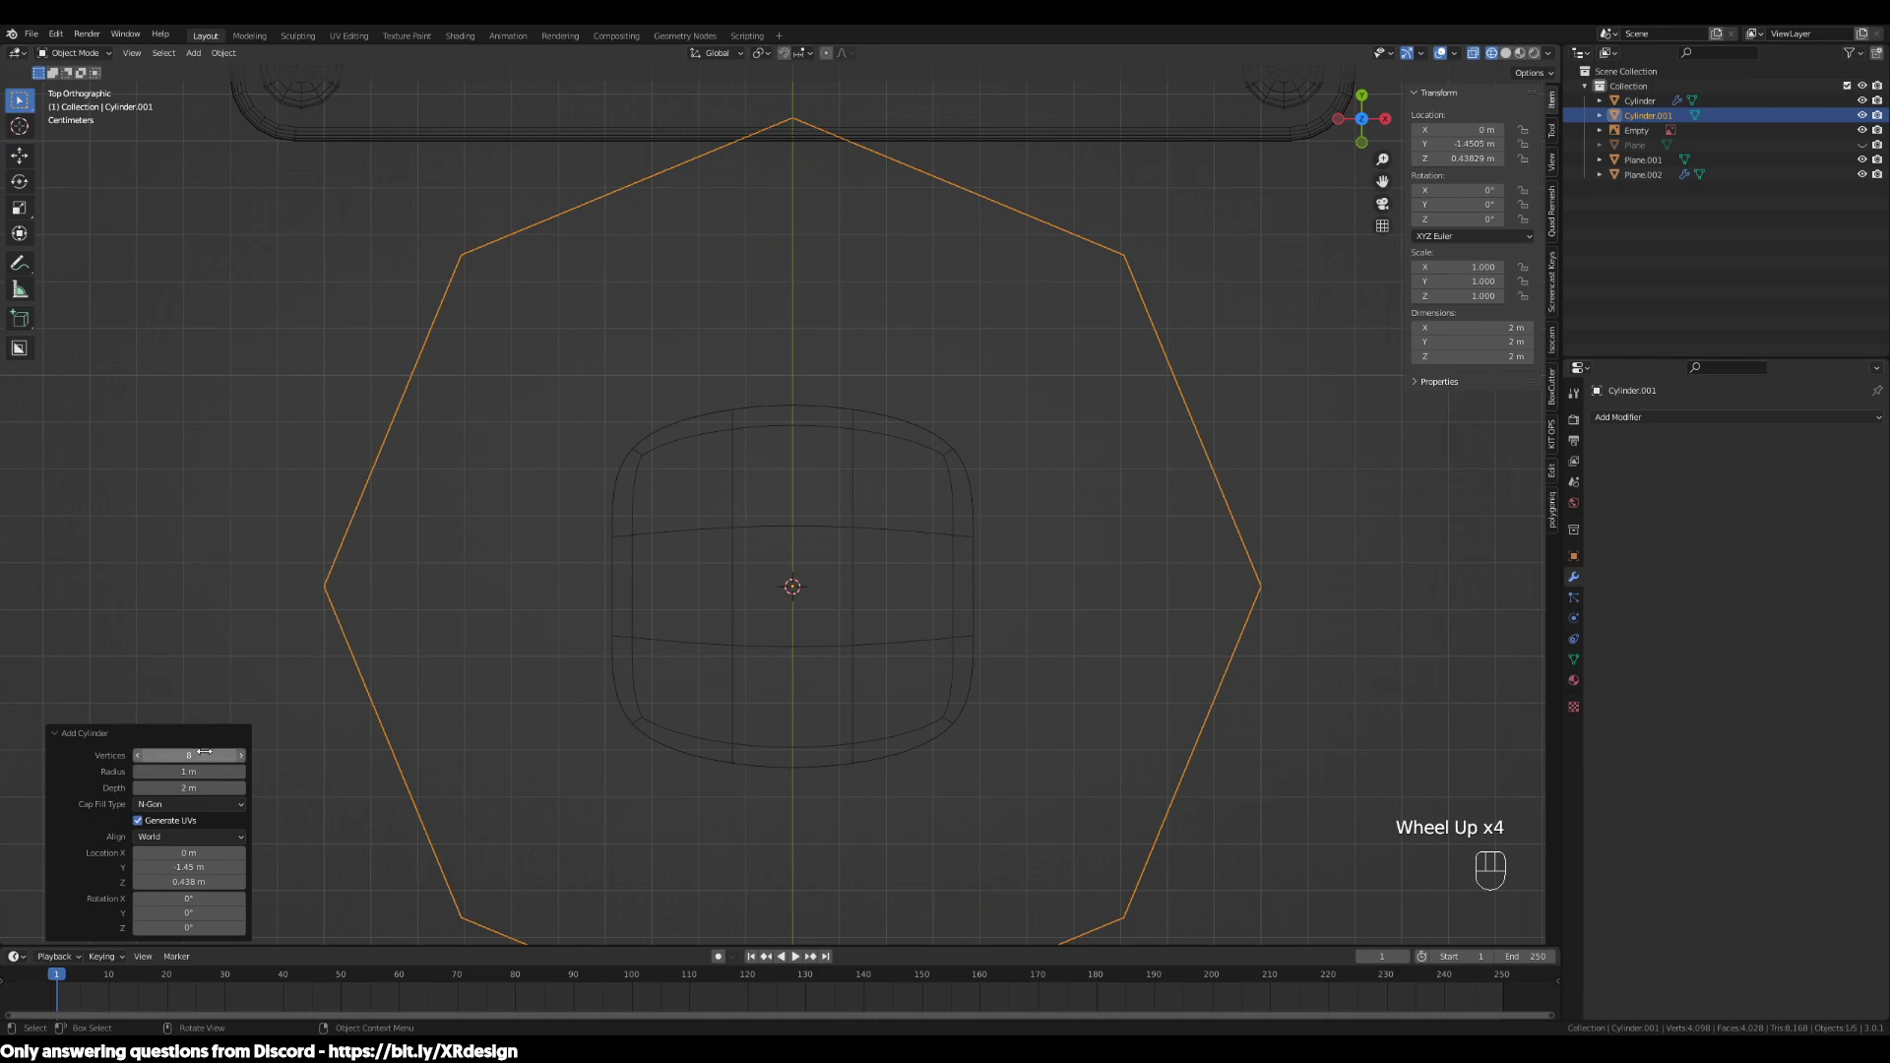
# Scale the new cylinder down uniformly to about 0.049, giving a leg about 0.098 m wide
pyautogui.press('s')
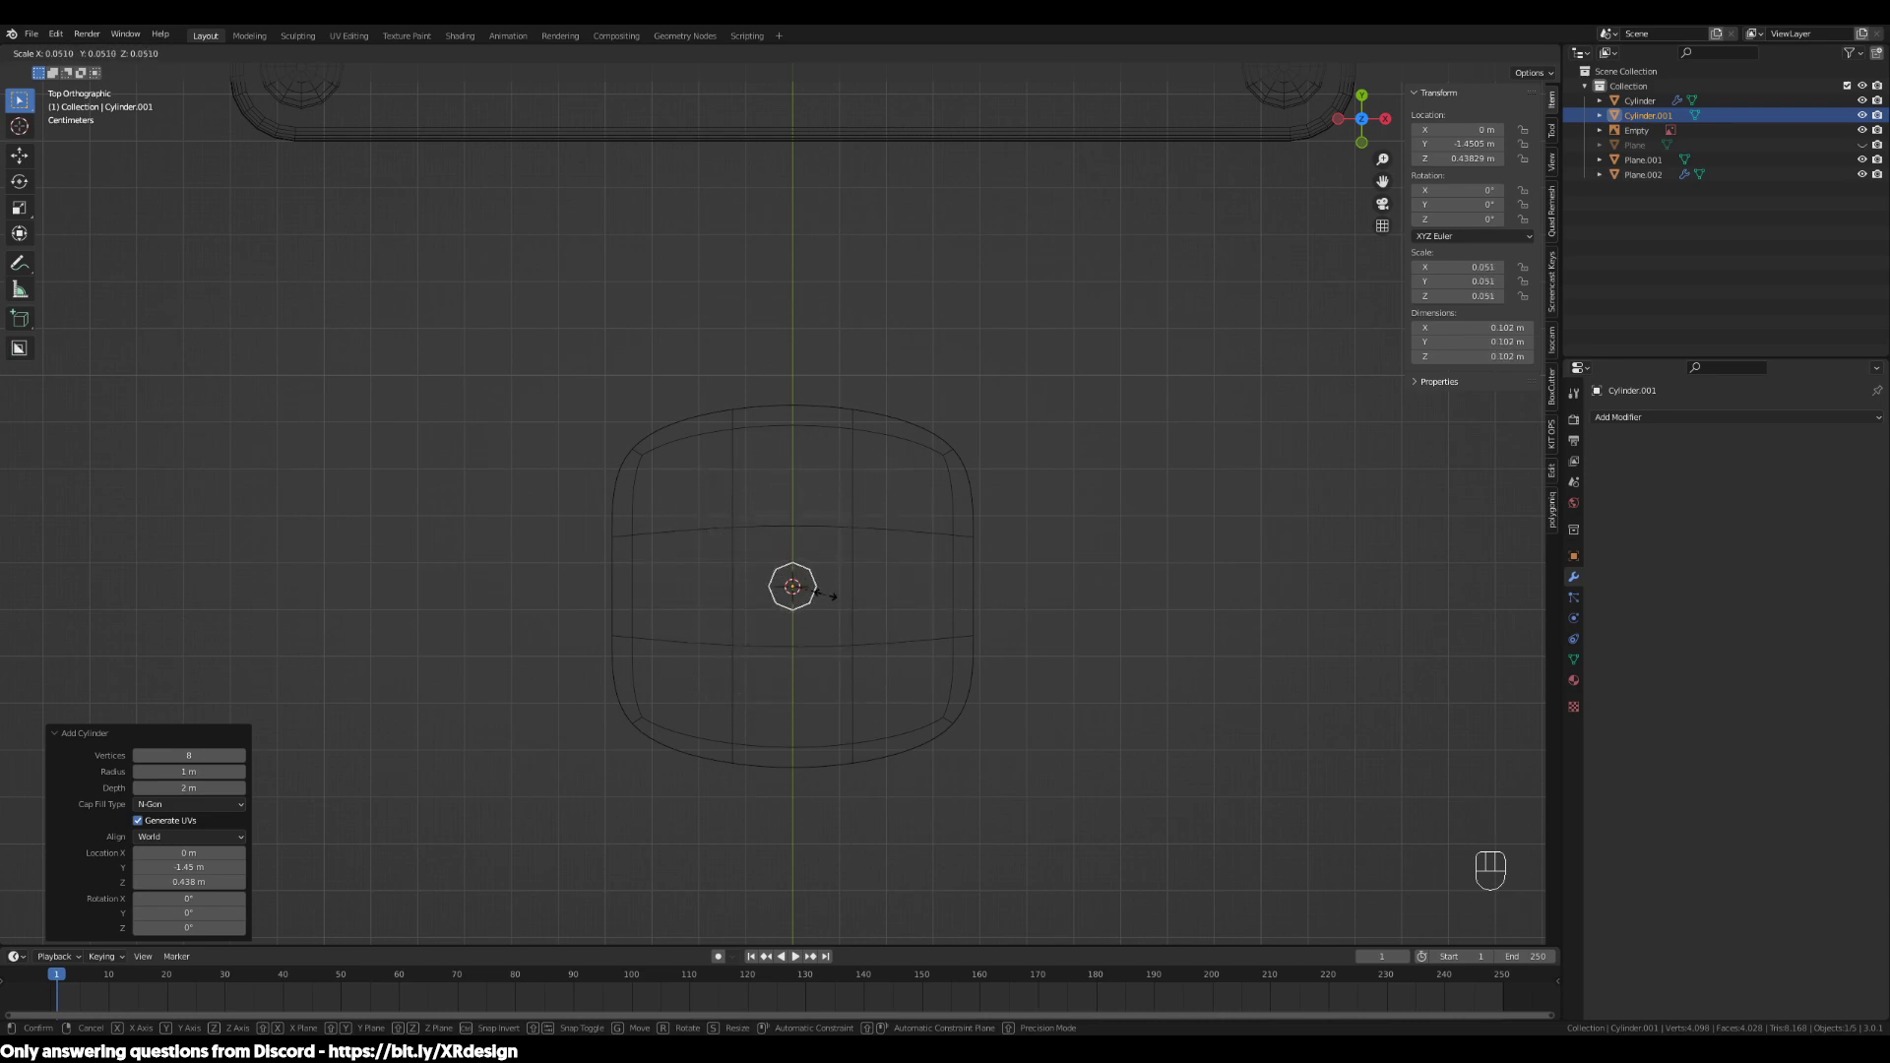
pyautogui.click(832, 596)
pyautogui.moveTo(919, 634); pyautogui.dragTo(1114, 572, button='middle')
pyautogui.scroll(-2, 1114, 572)
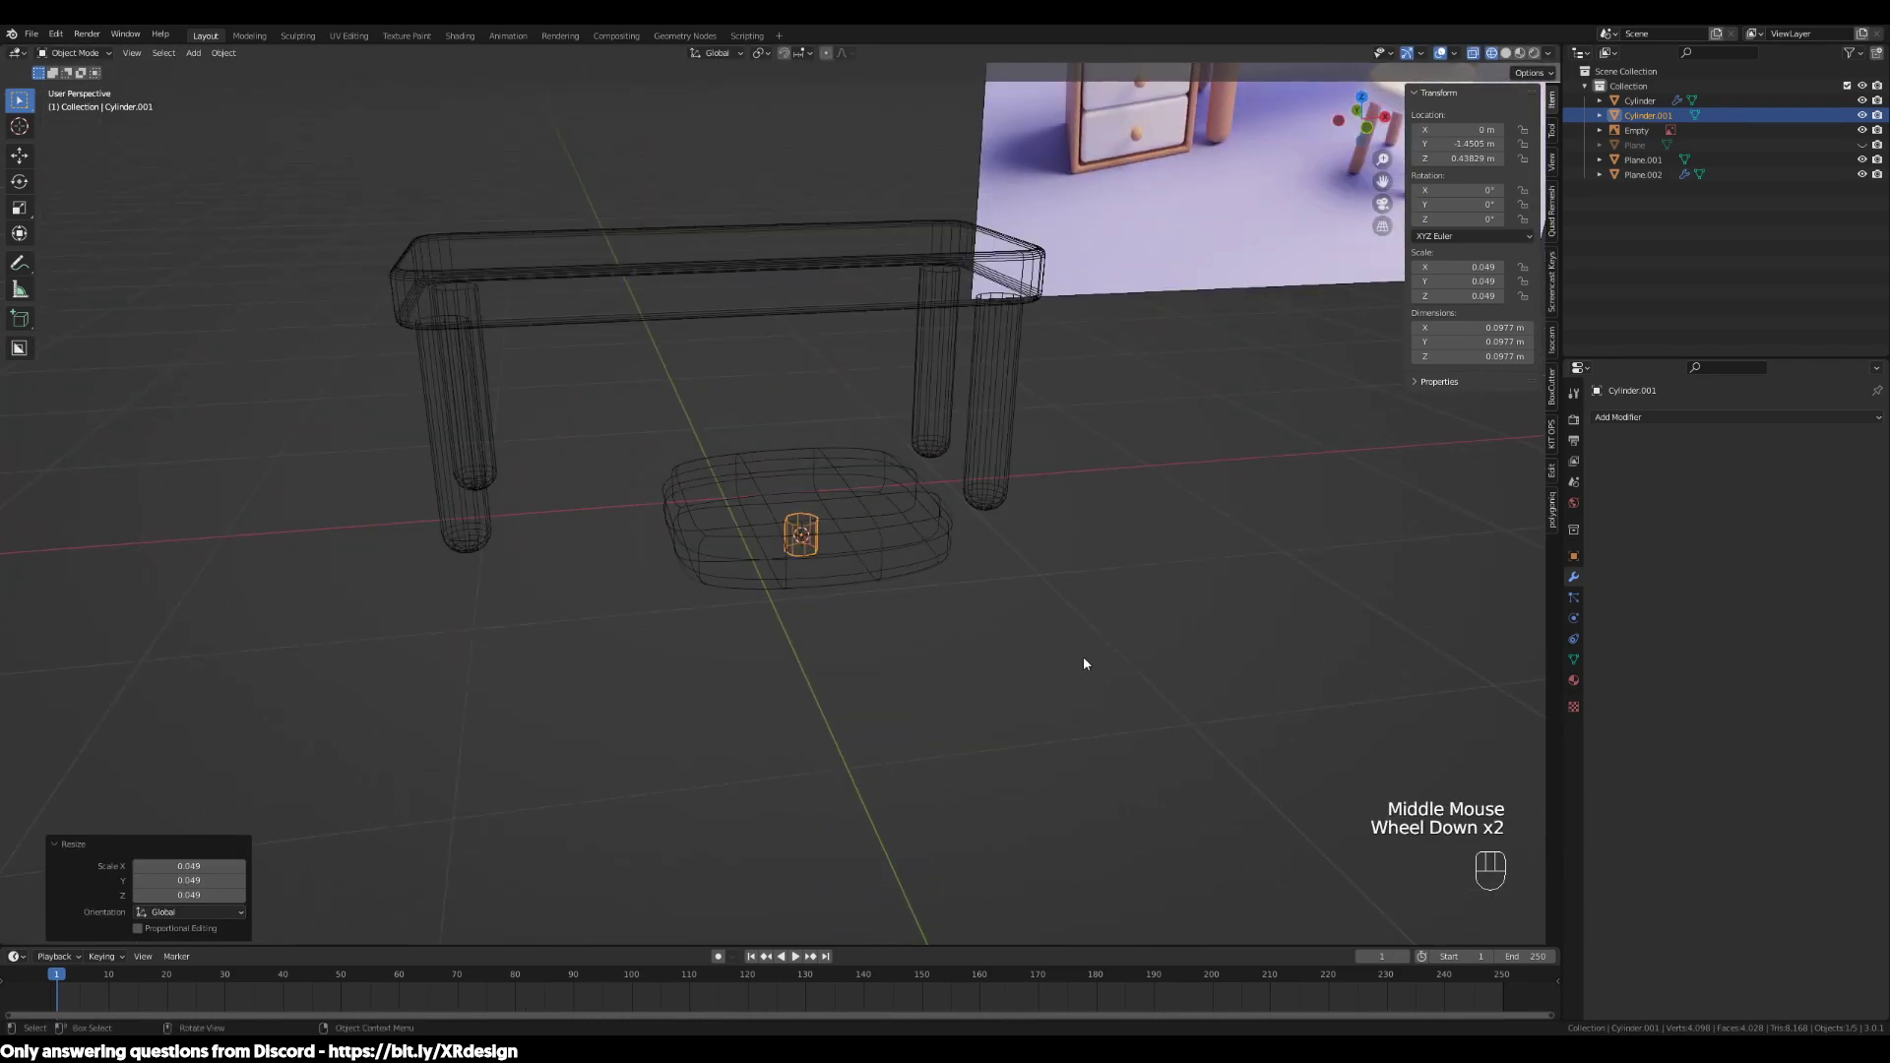
# Open the cylinder's mesh for editing in front view with face selection active
pyautogui.press('KP_1')
pyautogui.scroll(3, 949, 596)
pyautogui.press('Tab')
pyautogui.press('1')
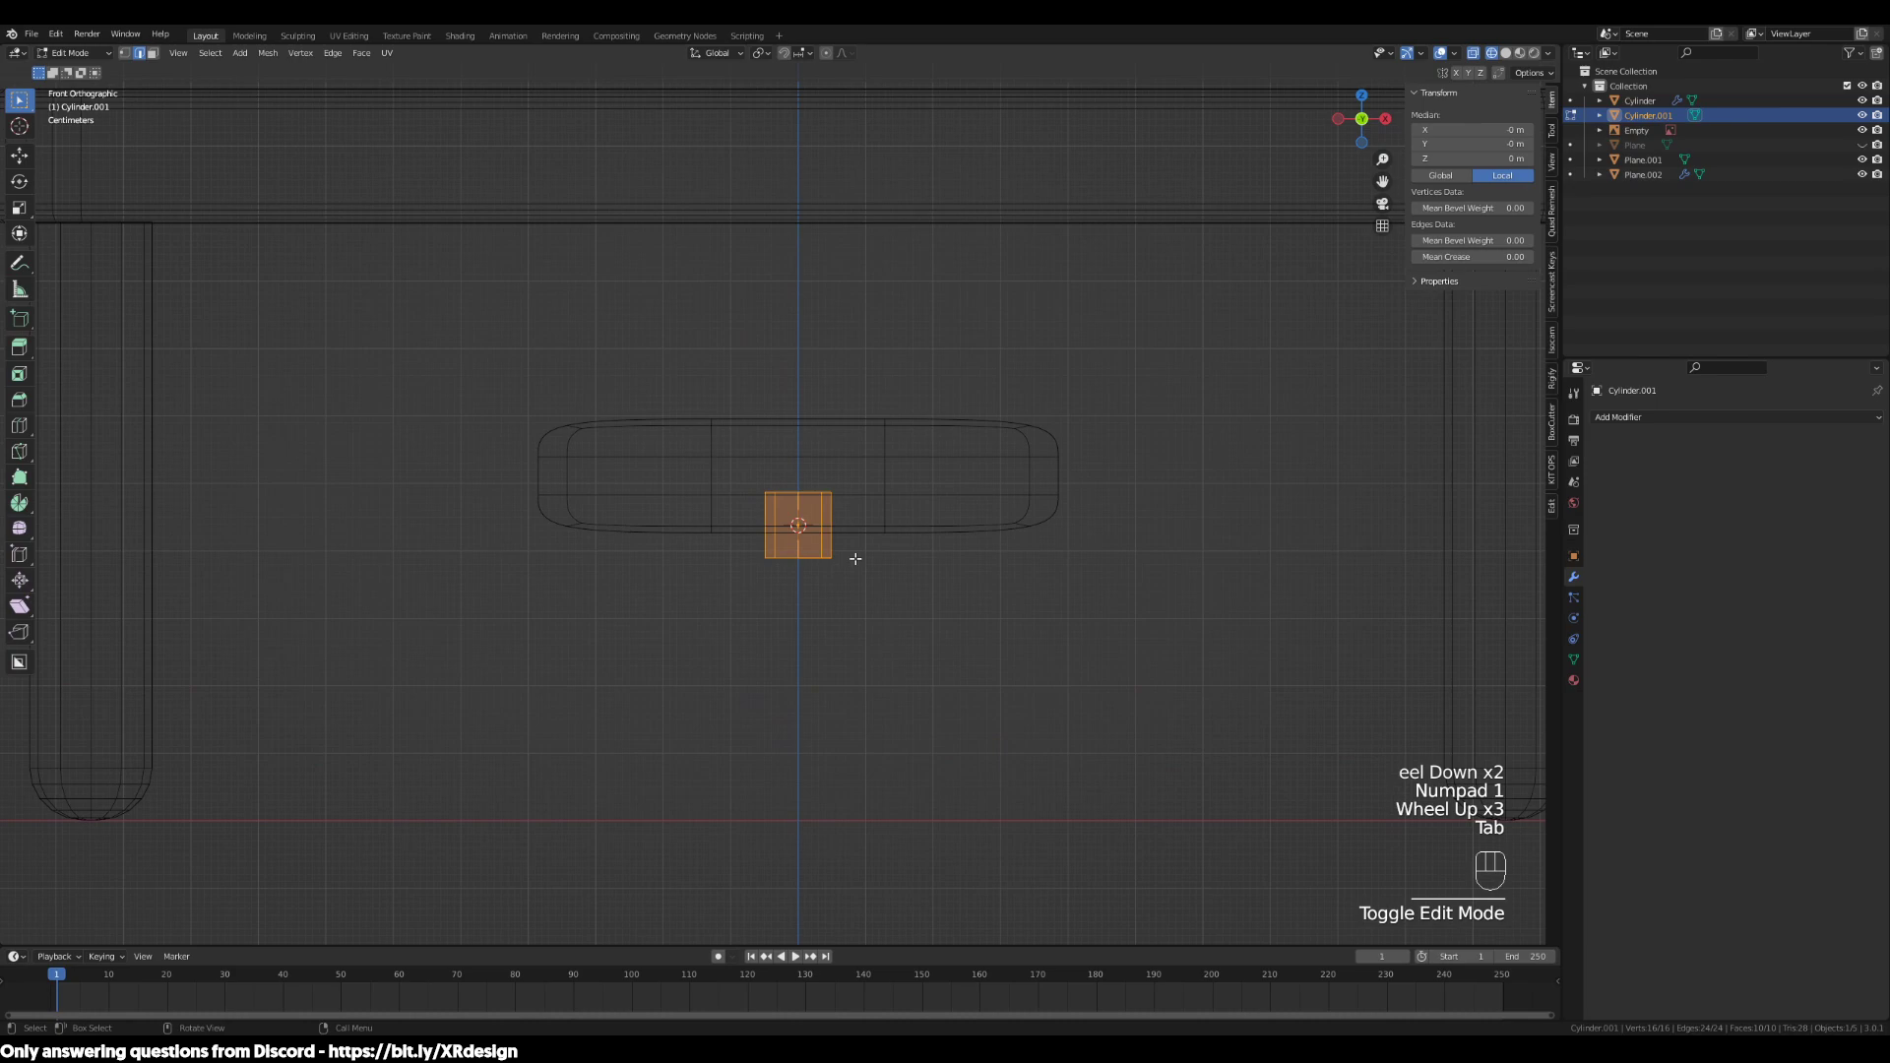
pyautogui.press('KP_3')
pyautogui.press('KP_1')
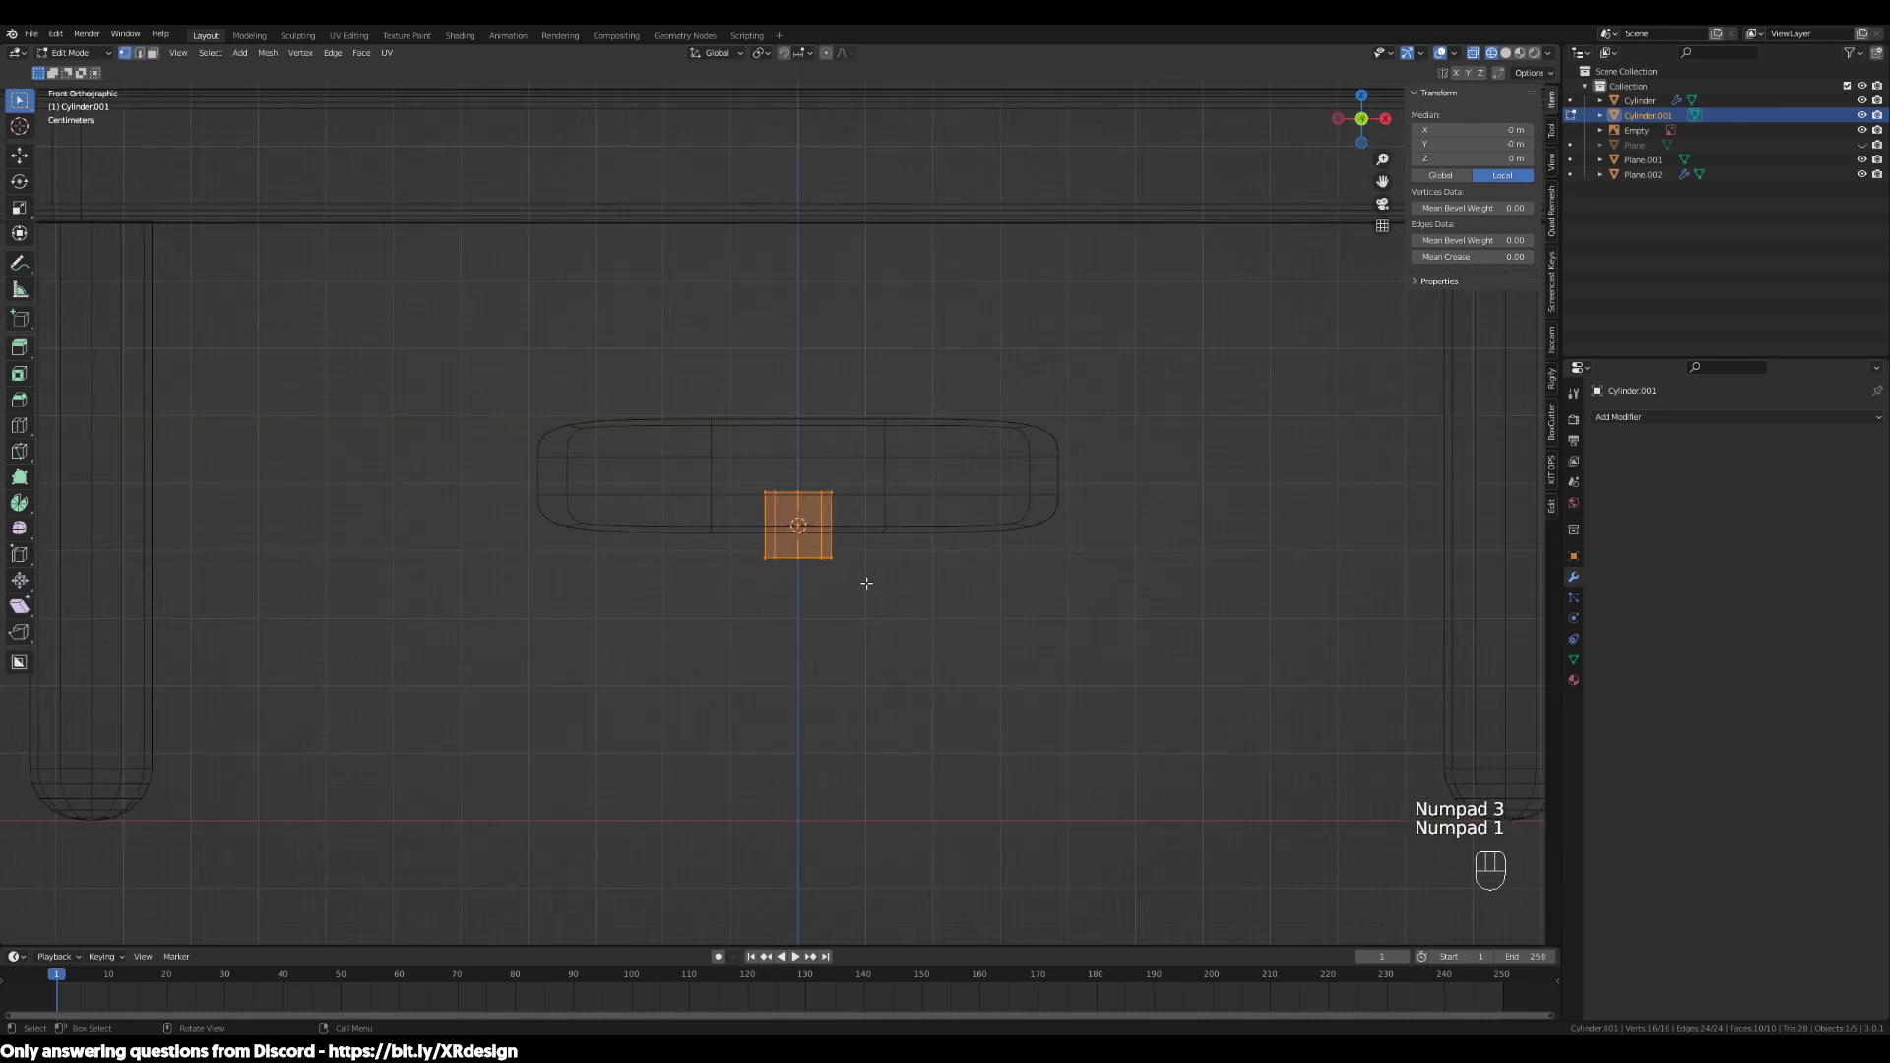
pyautogui.press('3')
pyautogui.scroll(2, 865, 584)
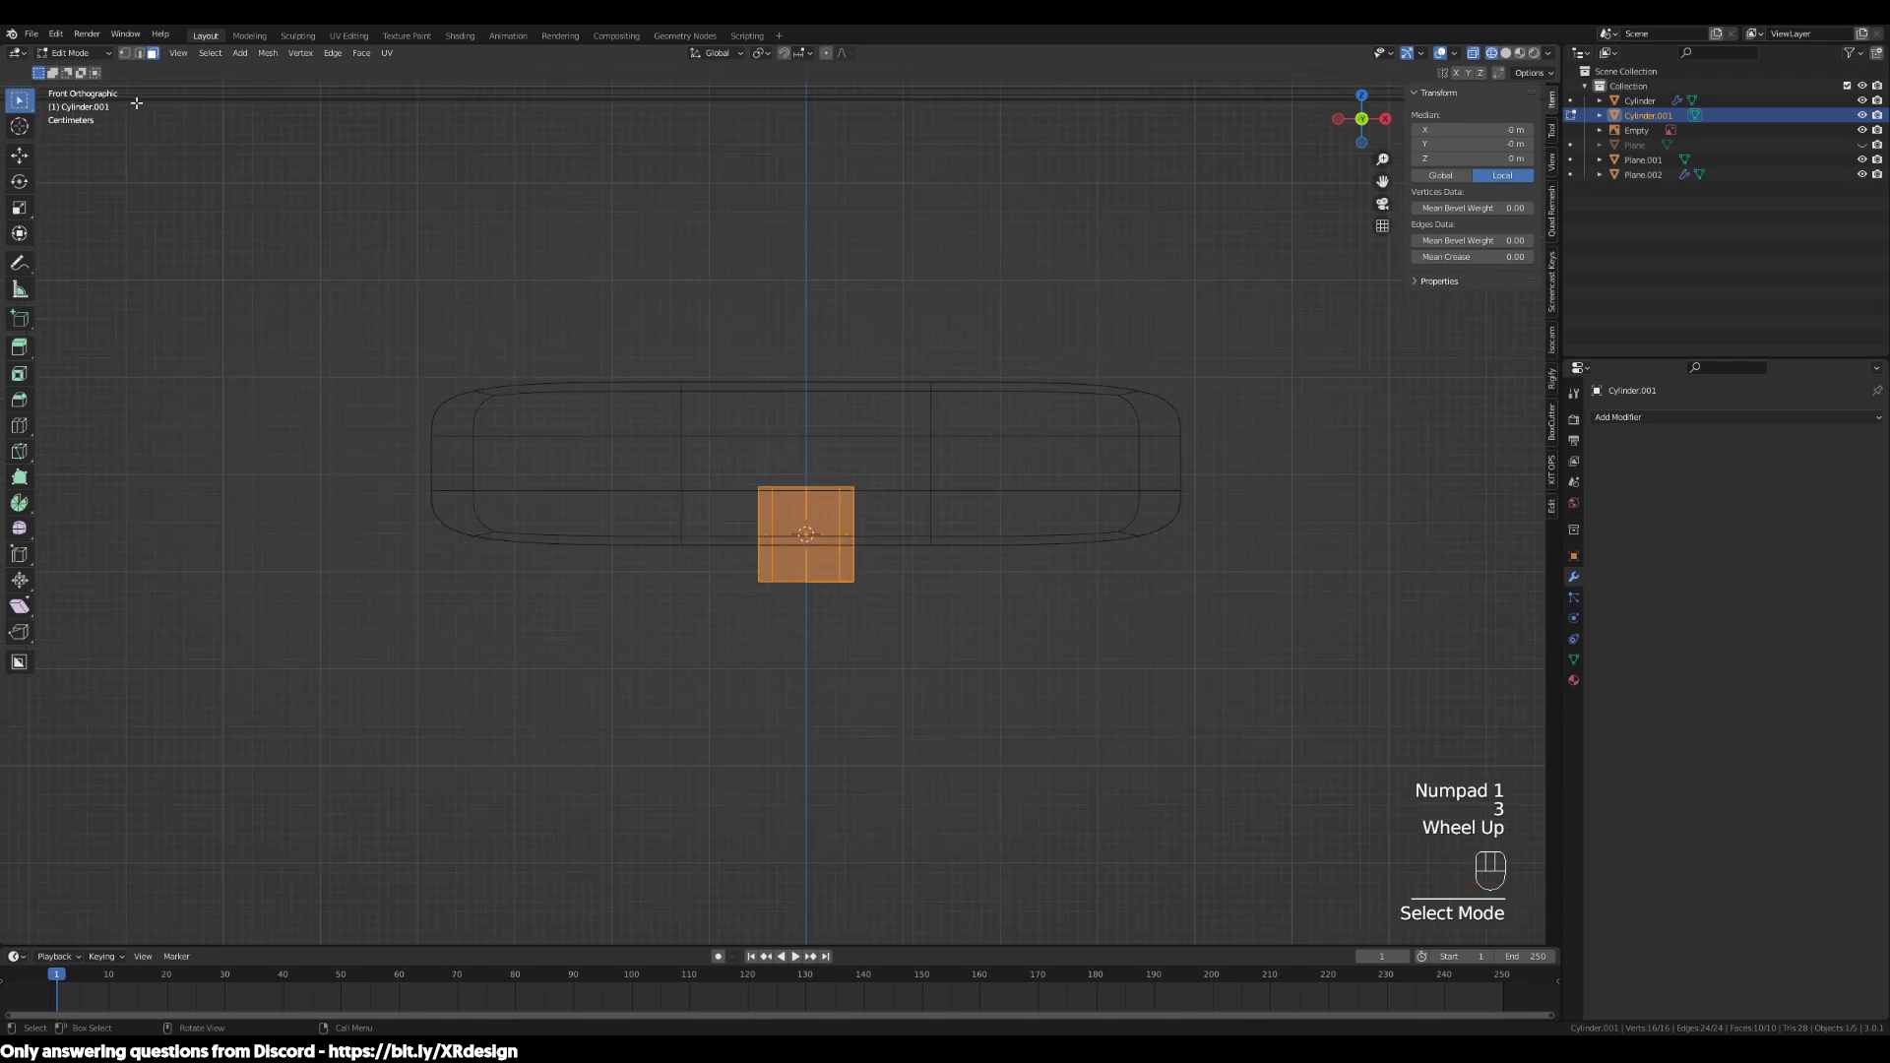
pyautogui.scroll(1, 860, 346)
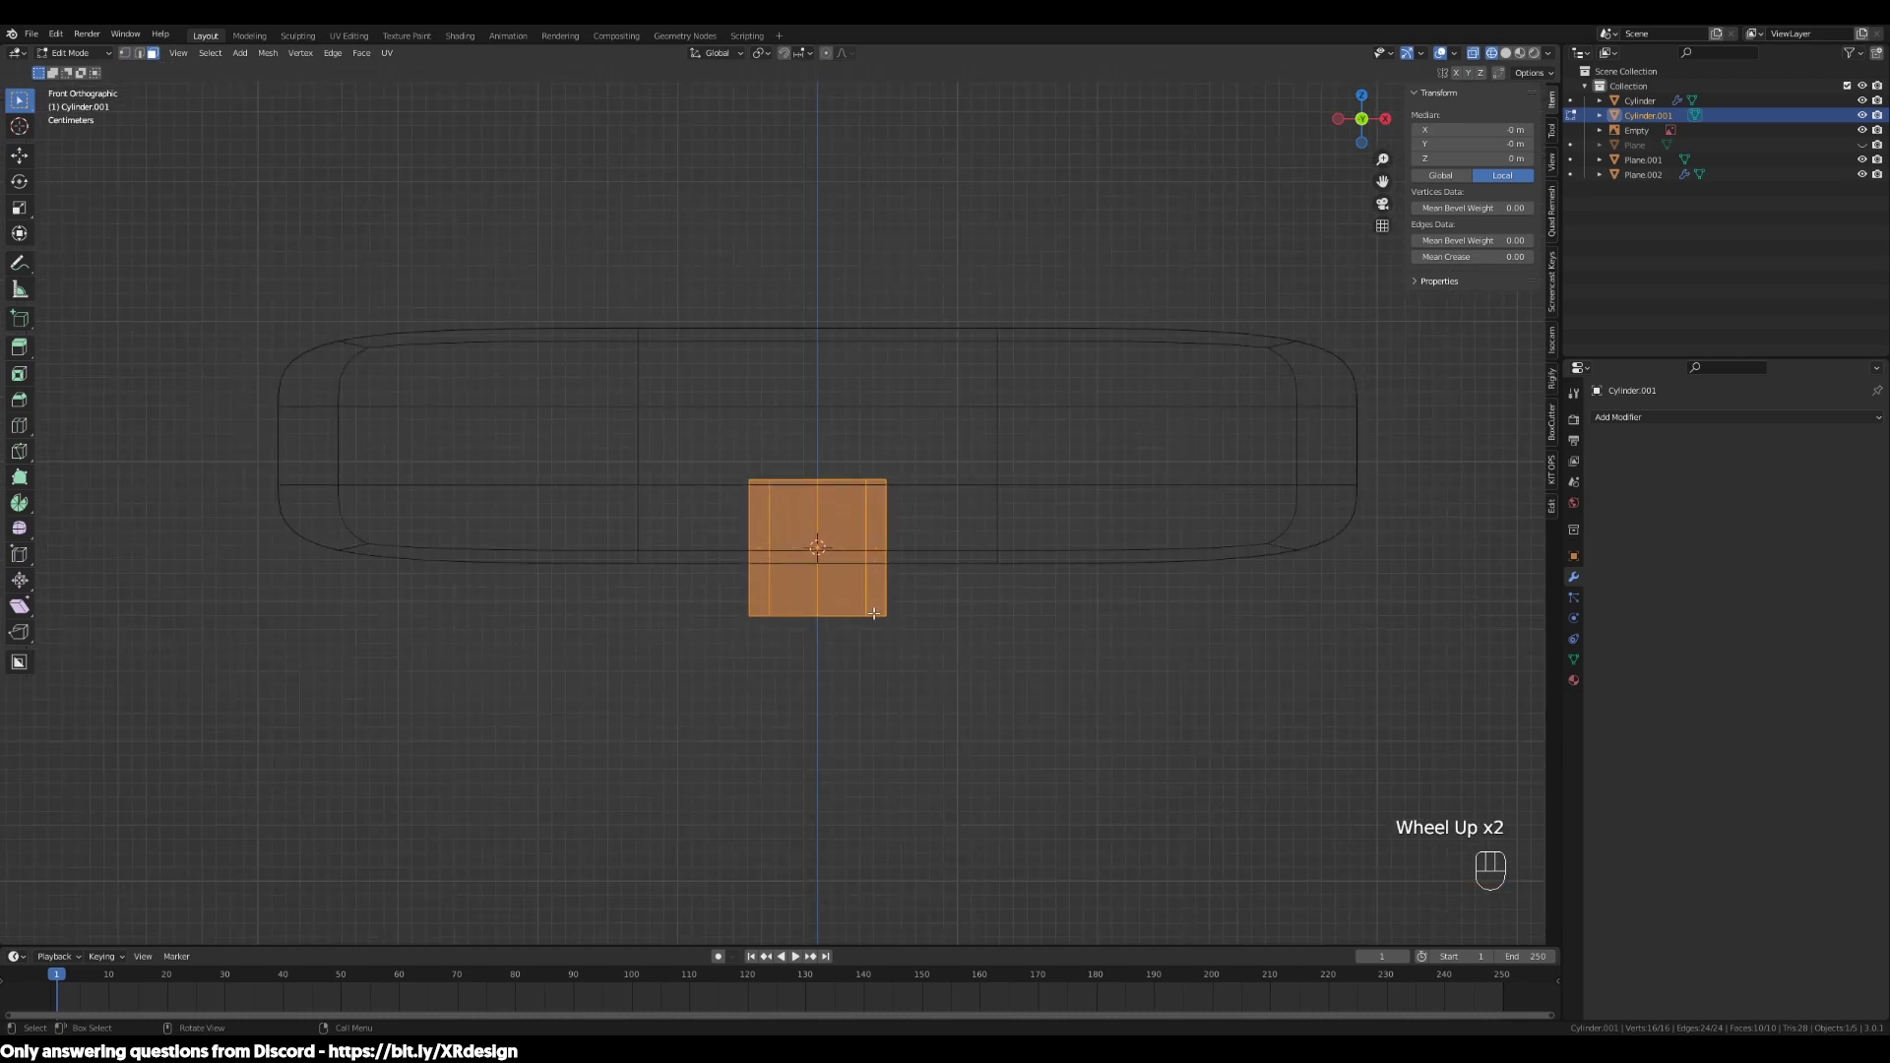
# Select the cylinder's bottom face and lower it about 0.39 m along Z to the floor line
pyautogui.moveTo(1001, 596); pyautogui.dragTo(254, 819)
pyautogui.moveTo(1044, 594); pyautogui.dragTo(614, 736)
pyautogui.scroll(-3, 976, 662)
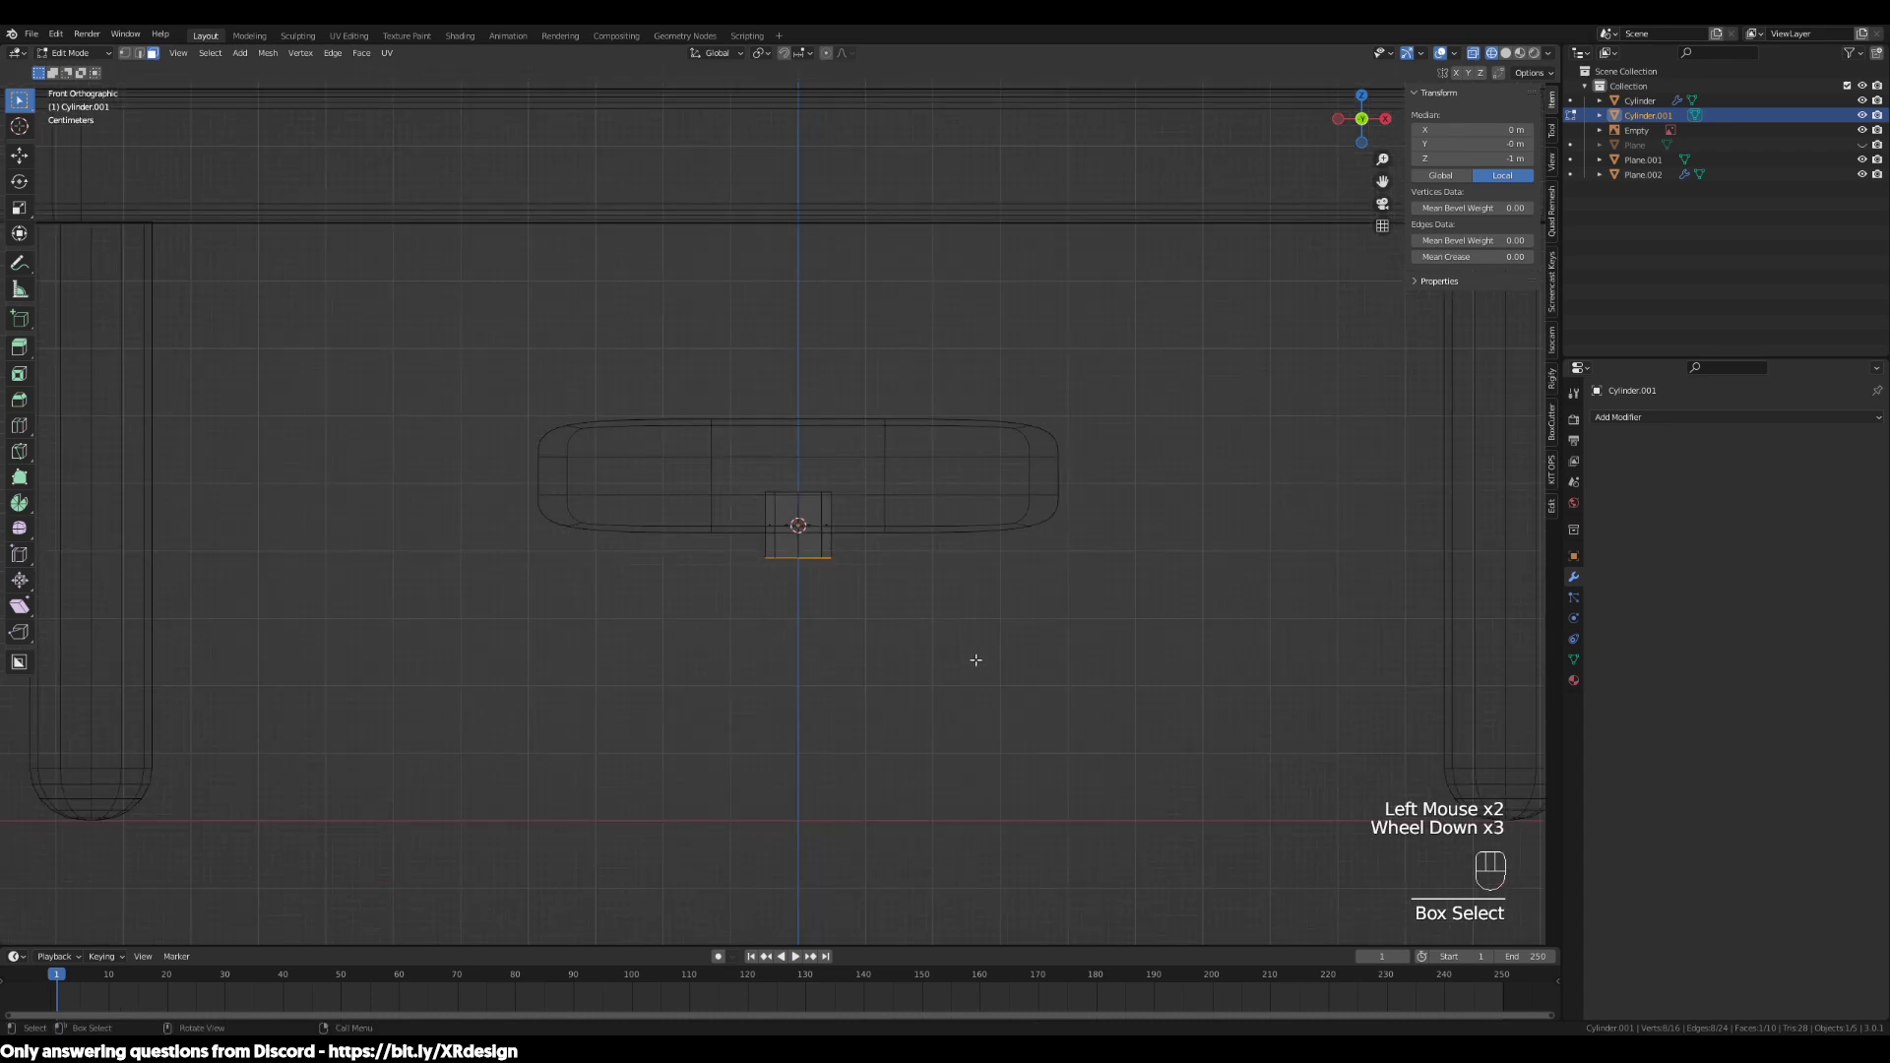
pyautogui.press('g')
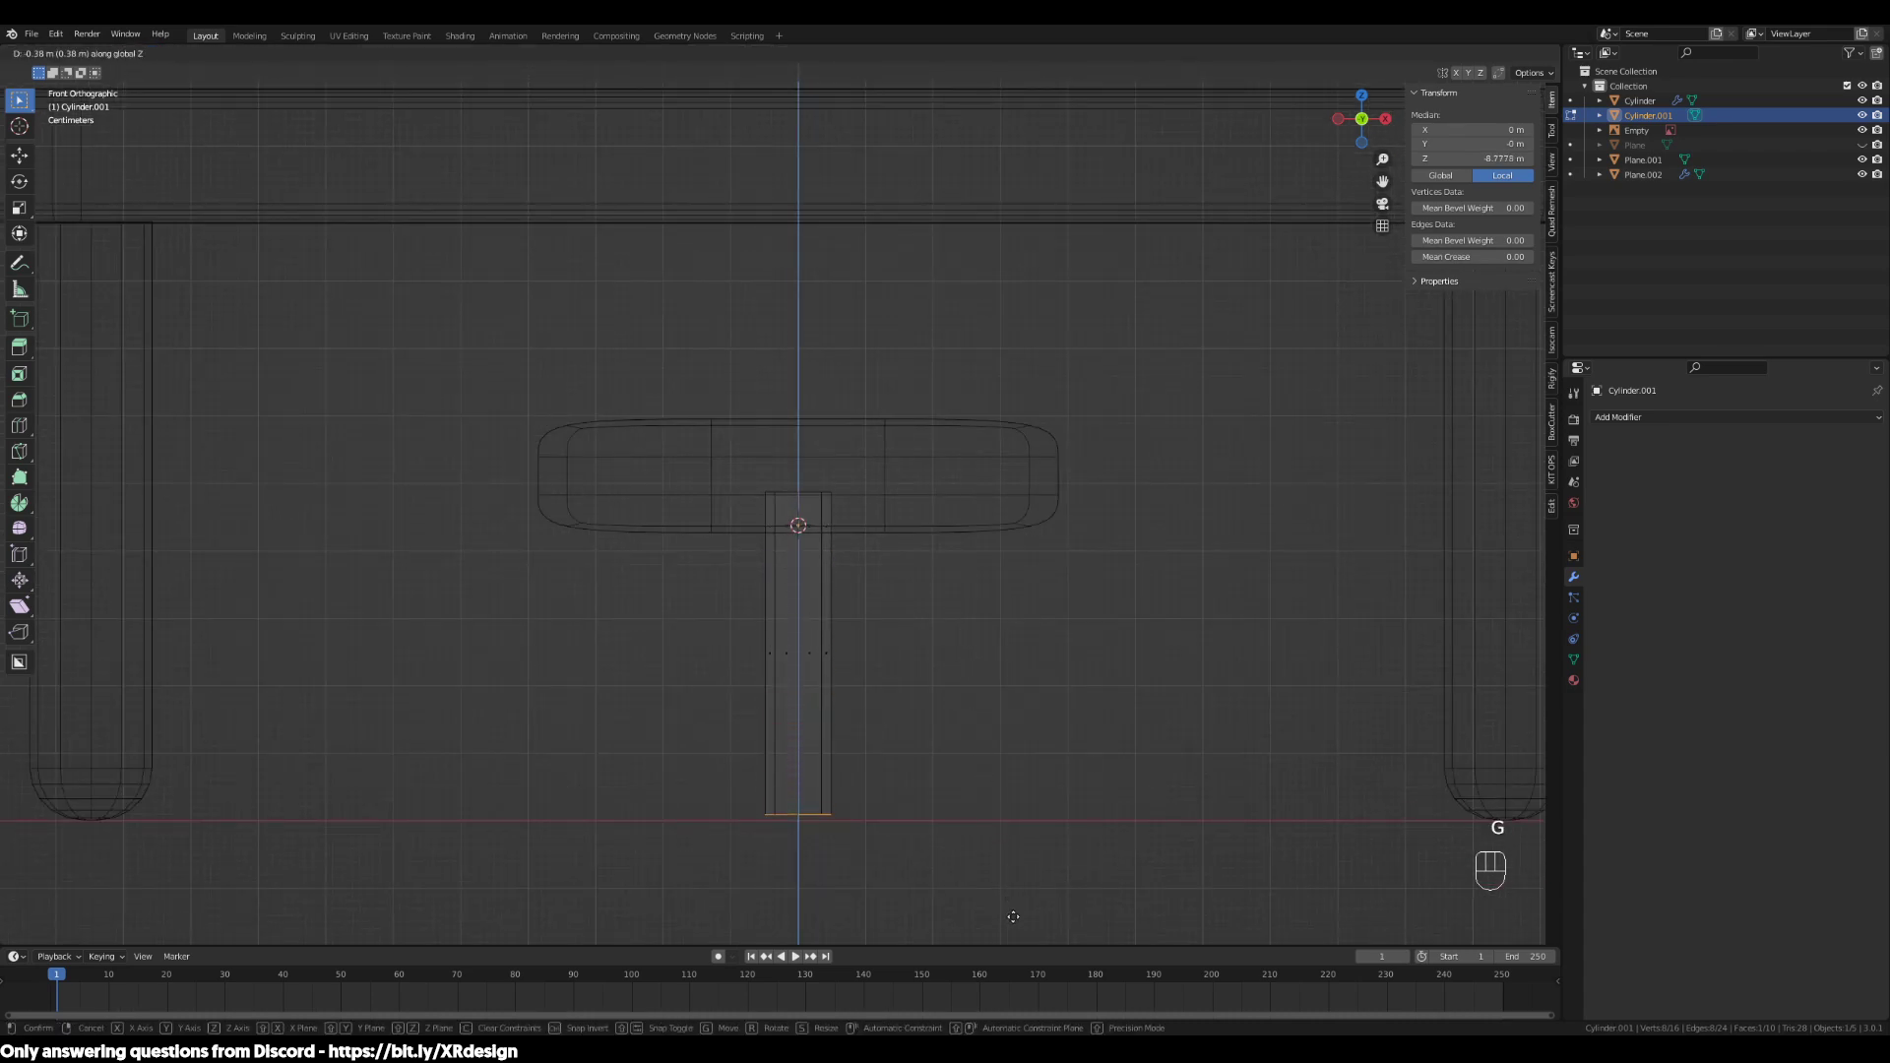
pyautogui.press('ctrl')
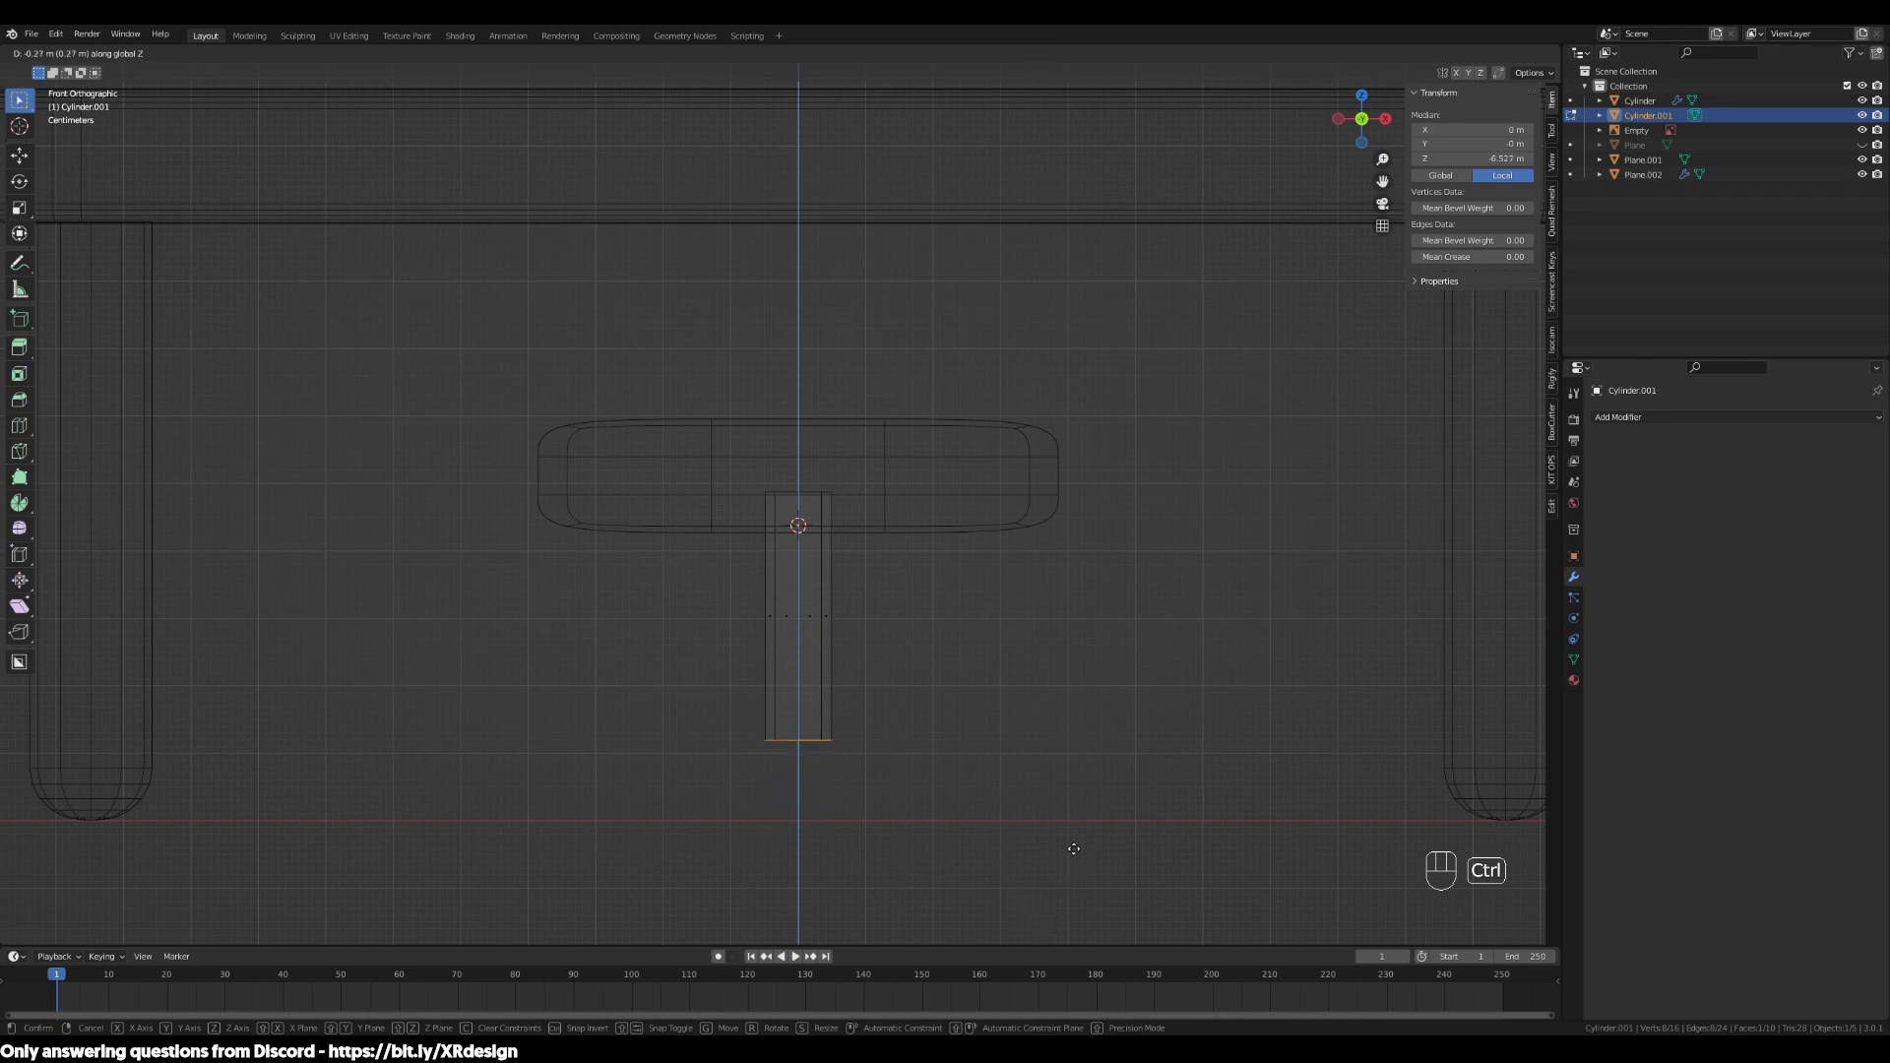
pyautogui.click(1086, 935)
pyautogui.scroll(2, 1034, 861)
pyautogui.keyDown('shift'); pyautogui.moveTo(1033, 861); pyautogui.dragTo(1004, 523, button='middle'); pyautogui.keyUp('shift')
pyautogui.scroll(2, 979, 586)
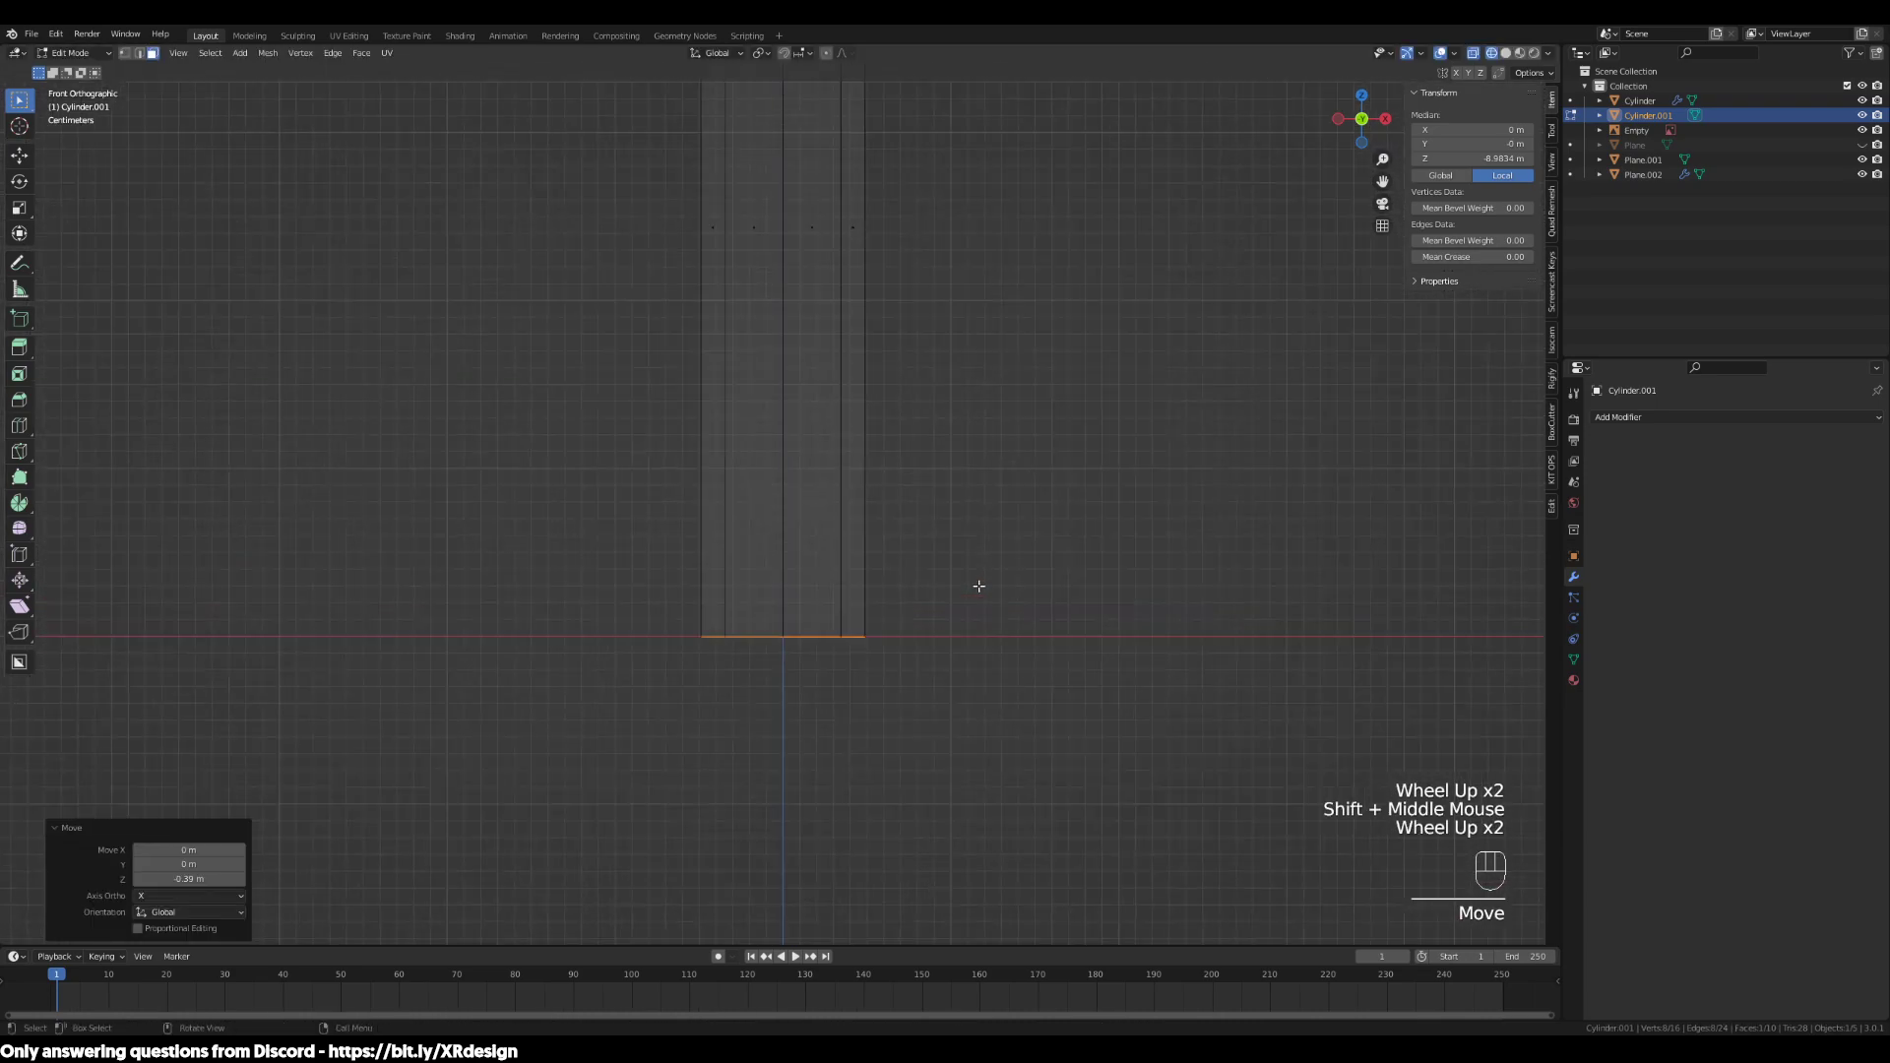
pyautogui.press('g')
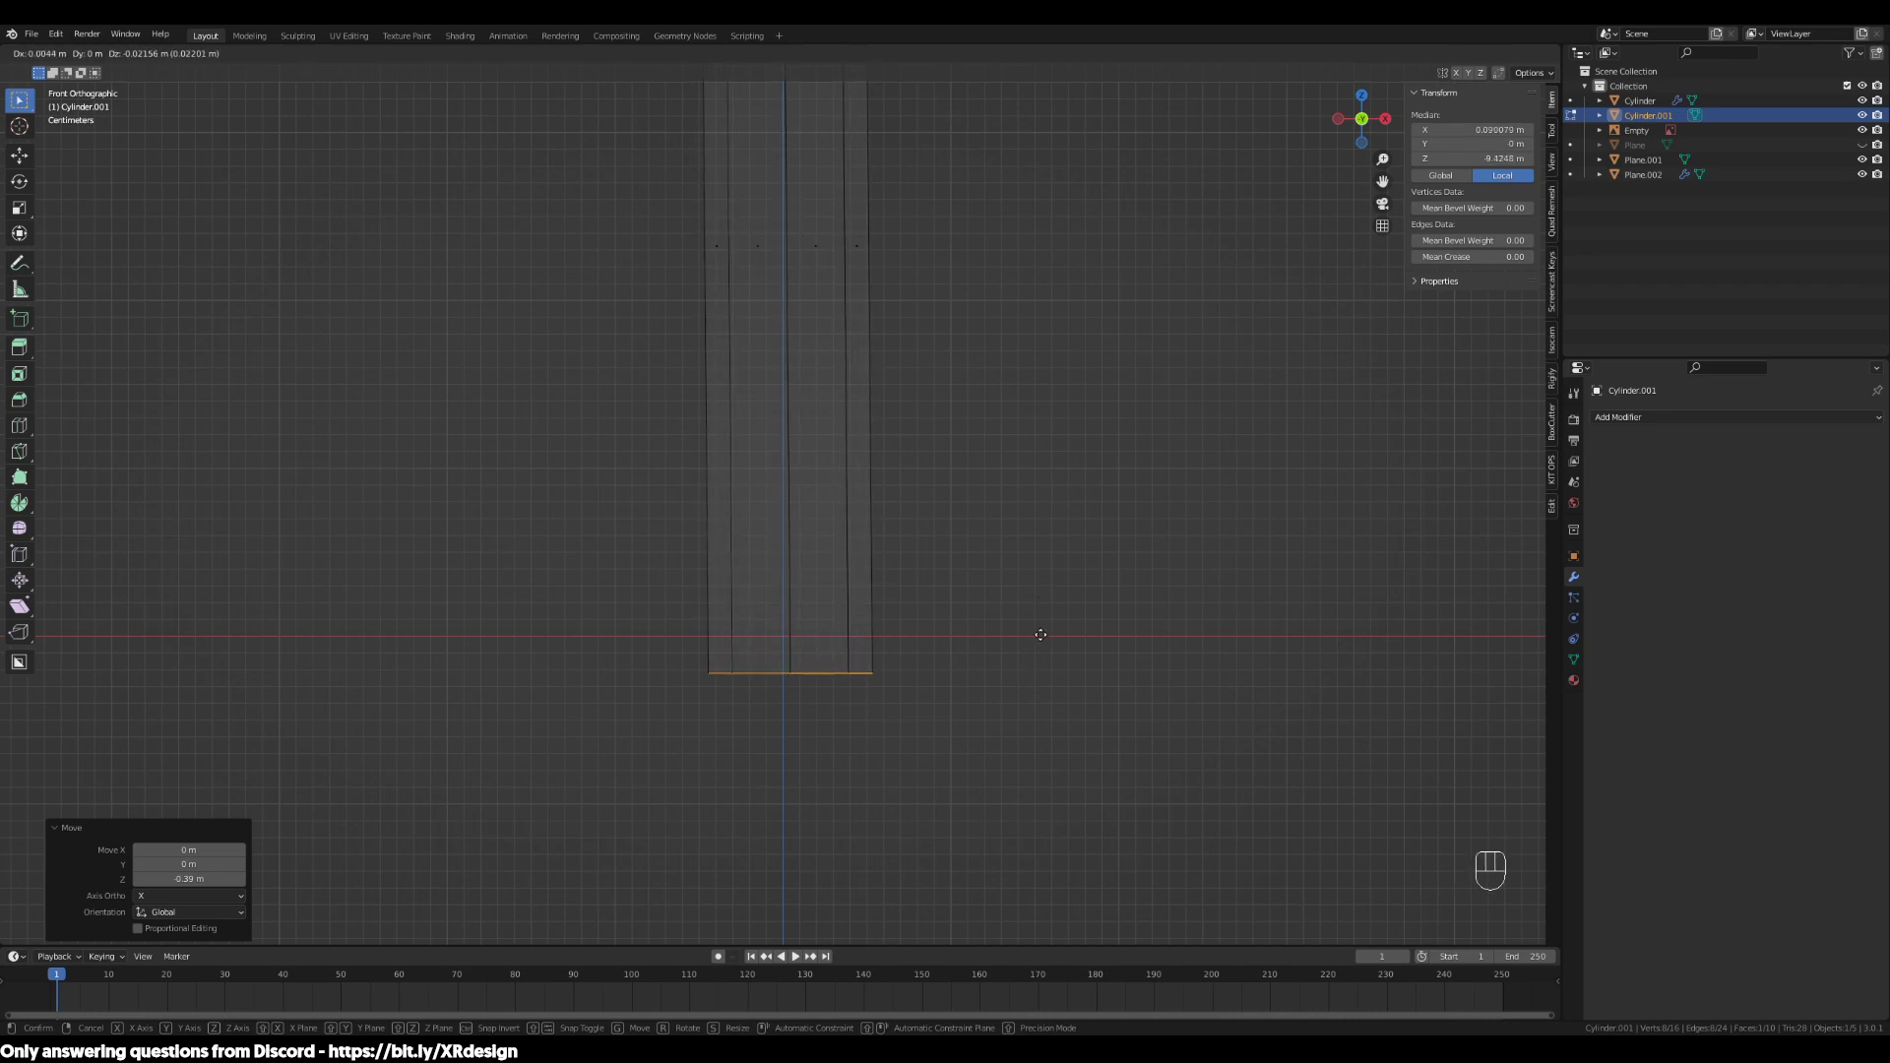
pyautogui.click(1032, 610)
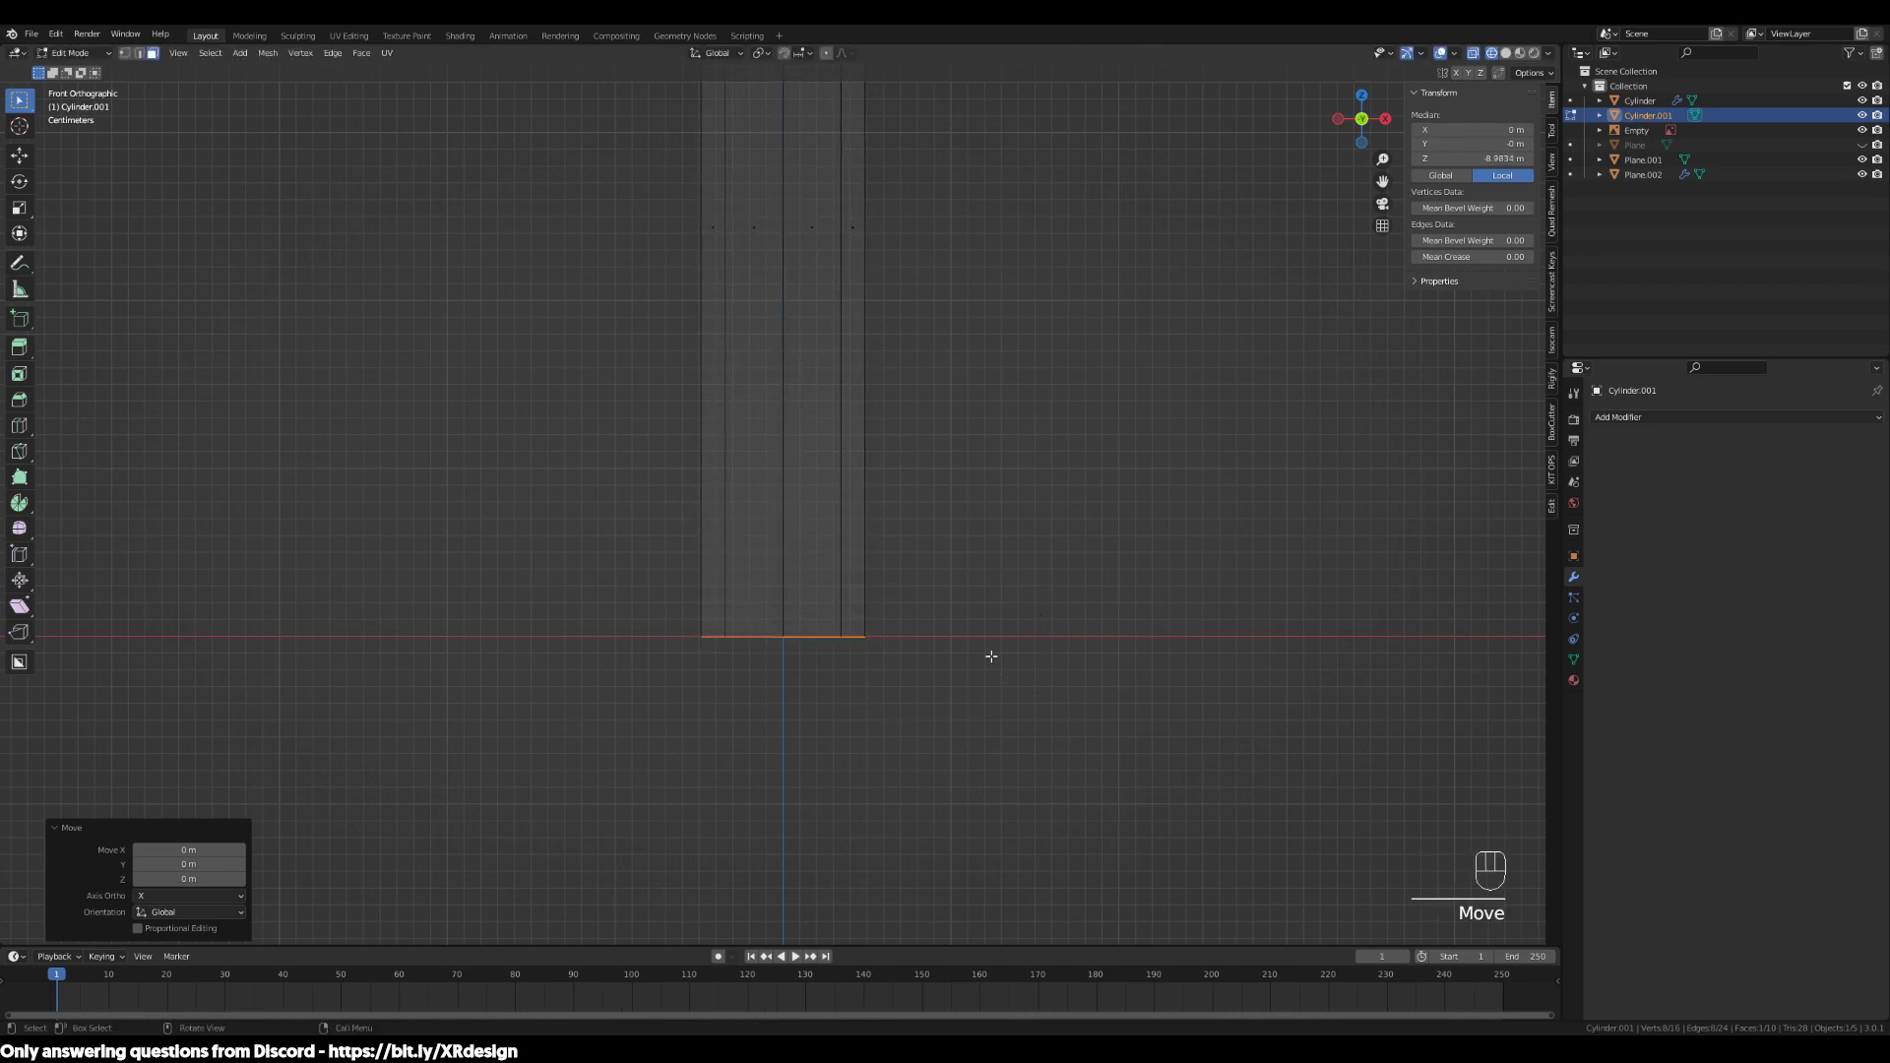
# Bevel the leg's bottom face edges with 4 segments and a width of about 0.742 m for a rounded foot
pyautogui.scroll(-1, 929, 629)
pyautogui.scroll(-2, 938, 633)
pyautogui.moveTo(929, 629); pyautogui.dragTo(1519, 72, button='middle')
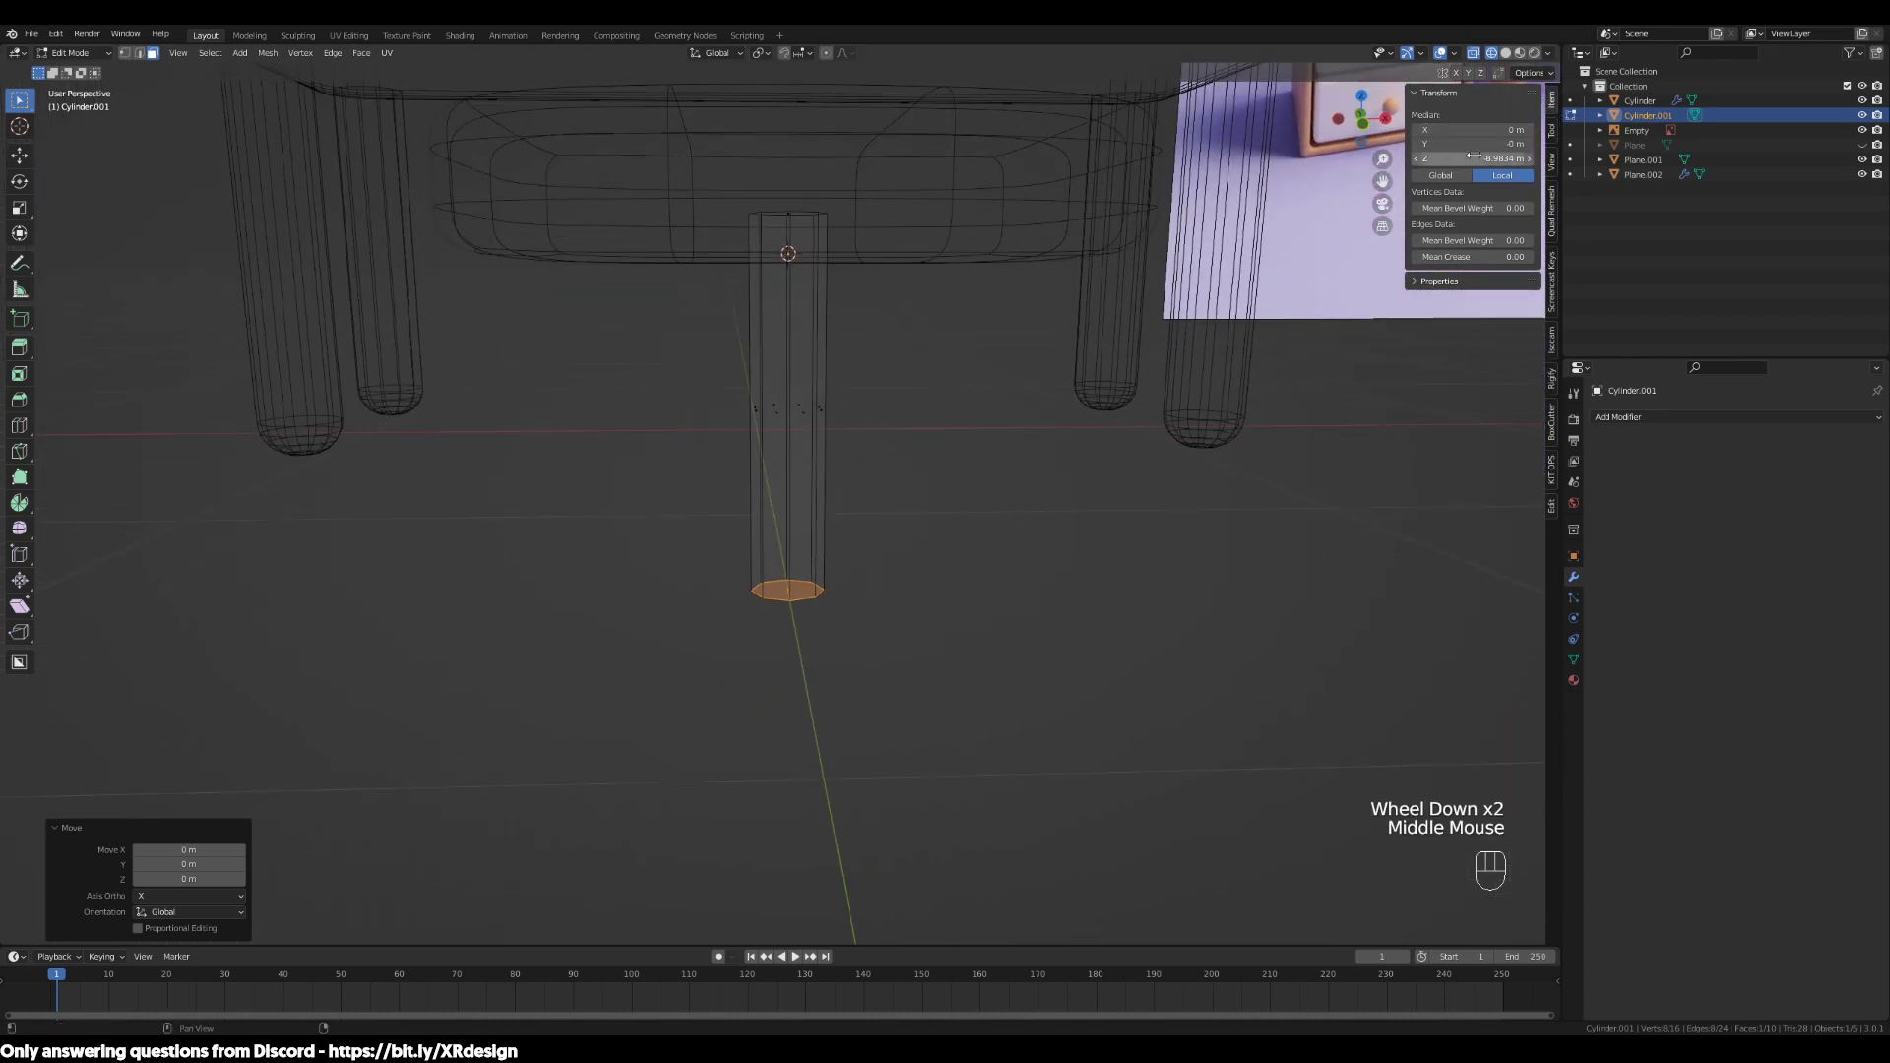
pyautogui.press('Tab')
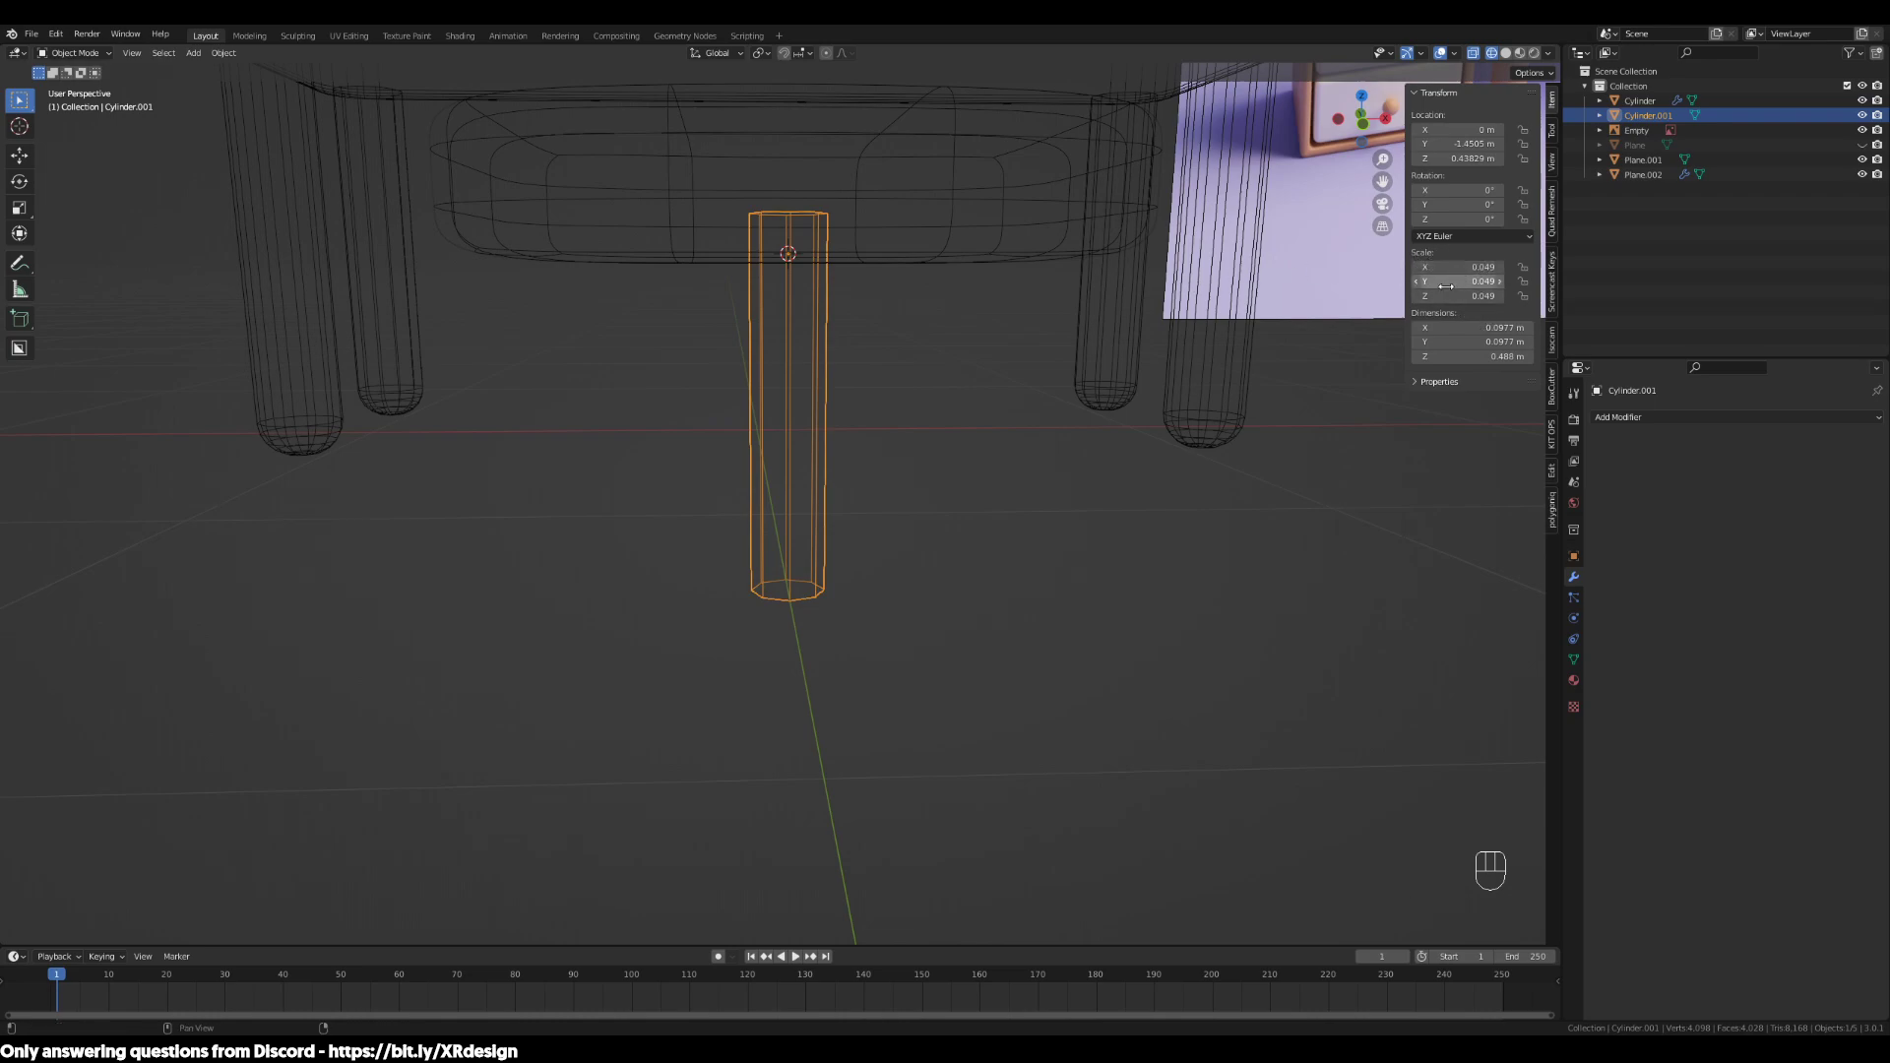
pyautogui.press('Tab')
pyautogui.scroll(2, 1066, 627)
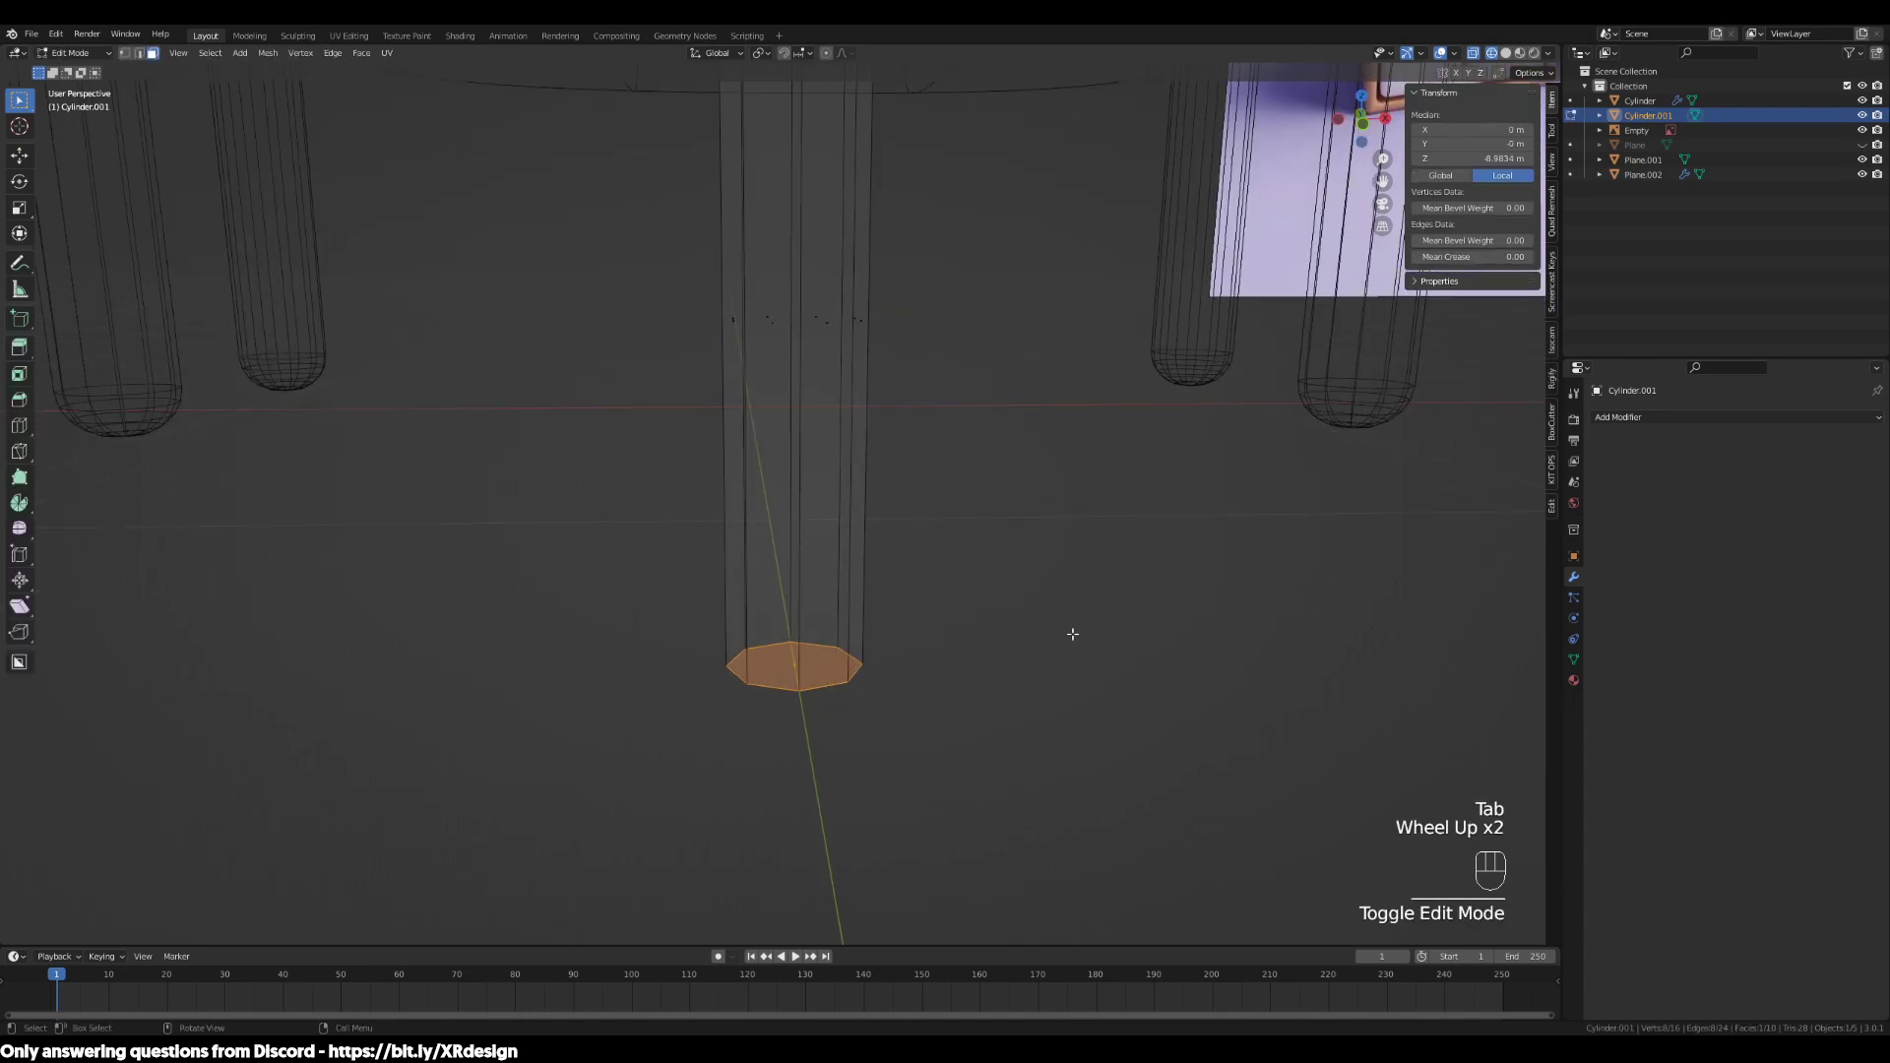
pyautogui.moveTo(1061, 650); pyautogui.dragTo(954, 730, button='middle')
pyautogui.hotkey('ctrl', 'b')
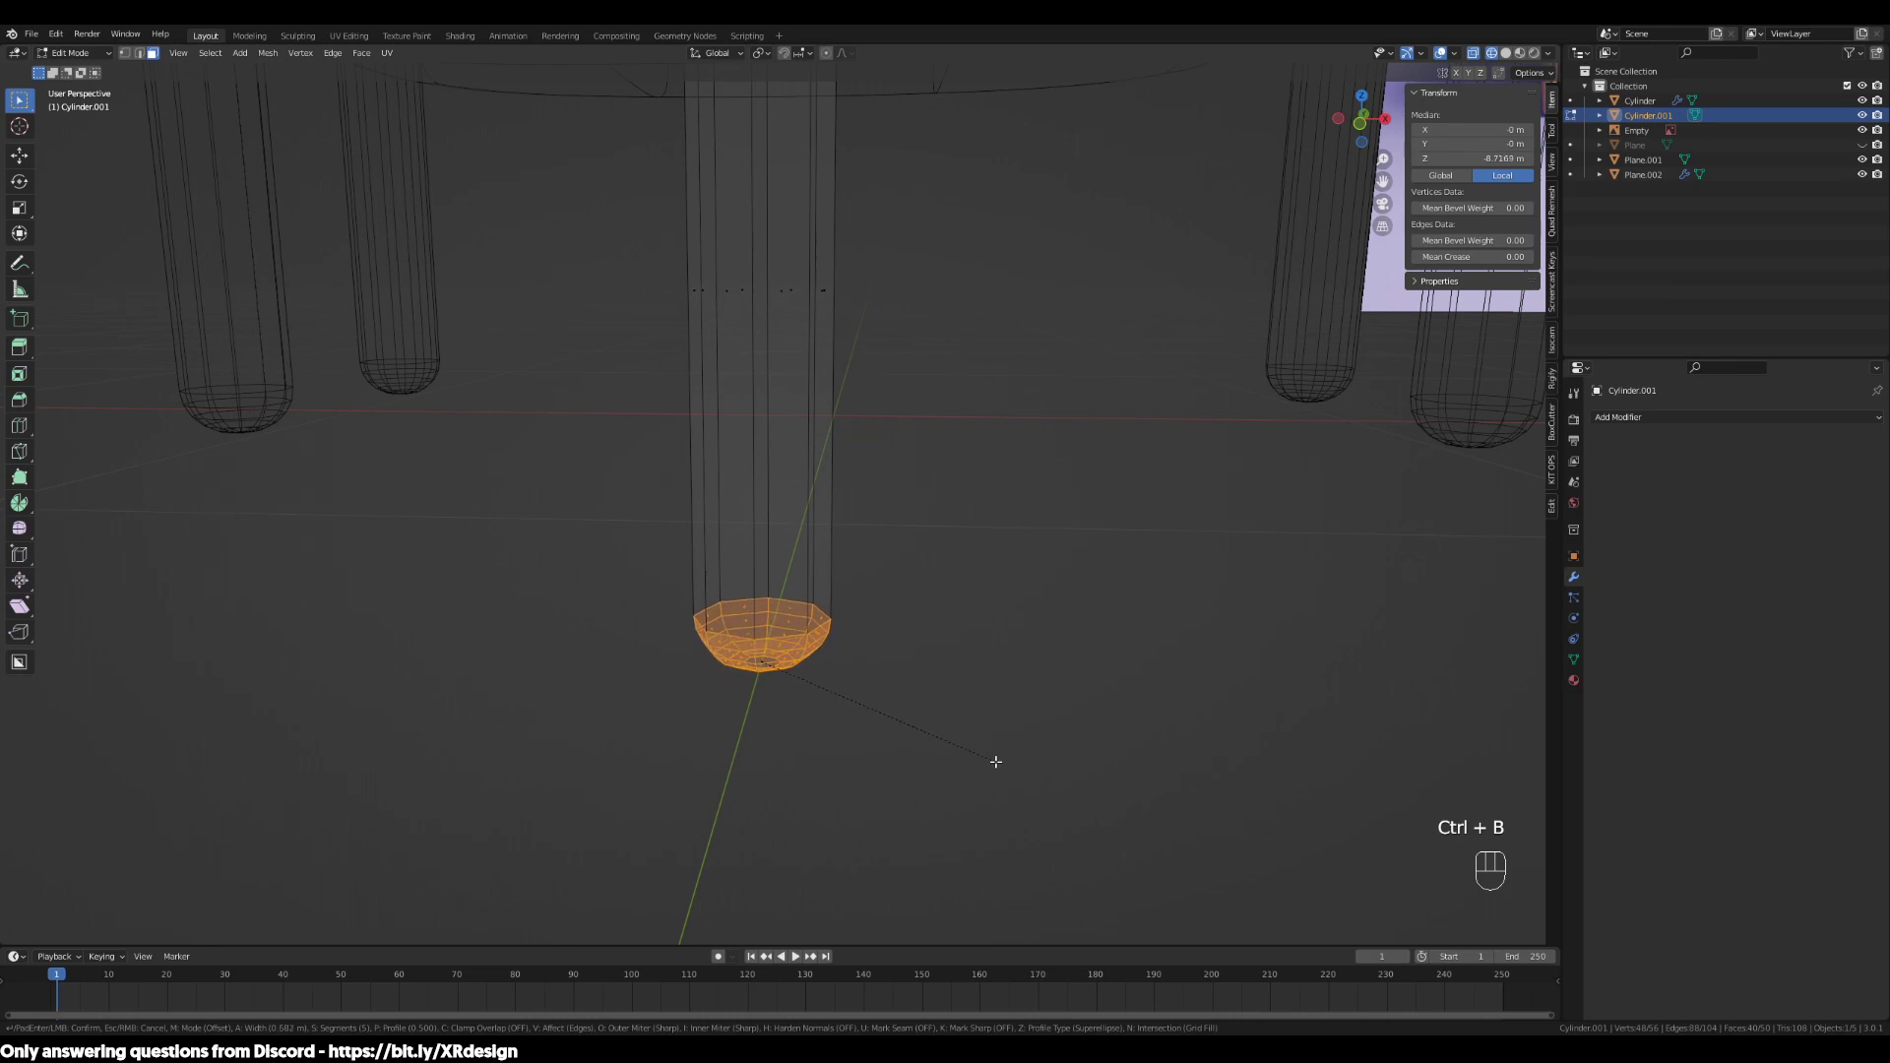
pyautogui.scroll(-1, 1000, 757)
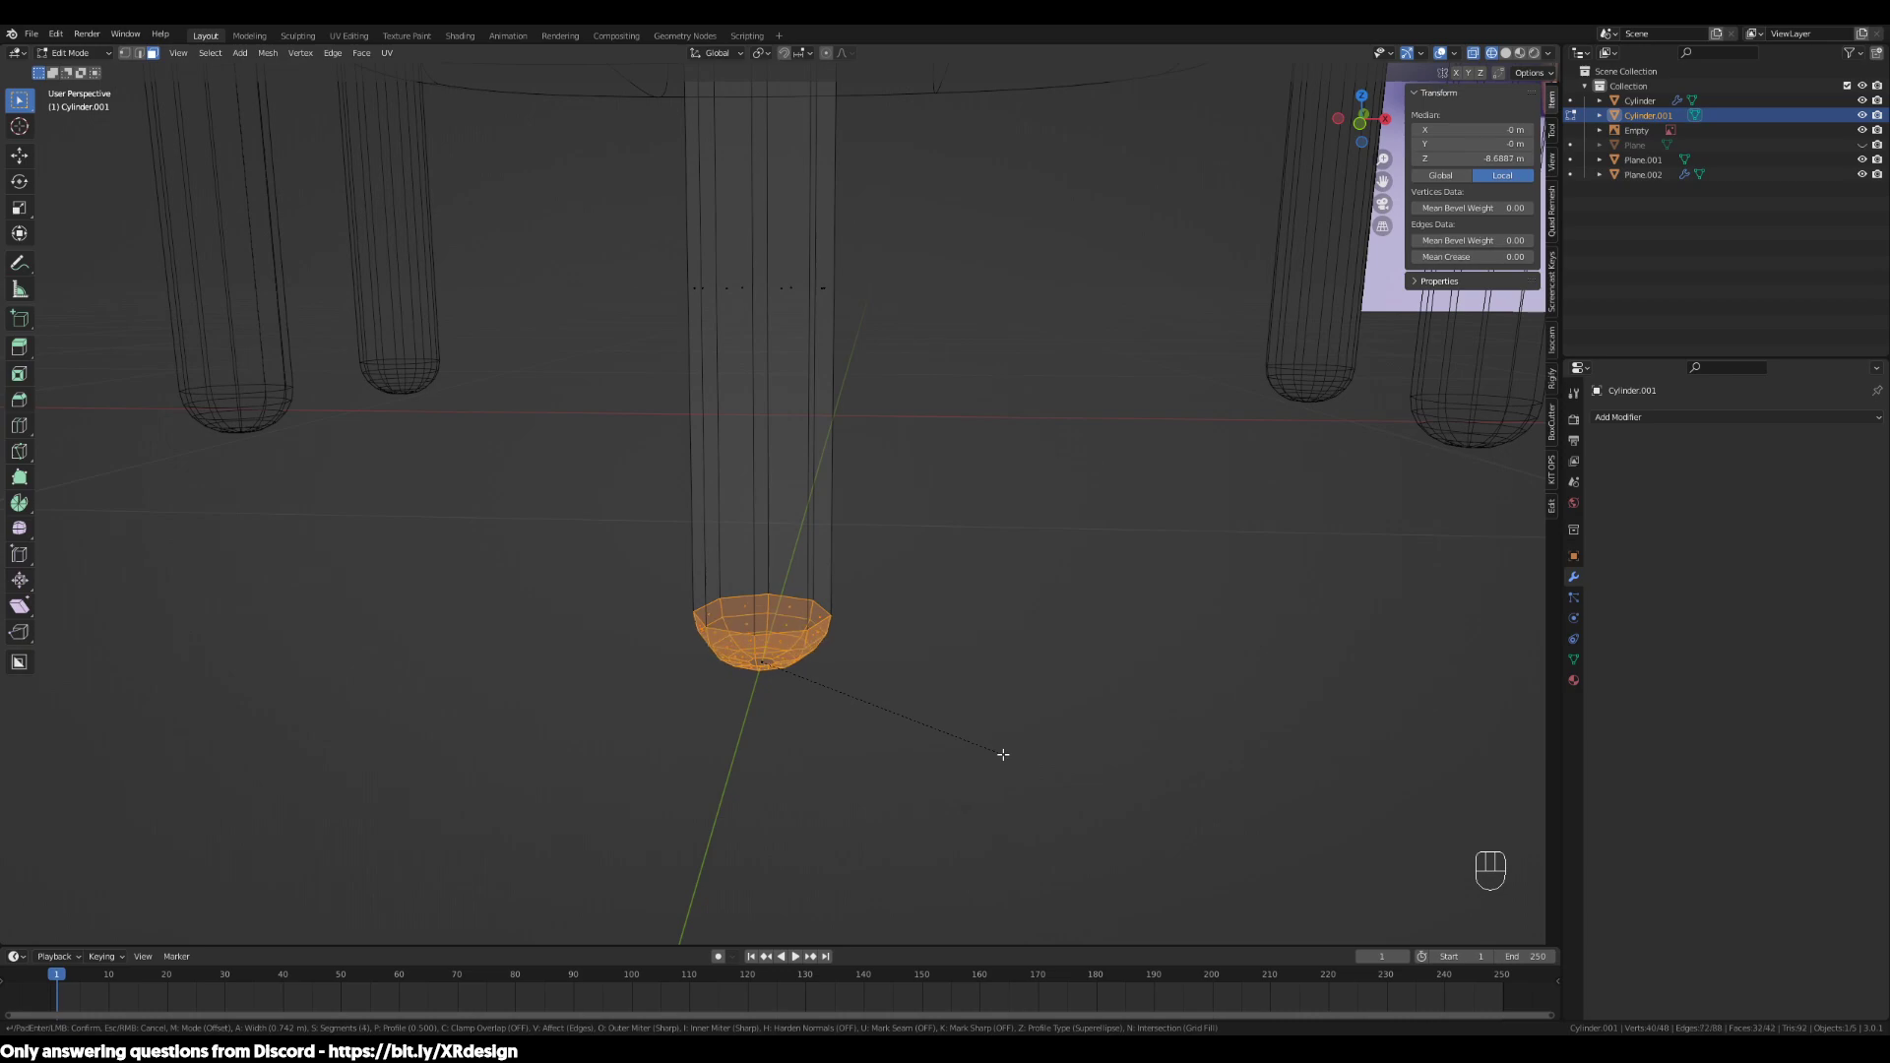
pyautogui.click(1003, 754)
pyautogui.scroll(-3, 953, 691)
pyautogui.moveTo(858, 659); pyautogui.dragTo(911, 673, button='middle')
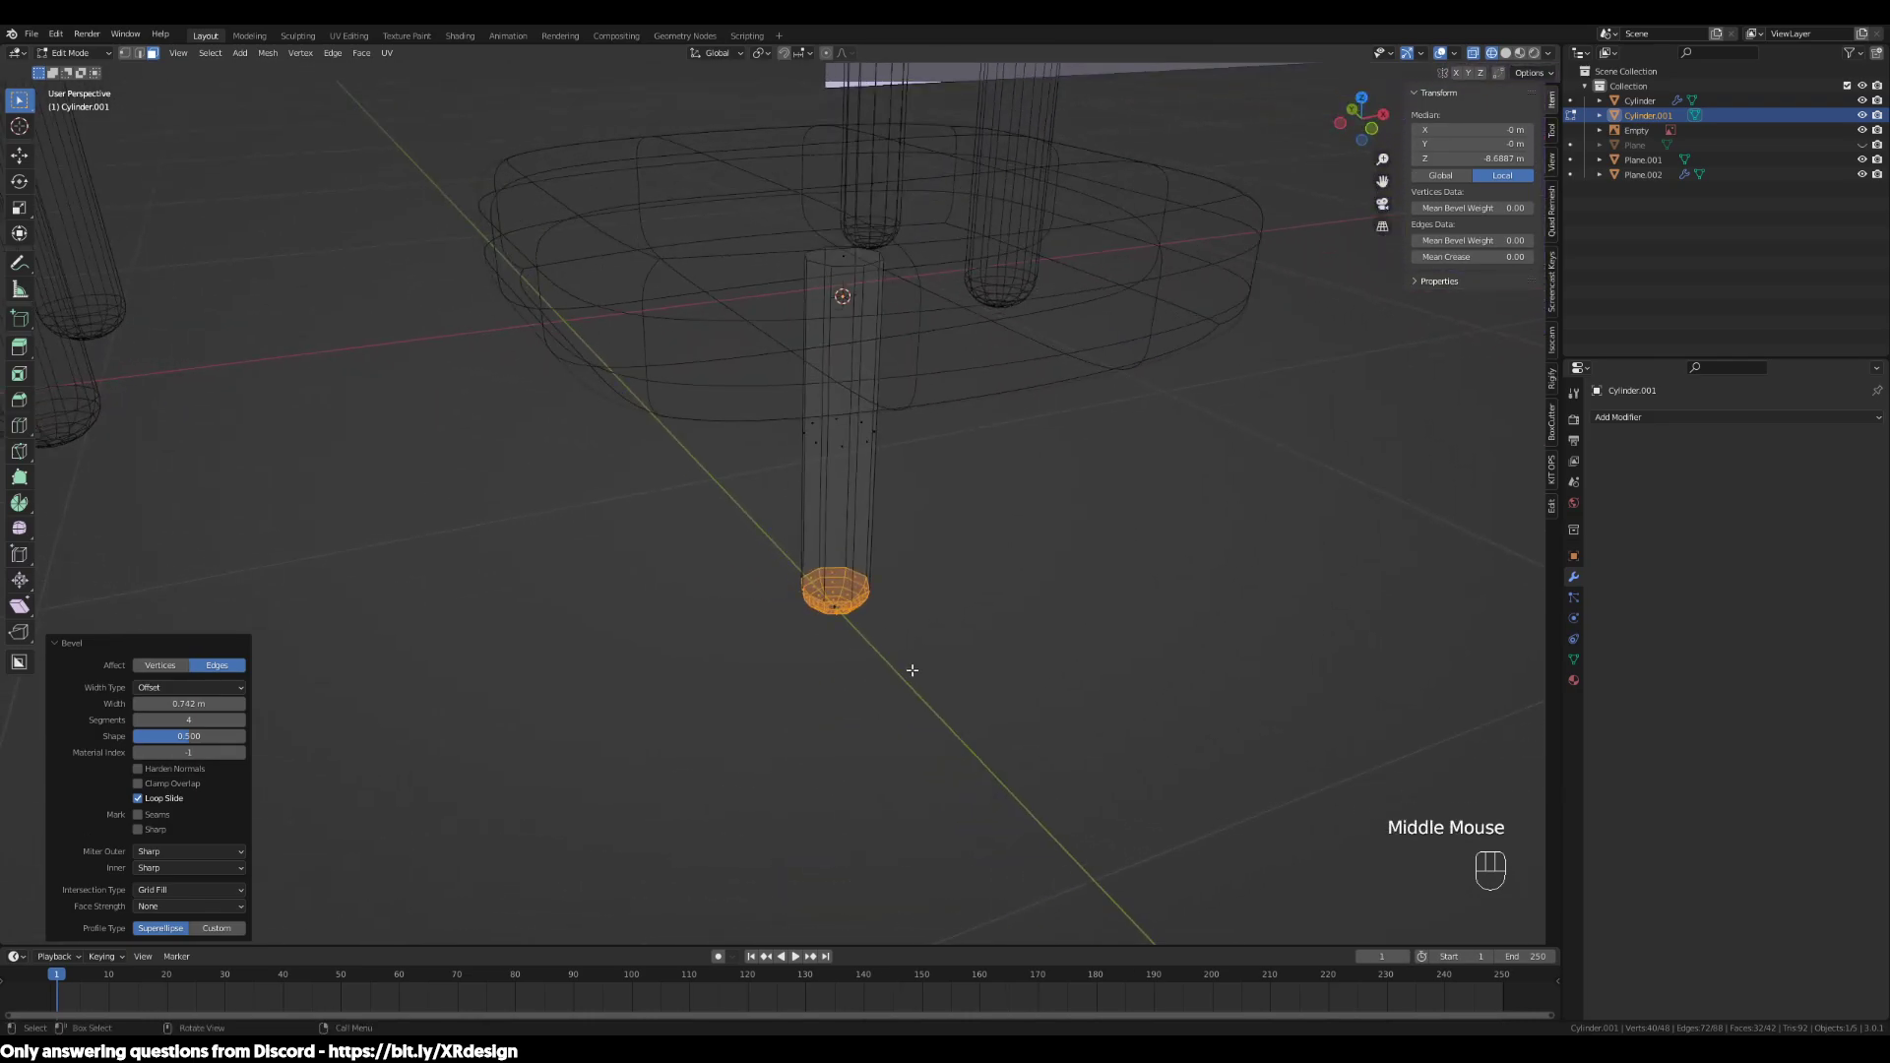
# Leave mesh editing and examine the chair's leg shape up close in the reference image
pyautogui.scroll(-3, 878, 282)
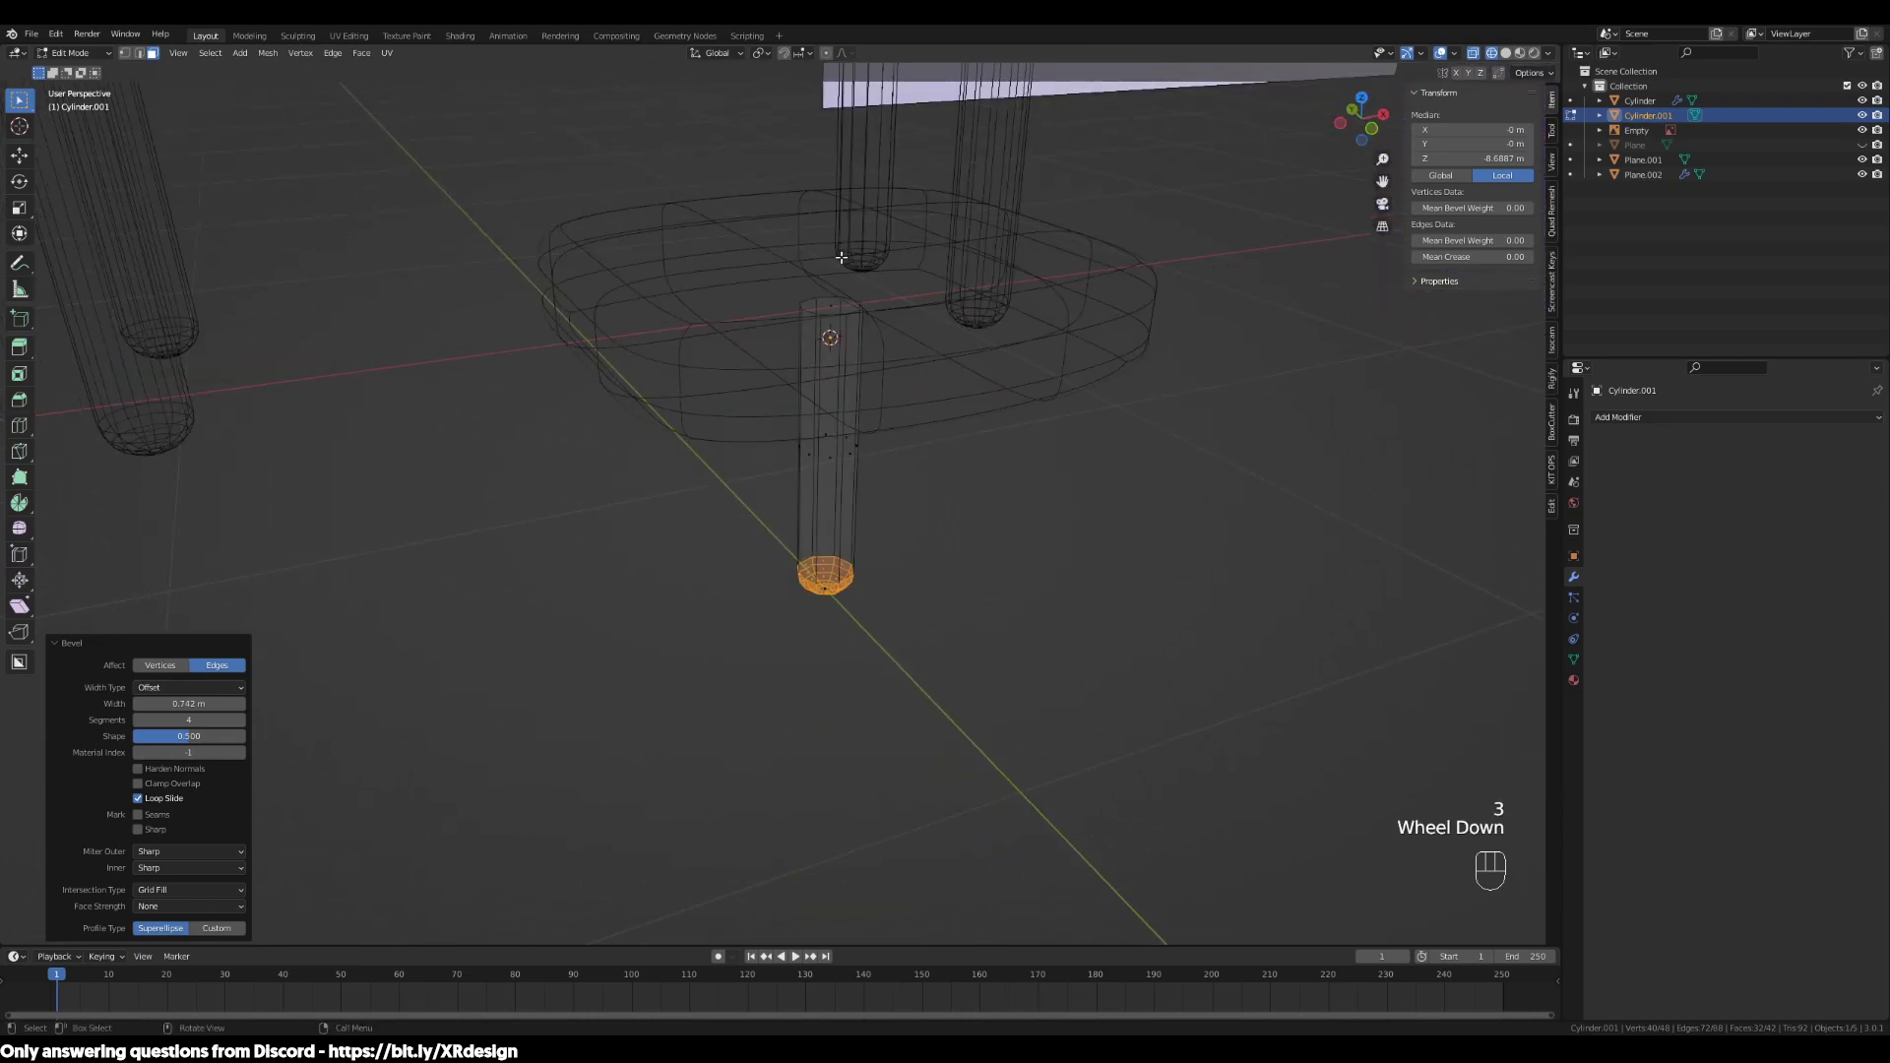
pyautogui.click(855, 309)
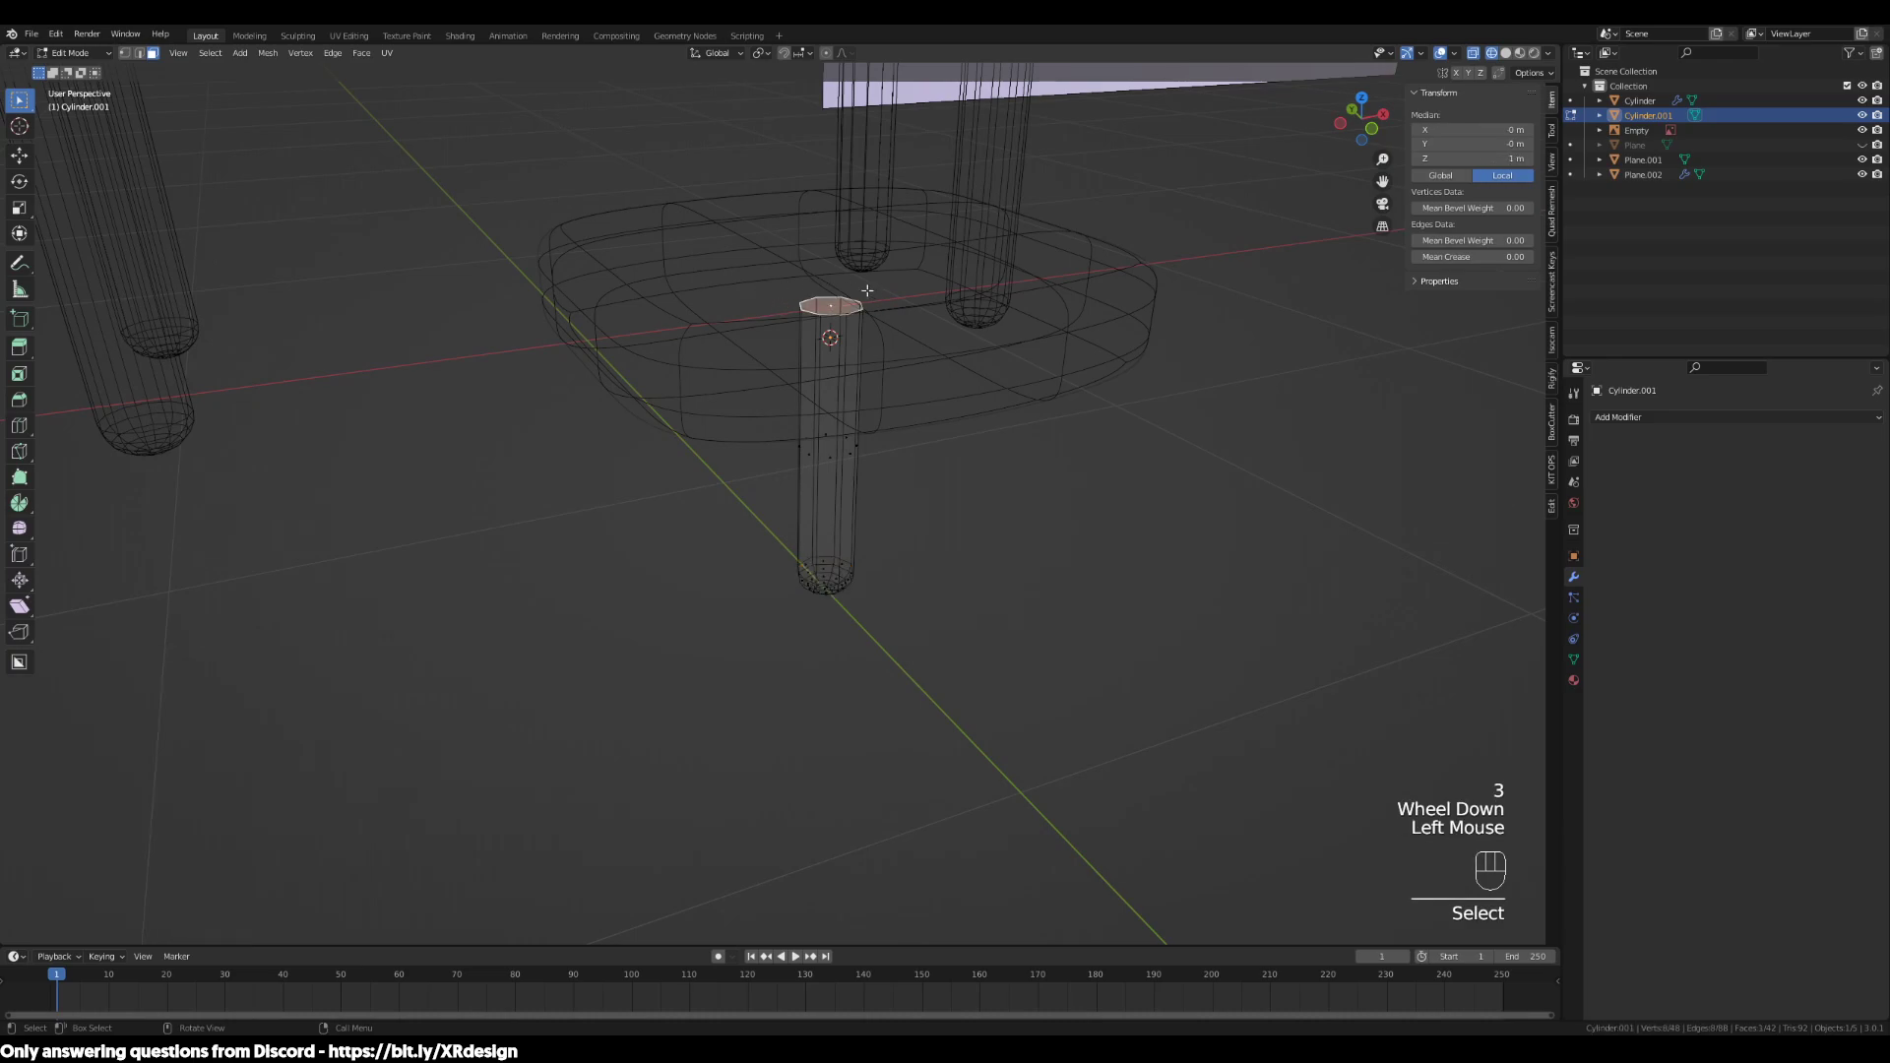
pyautogui.keyDown('shift'); pyautogui.moveTo(1084, 303); pyautogui.dragTo(1024, 256, button='middle'); pyautogui.keyUp('shift')
pyautogui.scroll(2, 977, 404)
pyautogui.keyDown('shift'); pyautogui.scroll(1, 1023, 256); pyautogui.keyUp('shift')
pyautogui.click(1040, 228)
pyautogui.press('Tab')
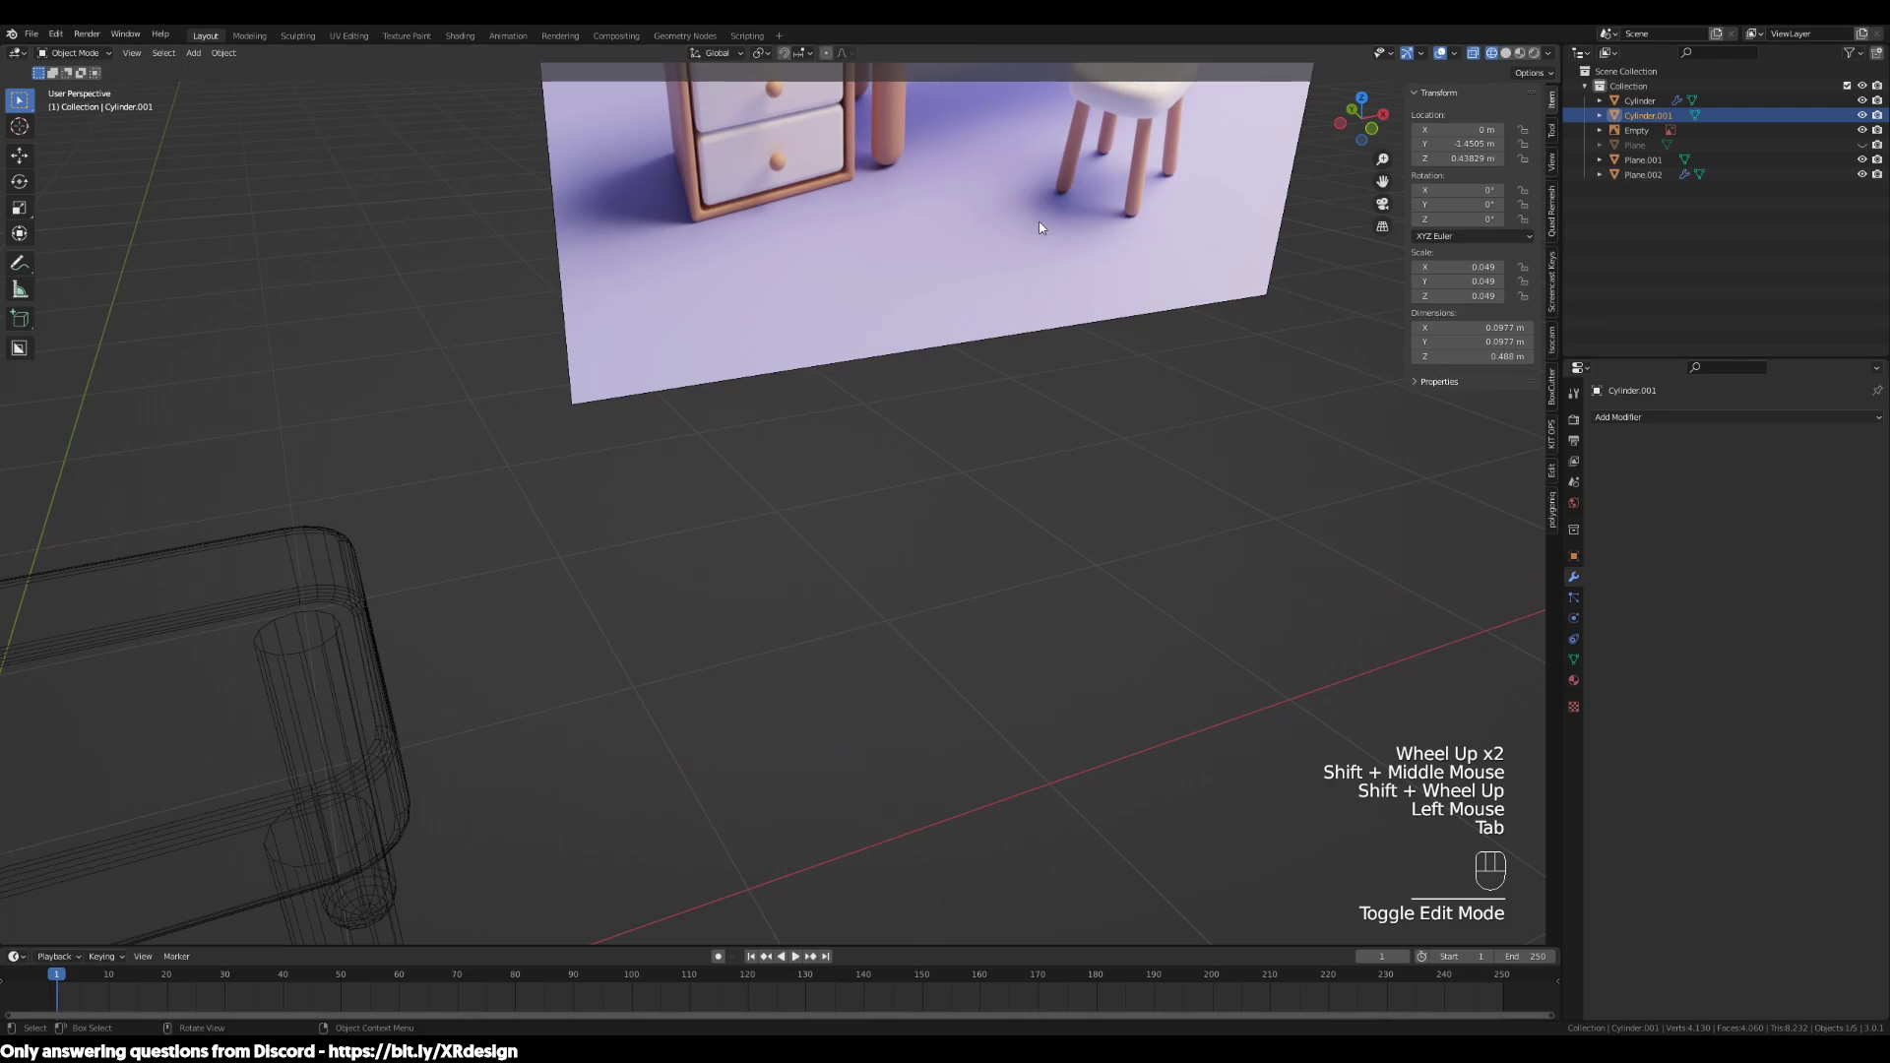
pyautogui.click(1040, 227)
pyautogui.press('KP_Decimal')
pyautogui.scroll(3, 1038, 223)
pyautogui.moveTo(1108, 717); pyautogui.dragTo(760, 293, button='middle')
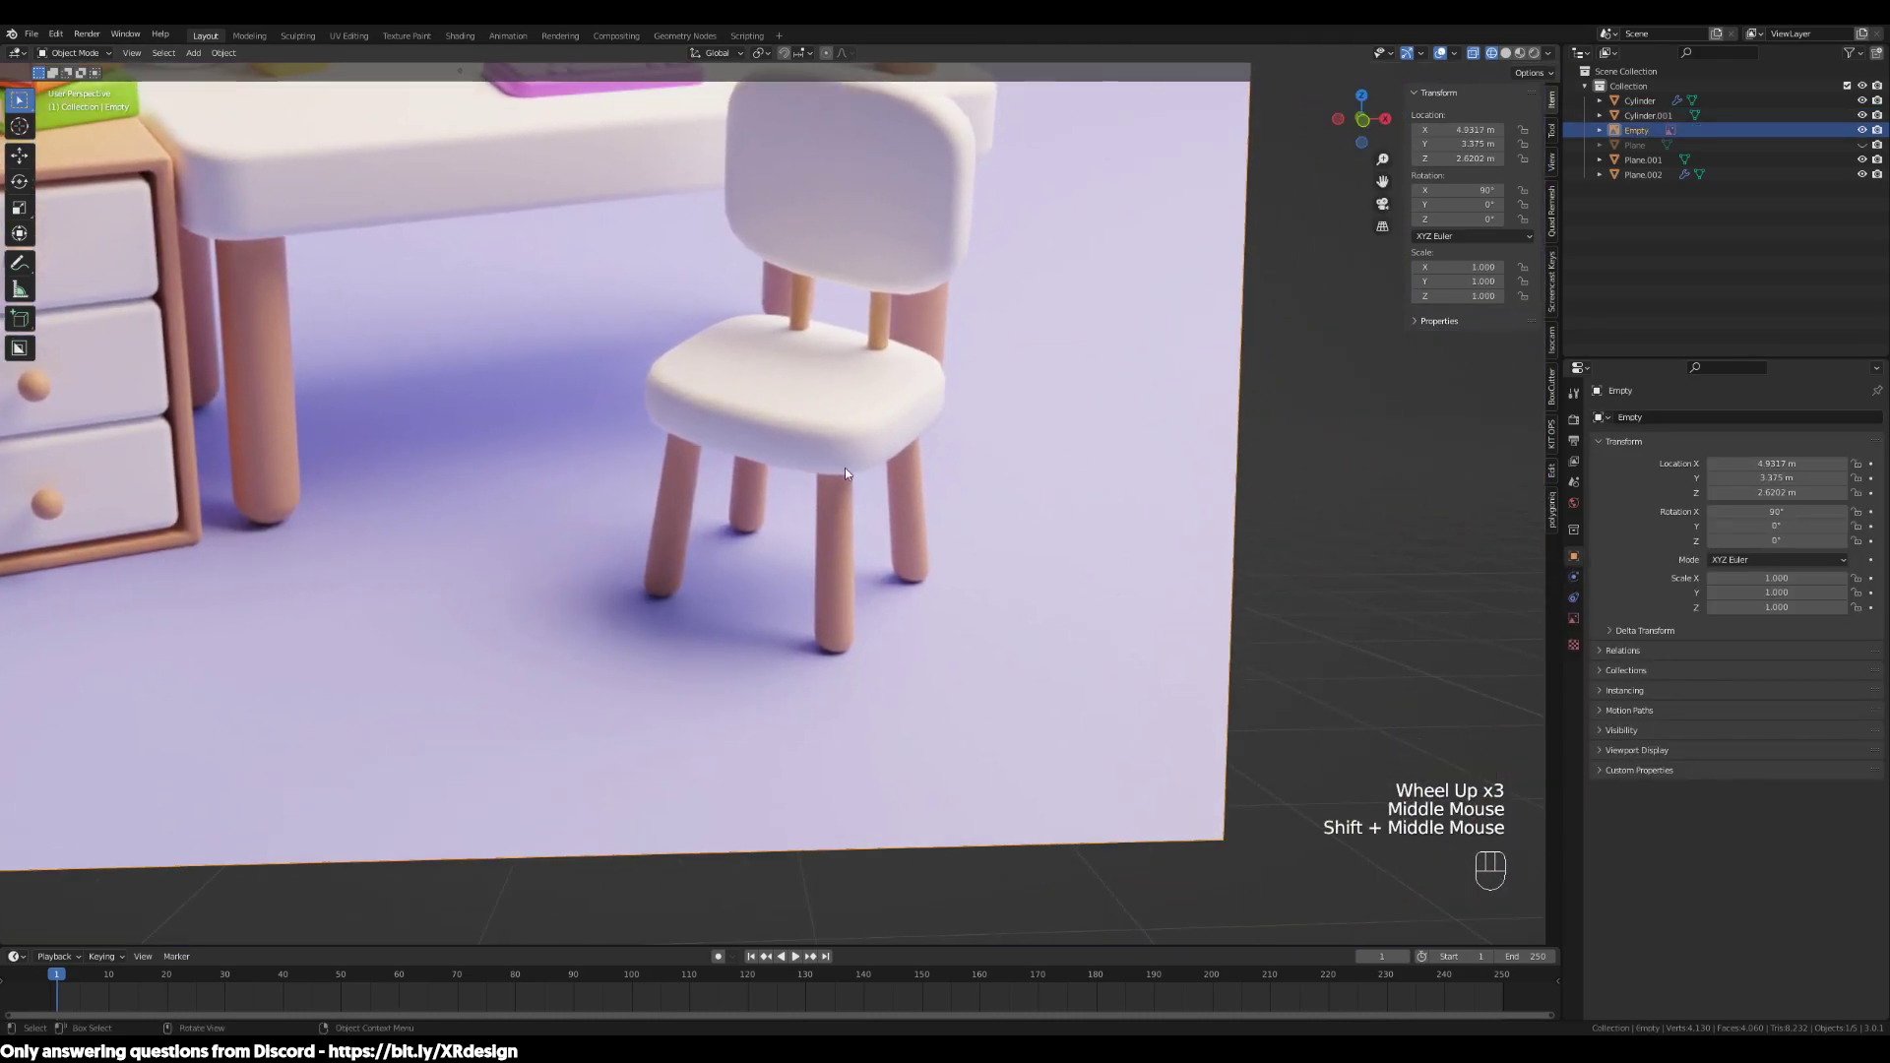
pyautogui.keyDown('shift'); pyautogui.scroll(-4, 669, 609); pyautogui.keyUp('shift')
pyautogui.keyDown('shift'); pyautogui.moveTo(689, 622); pyautogui.dragTo(1042, 536, button='middle'); pyautogui.keyUp('shift')
# Return to the chair leg cylinder and open its mesh for editing
pyautogui.click(975, 489)
pyautogui.press('KP_Decimal')
pyautogui.scroll(-2, 1028, 485)
pyautogui.press('Tab')
# Try to narrow the chair leg's top face by scaling it, and undo both resizes
pyautogui.moveTo(892, 209); pyautogui.dragTo(531, 354)
pyautogui.press('s')
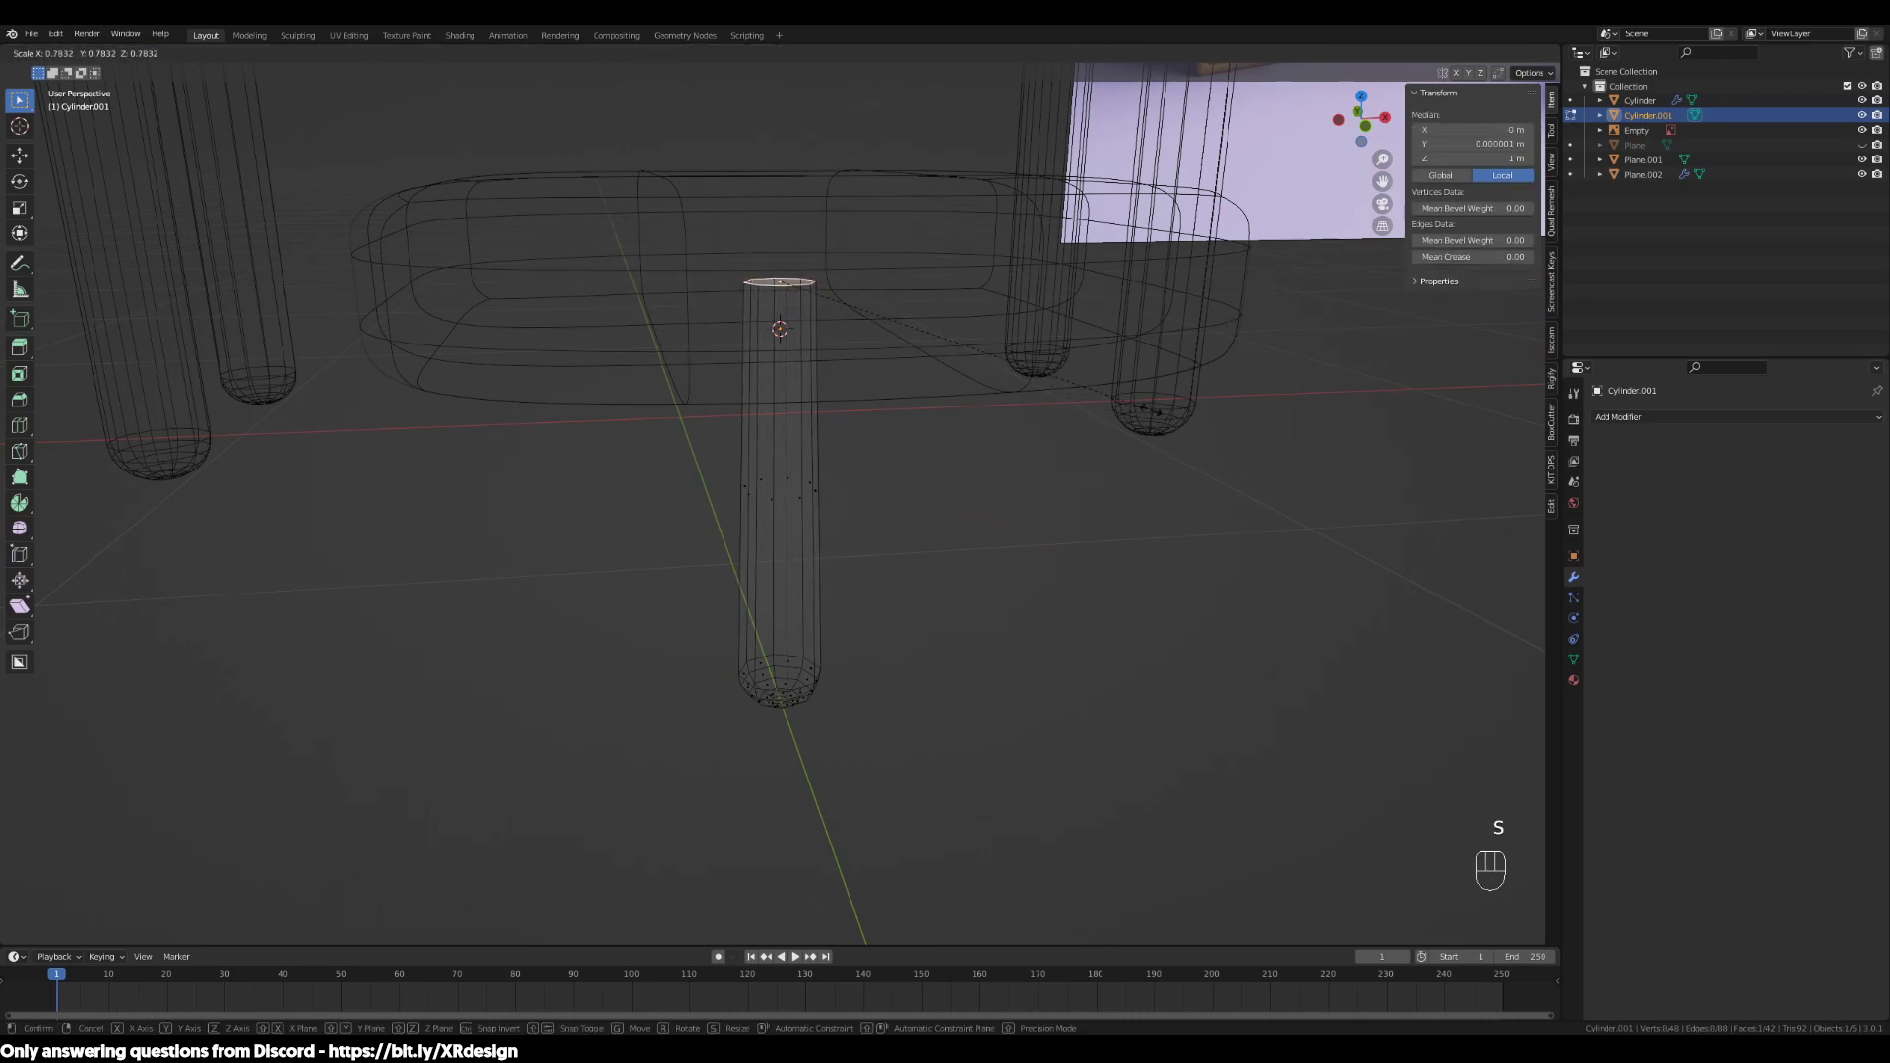
pyautogui.click(1083, 358)
pyautogui.scroll(-2, 1059, 410)
pyautogui.moveTo(1059, 410); pyautogui.dragTo(1024, 428, button='middle')
pyautogui.press('s')
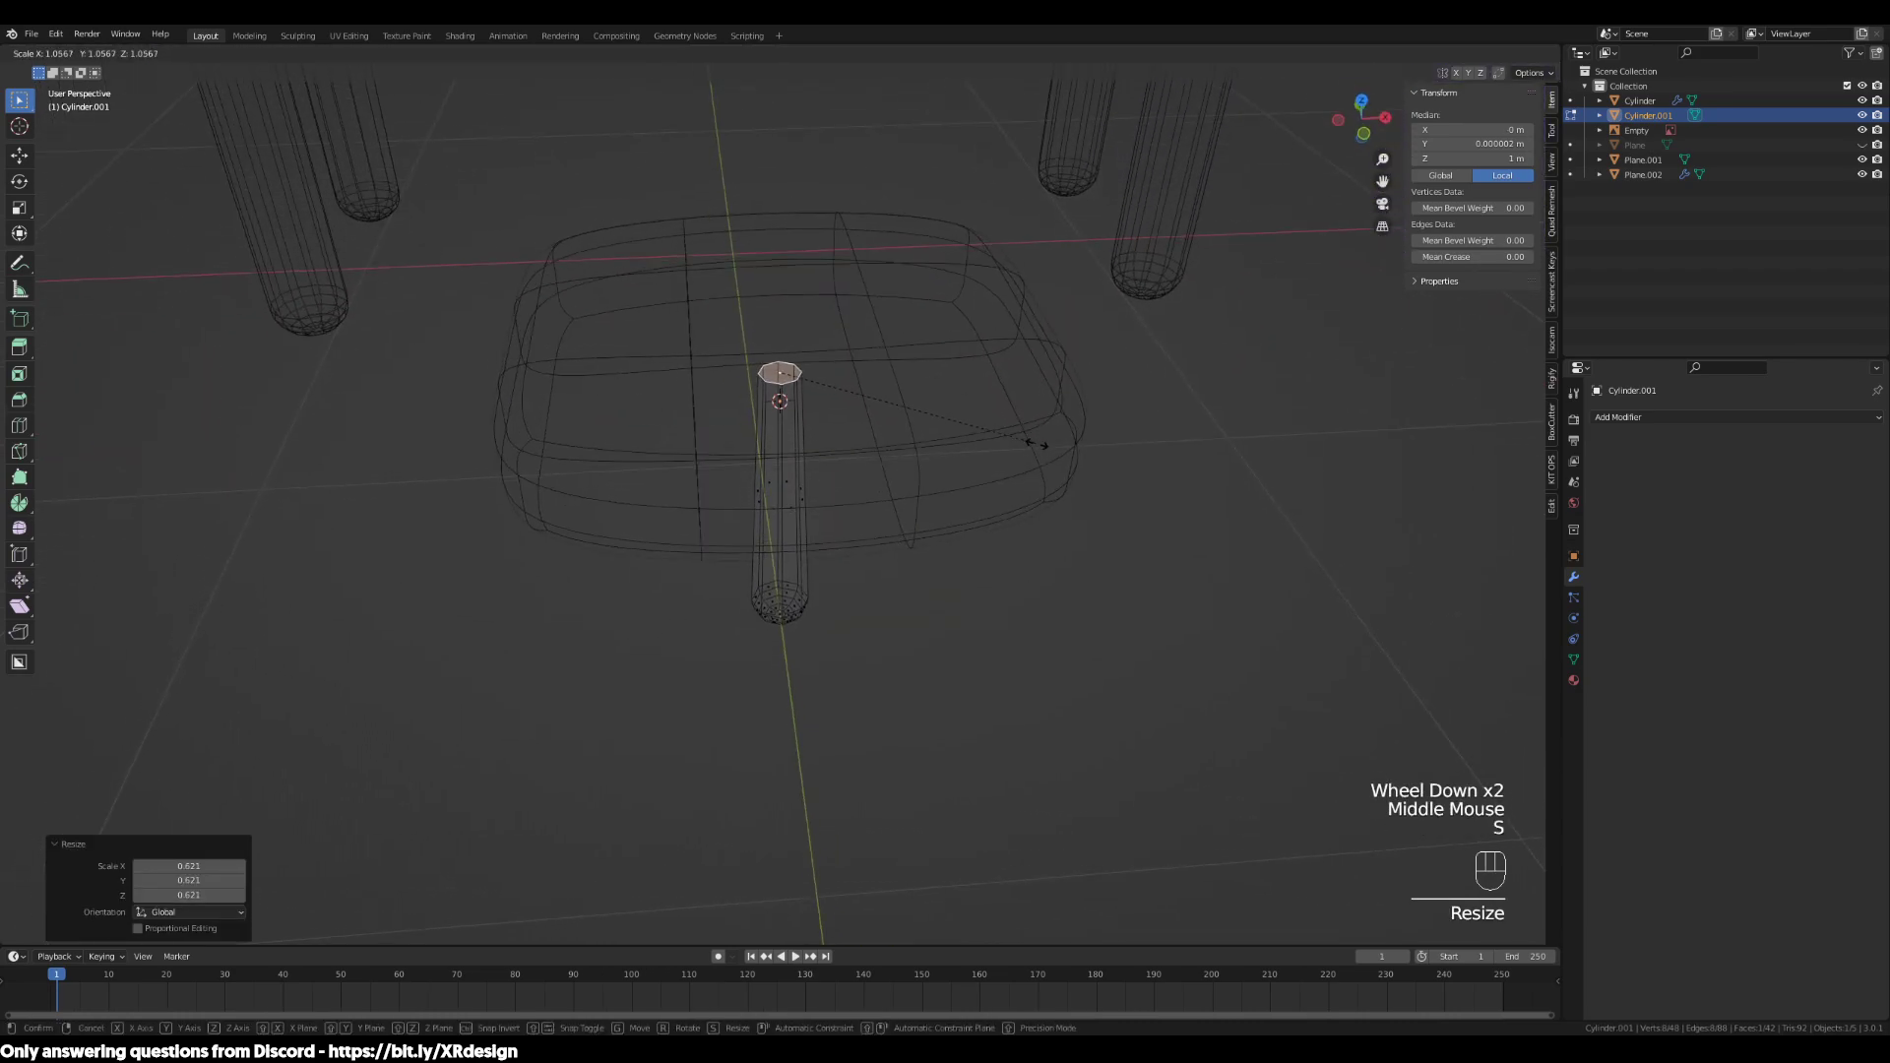
pyautogui.click(962, 591)
pyautogui.moveTo(962, 591); pyautogui.dragTo(839, 383, button='middle')
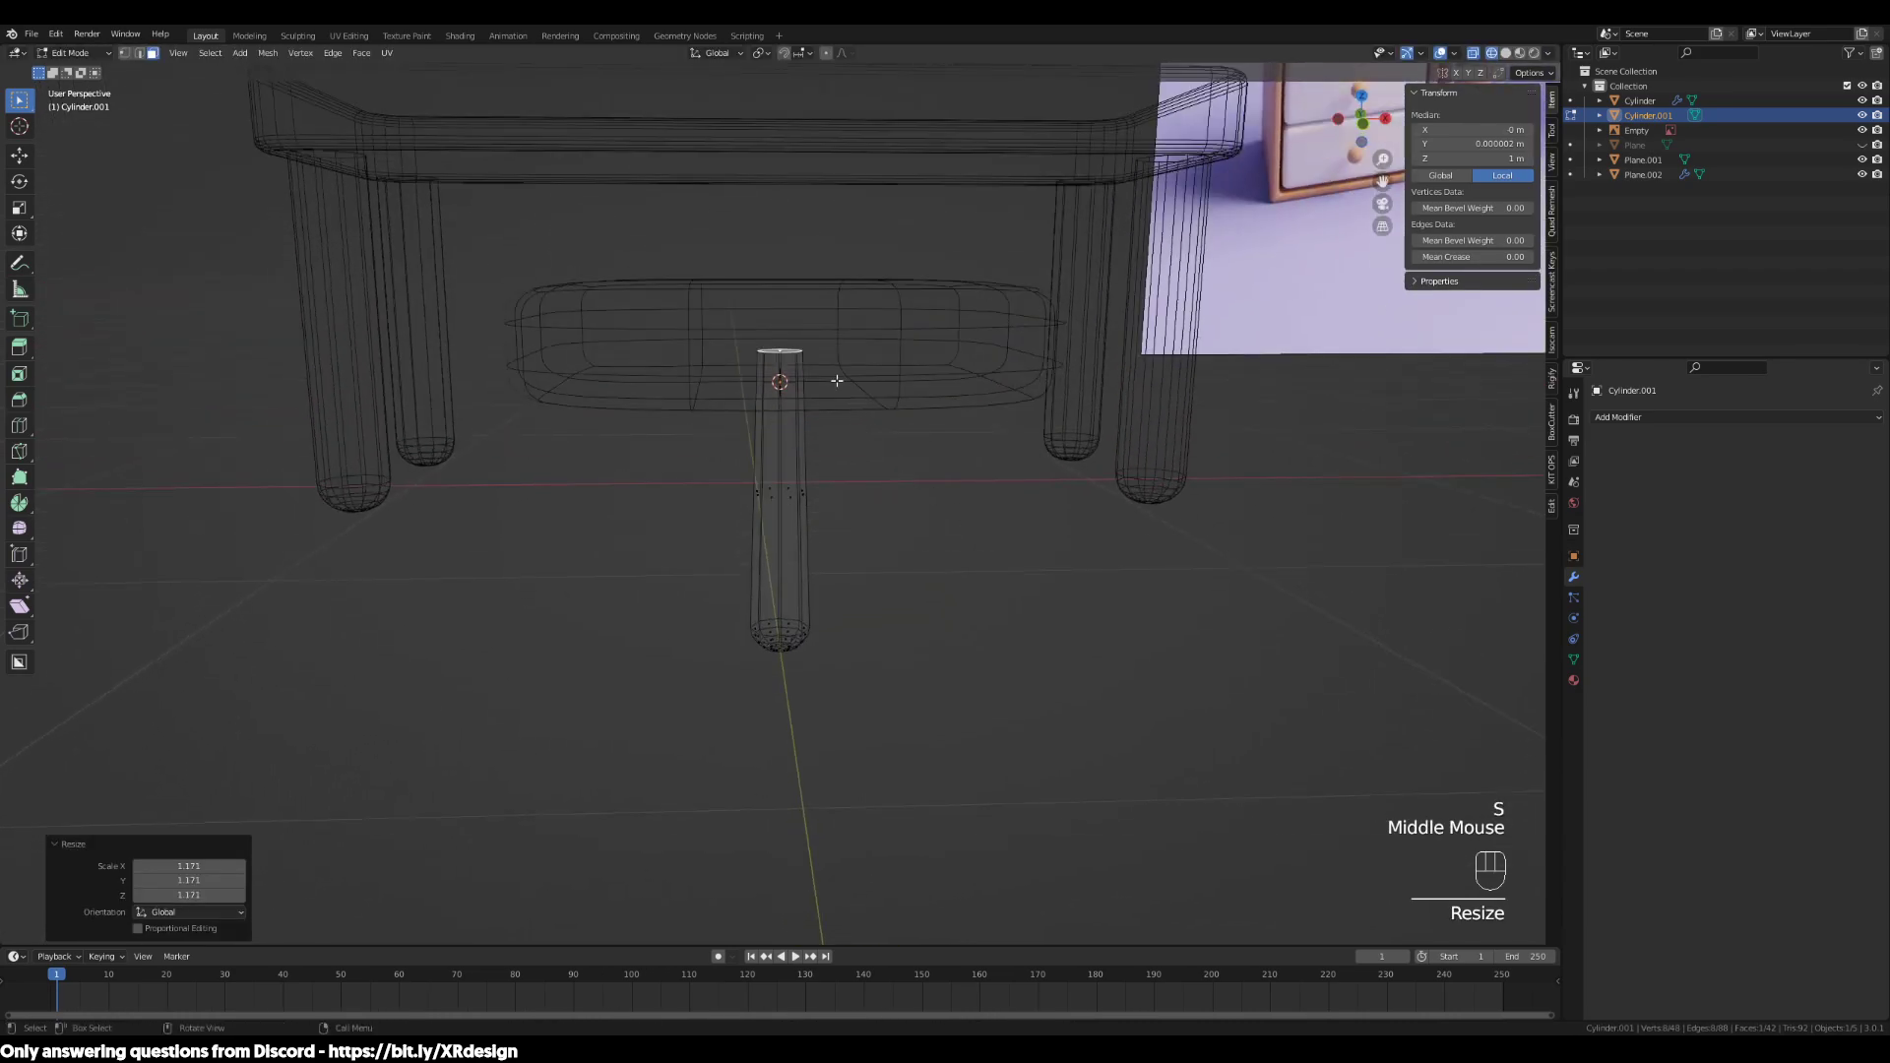
pyautogui.hotkey('ctrl', 'z')
pyautogui.hotkey('ctrl', 'z')
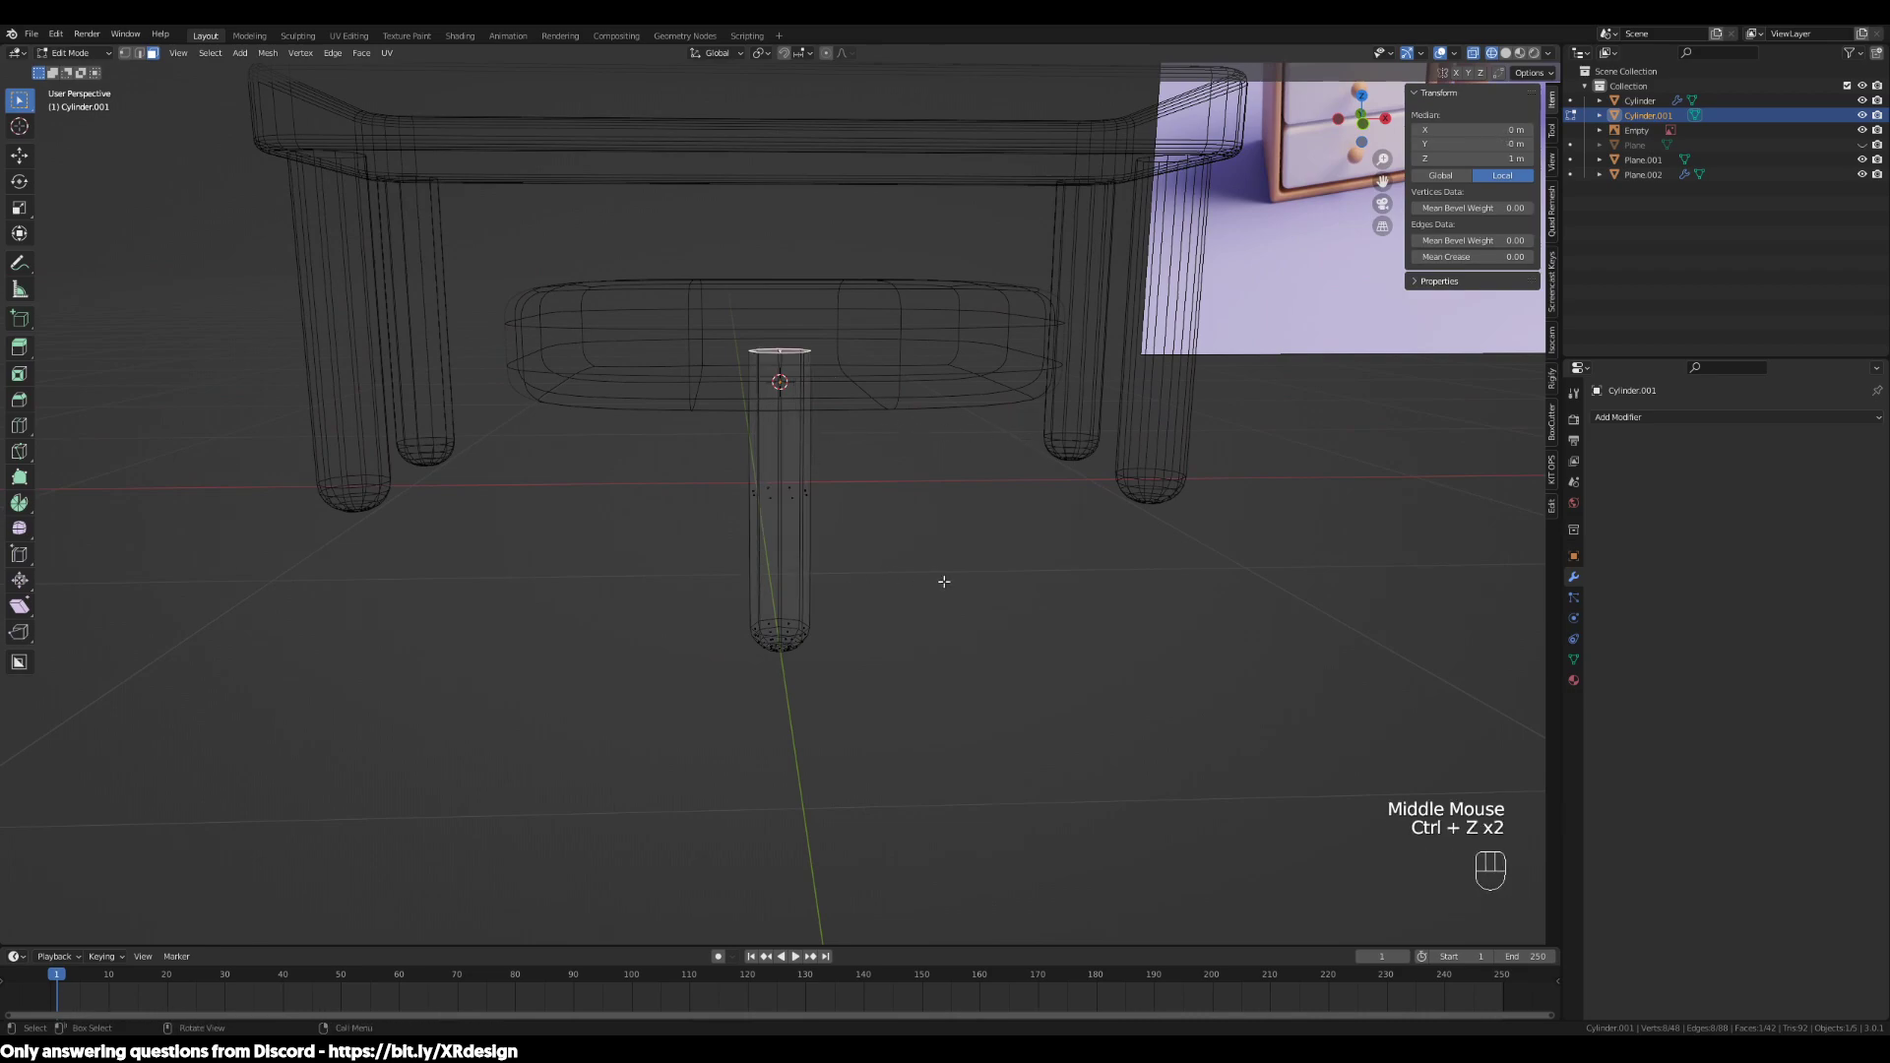
# Select the leg's rounded bottom and widen it horizontally, excluding Z, to about 0.12 m across
pyautogui.moveTo(919, 582); pyautogui.dragTo(493, 785)
pyautogui.press('s')
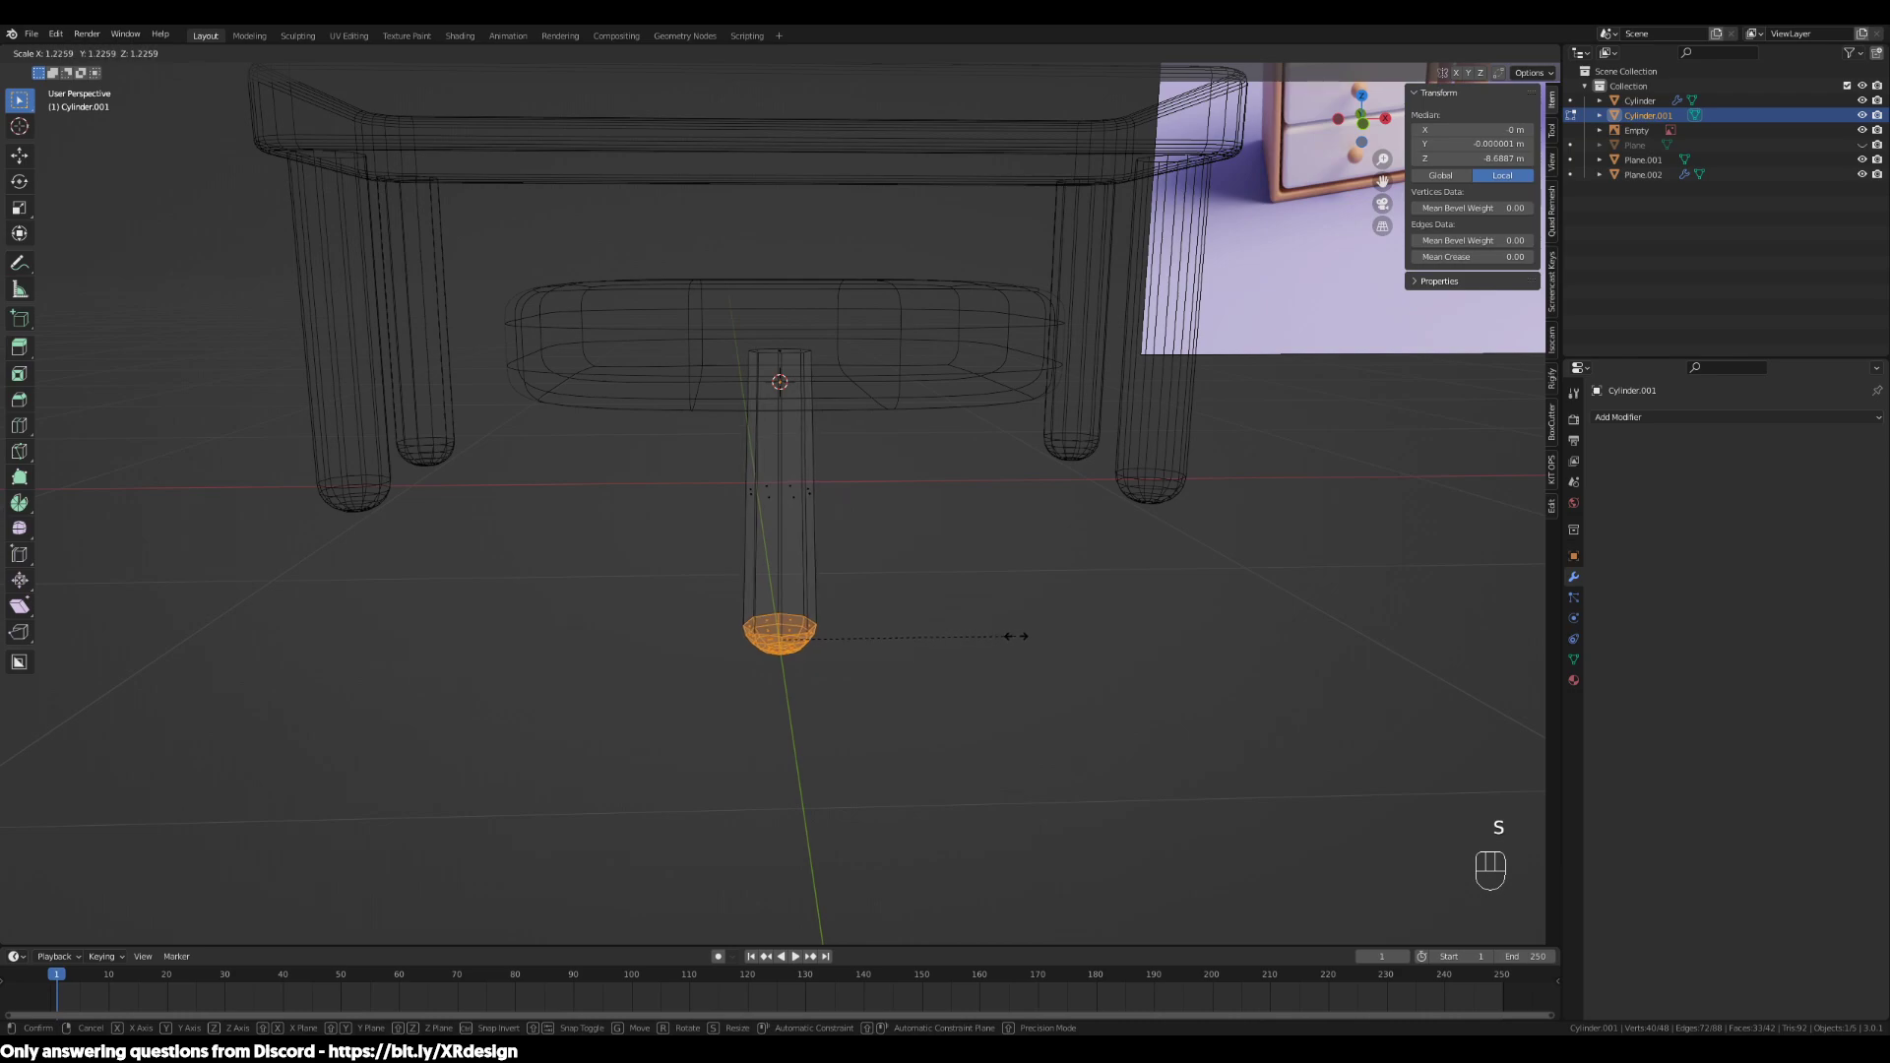
pyautogui.click(932, 631)
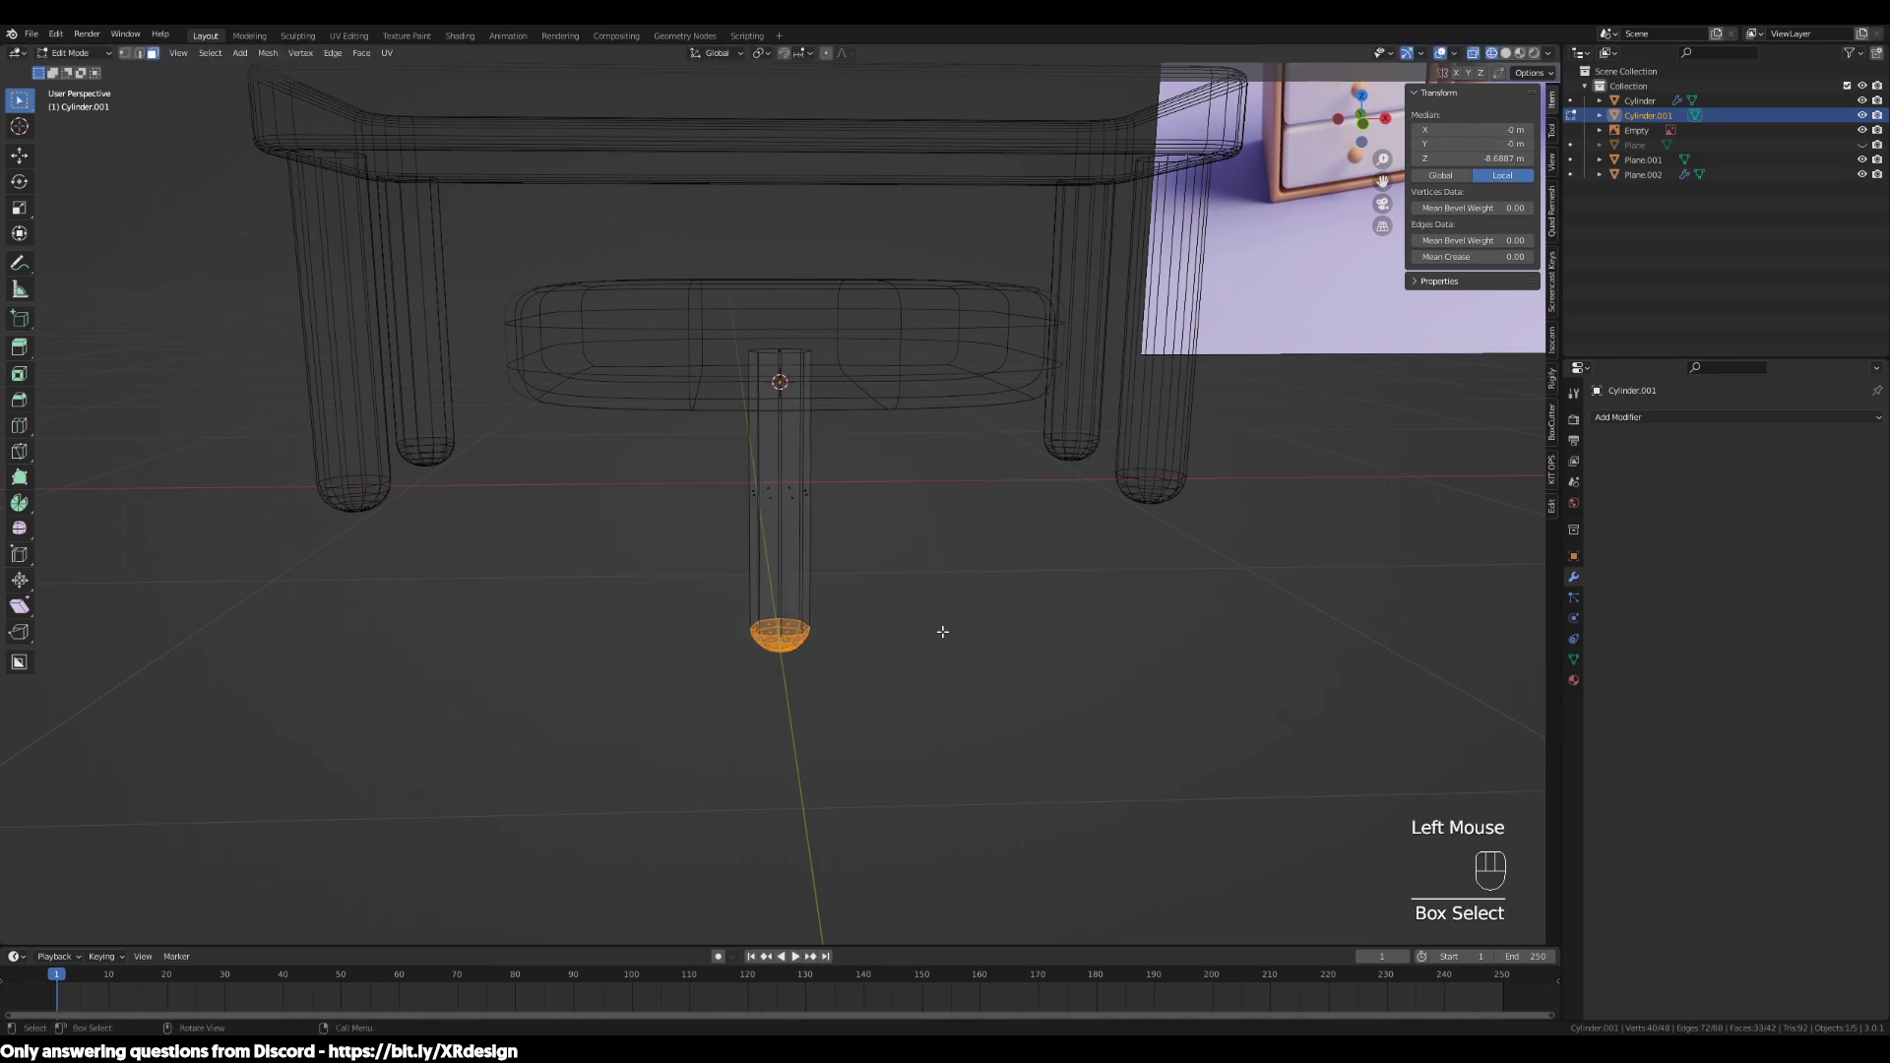
pyautogui.press('s')
pyautogui.hotkey('shift', 'z')
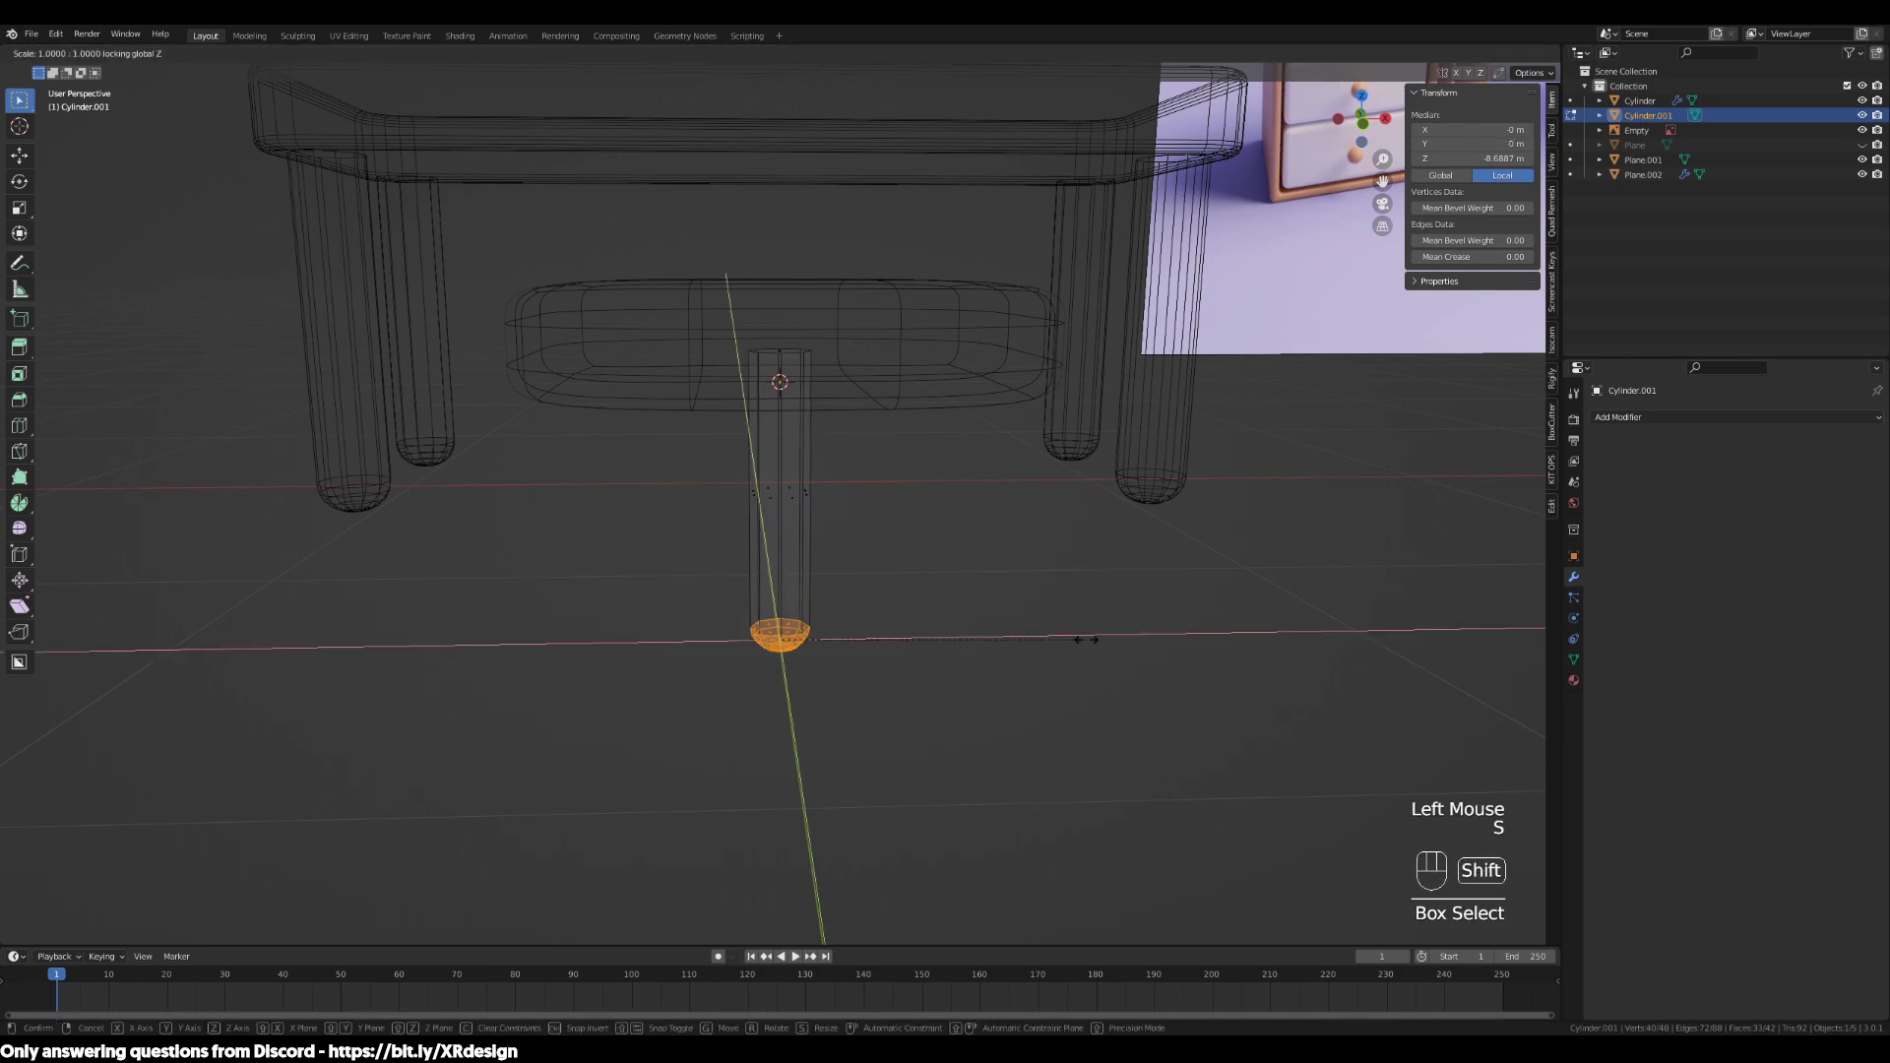
pyautogui.click(1157, 682)
pyautogui.scroll(-3, 999, 637)
pyautogui.press('Tab')
pyautogui.moveTo(945, 616); pyautogui.dragTo(962, 663, button='middle')
pyautogui.press('Tab')
# Stretch the leg's rounded bottom along Z by a factor of about 1.6
pyautogui.scroll(3, 974, 605)
pyautogui.scroll(2, 973, 620)
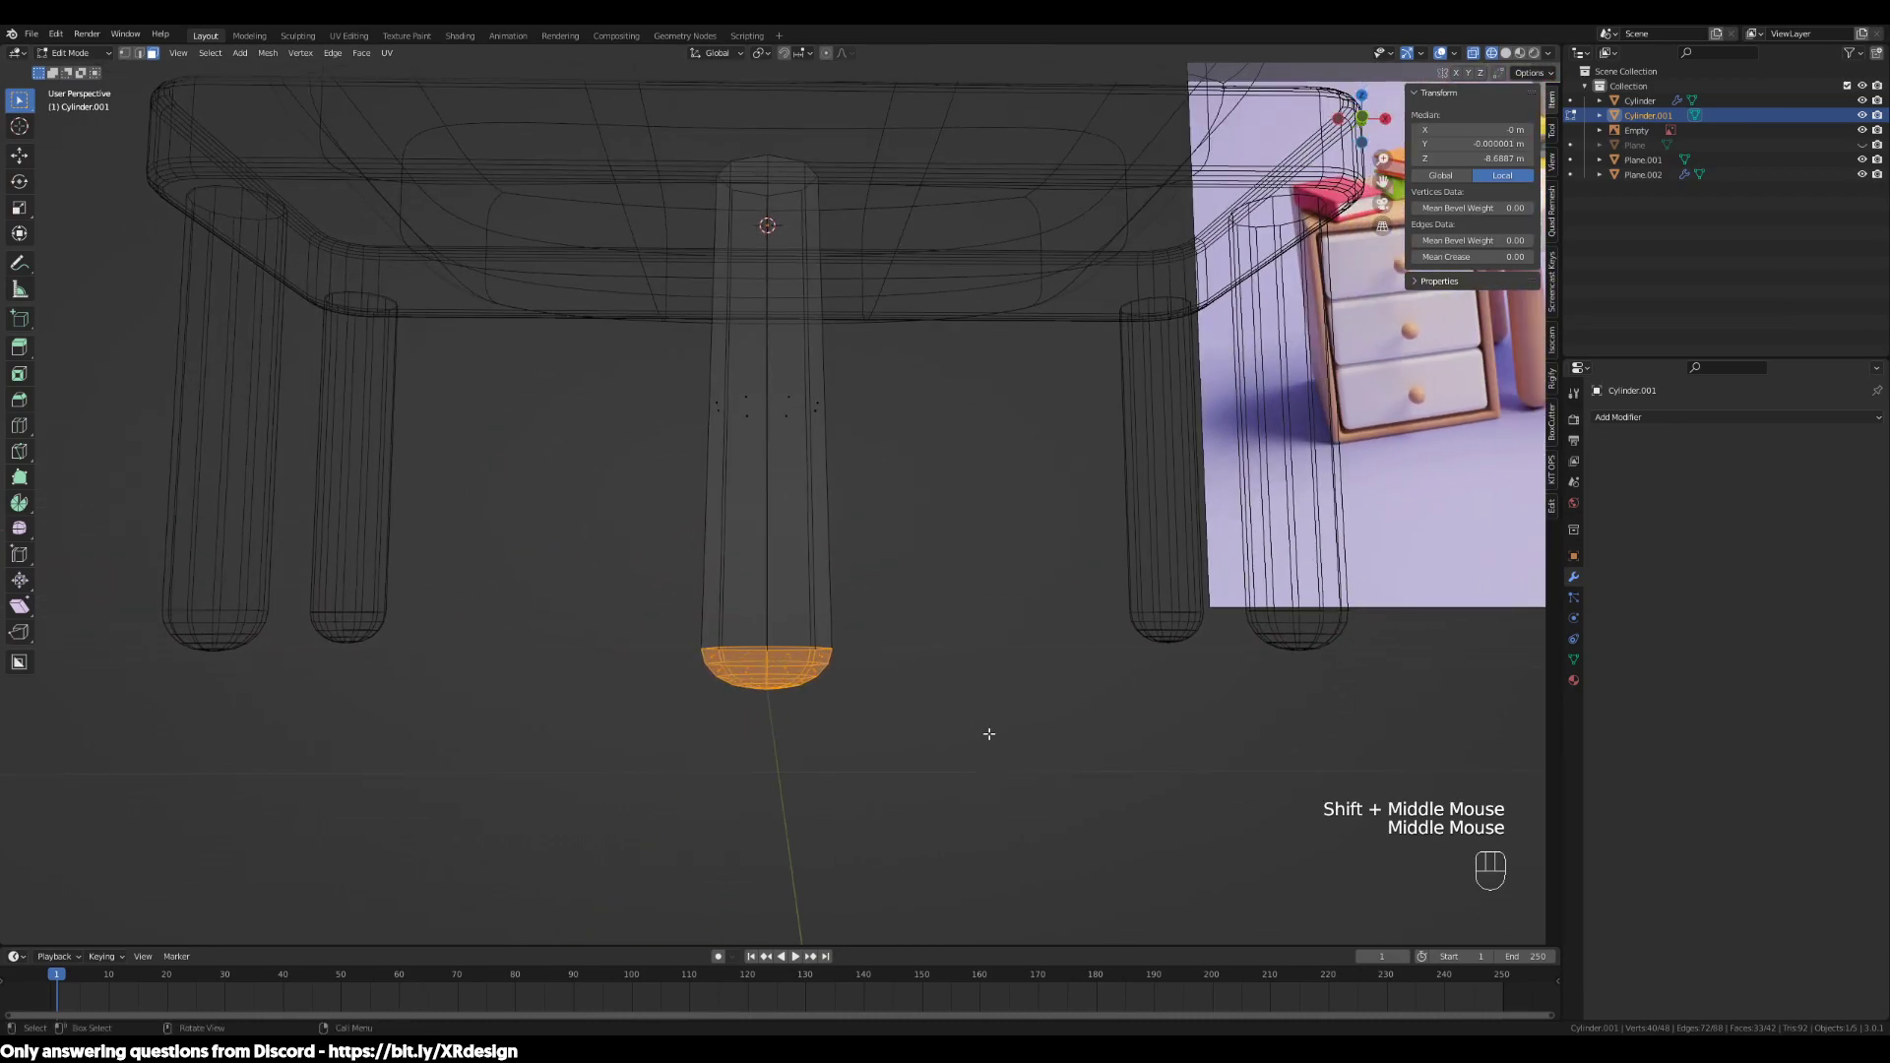
pyautogui.press('s')
pyautogui.press('z')
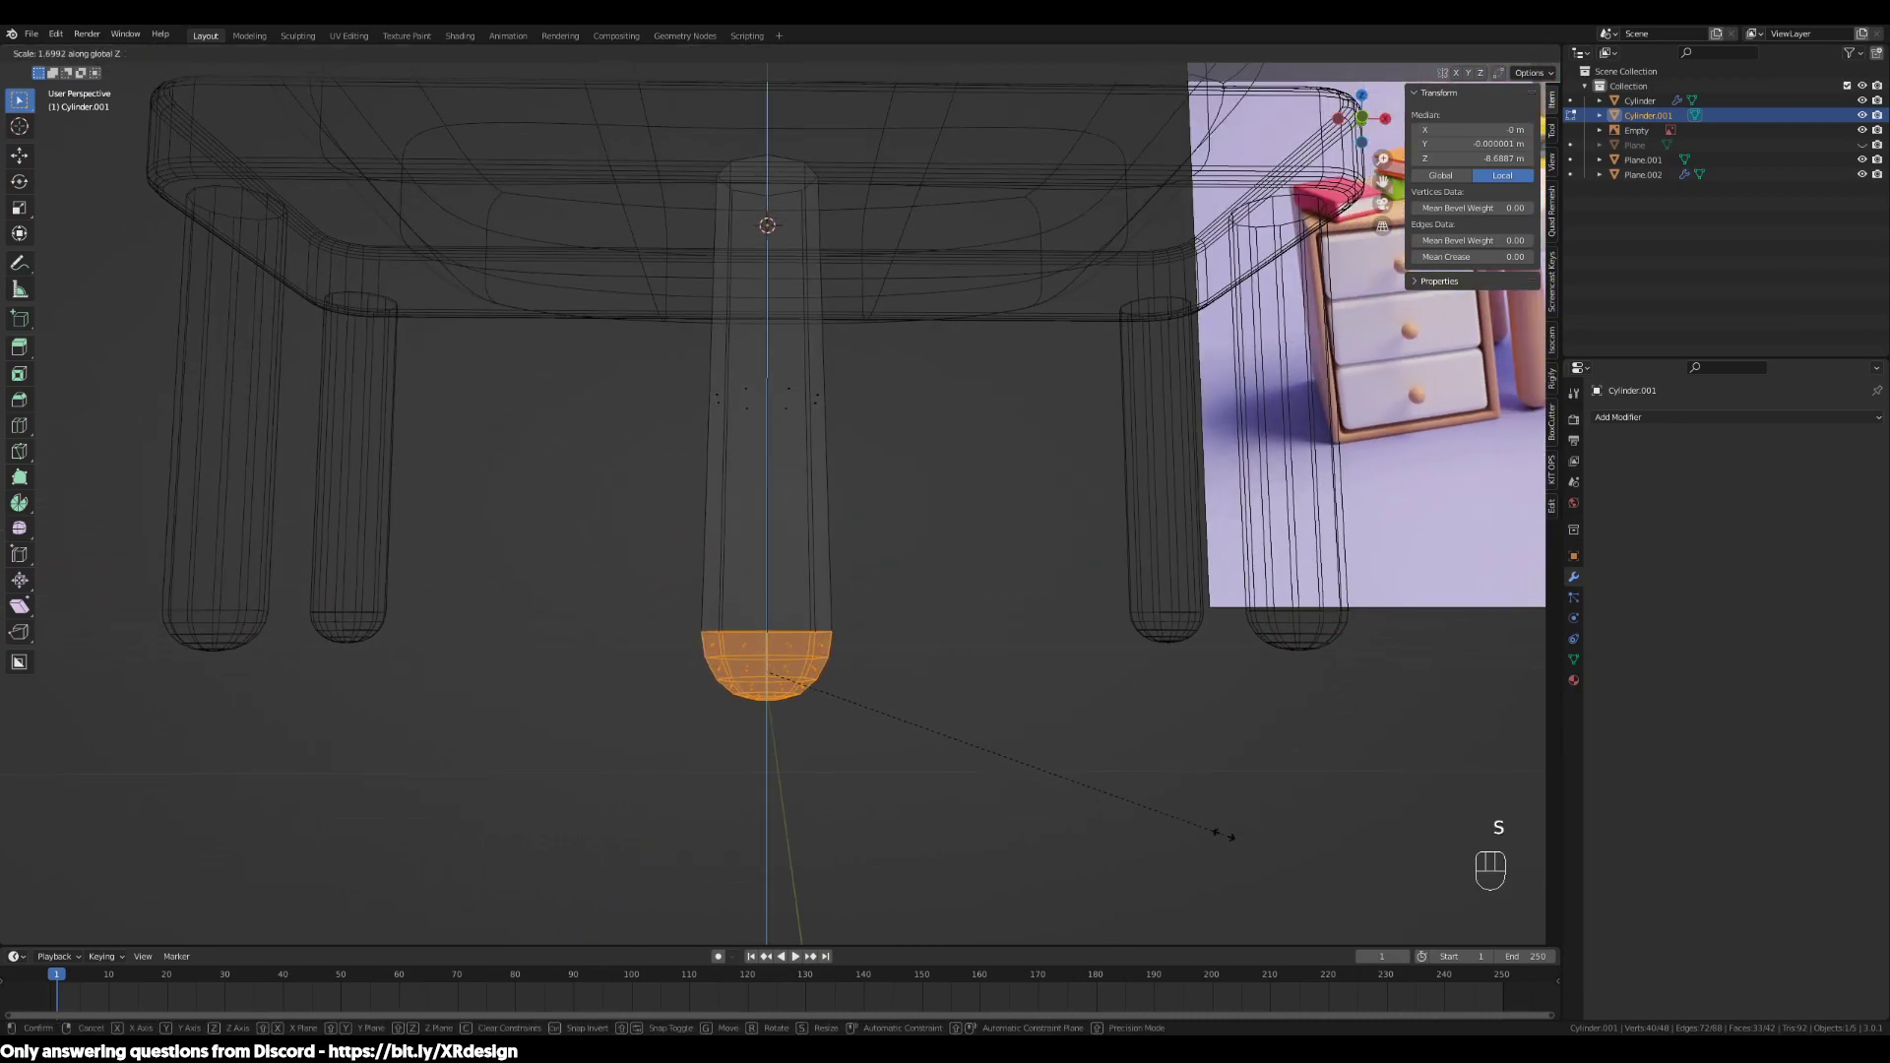
pyautogui.click(1196, 818)
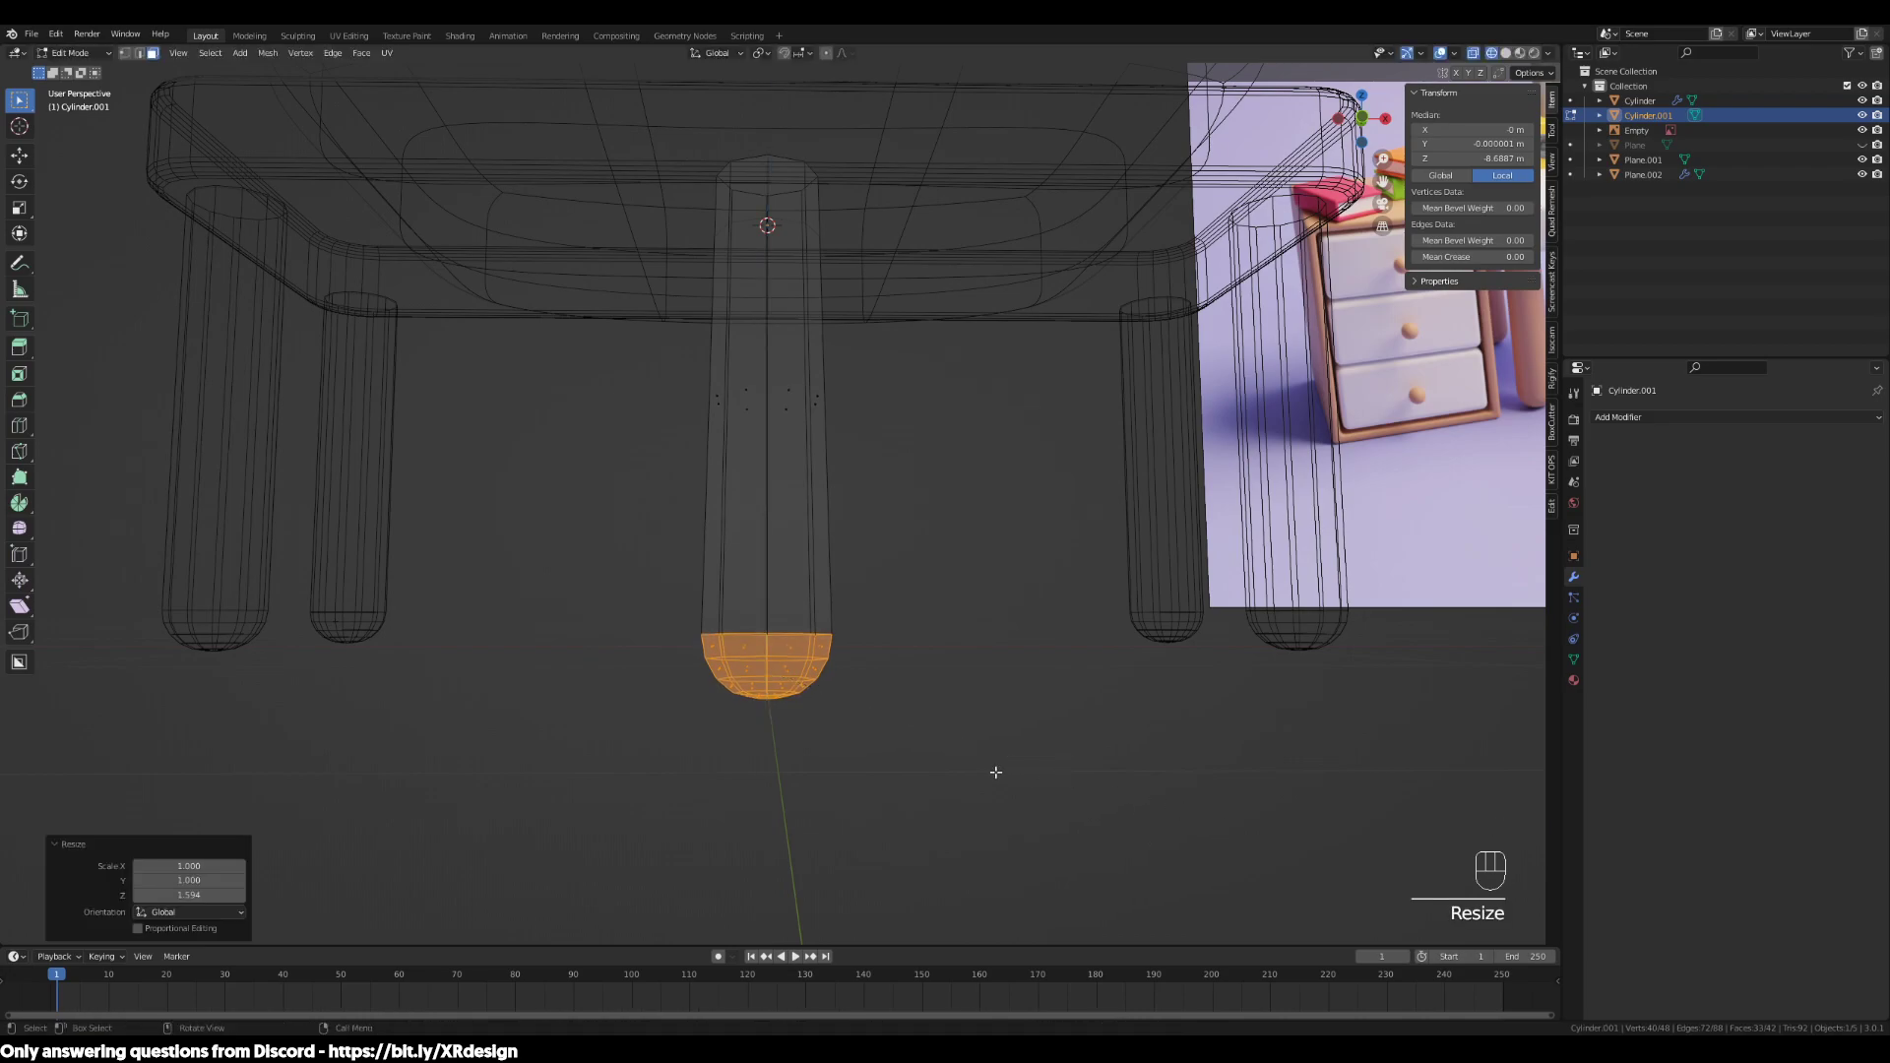
# Raise the rounded bottom about 0.009 m along Z to meet the floor line in front view, and leave mesh editing
pyautogui.press('KP_1')
pyautogui.scroll(2, 966, 726)
pyautogui.moveTo(966, 726)
pyautogui.keyDown('shift'); pyautogui.mouseDown(button='middle')
pyautogui.moveTo(979, 739)
pyautogui.moveTo(942, 745)
pyautogui.mouseUp(button='middle'); pyautogui.keyUp('shift')
pyautogui.press('g')
pyautogui.press('z')
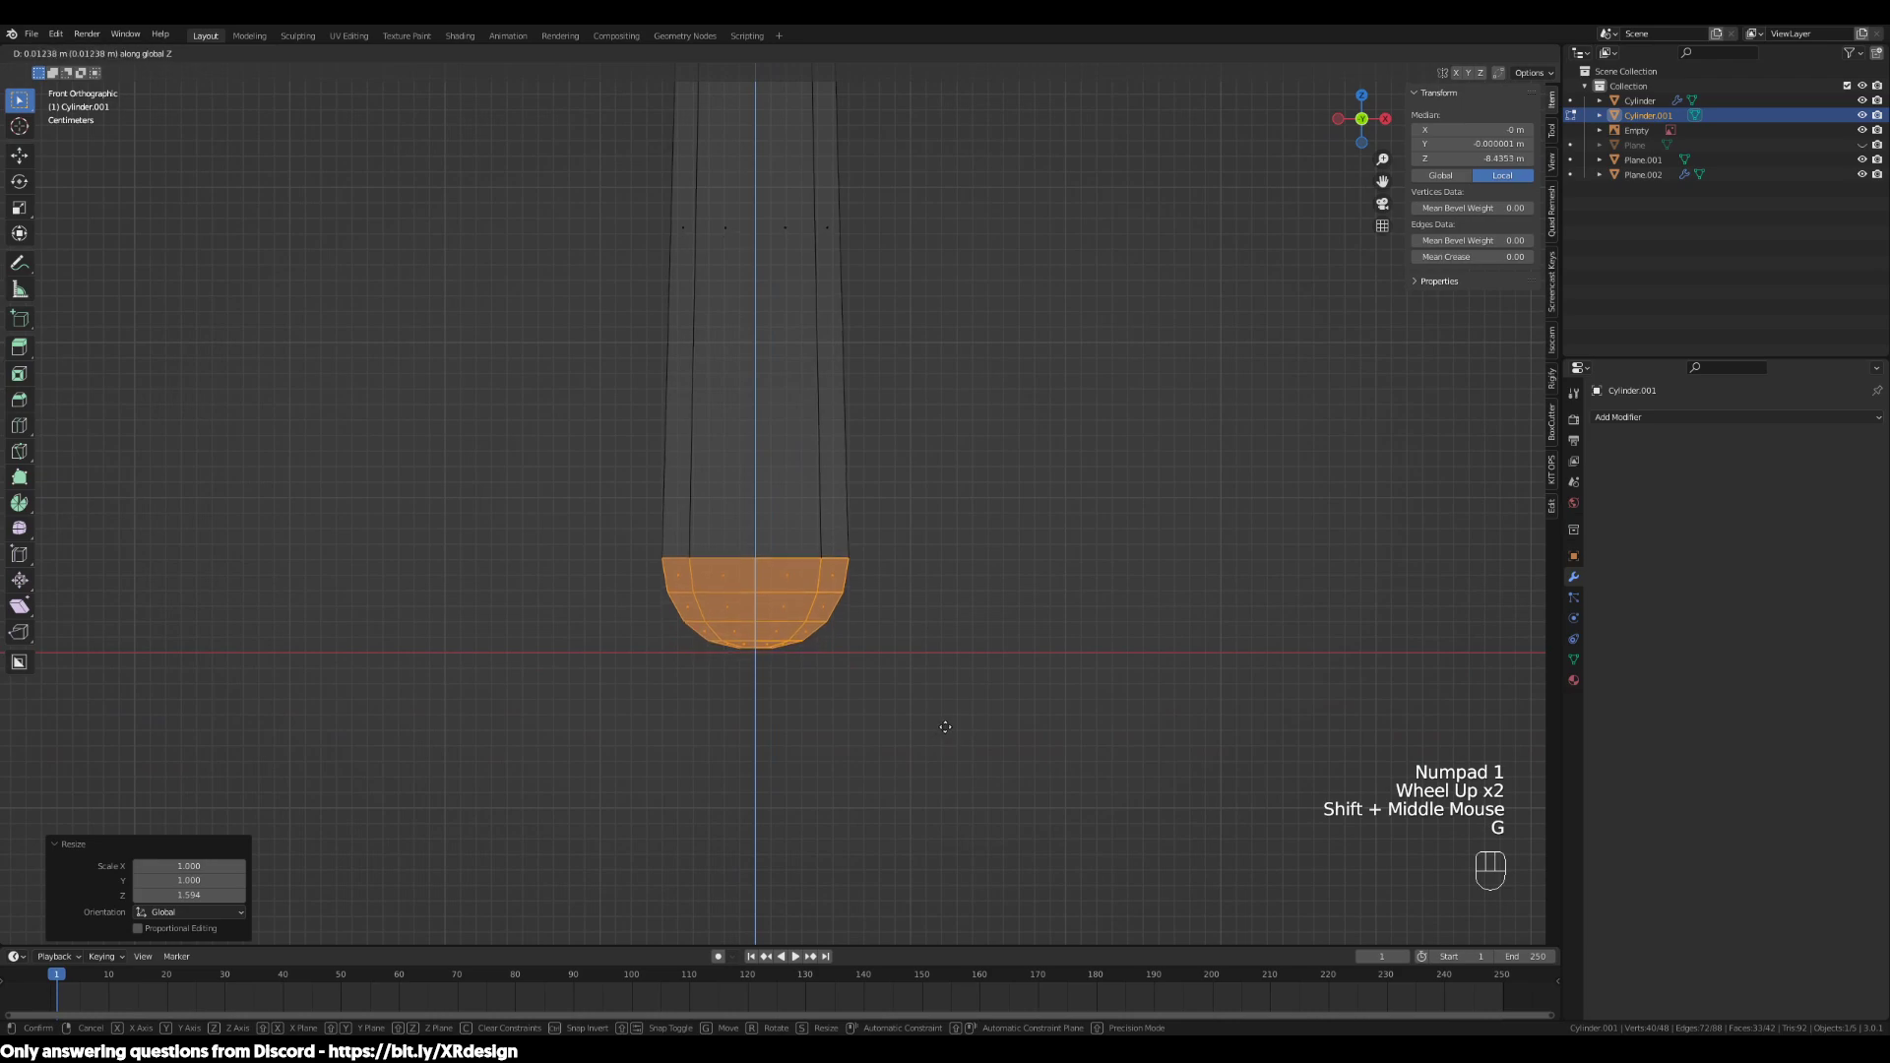
pyautogui.click(949, 731)
pyautogui.scroll(-3, 937, 725)
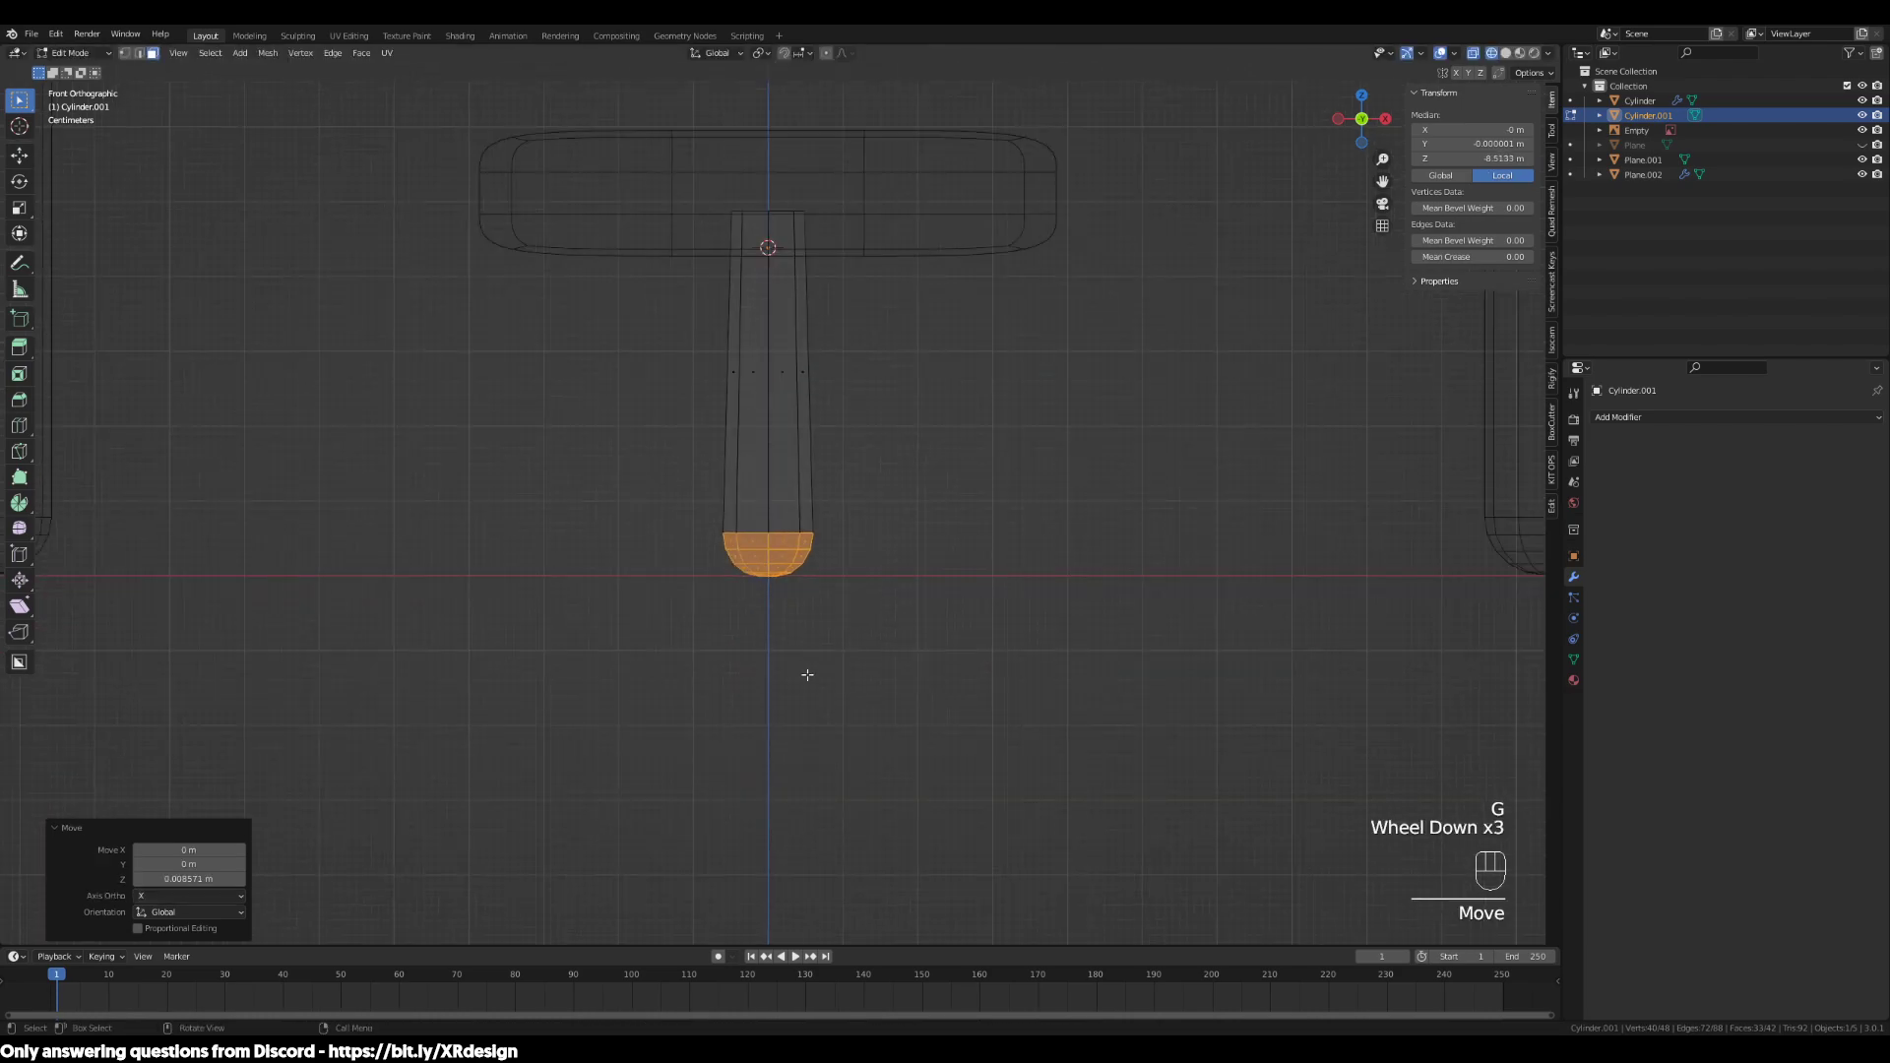
pyautogui.moveTo(806, 679); pyautogui.dragTo(815, 704, button='middle')
pyautogui.scroll(-1, 821, 568)
pyautogui.moveTo(821, 568); pyautogui.dragTo(1029, 546, button='middle')
pyautogui.press('Tab')
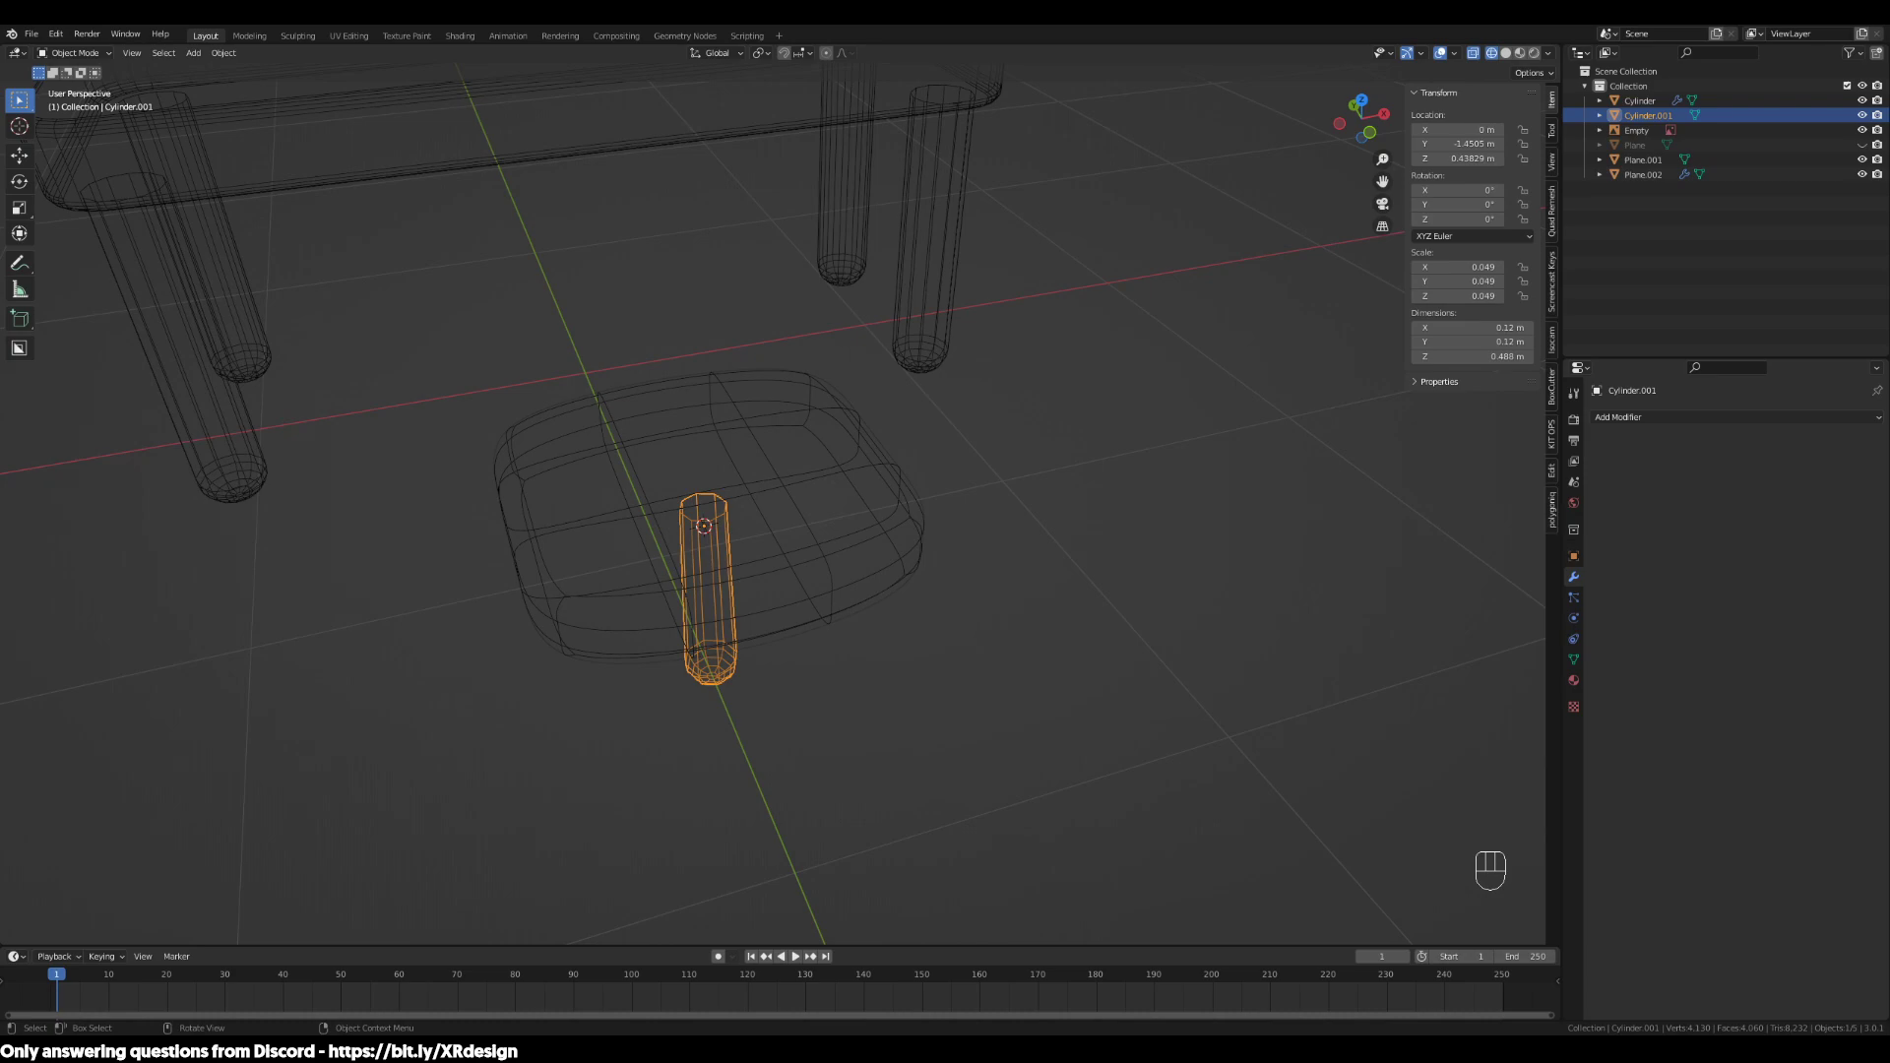
# Add a Mirror modifier on the X axis to the chair leg
pyautogui.click(1624, 416)
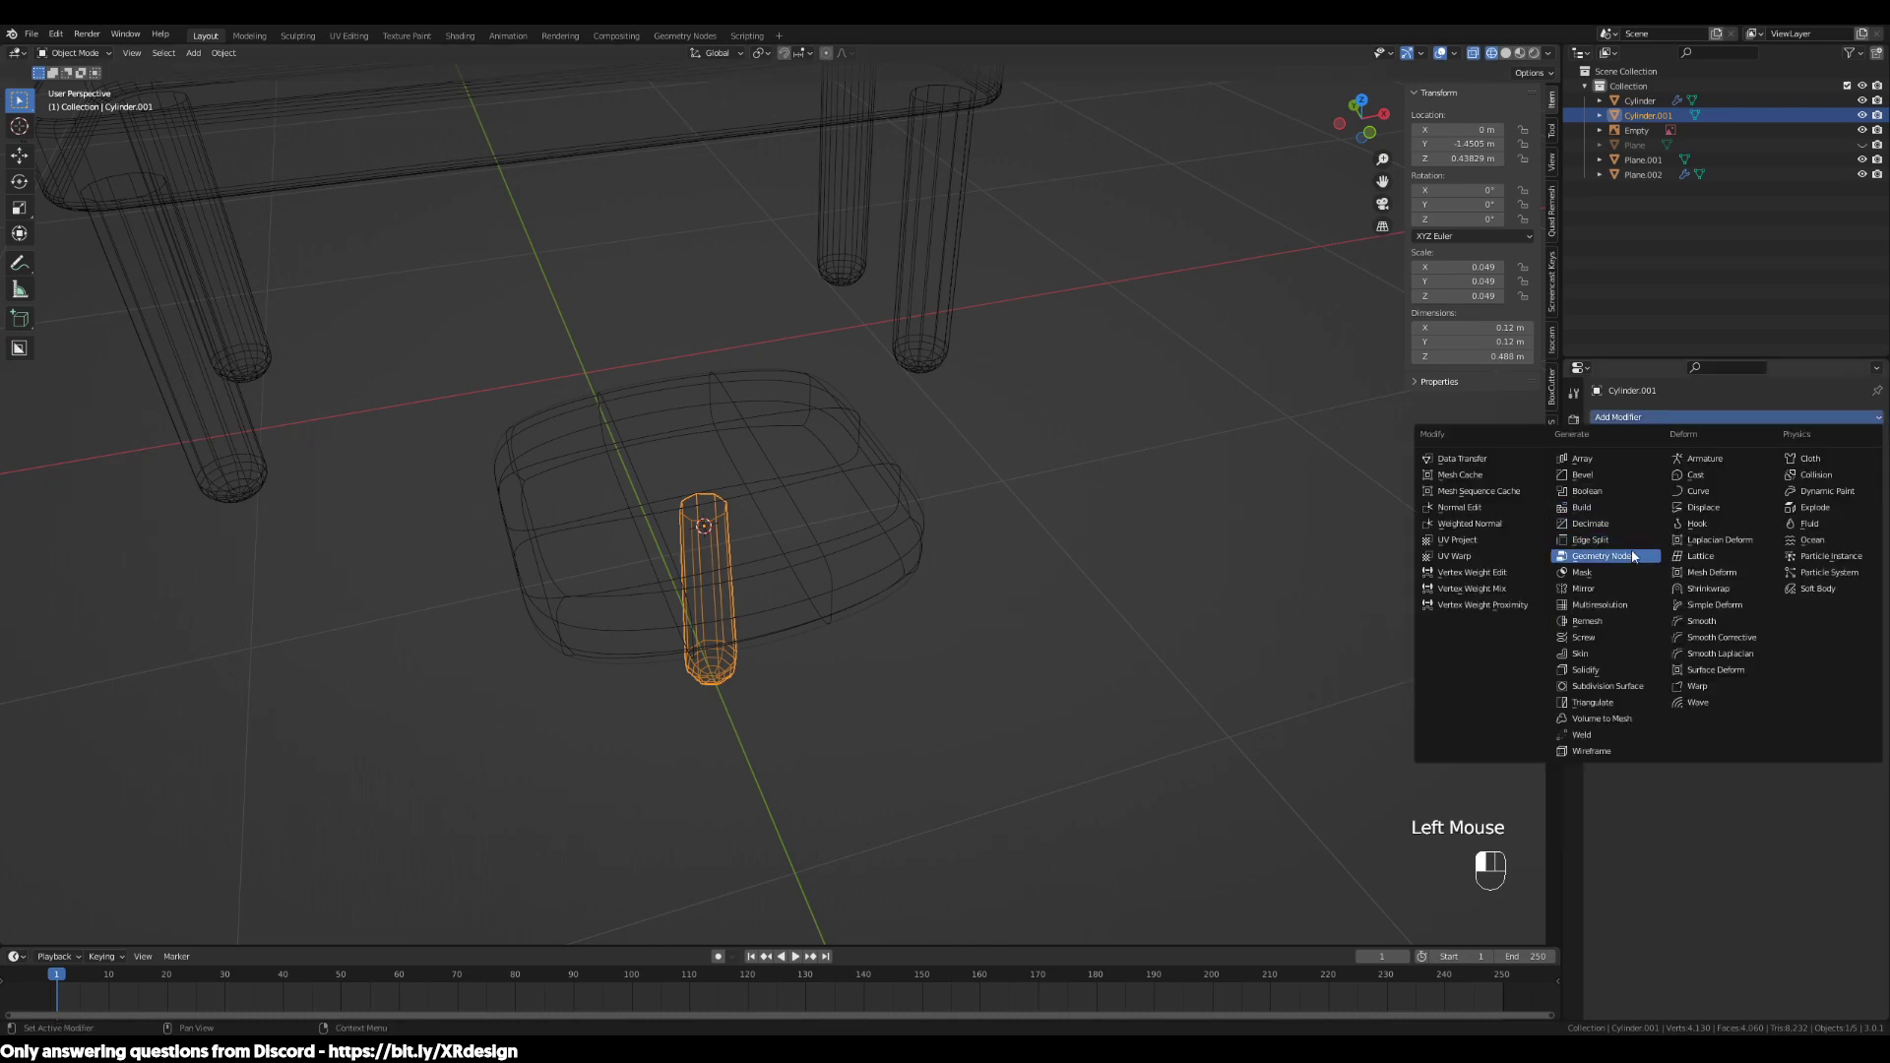
pyautogui.click(1605, 580)
pyautogui.moveTo(810, 624); pyautogui.dragTo(789, 624, button='middle')
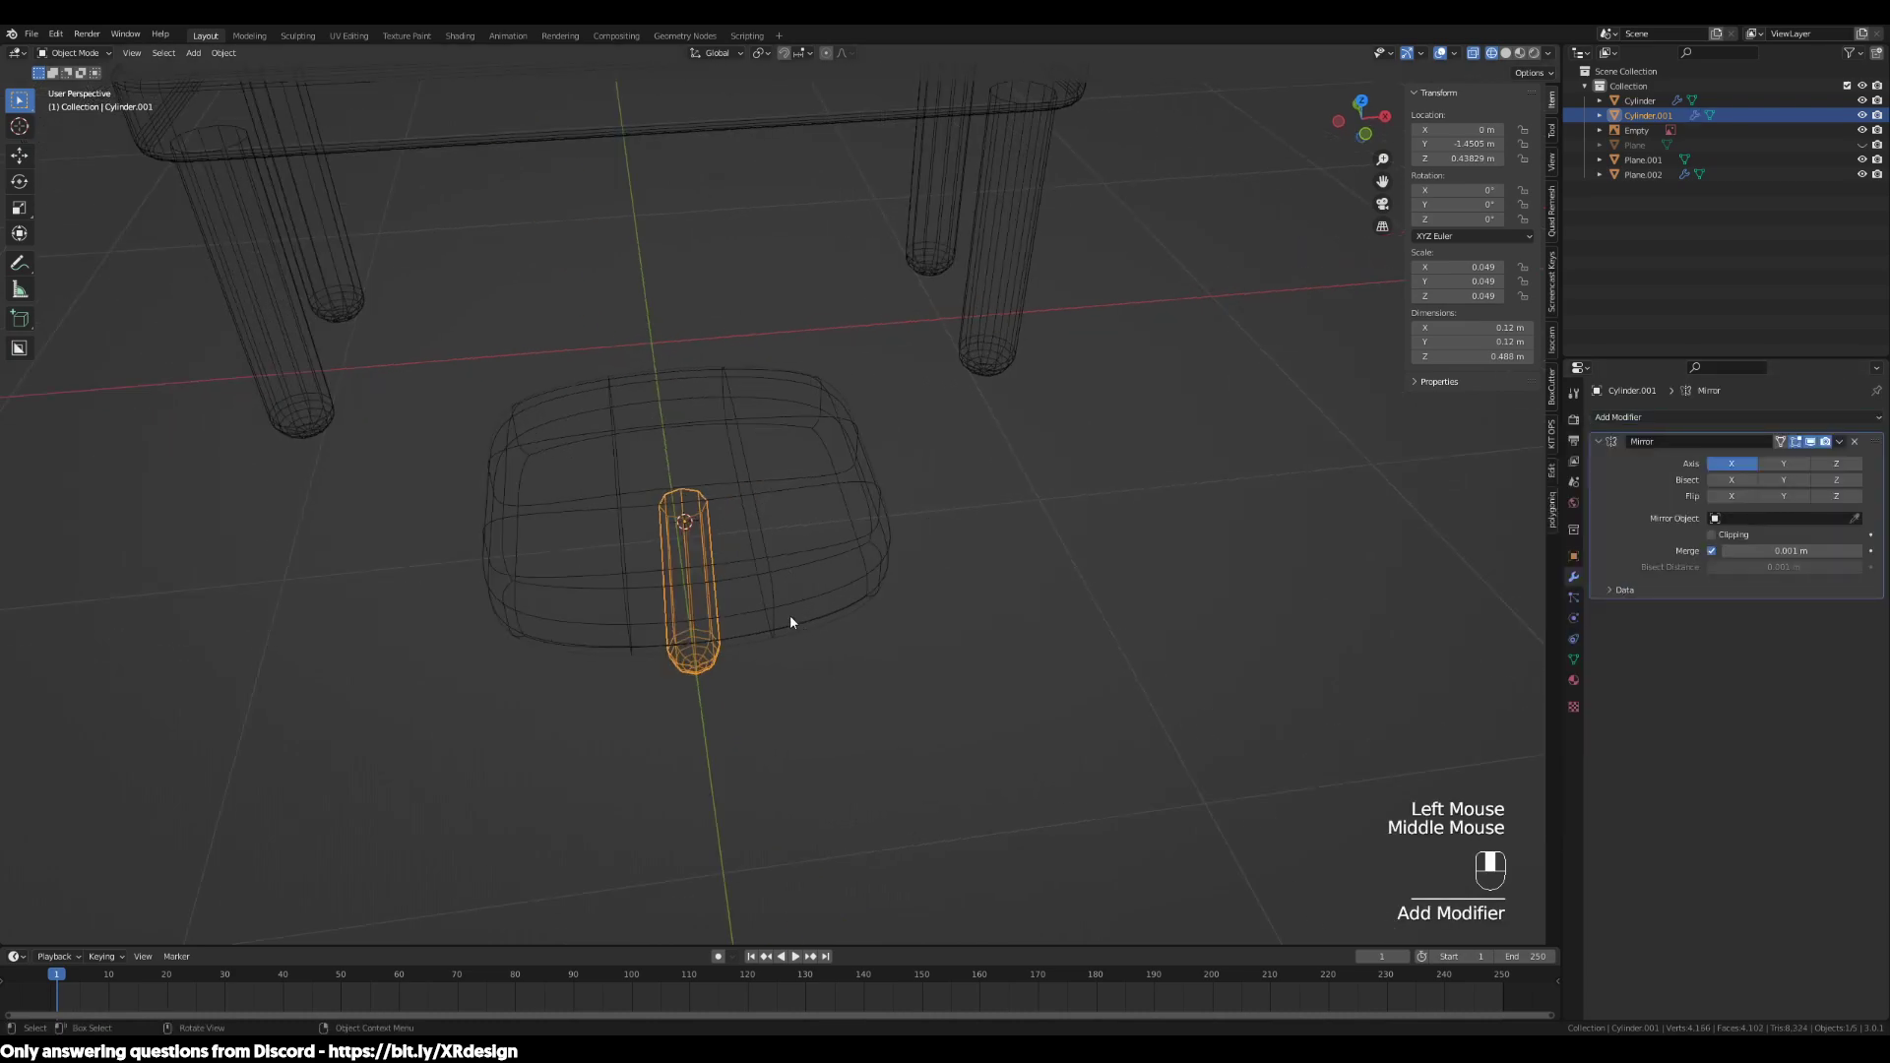
pyautogui.moveTo(747, 511); pyautogui.dragTo(760, 535, button='middle')
pyautogui.scroll(3, 774, 578)
pyautogui.scroll(1, 650, 602)
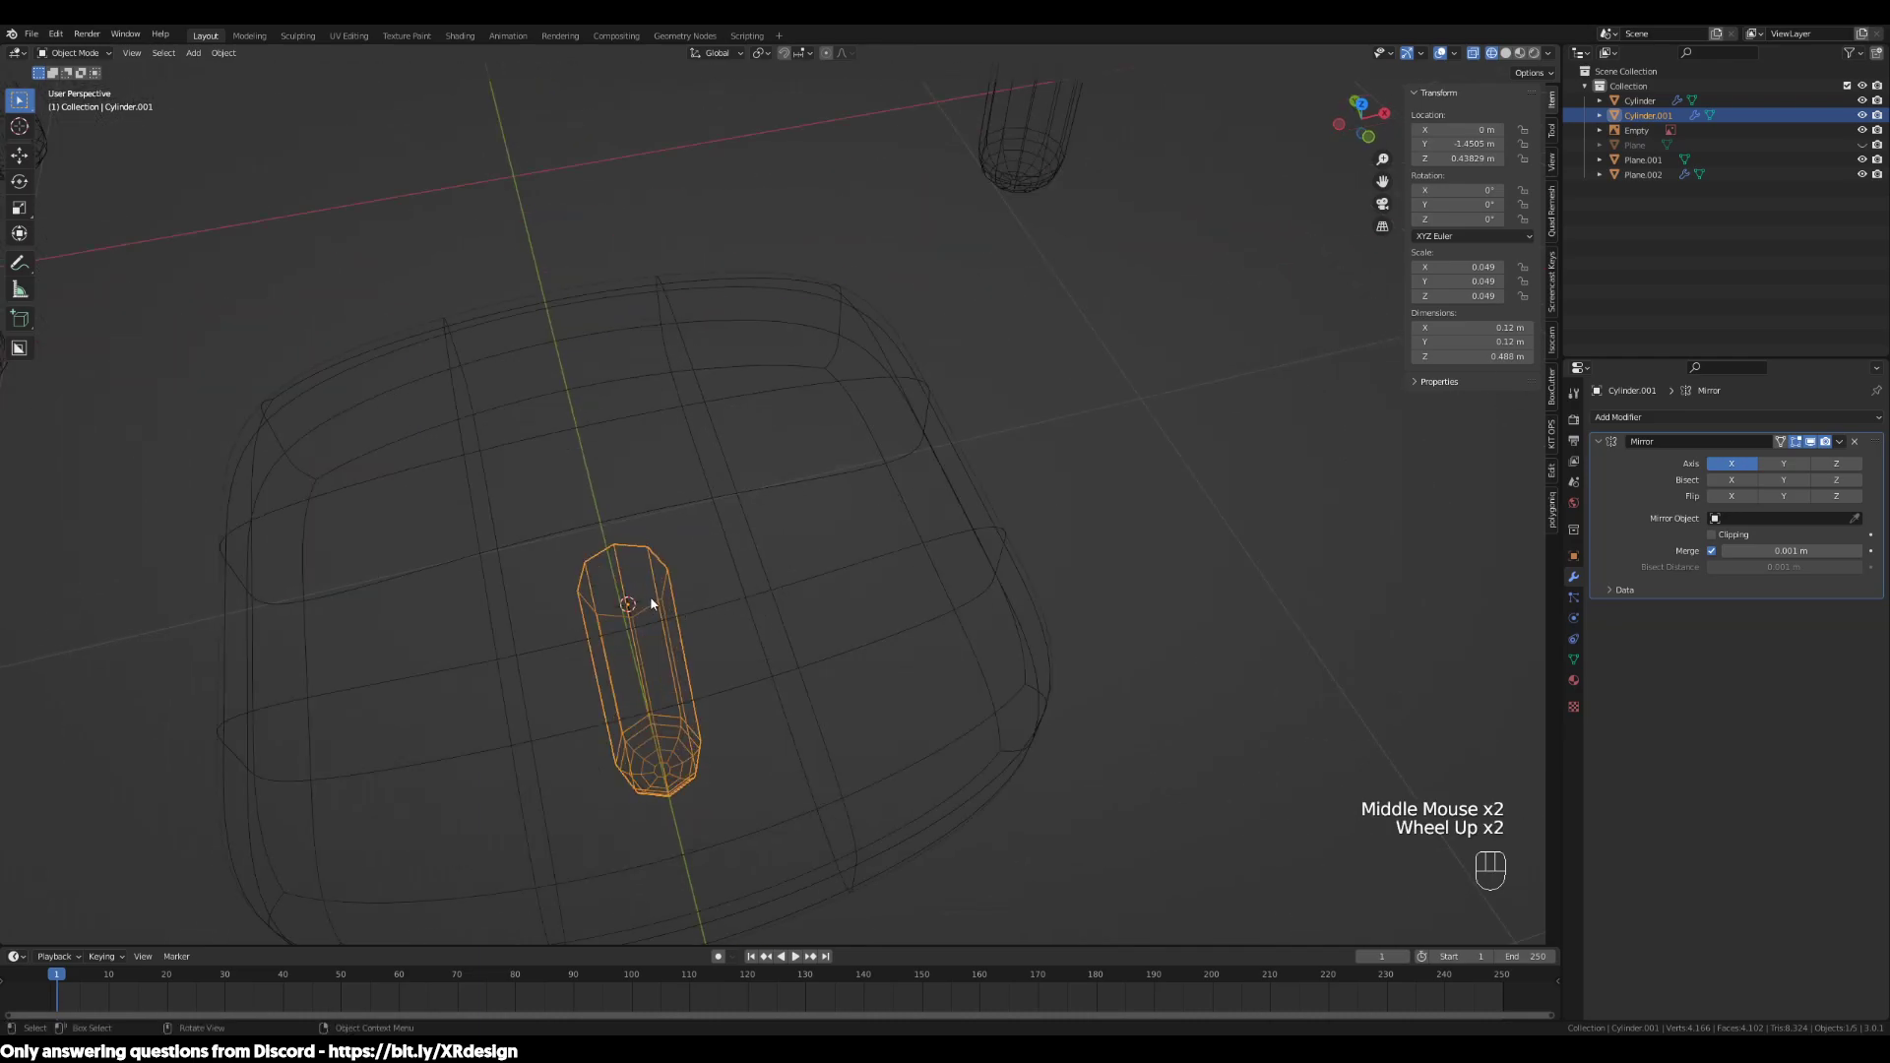
pyautogui.keyDown('shift'); pyautogui.moveTo(634, 605); pyautogui.dragTo(758, 568, button='middle'); pyautogui.keyUp('shift')
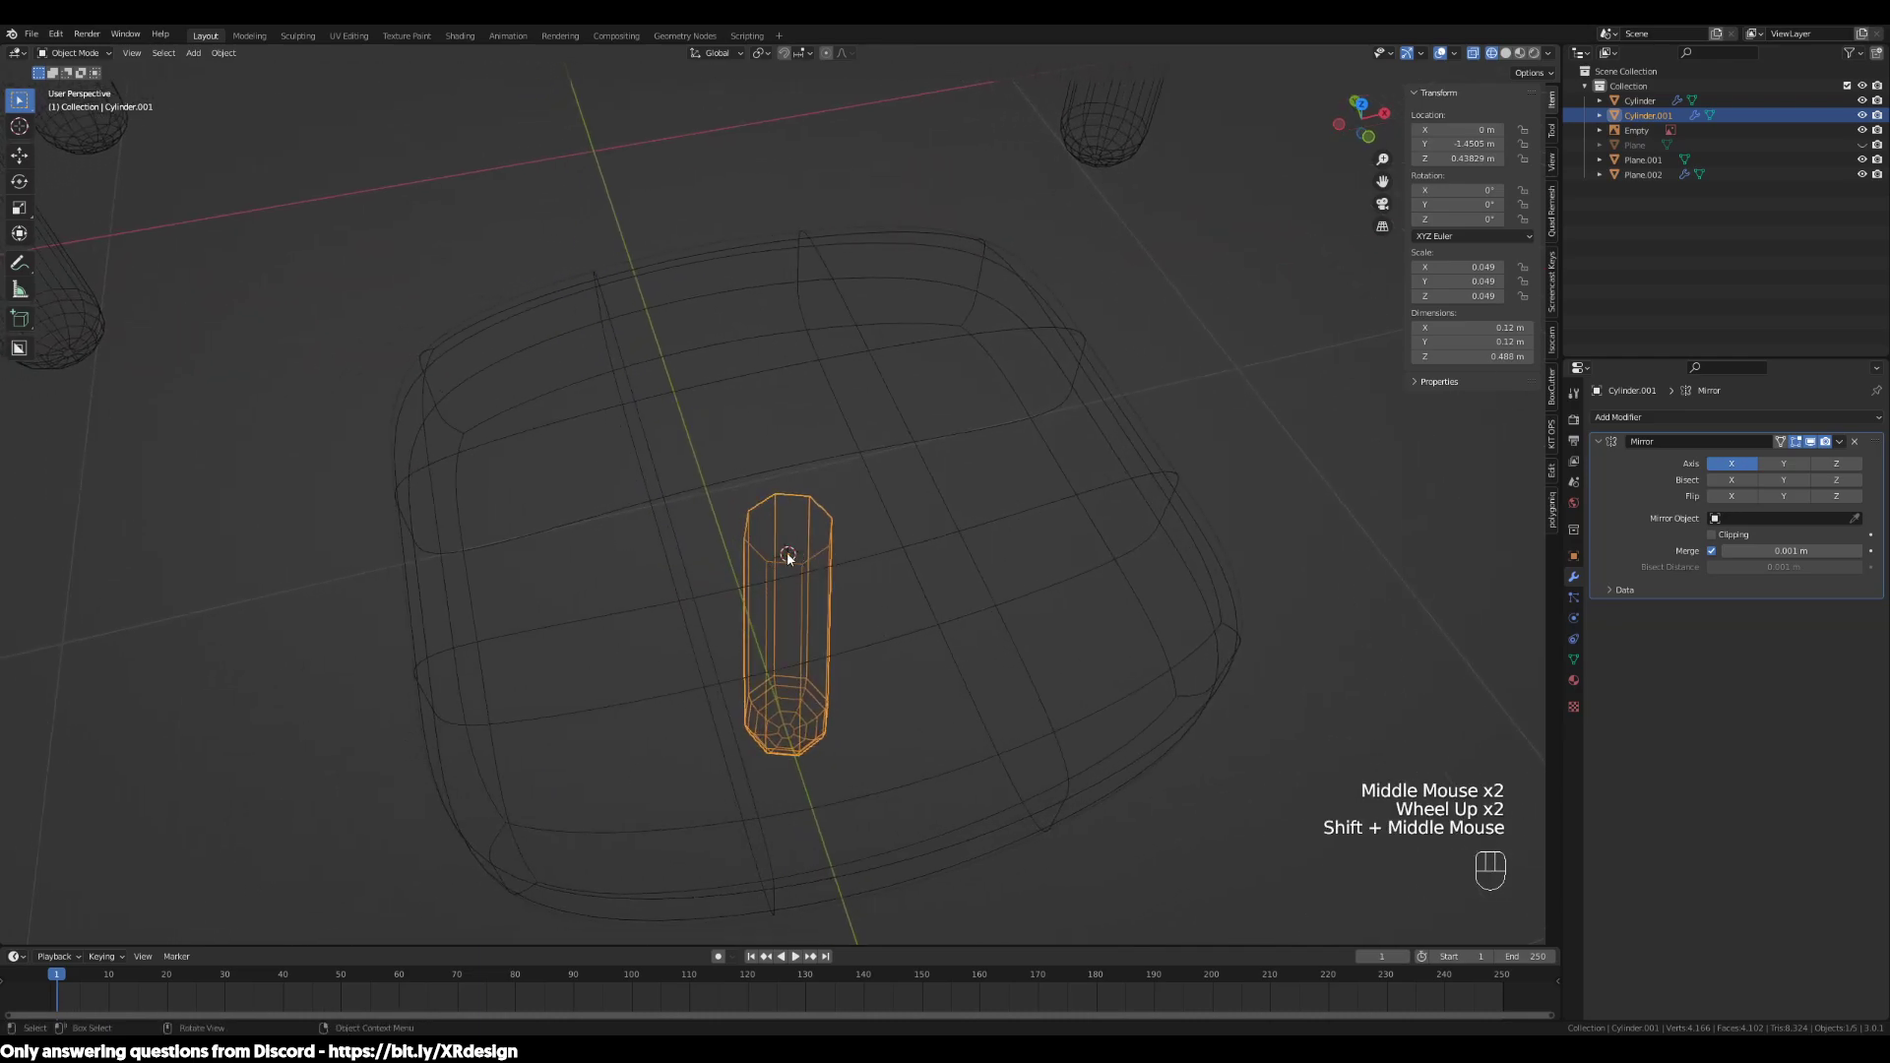
# In top view, move the whole leg mesh about -0.27 m in X and -0.23 m in Y, under the seat's front-left corner
pyautogui.press('KP_7')
pyautogui.scroll(2, 903, 680)
pyautogui.keyDown('shift'); pyautogui.moveTo(903, 679); pyautogui.dragTo(1021, 292, button='middle'); pyautogui.keyUp('shift')
pyautogui.press('Tab')
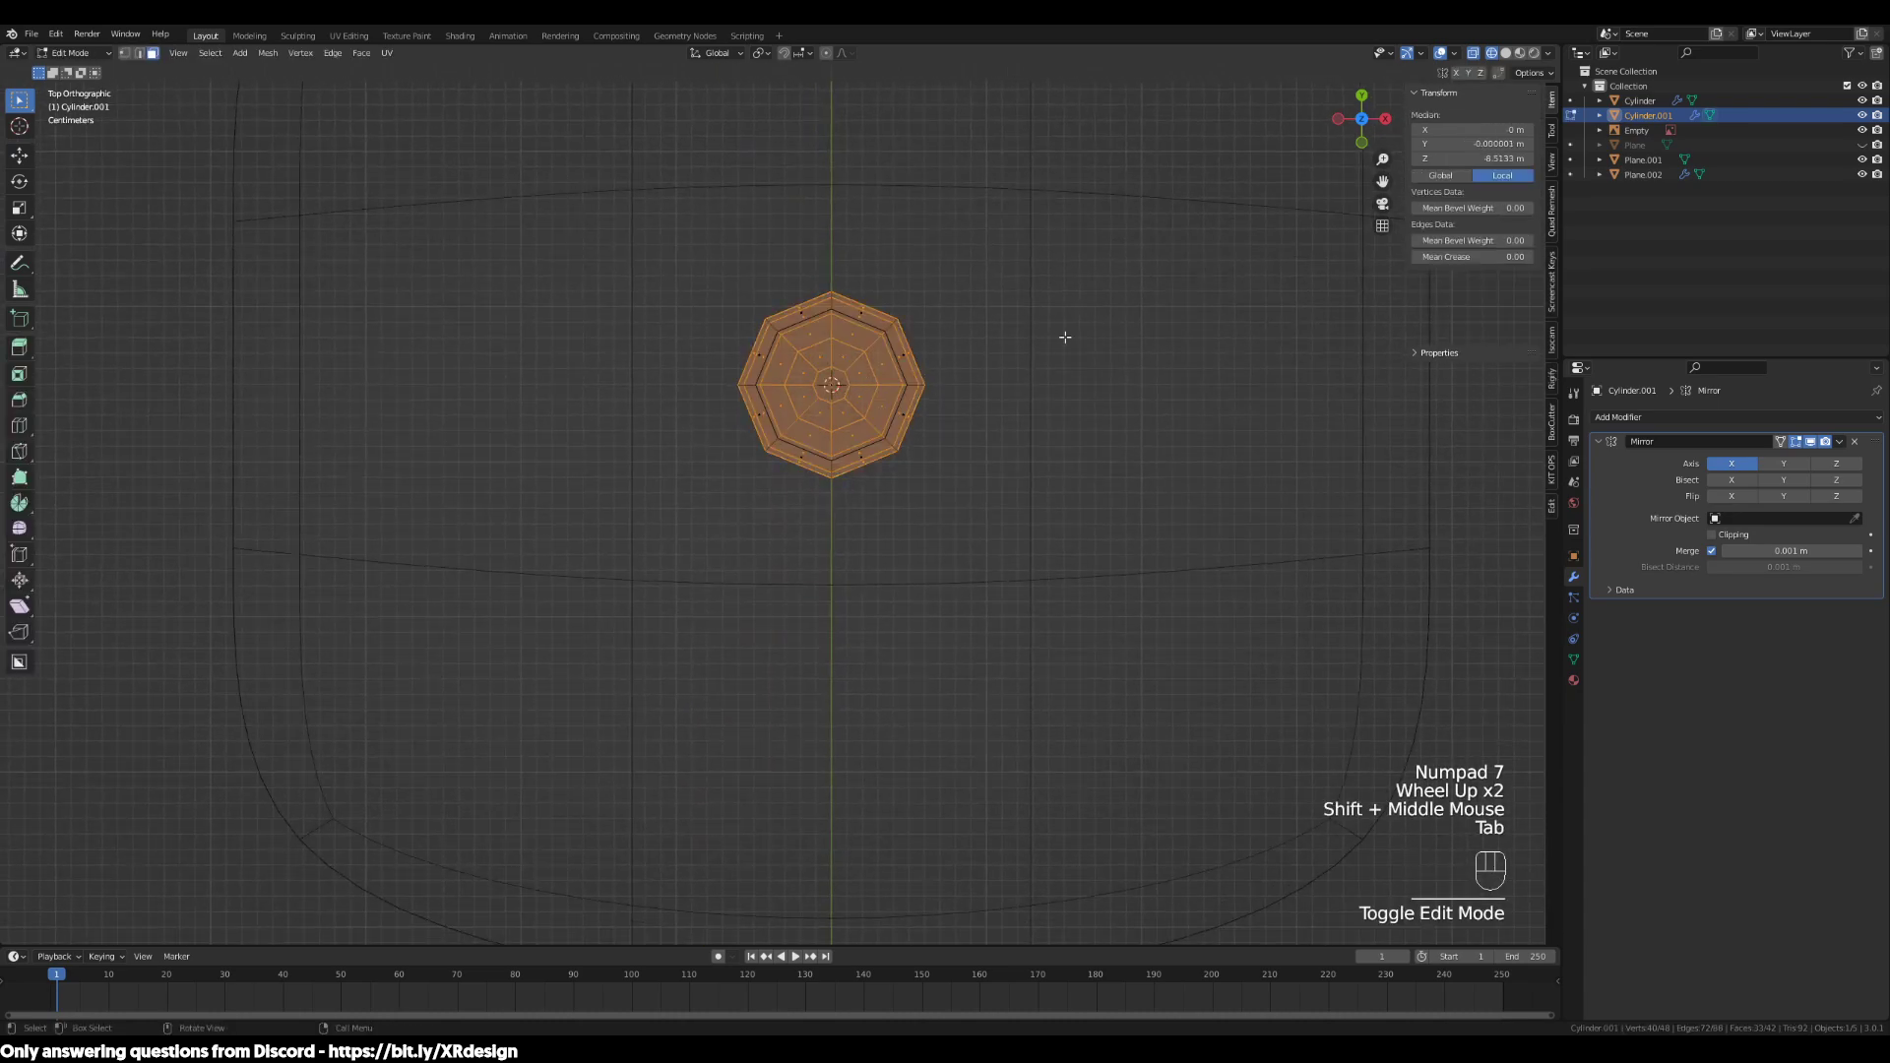
pyautogui.scroll(-1, 999, 447)
pyautogui.press('a')
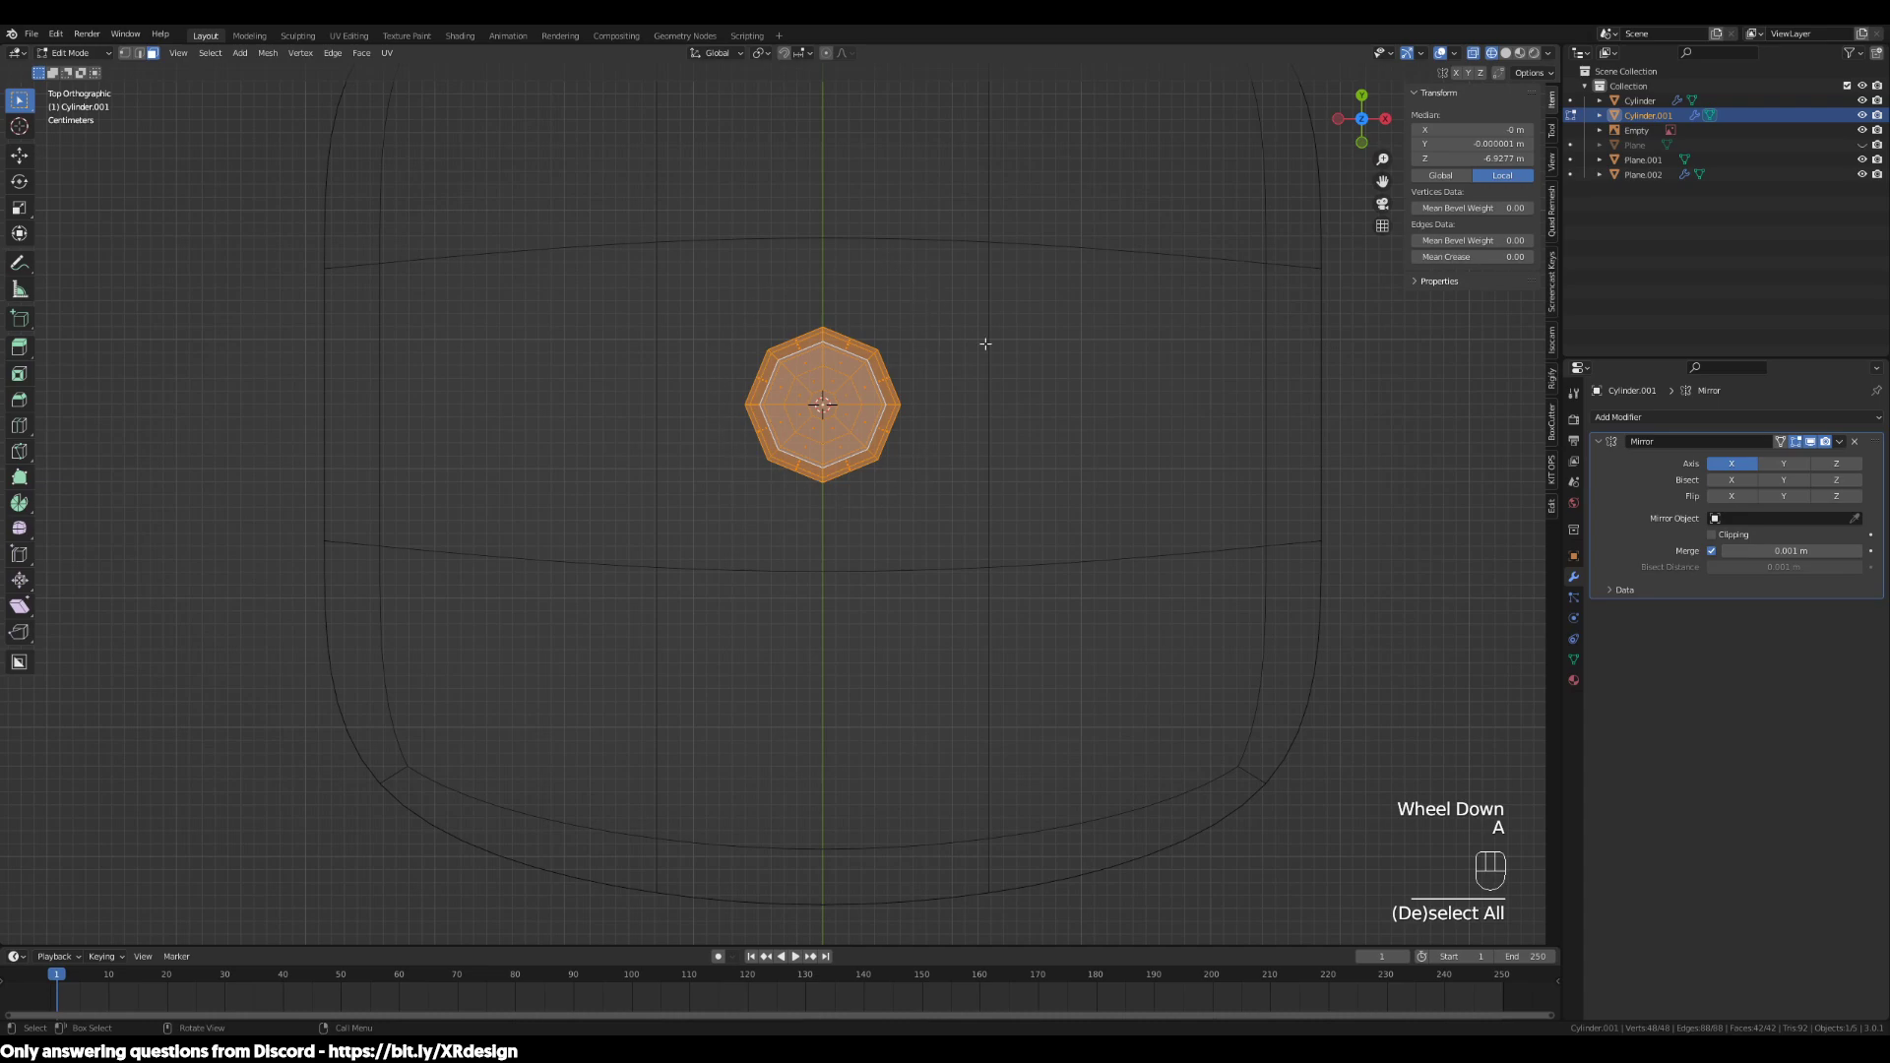
pyautogui.scroll(-2, 1102, 348)
pyautogui.press('g')
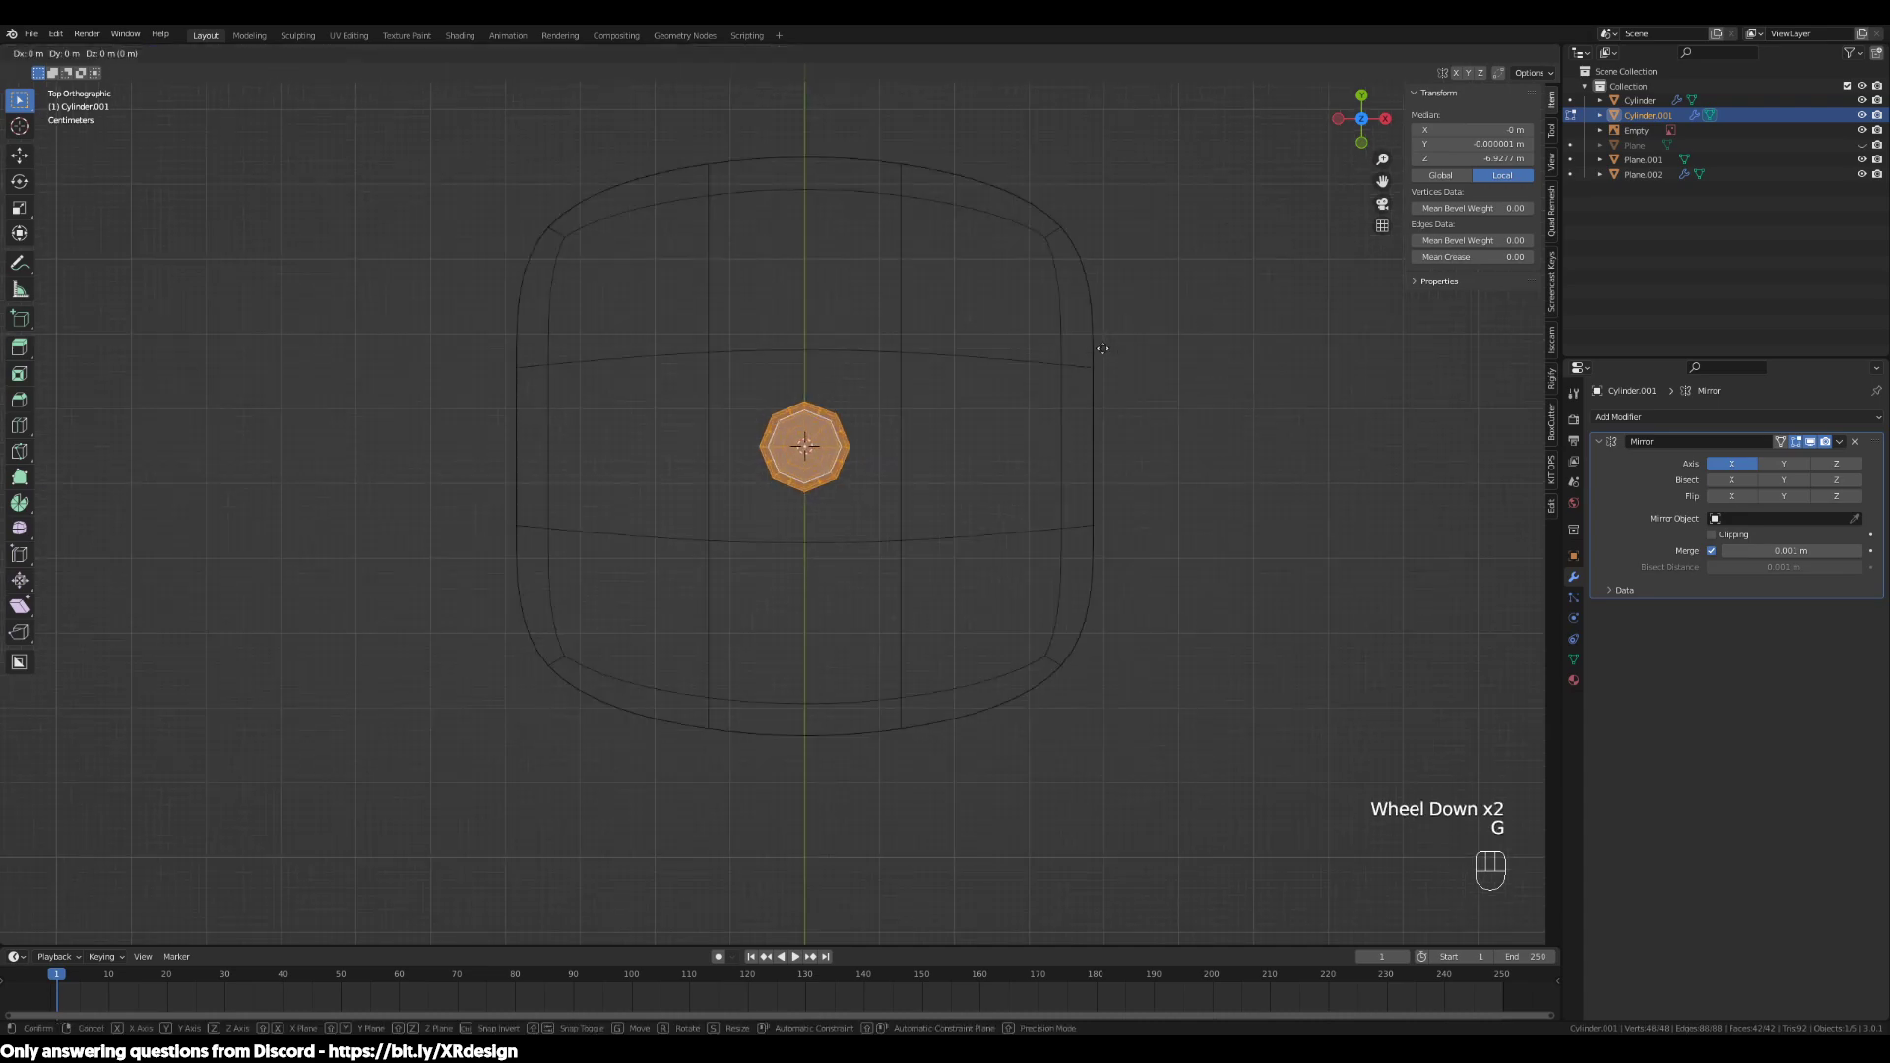
pyautogui.click(902, 520)
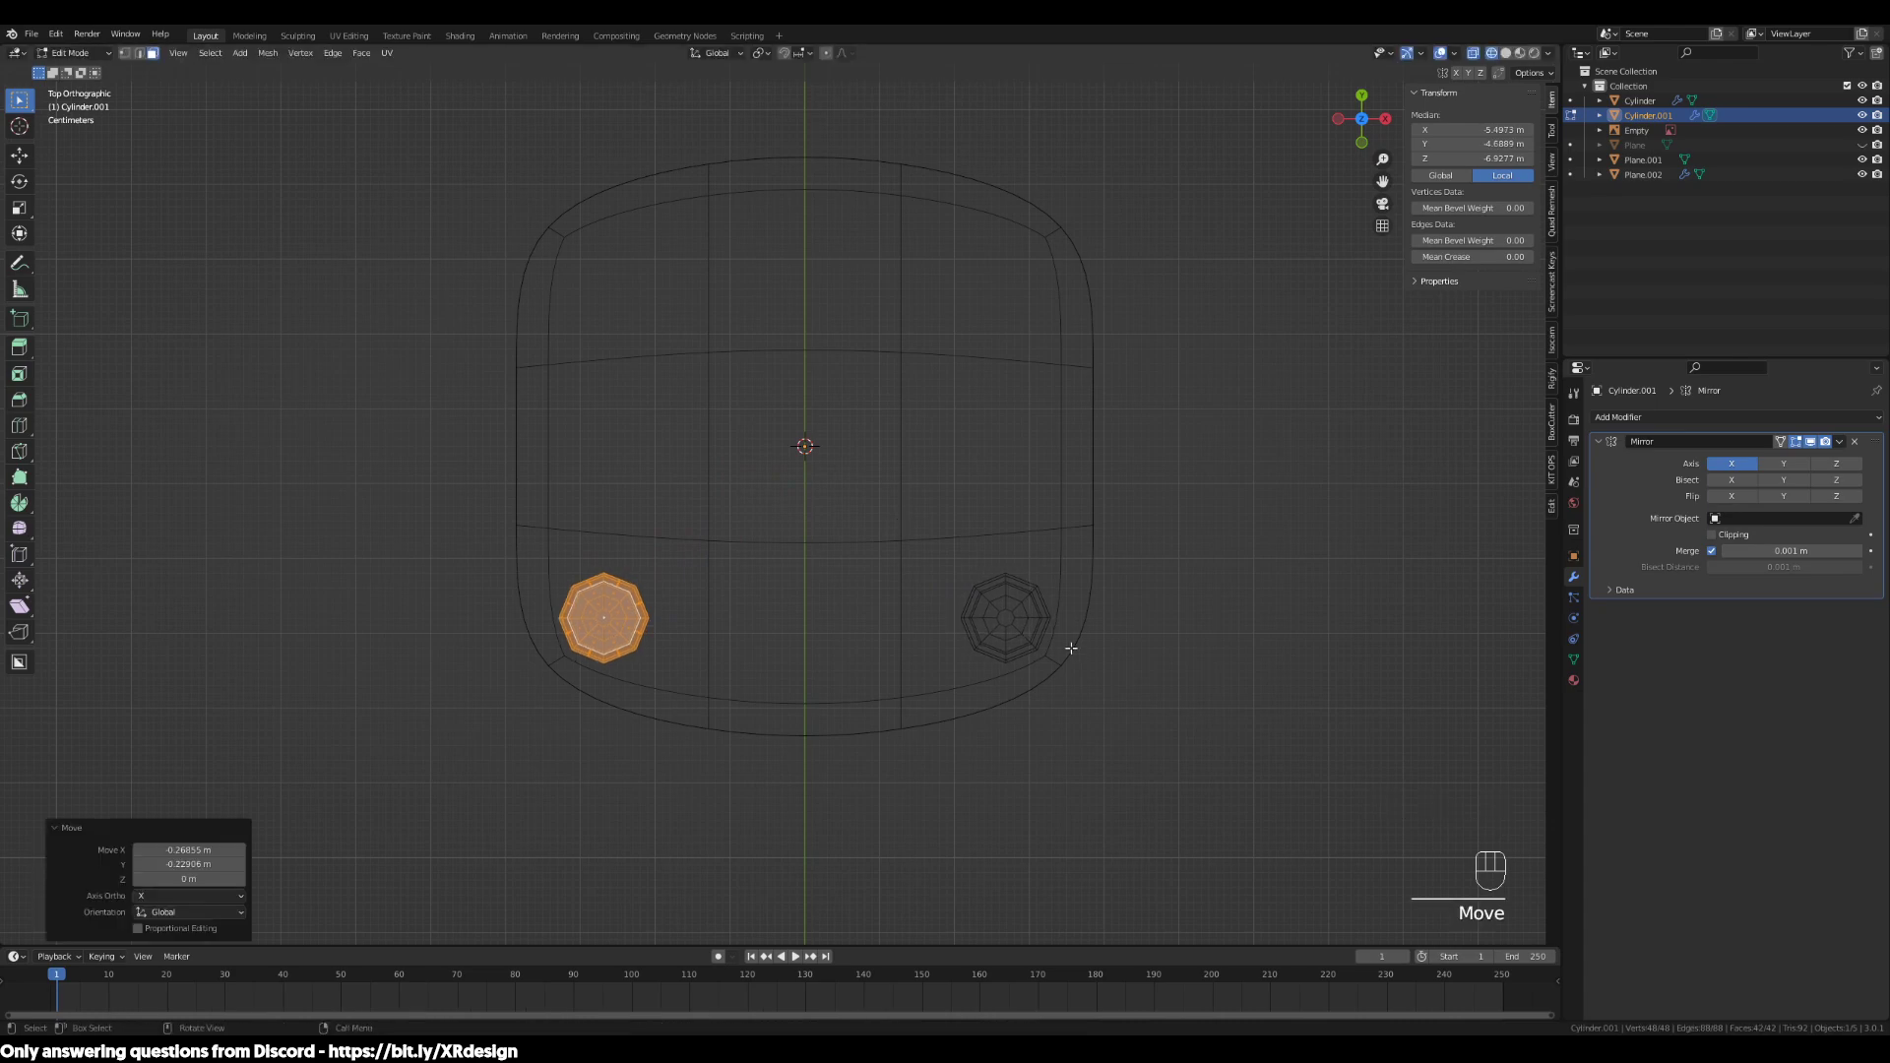
# Enable the Y axis in the leg's Mirror modifier to produce legs at all four seat corners
pyautogui.click(1783, 464)
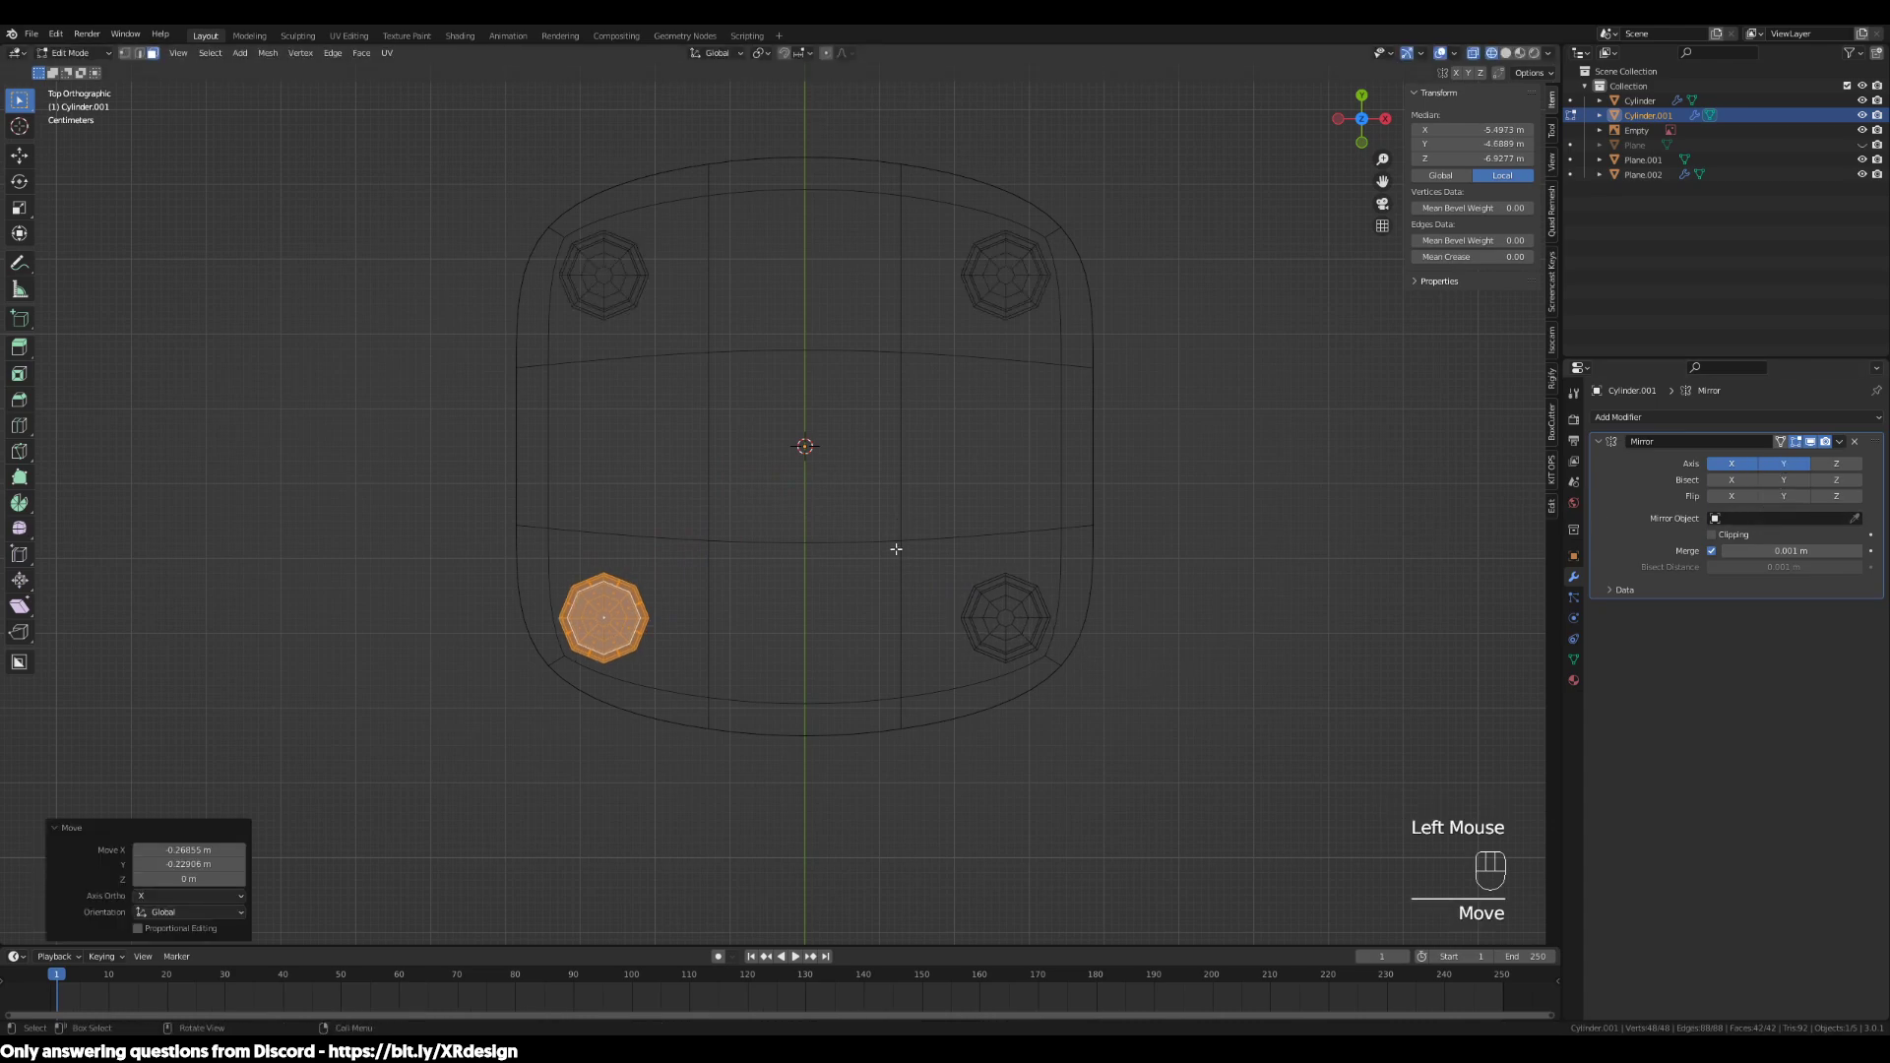
pyautogui.moveTo(768, 550); pyautogui.dragTo(910, 563, button='middle')
pyautogui.scroll(-2, 909, 563)
pyautogui.press('Tab')
pyautogui.press('Tab')
pyautogui.press('1')
pyautogui.press('3')
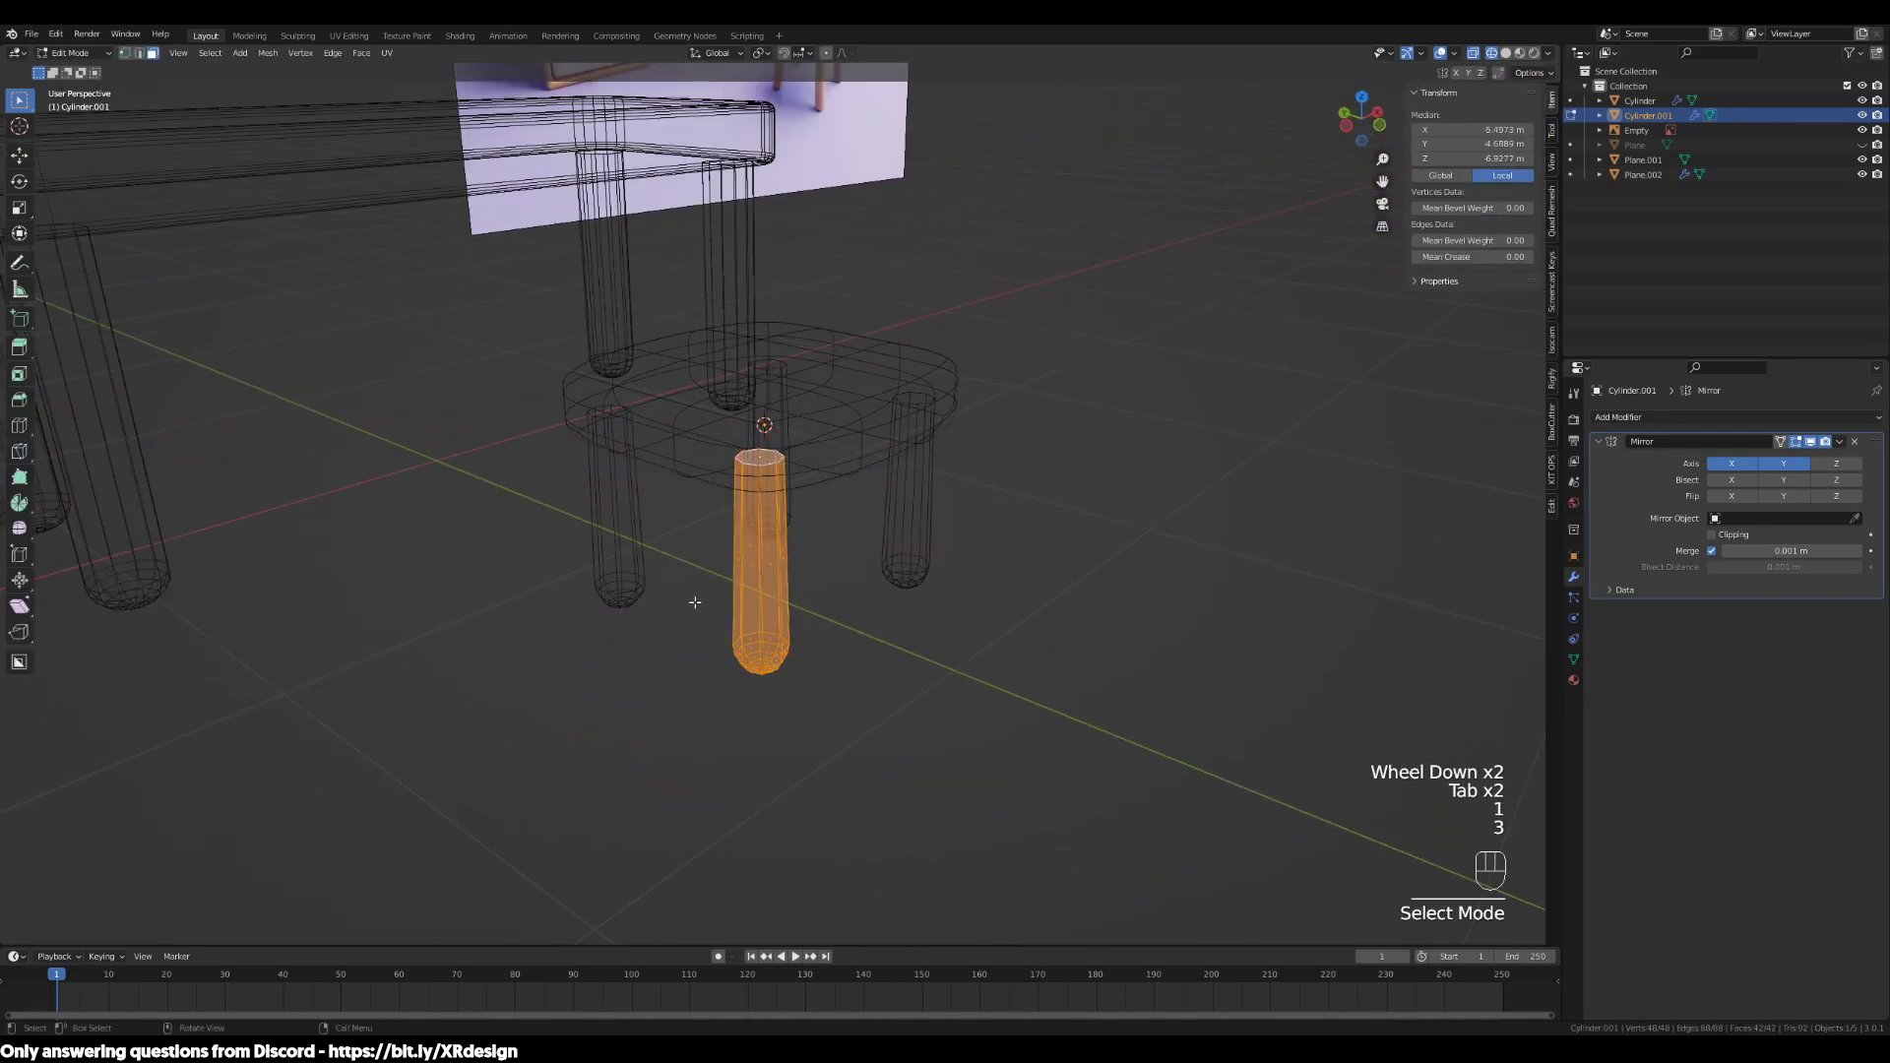
# In top view, shift the leg's rounded bottom end about -0.026 m in X and -0.026 m in Y to splay the legs outward
pyautogui.keyDown('shift'); pyautogui.moveTo(696, 604); pyautogui.dragTo(792, 236, button='middle'); pyautogui.keyUp('shift')
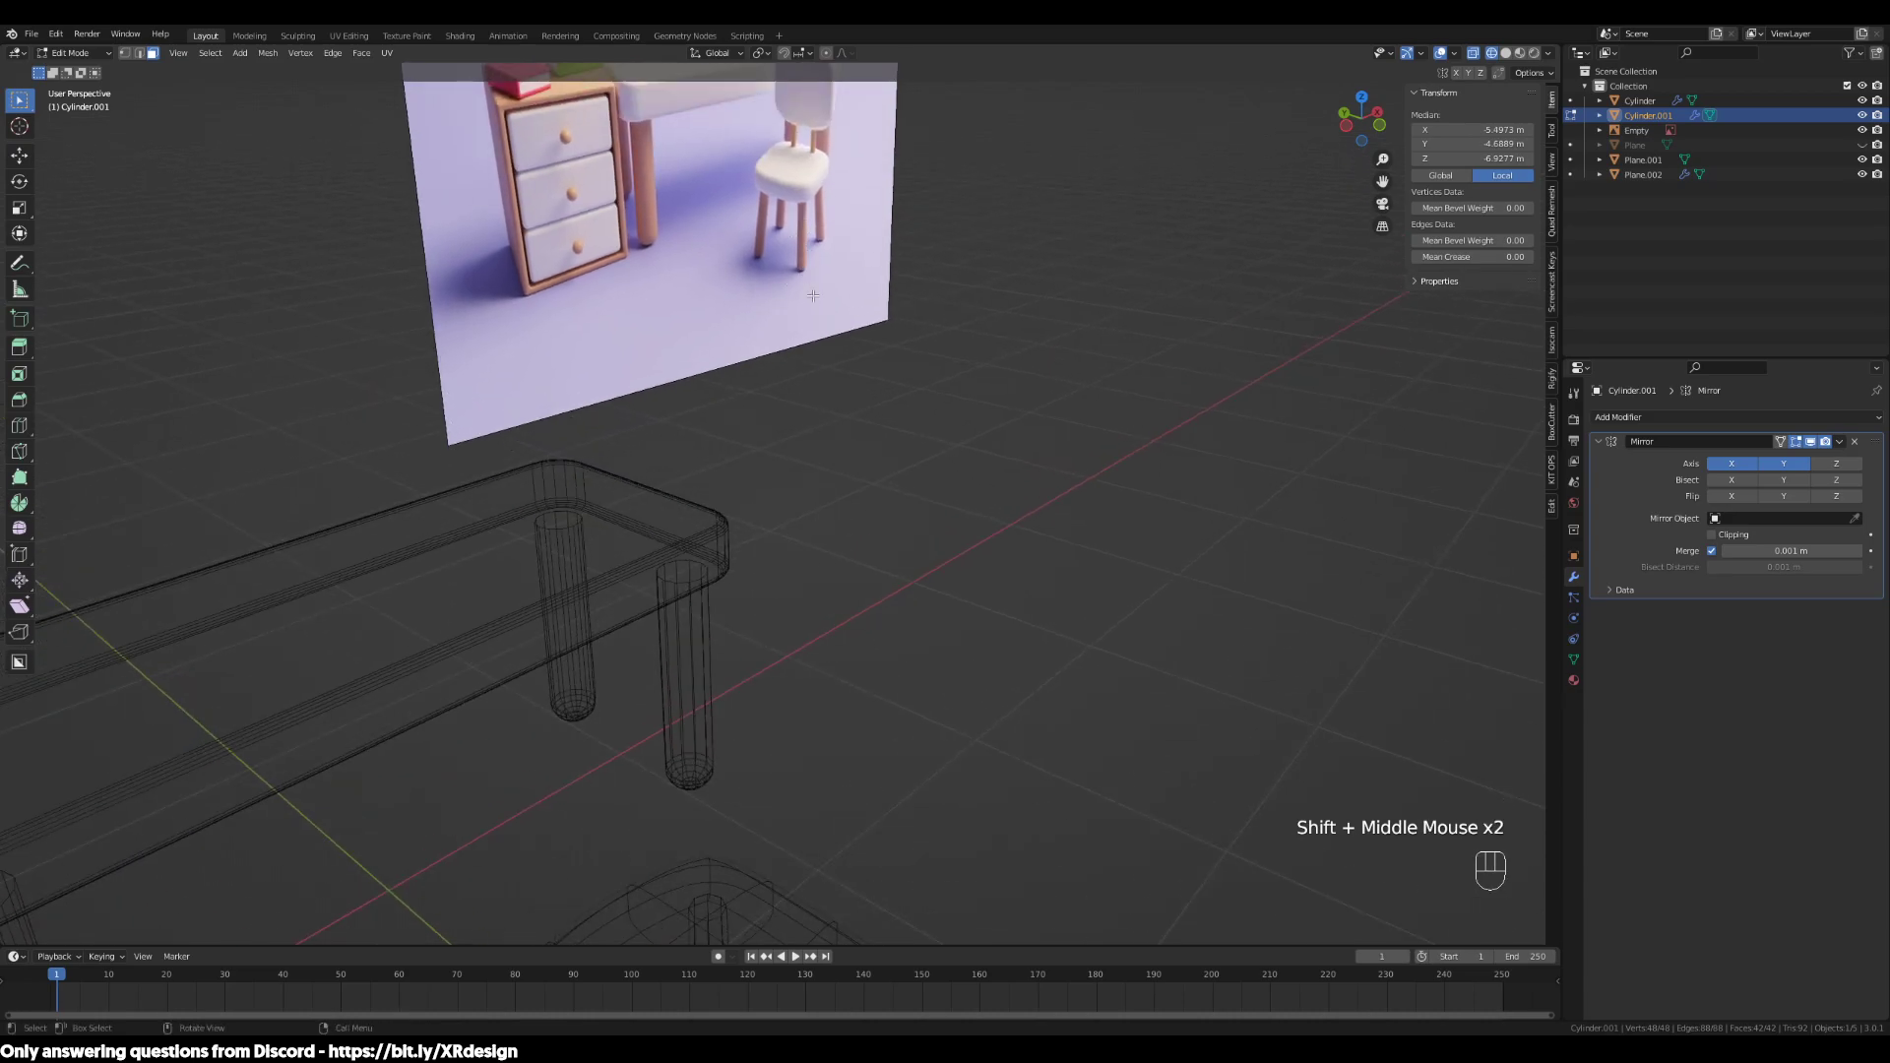
pyautogui.scroll(-2, 814, 295)
pyautogui.keyDown('shift'); pyautogui.moveTo(817, 911); pyautogui.dragTo(857, 640, button='middle'); pyautogui.keyUp('shift')
pyautogui.scroll(2, 788, 709)
pyautogui.moveTo(861, 646); pyautogui.dragTo(753, 738)
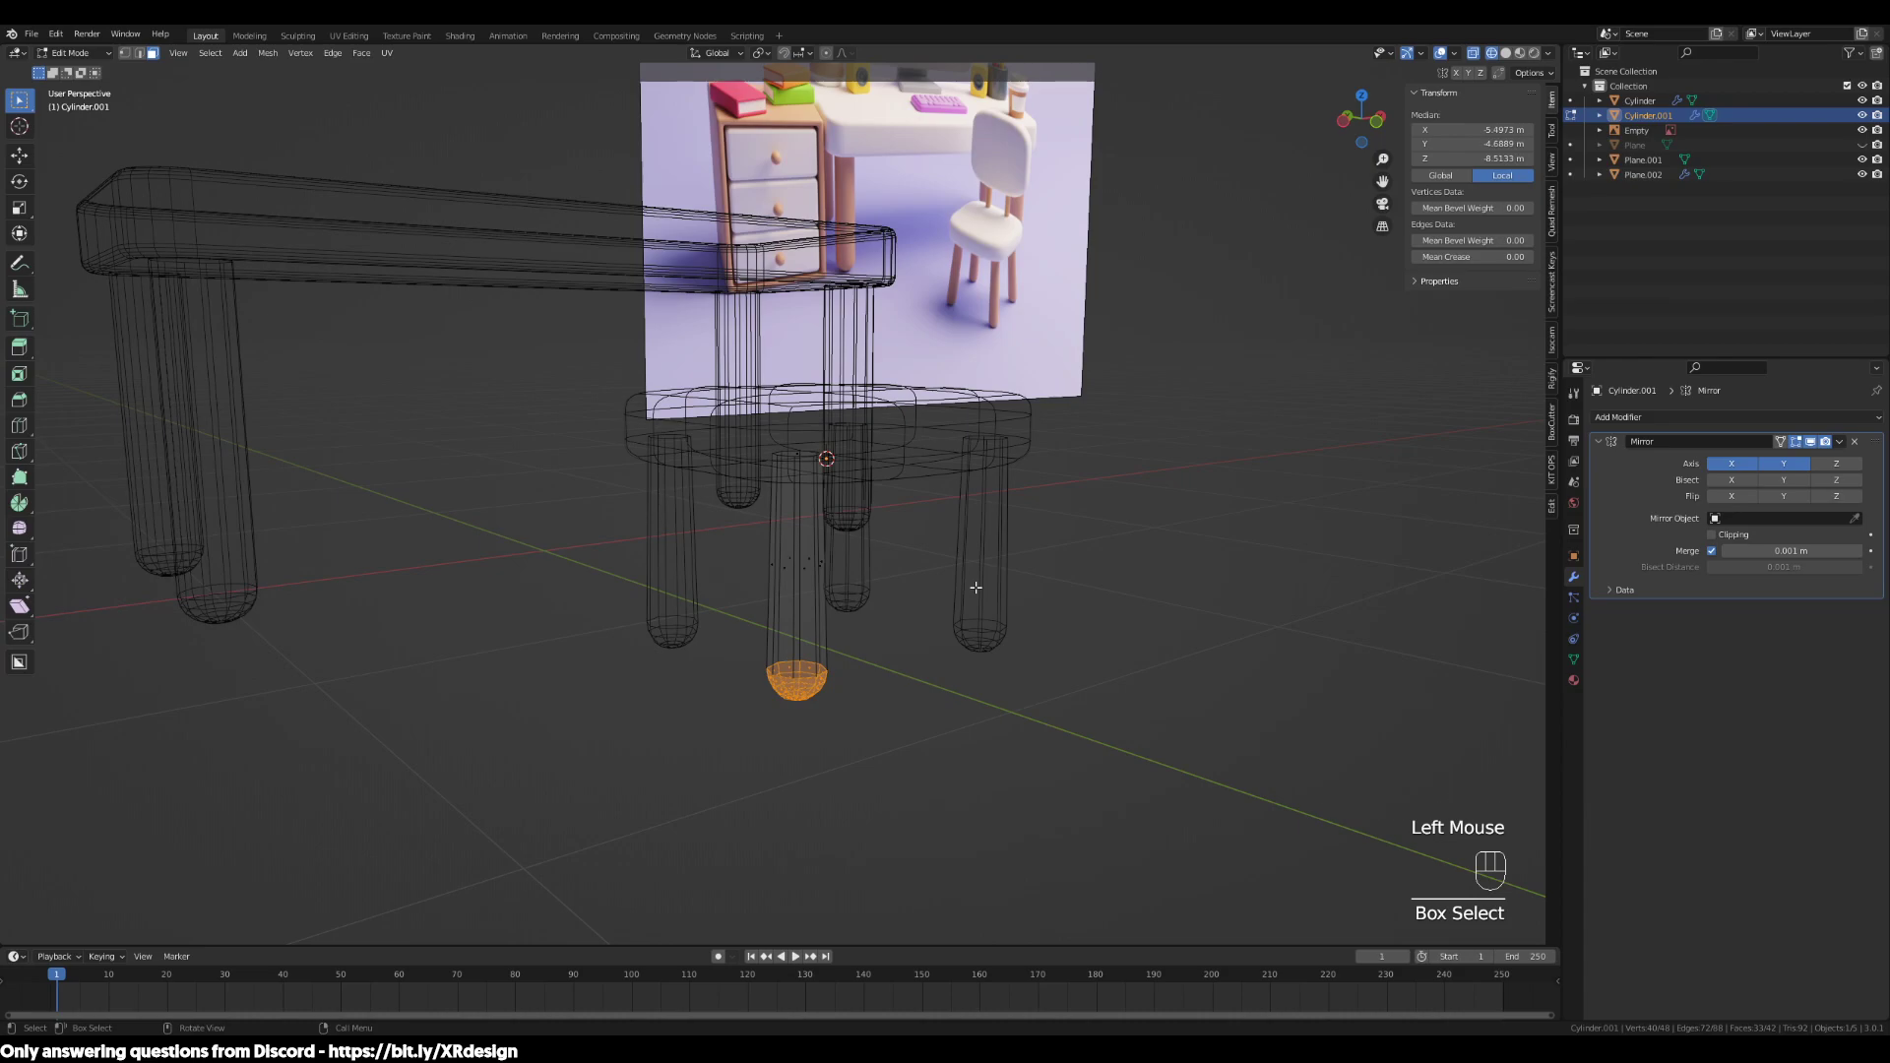
pyautogui.press('KP_7')
pyautogui.scroll(2, 914, 672)
pyautogui.keyDown('shift'); pyautogui.moveTo(1013, 593); pyautogui.dragTo(1139, 515, button='middle'); pyautogui.keyUp('shift')
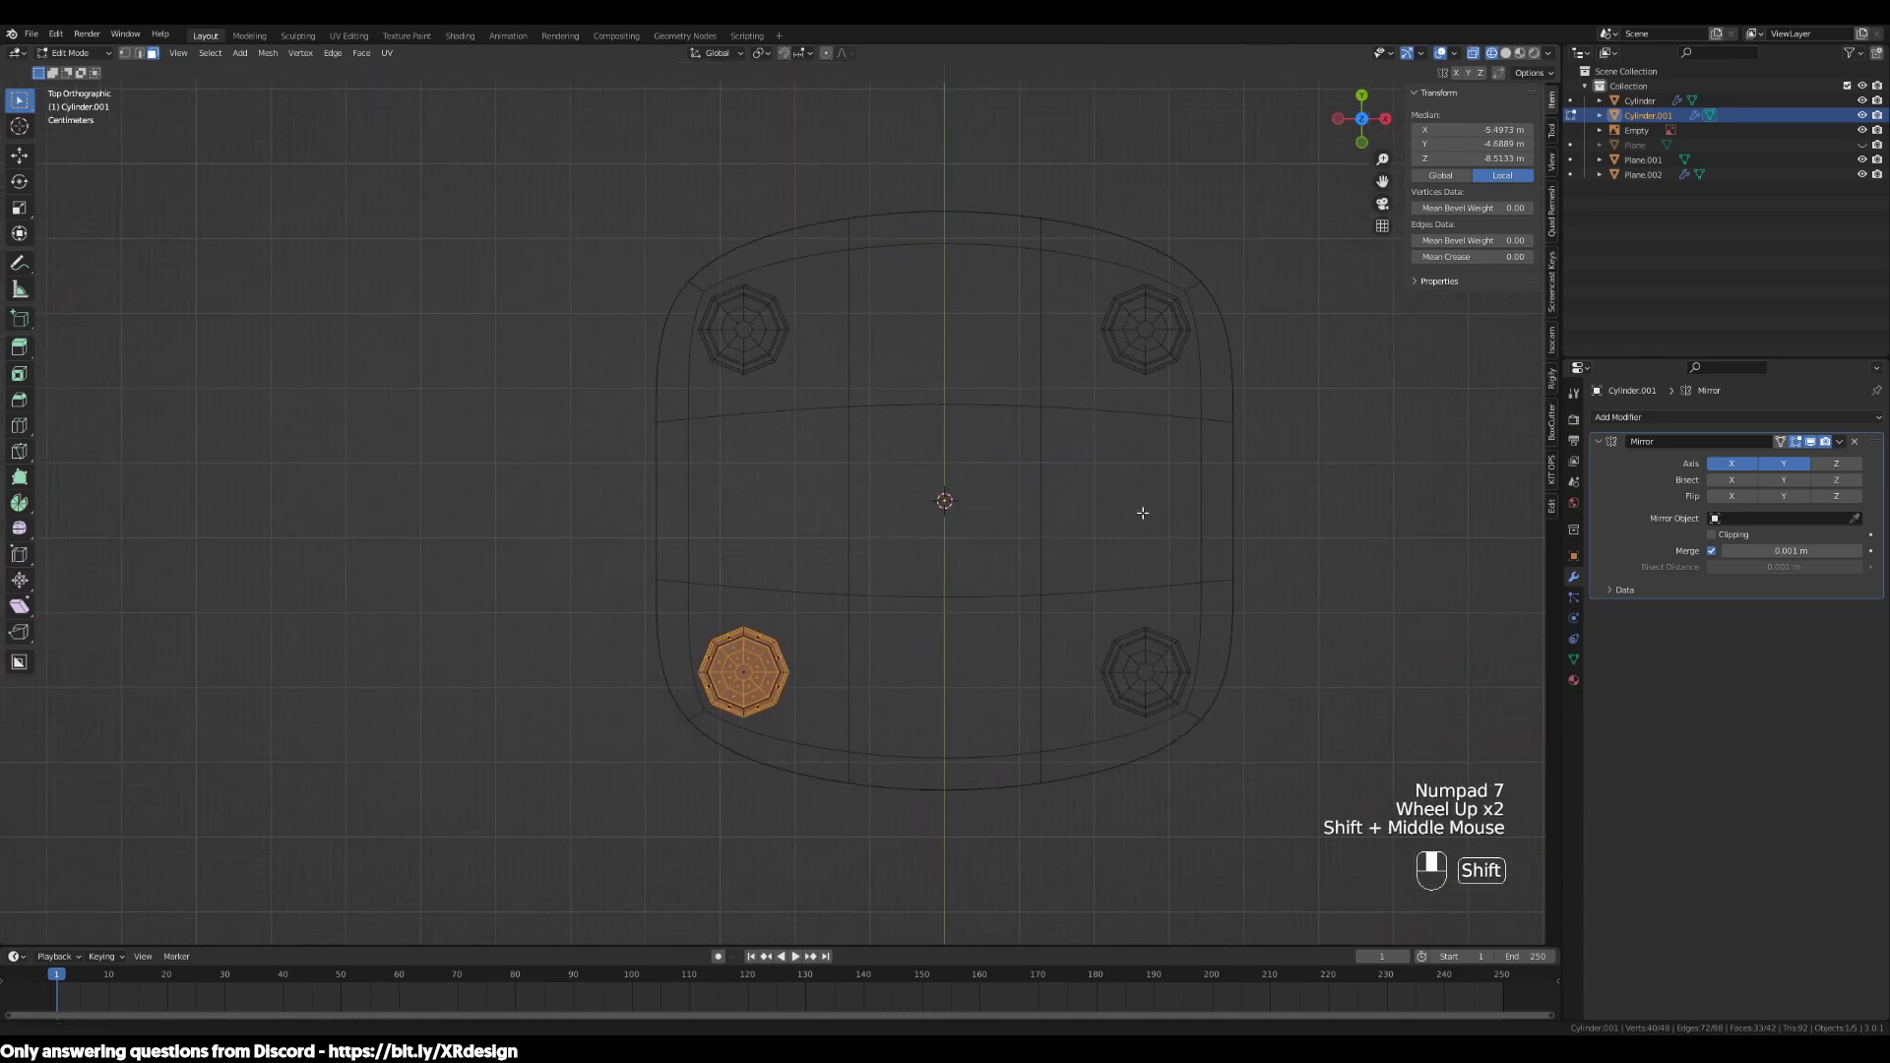
pyautogui.scroll(3, 836, 743)
pyautogui.keyDown('shift'); pyautogui.moveTo(836, 743); pyautogui.dragTo(832, 477, button='middle'); pyautogui.keyUp('shift')
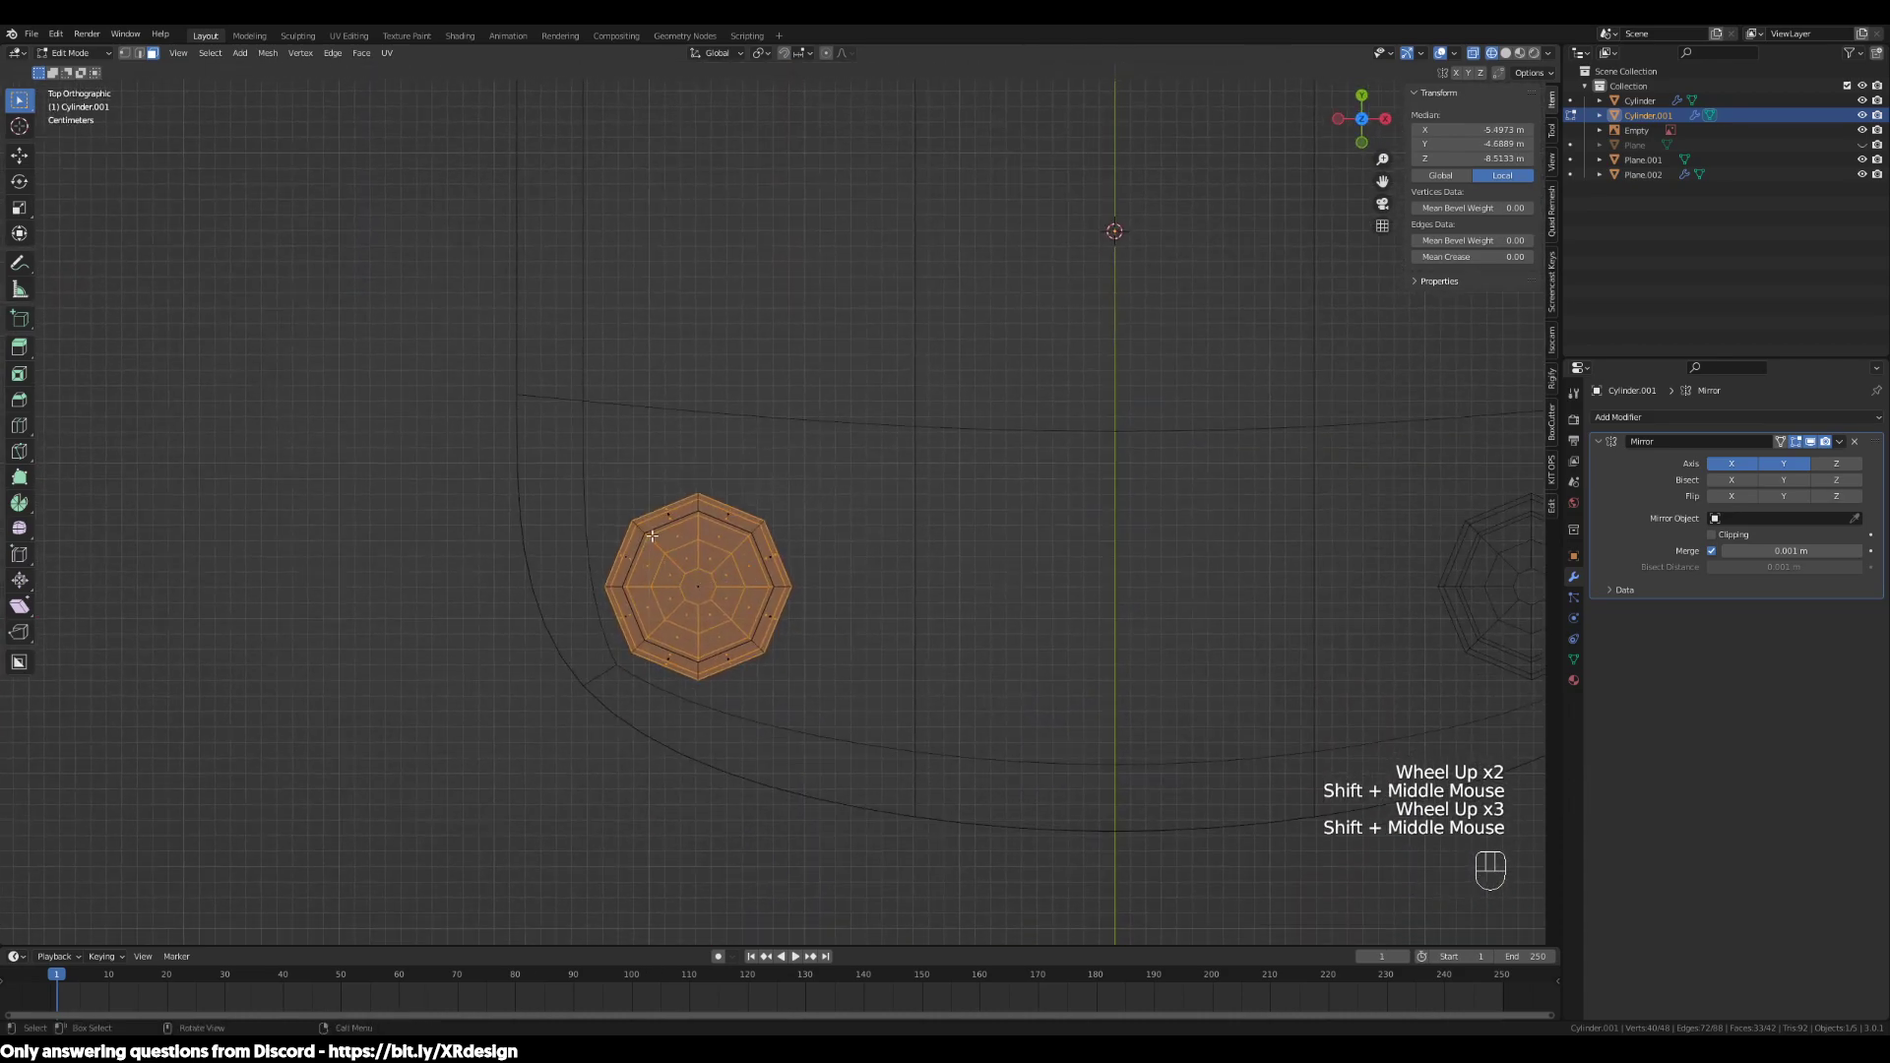
pyautogui.scroll(2, 778, 512)
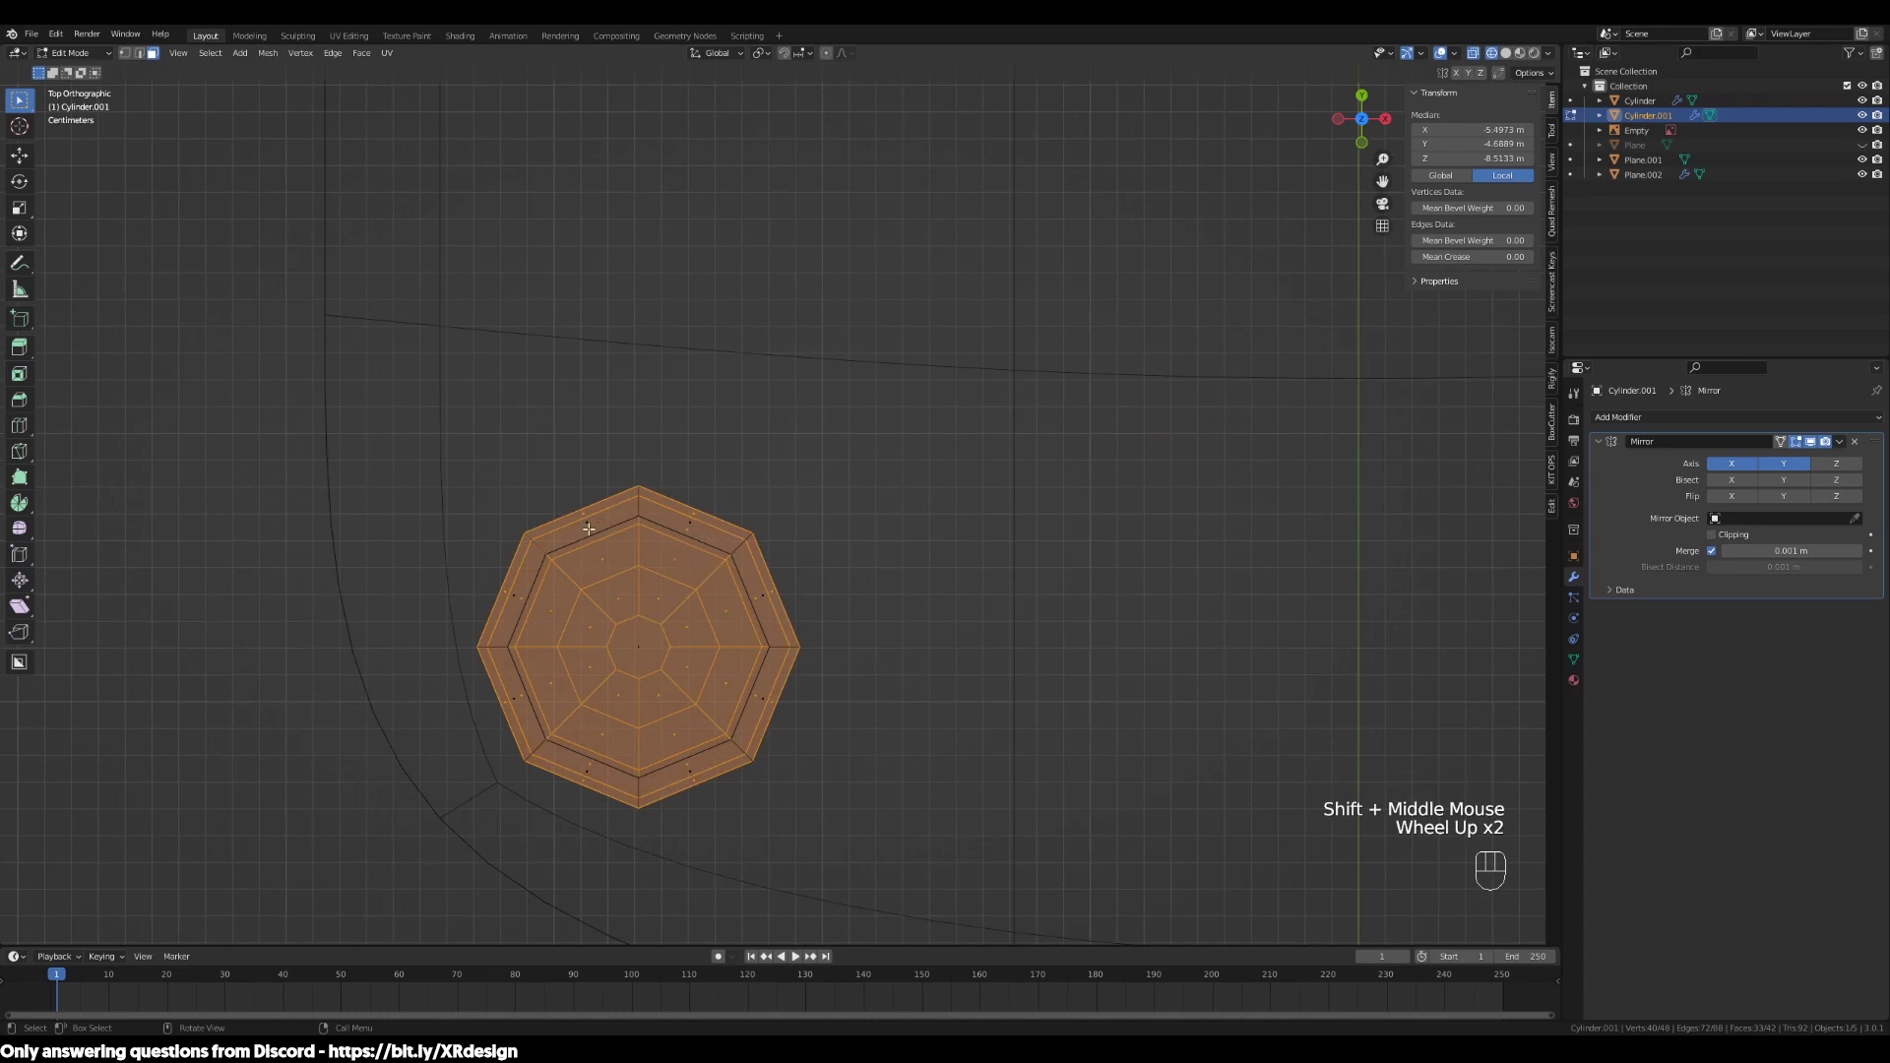
pyautogui.scroll(3, 590, 531)
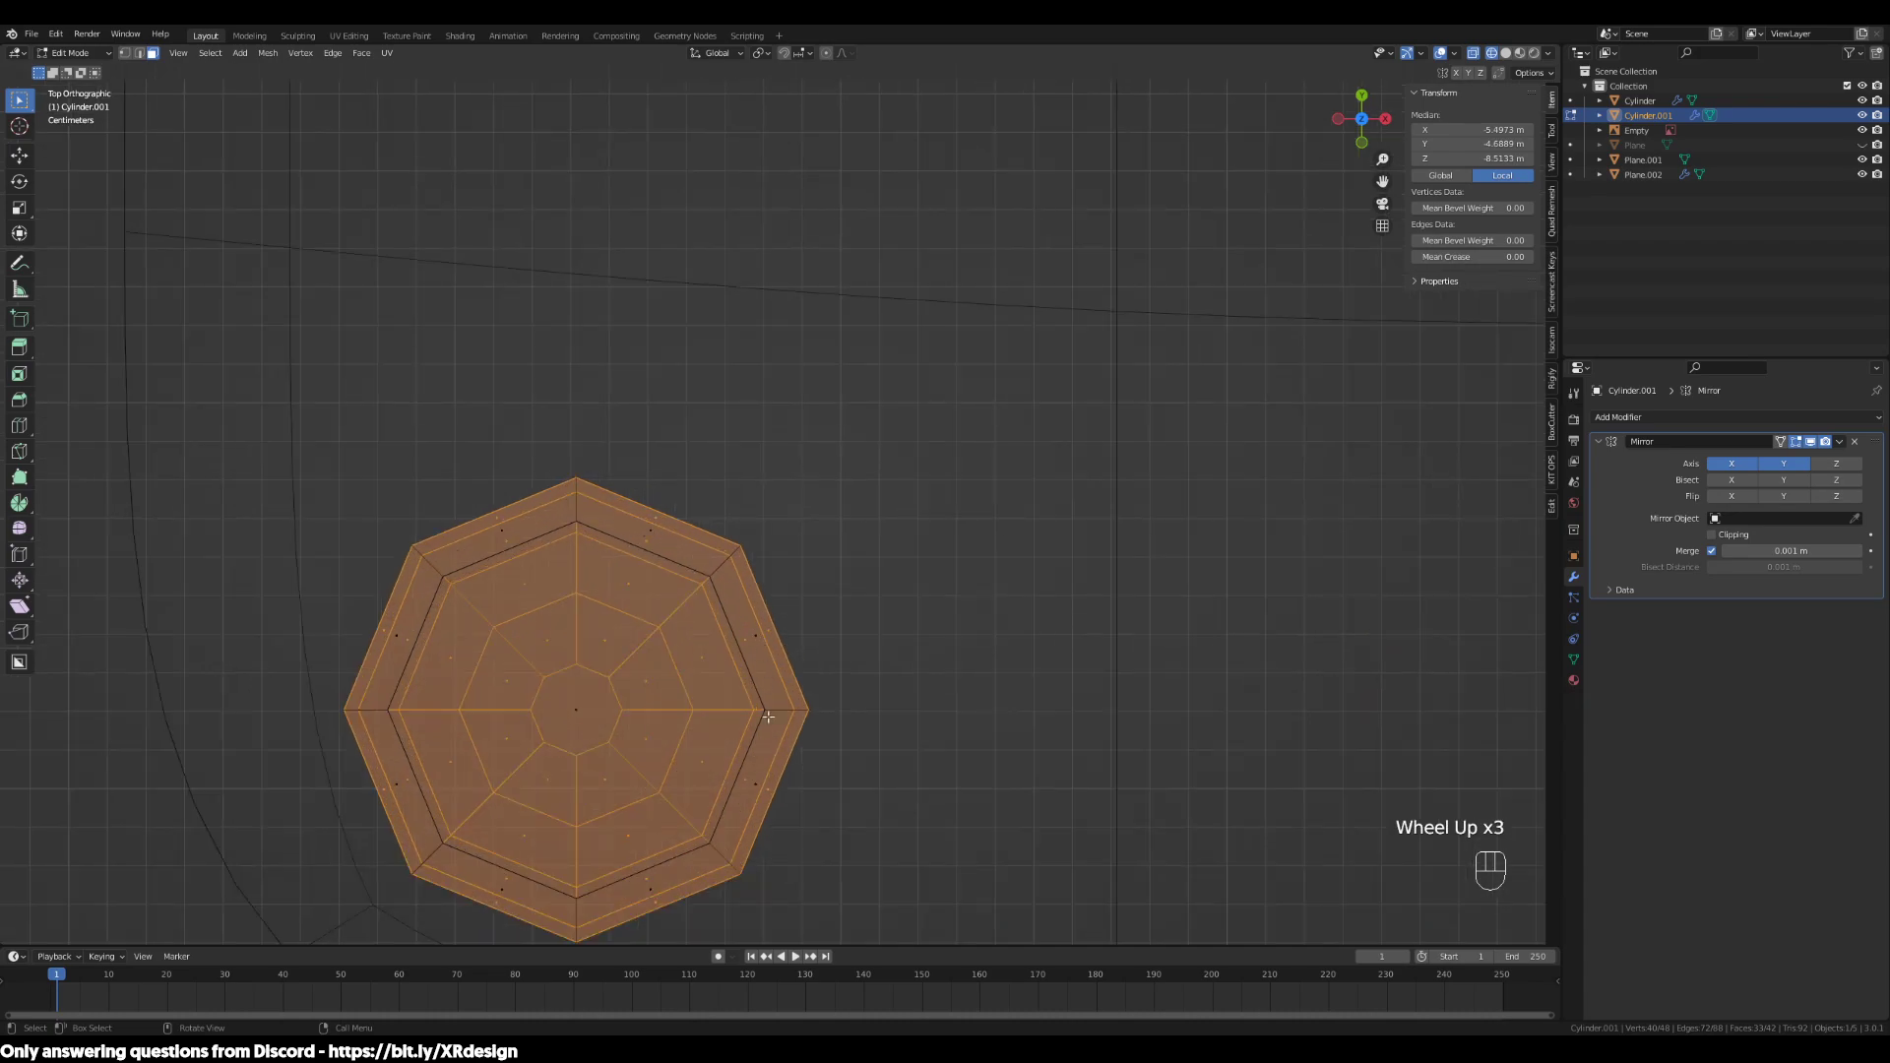
pyautogui.scroll(-4, 721, 592)
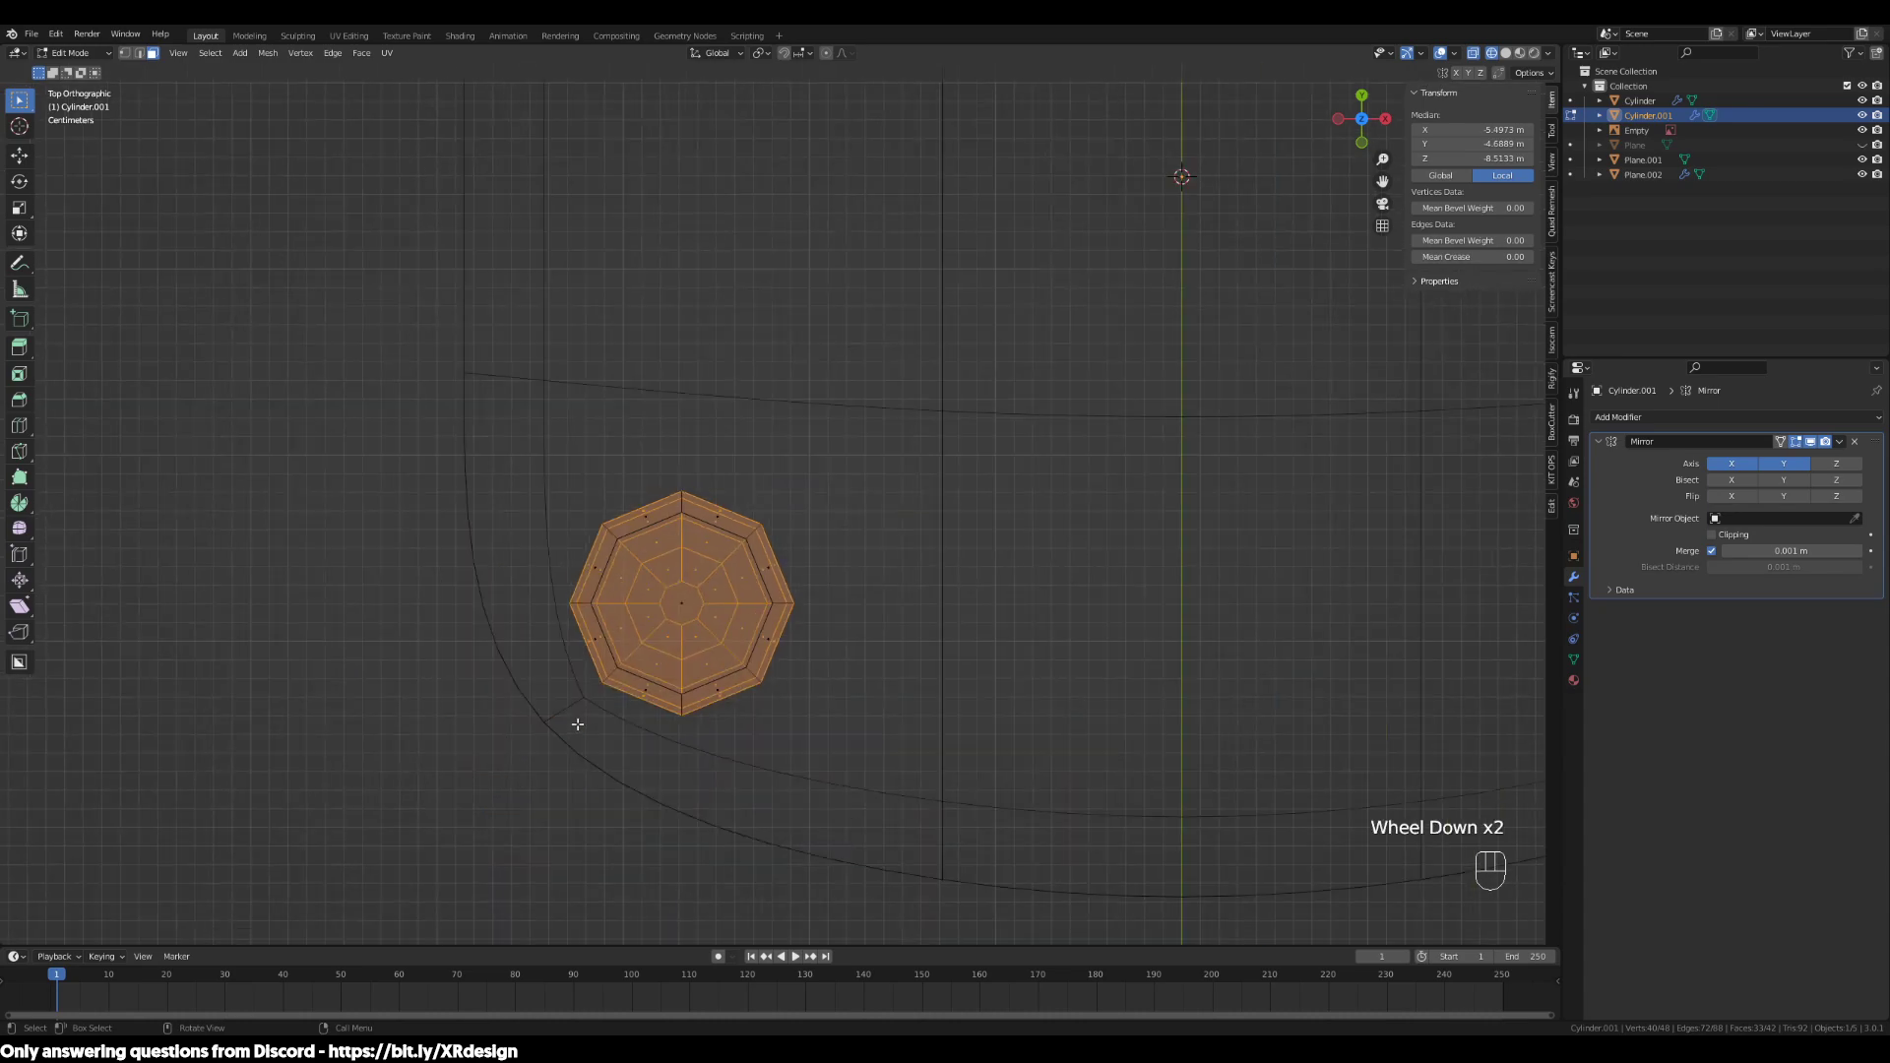
pyautogui.keyDown('shift'); pyautogui.moveTo(925, 660); pyautogui.dragTo(934, 689, button='middle'); pyautogui.keyUp('shift')
pyautogui.press('g')
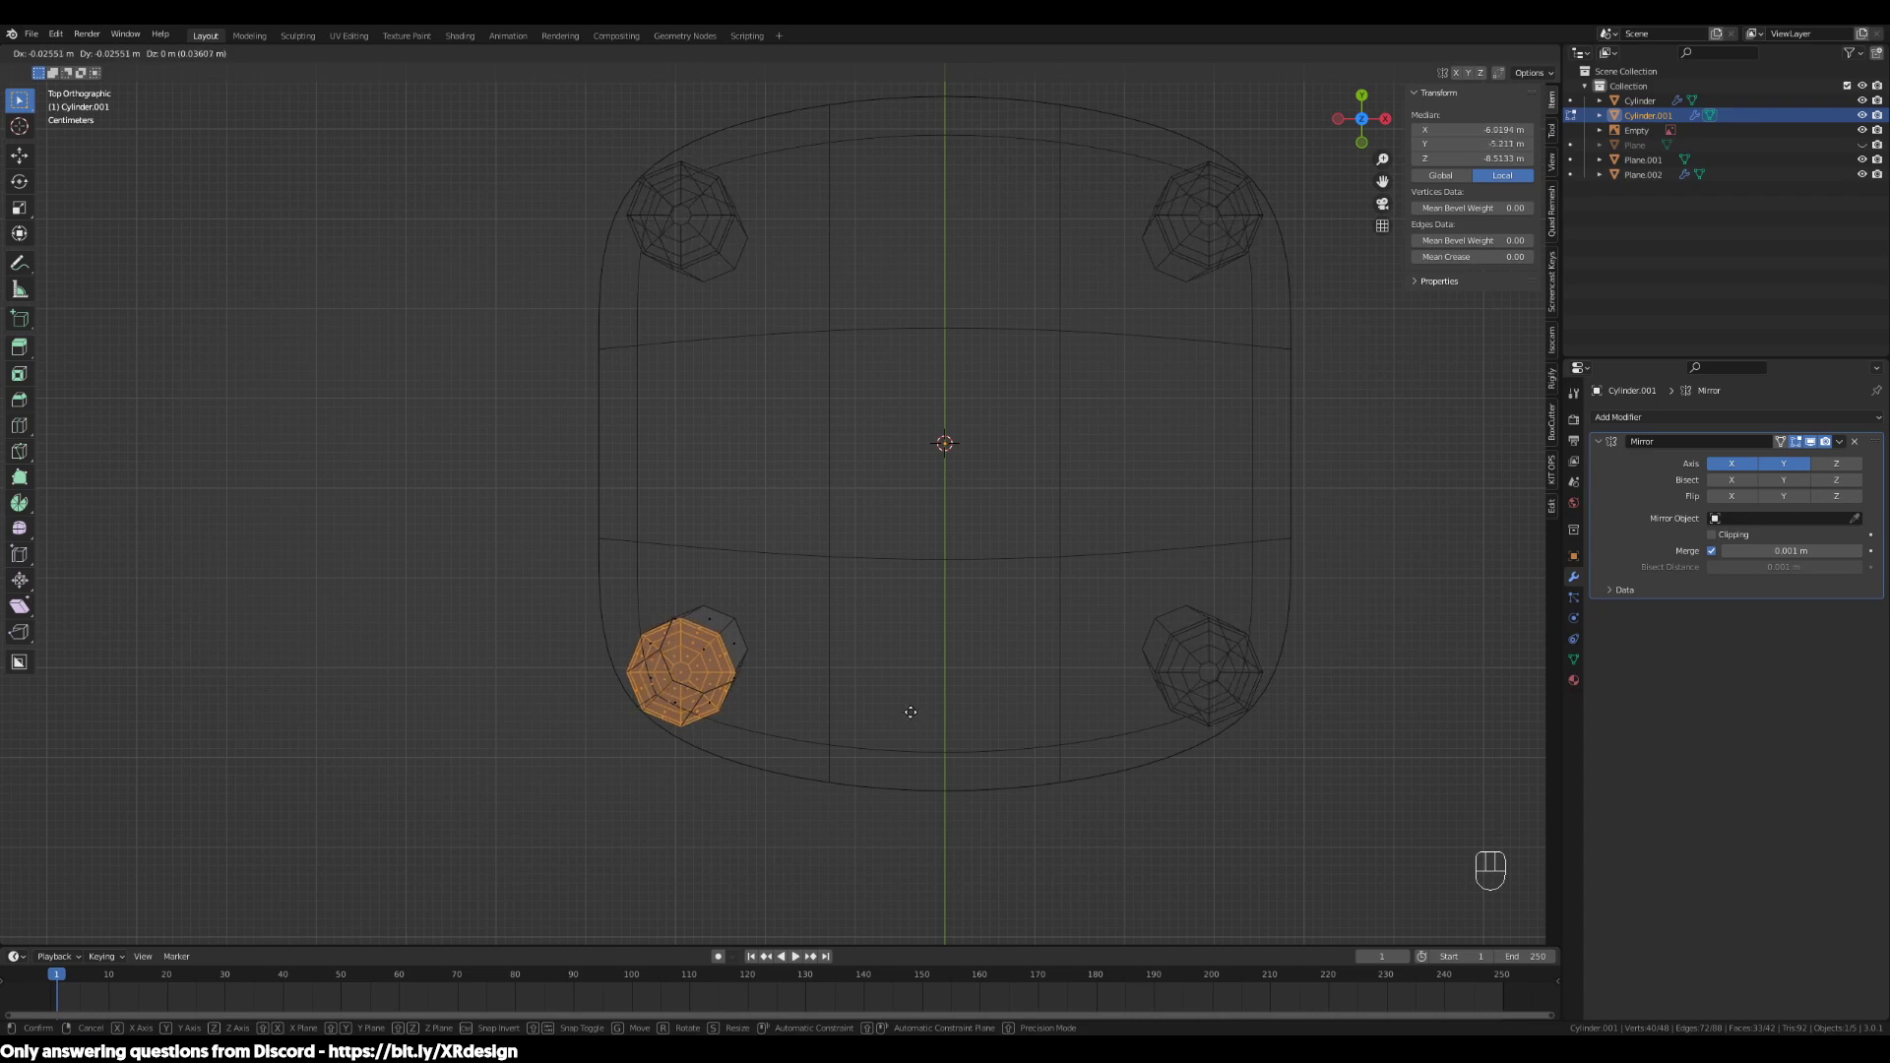
pyautogui.click(911, 712)
pyautogui.scroll(-2, 1335, 679)
pyautogui.moveTo(1299, 662); pyautogui.dragTo(1236, 595, button='middle')
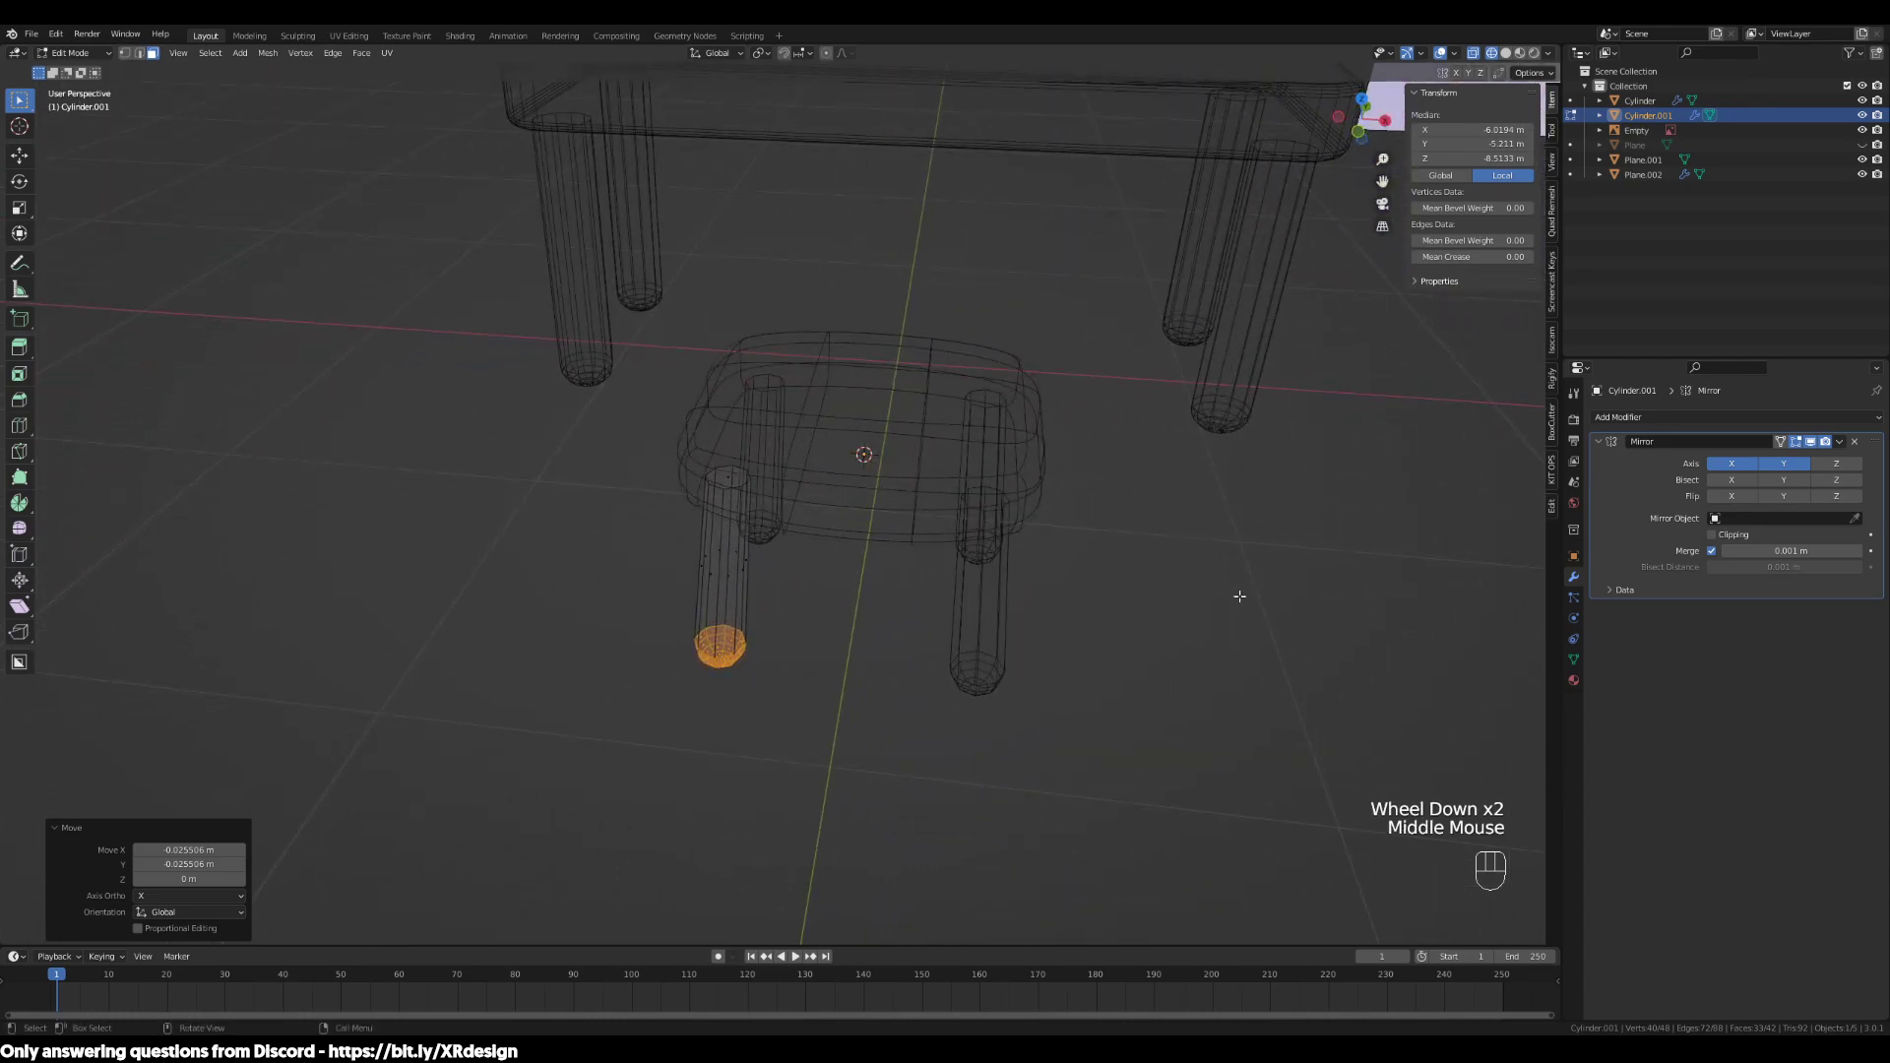
# Splay the leg further by moving its bottom end about another -0.027 m in X and -0.037 m in Y
pyautogui.press('KP_7')
pyautogui.scroll(2, 842, 622)
pyautogui.press('g')
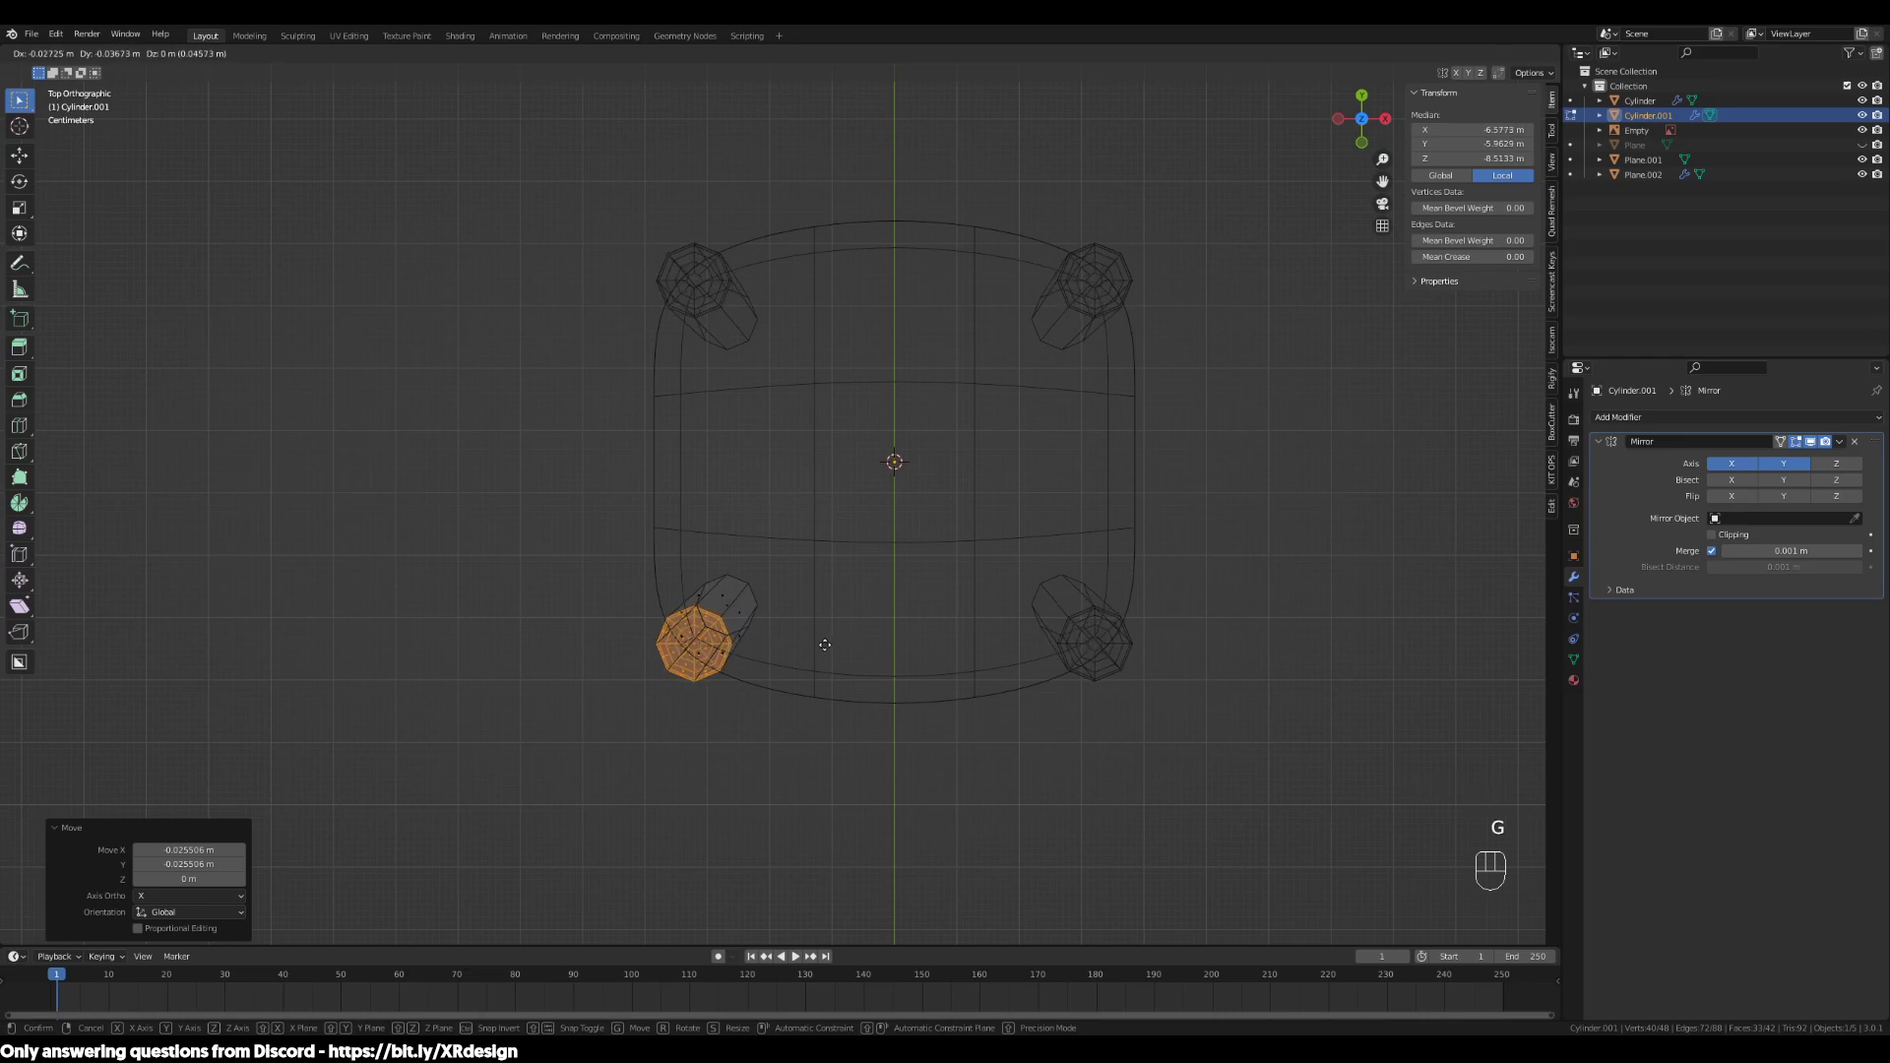
pyautogui.click(825, 645)
pyautogui.moveTo(847, 650); pyautogui.dragTo(1111, 575, button='middle')
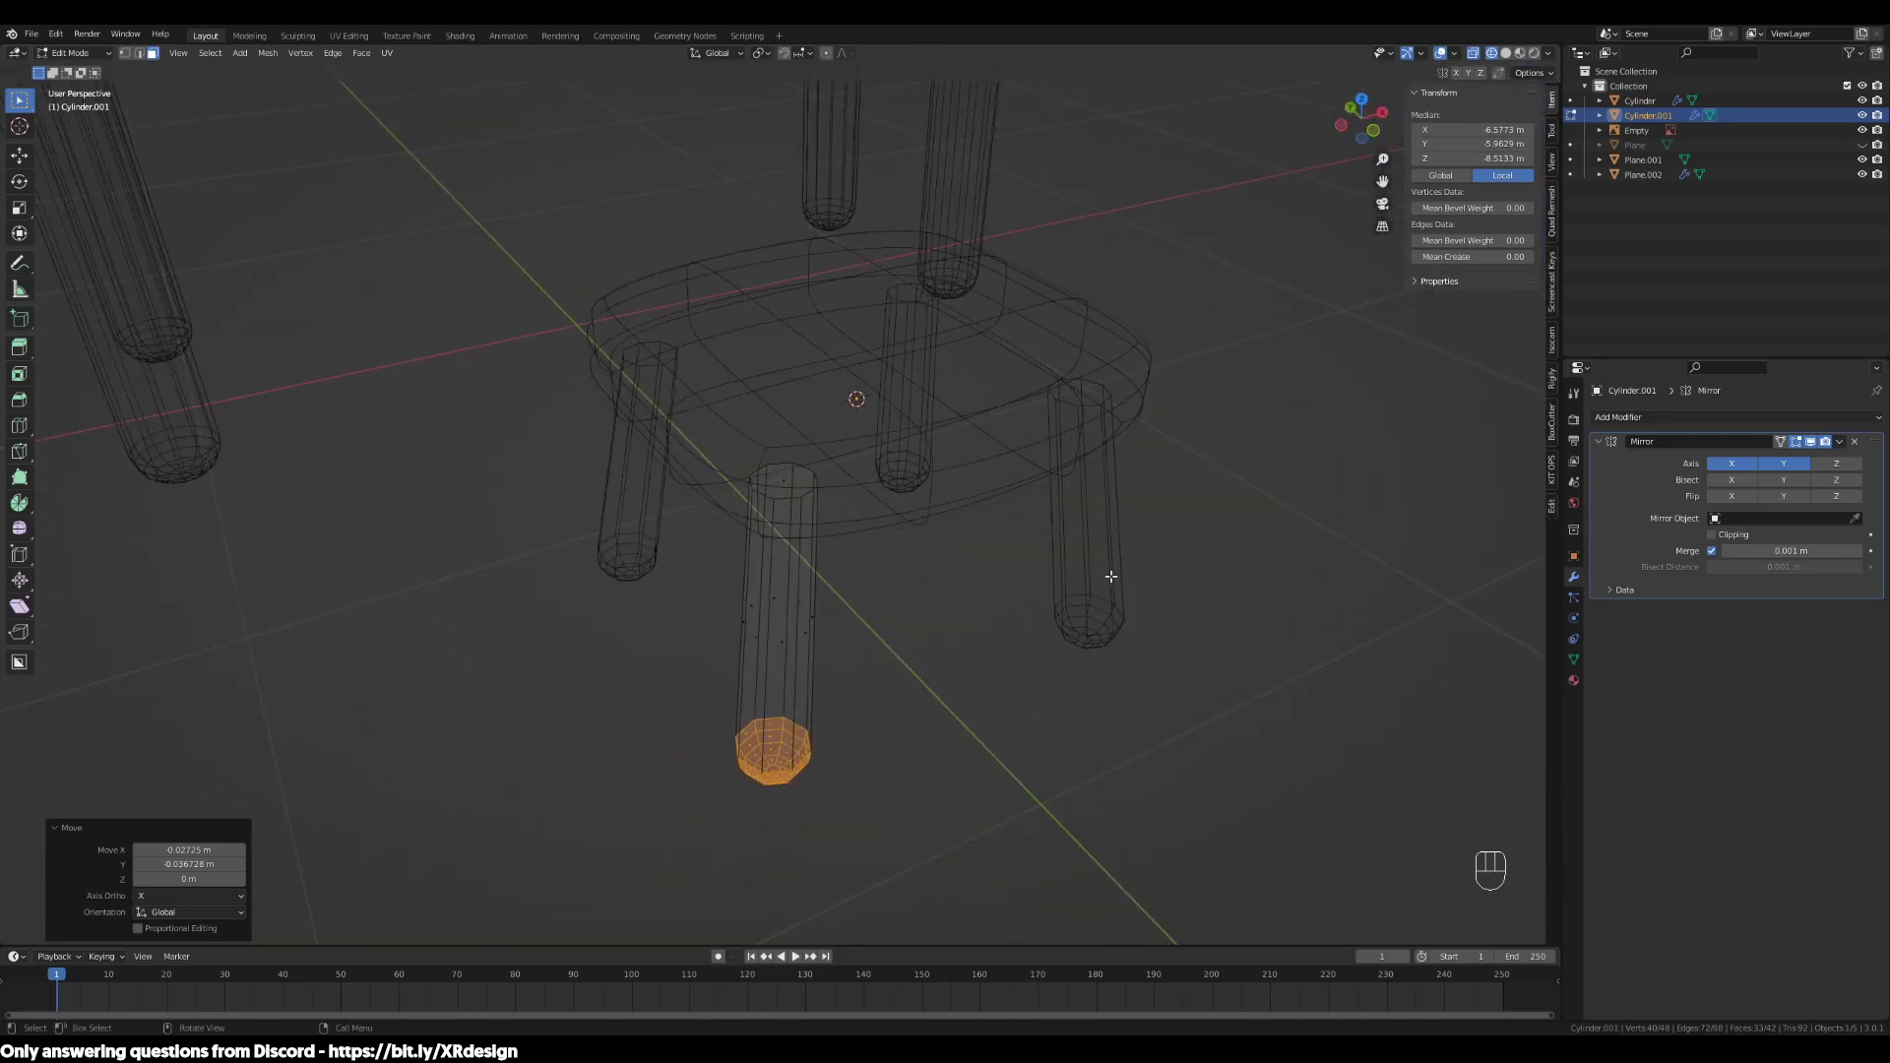
# Move the whole leg mesh inward about 0.032 m in X and 0.035 m in Y under the seat, and leave mesh editing
pyautogui.press('KP_7')
pyautogui.scroll(3, 785, 680)
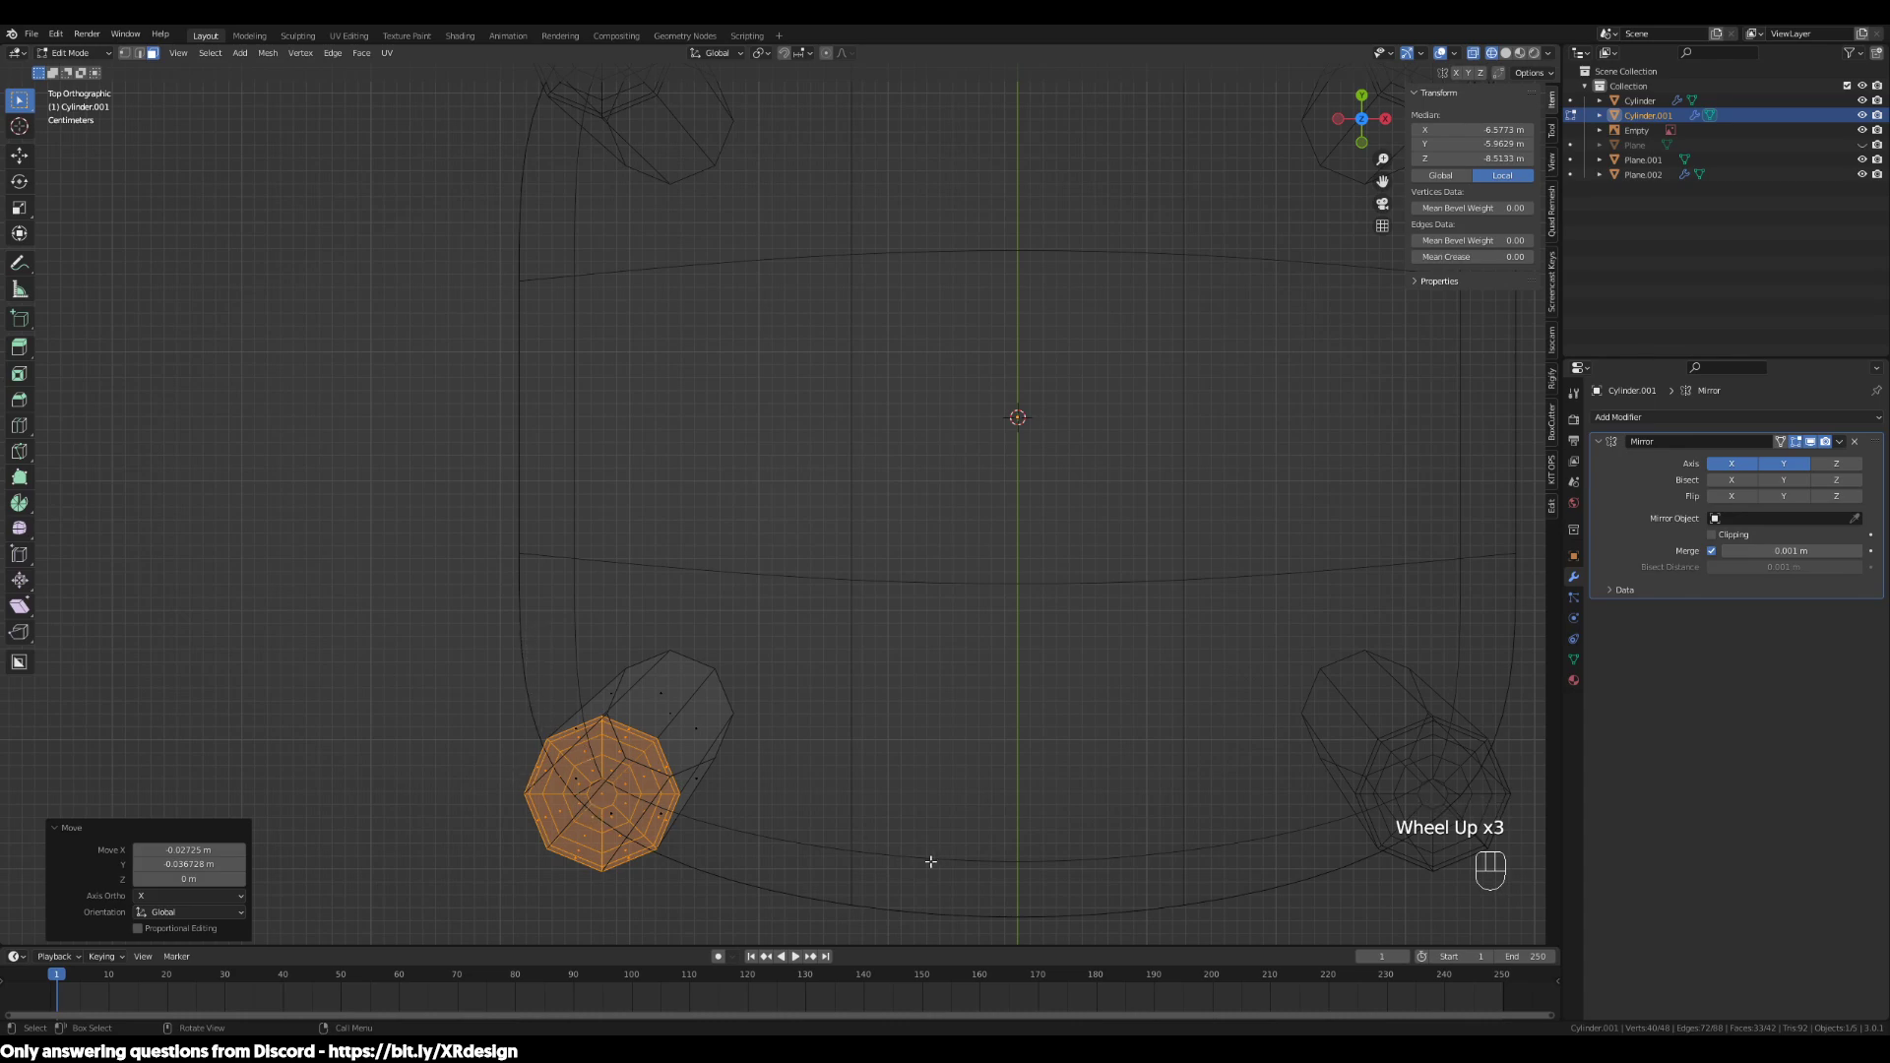
pyautogui.press('a')
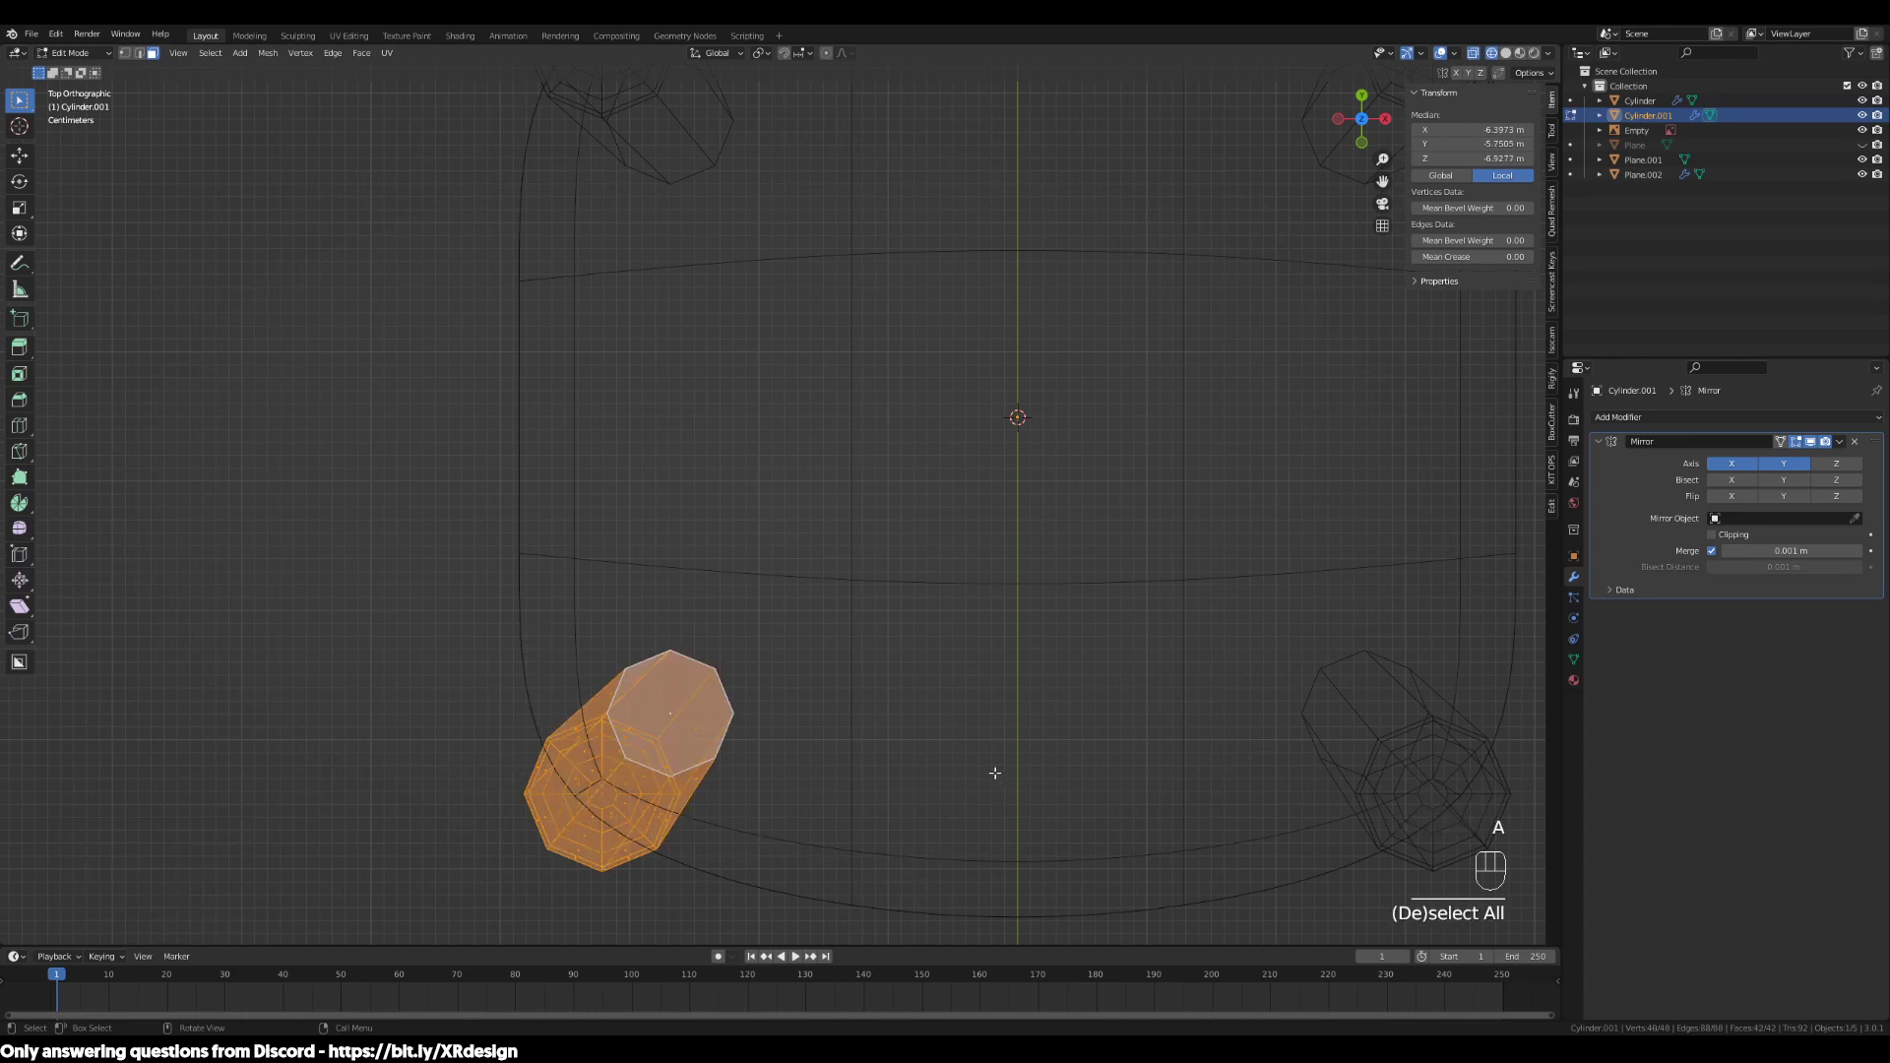
pyautogui.press('g')
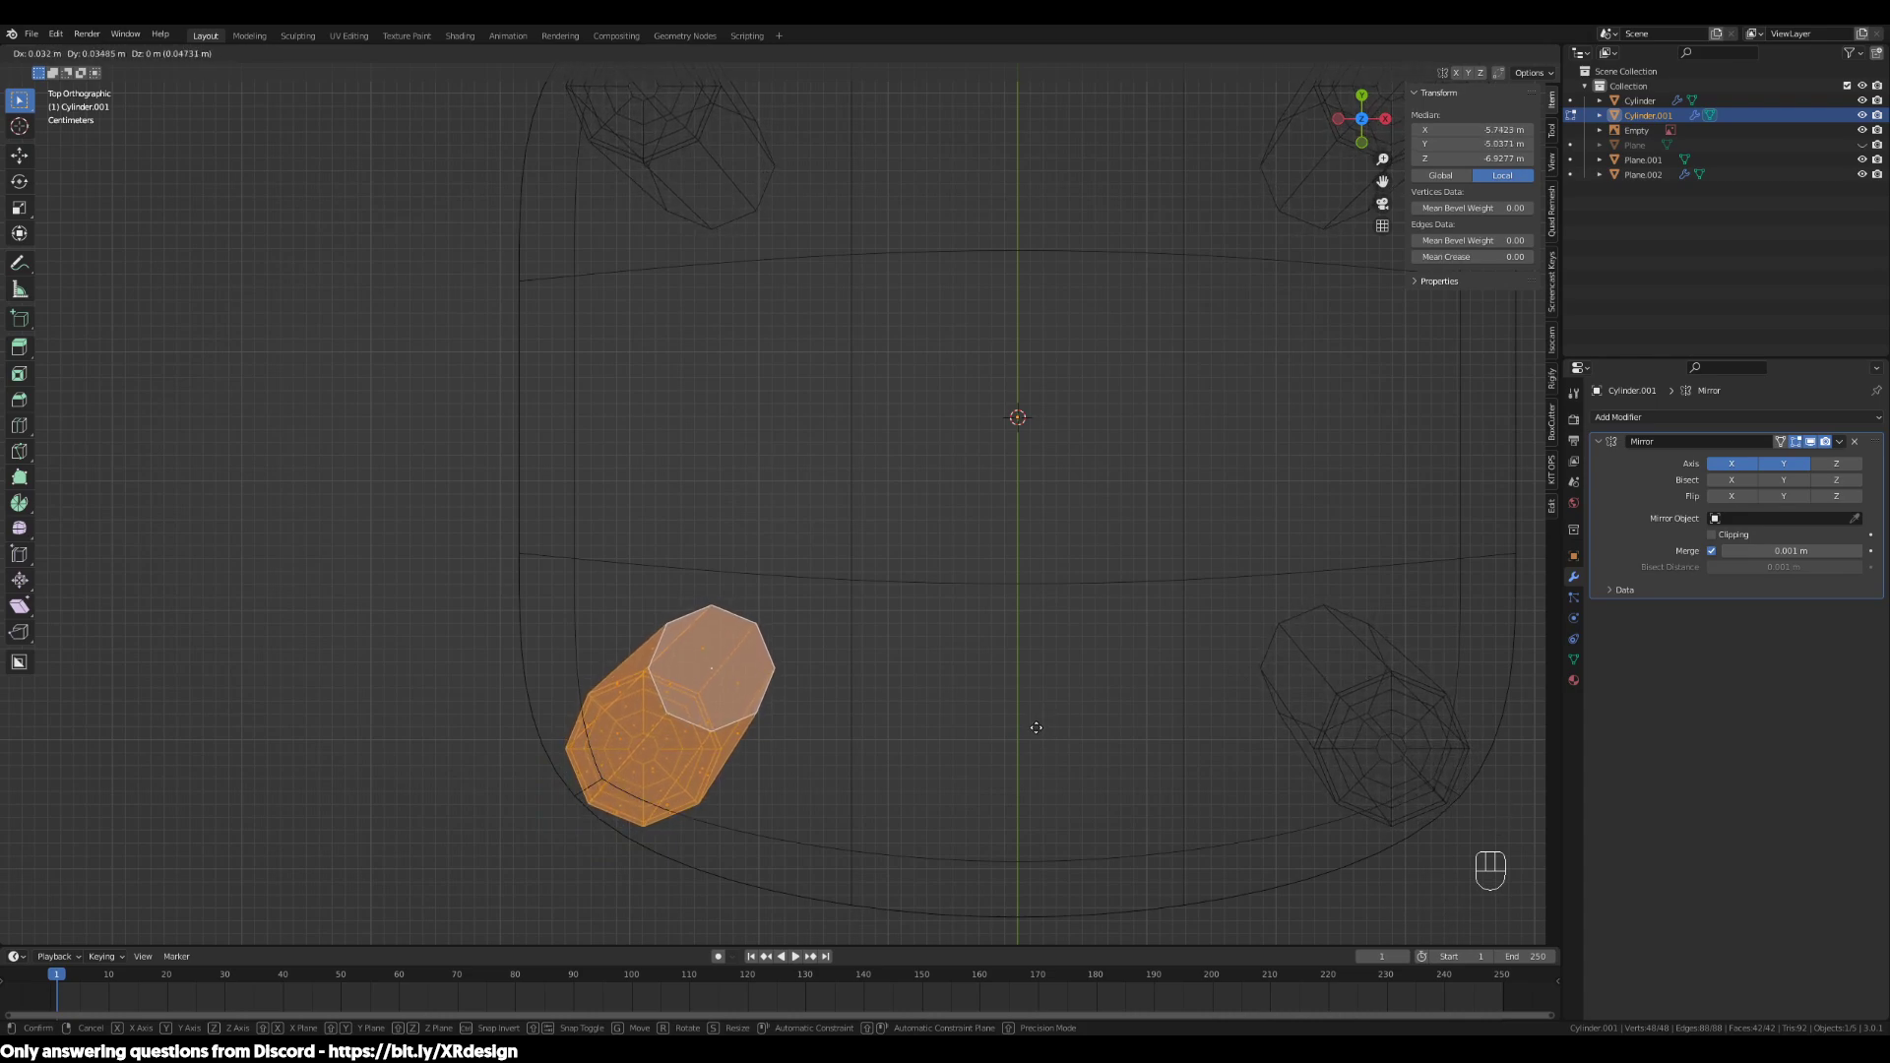
pyautogui.click(1036, 728)
pyautogui.scroll(-2, 1083, 728)
pyautogui.keyDown('shift'); pyautogui.moveTo(1131, 718); pyautogui.dragTo(1194, 611, button='middle'); pyautogui.keyUp('shift')
pyautogui.scroll(-2, 956, 532)
pyautogui.keyDown('shift'); pyautogui.moveTo(1067, 523); pyautogui.dragTo(936, 559, button='middle'); pyautogui.keyUp('shift')
pyautogui.press('Tab')
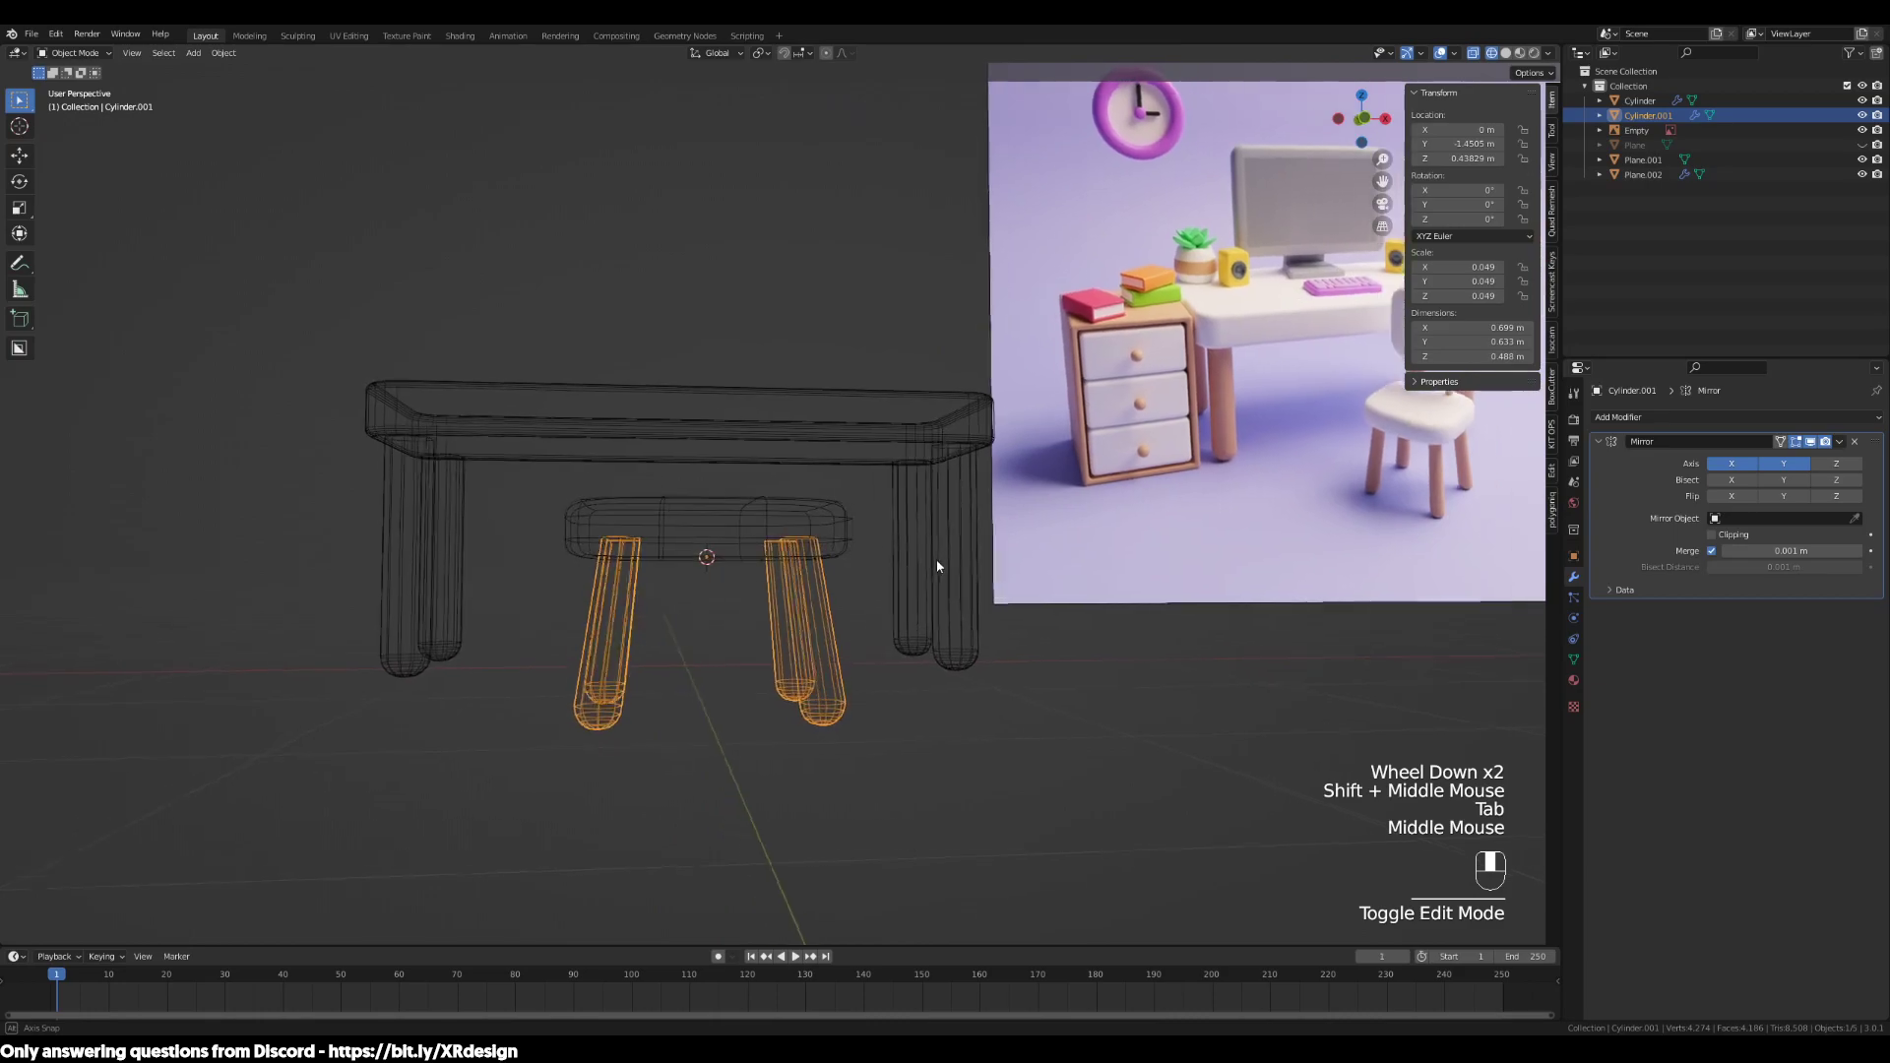
# In front view, raise the chair seat about 0.051 m along Z toward the tops of the legs
pyautogui.press('KP_1')
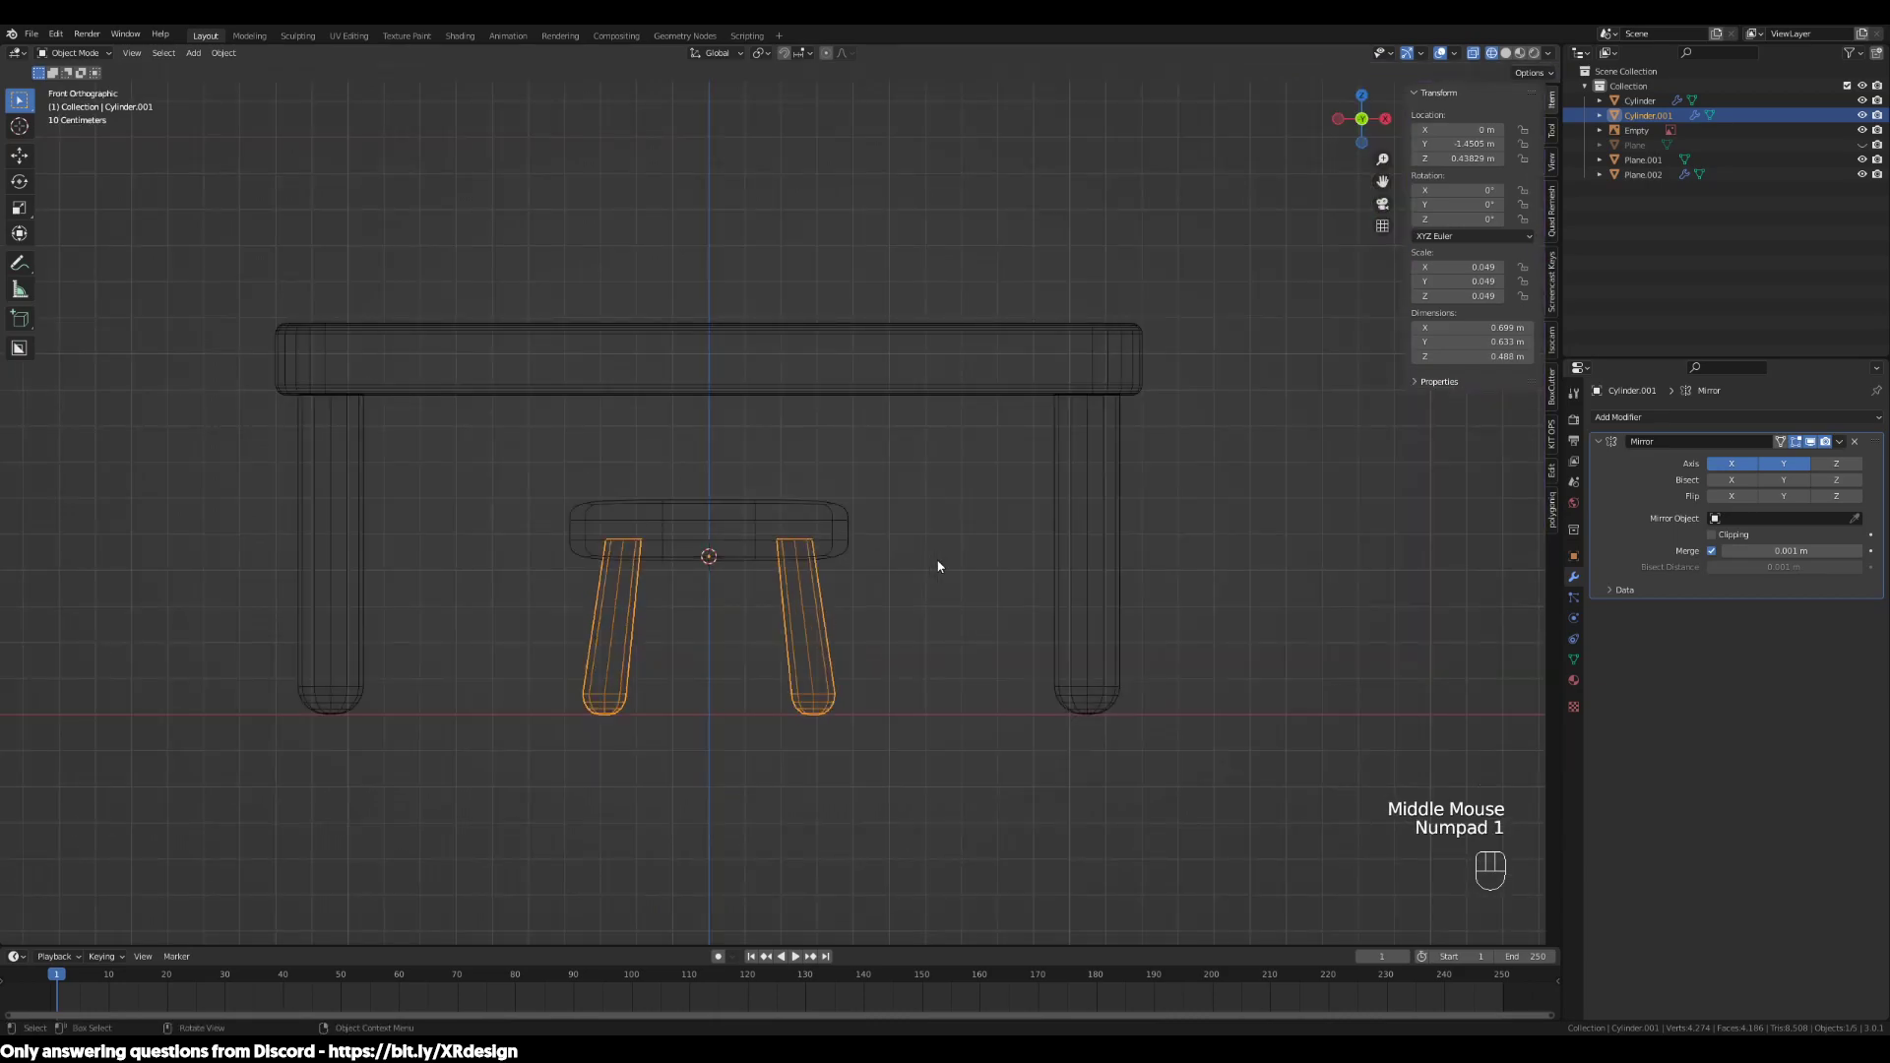
pyautogui.click(843, 544)
pyautogui.scroll(2, 836, 566)
pyautogui.press('g')
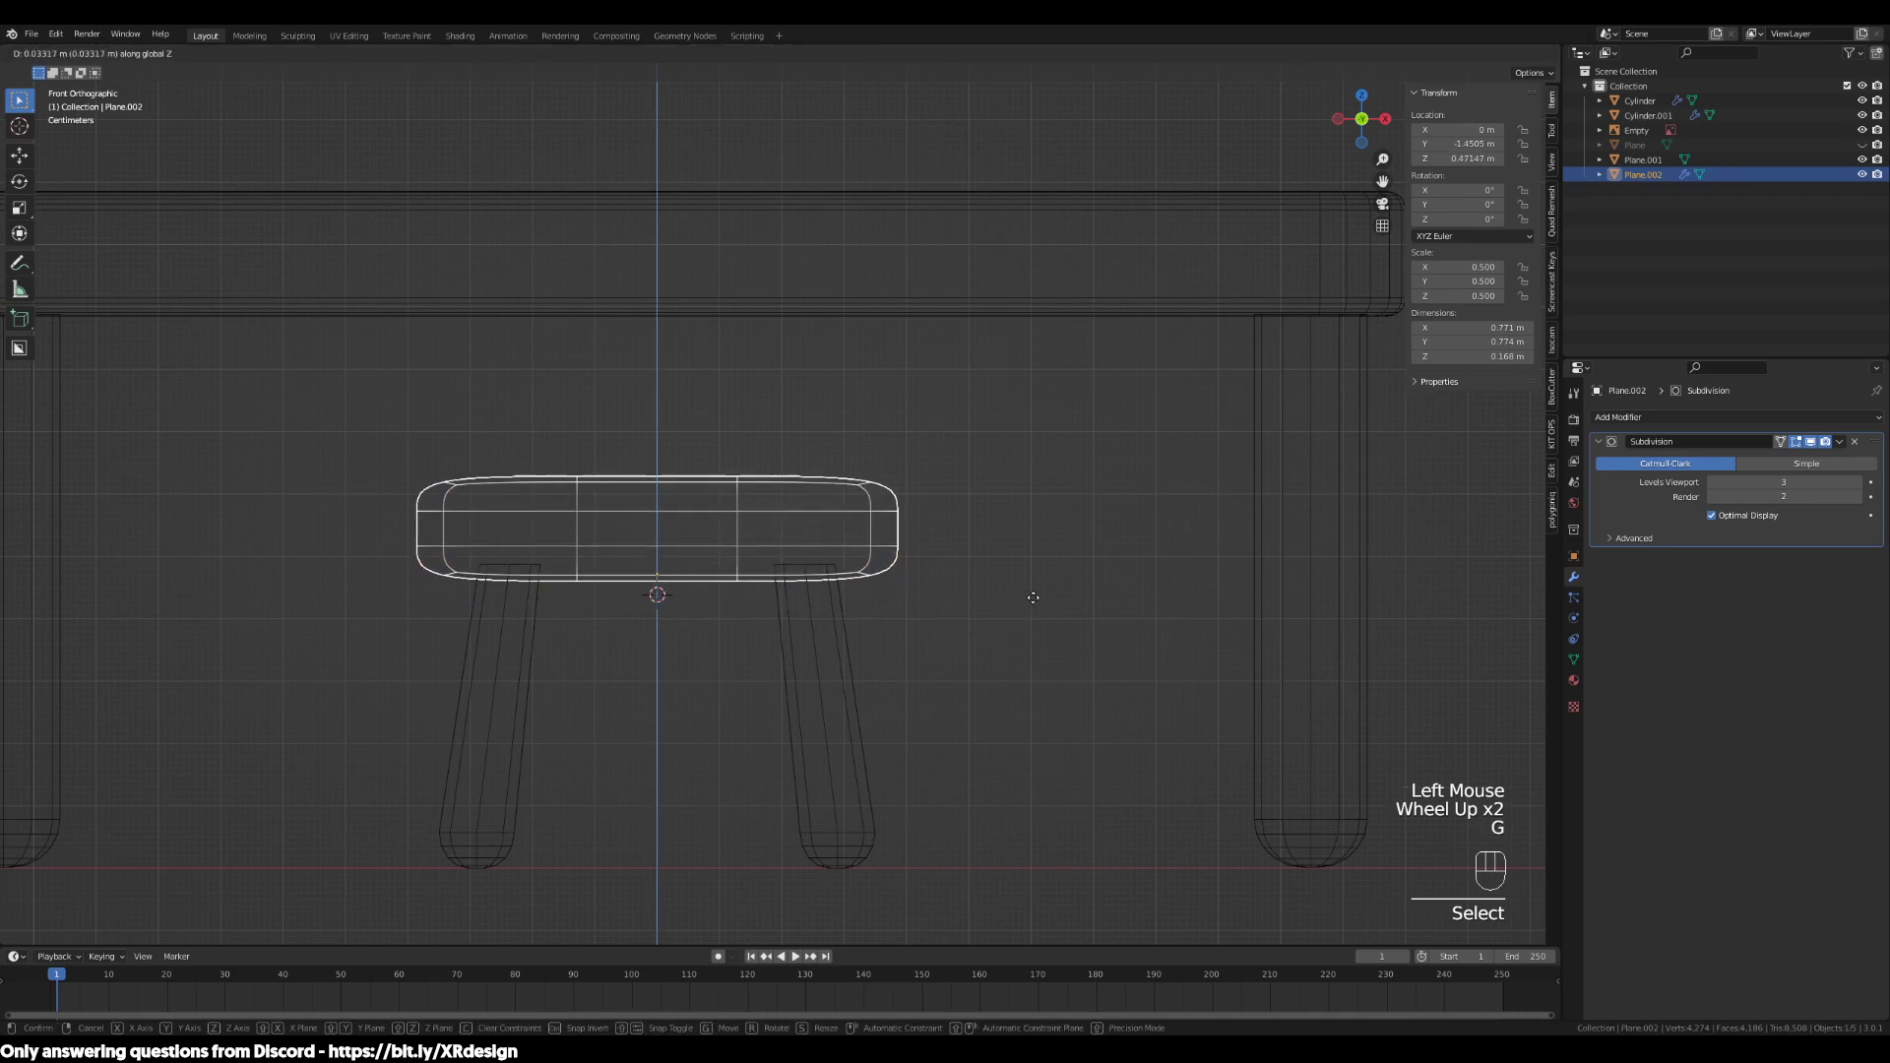
pyautogui.click(1038, 587)
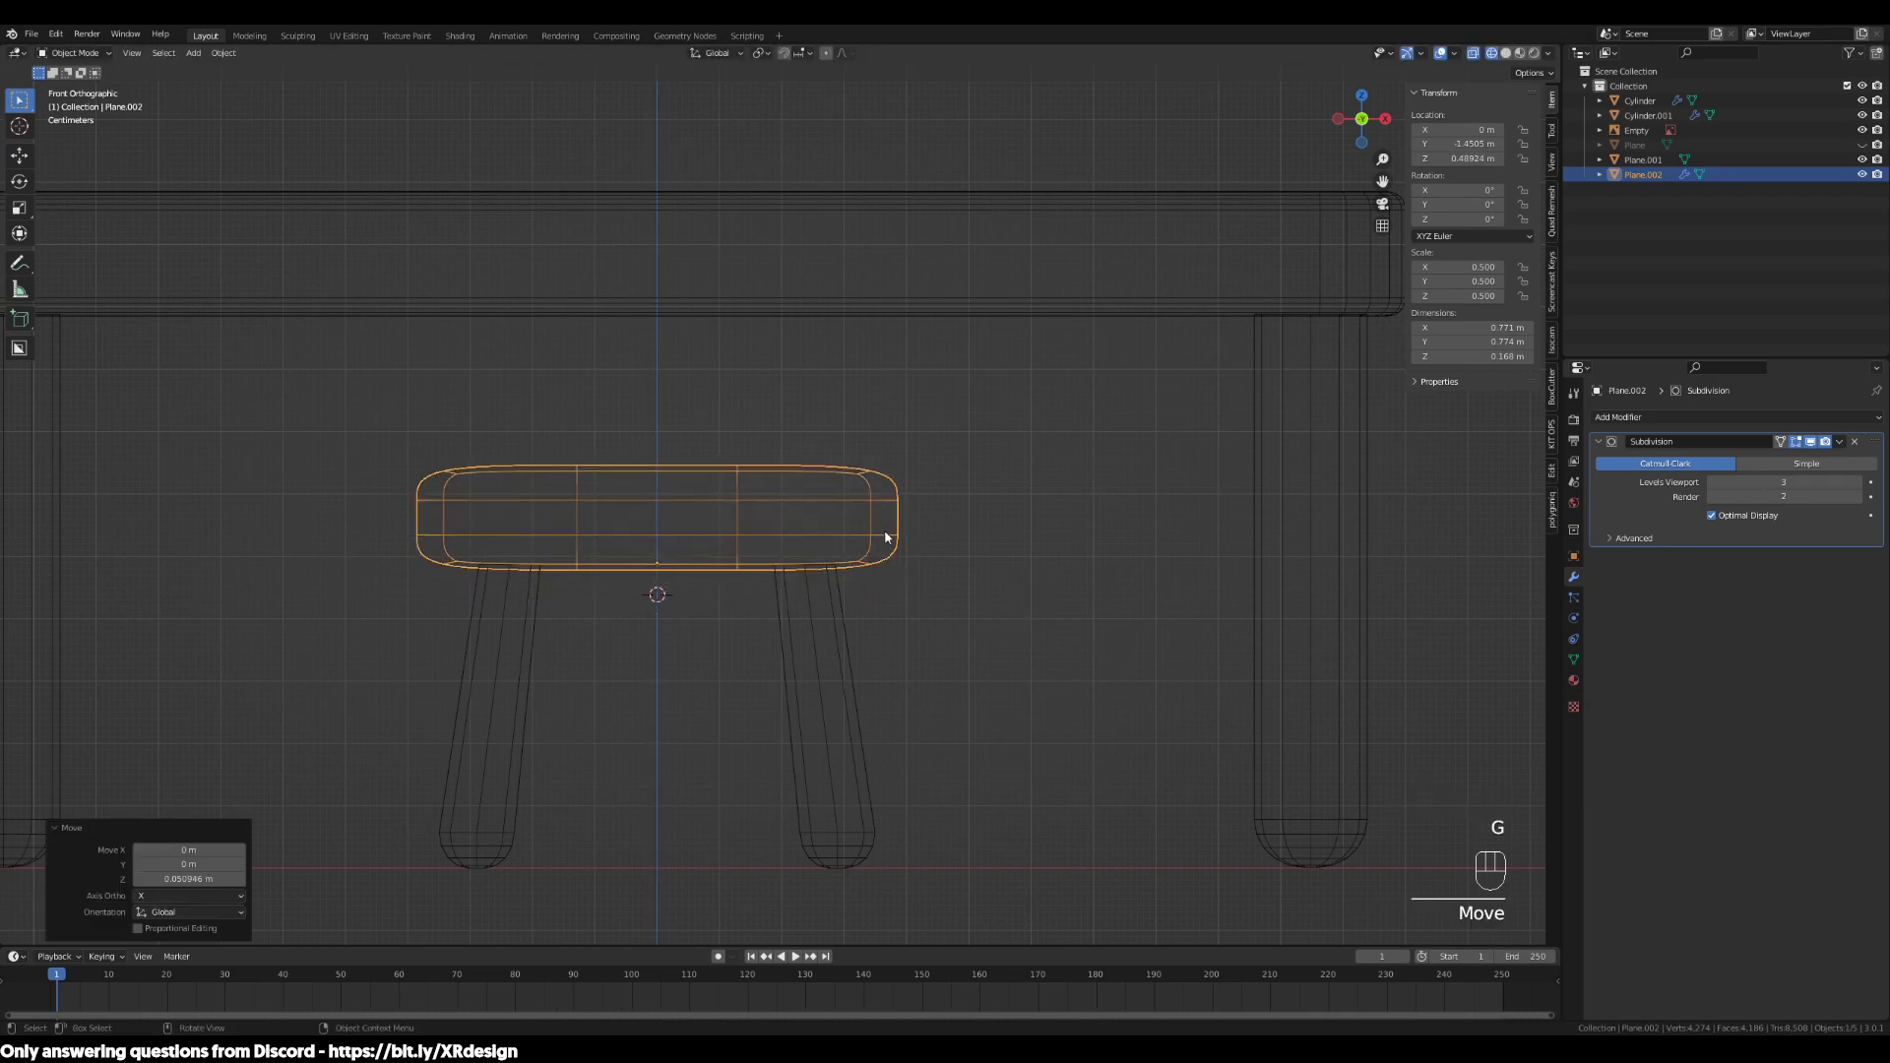
# Raise the chair seat about another 0.006 m along Z to fine-tune its fit on the leg tops
pyautogui.scroll(3, 851, 546)
pyautogui.keyDown('shift'); pyautogui.moveTo(978, 629); pyautogui.dragTo(899, 666, button='middle'); pyautogui.keyUp('shift')
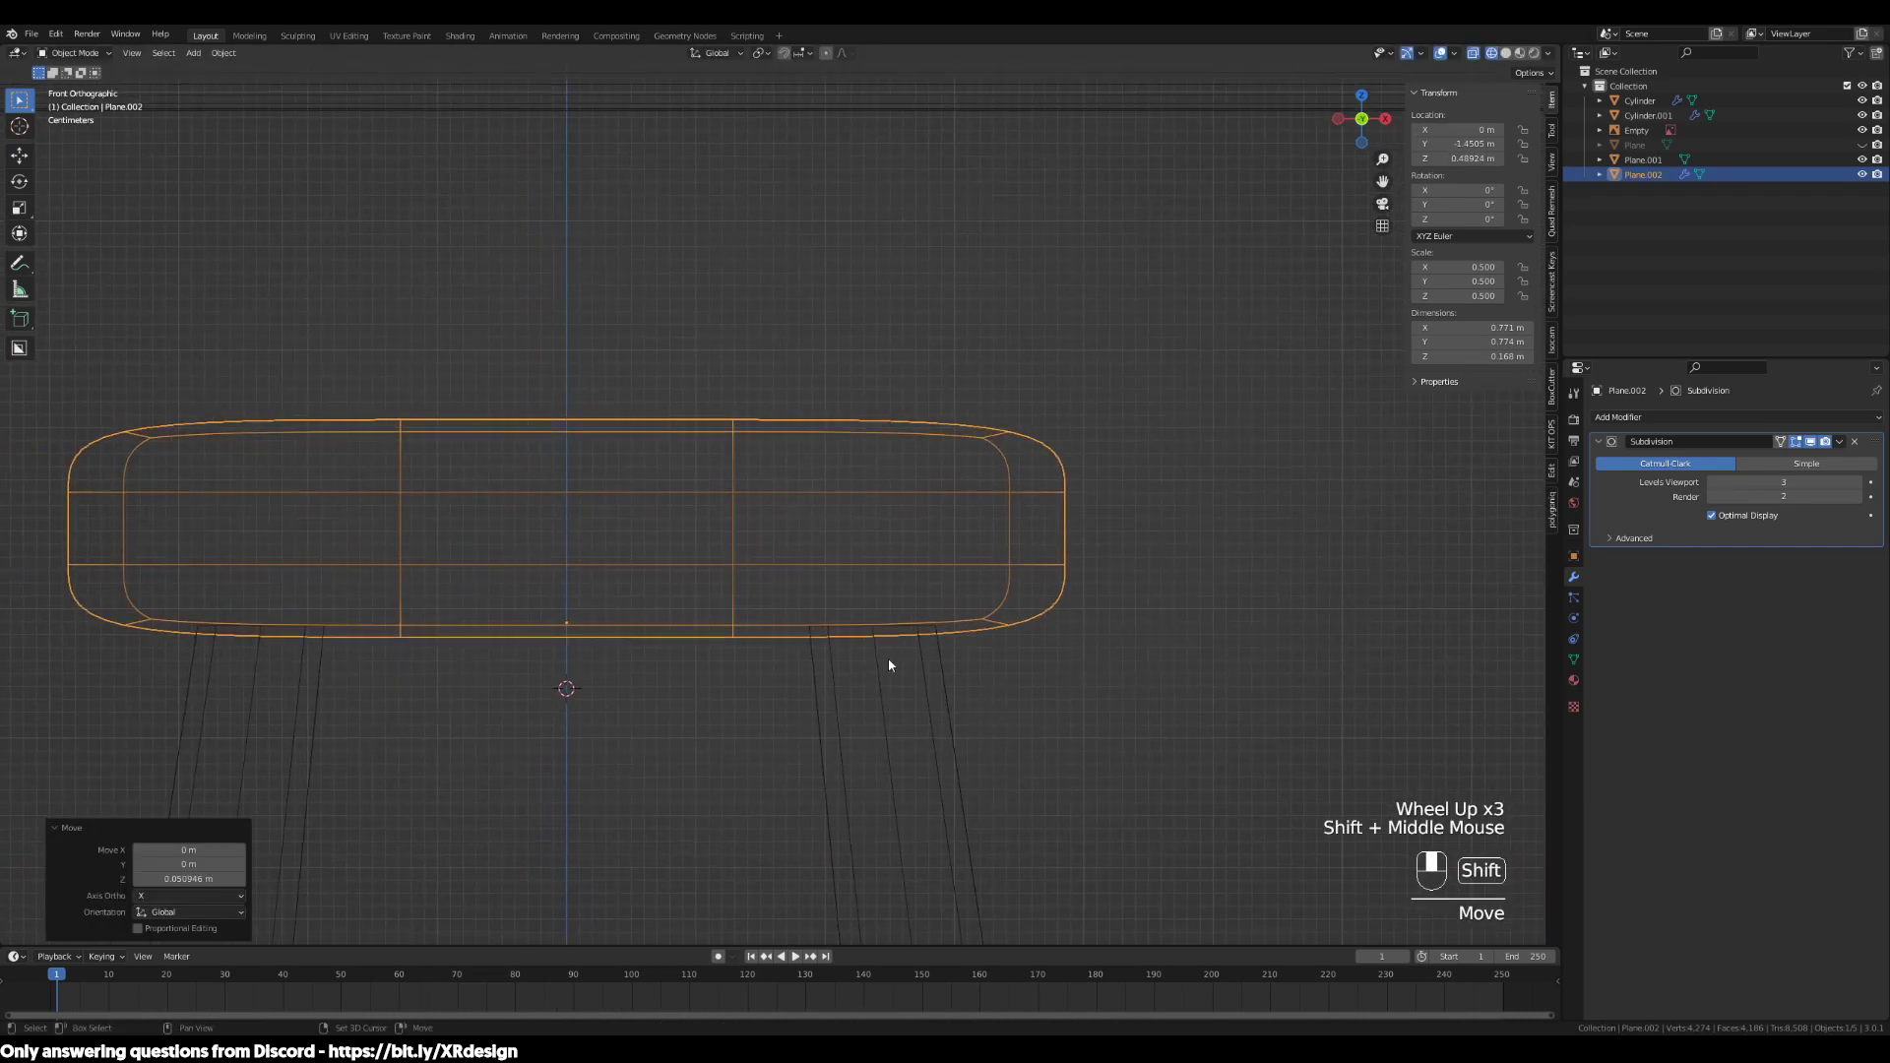
pyautogui.click(857, 709)
pyautogui.click(881, 634)
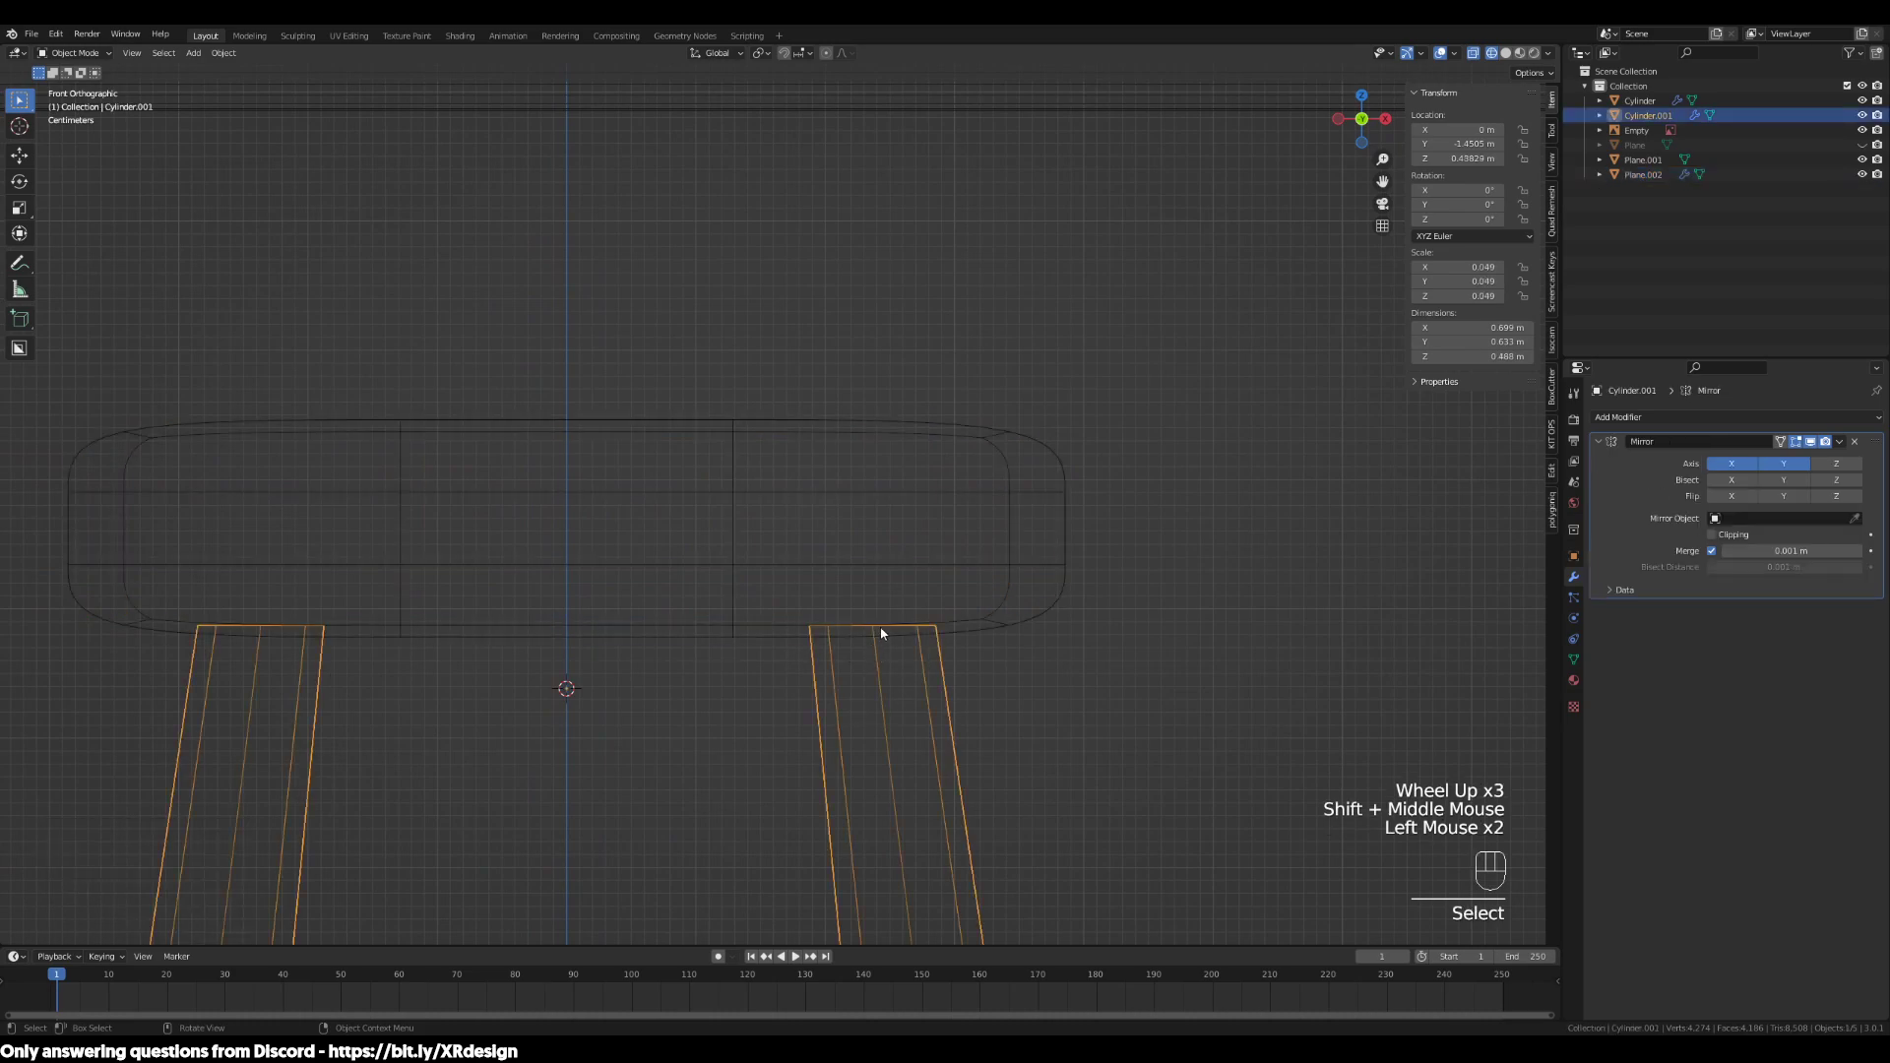
pyautogui.click(961, 577)
pyautogui.press('g')
pyautogui.scroll(-1, 872, 601)
# Examine the chair in the reference image and compare it with the modelled seat and splayed legs
pyautogui.scroll(-3, 868, 581)
pyautogui.moveTo(865, 563); pyautogui.dragTo(909, 730, button='middle')
pyautogui.scroll(-2, 933, 611)
pyautogui.scroll(-2, 963, 553)
pyautogui.scroll(-1, 899, 547)
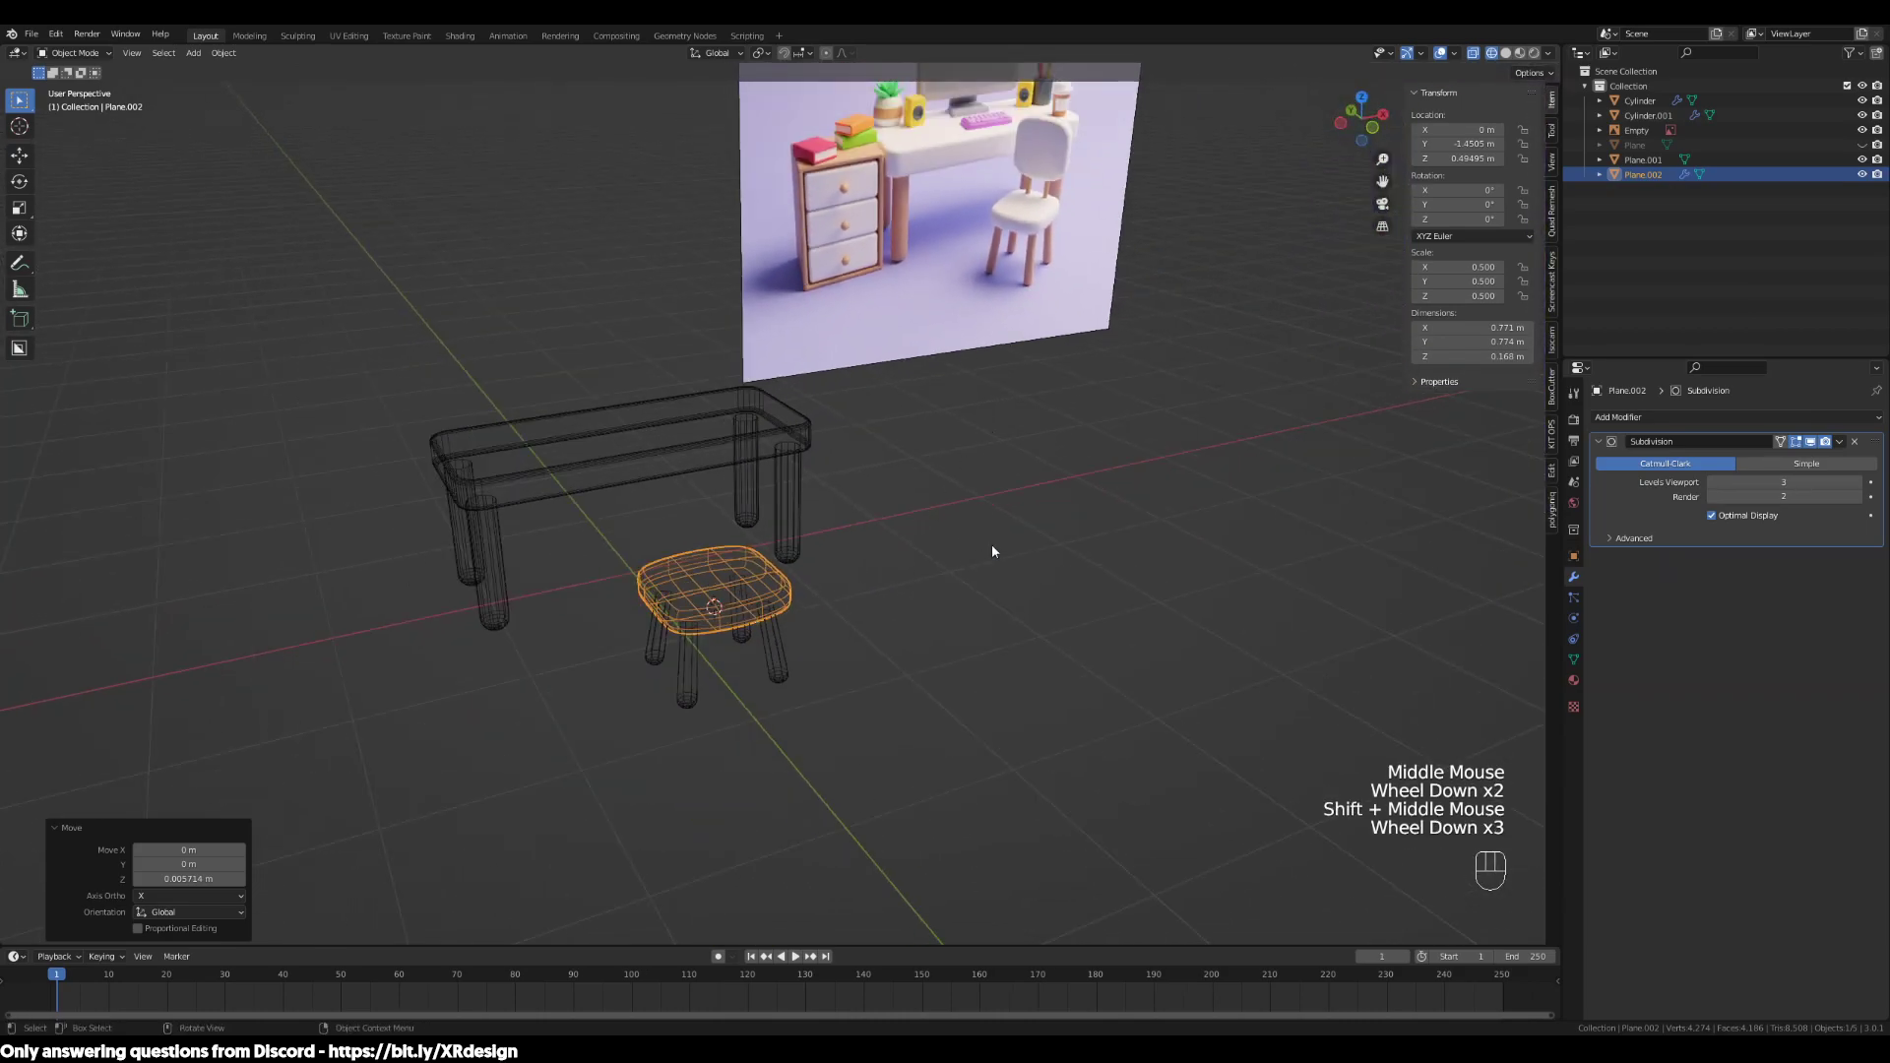
pyautogui.moveTo(991, 553); pyautogui.dragTo(966, 475, button='middle')
pyautogui.click(866, 206)
pyautogui.keyDown('shift'); pyautogui.moveTo(867, 207); pyautogui.dragTo(1012, 329, button='middle'); pyautogui.keyUp('shift')
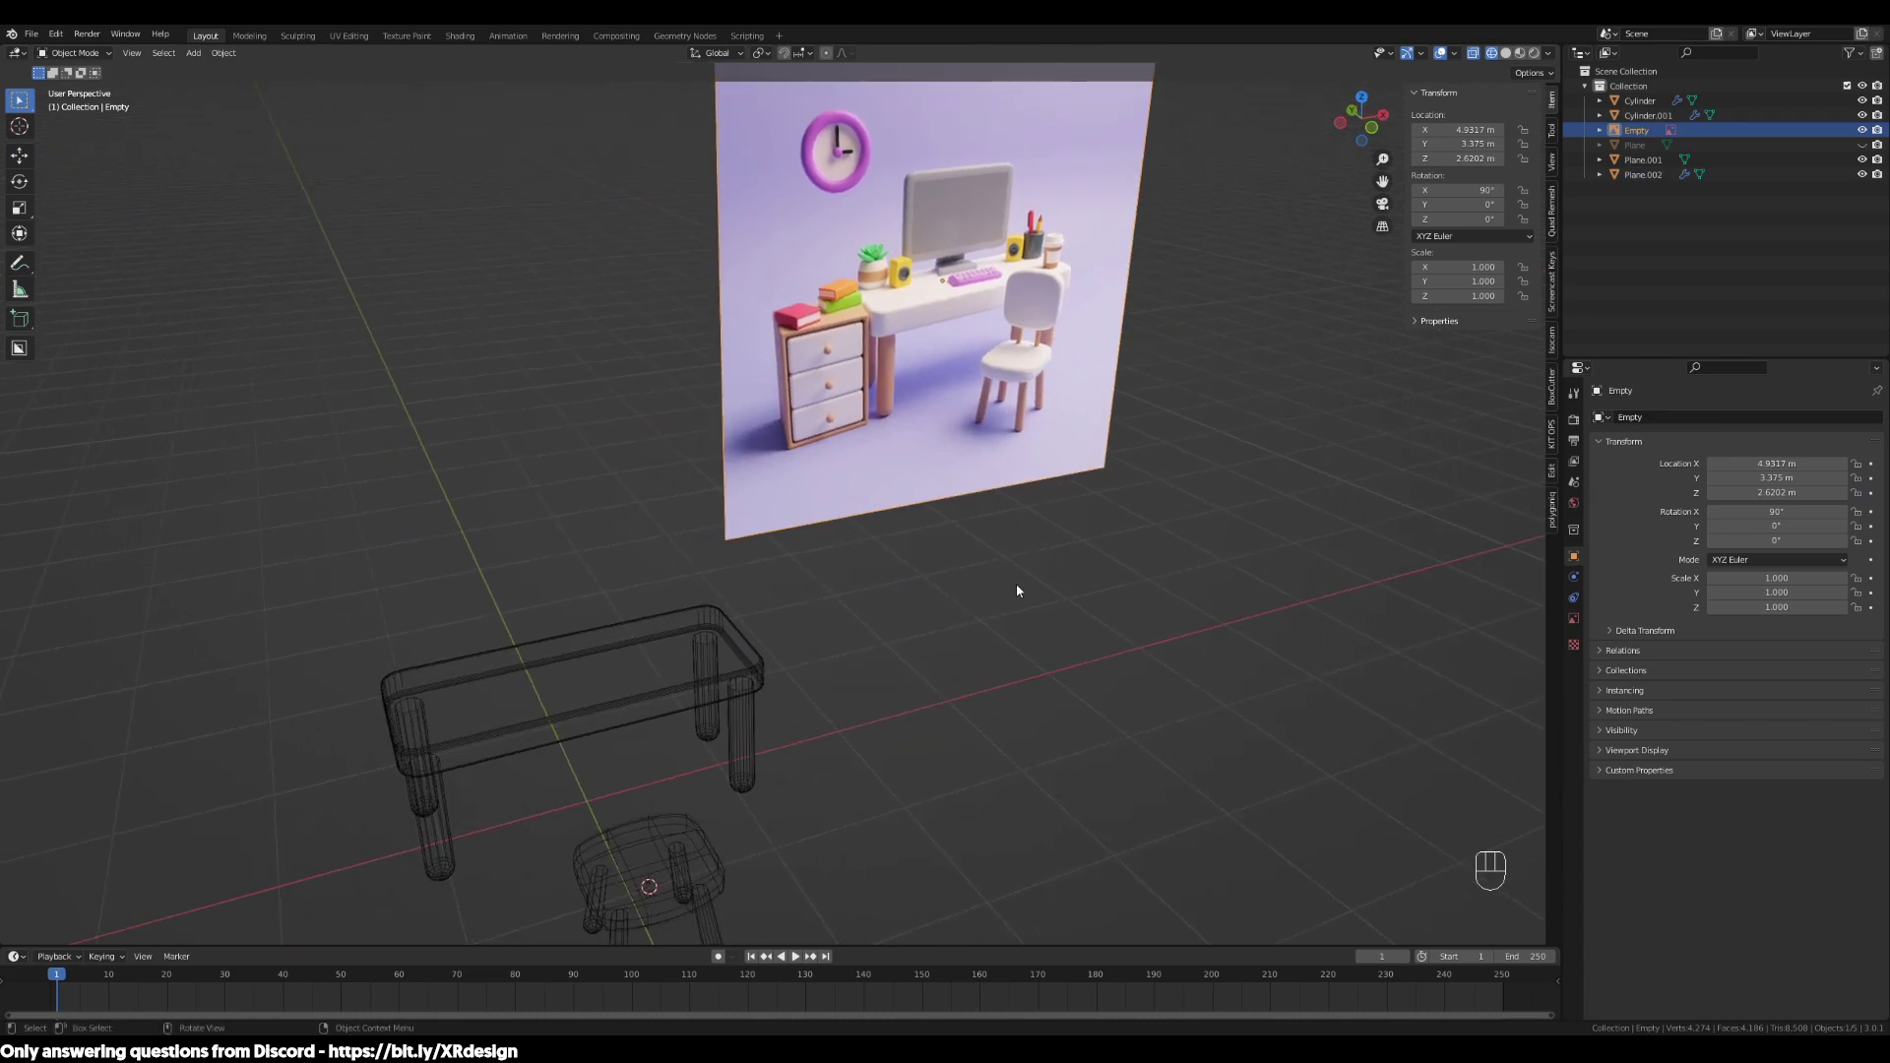
pyautogui.moveTo(1016, 590); pyautogui.dragTo(628, 929, button='middle')
pyautogui.click(635, 901)
pyautogui.keyDown('shift'); pyautogui.moveTo(861, 835); pyautogui.dragTo(889, 640, button='middle'); pyautogui.keyUp('shift')
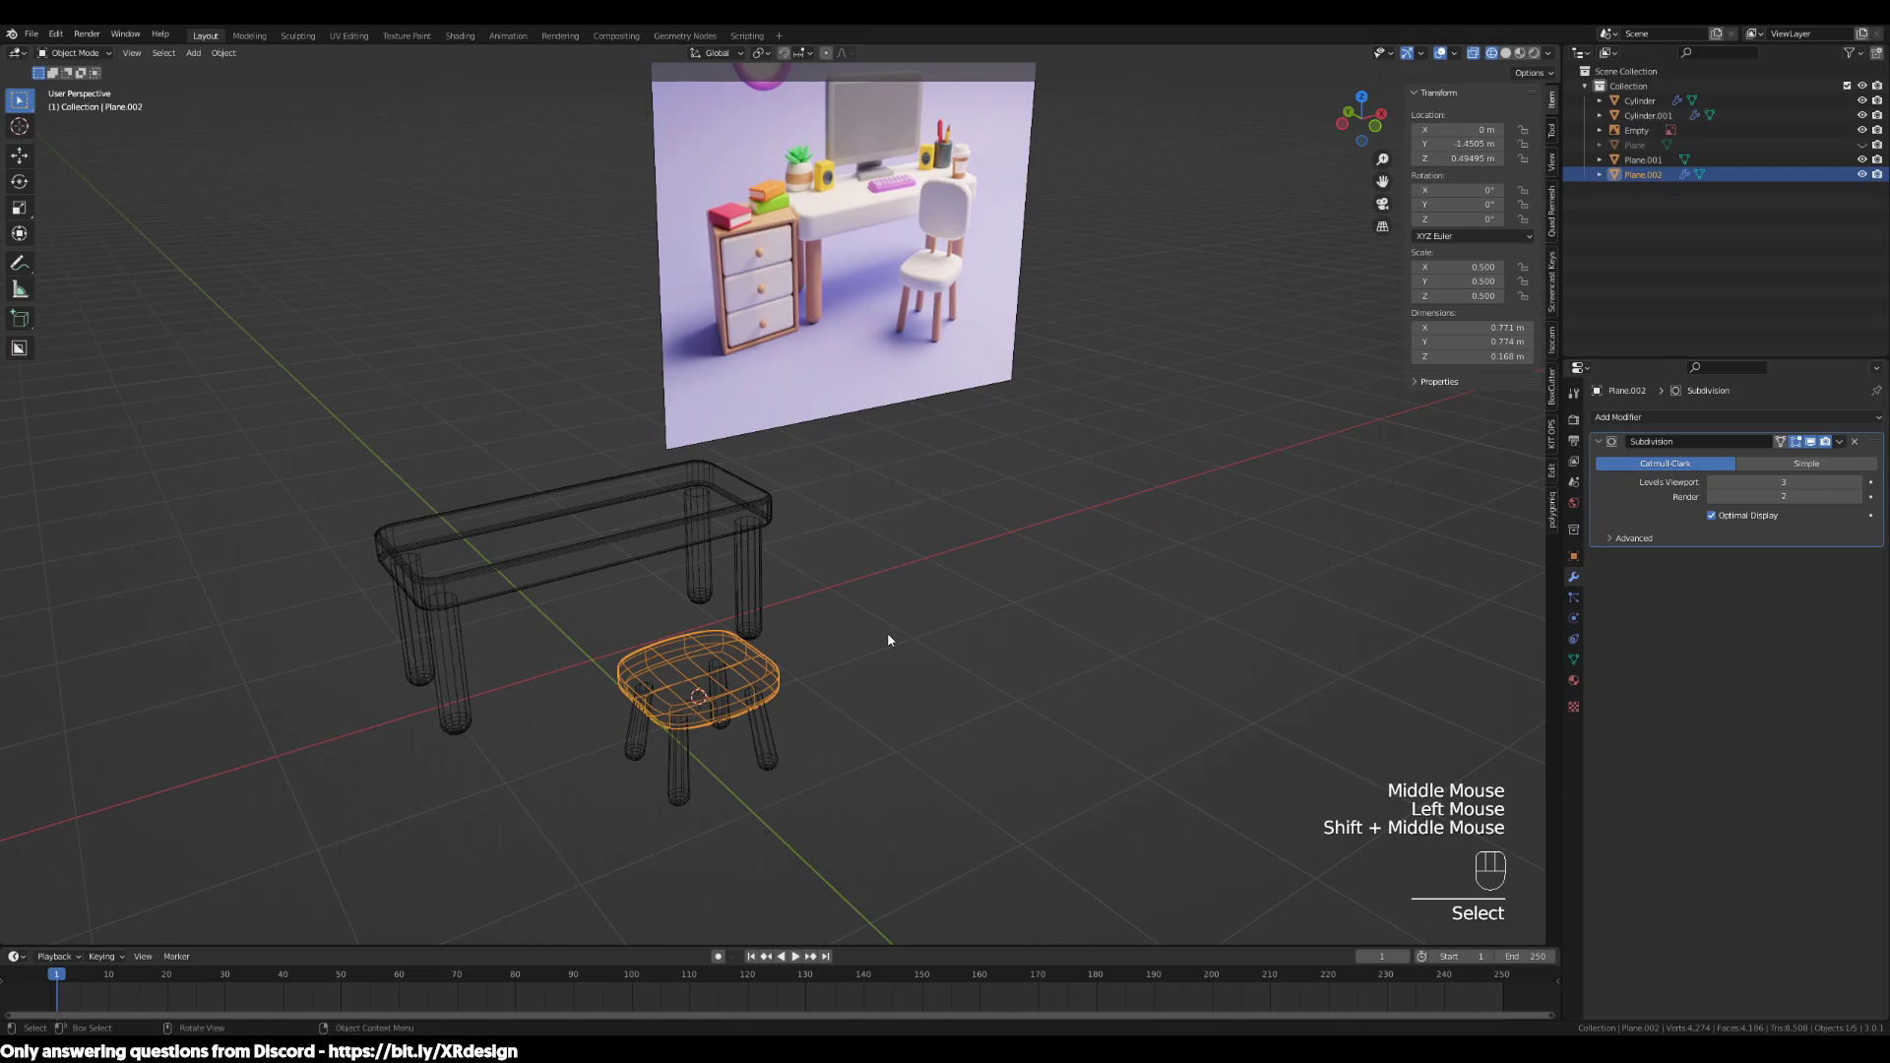
# Add an eight-sided cylinder at the chair's centre and scale it uniformly to about 0.027
pyautogui.press('KP_7')
pyautogui.scroll(3, 889, 640)
pyautogui.keyDown('shift'); pyautogui.moveTo(699, 669); pyautogui.dragTo(962, 686, button='middle'); pyautogui.keyUp('shift')
pyautogui.scroll(2, 800, 676)
pyautogui.hotkey('shift', 'a')
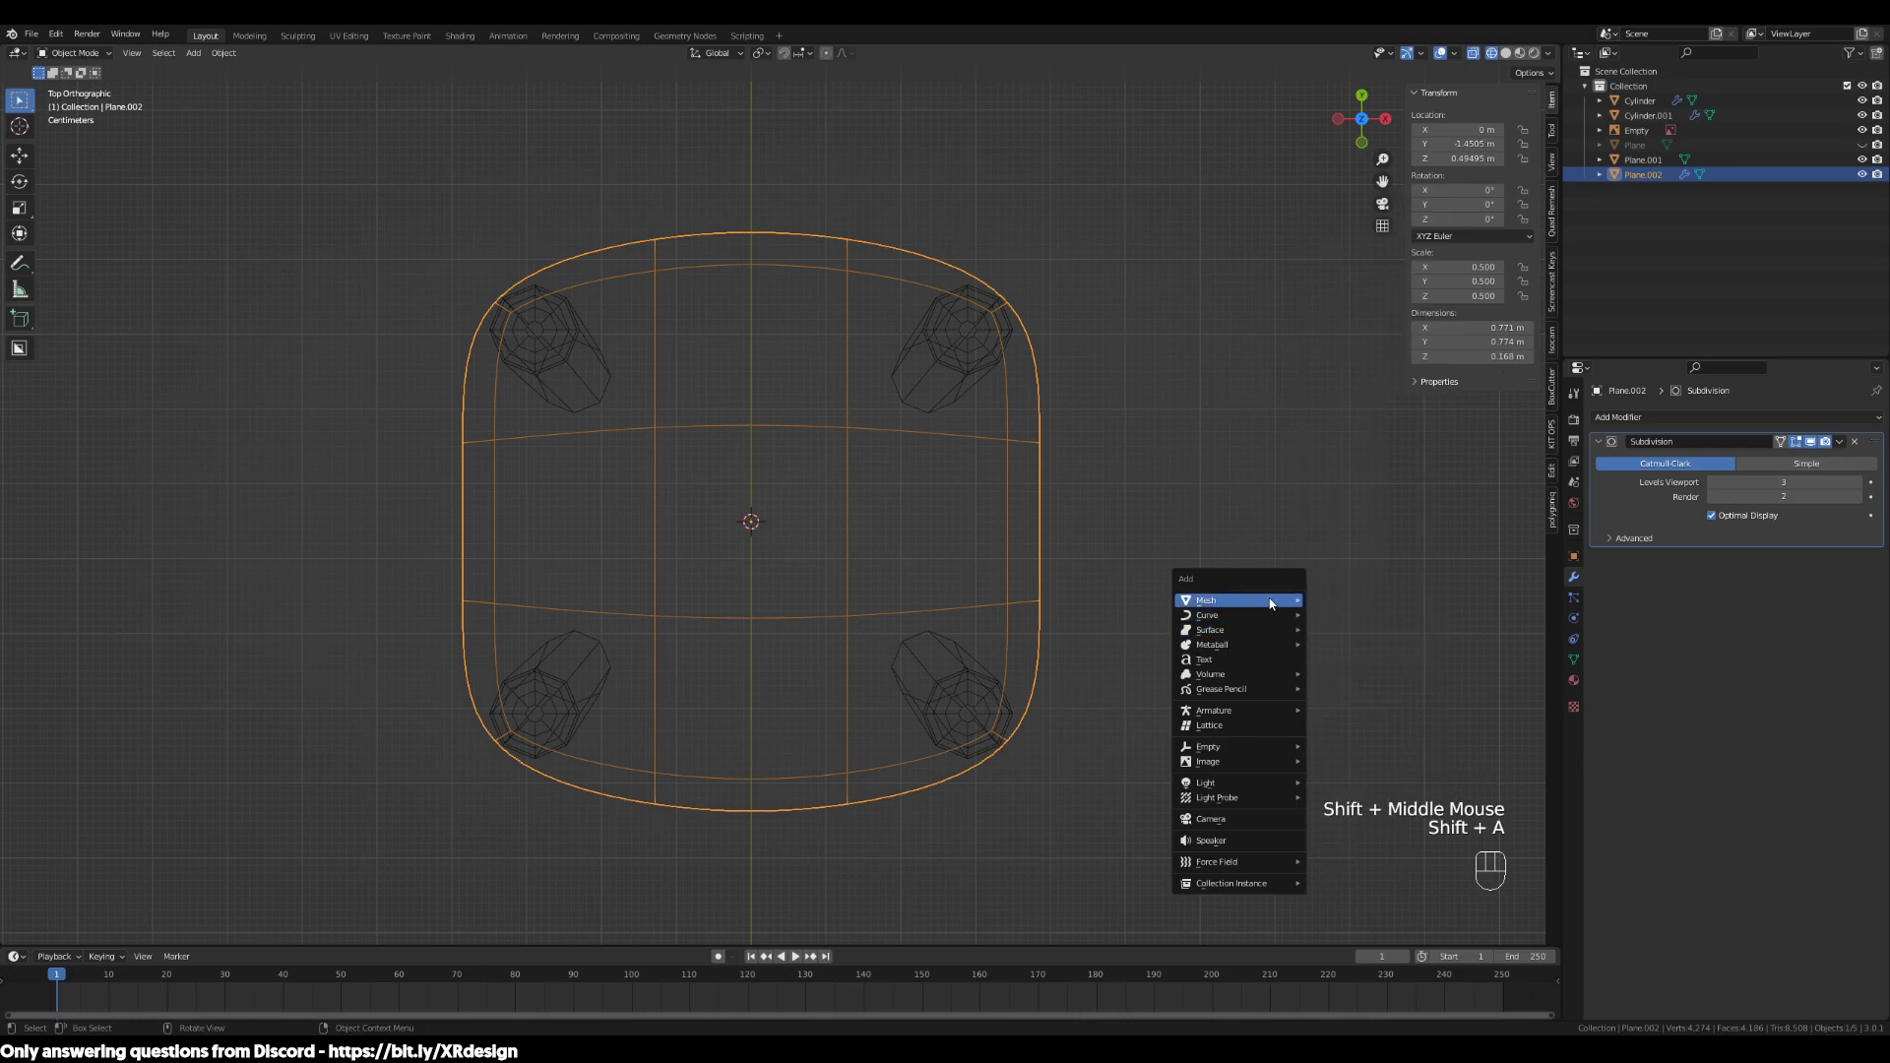
pyautogui.moveTo(1271, 604)
pyautogui.click(1353, 676)
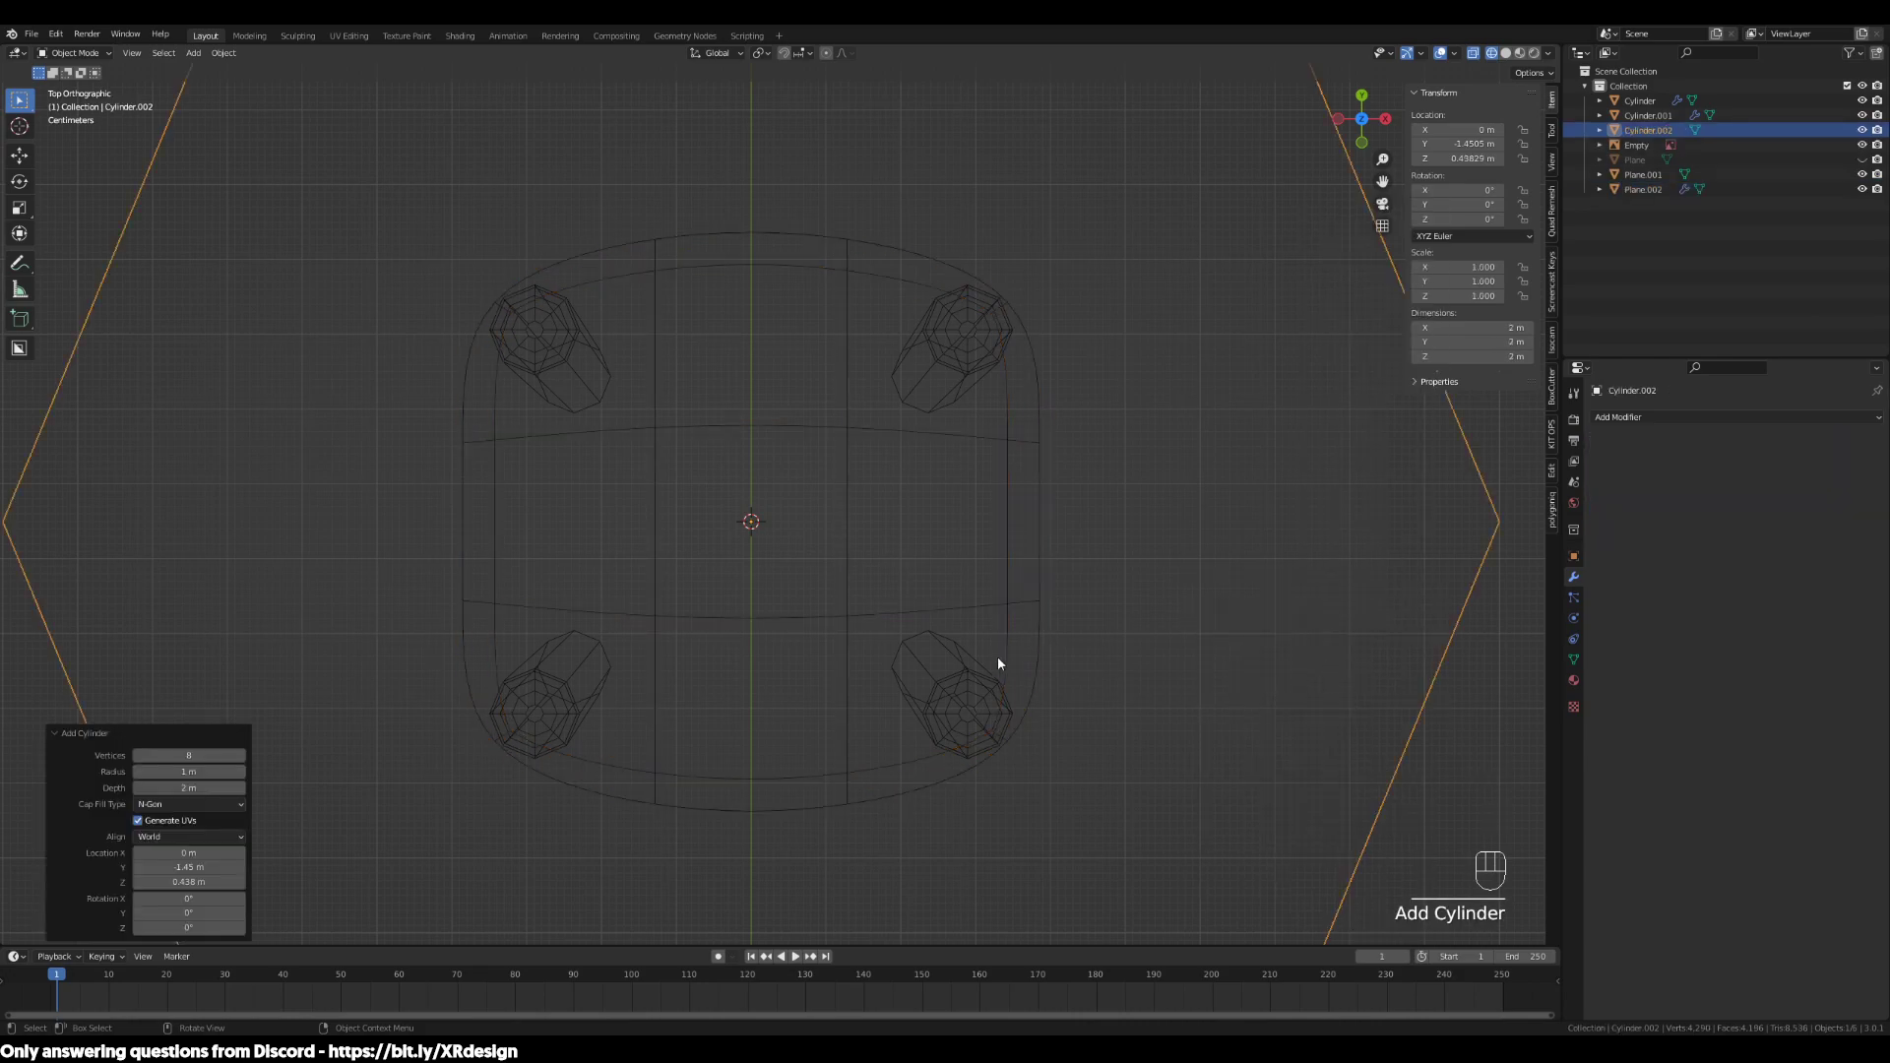
pyautogui.press('s')
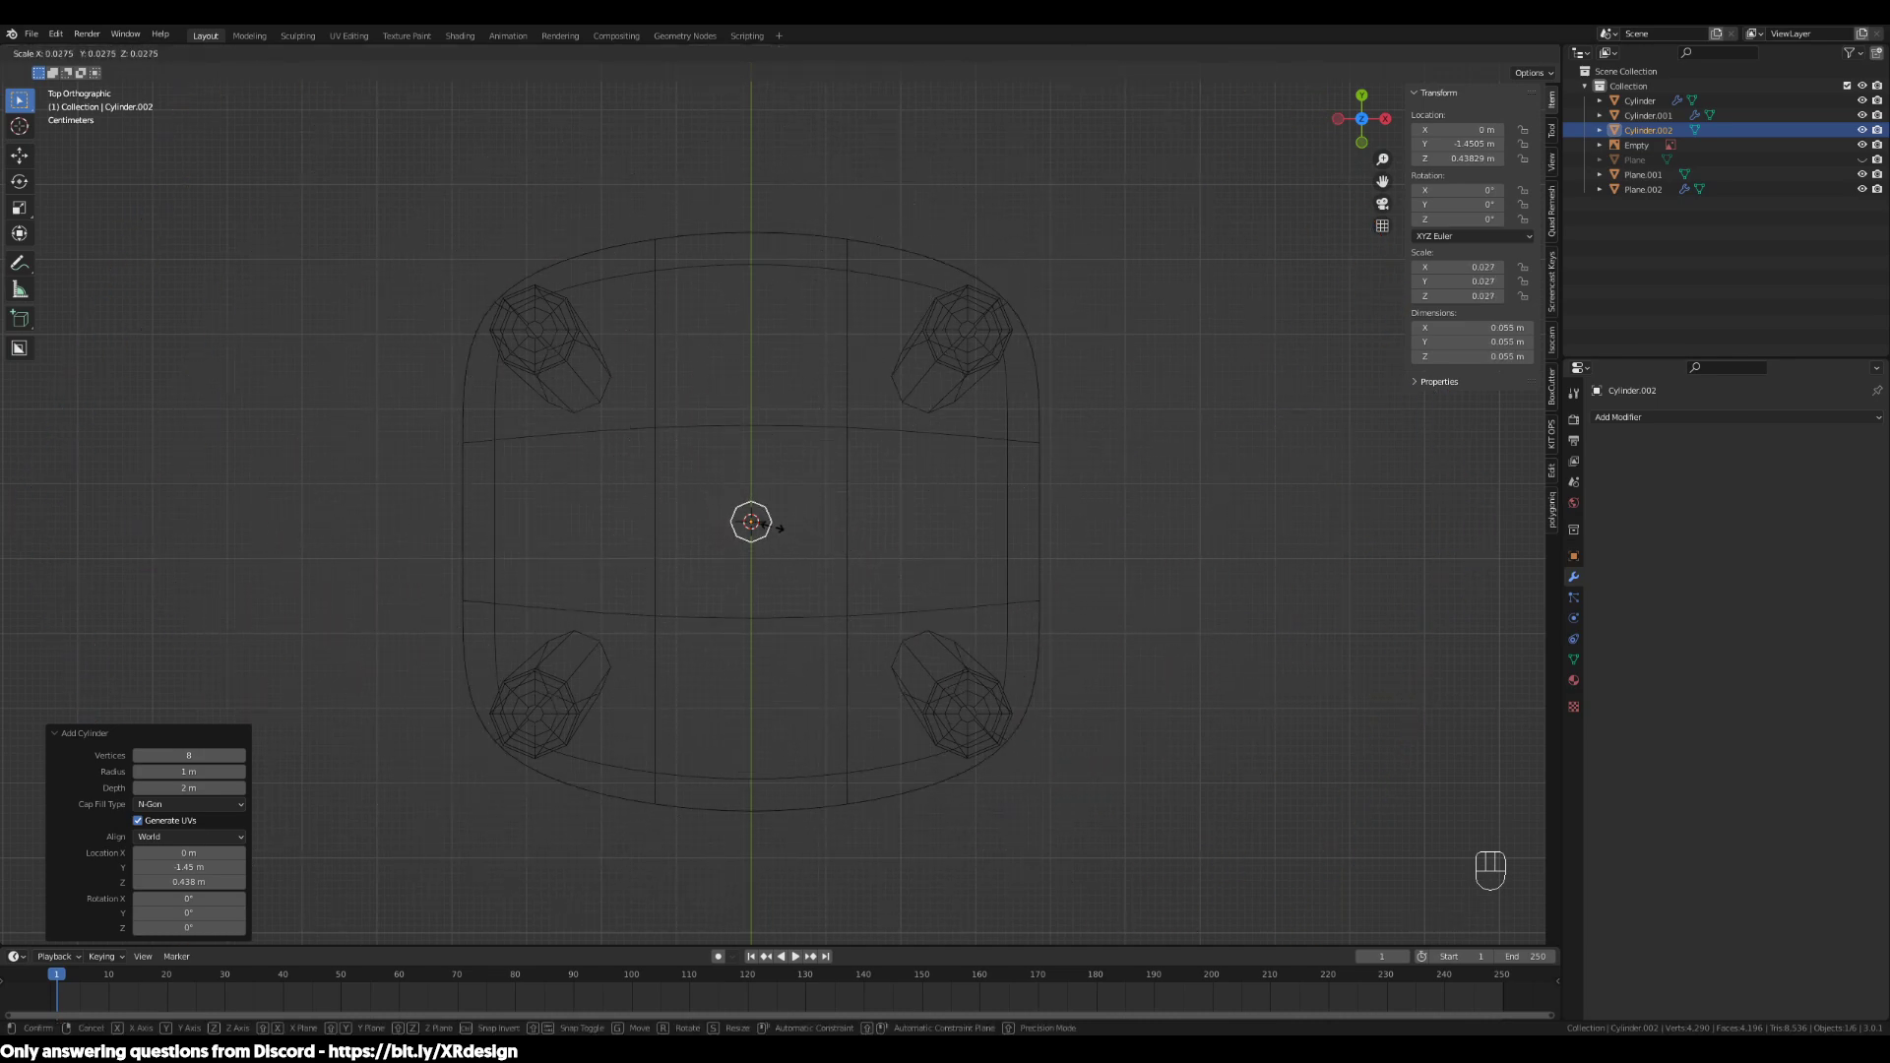
pyautogui.click(772, 527)
pyautogui.press('g')
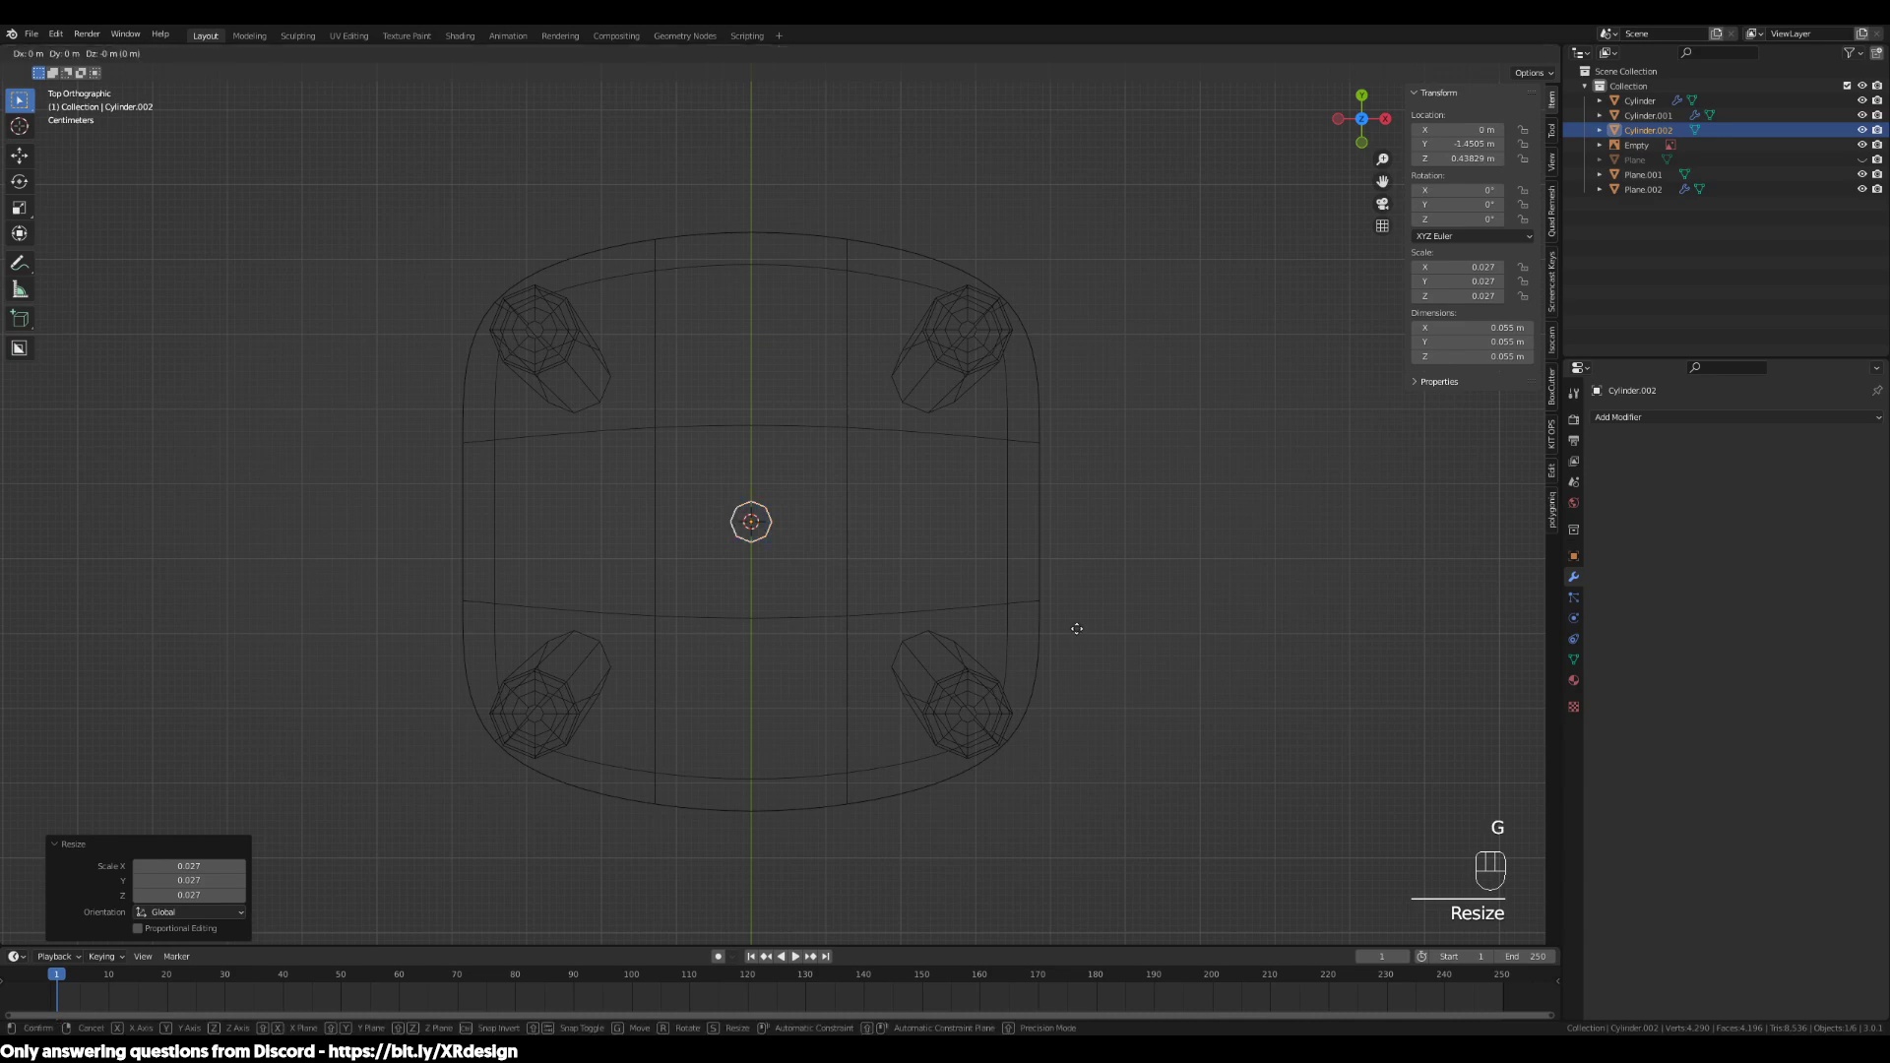
pyautogui.rightClick(1177, 624)
pyautogui.scroll(-2, 884, 620)
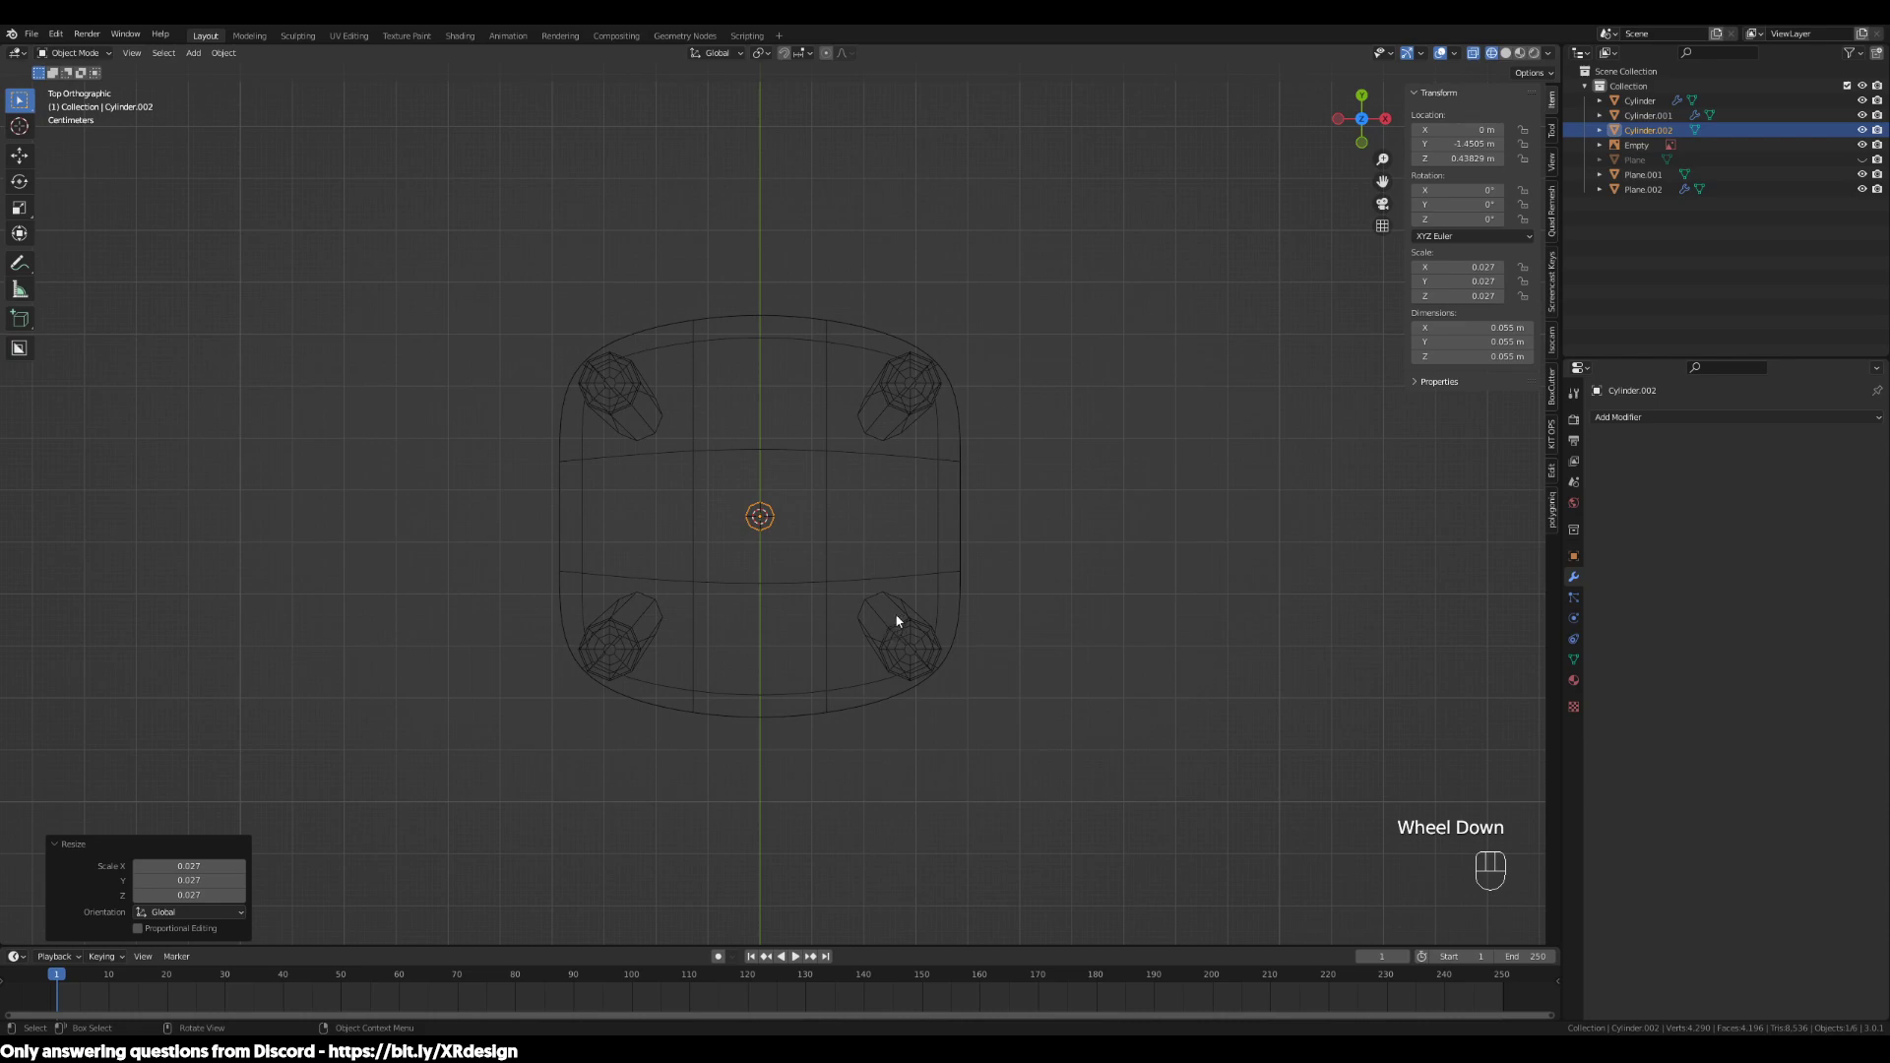
pyautogui.moveTo(1029, 658); pyautogui.dragTo(981, 585, button='middle')
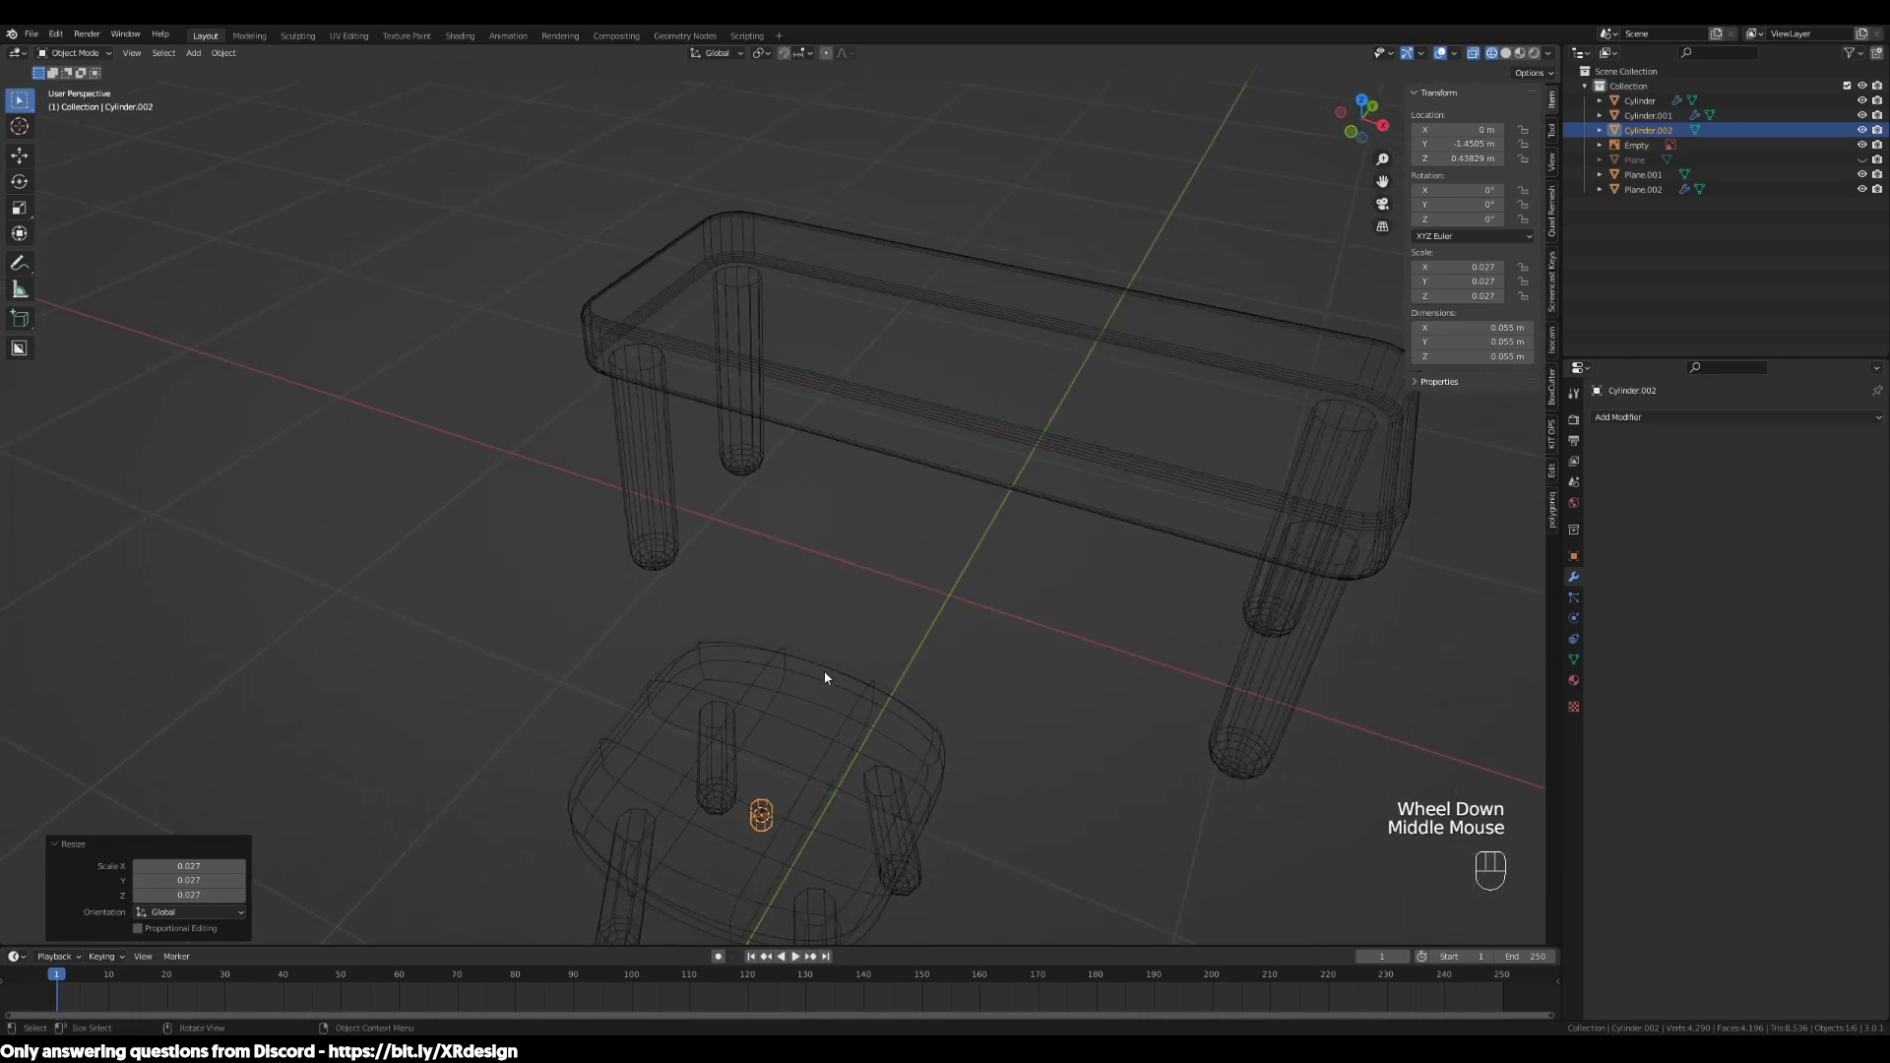
pyautogui.press('KP_7')
pyautogui.scroll(2, 827, 675)
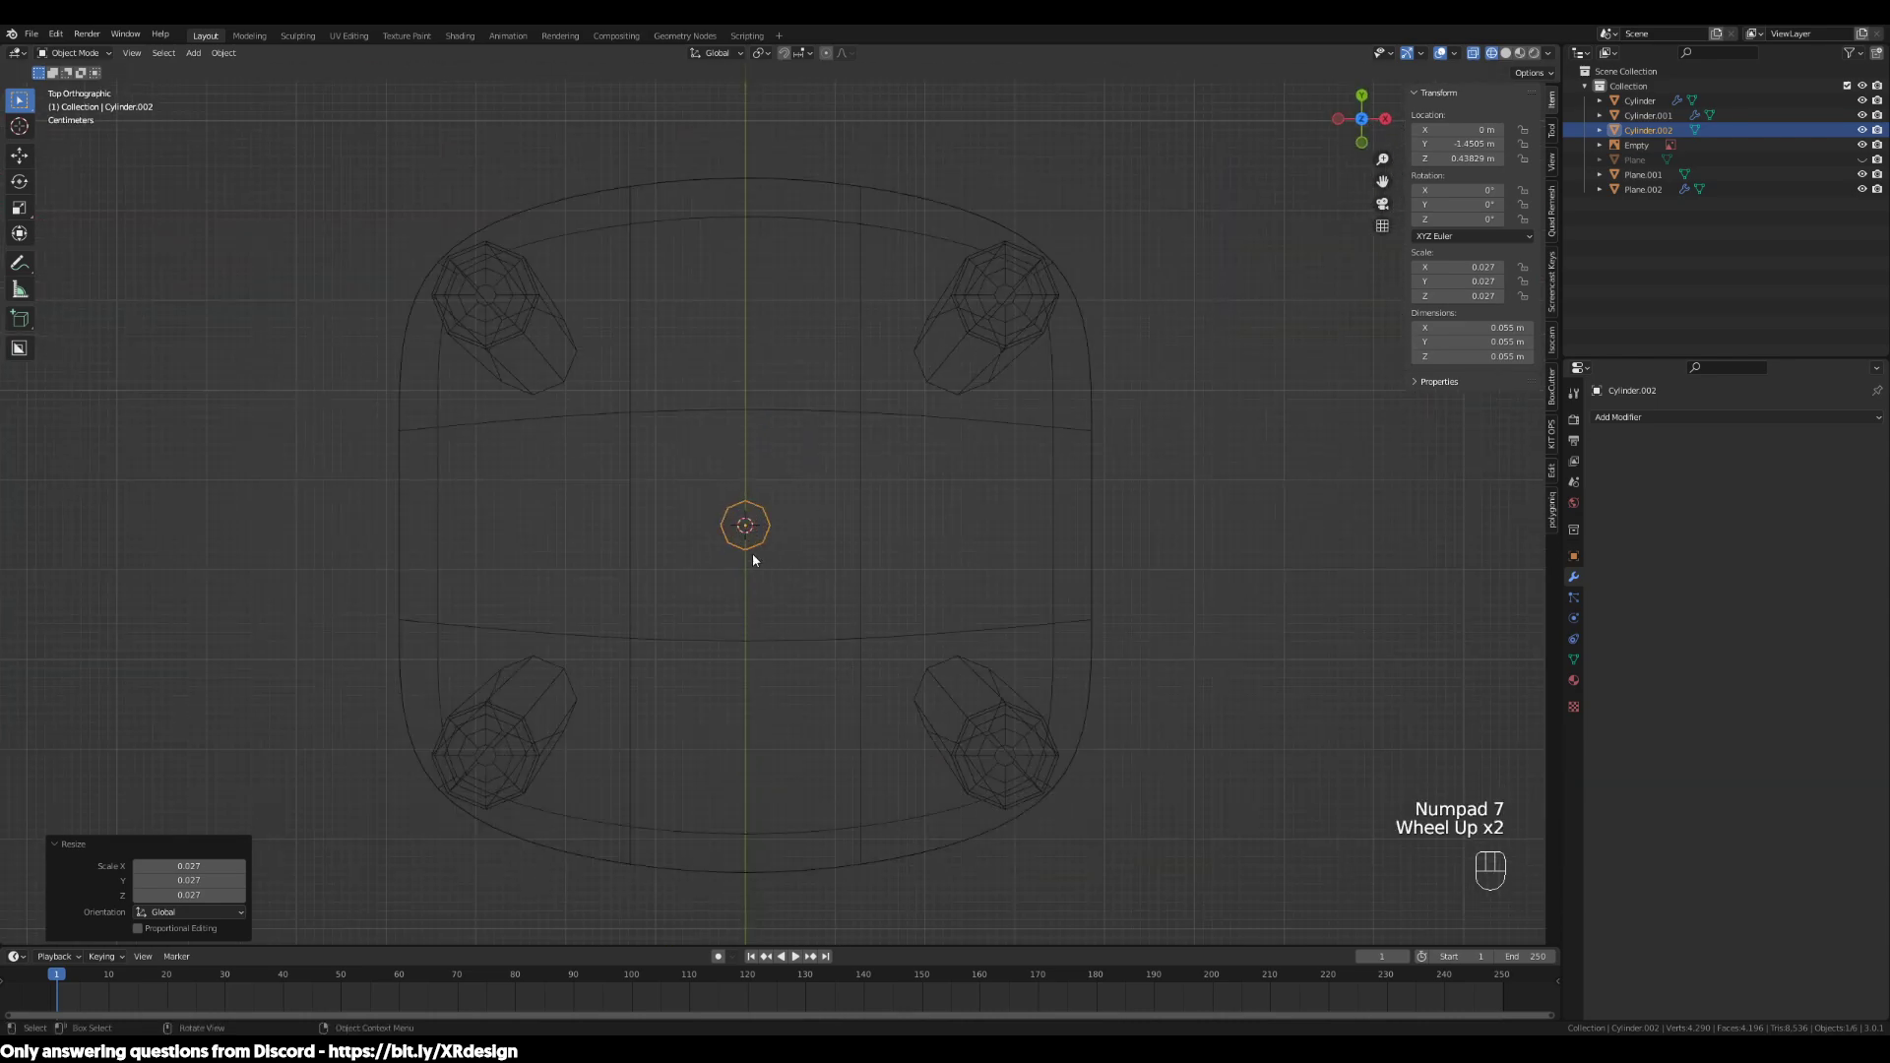
pyautogui.press('g')
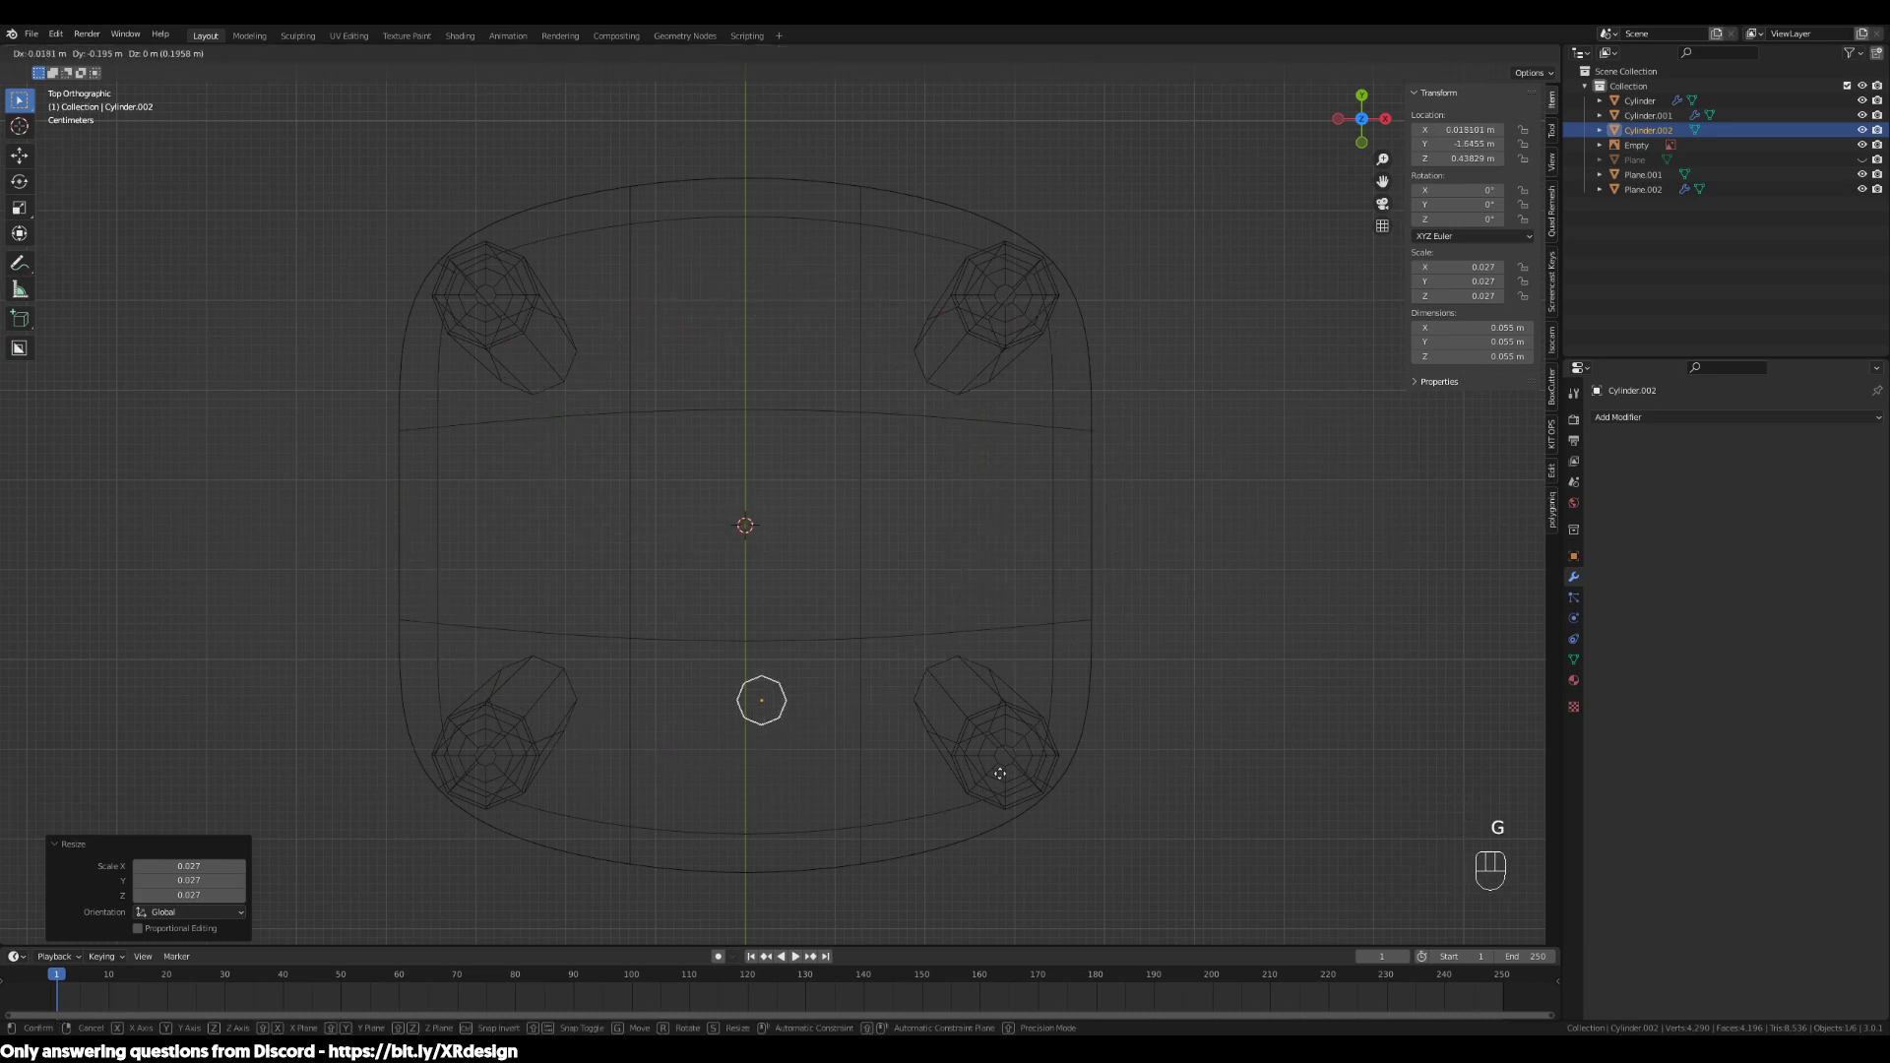
pyautogui.click(983, 459)
pyautogui.press('KP_1')
pyautogui.scroll(-2, 982, 459)
pyautogui.keyDown('shift'); pyautogui.moveTo(983, 462); pyautogui.dragTo(1033, 571, button='middle'); pyautogui.keyUp('shift')
pyautogui.scroll(1, 1032, 598)
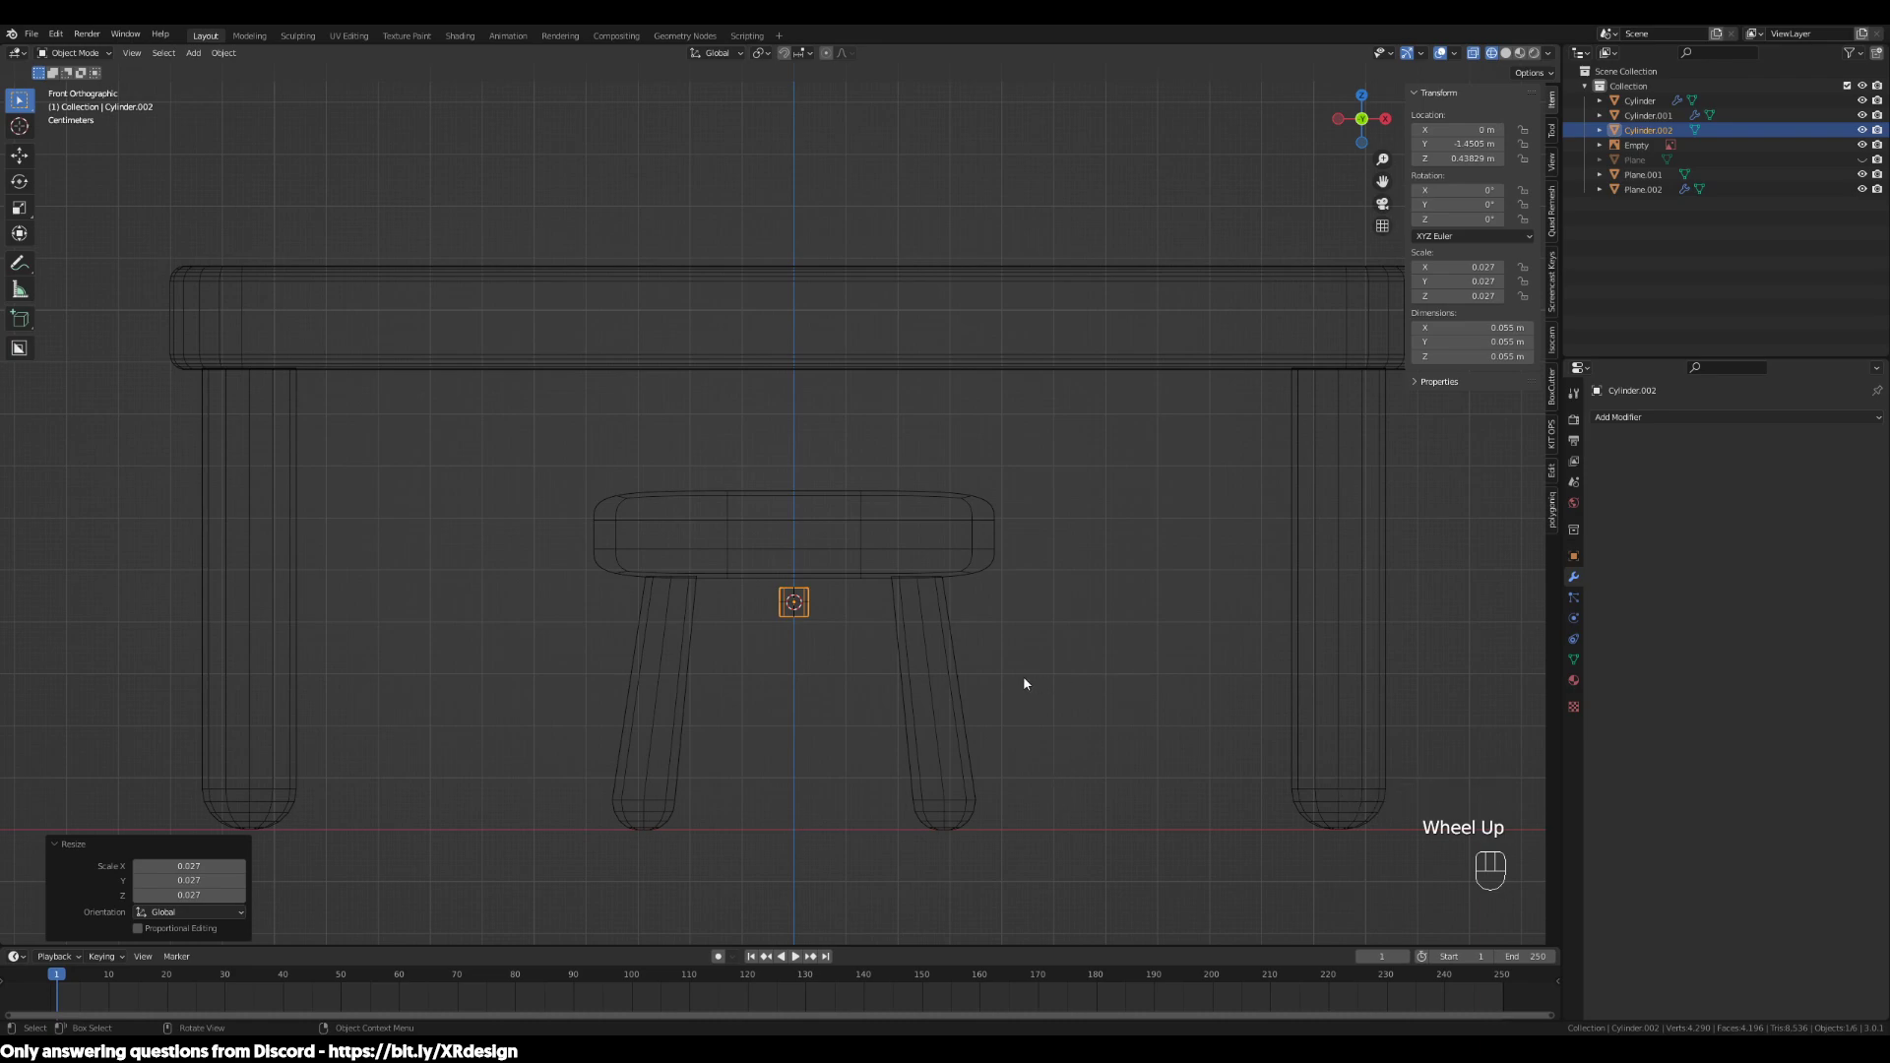
pyautogui.moveTo(501, 554); pyautogui.dragTo(1109, 544, button='middle')
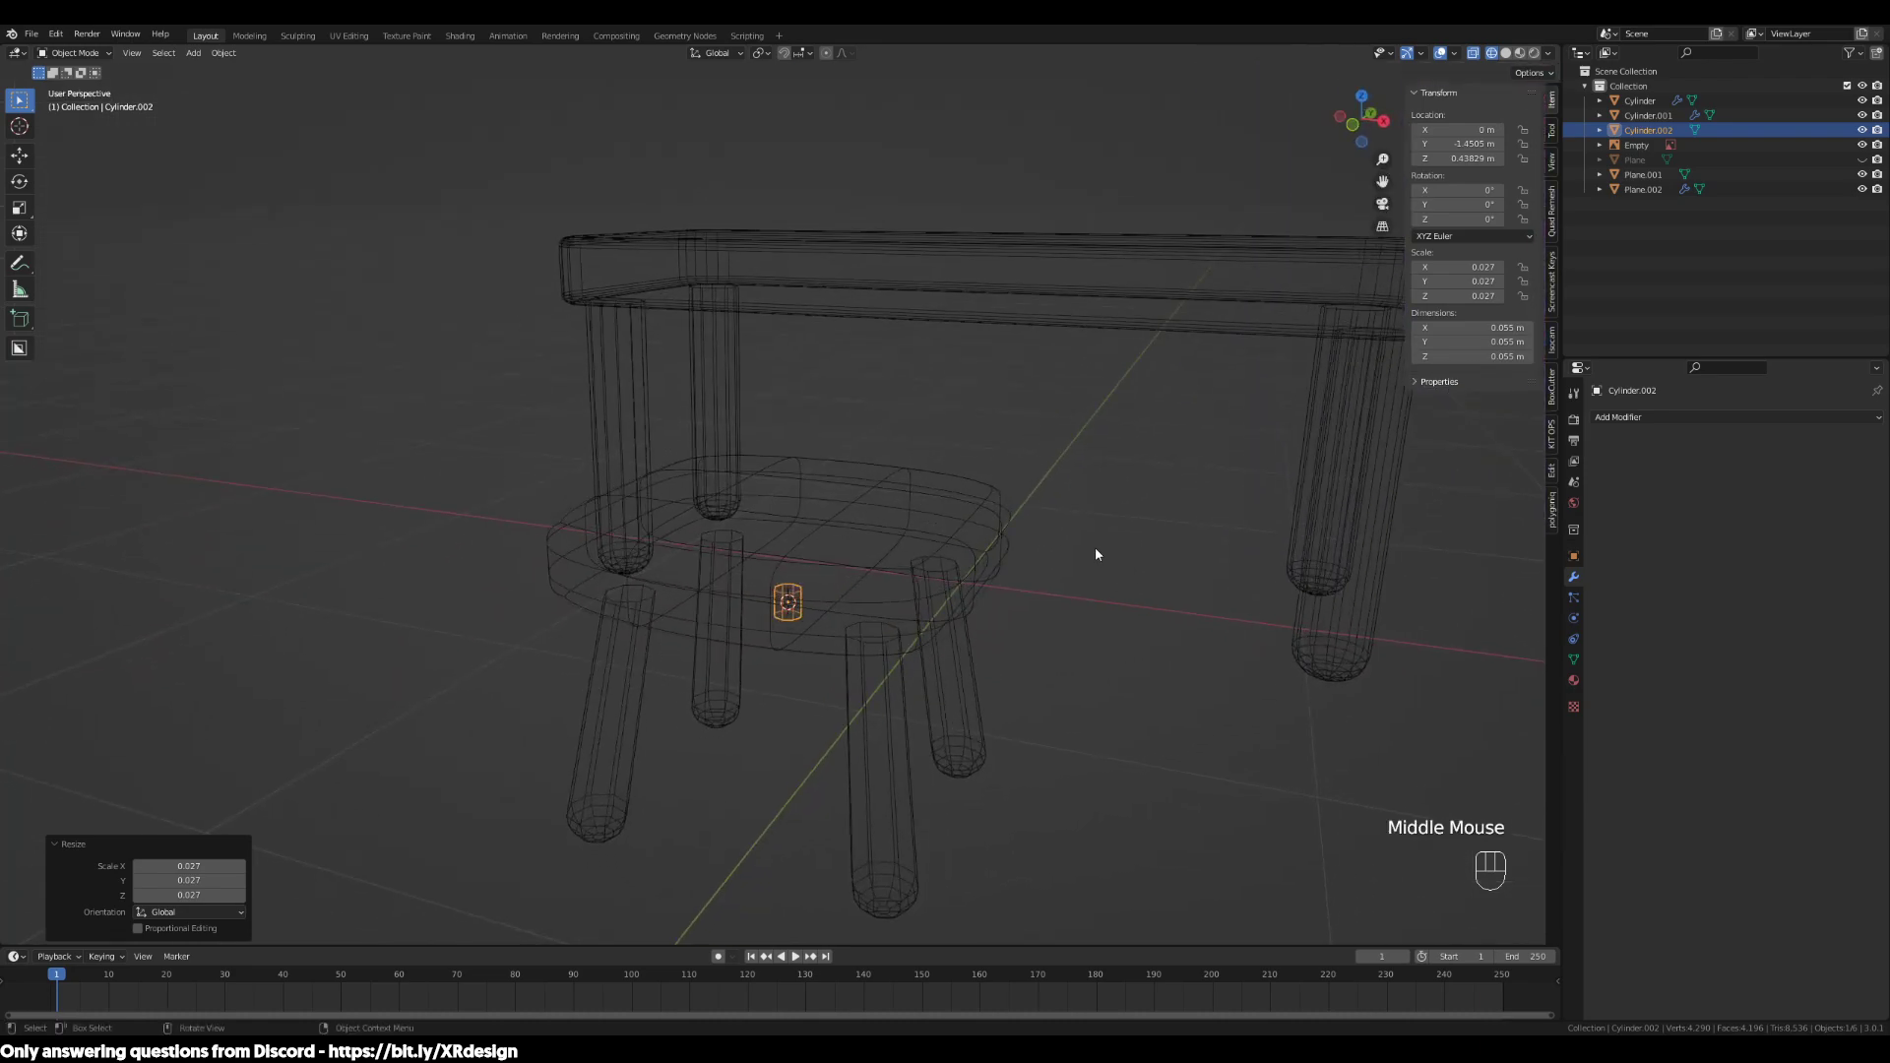
pyautogui.press('KP_1')
pyautogui.press('g')
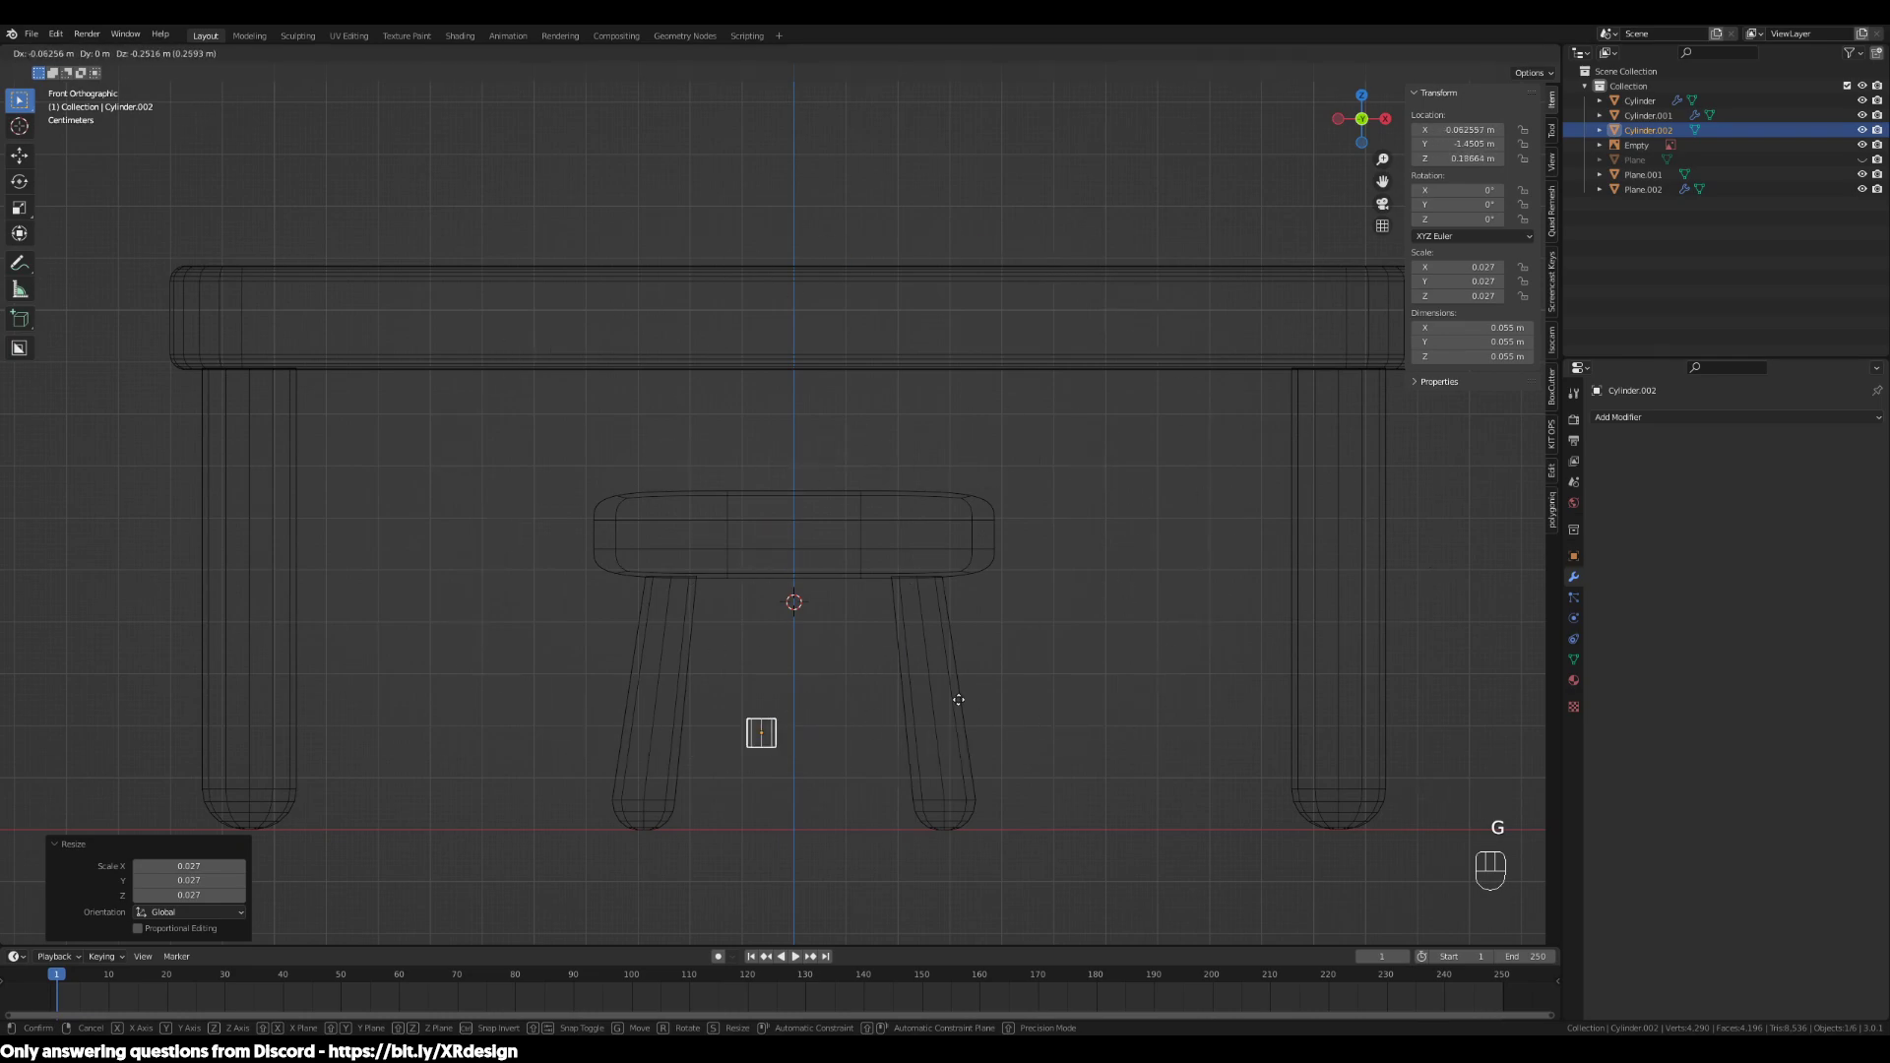
pyautogui.rightClick(1035, 540)
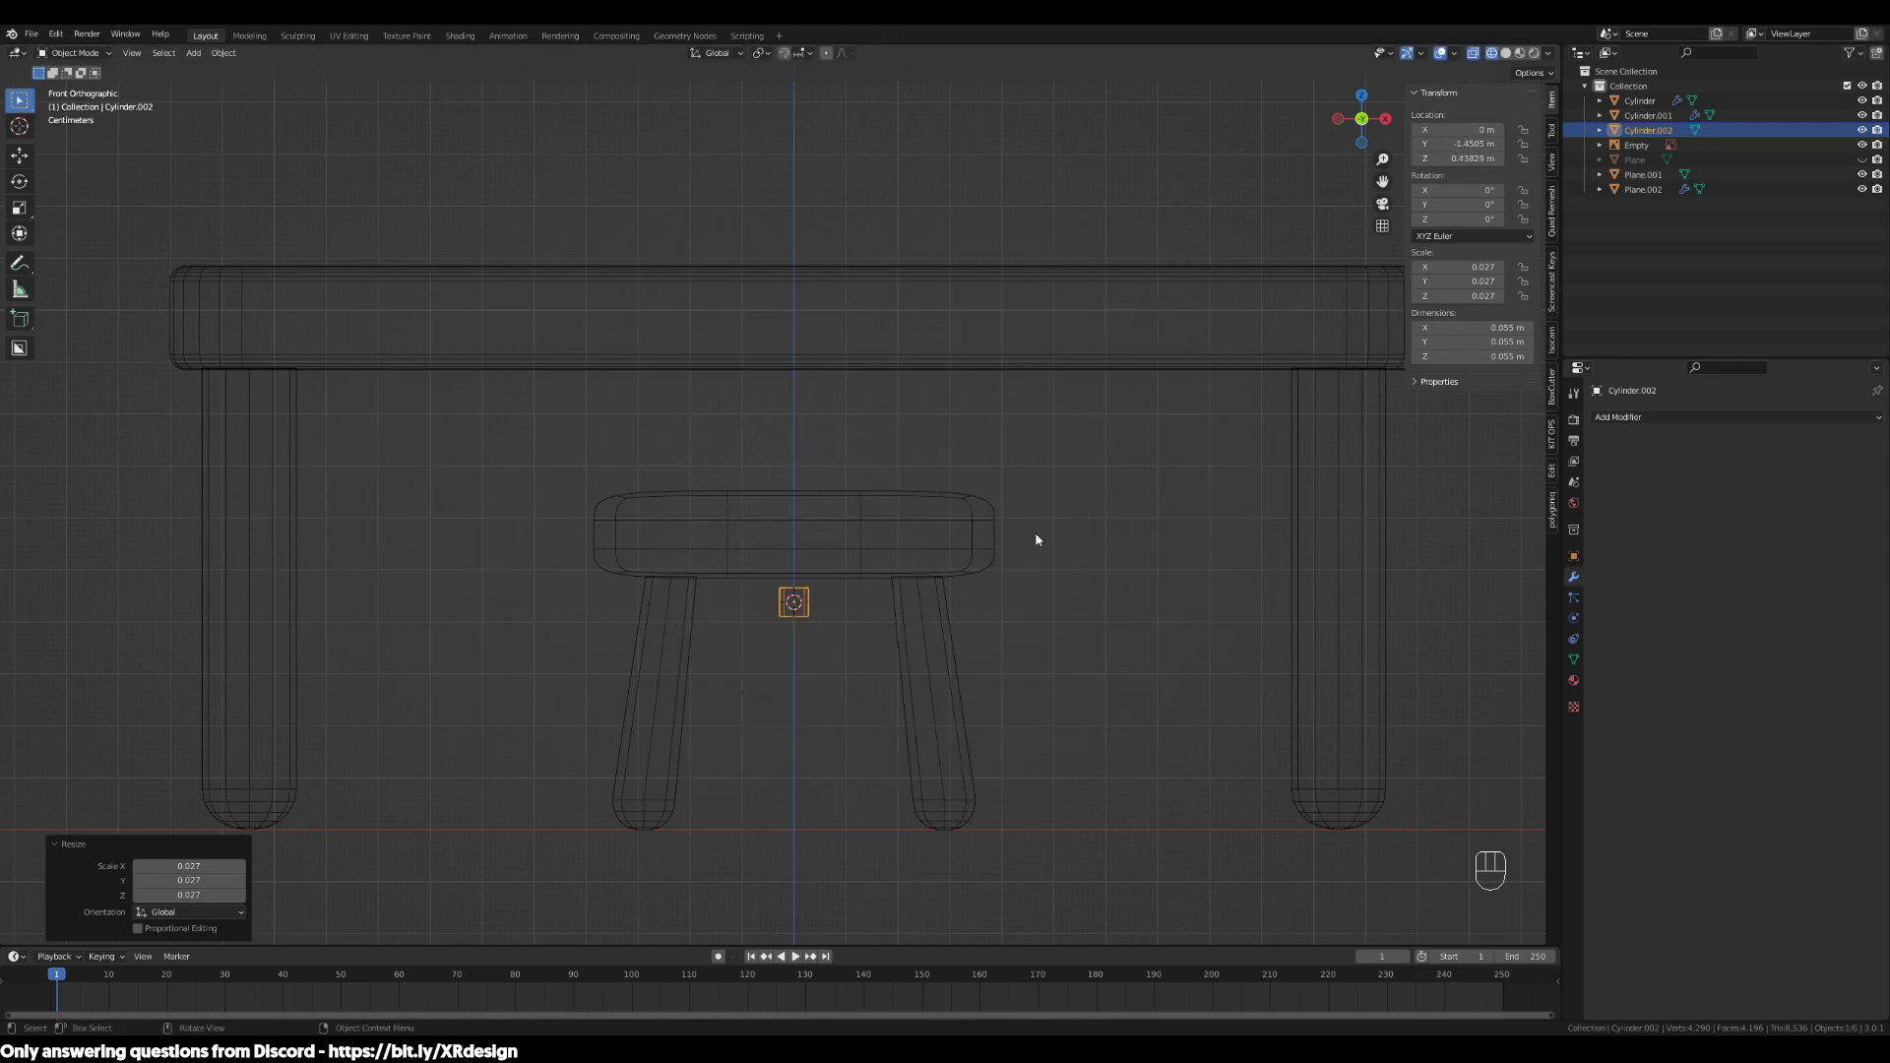
# In top view, move the small cylinder's mesh in Edit Mode about -0.101 m in X and -0.311 m in Y, keeping its origin centred
pyautogui.press('KP_7')
pyautogui.scroll(1, 1034, 535)
pyautogui.scroll(-2, 1029, 546)
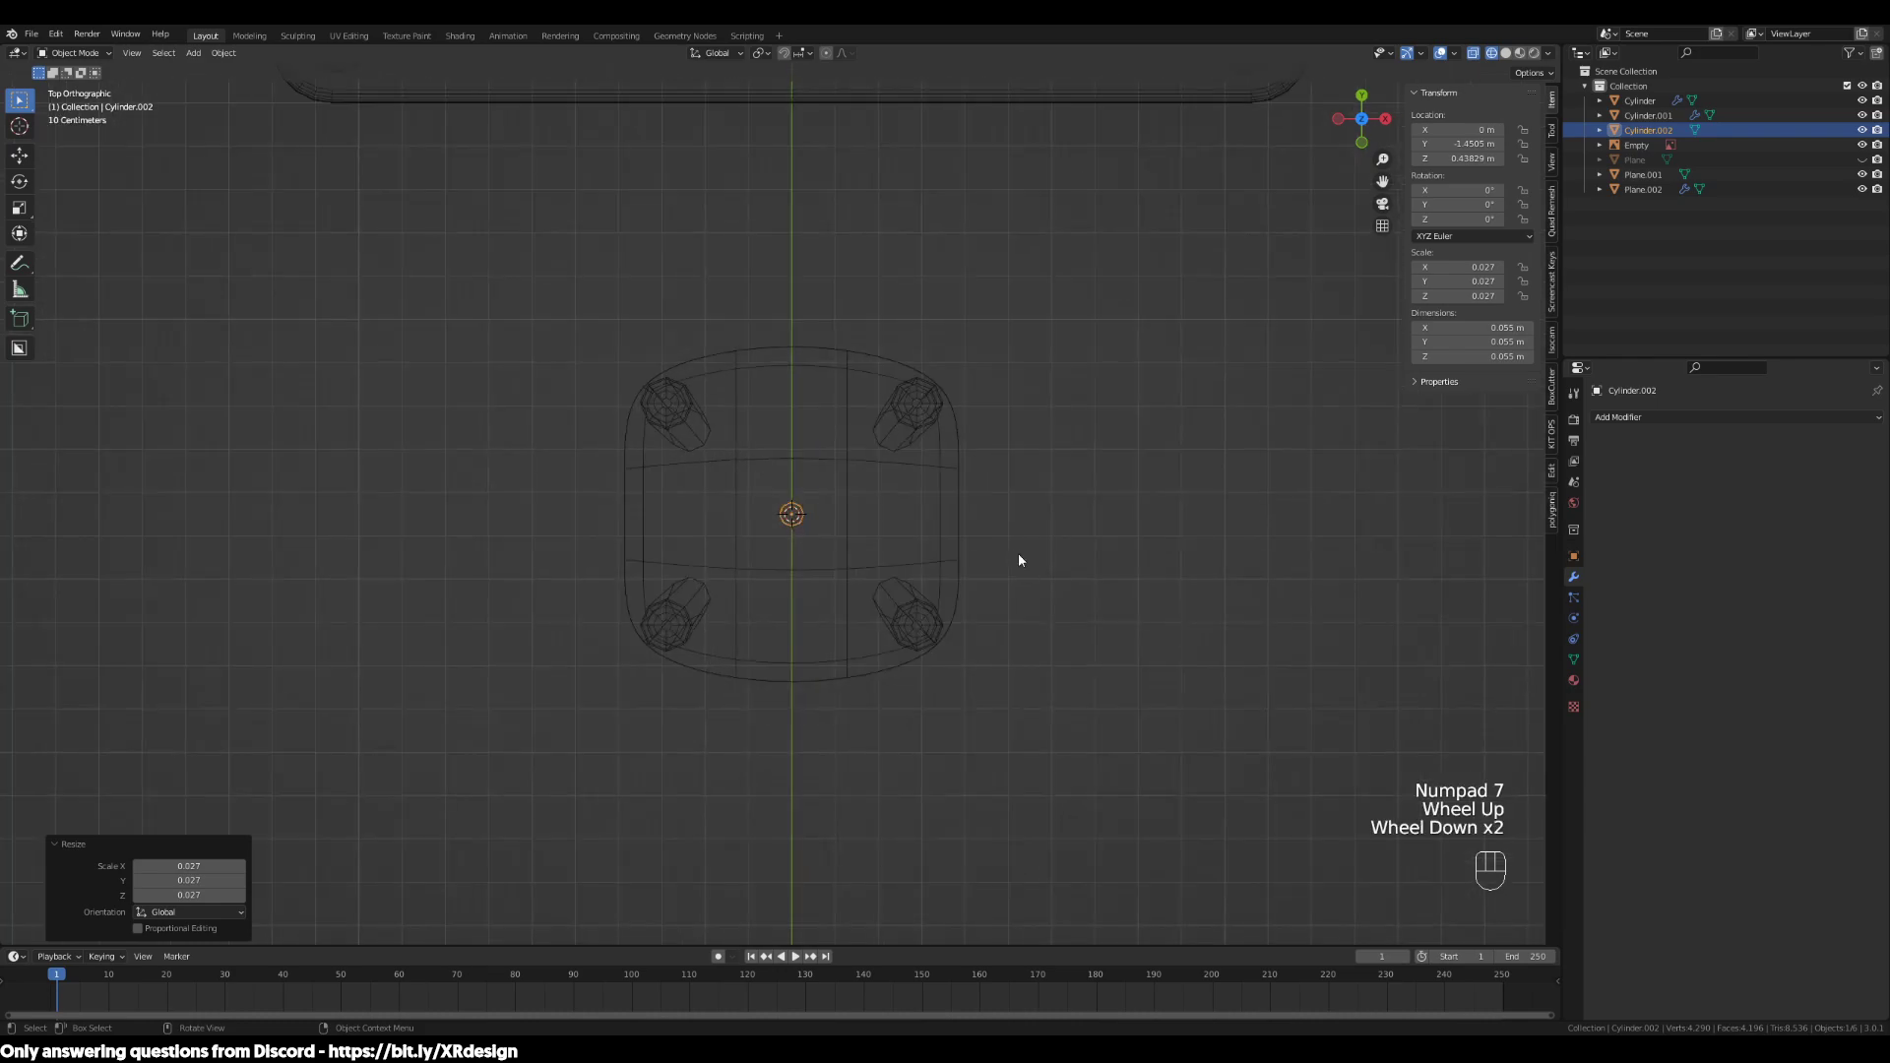
pyautogui.press('g')
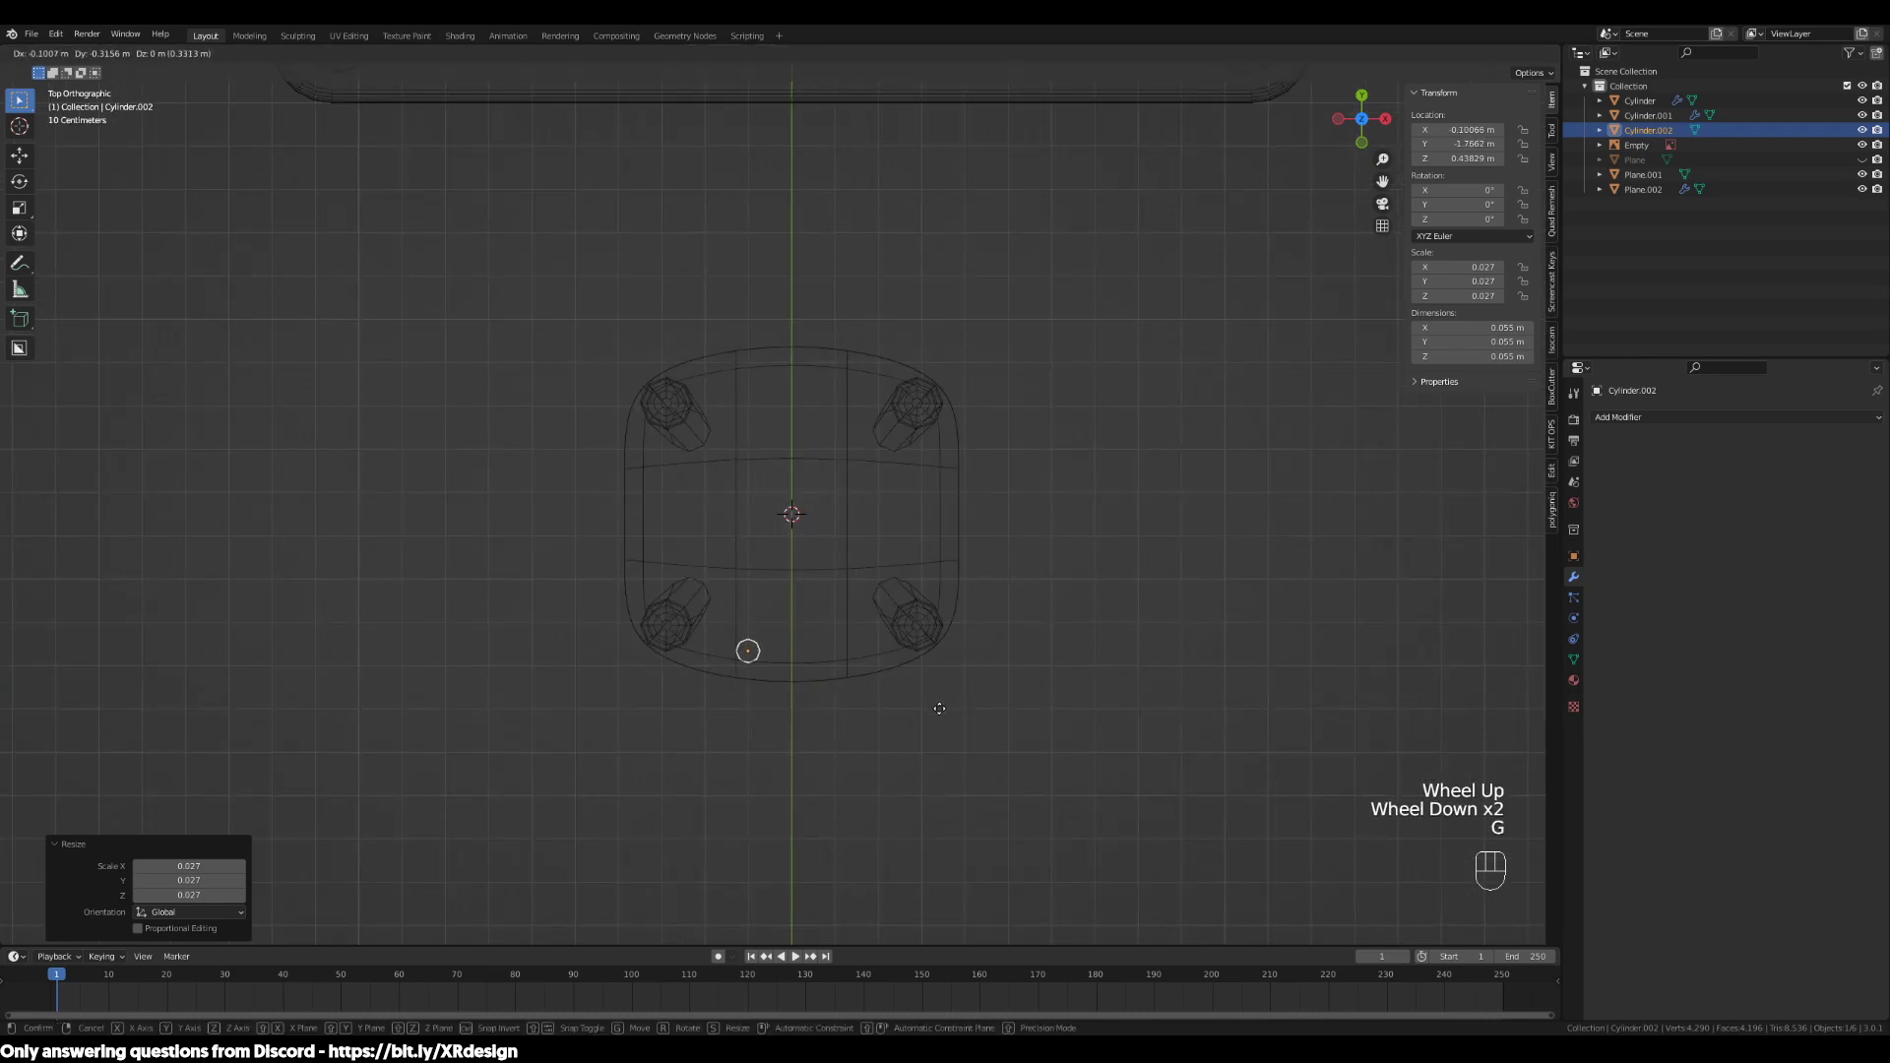
pyautogui.rightClick(910, 674)
pyautogui.scroll(2, 900, 660)
pyautogui.scroll(2, 940, 610)
pyautogui.press('Tab')
pyautogui.scroll(-2, 928, 574)
pyautogui.scroll(2, 904, 560)
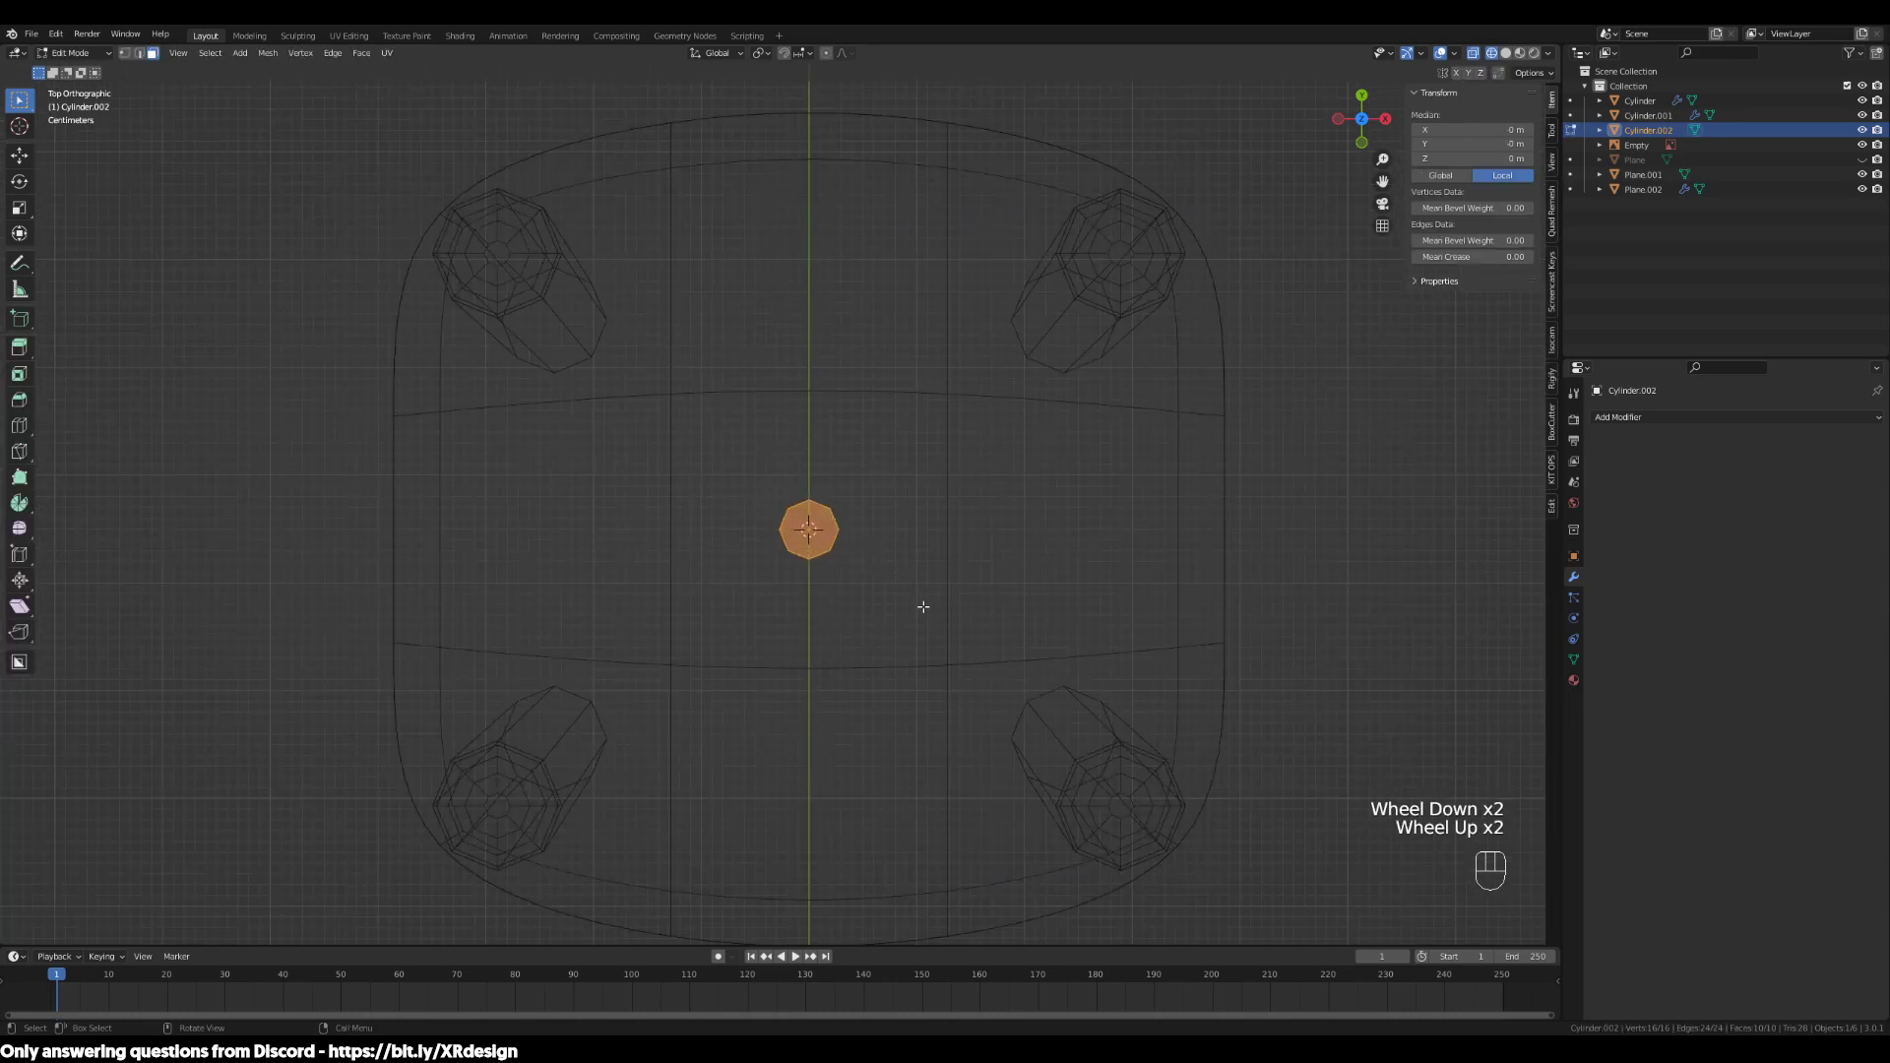
pyautogui.press('g')
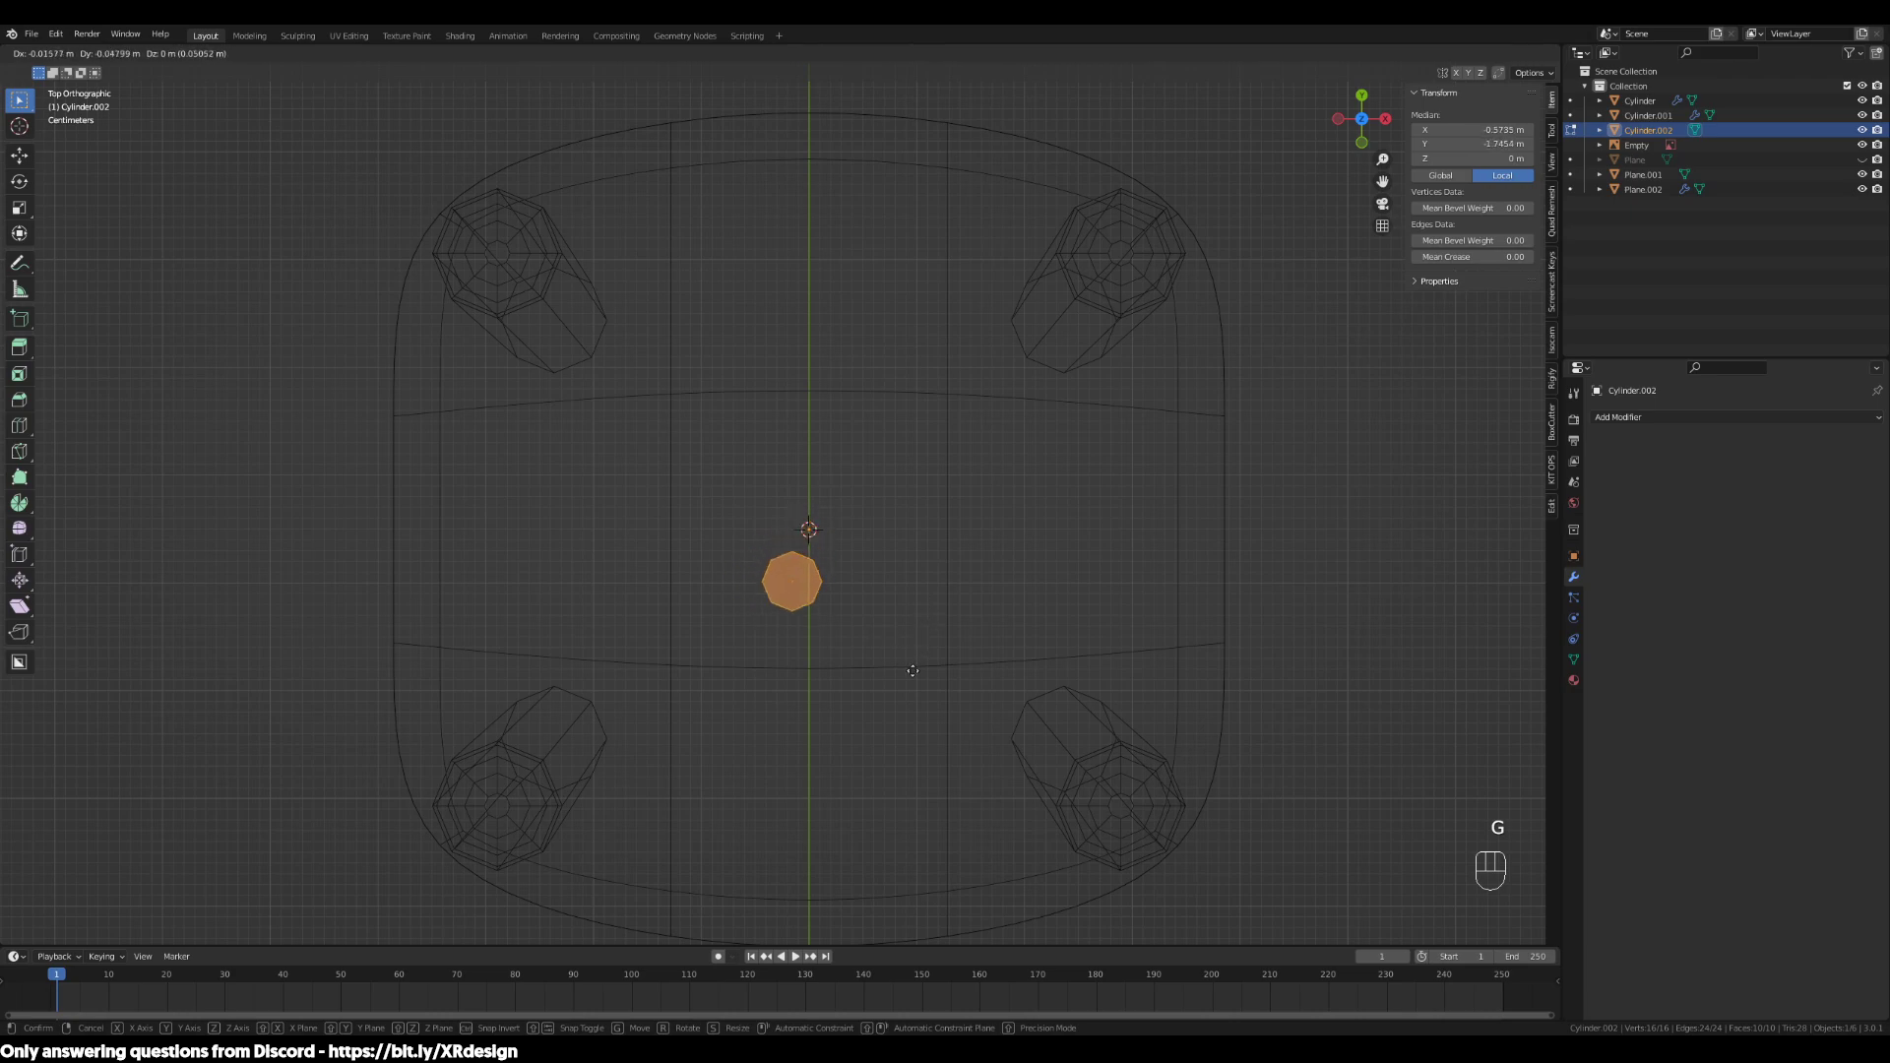
pyautogui.click(826, 930)
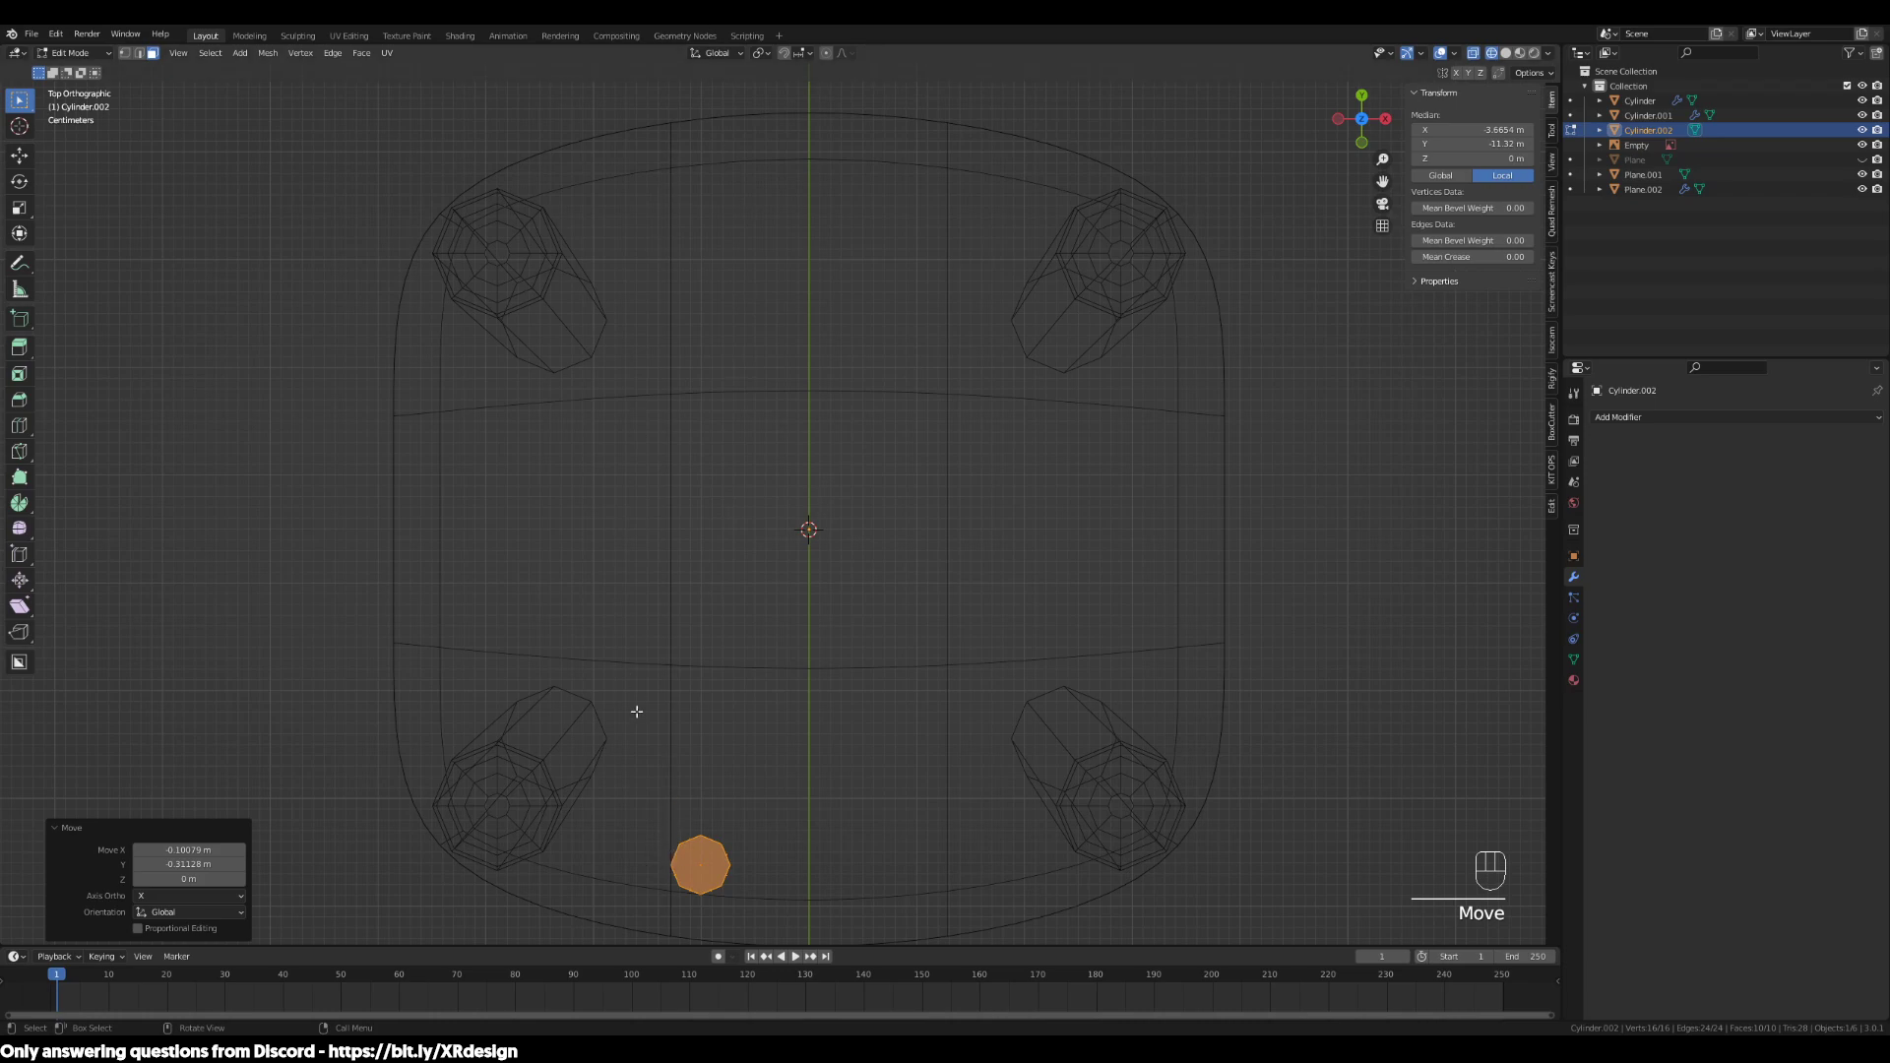
# Add a Mirror modifier on the X axis to the offset cylinder
pyautogui.click(1615, 418)
pyautogui.click(1580, 588)
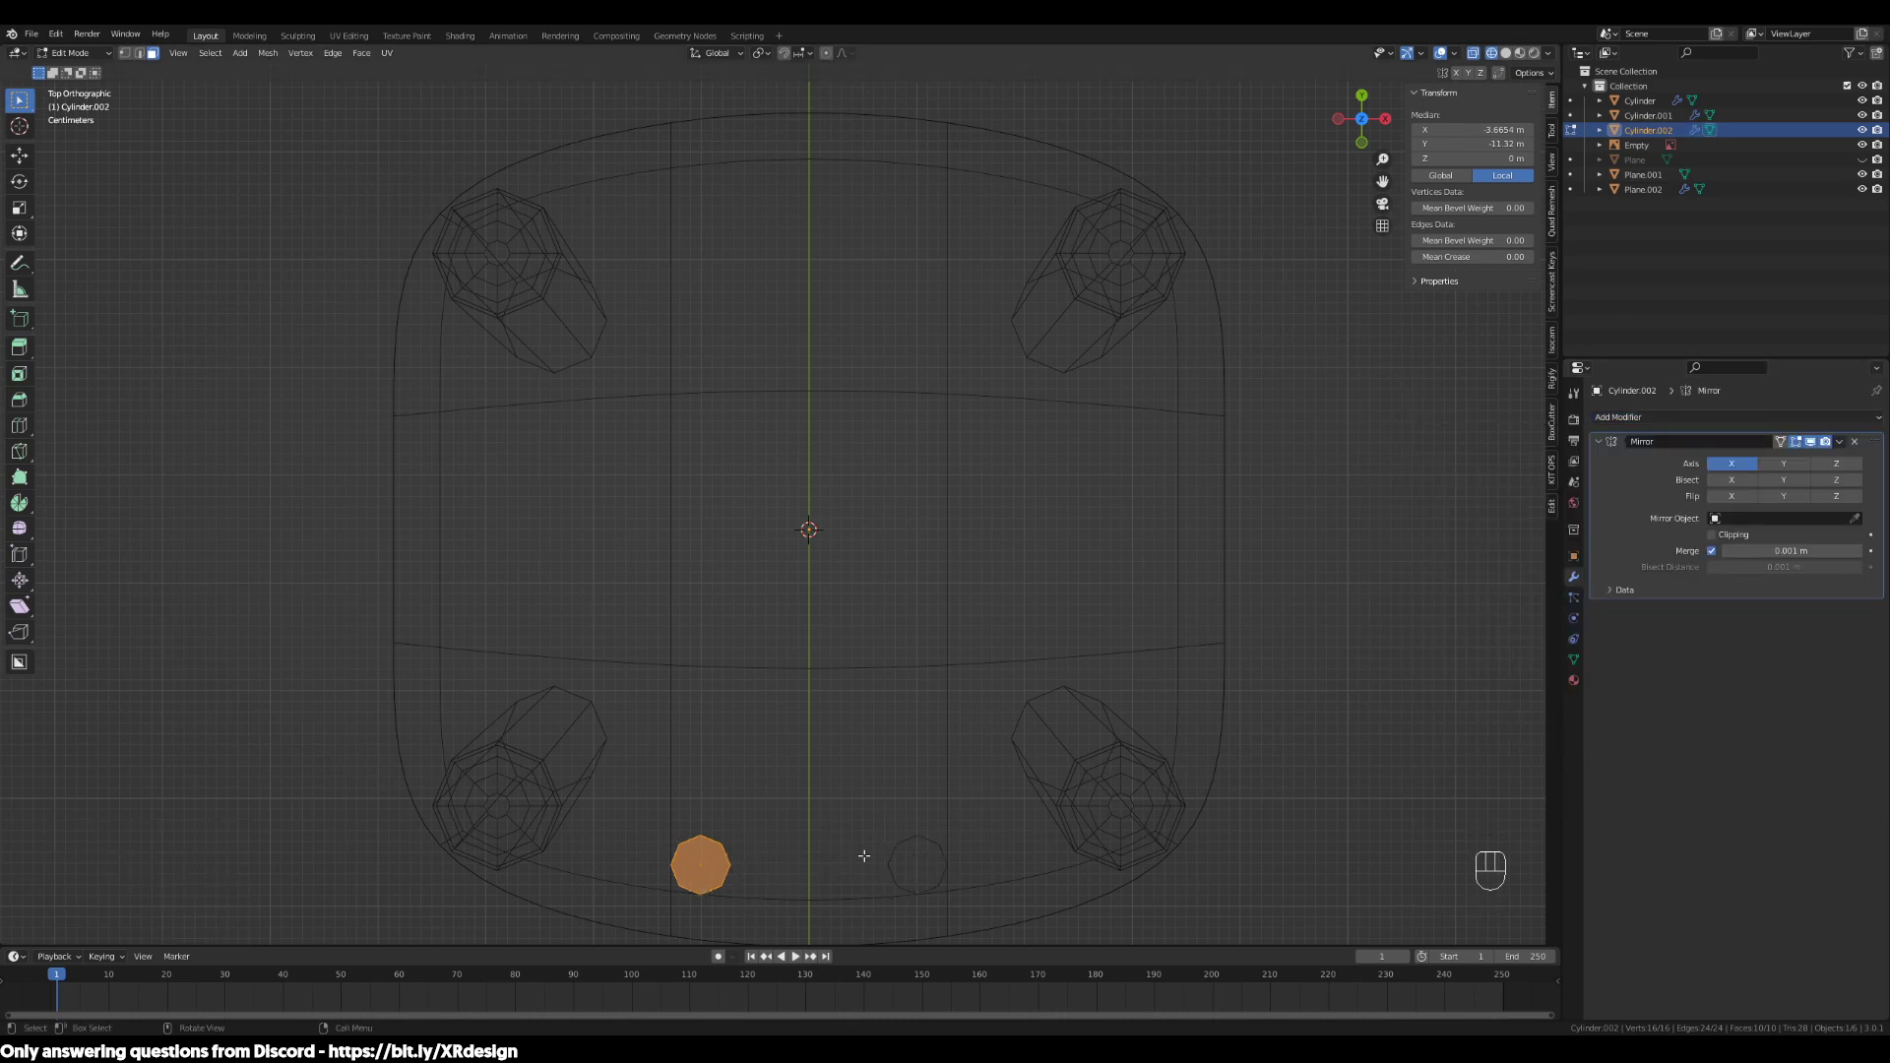
pyautogui.moveTo(1165, 704); pyautogui.dragTo(769, 622, button='middle')
pyautogui.scroll(-2, 1021, 611)
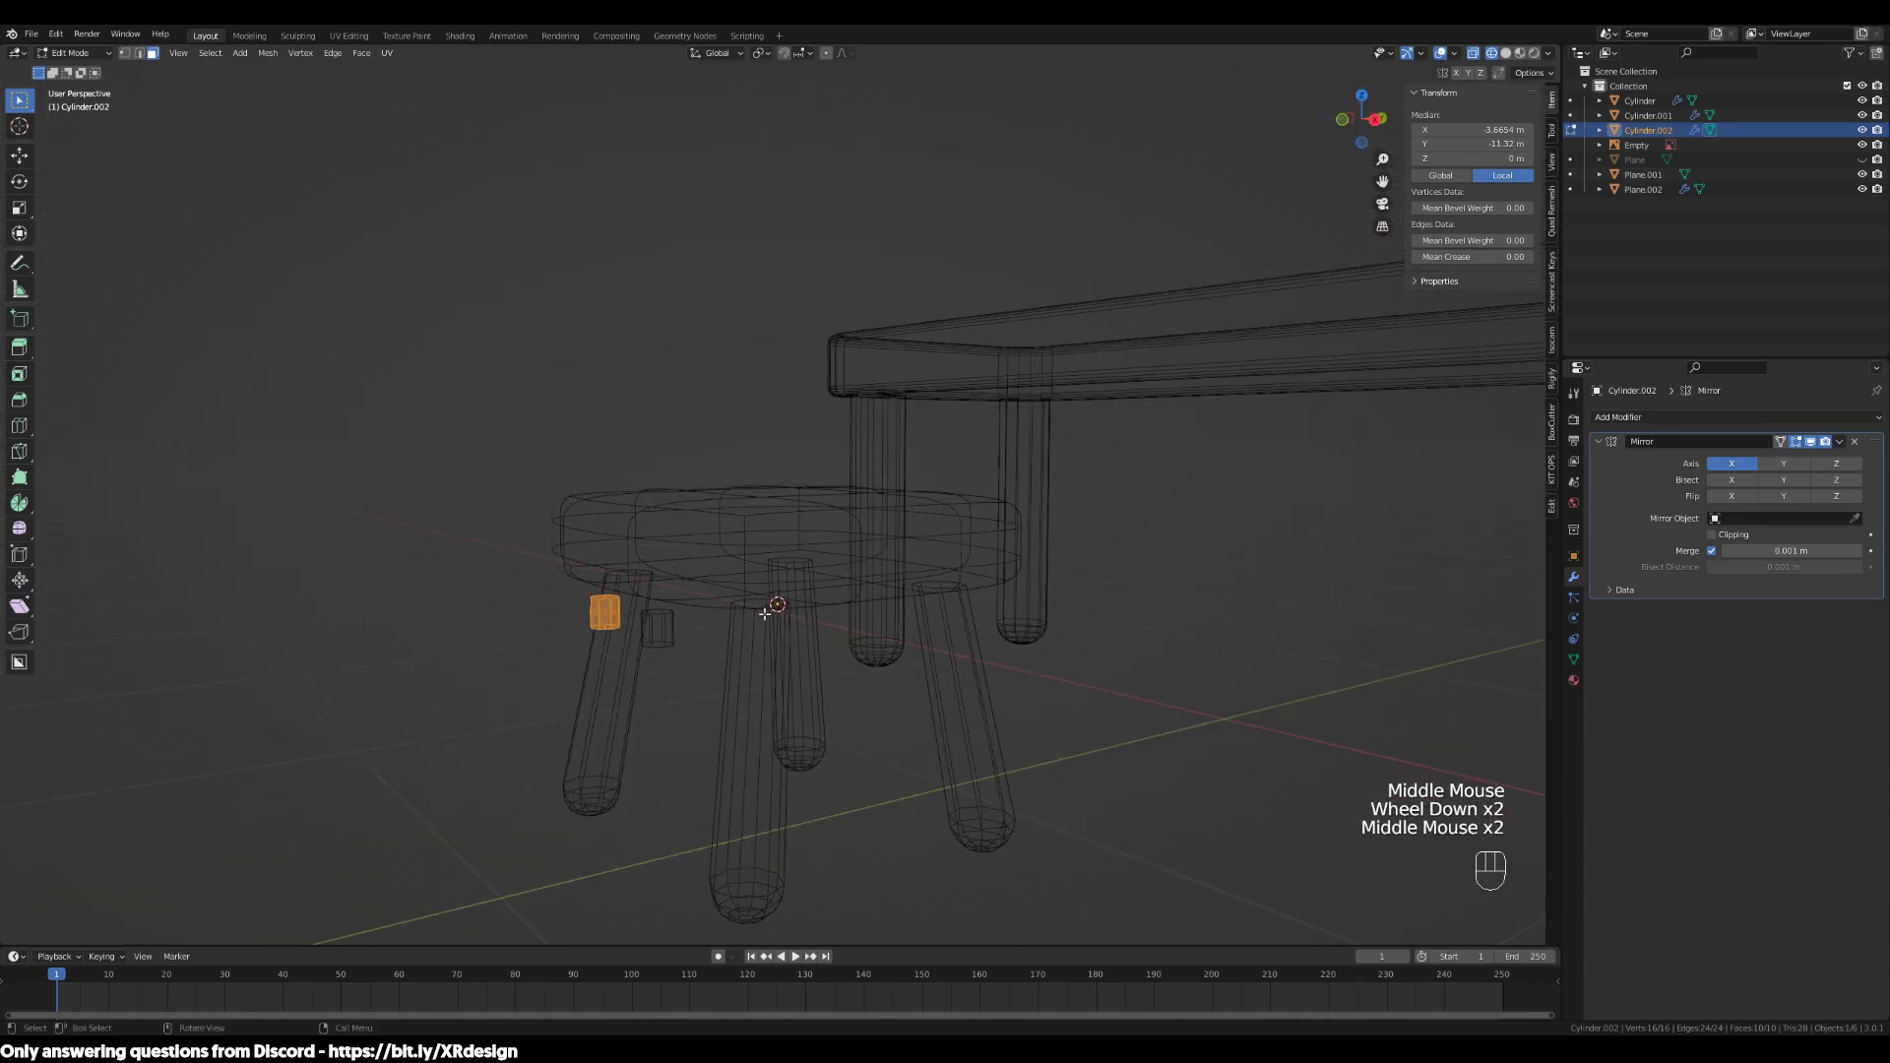
# In front view, raise the mirrored cylinders along Z to about 0.674 m so they stand on the seat's top surface
pyautogui.press('KP_1')
pyautogui.scroll(2, 886, 630)
pyautogui.click(1001, 623)
pyautogui.moveTo(1001, 623); pyautogui.dragTo(1207, 713)
pyautogui.press('Tab')
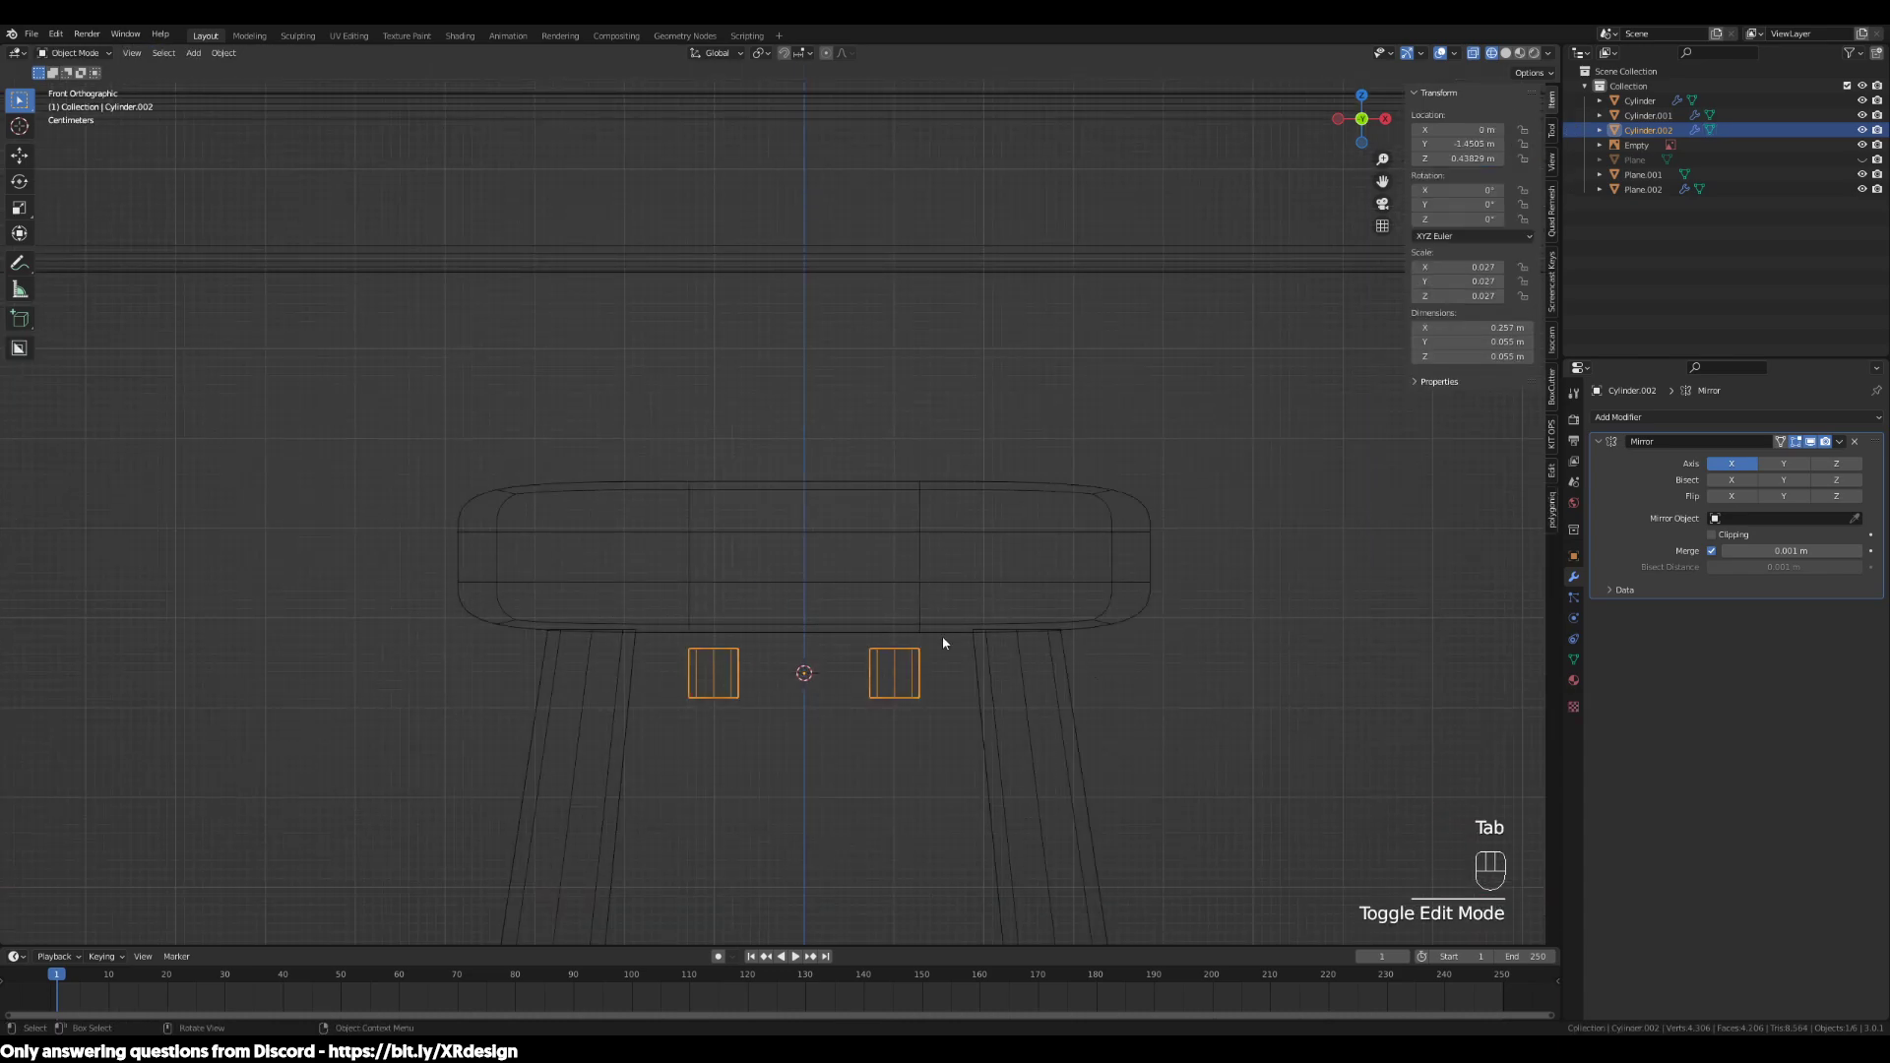
pyautogui.press('g')
pyautogui.press('z')
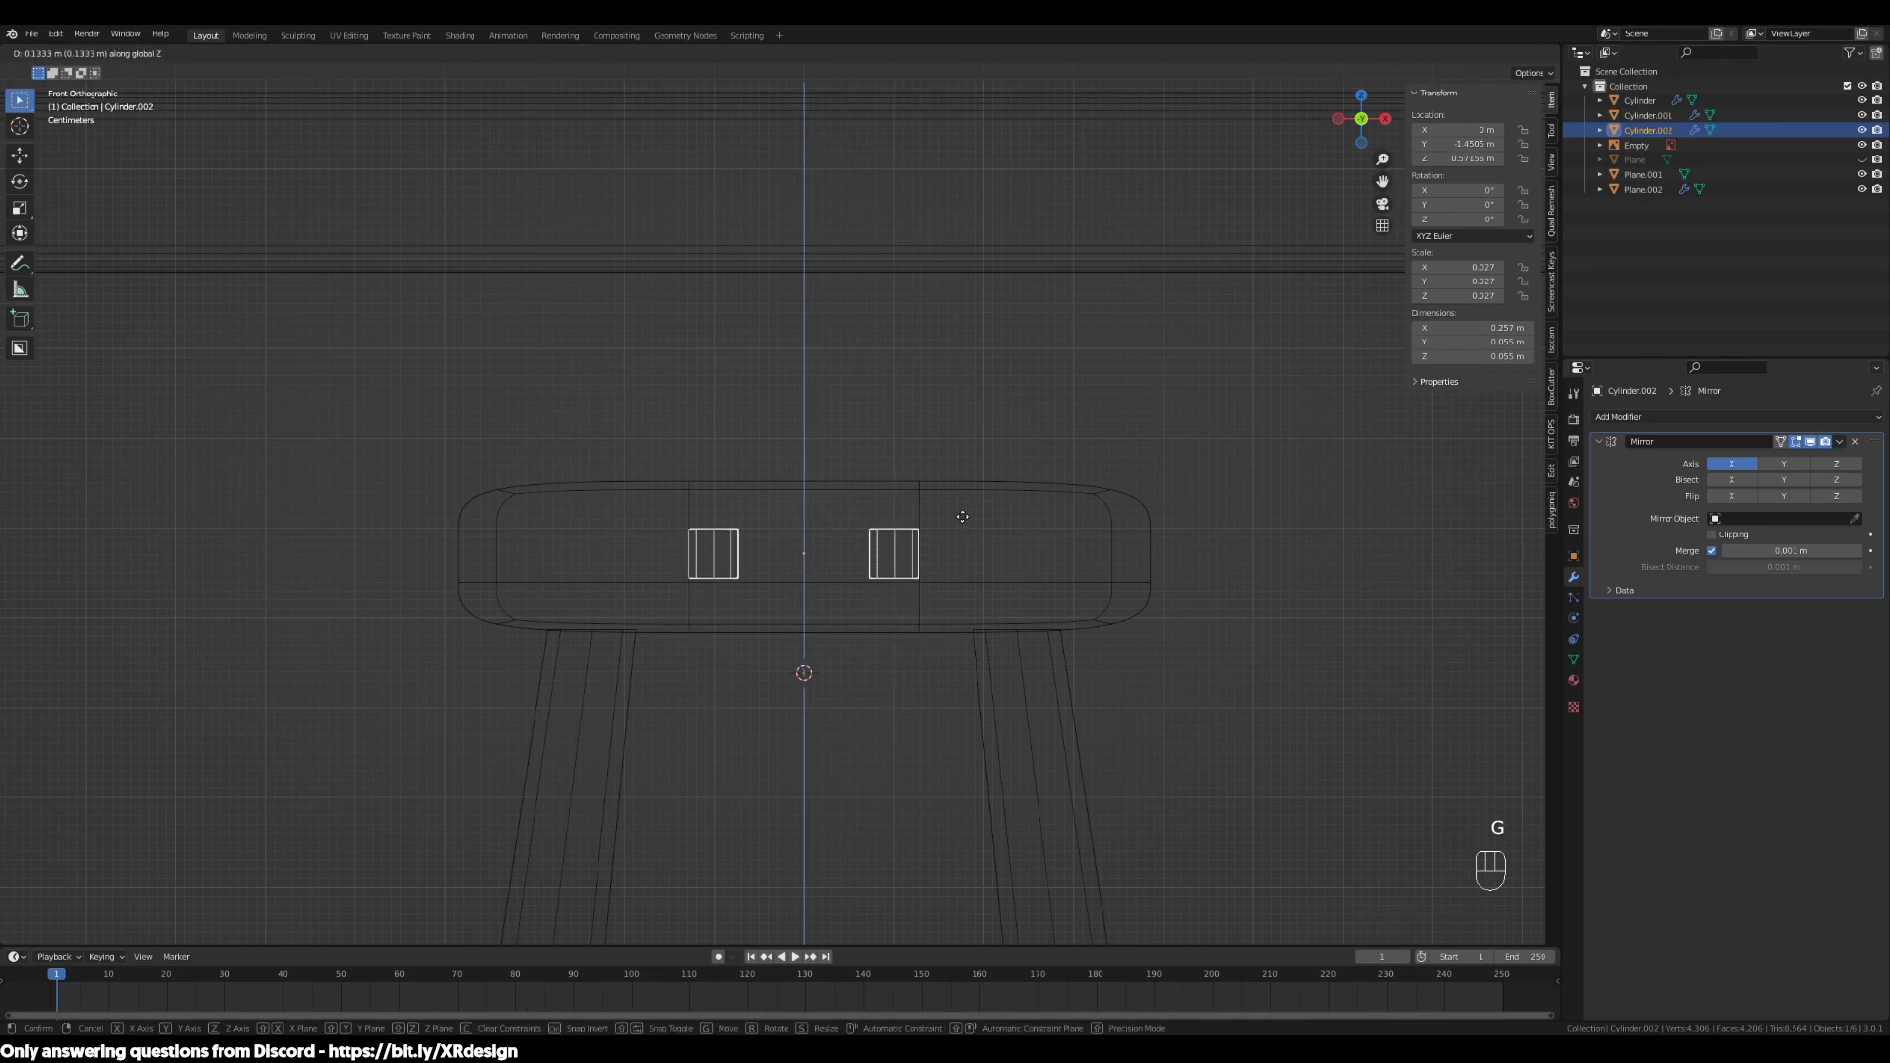
pyautogui.click(965, 425)
# In Edit Mode, select the top face of the original small cylinder and return to front view
pyautogui.press('Tab')
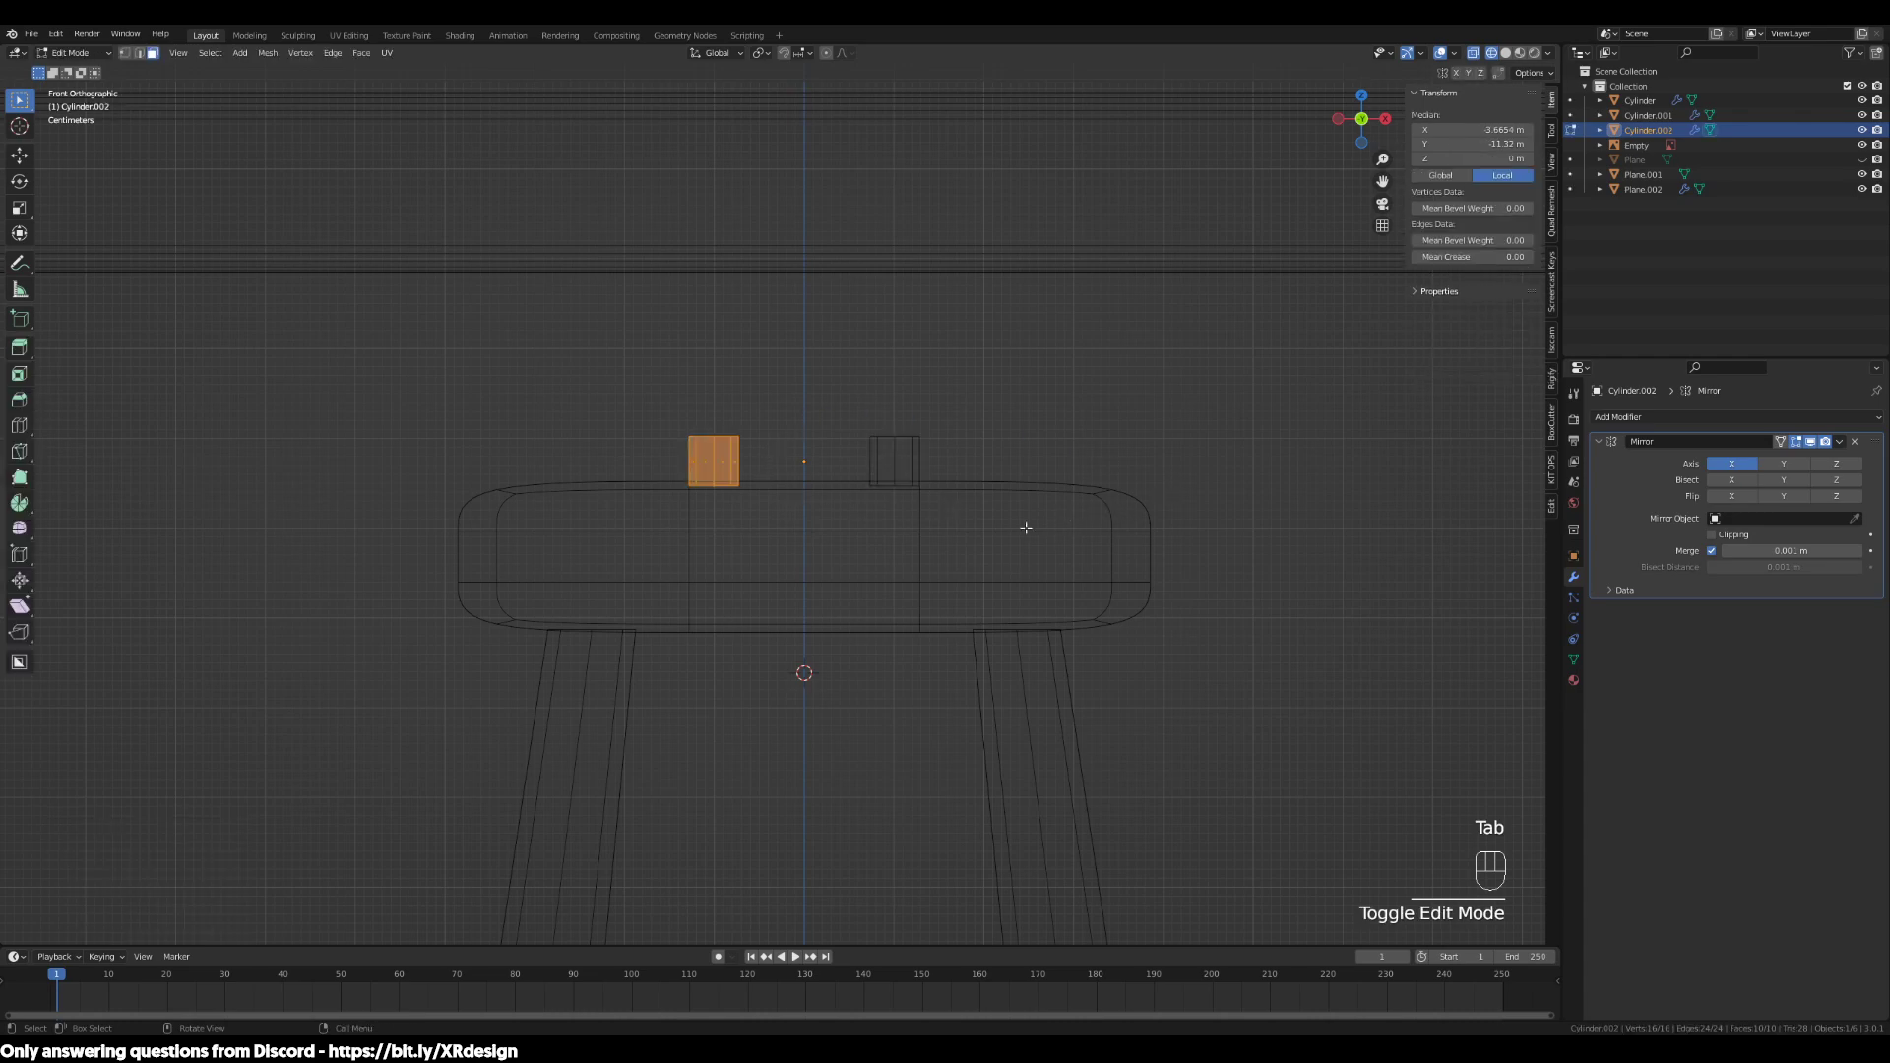
pyautogui.moveTo(723, 522); pyautogui.dragTo(745, 552, button='middle')
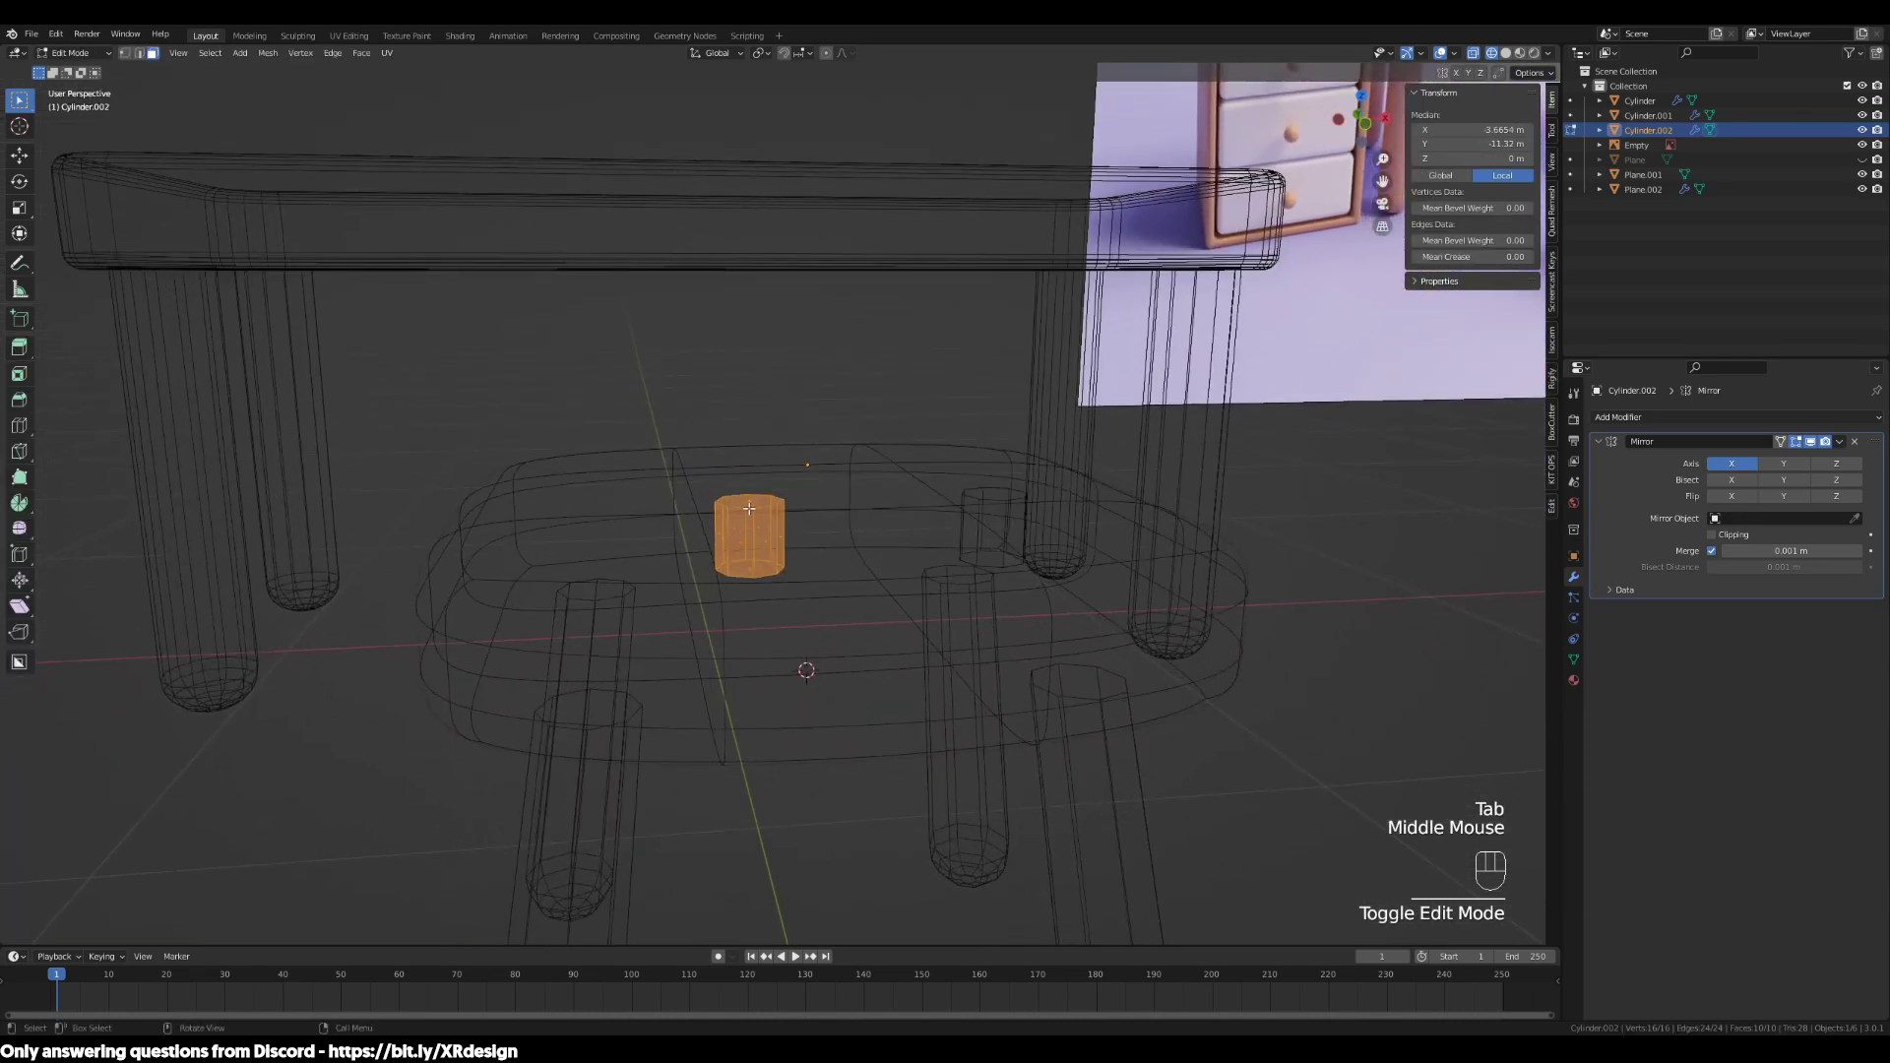
pyautogui.click(749, 507)
pyautogui.press('KP_1')
pyautogui.scroll(-2, 805, 535)
pyautogui.keyDown('shift'); pyautogui.moveTo(805, 535); pyautogui.dragTo(899, 594, button='middle'); pyautogui.keyUp('shift')
pyautogui.scroll(2, 899, 593)
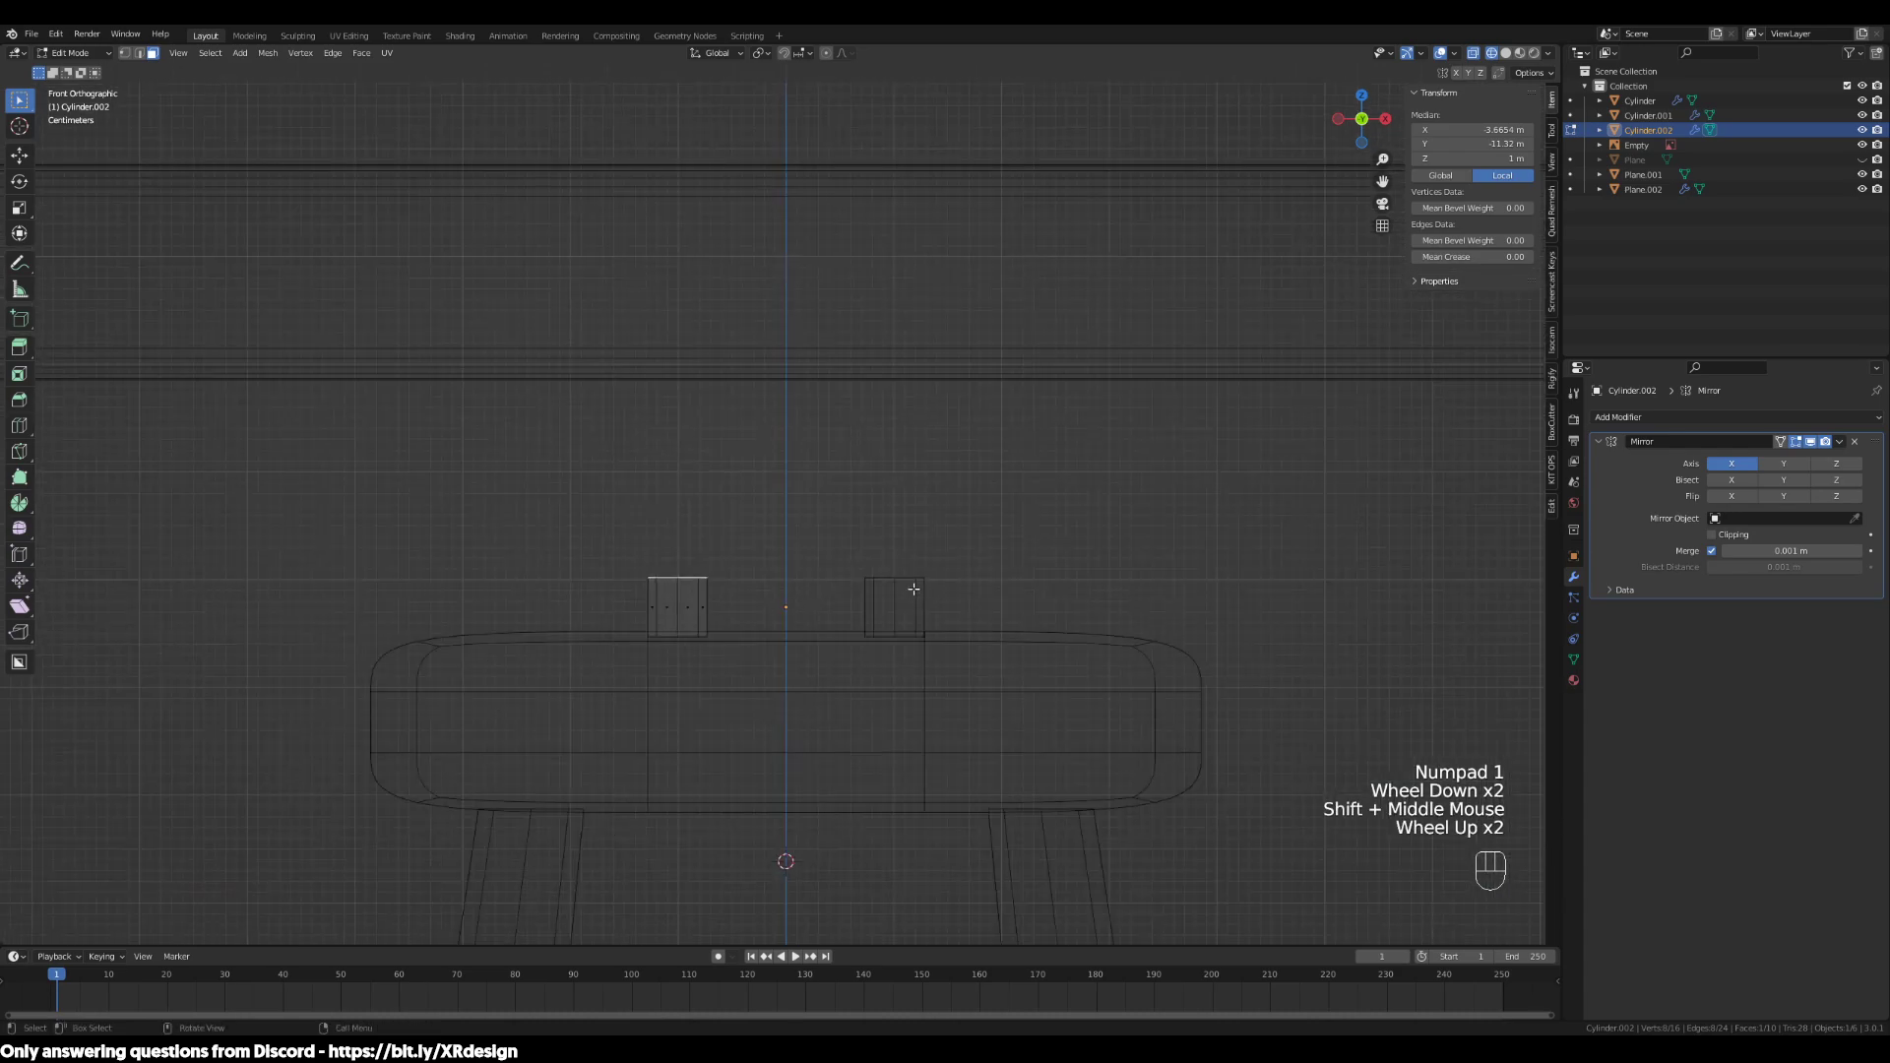
pyautogui.press('g')
pyautogui.press('z')
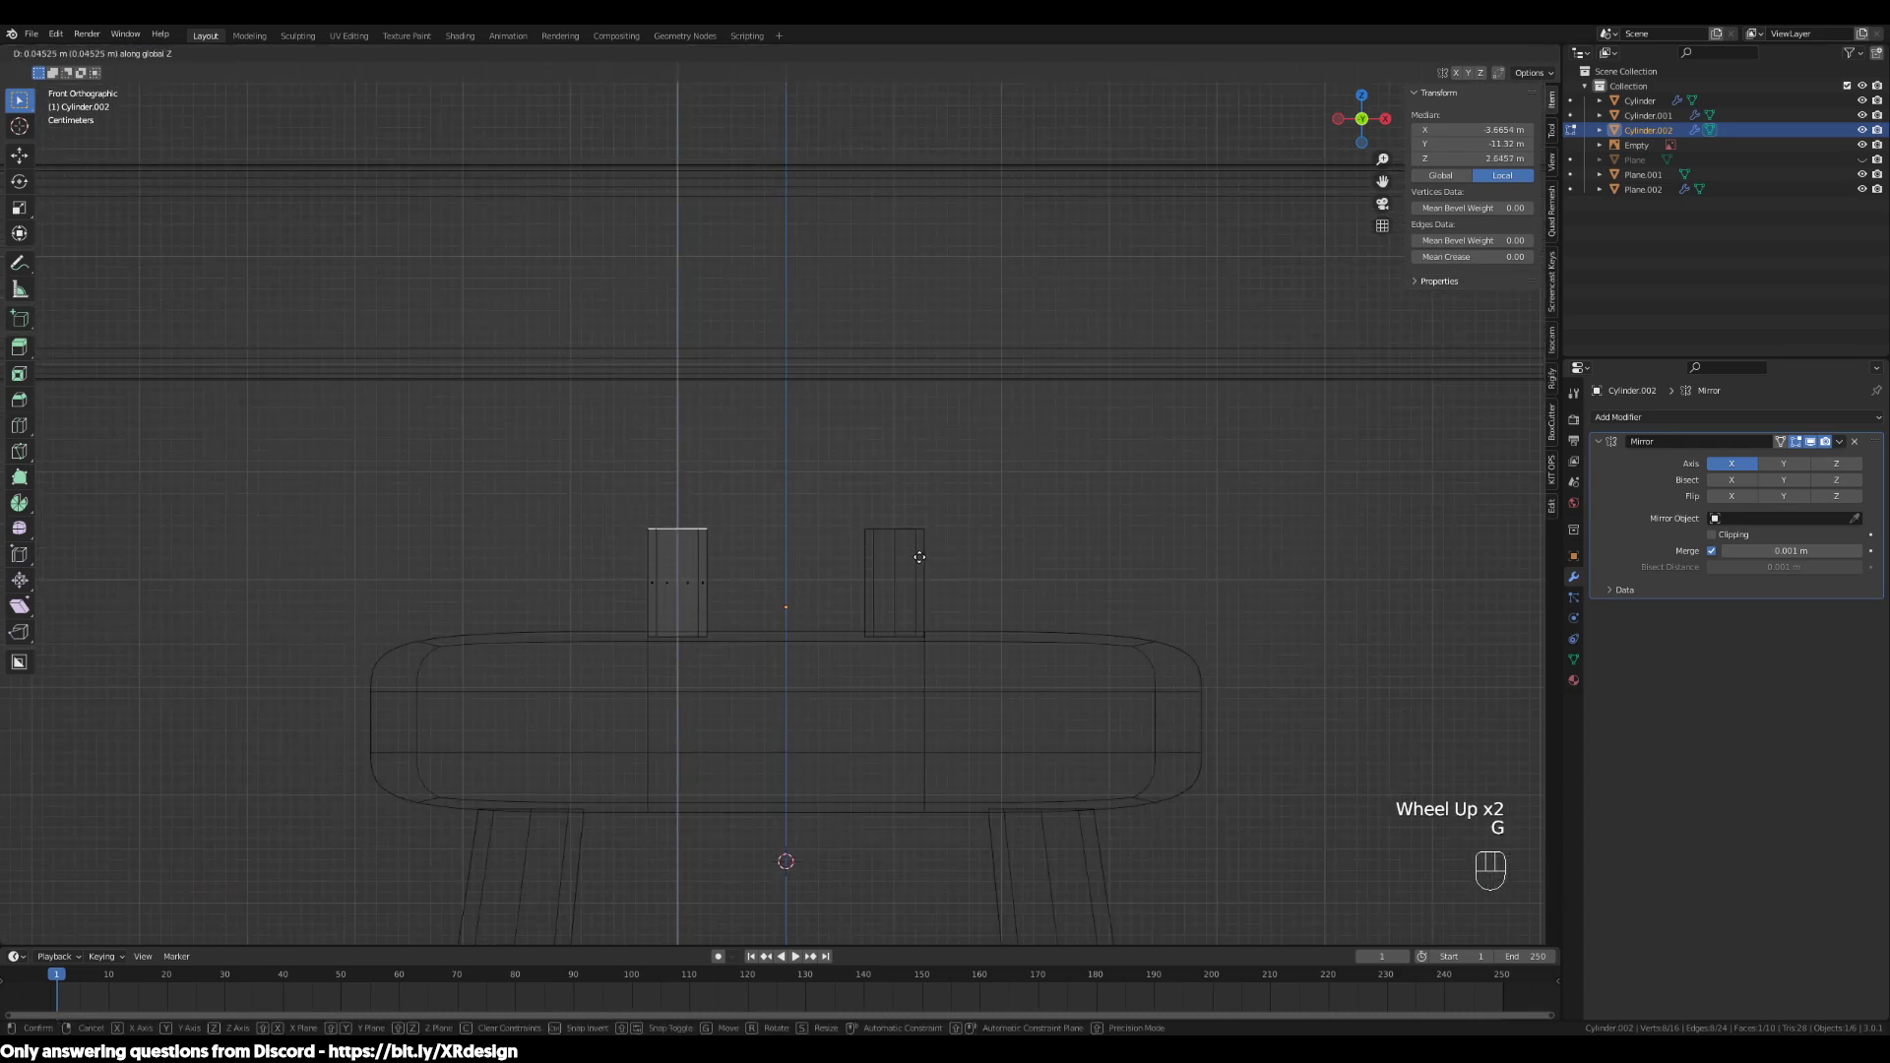
pyautogui.rightClick(915, 551)
# Raise the small cylinder's top face about 0.086 m along Z to lengthen both backrest posts
pyautogui.moveTo(746, 546); pyautogui.dragTo(576, 594)
pyautogui.press('g')
pyautogui.press('z')
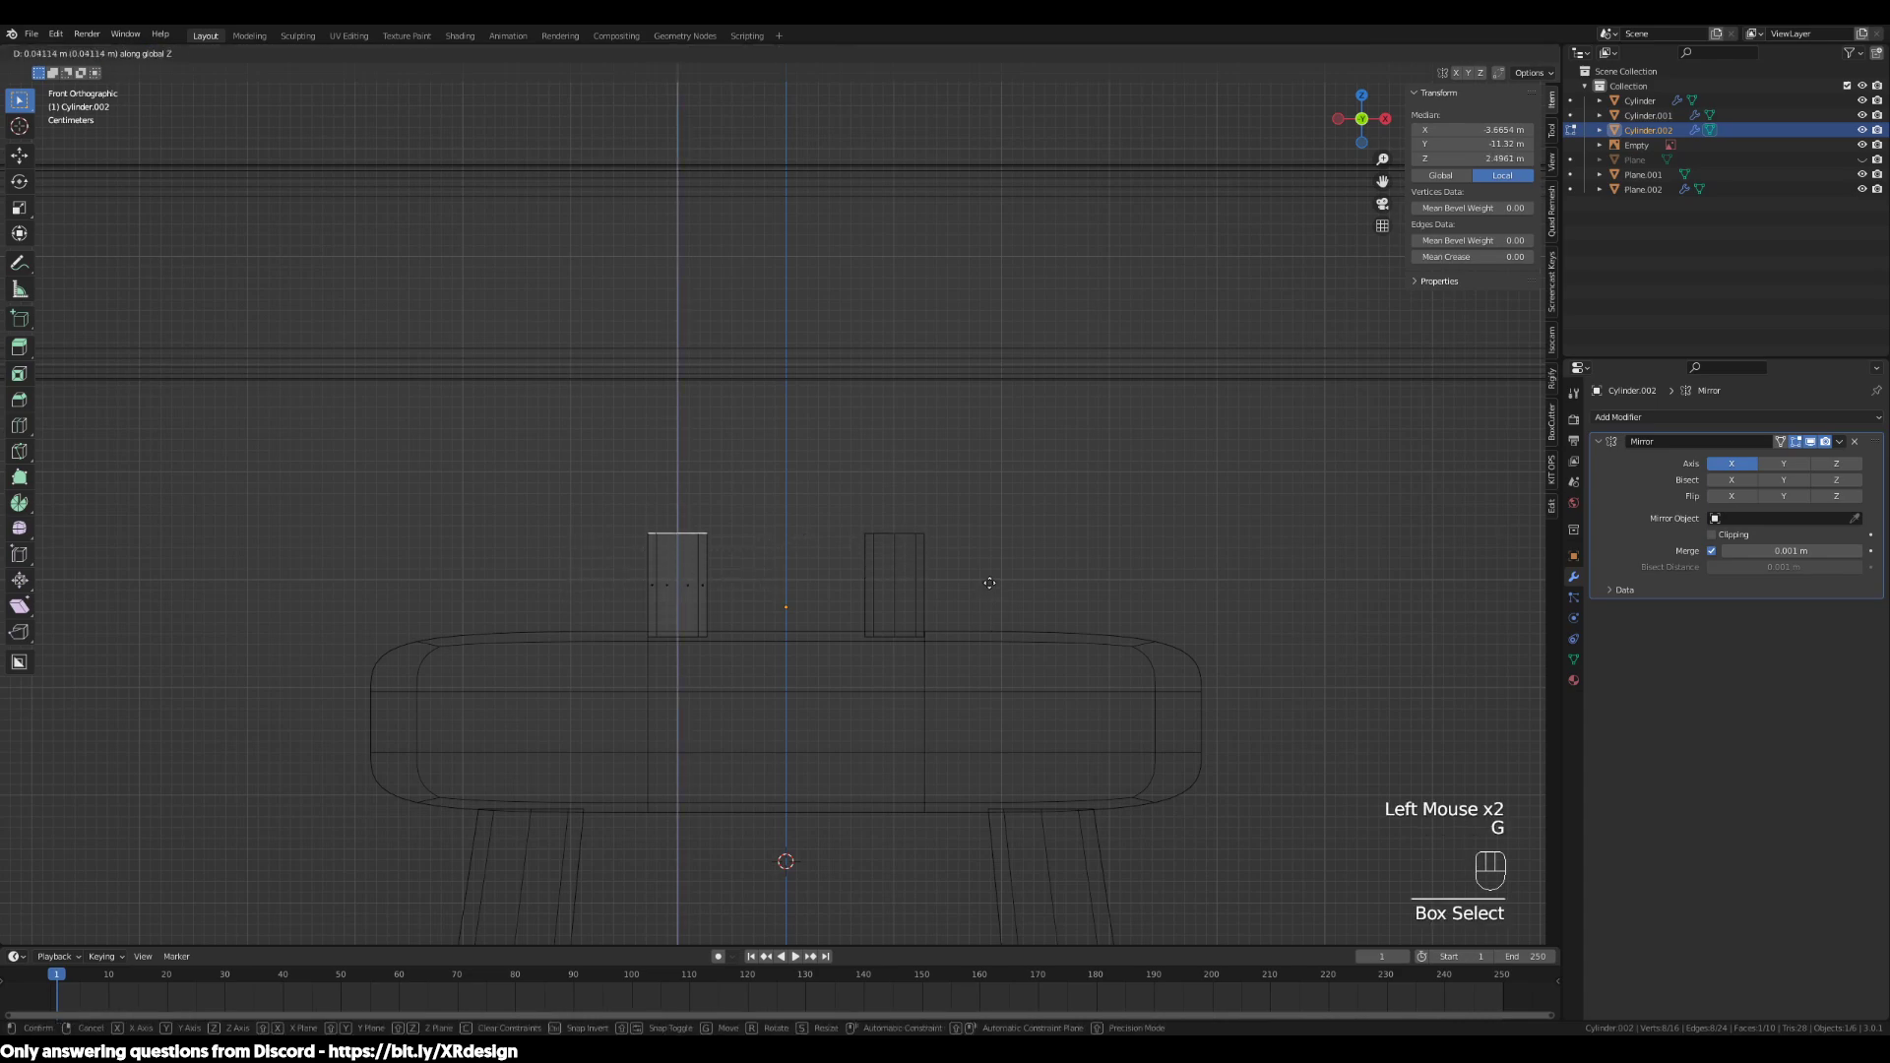
pyautogui.click(1002, 534)
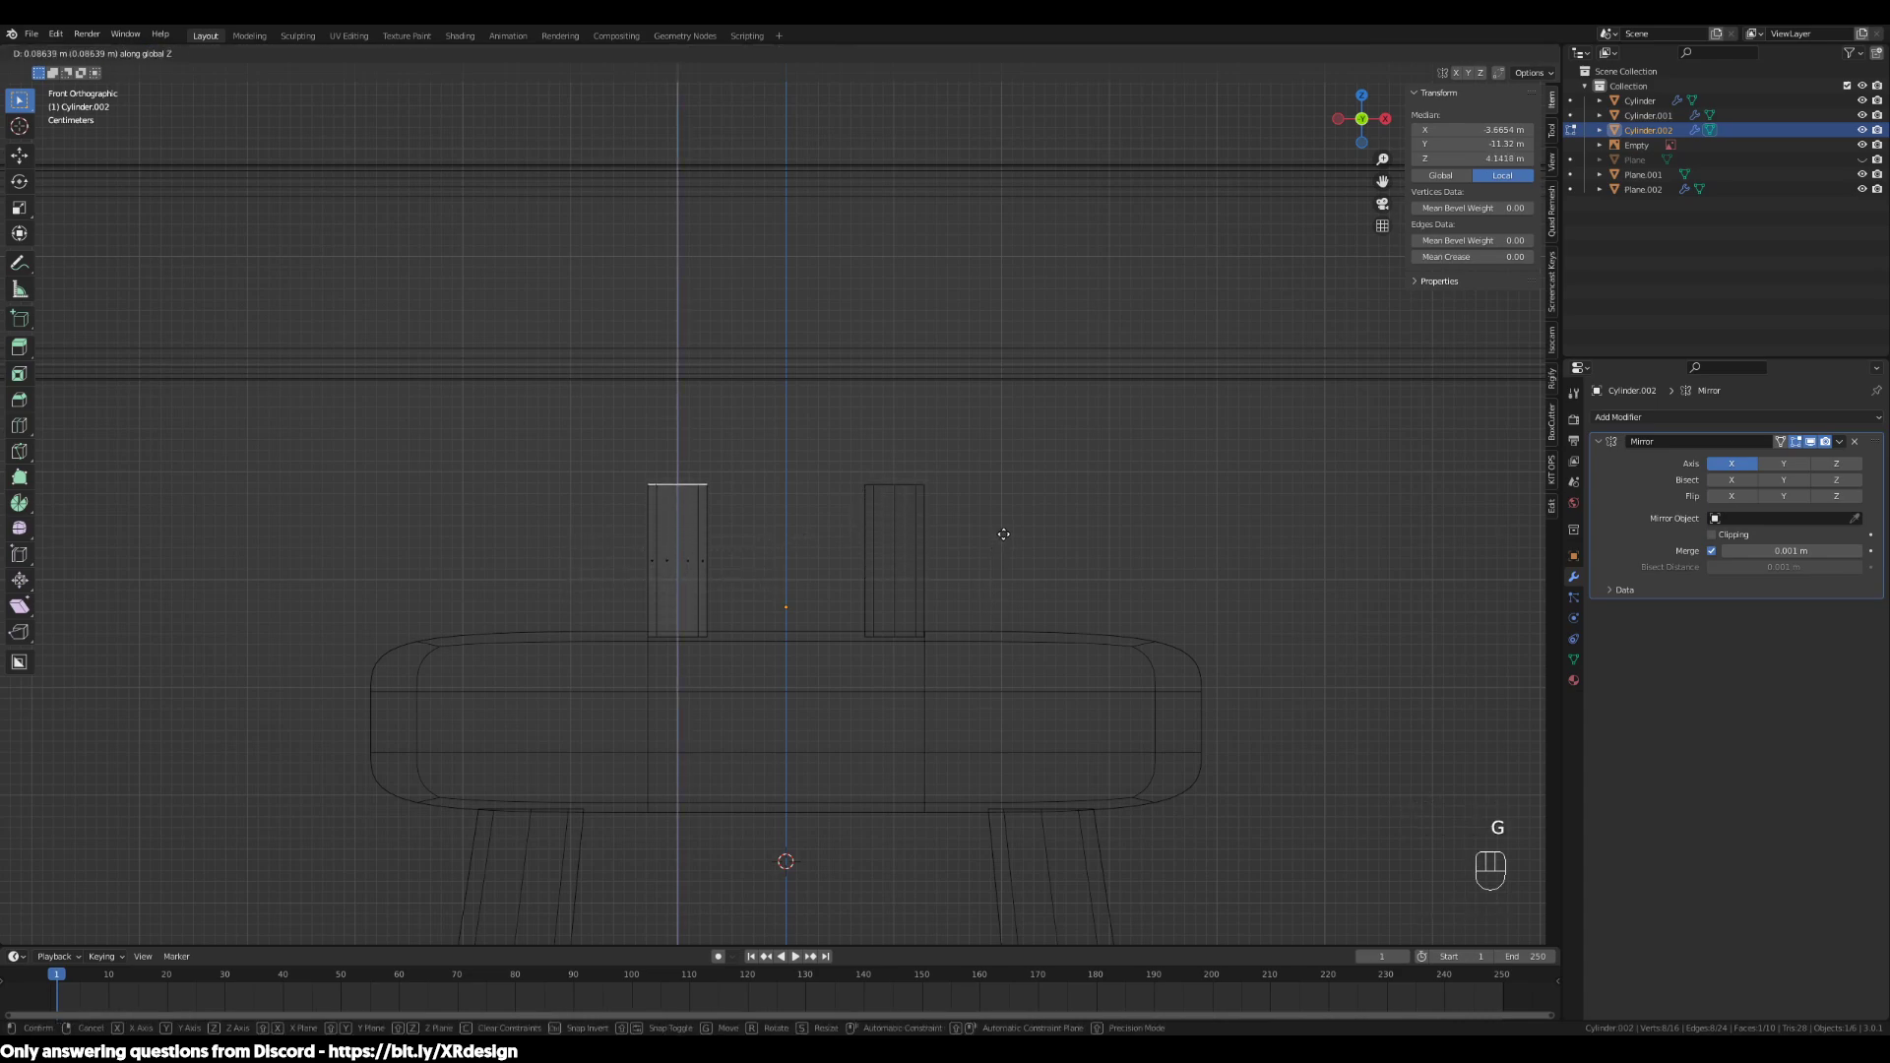
# Leave Edit Mode and examine the chair's backrest and its two posts in the reference image
pyautogui.scroll(-3, 1004, 531)
pyautogui.moveTo(998, 558); pyautogui.dragTo(1034, 752, button='middle')
pyautogui.press('Tab')
pyautogui.scroll(-2, 1034, 645)
pyautogui.keyDown('shift'); pyautogui.moveTo(834, 405); pyautogui.dragTo(949, 598, button='middle'); pyautogui.keyUp('shift')
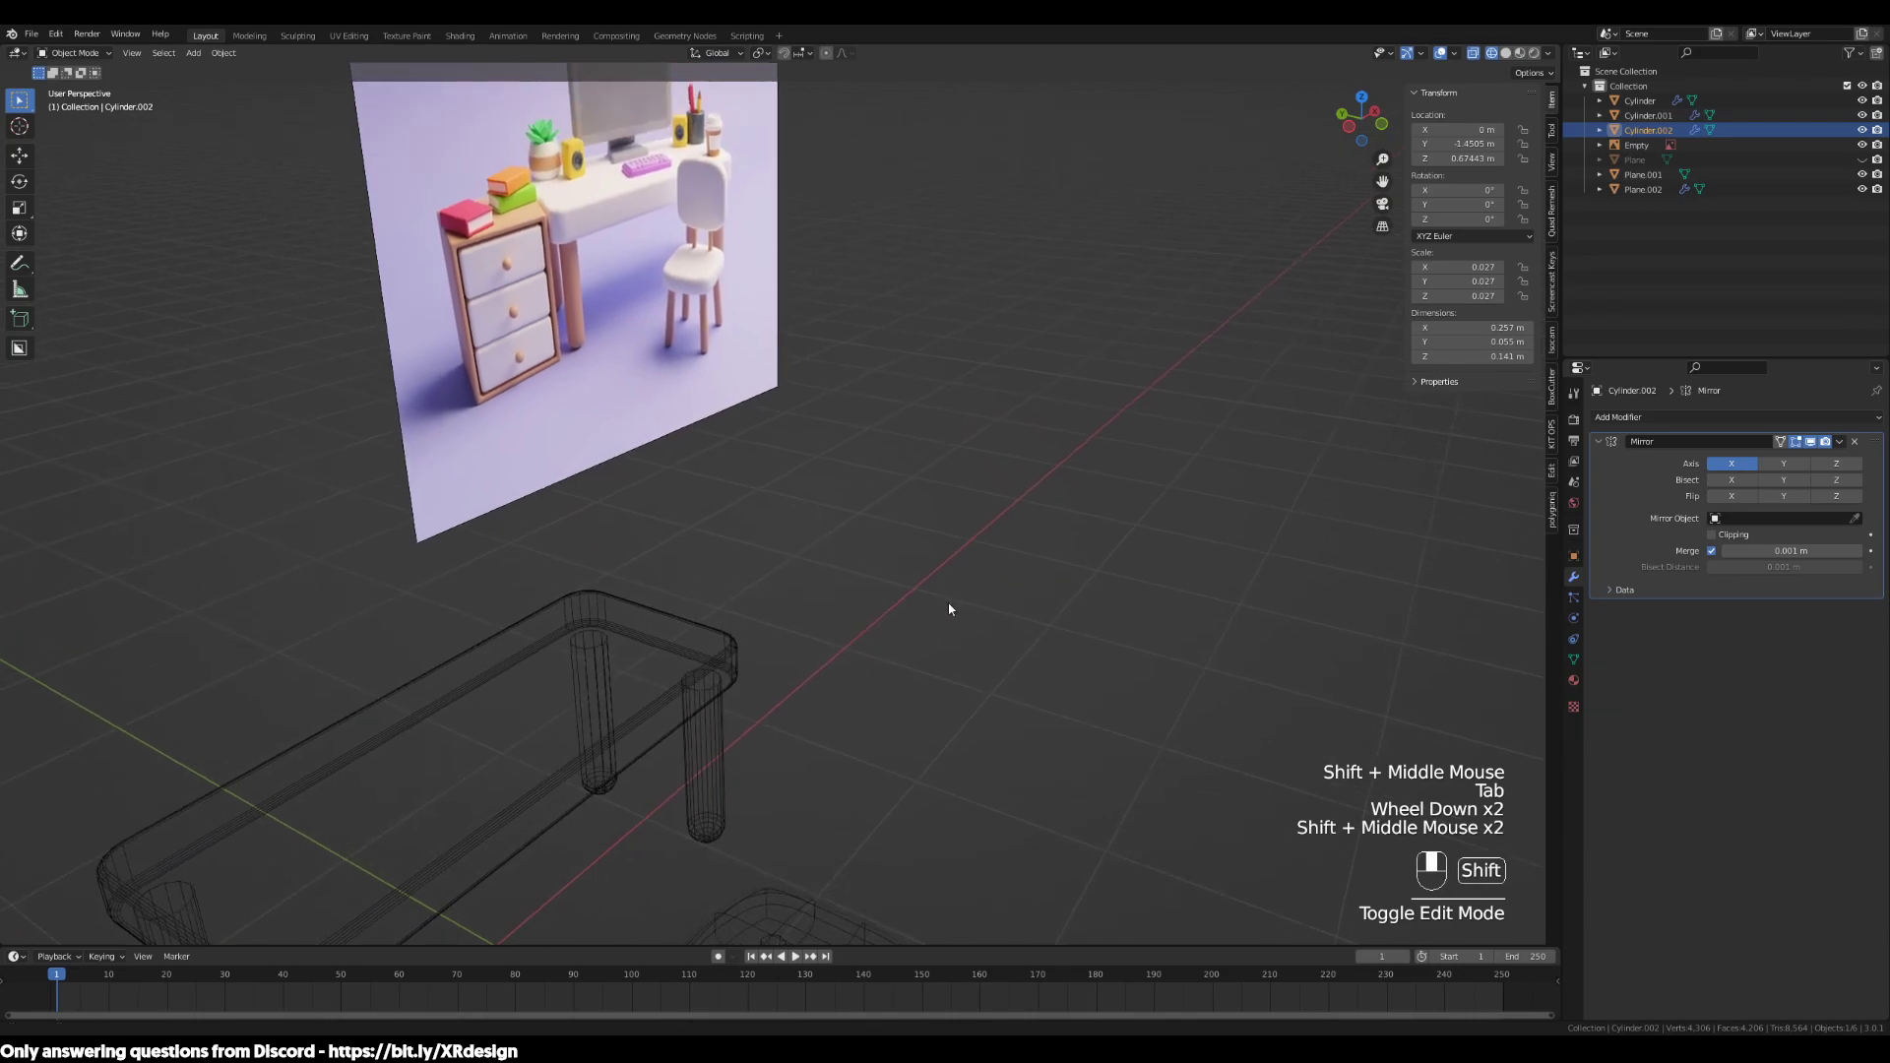
pyautogui.click(776, 345)
pyautogui.keyDown('shift'); pyautogui.moveTo(836, 401); pyautogui.dragTo(659, 532, button='middle'); pyautogui.keyUp('shift')
pyautogui.press('KP_Decimal')
pyautogui.press('KP_Decimal')
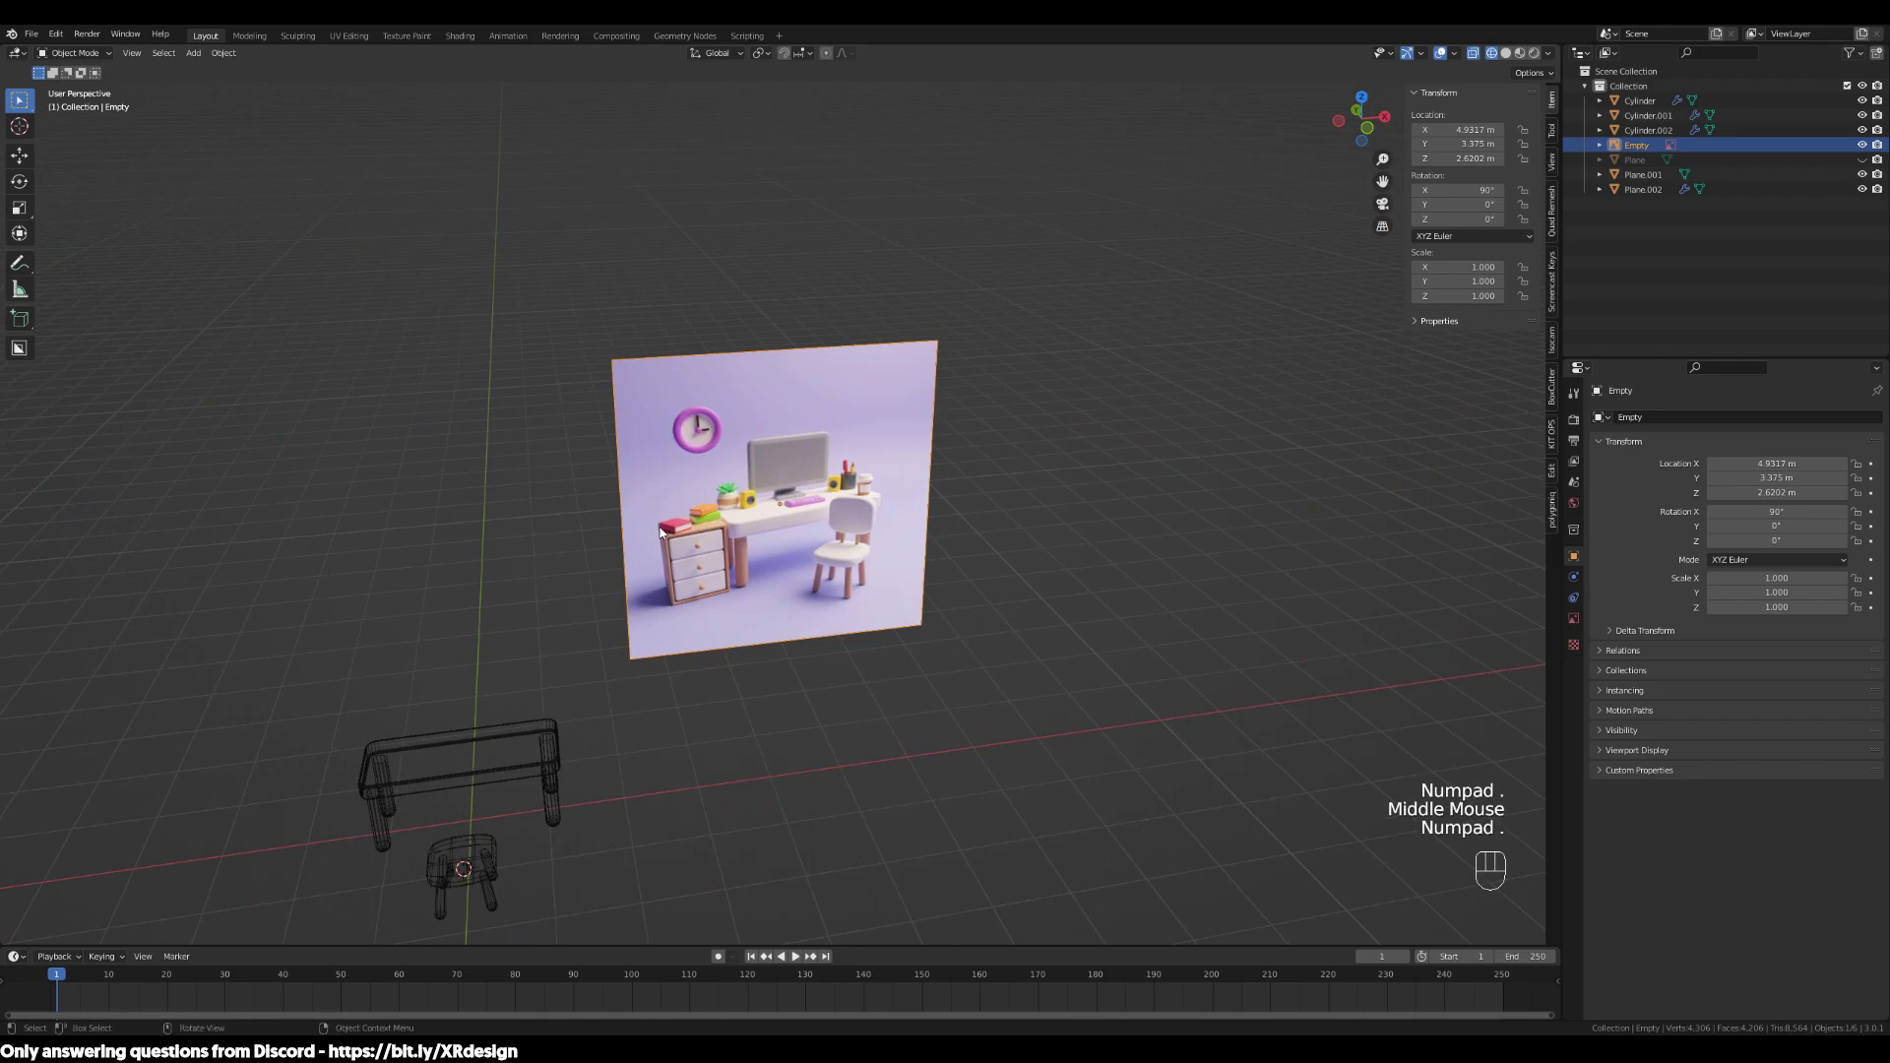
pyautogui.scroll(3, 659, 532)
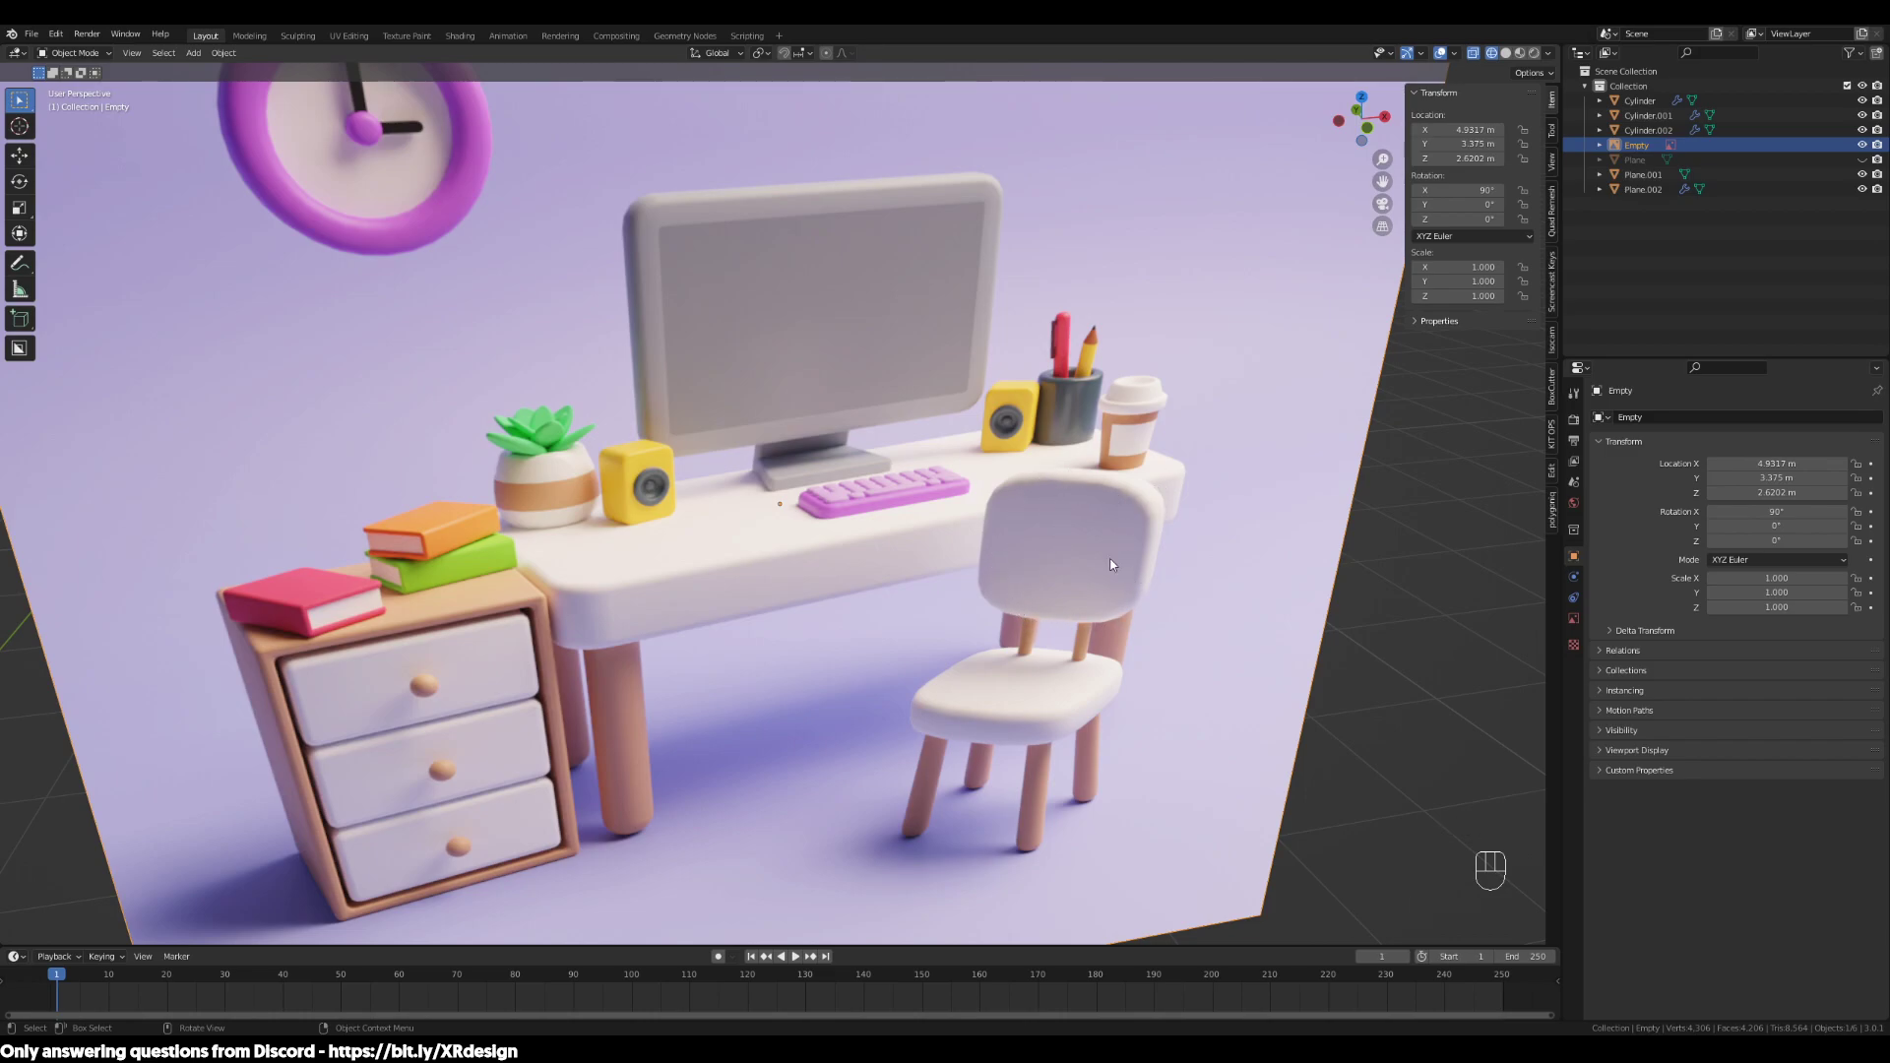
pyautogui.scroll(-2, 1062, 625)
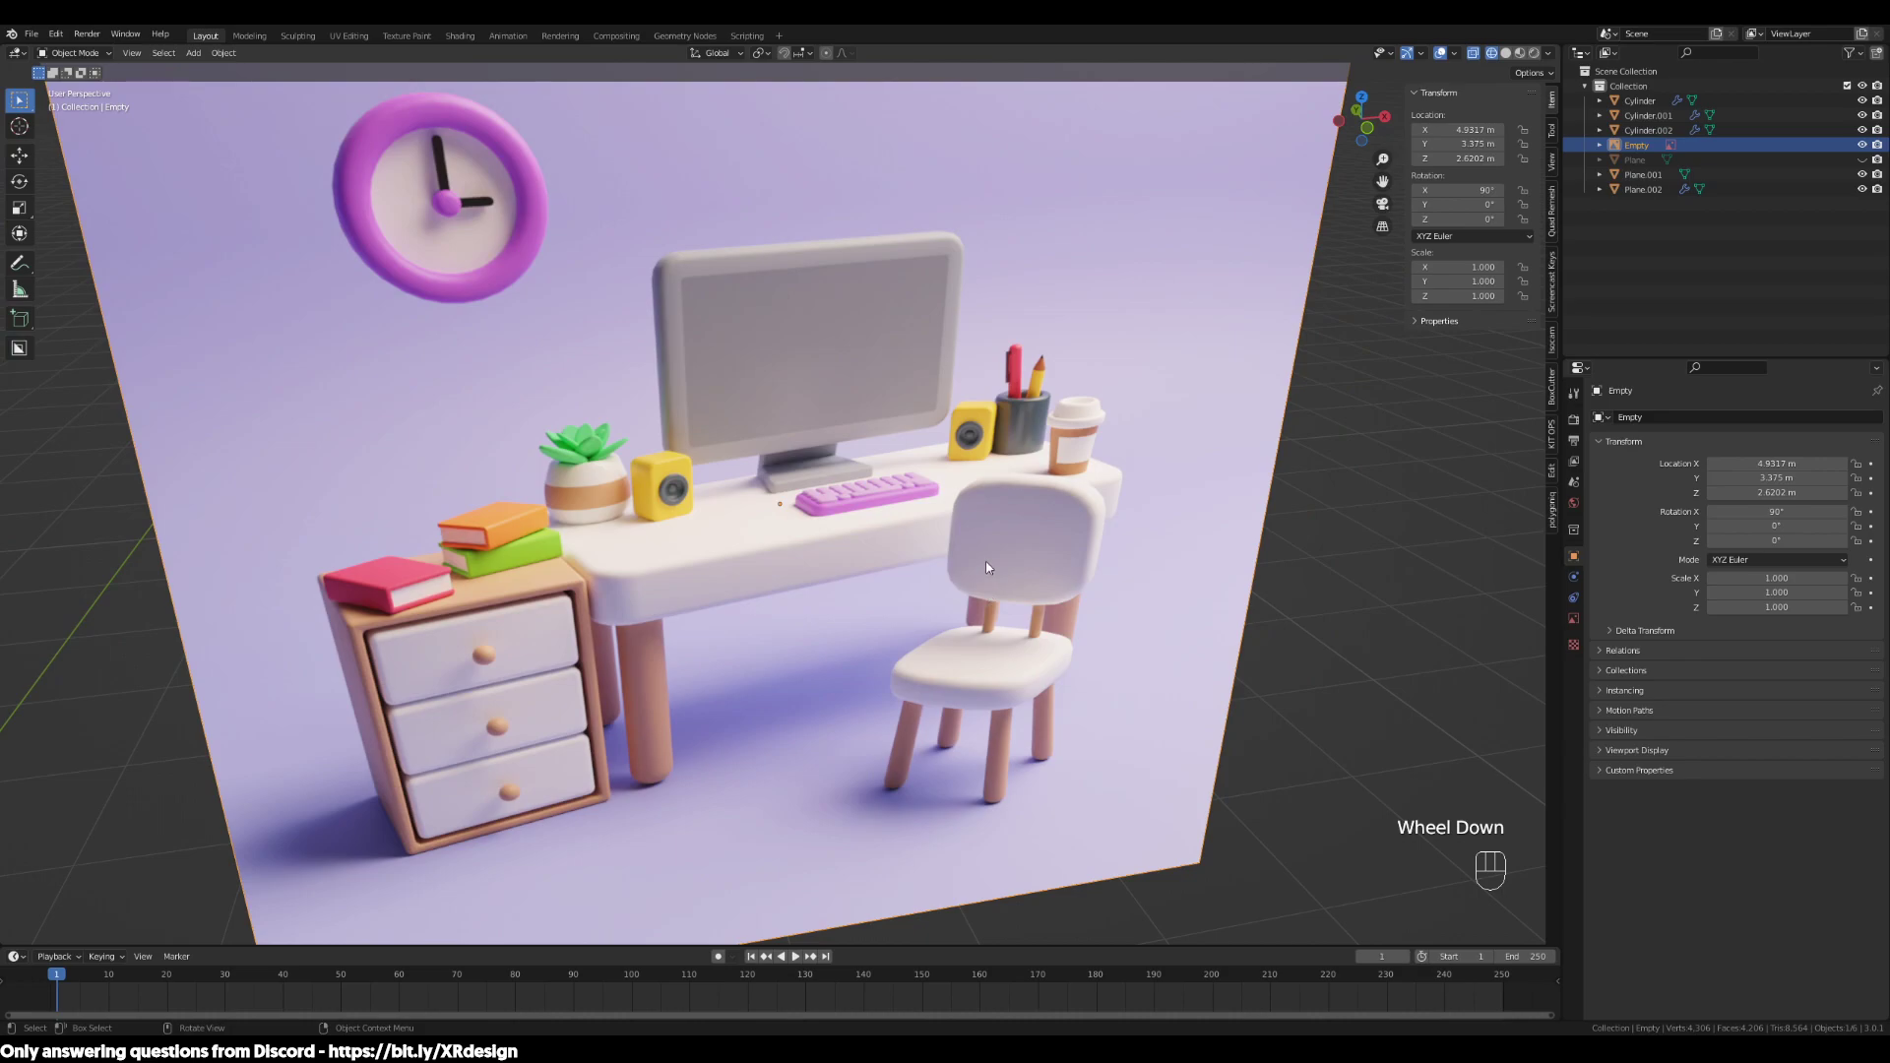
# Duplicate the chair seat in place as the base for the backrest
pyautogui.scroll(-2, 847, 551)
pyautogui.keyDown('shift'); pyautogui.moveTo(1024, 635); pyautogui.dragTo(711, 752, button='middle'); pyautogui.keyUp('shift')
pyautogui.click(766, 694)
pyautogui.moveTo(766, 695); pyautogui.dragTo(844, 715, button='middle')
pyautogui.keyDown('shift'); pyautogui.moveTo(1118, 681); pyautogui.dragTo(1061, 675, button='middle'); pyautogui.keyUp('shift')
pyautogui.scroll(3, 695, 626)
pyautogui.keyDown('shift'); pyautogui.moveTo(1031, 573); pyautogui.dragTo(1025, 613, button='middle'); pyautogui.keyUp('shift')
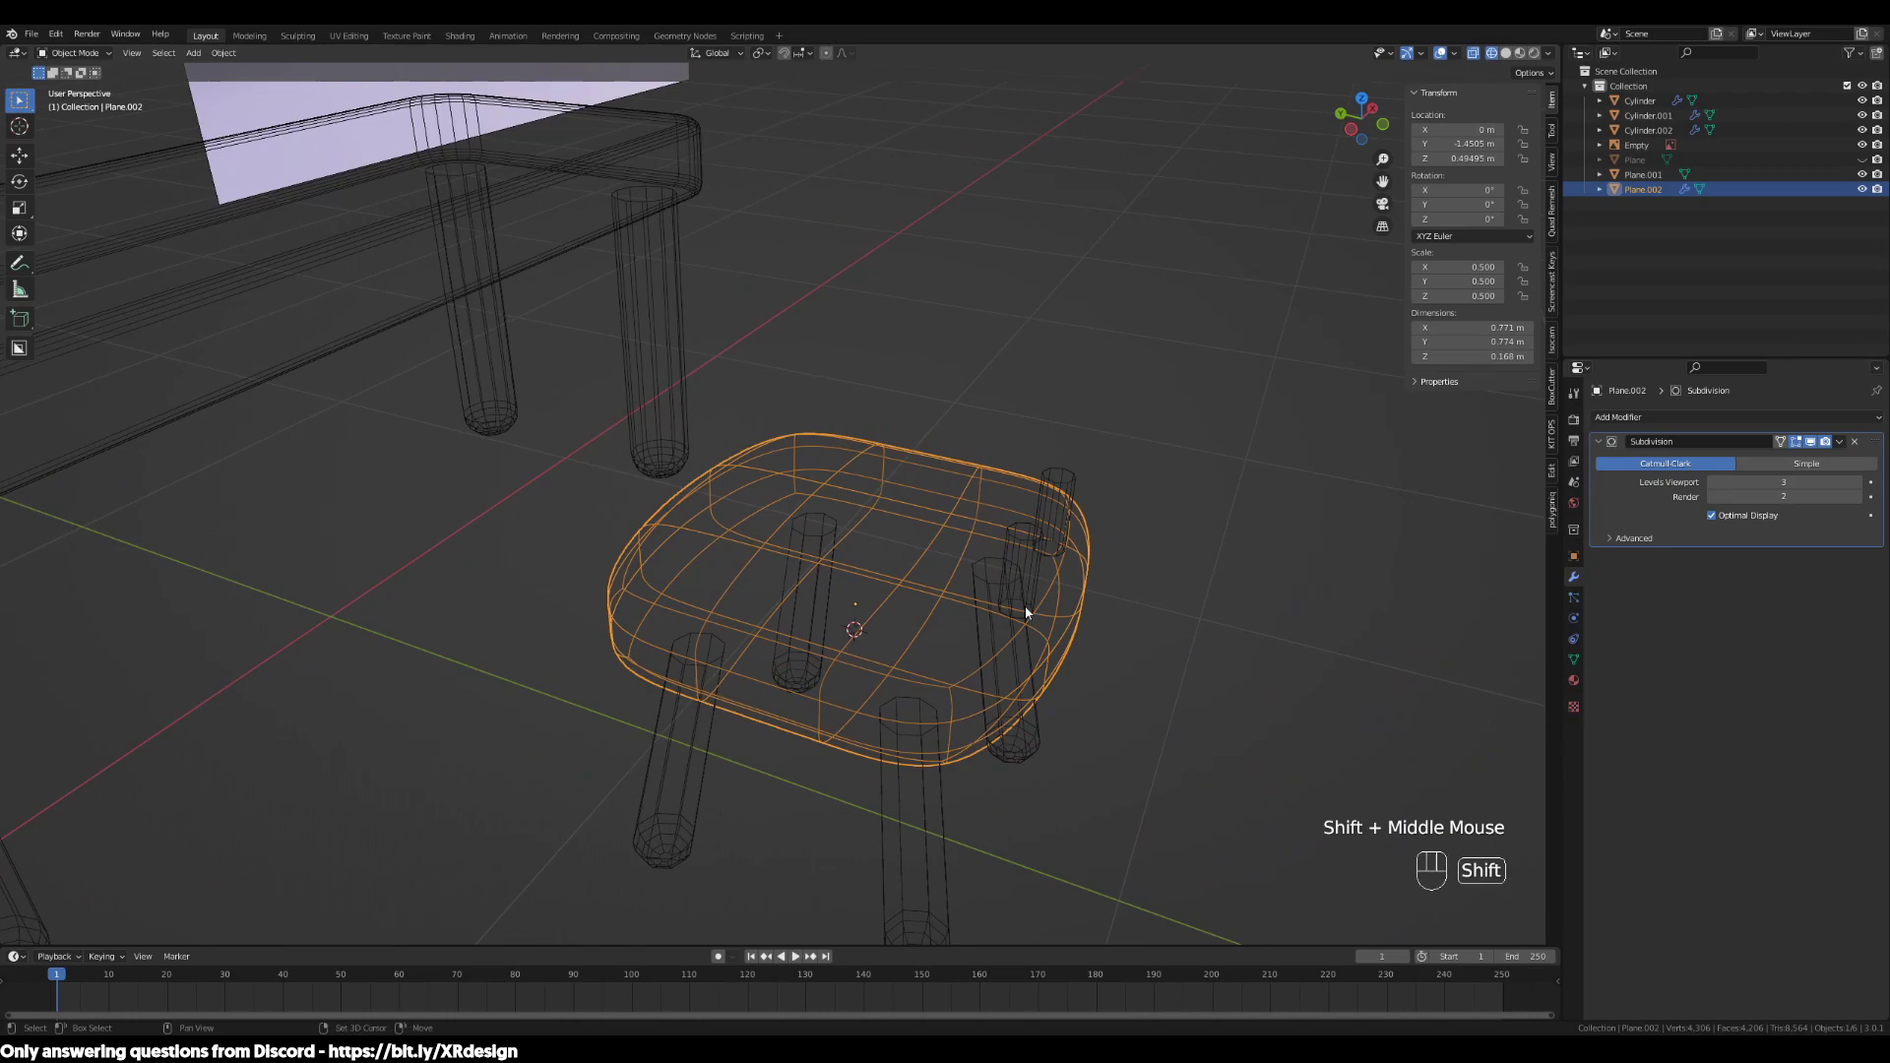
pyautogui.hotkey('shift', 'd')
pyautogui.rightClick(1025, 609)
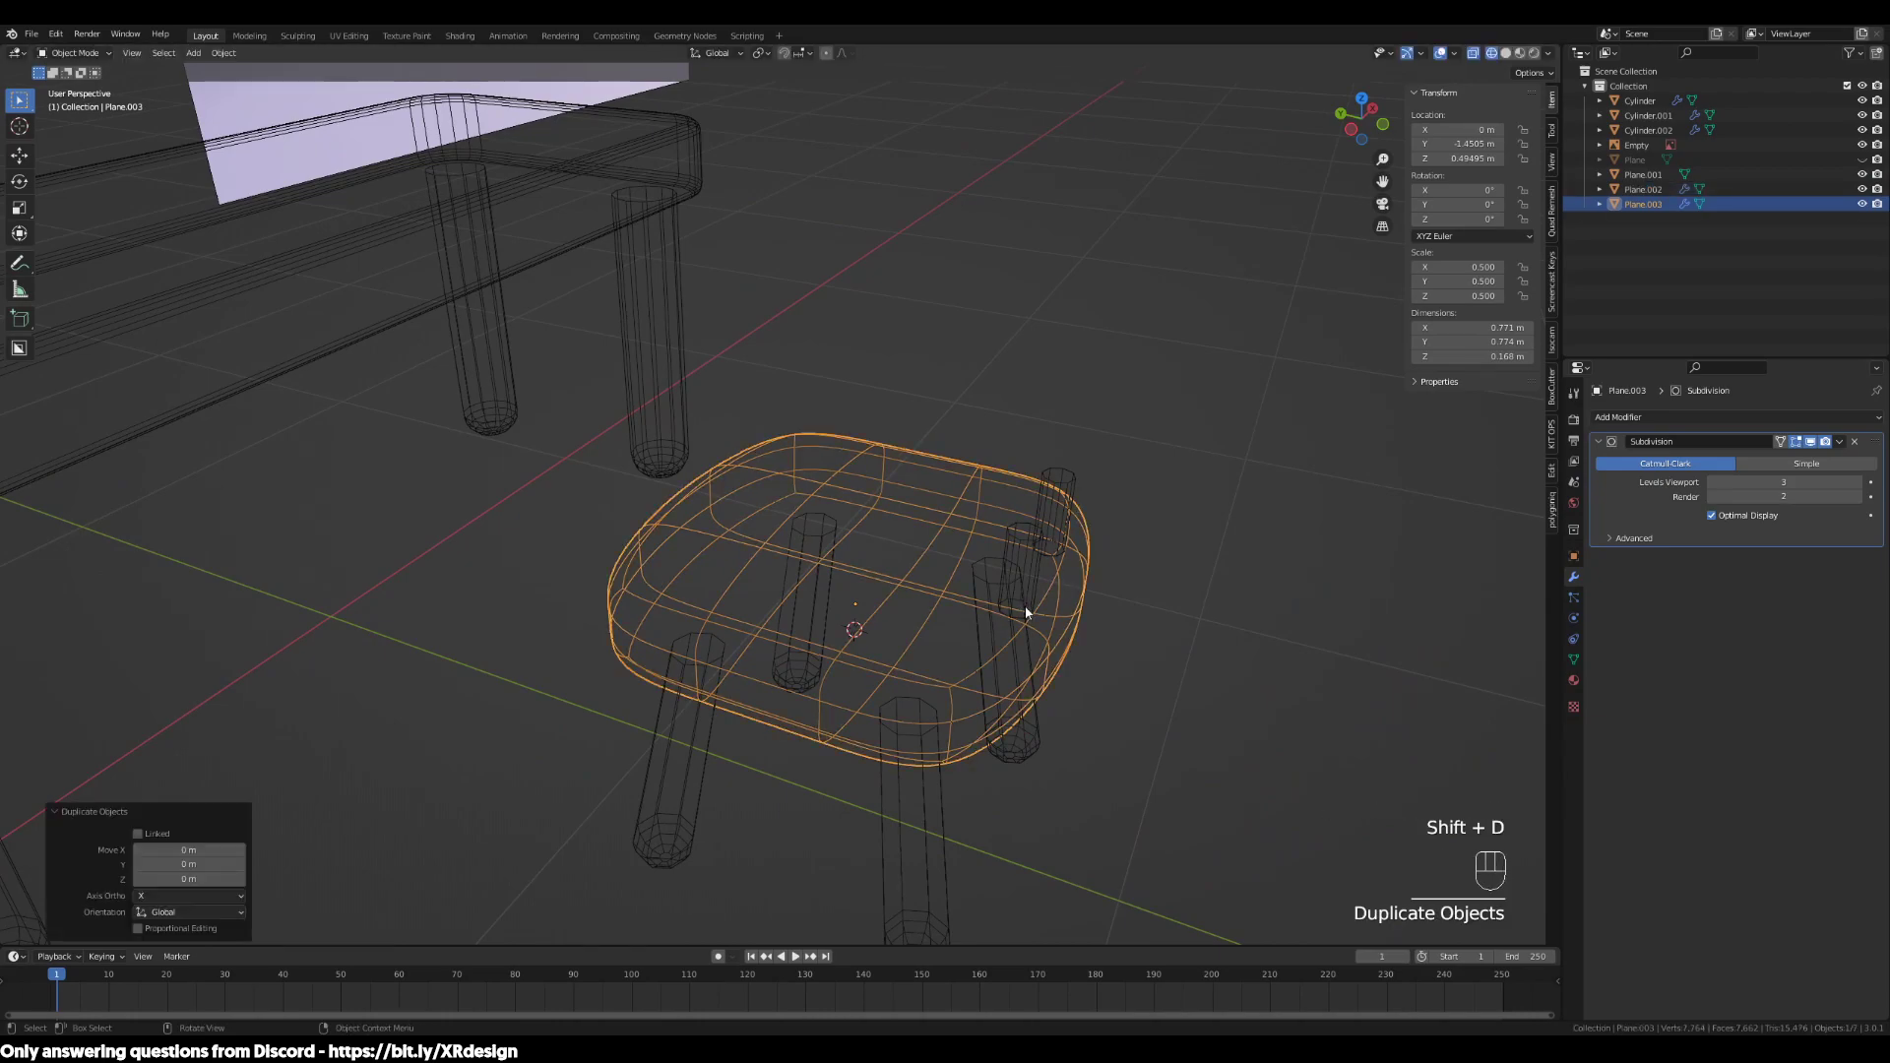
pyautogui.moveTo(1047, 654); pyautogui.dragTo(1067, 641, button='middle')
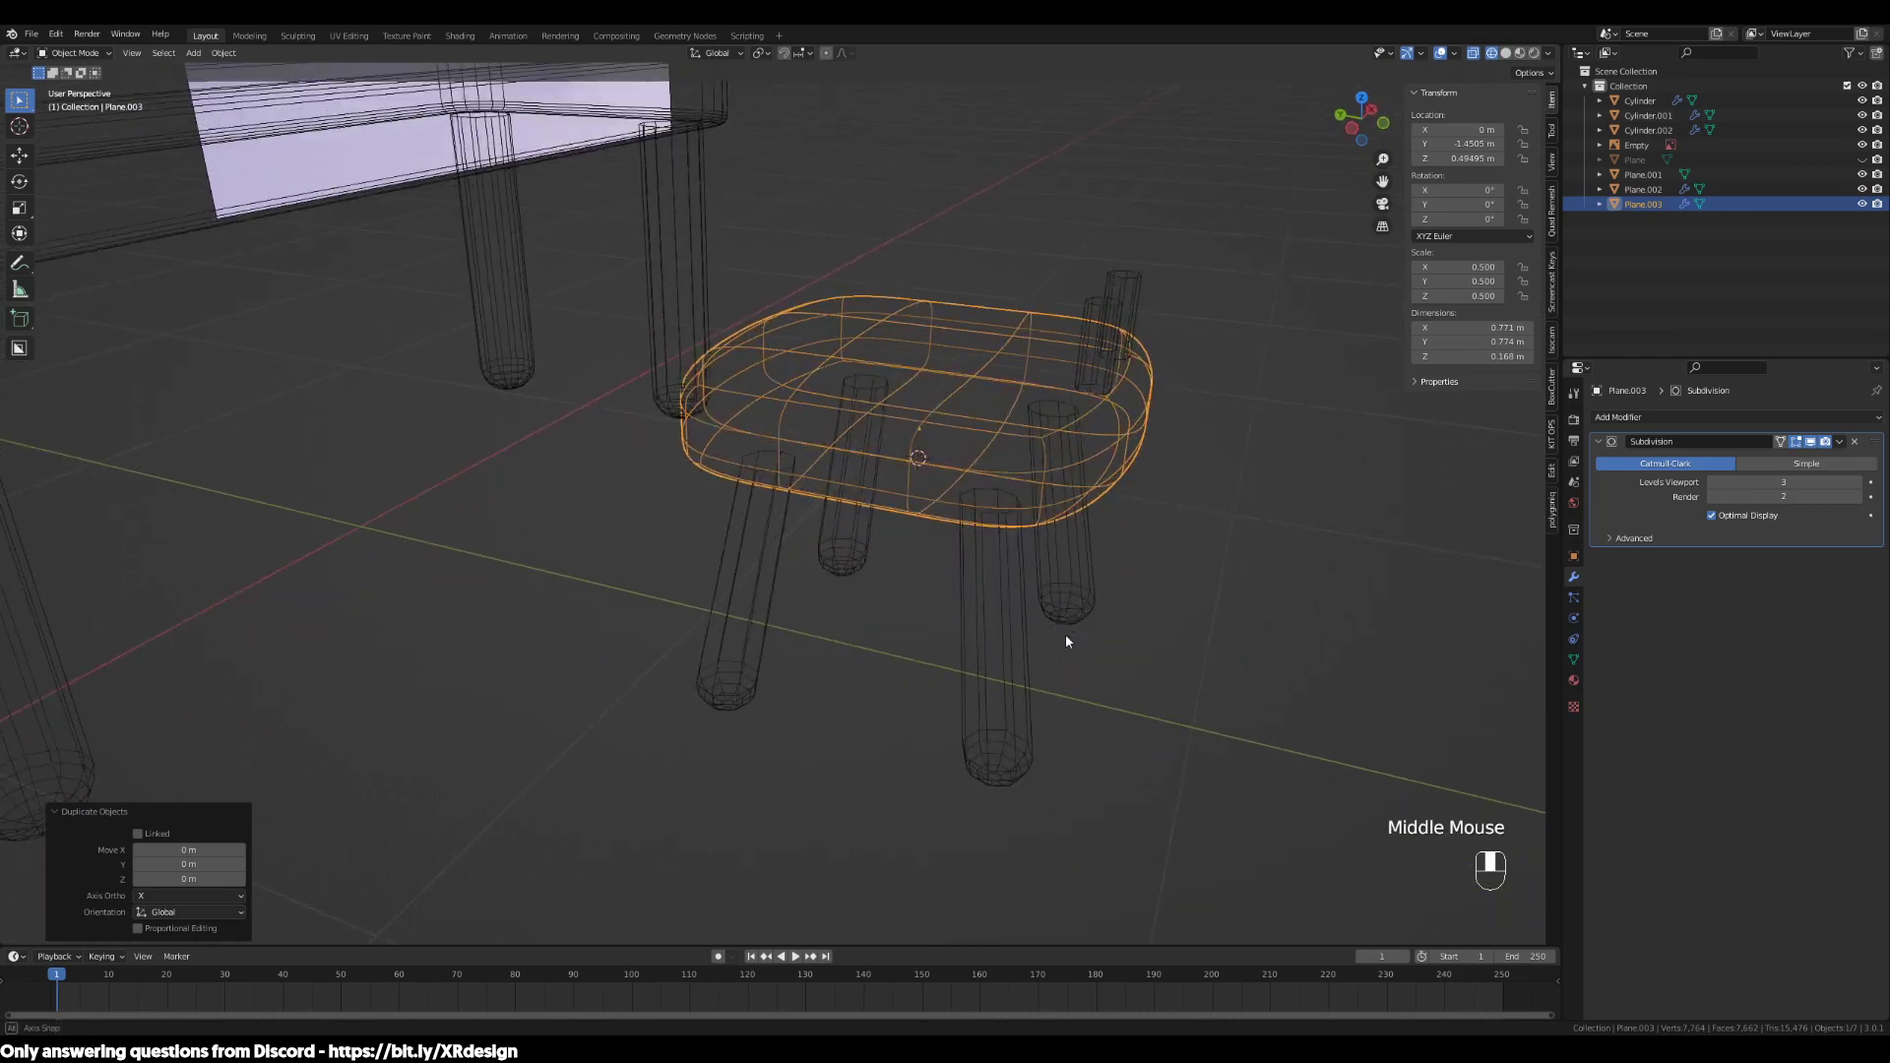
pyautogui.keyDown('shift'); pyautogui.moveTo(1170, 591); pyautogui.dragTo(979, 696, button='middle'); pyautogui.keyUp('shift')
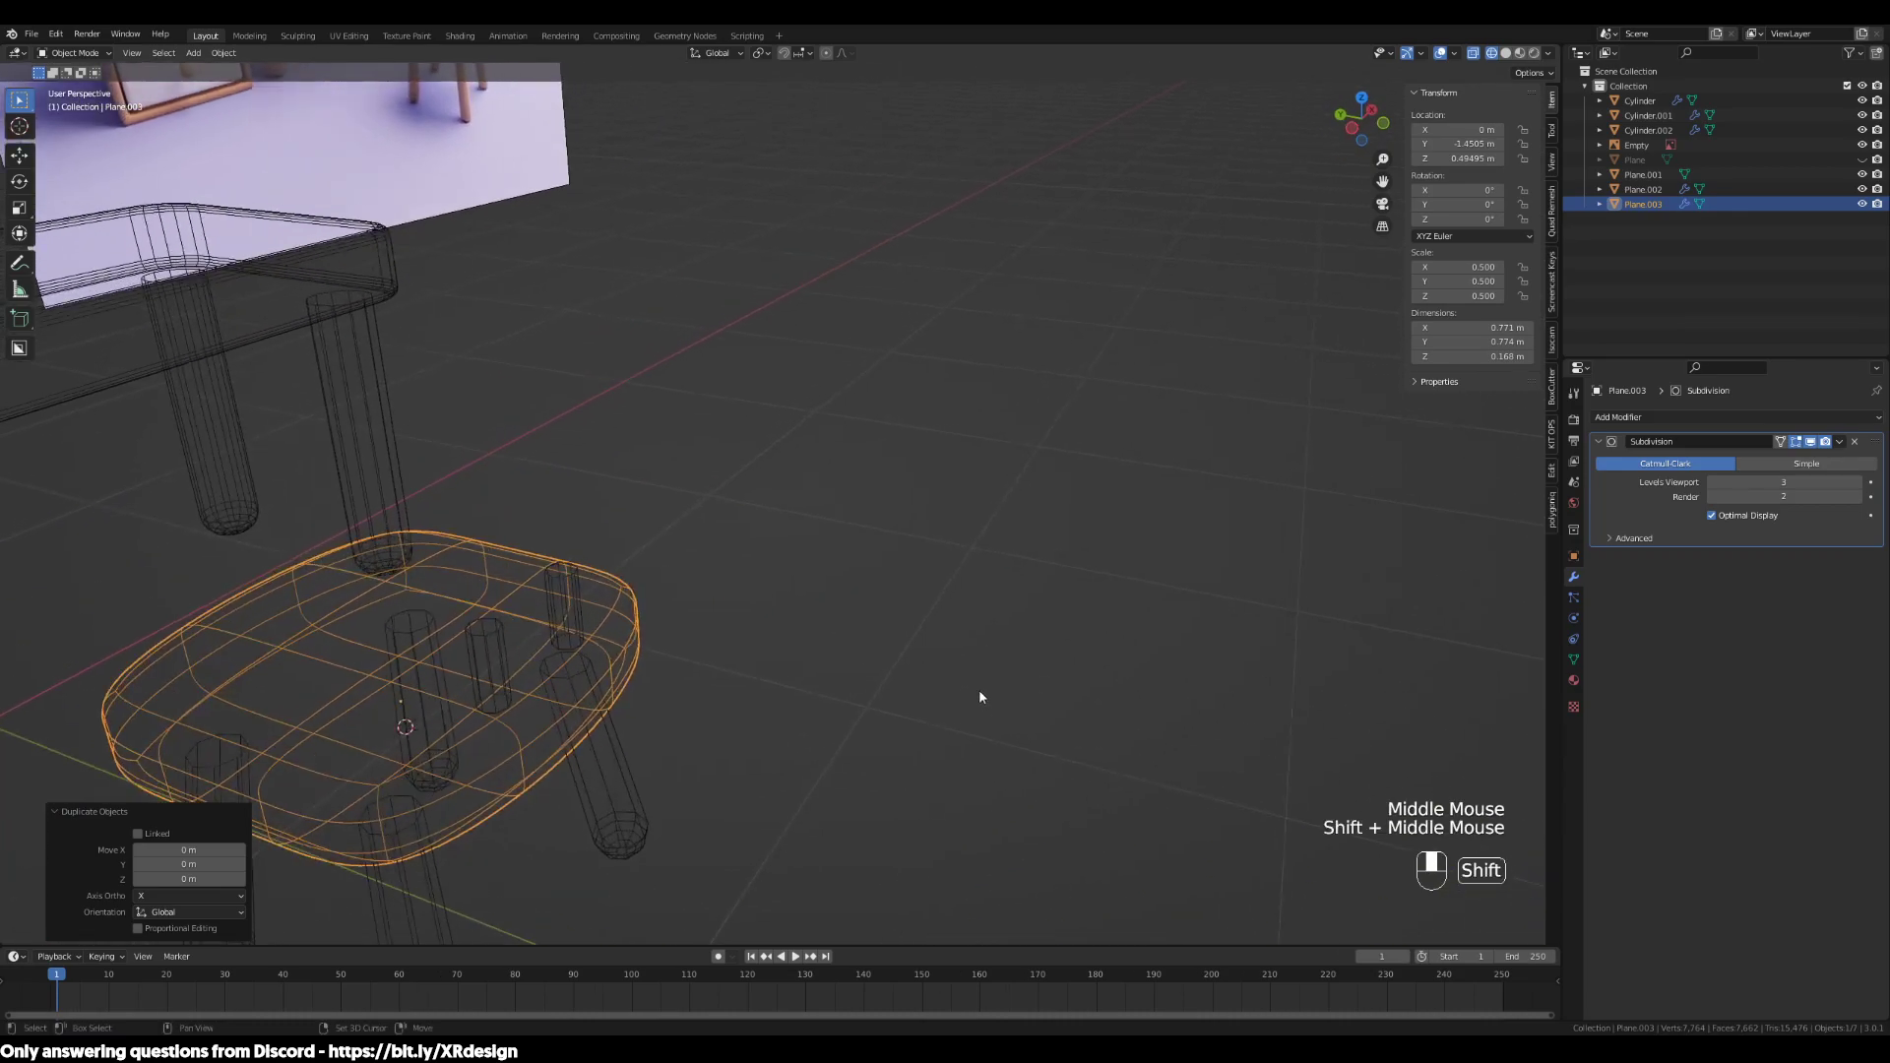
pyautogui.click(453, 646)
pyautogui.click(476, 641)
pyautogui.click(476, 641)
pyautogui.moveTo(646, 641); pyautogui.dragTo(988, 665, button='middle')
pyautogui.click(899, 664)
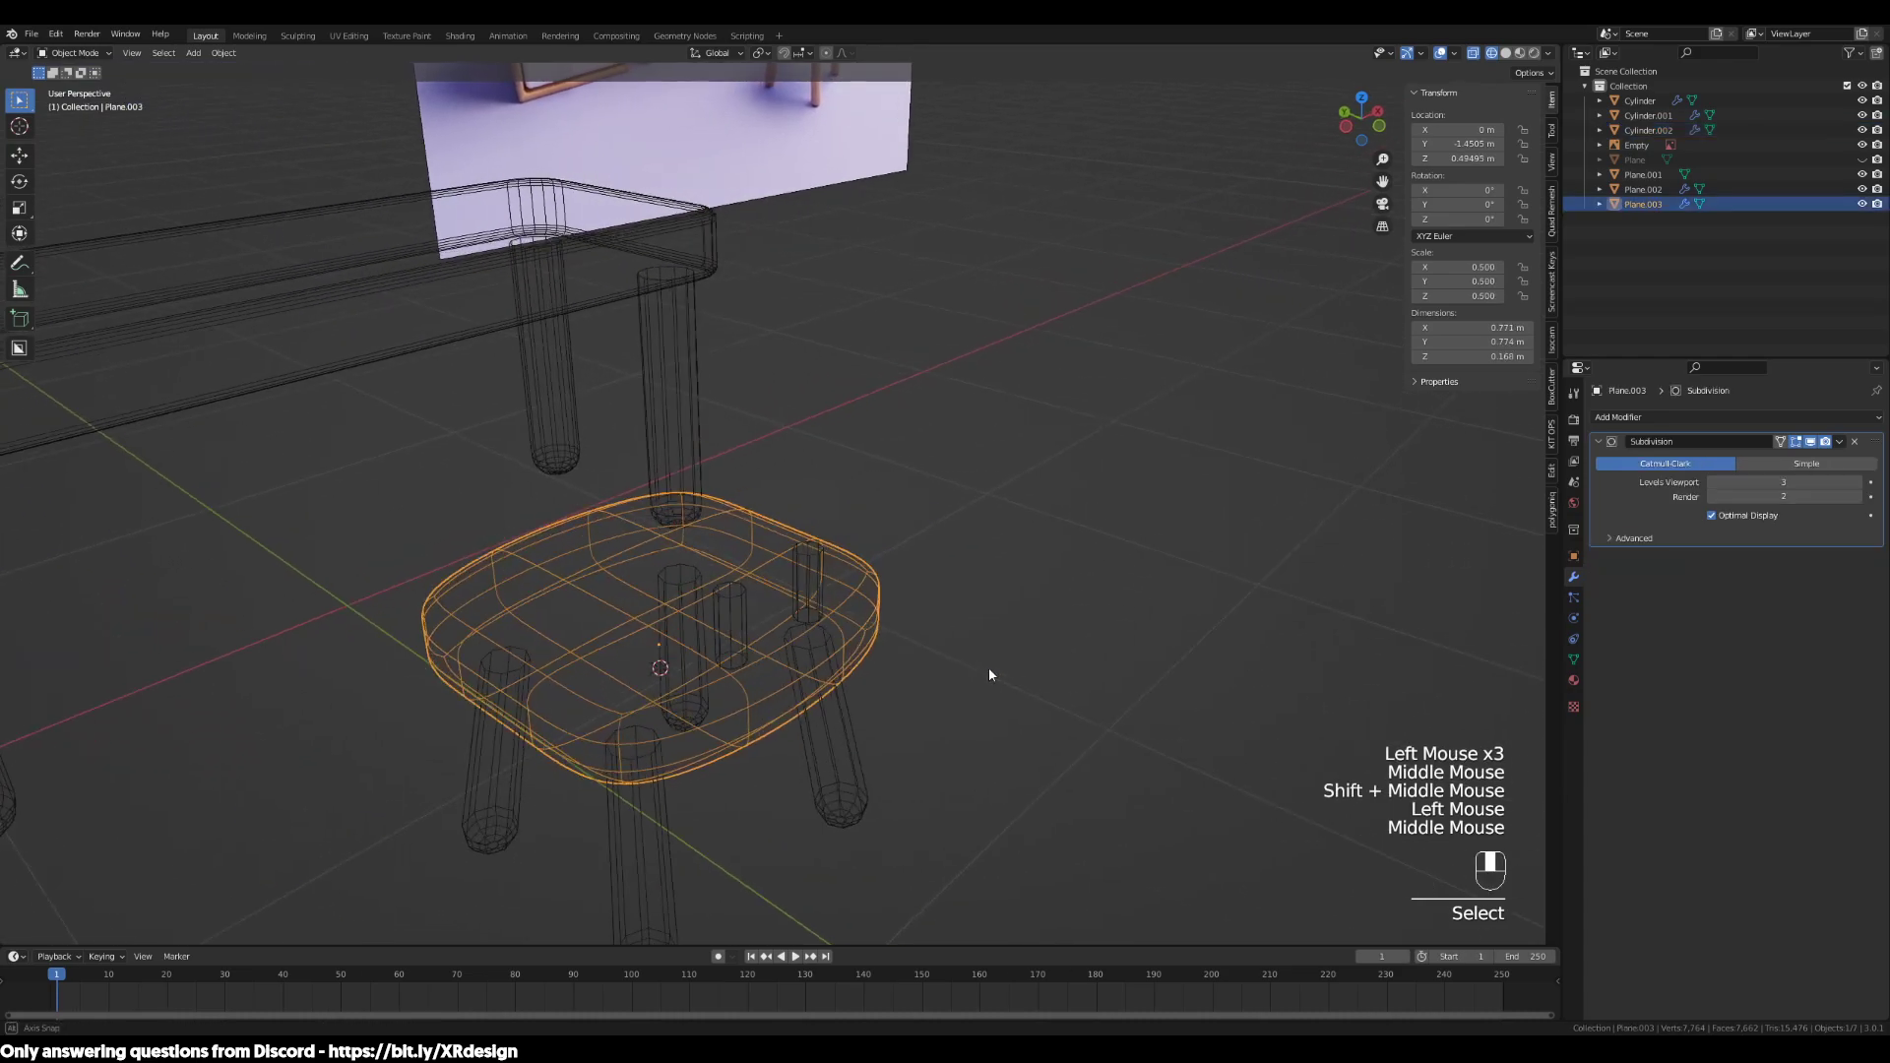
pyautogui.click(736, 607)
pyautogui.click(712, 675)
pyautogui.moveTo(713, 676); pyautogui.dragTo(880, 707, button='middle')
# In right view, raise the duplicated seat 0.344 m along Z above the backrest posts
pyautogui.press('KP_3')
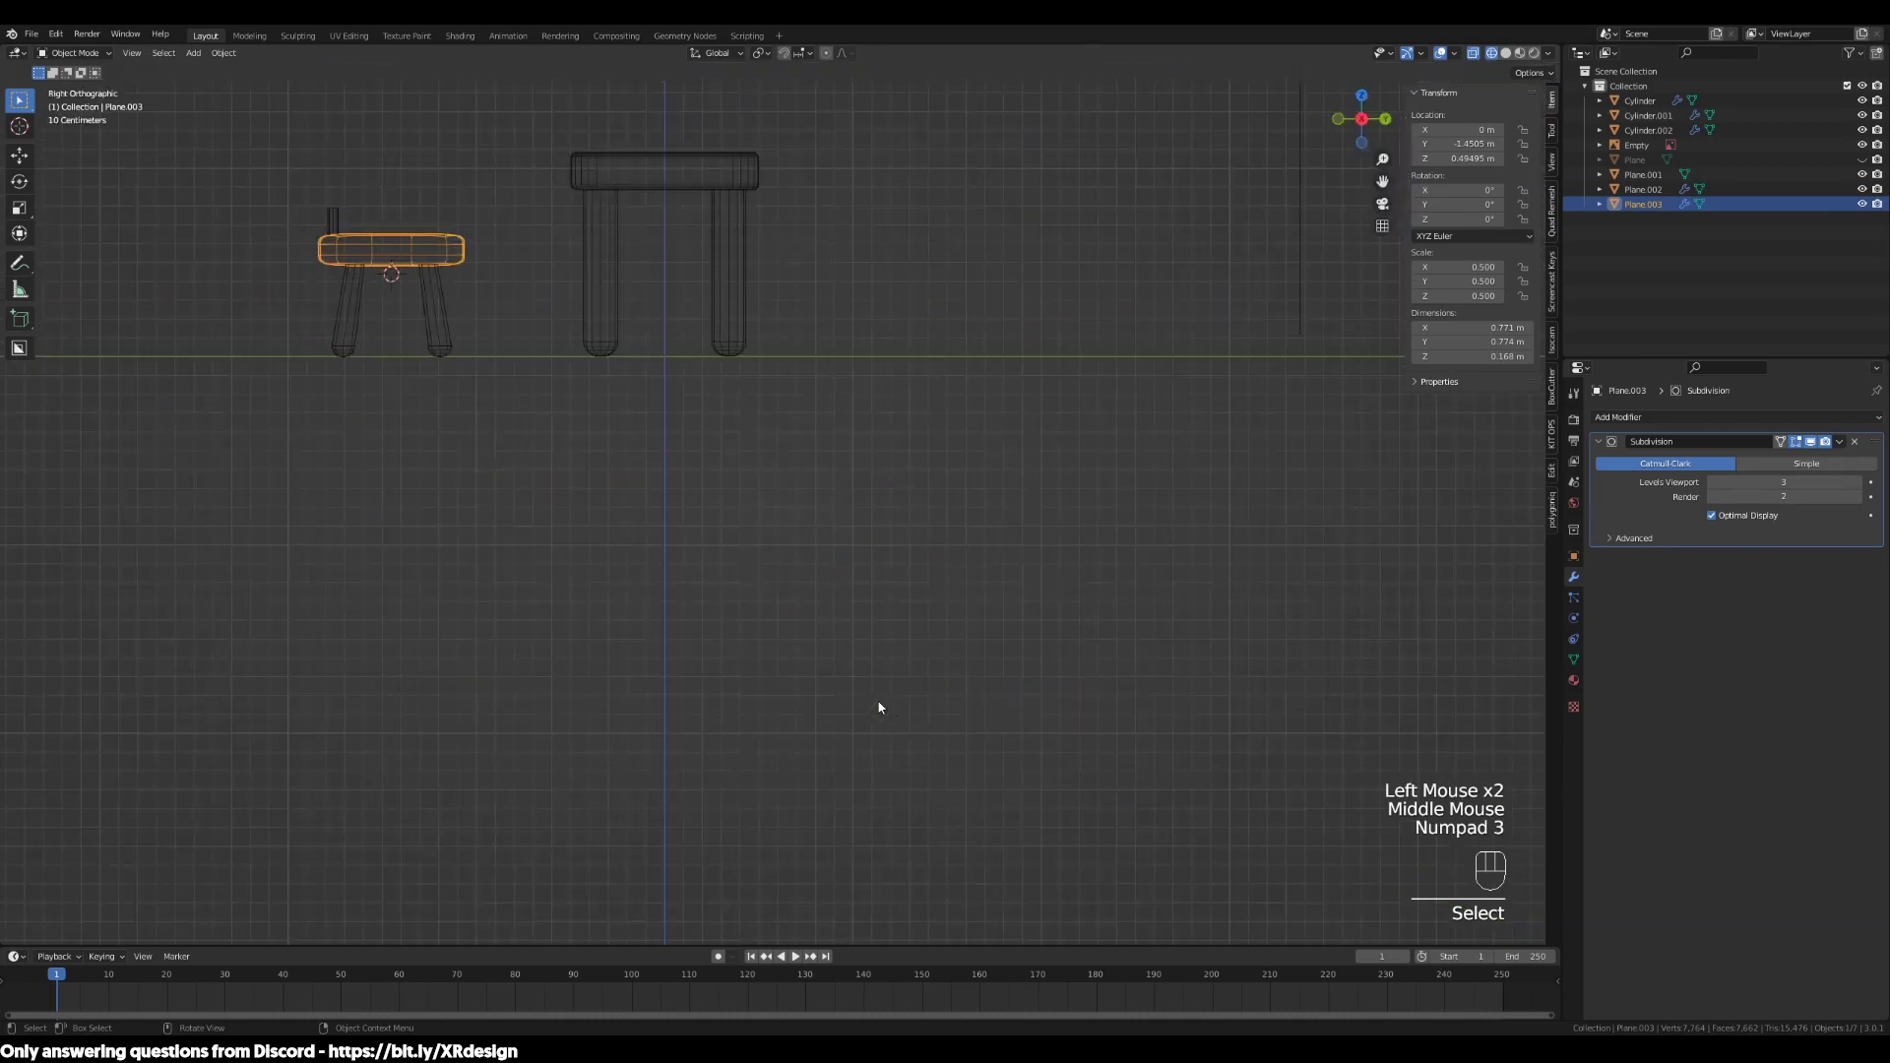
pyautogui.keyDown('shift'); pyautogui.moveTo(705, 502); pyautogui.dragTo(663, 582, button='middle'); pyautogui.keyUp('shift')
pyautogui.scroll(3, 588, 526)
pyautogui.keyDown('shift'); pyautogui.moveTo(587, 525); pyautogui.dragTo(813, 617, button='middle'); pyautogui.keyUp('shift')
pyautogui.scroll(2, 828, 695)
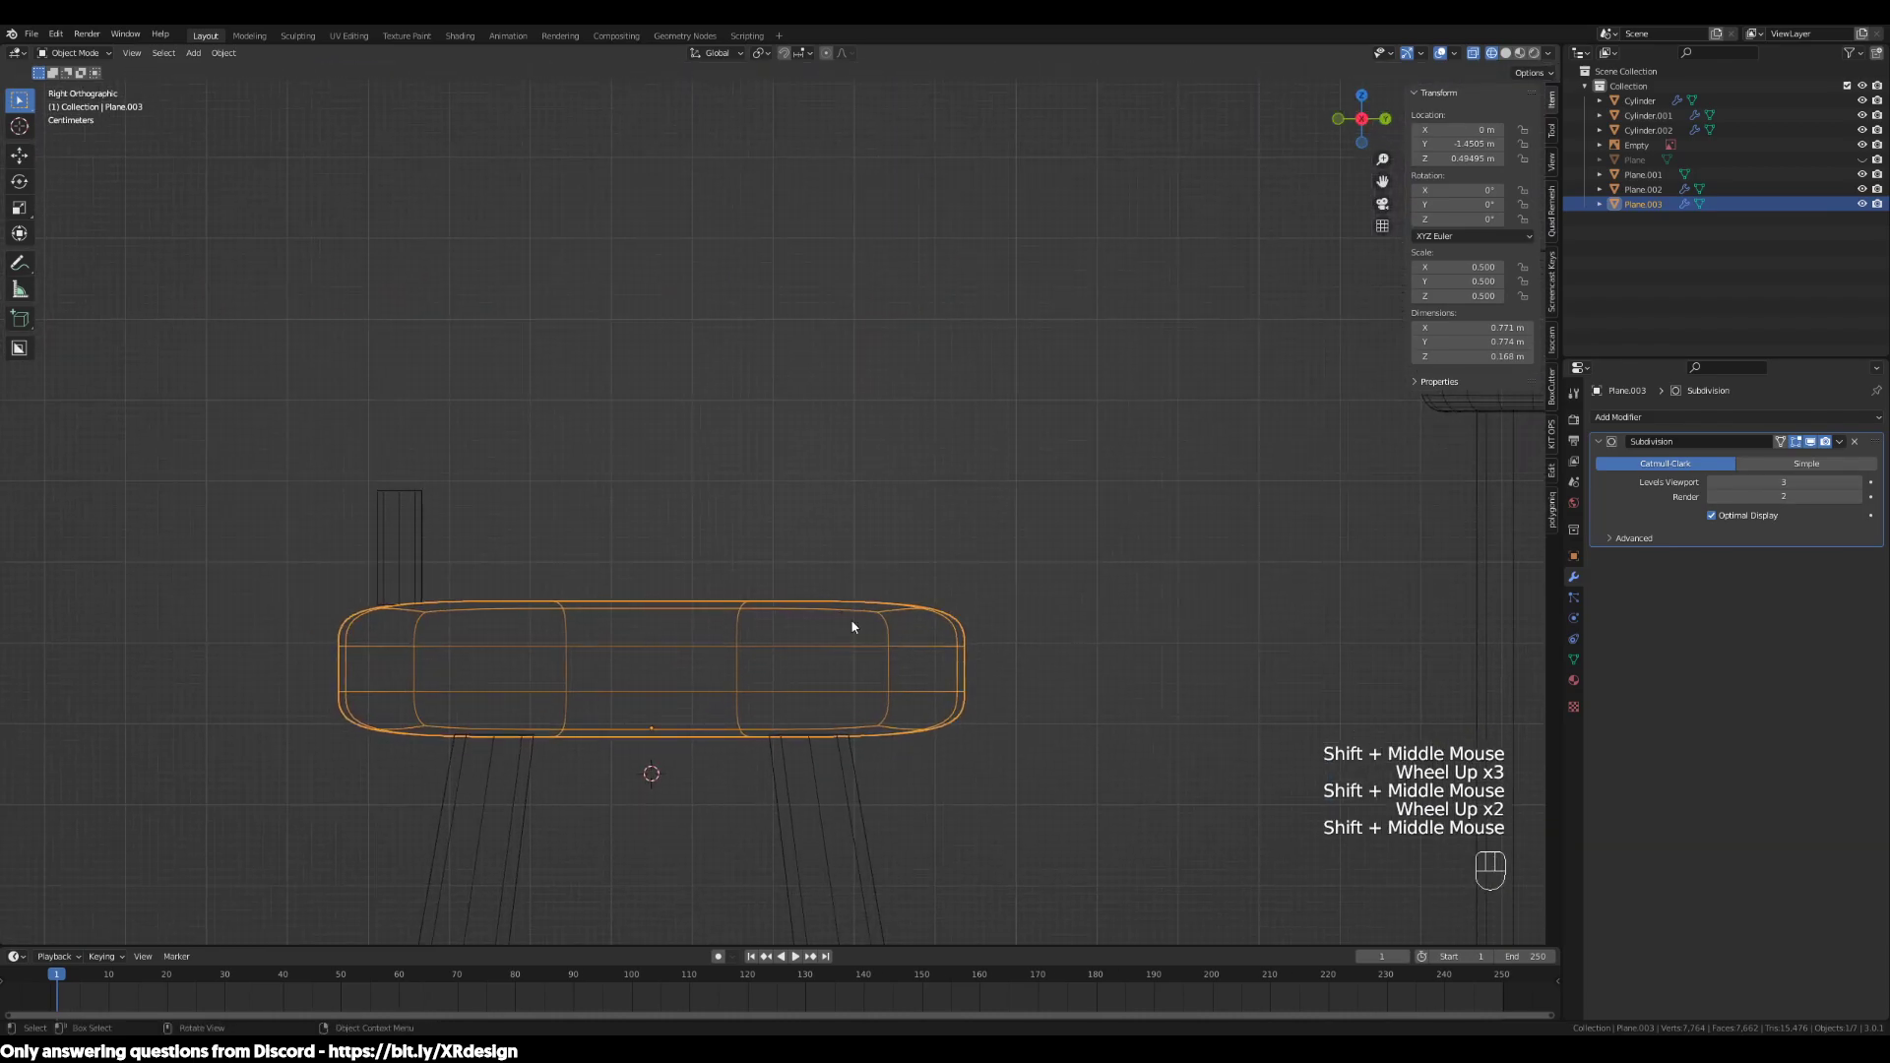
pyautogui.press('g')
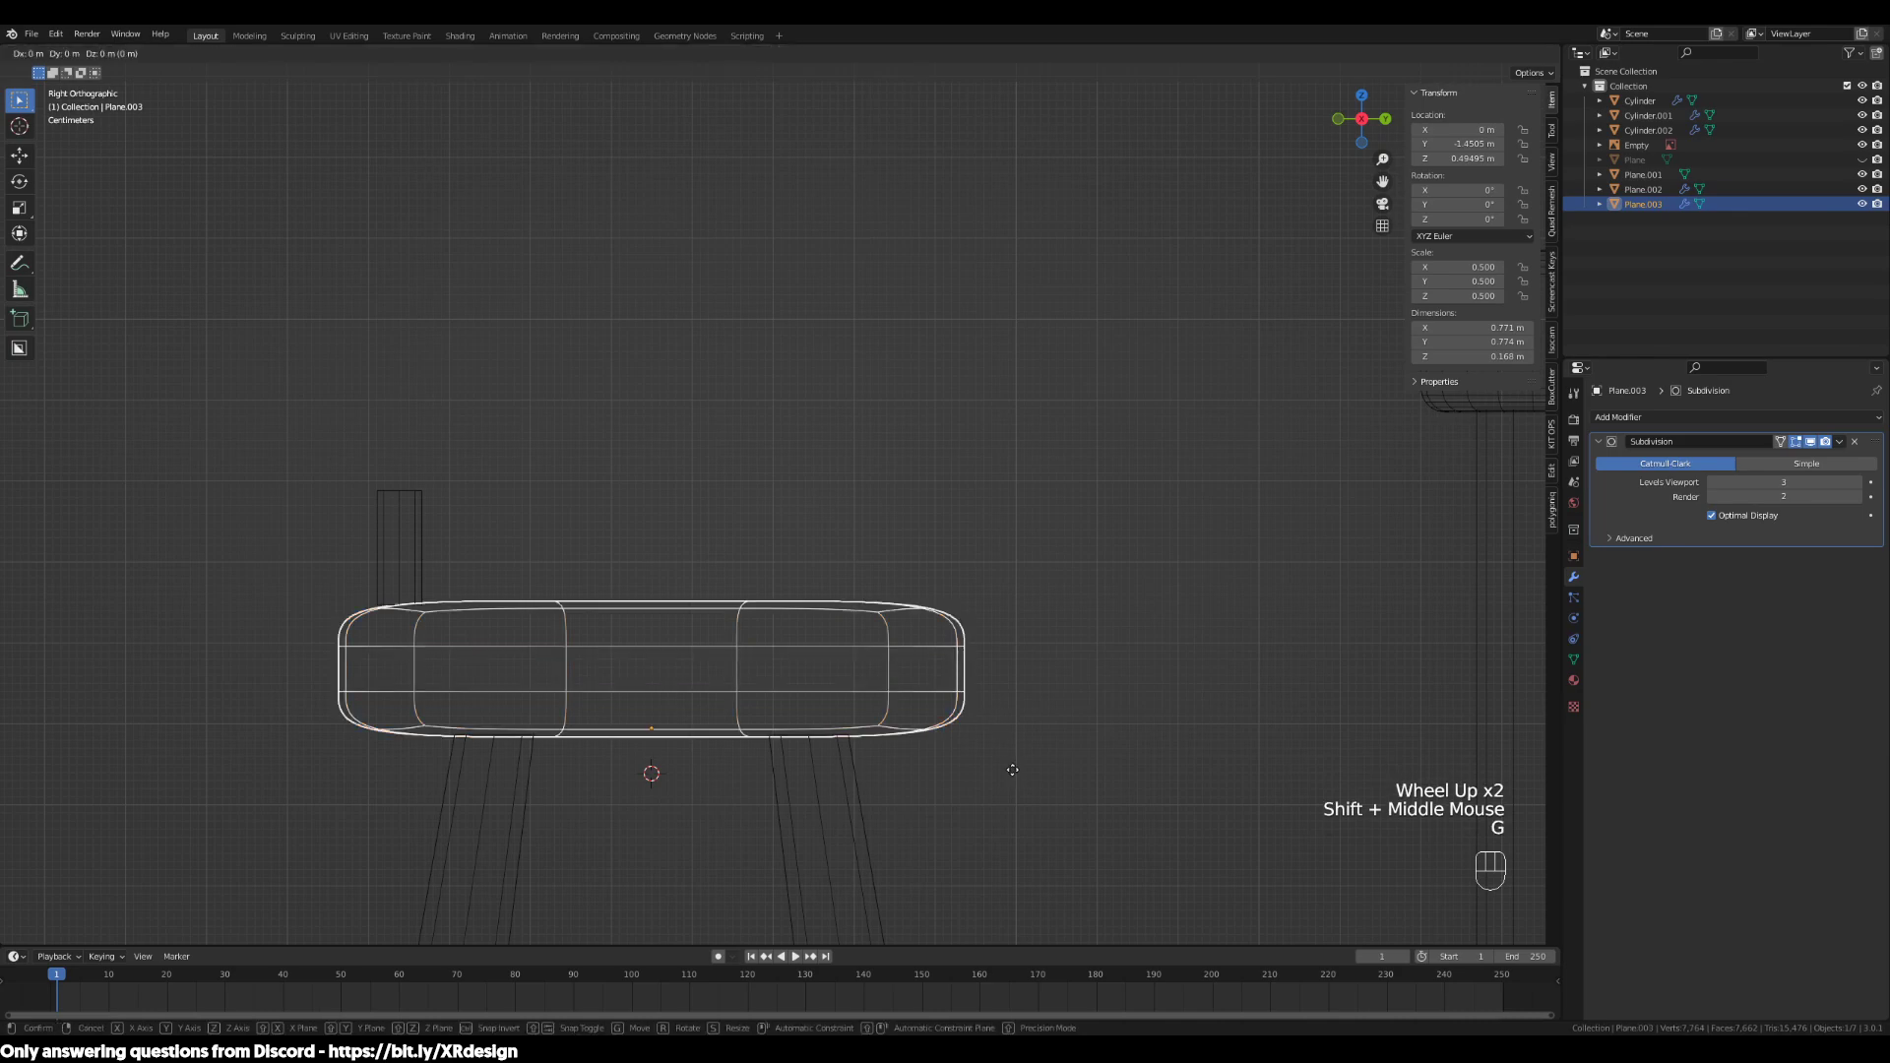
pyautogui.press('z')
pyautogui.click(1033, 514)
pyautogui.scroll(-2, 1095, 581)
pyautogui.press('r')
pyautogui.press('x')
pyautogui.rightClick(1097, 364)
pyautogui.press('r')
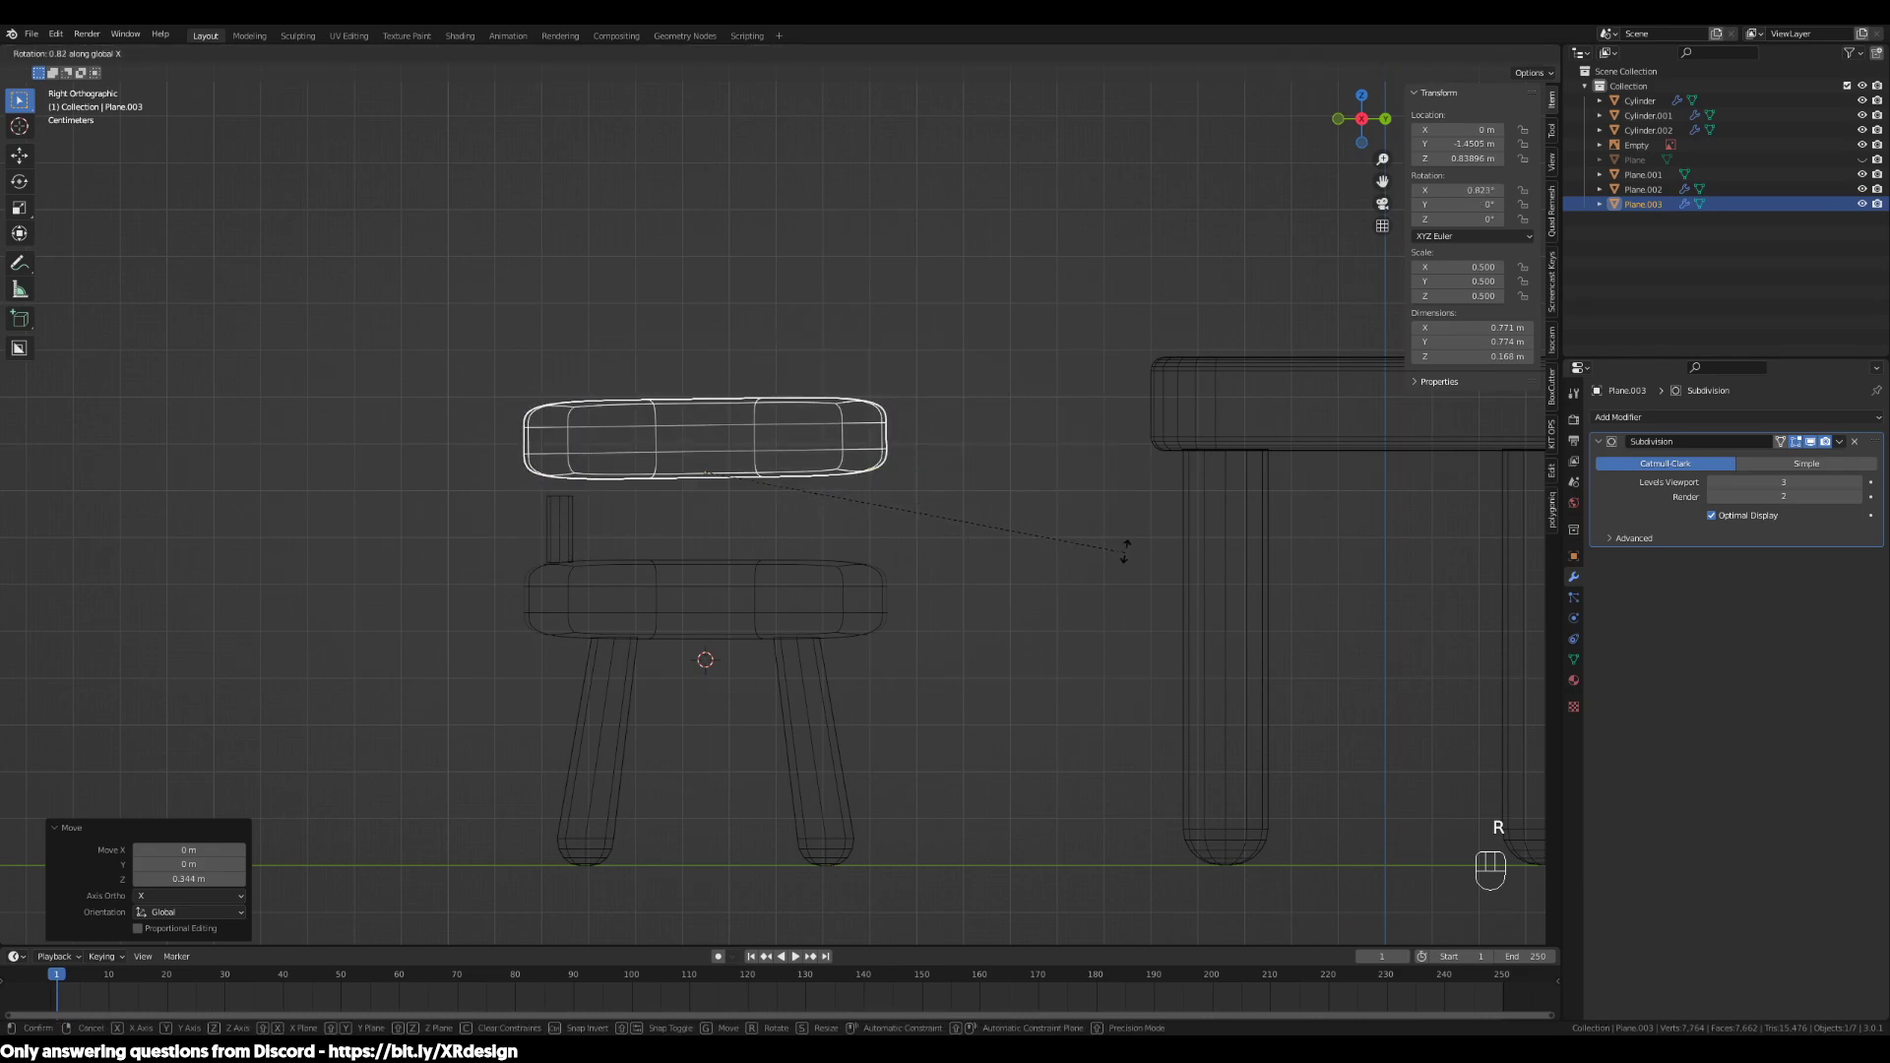
pyautogui.rightClick(1123, 551)
pyautogui.moveTo(1108, 521); pyautogui.dragTo(984, 646, button='middle')
pyautogui.scroll(2, 1042, 730)
pyautogui.keyDown('shift'); pyautogui.moveTo(1041, 729); pyautogui.dragTo(1026, 701, button='middle'); pyautogui.keyUp('shift')
pyautogui.moveTo(1026, 701); pyautogui.dragTo(1118, 622, button='middle')
pyautogui.press('KP_Decimal')
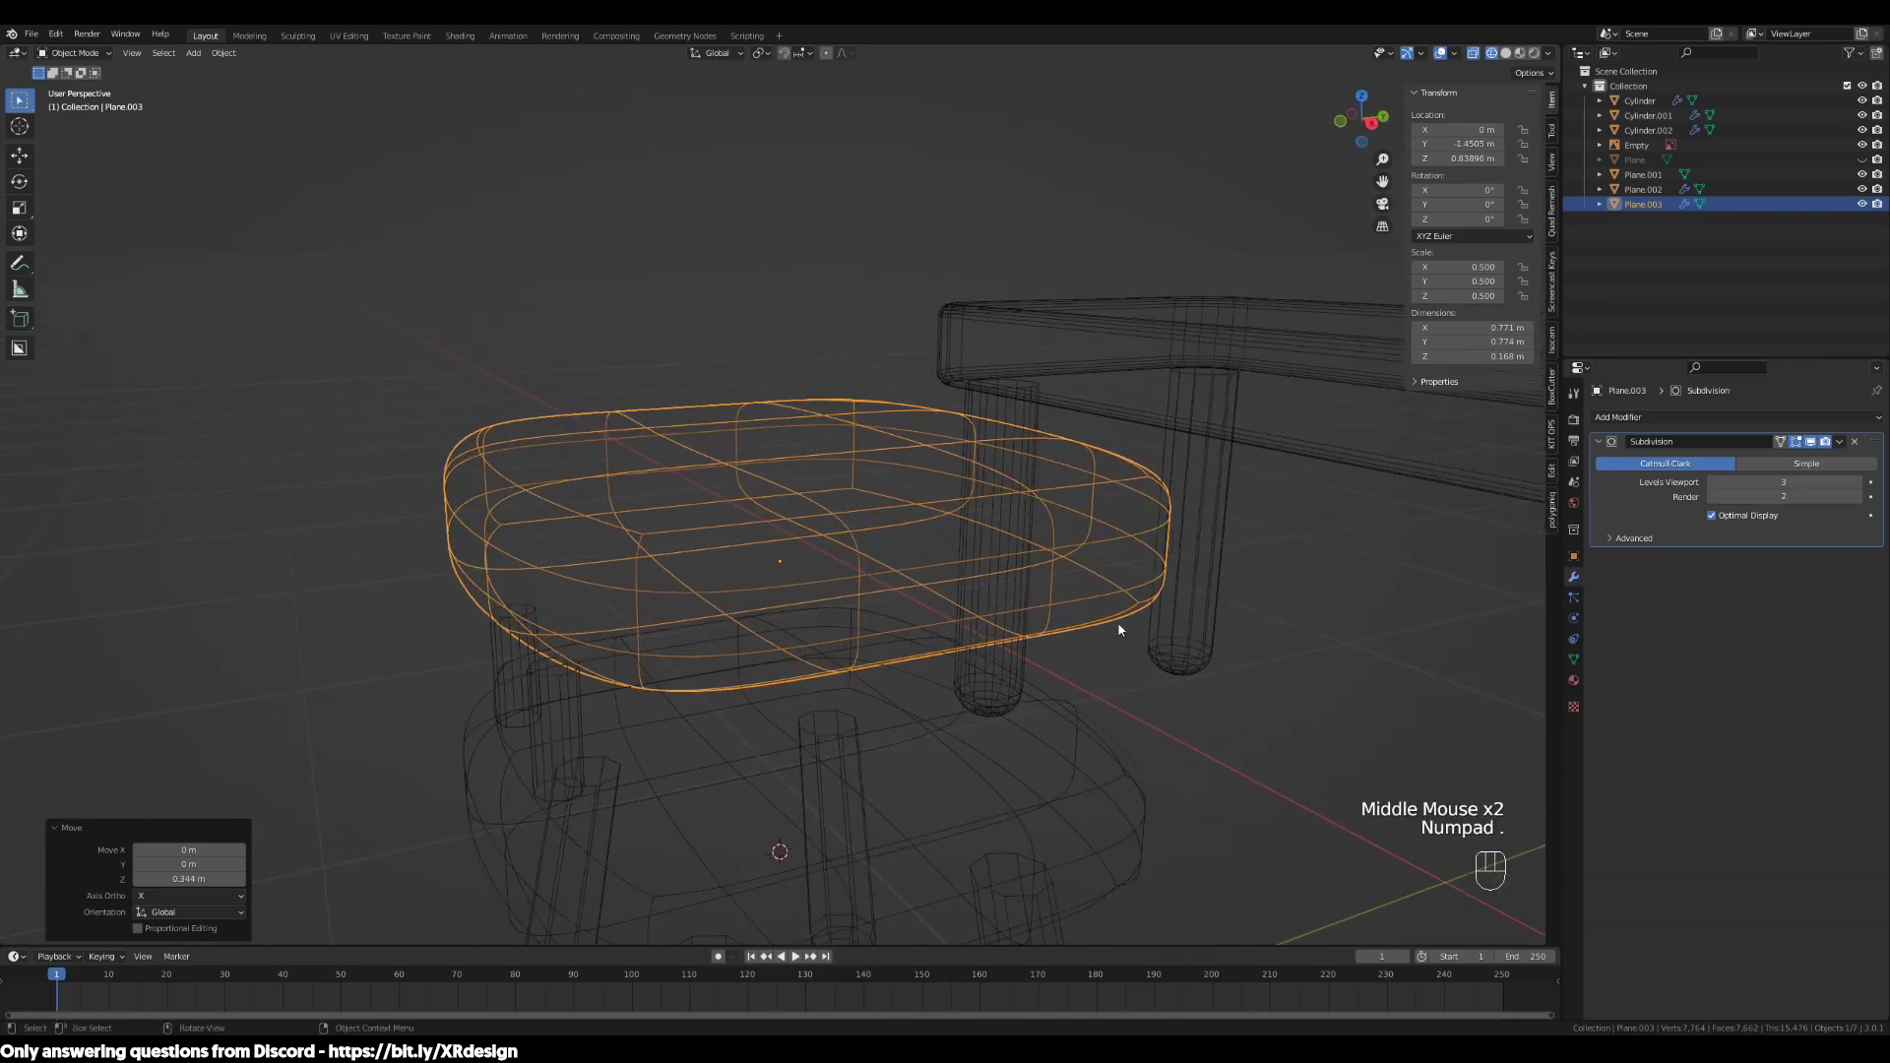
pyautogui.scroll(-3, 1121, 650)
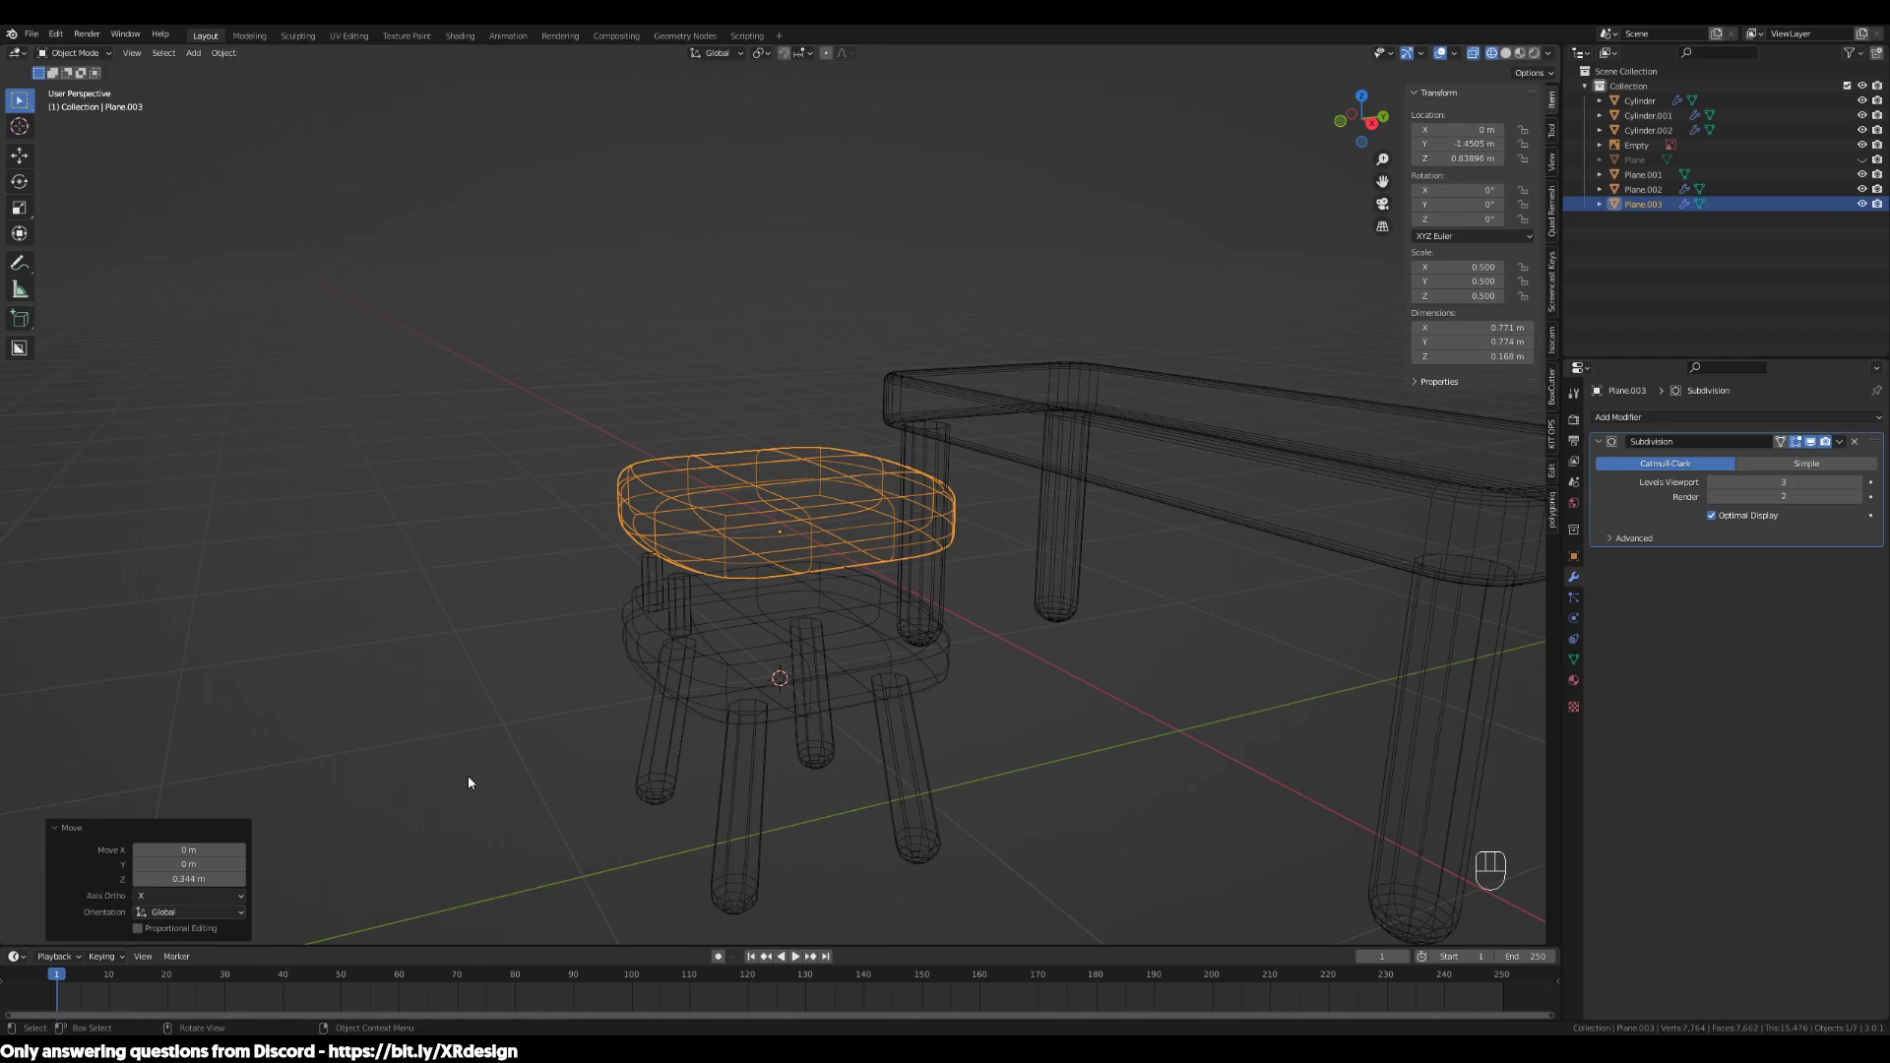
pyautogui.moveTo(1091, 722); pyautogui.dragTo(1115, 766, button='middle')
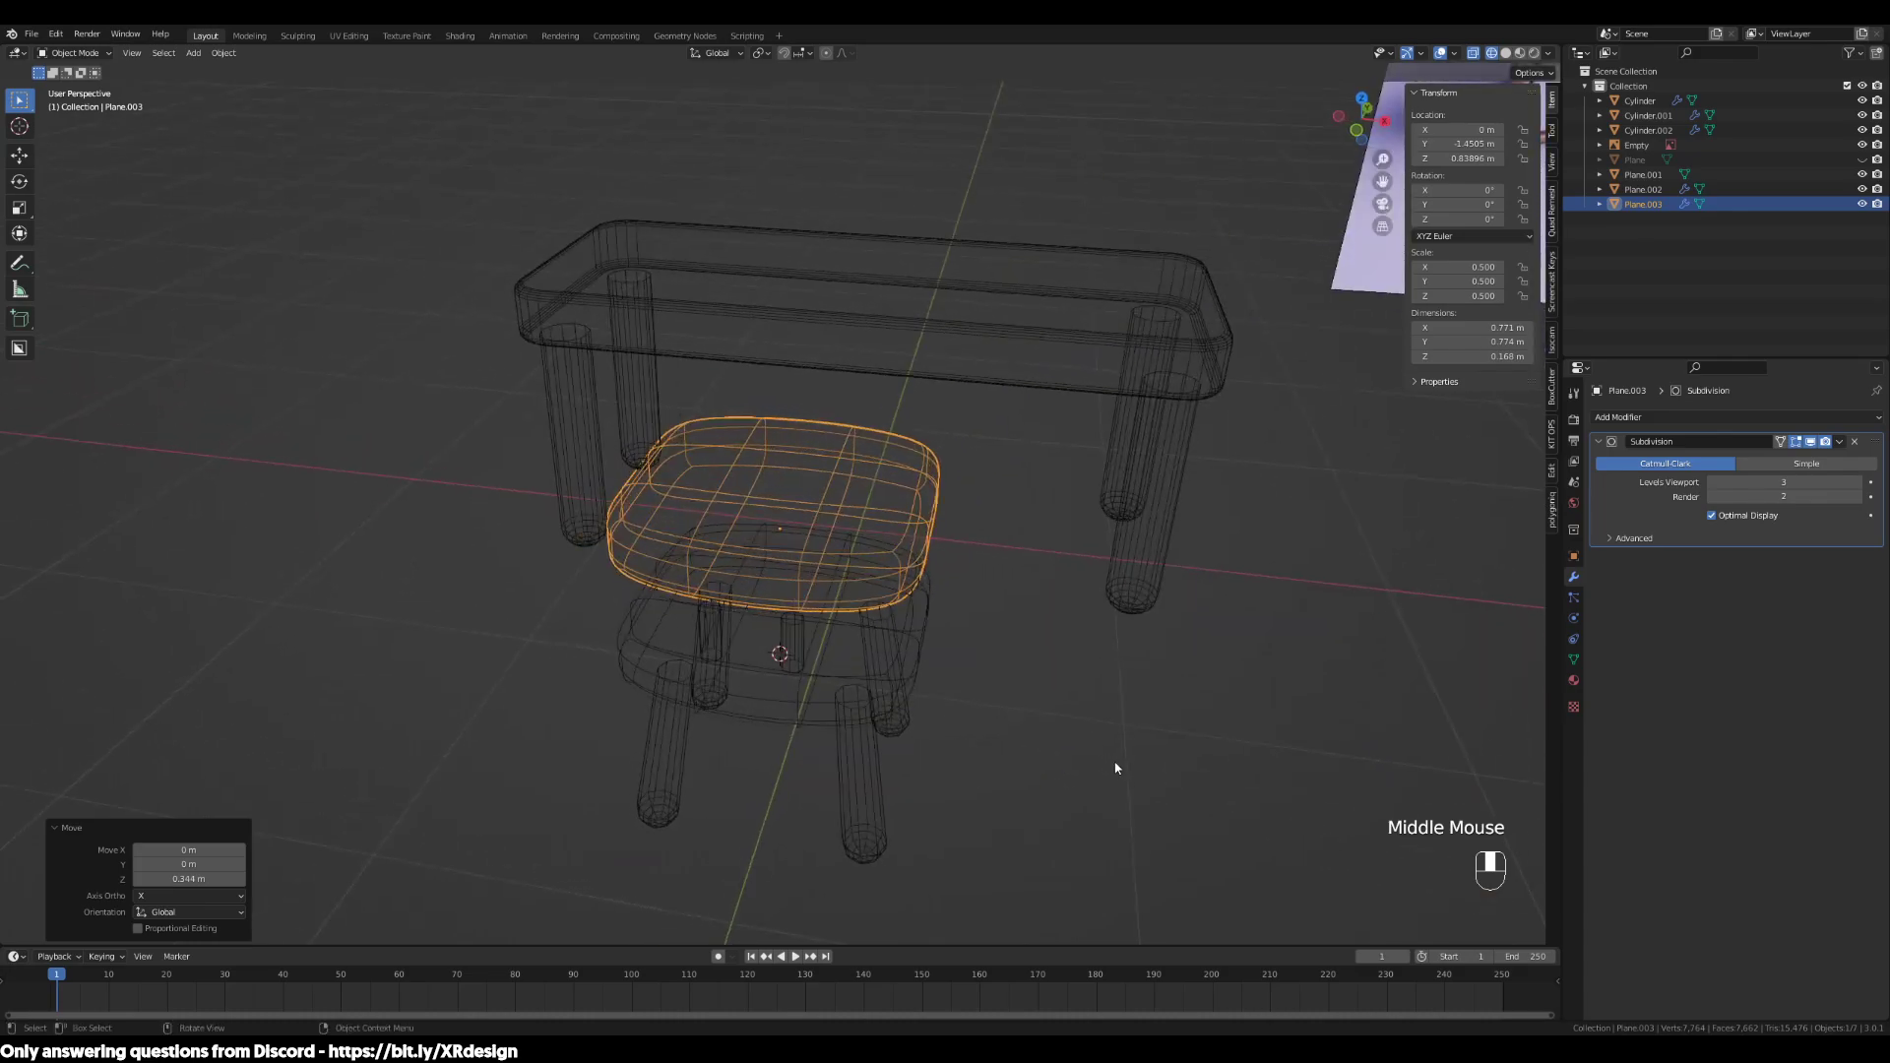
pyautogui.press('g')
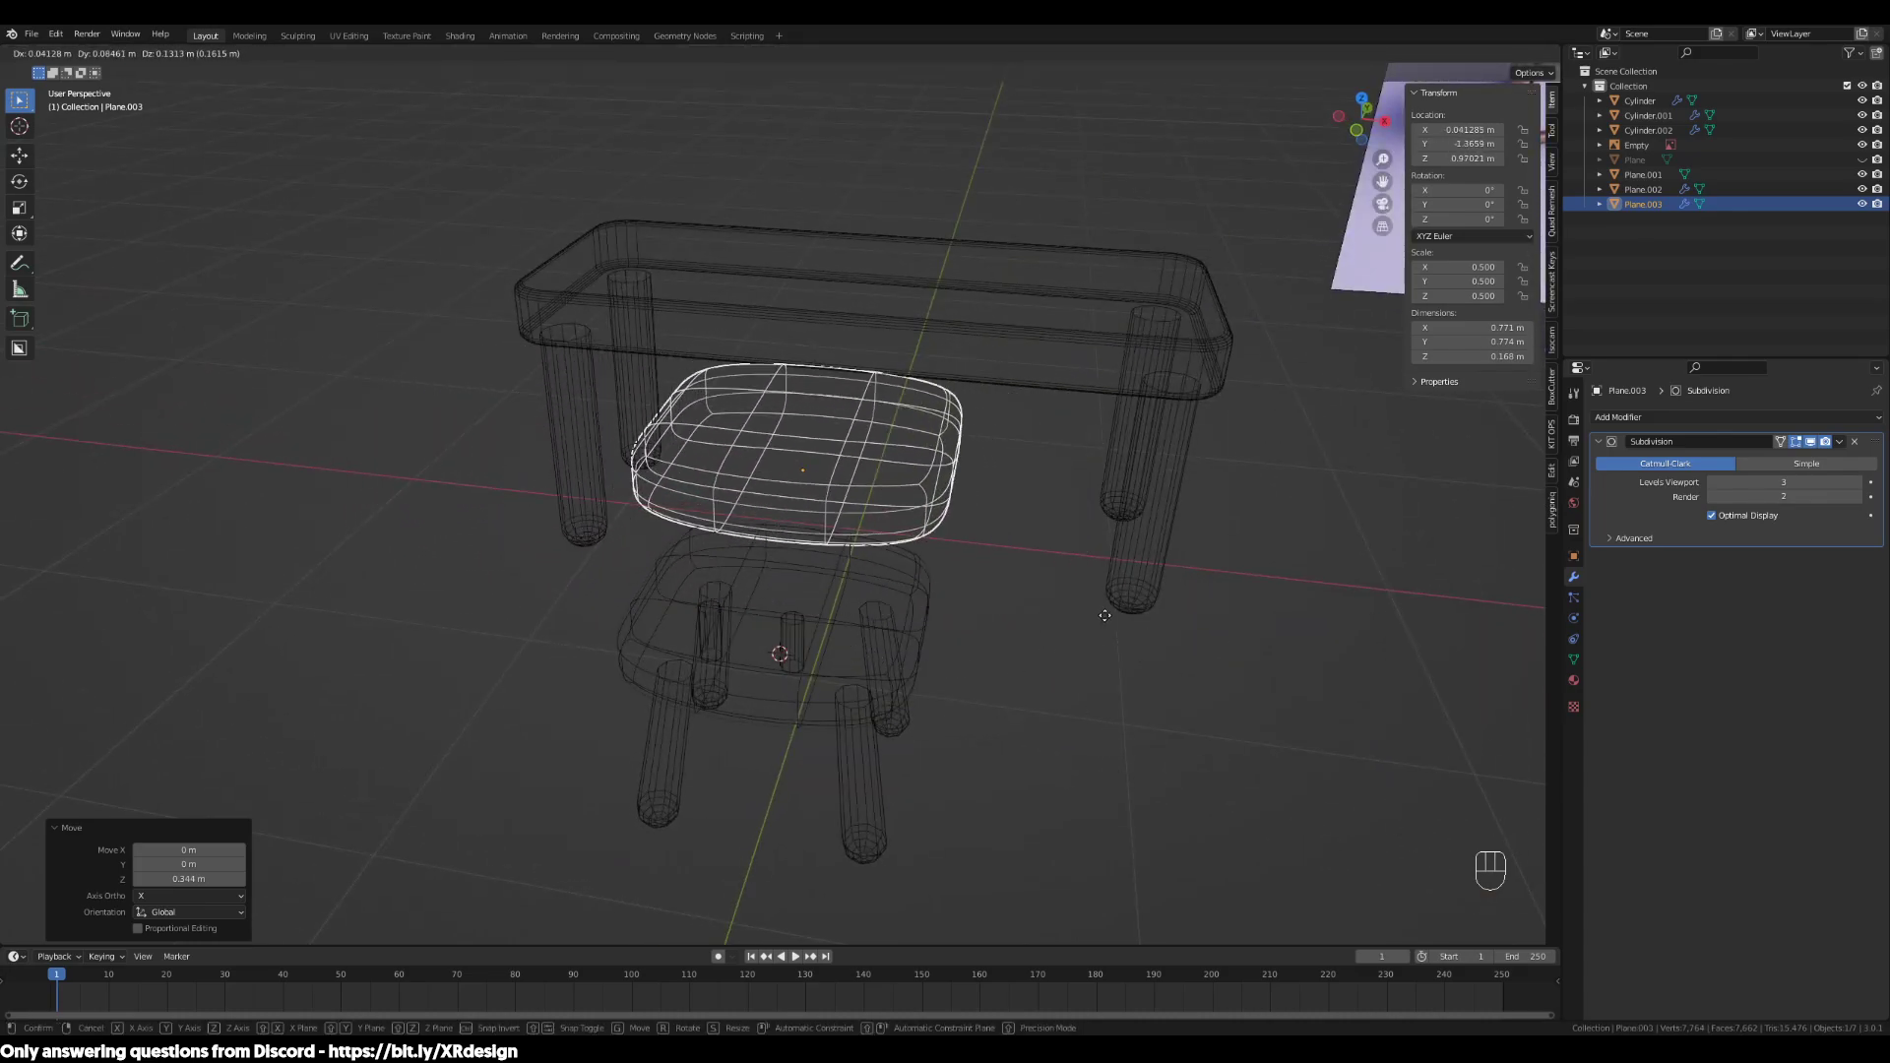
pyautogui.press('x')
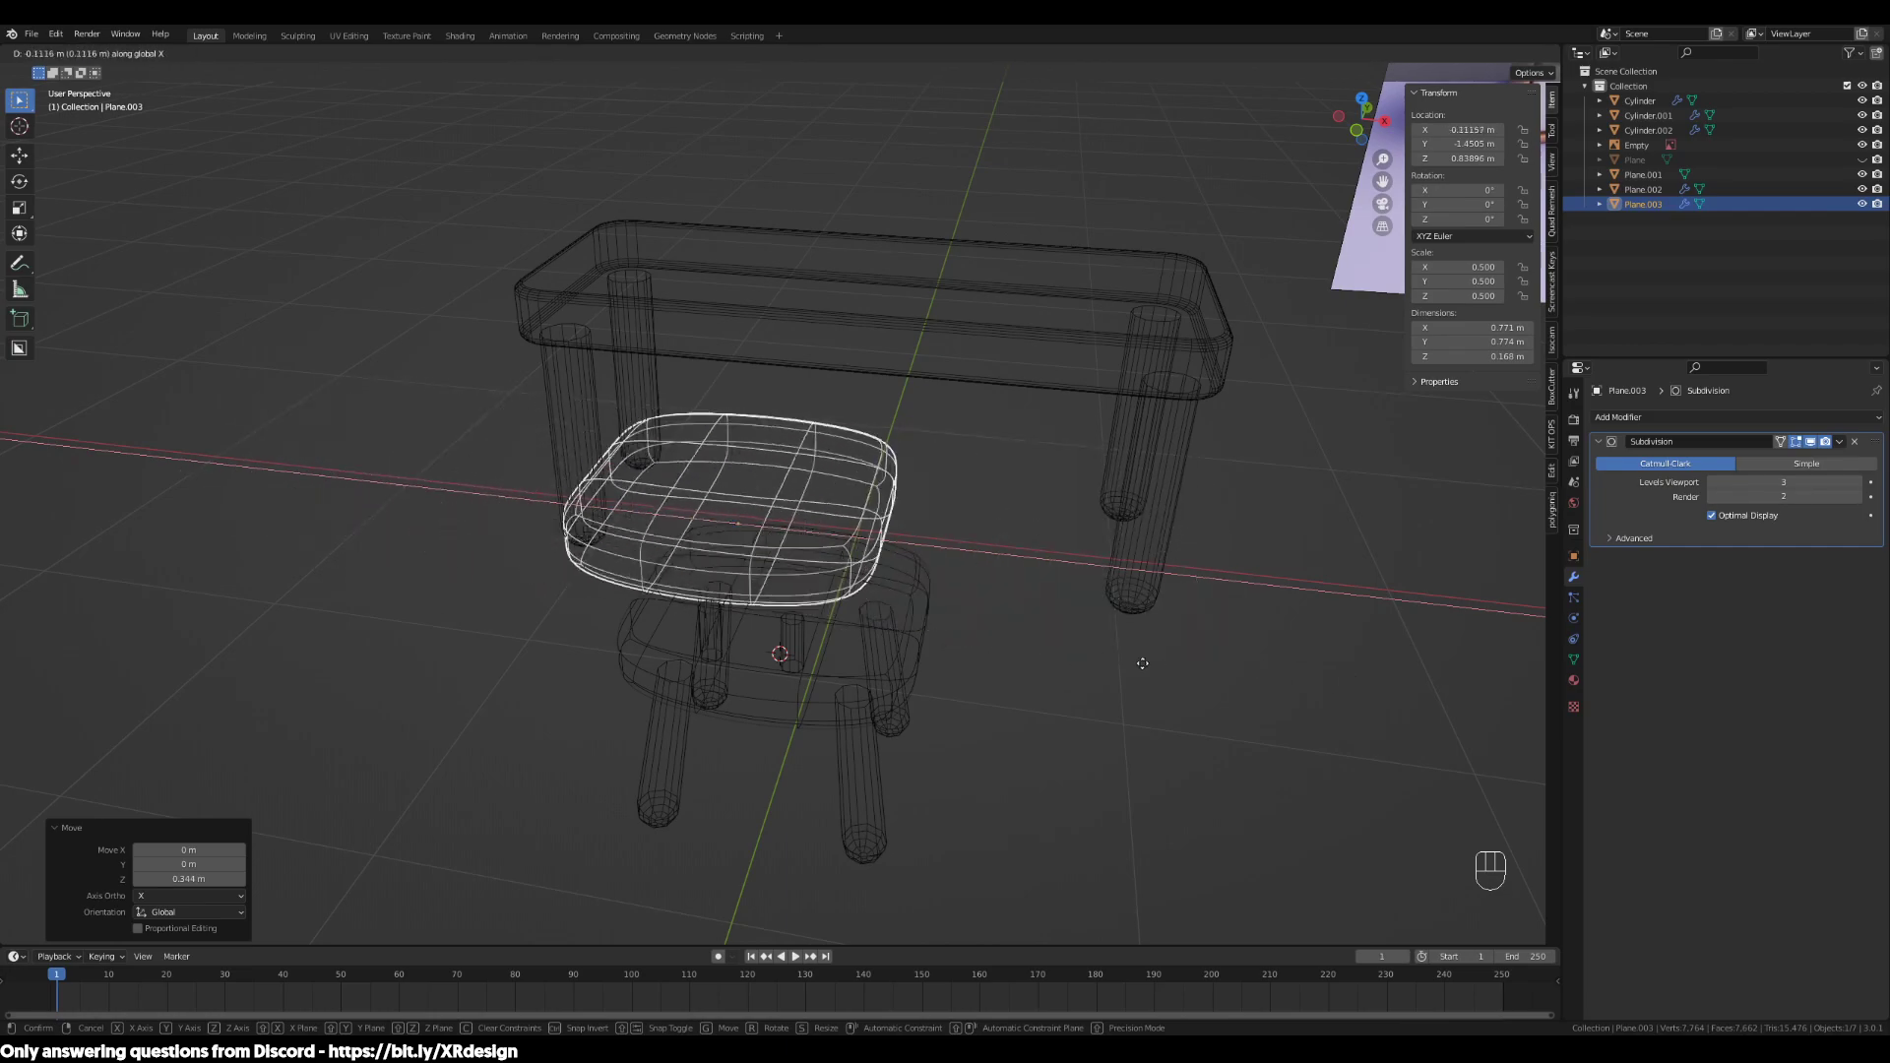
pyautogui.press('y')
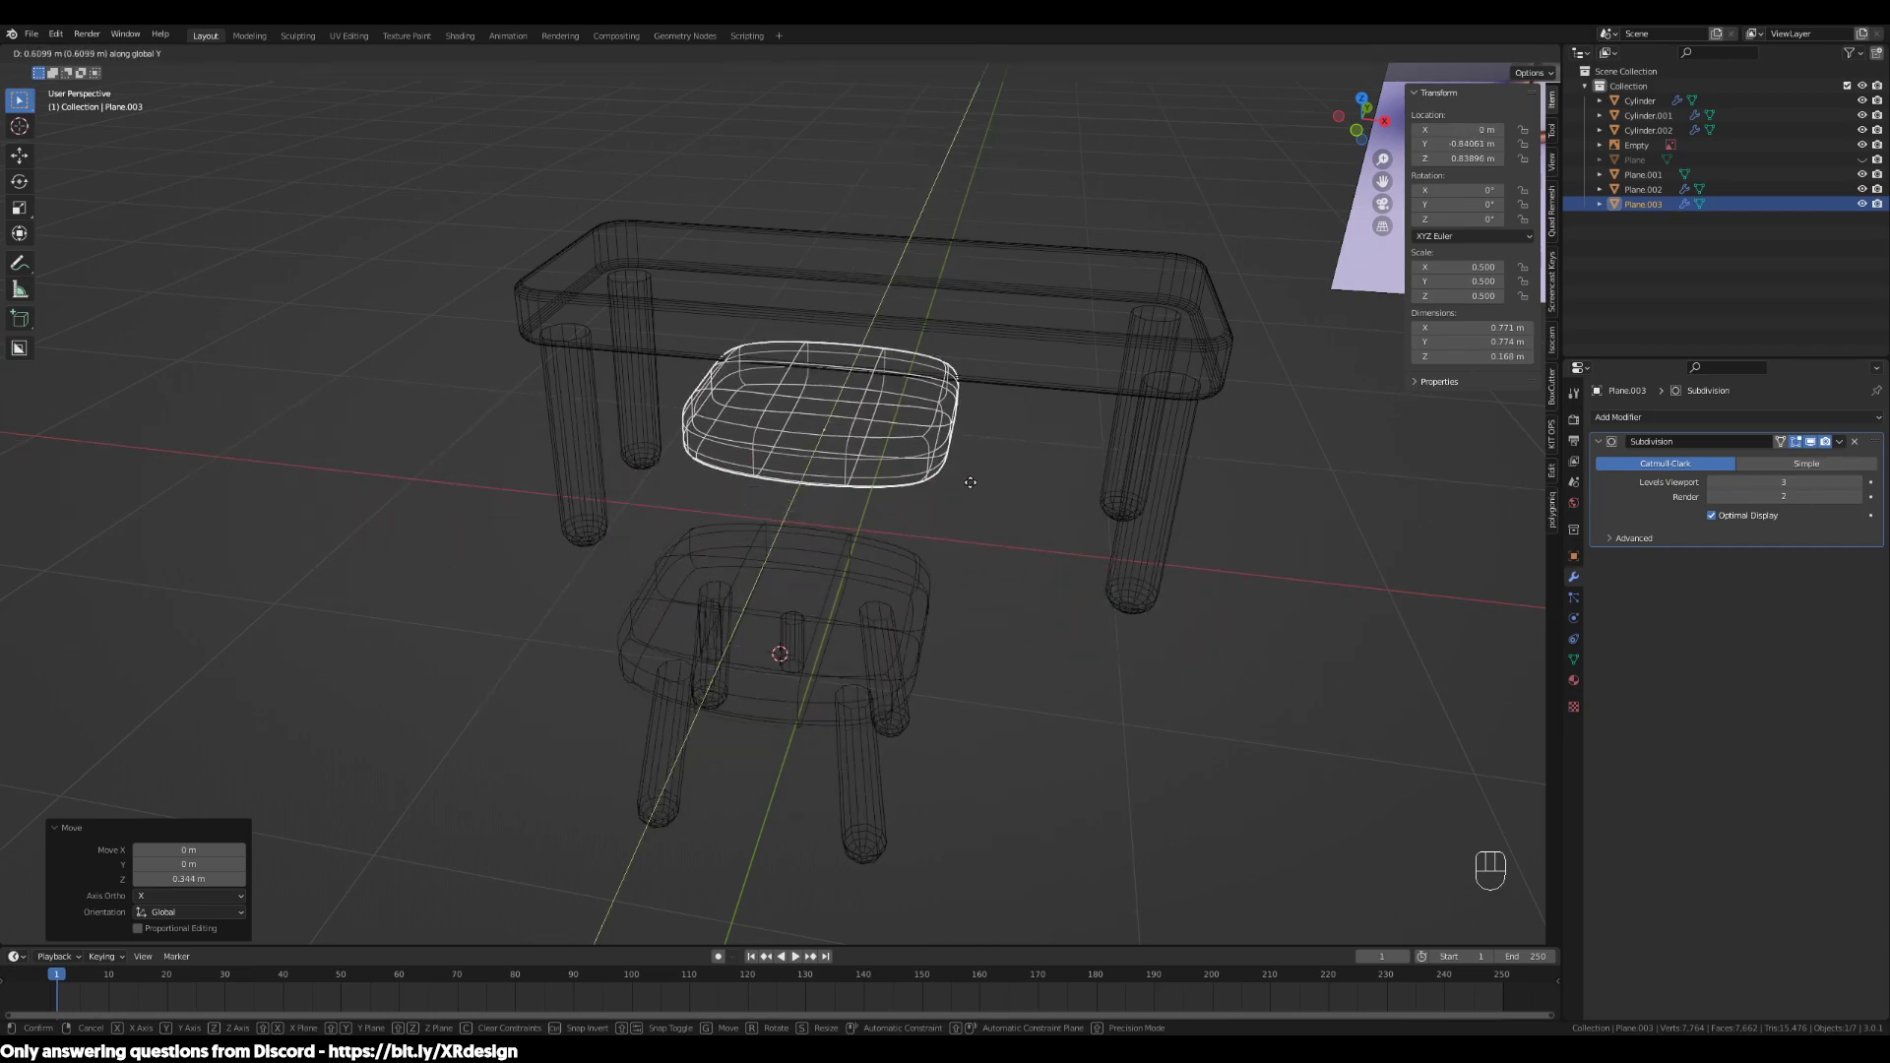
pyautogui.press('z')
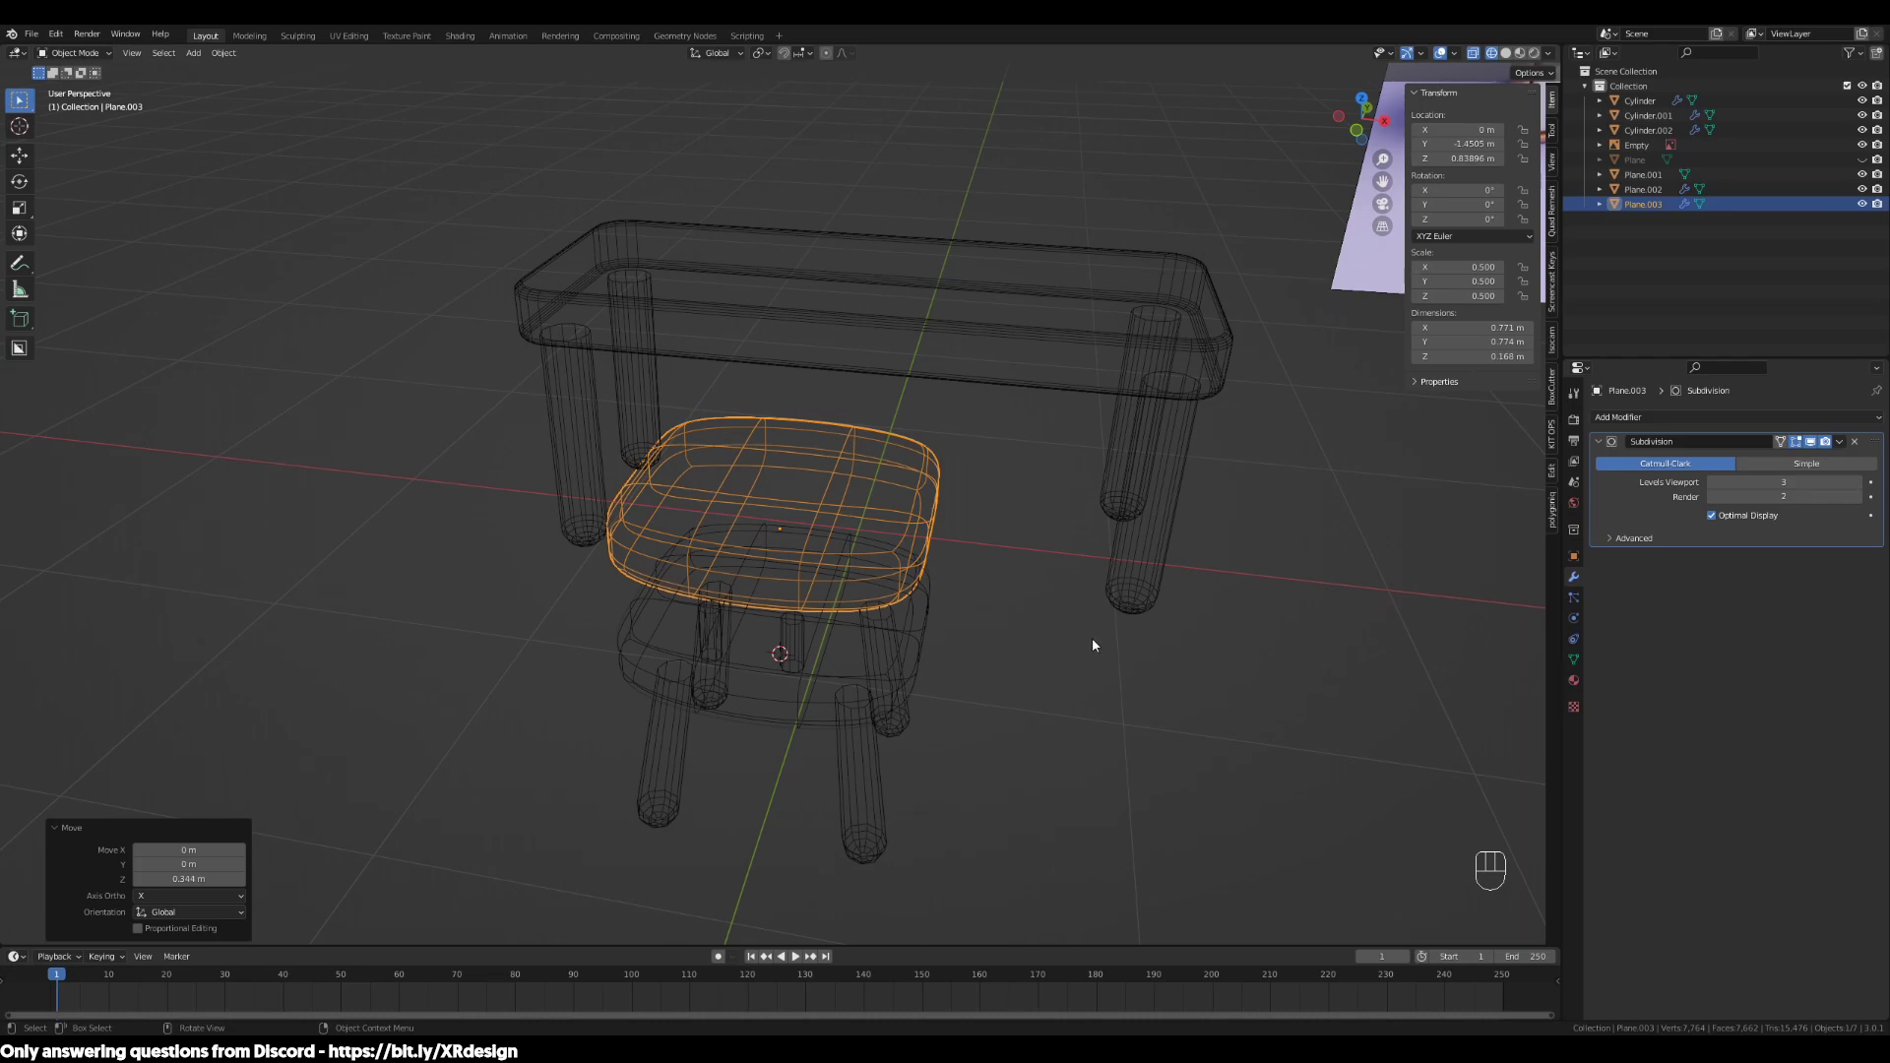
pyautogui.press('g')
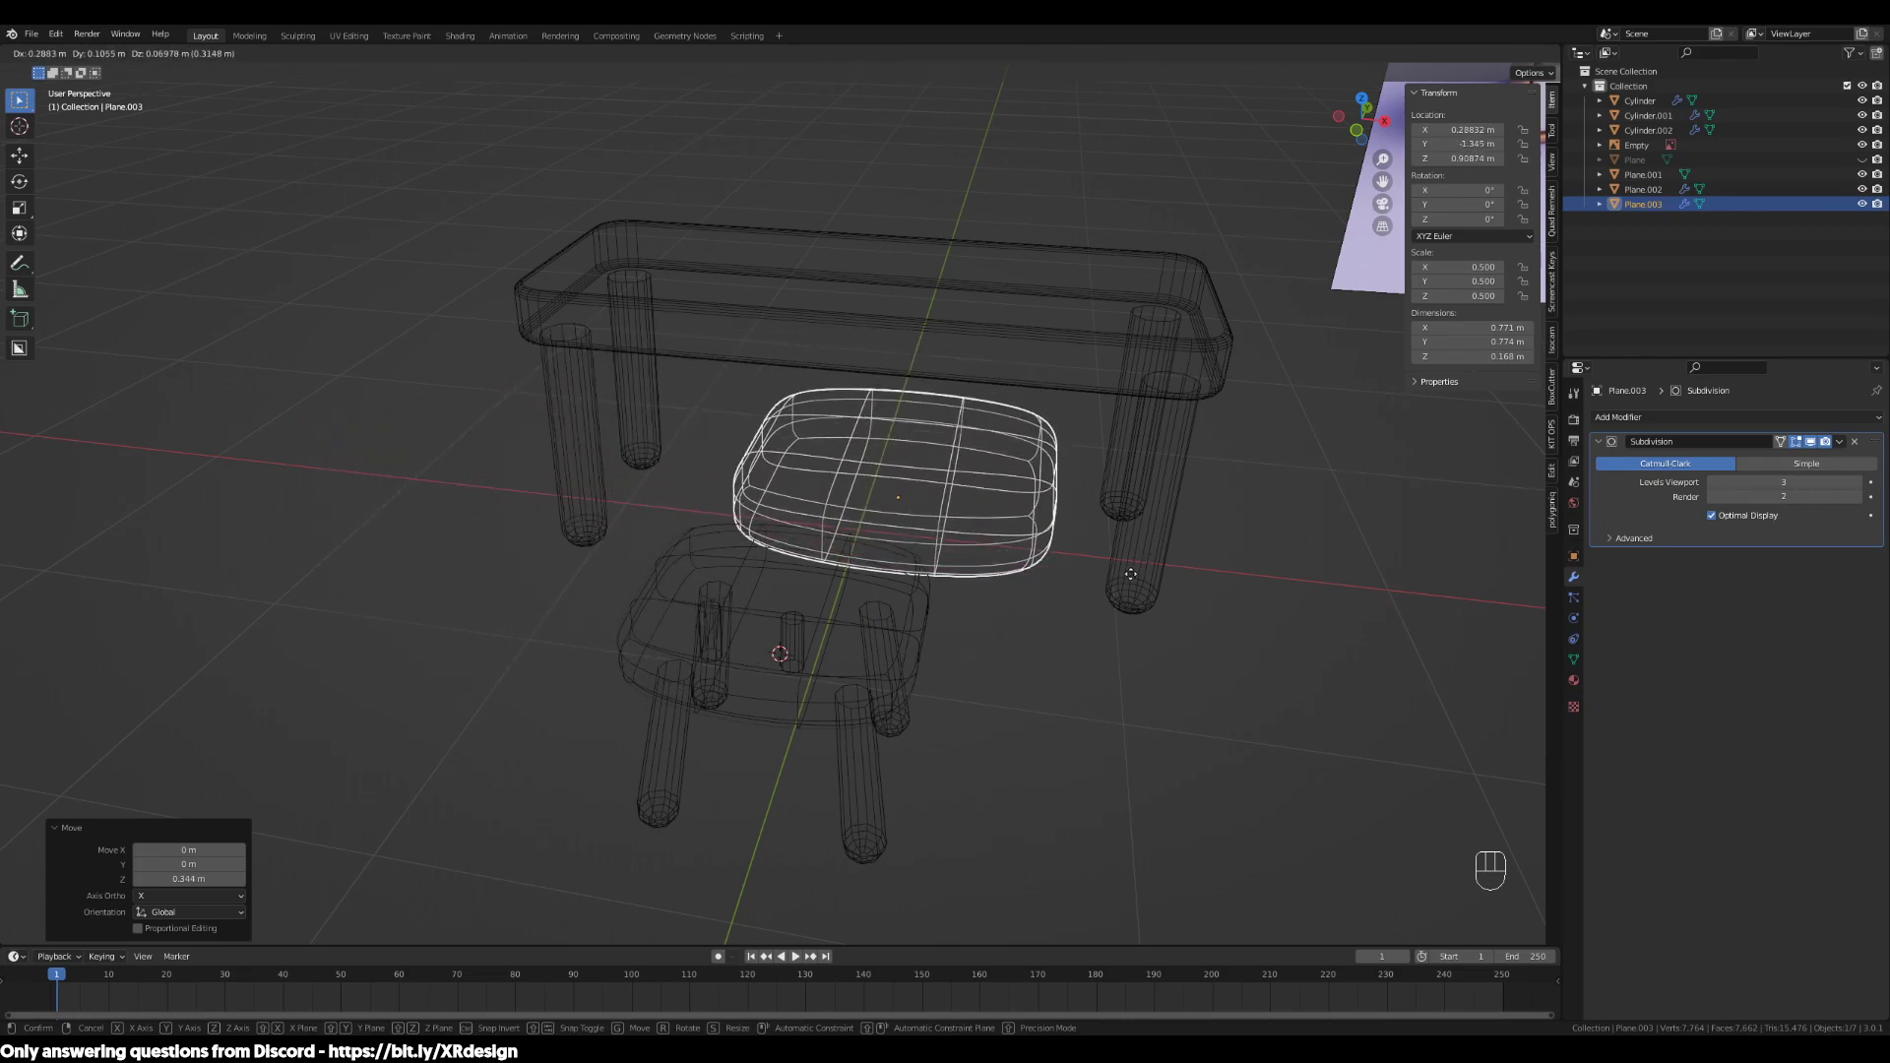
pyautogui.rightClick(1107, 601)
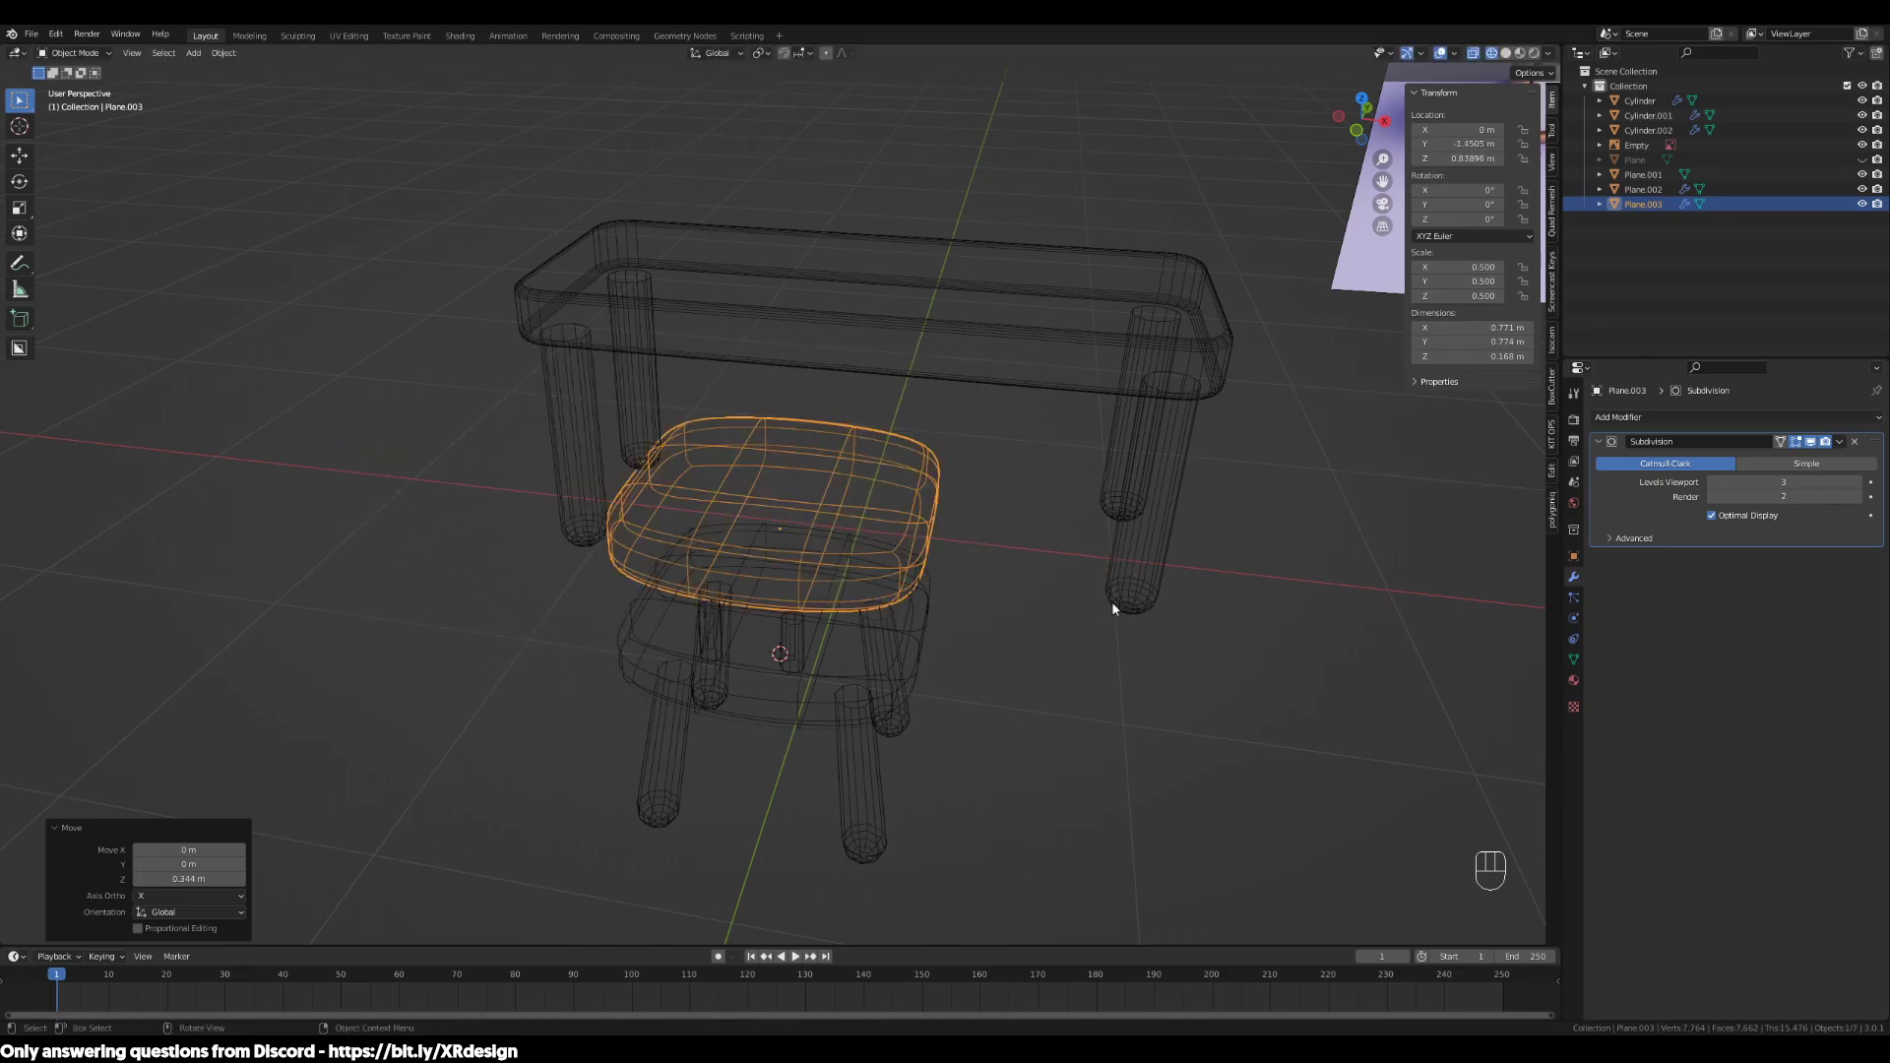
pyautogui.moveTo(1096, 665)
pyautogui.mouseDown(button='middle')
pyautogui.moveTo(974, 646)
pyautogui.moveTo(991, 616)
pyautogui.moveTo(1044, 638)
pyautogui.moveTo(1024, 662)
pyautogui.moveTo(1075, 670)
pyautogui.mouseUp(button='middle')
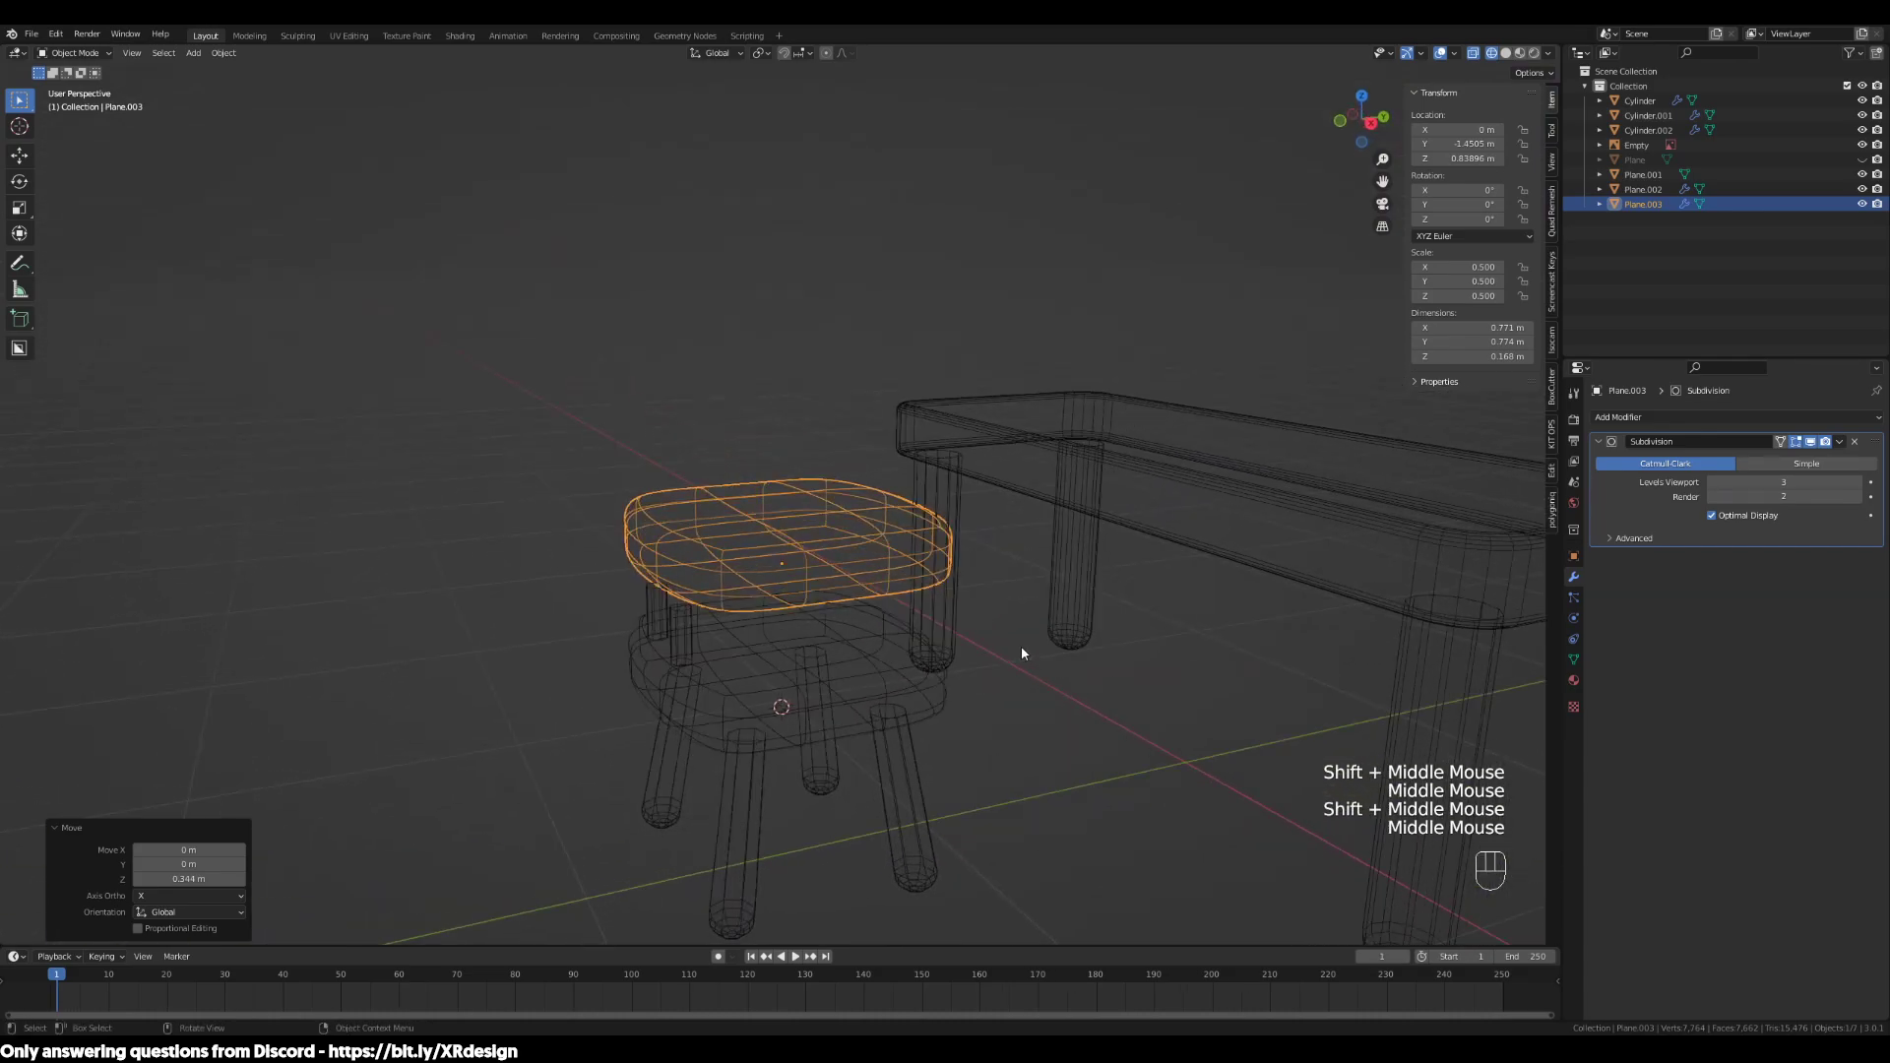
pyautogui.moveTo(1088, 641); pyautogui.dragTo(1101, 674, button='middle')
pyautogui.press('g')
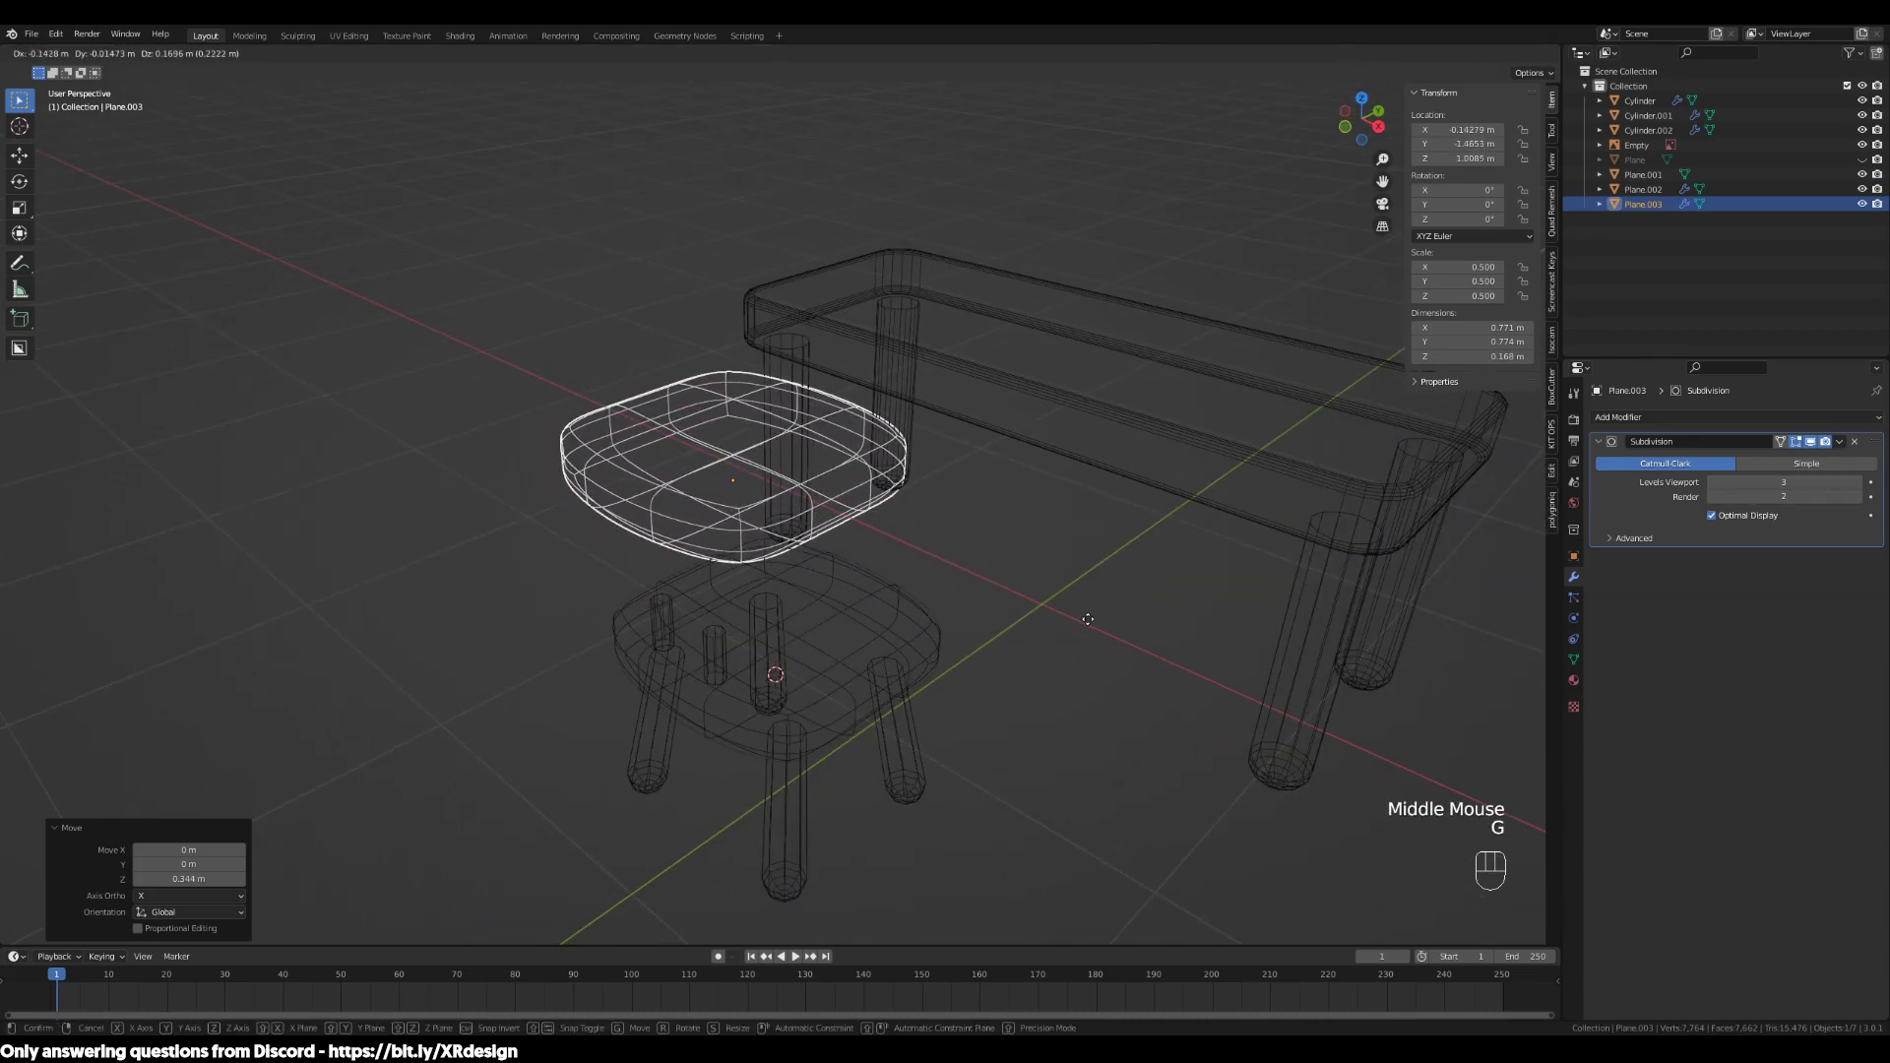
pyautogui.keyDown('shift'); pyautogui.middleClick(1088, 619); pyautogui.keyUp('shift')
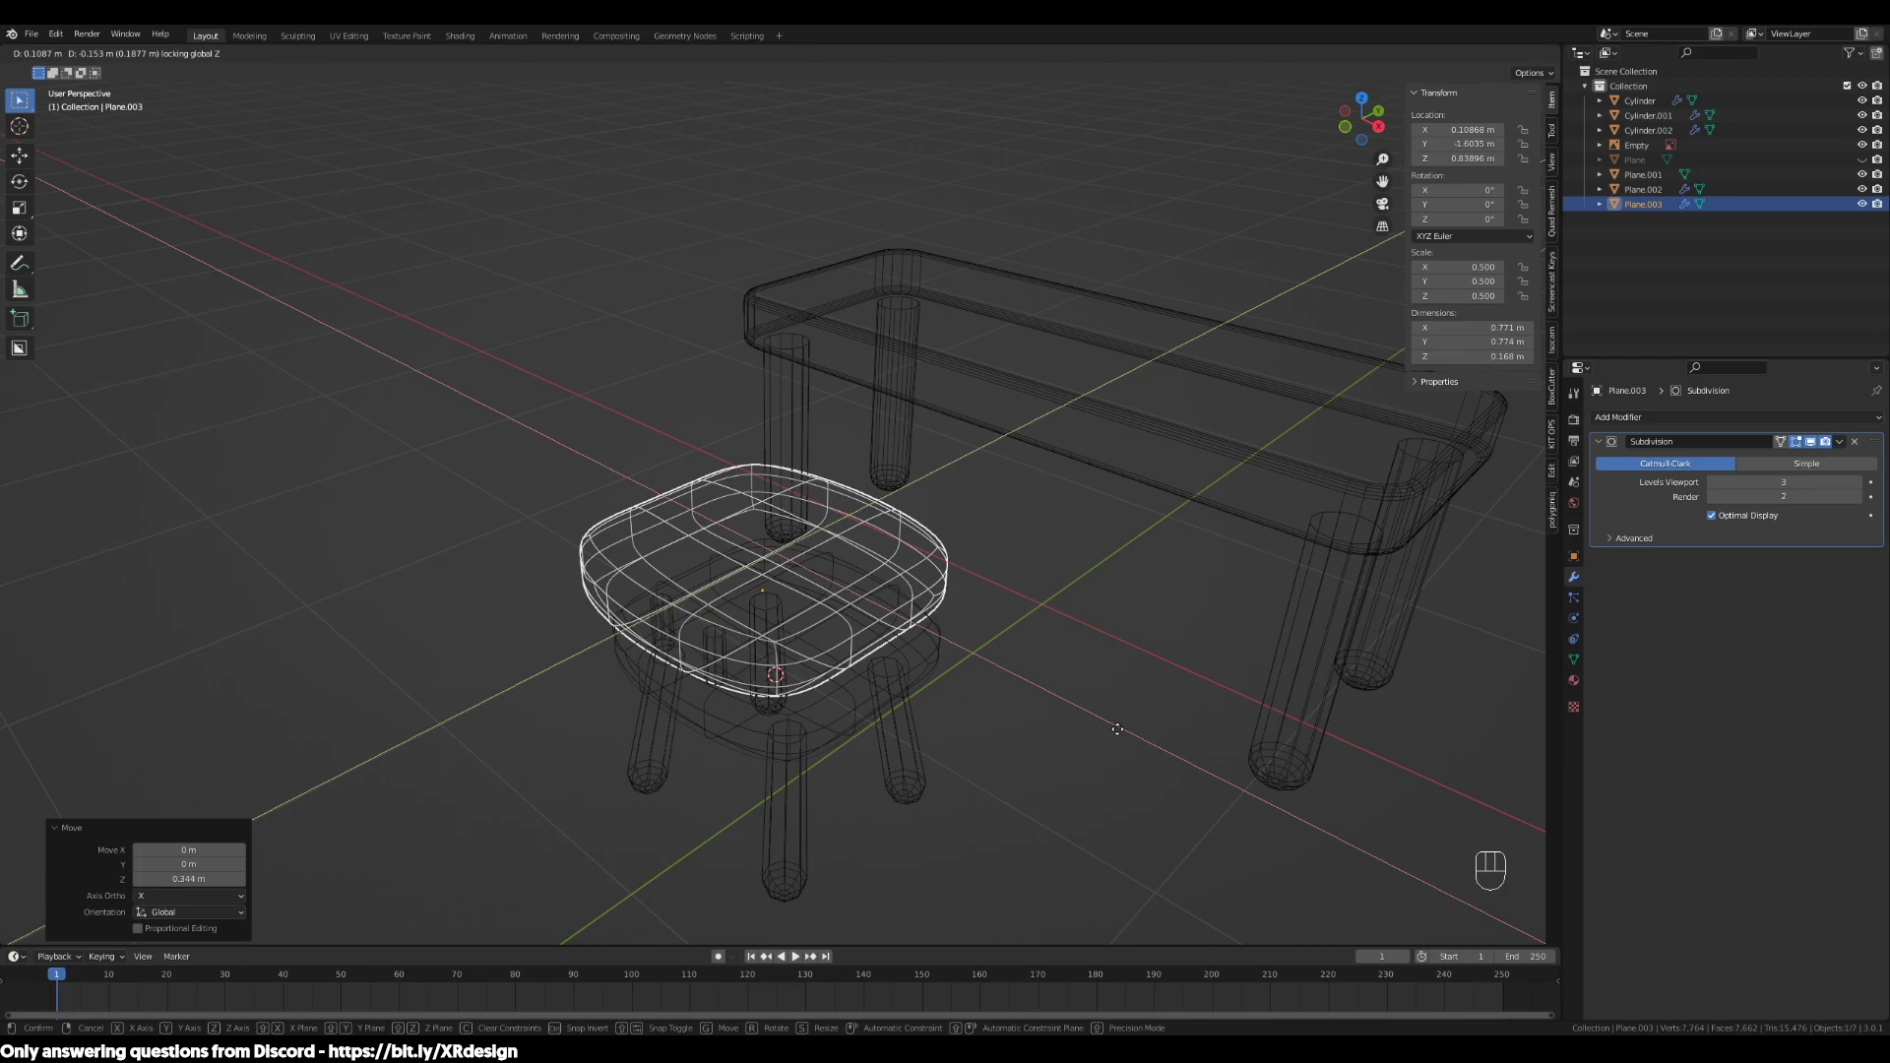
pyautogui.press('Escape')
pyautogui.scroll(-2, 903, 687)
pyautogui.moveTo(903, 687); pyautogui.dragTo(1047, 686, button='middle')
pyautogui.scroll(2, 949, 675)
pyautogui.press('r')
pyautogui.rightClick(1026, 697)
# Rotate the duplicated seat 90° about the global X axis so it stands upright as a backrest
pyautogui.press('KP_3')
pyautogui.scroll(1, 1021, 685)
pyautogui.scroll(-2, 1012, 688)
pyautogui.scroll(3, 1024, 697)
pyautogui.scroll(-2, 1009, 650)
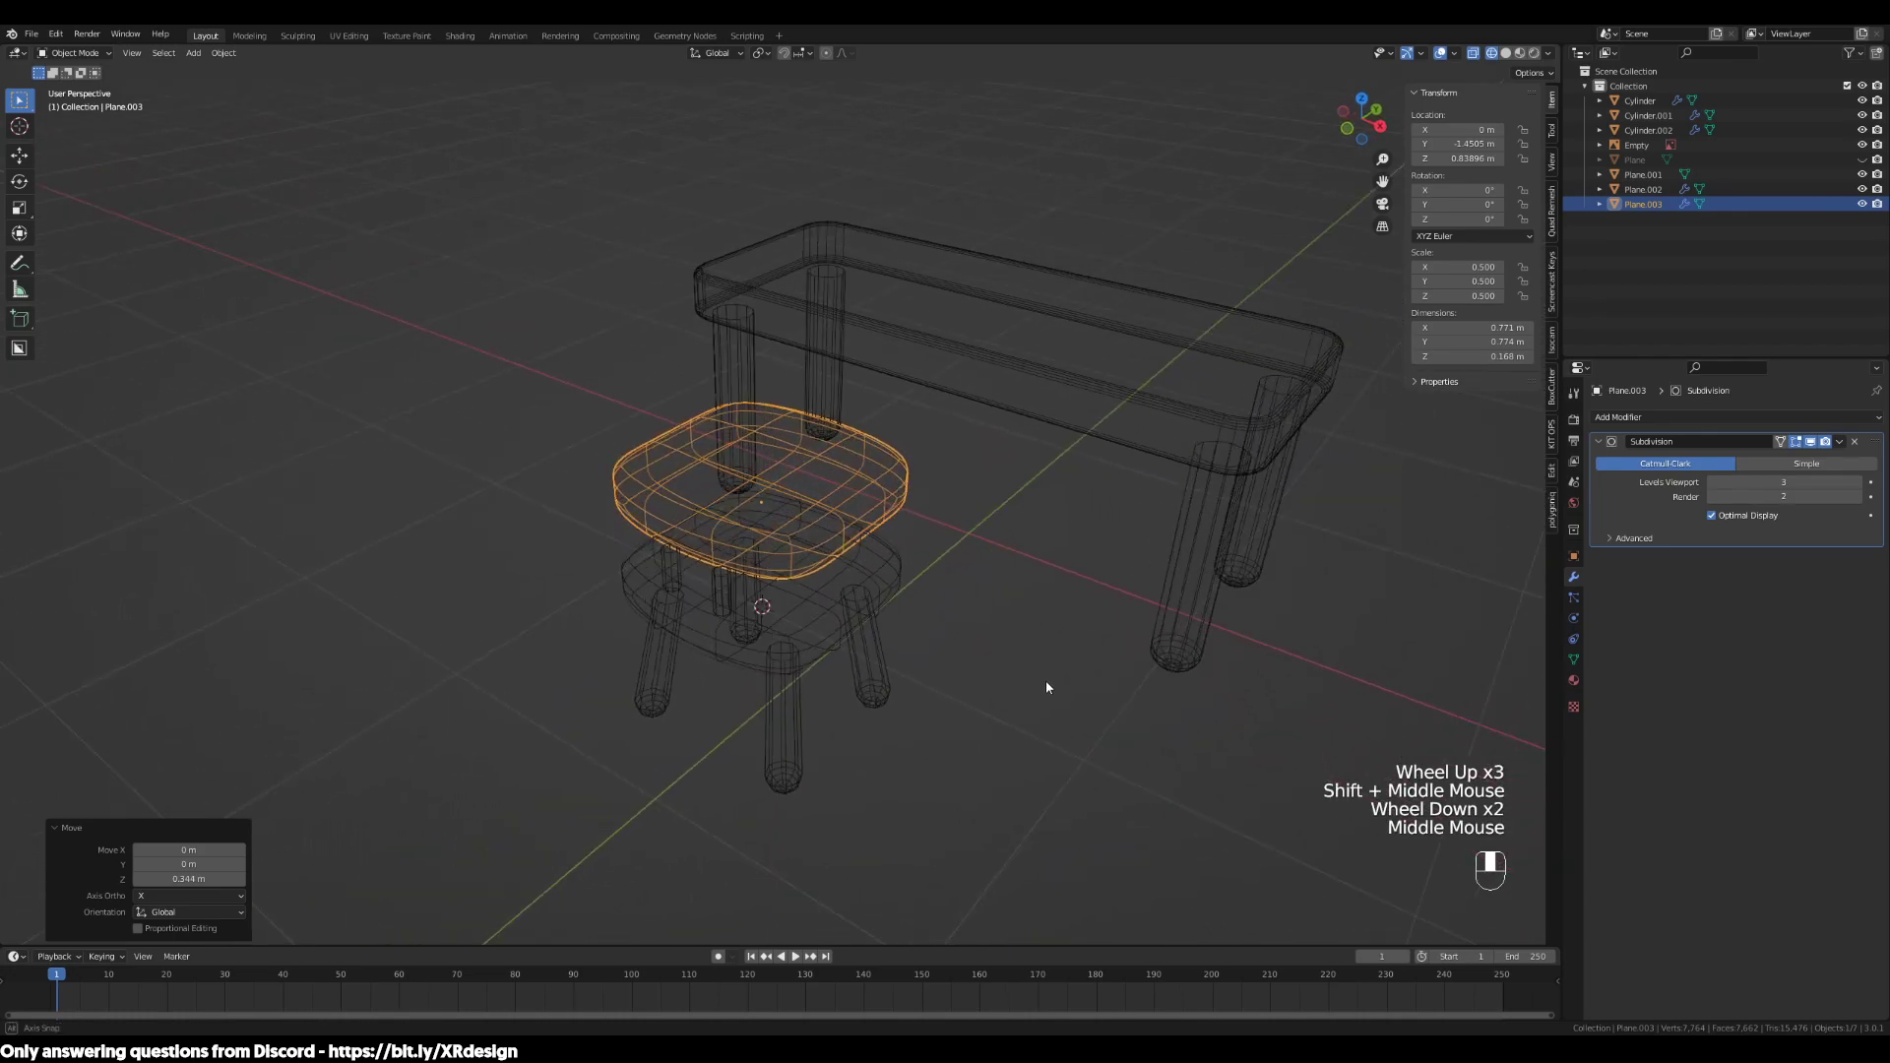
pyautogui.moveTo(855, 535); pyautogui.dragTo(975, 605, button='middle')
pyautogui.scroll(2, 976, 608)
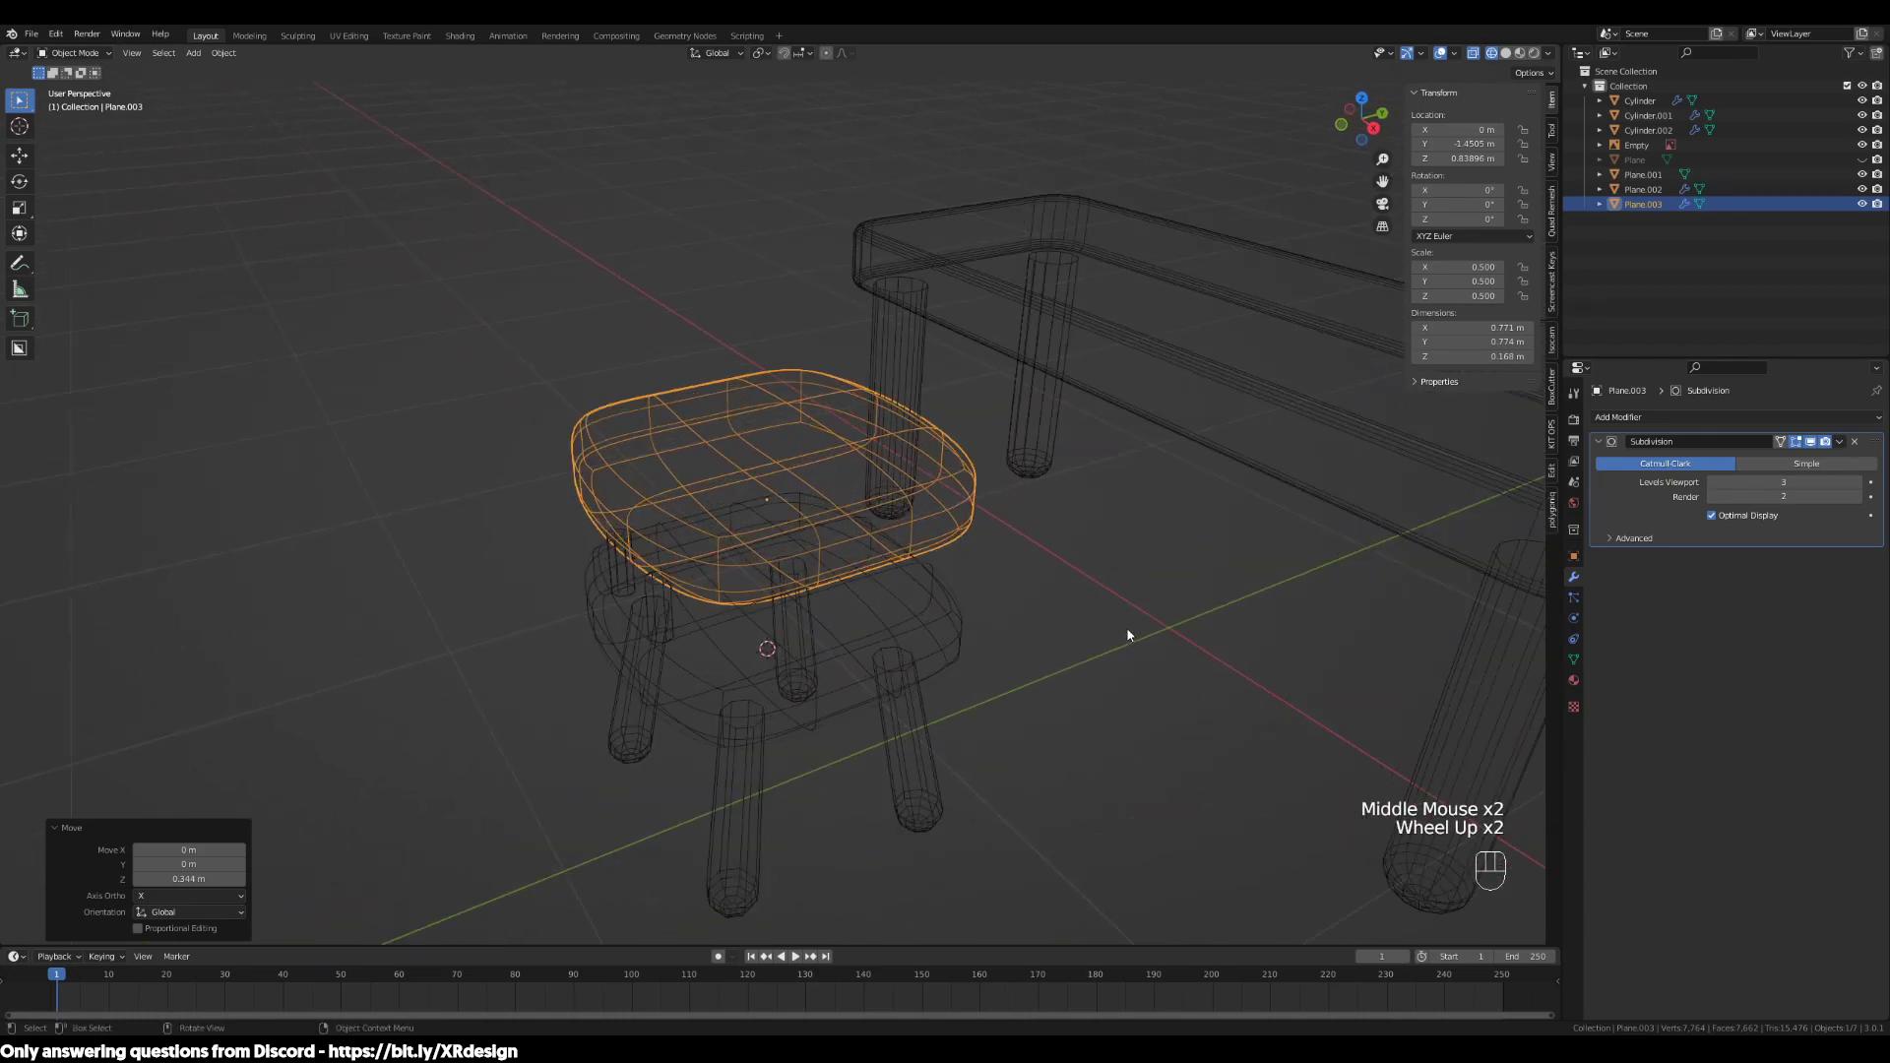
pyautogui.moveTo(1127, 633); pyautogui.dragTo(1106, 599, button='middle')
pyautogui.press('r')
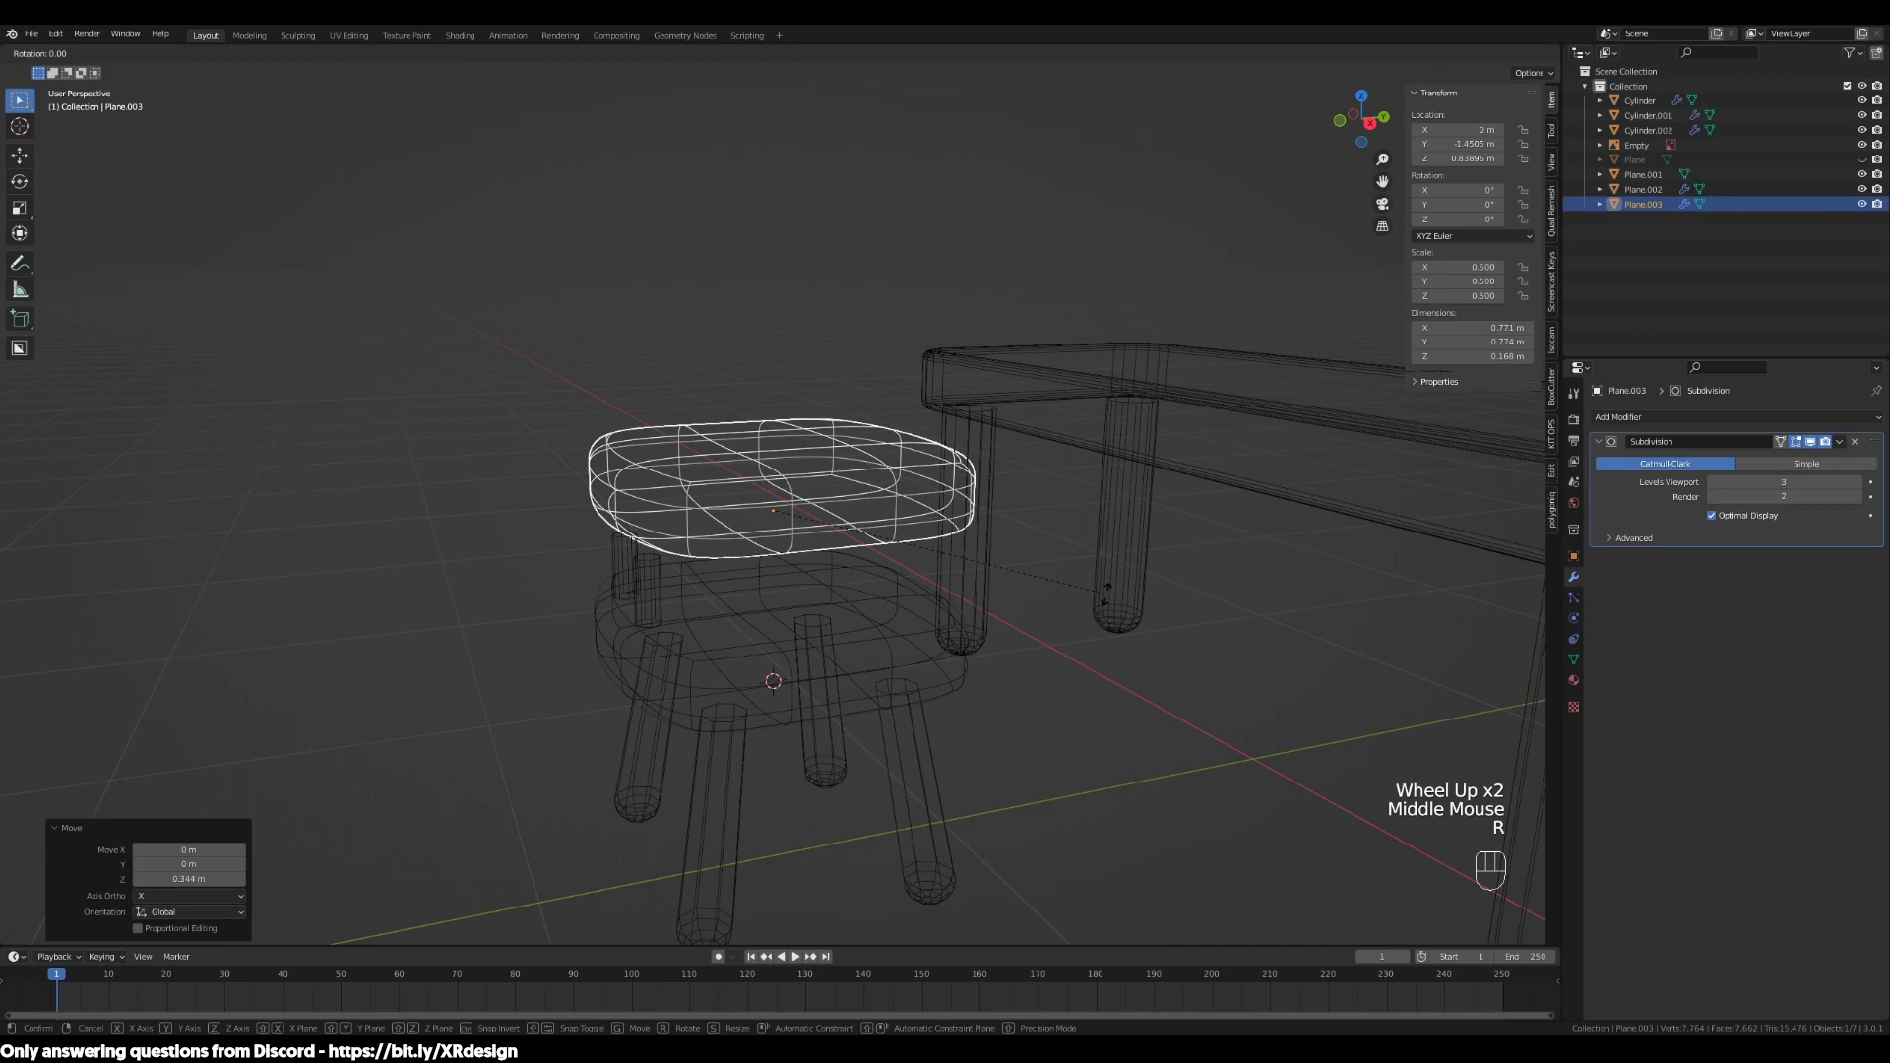
pyautogui.press('x')
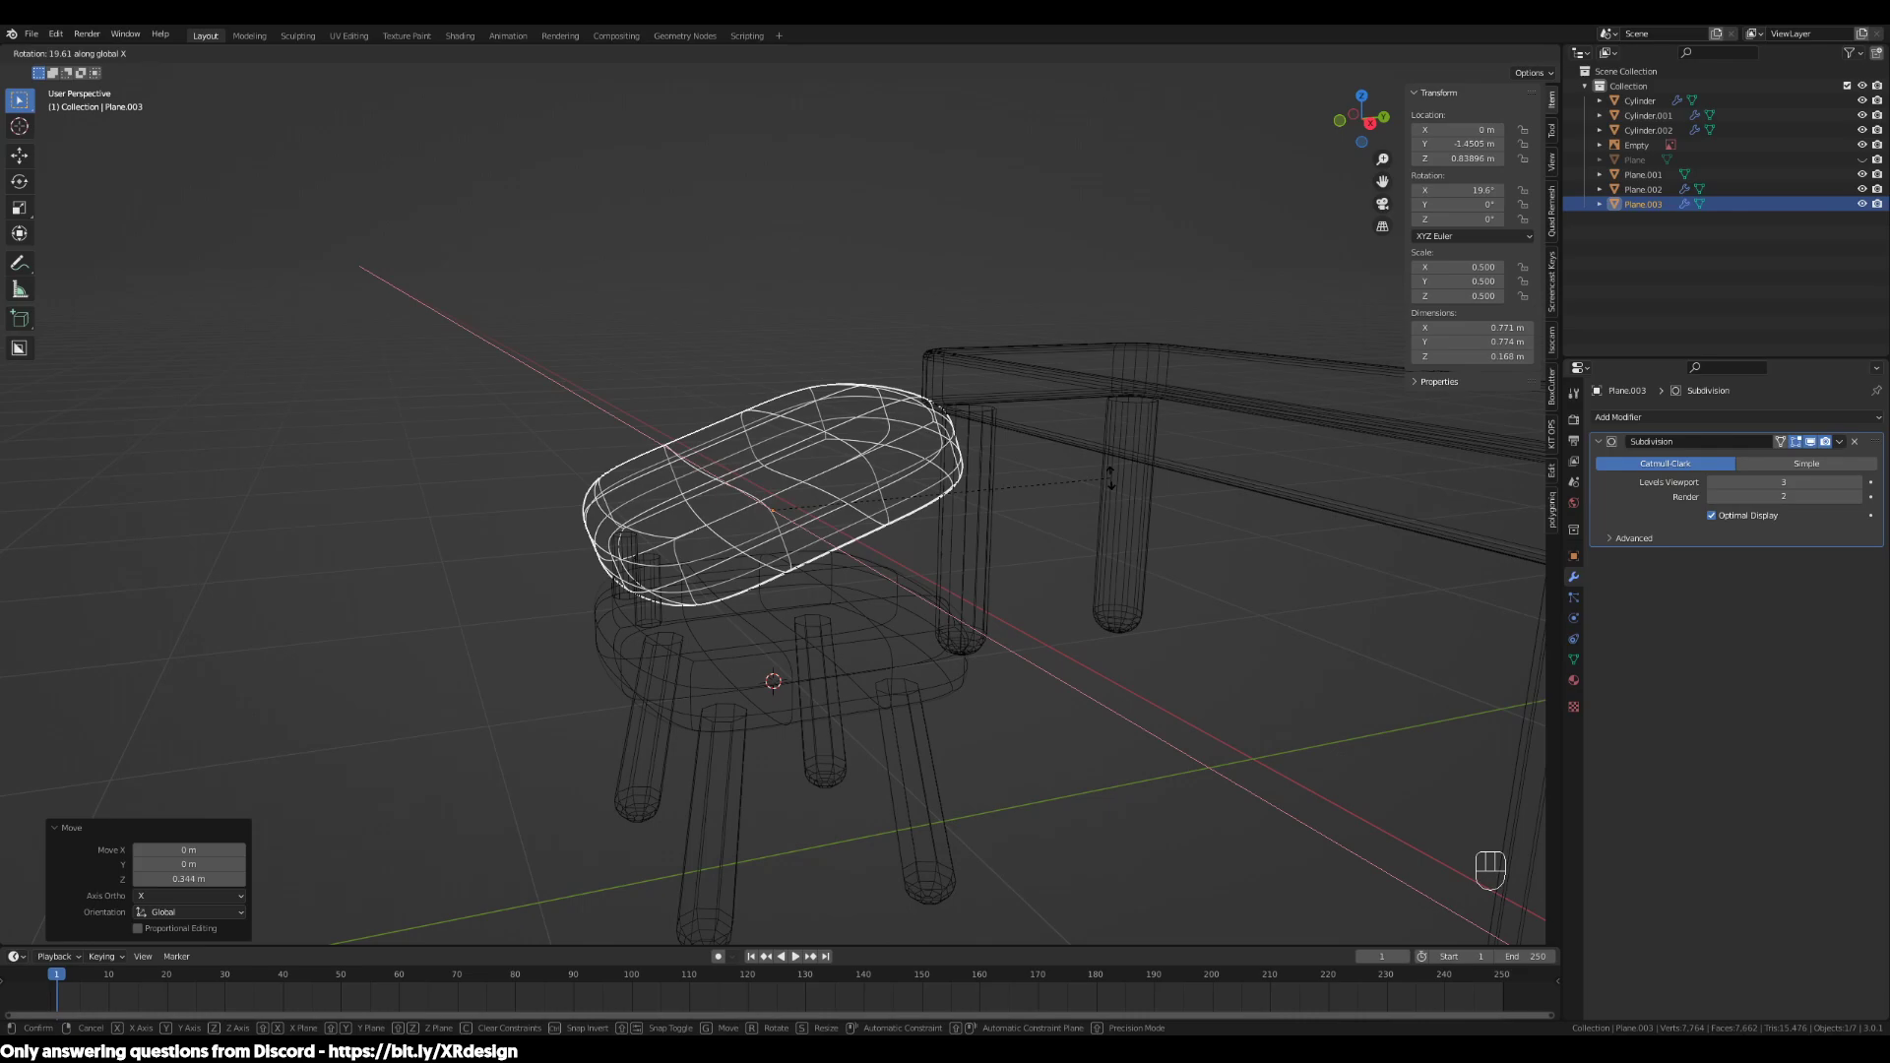
pyautogui.write('90')
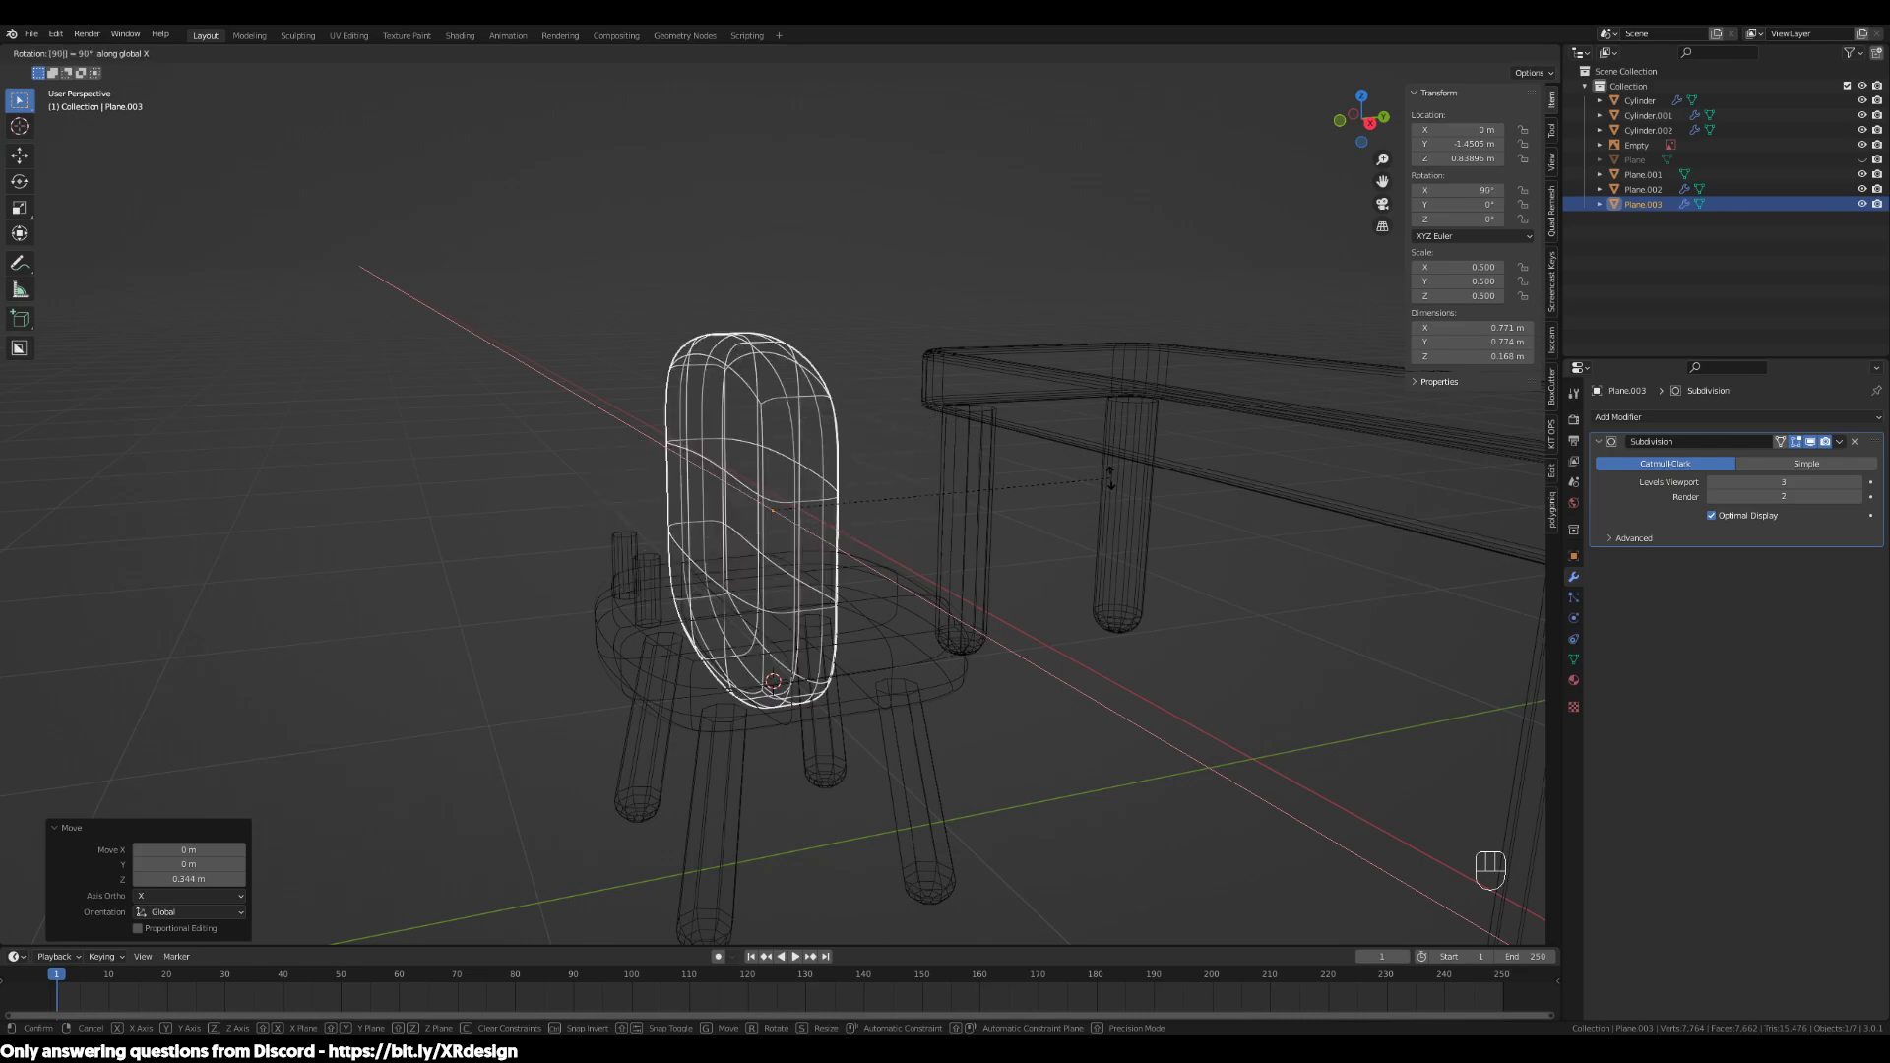
pyautogui.press('Return')
# In right view, move the upright backrest about -0.237 m in Y and 0.309 m in Z onto the posts
pyautogui.scroll(-2, 1109, 477)
pyautogui.moveTo(1140, 588); pyautogui.dragTo(1097, 653, button='middle')
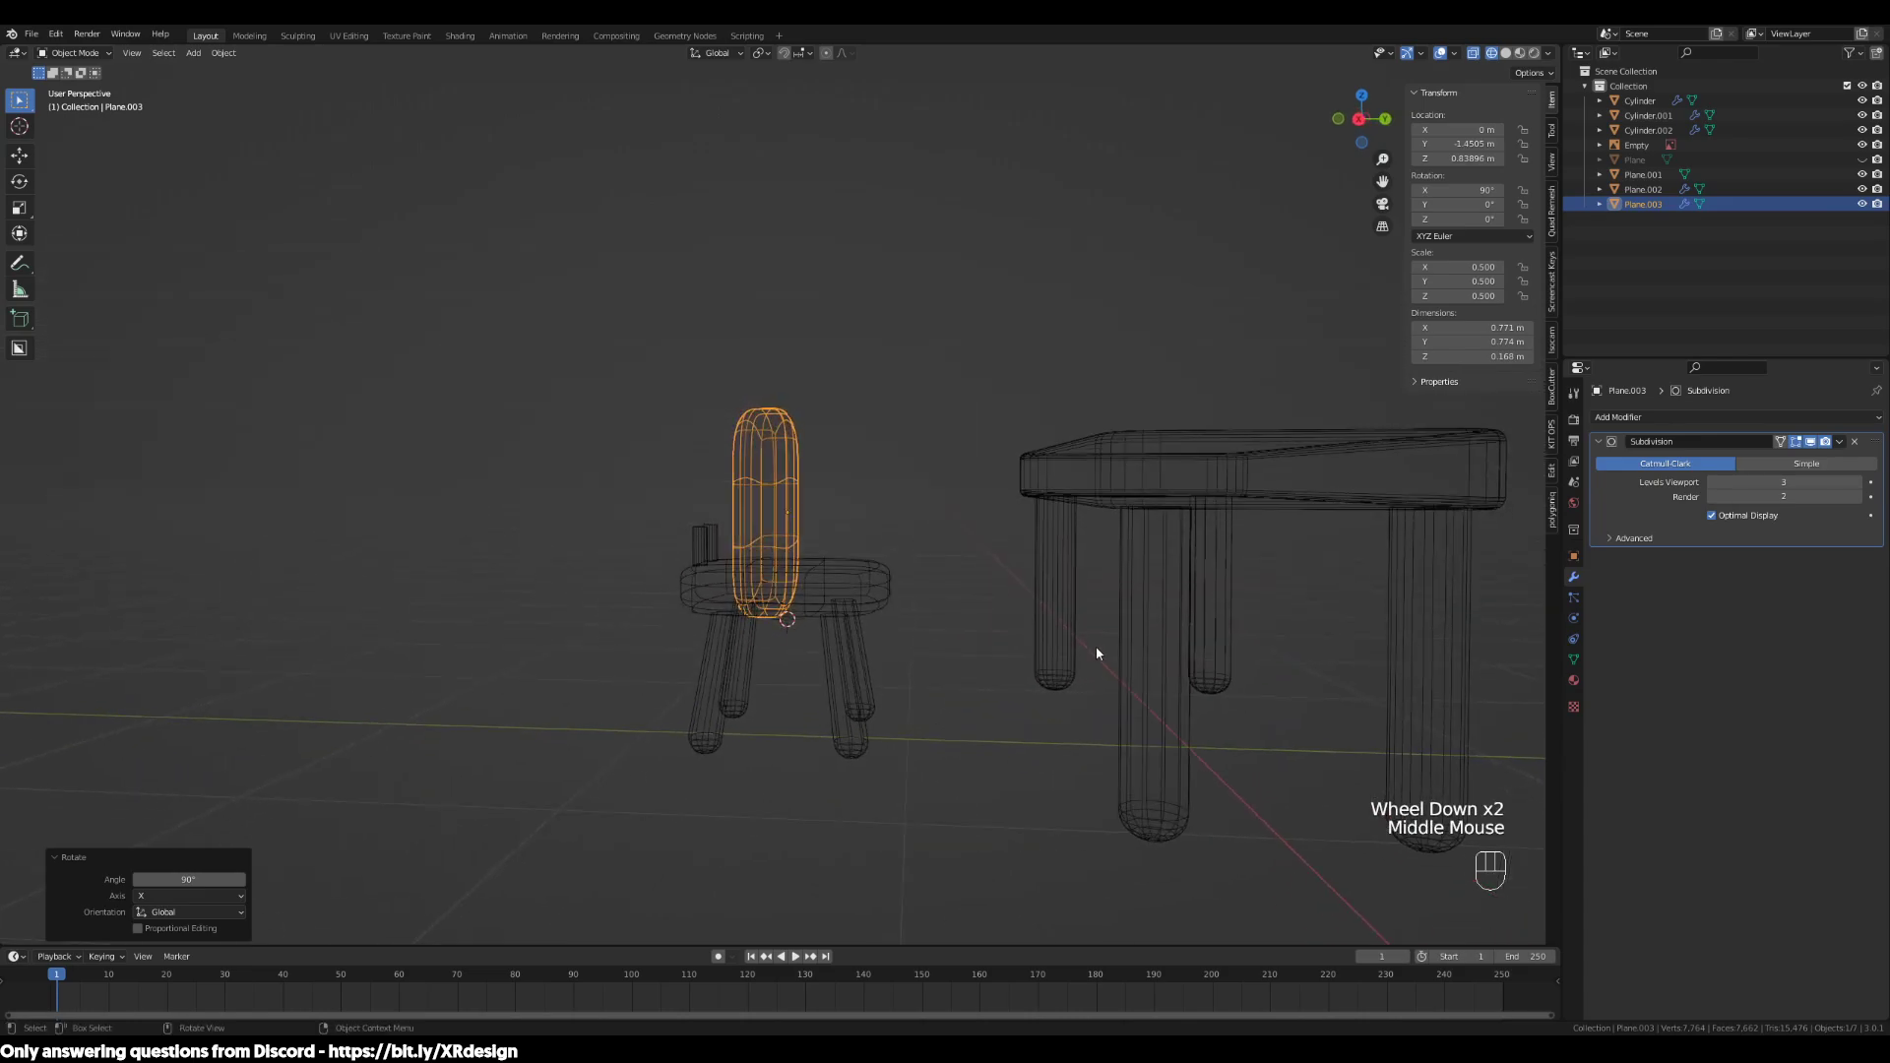
pyautogui.press('KP_3')
pyautogui.scroll(3, 886, 646)
pyautogui.press('g')
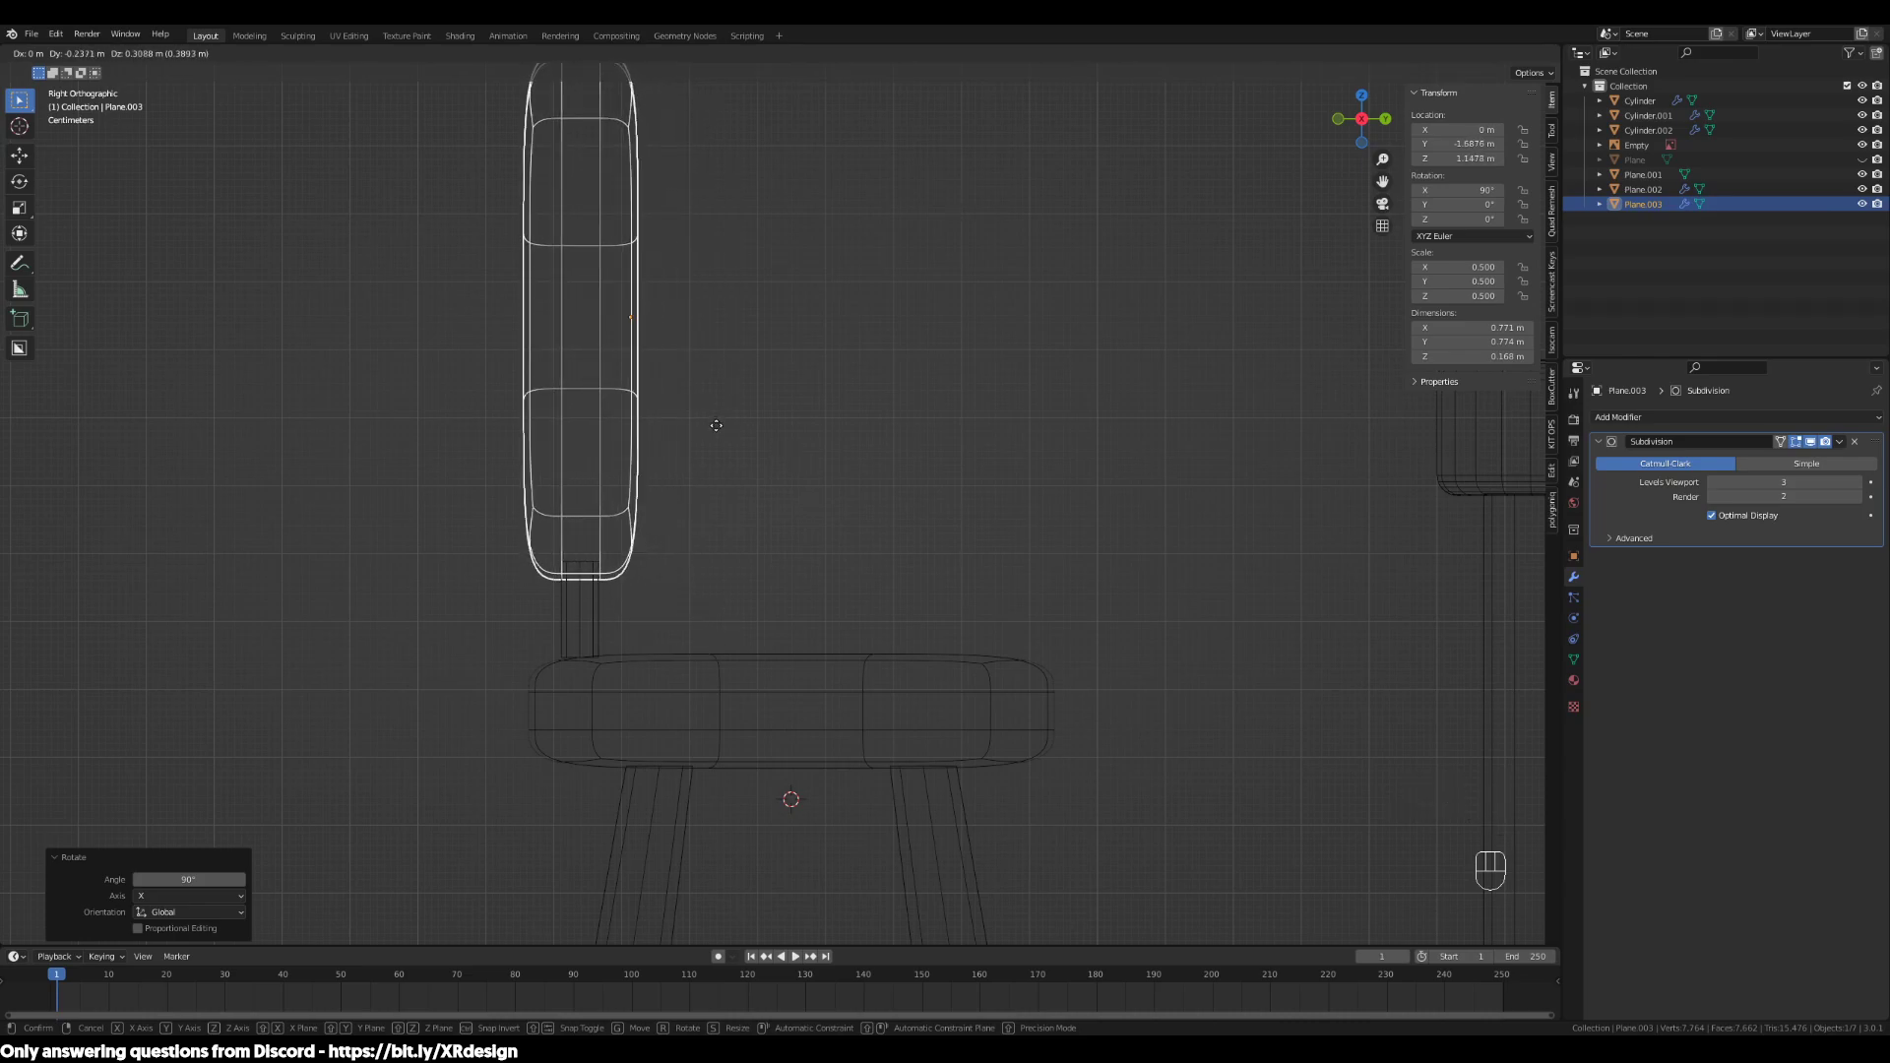
pyautogui.click(716, 425)
pyautogui.scroll(-2, 846, 532)
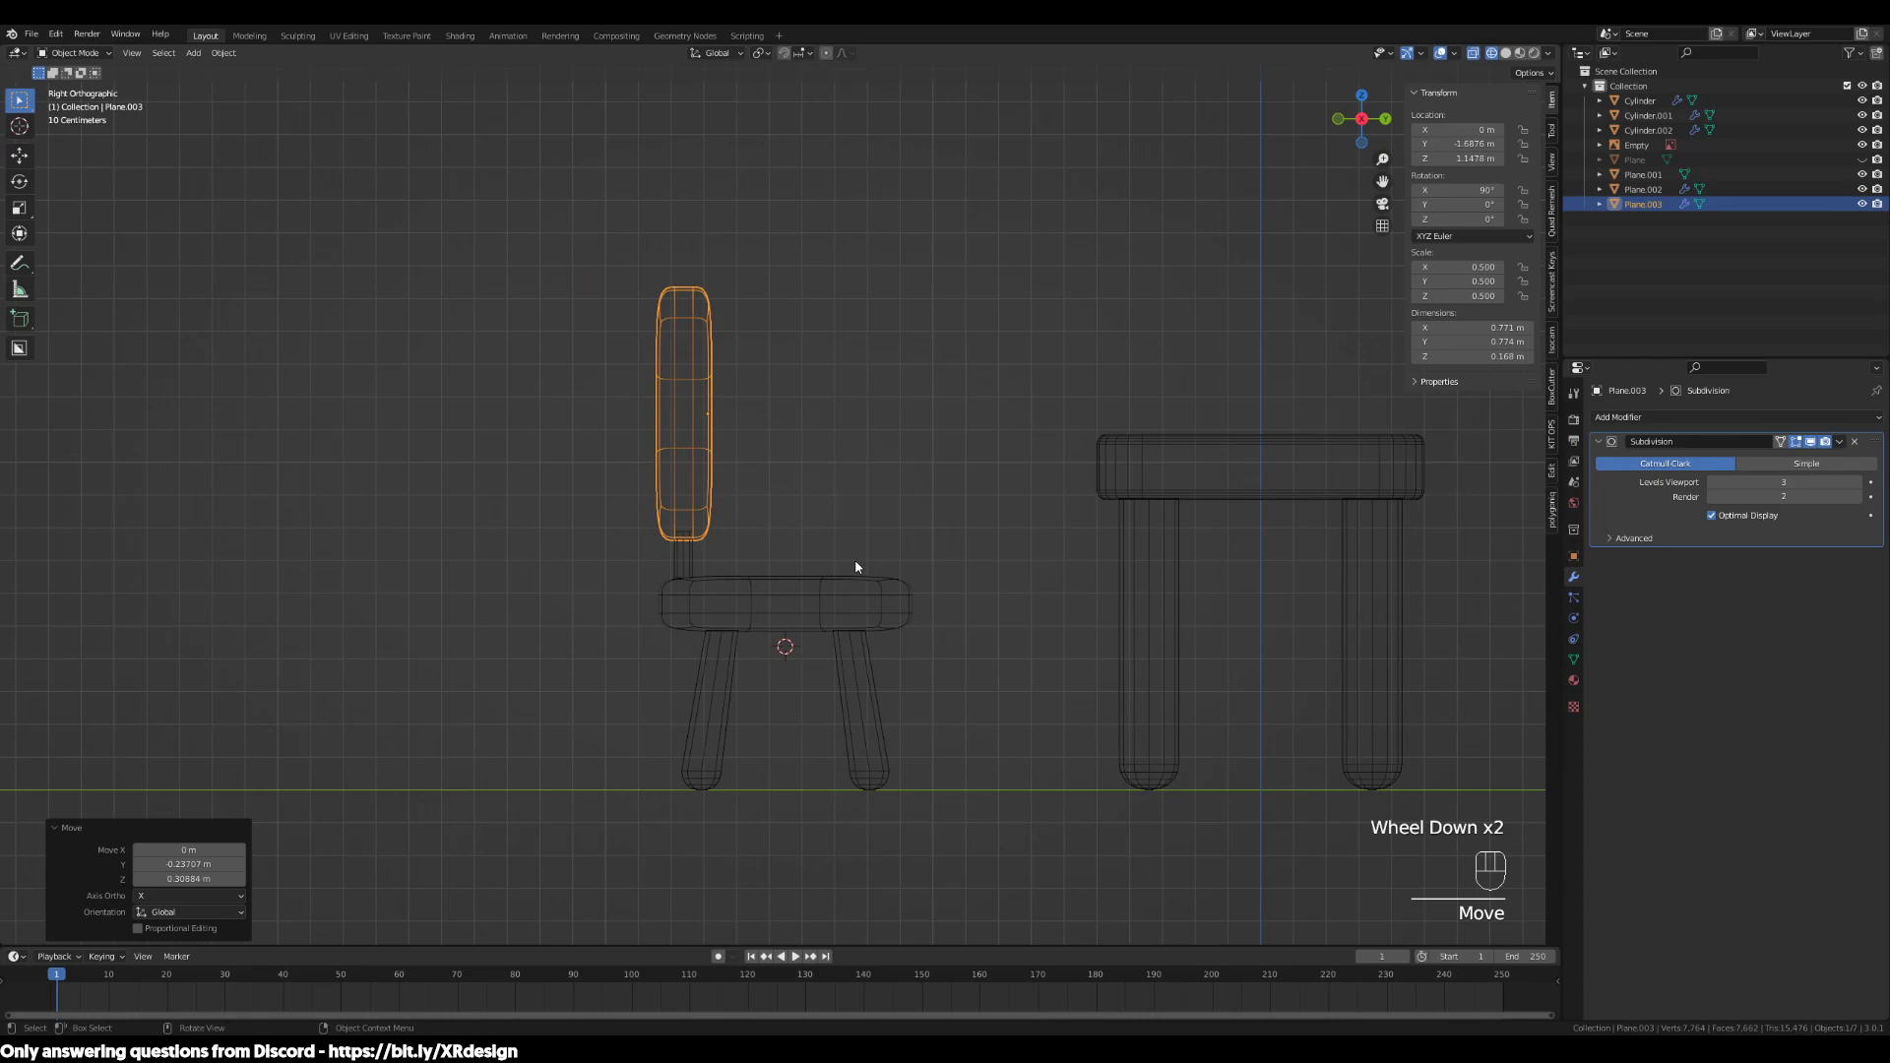
# Shorten the whole backrest mesh in Edit Mode by scaling it to about 0.798 along global Z
pyautogui.scroll(2, 855, 561)
pyautogui.moveTo(847, 551); pyautogui.dragTo(983, 552, button='middle')
pyautogui.scroll(-2, 1127, 564)
pyautogui.keyDown('shift'); pyautogui.moveTo(1127, 564); pyautogui.dragTo(1244, 541, button='middle'); pyautogui.keyUp('shift')
pyautogui.press('KP_3')
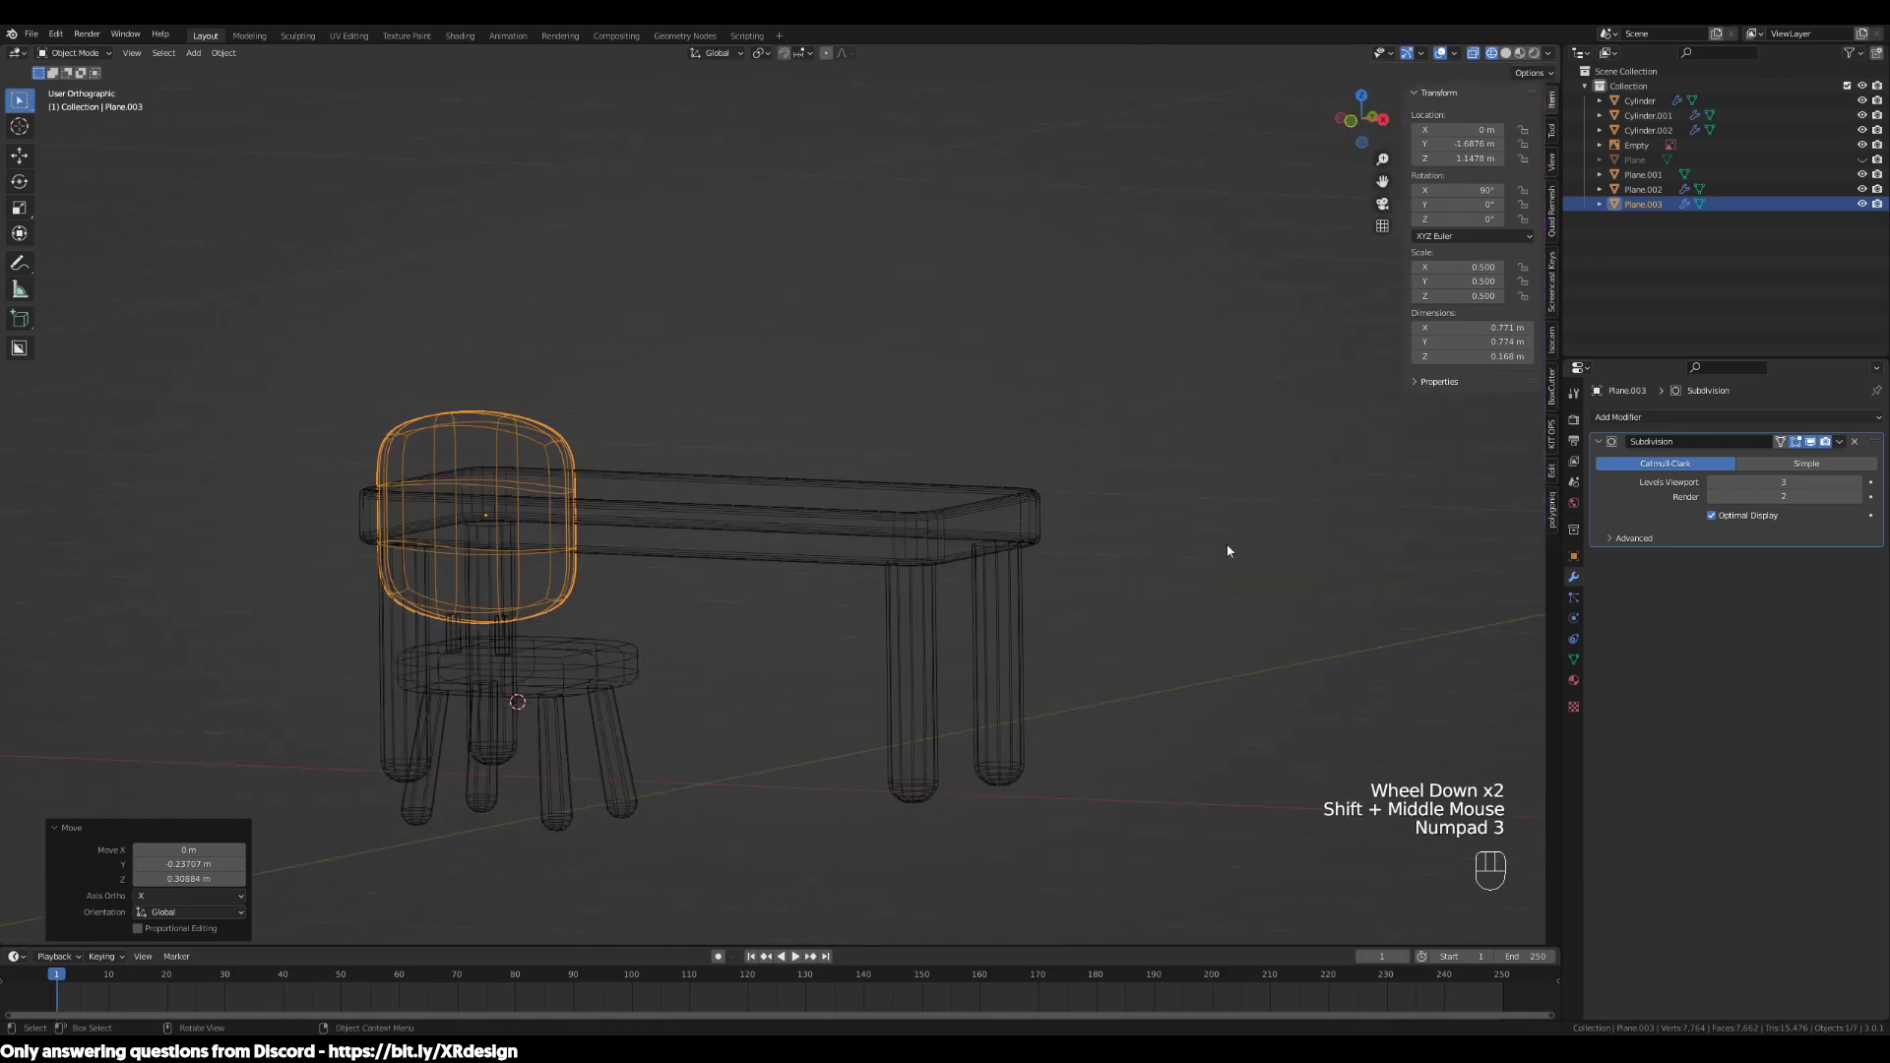
pyautogui.scroll(2, 1011, 591)
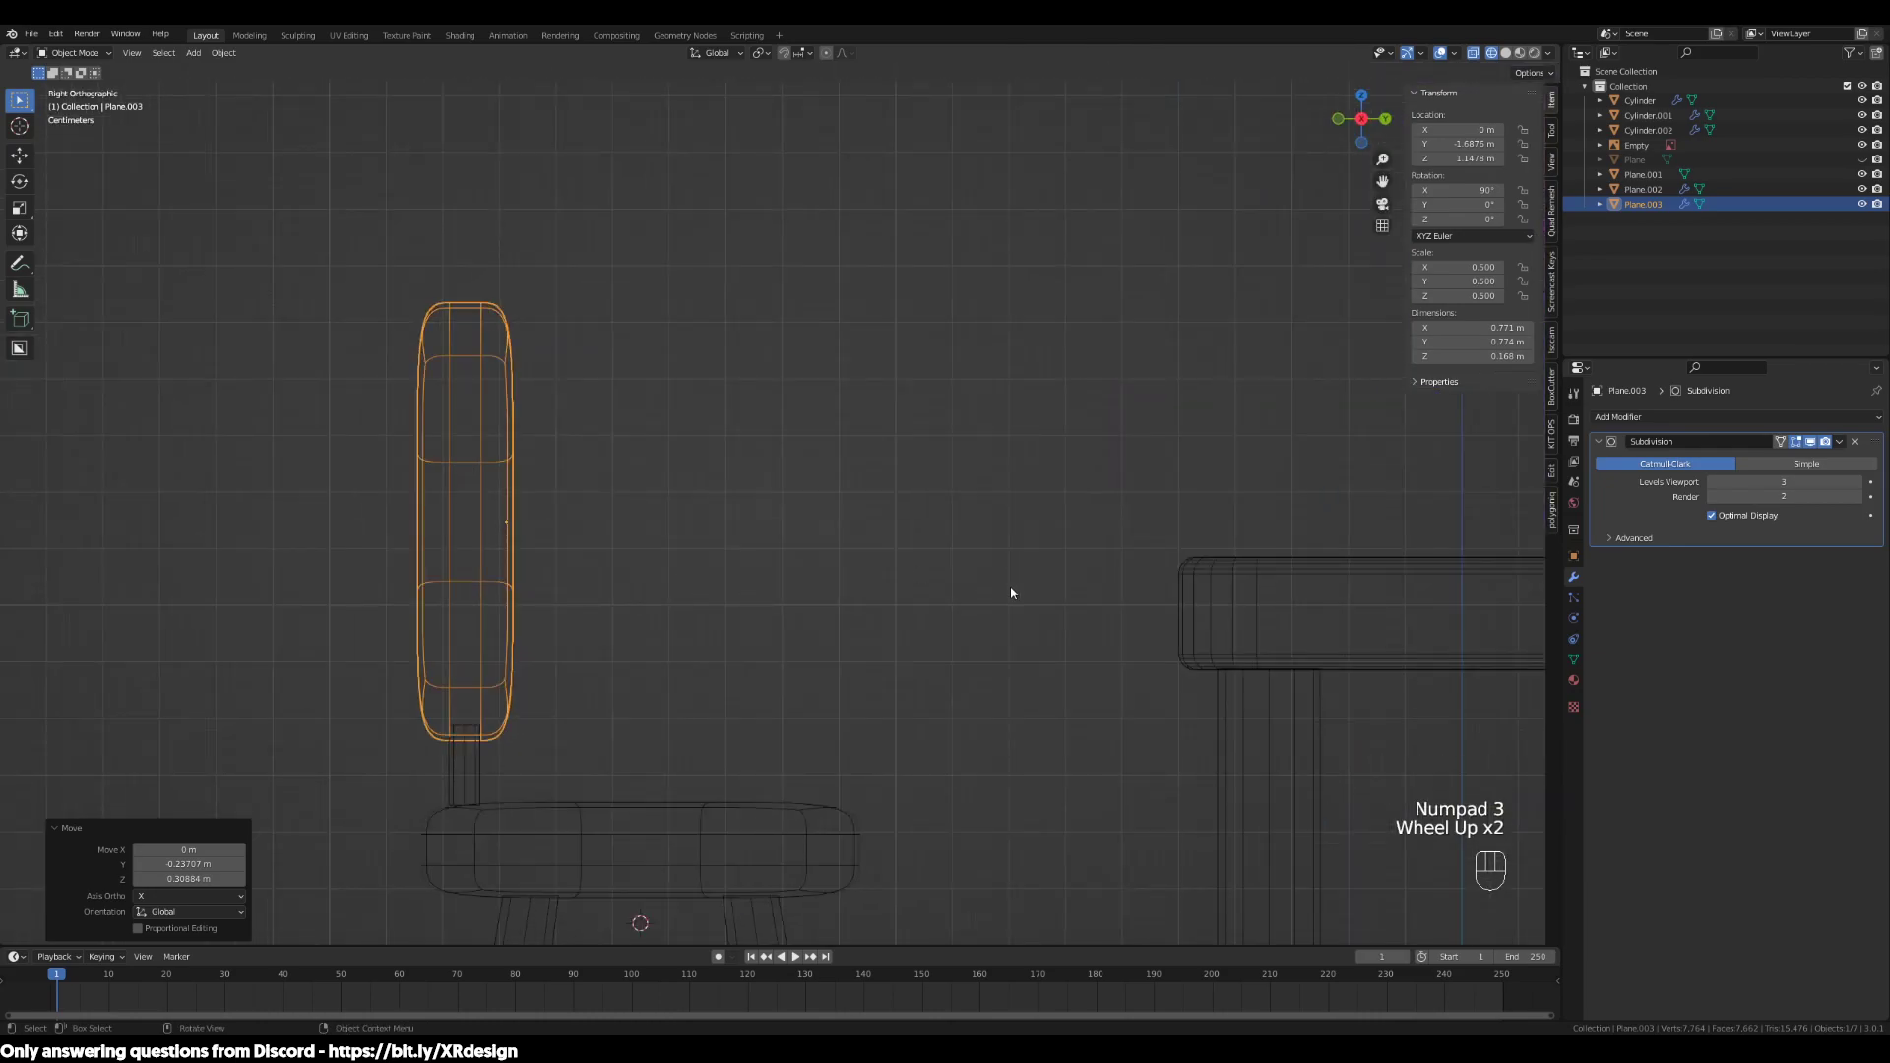
pyautogui.press('Tab')
pyautogui.keyDown('shift'); pyautogui.moveTo(800, 469); pyautogui.dragTo(982, 448, button='middle'); pyautogui.keyUp('shift')
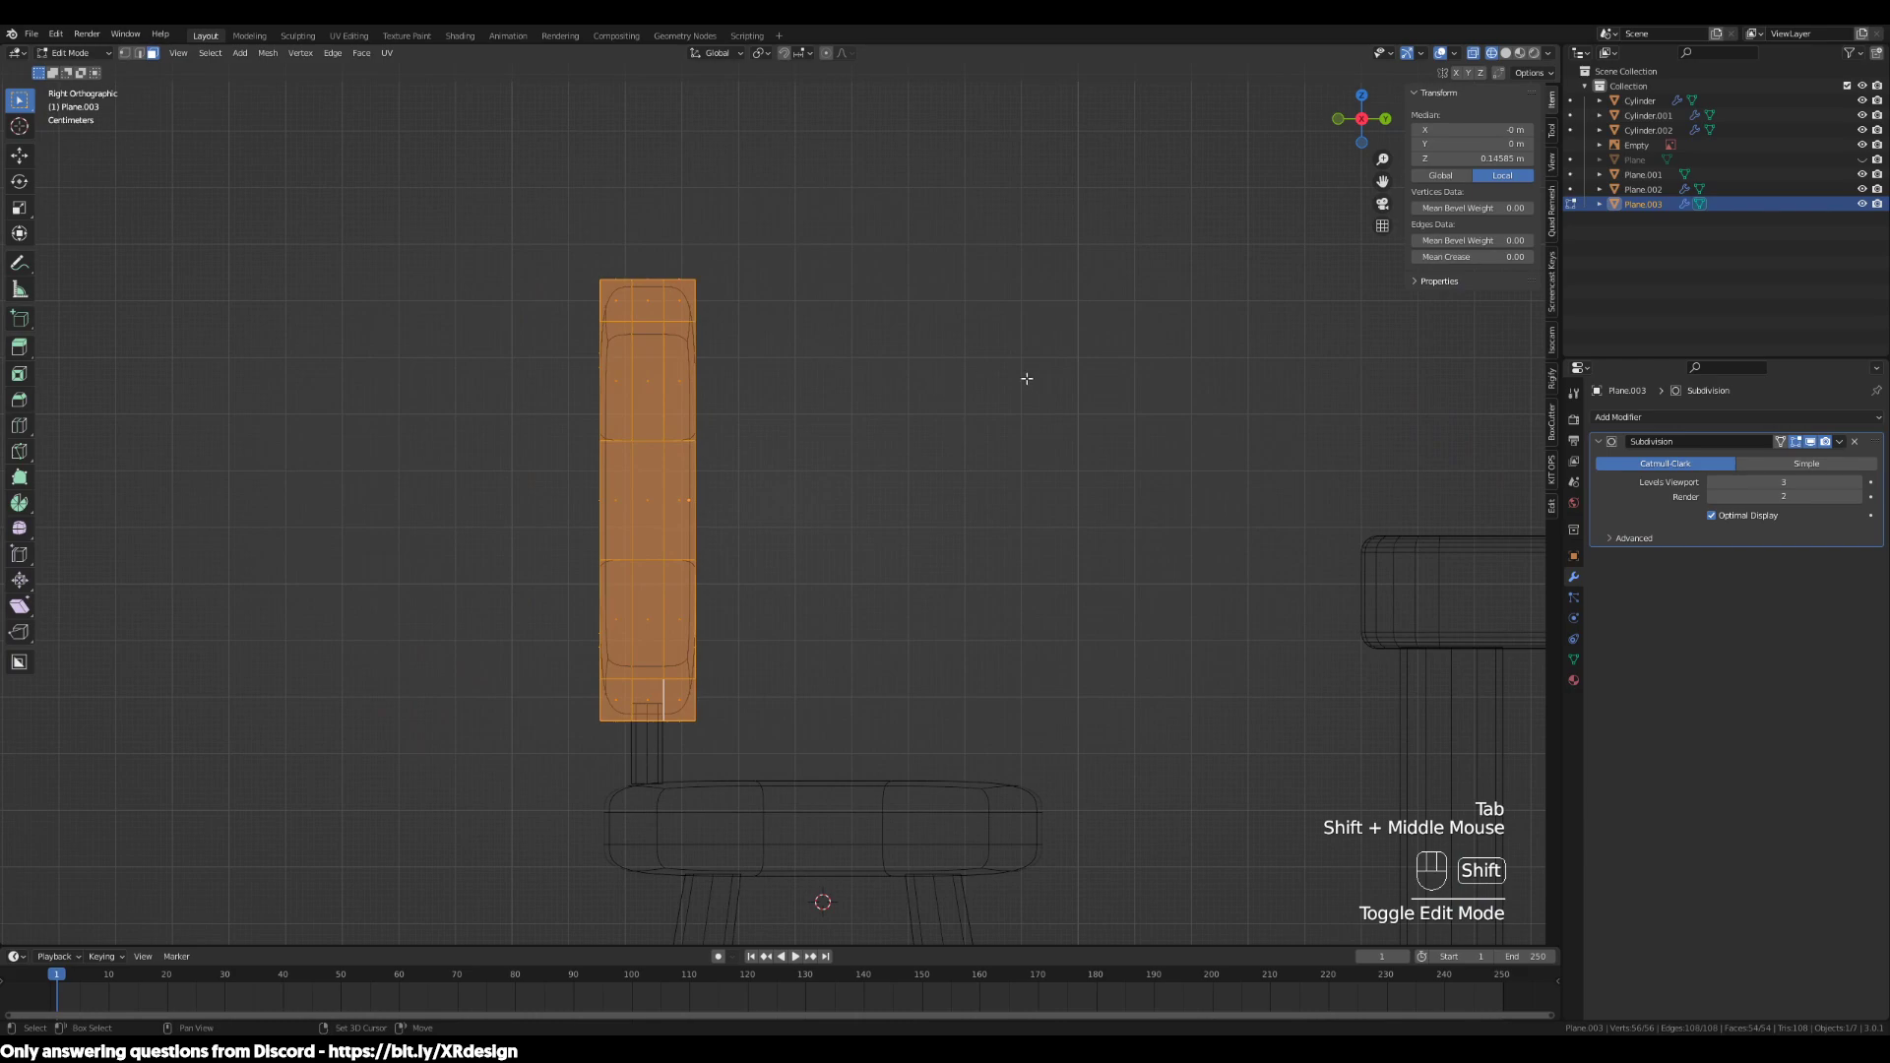
pyautogui.press('s')
pyautogui.middleClick(1207, 412)
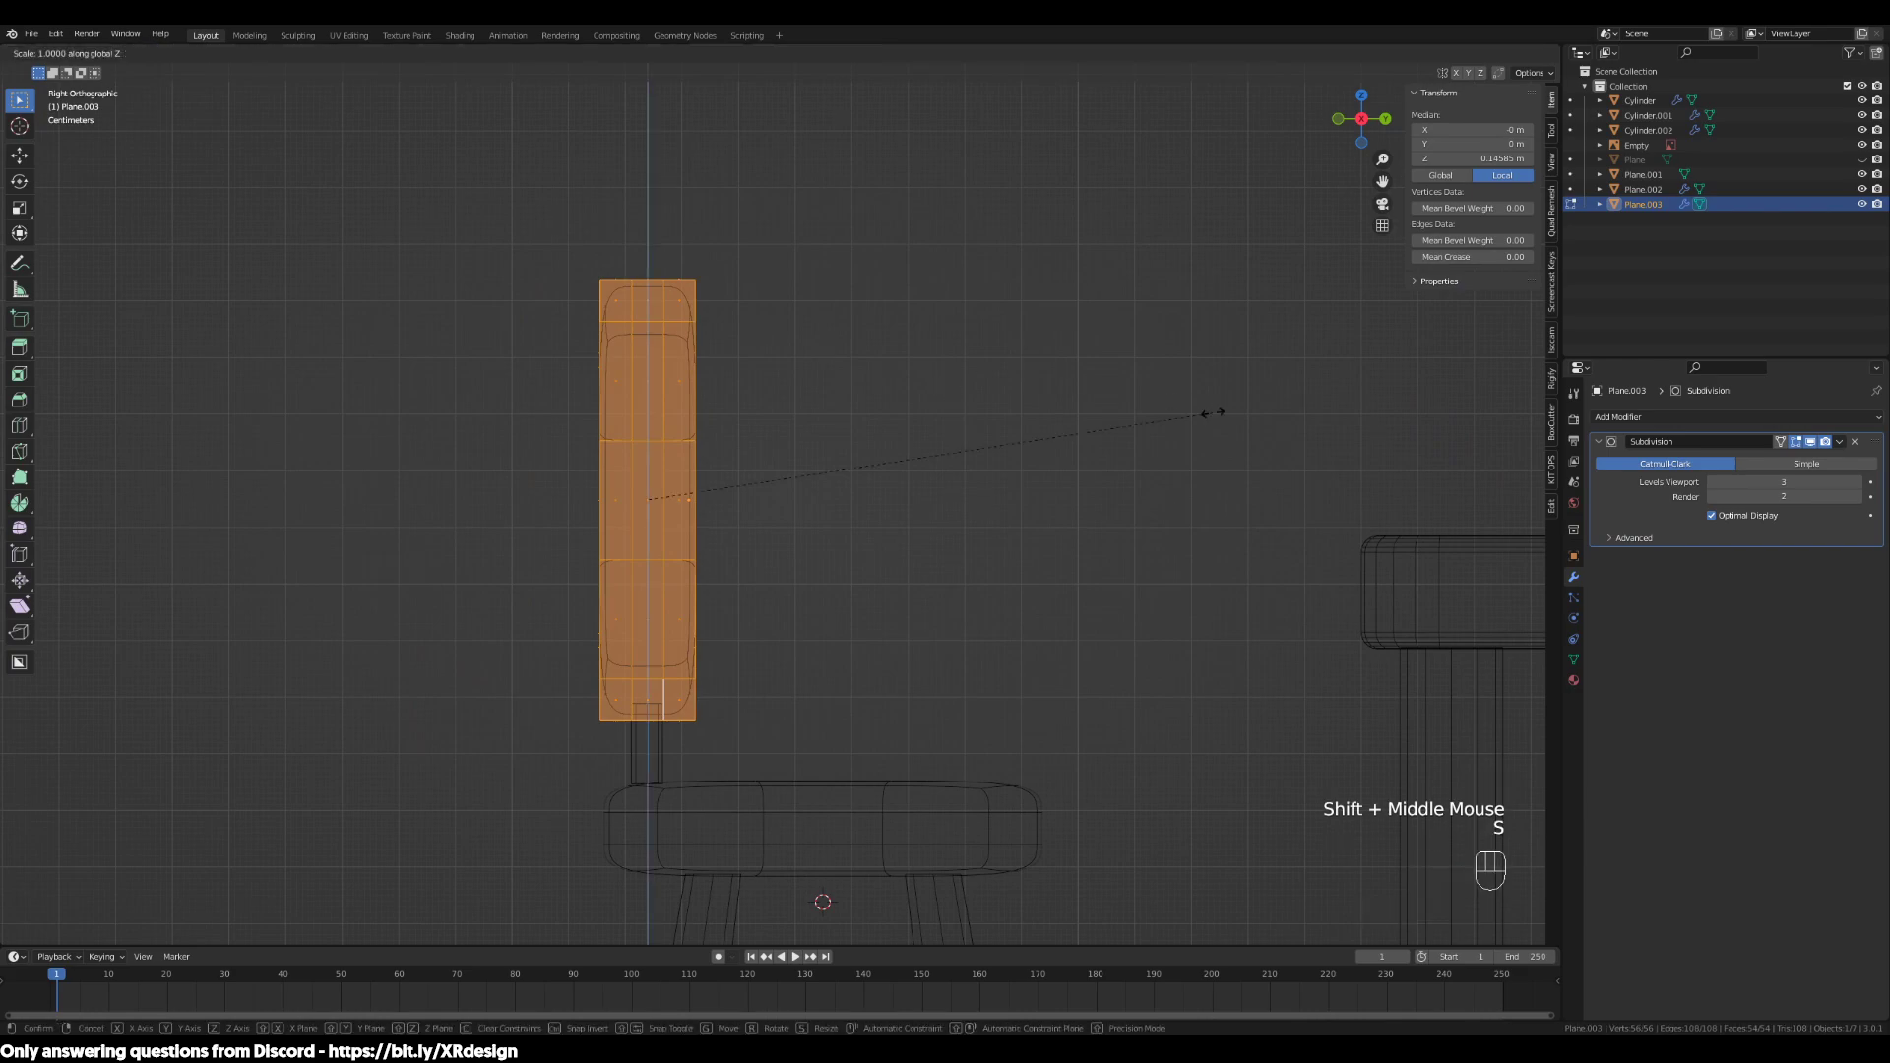
pyautogui.click(1098, 432)
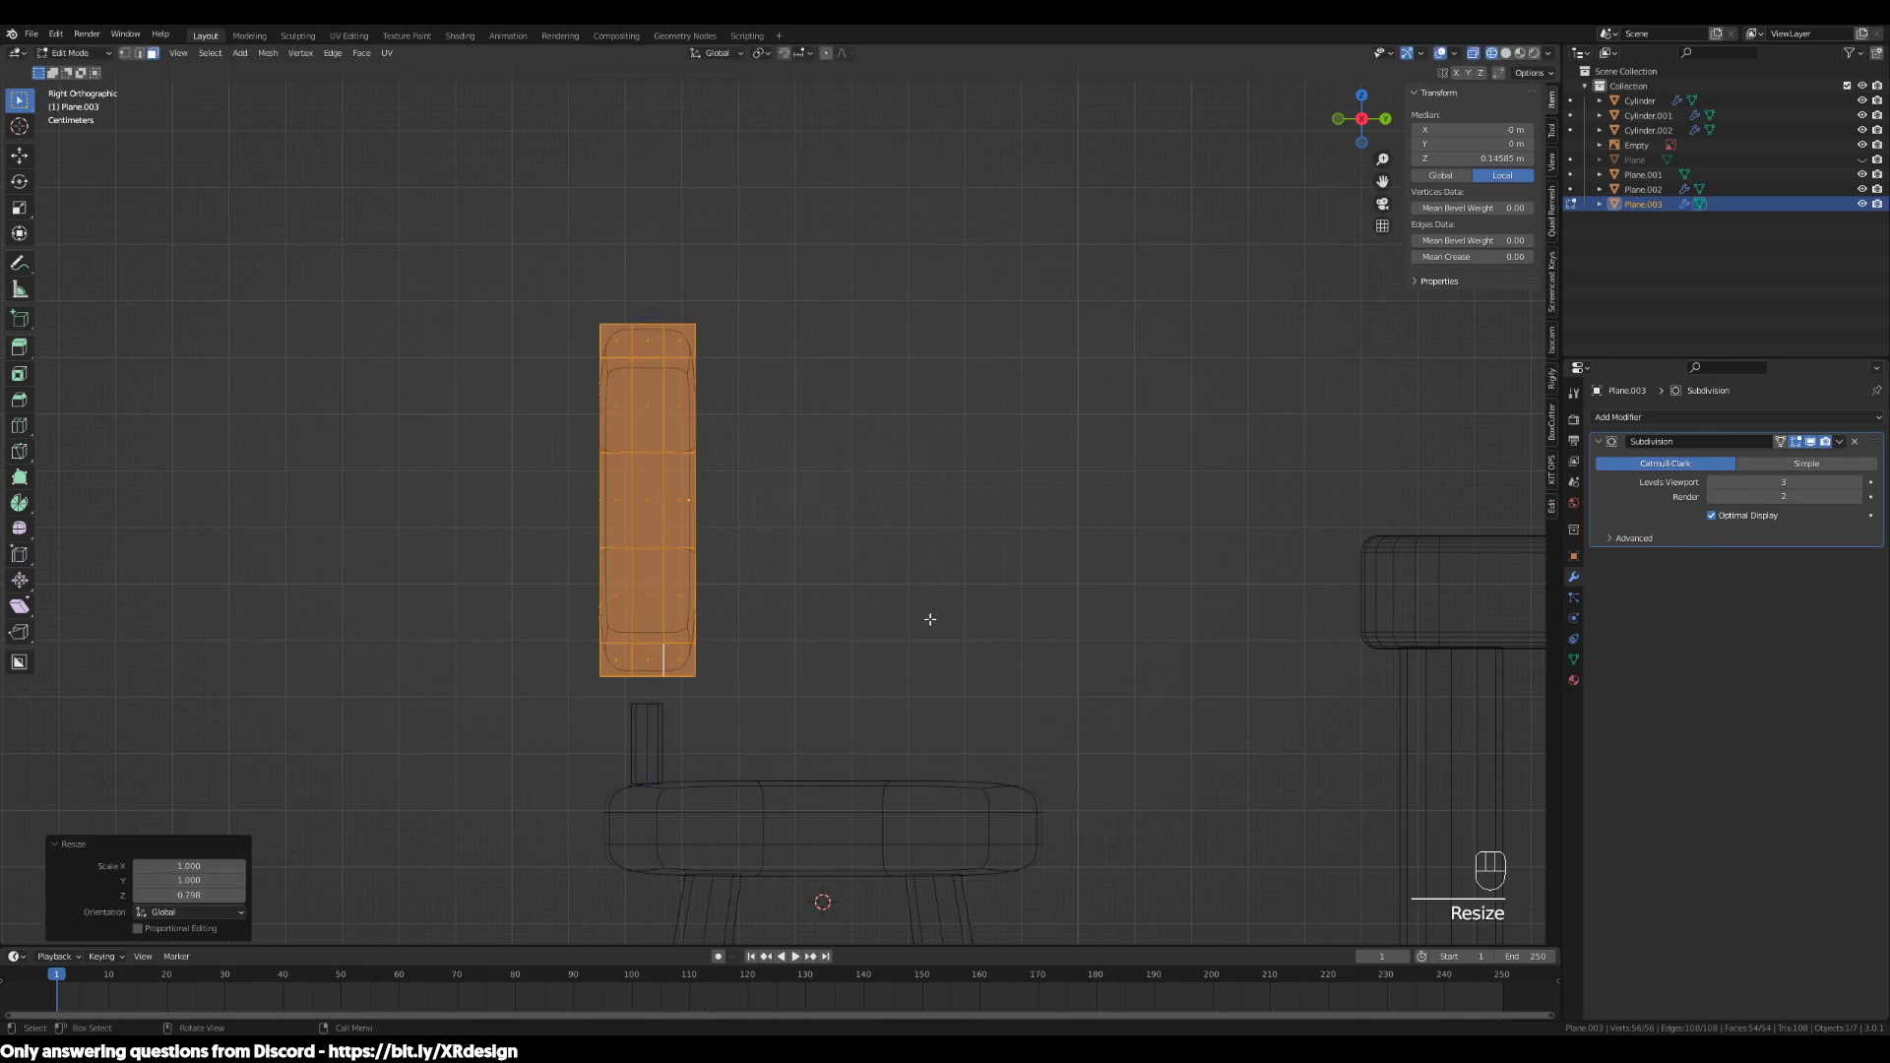
pyautogui.press('Tab')
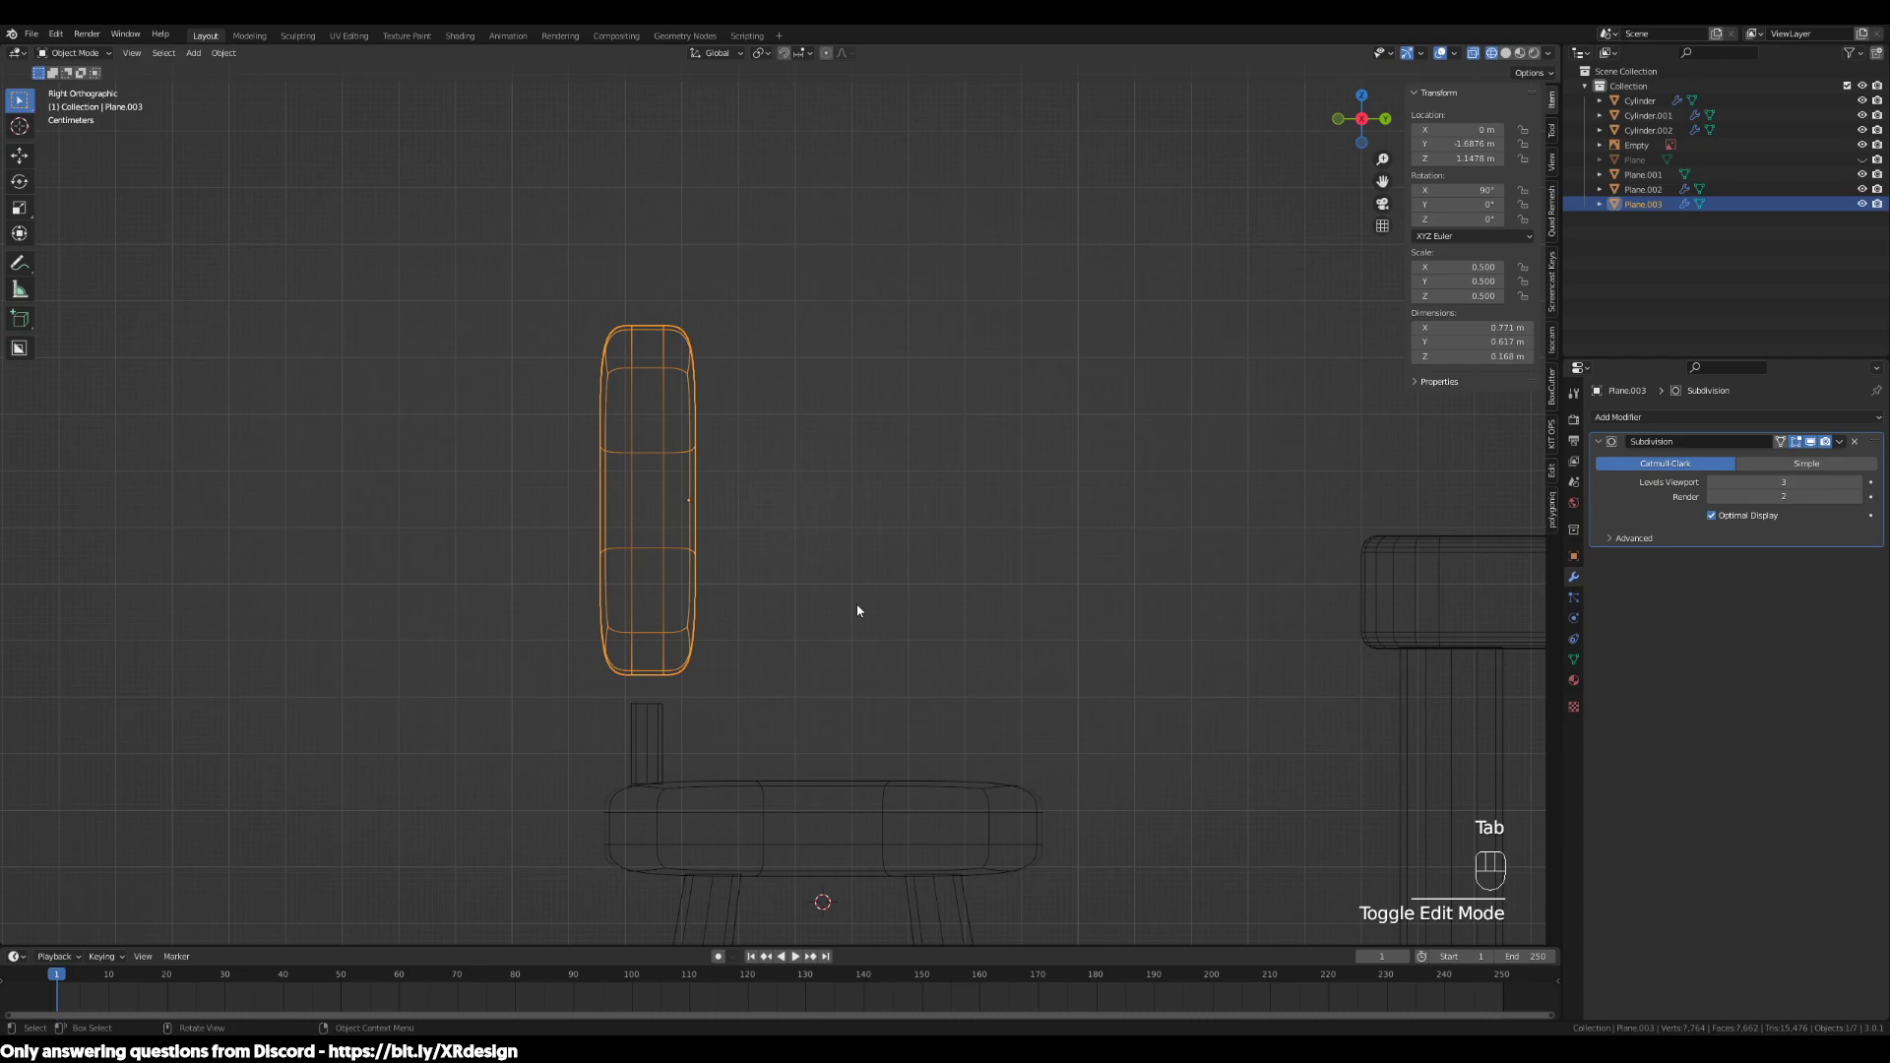
# Lower the backrest about 0.061 m along Z towards the posts
pyautogui.press('g')
pyautogui.press('z')
pyautogui.click(855, 653)
# Compare the backrest with the reference image and shrink it uniformly to a scale of about 0.461
pyautogui.moveTo(855, 653); pyautogui.dragTo(1148, 637, button='middle')
pyautogui.scroll(-3, 821, 671)
pyautogui.scroll(2, 1048, 666)
pyautogui.doubleClick(785, 611)
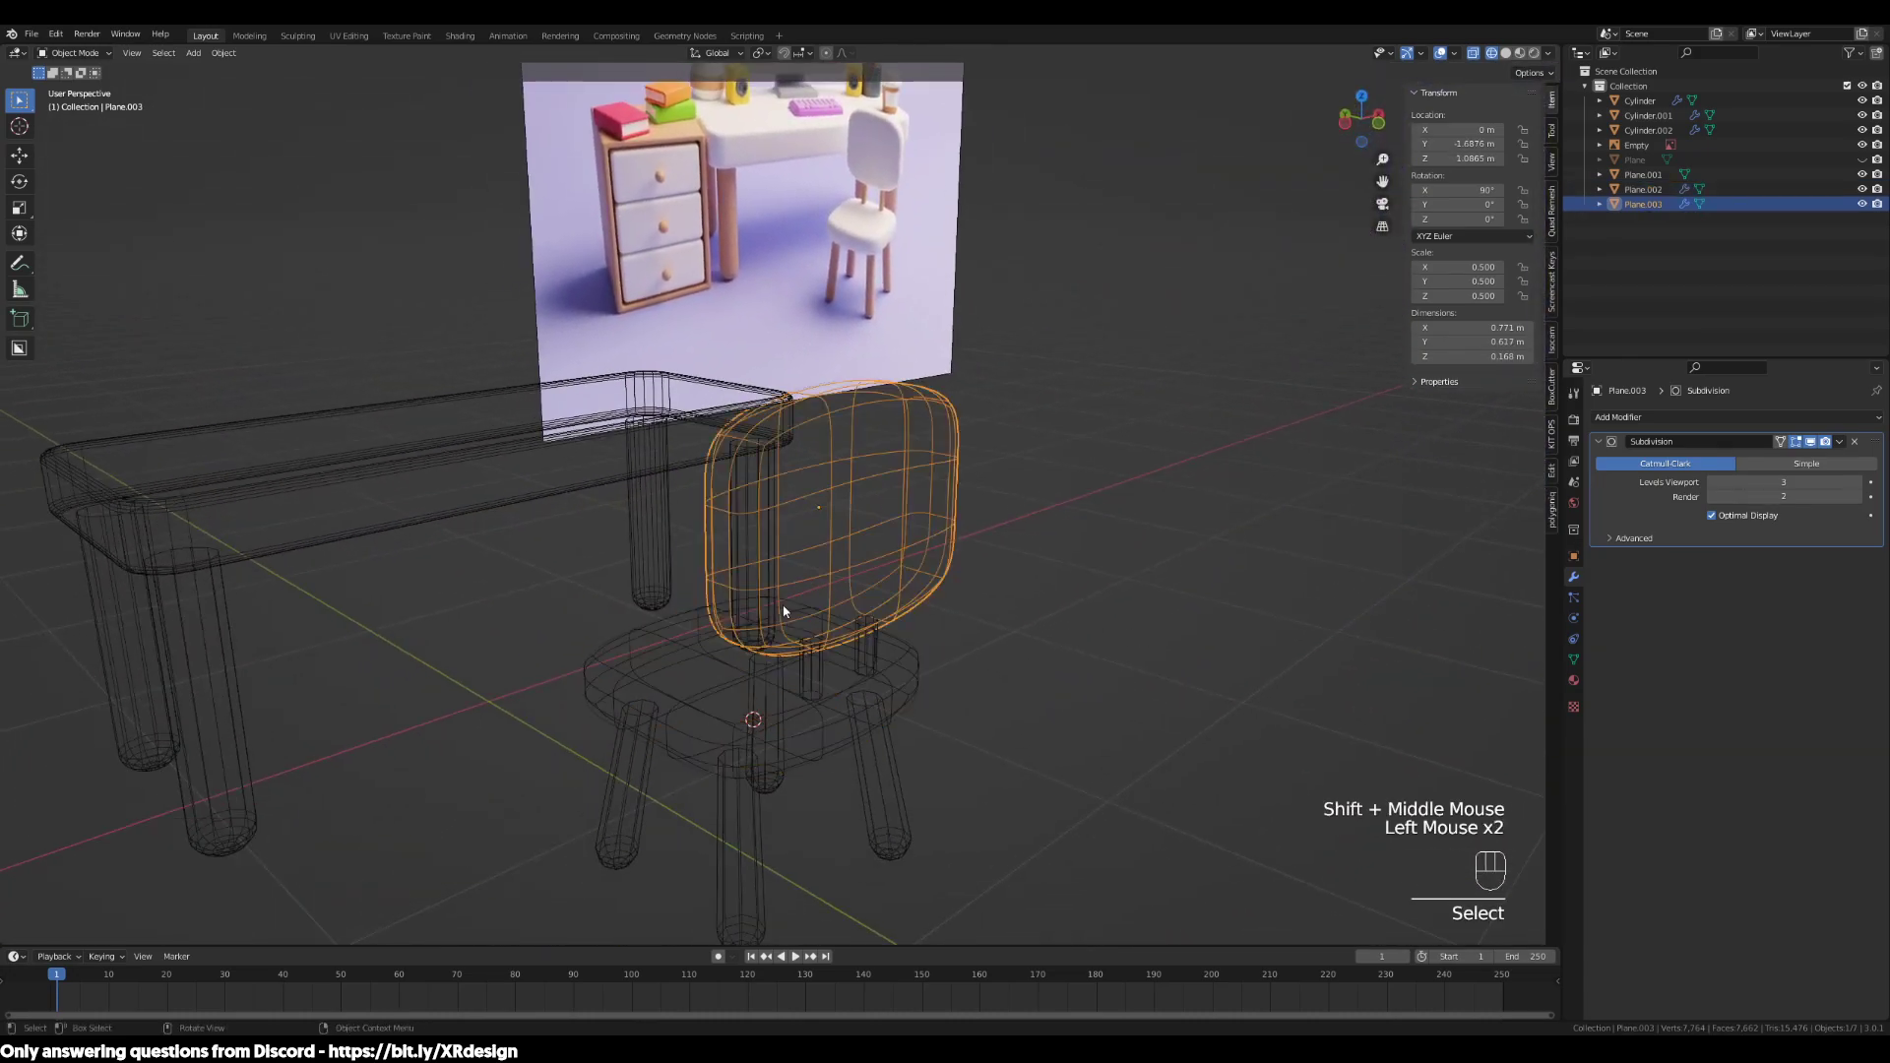
pyautogui.scroll(1, 888, 619)
pyautogui.press('s')
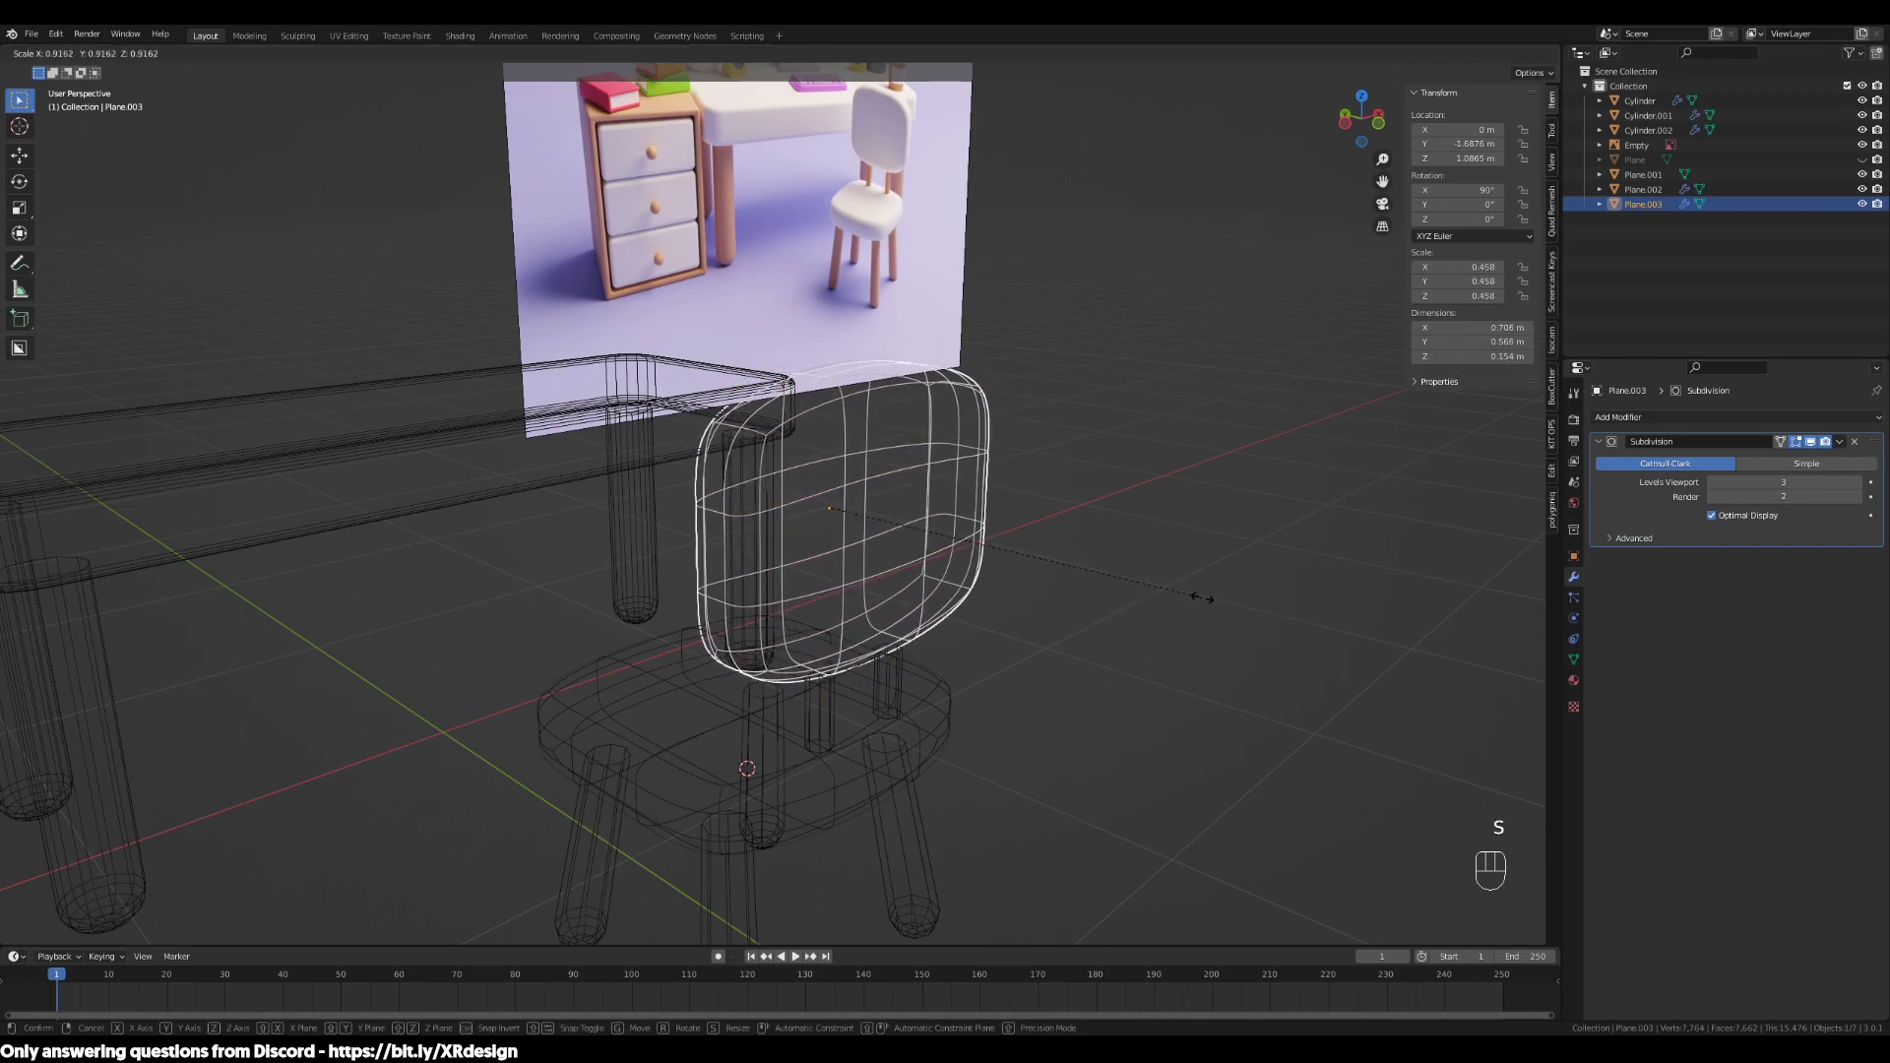
pyautogui.click(1203, 596)
# Shrink the backrest further to a scale of about 0.433 and lower it about 0.056 m along Z
pyautogui.moveTo(1198, 658); pyautogui.dragTo(957, 705, button='middle')
pyautogui.press('s')
pyautogui.click(1111, 636)
pyautogui.press('g')
pyautogui.click(990, 674)
pyautogui.press('z')
# Switch the viewport to solid shading and view the backrest and post from the right
pyautogui.keyDown('shift'); pyautogui.moveTo(593, 577); pyautogui.dragTo(658, 594, button='middle'); pyautogui.keyUp('shift')
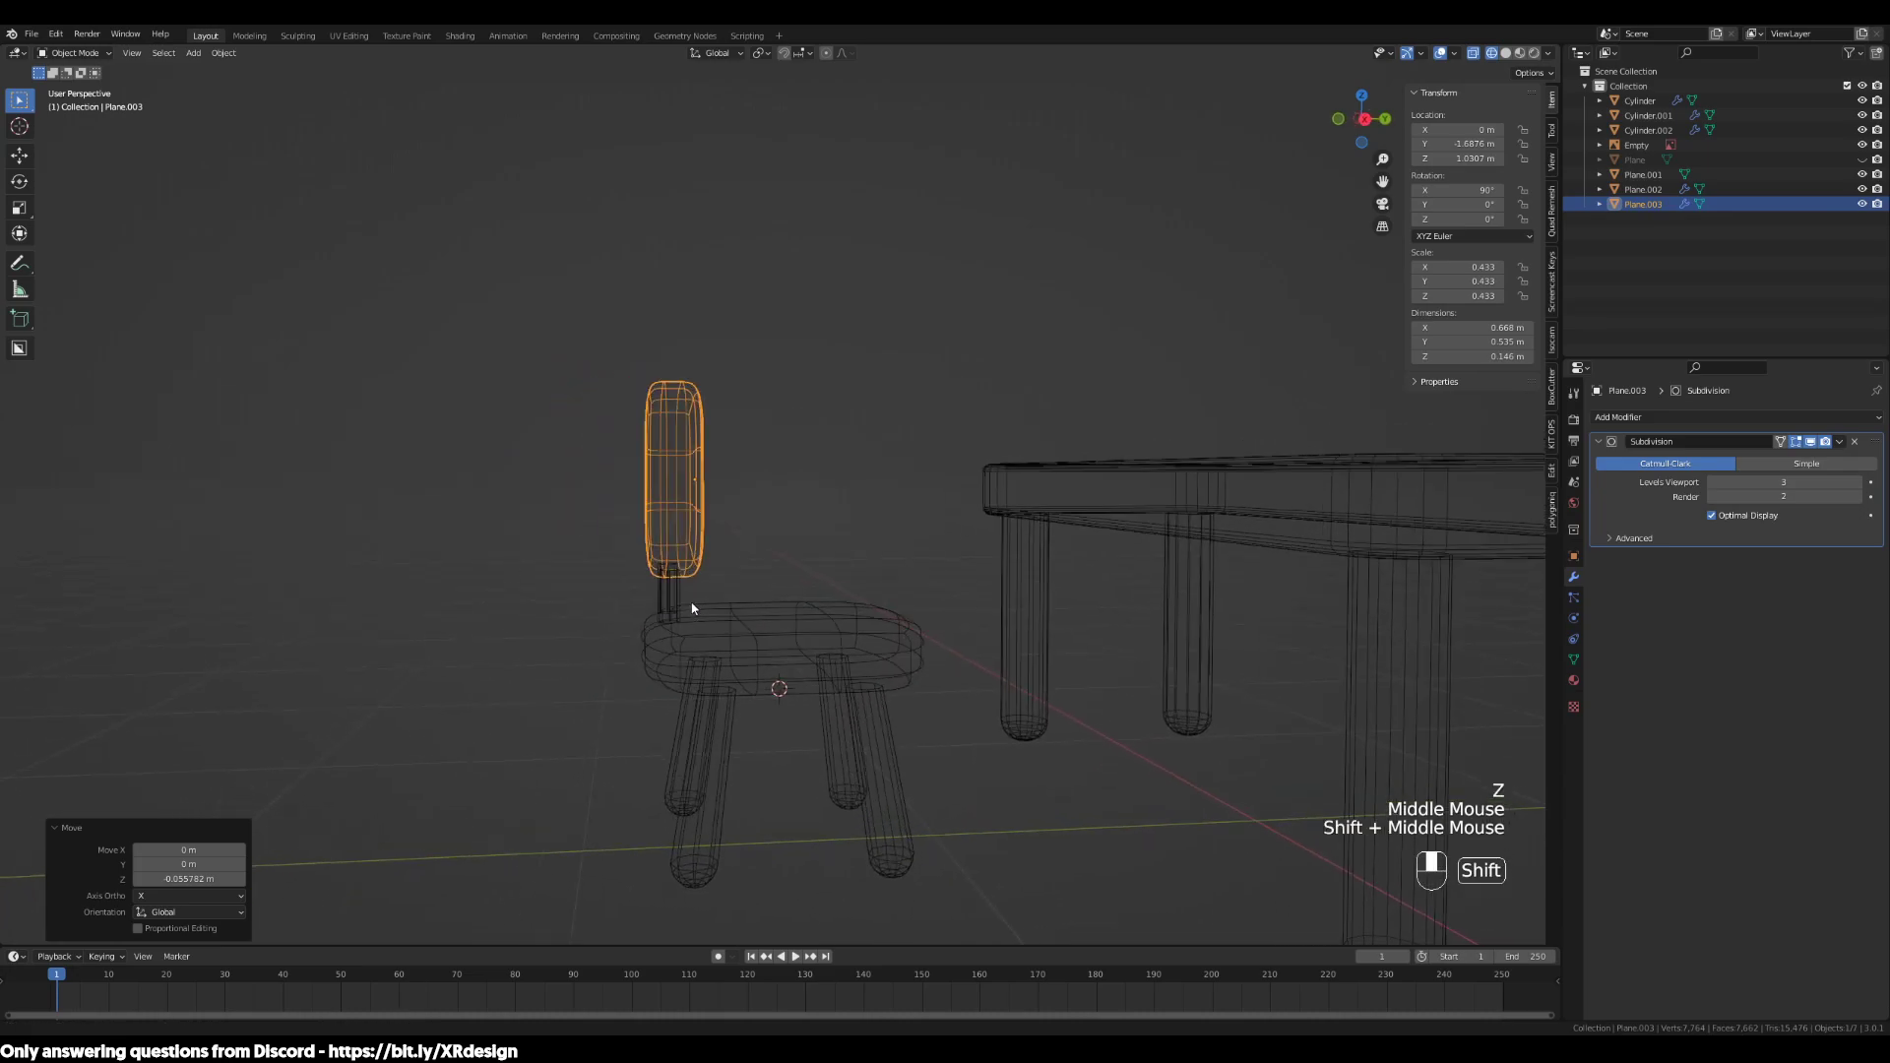
pyautogui.scroll(3, 768, 640)
pyautogui.press('z')
pyautogui.moveTo(935, 678)
pyautogui.mouseDown(button='middle')
pyautogui.moveTo(1031, 702)
pyautogui.moveTo(866, 667)
pyautogui.moveTo(887, 692)
pyautogui.mouseUp(button='middle')
pyautogui.press('KP_3')
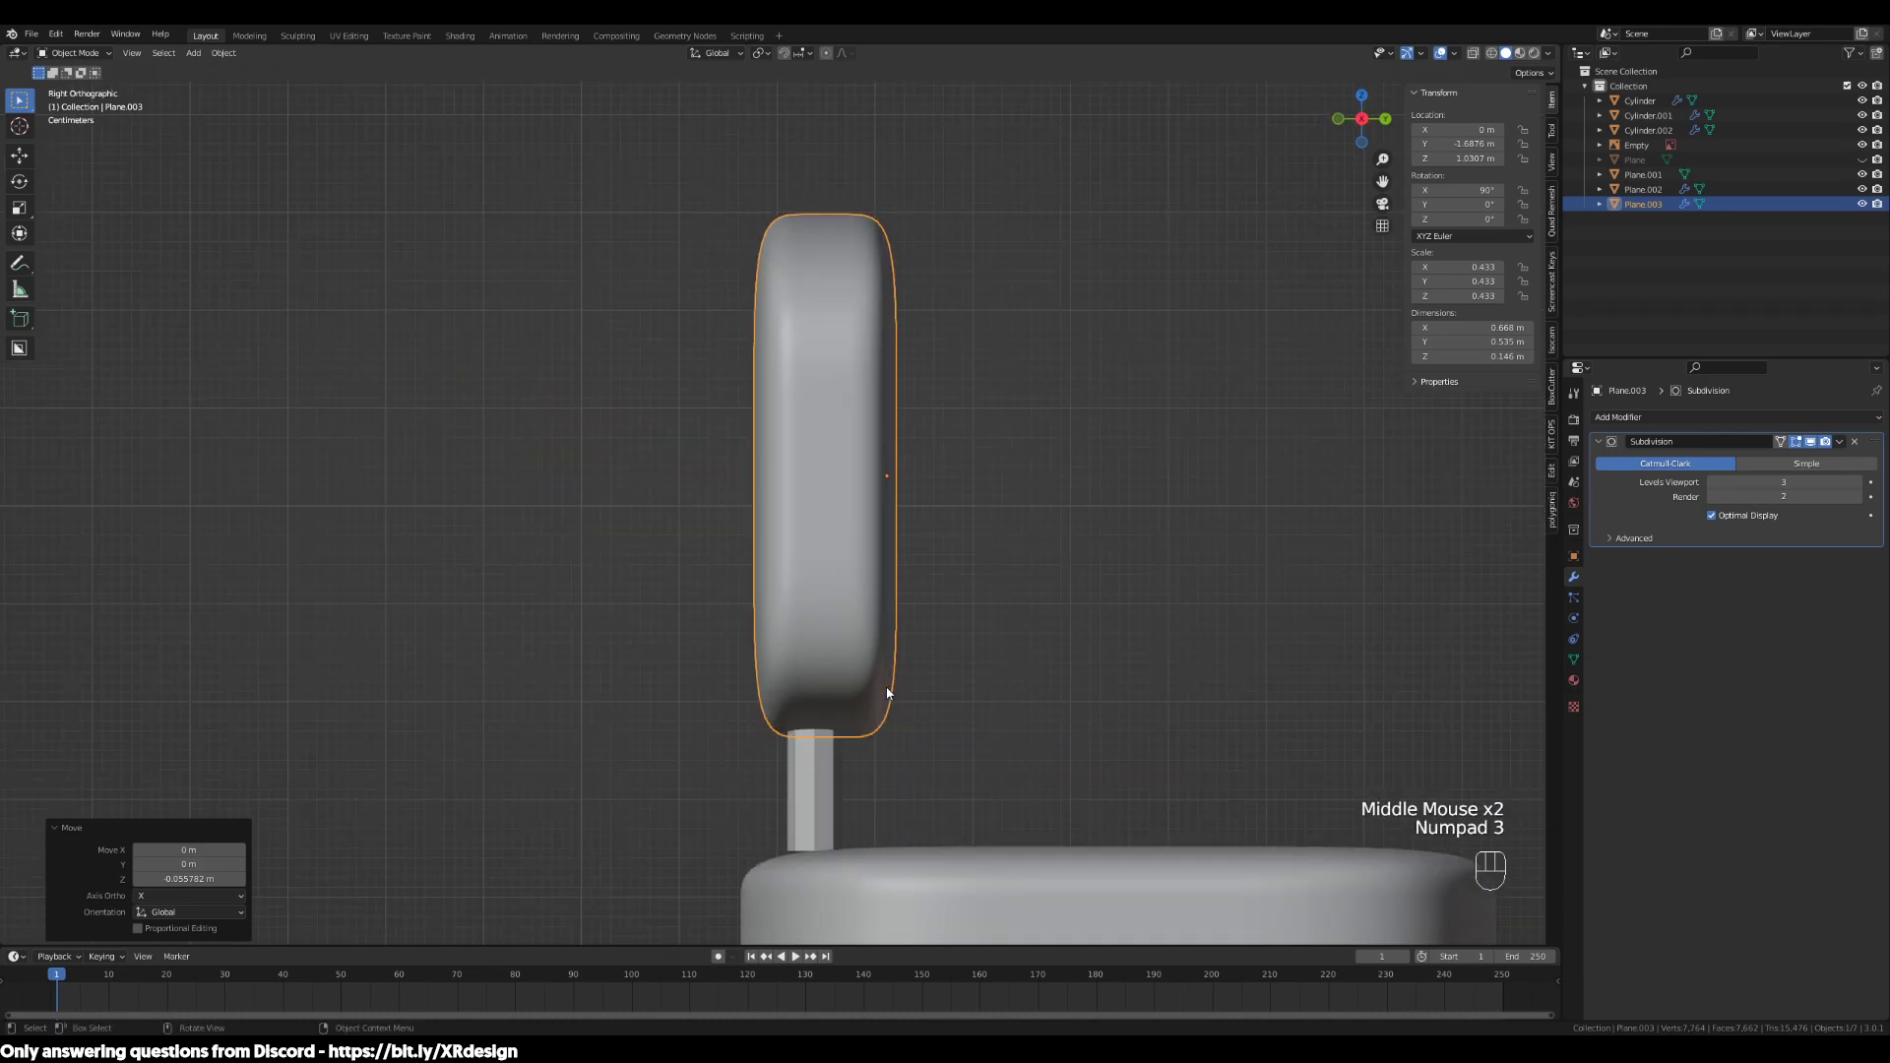
# Shift the backrest about -0.016 m along Y relative to the post
pyautogui.press('g')
pyautogui.press('y')
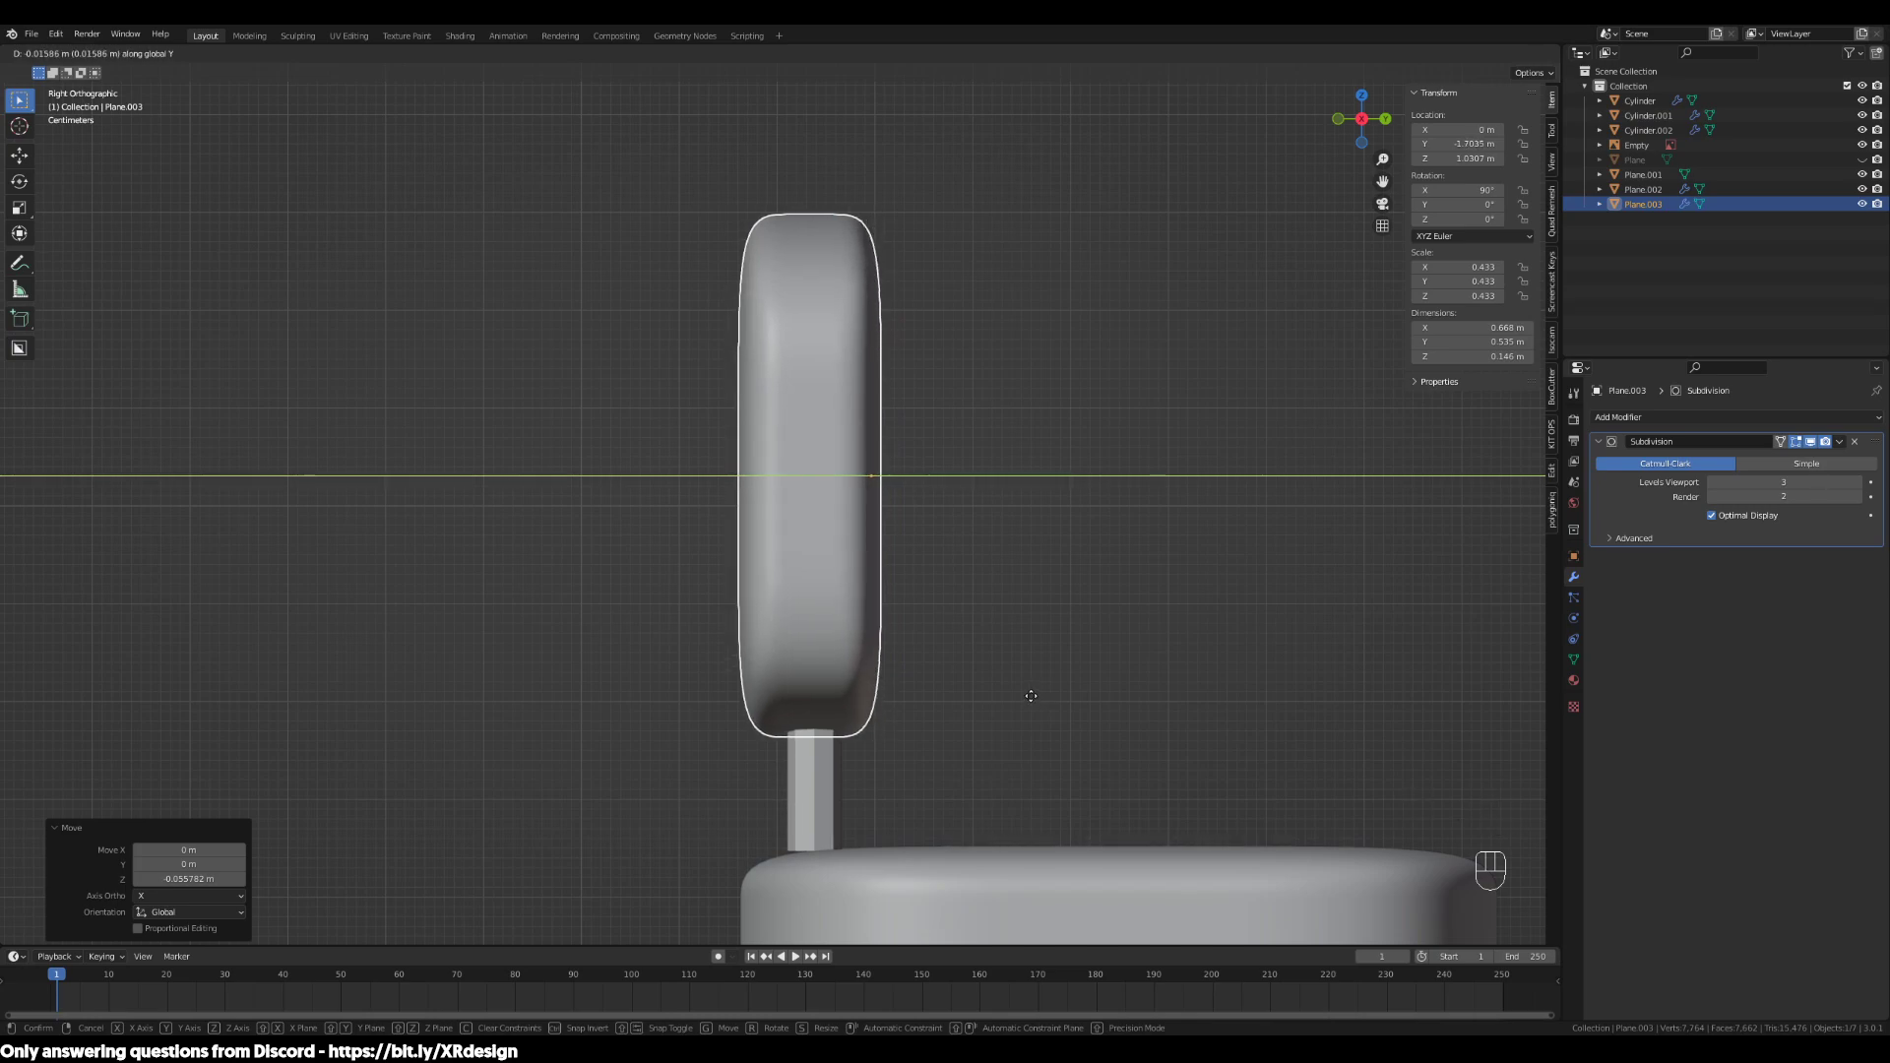
pyautogui.click(1021, 707)
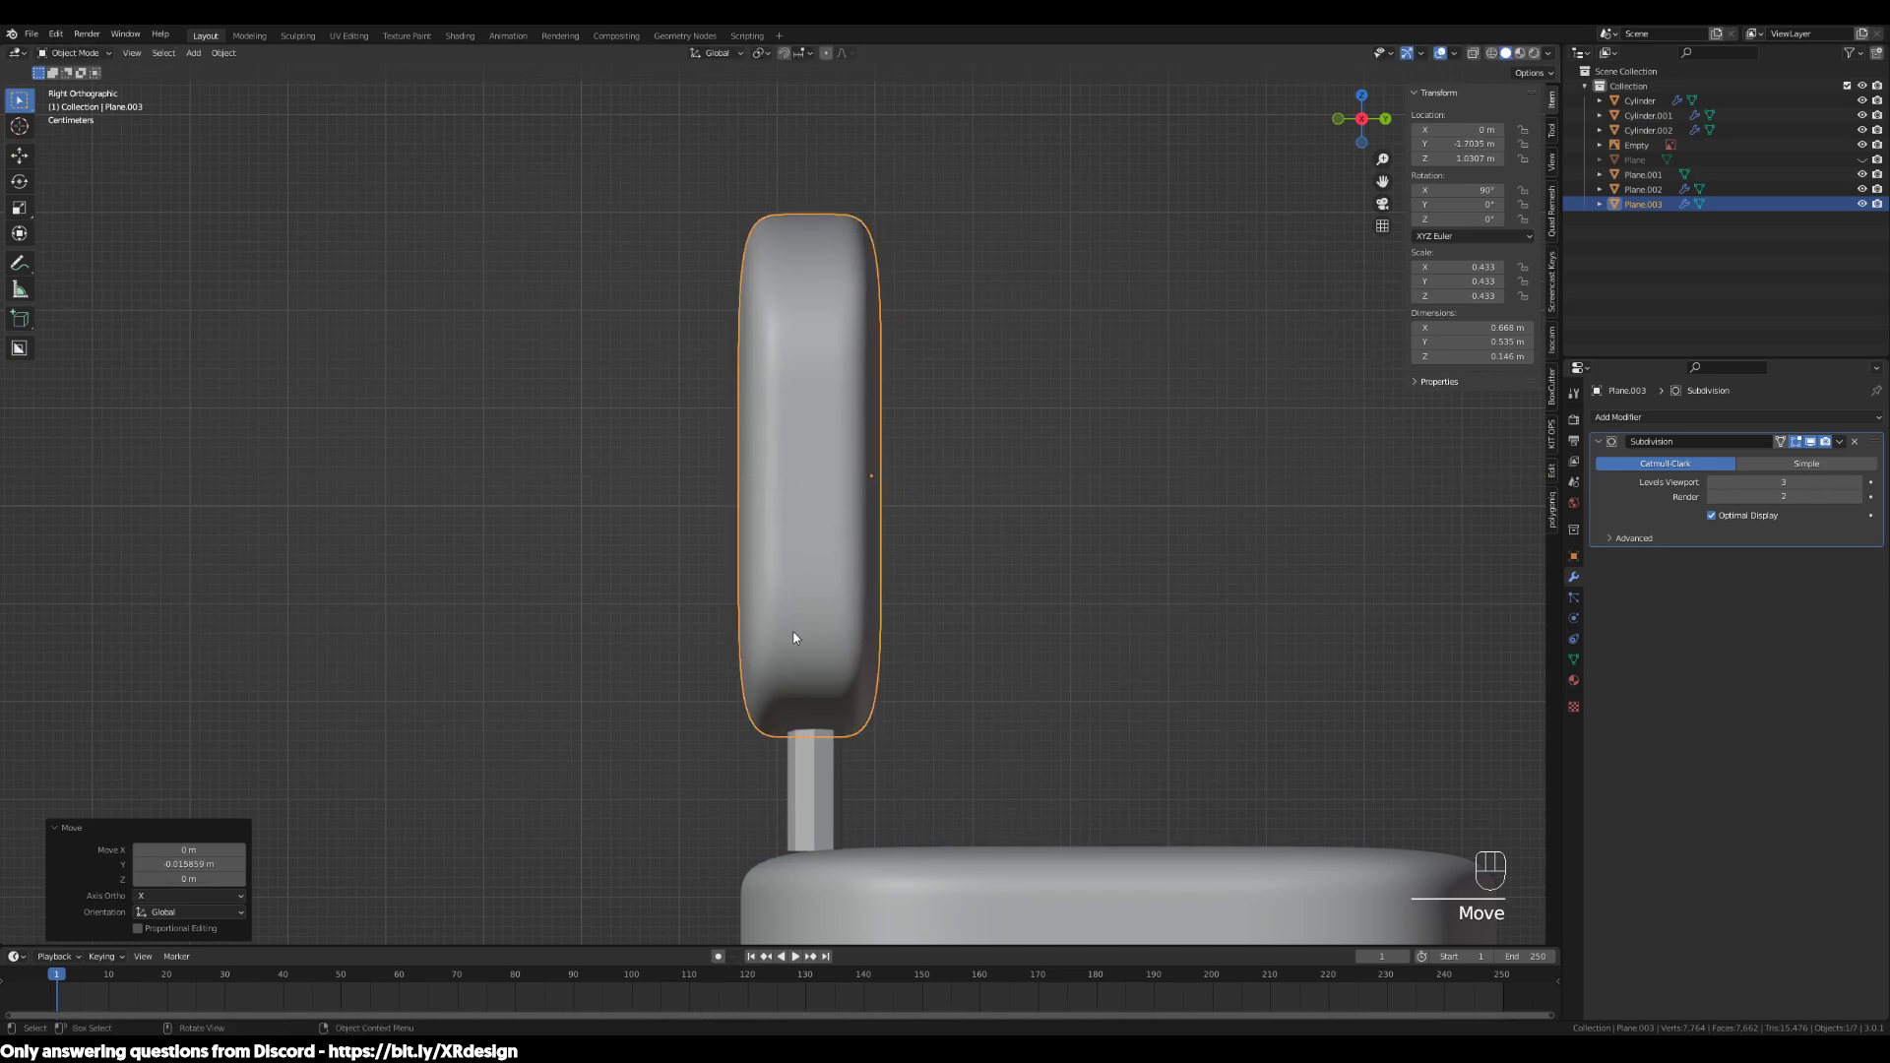
# Undo the backrest's last Y shift, its last Z move and its second uniform scaling
pyautogui.hotkey('ctrl', 'z')
pyautogui.moveTo(776, 711); pyautogui.dragTo(1064, 549, button='middle')
pyautogui.hotkey('ctrl', 'z')
pyautogui.hotkey('ctrl', 'z')
pyautogui.press('KP_3')
pyautogui.scroll(1, 908, 487)
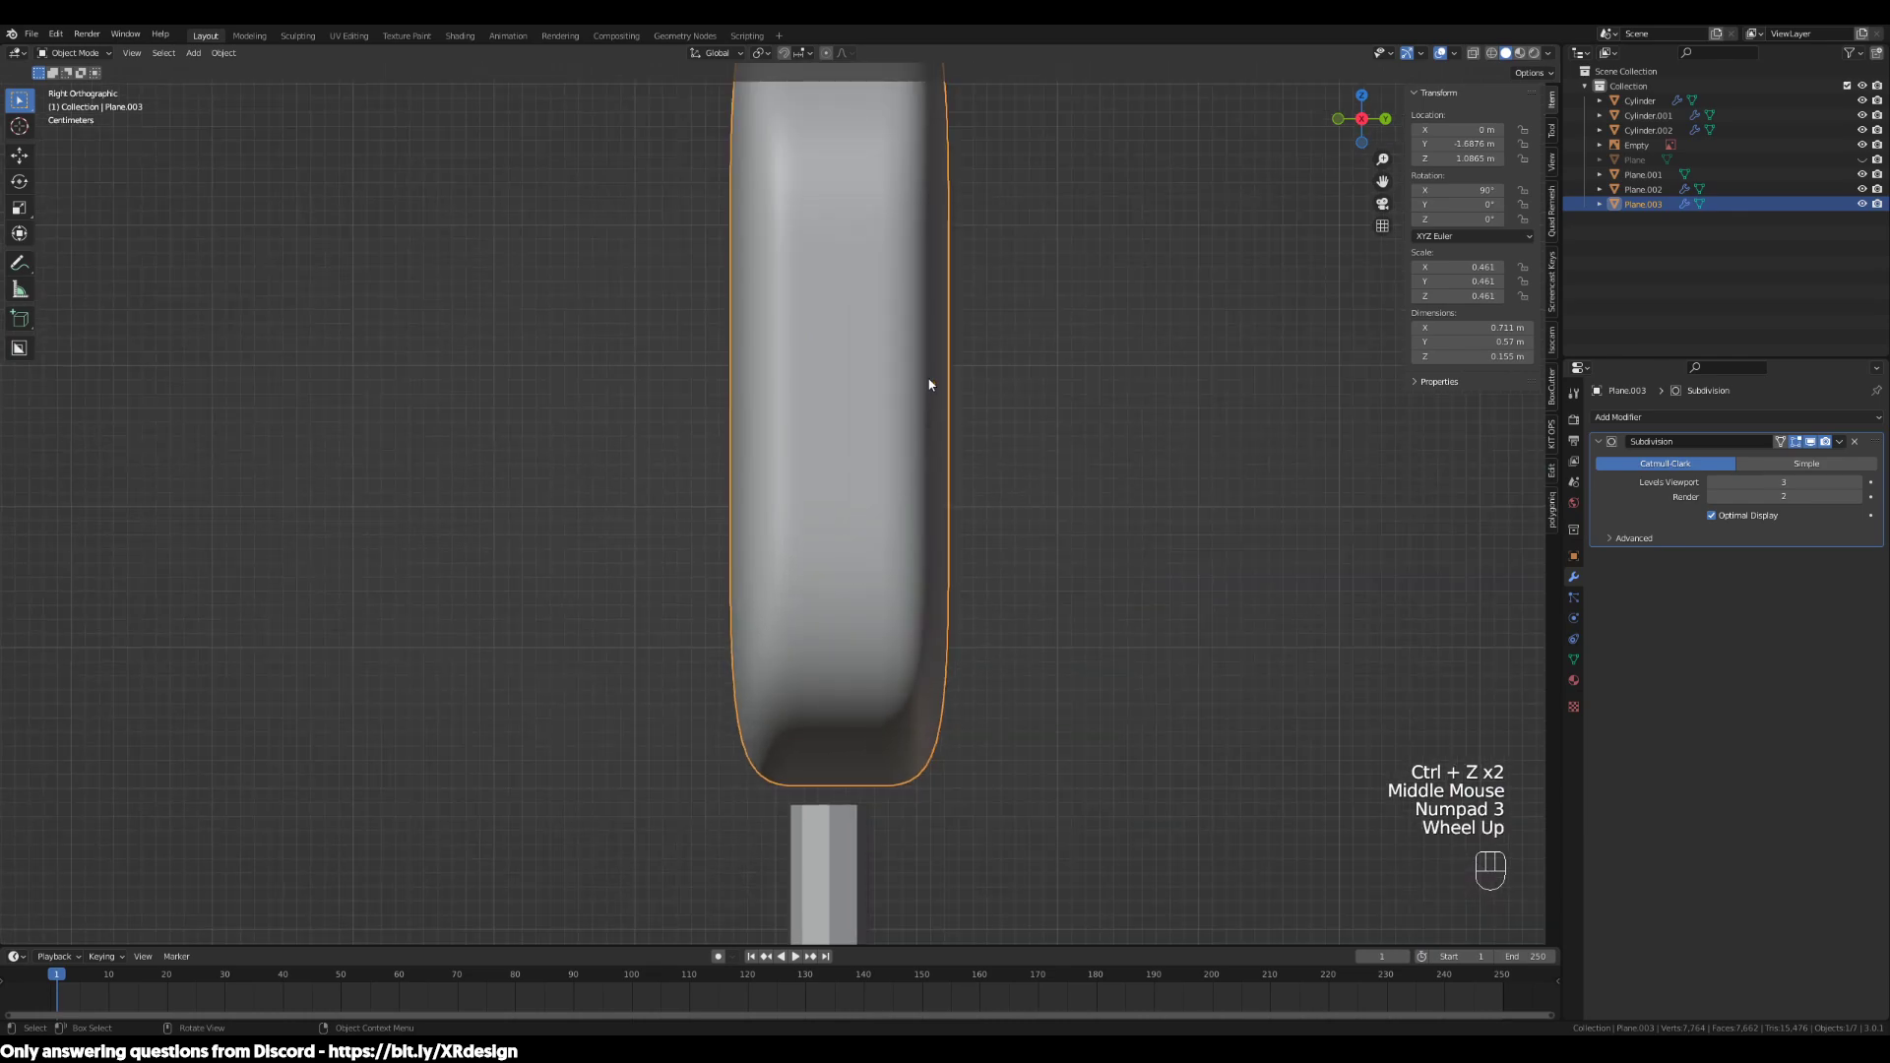
pyautogui.keyDown('shift'); pyautogui.moveTo(936, 369); pyautogui.dragTo(916, 477, button='middle'); pyautogui.keyUp('shift')
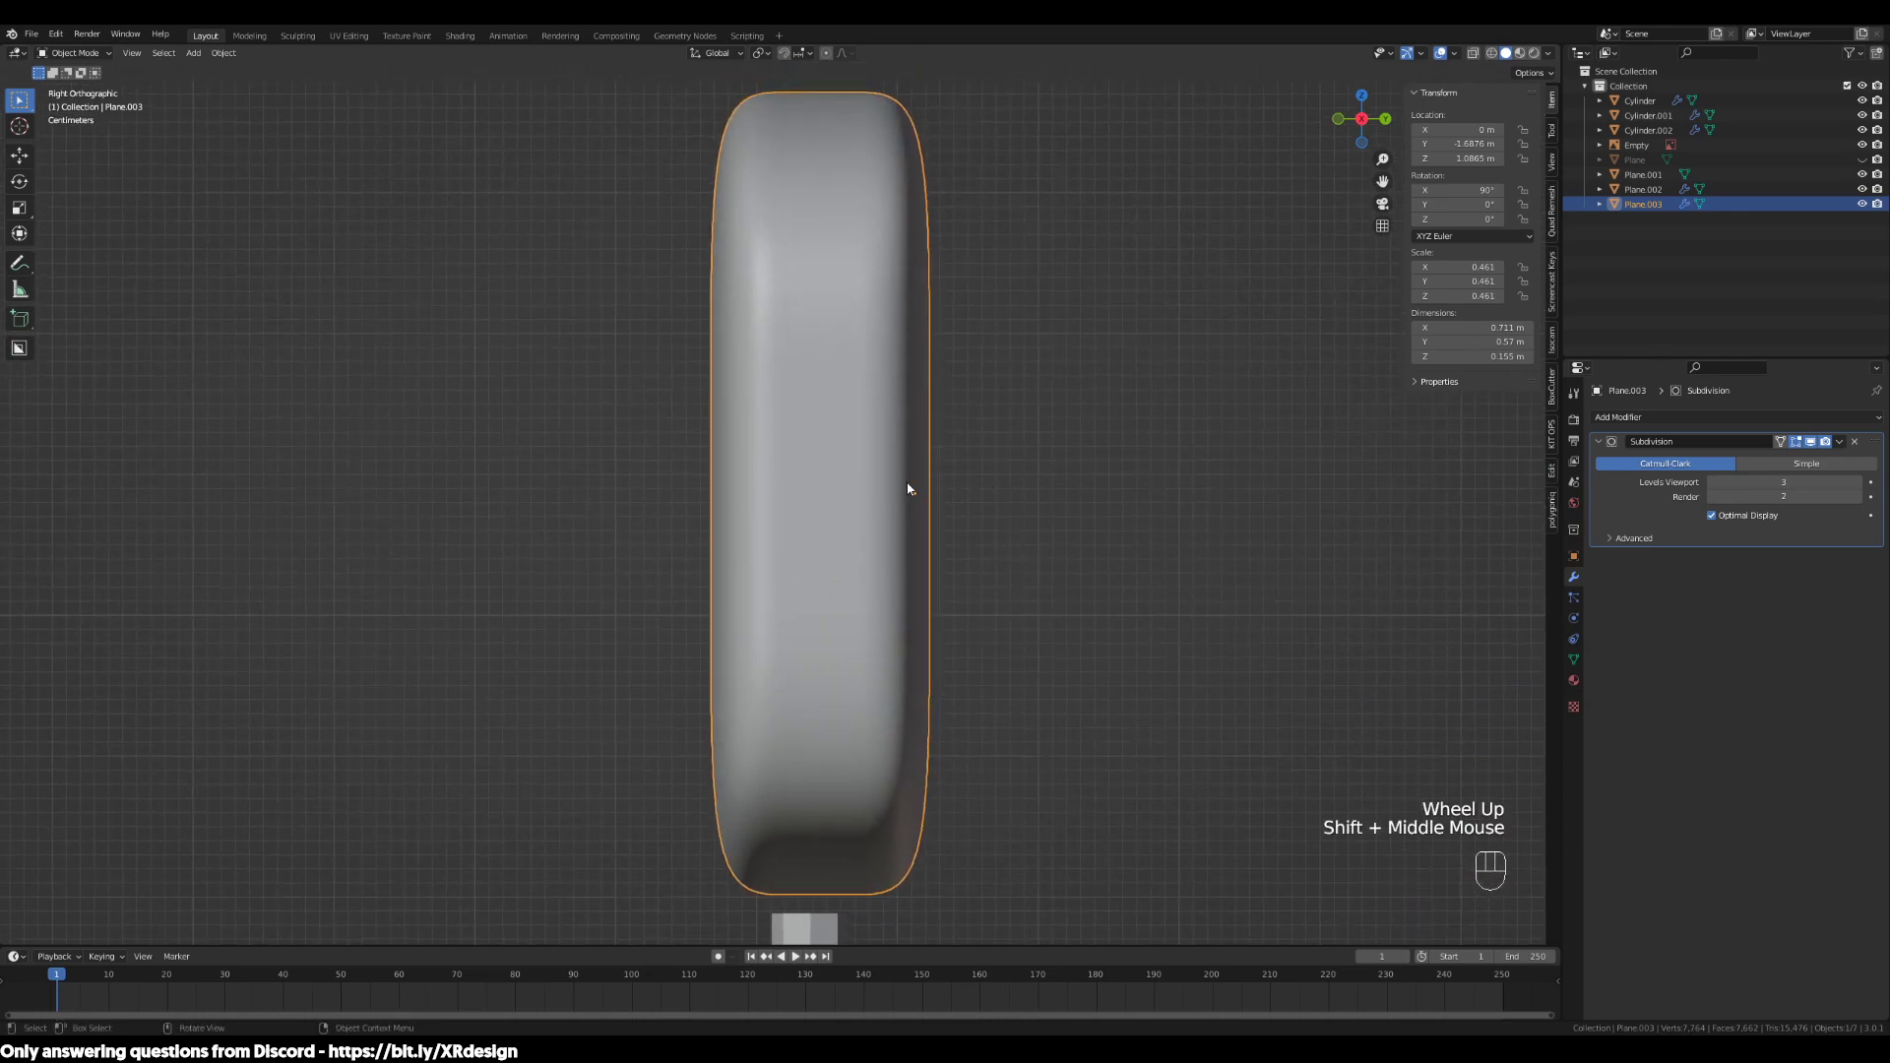
# Try scaling the backrest down uniformly around its off-centre origin
pyautogui.press('.')
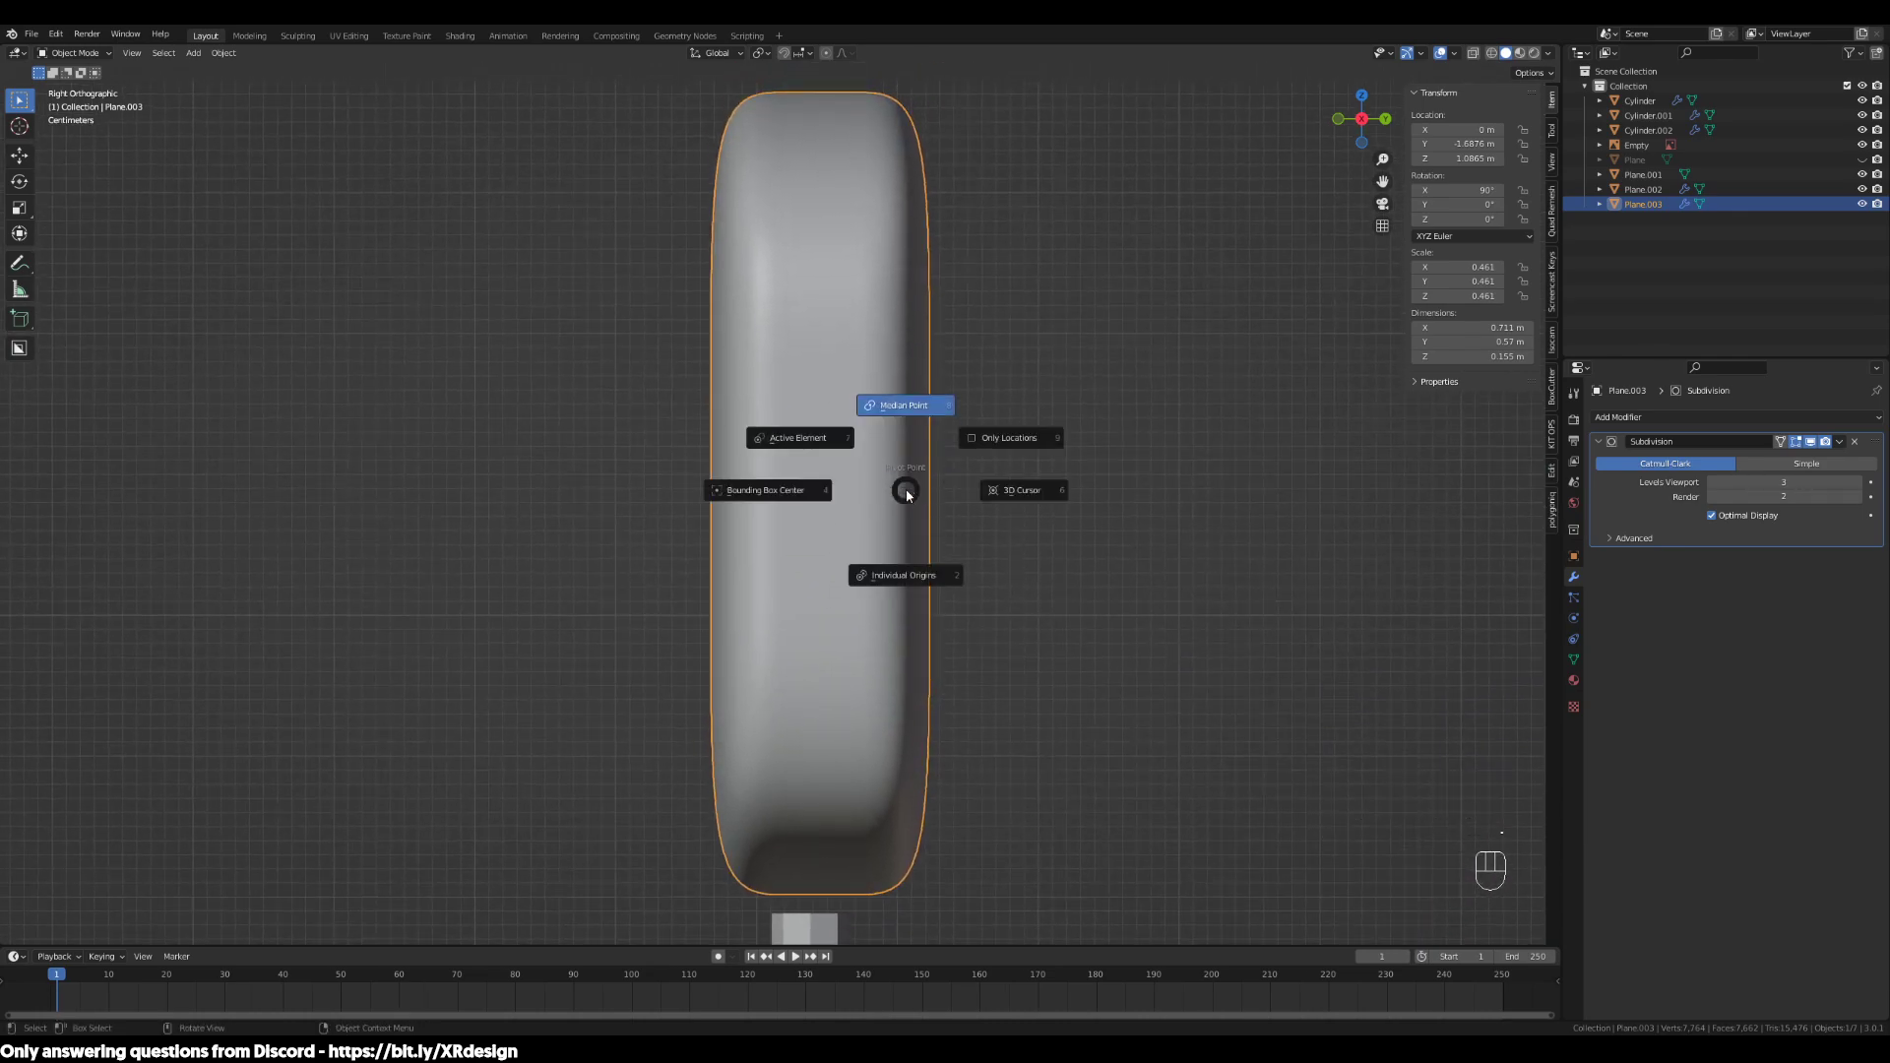
pyautogui.scroll(-2, 907, 494)
pyautogui.press('s')
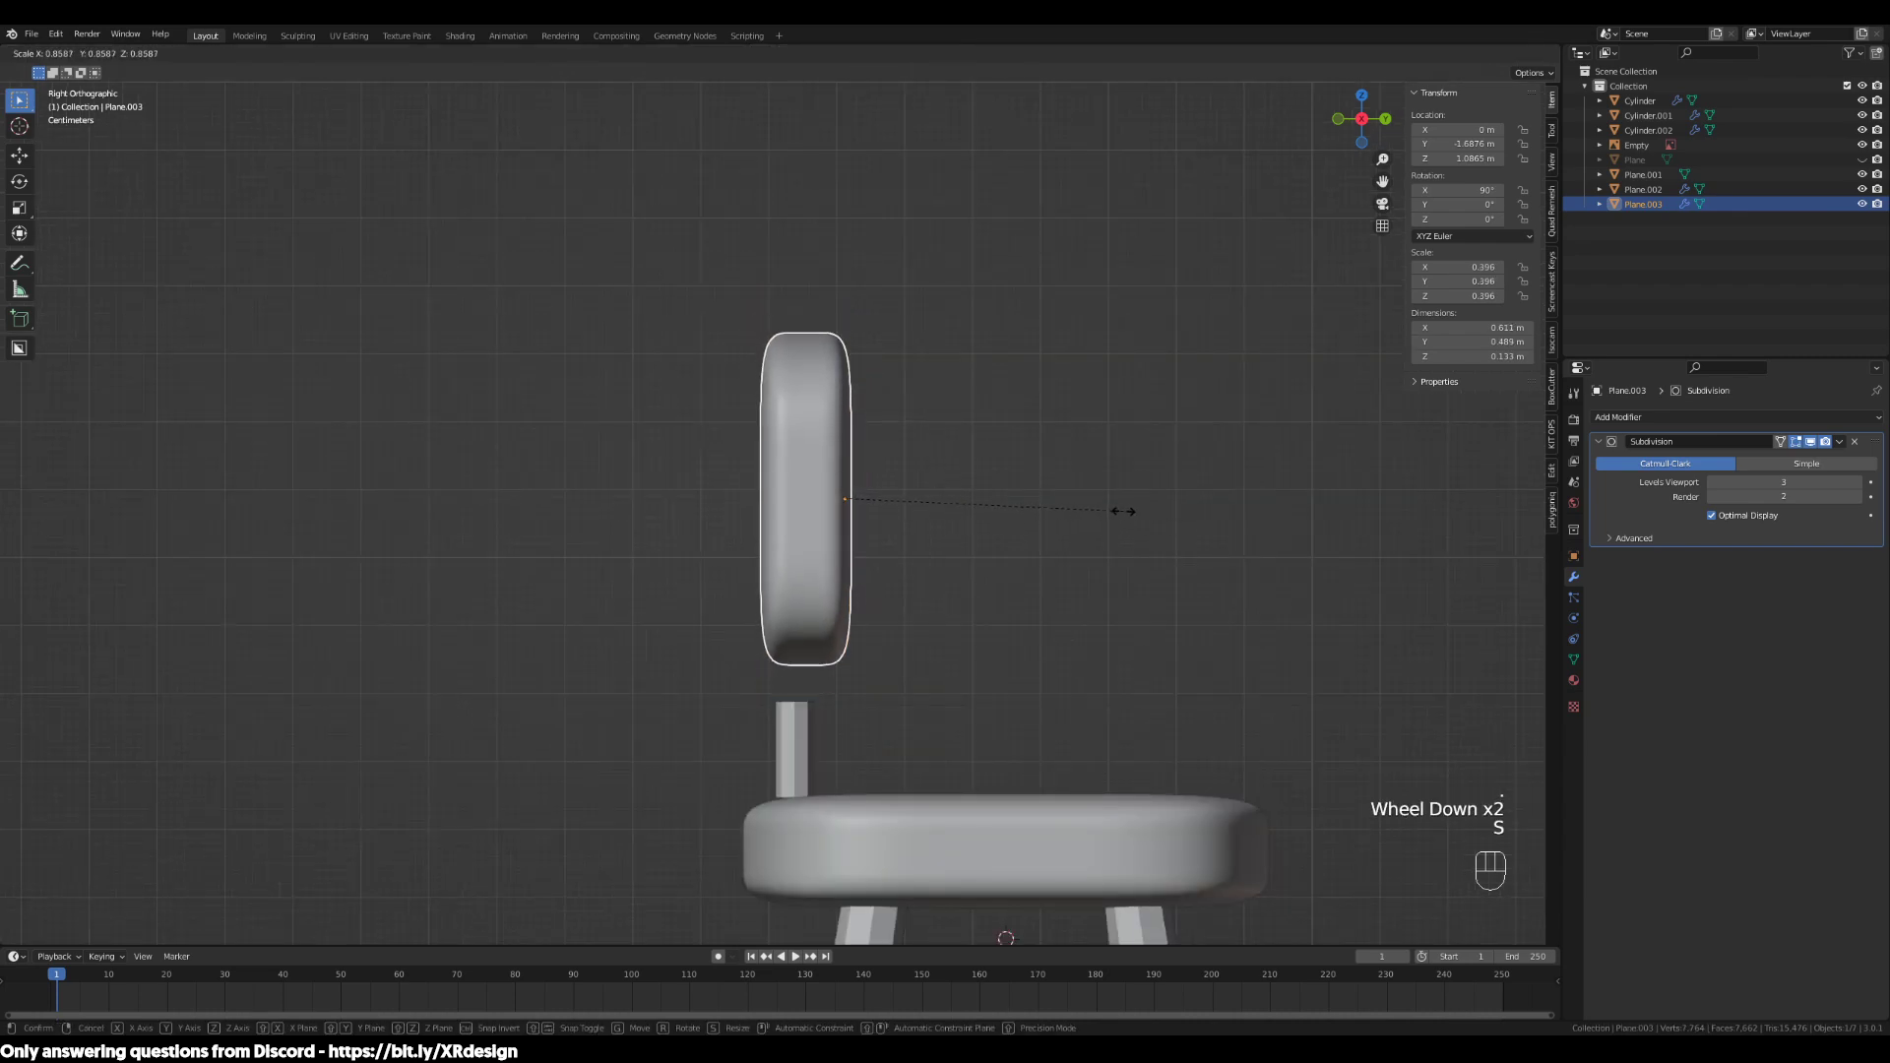
pyautogui.click(1147, 510)
pyautogui.scroll(2, 1046, 510)
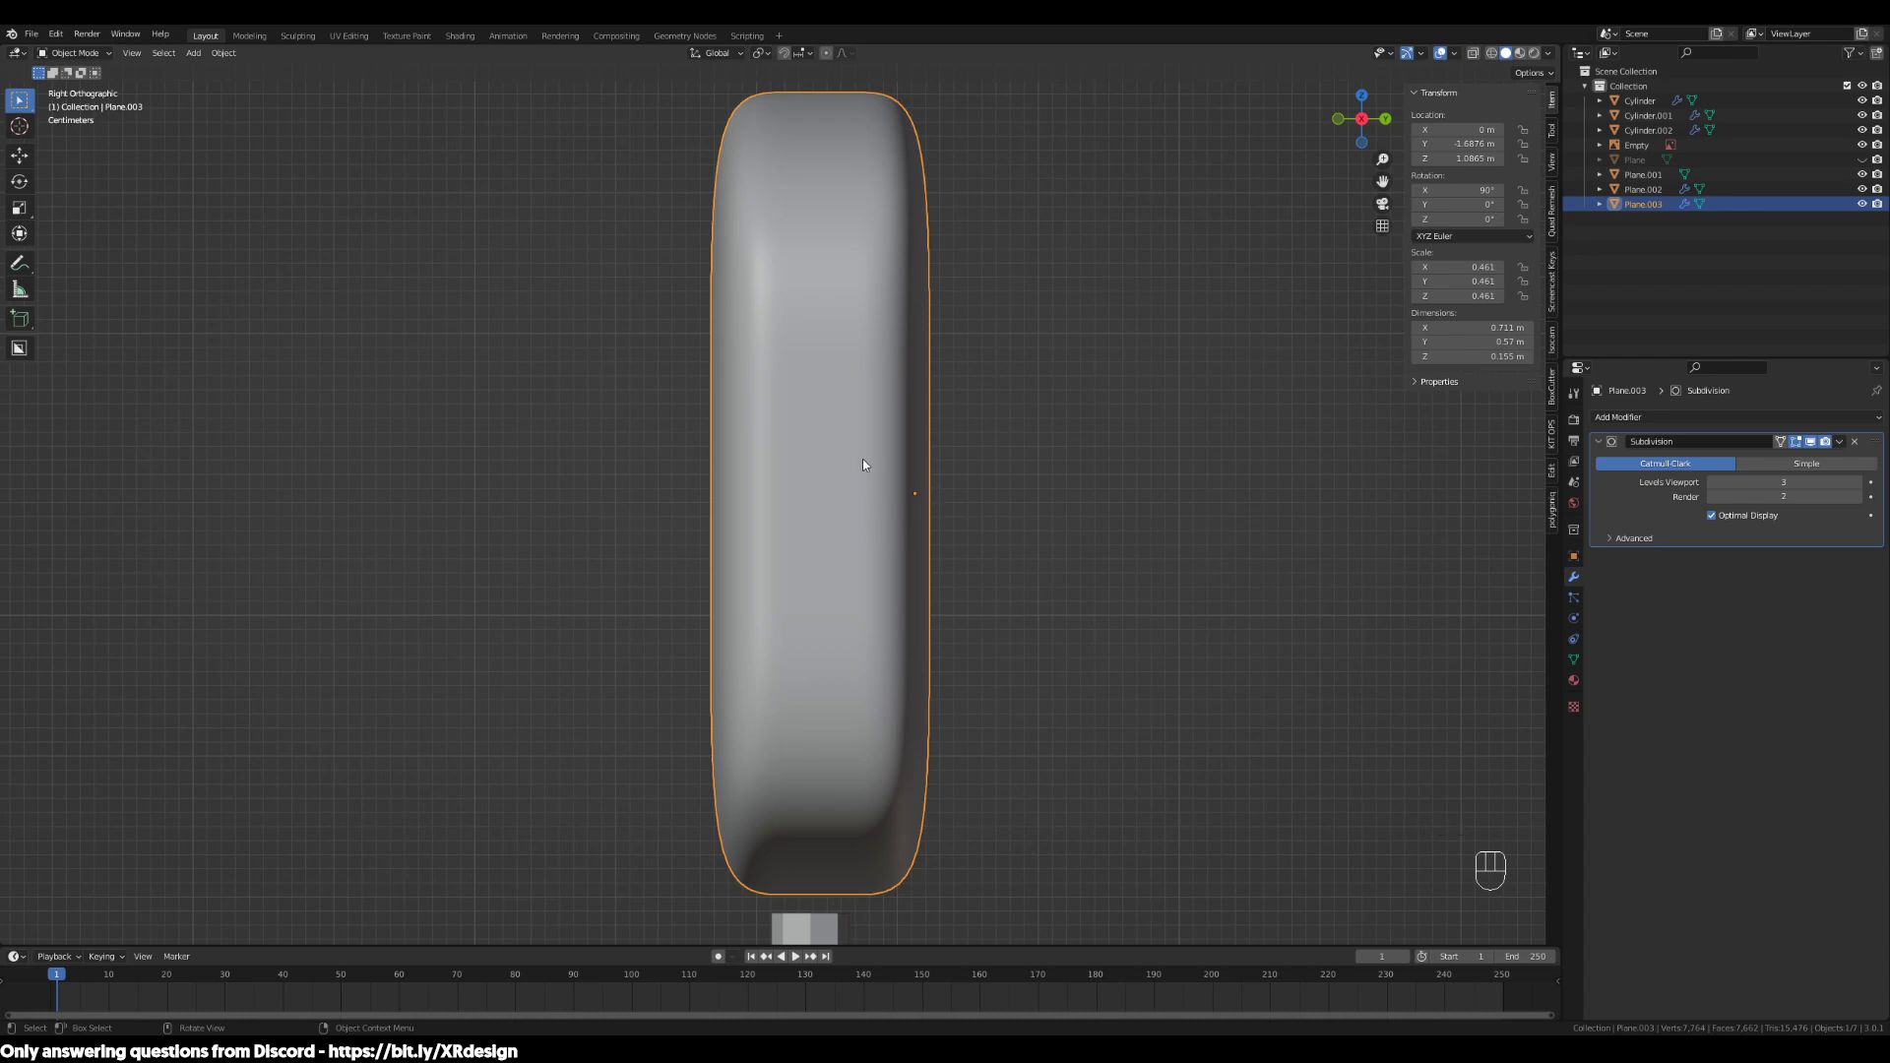
# Set the backrest's origin to its geometry
pyautogui.scroll(-2, 858, 520)
pyautogui.rightClick(825, 486)
pyautogui.moveTo(822, 533)
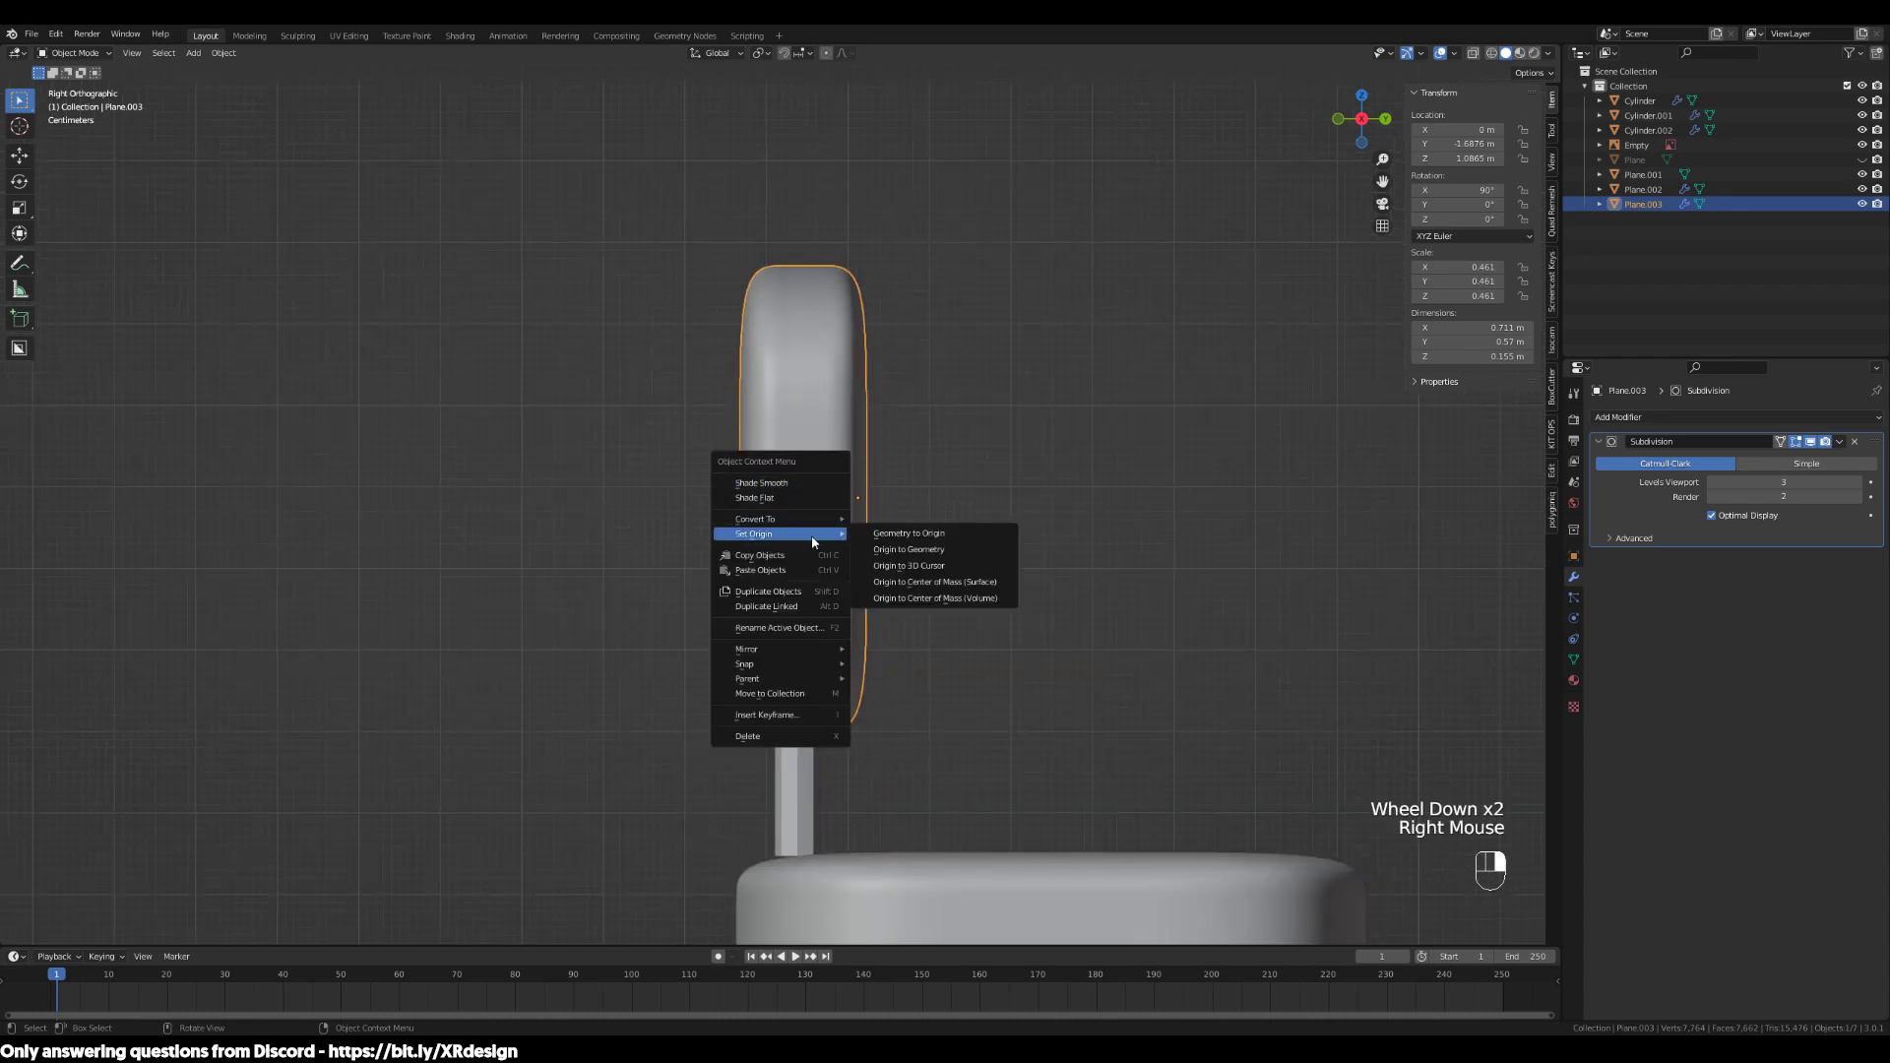
pyautogui.click(915, 550)
pyautogui.scroll(2, 837, 489)
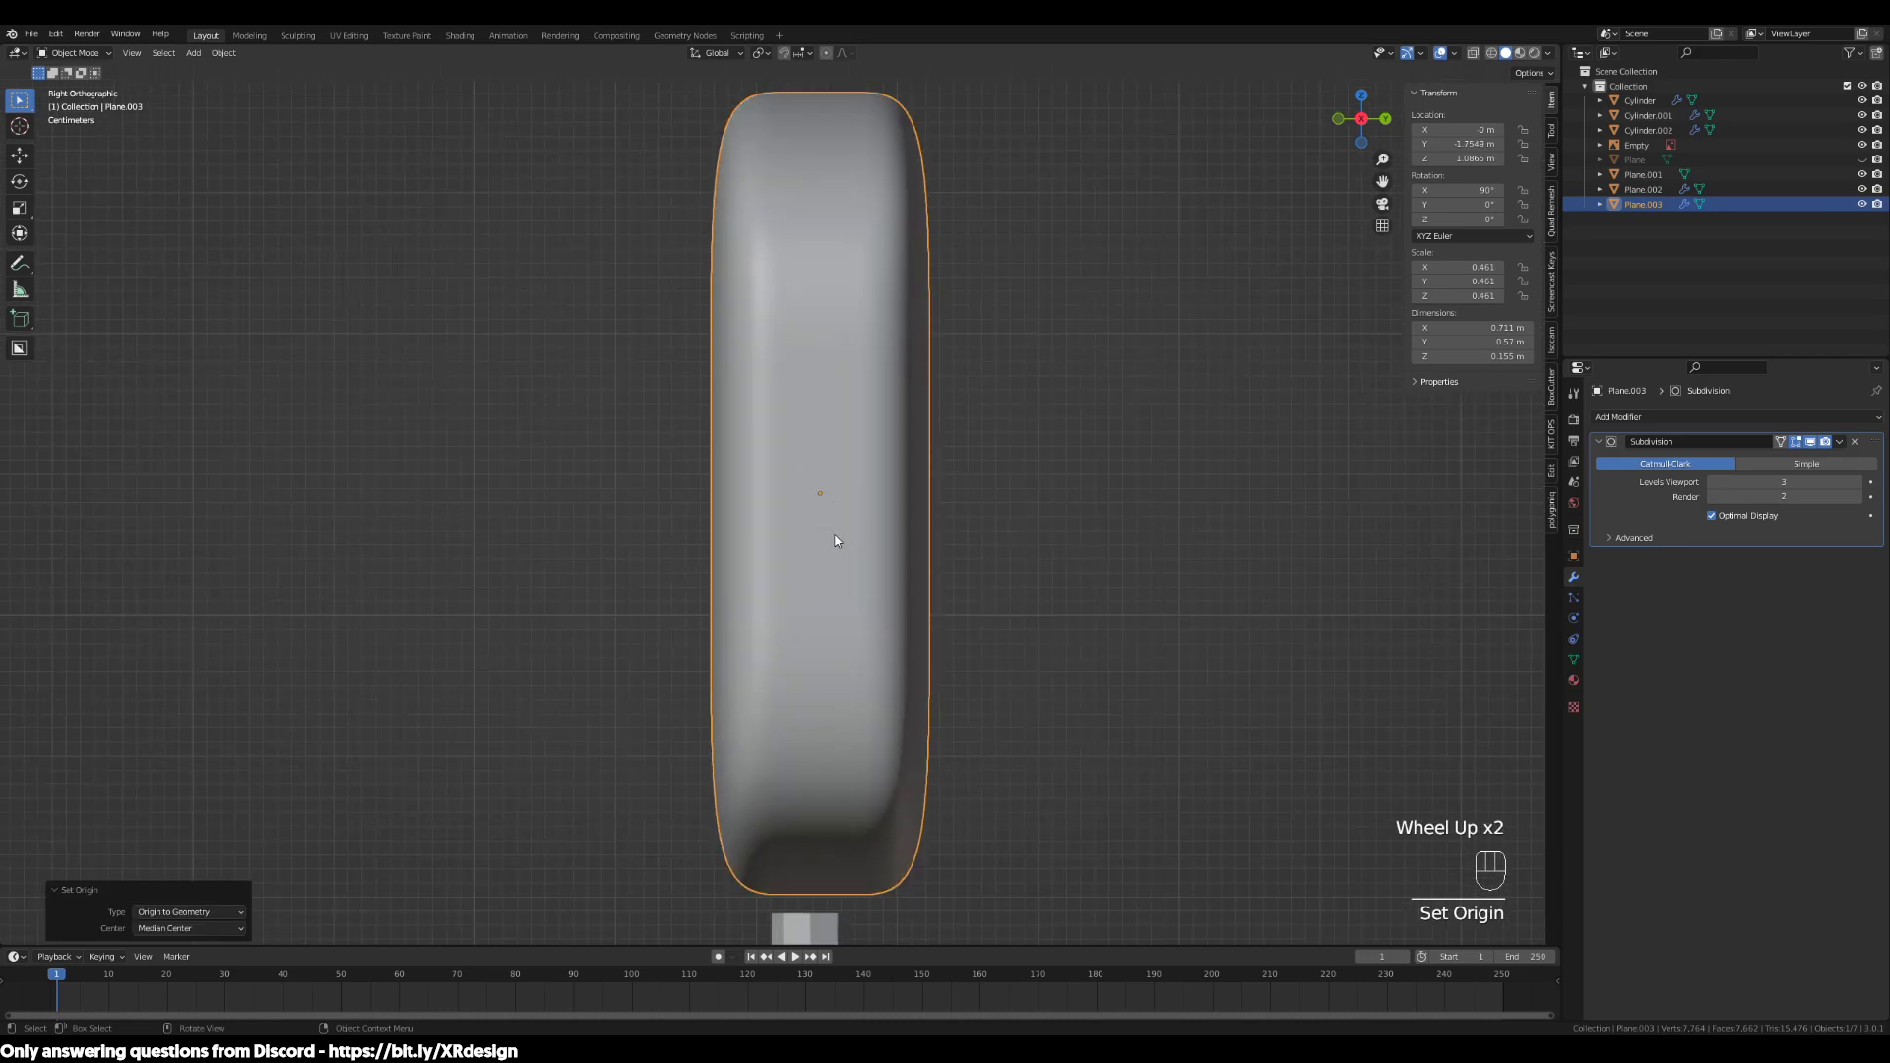
# Scale the backrest uniformly by 0.877 around its centred origin
pyautogui.press('s')
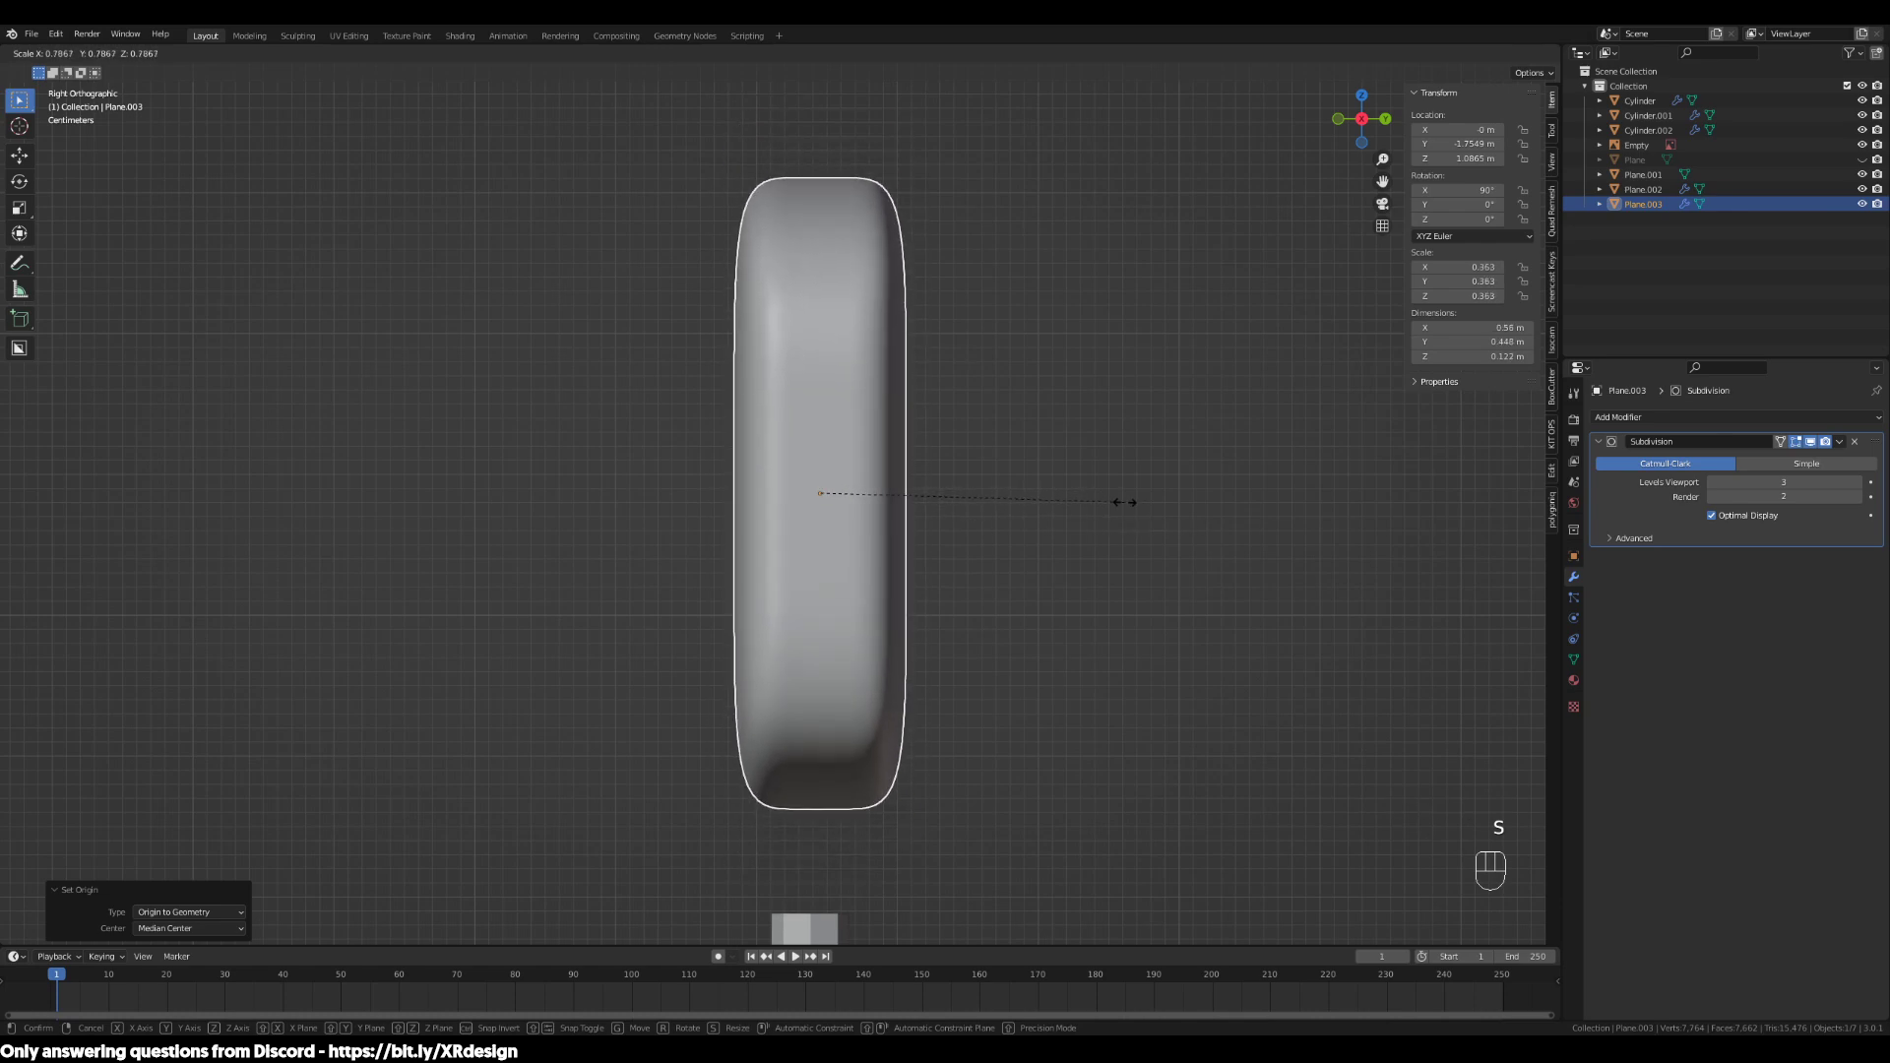
pyautogui.scroll(-2, 1021, 594)
pyautogui.click(1123, 630)
# In right view, move the backrest about -0.013 m in Y and -0.056 m in Z to centre it on the posts
pyautogui.moveTo(1127, 645); pyautogui.dragTo(1093, 668, button='middle')
pyautogui.scroll(-2, 1211, 683)
pyautogui.press('KP_Decimal')
pyautogui.press('KP_3')
pyautogui.scroll(-2, 1092, 625)
pyautogui.press('g')
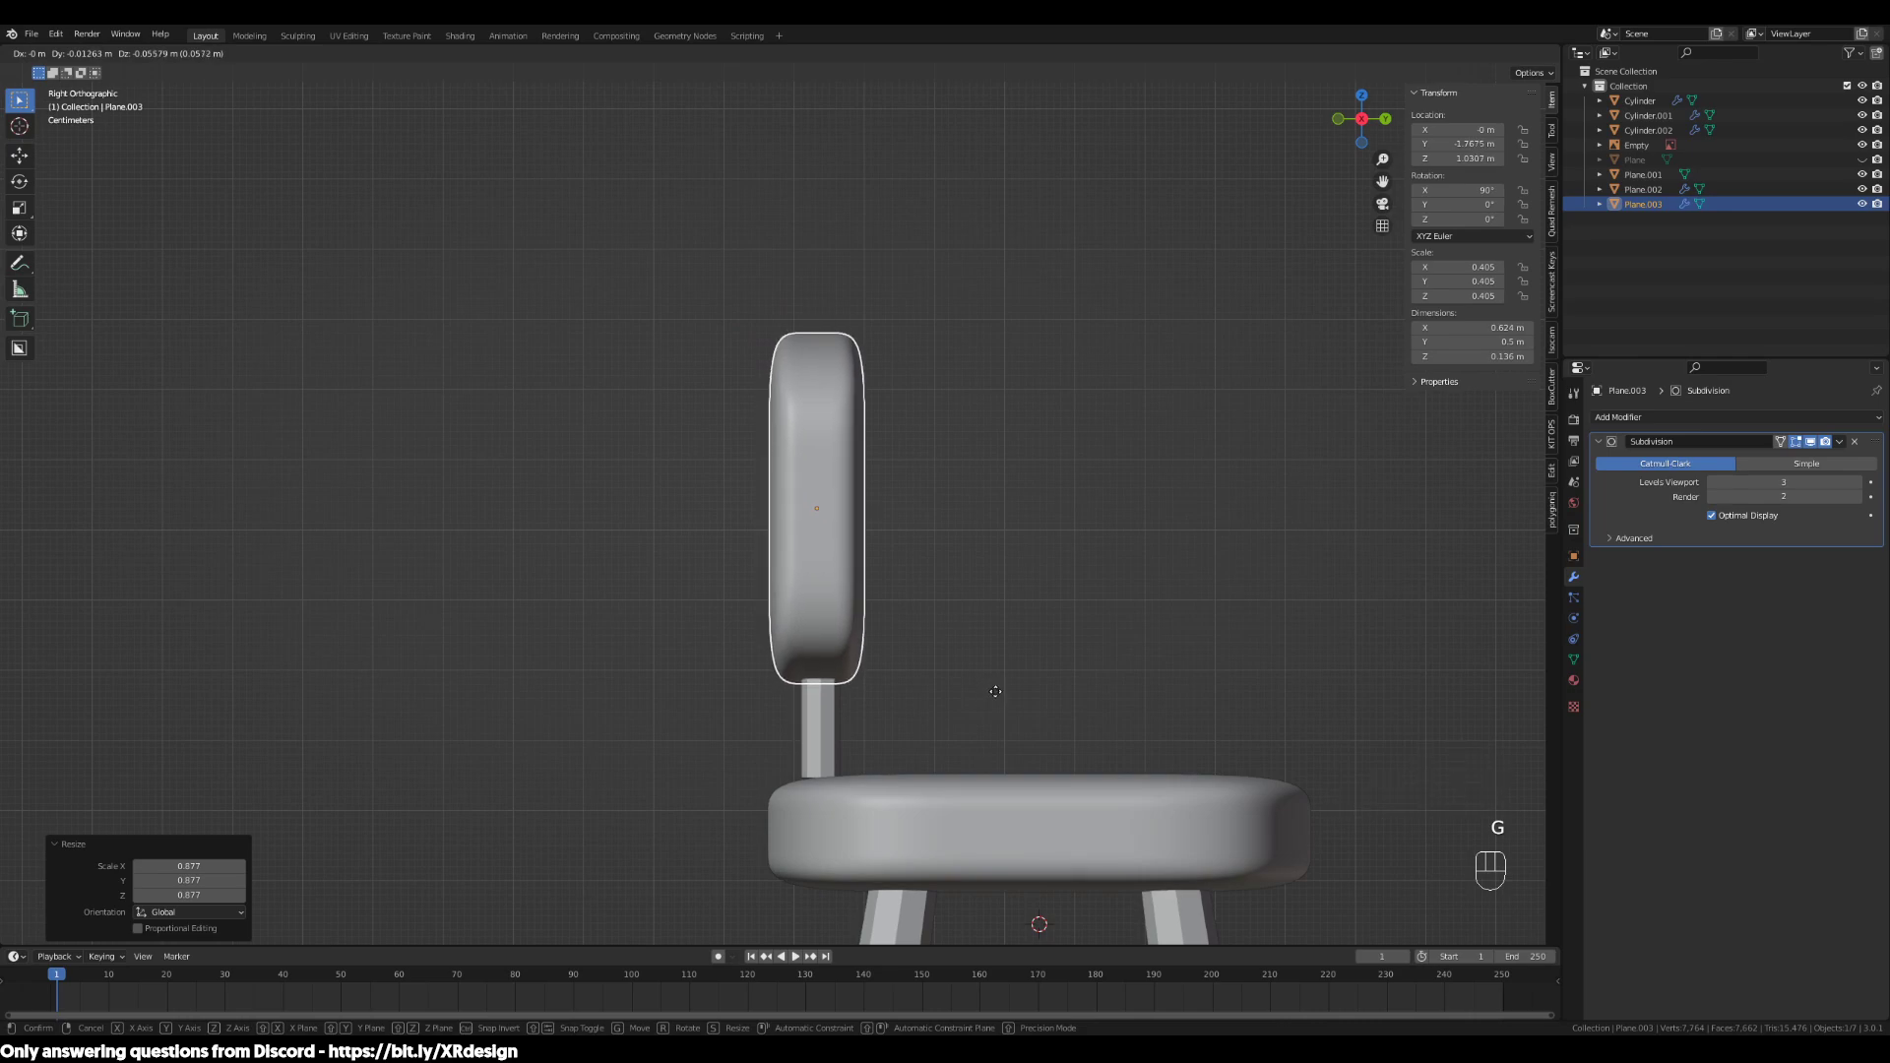
pyautogui.click(995, 692)
# Apply Shade Smooth to the mirrored backrest posts and check their shading from behind the chair
pyautogui.scroll(2, 994, 693)
pyautogui.click(825, 811)
pyautogui.moveTo(825, 811); pyautogui.dragTo(957, 842, button='middle')
pyautogui.rightClick(906, 790)
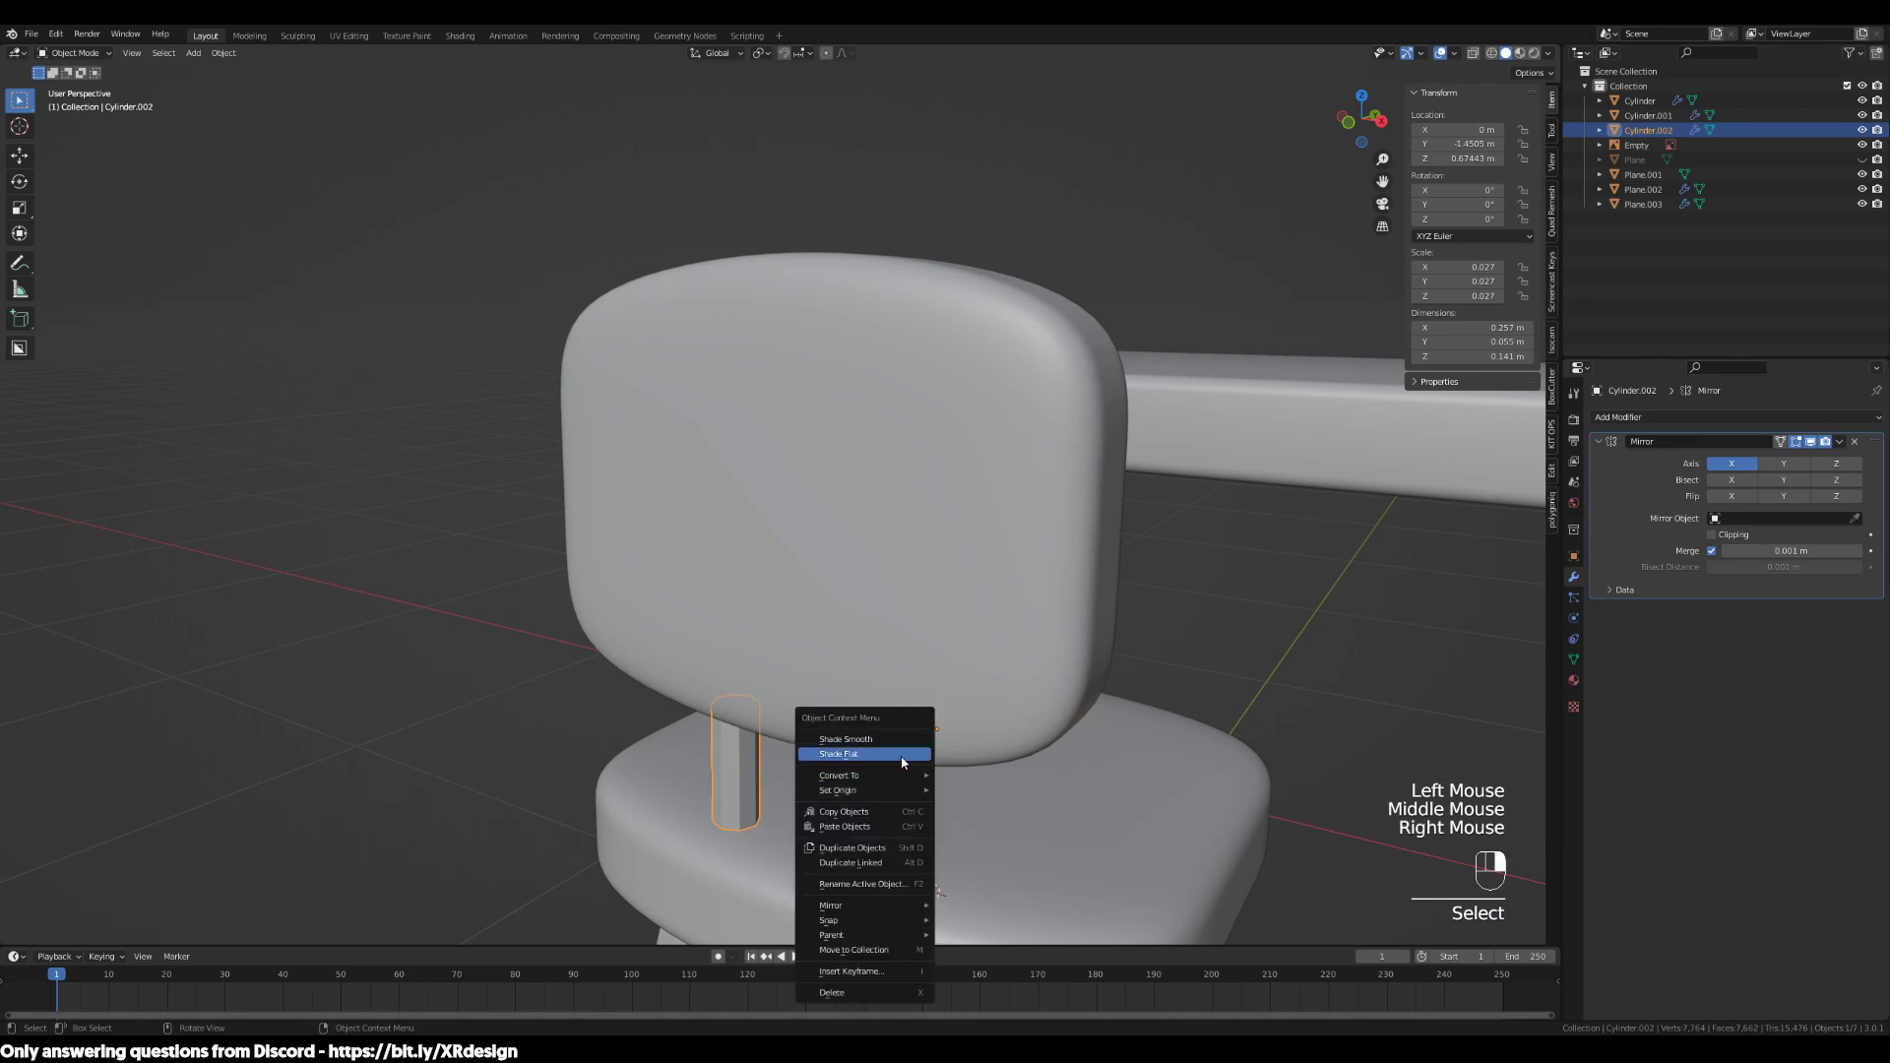
pyautogui.click(866, 729)
pyautogui.moveTo(866, 729); pyautogui.dragTo(935, 773, button='middle')
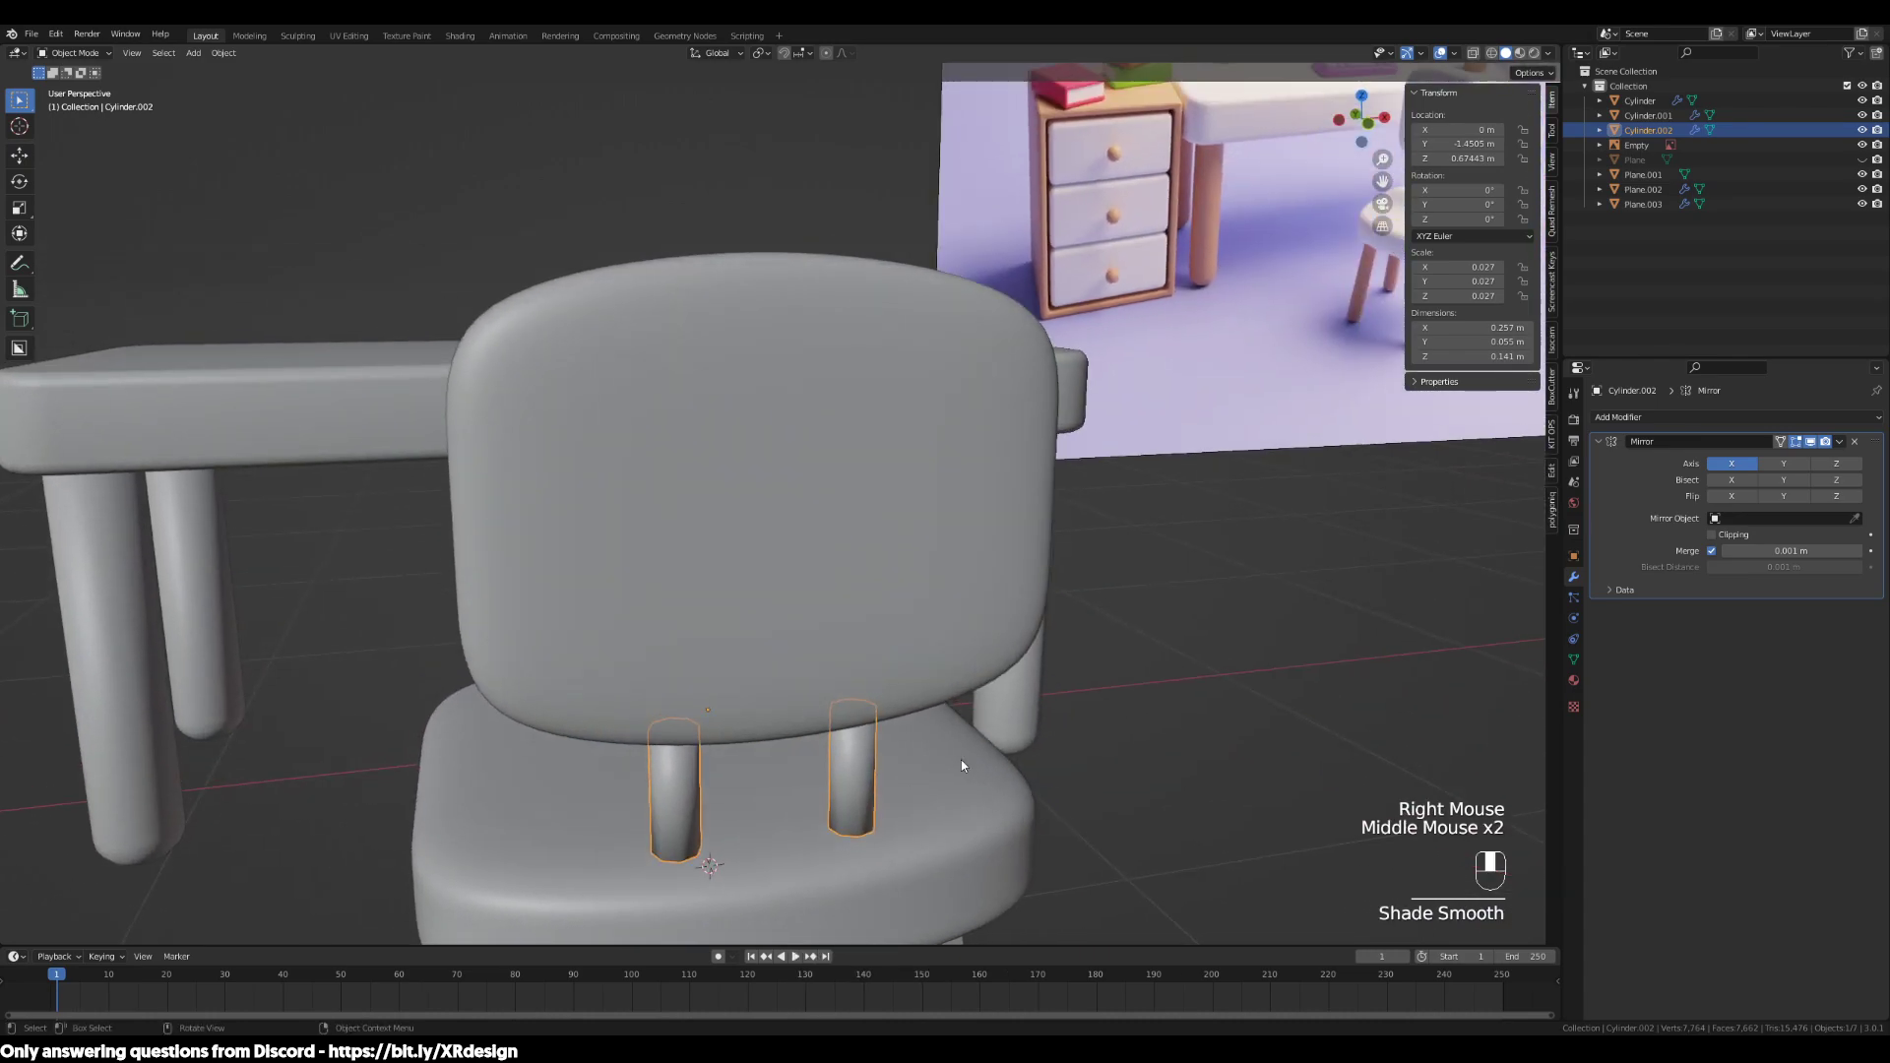
pyautogui.keyDown('shift'); pyautogui.moveTo(1214, 791); pyautogui.dragTo(728, 708, button='middle'); pyautogui.keyUp('shift')
pyautogui.scroll(-1, 729, 709)
pyautogui.scroll(3, 728, 709)
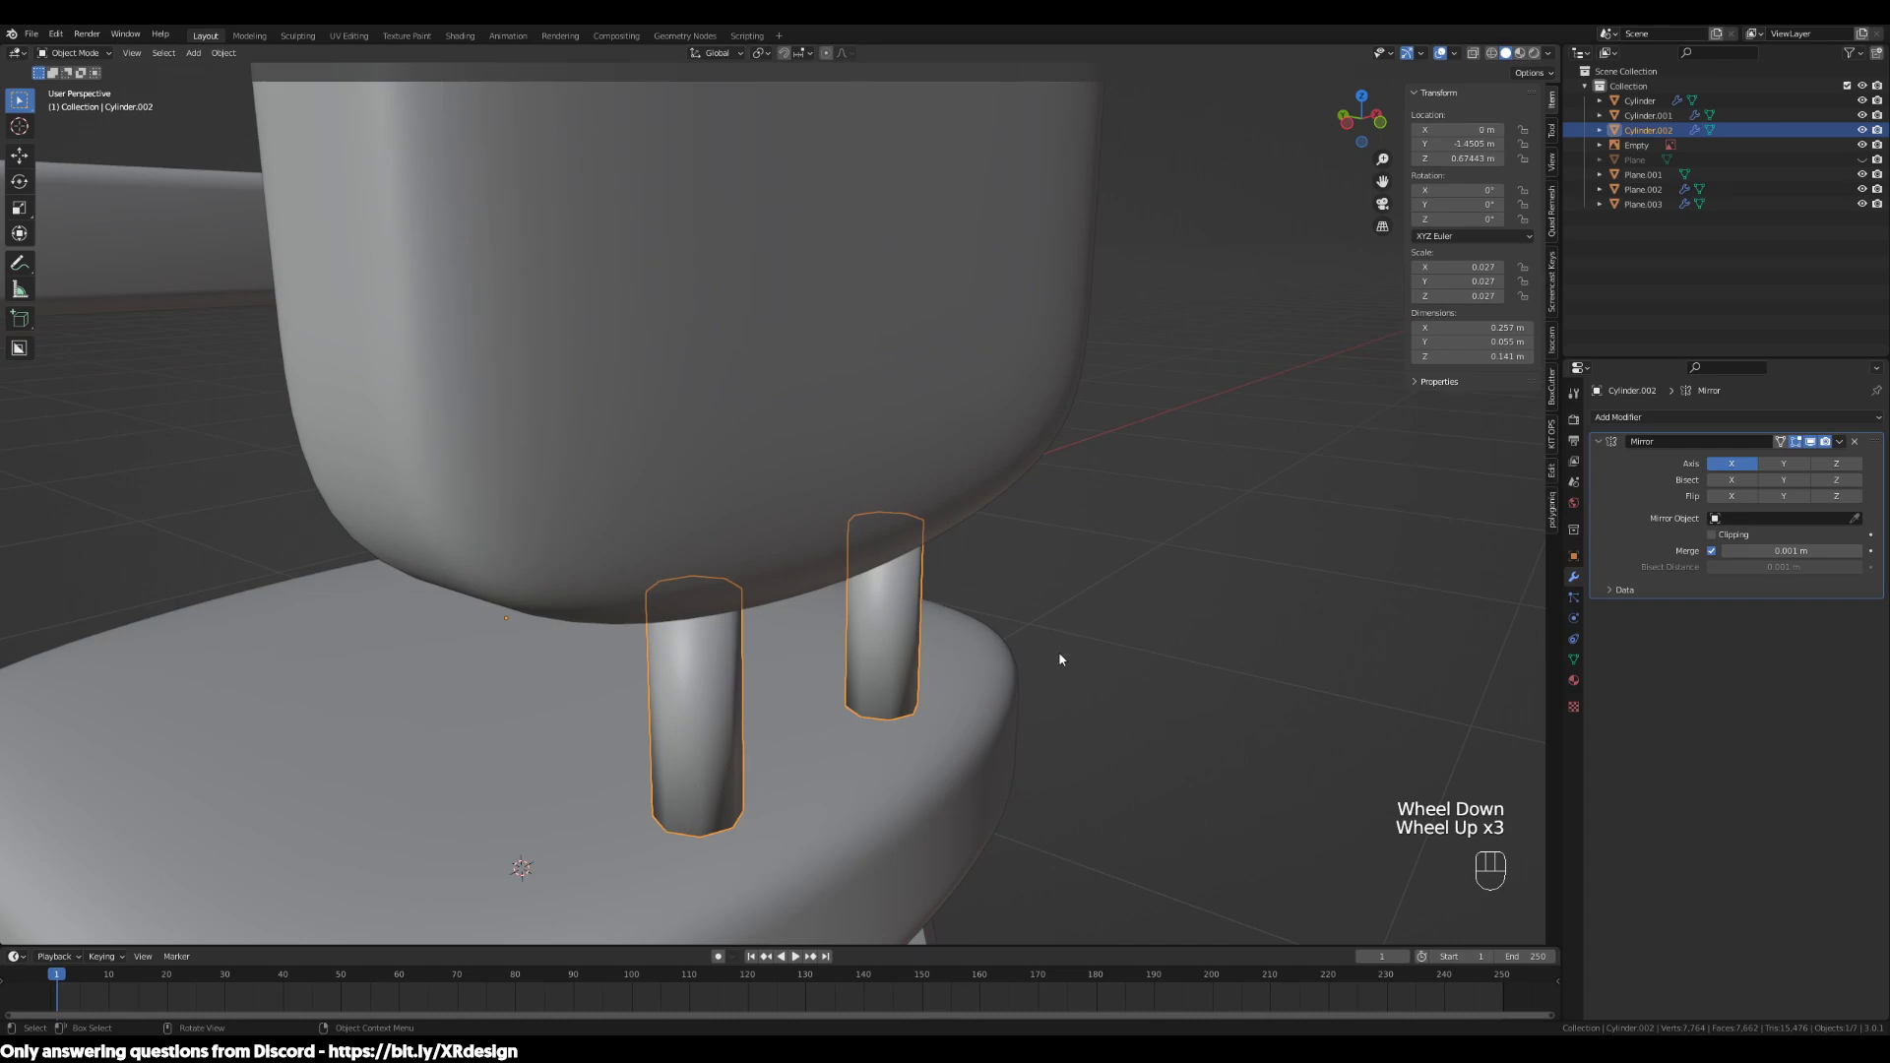
pyautogui.moveTo(1062, 654); pyautogui.dragTo(1006, 671, button='middle')
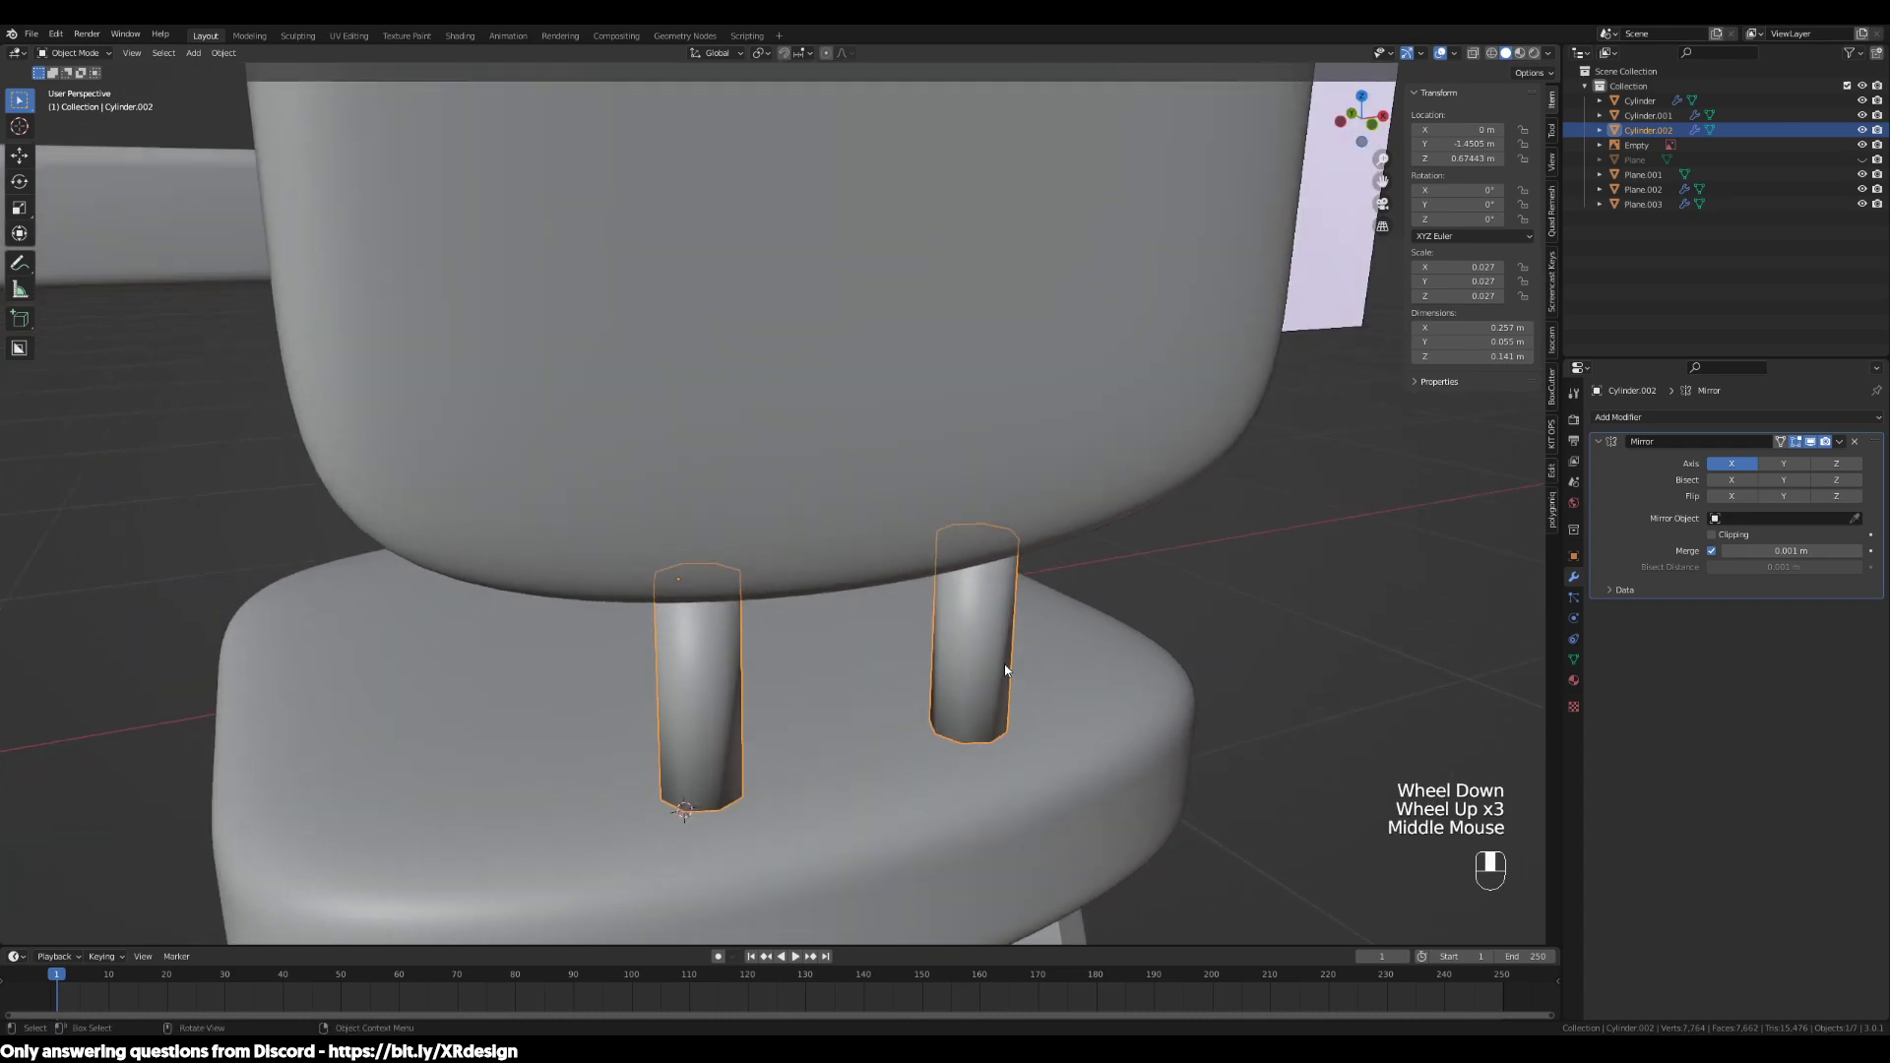
# Enable Auto Smooth in the backrest posts' normals settings and set its angle to 60°
pyautogui.click(1573, 659)
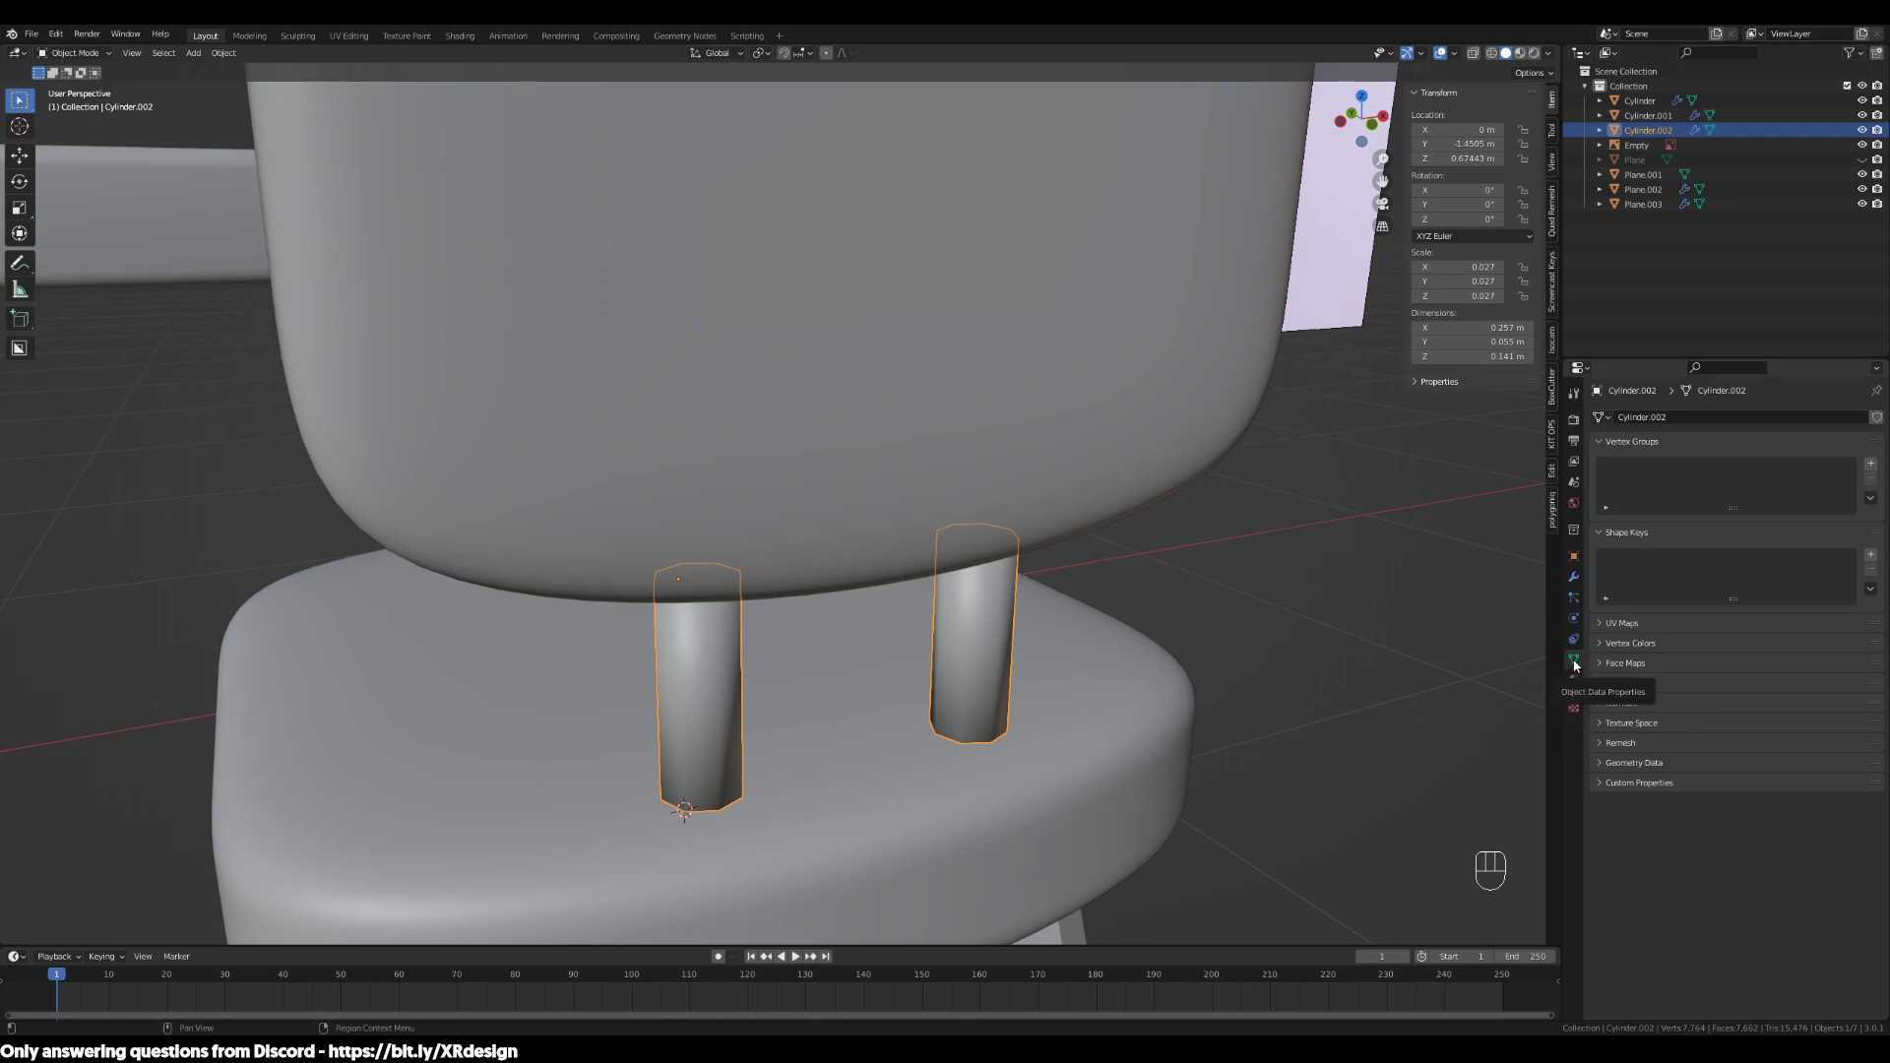
pyautogui.click(1625, 703)
pyautogui.click(1712, 725)
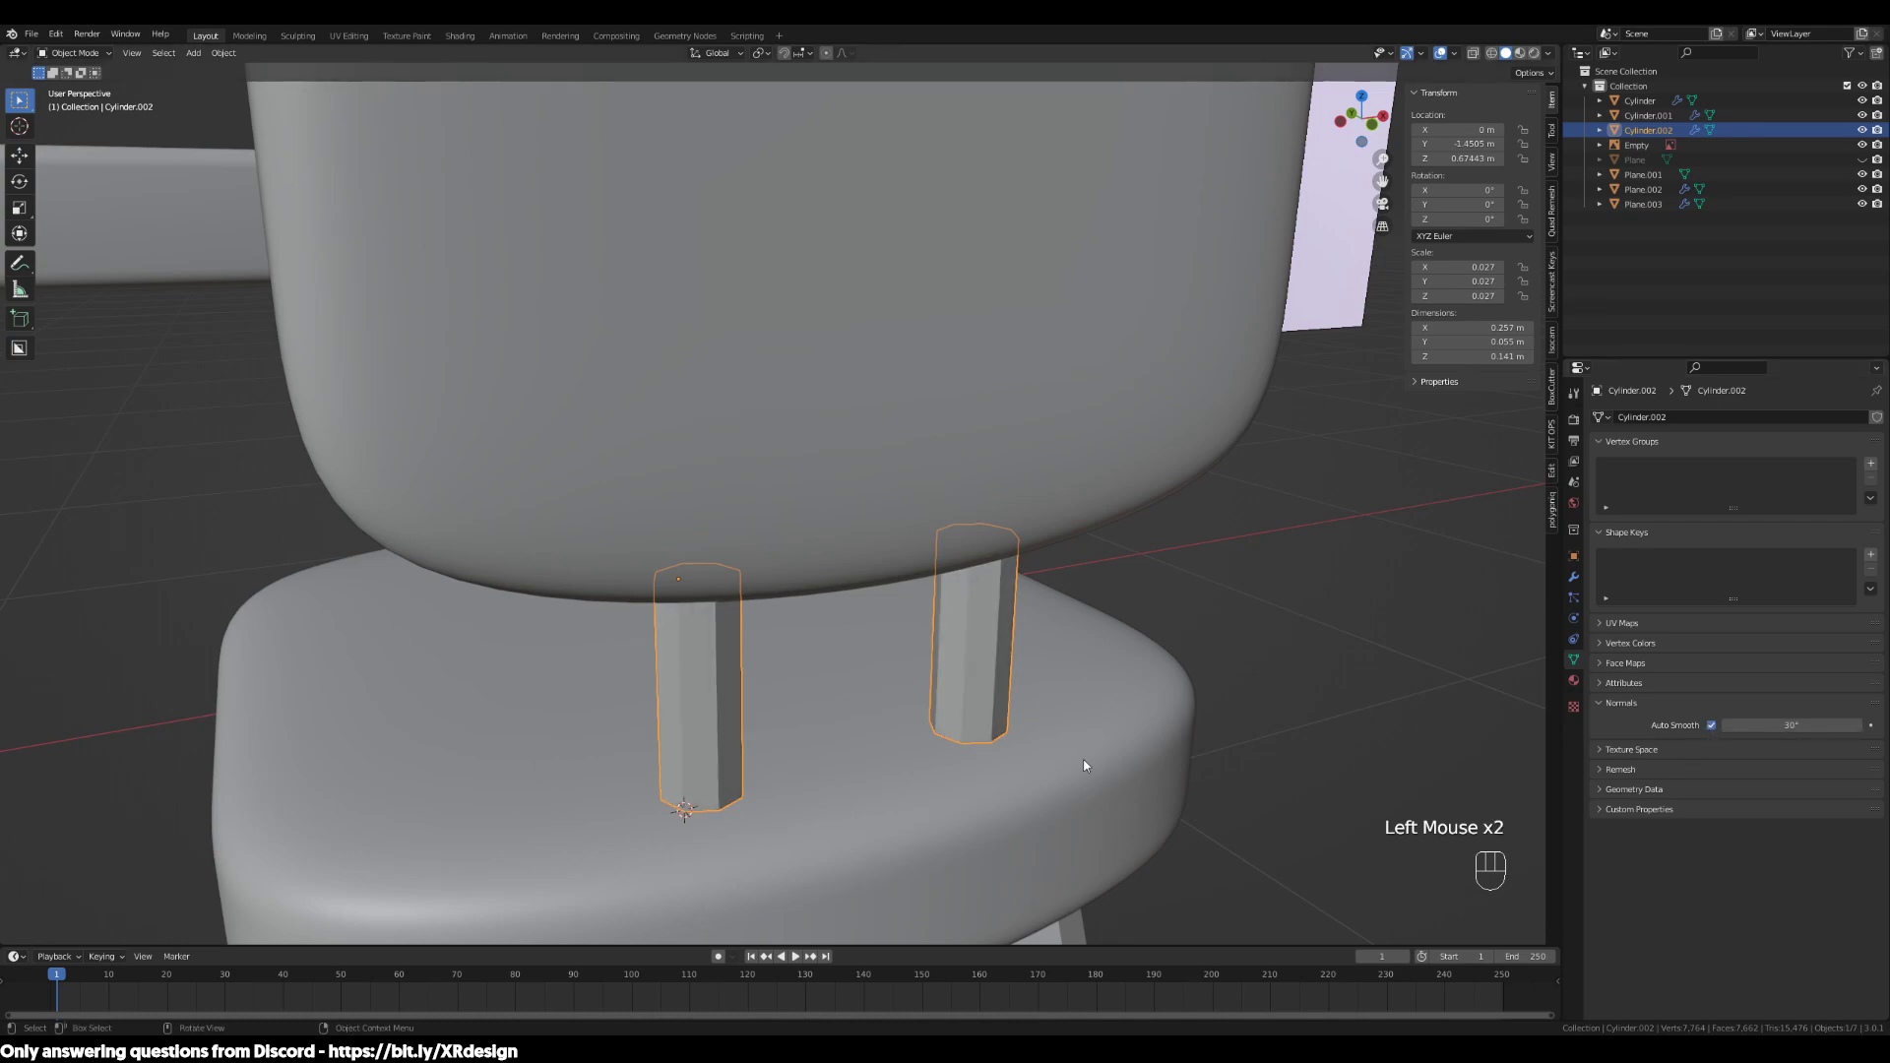
pyautogui.scroll(-2, 1414, 688)
pyautogui.click(1763, 725)
pyautogui.press('Return')
pyautogui.moveTo(1336, 671); pyautogui.dragTo(1397, 663, button='middle')
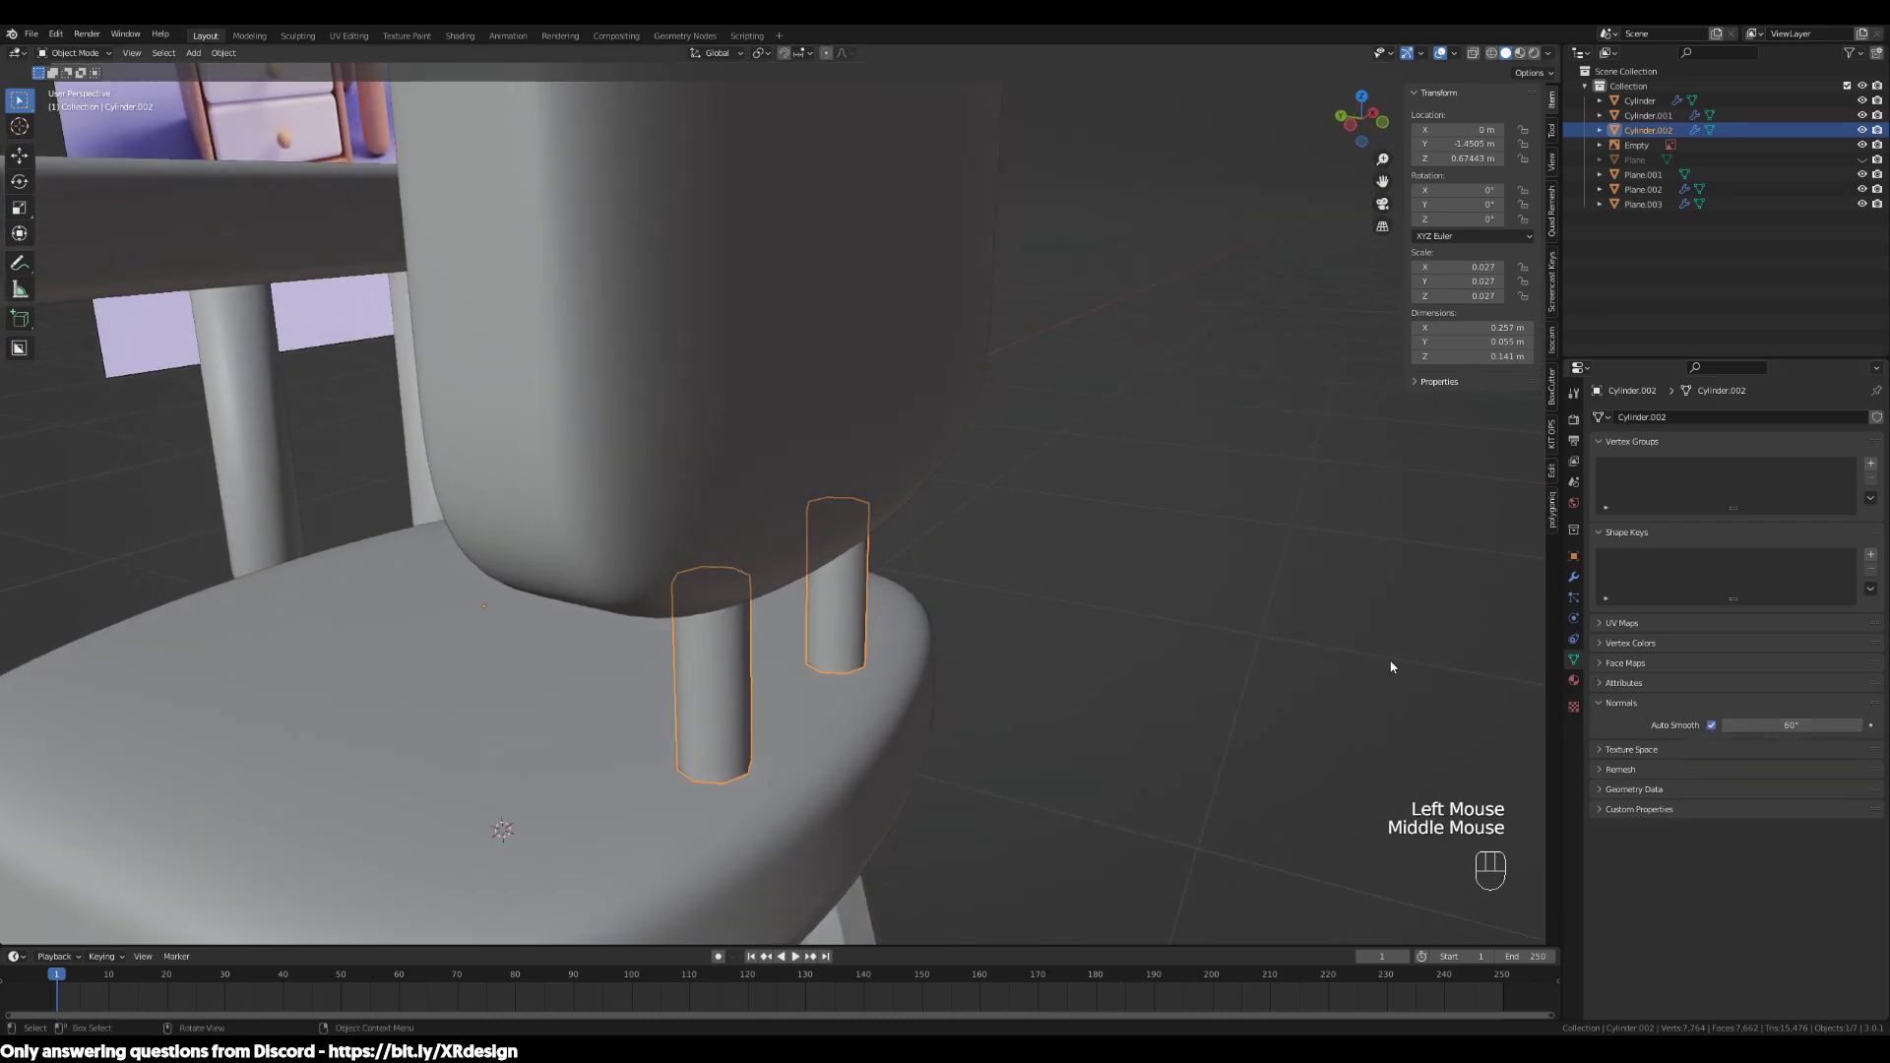
# Apply Shade Smooth to the four chair legs
pyautogui.scroll(-2, 1119, 662)
pyautogui.keyDown('shift'); pyautogui.moveTo(873, 752); pyautogui.dragTo(839, 774, button='middle'); pyautogui.keyUp('shift')
pyautogui.click(969, 753)
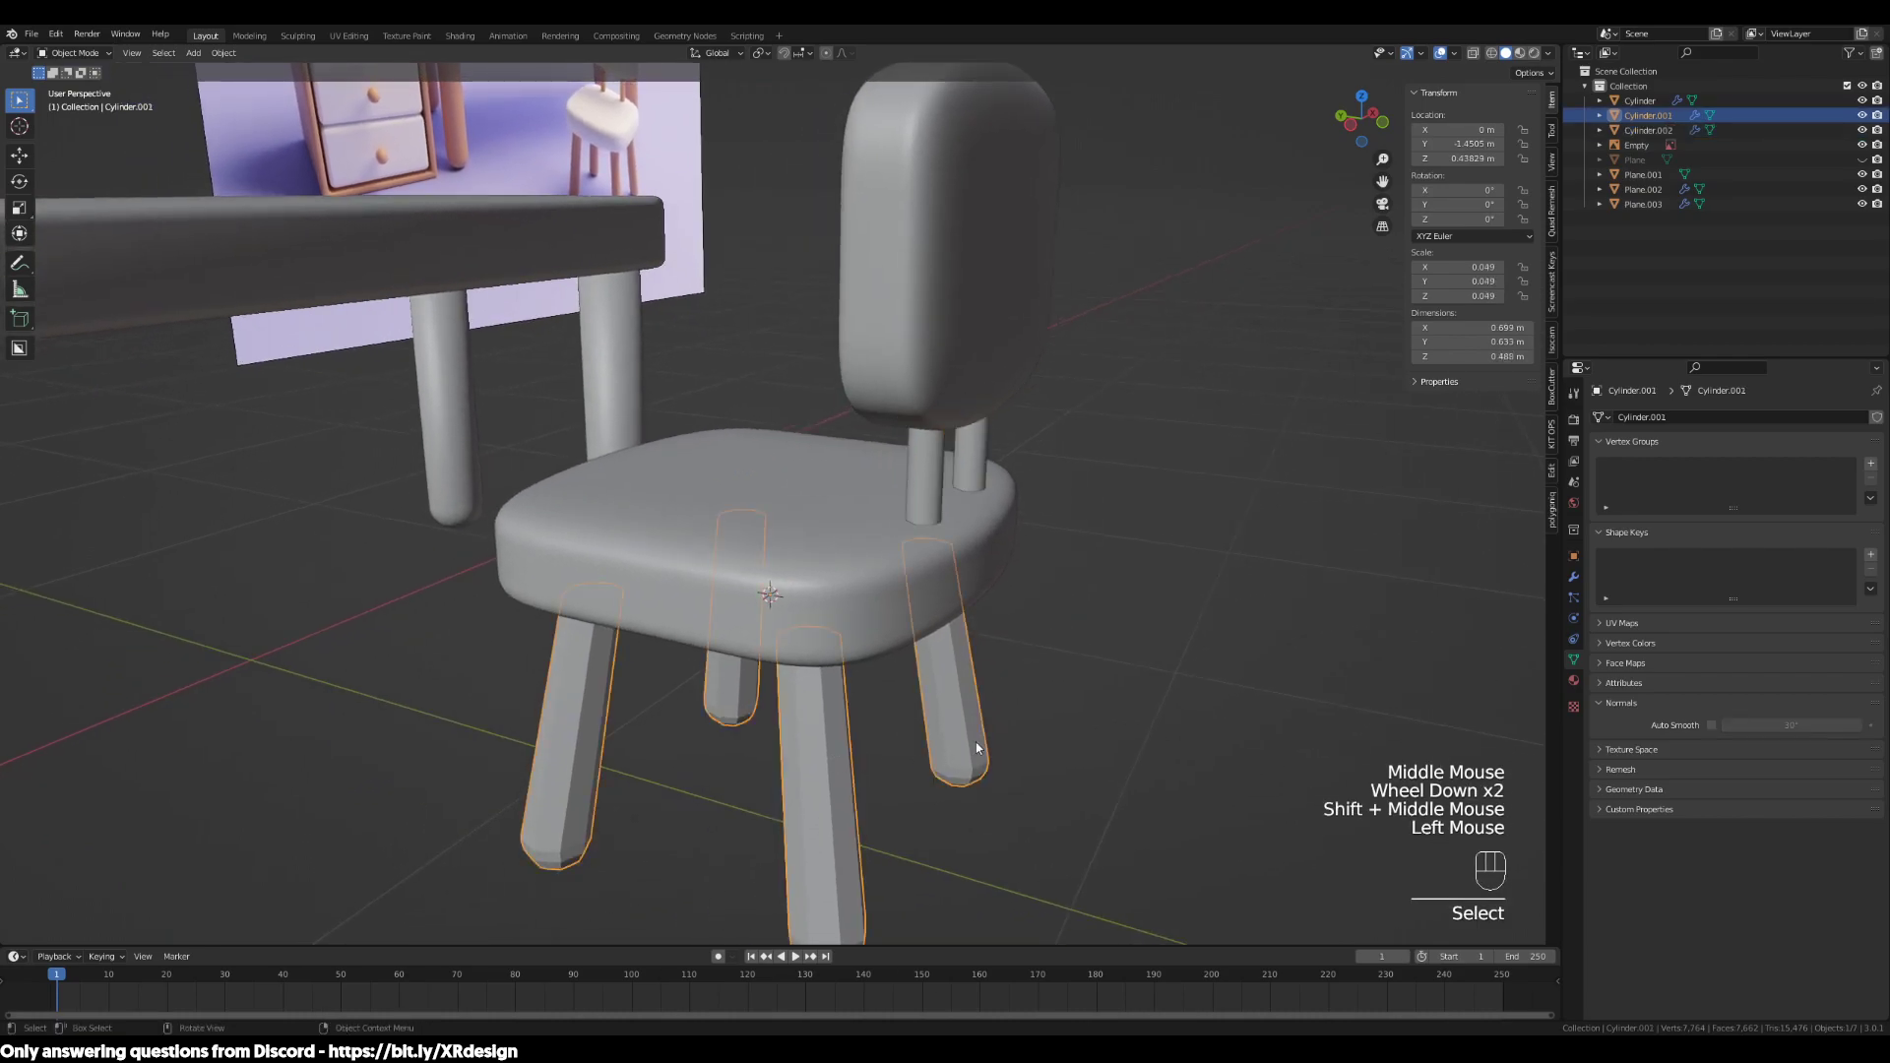
pyautogui.rightClick(954, 682)
pyautogui.click(954, 677)
pyautogui.moveTo(954, 679); pyautogui.dragTo(1207, 663, button='middle')
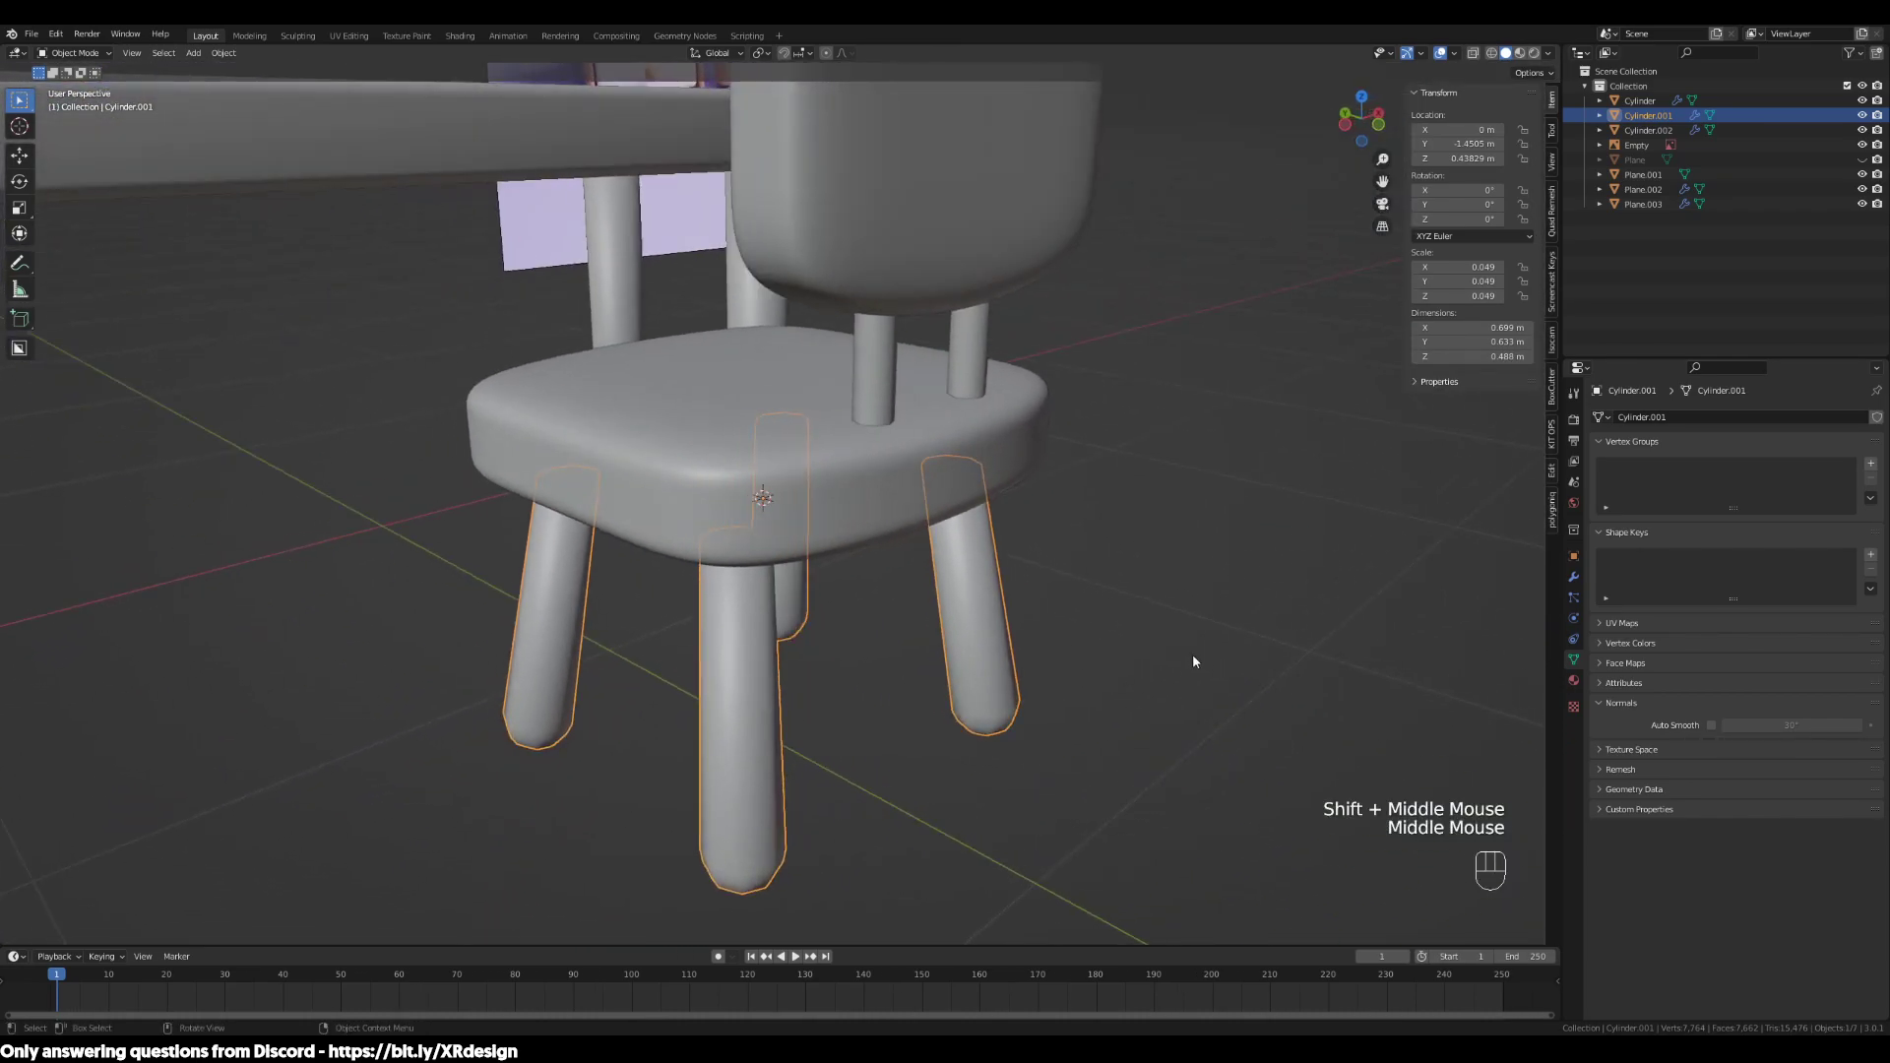
# Try Auto Smooth at 60° on the chair legs and undo it, keeping plain Shade Smooth
pyautogui.doubleClick(1777, 726)
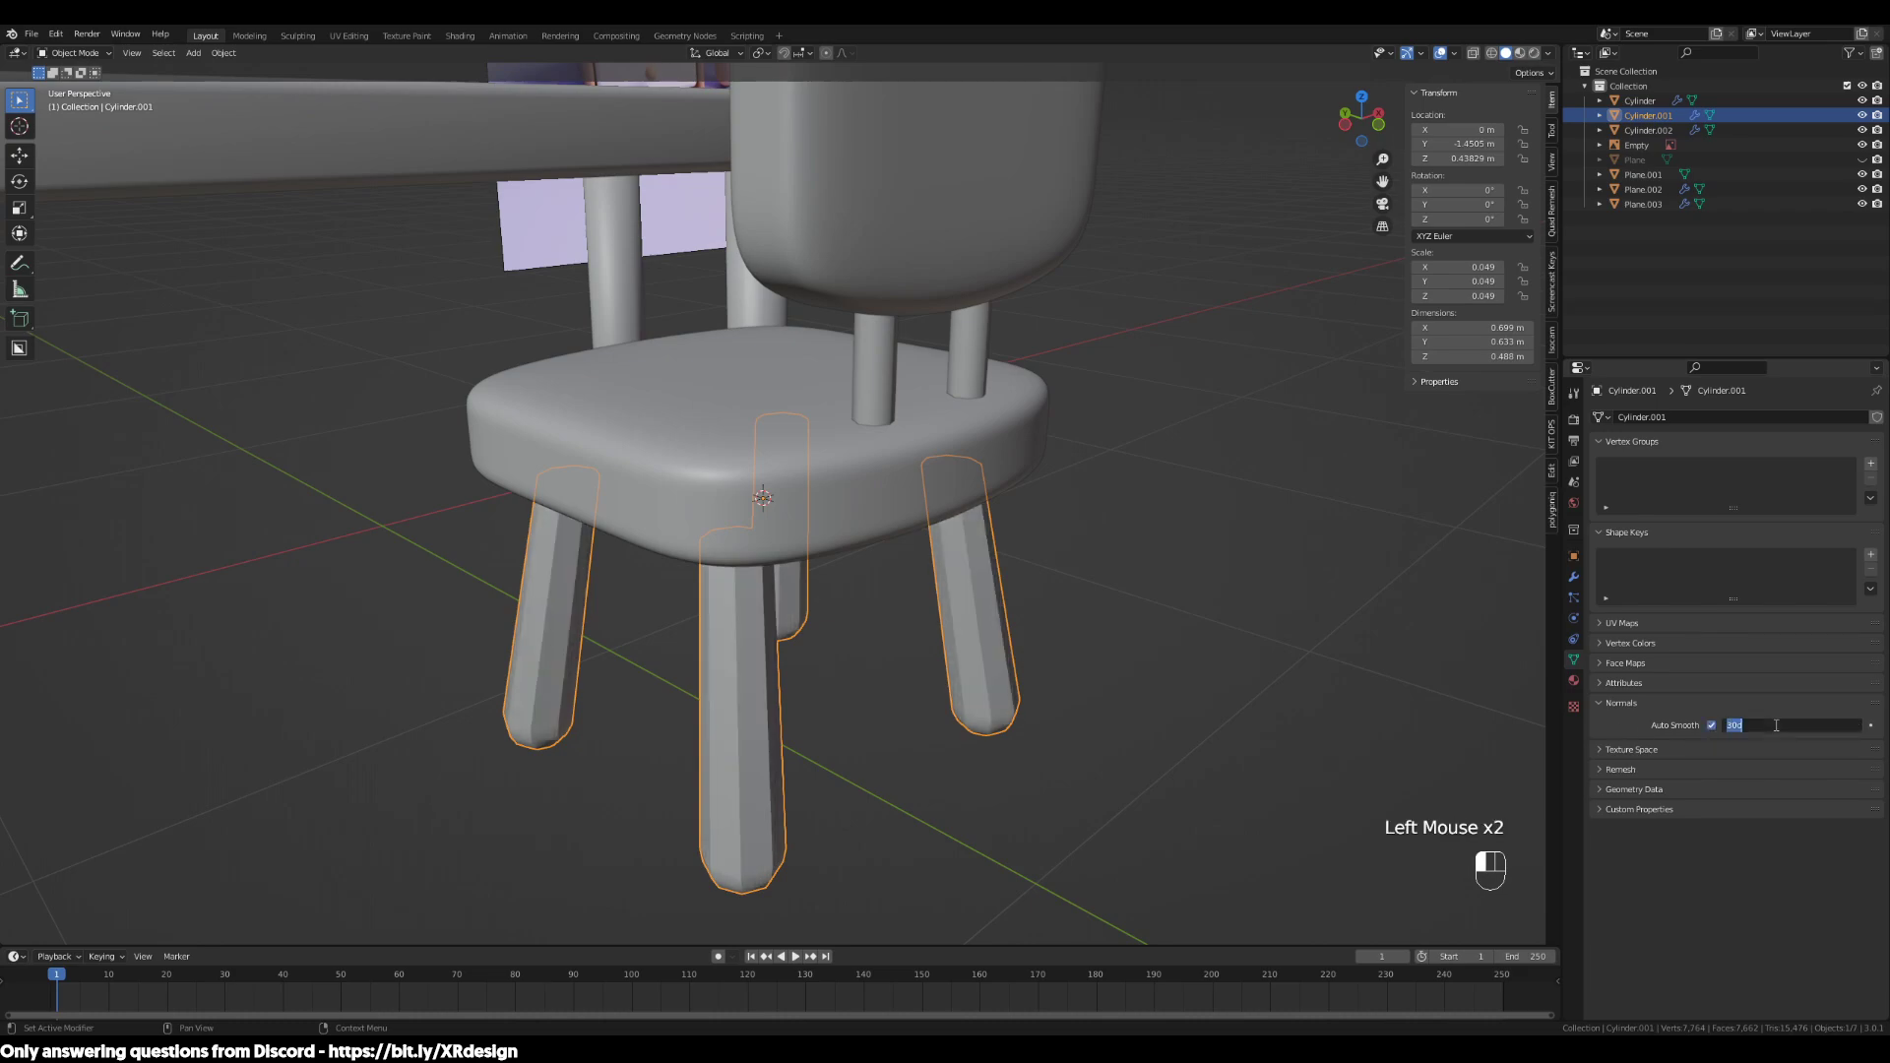
pyautogui.write('60')
pyautogui.press('Return')
pyautogui.scroll(-2, 1089, 624)
pyautogui.moveTo(1089, 624); pyautogui.dragTo(1012, 663, button='middle')
pyautogui.scroll(2, 1185, 778)
pyautogui.keyDown('shift'); pyautogui.moveTo(1185, 778); pyautogui.dragTo(1142, 793, button='middle'); pyautogui.keyUp('shift')
pyautogui.hotkey('ctrl', 'z')
pyautogui.hotkey('ctrl', 'z')
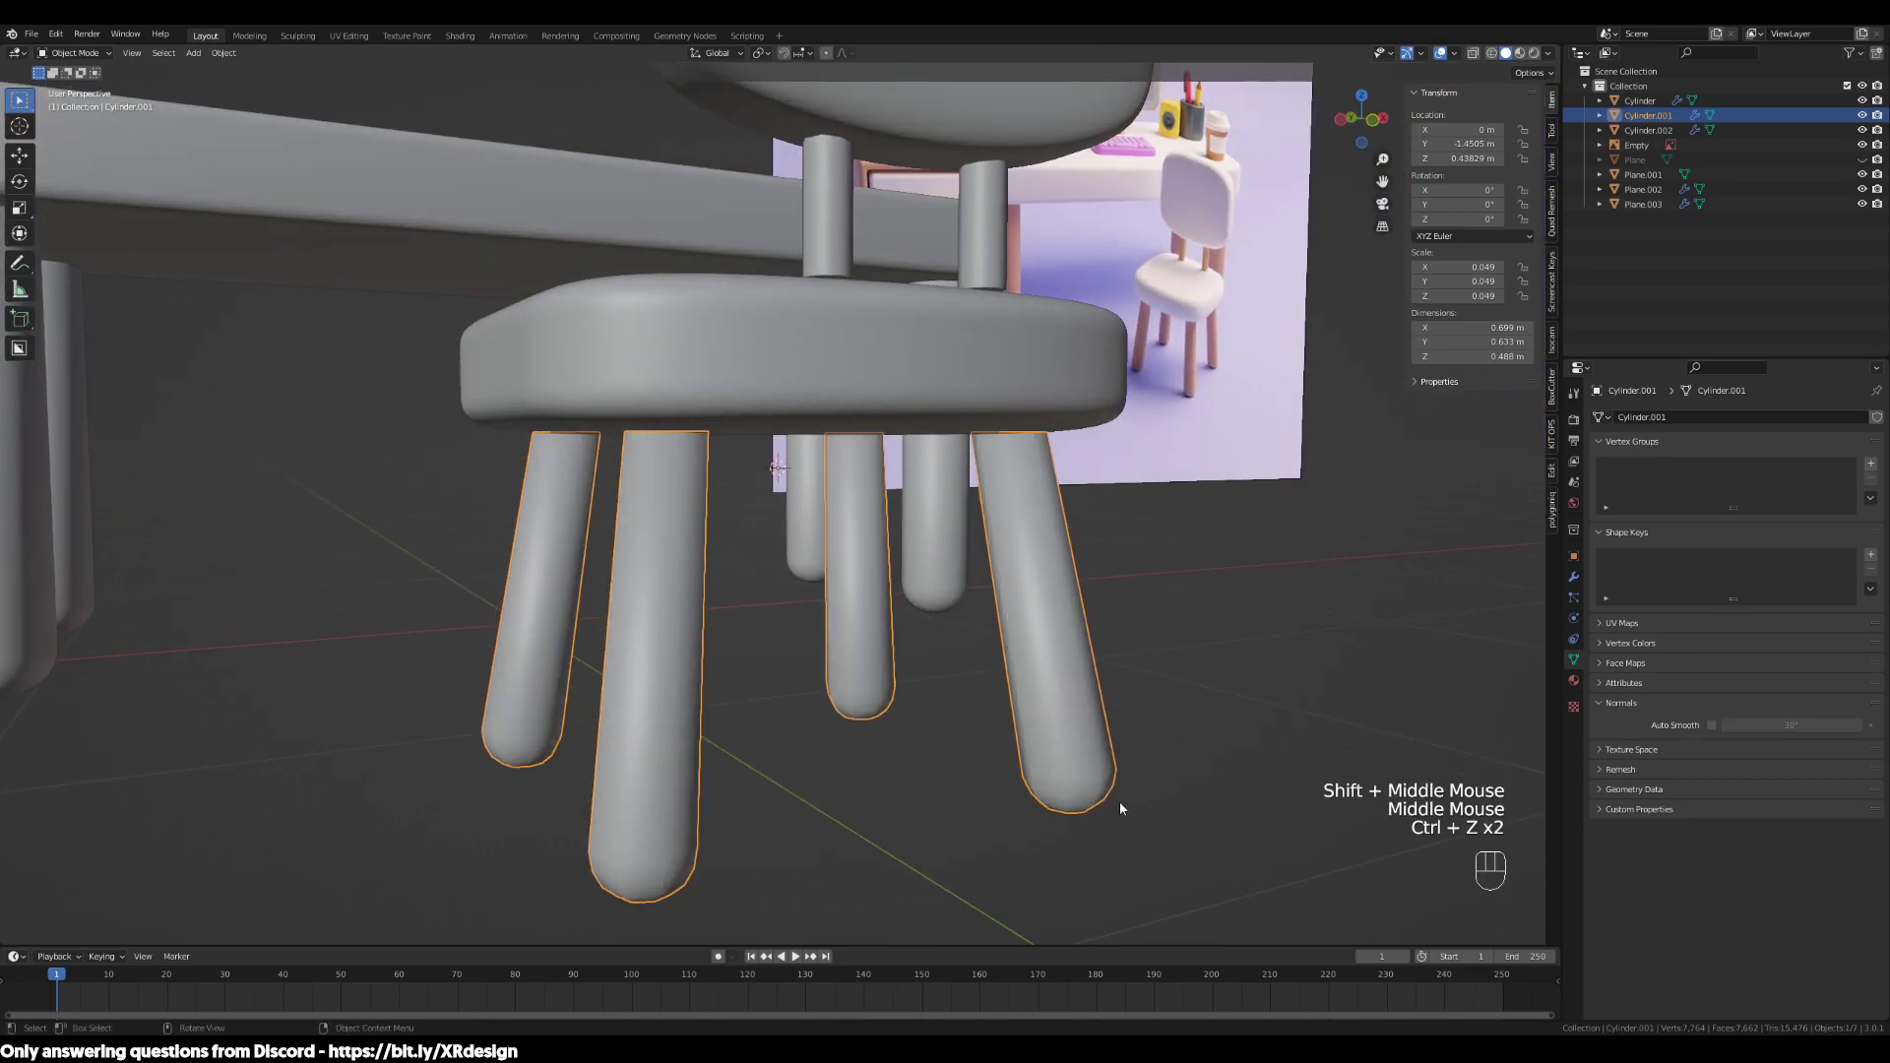
# Examine the seat and backrest proportions against the chair in the reference image
pyautogui.scroll(-2, 1131, 793)
pyautogui.moveTo(1140, 715); pyautogui.dragTo(1160, 634, button='middle')
pyautogui.click(907, 483)
pyautogui.click(908, 482)
pyautogui.click(836, 538)
pyautogui.click(837, 538)
pyautogui.scroll(-2, 965, 530)
pyautogui.keyDown('shift'); pyautogui.moveTo(965, 530); pyautogui.dragTo(984, 689, button='middle'); pyautogui.keyUp('shift')
pyautogui.keyDown('shift'); pyautogui.moveTo(960, 304); pyautogui.dragTo(953, 606, button='middle'); pyautogui.keyUp('shift')
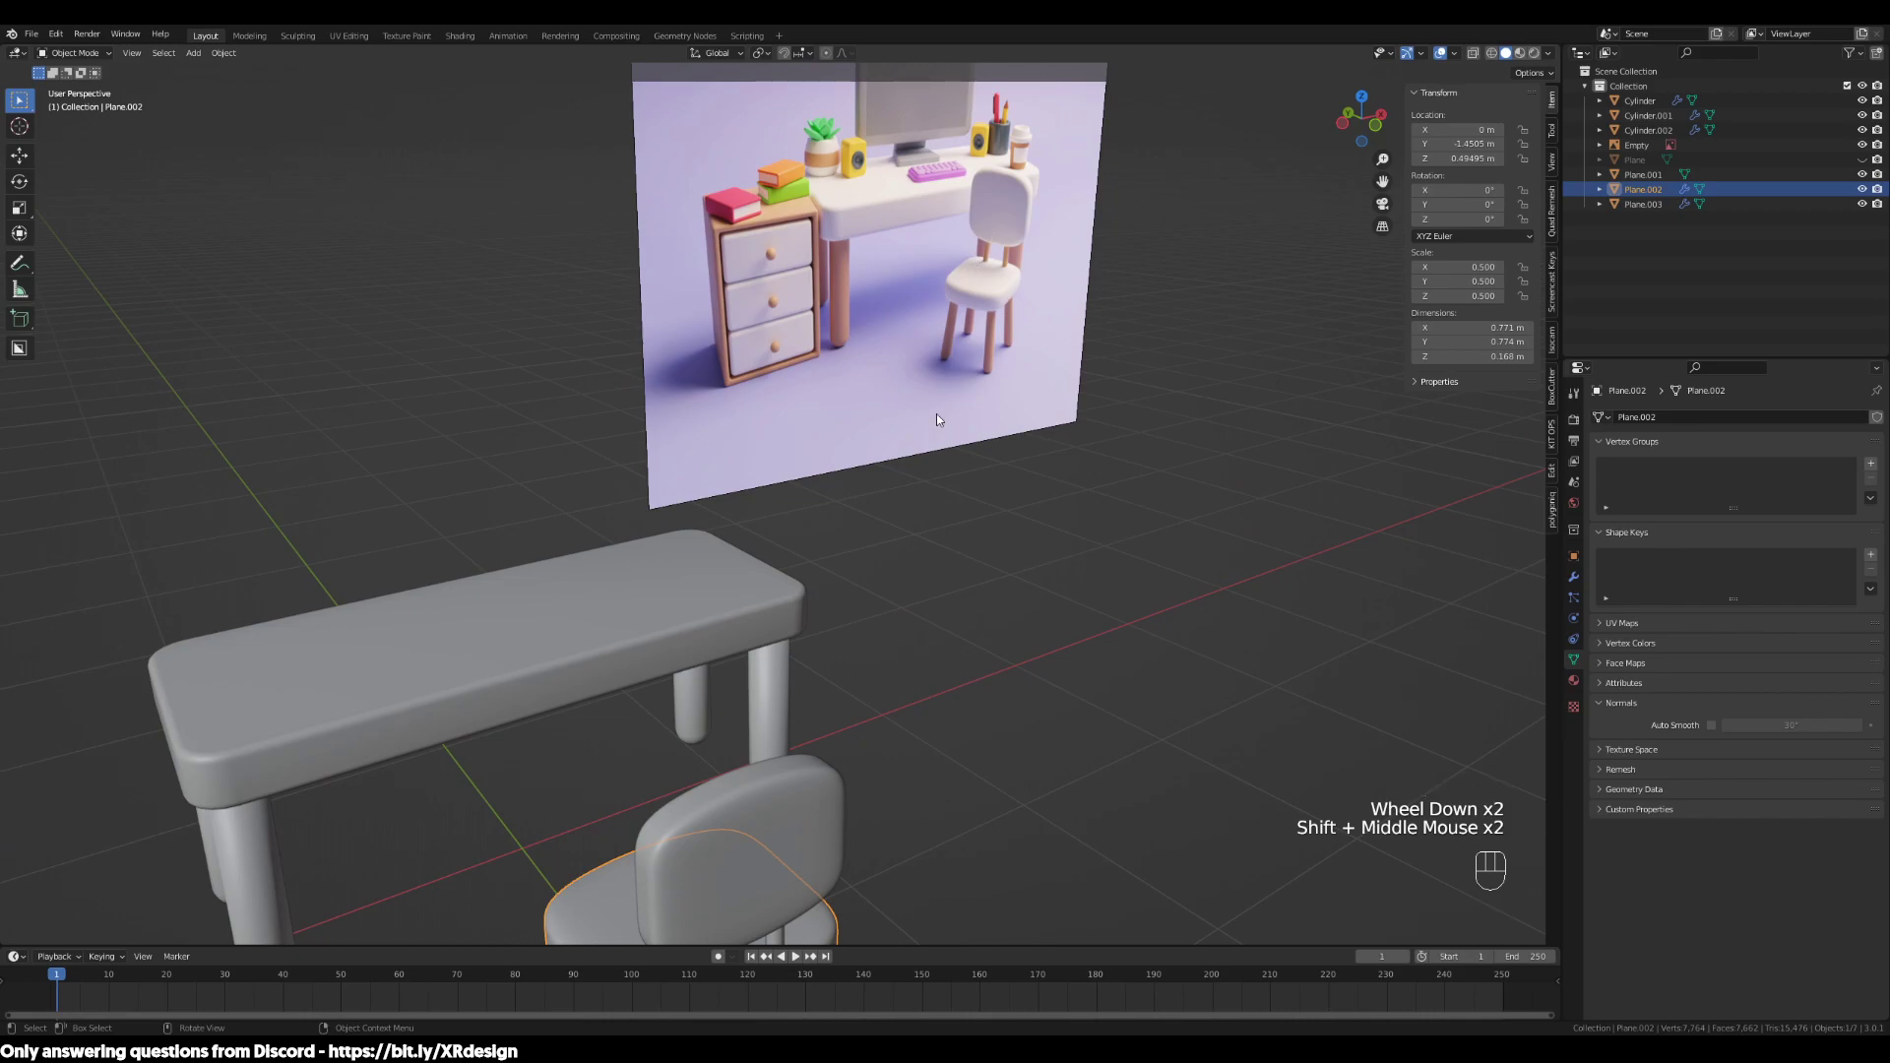
pyautogui.keyDown('shift'); pyautogui.moveTo(944, 388); pyautogui.dragTo(1110, 262, button='middle'); pyautogui.keyUp('shift')
pyautogui.moveTo(969, 730)
pyautogui.mouseDown(button='middle')
pyautogui.moveTo(1072, 758)
pyautogui.moveTo(1154, 730)
pyautogui.moveTo(869, 526)
pyautogui.moveTo(1124, 680)
pyautogui.moveTo(1080, 676)
pyautogui.moveTo(994, 563)
pyautogui.moveTo(936, 629)
pyautogui.moveTo(1047, 716)
pyautogui.moveTo(1125, 718)
pyautogui.moveTo(1080, 725)
pyautogui.moveTo(1089, 773)
pyautogui.moveTo(990, 737)
pyautogui.moveTo(1095, 759)
pyautogui.moveTo(1071, 789)
pyautogui.moveTo(1024, 744)
pyautogui.moveTo(958, 722)
pyautogui.mouseUp(button='middle')
# Enlarge the backrest uniformly to a scale of about 0.504 and adjust its height to about 1.07 m in Z
pyautogui.click(869, 527)
pyautogui.press('s')
pyautogui.click(989, 677)
pyautogui.press('s')
pyautogui.click(1114, 715)
pyautogui.press('g')
pyautogui.press('z')
pyautogui.click(1080, 721)
pyautogui.press('s')
pyautogui.click(1122, 740)
pyautogui.press('g')
pyautogui.press('z')
pyautogui.click(1124, 726)
pyautogui.press('g')
pyautogui.click(957, 729)
# In Edit Mode, scale up the backrest posts' whole mesh to a thickness of about 0.077 m
pyautogui.click(816, 662)
pyautogui.moveTo(816, 661); pyautogui.dragTo(989, 782, button='middle')
pyautogui.press('Tab')
pyautogui.press('a')
pyautogui.press('s')
pyautogui.click(1076, 817)
pyautogui.press('Tab')
# Select the backrest and its posts together and move them about 0.033 m toward the desk along Y
pyautogui.moveTo(1037, 782); pyautogui.dragTo(801, 659, button='middle')
pyautogui.click(565, 506)
pyautogui.keyDown('shift'); pyautogui.click(823, 608); pyautogui.keyUp('shift')
pyautogui.keyDown('shift'); pyautogui.click(805, 551); pyautogui.keyUp('shift')
pyautogui.moveTo(806, 551); pyautogui.dragTo(1110, 755, button='middle')
pyautogui.press('g')
pyautogui.press('y')
pyautogui.click(1075, 728)
pyautogui.press('g')
pyautogui.press('y')
pyautogui.click(1111, 746)
# Inspect the fit of the seat, legs and backrest from several angles
pyautogui.scroll(2, 764, 675)
pyautogui.click(764, 677)
pyautogui.moveTo(931, 754); pyautogui.dragTo(1024, 730, button='middle')
pyautogui.click(762, 688)
pyautogui.click(762, 687)
pyautogui.moveTo(883, 717); pyautogui.dragTo(977, 502, button='middle')
pyautogui.click(790, 581)
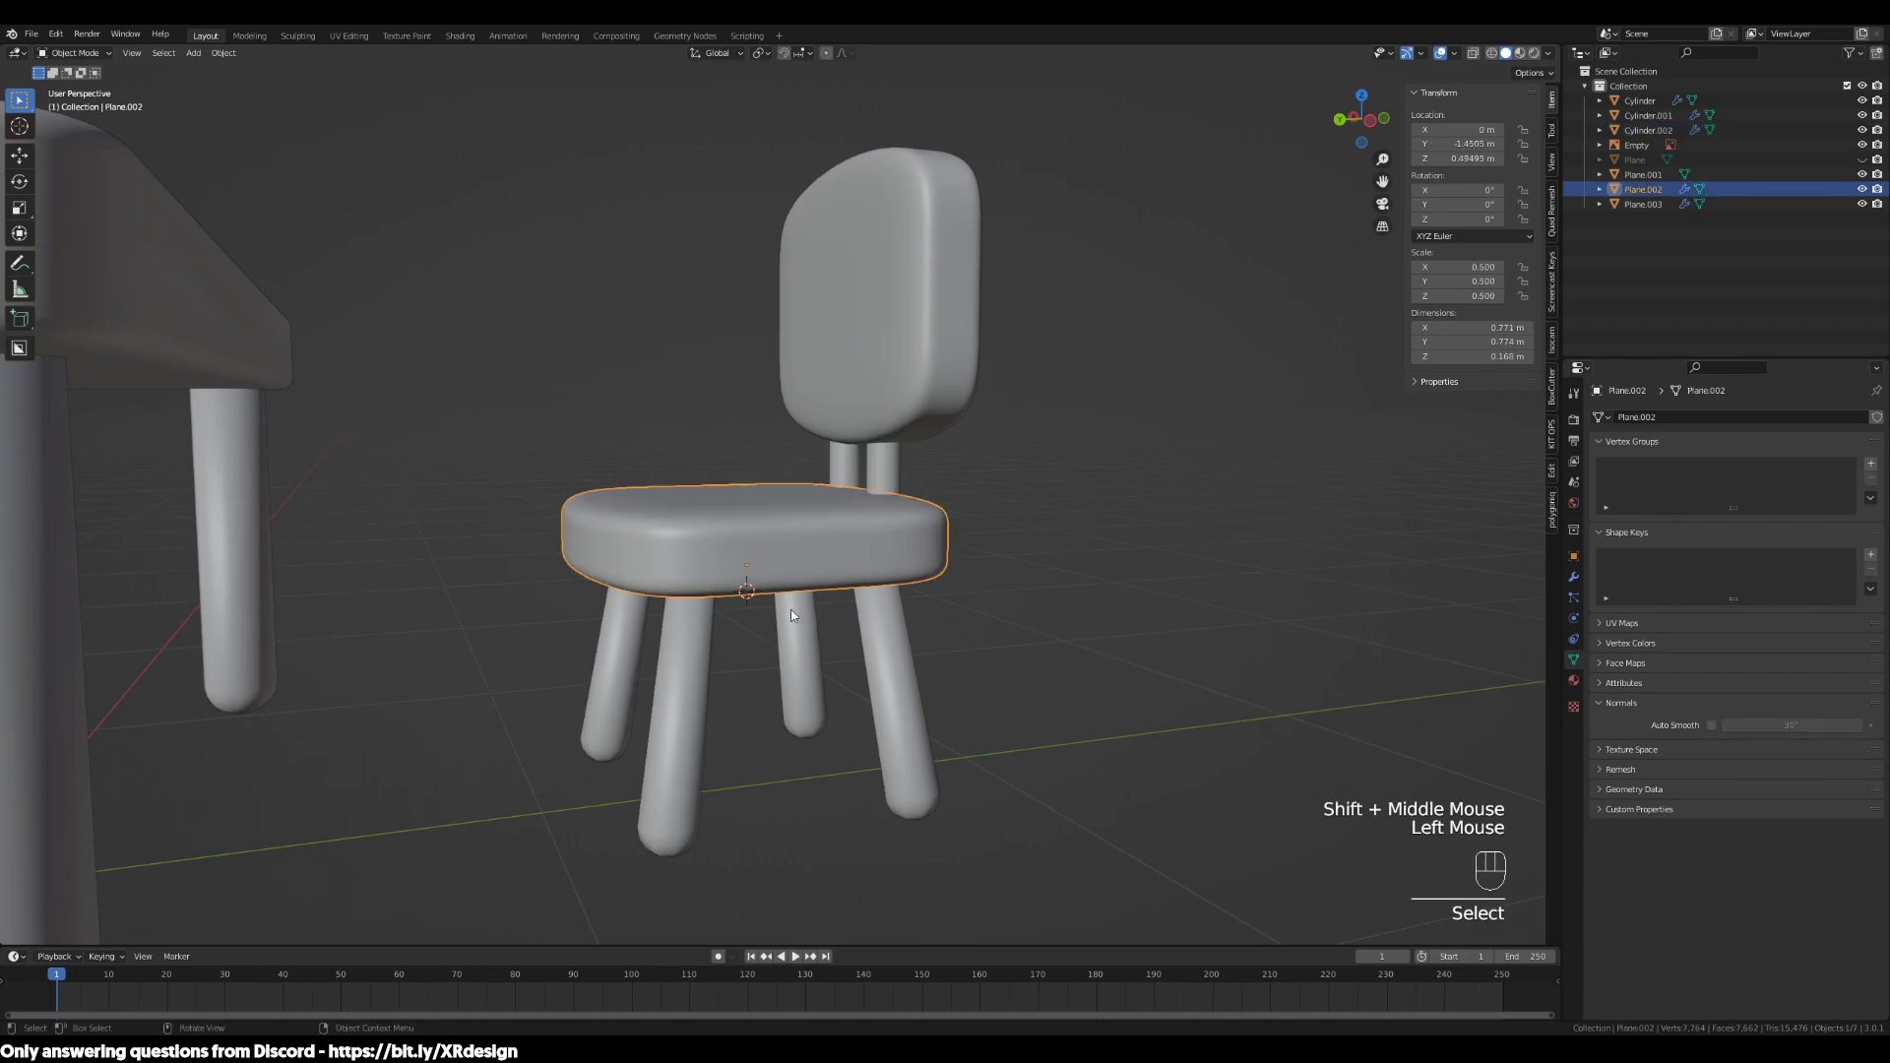
# Try moving the backrest on its own away from the posts
pyautogui.moveTo(789, 611); pyautogui.dragTo(813, 640, button='middle')
pyautogui.click(805, 343)
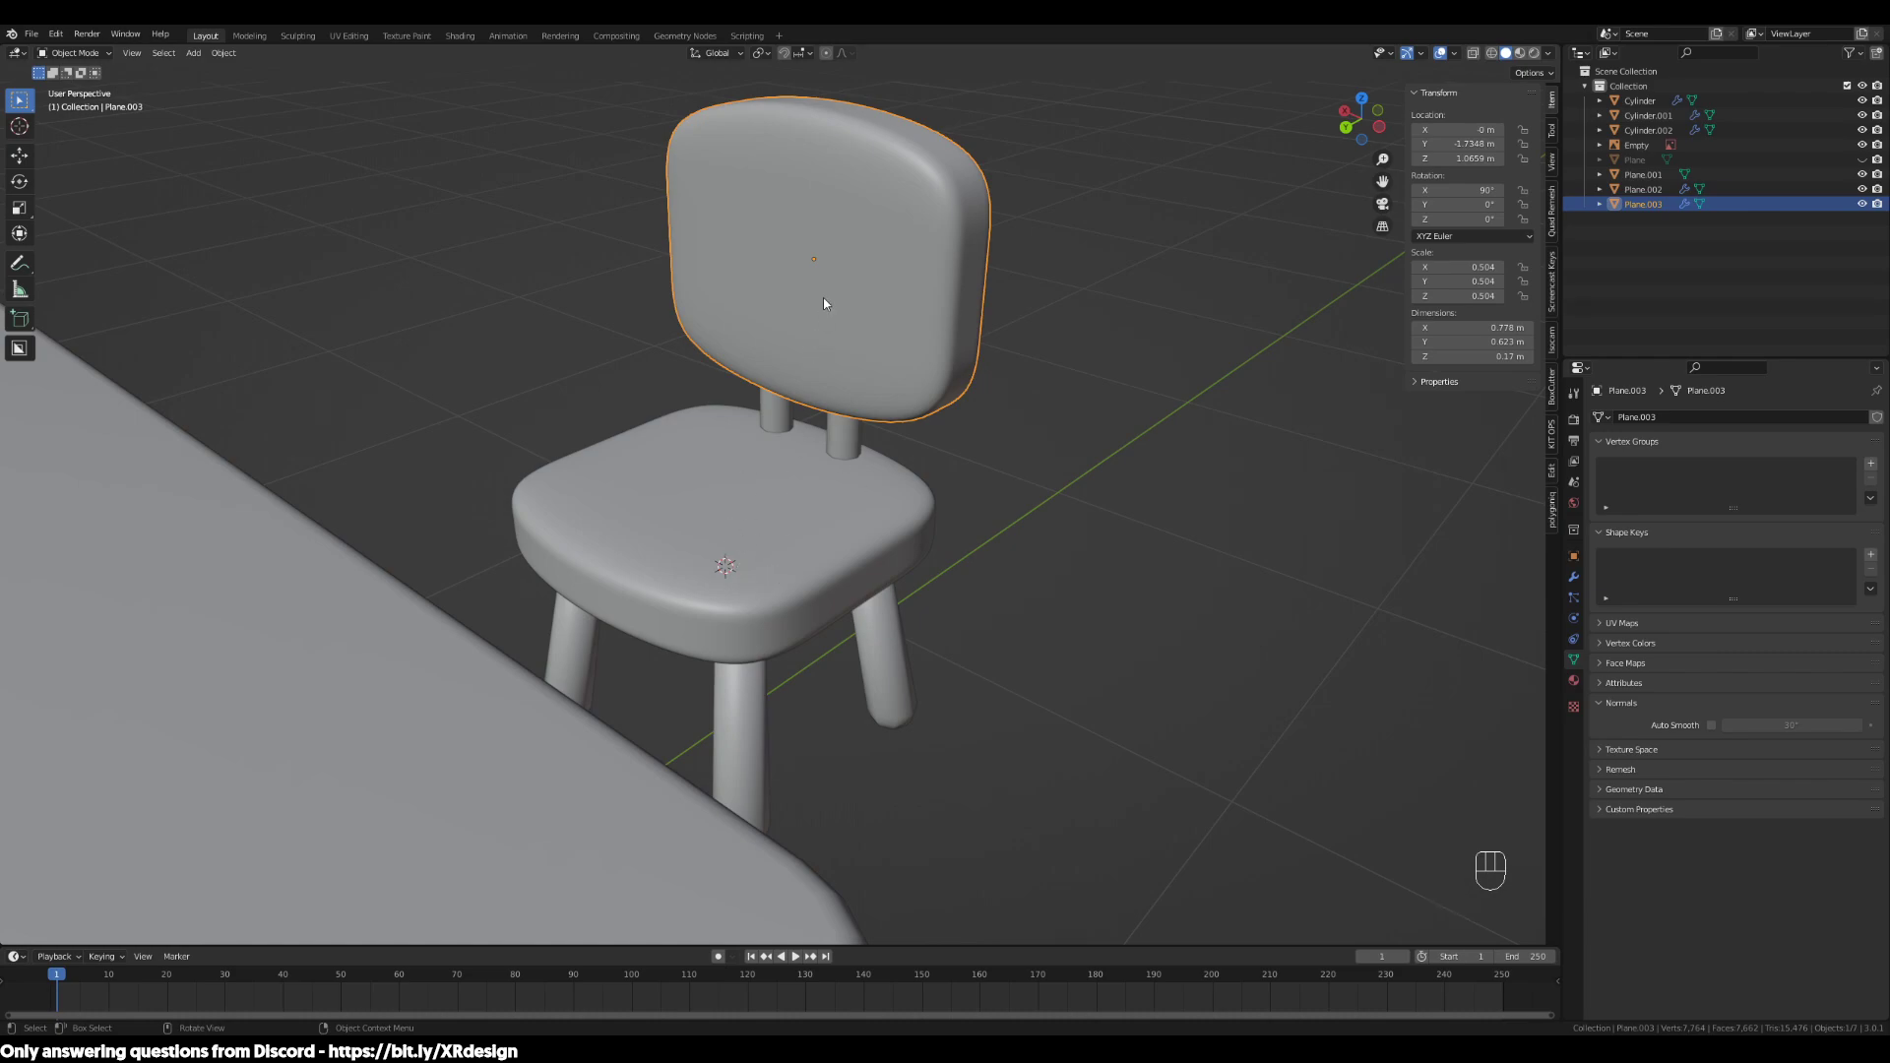
pyautogui.moveTo(1024, 435); pyautogui.dragTo(987, 524, button='middle')
pyautogui.press('g')
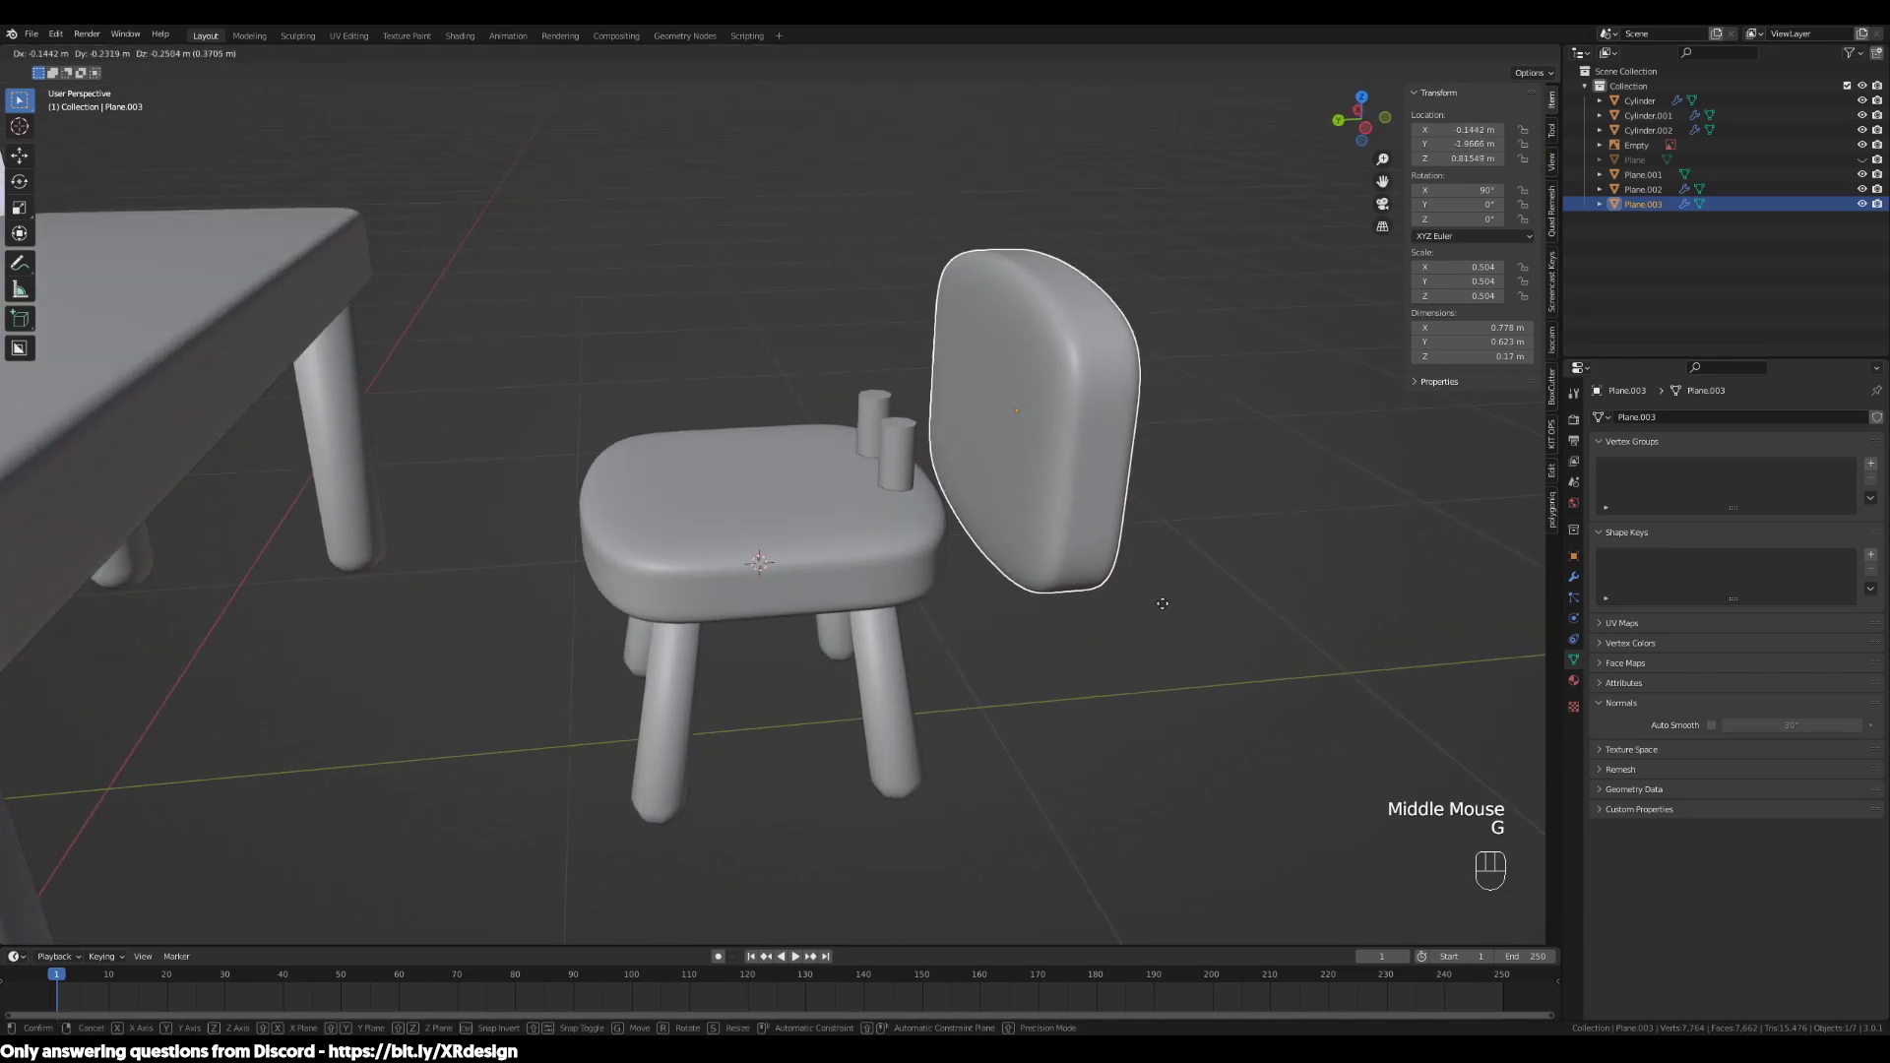
pyautogui.click(1238, 478)
pyautogui.moveTo(1237, 478); pyautogui.dragTo(990, 443, button='middle')
# Select all the chair parts with the backrest active and parent them to it using Object (Keep Transform)
pyautogui.click(778, 539)
pyautogui.moveTo(1113, 313); pyautogui.dragTo(553, 812)
pyautogui.moveTo(1021, 603)
pyautogui.mouseDown(button='middle')
pyautogui.moveTo(1013, 558)
pyautogui.moveTo(1010, 617)
pyautogui.mouseUp(button='middle')
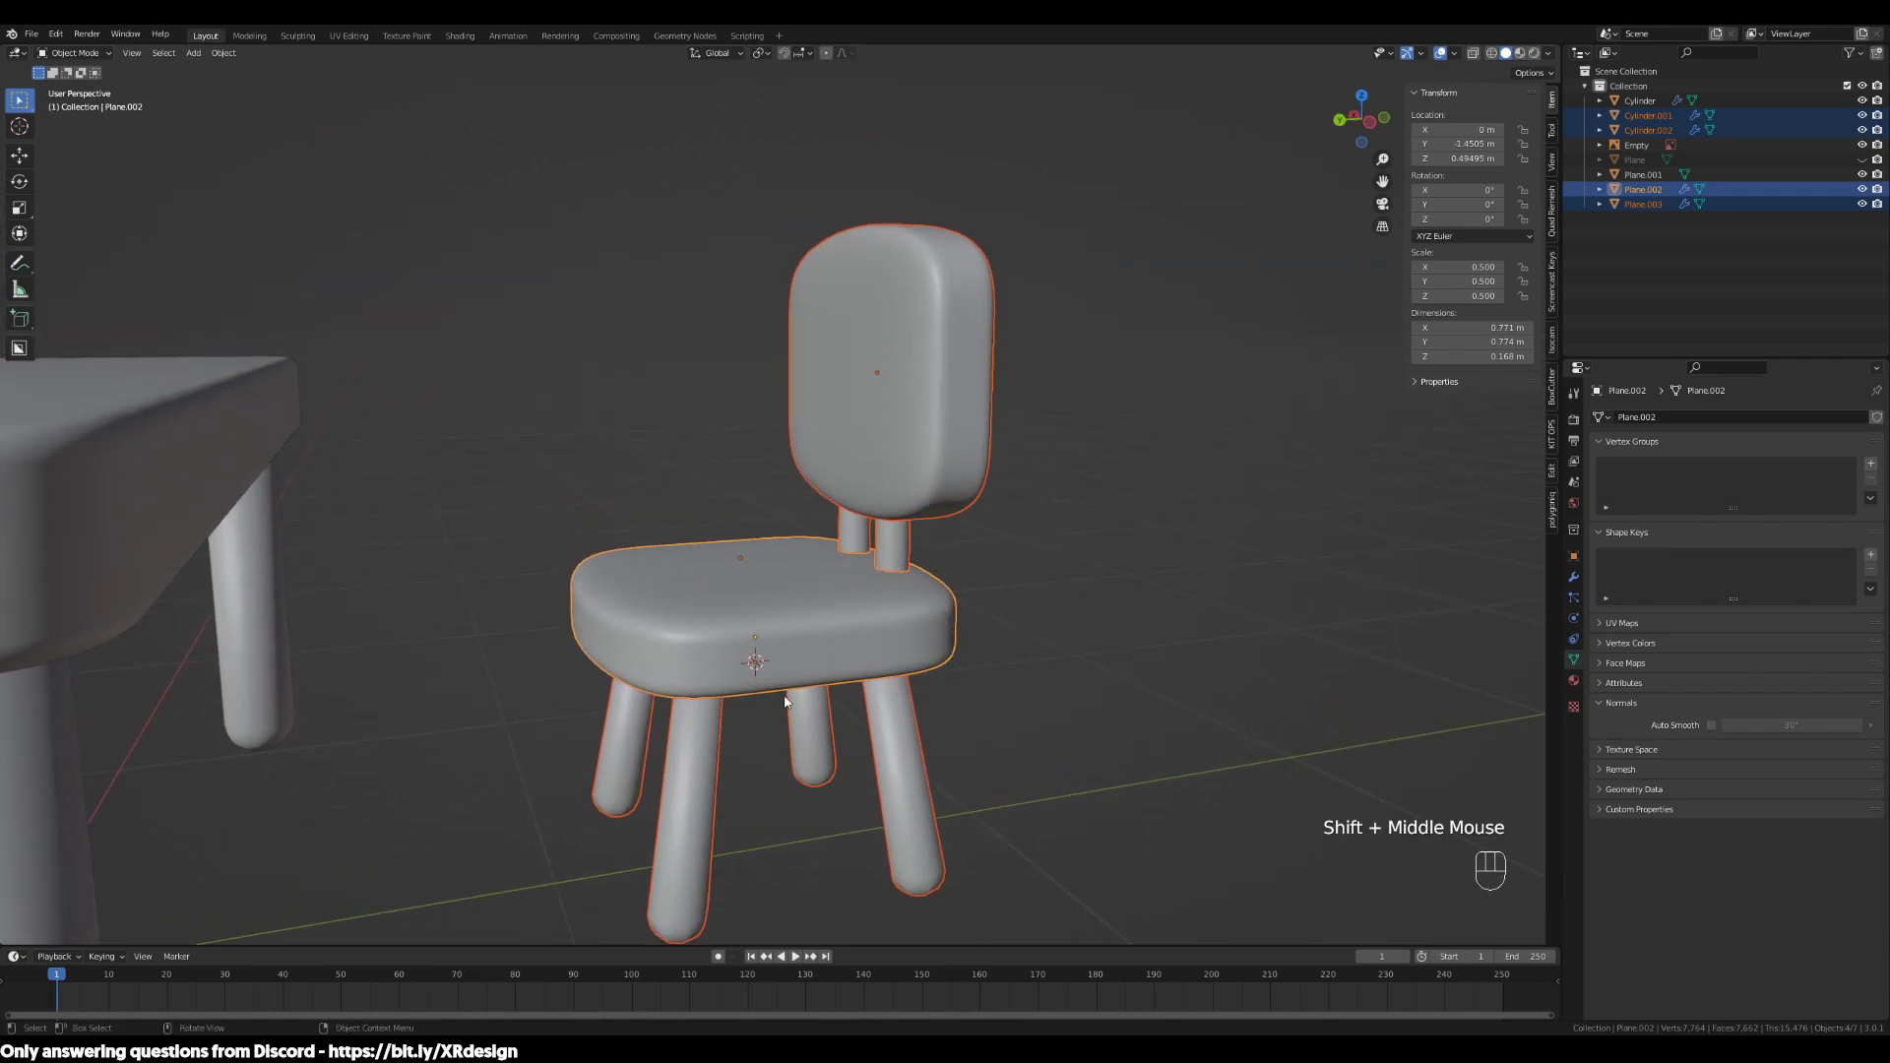
pyautogui.moveTo(896, 537)
pyautogui.mouseDown(button='middle')
pyautogui.moveTo(955, 559)
pyautogui.moveTo(883, 577)
pyautogui.moveTo(772, 567)
pyautogui.moveTo(882, 560)
pyautogui.mouseUp(button='middle')
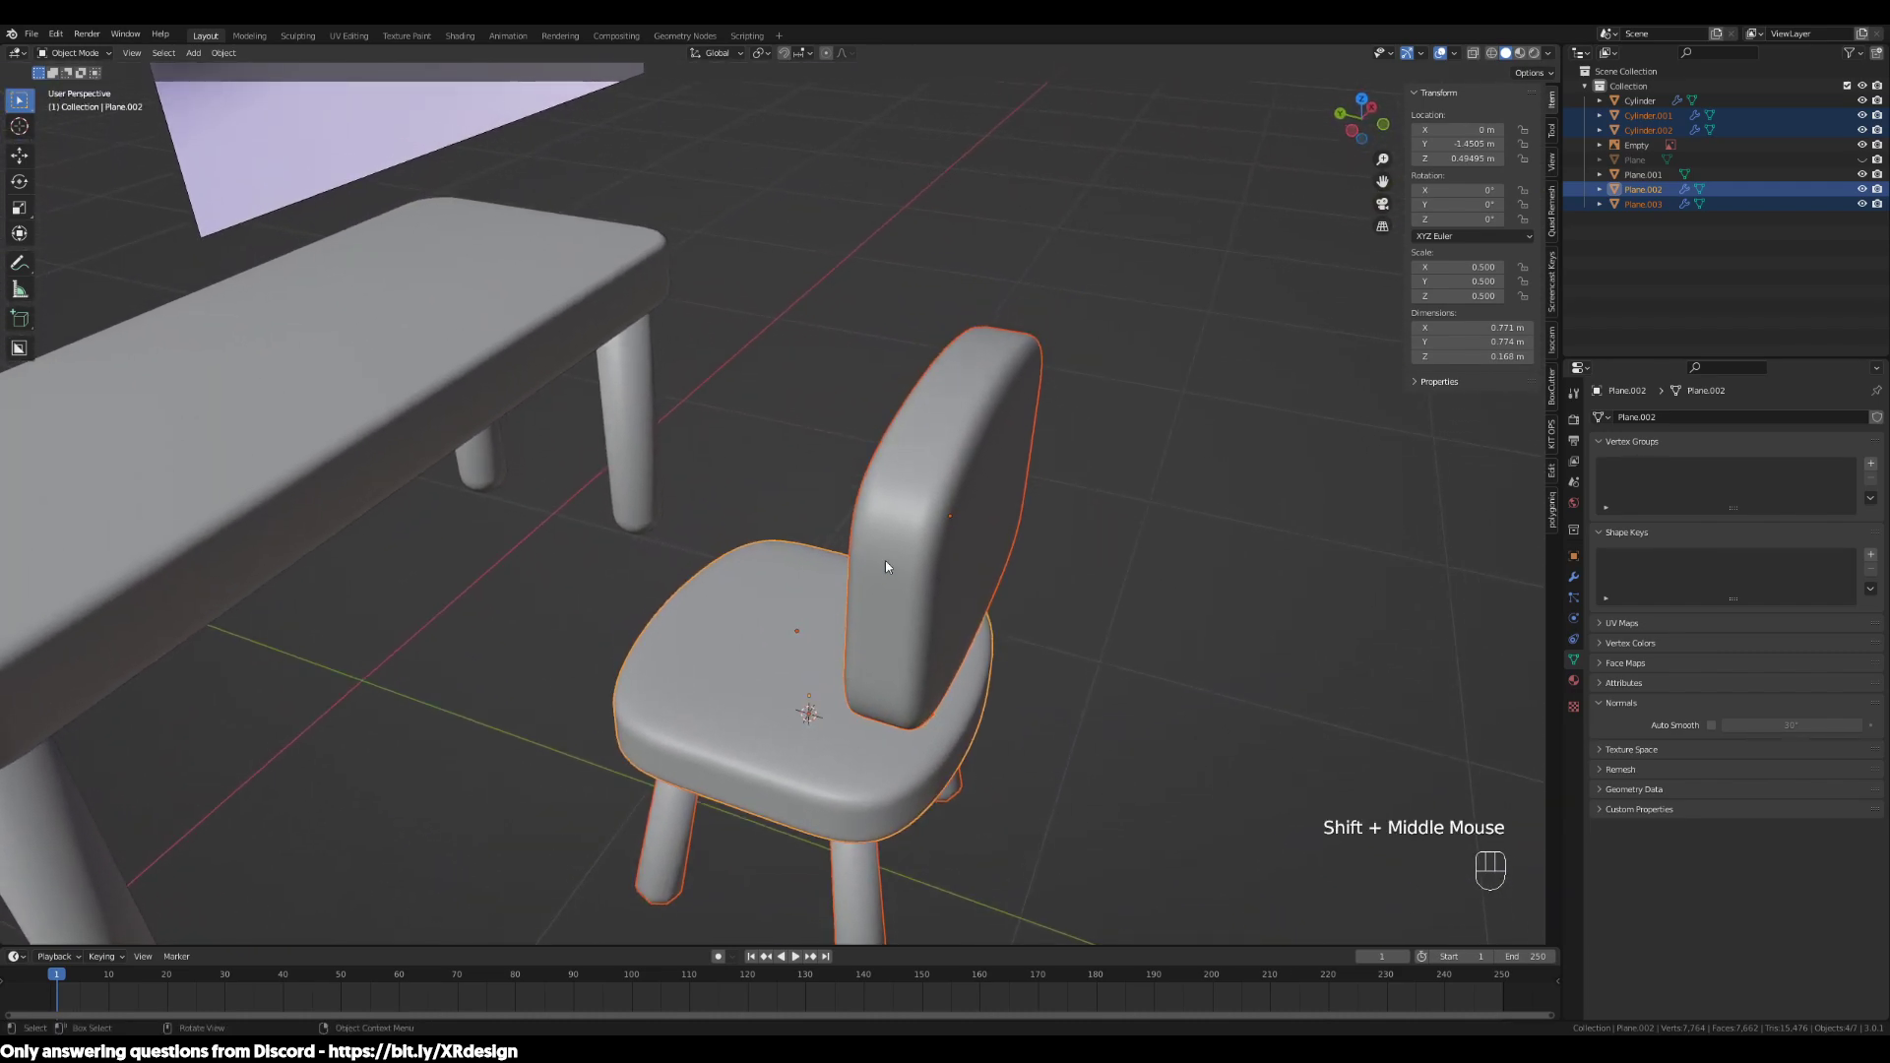
pyautogui.moveTo(987, 528); pyautogui.dragTo(991, 600, button='middle')
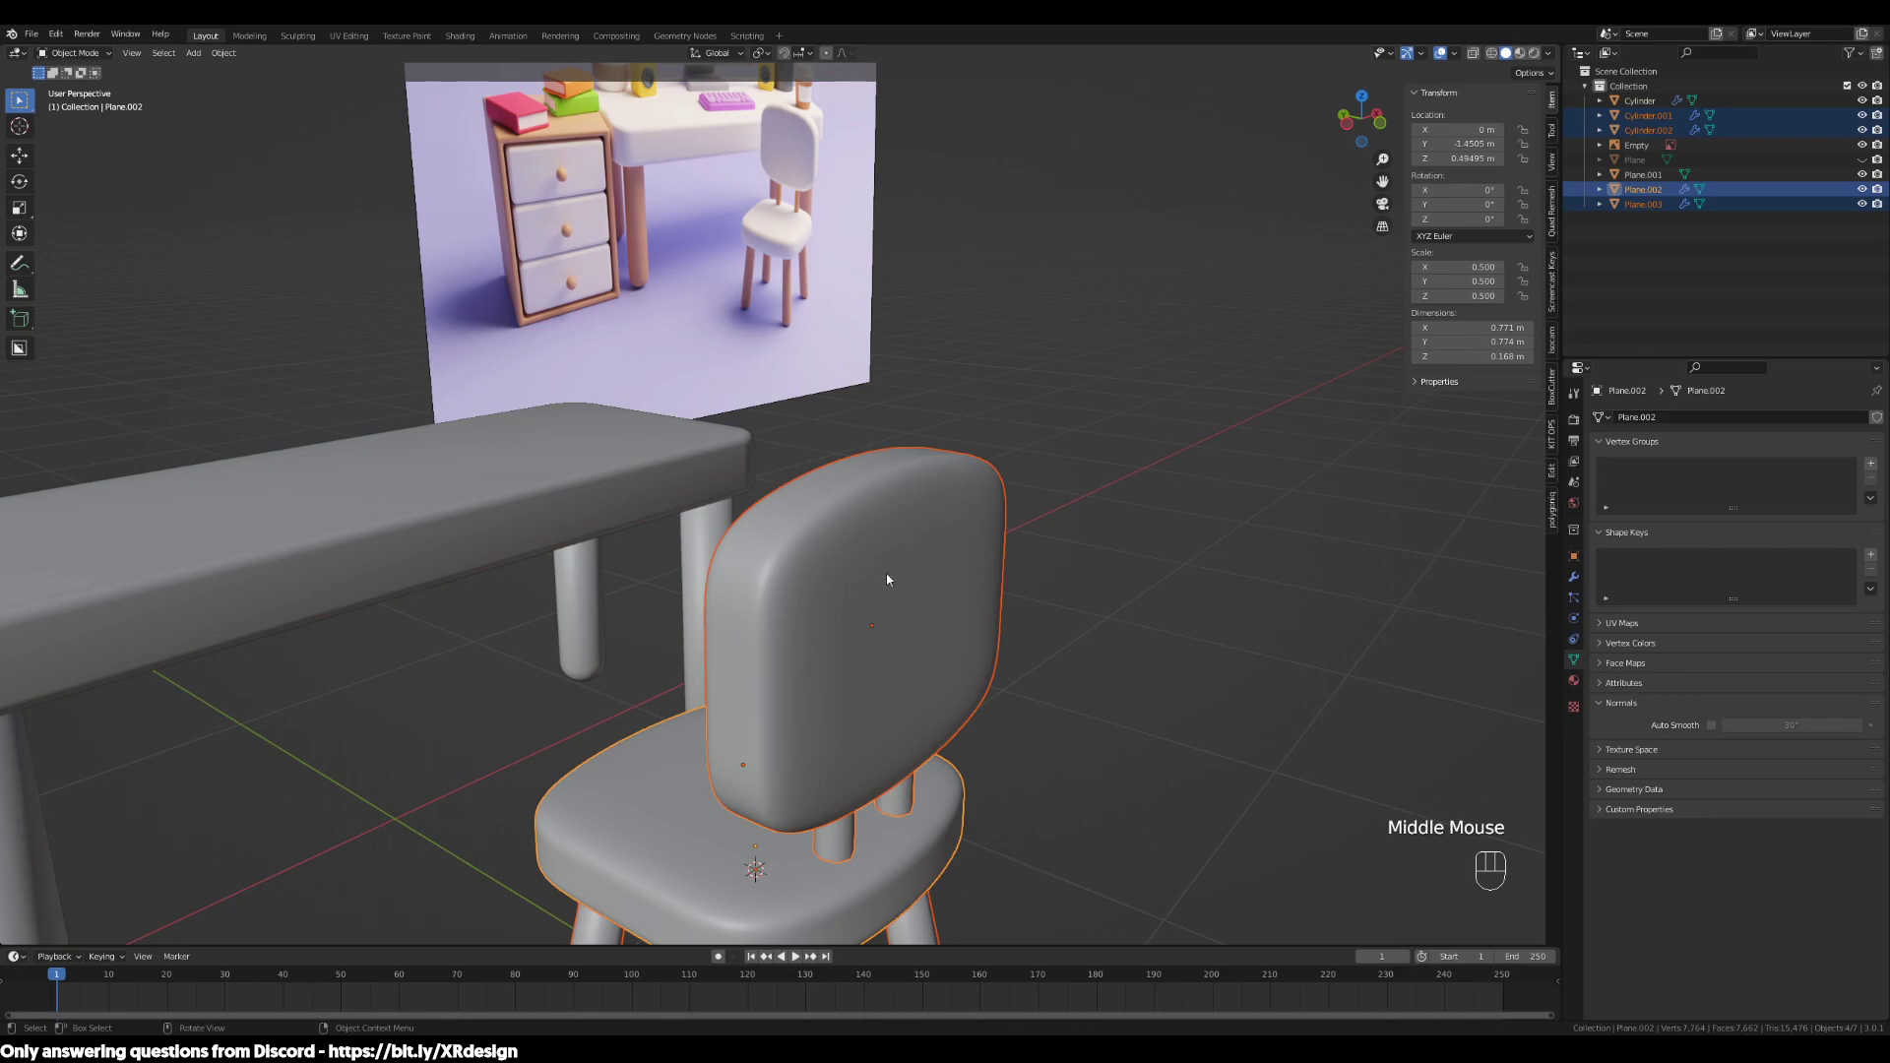
pyautogui.moveTo(907, 534)
pyautogui.mouseDown(button='middle')
pyautogui.moveTo(848, 591)
pyautogui.moveTo(907, 515)
pyautogui.mouseUp(button='middle')
pyautogui.keyDown('shift'); pyautogui.click(907, 515); pyautogui.keyUp('shift')
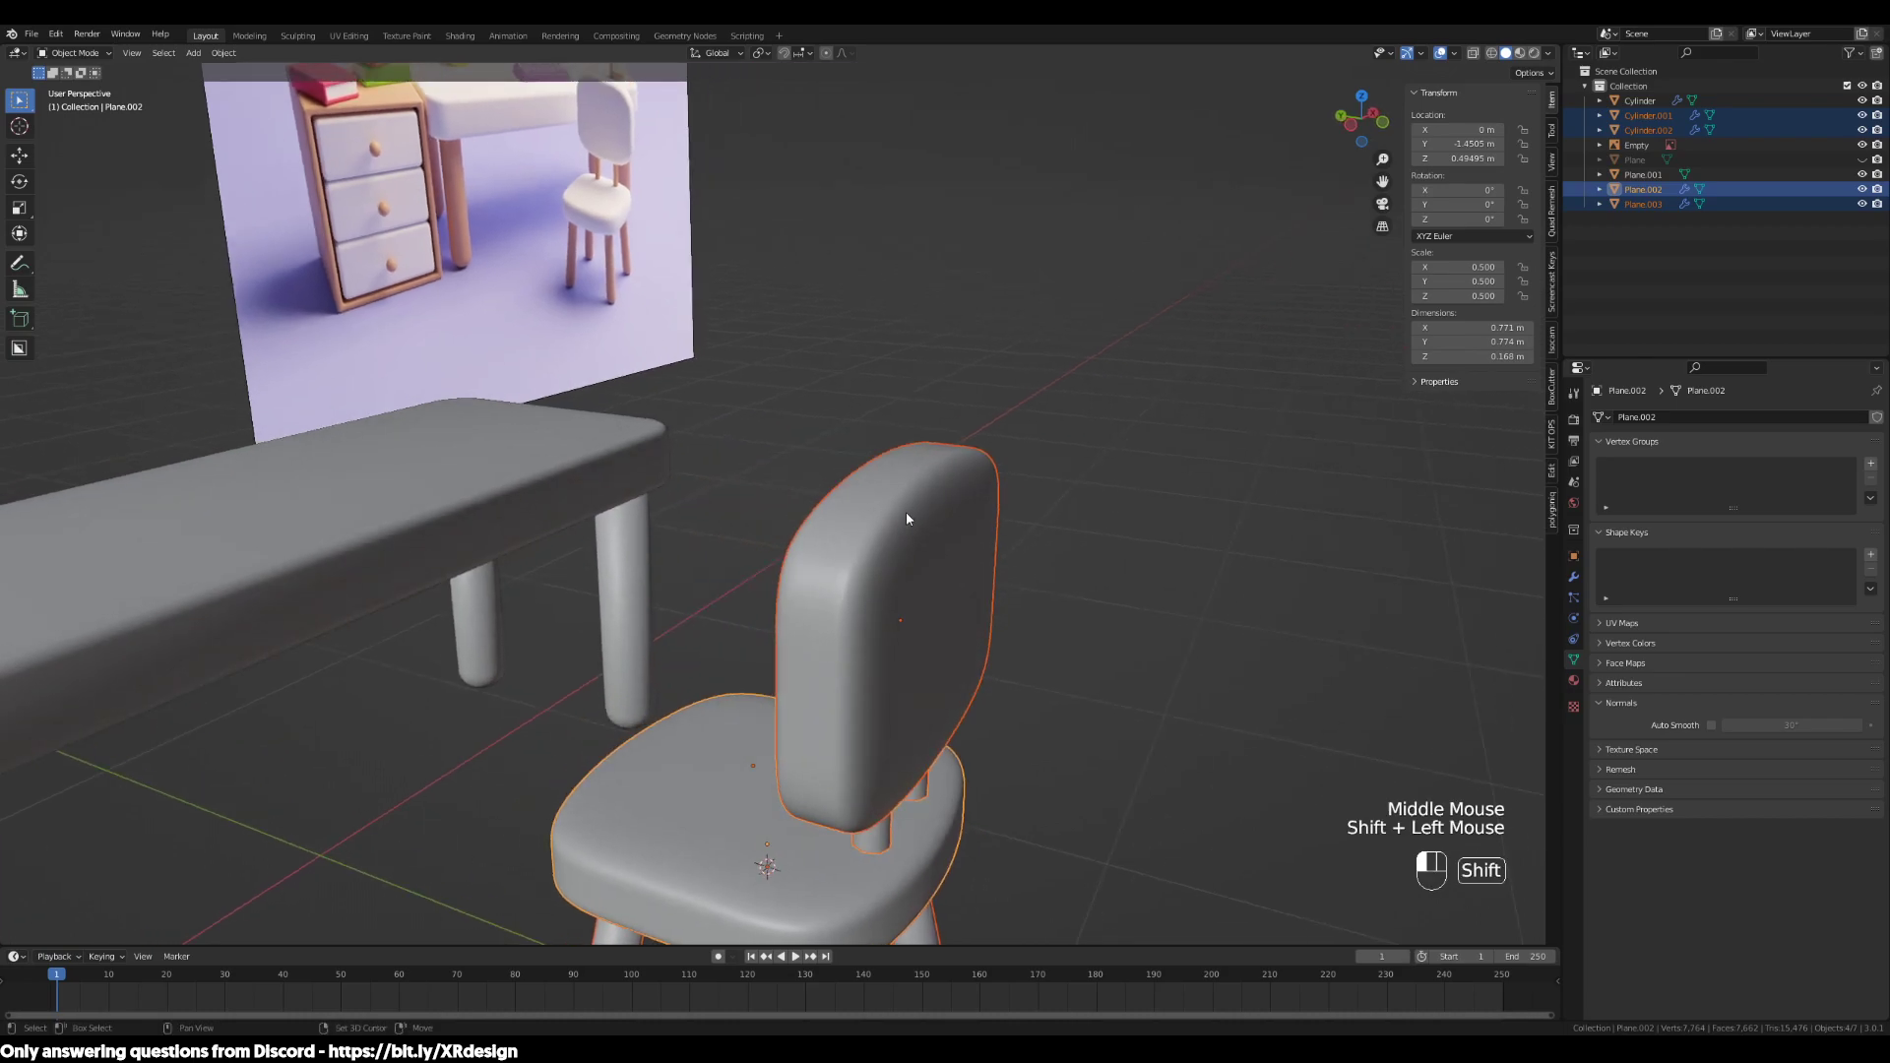
pyautogui.scroll(-2, 1028, 683)
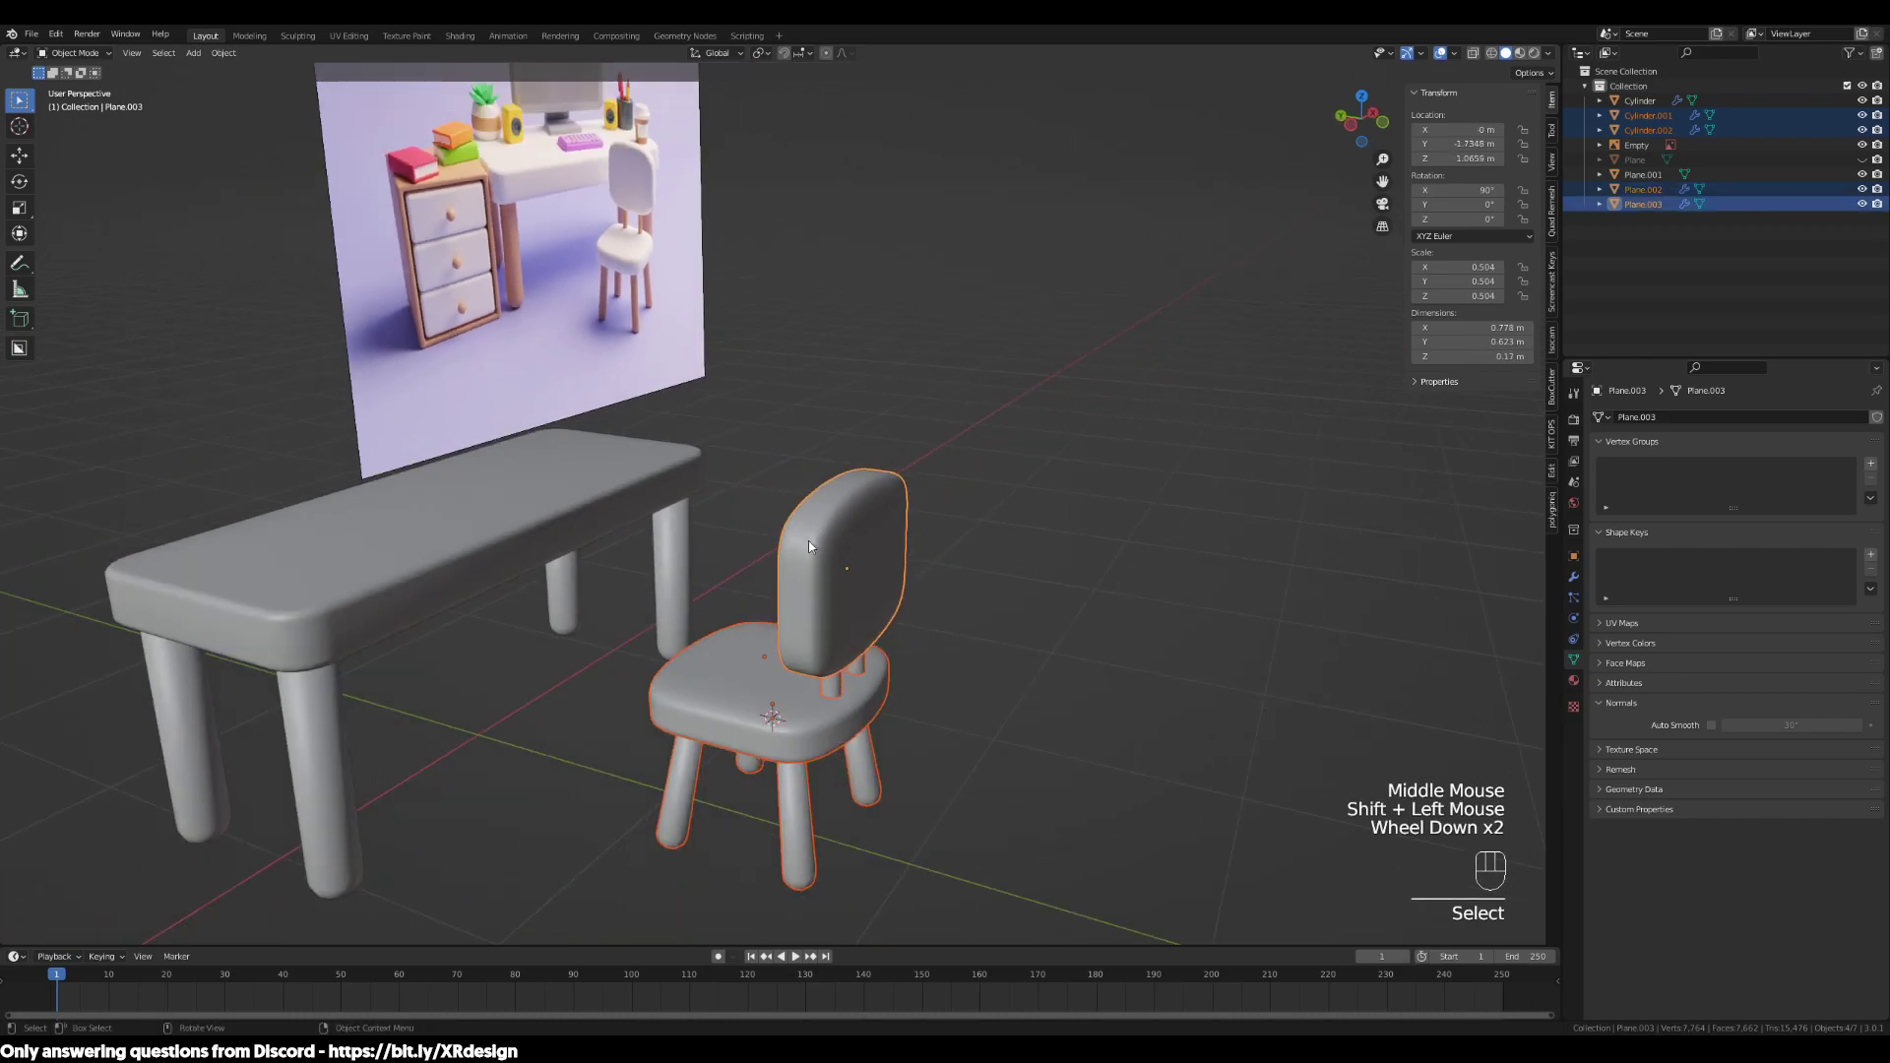
pyautogui.moveTo(817, 508); pyautogui.dragTo(976, 535, button='middle')
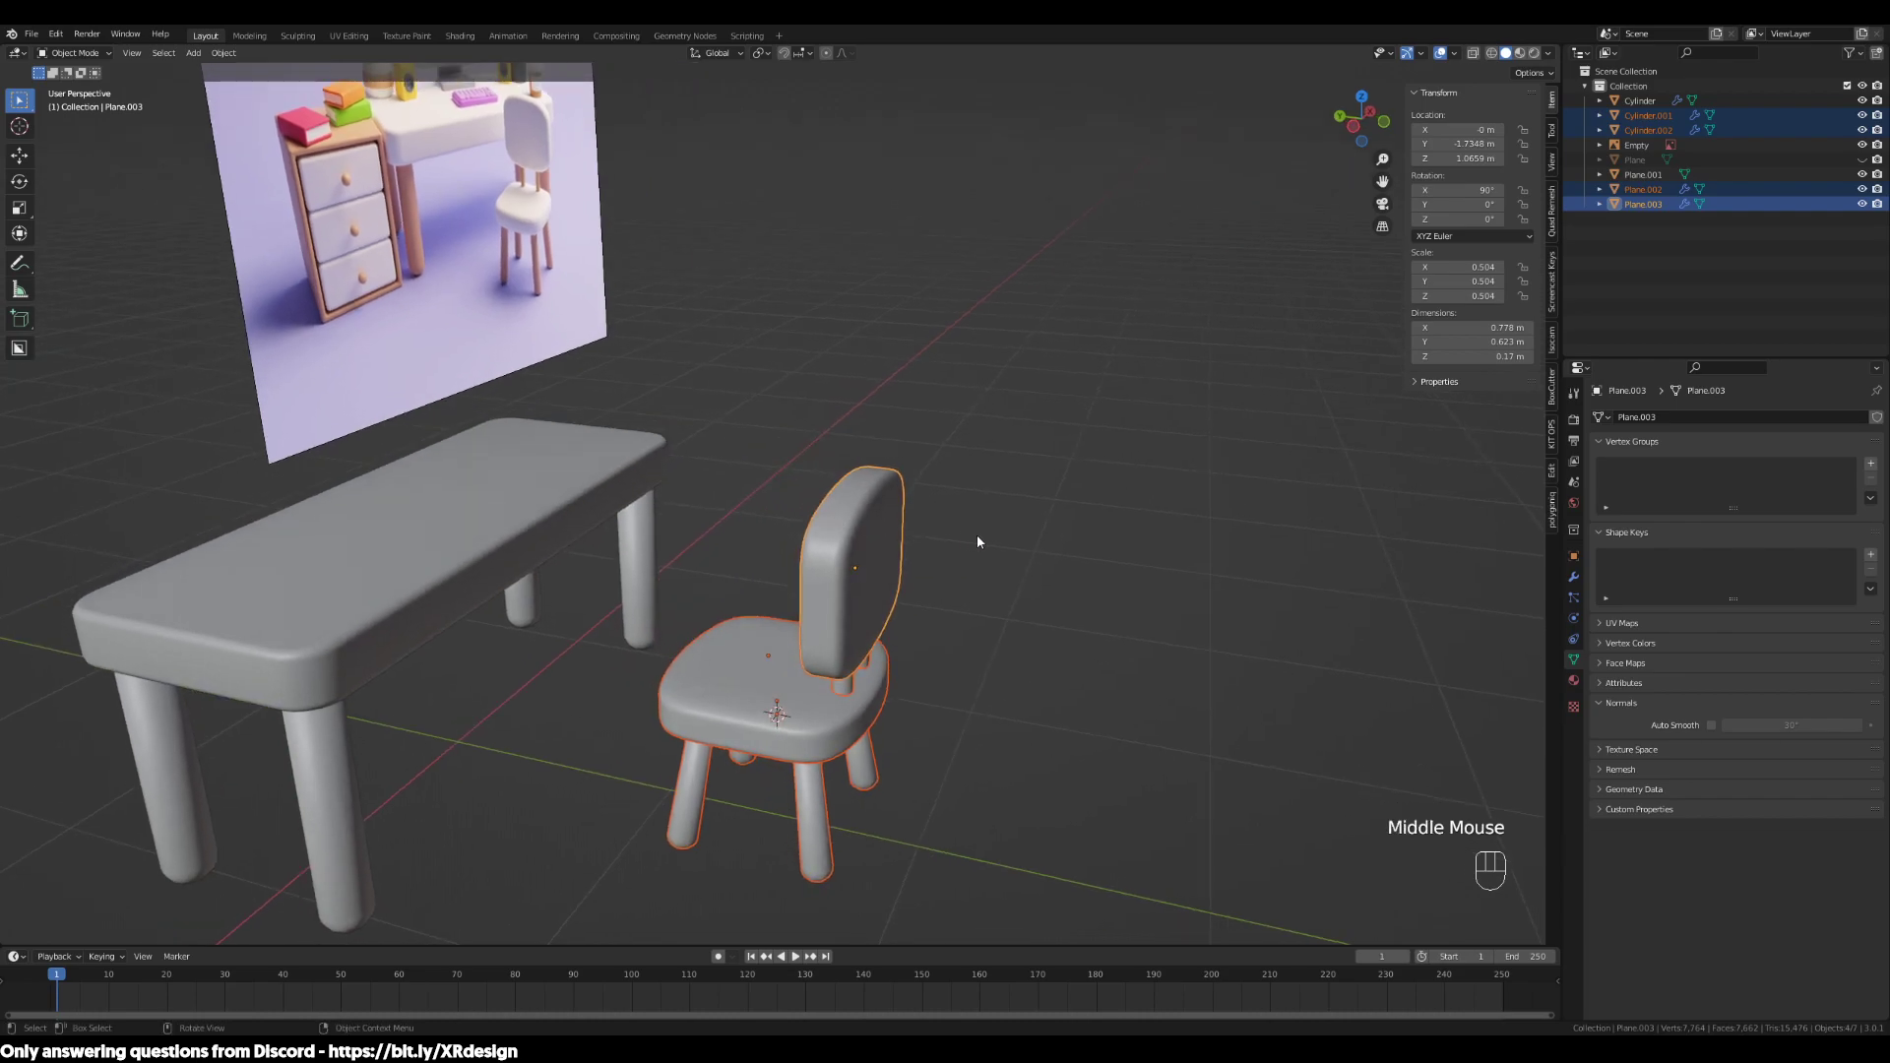
pyautogui.hotkey('ctrl', 'p')
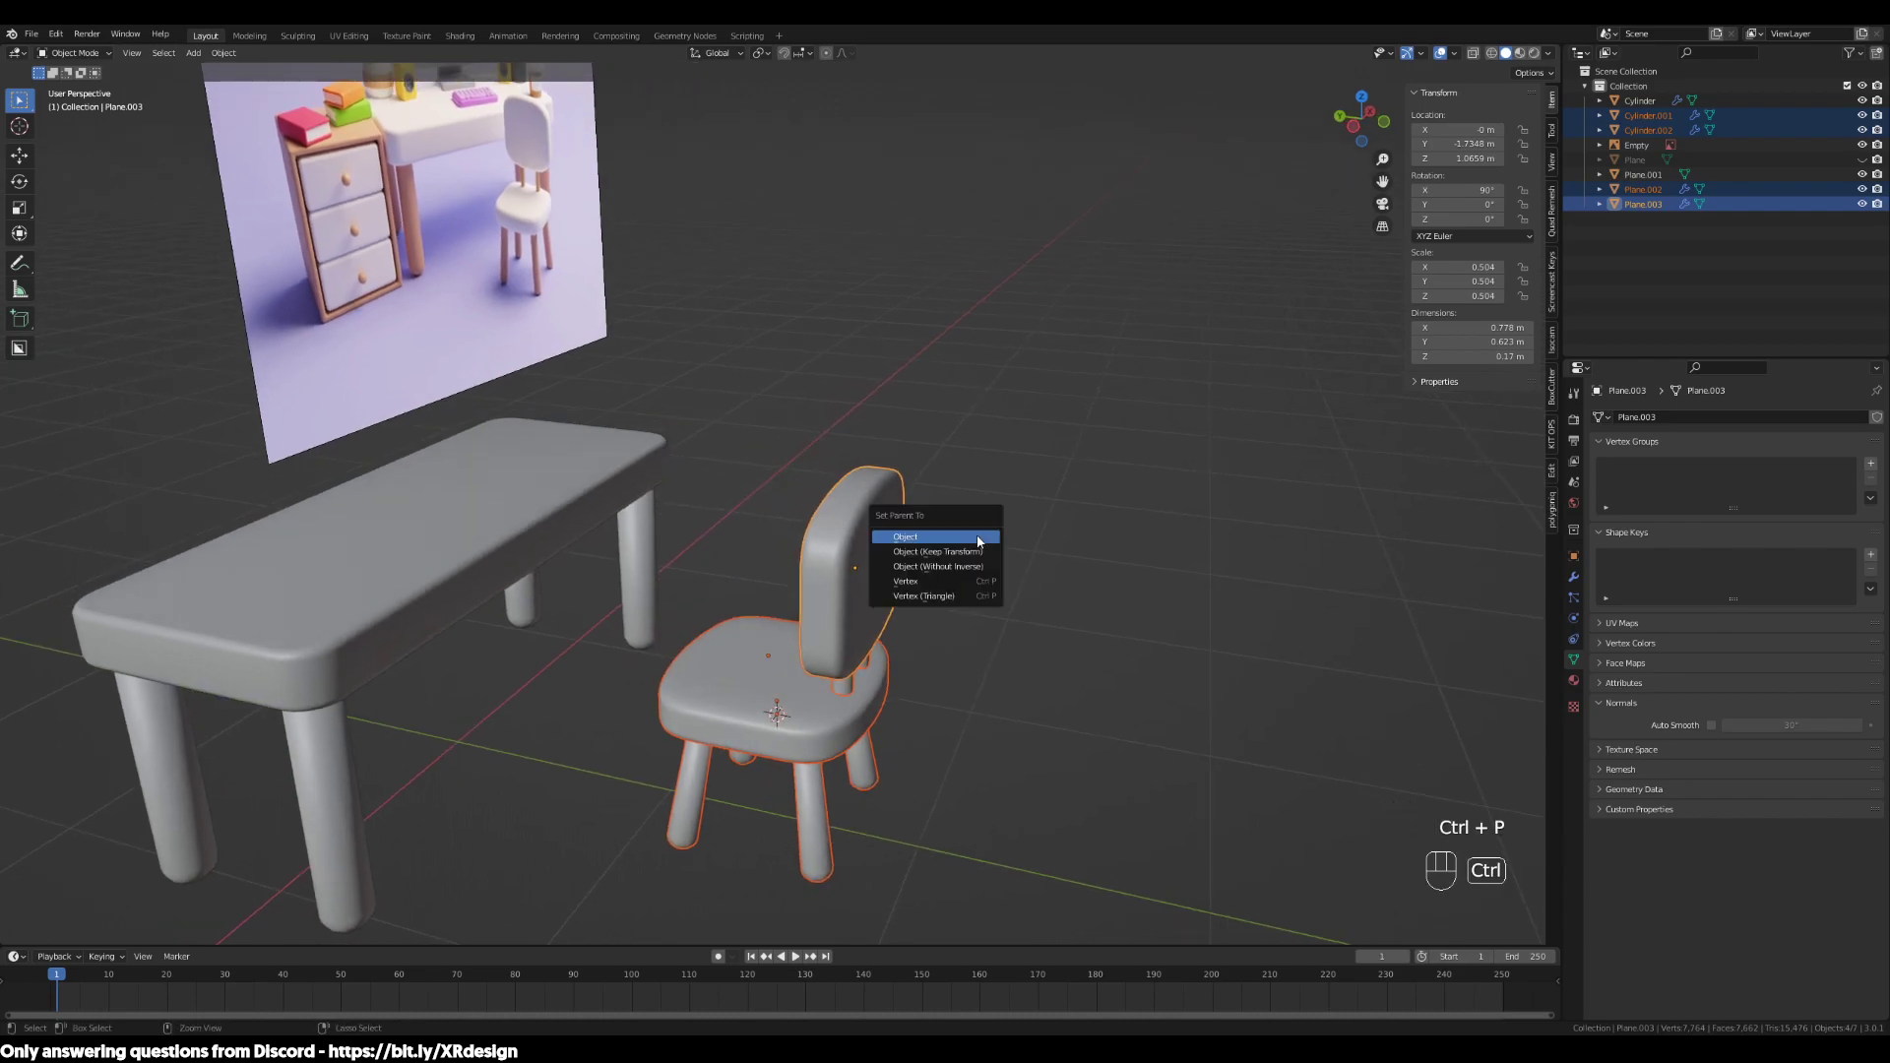
pyautogui.click(932, 554)
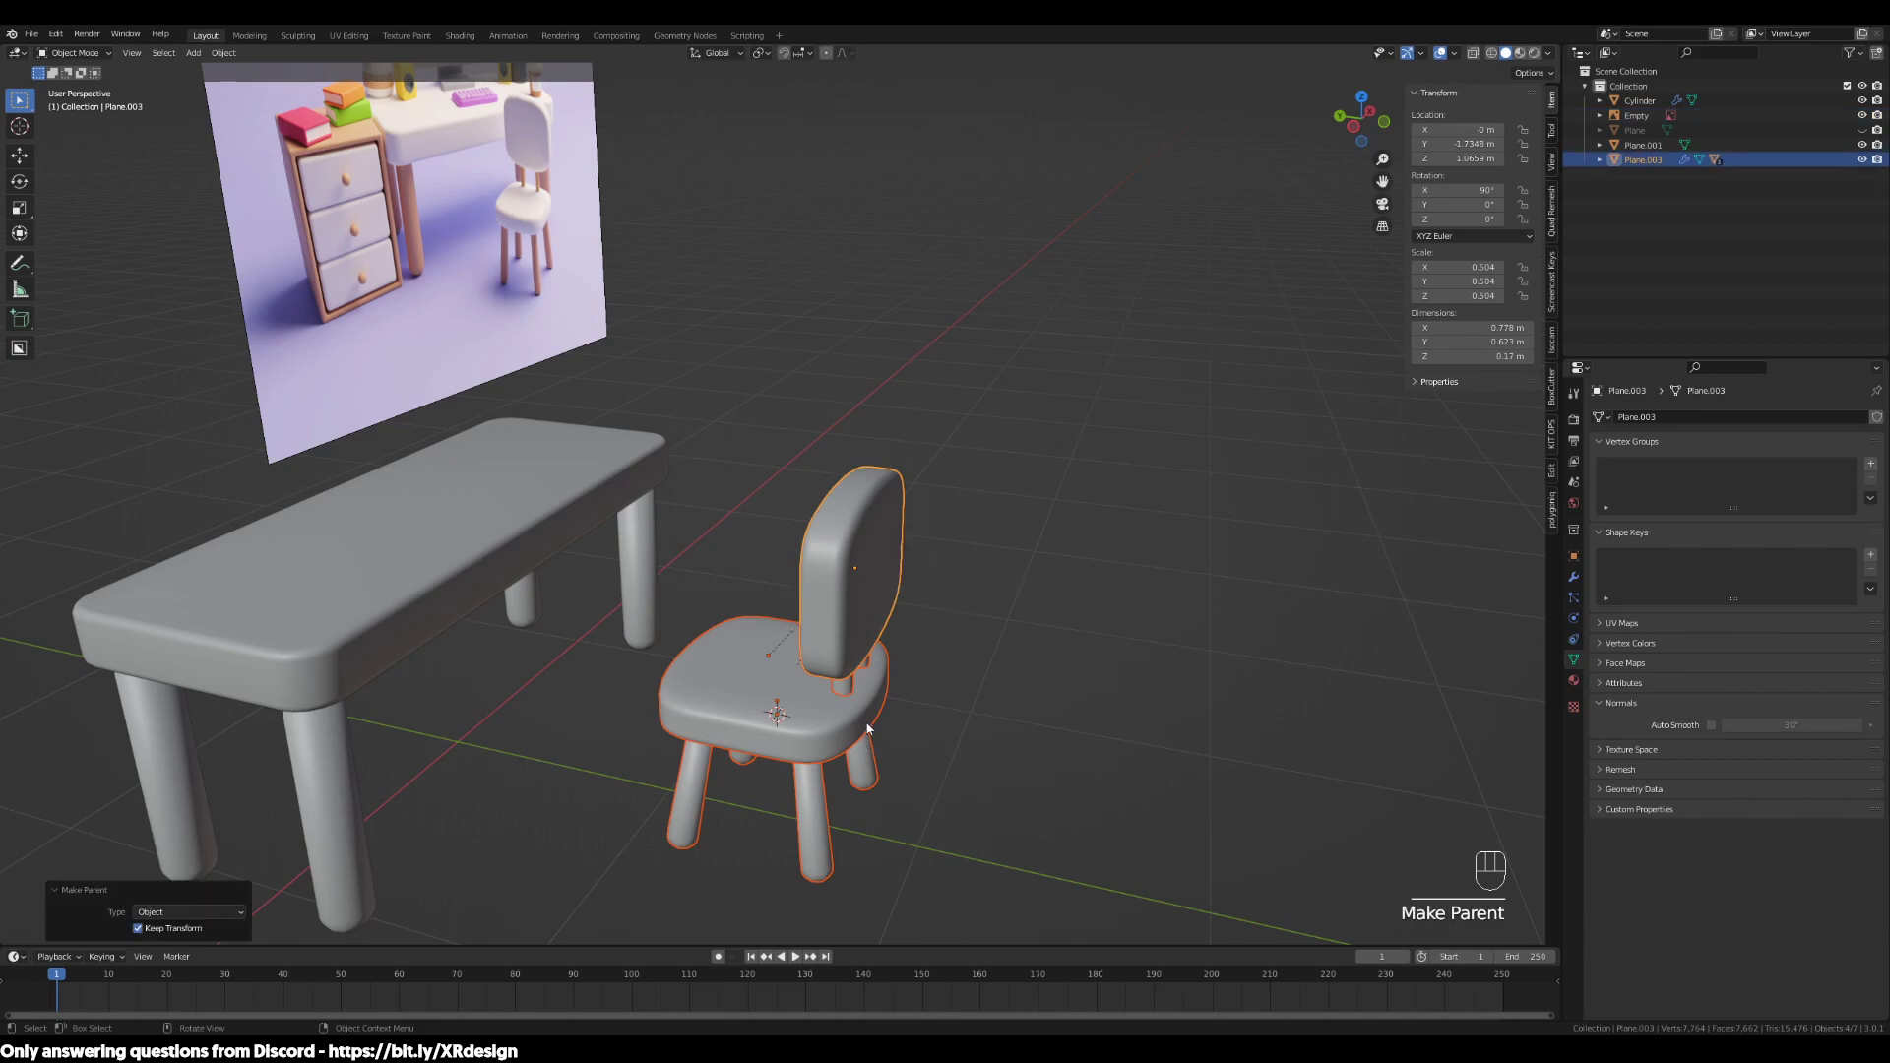
# Examine the dashed relationship lines linking the backrest to the seat and the other chair parts
pyautogui.moveTo(1069, 565); pyautogui.dragTo(858, 663, button='middle')
pyautogui.scroll(2, 835, 658)
pyautogui.scroll(2, 762, 676)
pyautogui.click(753, 772)
pyautogui.scroll(-1, 820, 807)
pyautogui.scroll(2, 819, 801)
pyautogui.moveTo(835, 849); pyautogui.dragTo(1048, 626, button='middle')
pyautogui.click(1014, 463)
pyautogui.keyDown('shift'); pyautogui.moveTo(995, 439); pyautogui.dragTo(755, 819, button='middle'); pyautogui.keyUp('shift')
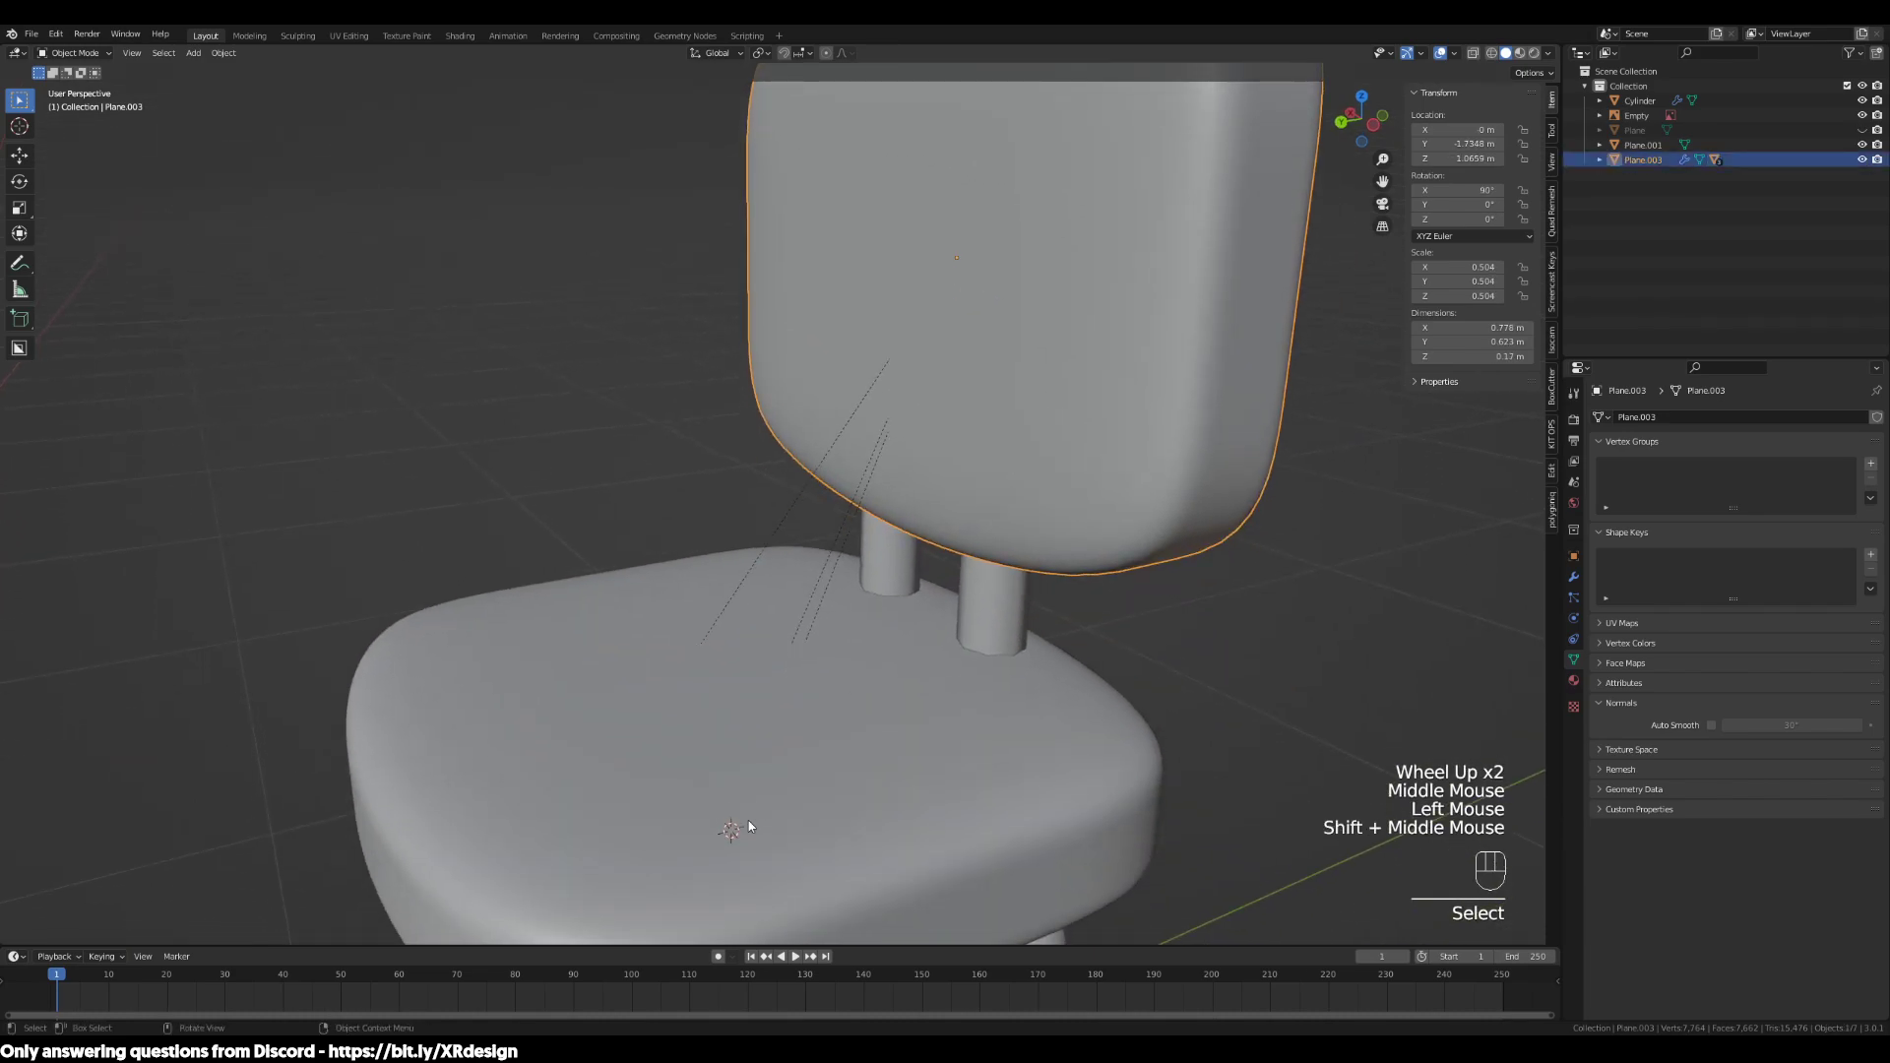
pyautogui.keyDown('shift'); pyautogui.click(769, 802); pyautogui.keyUp('shift')
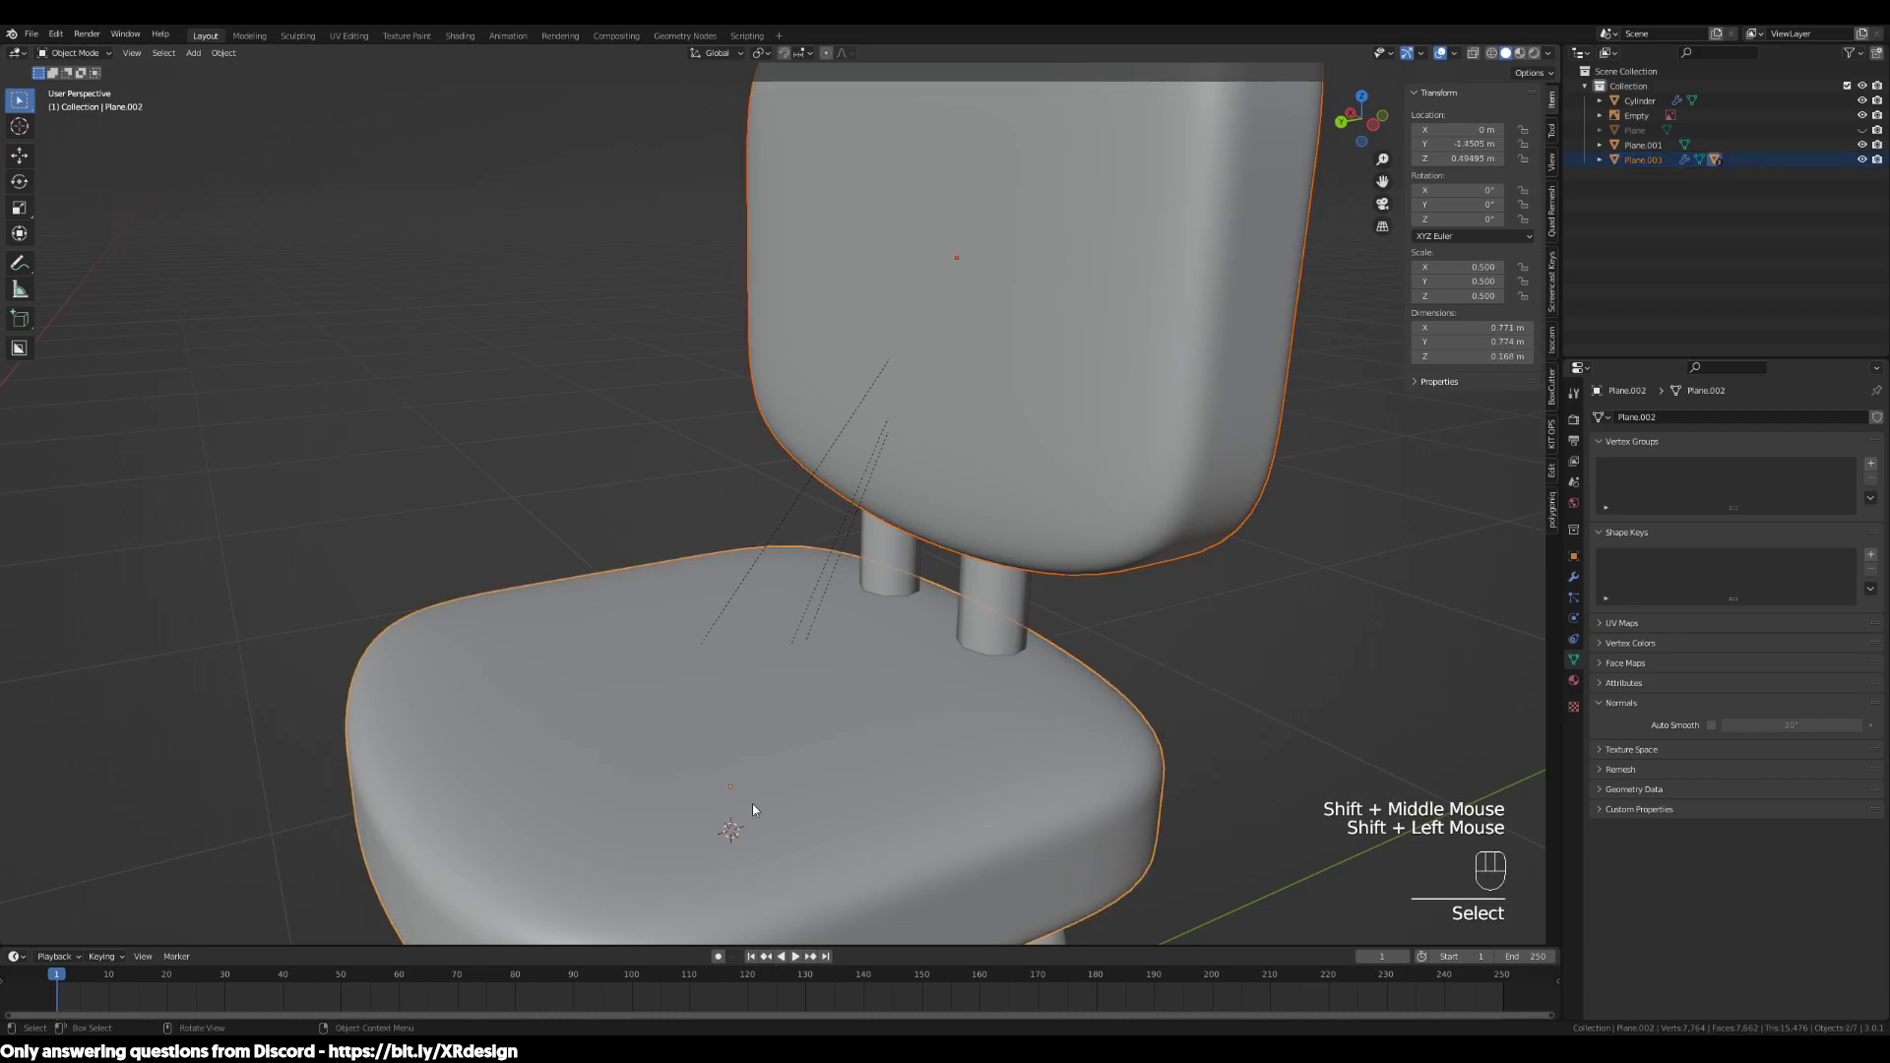
# In wireframe, select the legs, posts and backrest in turn to examine their parent links, and return to solid shading with the backrest selected
pyautogui.press('z')
pyautogui.moveTo(892, 751); pyautogui.dragTo(778, 809, button='middle')
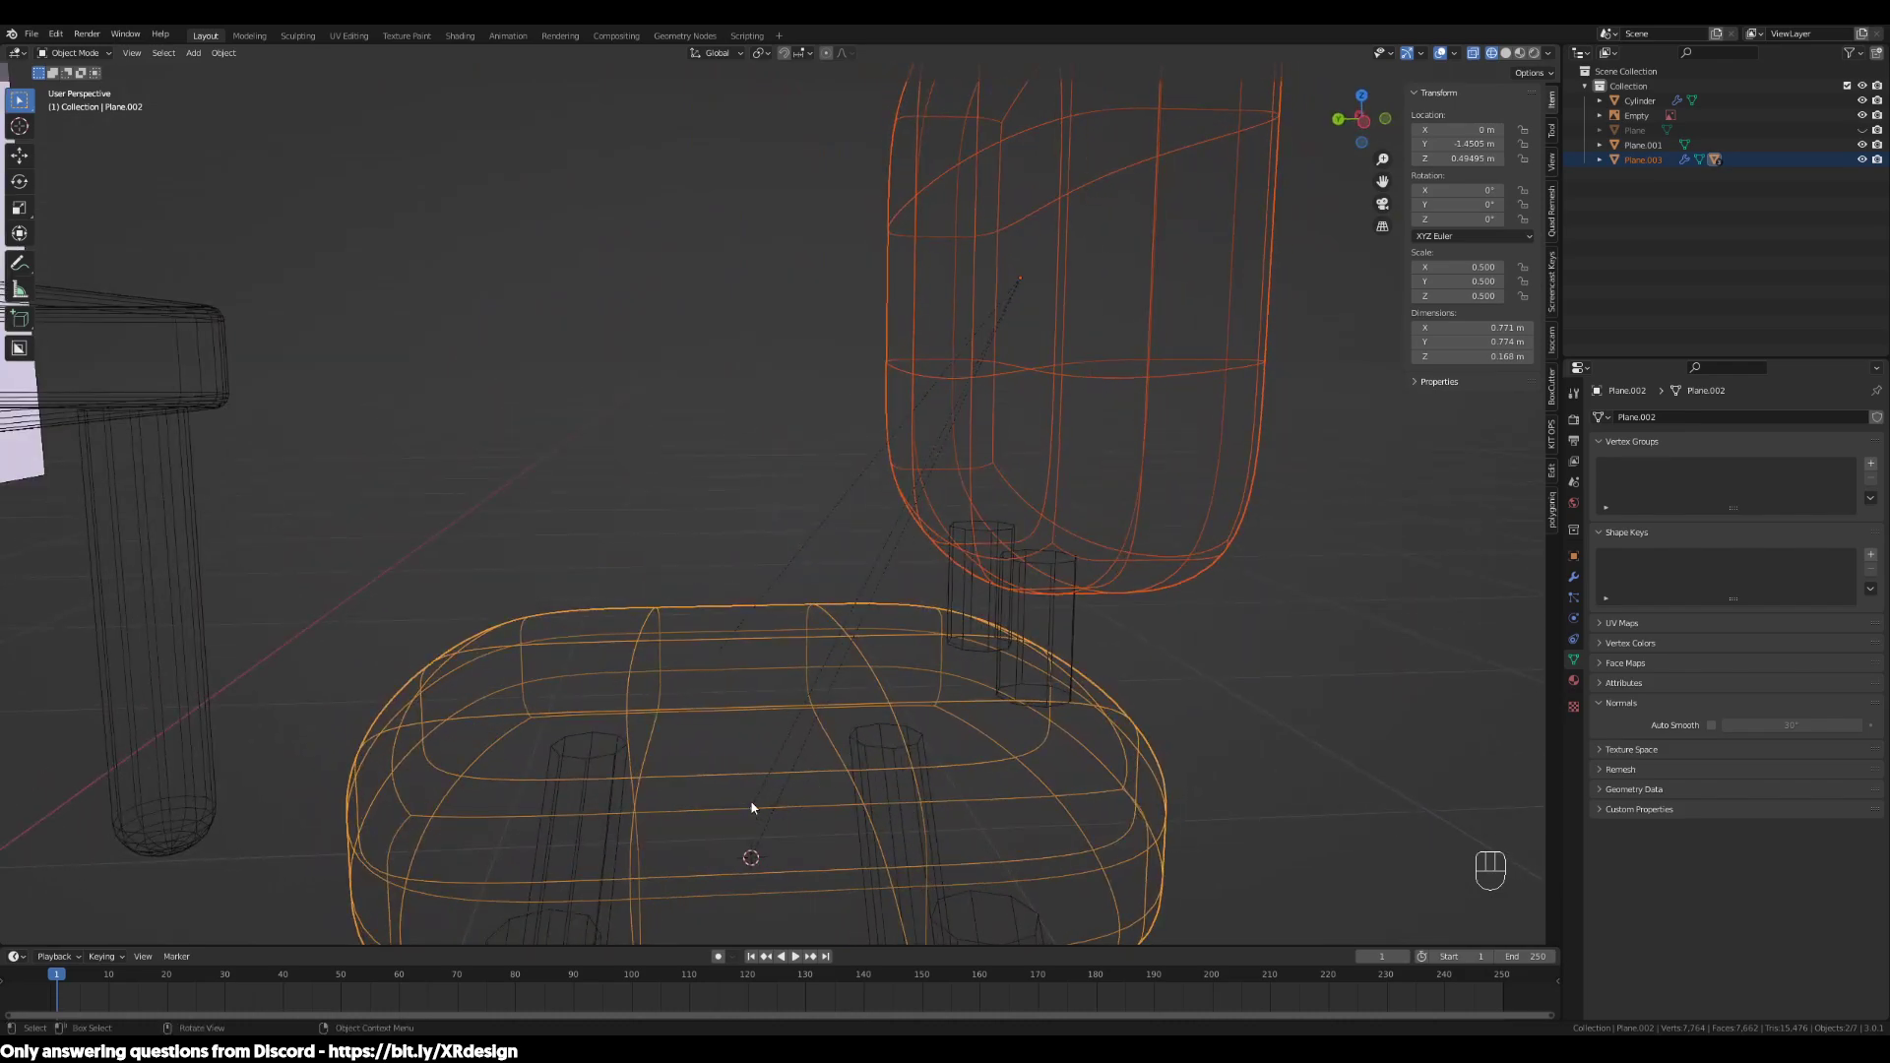
pyautogui.click(1020, 276)
pyautogui.scroll(-2, 1020, 440)
pyautogui.moveTo(1020, 439); pyautogui.dragTo(758, 689, button='middle')
pyautogui.click(771, 671)
pyautogui.click(858, 775)
pyautogui.scroll(2, 882, 778)
pyautogui.scroll(-2, 742, 656)
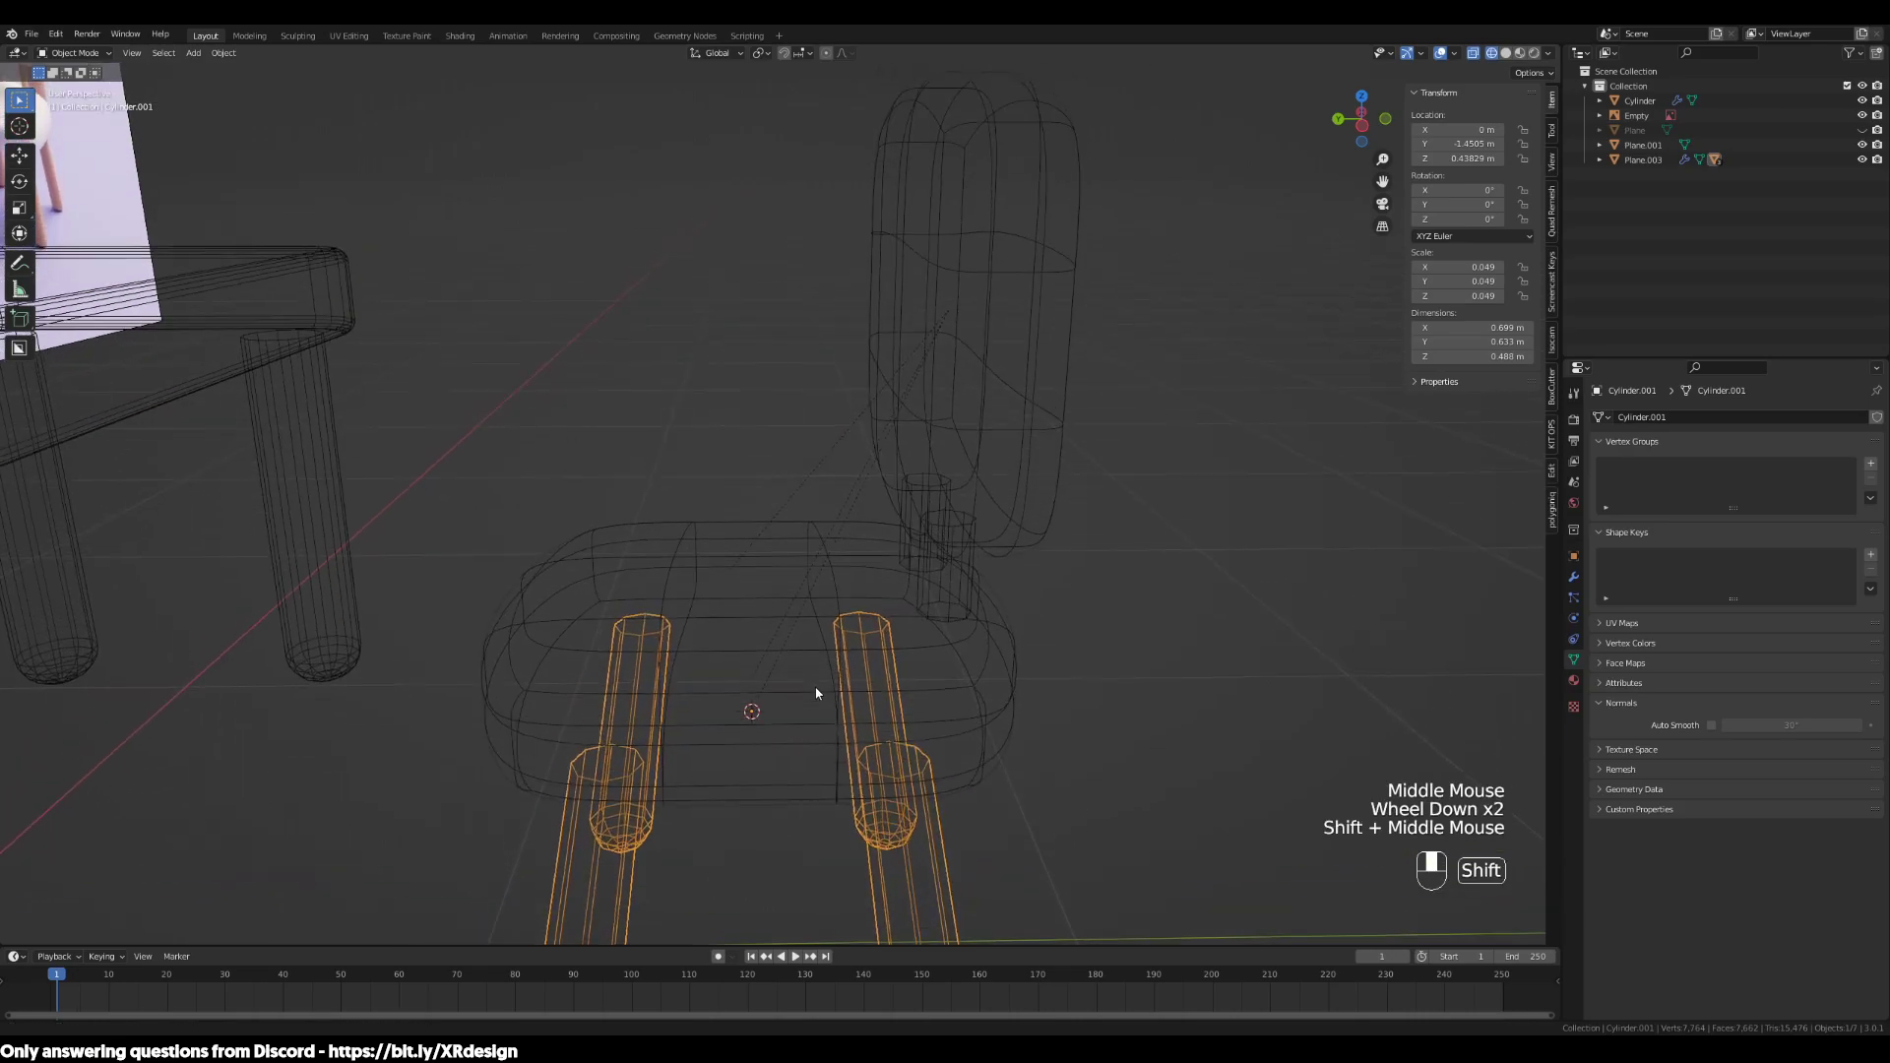
pyautogui.keyDown('shift'); pyautogui.click(959, 396); pyautogui.keyUp('shift')
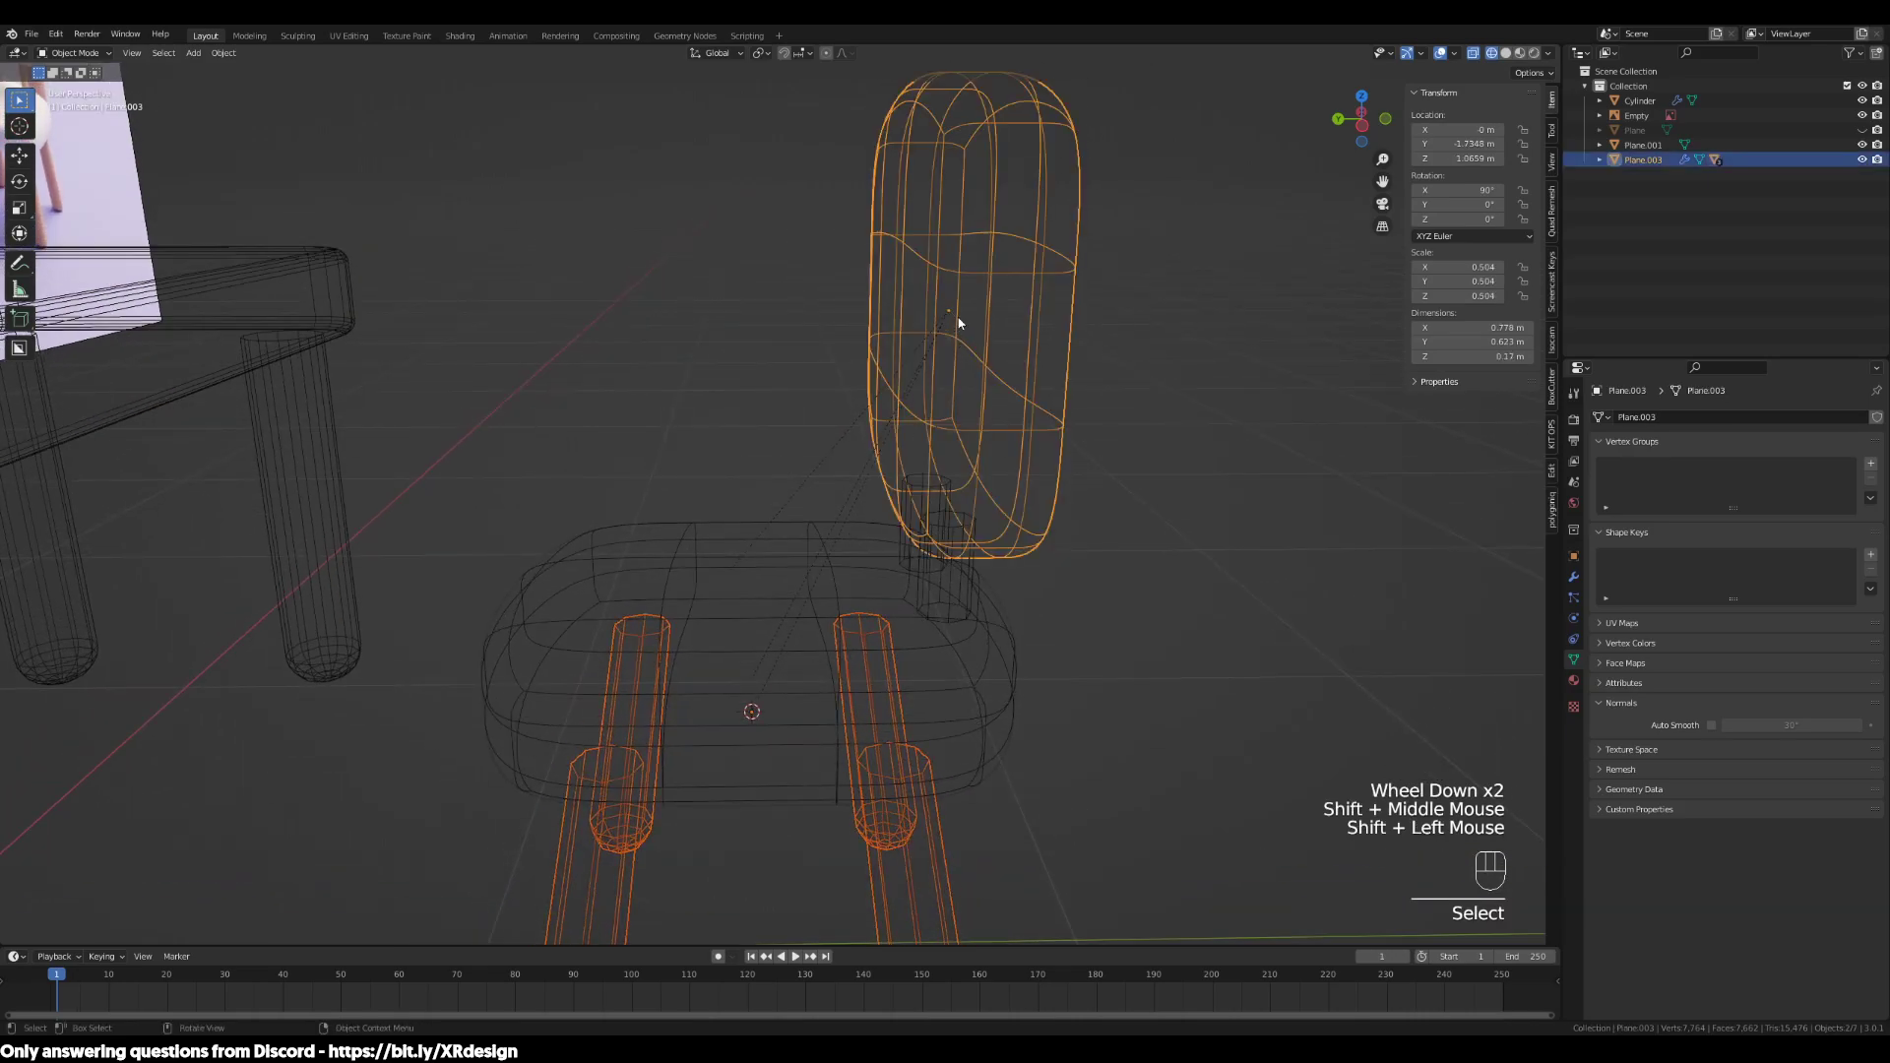
pyautogui.click(581, 686)
pyautogui.keyDown('shift'); pyautogui.click(995, 410); pyautogui.keyUp('shift')
pyautogui.click(978, 418)
pyautogui.click(926, 548)
pyautogui.moveTo(1024, 609); pyautogui.dragTo(973, 640, button='middle')
pyautogui.scroll(-2, 972, 640)
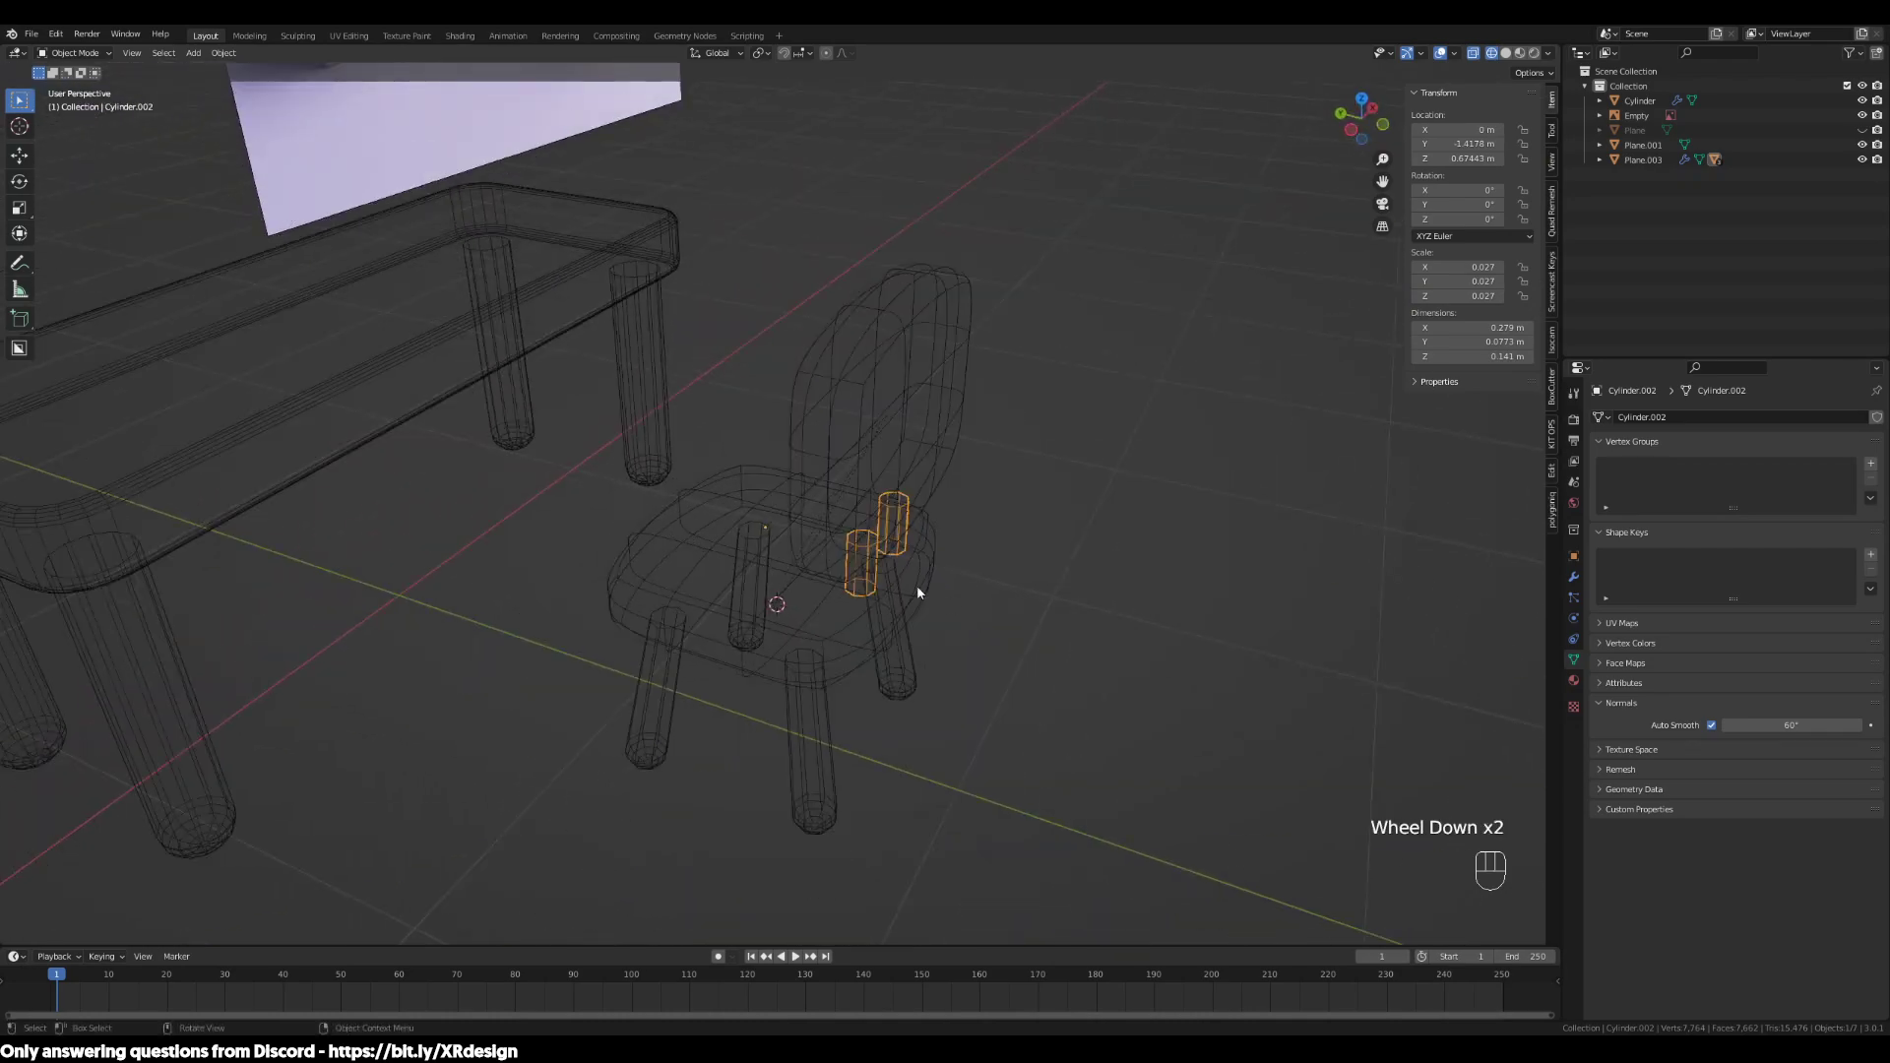
pyautogui.click(932, 548)
pyautogui.press('z')
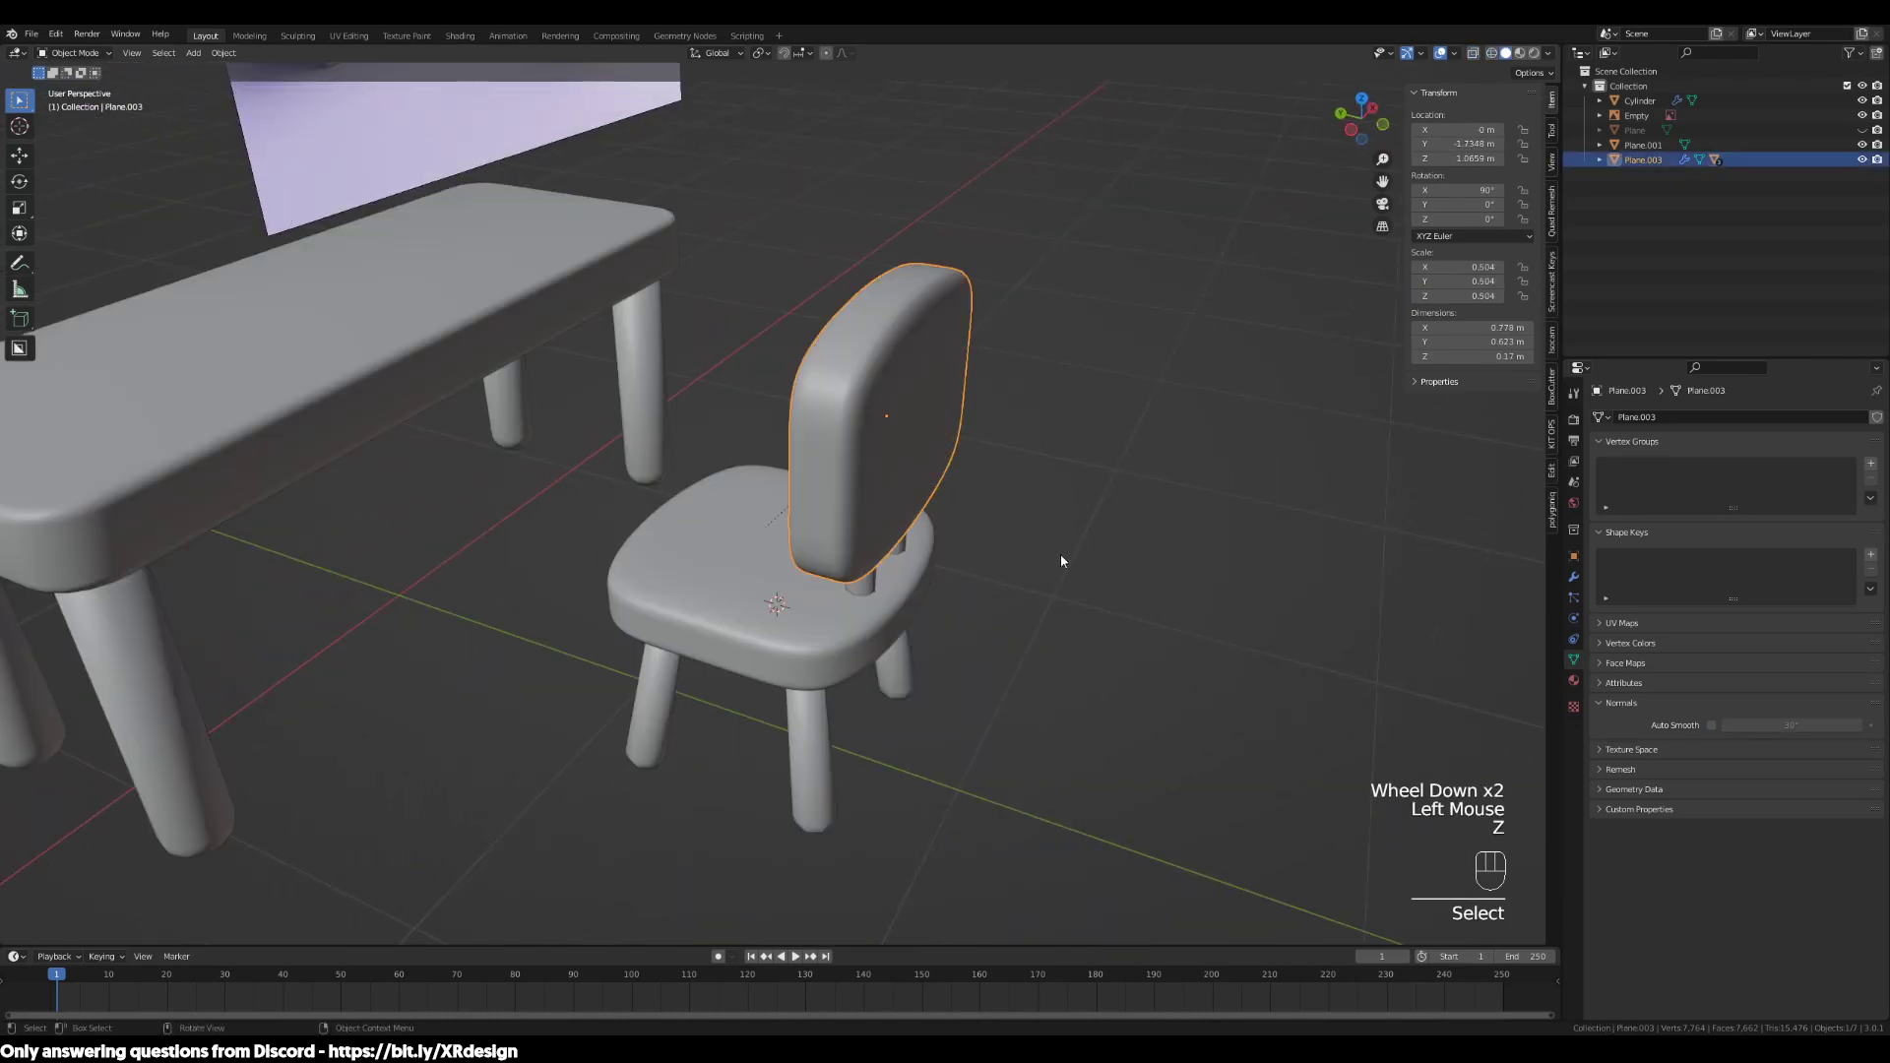
# Rotate the backrest with its parented chair parts 131° about global Z and check the orientation in top view
pyautogui.scroll(-2, 1083, 591)
pyautogui.moveTo(1106, 617)
pyautogui.mouseDown(button='middle')
pyautogui.moveTo(1043, 607)
pyautogui.moveTo(1038, 641)
pyautogui.mouseUp(button='middle')
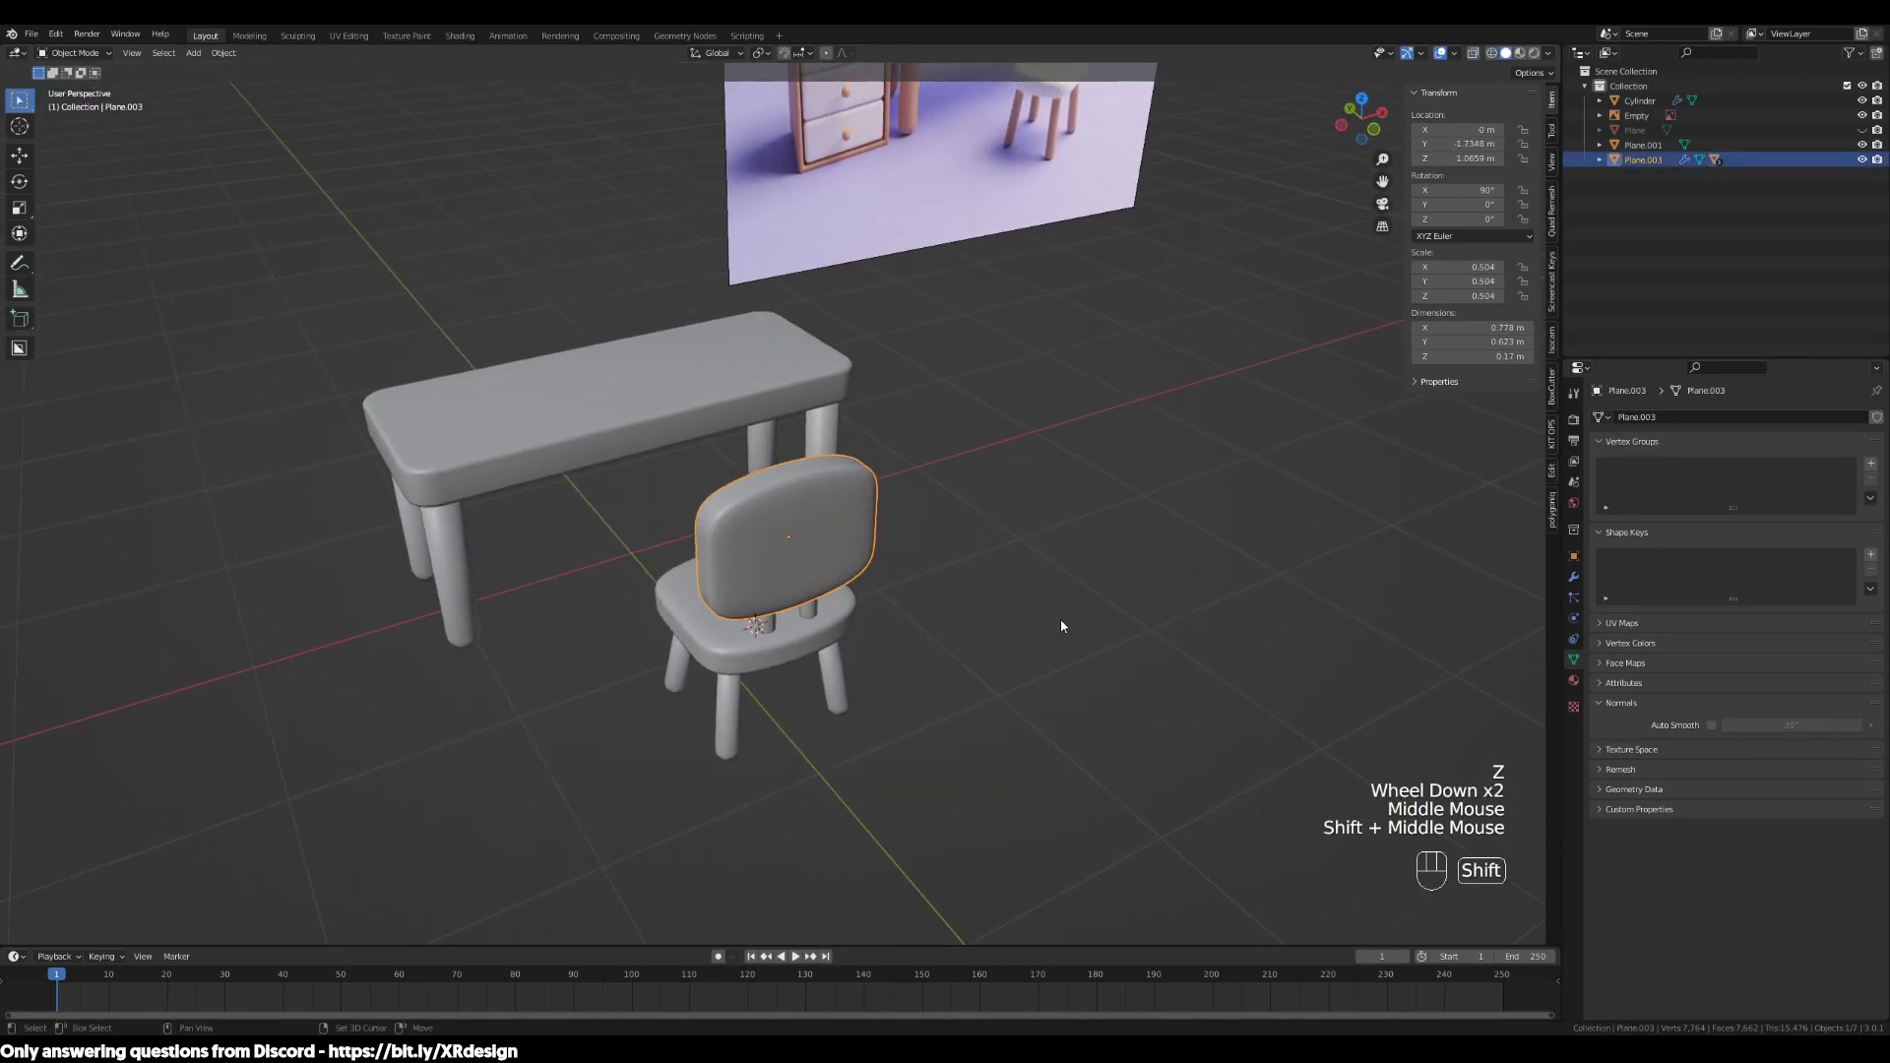
pyautogui.scroll(-2, 1113, 587)
pyautogui.keyDown('shift'); pyautogui.moveTo(1113, 587); pyautogui.dragTo(1081, 706, button='middle'); pyautogui.keyUp('shift')
pyautogui.press('r')
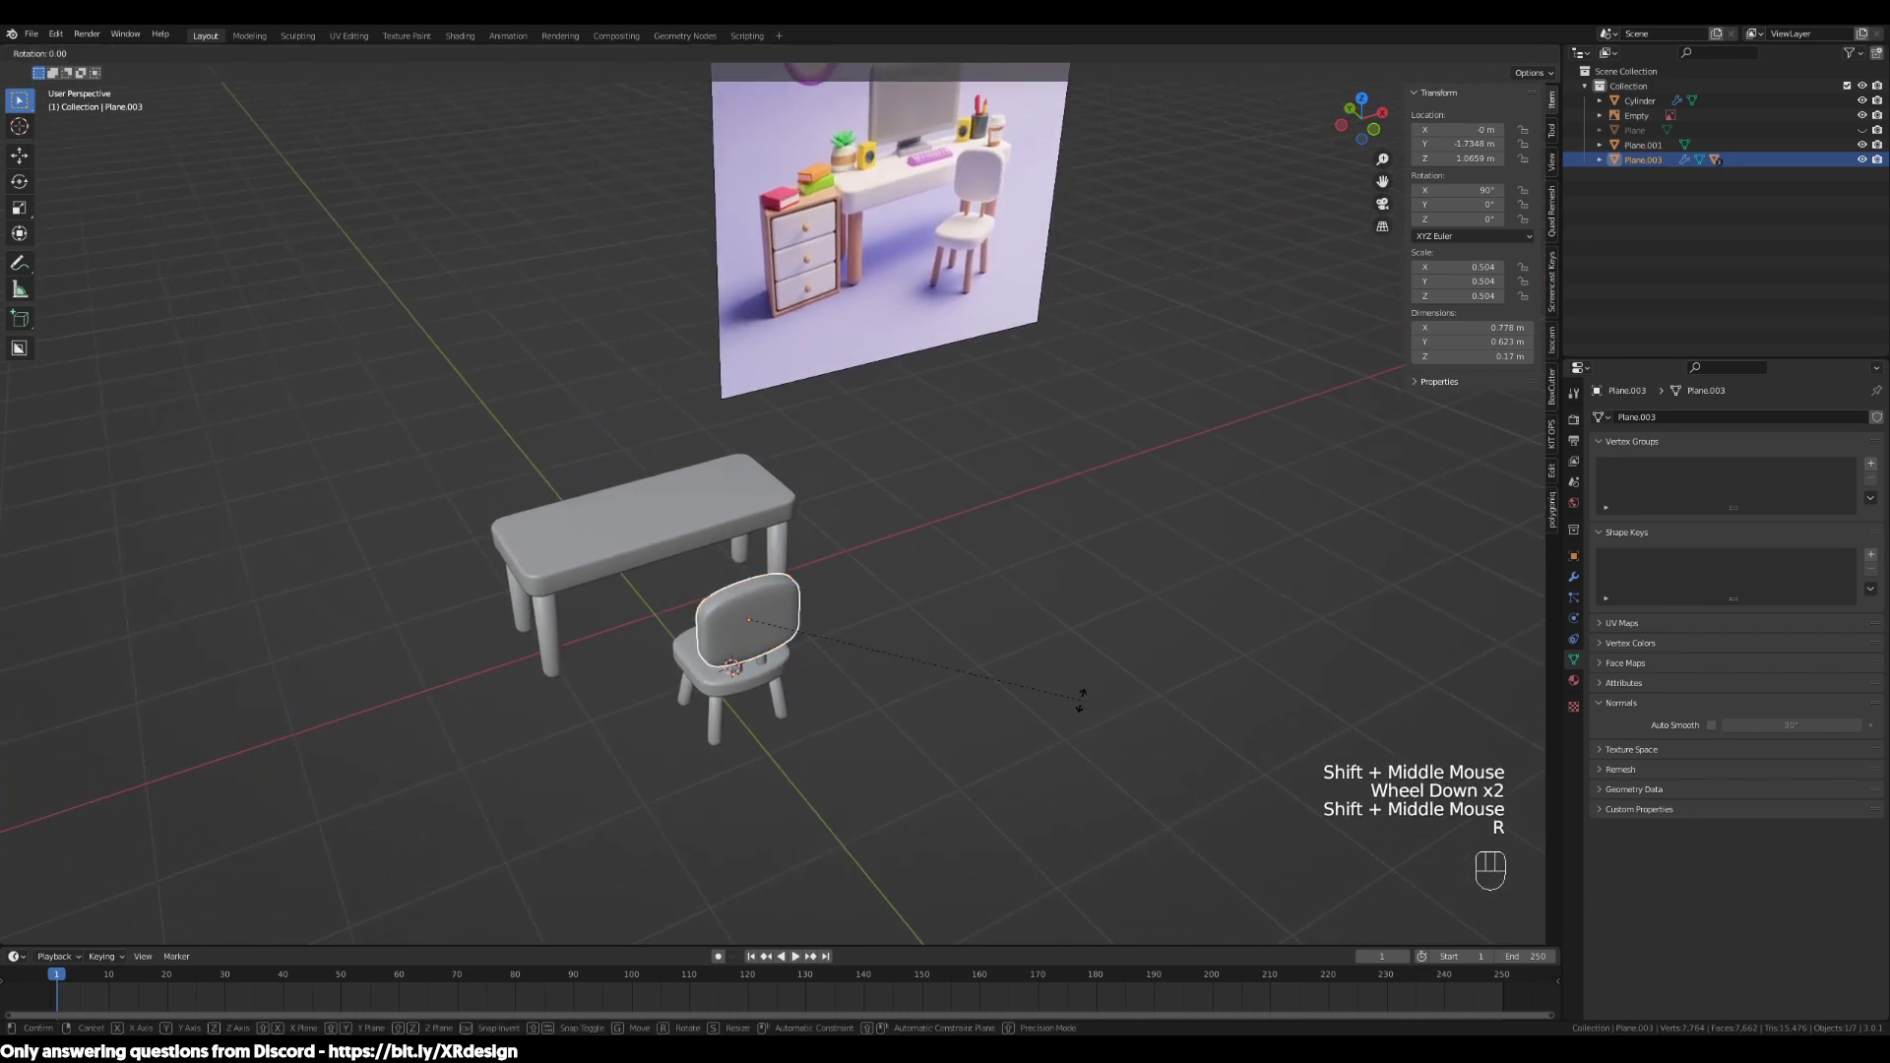
pyautogui.press('z')
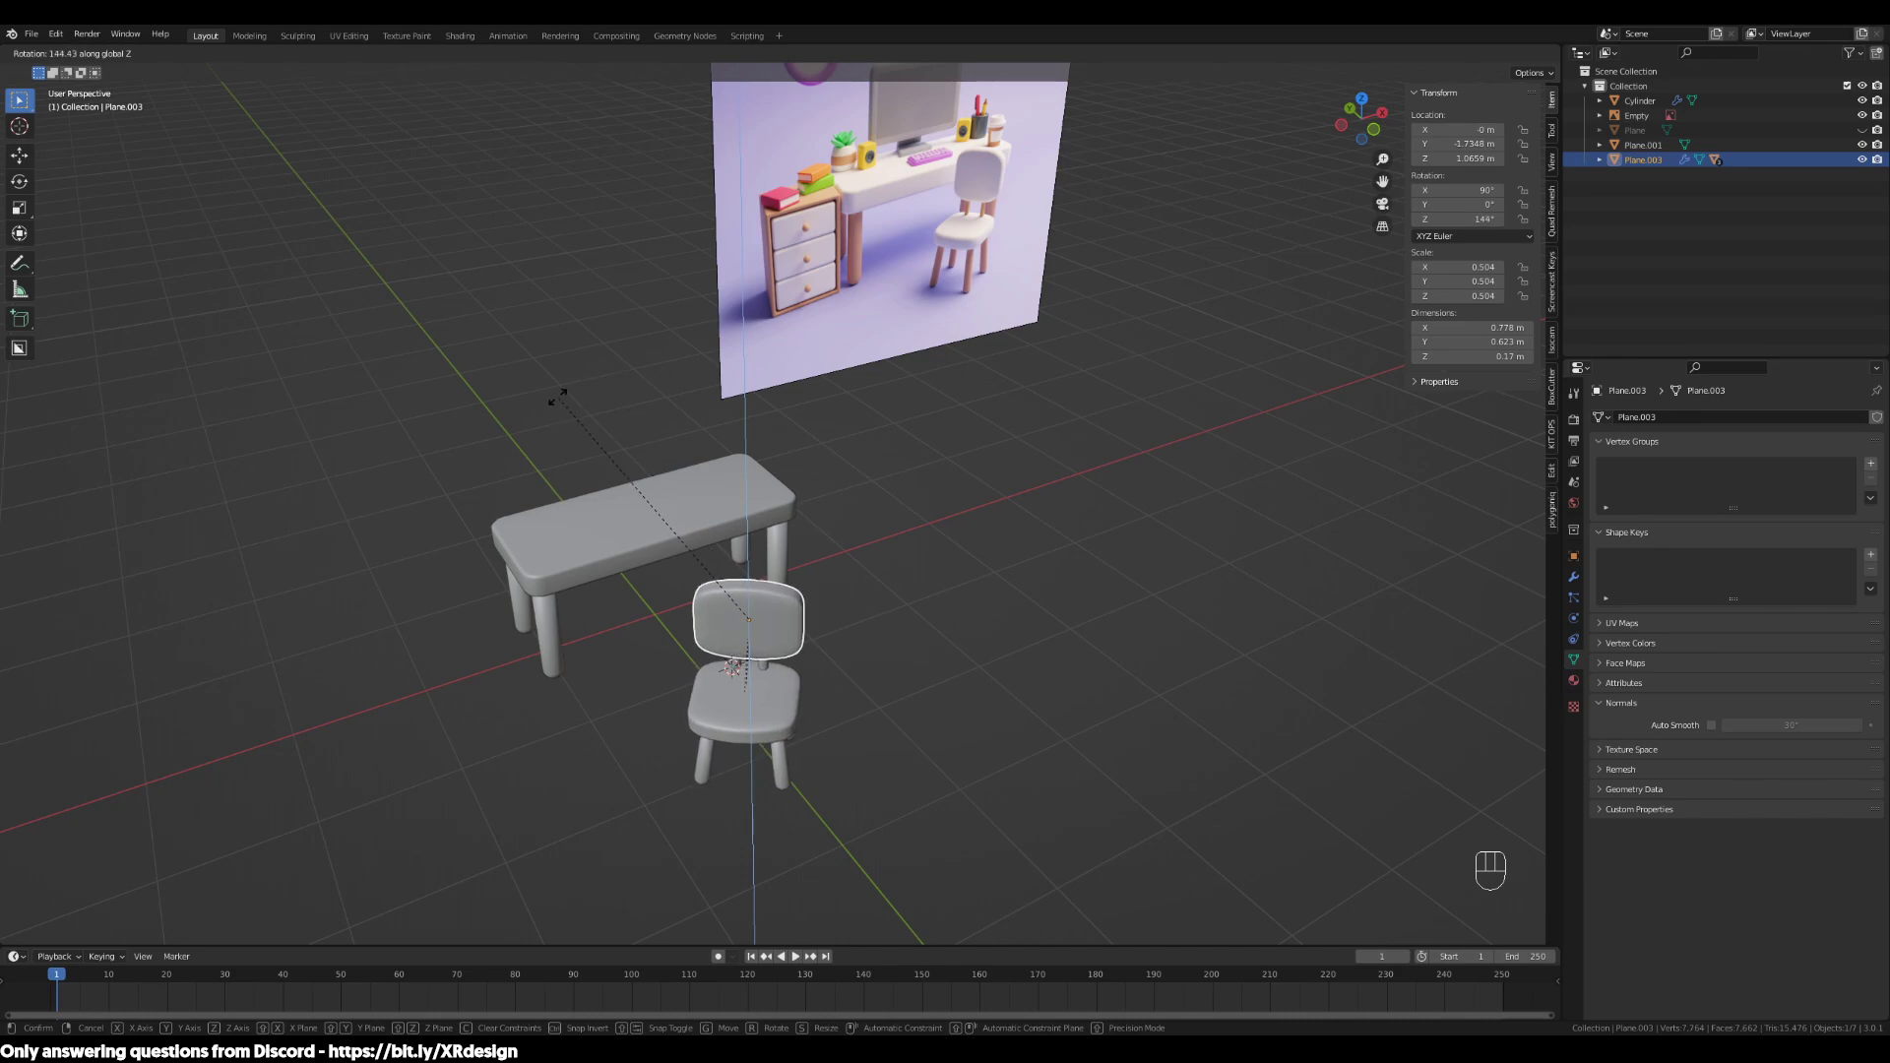
pyautogui.click(569, 273)
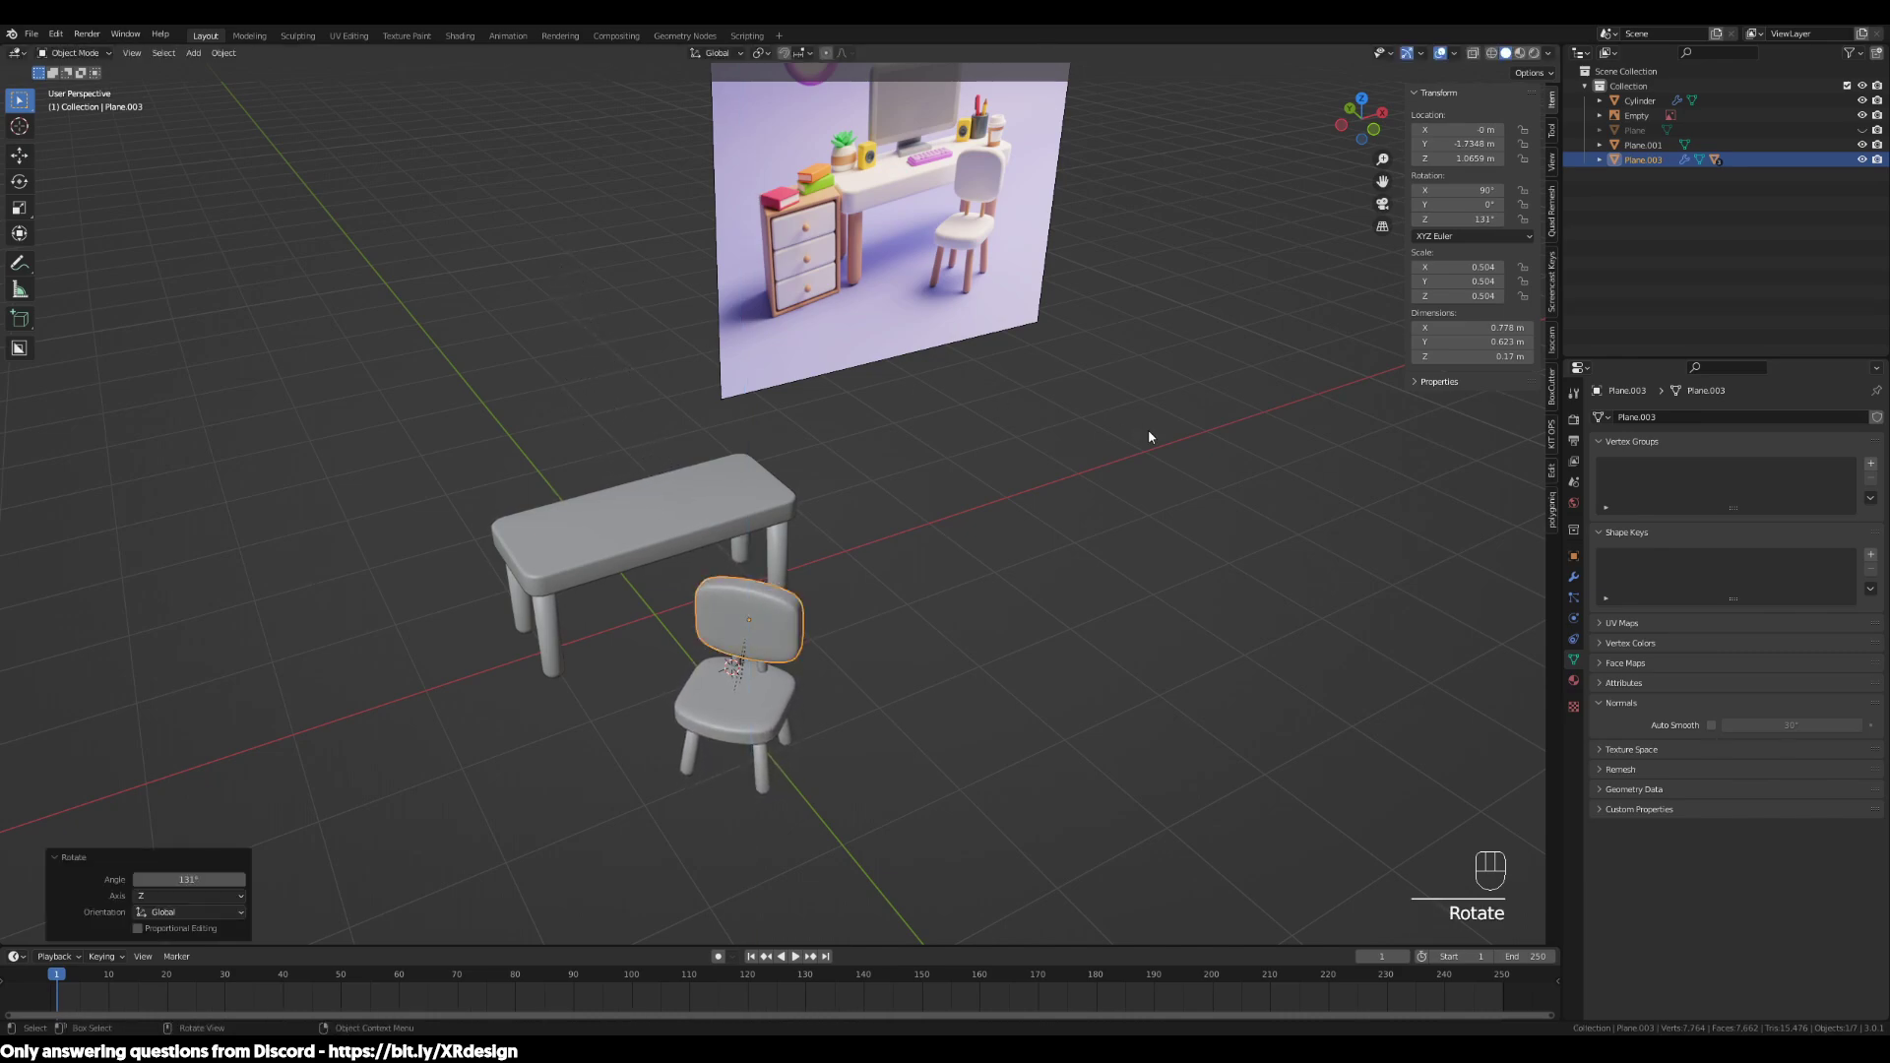
pyautogui.press('KP_7')
pyautogui.scroll(2, 728, 581)
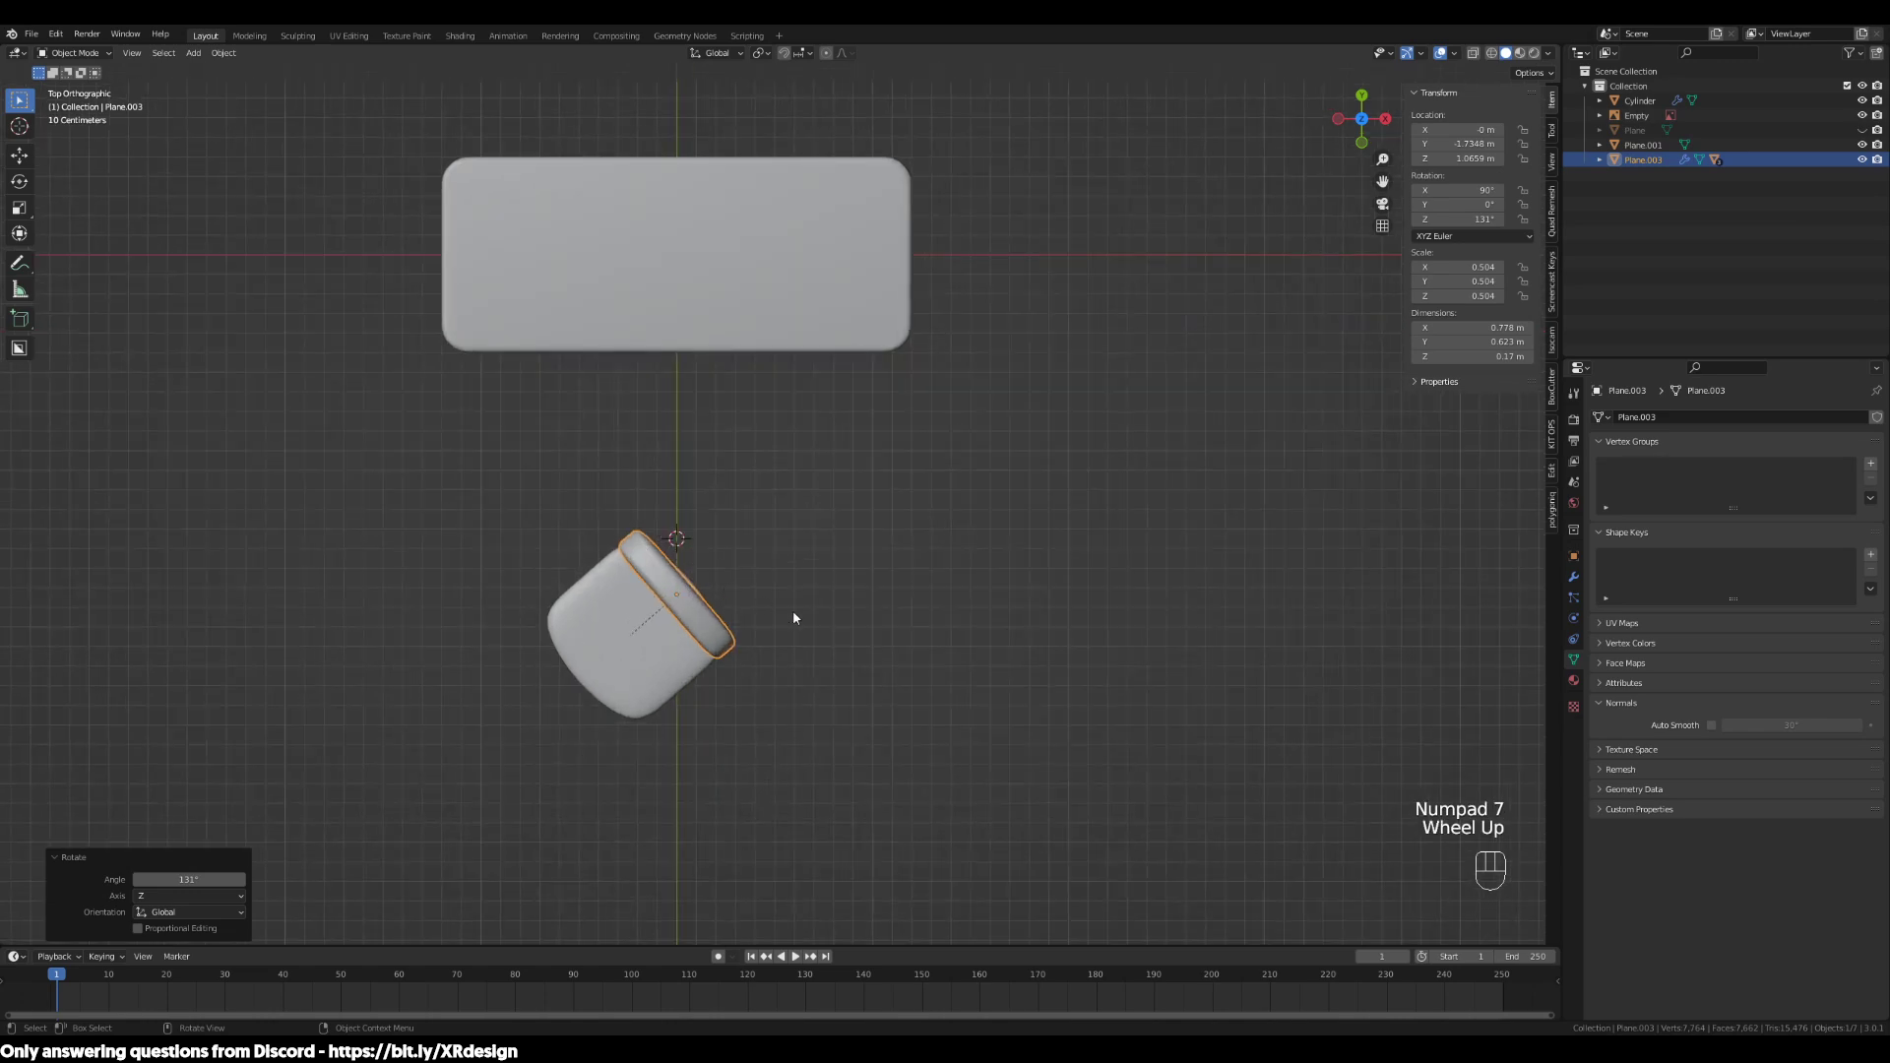
# In top view, move the chair about 0.68 m along X and 0.76 m along Y towards the desk, then nudge it about -0.026 m along Y
pyautogui.press('g')
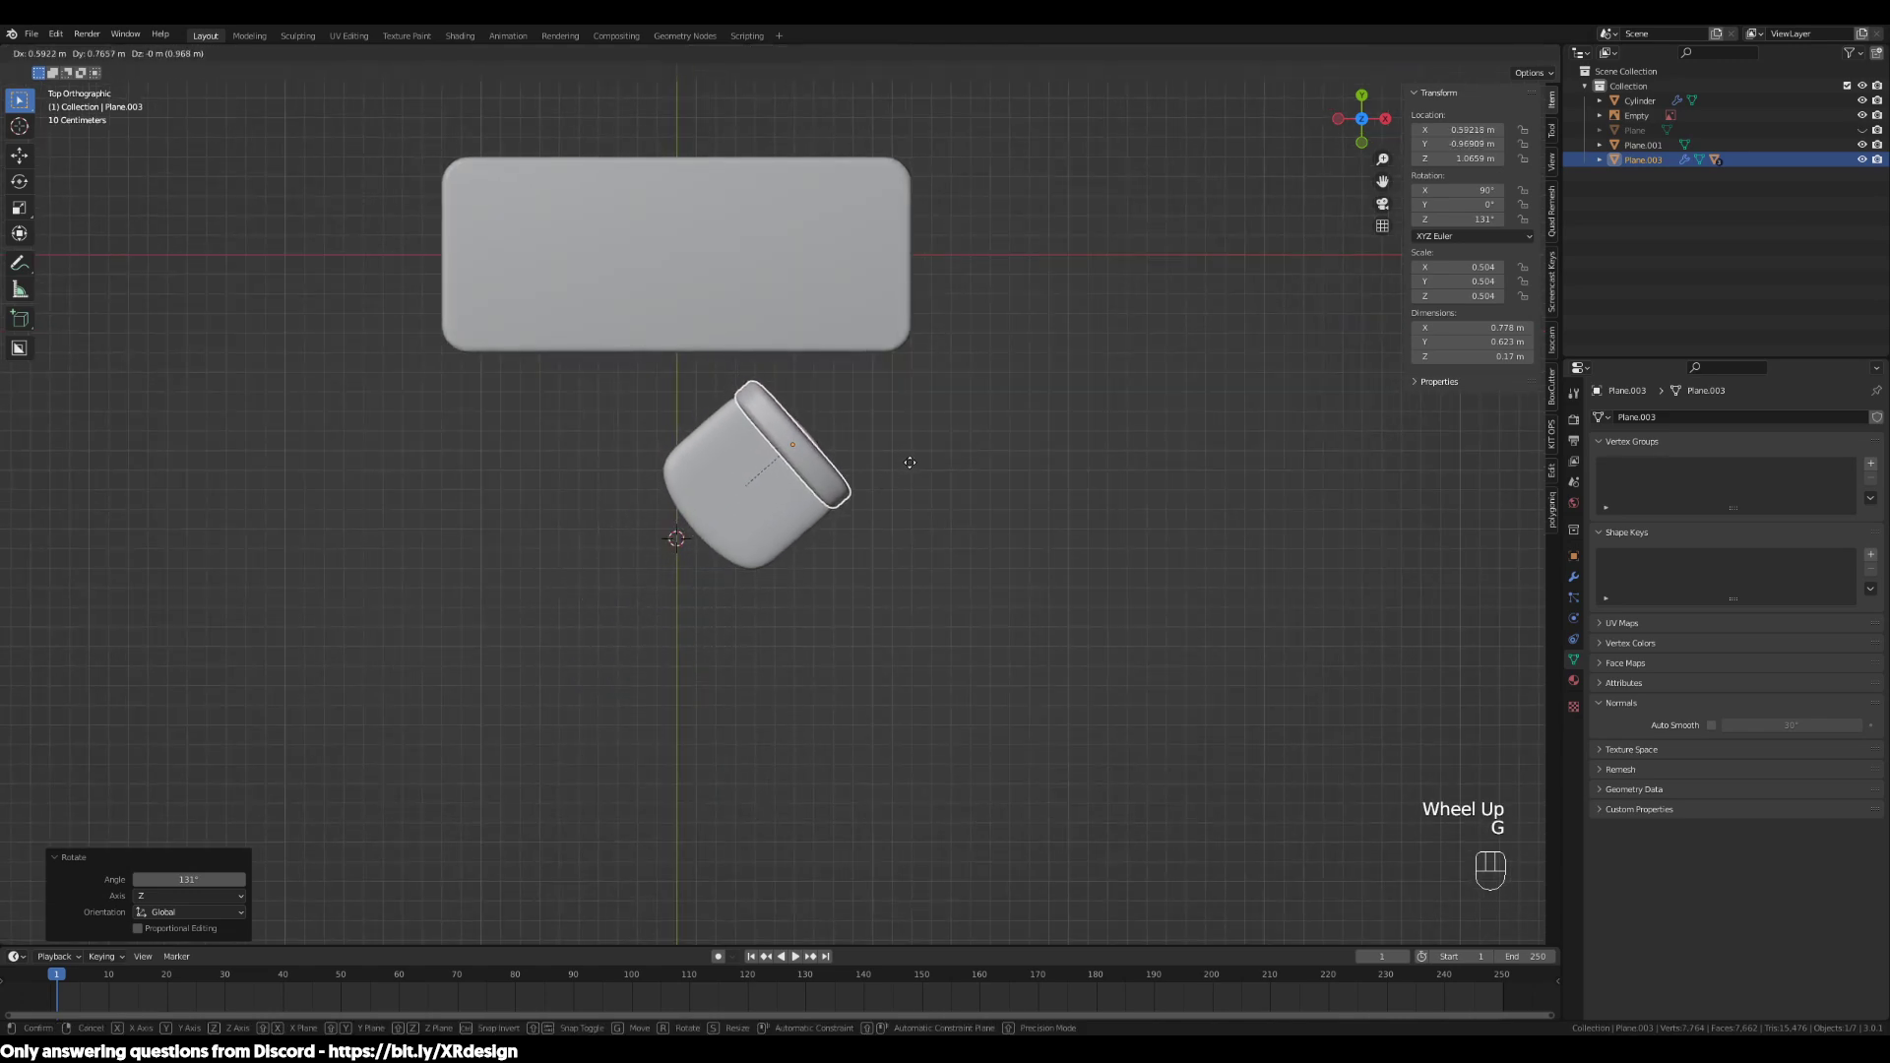
pyautogui.click(938, 515)
pyautogui.moveTo(938, 515); pyautogui.dragTo(1076, 510, button='middle')
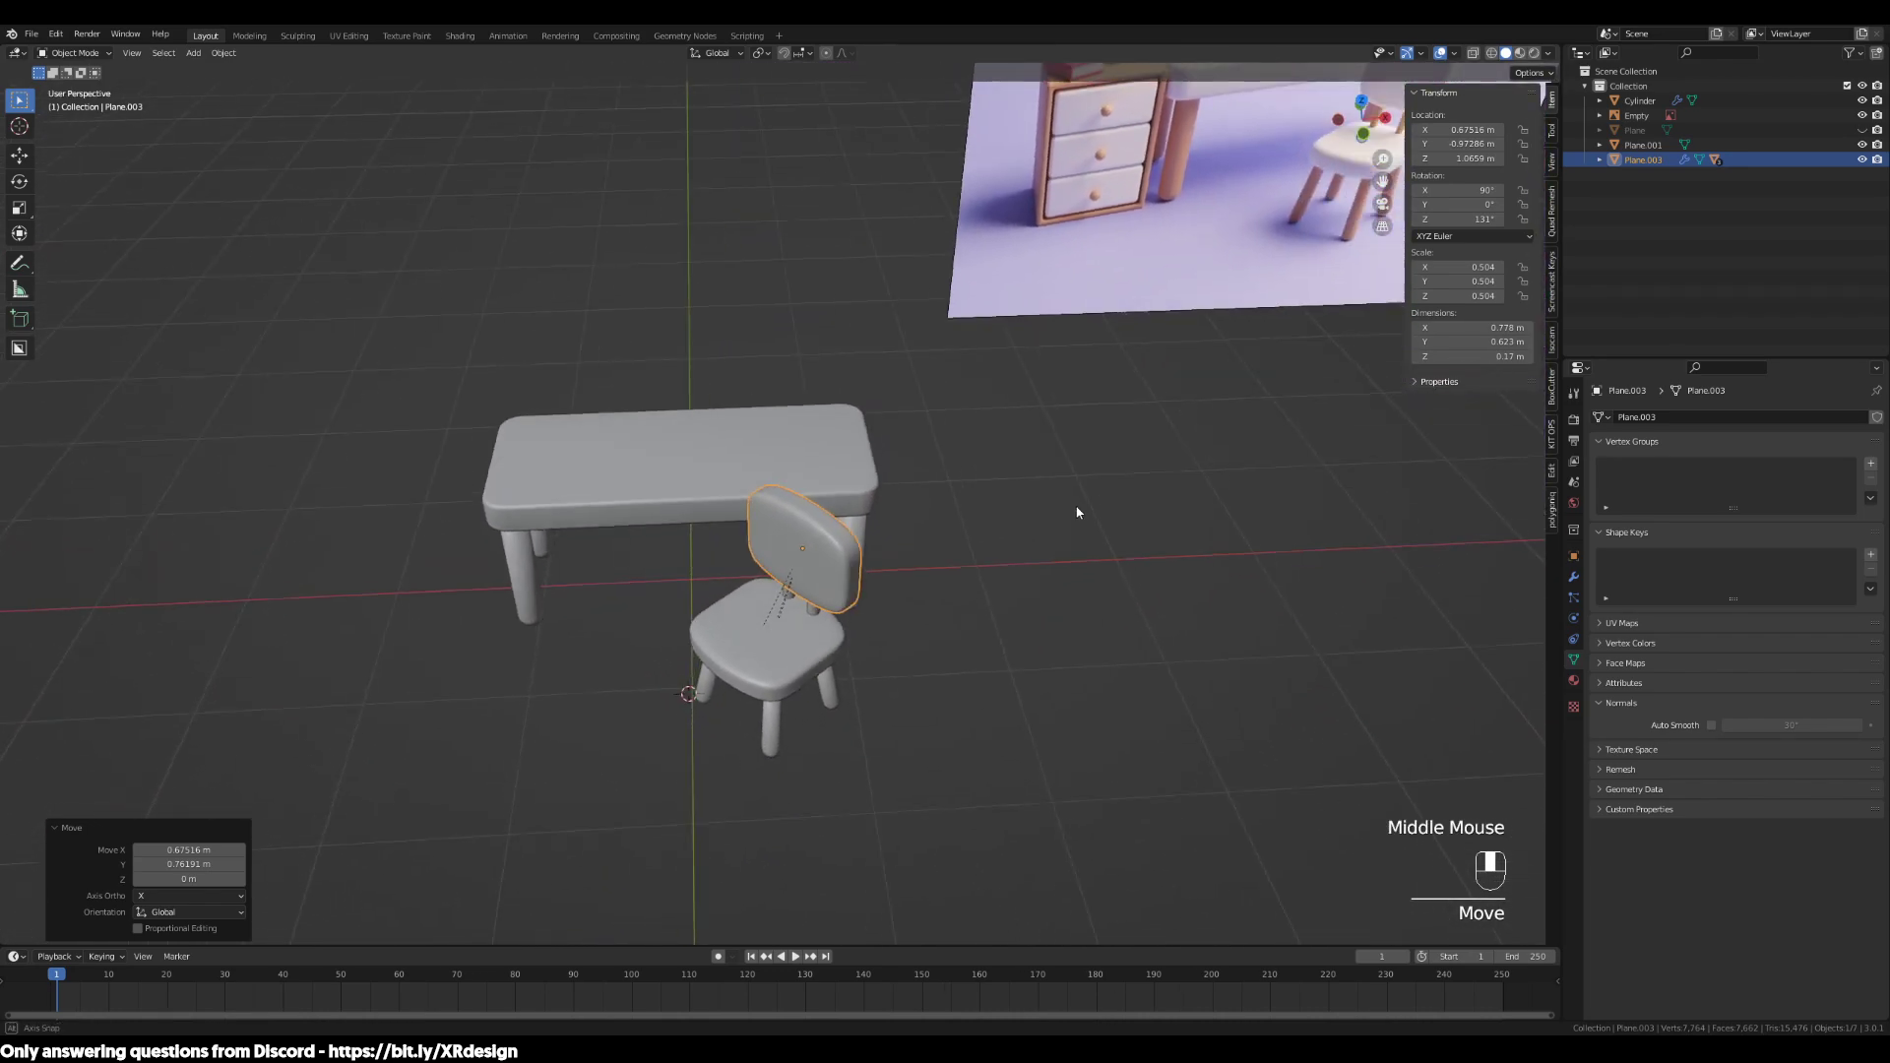
pyautogui.press('KP_7')
pyautogui.press('g')
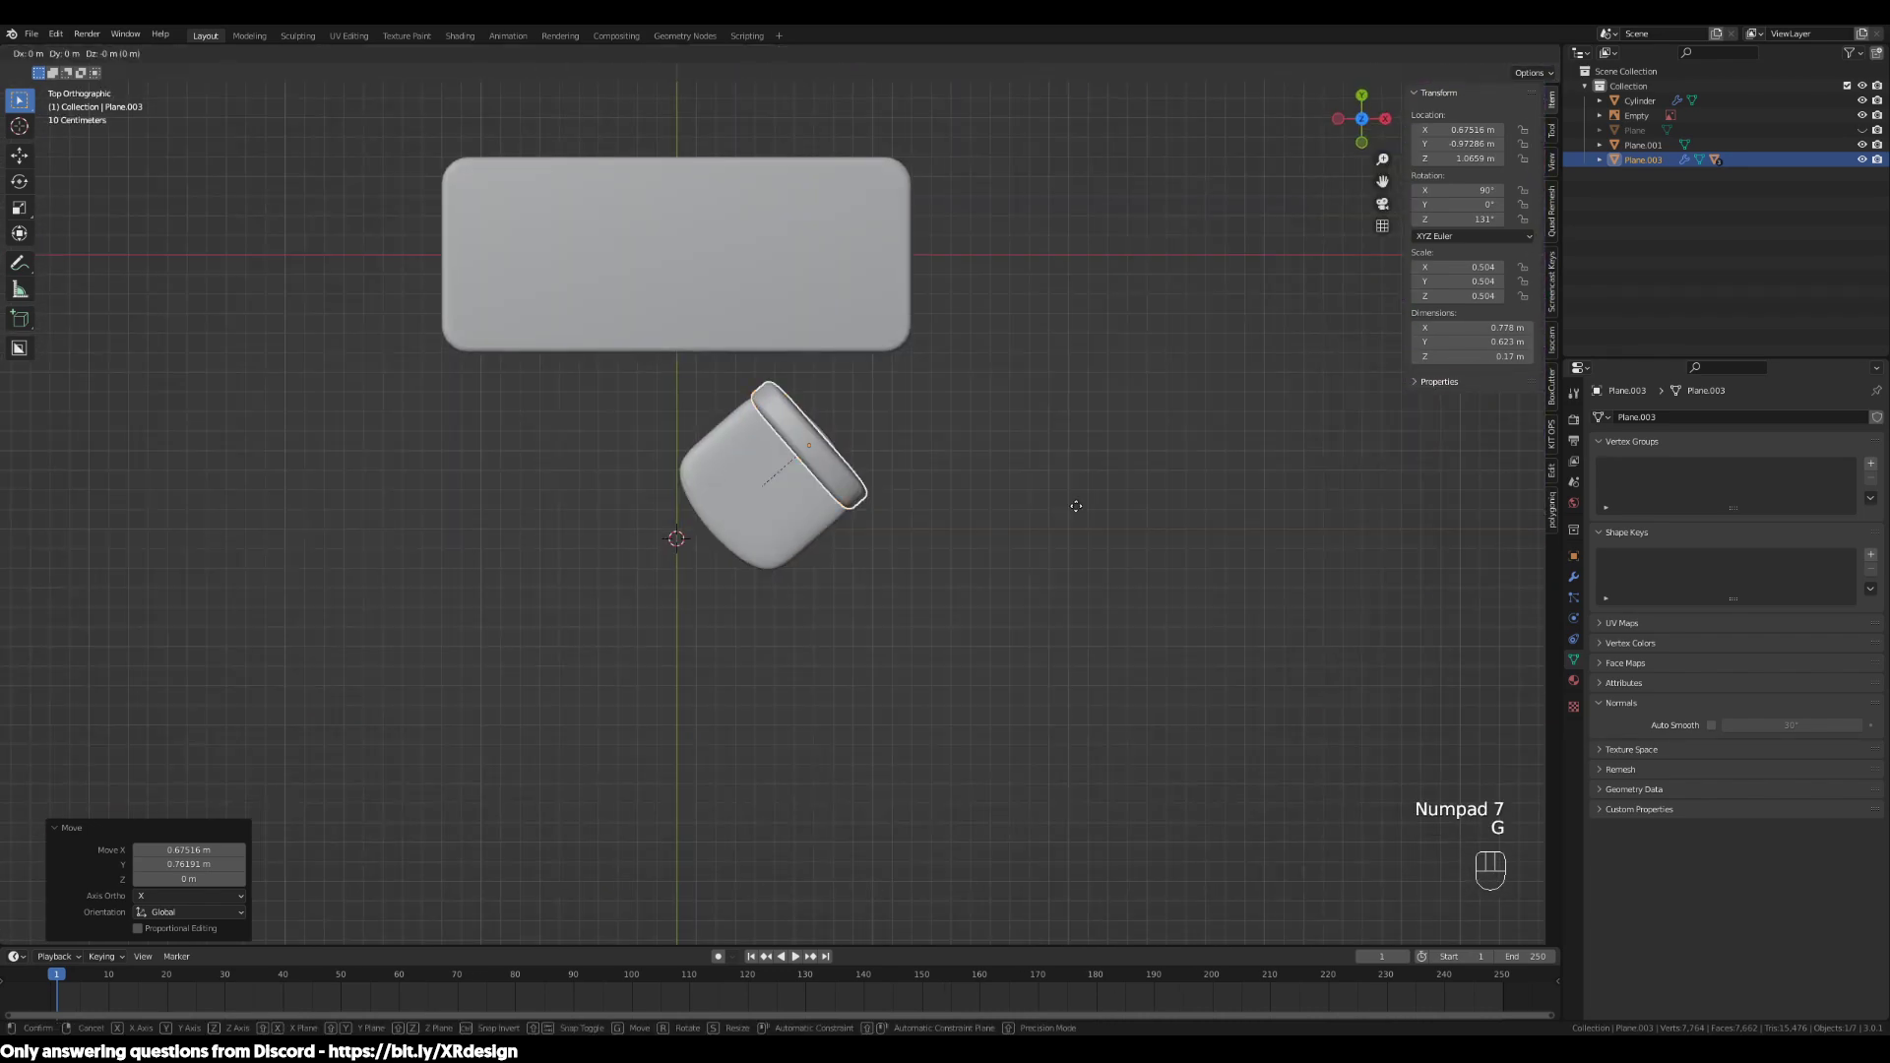
pyautogui.click(722, 782)
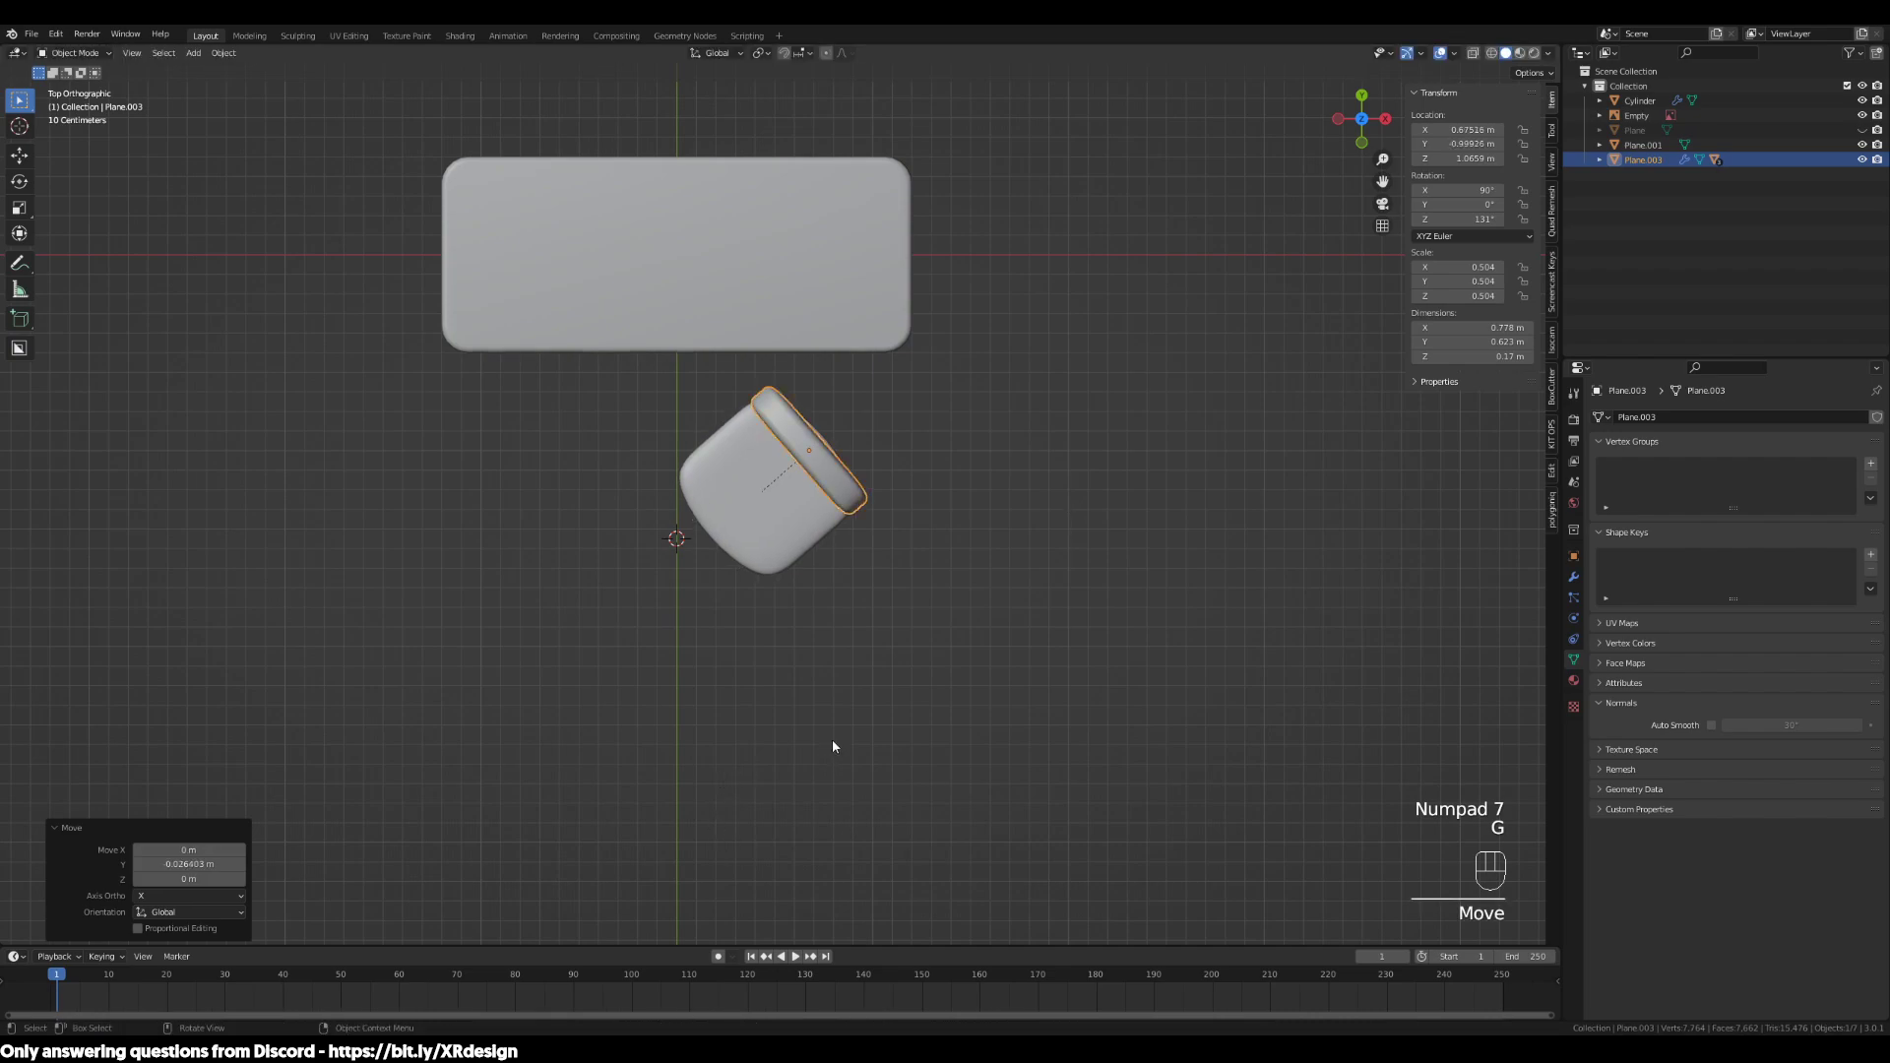
# Compare the desk and chair arrangement with the reference image, examine the monitor shown there, and select the tabletop
pyautogui.moveTo(1003, 659); pyautogui.dragTo(899, 781, button='middle')
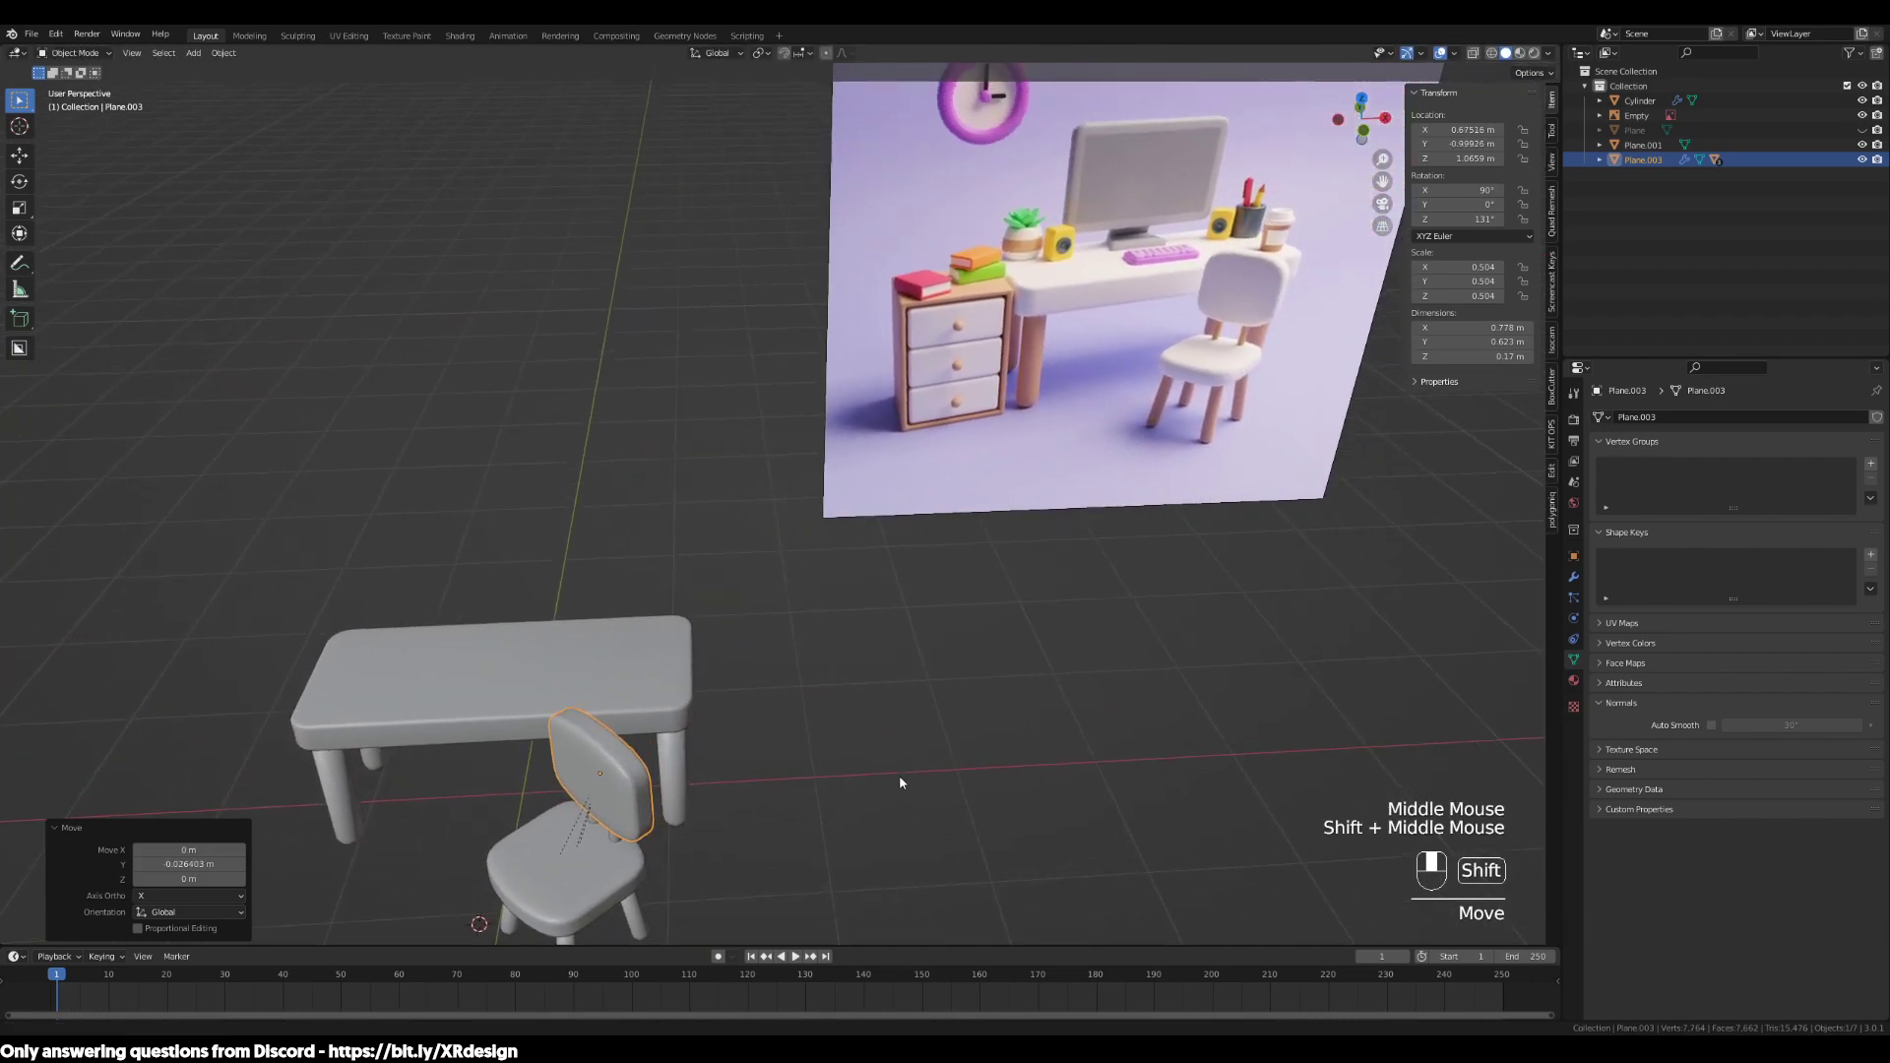
pyautogui.scroll(-2, 1045, 705)
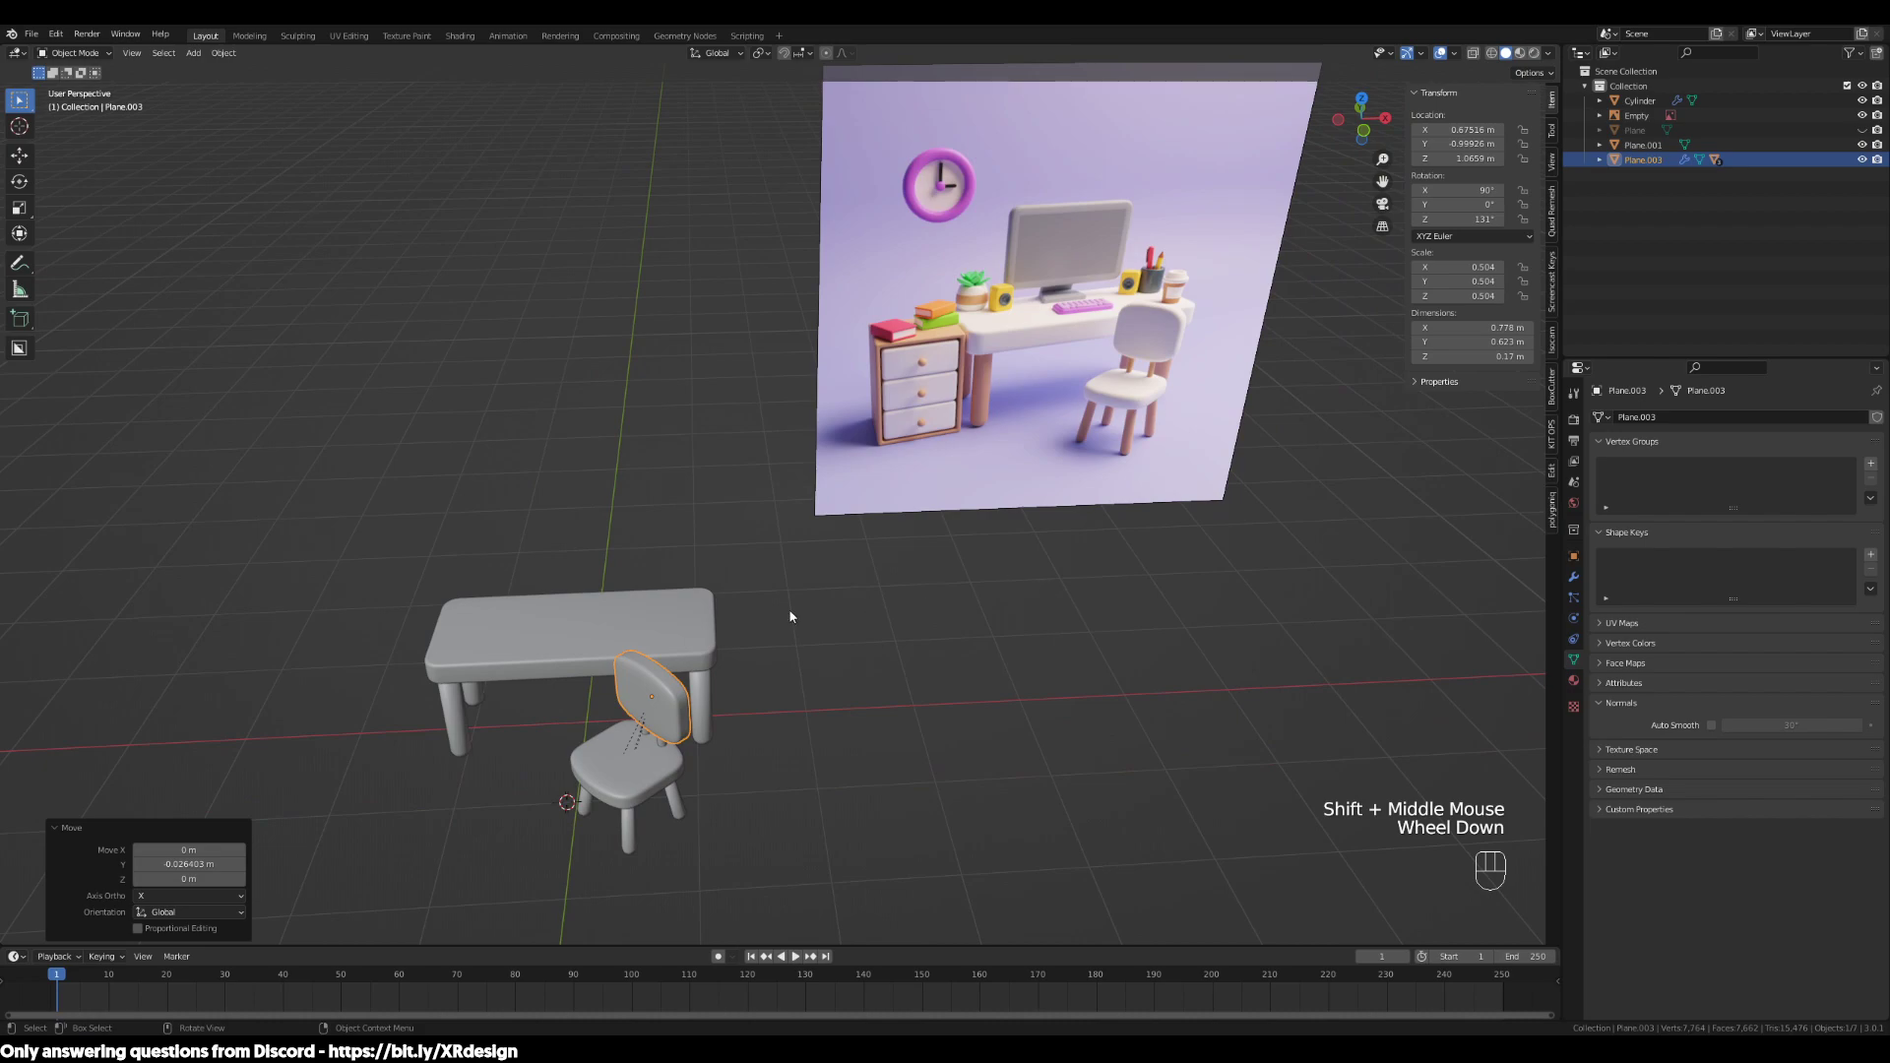
pyautogui.click(721, 621)
pyautogui.click(1054, 516)
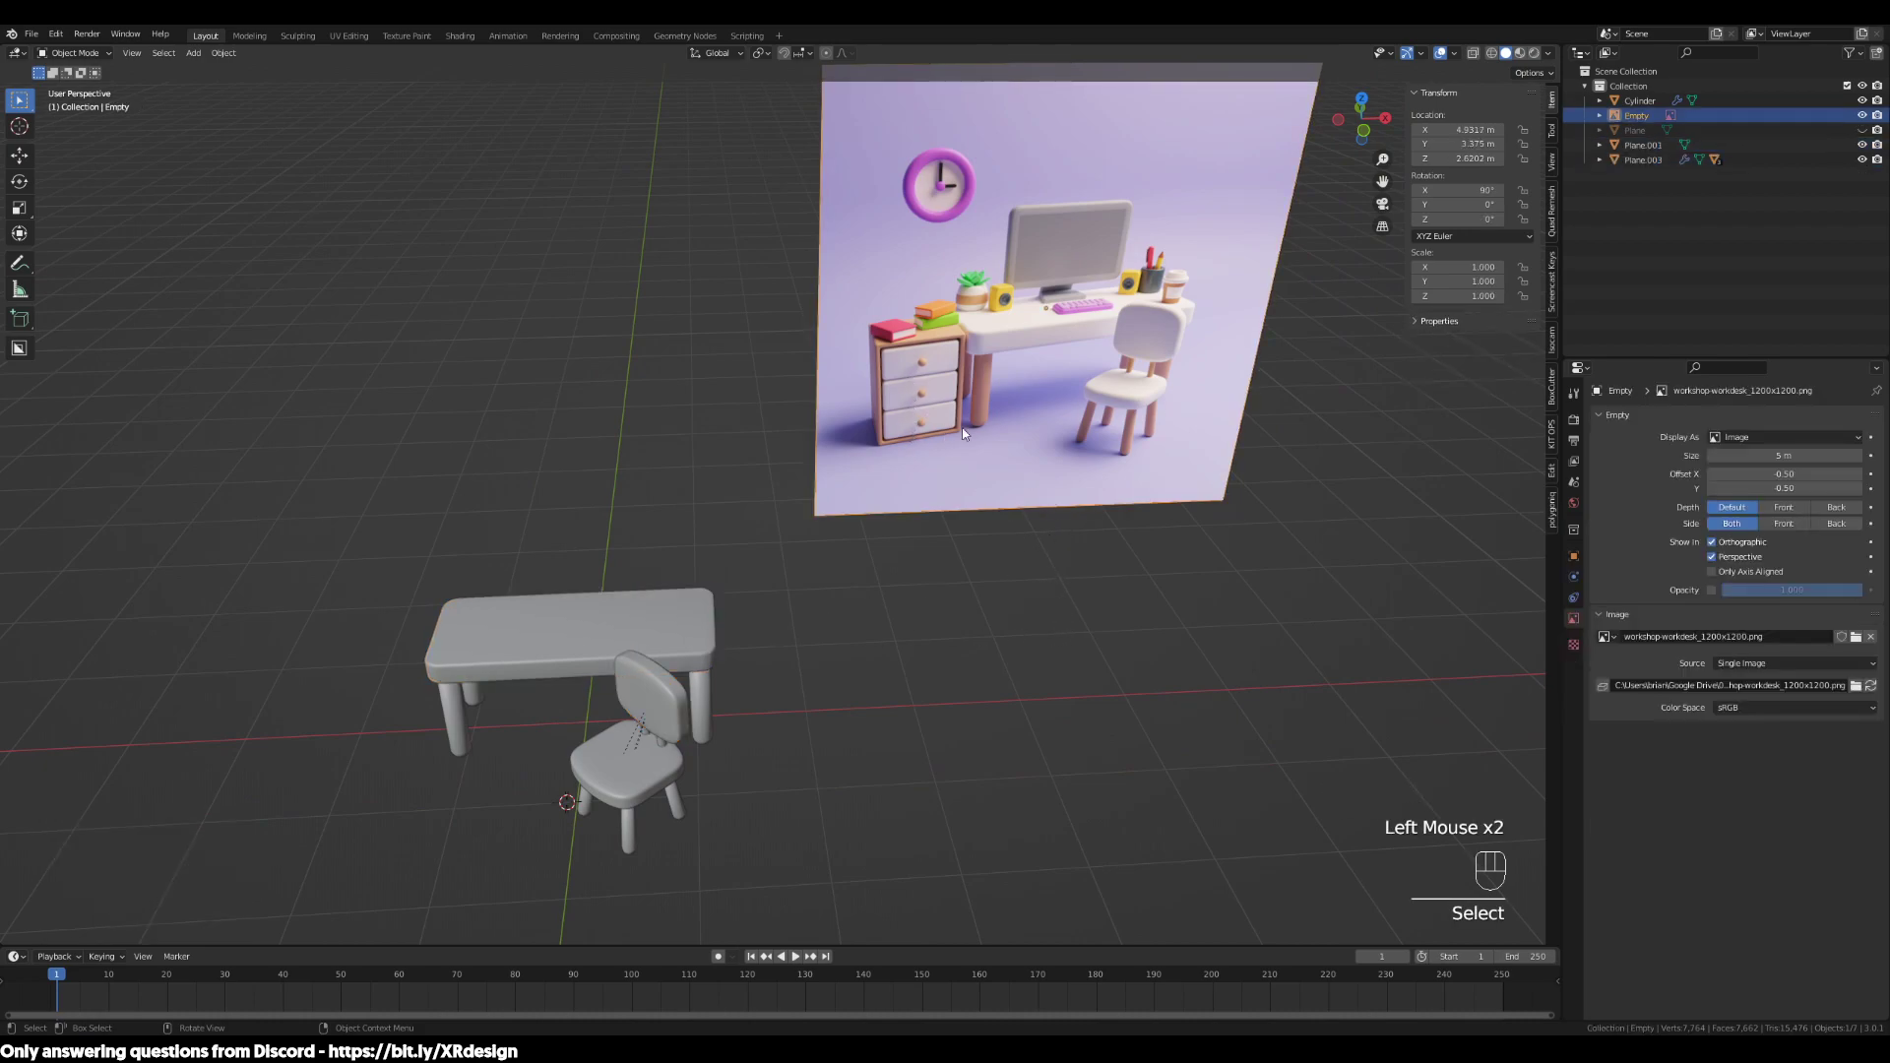
pyautogui.moveTo(1168, 552); pyautogui.dragTo(677, 630, button='middle')
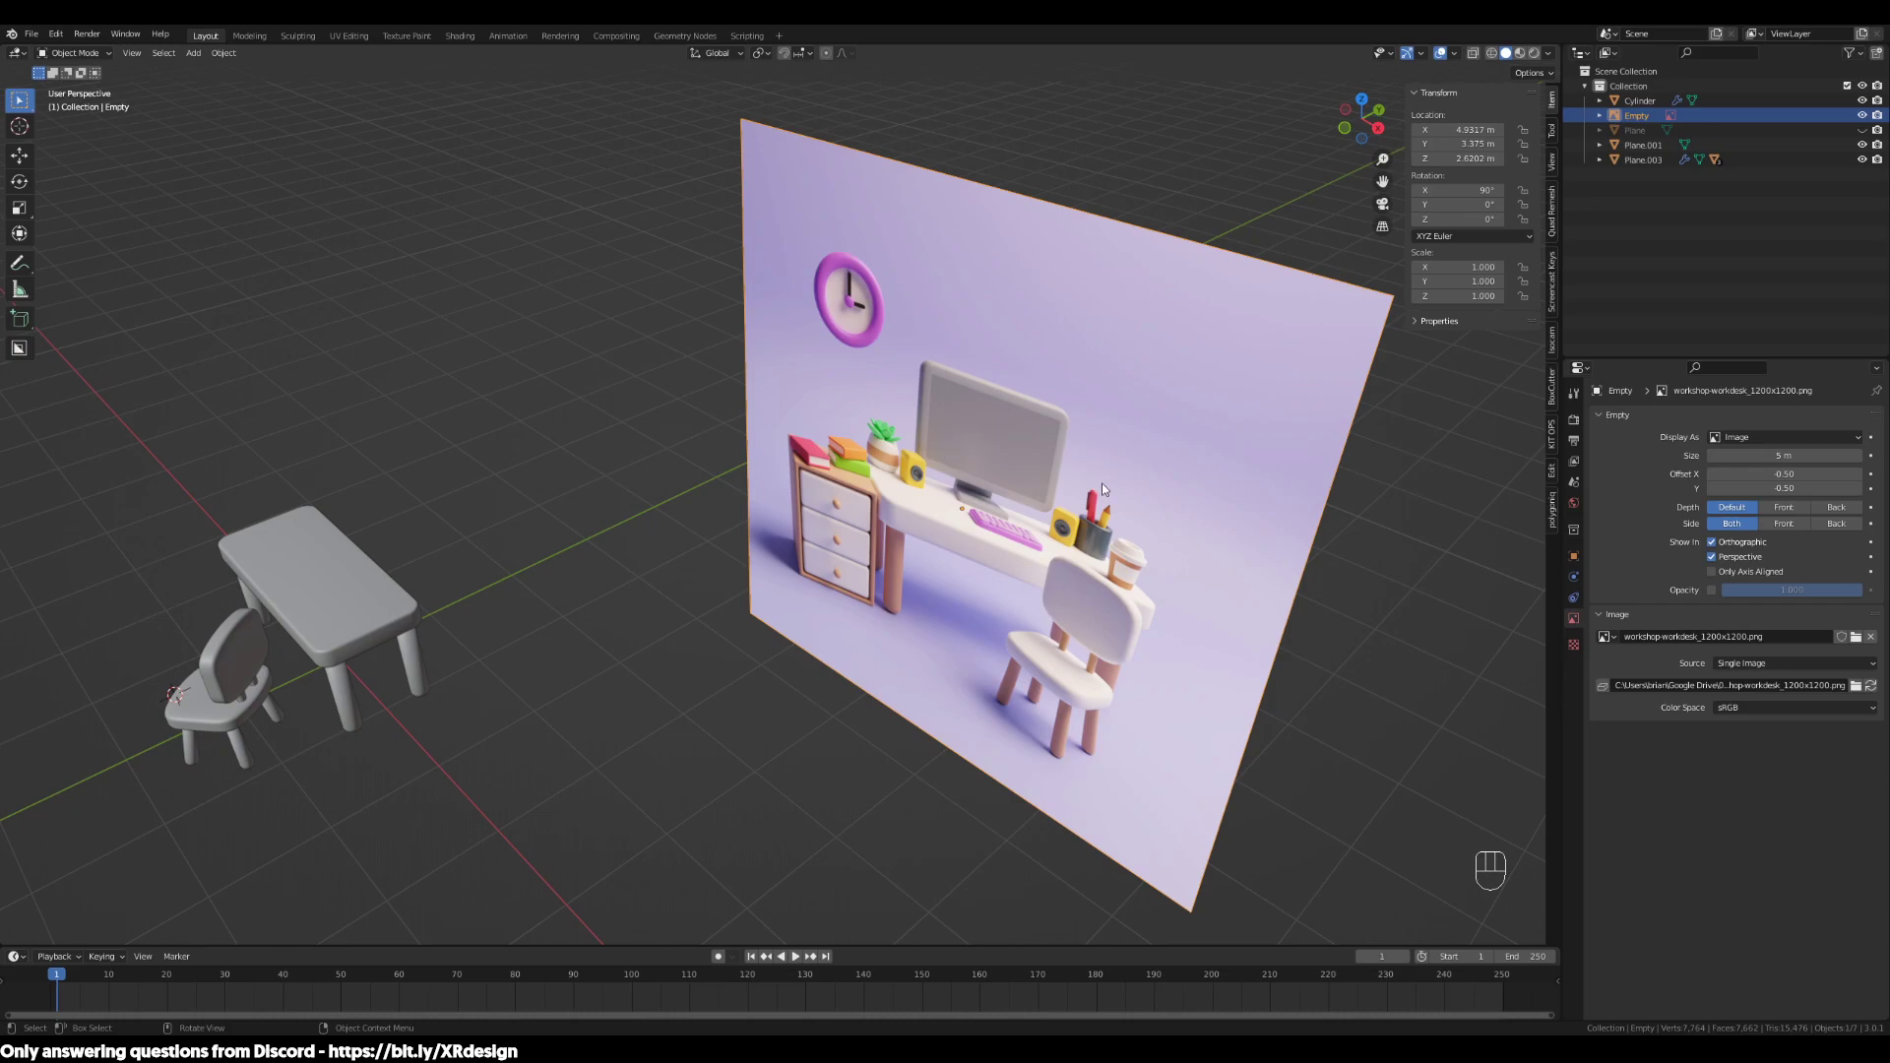
pyautogui.keyDown('shift'); pyautogui.moveTo(890, 388); pyautogui.dragTo(877, 564, button='middle'); pyautogui.keyUp('shift')
pyautogui.click(973, 558)
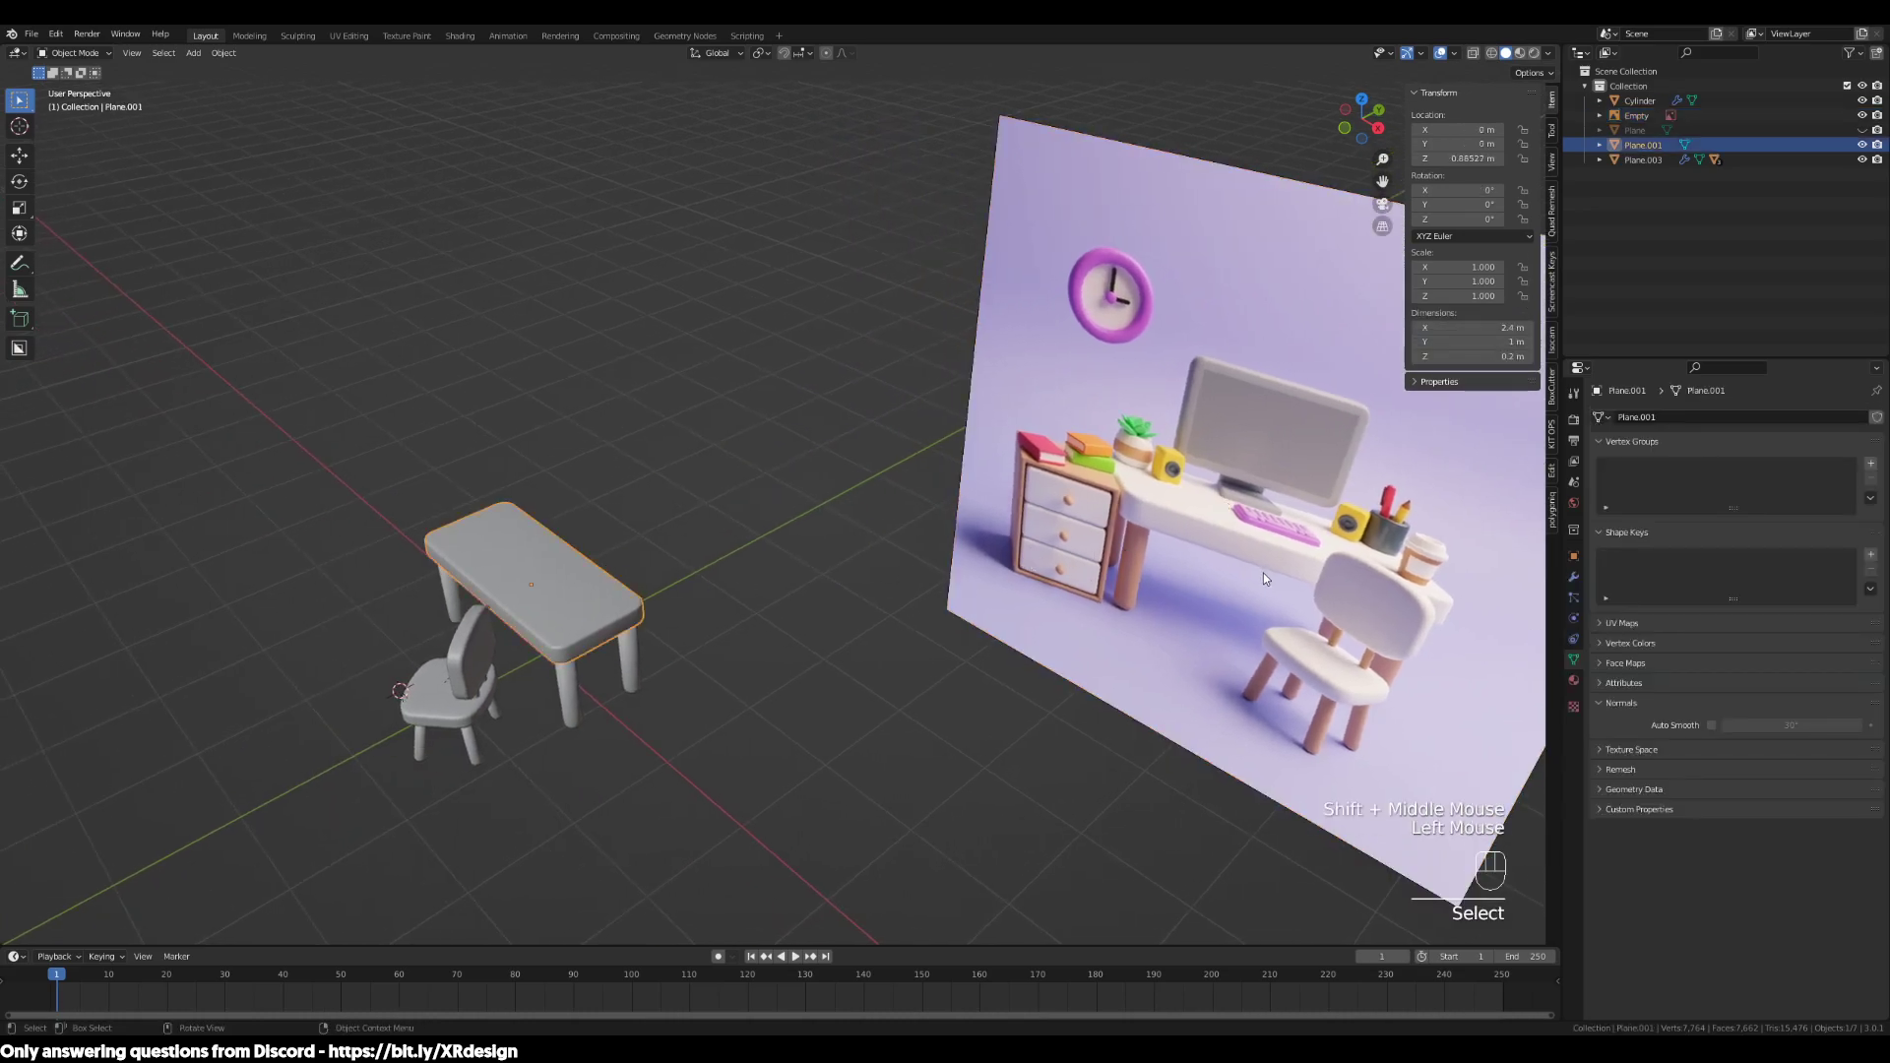
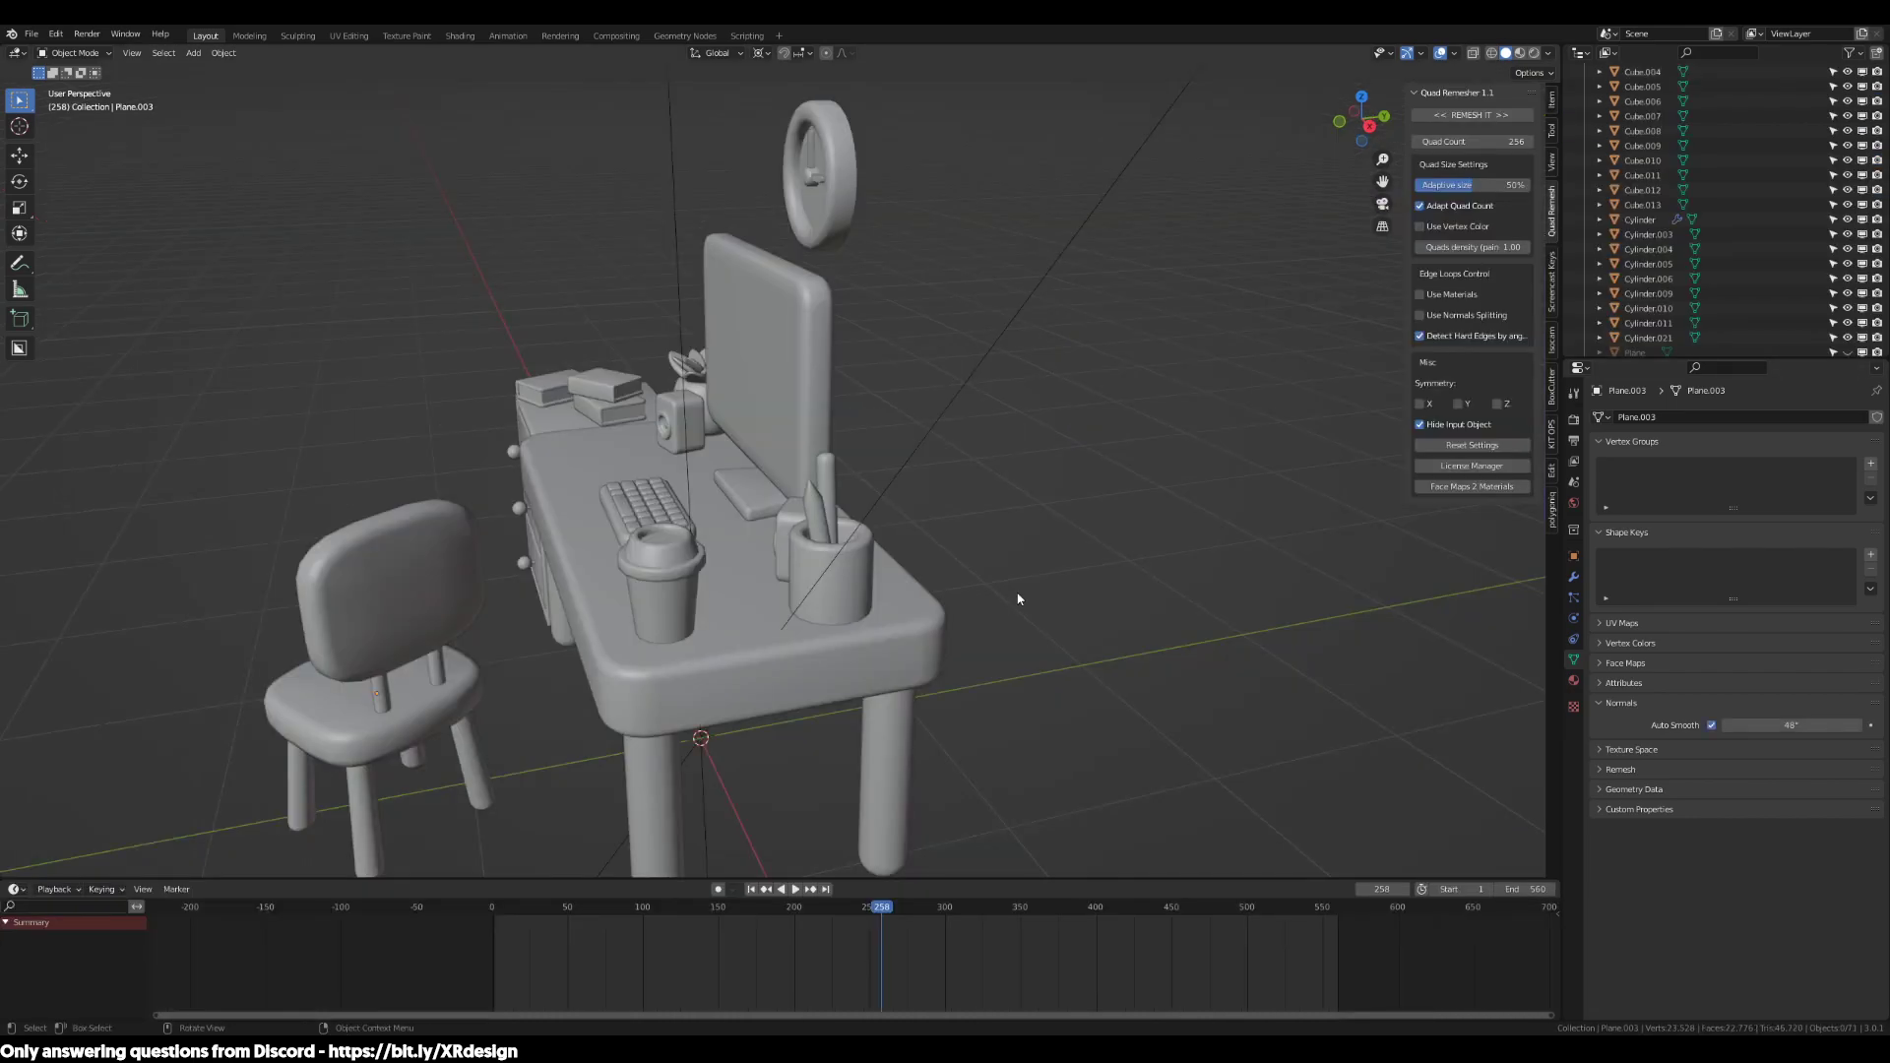
# In the finished desk scene, select the monitor and examine its stand and base from behind
pyautogui.moveTo(1017, 598); pyautogui.dragTo(931, 622, button='middle')
pyautogui.click(819, 561)
pyautogui.click(798, 557)
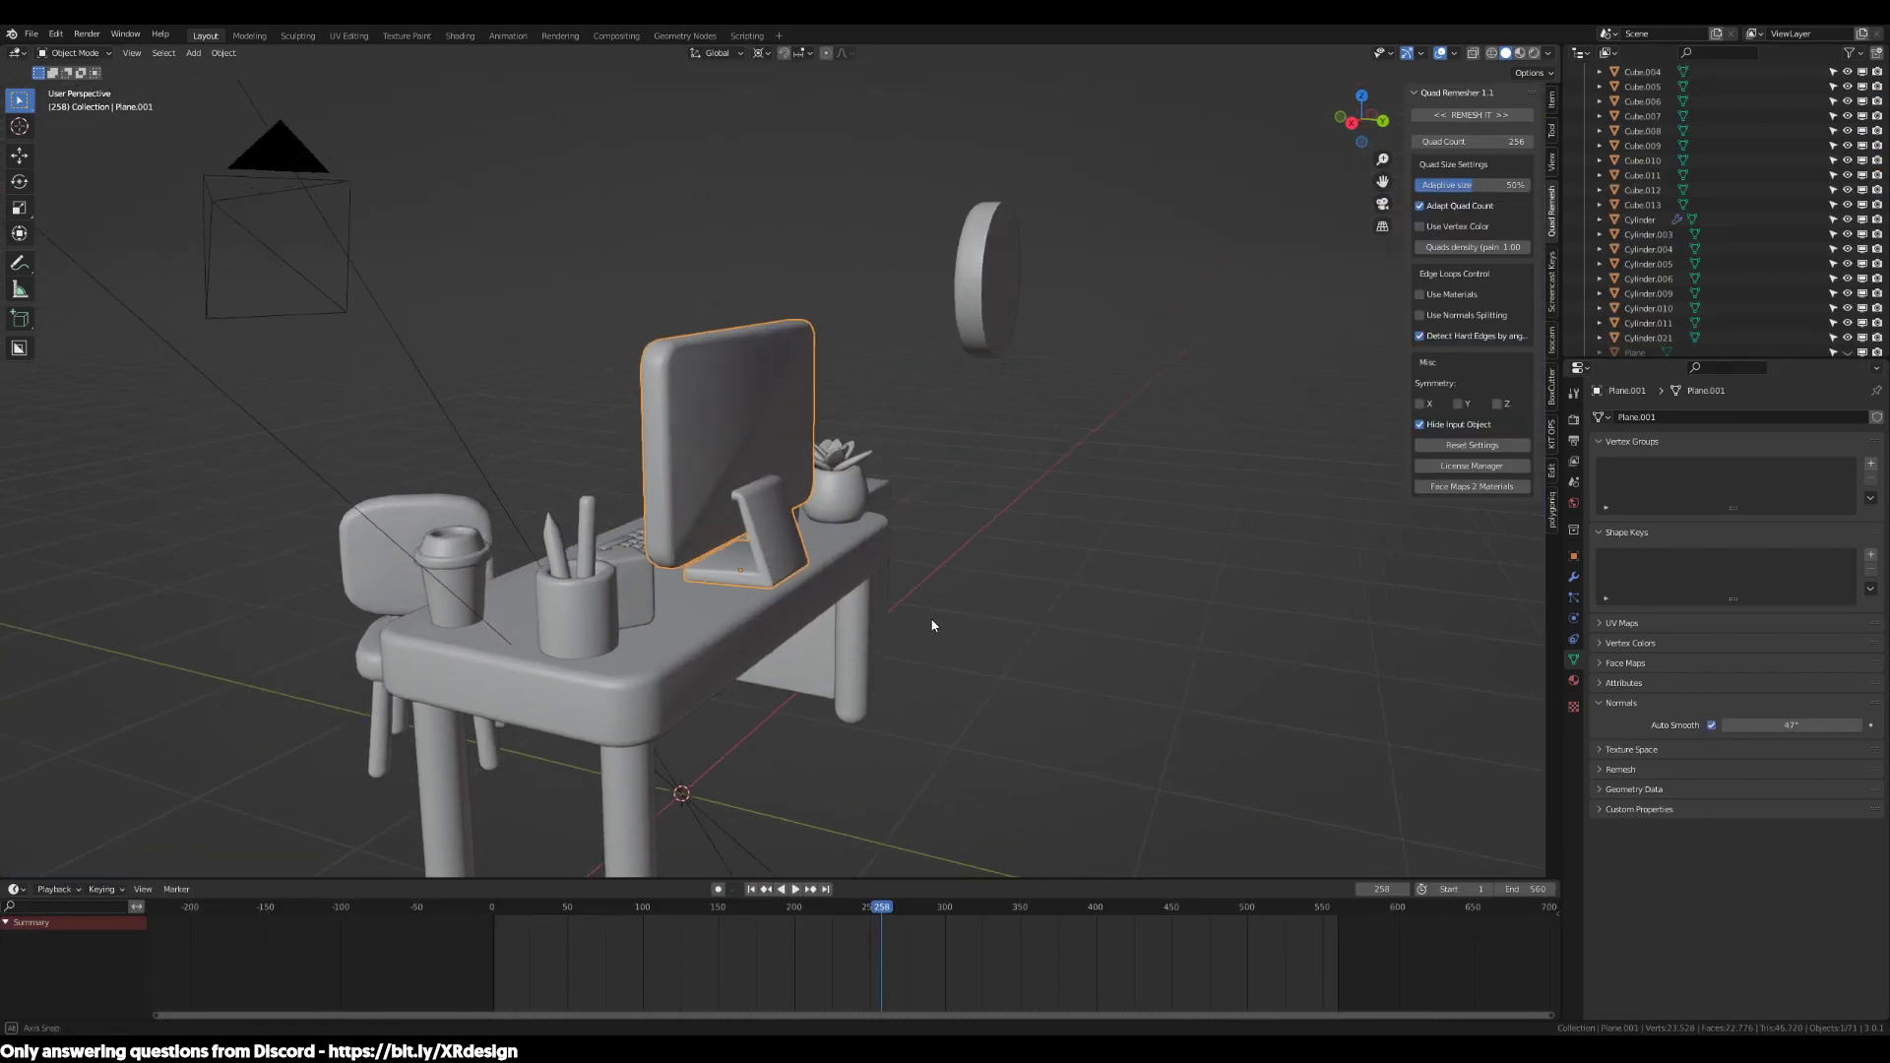
pyautogui.scroll(6, 929, 618)
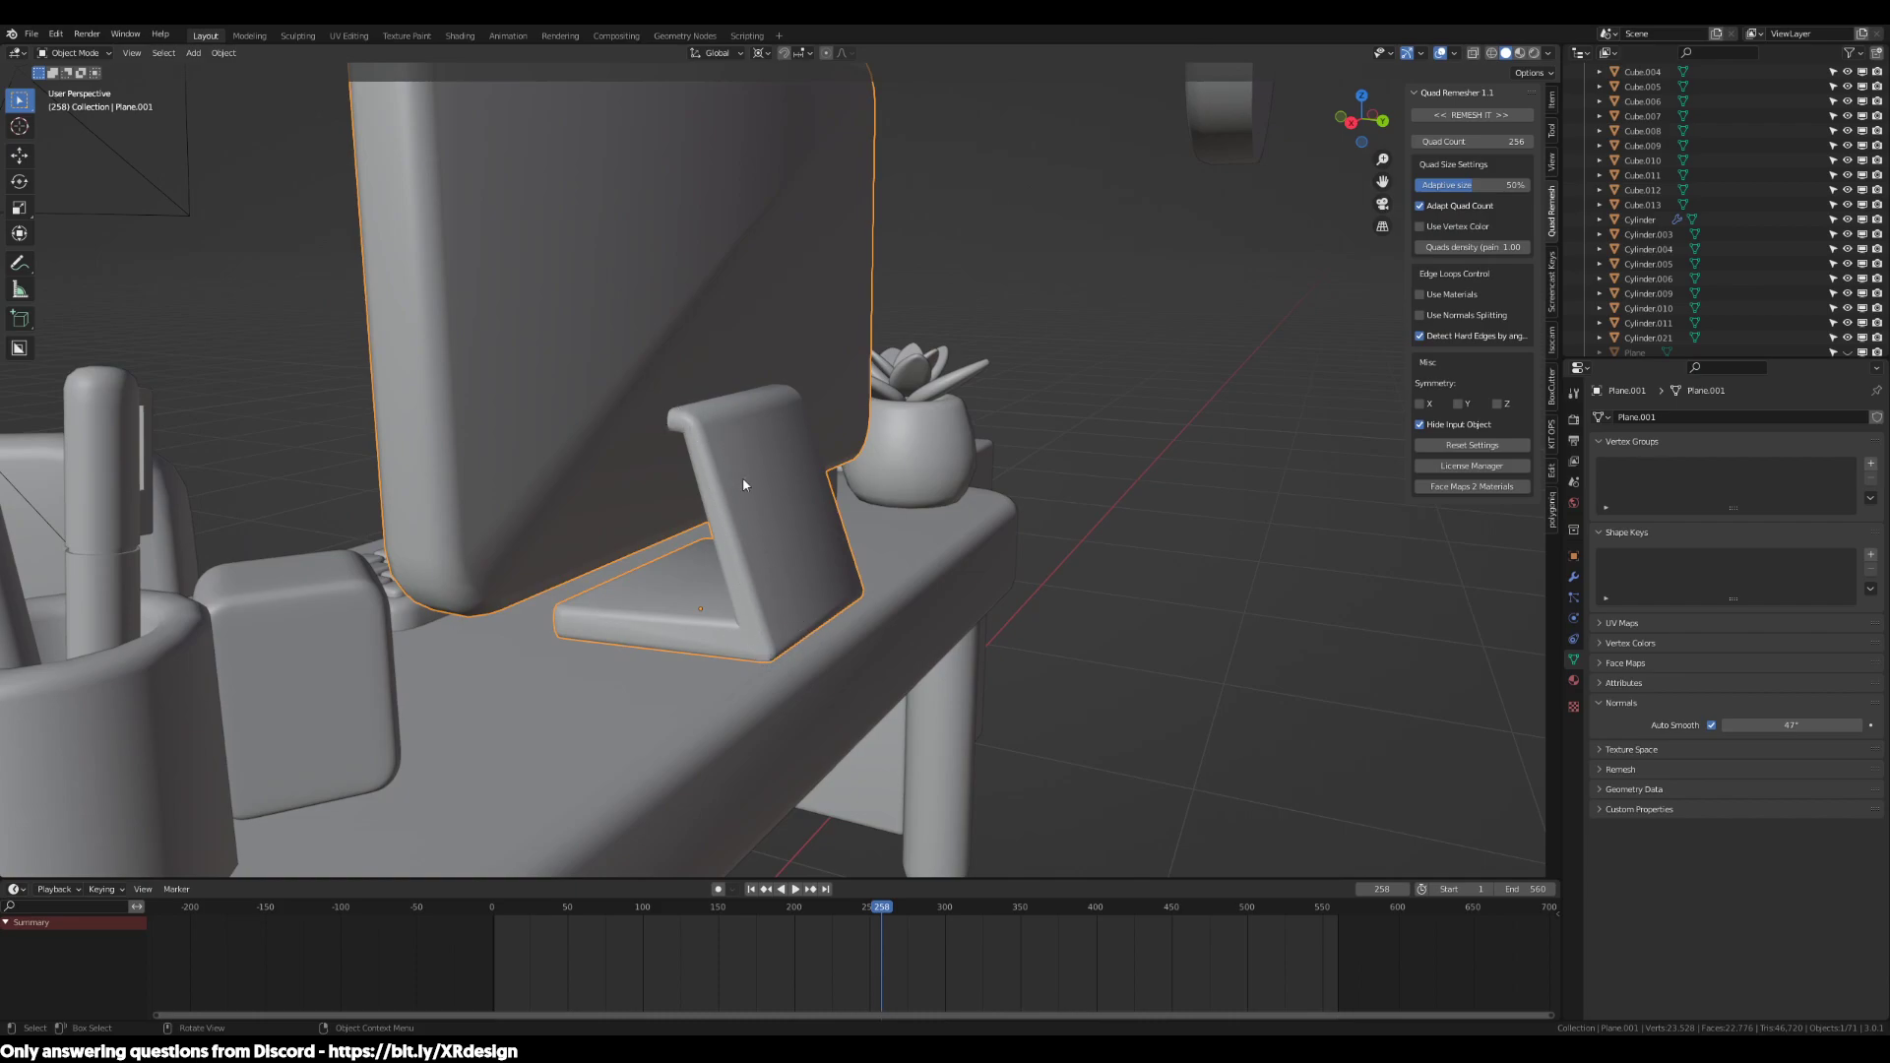
pyautogui.scroll(-3, 843, 585)
pyautogui.moveTo(862, 601); pyautogui.dragTo(1048, 677, button='middle')
pyautogui.moveTo(960, 715); pyautogui.dragTo(724, 602, button='middle')
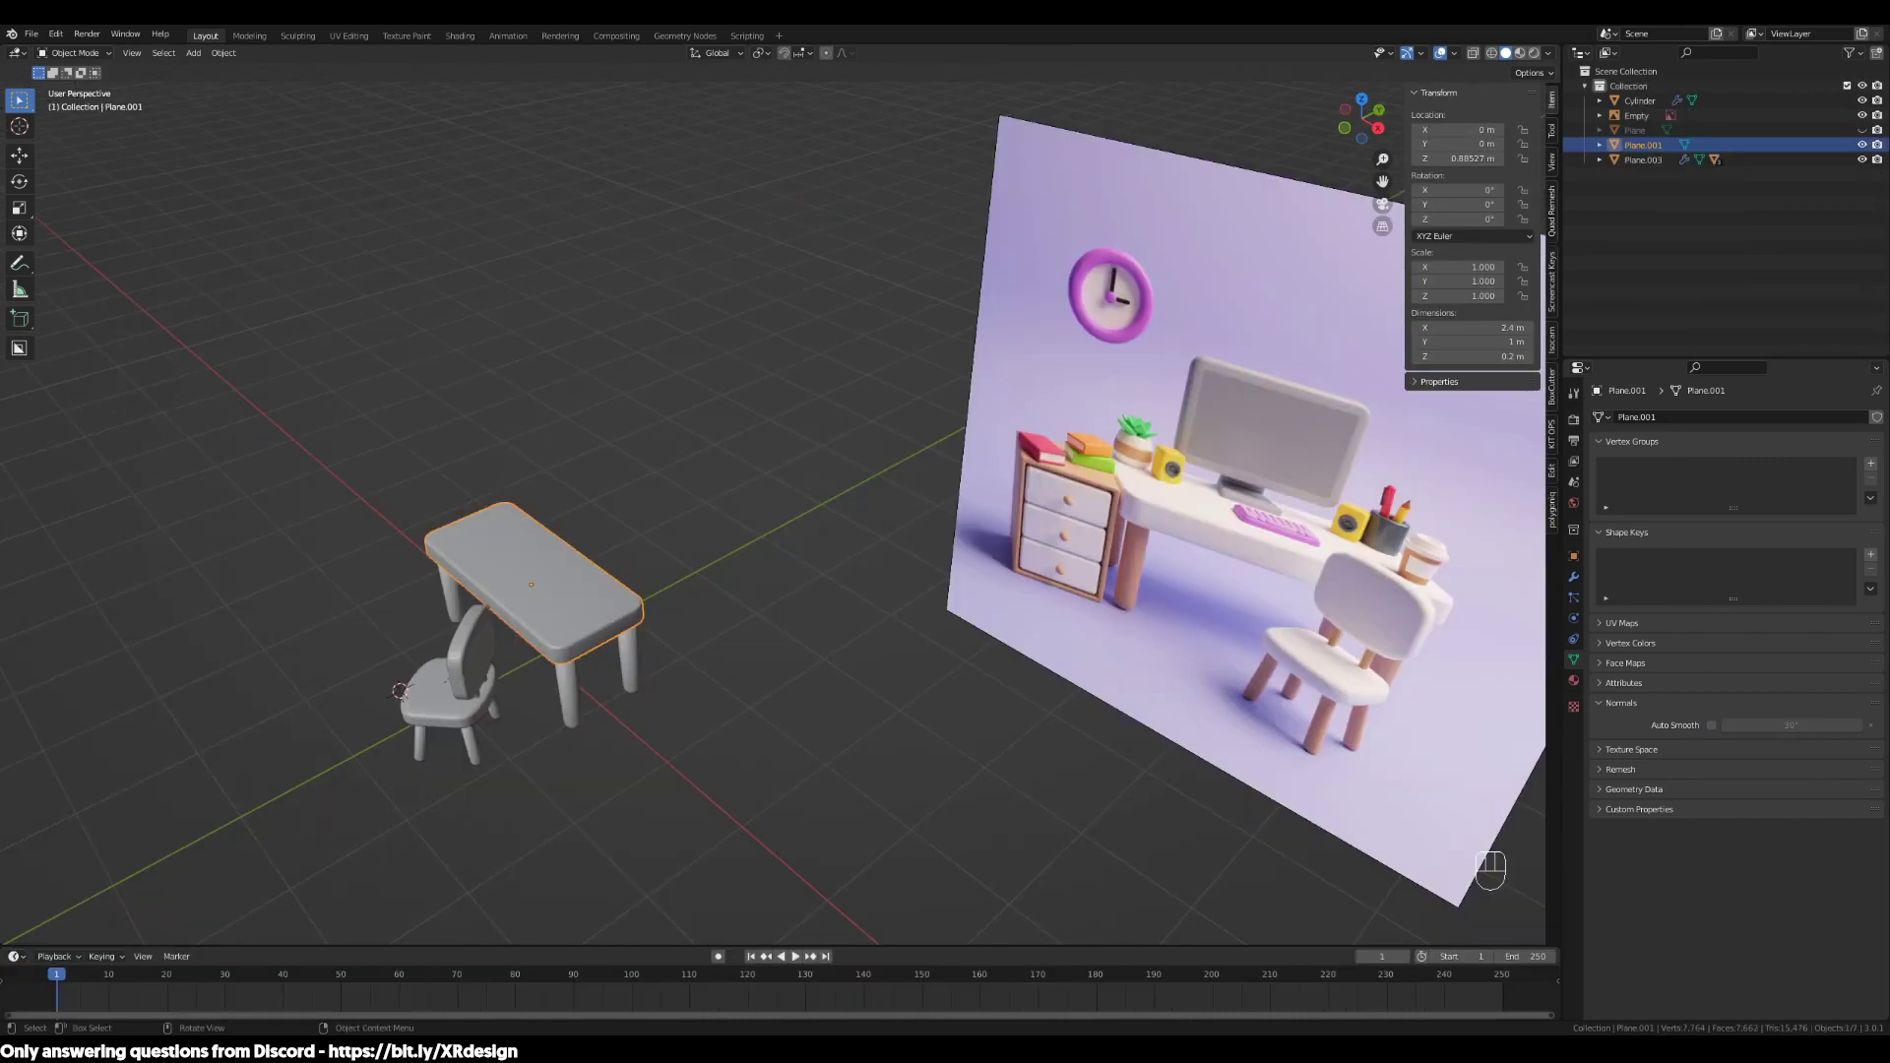
# Select the top face of the tabletop in Edit Mode and snap the 3D cursor to it
pyautogui.scroll(2, 590, 669)
pyautogui.moveTo(590, 669); pyautogui.dragTo(913, 461, button='middle')
pyautogui.click(912, 717)
pyautogui.moveTo(911, 717); pyautogui.dragTo(836, 590, button='middle')
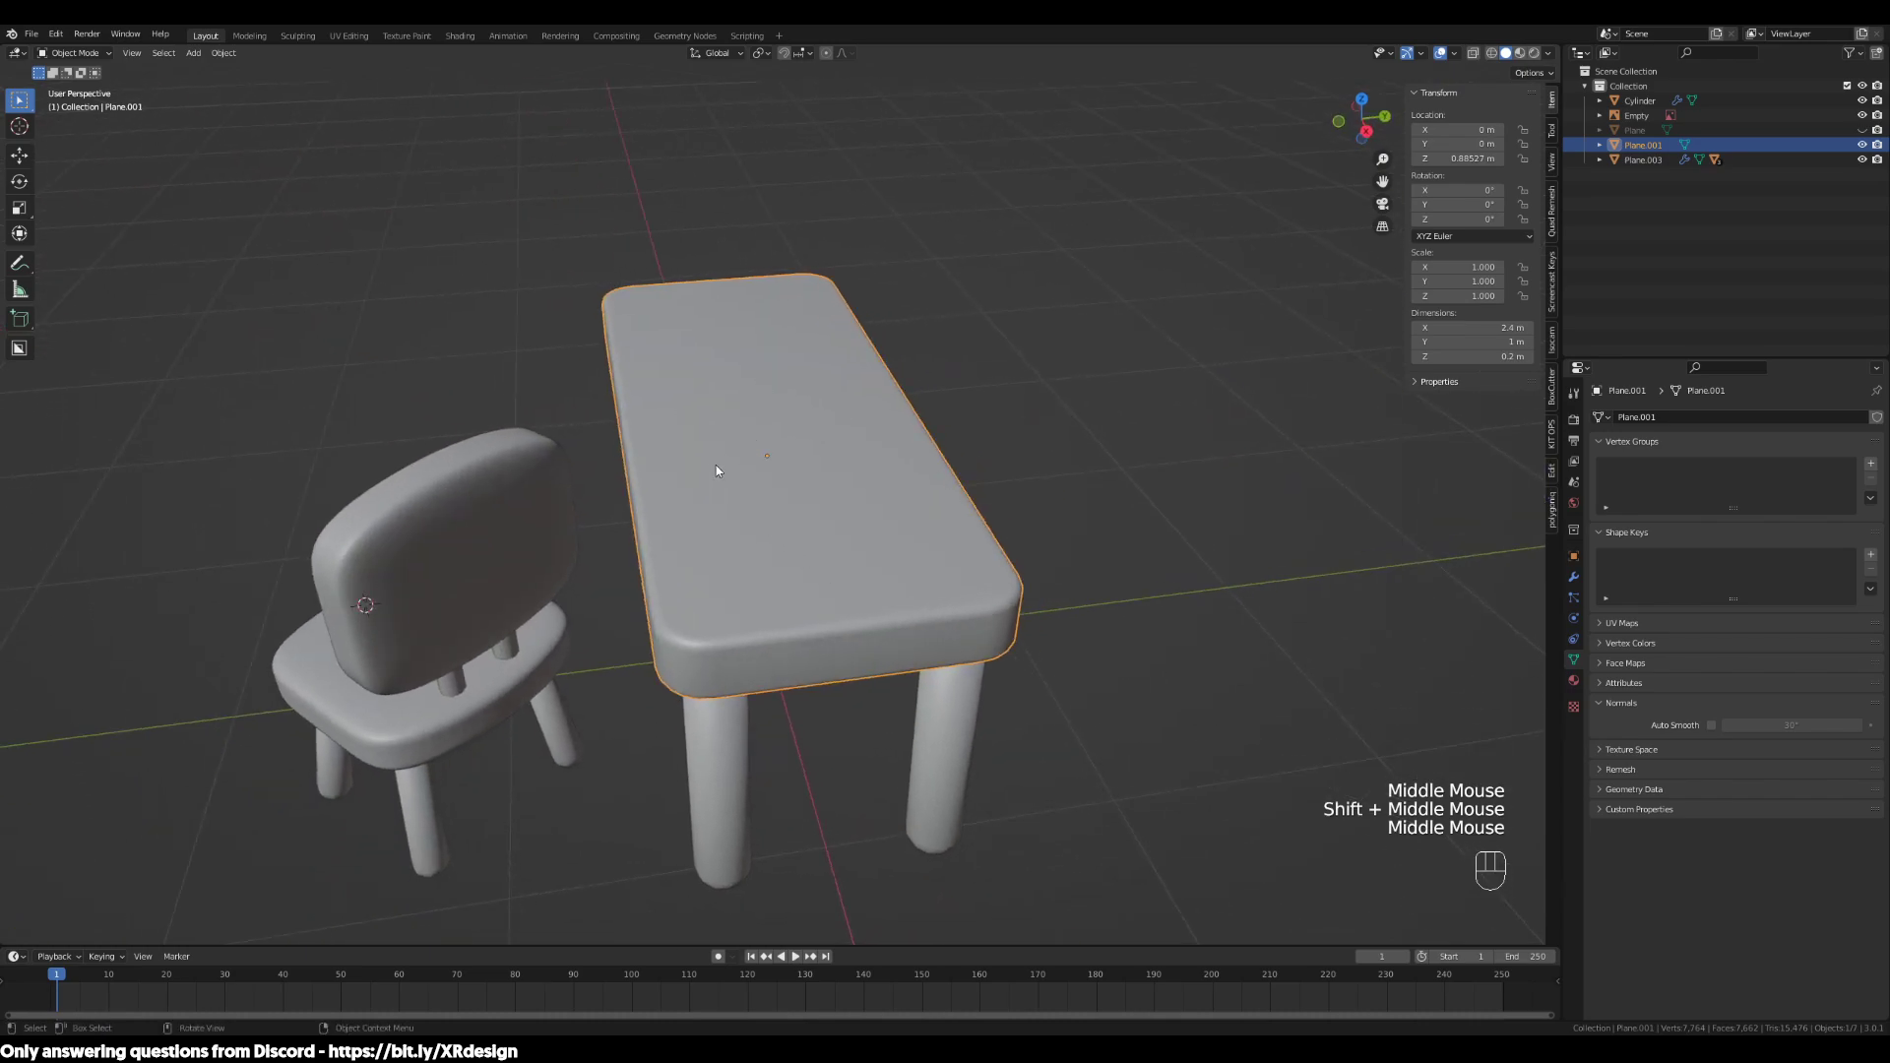
pyautogui.moveTo(693, 403); pyautogui.dragTo(862, 395, button='middle')
pyautogui.press('Tab')
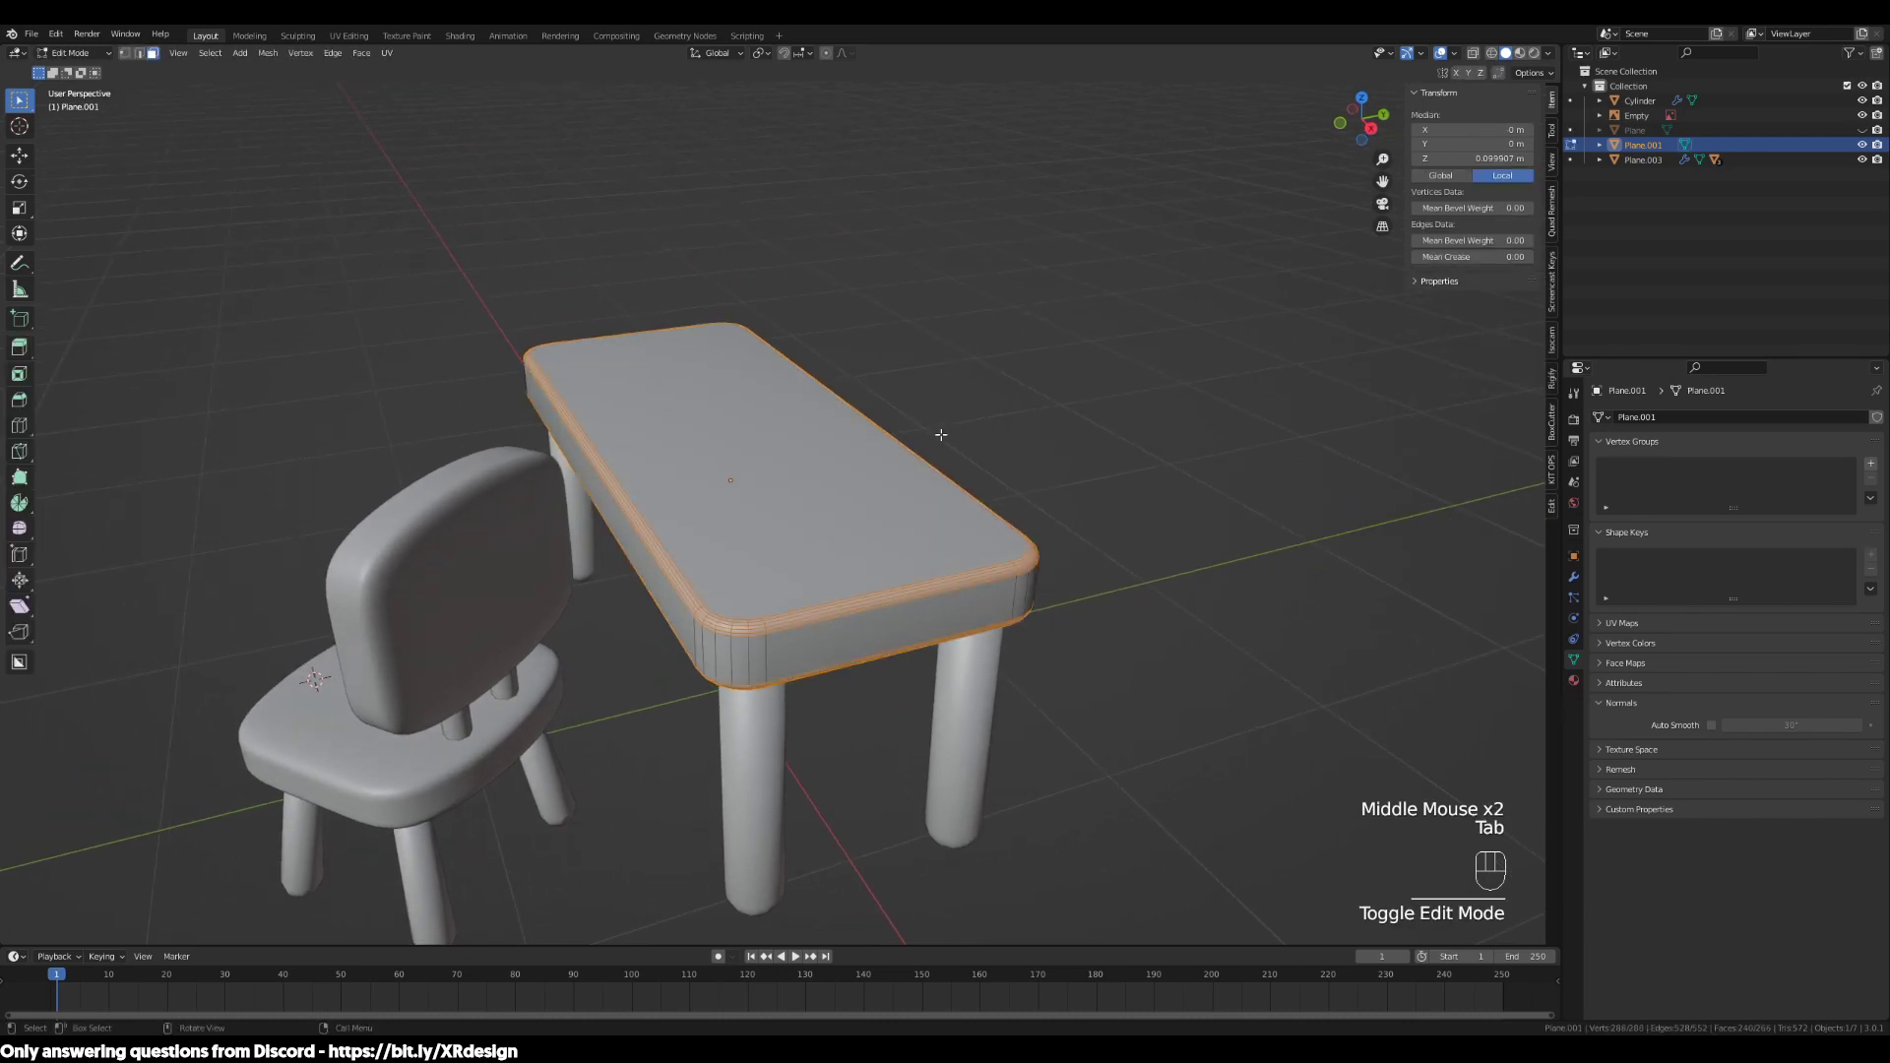
pyautogui.press('3')
pyautogui.click(893, 518)
pyautogui.moveTo(1103, 502); pyautogui.dragTo(997, 455, button='middle')
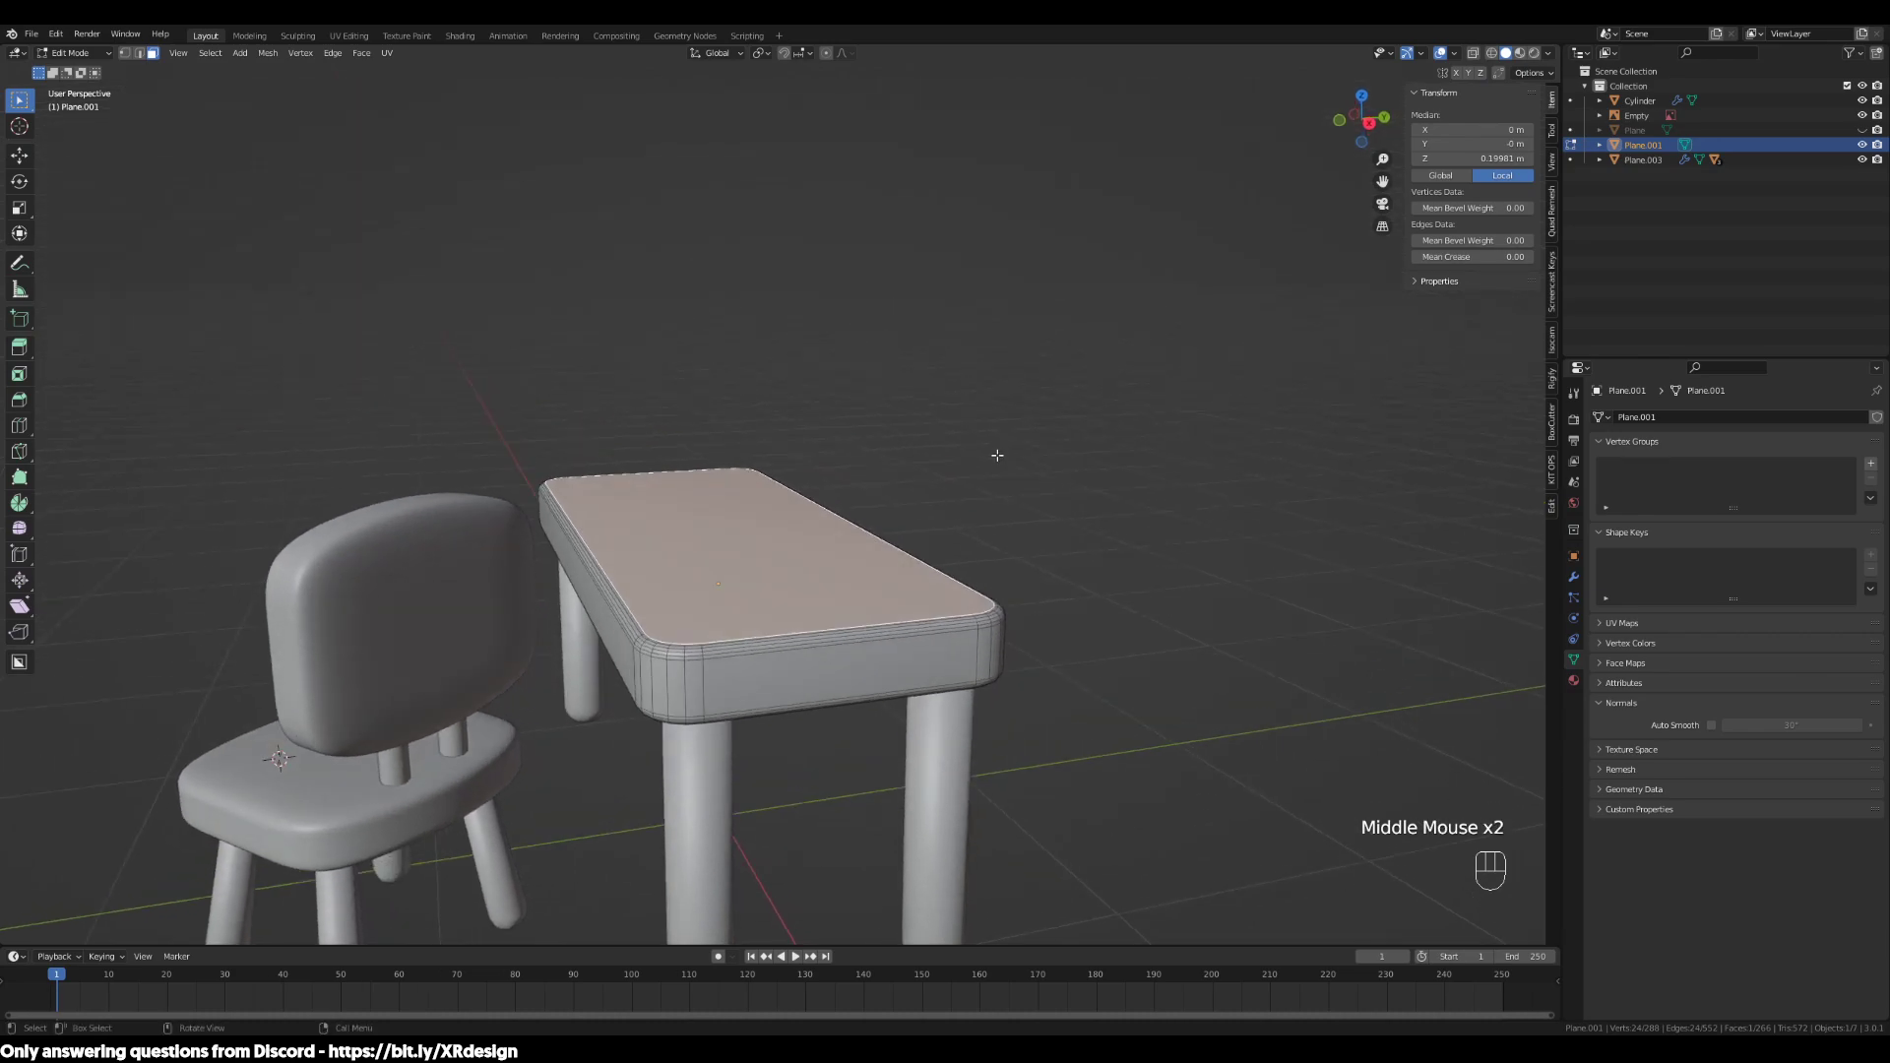
pyautogui.hotkey('shift', 's')
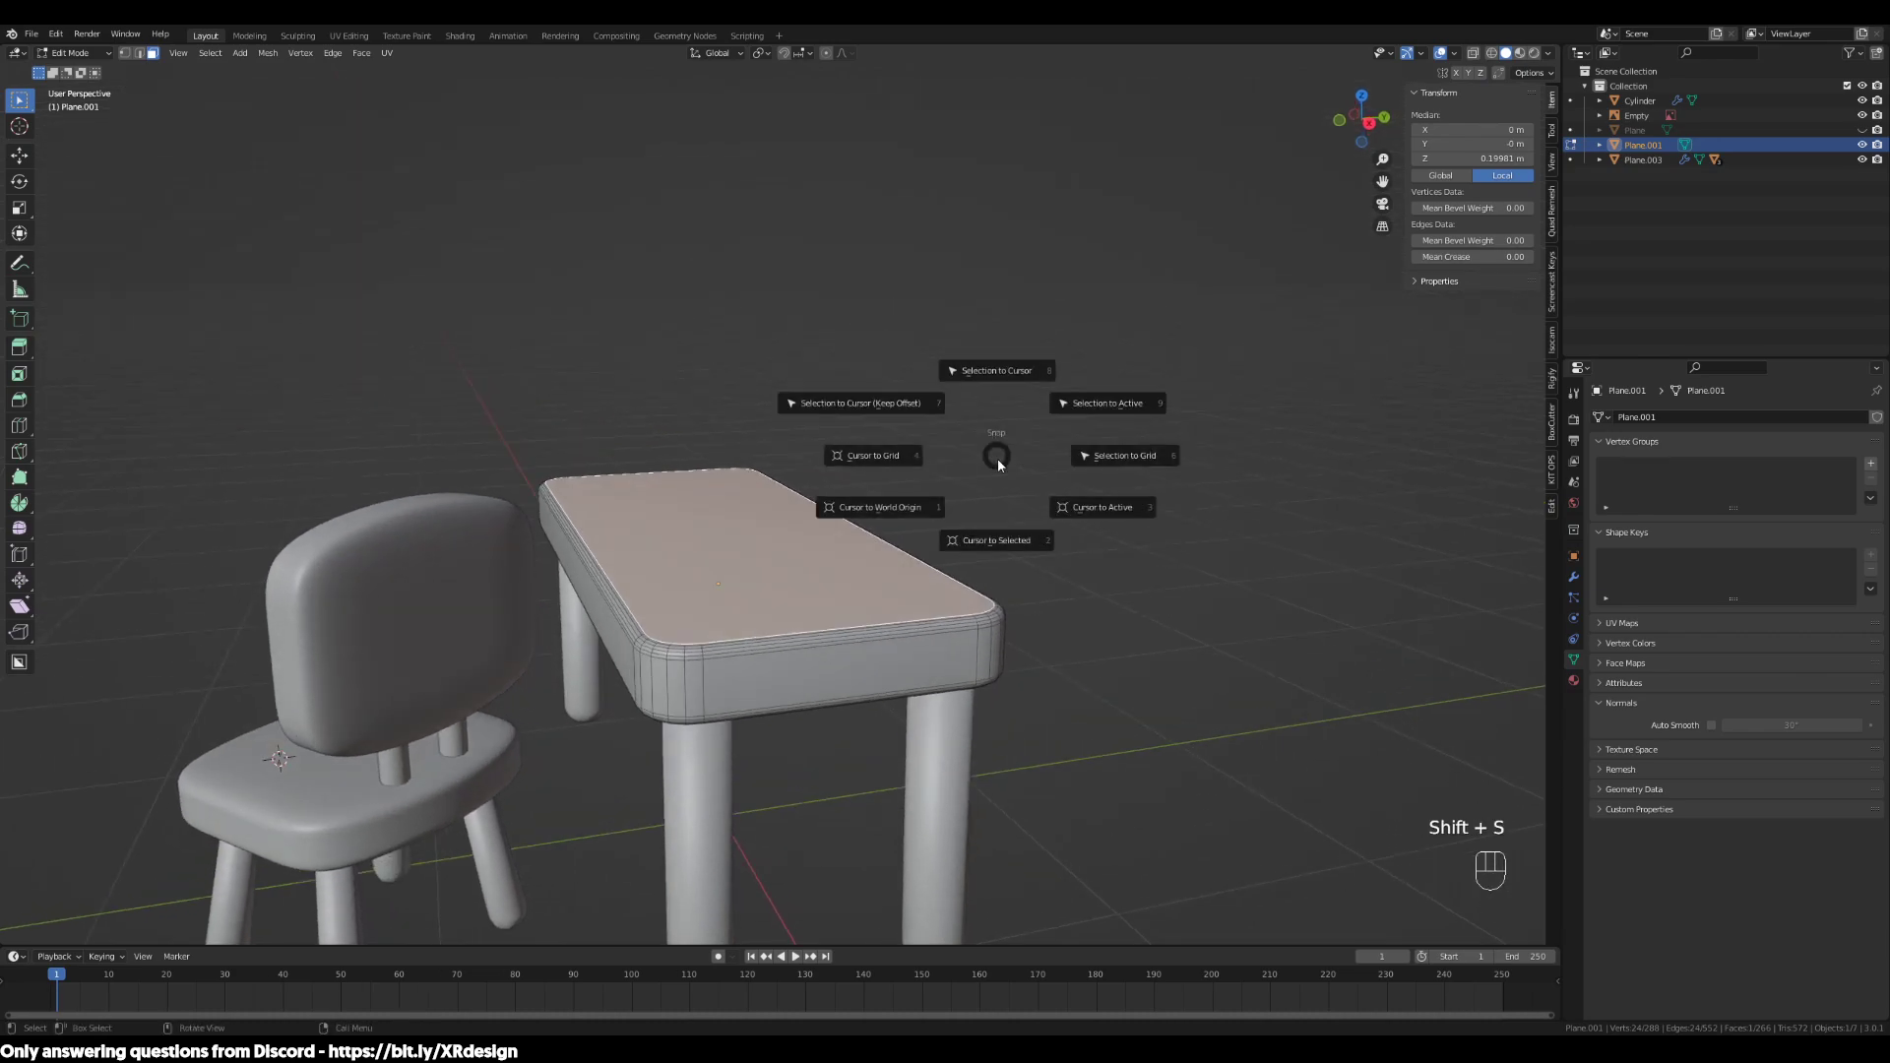
pyautogui.click(997, 540)
# Check the 3D cursor's height in right view, return to Object Mode and add a plane at the cursor
pyautogui.moveTo(997, 544); pyautogui.dragTo(786, 605, button='middle')
pyautogui.press('KP_3')
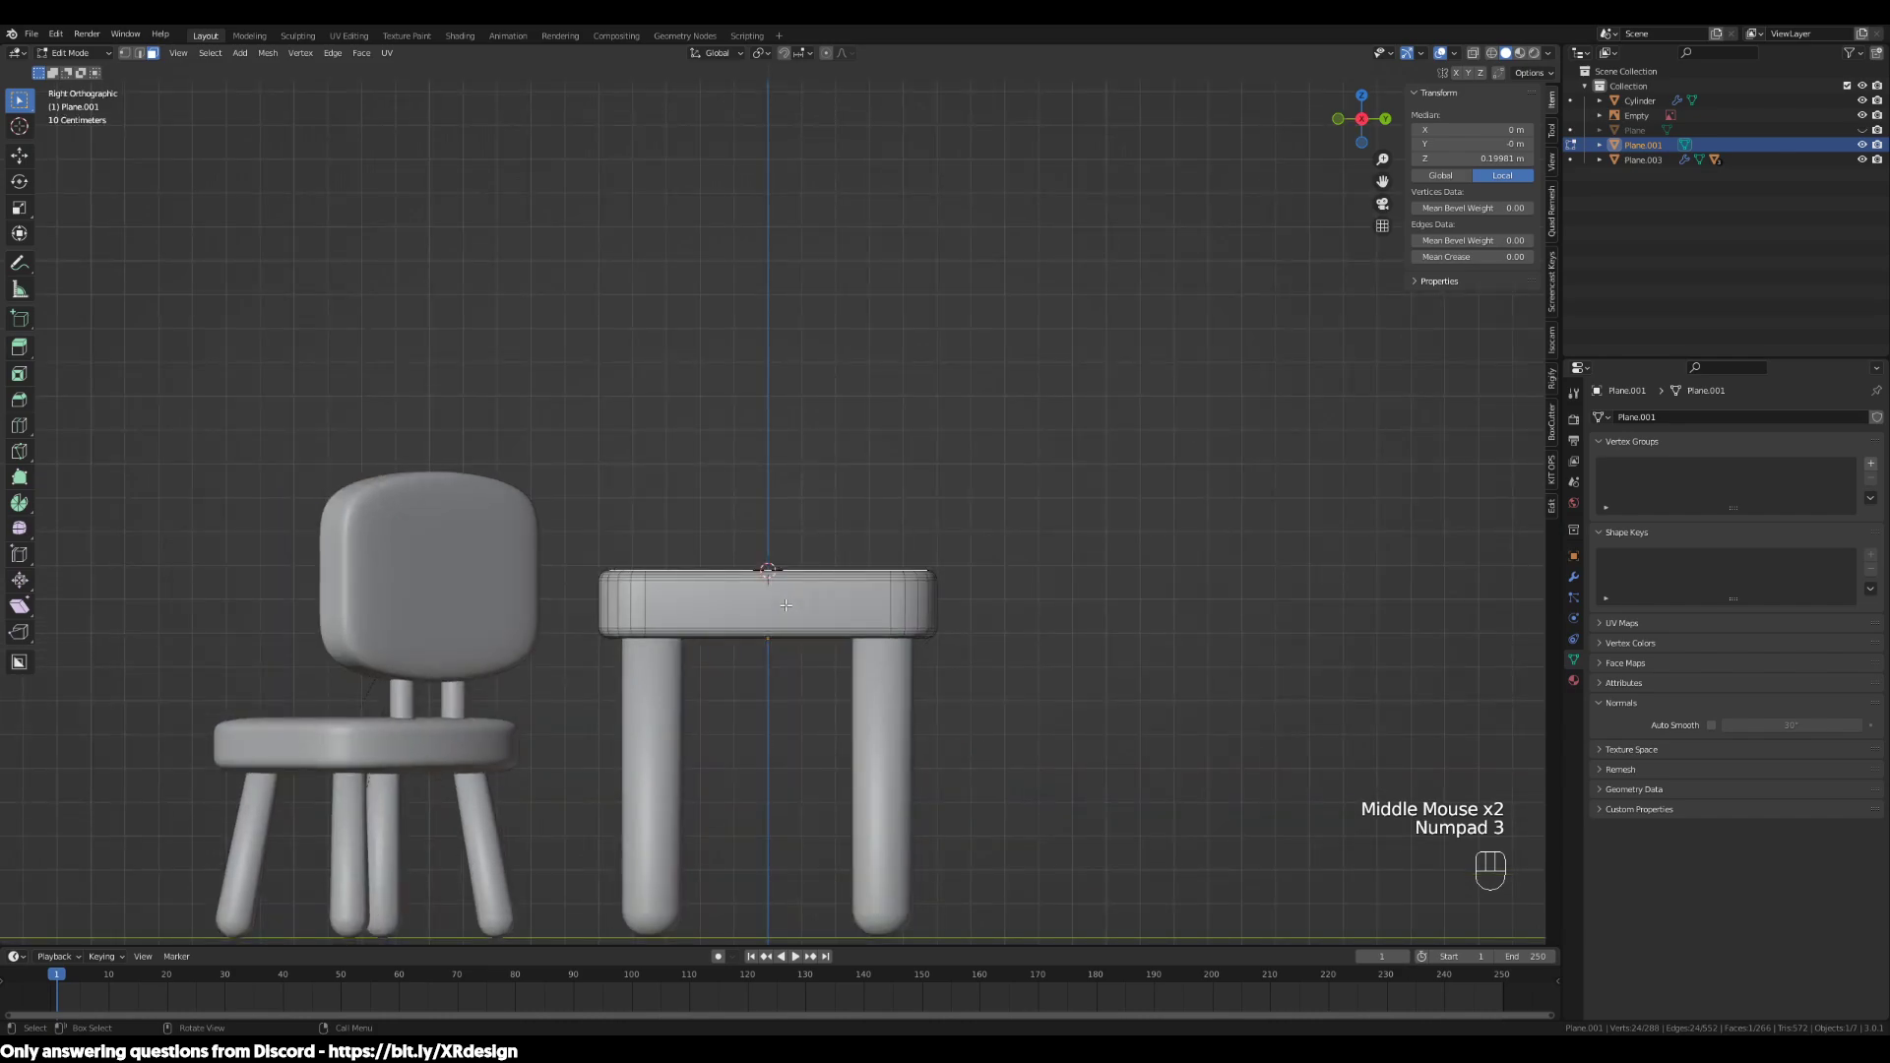
pyautogui.scroll(3, 786, 608)
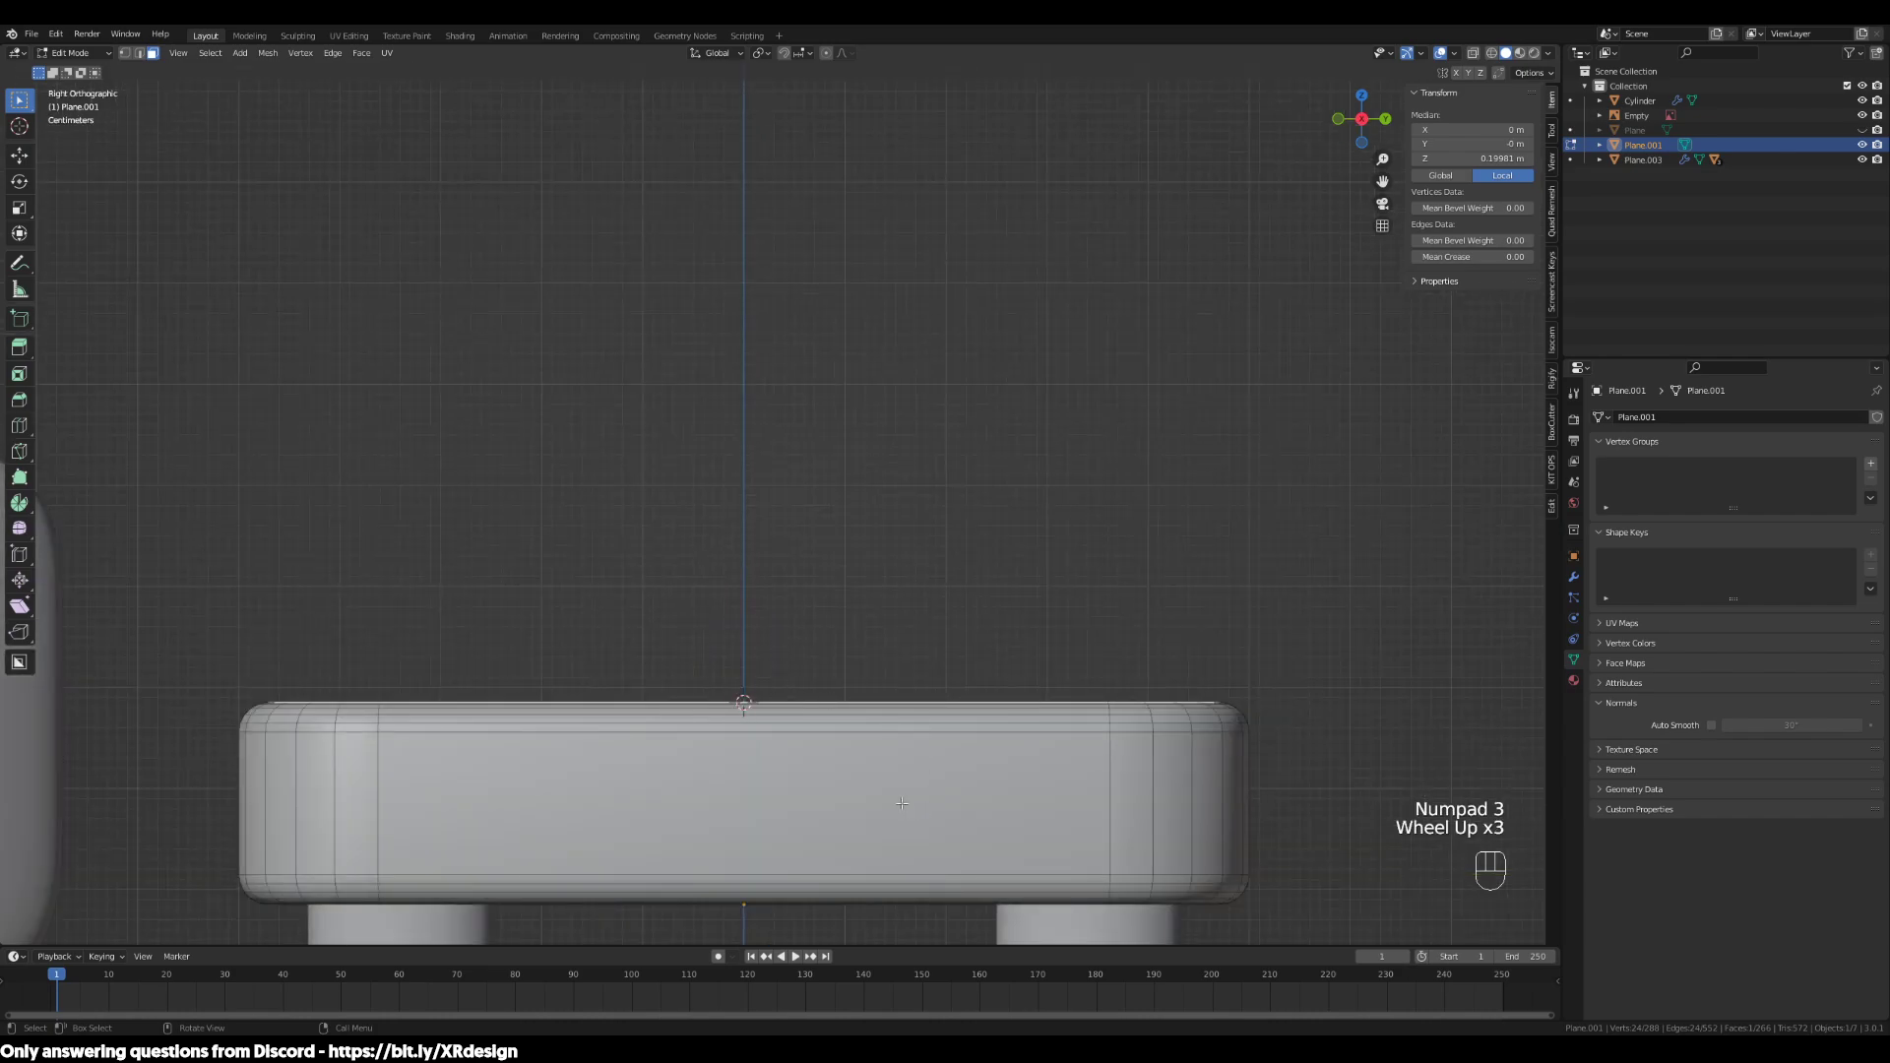
pyautogui.scroll(-2, 784, 730)
pyautogui.moveTo(785, 730); pyautogui.dragTo(844, 600, button='middle')
pyautogui.press('Tab')
pyautogui.scroll(-3, 843, 598)
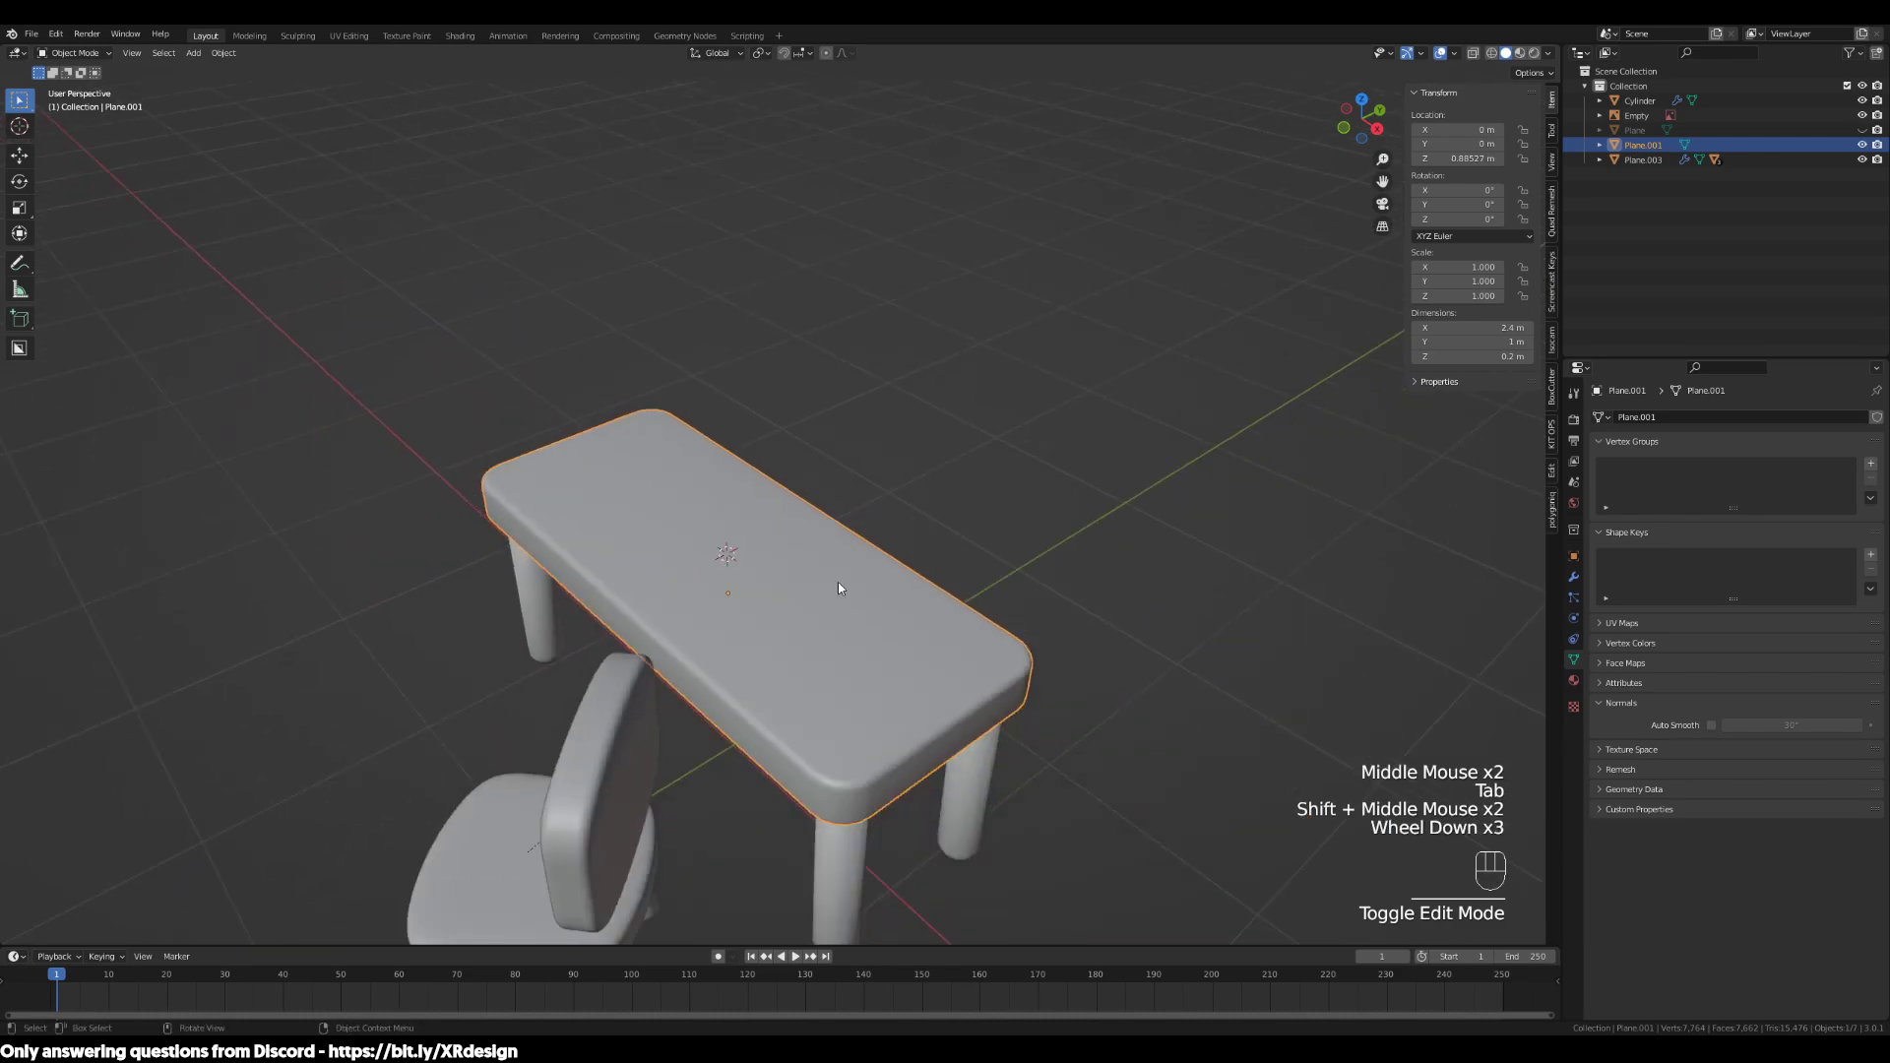
pyautogui.scroll(2, 871, 366)
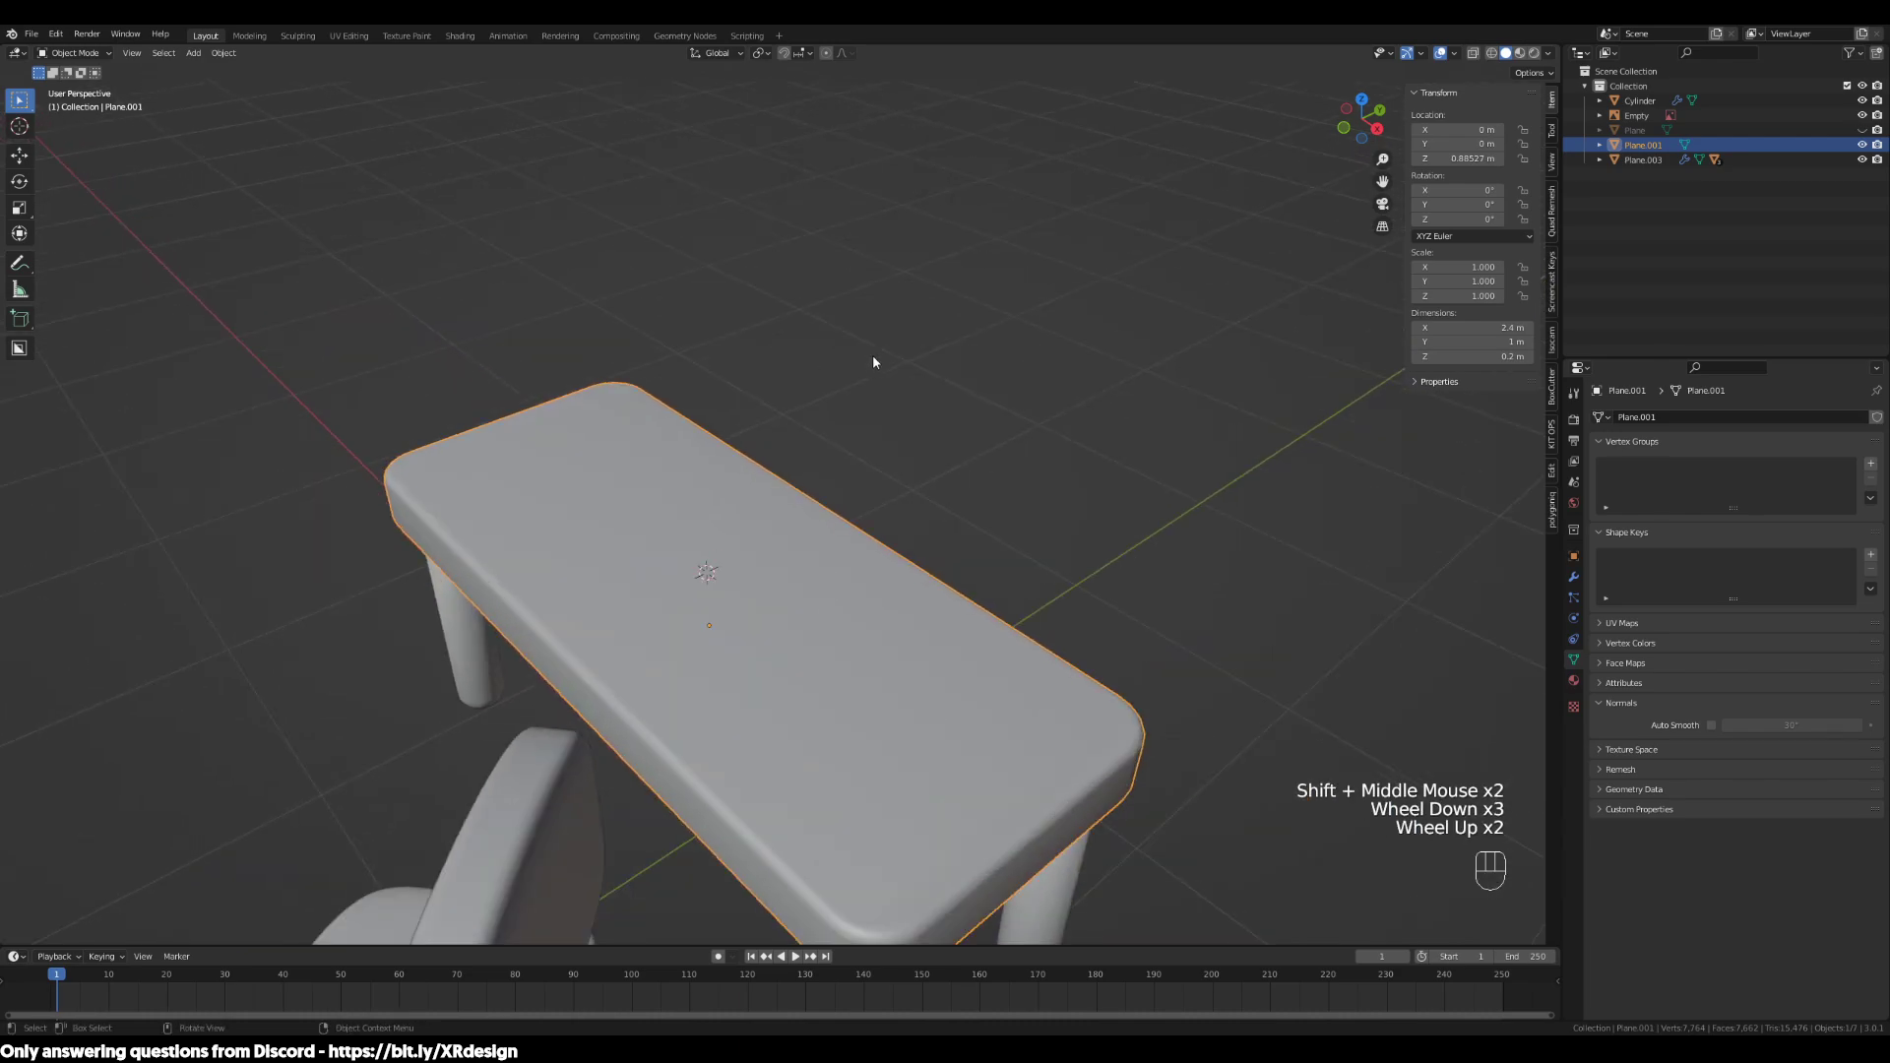
pyautogui.hotkey('shift', 'a')
pyautogui.moveTo(872, 355)
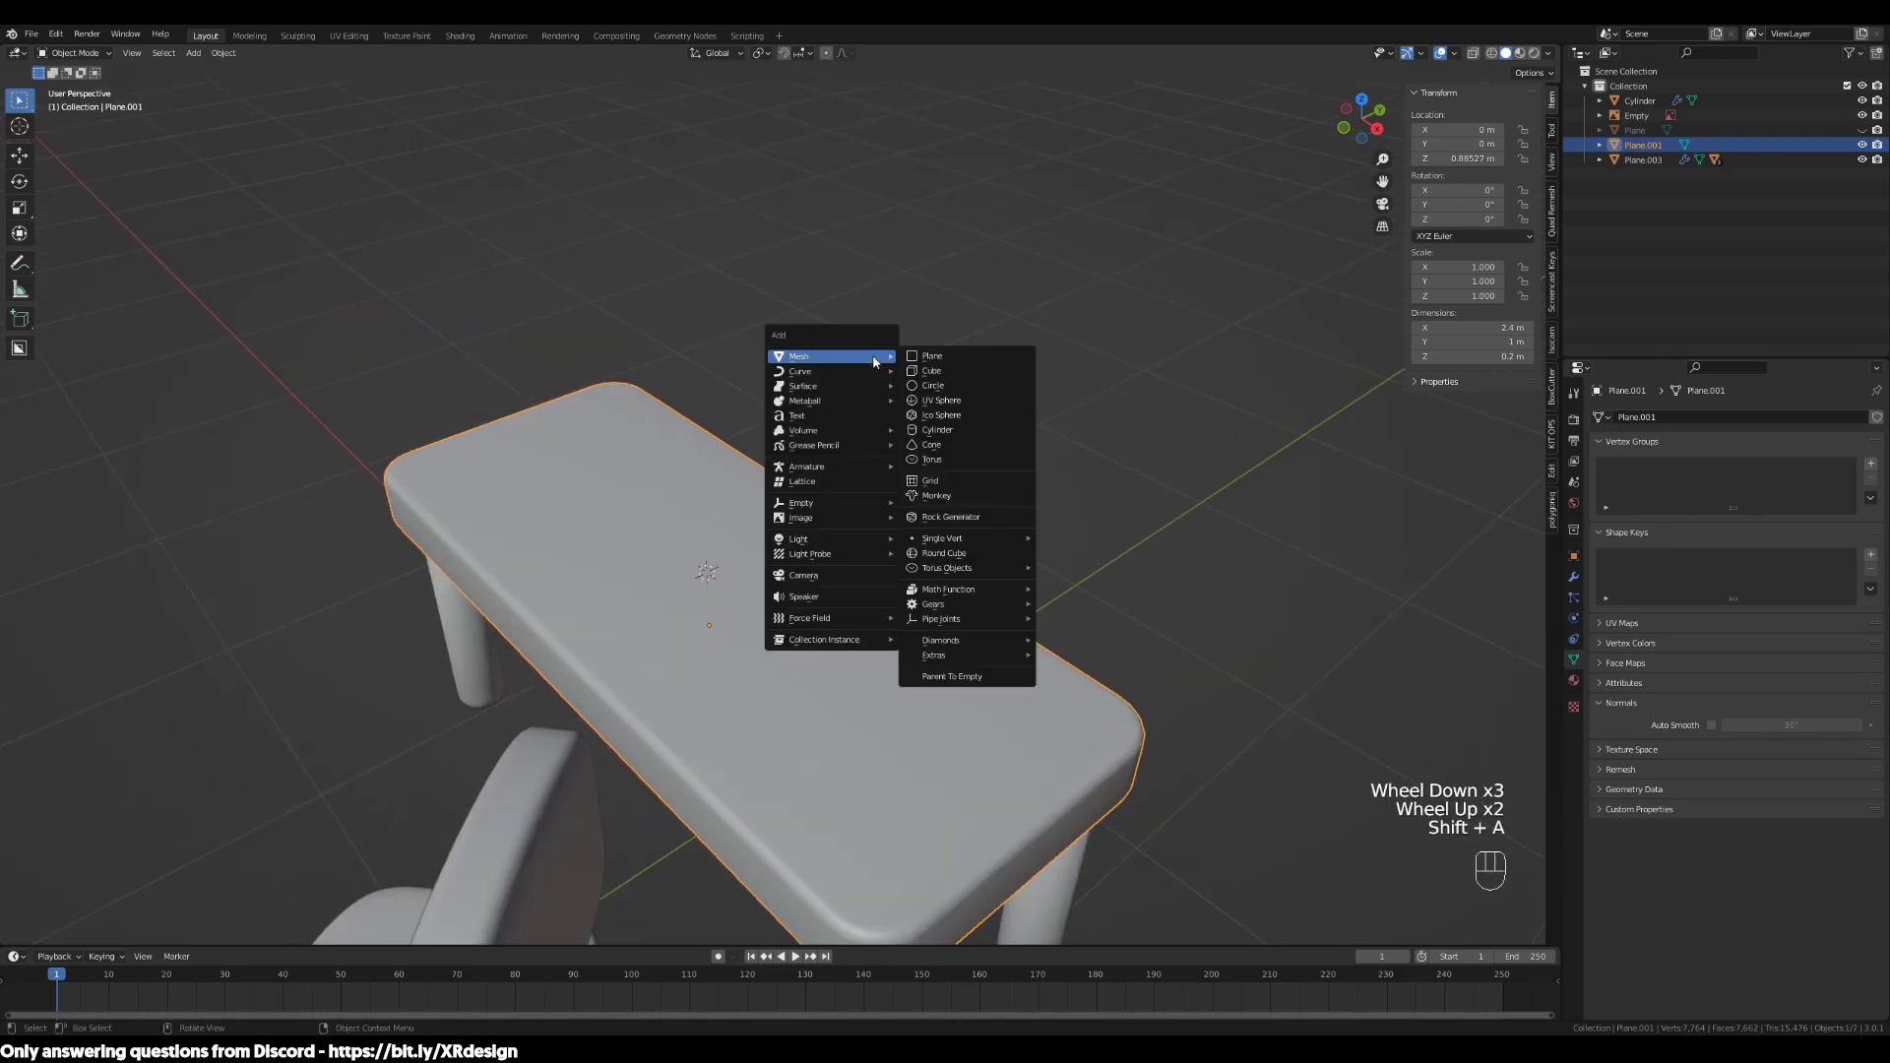
pyautogui.click(930, 356)
# Scale the new plane to 0.138 and move it about 0.28 m along Y towards the tabletop's rear edge
pyautogui.scroll(-2, 1003, 552)
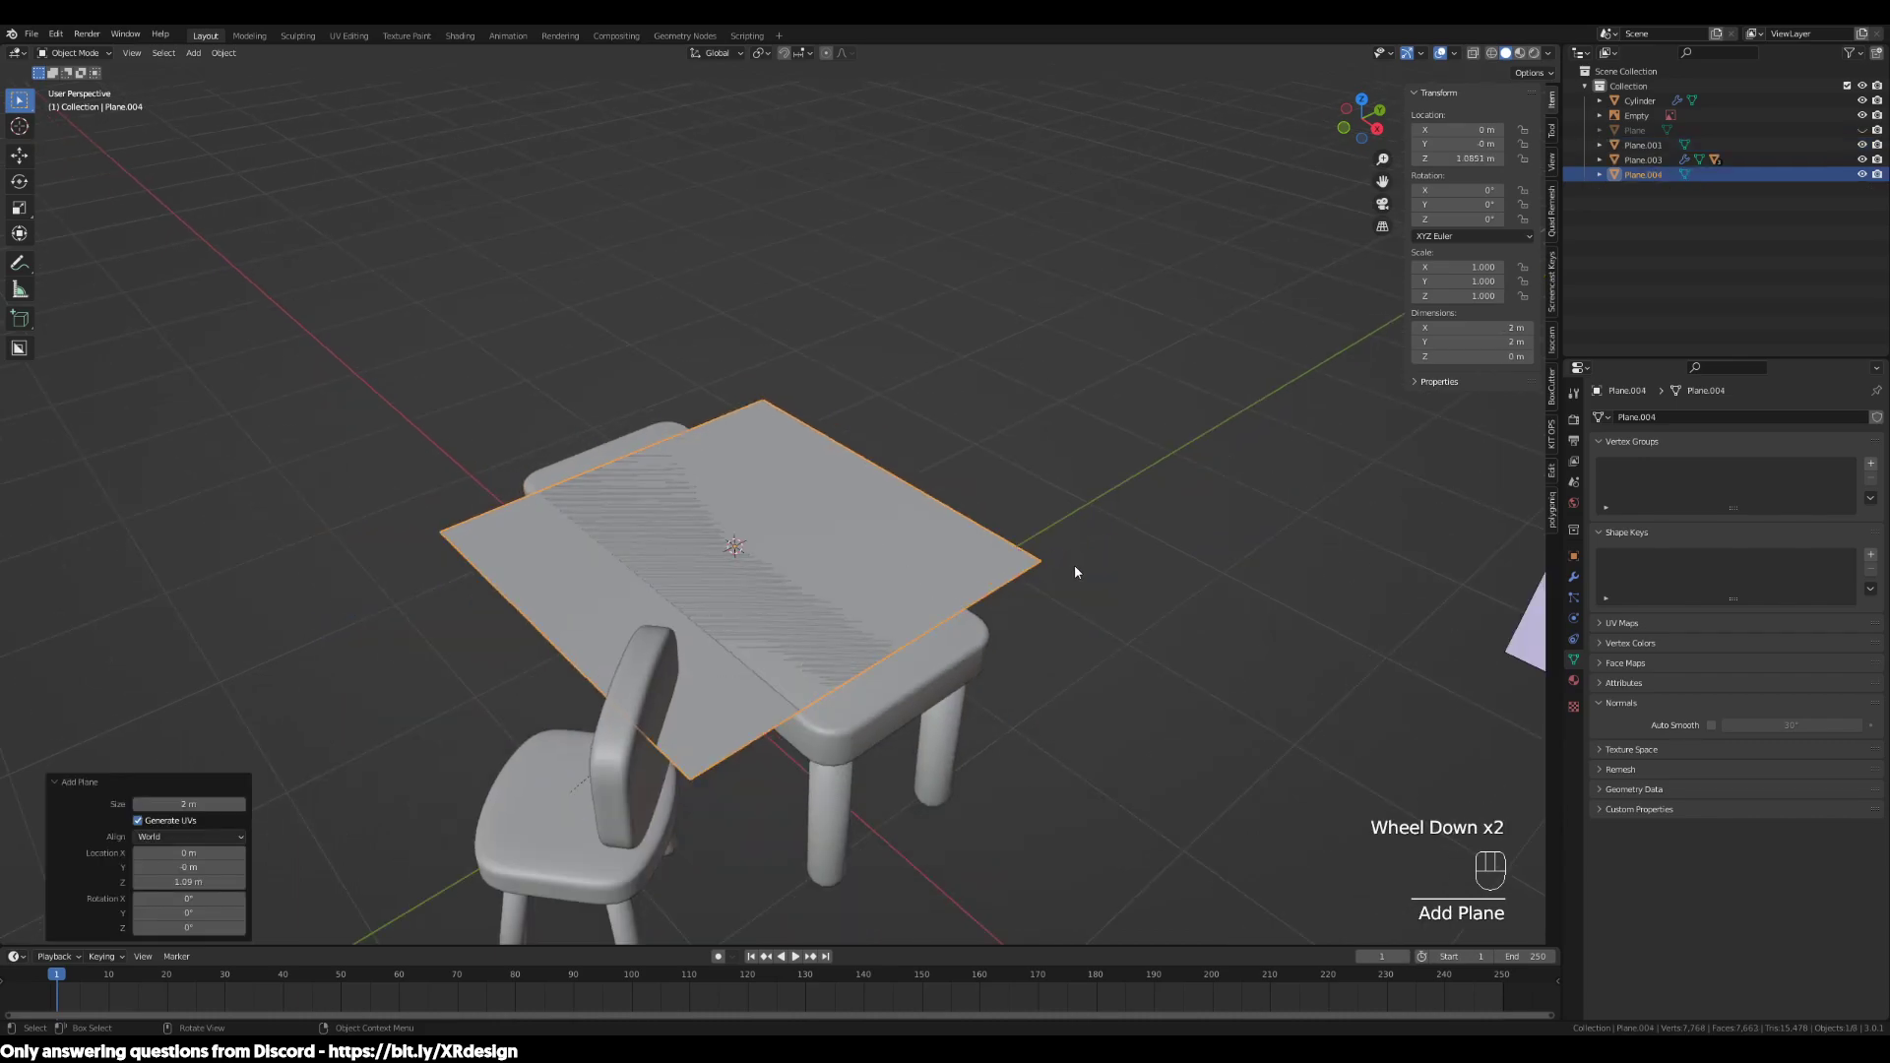
pyautogui.press('s')
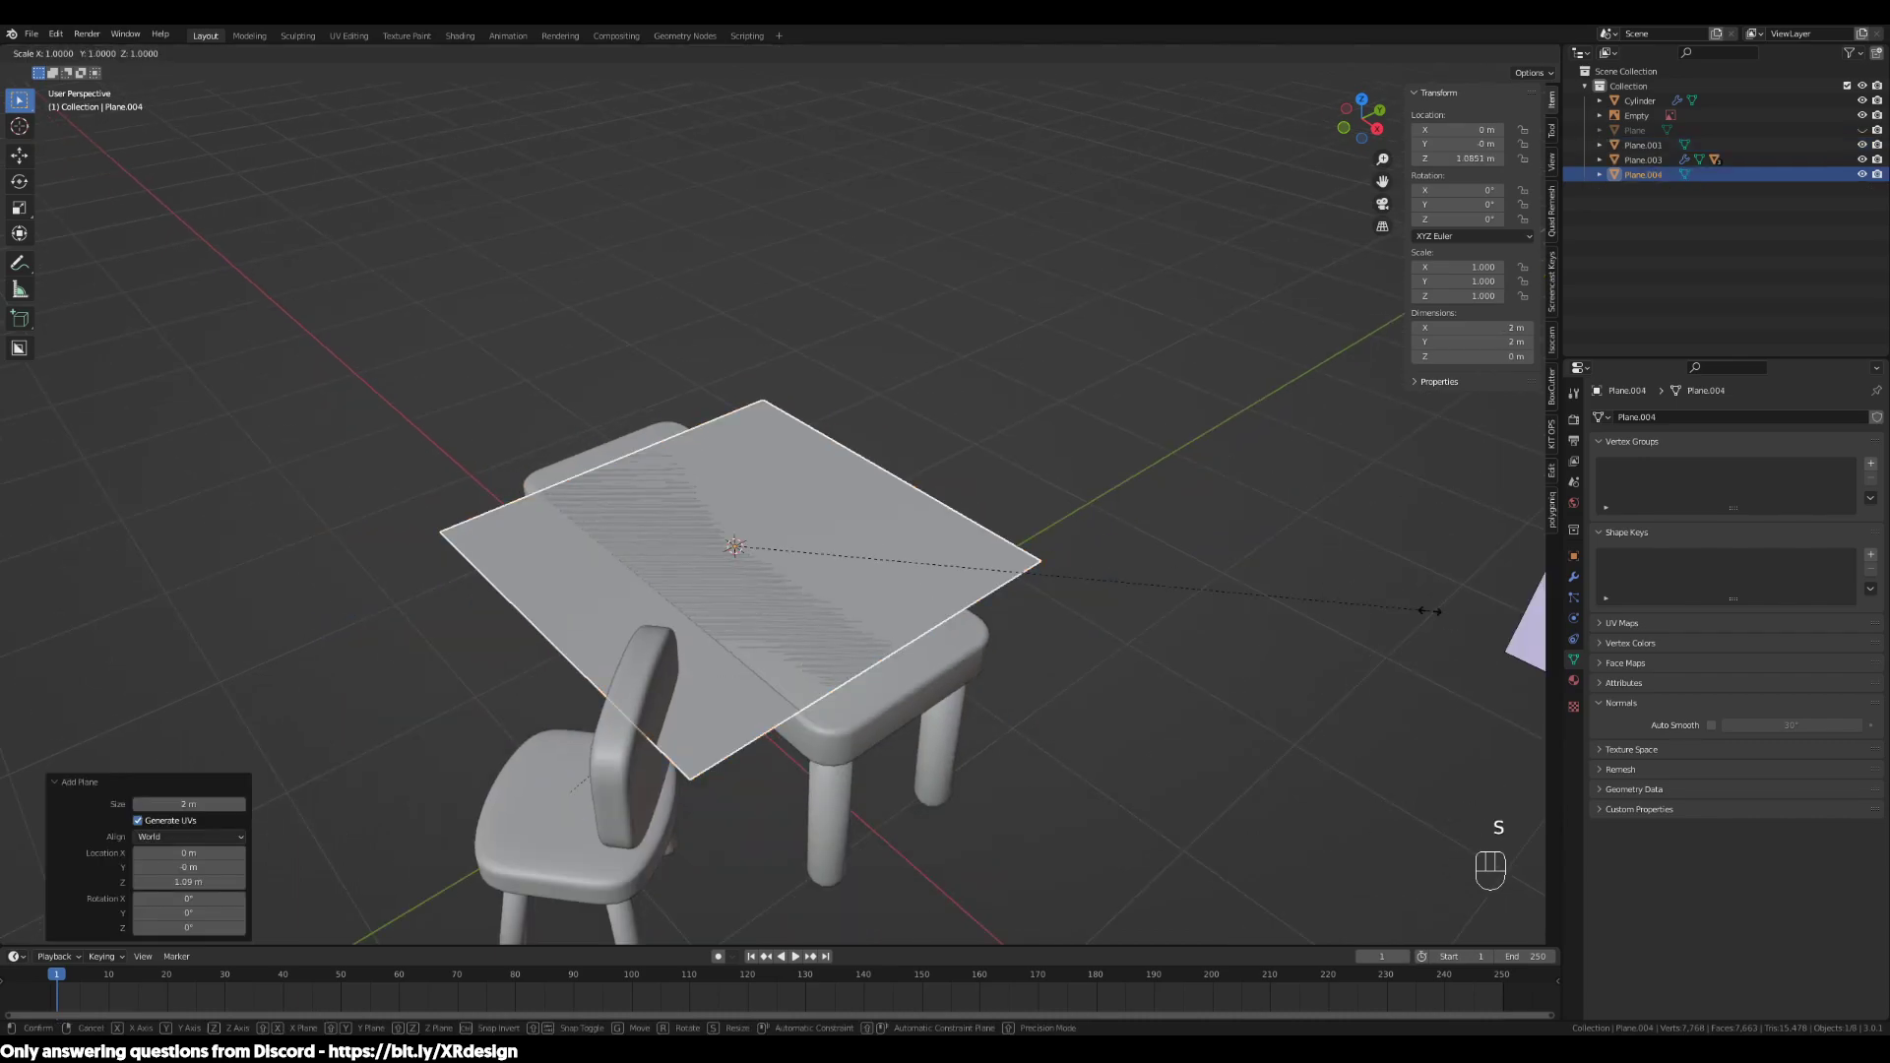
pyautogui.click(827, 533)
pyautogui.keyDown('shift'); pyautogui.moveTo(898, 595); pyautogui.dragTo(891, 707, button='middle'); pyautogui.keyUp('shift')
pyautogui.press('g')
pyautogui.press('y')
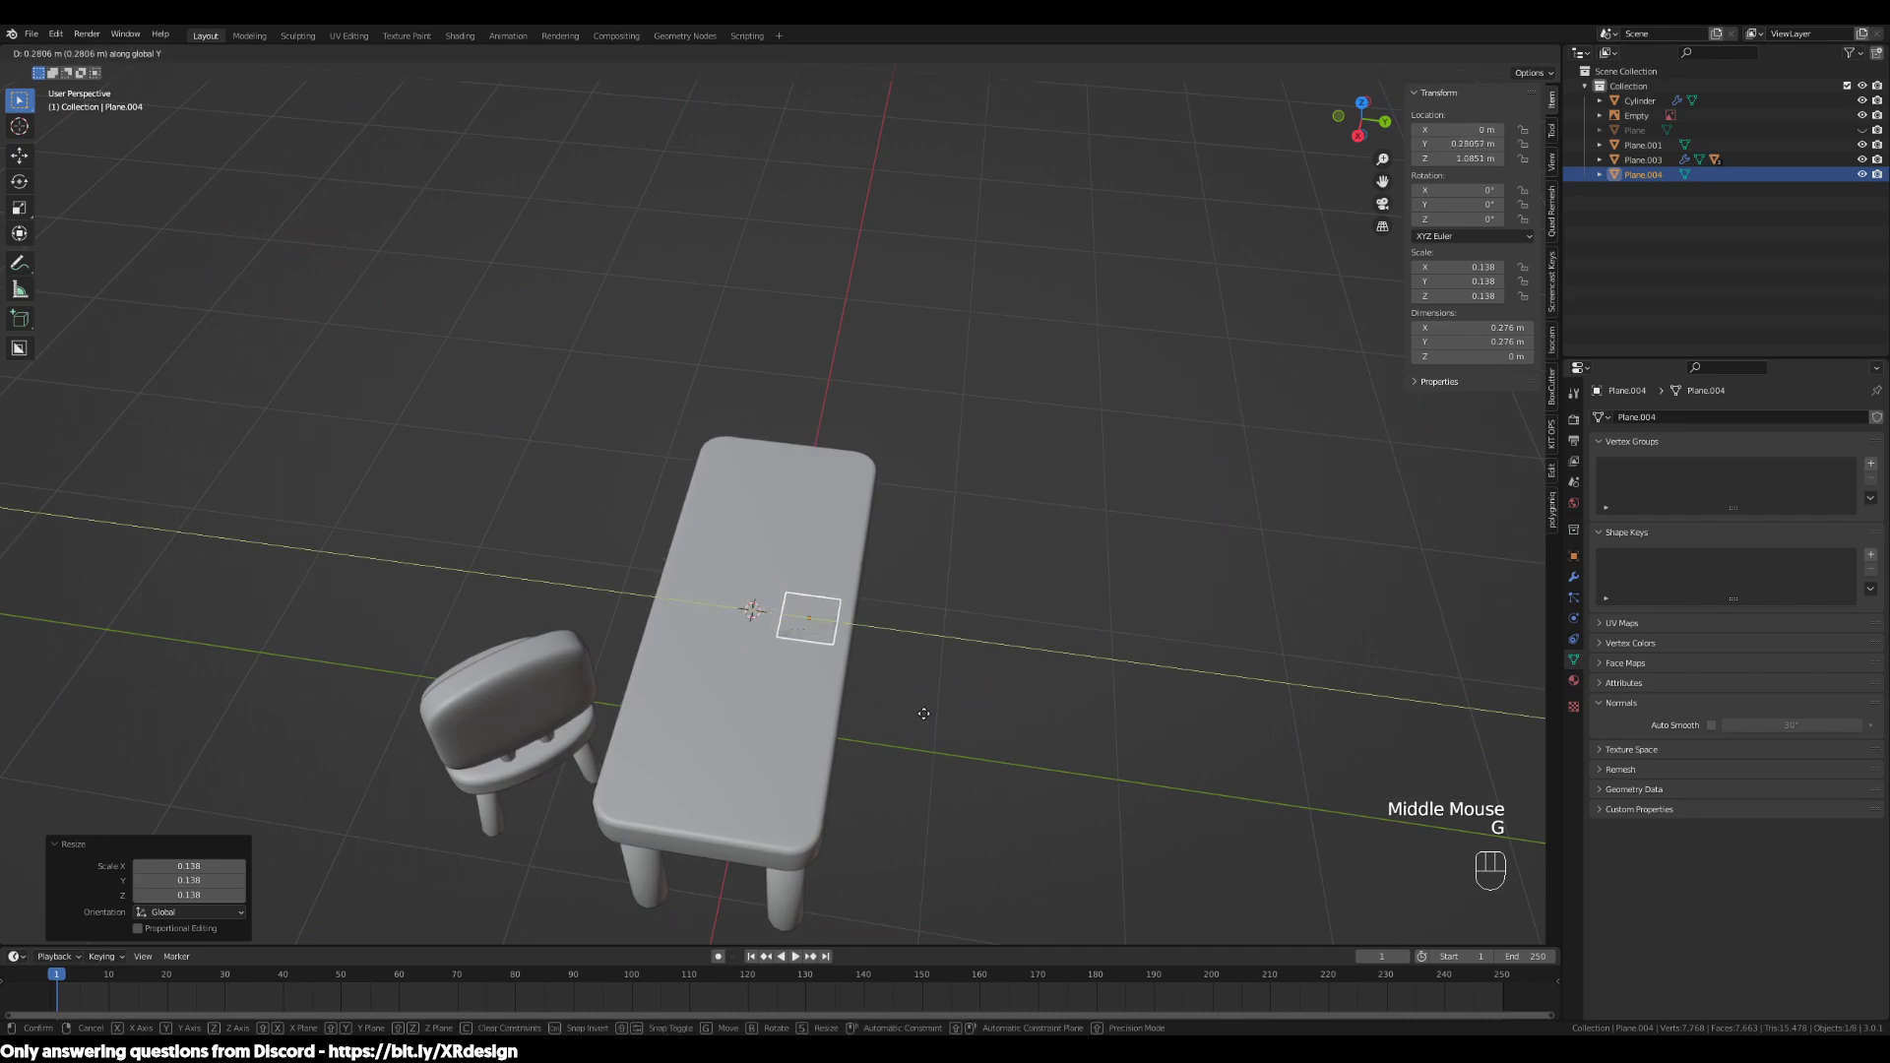
pyautogui.click(923, 722)
# Compare the plane with the reference monitor's base, then scale down its rear edge in Edit Mode to form a trapezoid
pyautogui.moveTo(750, 683); pyautogui.dragTo(427, 729, button='middle')
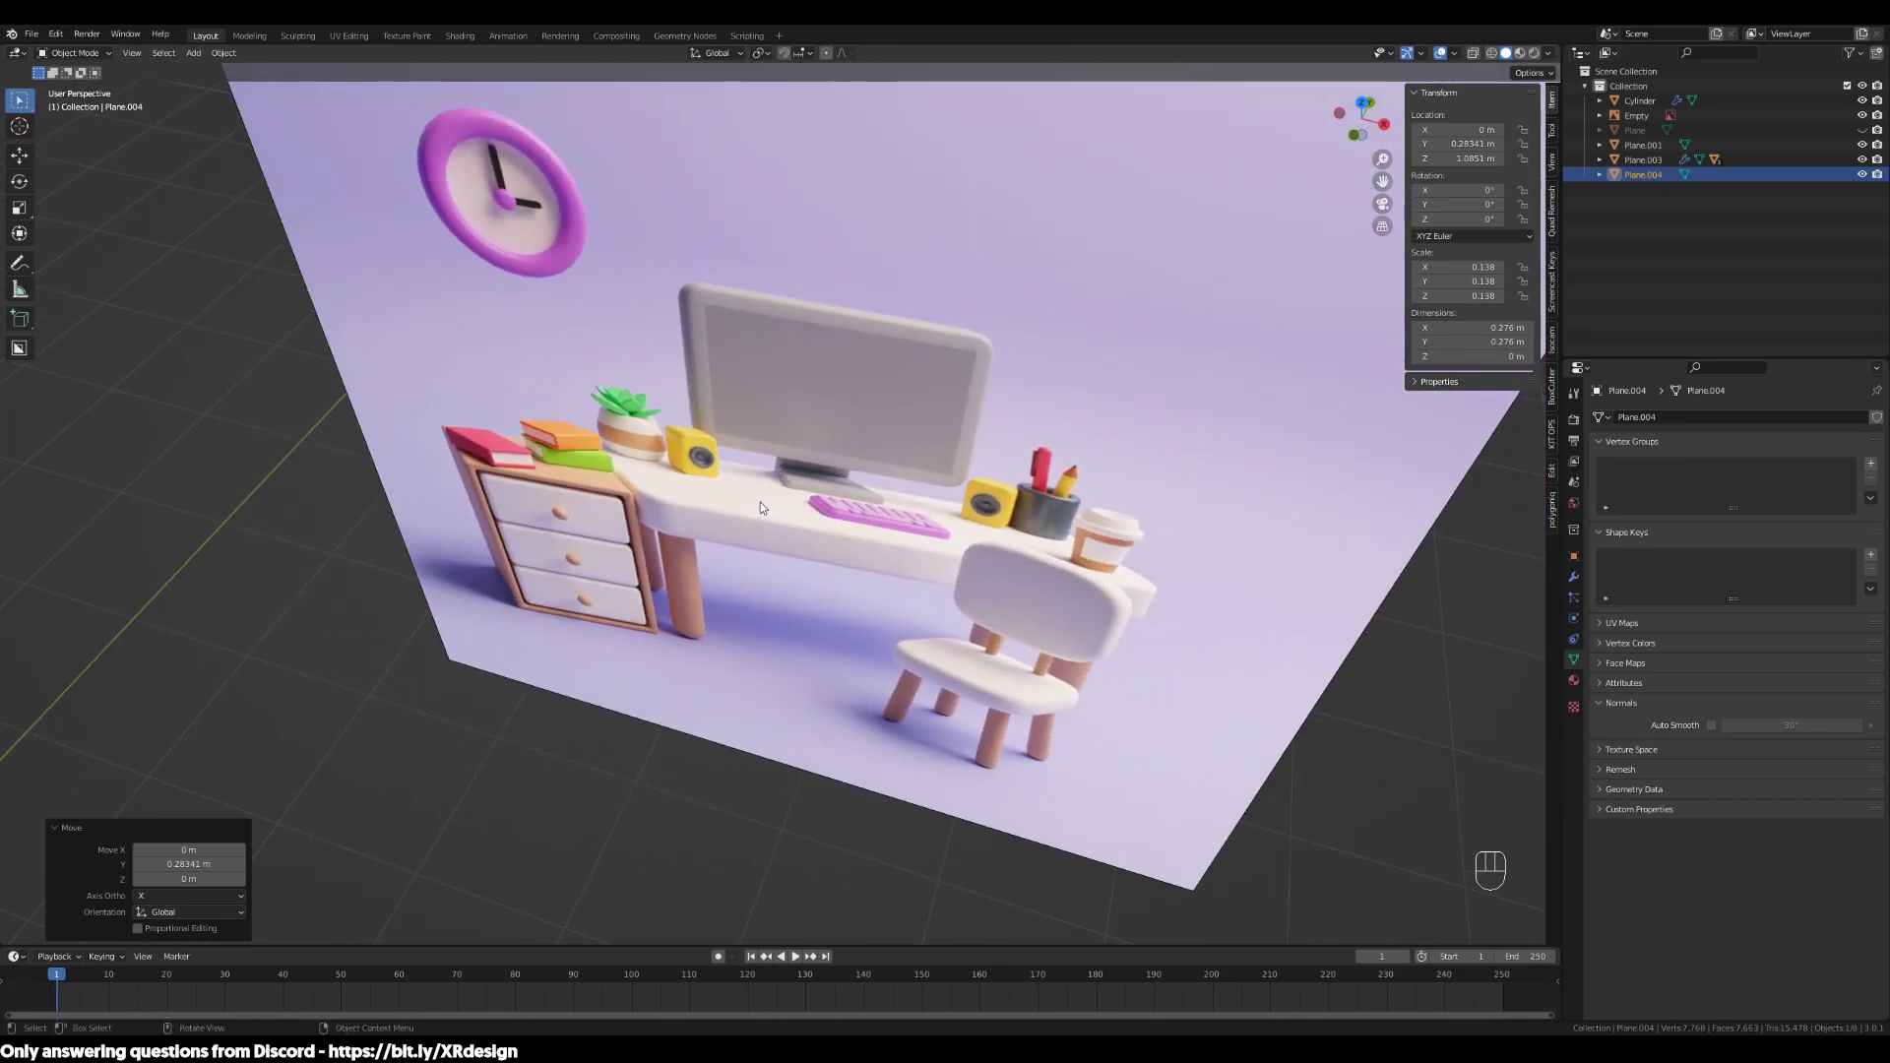
pyautogui.keyDown('shift'); pyautogui.moveTo(786, 499); pyautogui.dragTo(1132, 414, button='middle'); pyautogui.keyUp('shift')
pyautogui.keyDown('shift'); pyautogui.moveTo(551, 689); pyautogui.dragTo(788, 598, button='middle'); pyautogui.keyUp('shift')
pyautogui.press('Tab')
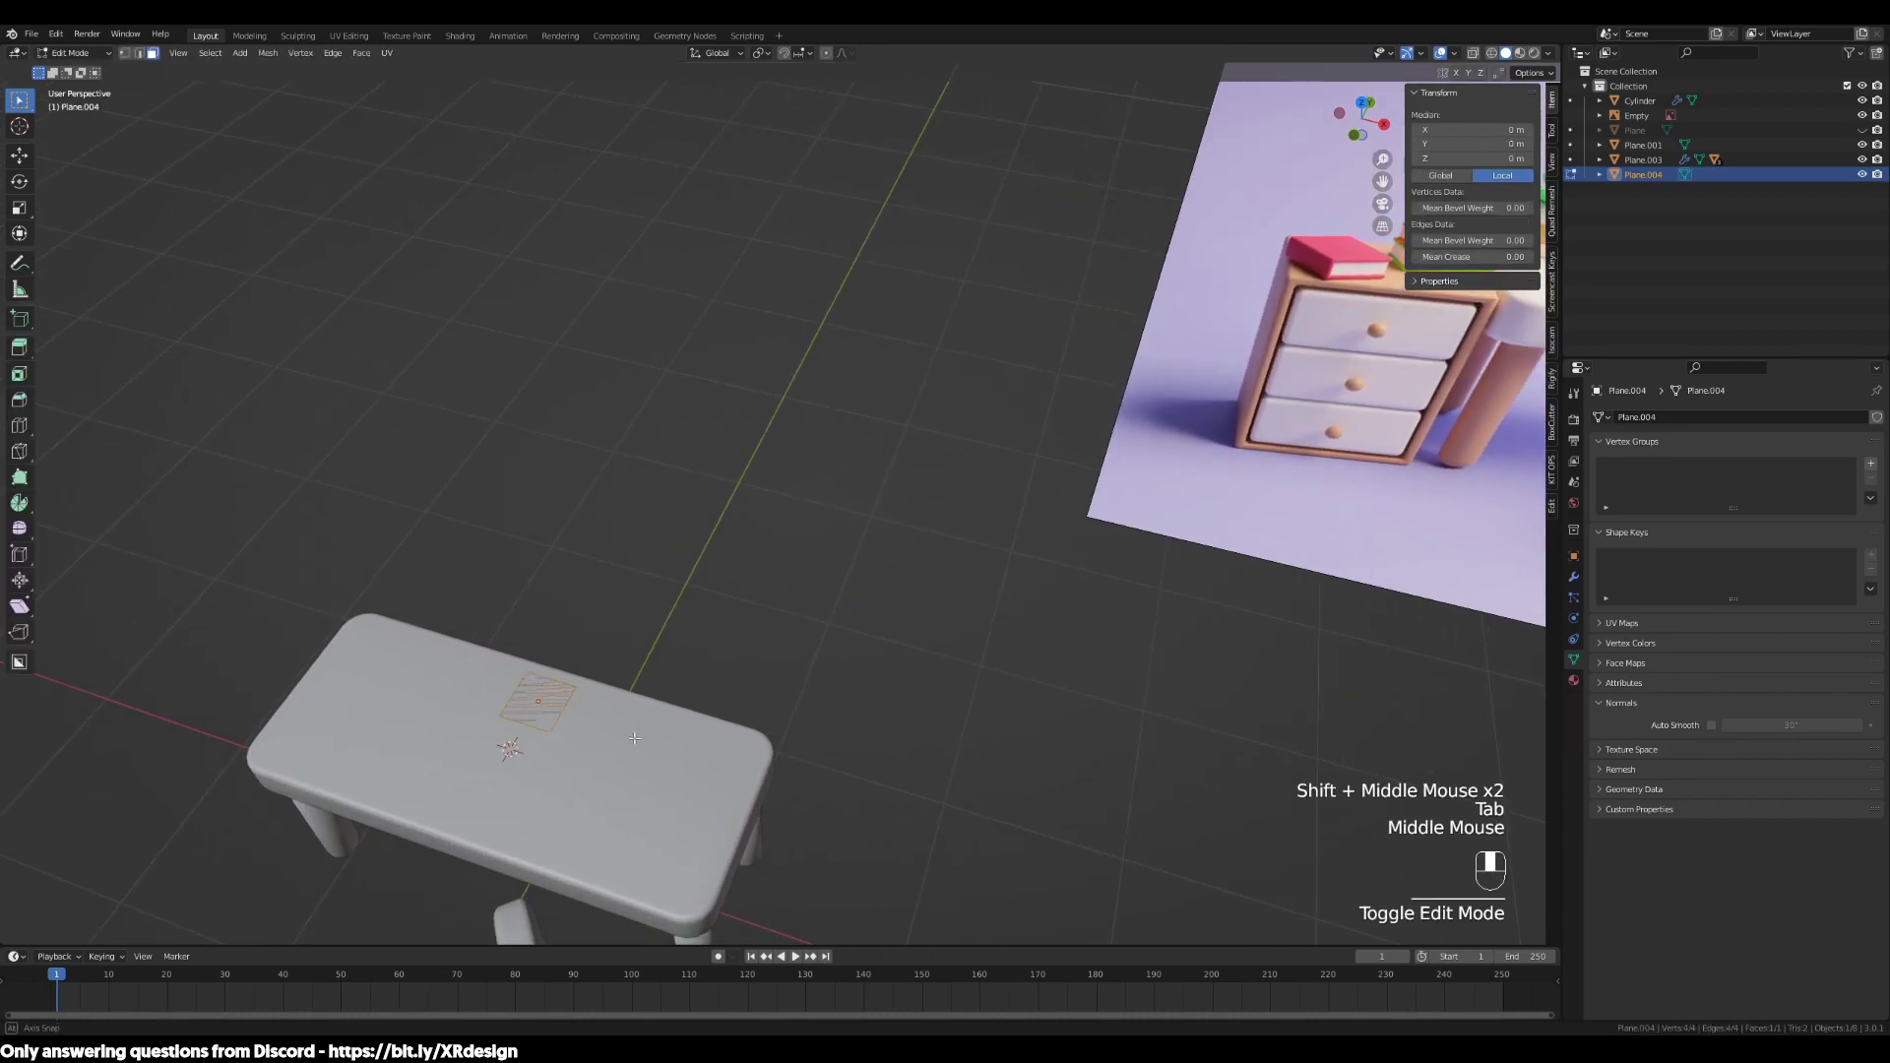
pyautogui.moveTo(634, 737); pyautogui.dragTo(645, 741, button='middle')
pyautogui.press('KP_1')
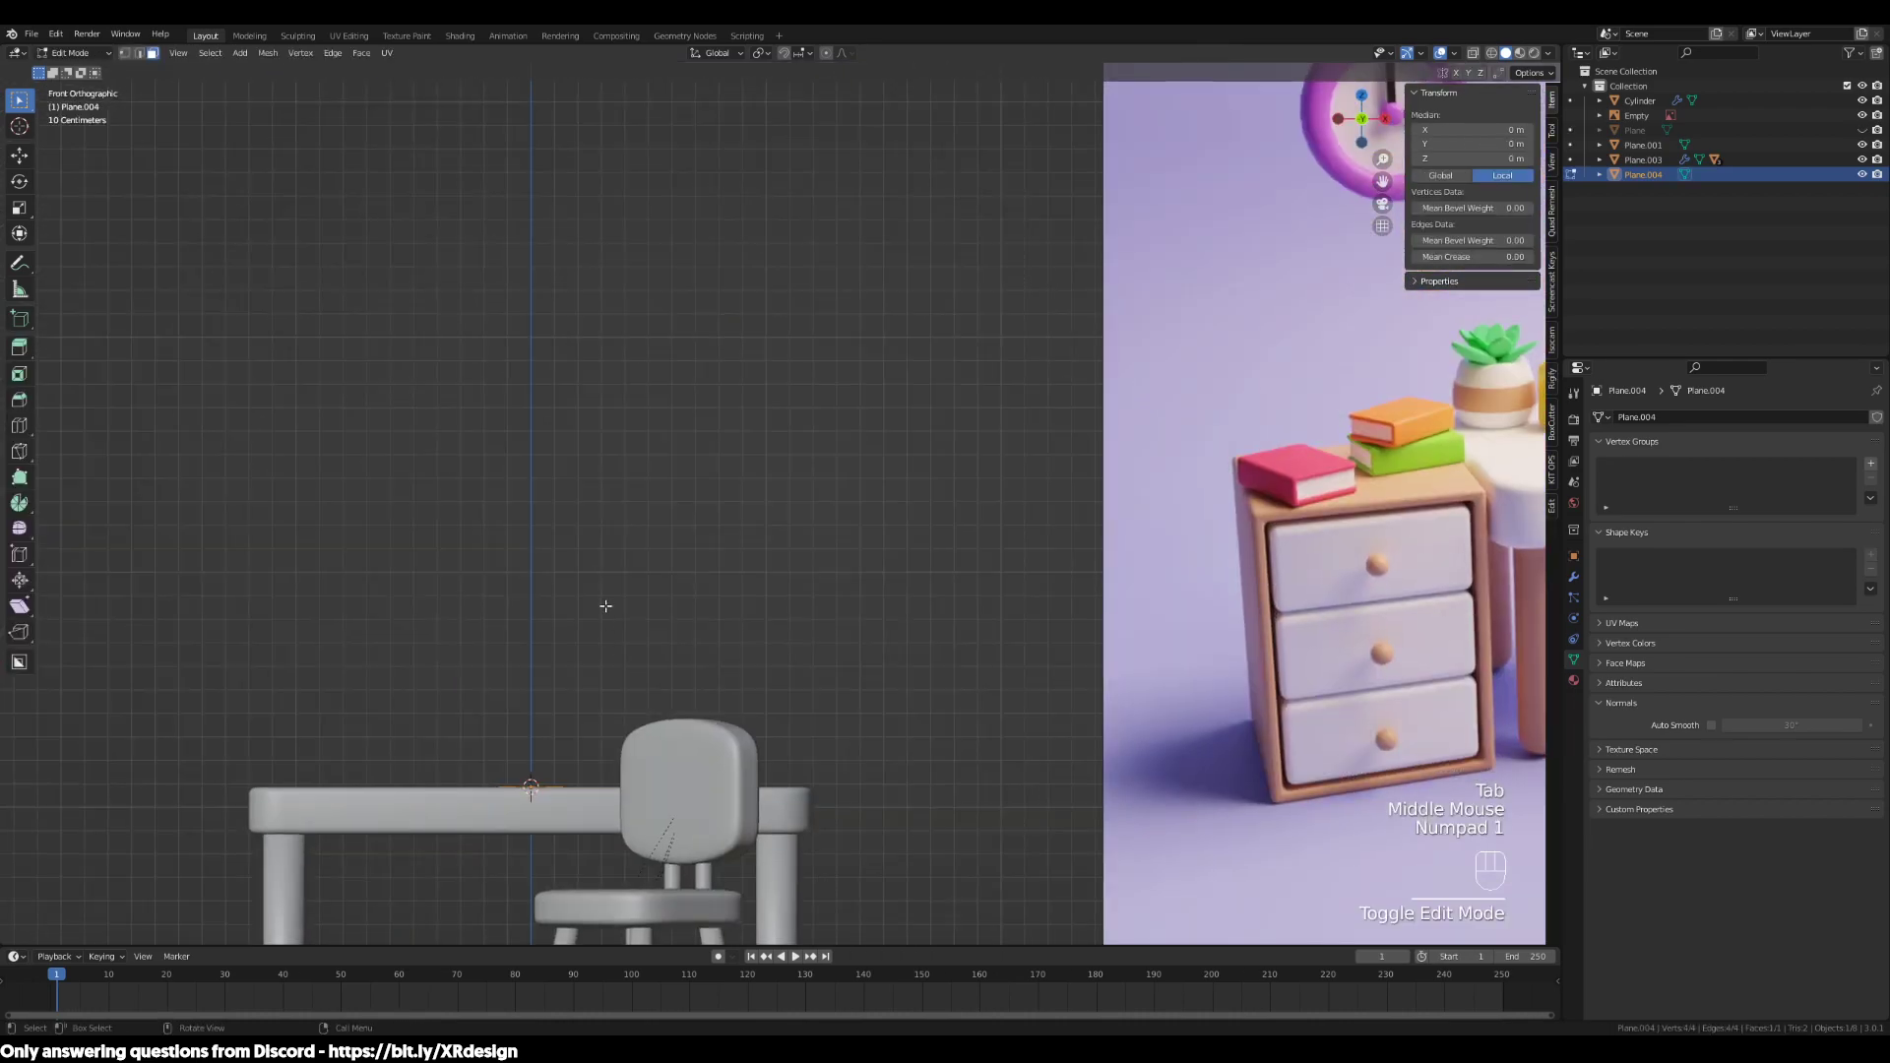
pyautogui.press('KP_7')
pyautogui.keyDown('shift'); pyautogui.moveTo(588, 633); pyautogui.dragTo(864, 548, button='middle'); pyautogui.keyUp('shift')
pyautogui.scroll(2, 864, 548)
pyautogui.scroll(1, 863, 548)
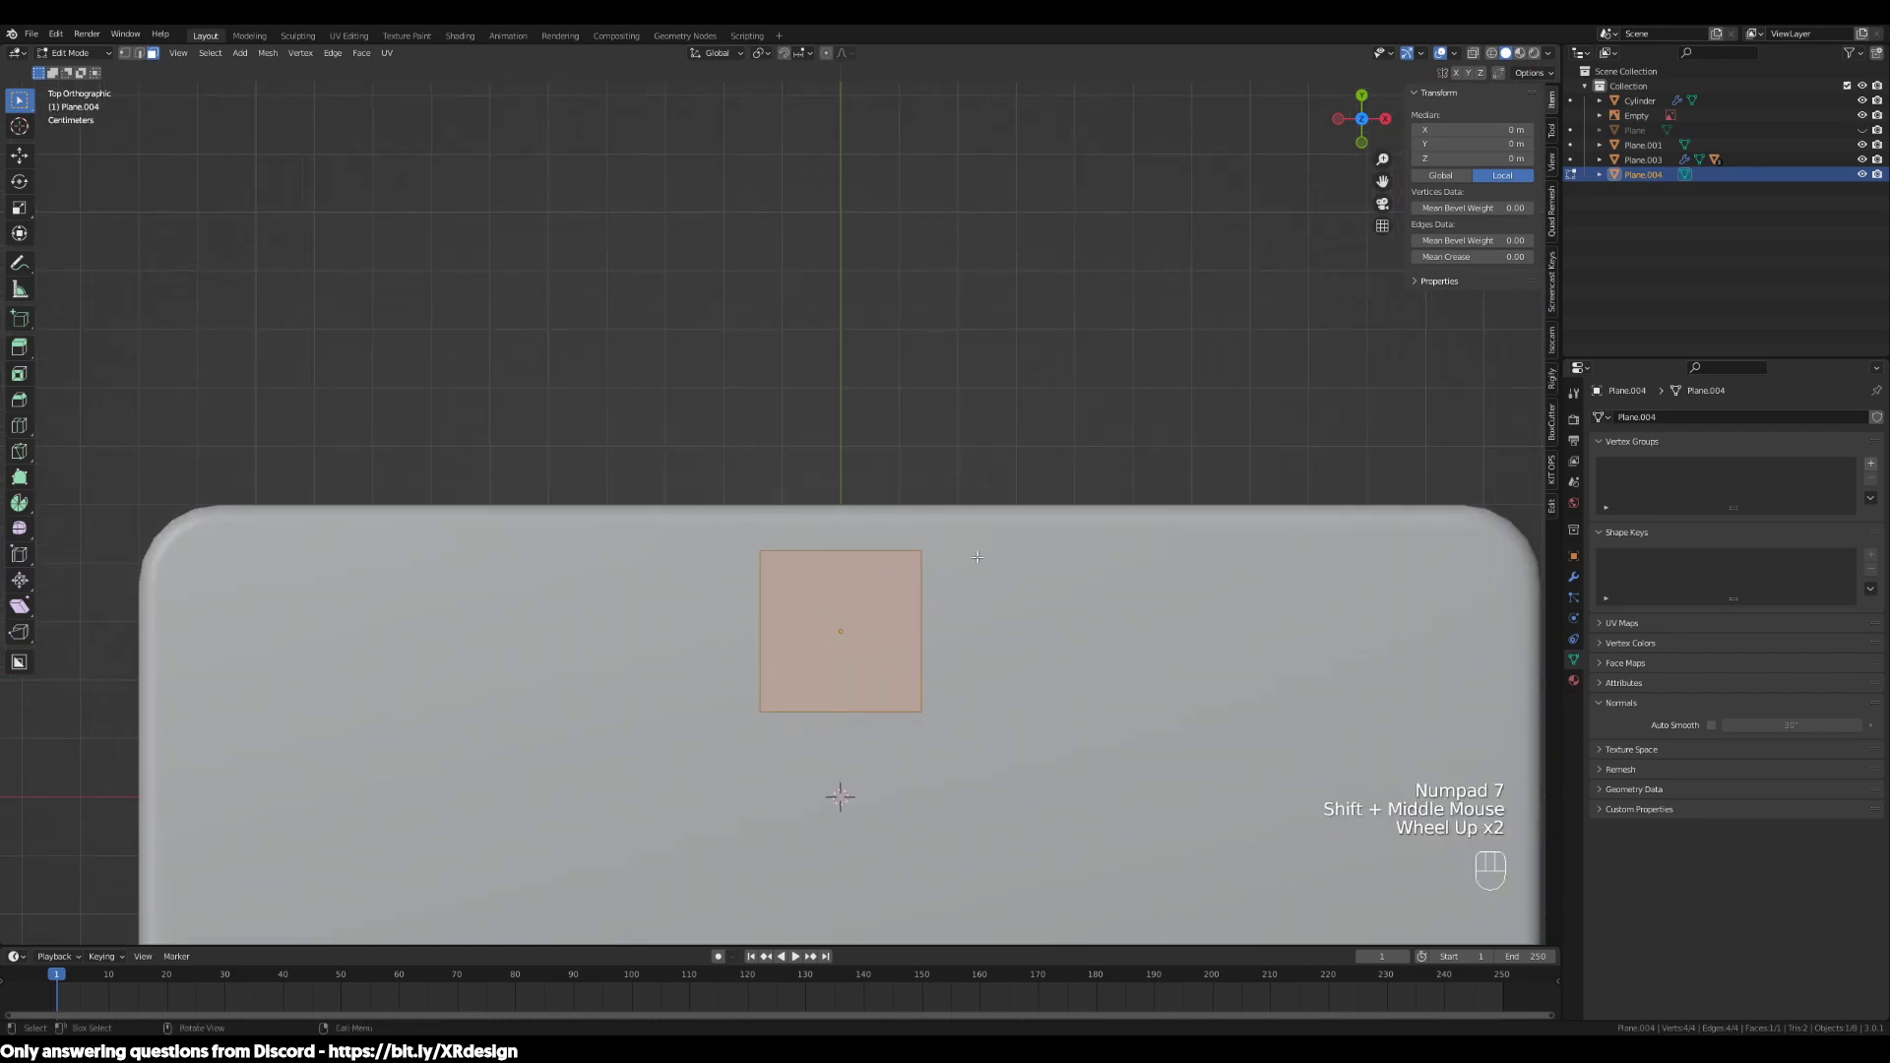
pyautogui.press('1')
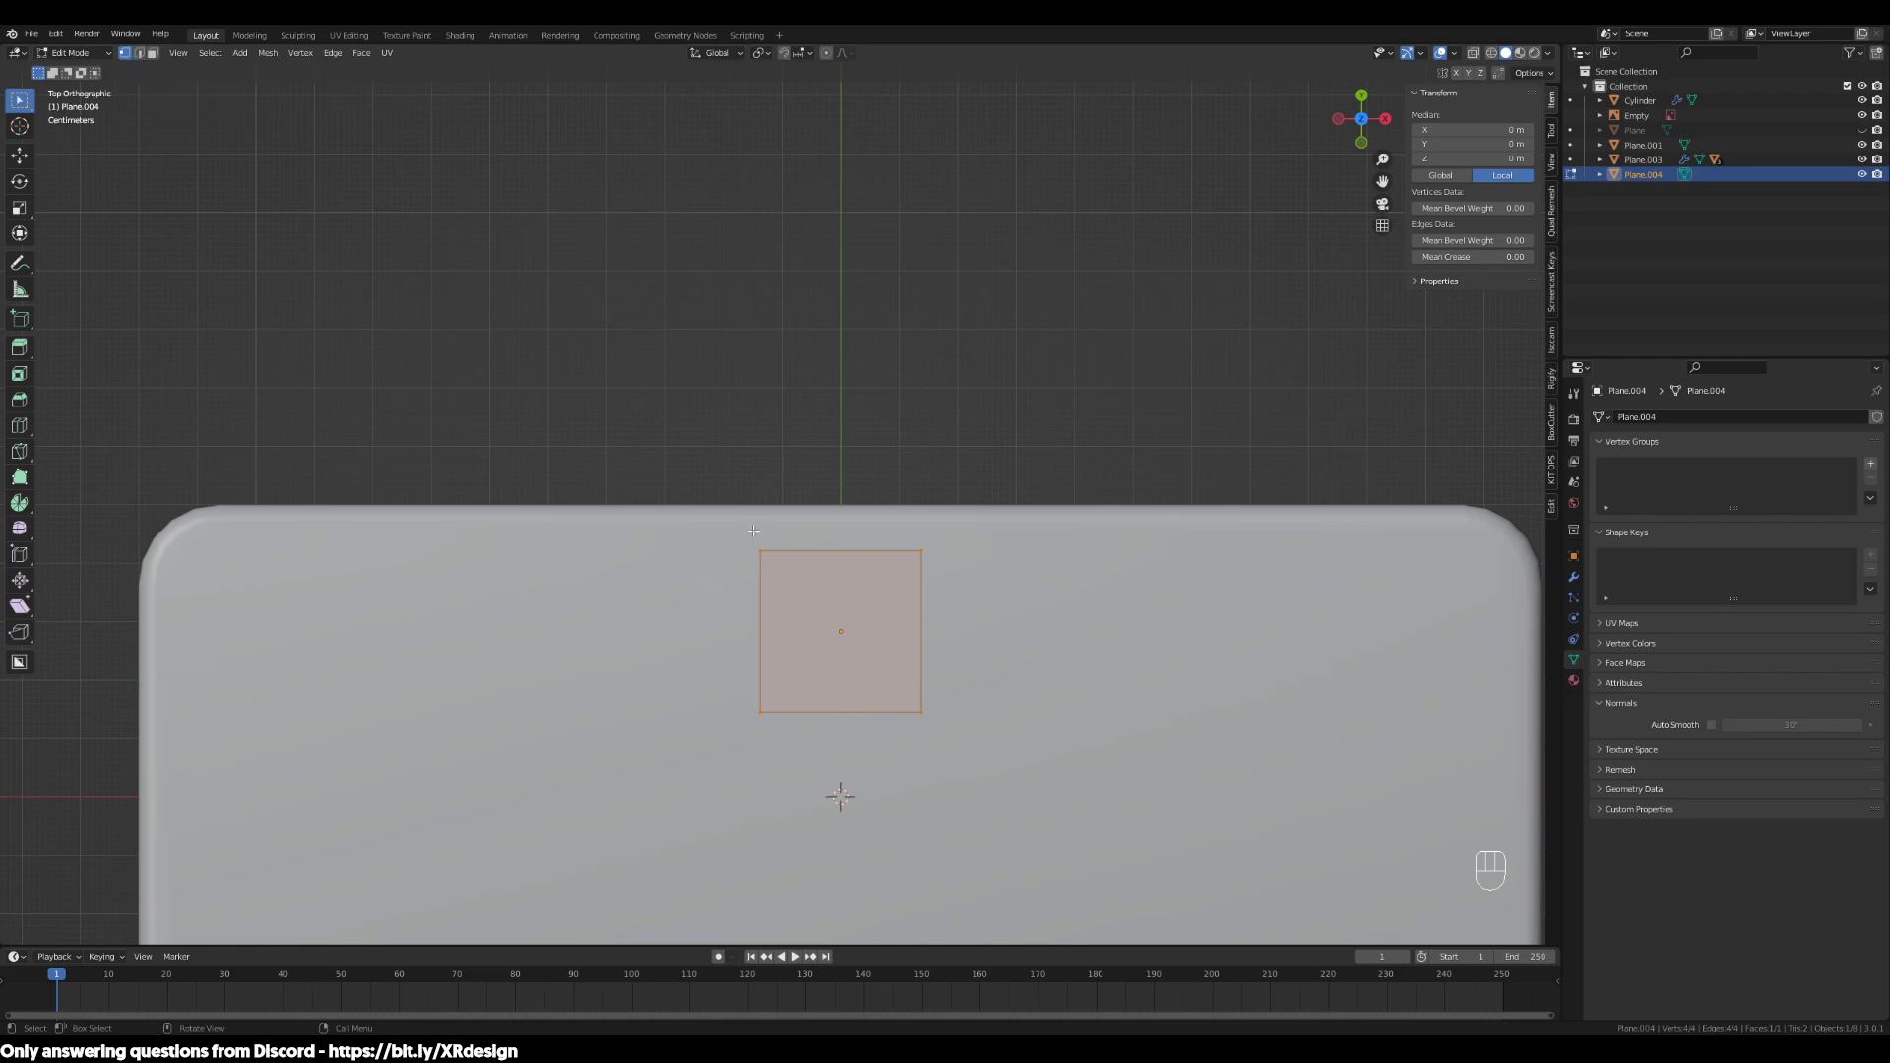
pyautogui.moveTo(1034, 504); pyautogui.dragTo(753, 583)
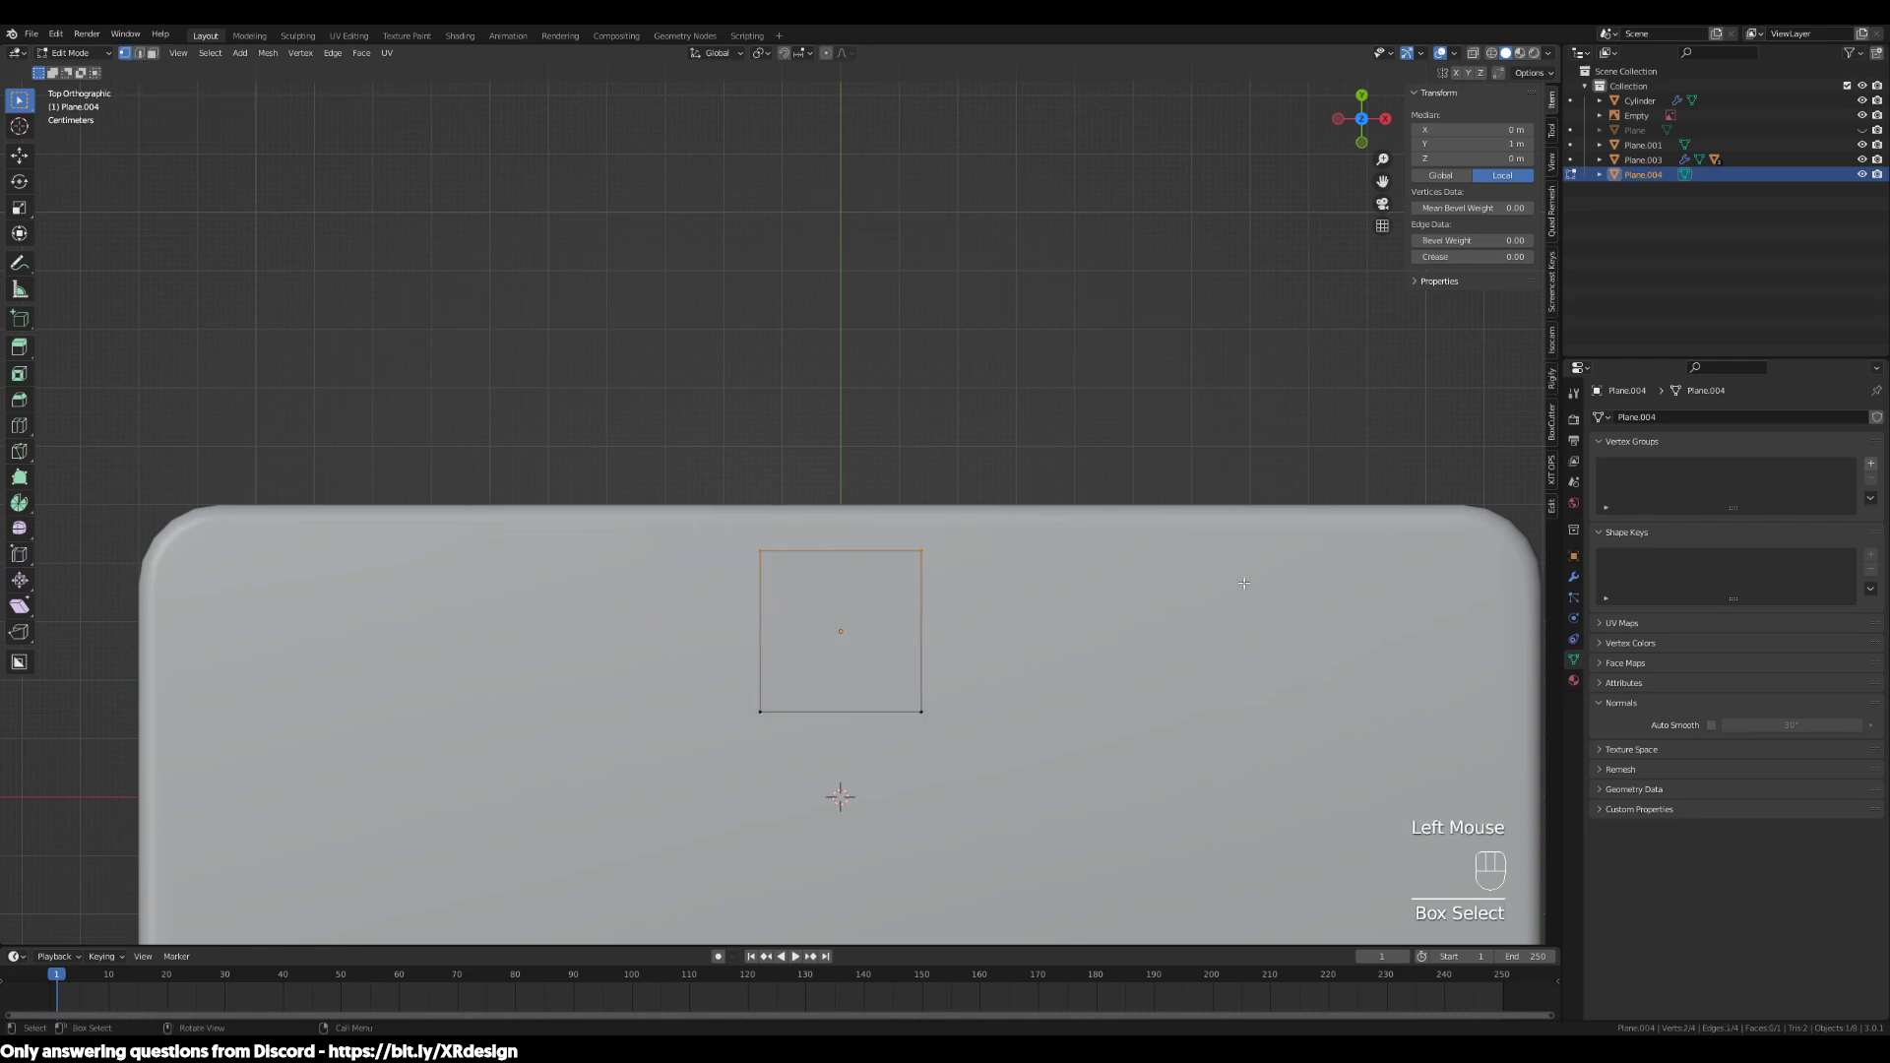
pyautogui.press('s')
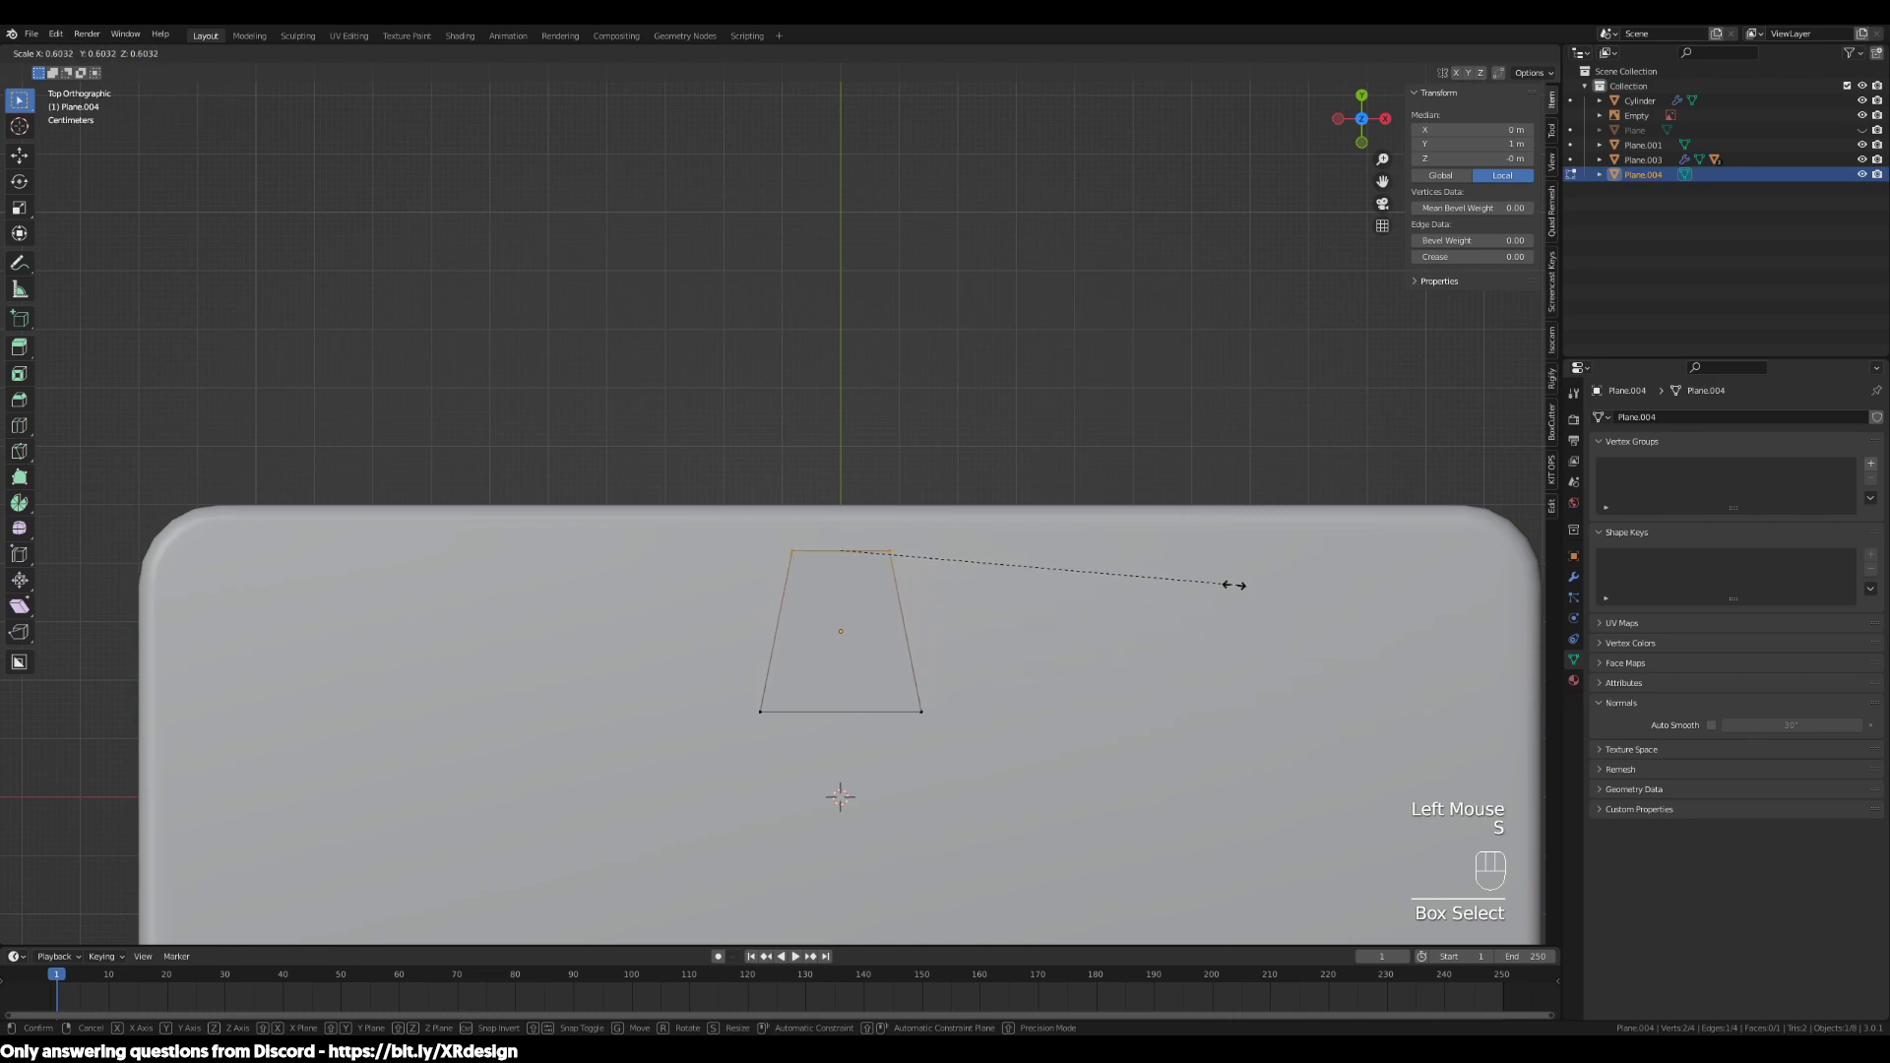
pyautogui.click(1293, 579)
# Move the trapezoid's front edge about 0.055 m along Y towards the rear to shorten the base
pyautogui.moveTo(1216, 536); pyautogui.dragTo(733, 449)
pyautogui.moveTo(1194, 653); pyautogui.dragTo(645, 801)
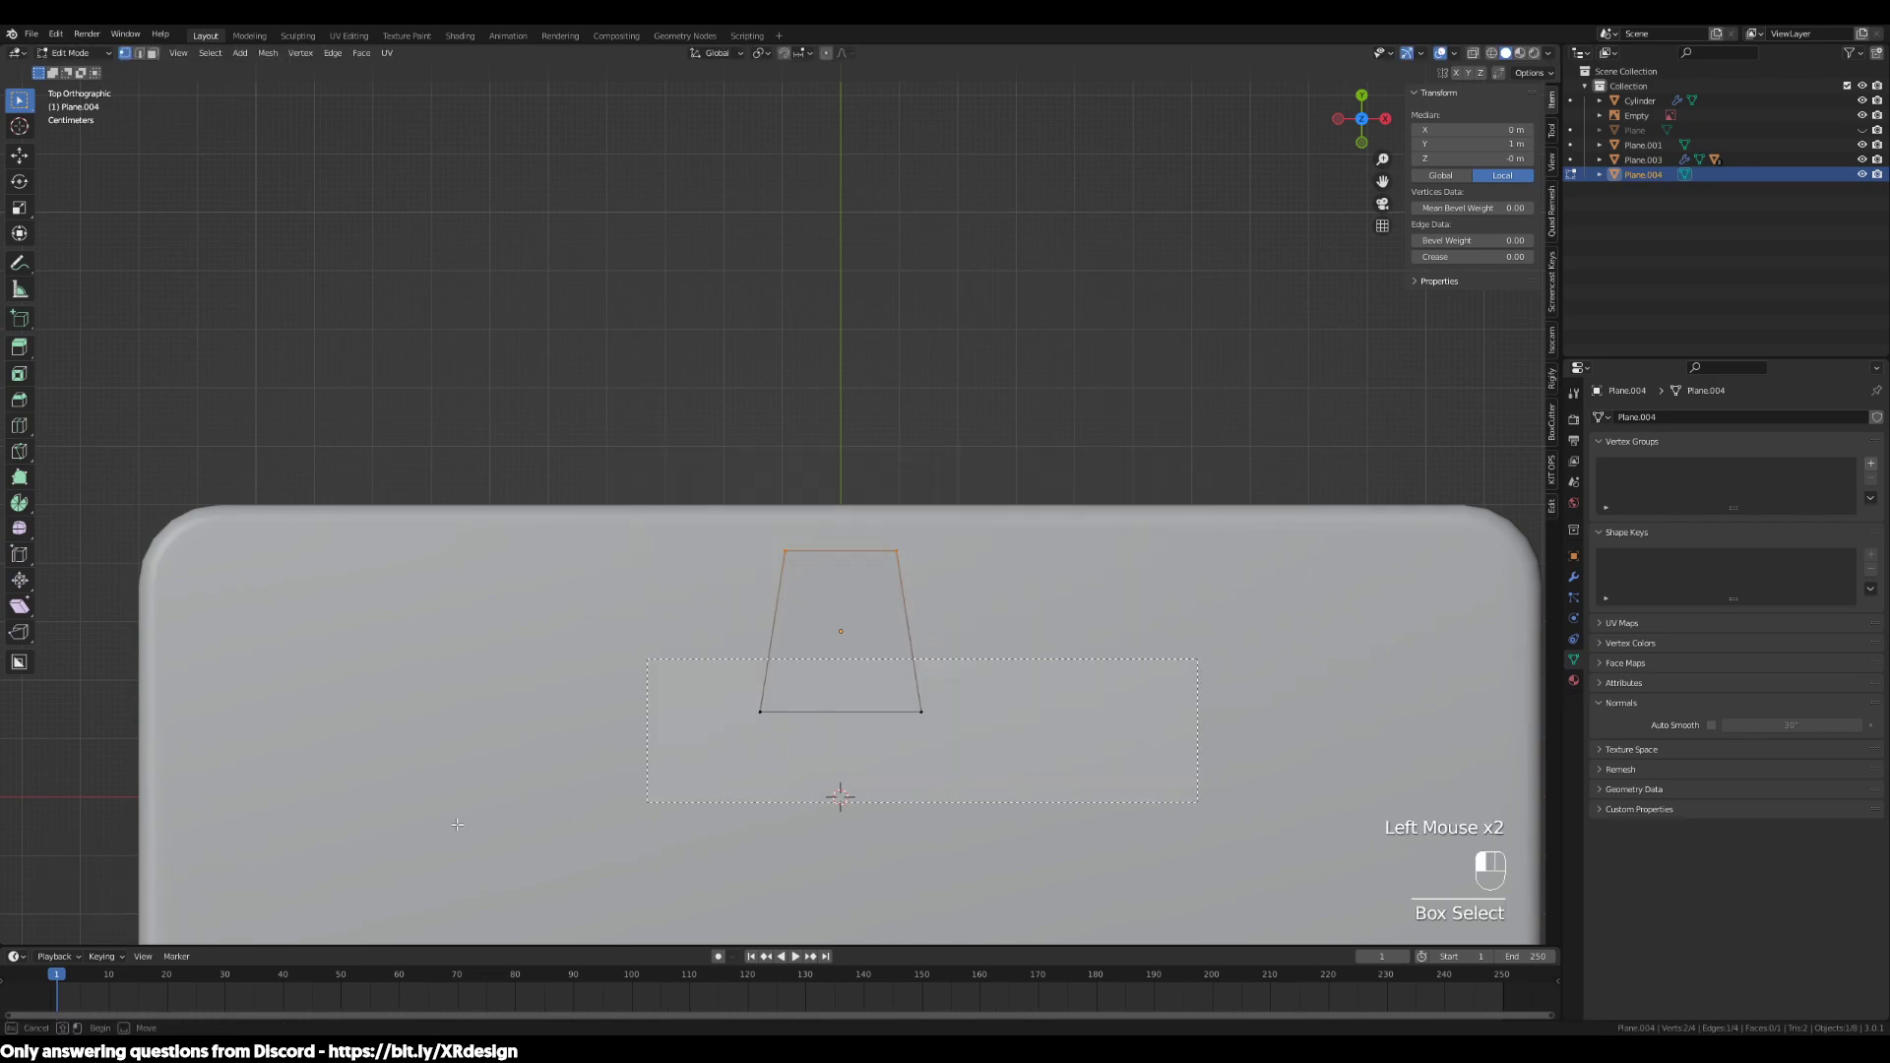
pyautogui.press('g')
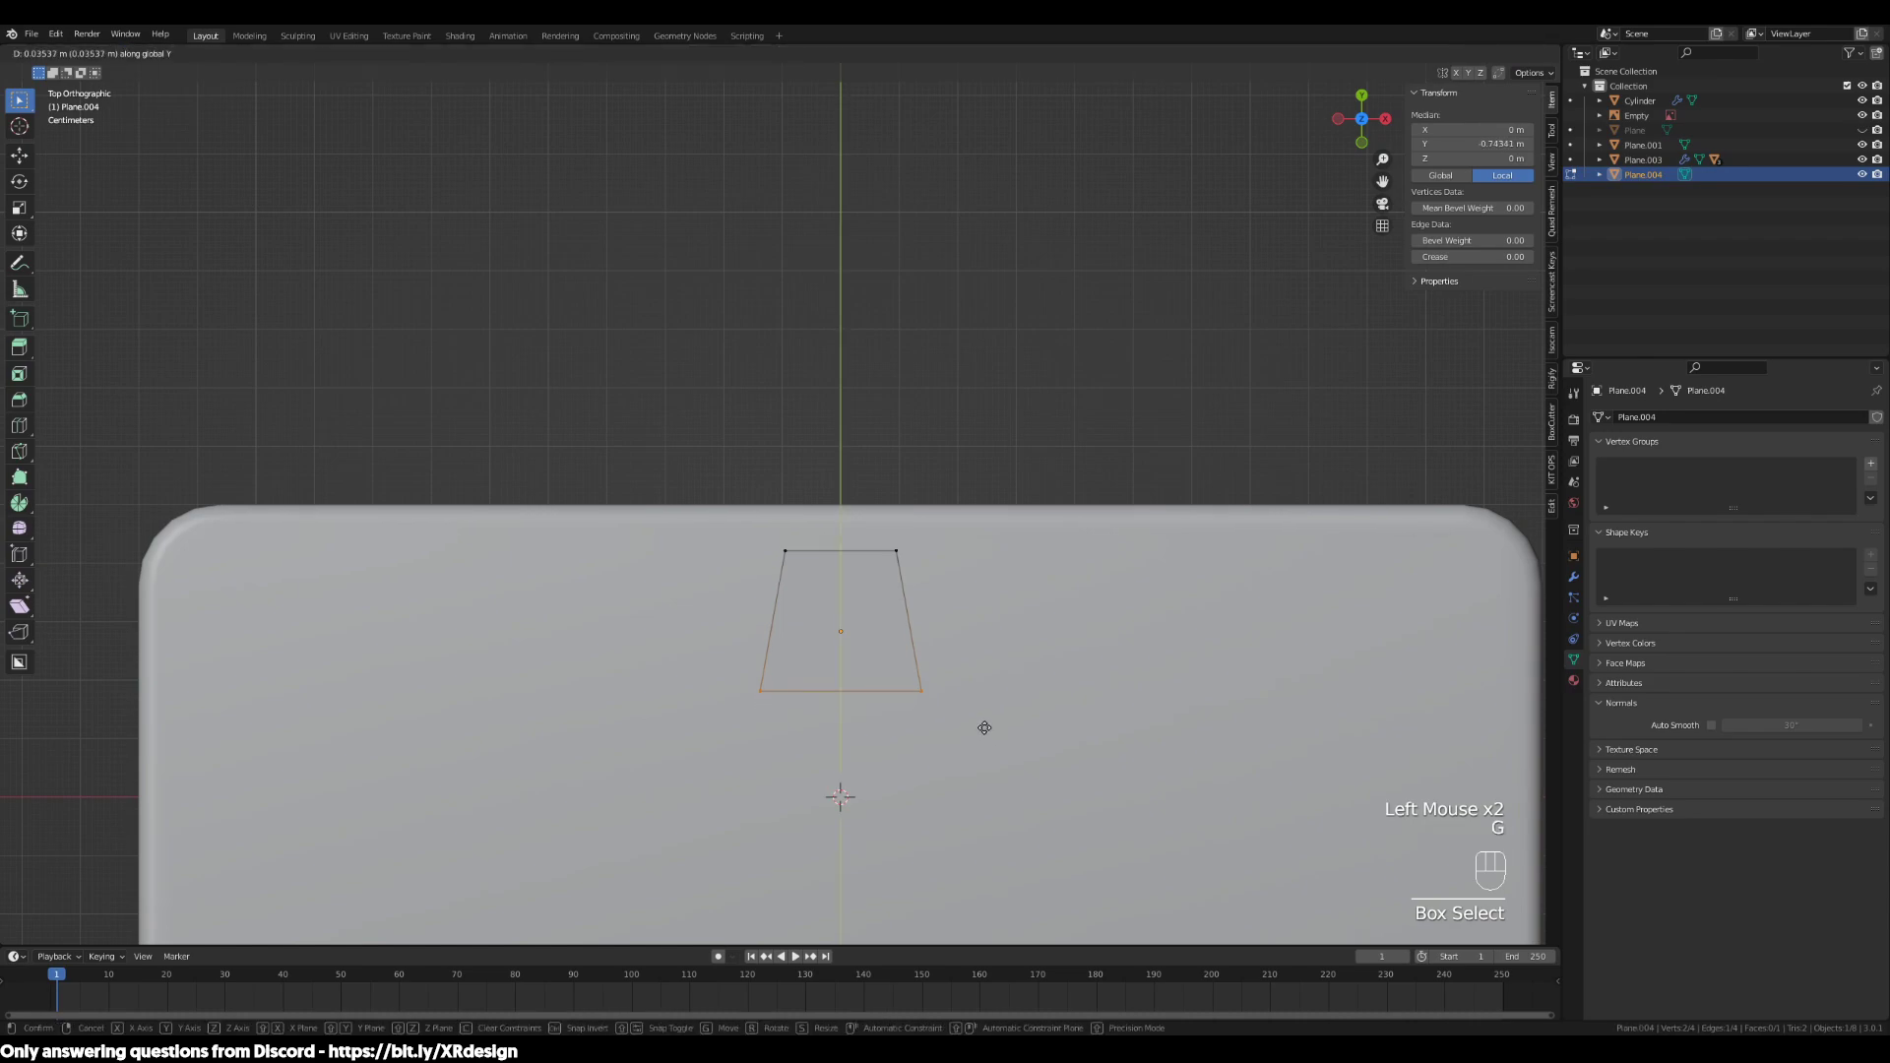
pyautogui.click(983, 717)
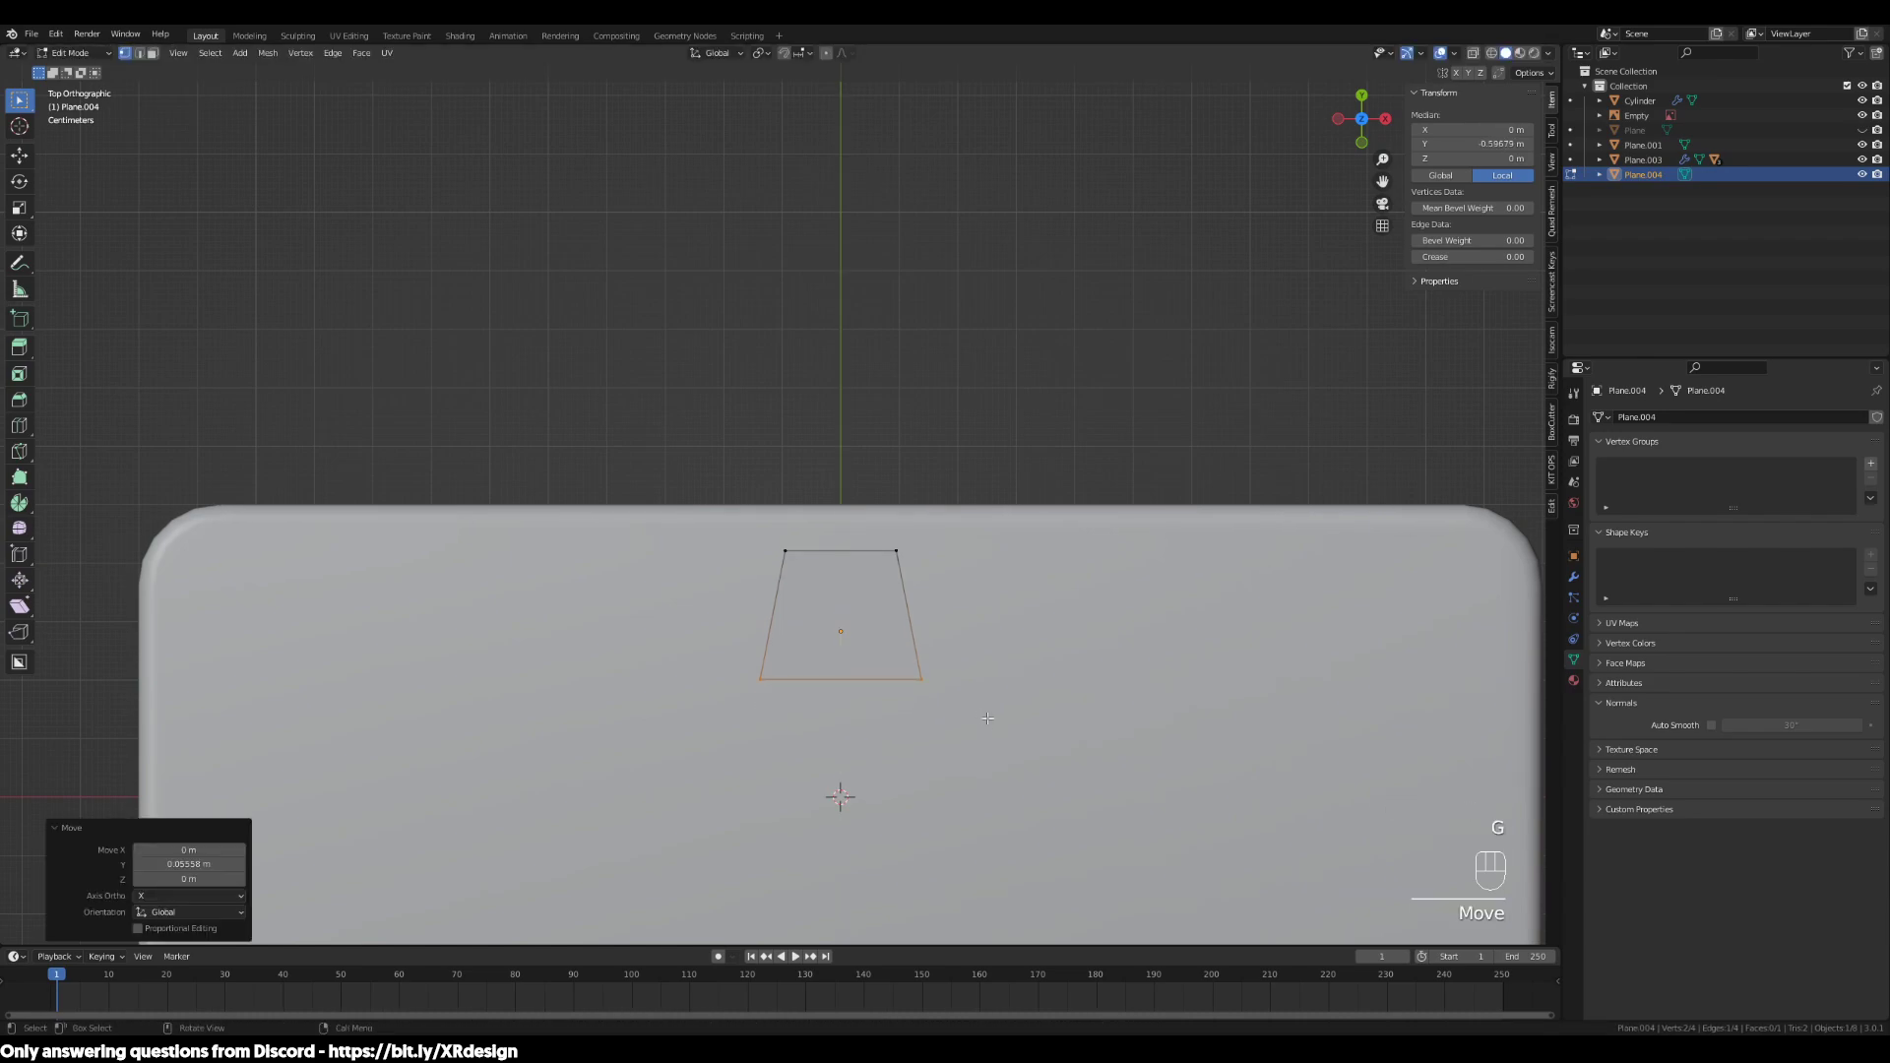
# Select the base's rear edge and extrude it about 0.114 m up along Z to start the monitor's upright
pyautogui.moveTo(1072, 471); pyautogui.dragTo(724, 714)
pyautogui.moveTo(1133, 797); pyautogui.dragTo(1021, 541, button='middle')
pyautogui.scroll(2, 791, 596)
pyautogui.moveTo(772, 487); pyautogui.dragTo(630, 626)
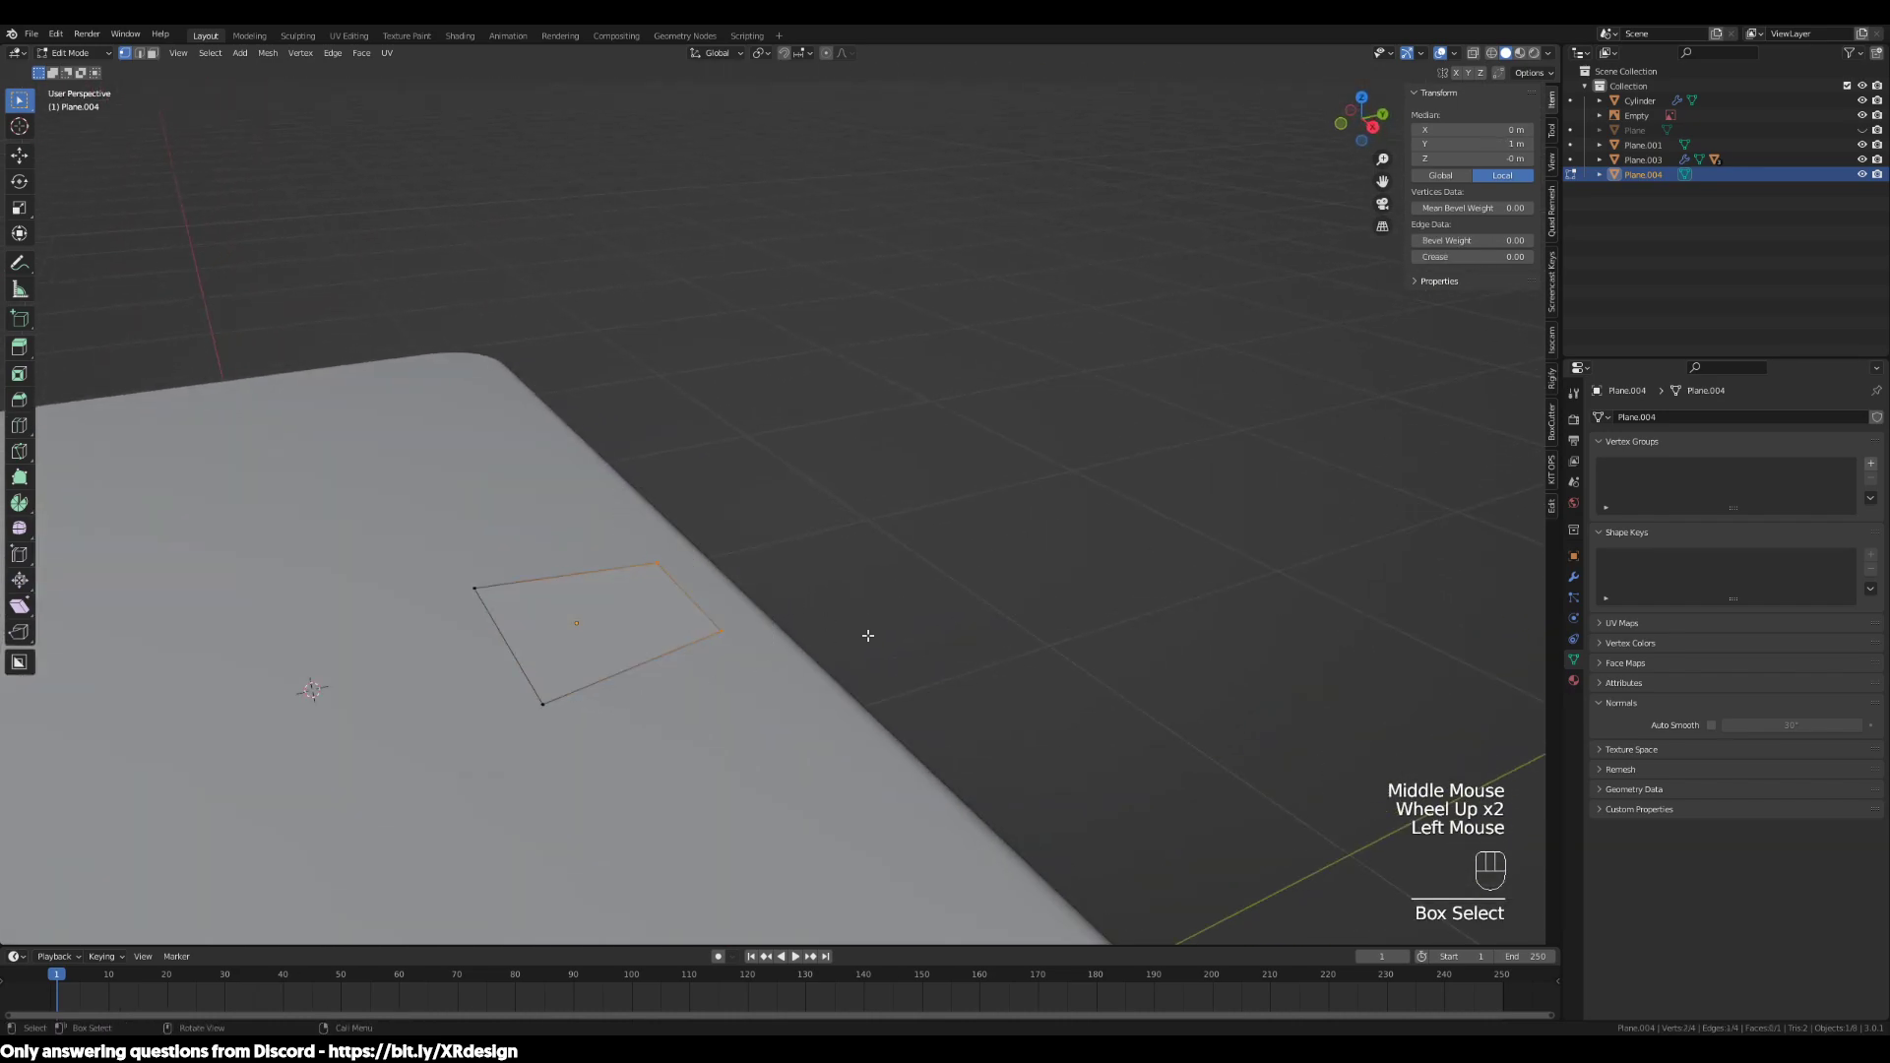
pyautogui.moveTo(867, 635); pyautogui.dragTo(824, 621, button='middle')
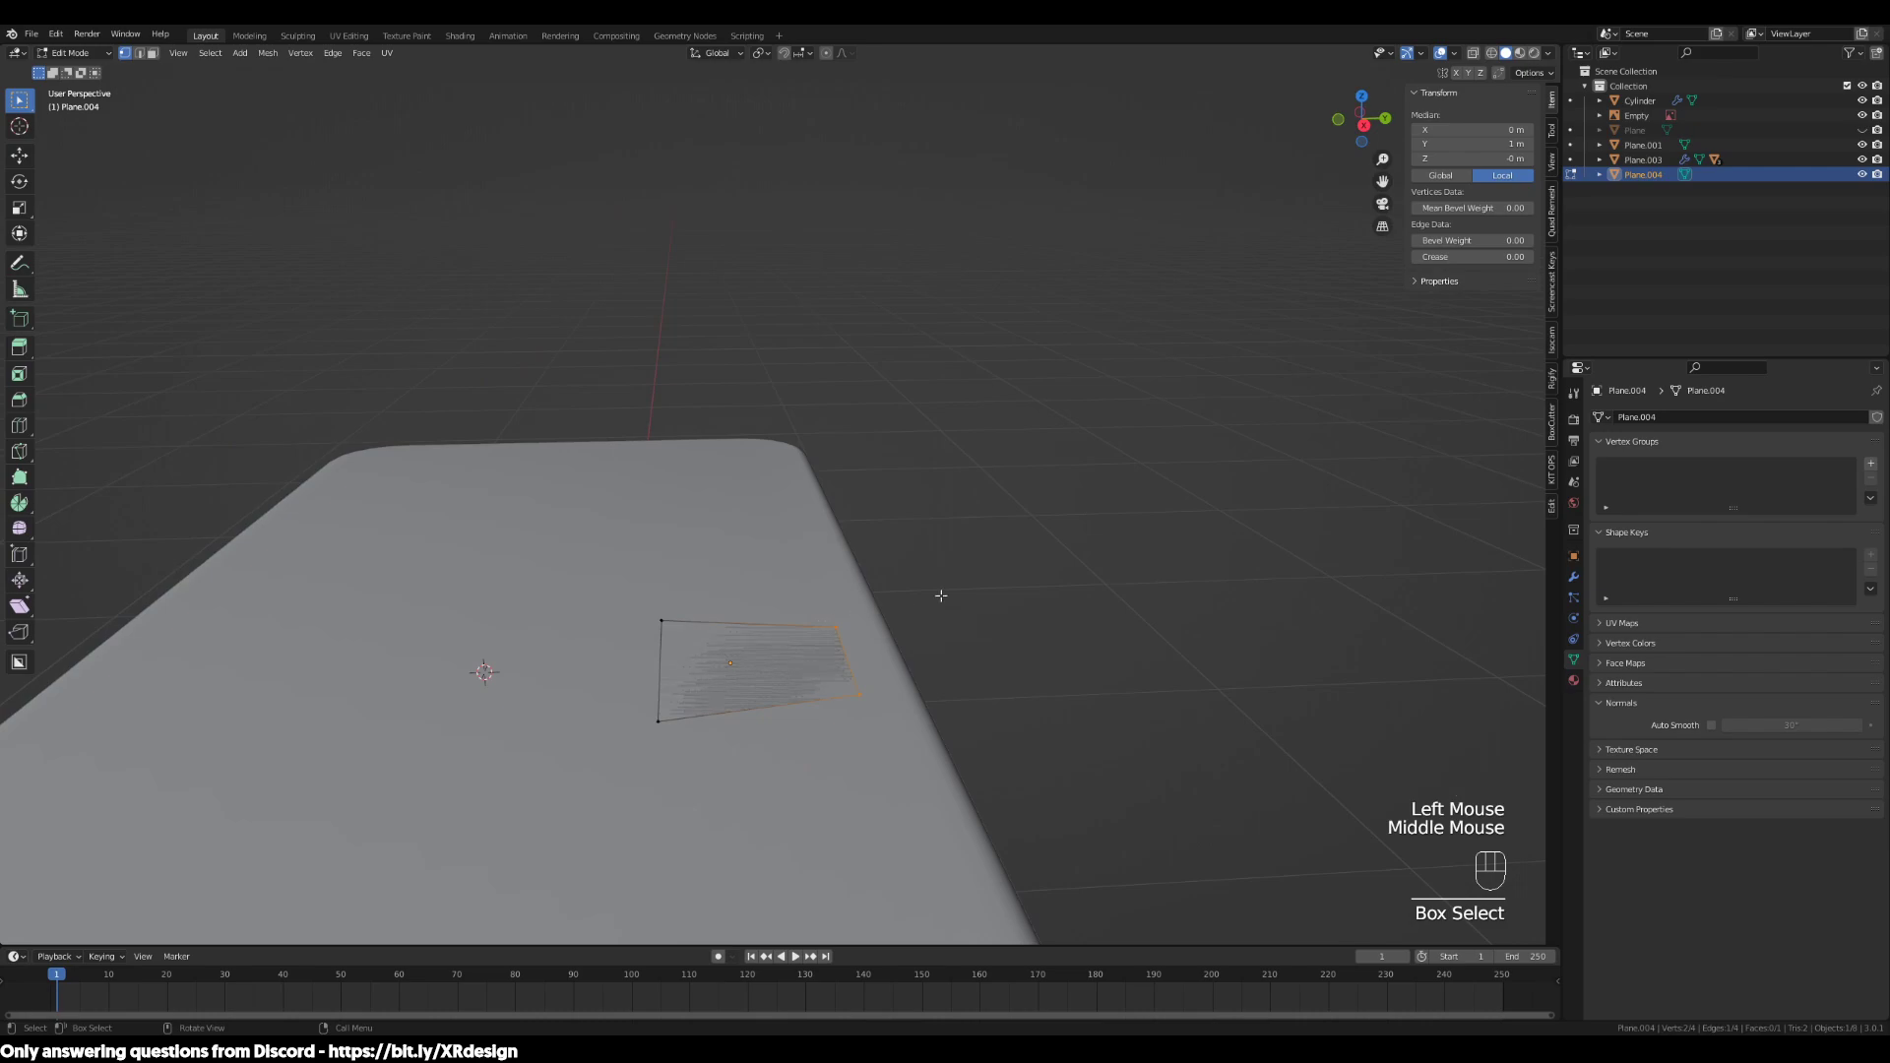
pyautogui.press('KP_Decimal')
pyautogui.press('KP_3')
pyautogui.scroll(-2, 907, 455)
pyautogui.keyDown('shift'); pyautogui.moveTo(906, 456); pyautogui.dragTo(892, 758, button='middle'); pyautogui.keyUp('shift')
pyautogui.moveTo(844, 515); pyautogui.dragTo(746, 916)
pyautogui.moveTo(858, 496); pyautogui.dragTo(703, 923)
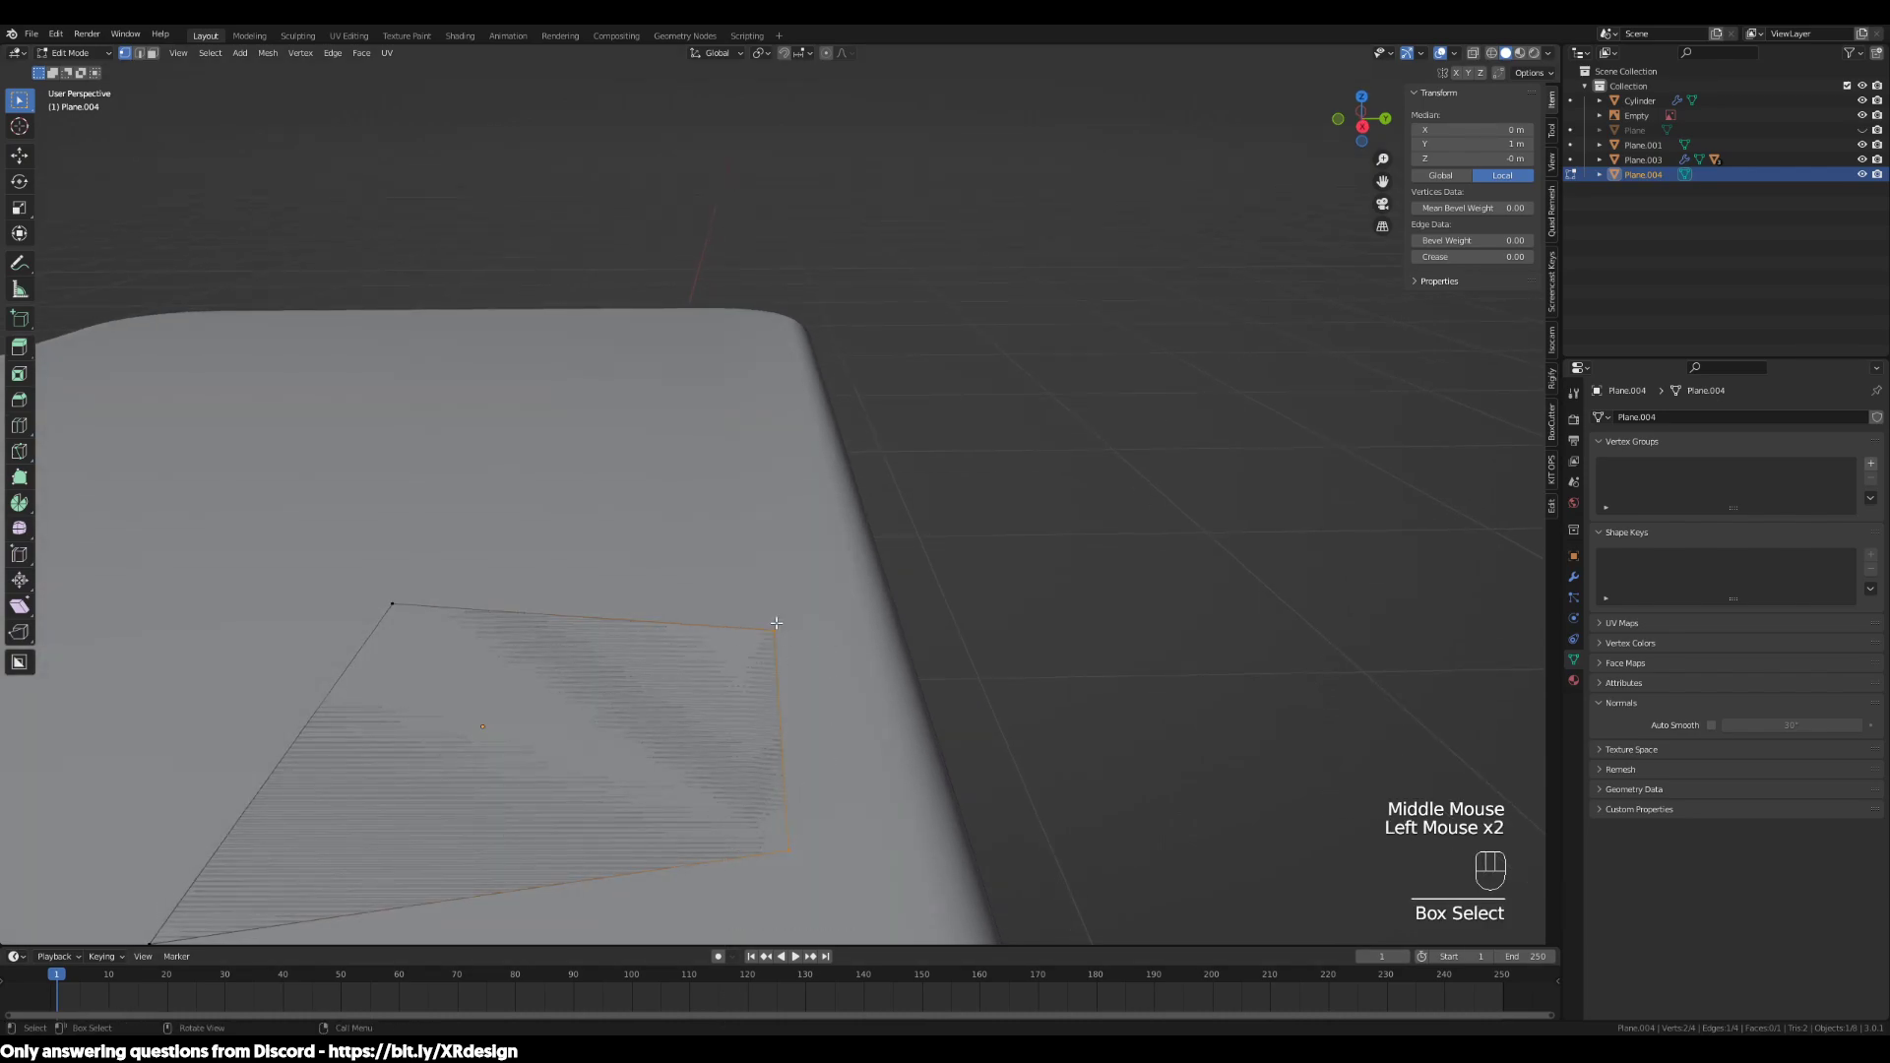
pyautogui.press('KP_3')
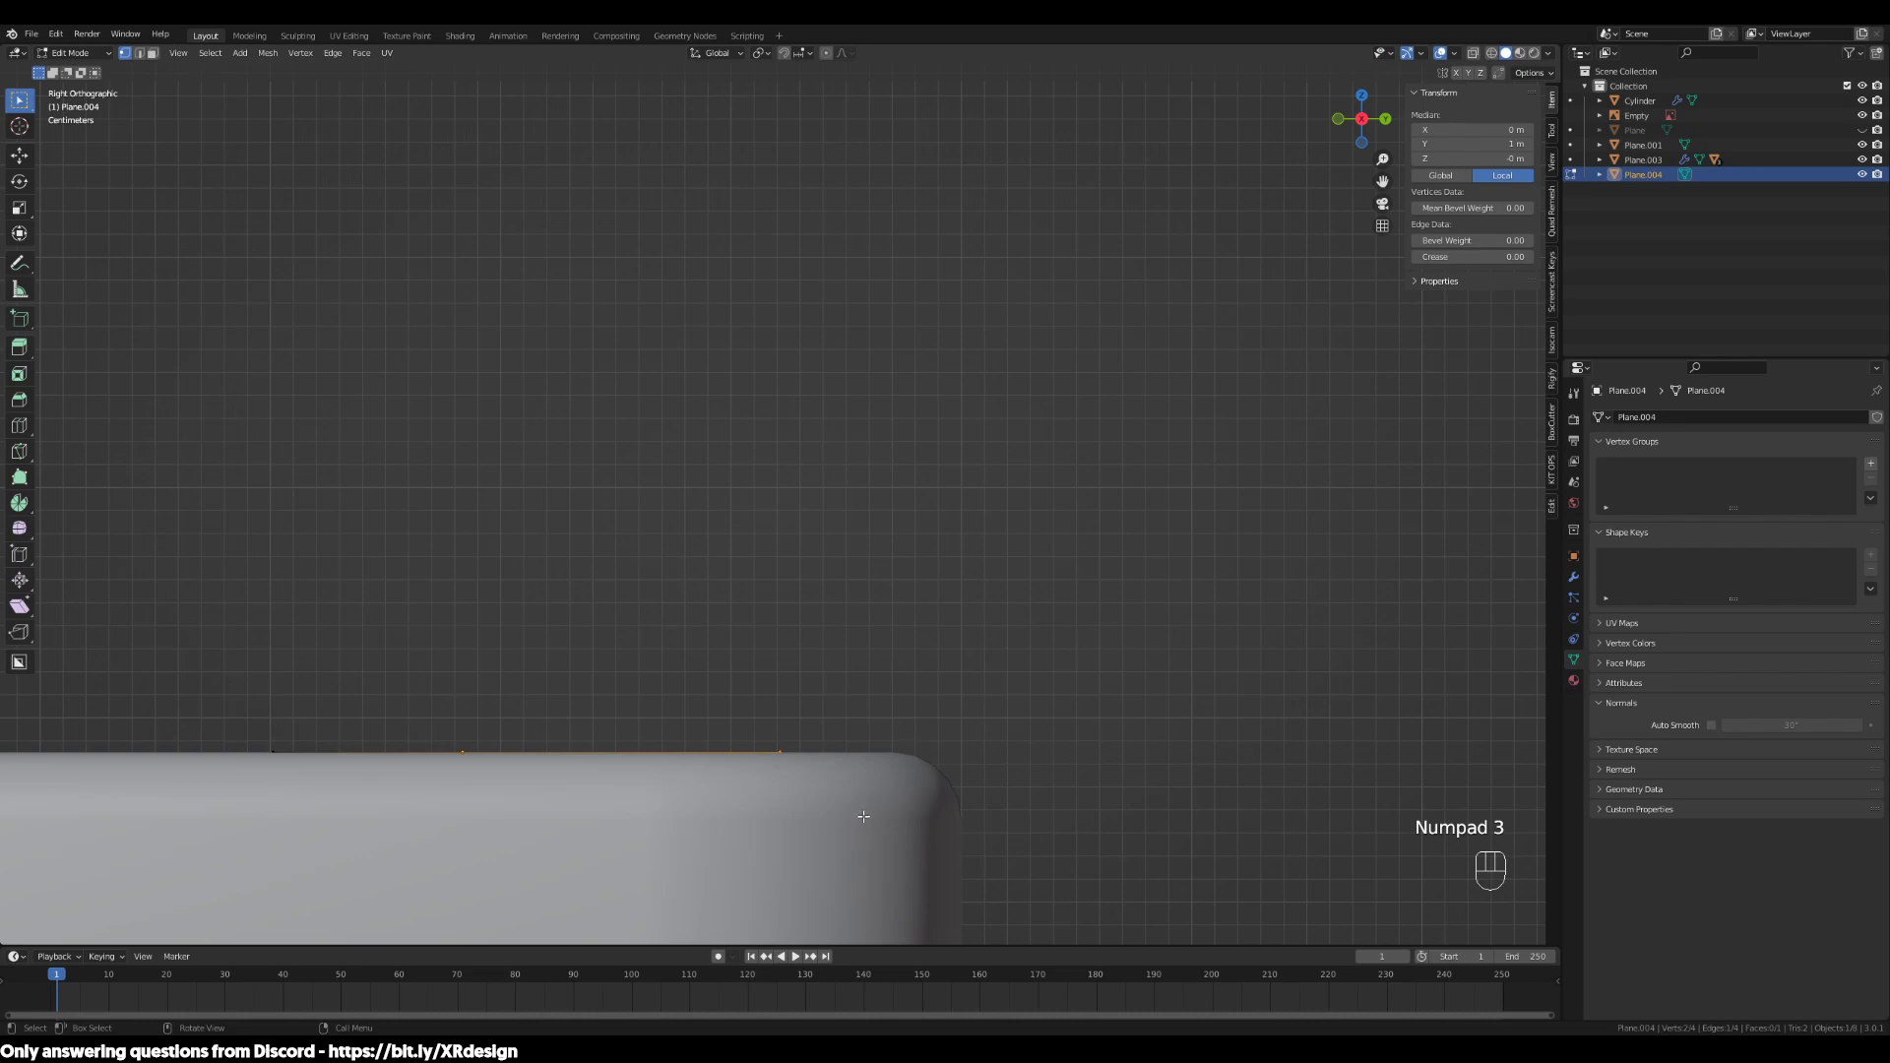
pyautogui.scroll(-2, 863, 816)
pyautogui.keyDown('shift'); pyautogui.moveTo(858, 794); pyautogui.dragTo(875, 806, button='middle'); pyautogui.keyUp('shift')
pyautogui.press('e')
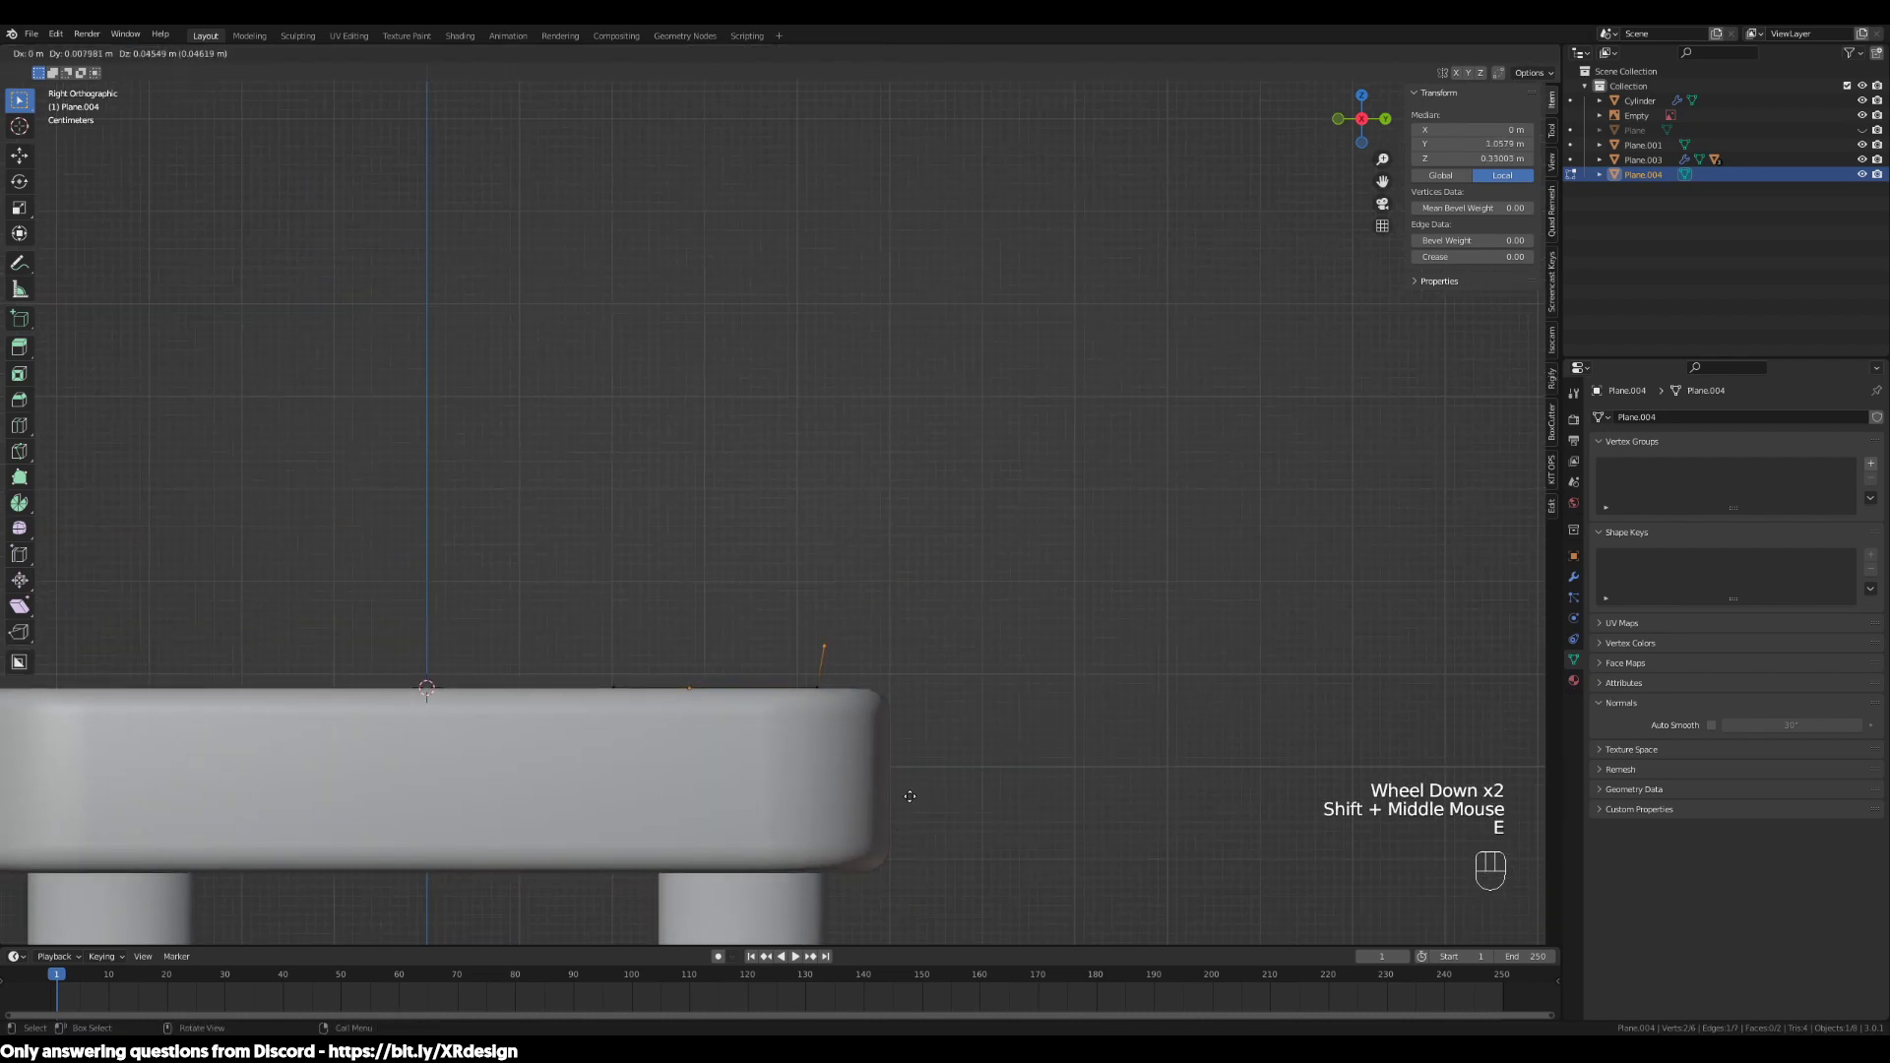
pyautogui.press('z')
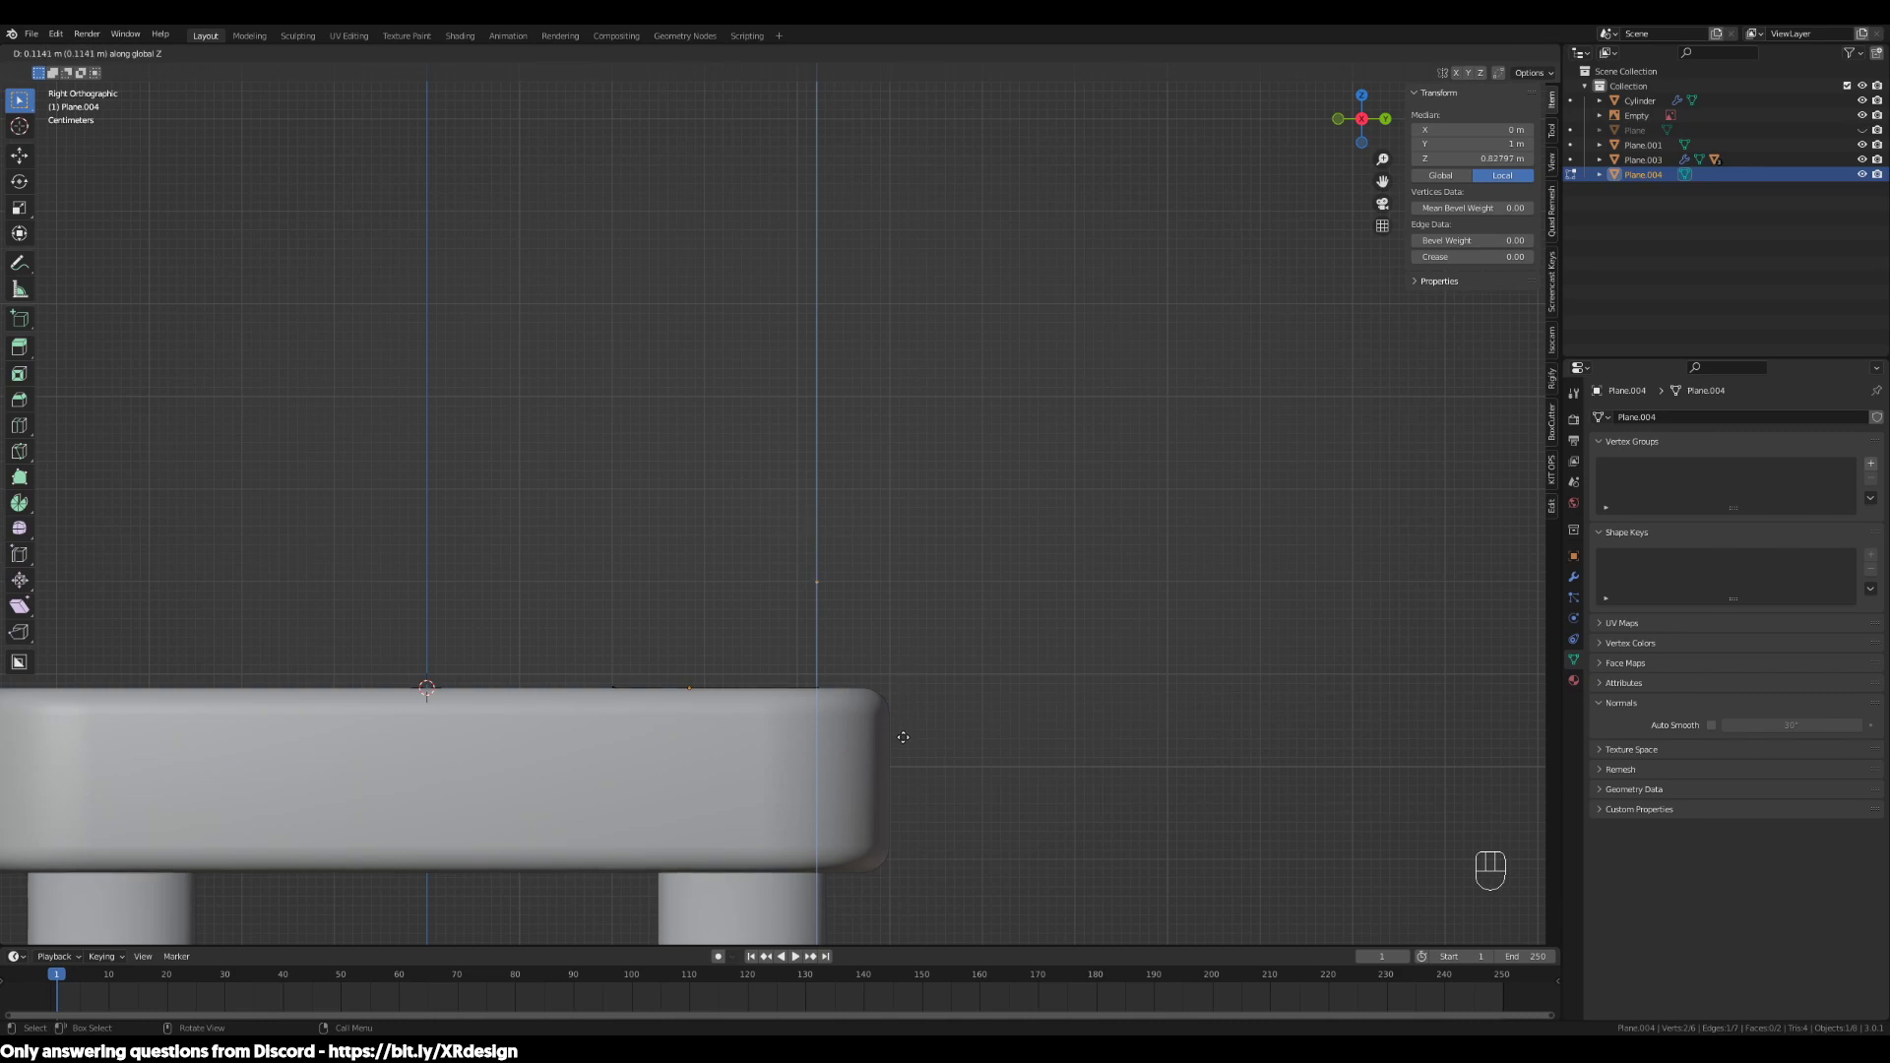
pyautogui.click(903, 736)
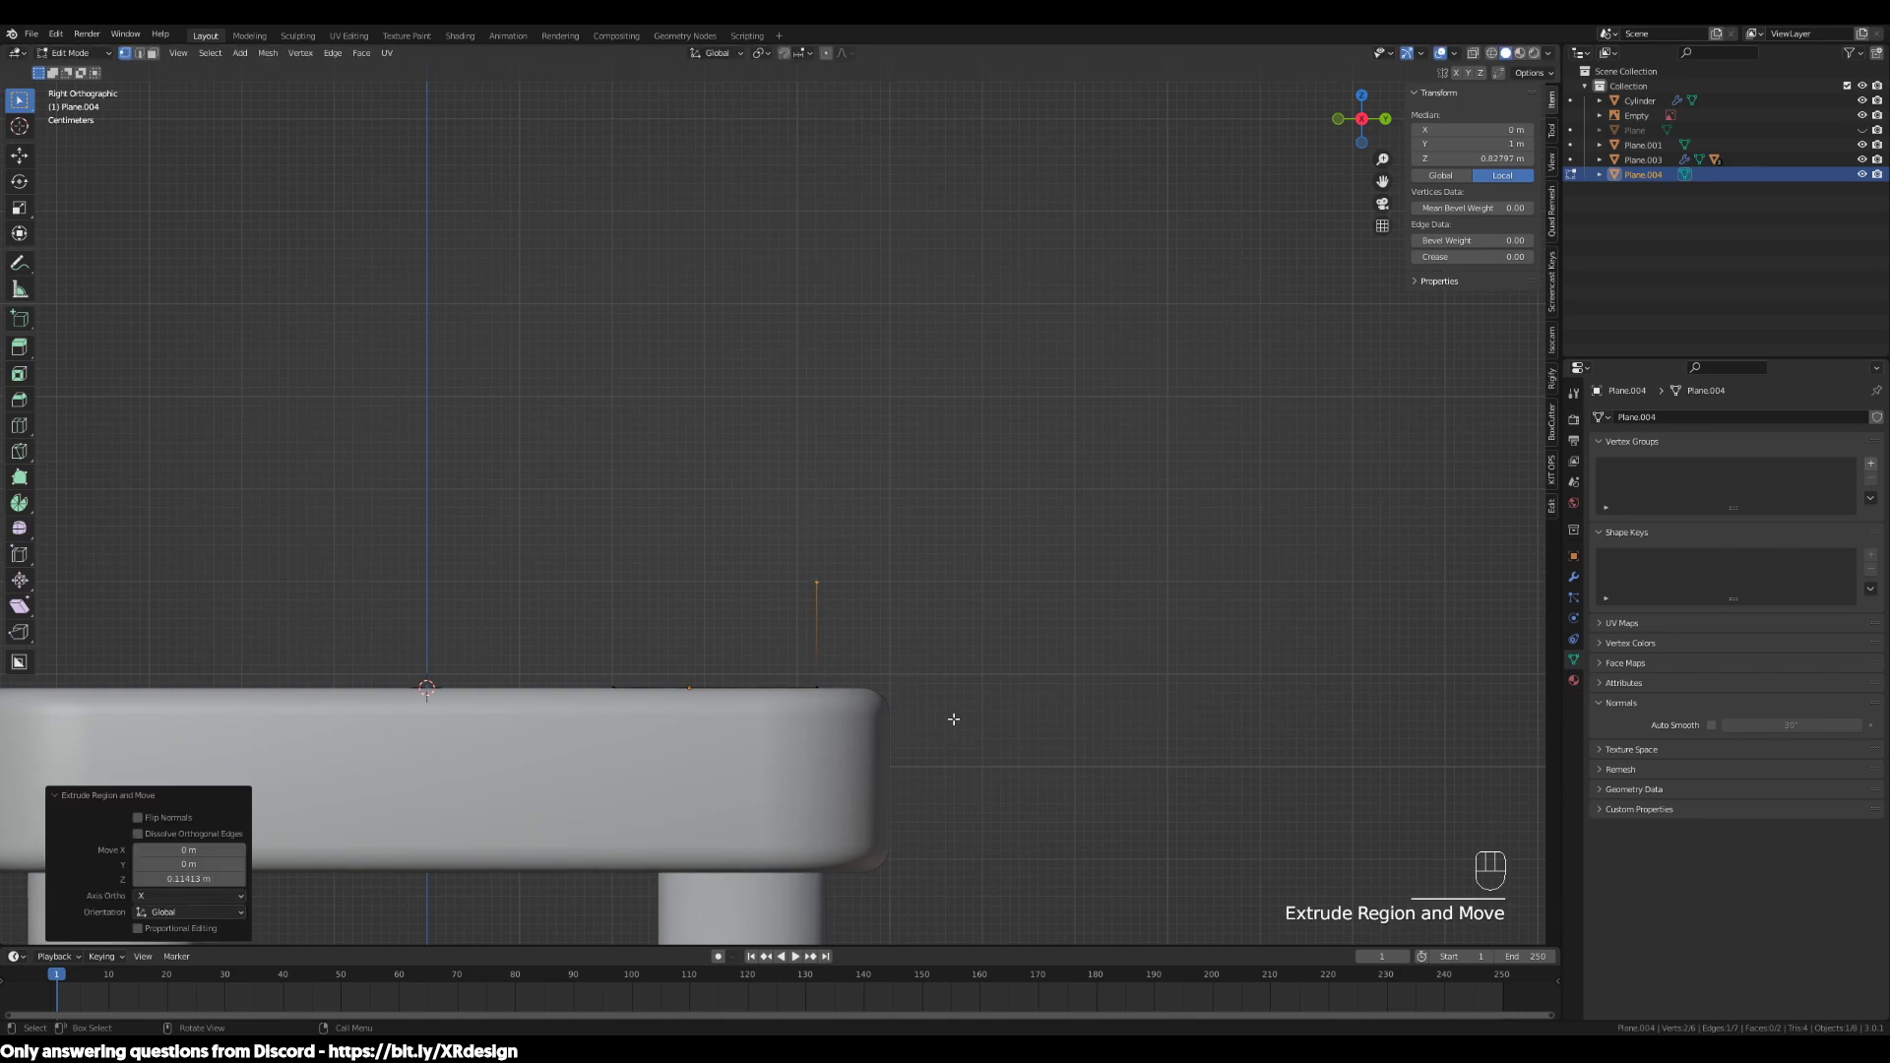
# Raise the upright's top edge along Z in two moves, by about 0.069 m altogether
pyautogui.scroll(1, 953, 719)
pyautogui.press('g')
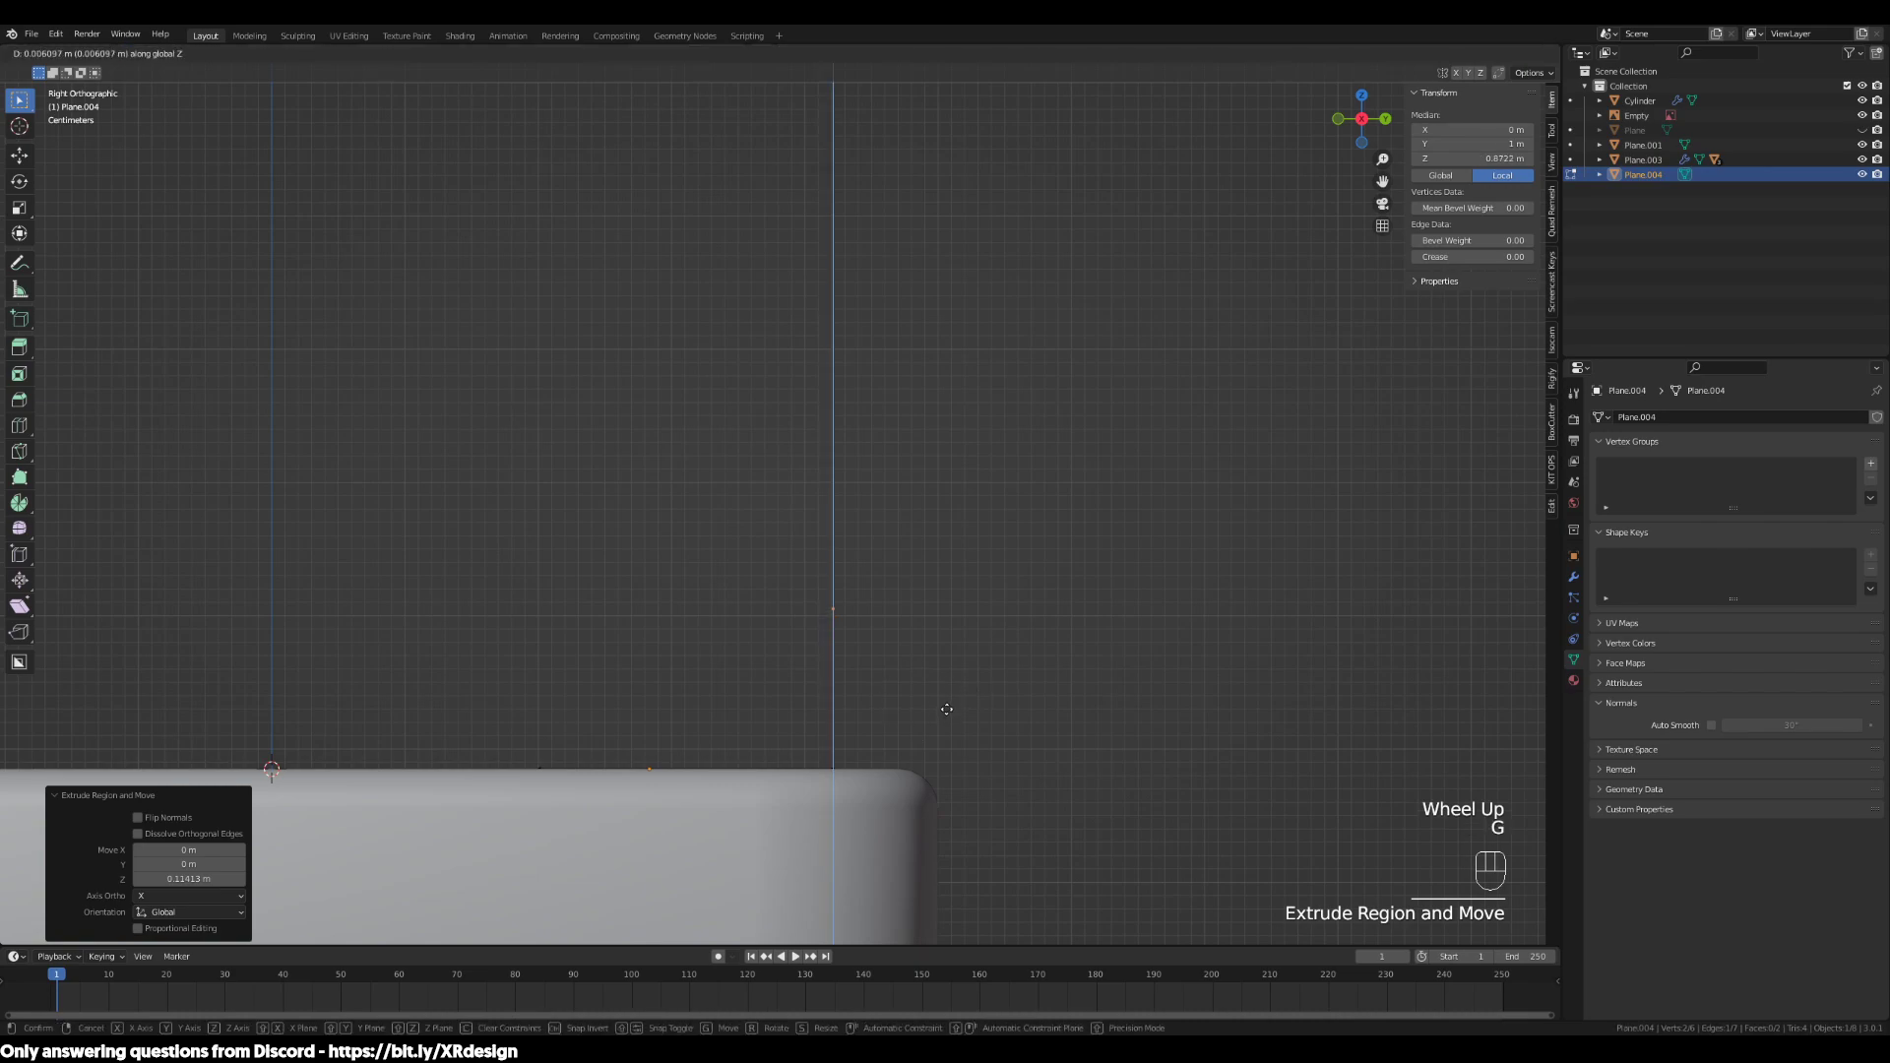
pyautogui.click(1002, 734)
pyautogui.scroll(-1, 1004, 734)
pyautogui.scroll(-1, 1004, 734)
pyautogui.moveTo(979, 700); pyautogui.dragTo(993, 728, button='middle')
pyautogui.press('KP_3')
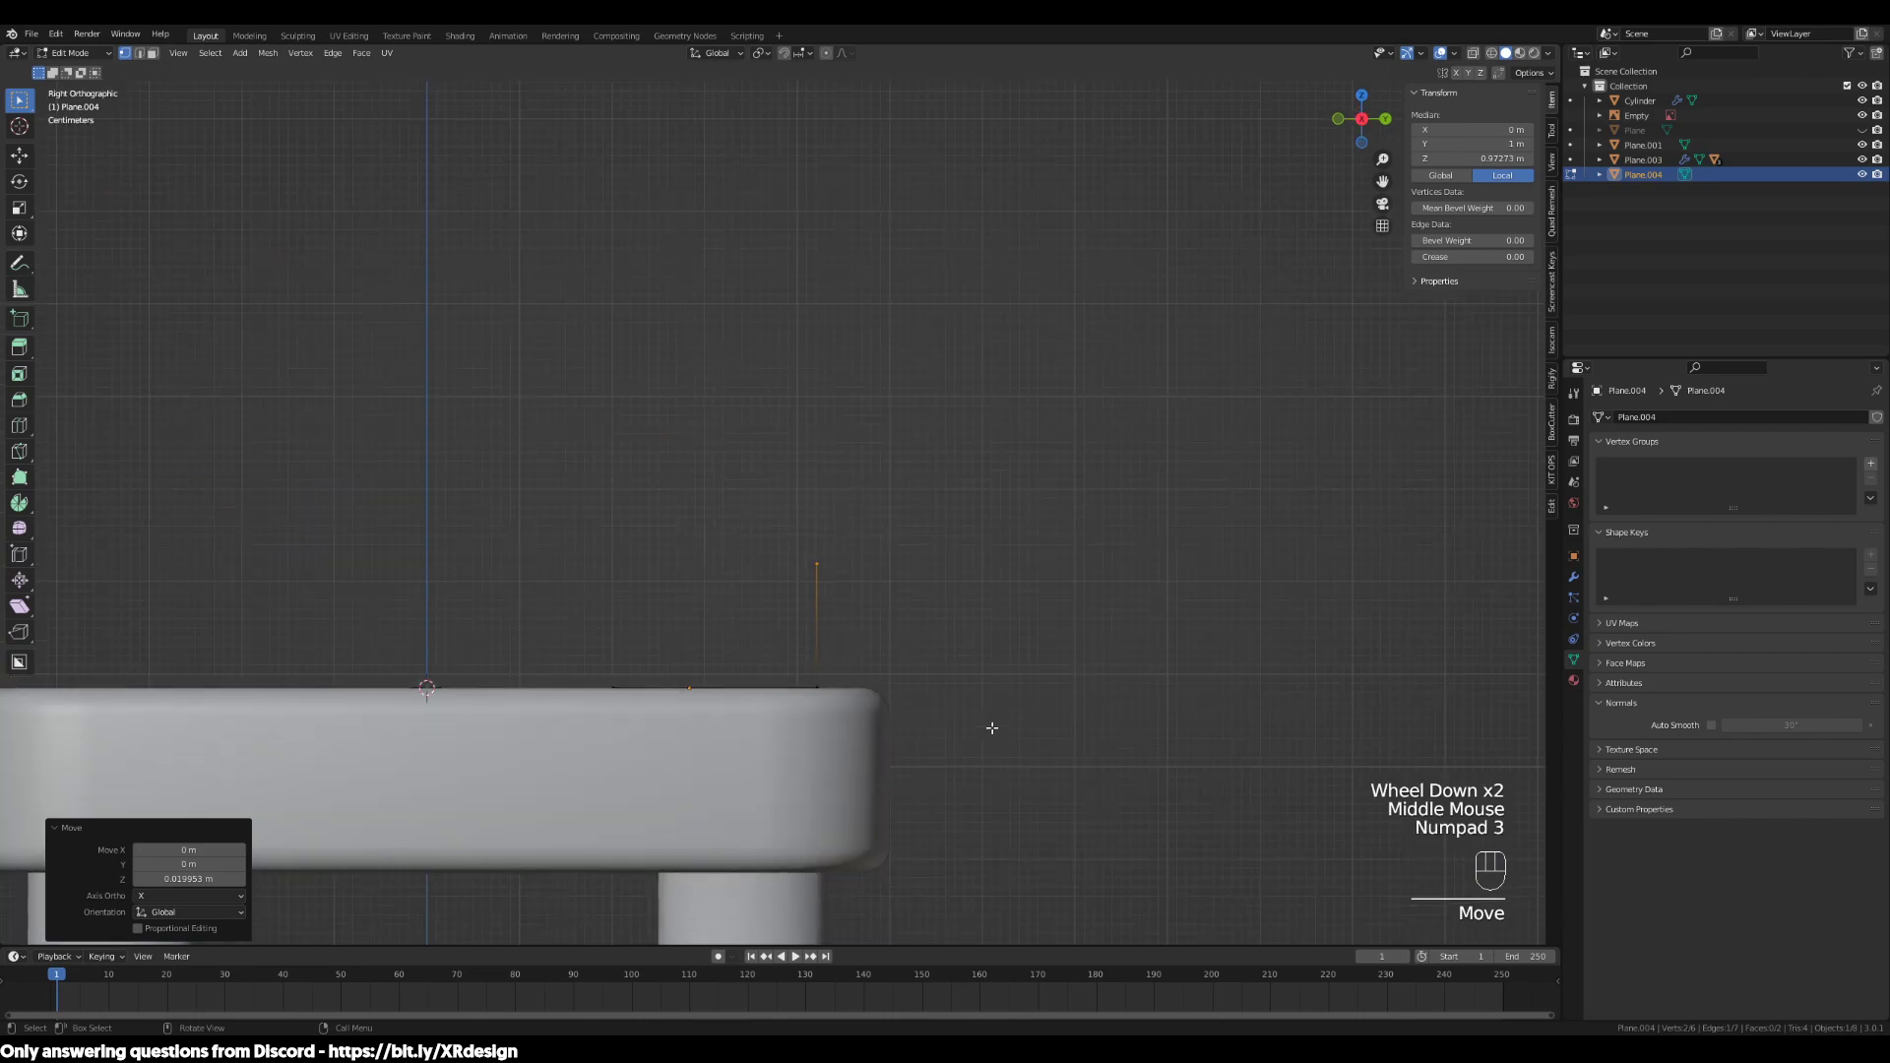
pyautogui.press('g')
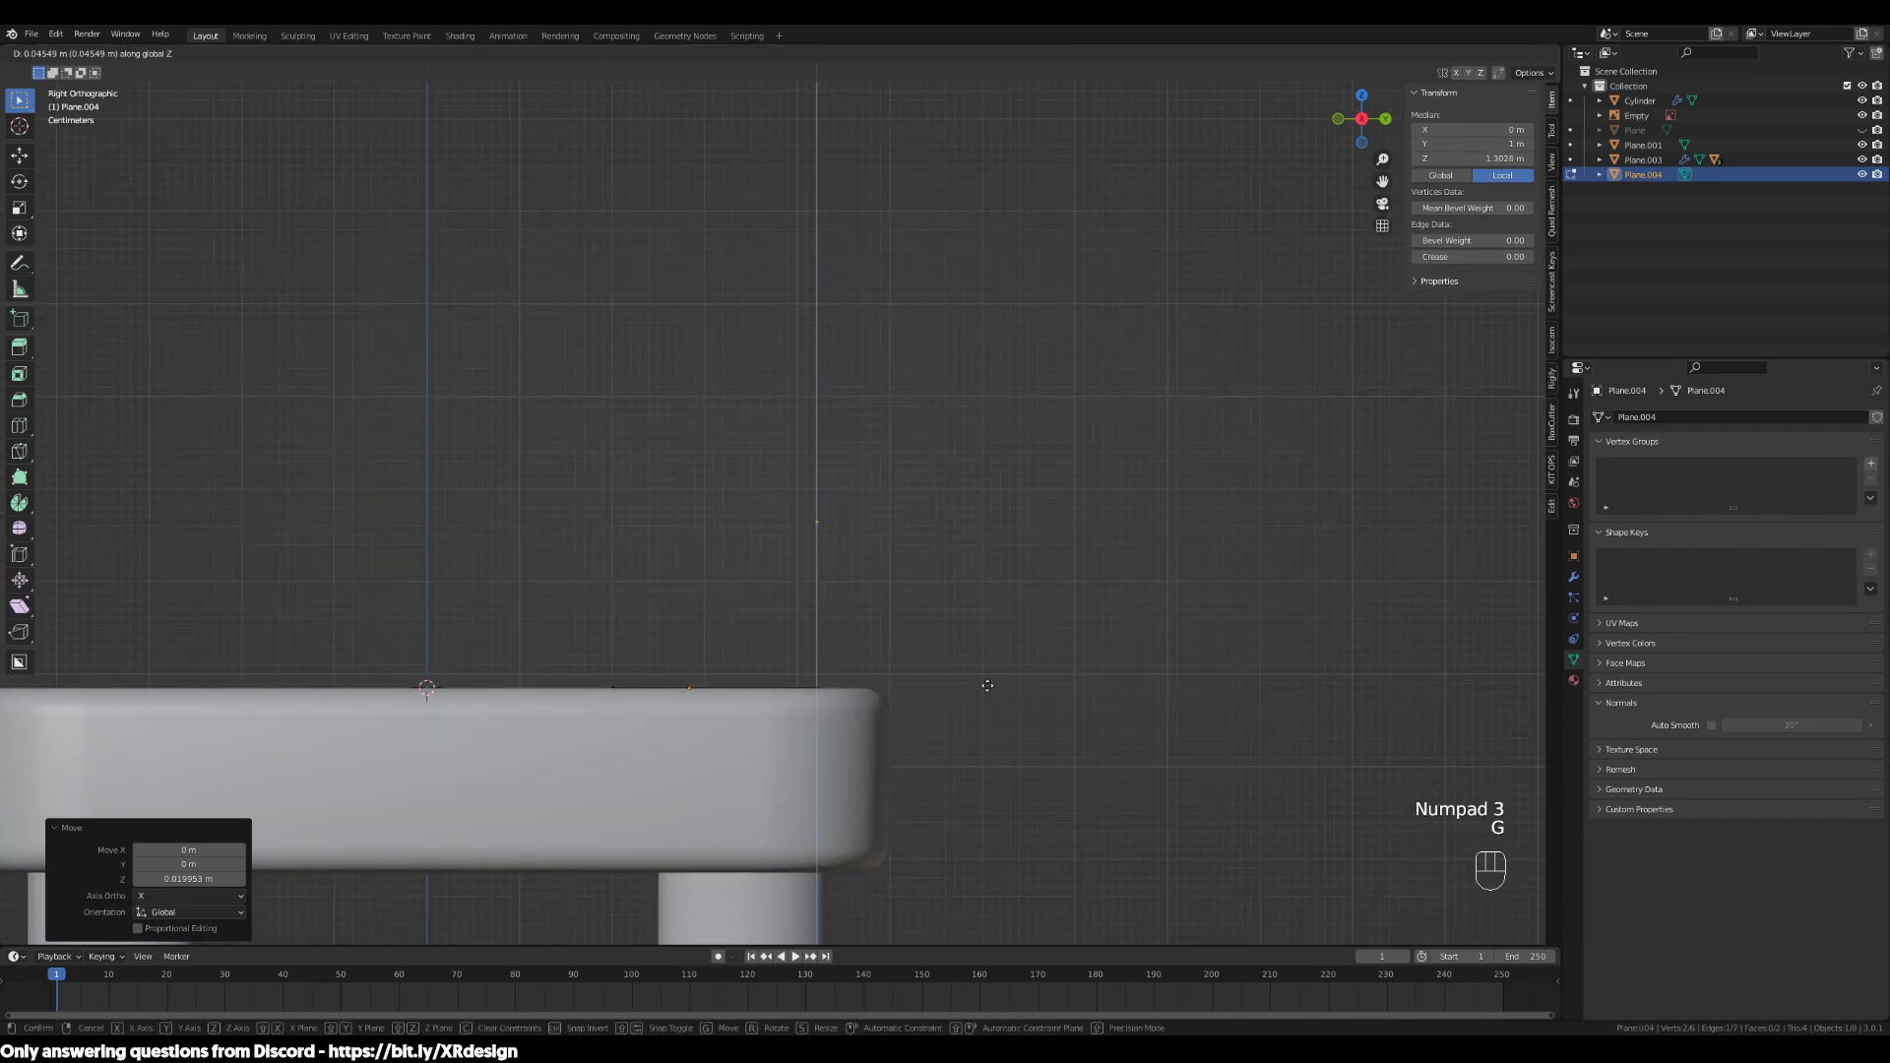
pyautogui.click(987, 685)
# Move the upright's top edge about 0.049 m along Y towards the desk's front so the upright leans forward
pyautogui.moveTo(987, 685); pyautogui.dragTo(945, 808, button='middle')
pyautogui.press('KP_3')
pyautogui.scroll(1, 930, 777)
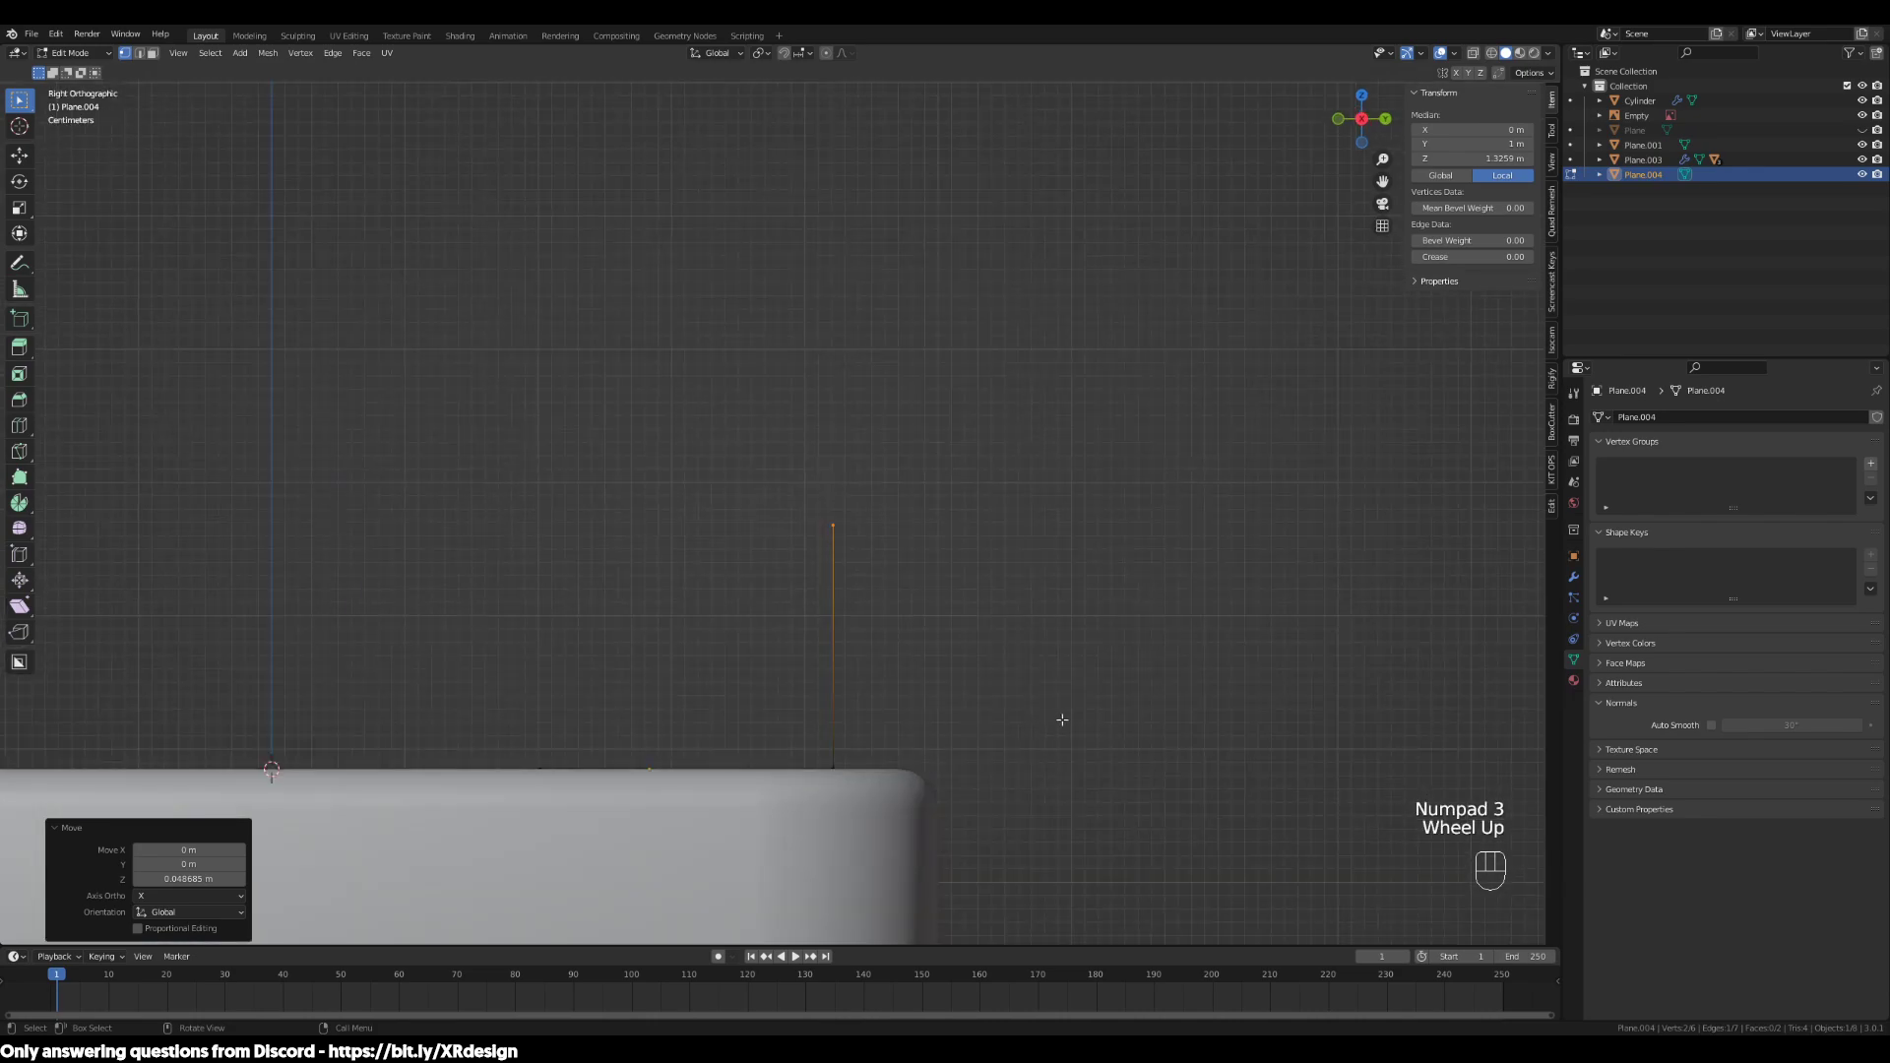
pyautogui.press('g')
pyautogui.press('y')
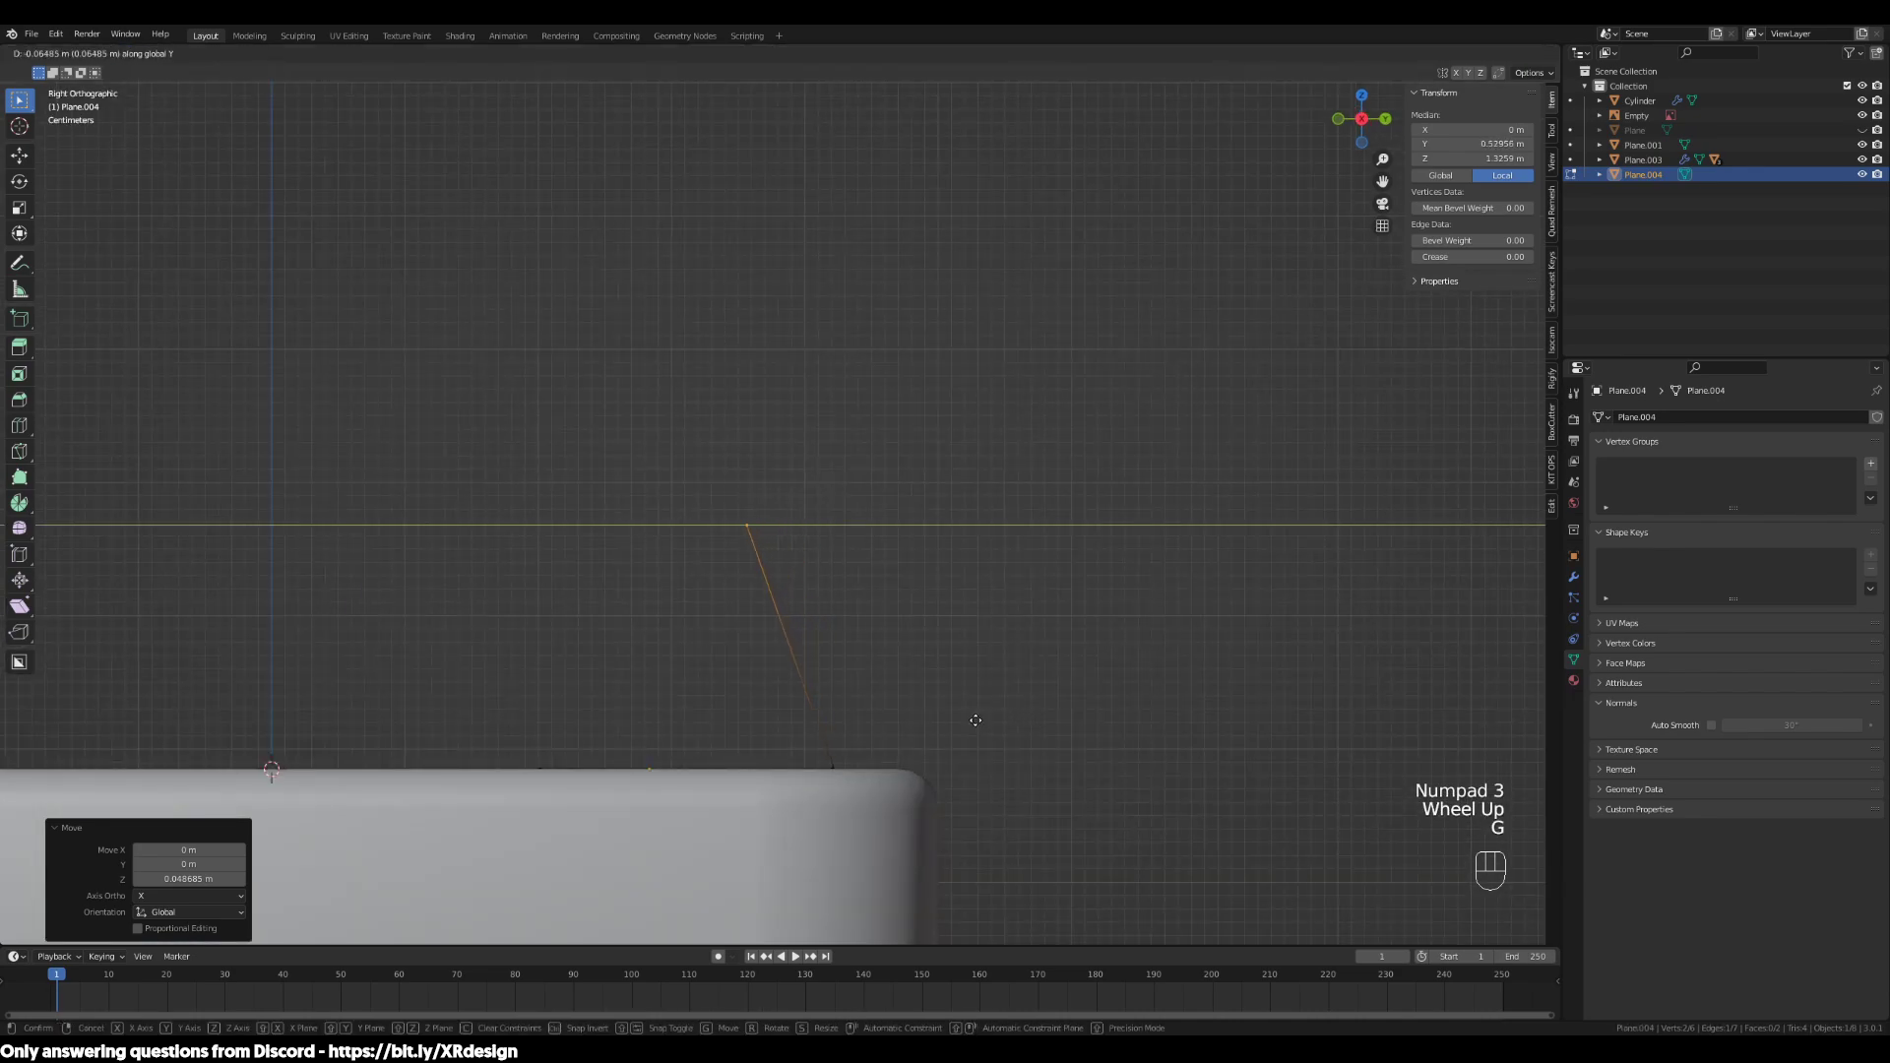
pyautogui.click(993, 721)
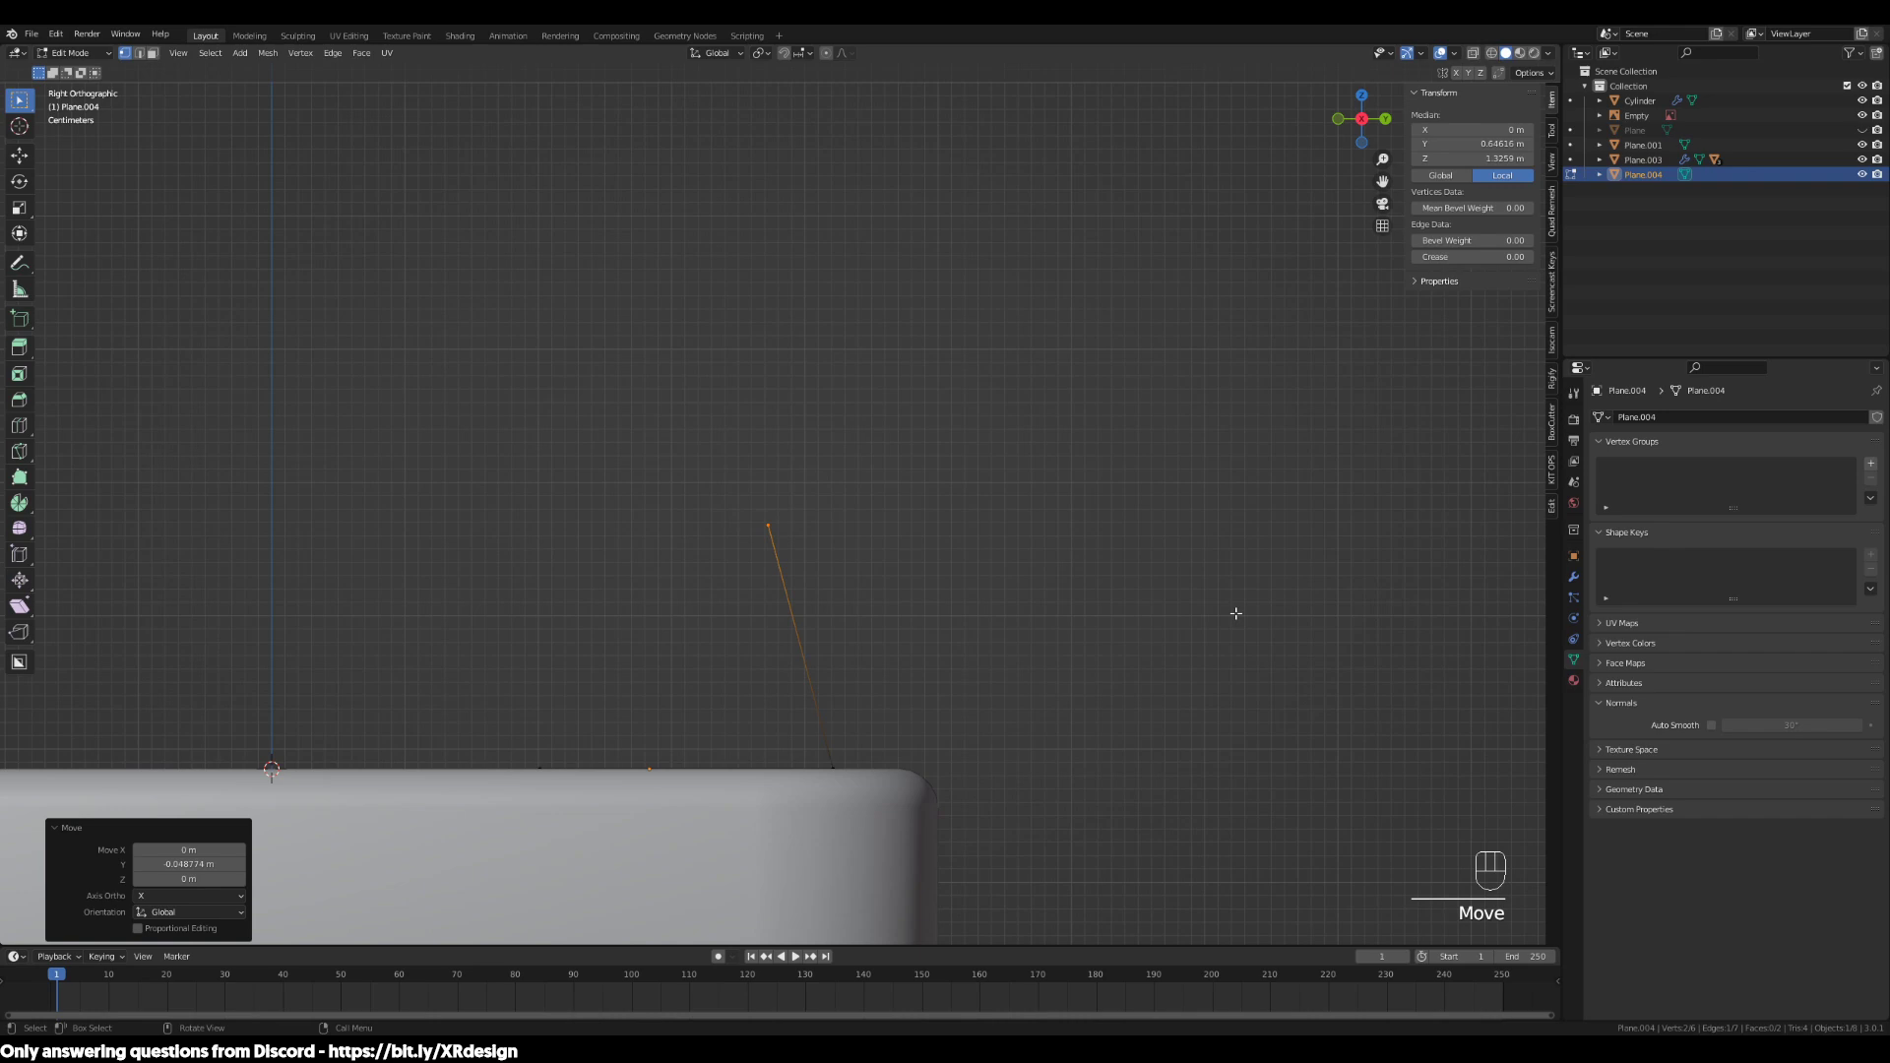
pyautogui.press('g')
pyautogui.press('y')
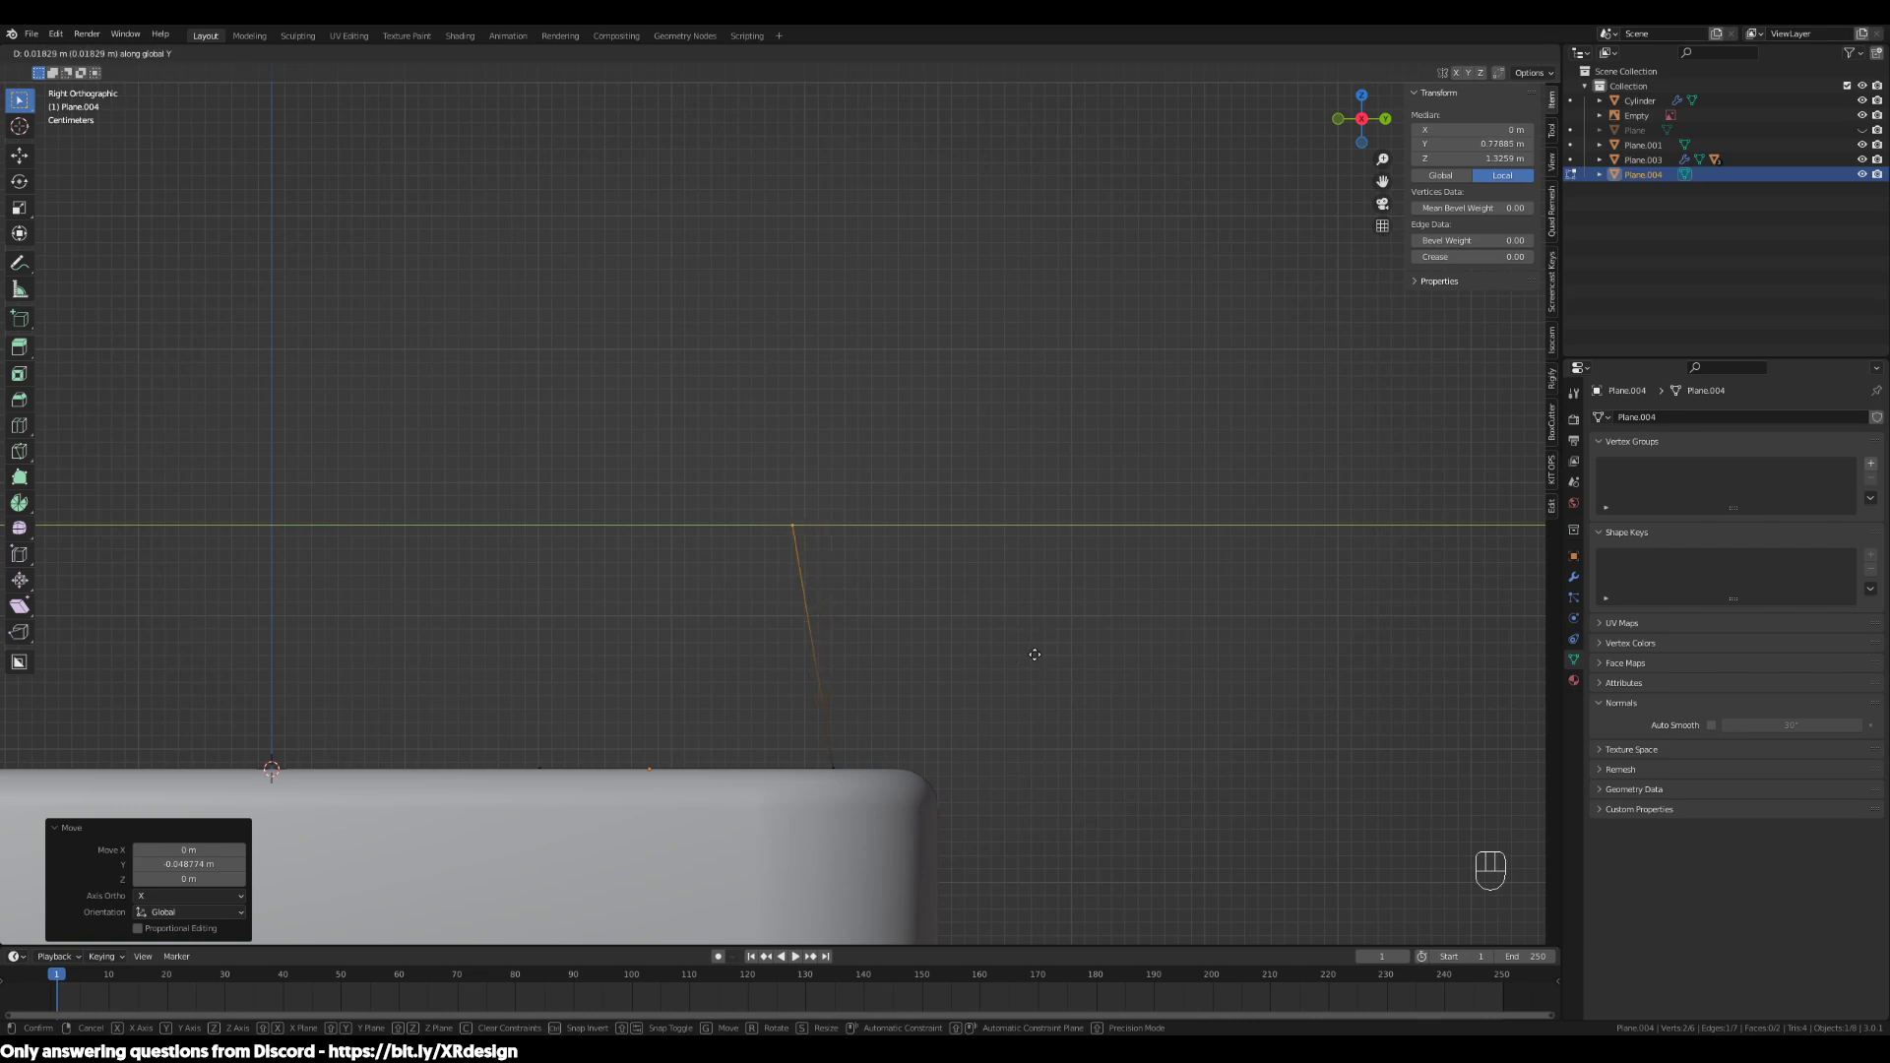
pyautogui.rightClick(1052, 654)
pyautogui.press('g')
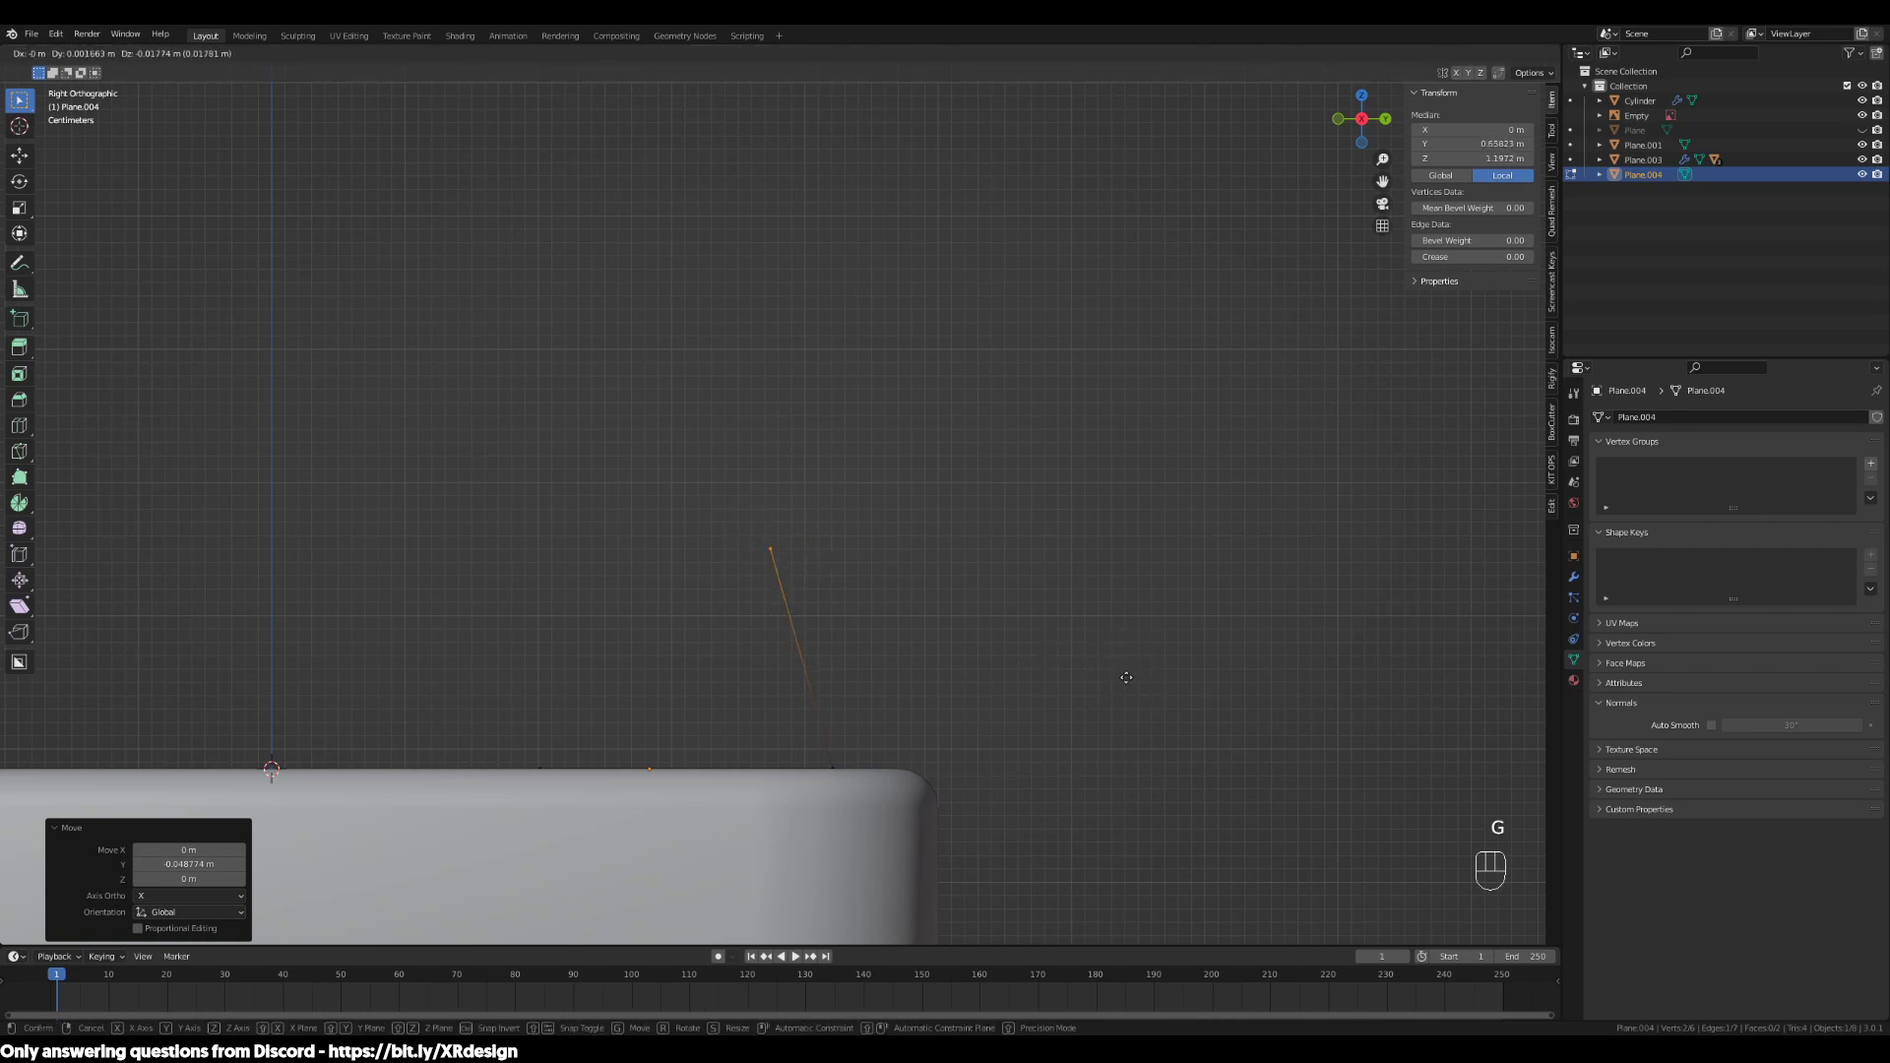
pyautogui.rightClick(1030, 709)
pyautogui.scroll(2, 1030, 709)
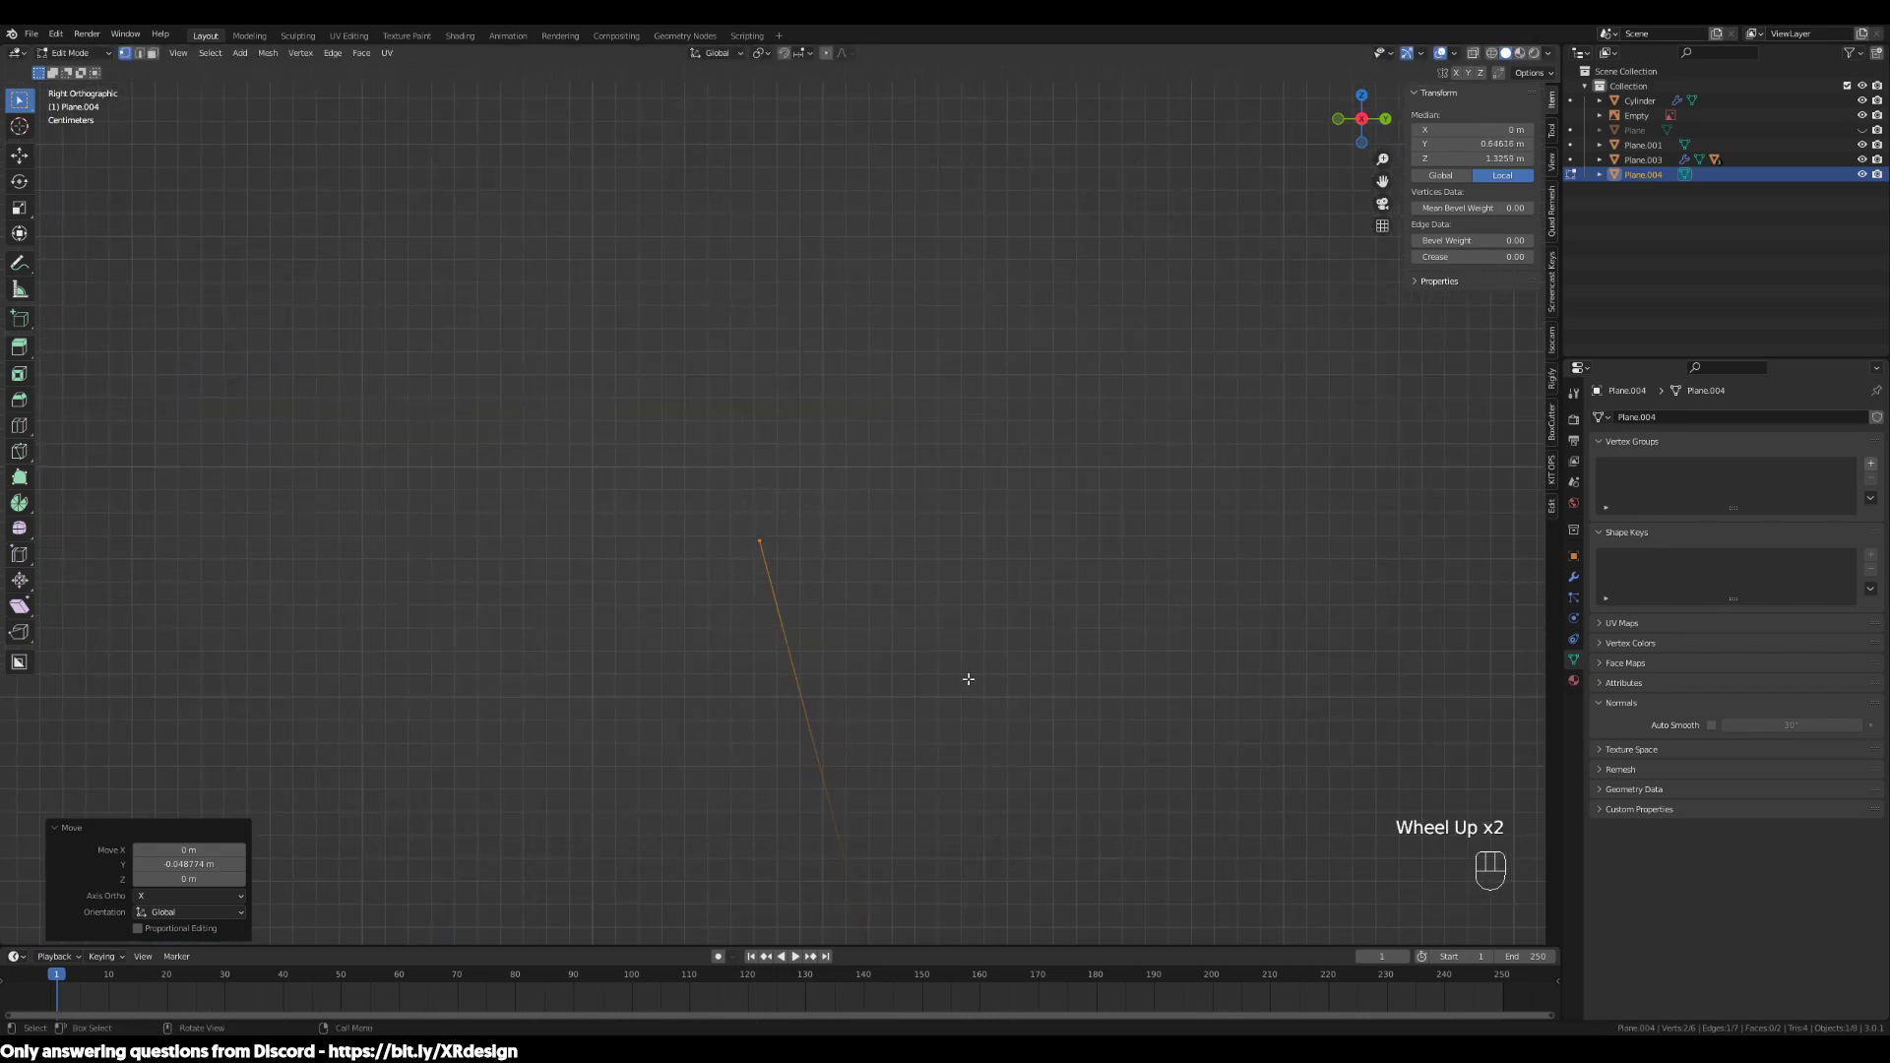
pyautogui.scroll(-2, 1034, 705)
pyautogui.keyDown('shift'); pyautogui.moveTo(1034, 705); pyautogui.dragTo(1016, 739, button='middle'); pyautogui.keyUp('shift')
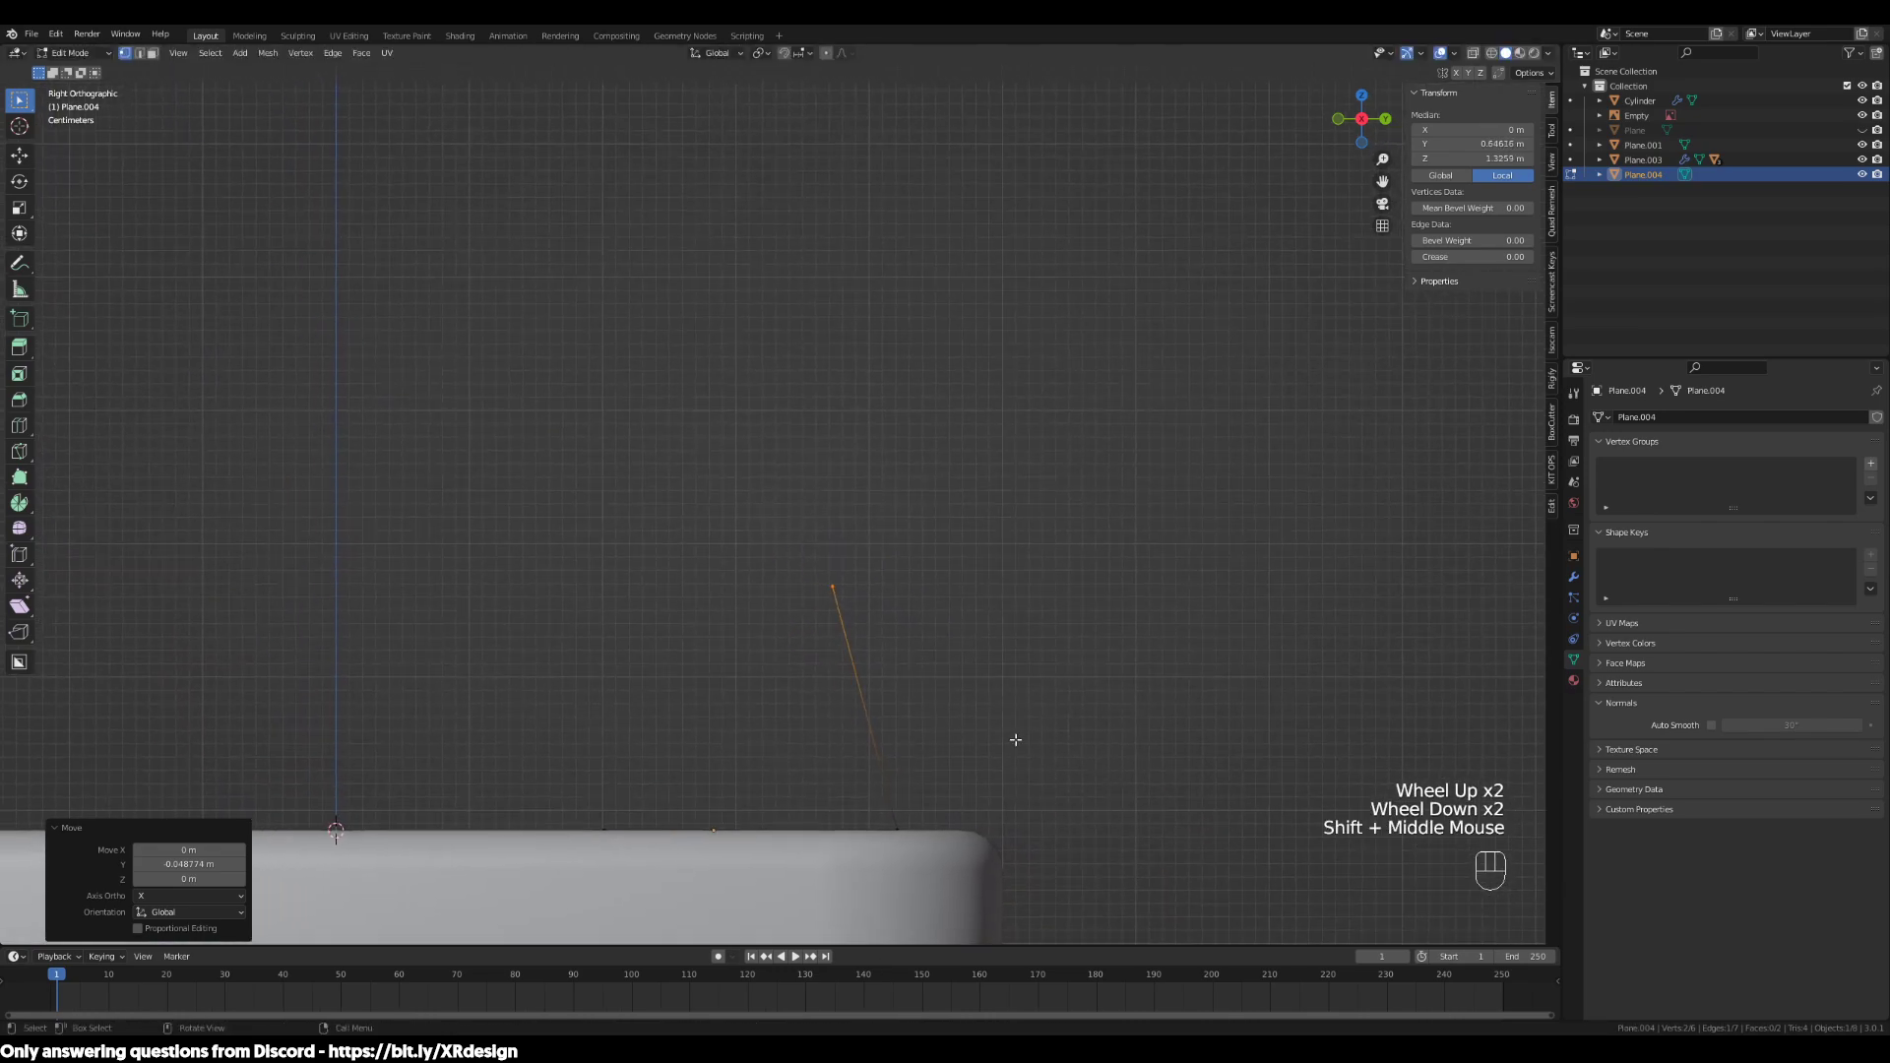
pyautogui.press('g')
pyautogui.click(997, 666)
# Select all faces of the stand and compare its shape with the monitor stand in the reference image
pyautogui.moveTo(997, 666); pyautogui.dragTo(943, 763, button='middle')
pyautogui.press('3')
pyautogui.press('a')
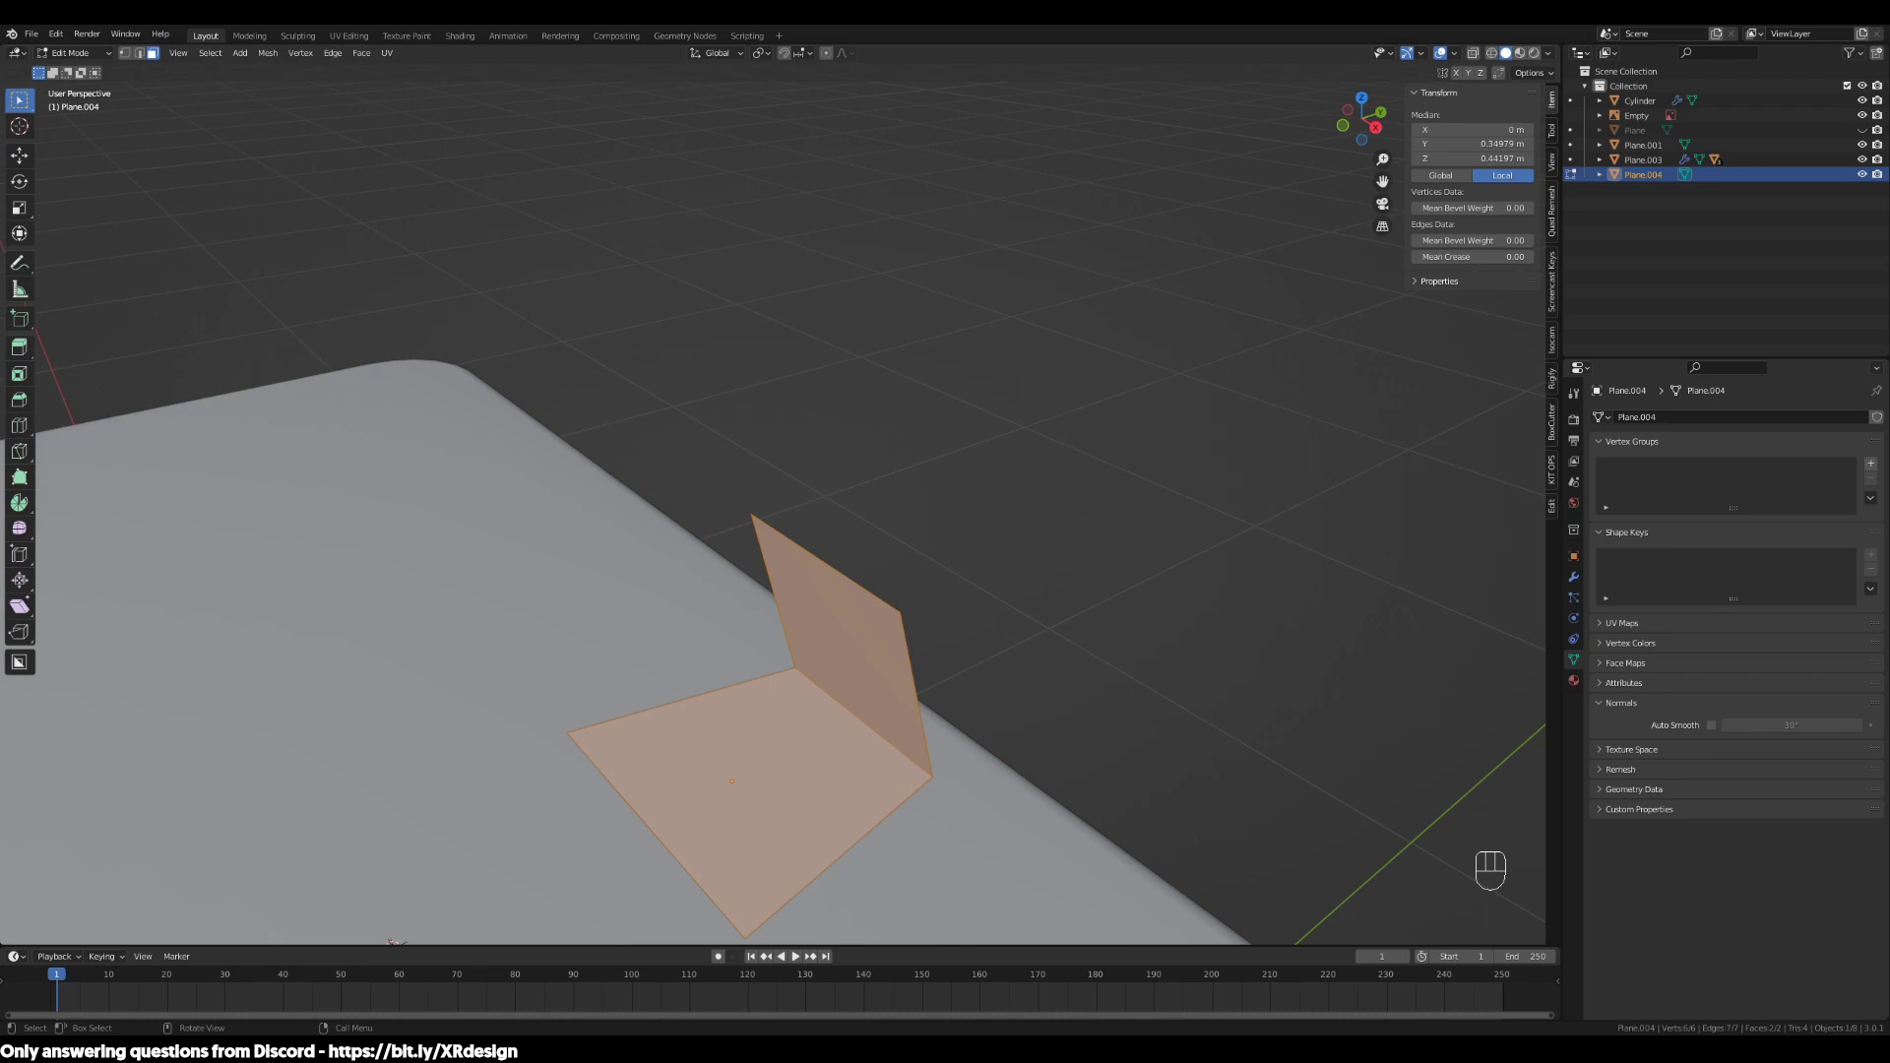
pyautogui.scroll(-3, 773, 492)
pyautogui.moveTo(886, 541); pyautogui.dragTo(974, 372, button='middle')
pyautogui.scroll(3, 974, 373)
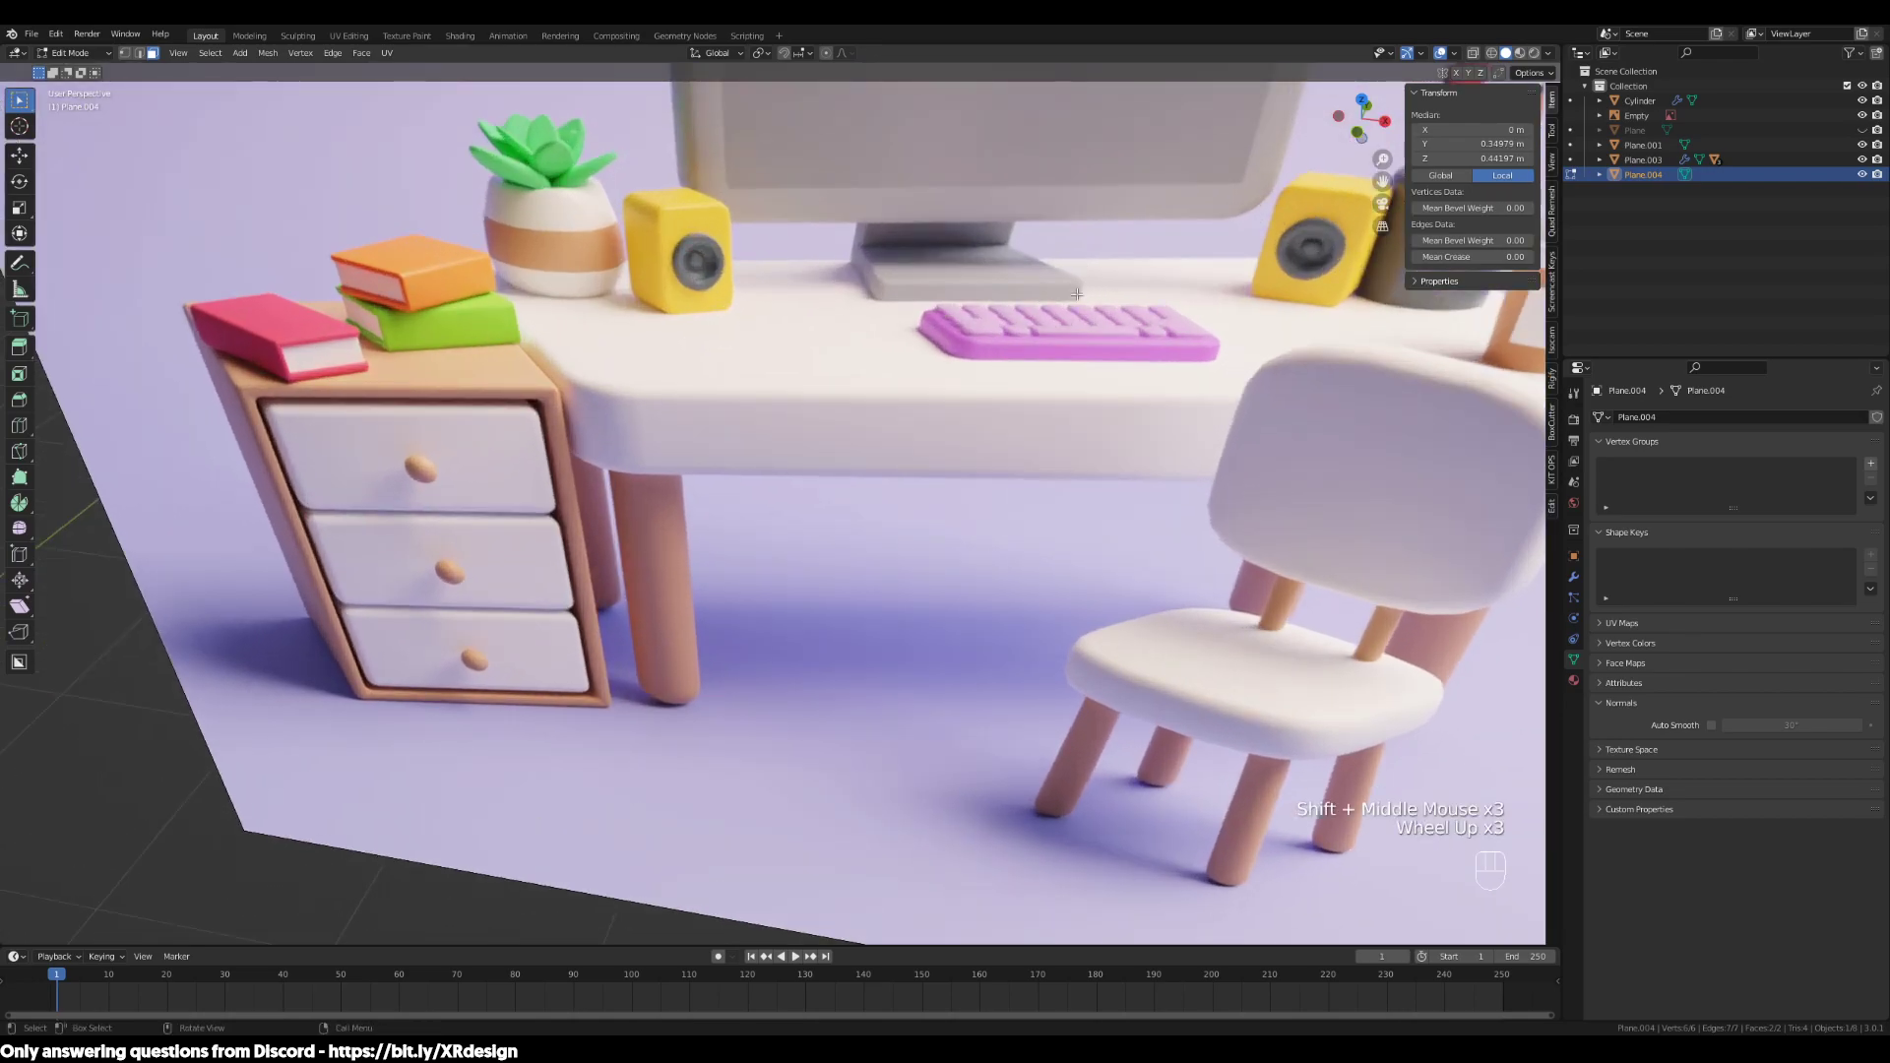
pyautogui.keyDown('shift'); pyautogui.moveTo(860, 286); pyautogui.dragTo(1195, 187, button='middle'); pyautogui.keyUp('shift')
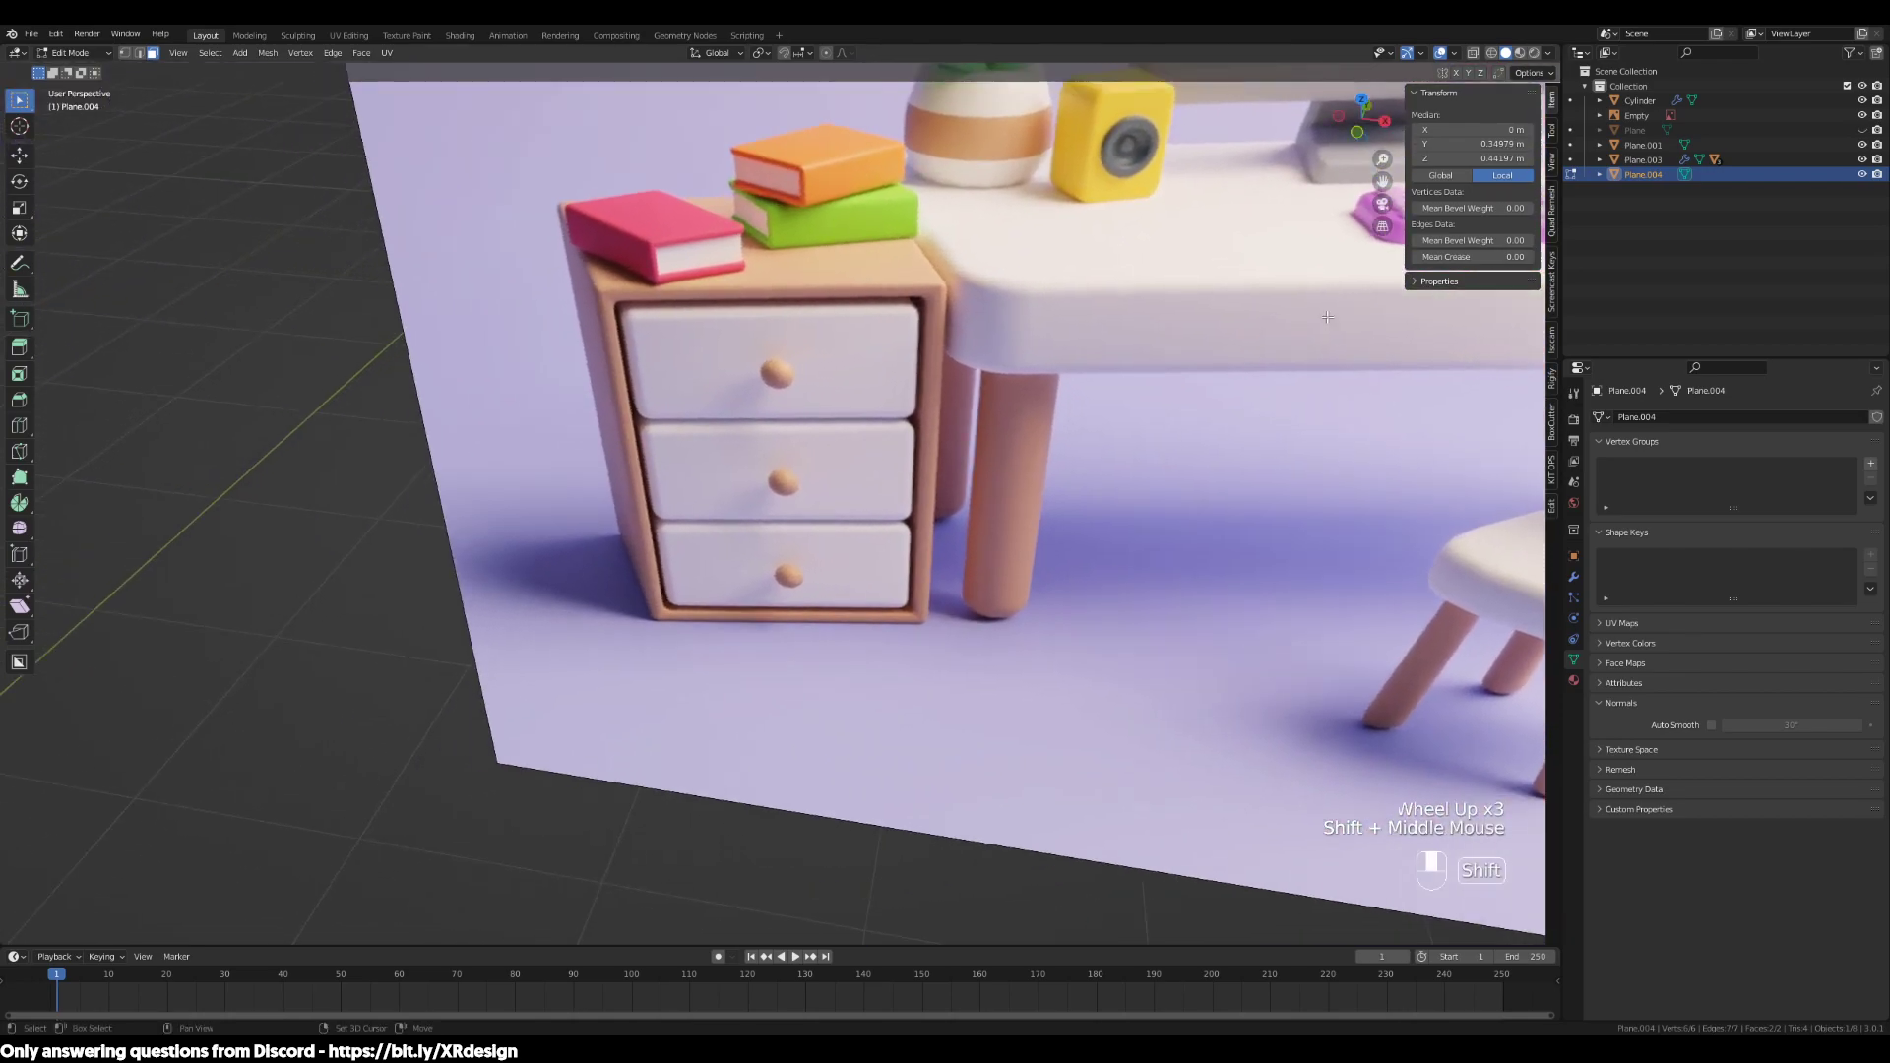
pyautogui.keyDown('shift'); pyautogui.moveTo(689, 492); pyautogui.dragTo(1132, 433, button='middle'); pyautogui.keyUp('shift')
pyautogui.keyDown('shift'); pyautogui.moveTo(256, 711); pyautogui.dragTo(1015, 563, button='middle'); pyautogui.keyUp('shift')
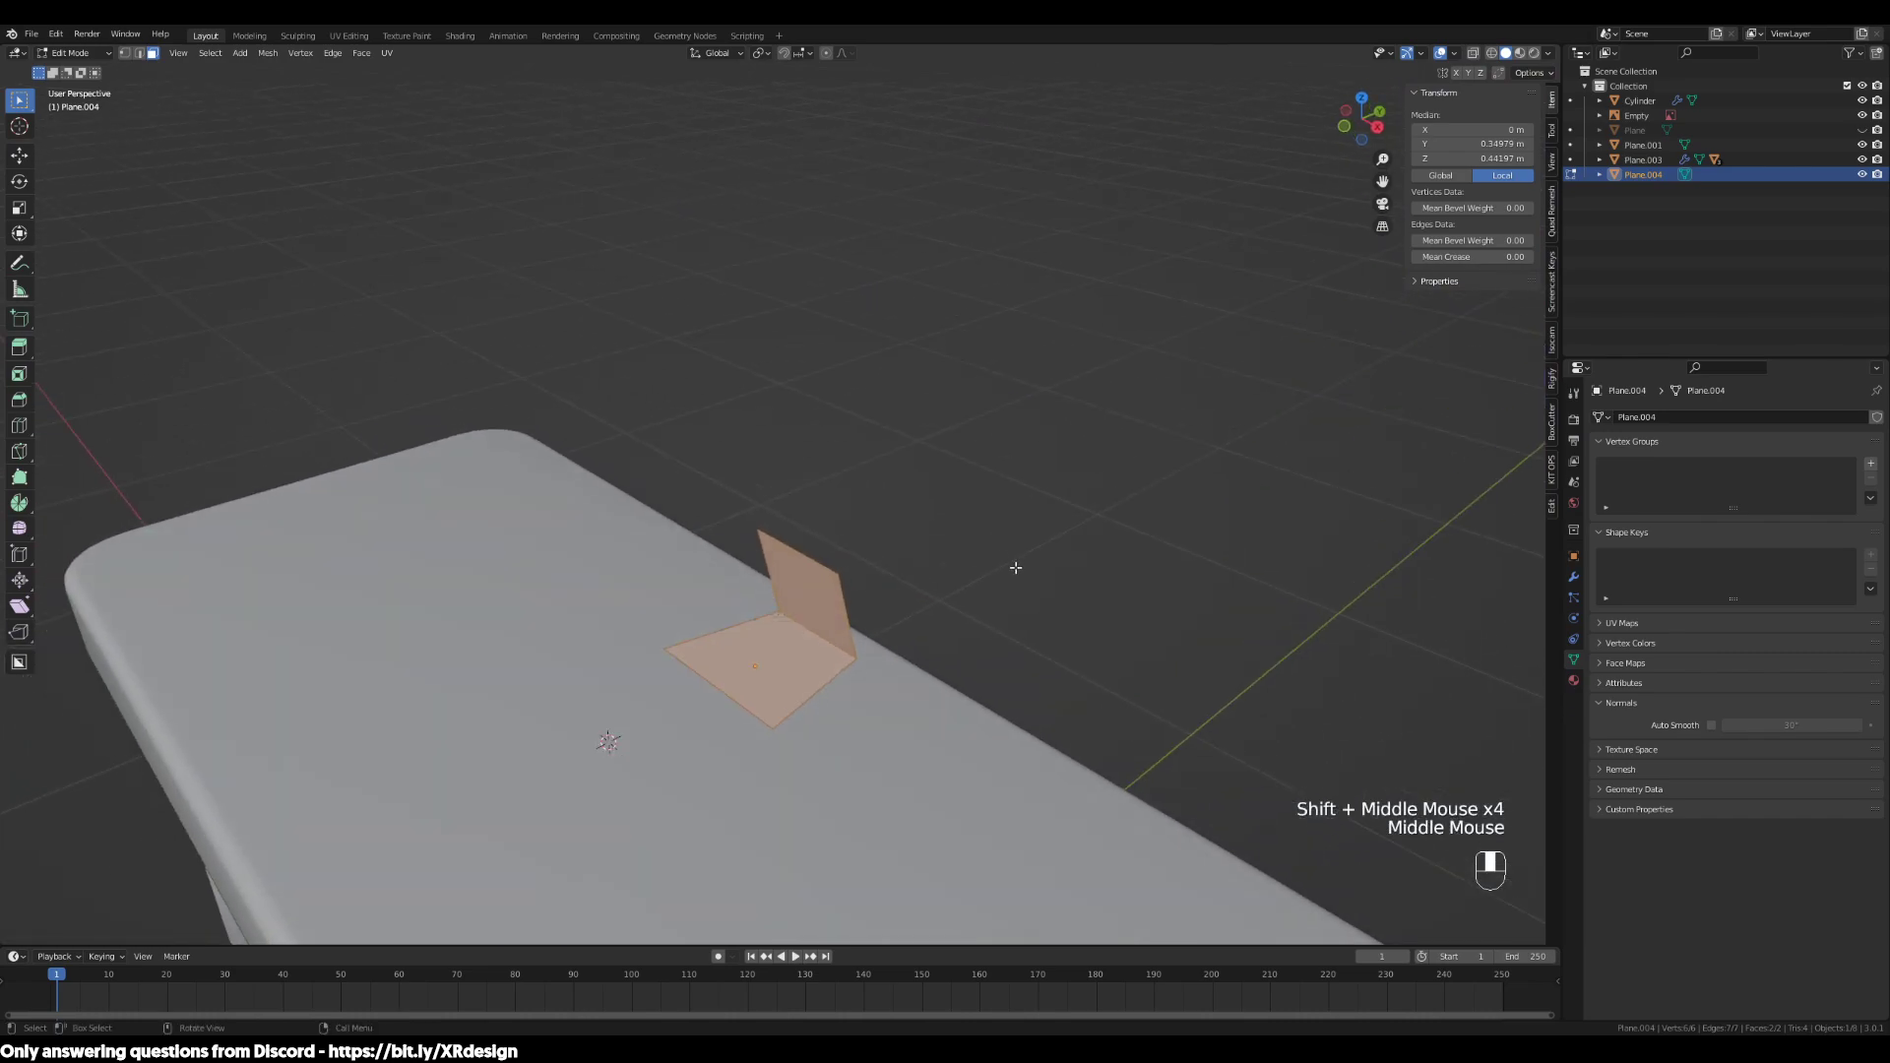
# Round the base's two front corners with a vertex bevel of 4 segments and a width of 0.219 m
pyautogui.press('1')
pyautogui.moveTo(797, 695); pyautogui.dragTo(553, 597)
pyautogui.scroll(1, 594, 692)
pyautogui.keyDown('shift'); pyautogui.moveTo(593, 692); pyautogui.dragTo(856, 649, button='middle'); pyautogui.keyUp('shift')
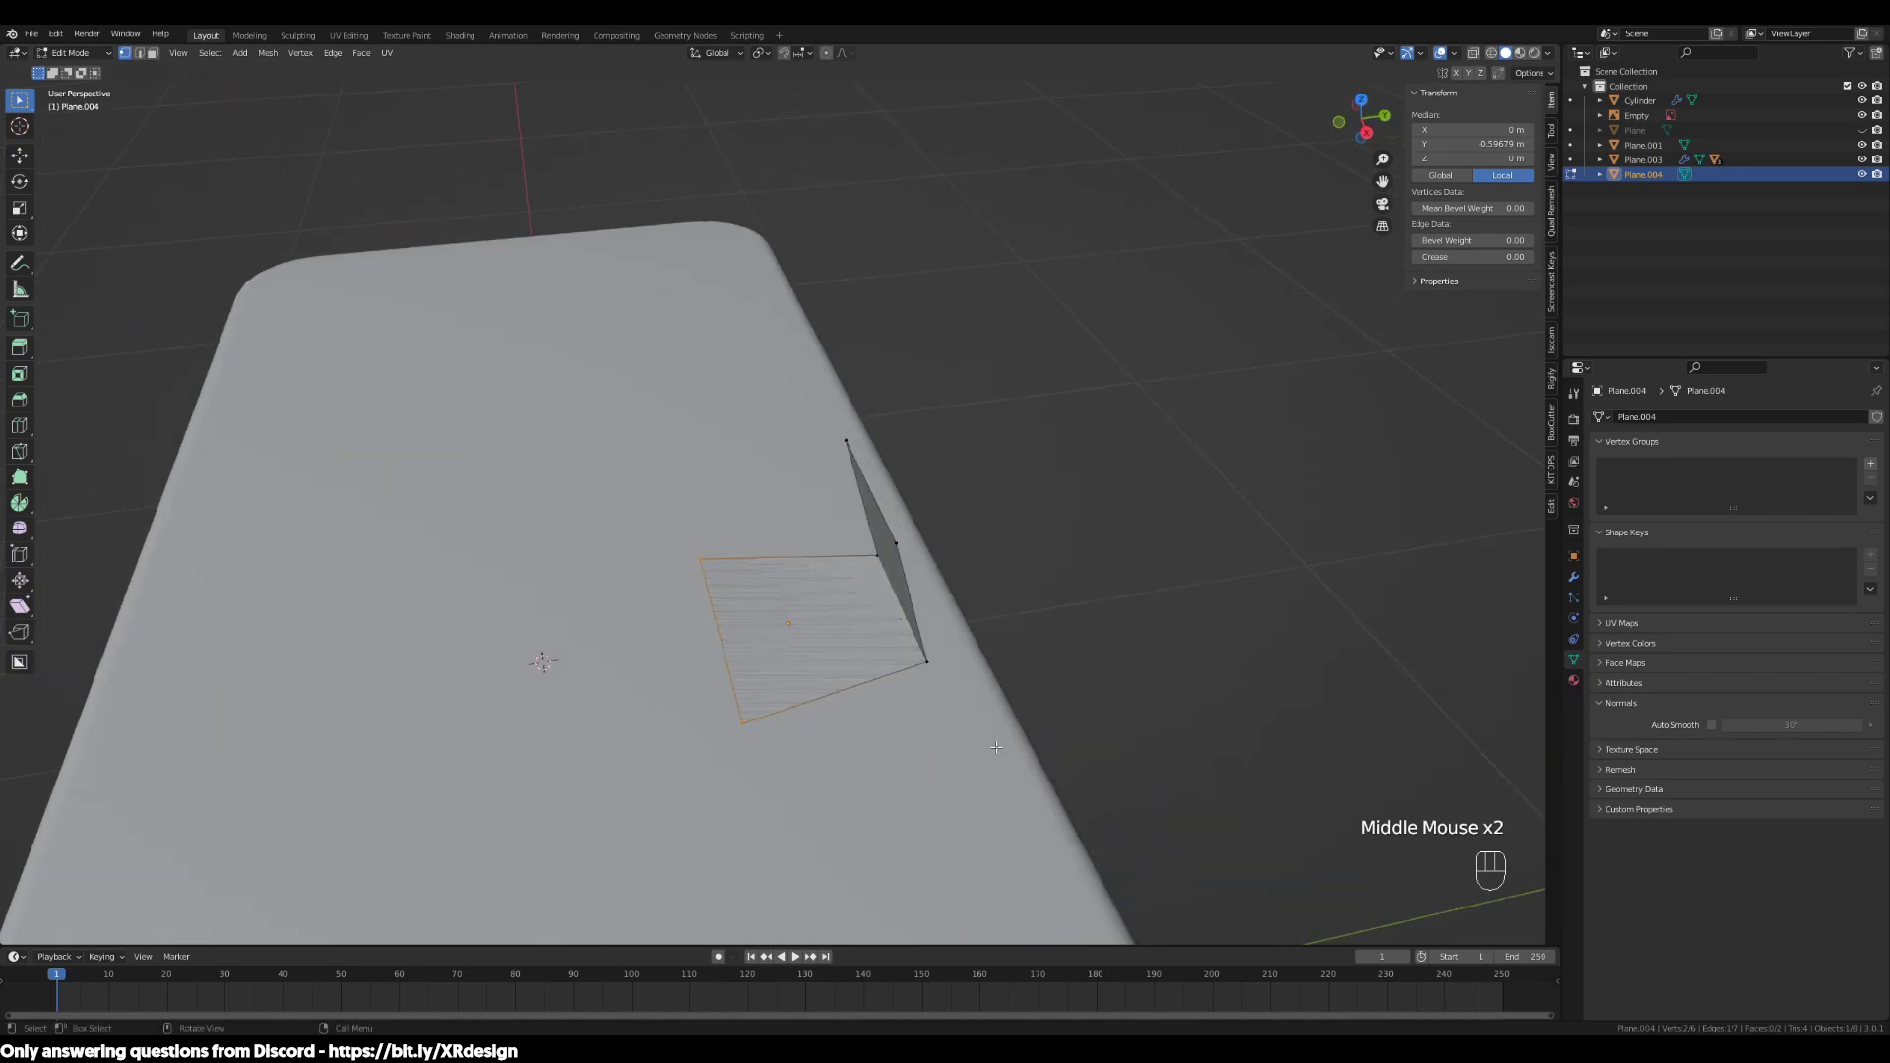
pyautogui.hotkey('ctrl', 'b')
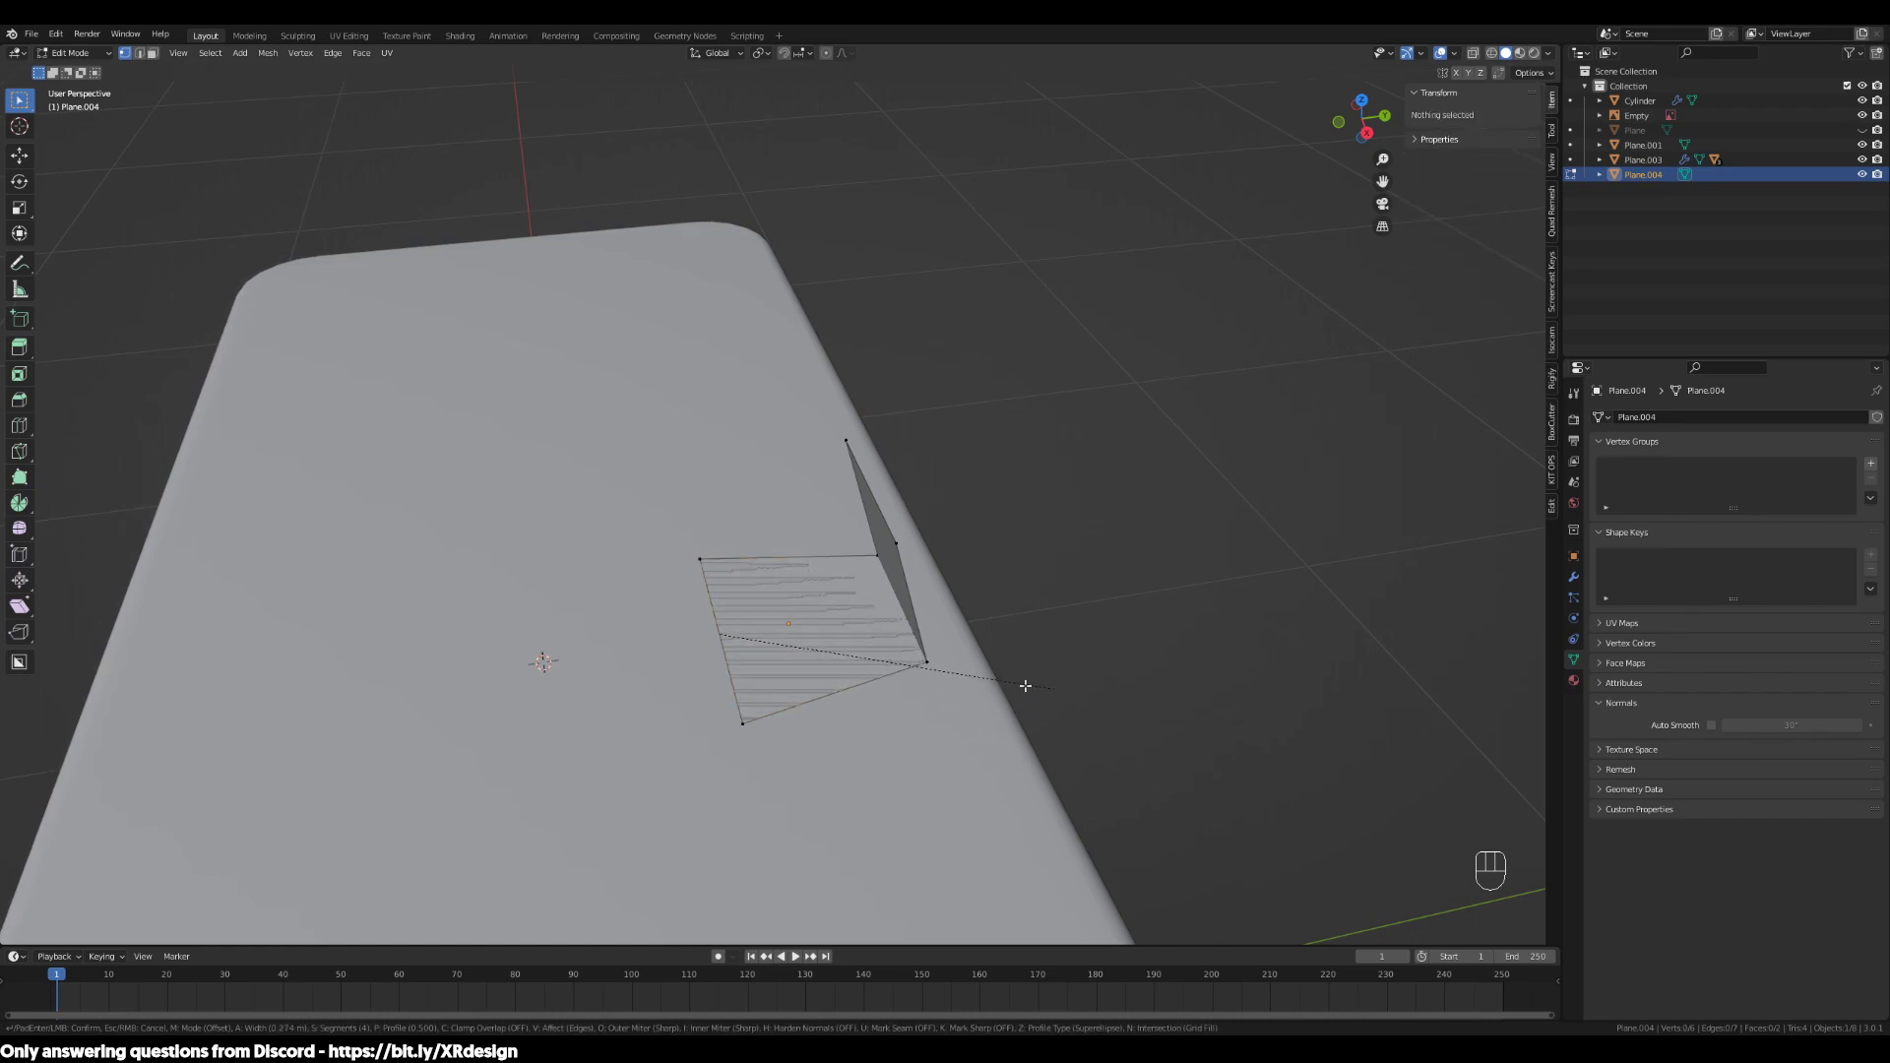
pyautogui.press('v')
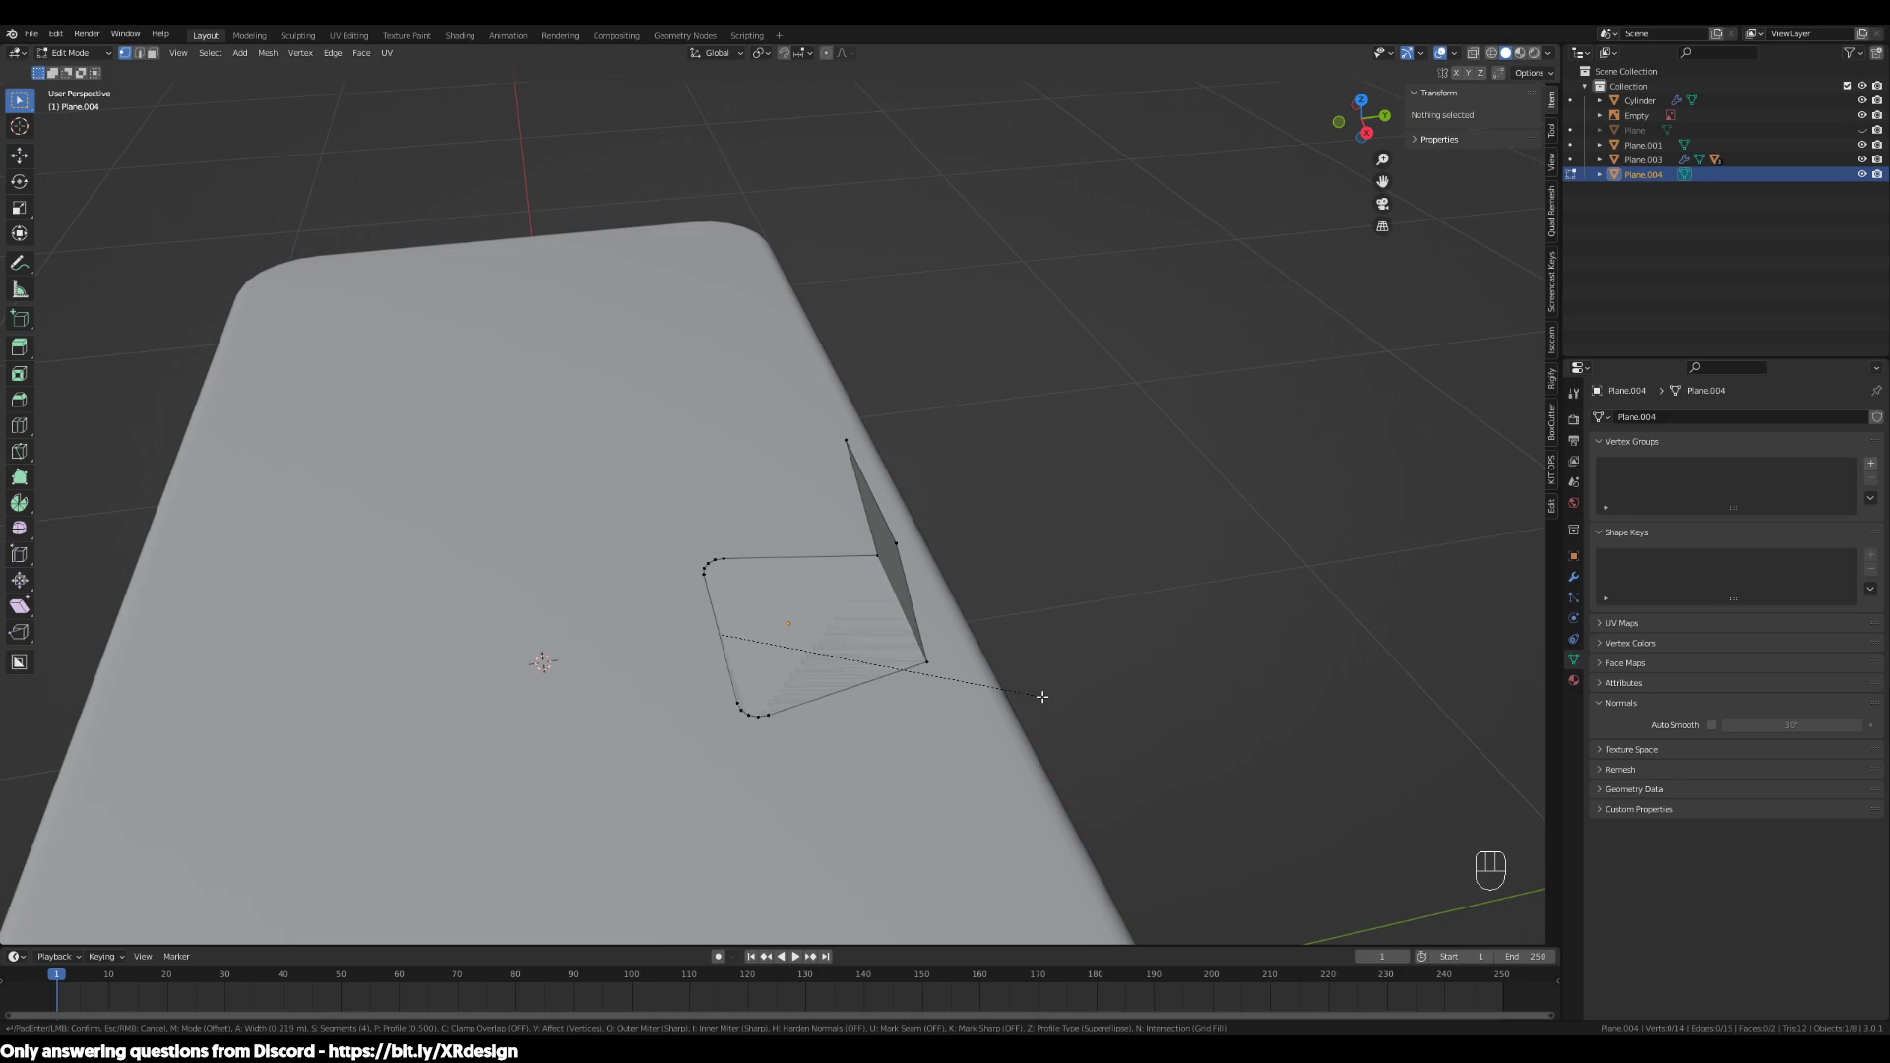
pyautogui.click(1043, 696)
# Select the upright's top edge and extrude it about 0.027 m along Y towards the desk's front
pyautogui.moveTo(980, 723); pyautogui.dragTo(651, 612, button='middle')
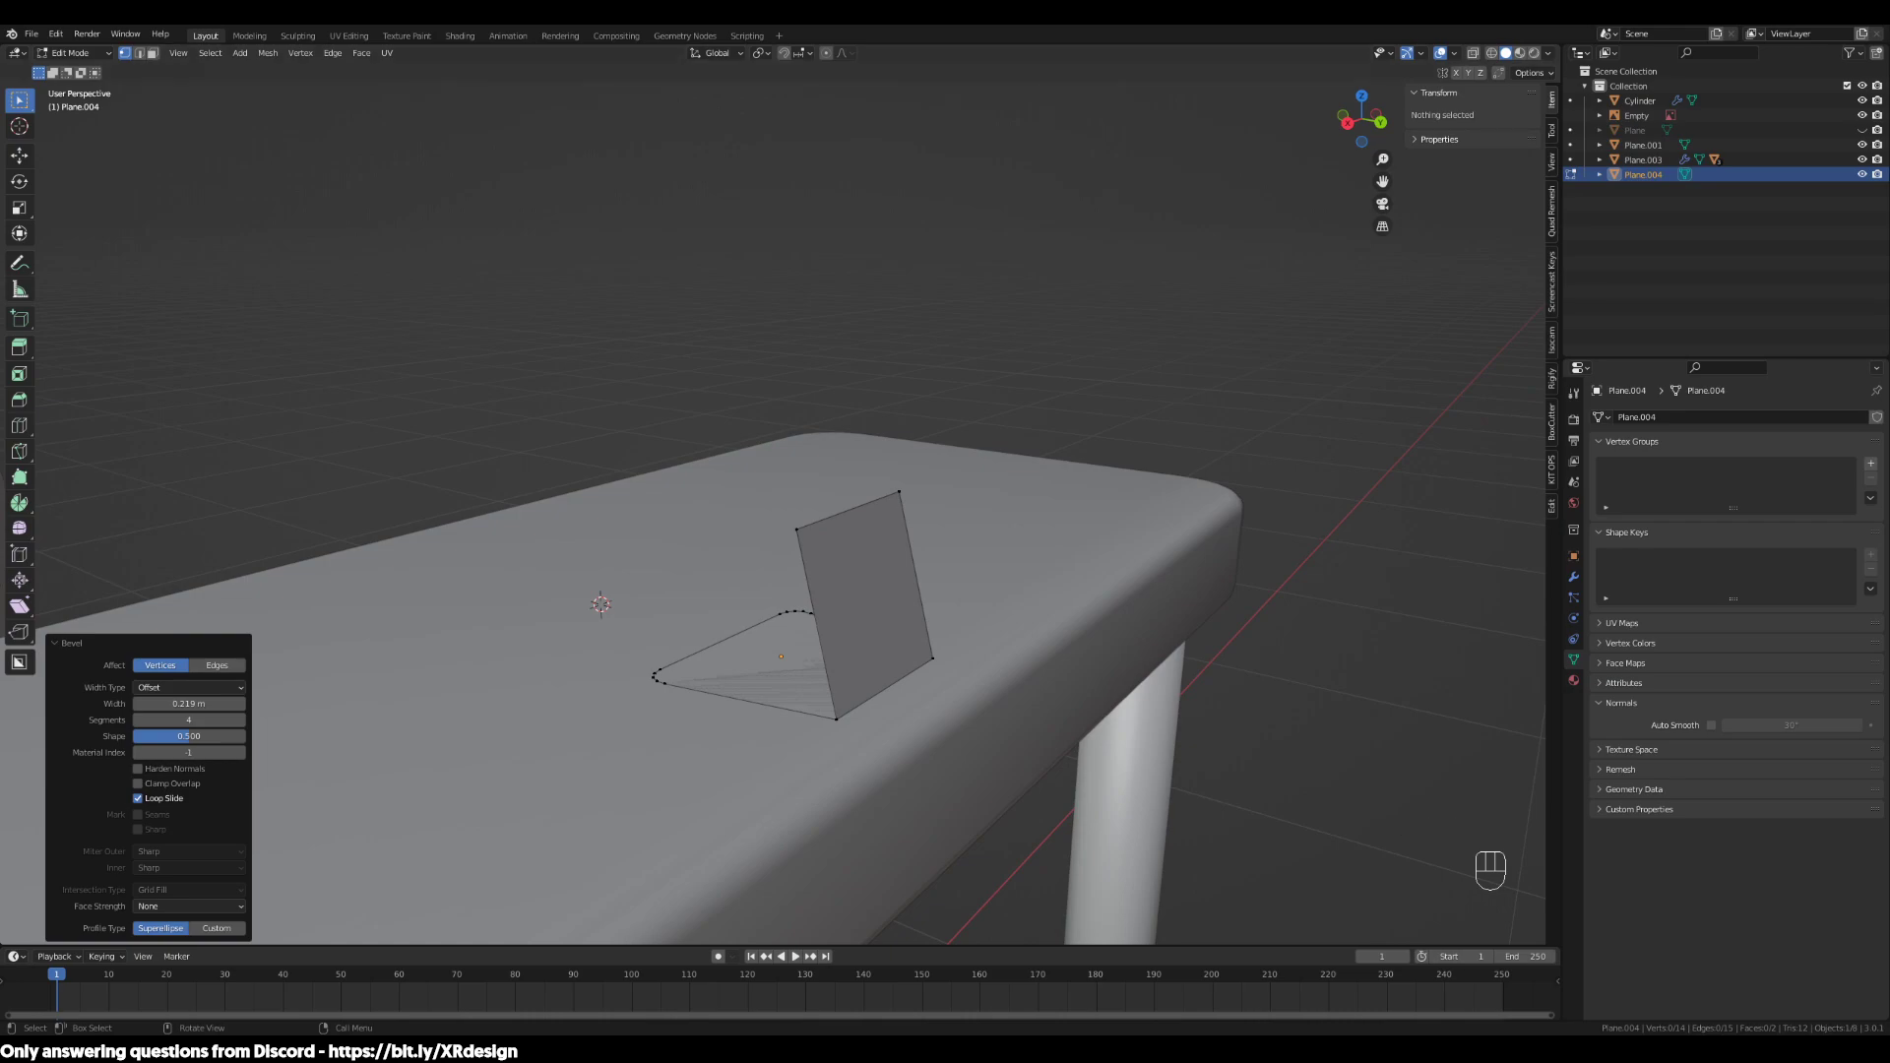
pyautogui.click(932, 658)
pyautogui.click(933, 658)
pyautogui.moveTo(932, 658); pyautogui.dragTo(947, 717, button='middle')
pyautogui.press('2')
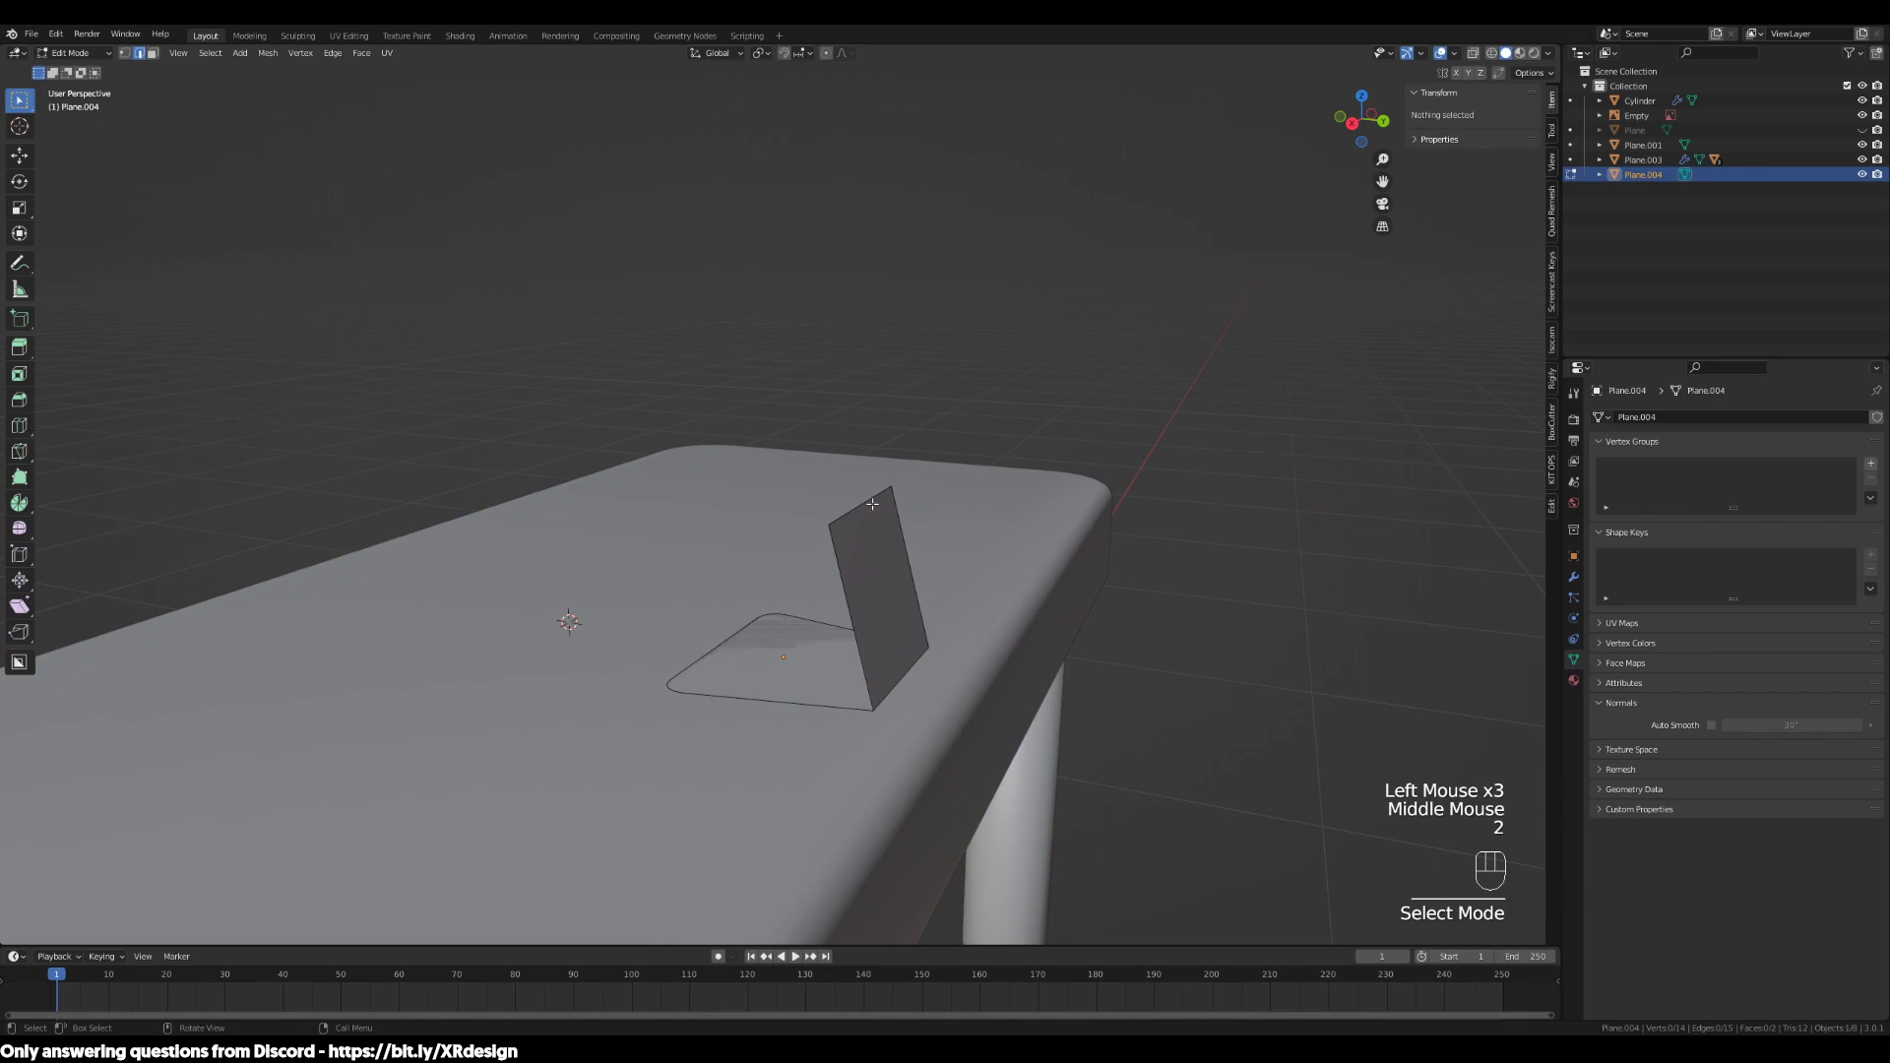
pyautogui.click(864, 504)
pyautogui.scroll(2, 865, 505)
pyautogui.moveTo(865, 504); pyautogui.dragTo(950, 627, button='middle')
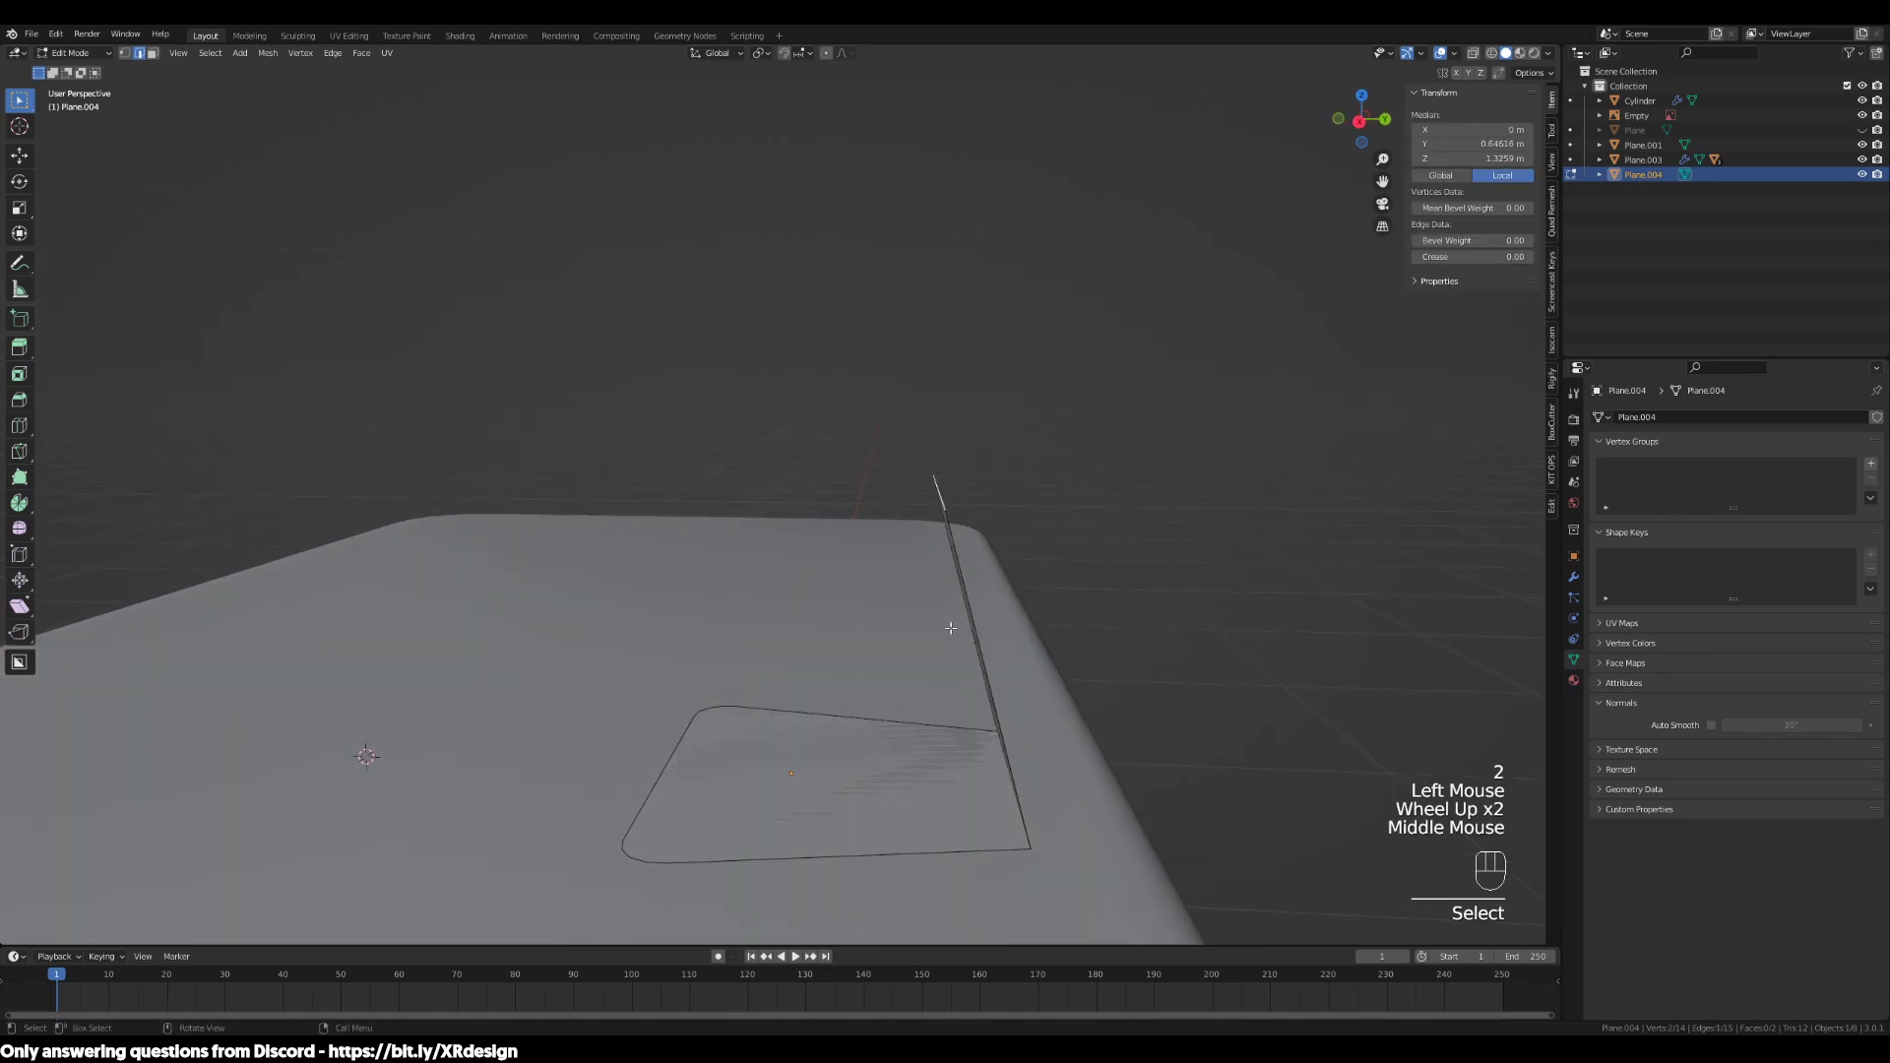
pyautogui.press('KP_1')
pyautogui.press('KP_3')
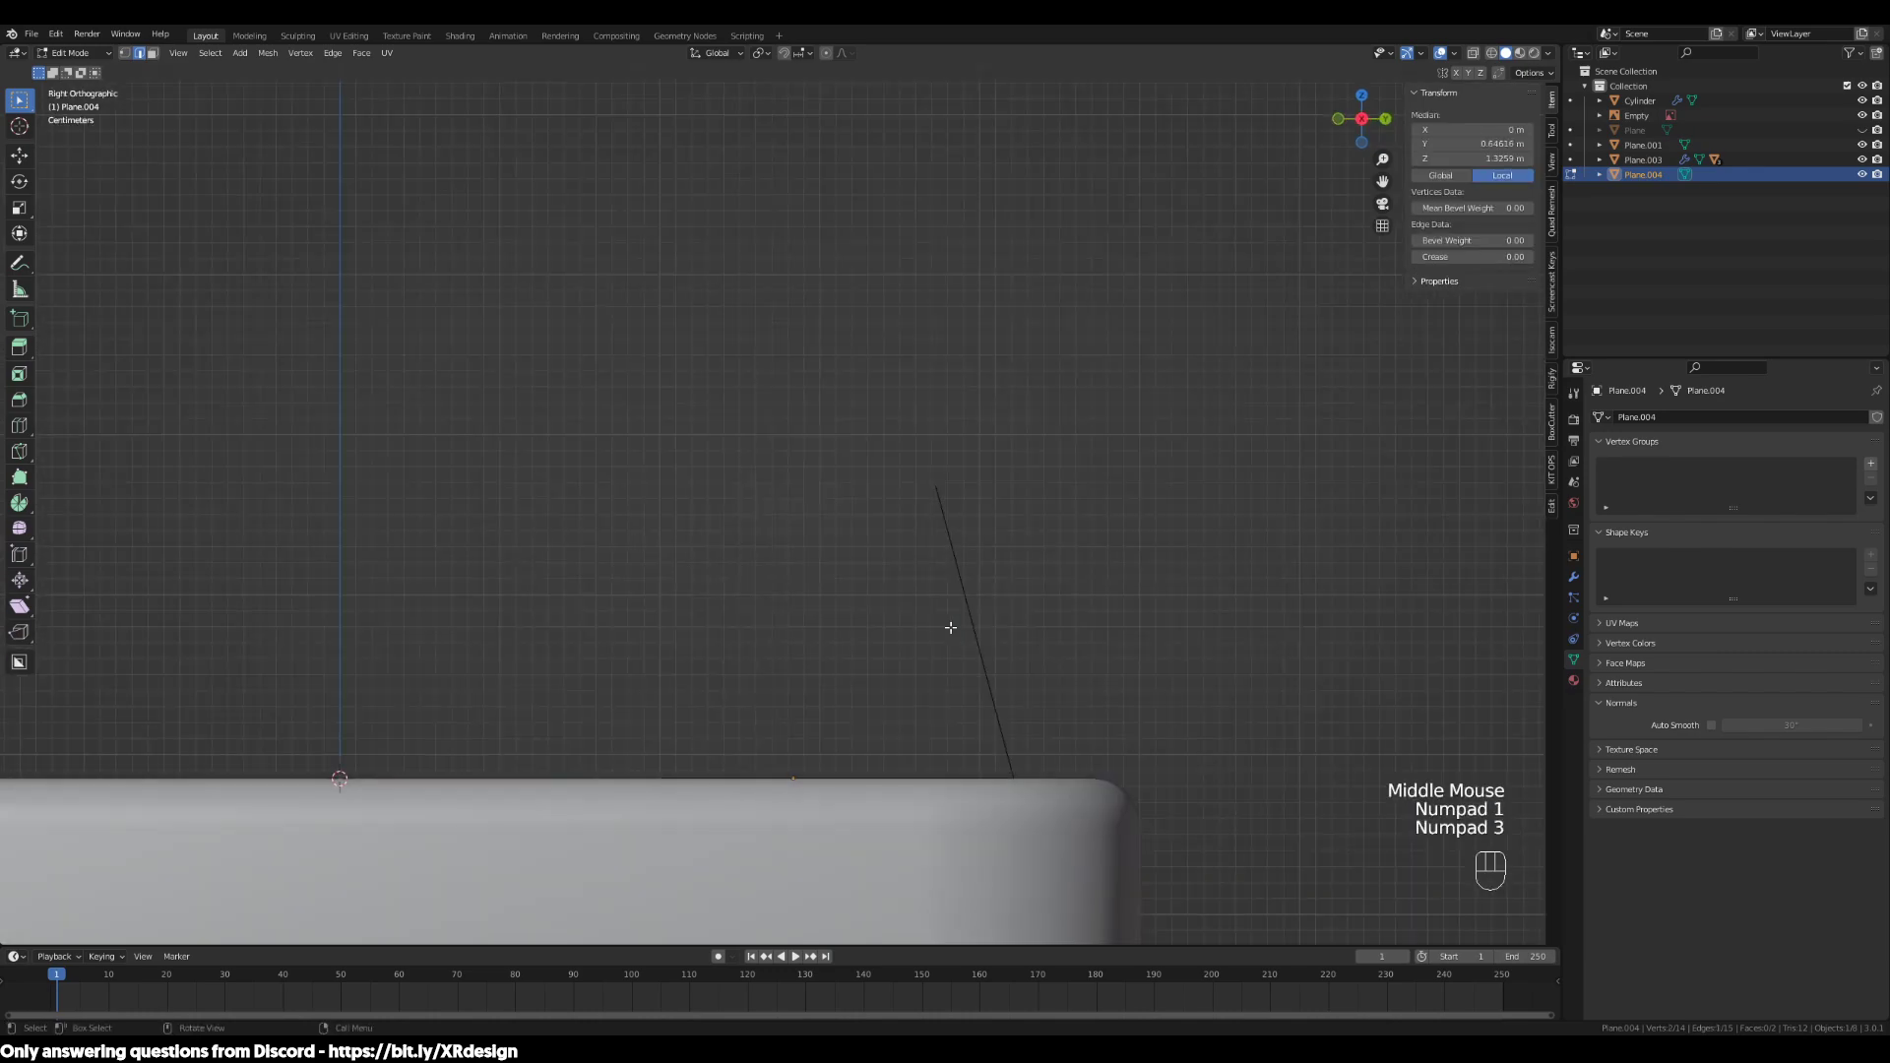
pyautogui.scroll(2, 950, 626)
pyautogui.keyDown('shift'); pyautogui.moveTo(975, 608); pyautogui.dragTo(799, 583, button='middle'); pyautogui.keyUp('shift')
pyautogui.scroll(-2, 865, 689)
pyautogui.click(835, 557)
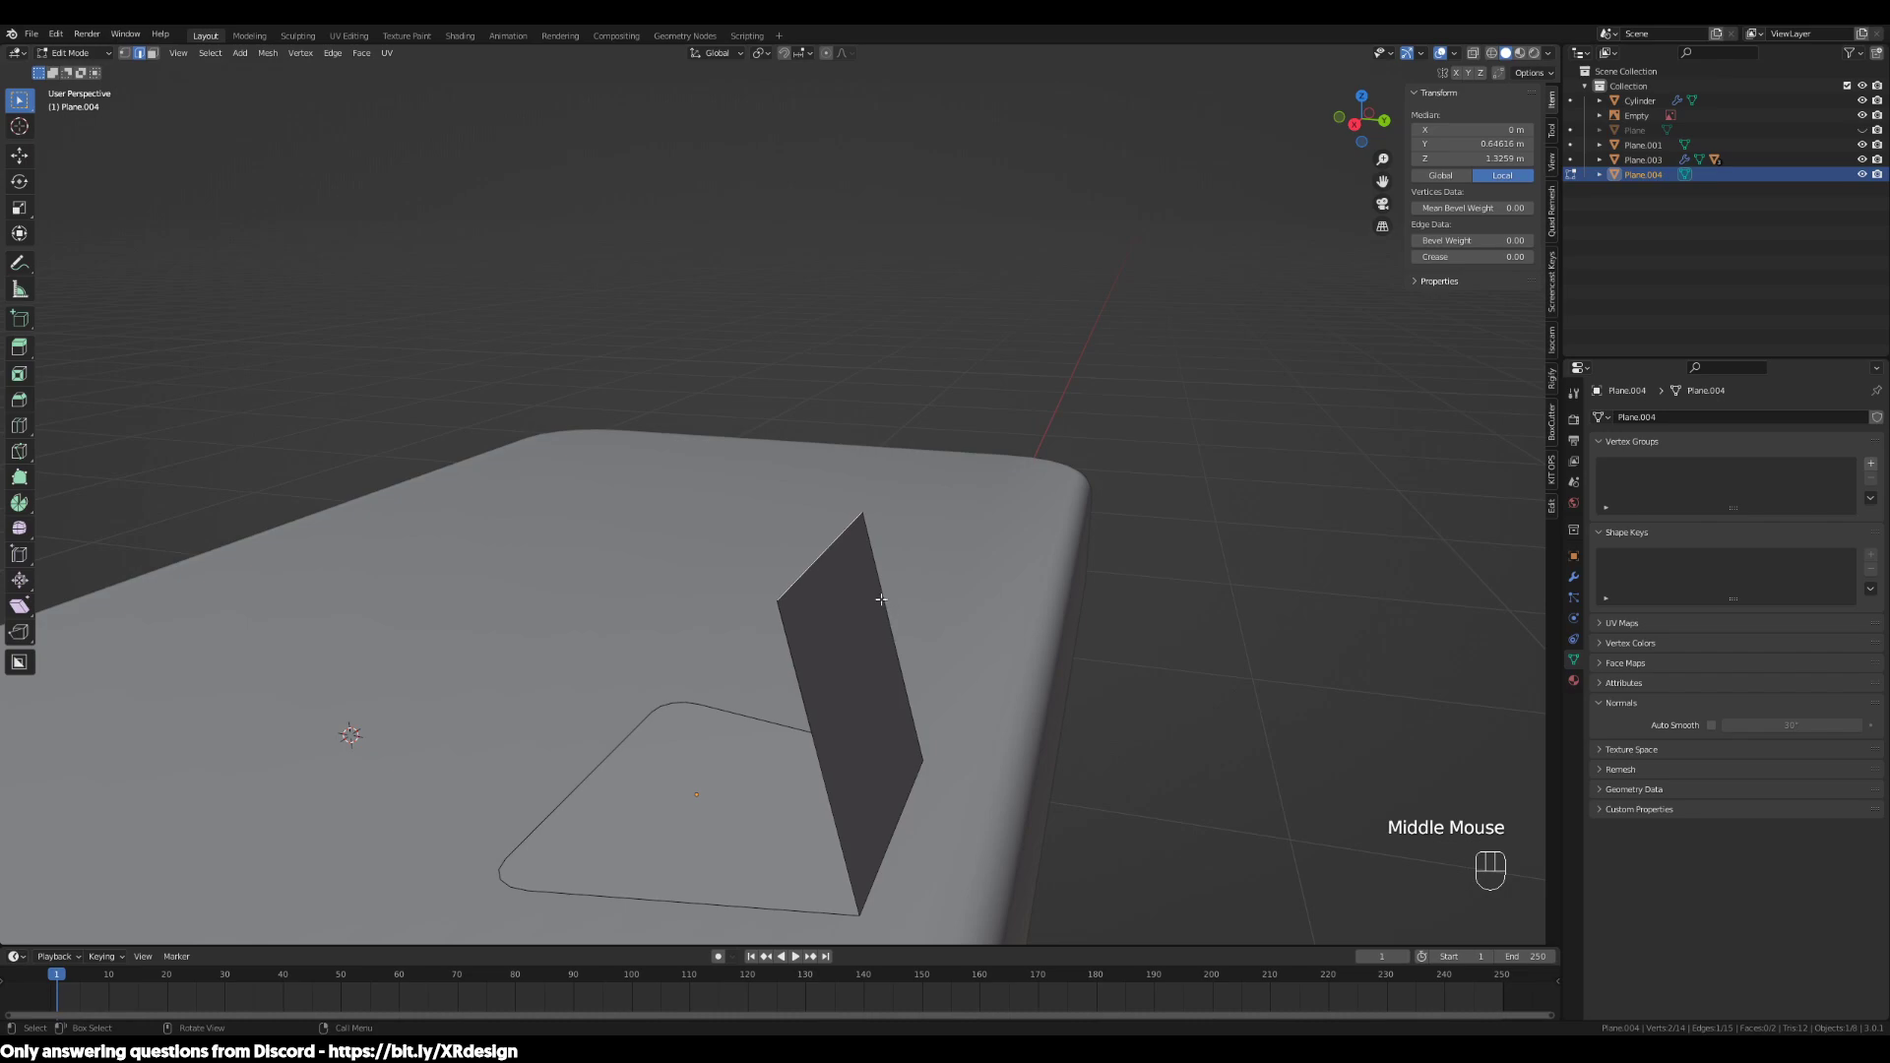
pyautogui.press('KP_1')
pyautogui.press('KP_3')
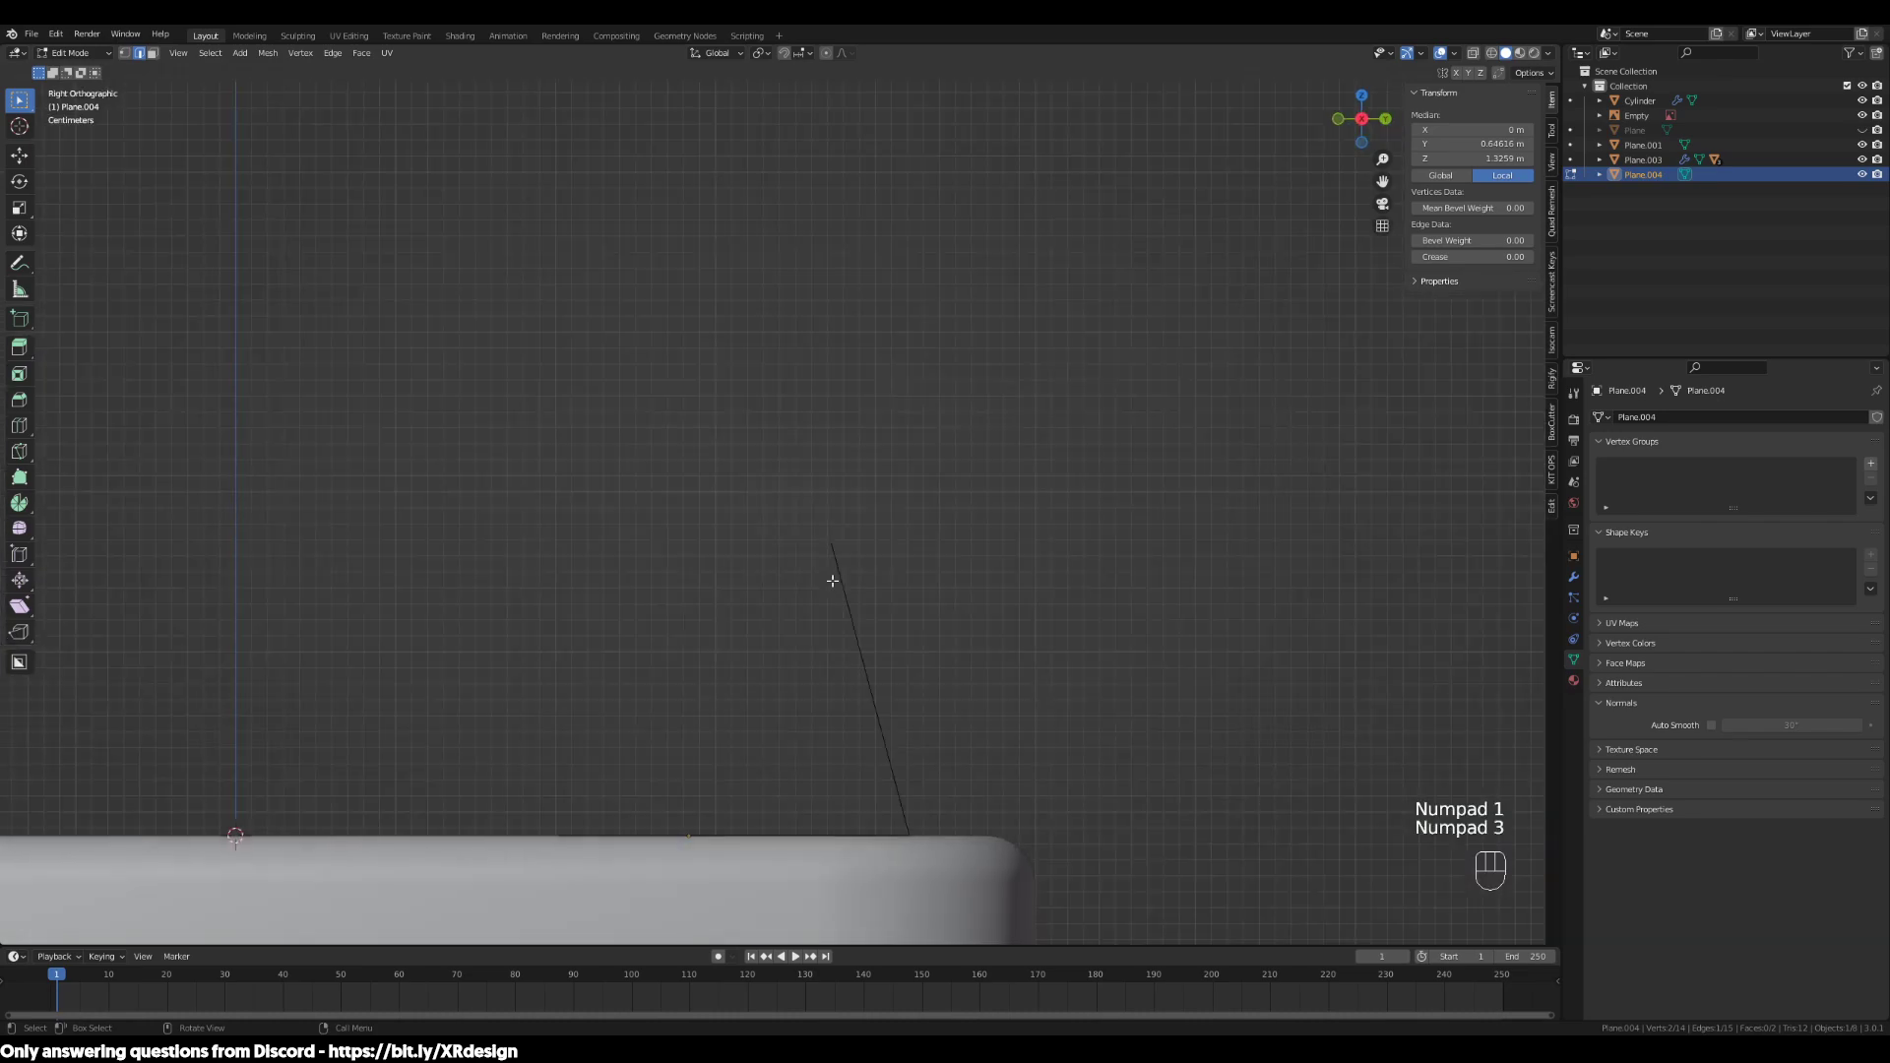
pyautogui.press('e')
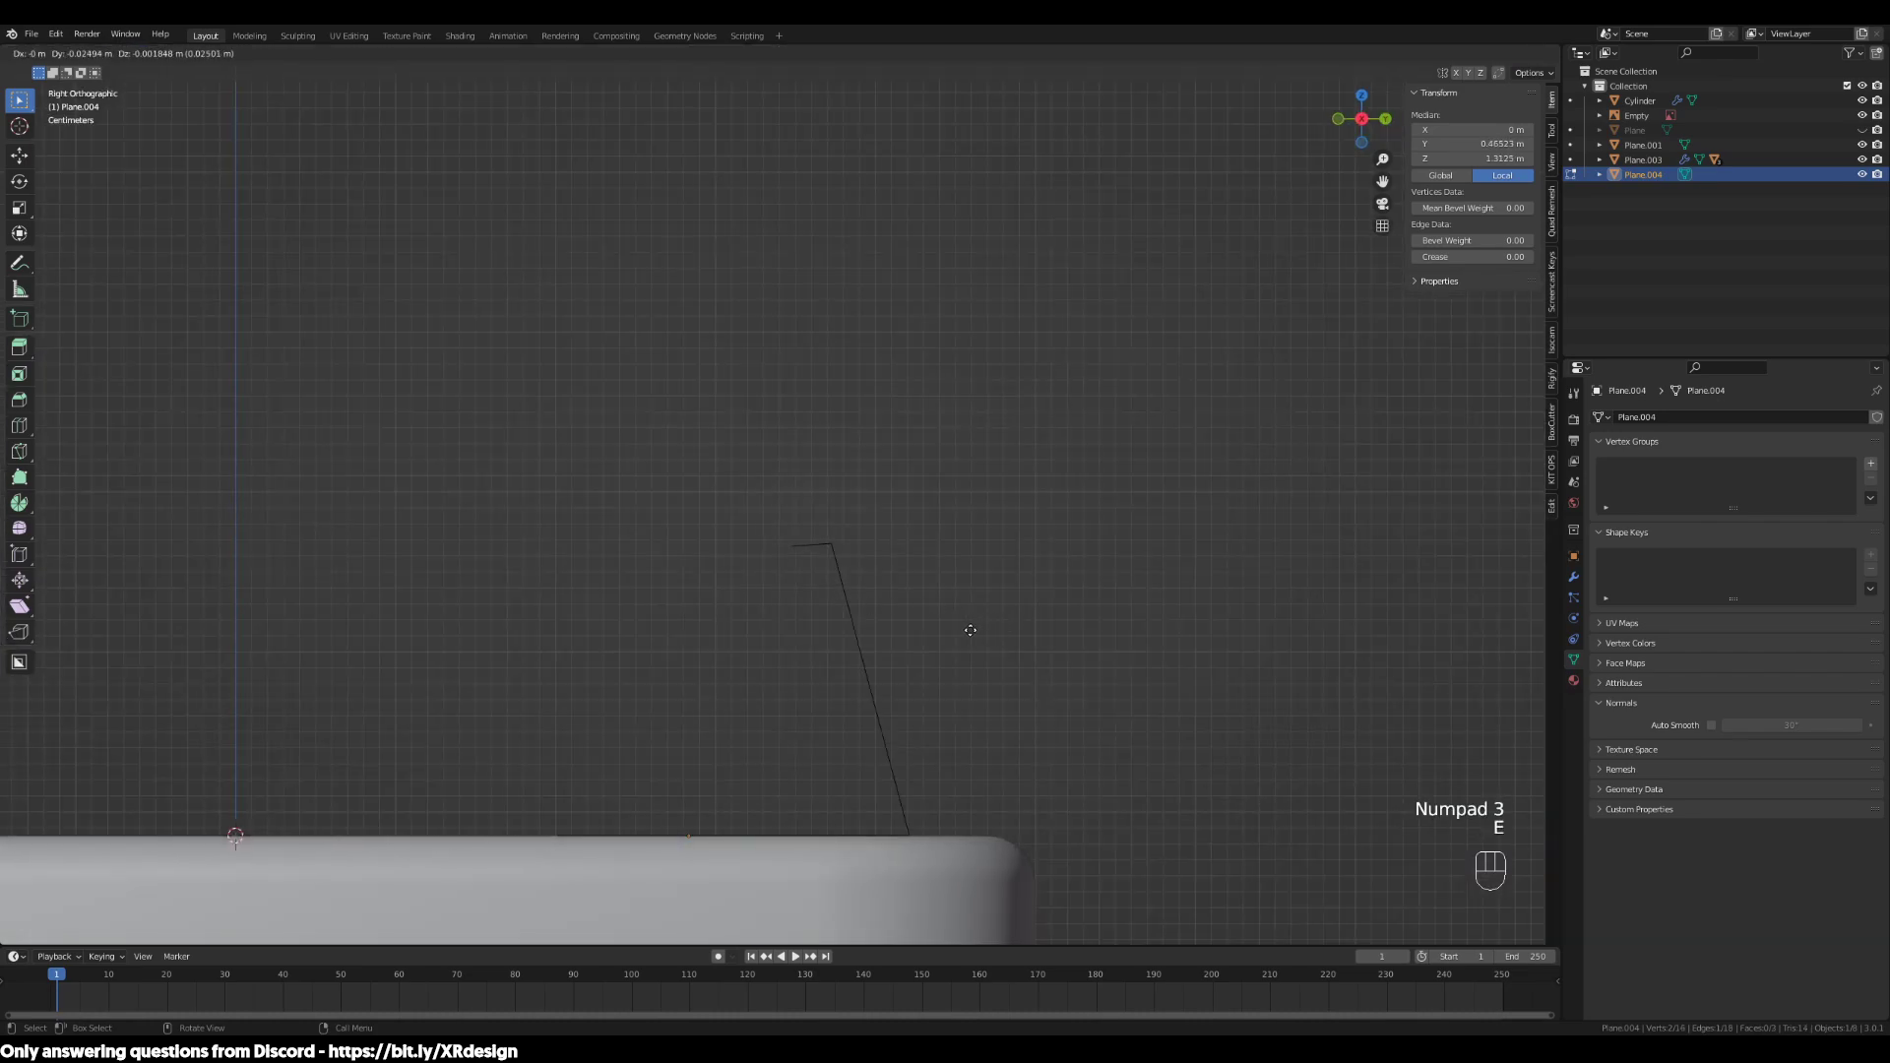
pyautogui.press('y')
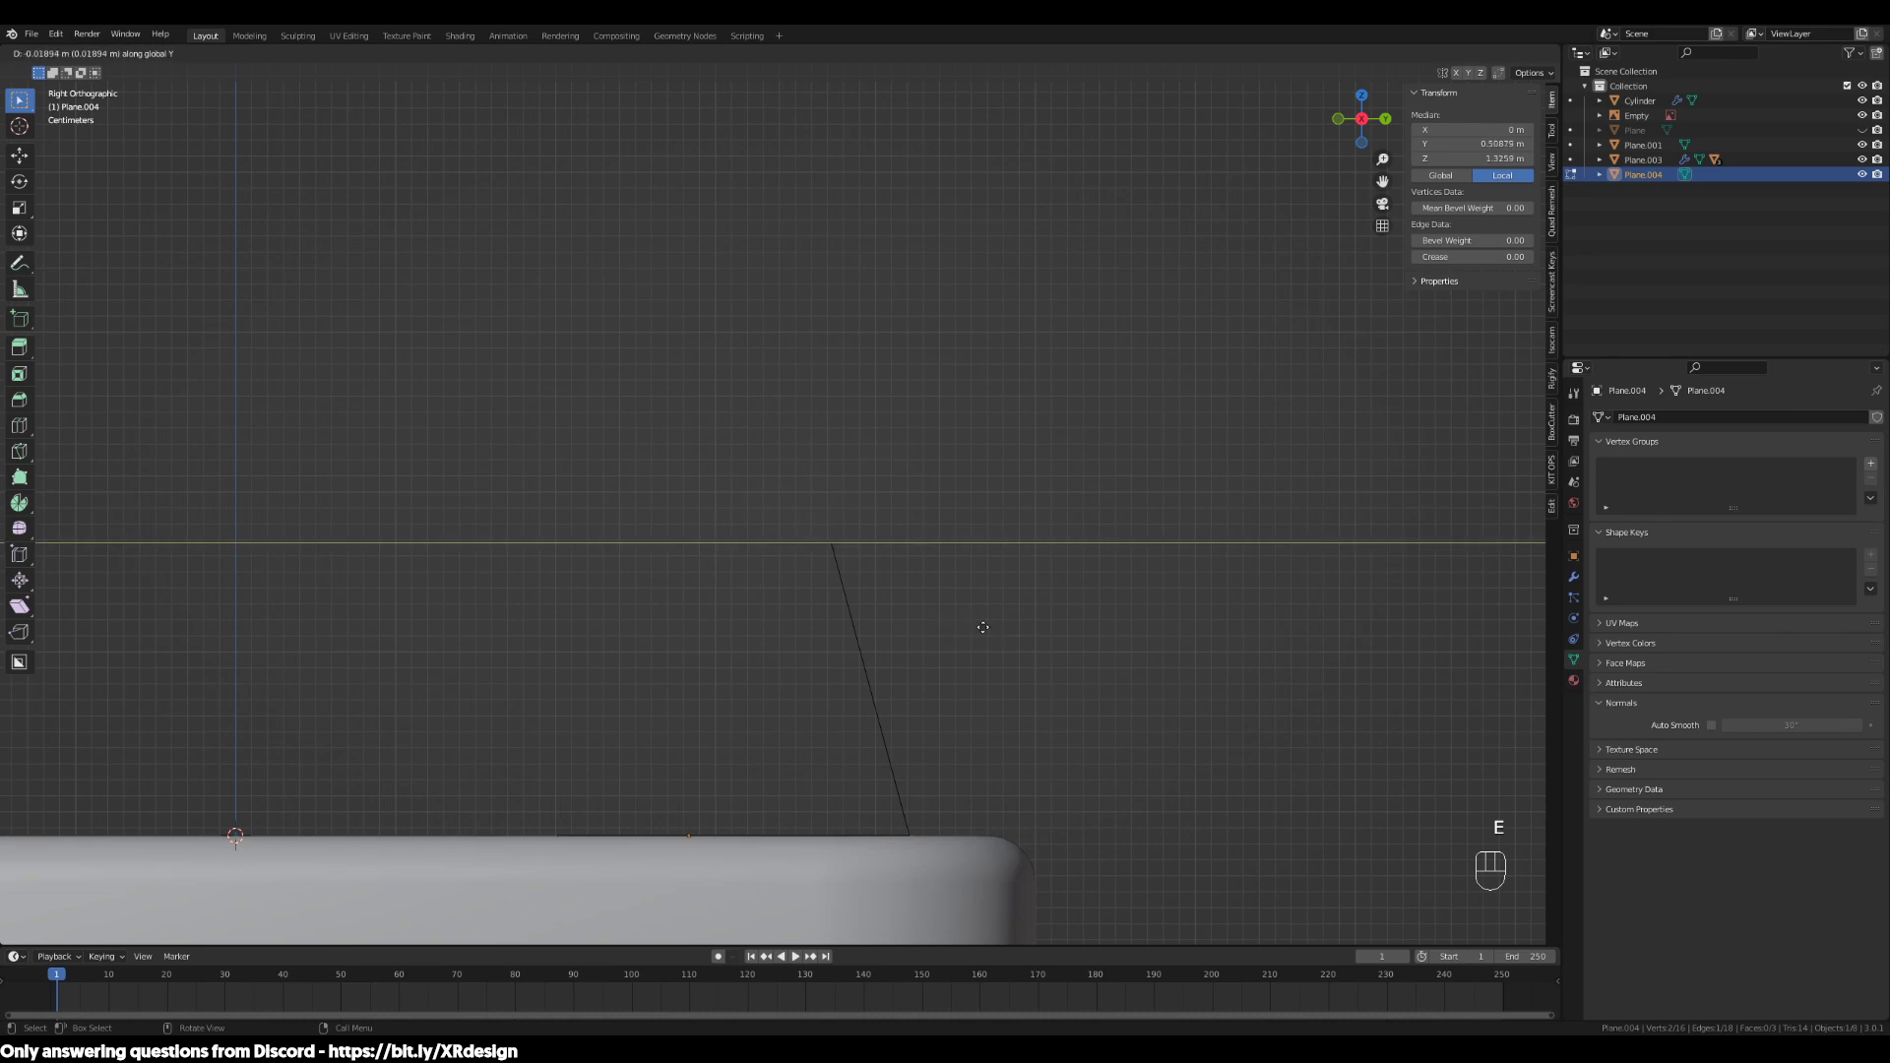
pyautogui.click(988, 635)
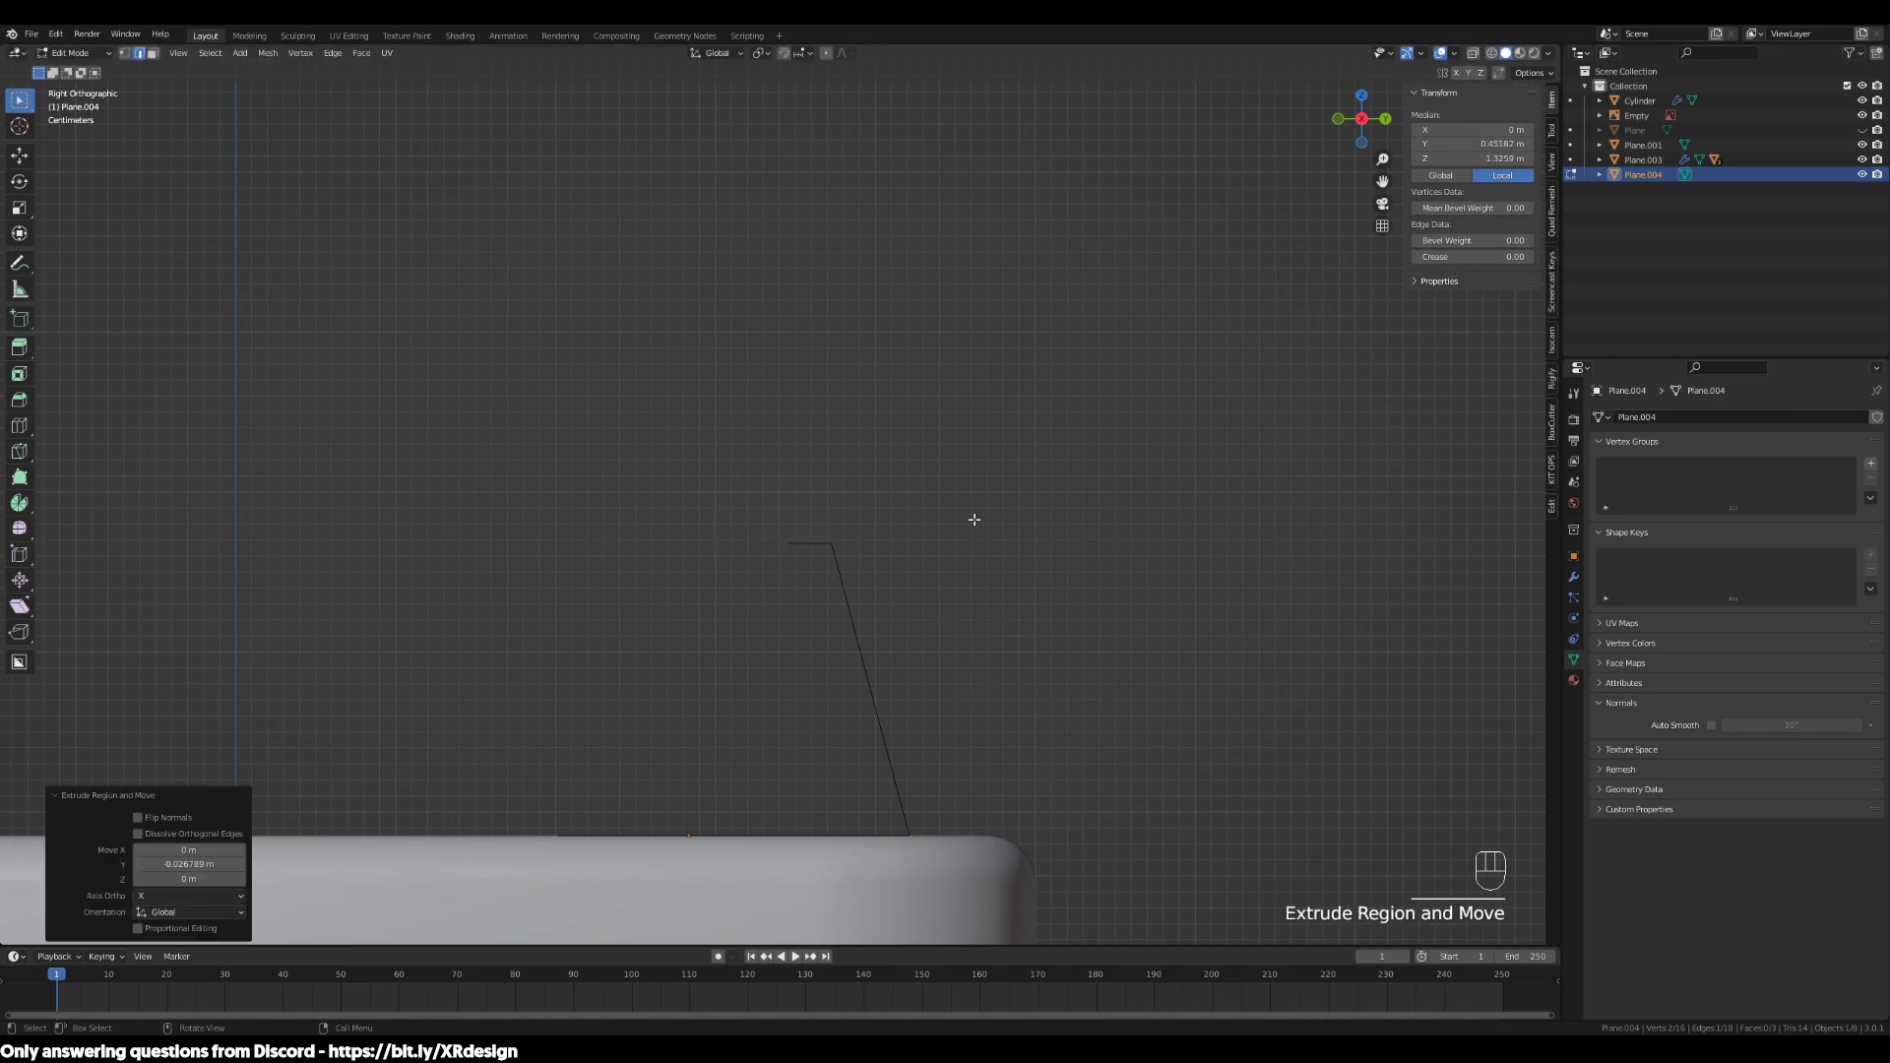
# Move the top flap's front edge about 0.03 m along Y towards the desk's front to lengthen the flap
pyautogui.moveTo(1005, 620); pyautogui.dragTo(1021, 637, button='middle')
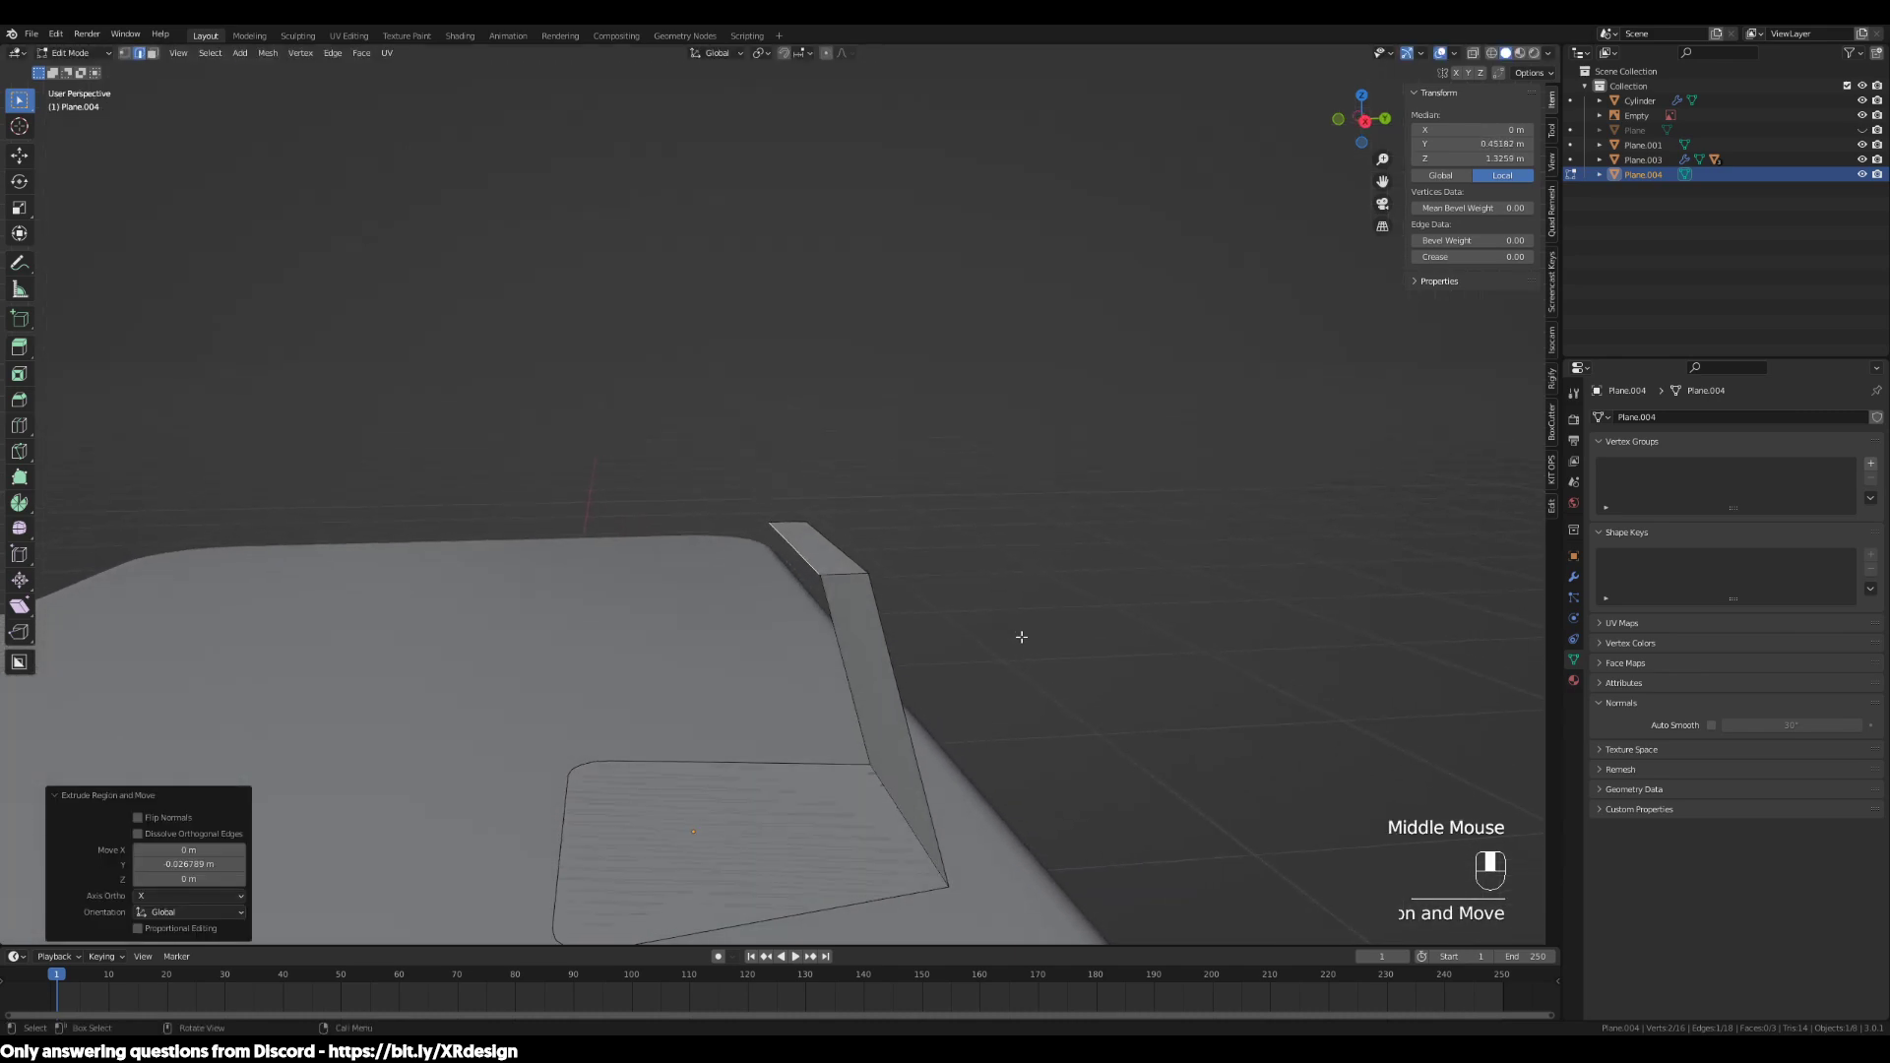
pyautogui.press('g')
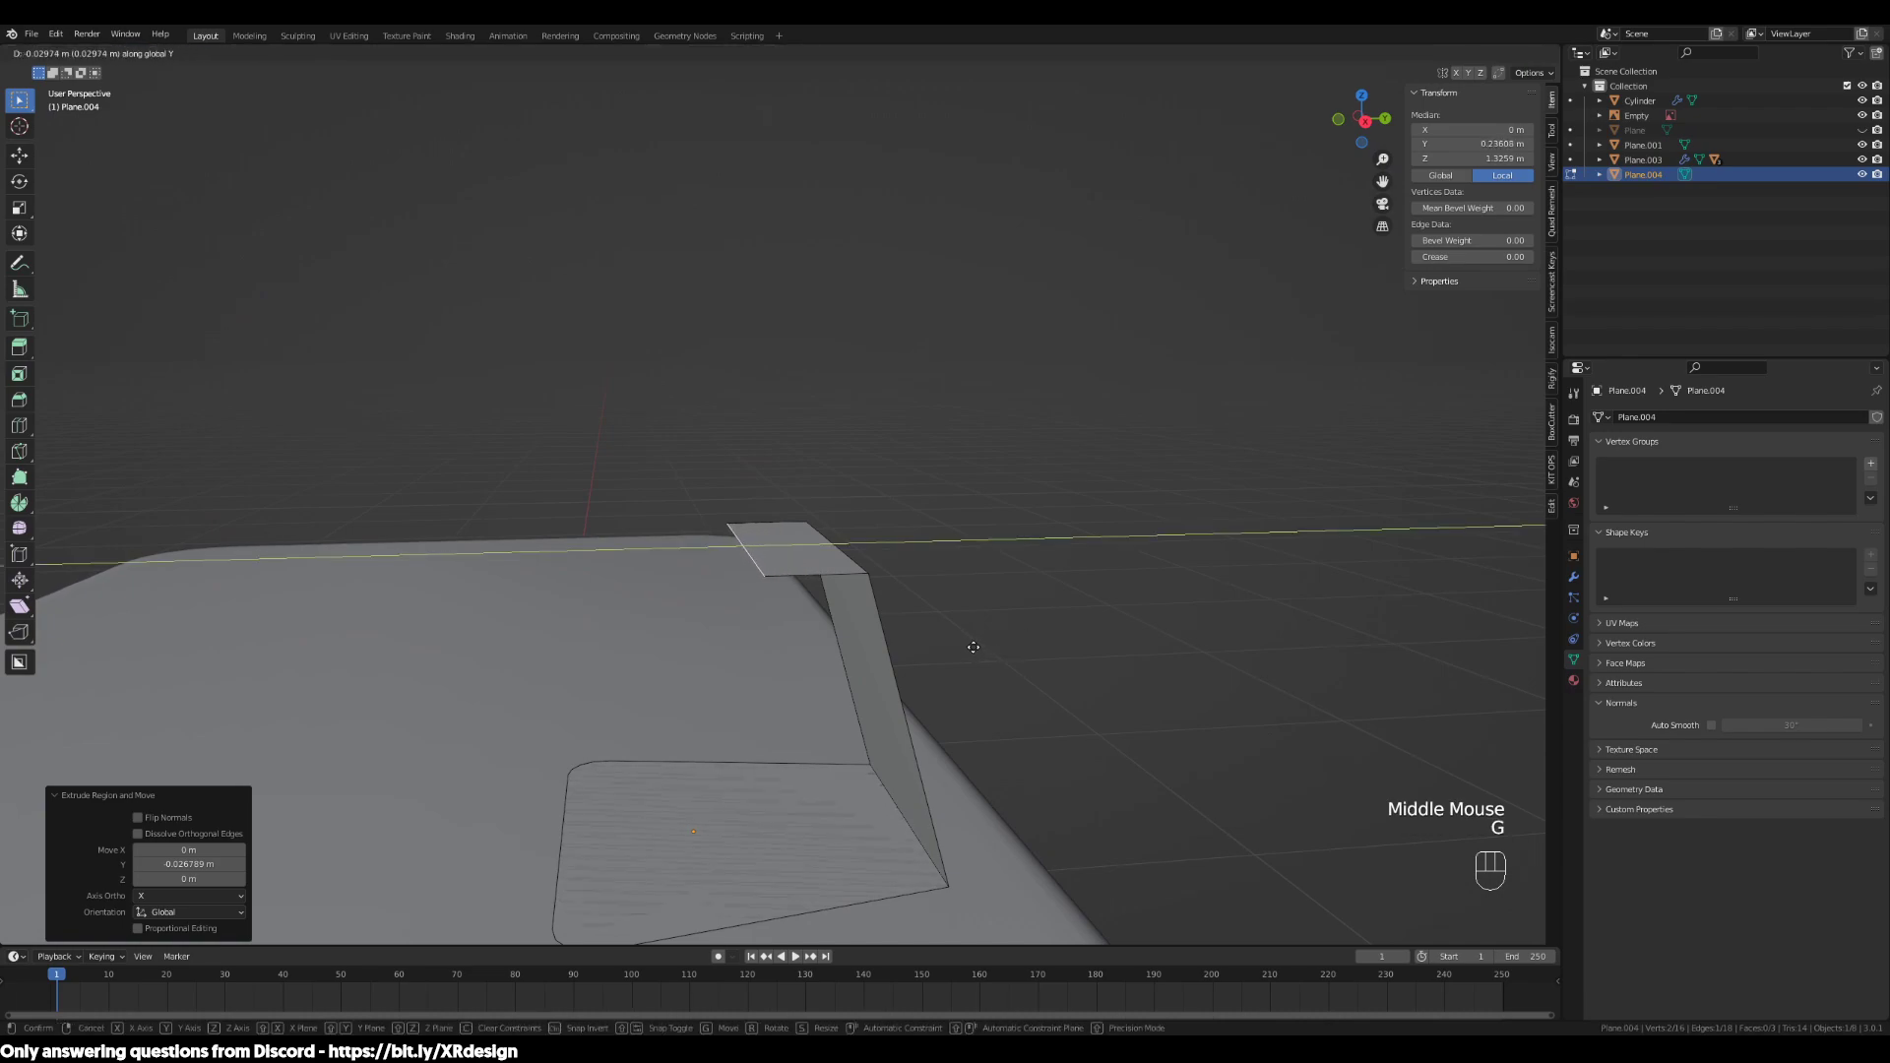
pyautogui.click(963, 647)
# Round the stand's two bends by bevelling the upright's top and bottom edges together with 3 segments
pyautogui.moveTo(1080, 700); pyautogui.dragTo(873, 654, button='middle')
pyautogui.press('2')
pyautogui.click(826, 557)
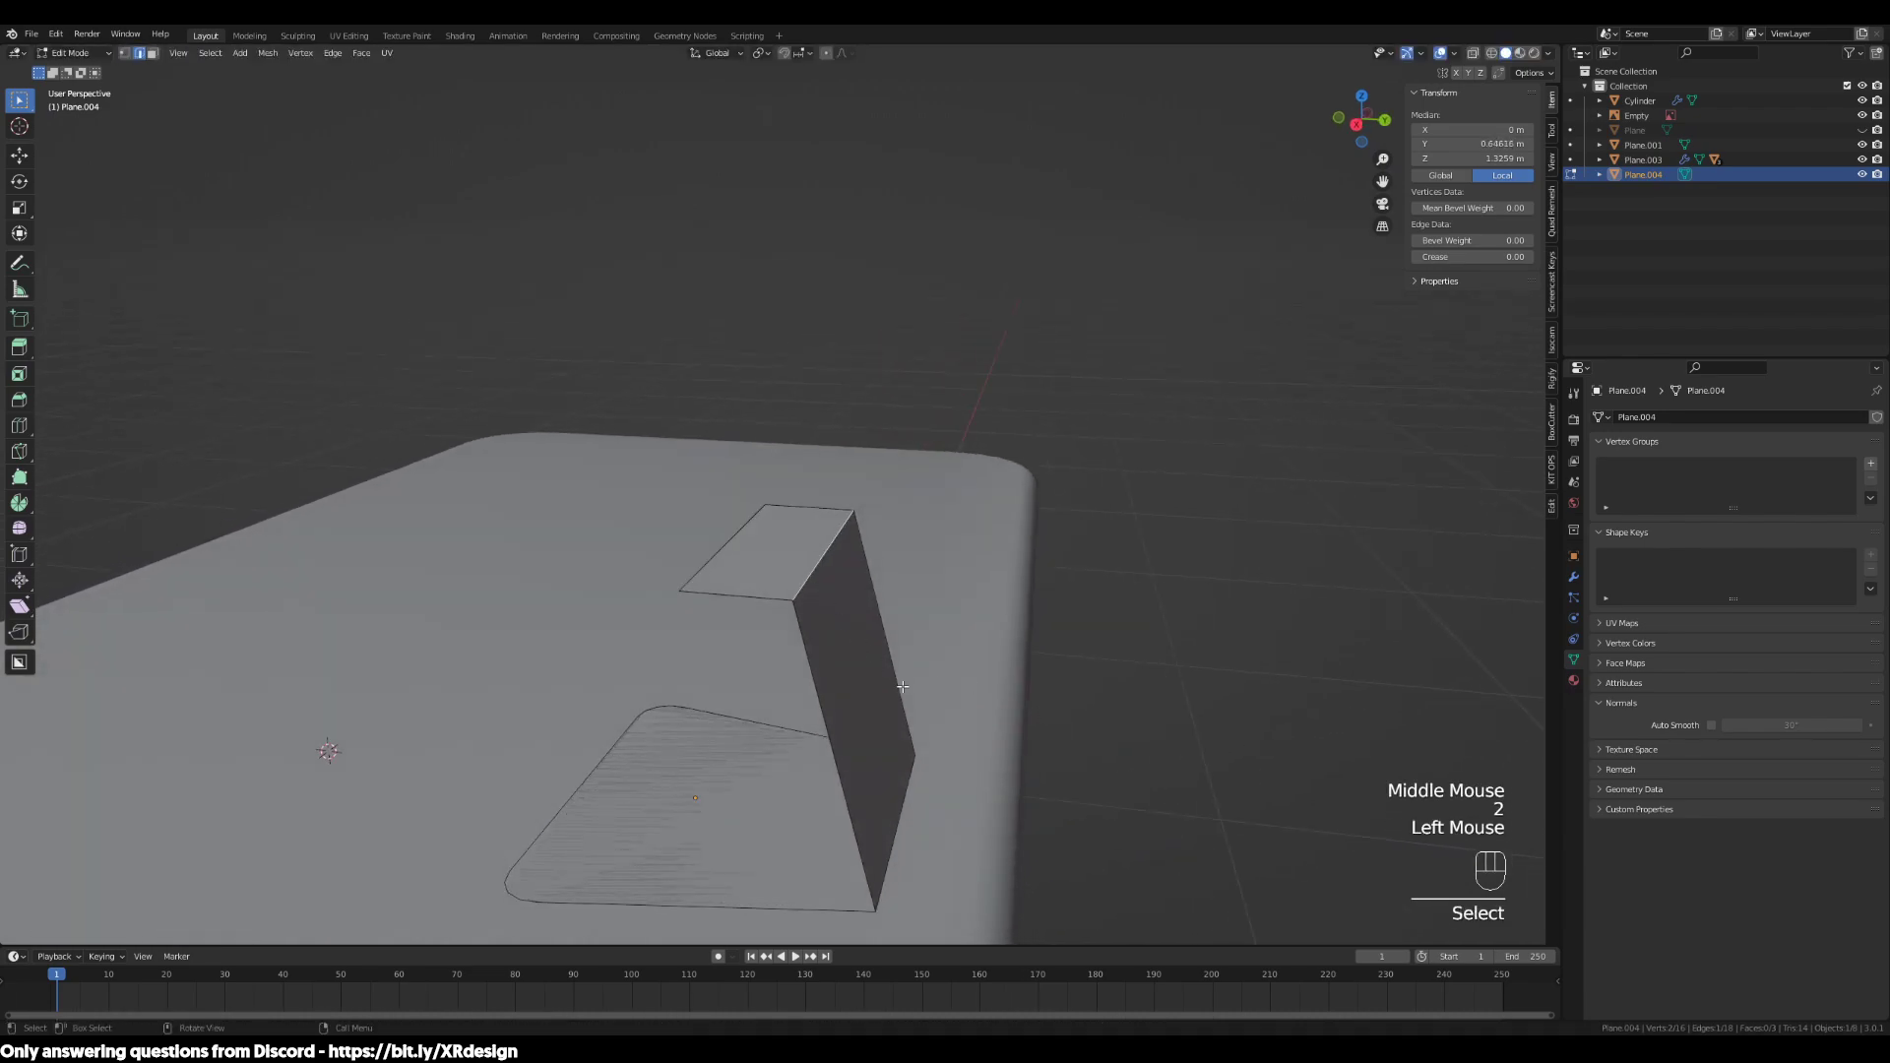
pyautogui.keyDown('shift'); pyautogui.click(910, 820); pyautogui.keyUp('shift')
pyautogui.scroll(-2, 1014, 881)
pyautogui.moveTo(1014, 881); pyautogui.dragTo(822, 622, button='middle')
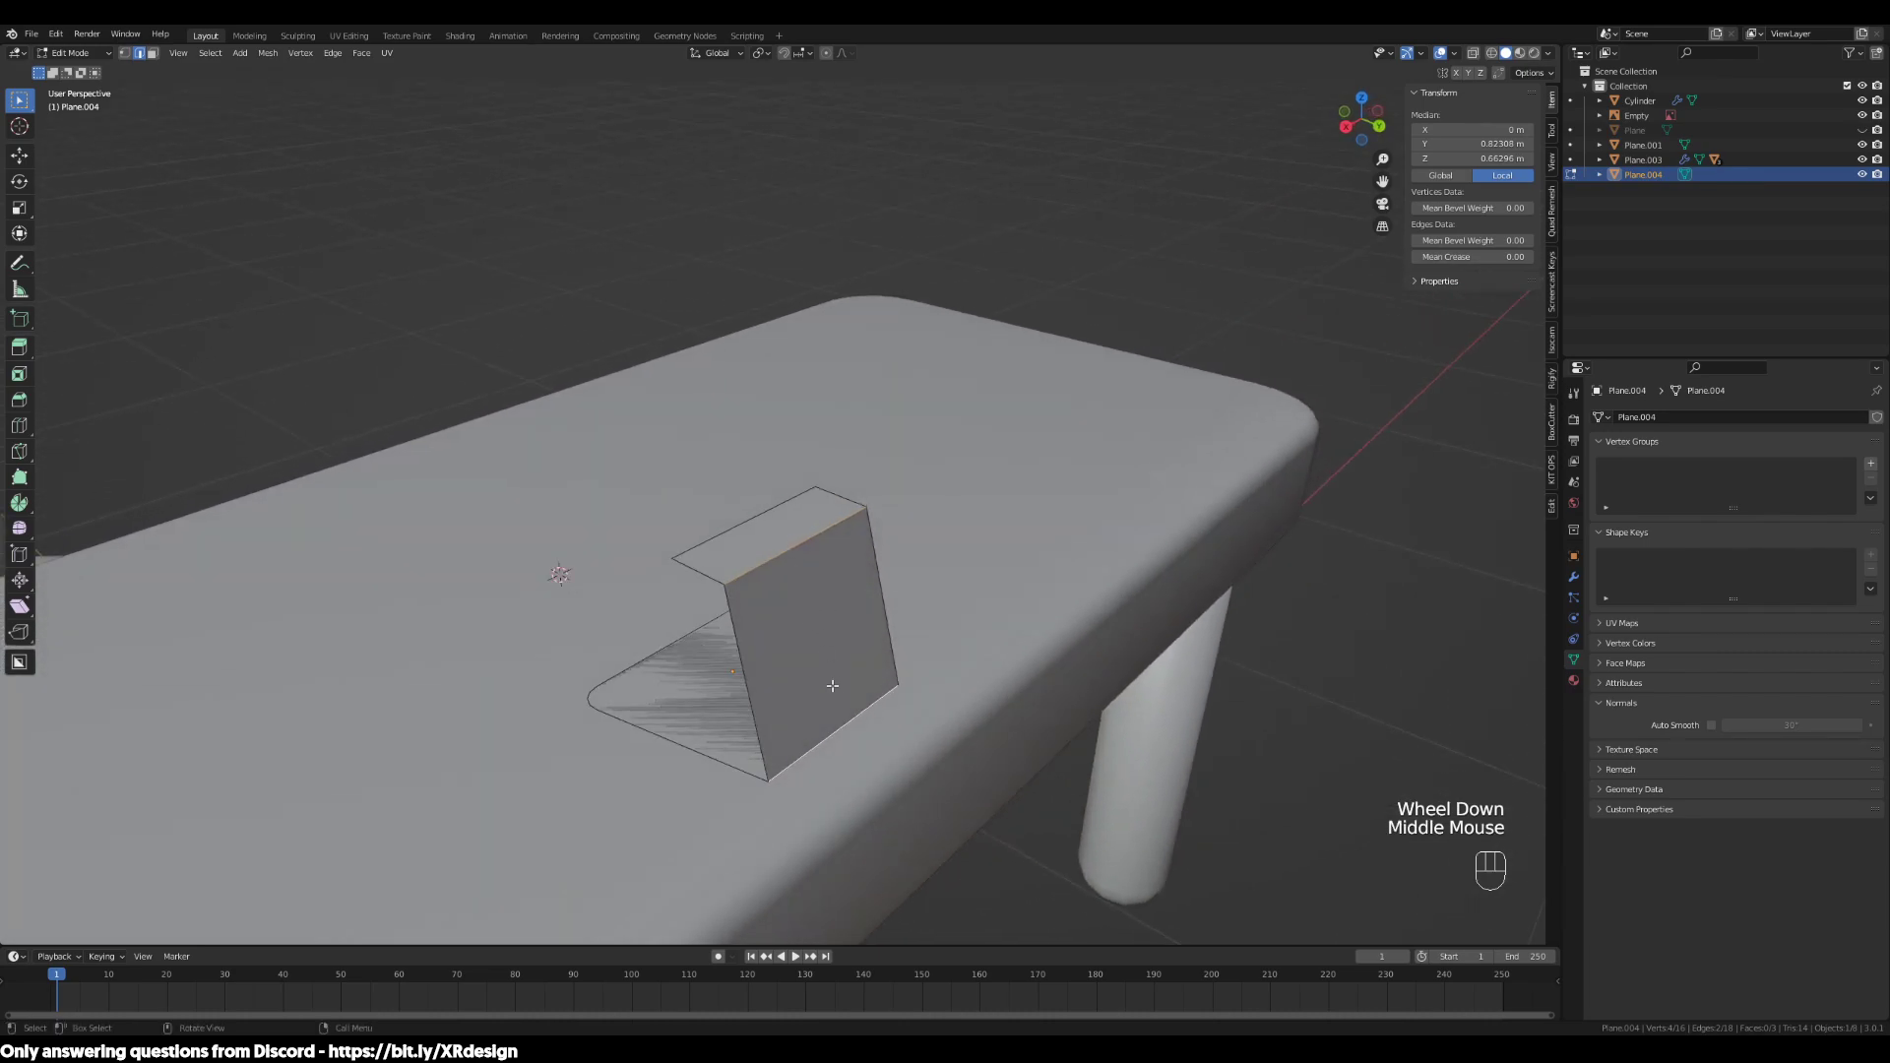
pyautogui.moveTo(1064, 699); pyautogui.dragTo(1129, 688, button='middle')
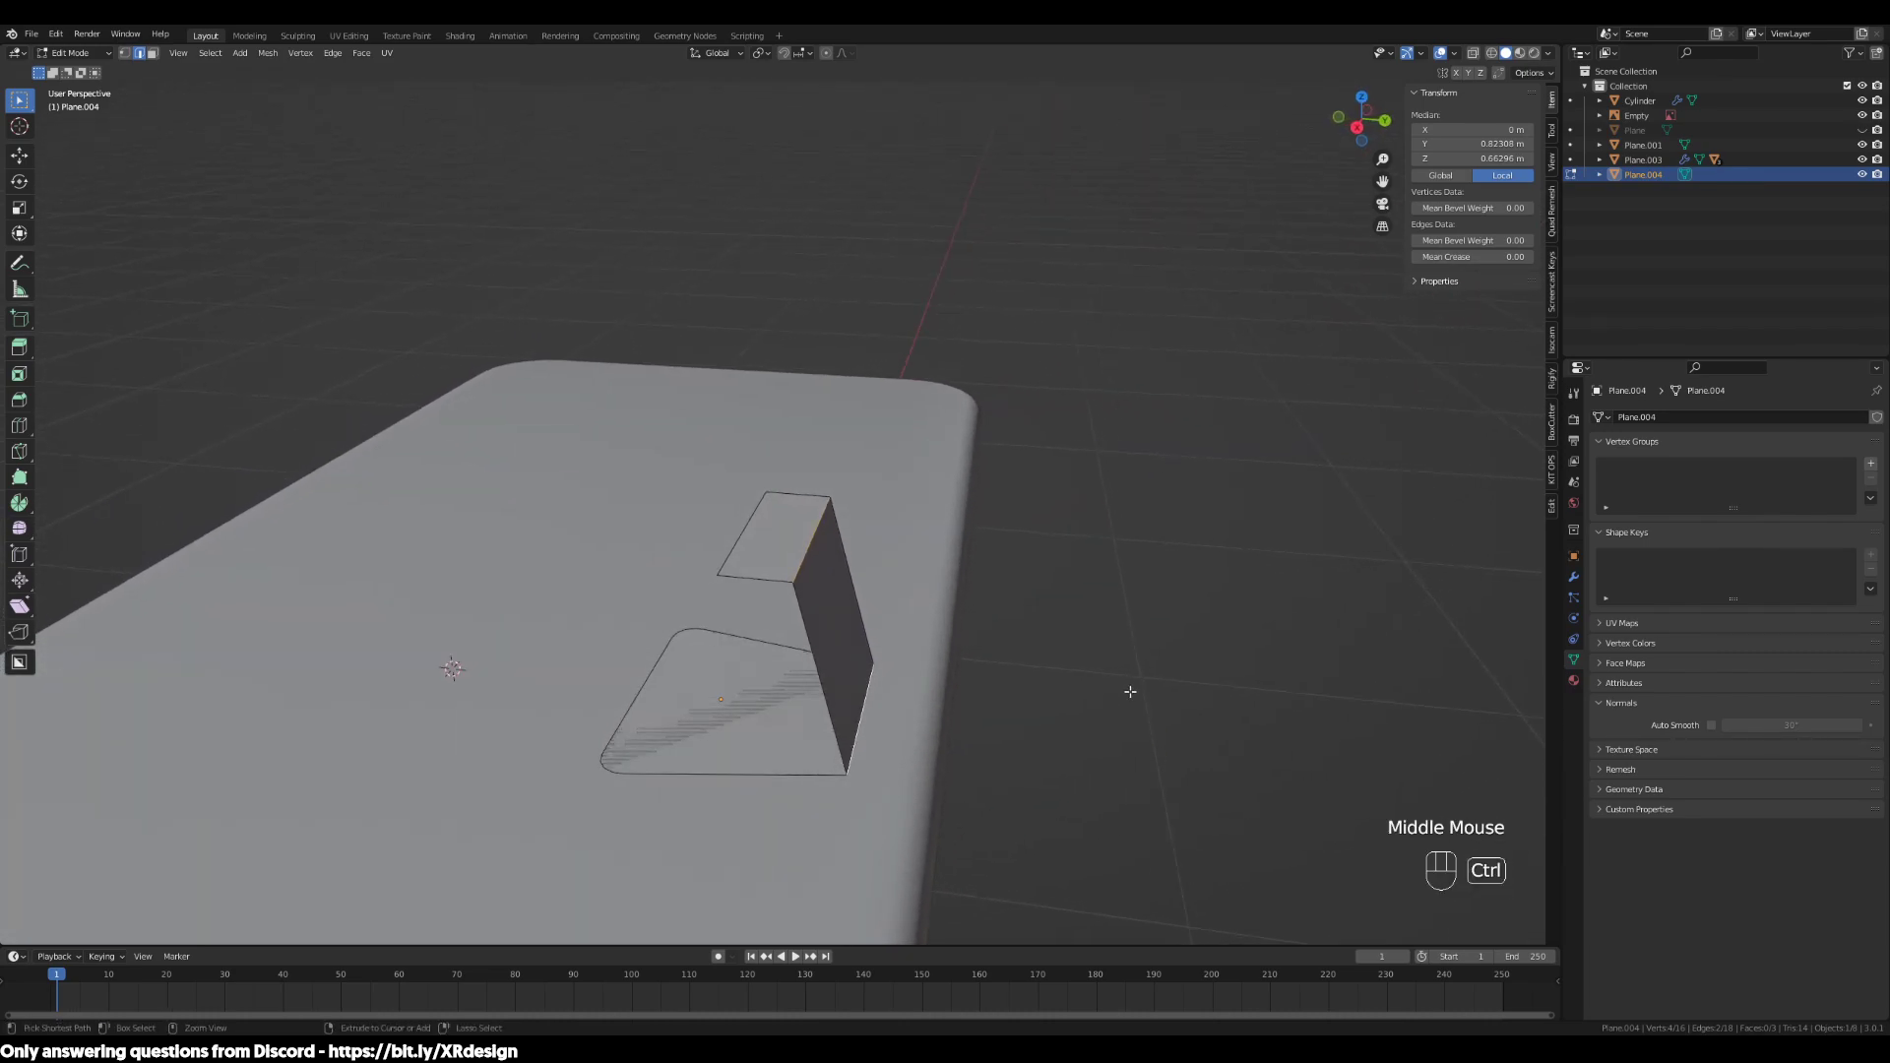
pyautogui.hotkey('ctrl', 'b')
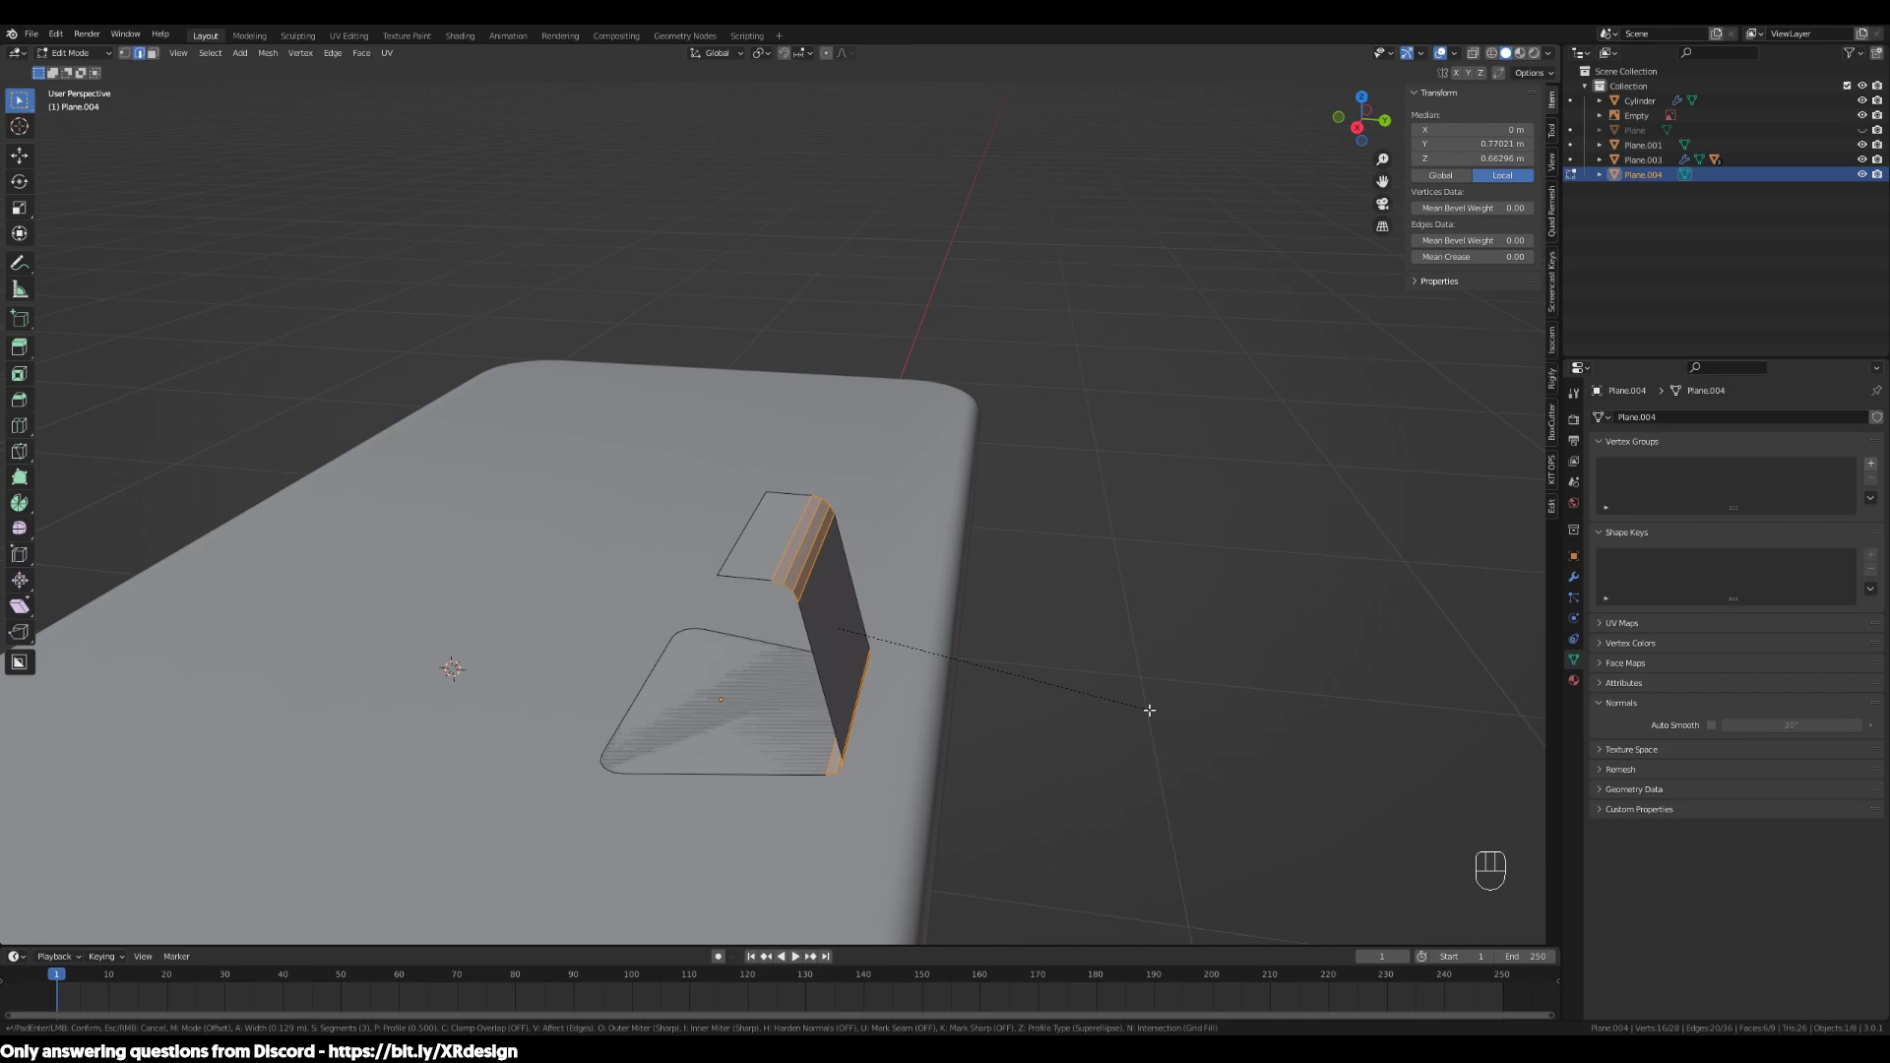
pyautogui.click(1150, 710)
# Compare the bevelled stand's shape and proportions with the monitor stand in the reference image
pyautogui.moveTo(1116, 697); pyautogui.dragTo(1240, 620, button='middle')
pyautogui.press('Tab')
pyautogui.press('Tab')
pyautogui.scroll(-4, 1197, 708)
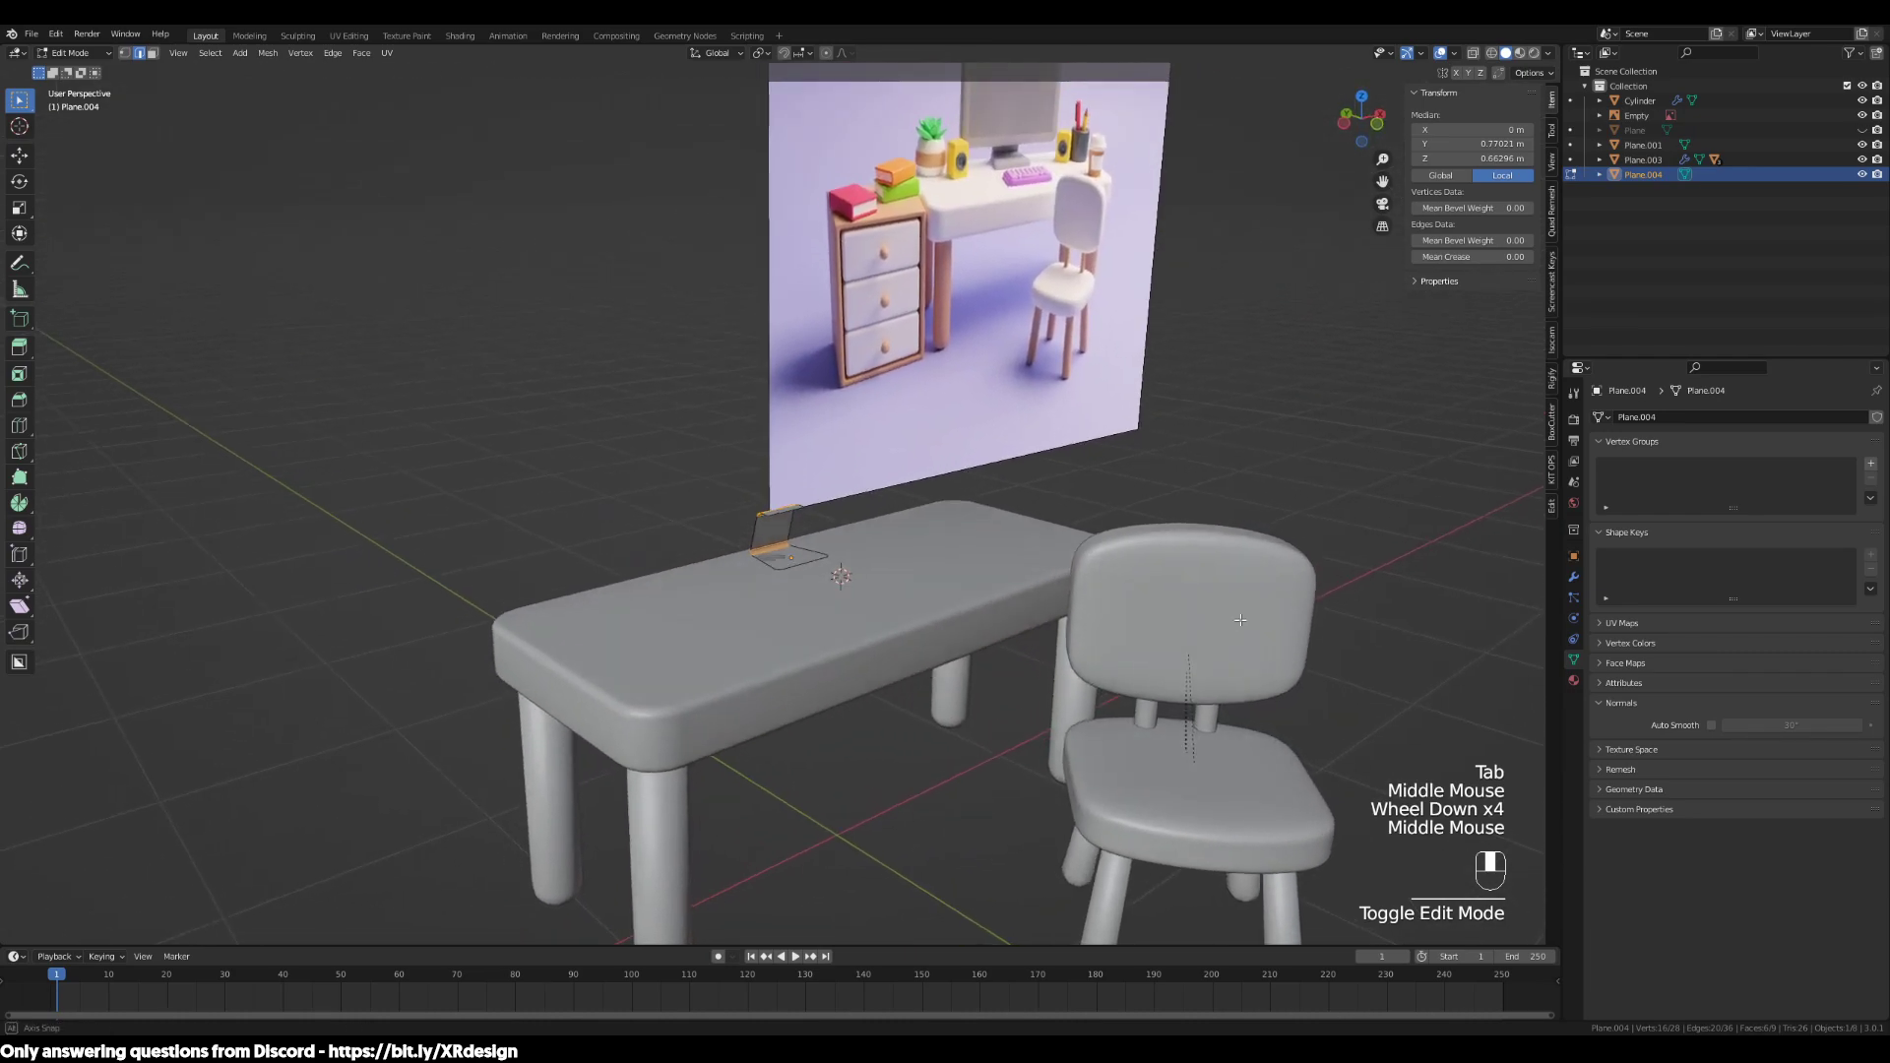
pyautogui.moveTo(1063, 487); pyautogui.dragTo(1256, 668, button='middle')
pyautogui.scroll(2, 994, 552)
pyautogui.press('Tab')
pyautogui.press('Tab')
# Scale the base's rounded front-corner vertices to 0.924 along X and move them along Y towards the upright
pyautogui.press('1')
pyautogui.click(865, 632)
pyautogui.scroll(2, 865, 632)
pyautogui.press('s')
pyautogui.press('x')
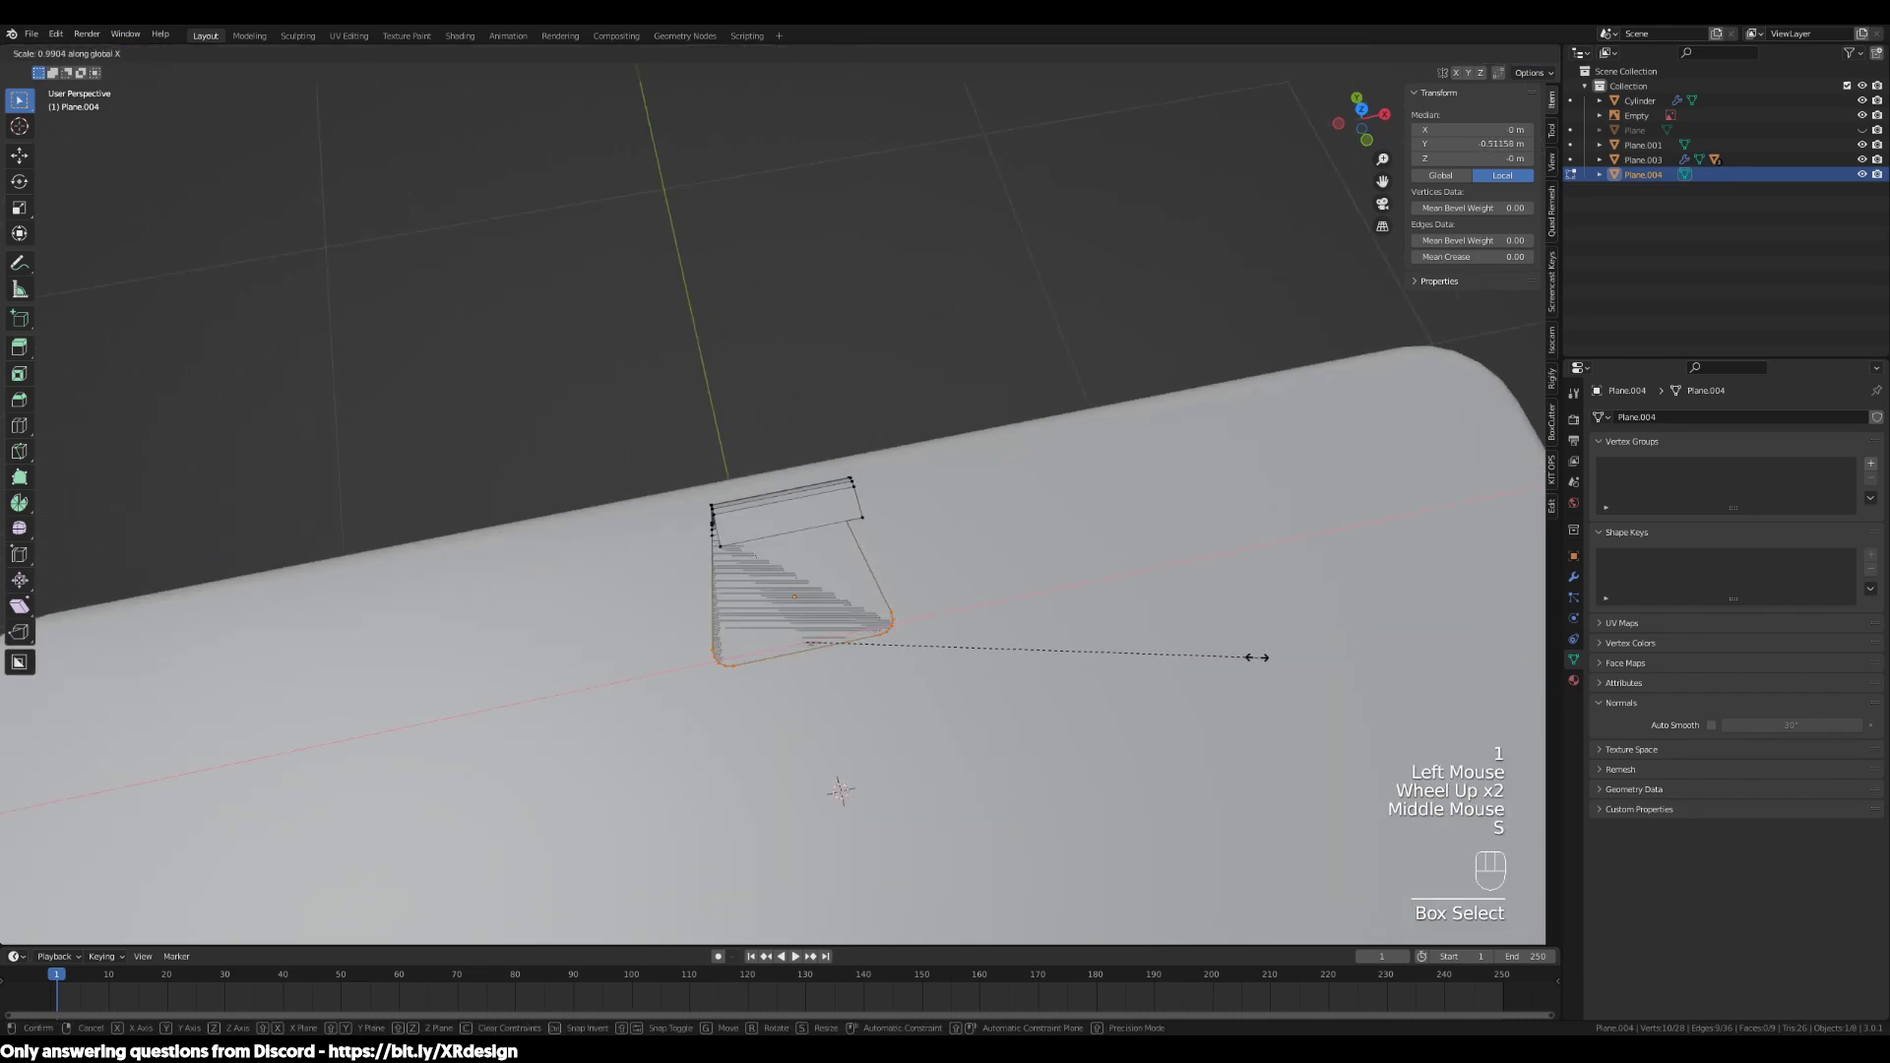
pyautogui.click(1229, 656)
pyautogui.press('g')
pyautogui.press('y')
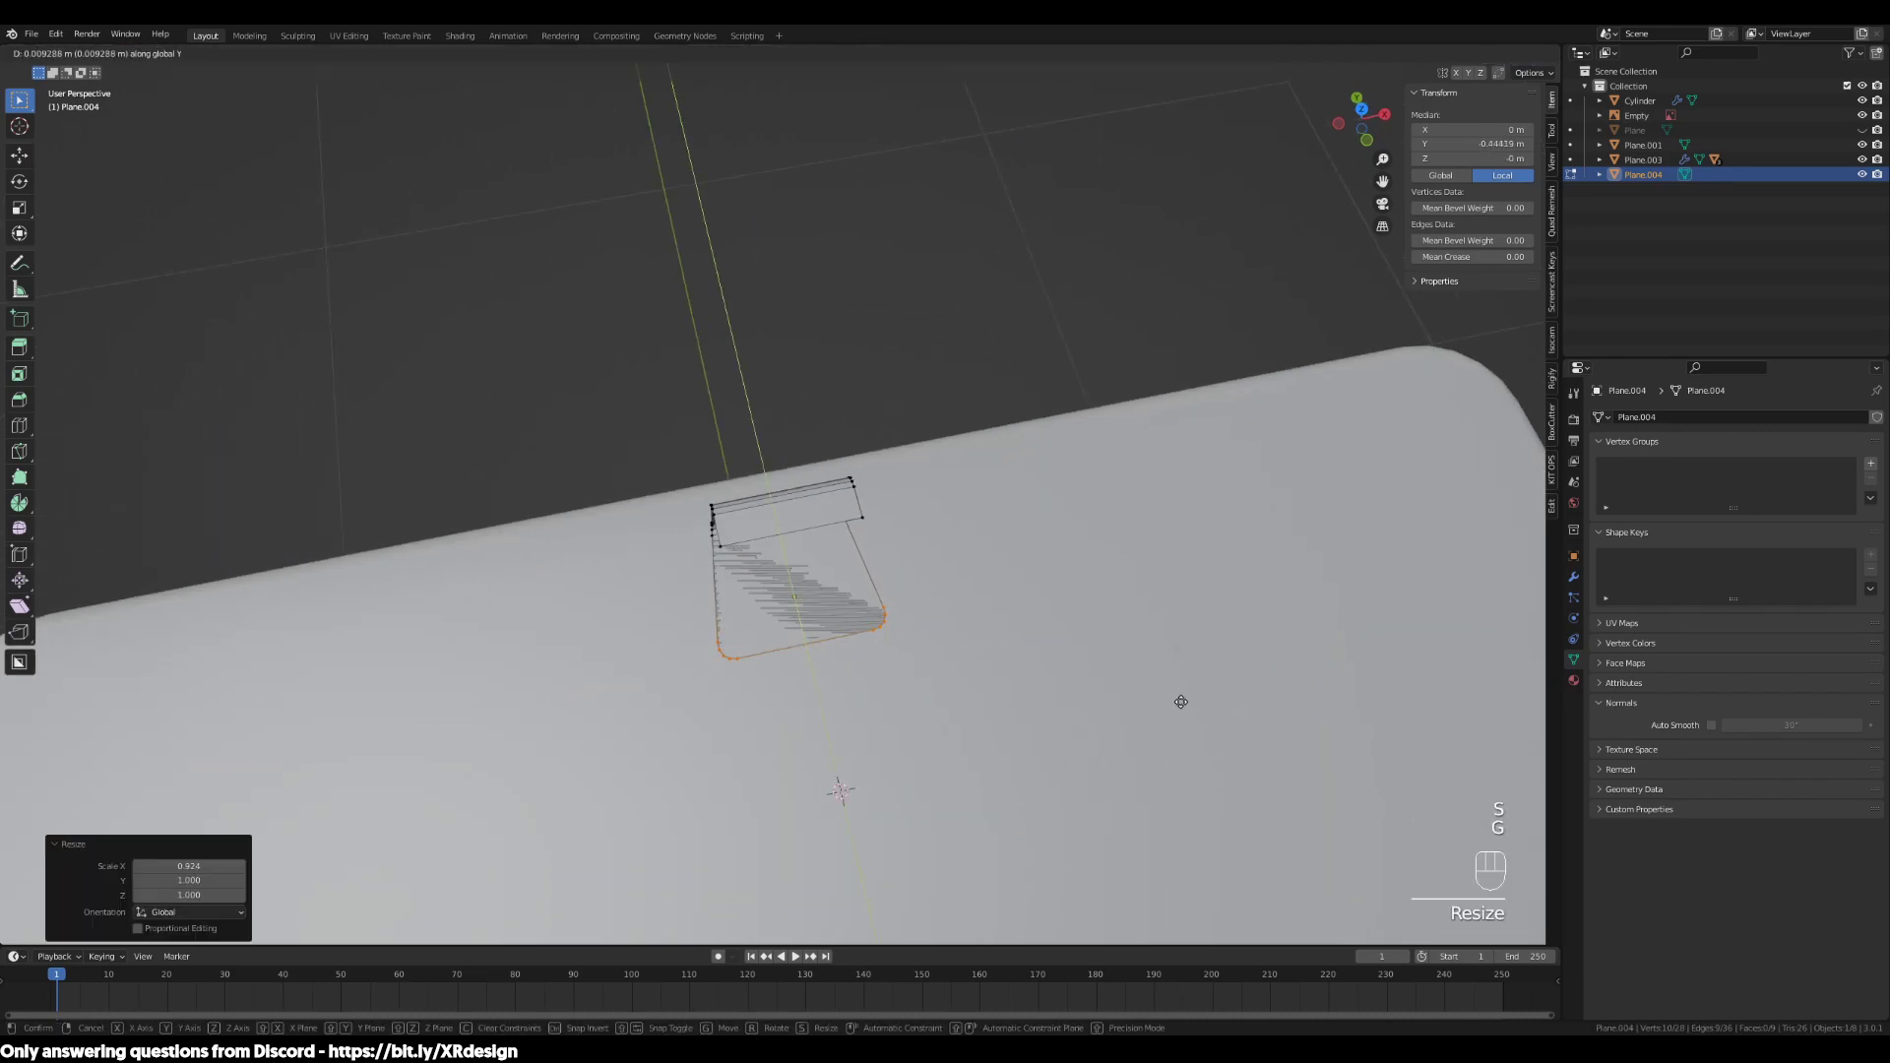
pyautogui.click(1183, 696)
# Scale the base's front-corner vertices to 0.970 along X and select the whole stand mesh
pyautogui.moveTo(1182, 696); pyautogui.dragTo(979, 663, button='middle')
pyautogui.press('s')
pyautogui.press('x')
pyautogui.click(1199, 644)
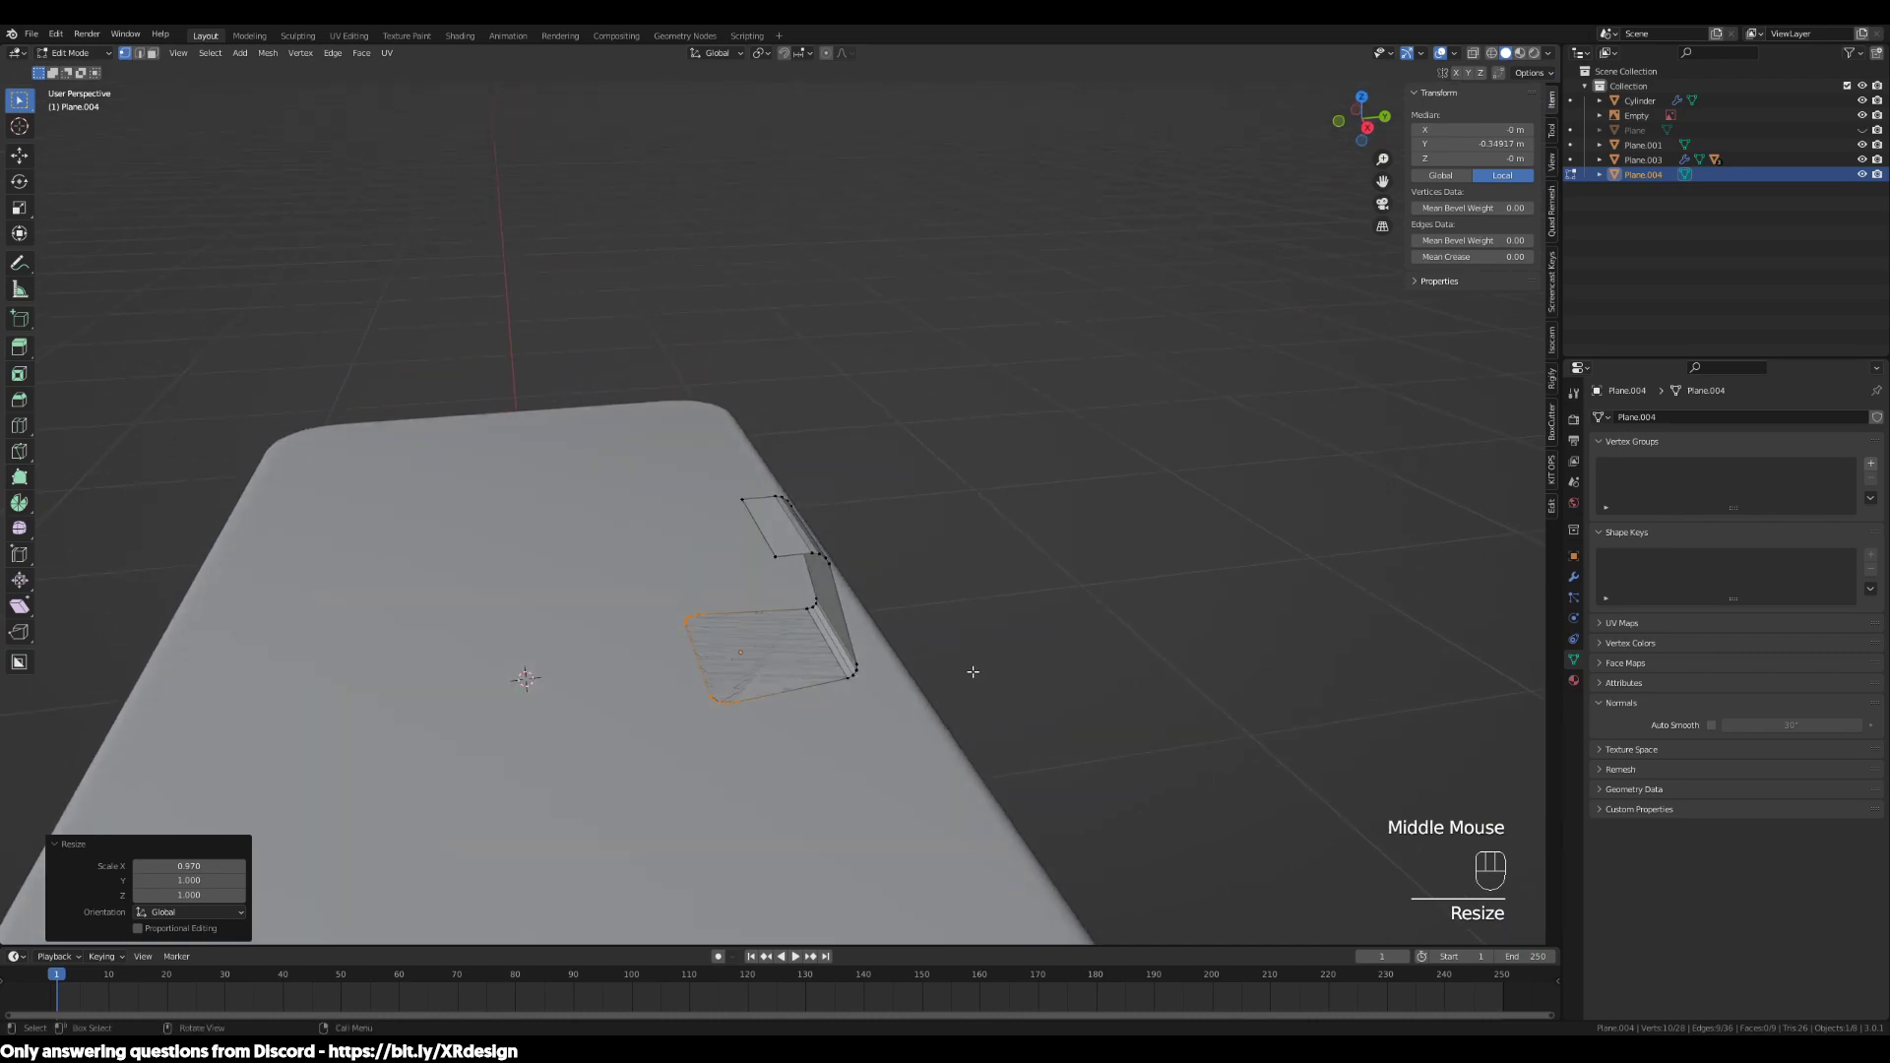
pyautogui.press('a')
pyautogui.scroll(3, 929, 669)
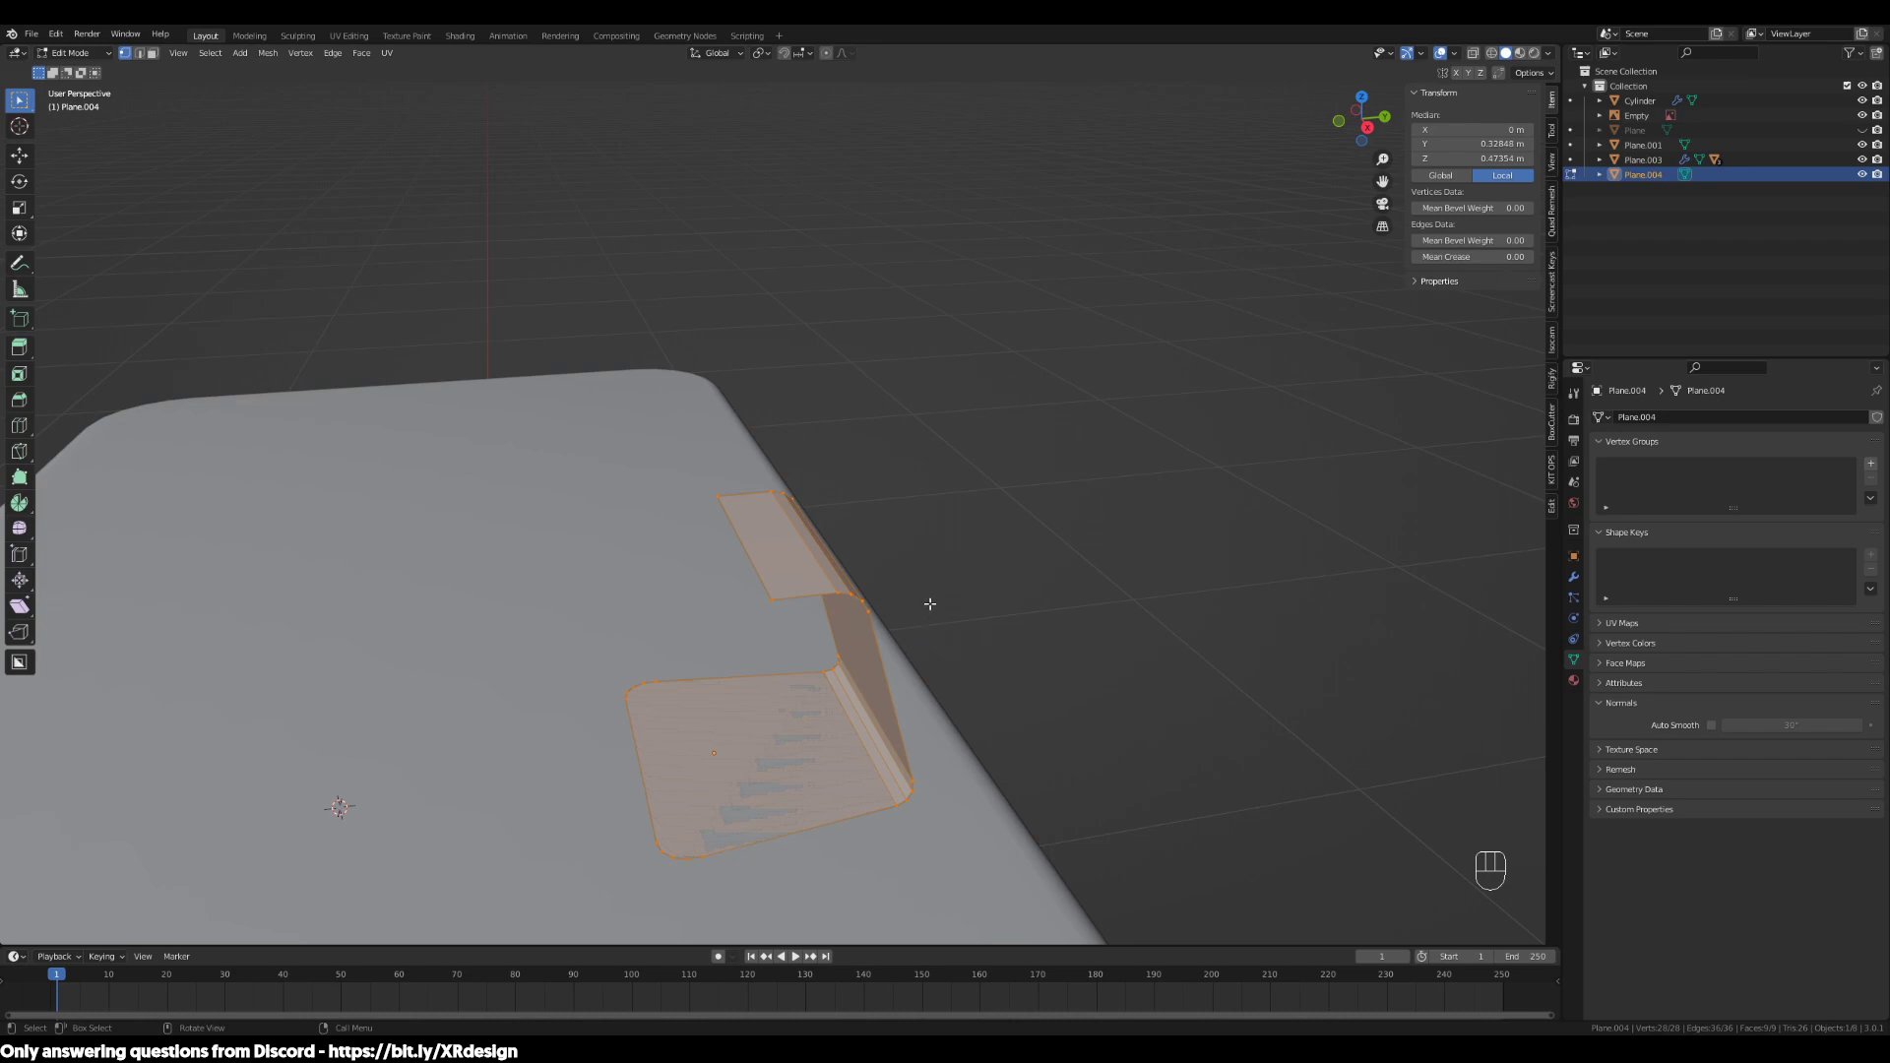
# Try extruding the whole stand surface as one region in a free direction, and undo the extrusion
pyautogui.hotkey('alt', 'e')
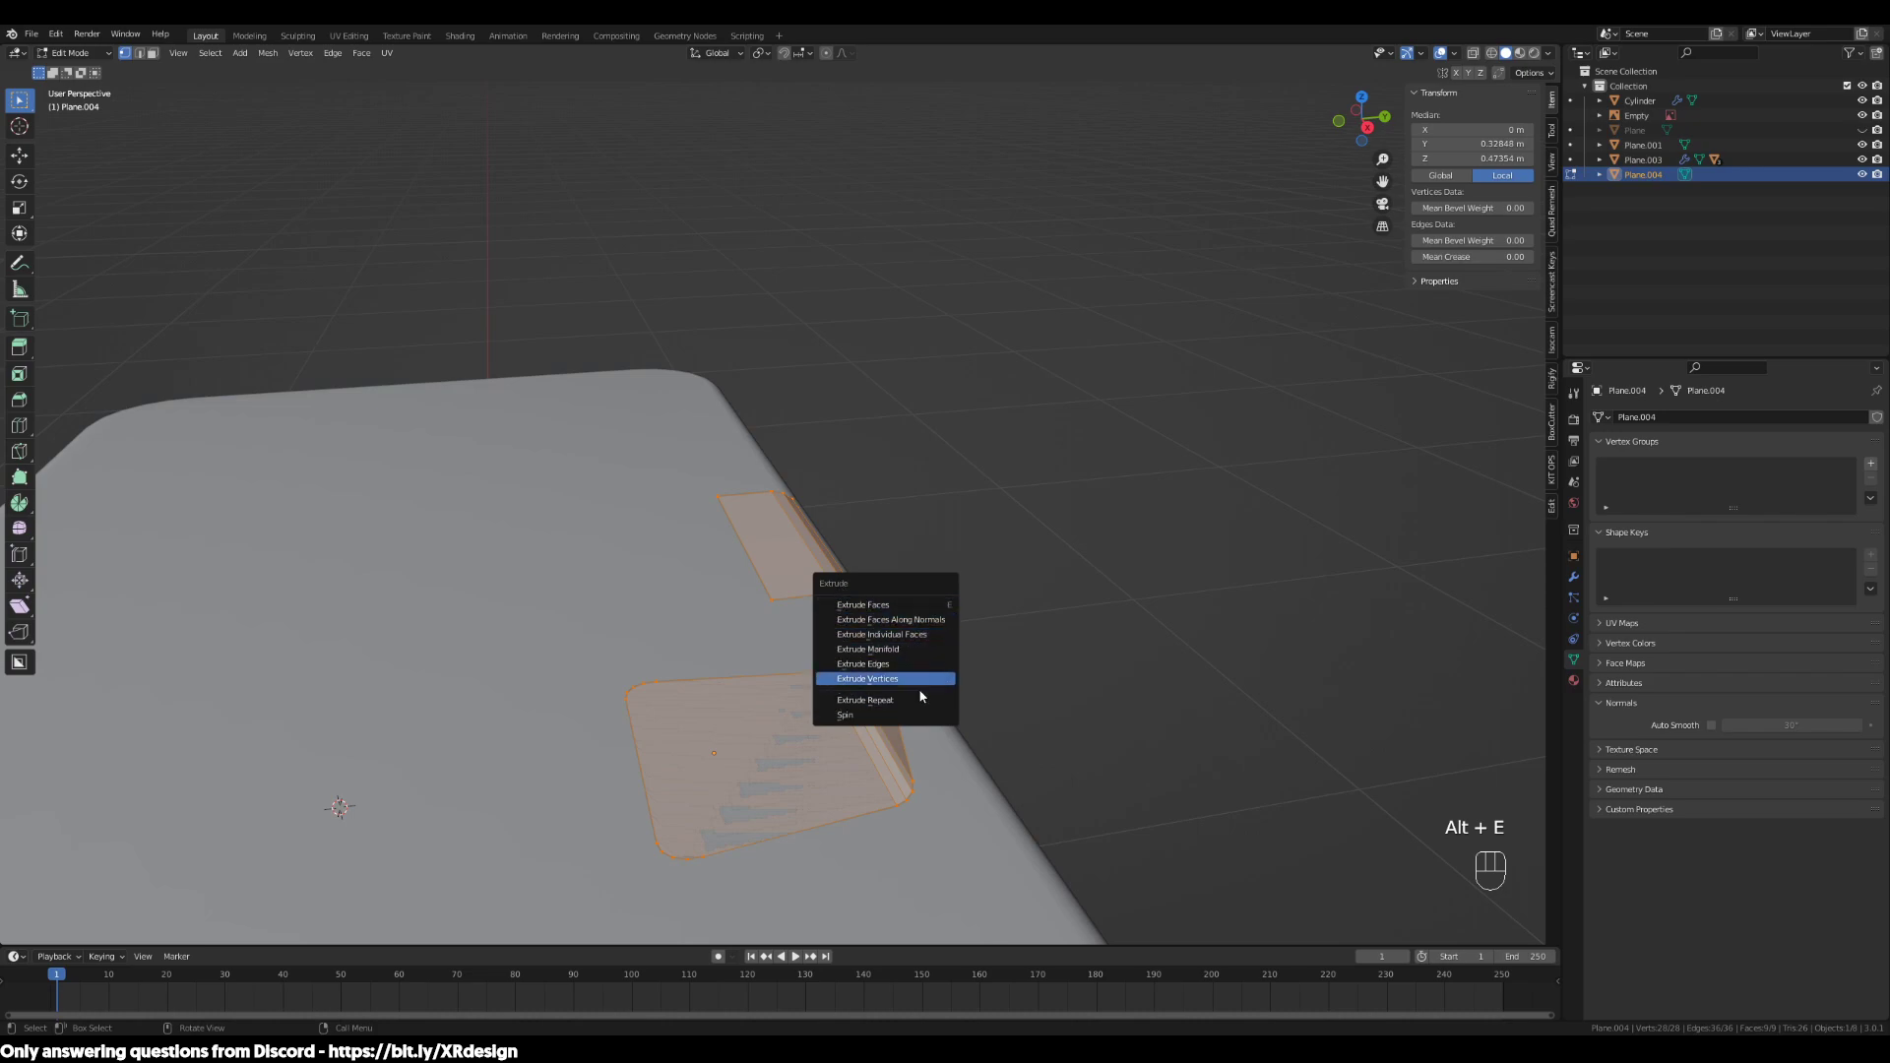
pyautogui.click(868, 649)
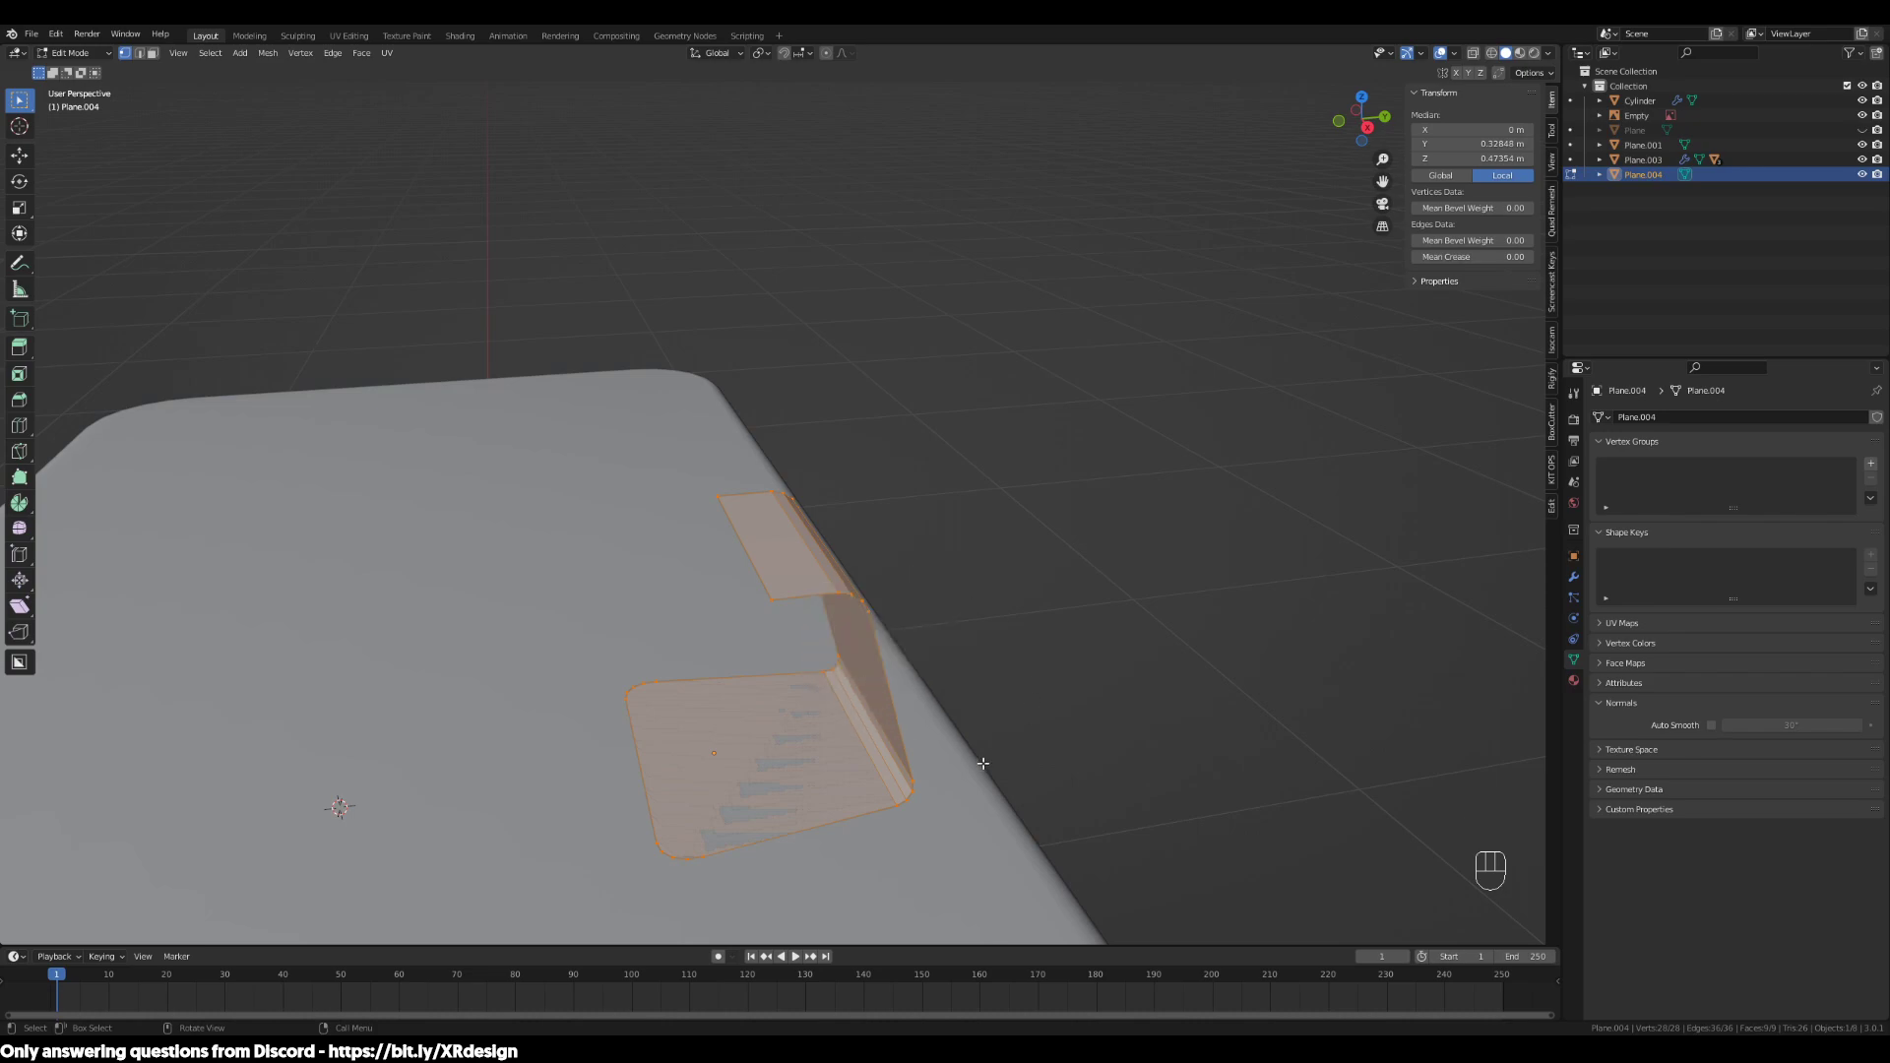
pyautogui.press('e')
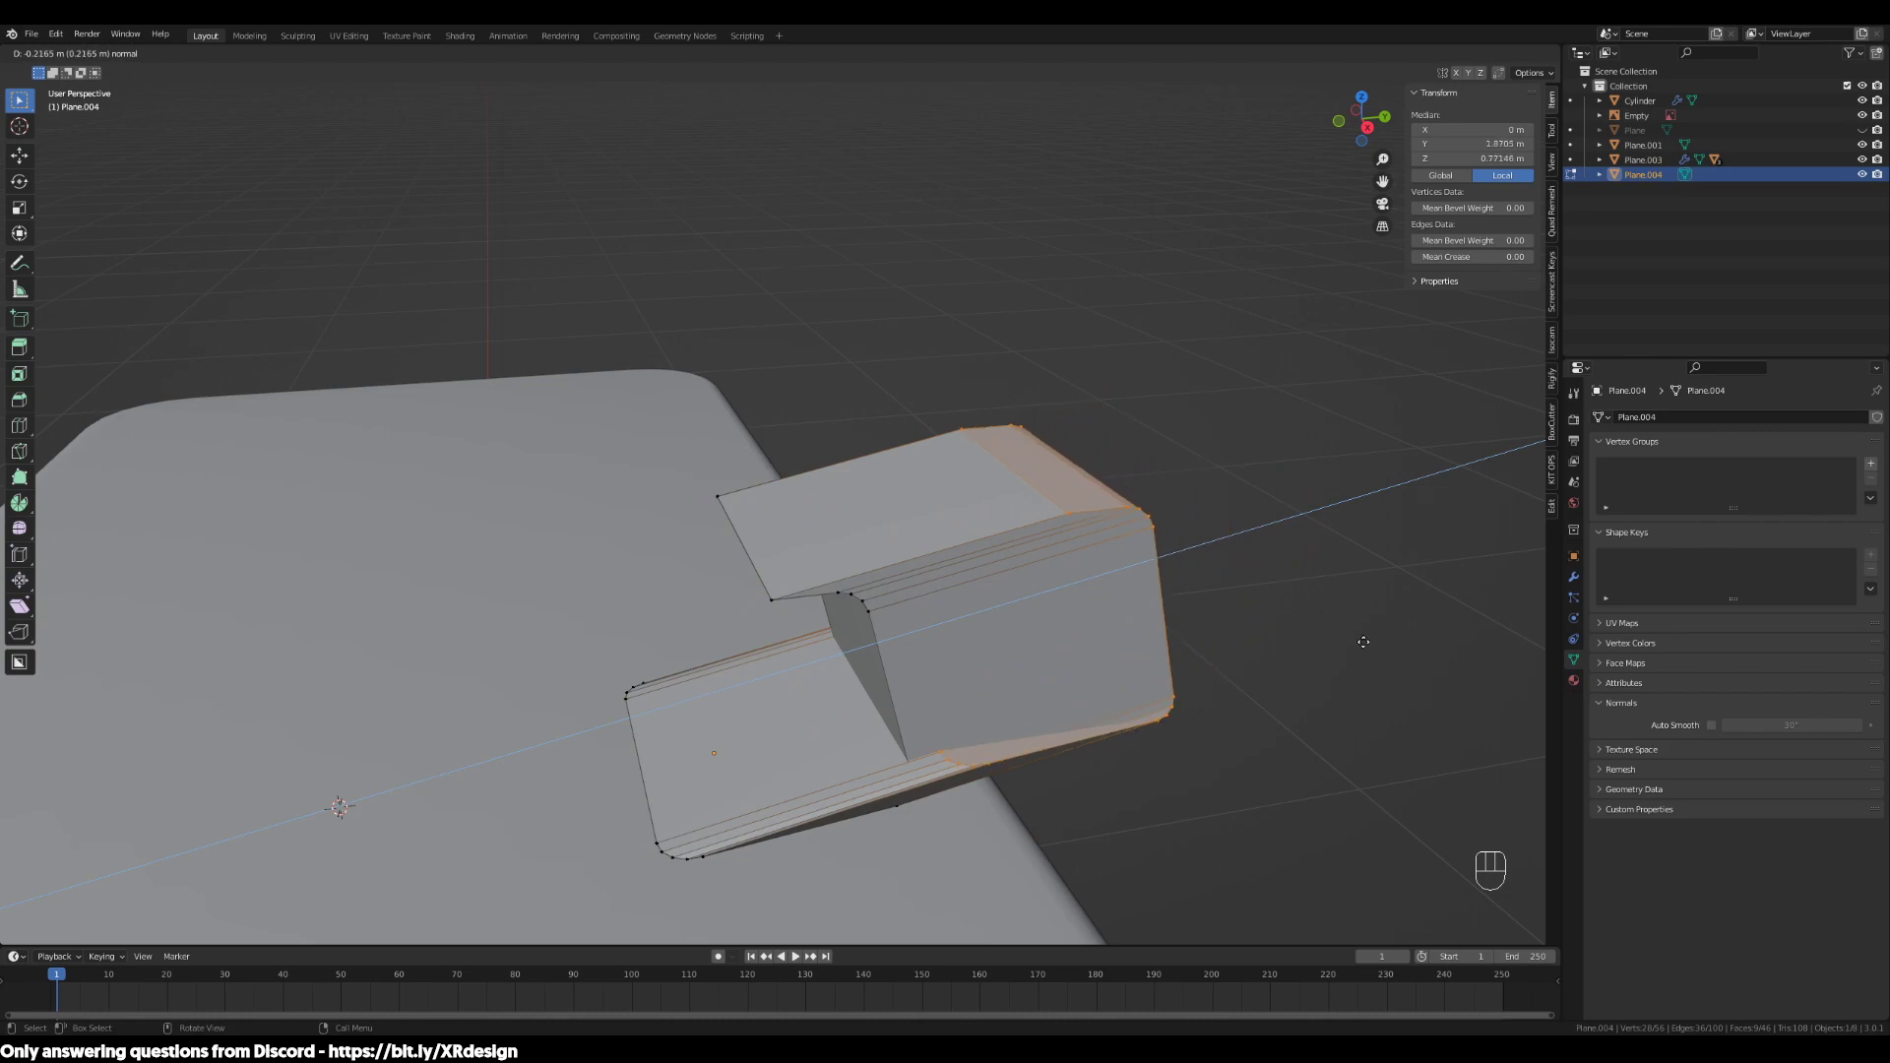
pyautogui.middleClick(1132, 664)
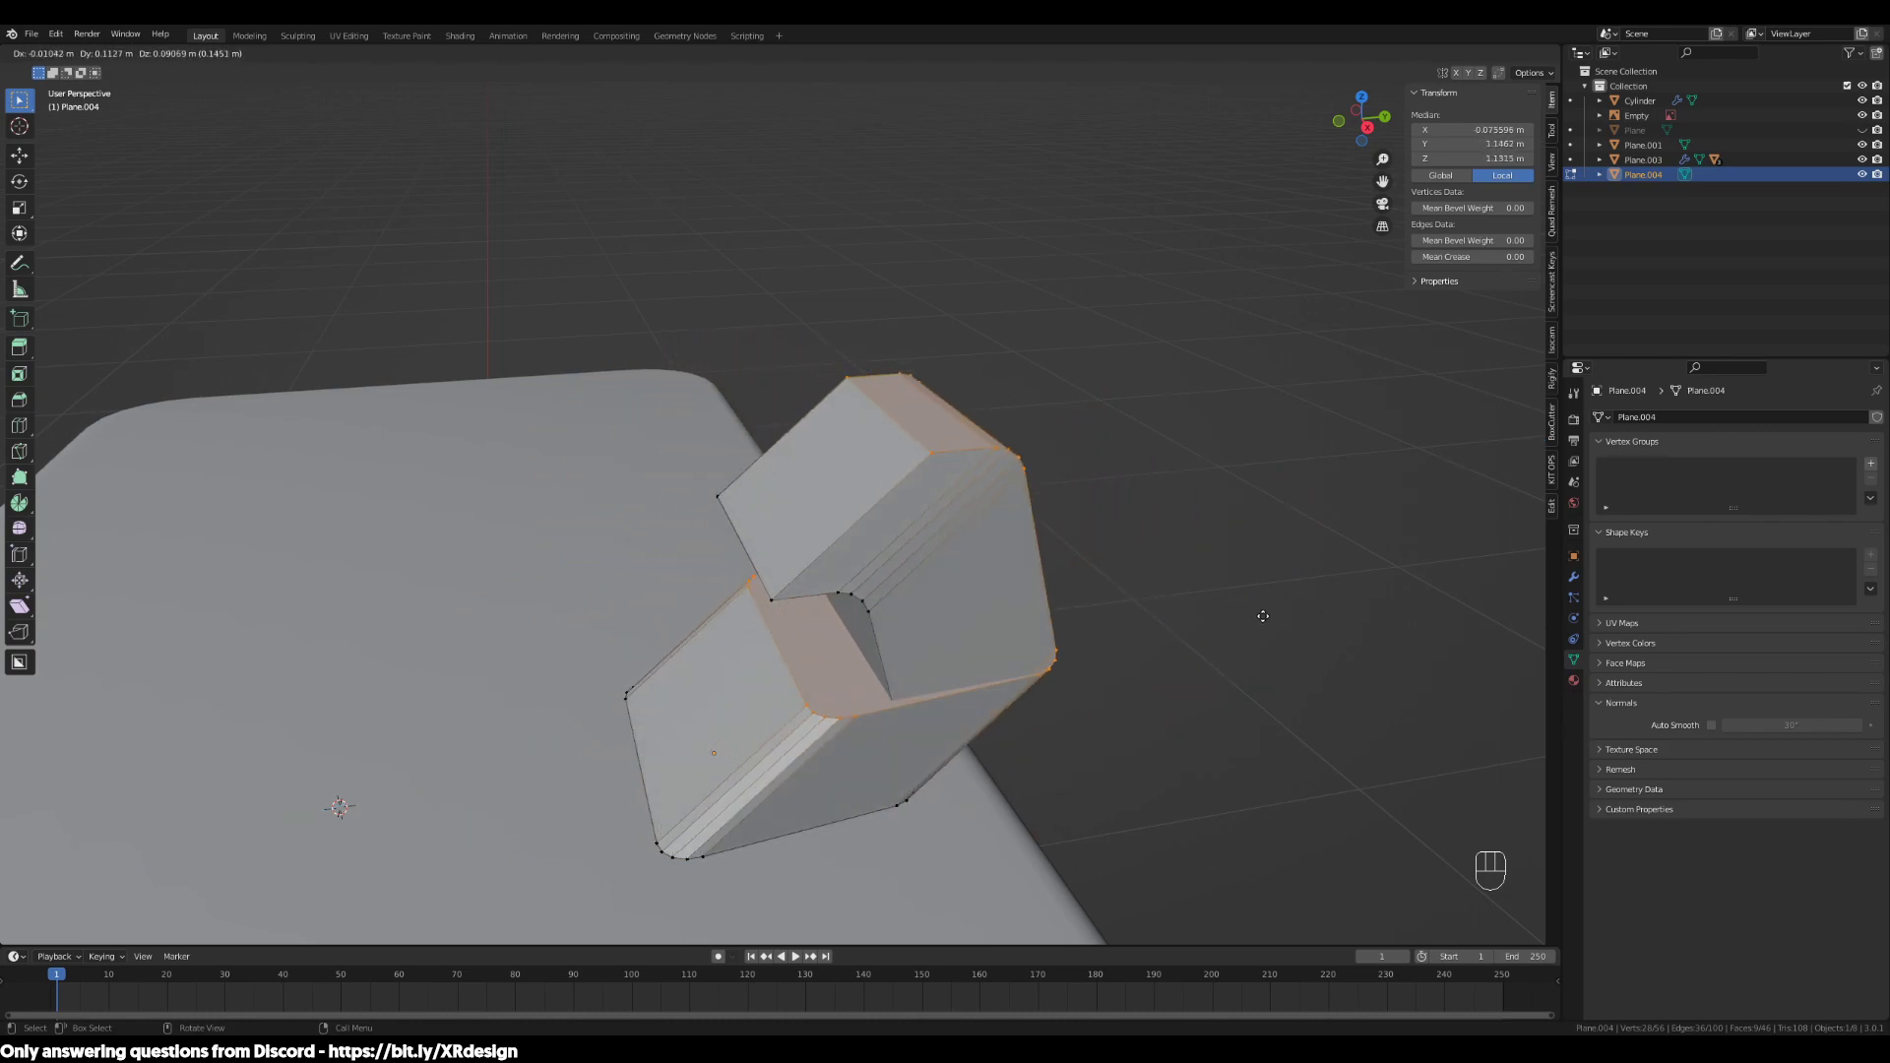
pyautogui.click(1078, 815)
pyautogui.hotkey('ctrl', 'z')
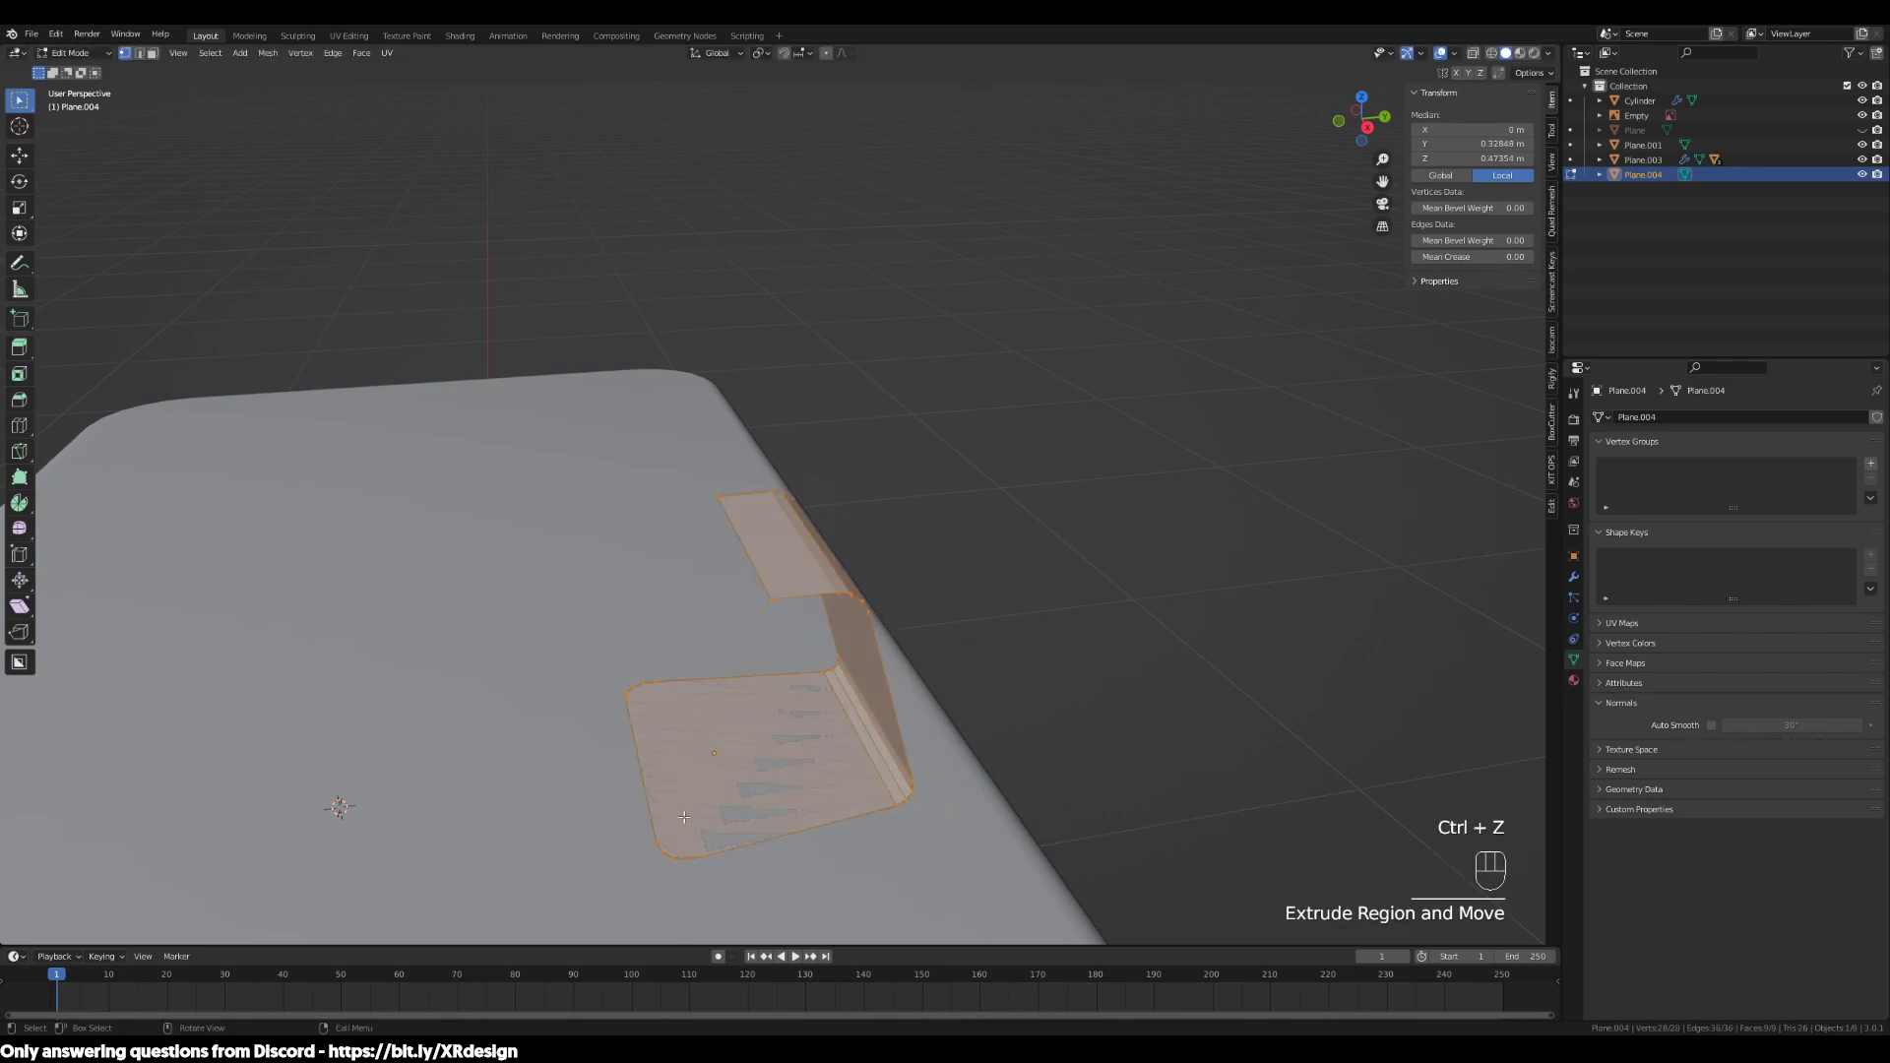
# Try extruding the stand's faces along their normals with even thickness, and undo the extrusion
pyautogui.hotkey('alt', 'e')
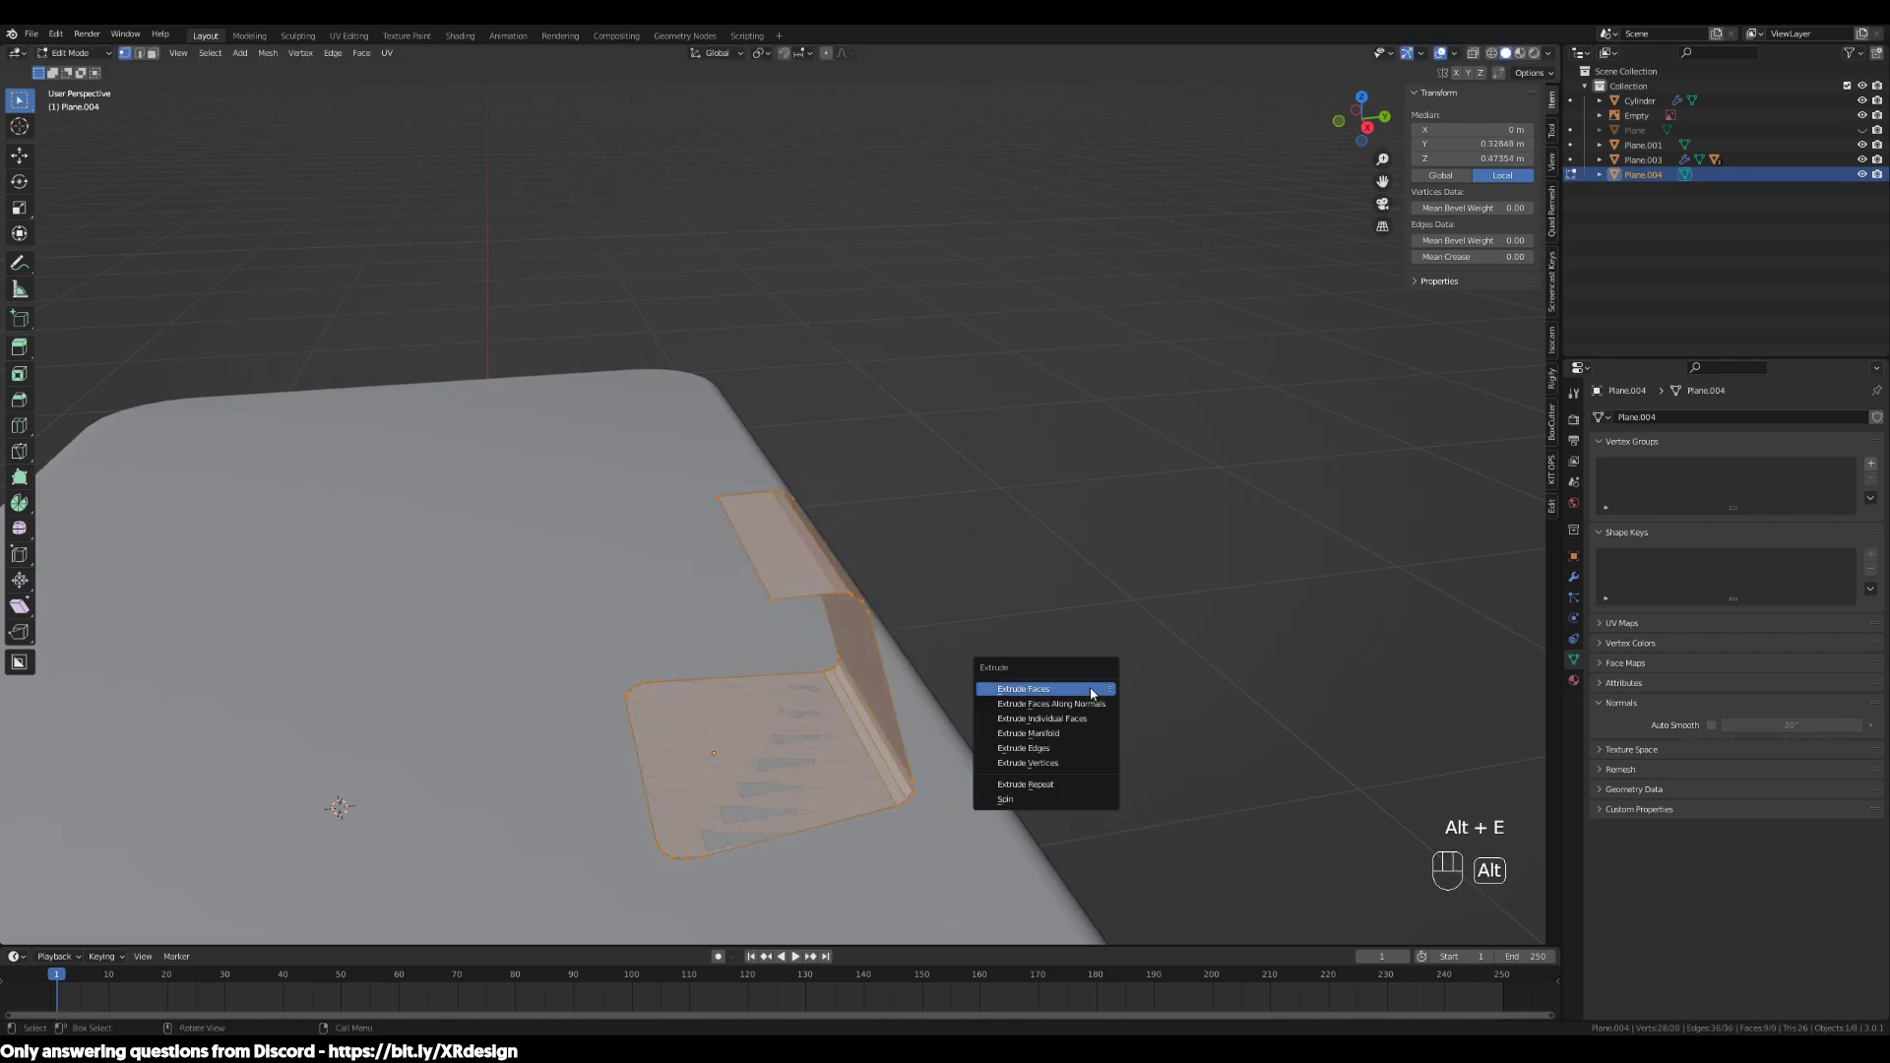
pyautogui.click(1063, 704)
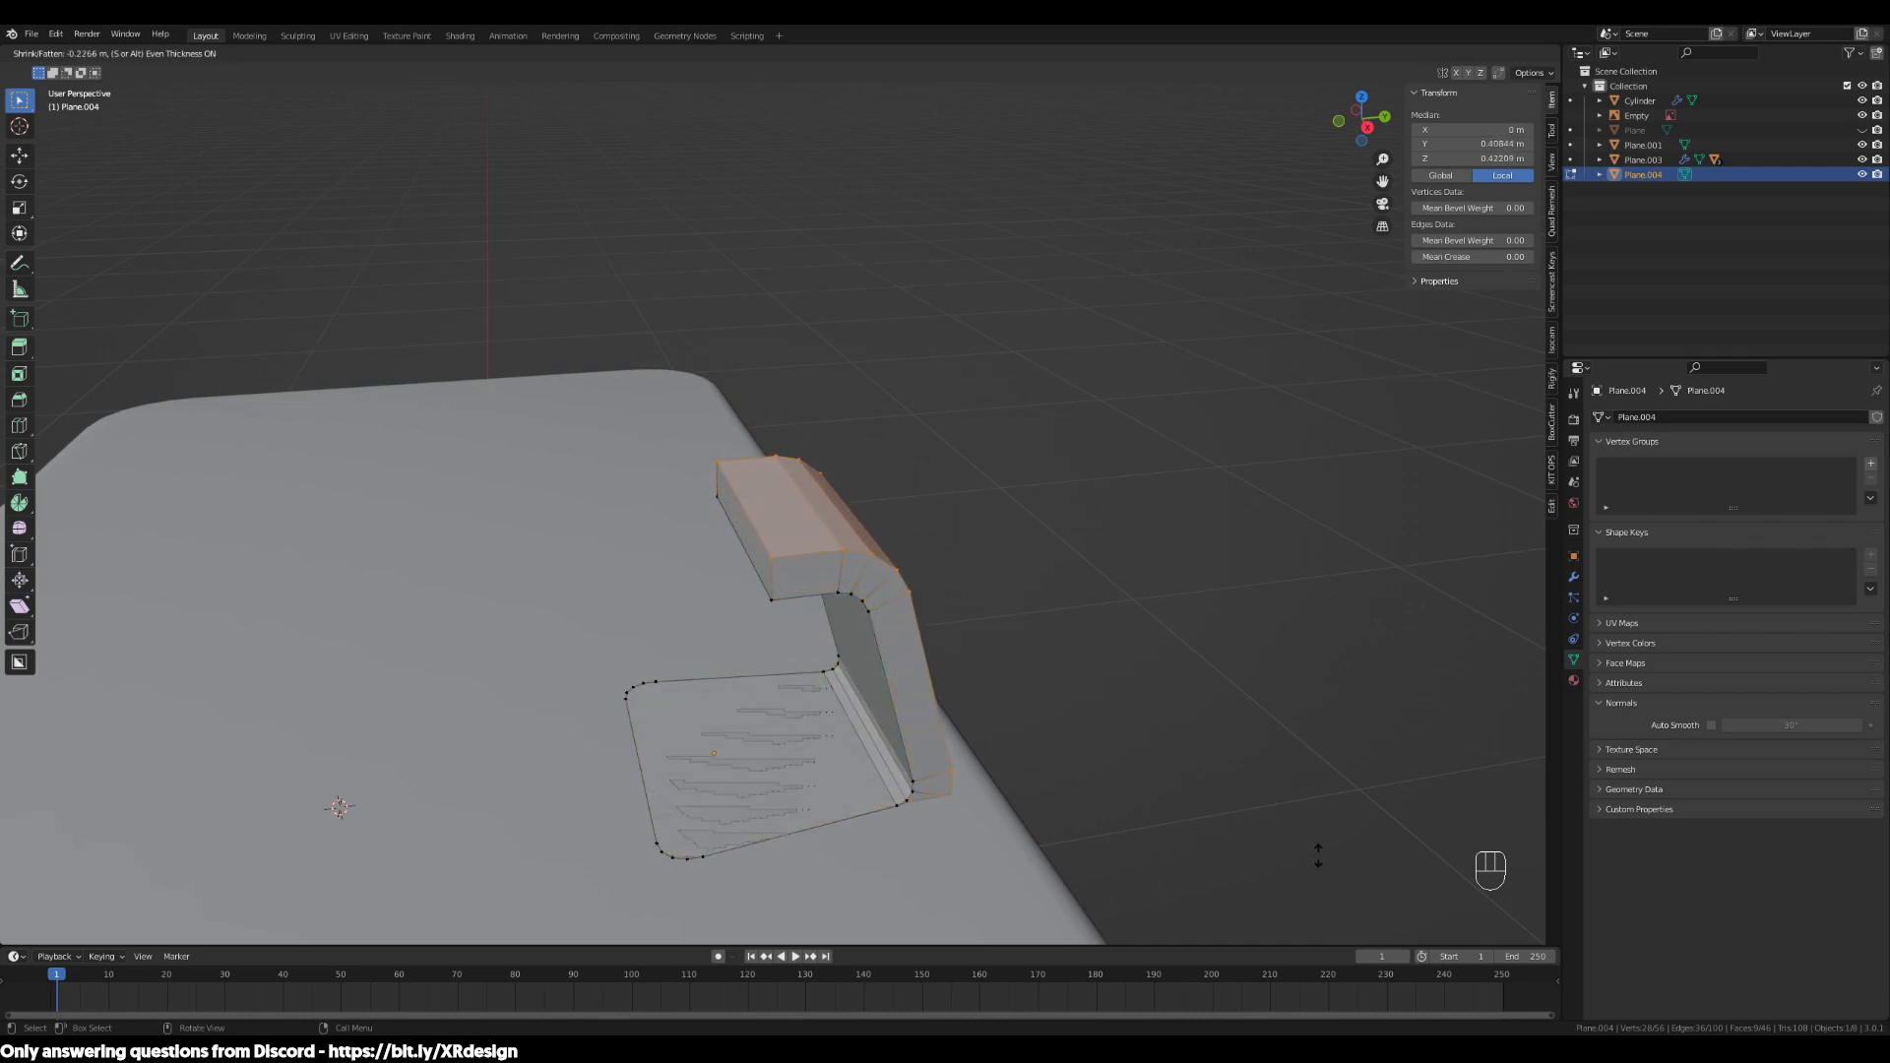
pyautogui.click(1112, 800)
pyautogui.scroll(-2, 1112, 800)
pyautogui.hotkey('ctrl', 'z')
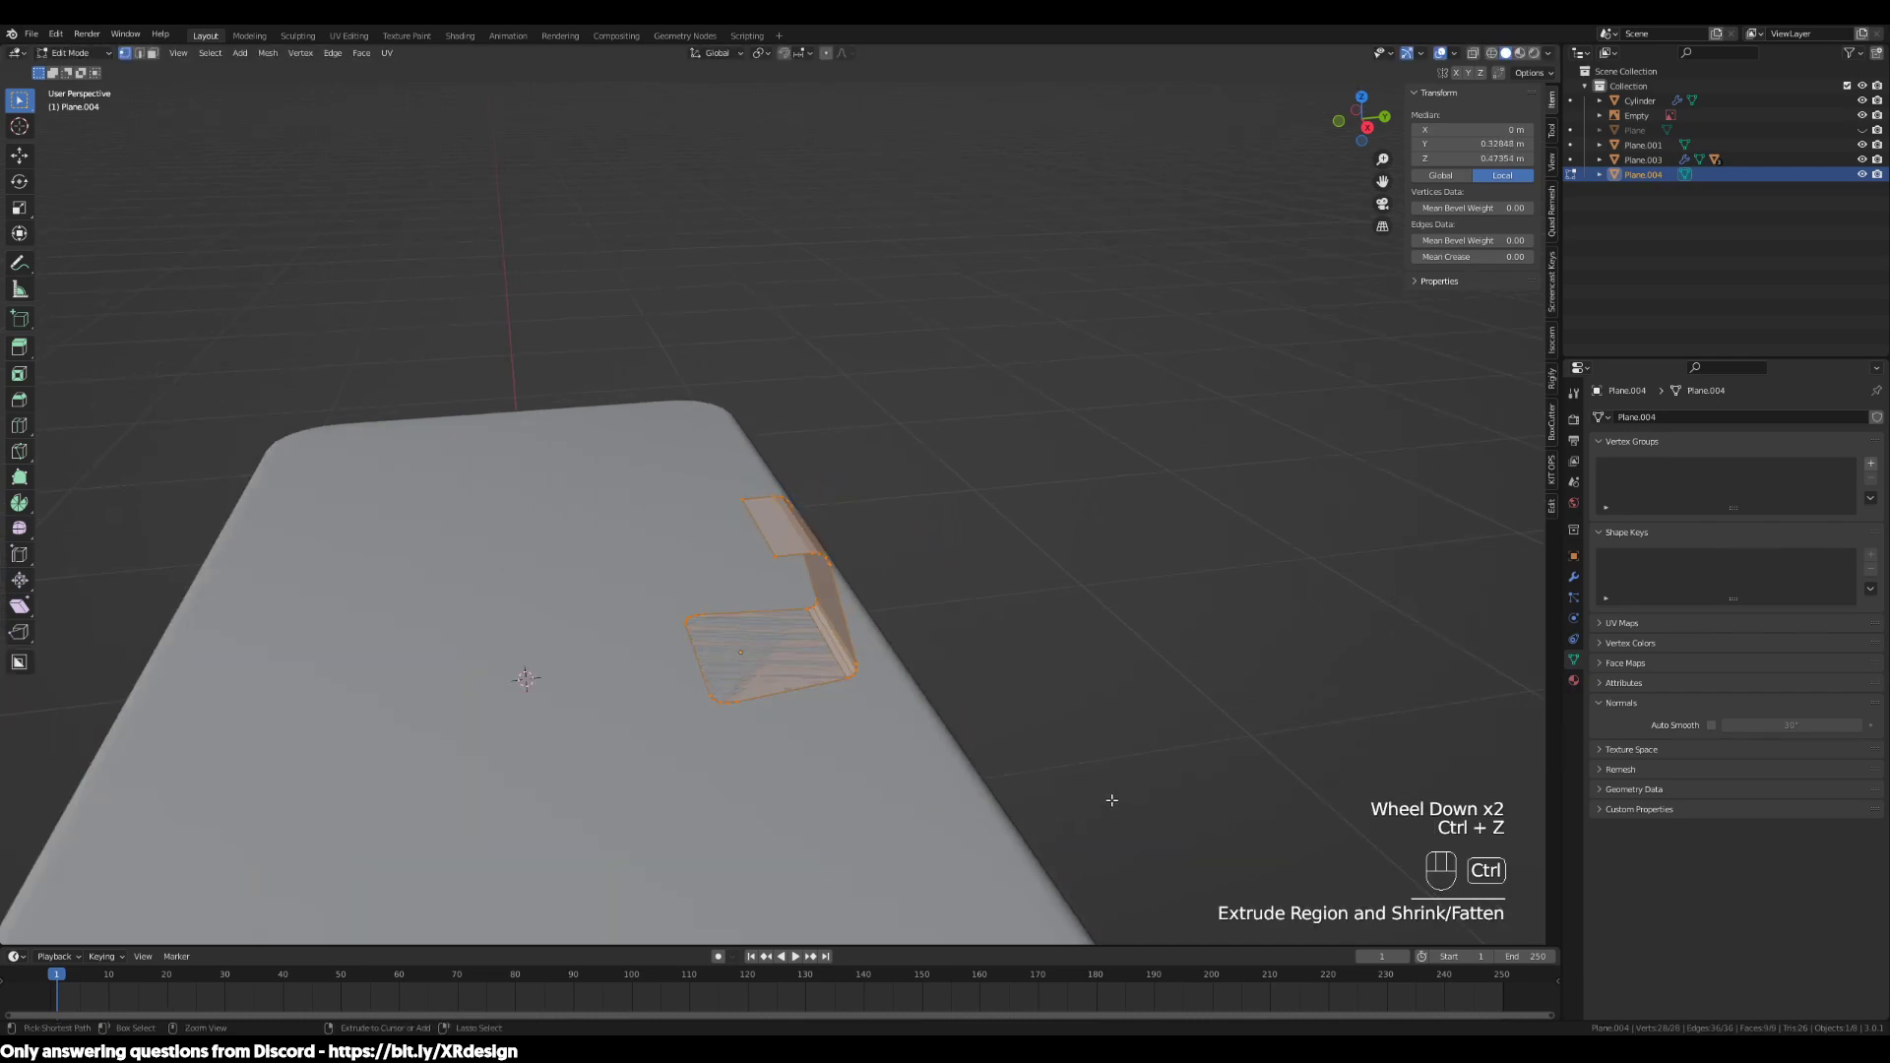
# Isolate the stand in Local View, try an outward extrusion along normals with even thickness, undo it and leave Local View
pyautogui.press('KP_Divide')
pyautogui.scroll(-2, 1118, 793)
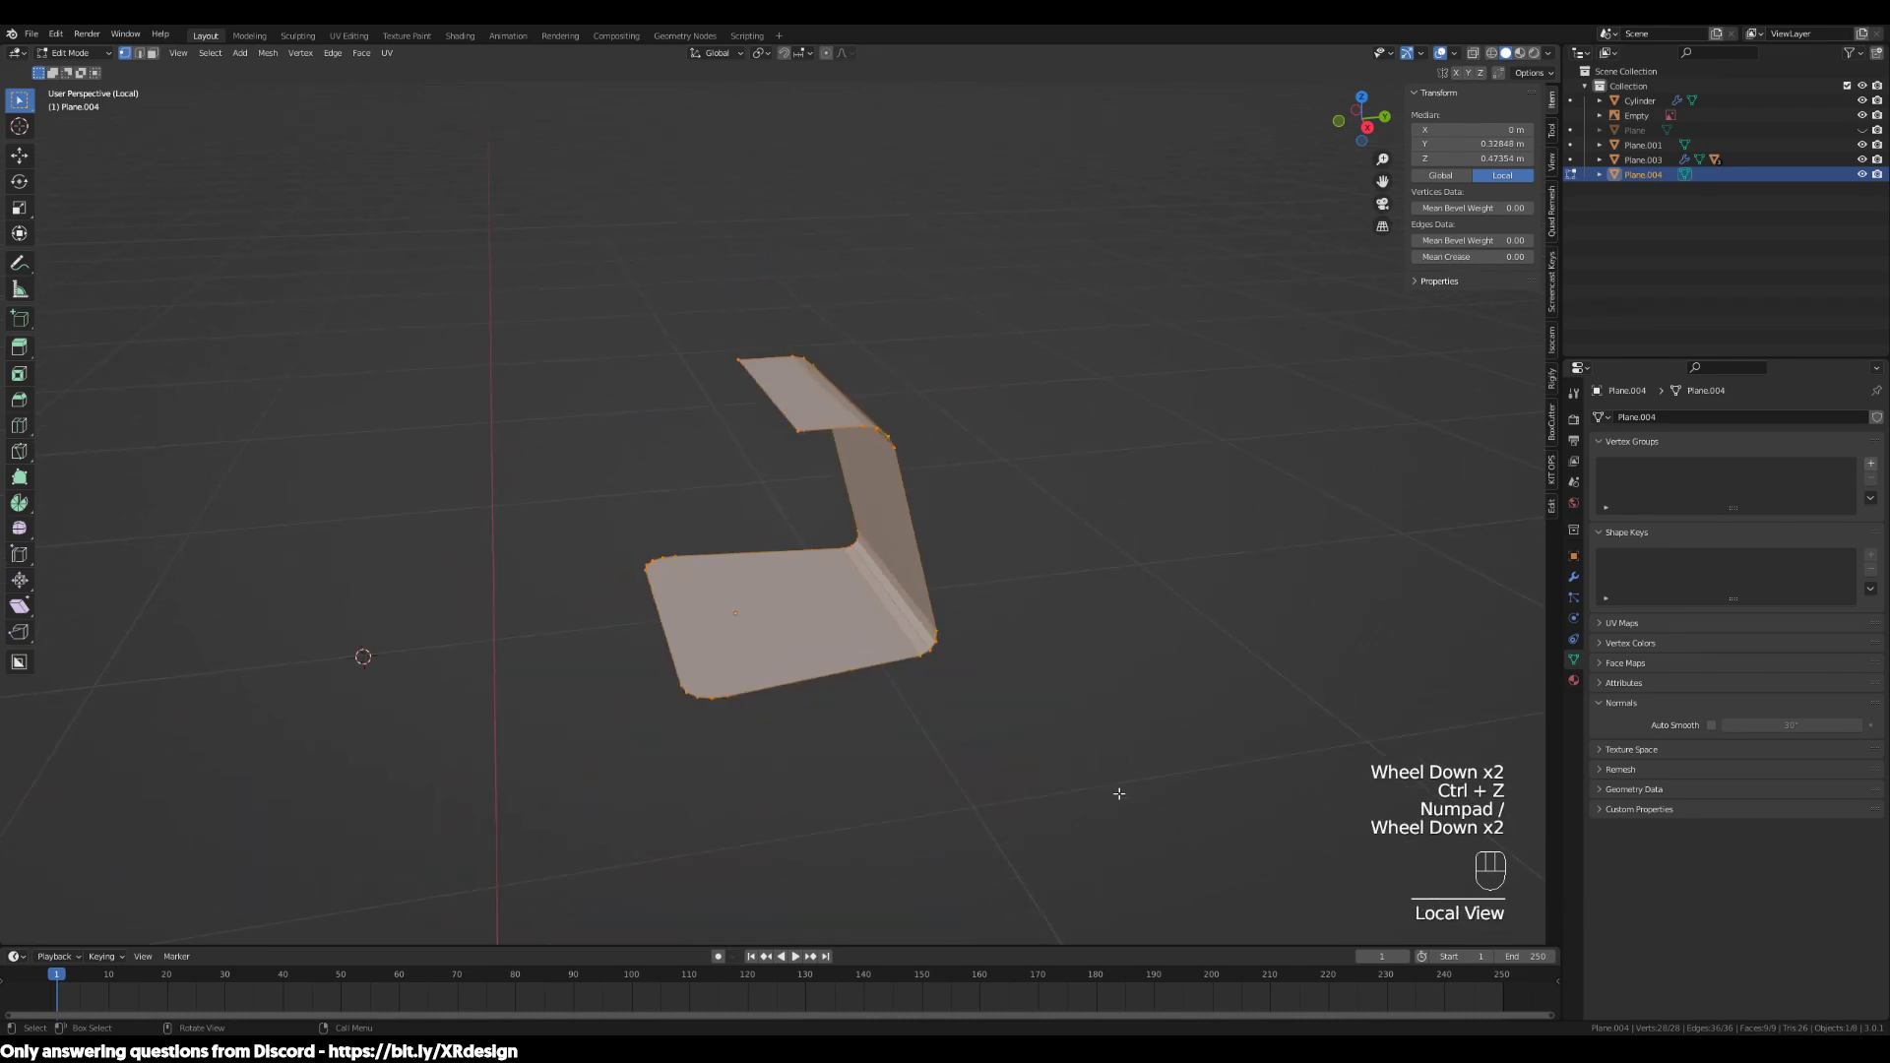
pyautogui.moveTo(1122, 785); pyautogui.dragTo(1089, 810, button='middle')
pyautogui.hotkey('alt', 'e')
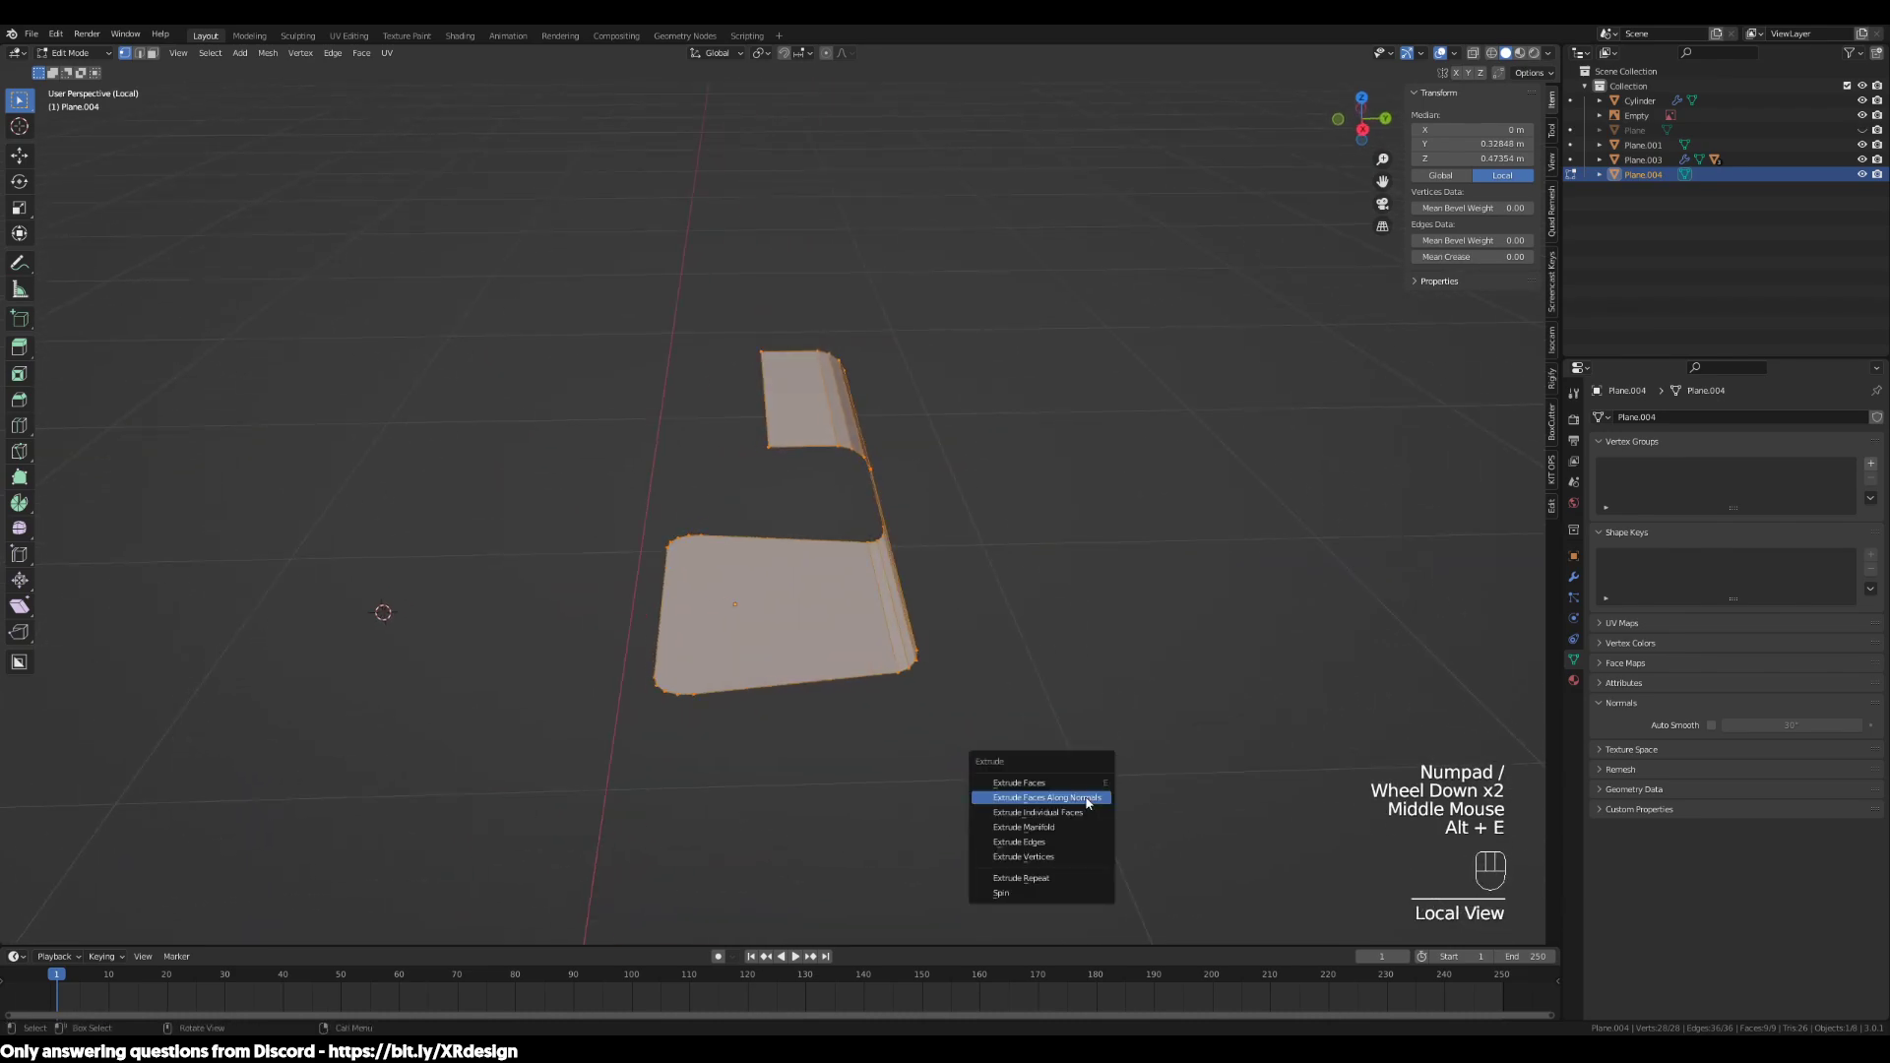
pyautogui.click(1088, 799)
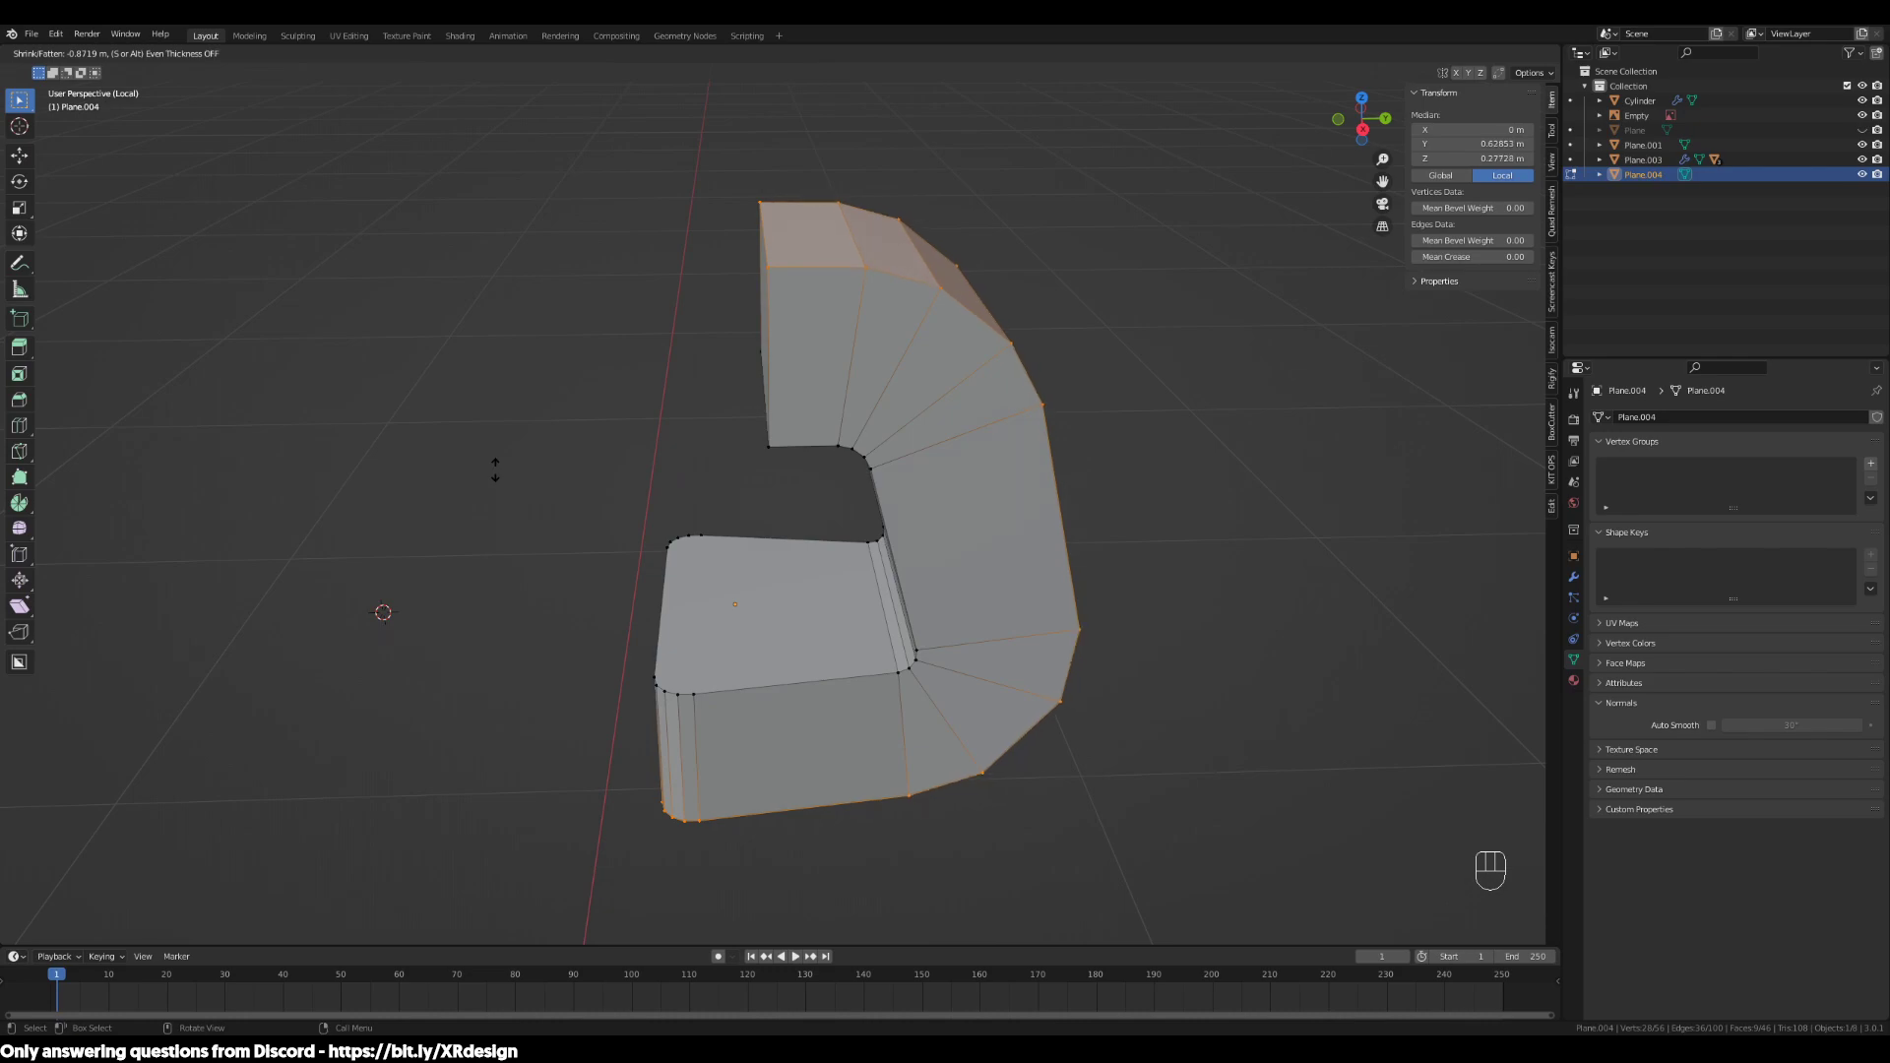
pyautogui.press('s')
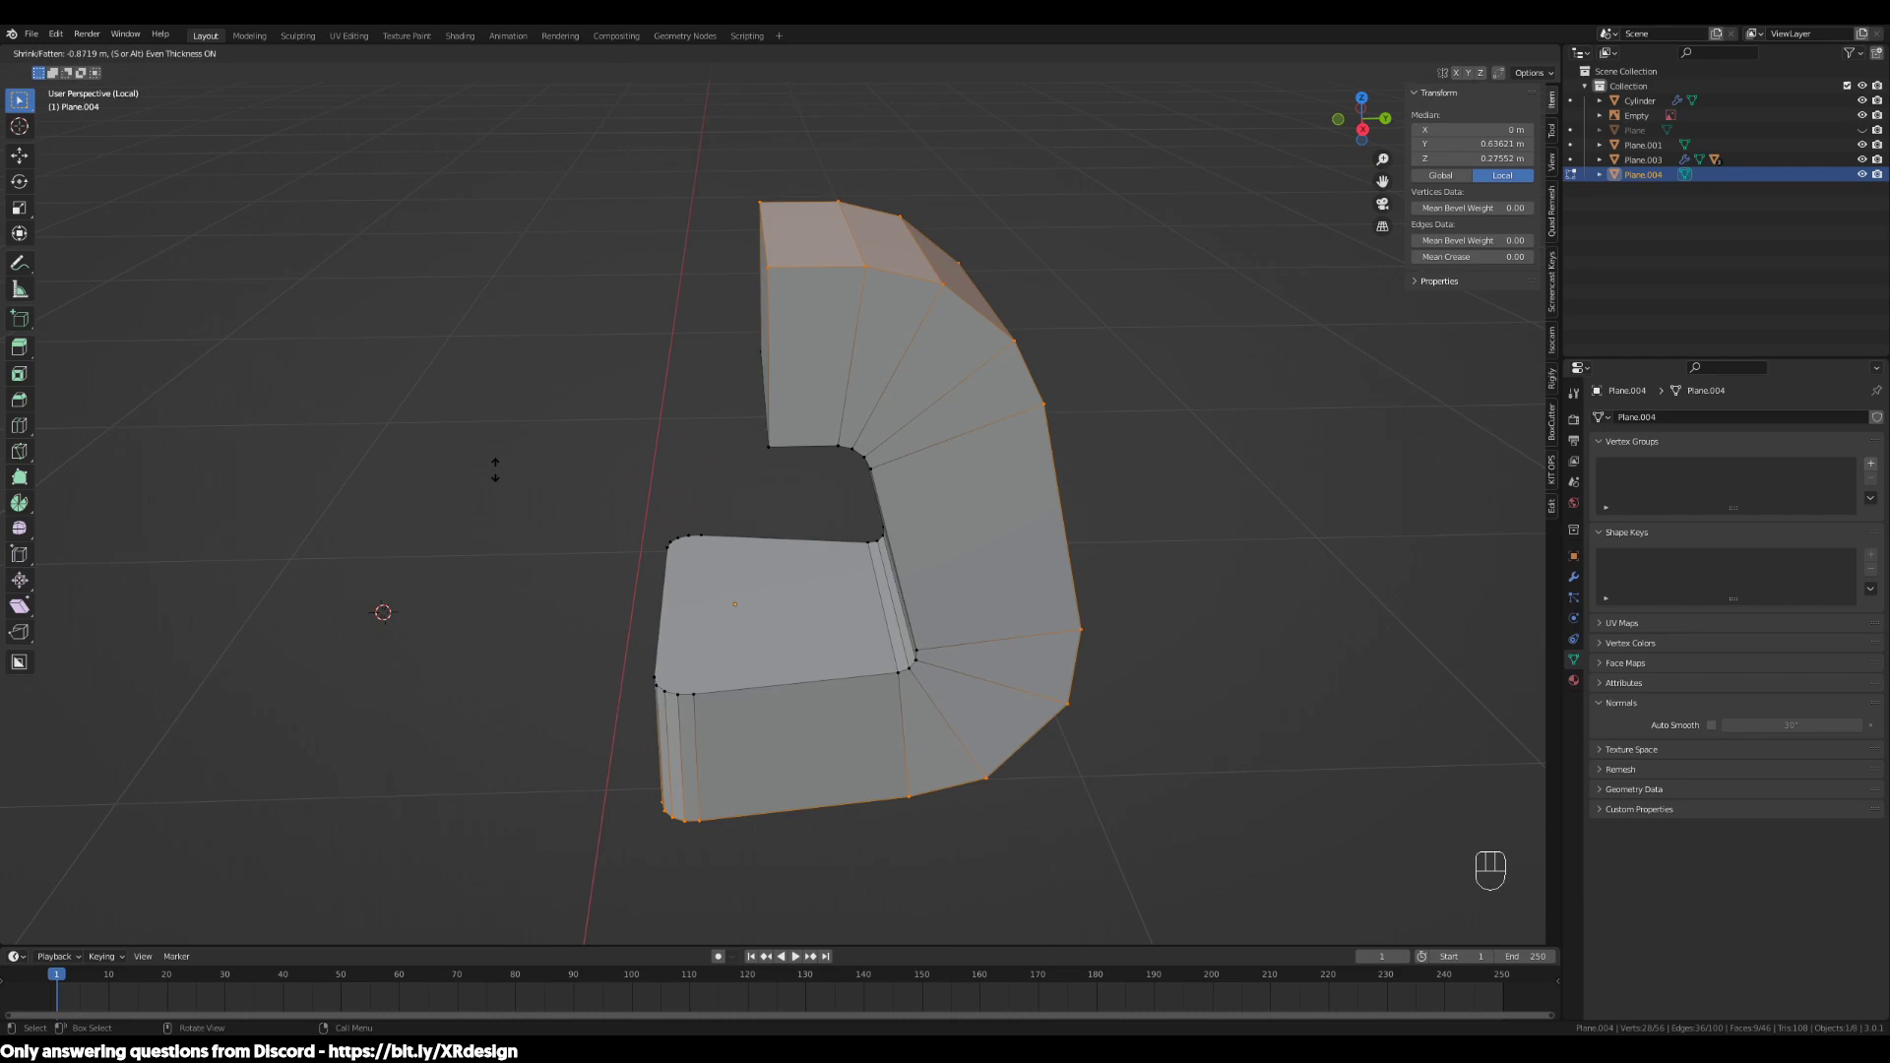
pyautogui.click(587, 879)
pyautogui.hotkey('ctrl', 'z')
pyautogui.hotkey('ctrl', 'z')
pyautogui.press('KP_Divide')
# Try extruding the stand's faces inward along their normals with even thickness, and undo the extrusion
pyautogui.scroll(2, 949, 663)
pyautogui.keyDown('shift'); pyautogui.moveTo(949, 663); pyautogui.dragTo(899, 434, button='middle'); pyautogui.keyUp('shift')
pyautogui.scroll(1, 1231, 636)
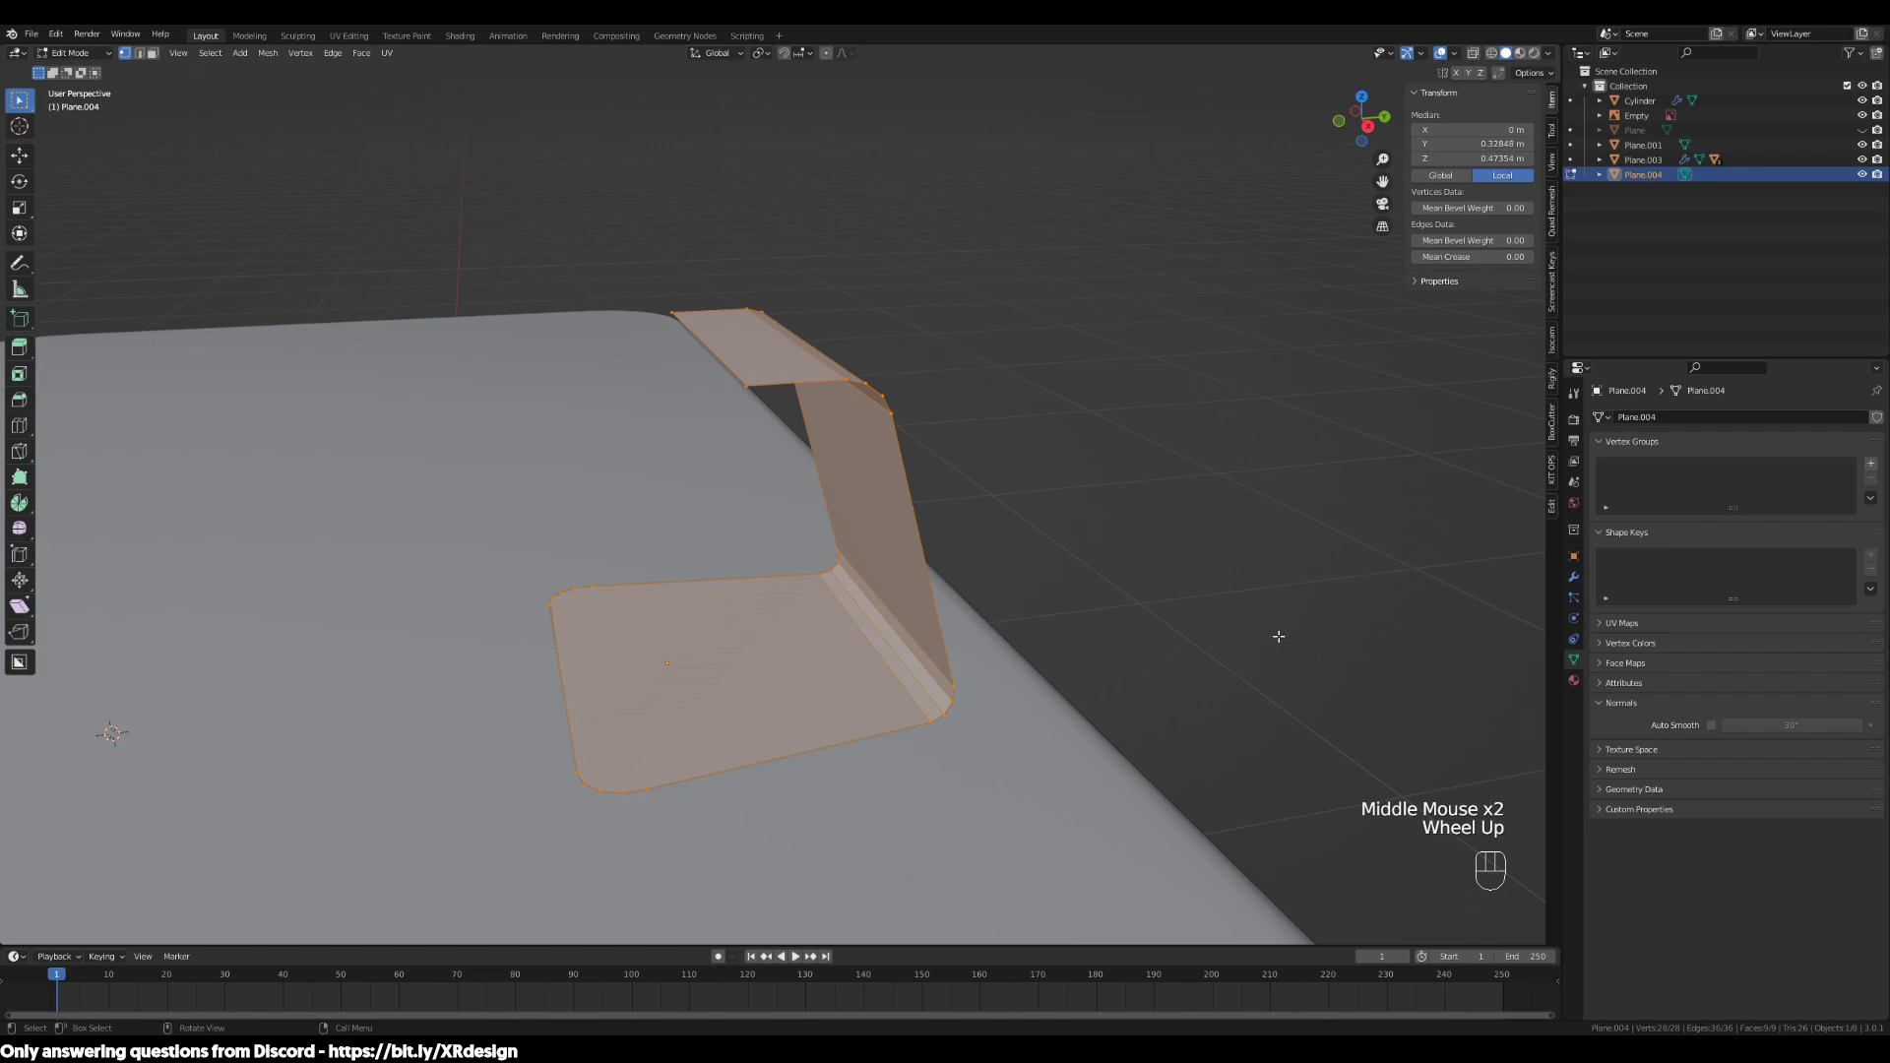
pyautogui.hotkey('alt', 'e')
pyautogui.click(1245, 635)
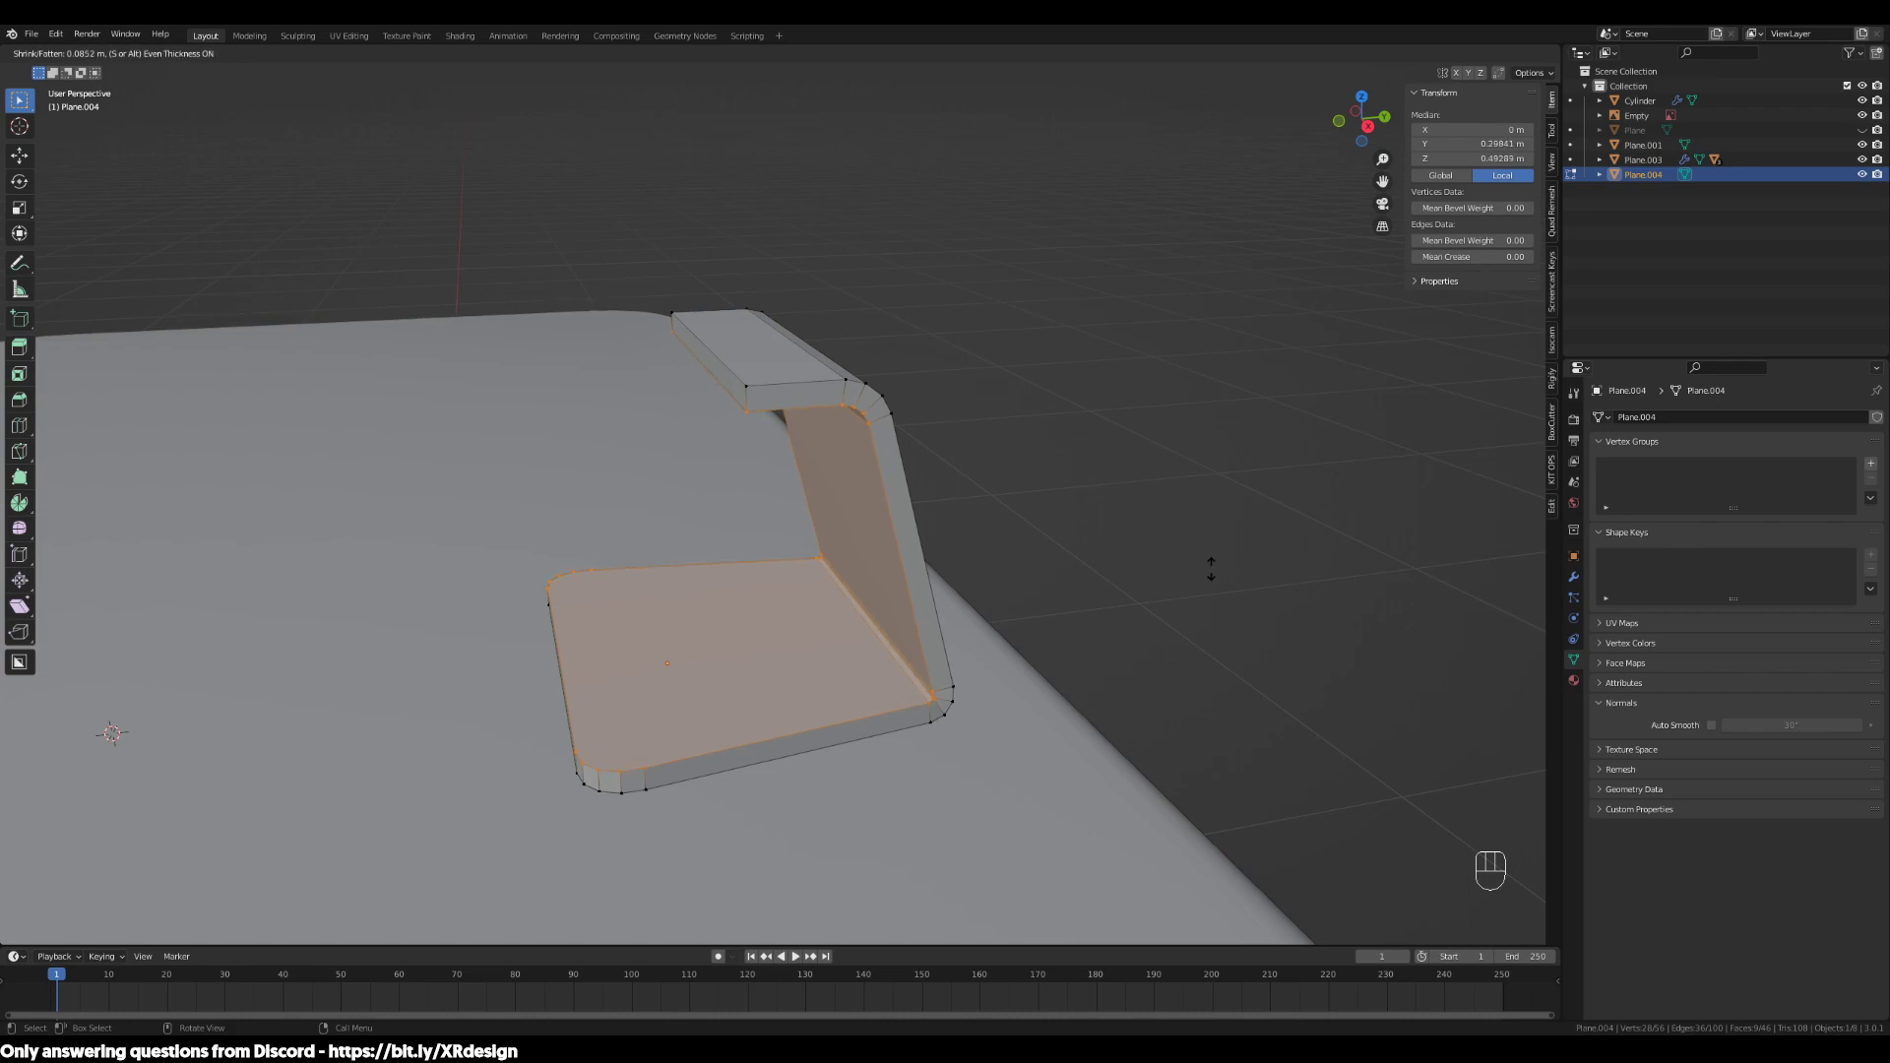
pyautogui.rightClick(1240, 609)
pyautogui.hotkey('ctrl', 'z')
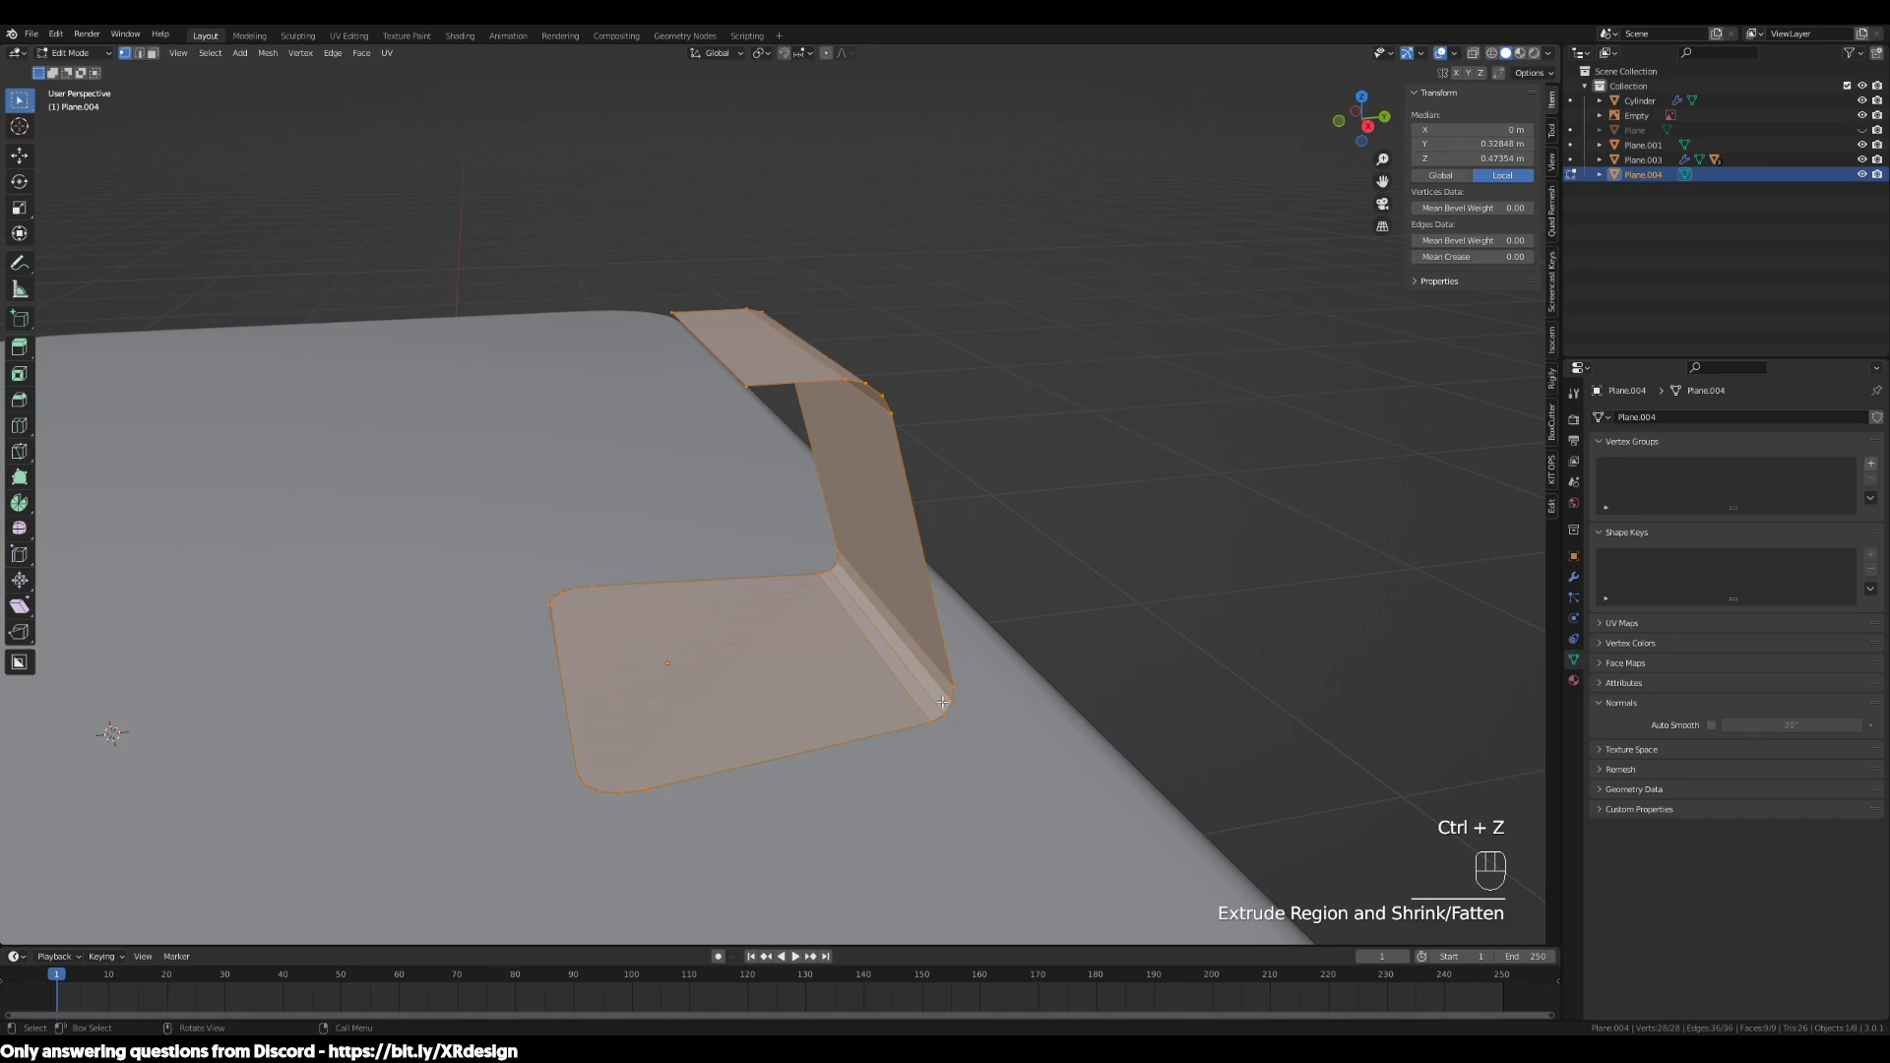
# Try thickening the stand inward by about 0.058 m along its normals without even offset, inspect the bends and undo it
pyautogui.scroll(2, 979, 697)
pyautogui.keyDown('shift'); pyautogui.moveTo(979, 697); pyautogui.dragTo(1089, 640, button='middle'); pyautogui.keyUp('shift')
pyautogui.press('KP_3')
pyautogui.scroll(3, 1030, 742)
pyautogui.hotkey('alt', 'e')
pyautogui.click(1075, 688)
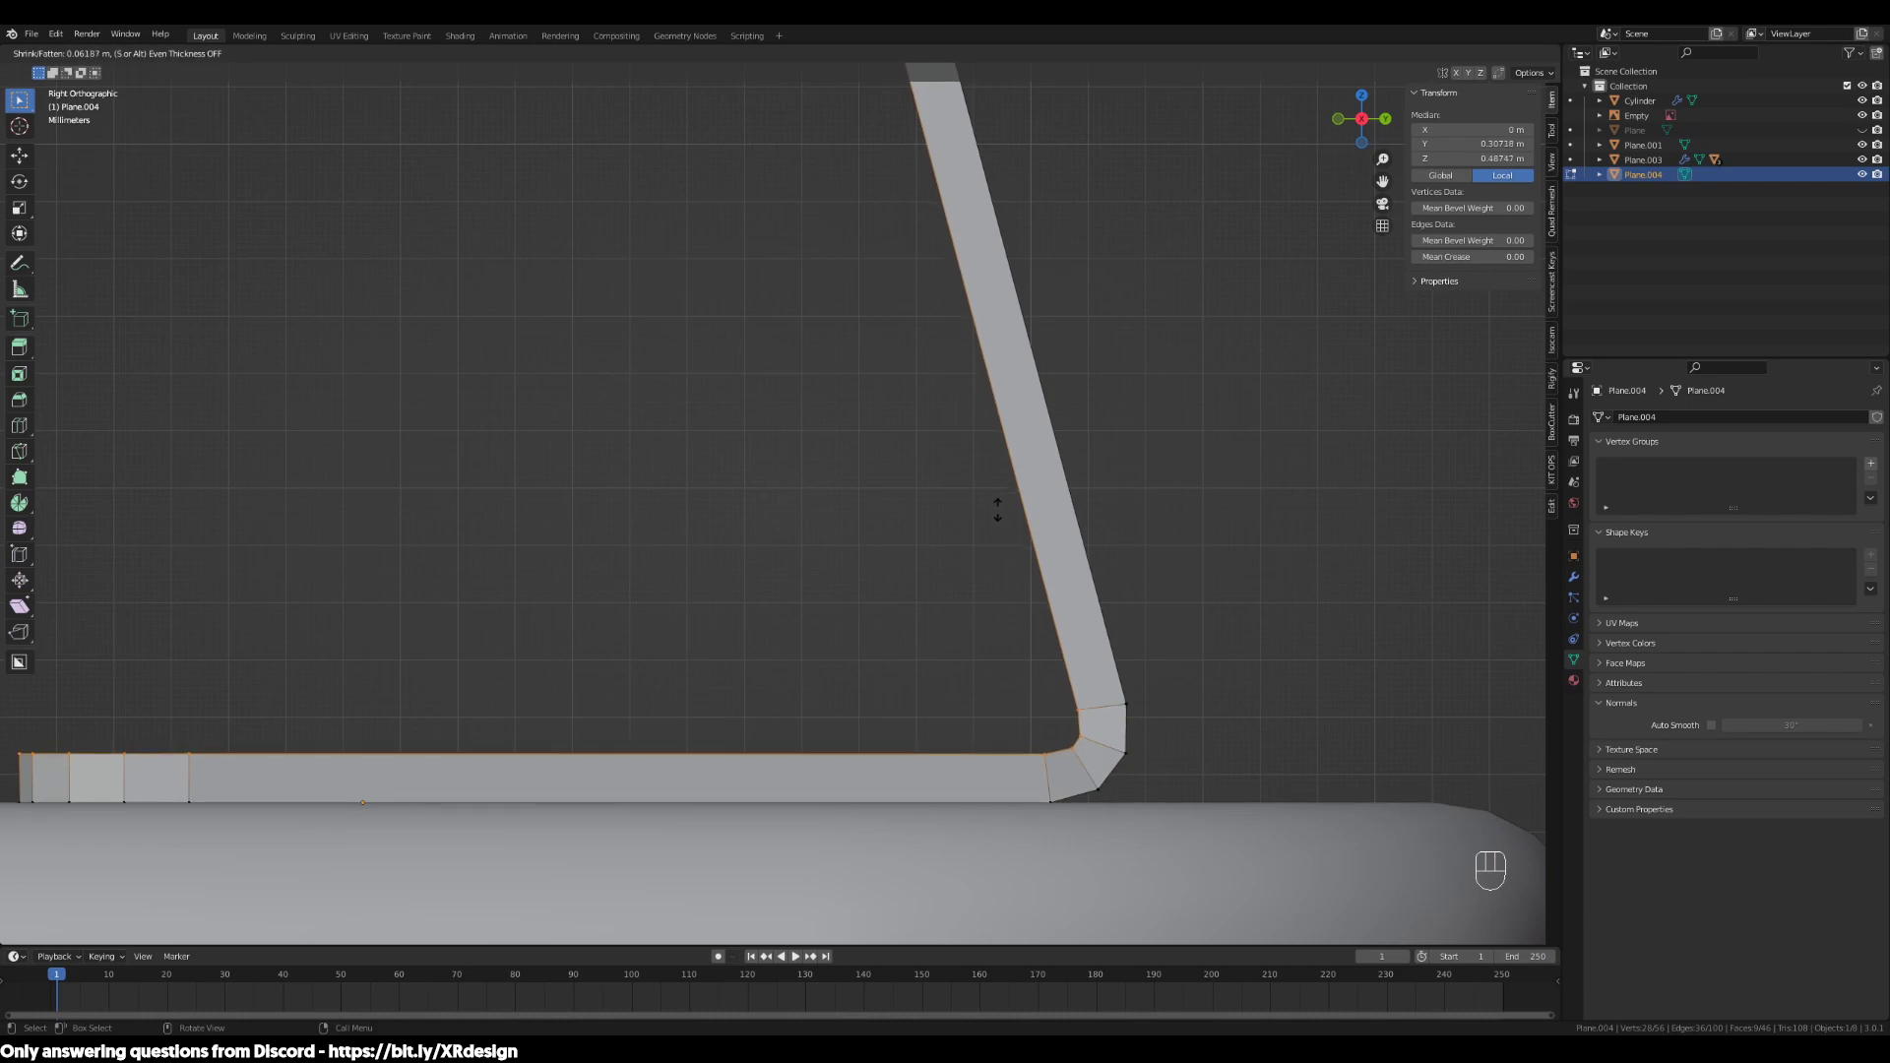
pyautogui.click(1004, 519)
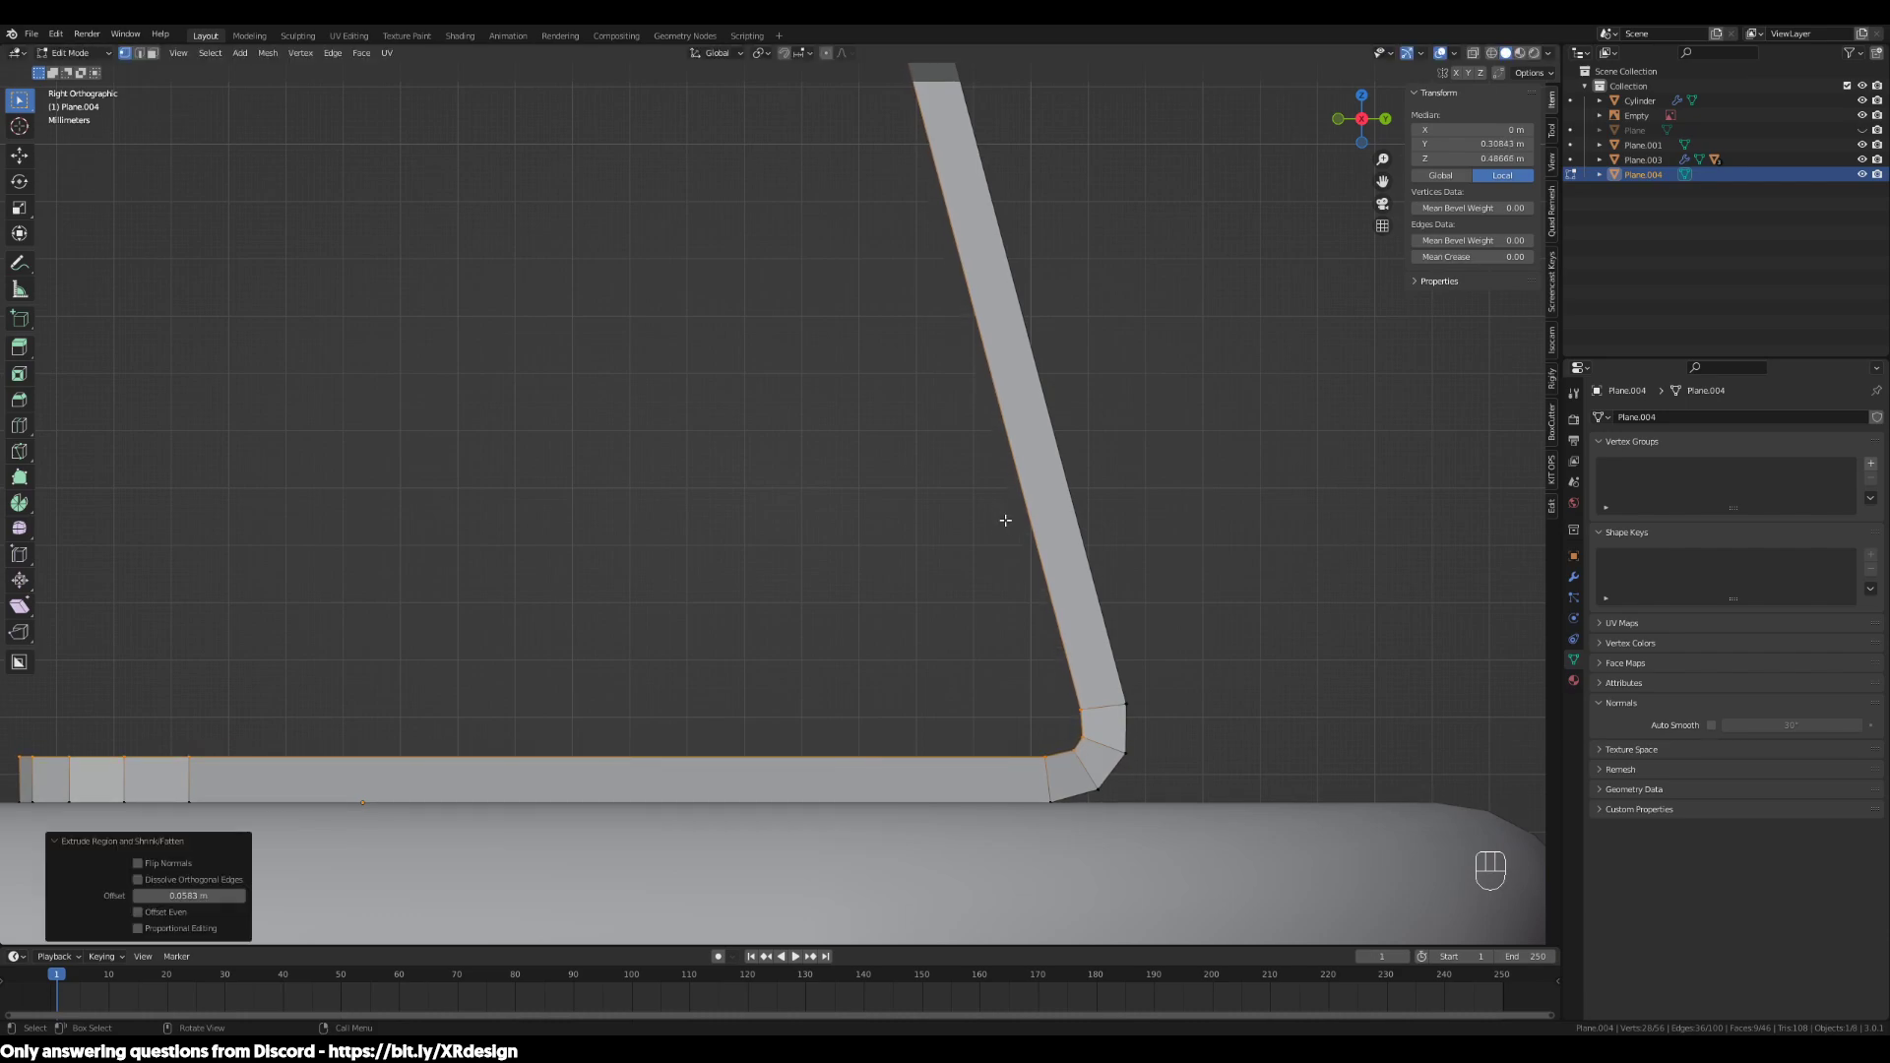
pyautogui.keyDown('shift'); pyautogui.moveTo(1035, 708); pyautogui.dragTo(908, 647, button='middle'); pyautogui.keyUp('shift')
pyautogui.scroll(-5, 916, 650)
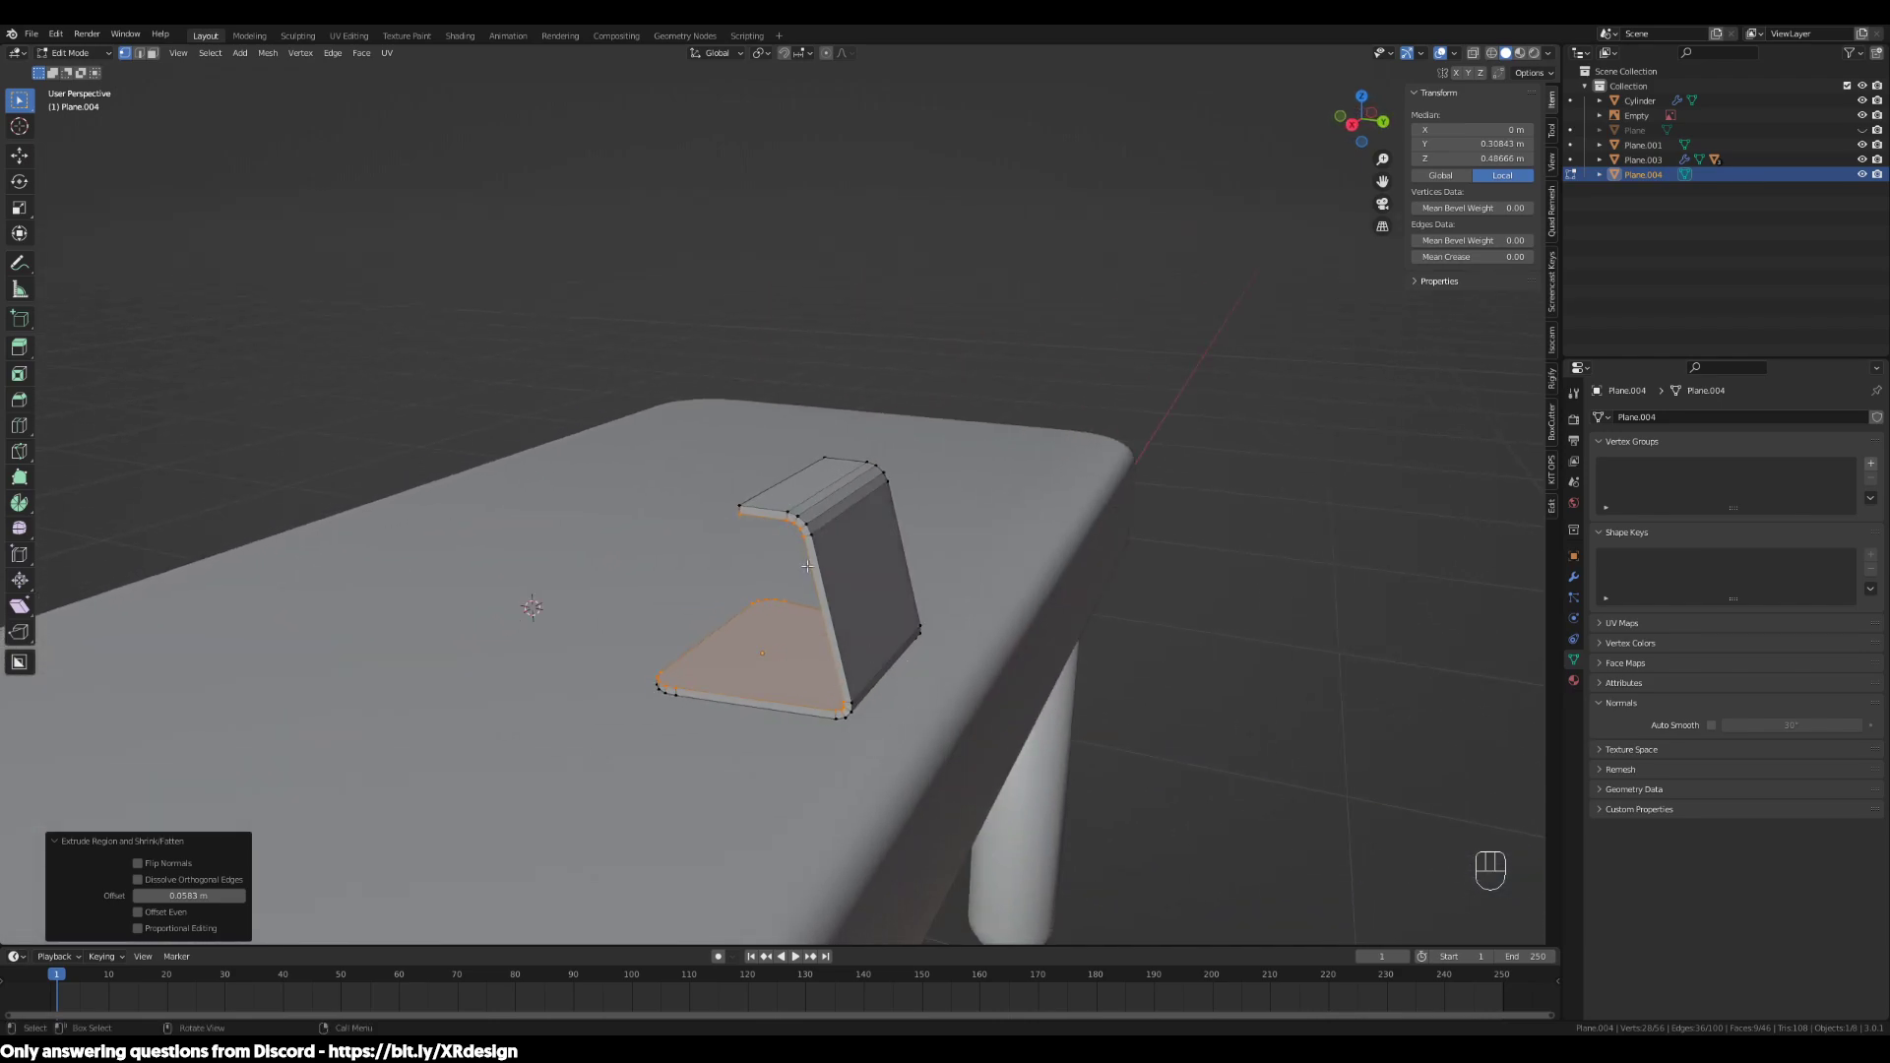
pyautogui.scroll(2, 846, 572)
pyautogui.moveTo(916, 689); pyautogui.dragTo(954, 753, button='middle')
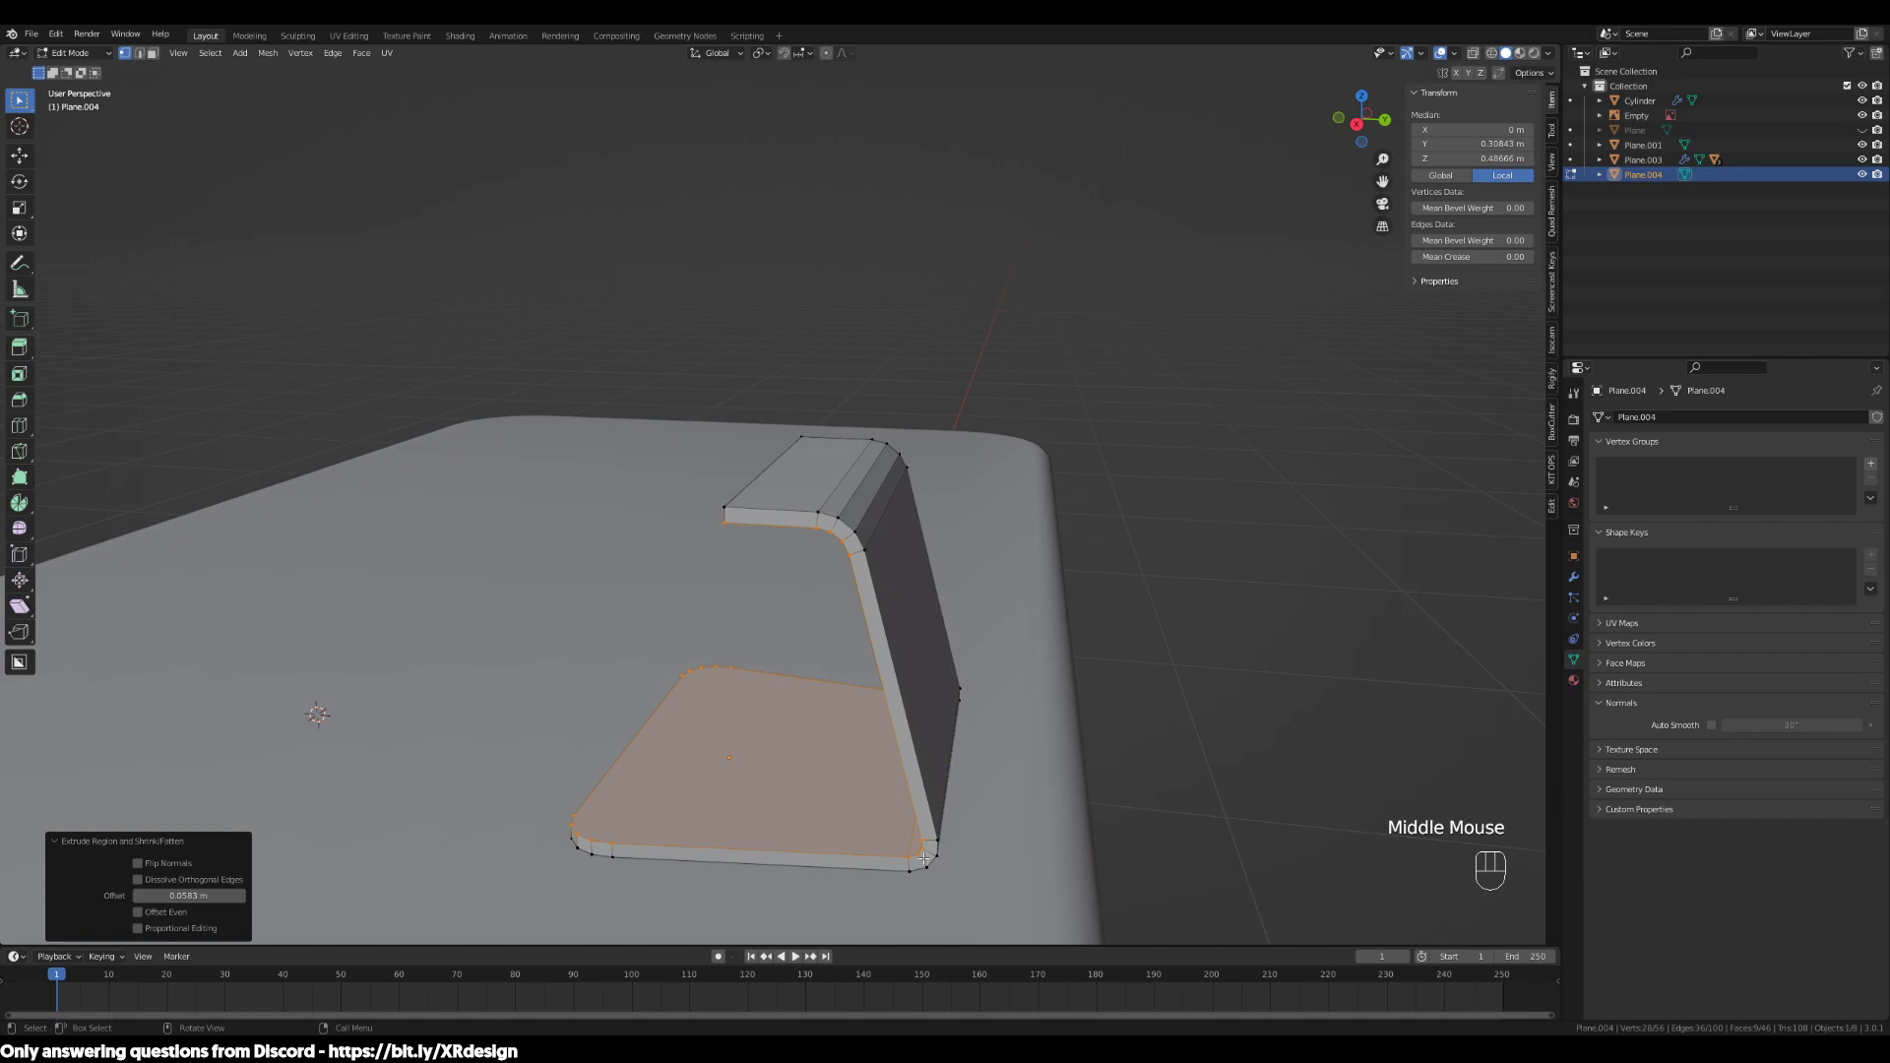
pyautogui.hotkey('ctrl', 'z')
pyautogui.hotkey('ctrl', 'z')
# Thicken the stand outward by extruding all its faces along their normals with Offset Even on and an offset of -0.14 m
pyautogui.press('KP_3')
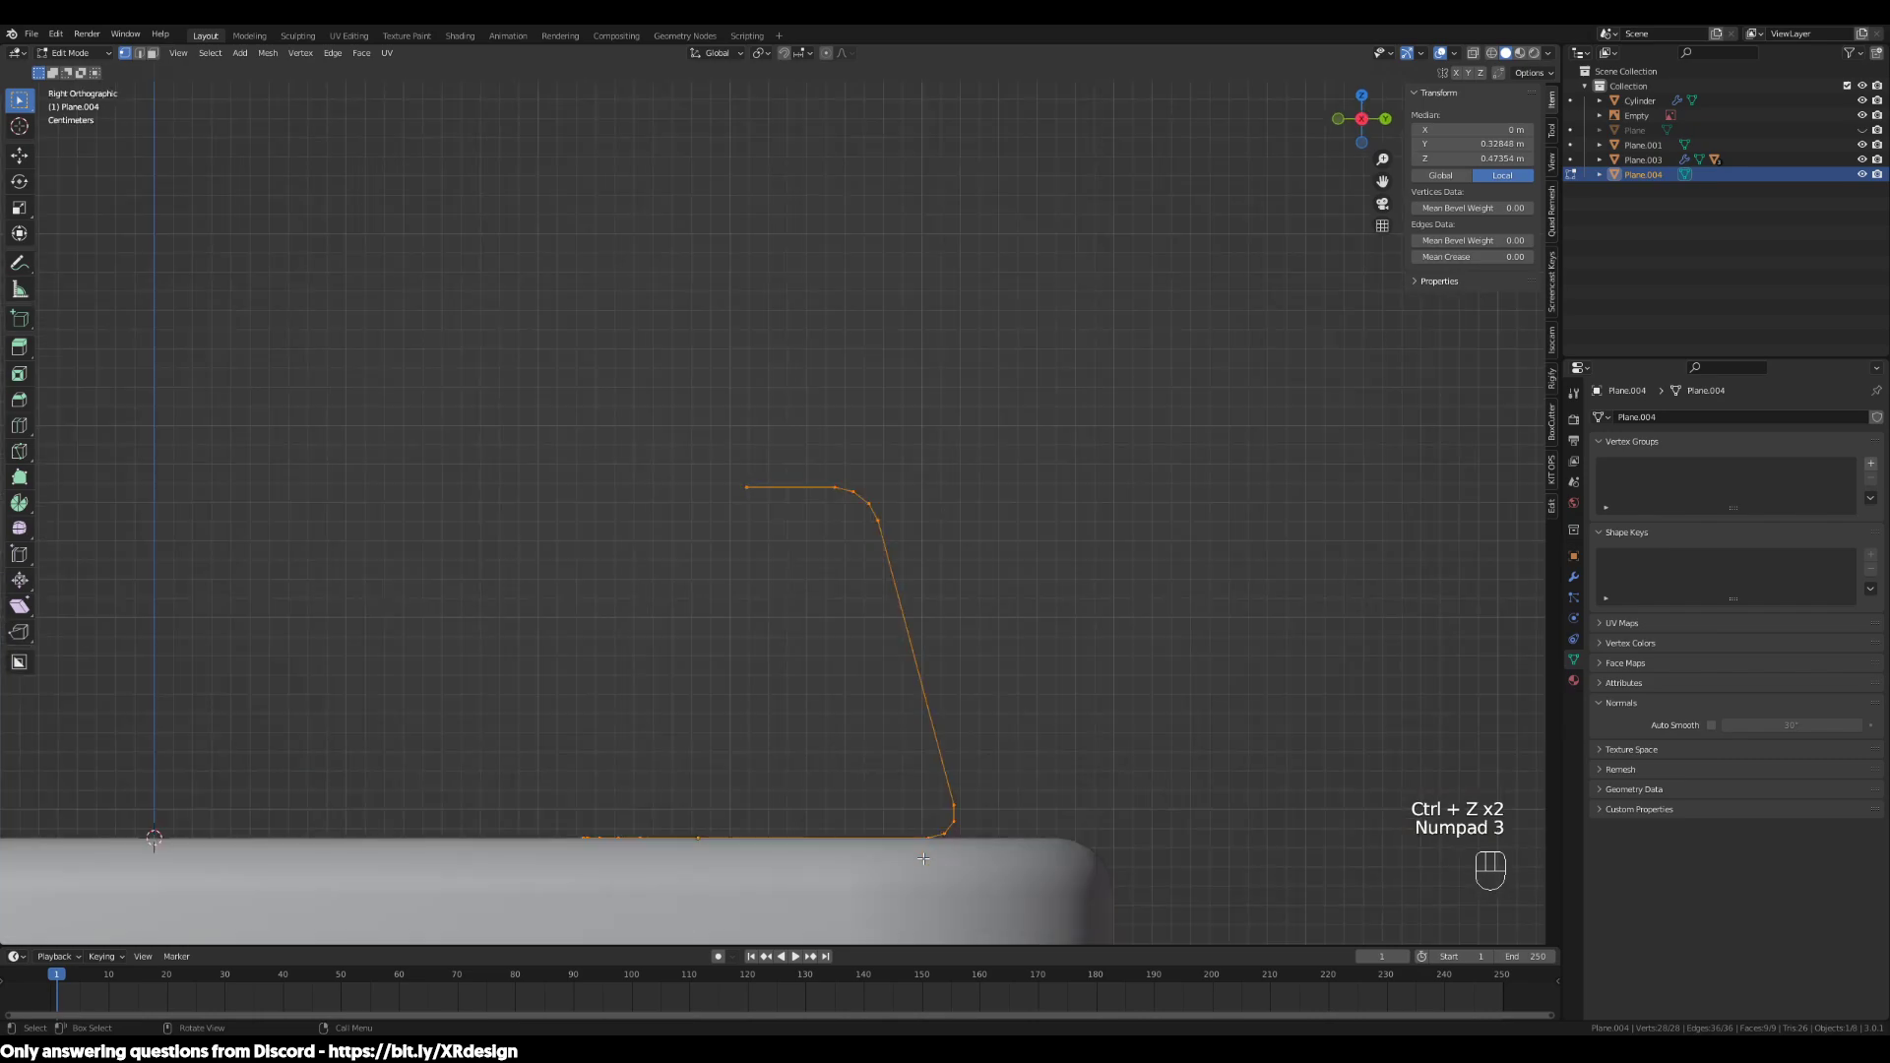
pyautogui.scroll(2, 919, 860)
pyautogui.keyDown('shift'); pyautogui.moveTo(919, 861); pyautogui.dragTo(1183, 716, button='middle'); pyautogui.keyUp('shift')
pyautogui.hotkey('alt', 'e')
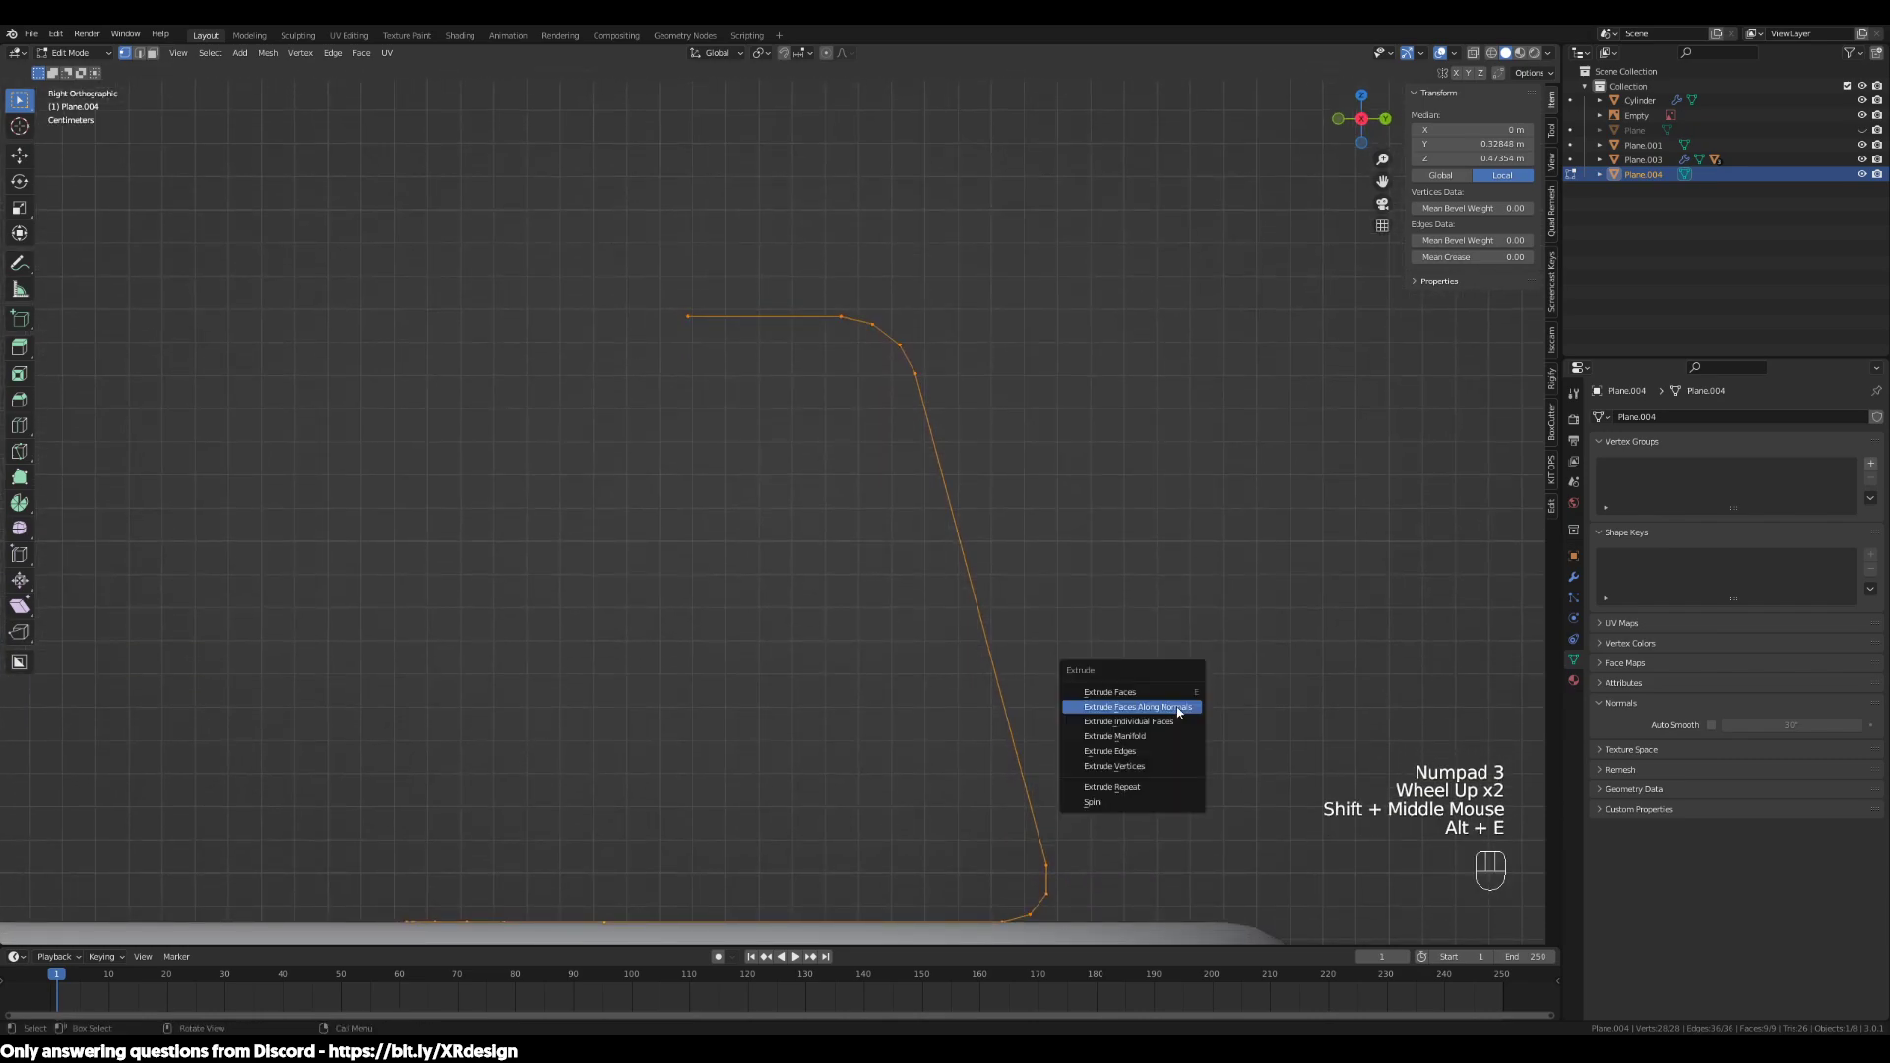
pyautogui.click(1186, 707)
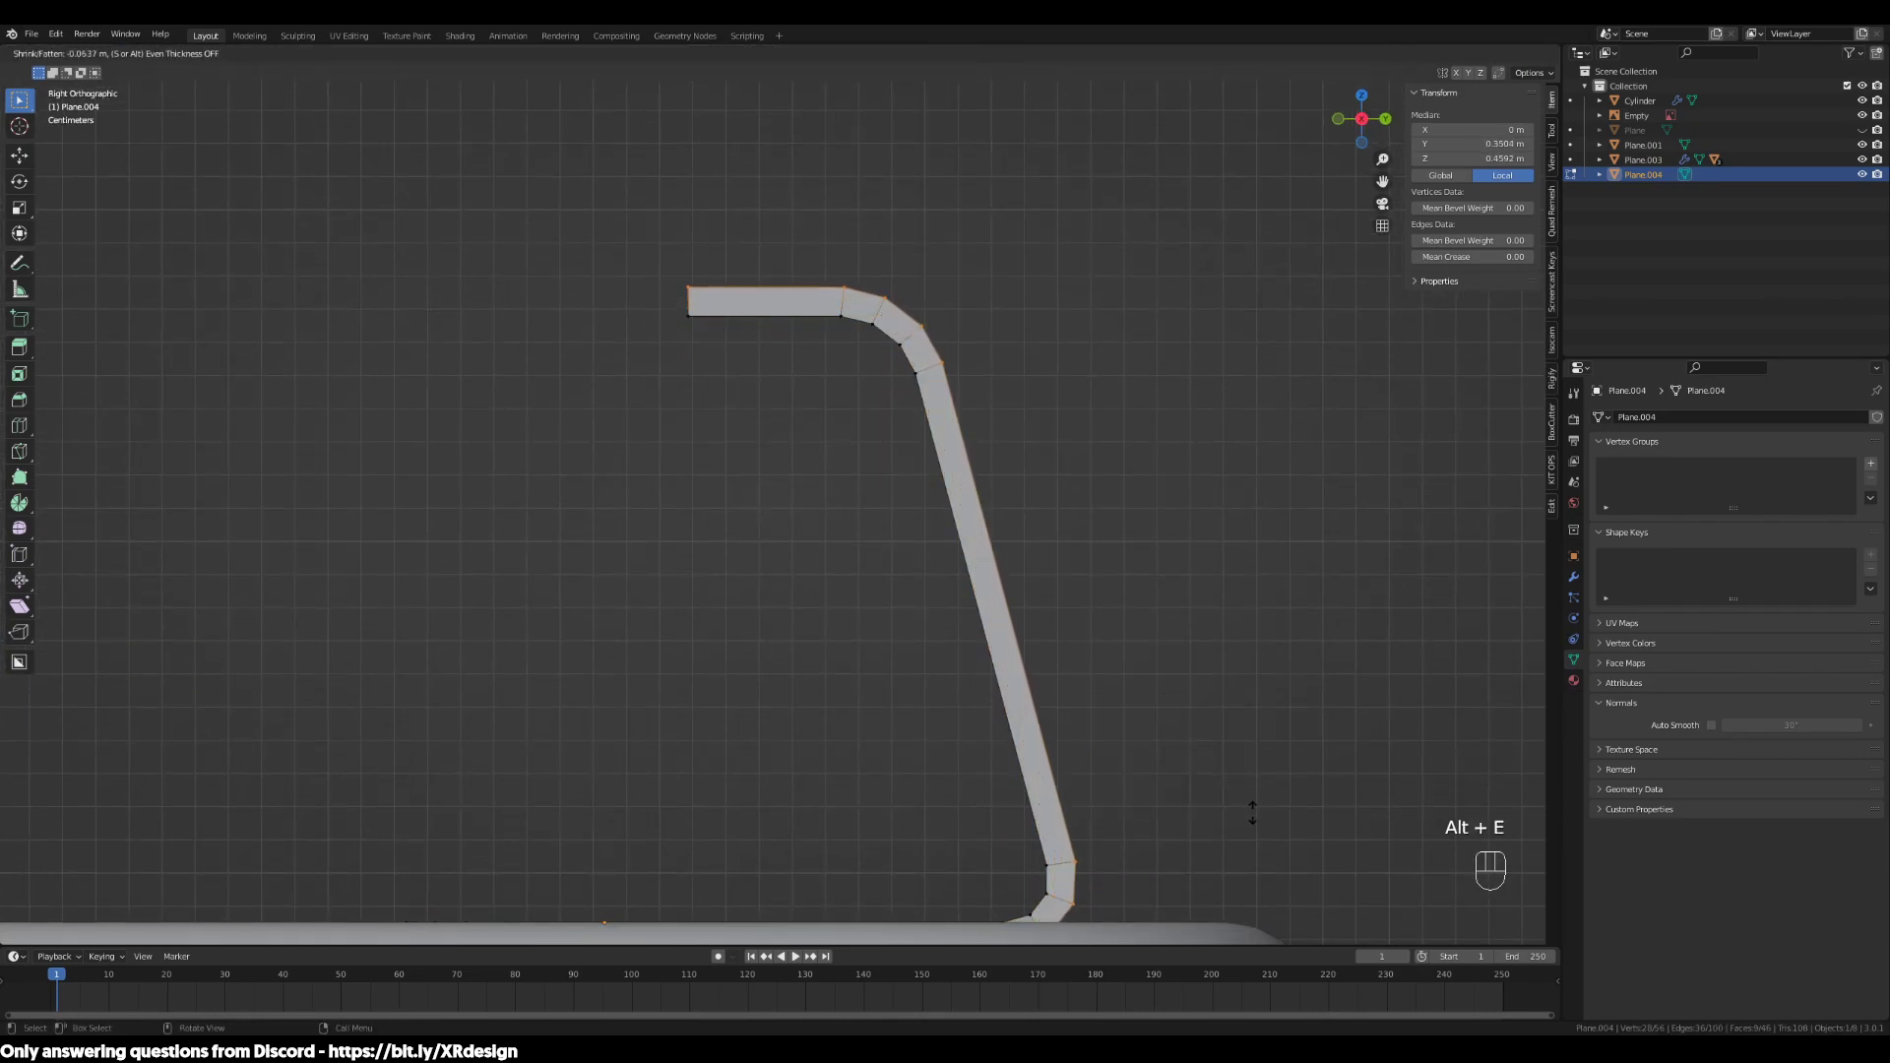
pyautogui.press('s')
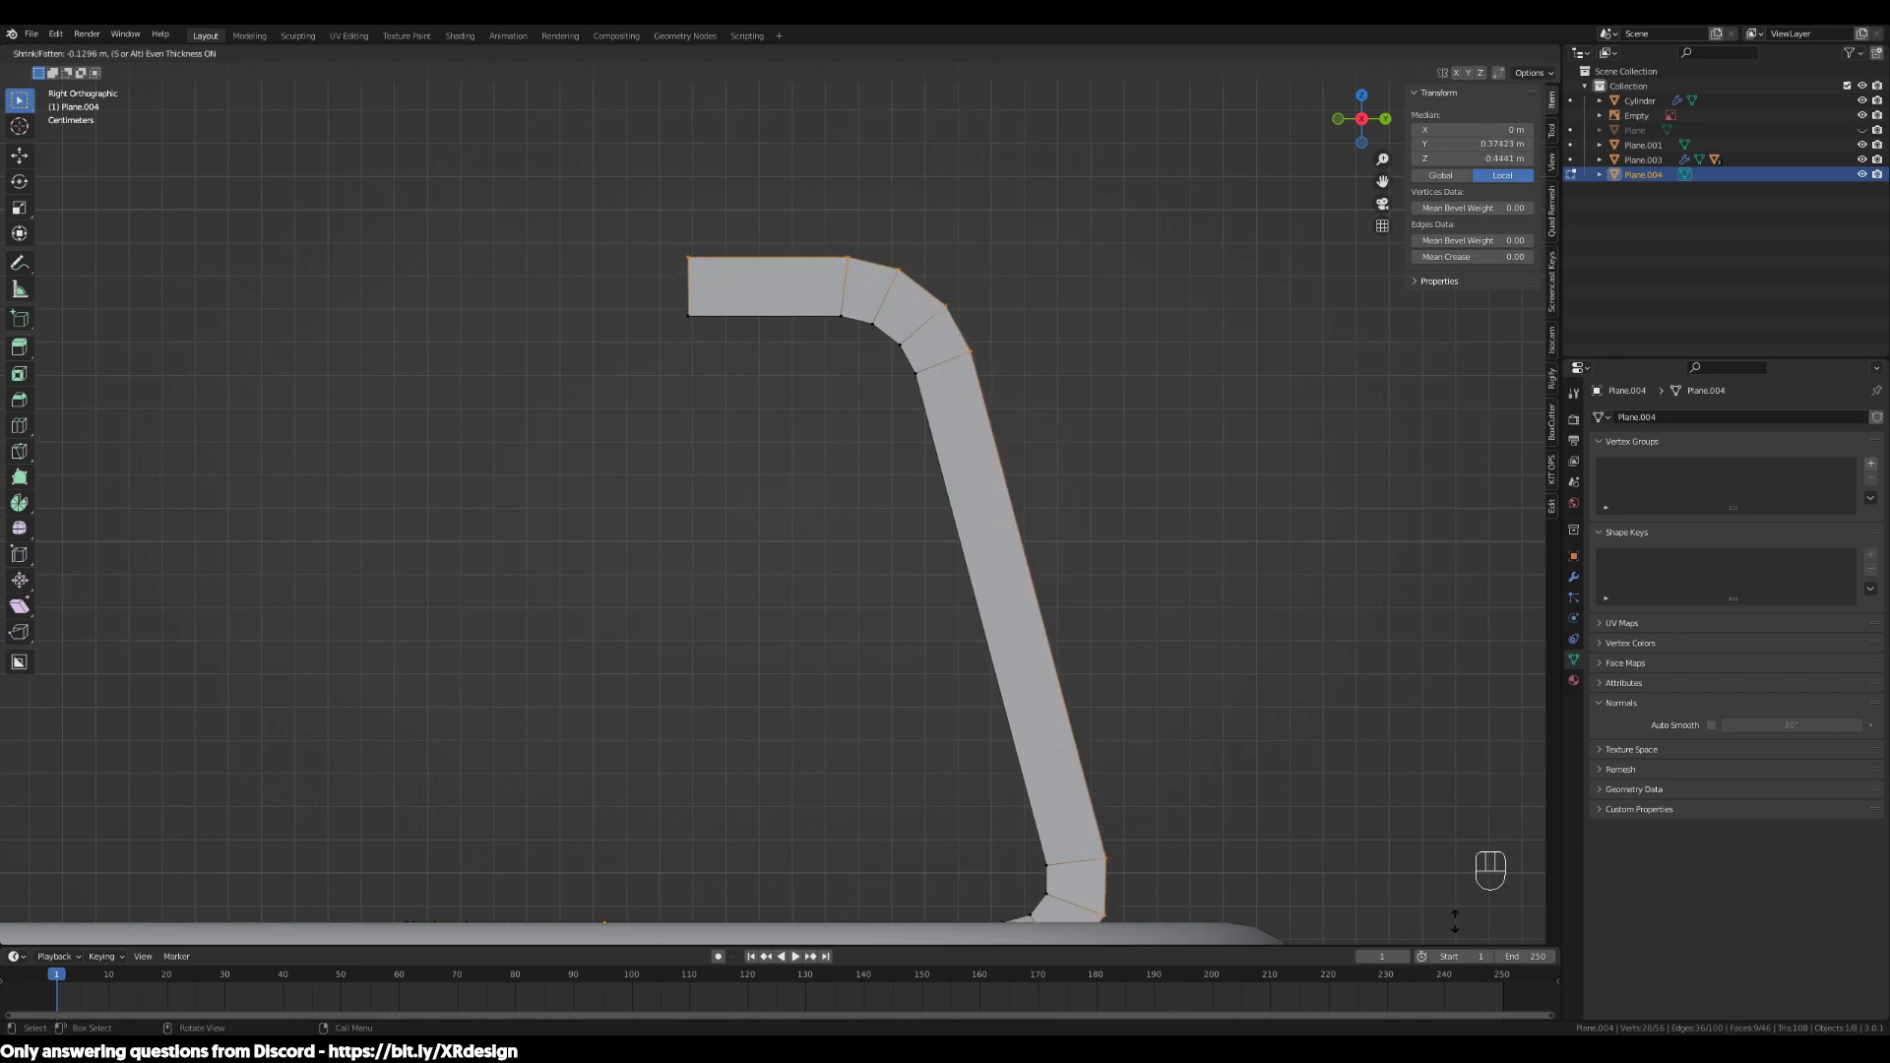
pyautogui.click(1194, 752)
pyautogui.scroll(-3, 1194, 751)
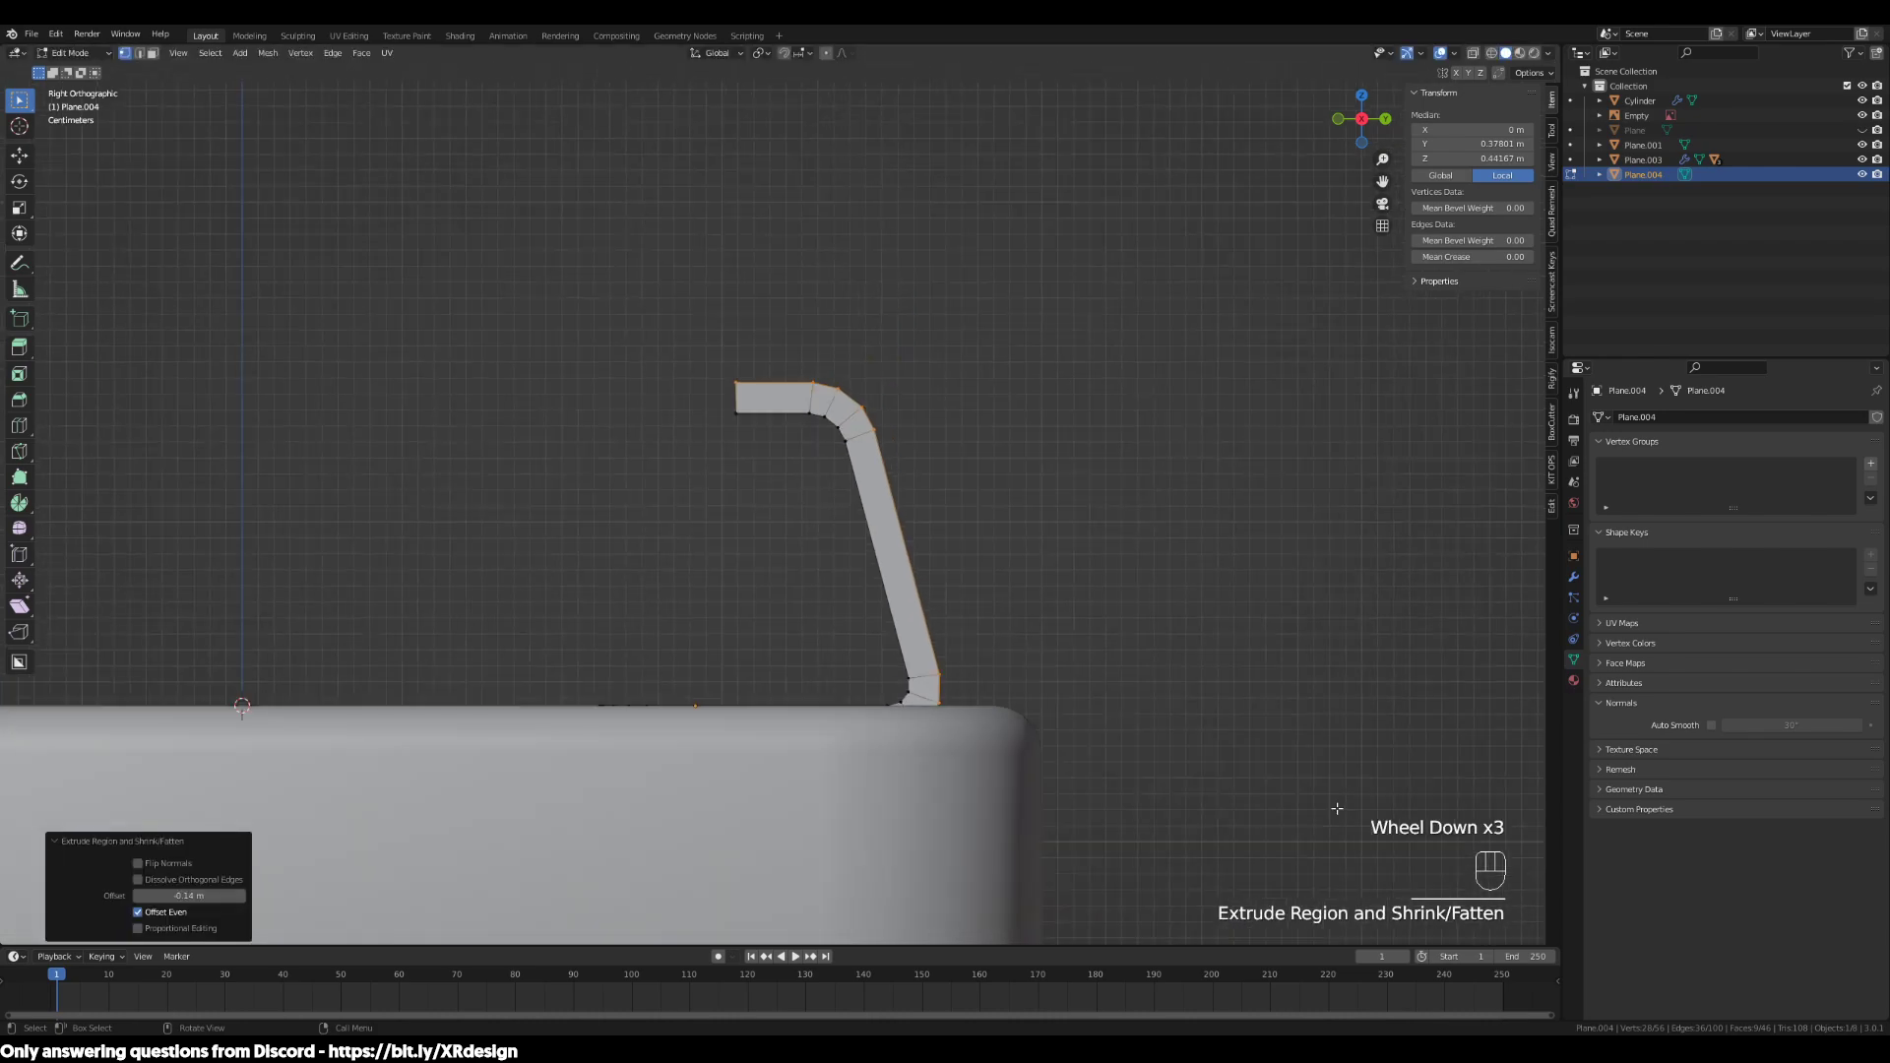
# Raise the stand's whole mesh along Z until its base plate rests on top of the desk, and leave Edit Mode
pyautogui.moveTo(1194, 751); pyautogui.dragTo(1259, 788, button='middle')
pyautogui.press('a')
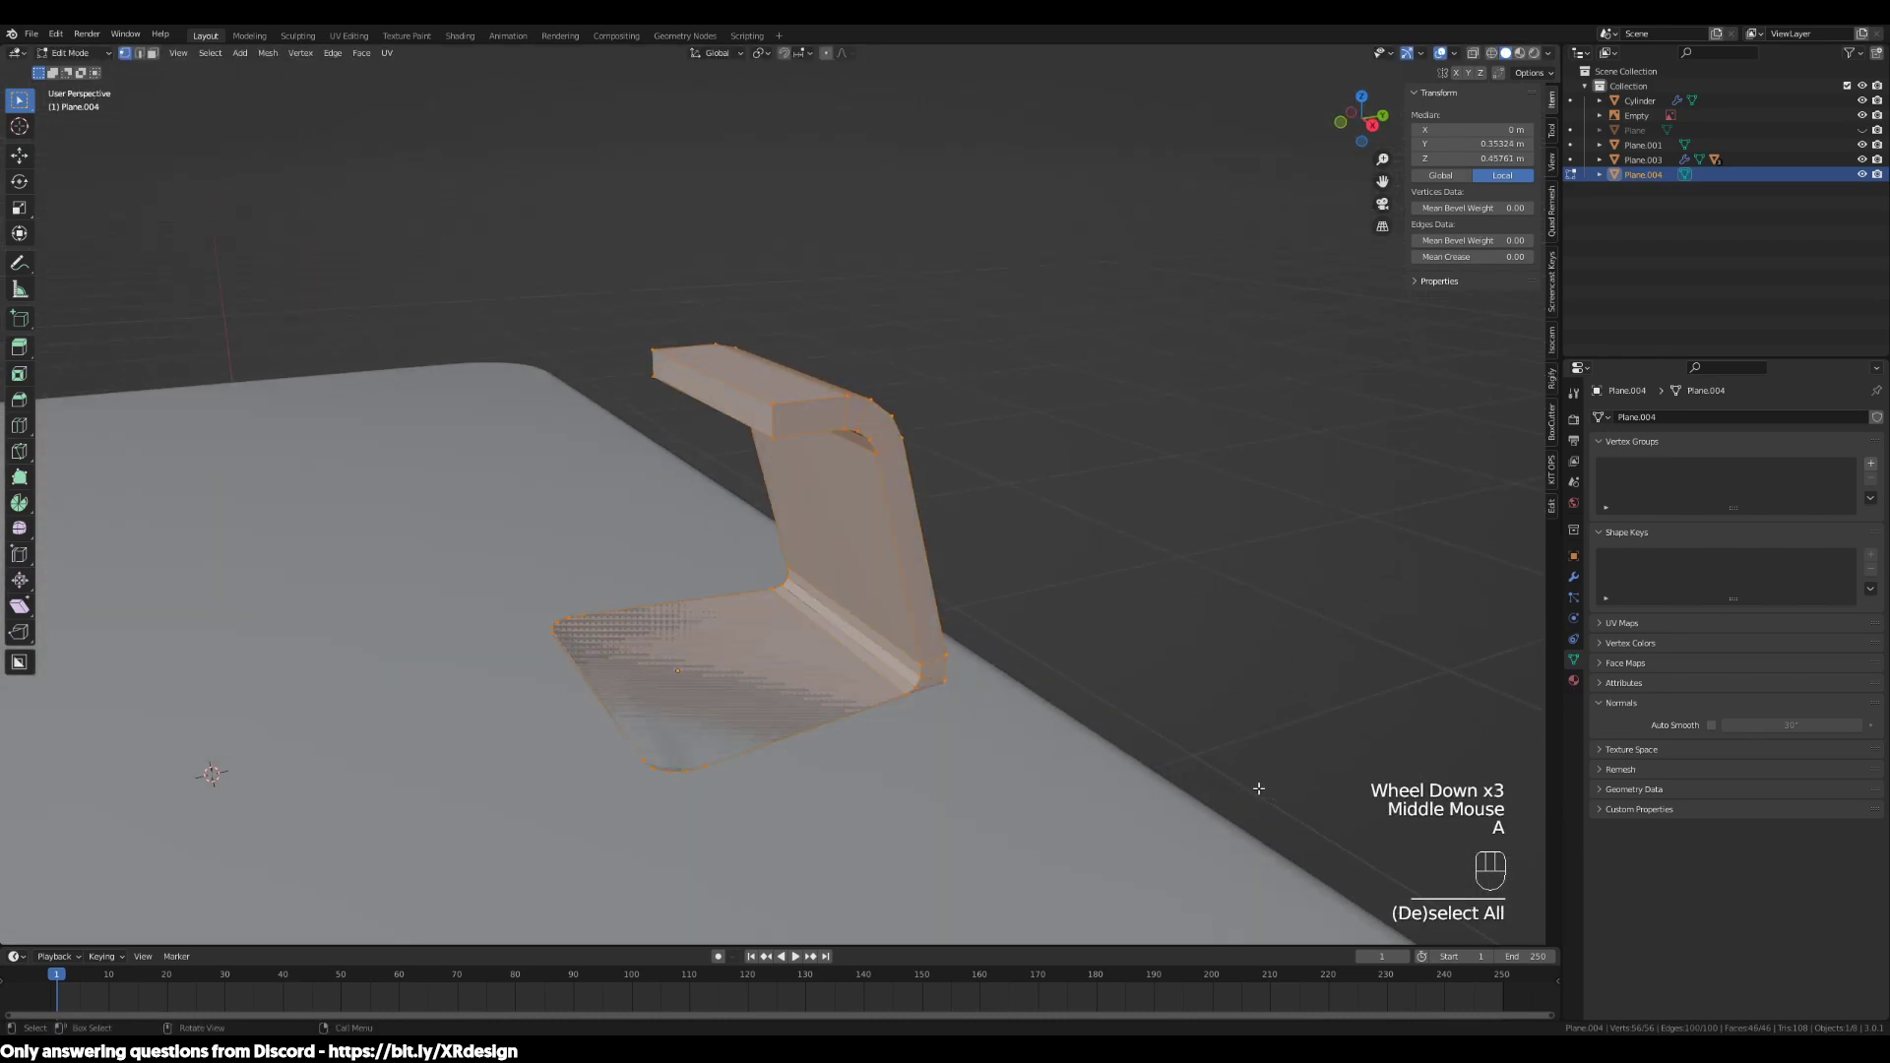
pyautogui.press('KP_3')
pyautogui.press('g')
pyautogui.press('z')
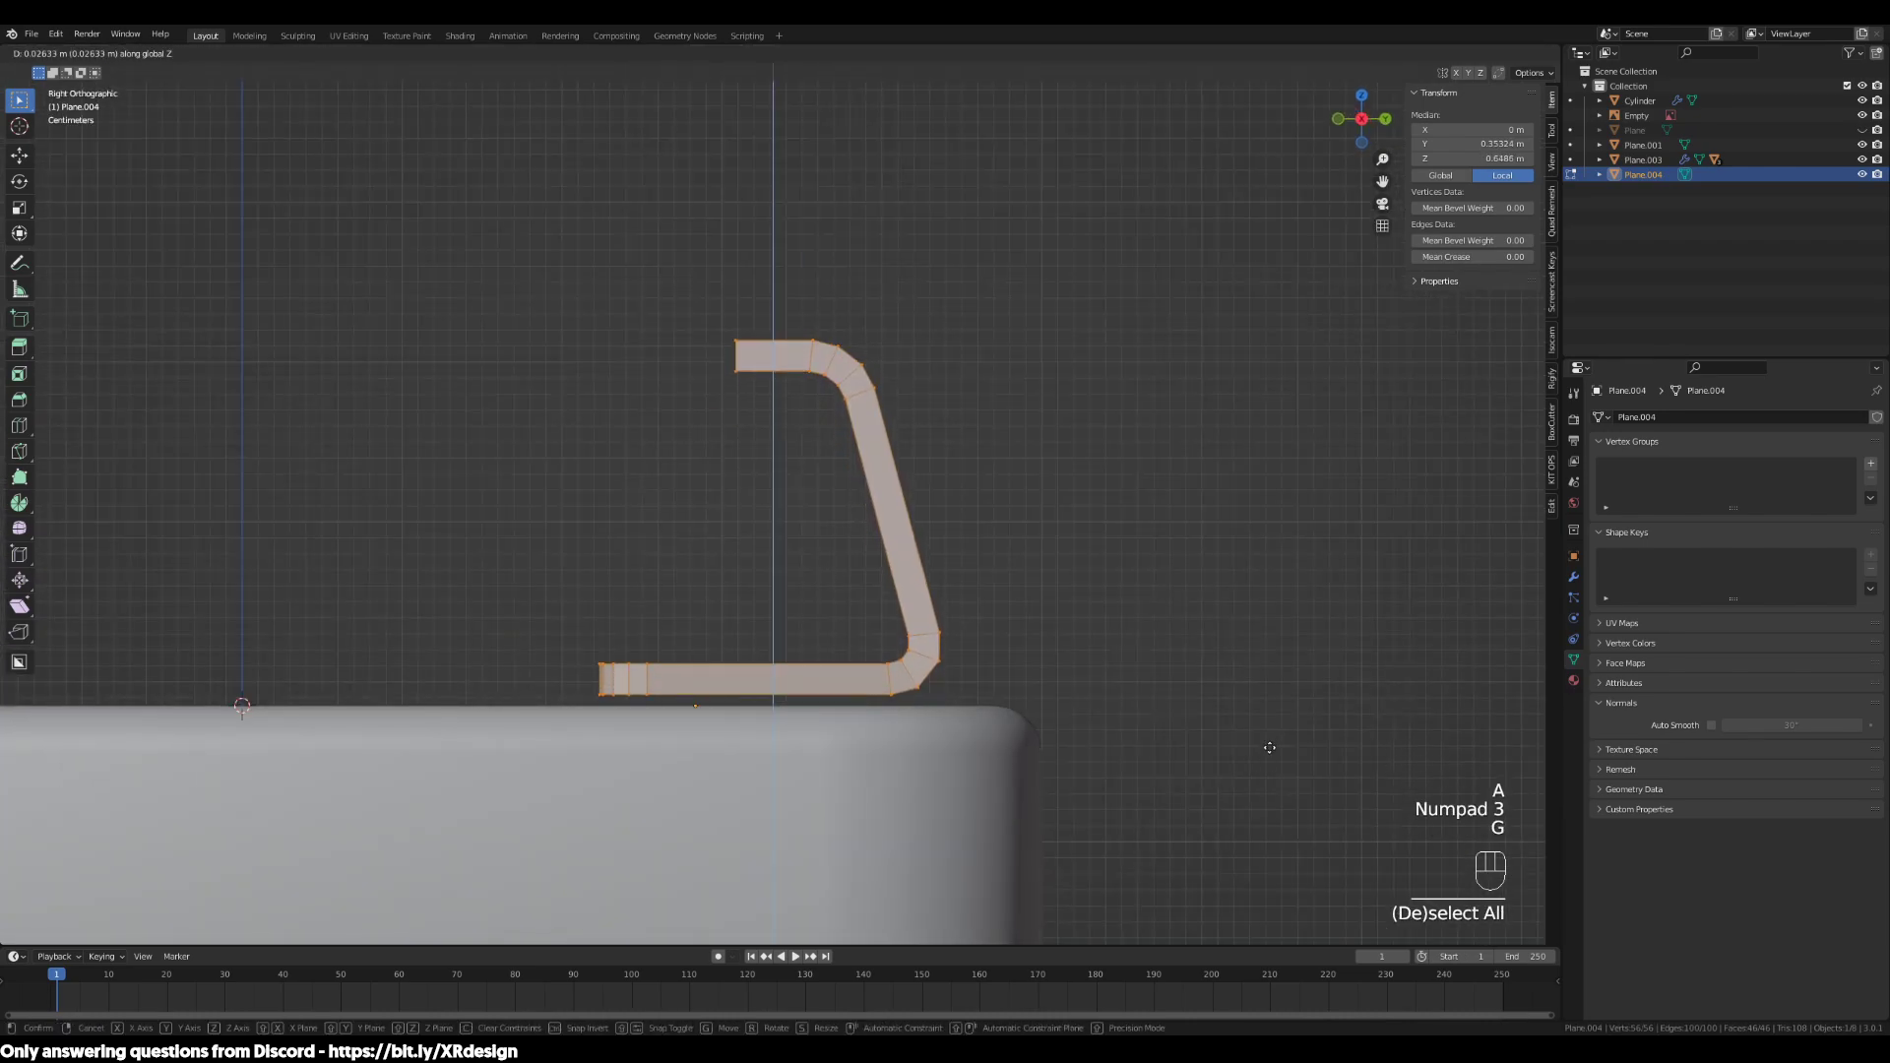
pyautogui.click(1272, 758)
pyautogui.moveTo(765, 700); pyautogui.dragTo(1030, 786, button='middle')
pyautogui.press('Tab')
pyautogui.moveTo(983, 696); pyautogui.dragTo(867, 616, button='middle')
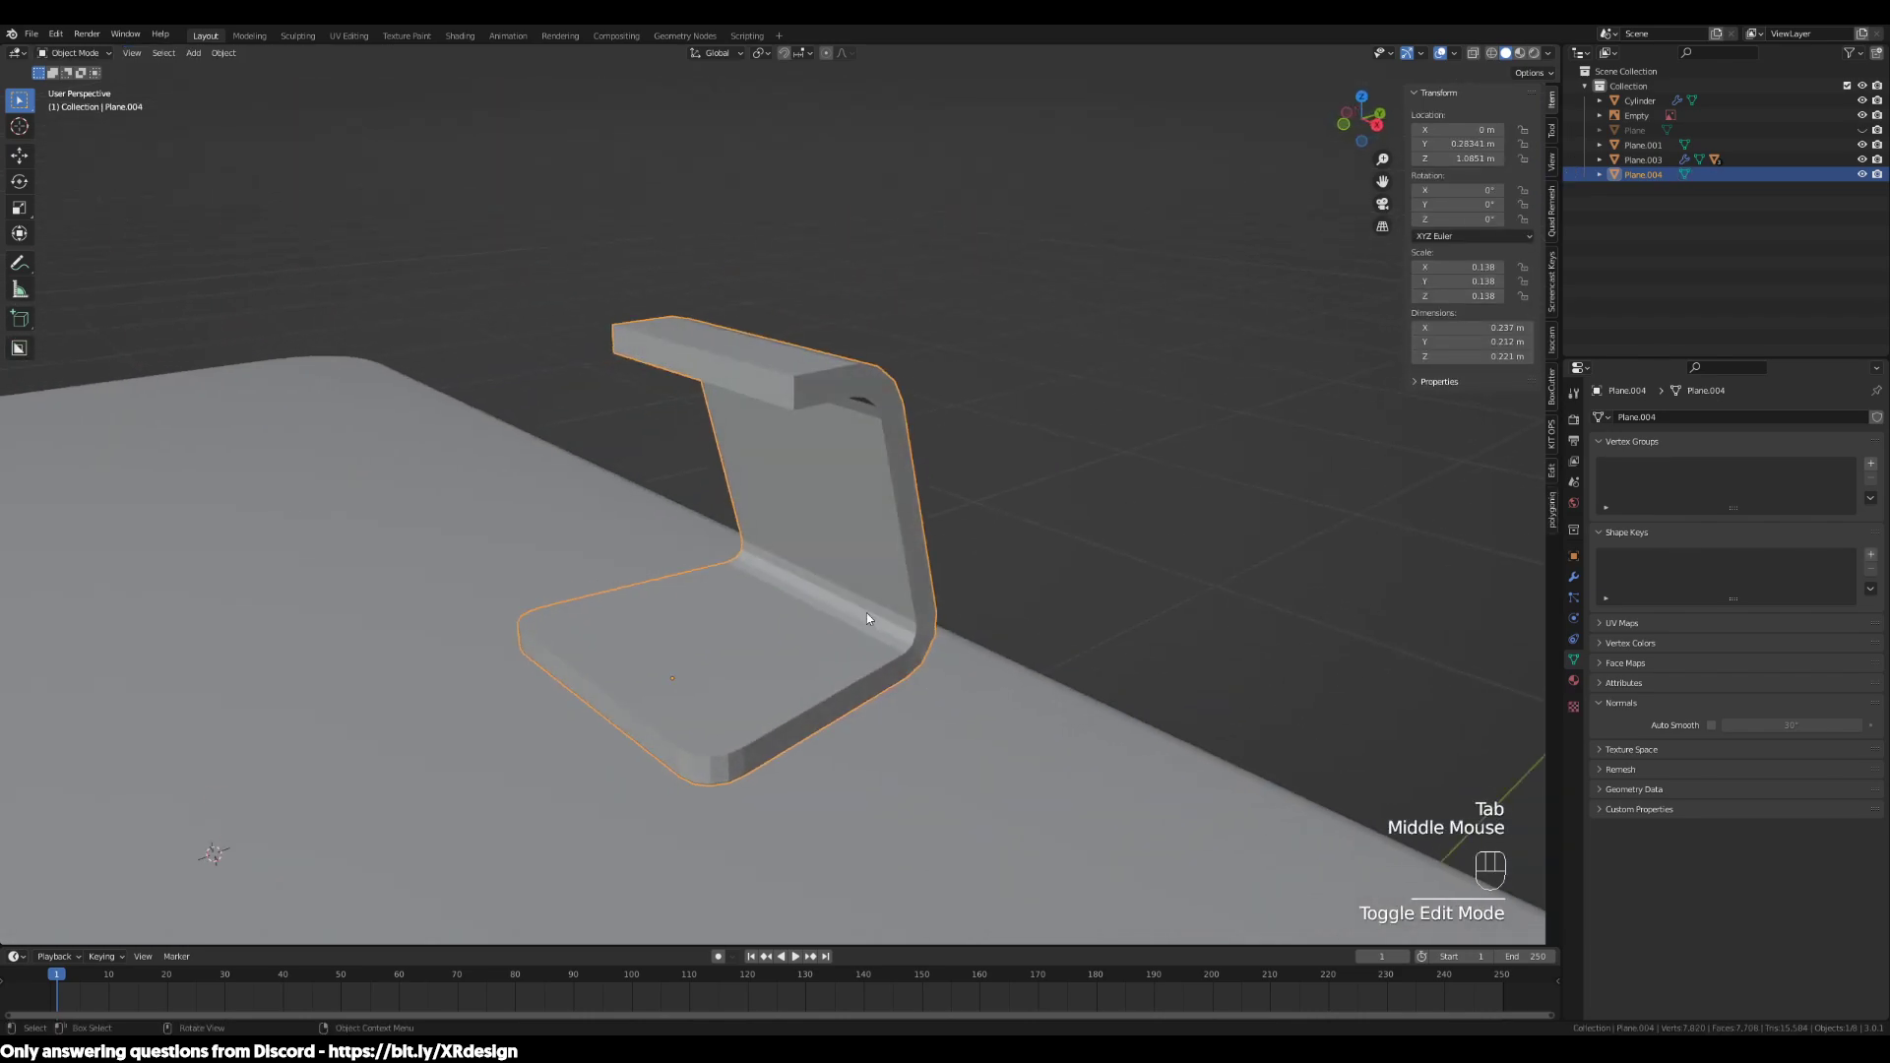
# Shade the stand smooth and enable Auto Smooth with an angle of 60°
pyautogui.moveTo(857, 502); pyautogui.dragTo(855, 477, button='middle')
pyautogui.rightClick(855, 477)
pyautogui.click(817, 459)
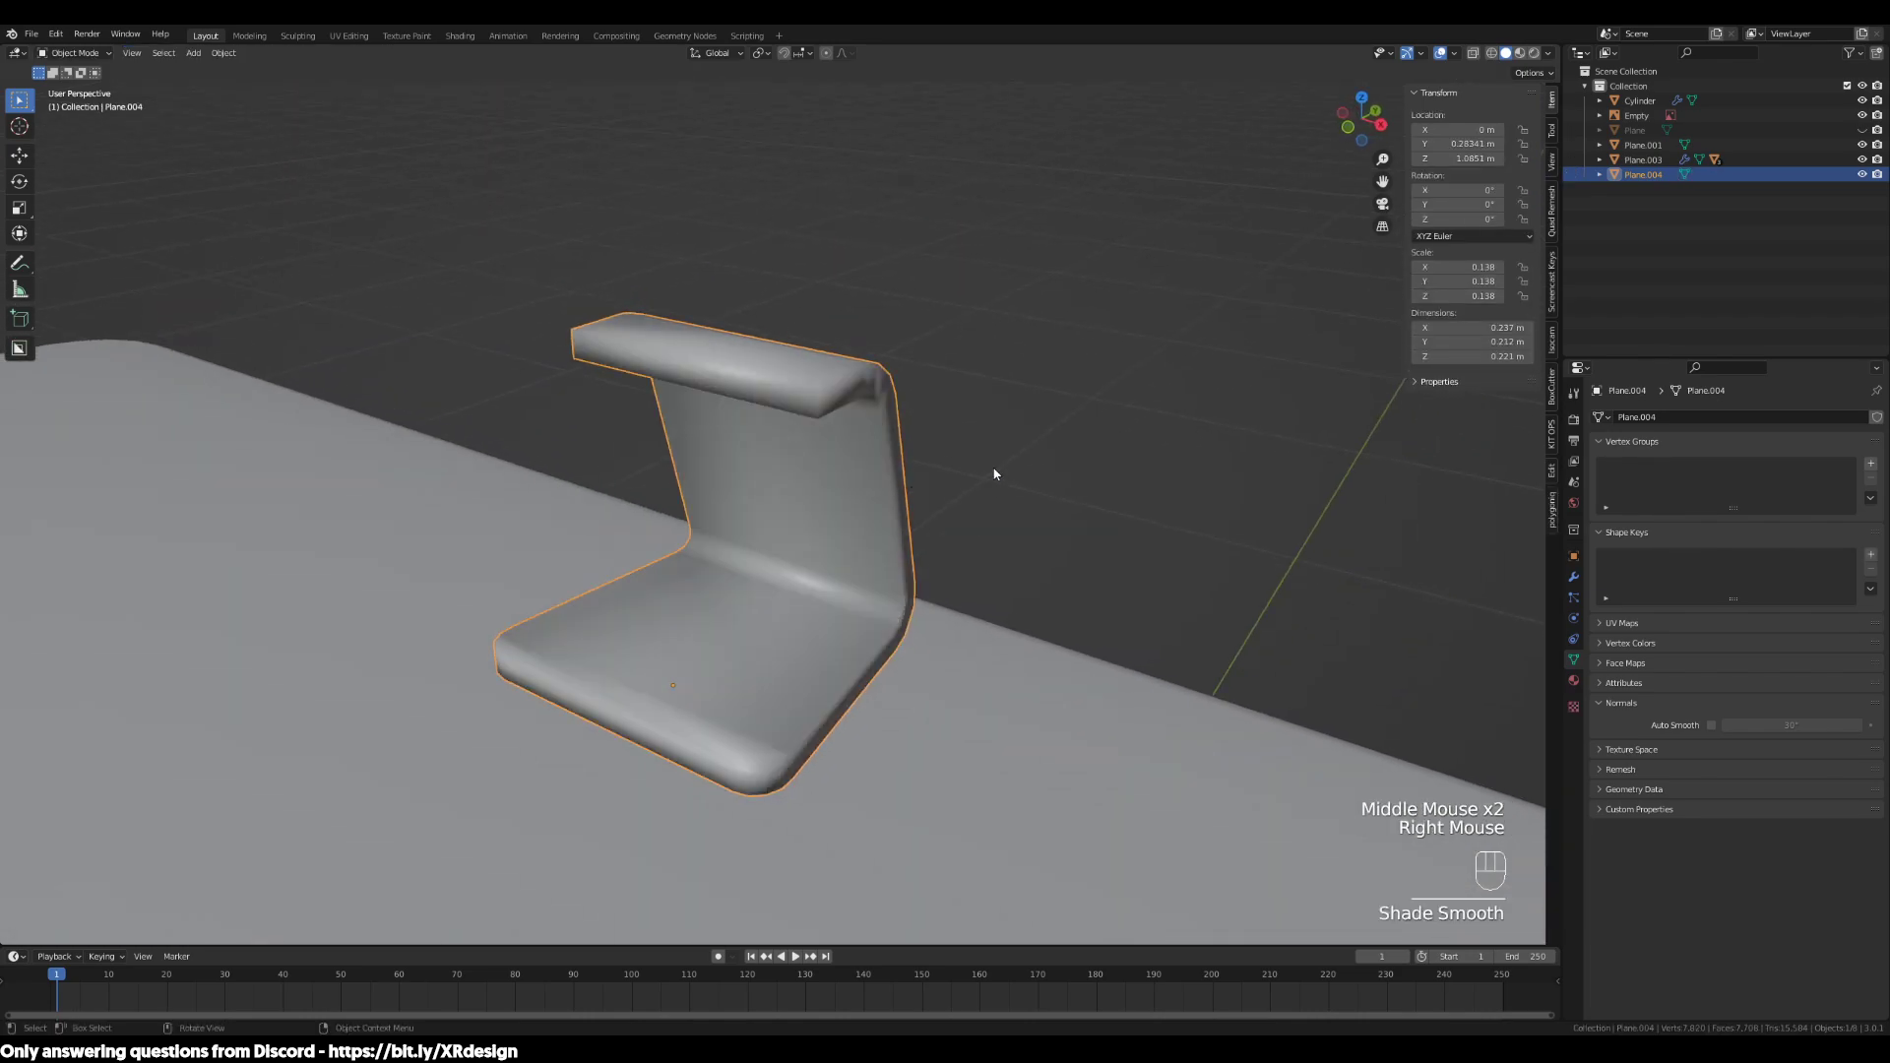
pyautogui.click(1712, 724)
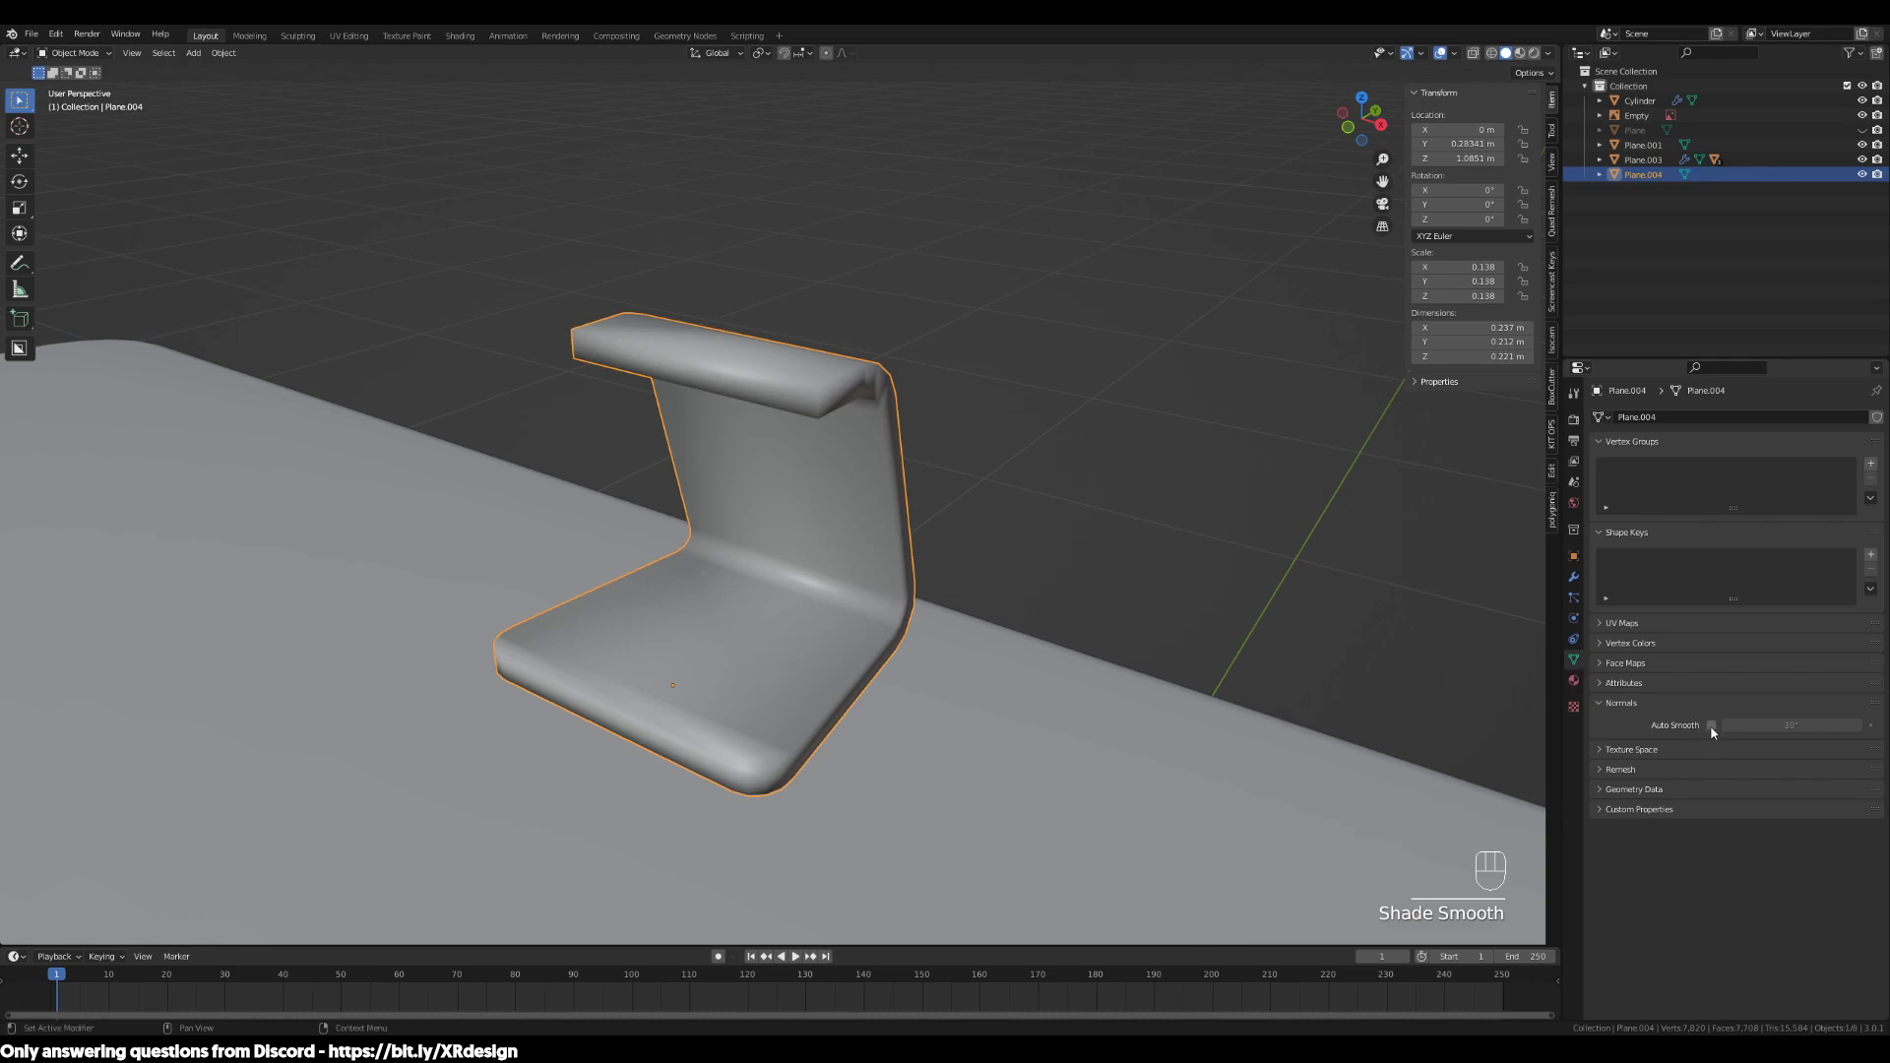
pyautogui.moveTo(1245, 659); pyautogui.dragTo(1132, 640, button='middle')
pyautogui.click(1790, 725)
pyautogui.write('60')
pyautogui.press('Return')
# Compare the modelled stand with the monitor stand shown in the reference image
pyautogui.moveTo(854, 555)
pyautogui.mouseDown(button='middle')
pyautogui.moveTo(814, 582)
pyautogui.moveTo(866, 587)
pyautogui.moveTo(770, 552)
pyautogui.moveTo(894, 596)
pyautogui.moveTo(658, 663)
pyautogui.mouseUp(button='middle')
pyautogui.scroll(-2, 919, 587)
pyautogui.keyDown('shift'); pyautogui.moveTo(953, 613); pyautogui.dragTo(1030, 384, button='middle'); pyautogui.keyUp('shift')
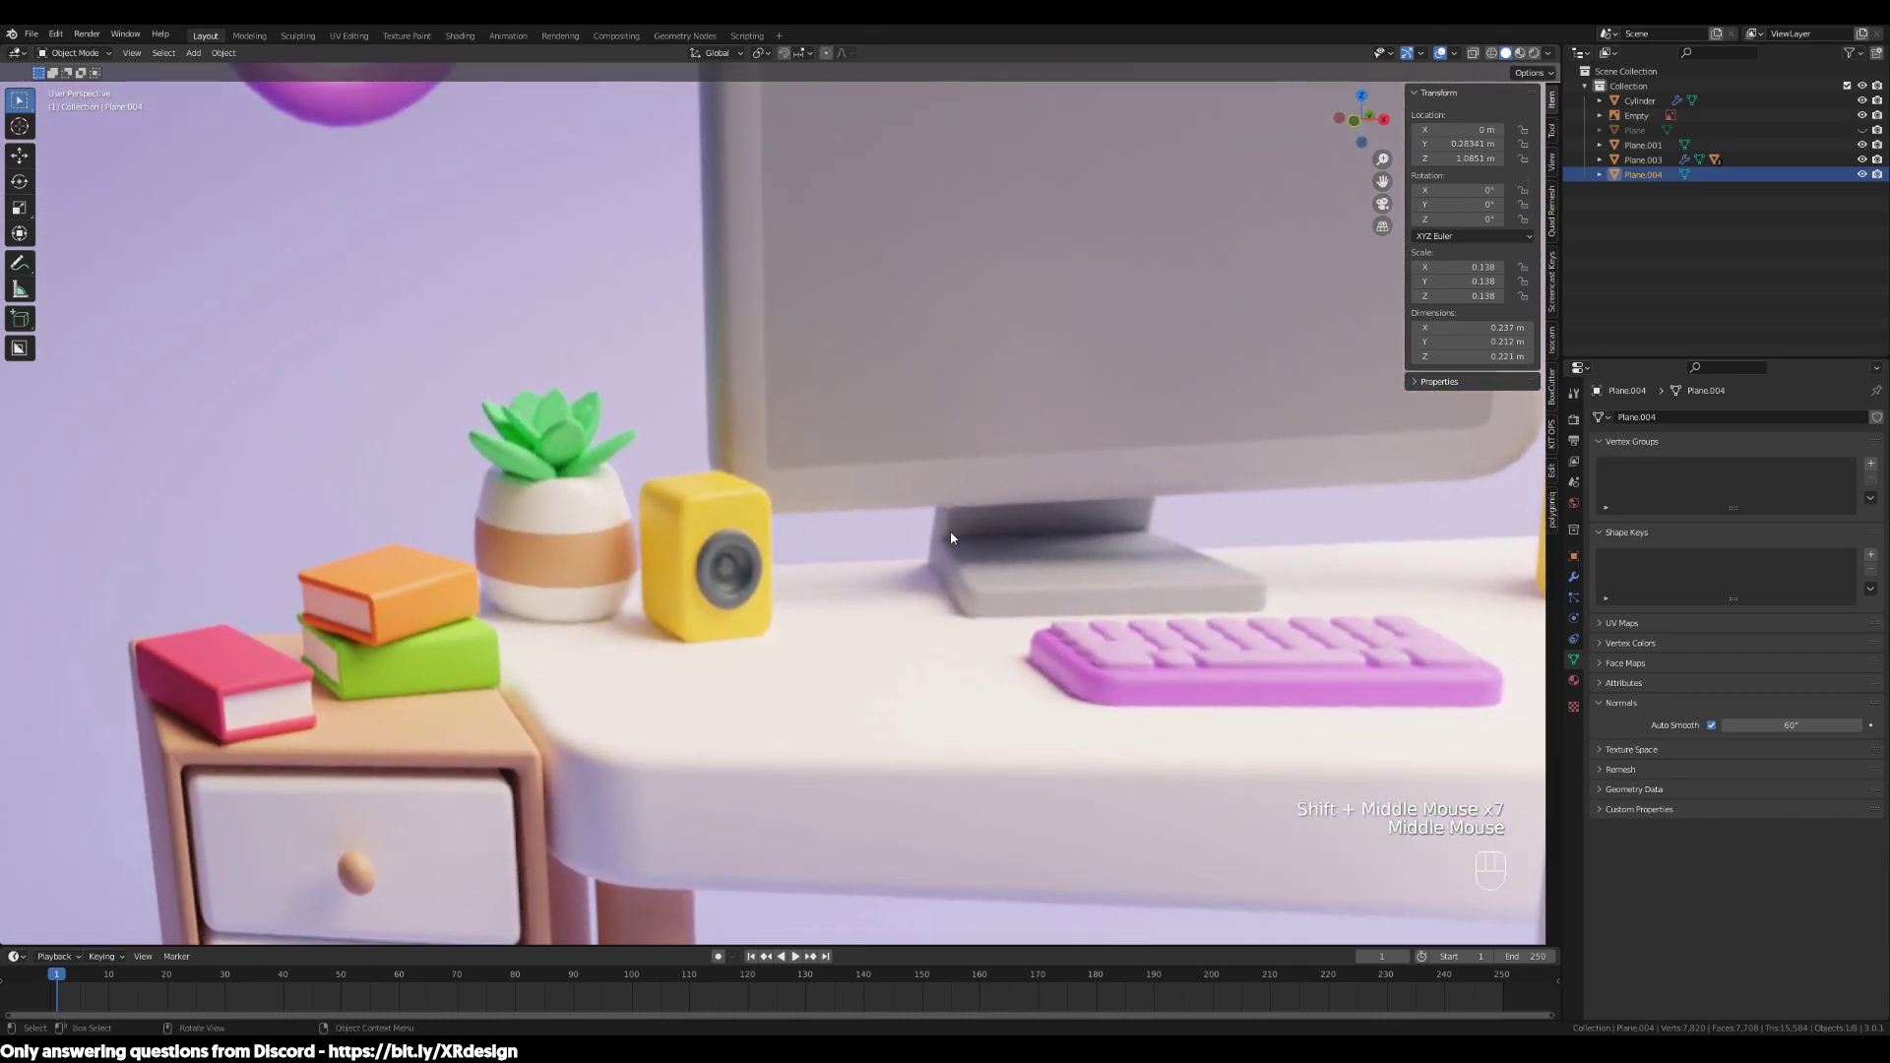
pyautogui.scroll(-4, 951, 558)
pyautogui.keyDown('shift'); pyautogui.moveTo(807, 557); pyautogui.dragTo(884, 463, button='middle'); pyautogui.keyUp('shift')
pyautogui.moveTo(698, 539); pyautogui.dragTo(871, 530, button='middle')
pyautogui.keyDown('shift'); pyautogui.moveTo(295, 669); pyautogui.dragTo(801, 528, button='middle'); pyautogui.keyUp('shift')
pyautogui.scroll(3, 732, 622)
pyautogui.scroll(3, 675, 565)
pyautogui.keyDown('shift'); pyautogui.moveTo(675, 565); pyautogui.dragTo(890, 447, button='middle'); pyautogui.keyUp('shift')
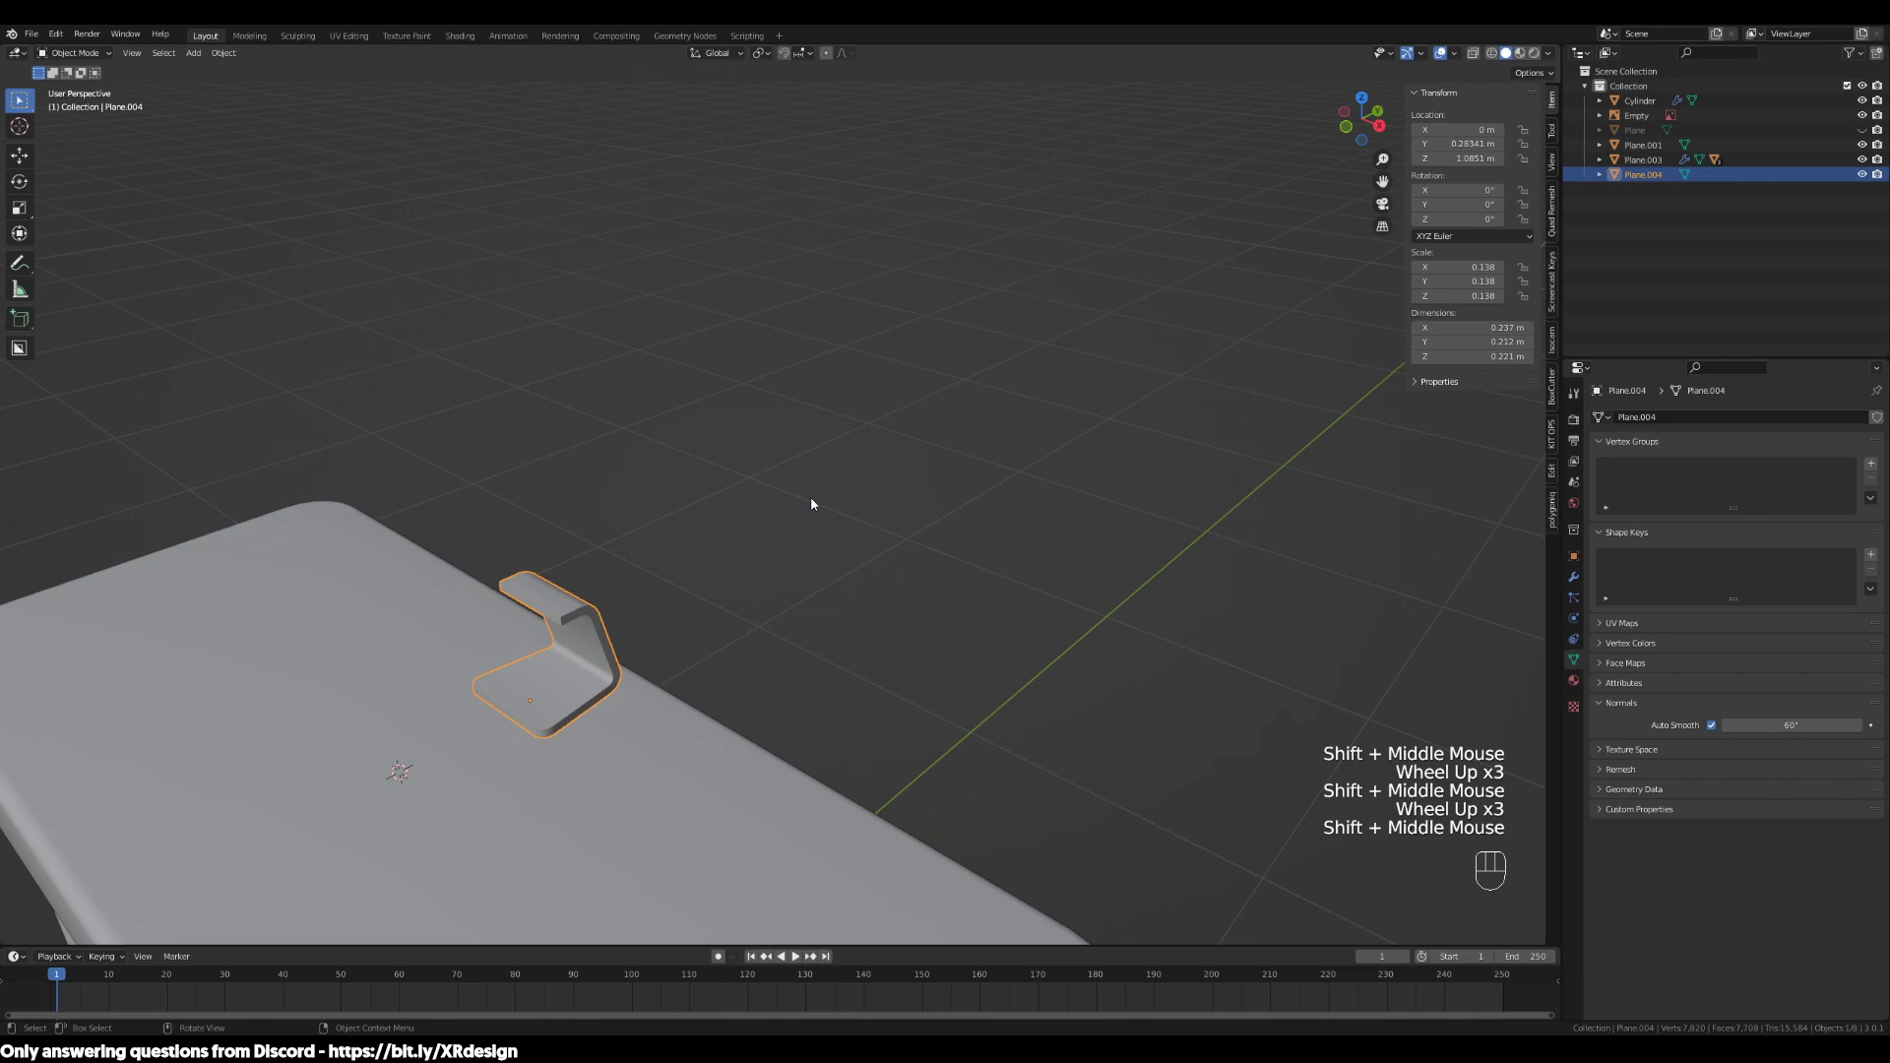
# Frame the stand and open its mesh for editing in edge selection mode
pyautogui.press('KP_Decimal')
pyautogui.press('Tab')
pyautogui.scroll(-1, 1074, 324)
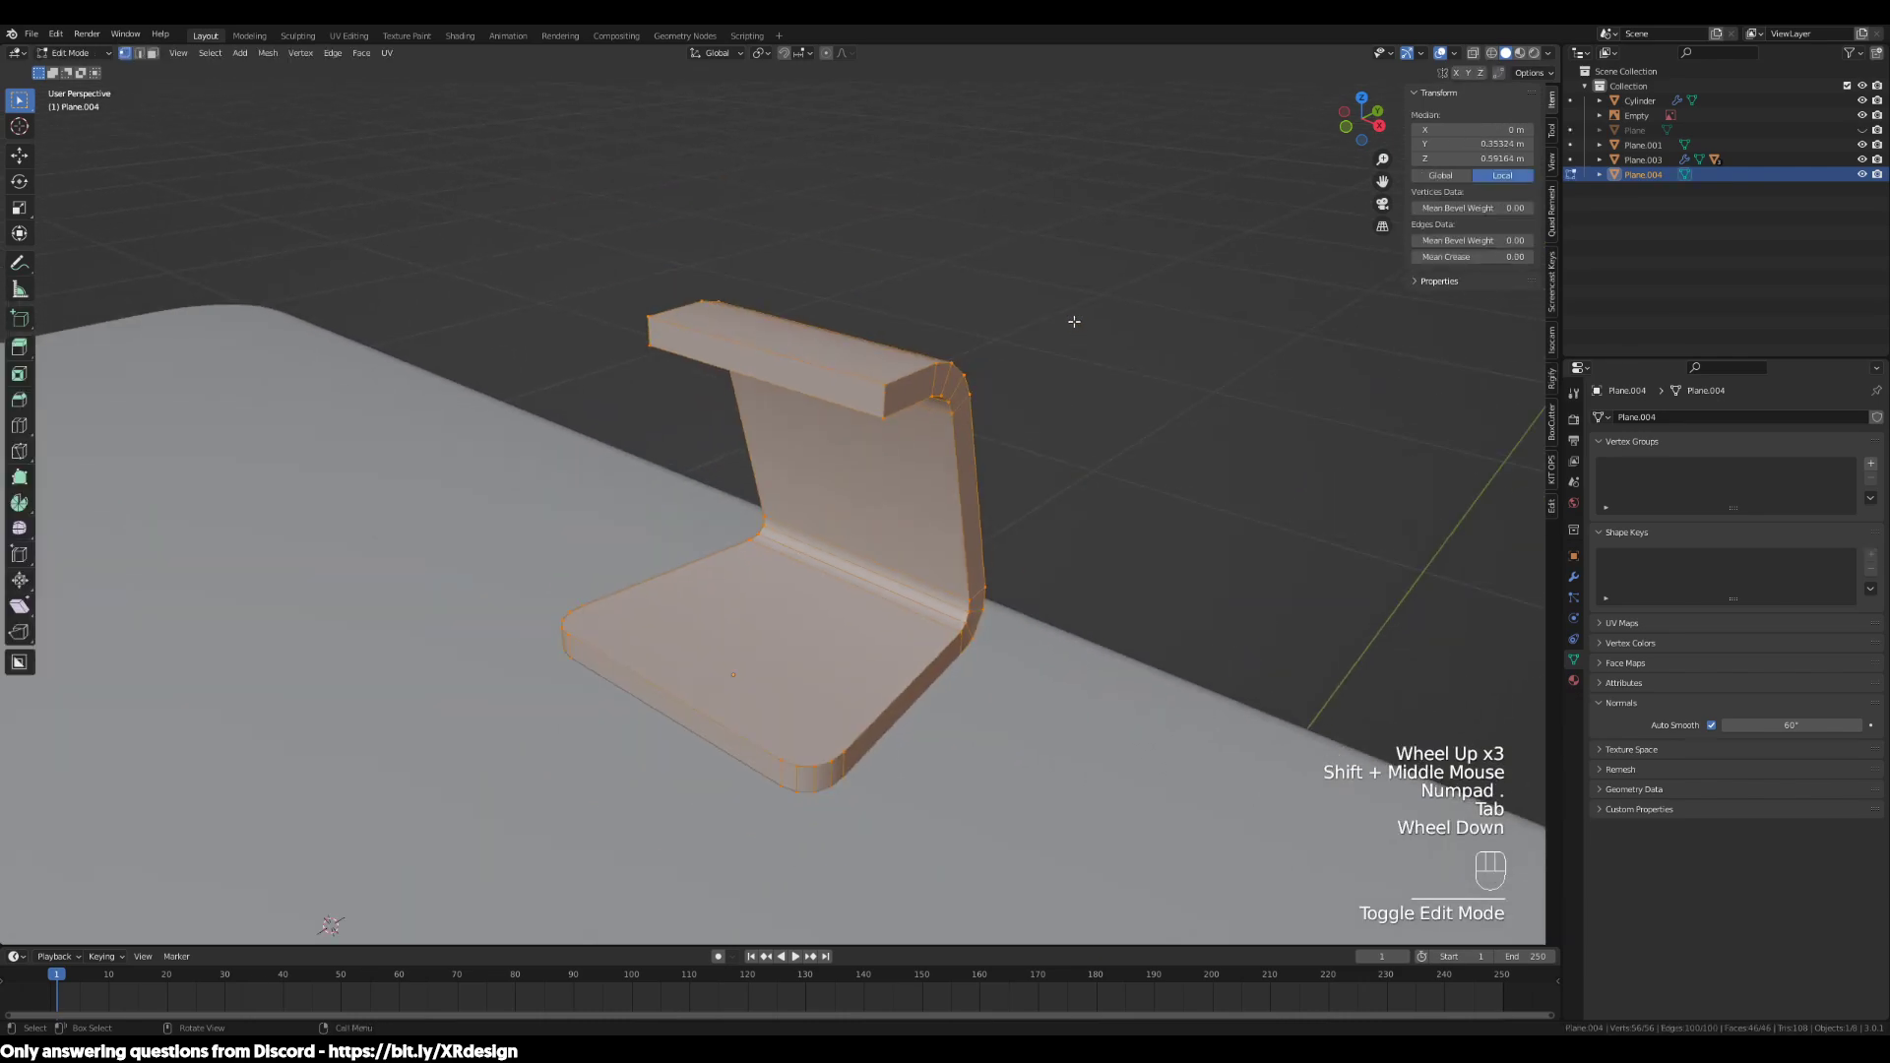
pyautogui.moveTo(1075, 324); pyautogui.dragTo(906, 382, button='middle')
pyautogui.click(844, 393)
pyautogui.scroll(-1, 969, 434)
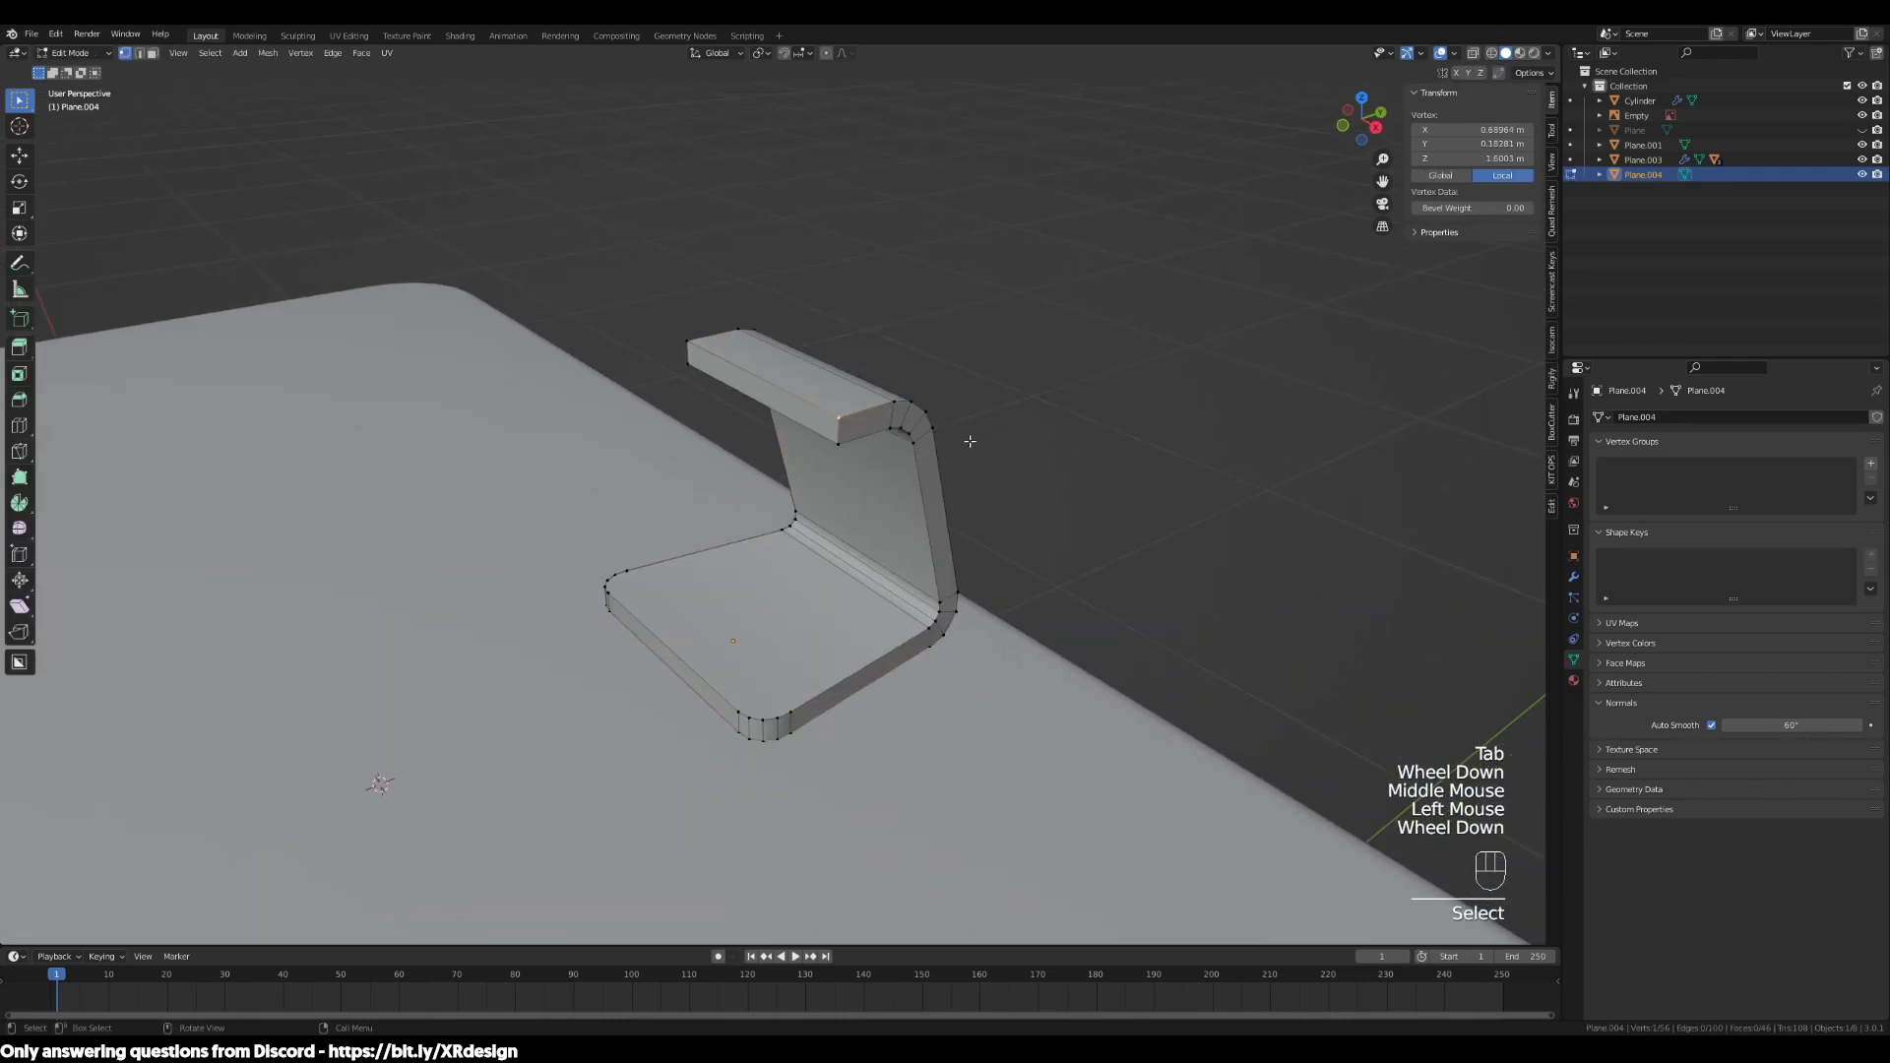
pyautogui.press('2')
pyautogui.scroll(2, 848, 531)
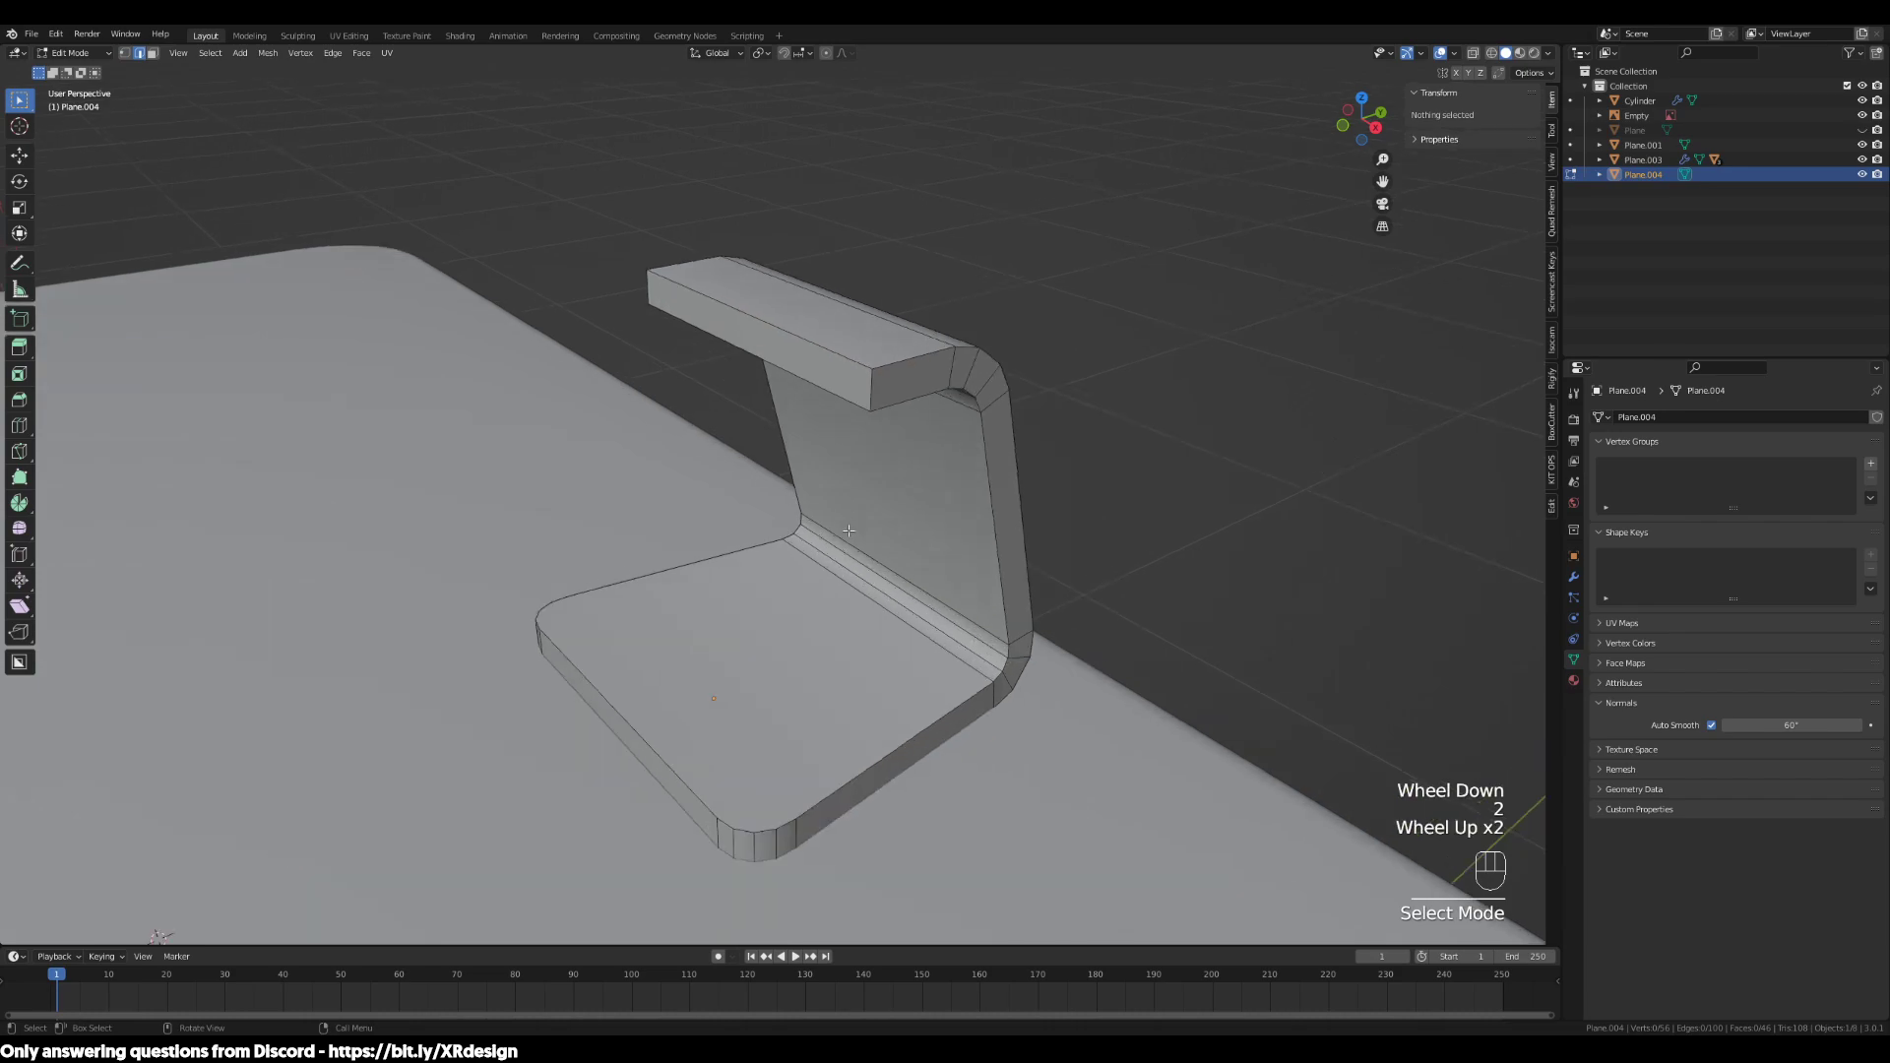
# Try loop-selecting the edges around the stand's upper plate
pyautogui.keyDown('super'); pyautogui.click(811, 343); pyautogui.keyUp('super')
pyautogui.keyDown('alt'); pyautogui.click(839, 360); pyautogui.keyUp('alt')
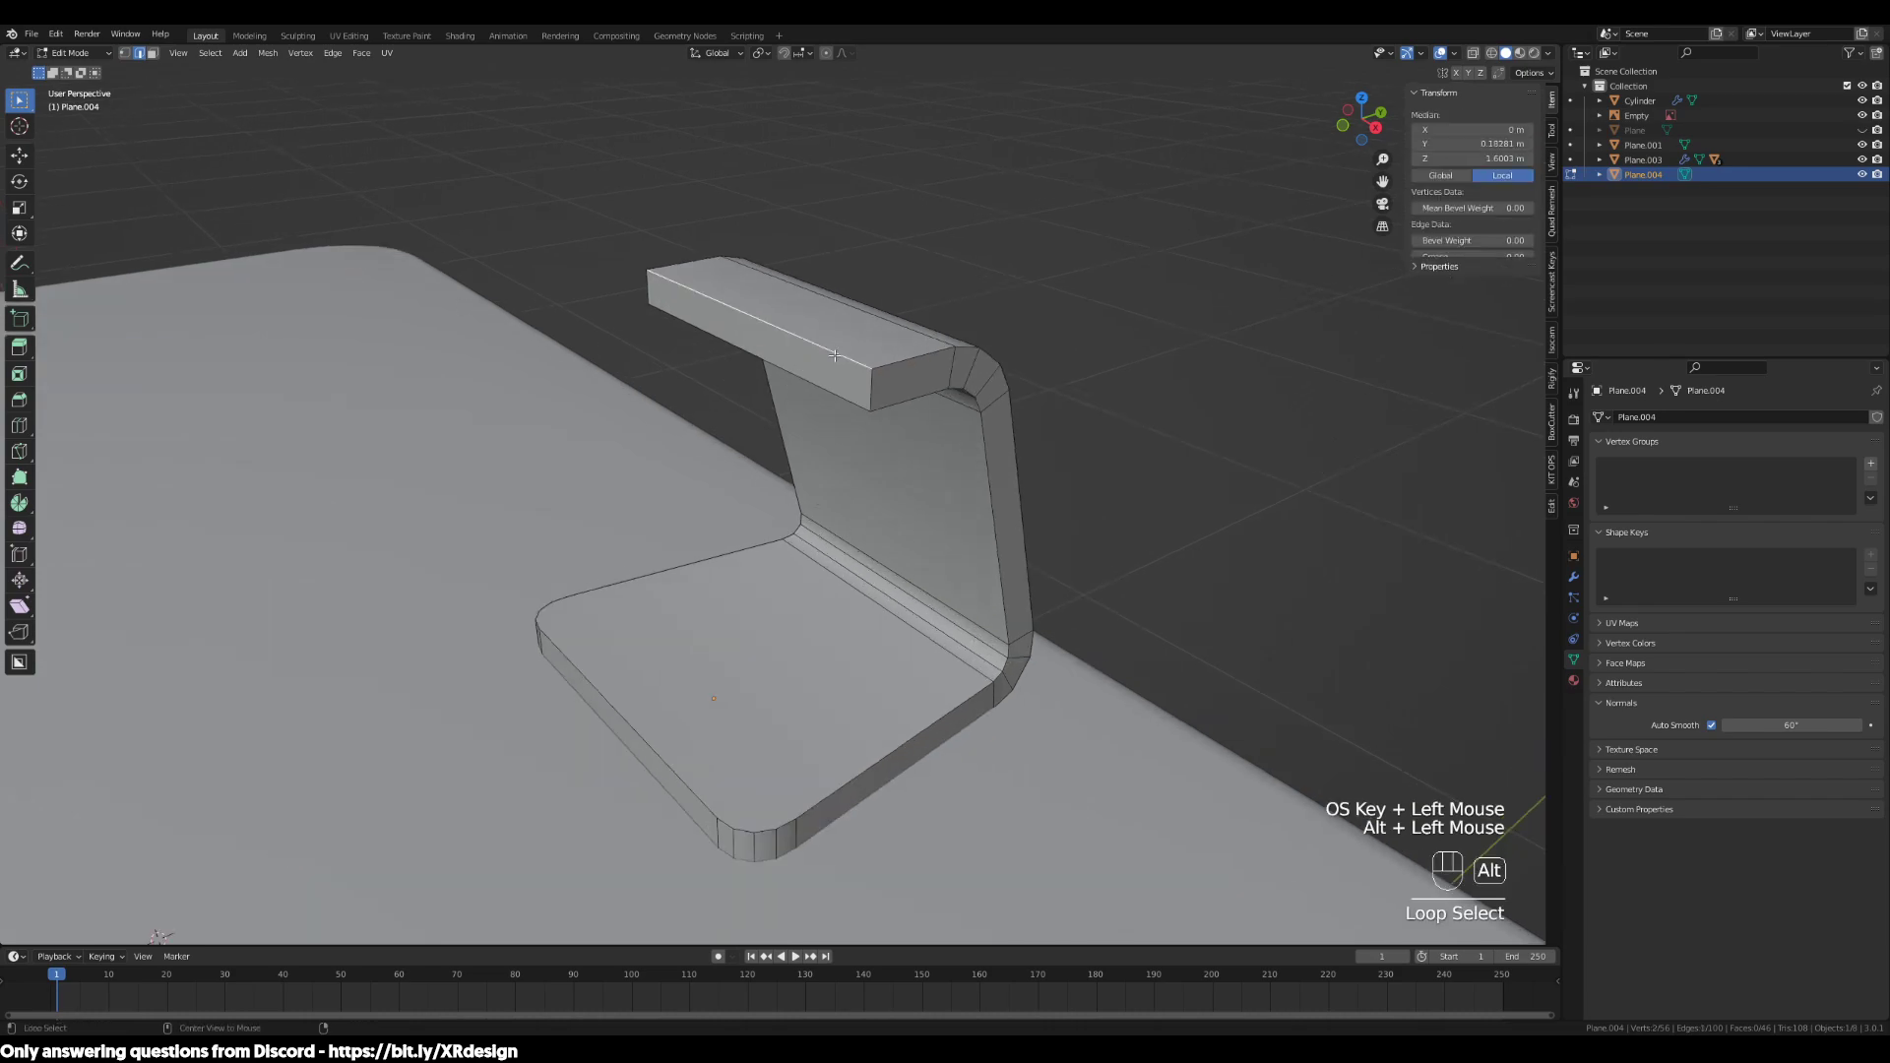
pyautogui.keyDown('alt'); pyautogui.keyDown('shift'); pyautogui.click(886, 362); pyautogui.keyUp('shift'); pyautogui.keyUp('alt')
pyautogui.keyDown('alt'); pyautogui.keyDown('shift'); pyautogui.click(899, 362); pyautogui.keyUp('shift'); pyautogui.keyUp('alt')
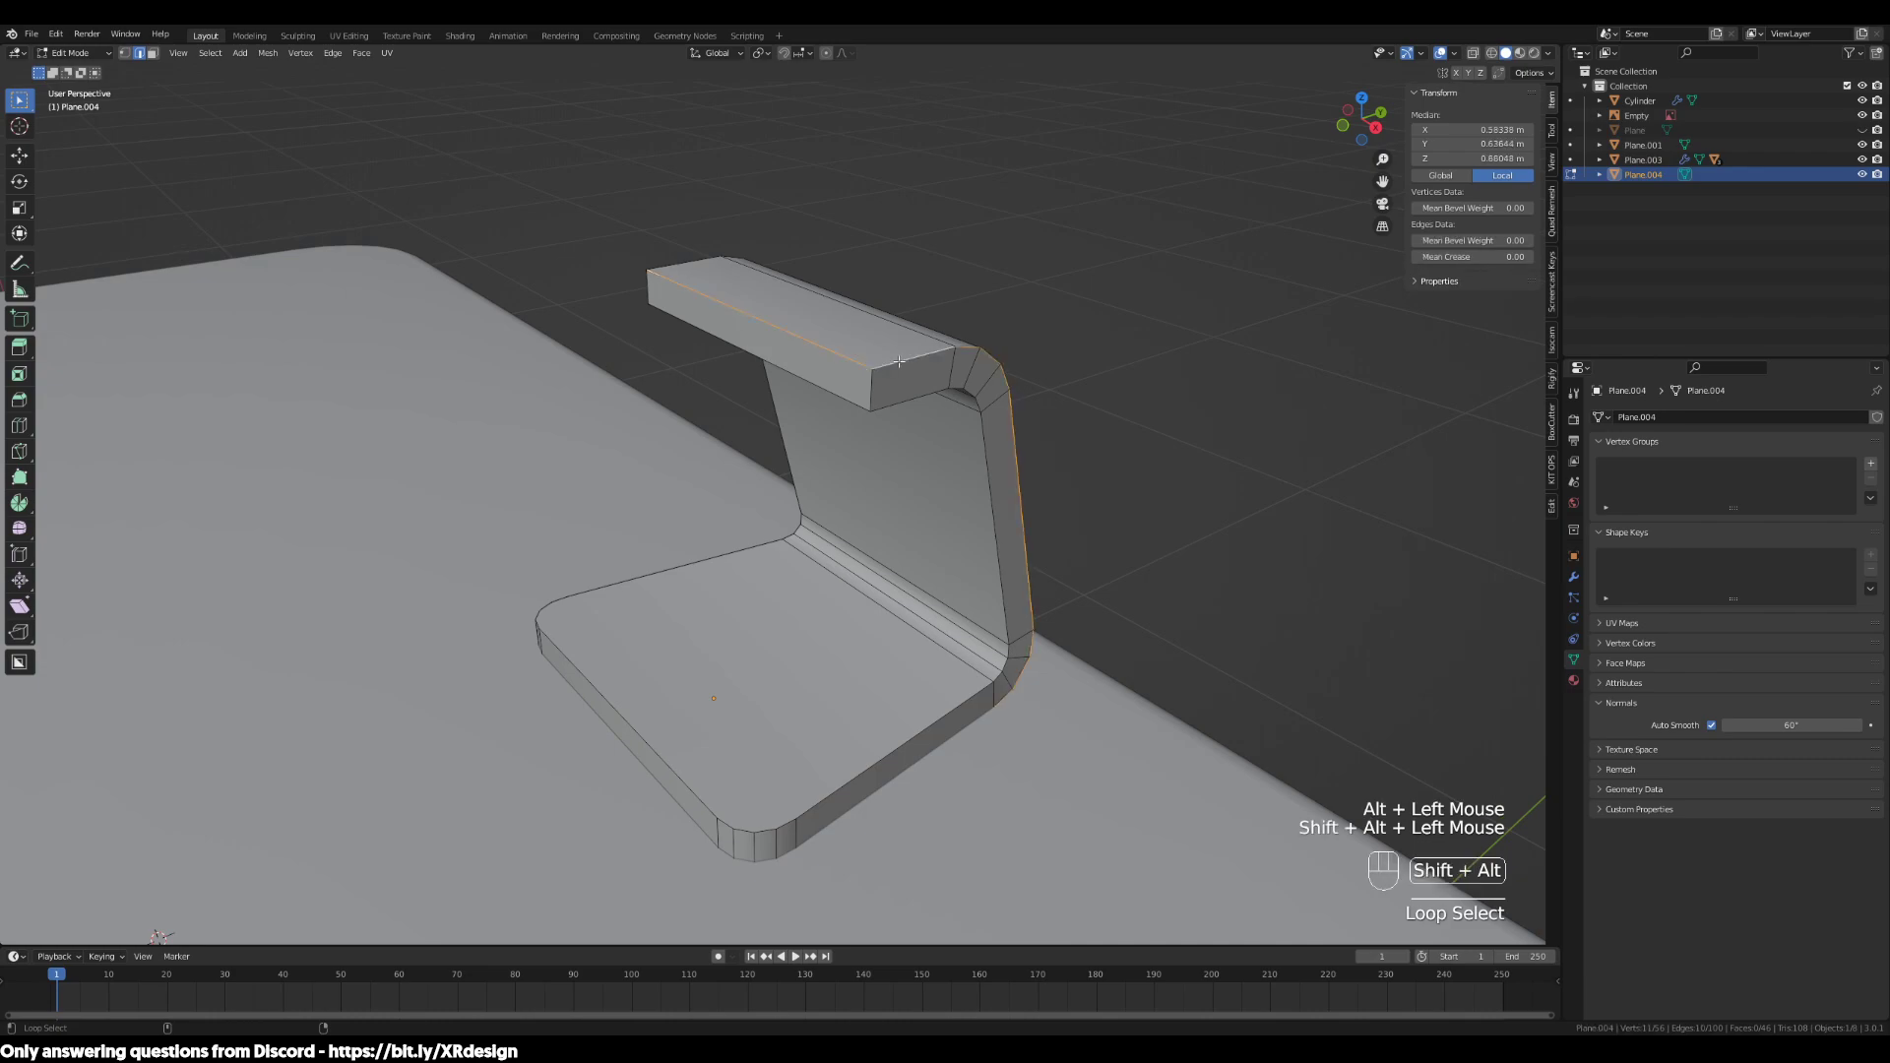
pyautogui.moveTo(899, 366); pyautogui.dragTo(859, 380, button='middle')
pyautogui.click(913, 399)
pyautogui.click(896, 392)
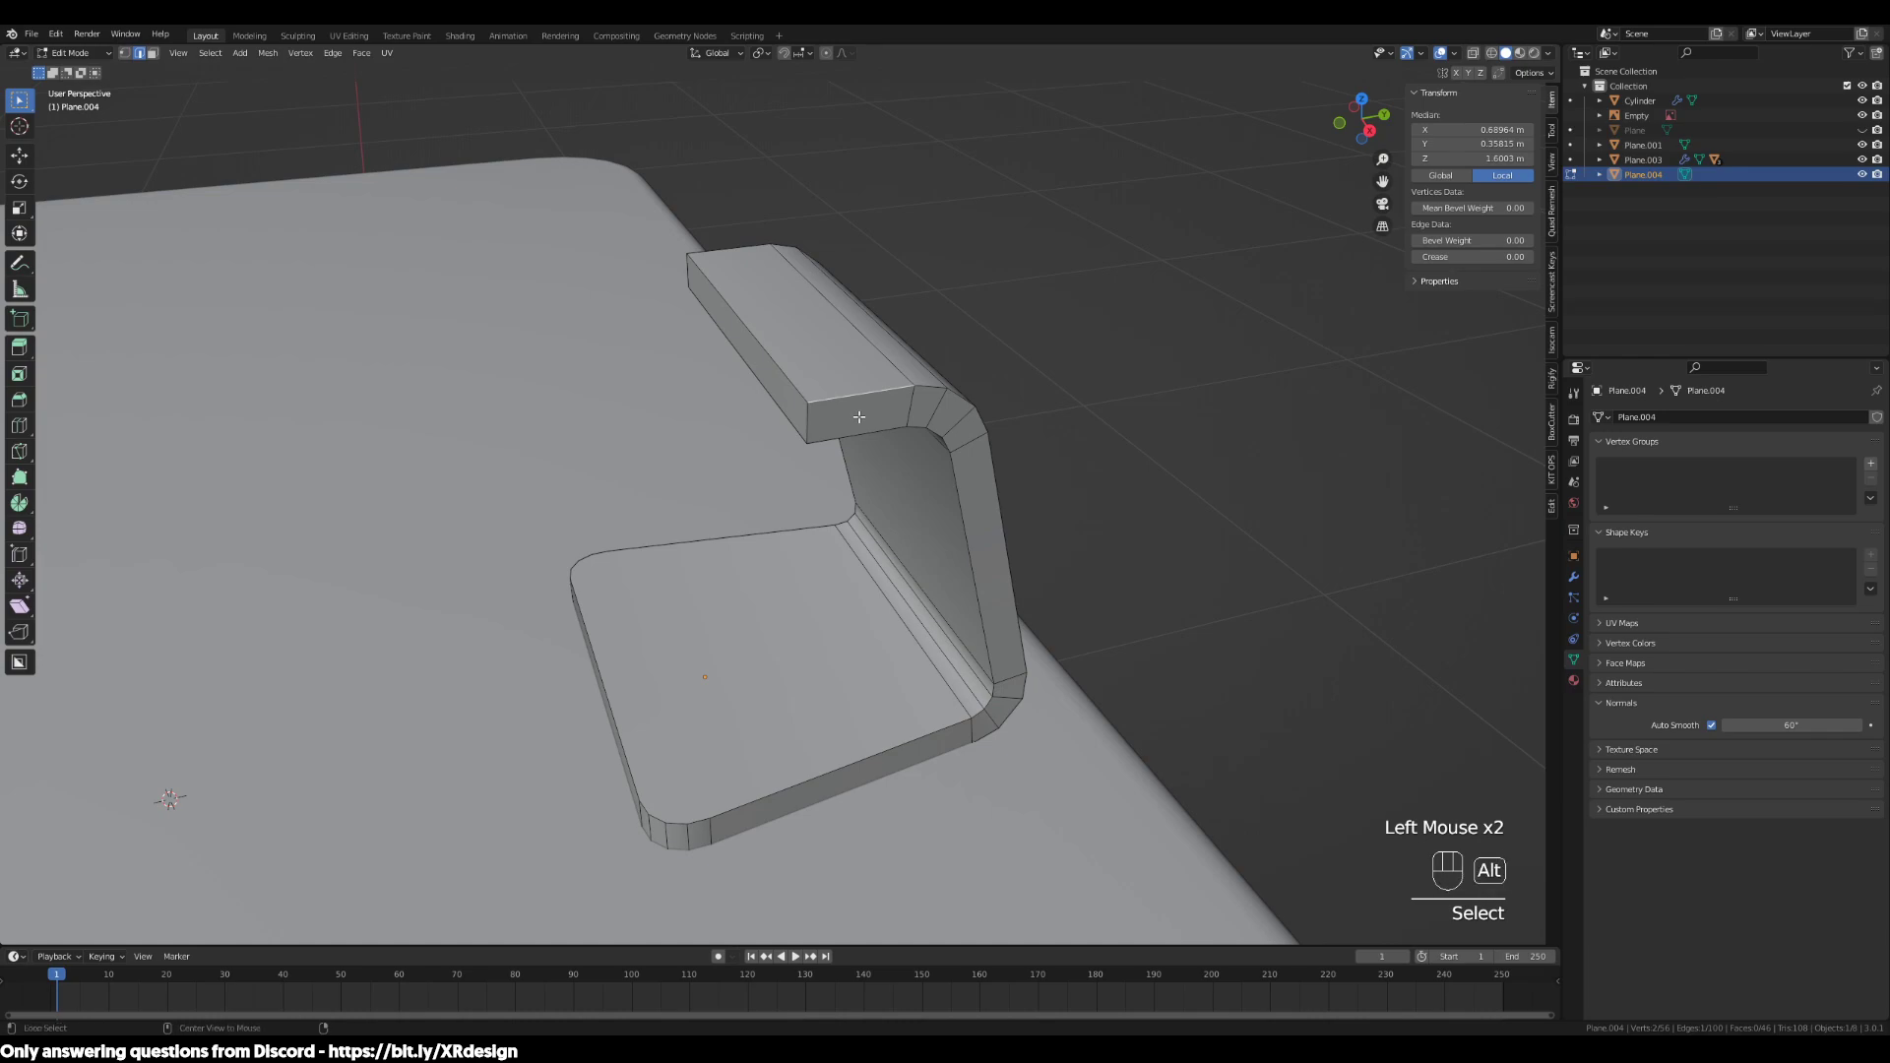
# Select the stand's complete outer perimeter edge loop, using wireframe display to reach the hidden edges
pyautogui.keyDown('alt'); pyautogui.click(890, 388); pyautogui.keyUp('alt')
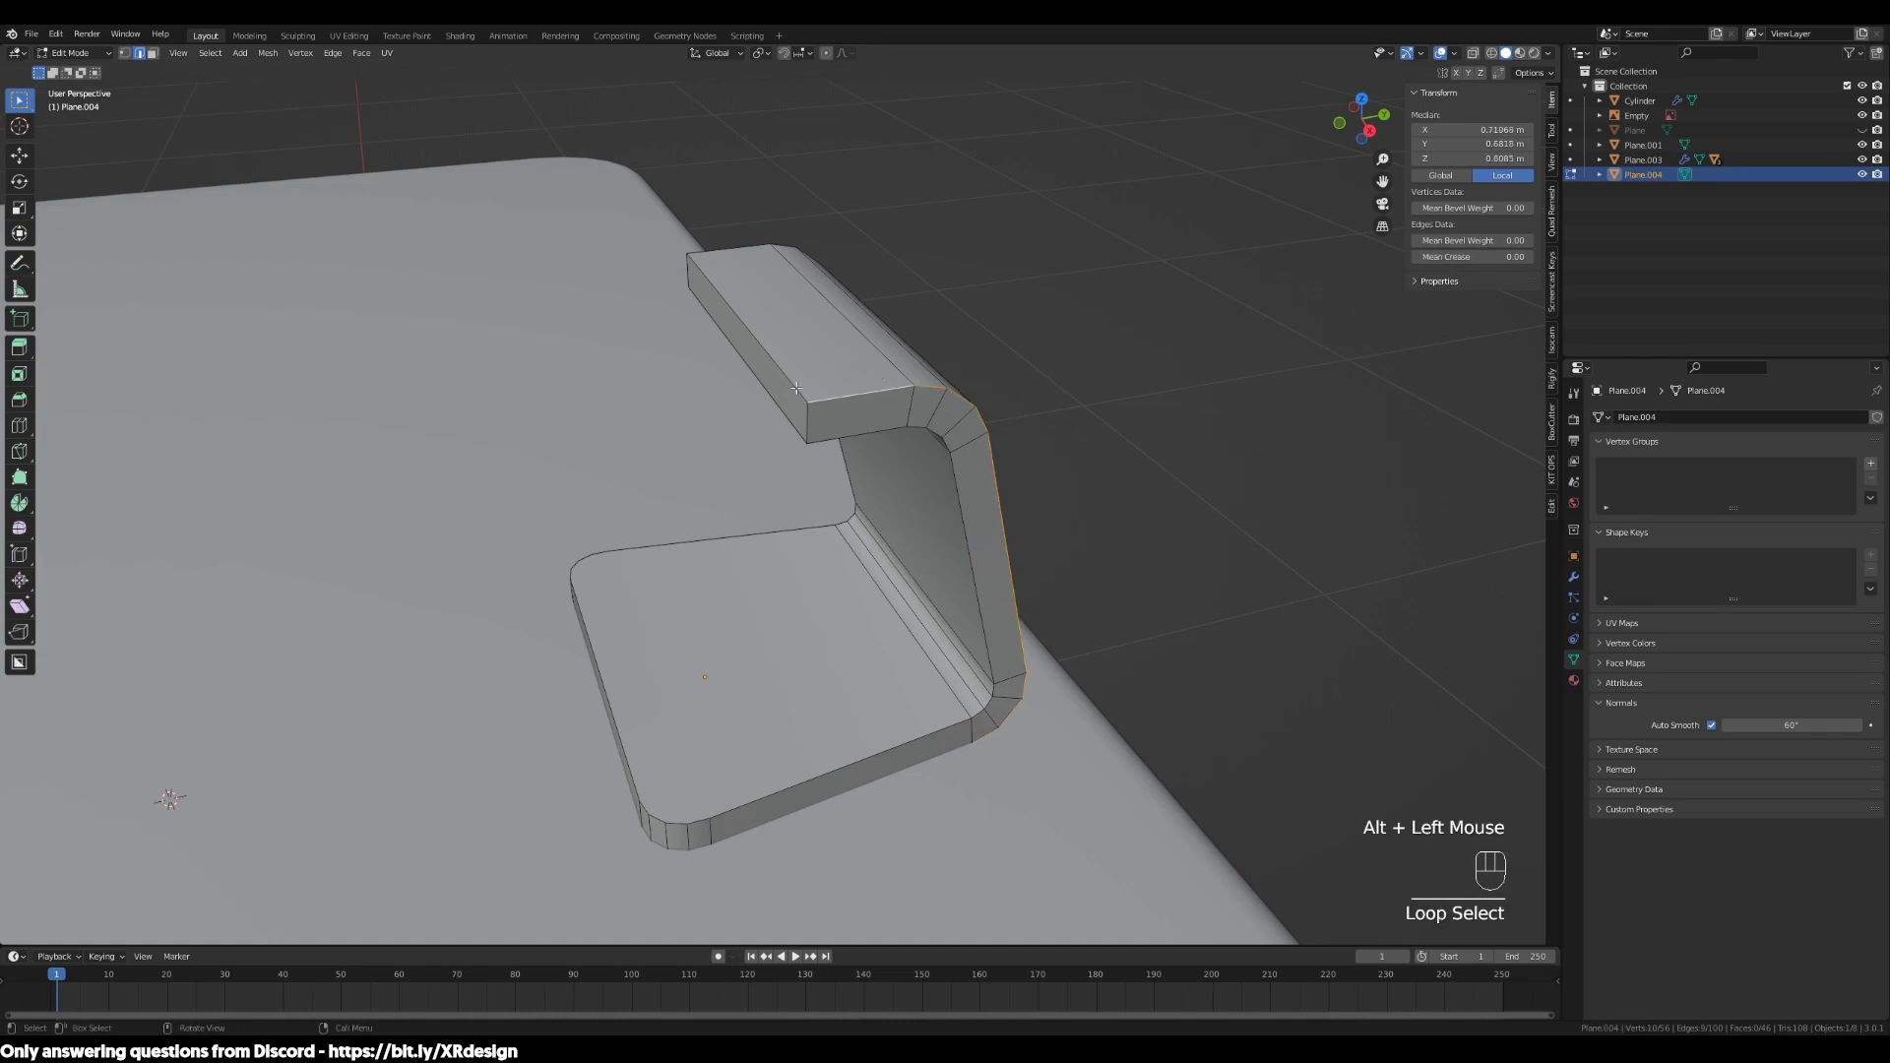
pyautogui.moveTo(926, 774); pyautogui.dragTo(993, 720, button='middle')
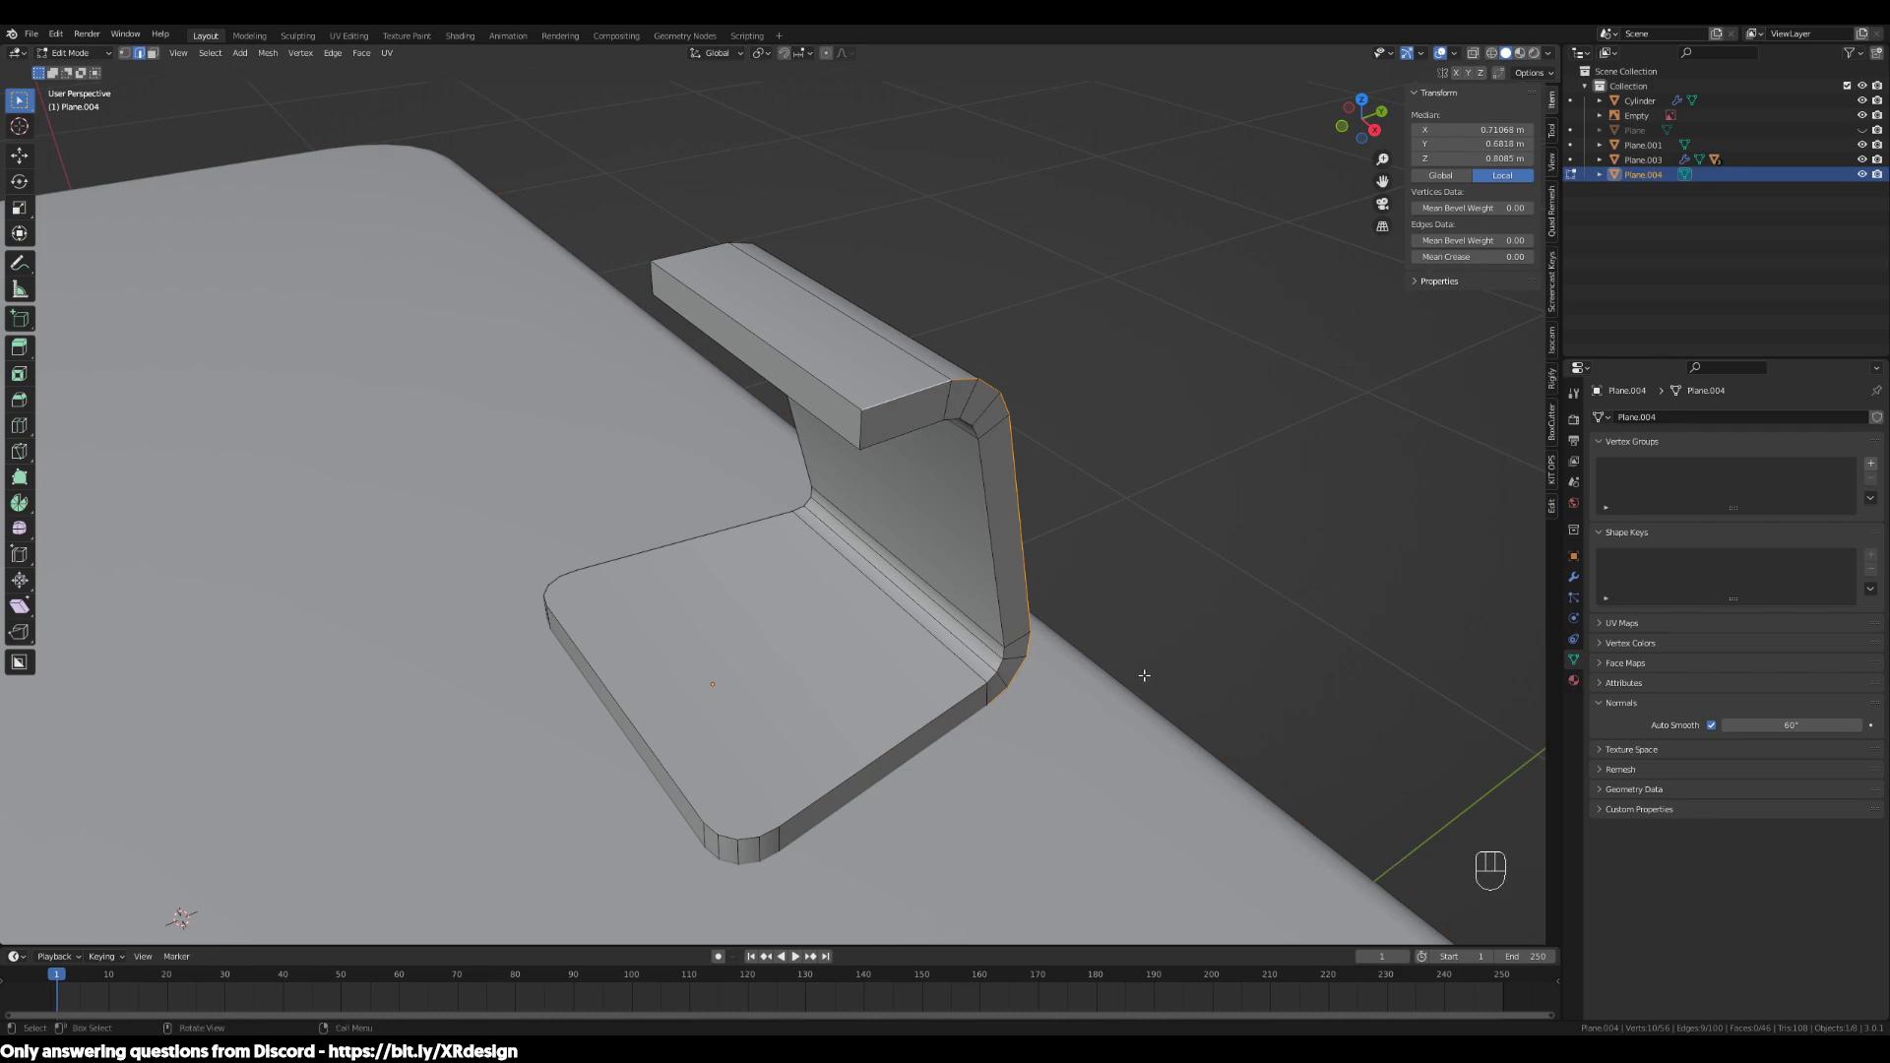
pyautogui.press('z')
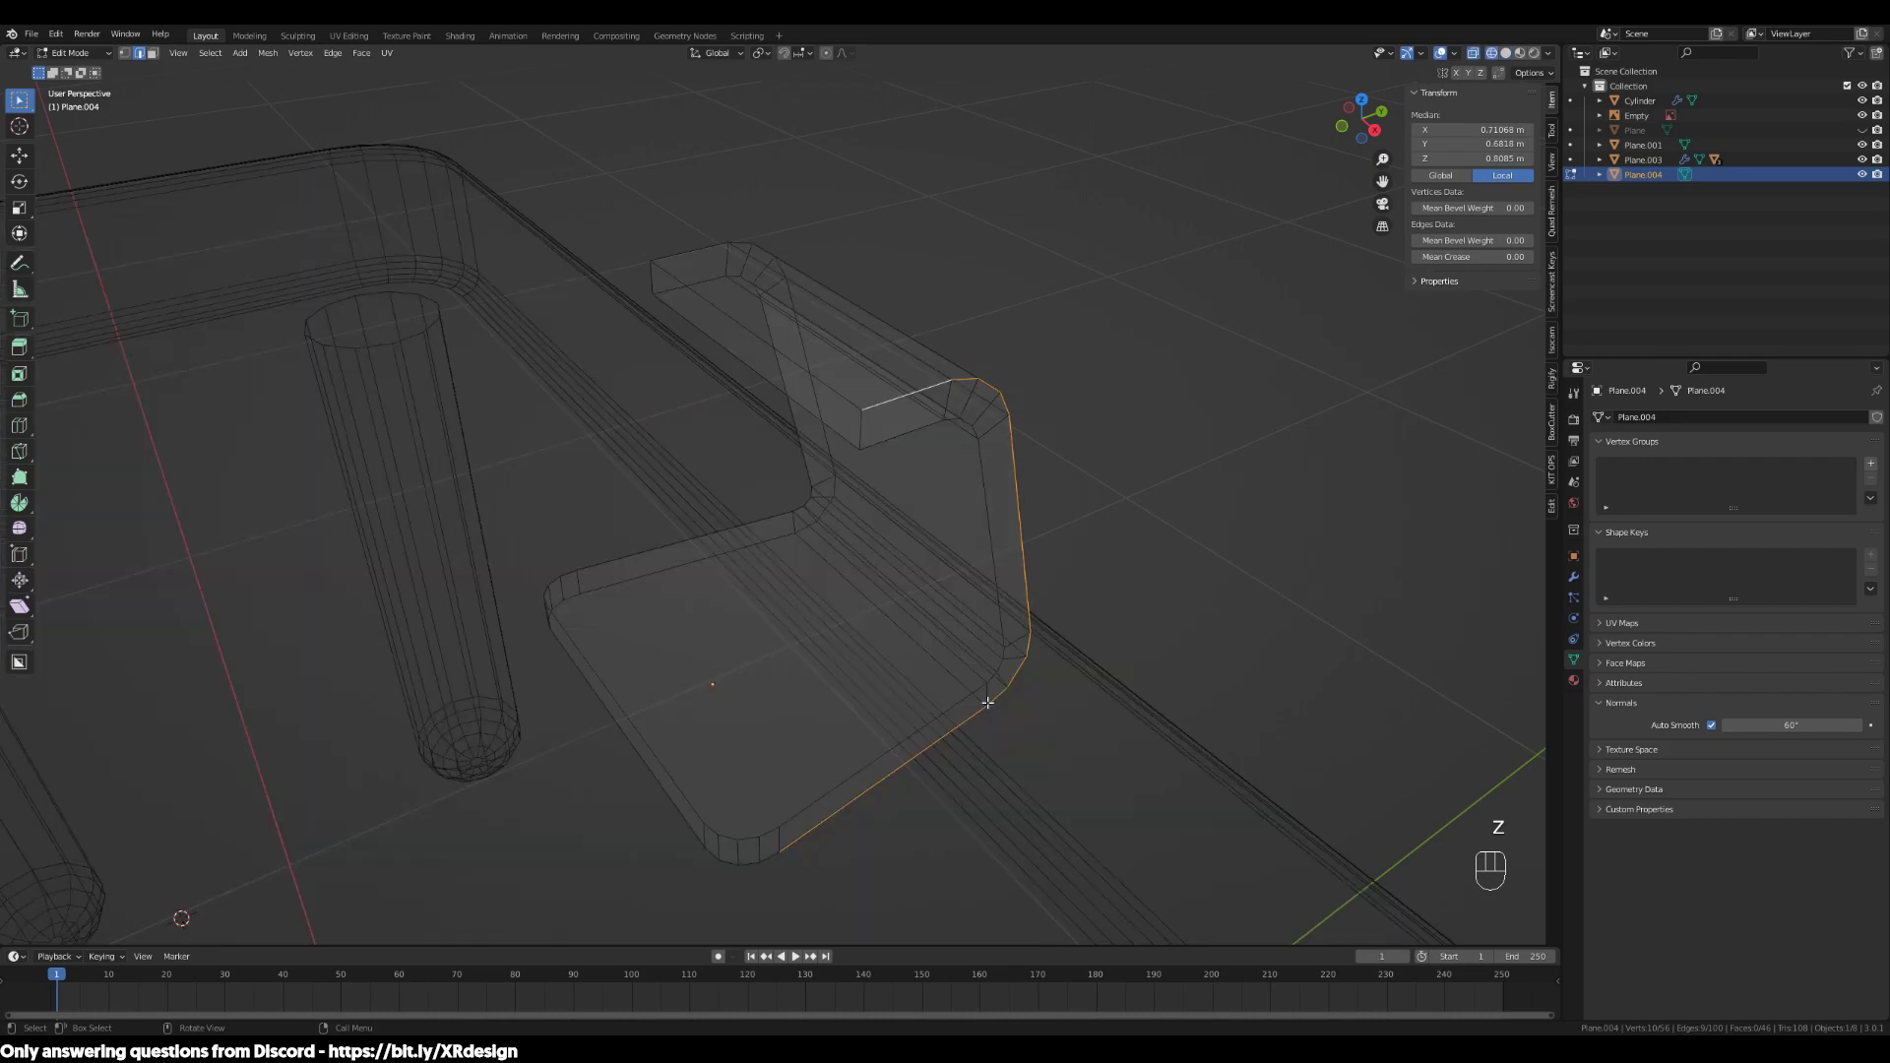
pyautogui.moveTo(987, 703); pyautogui.dragTo(1049, 825, button='middle')
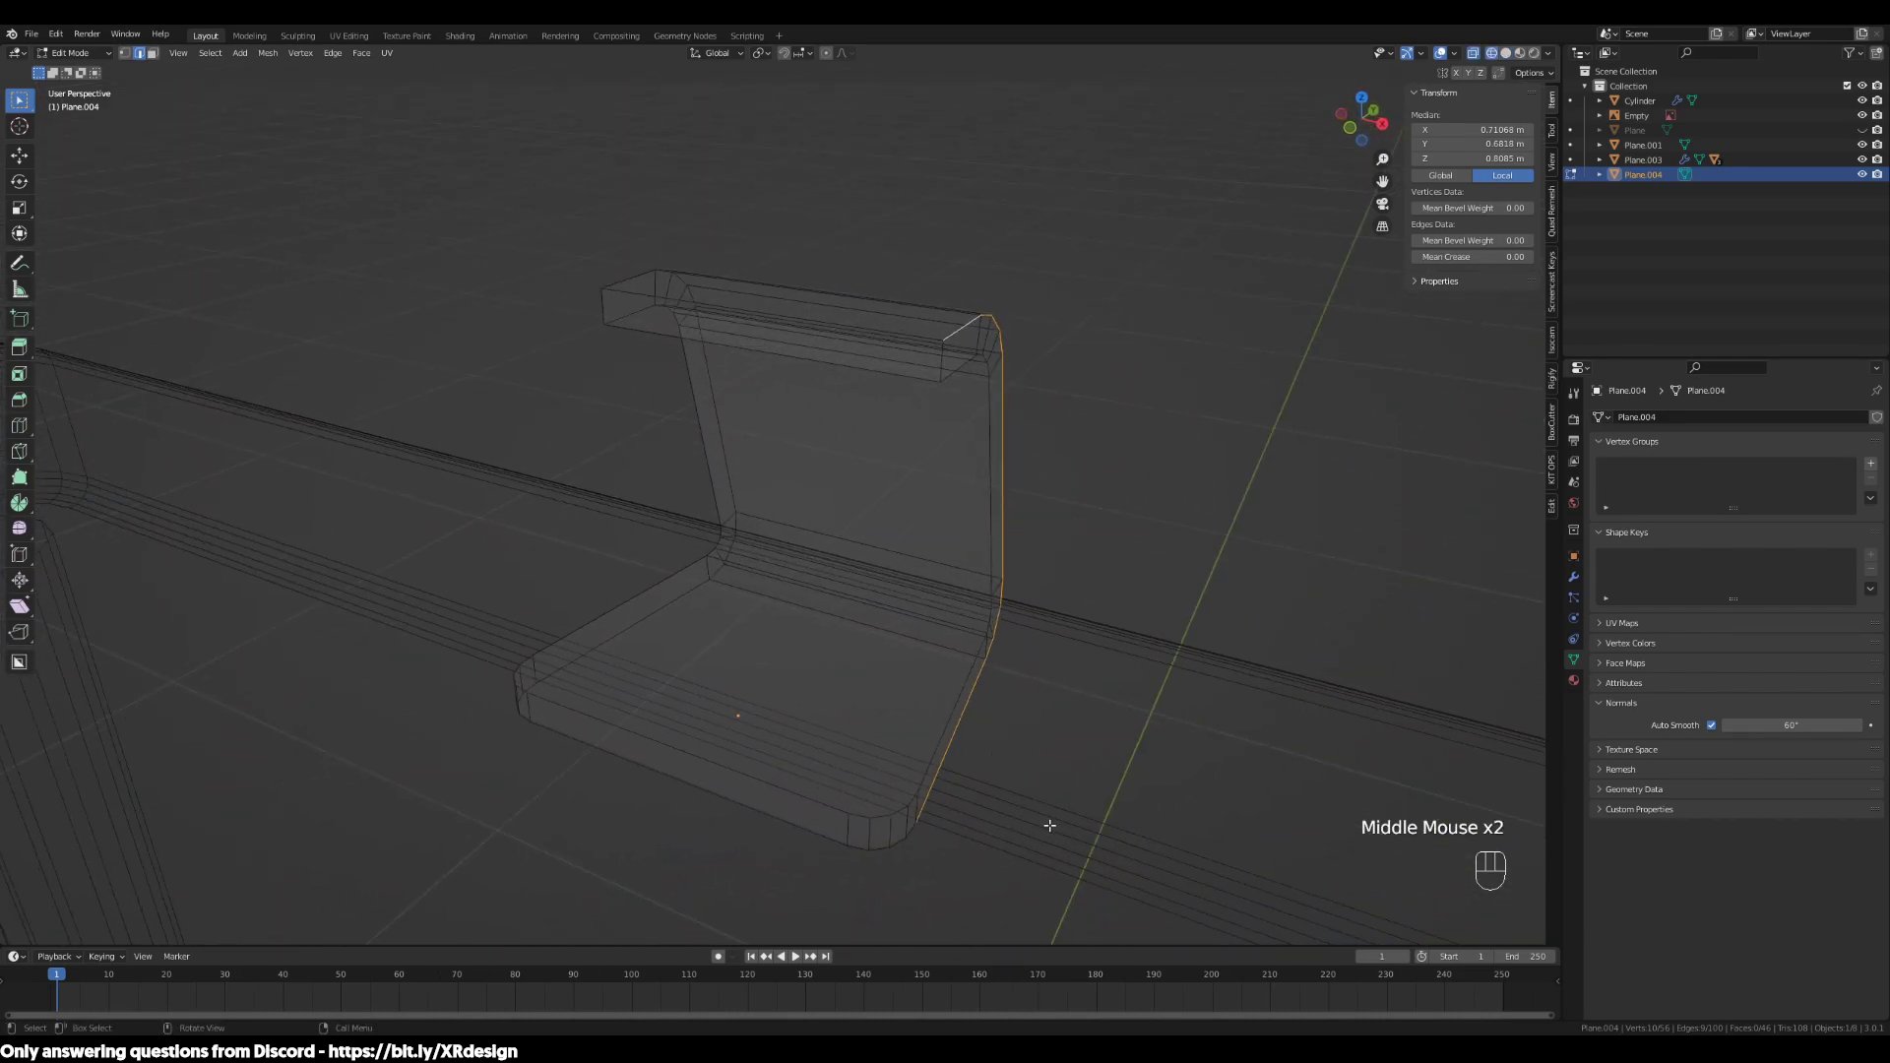
pyautogui.press('alt')
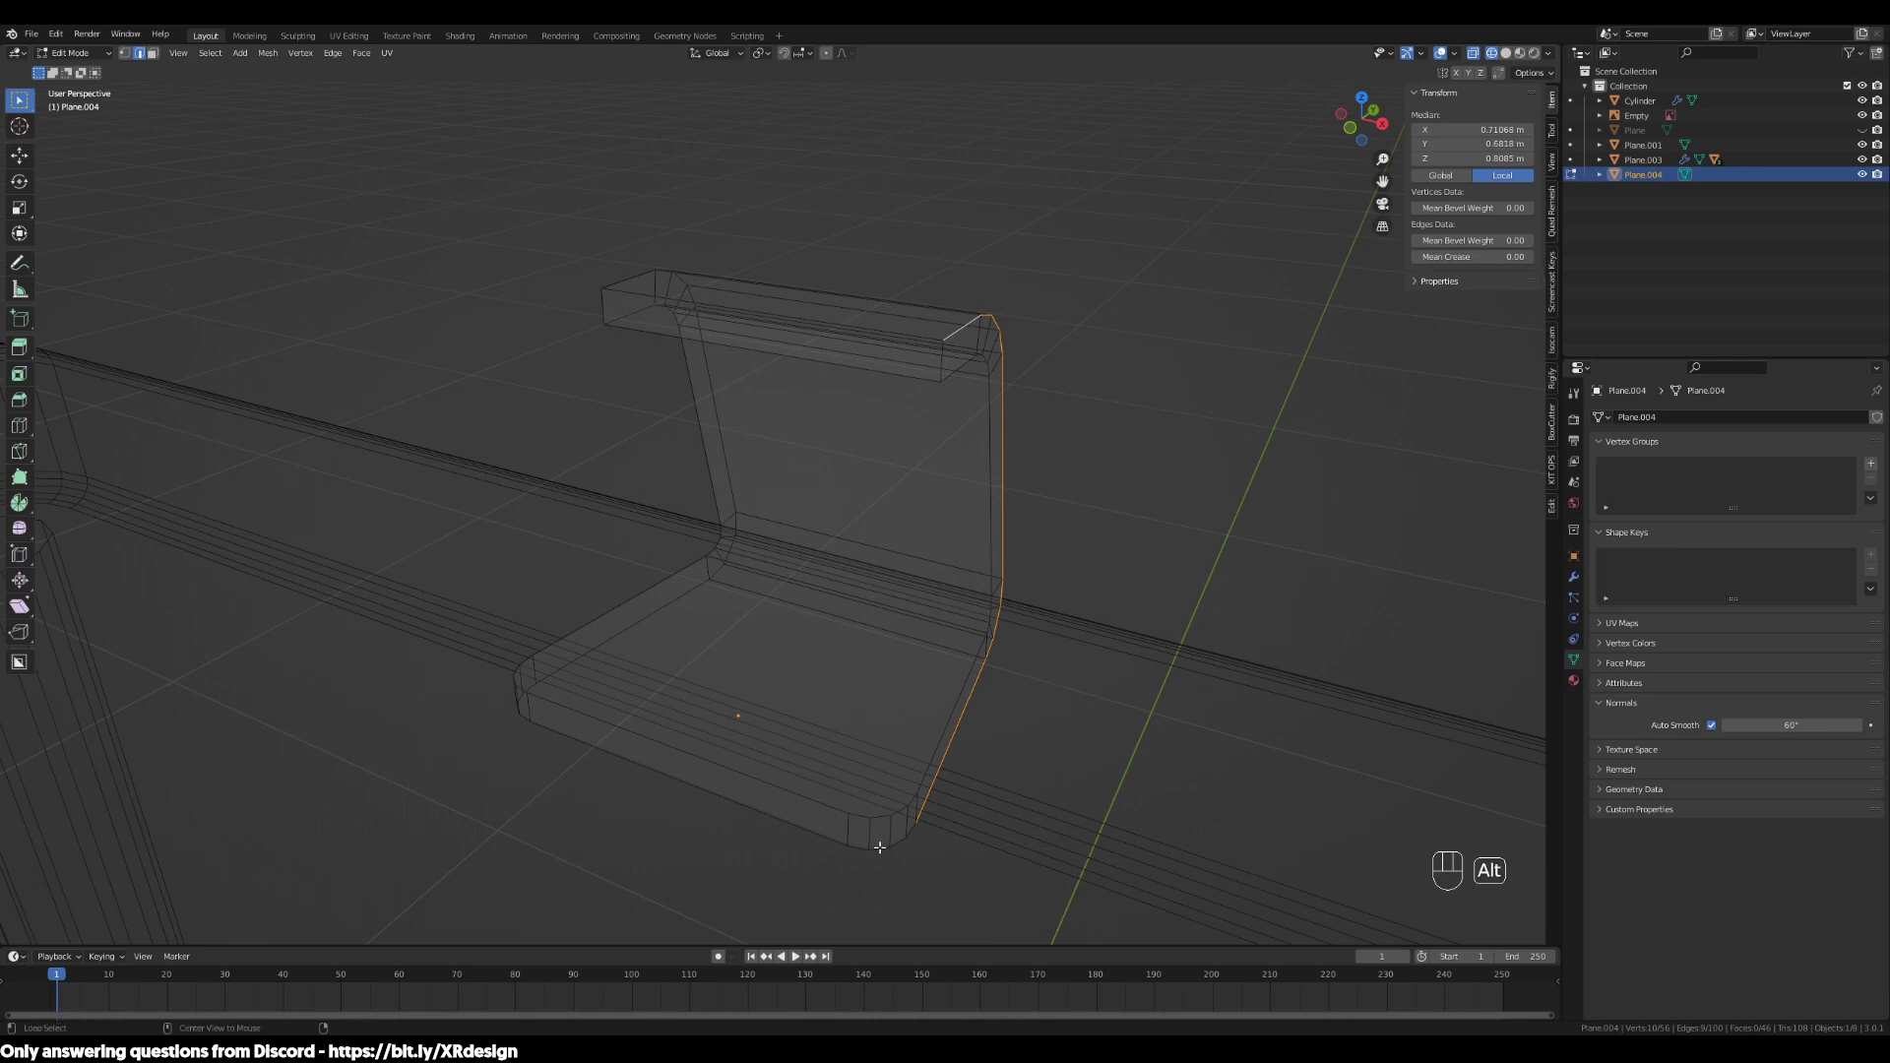
pyautogui.keyDown('alt'); pyautogui.keyDown('shift'); pyautogui.click(875, 848); pyautogui.keyUp('shift'); pyautogui.keyUp('alt')
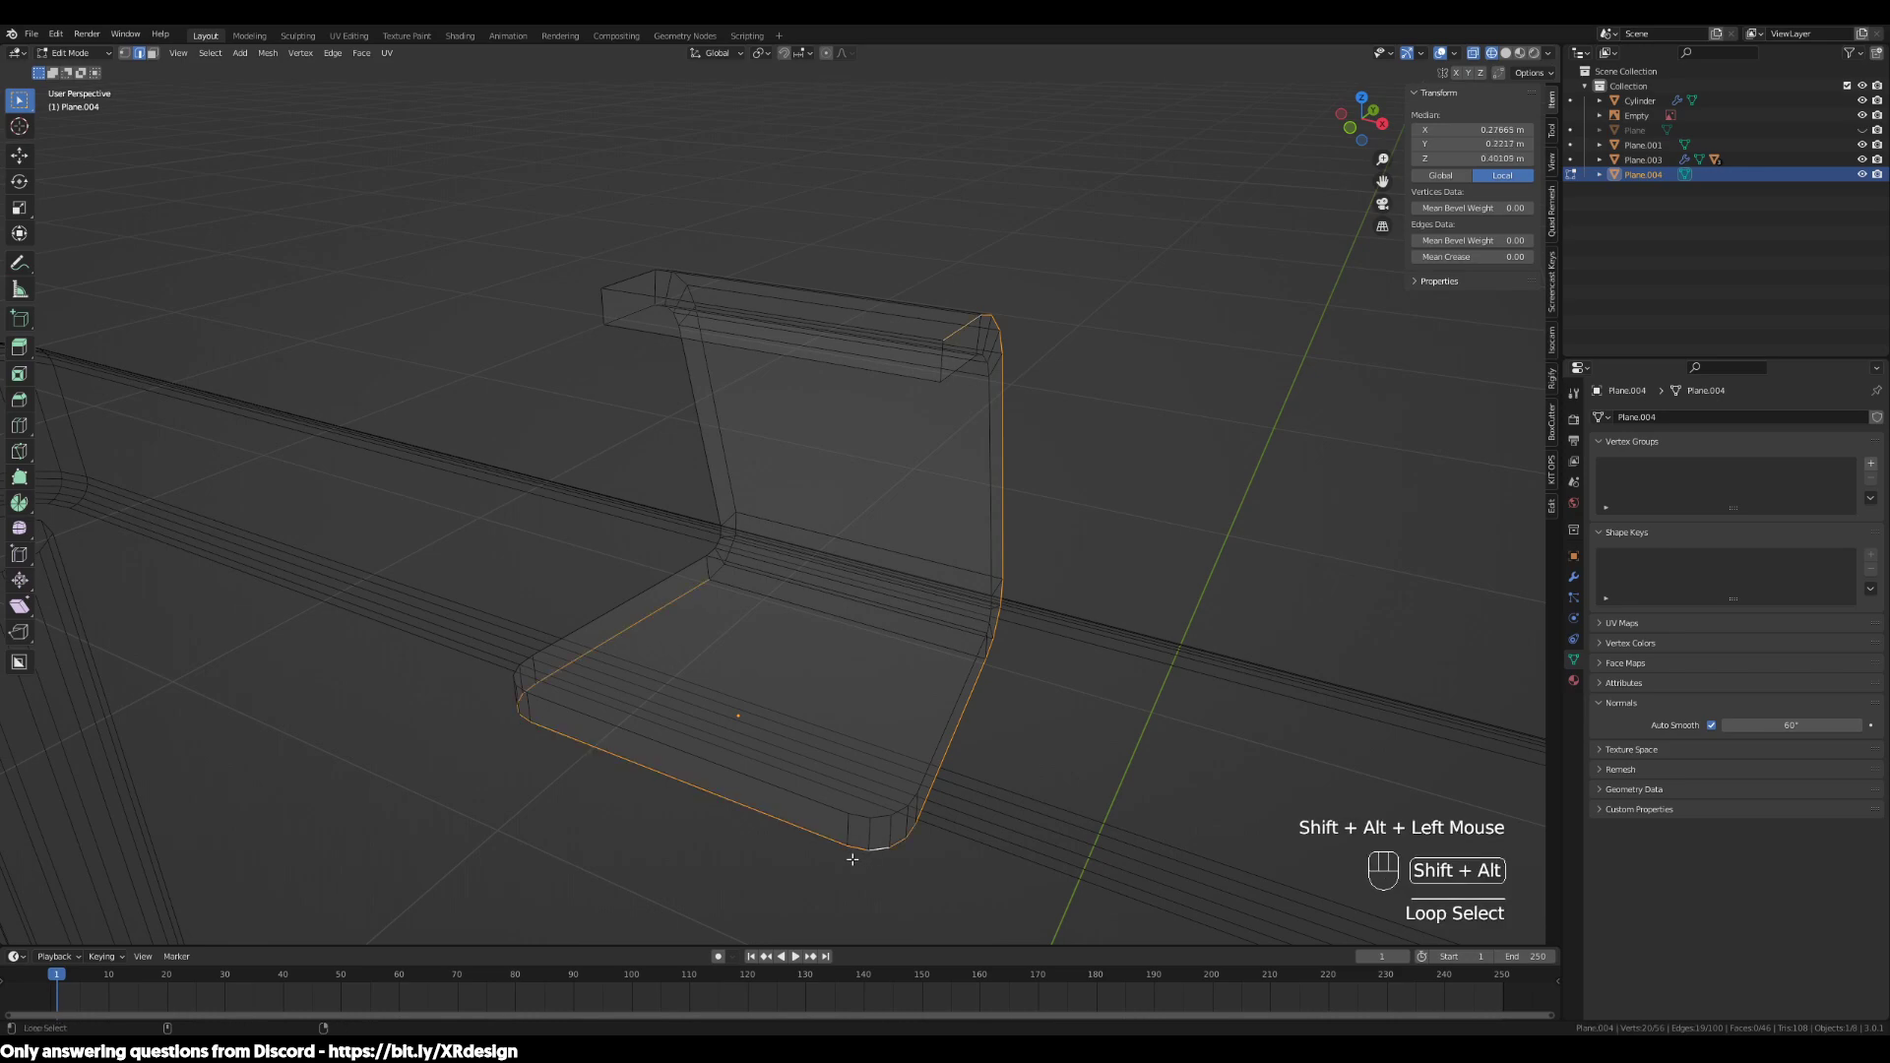
pyautogui.moveTo(694, 804); pyautogui.dragTo(540, 772, button='middle')
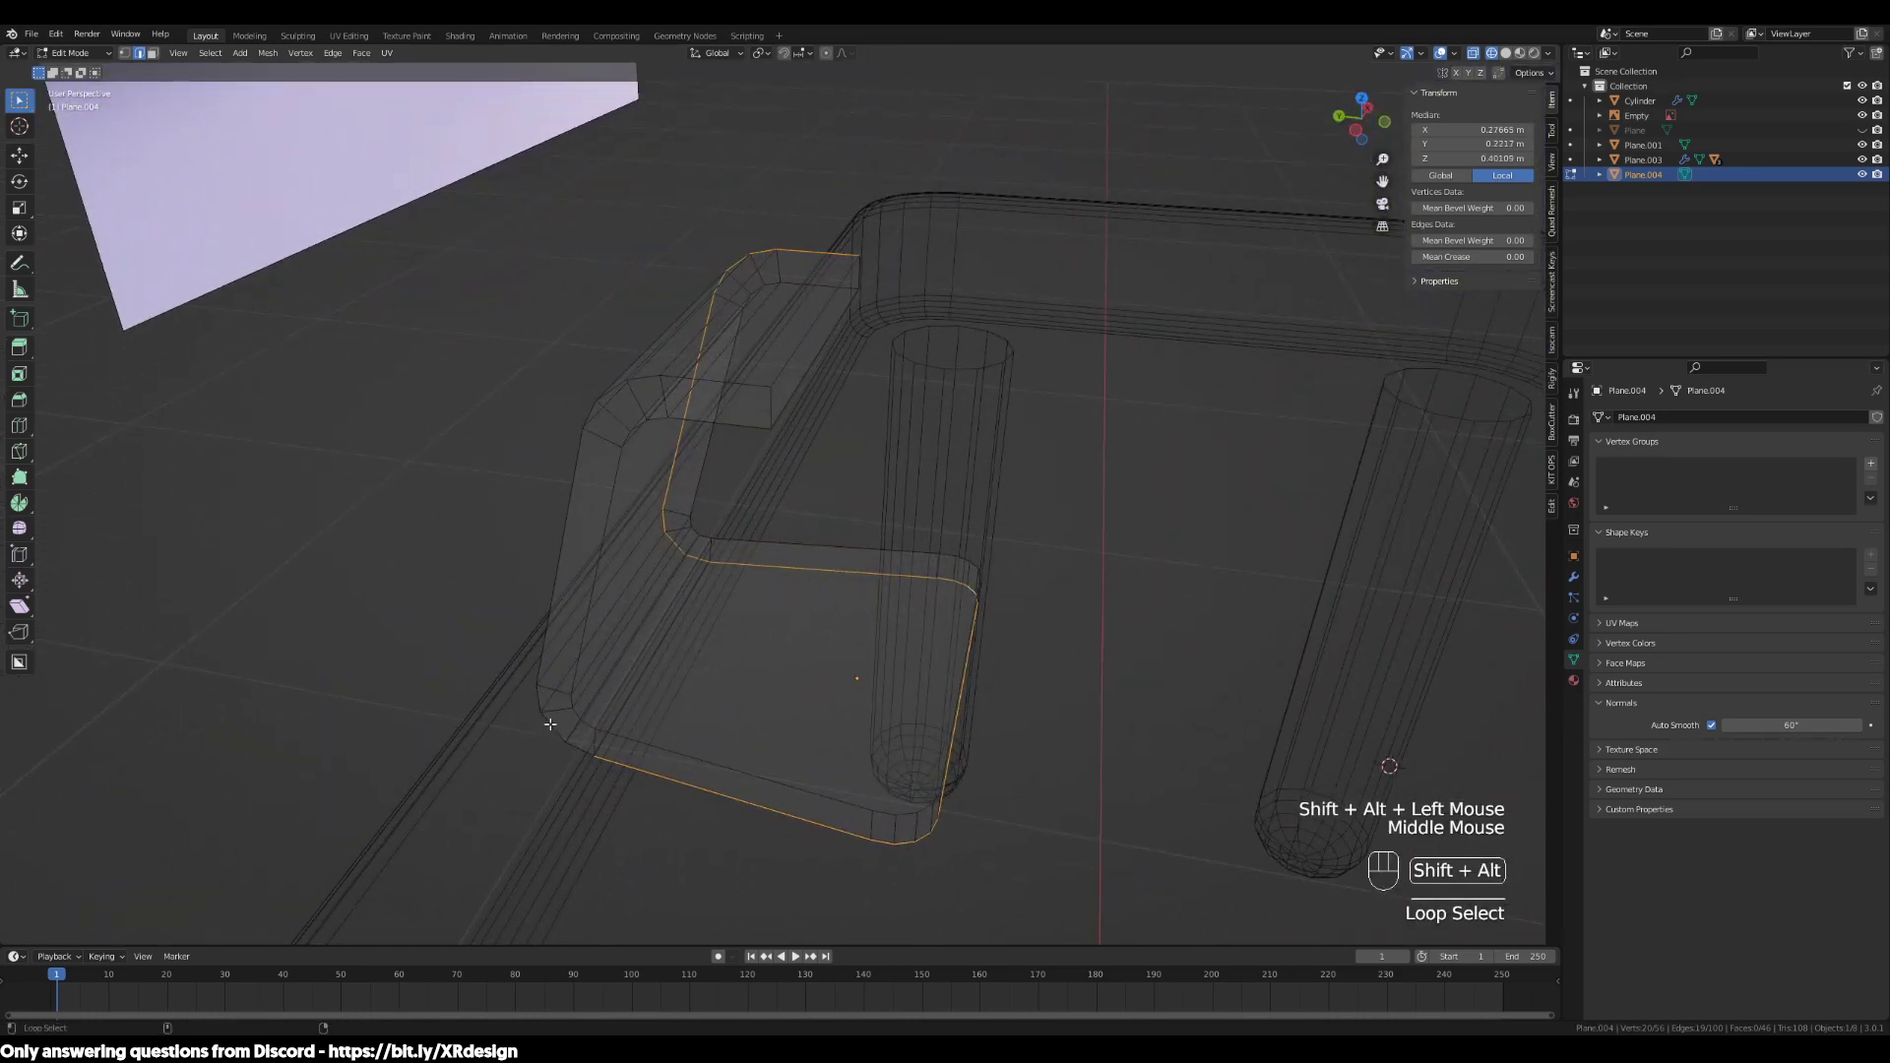
pyautogui.keyDown('alt'); pyautogui.keyDown('shift'); pyautogui.click(661, 751); pyautogui.keyUp('shift'); pyautogui.keyUp('alt')
pyautogui.moveTo(794, 439); pyautogui.dragTo(734, 394, button='middle')
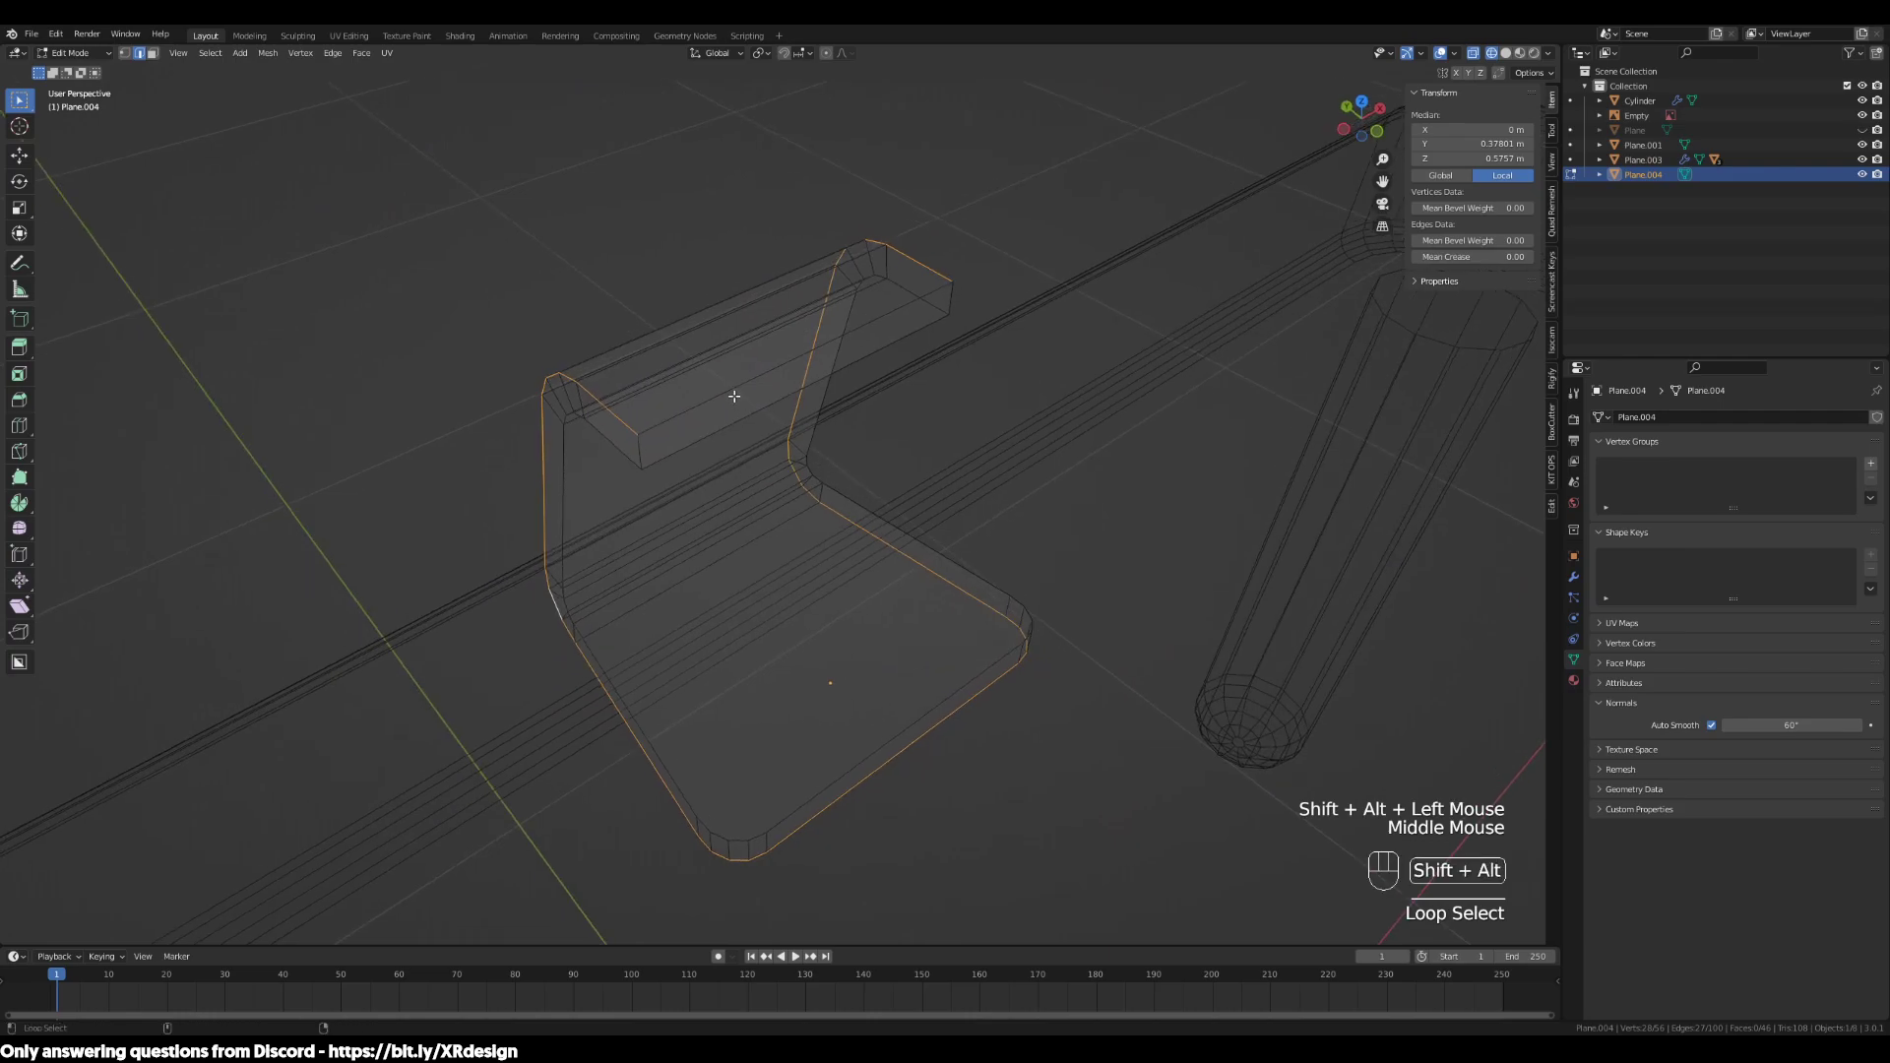
pyautogui.keyDown('alt'); pyautogui.keyDown('shift'); pyautogui.click(761, 477); pyautogui.keyUp('shift'); pyautogui.keyUp('alt')
# Add all edges of the stand's inner perimeter loop to the selection, including the upper plate's lower front edge
pyautogui.moveTo(961, 385); pyautogui.dragTo(882, 418, button='middle')
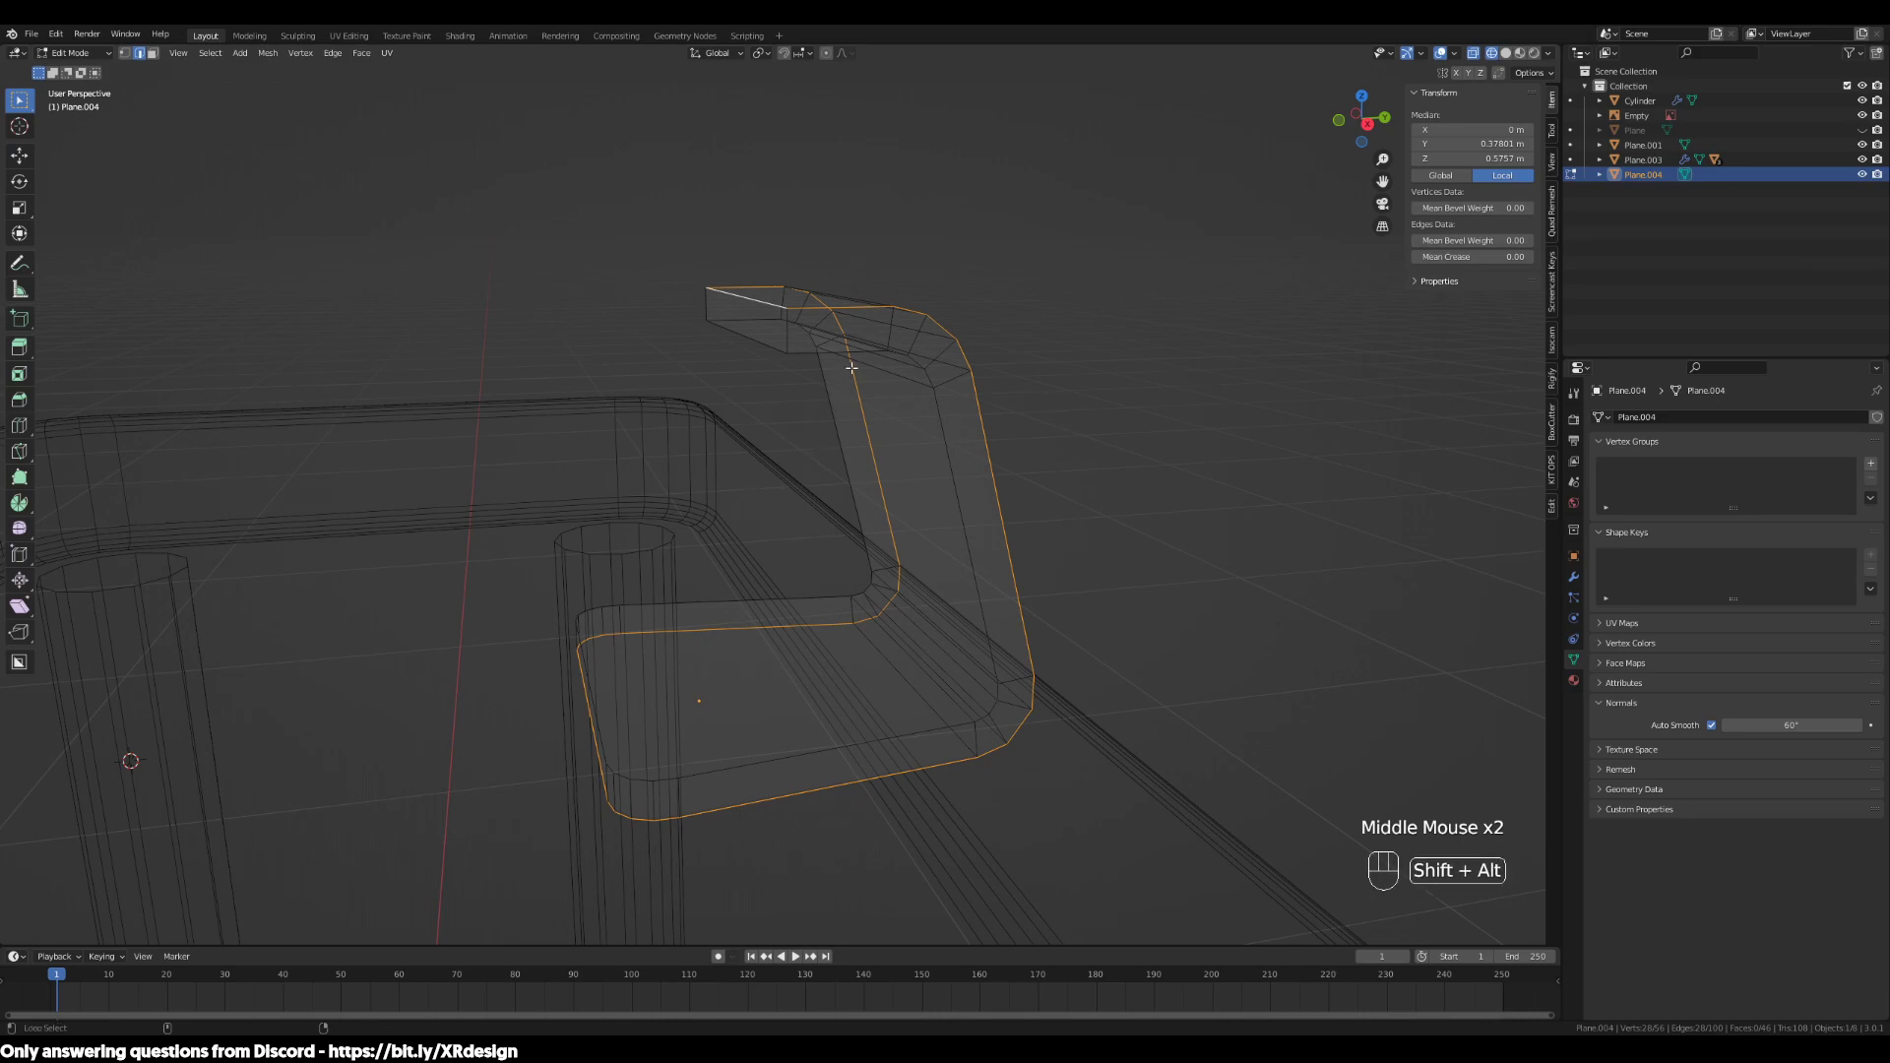
pyautogui.keyDown('alt'); pyautogui.keyDown('shift'); pyautogui.click(880, 348); pyautogui.keyUp('shift'); pyautogui.keyUp('alt')
pyautogui.keyDown('alt'); pyautogui.keyDown('shift'); pyautogui.click(695, 787); pyautogui.keyUp('shift'); pyautogui.keyUp('alt')
pyautogui.moveTo(696, 790); pyautogui.dragTo(954, 793, button='middle')
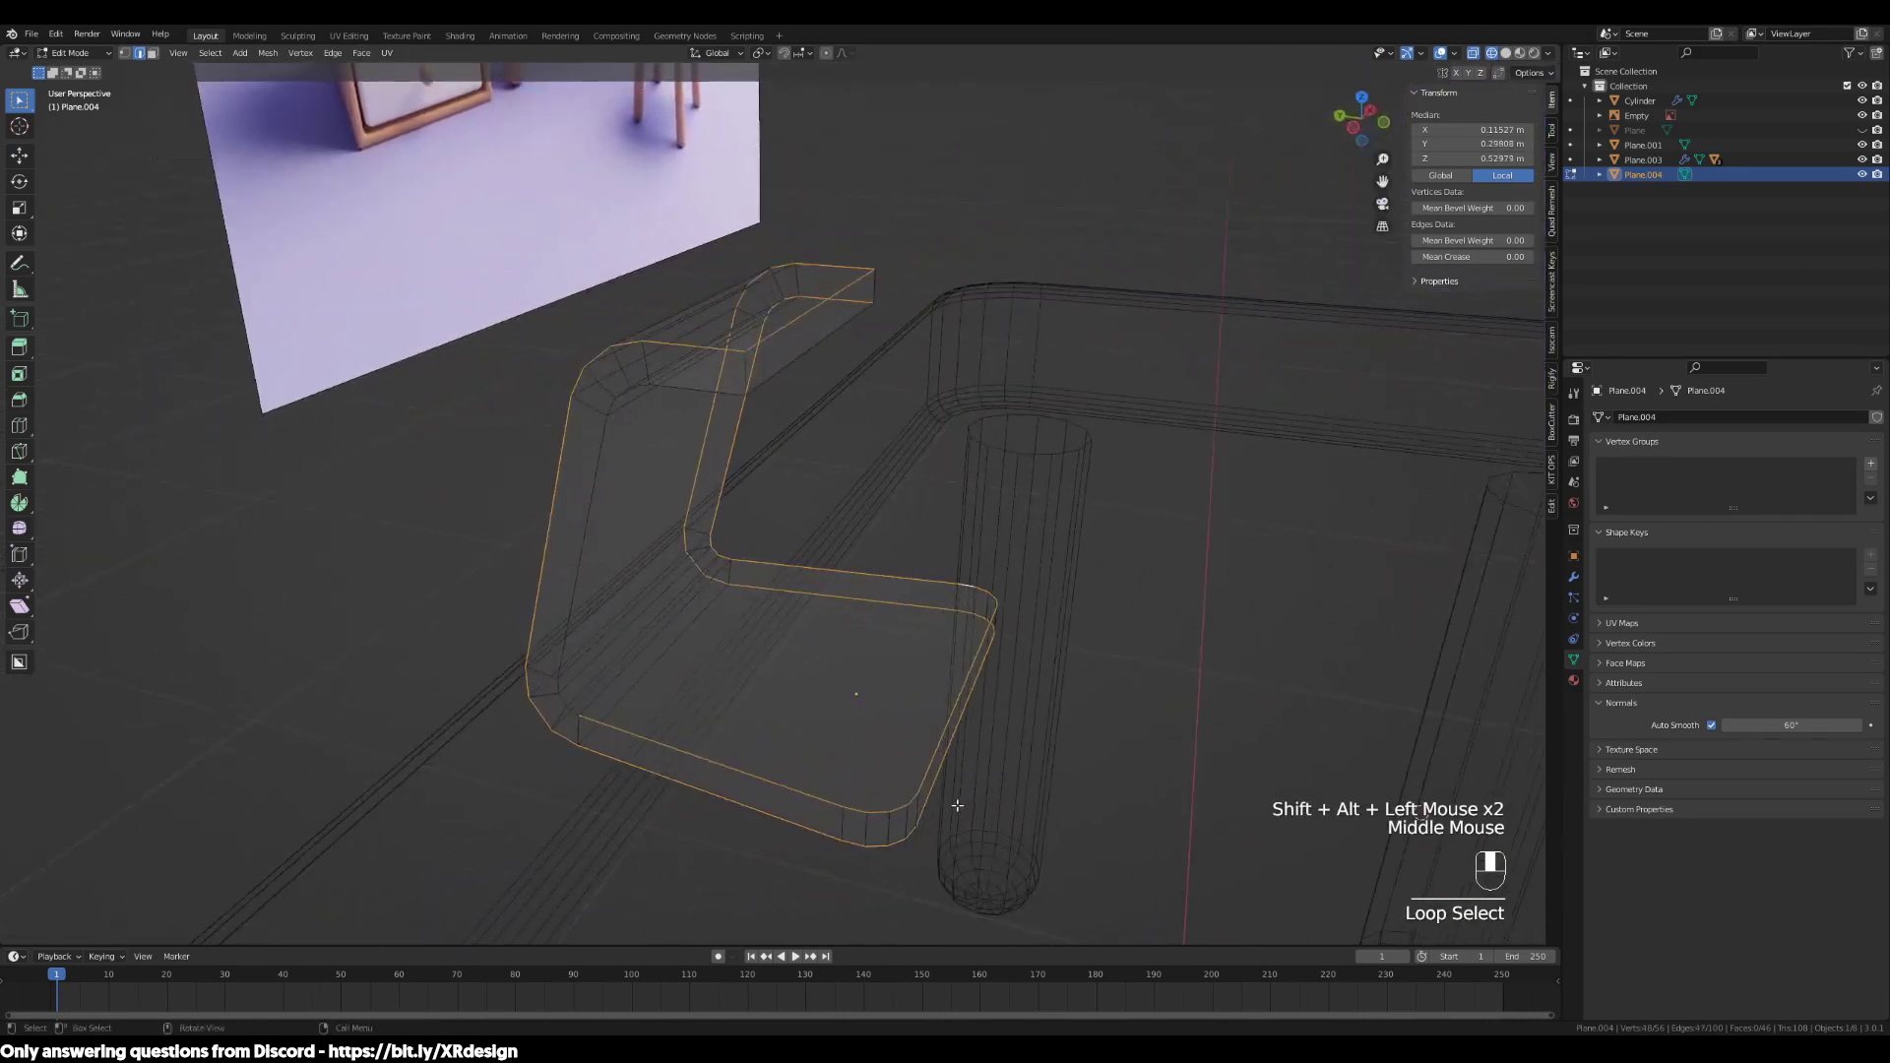
pyautogui.keyDown('alt'); pyautogui.keyDown('shift'); pyautogui.click(572, 610); pyautogui.keyUp('shift'); pyautogui.keyUp('alt')
pyautogui.moveTo(856, 423); pyautogui.dragTo(772, 426, button='middle')
pyautogui.keyDown('shift'); pyautogui.click(794, 353); pyautogui.keyUp('shift')
pyautogui.moveTo(1108, 540); pyautogui.dragTo(932, 527, button='middle')
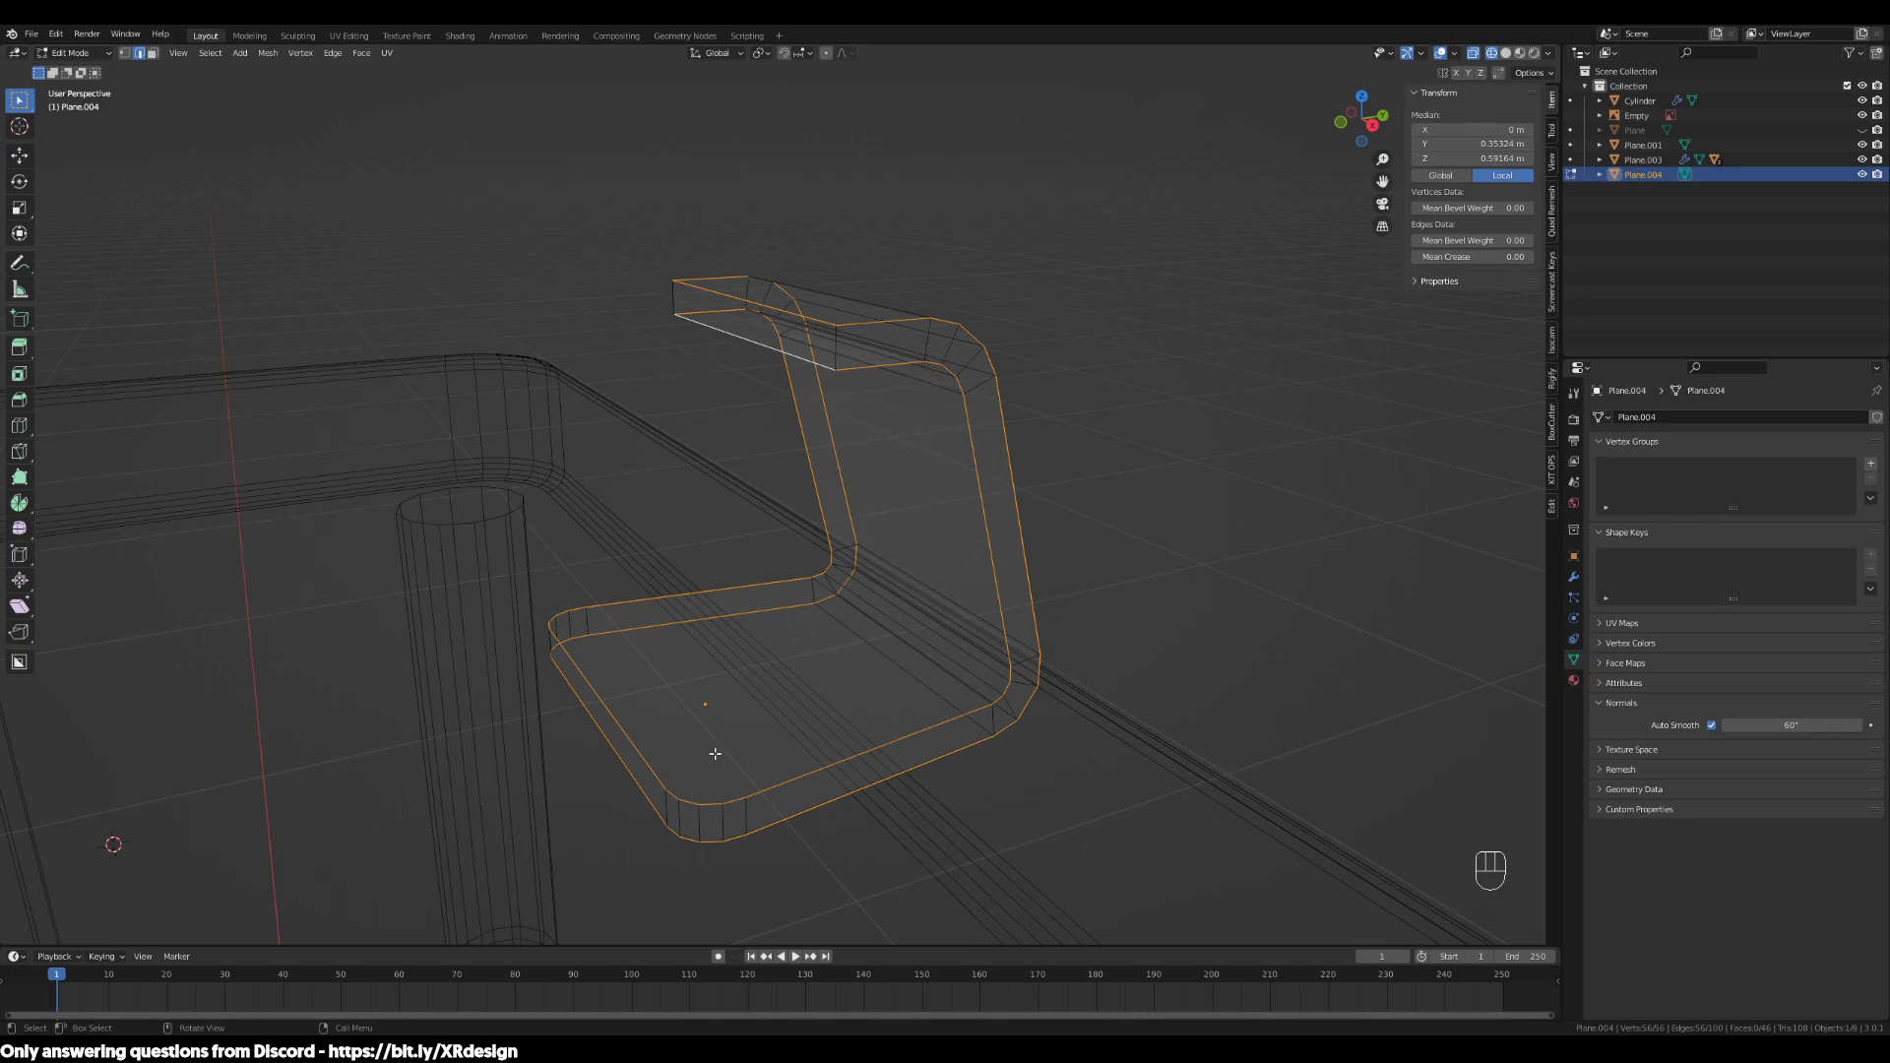
# Try selecting the stand's rim as a face loop, and undo back to the perimeter edge selection
pyautogui.press('3')
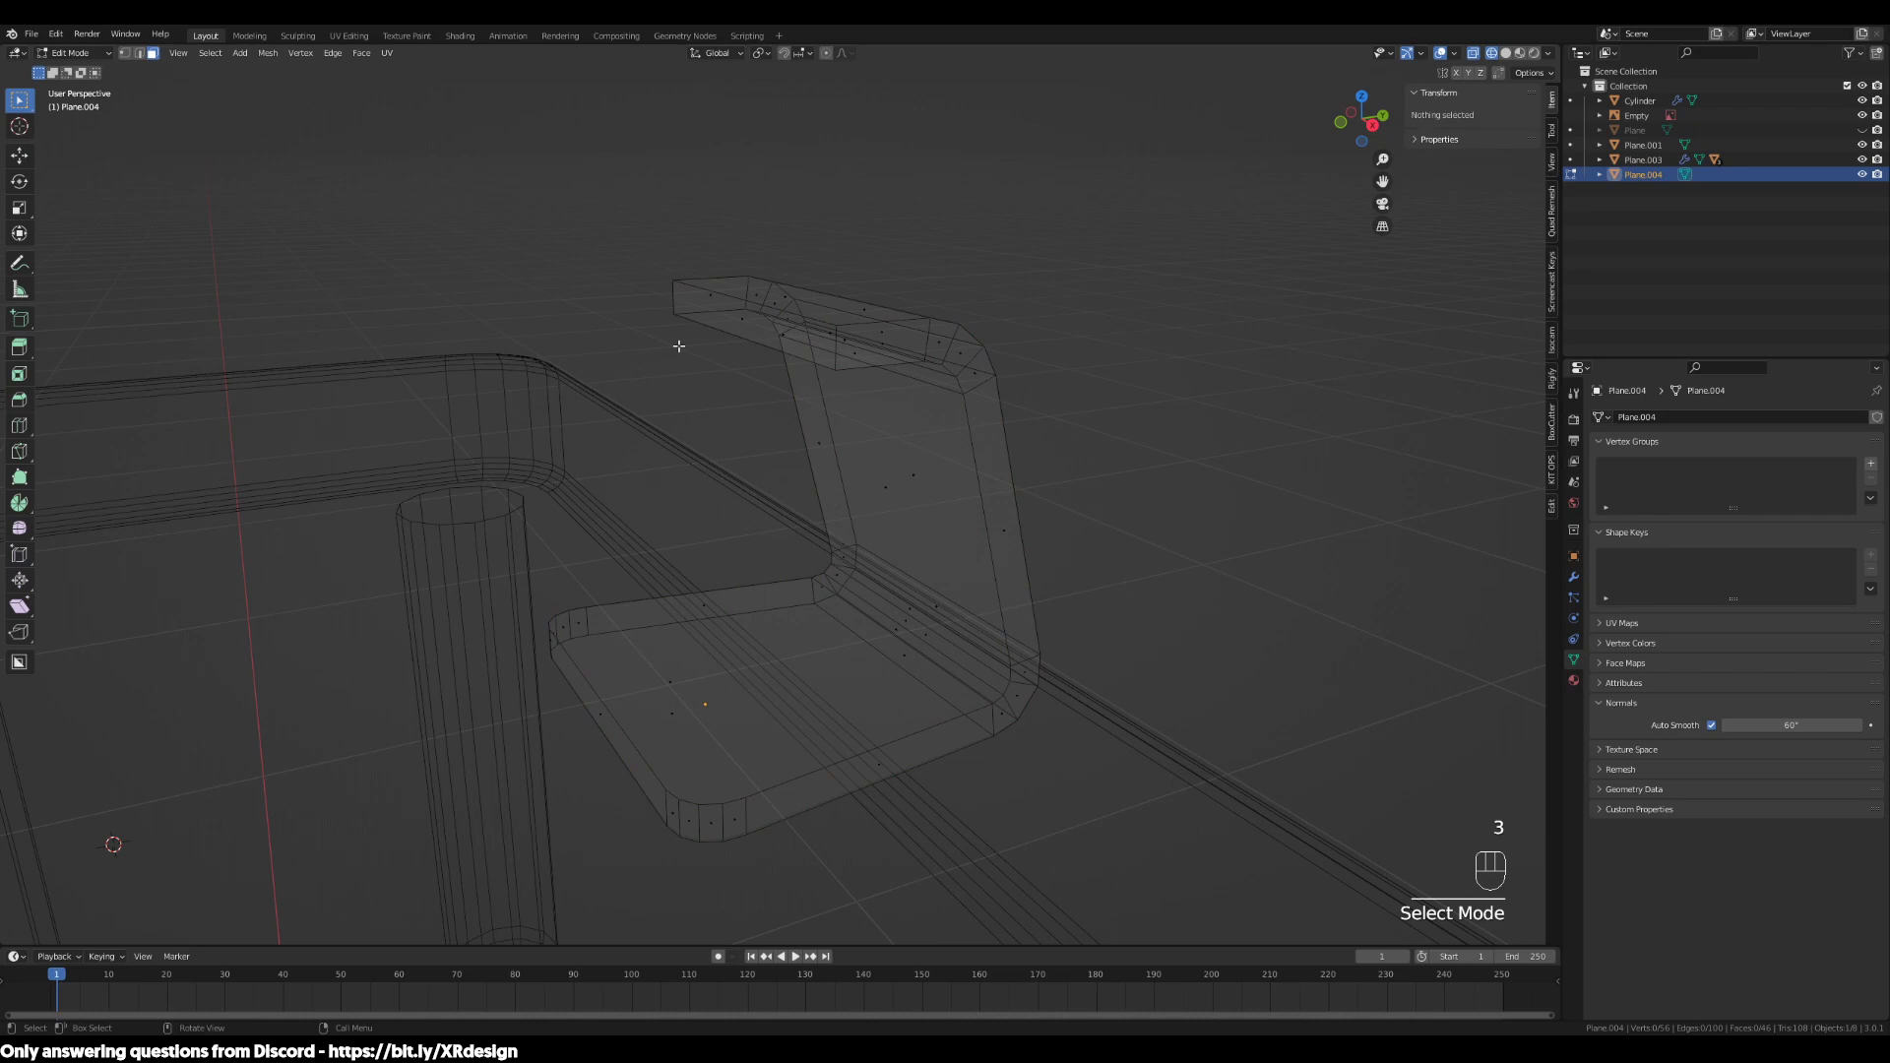
pyautogui.keyDown('alt'); pyautogui.click(931, 335); pyautogui.keyUp('alt')
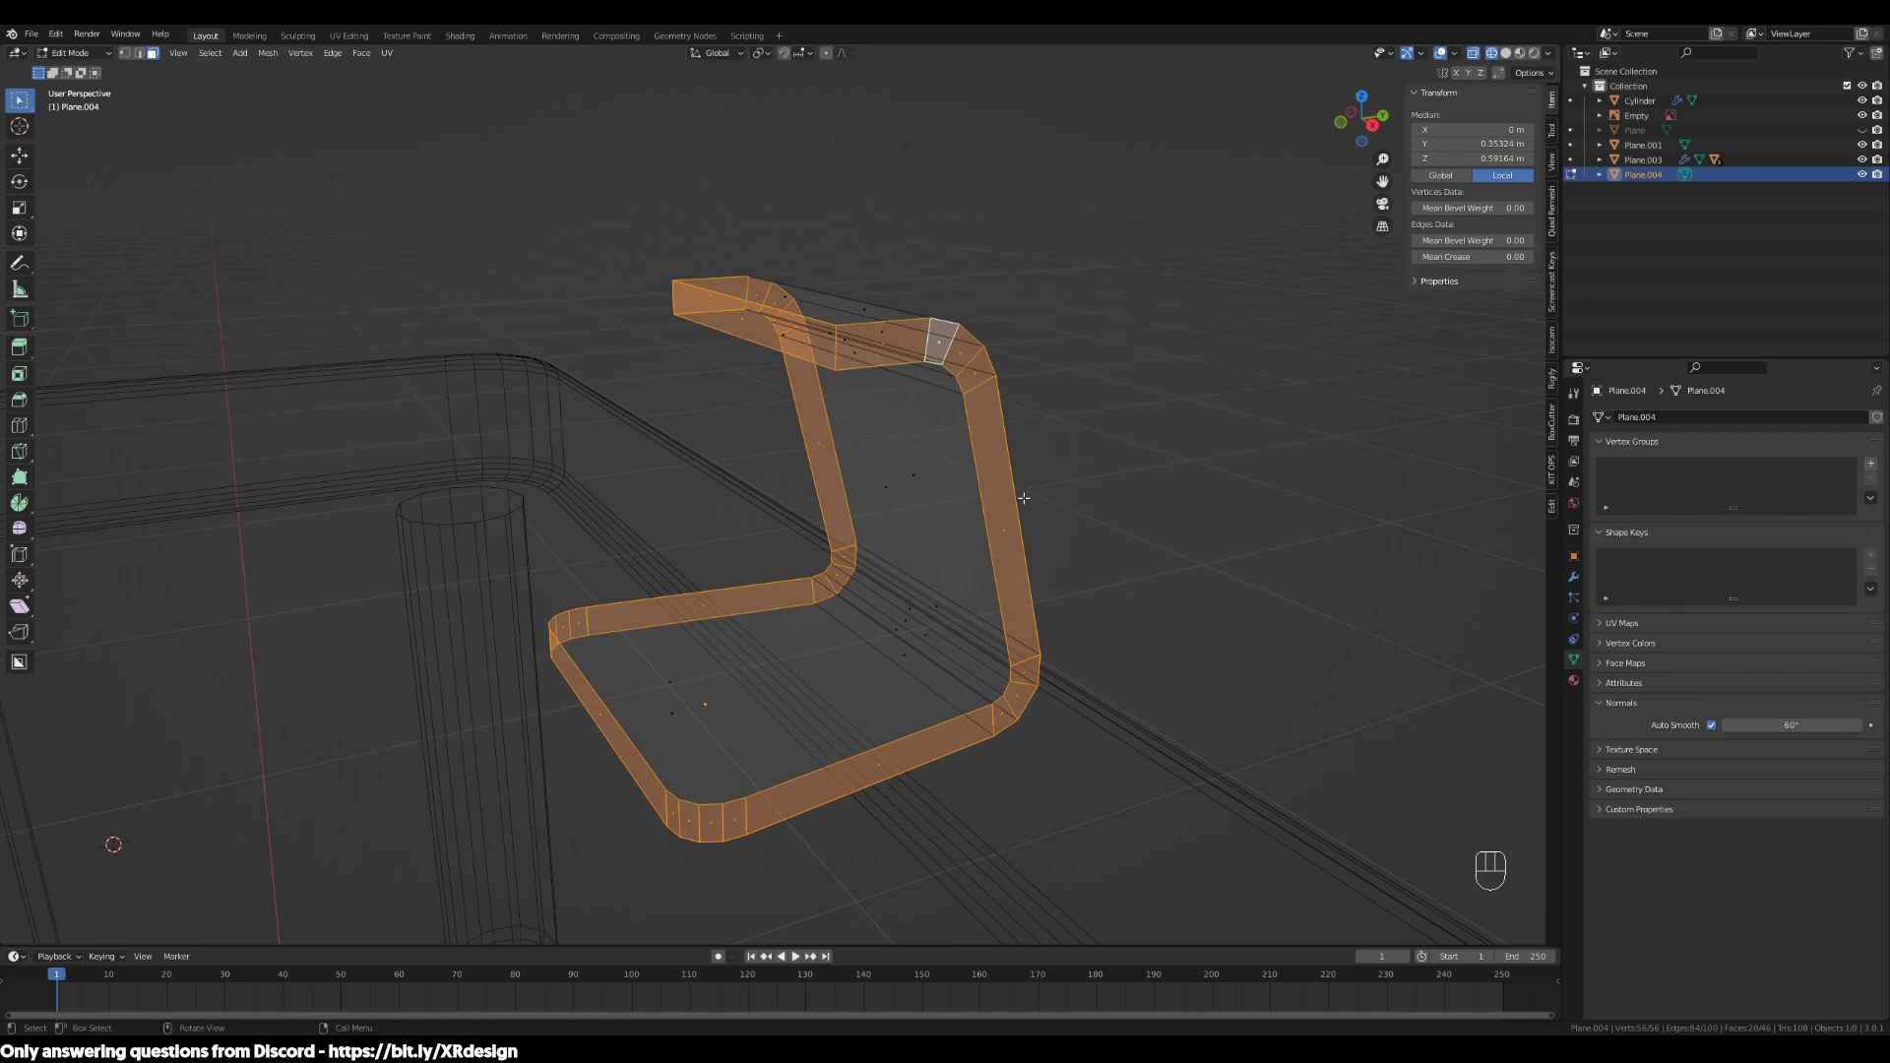
pyautogui.press('2')
pyautogui.moveTo(1024, 498); pyautogui.dragTo(916, 379, button='middle')
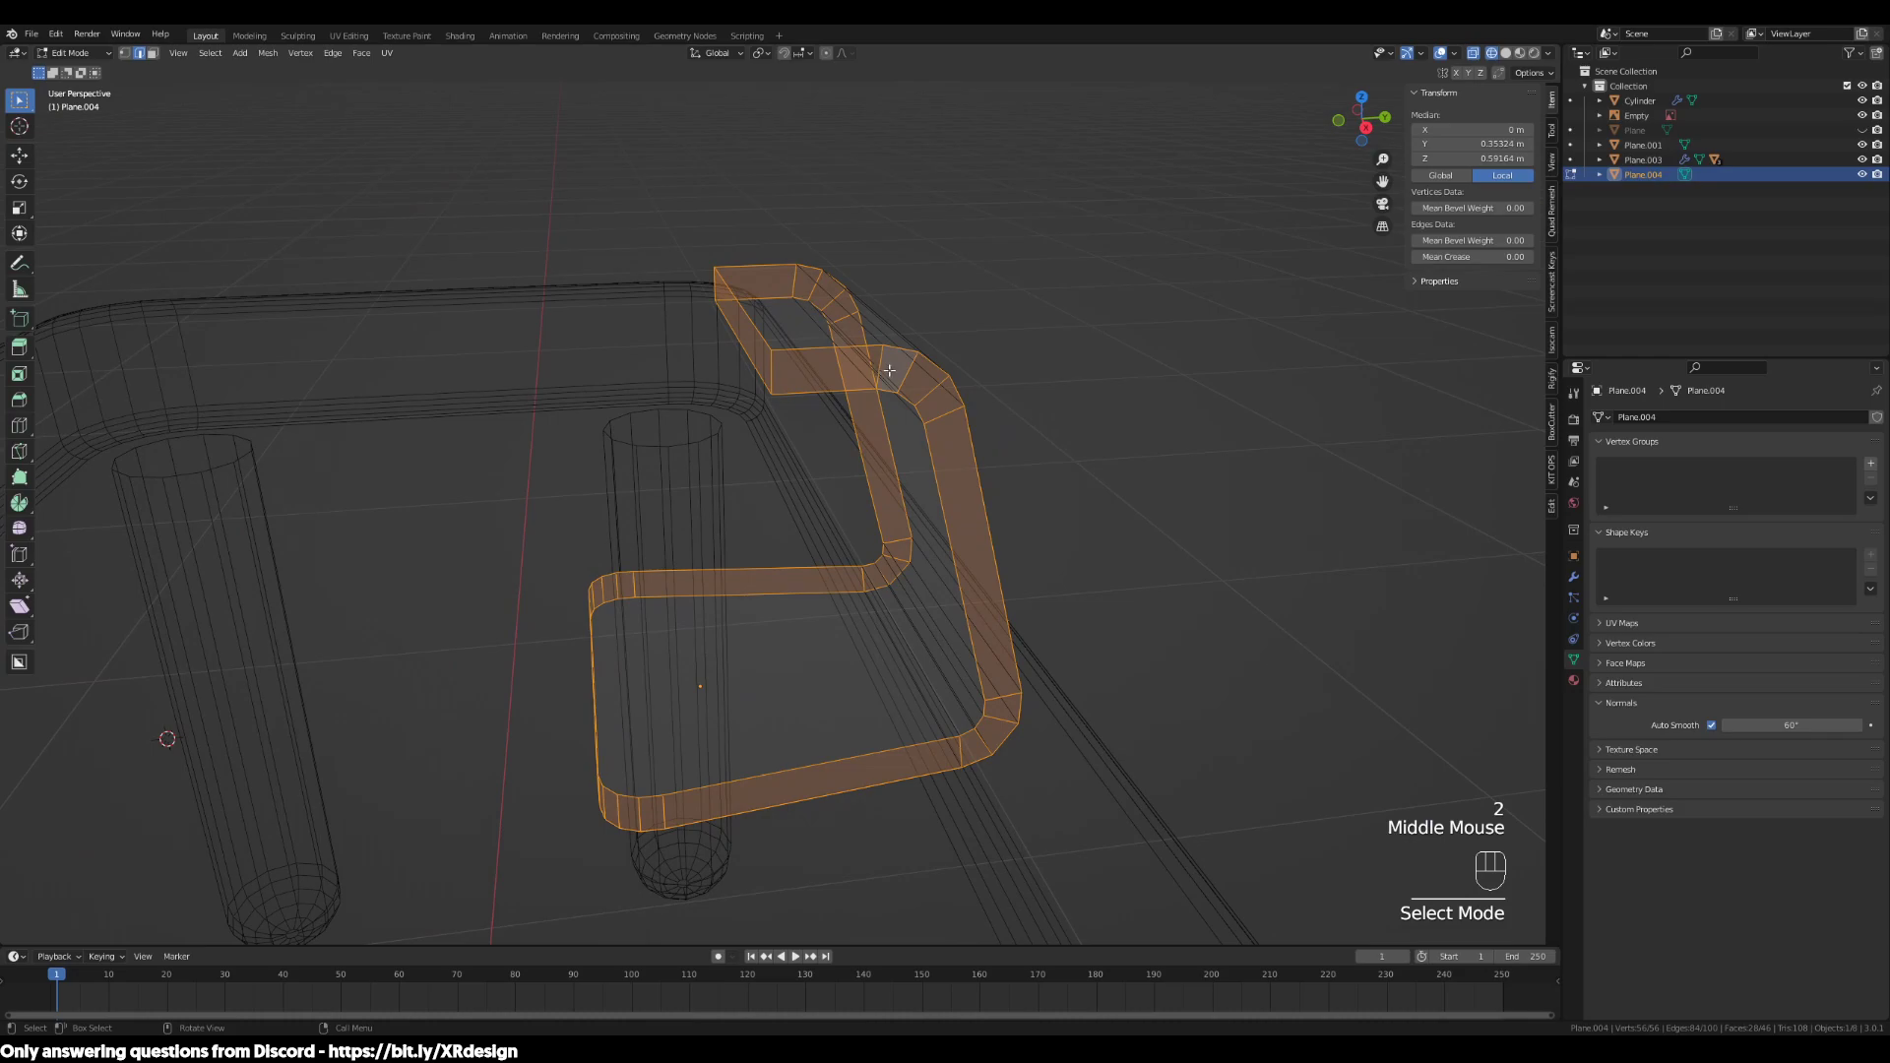
pyautogui.hotkey('ctrl', 'z')
pyautogui.hotkey('ctrl', 'z')
pyautogui.hotkey('ctrl', 'z')
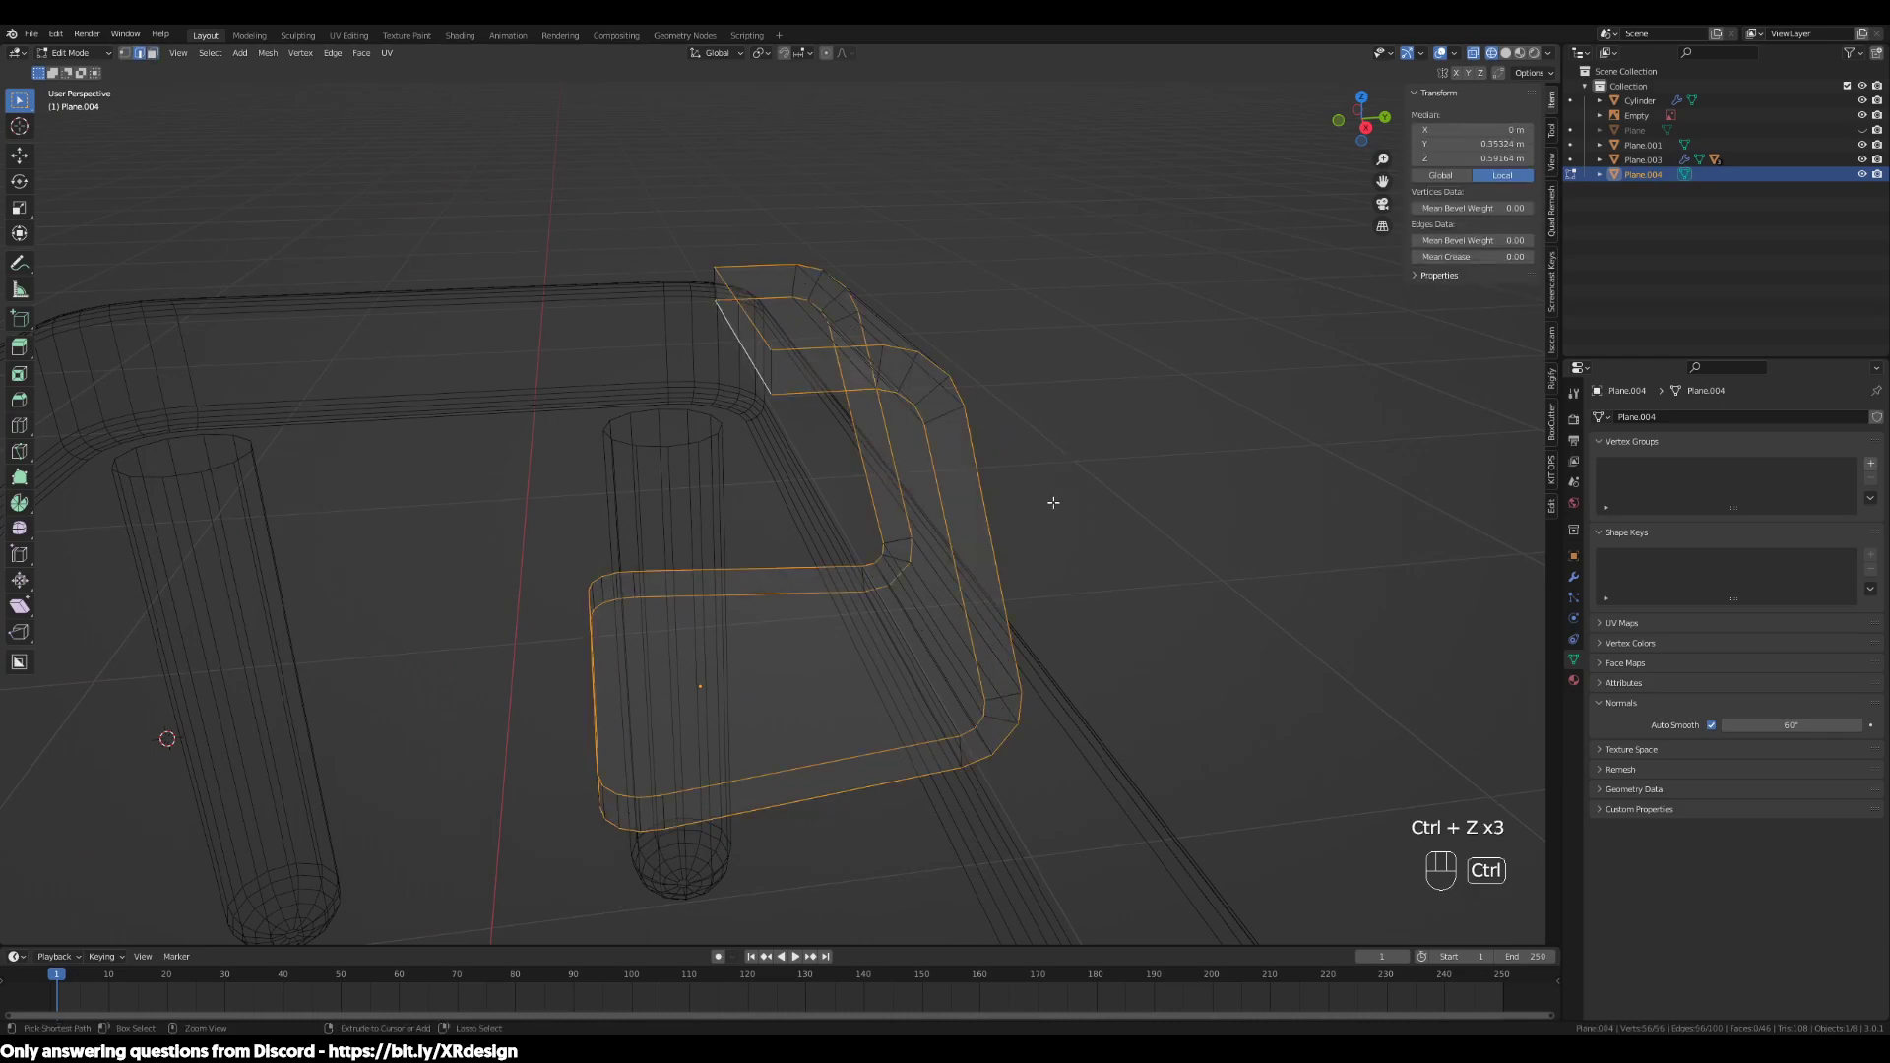
pyautogui.moveTo(1064, 455); pyautogui.dragTo(970, 456, button='middle')
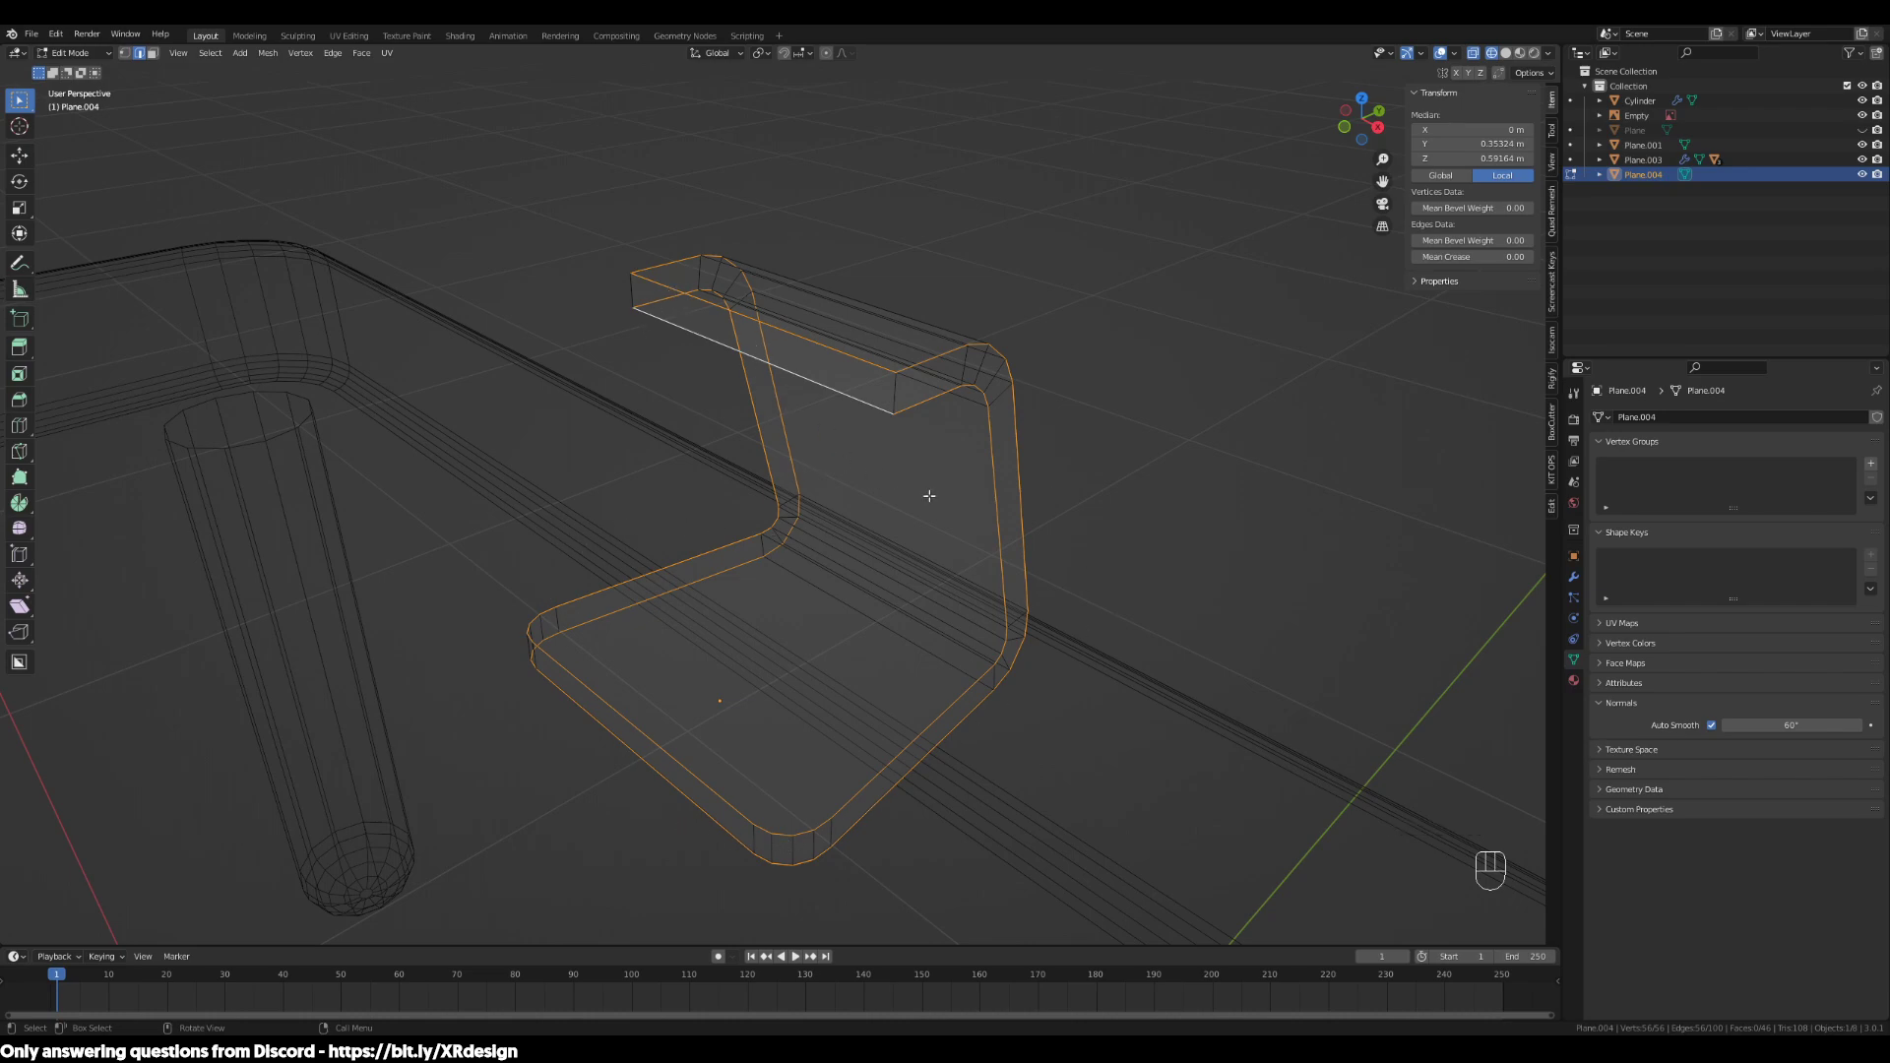
# Bevel the selected perimeter edges of the stand slightly with 3 segments, leave Edit Mode and inspect the rounded rim
pyautogui.hotkey('ctrl', 'b')
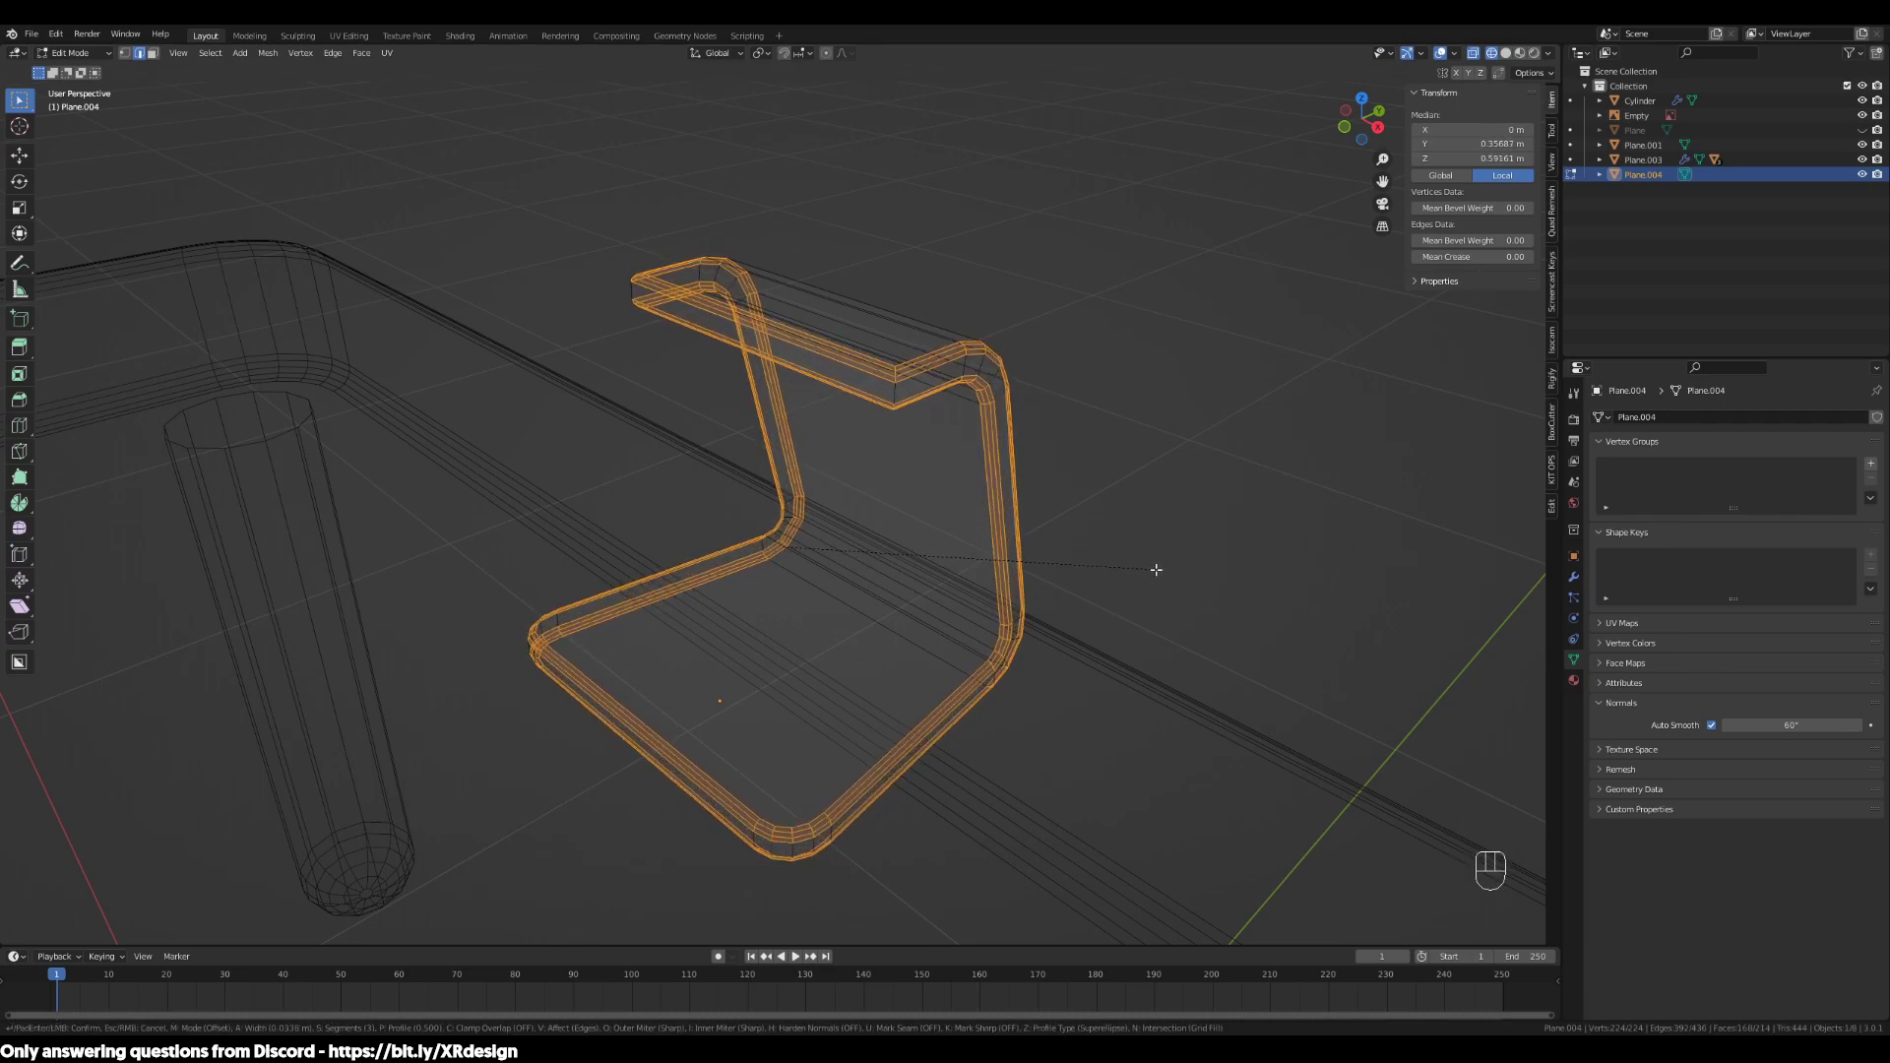
pyautogui.click(1156, 567)
pyautogui.press('Tab')
pyautogui.moveTo(1196, 636); pyautogui.dragTo(894, 493, button='middle')
pyautogui.click(898, 505)
pyautogui.click(867, 423)
pyautogui.scroll(2, 906, 327)
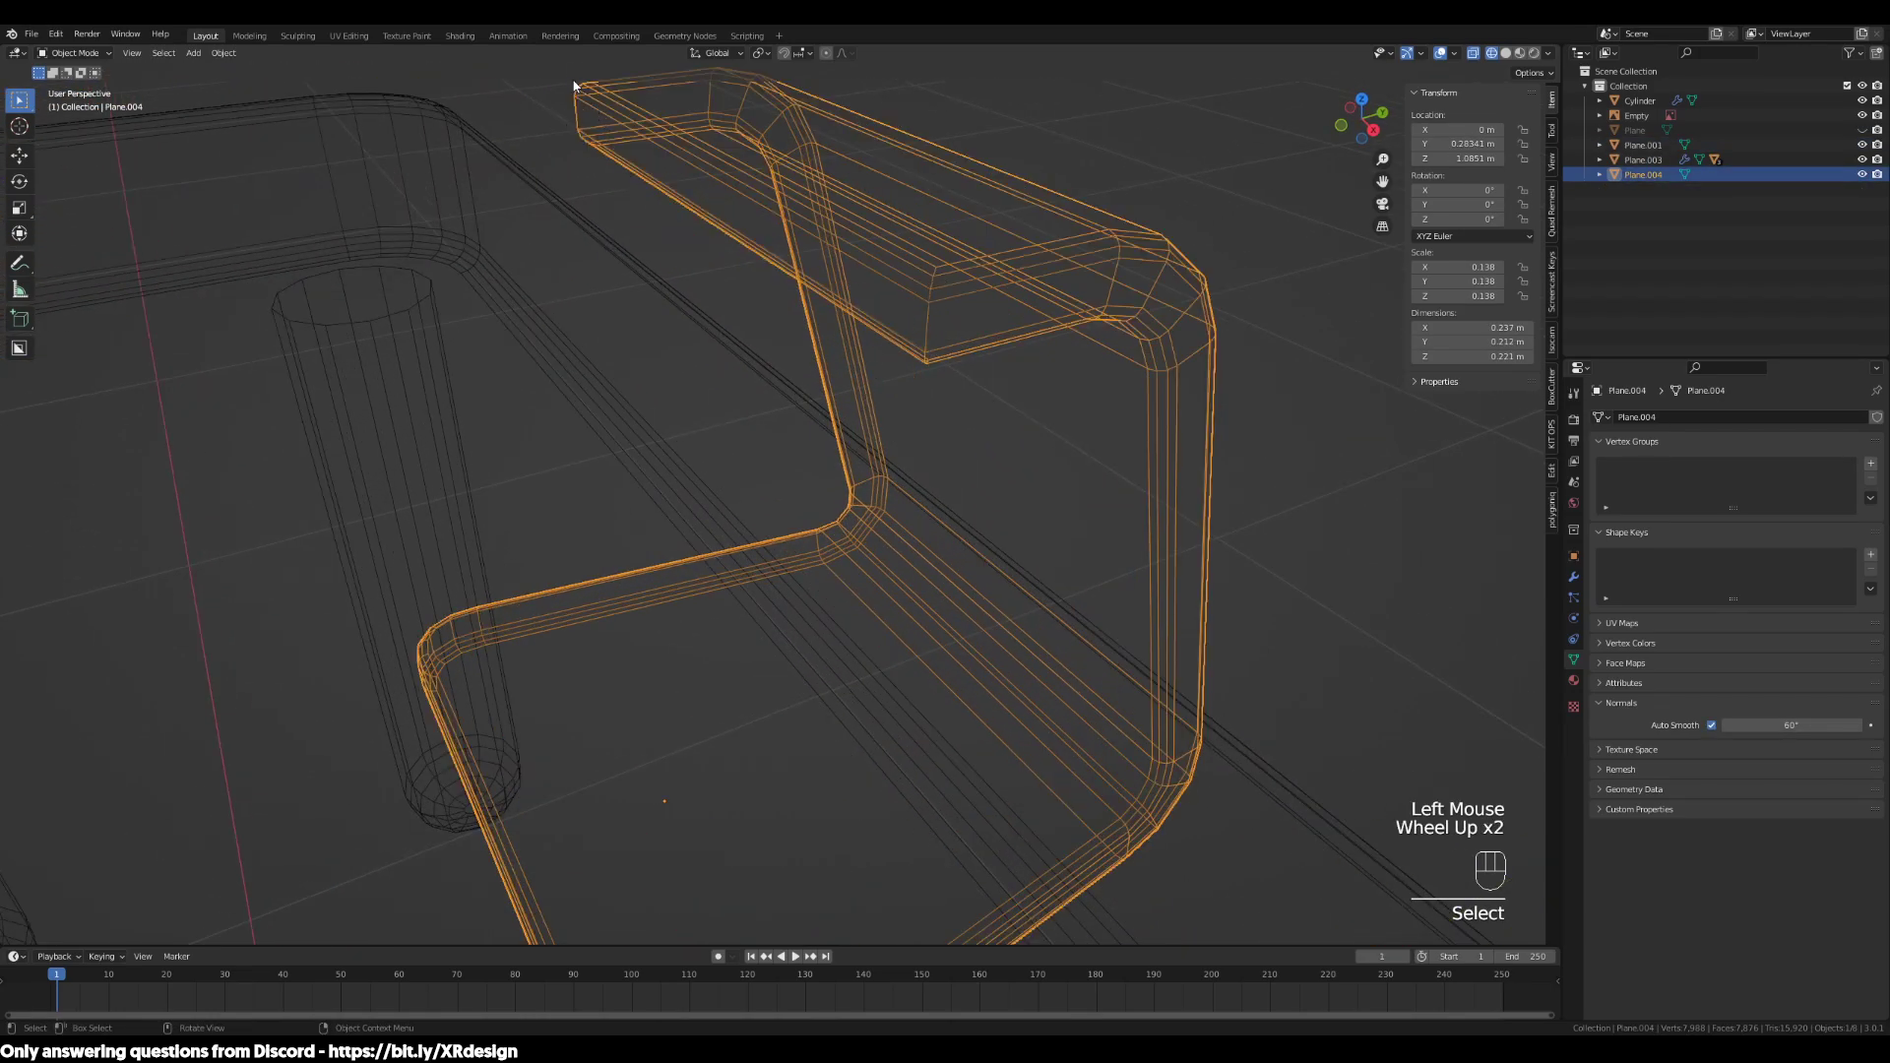
pyautogui.scroll(-2, 767, 276)
pyautogui.moveTo(823, 296); pyautogui.dragTo(902, 327, button='middle')
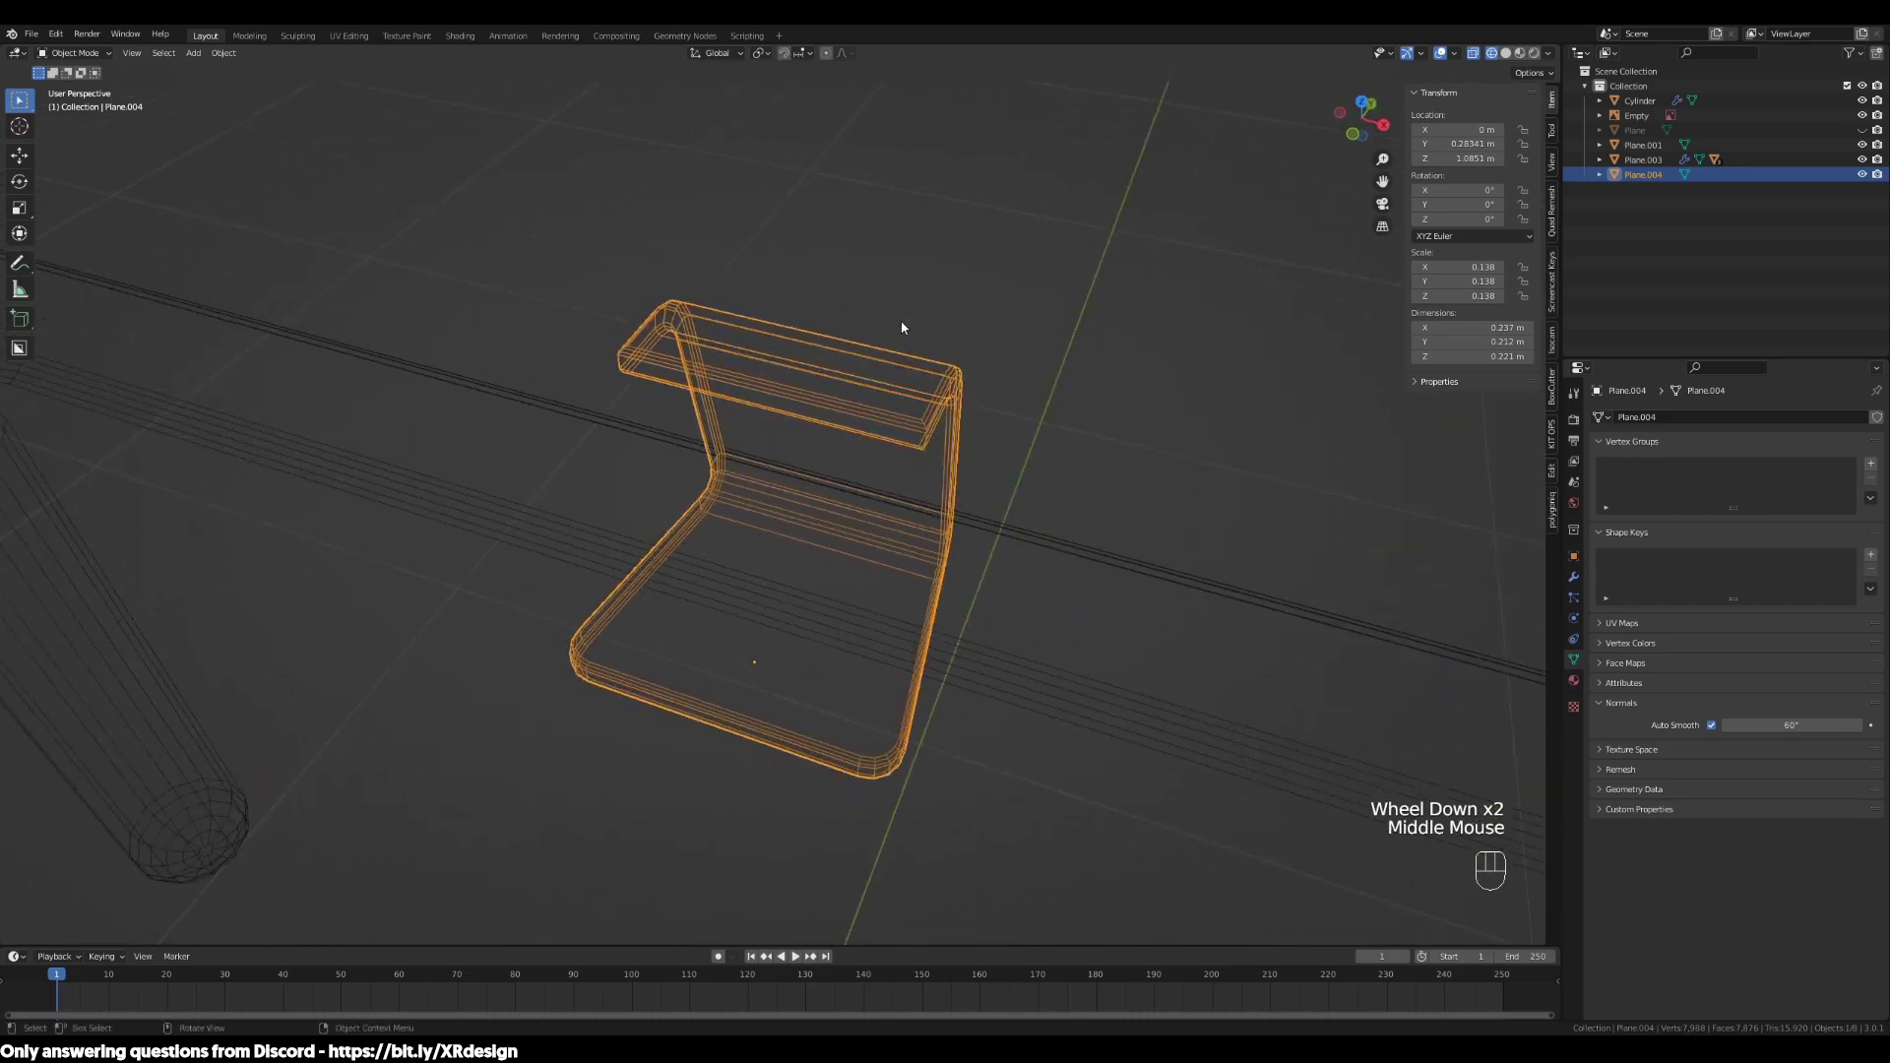
# Try adding a new plane at the 3D cursor above the desk, and undo it
pyautogui.scroll(-2, 902, 327)
pyautogui.keyDown('shift'); pyautogui.moveTo(1101, 480); pyautogui.dragTo(992, 591, button='middle'); pyautogui.keyUp('shift')
pyautogui.scroll(-2, 865, 612)
pyautogui.moveTo(865, 611)
pyautogui.mouseDown(button='middle')
pyautogui.moveTo(823, 614)
pyautogui.moveTo(856, 595)
pyautogui.mouseUp(button='middle')
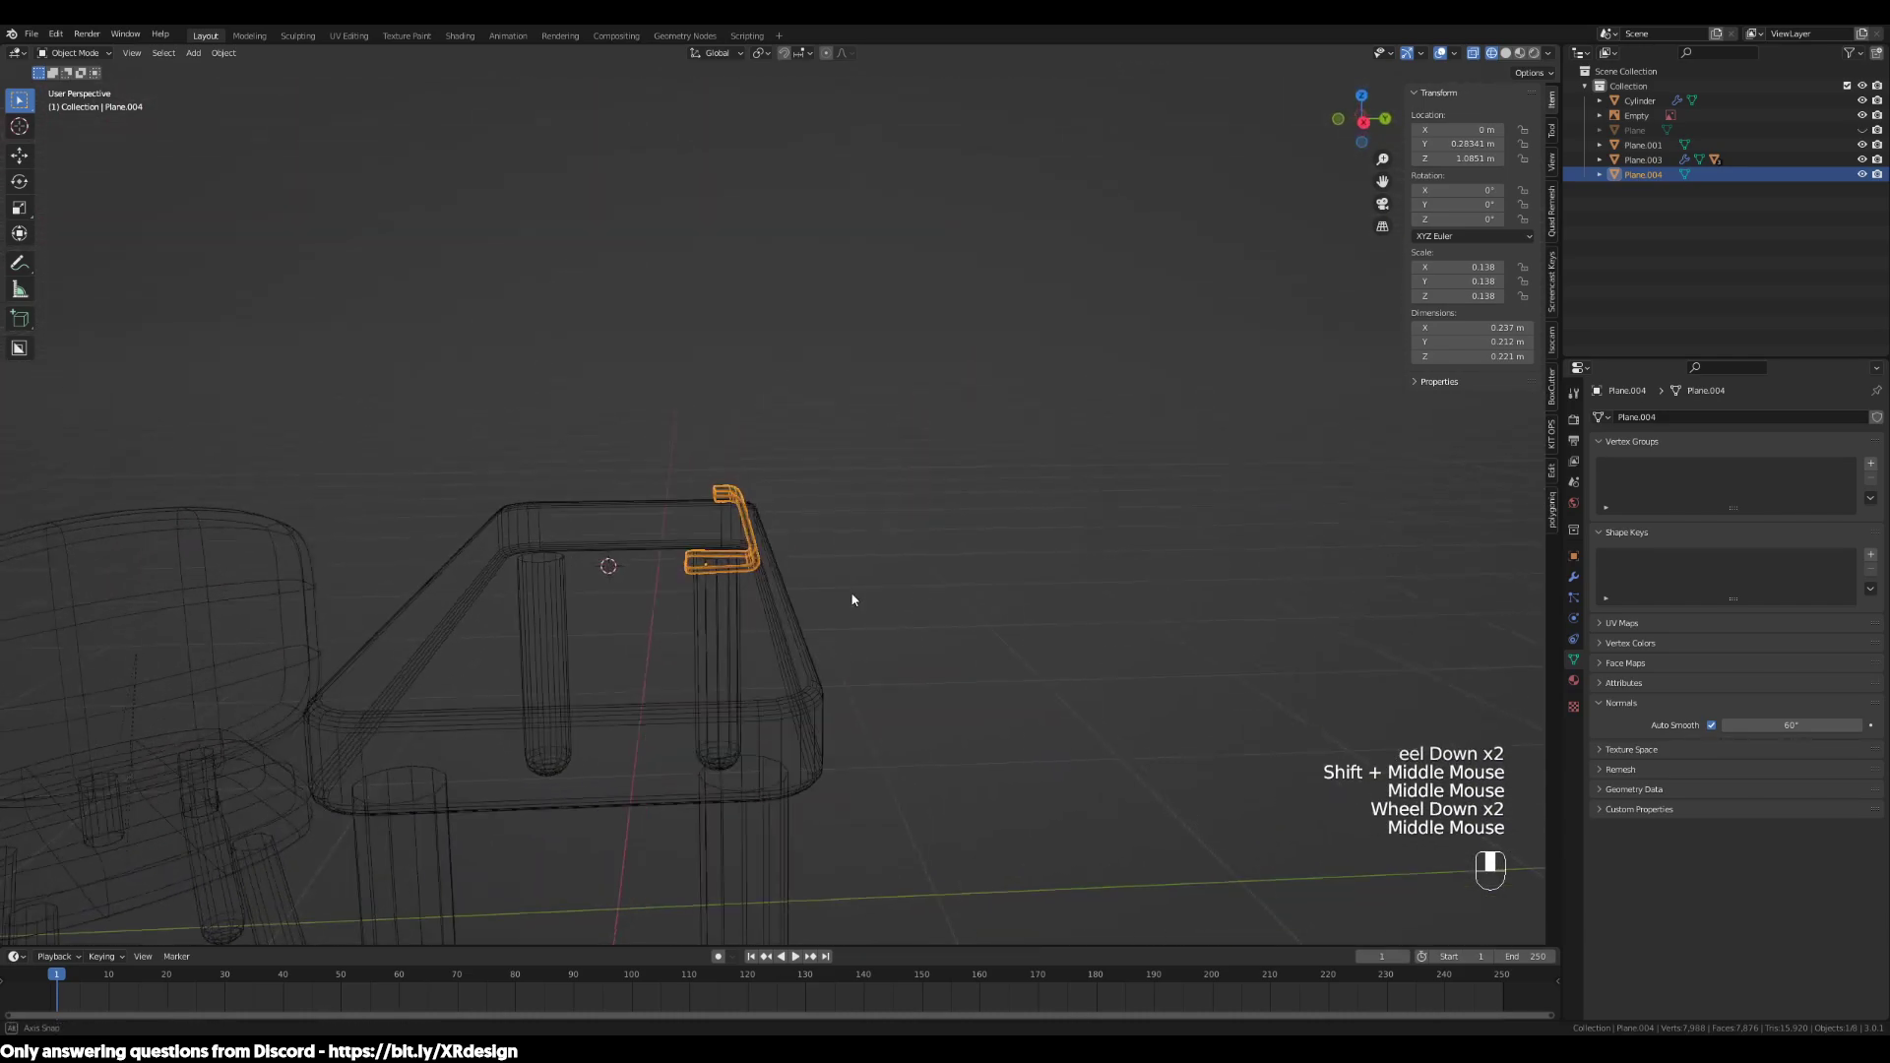
pyautogui.scroll(3, 630, 576)
pyautogui.keyDown('shift'); pyautogui.moveTo(630, 576); pyautogui.dragTo(774, 605, button='middle'); pyautogui.keyUp('shift')
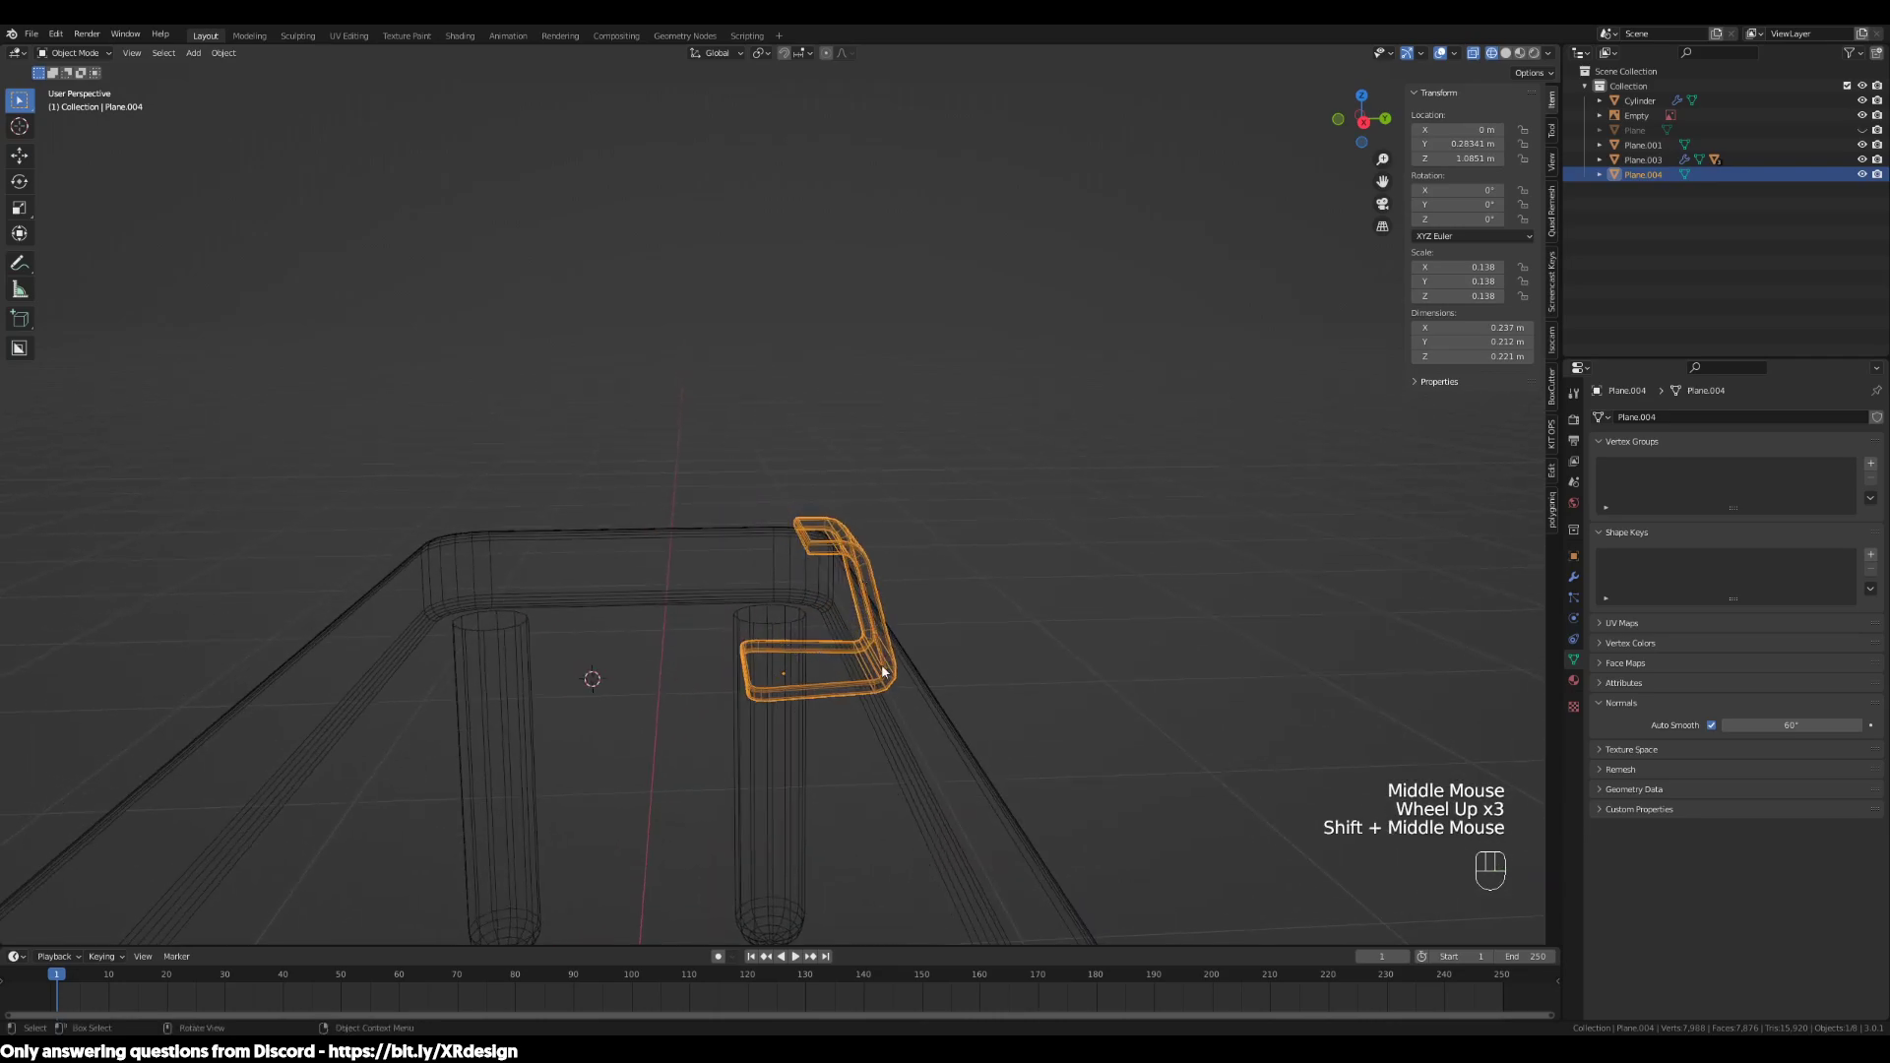
pyautogui.keyDown('shift'); pyautogui.moveTo(909, 709); pyautogui.dragTo(954, 716, button='middle'); pyautogui.keyUp('shift')
pyautogui.hotkey('shift', 'a')
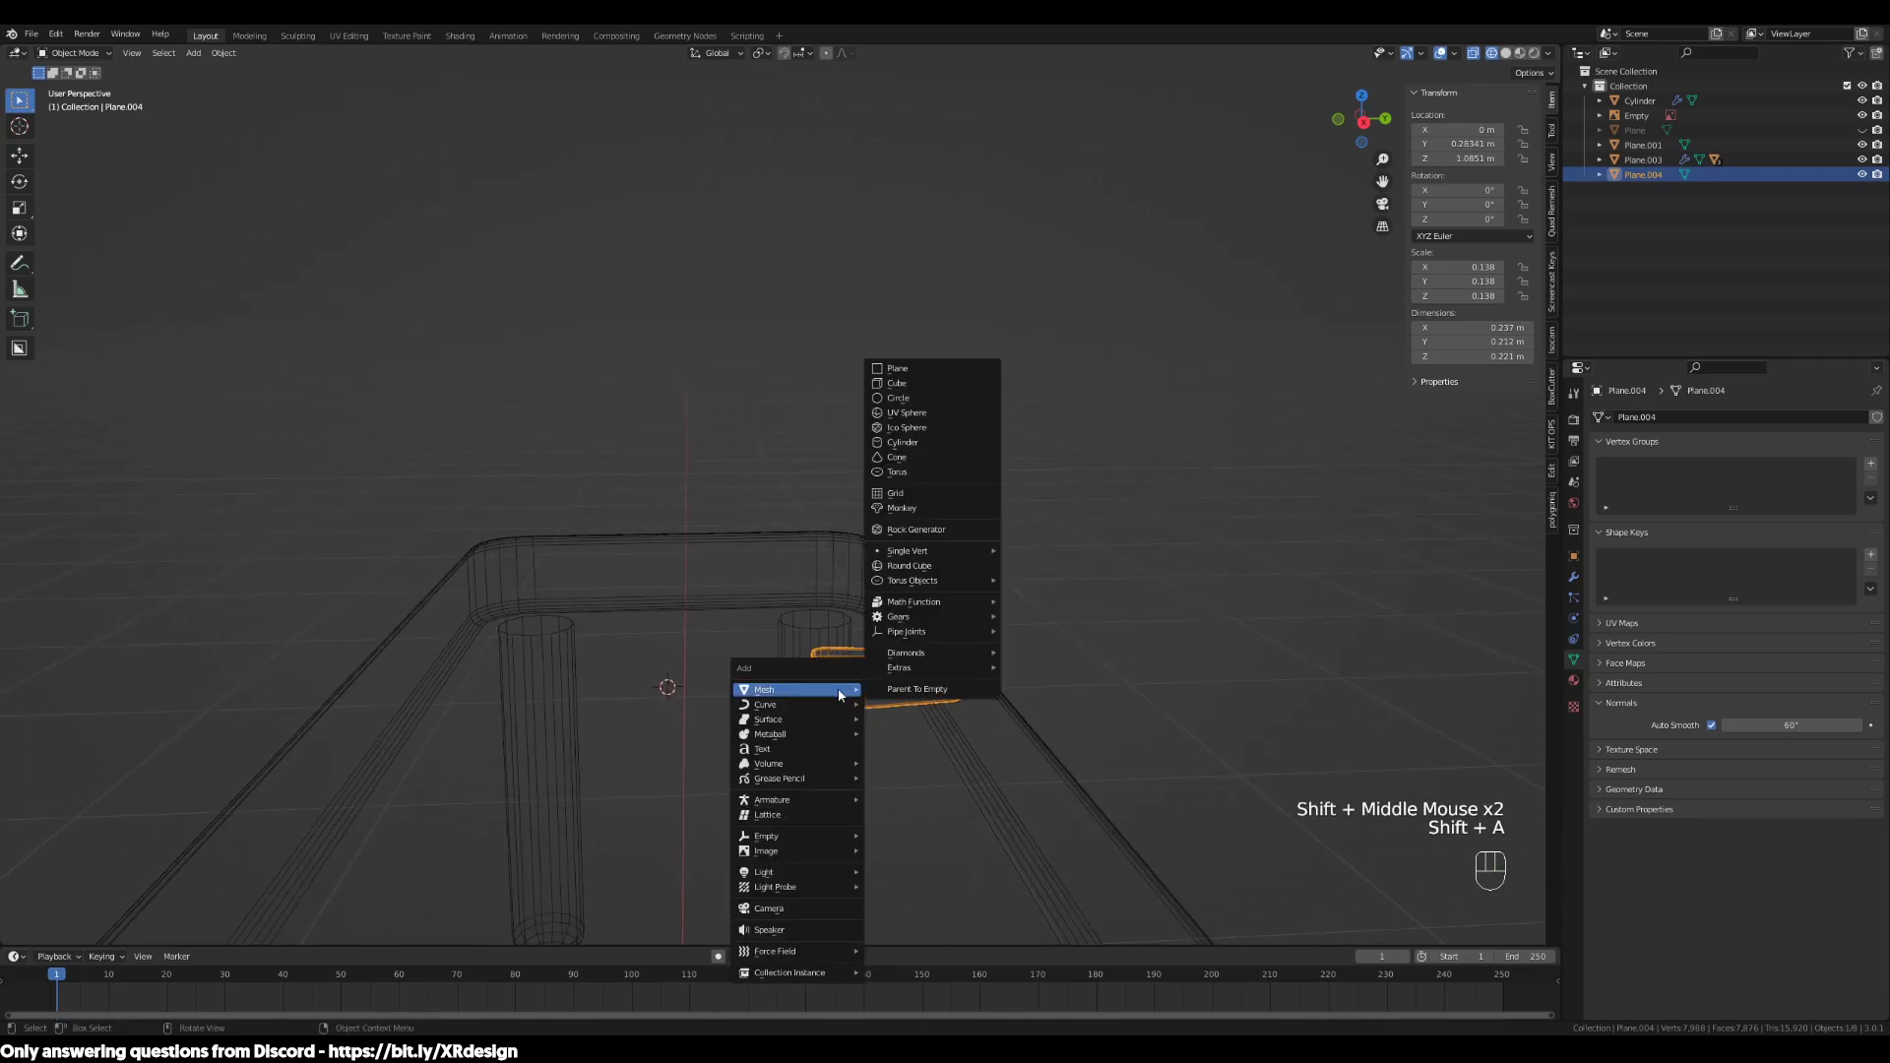
pyautogui.click(923, 376)
pyautogui.scroll(-2, 950, 726)
pyautogui.moveTo(949, 726)
pyautogui.mouseDown(button='middle')
pyautogui.moveTo(1014, 748)
pyautogui.moveTo(978, 725)
pyautogui.mouseUp(button='middle')
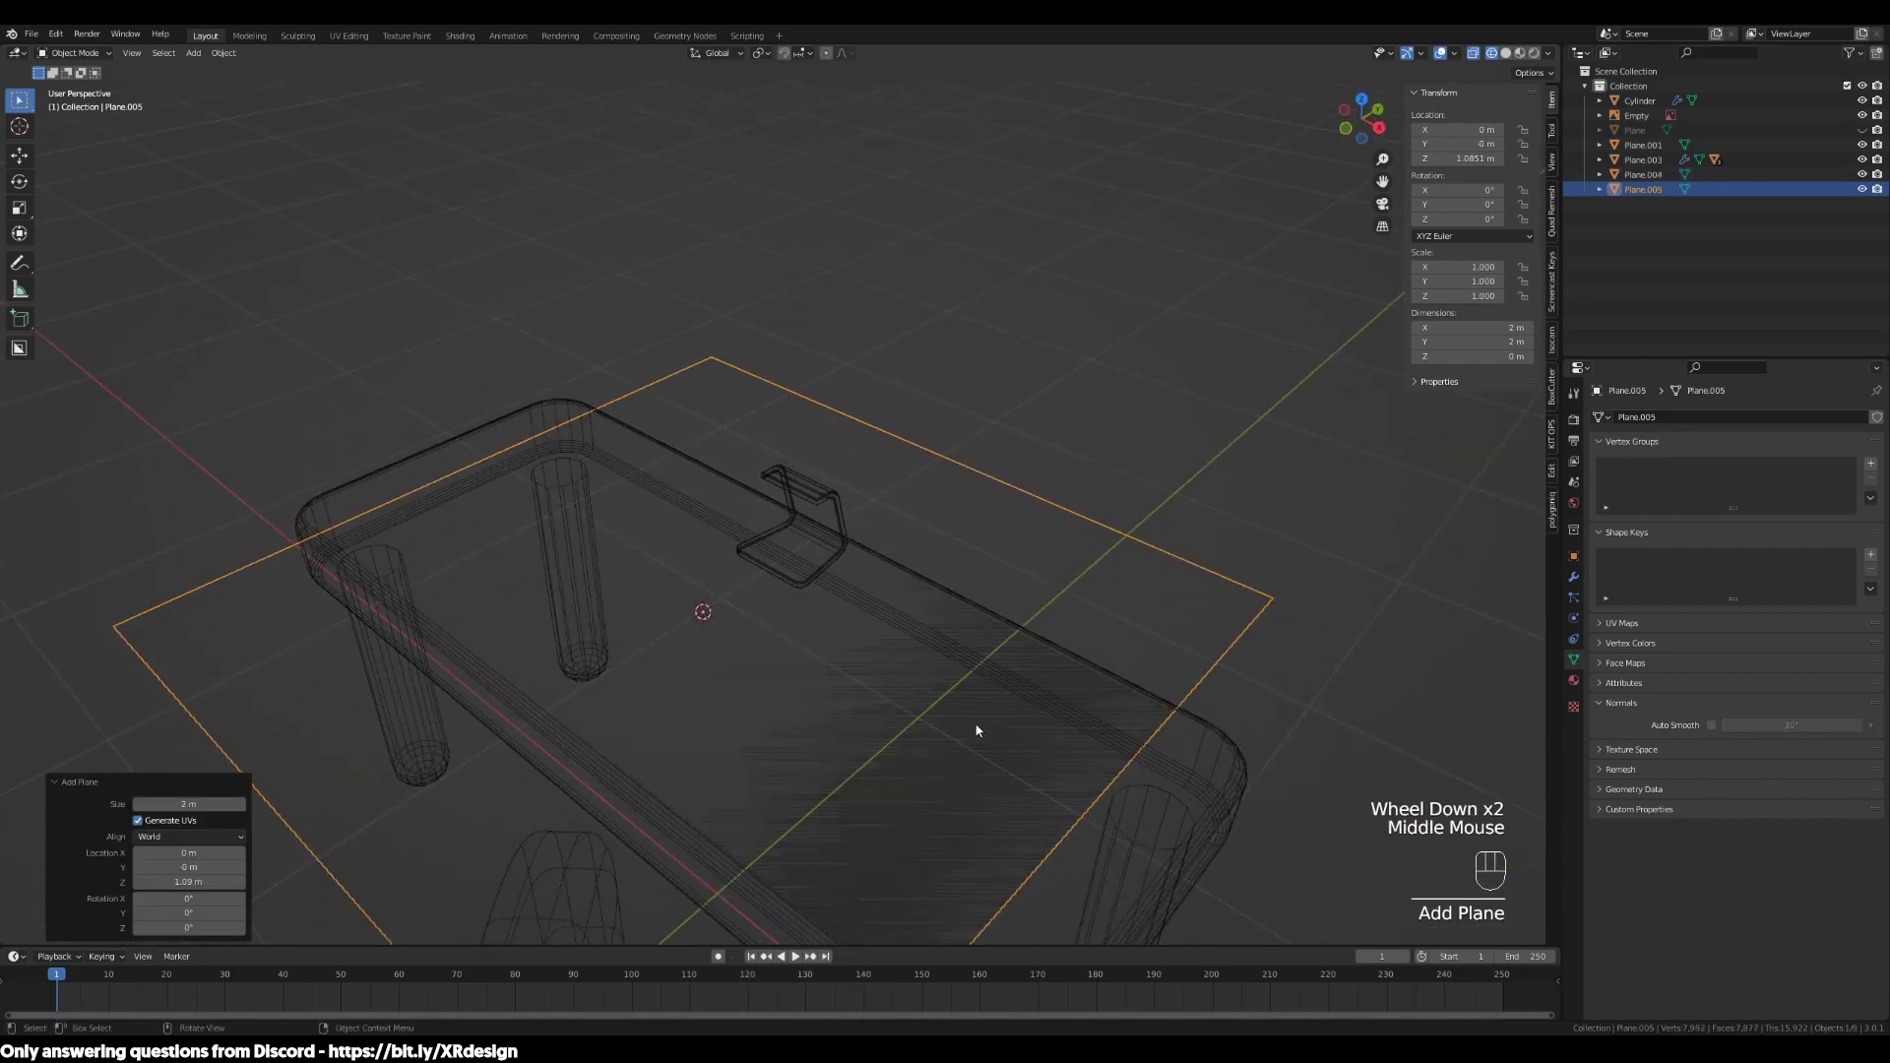
pyautogui.hotkey('ctrl', 'z')
# Select the narrow front face of the stand's upper plate in Edit Mode and snap the 3D cursor to it
pyautogui.scroll(2, 764, 520)
pyautogui.scroll(2, 758, 516)
pyautogui.moveTo(849, 491); pyautogui.dragTo(726, 498, button='middle')
pyautogui.keyDown('shift'); pyautogui.moveTo(859, 656); pyautogui.dragTo(810, 447, button='middle'); pyautogui.keyUp('shift')
pyautogui.scroll(2, 865, 553)
pyautogui.press('Tab')
pyautogui.moveTo(847, 519)
pyautogui.mouseDown(button='middle')
pyautogui.moveTo(715, 496)
pyautogui.moveTo(874, 506)
pyautogui.mouseUp(button='middle')
pyautogui.press('z')
pyautogui.scroll(-2, 996, 506)
pyautogui.moveTo(995, 506)
pyautogui.mouseDown(button='middle')
pyautogui.moveTo(1091, 552)
pyautogui.moveTo(857, 504)
pyautogui.mouseUp(button='middle')
pyautogui.click(838, 515)
pyautogui.press('3')
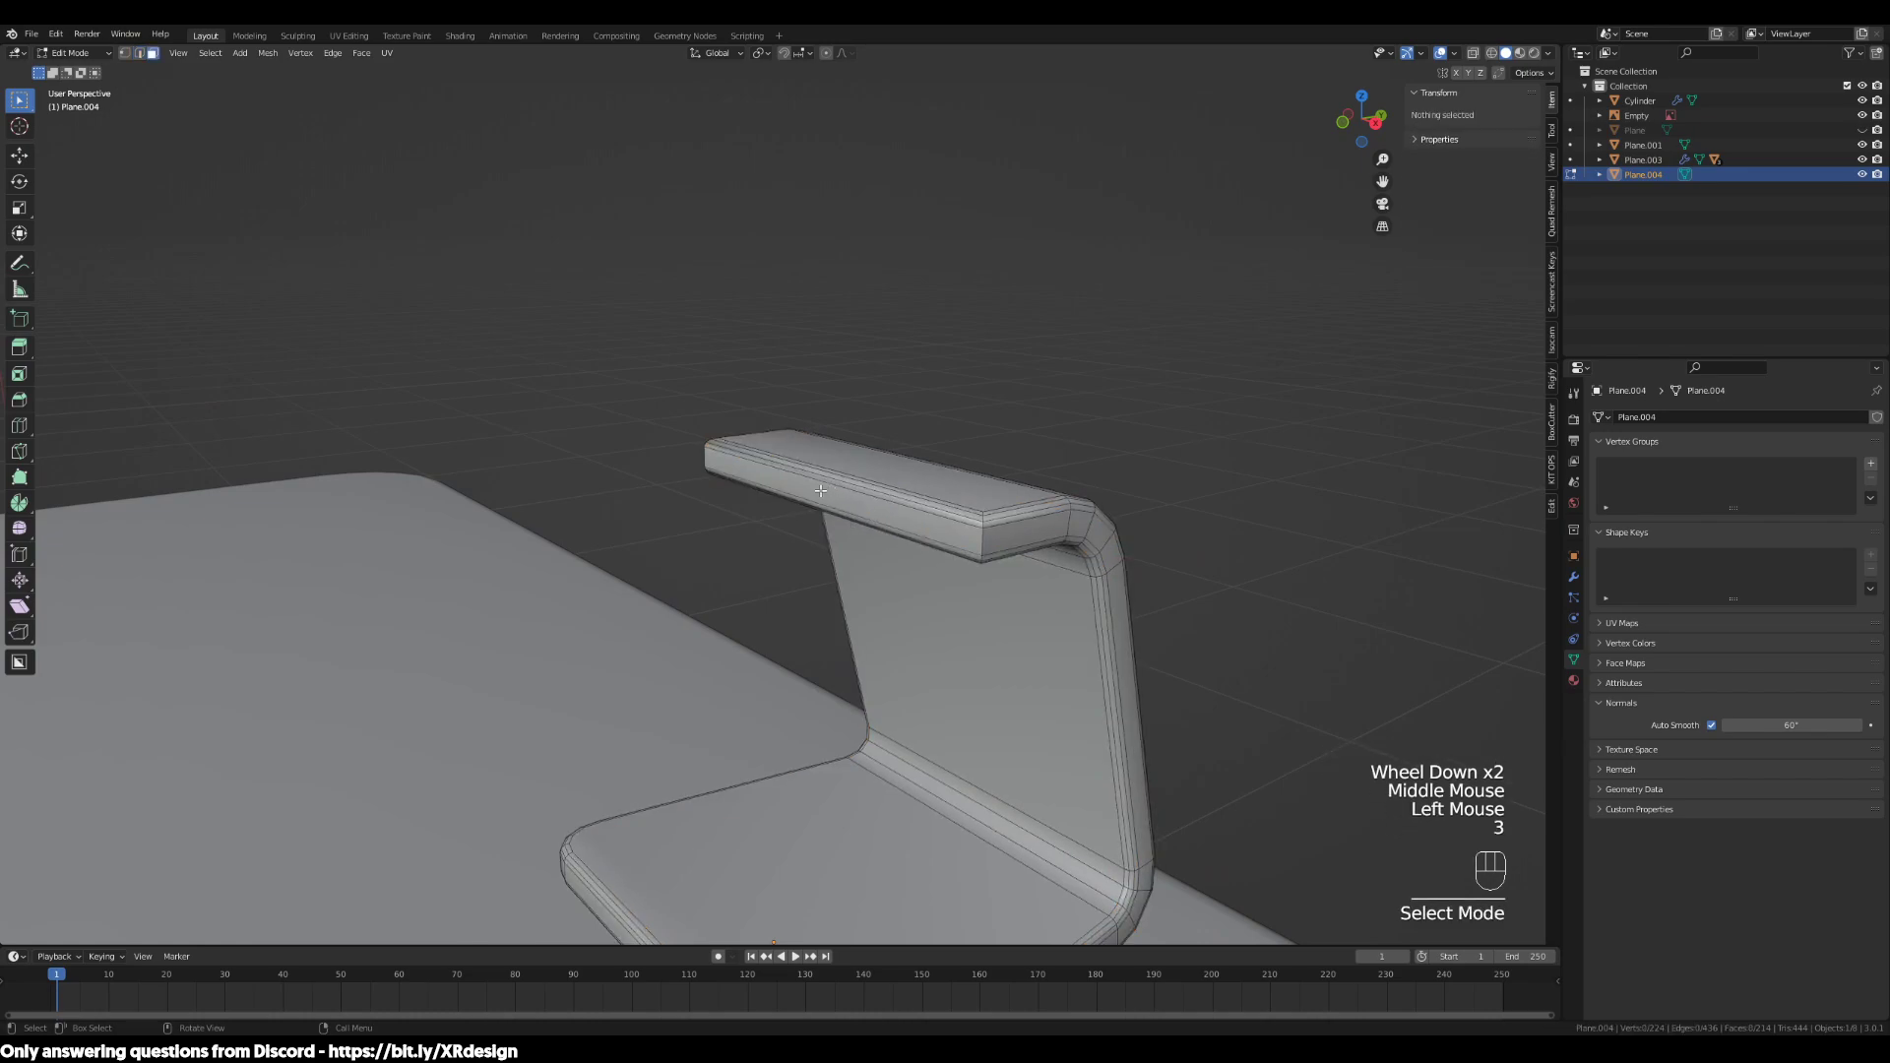
pyautogui.click(823, 492)
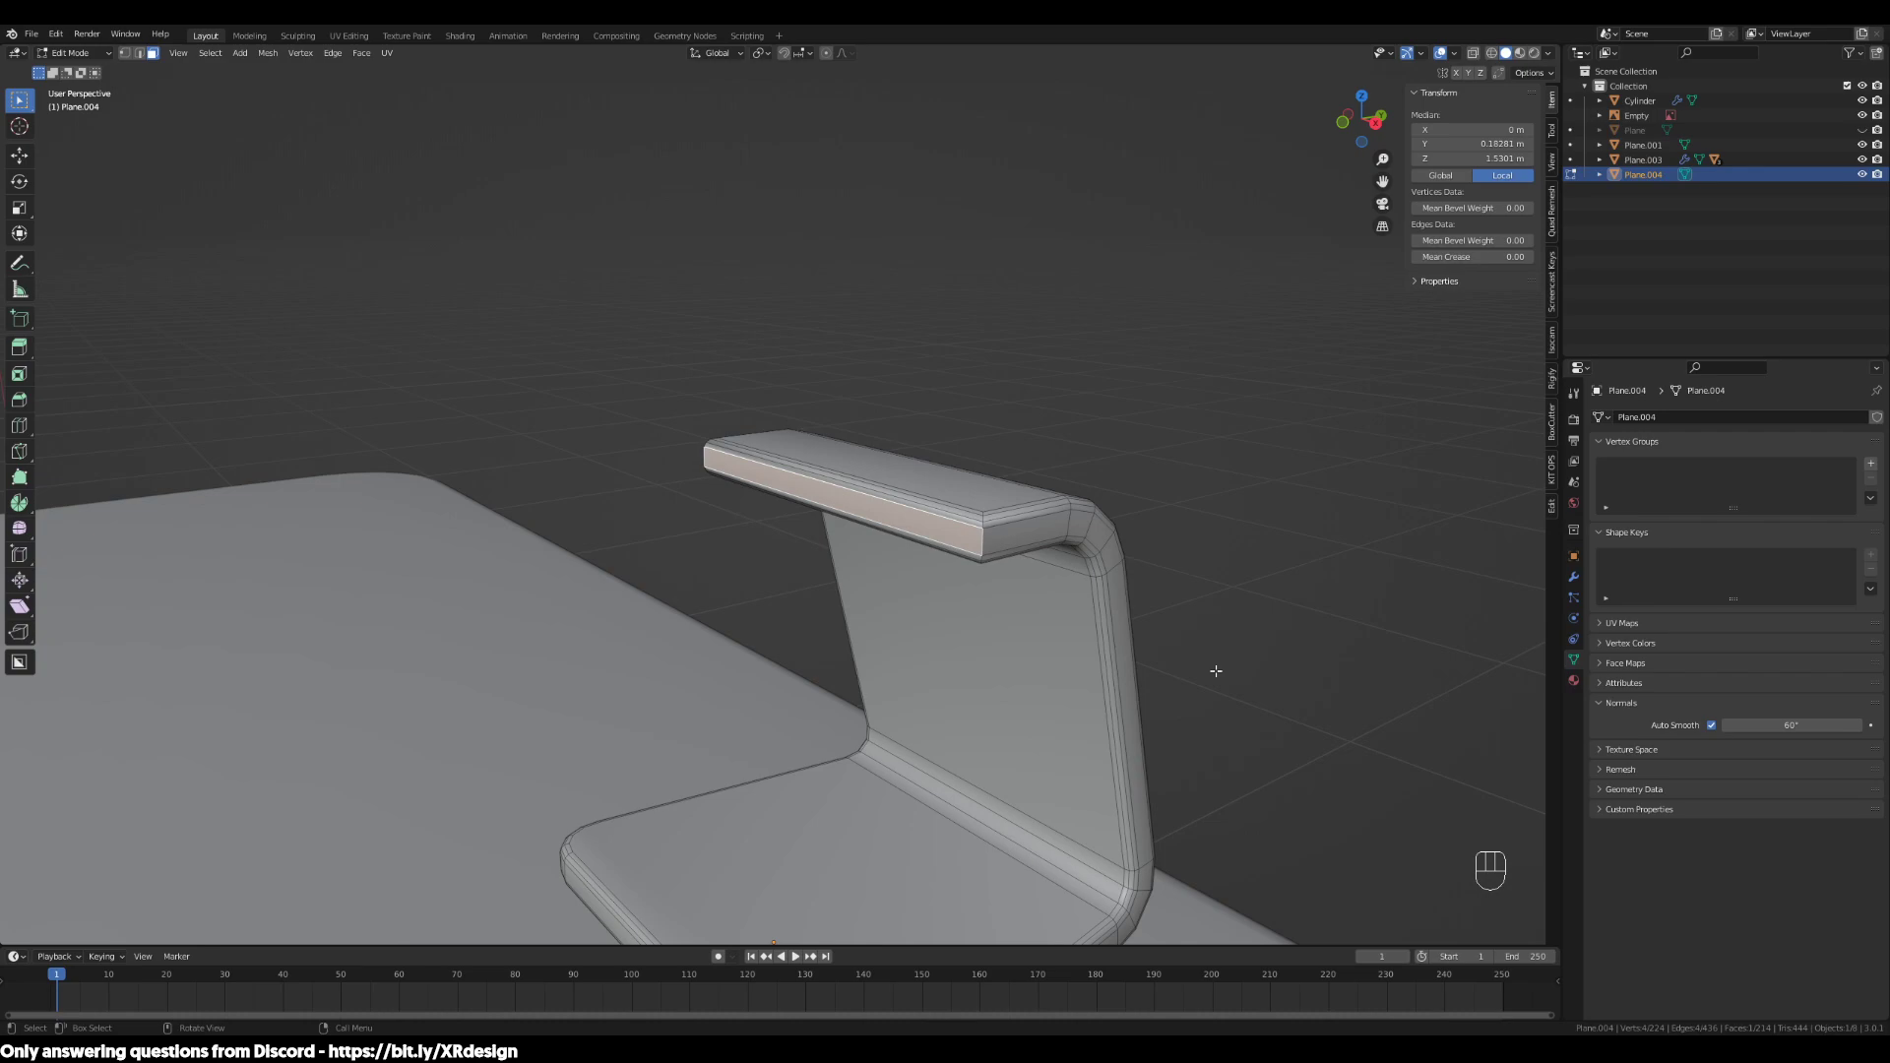
pyautogui.hotkey('shift', 's')
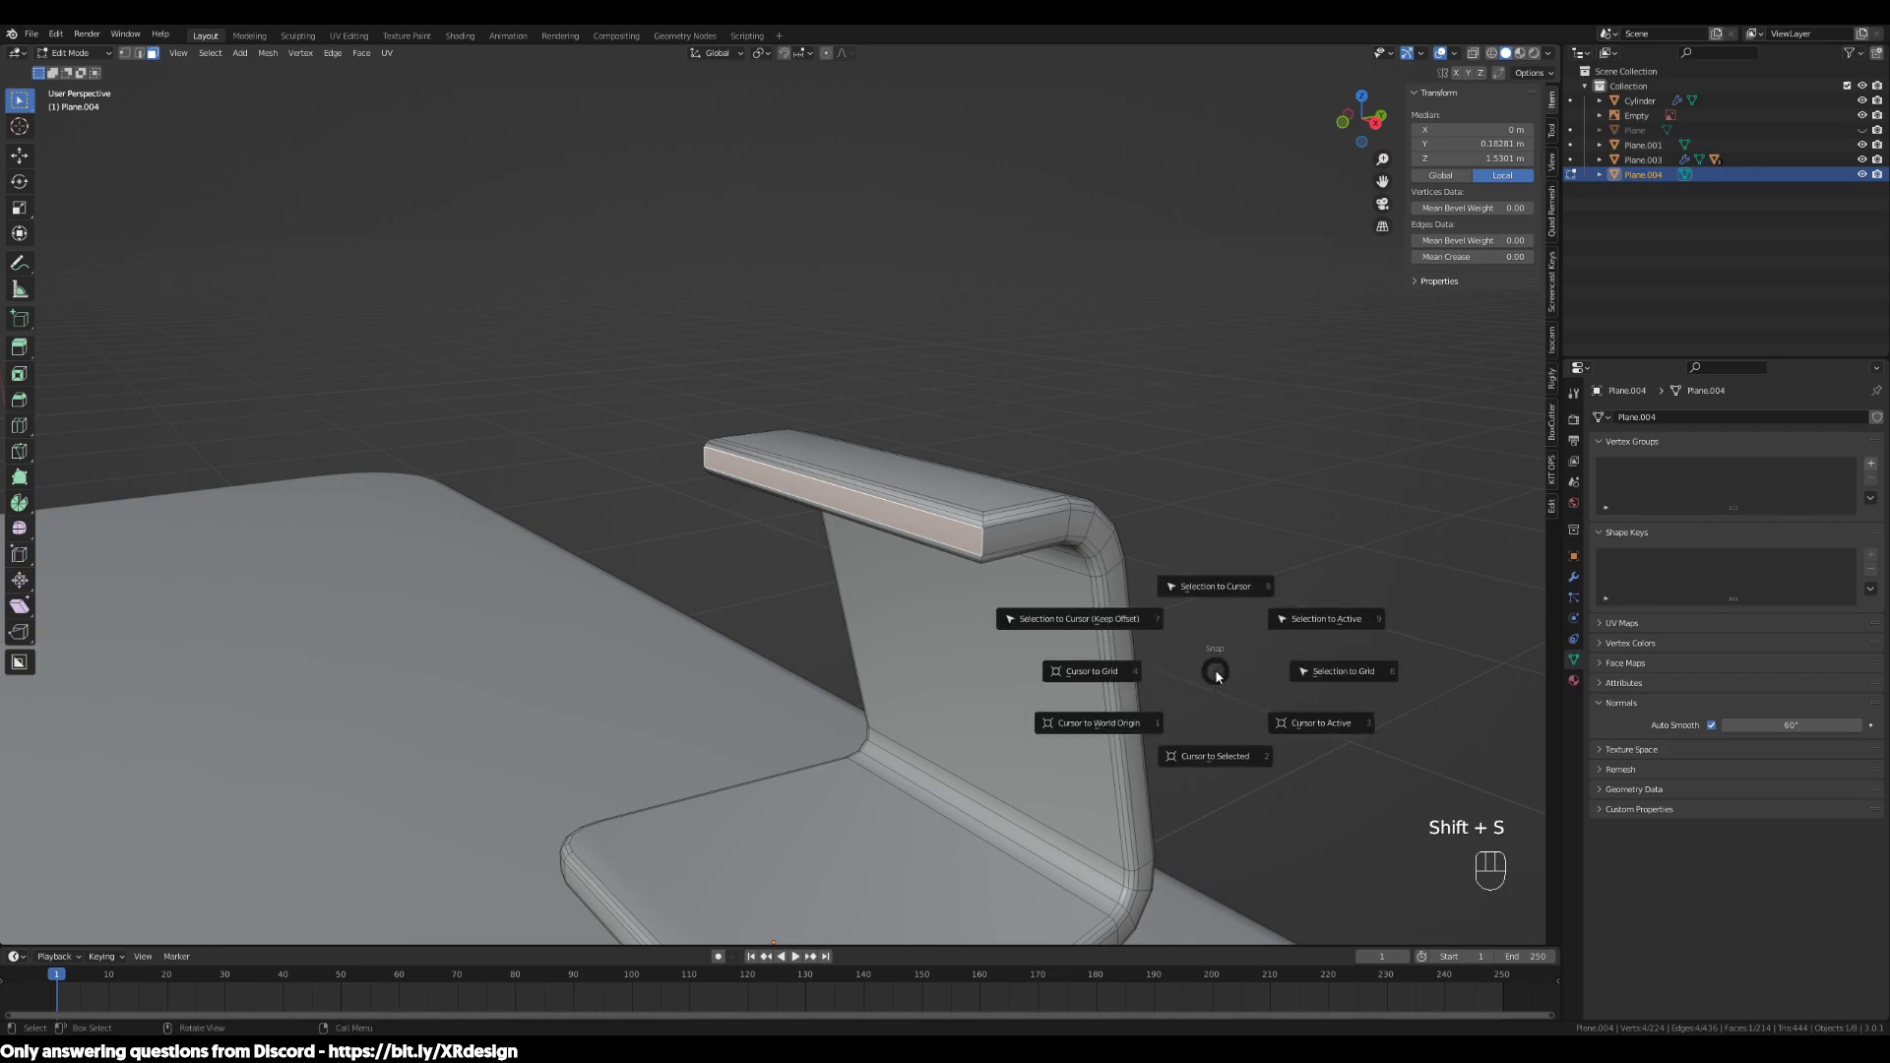
pyautogui.click(1220, 759)
# Select the broad top face of the stand's upper plate and snap the 3D cursor to it
pyautogui.moveTo(834, 511)
pyautogui.mouseDown(button='middle')
pyautogui.moveTo(805, 596)
pyautogui.moveTo(800, 514)
pyautogui.moveTo(878, 541)
pyautogui.moveTo(807, 528)
pyautogui.mouseUp(button='middle')
pyautogui.scroll(-1, 810, 507)
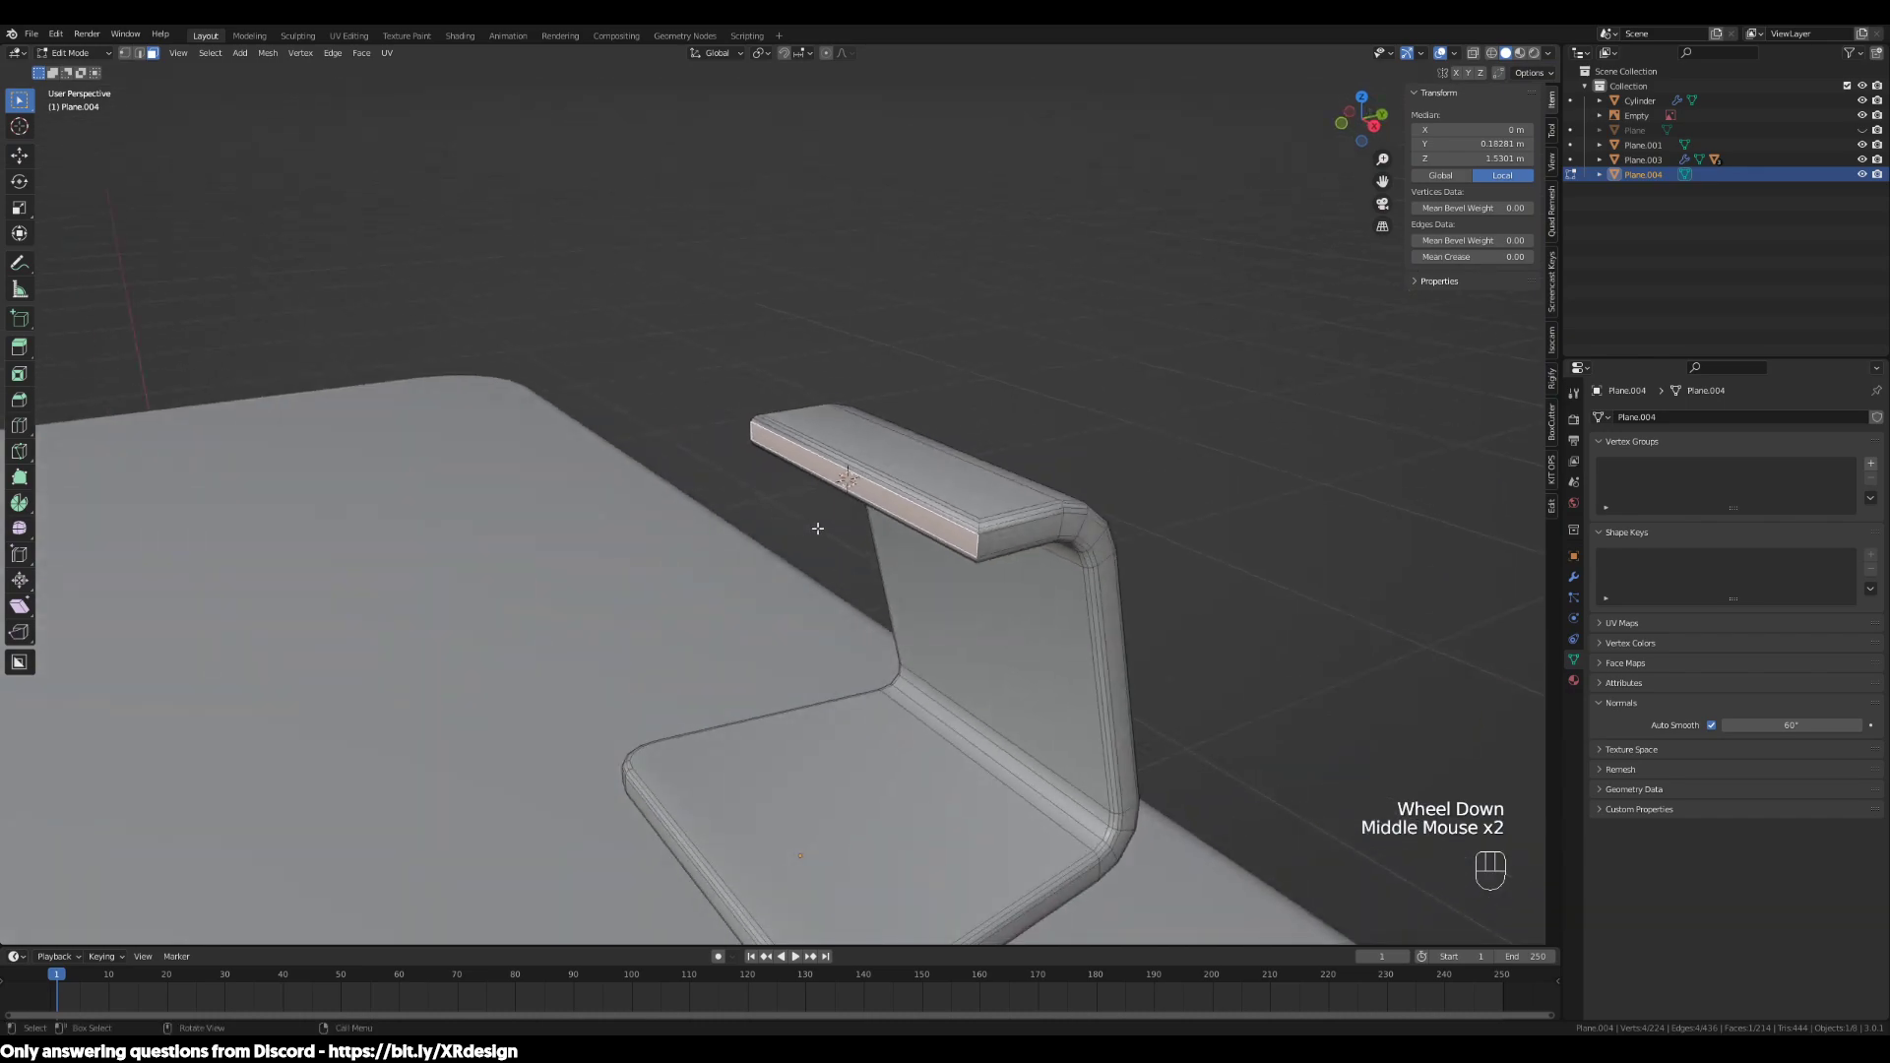
pyautogui.scroll(2, 807, 529)
pyautogui.keyDown('shift'); pyautogui.moveTo(1038, 535); pyautogui.dragTo(899, 583, button='middle'); pyautogui.keyUp('shift')
pyautogui.press('3')
pyautogui.click(1043, 459)
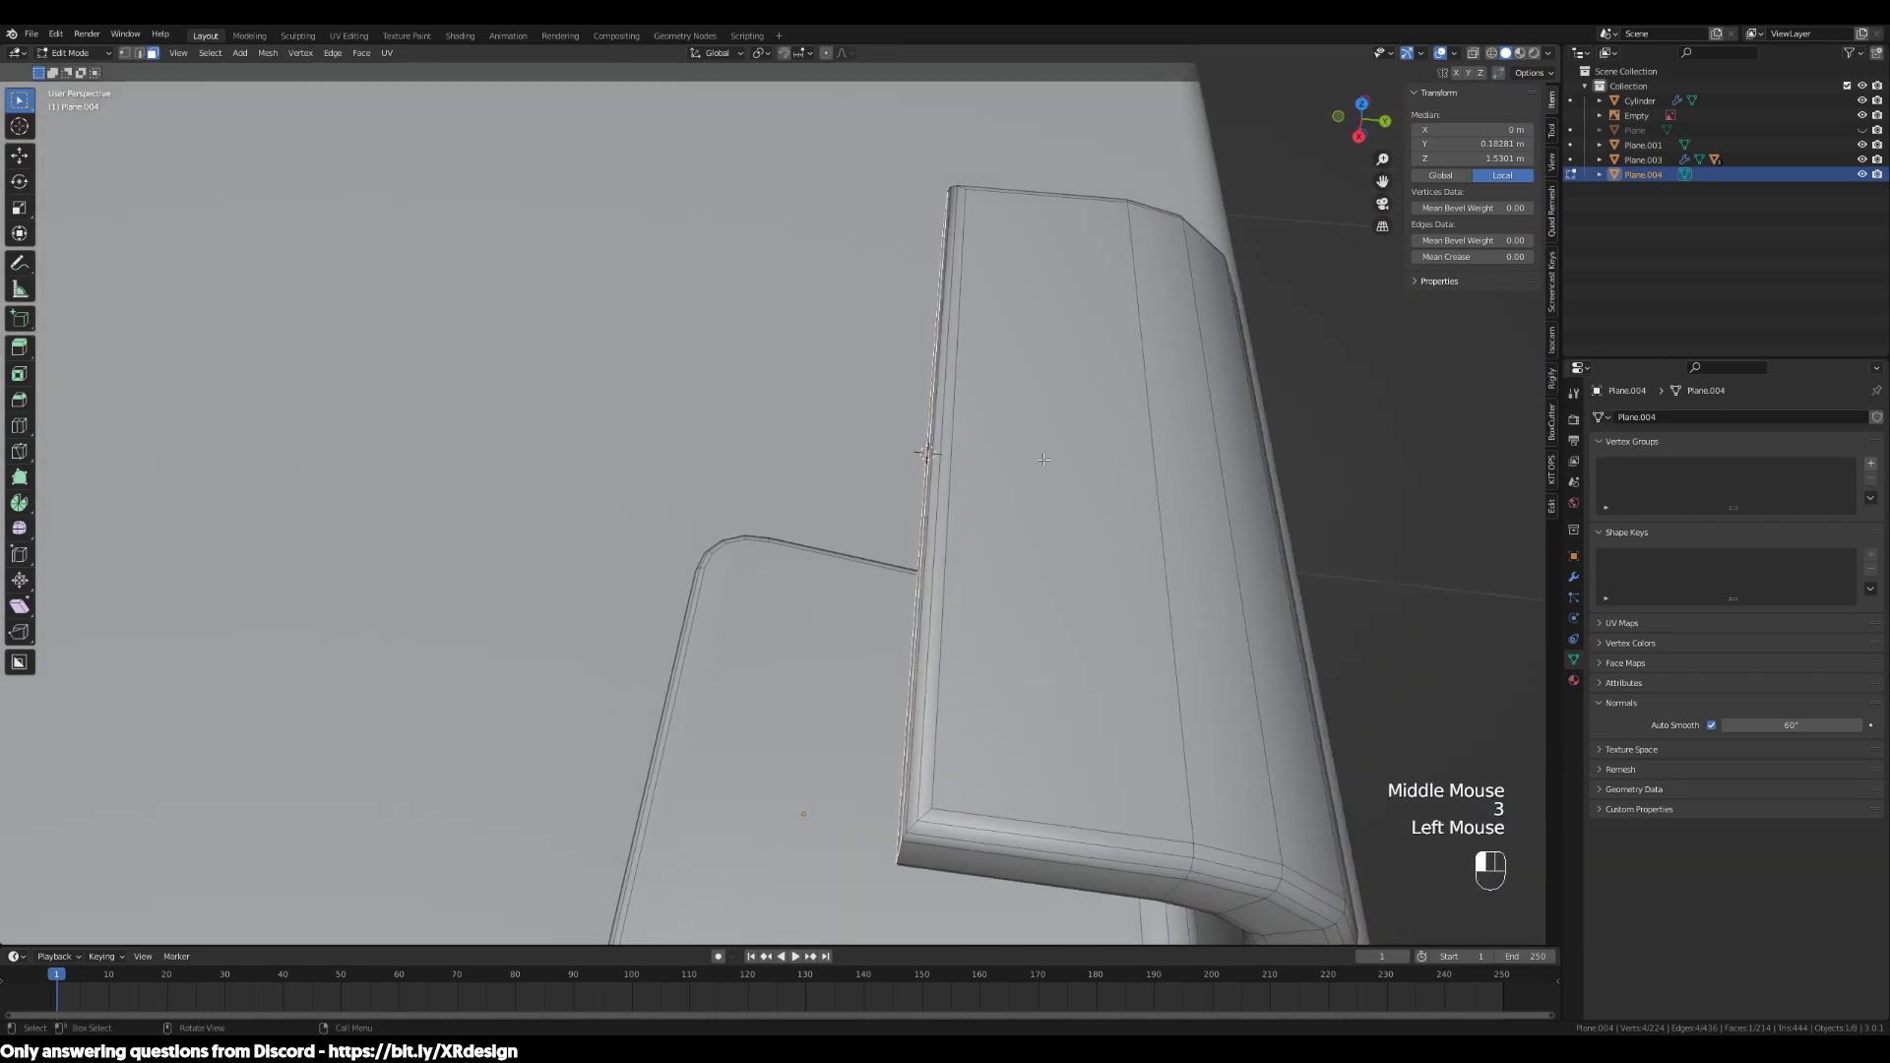
pyautogui.hotkey('shift', 's')
pyautogui.click(1041, 497)
pyautogui.moveTo(1041, 497); pyautogui.dragTo(835, 480, button='middle')
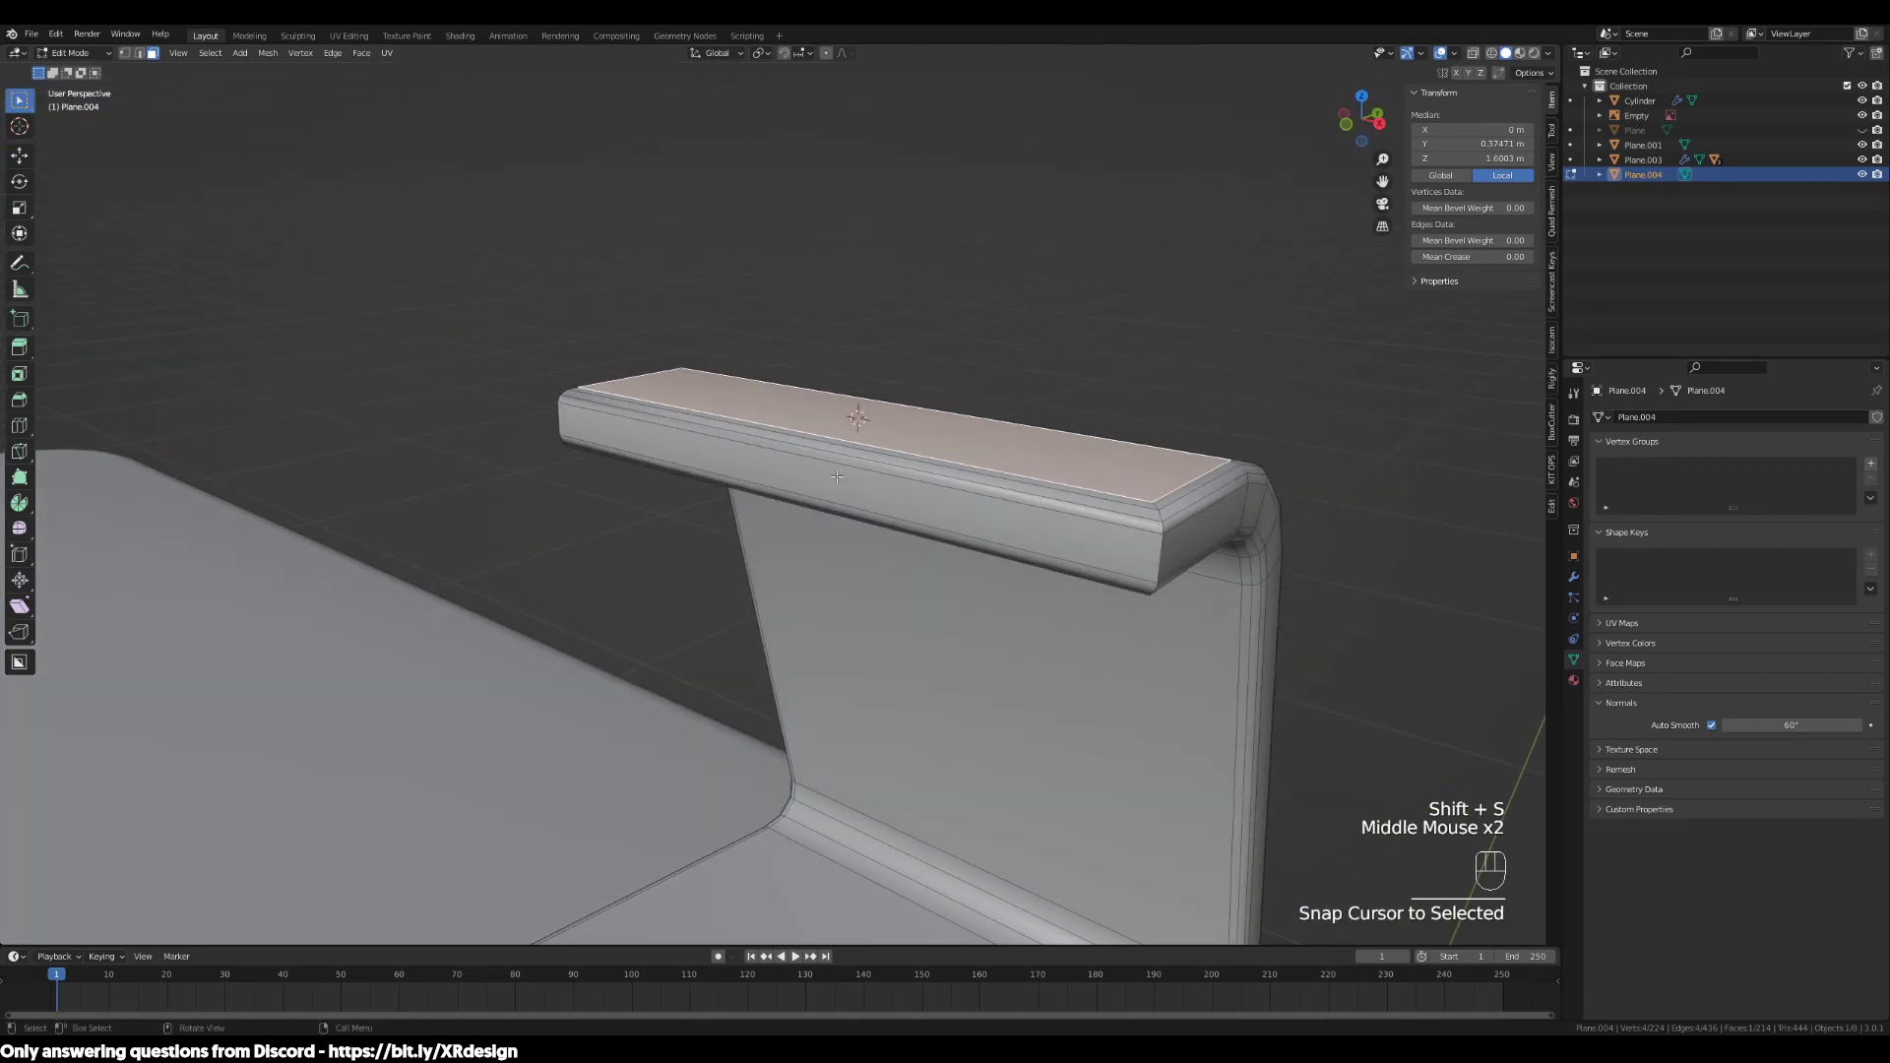
# Select two short vertical edges at opposite ends of the upper plate in wireframe display, and snap the 3D cursor midway between them
pyautogui.click(834, 481)
pyautogui.hotkey('shift', 's')
pyautogui.moveTo(1022, 590)
pyautogui.mouseDown(button='middle')
pyautogui.moveTo(1187, 531)
pyautogui.moveTo(1211, 551)
pyautogui.moveTo(1126, 579)
pyautogui.mouseUp(button='middle')
pyautogui.press('2')
pyautogui.press('z')
pyautogui.scroll(-3, 1052, 601)
pyautogui.moveTo(999, 592); pyautogui.dragTo(1133, 567, button='middle')
pyautogui.click(1228, 512)
pyautogui.keyDown('shift'); pyautogui.click(699, 691); pyautogui.keyUp('shift')
pyautogui.moveTo(1122, 694); pyautogui.dragTo(1111, 477, button='middle')
pyautogui.scroll(-1, 1131, 620)
pyautogui.hotkey('shift', 's')
pyautogui.click(1131, 705)
pyautogui.keyDown('shift'); pyautogui.moveTo(915, 605); pyautogui.dragTo(947, 428, button='middle'); pyautogui.keyUp('shift')
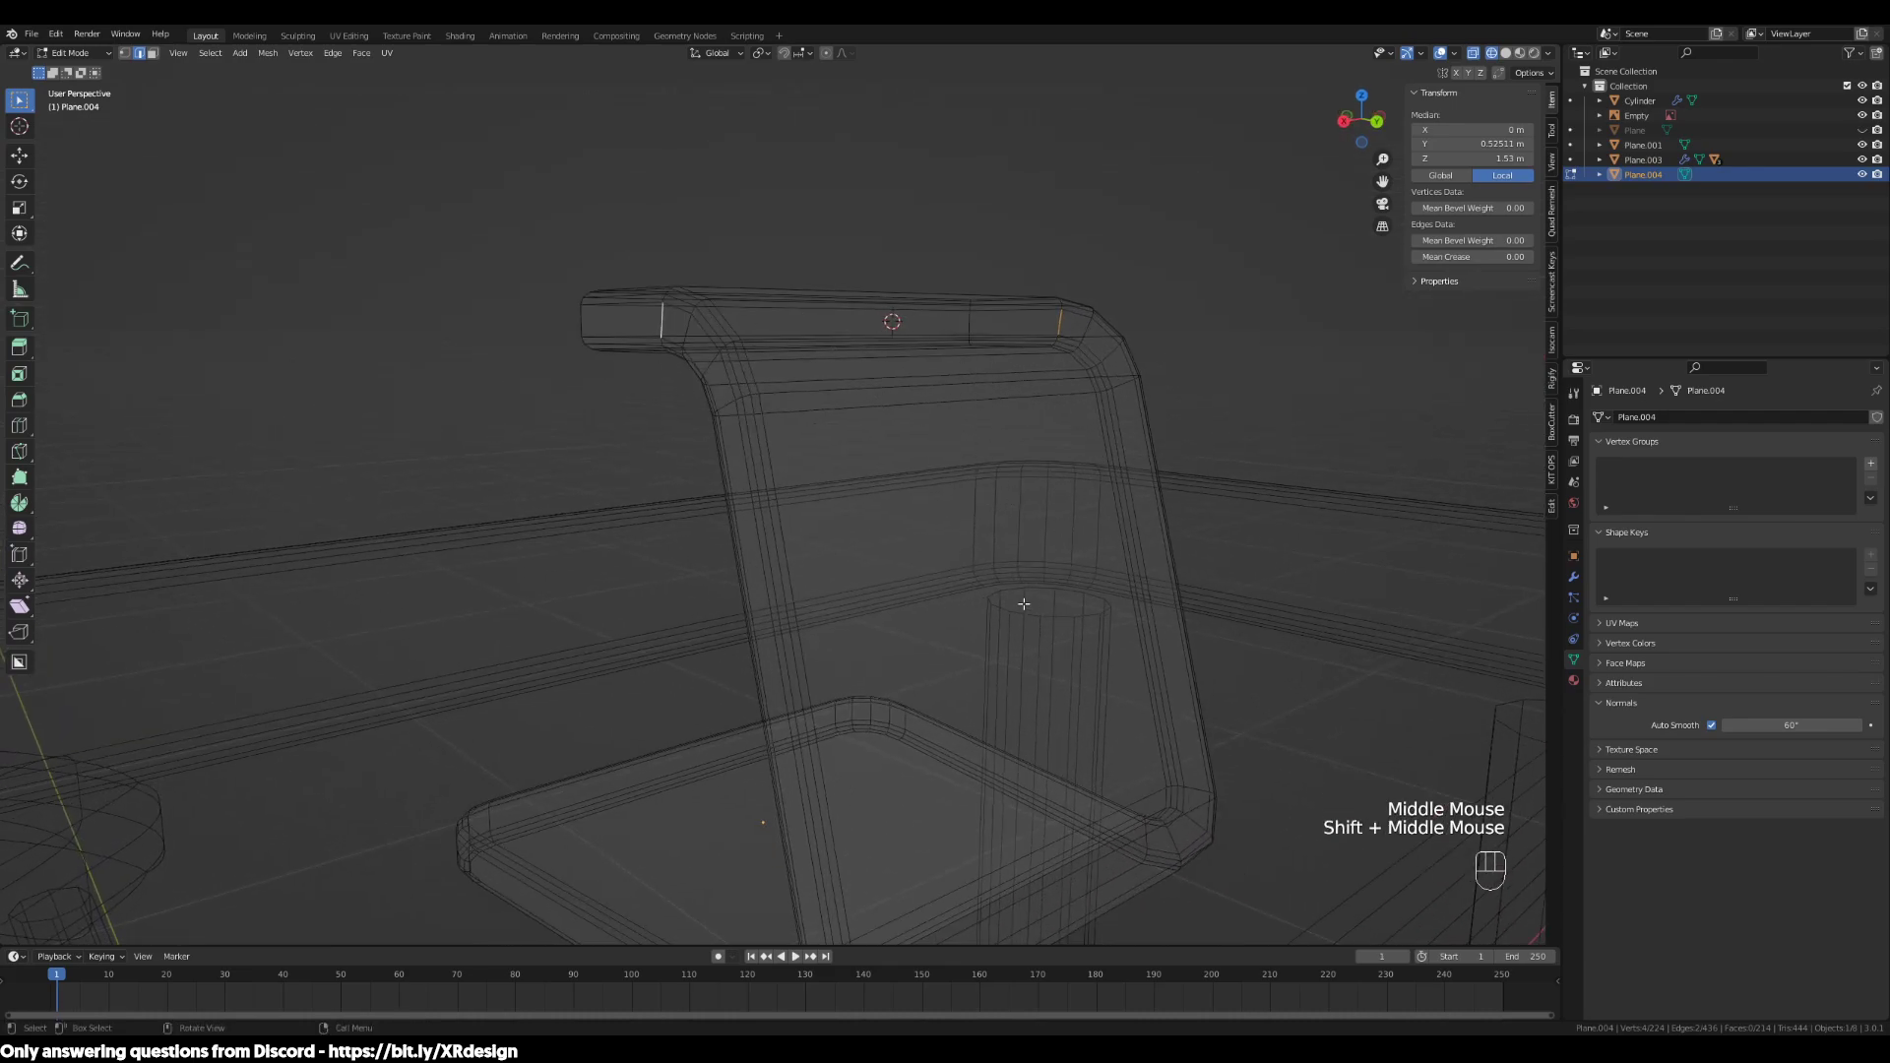
# Undo the last selection changes on the stand's mesh
pyautogui.moveTo(1025, 604); pyautogui.dragTo(1046, 764, button='middle')
pyautogui.click(899, 557)
pyautogui.moveTo(899, 558); pyautogui.dragTo(1008, 537, button='middle')
pyautogui.hotkey('ctrl', 'z')
pyautogui.hotkey('ctrl', 'z')
# Snap the 3D cursor back to the upper plate's front face in solid display and leave Edit Mode
pyautogui.moveTo(865, 443); pyautogui.dragTo(767, 345, button='middle')
pyautogui.press('3')
pyautogui.click(767, 346)
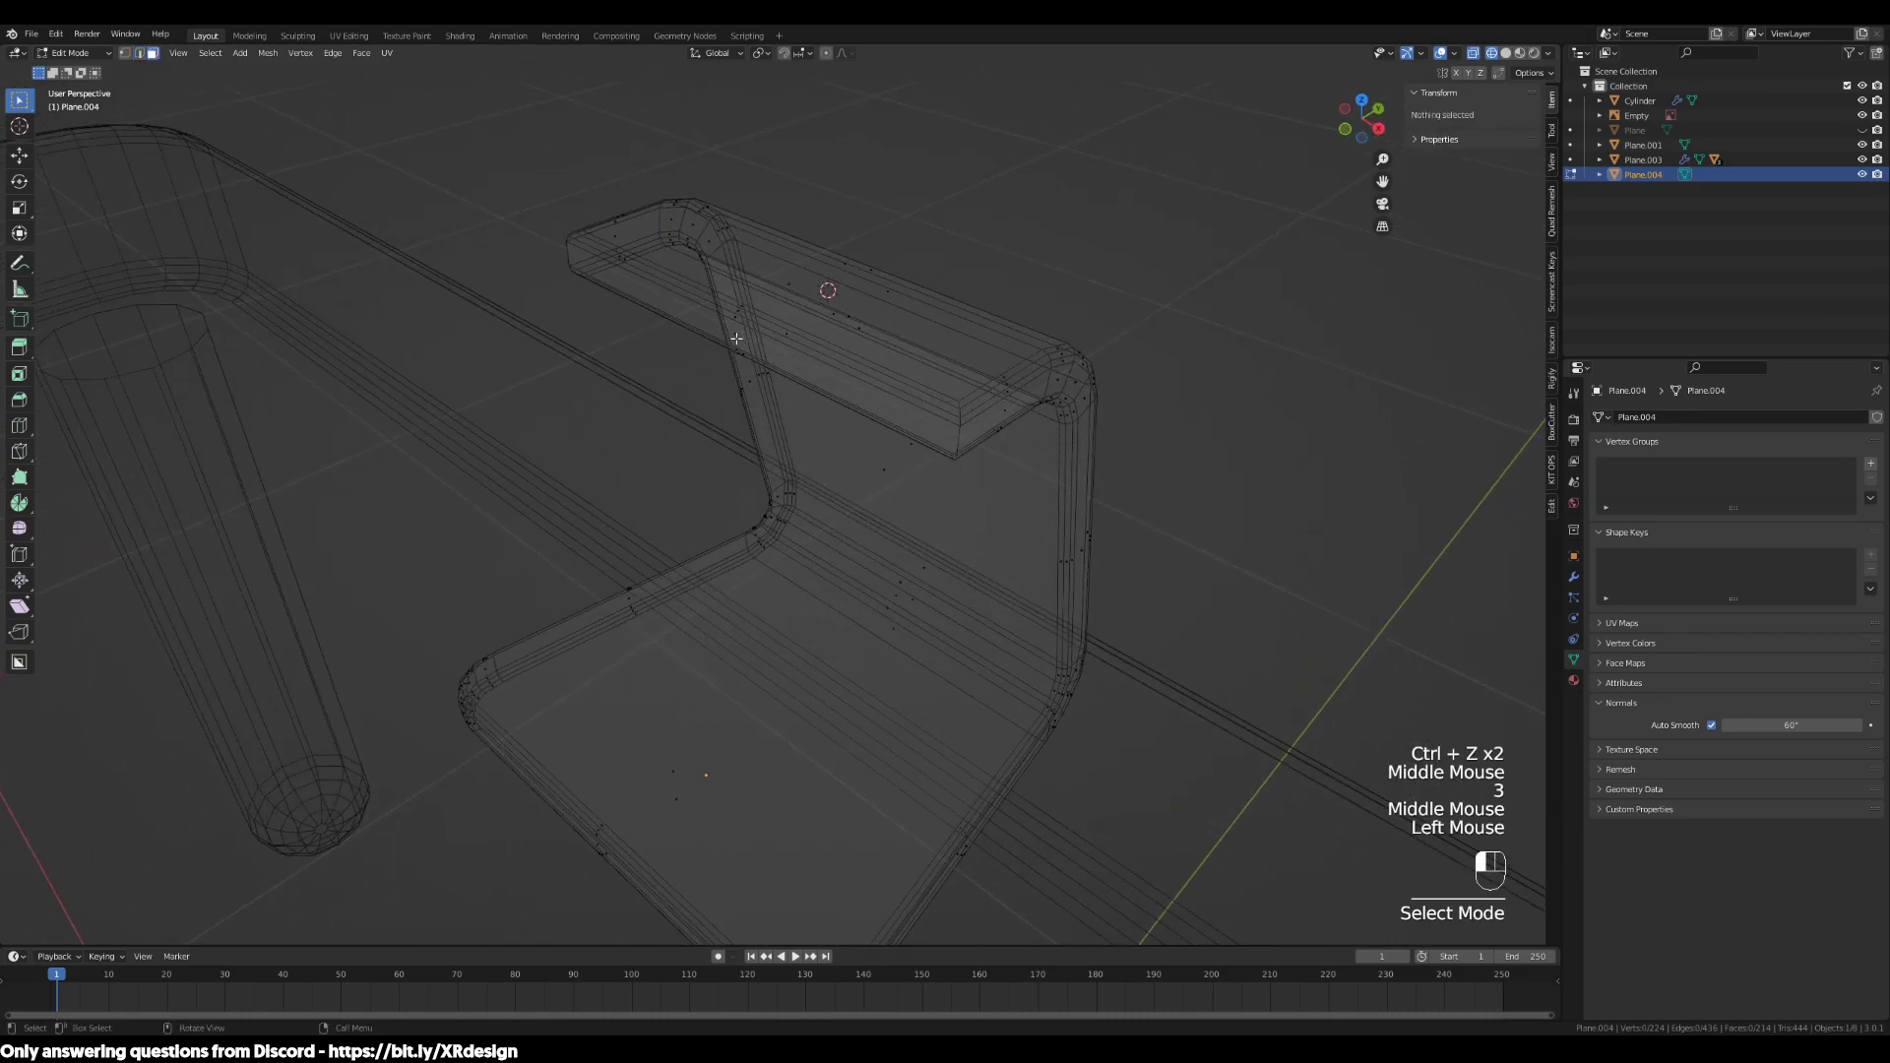
pyautogui.press('z')
pyautogui.moveTo(1139, 388)
pyautogui.keyDown('shift'); pyautogui.mouseDown(button='middle')
pyautogui.moveTo(1211, 549)
pyautogui.moveTo(960, 513)
pyautogui.mouseUp(button='middle'); pyautogui.keyUp('shift')
pyautogui.scroll(1, 960, 513)
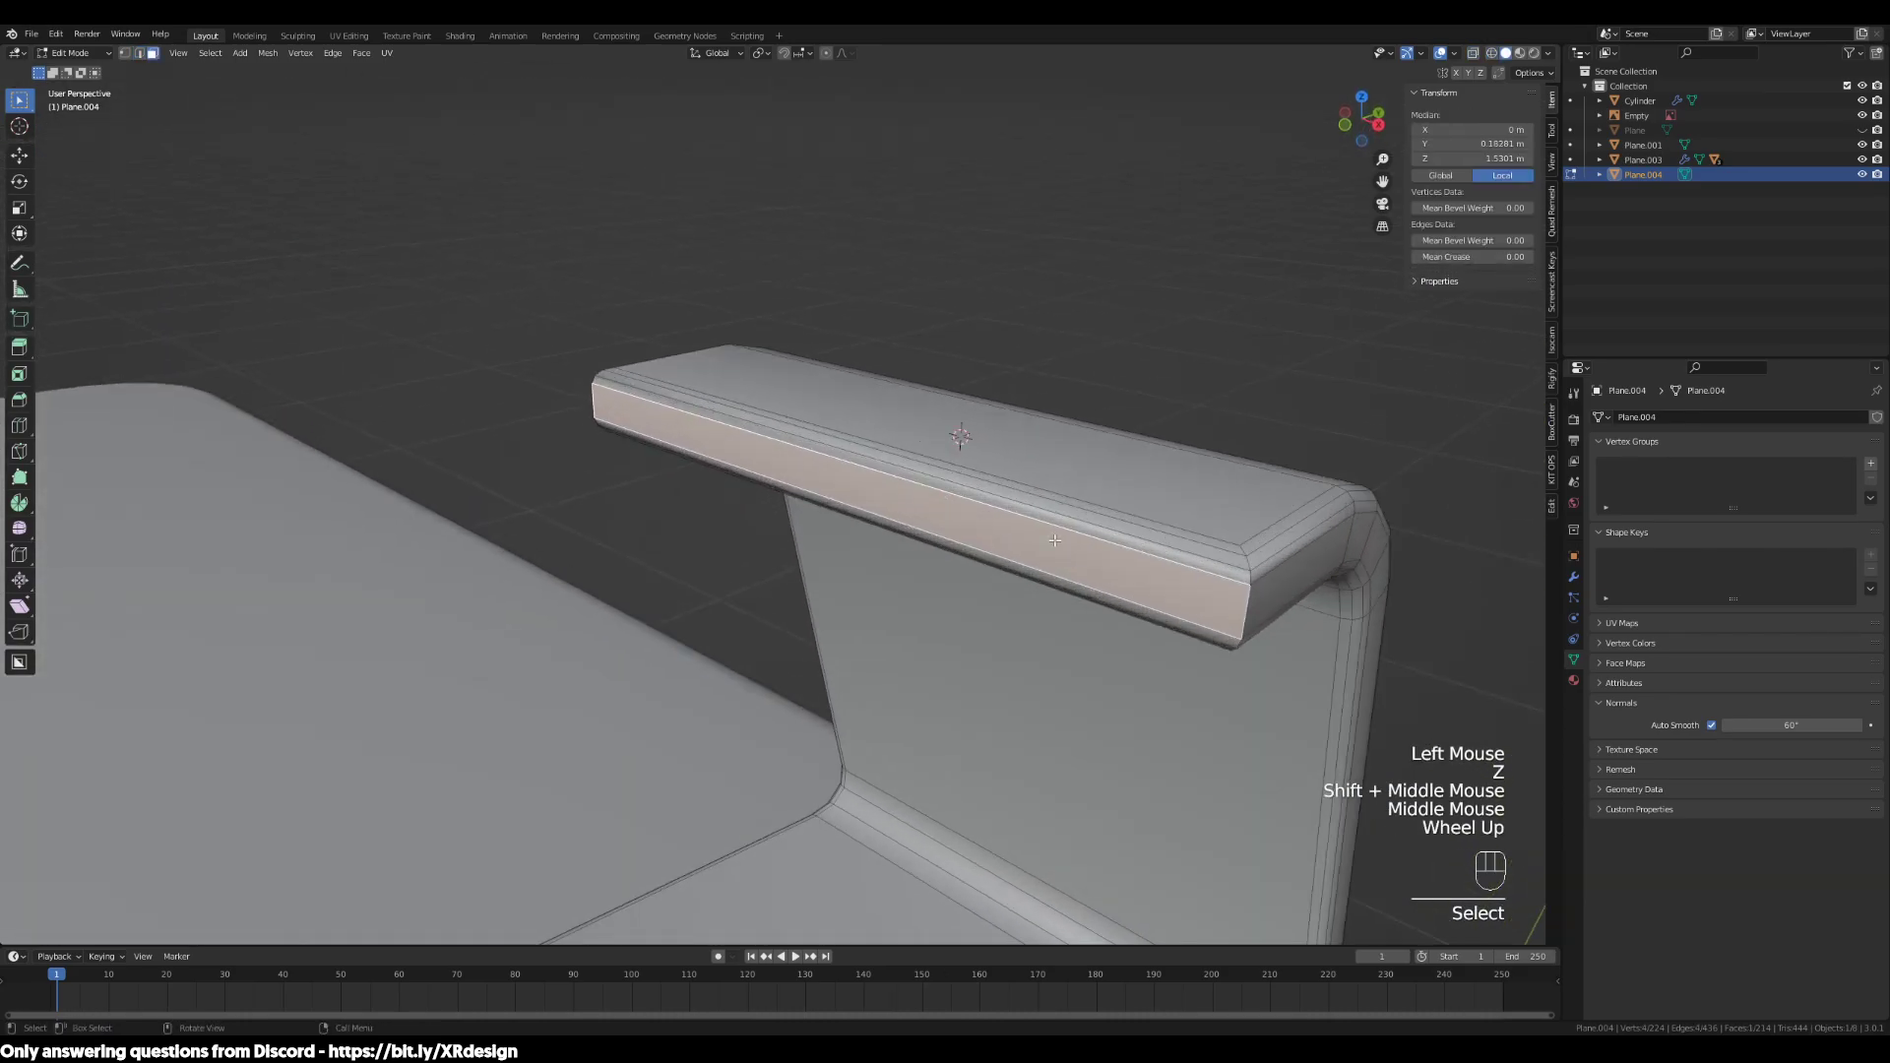
pyautogui.hotkey('shift', 's')
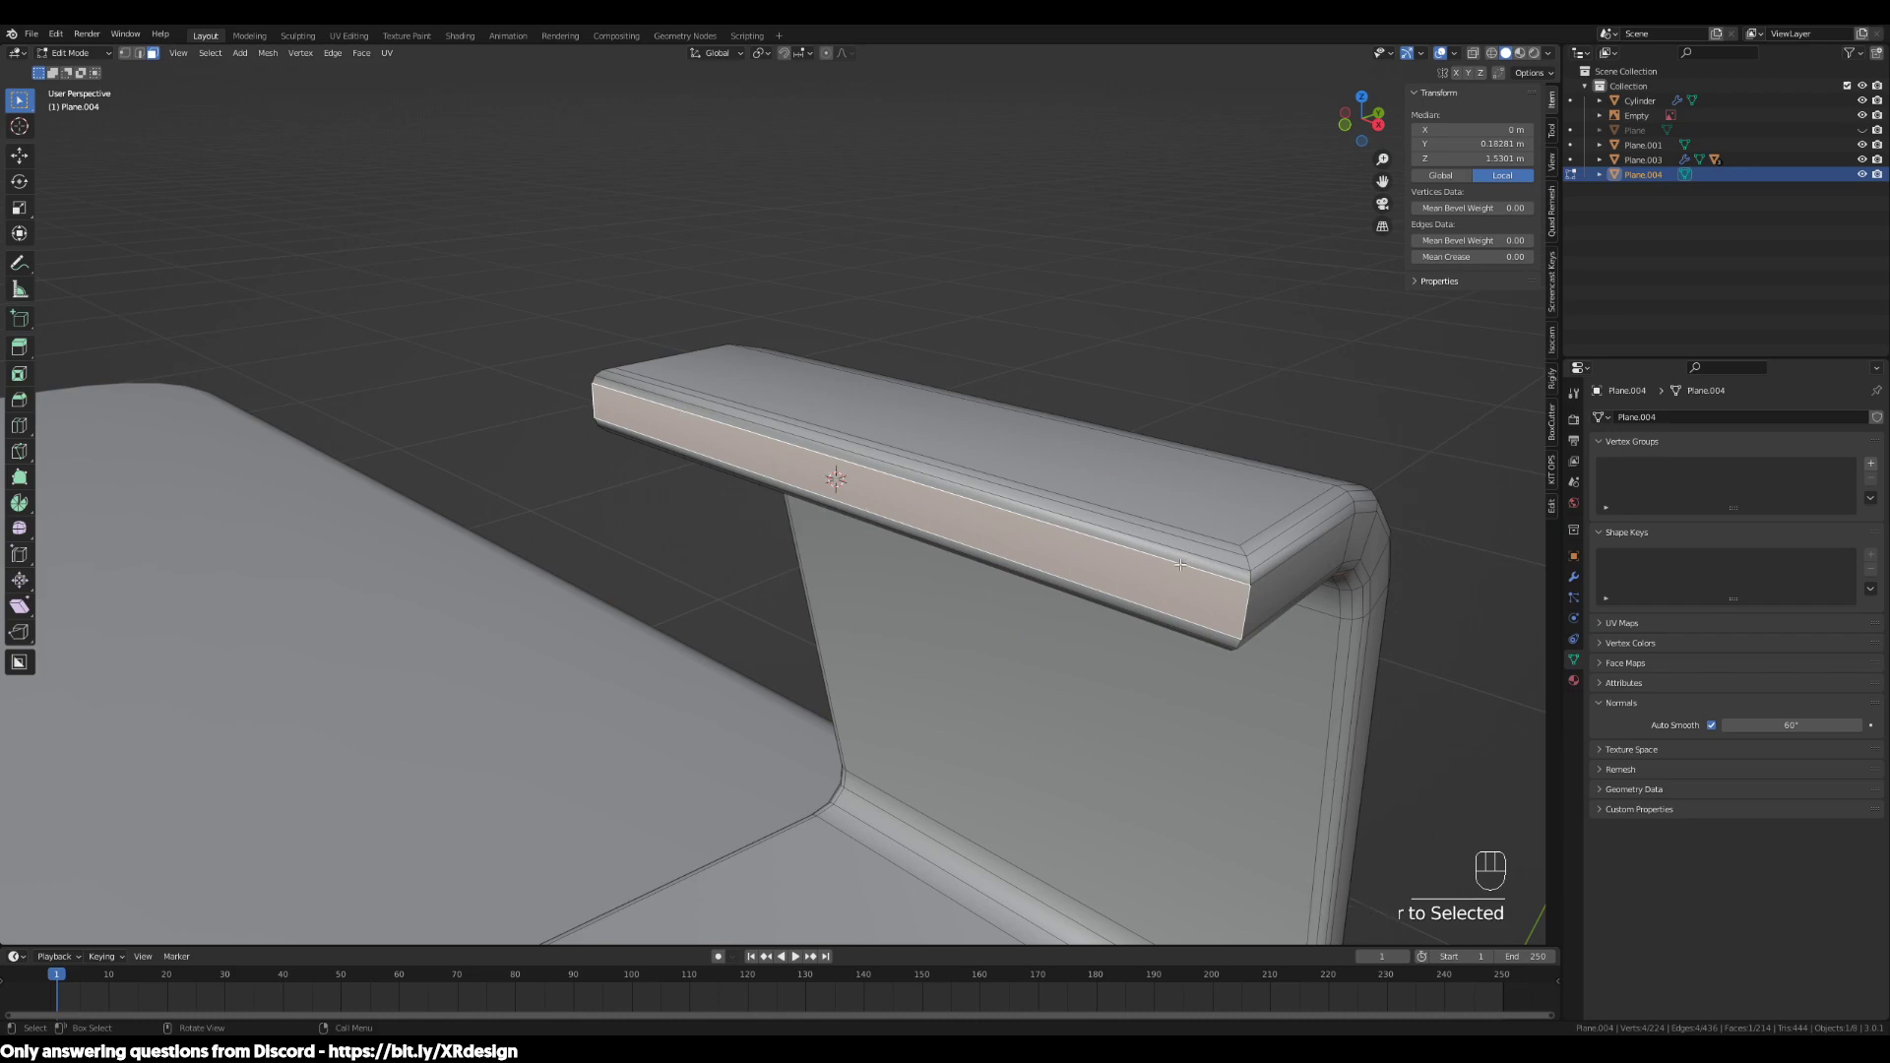
pyautogui.scroll(-3, 1122, 508)
pyautogui.moveTo(1122, 485); pyautogui.dragTo(945, 461, button='middle')
pyautogui.press('Tab')
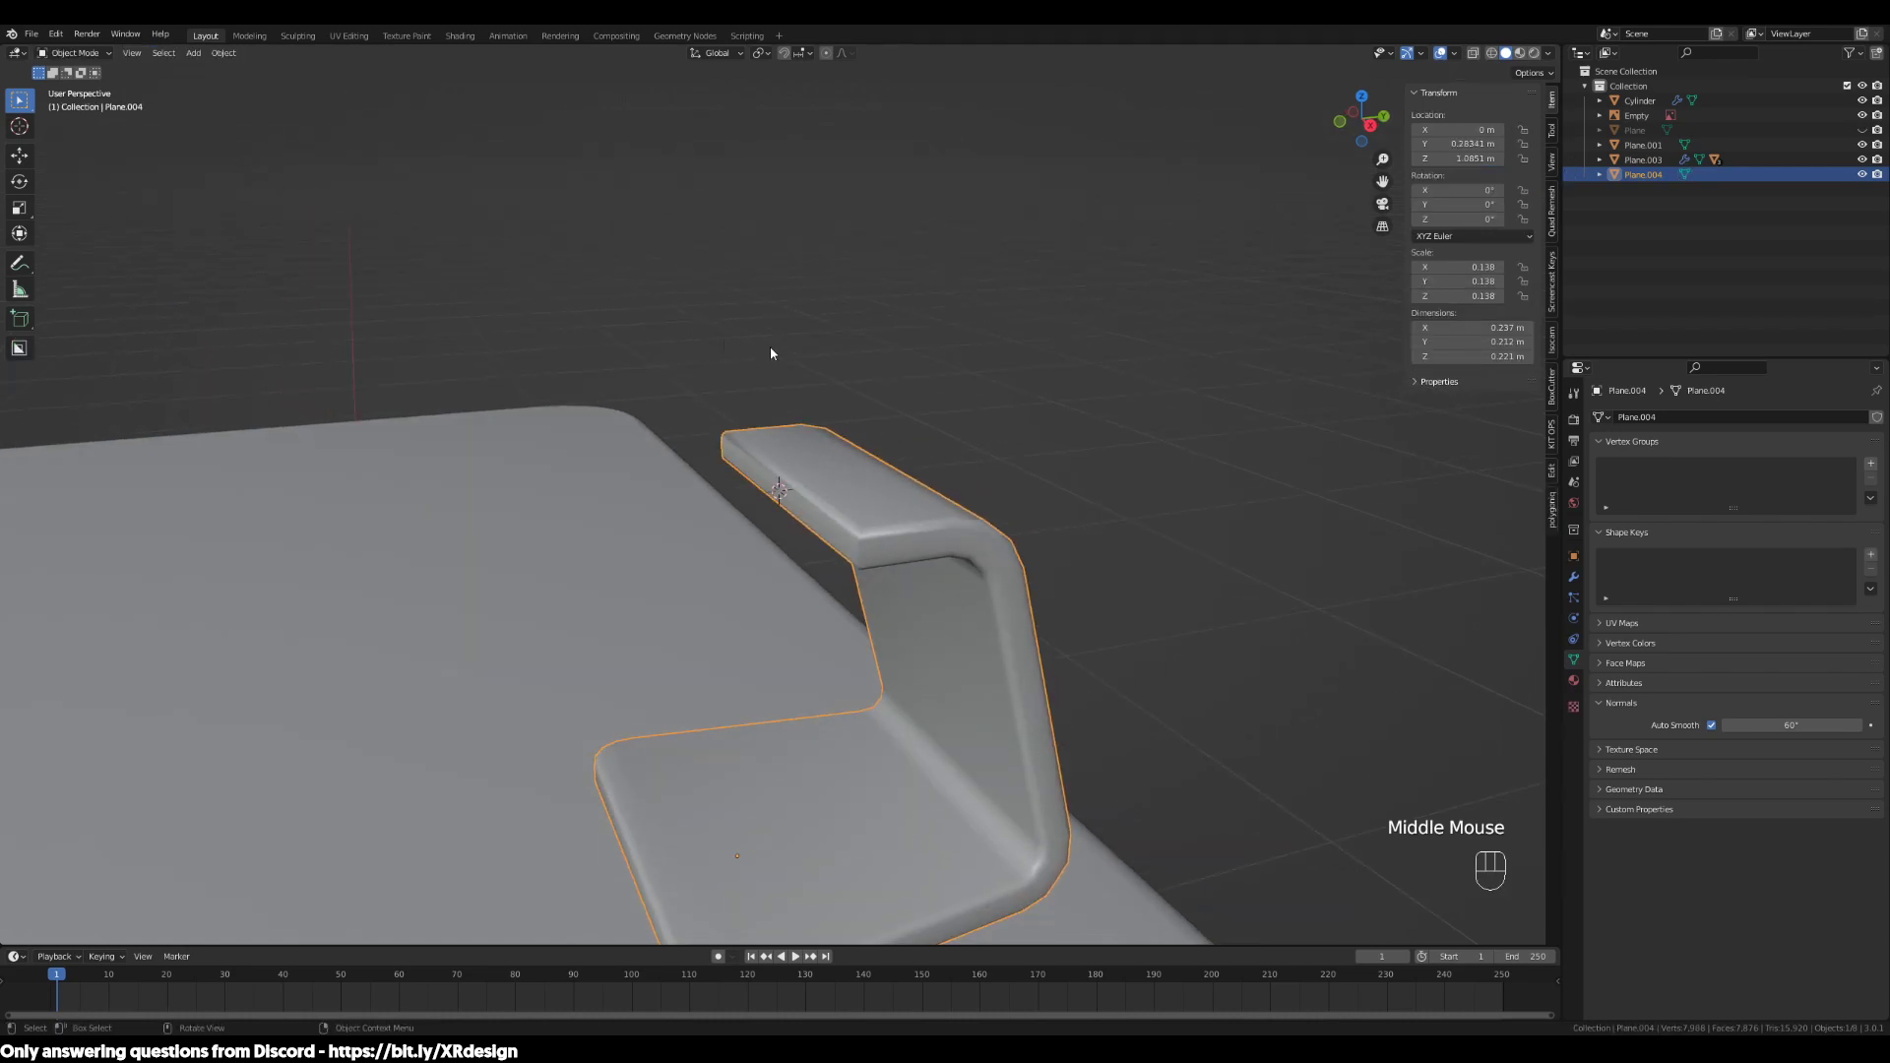
# Add a plane at the 3D cursor and scale it down uniformly to about 0.209
pyautogui.hotkey('shift', 'a')
pyautogui.moveTo(770, 345)
pyautogui.click(866, 352)
pyautogui.scroll(-2, 1164, 402)
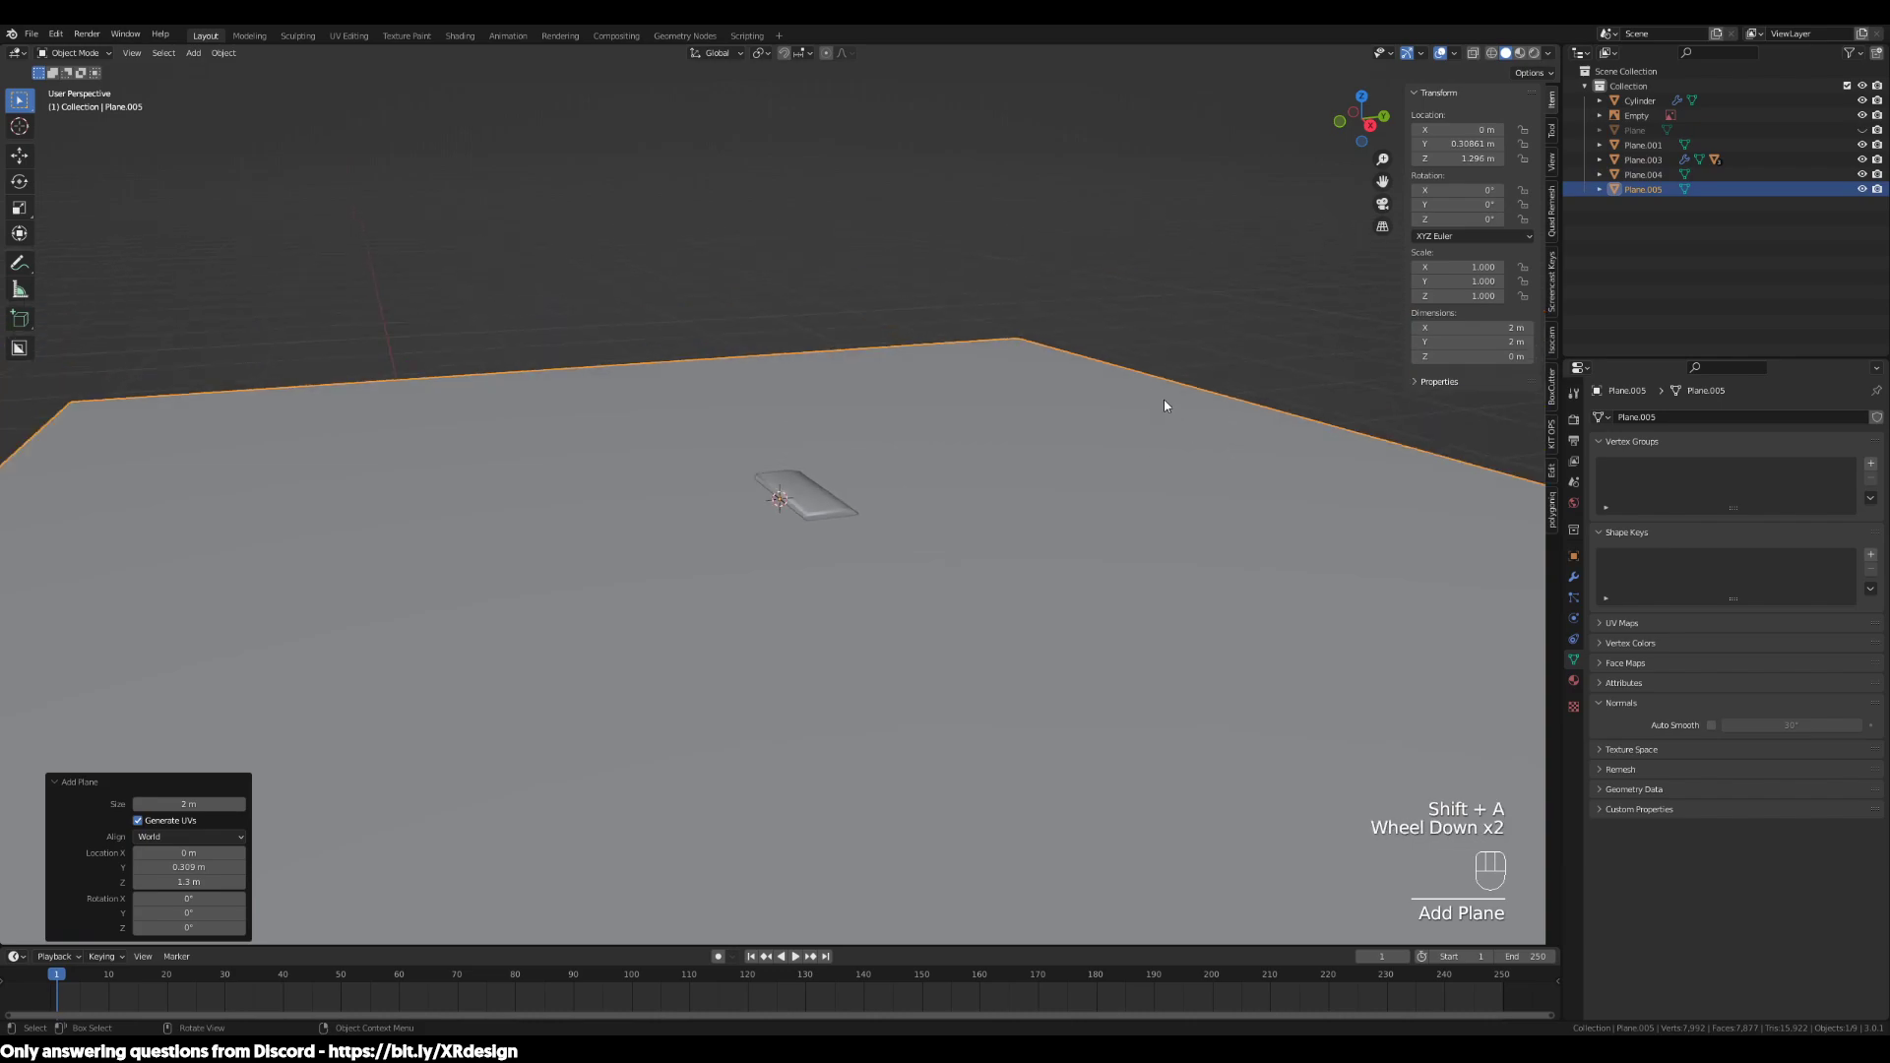
pyautogui.press('r')
pyautogui.press('x')
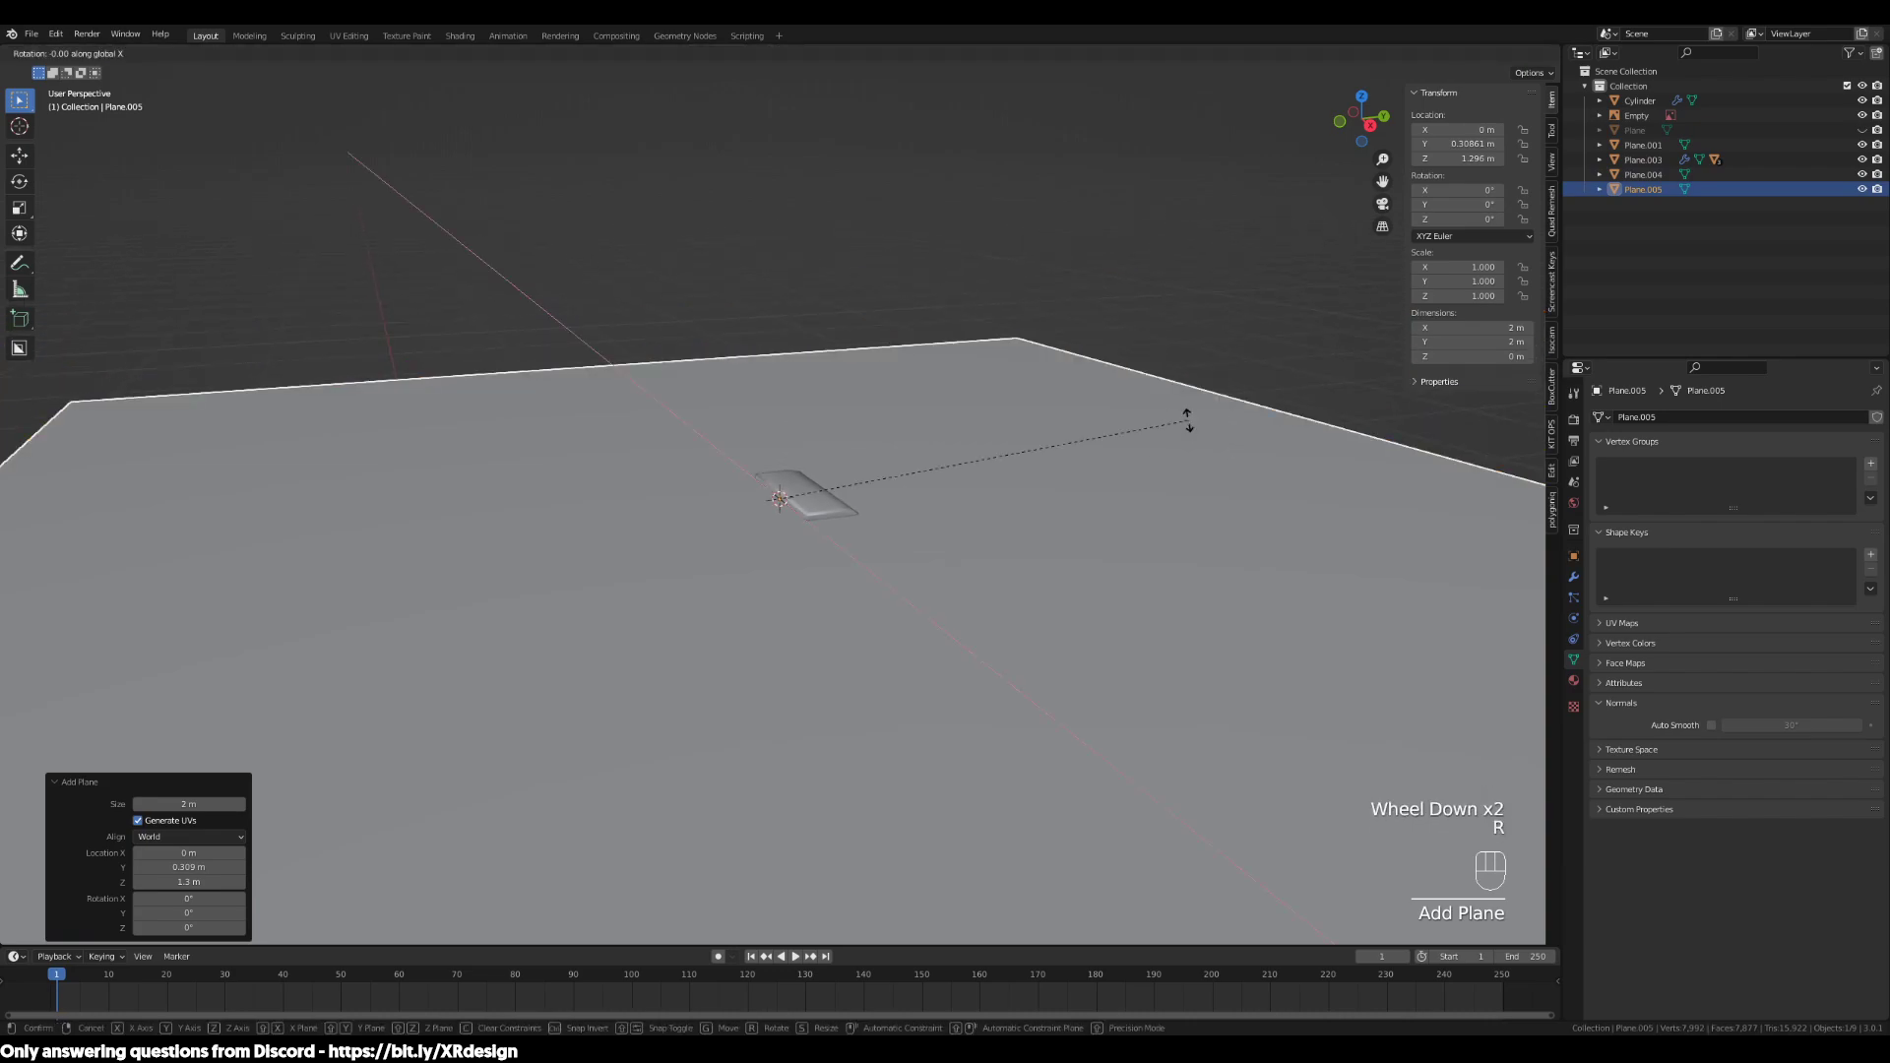
pyautogui.rightClick(1189, 426)
pyautogui.press('s')
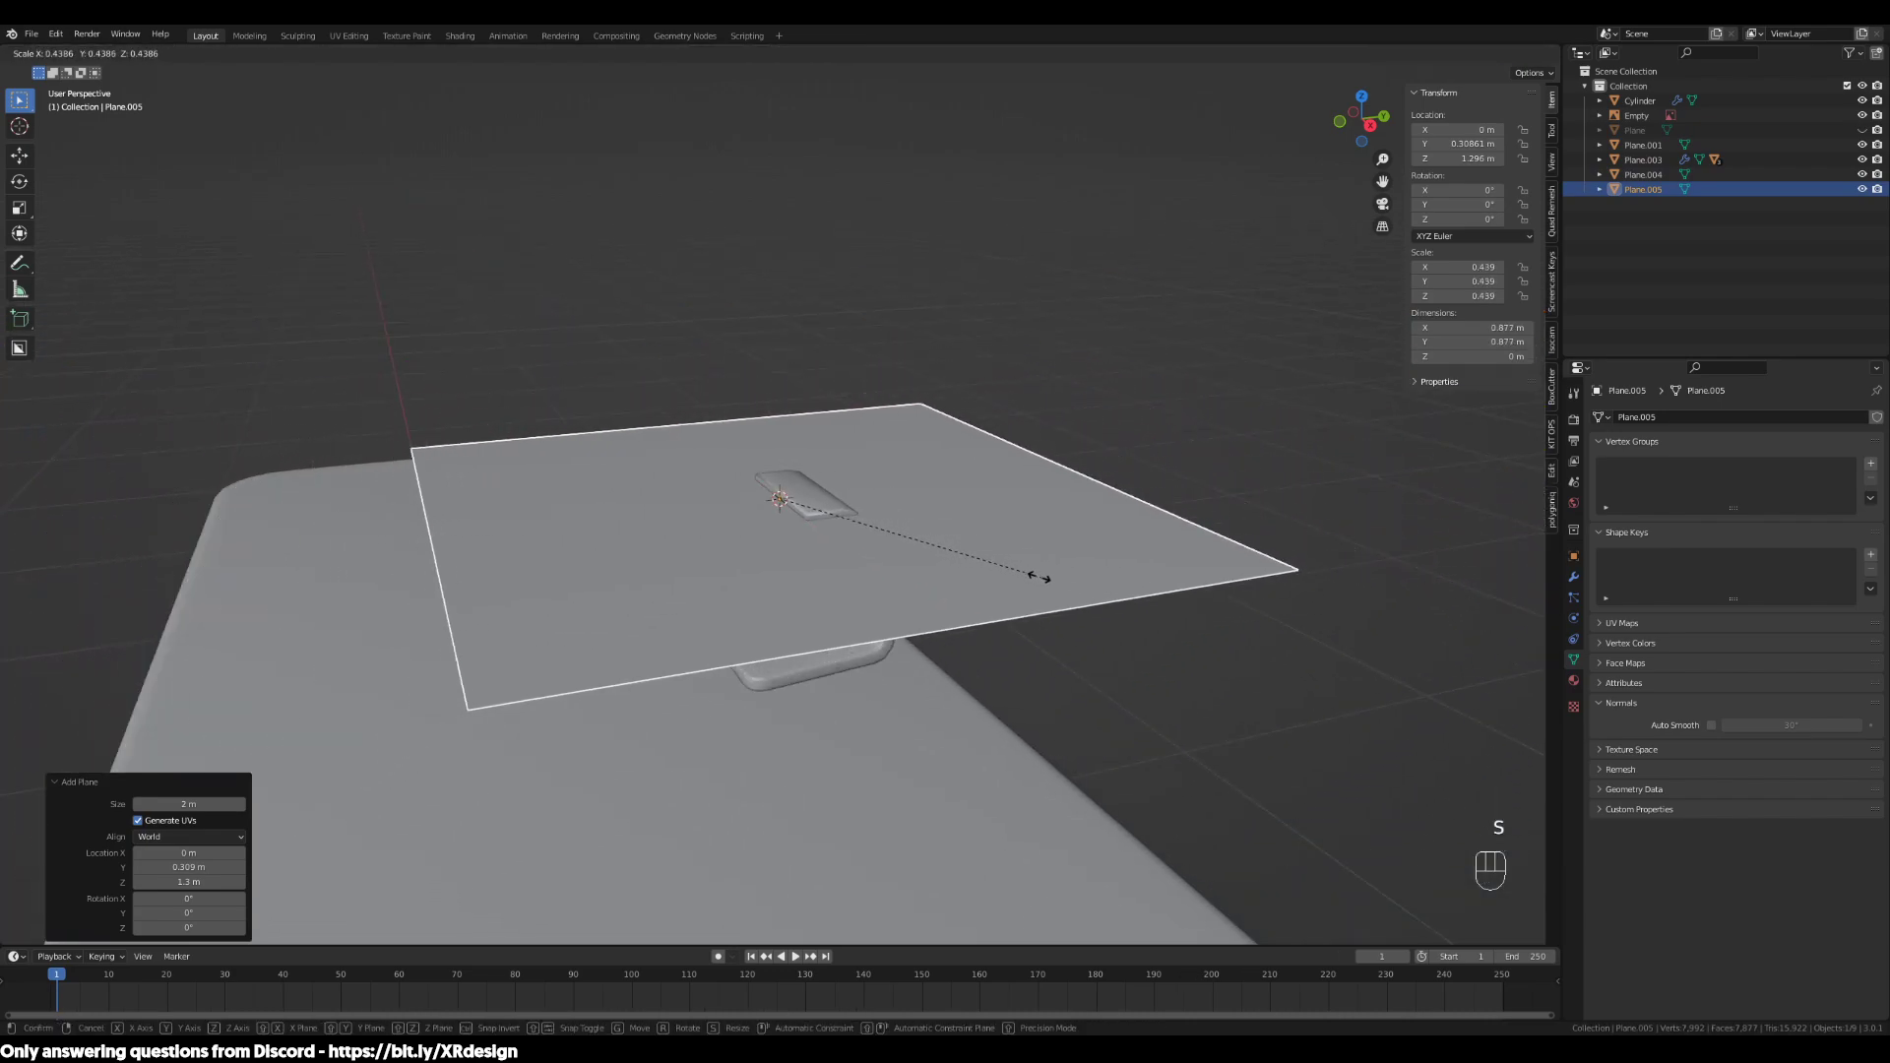
pyautogui.click(905, 536)
pyautogui.moveTo(1022, 645); pyautogui.dragTo(1179, 566, button='middle')
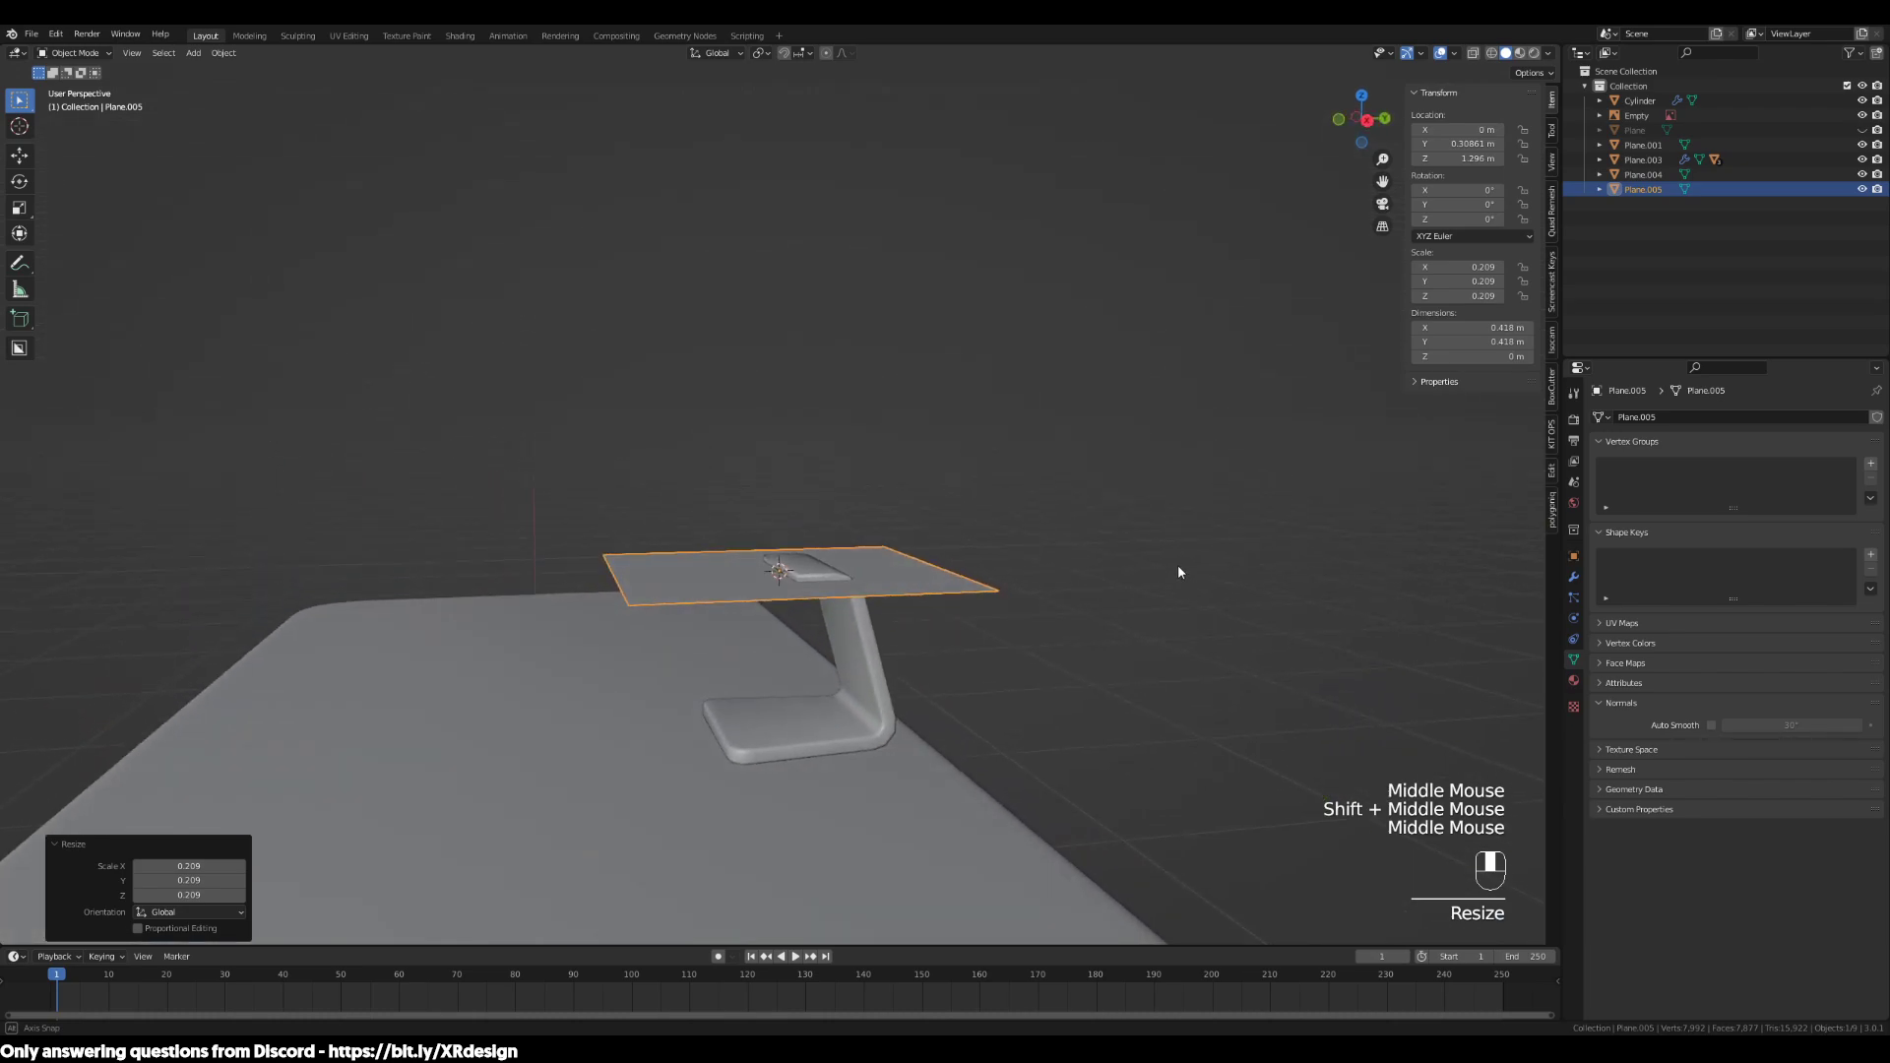
pyautogui.press('r')
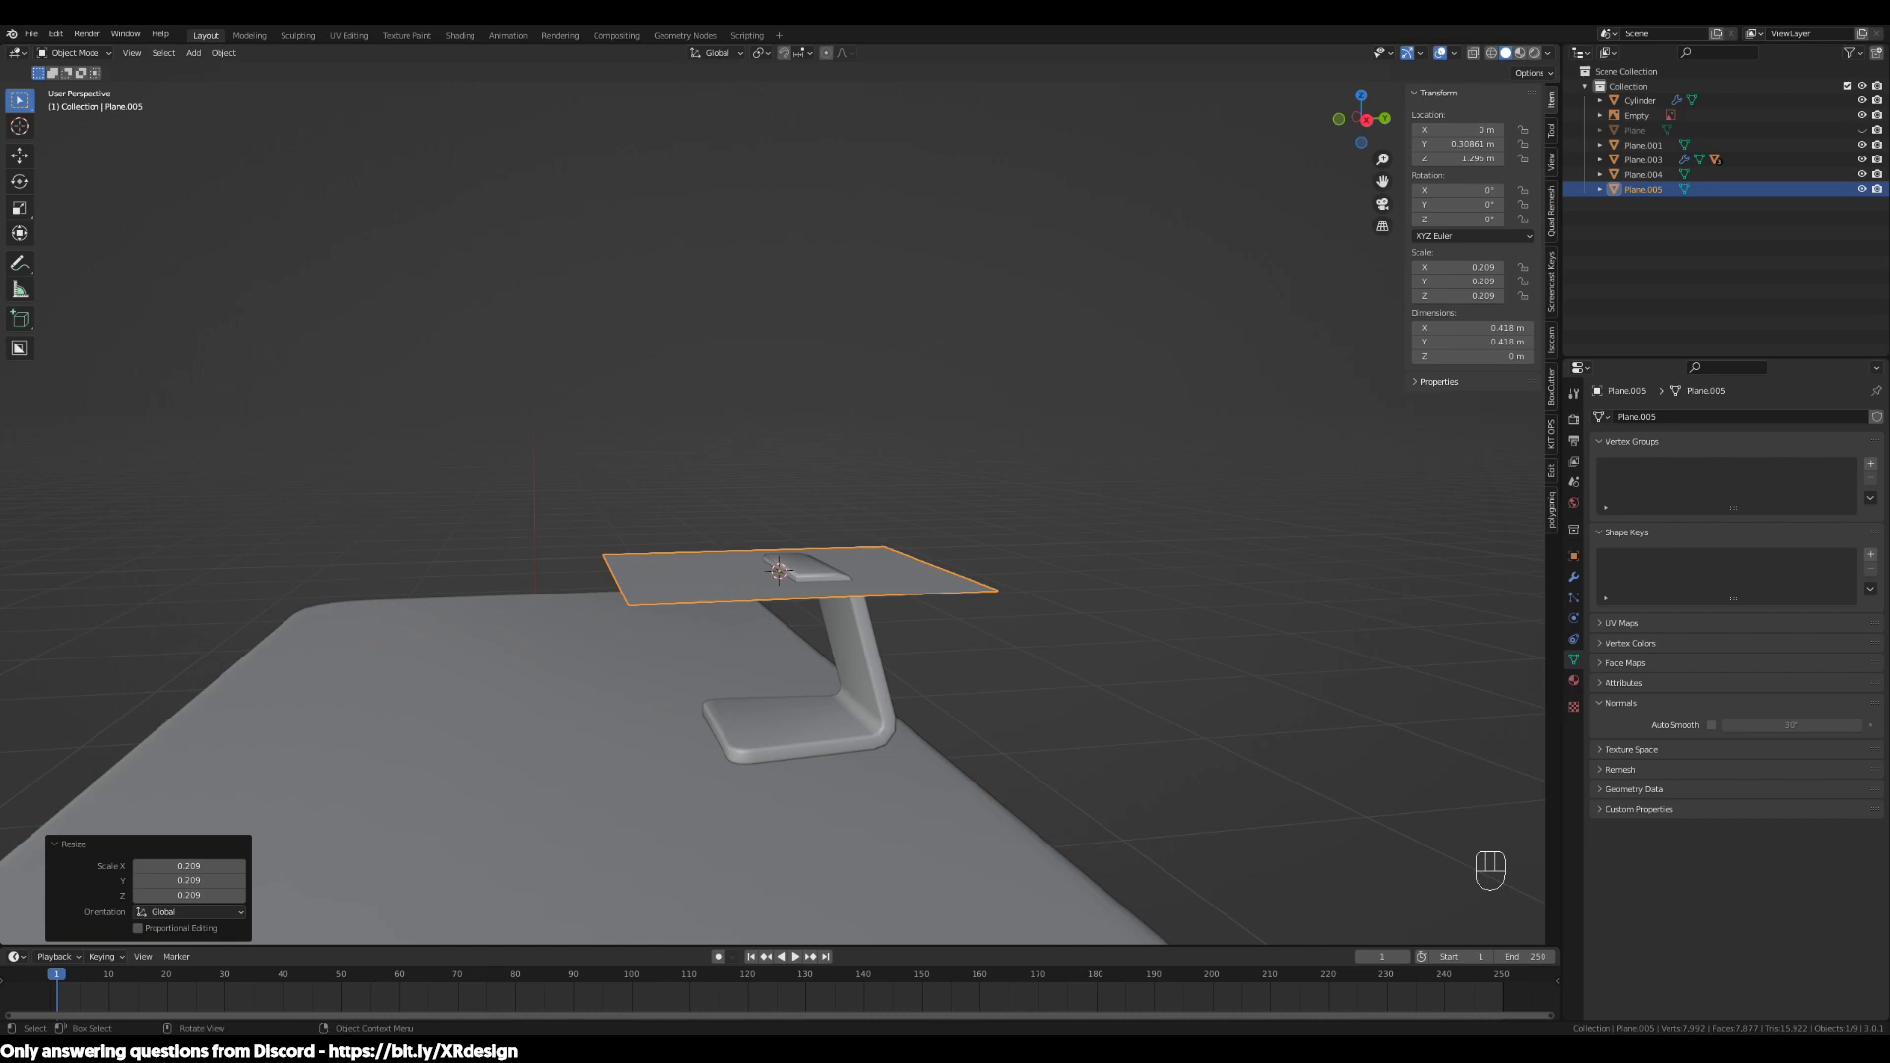
pyautogui.moveTo(759, 656); pyautogui.dragTo(801, 683, button='middle')
pyautogui.click(801, 682)
pyautogui.click(844, 716)
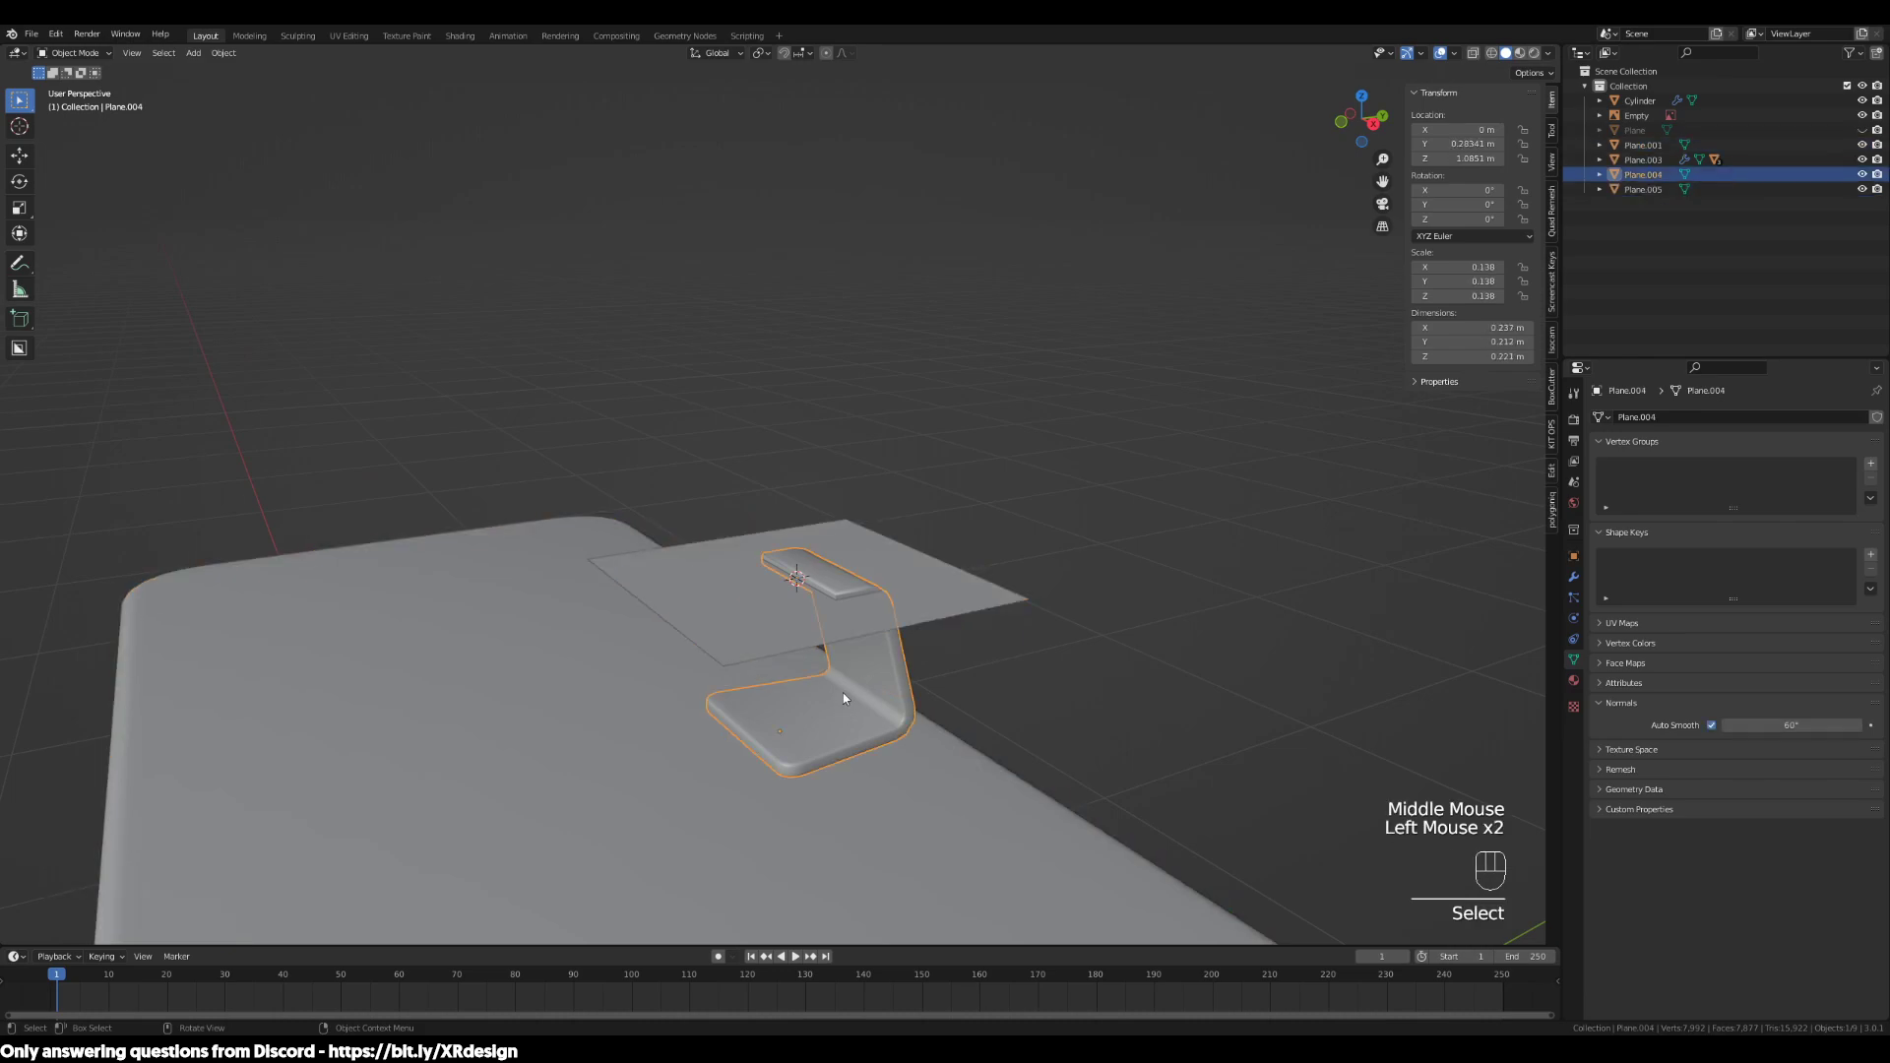
pyautogui.click(956, 614)
pyautogui.scroll(2, 1071, 642)
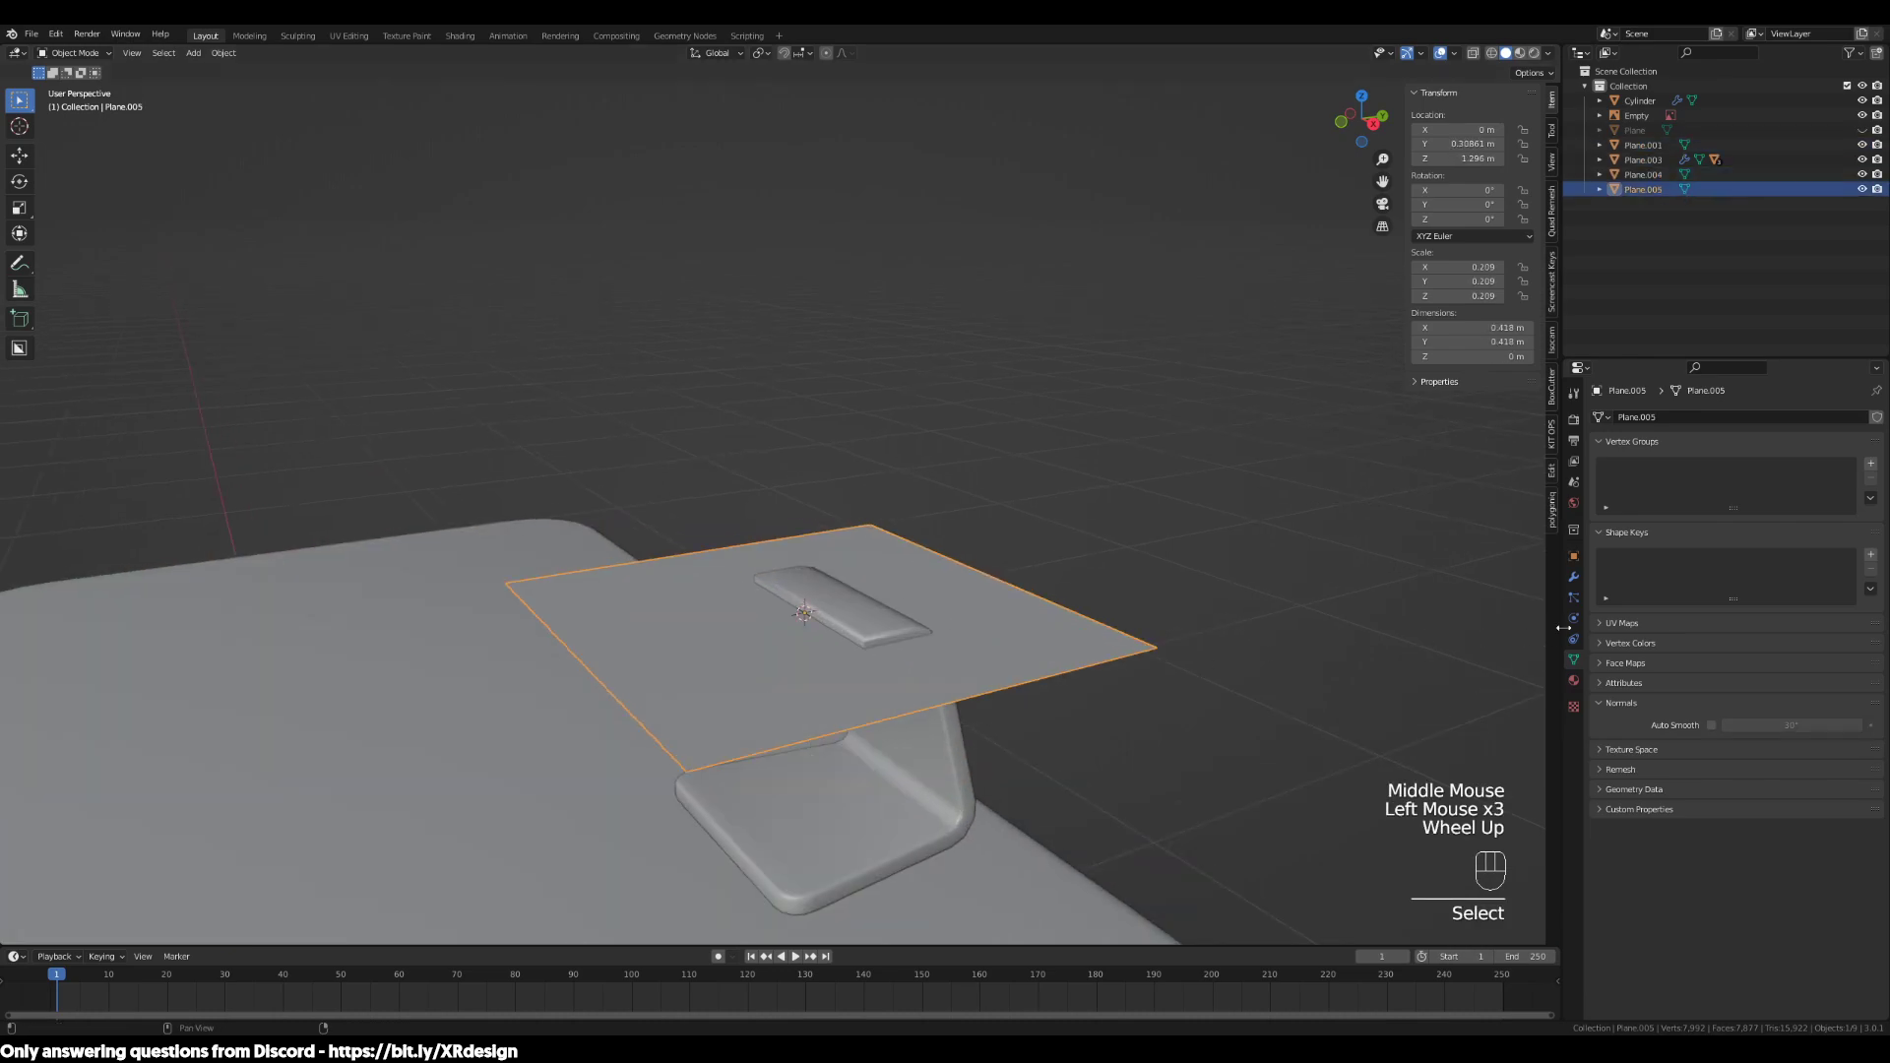
# Try a Solidify modifier on the new plane with a thickness of about 0.12 m, and undo the thickness change
pyautogui.click(1574, 579)
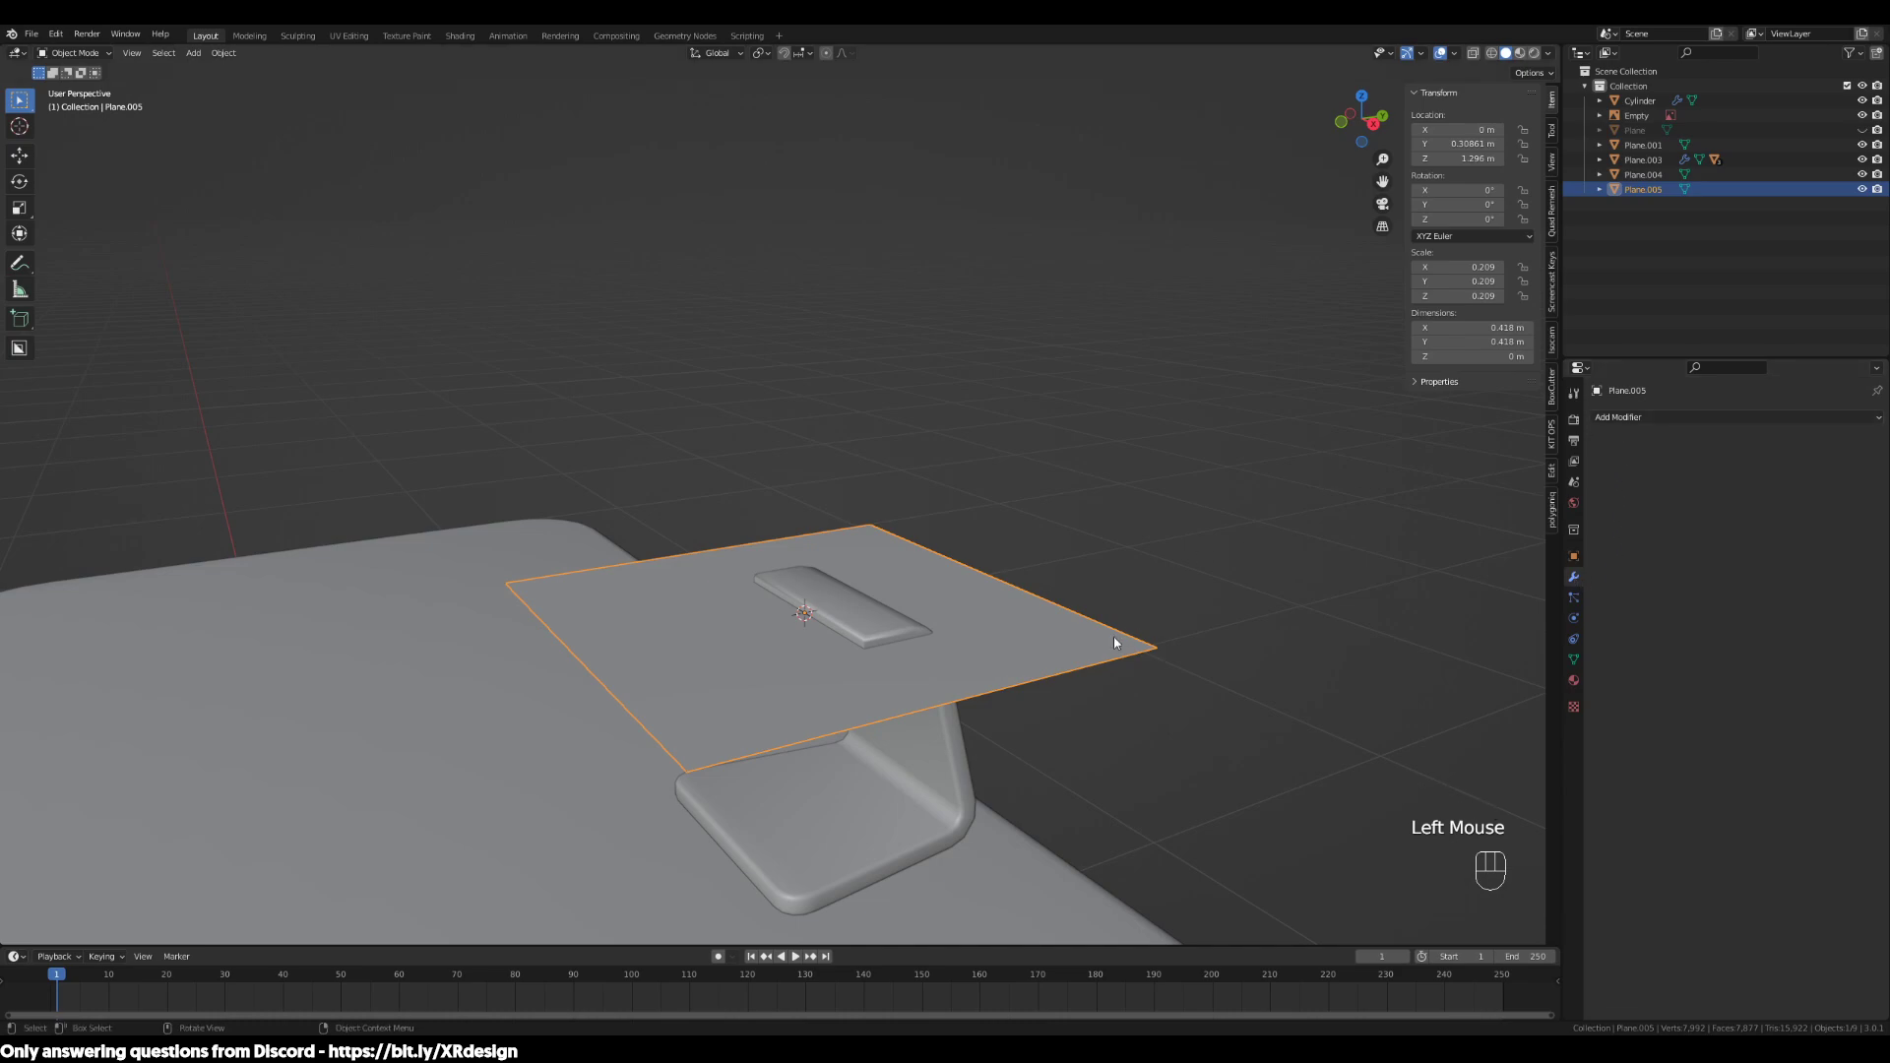
pyautogui.click(961, 701)
pyautogui.click(961, 701)
pyautogui.click(961, 701)
pyautogui.click(963, 701)
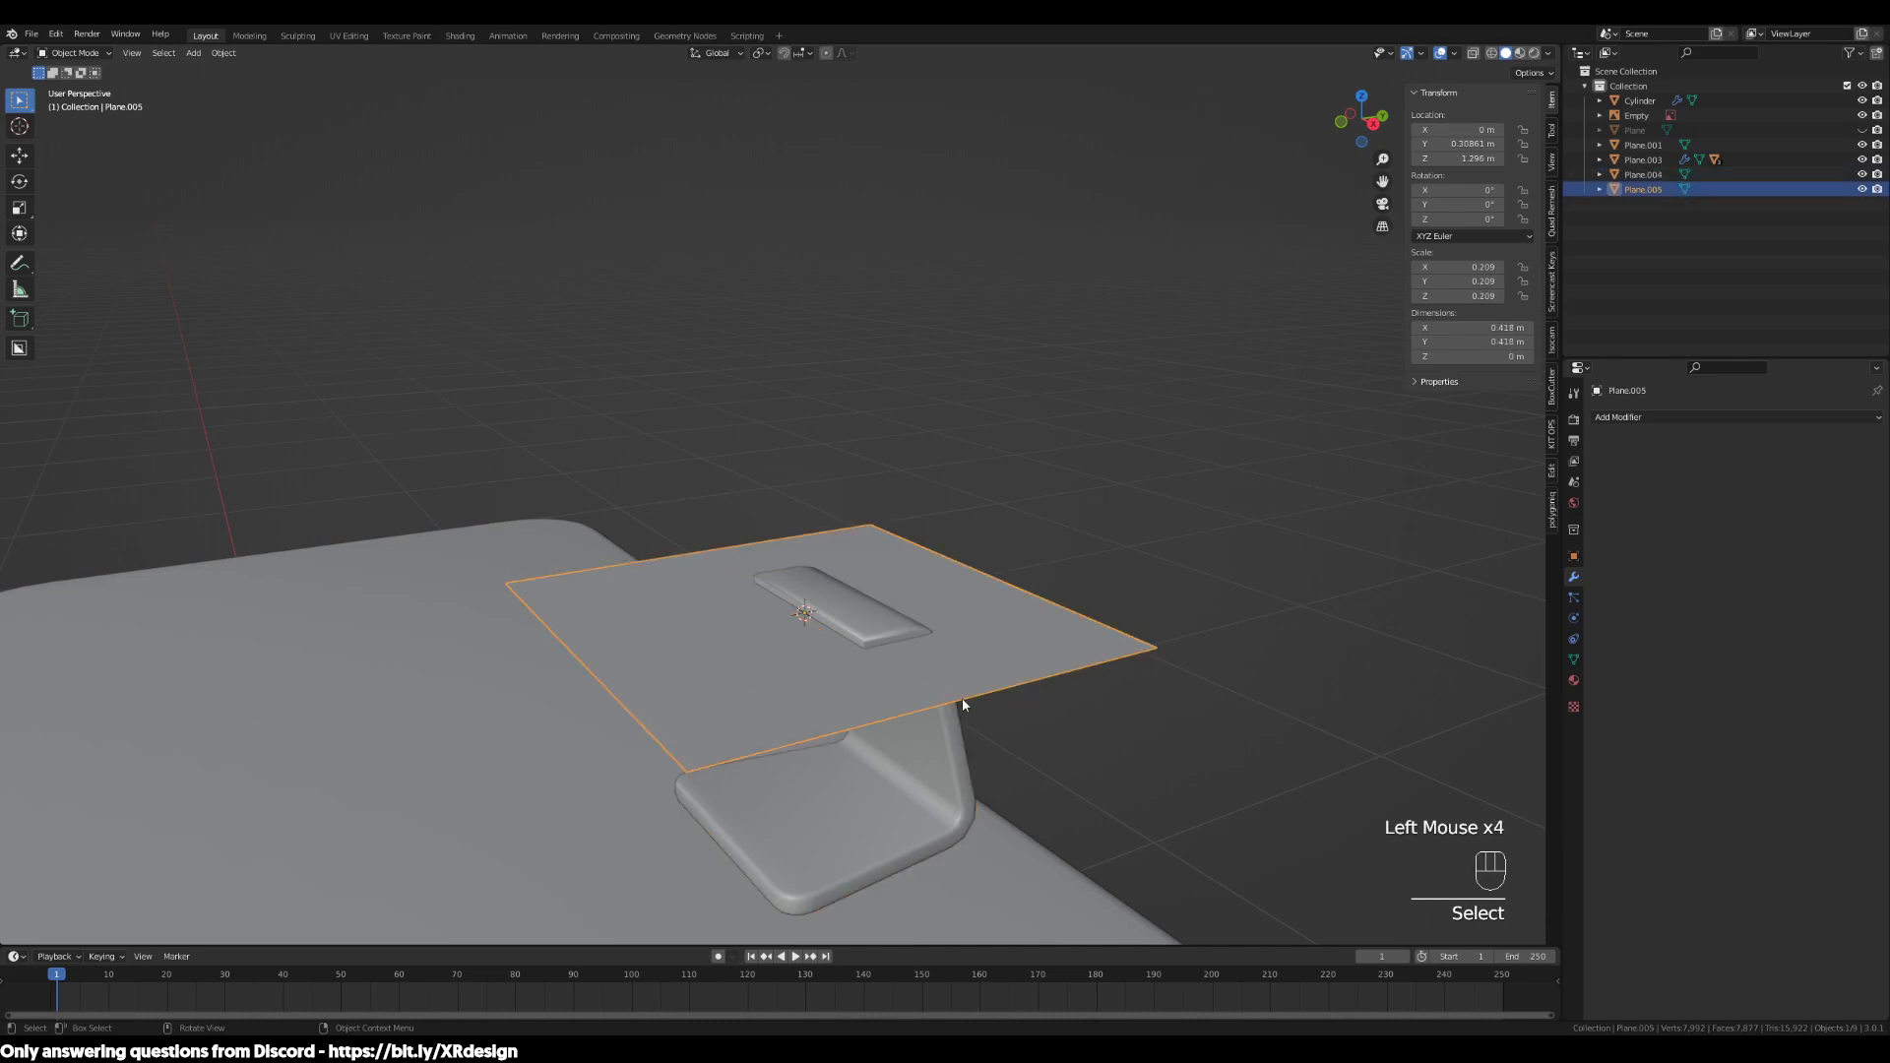
pyautogui.click(1626, 417)
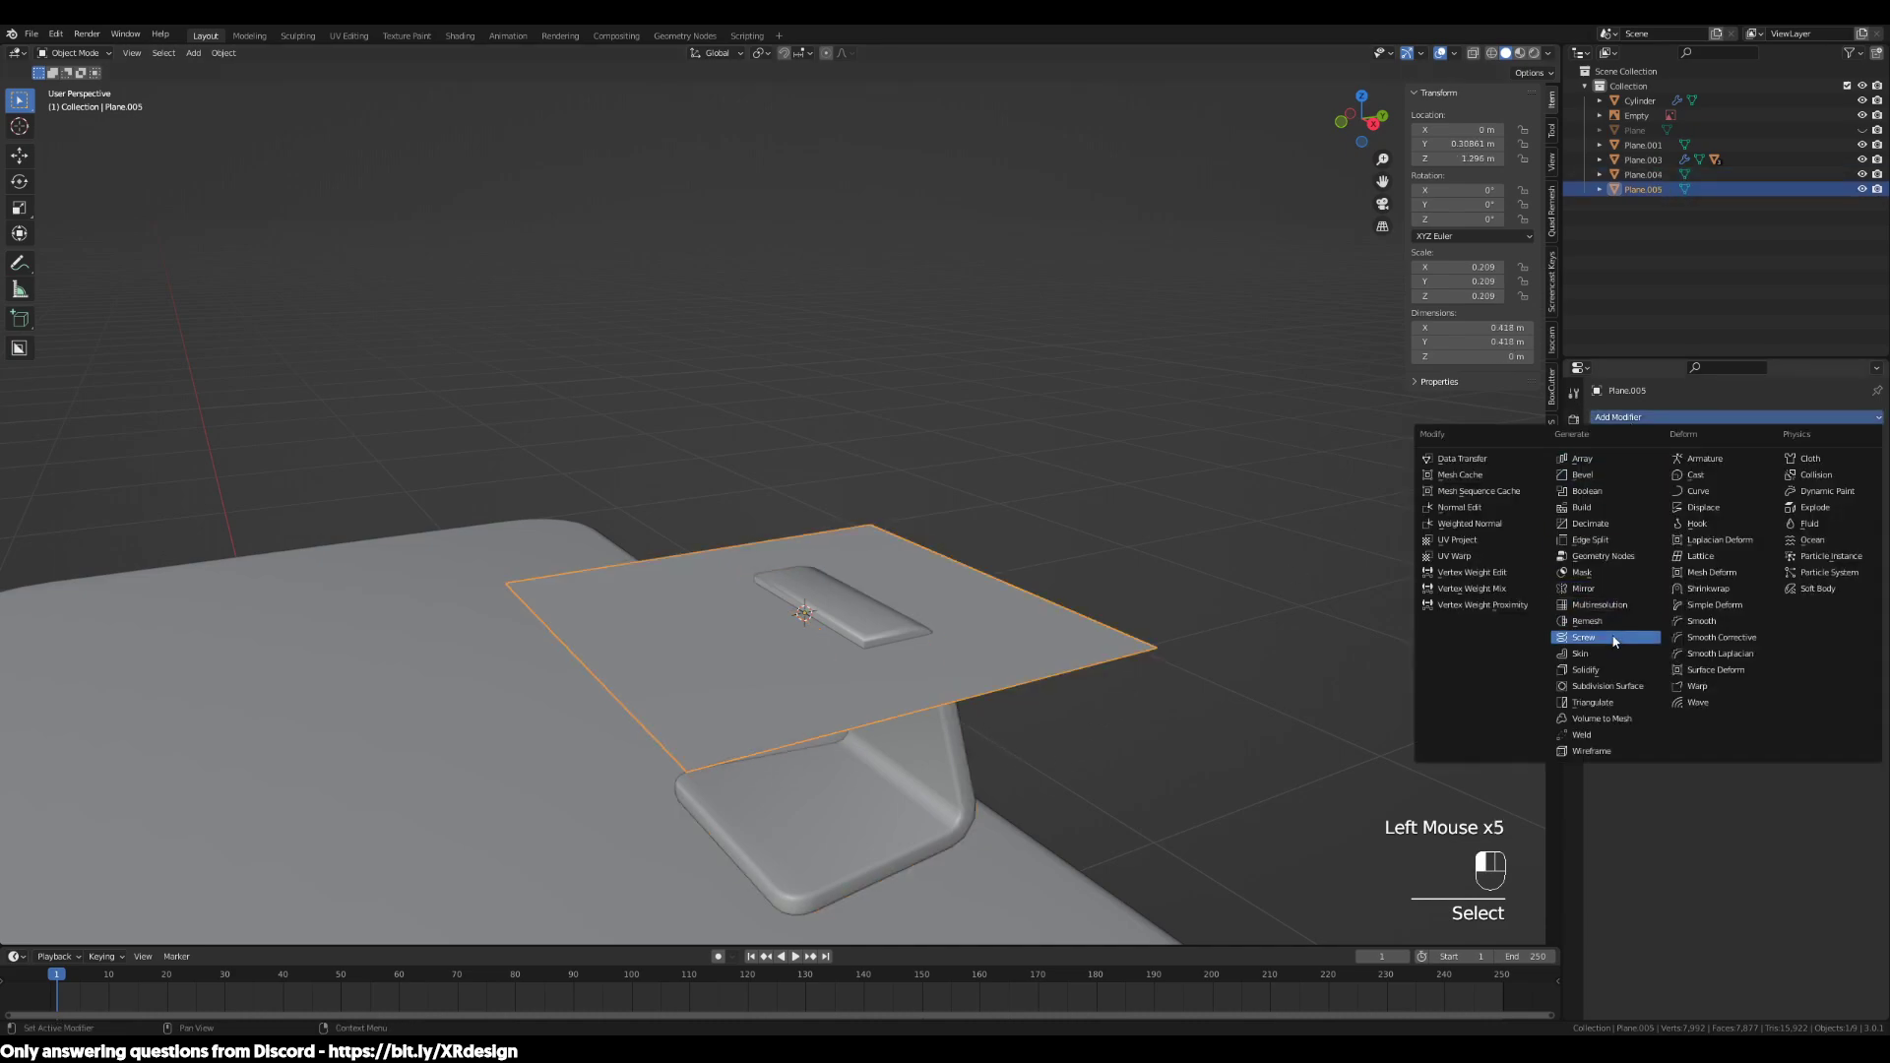
pyautogui.click(1587, 669)
pyautogui.moveTo(1789, 483)
pyautogui.mouseDown()
pyautogui.moveTo(1841, 482)
pyautogui.moveTo(1824, 485)
pyautogui.mouseUp()
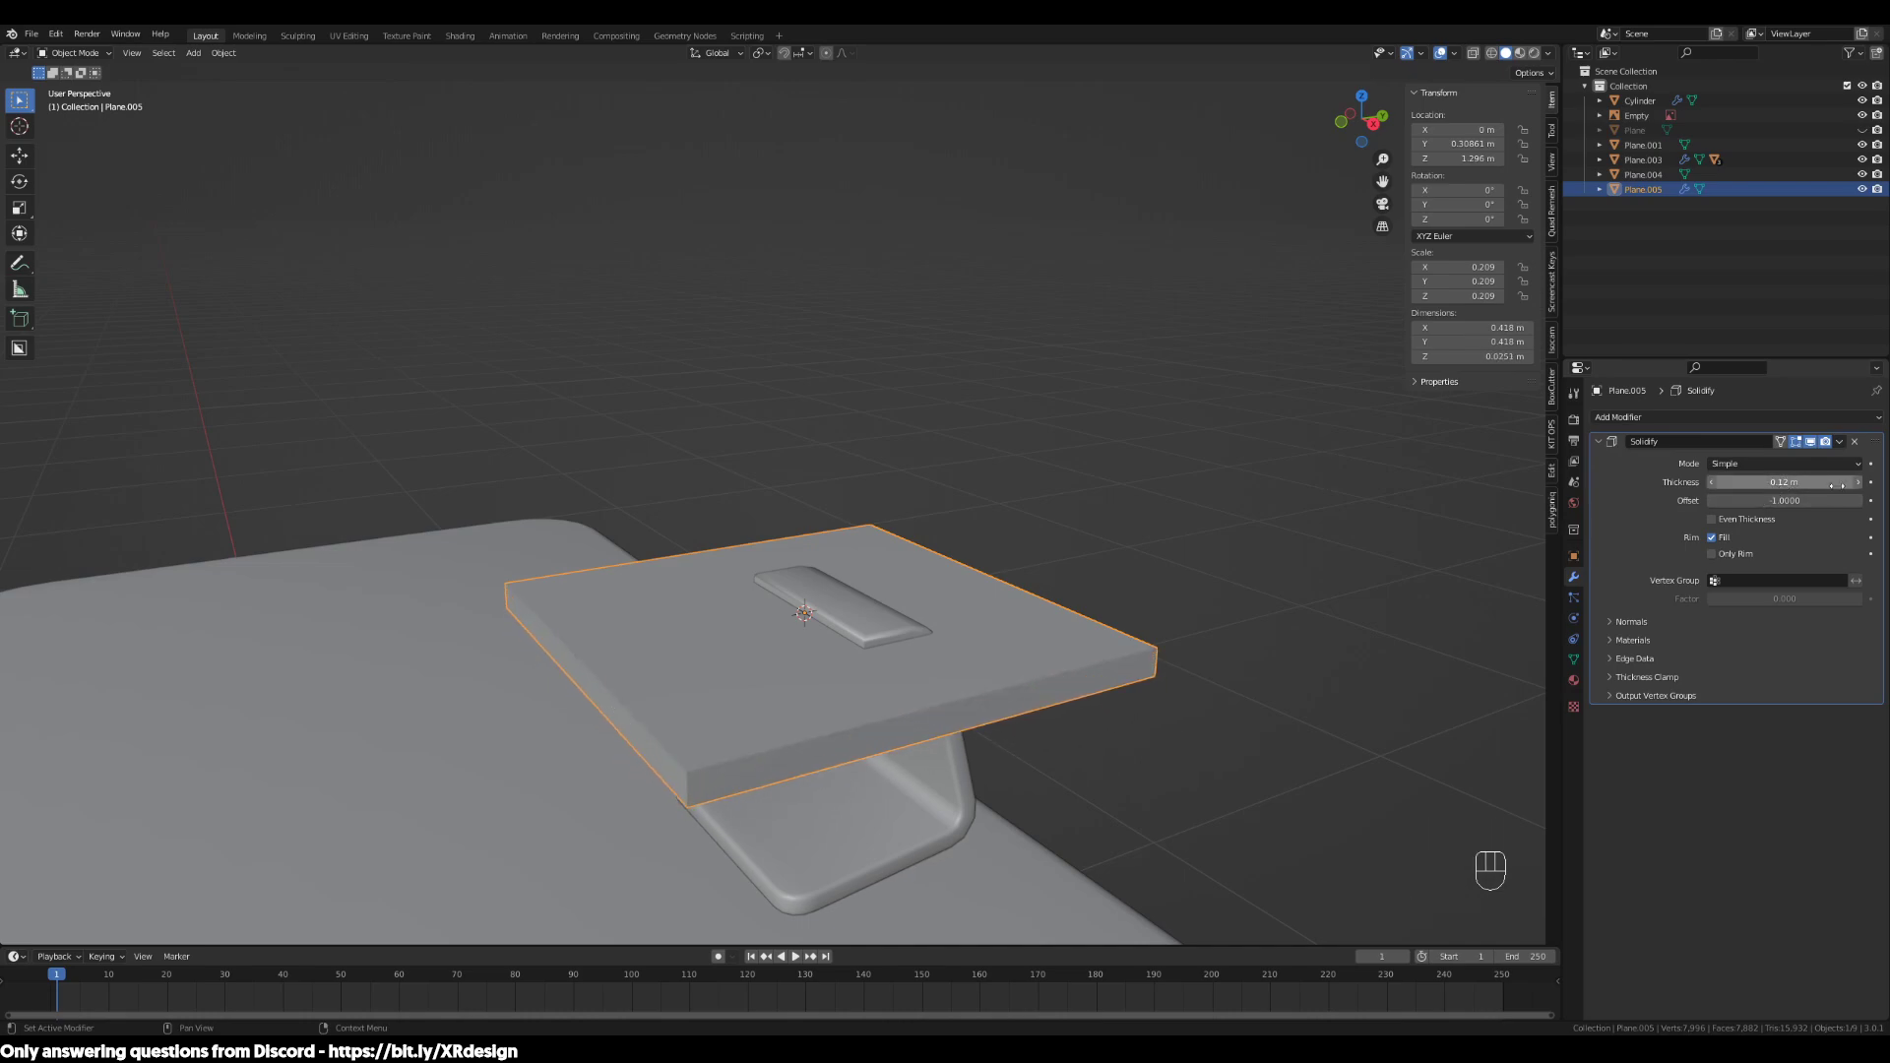
pyautogui.hotkey('ctrl', 'z')
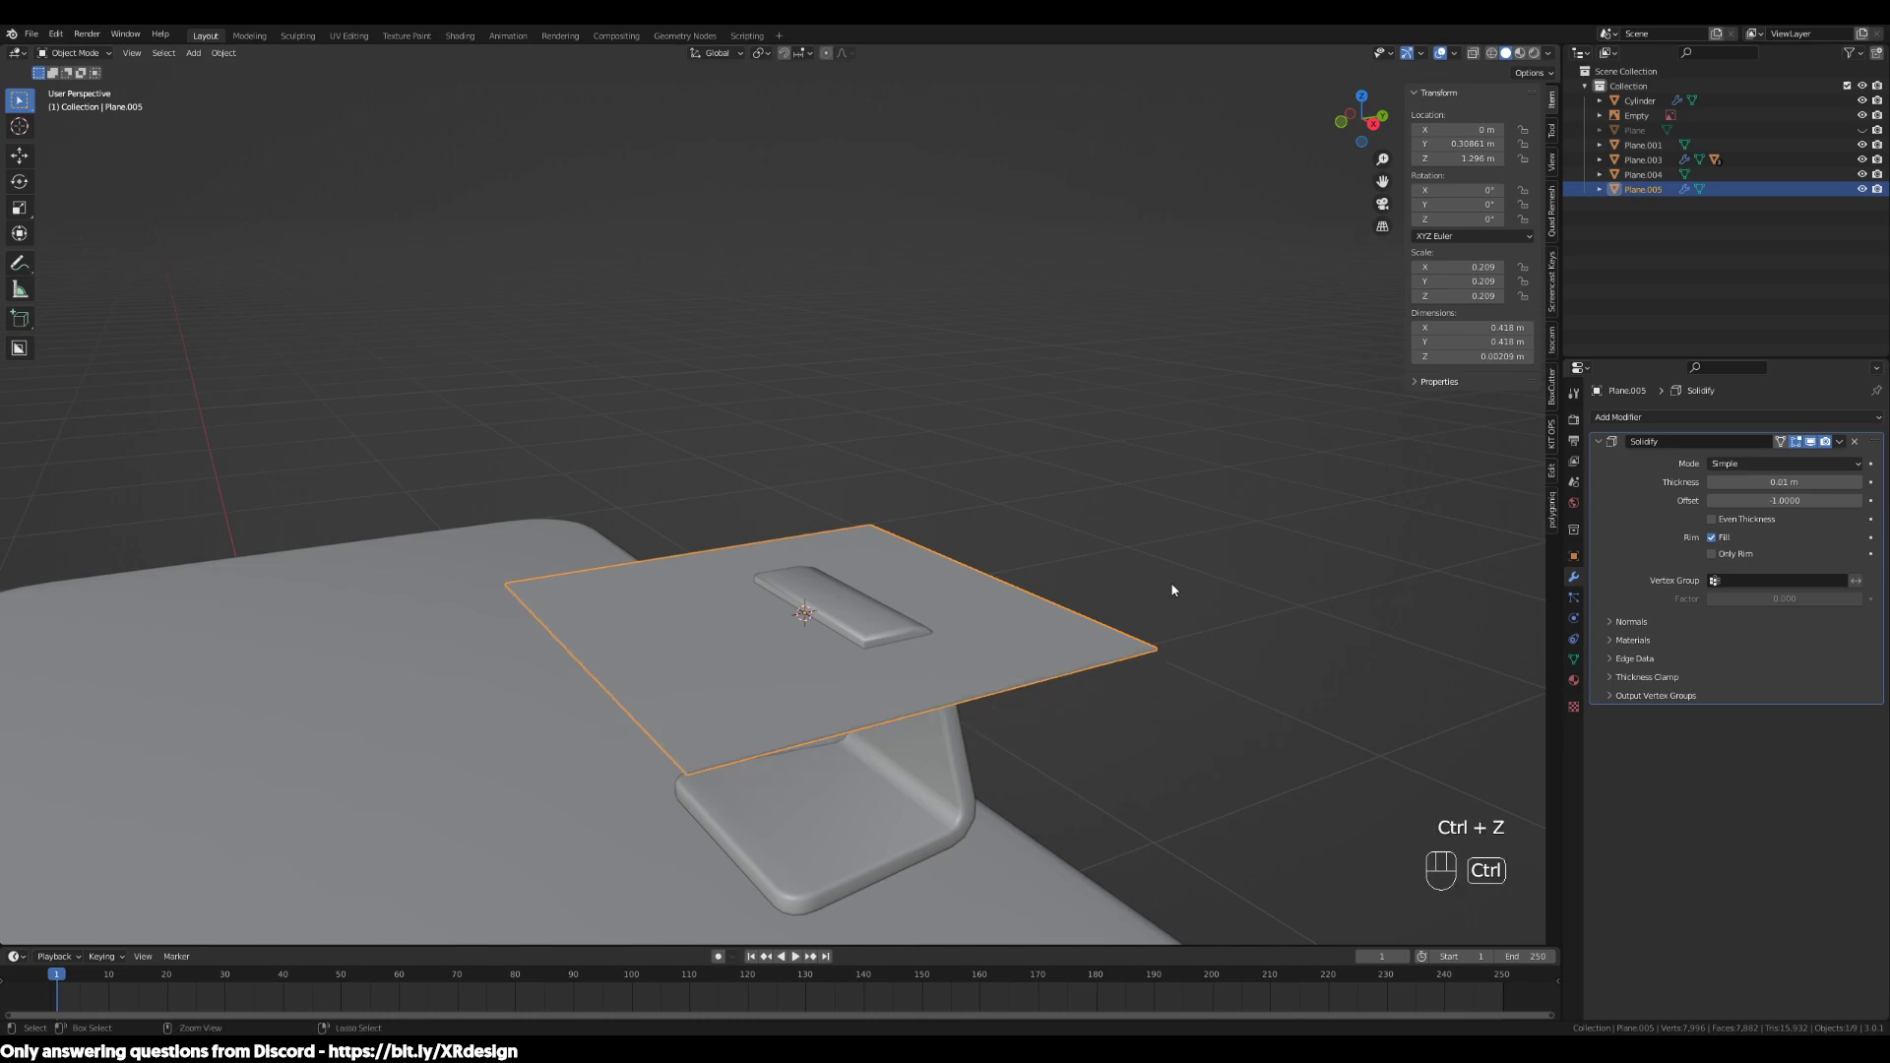
# Try extruding the plane's face along its normals, and undo both the extrusion and the Solidify modifier
pyautogui.press('Tab')
pyautogui.hotkey('alt', 'e')
pyautogui.click(1131, 686)
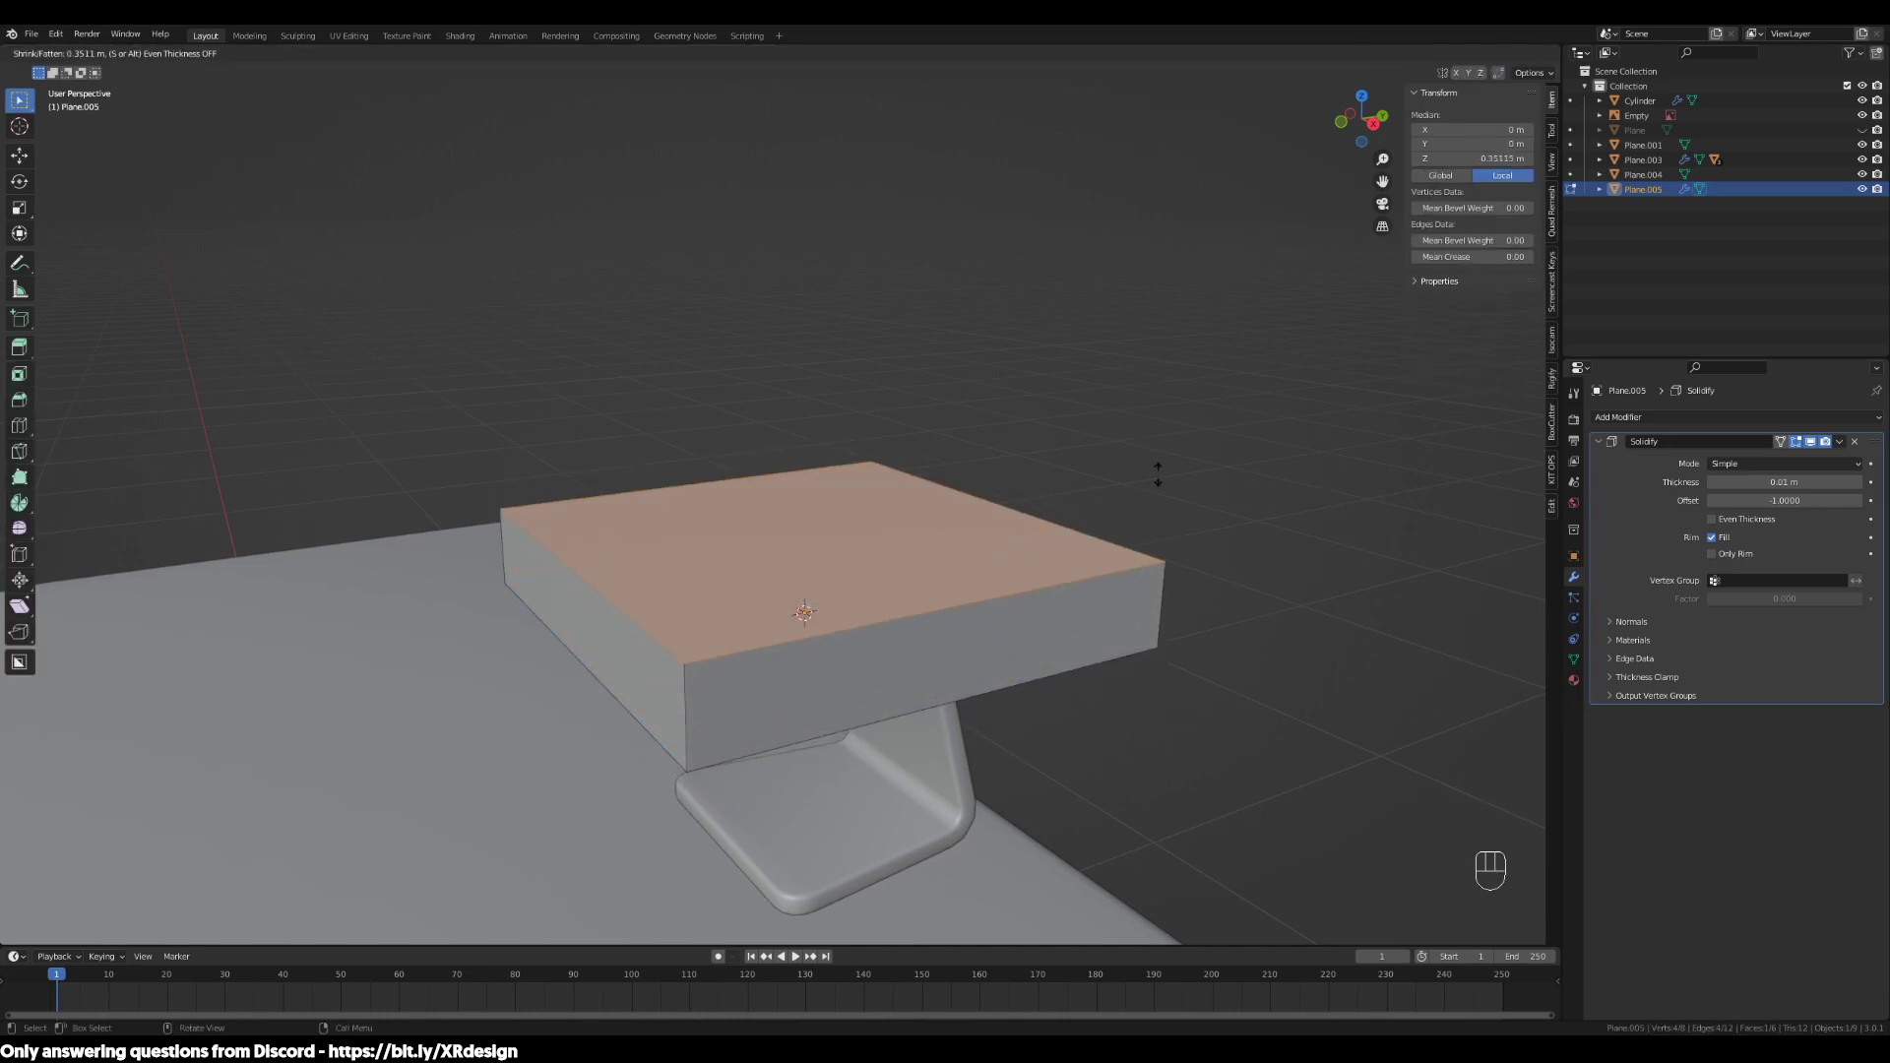
pyautogui.rightClick(1278, 534)
pyautogui.hotkey('ctrl', 'z')
pyautogui.hotkey('ctrl', 'z')
pyautogui.hotkey('ctrl', 'z')
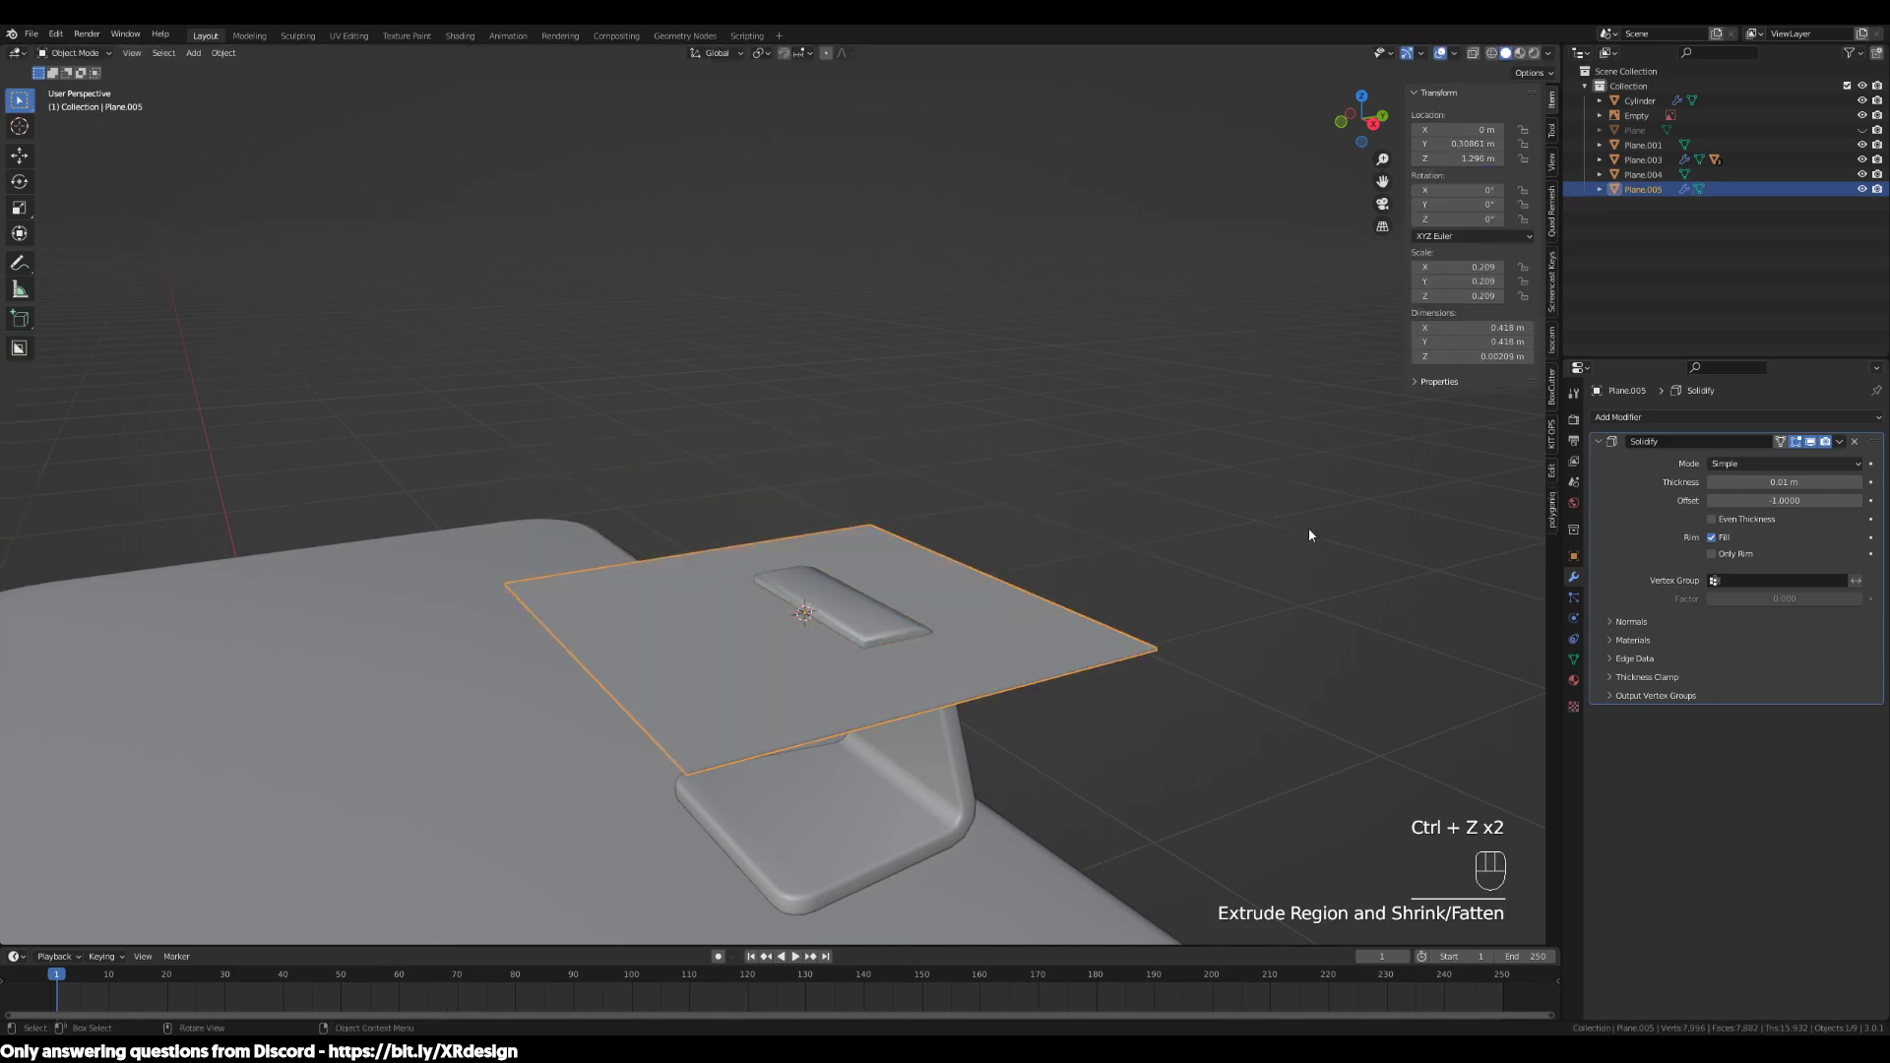
pyautogui.hotkey('ctrl', 'z')
pyautogui.click(1190, 579)
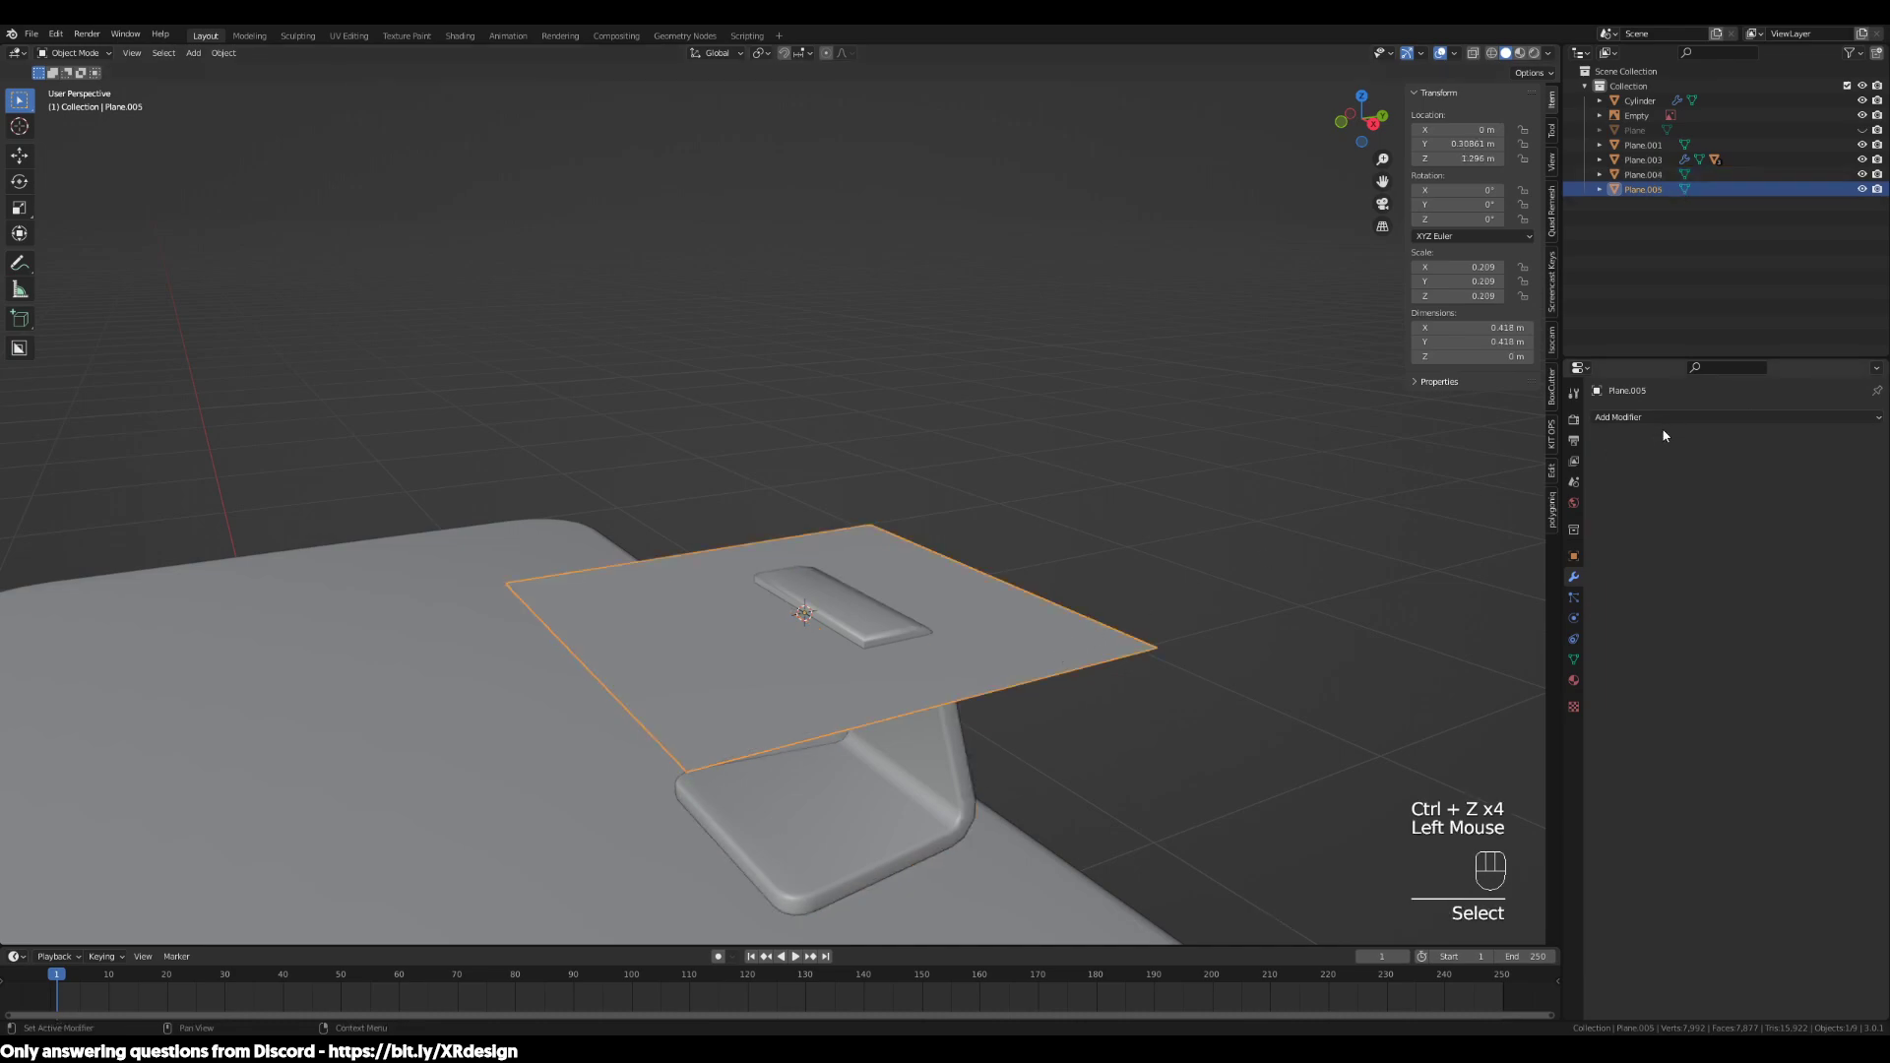
pyautogui.keyDown('shift'); pyautogui.moveTo(1160, 602); pyautogui.dragTo(1207, 561, button='middle'); pyautogui.keyUp('shift')
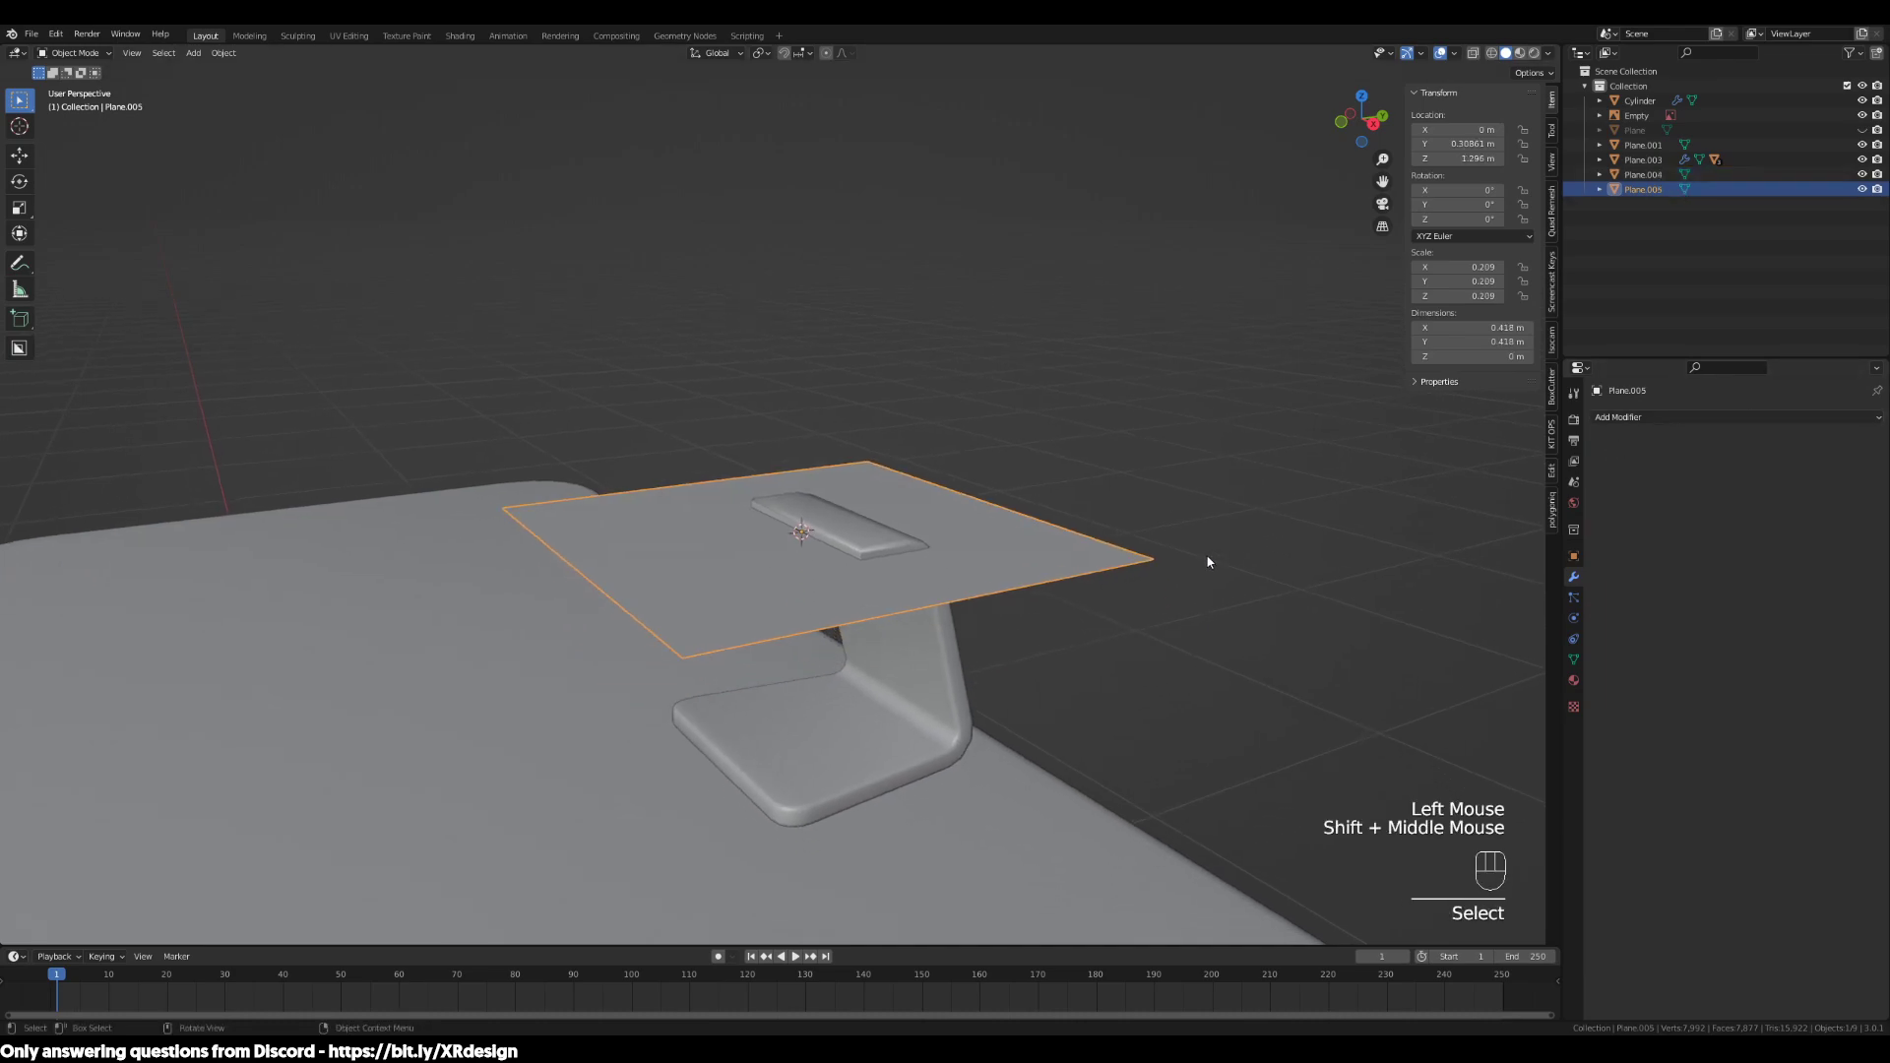
pyautogui.moveTo(1379, 499); pyautogui.dragTo(1048, 559, button='middle')
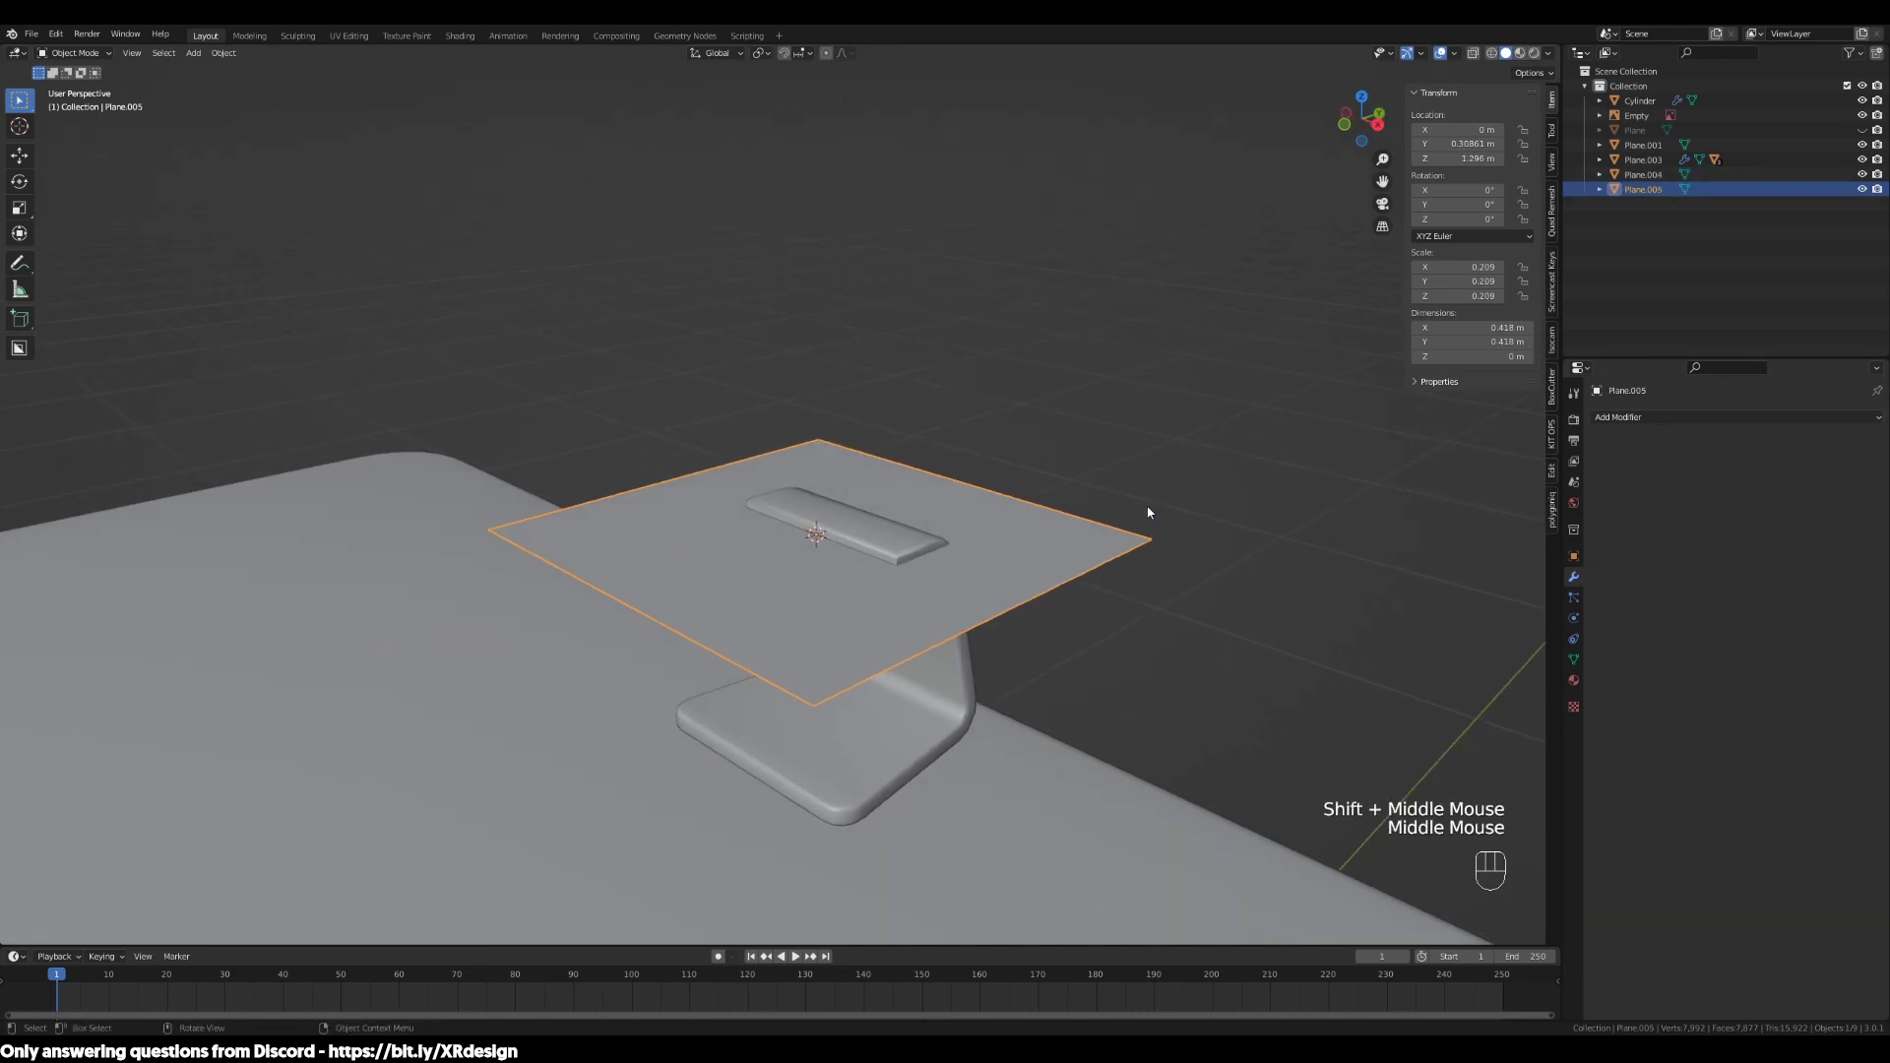
pyautogui.scroll(3, 1133, 609)
pyautogui.moveTo(1132, 612); pyautogui.dragTo(1050, 633, button='middle')
pyautogui.press('Tab')
pyautogui.scroll(-2, 1208, 568)
pyautogui.click(929, 671)
pyautogui.scroll(1, 1075, 610)
pyautogui.press('Tab')
pyautogui.click(1075, 610)
pyautogui.click(1066, 618)
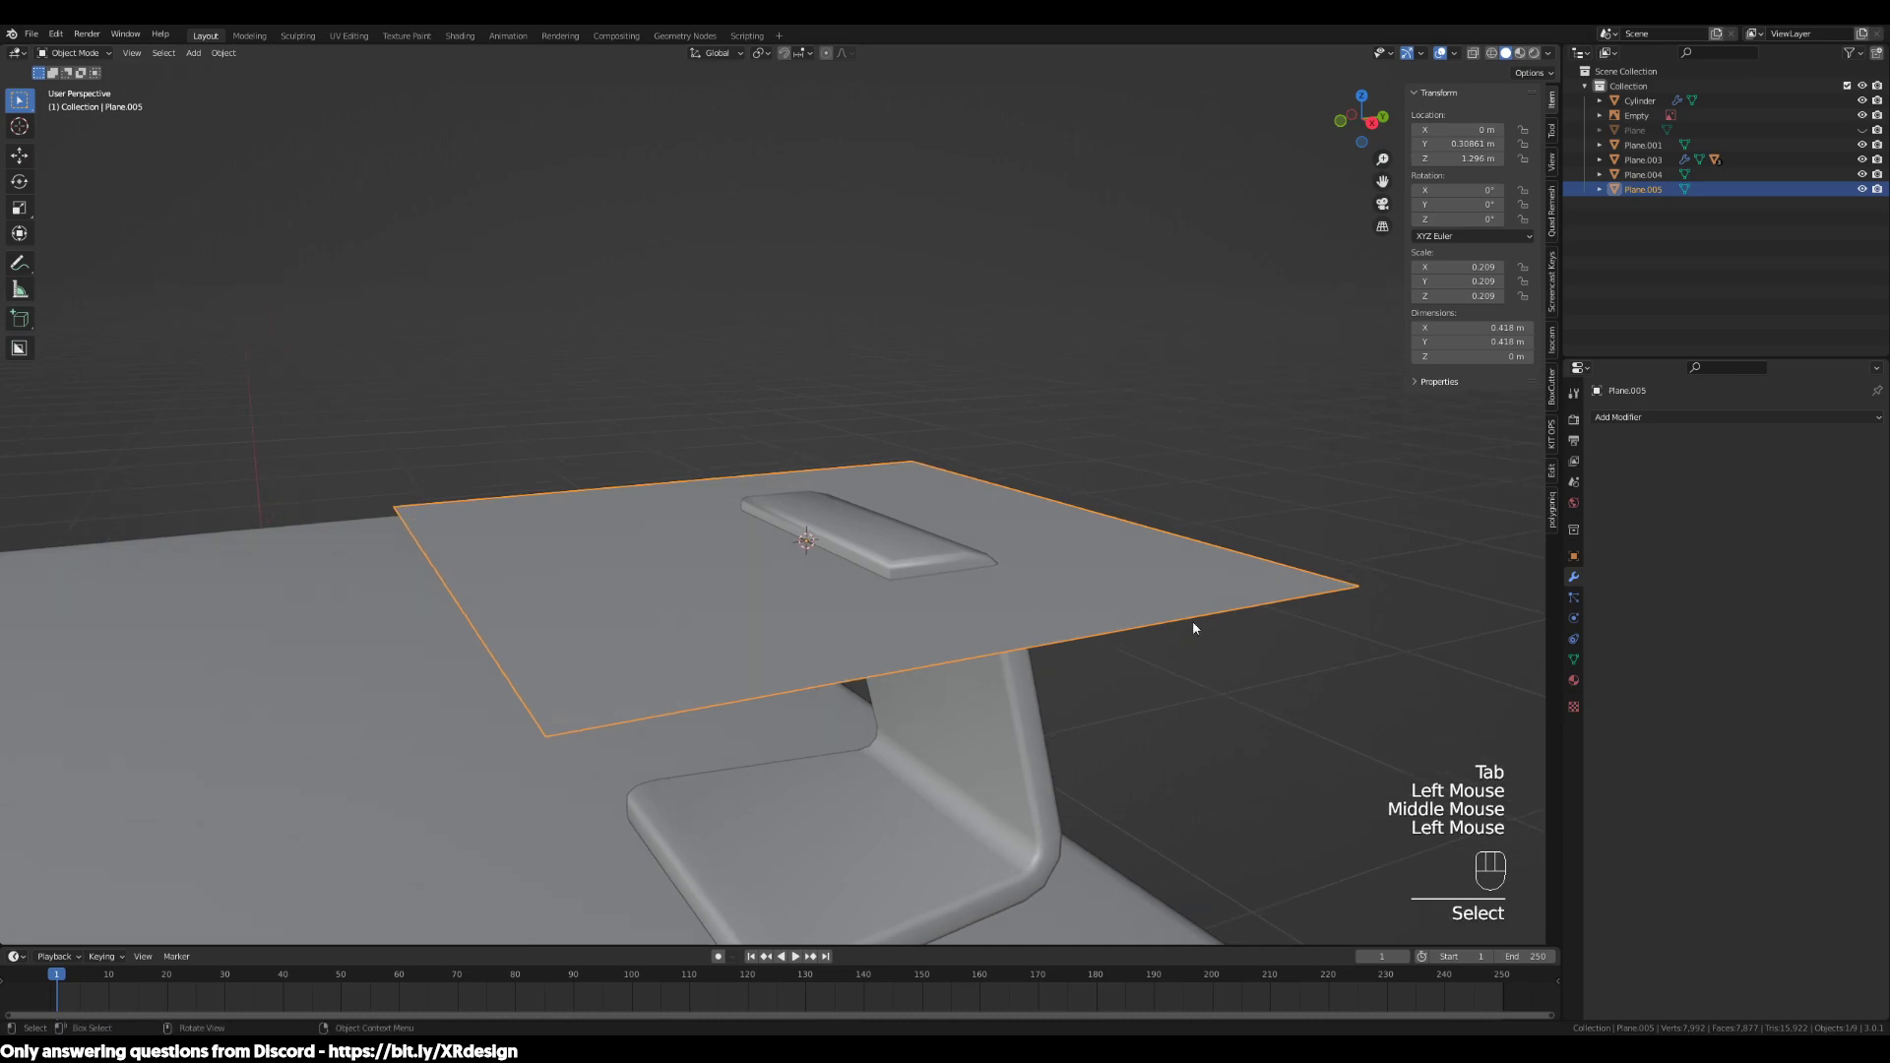
pyautogui.scroll(-2, 1171, 625)
pyautogui.moveTo(1202, 653); pyautogui.dragTo(1154, 589, button='middle')
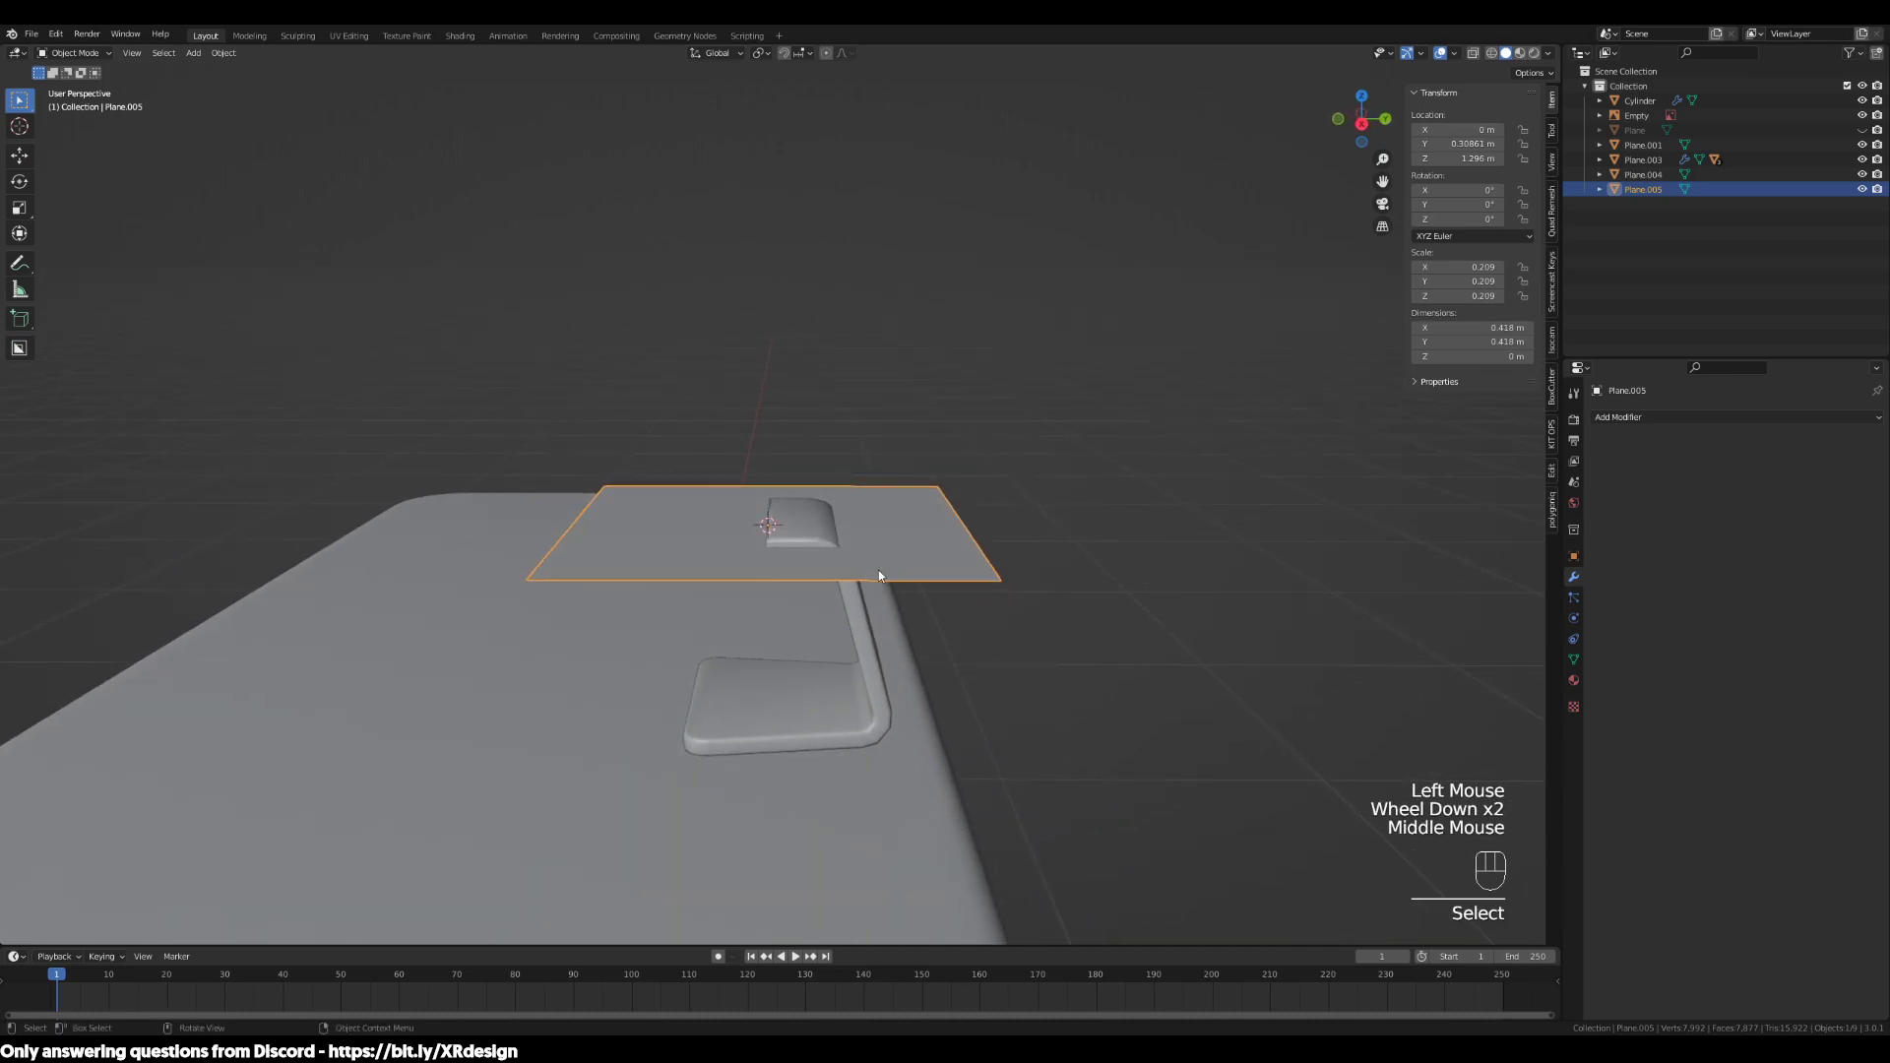
pyautogui.scroll(1, 911, 597)
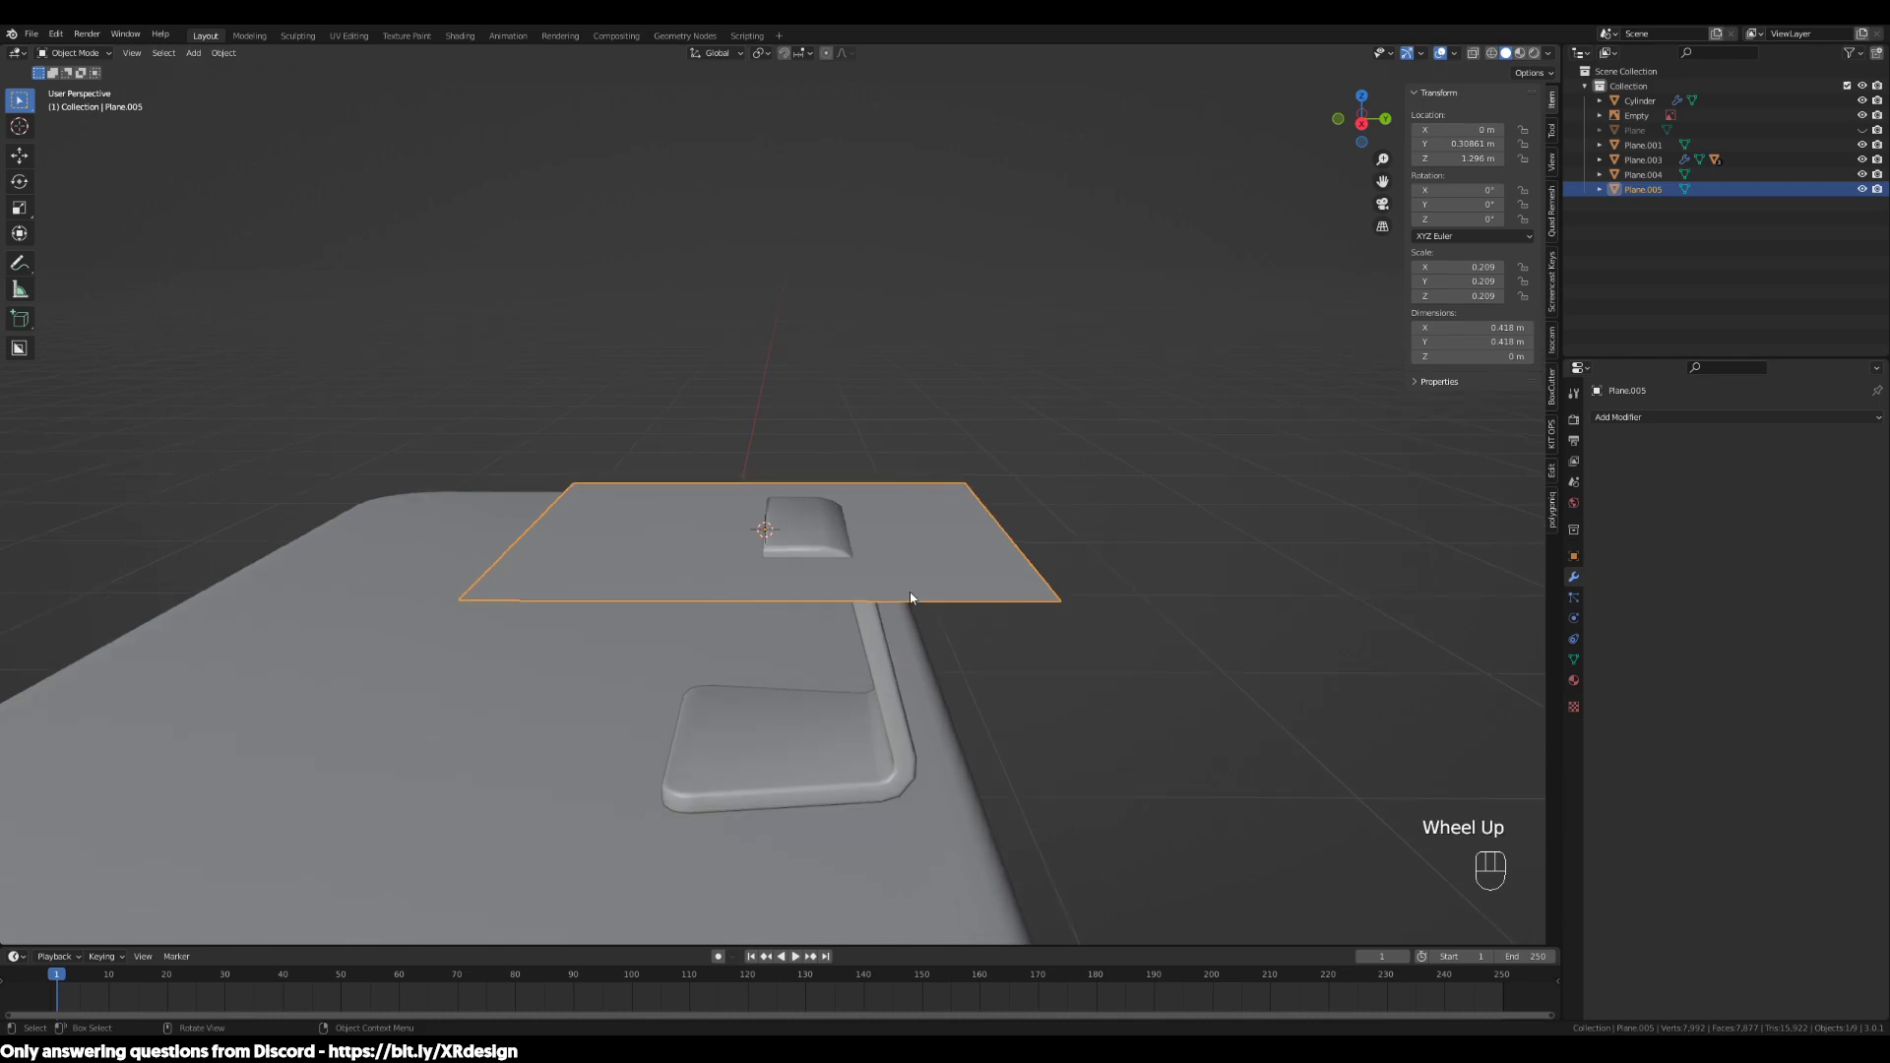
# Stand the screen plane upright by rotating it 90° about X, and scale it along Z to about 0.28 m high
pyautogui.press('r')
pyautogui.write('x')
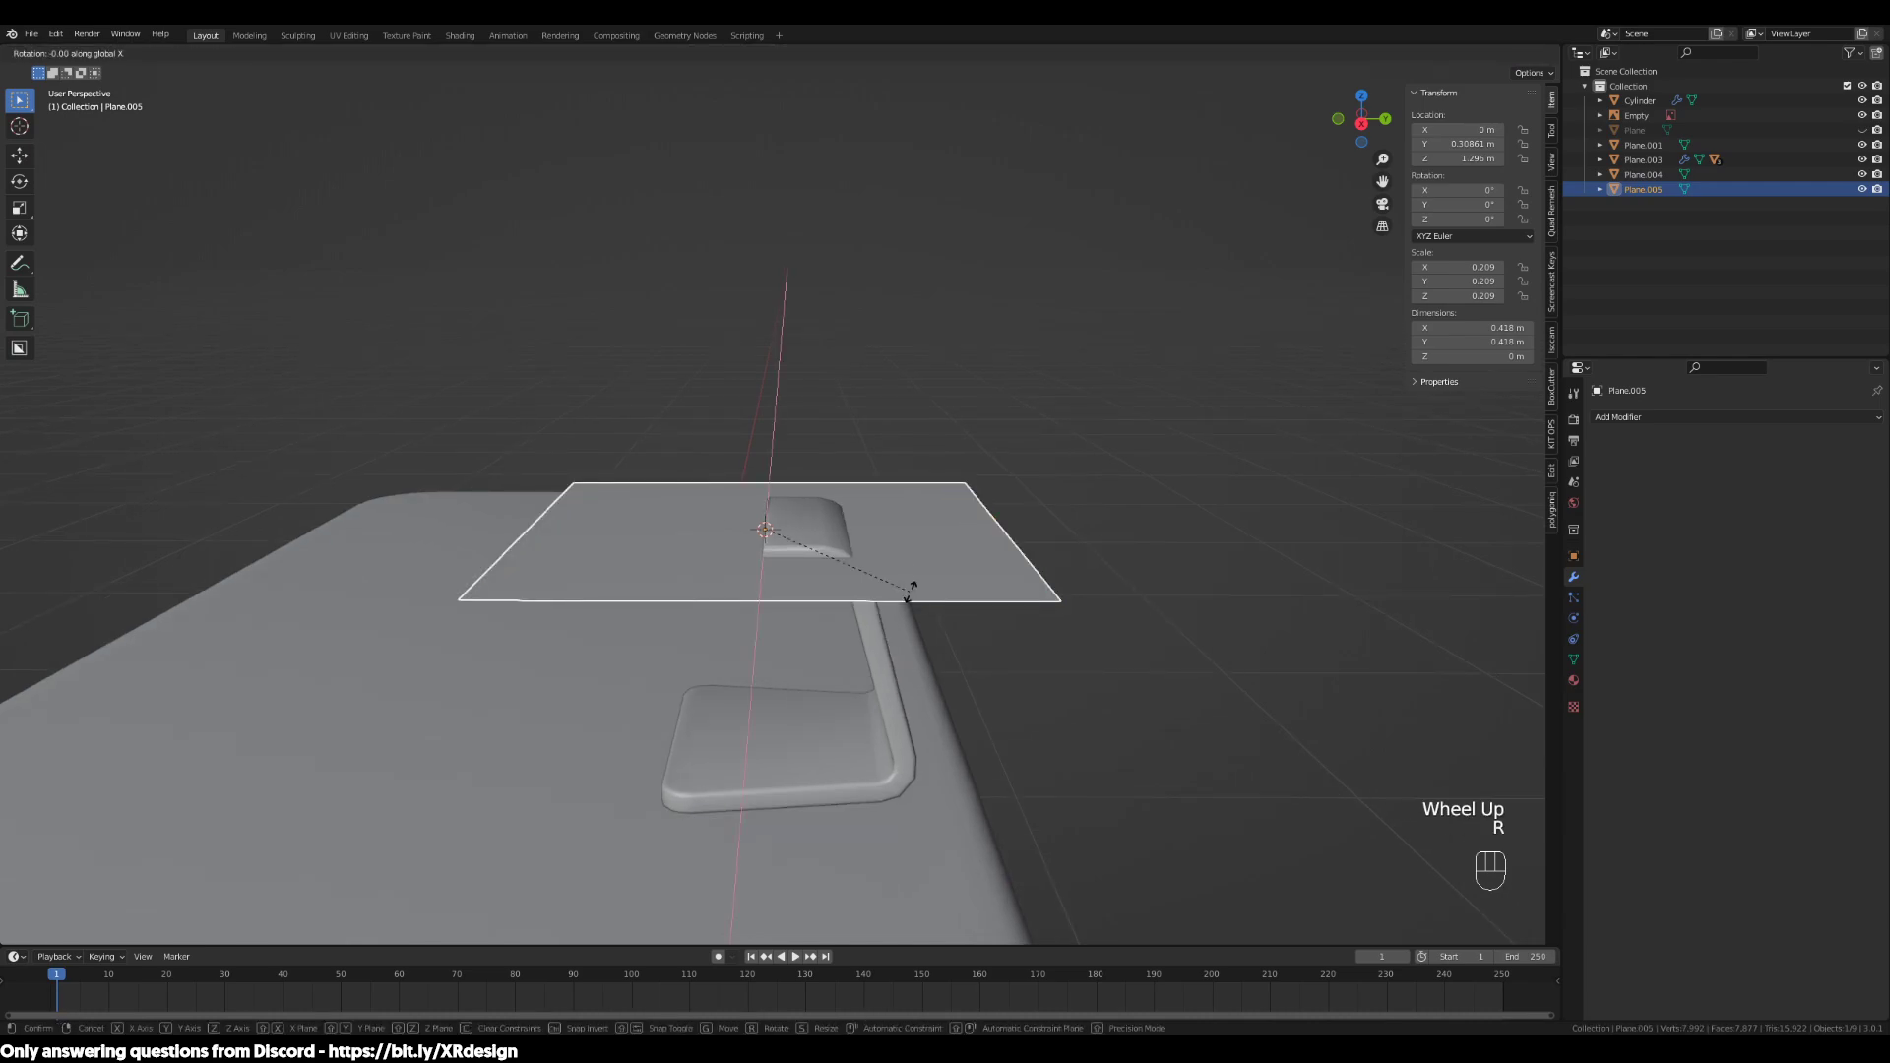
pyautogui.write('90')
pyautogui.click(910, 596)
pyautogui.moveTo(934, 654); pyautogui.dragTo(1014, 730, button='middle')
pyautogui.scroll(-2, 1323, 684)
pyautogui.press('s')
pyautogui.press('z')
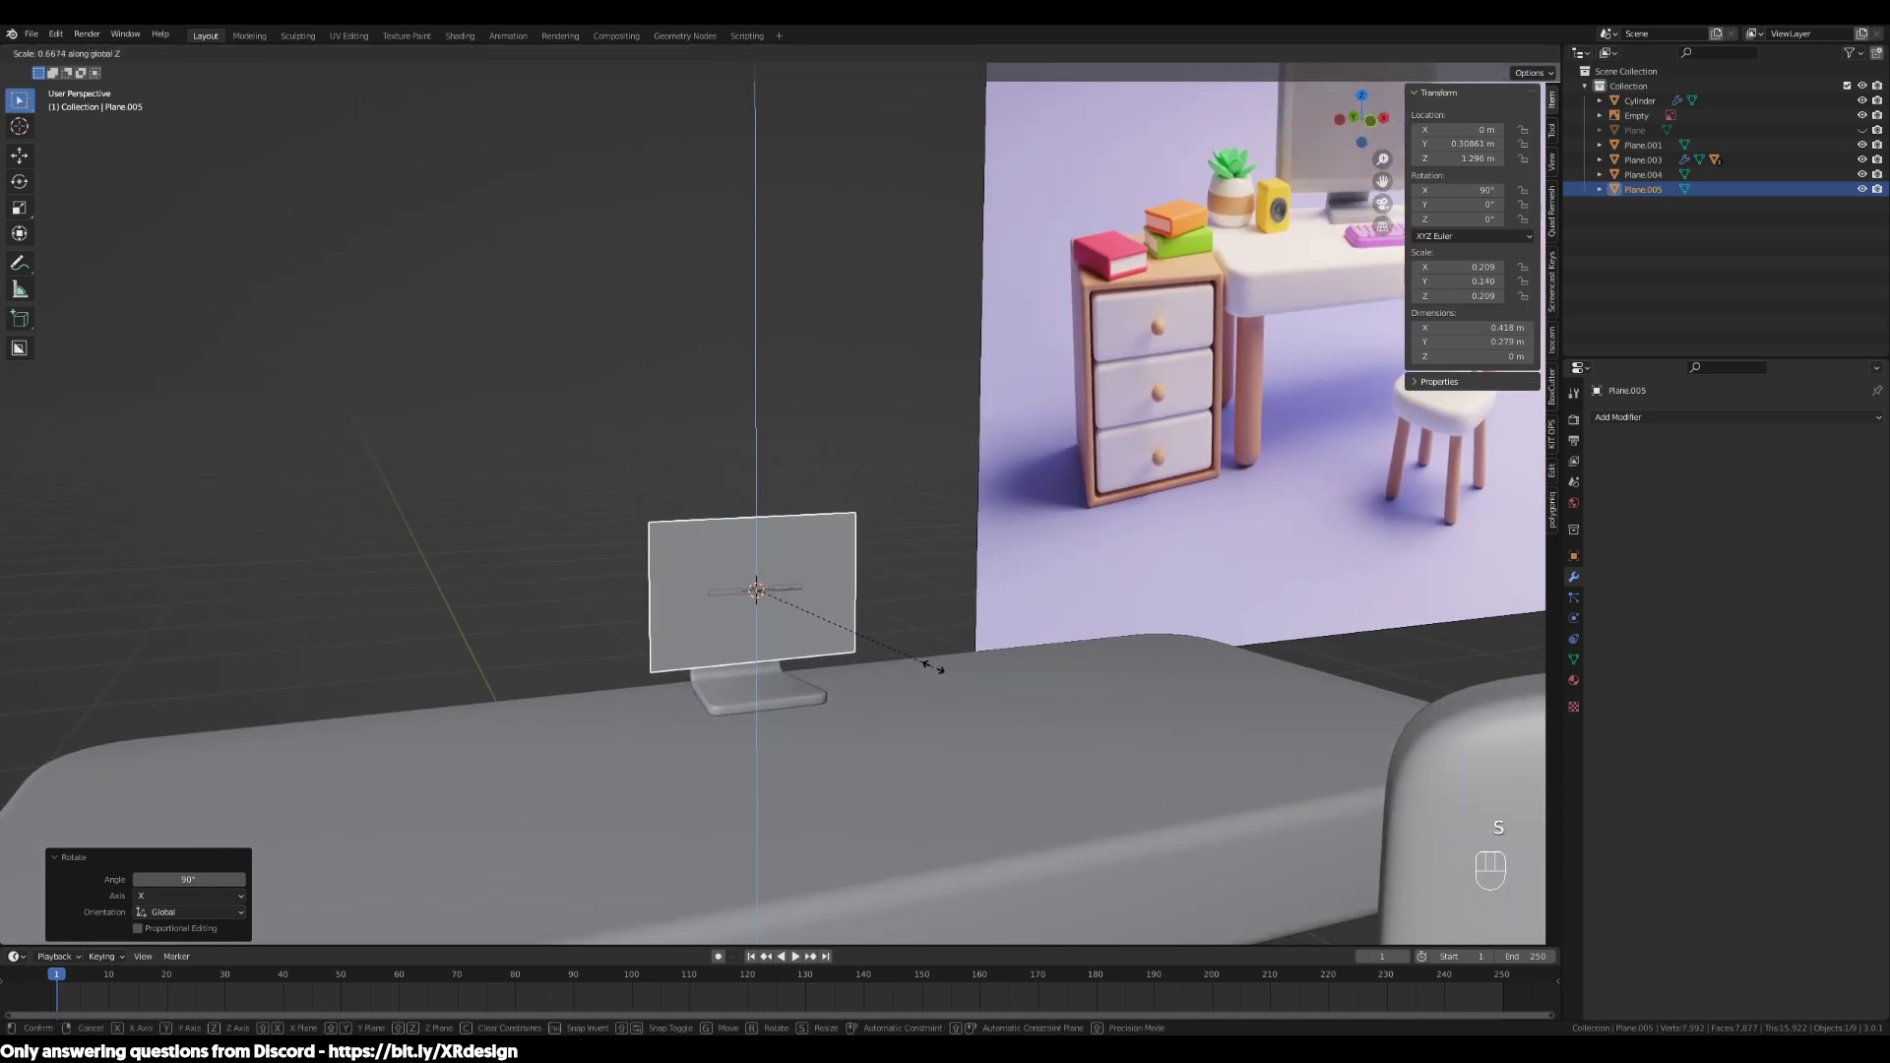
pyautogui.click(934, 666)
# Raise the upright screen plane about 0.05 m along Z above the stand's base
pyautogui.moveTo(948, 750); pyautogui.dragTo(918, 742, button='middle')
pyautogui.press('g')
pyautogui.press('z')
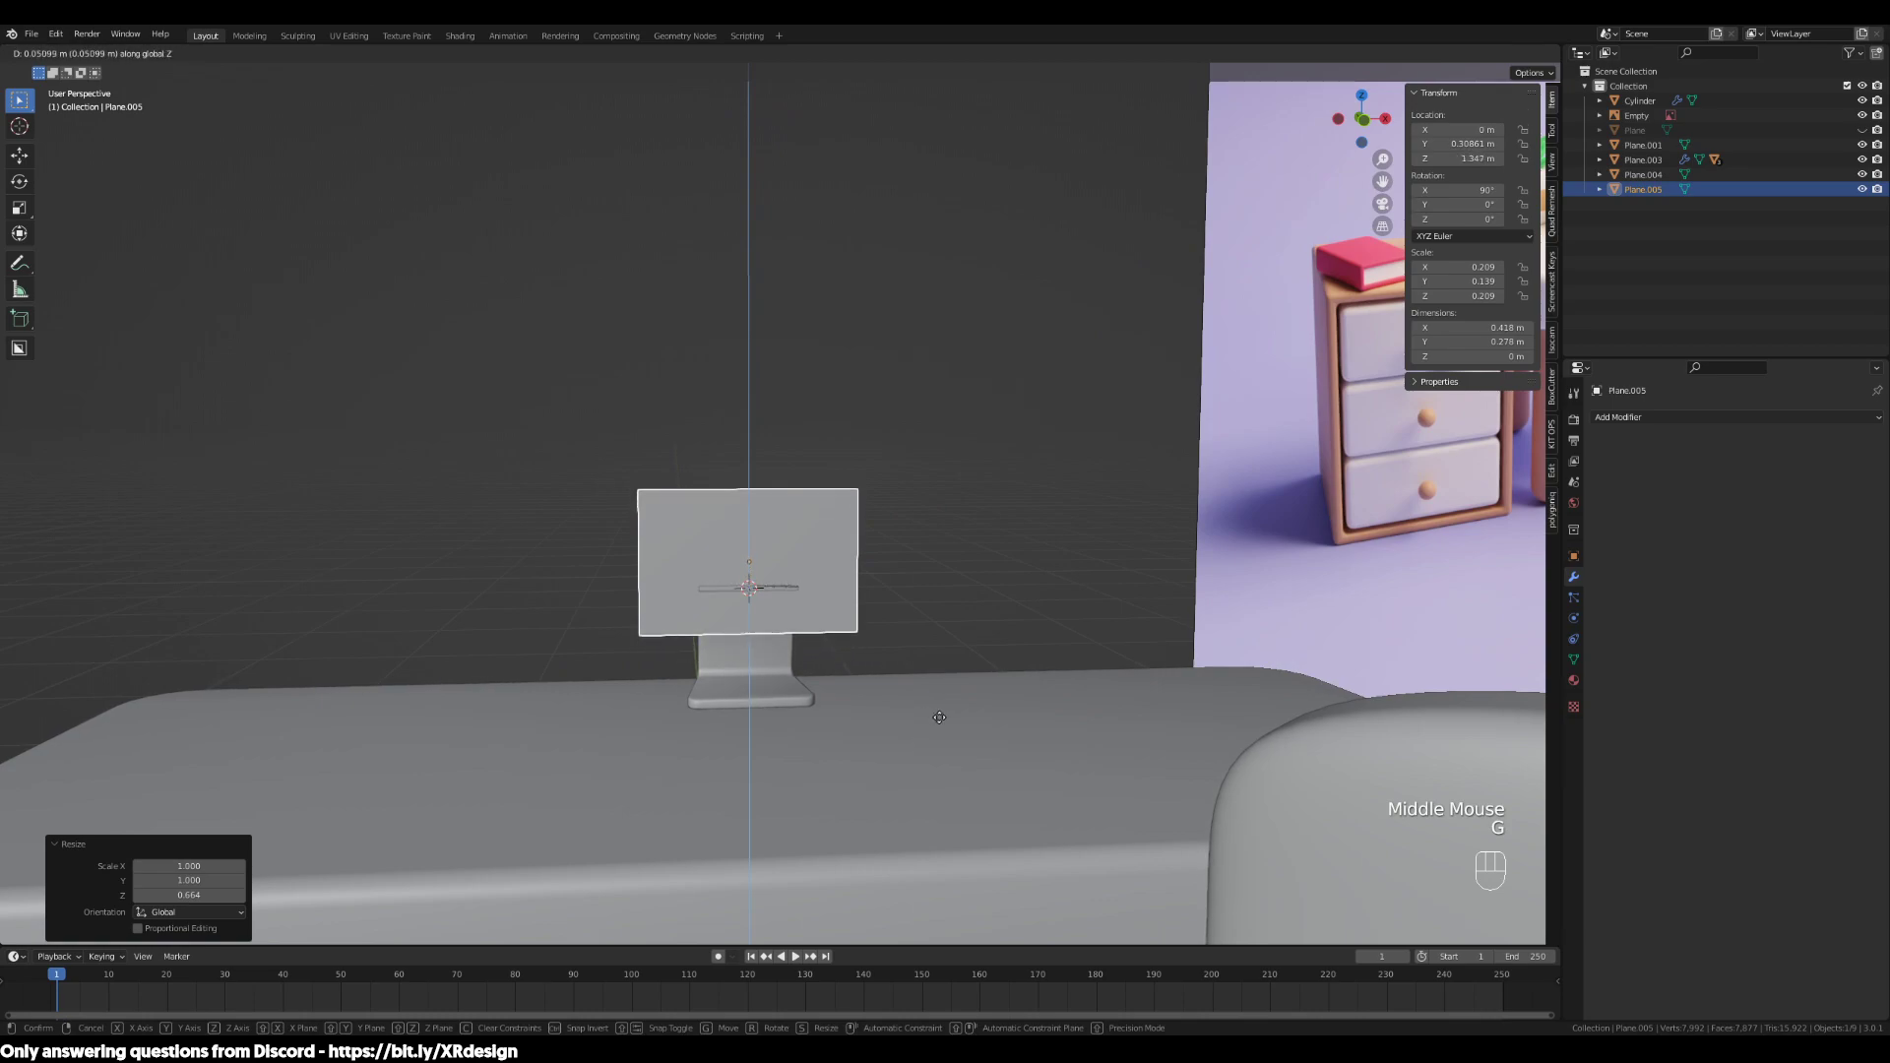
pyautogui.click(939, 723)
# Enlarge the screen plane uniformly to about 0.56 m wide and nudge it slightly upward on the stand
pyautogui.moveTo(939, 723); pyautogui.dragTo(1085, 722, button='middle')
pyautogui.scroll(3, 895, 718)
pyautogui.press('s')
pyautogui.click(931, 717)
pyautogui.scroll(-1, 1083, 718)
pyautogui.press('s')
pyautogui.click(1087, 697)
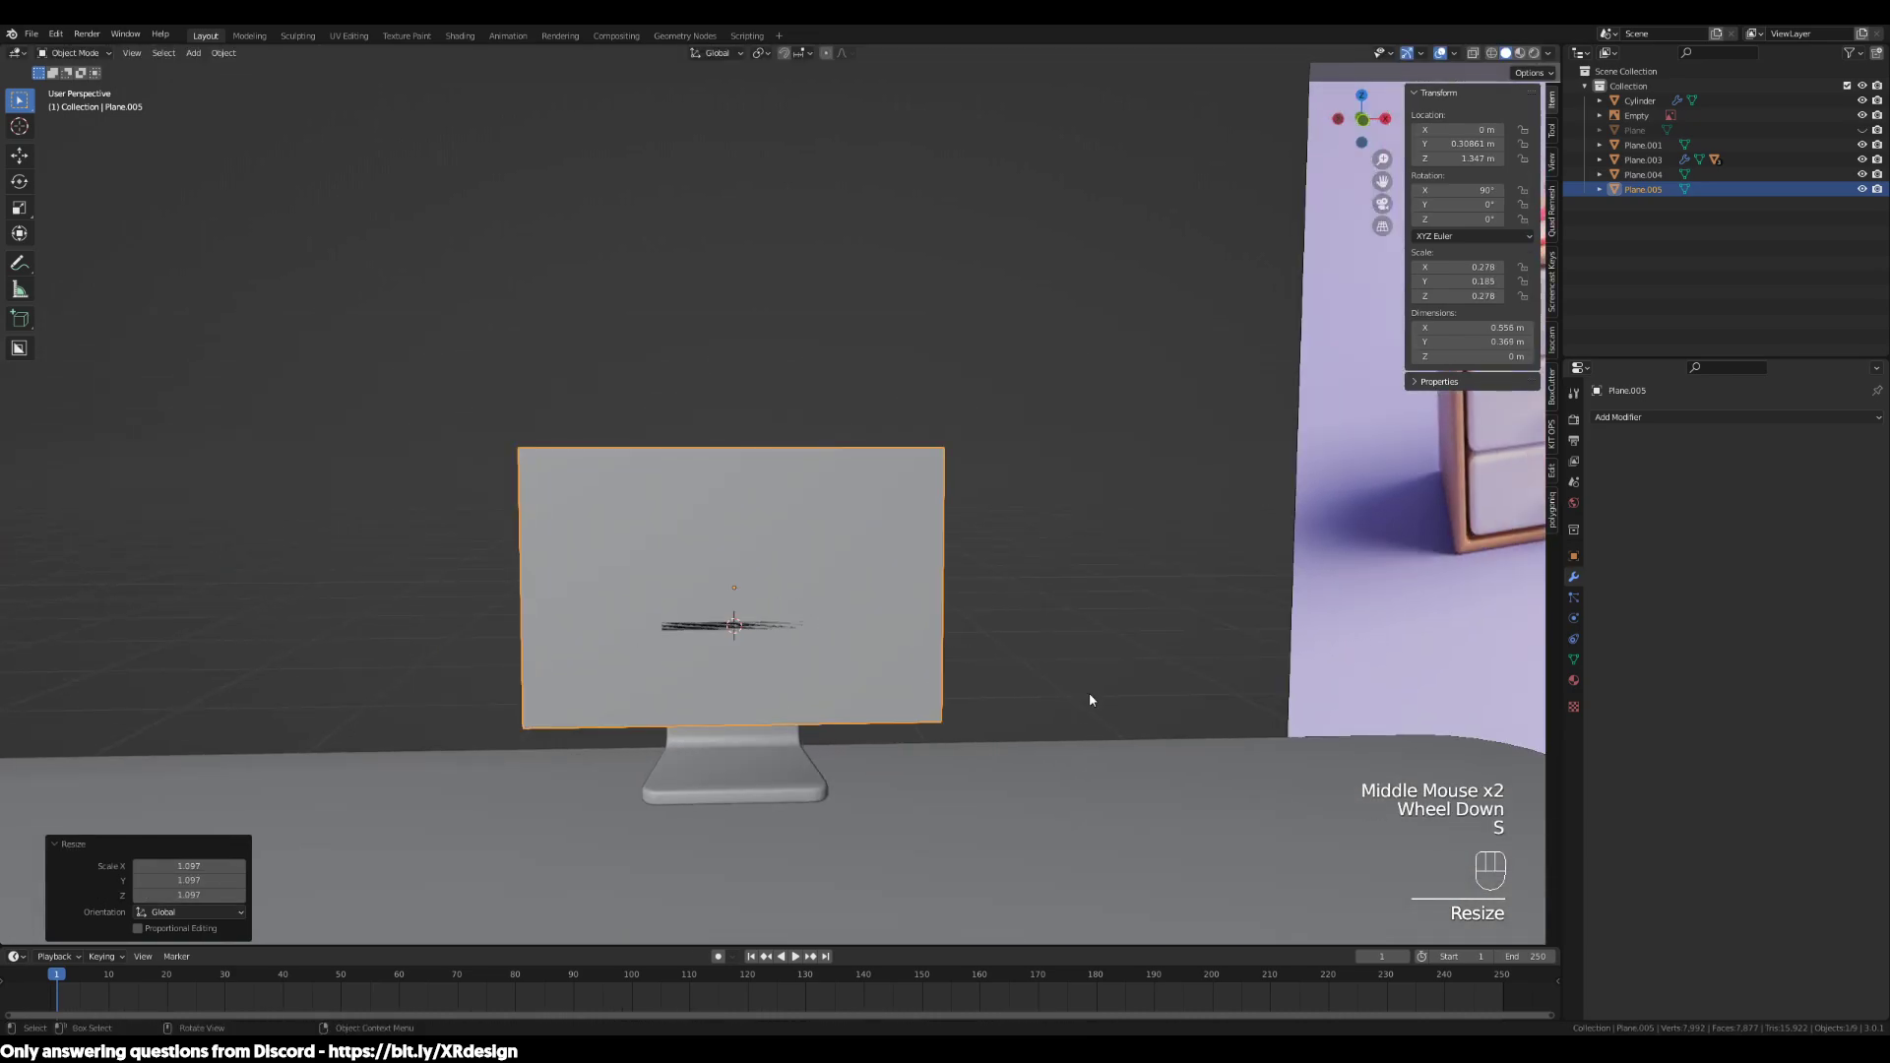
pyautogui.press('g')
pyautogui.click(1090, 692)
pyautogui.scroll(-1, 1087, 699)
pyautogui.press('Tab')
pyautogui.press('Tab')
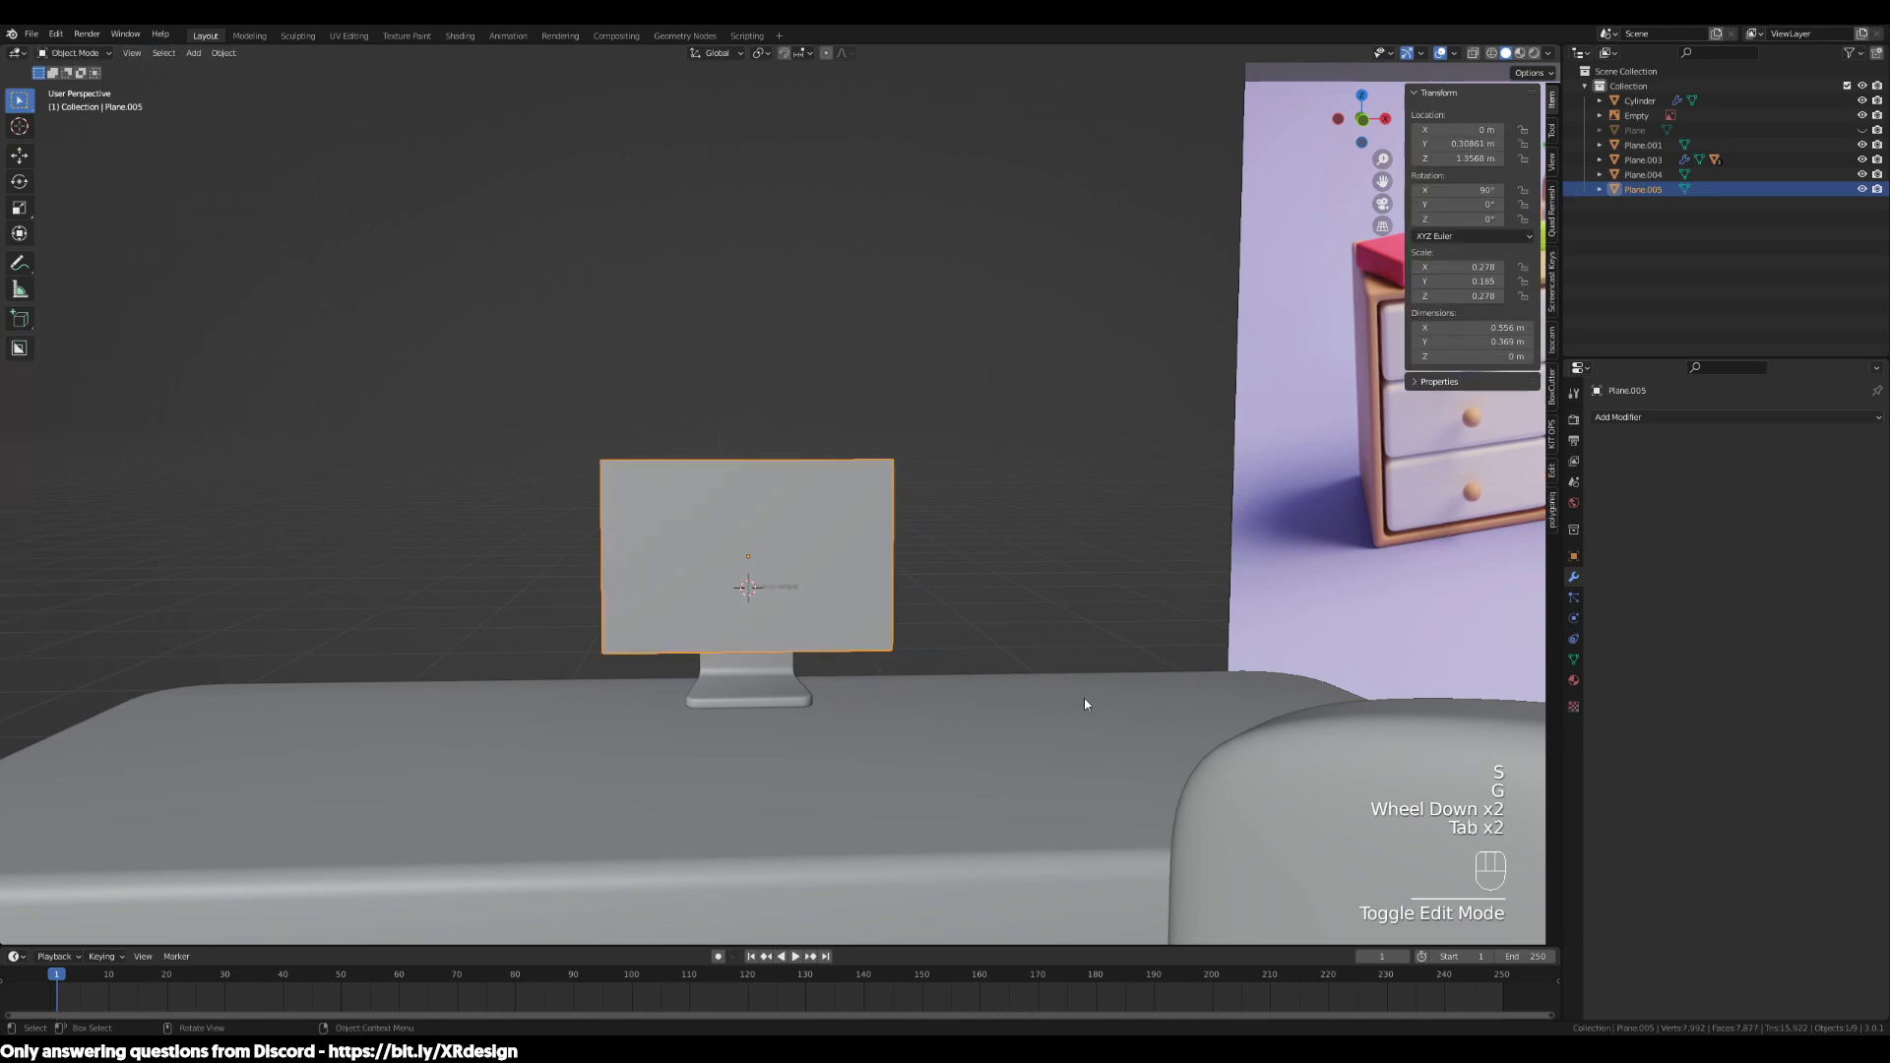
# Scale the screen plane up uniformly to about 0.625 × 0.415 m and raise it to about 1.38 m on Z
pyautogui.moveTo(1086, 704); pyautogui.dragTo(1024, 669, button='middle')
pyautogui.press('s')
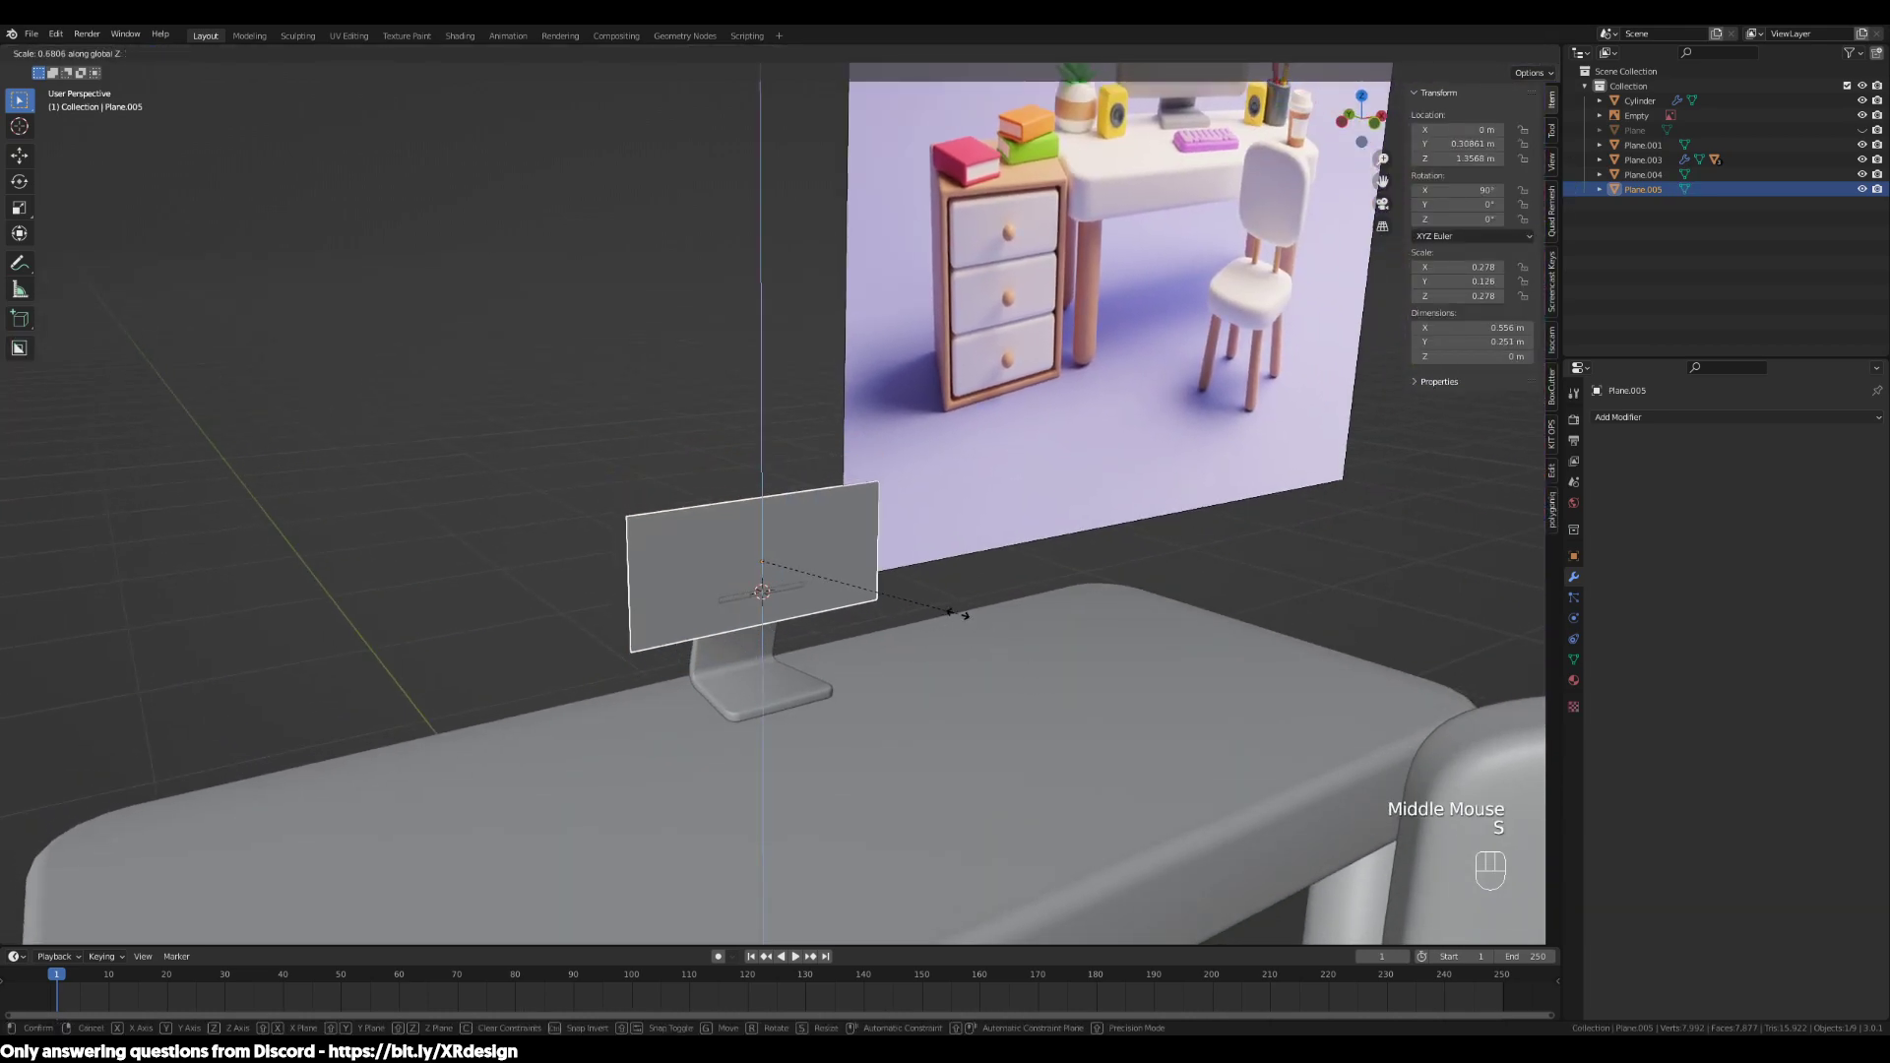
pyautogui.click(984, 635)
pyautogui.press('s')
pyautogui.moveTo(991, 638)
pyautogui.mouseDown(button='middle')
pyautogui.moveTo(936, 675)
pyautogui.moveTo(827, 675)
pyautogui.moveTo(1063, 696)
pyautogui.moveTo(1071, 662)
pyautogui.moveTo(1112, 663)
pyautogui.moveTo(1079, 677)
pyautogui.moveTo(1083, 650)
pyautogui.moveTo(965, 617)
pyautogui.mouseUp(button='middle')
pyautogui.click(990, 636)
pyautogui.press('g')
pyautogui.click(842, 669)
pyautogui.scroll(3, 1065, 704)
pyautogui.scroll(-2, 1098, 669)
# Try extruding the whole screen plane in Edit Mode, undo the extrusion and return to Object Mode
pyautogui.press('Tab')
pyautogui.press('Tab')
pyautogui.scroll(2, 965, 617)
pyautogui.press('Tab')
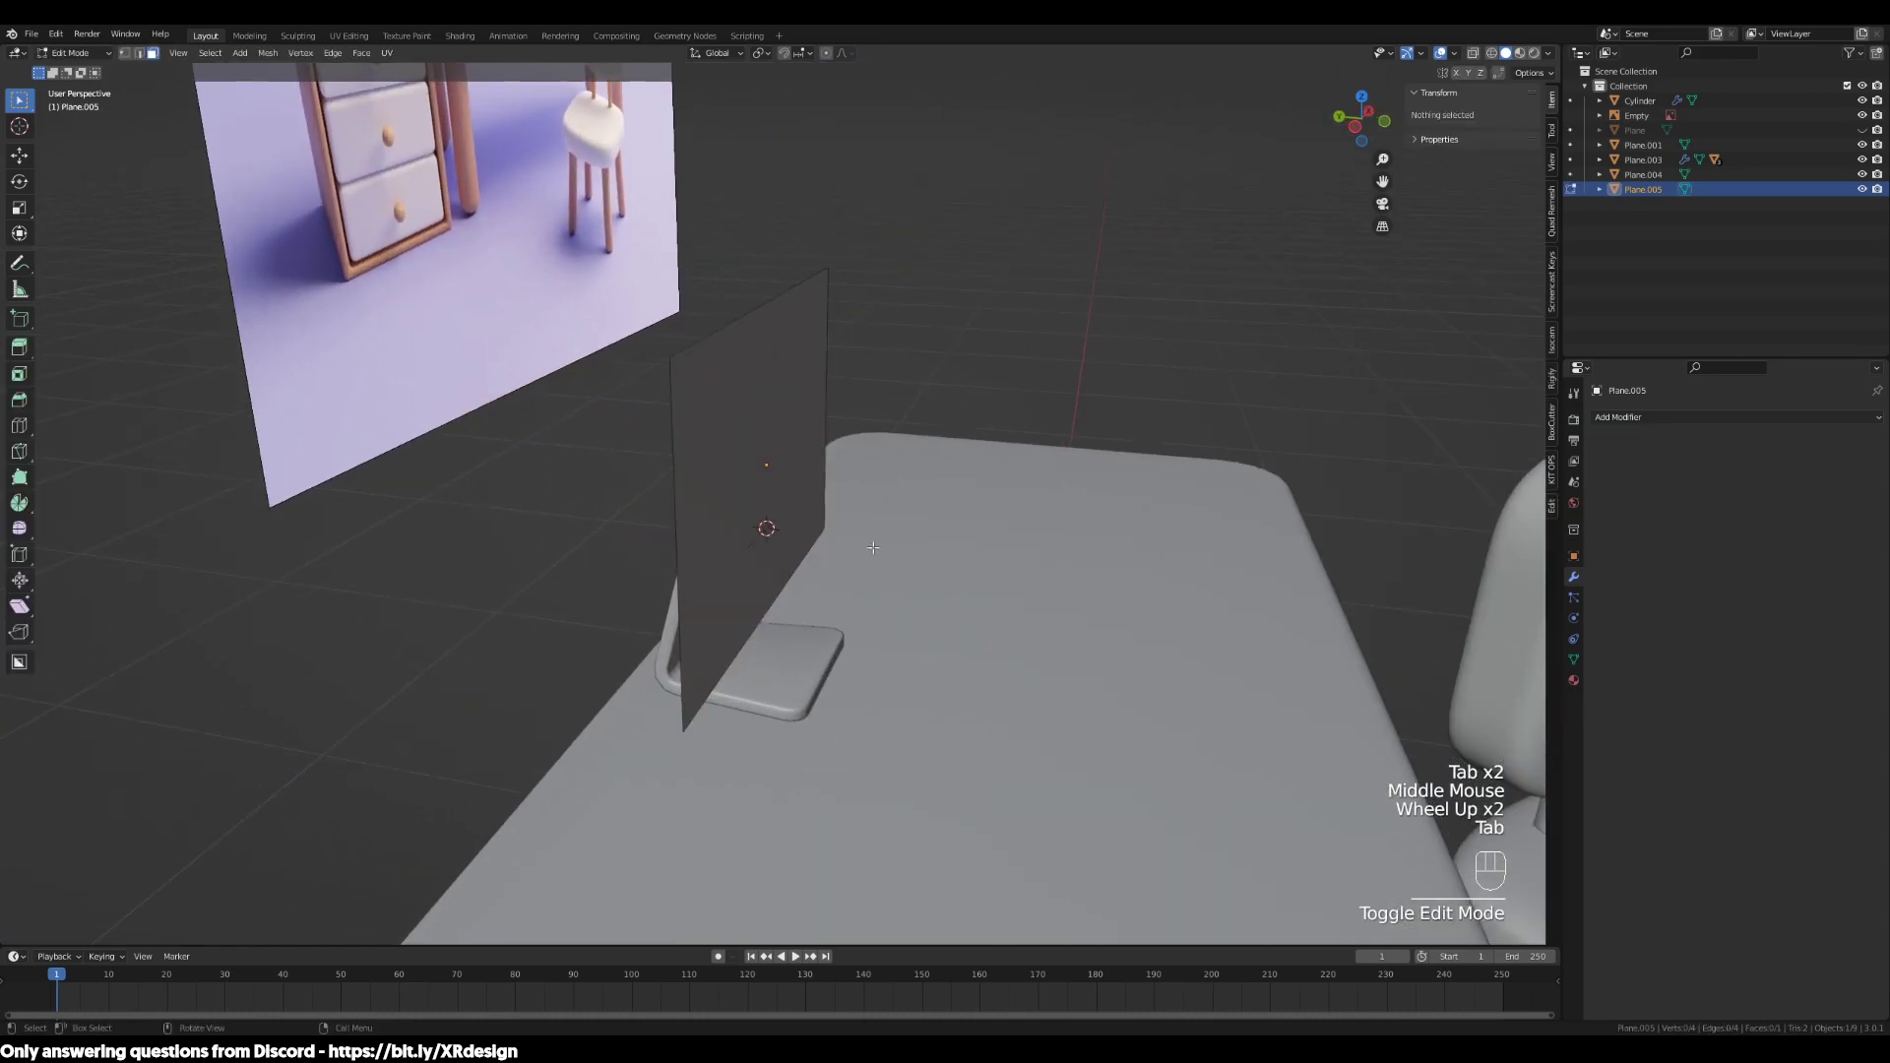
pyautogui.press('a')
pyautogui.press('e')
pyautogui.rightClick(907, 554)
pyautogui.hotkey('ctrl', 'z')
pyautogui.moveTo(928, 549); pyautogui.dragTo(1006, 612, button='middle')
pyautogui.press('Tab')
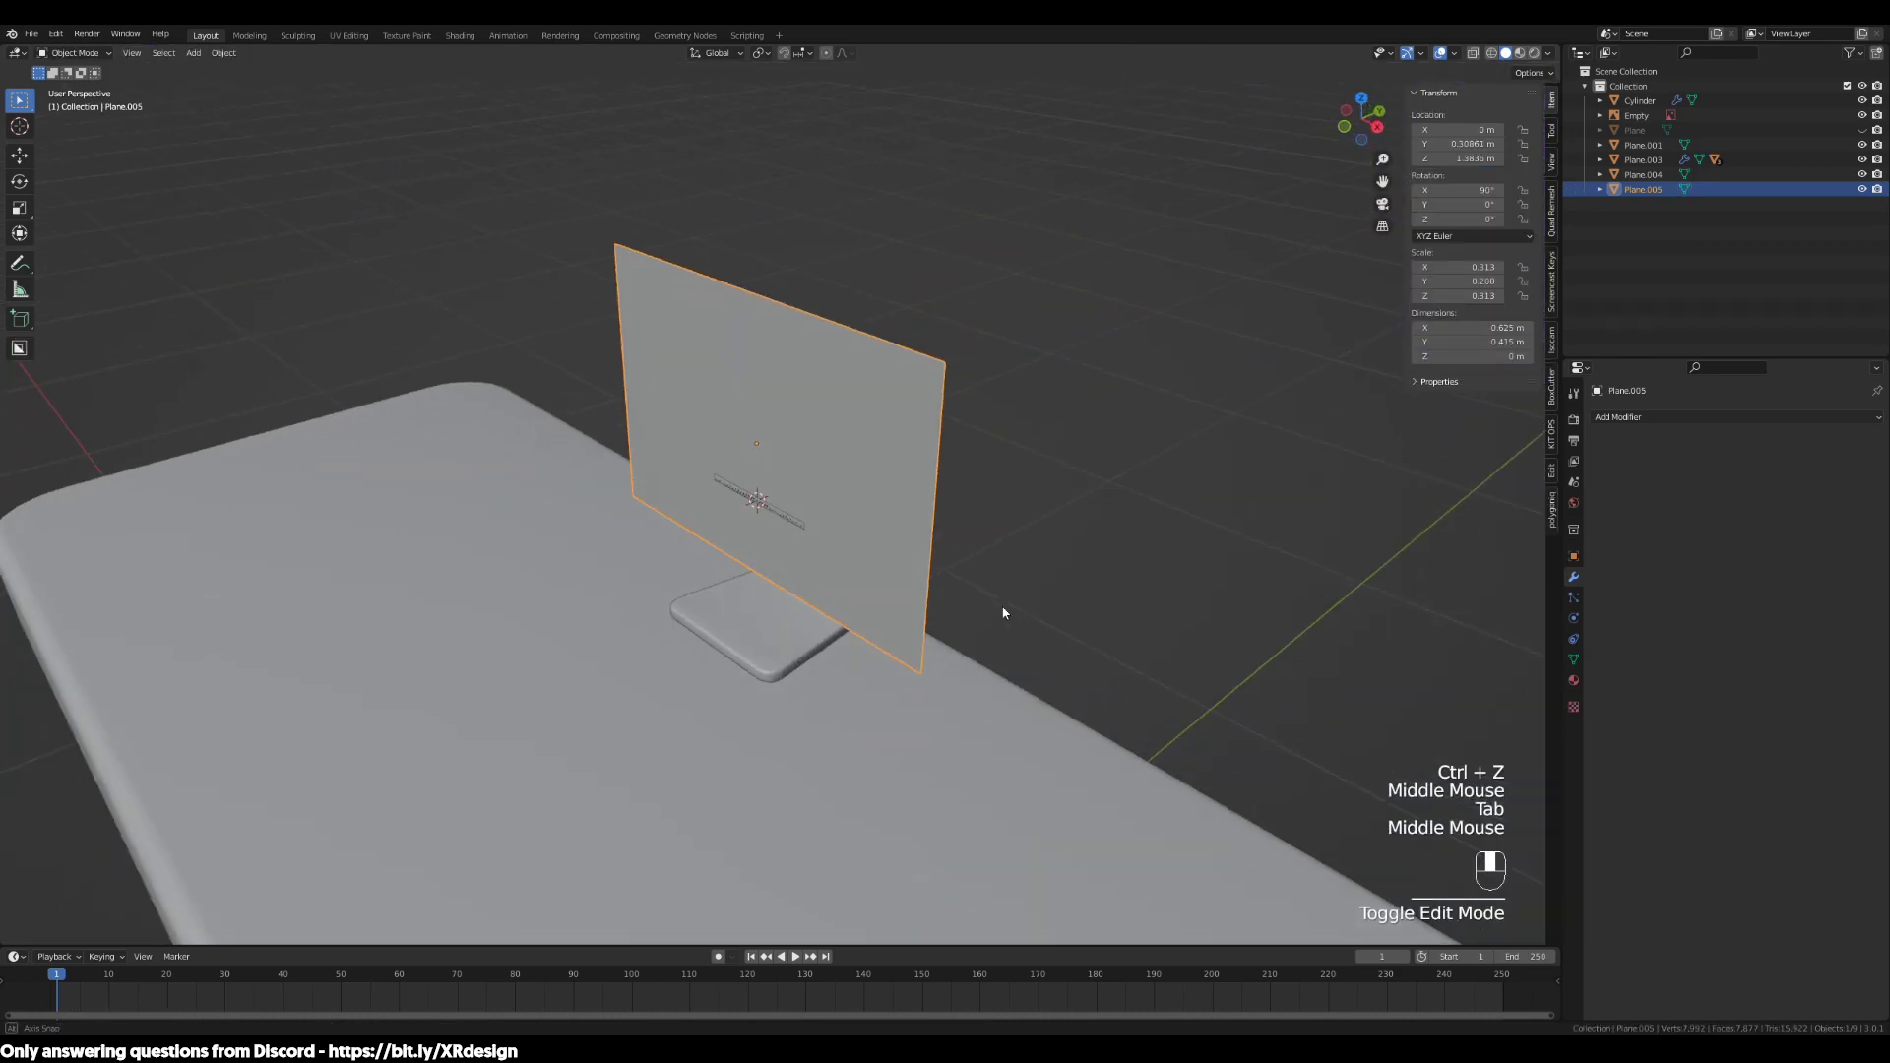
# Add a Solidify modifier to the screen plane and set its thickness to 0.10 m
pyautogui.scroll(2, 1018, 613)
pyautogui.click(1638, 423)
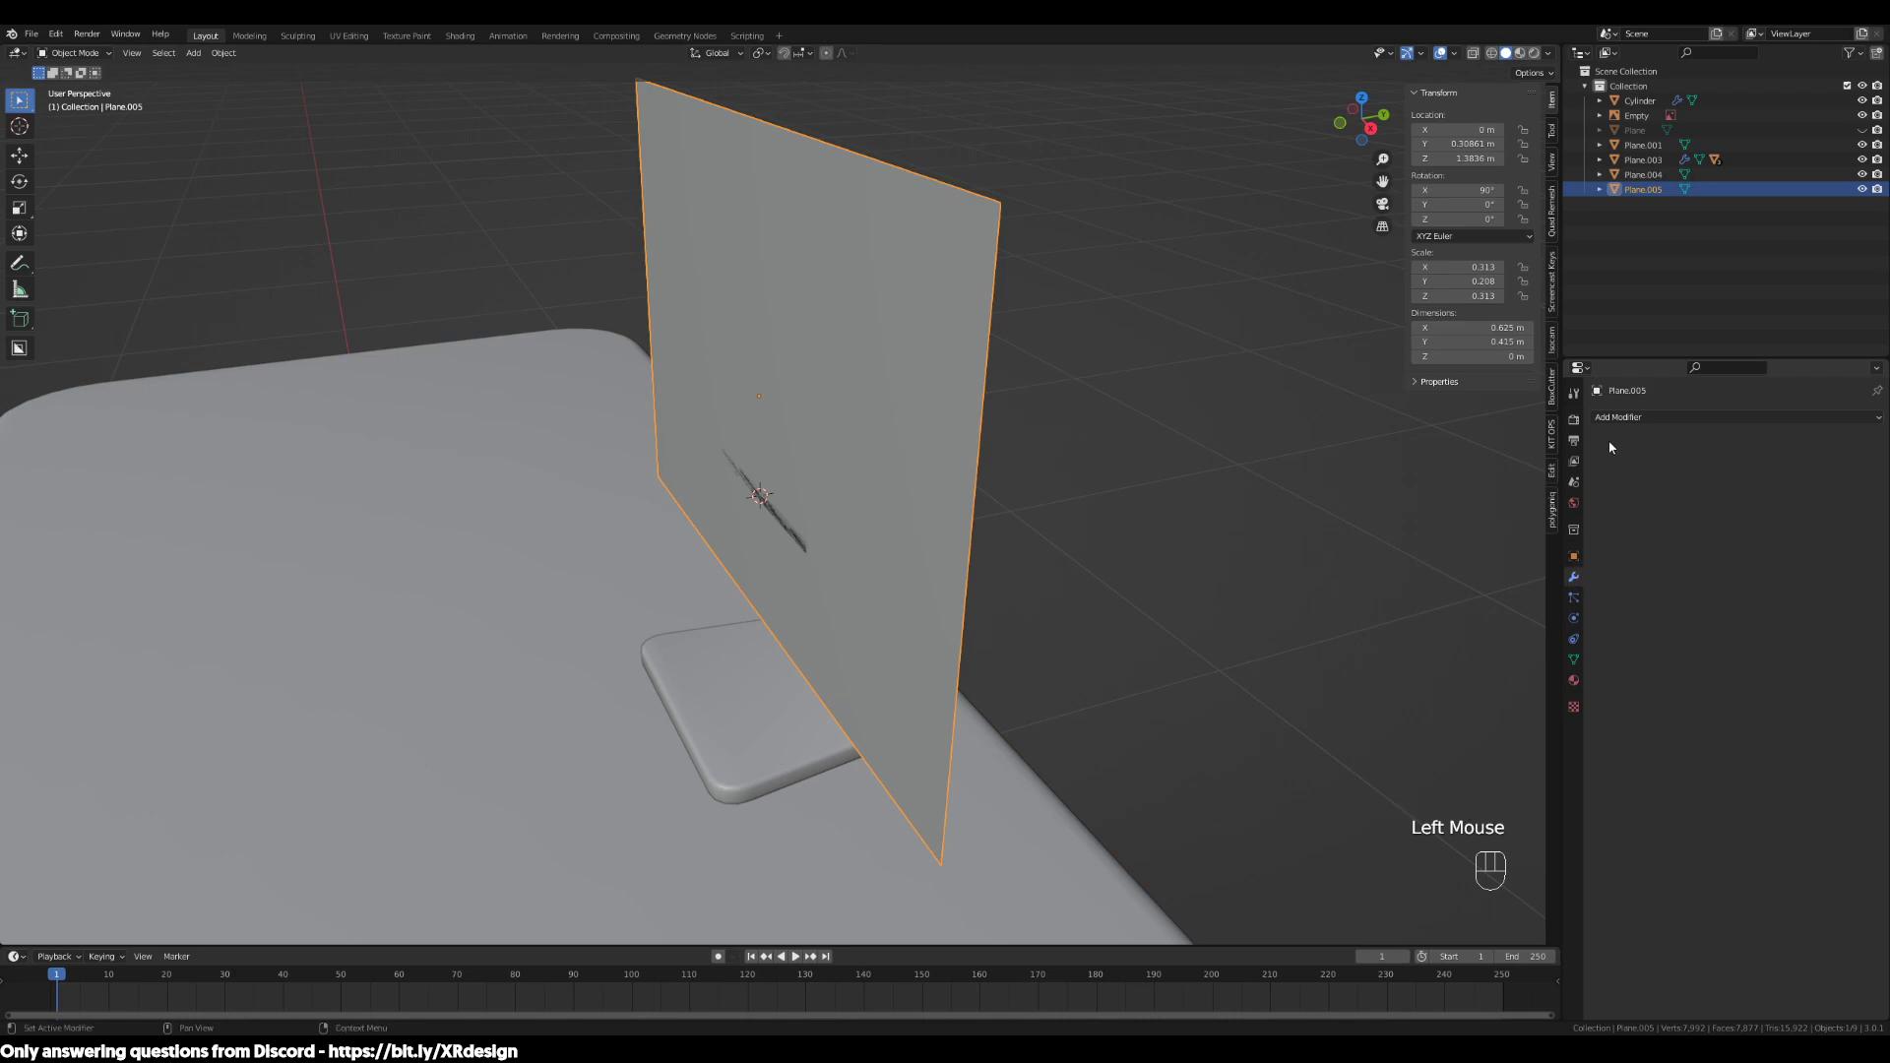
pyautogui.click(1612, 418)
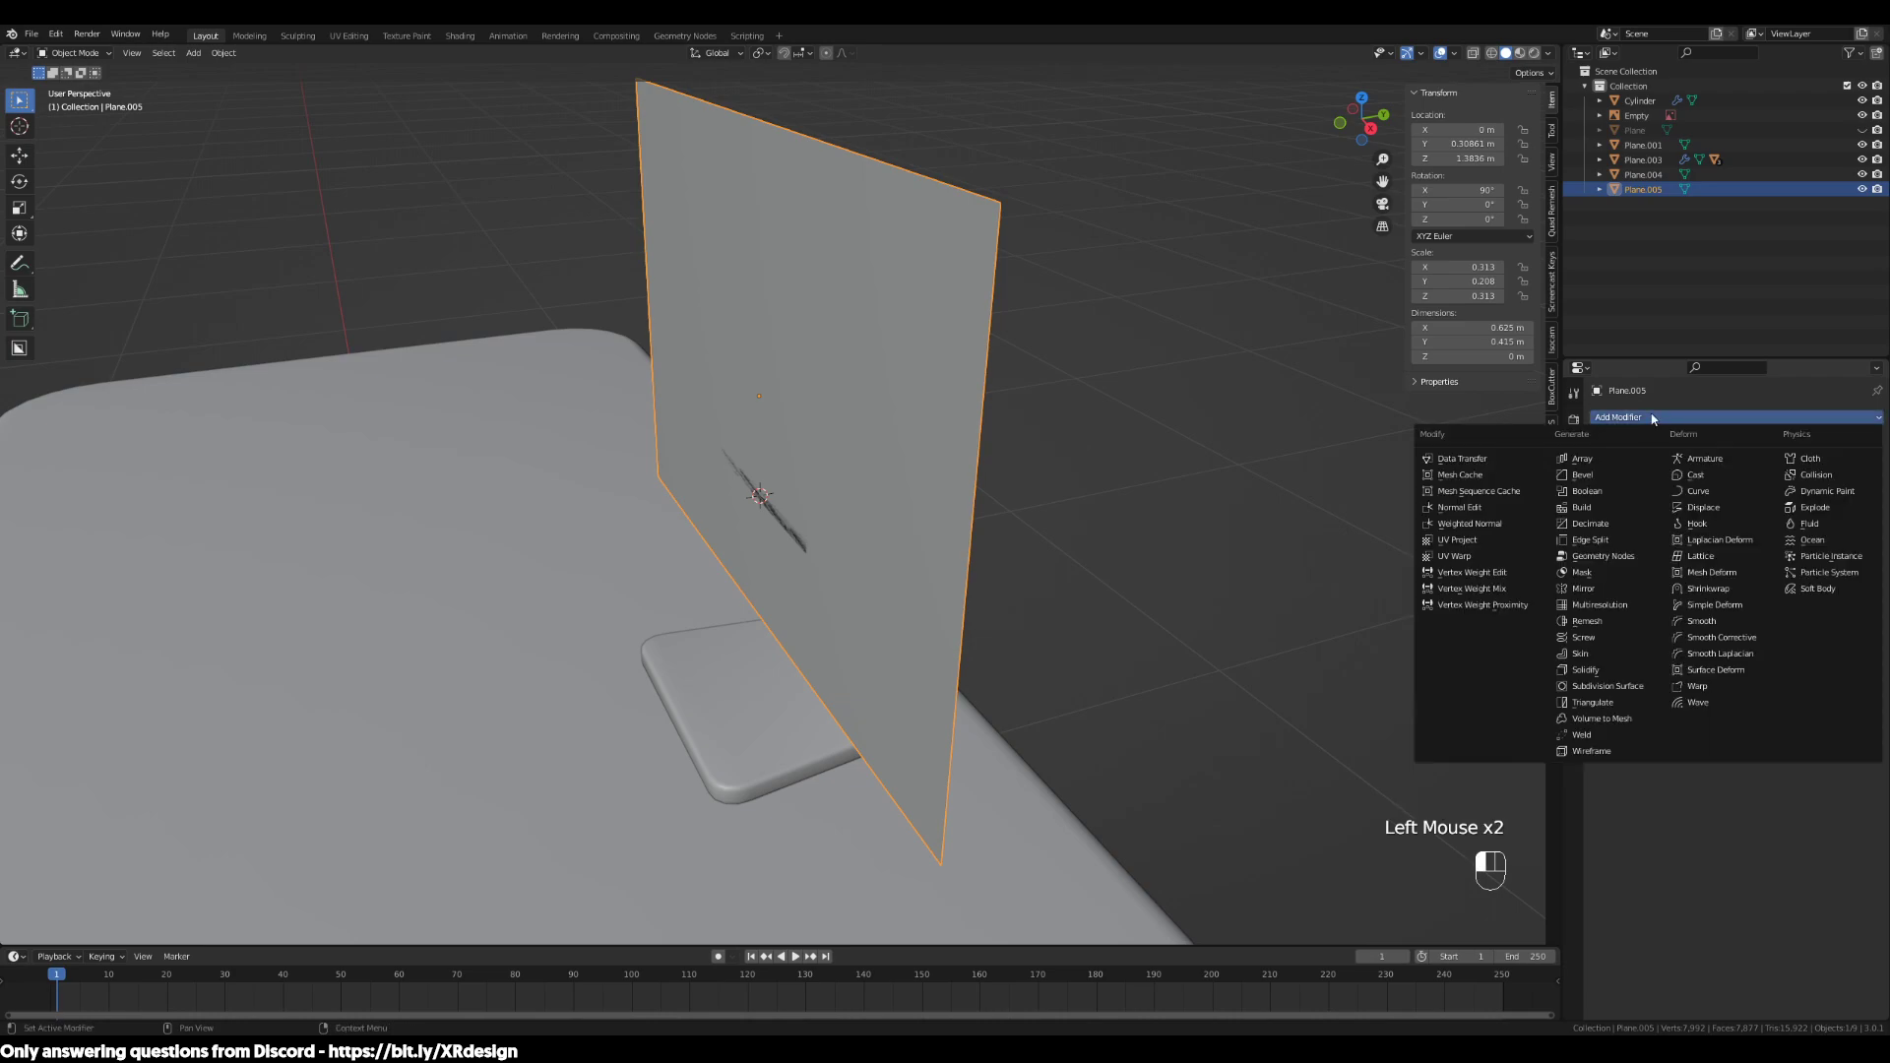
pyautogui.click(1595, 672)
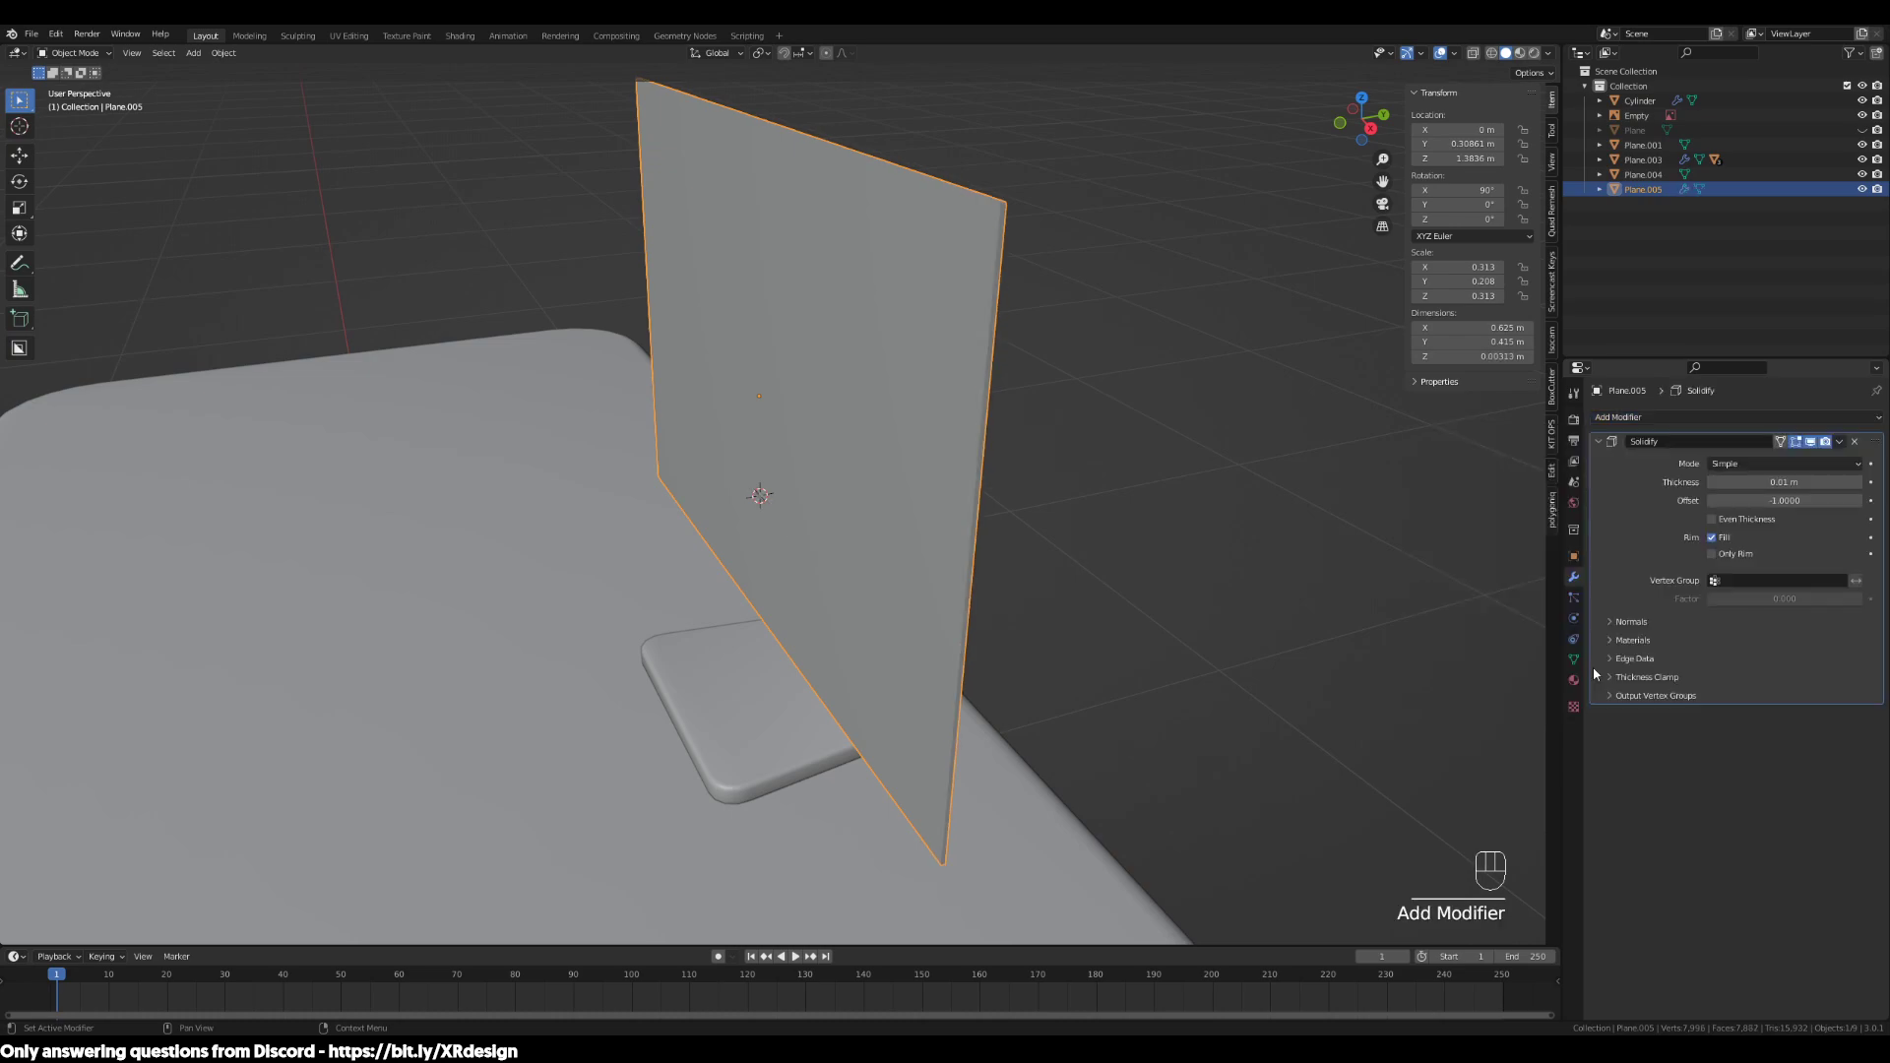
pyautogui.moveTo(1068, 460); pyautogui.dragTo(1055, 507, button='middle')
pyautogui.moveTo(850, 448); pyautogui.dragTo(1092, 492, button='middle')
pyautogui.press('Tab')
pyautogui.press('Tab')
pyautogui.moveTo(1802, 482); pyautogui.dragTo(1870, 482)
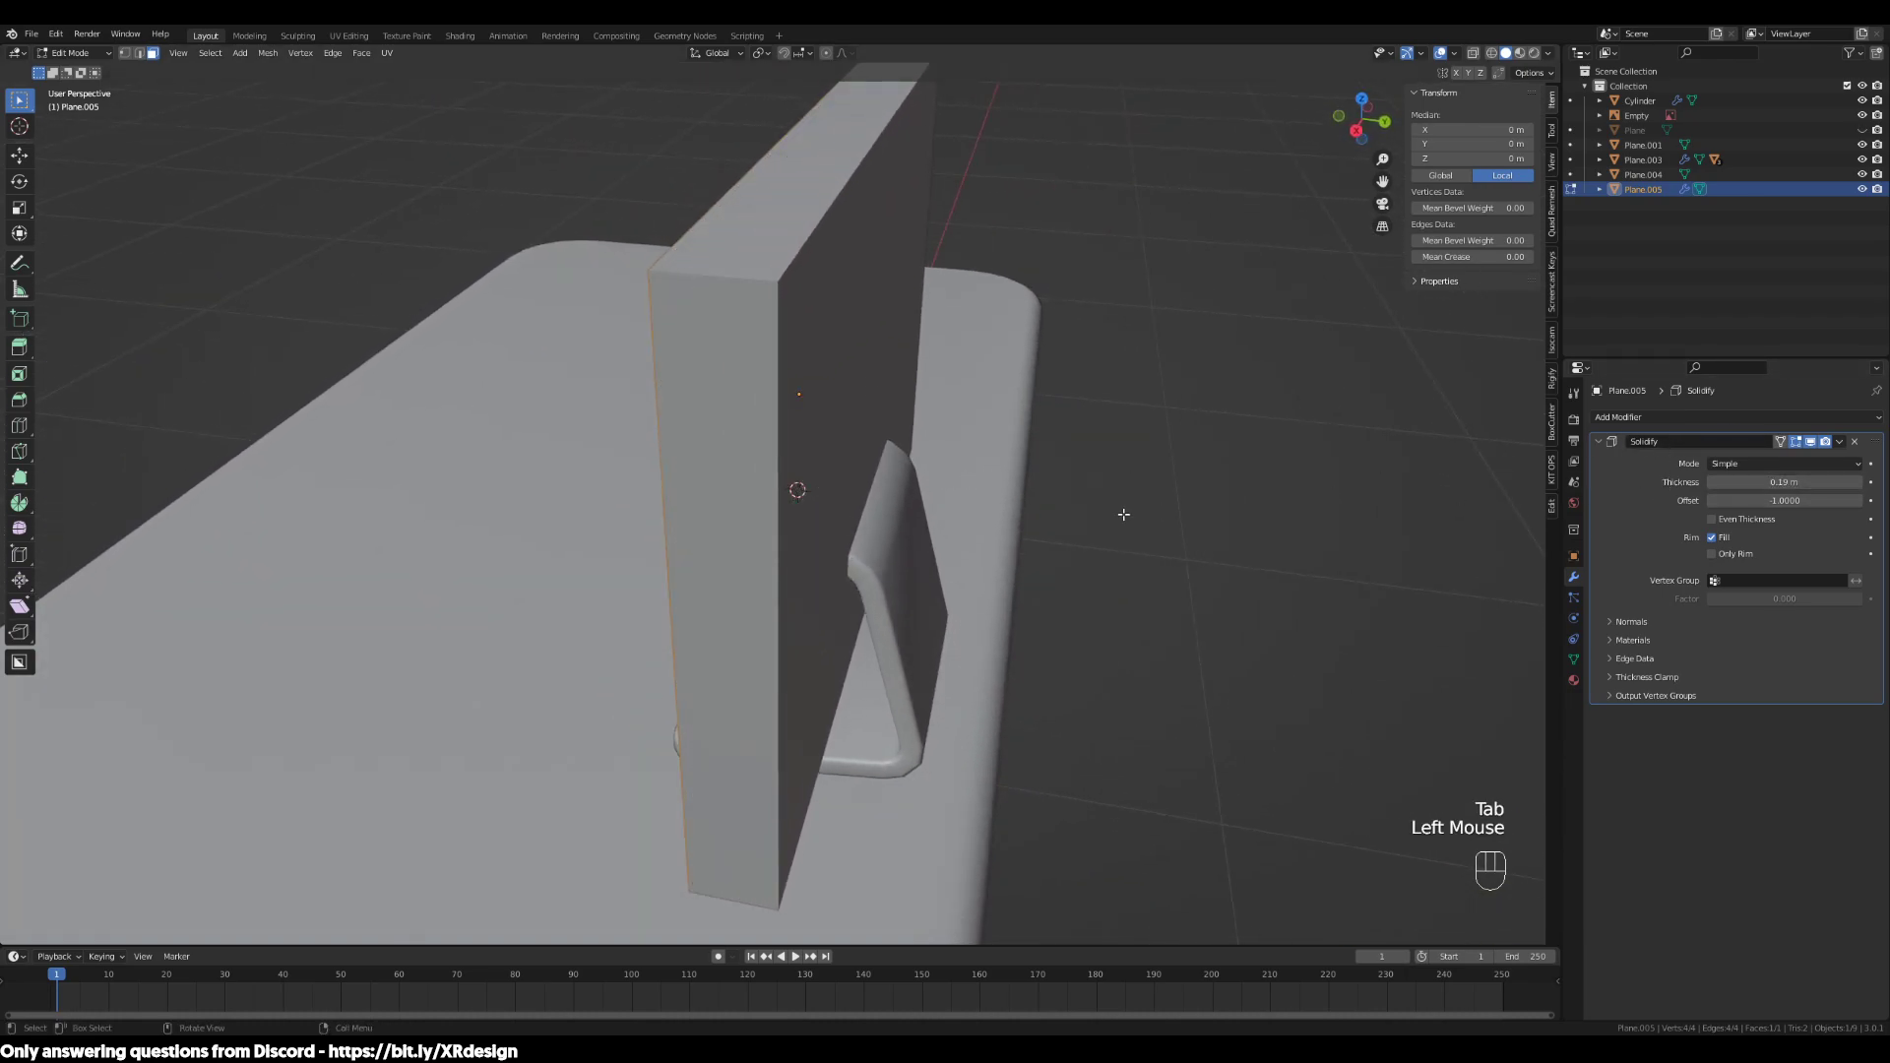
# Examine the thickened screen from several sides and check in Edit Mode which of its faces can be selected
pyautogui.moveTo(1130, 513); pyautogui.dragTo(1207, 526, button='middle')
pyautogui.press('Tab')
pyautogui.moveTo(906, 364); pyautogui.dragTo(560, 271, button='middle')
pyautogui.press('Tab')
pyautogui.click(926, 303)
pyautogui.click(926, 304)
pyautogui.click(562, 211)
pyautogui.click(776, 175)
pyautogui.moveTo(1139, 225); pyautogui.dragTo(1053, 359)
pyautogui.moveTo(960, 402); pyautogui.dragTo(888, 337, button='middle')
pyautogui.press('3')
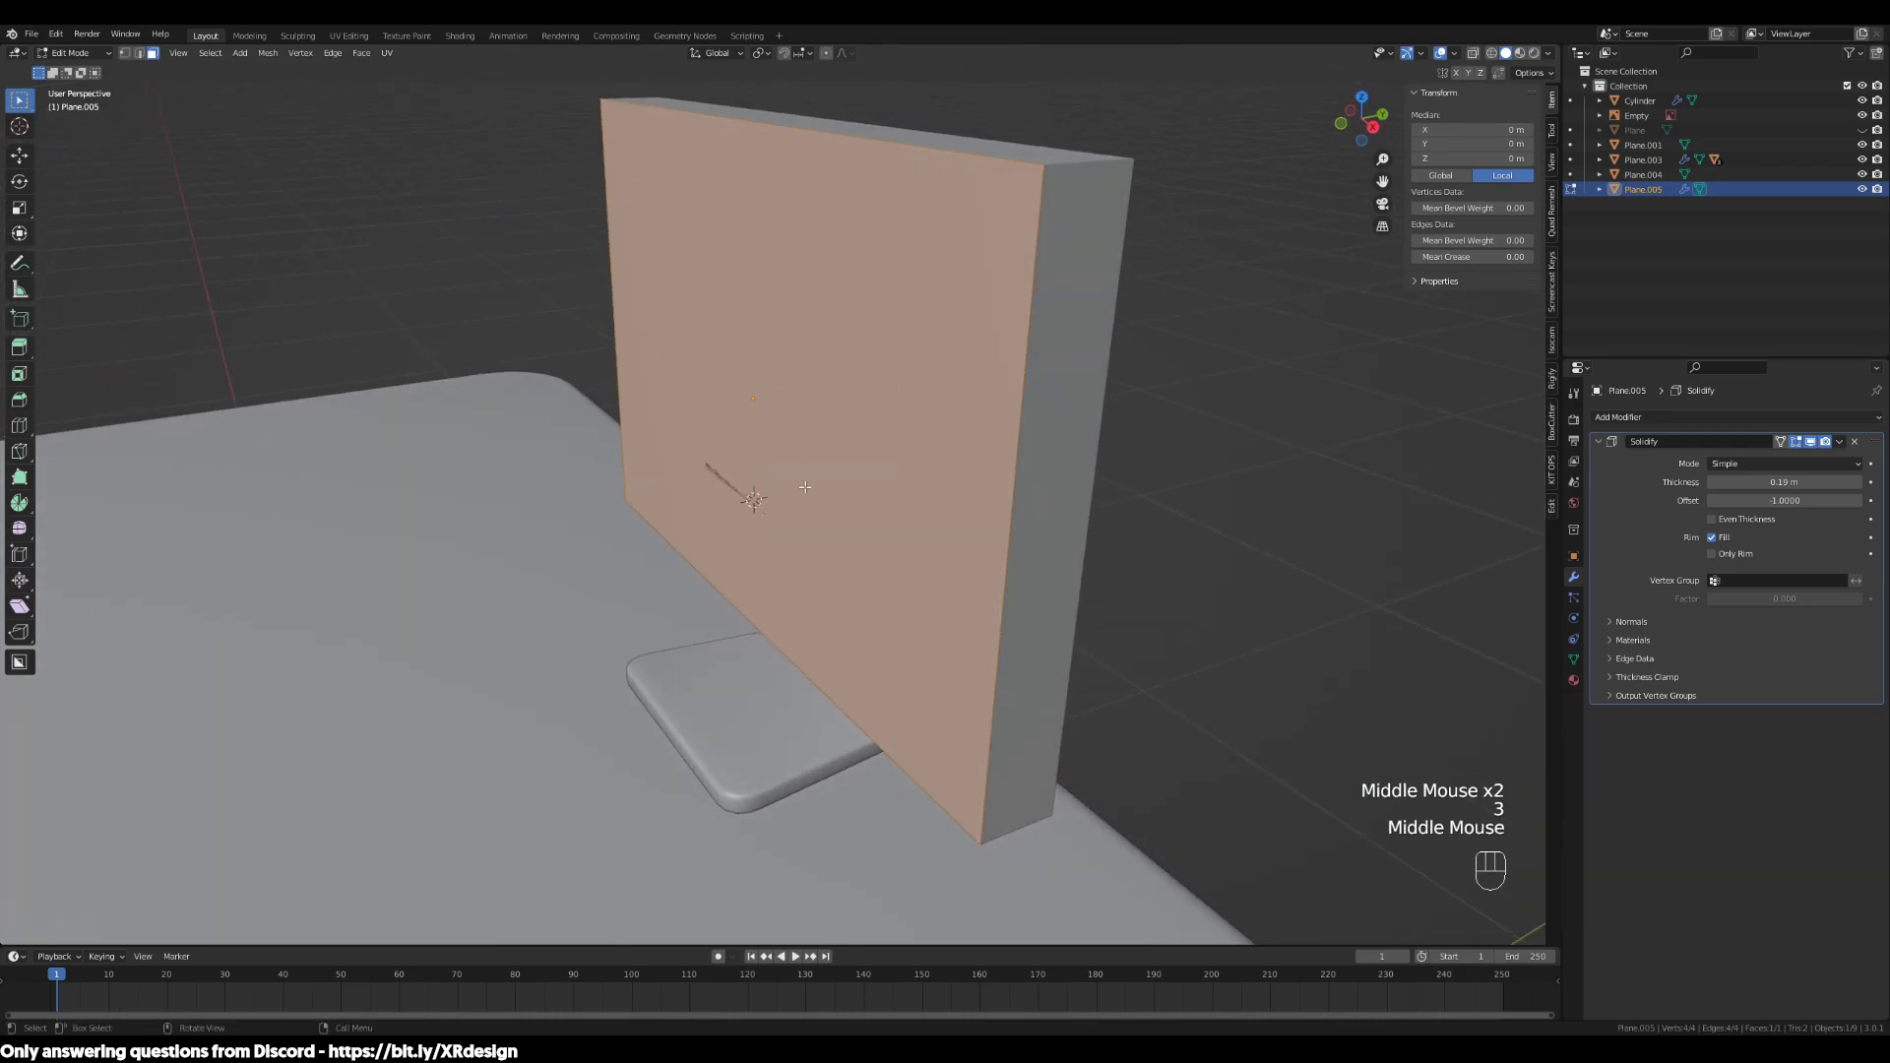
pyautogui.click(851, 303)
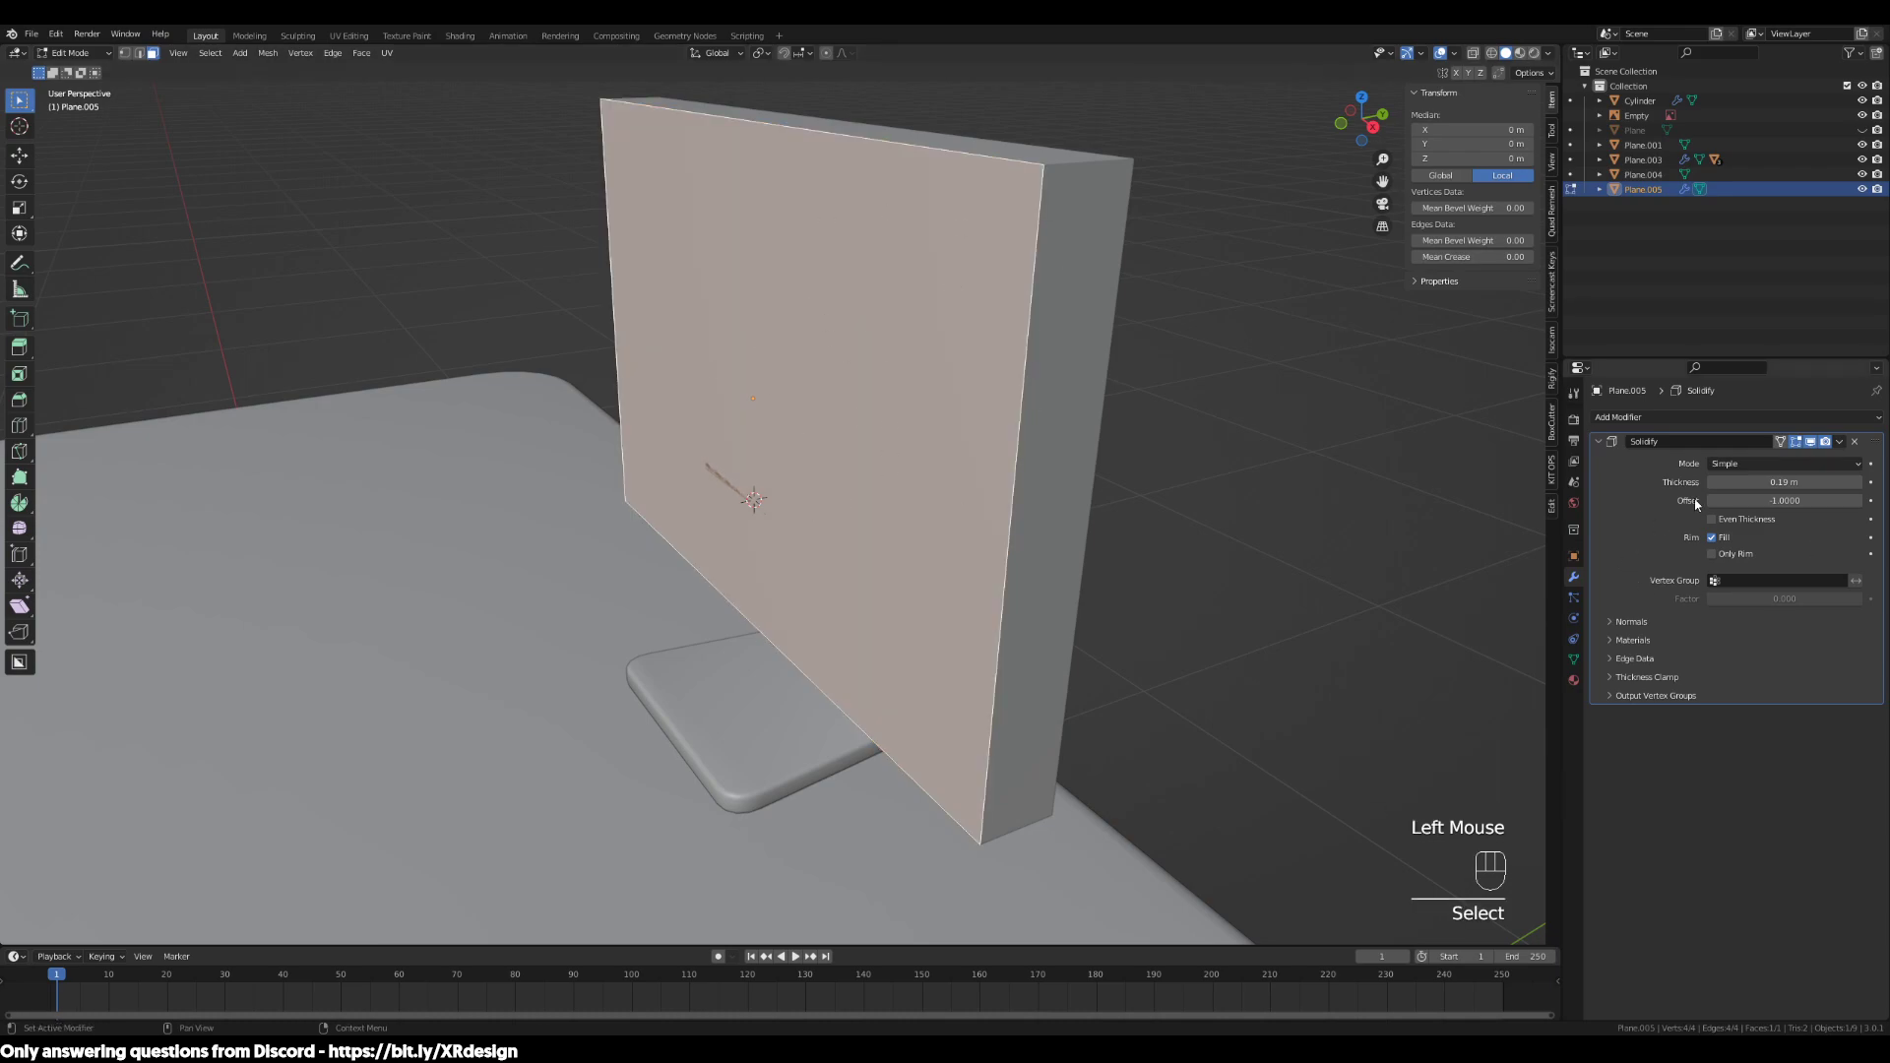
# Open the Solidify modifier's offset value for editing
pyautogui.moveTo(1242, 496); pyautogui.dragTo(1624, 532, button='middle')
pyautogui.click(1777, 501)
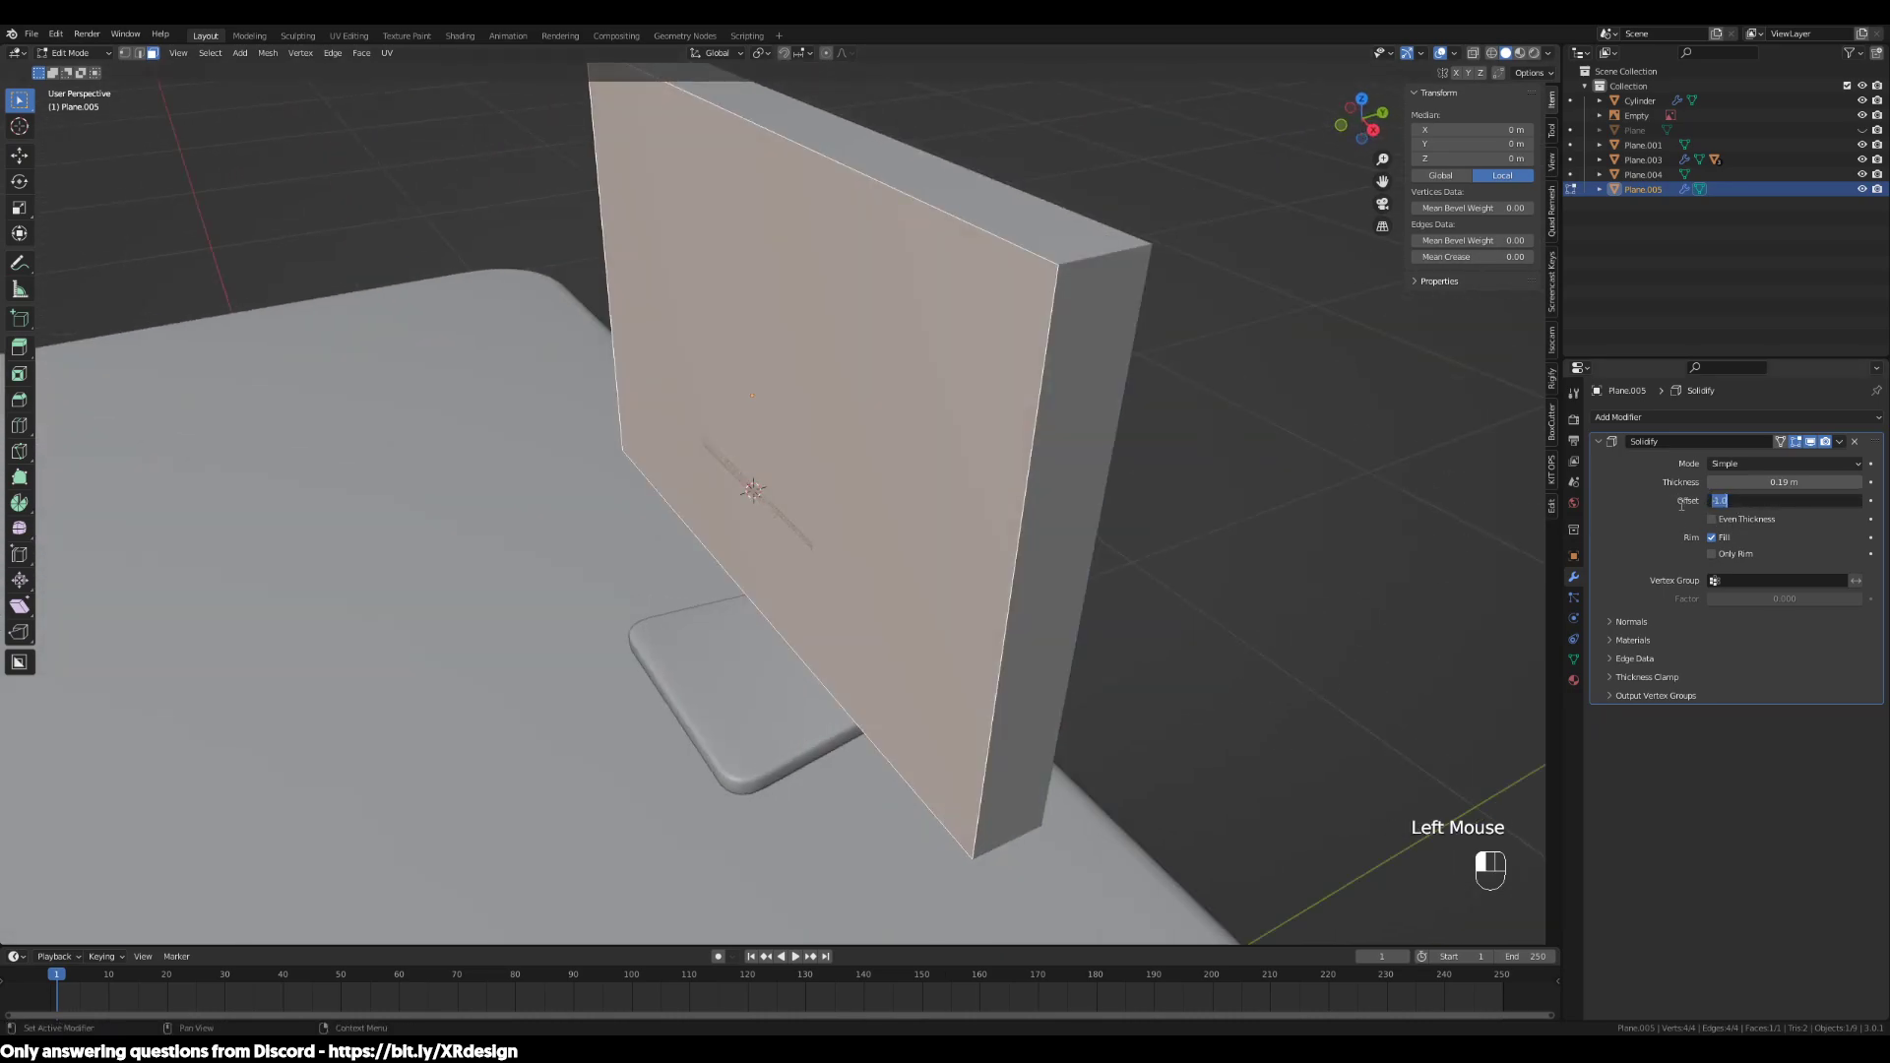
# Set the monitor panel's Solidify offset to 1 and its thickness to 0.15 m
pyautogui.write('1')
pyautogui.press('Return')
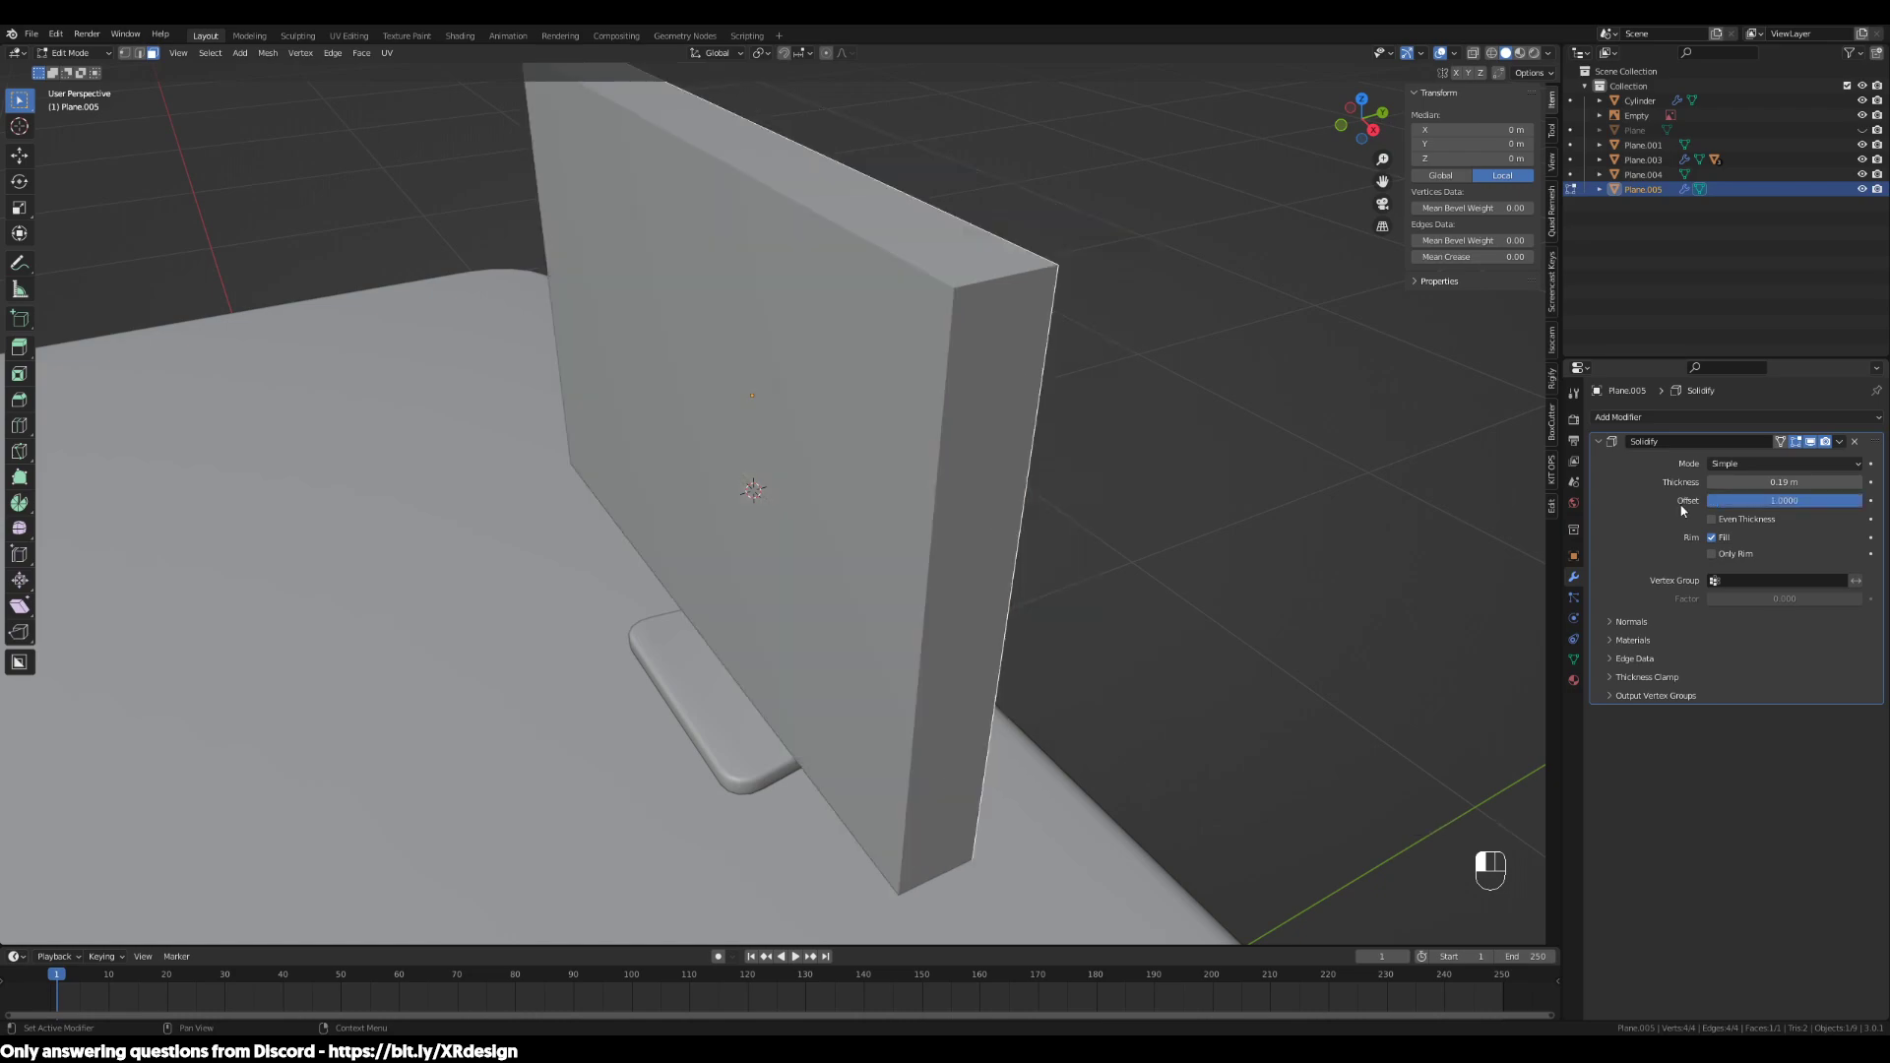
pyautogui.moveTo(1268, 613); pyautogui.dragTo(1638, 535, button='middle')
pyautogui.click(1778, 483)
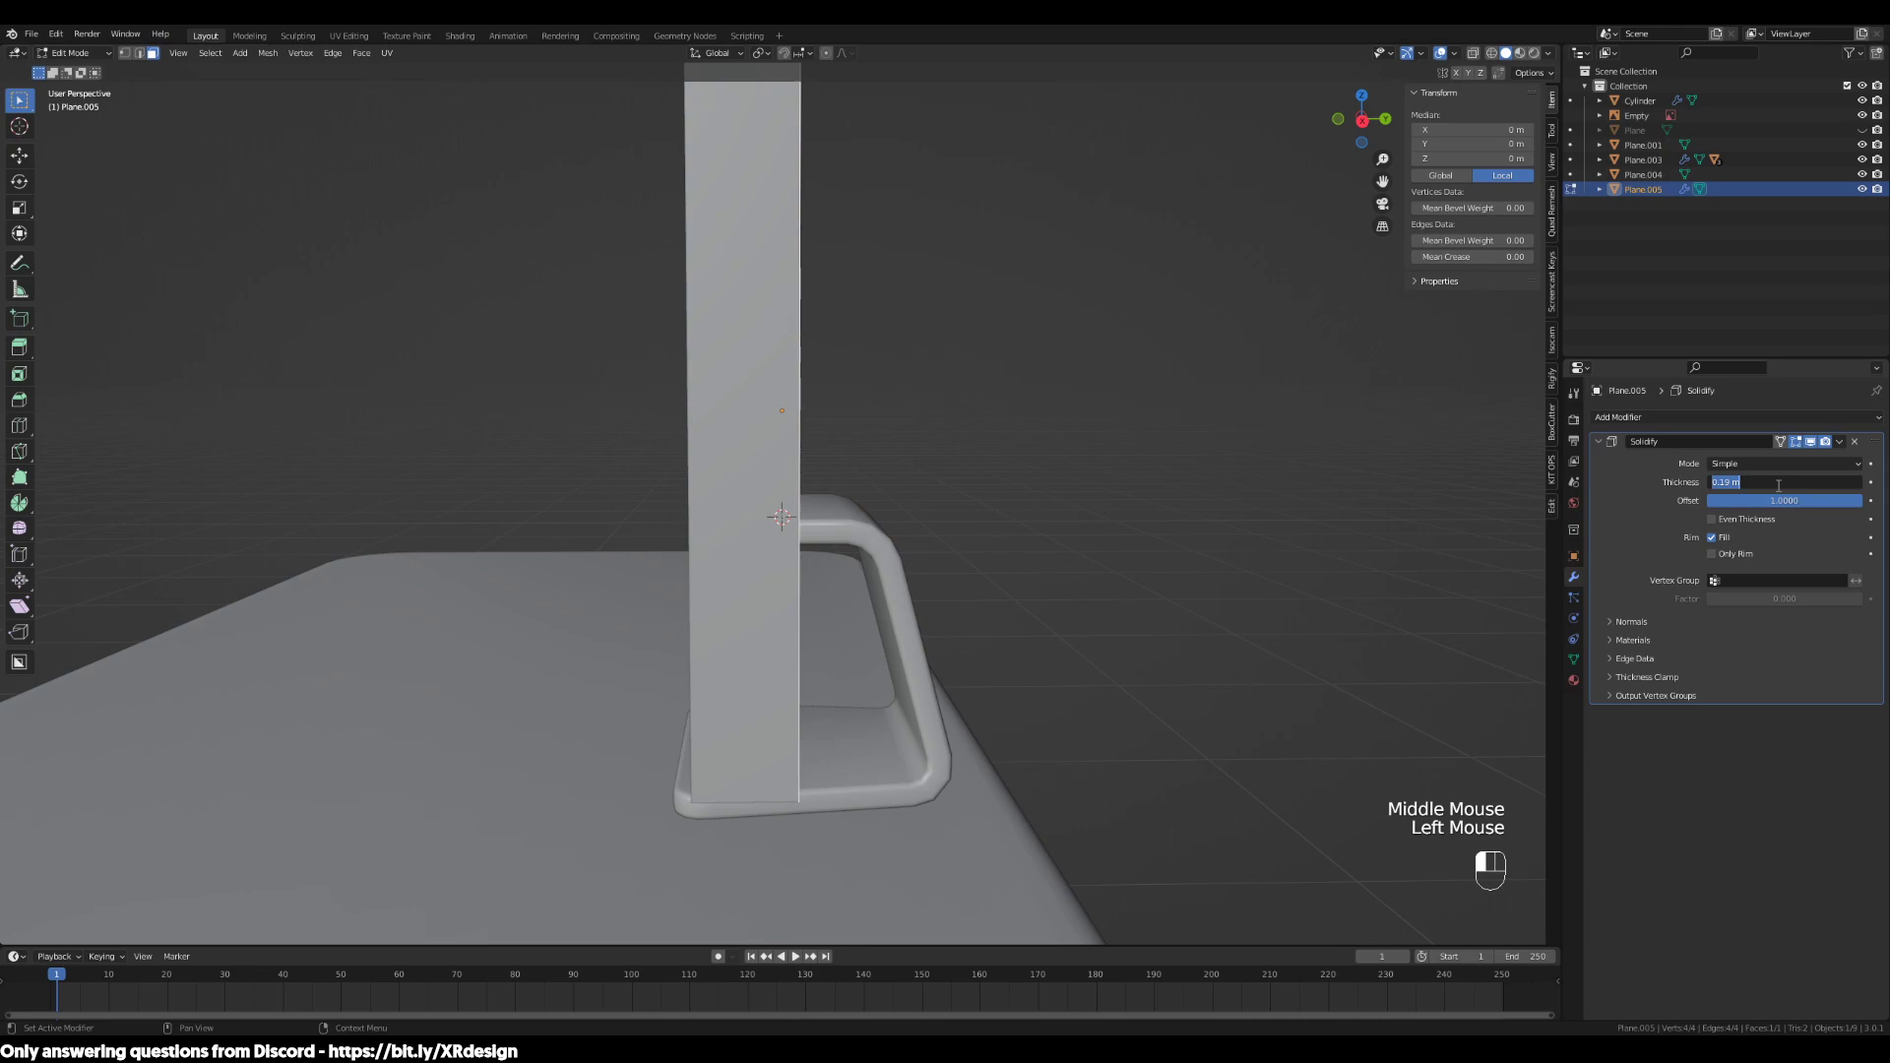
pyautogui.click(1656, 501)
pyautogui.moveTo(1767, 482); pyautogui.dragTo(1728, 482)
pyautogui.scroll(-2, 1144, 568)
pyautogui.moveTo(1142, 569); pyautogui.dragTo(1180, 646, button='middle')
pyautogui.scroll(2, 1089, 624)
# Return the monitor panel to Object Mode and apply its Solidify modifier
pyautogui.press('Tab')
pyautogui.moveTo(1088, 625); pyautogui.dragTo(1001, 426, button='middle')
pyautogui.press('Tab')
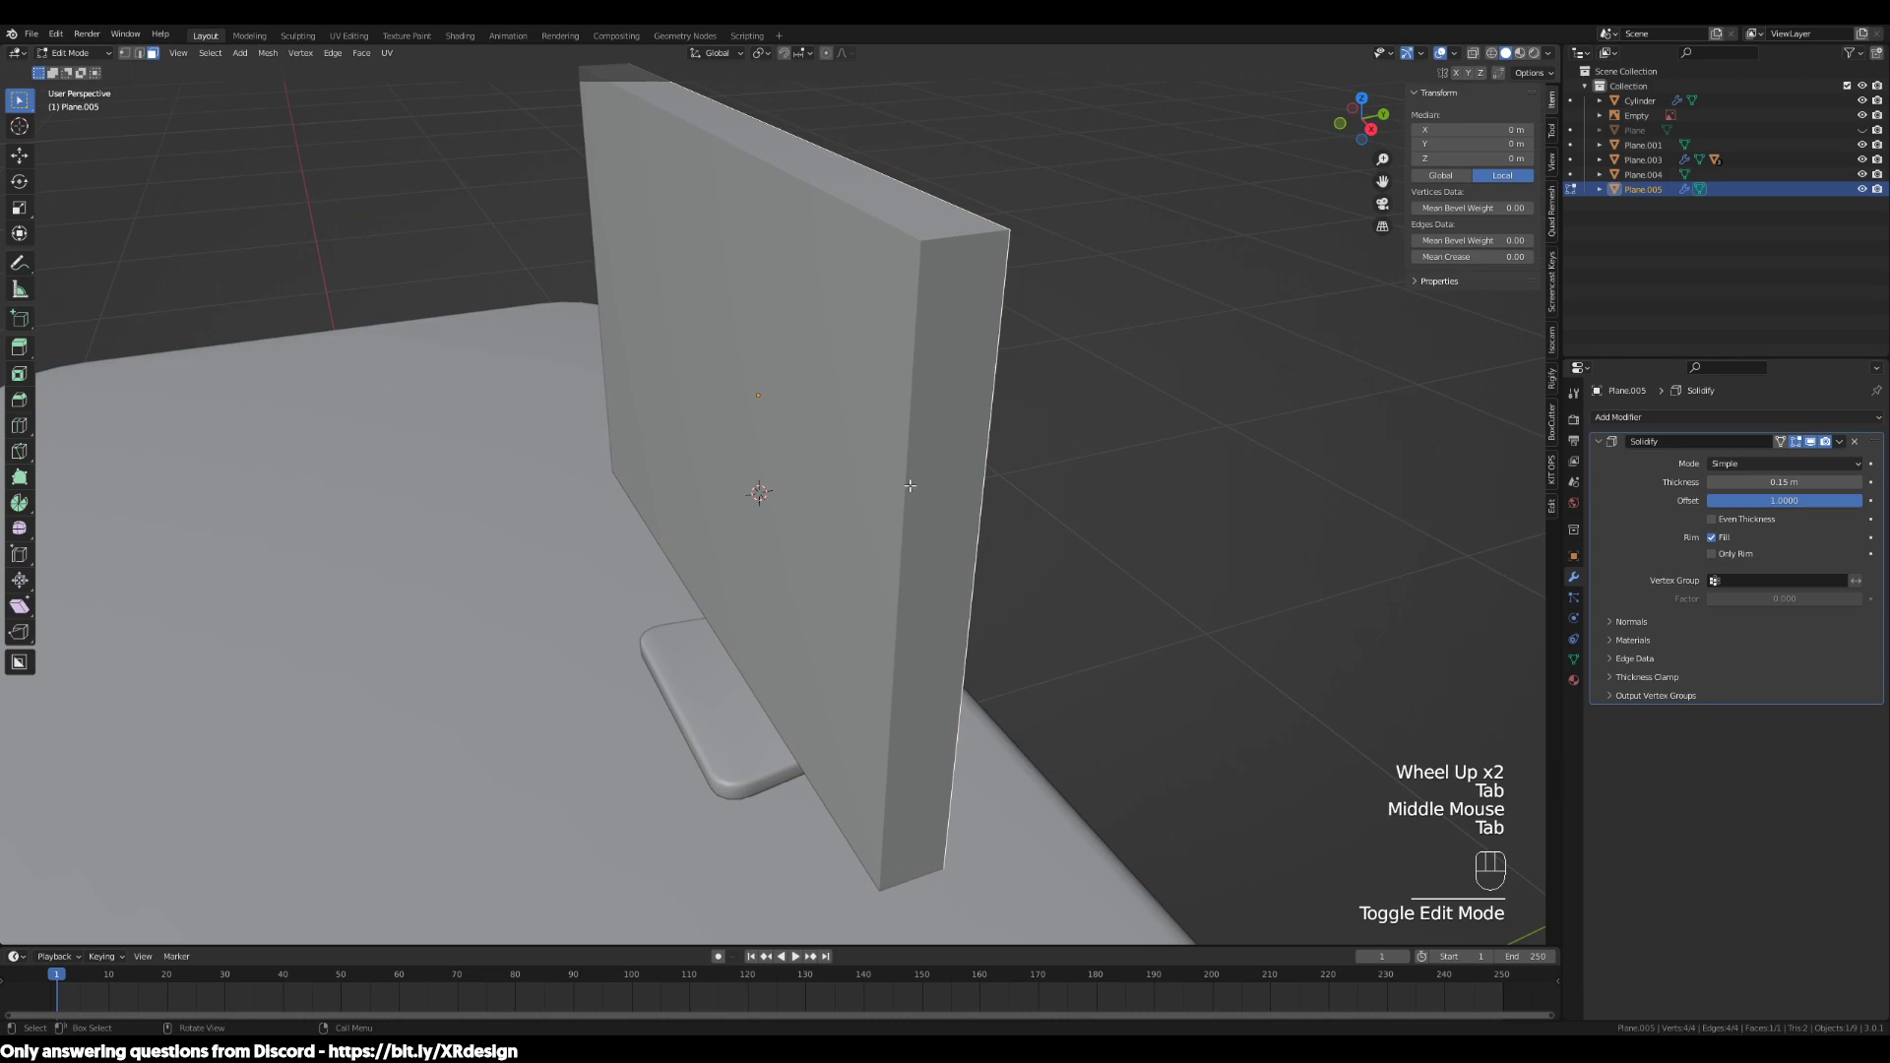
pyautogui.click(1838, 445)
pyautogui.click(1072, 534)
pyautogui.press('Tab')
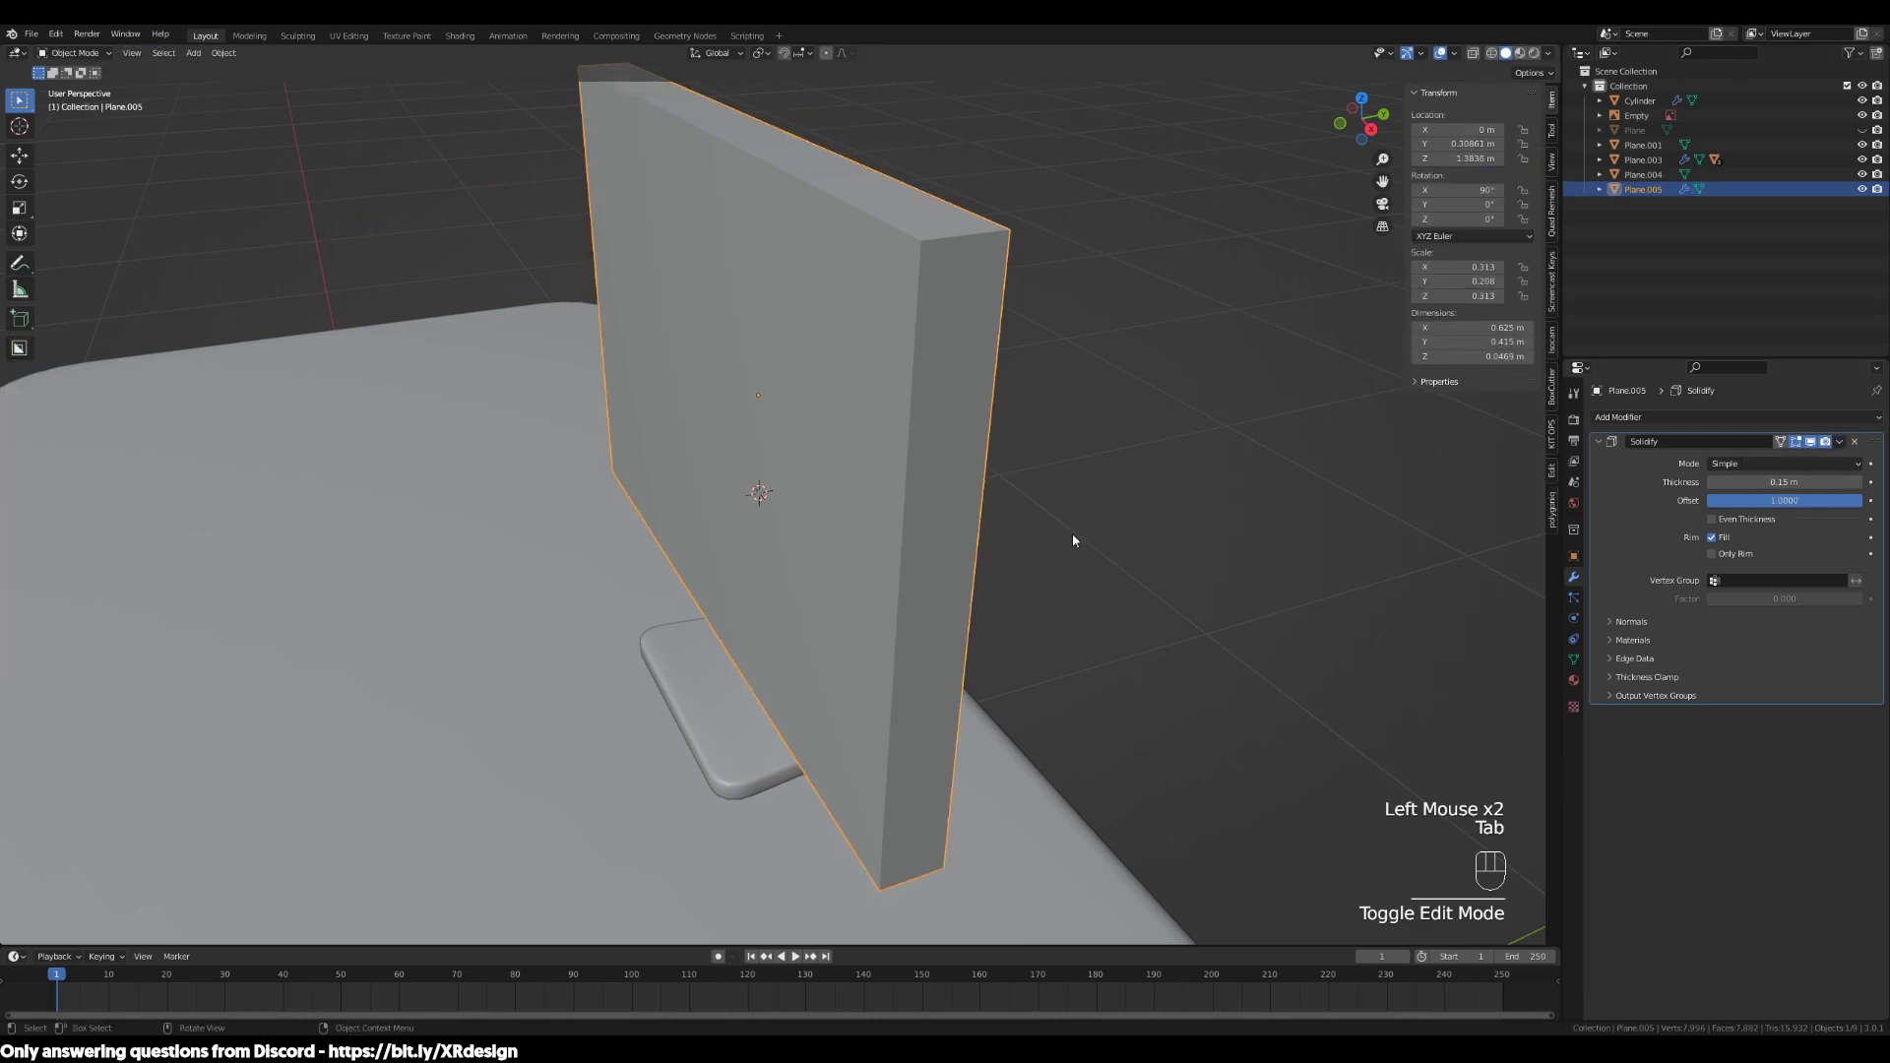
pyautogui.keyDown('shift'); pyautogui.moveTo(1246, 492); pyautogui.dragTo(1029, 489, button='middle'); pyautogui.keyUp('shift')
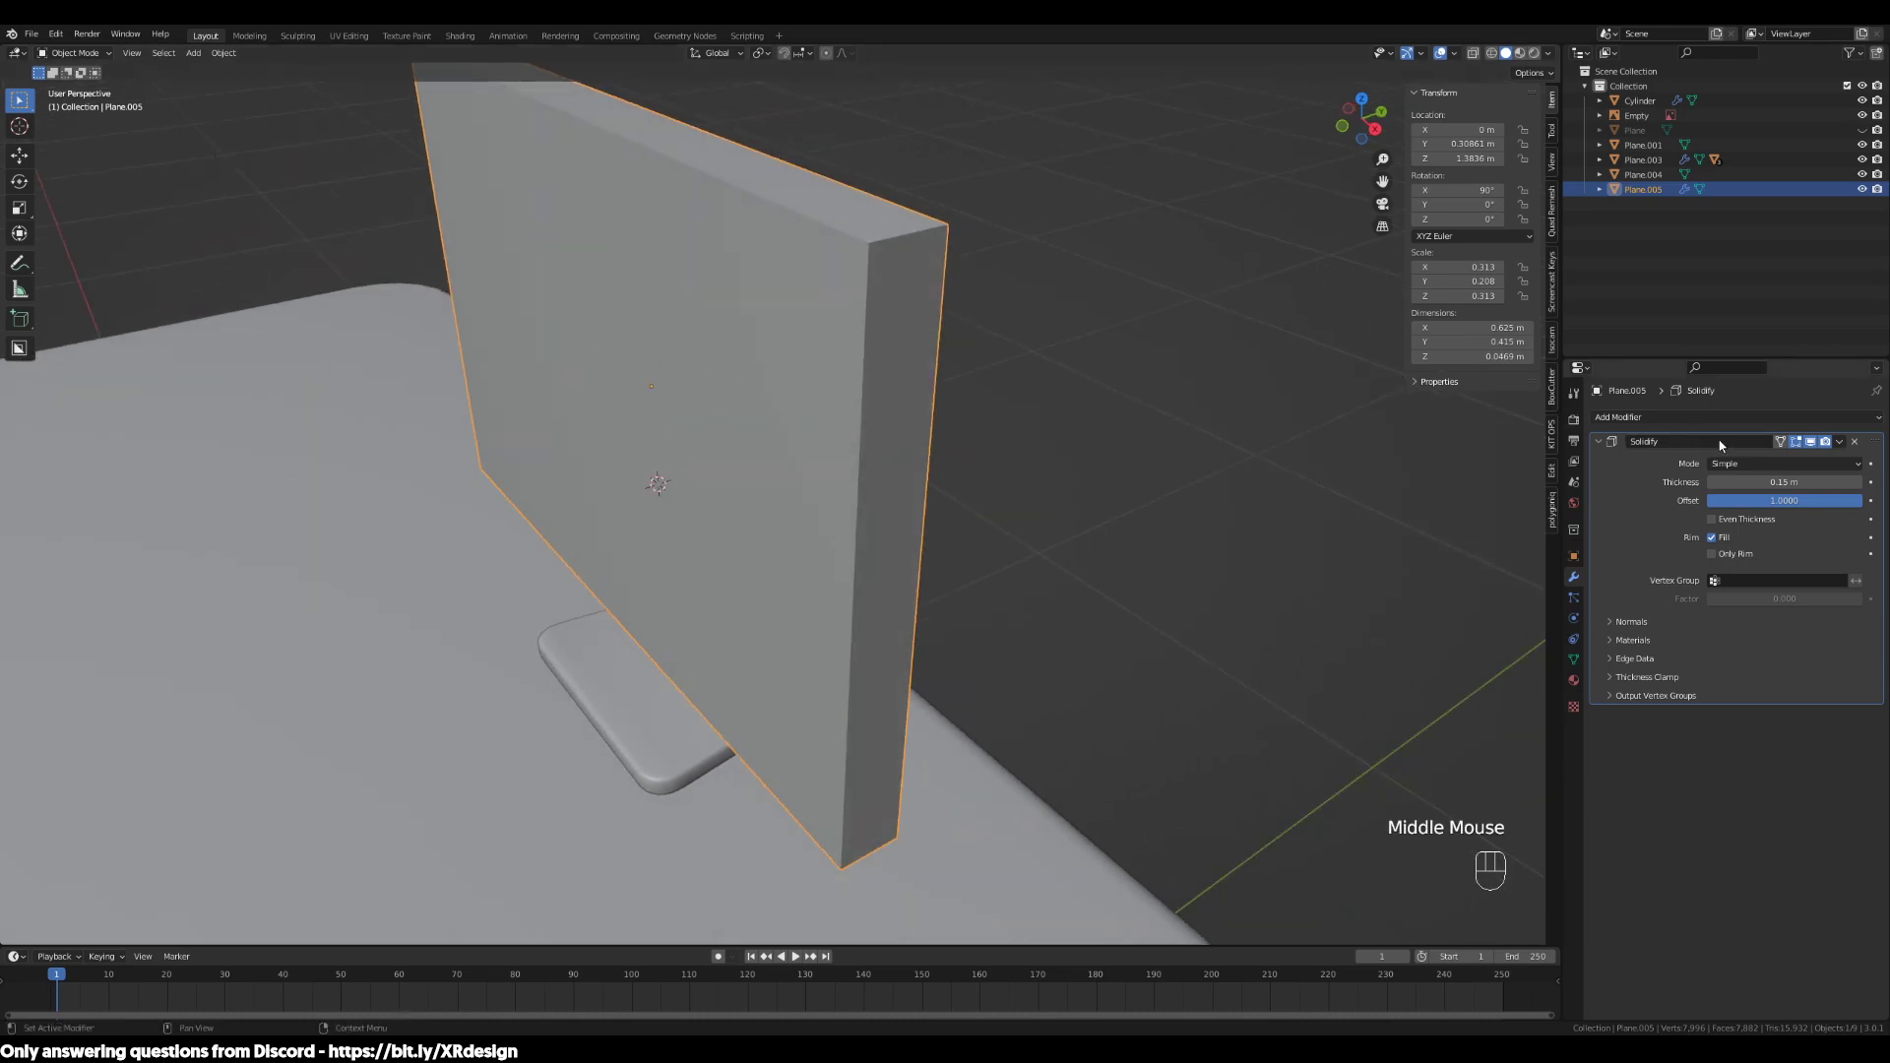
pyautogui.click(1825, 442)
pyautogui.click(1838, 442)
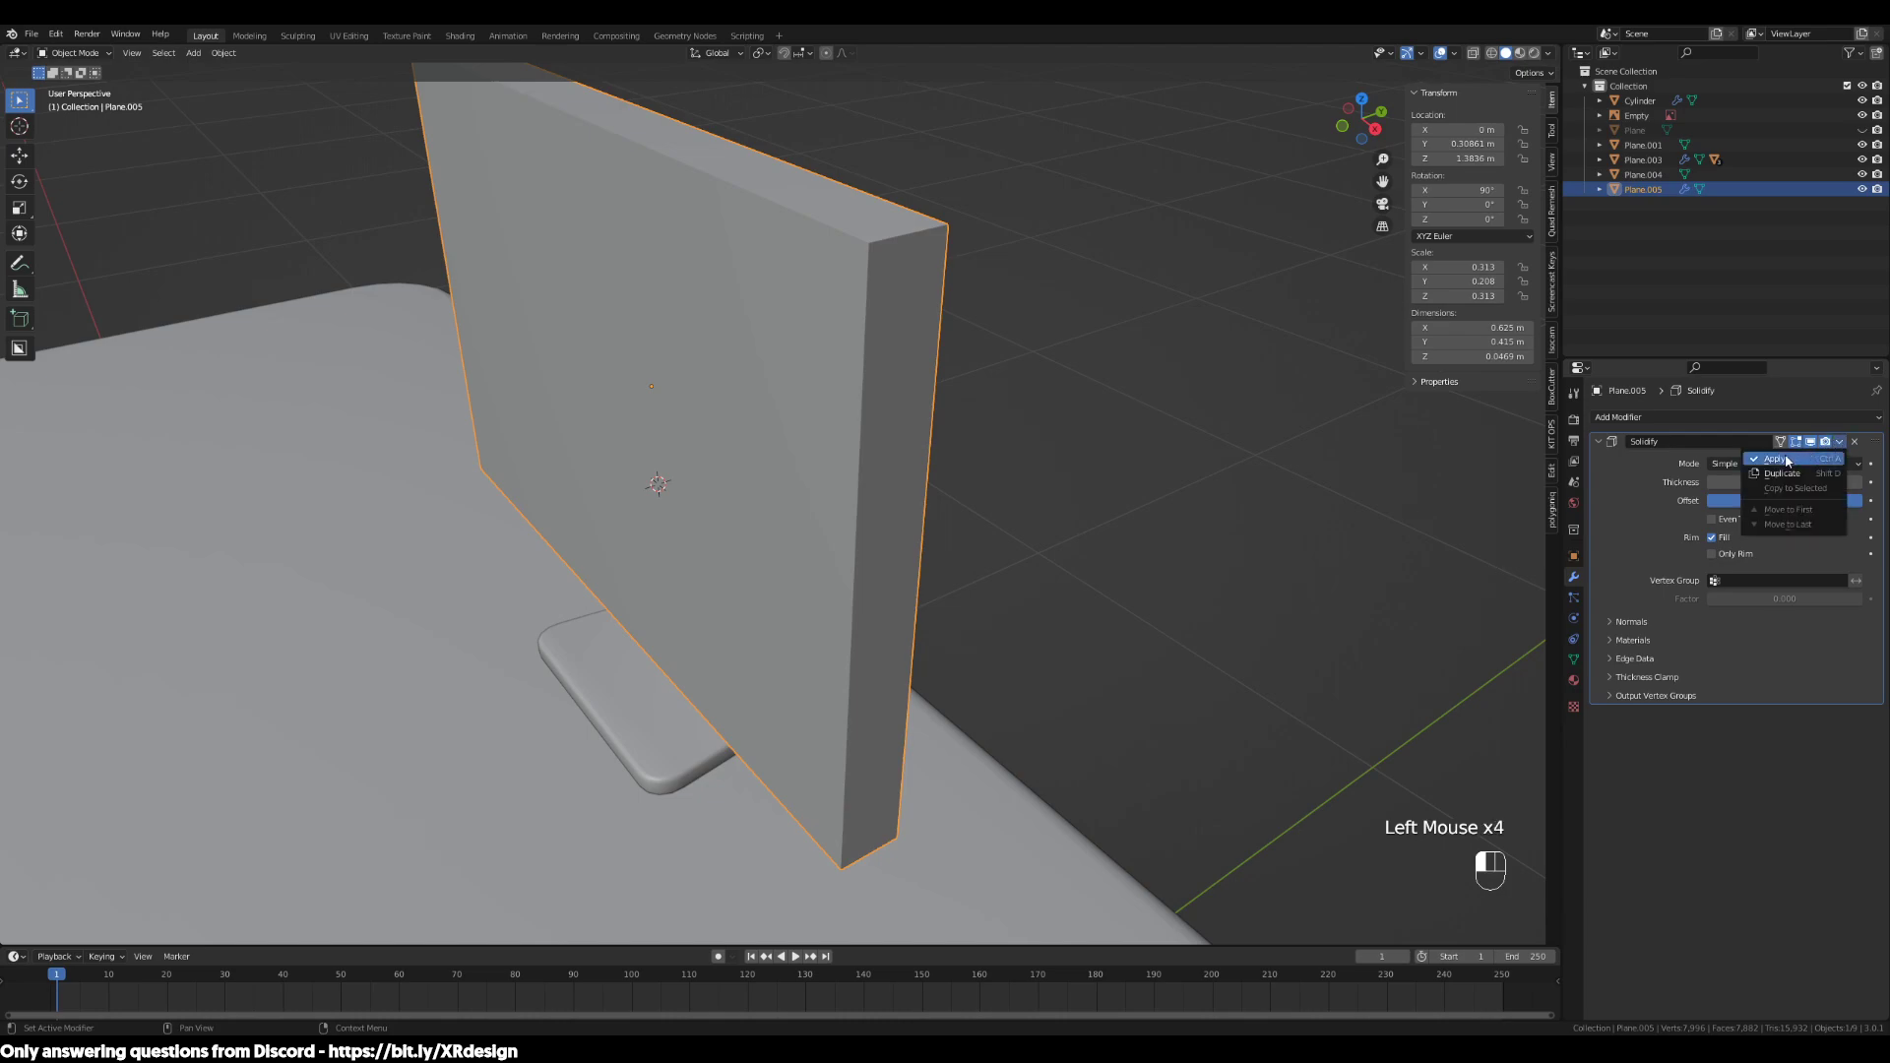
pyautogui.click(1787, 460)
# Examine the monitor's individual faces in Edit Mode with face selection, returning to Object Mode at the end
pyautogui.scroll(-2, 815, 456)
pyautogui.press('Tab')
pyautogui.moveTo(898, 477)
pyautogui.mouseDown(button='middle')
pyautogui.moveTo(799, 434)
pyautogui.moveTo(751, 443)
pyautogui.moveTo(882, 485)
pyautogui.mouseUp(button='middle')
pyautogui.scroll(2, 629, 420)
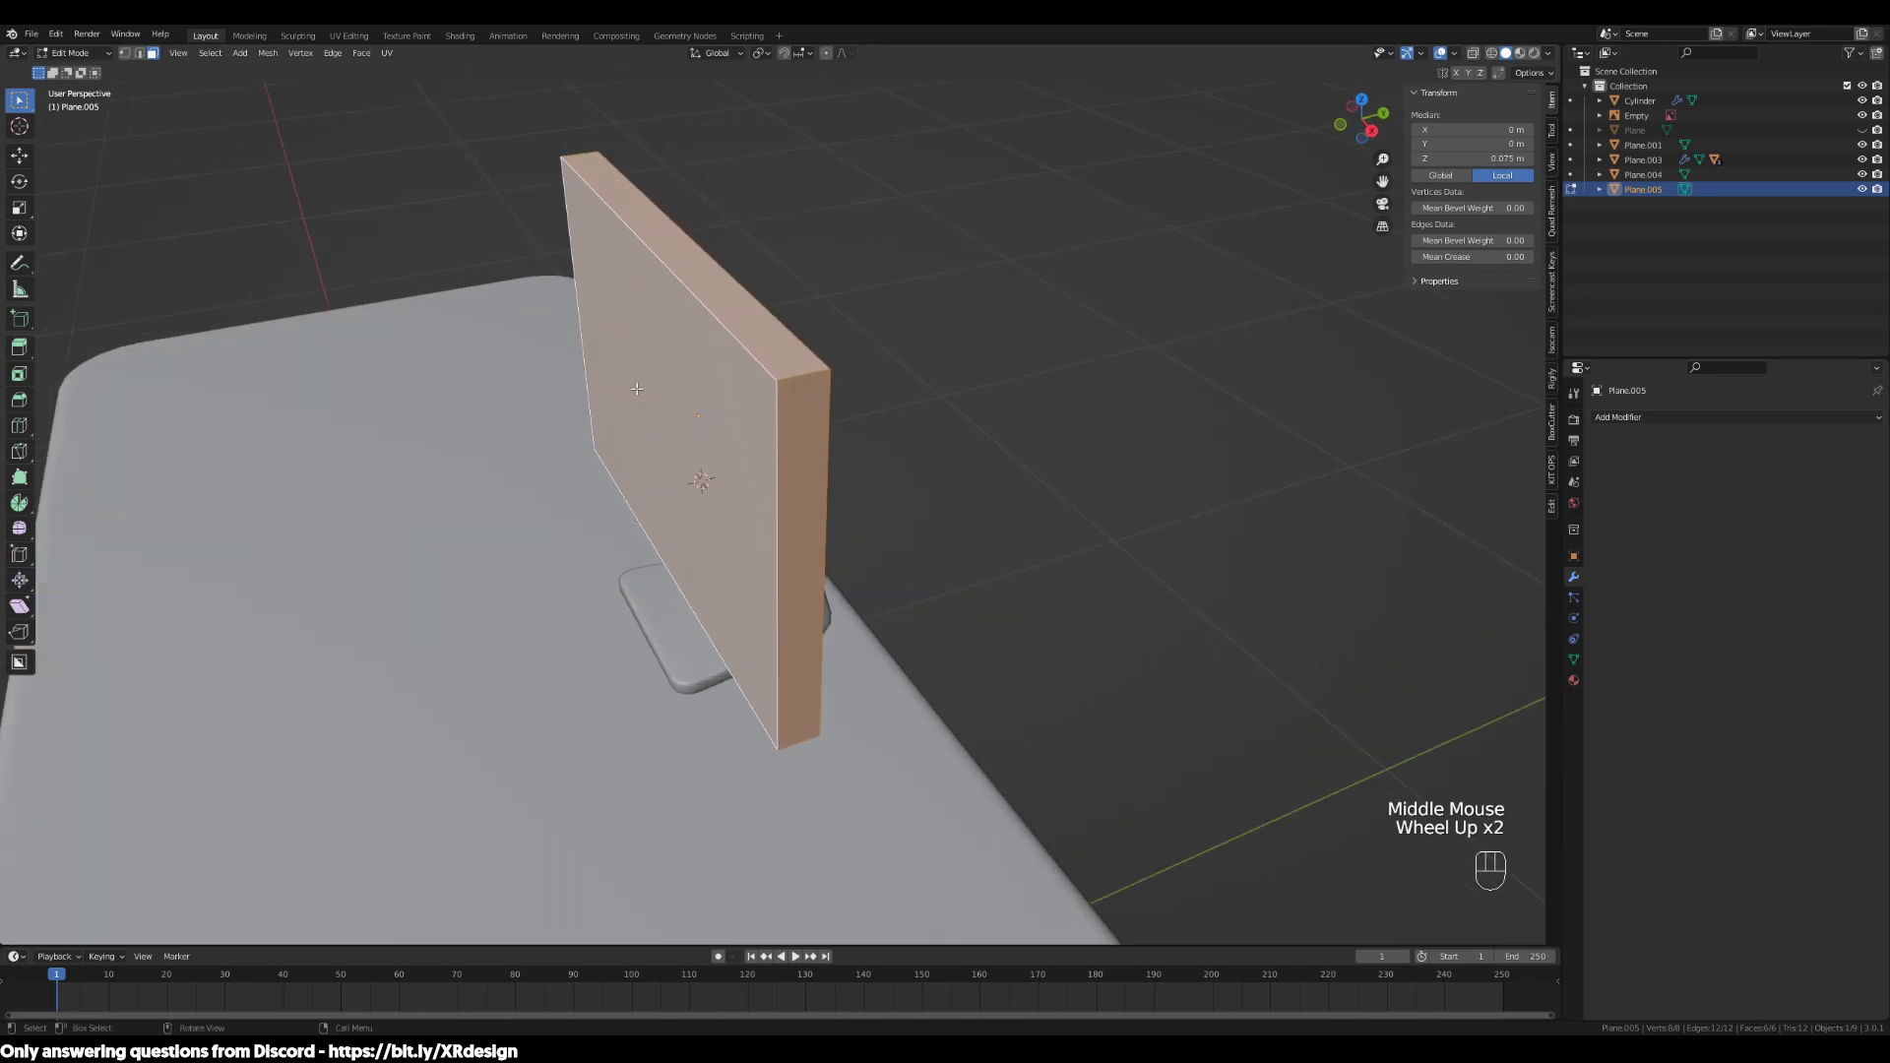
pyautogui.moveTo(851, 346); pyautogui.dragTo(770, 398, button='middle')
pyautogui.press('3')
pyautogui.click(714, 443)
pyautogui.click(793, 441)
pyautogui.click(701, 431)
pyautogui.click(796, 443)
pyautogui.click(783, 433)
pyautogui.click(783, 433)
pyautogui.click(770, 397)
pyautogui.click(770, 398)
pyautogui.click(770, 398)
pyautogui.press('Tab')
pyautogui.moveTo(1077, 463); pyautogui.dragTo(1080, 463, button='middle')
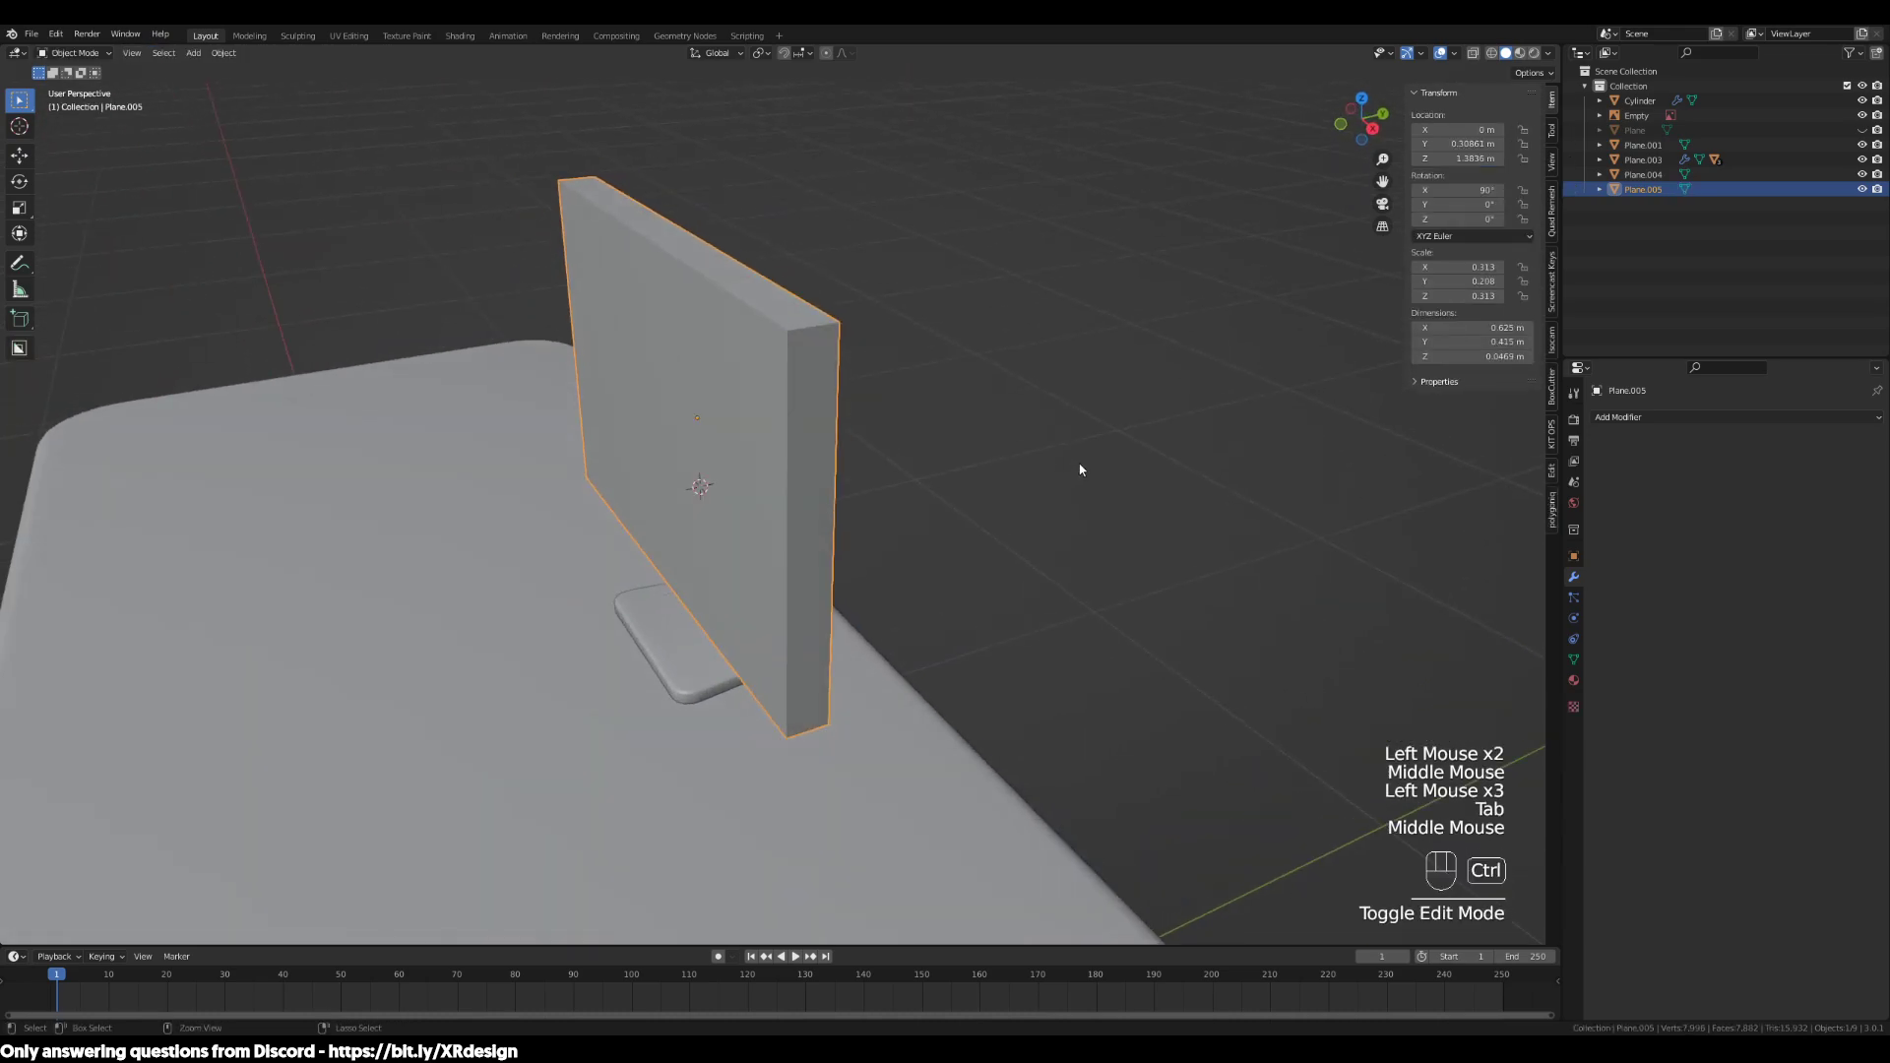
# Undo the face selections and the applied Solidify so the modifier is editable again
pyautogui.hotkey('ctrl', 'z')
pyautogui.hotkey('ctrl', 'z')
pyautogui.hotkey('ctrl', 'z')
pyautogui.hotkey('ctrl', 'z')
pyautogui.hotkey('ctrl', 'z')
pyautogui.hotkey('ctrl', 'z')
pyautogui.hotkey('ctrl', 'z')
pyautogui.hotkey('ctrl', 'z')
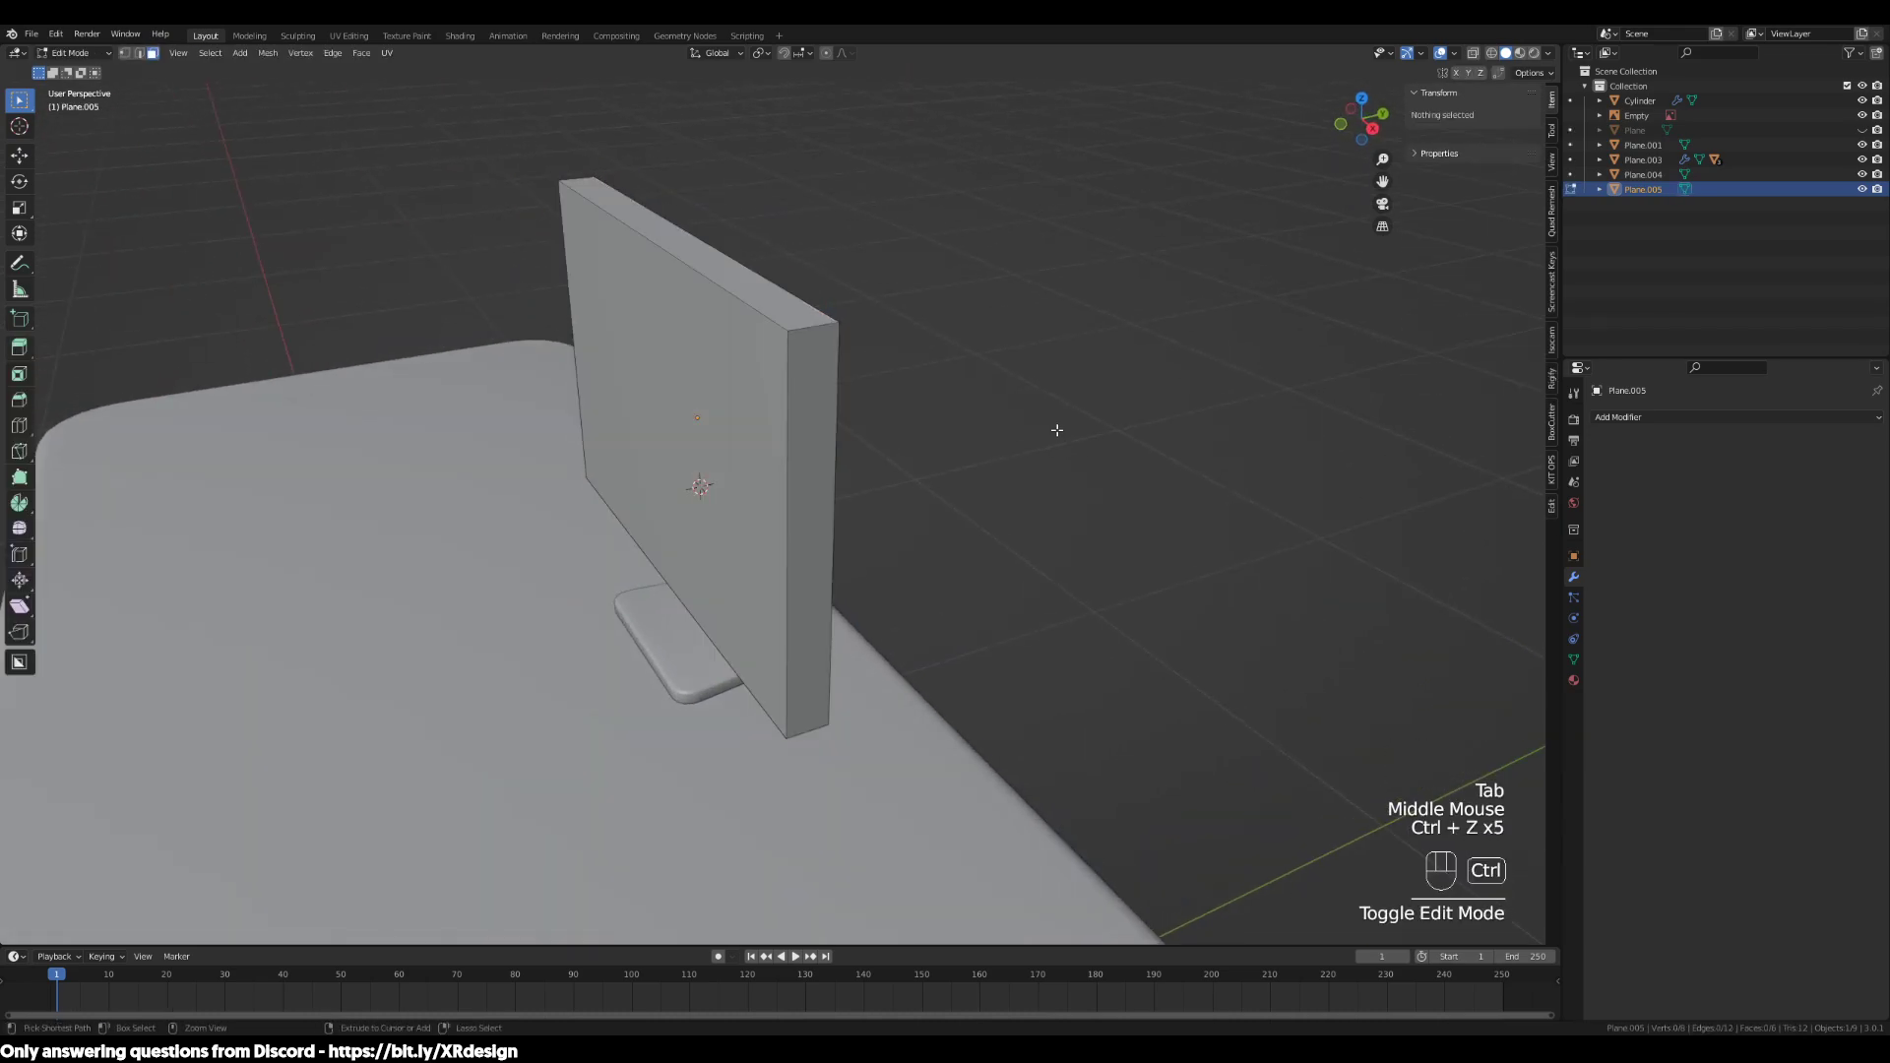
pyautogui.hotkey('ctrl', 'z')
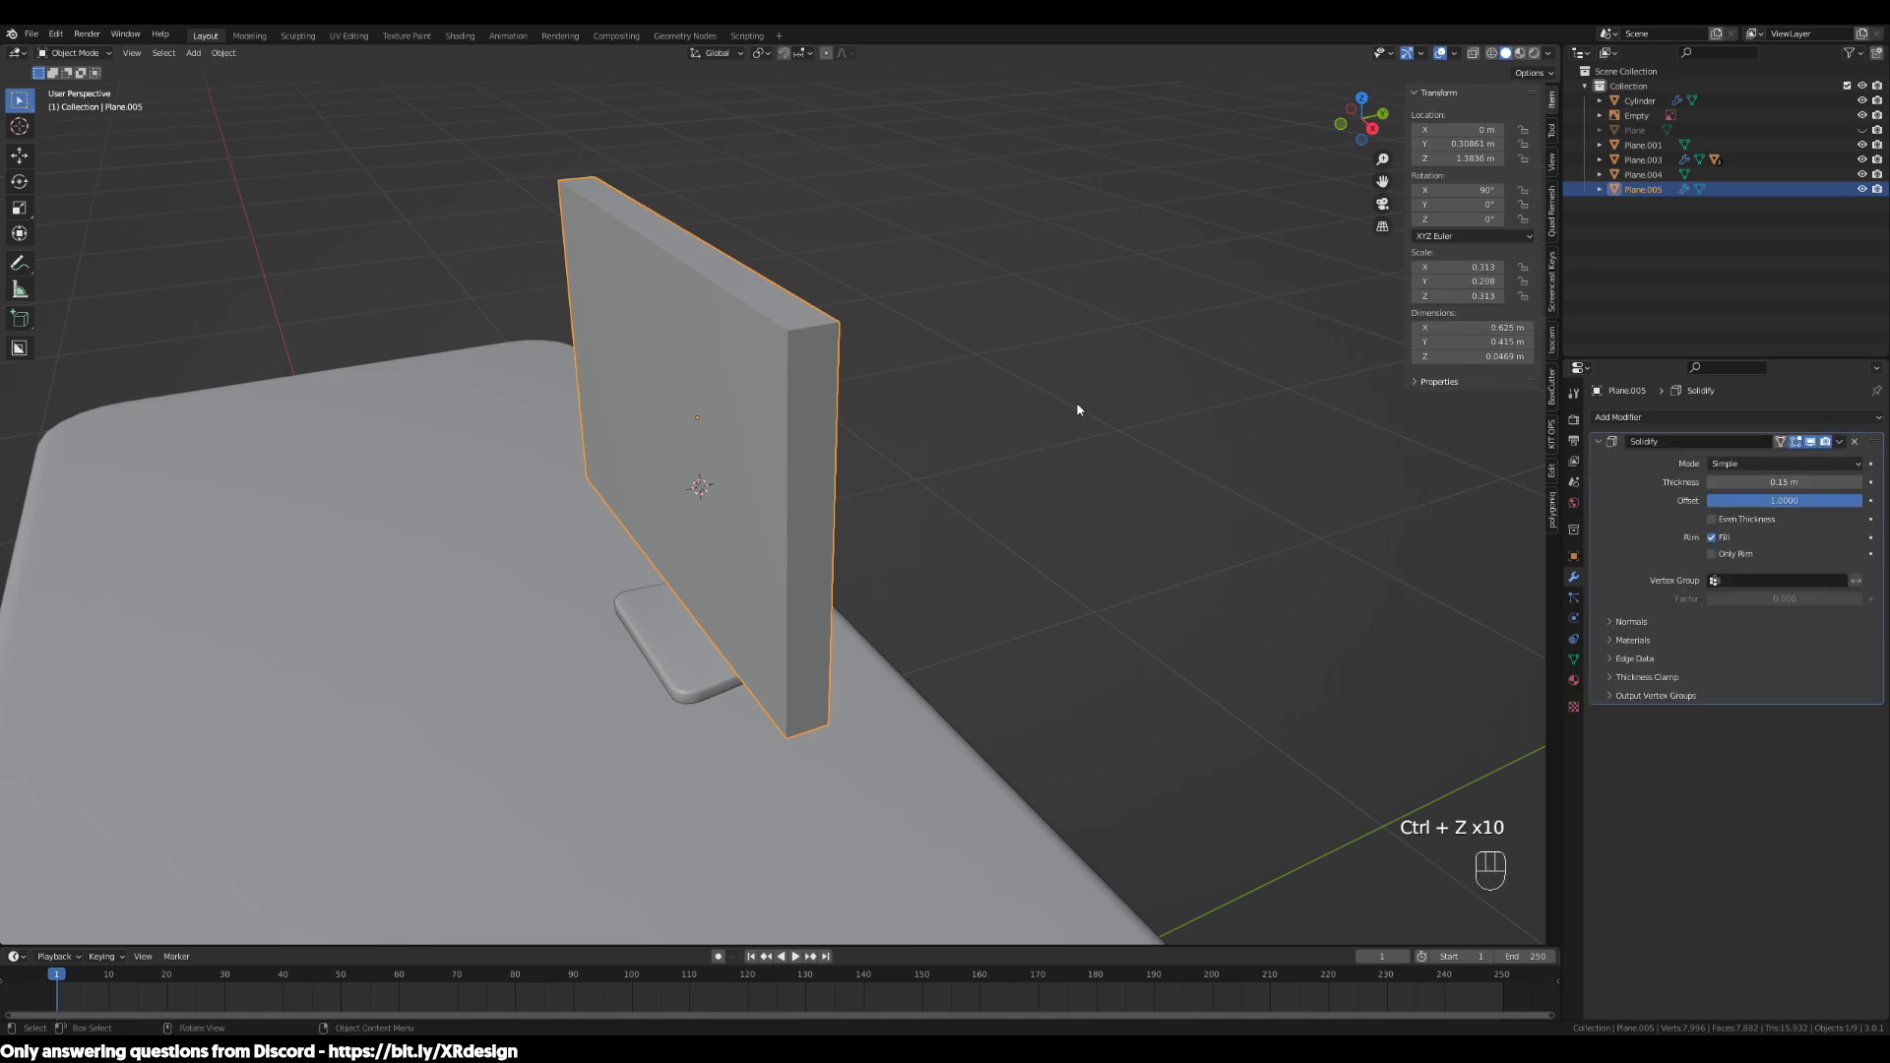
# Collapse the Solidify settings and add a Bevel modifier to the monitor panel
pyautogui.click(1599, 441)
pyautogui.scroll(2, 1279, 532)
pyautogui.moveTo(1279, 532); pyautogui.dragTo(1209, 529, button='middle')
pyautogui.scroll(-1, 1174, 539)
pyautogui.click(1615, 420)
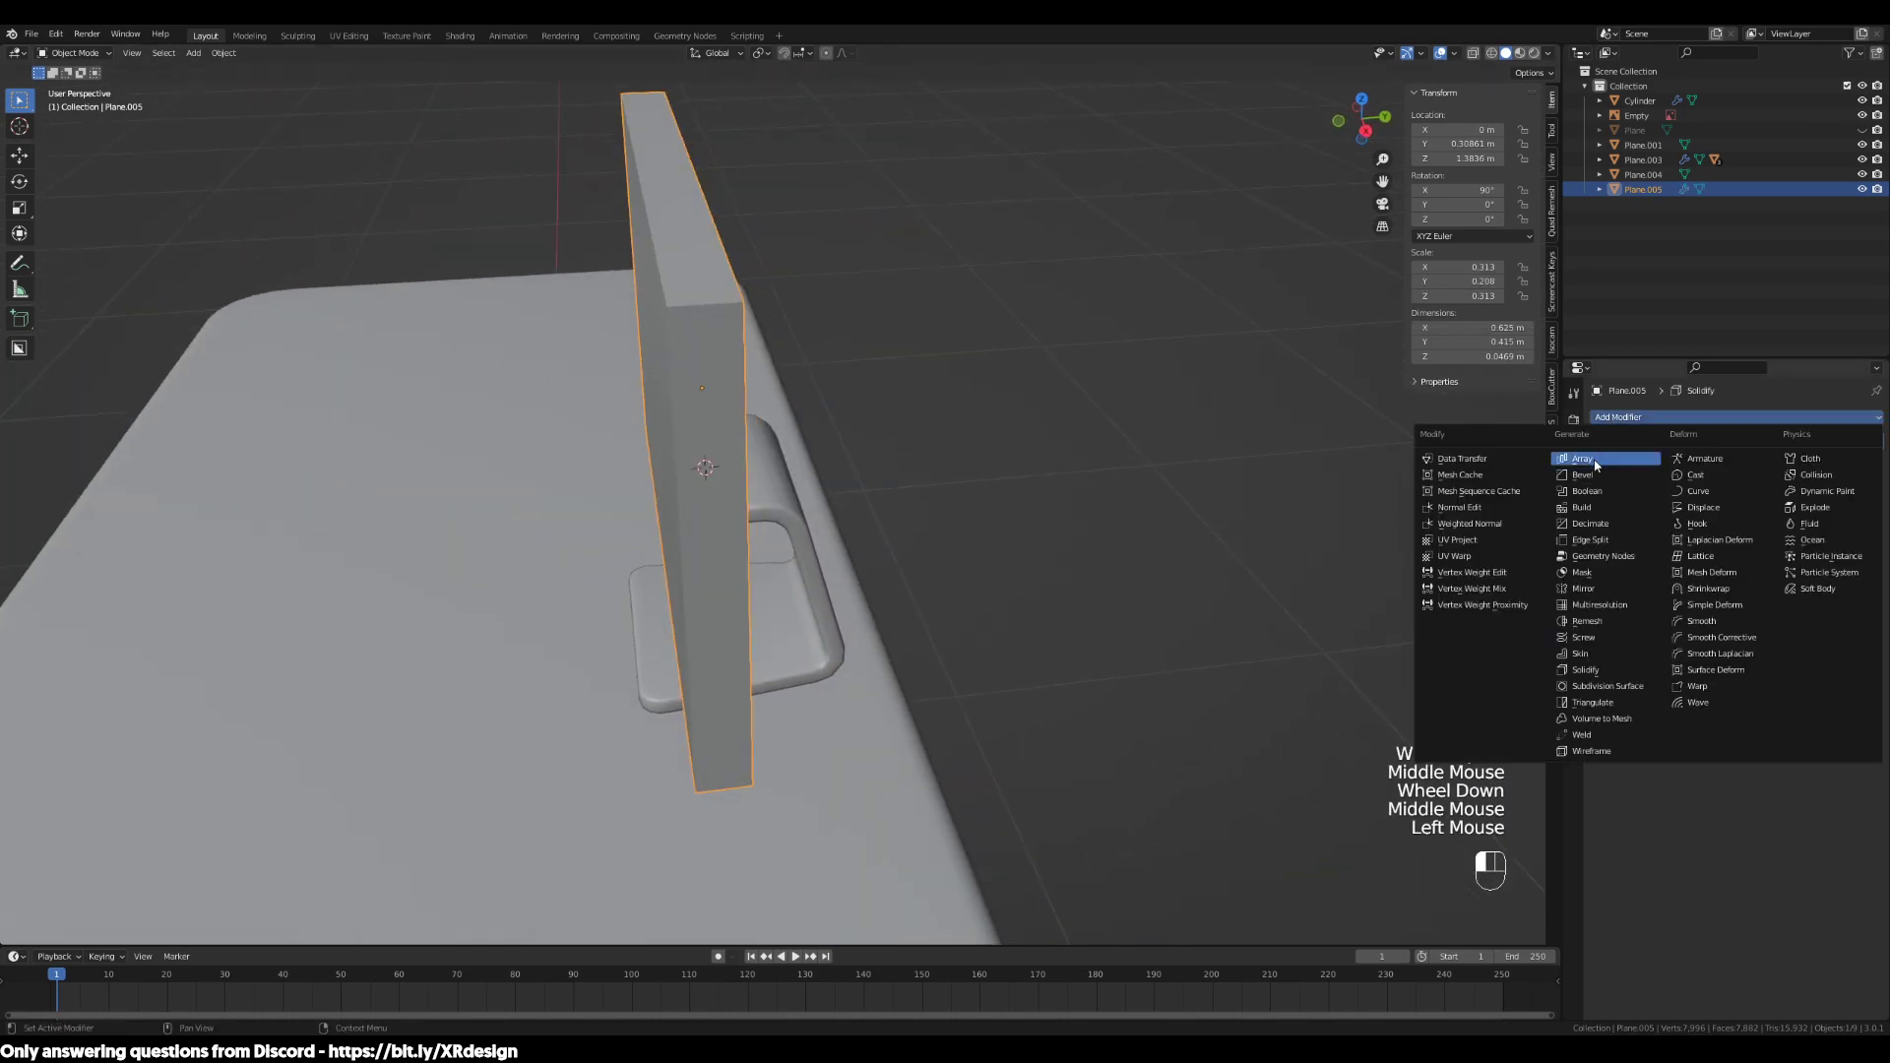
pyautogui.click(1594, 480)
pyautogui.moveTo(1140, 450); pyautogui.dragTo(1432, 439, button='middle')
pyautogui.scroll(2, 704, 462)
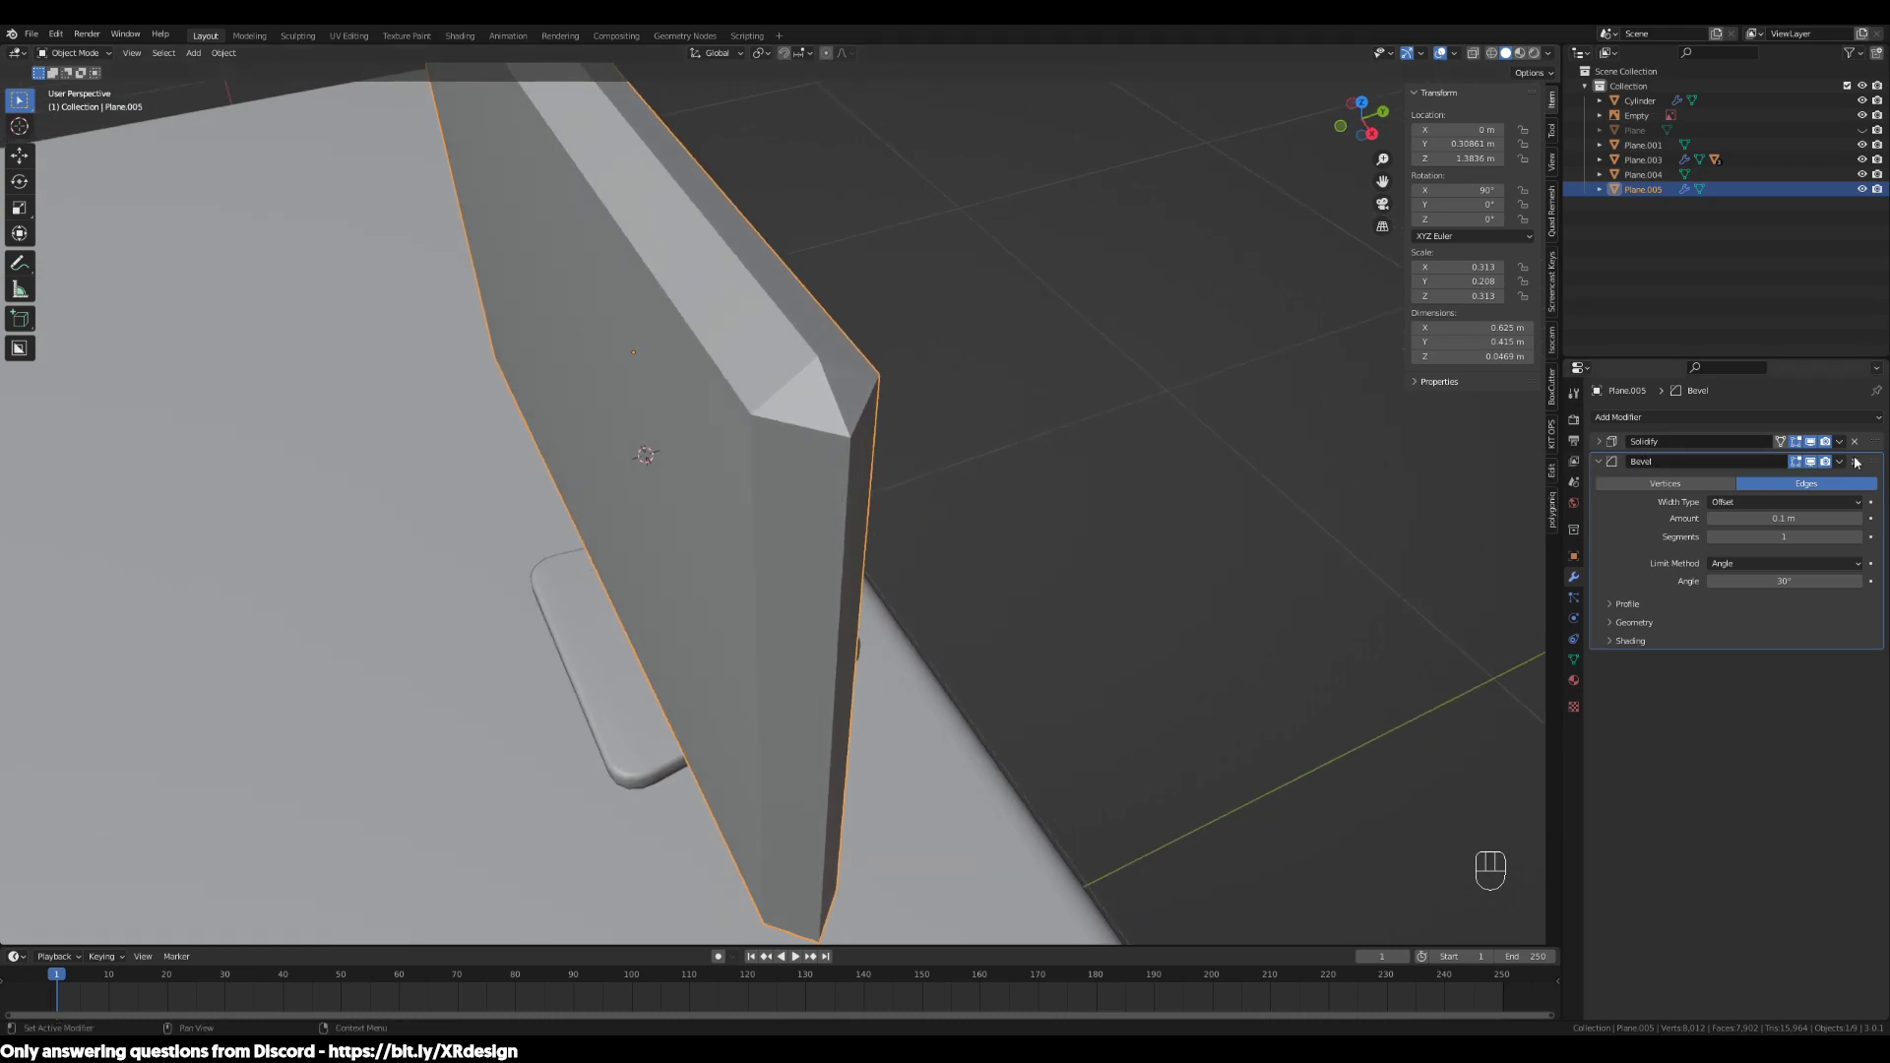
pyautogui.moveTo(1433, 499); pyautogui.dragTo(1361, 501, button='middle')
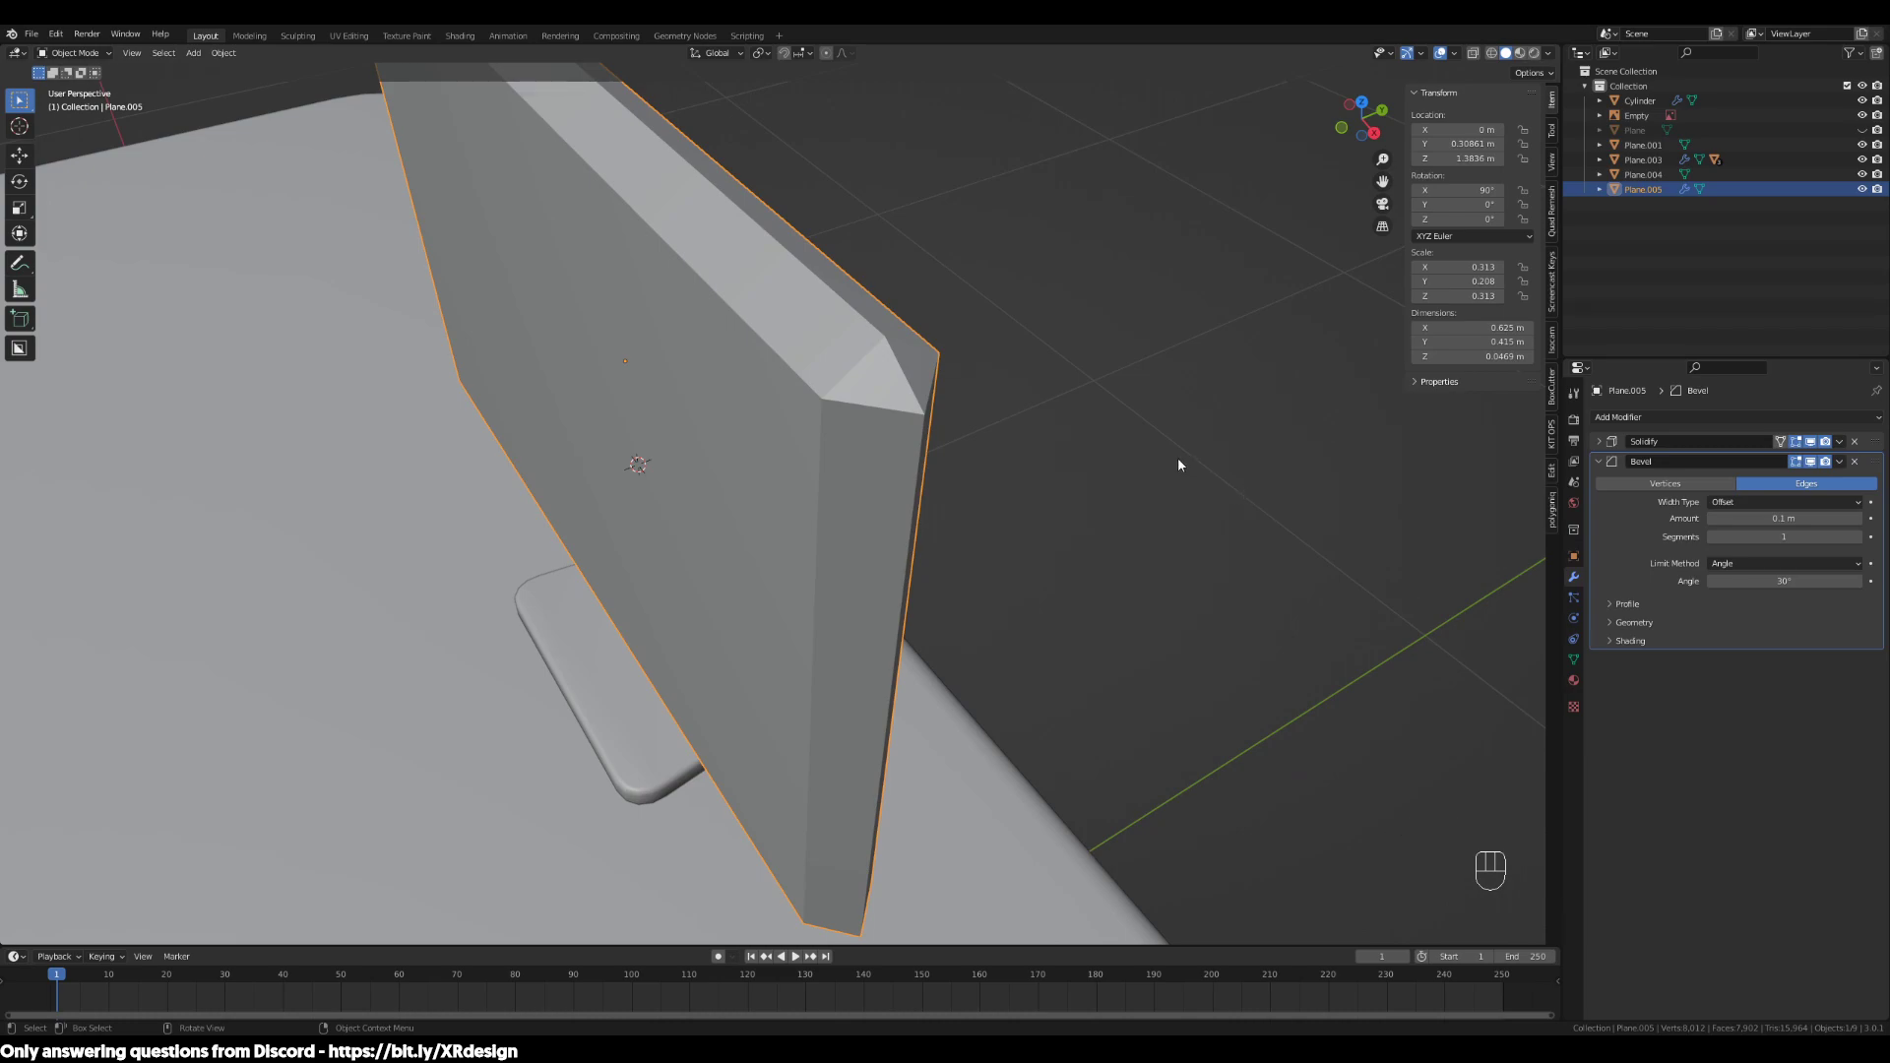
pyautogui.scroll(-2, 1177, 457)
pyautogui.moveTo(1178, 456); pyautogui.dragTo(1238, 417, button='middle')
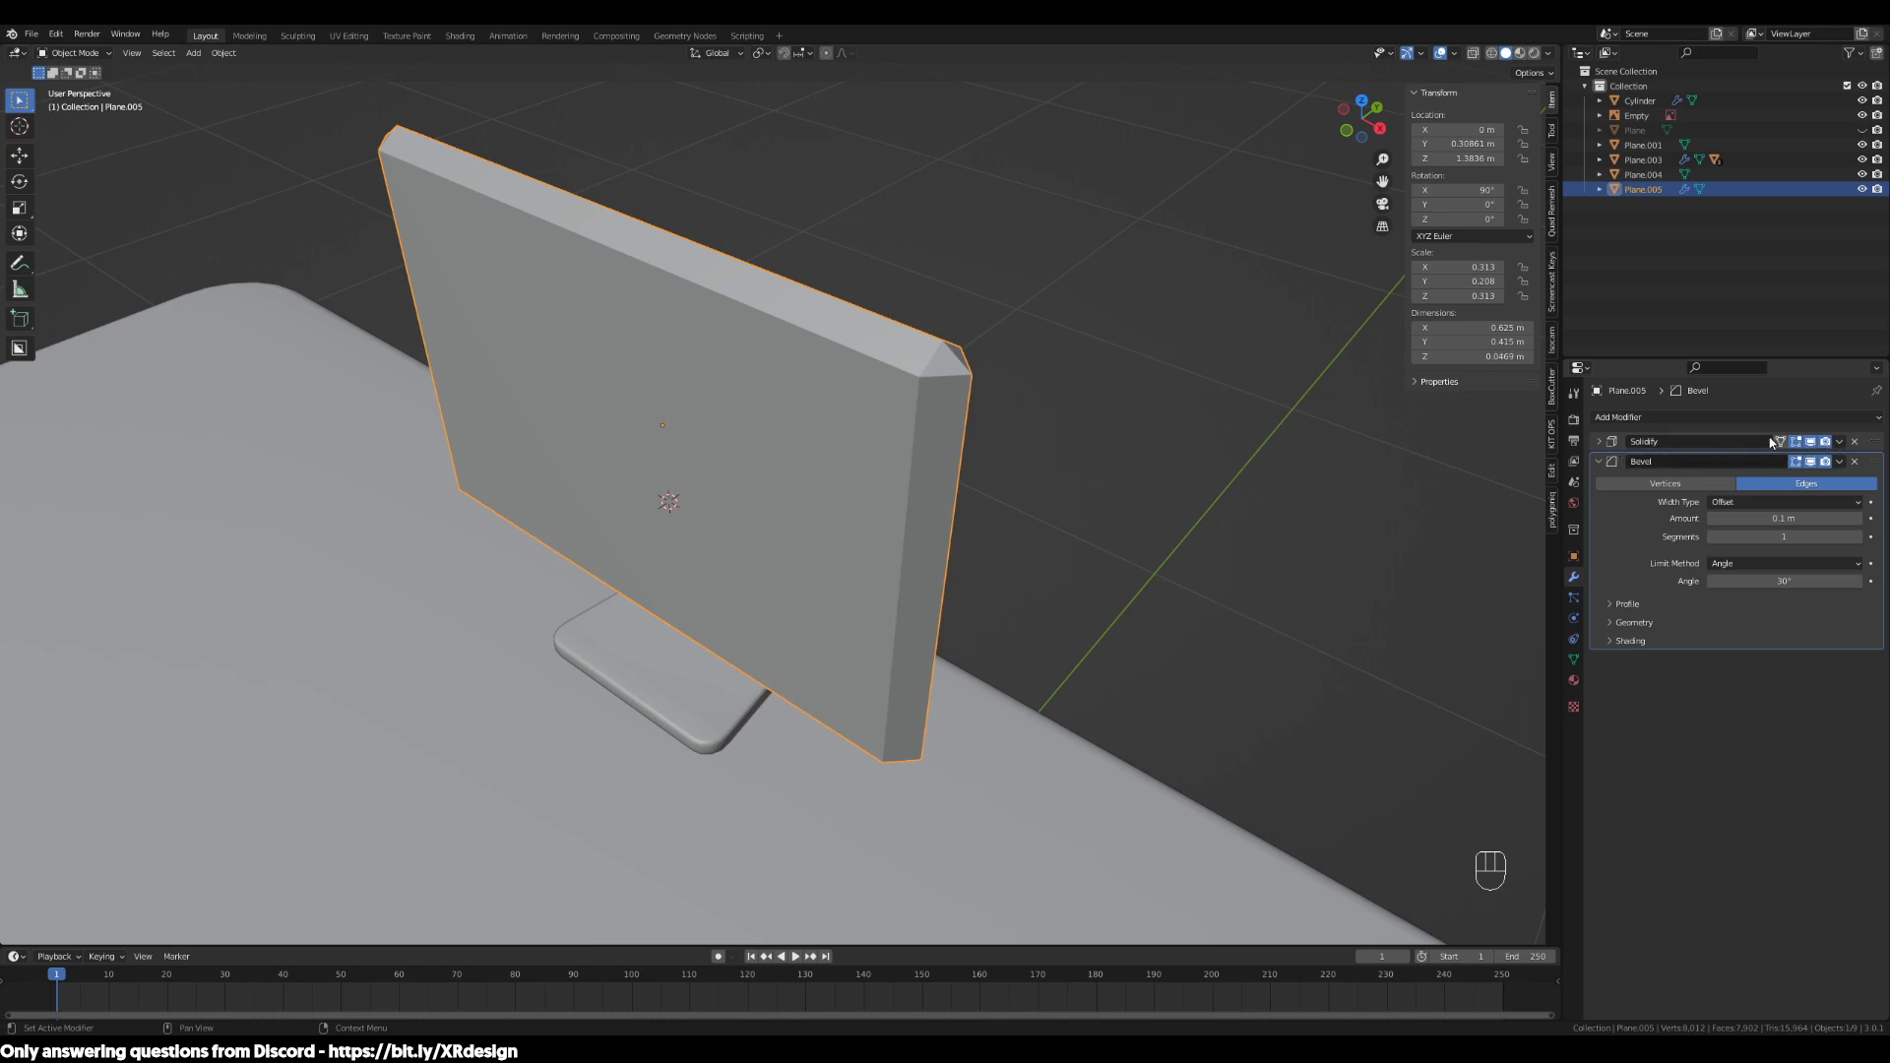
pyautogui.moveTo(1419, 455); pyautogui.dragTo(1113, 455, button='middle')
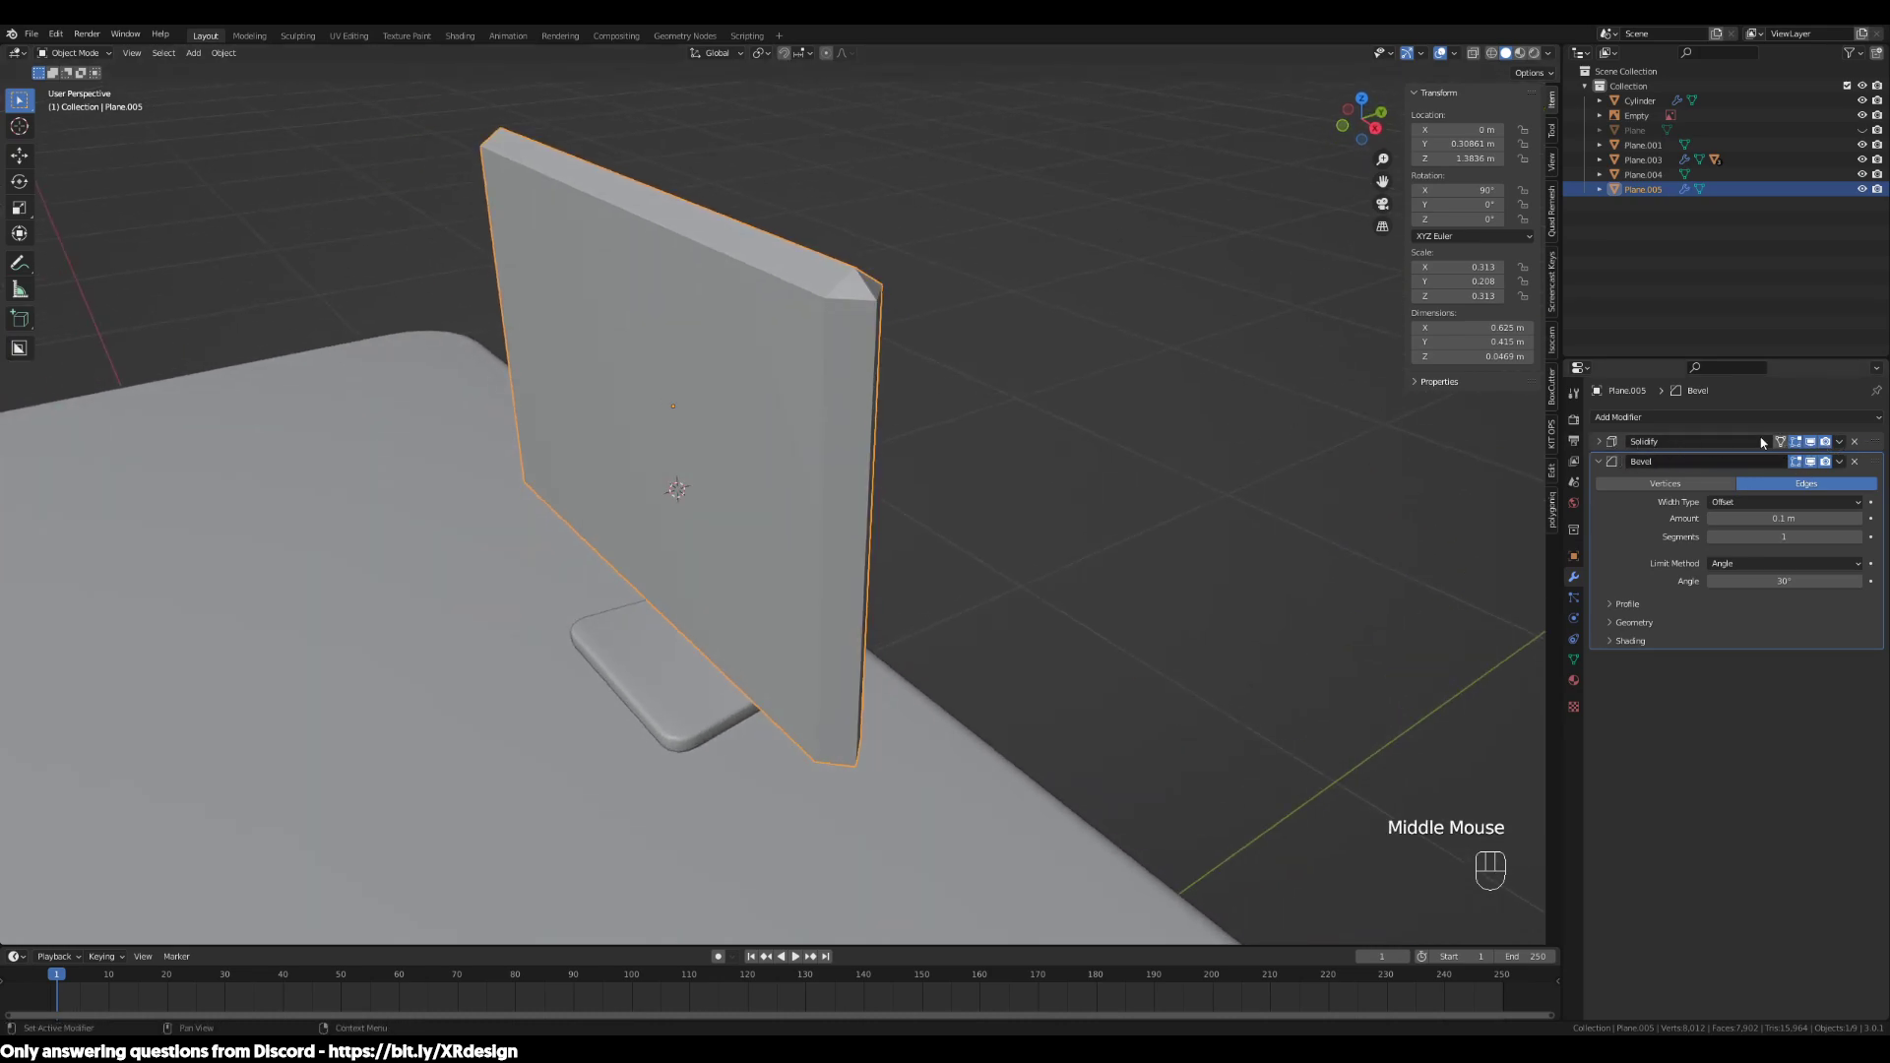
# Set the monitor's Bevel amount to 0.04 m with 4 segments
pyautogui.moveTo(1784, 517); pyautogui.dragTo(1749, 518)
pyautogui.click(1858, 538)
pyautogui.click(1858, 537)
pyautogui.moveTo(1211, 522); pyautogui.dragTo(1373, 494, button='middle')
# Shade the monitor panel smooth
pyautogui.rightClick(918, 343)
pyautogui.click(918, 344)
pyautogui.moveTo(945, 394)
pyautogui.mouseDown(button='middle')
pyautogui.moveTo(1000, 426)
pyautogui.moveTo(919, 422)
pyautogui.mouseUp(button='middle')
pyautogui.scroll(-2, 994, 580)
# Examine the desk's rounded corner and edge geometry in Edit Mode, returning to Object Mode at the end
pyautogui.click(1139, 742)
pyautogui.keyDown('shift'); pyautogui.moveTo(1139, 743); pyautogui.dragTo(1139, 582, button='middle'); pyautogui.keyUp('shift')
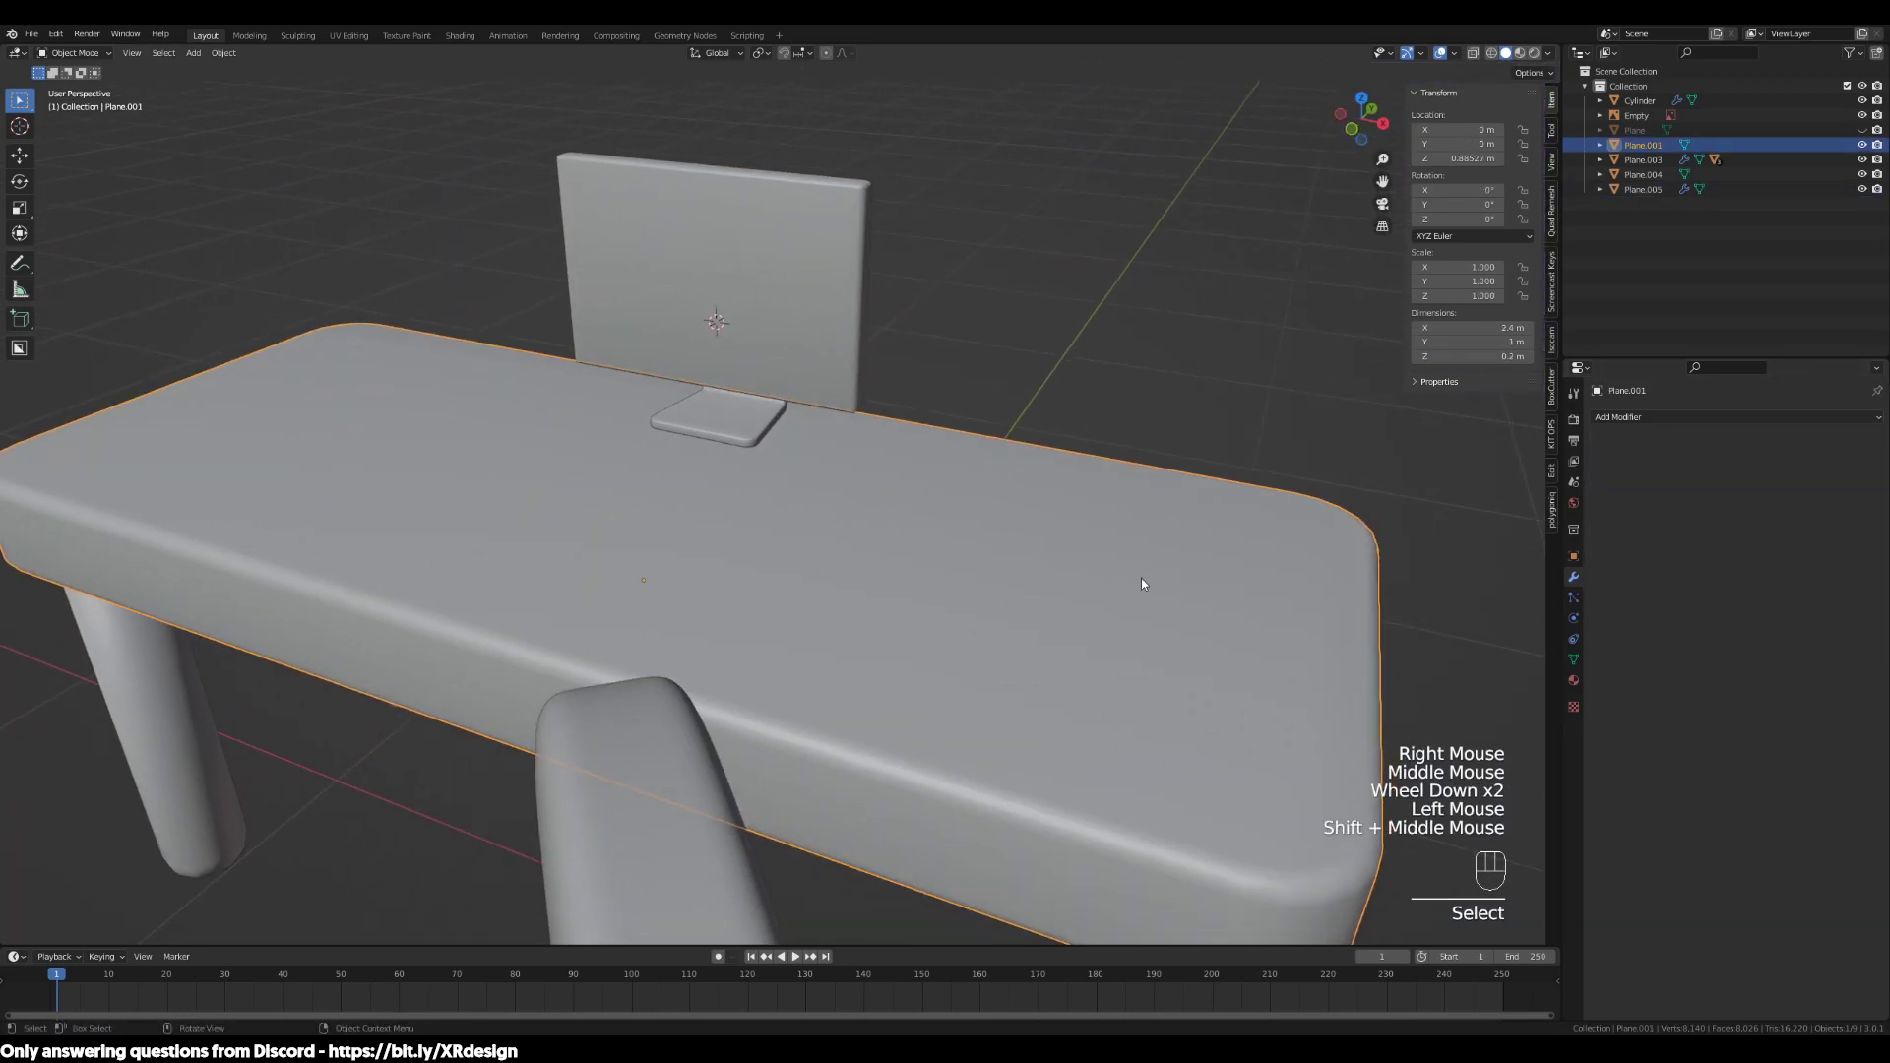
pyautogui.press('Tab')
pyautogui.scroll(-2, 1140, 572)
pyautogui.moveTo(953, 689); pyautogui.dragTo(917, 697, button='middle')
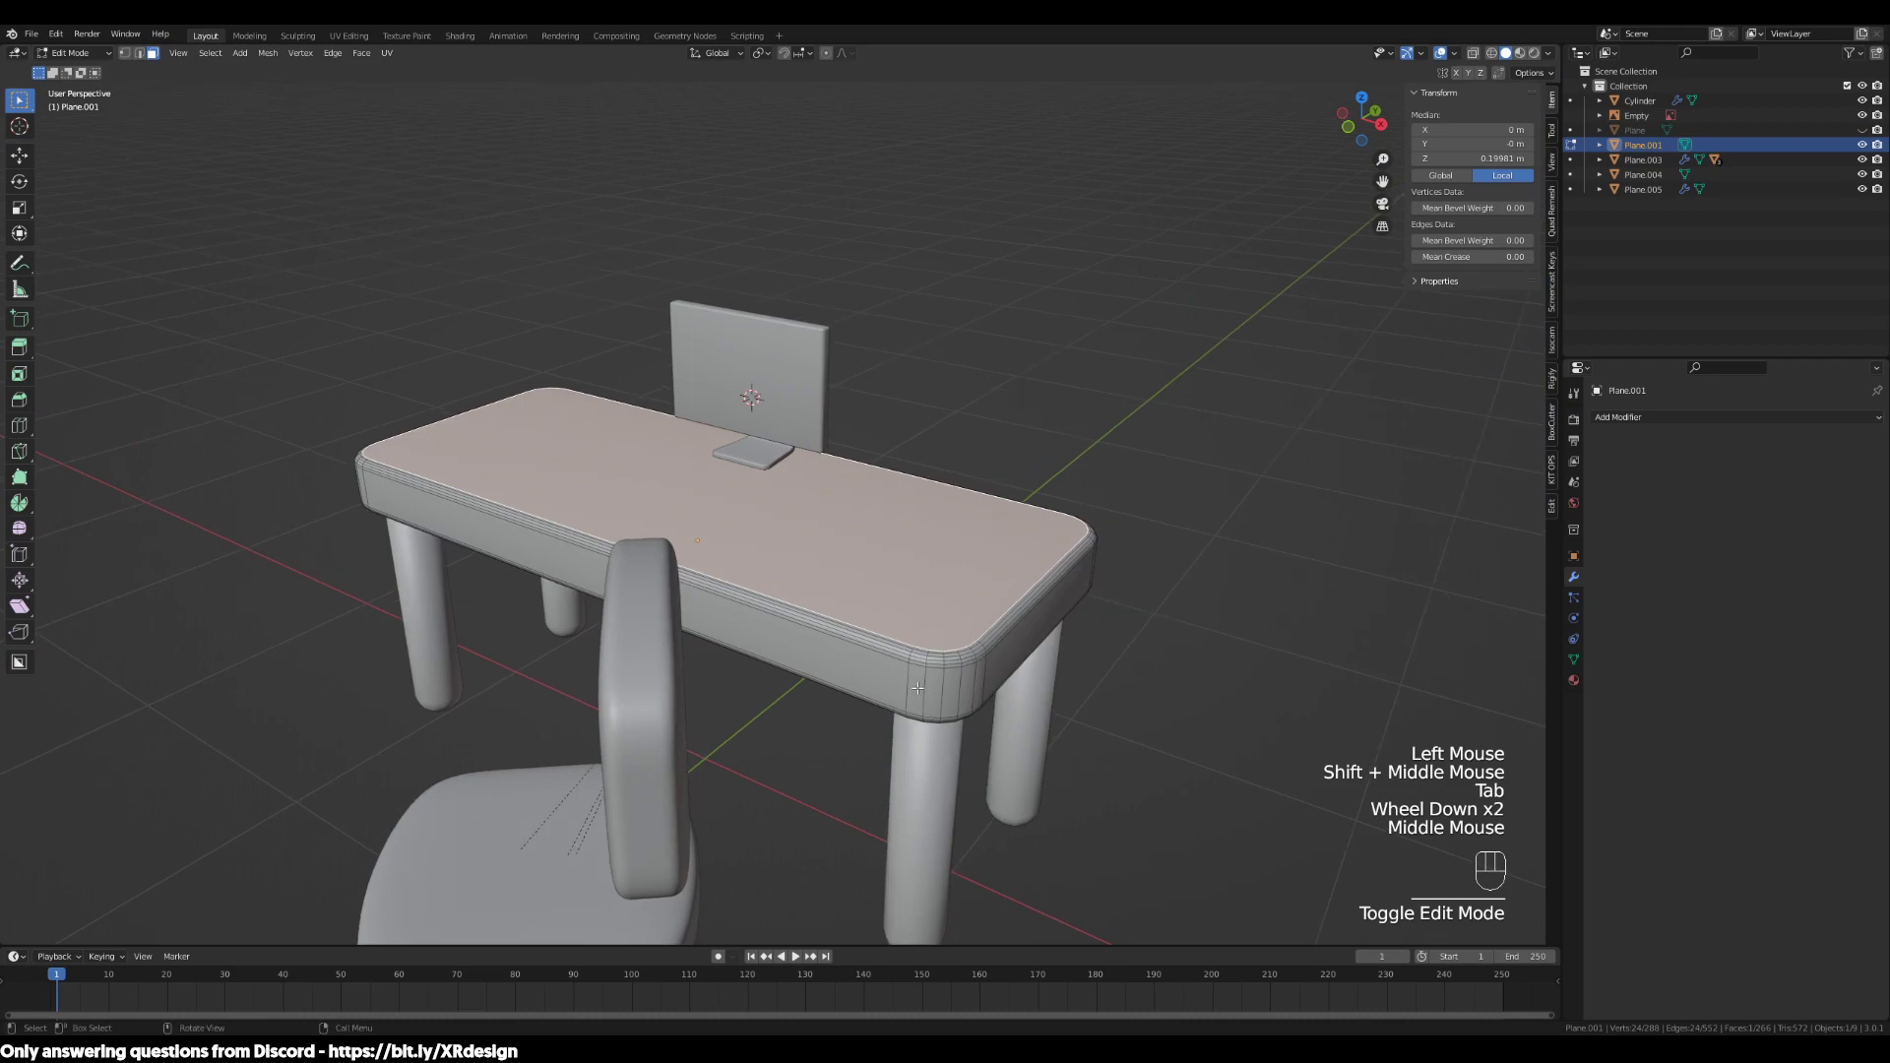
pyautogui.moveTo(1064, 557); pyautogui.dragTo(908, 624, button='middle')
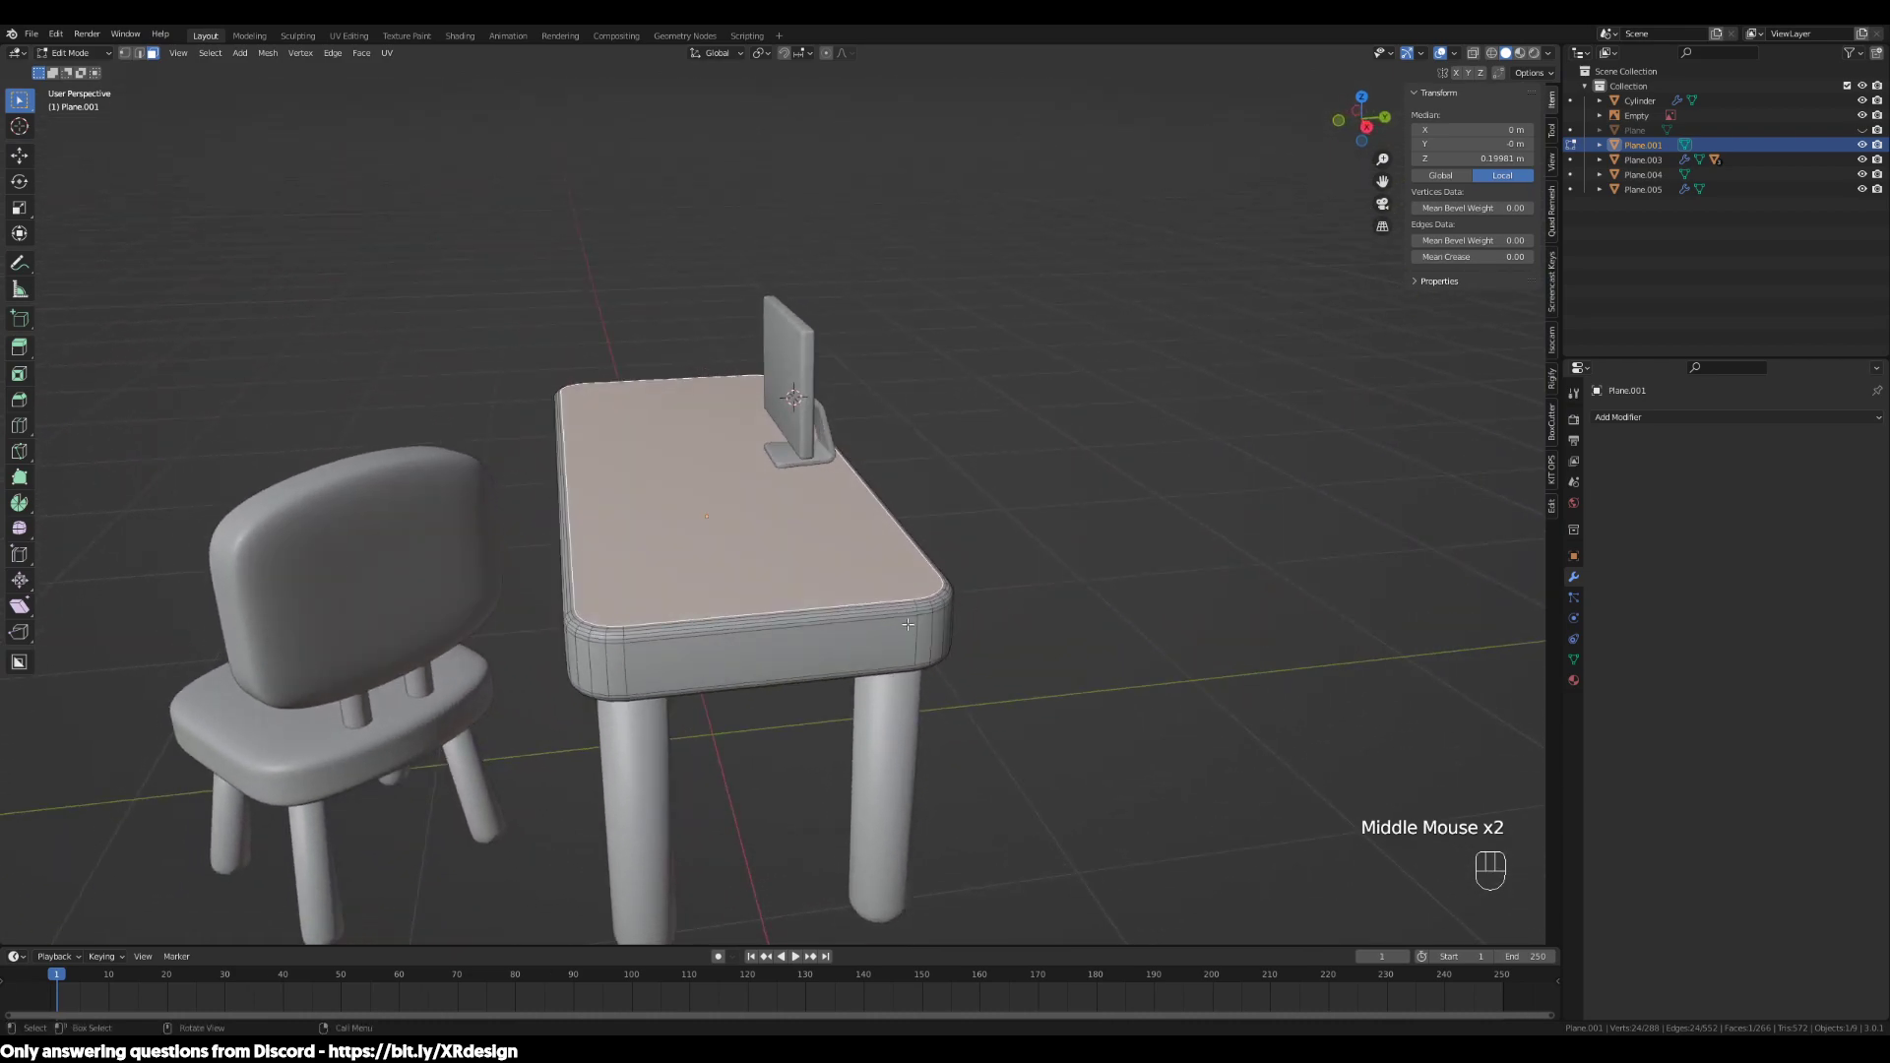
pyautogui.moveTo(700, 689); pyautogui.dragTo(748, 669, button='middle')
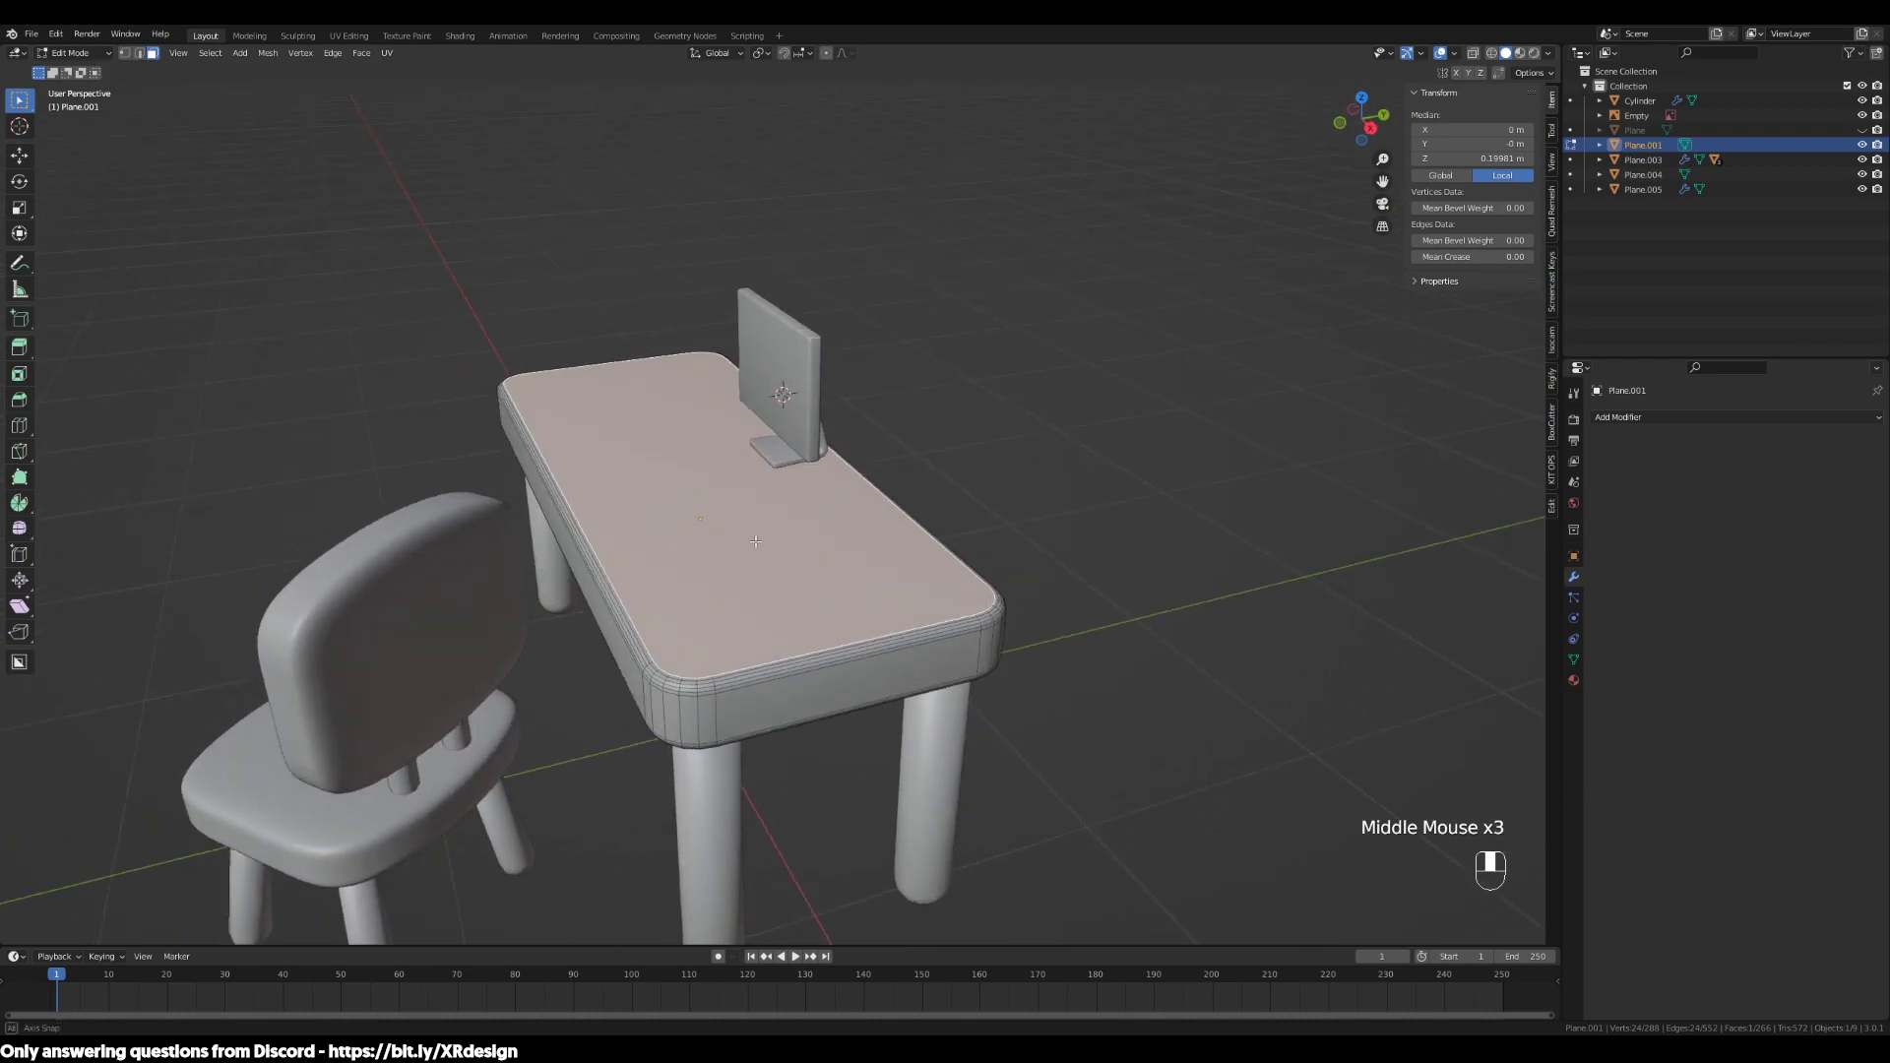
pyautogui.press('Tab')
# Select the monitor panel and set its Bevel amount to 0.05 m
pyautogui.click(764, 374)
pyautogui.scroll(2, 918, 431)
pyautogui.moveTo(764, 374); pyautogui.dragTo(971, 725, button='middle')
pyautogui.scroll(1, 907, 652)
pyautogui.moveTo(1527, 404); pyautogui.dragTo(1759, 549, button='middle')
pyautogui.click(1772, 518)
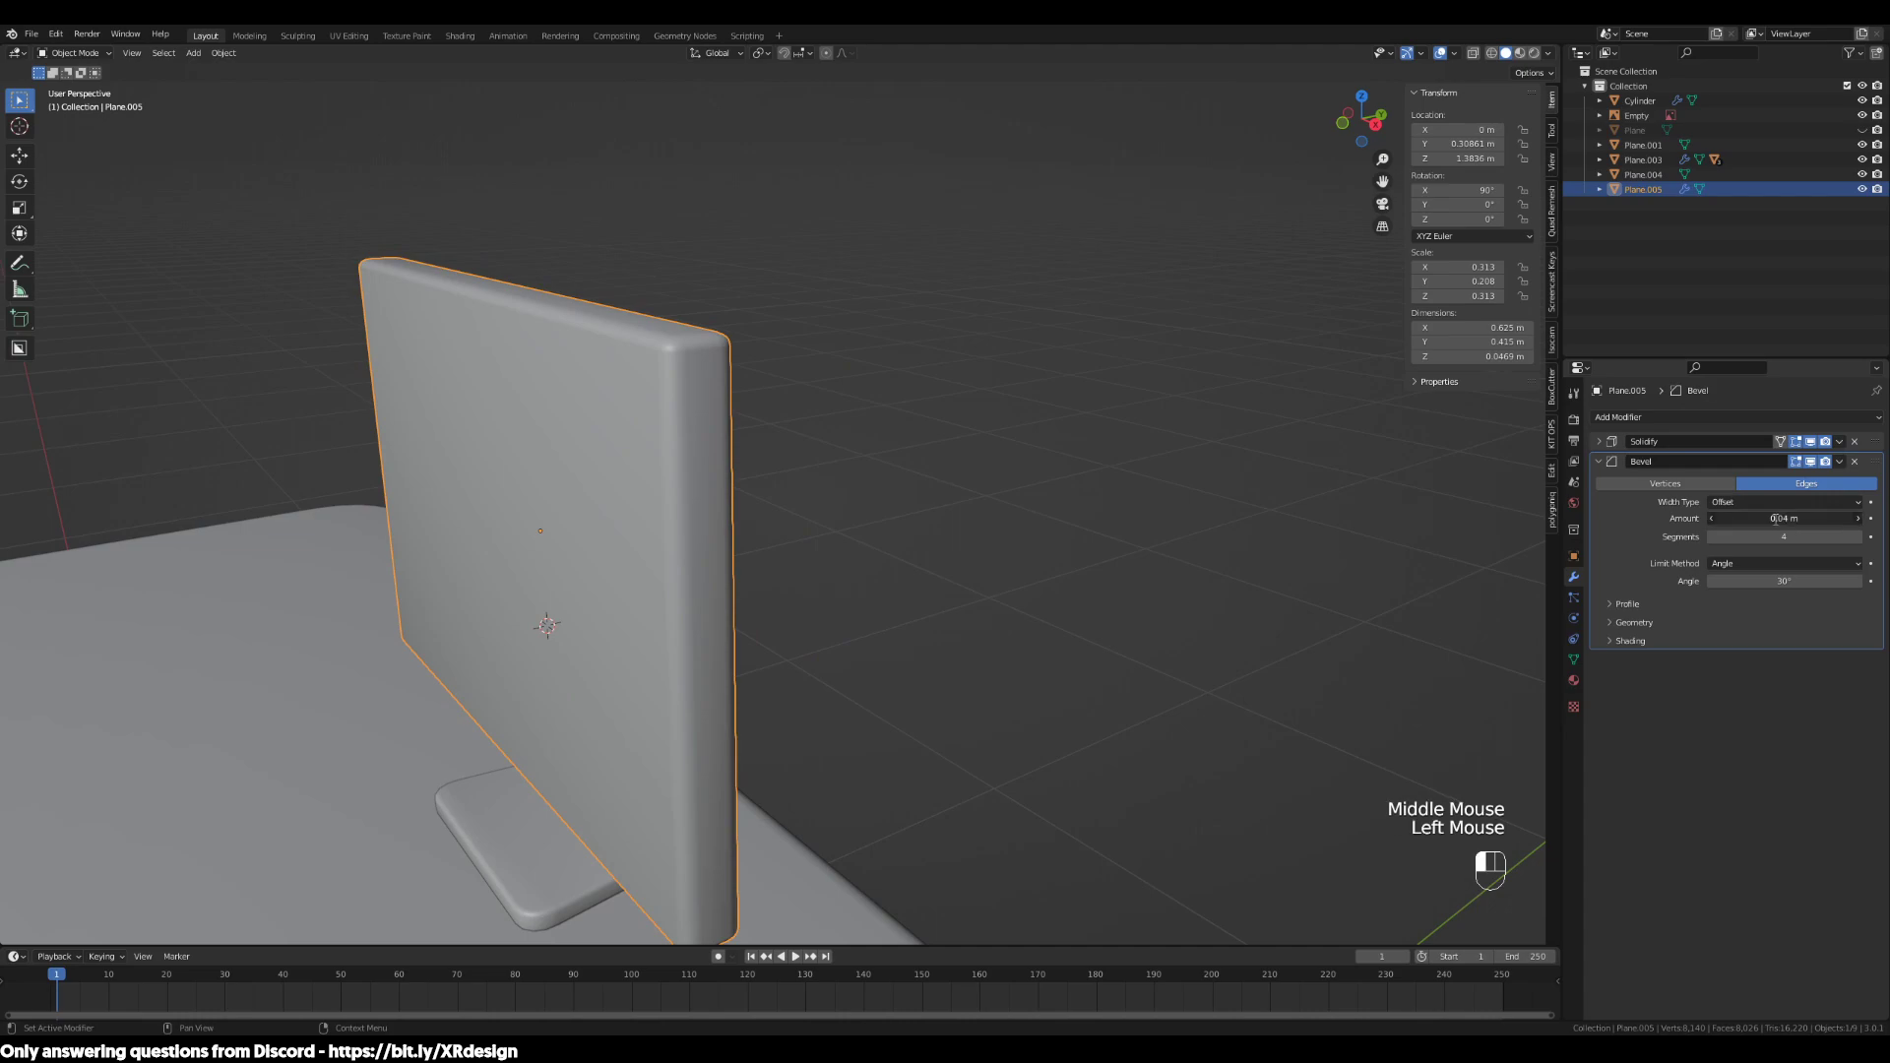
pyautogui.write('0.05')
pyautogui.press('Return')
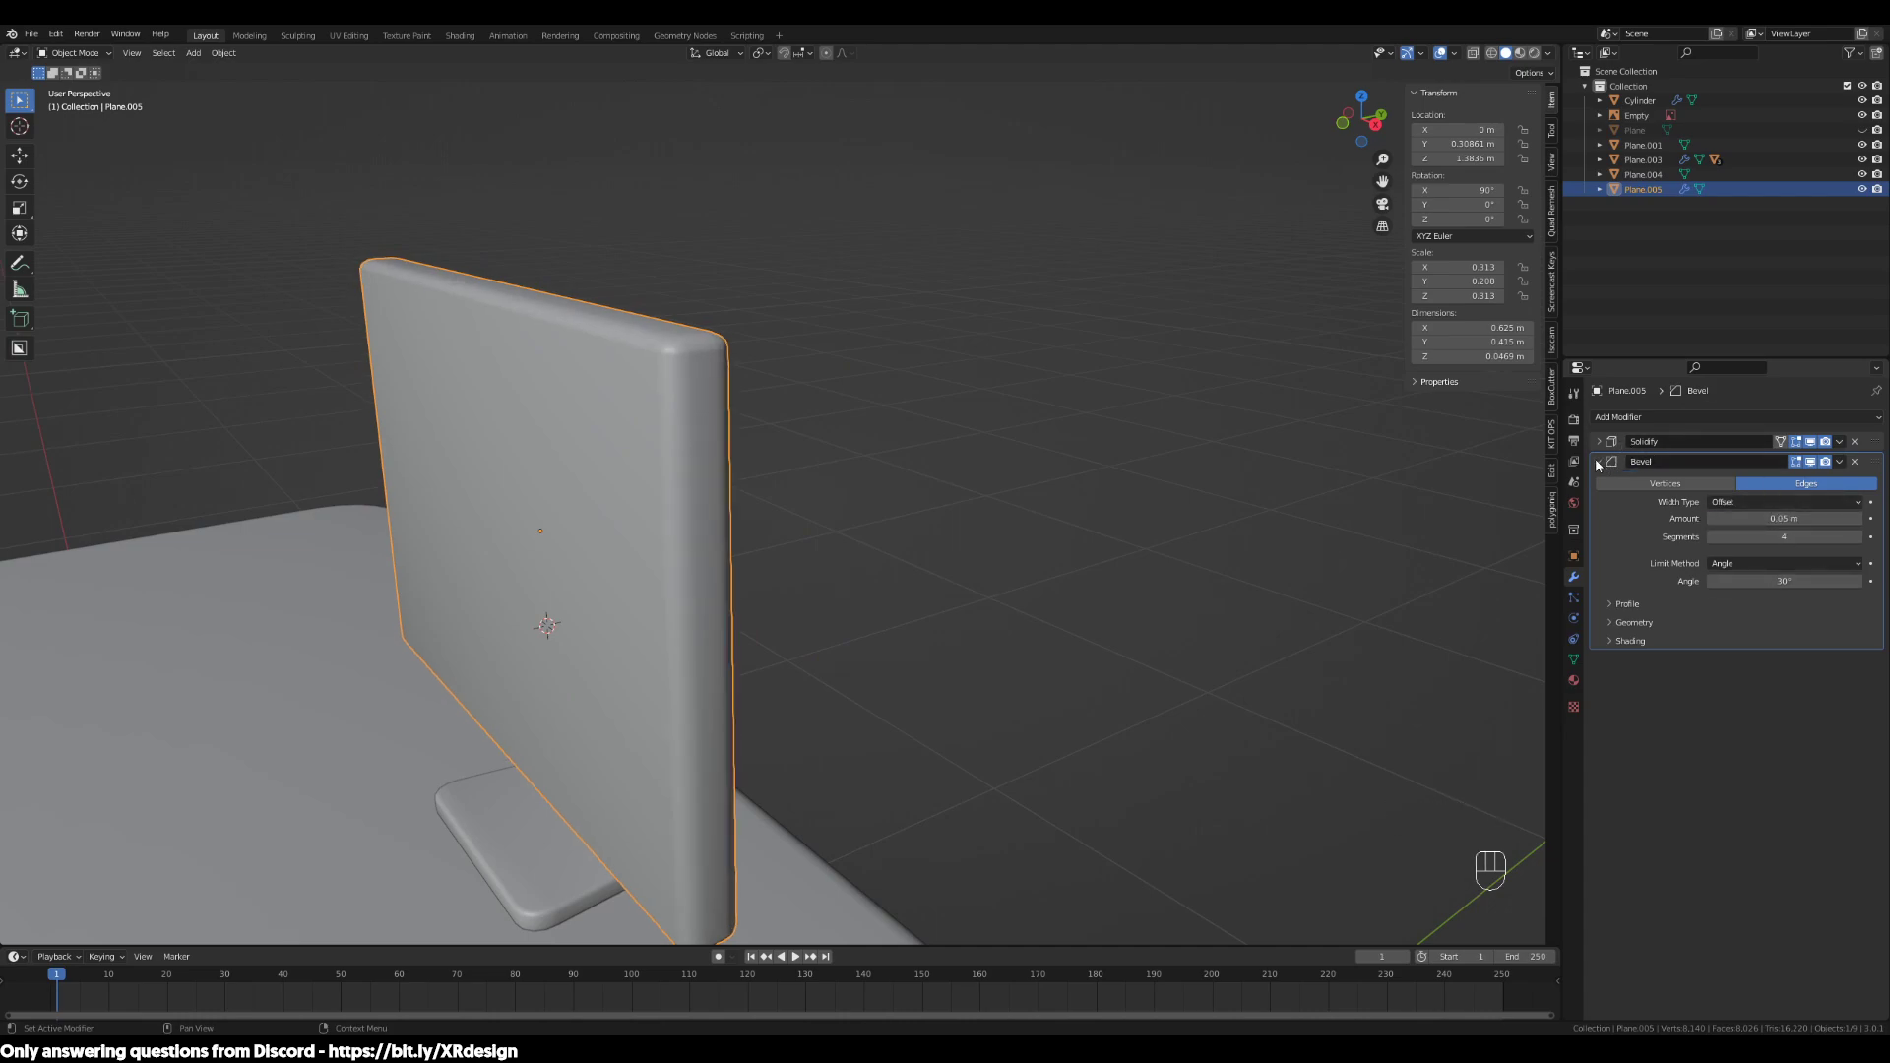
# Set the monitor's Bevel amount to 0.04 m and reduce its segments to 3
pyautogui.moveTo(1772, 518)
pyautogui.mouseDown()
pyautogui.moveTo(1821, 518)
pyautogui.moveTo(1777, 519)
pyautogui.mouseUp()
pyautogui.click(1713, 537)
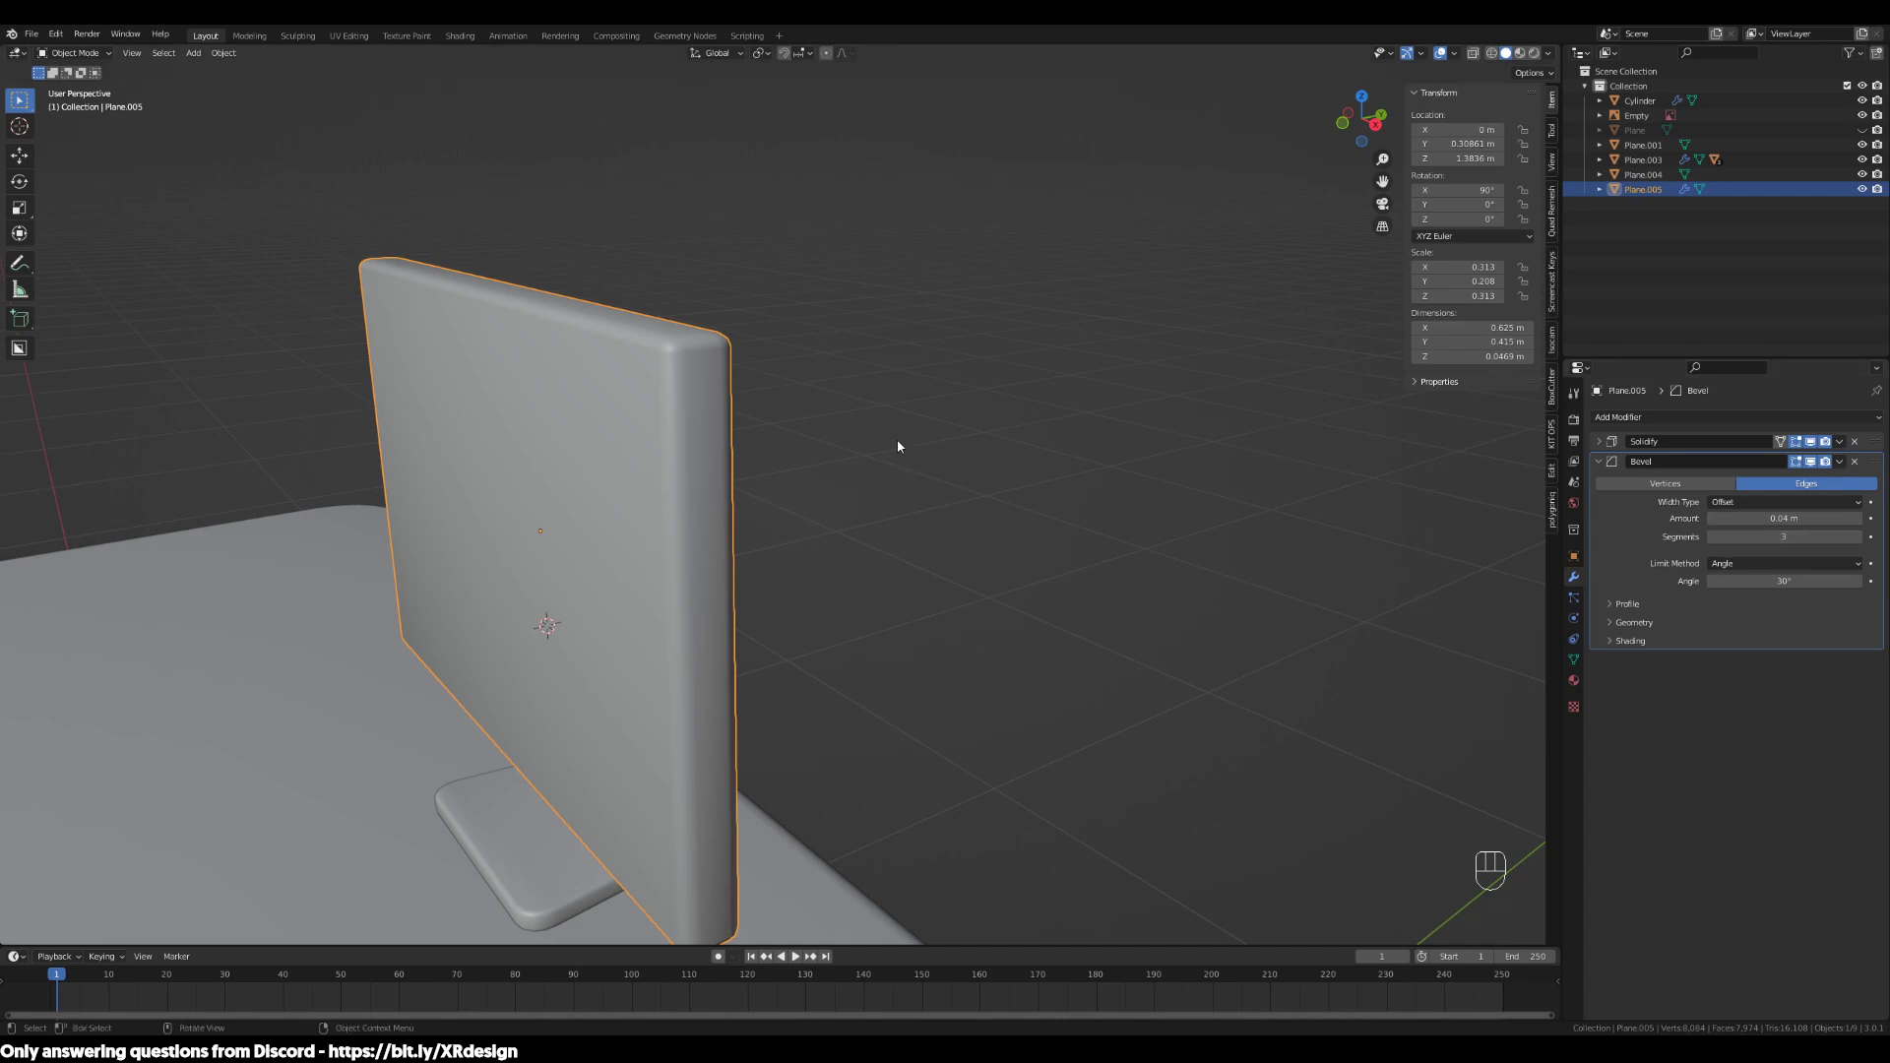
pyautogui.moveTo(903, 446); pyautogui.dragTo(1094, 550, button='middle')
pyautogui.scroll(-2, 1091, 443)
# Compare the modelled monitor with the one in the reference image, checking its corners and thickness
pyautogui.click(1017, 528)
pyautogui.scroll(-2, 1004, 535)
pyautogui.click(796, 511)
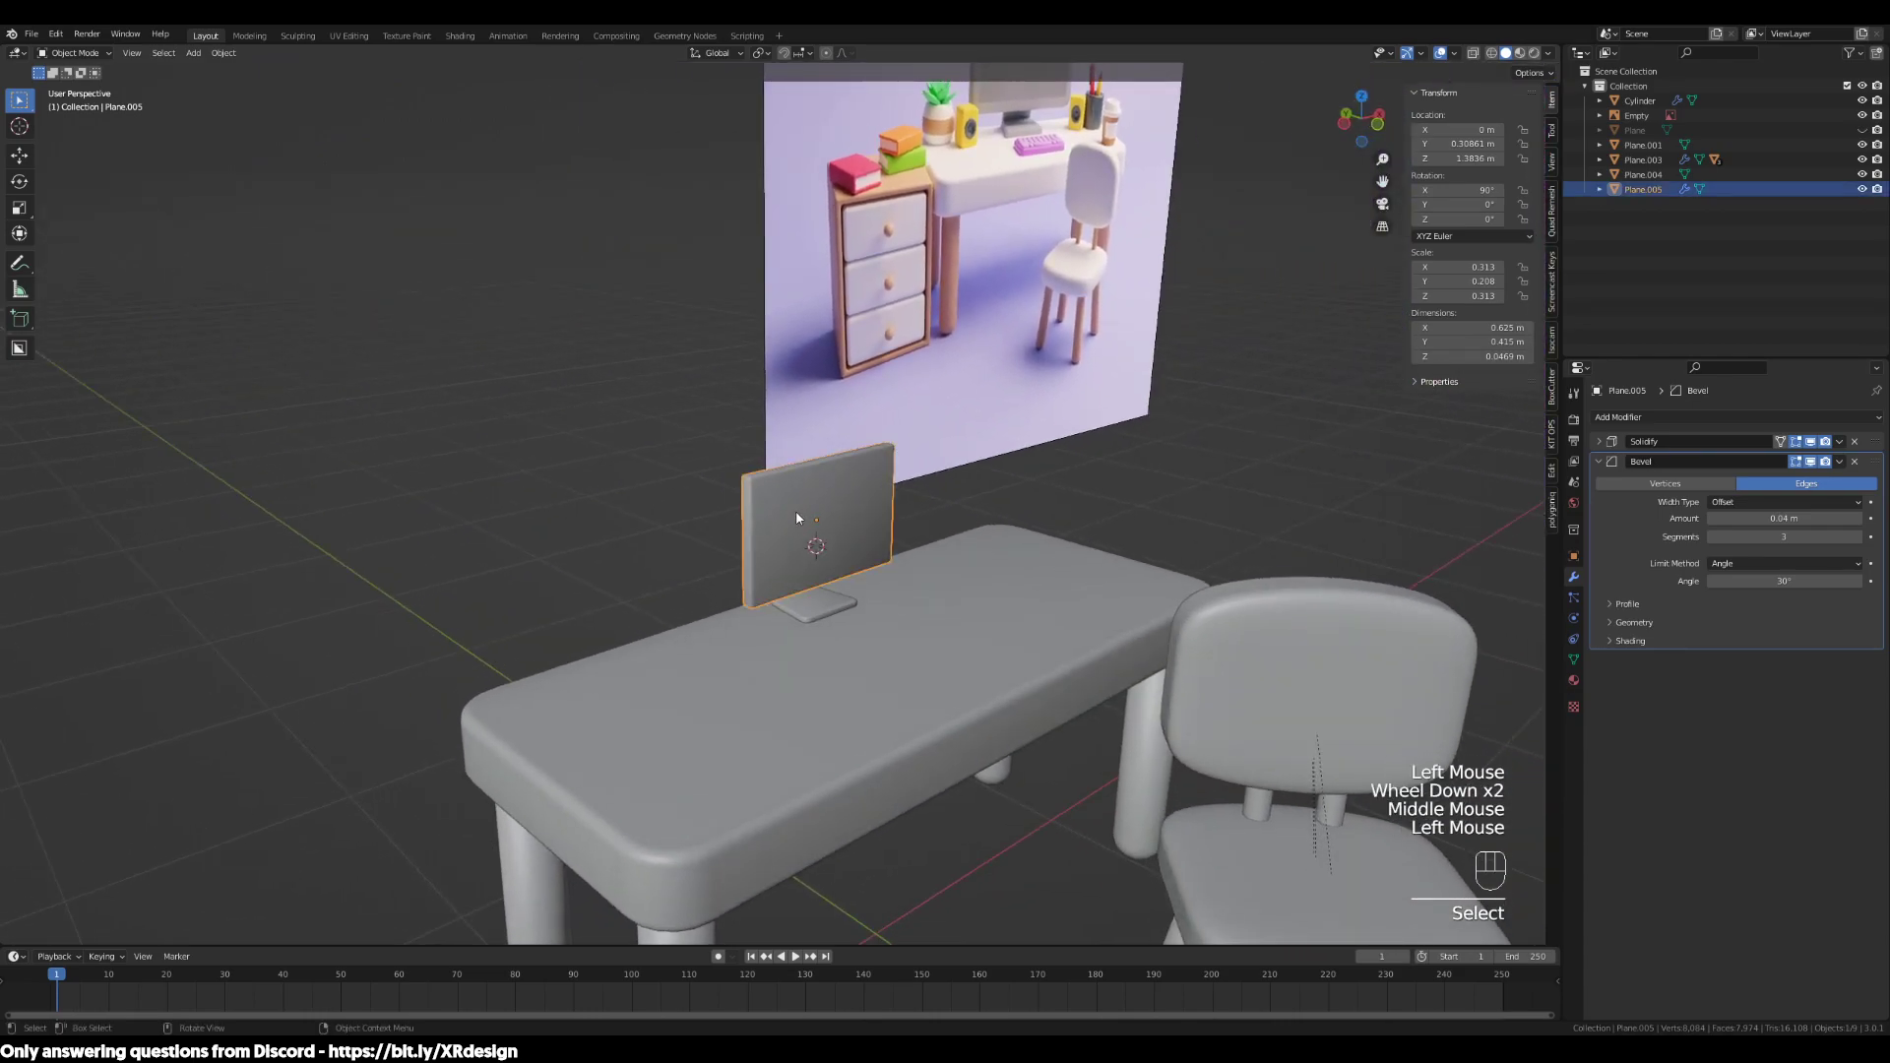
pyautogui.scroll(2, 917, 563)
pyautogui.keyDown('shift'); pyautogui.moveTo(1088, 364); pyautogui.dragTo(1095, 509, button='middle'); pyautogui.keyUp('shift')
pyautogui.keyDown('shift'); pyautogui.moveTo(1093, 295); pyautogui.dragTo(1081, 522, button='middle'); pyautogui.keyUp('shift')
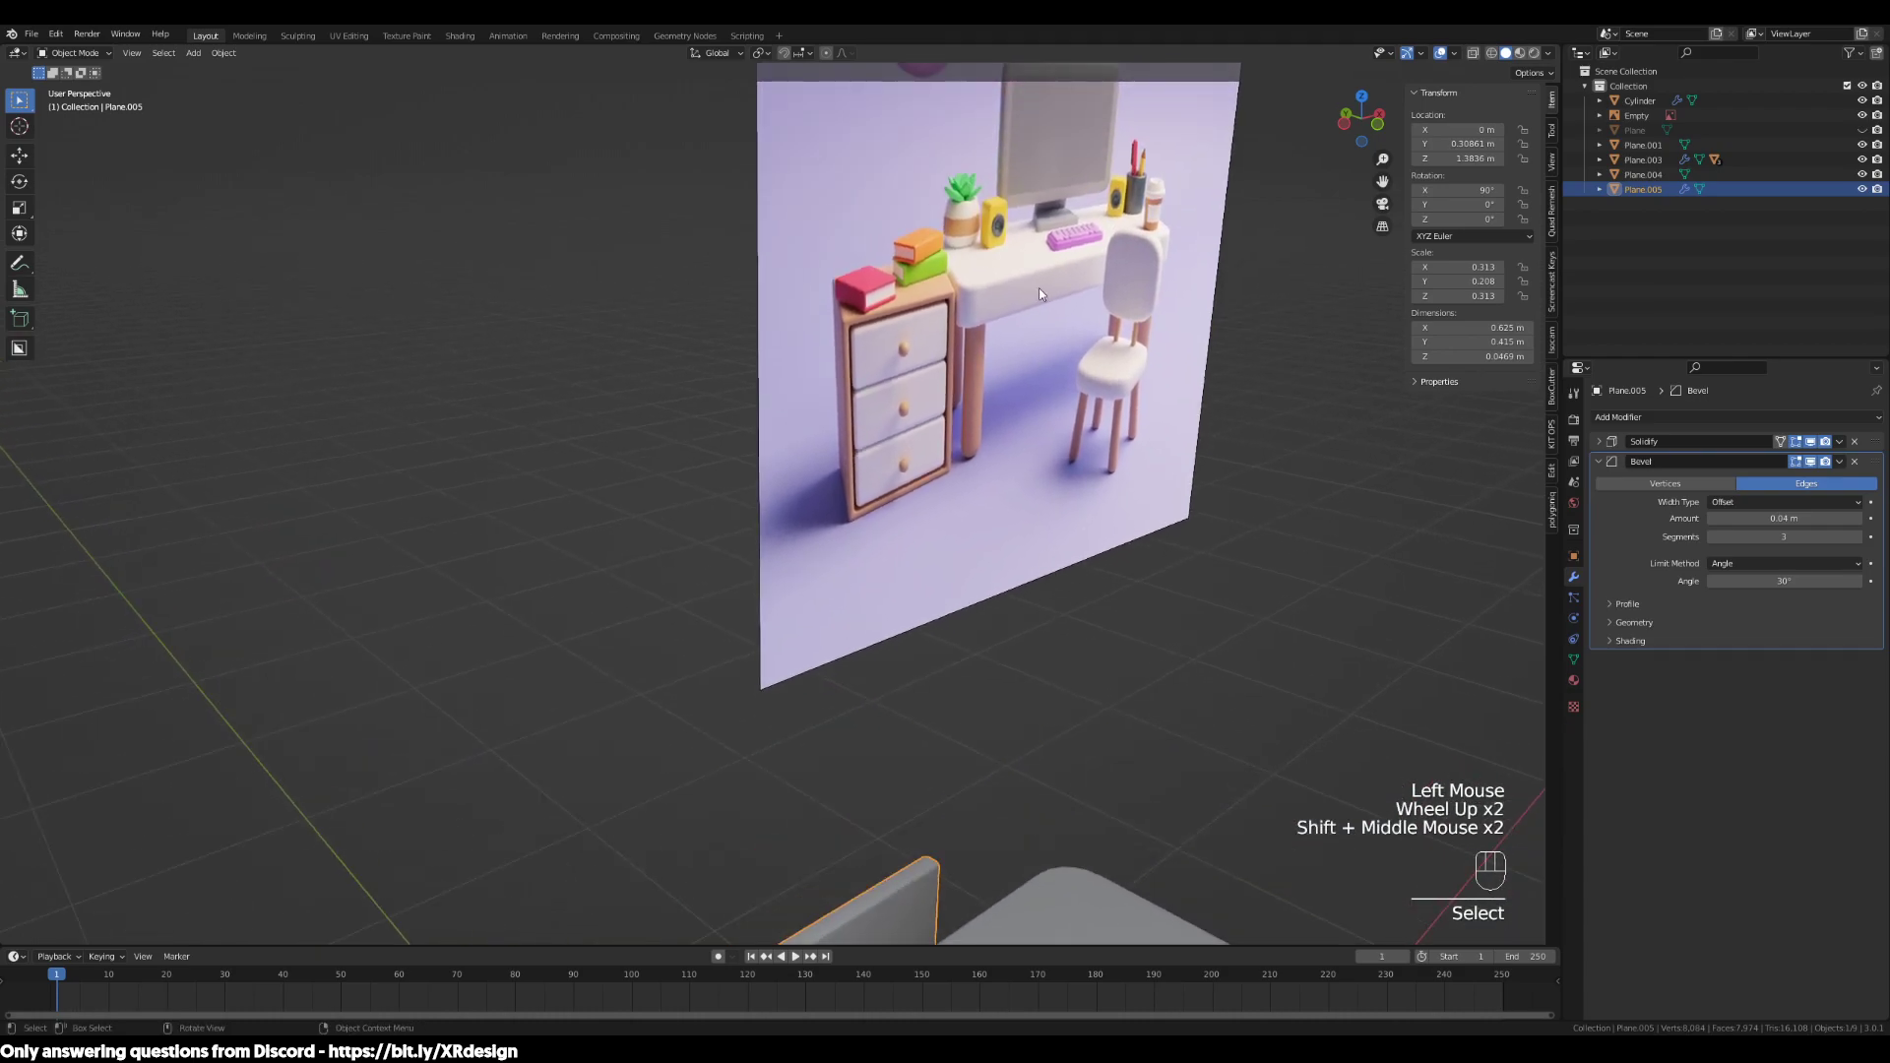
pyautogui.keyDown('shift'); pyautogui.moveTo(1038, 288); pyautogui.dragTo(949, 605, button='middle'); pyautogui.keyUp('shift')
pyautogui.keyDown('shift'); pyautogui.moveTo(1177, 264); pyautogui.dragTo(911, 502, button='middle'); pyautogui.keyUp('shift')
pyautogui.keyDown('shift'); pyautogui.moveTo(642, 401); pyautogui.dragTo(629, 354, button='middle'); pyautogui.keyUp('shift')
pyautogui.scroll(-3, 1110, 464)
pyautogui.keyDown('shift'); pyautogui.moveTo(1110, 464); pyautogui.dragTo(785, 341, button='middle'); pyautogui.keyUp('shift')
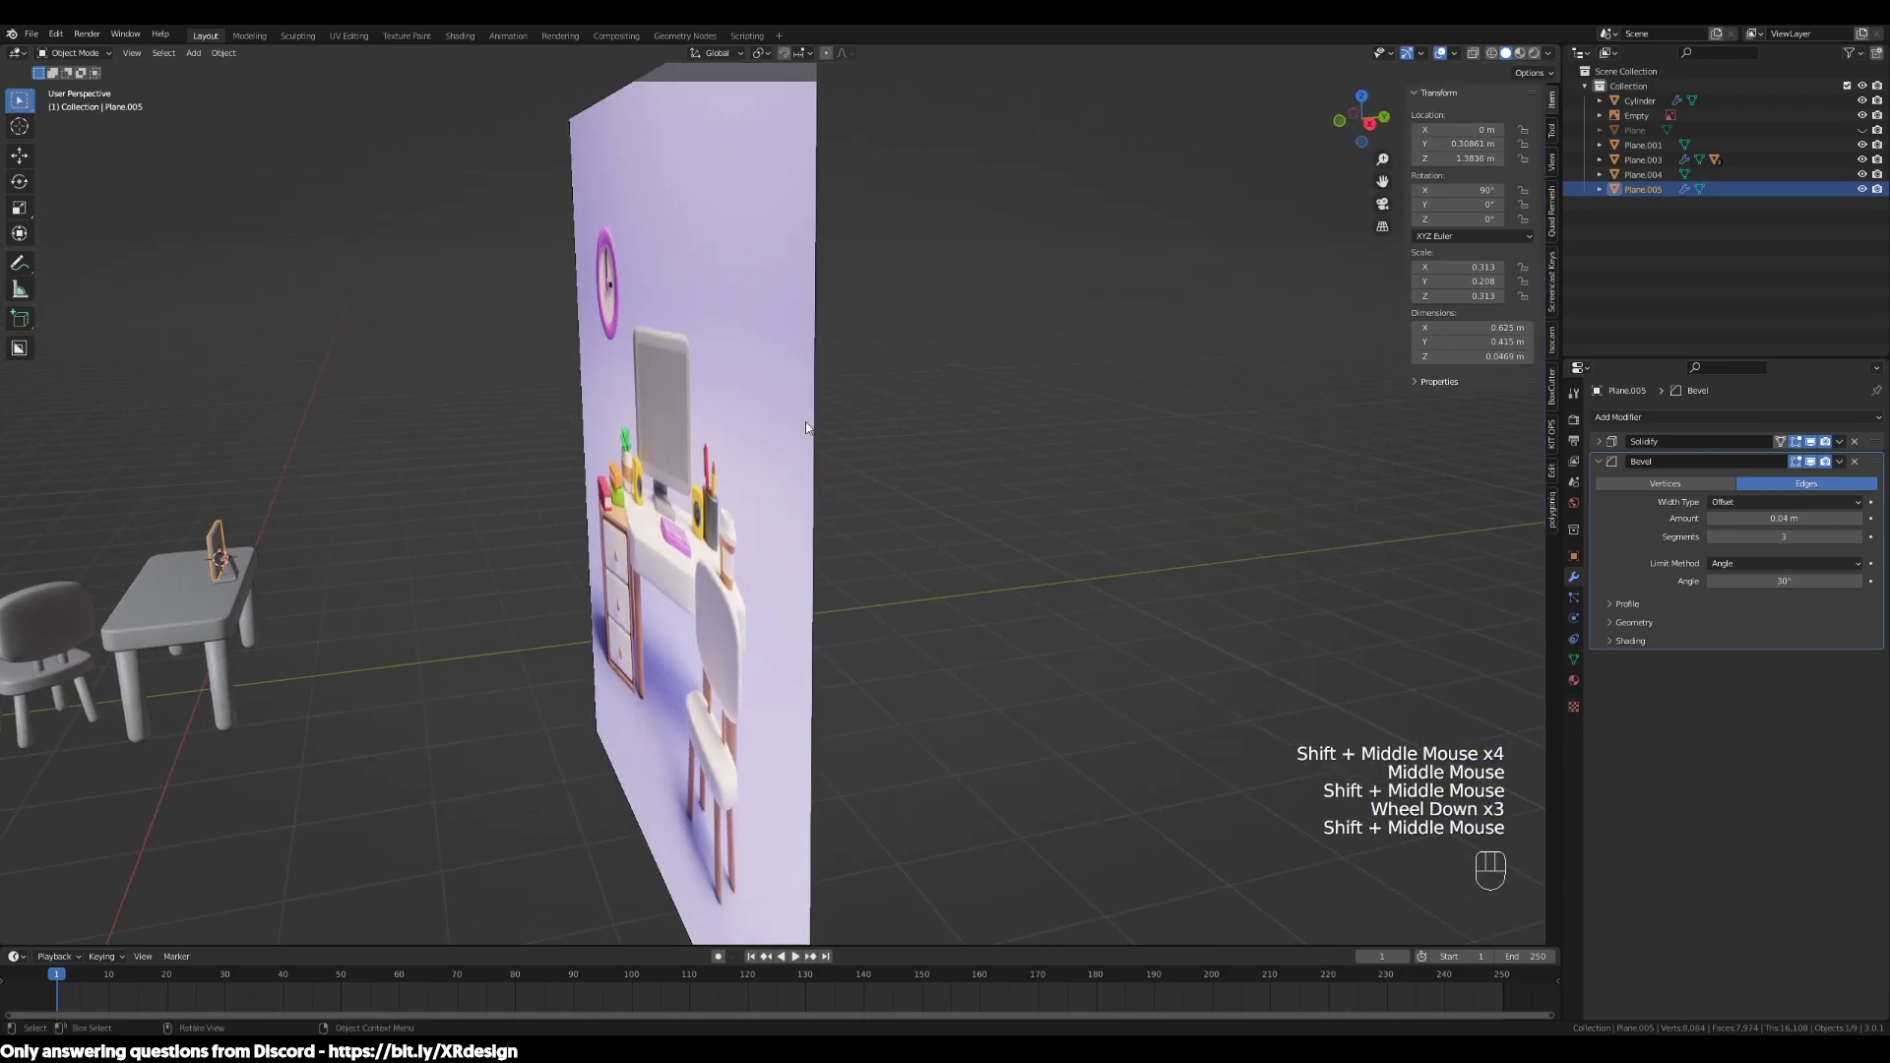
pyautogui.moveTo(805, 422); pyautogui.dragTo(1109, 189, button='middle')
pyautogui.scroll(2, 1109, 189)
pyautogui.scroll(-2, 1165, 451)
pyautogui.keyDown('shift'); pyautogui.moveTo(325, 566); pyautogui.dragTo(993, 494, button='middle'); pyautogui.keyUp('shift')
pyautogui.scroll(3, 688, 582)
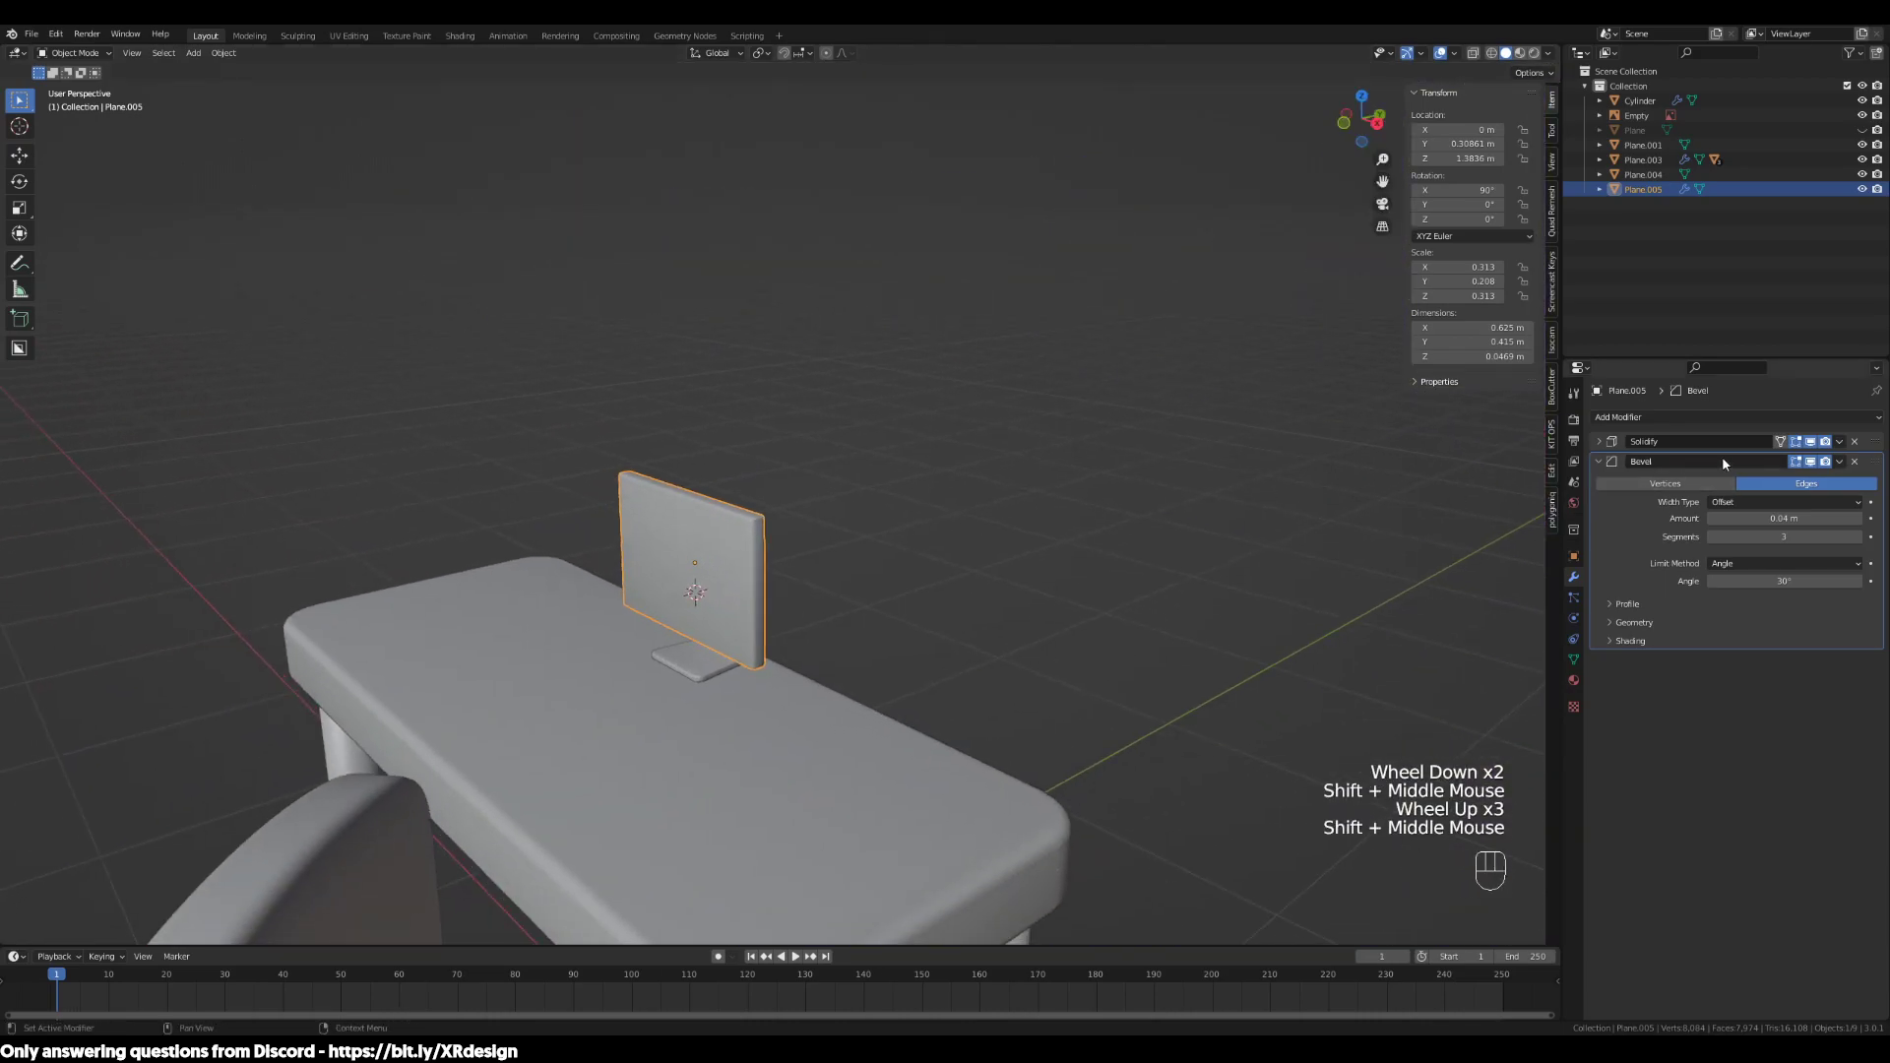
# Remove the Bevel and Solidify modifiers from the monitor plane and put it in Edit Mode with face selection
pyautogui.click(1855, 463)
pyautogui.scroll(1, 997, 612)
pyautogui.press('Tab')
pyautogui.moveTo(997, 612); pyautogui.dragTo(836, 610, button='middle')
pyautogui.press('3')
pyautogui.click(1853, 445)
# Try to give the monitor thickness by extruding its face
pyautogui.middleClick(894, 641)
pyautogui.press('e')
pyautogui.click(870, 669)
# Try to bevel the four short corner edges of the extruded monitor
pyautogui.press('2')
pyautogui.click(757, 584)
pyautogui.keyDown('shift'); pyautogui.click(758, 816); pyautogui.keyUp('shift')
pyautogui.keyDown('shift'); pyautogui.click(545, 494); pyautogui.keyUp('shift')
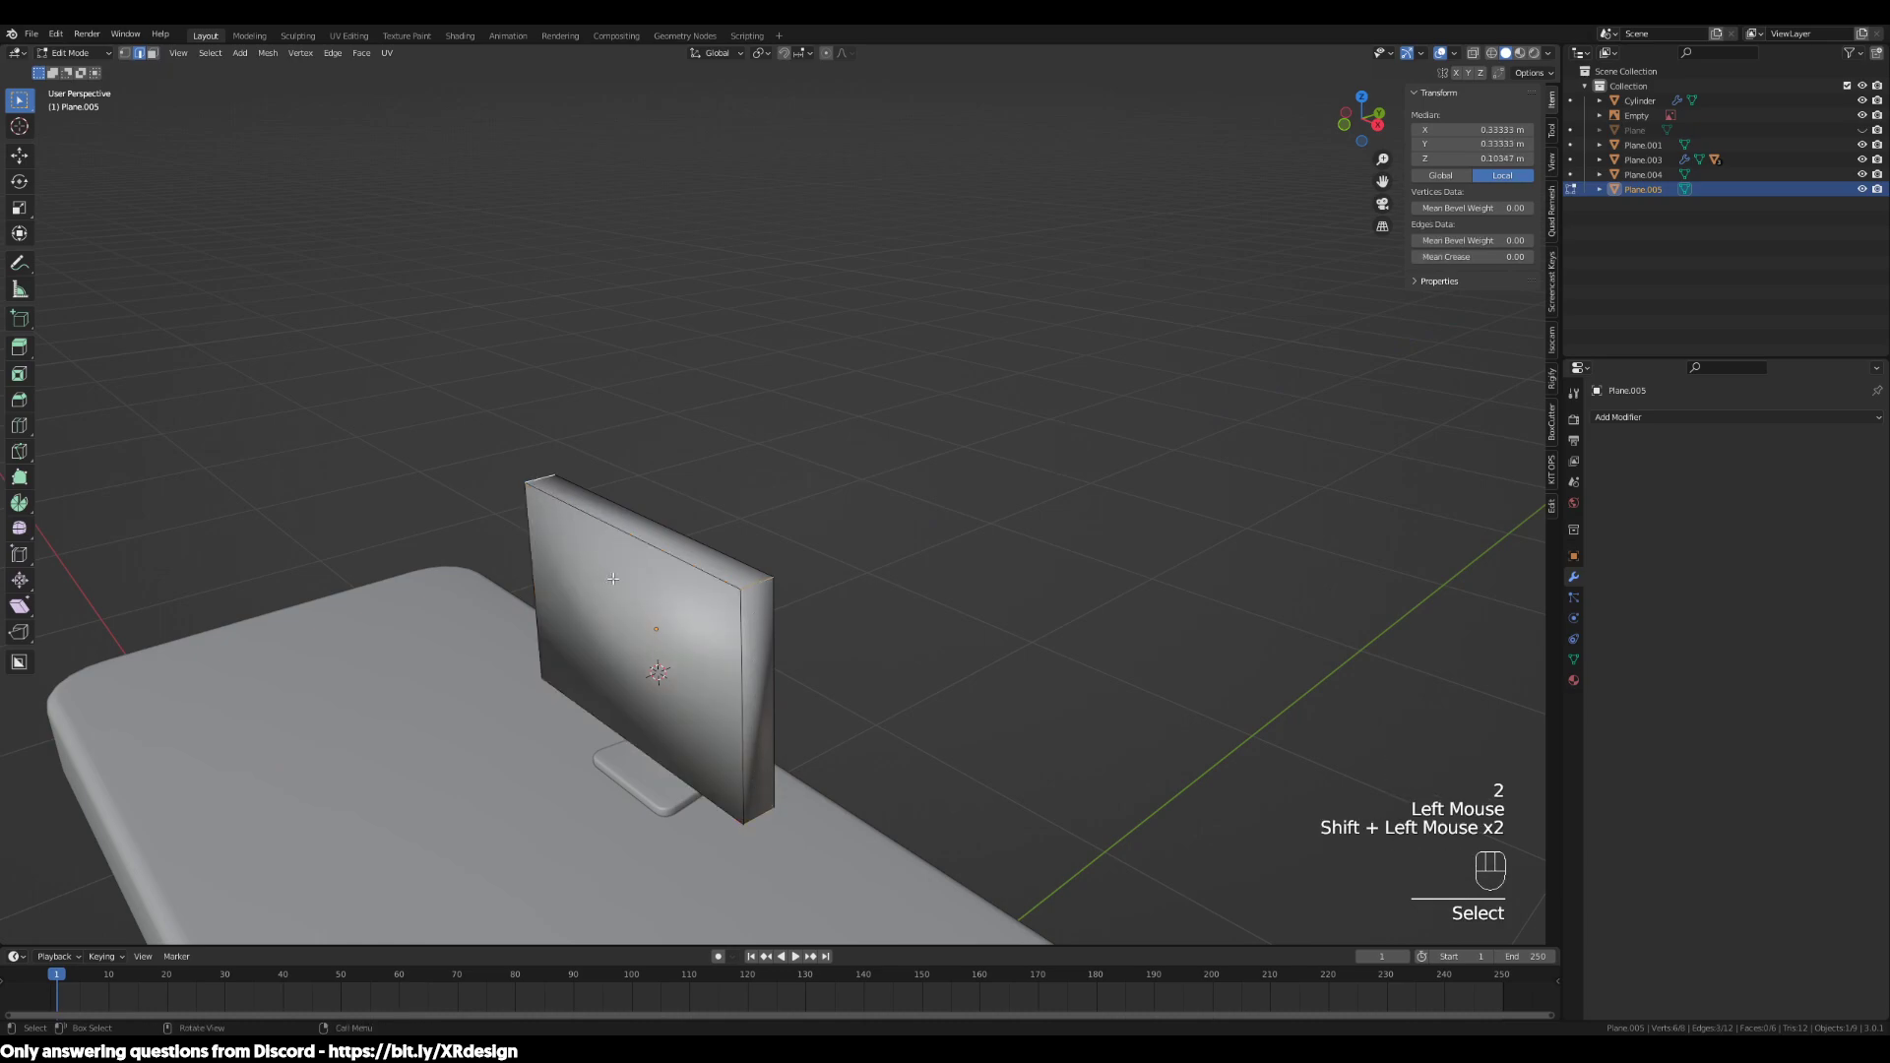
pyautogui.moveTo(545, 494); pyautogui.dragTo(818, 650, button='middle')
pyautogui.keyDown('shift'); pyautogui.click(911, 711); pyautogui.keyUp('shift')
pyautogui.hotkey('ctrl', 'b')
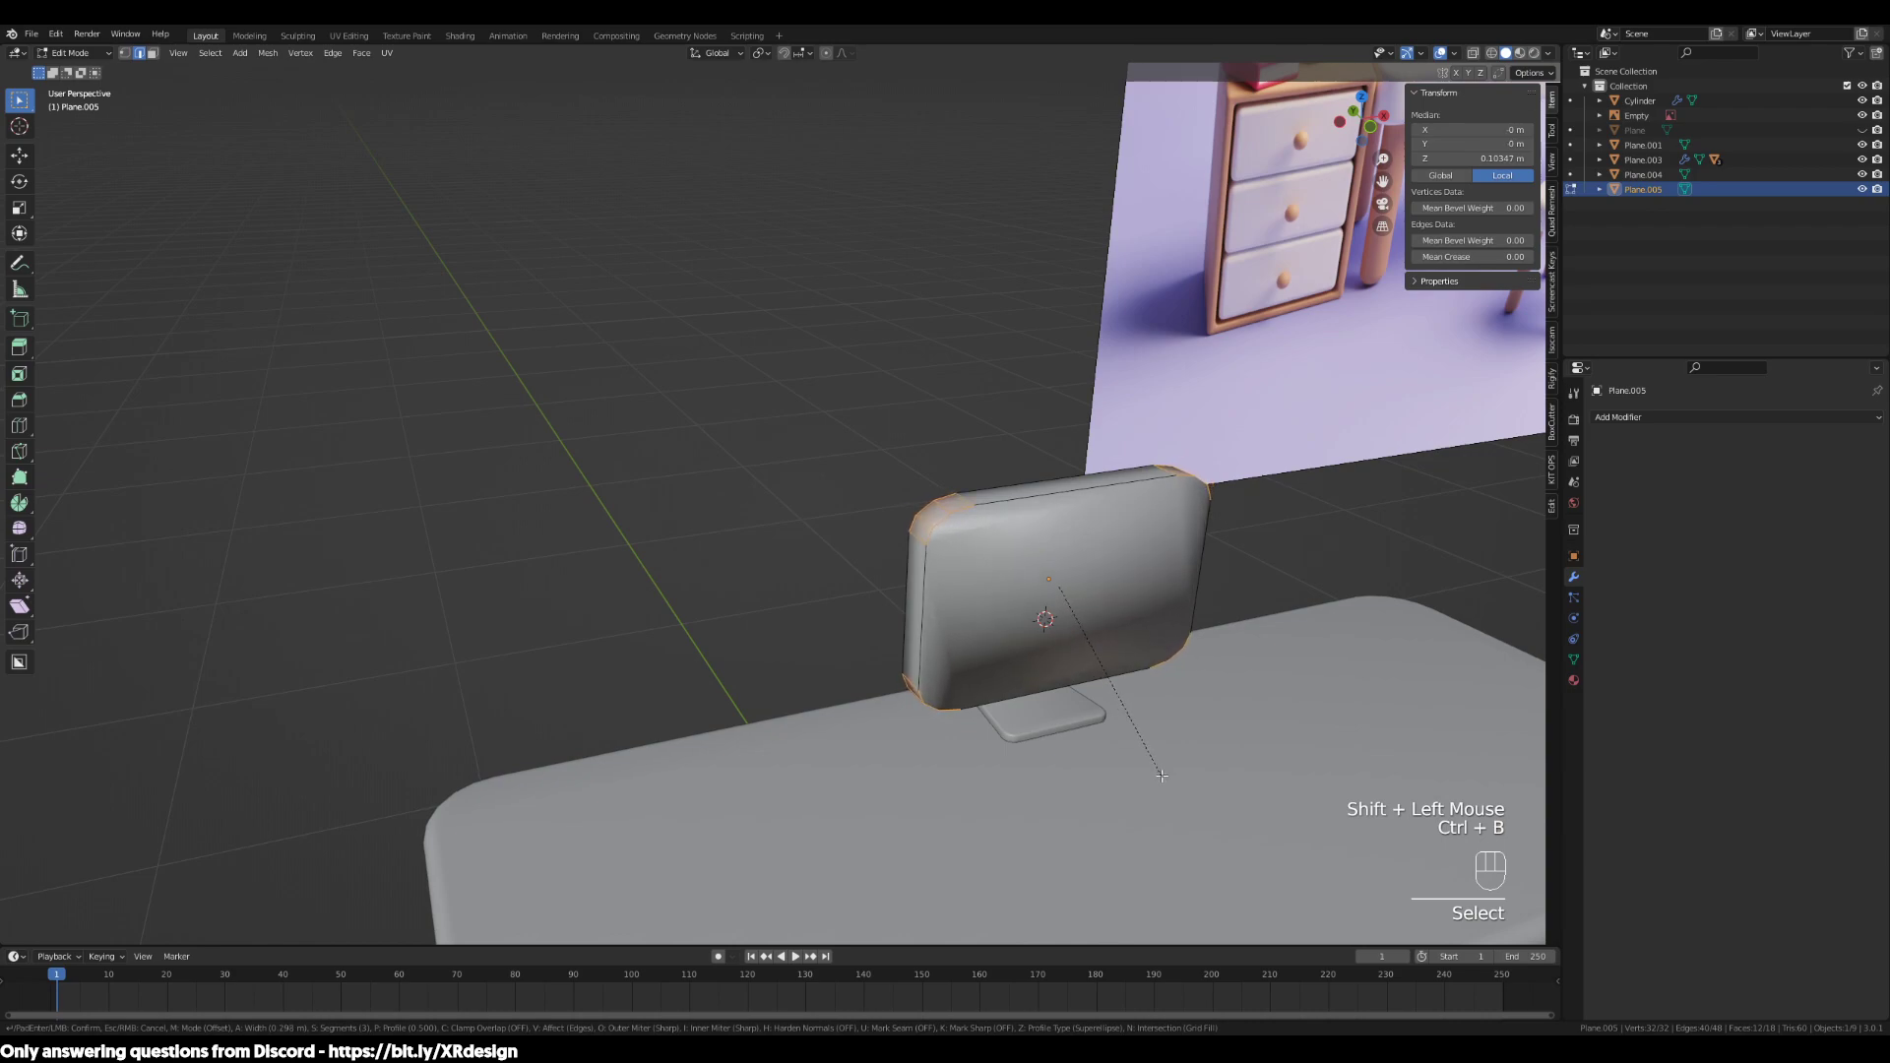
pyautogui.rightClick(1161, 776)
pyautogui.moveTo(1162, 776); pyautogui.dragTo(1110, 543, button='middle')
pyautogui.click(1110, 543)
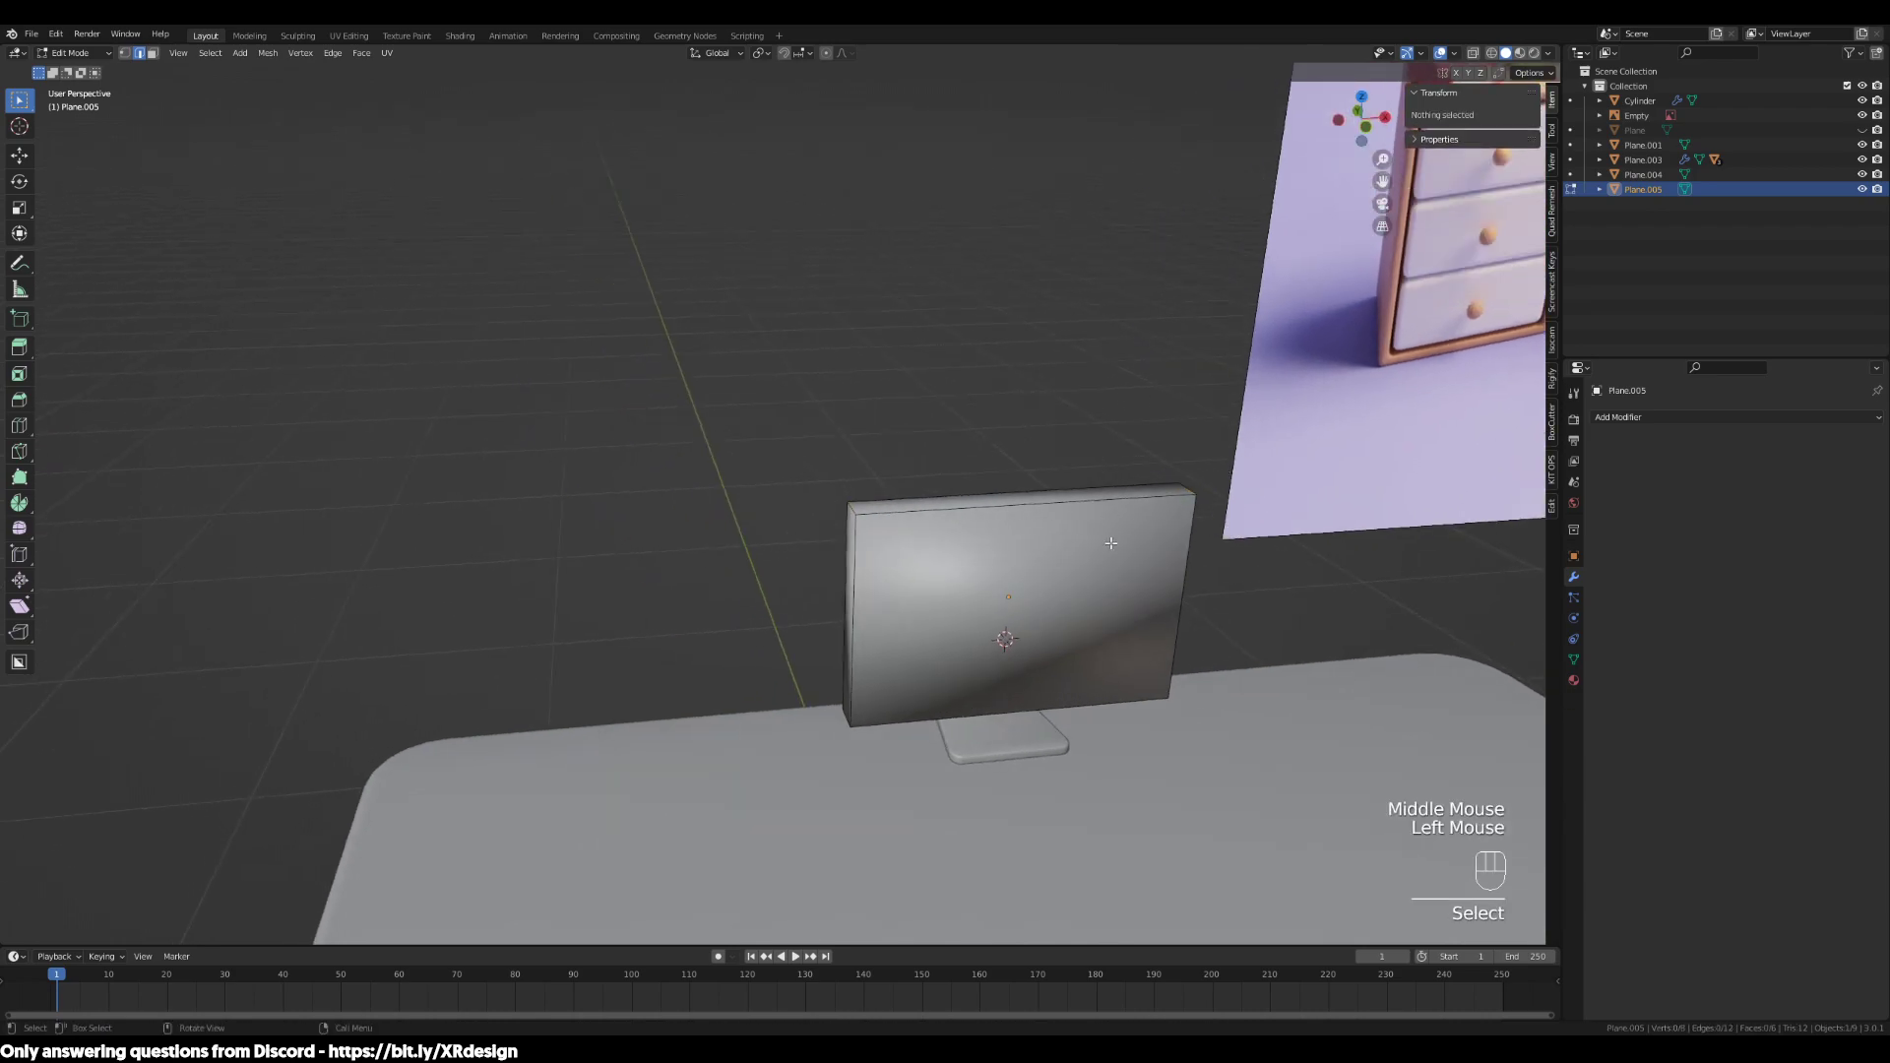
pyautogui.moveTo(1233, 523); pyautogui.dragTo(1168, 567, button='middle')
# Undo the edge selections and the extrusion, back to the flat monitor plane
pyautogui.hotkey('ctrl', 'z')
pyautogui.hotkey('ctrl', 'z')
pyautogui.hotkey('ctrl', 'z')
pyautogui.hotkey('ctrl', 'z')
pyautogui.hotkey('ctrl', 'z')
pyautogui.hotkey('ctrl', 'z')
pyautogui.hotkey('ctrl', 'z')
pyautogui.hotkey('ctrl', 'z')
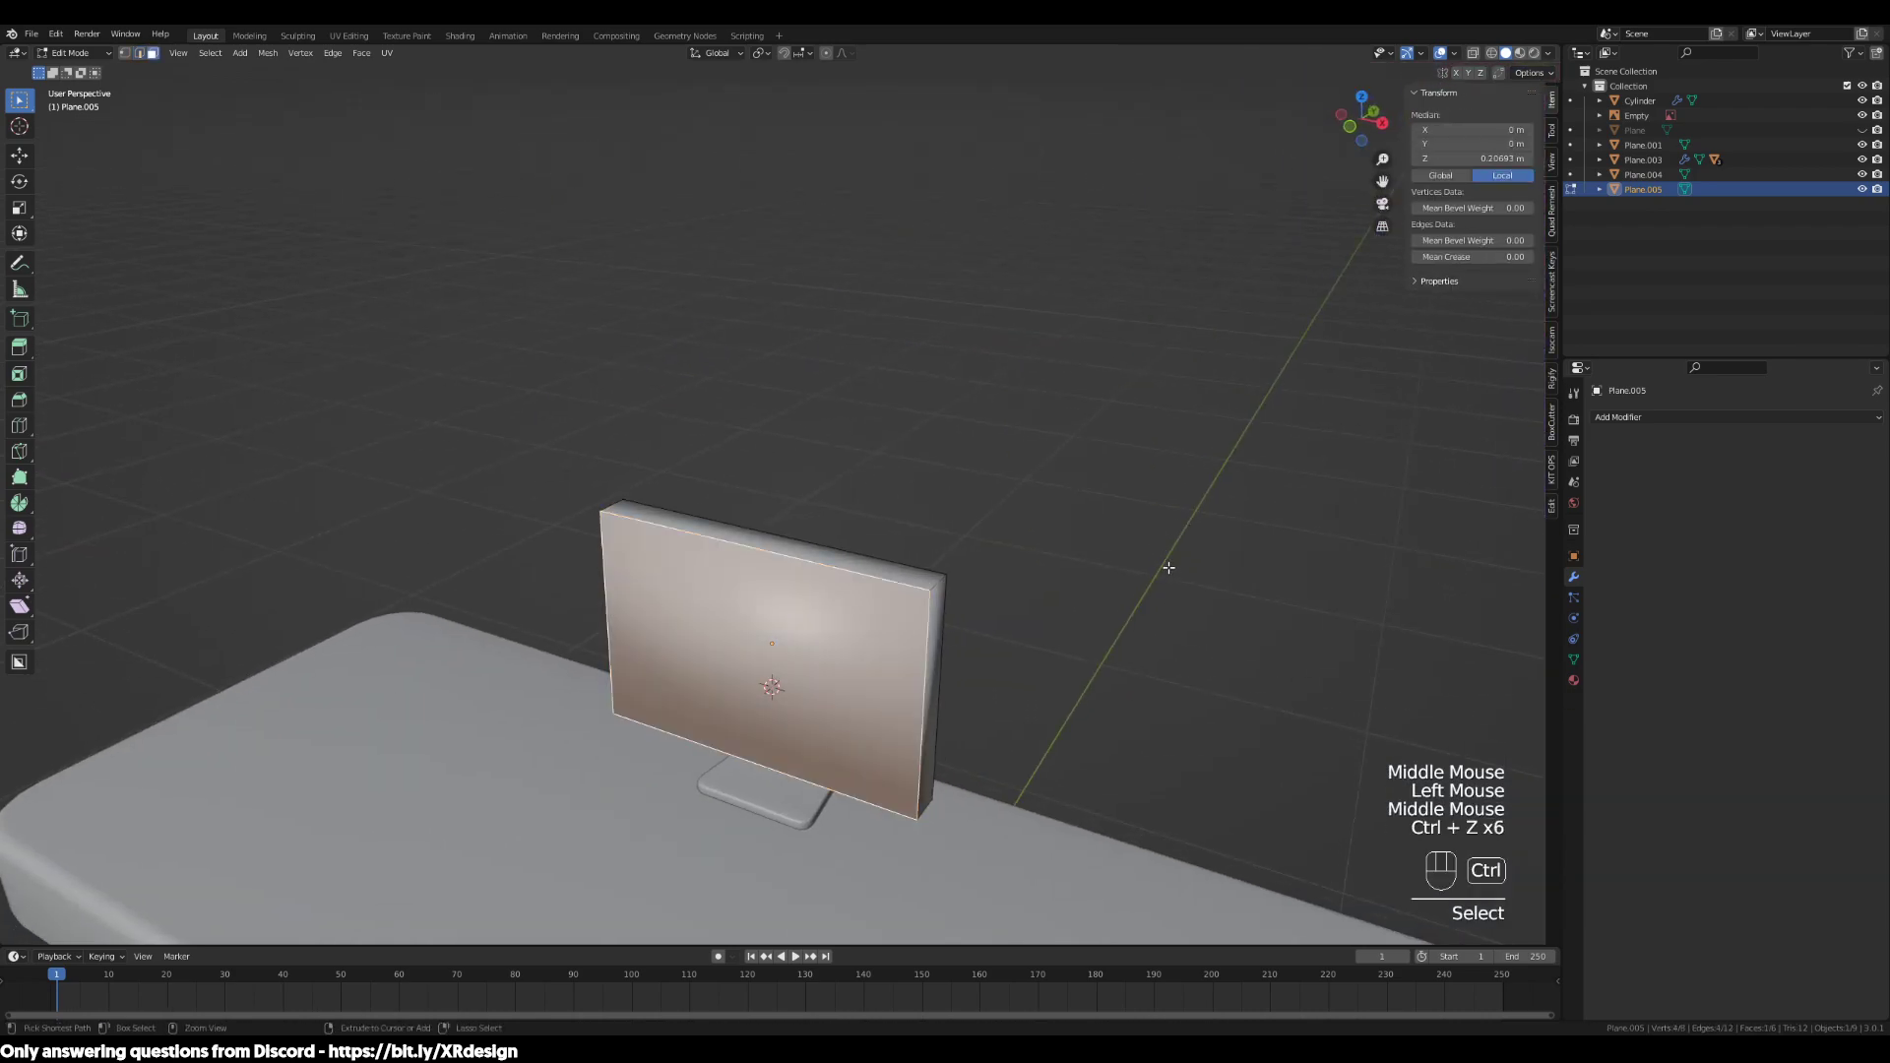
# Add a Solidify modifier to the flat monitor plane with an offset of 1 and a thickness of 0.15 m
pyautogui.moveTo(1319, 492); pyautogui.dragTo(1277, 504, button='middle')
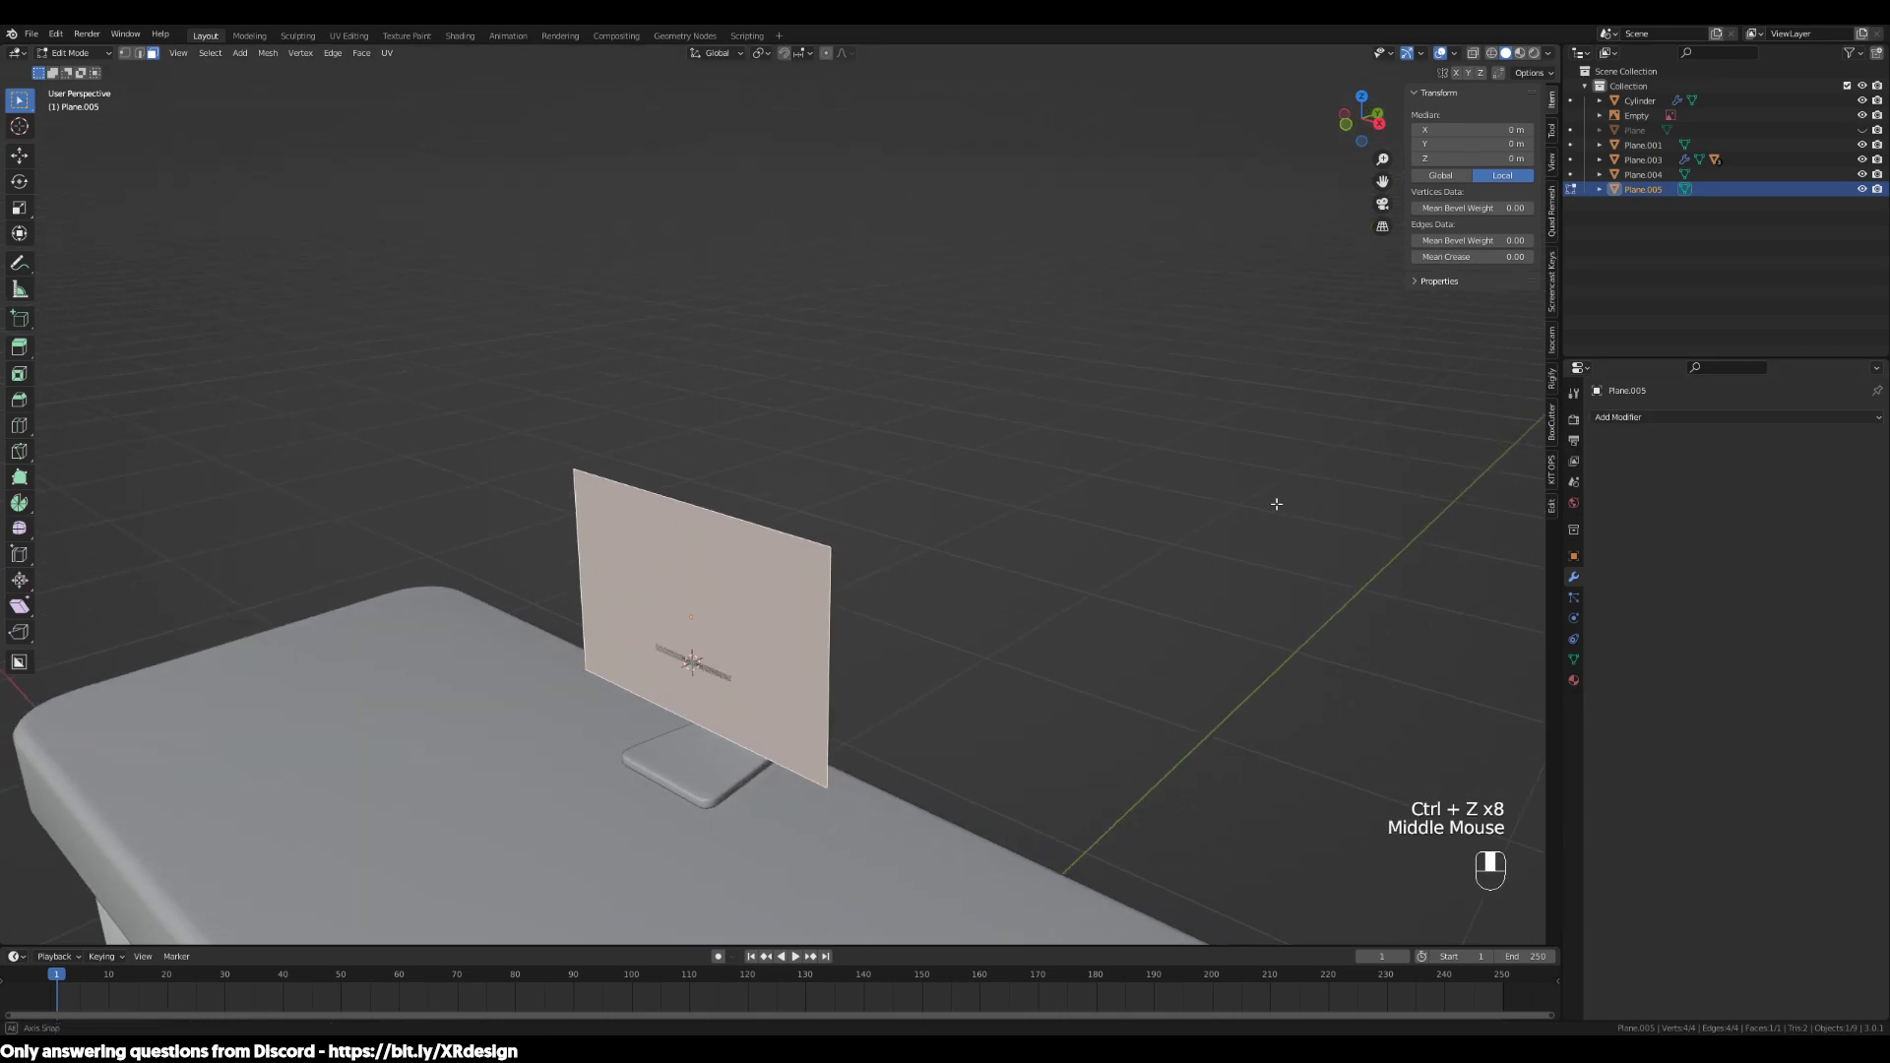
pyautogui.click(1694, 418)
pyautogui.click(1647, 424)
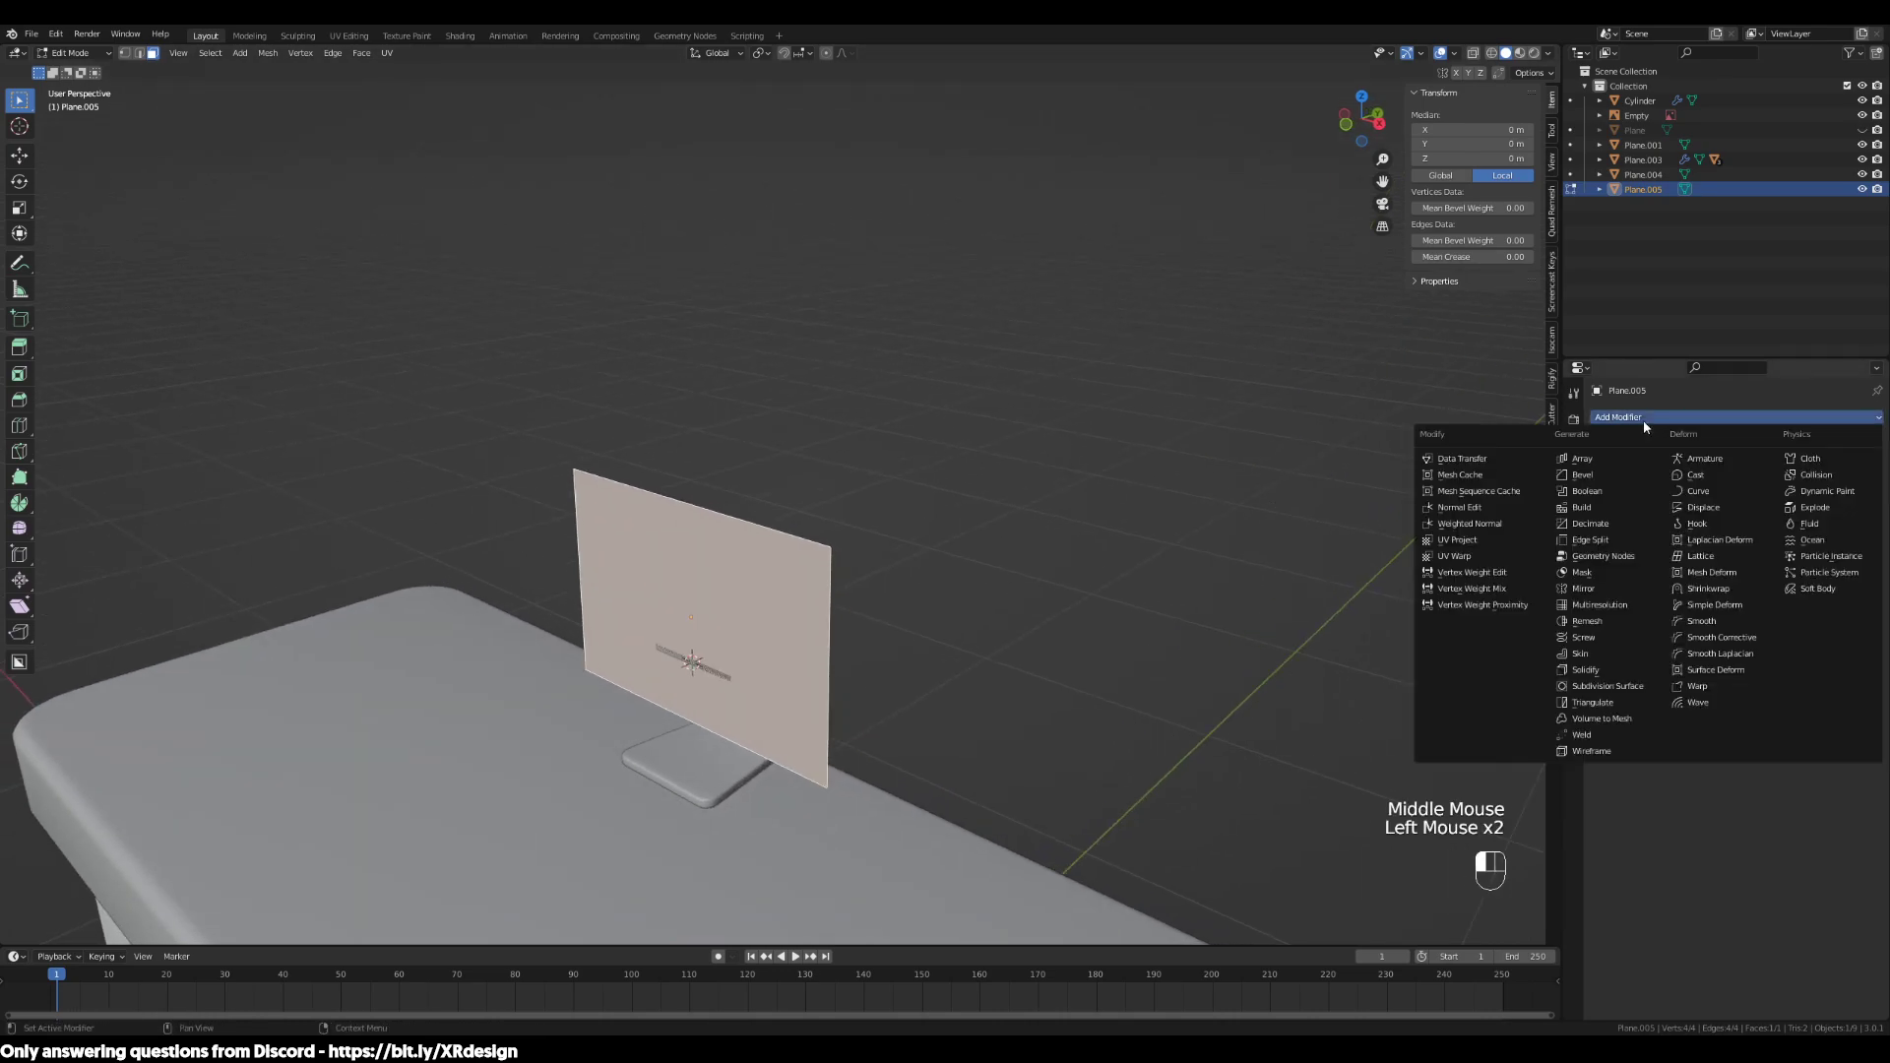
pyautogui.click(1588, 670)
pyautogui.moveTo(1326, 531); pyautogui.dragTo(1378, 521, button='middle')
pyautogui.moveTo(1699, 482); pyautogui.dragTo(1744, 488)
pyautogui.doubleClick(1750, 501)
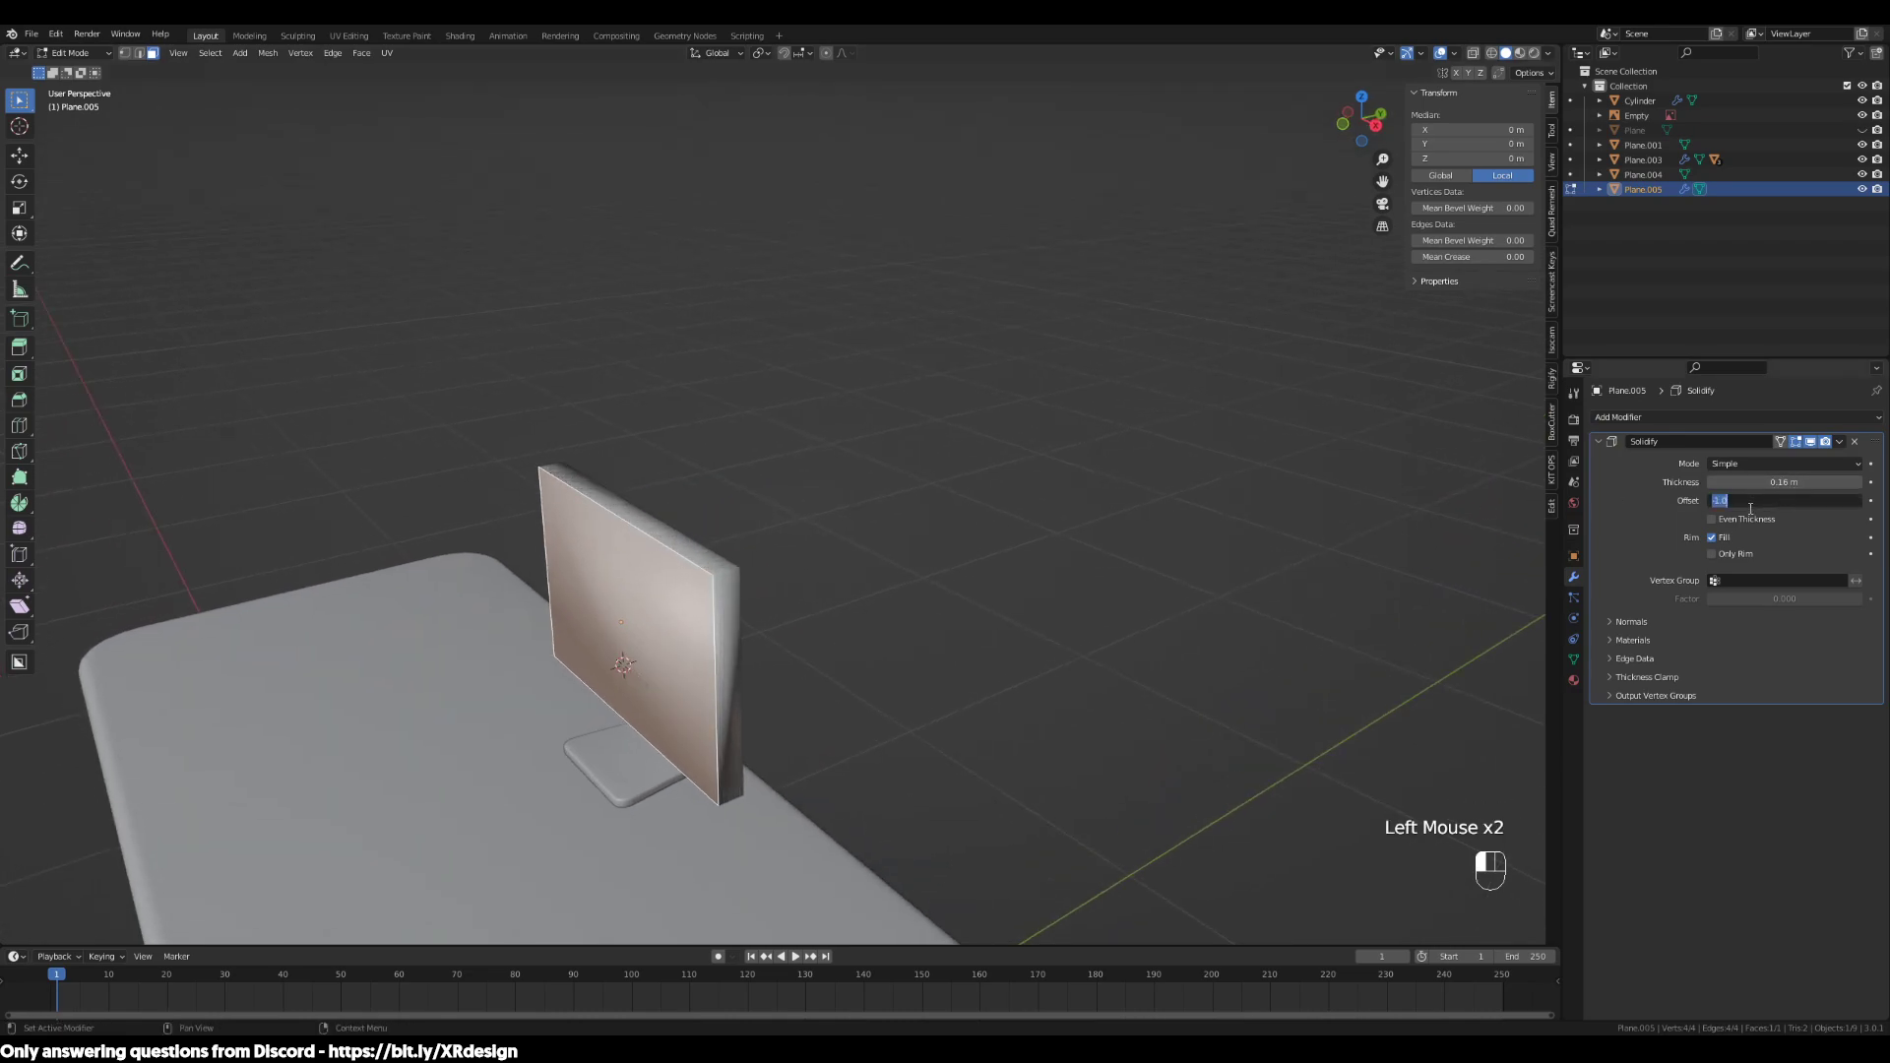
pyautogui.write('1')
pyautogui.press('Return')
pyautogui.click(1762, 482)
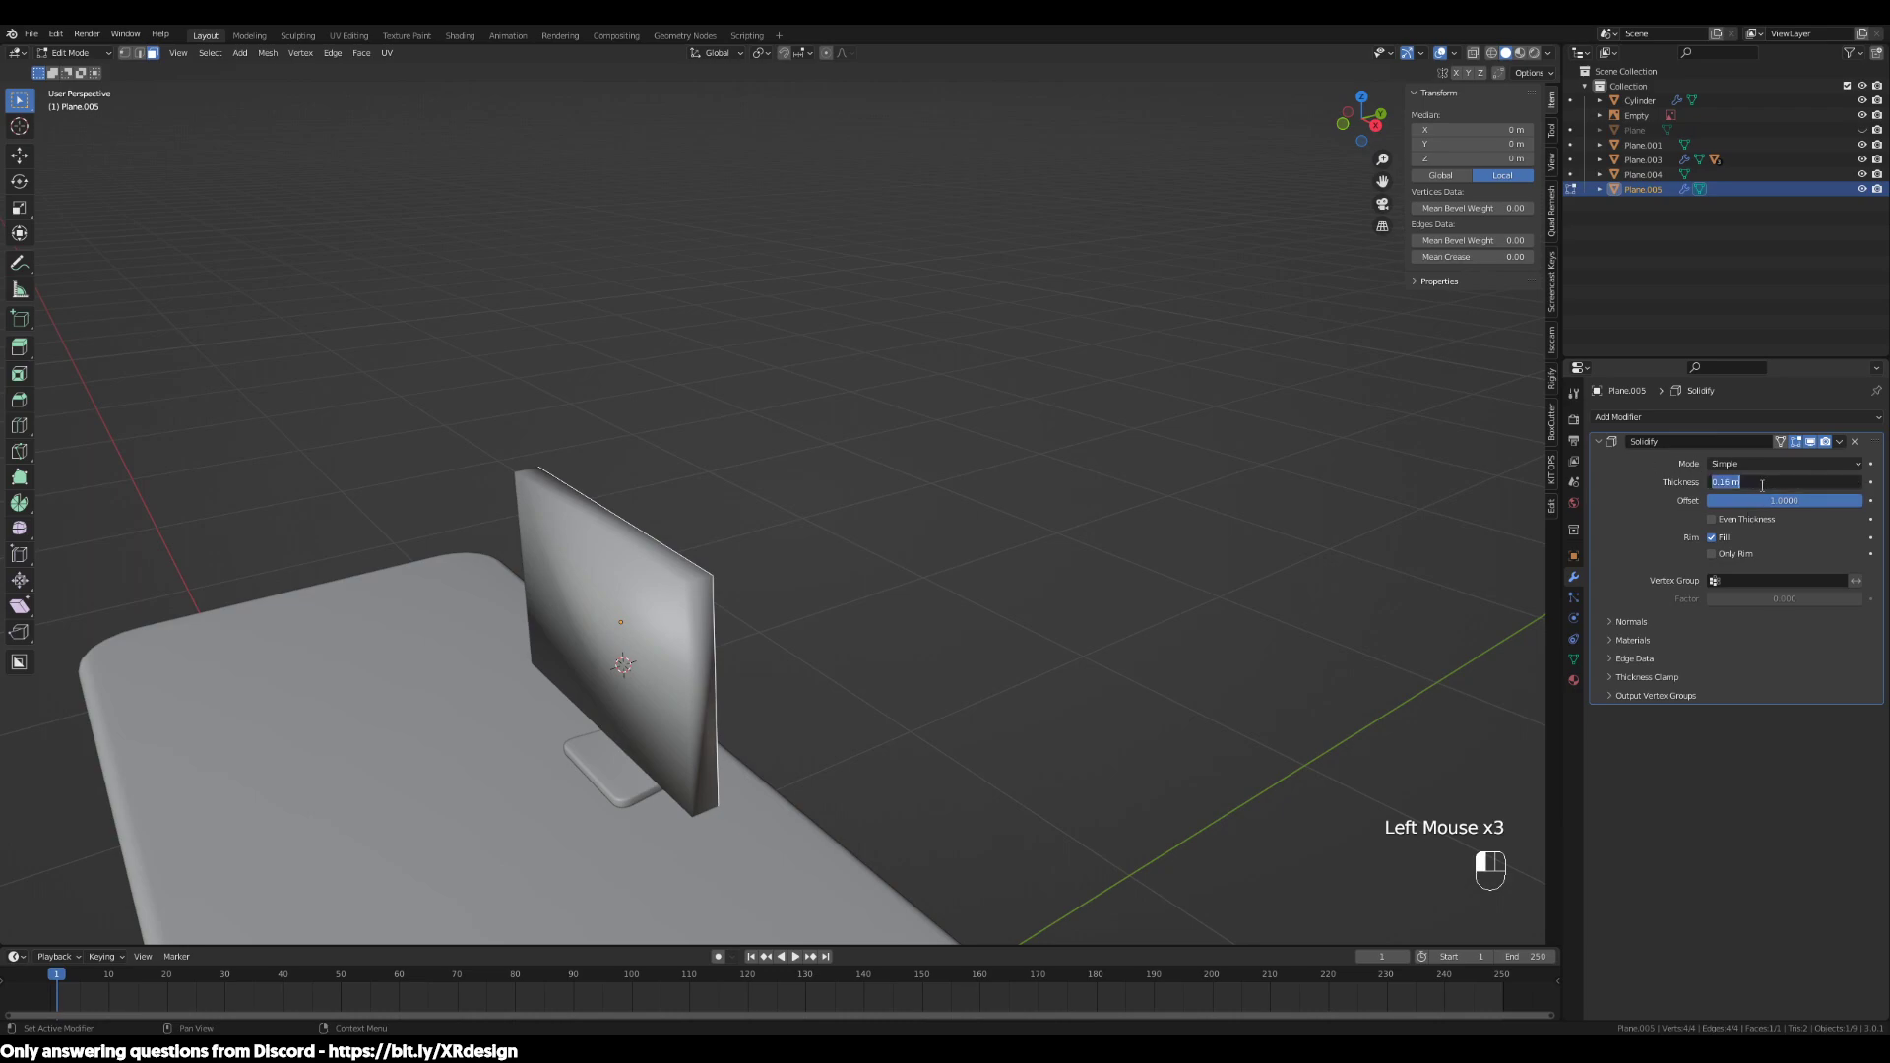
pyautogui.write('0.15')
pyautogui.press('Return')
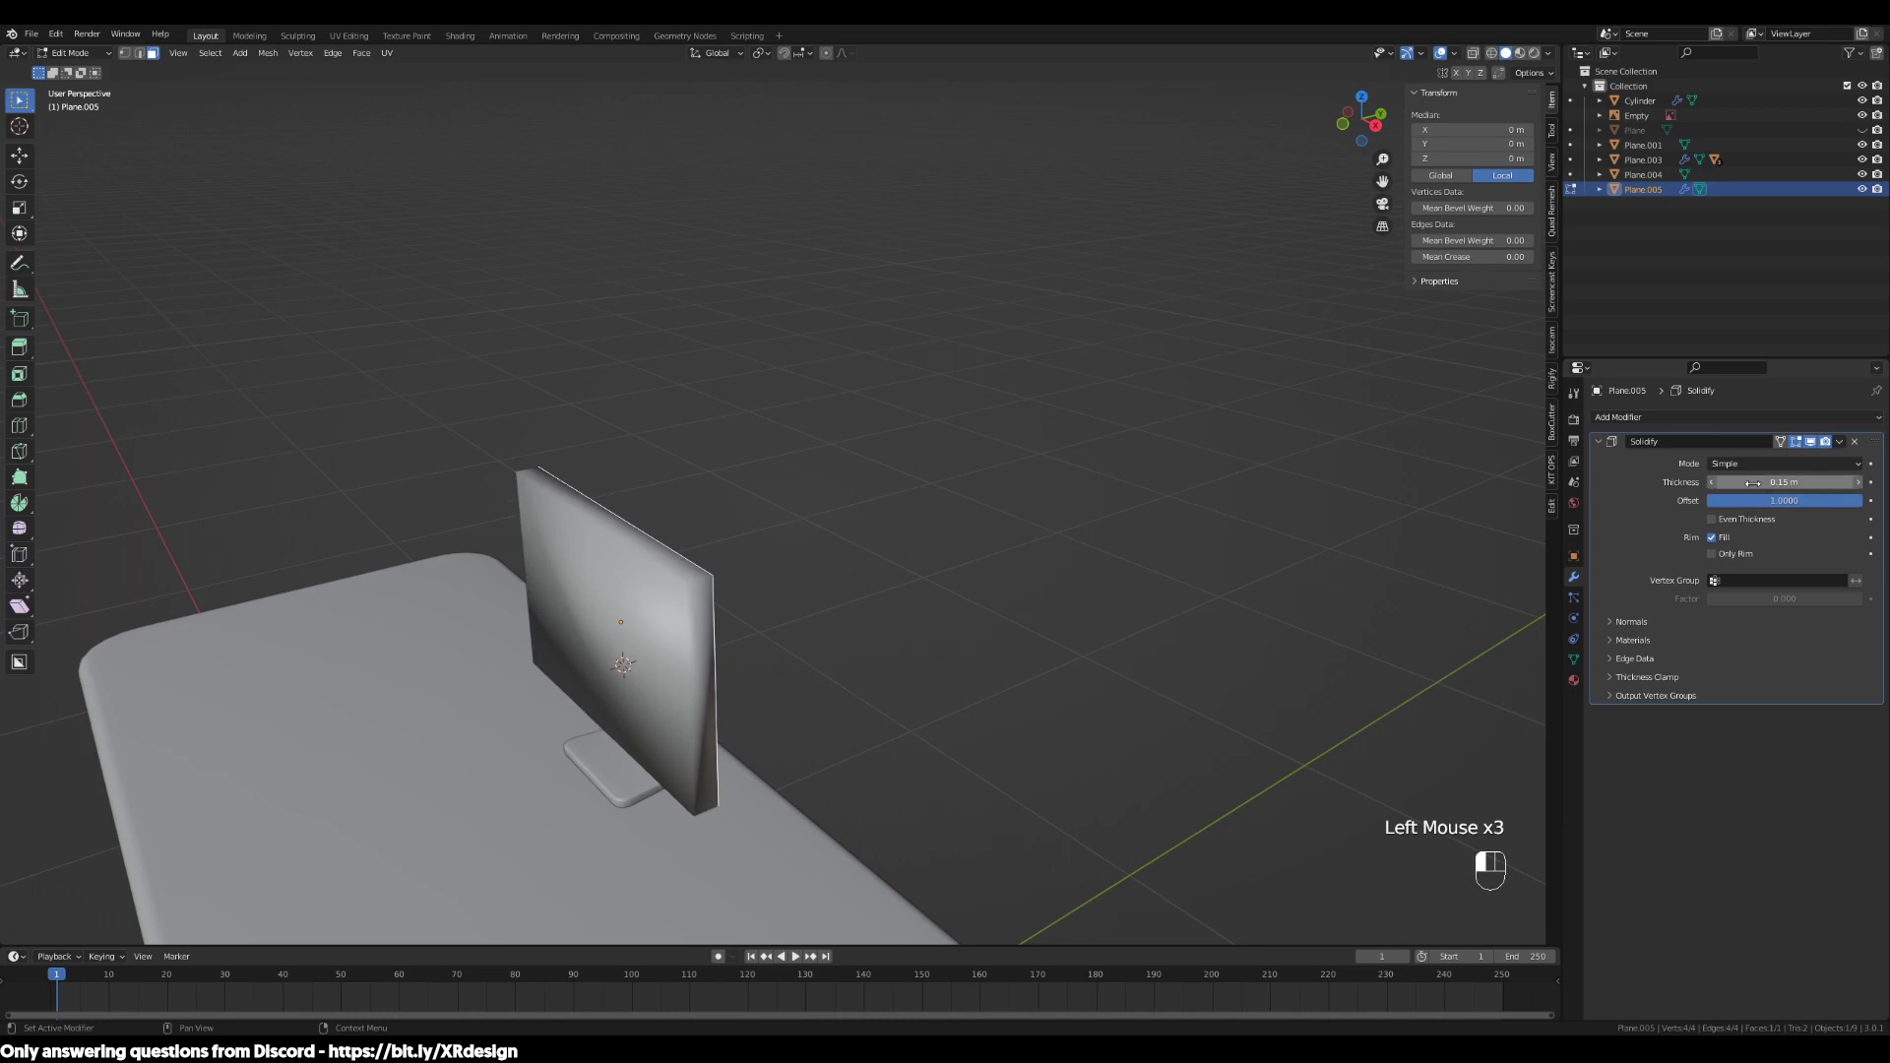
# Add a Bevel modifier to the solidified monitor and set its amount to 0.05 m
pyautogui.click(1614, 417)
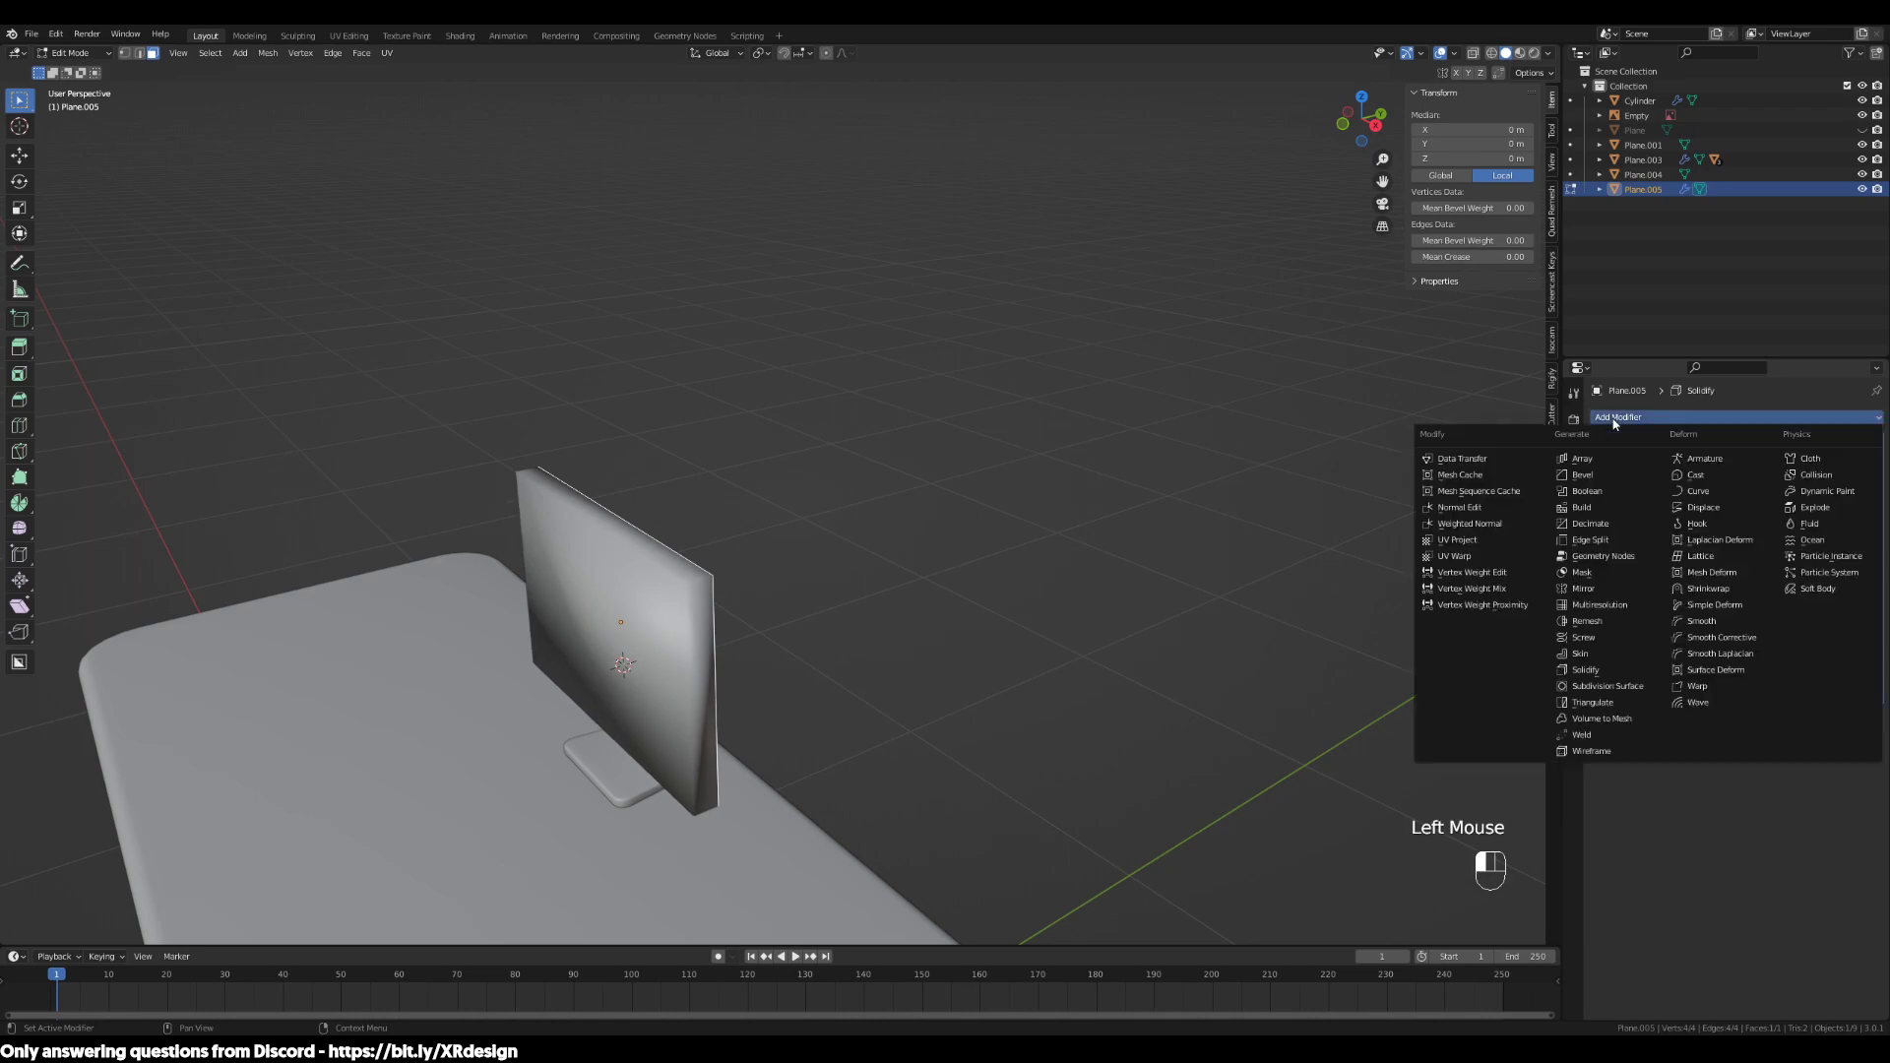
pyautogui.click(1599, 496)
pyautogui.moveTo(1319, 582); pyautogui.dragTo(1211, 595, button='middle')
pyautogui.press('Tab')
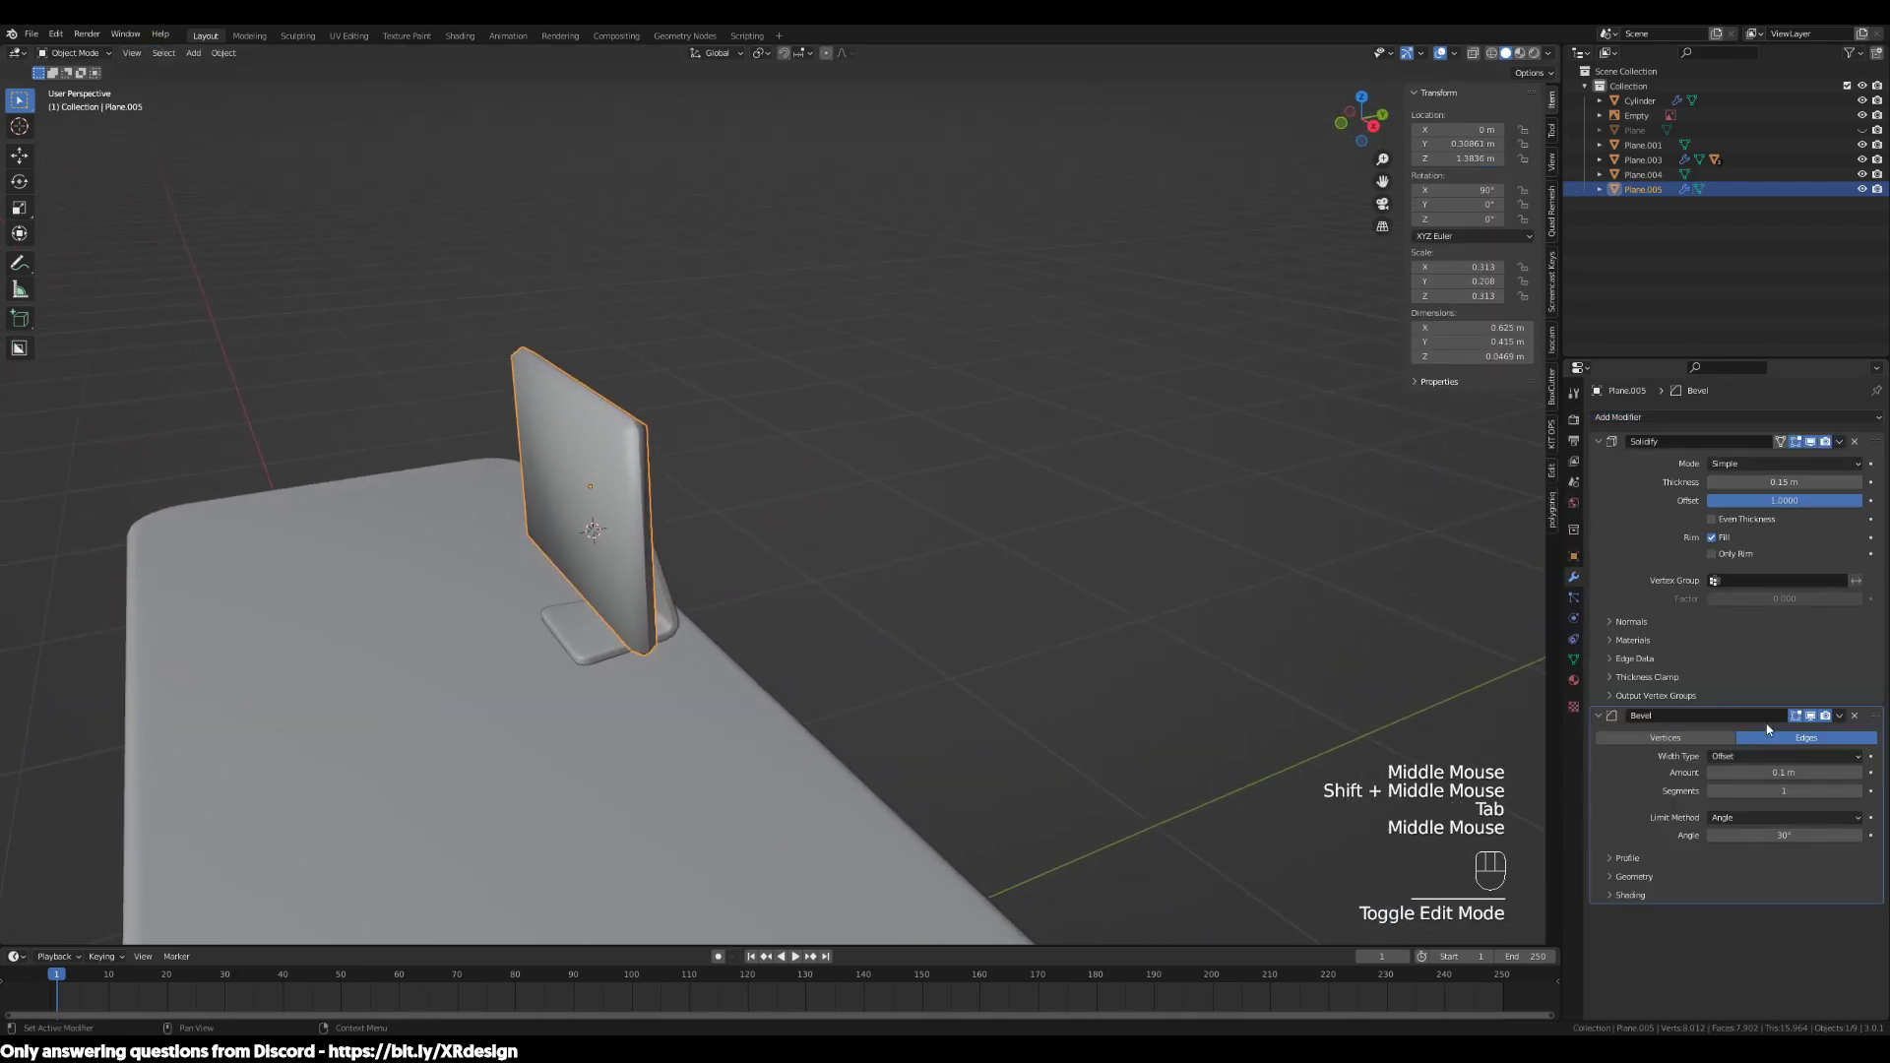
pyautogui.click(1785, 773)
pyautogui.write('0.')
pyautogui.write('05')
pyautogui.press('Return')
# Shade the monitor smooth and set its bevel to 3 segments
pyautogui.scroll(3, 1050, 591)
pyautogui.moveTo(1050, 591); pyautogui.dragTo(729, 473, button='middle')
pyautogui.rightClick(627, 424)
pyautogui.click(630, 425)
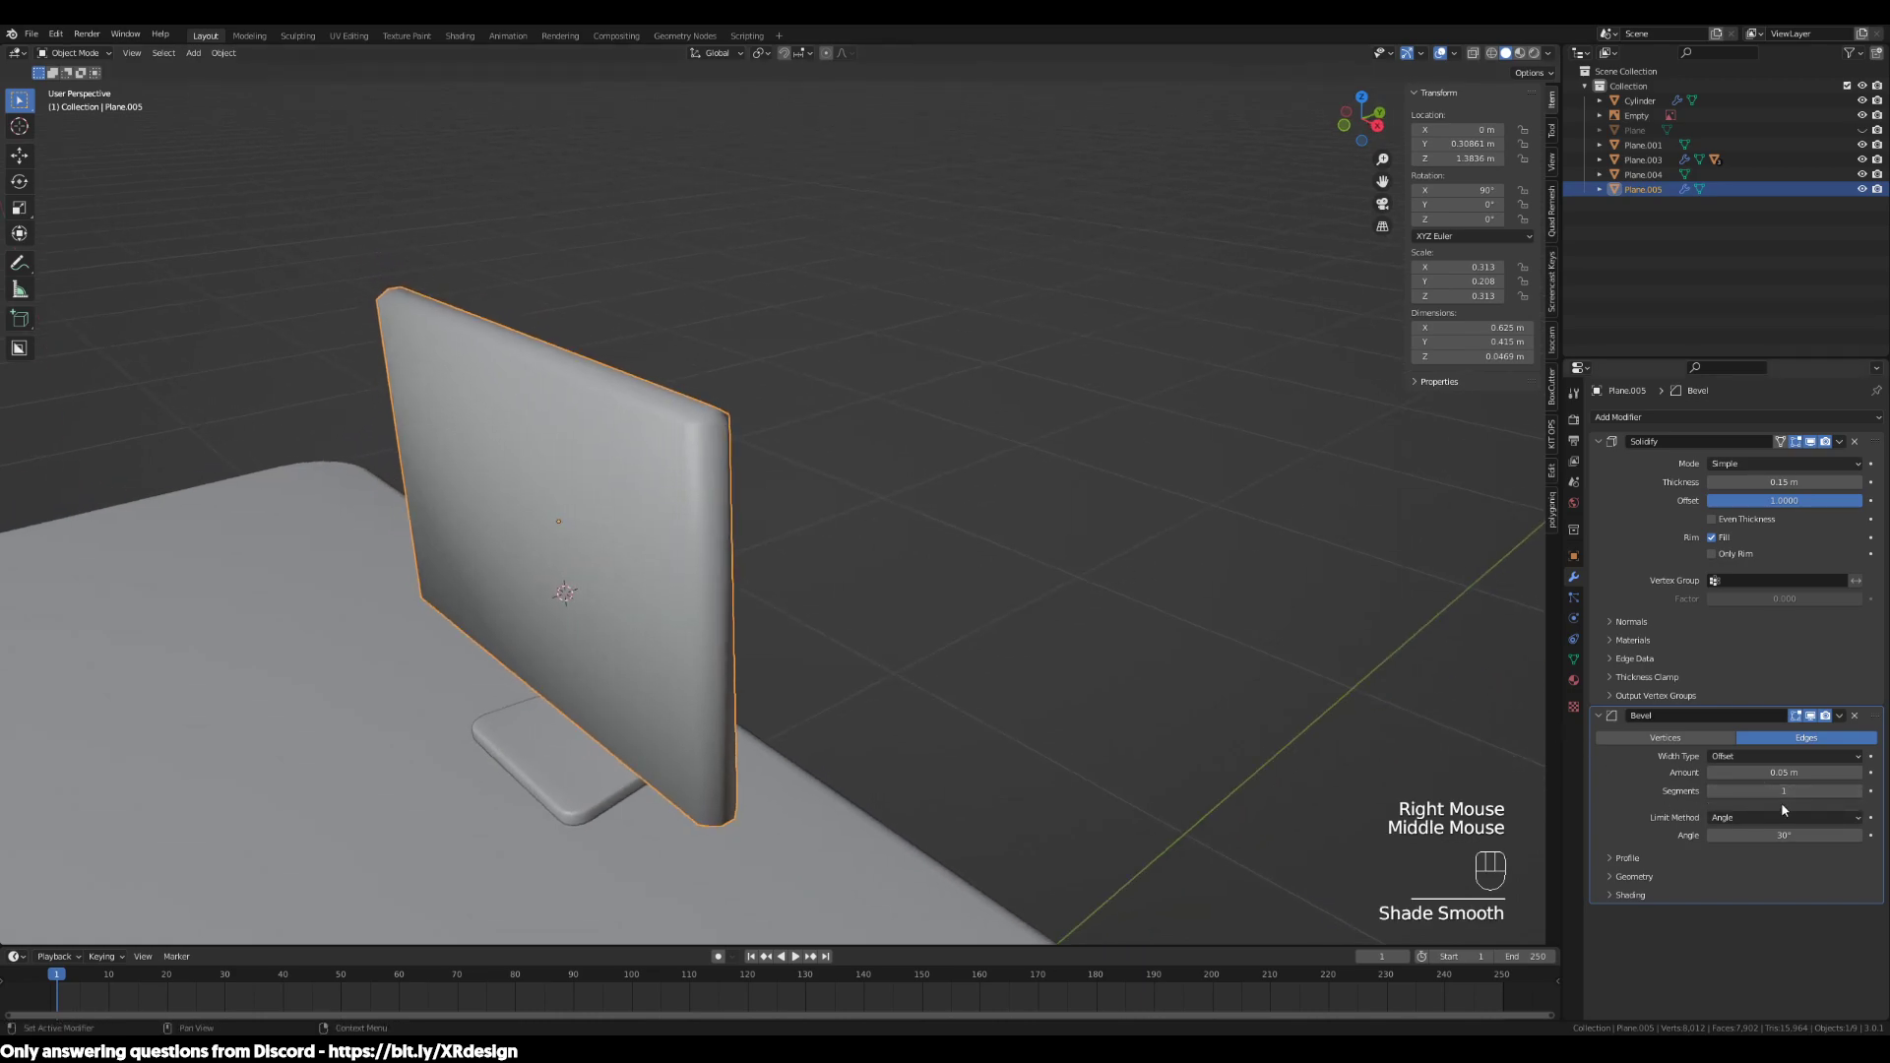
pyautogui.click(1852, 791)
pyautogui.click(1851, 790)
pyautogui.moveTo(1231, 640); pyautogui.dragTo(1004, 611, button='middle')
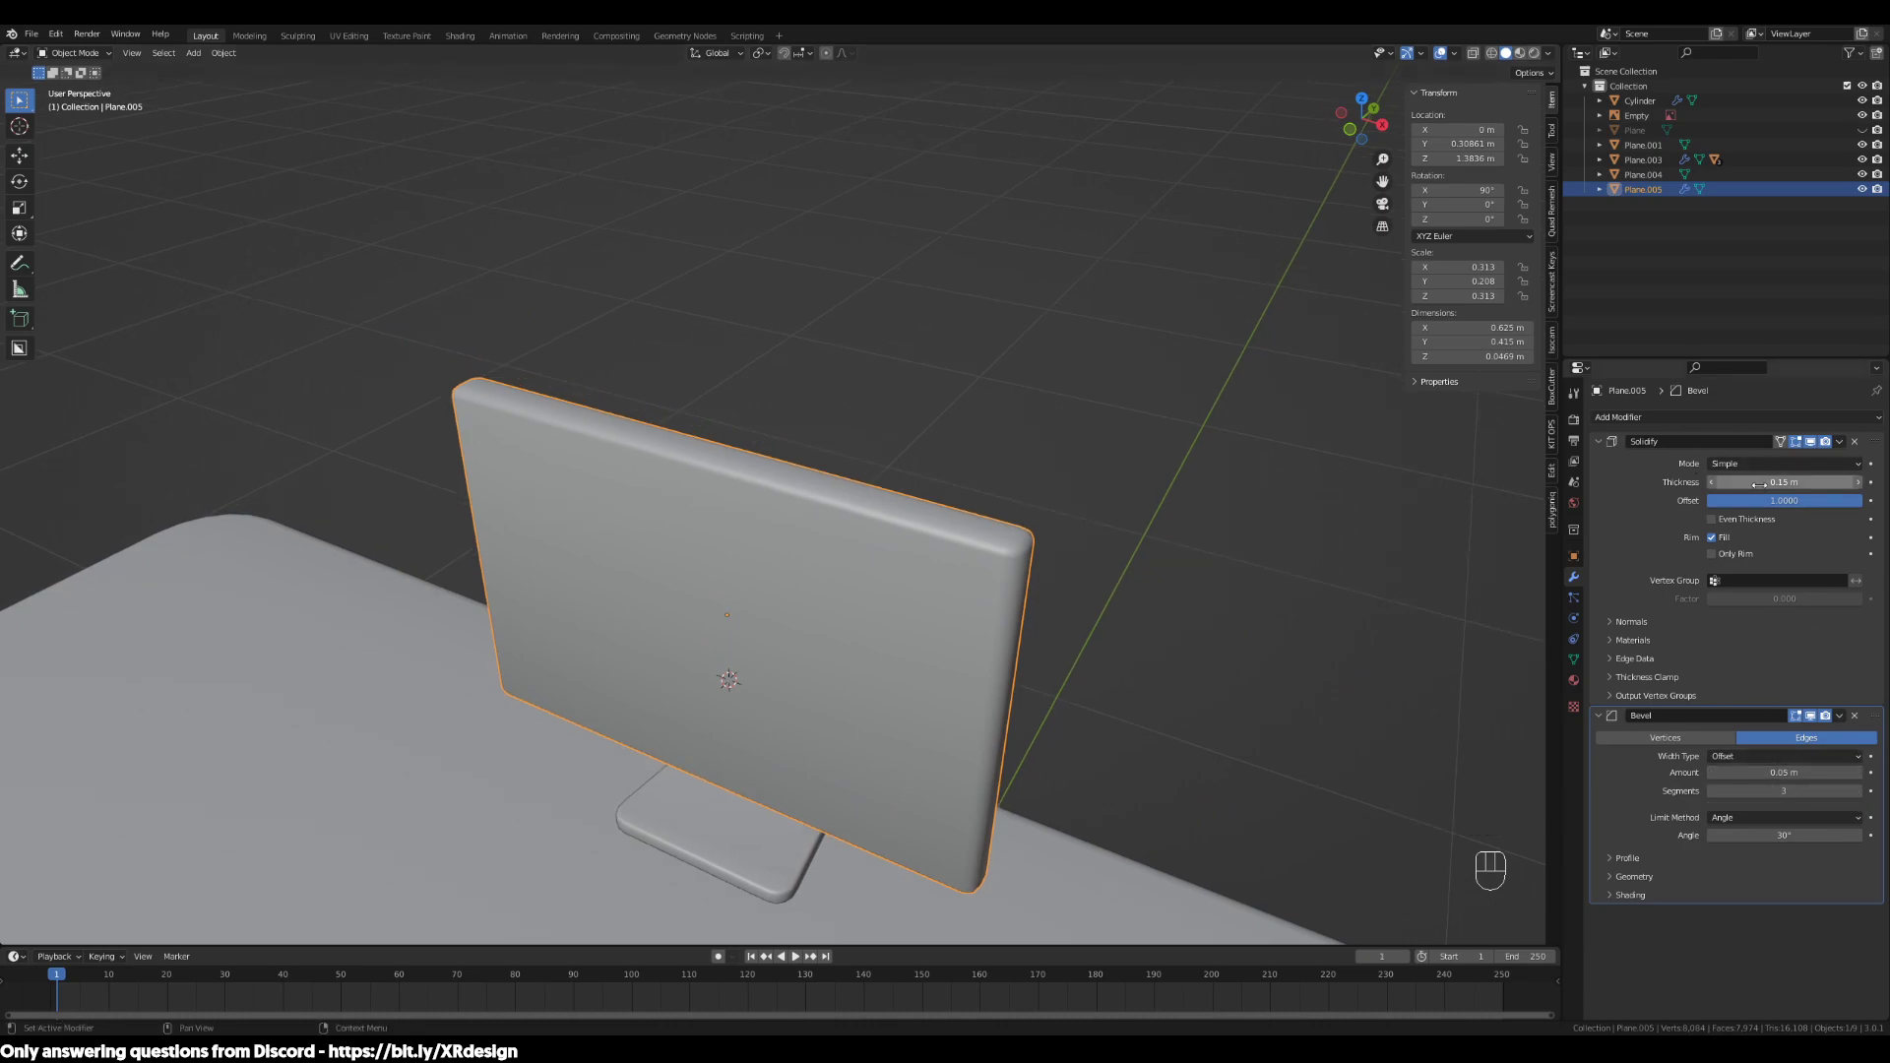
# Try a bevel amount of 0.15 m on the monitor and check its edge profile from the side
pyautogui.click(1792, 773)
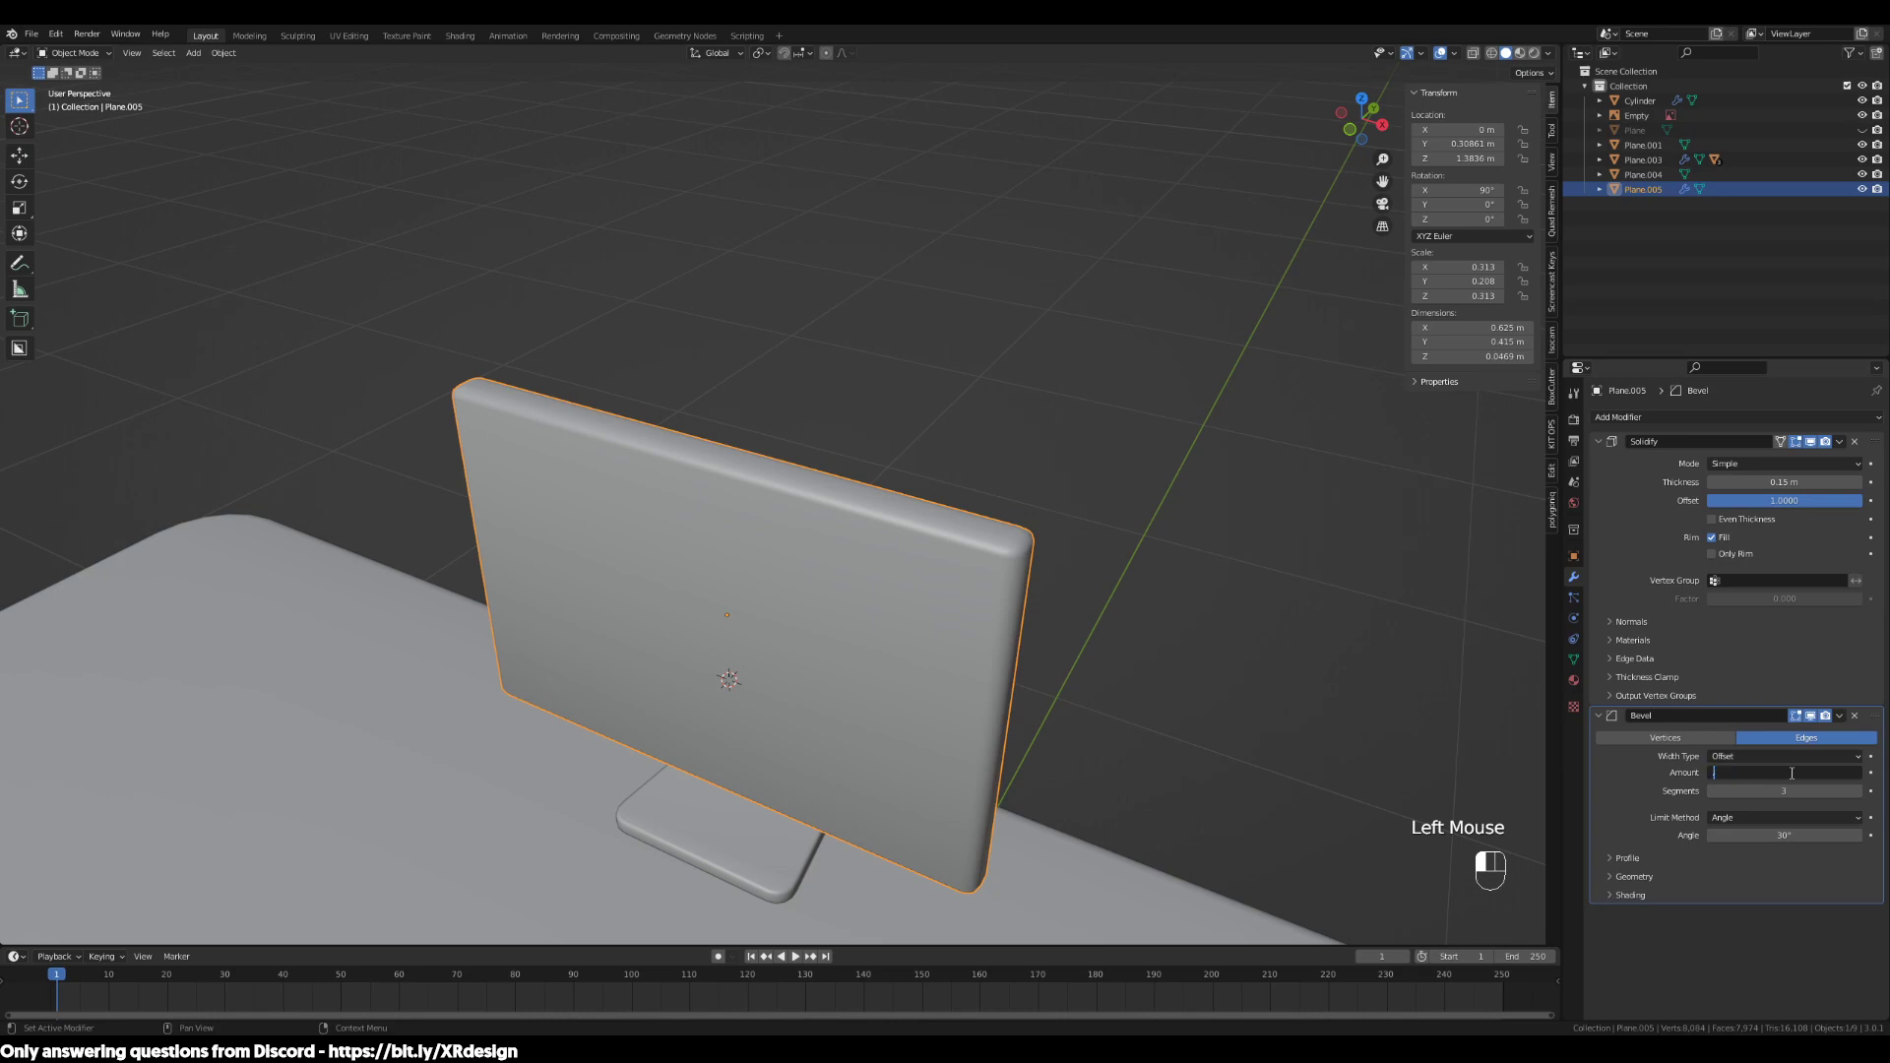
pyautogui.press('Return')
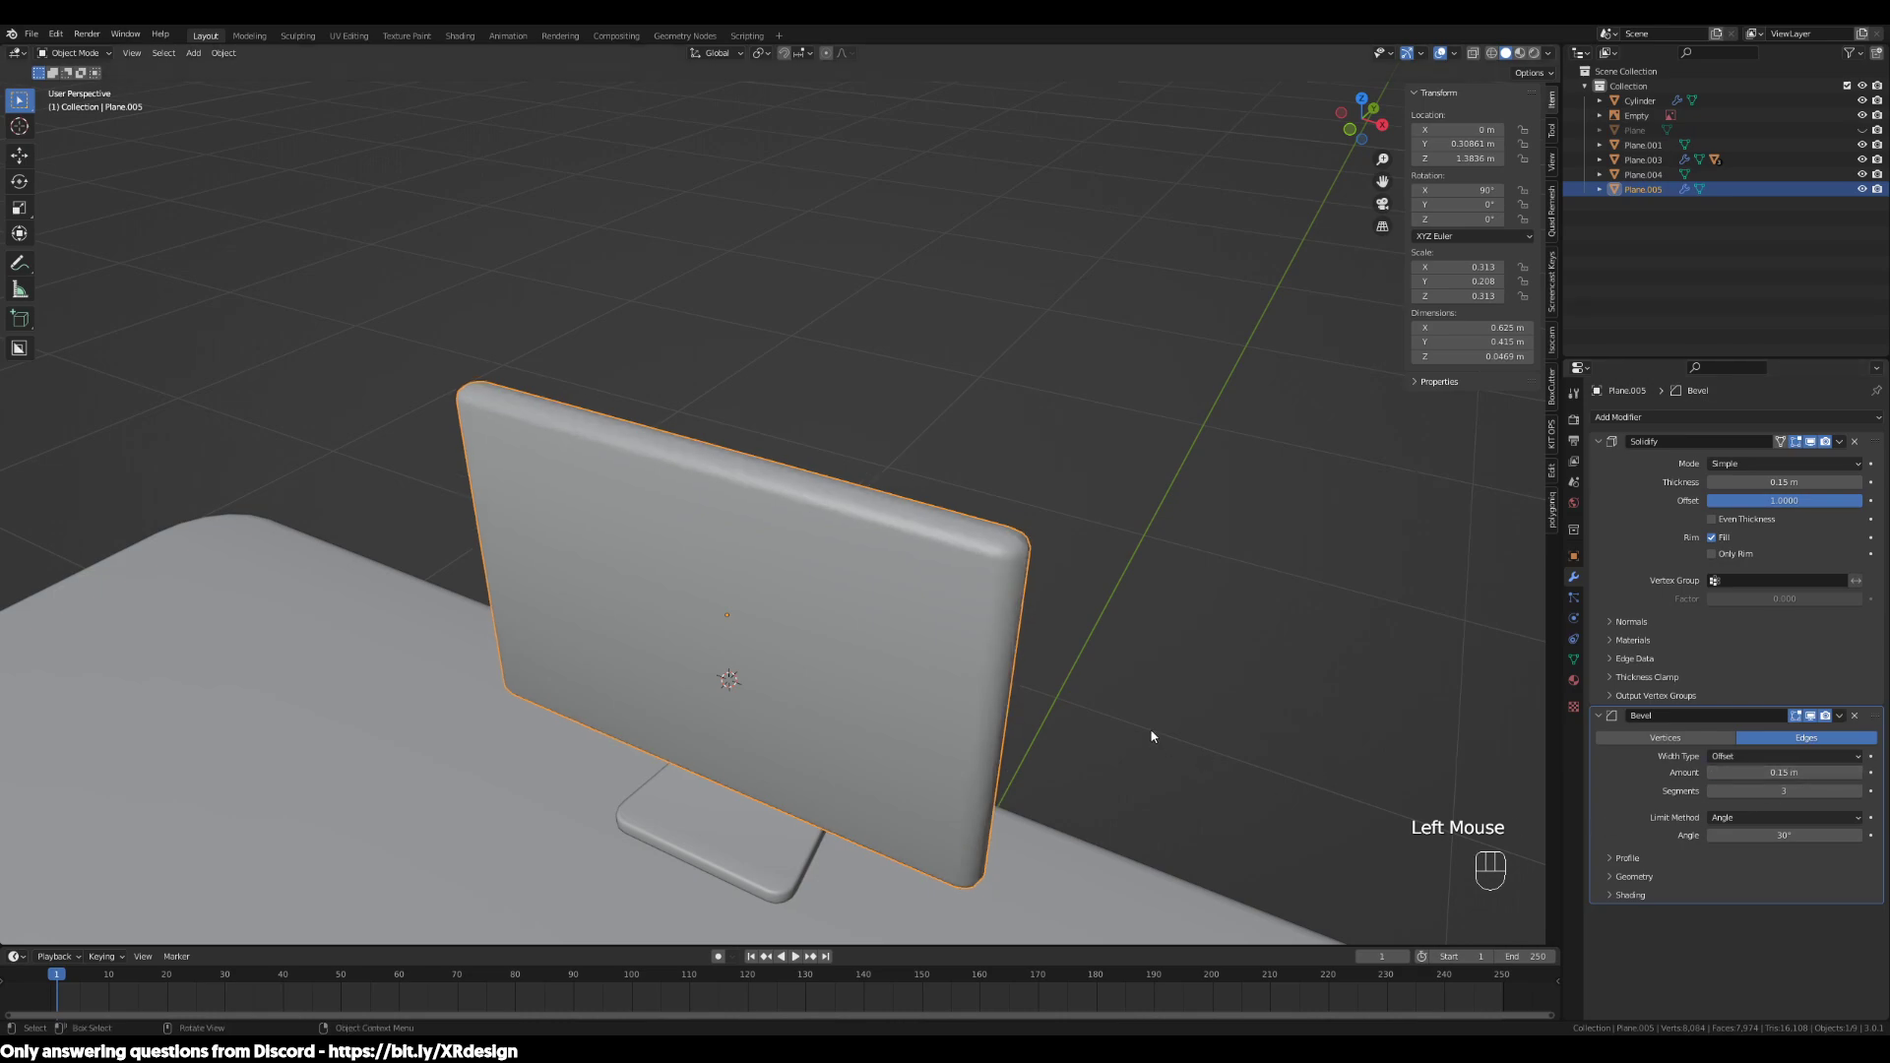
pyautogui.scroll(-3, 1496, 727)
pyautogui.moveTo(1359, 717); pyautogui.dragTo(1240, 716, button='middle')
pyautogui.scroll(2, 829, 699)
pyautogui.keyDown('shift'); pyautogui.moveTo(829, 699); pyautogui.dragTo(1017, 709, button='middle'); pyautogui.keyUp('shift')
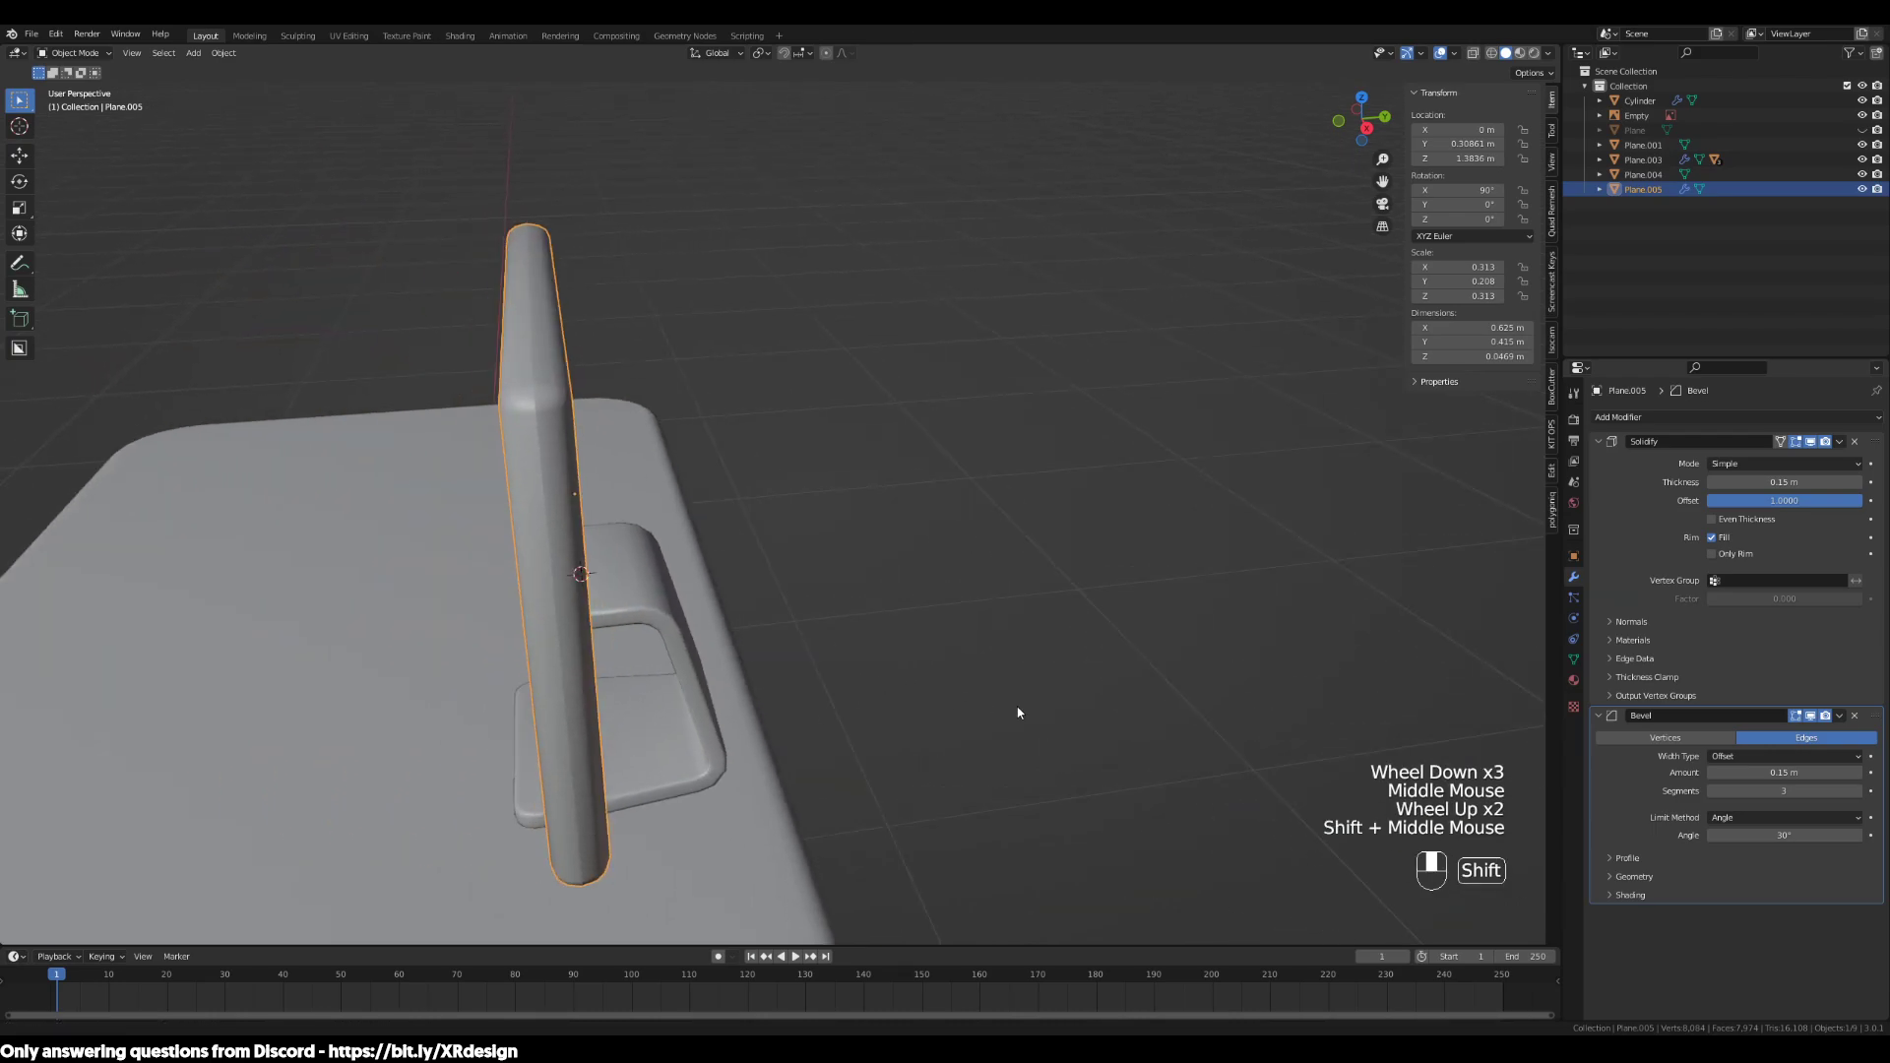
# Try bevel amounts of 0.03, 0.05 and 0.1 m on the monitor's edges
pyautogui.moveTo(550, 484); pyautogui.dragTo(638, 529, button='middle')
pyautogui.press('Tab')
pyautogui.press('Tab')
pyautogui.moveTo(1751, 773); pyautogui.dragTo(1636, 773)
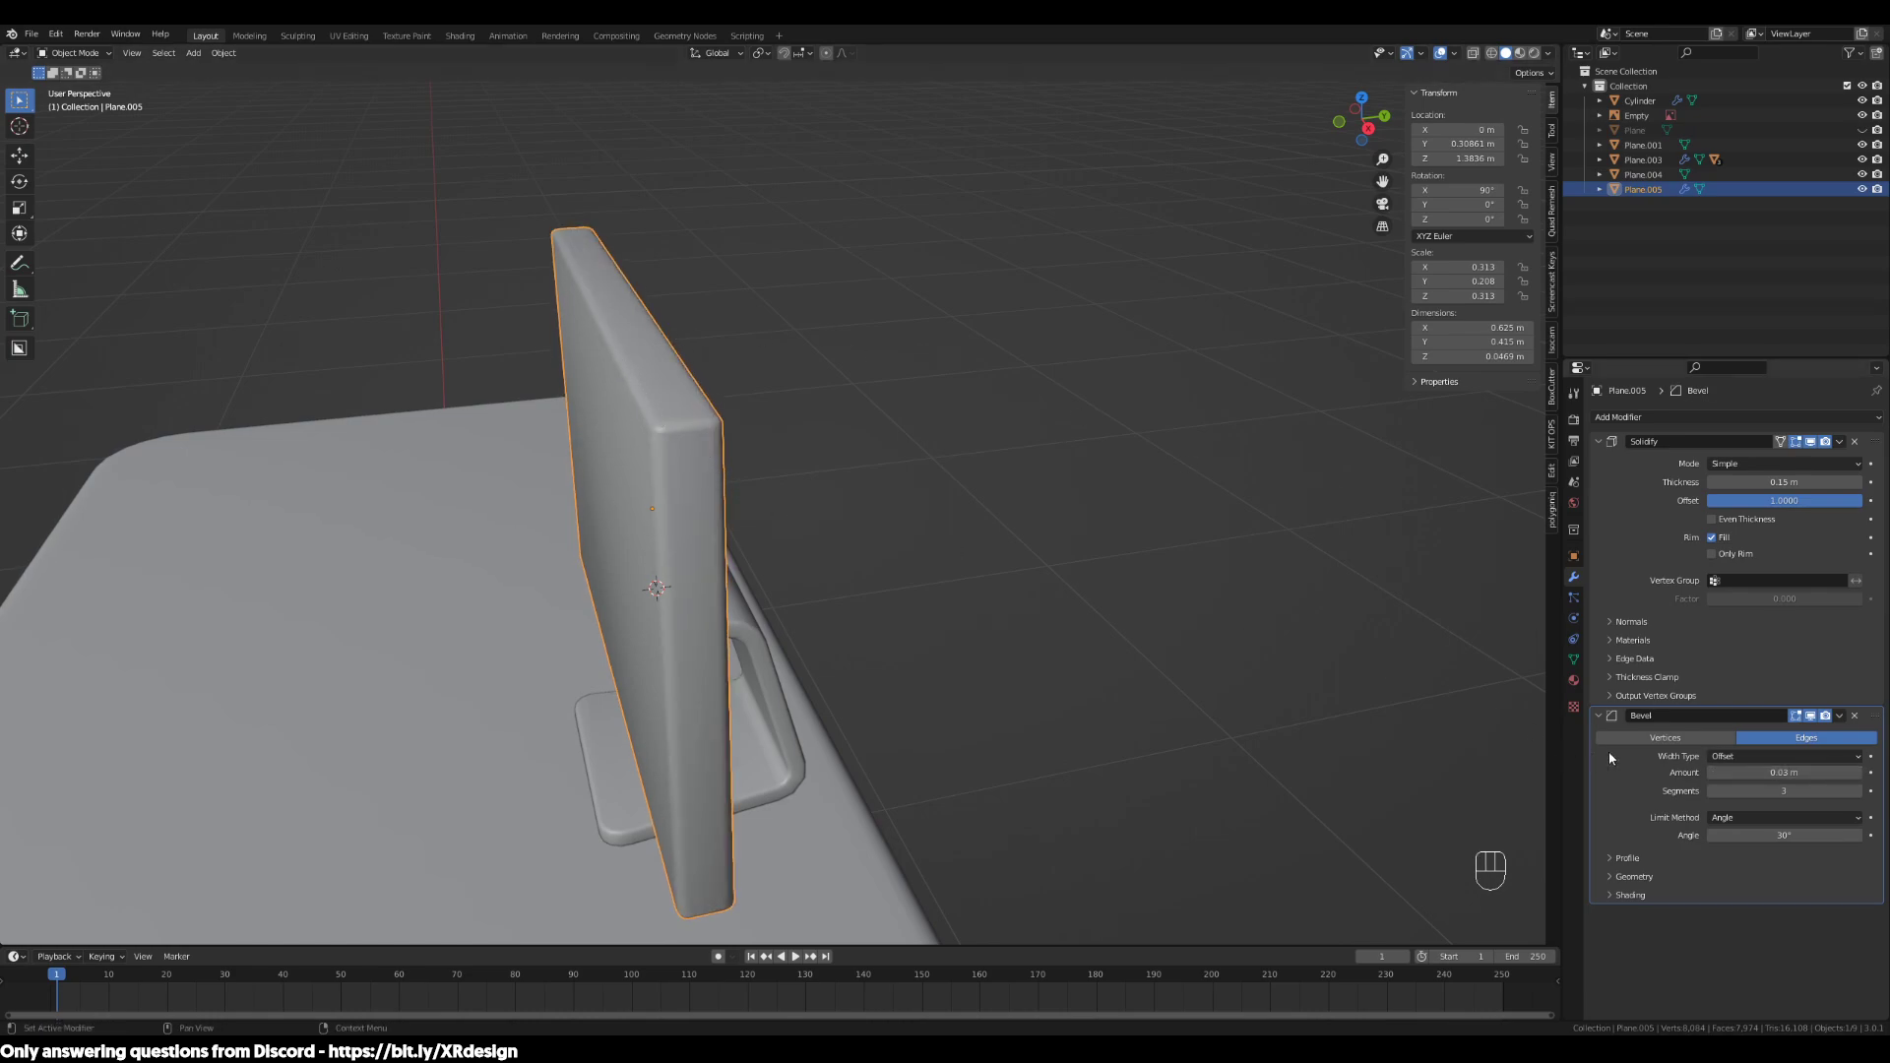
pyautogui.moveTo(1772, 773); pyautogui.dragTo(1801, 773)
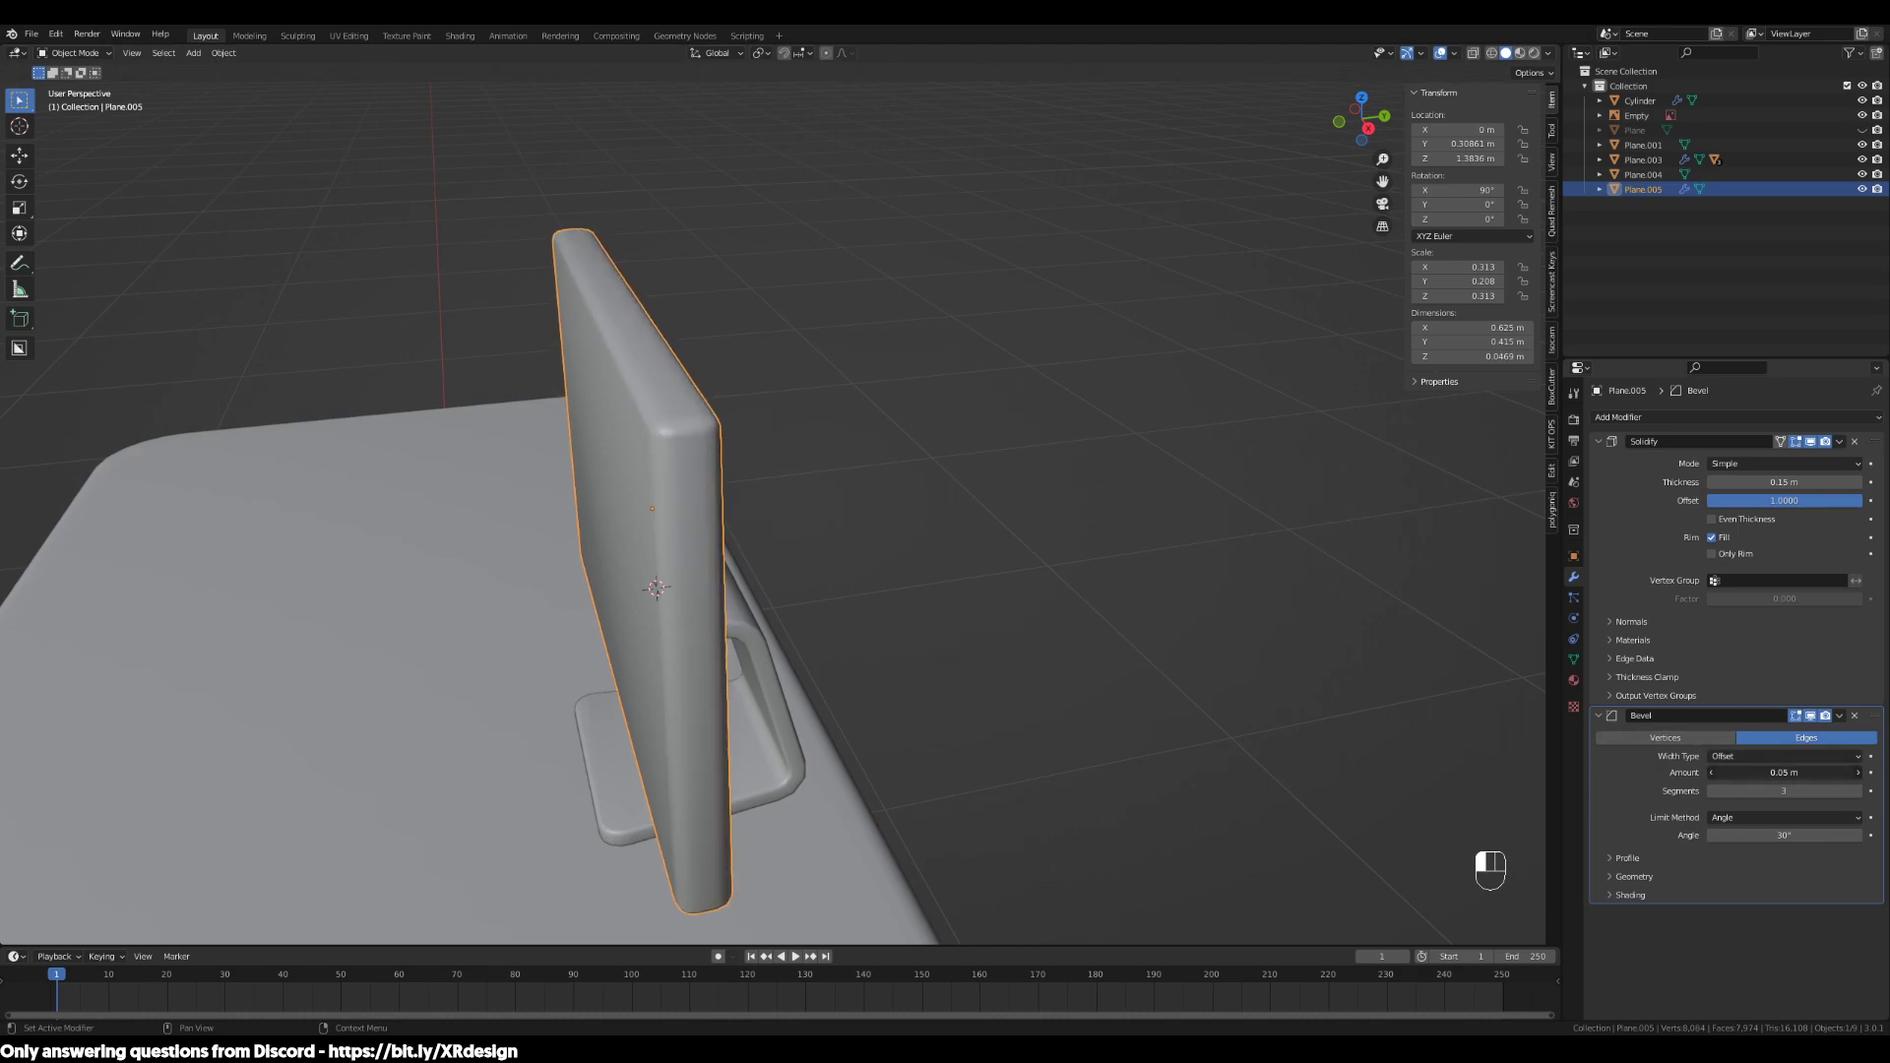
pyautogui.moveTo(1802, 772); pyautogui.dragTo(1822, 773)
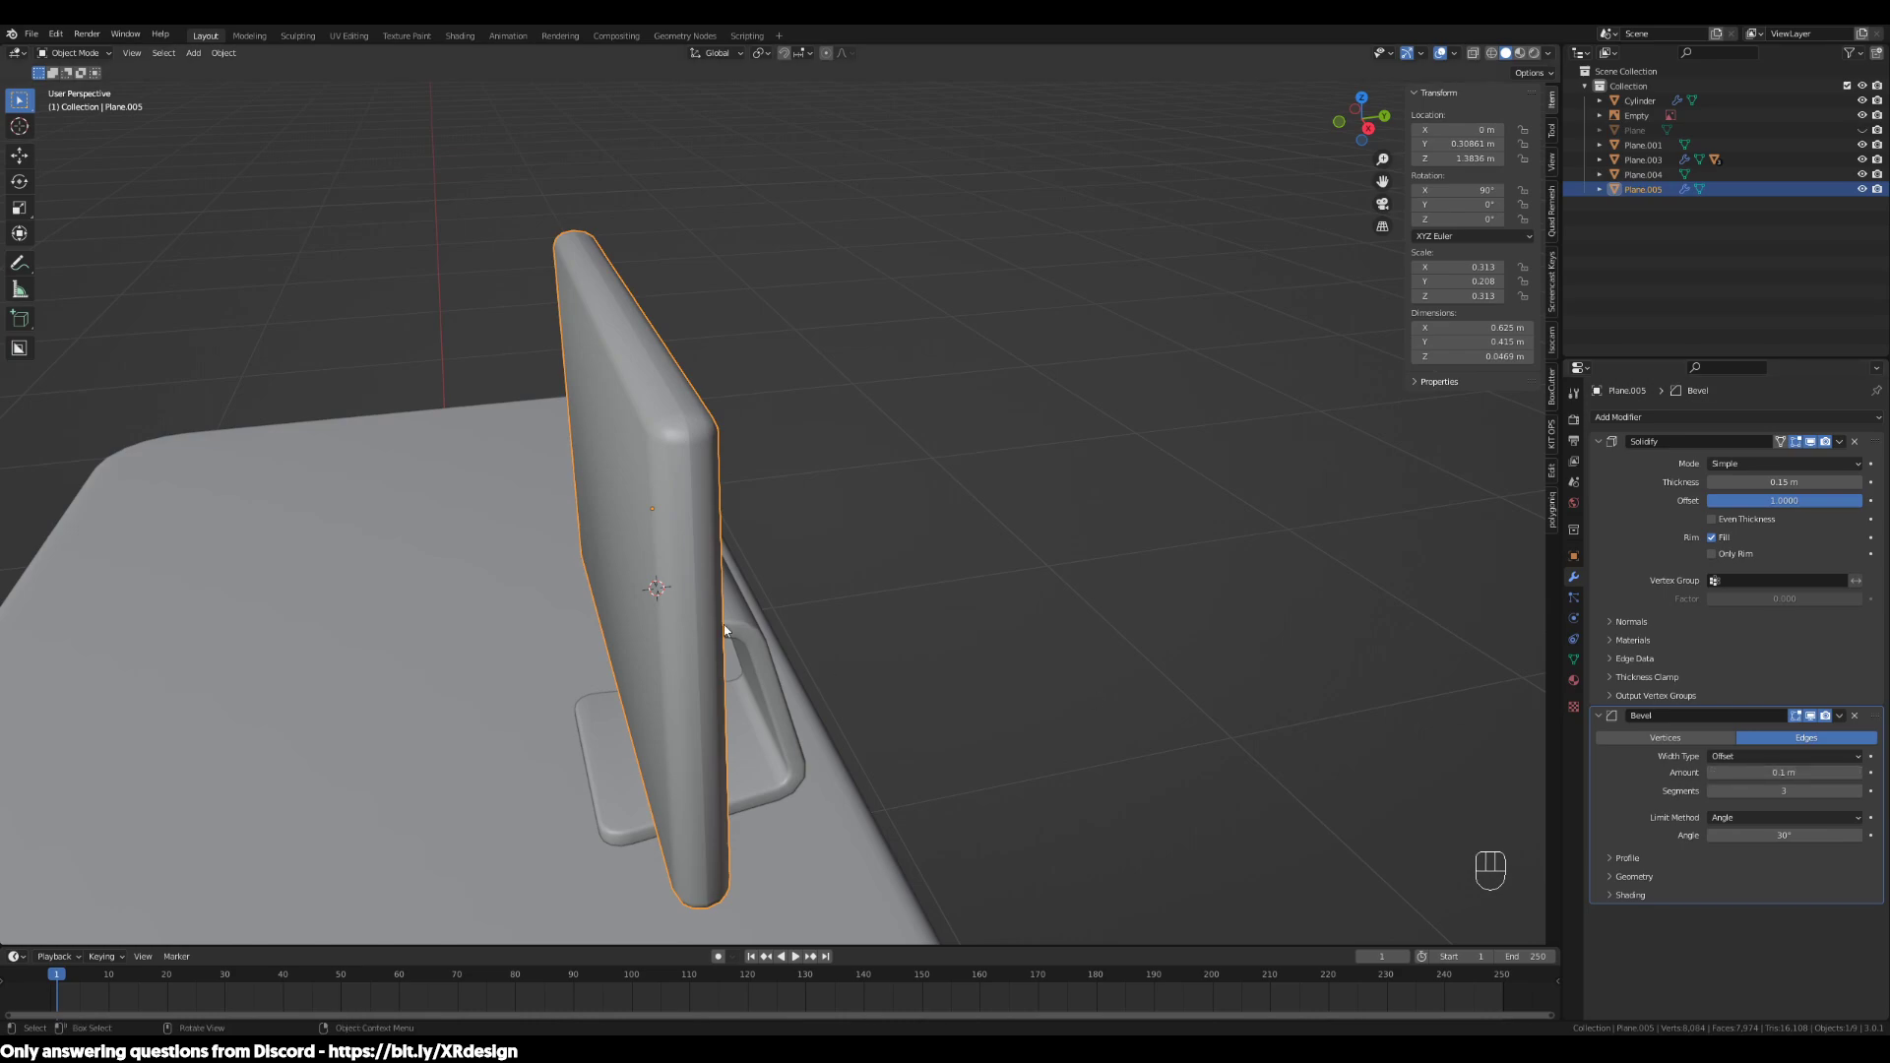
# Try to make the monitor thicker by raising its Solidify thickness to 0.24 m
pyautogui.keyDown('shift'); pyautogui.moveTo(655, 559); pyautogui.dragTo(912, 582, button='middle'); pyautogui.keyUp('shift')
pyautogui.press('Tab')
pyautogui.press('3')
pyautogui.click(963, 512)
pyautogui.moveTo(963, 512); pyautogui.dragTo(907, 495, button='middle')
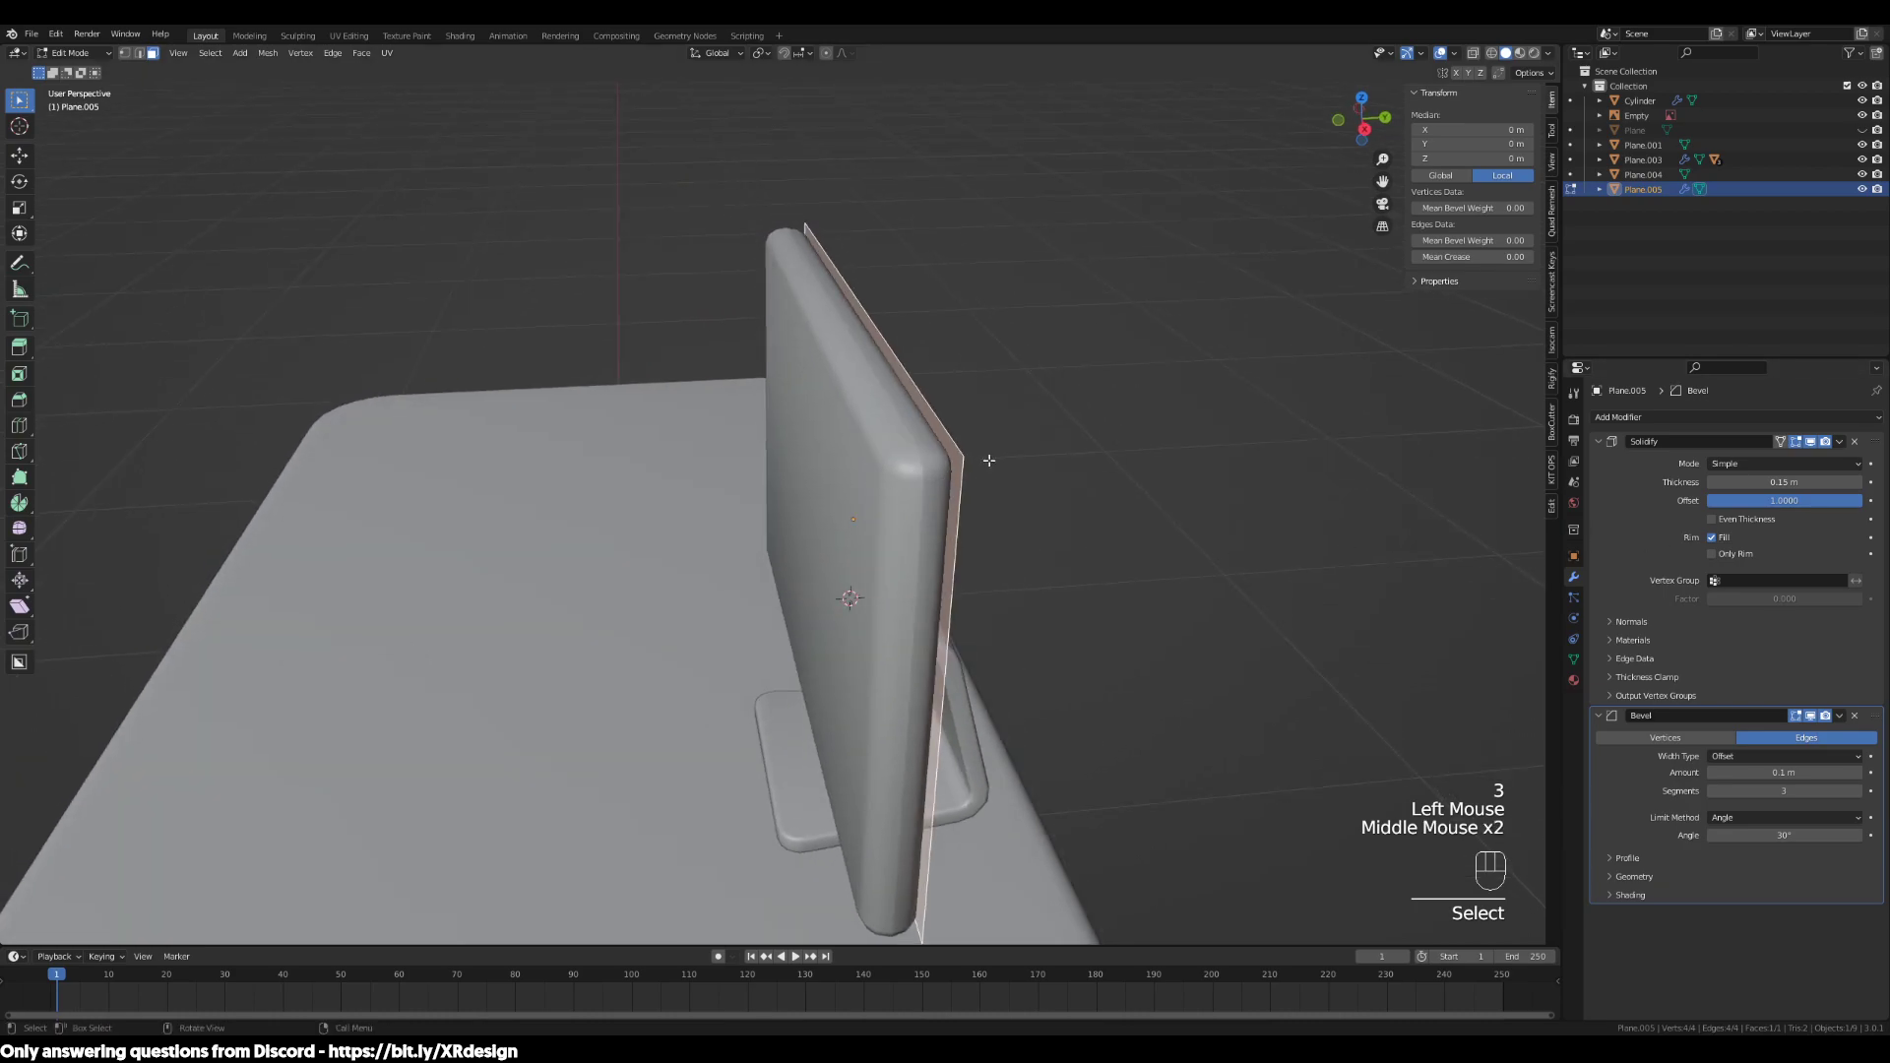
pyautogui.moveTo(1784, 482); pyautogui.dragTo(1818, 482)
pyautogui.moveTo(1784, 482); pyautogui.dragTo(1749, 481)
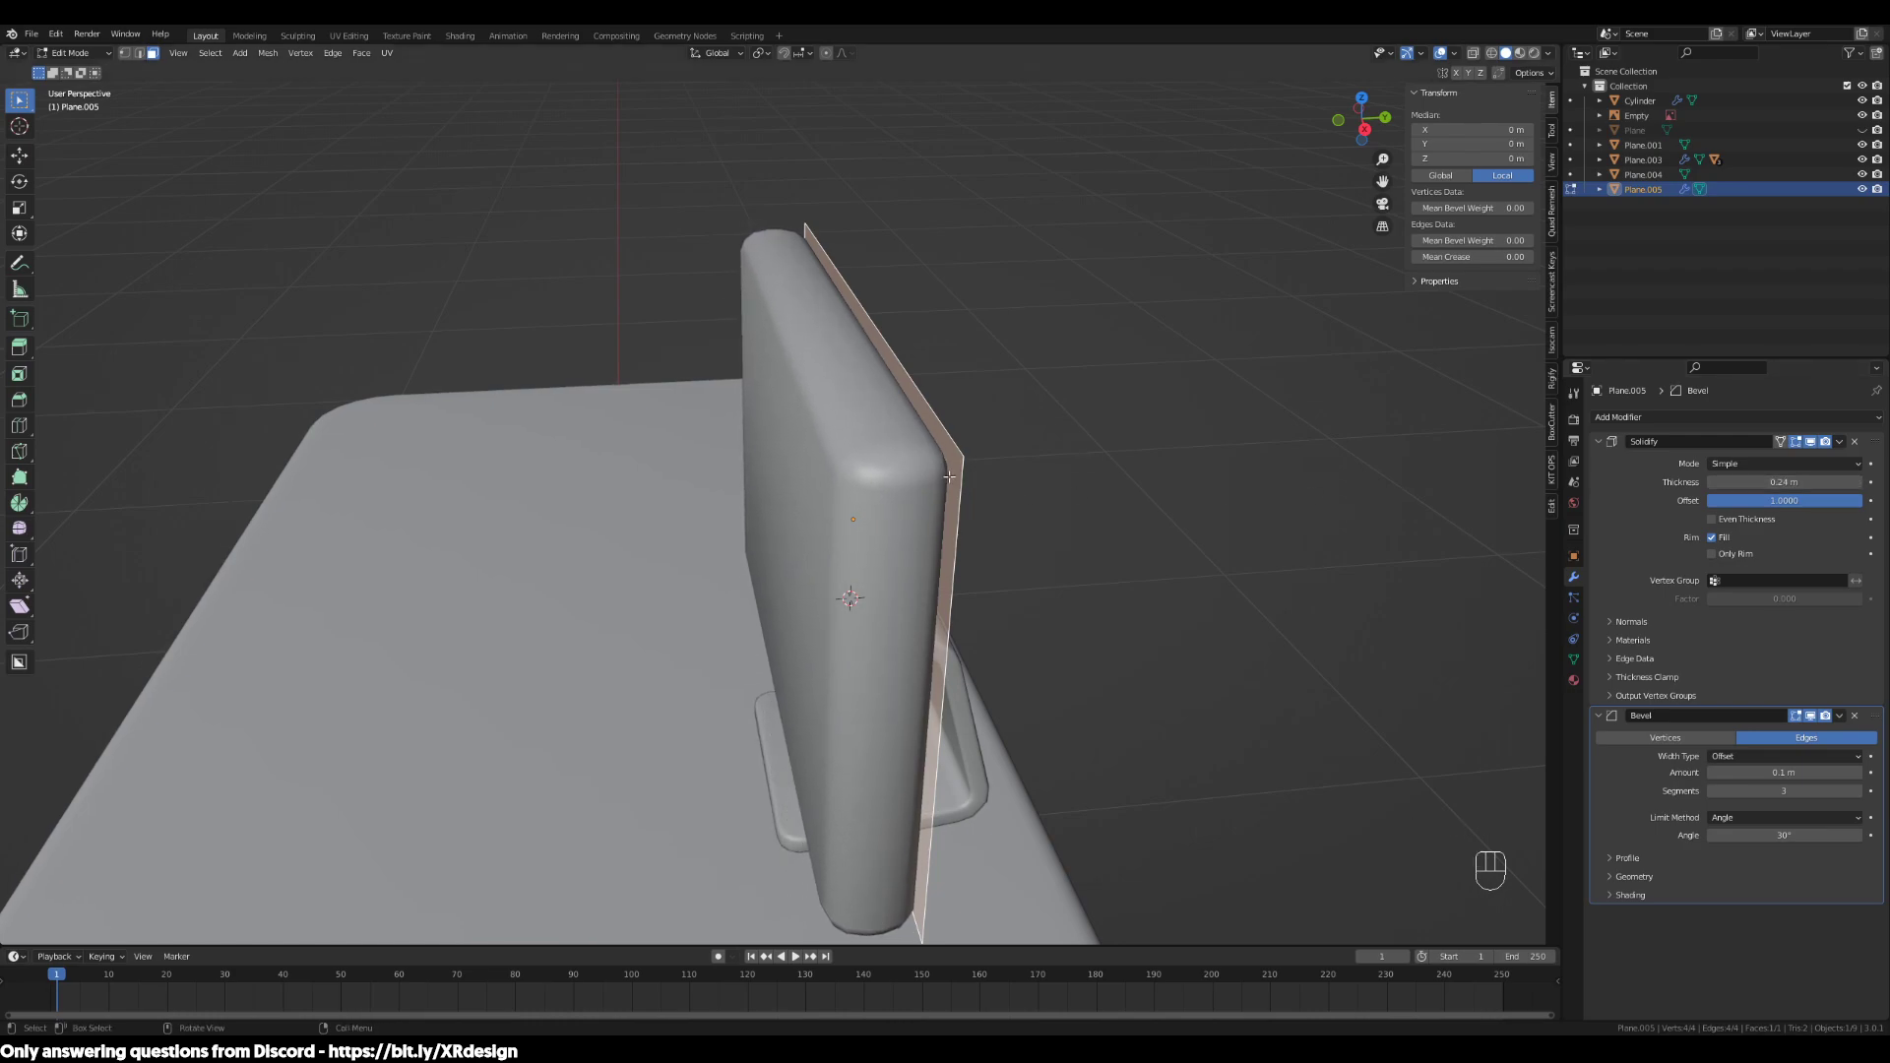
# Undo the Solidify thickness changes and the latest bevel amount changes on the monitor
pyautogui.hotkey('ctrl', 'z')
pyautogui.hotkey('ctrl', 'z')
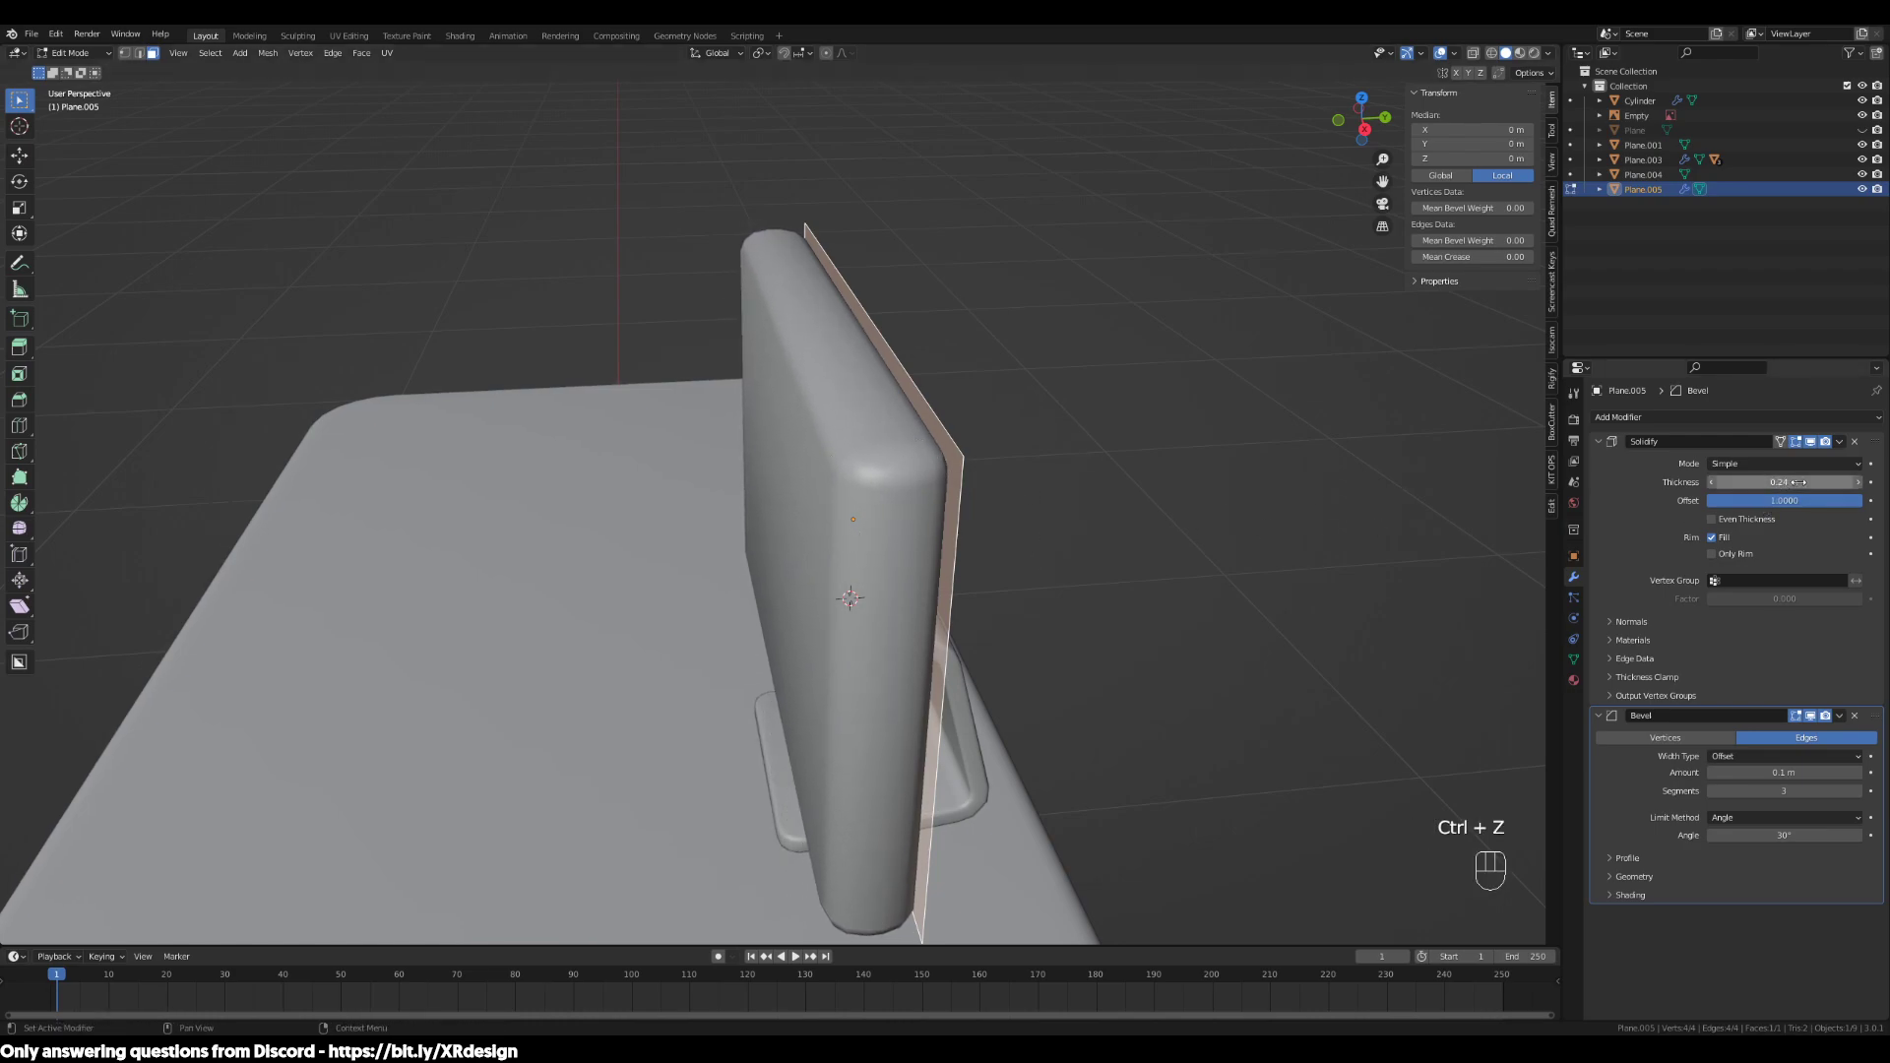
pyautogui.hotkey('ctrl', 'z')
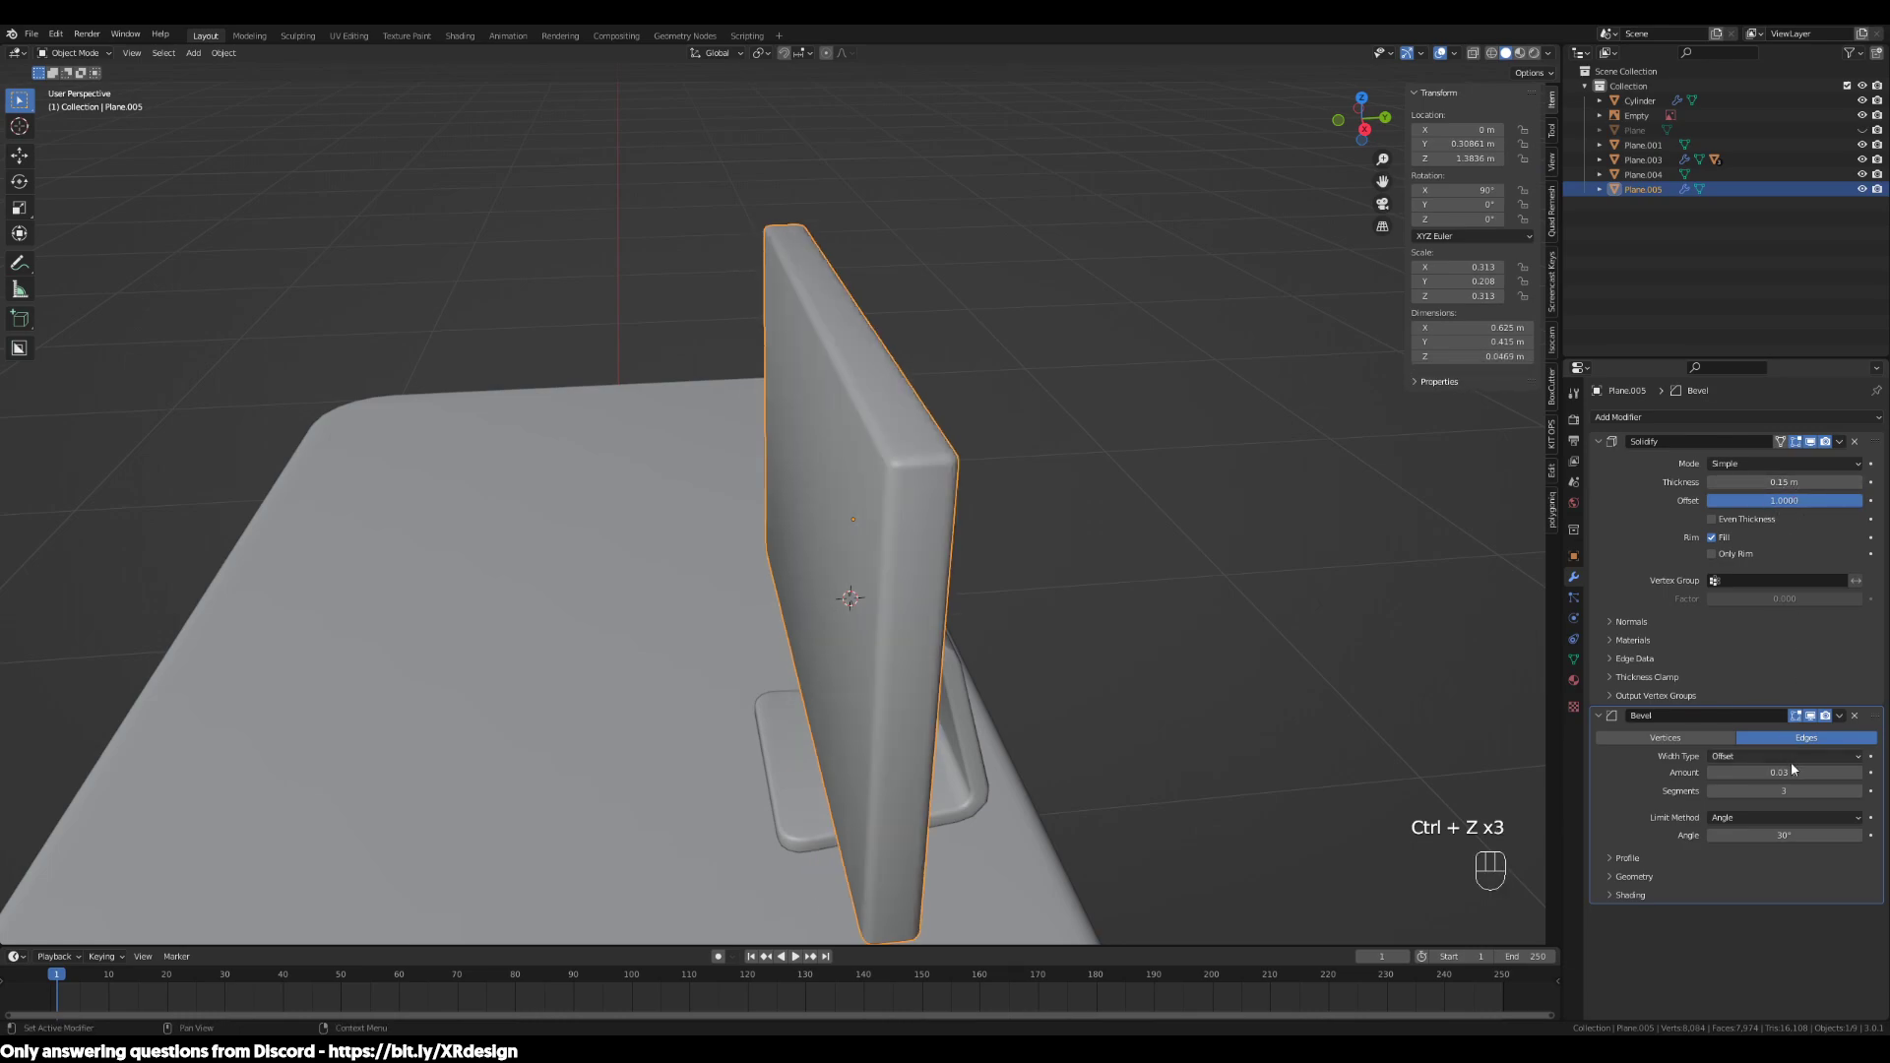
# Try bevel amounts of 0.1, 0.08, 0.06 and 0.07 m in turn on the monitor
pyautogui.moveTo(1791, 771); pyautogui.dragTo(1792, 771)
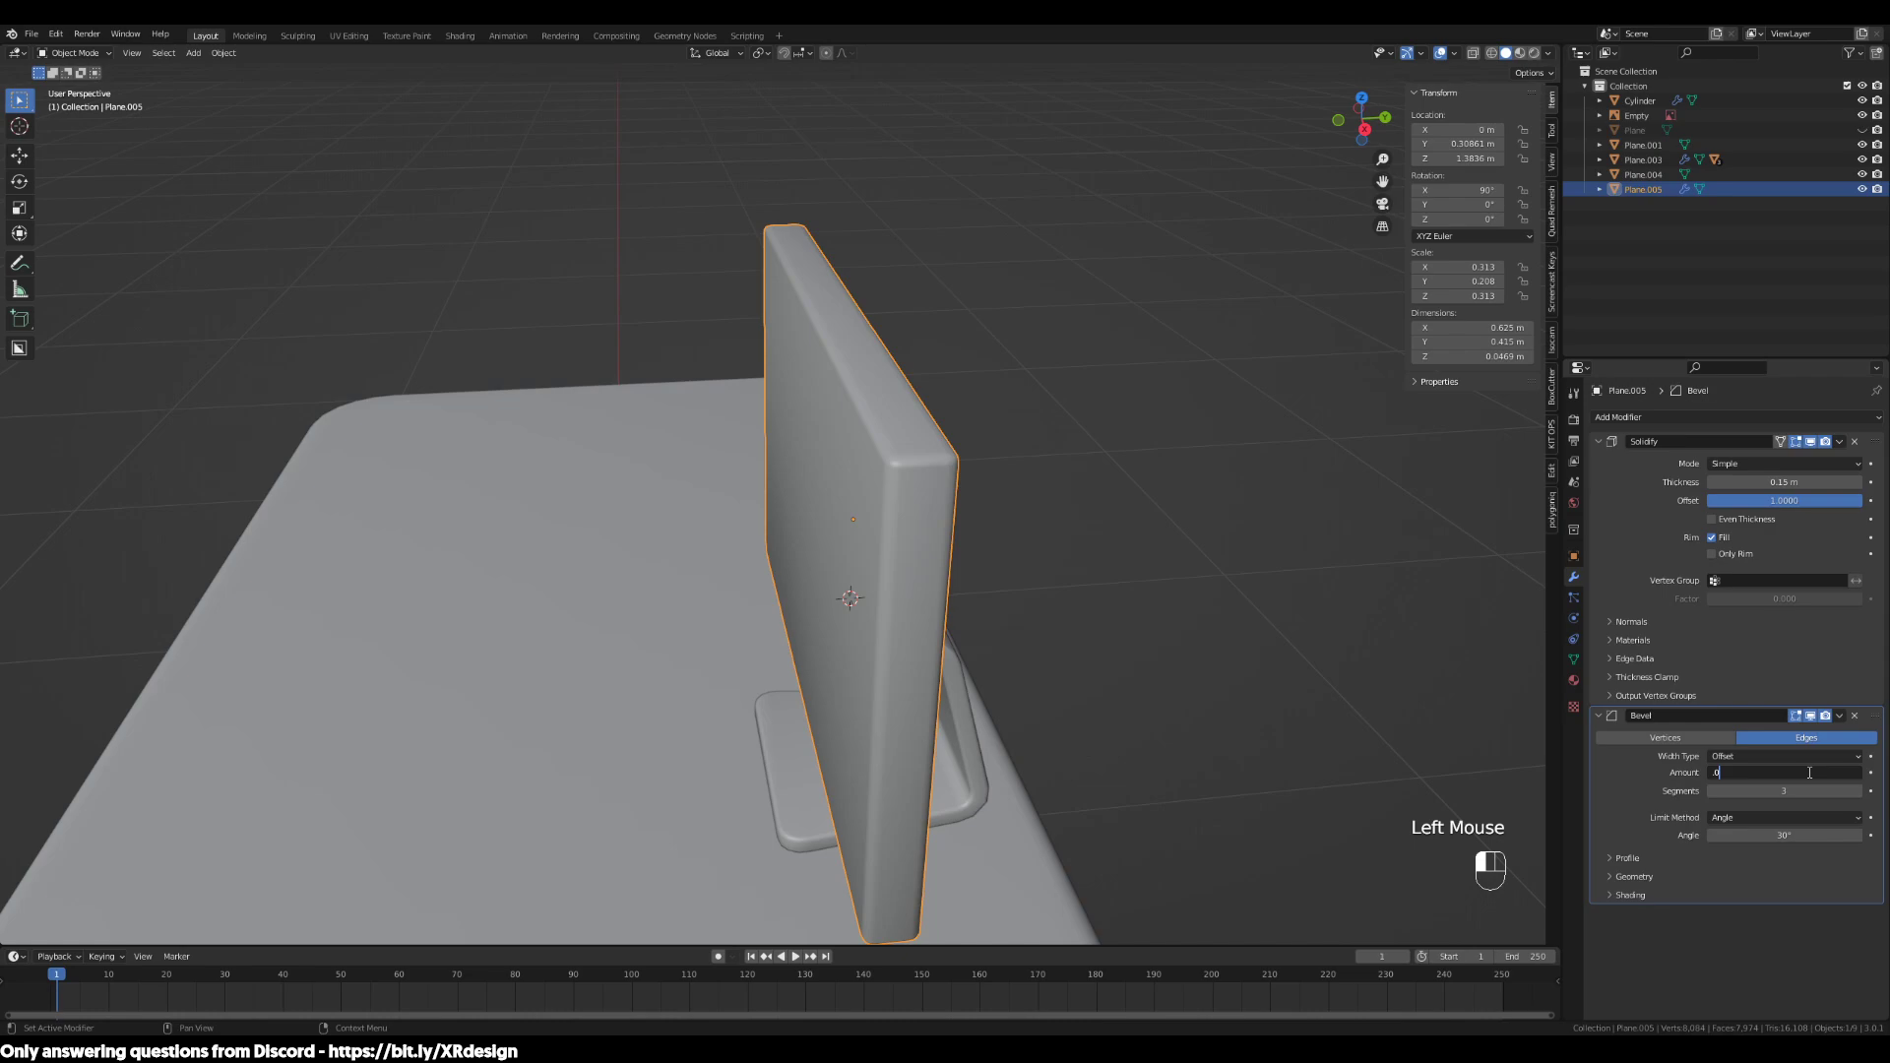
pyautogui.write('0.1')
pyautogui.press('Return')
pyautogui.click(1808, 771)
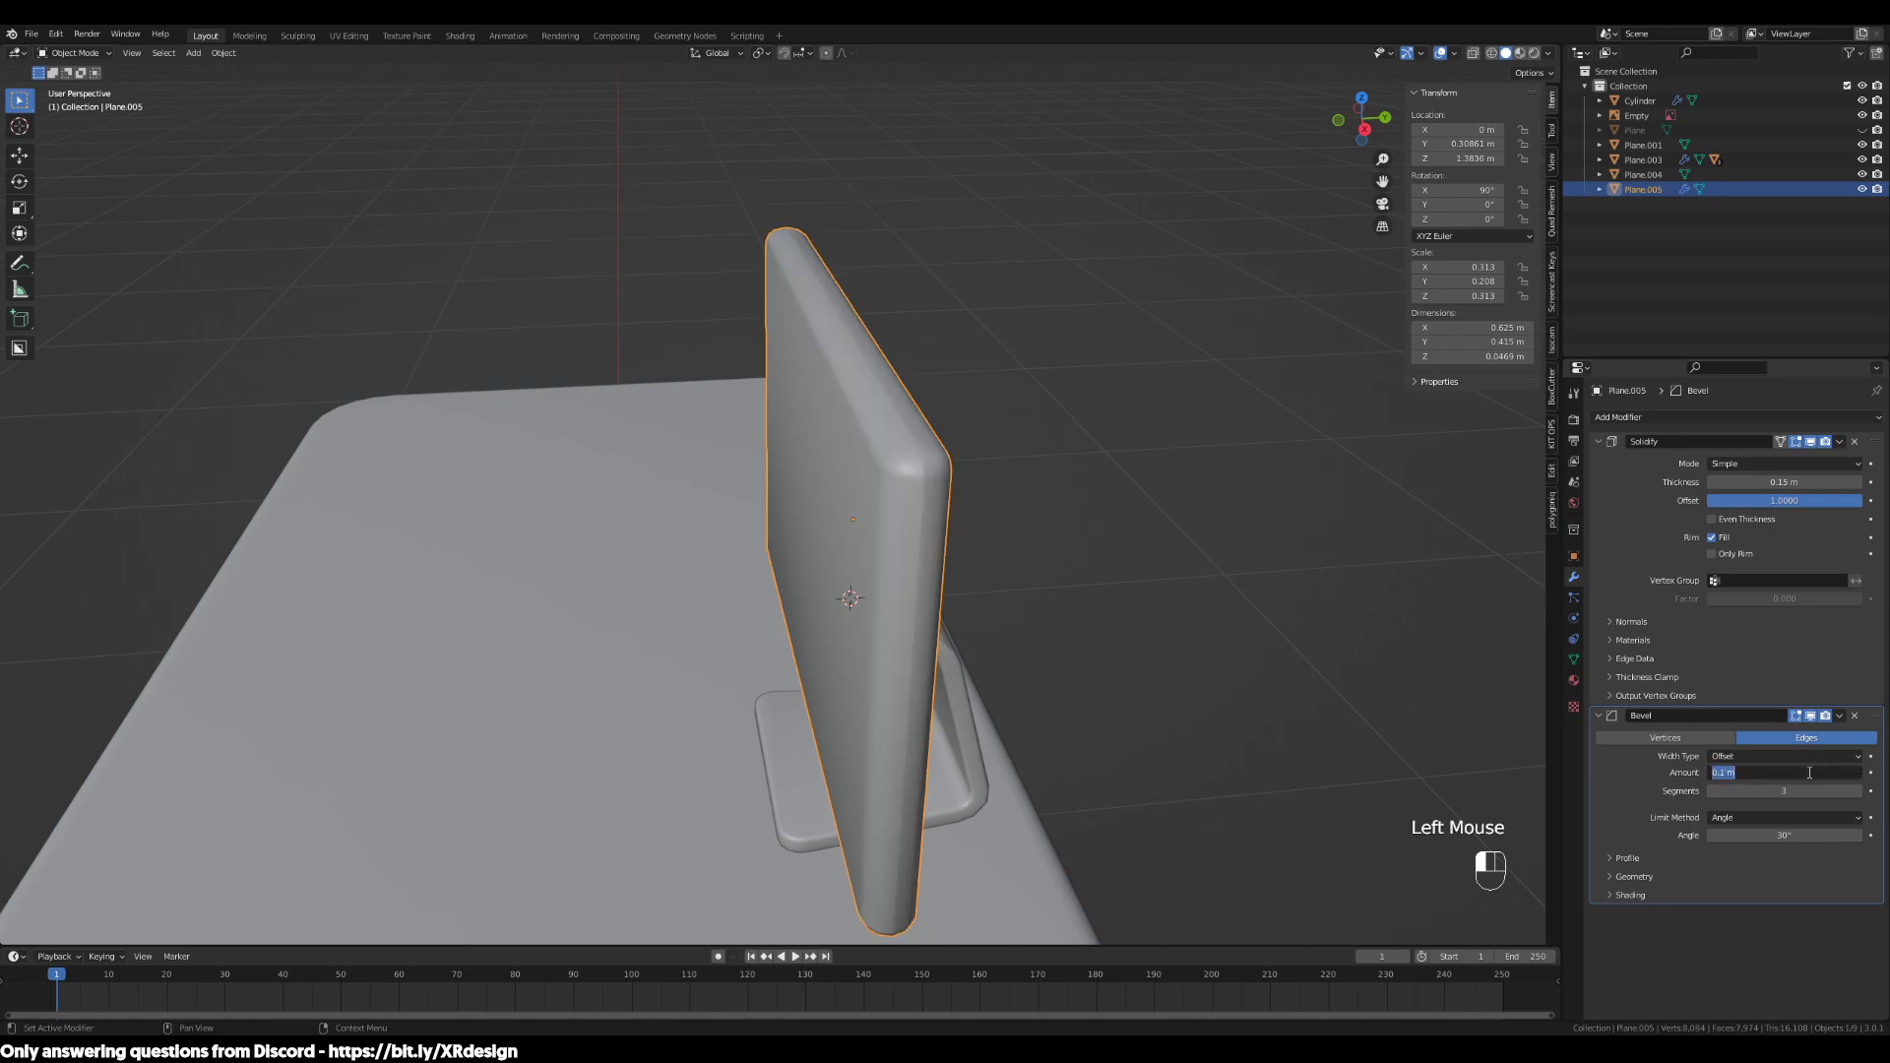
pyautogui.write('.08')
pyautogui.press('Return')
pyautogui.click(1809, 771)
pyautogui.write('.06')
pyautogui.press('Return')
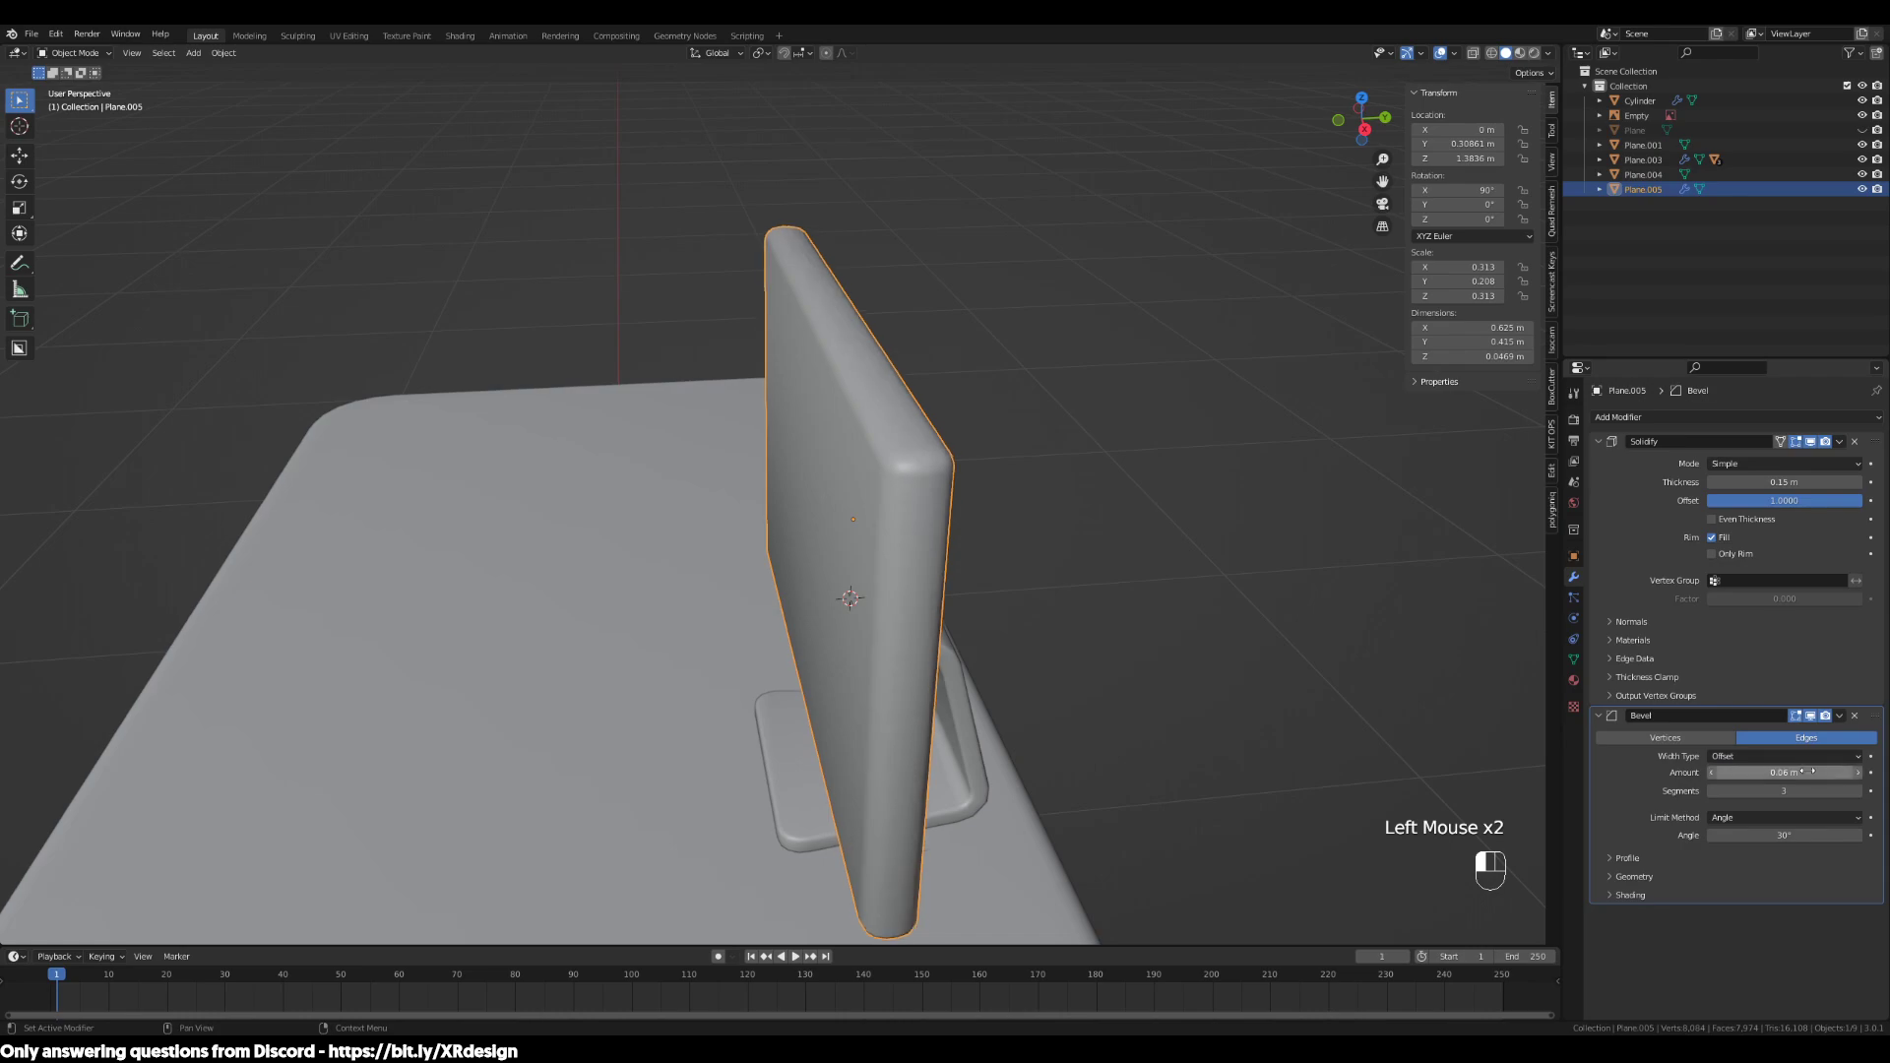
pyautogui.click(1810, 772)
pyautogui.write('.07')
pyautogui.press('Return')
# Set the monitor's bevel amount to 0.06 m and reselect the monitor after checking it from the front
pyautogui.doubleClick(1809, 774)
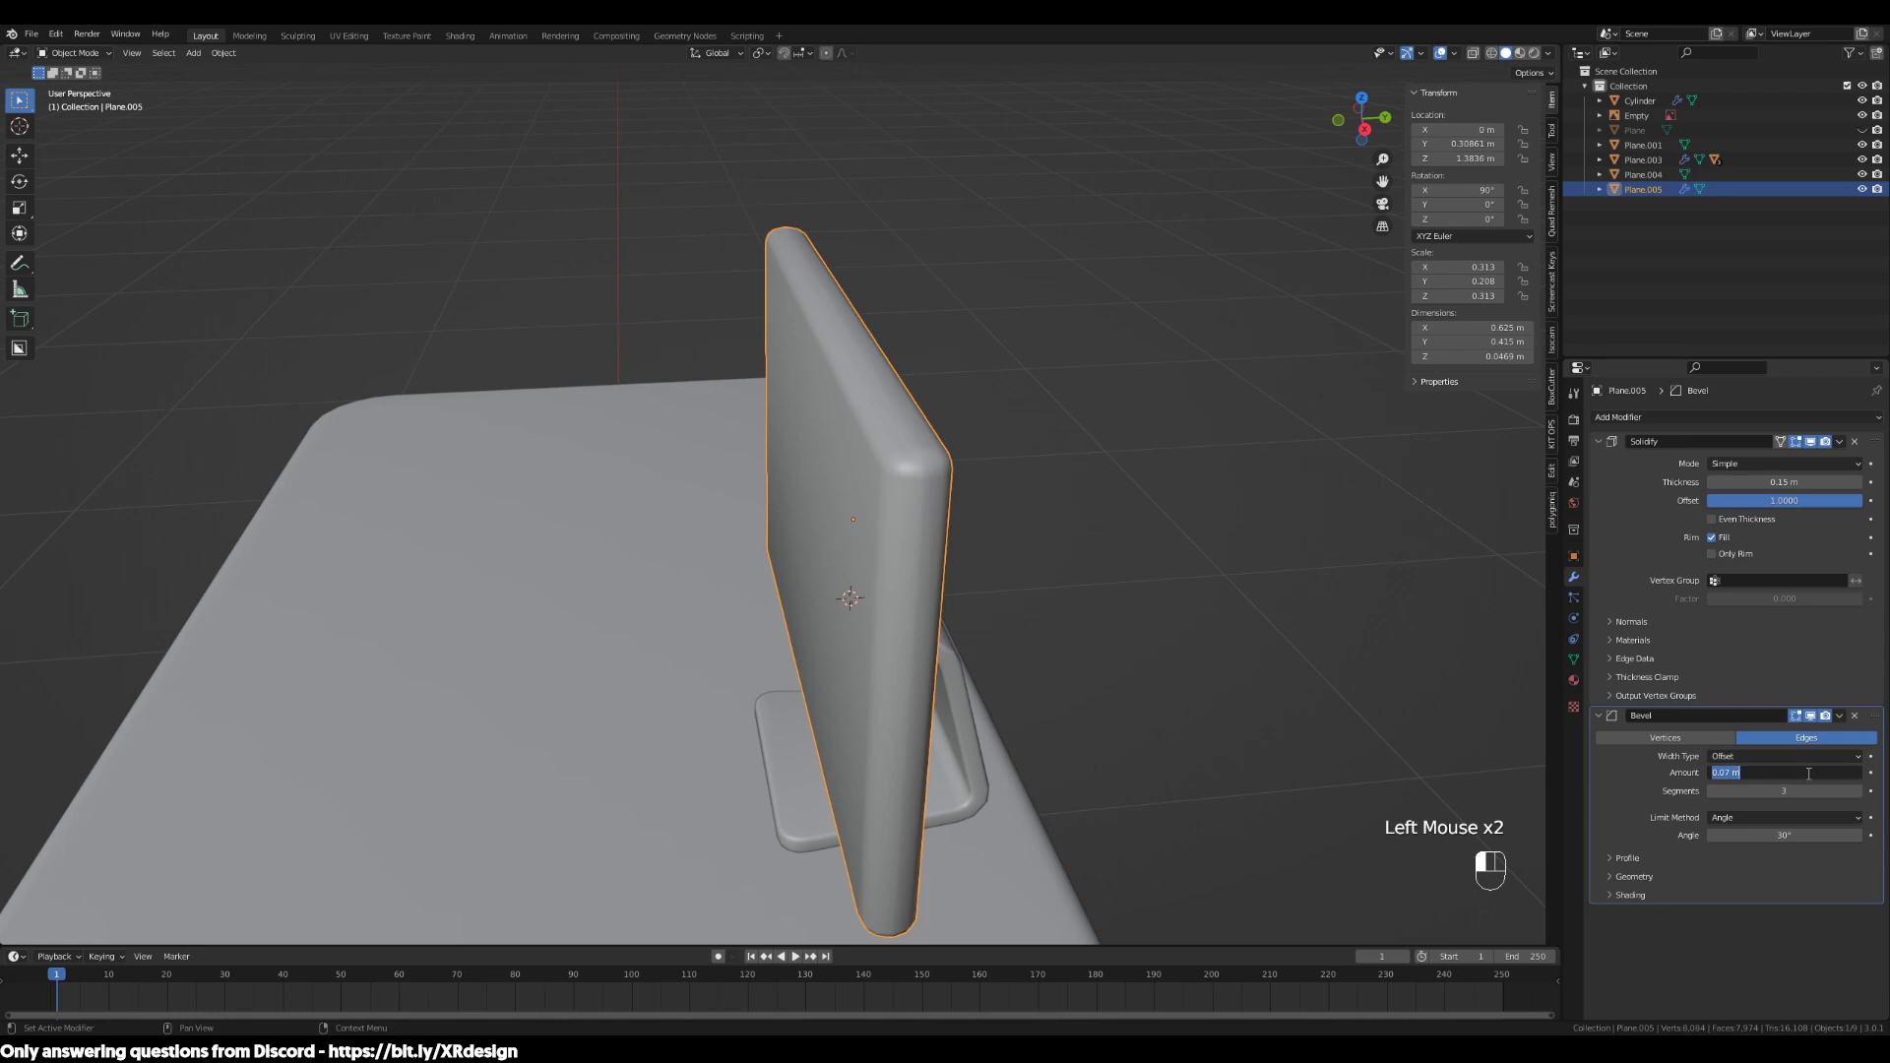
pyautogui.press('Return')
pyautogui.scroll(-2, 1076, 663)
pyautogui.moveTo(1076, 662); pyautogui.dragTo(890, 540, button='middle')
pyautogui.click(916, 616)
pyautogui.scroll(2, 1008, 565)
pyautogui.moveTo(1008, 566)
pyautogui.mouseDown(button='middle')
pyautogui.moveTo(1103, 589)
pyautogui.moveTo(1014, 589)
pyautogui.mouseUp(button='middle')
pyautogui.click(902, 358)
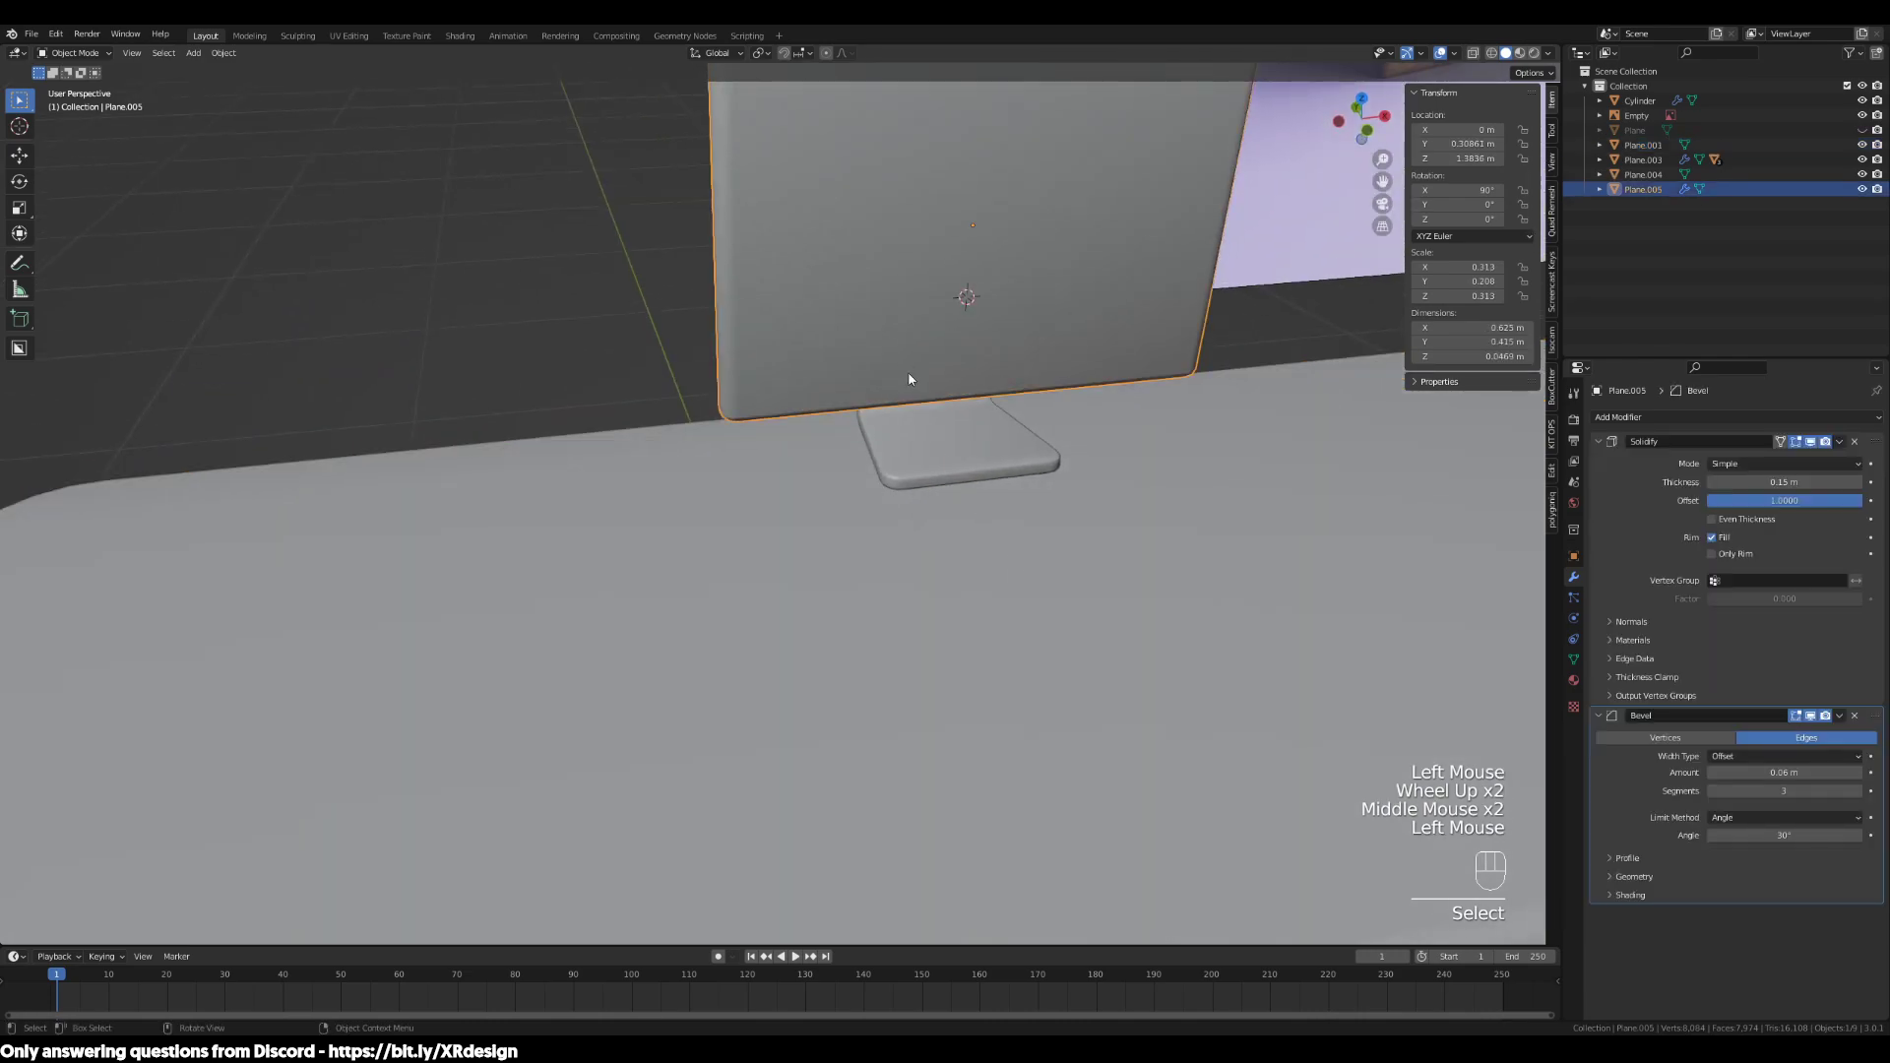
# Compare the monitor's rounded edges and screen frame with the monitor in the reference image
pyautogui.keyDown('shift'); pyautogui.moveTo(901, 358); pyautogui.dragTo(824, 628, button='middle'); pyautogui.keyUp('shift')
pyautogui.scroll(-2, 1042, 487)
pyautogui.keyDown('shift'); pyautogui.moveTo(1042, 486); pyautogui.dragTo(748, 670, button='middle'); pyautogui.keyUp('shift')
pyautogui.keyDown('shift'); pyautogui.moveTo(1191, 217); pyautogui.dragTo(912, 480, button='middle'); pyautogui.keyUp('shift')
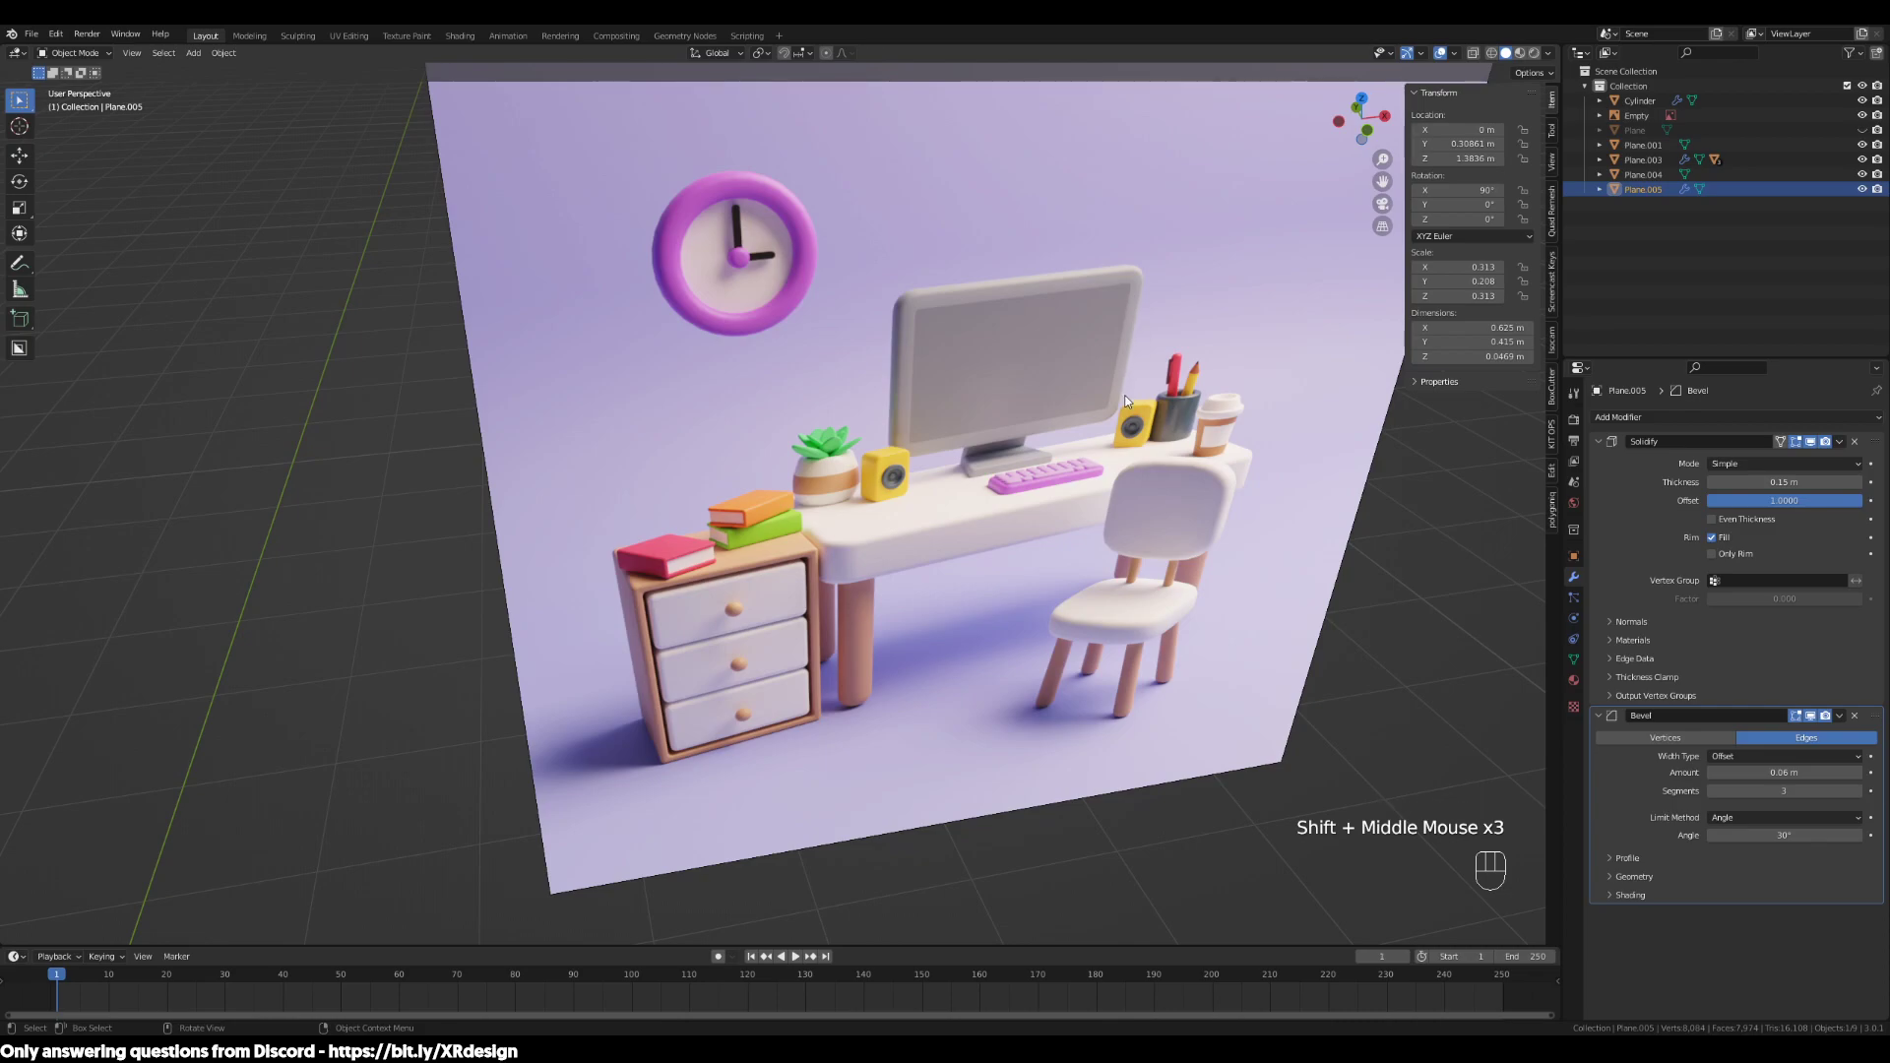
pyautogui.scroll(3, 1102, 339)
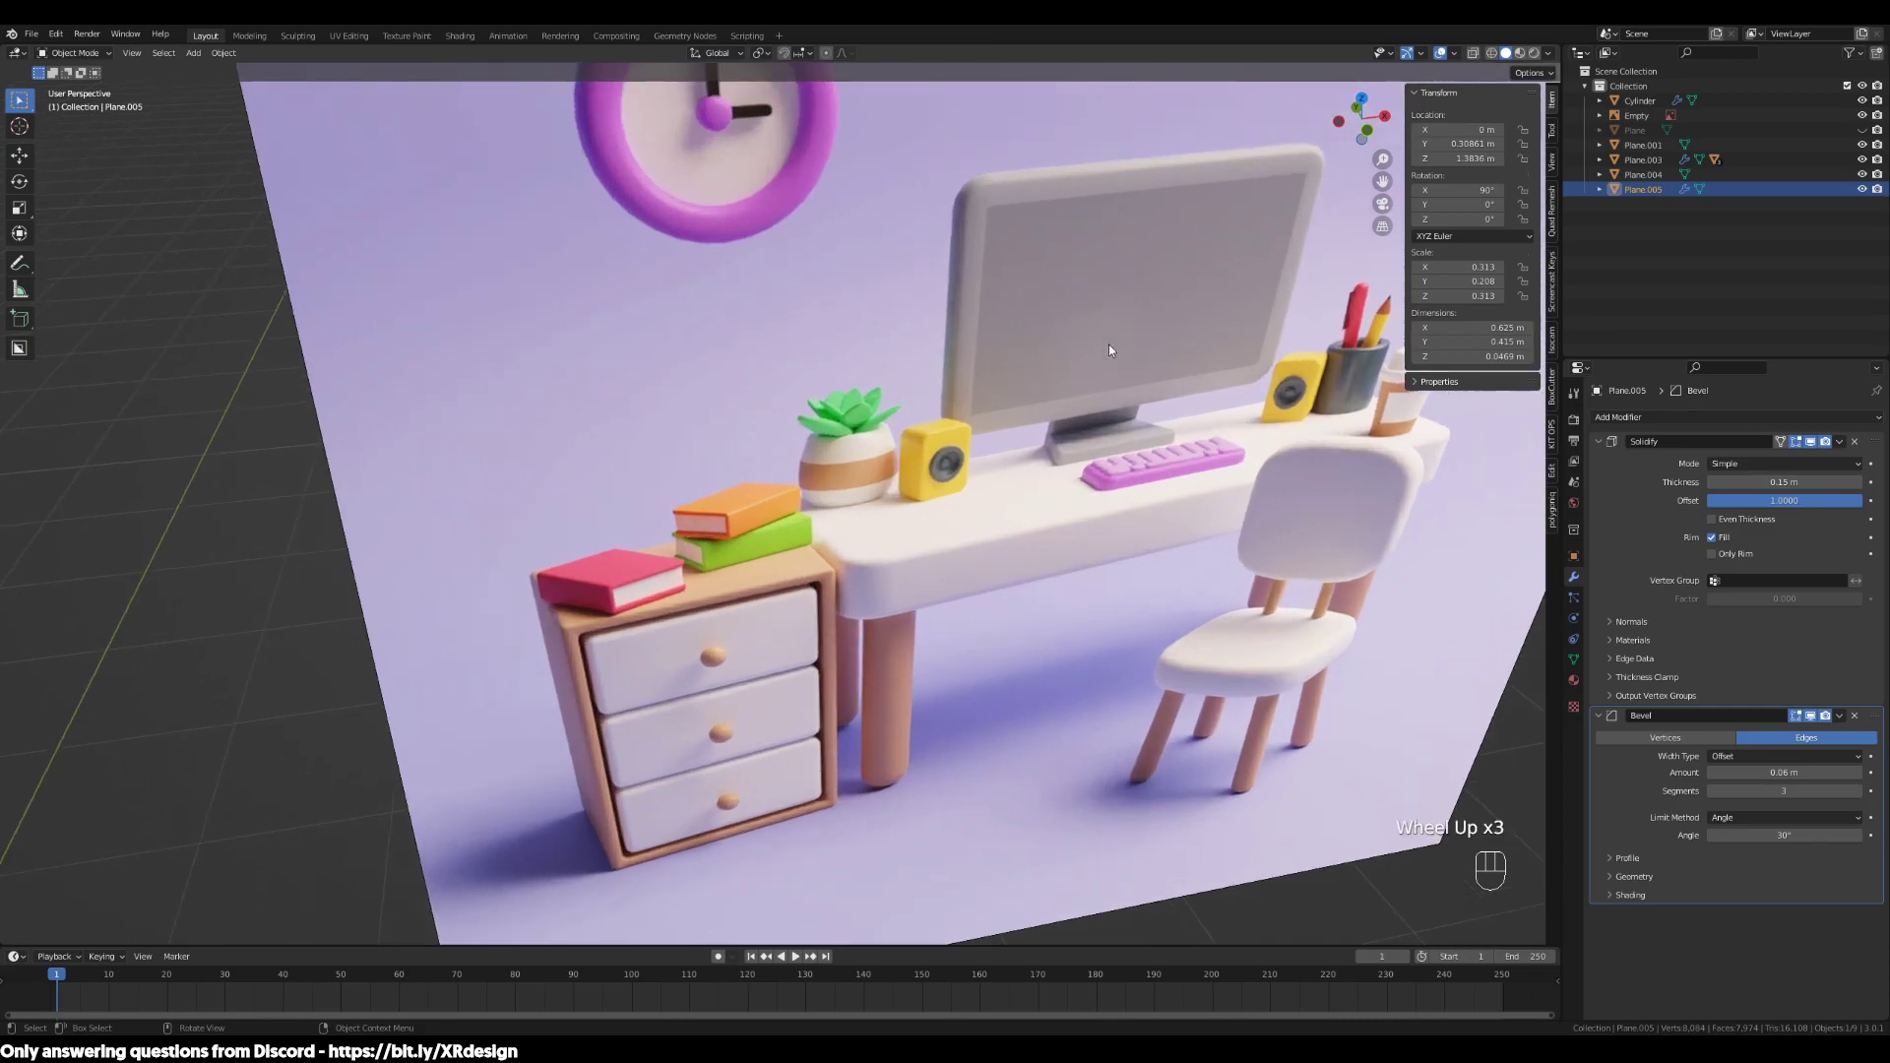
pyautogui.keyDown('shift'); pyautogui.moveTo(1103, 339); pyautogui.dragTo(855, 464, button='middle'); pyautogui.keyUp('shift')
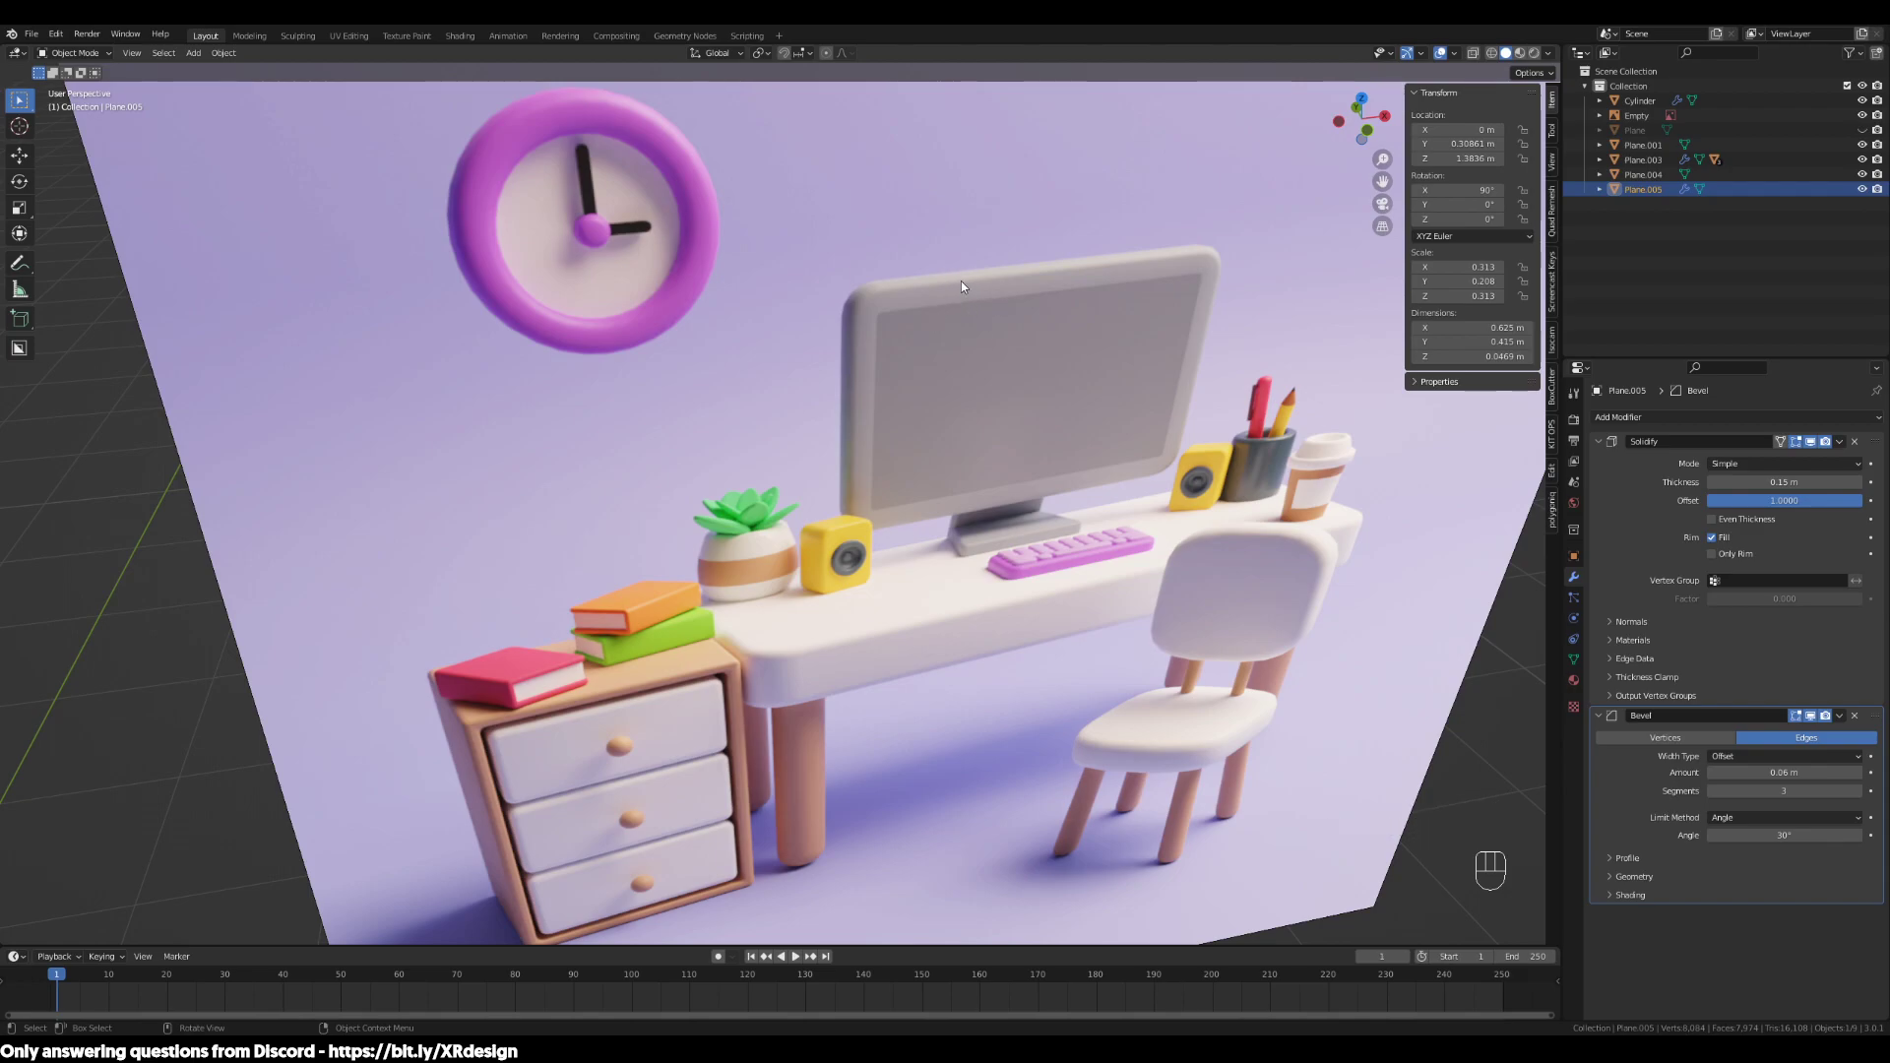
pyautogui.scroll(-3, 849, 574)
pyautogui.keyDown('shift'); pyautogui.moveTo(849, 575); pyautogui.dragTo(1014, 384, button='middle'); pyautogui.keyUp('shift')
pyautogui.keyDown('shift'); pyautogui.moveTo(787, 630); pyautogui.dragTo(999, 458, button='middle'); pyautogui.keyUp('shift')
pyautogui.keyDown('shift'); pyautogui.moveTo(709, 659); pyautogui.dragTo(843, 521, button='middle'); pyautogui.keyUp('shift')
pyautogui.scroll(2, 999, 659)
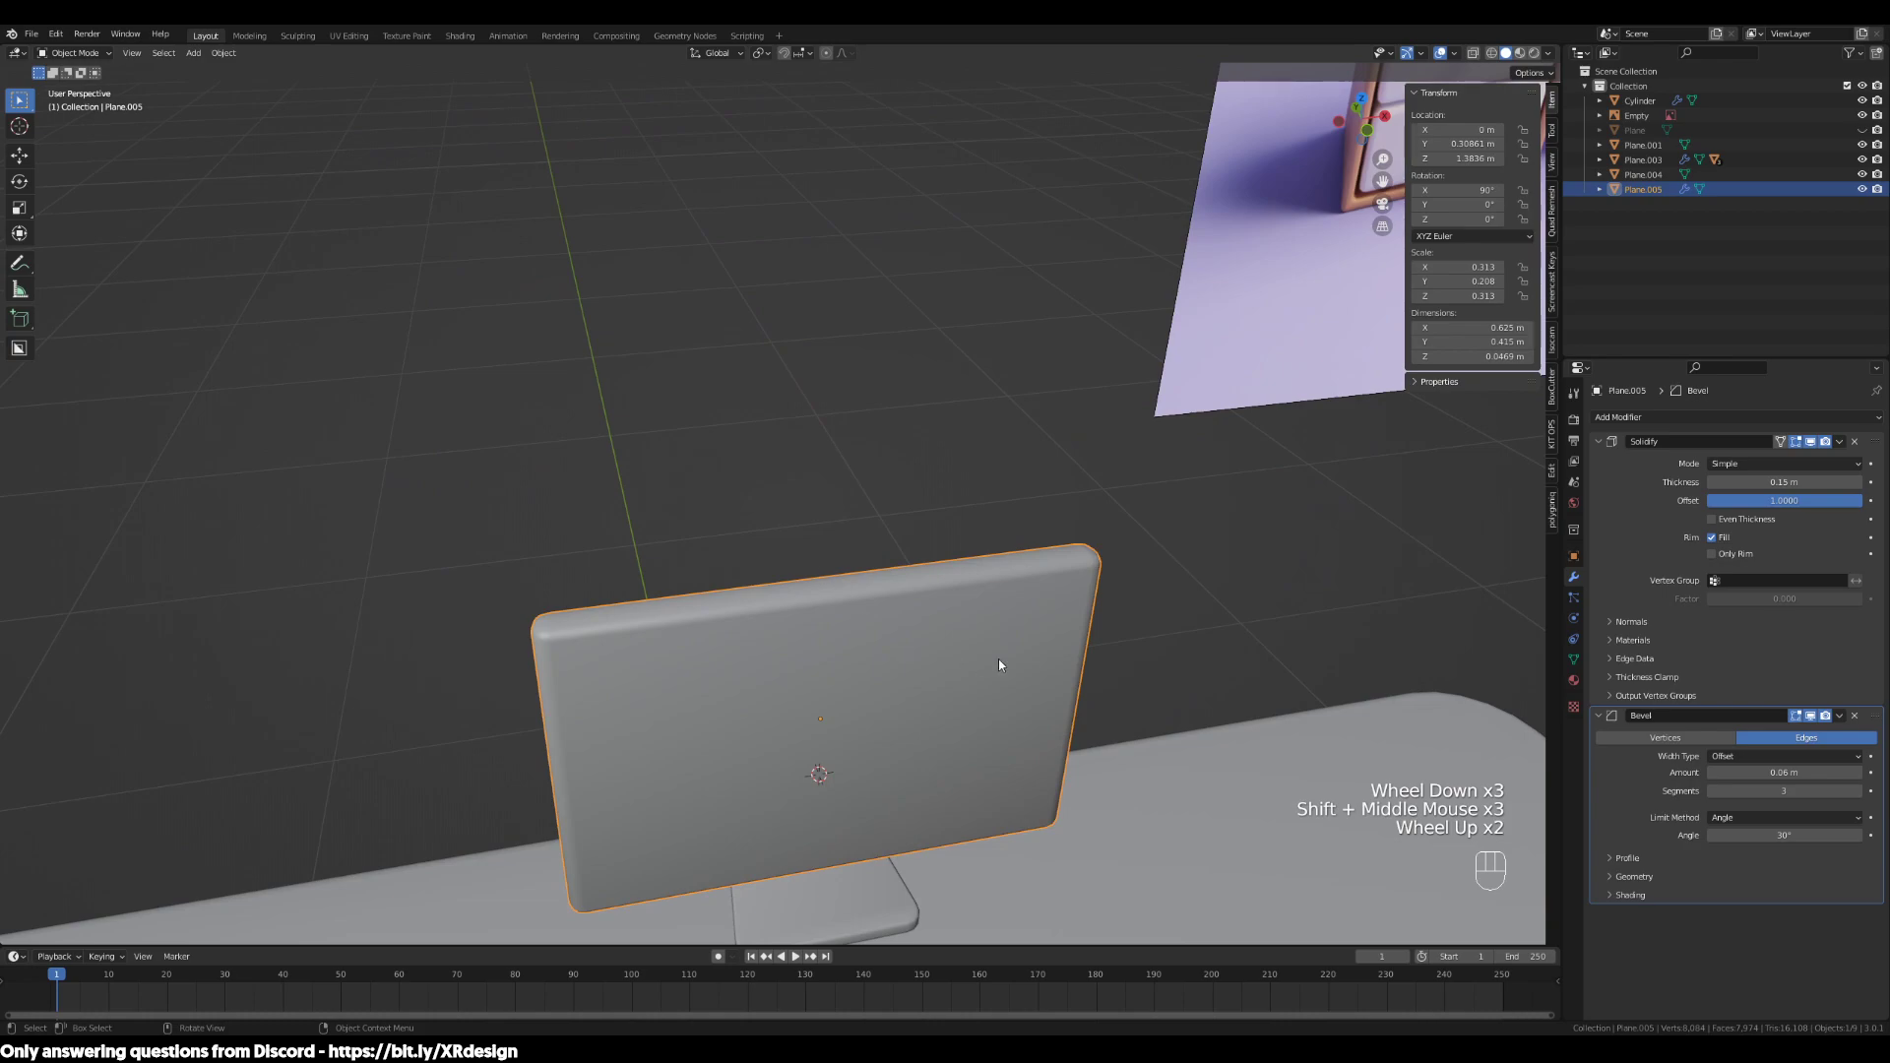
# Apply the monitor's Solidify modifier in Object Mode, keeping the Bevel modifier live
pyautogui.press('Tab')
pyautogui.moveTo(998, 659); pyautogui.dragTo(1172, 606, button='middle')
pyautogui.press('Tab')
pyautogui.press('Tab')
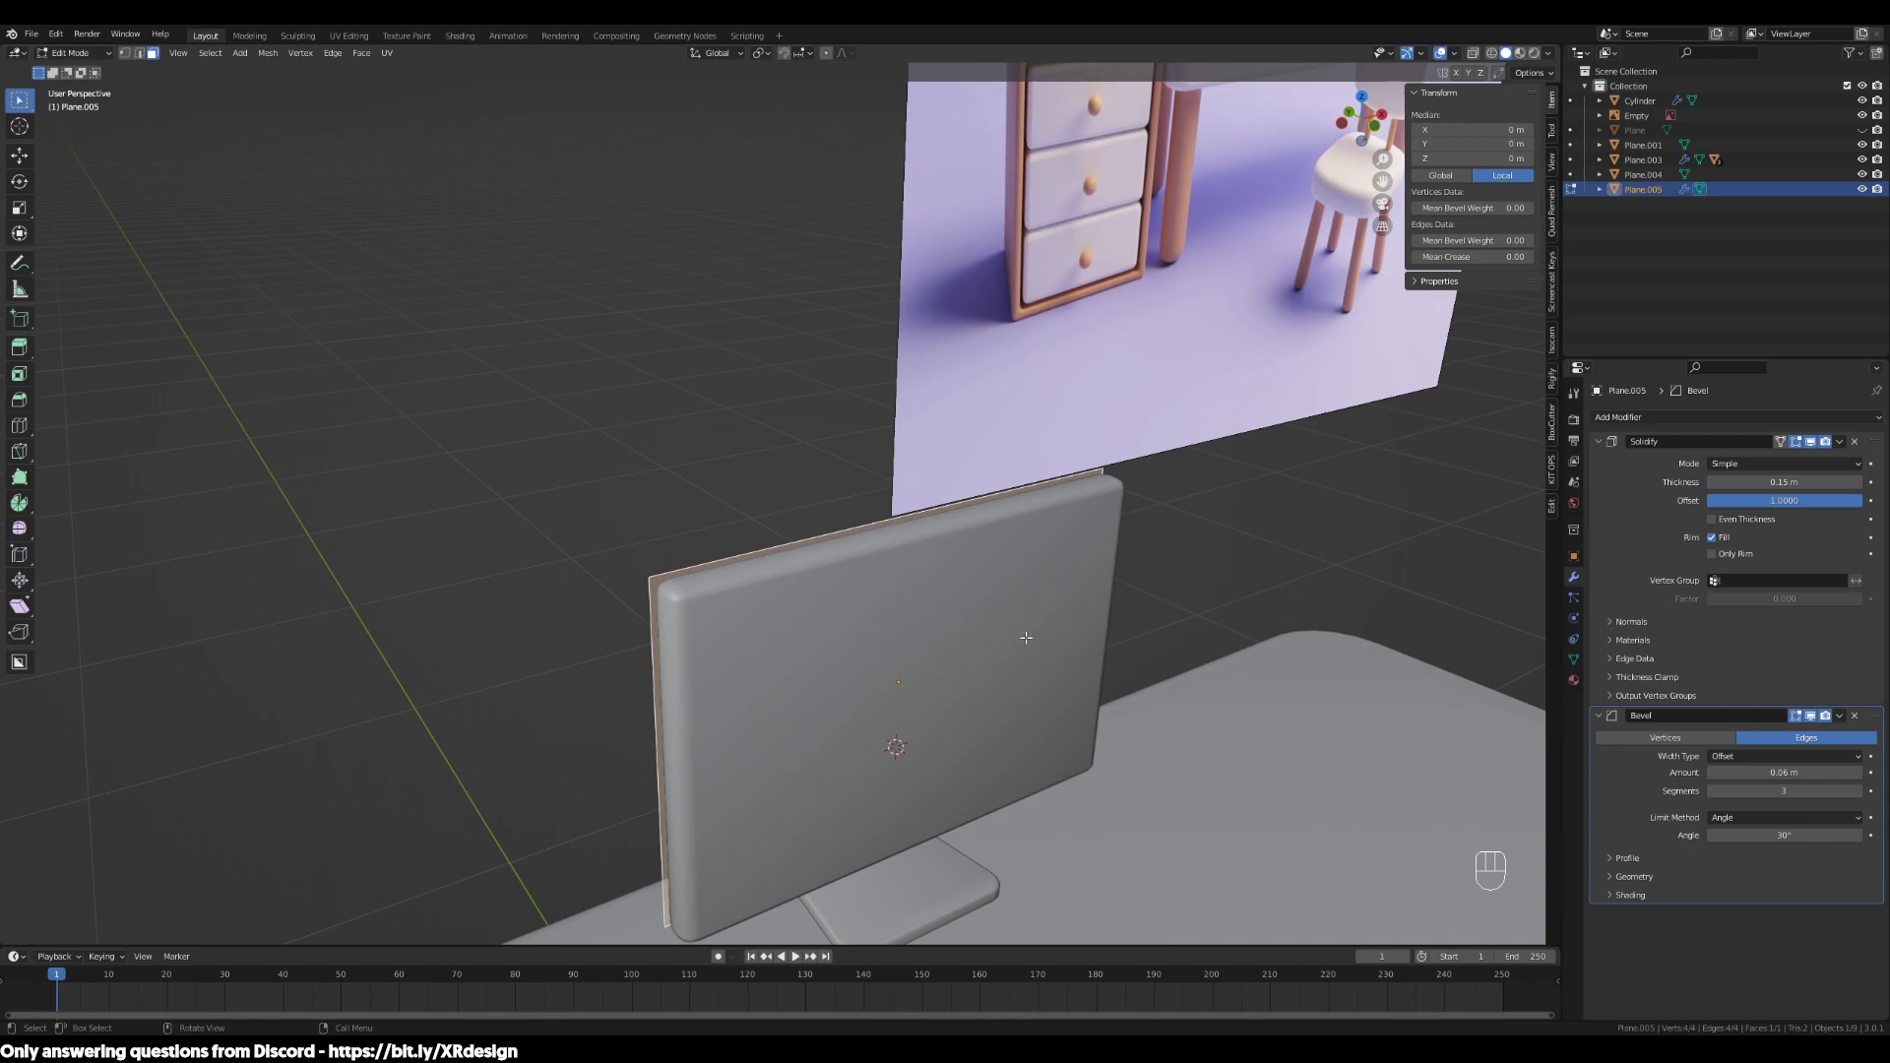
pyautogui.press('Tab')
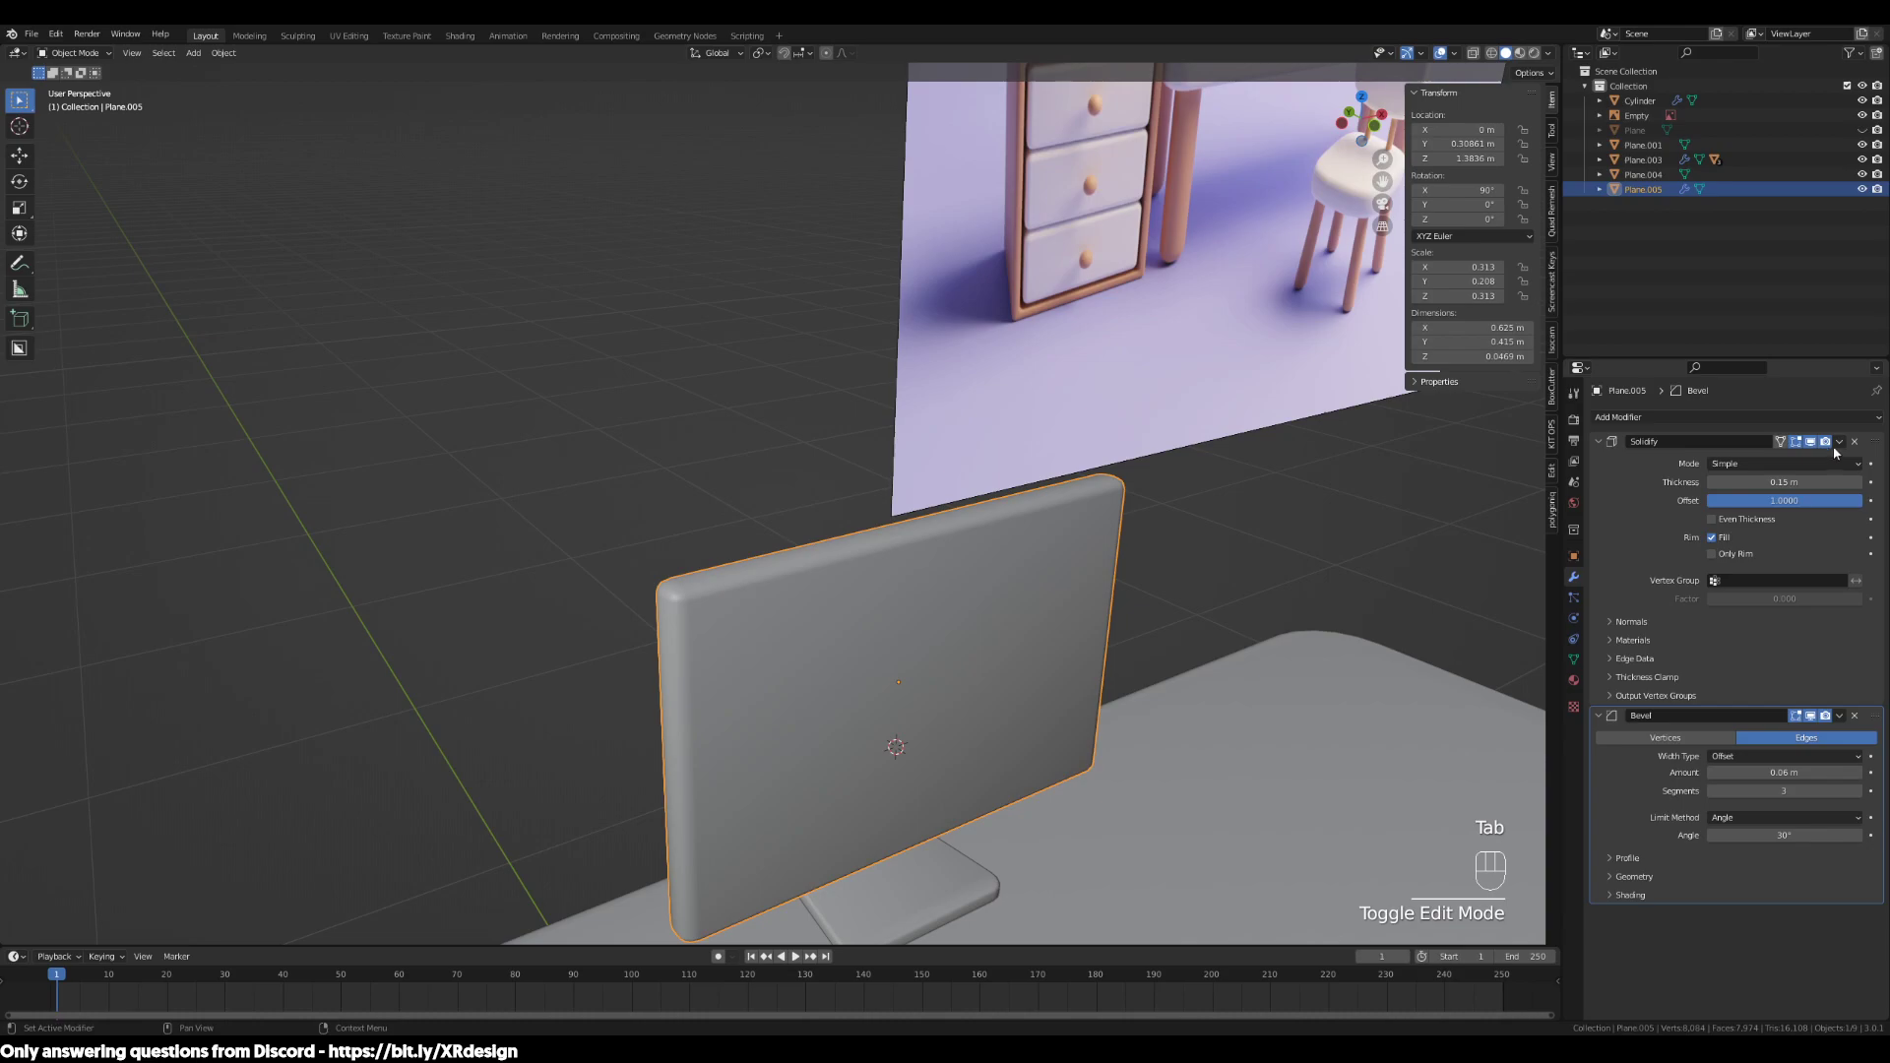
pyautogui.click(1840, 443)
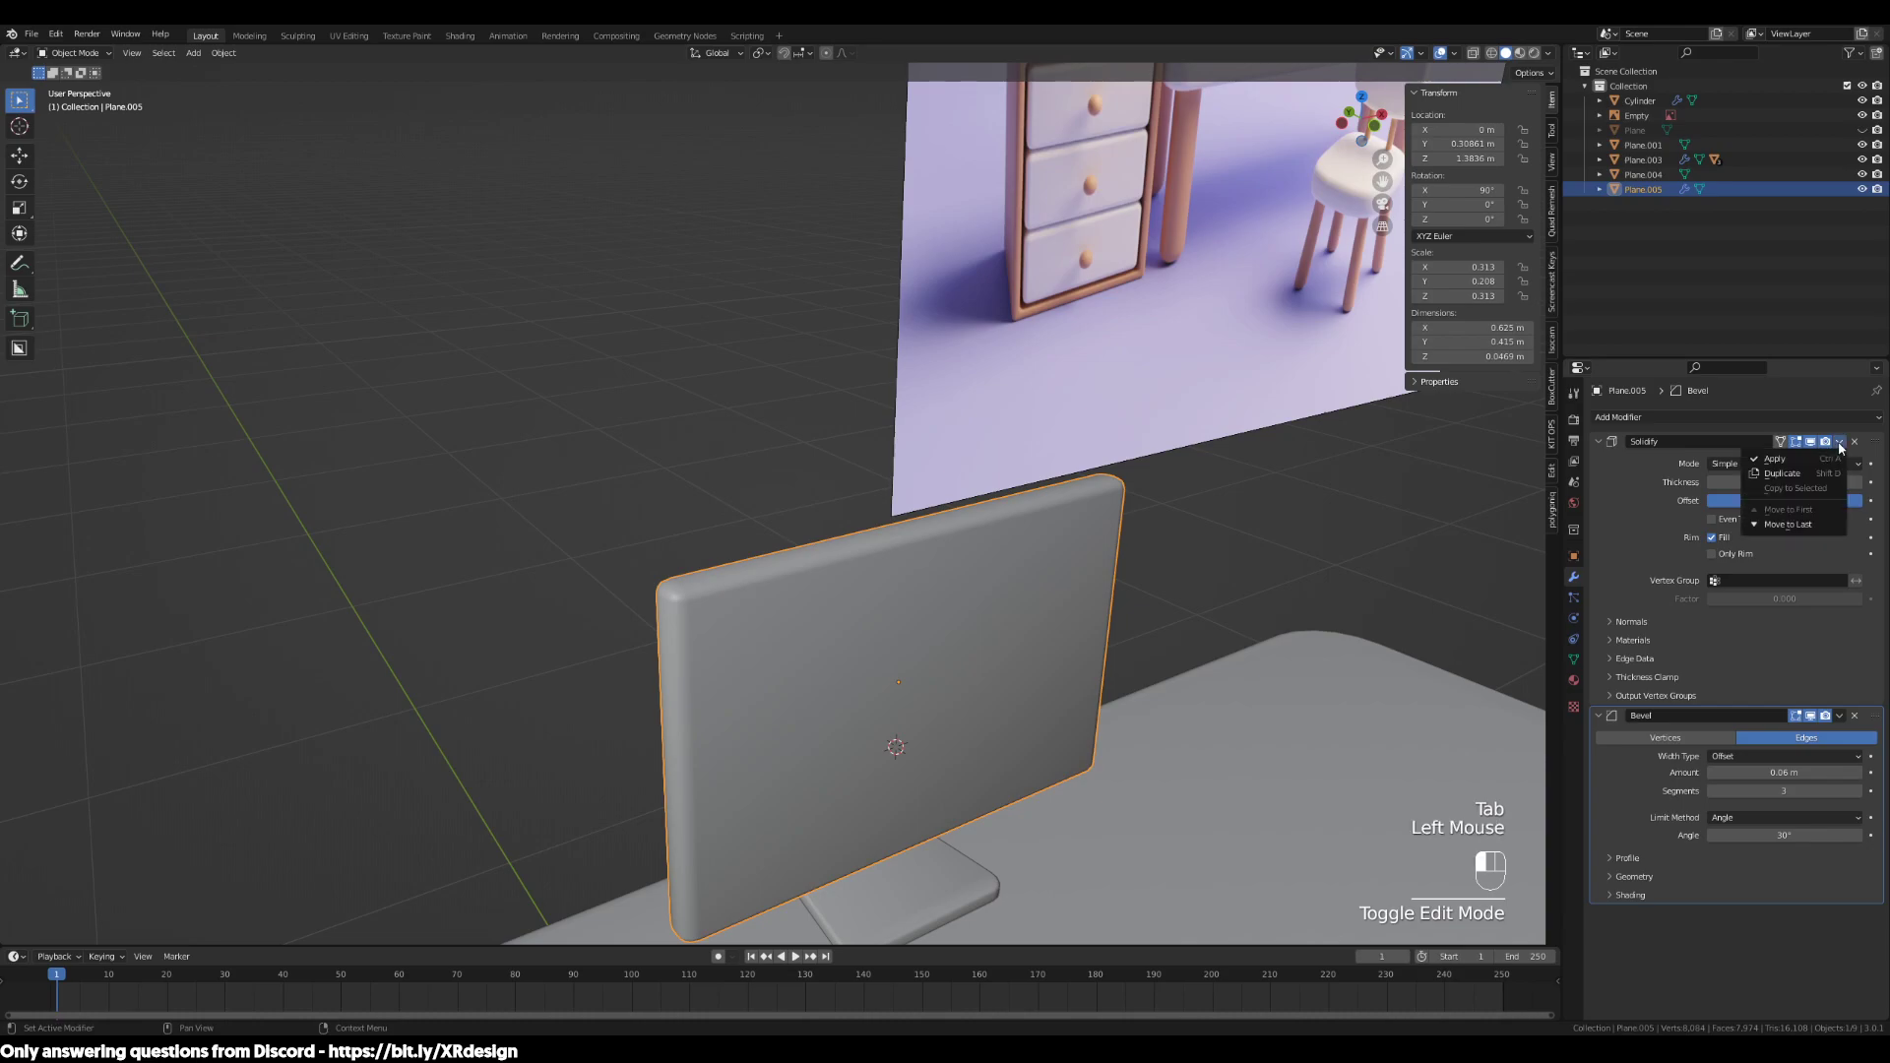
pyautogui.click(1776, 460)
# Select the monitor's large front face in Edit Mode
pyautogui.press('Tab')
pyautogui.click(960, 711)
pyautogui.moveTo(960, 710); pyautogui.dragTo(1308, 627, button='middle')
pyautogui.scroll(1, 1017, 743)
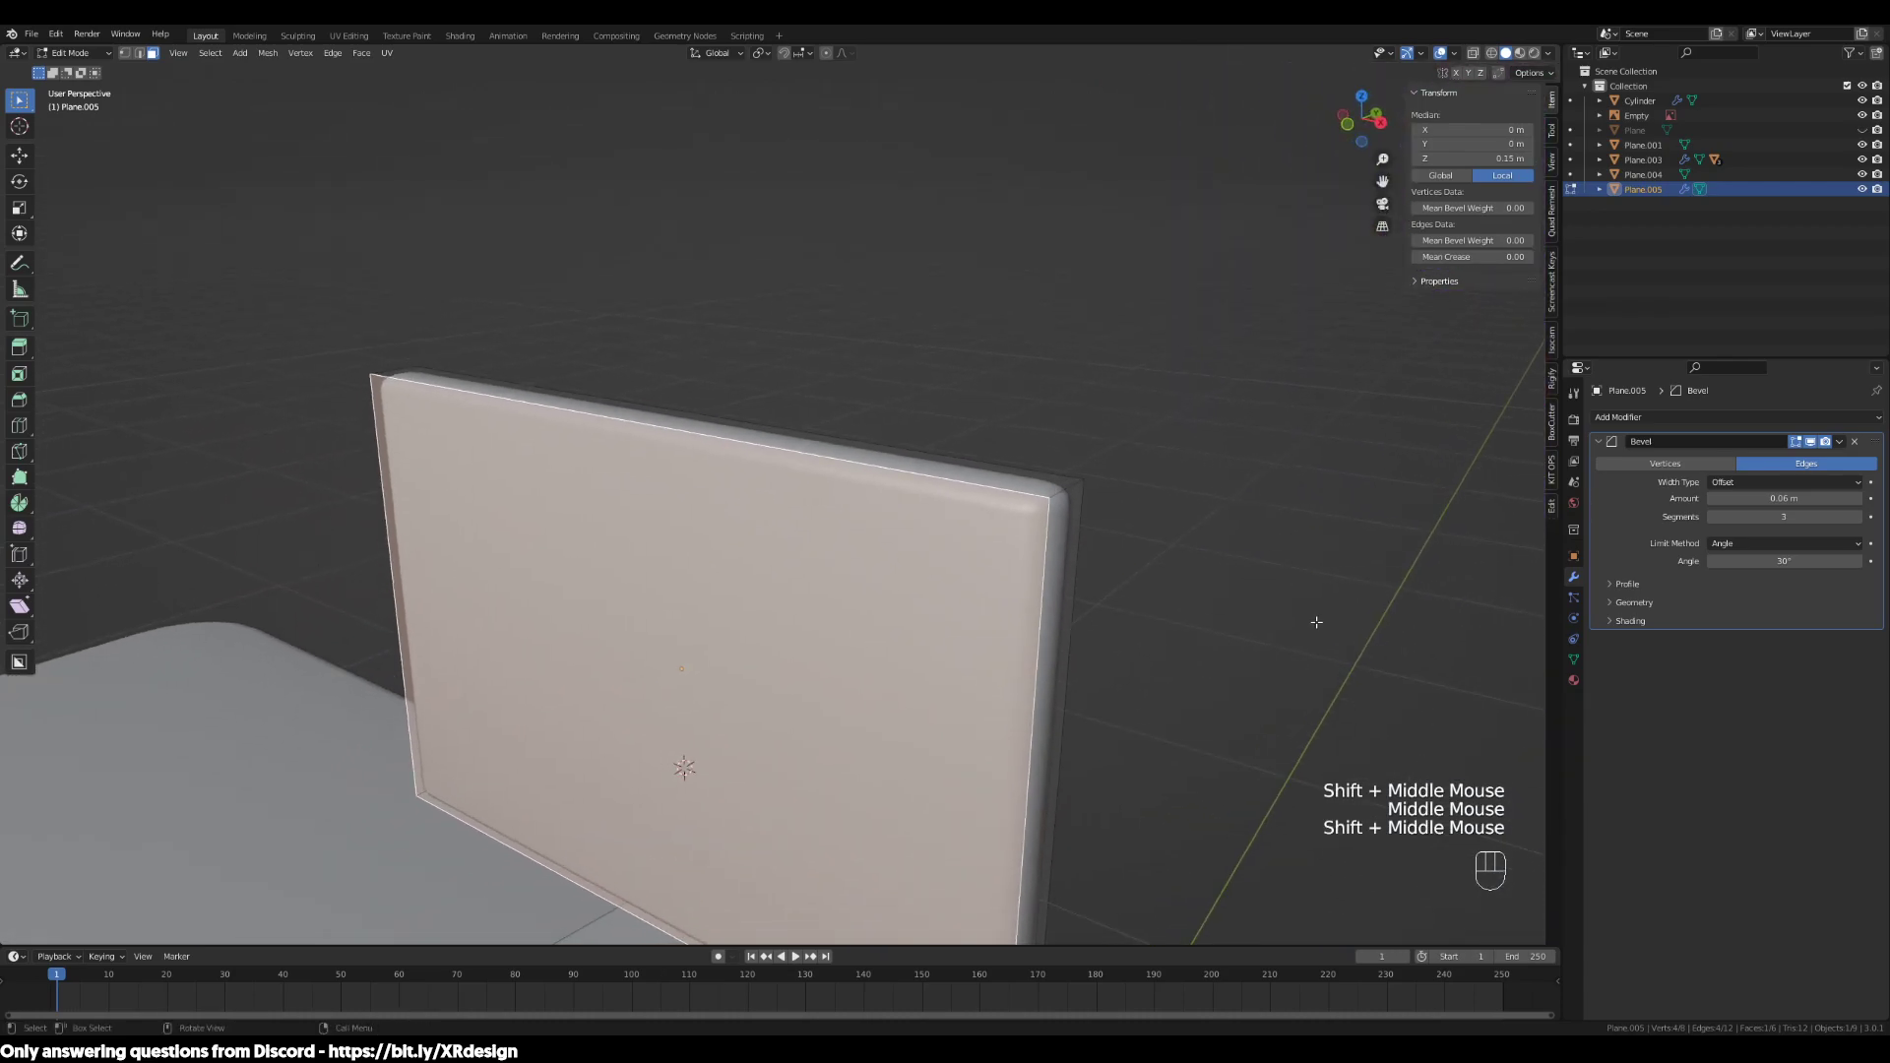
pyautogui.press('i')
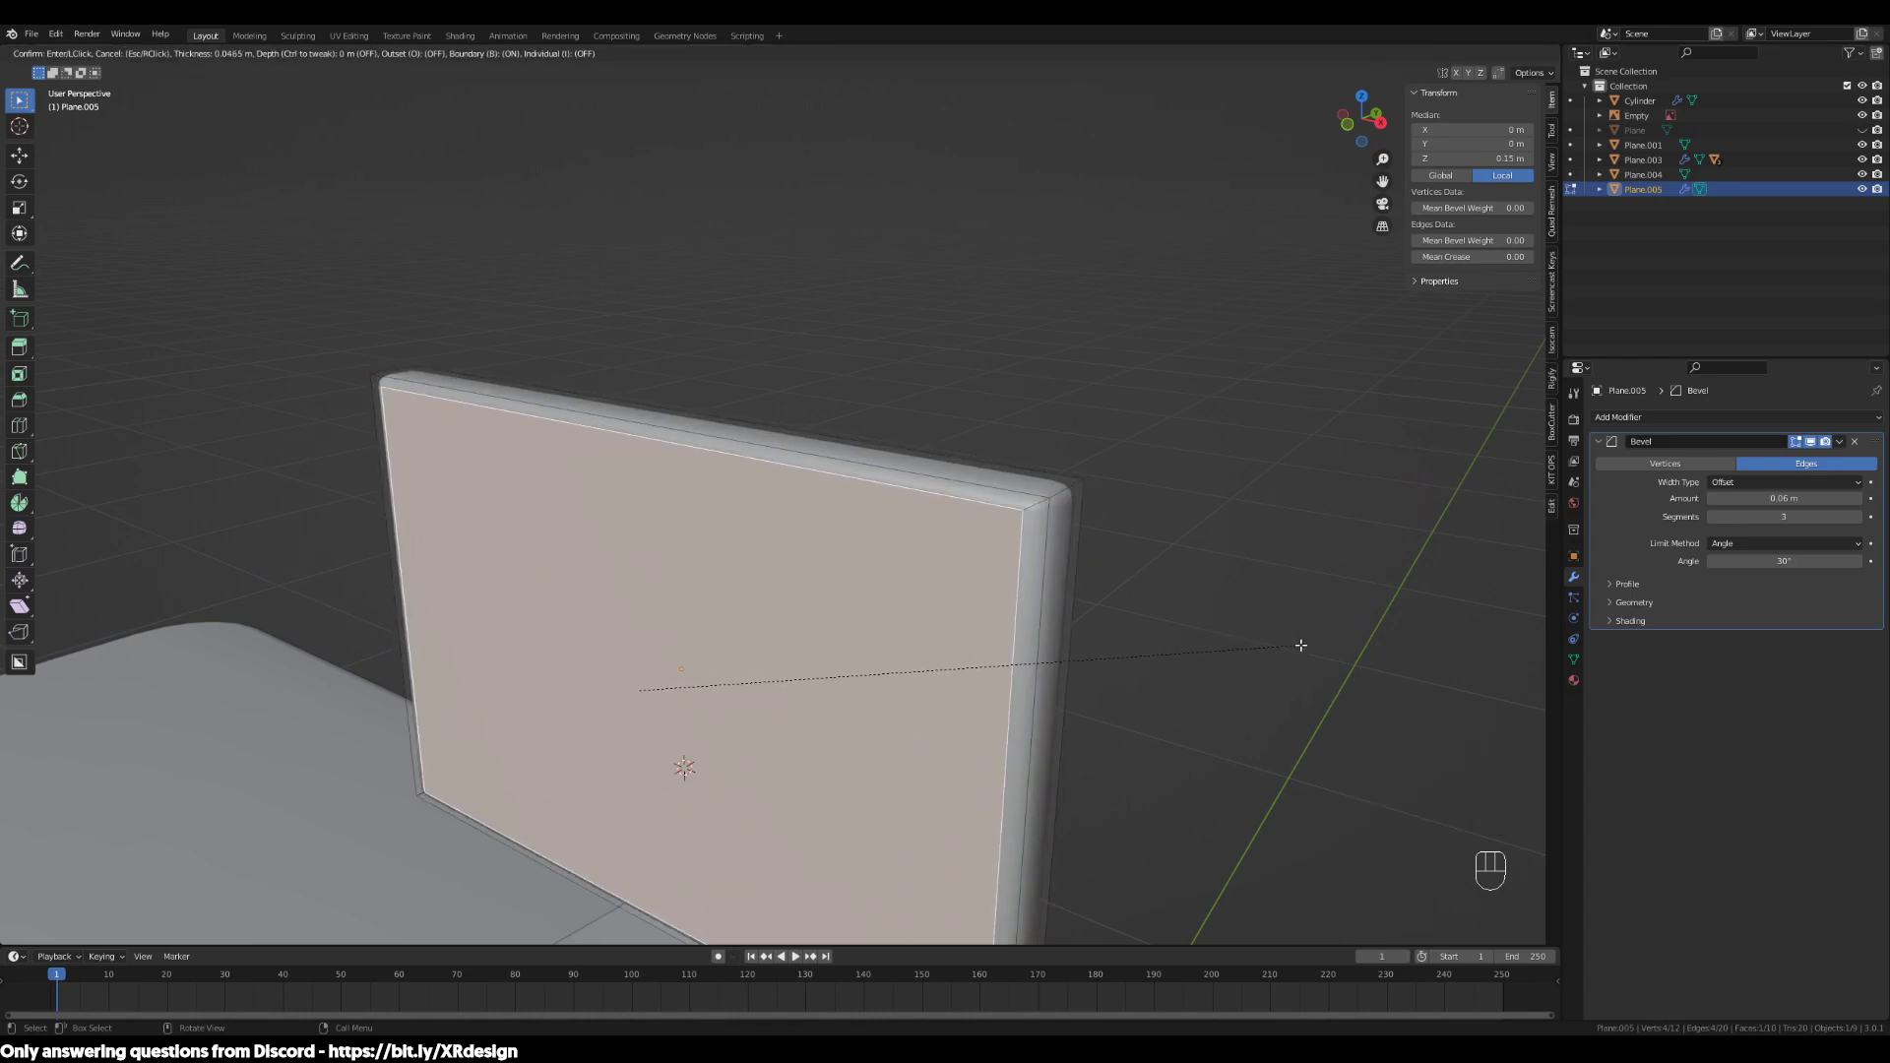
pyautogui.rightClick(1275, 666)
pyautogui.moveTo(1275, 667)
pyautogui.mouseDown(button='middle')
pyautogui.moveTo(1349, 677)
pyautogui.moveTo(1290, 669)
pyautogui.mouseUp(button='middle')
pyautogui.scroll(-2, 1333, 667)
pyautogui.press('i')
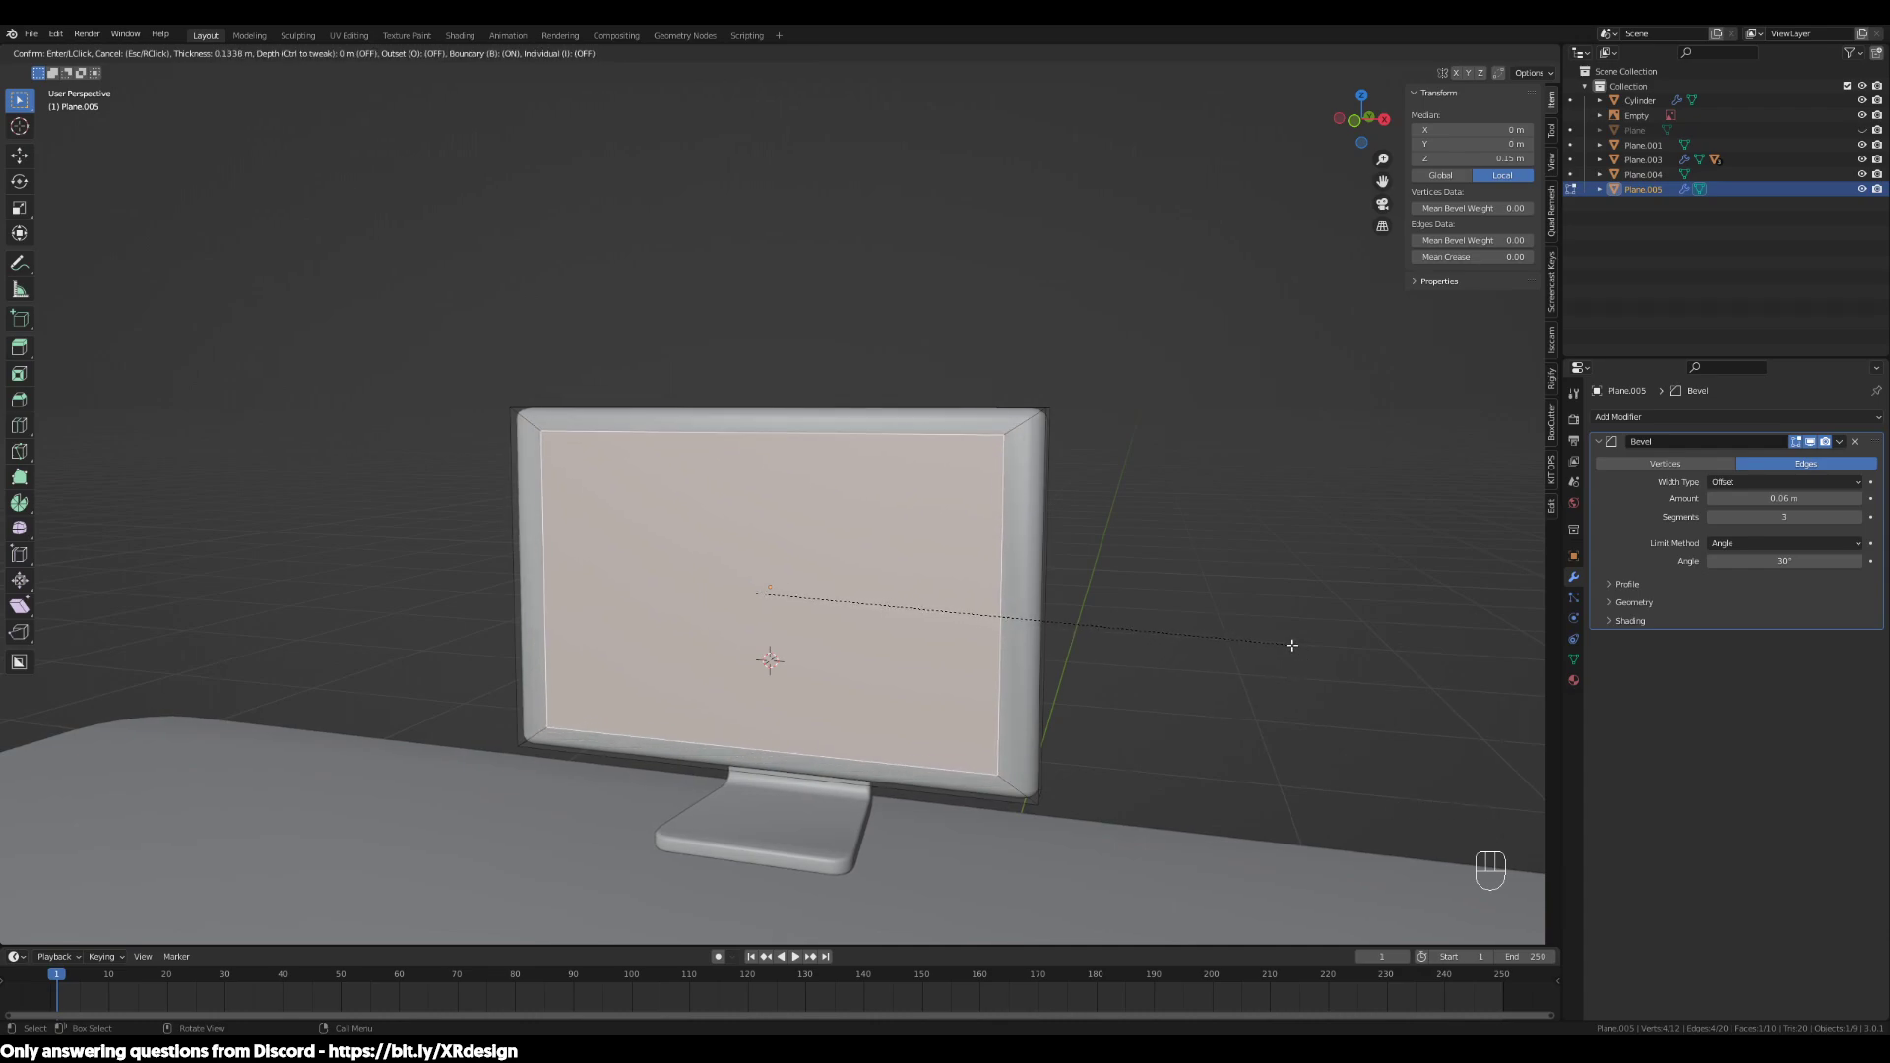
pyautogui.press('Escape')
# Return the monitor to Object Mode and apply its scale
pyautogui.moveTo(1506, 111); pyautogui.dragTo(1398, 264, button='middle')
pyautogui.press('Tab')
pyautogui.click(1552, 131)
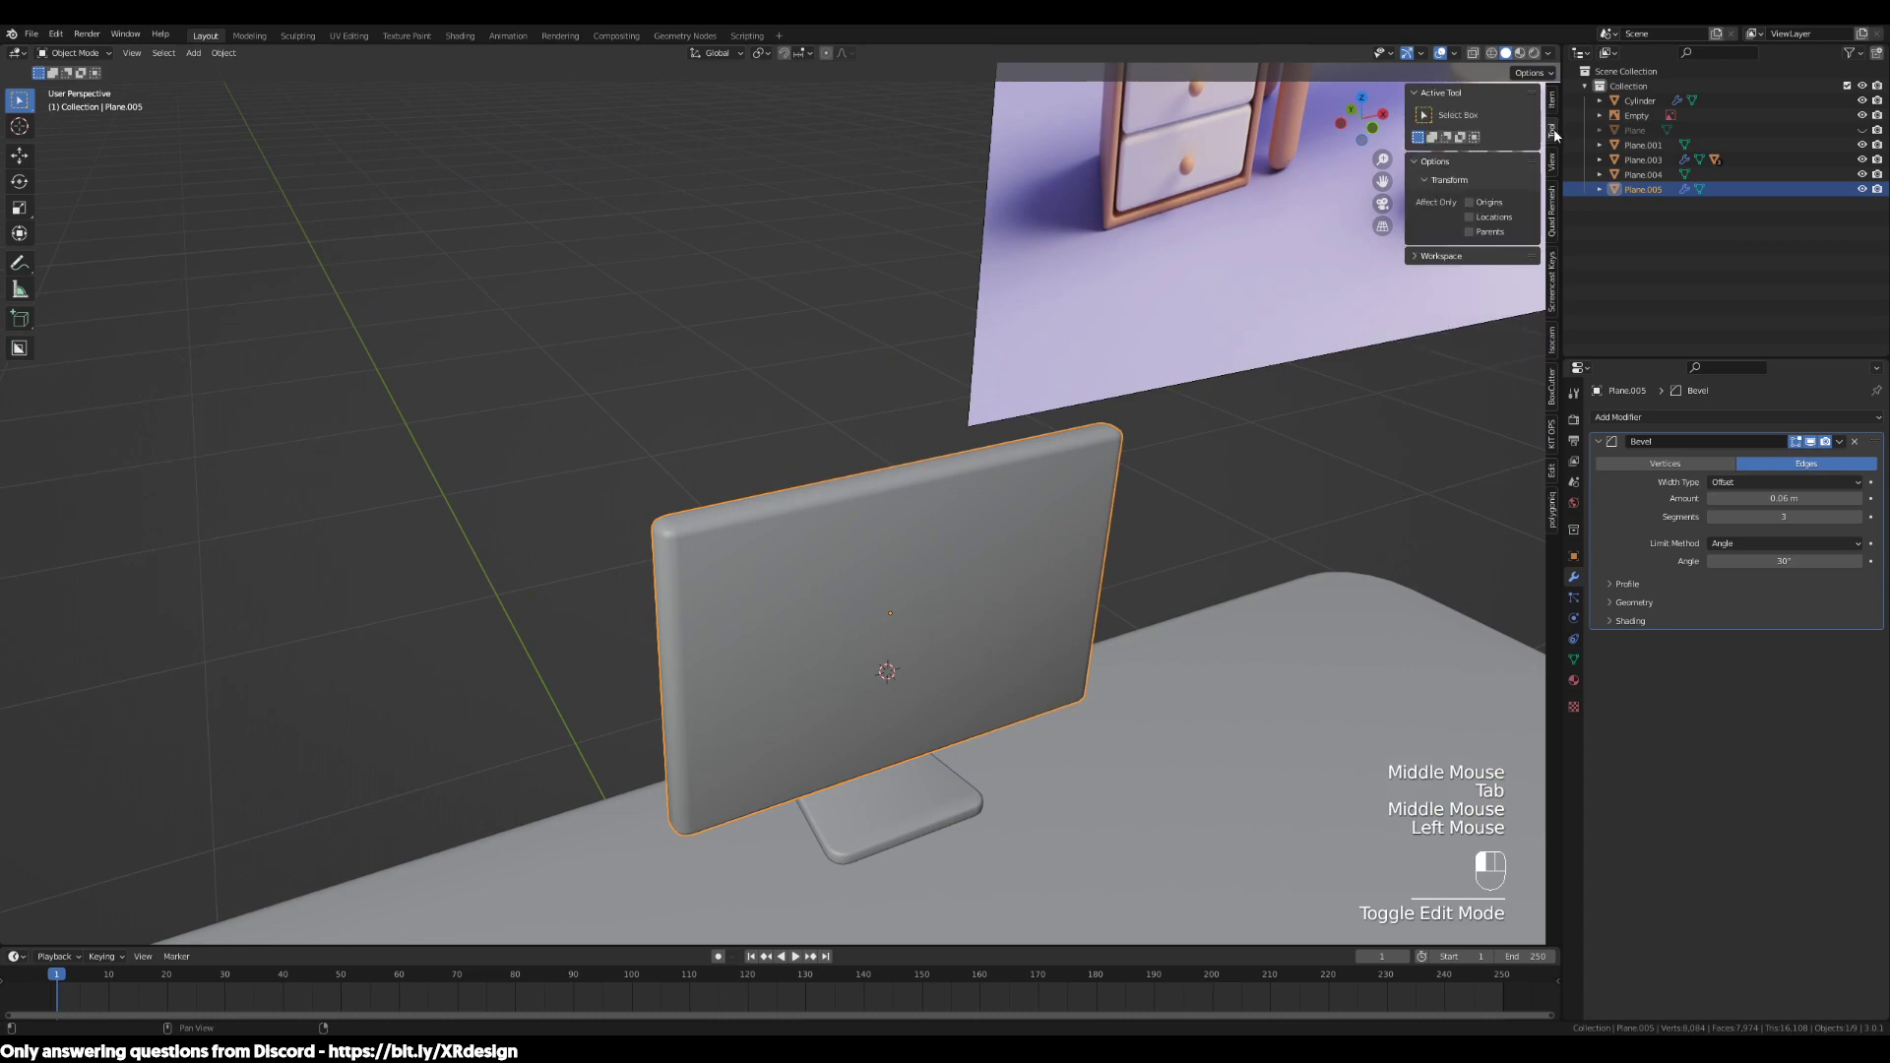
pyautogui.click(1553, 109)
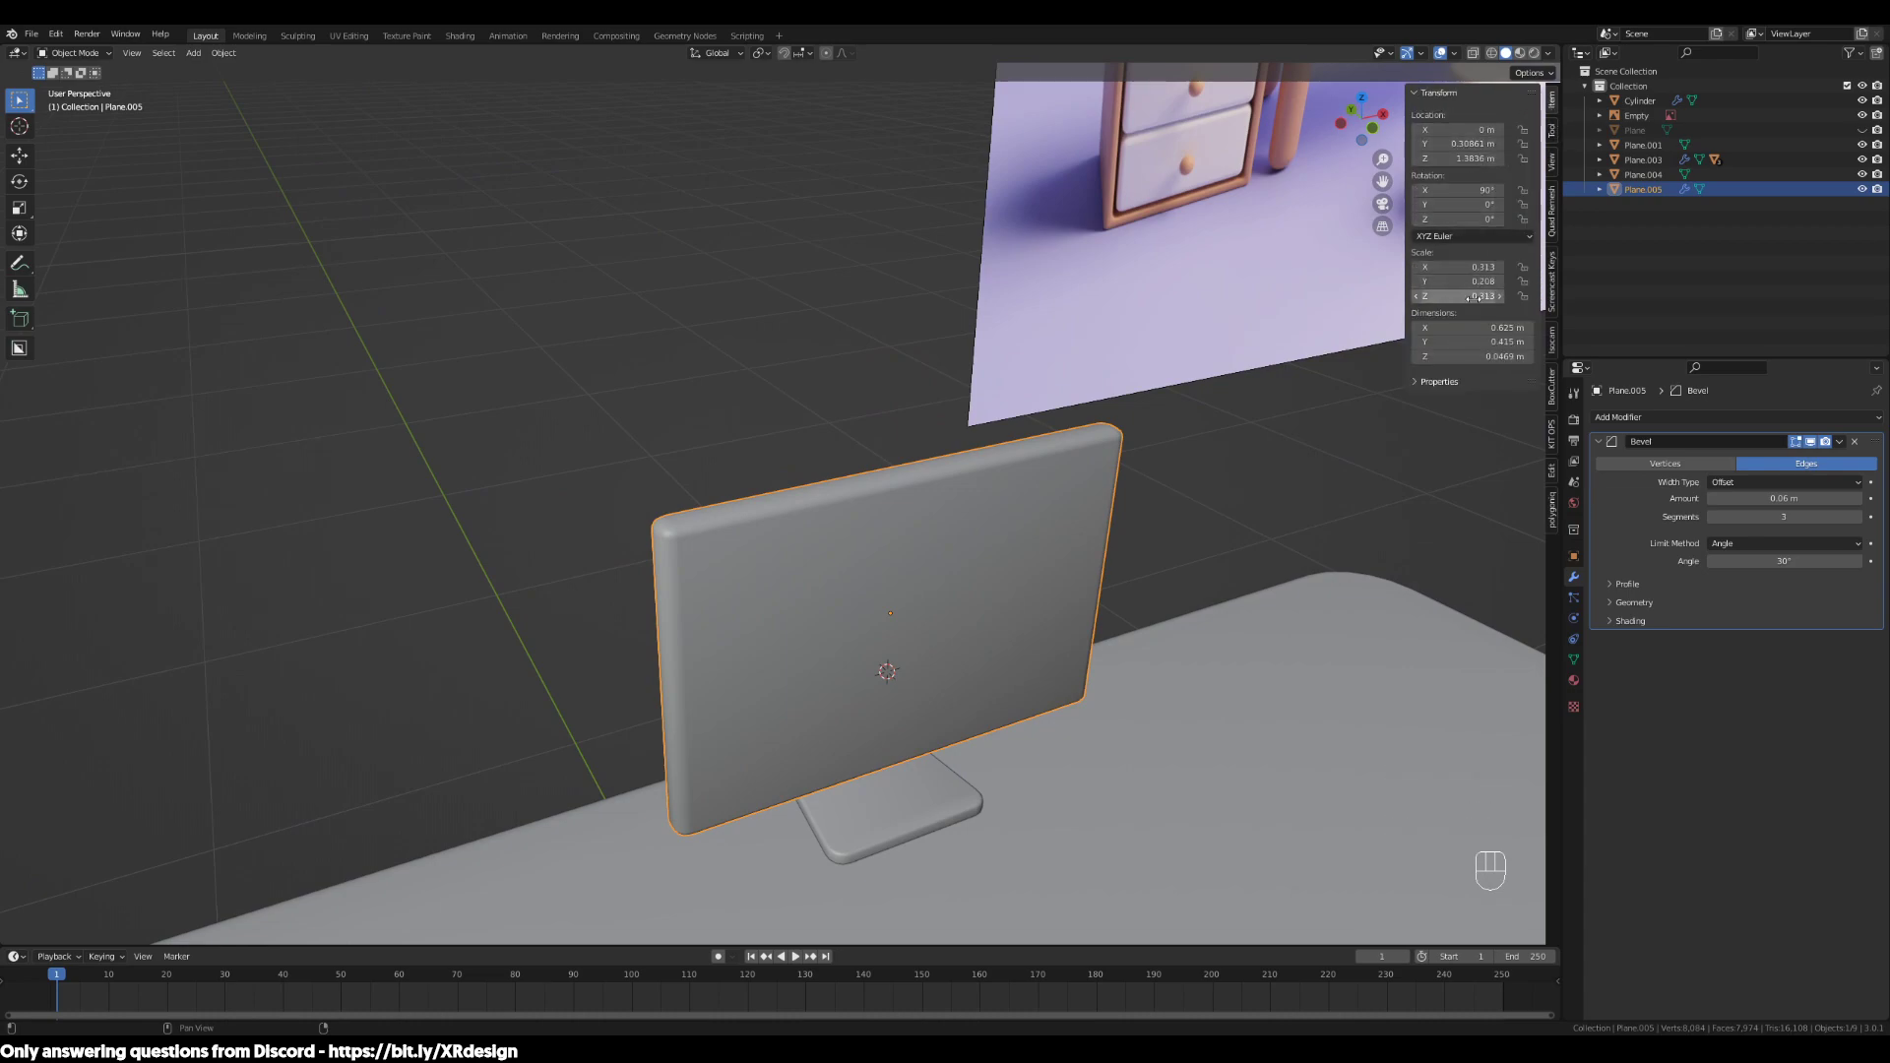
pyautogui.moveTo(1315, 409); pyautogui.dragTo(1145, 597, button='middle')
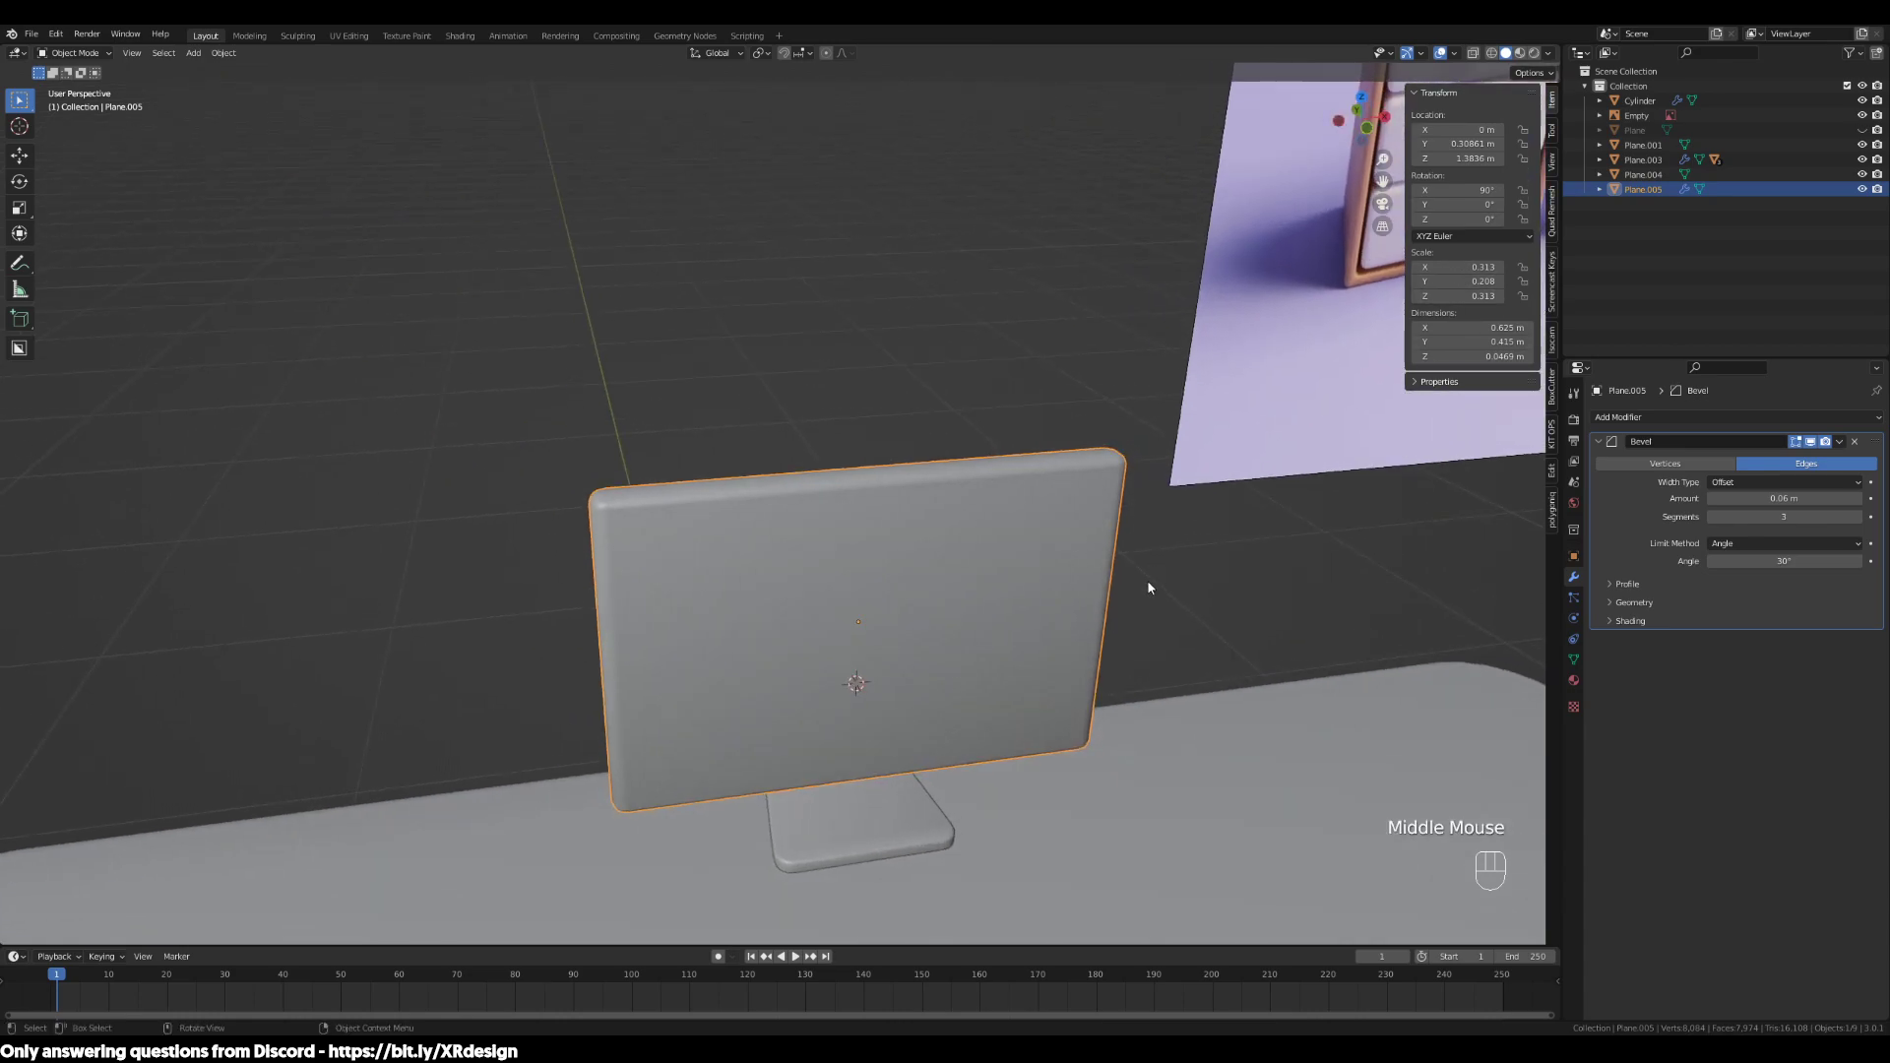
pyautogui.hotkey('ctrl', 'a')
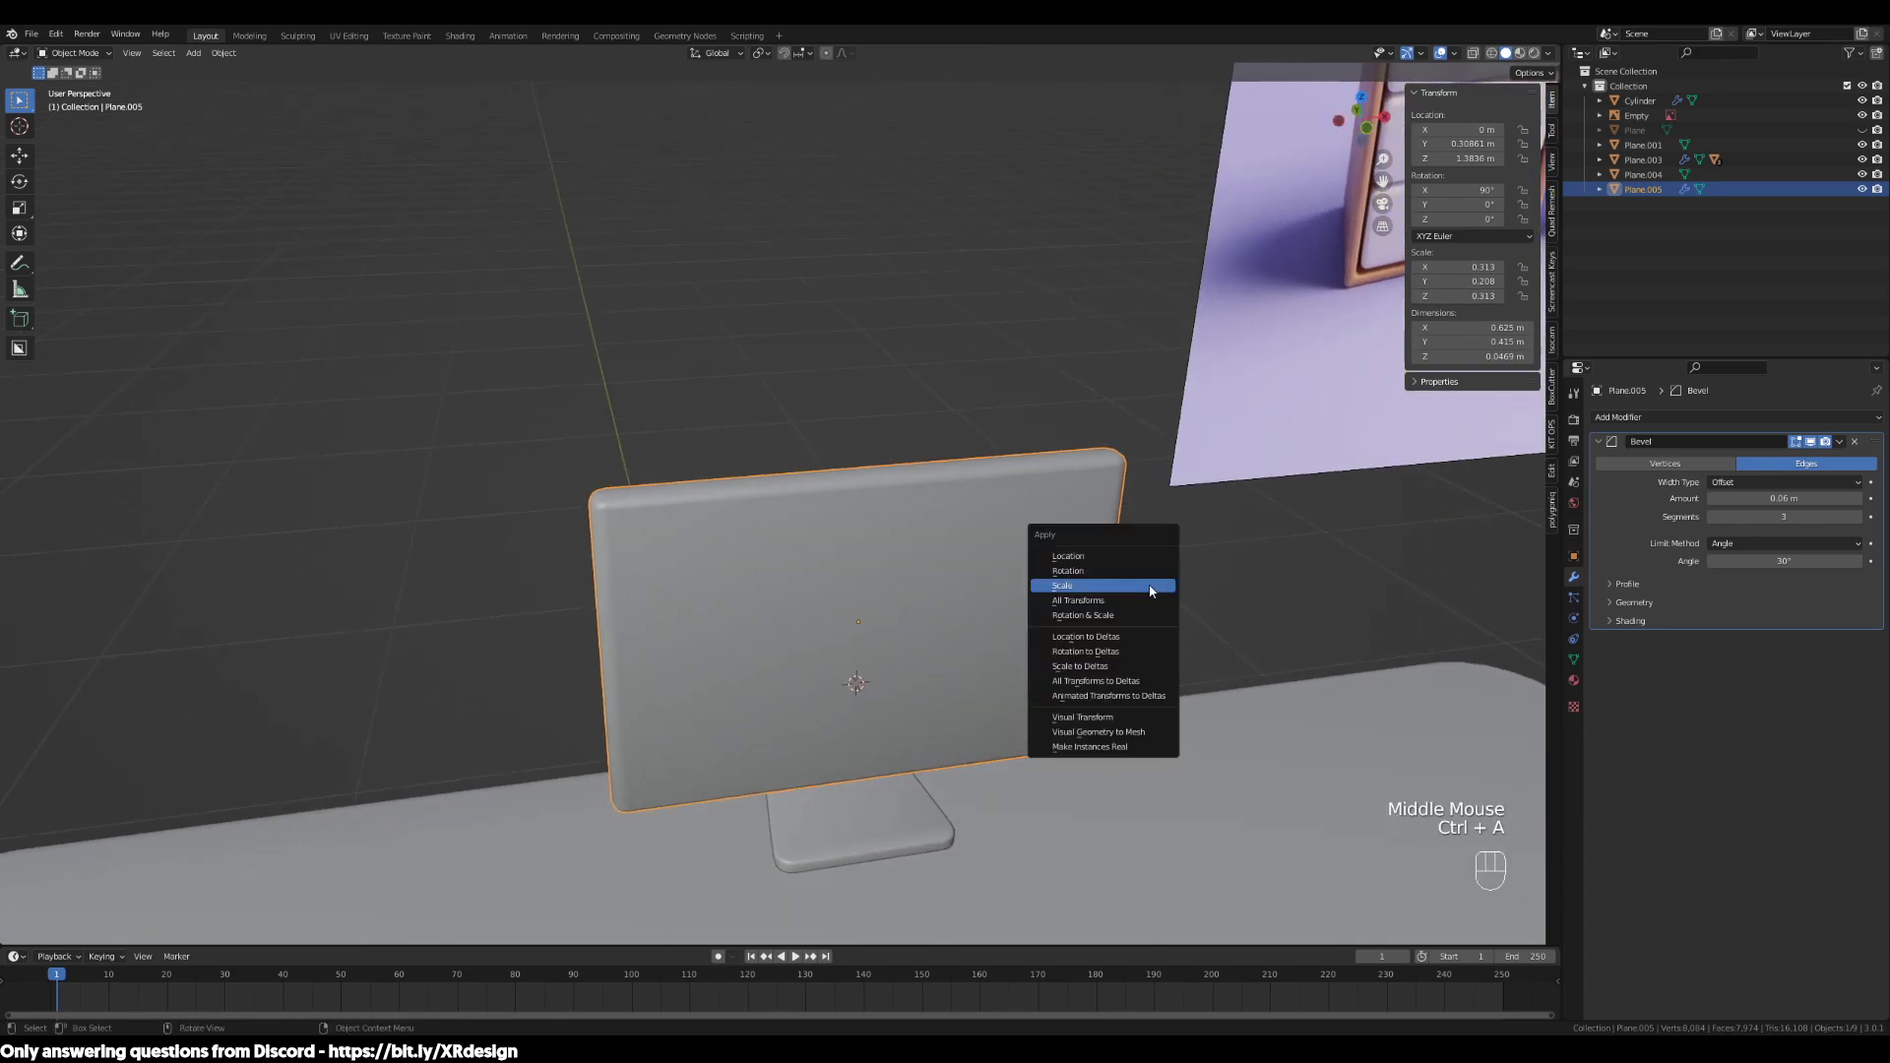
pyautogui.click(1077, 587)
# Inset the monitor's front face by about 0.026 m to outline the screen inside an even frame
pyautogui.press('Tab')
pyautogui.moveTo(1286, 710); pyautogui.dragTo(1143, 637, button='middle')
pyautogui.scroll(1, 1320, 722)
pyautogui.press('i')
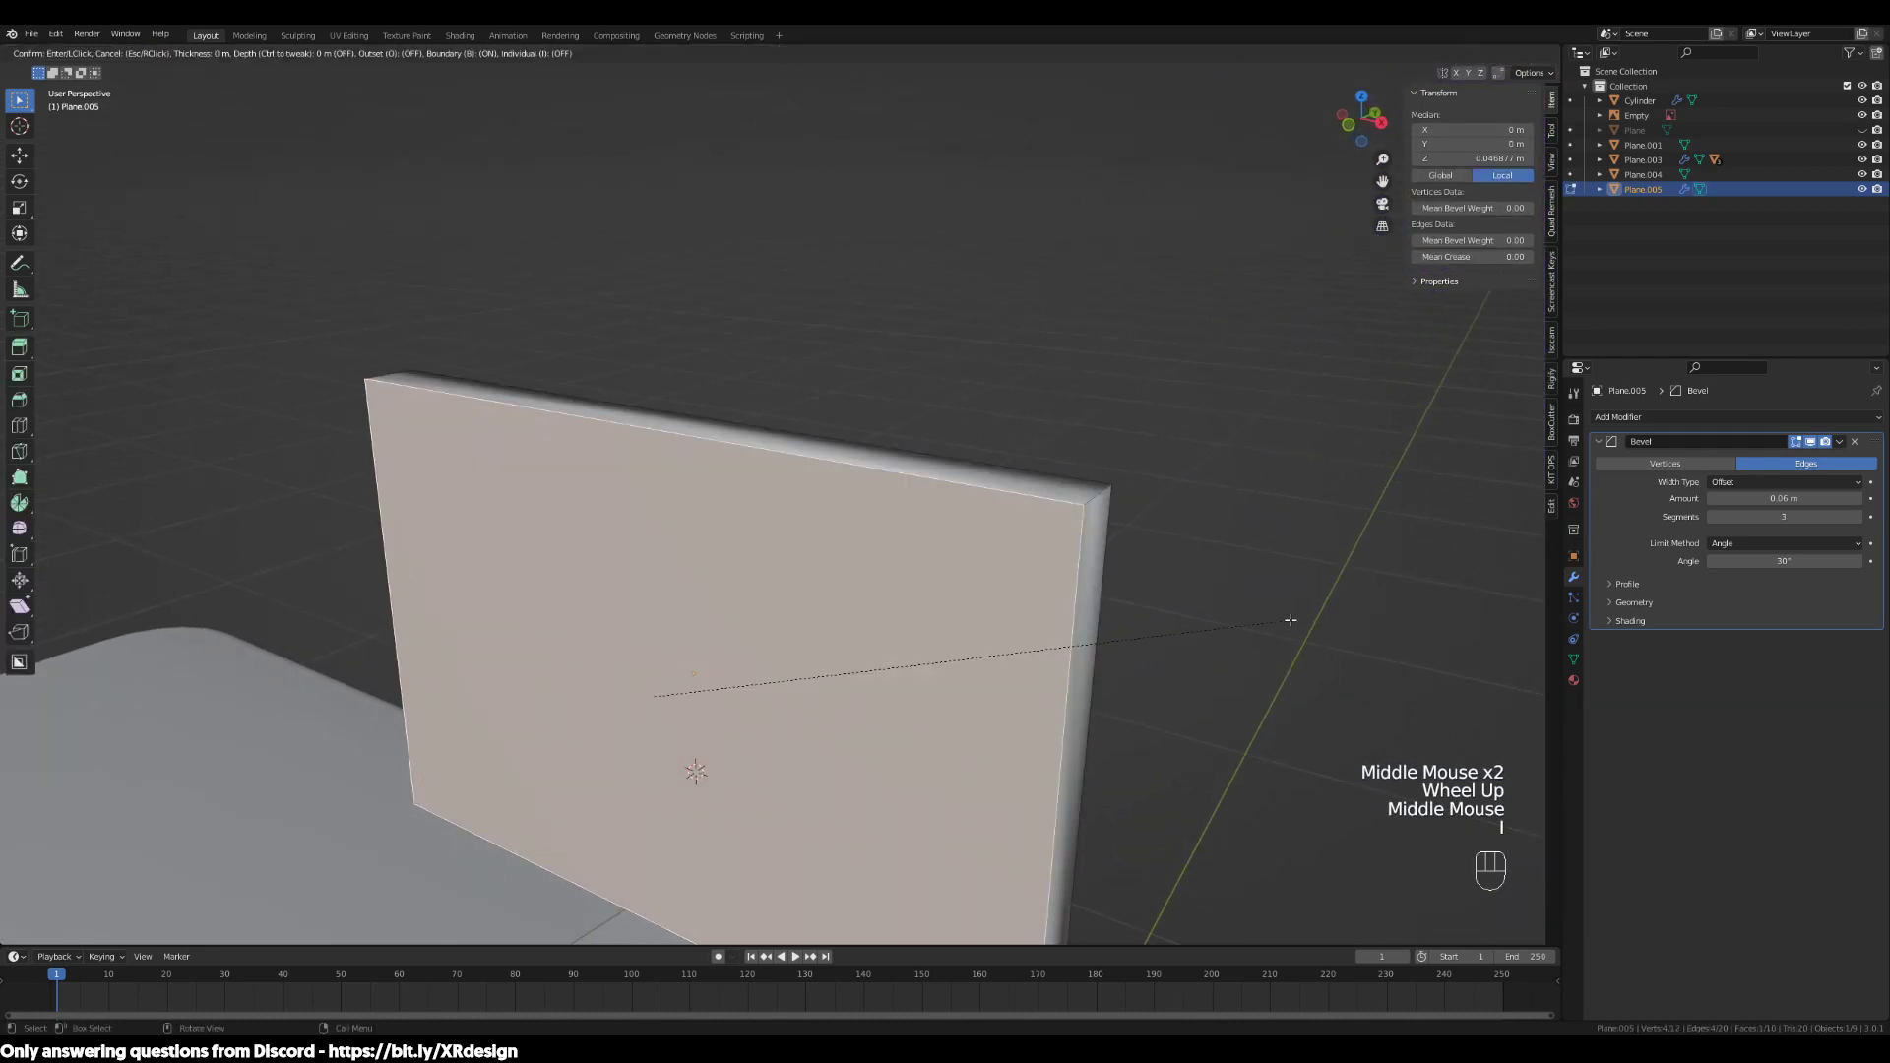
pyautogui.click(1256, 631)
pyautogui.moveTo(1256, 631)
pyautogui.keyDown('shift'); pyautogui.mouseDown(button='middle')
pyautogui.moveTo(1230, 537)
pyautogui.moveTo(1252, 648)
pyautogui.mouseUp(button='middle'); pyautogui.keyUp('shift')
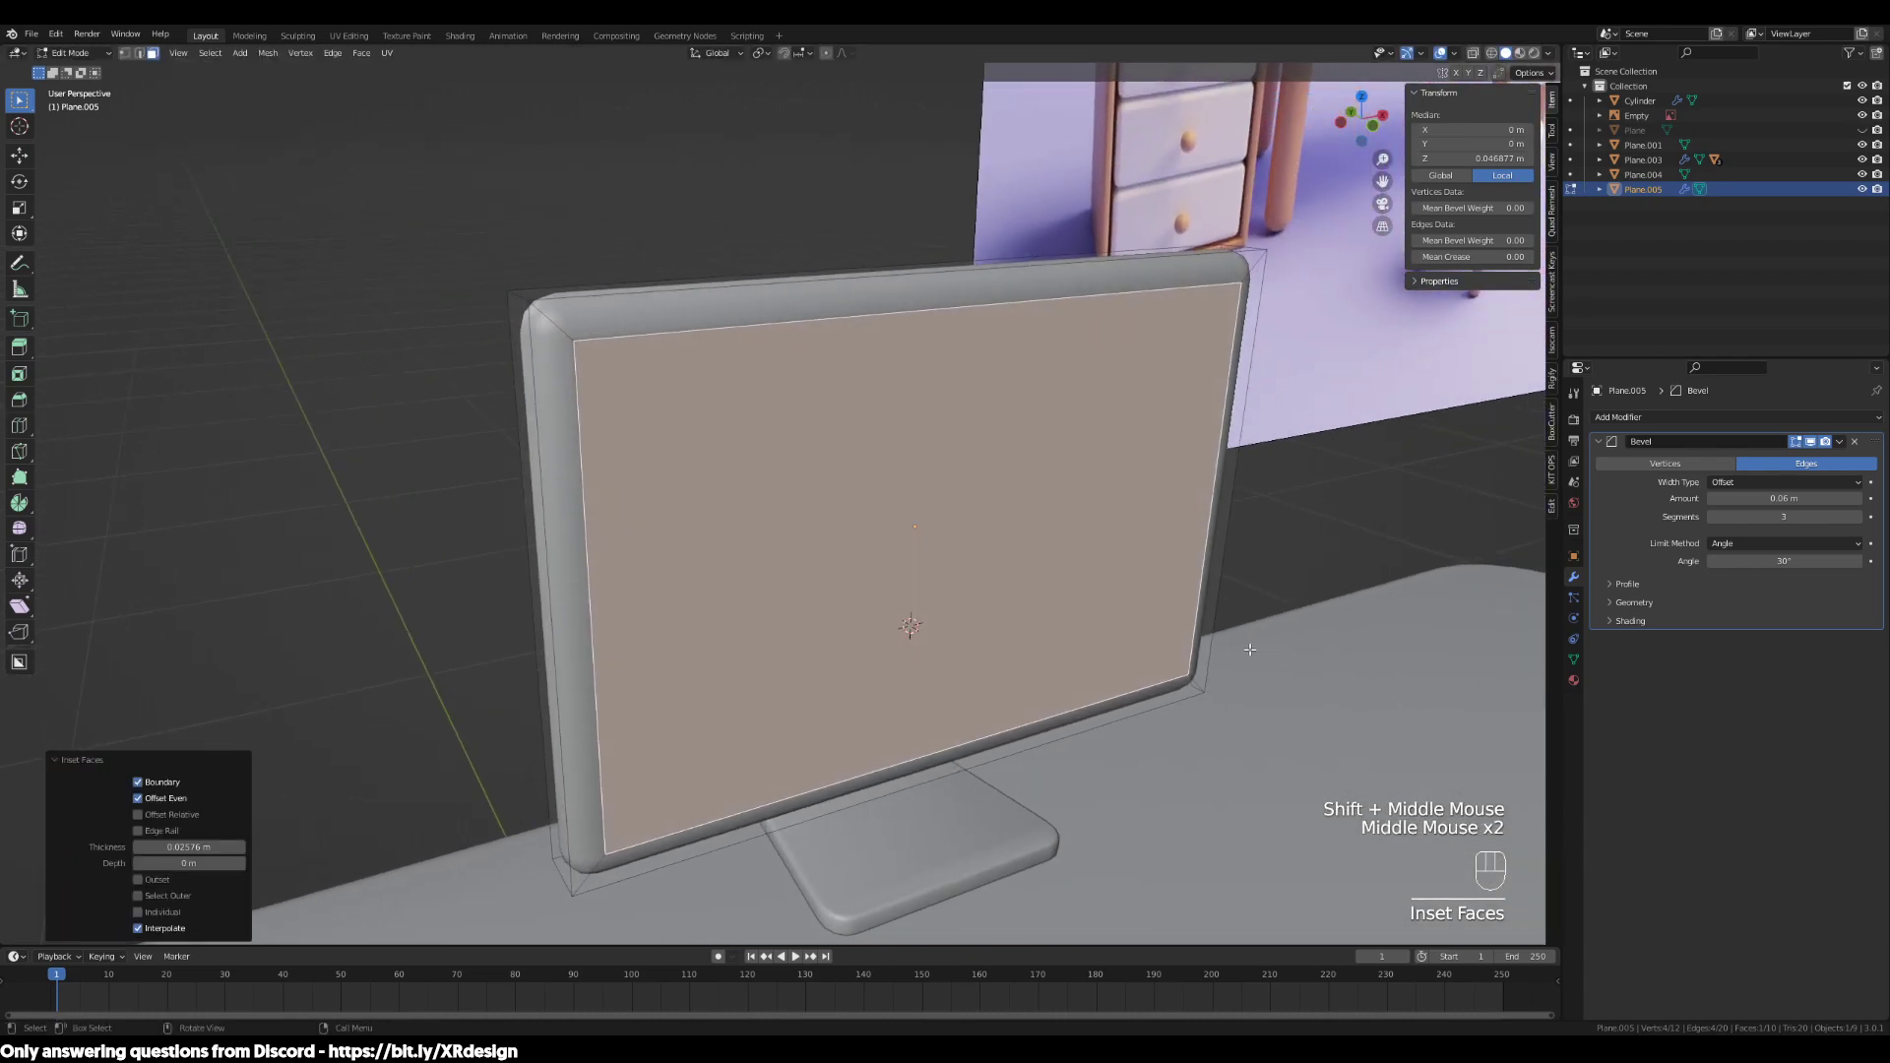
# Undo the previous inset, inset the monitor's front face by about 0.05 m and check it in Object Mode
pyautogui.hotkey('ctrl', 'z')
pyautogui.moveTo(1084, 447); pyautogui.dragTo(1219, 587, button='middle')
pyautogui.press('i')
pyautogui.click(1300, 600)
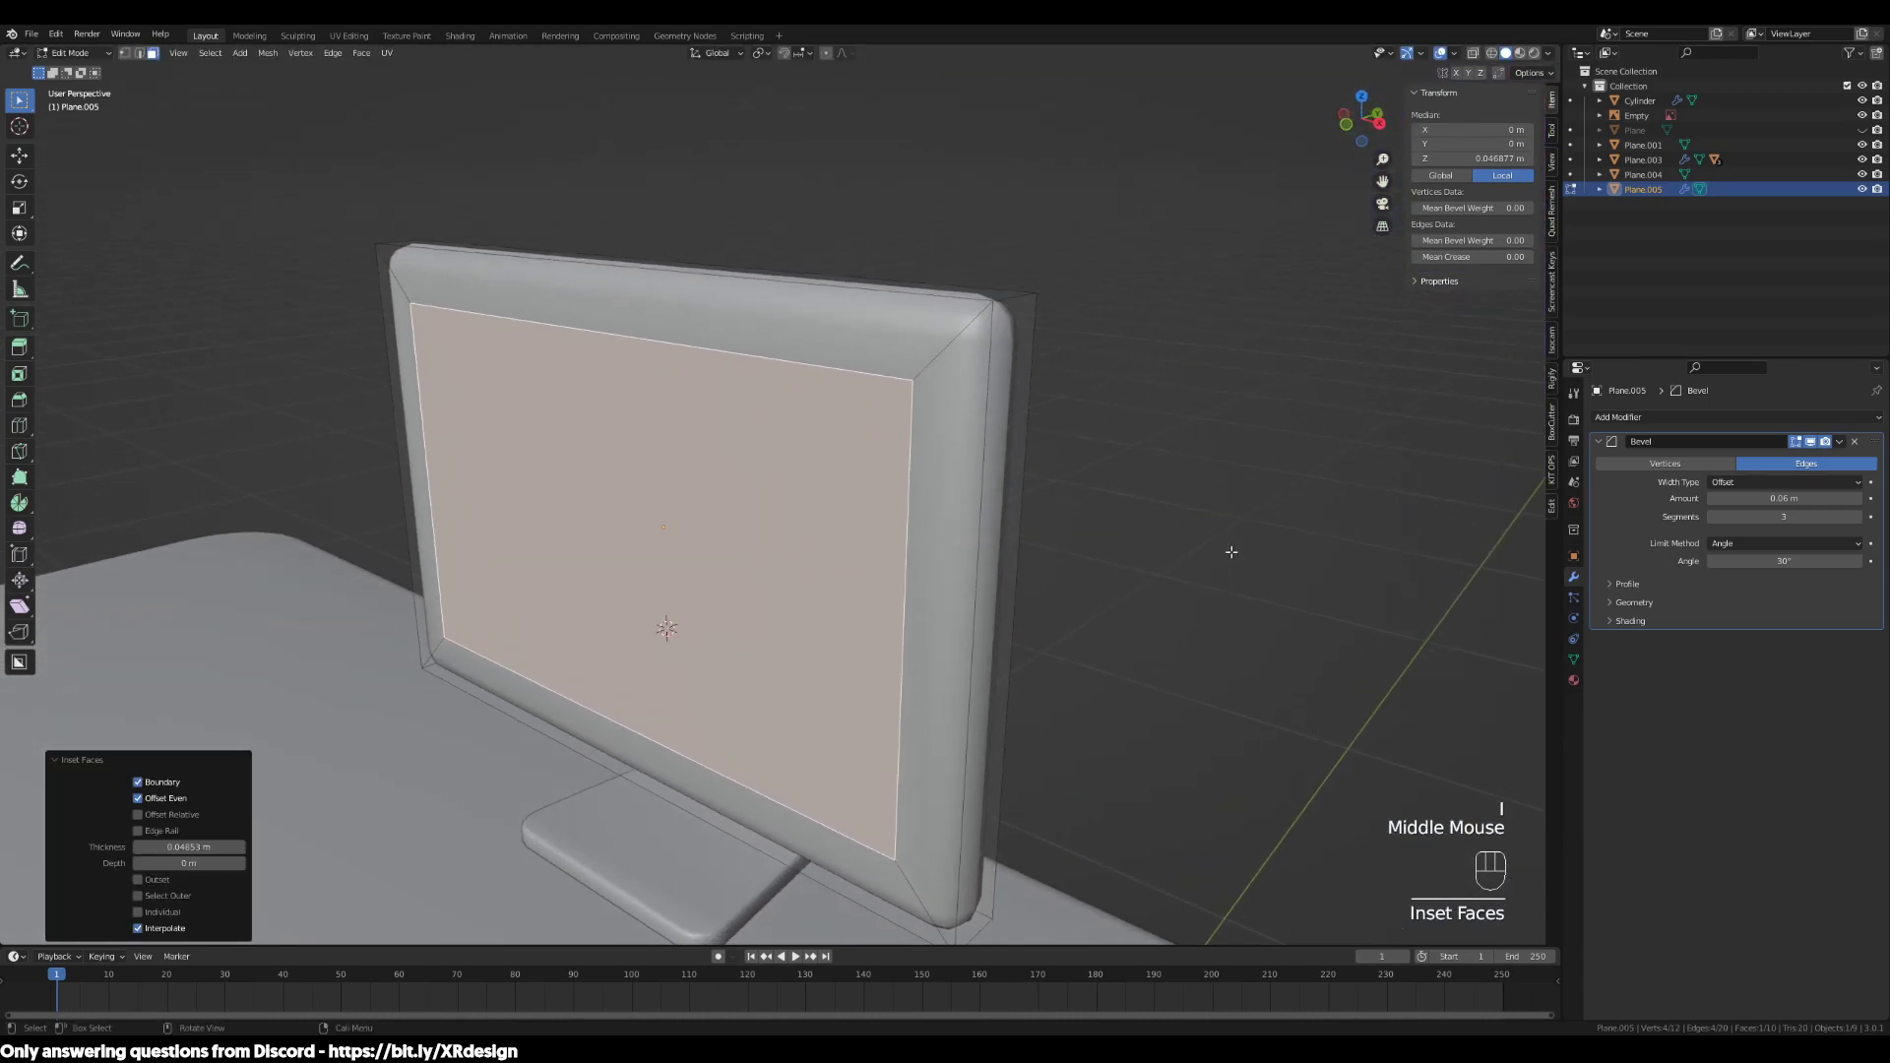
pyautogui.click(1552, 133)
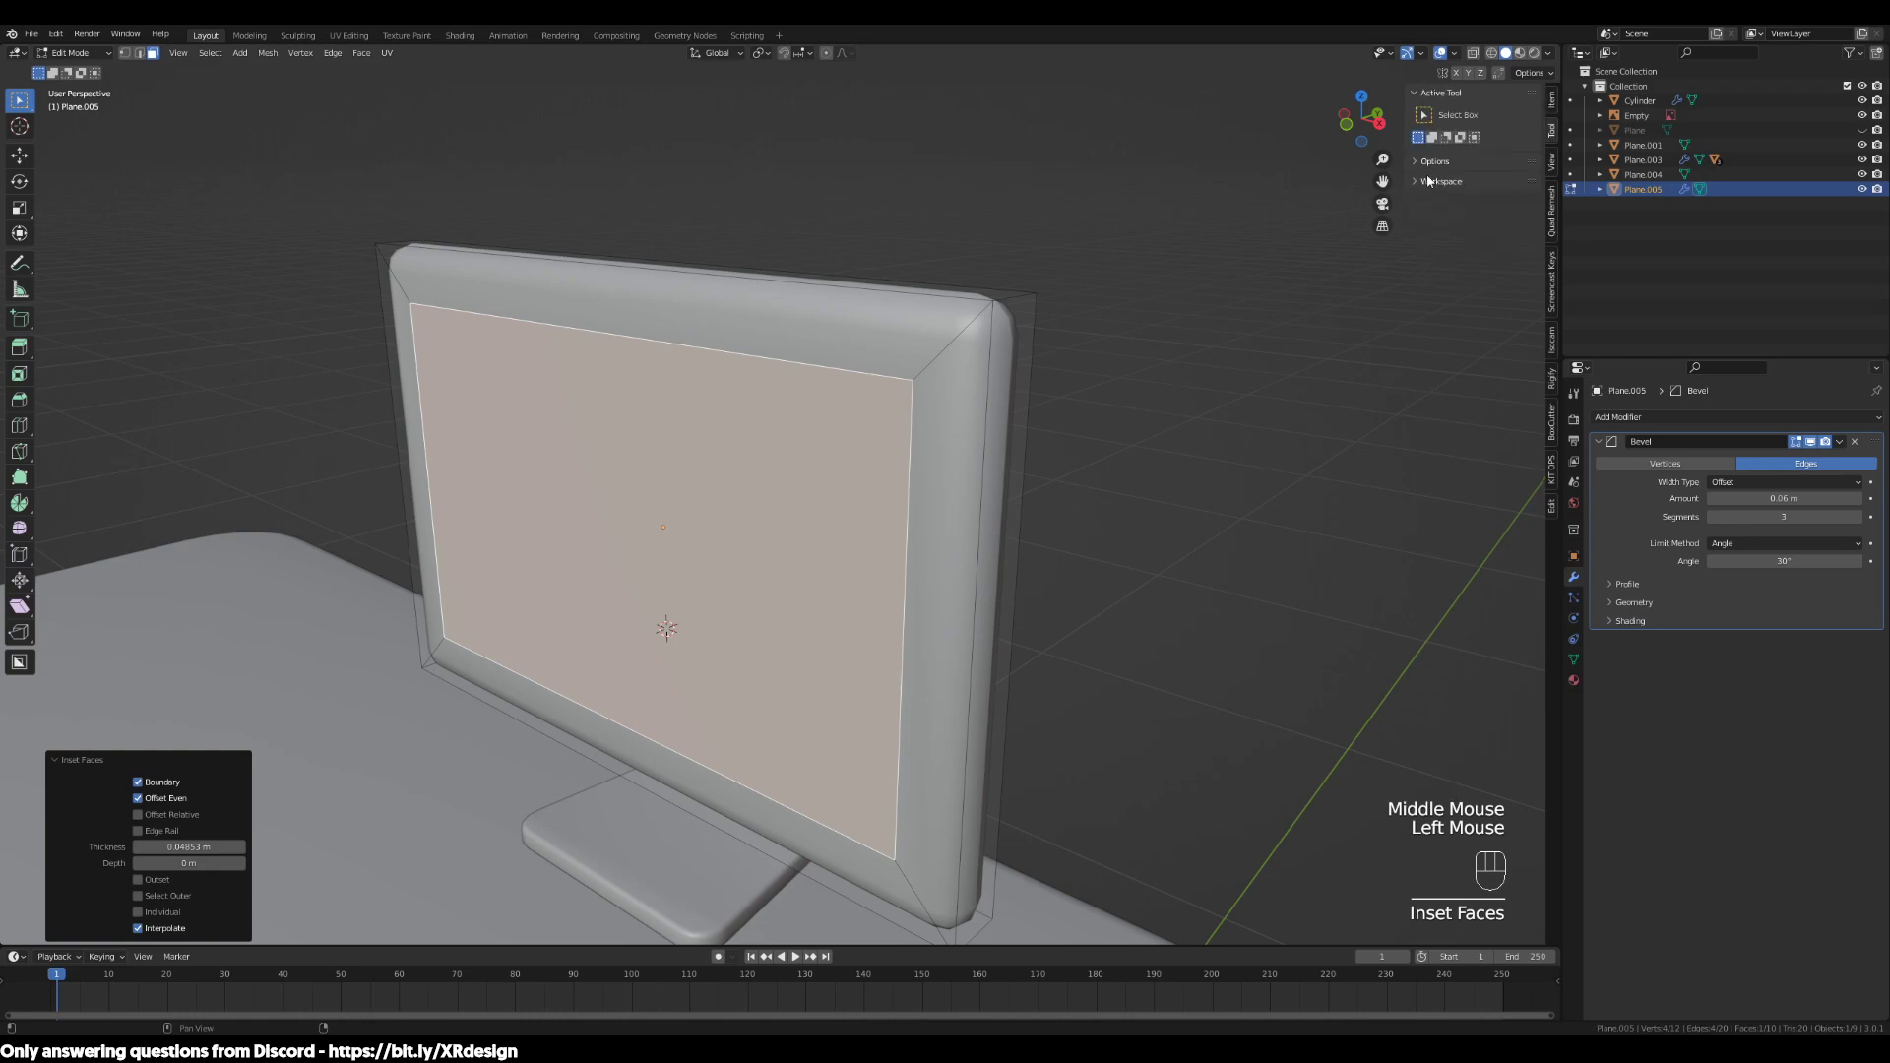
pyautogui.click(1552, 105)
pyautogui.press('Tab')
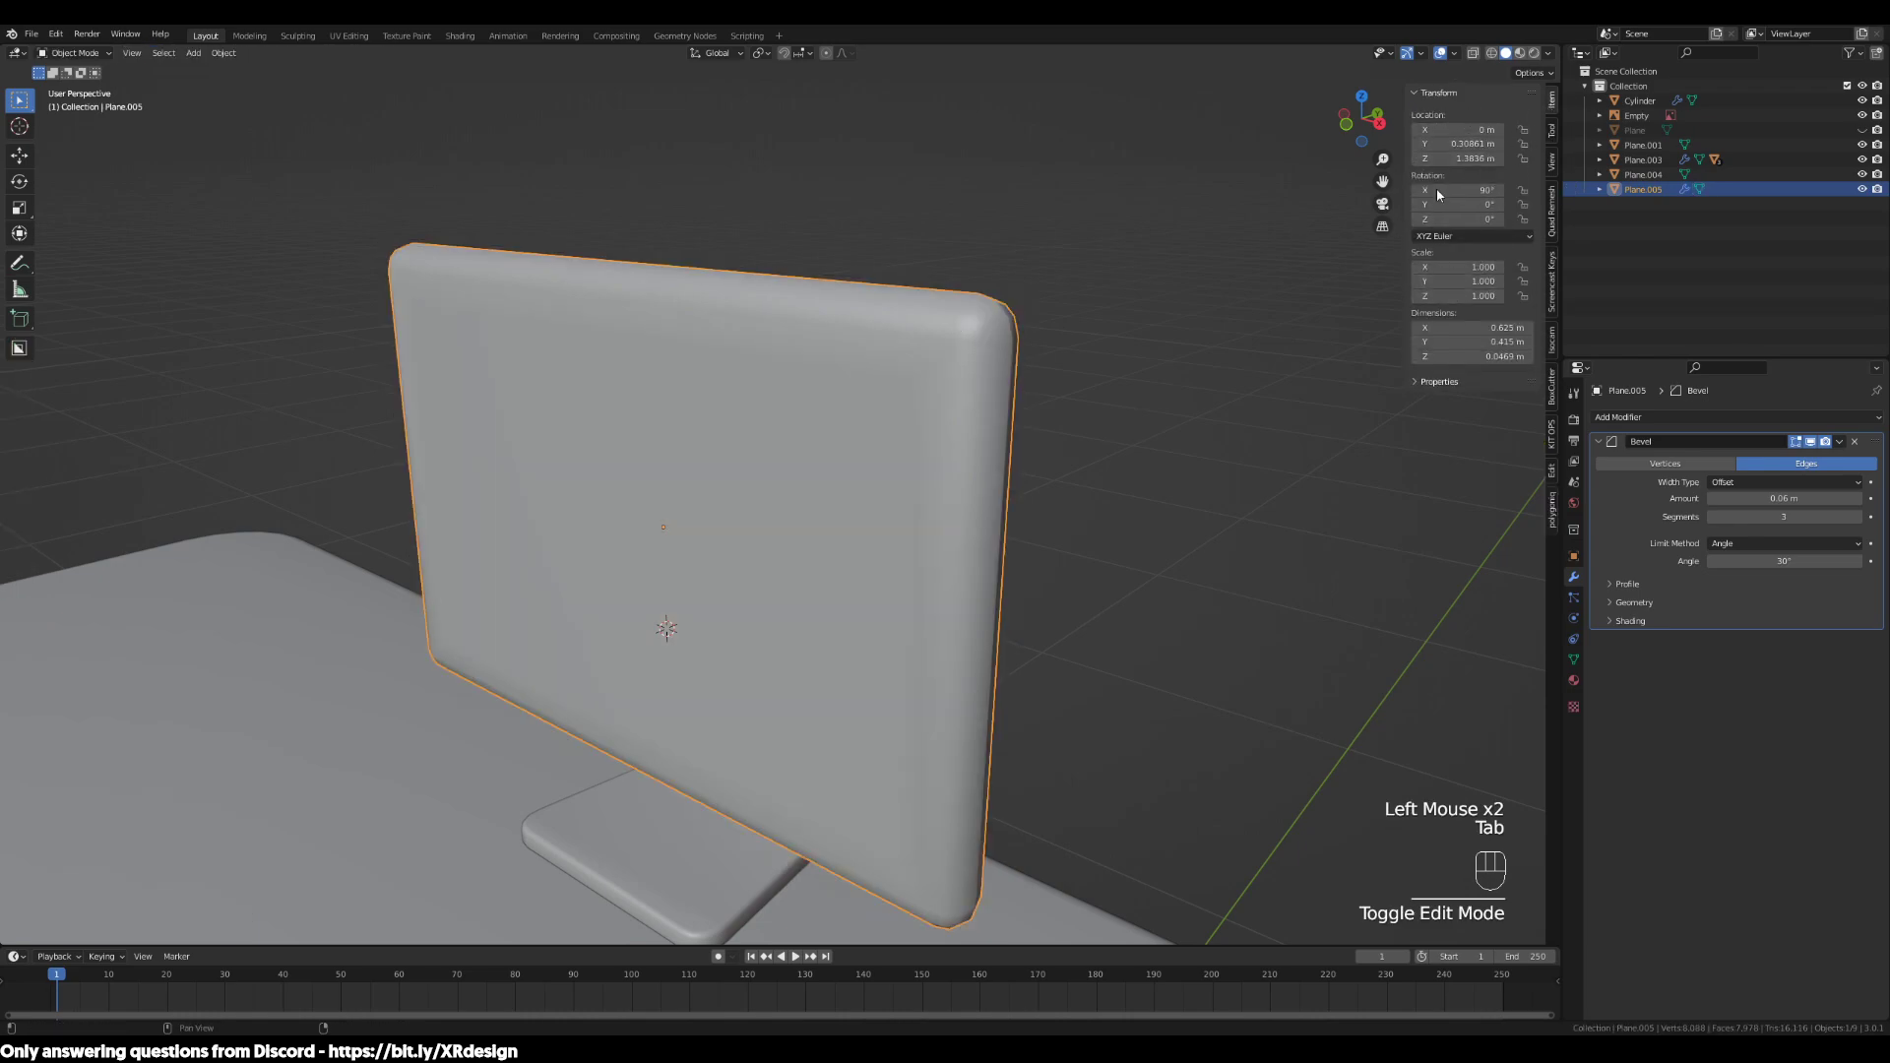
pyautogui.press('Tab')
pyautogui.moveTo(1325, 366); pyautogui.dragTo(1064, 624, button='middle')
pyautogui.scroll(-1, 1207, 551)
pyautogui.scroll(-1, 1181, 595)
pyautogui.scroll(-1, 1181, 599)
pyautogui.scroll(2, 1213, 599)
# Undo the front face inset and check the monitor's rounded edges in Object Mode
pyautogui.hotkey('ctrl', 'z')
pyautogui.hotkey('ctrl', 'z')
pyautogui.hotkey('ctrl', 'z')
pyautogui.scroll(2, 1112, 630)
pyautogui.scroll(1, 907, 616)
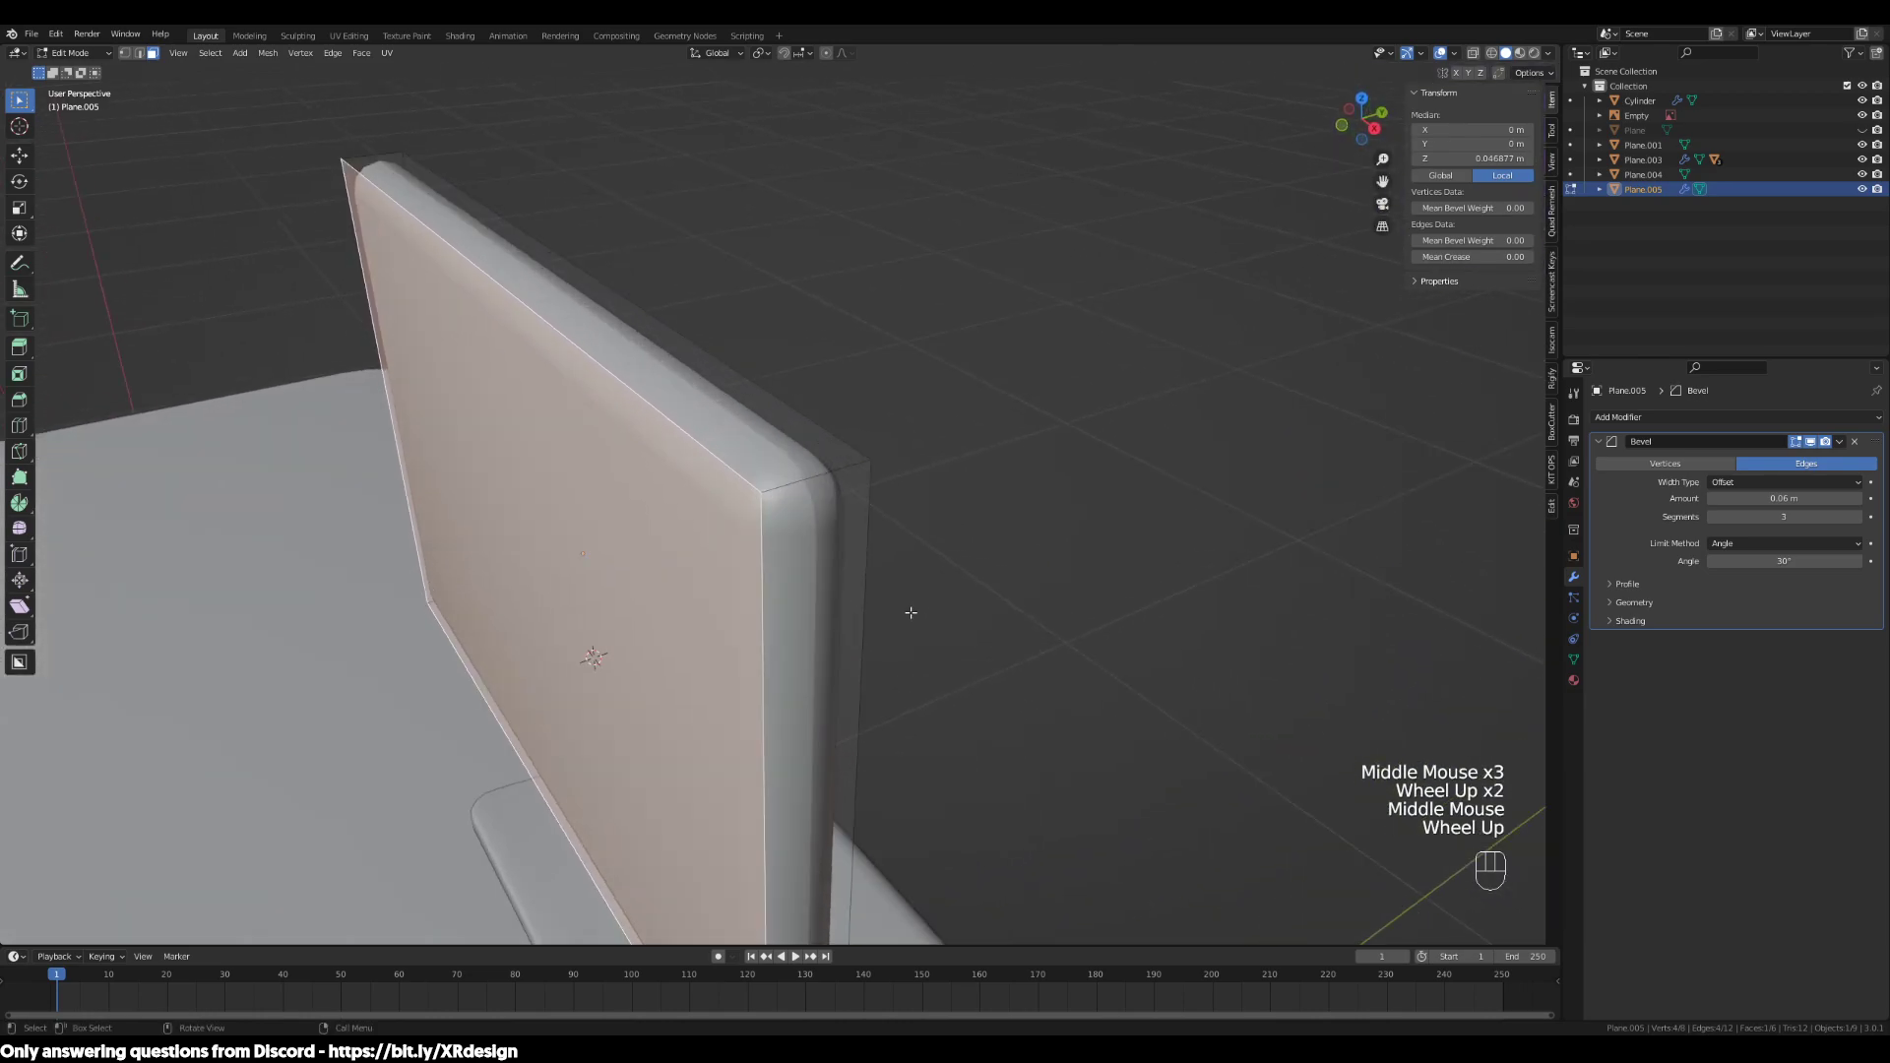
pyautogui.scroll(1, 906, 607)
pyautogui.press('Tab')
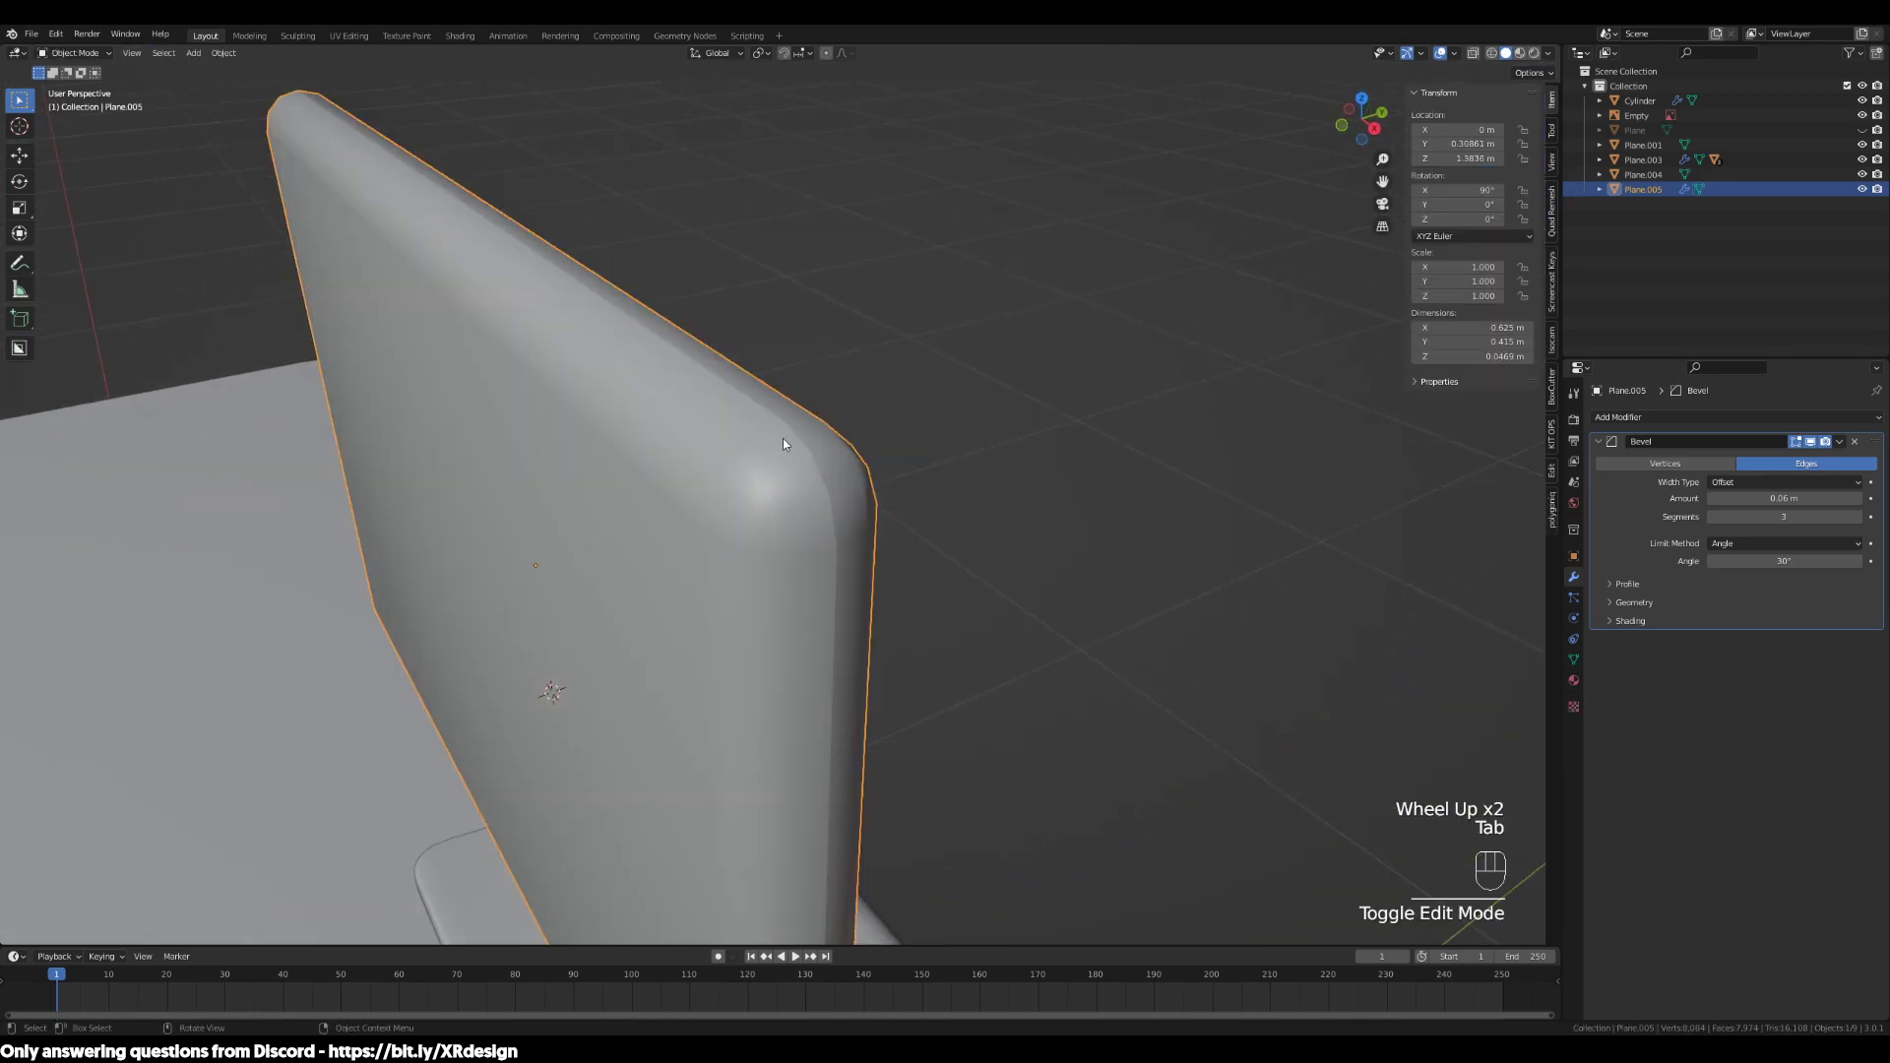
# Inset the monitor's front face in Edit Mode by only about 0.008 m
pyautogui.press('Tab')
pyautogui.moveTo(835, 449); pyautogui.dragTo(1212, 538, button='middle')
pyautogui.press('g')
pyautogui.press('y')
pyautogui.rightClick(739, 582)
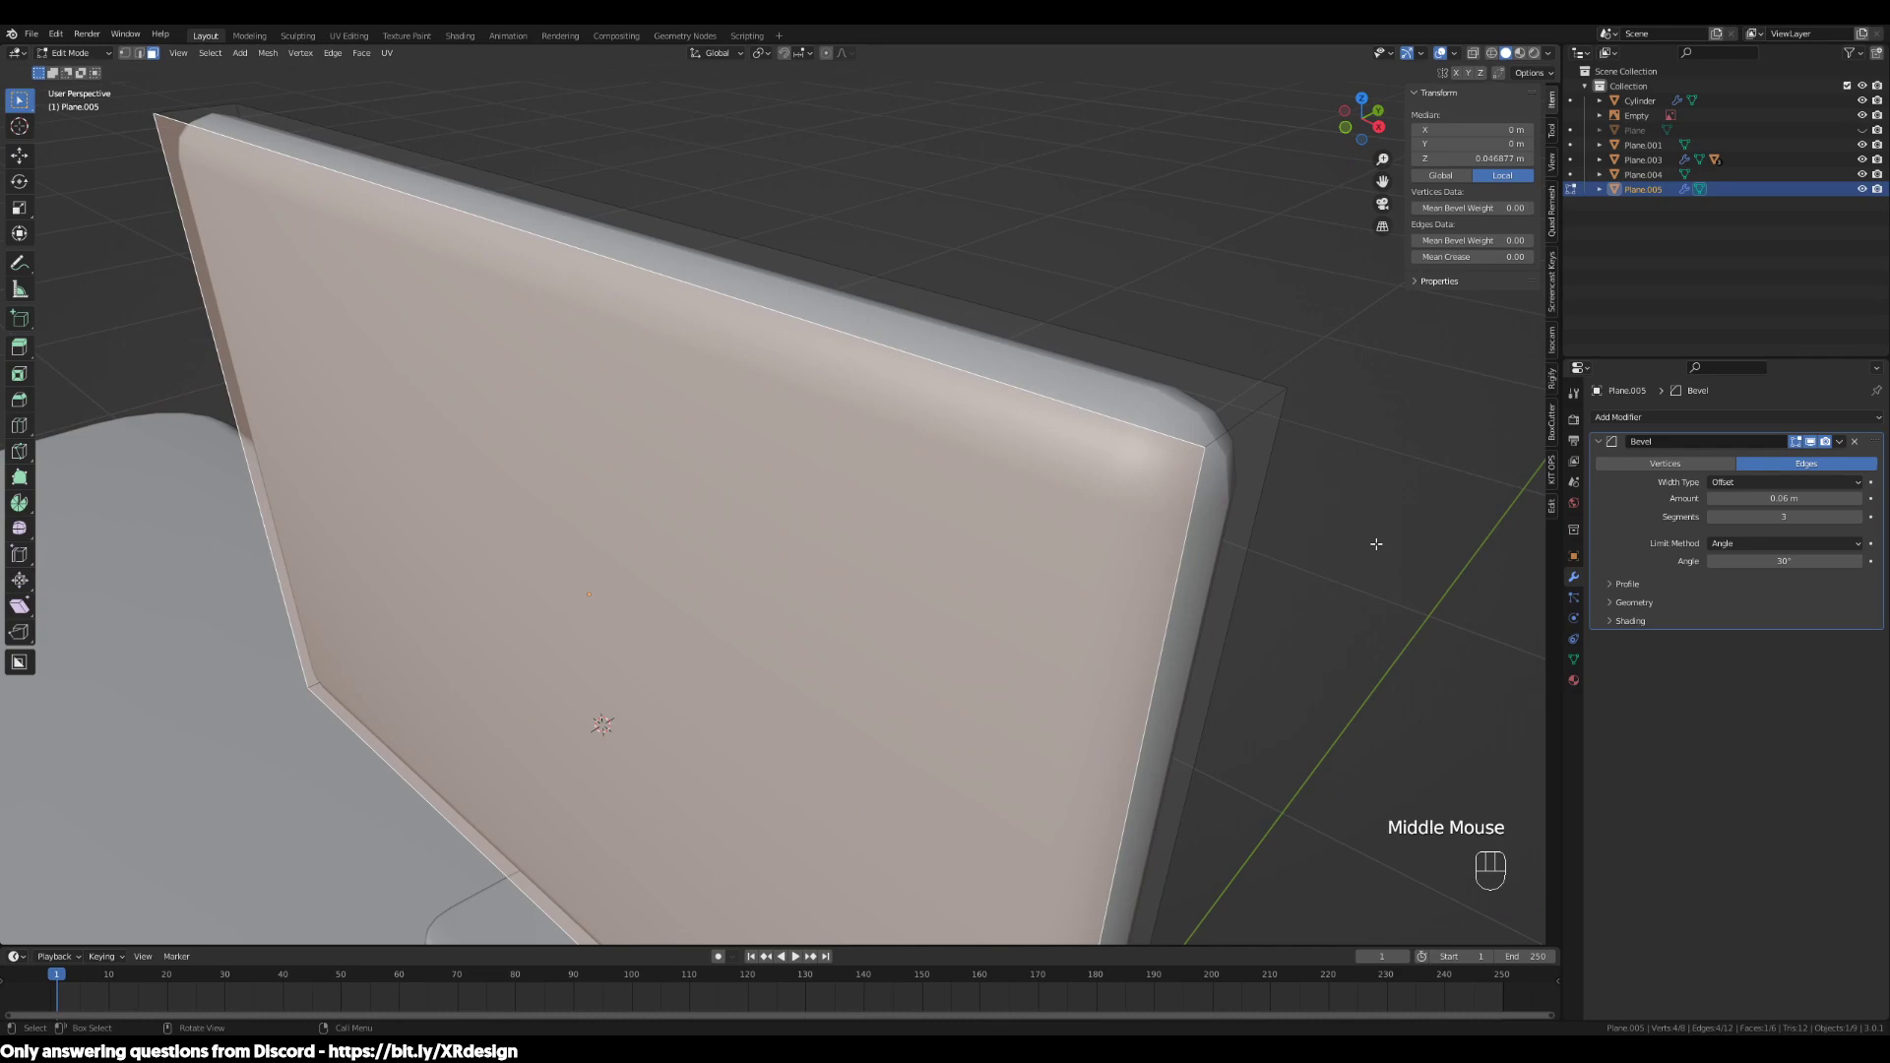
pyautogui.press('i')
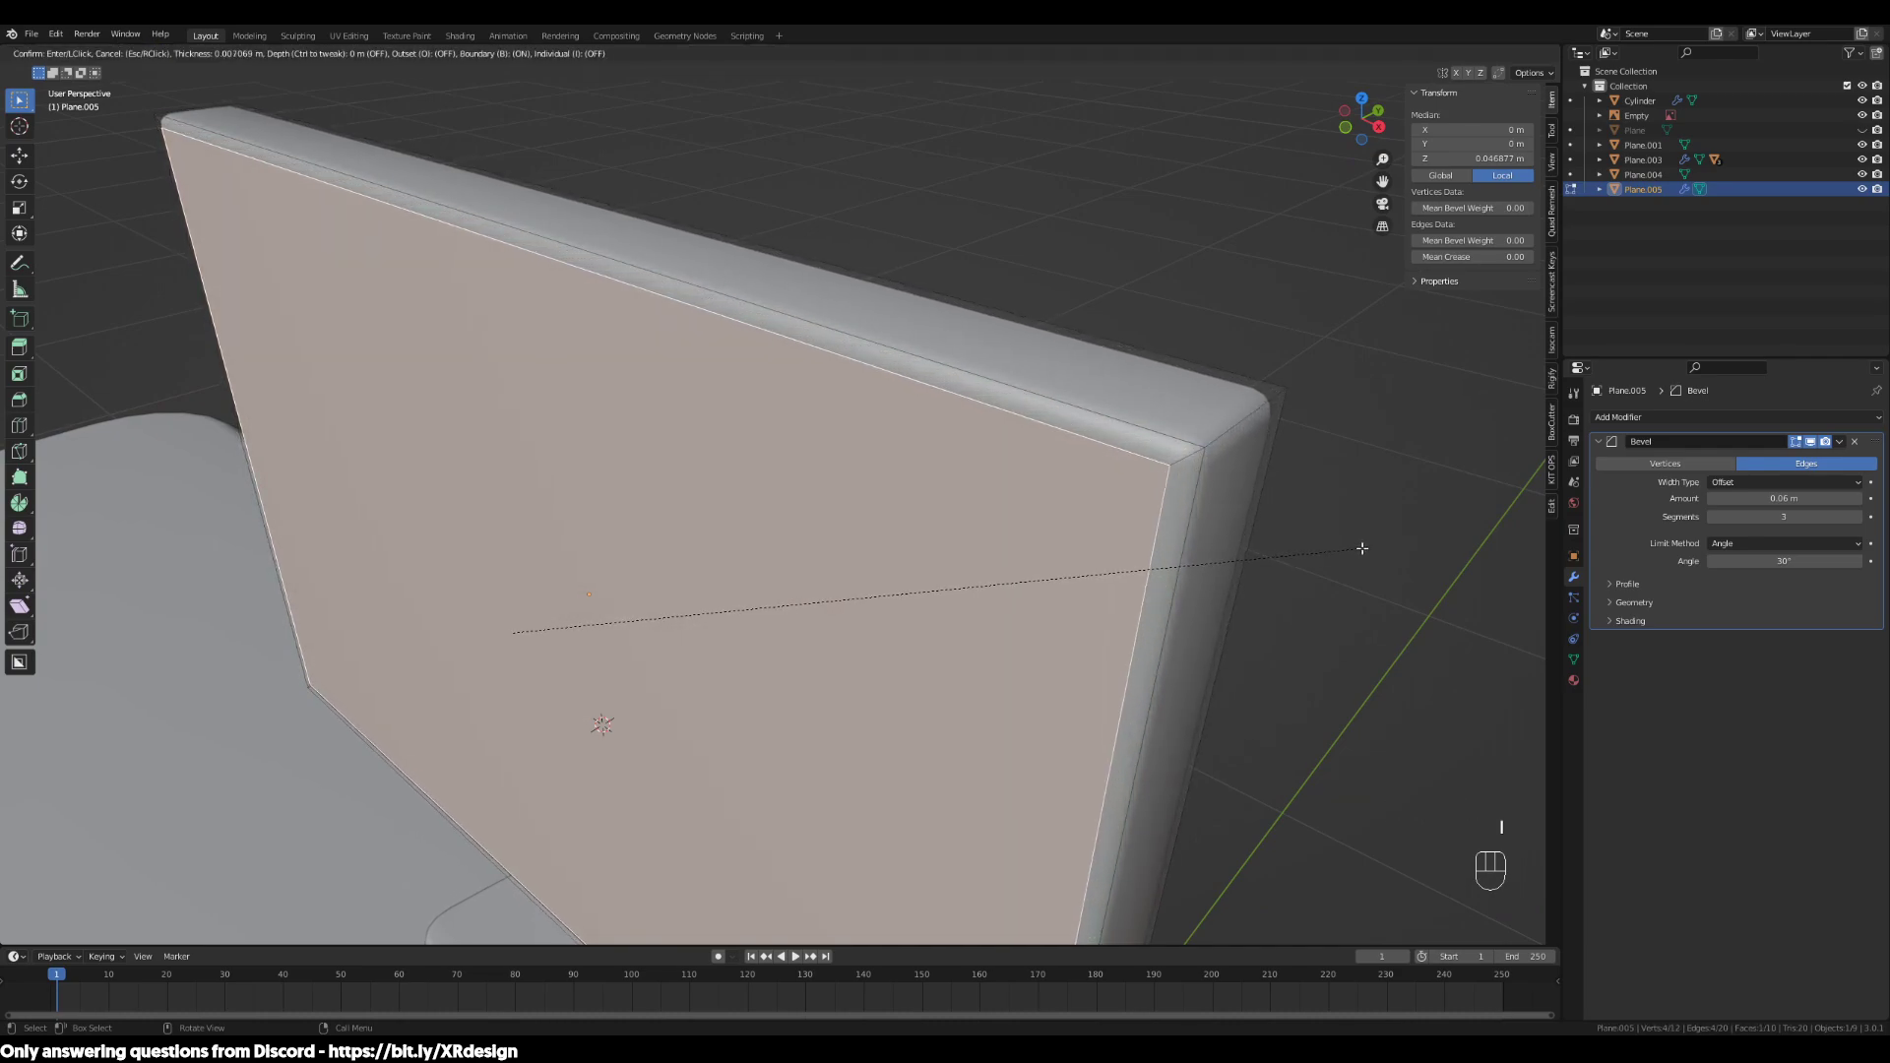
pyautogui.click(1360, 548)
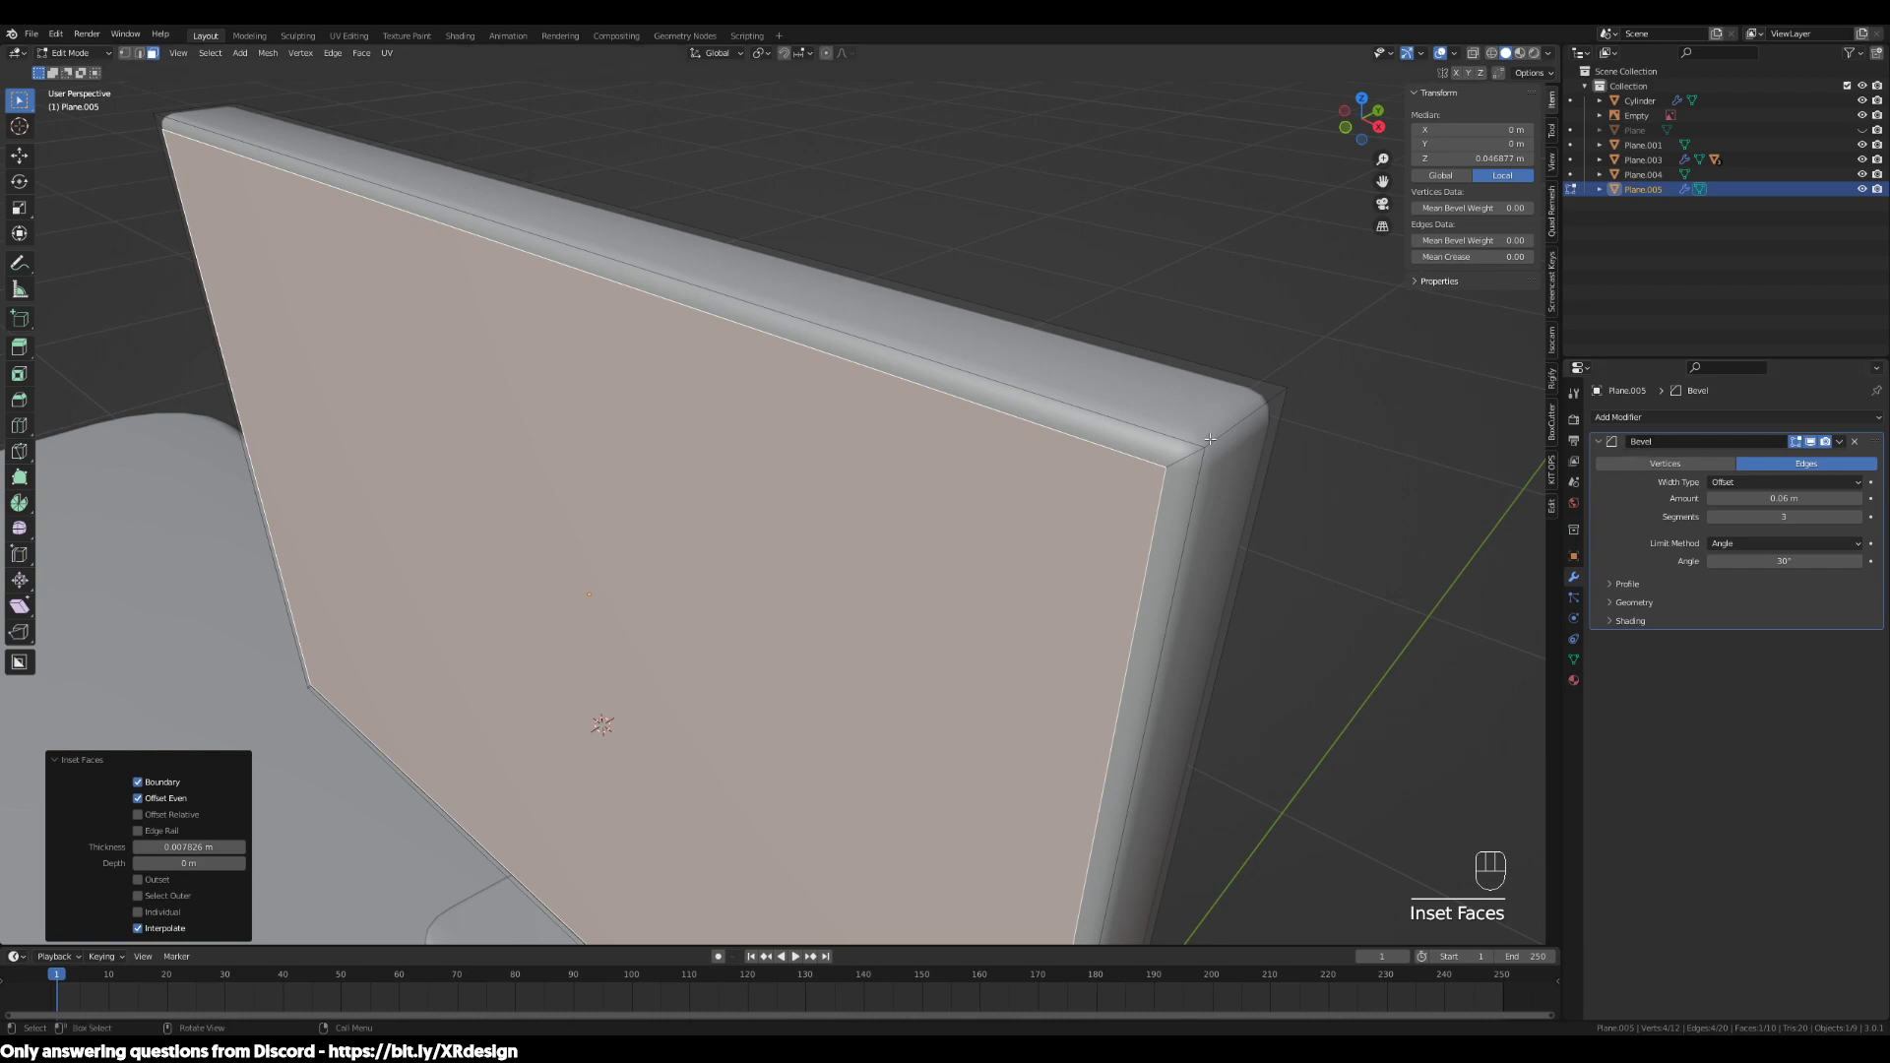
# Select the outer top and side edges of the thin frame around the monitor's front face
pyautogui.moveTo(1202, 431); pyautogui.dragTo(1205, 430, button='middle')
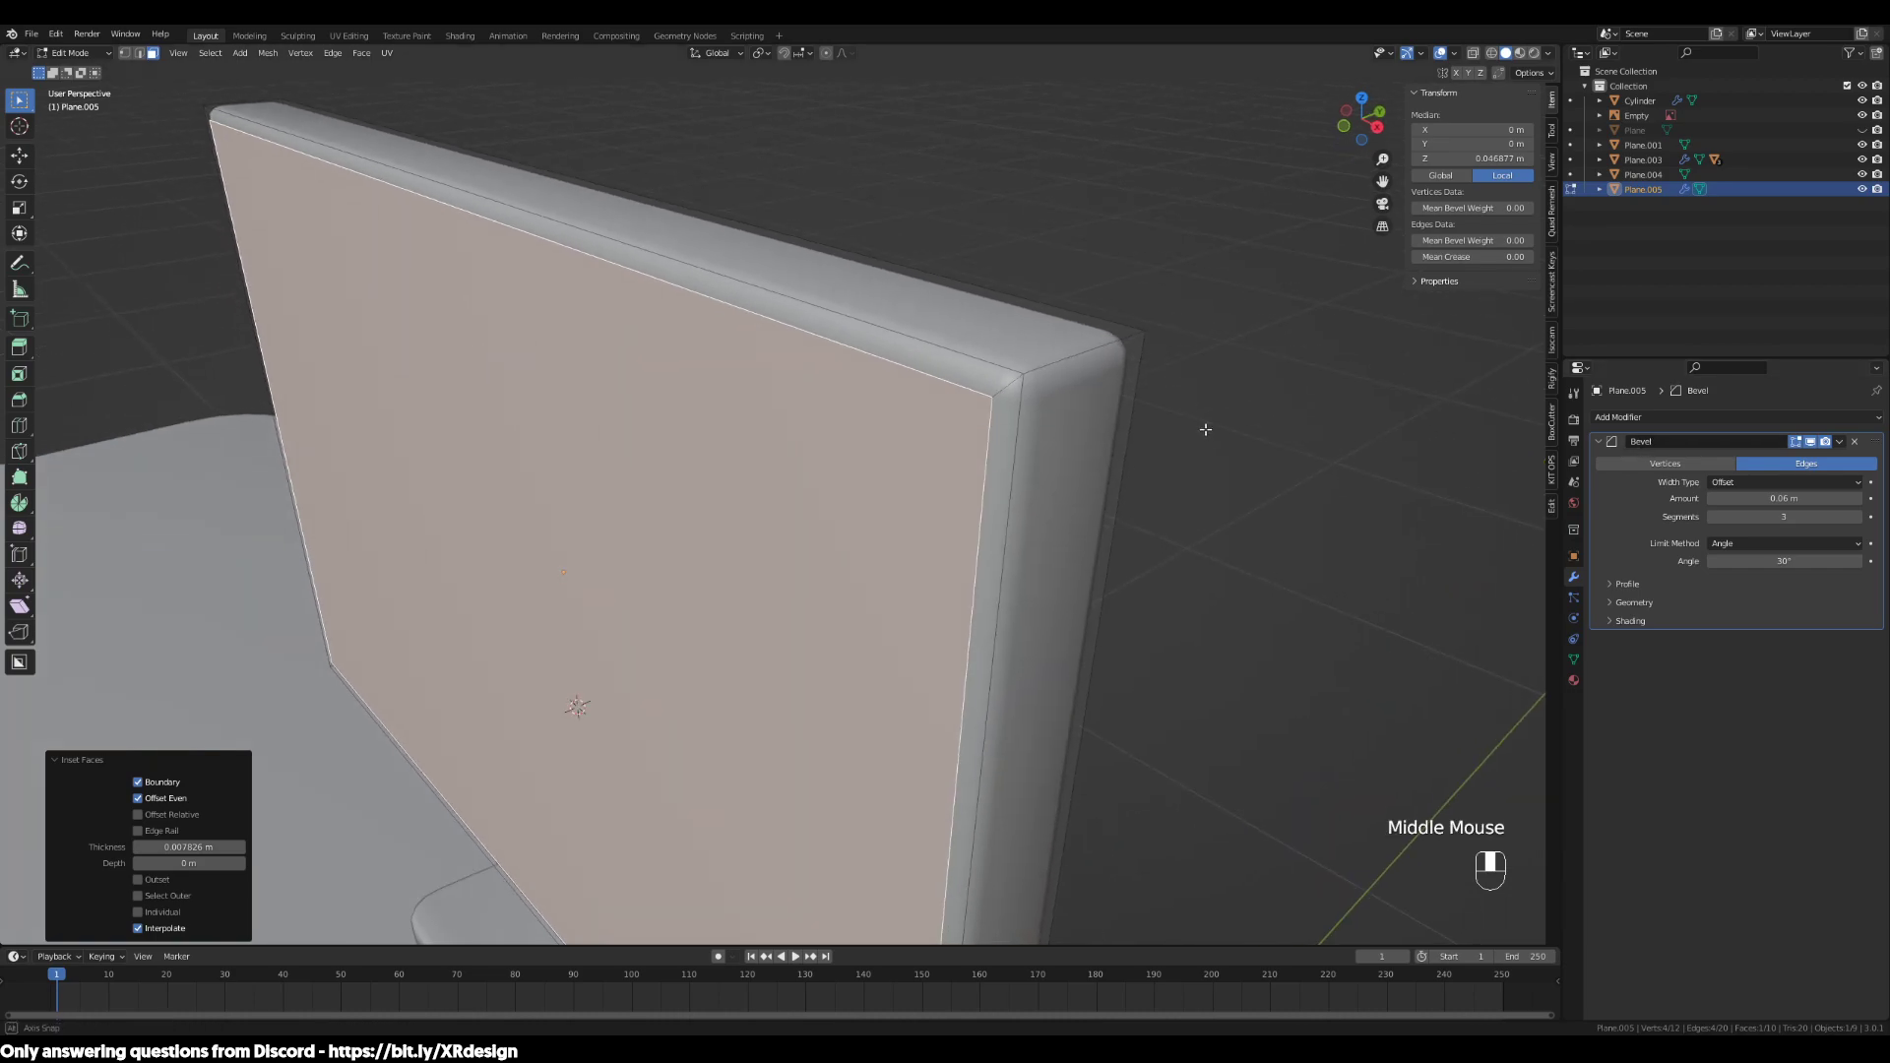
pyautogui.click(1031, 375)
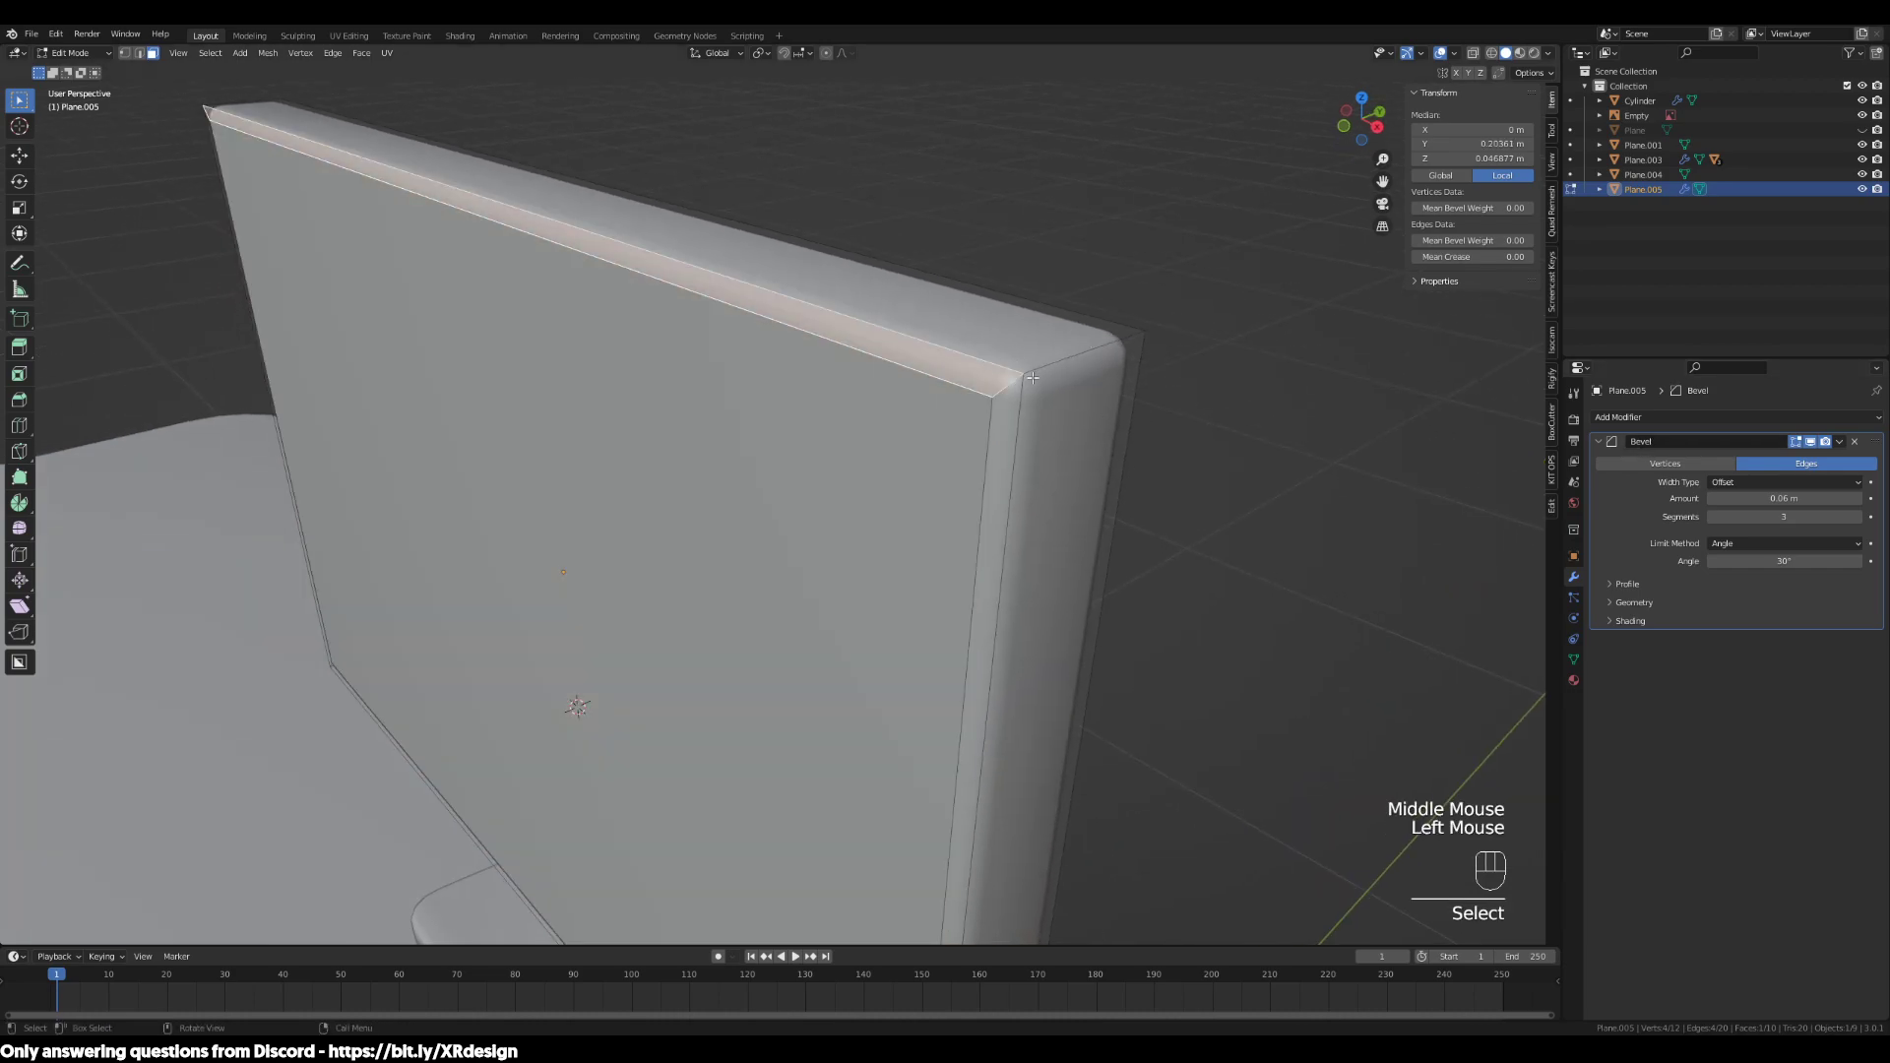
pyautogui.press('2')
pyautogui.click(1007, 385)
pyautogui.keyDown('shift'); pyautogui.click(1023, 427); pyautogui.keyUp('shift')
pyautogui.scroll(-1, 1027, 398)
pyautogui.scroll(1, 982, 452)
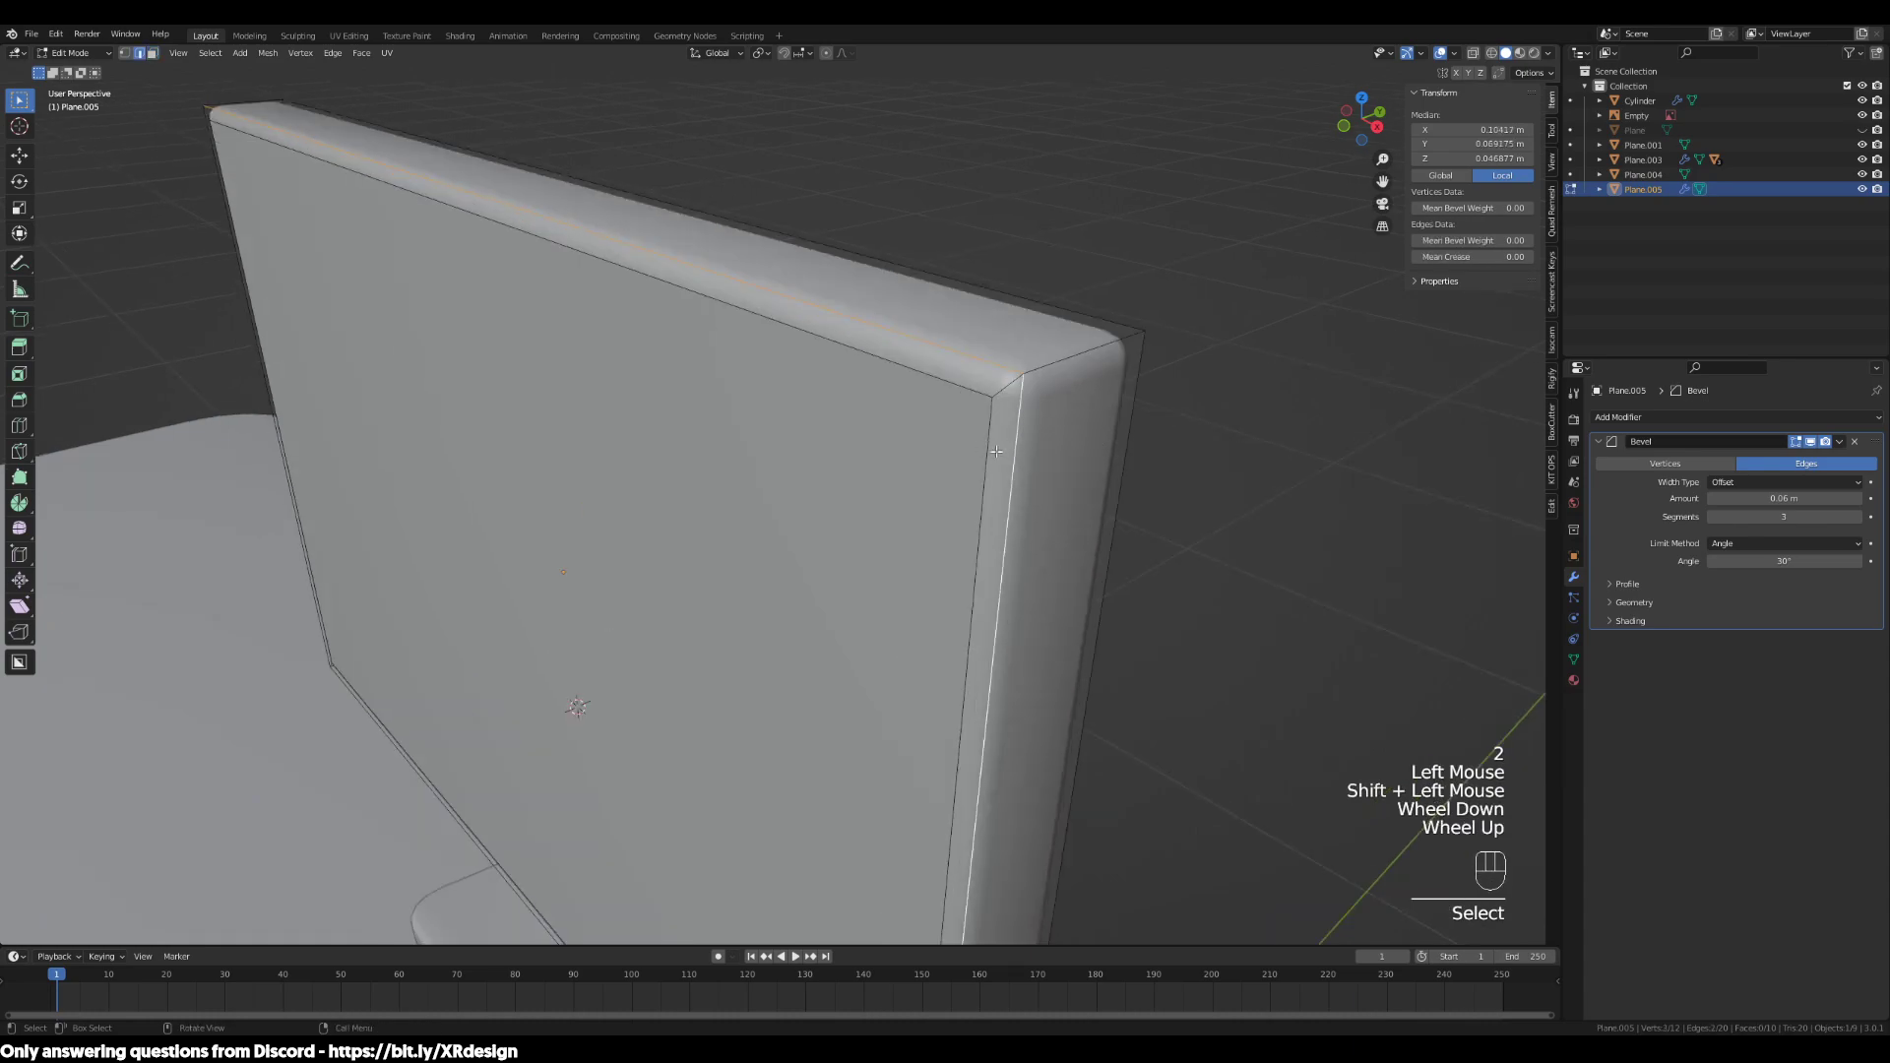
pyautogui.moveTo(1052, 428); pyautogui.dragTo(1045, 410, button='middle')
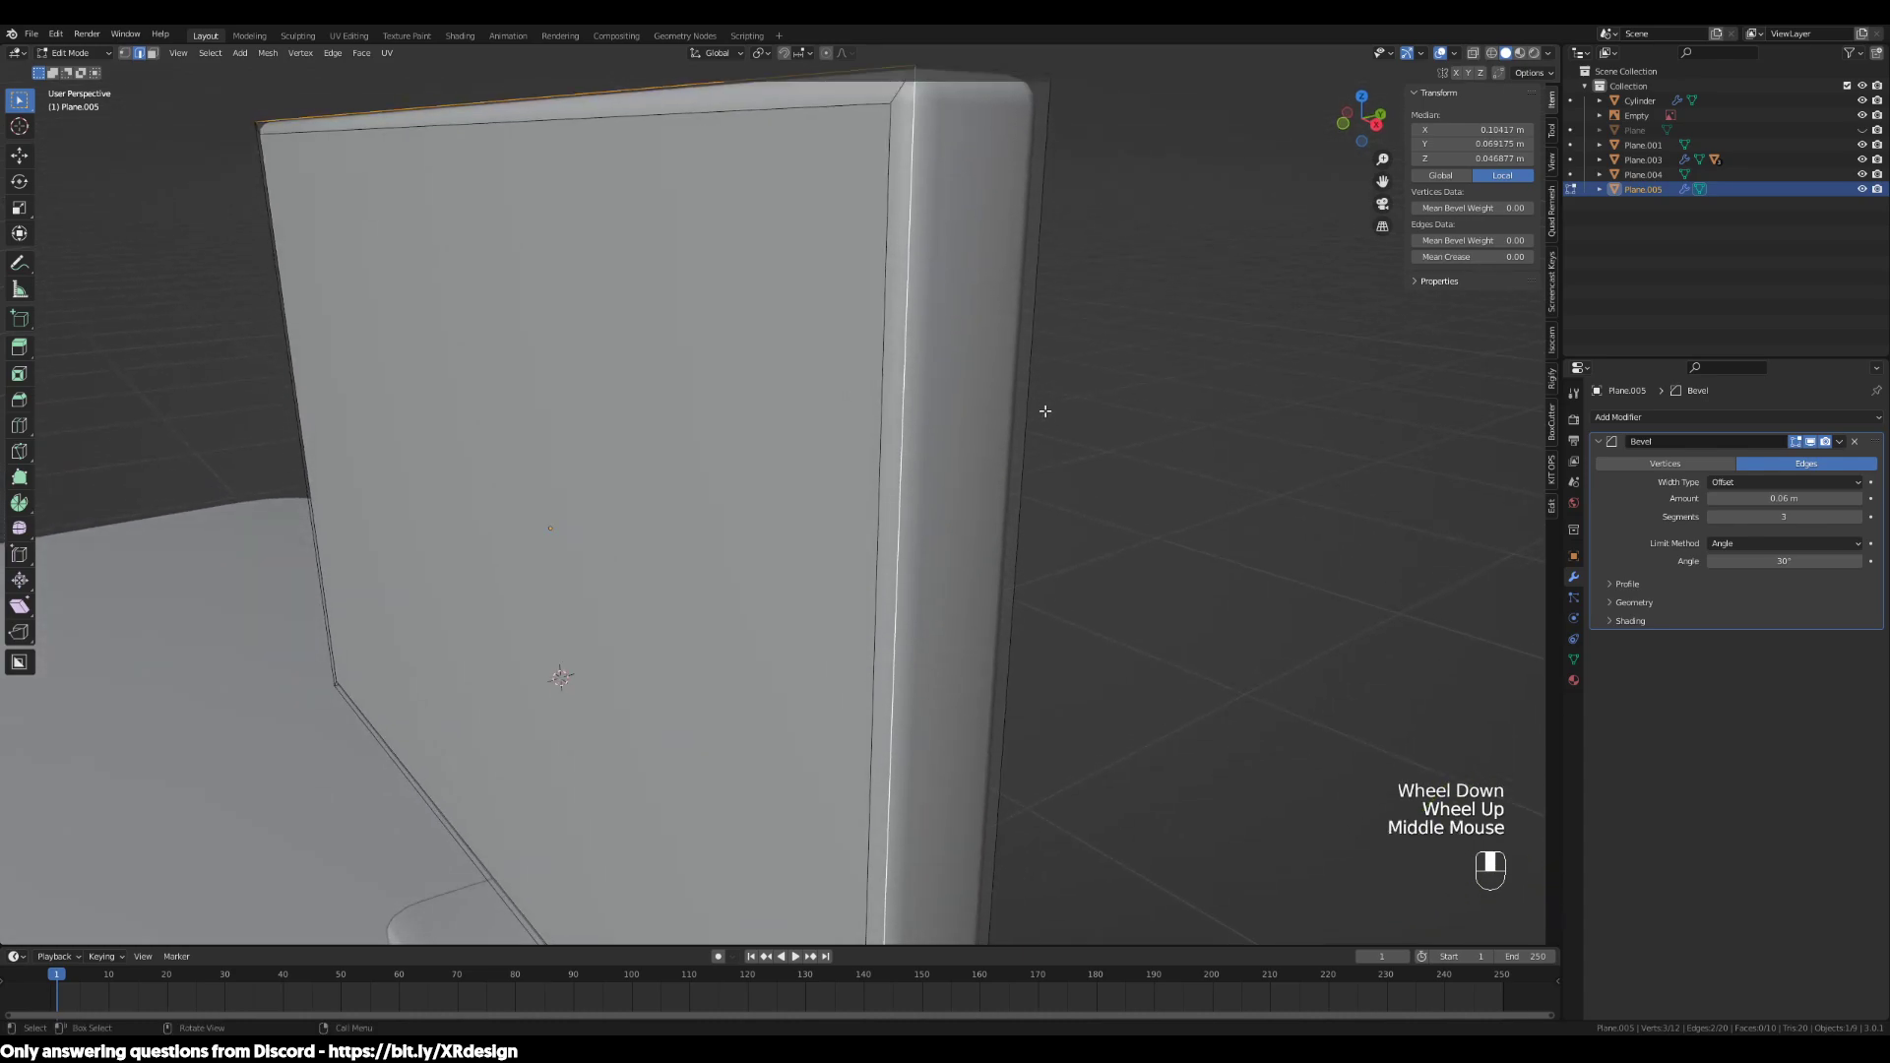
# Raise the monitor's Bevel modifier amount to 0.44 m
pyautogui.click(1752, 500)
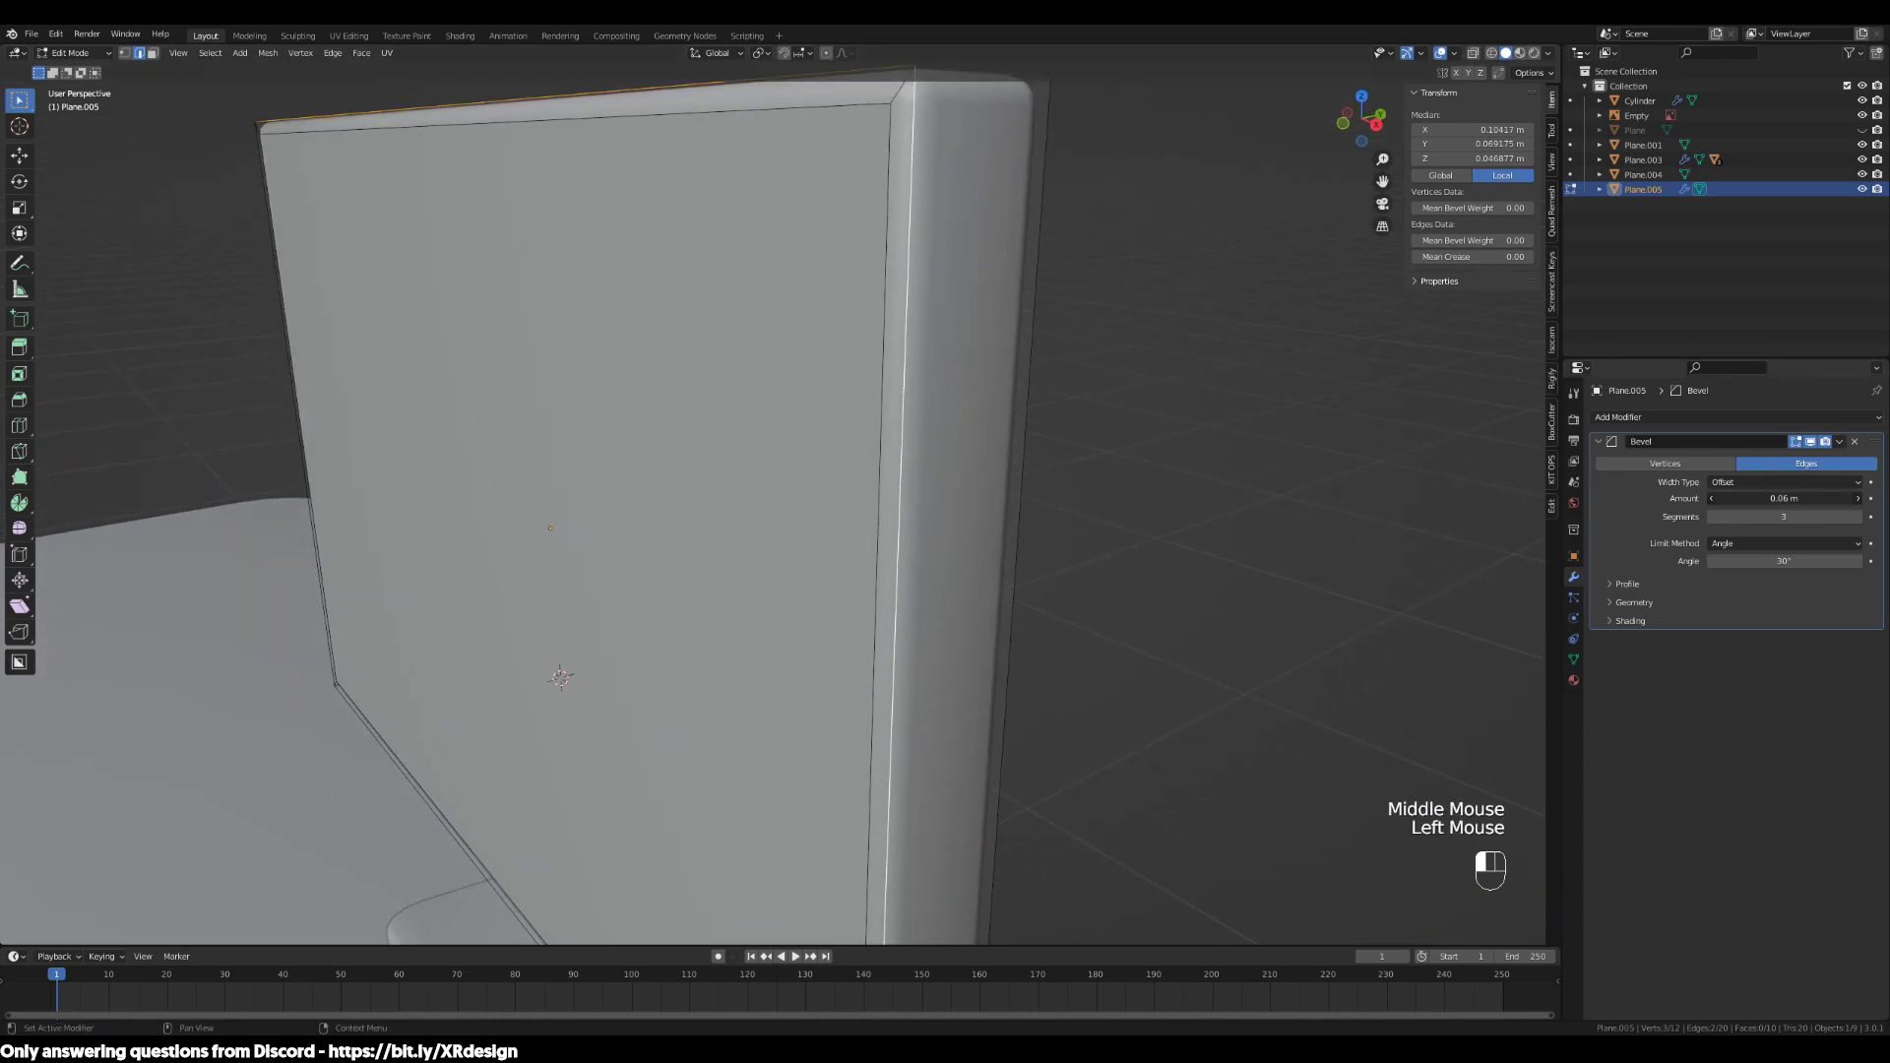
pyautogui.moveTo(1752, 499); pyautogui.dragTo(1777, 499)
pyautogui.moveTo(911, 345); pyautogui.dragTo(923, 339, button='middle')
# Select the monitor's front side edge and its narrow side face to examine the bevelled corner
pyautogui.click(954, 287)
pyautogui.click(956, 273)
pyautogui.click(957, 261)
pyautogui.click(957, 258)
pyautogui.click(958, 253)
pyautogui.click(962, 255)
pyautogui.click(984, 262)
pyautogui.click(975, 286)
pyautogui.click(960, 293)
pyautogui.moveTo(1024, 339); pyautogui.dragTo(1028, 370, button='middle')
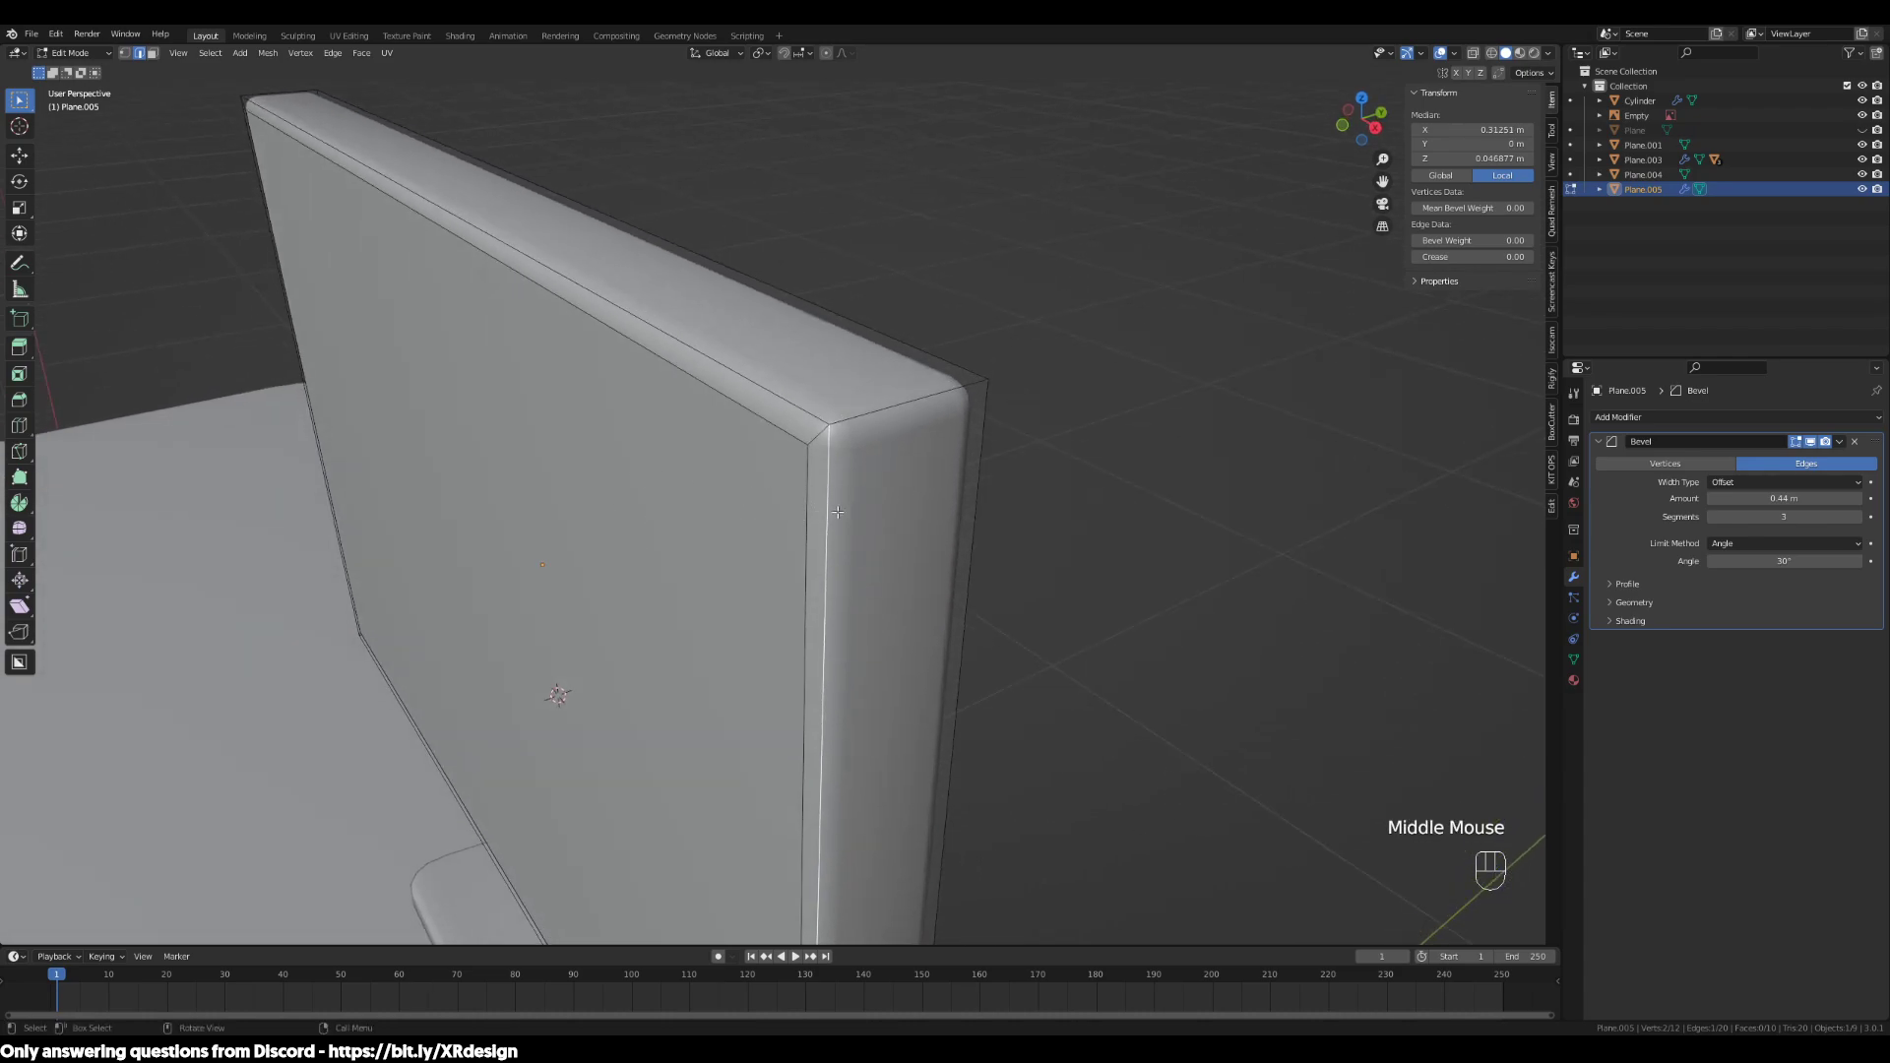
pyautogui.click(809, 471)
pyautogui.press('3')
pyautogui.click(851, 476)
pyautogui.click(851, 477)
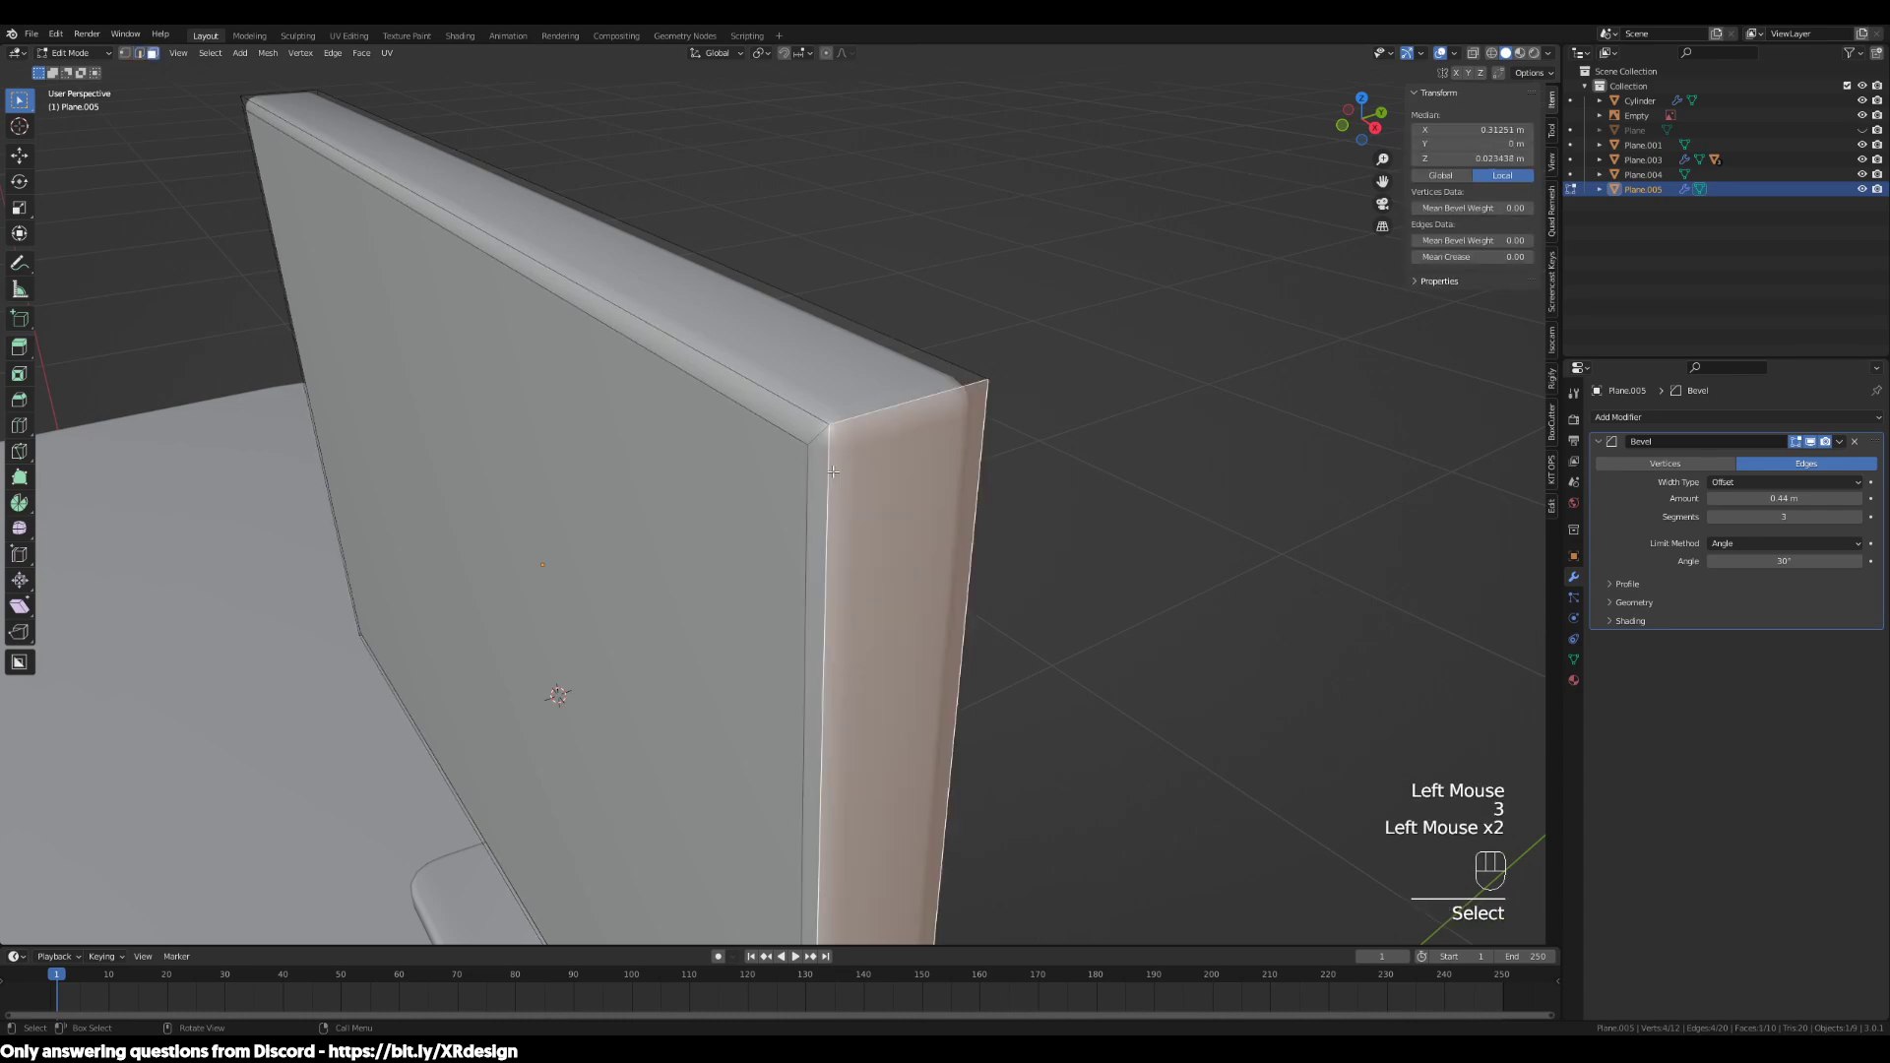
pyautogui.click(849, 472)
pyautogui.click(850, 473)
pyautogui.click(853, 473)
# Undo the recent selections and the thin inset to restore the full front face selection
pyautogui.hotkey('ctrl', 'z')
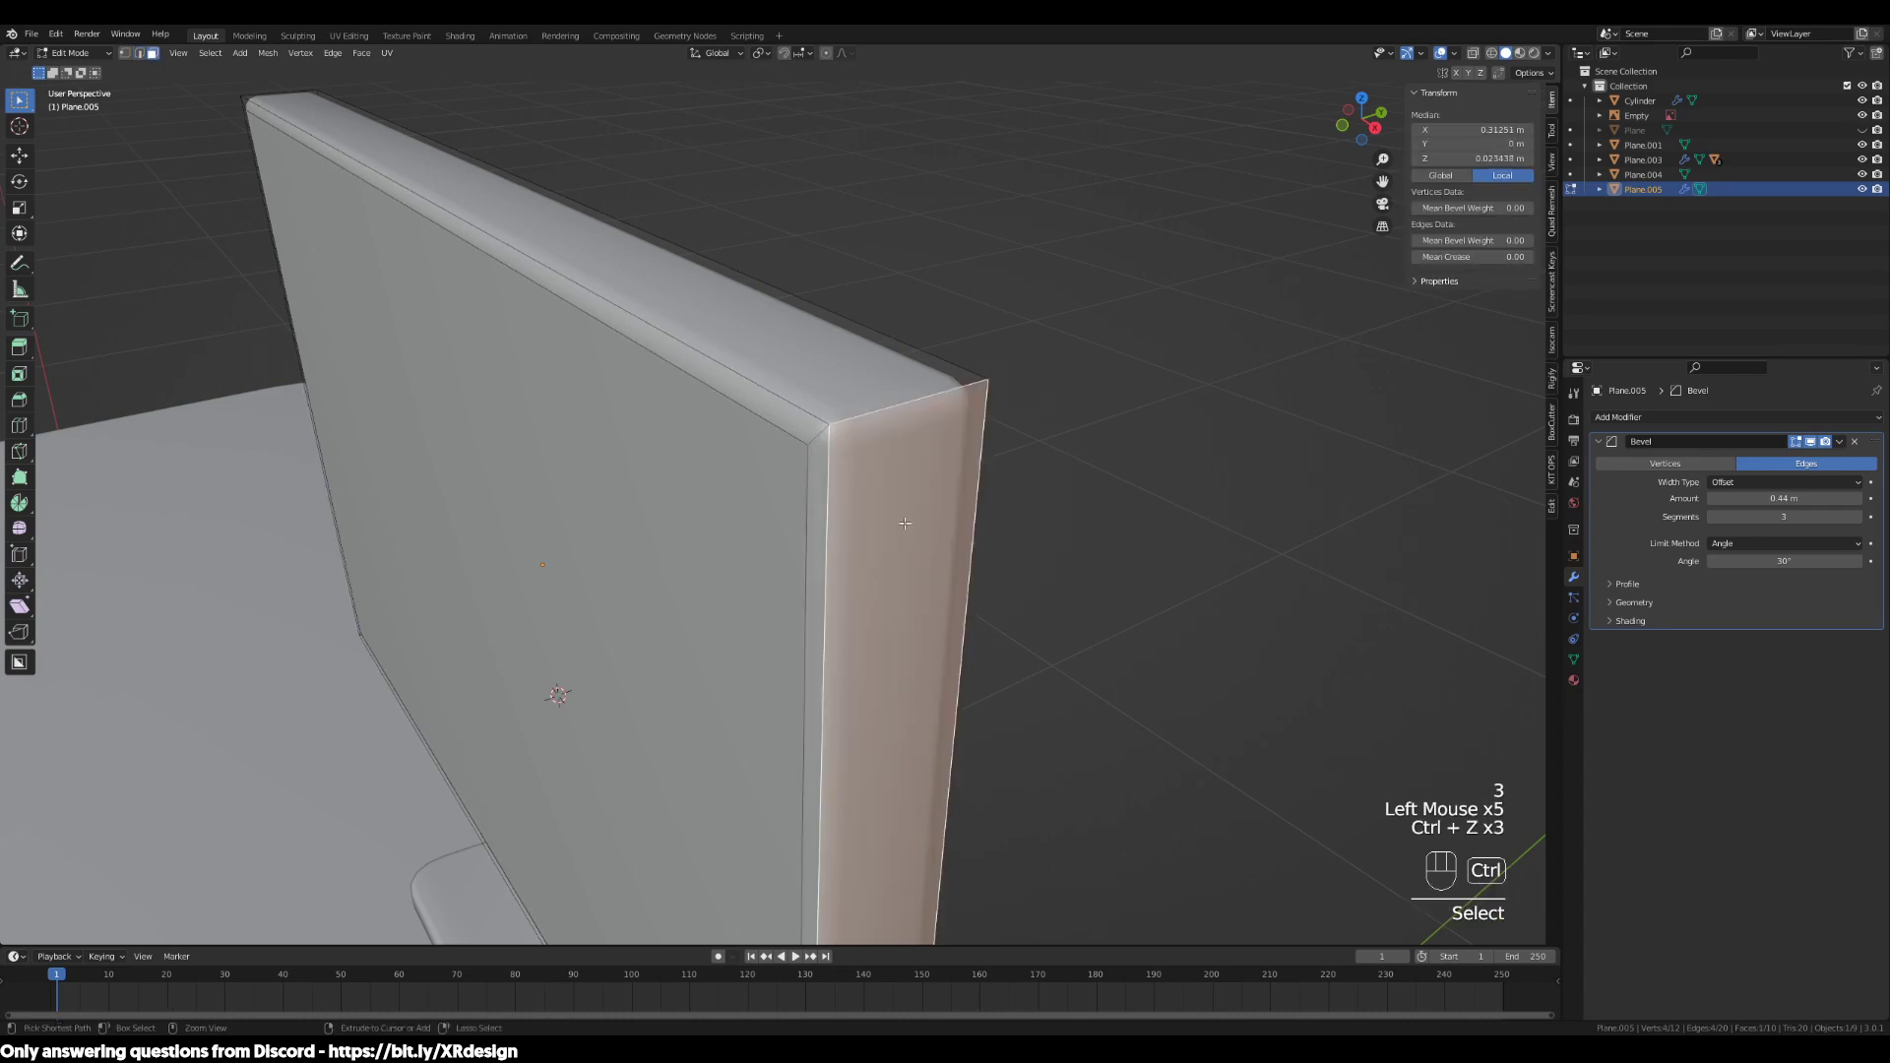
pyautogui.hotkey('ctrl', 'z')
pyautogui.hotkey('ctrl', 'z')
pyautogui.hotkey('ctrl', 'z')
pyautogui.hotkey('ctrl', 'z')
pyautogui.hotkey('ctrl', 'z')
pyautogui.hotkey('ctrl', 'z')
pyautogui.hotkey('ctrl', 'z')
pyautogui.hotkey('ctrl', 'z')
pyautogui.hotkey('ctrl', 'z')
pyautogui.hotkey('ctrl', 'z')
pyautogui.hotkey('ctrl', 'z')
pyautogui.hotkey('ctrl', 'z')
pyautogui.hotkey('ctrl', 'z')
pyautogui.hotkey('ctrl', 'z')
pyautogui.hotkey('ctrl', 'z')
pyautogui.hotkey('ctrl', 'z')
pyautogui.hotkey('ctrl', 'z')
pyautogui.hotkey('ctrl', 'z')
pyautogui.hotkey('ctrl', 'z')
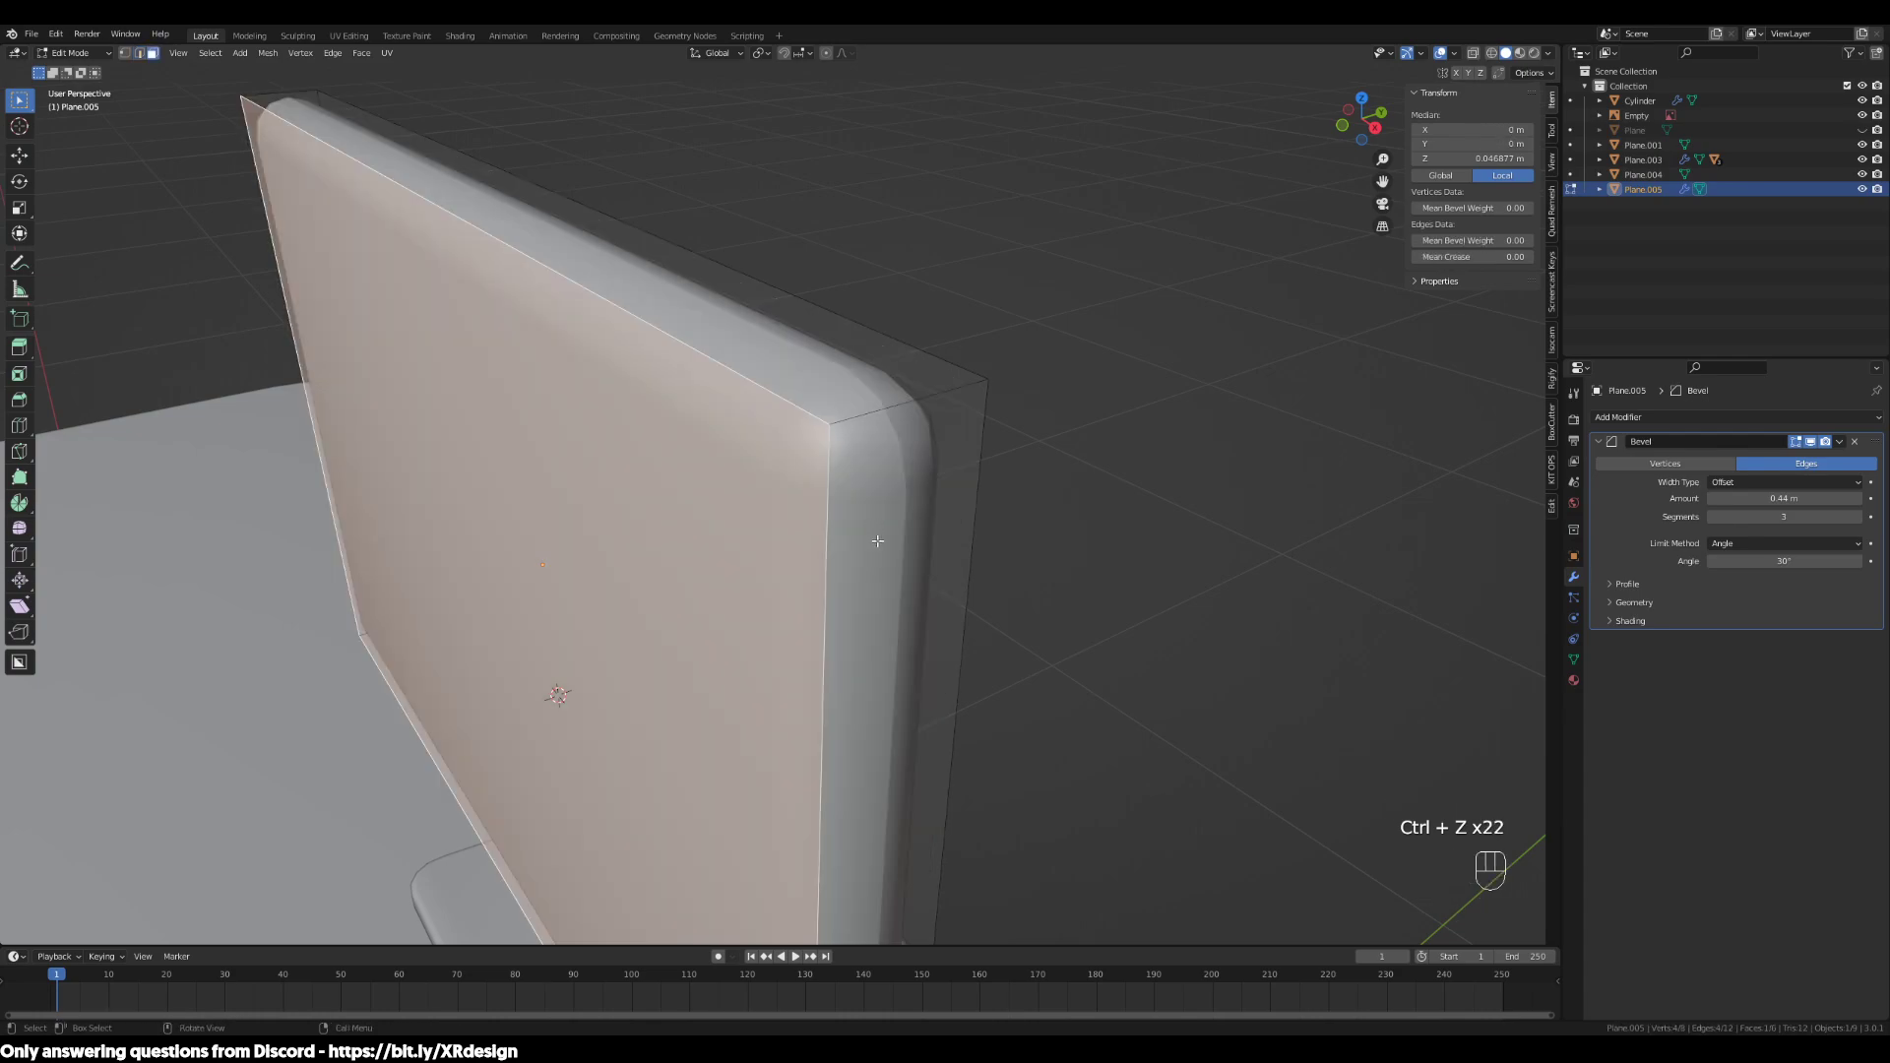
# Inset the monitor's front face by about 0.025 m and check the frame in Object Mode
pyautogui.moveTo(871, 545); pyautogui.dragTo(908, 540, button='middle')
pyautogui.press('i')
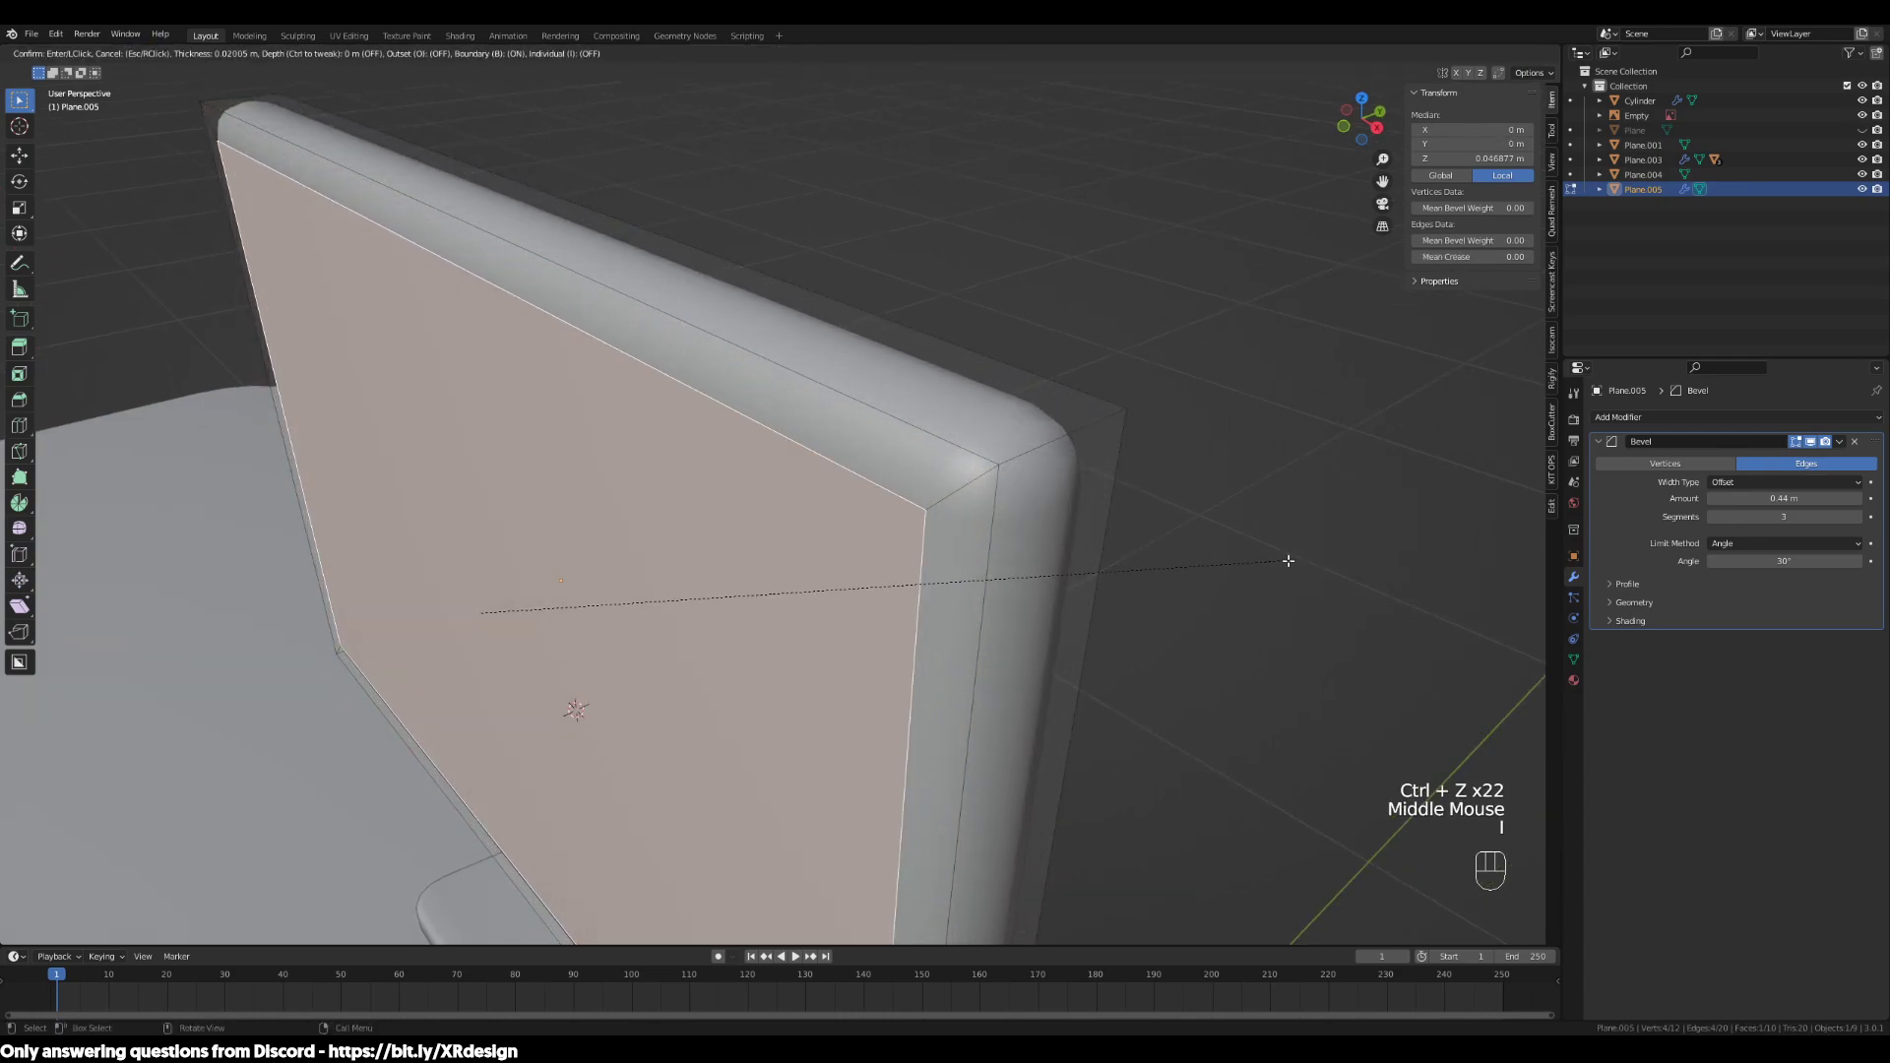
pyautogui.click(1098, 580)
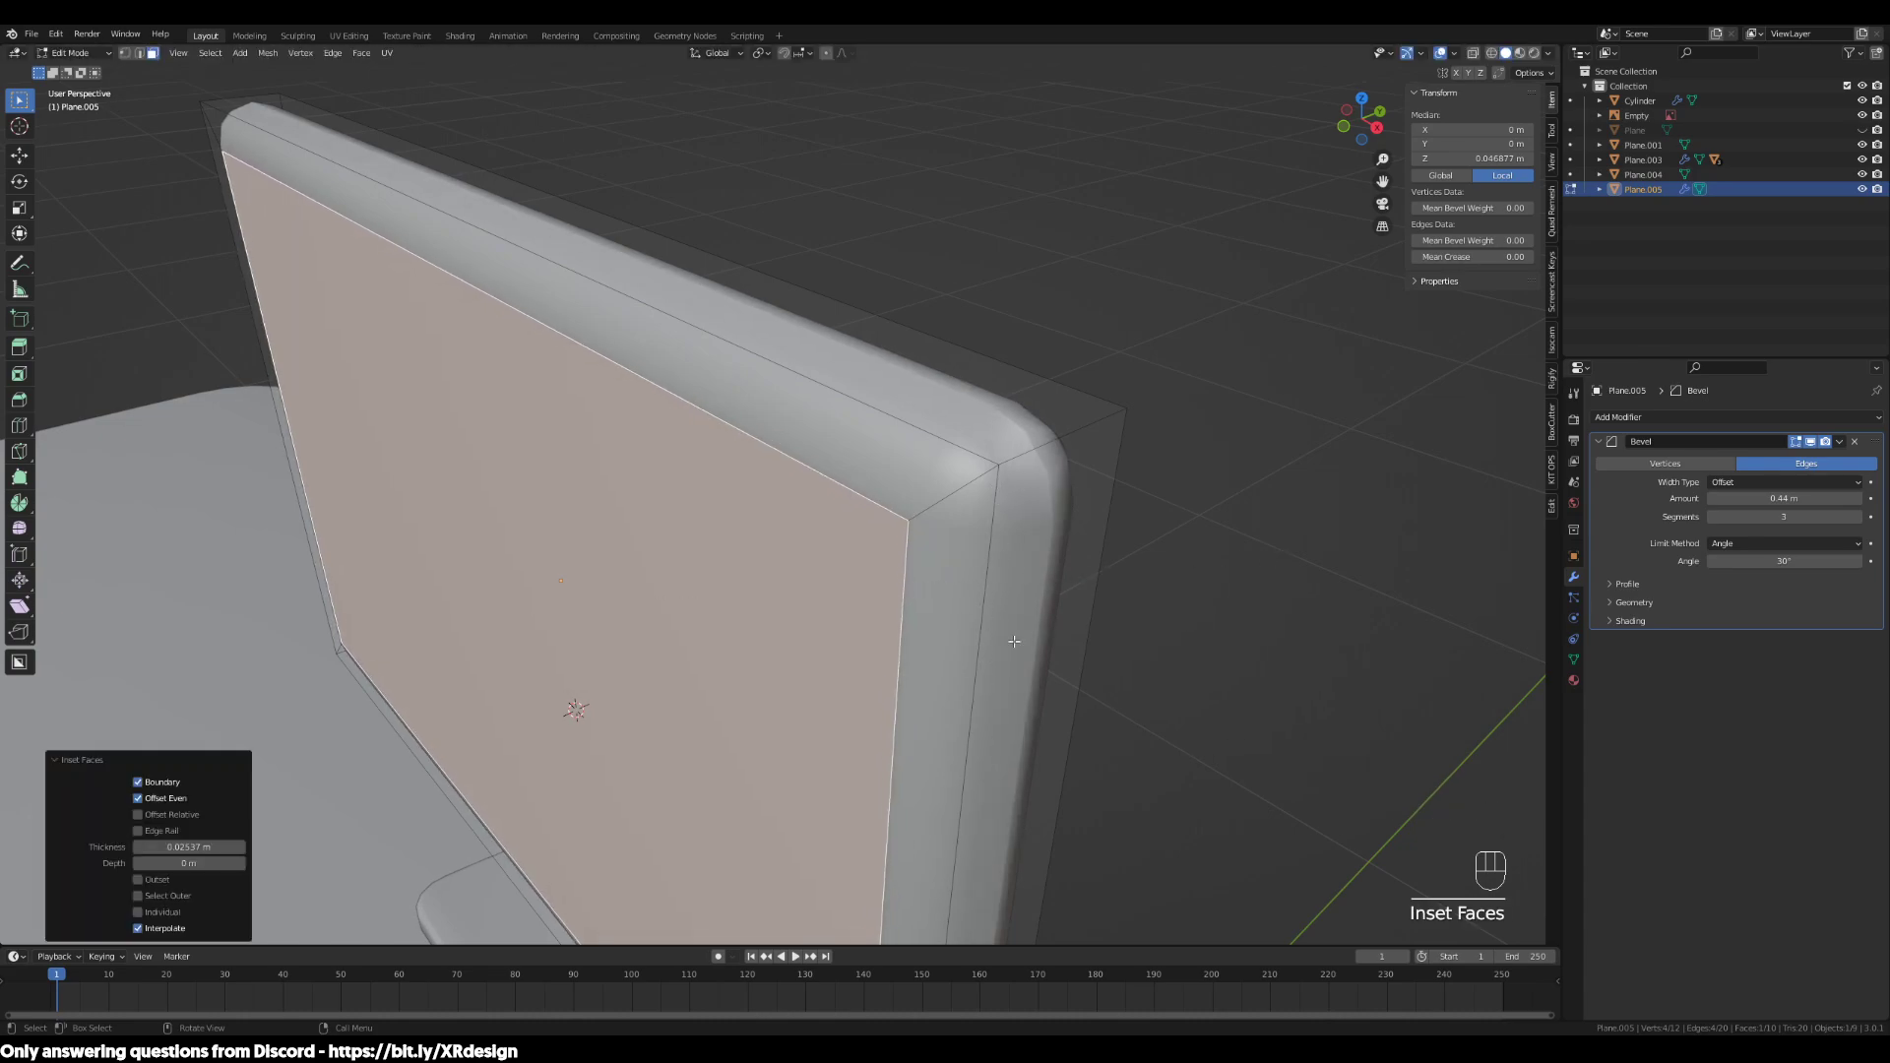
pyautogui.moveTo(996, 662); pyautogui.dragTo(1017, 599, button='middle')
pyautogui.press('2')
pyautogui.moveTo(713, 507); pyautogui.dragTo(808, 526, button='middle')
pyautogui.press('Tab')
pyautogui.scroll(-3, 764, 521)
pyautogui.press('Tab')
pyautogui.moveTo(1006, 517); pyautogui.dragTo(1118, 439, button='middle')
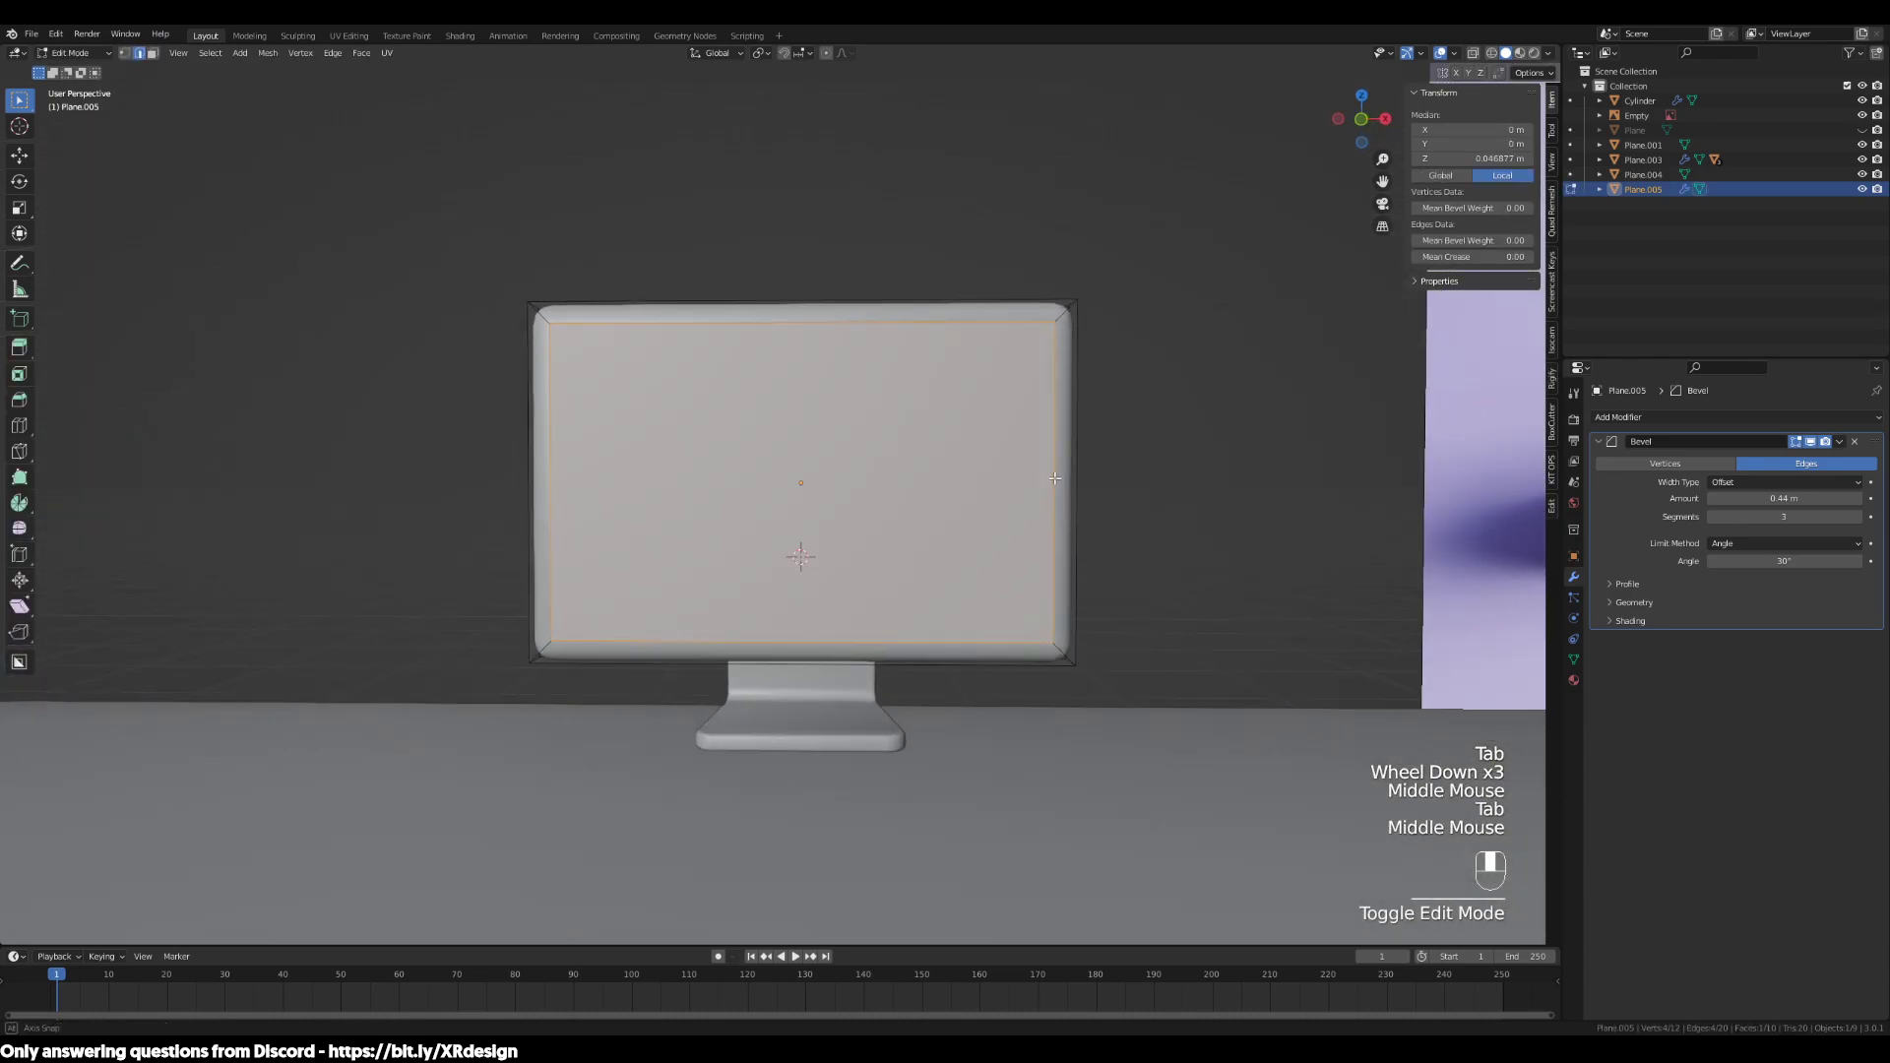
# Undo the narrow inset and inset the monitor's front face by about 0.05 m, finishing in Object Mode
pyautogui.hotkey('ctrl', 'z')
pyautogui.hotkey('ctrl', 'z')
pyautogui.hotkey('ctrl', 'z')
pyautogui.hotkey('ctrl', 'z')
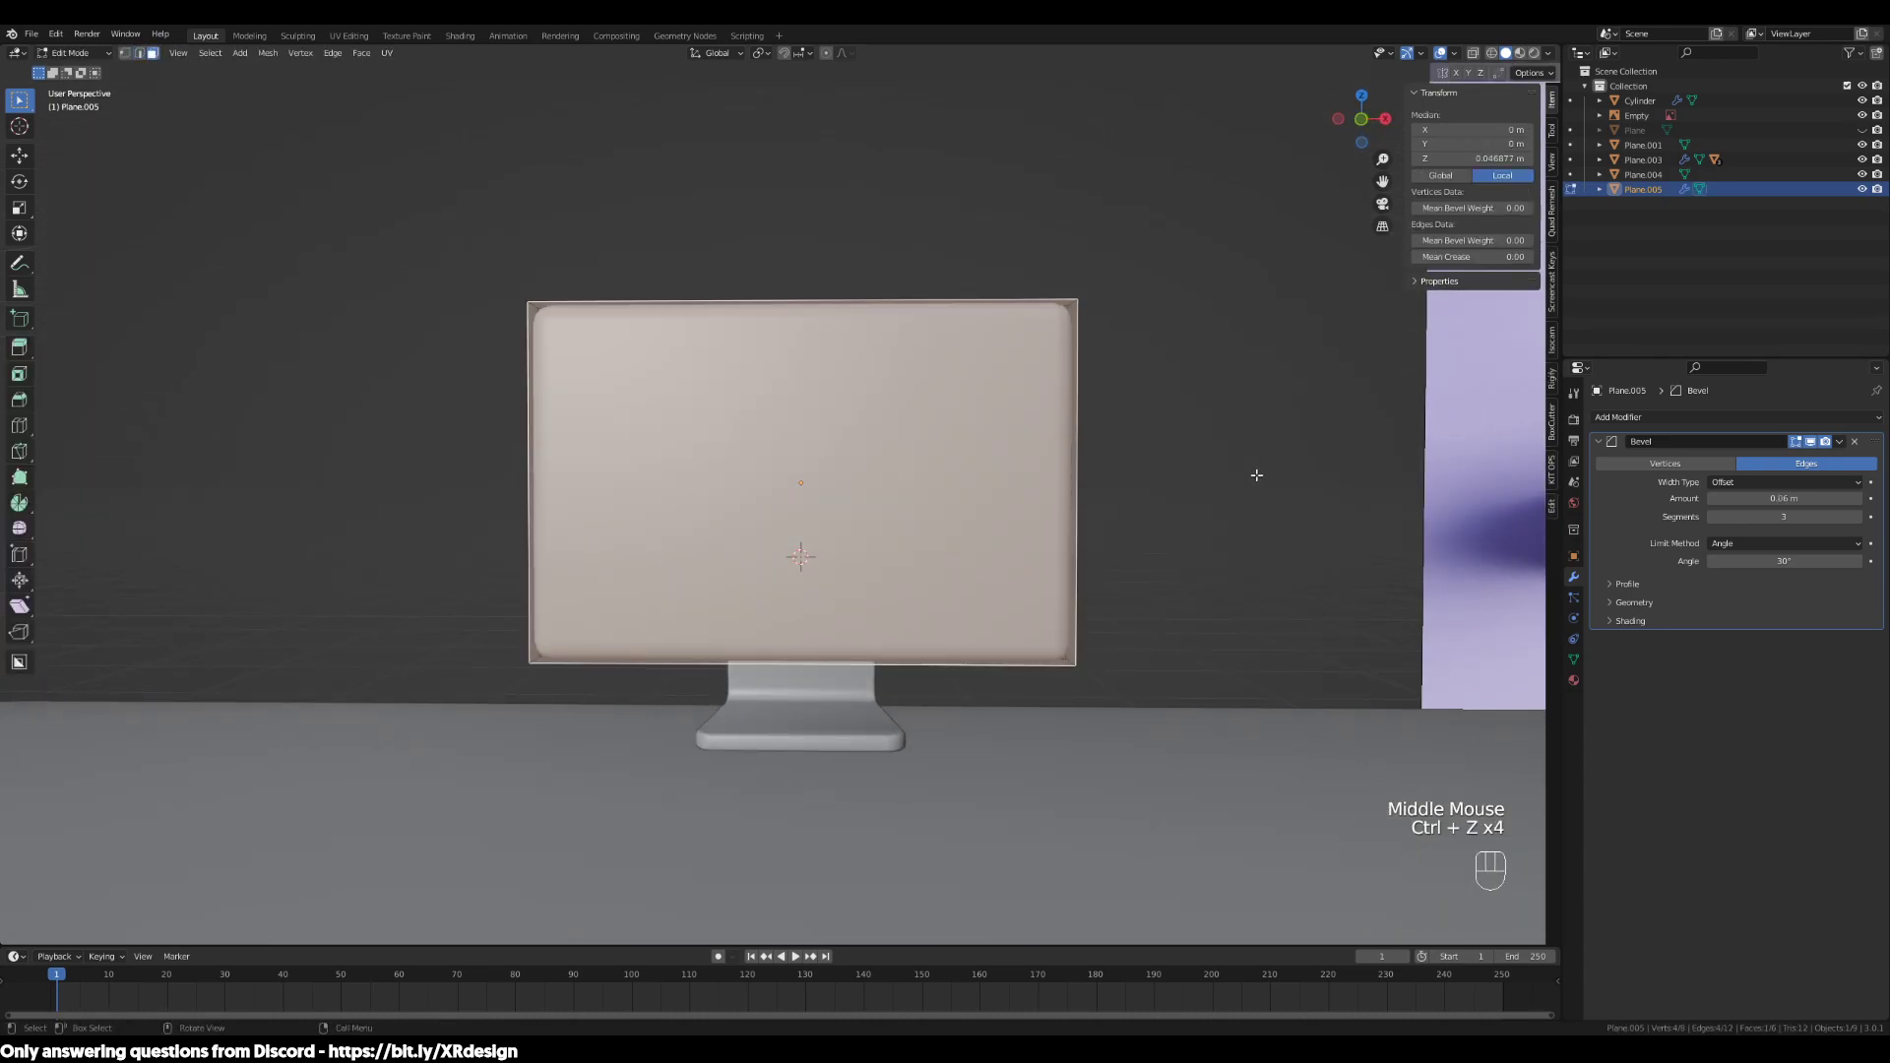
pyautogui.press('i')
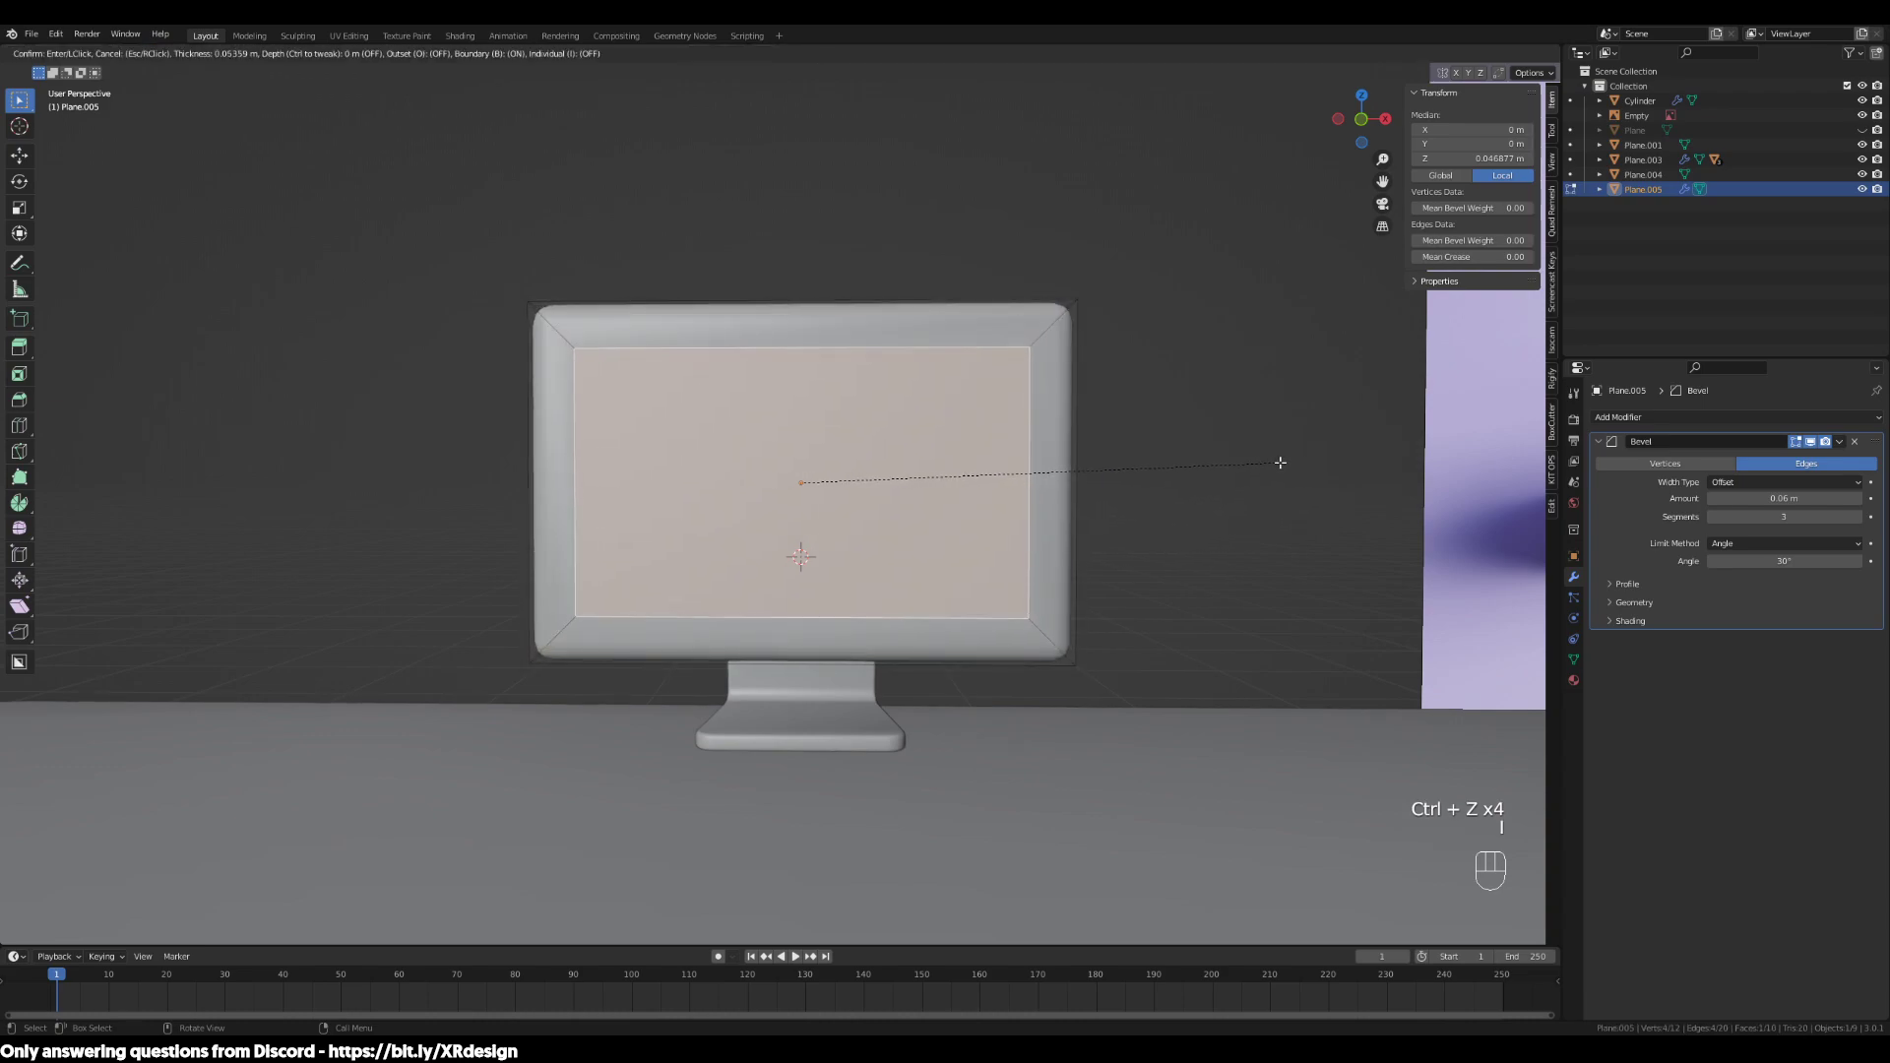
pyautogui.click(1280, 461)
pyautogui.moveTo(1303, 515); pyautogui.dragTo(689, 551, button='middle')
pyautogui.press('Tab')
pyautogui.press('Tab')
pyautogui.press('Tab')
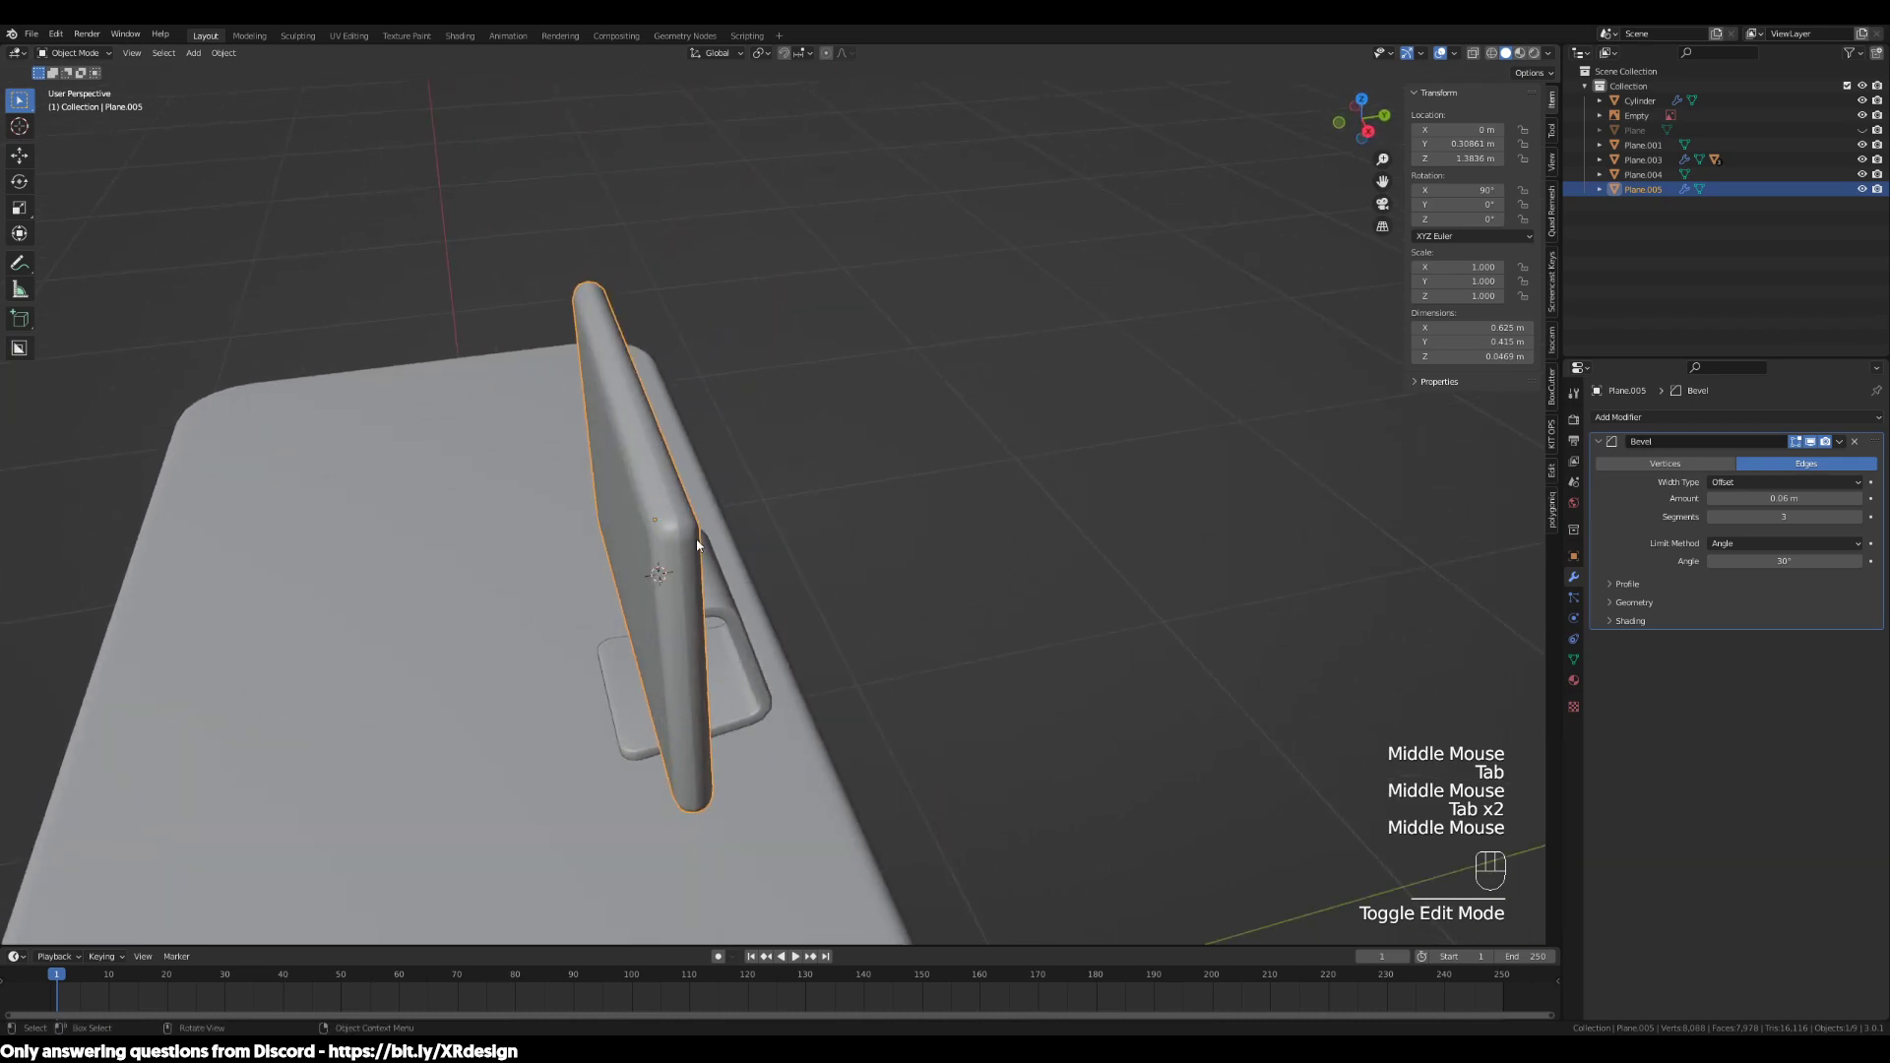
# Set the monitor's Bevel modifier amount to 0.02 m
pyautogui.scroll(2, 684, 532)
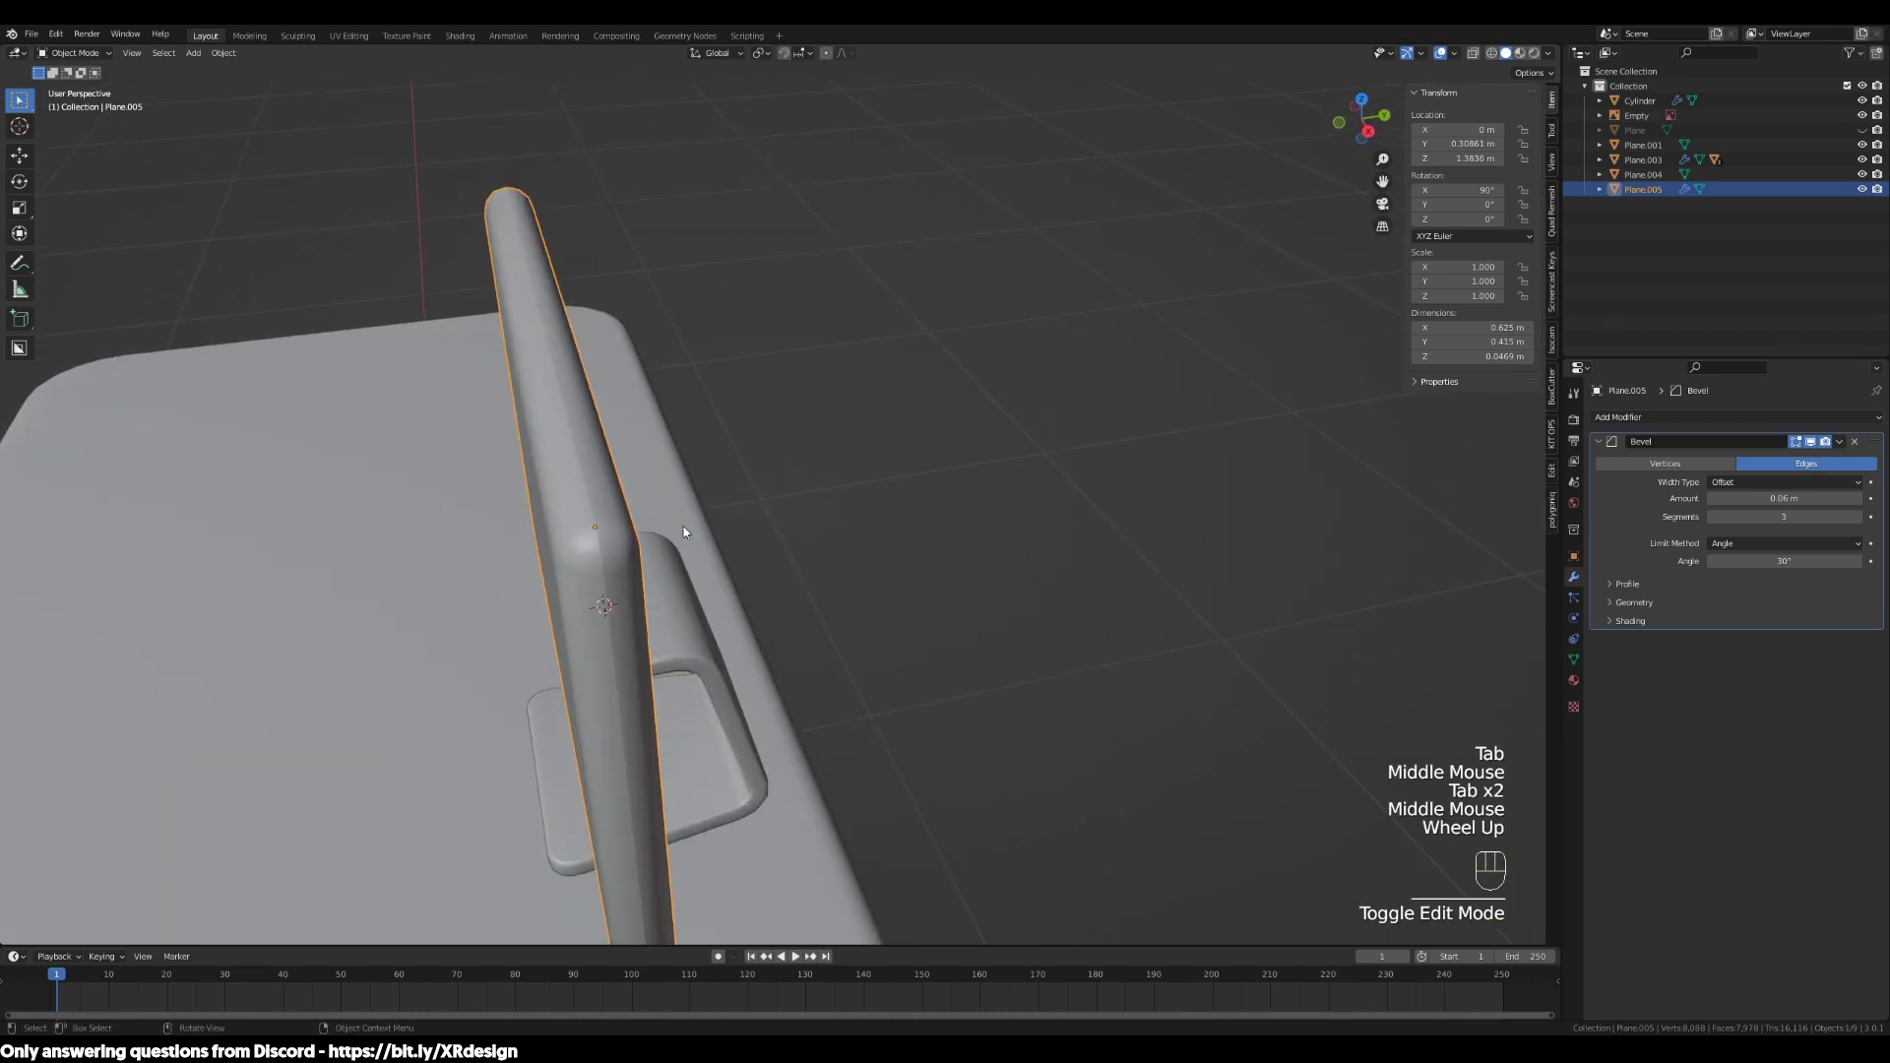
pyautogui.click(1784, 498)
pyautogui.moveTo(1784, 499)
pyautogui.mouseDown()
pyautogui.moveTo(1735, 498)
pyautogui.moveTo(1760, 499)
pyautogui.mouseUp()
pyautogui.moveTo(729, 603); pyautogui.dragTo(807, 616, button='middle')
pyautogui.scroll(-2, 945, 627)
pyautogui.moveTo(946, 628); pyautogui.dragTo(987, 598, button='middle')
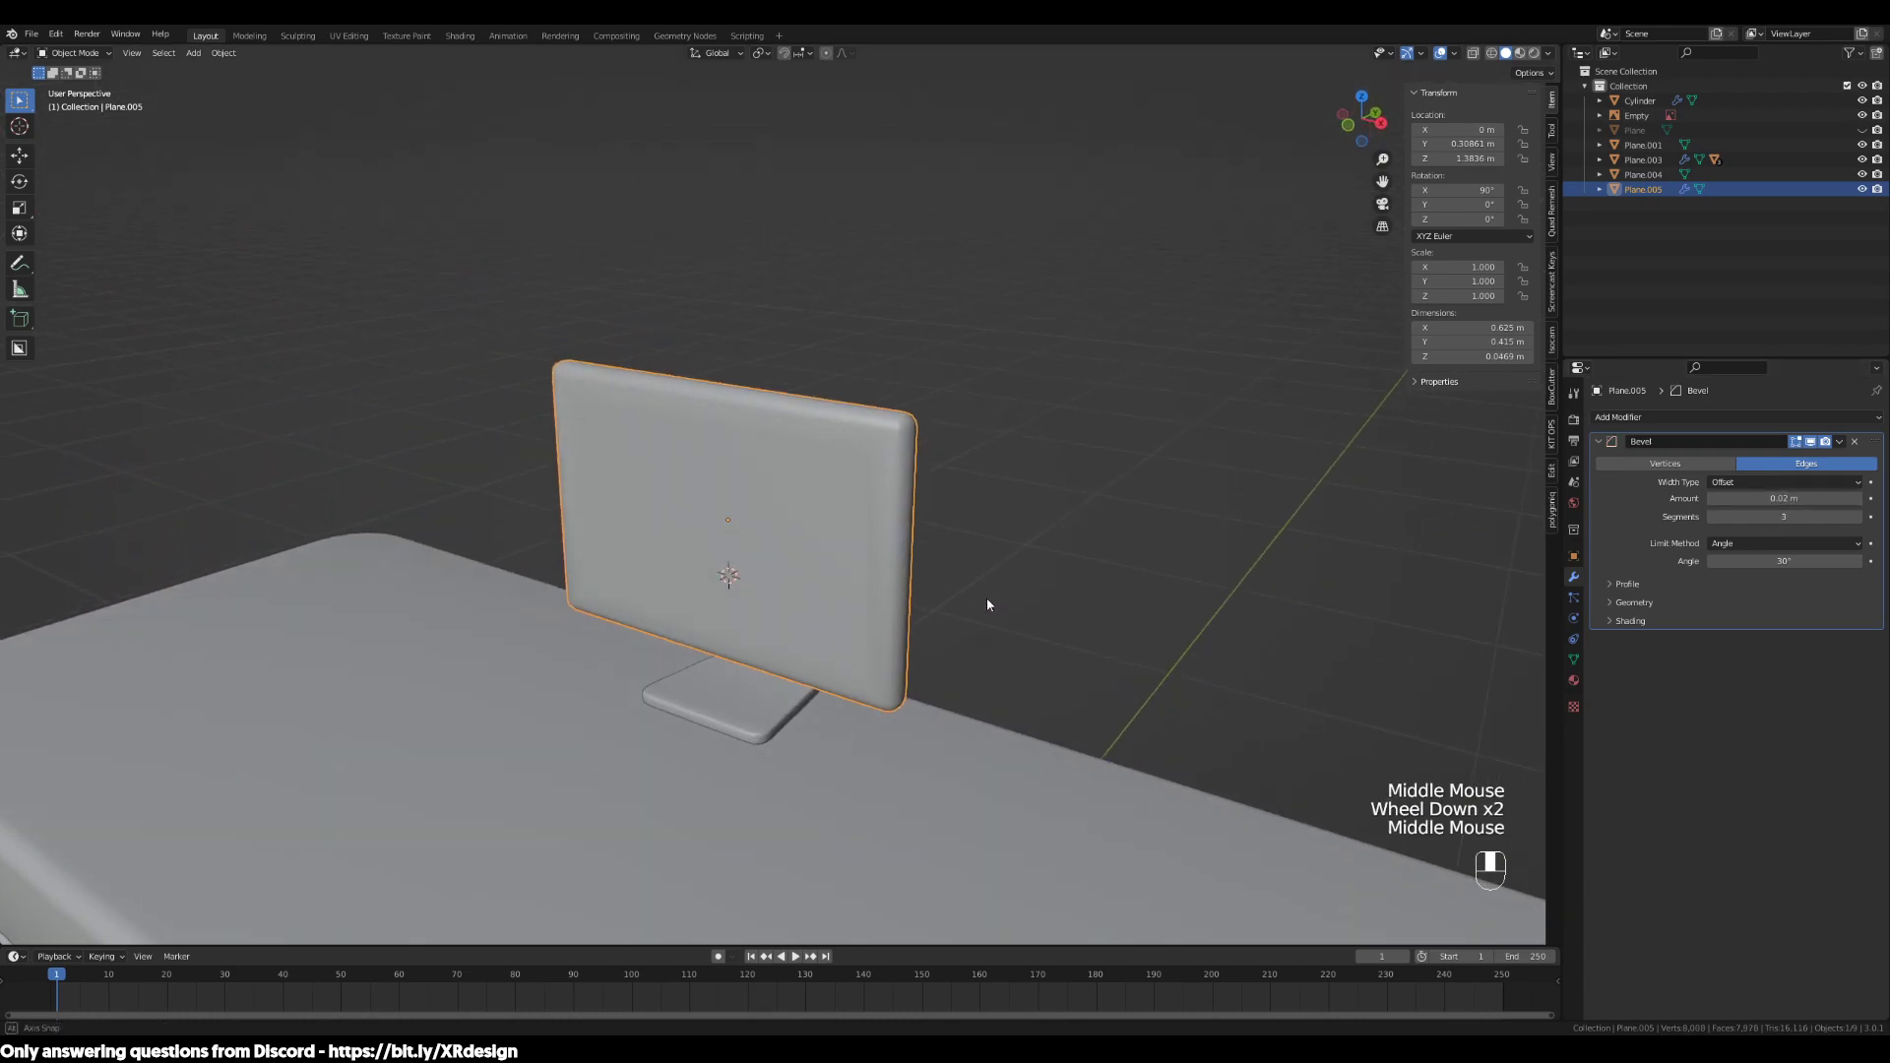
# Select the monitor panel together with its stand and try to scale both up uniformly
pyautogui.rightClick(866, 542)
pyautogui.click(867, 542)
pyautogui.moveTo(1161, 612); pyautogui.dragTo(1059, 605, button='middle')
pyautogui.moveTo(886, 677); pyautogui.dragTo(873, 687)
pyautogui.scroll(-2, 875, 689)
pyautogui.moveTo(876, 692); pyautogui.dragTo(1010, 697, button='middle')
pyautogui.click(871, 576)
pyautogui.moveTo(916, 627); pyautogui.dragTo(1004, 608, button='middle')
pyautogui.scroll(-2, 947, 624)
pyautogui.keyDown('shift'); pyautogui.click(805, 561); pyautogui.keyUp('shift')
pyautogui.moveTo(806, 561); pyautogui.dragTo(895, 628, button='middle')
pyautogui.press('s')
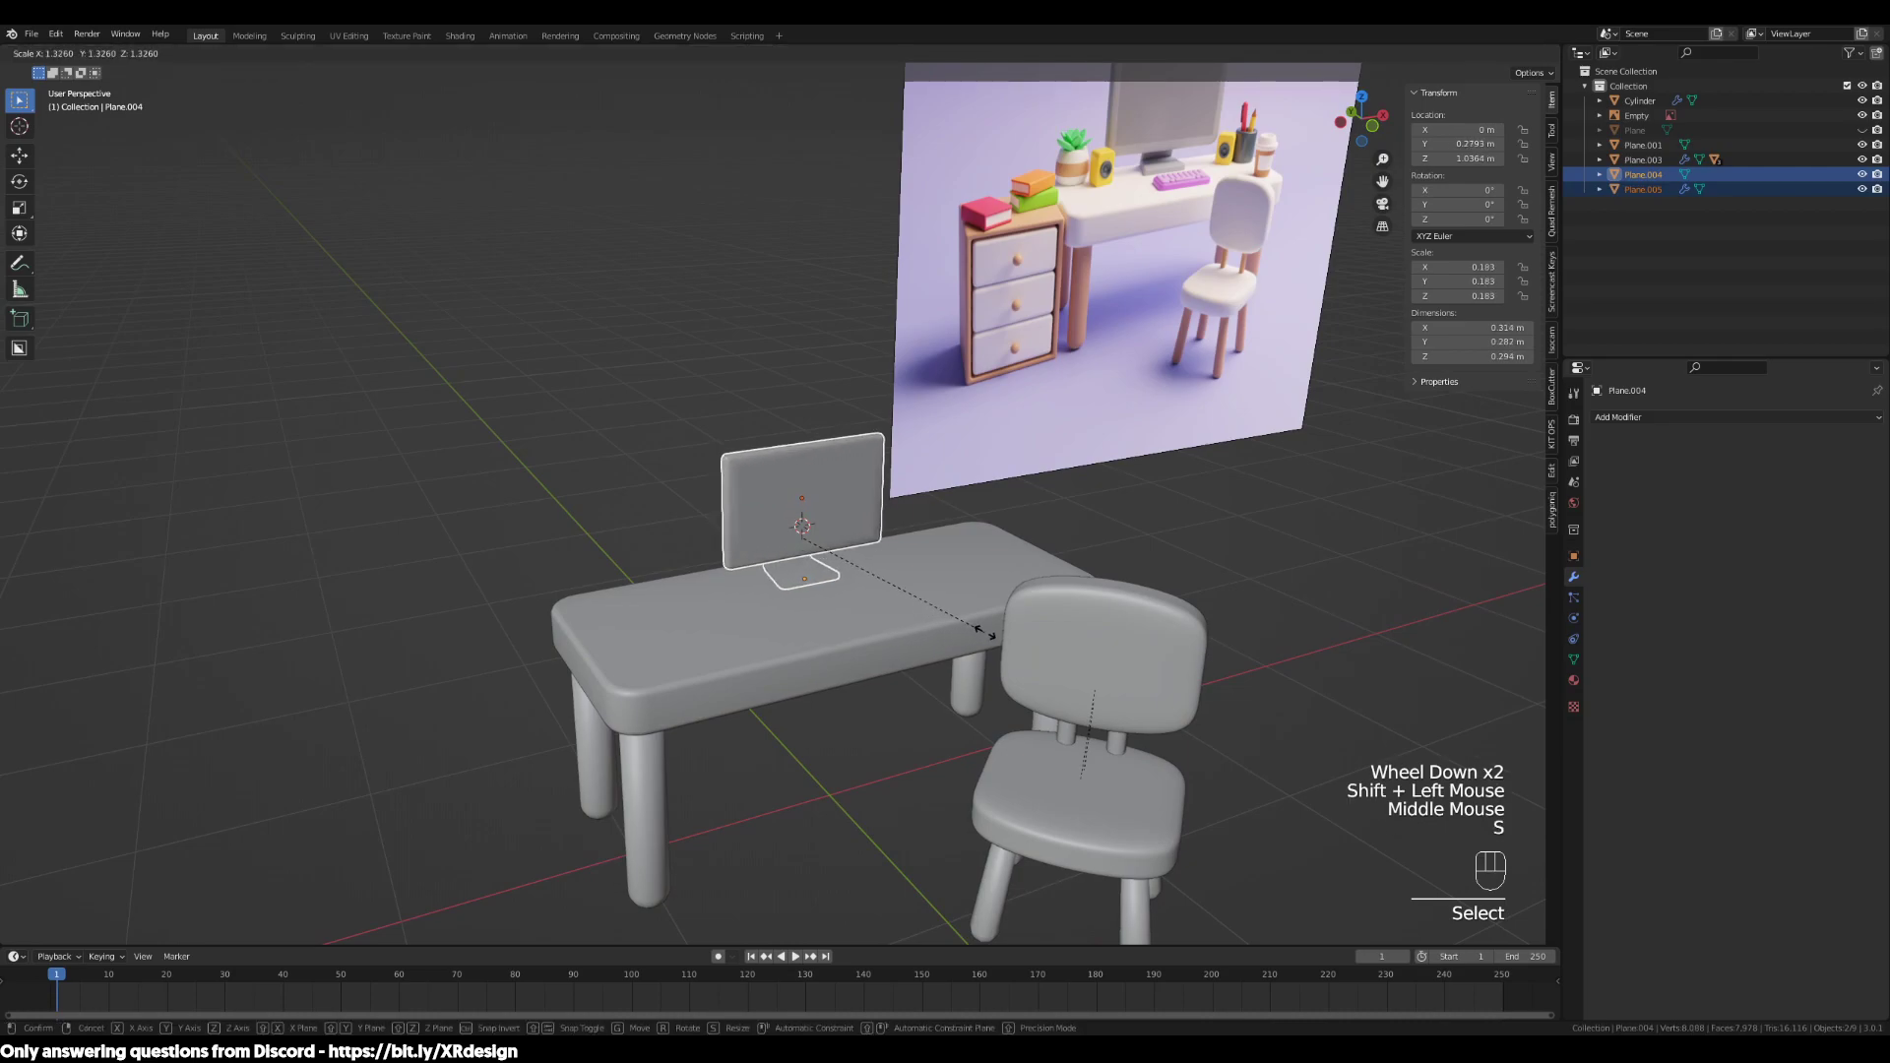
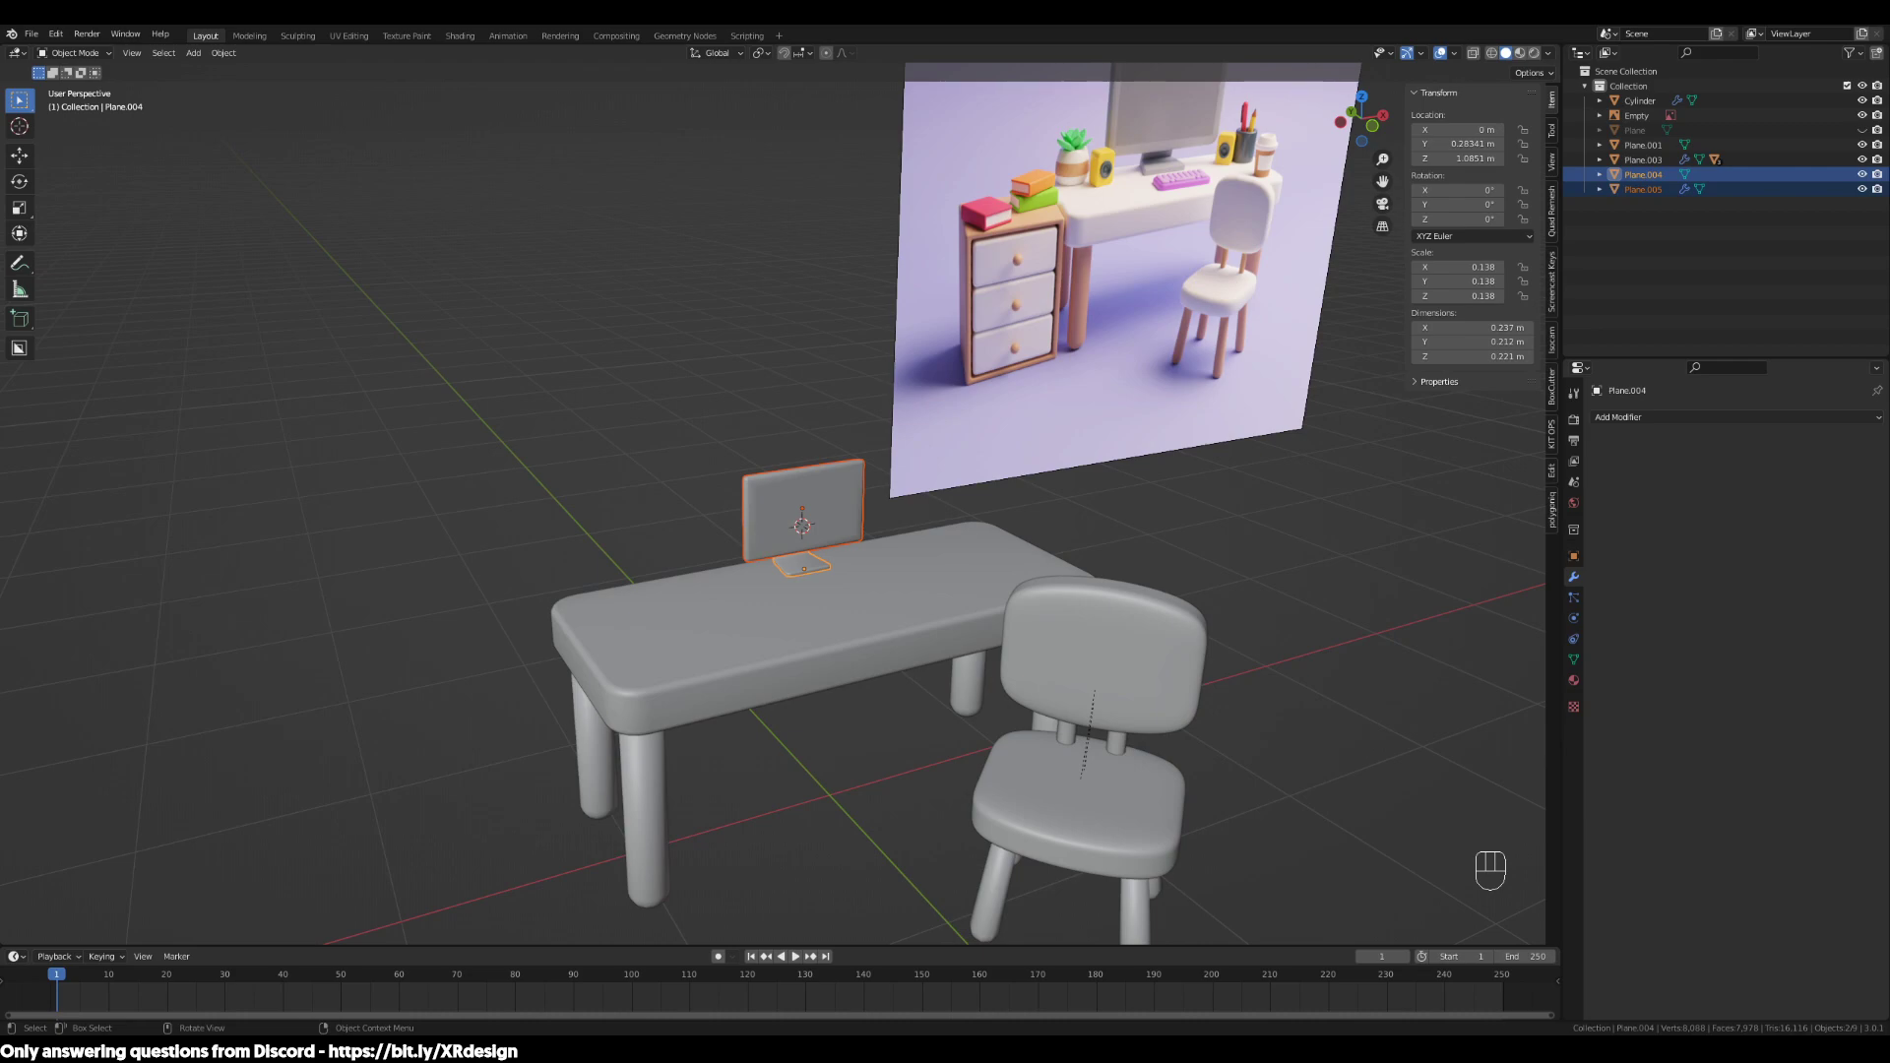
pyautogui.click(1341, 795)
pyautogui.click(1756, 818)
pyautogui.moveTo(1043, 307); pyautogui.dragTo(974, 388, button='middle')
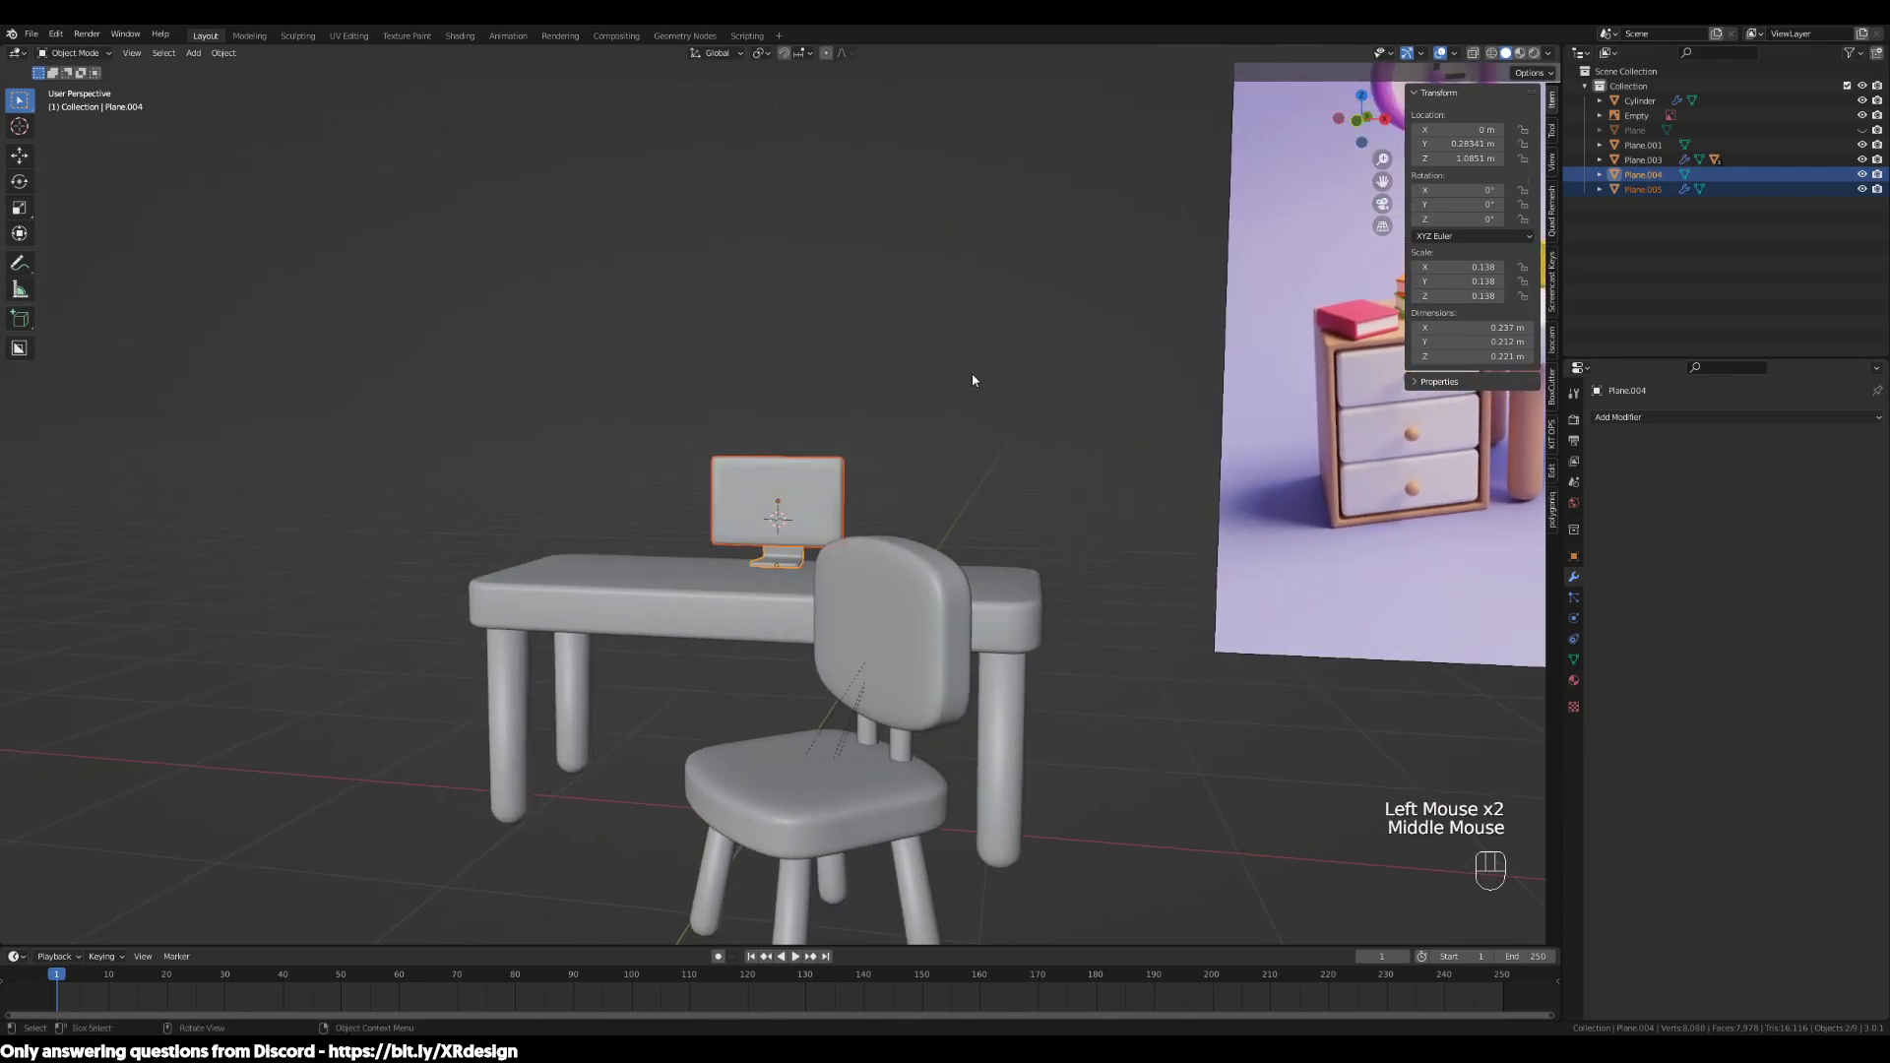
pyautogui.hotkey('ctrl', 'z')
pyautogui.hotkey('ctrl', 'z')
pyautogui.hotkey('ctrl', 'z')
pyautogui.moveTo(983, 528); pyautogui.dragTo(1027, 601, button='middle')
pyautogui.hotkey('ctrl', 'shift', 'z')
pyautogui.hotkey('ctrl', 'shift', 'z')
pyautogui.hotkey('ctrl', 'shift', 'z')
pyautogui.hotkey('ctrl', 'shift', 'z')
pyautogui.hotkey('ctrl', 'shift', 'z')
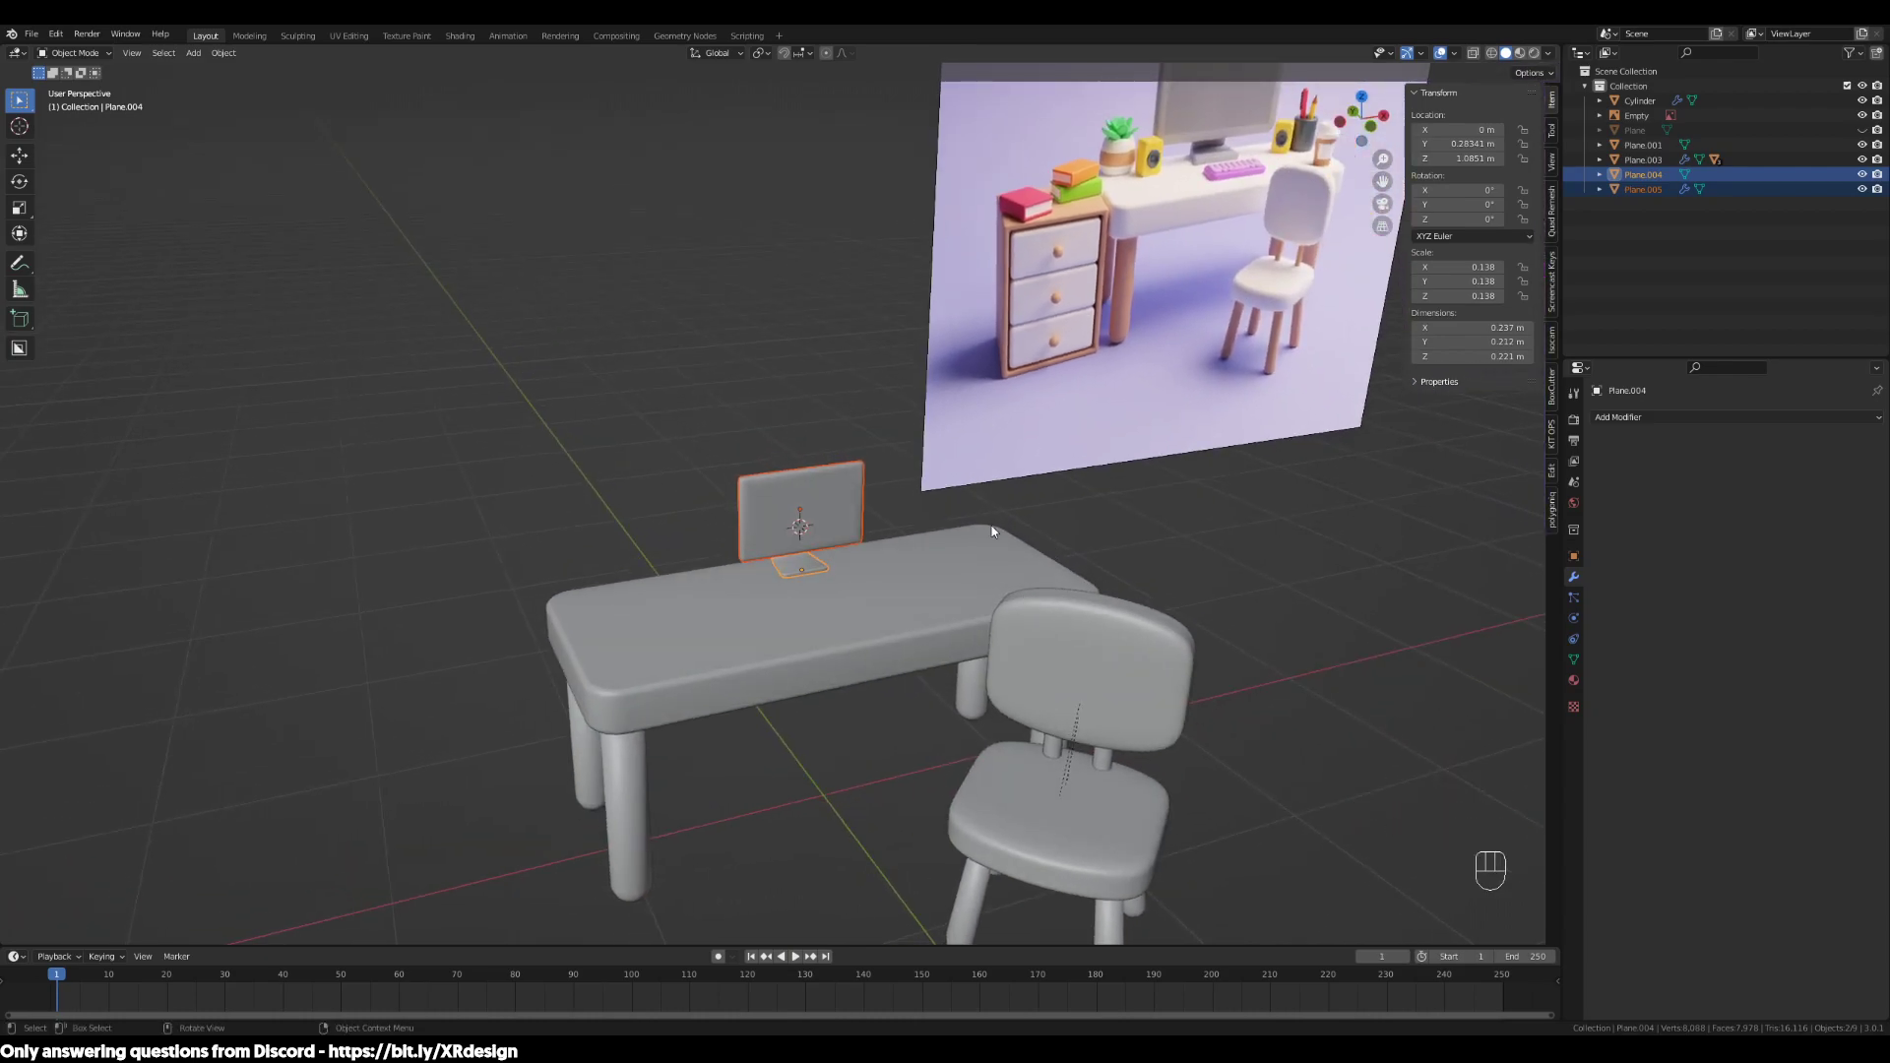
# Select the monitor's stand on the desk and examine its size and shape against the panel
pyautogui.click(814, 579)
pyautogui.click(814, 579)
pyautogui.click(817, 577)
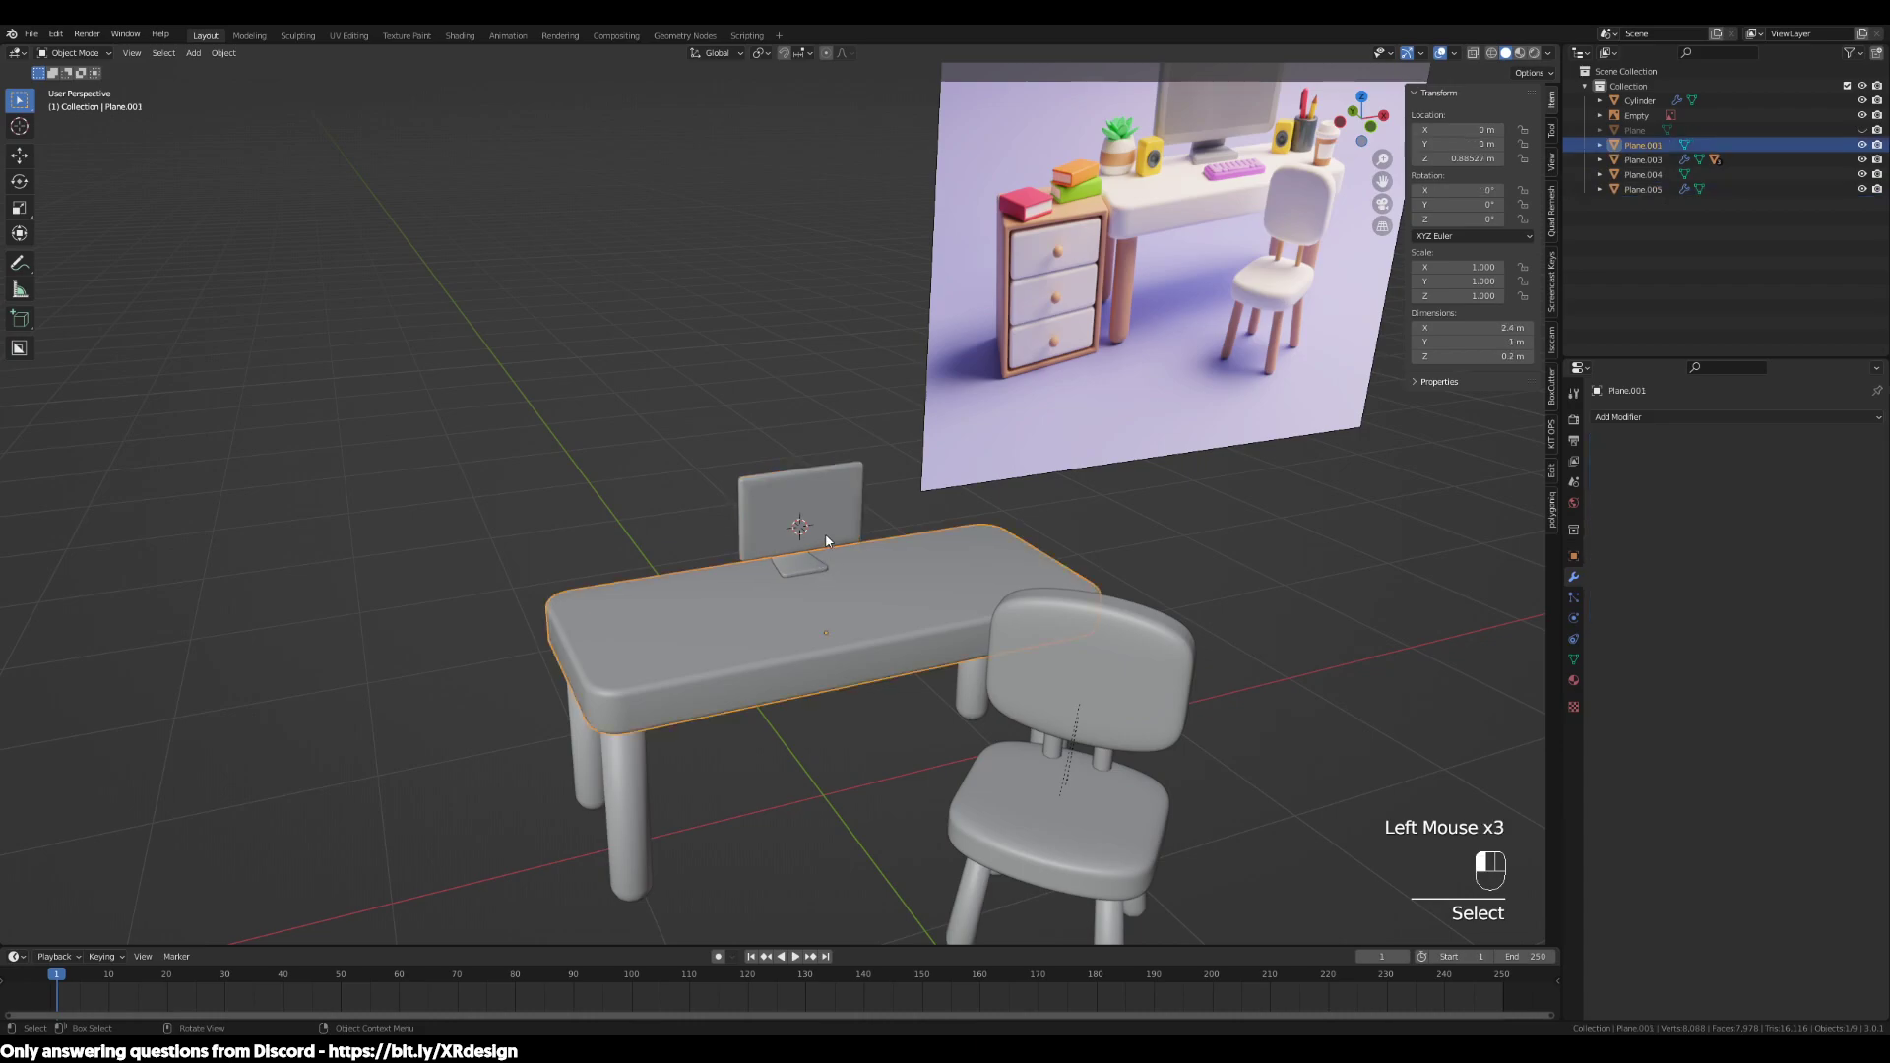
pyautogui.click(829, 571)
pyautogui.moveTo(831, 570); pyautogui.dragTo(765, 593, button='middle')
pyautogui.click(908, 589)
pyautogui.scroll(3, 816, 579)
pyautogui.click(765, 650)
pyautogui.click(729, 642)
pyautogui.click(723, 646)
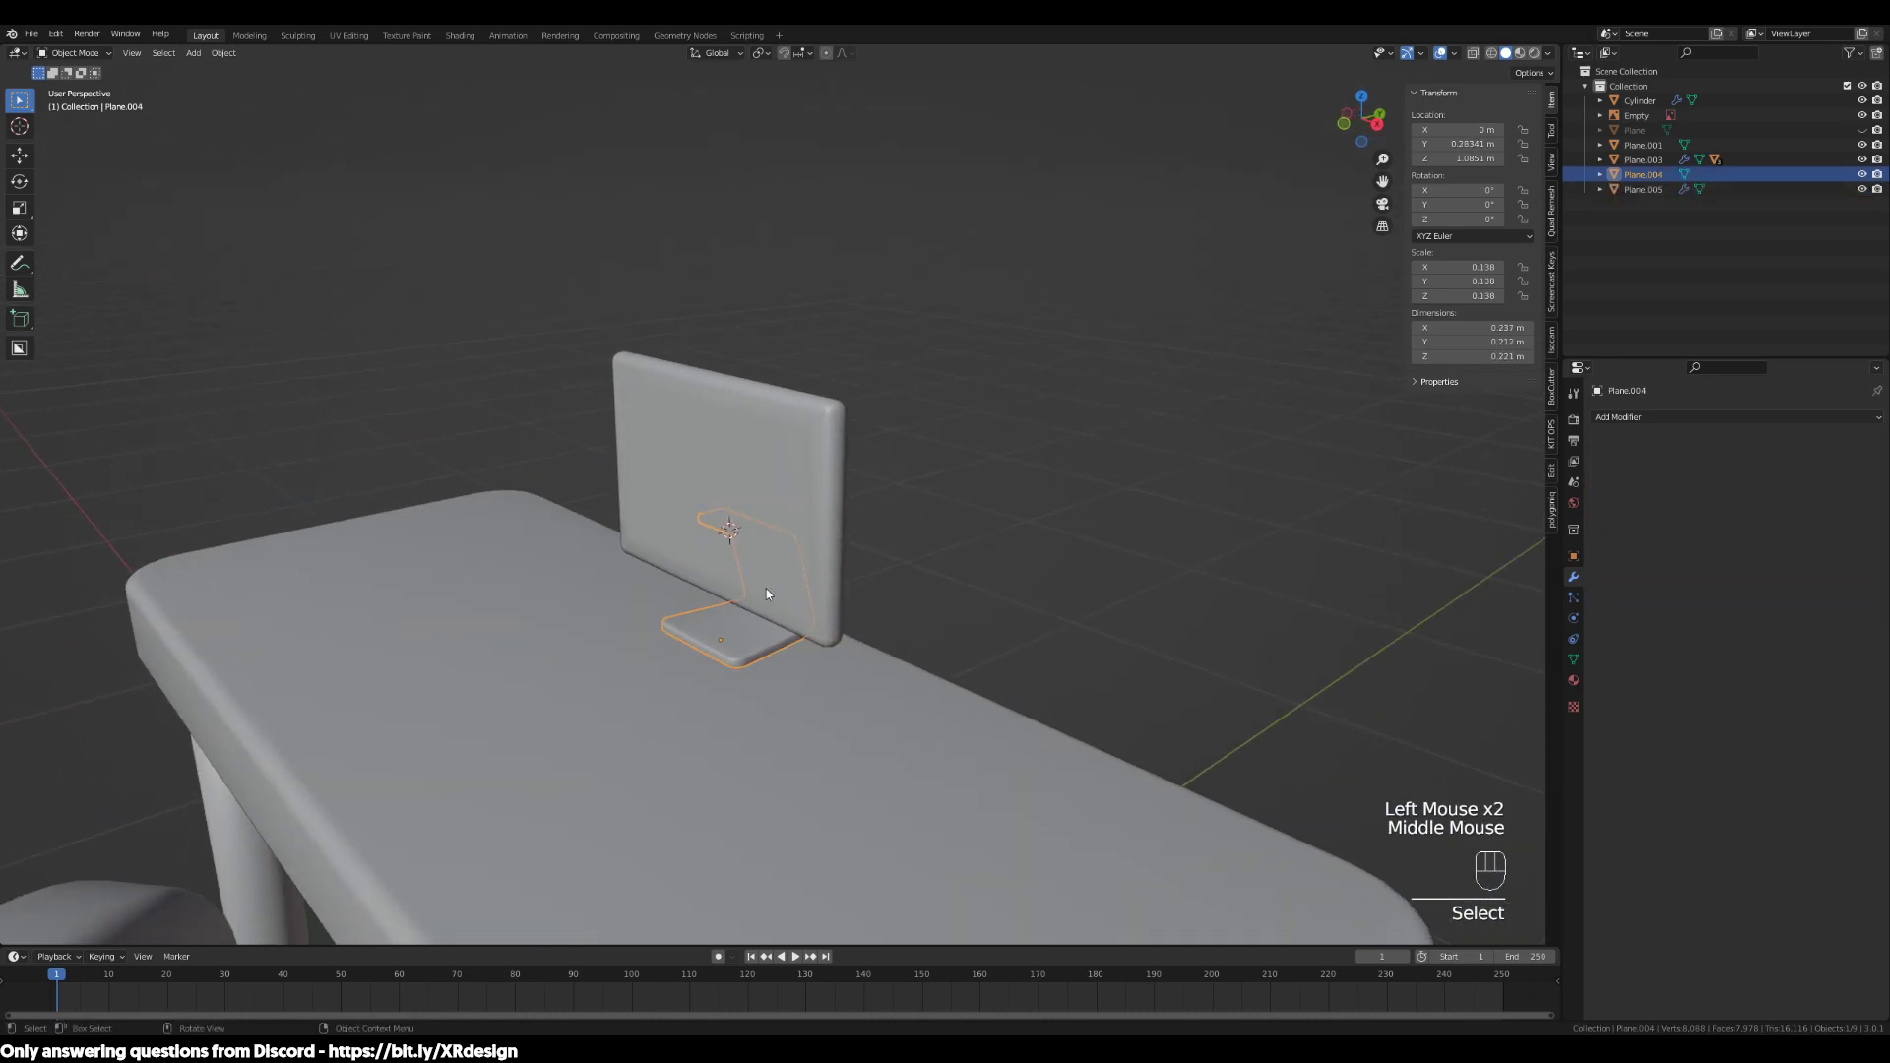
pyautogui.click(766, 591)
pyautogui.scroll(2, 779, 658)
pyautogui.click(776, 658)
pyautogui.click(772, 658)
pyautogui.click(766, 658)
pyautogui.click(760, 660)
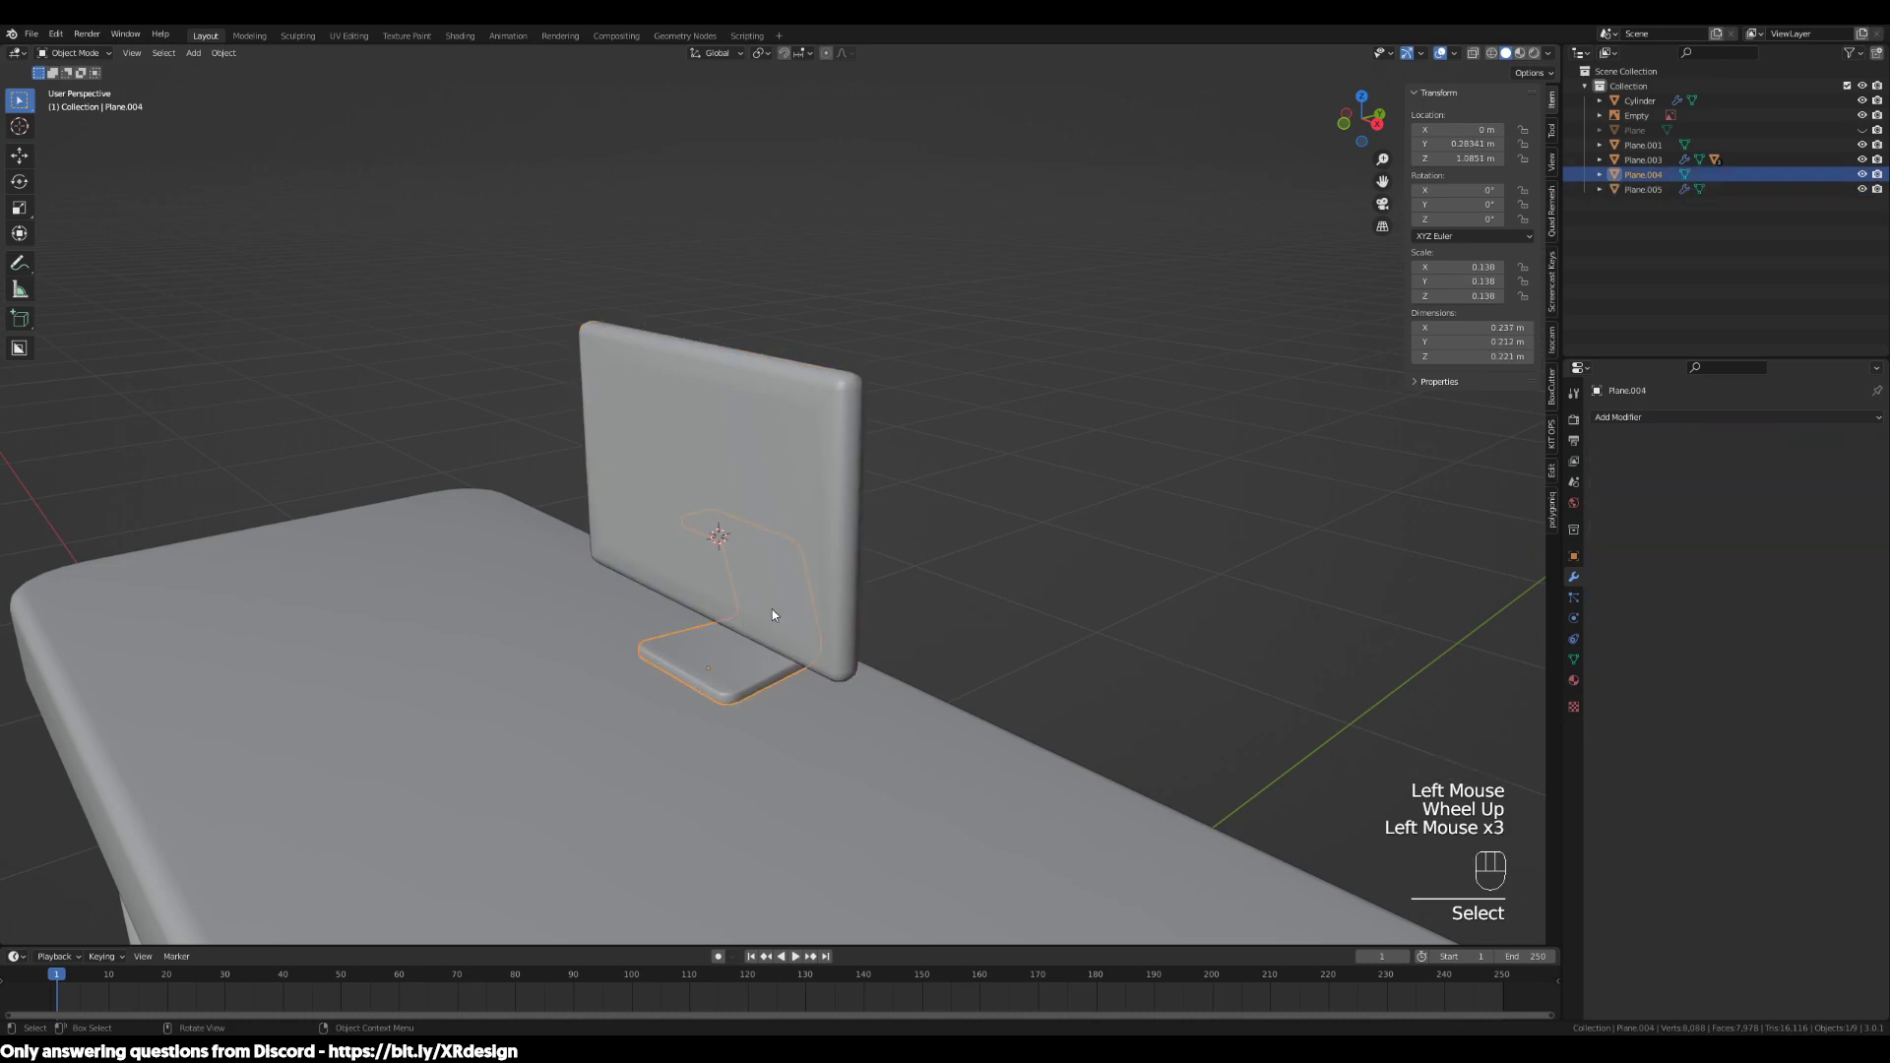
pyautogui.click(753, 661)
pyautogui.click(747, 663)
pyautogui.moveTo(746, 662); pyautogui.dragTo(794, 577, button='middle')
pyautogui.click(803, 697)
pyautogui.scroll(-2, 955, 687)
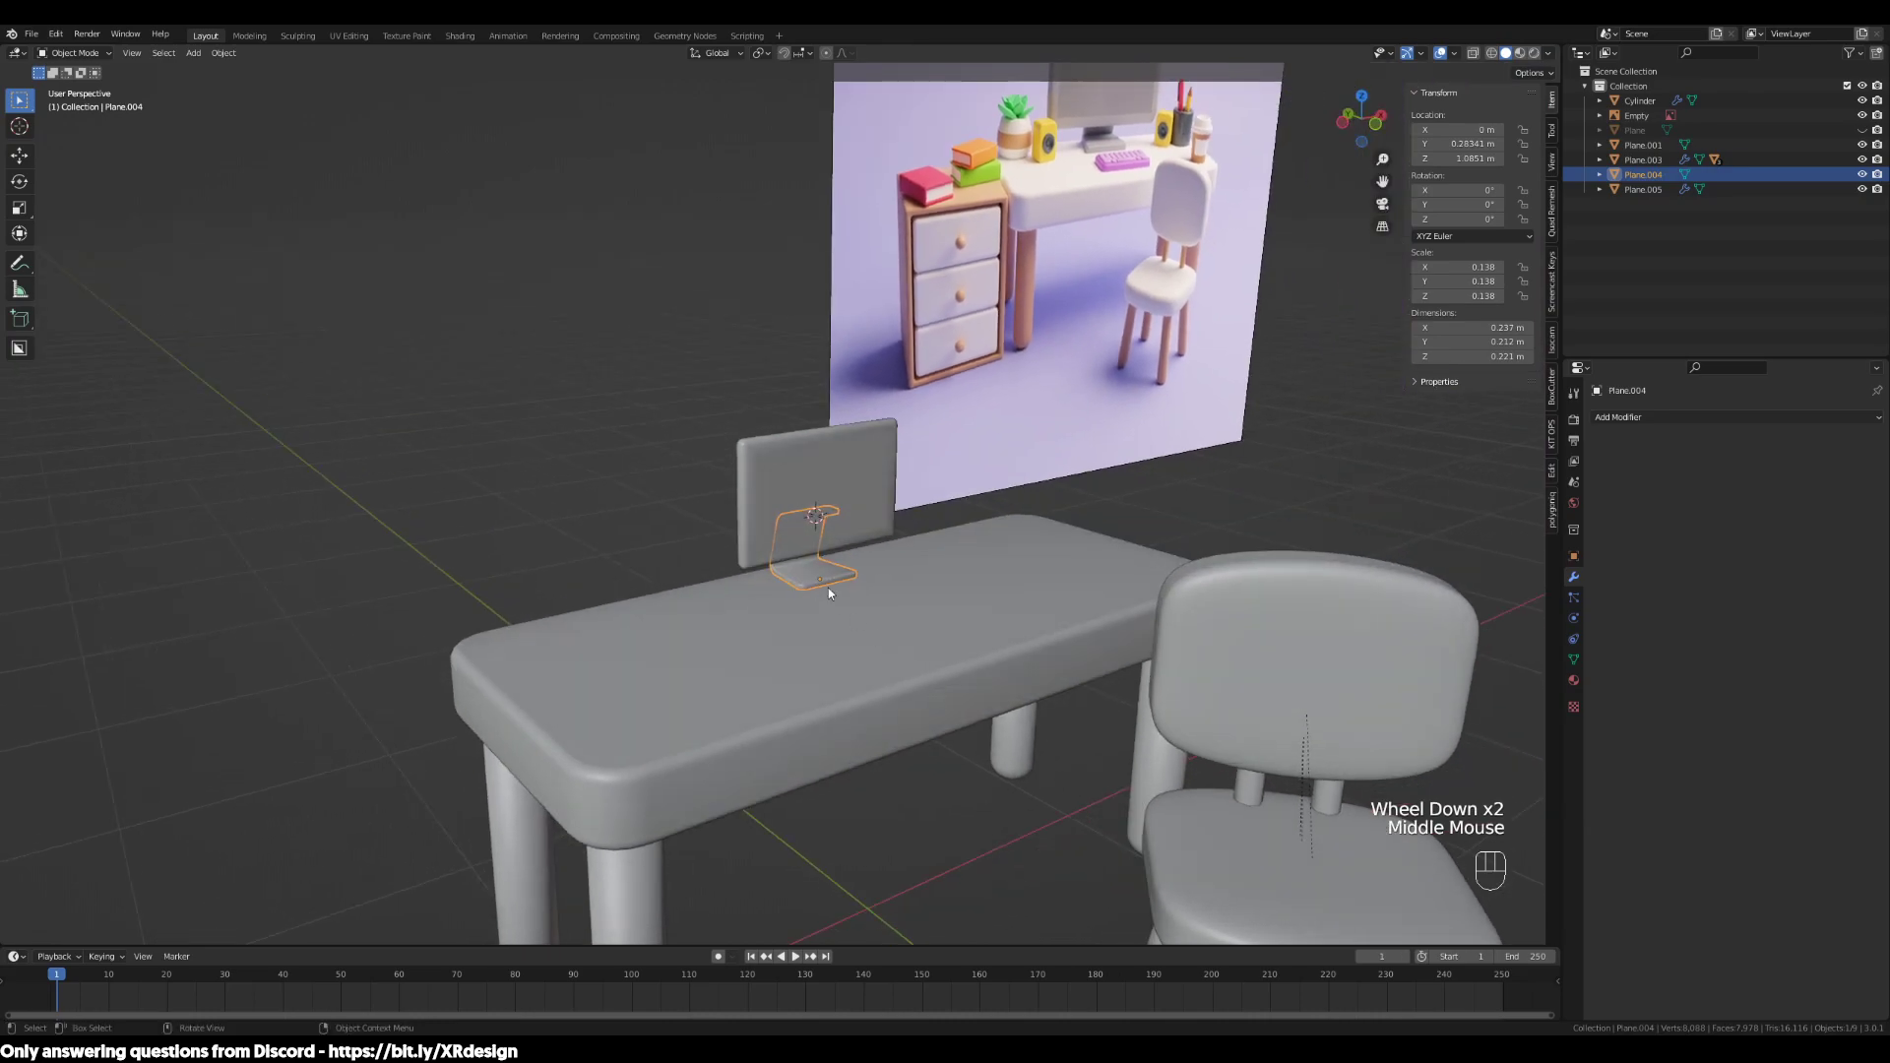
# Add the monitor panel to the stand selection and try enlarging both for the desk
pyautogui.keyDown('shift'); pyautogui.click(868, 500); pyautogui.keyUp('shift')
pyautogui.moveTo(1020, 571); pyautogui.dragTo(961, 575, button='middle')
pyautogui.press('s')
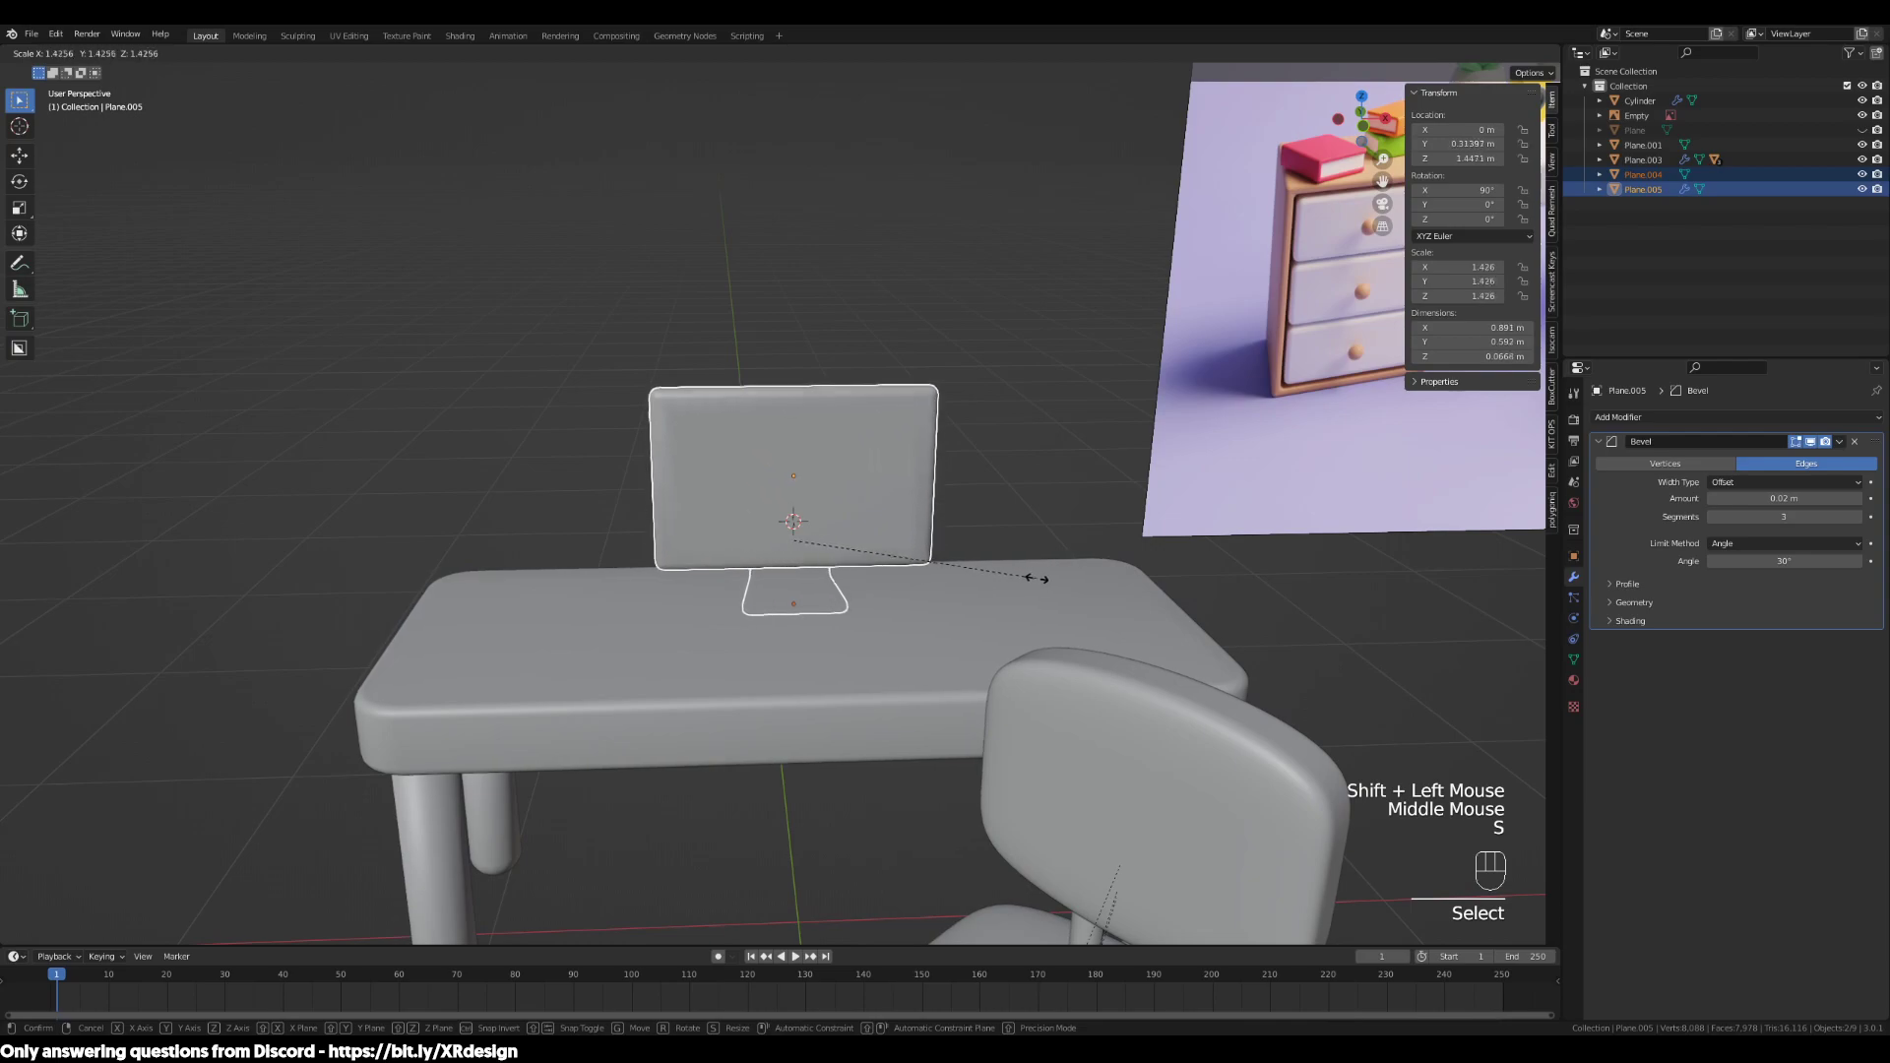
pyautogui.rightClick(996, 613)
pyautogui.moveTo(994, 618); pyautogui.dragTo(764, 642, button='middle')
pyautogui.scroll(2, 846, 627)
pyautogui.press('s')
pyautogui.rightClick(831, 612)
# Try scaling the monitor panel and stand up together by about 1.28 and raising them about 0.04 m along Z
pyautogui.click(748, 629)
pyautogui.scroll(3, 760, 636)
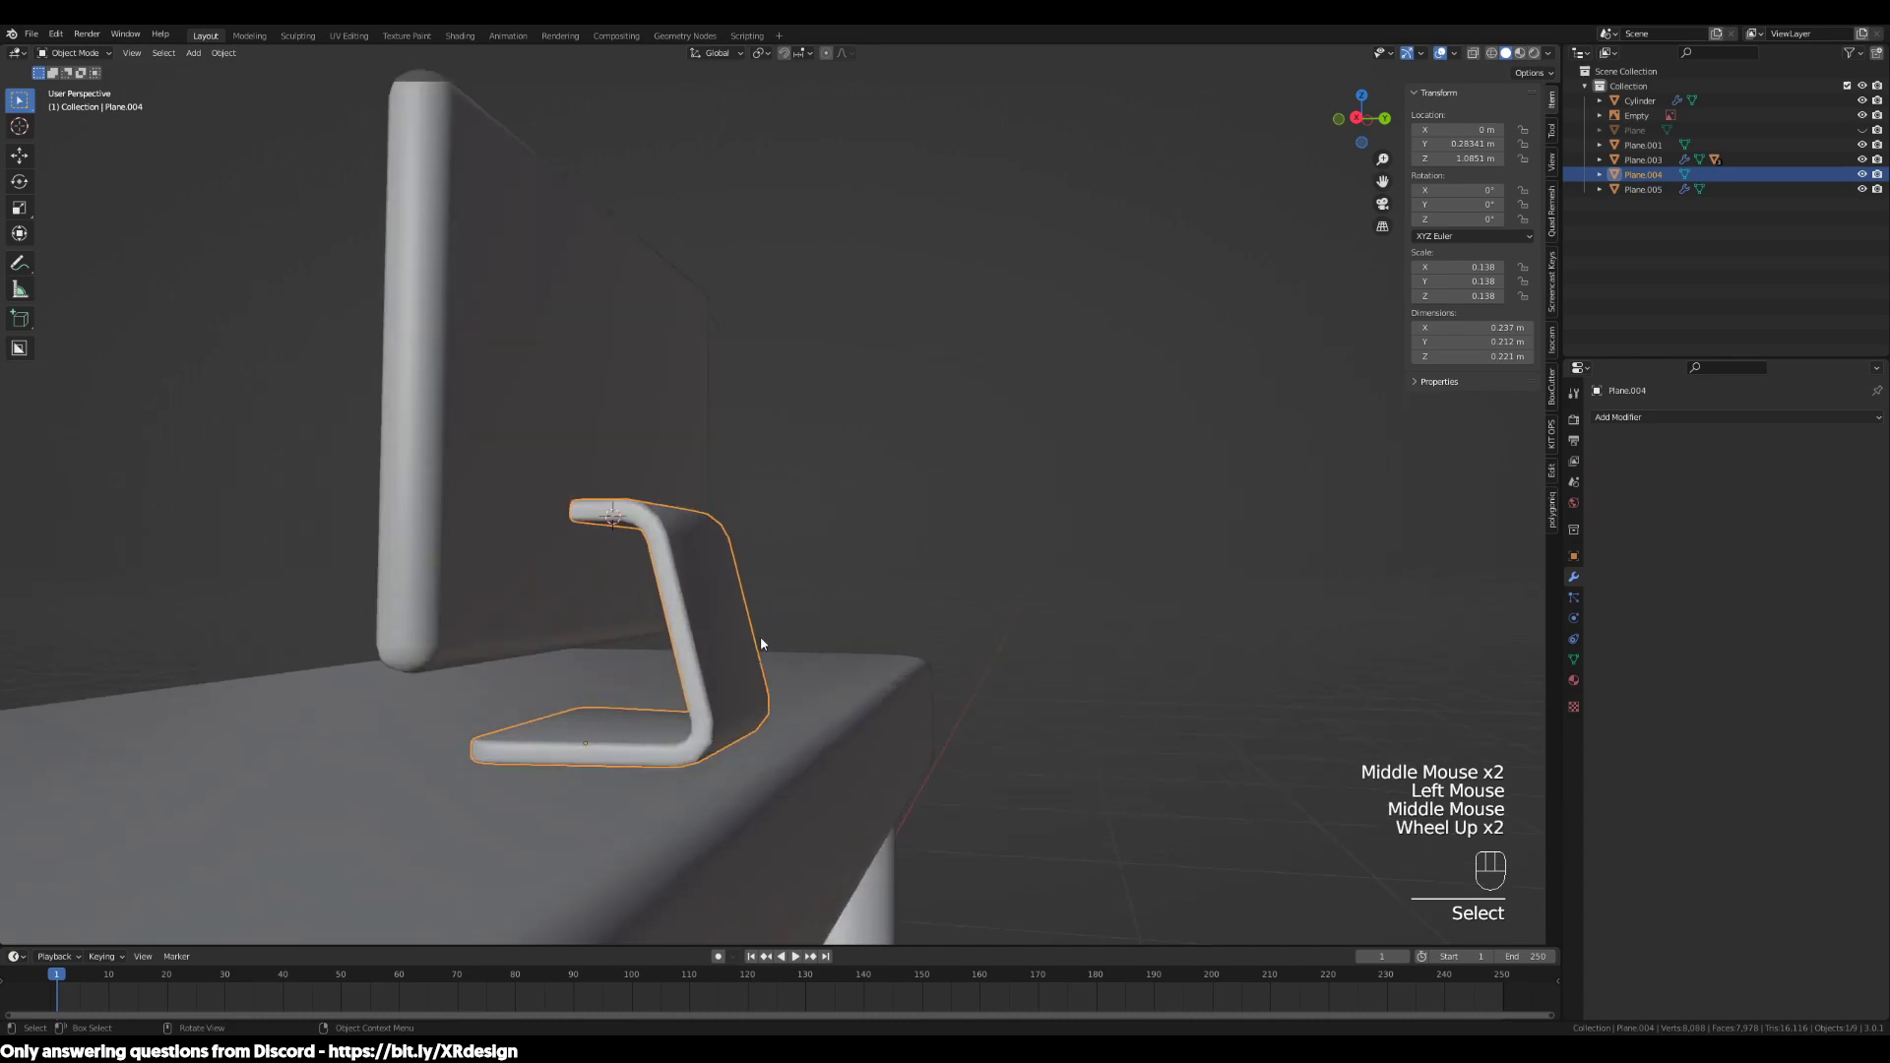
pyautogui.click(449, 529)
pyautogui.keyDown('shift'); pyautogui.click(667, 569); pyautogui.keyUp('shift')
pyautogui.scroll(-2, 668, 569)
pyautogui.moveTo(658, 602); pyautogui.dragTo(746, 664, button='middle')
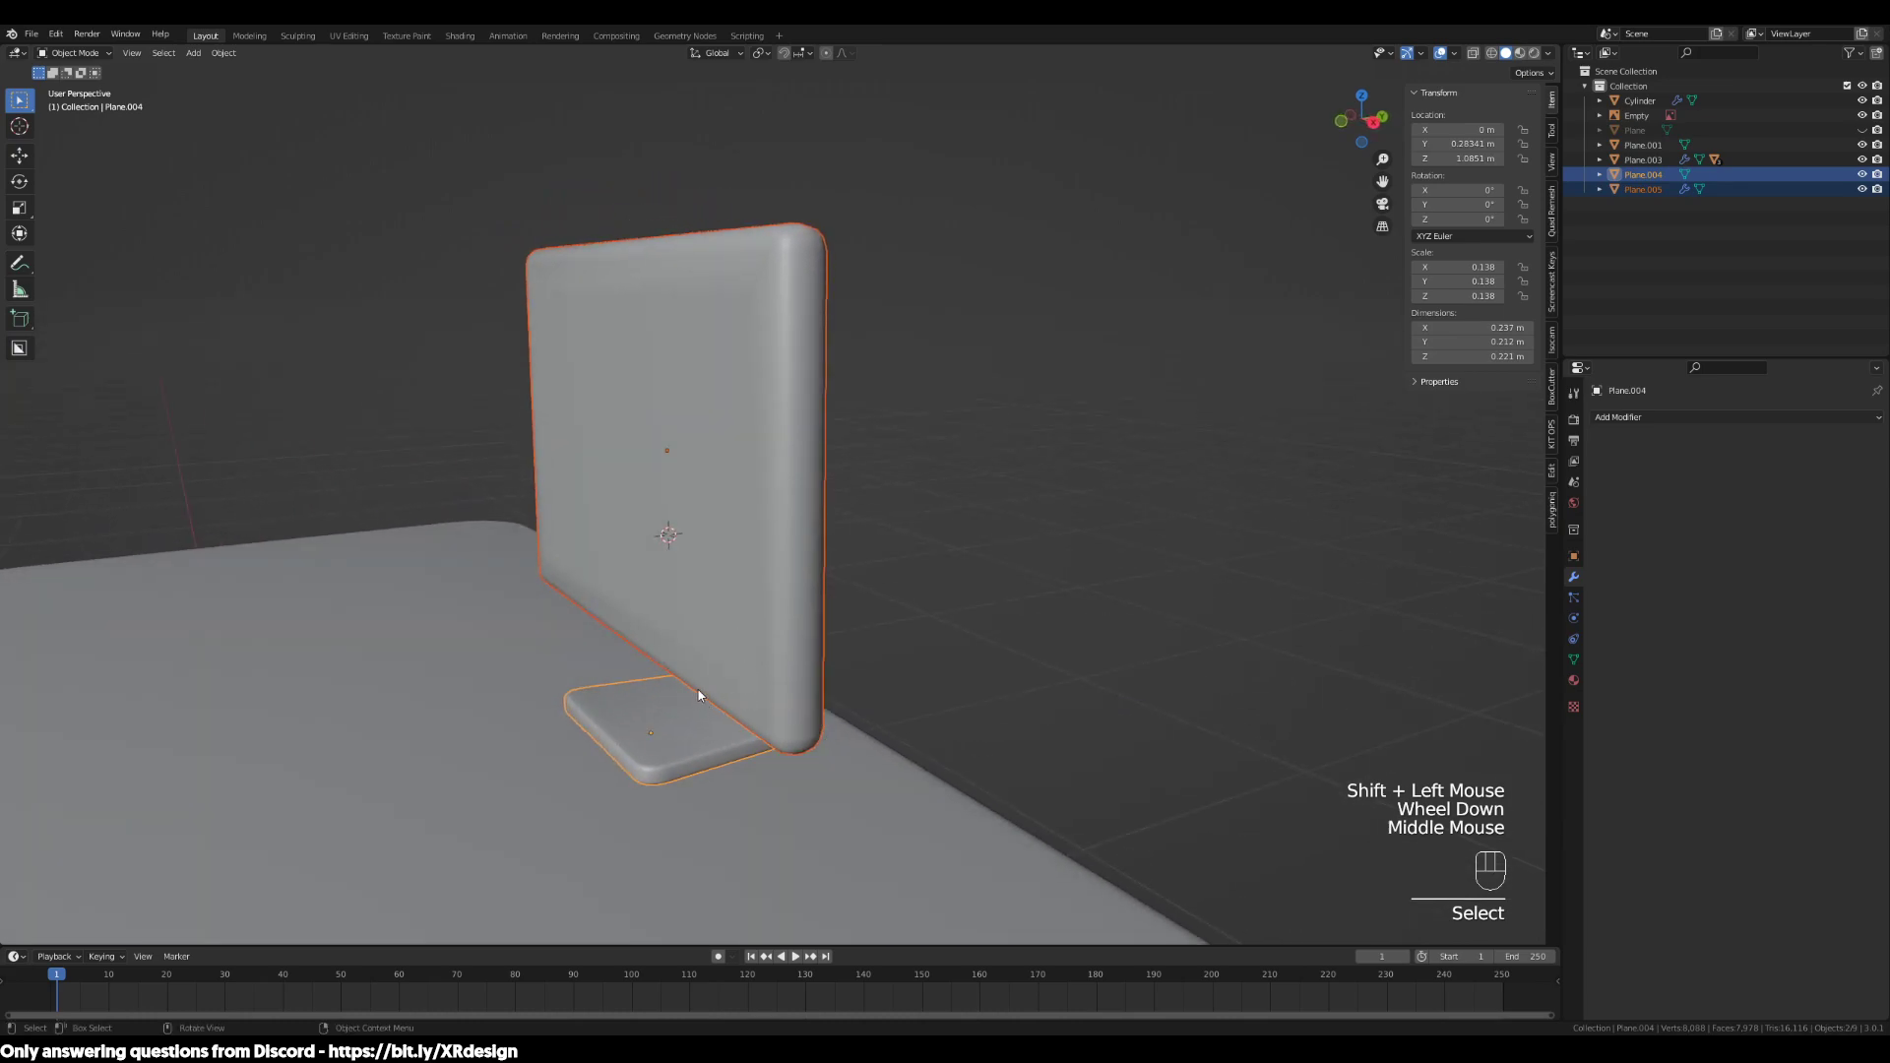
pyautogui.press('s')
pyautogui.click(954, 754)
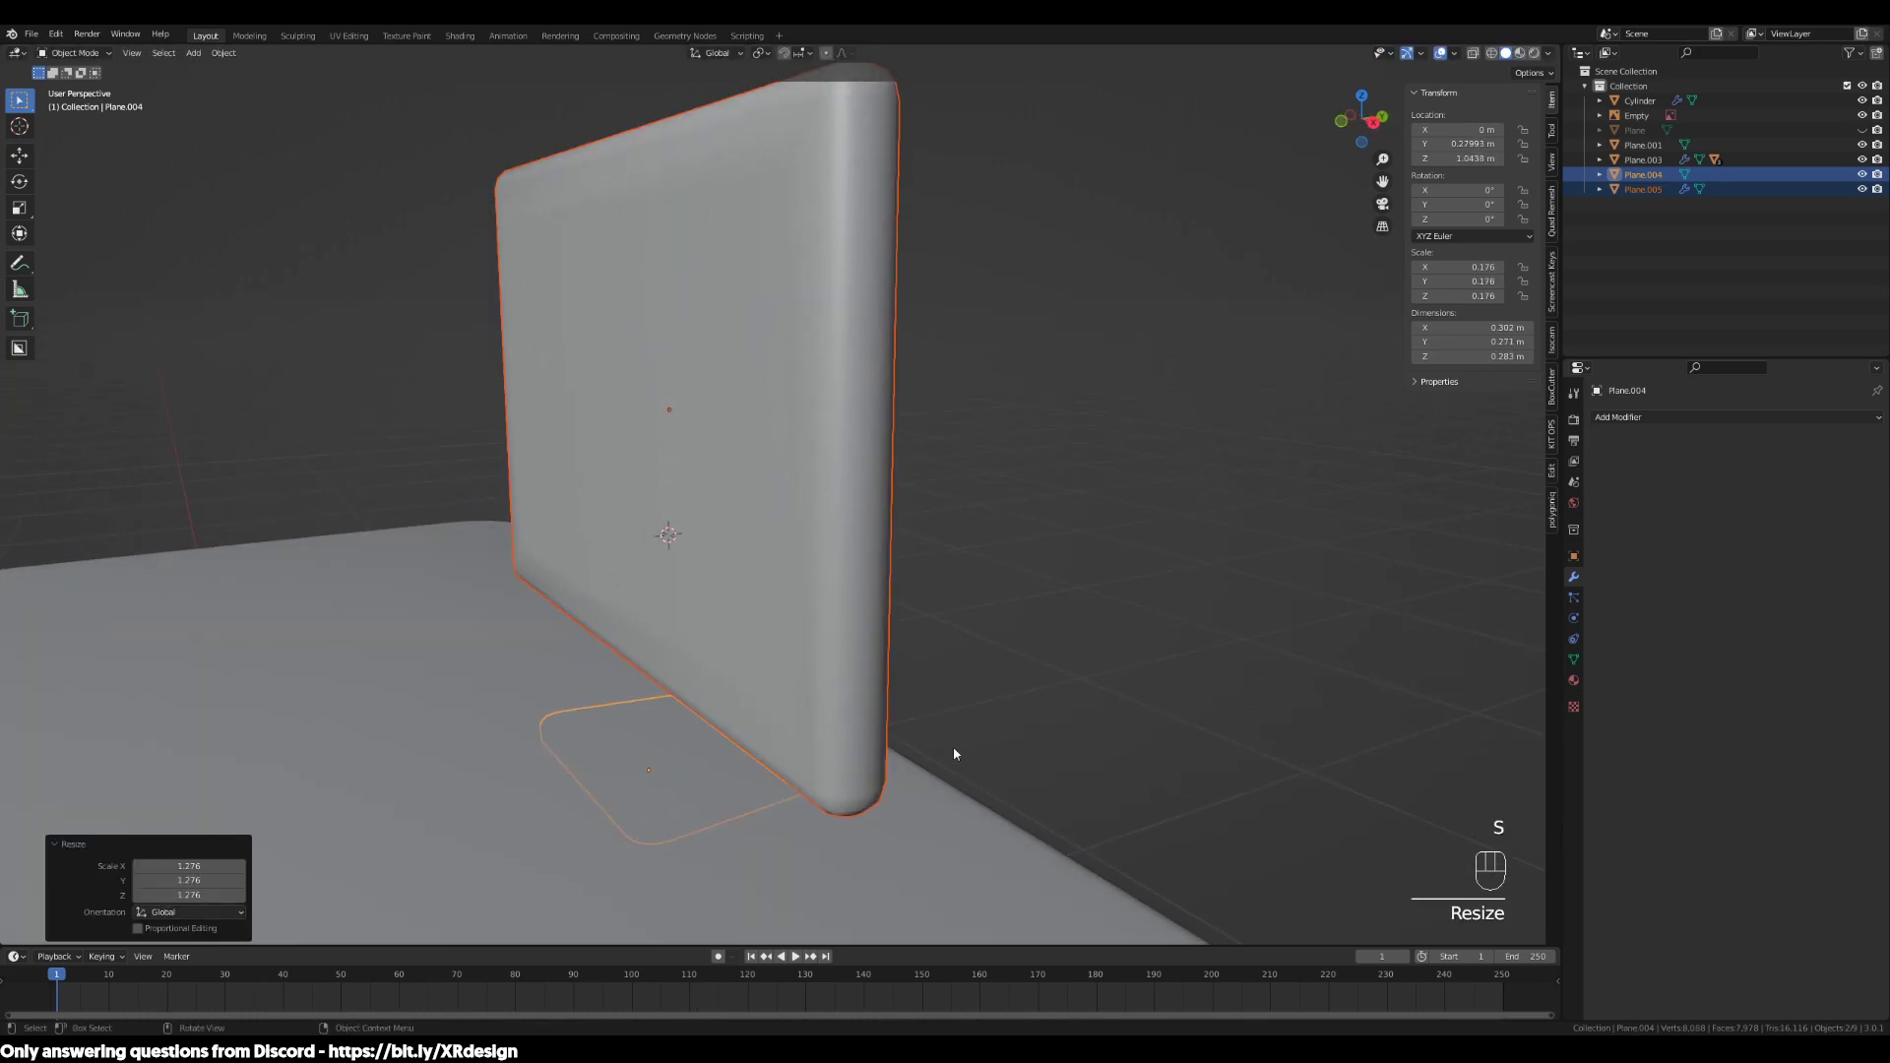
pyautogui.press('g')
pyautogui.click(881, 742)
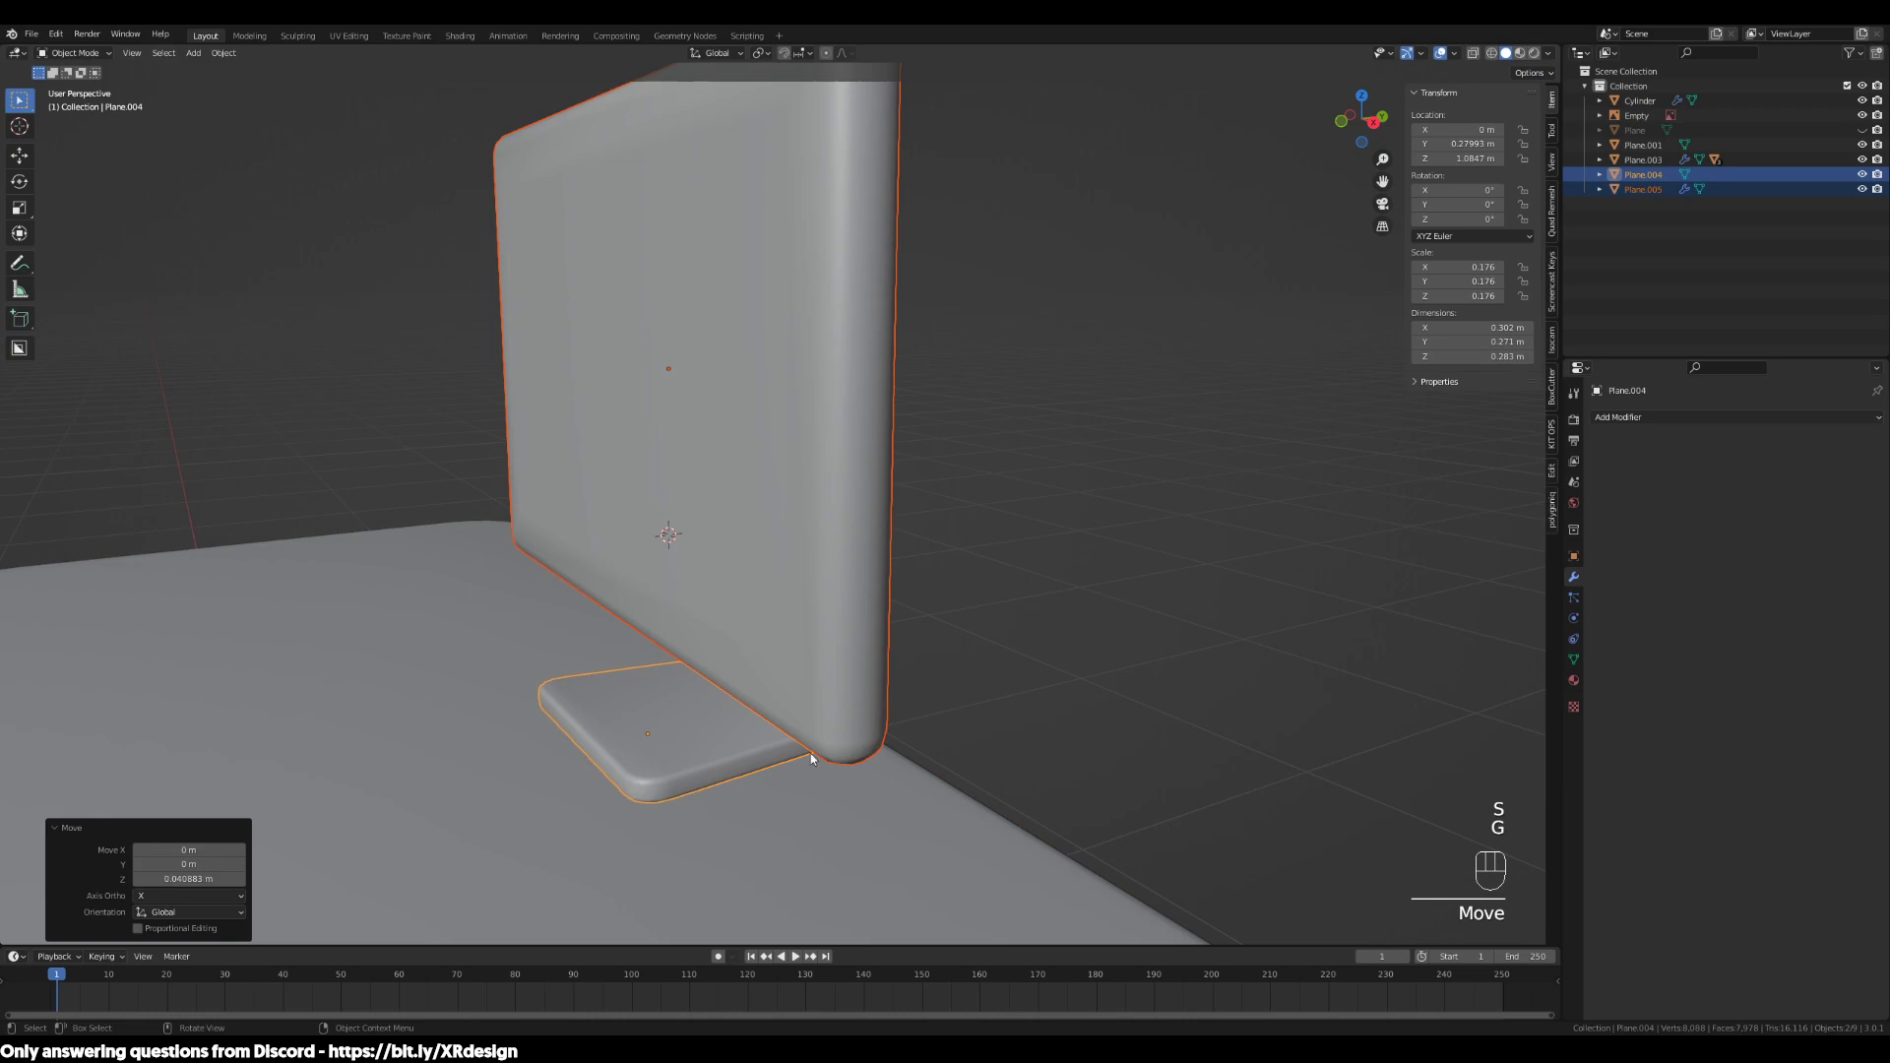
# Undo the move and the joint enlargement of the monitor panel and stand
pyautogui.press('Escape')
pyautogui.hotkey('ctrl', 'z')
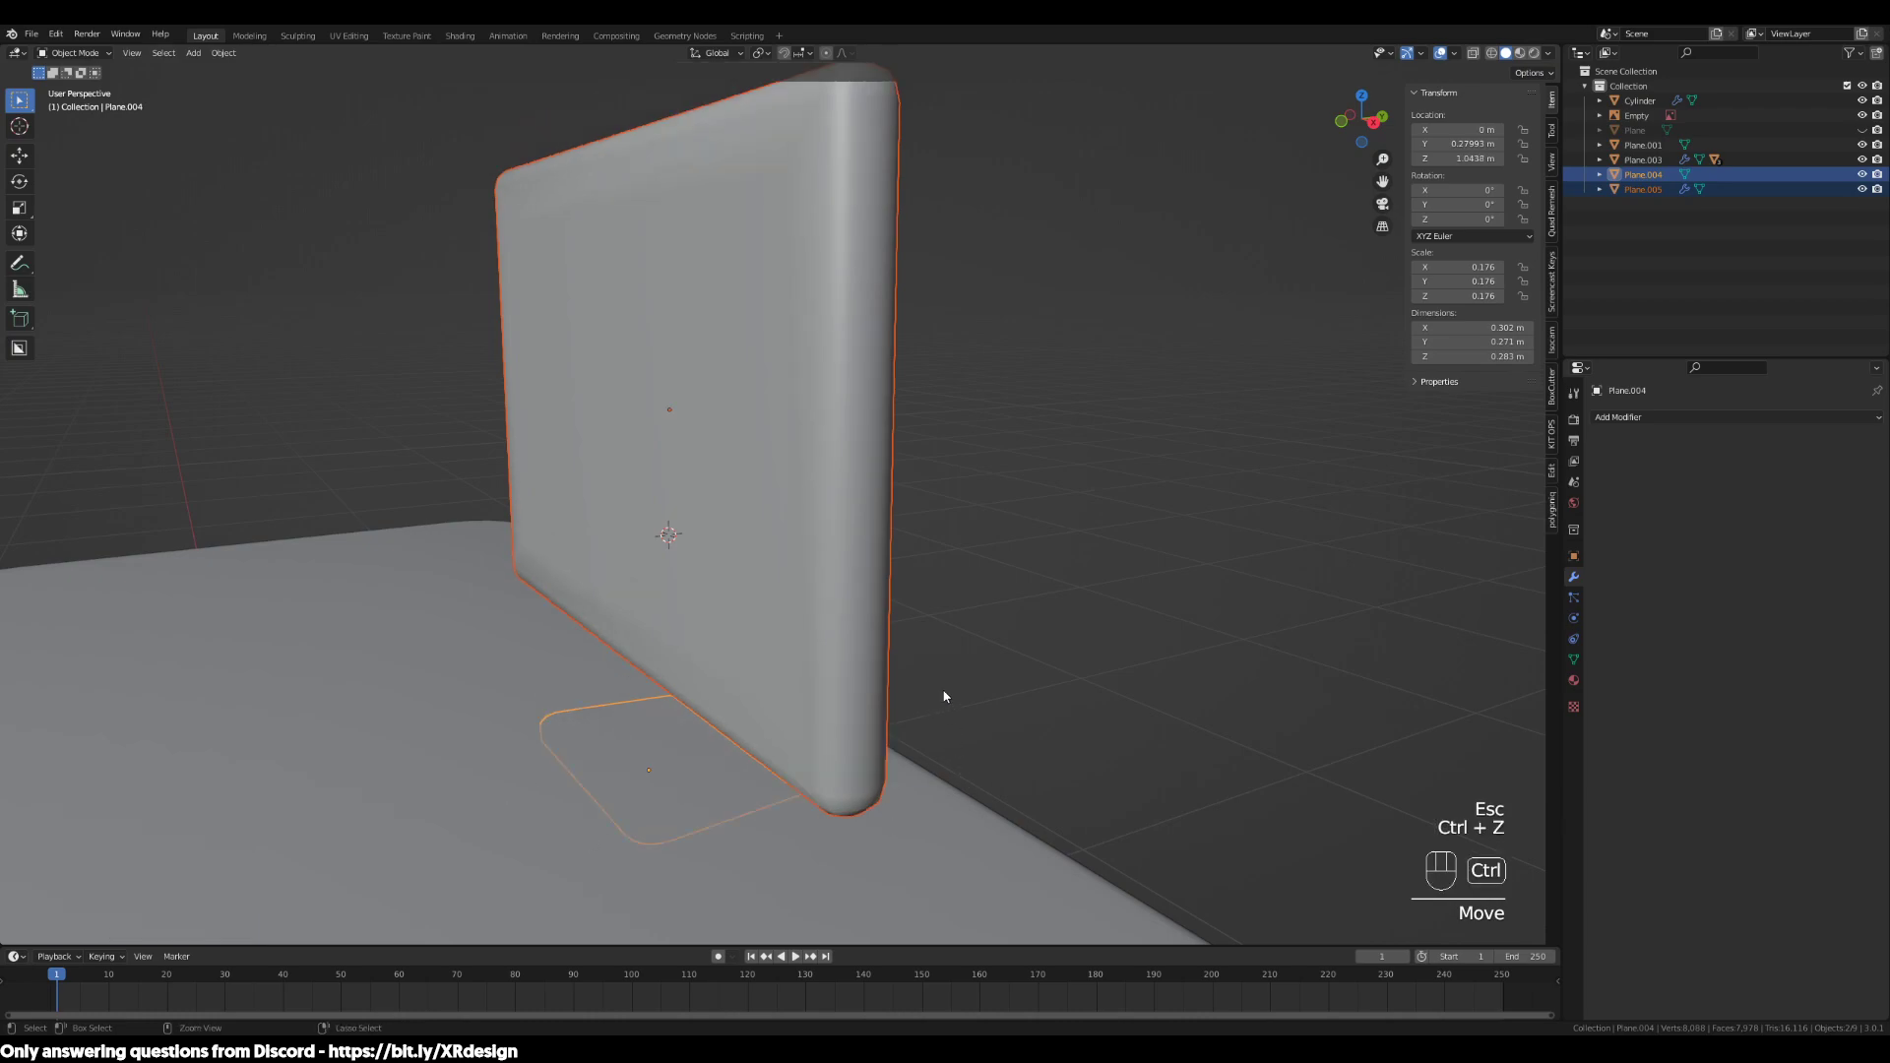
pyautogui.hotkey('ctrl', 'z')
# Parent the monitor panel to the stand with Object (Keep Transform), keeping the stand as the active object
pyautogui.moveTo(948, 689); pyautogui.dragTo(895, 630, button='middle')
pyautogui.click(931, 740)
pyautogui.click(910, 630)
pyautogui.click(844, 758)
pyautogui.keyDown('shift'); pyautogui.click(904, 596); pyautogui.keyUp('shift')
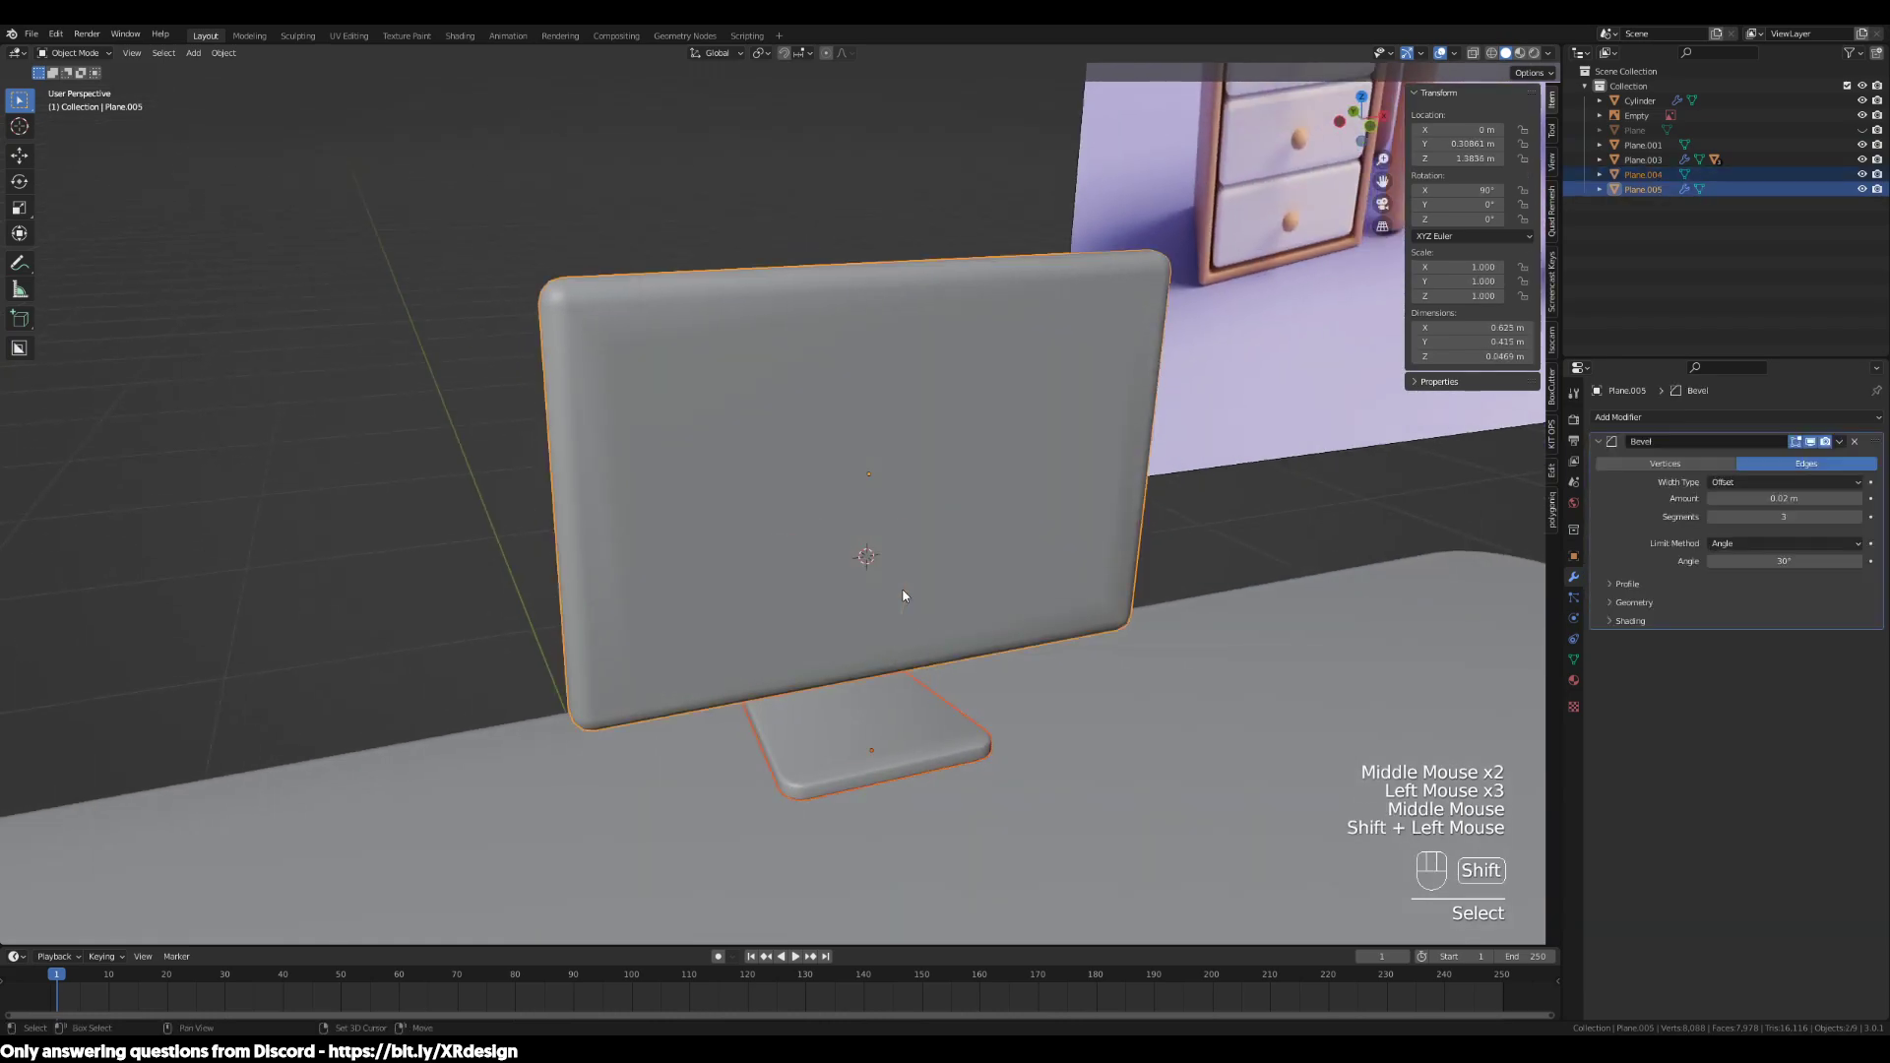
pyautogui.click(892, 716)
pyautogui.click(898, 671)
pyautogui.keyDown('shift'); pyautogui.click(818, 768); pyautogui.keyUp('shift')
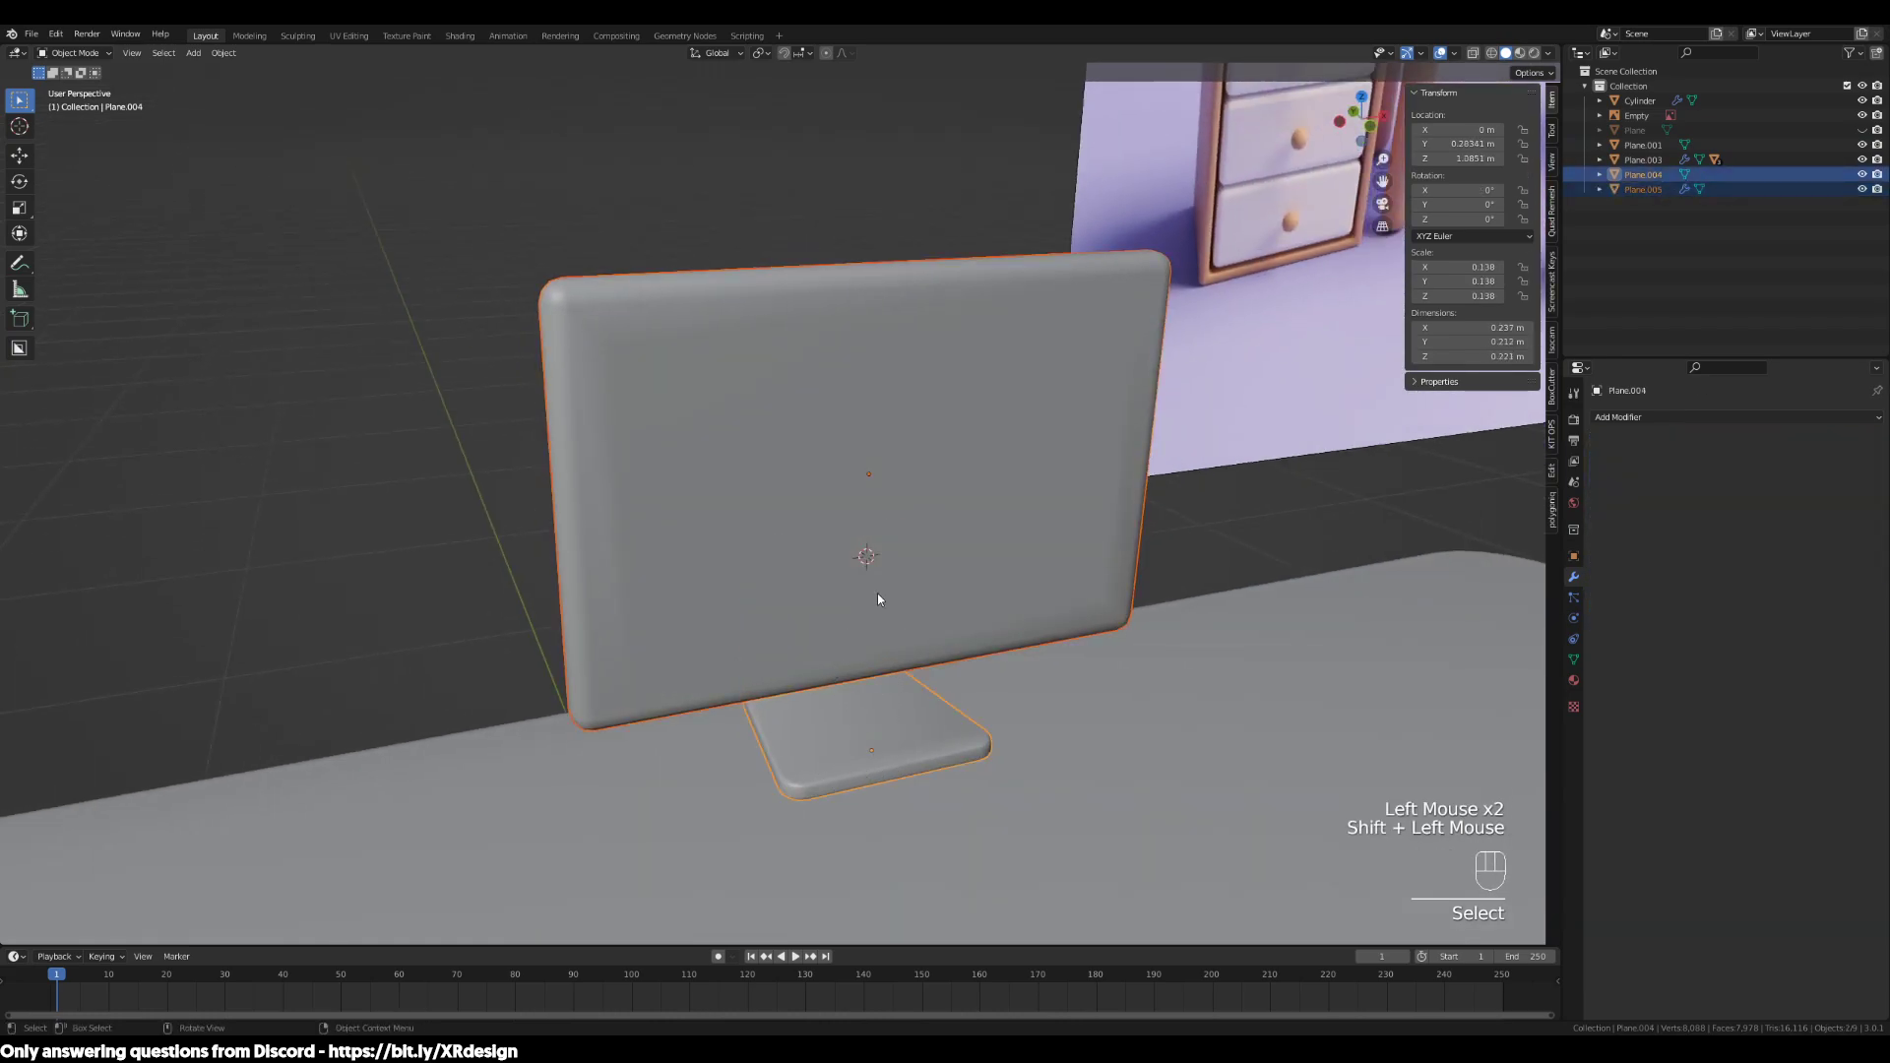
pyautogui.moveTo(879, 600); pyautogui.dragTo(913, 593, button='middle')
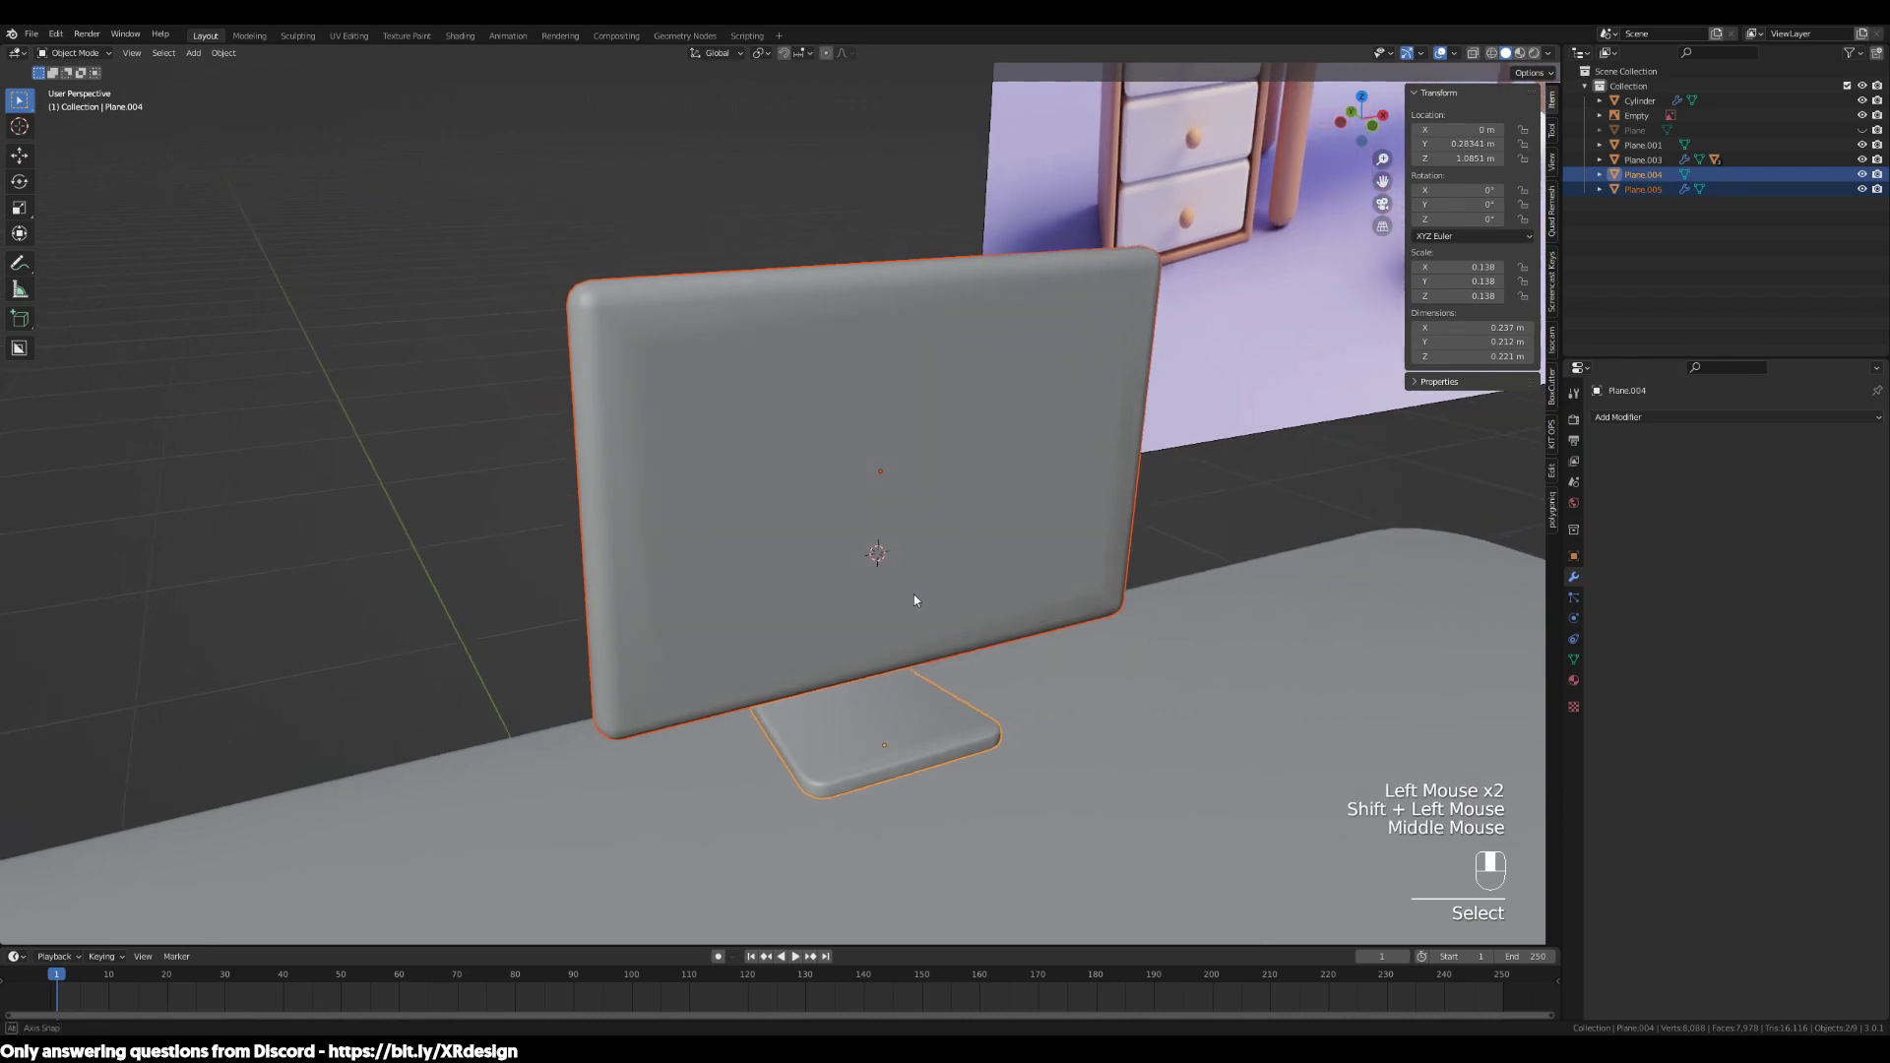
pyautogui.keyDown('shift'); pyautogui.click(841, 756); pyautogui.keyUp('shift')
pyautogui.keyDown('ctrl'); pyautogui.moveTo(1343, 460); pyautogui.dragTo(1184, 693); pyautogui.keyUp('ctrl')
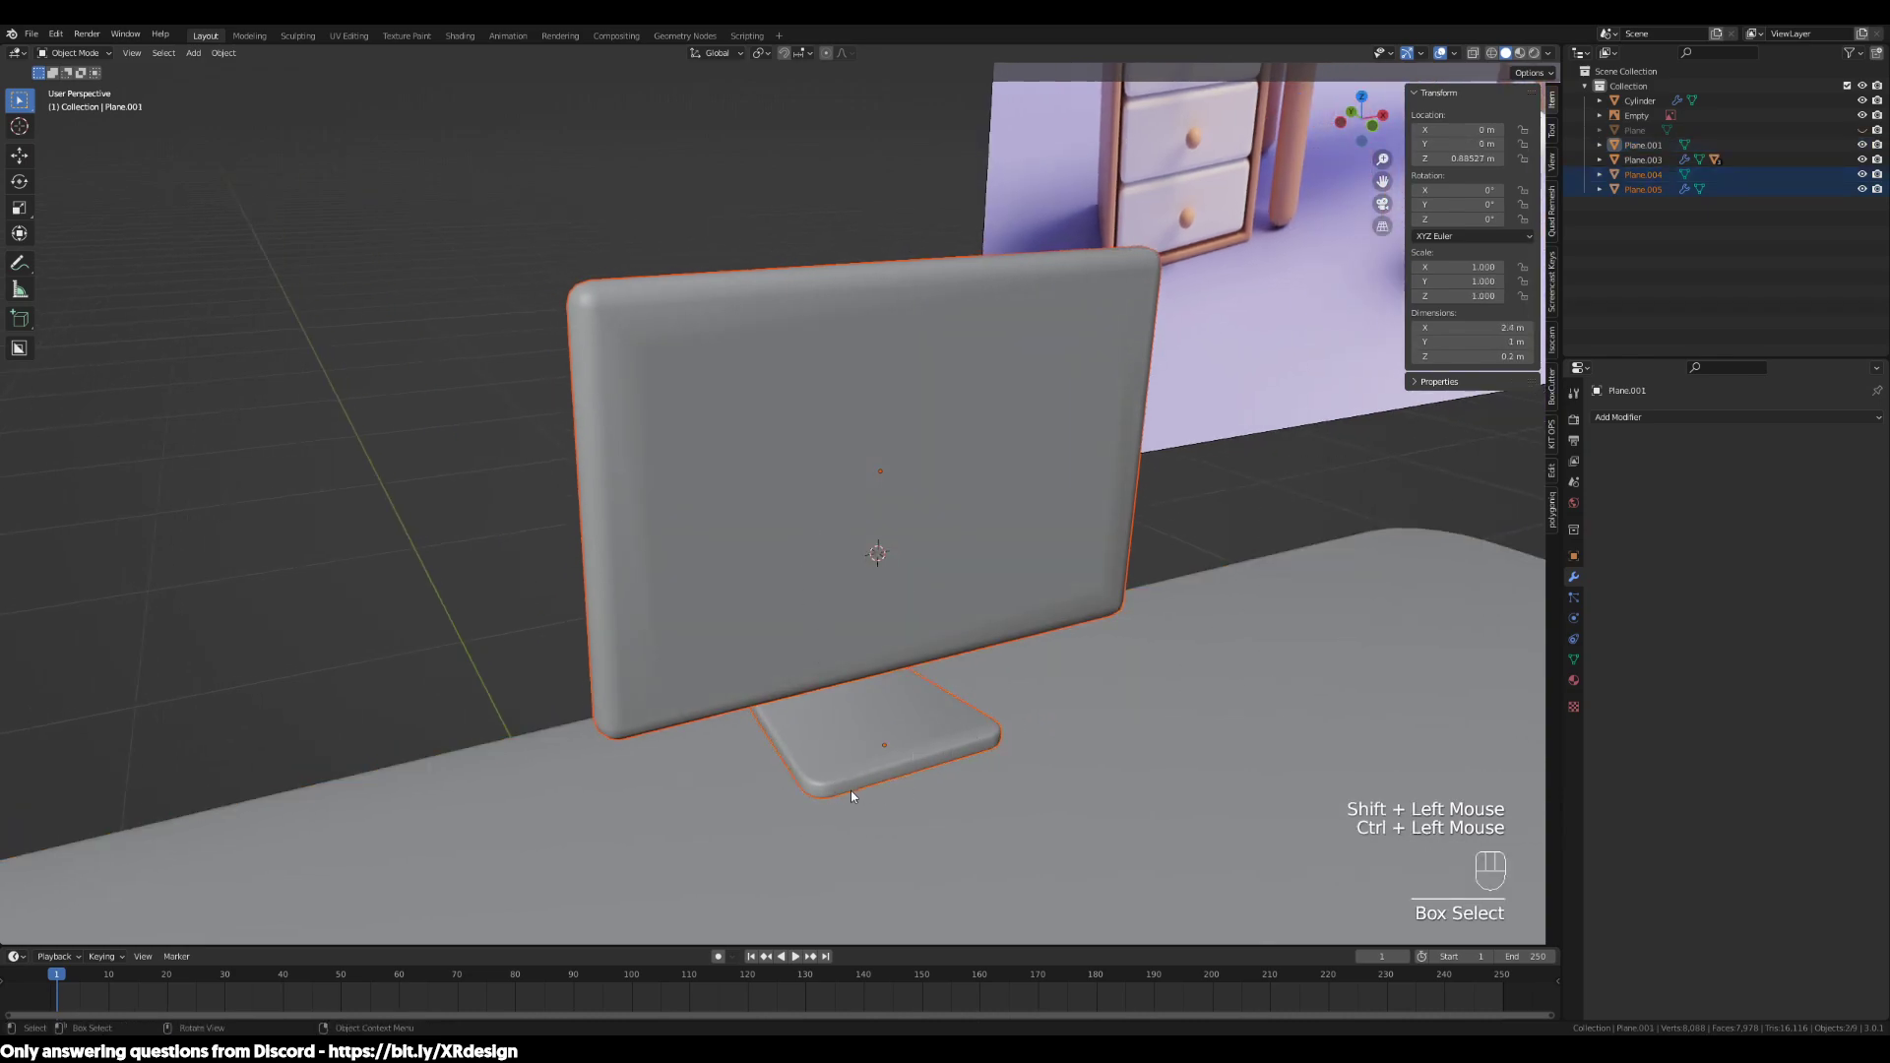
pyautogui.keyDown('shift'); pyautogui.click(758, 731); pyautogui.keyUp('shift')
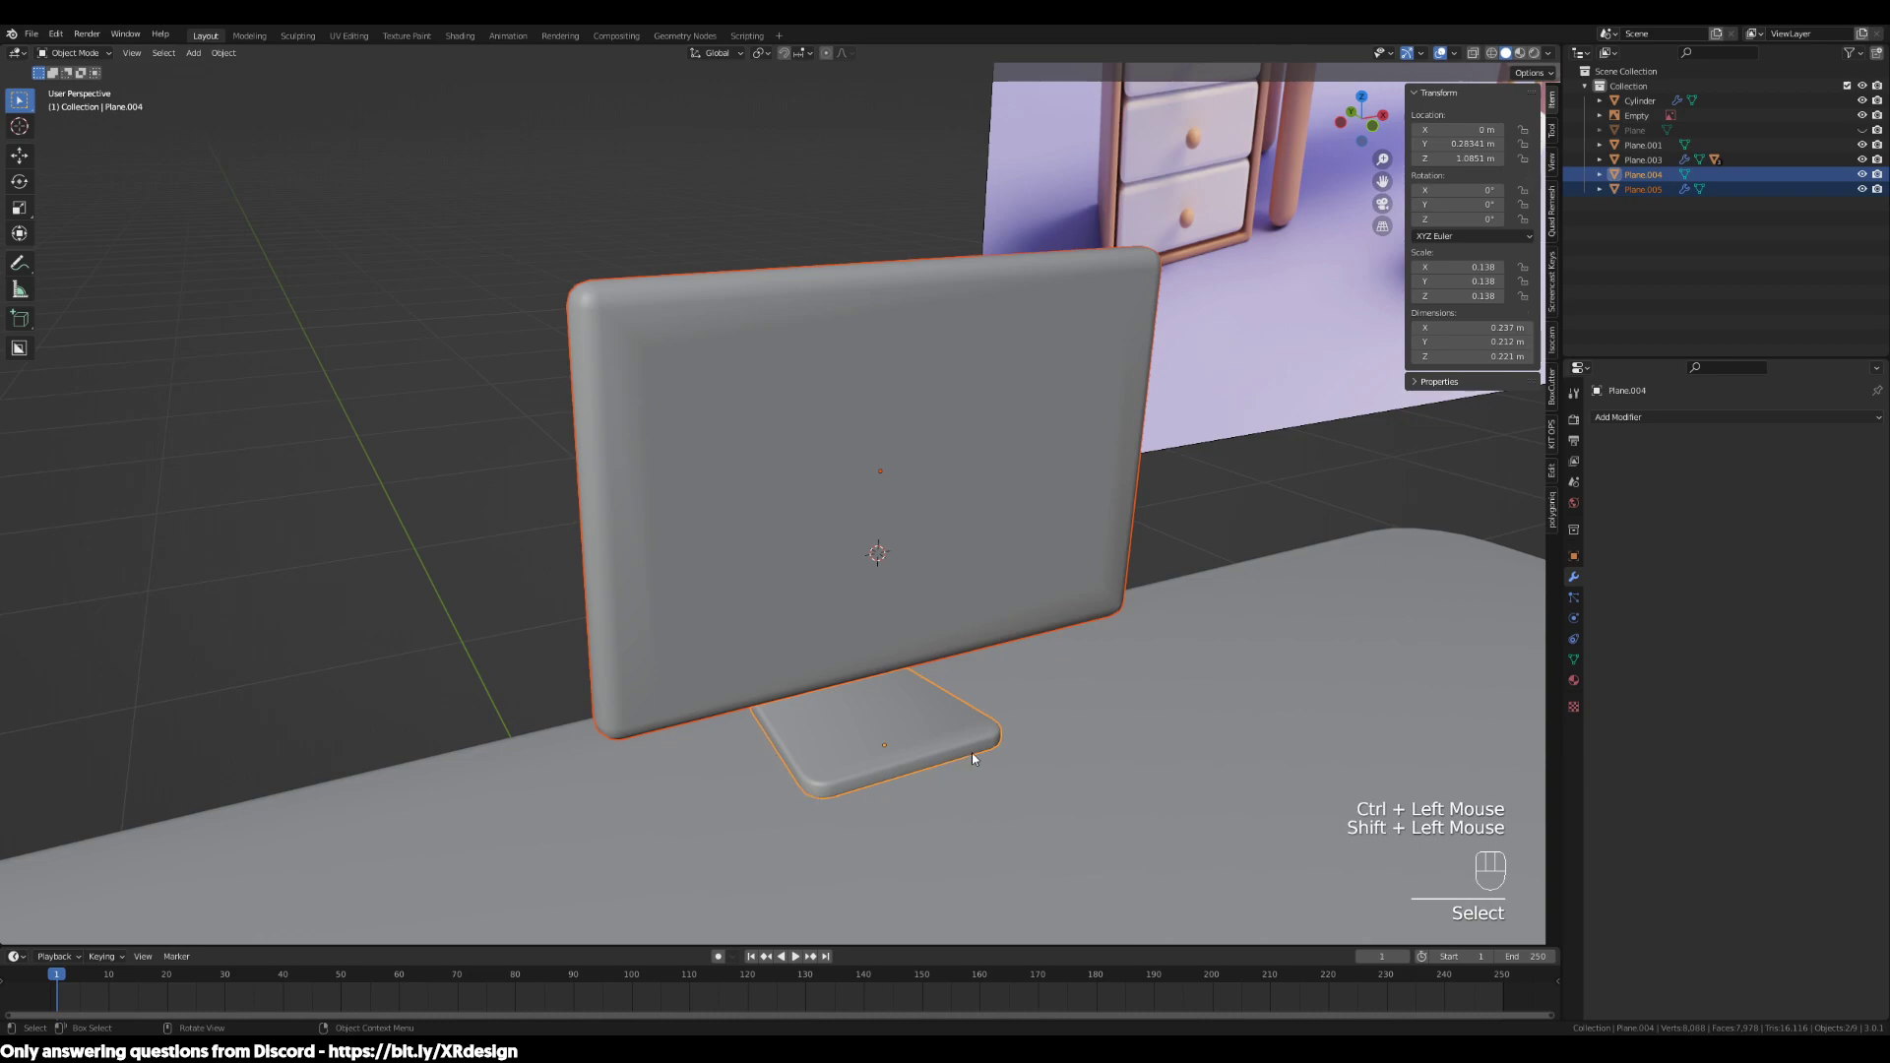
pyautogui.moveTo(954, 781); pyautogui.dragTo(951, 722, button='middle')
pyautogui.scroll(1, 924, 781)
pyautogui.scroll(2, 923, 781)
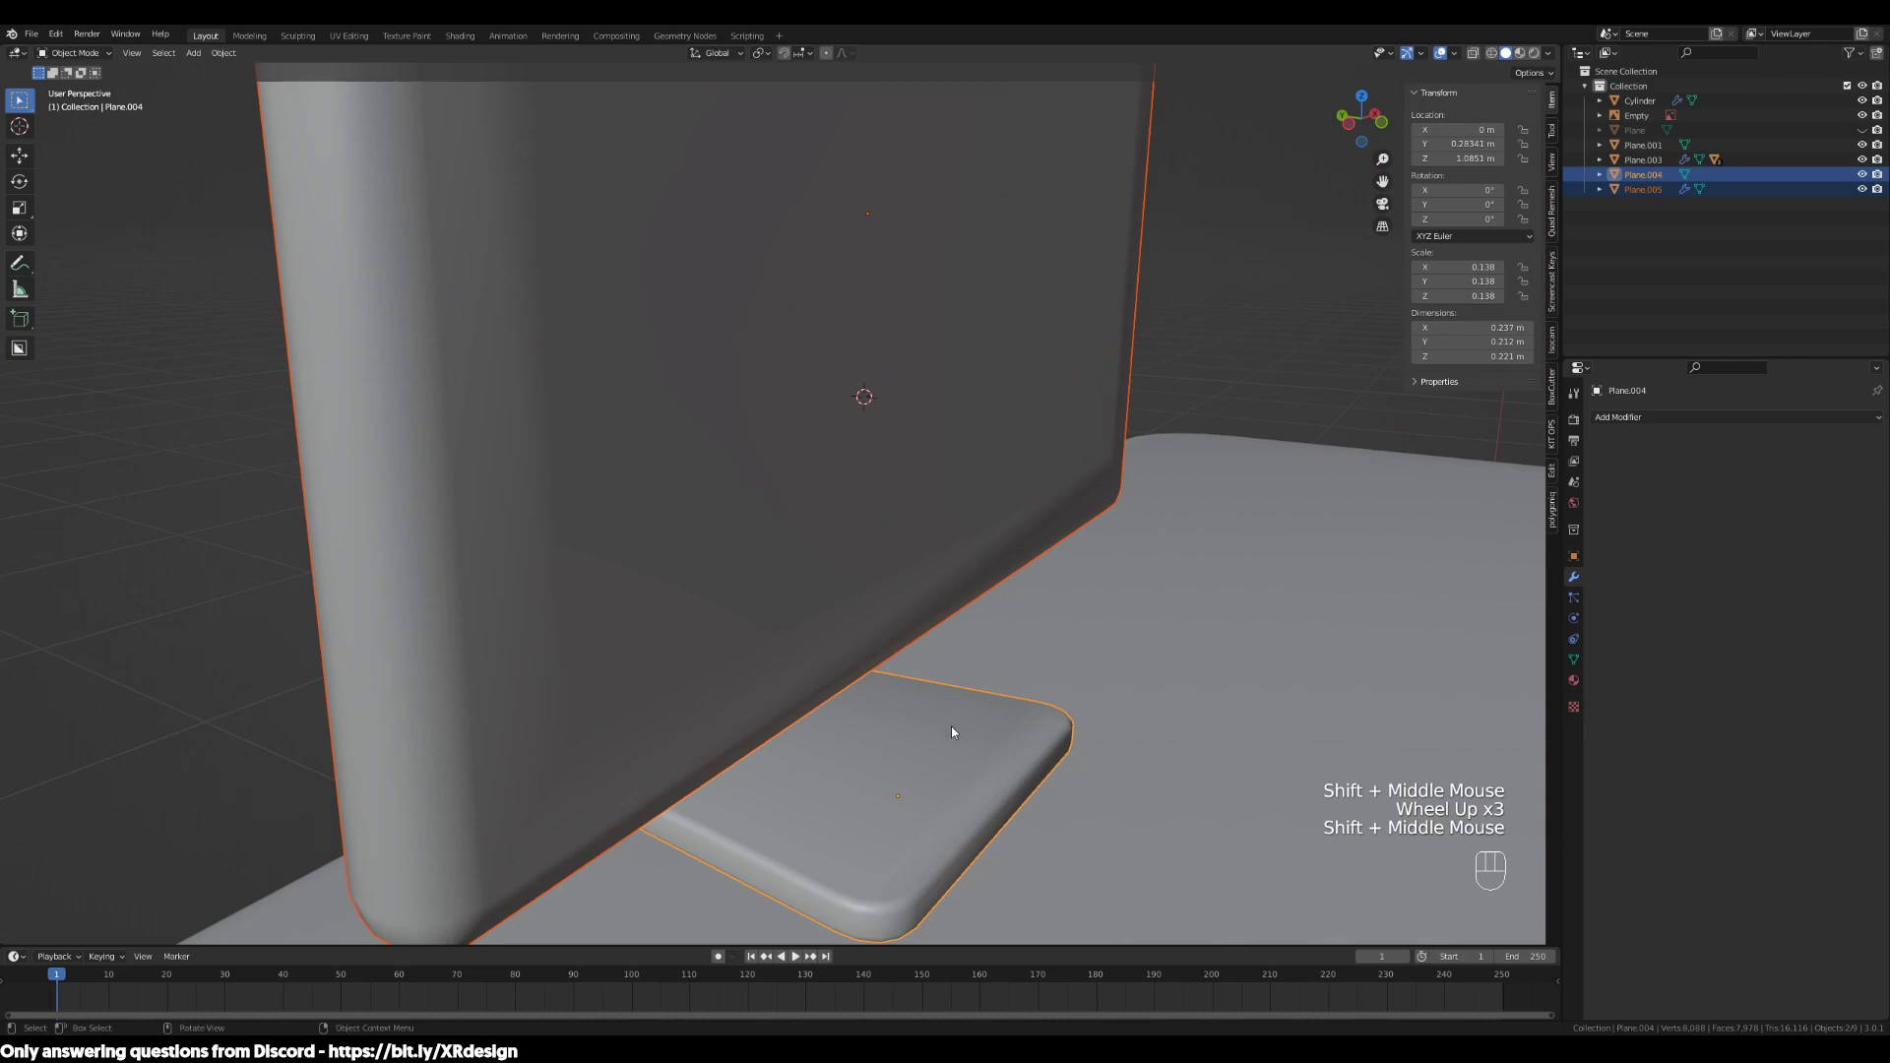
pyautogui.hotkey('ctrl', 'p')
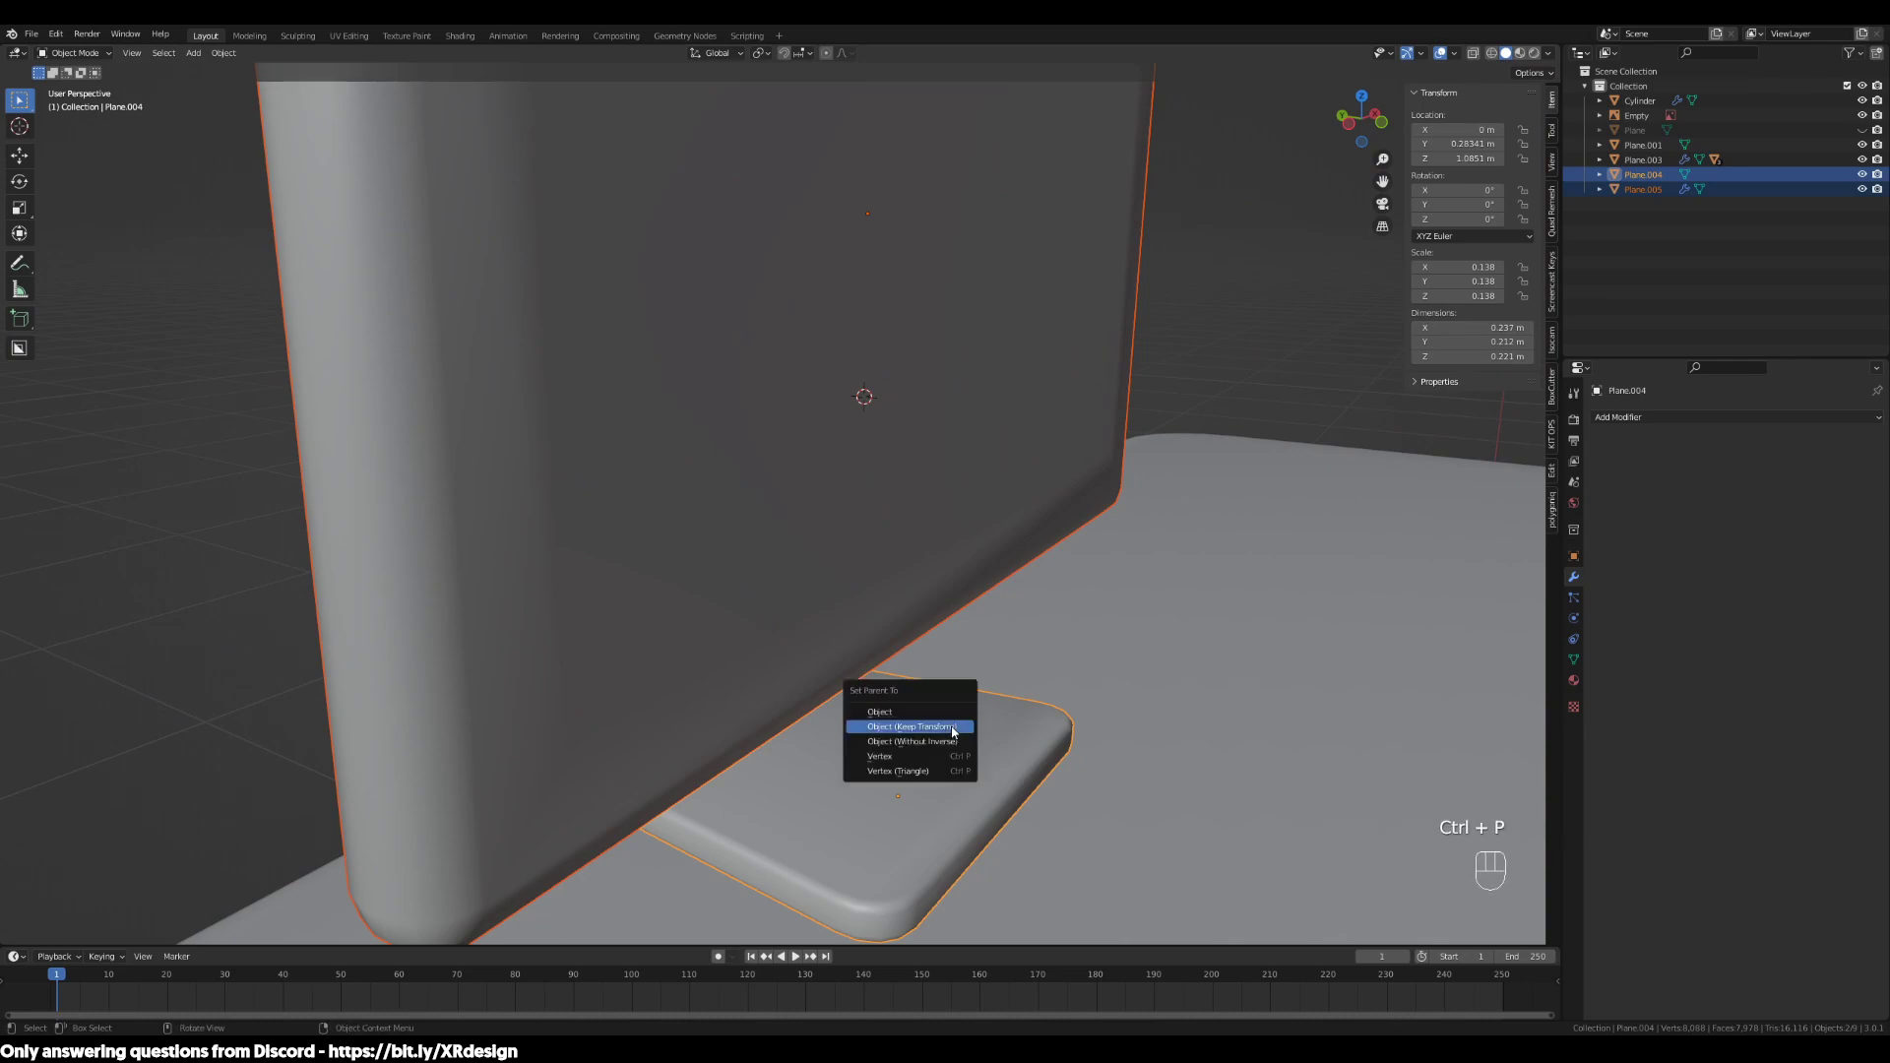
pyautogui.click(921, 728)
# Select only the monitor's stand and isolate it in local view
pyautogui.scroll(-2, 1095, 701)
pyautogui.moveTo(1094, 701); pyautogui.dragTo(819, 682, button='middle')
pyautogui.click(856, 705)
pyautogui.click(832, 661)
pyautogui.moveTo(930, 703); pyautogui.dragTo(758, 672, button='middle')
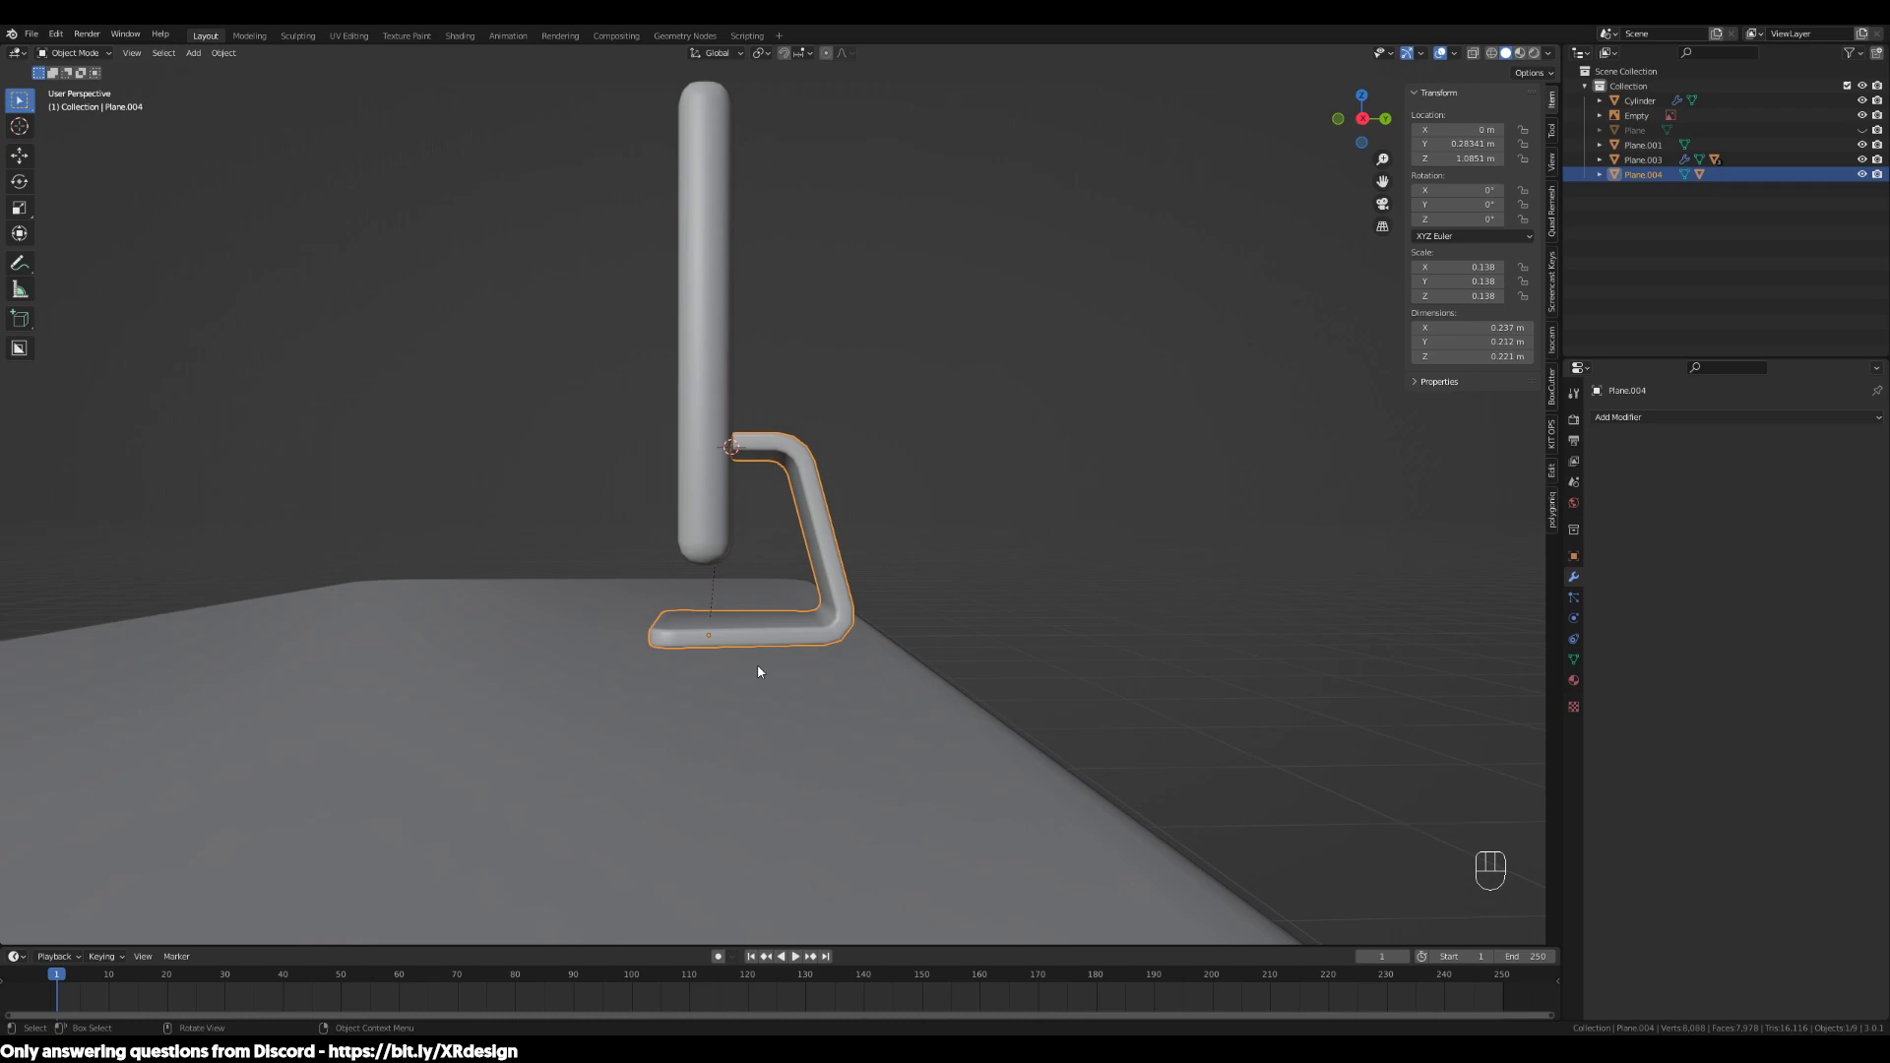
pyautogui.scroll(3, 740, 645)
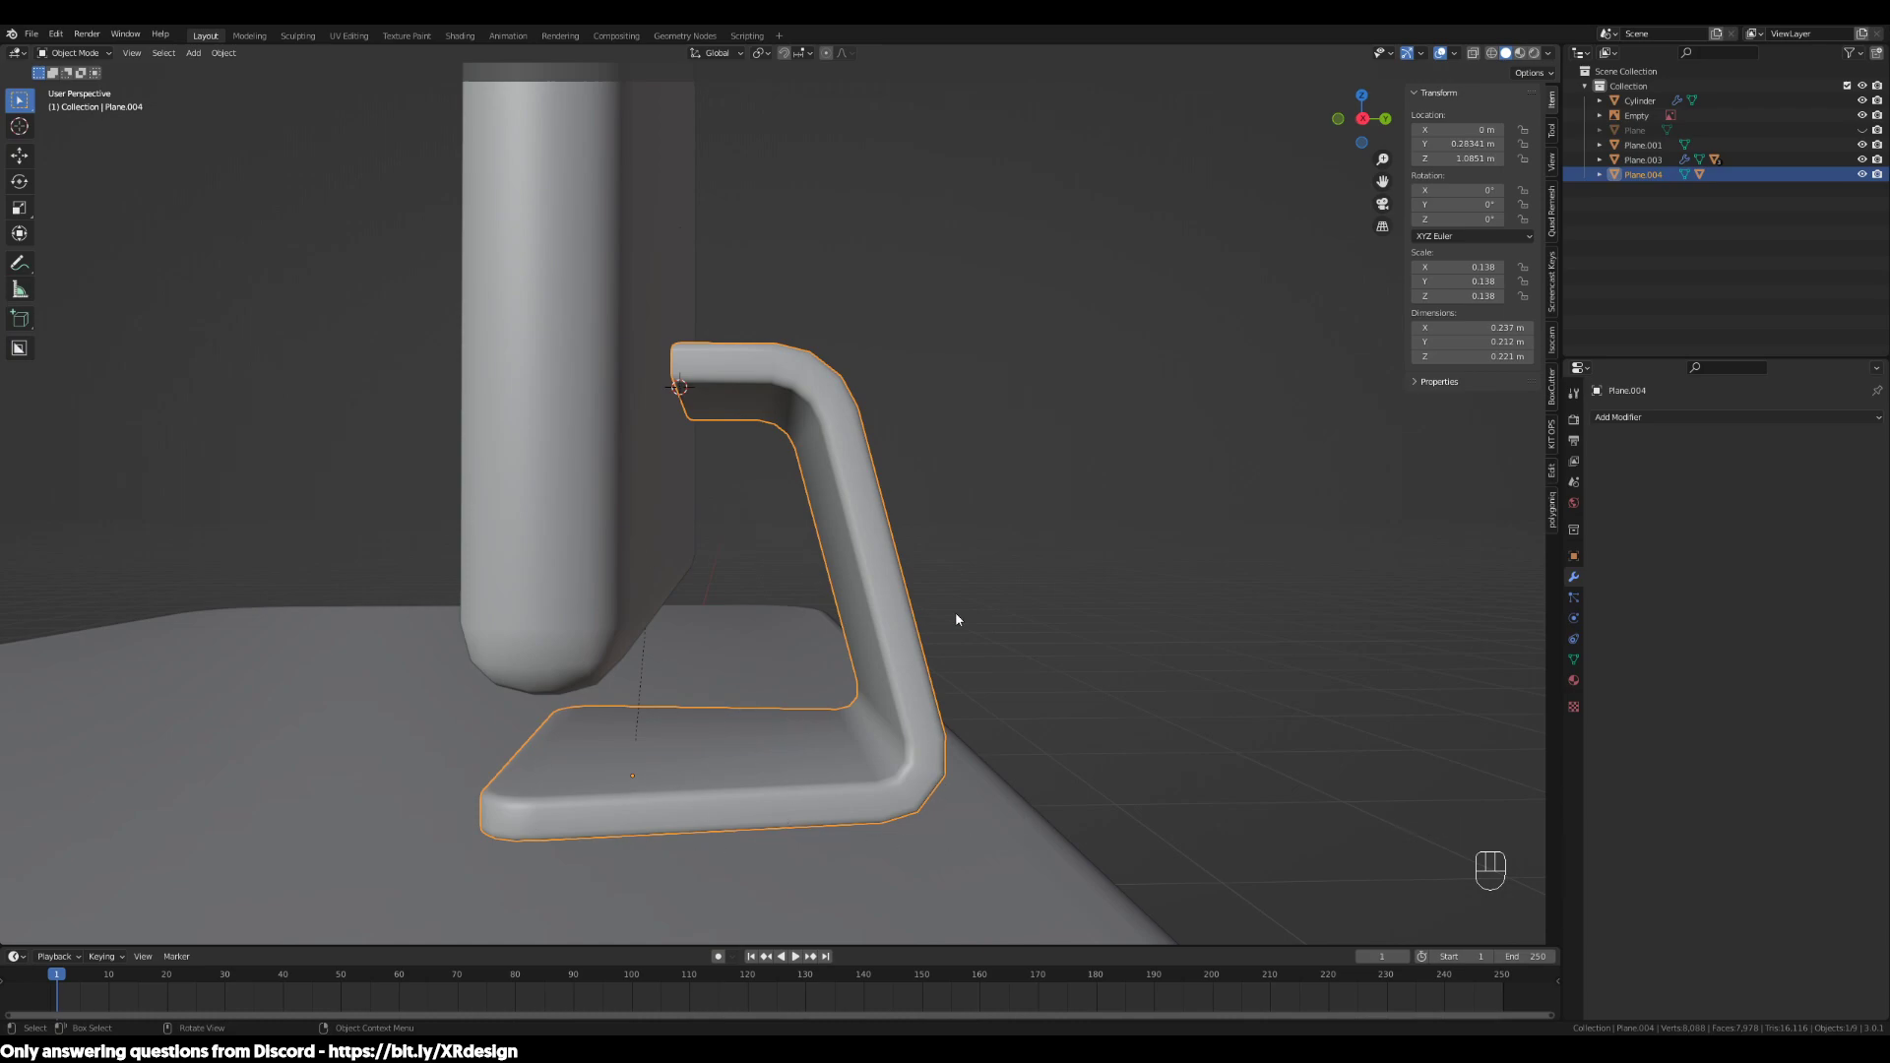
pyautogui.press('KP_Divide')
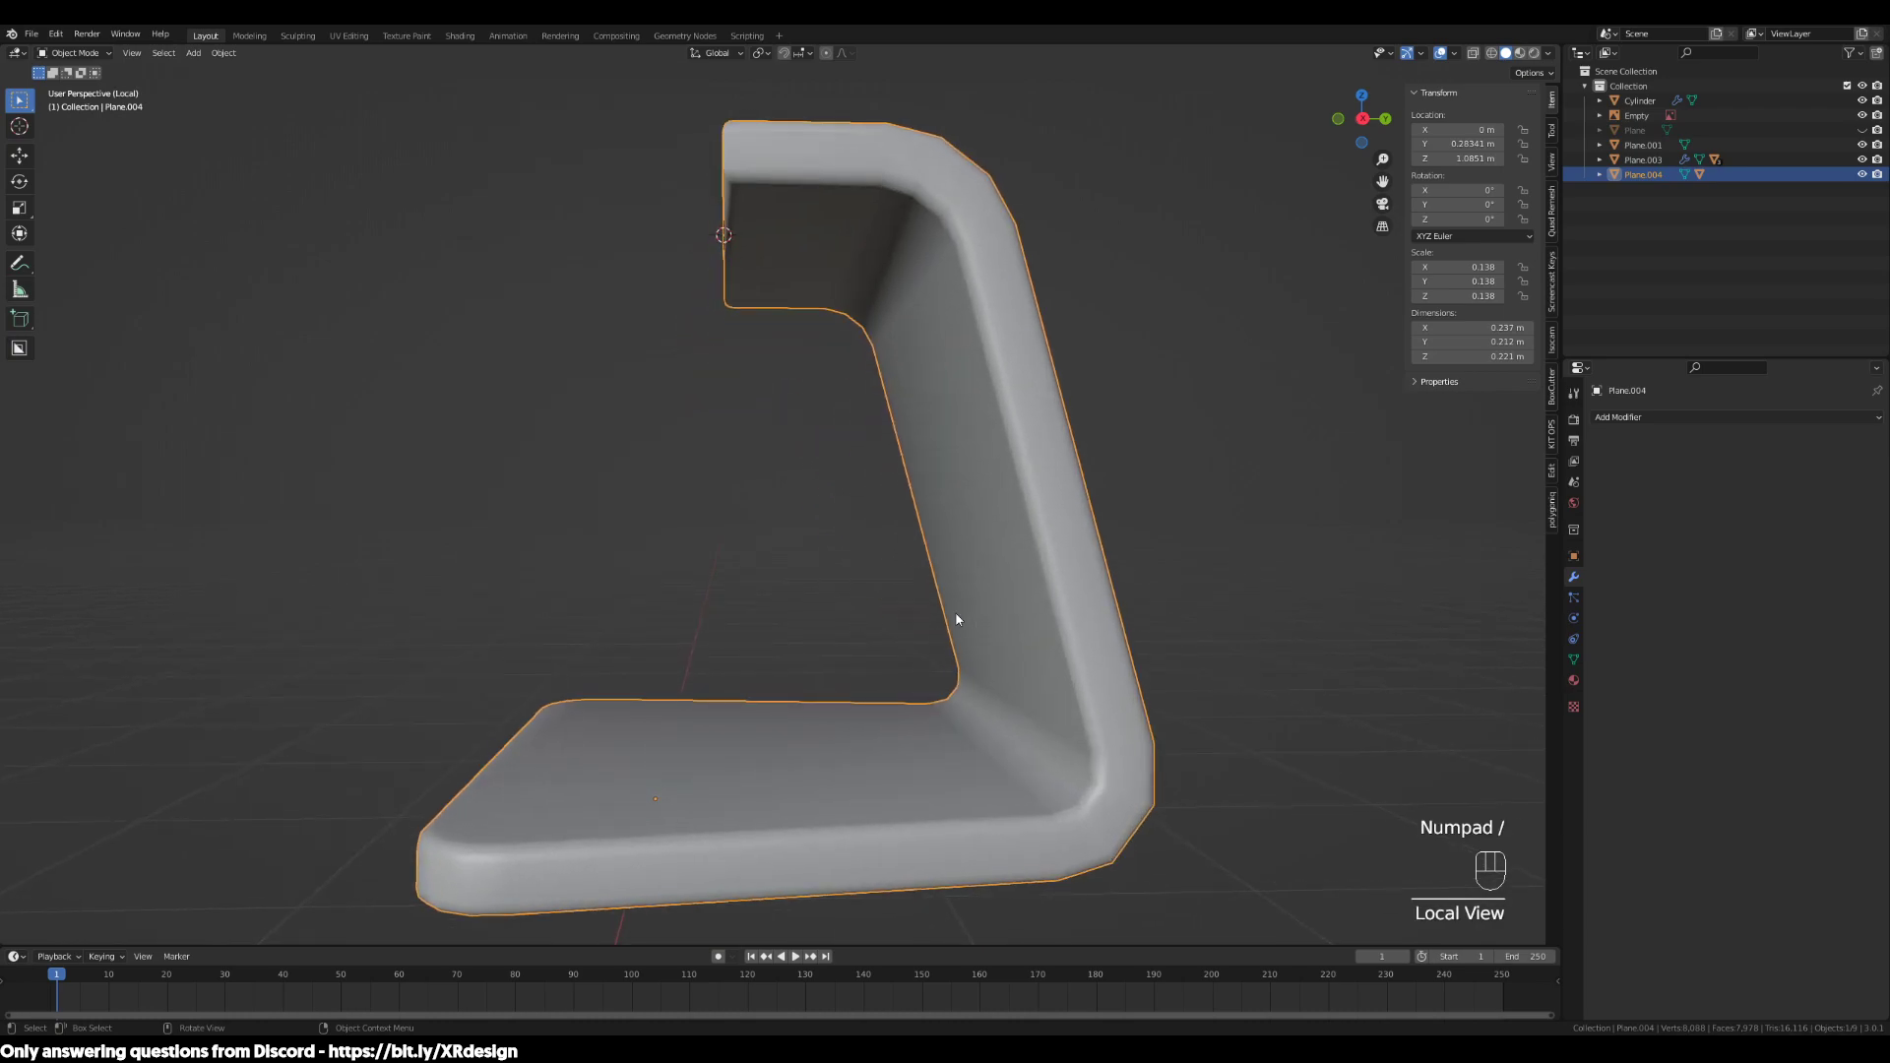
pyautogui.press('KP_Divide')
pyautogui.press('KP_Divide')
# Select the face on the underside of the stand's base and snap the 3D cursor to it
pyautogui.keyDown('shift'); pyautogui.moveTo(1008, 716); pyautogui.dragTo(992, 581, button='middle'); pyautogui.keyUp('shift')
pyautogui.click(856, 646)
pyautogui.press('Tab')
pyautogui.press('3')
pyautogui.click(793, 635)
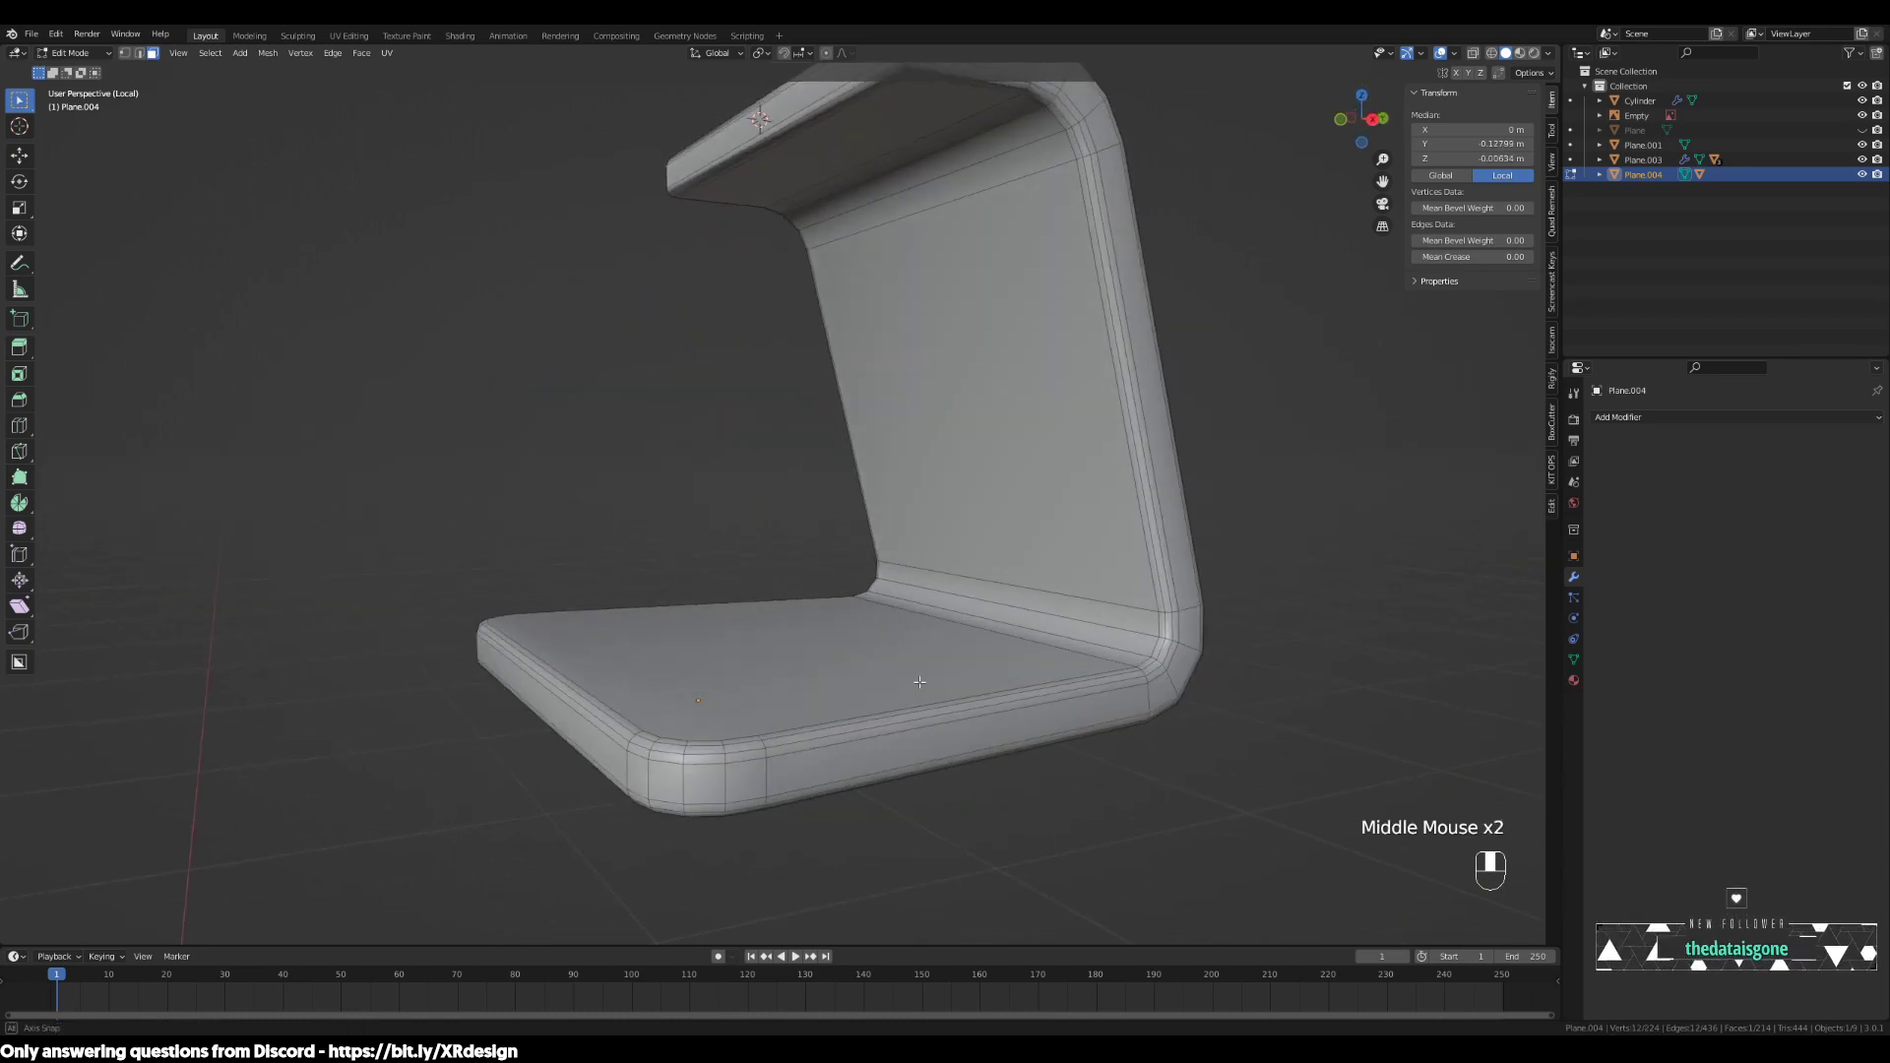
pyautogui.hotkey('shift', 's')
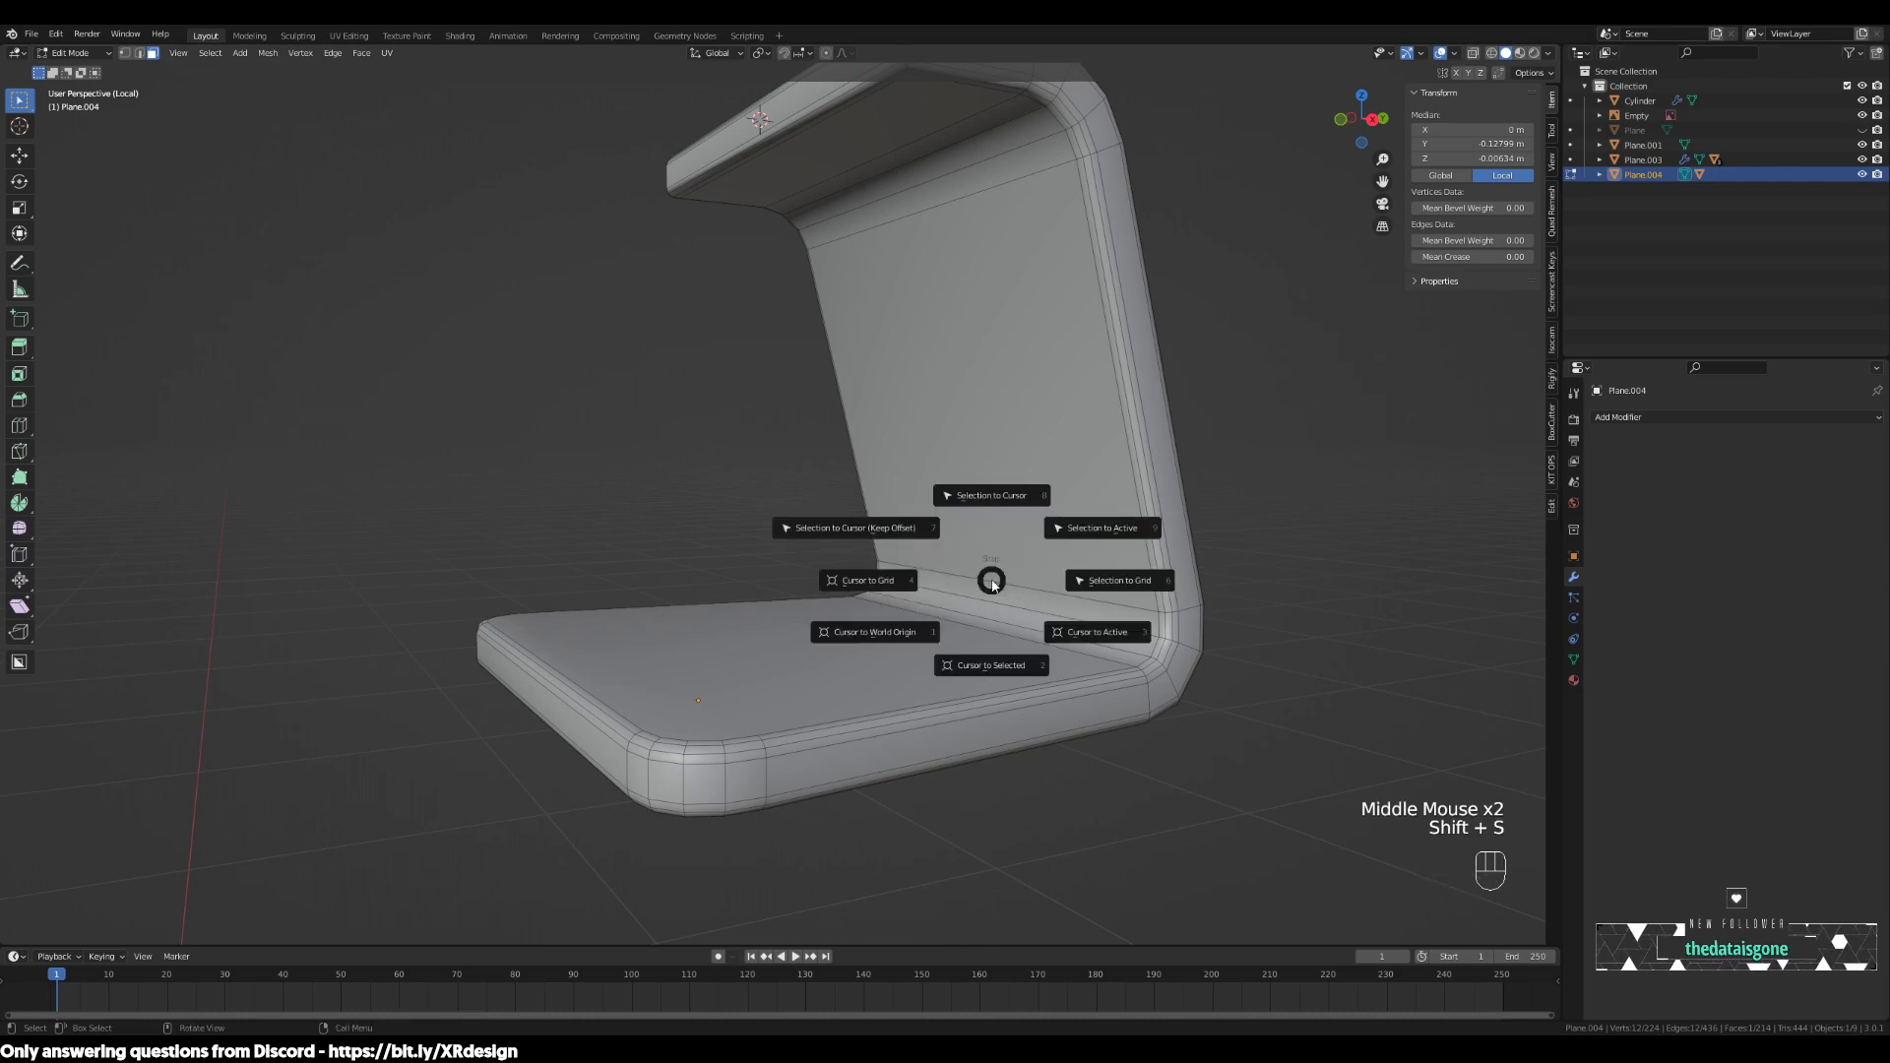
pyautogui.click(985, 665)
pyautogui.moveTo(992, 703); pyautogui.dragTo(1159, 699, button='middle')
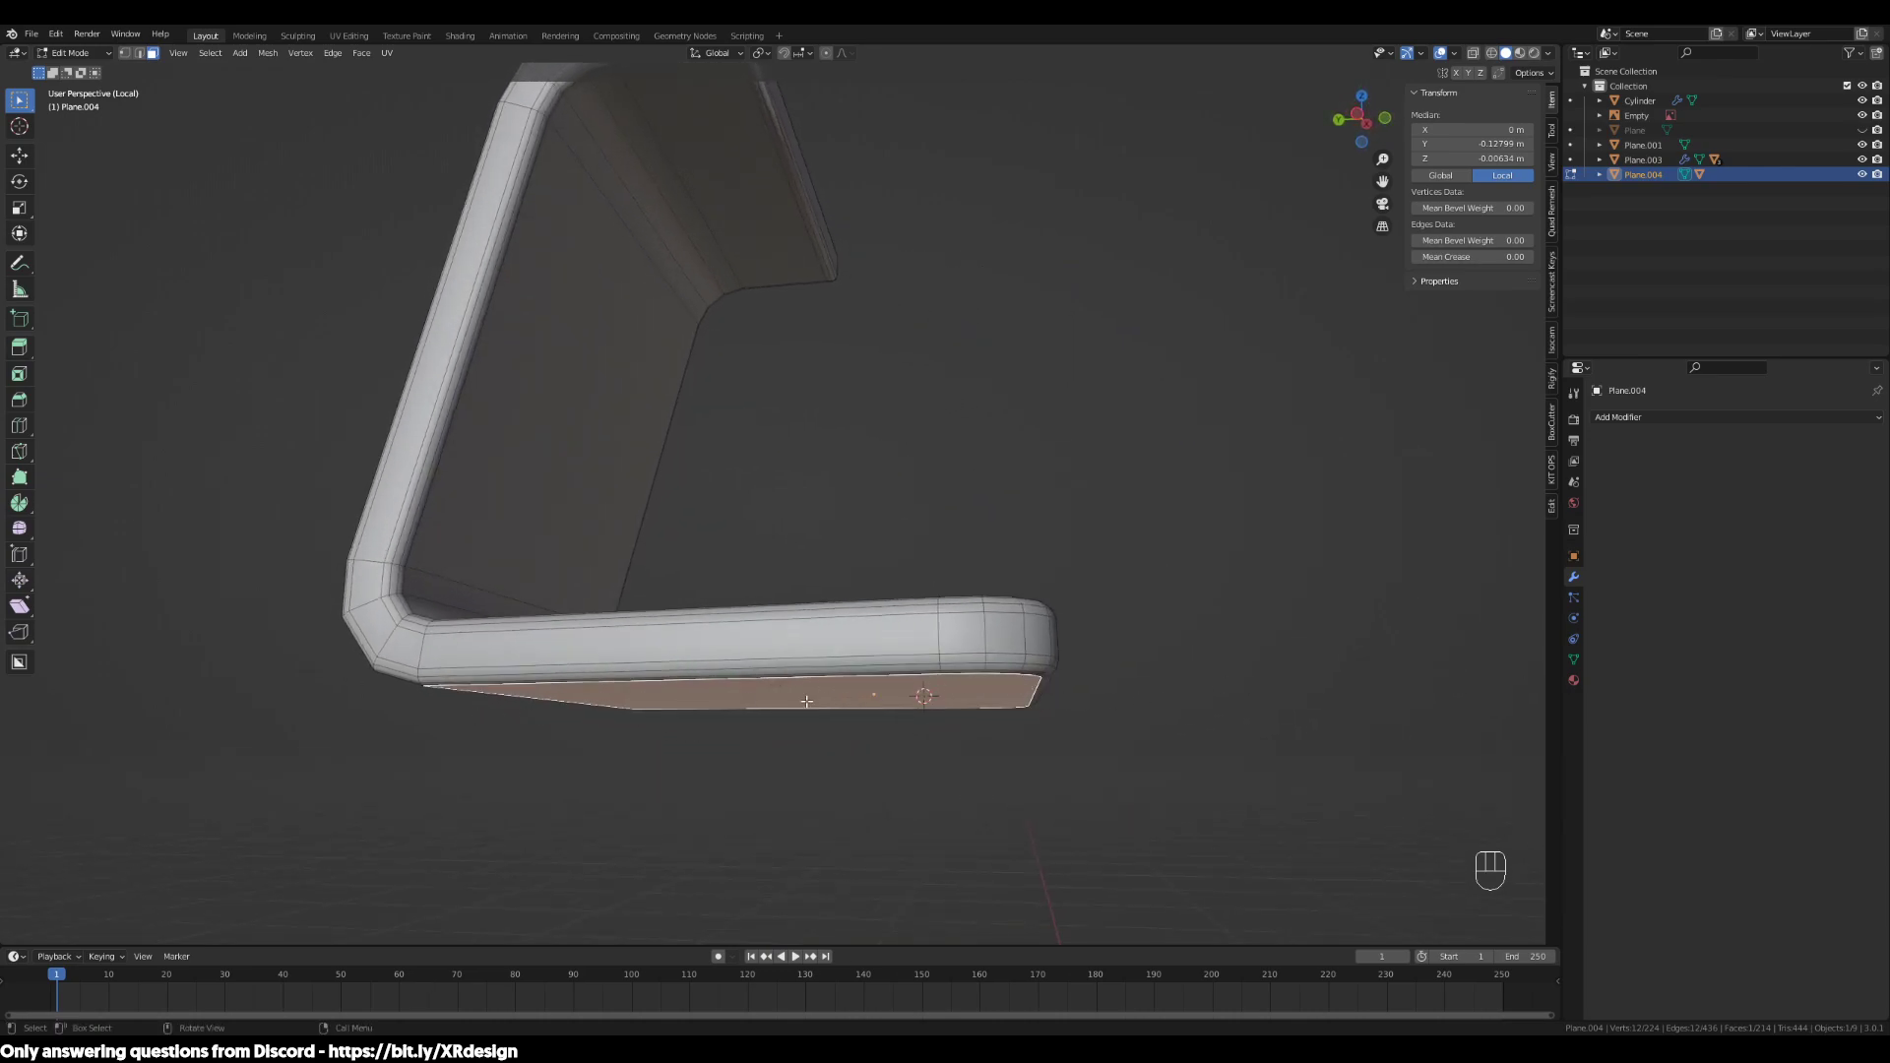
pyautogui.moveTo(1047, 696); pyautogui.dragTo(760, 701, button='middle')
# Set the stand's origin to the 3D cursor and leave local view to show the whole scene
pyautogui.press('Tab')
pyautogui.scroll(-2, 760, 701)
pyautogui.rightClick(911, 392)
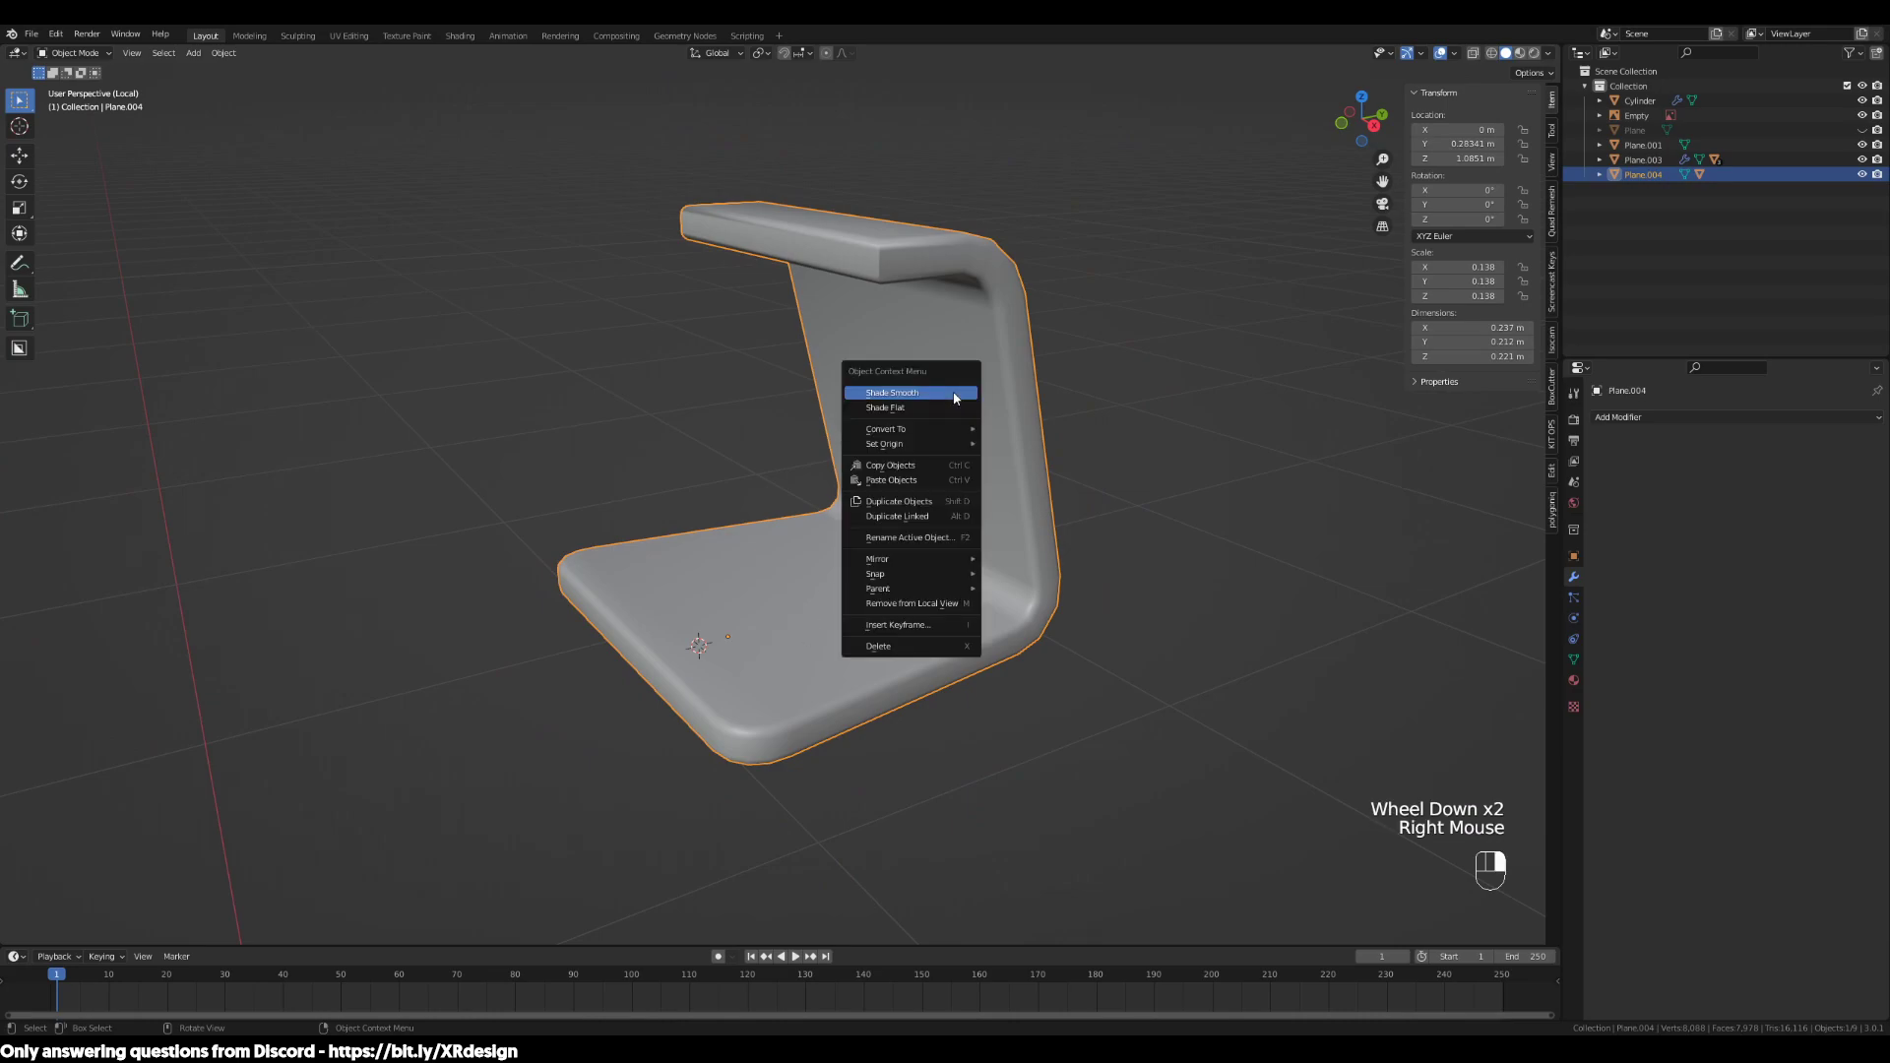
pyautogui.moveTo(892, 444)
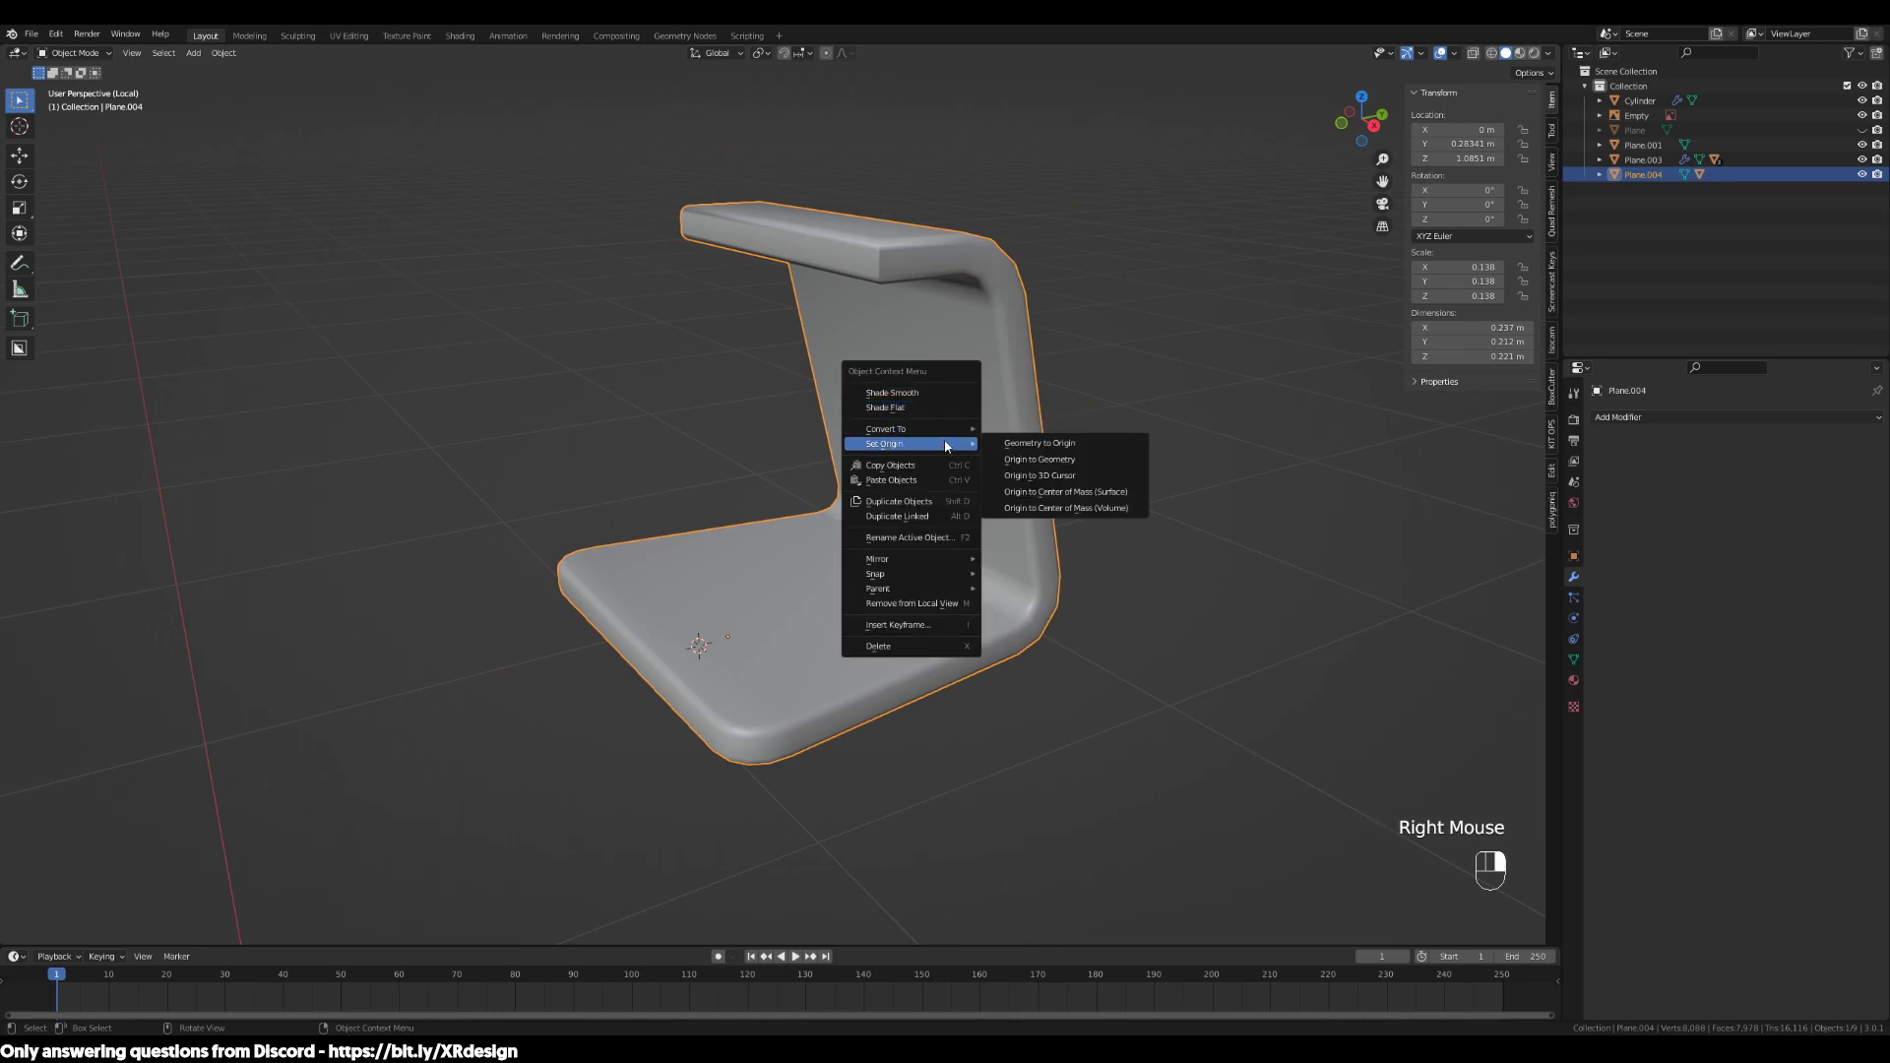
pyautogui.click(1042, 477)
pyautogui.moveTo(1001, 718); pyautogui.dragTo(1025, 654, button='middle')
pyautogui.press('KP_Divide')
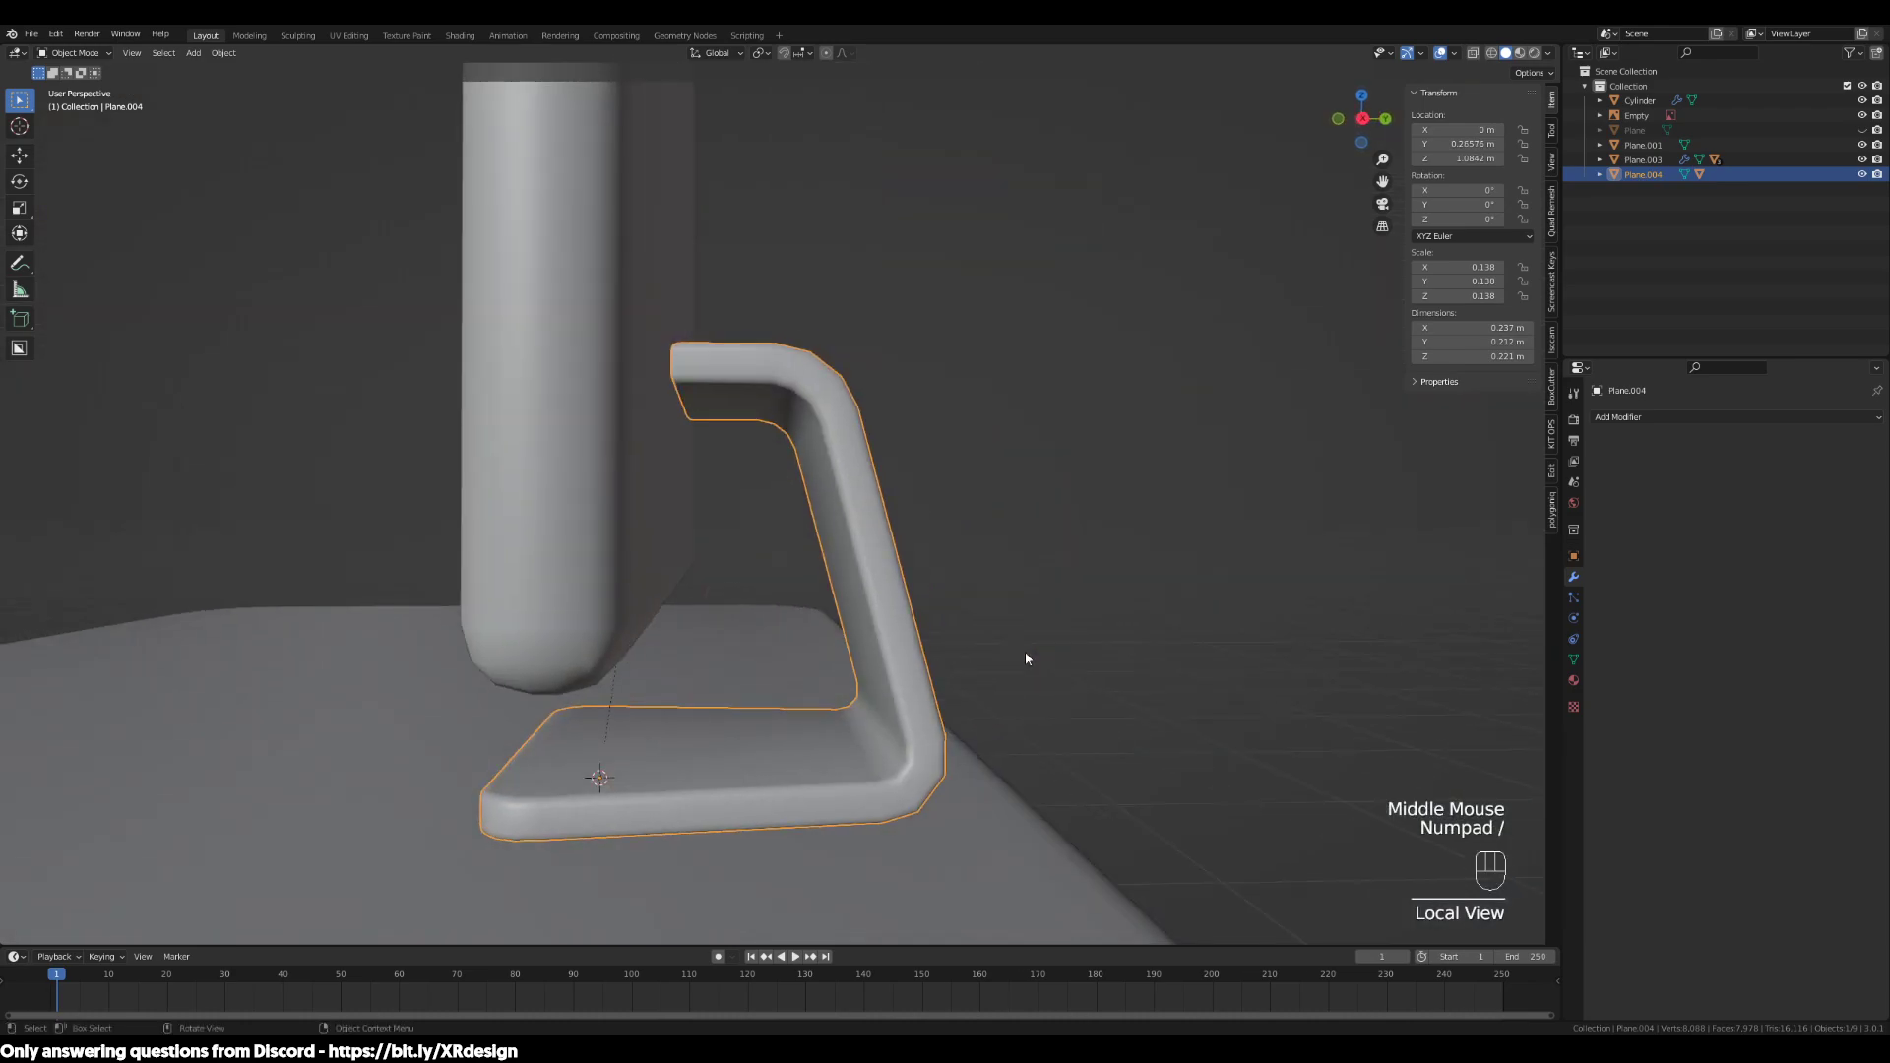
# Select the stand alone and try scaling it up from its new origin together with the parented panel
pyautogui.scroll(-2, 914, 601)
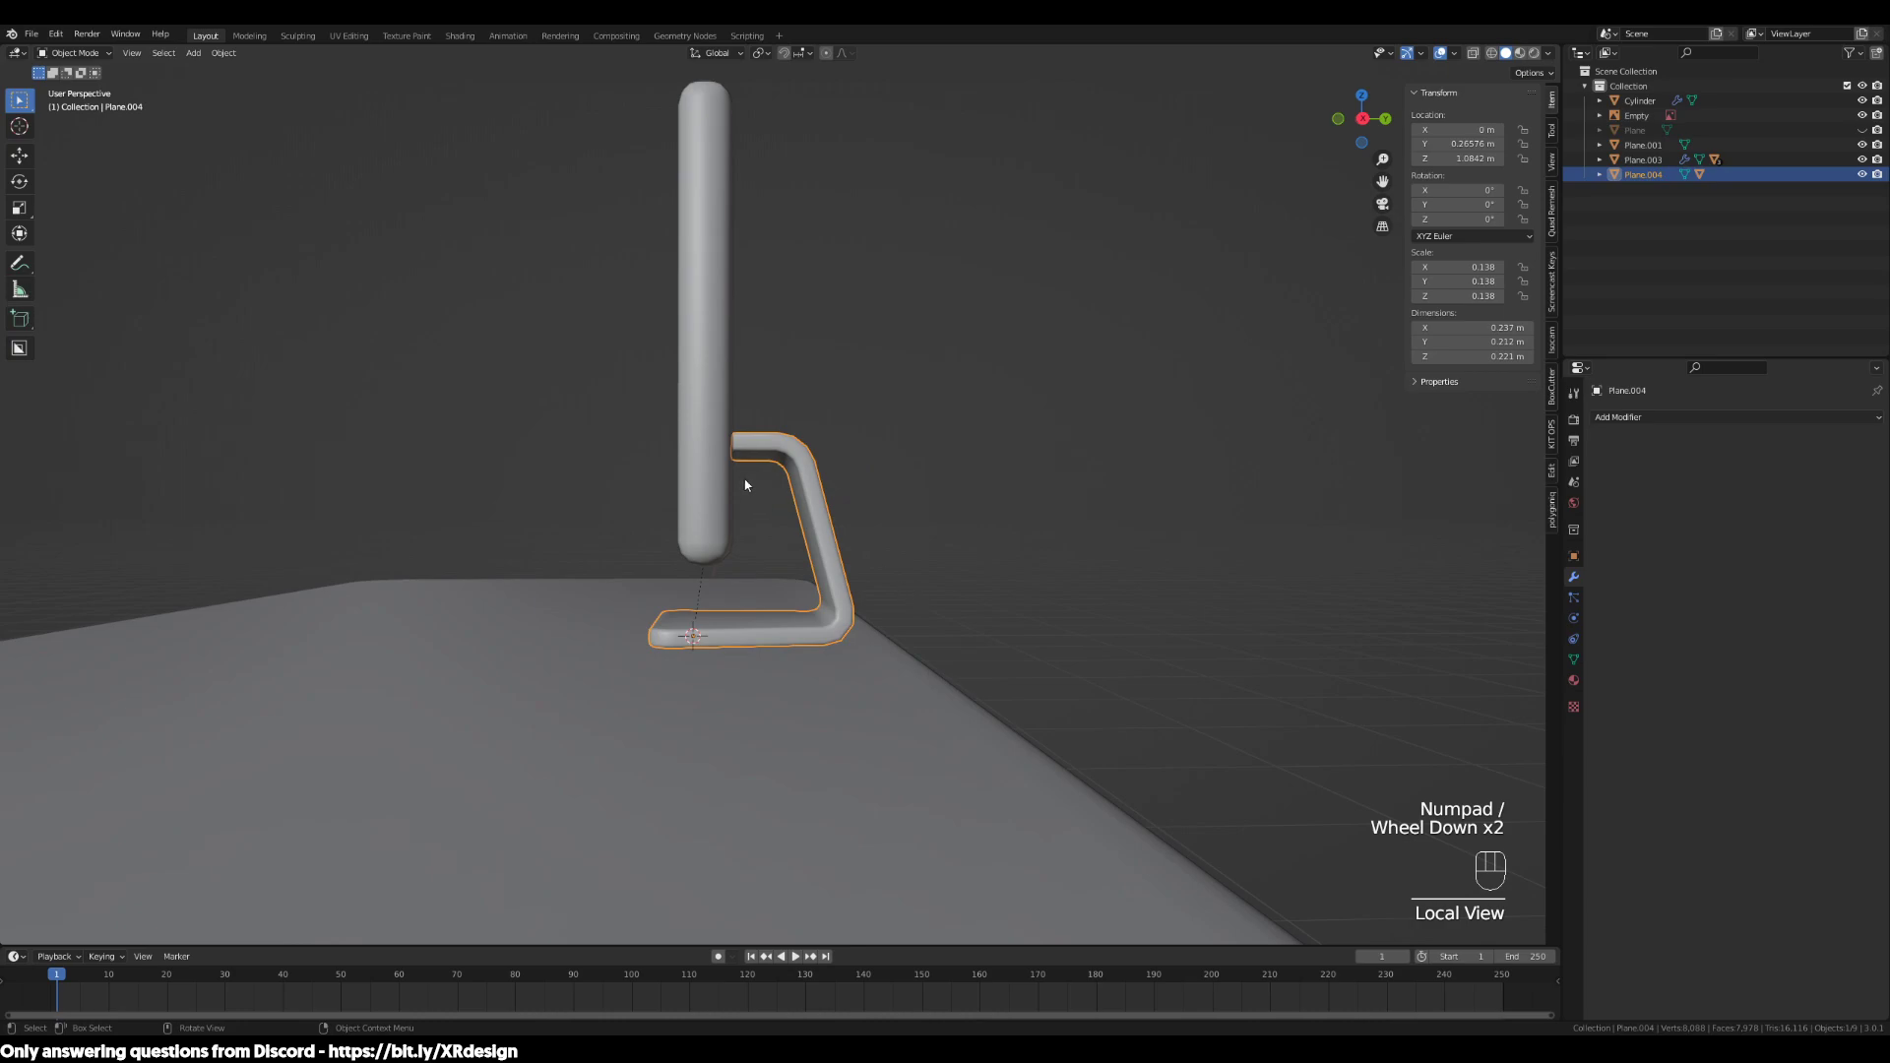
pyautogui.moveTo(750, 493); pyautogui.dragTo(942, 532, button='middle')
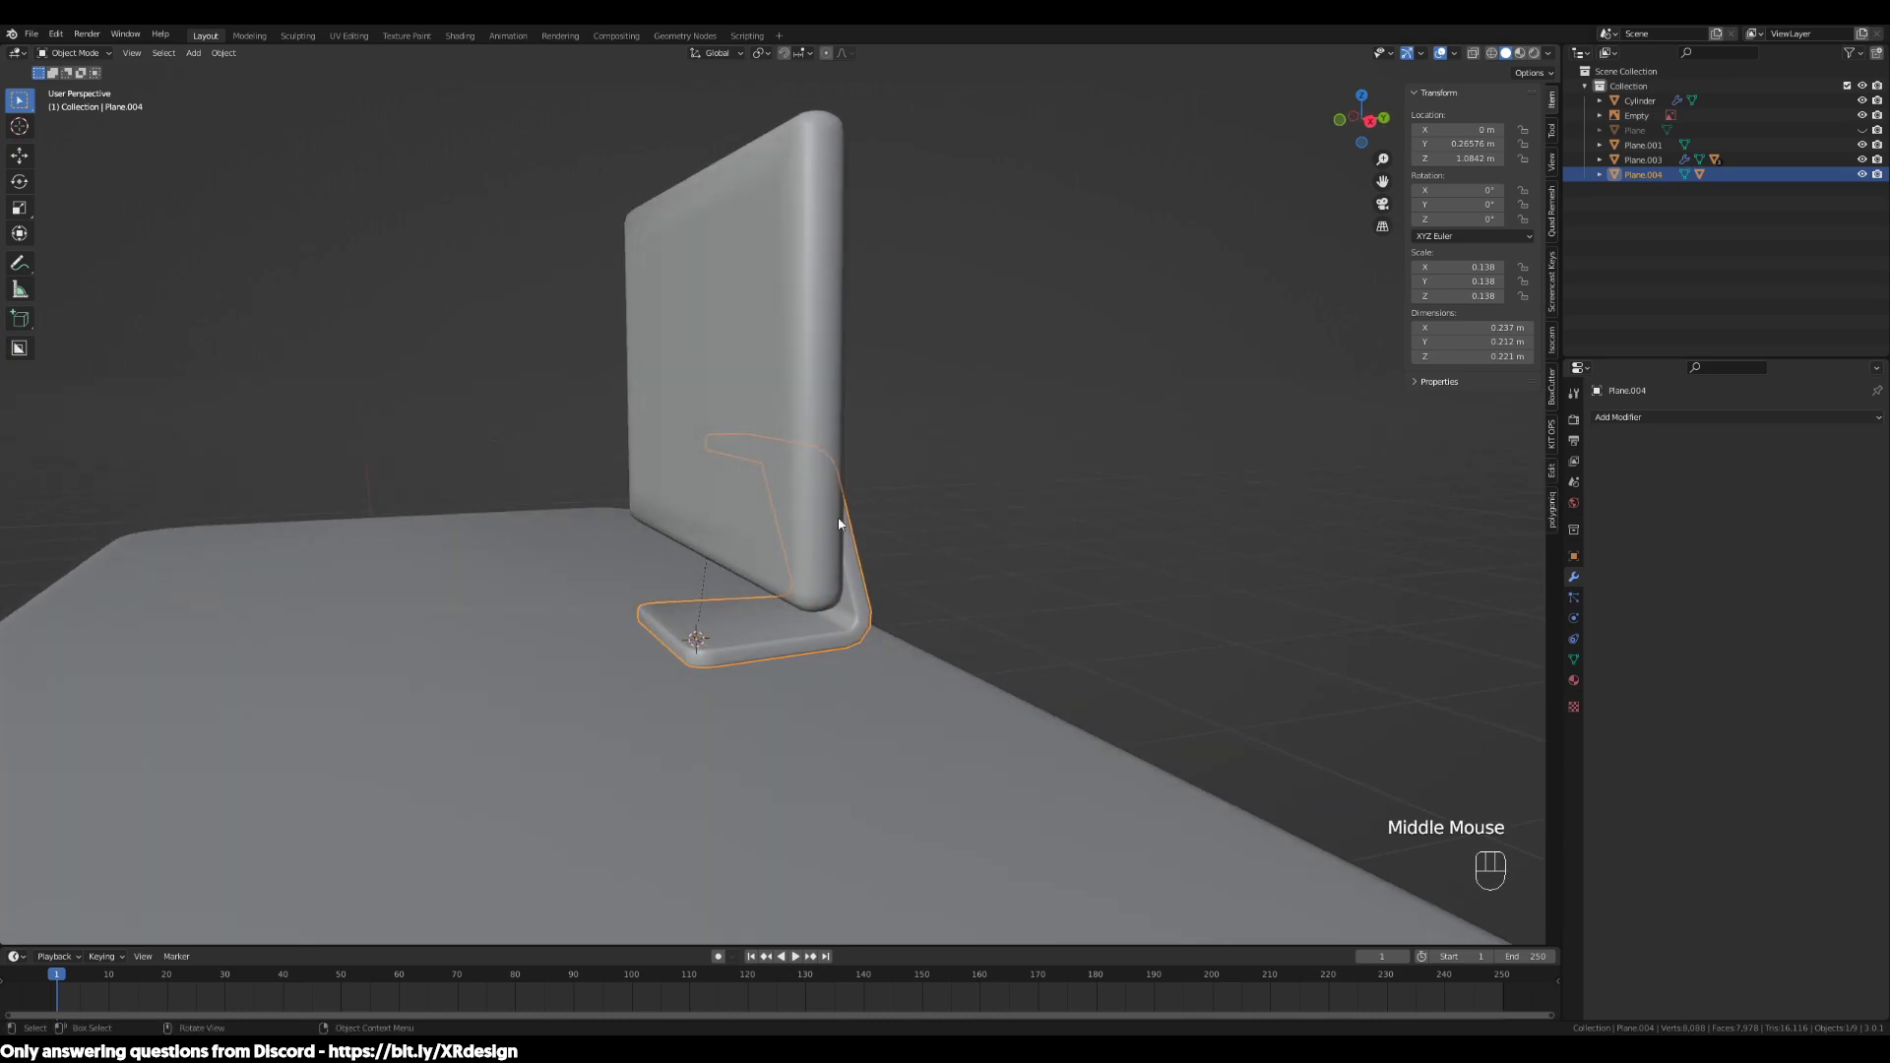
pyautogui.keyDown('shift'); pyautogui.click(734, 458); pyautogui.keyUp('shift')
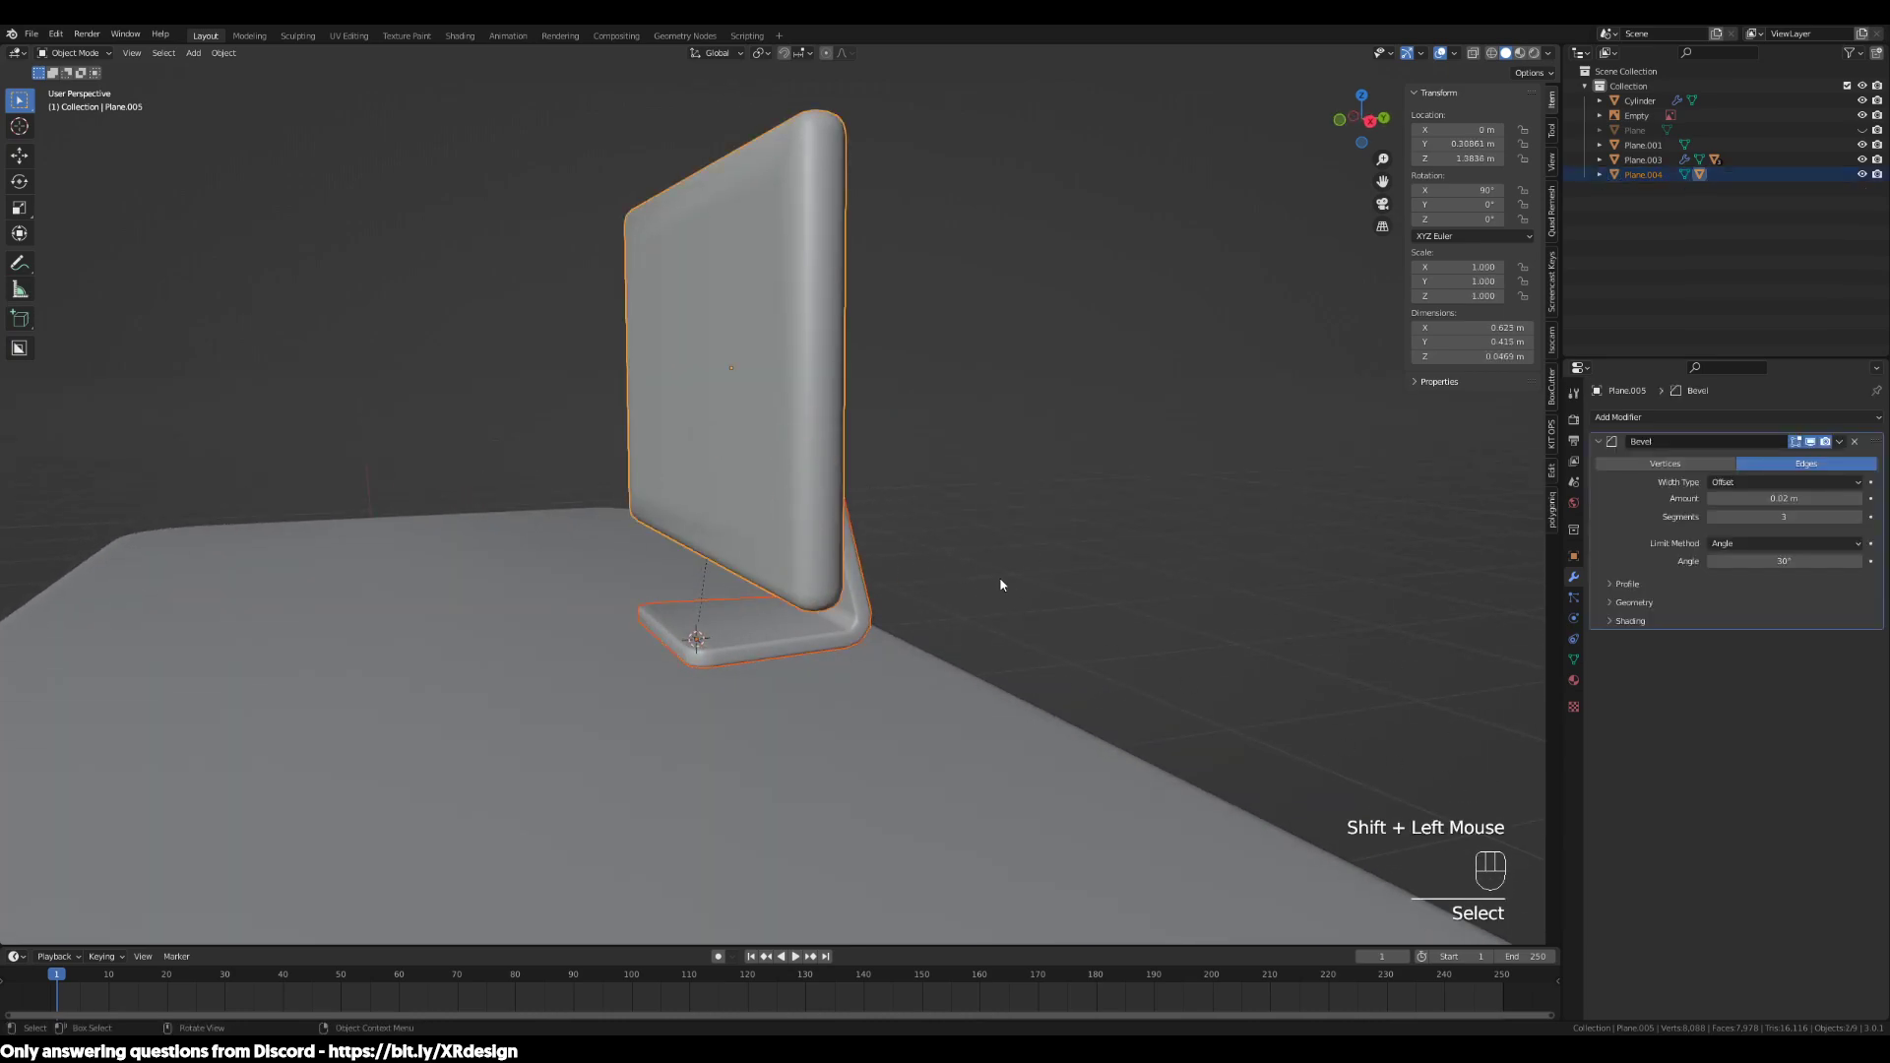
pyautogui.moveTo(1001, 582); pyautogui.dragTo(976, 605, button='middle')
pyautogui.click(925, 640)
pyautogui.click(895, 659)
pyautogui.moveTo(900, 658); pyautogui.dragTo(787, 541, button='middle')
pyautogui.click(879, 632)
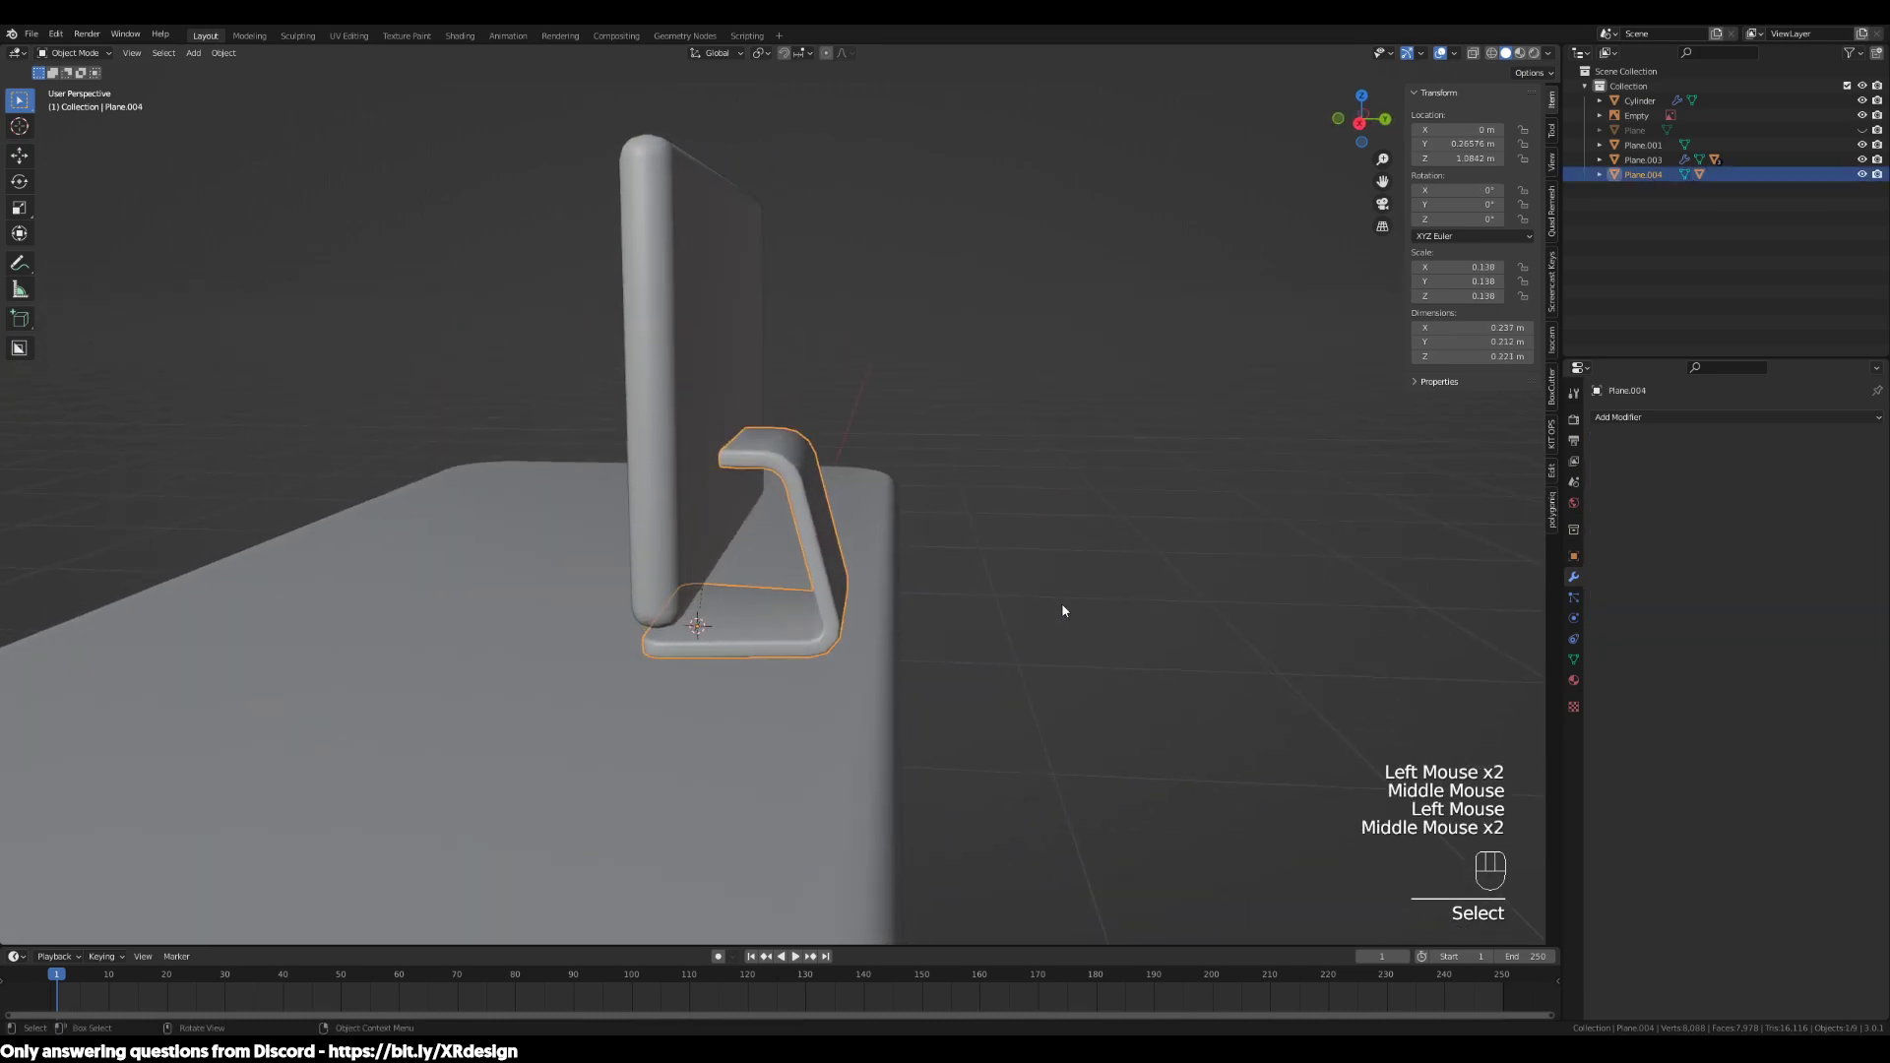
pyautogui.press('s')
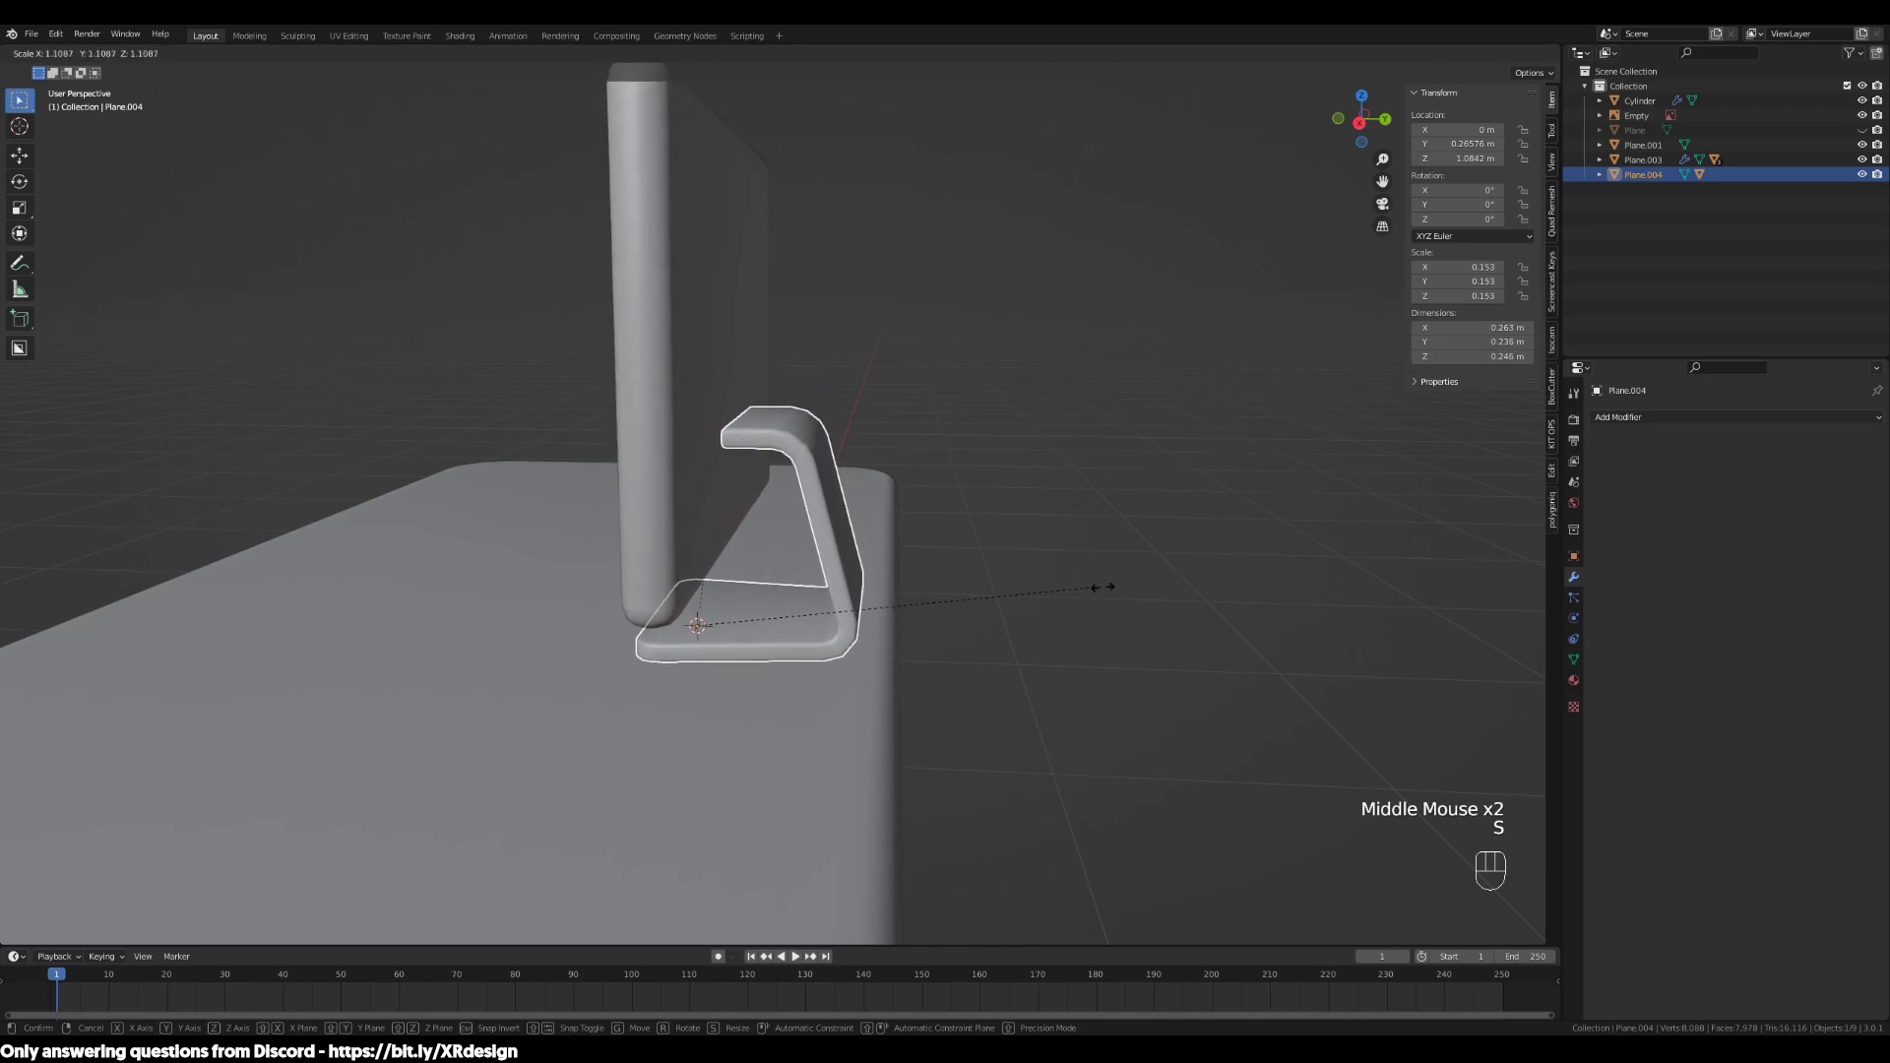
pyautogui.click(1029, 613)
# Try enlarging the stand and its parented panel by about 1.2 on the desk
pyautogui.moveTo(1029, 612); pyautogui.dragTo(824, 720, button='middle')
pyautogui.scroll(-2, 979, 624)
pyautogui.moveTo(877, 660); pyautogui.dragTo(1035, 559, button='middle')
pyautogui.press('s')
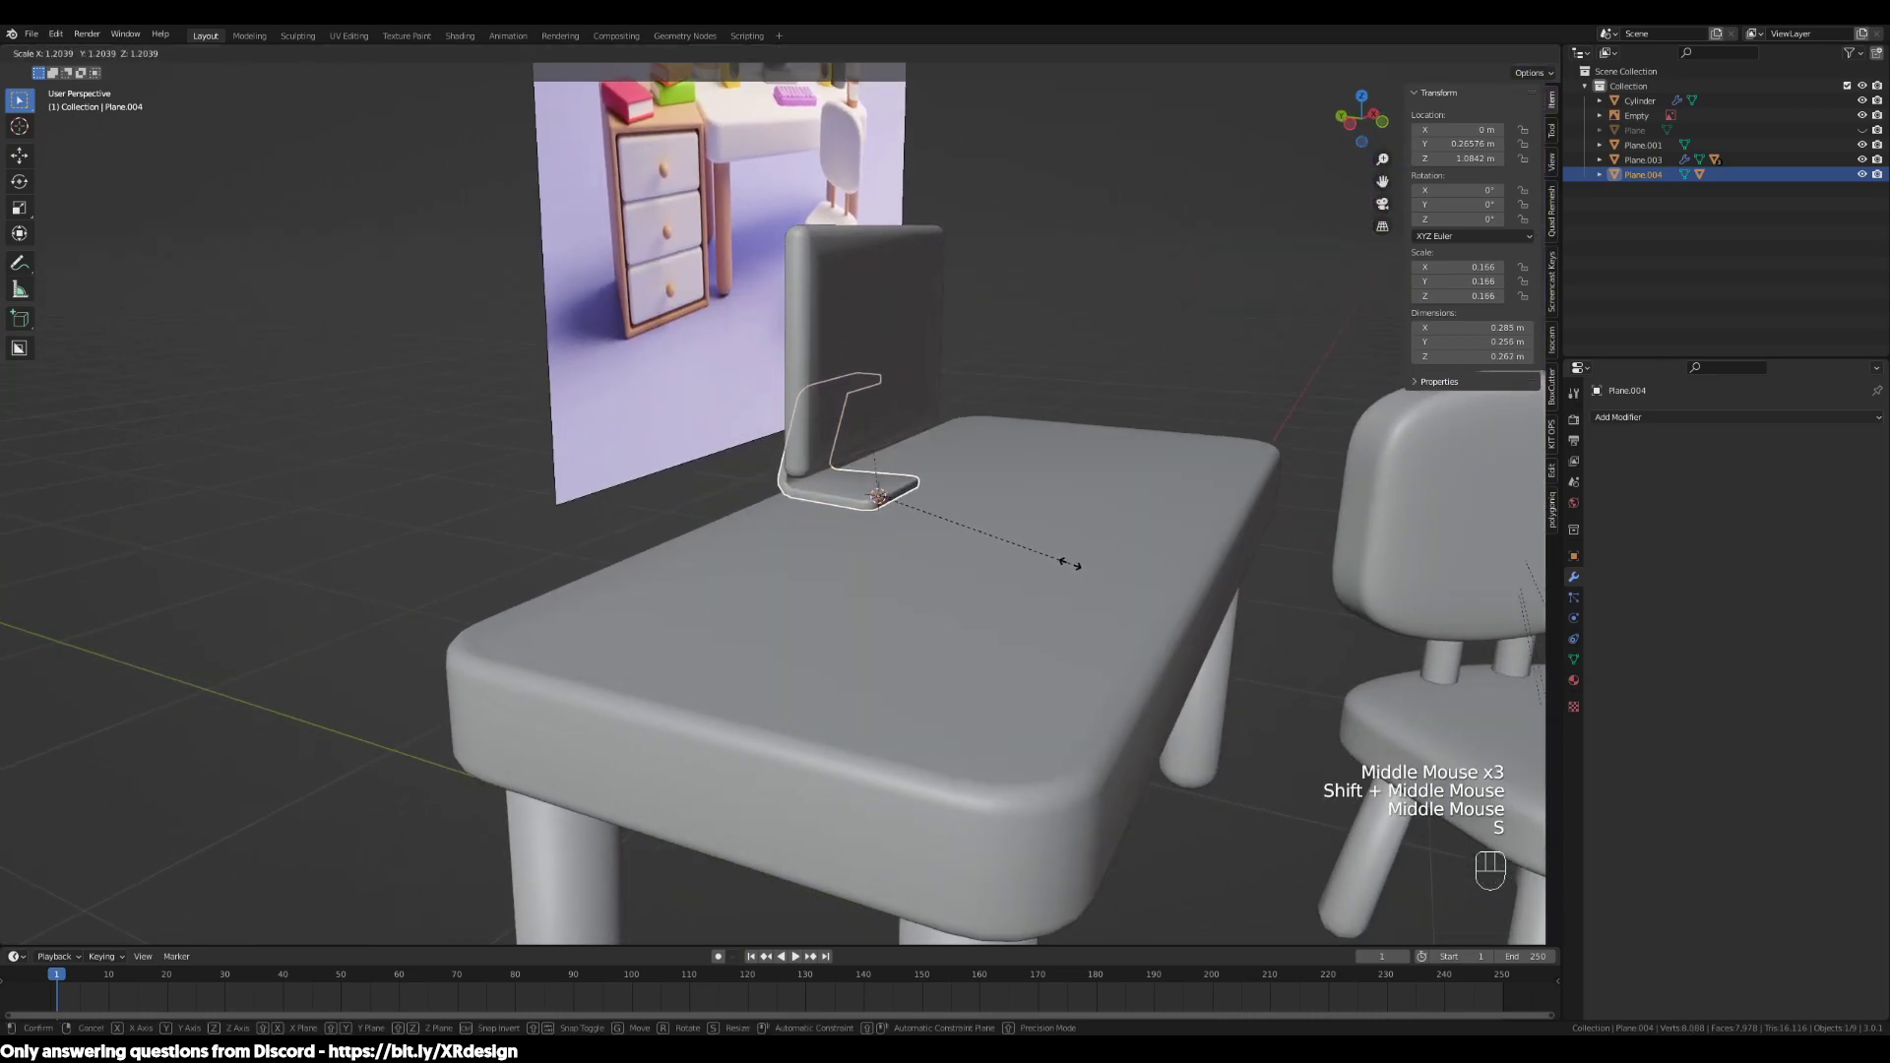
pyautogui.click(1067, 561)
# Scale the stand and its parented panel up by about 1.76, judging the size against the reference image
pyautogui.moveTo(1126, 612); pyautogui.dragTo(971, 683, button='middle')
pyautogui.scroll(-3, 1014, 623)
pyautogui.scroll(-2, 1009, 672)
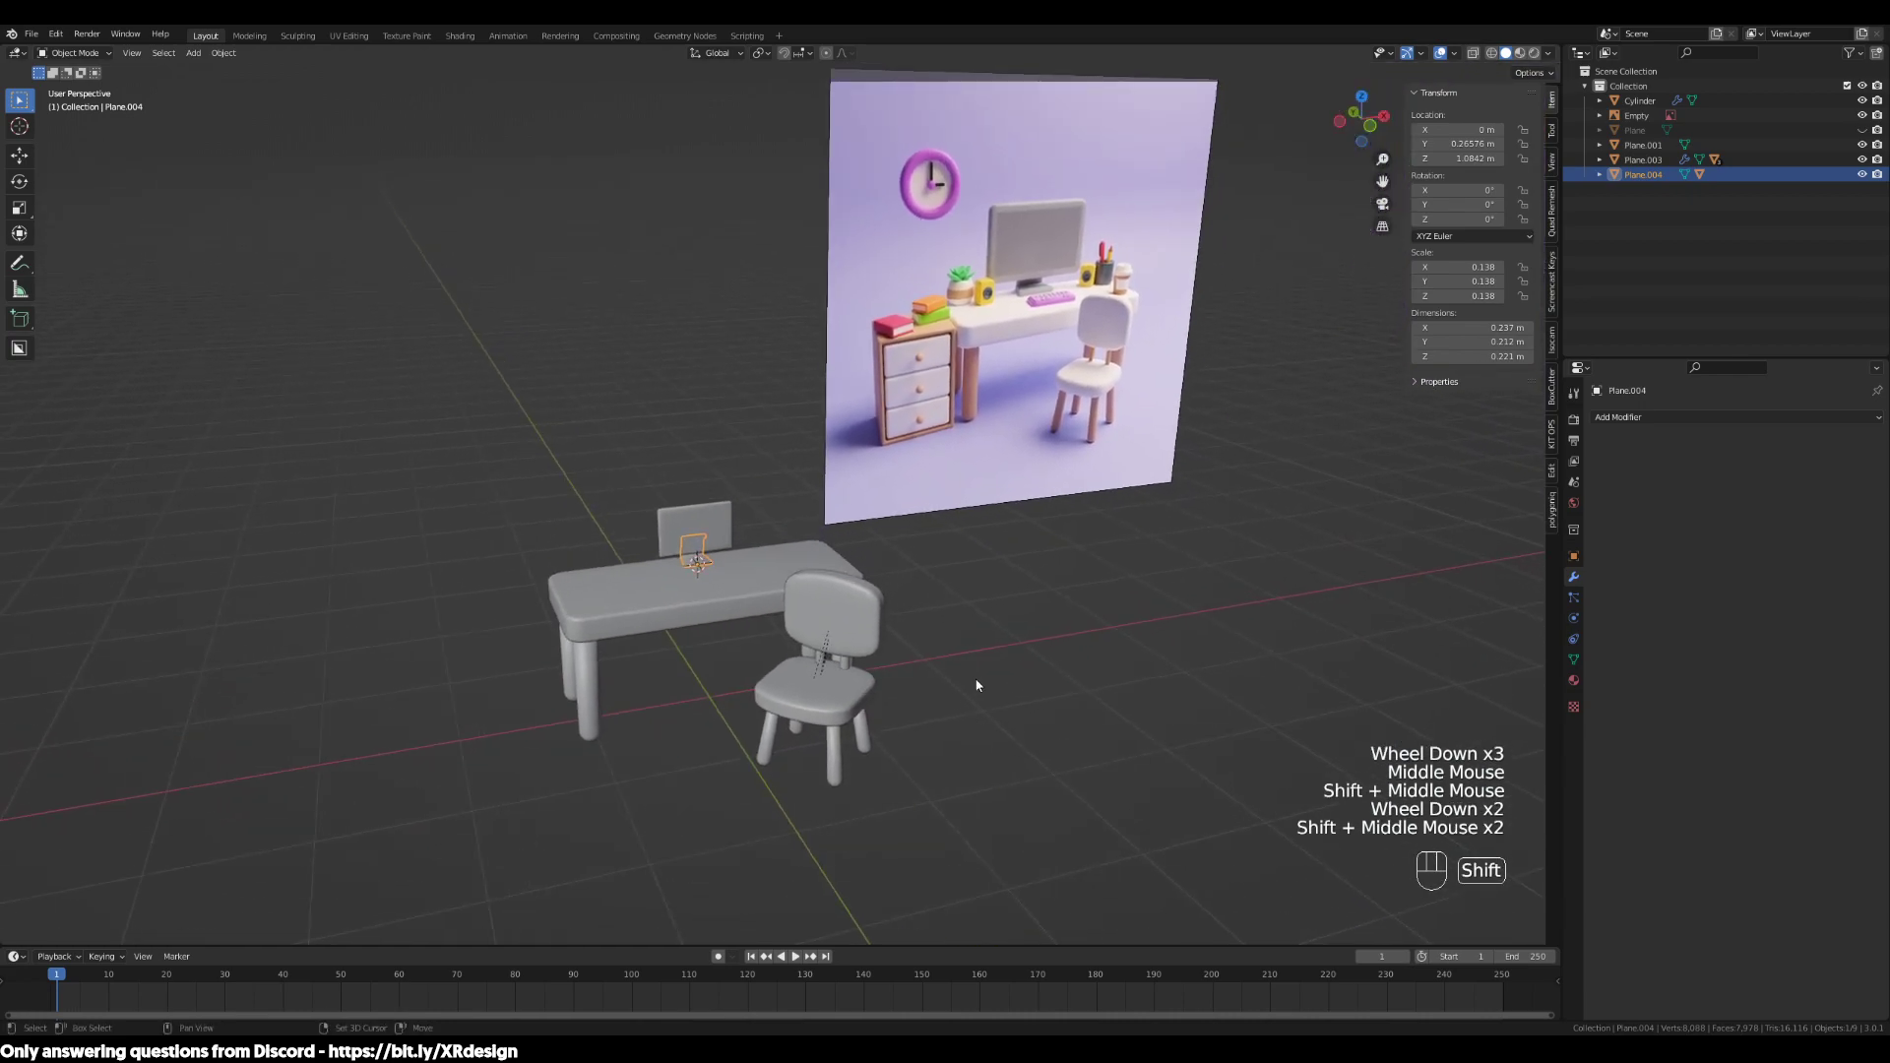
pyautogui.press('s')
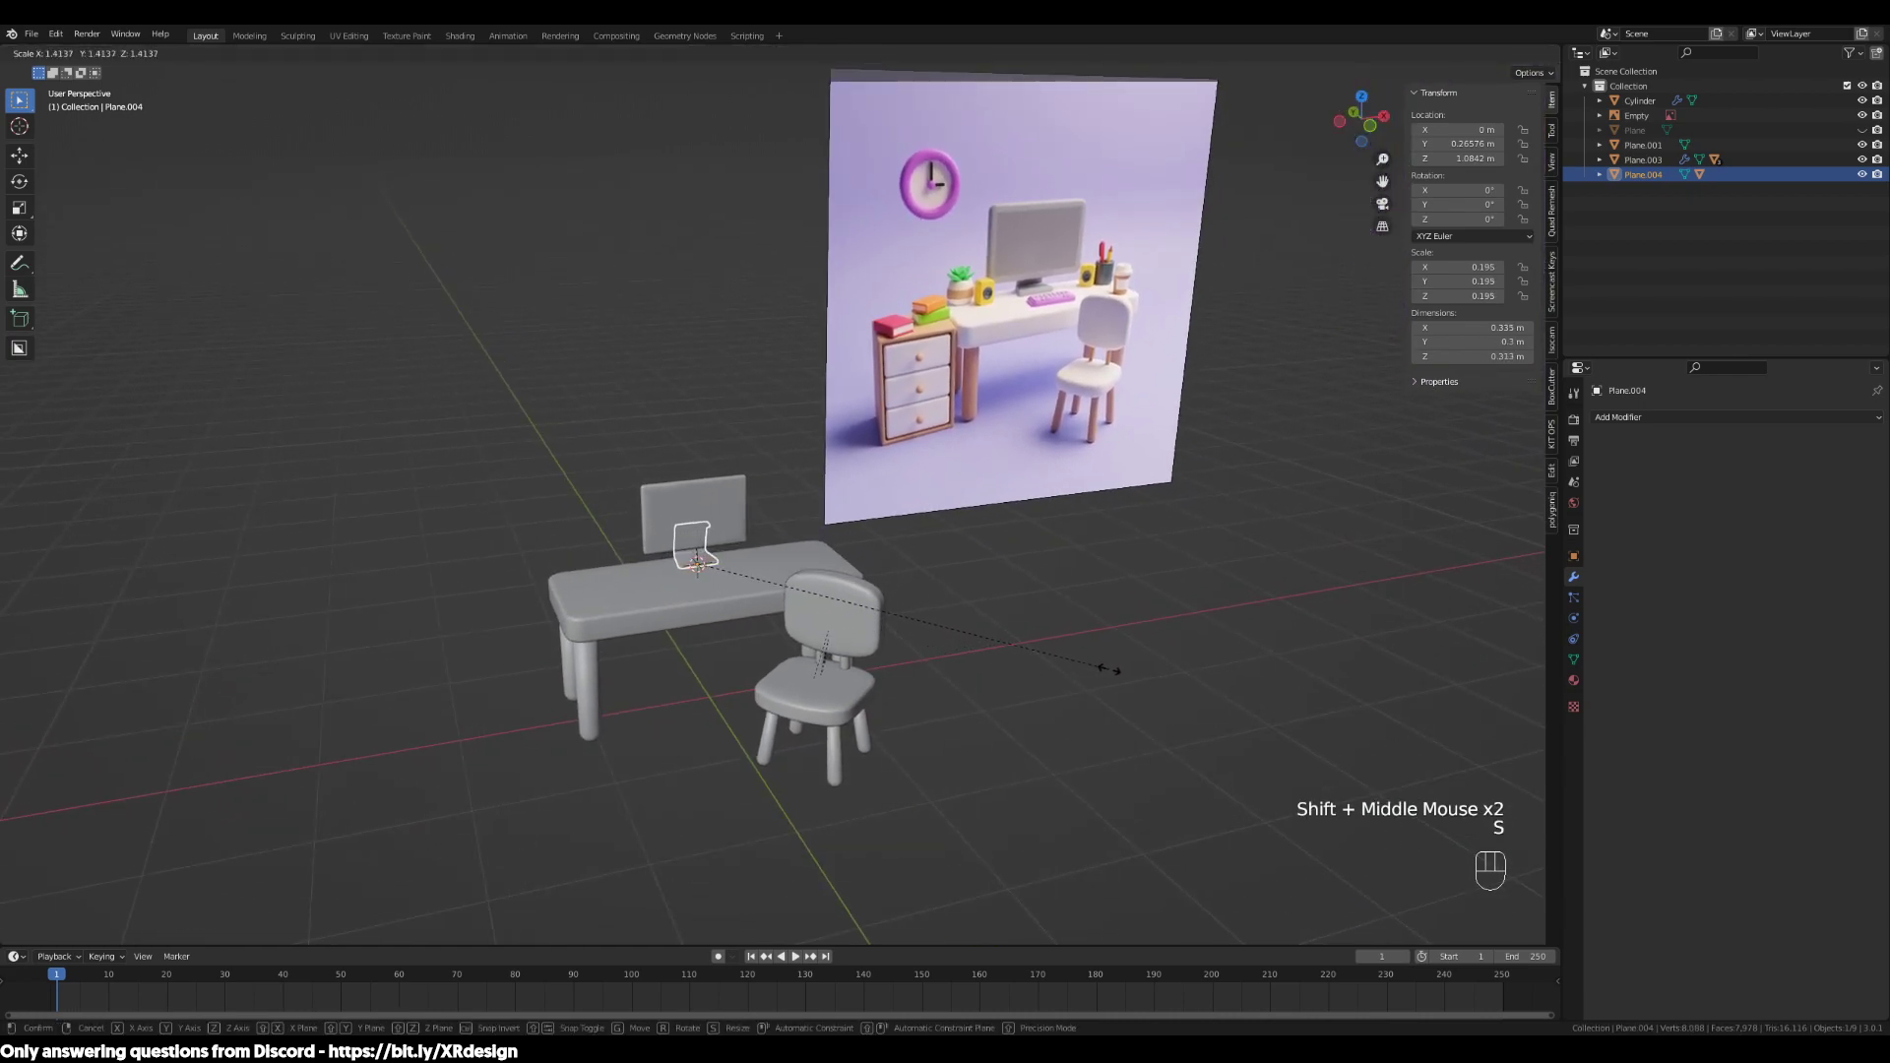
pyautogui.click(1211, 665)
# Select the monitor panel and scale it up on its own by about 1.27
pyautogui.moveTo(1105, 630); pyautogui.dragTo(953, 655, button='middle')
pyautogui.scroll(3, 905, 584)
pyautogui.moveTo(1012, 665); pyautogui.dragTo(914, 573, button='middle')
pyautogui.scroll(1, 868, 600)
pyautogui.scroll(-2, 1043, 565)
pyautogui.scroll(2, 916, 578)
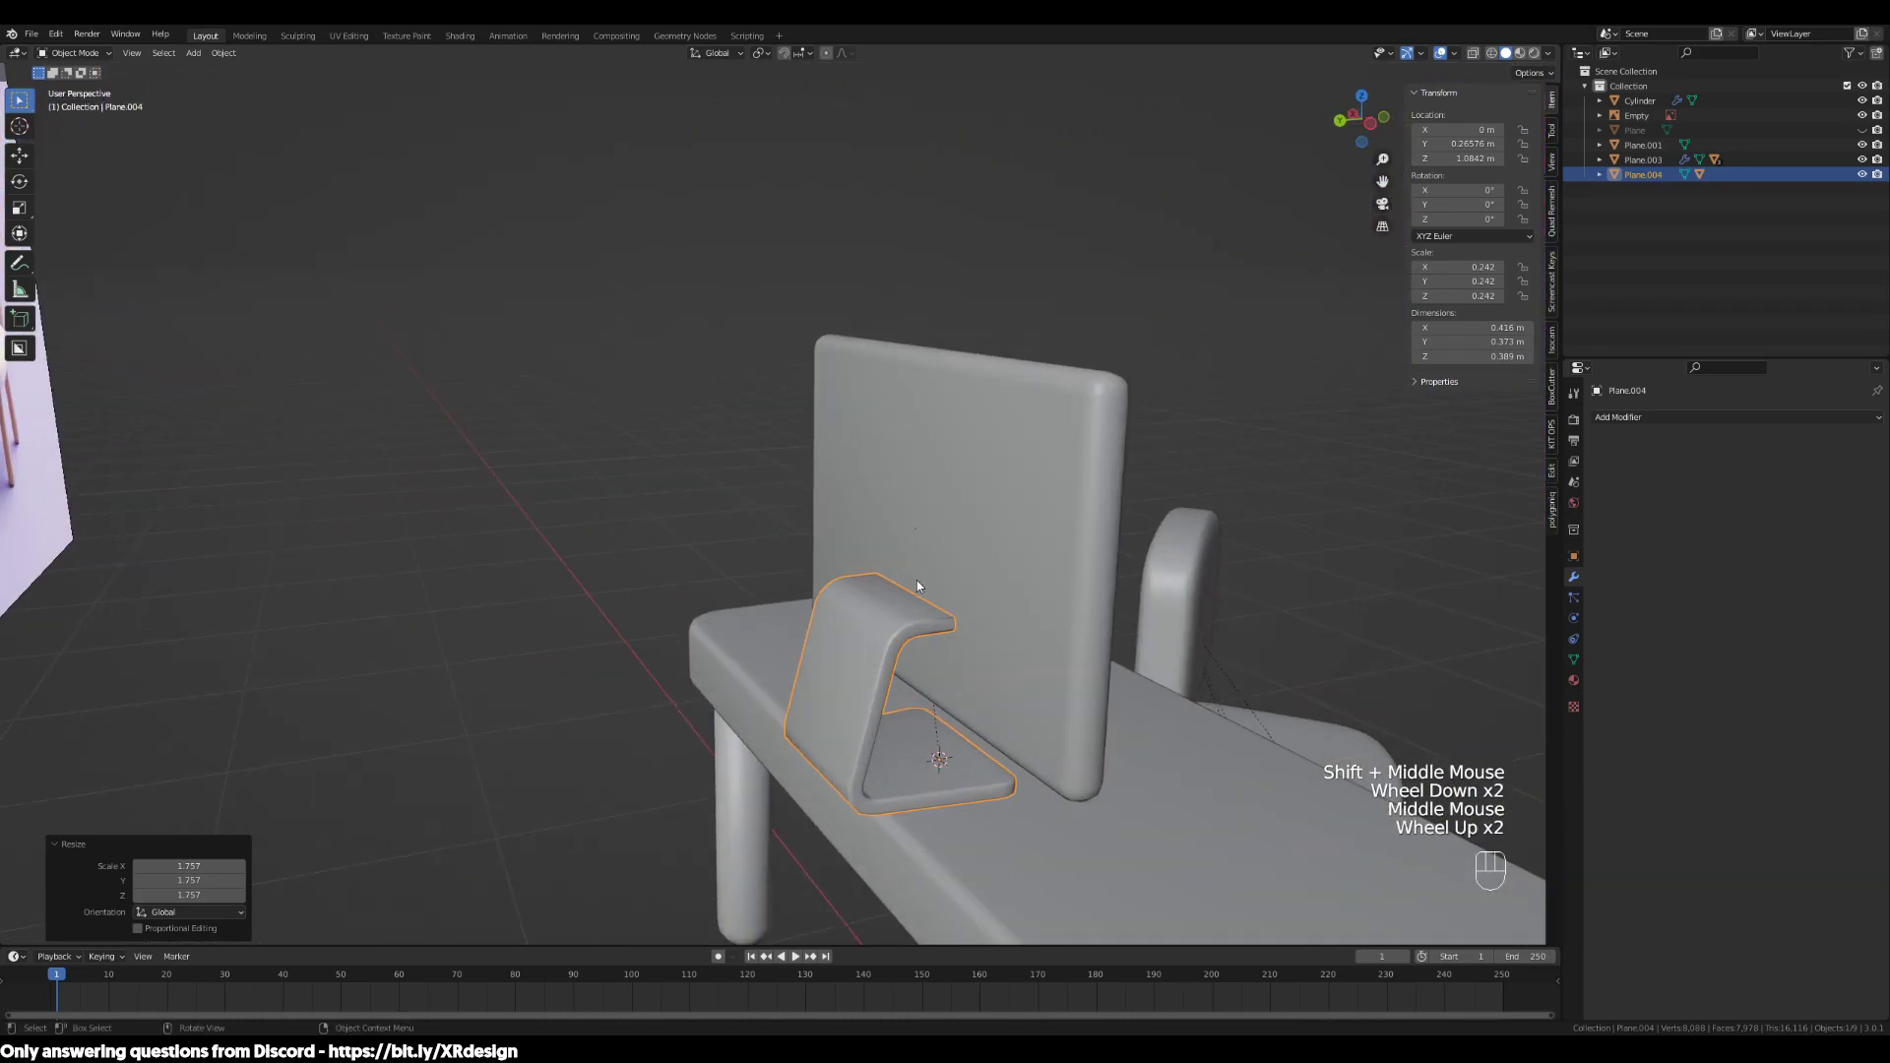
pyautogui.moveTo(1042, 652); pyautogui.dragTo(950, 633, button='middle')
pyautogui.click(870, 616)
pyautogui.press('s')
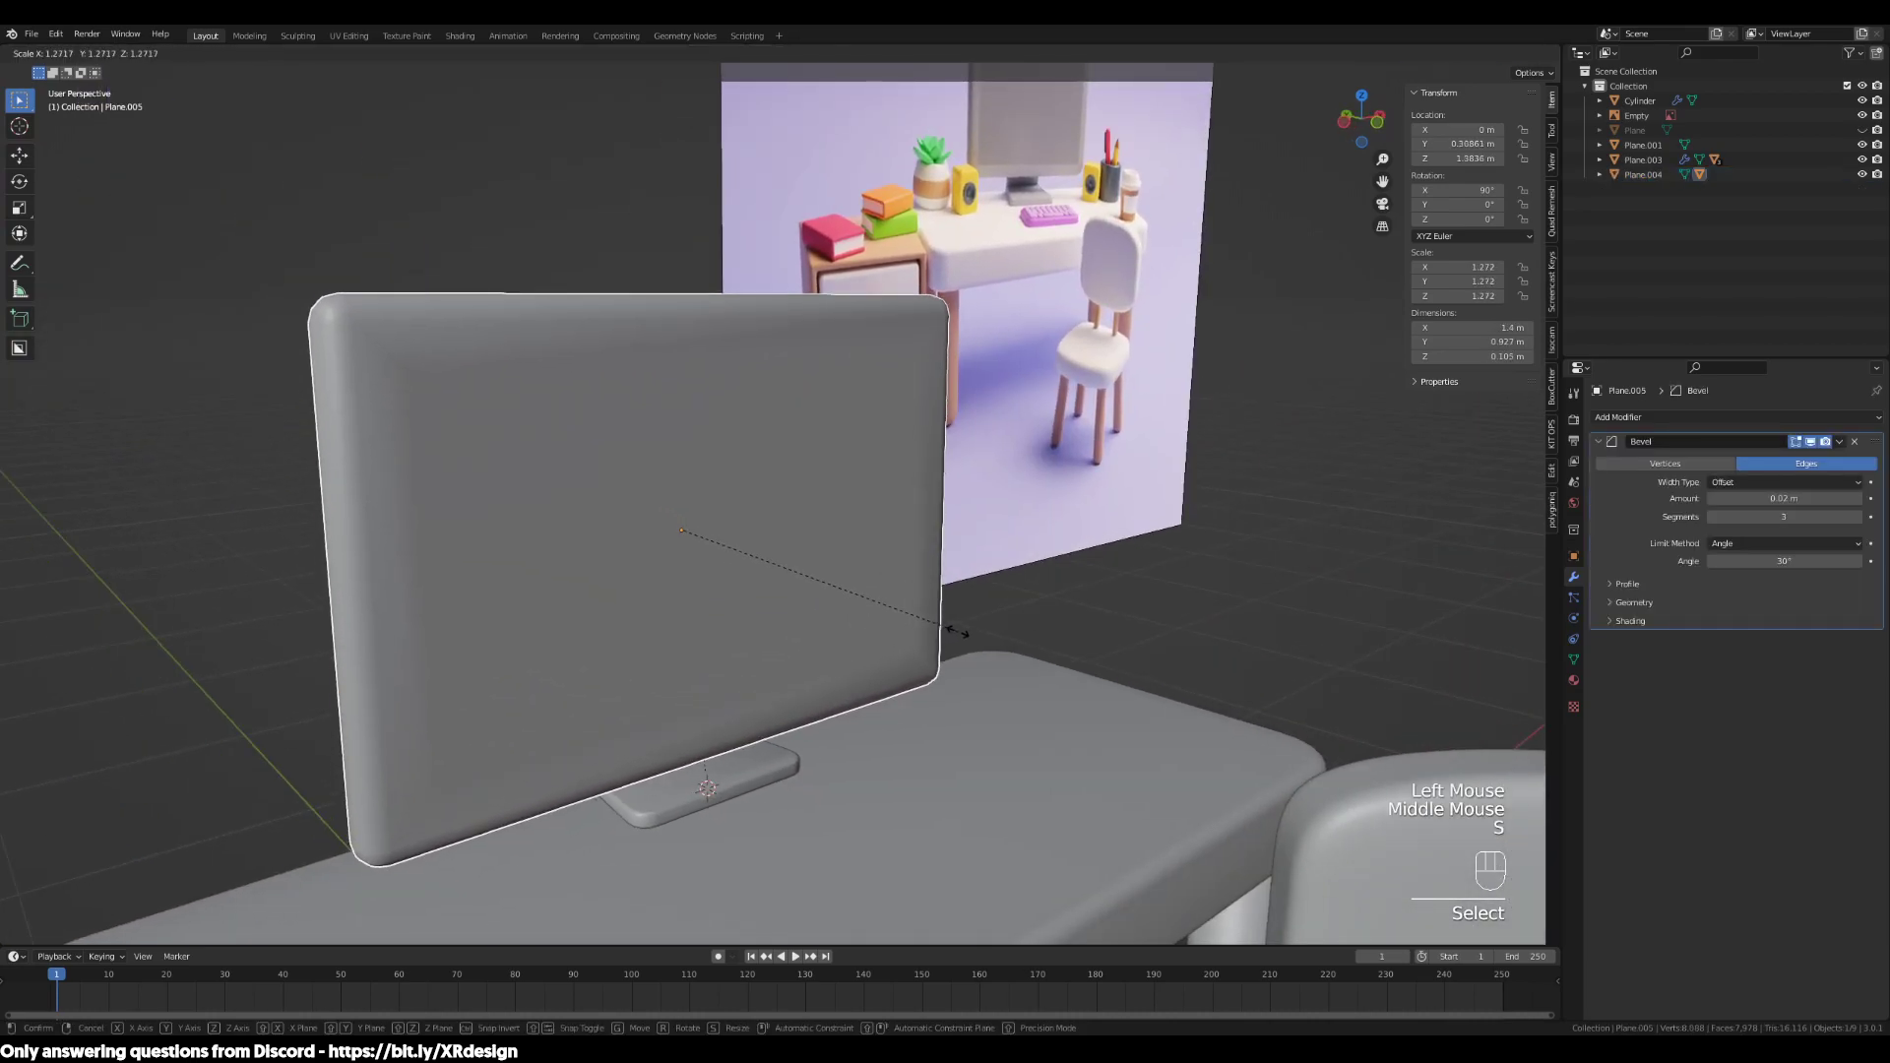
pyautogui.click(953, 638)
# Raise the monitor panel along the Z axis above the desk surface
pyautogui.scroll(-2, 957, 651)
pyautogui.moveTo(961, 665); pyautogui.dragTo(1027, 689, button='middle')
pyautogui.press('g')
pyautogui.press('z')
pyautogui.click(936, 665)
# Scale the stand together with its parented panel down by about 0.71
pyautogui.click(681, 672)
pyautogui.press('s')
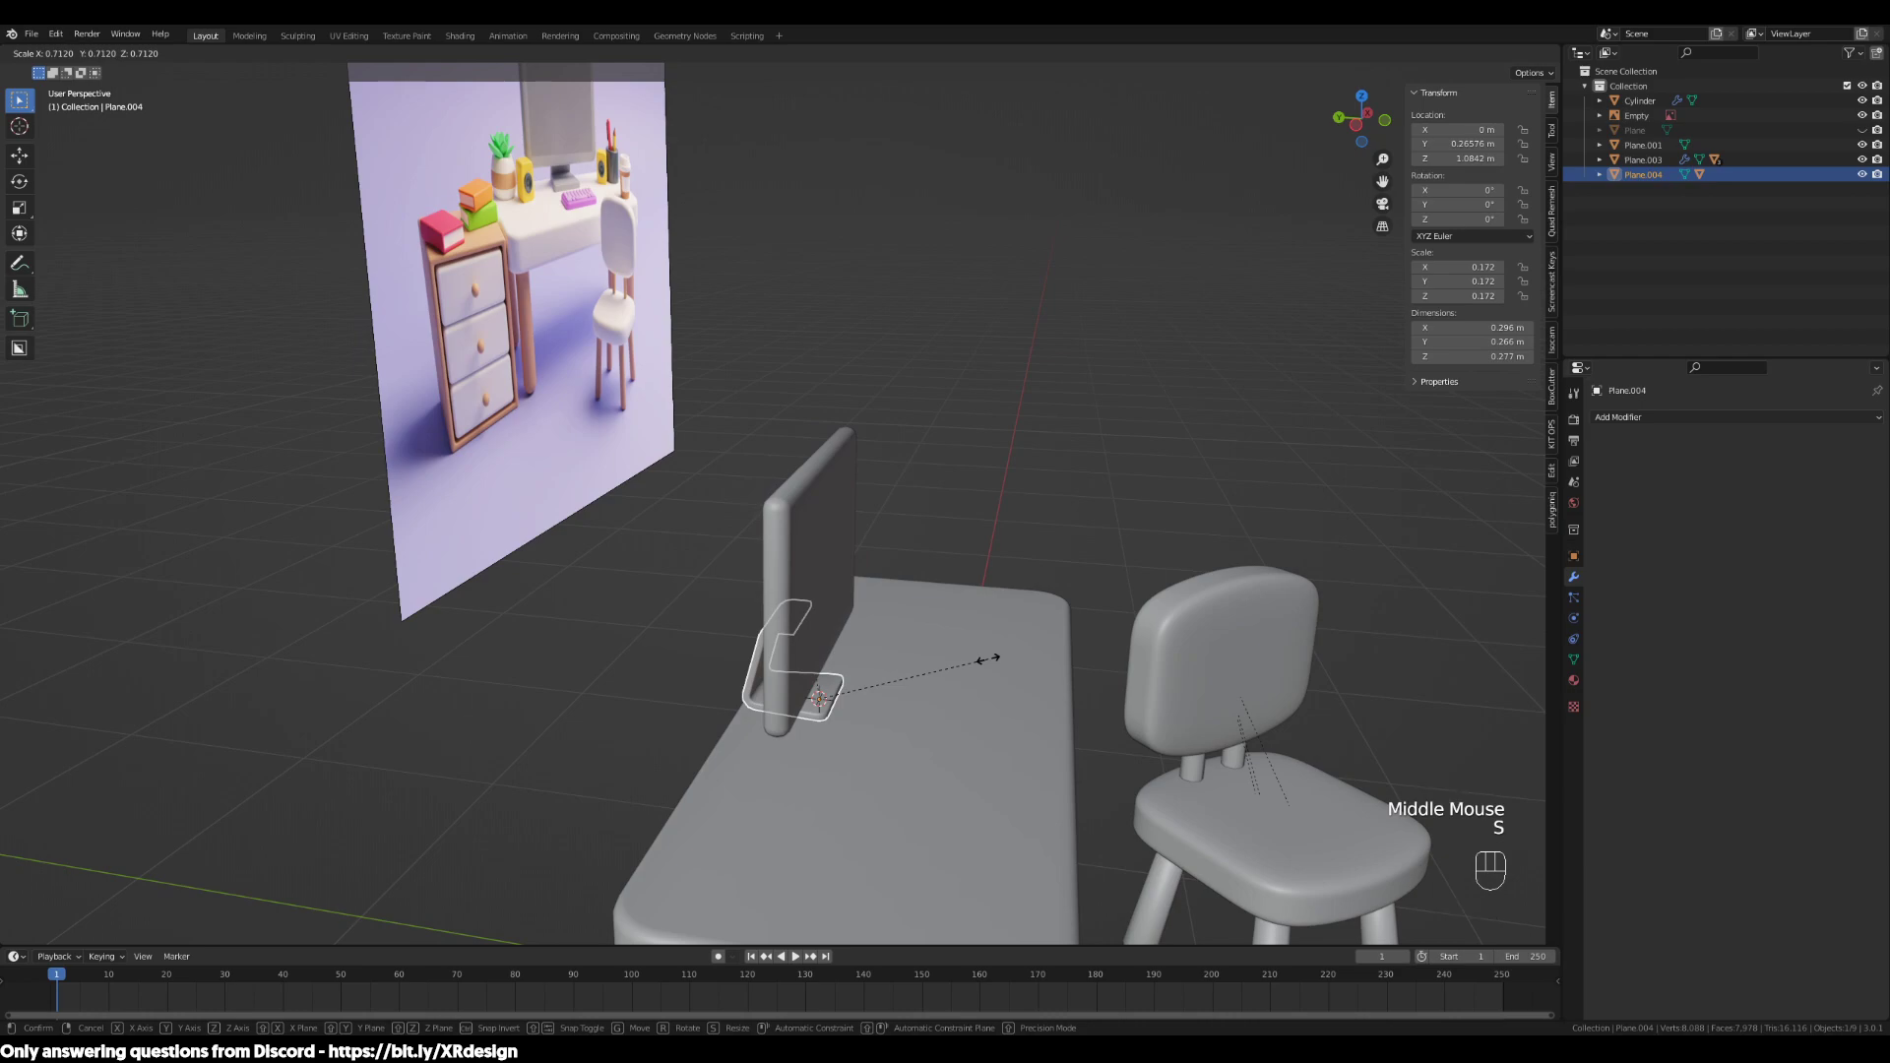
pyautogui.click(985, 662)
# Move the monitor panel up slightly along Z, by about 0.01 m, to fit the reference proportions
pyautogui.scroll(-2, 981, 667)
pyautogui.moveTo(980, 667); pyautogui.dragTo(929, 620, button='middle')
pyautogui.scroll(2, 915, 658)
pyautogui.click(732, 573)
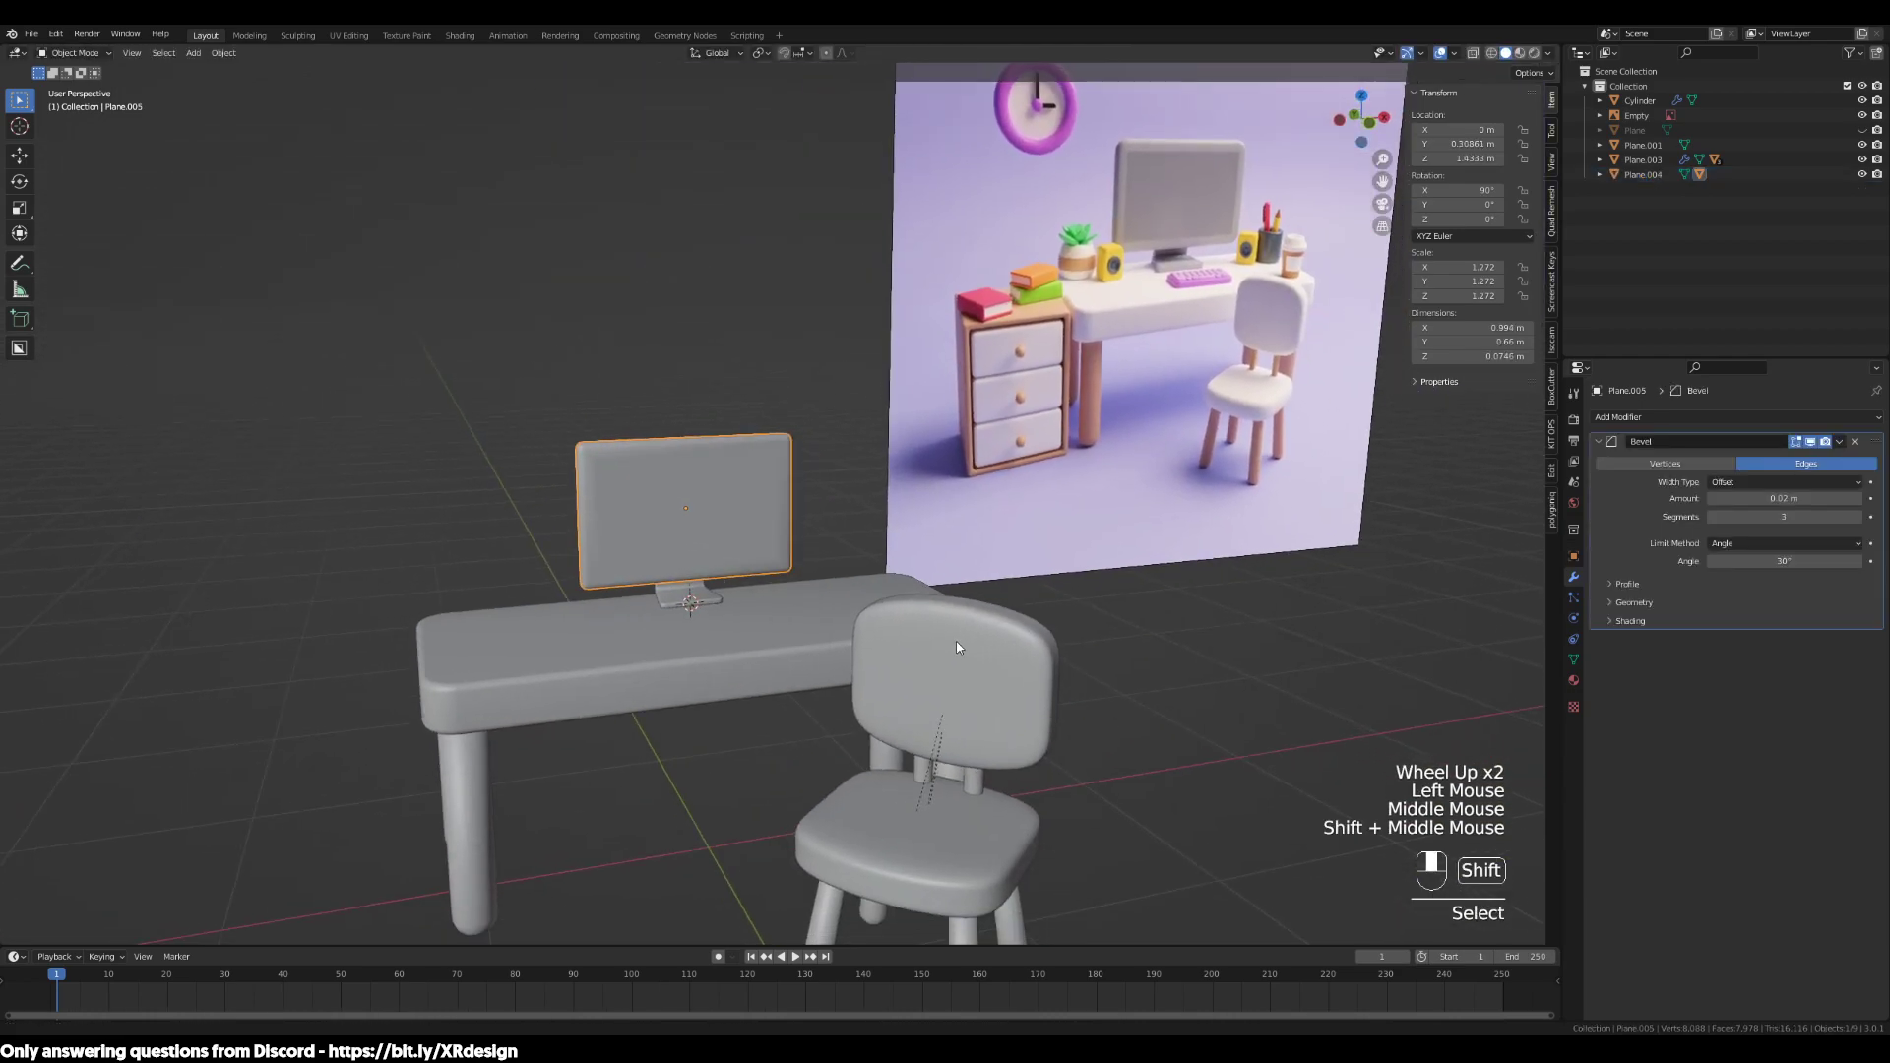
pyautogui.press('g')
pyautogui.press('z')
pyautogui.click(764, 618)
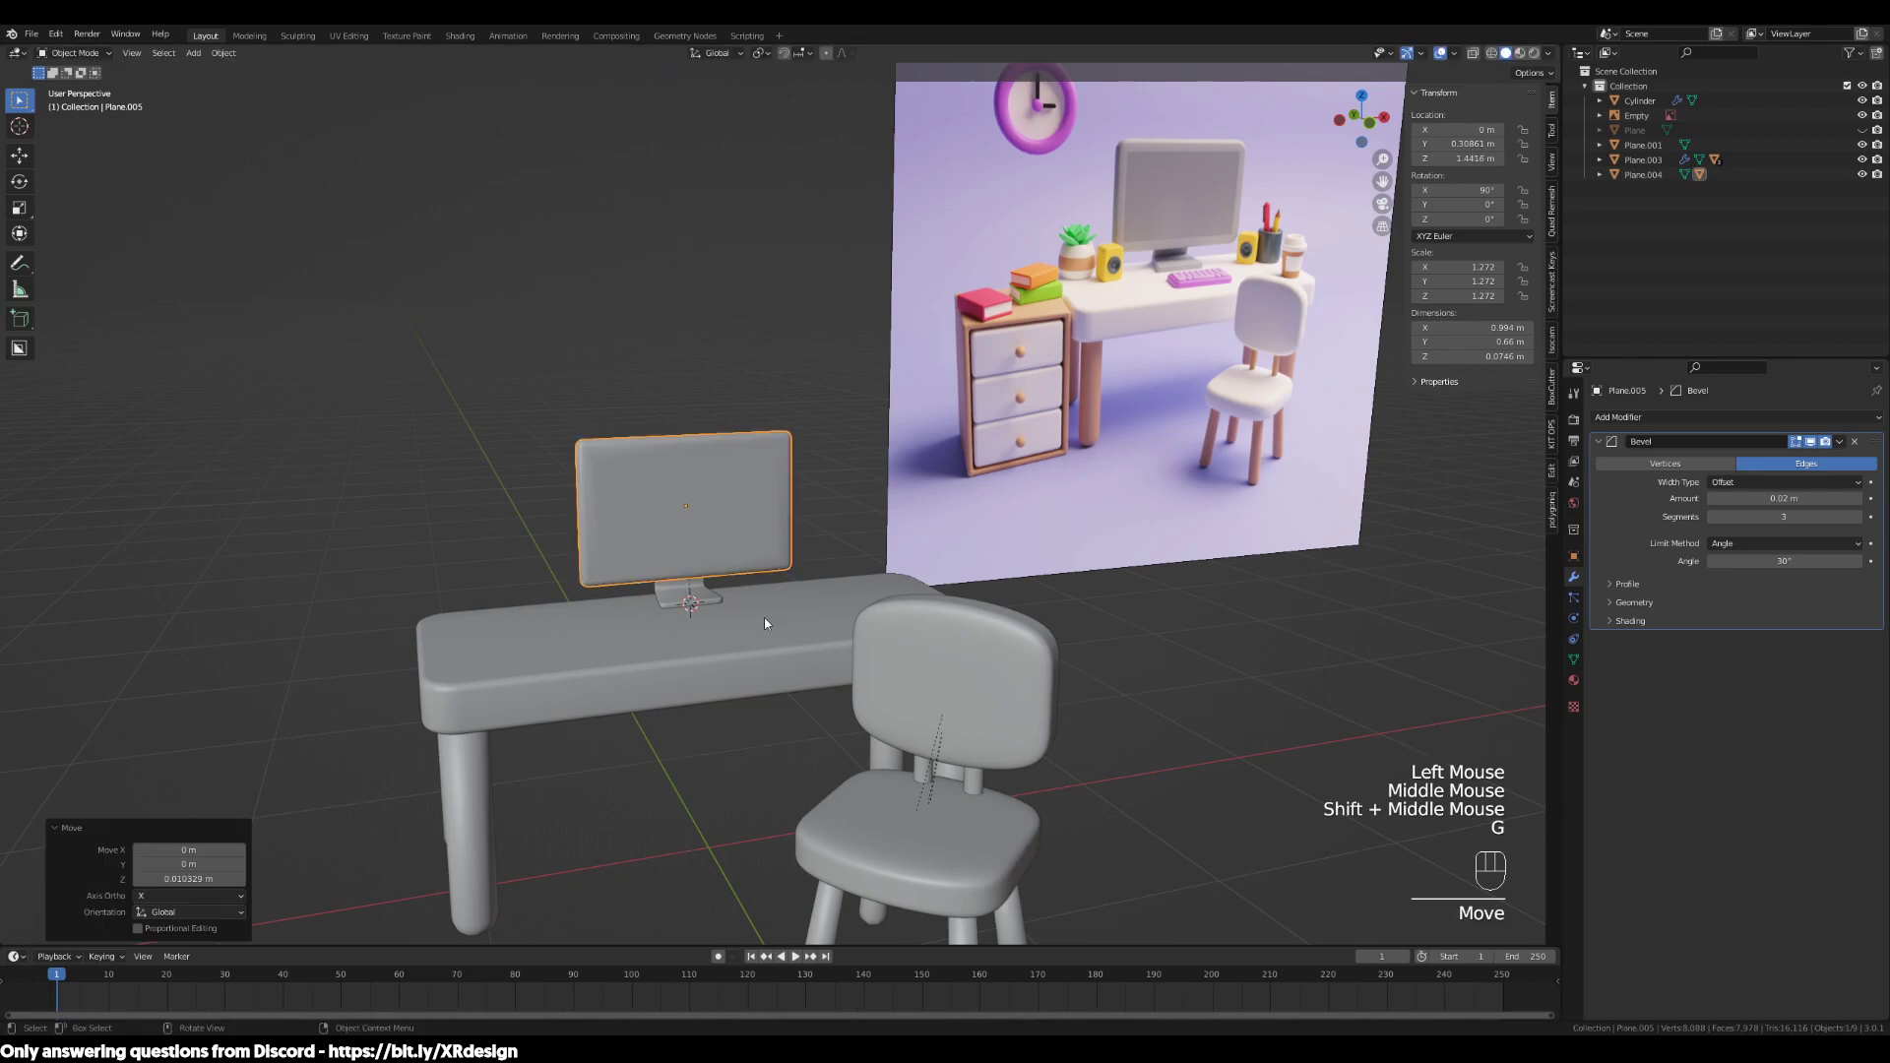
# Scale the monitor stand together with its parented panel down by about 0.94
pyautogui.click(715, 596)
pyautogui.moveTo(823, 623); pyautogui.dragTo(767, 567, button='middle')
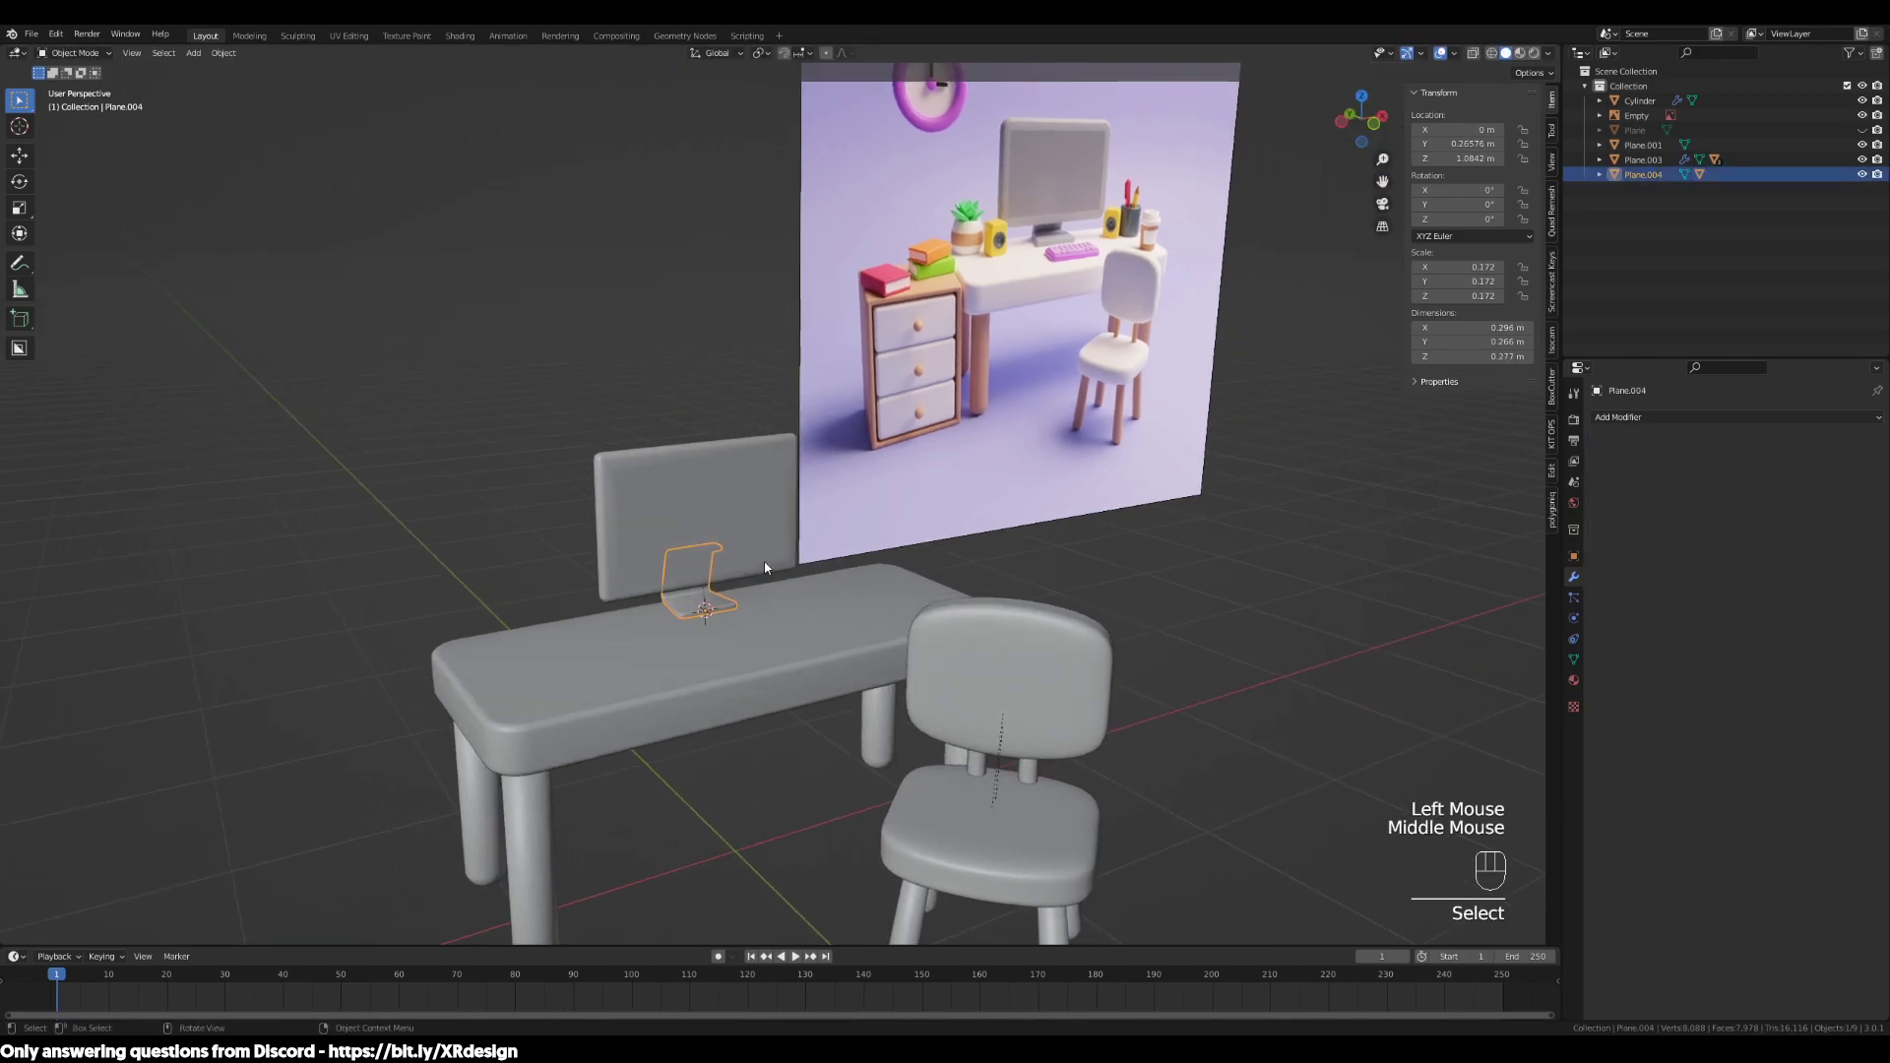
pyautogui.press('s')
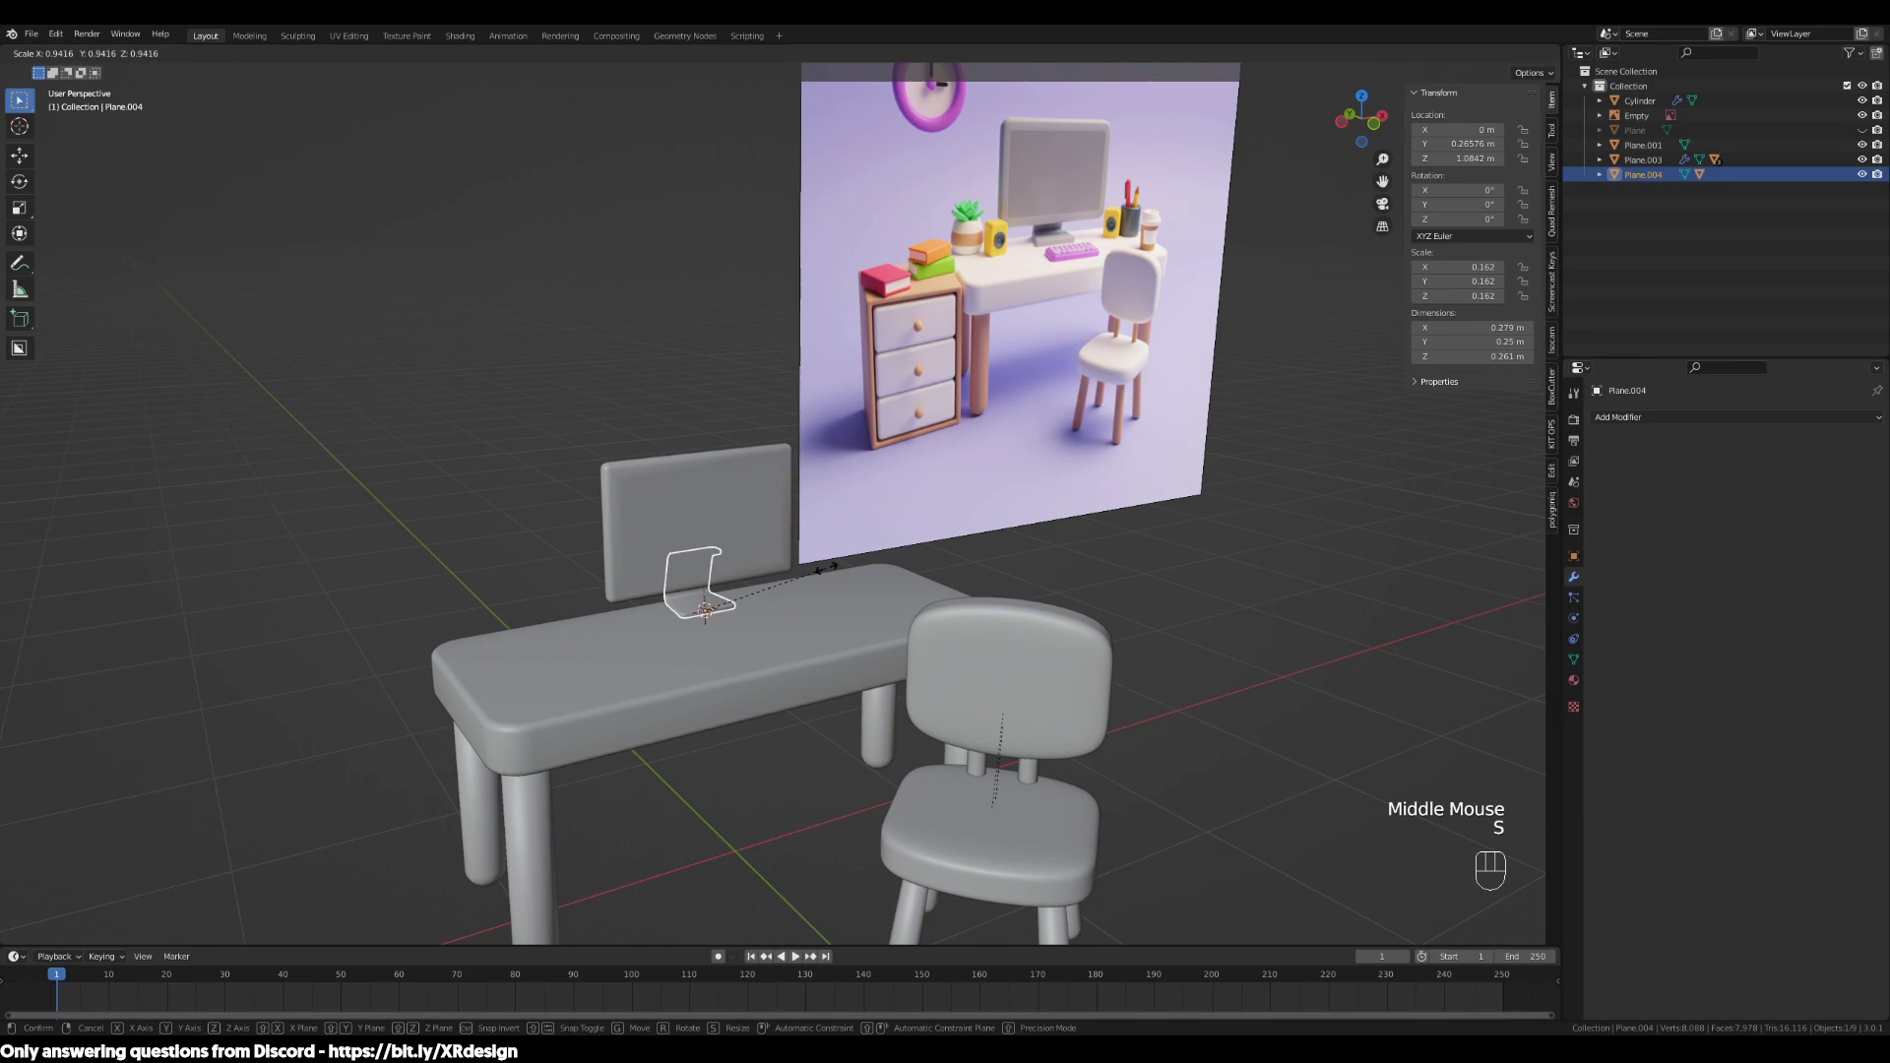
pyautogui.click(825, 575)
pyautogui.scroll(2, 811, 602)
pyautogui.scroll(-3, 814, 615)
pyautogui.keyDown('shift'); pyautogui.moveTo(819, 630); pyautogui.dragTo(959, 700, button='middle'); pyautogui.keyUp('shift')
pyautogui.click(959, 700)
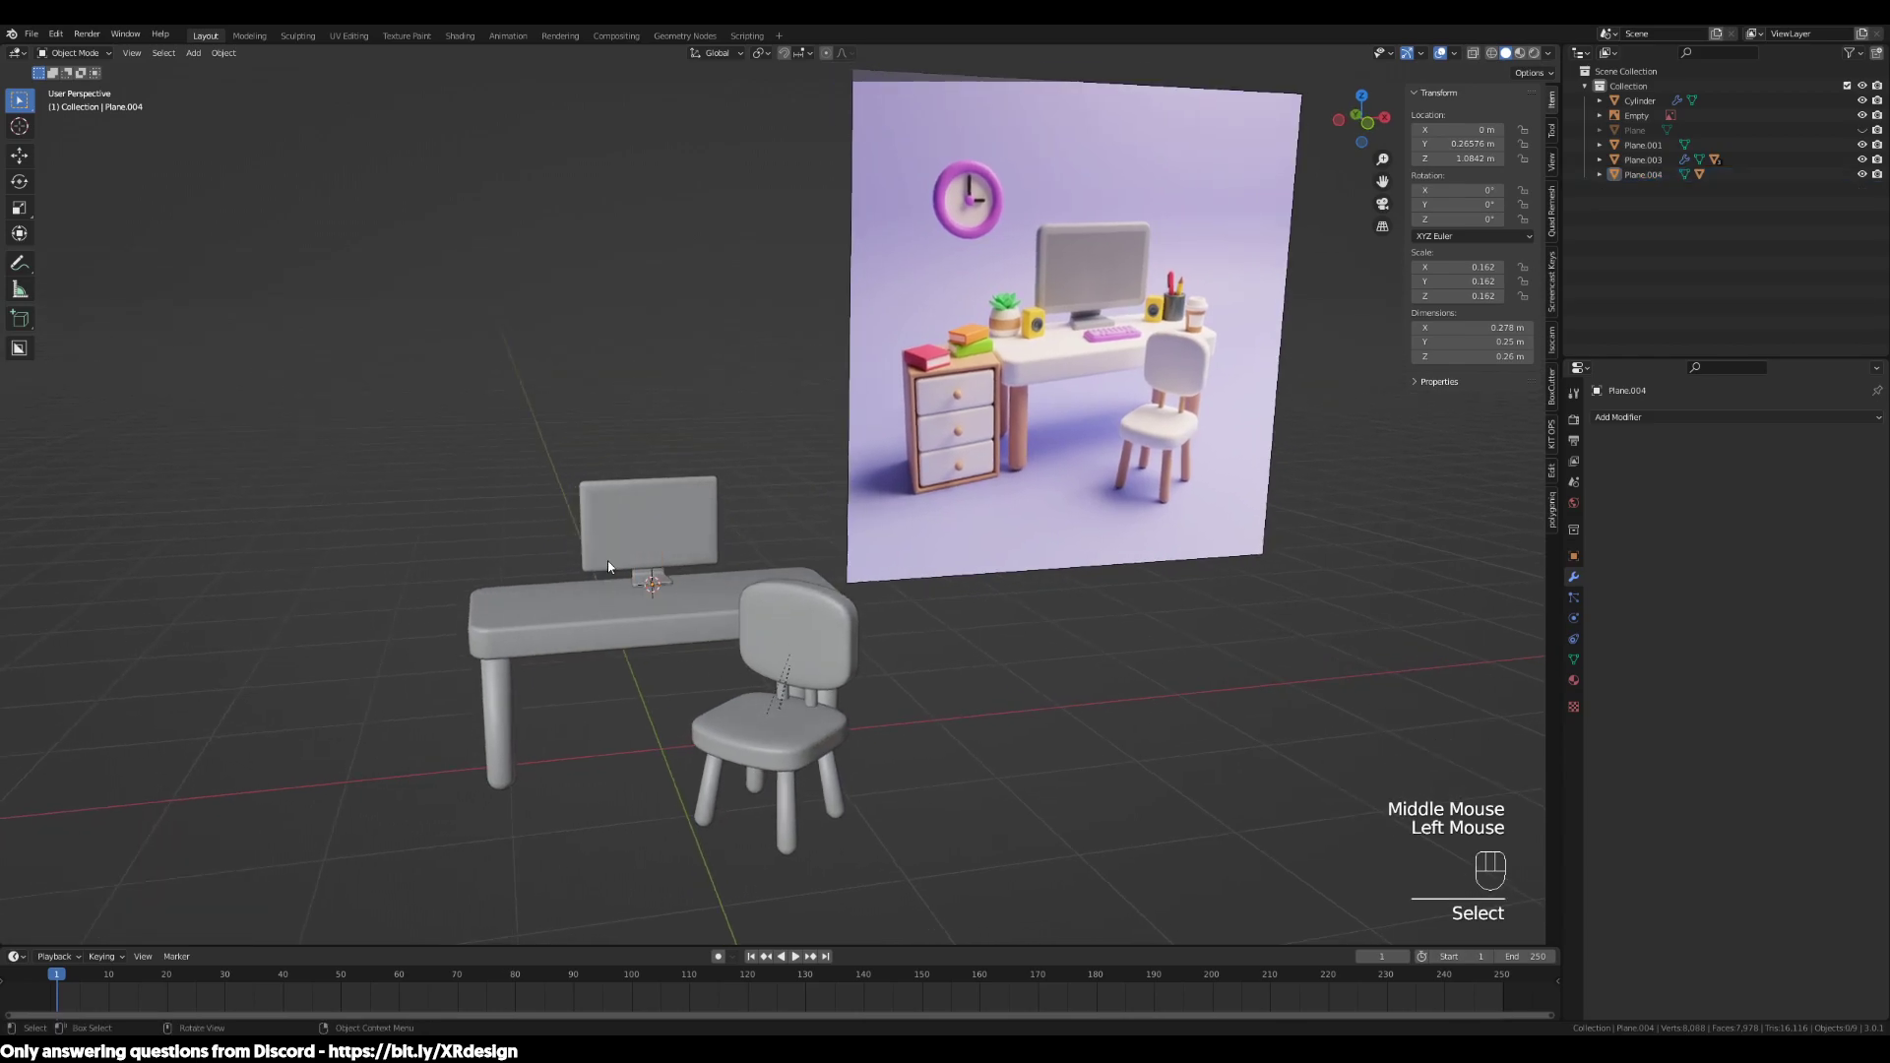
# Scale the monitor stand and its parented panel up by about 1.22 to match the reference proportions
pyautogui.click(658, 578)
pyautogui.press('s')
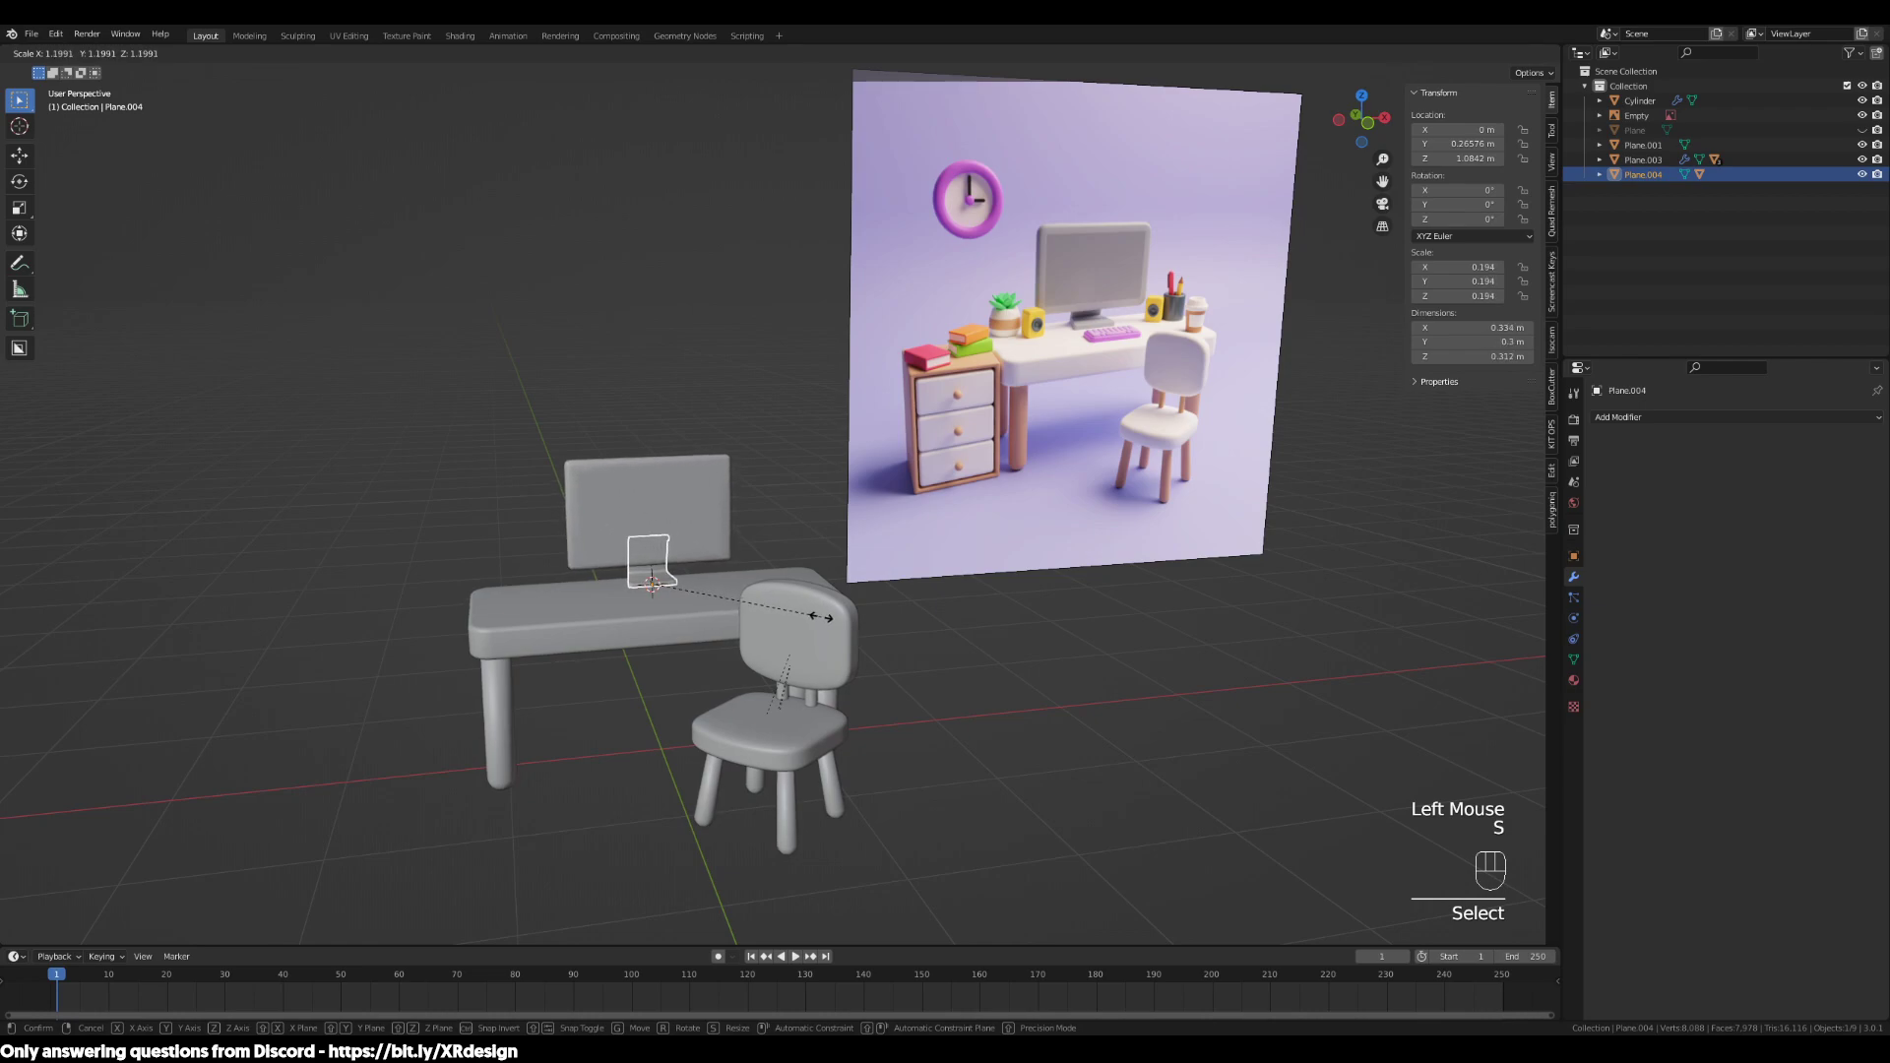
pyautogui.click(825, 616)
pyautogui.moveTo(884, 557); pyautogui.dragTo(1024, 486, button='middle')
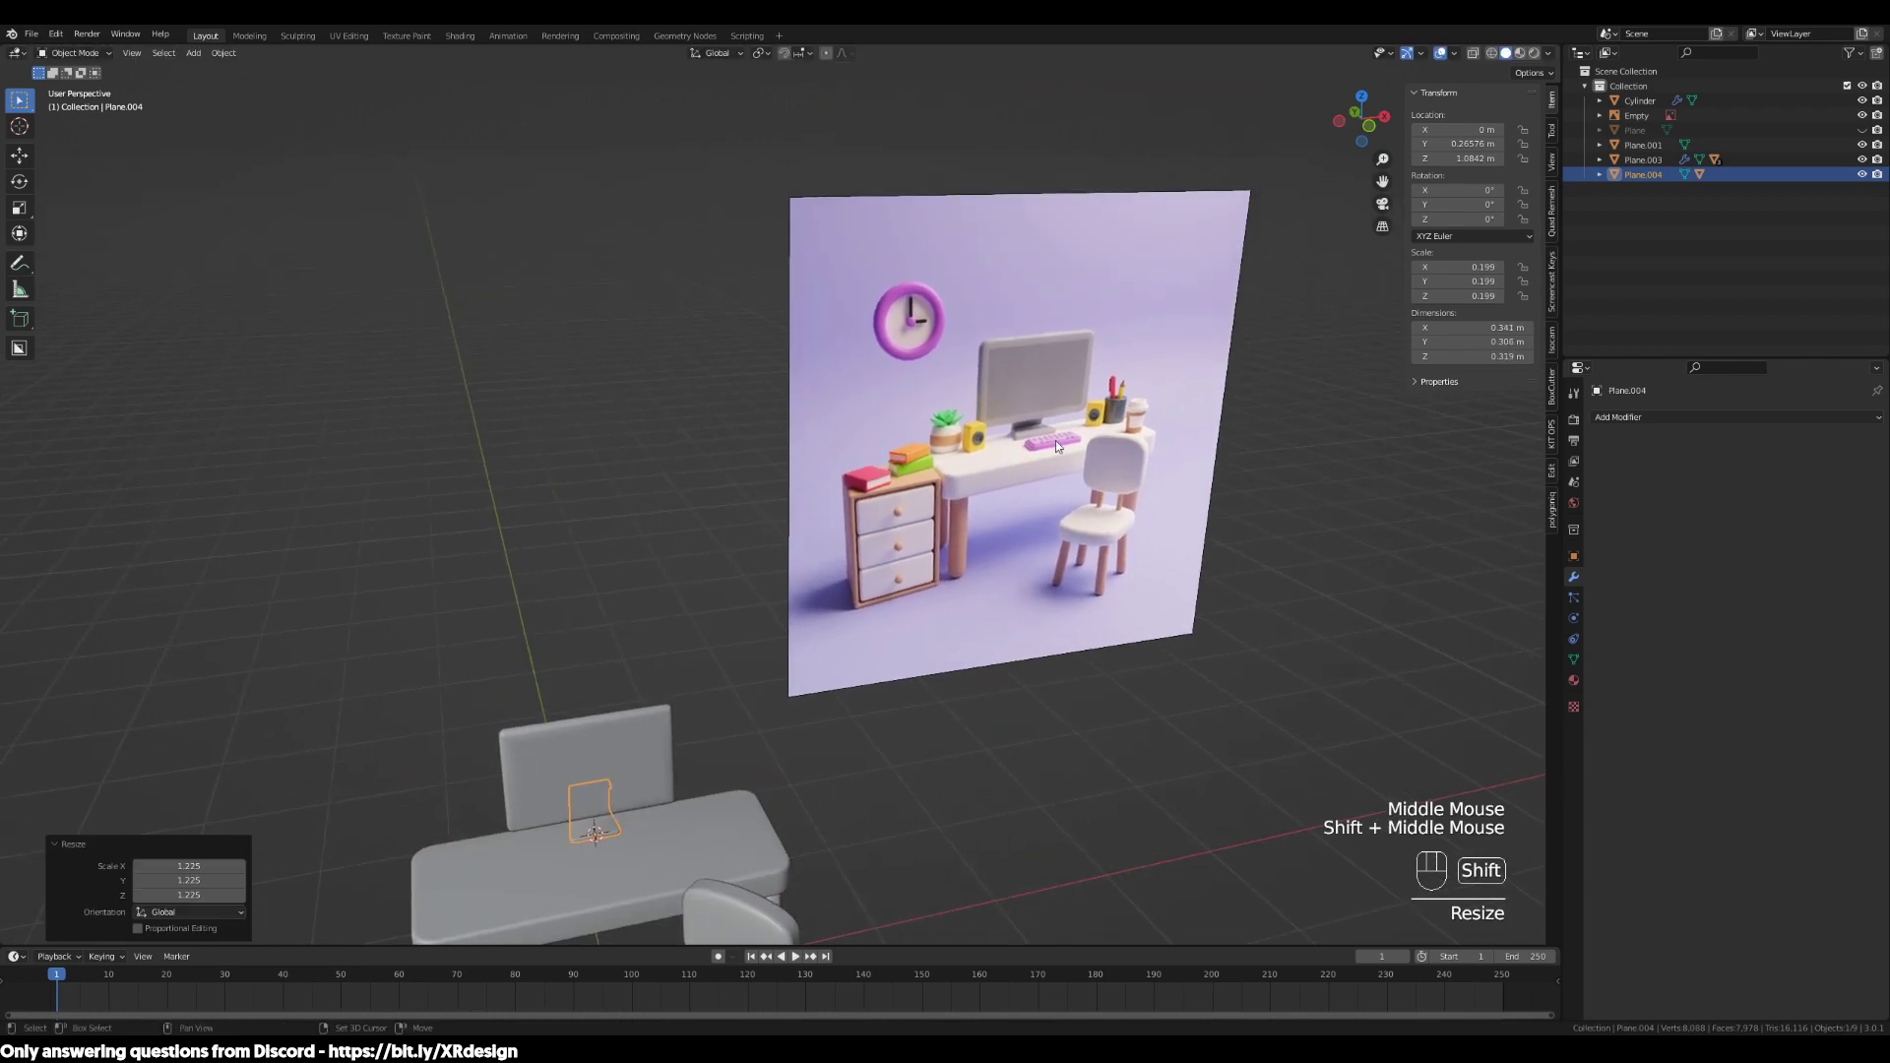
pyautogui.scroll(2, 1129, 379)
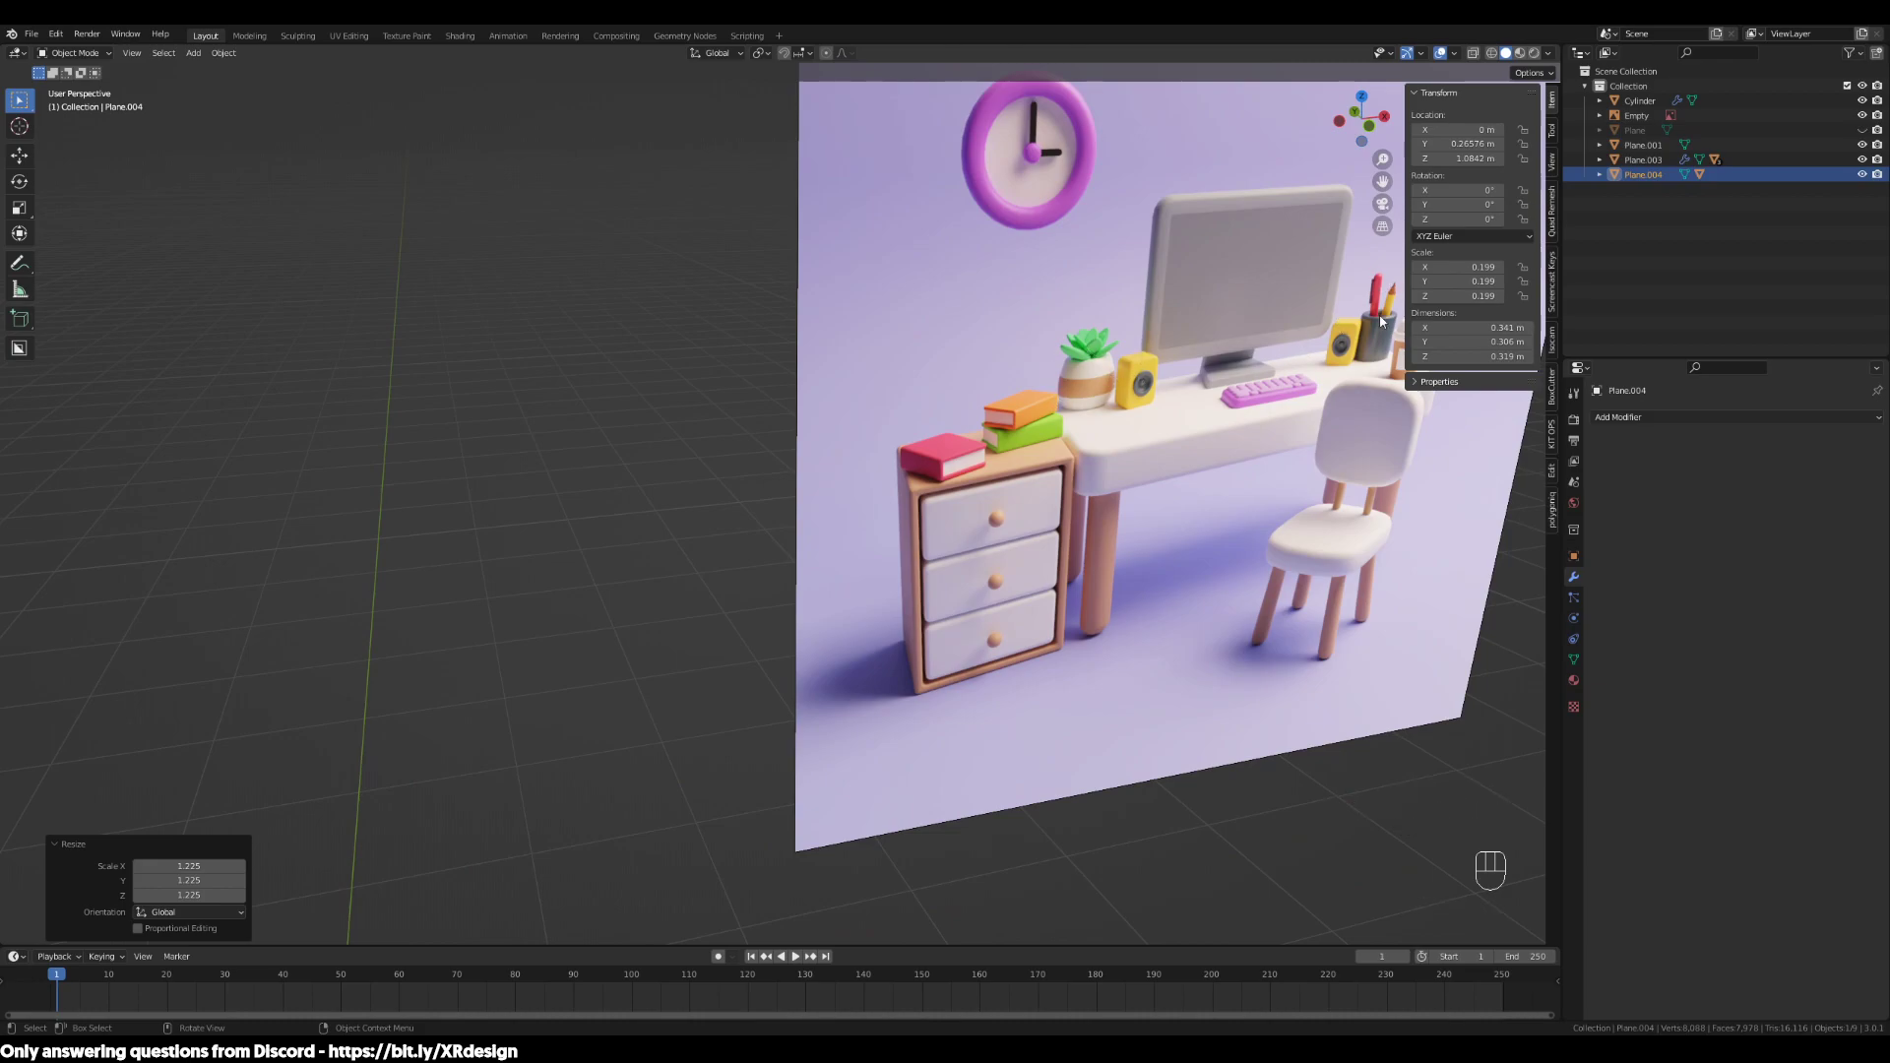
# Enlarge the monitor stand and its panel a little more, by a factor of about 1.07
pyautogui.scroll(-2, 1047, 420)
pyautogui.keyDown('shift'); pyautogui.moveTo(1047, 421); pyautogui.dragTo(984, 734, button='middle'); pyautogui.keyUp('shift')
pyautogui.press('KP_1')
pyautogui.press('KP_3')
pyautogui.scroll(2, 991, 604)
pyautogui.scroll(-2, 899, 696)
pyautogui.press('s')
pyautogui.click(885, 724)
# Slide the stand and its parented panel about 0.11 m forward along local Y and fine-tune their position on the desk
pyautogui.press('g')
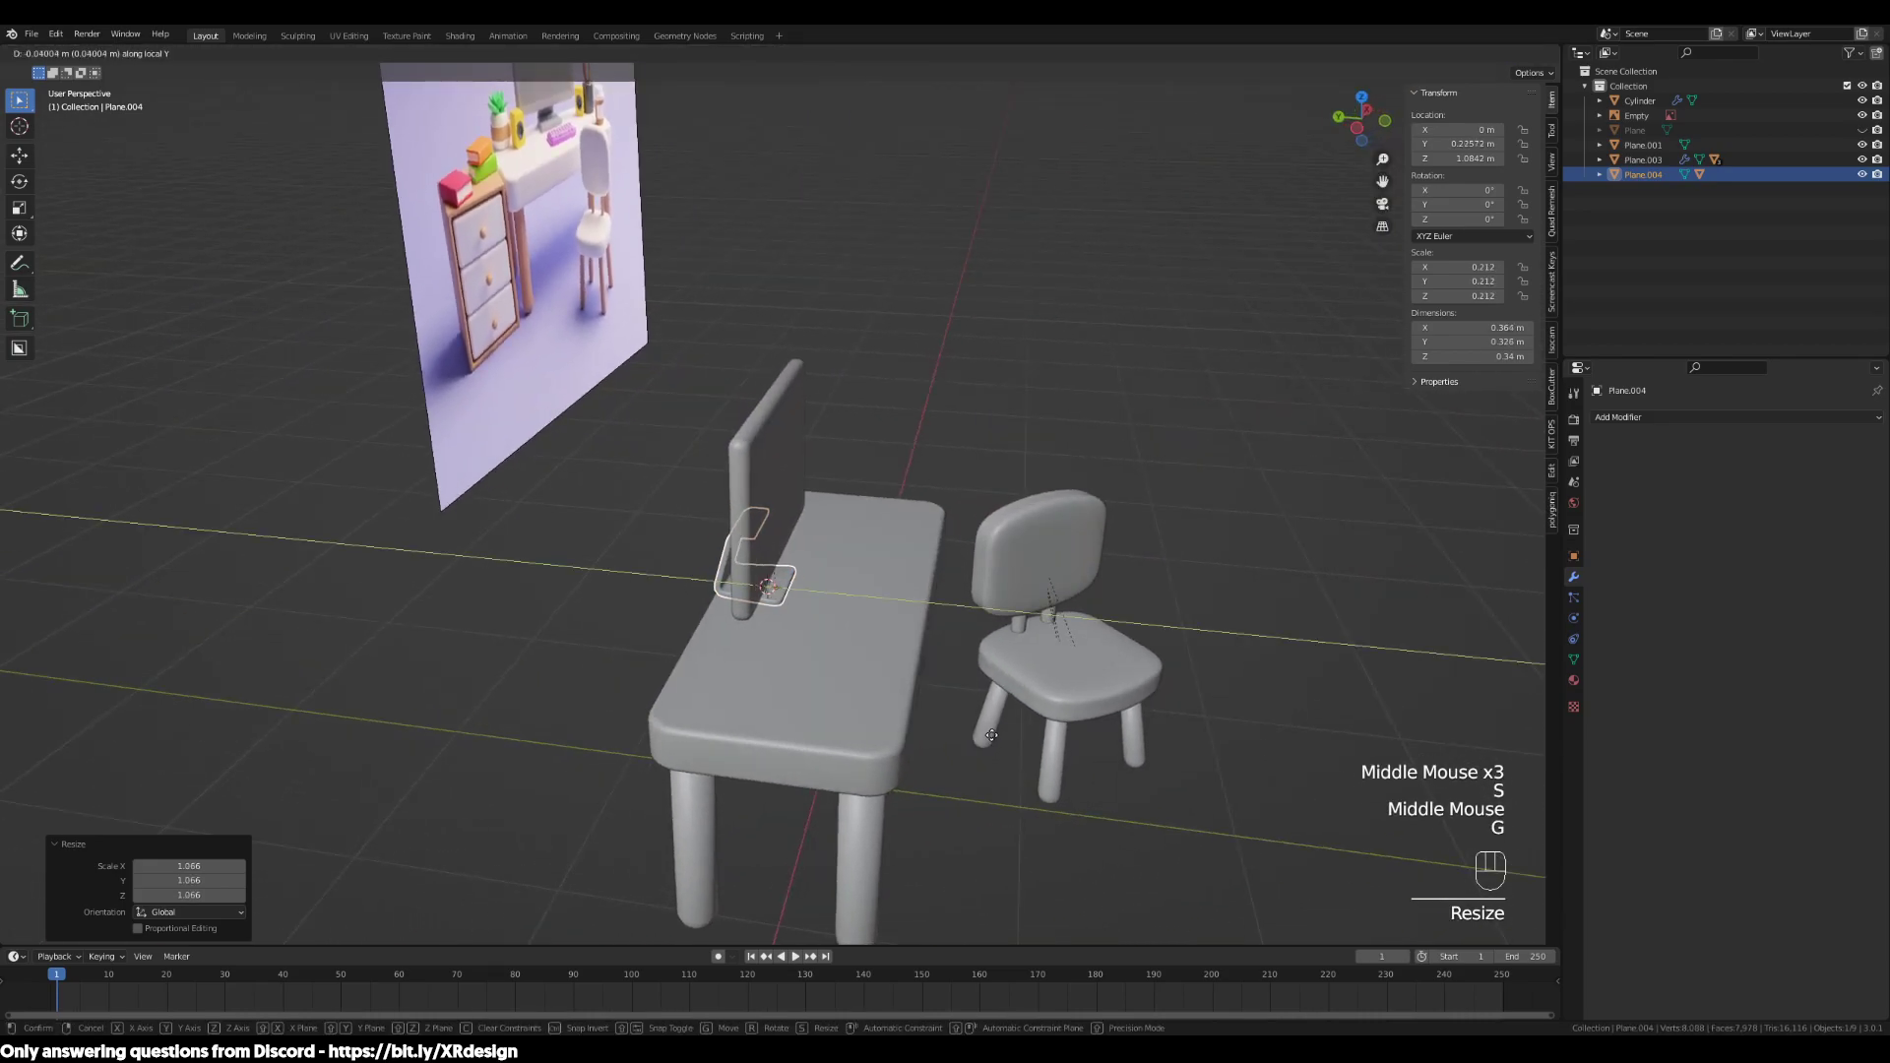
pyautogui.click(1133, 748)
pyautogui.moveTo(1133, 748); pyautogui.dragTo(1188, 801, button='middle')
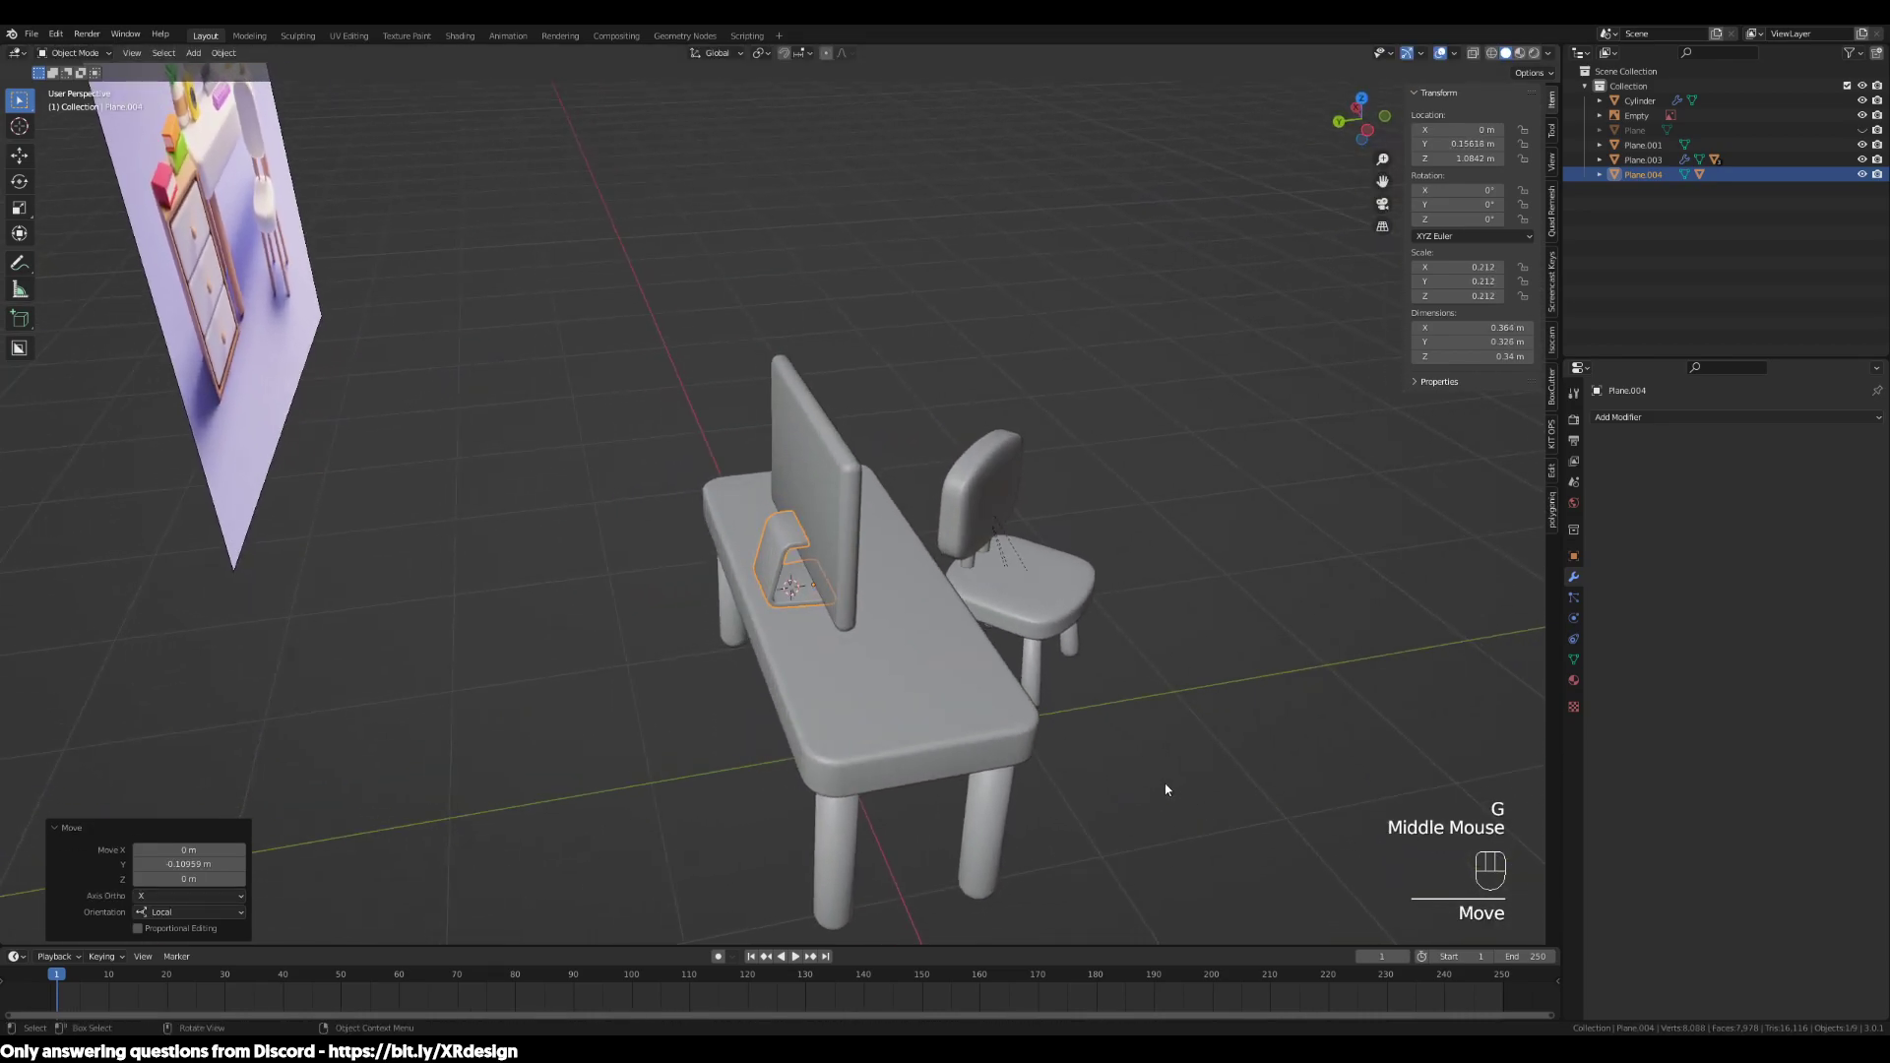
pyautogui.scroll(1, 1103, 728)
pyautogui.moveTo(1102, 729); pyautogui.dragTo(1031, 744, button='middle')
pyautogui.press('g')
pyautogui.click(1101, 719)
pyautogui.click(1032, 744)
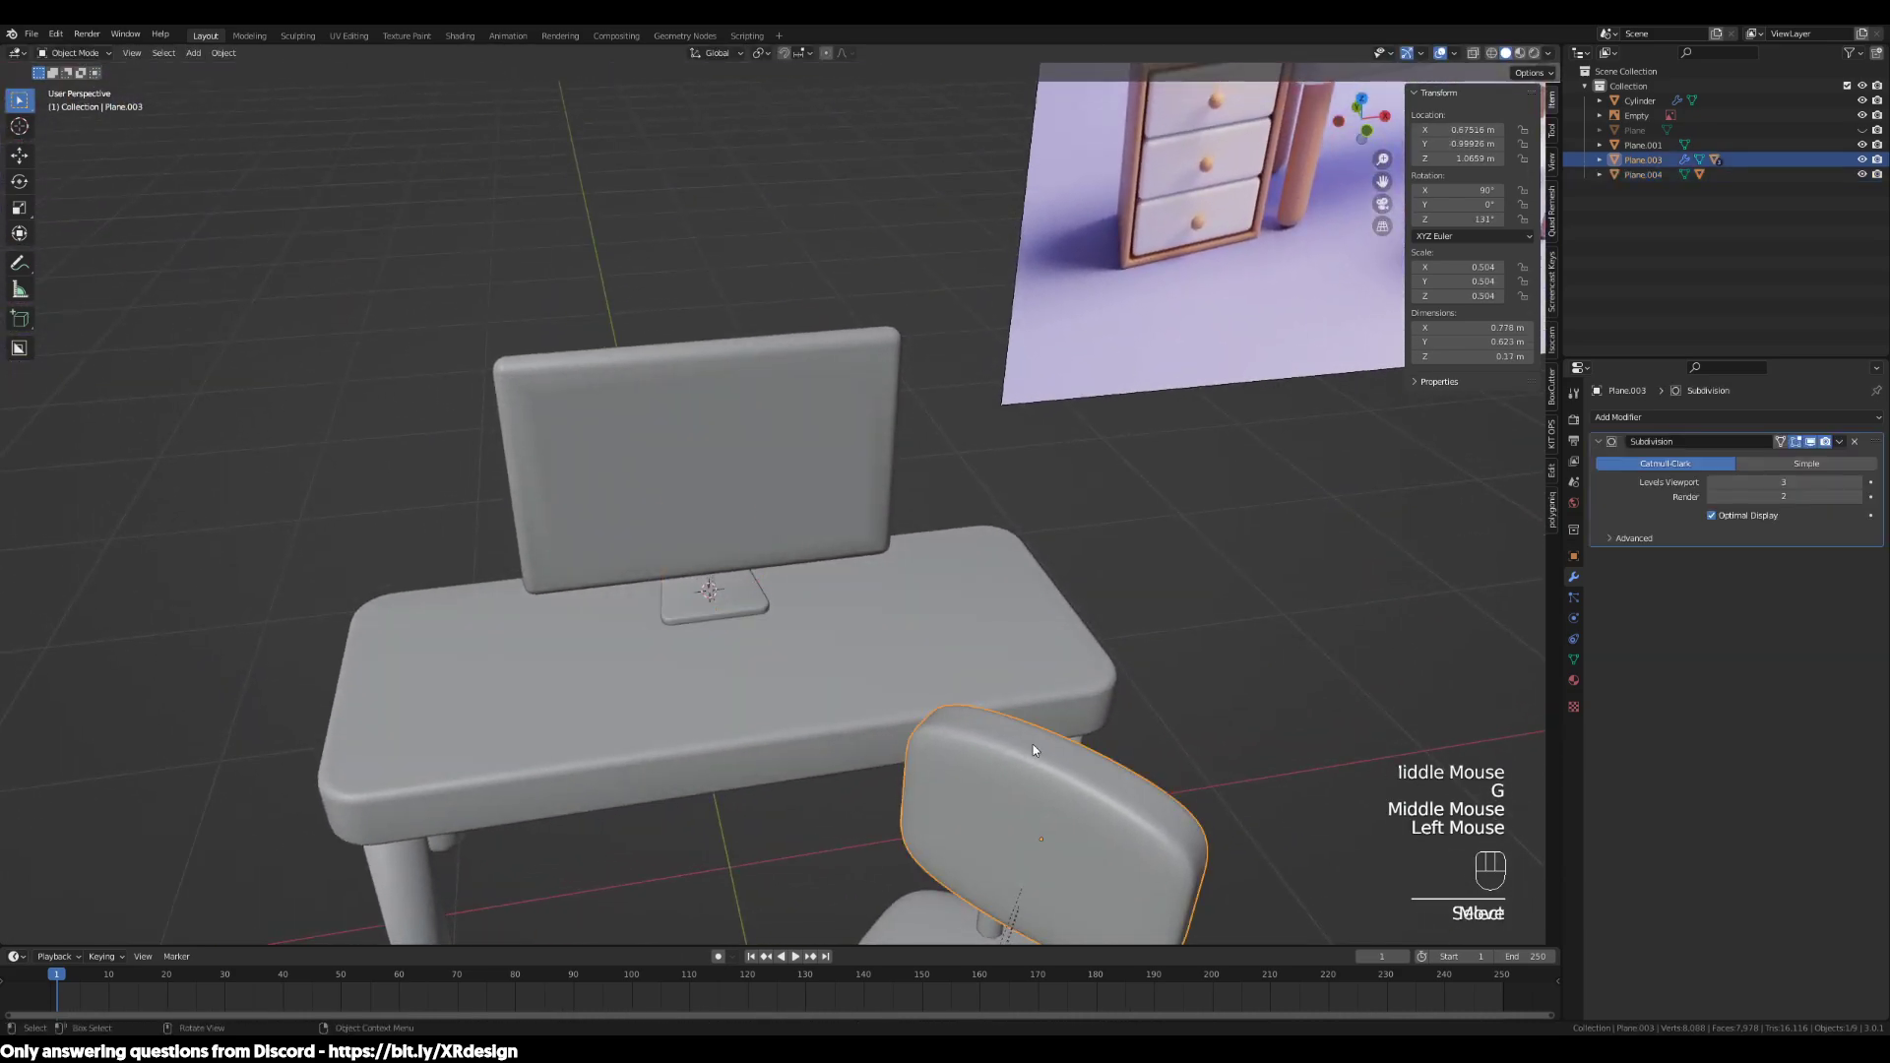
# Compare the modelled desk and monitor with the reference image and inspect the drawer cabinet beside the desk
pyautogui.scroll(-3, 1032, 744)
pyautogui.keyDown('shift'); pyautogui.moveTo(1146, 728); pyautogui.dragTo(1054, 738, button='middle'); pyautogui.keyUp('shift')
pyautogui.moveTo(1053, 739); pyautogui.dragTo(916, 713, button='middle')
pyautogui.keyDown('shift'); pyautogui.moveTo(792, 754); pyautogui.dragTo(809, 612, button='middle'); pyautogui.keyUp('shift')
pyautogui.scroll(3, 1096, 665)
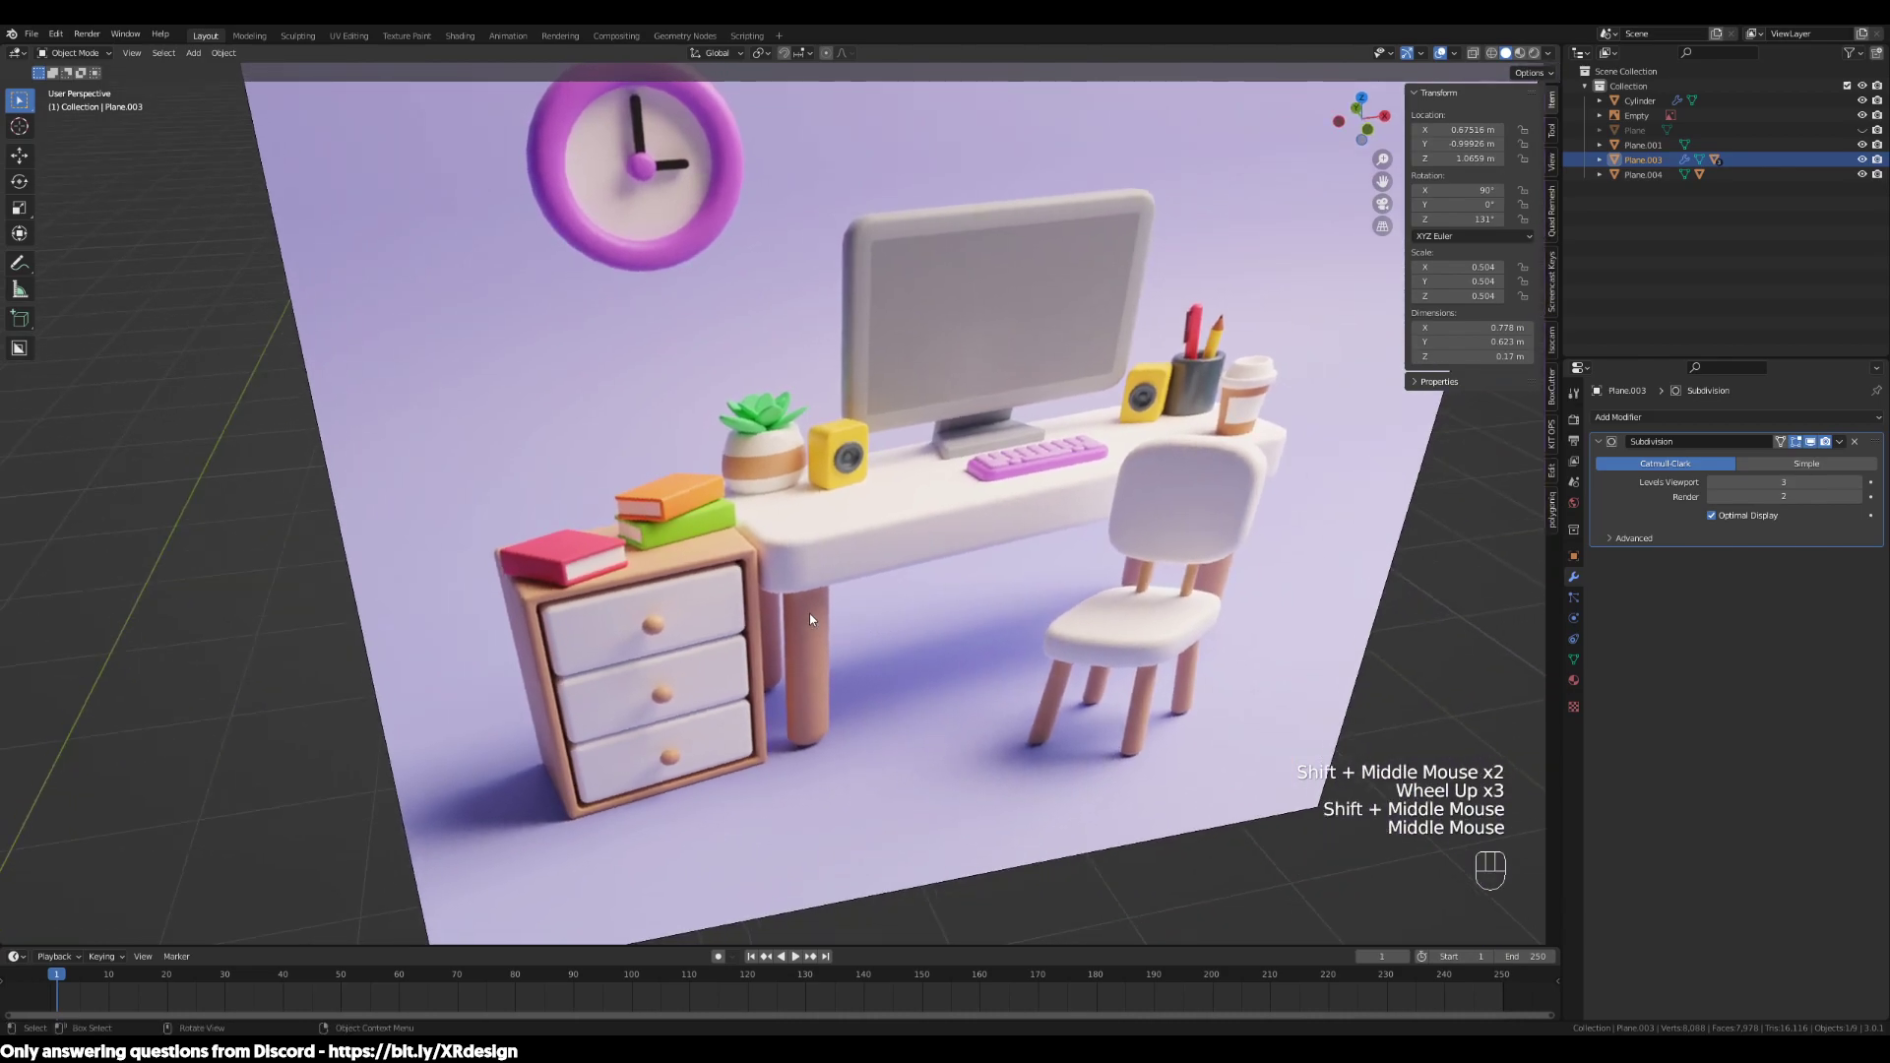
pyautogui.click(661, 602)
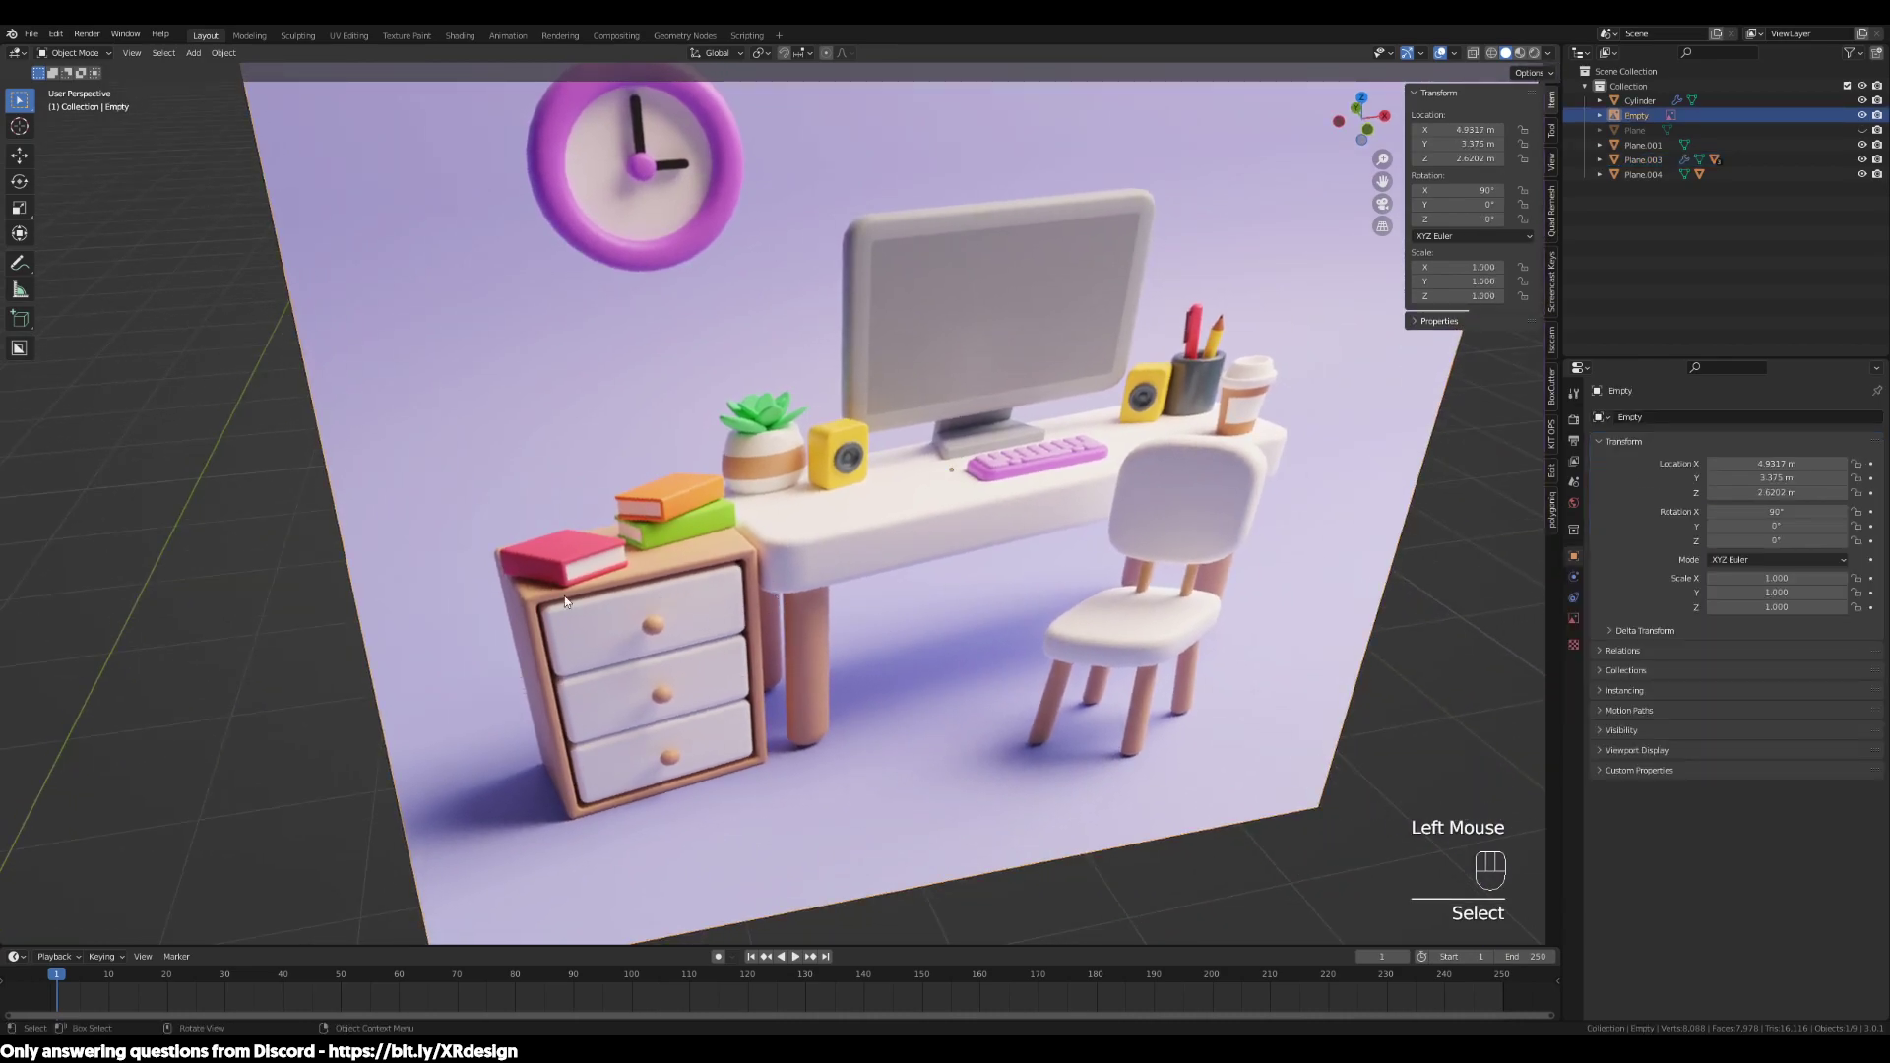
pyautogui.scroll(-2, 598, 671)
pyautogui.keyDown('shift'); pyautogui.moveTo(598, 670); pyautogui.dragTo(970, 595, button='middle'); pyautogui.keyUp('shift')
pyautogui.keyDown('shift'); pyautogui.scroll(-1, 853, 591); pyautogui.keyUp('shift')
pyautogui.keyDown('shift'); pyautogui.moveTo(970, 595); pyautogui.dragTo(982, 522, button='middle'); pyautogui.keyUp('shift')
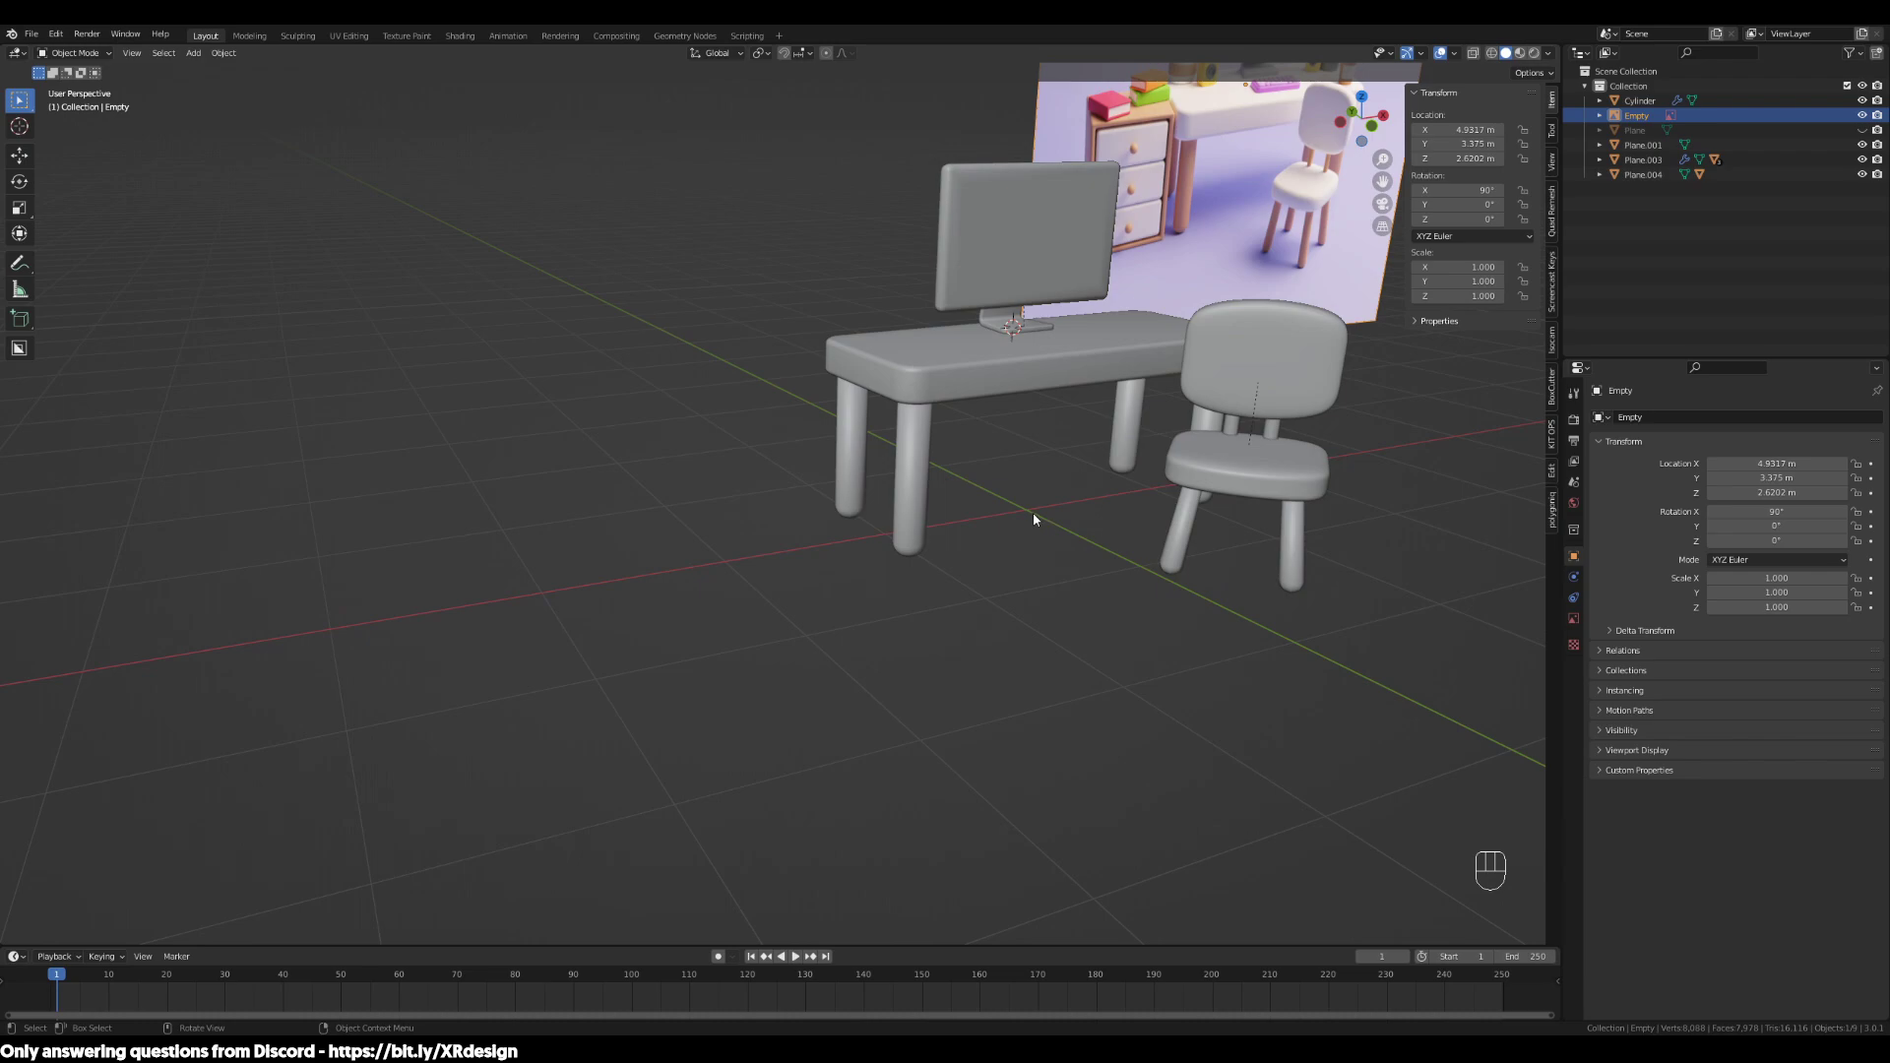
# Snap the 3D cursor from the monitor stand to the world origin
pyautogui.keyDown('shift'); pyautogui.moveTo(835, 551); pyautogui.dragTo(872, 392, button='middle'); pyautogui.keyUp('shift')
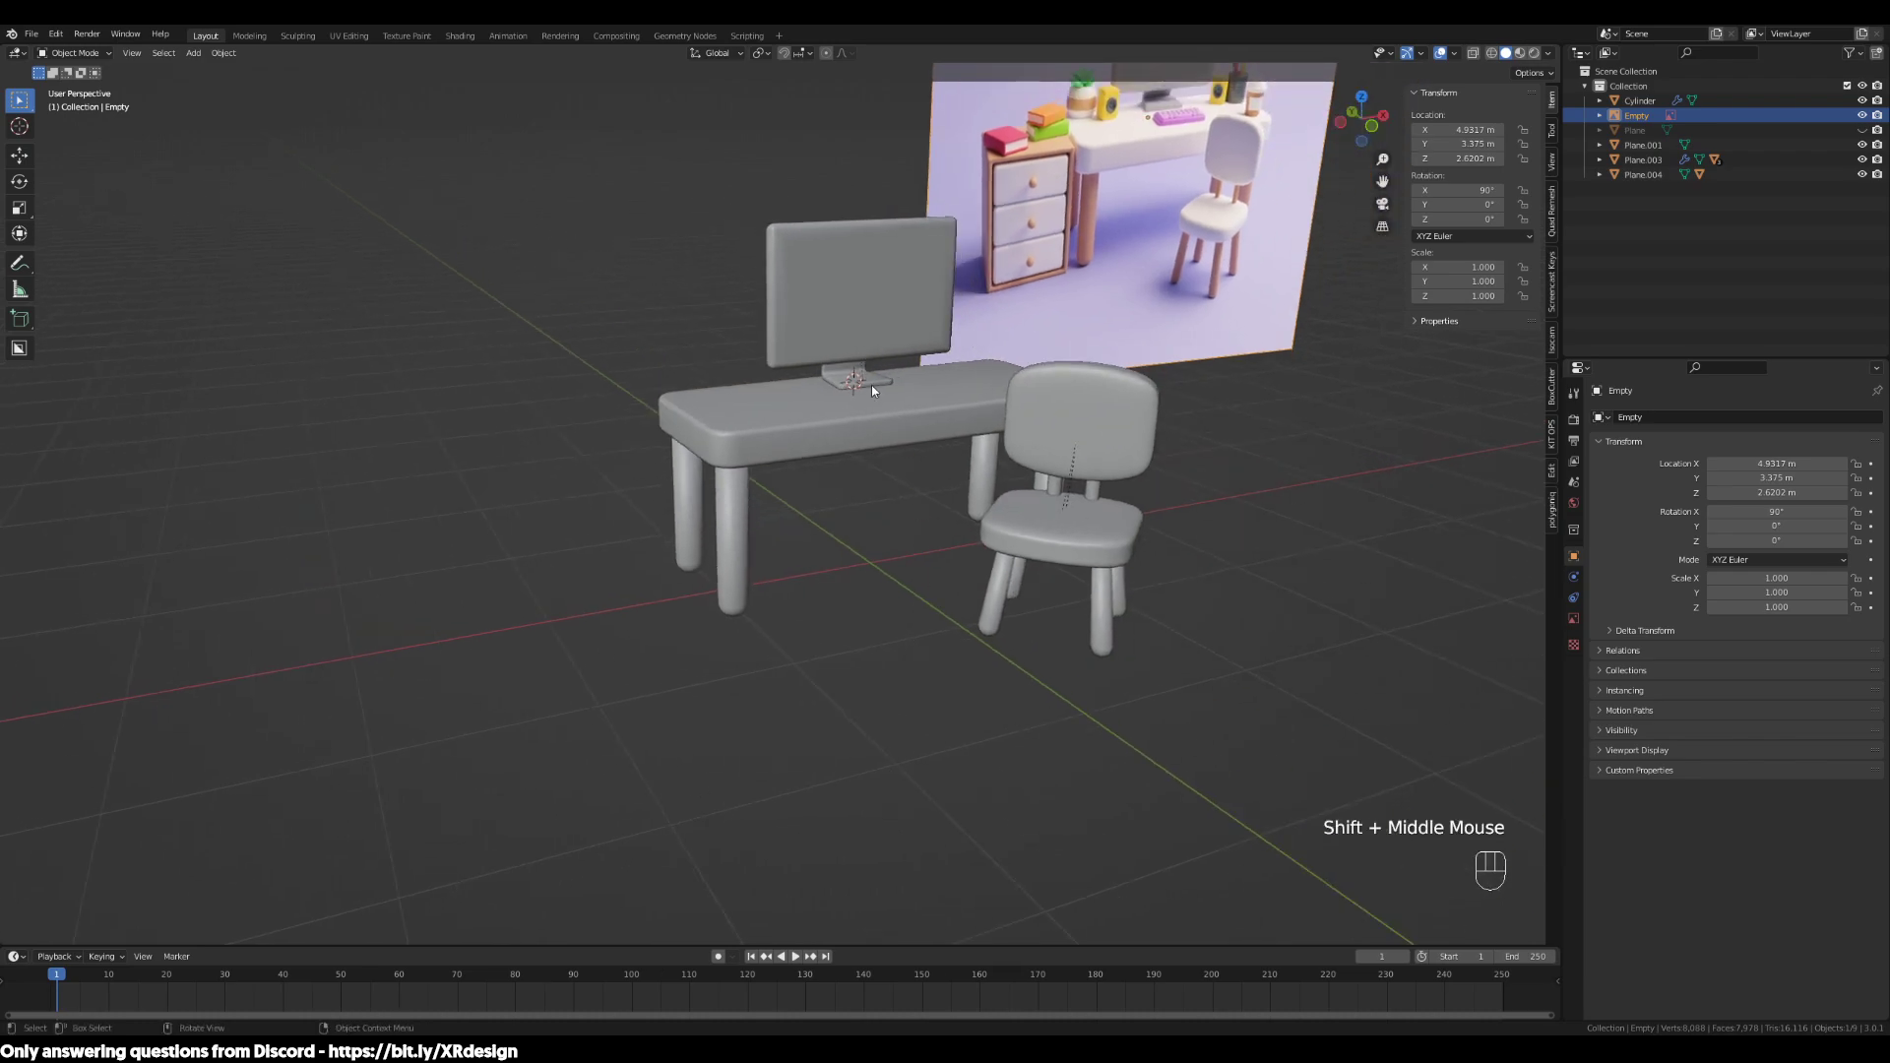
pyautogui.scroll(2, 995, 558)
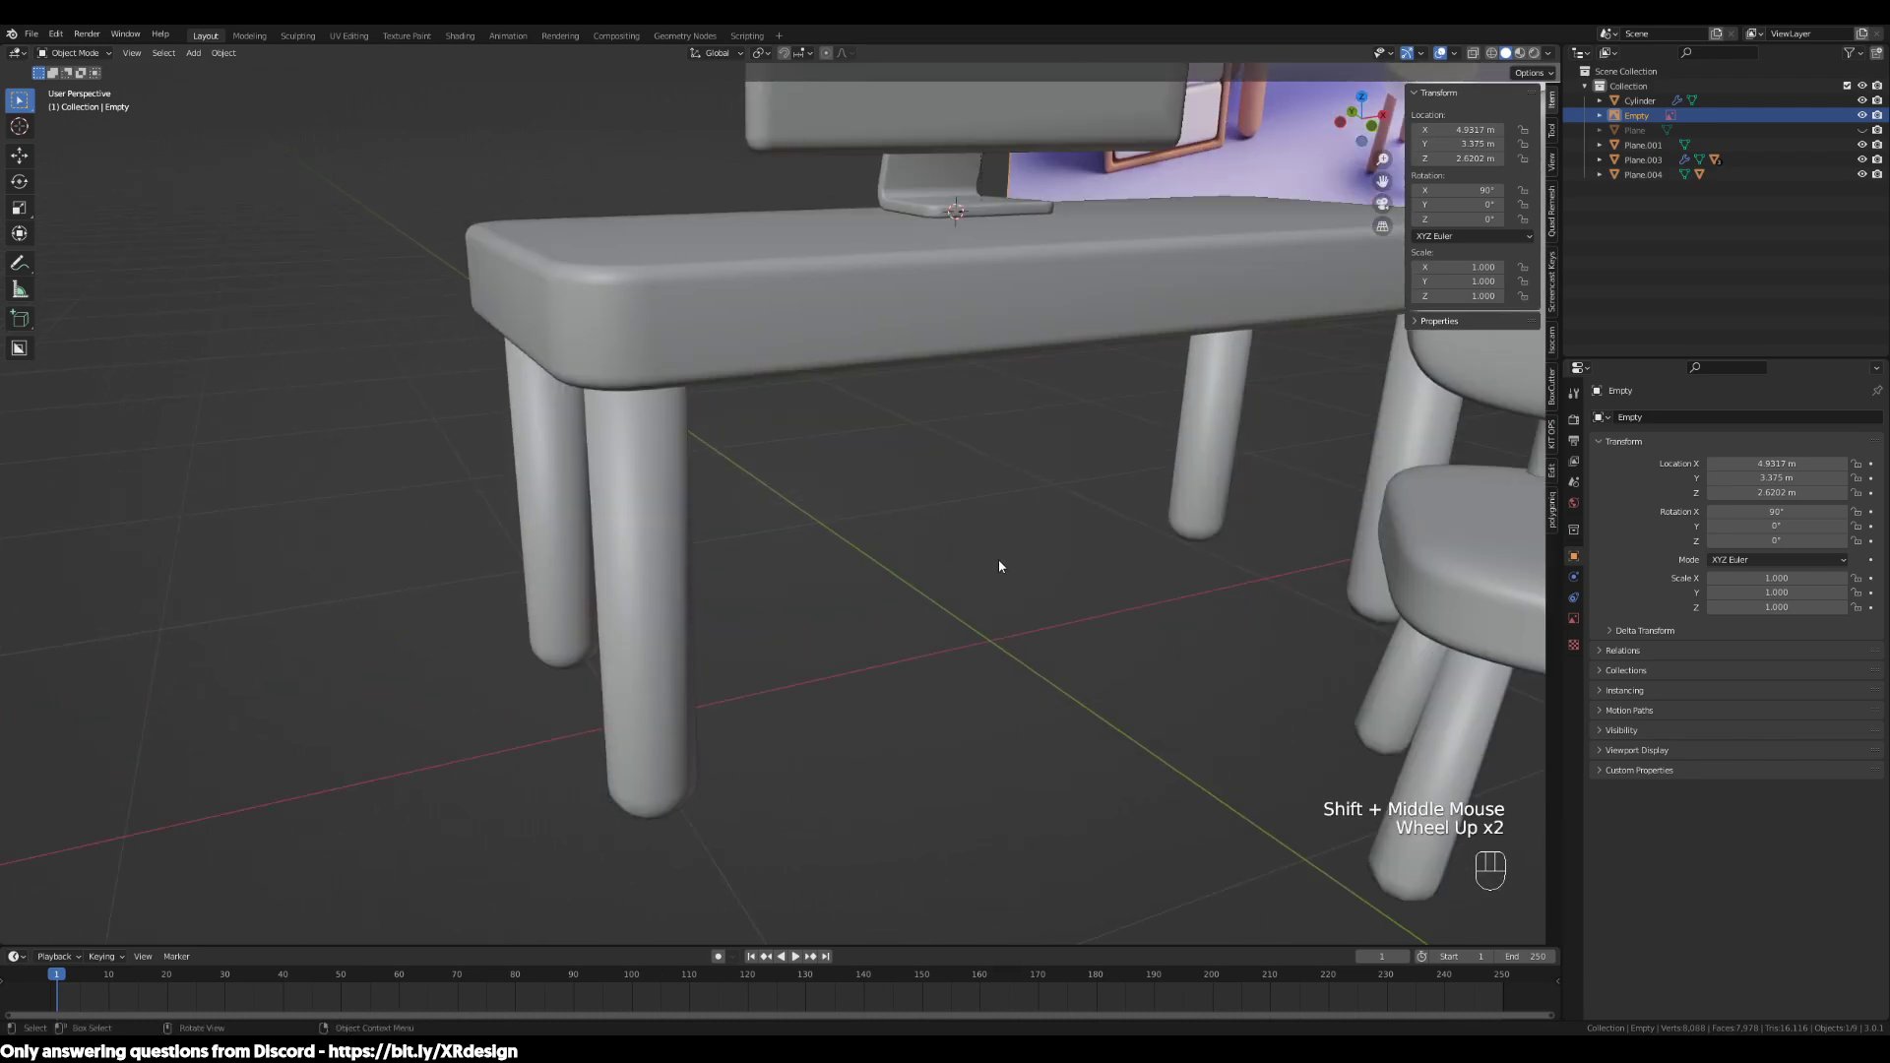
pyautogui.scroll(-2, 999, 562)
pyautogui.moveTo(948, 597); pyautogui.dragTo(915, 628, button='middle')
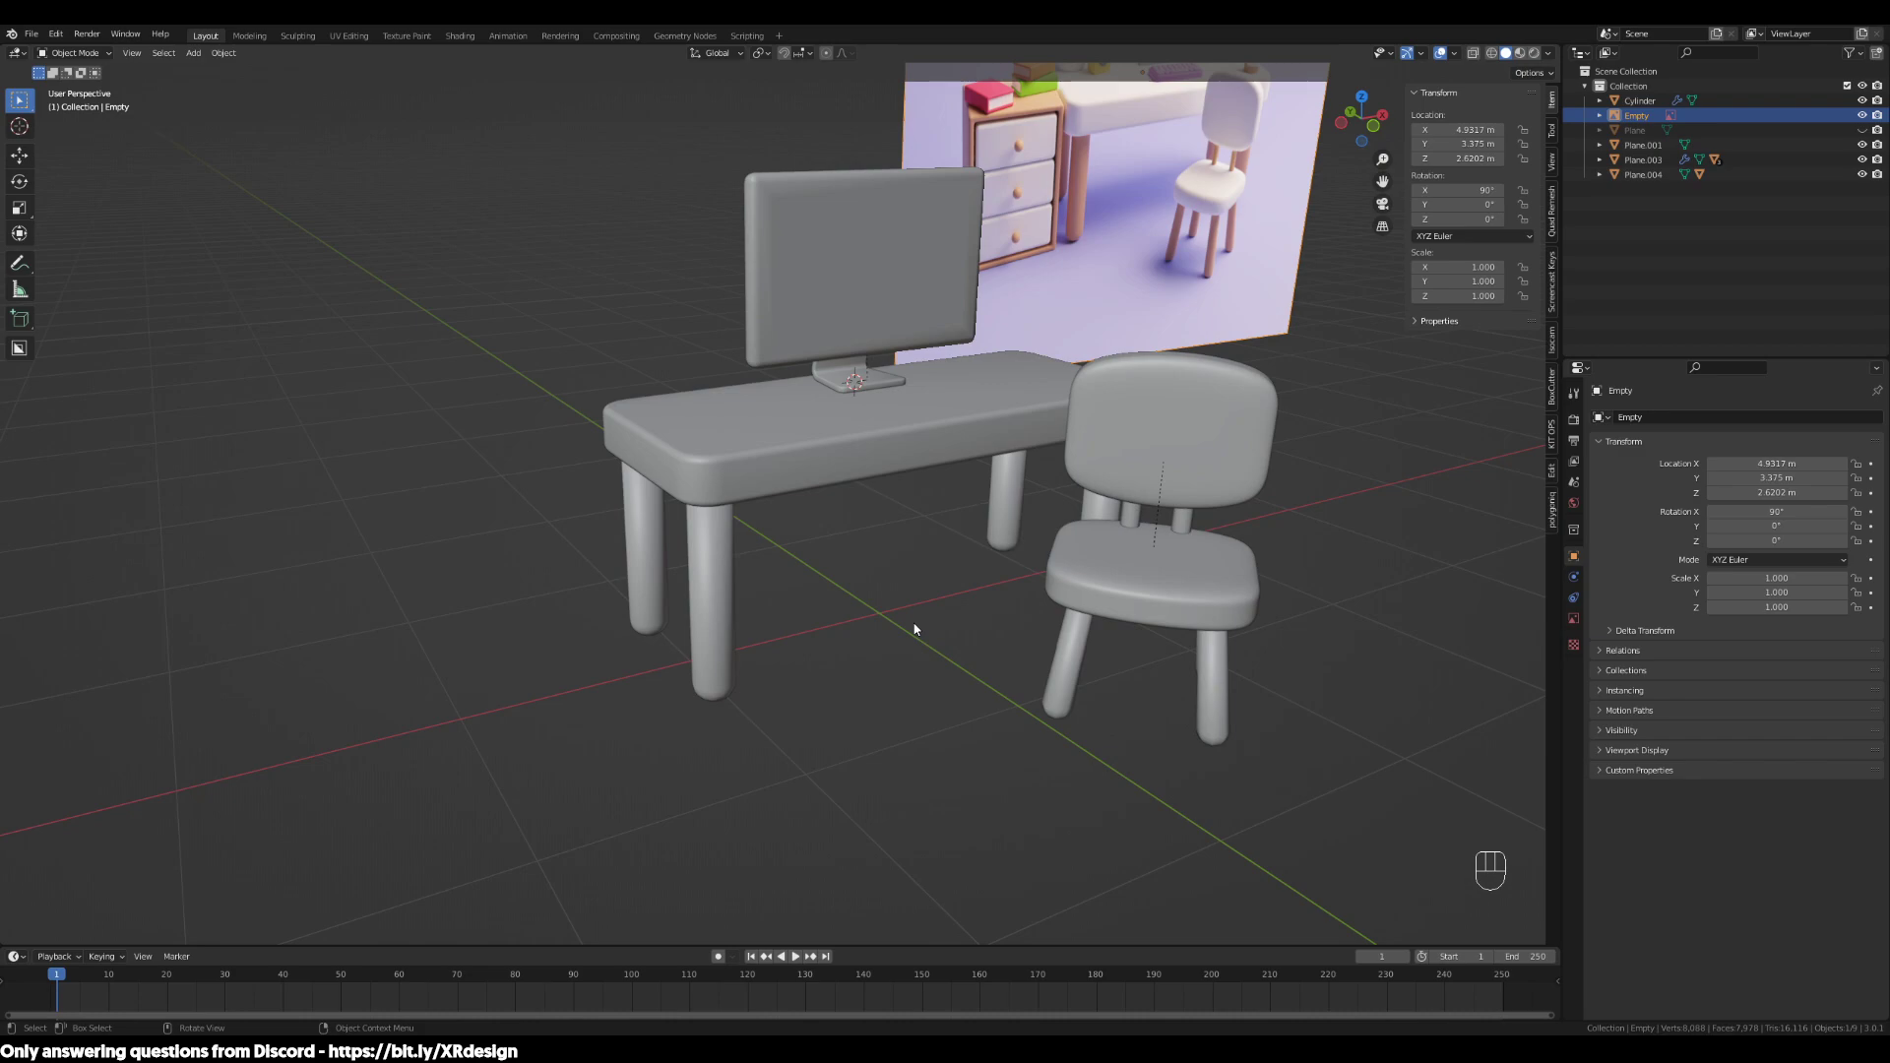
pyautogui.scroll(-3, 914, 630)
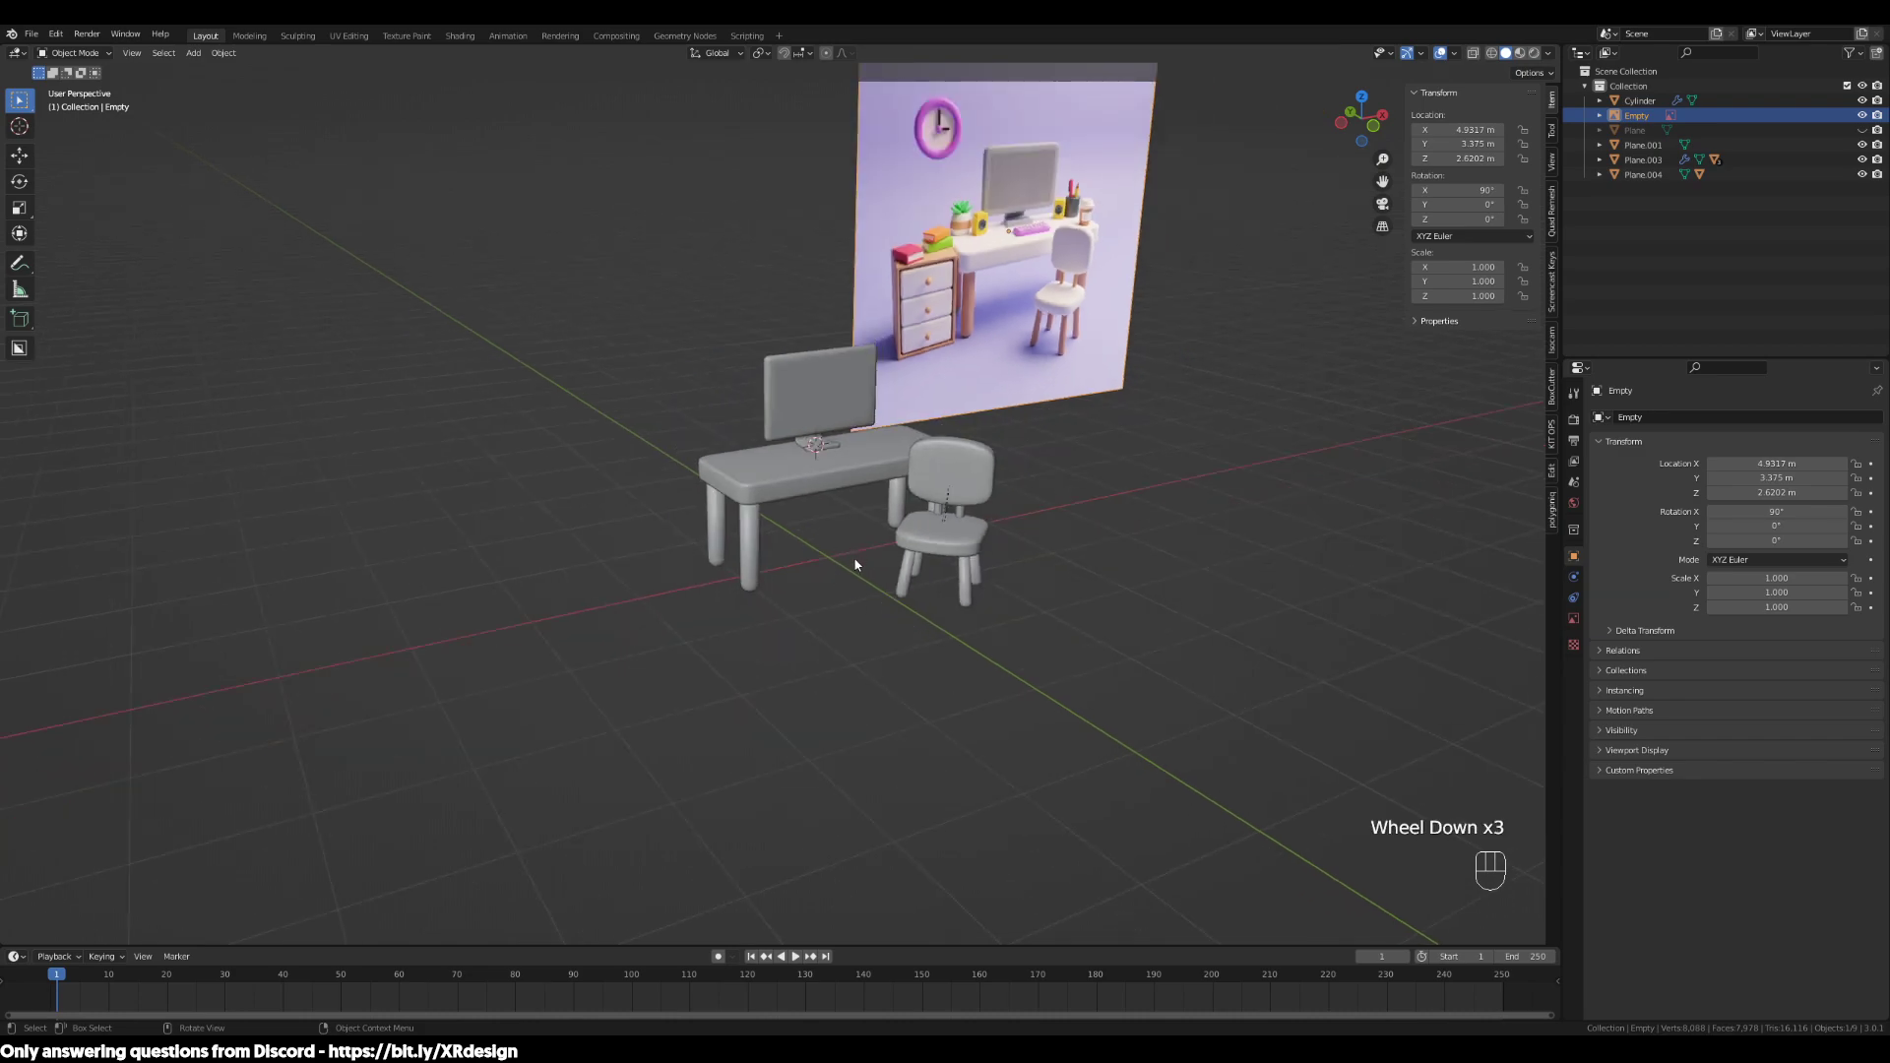
pyautogui.scroll(3, 868, 591)
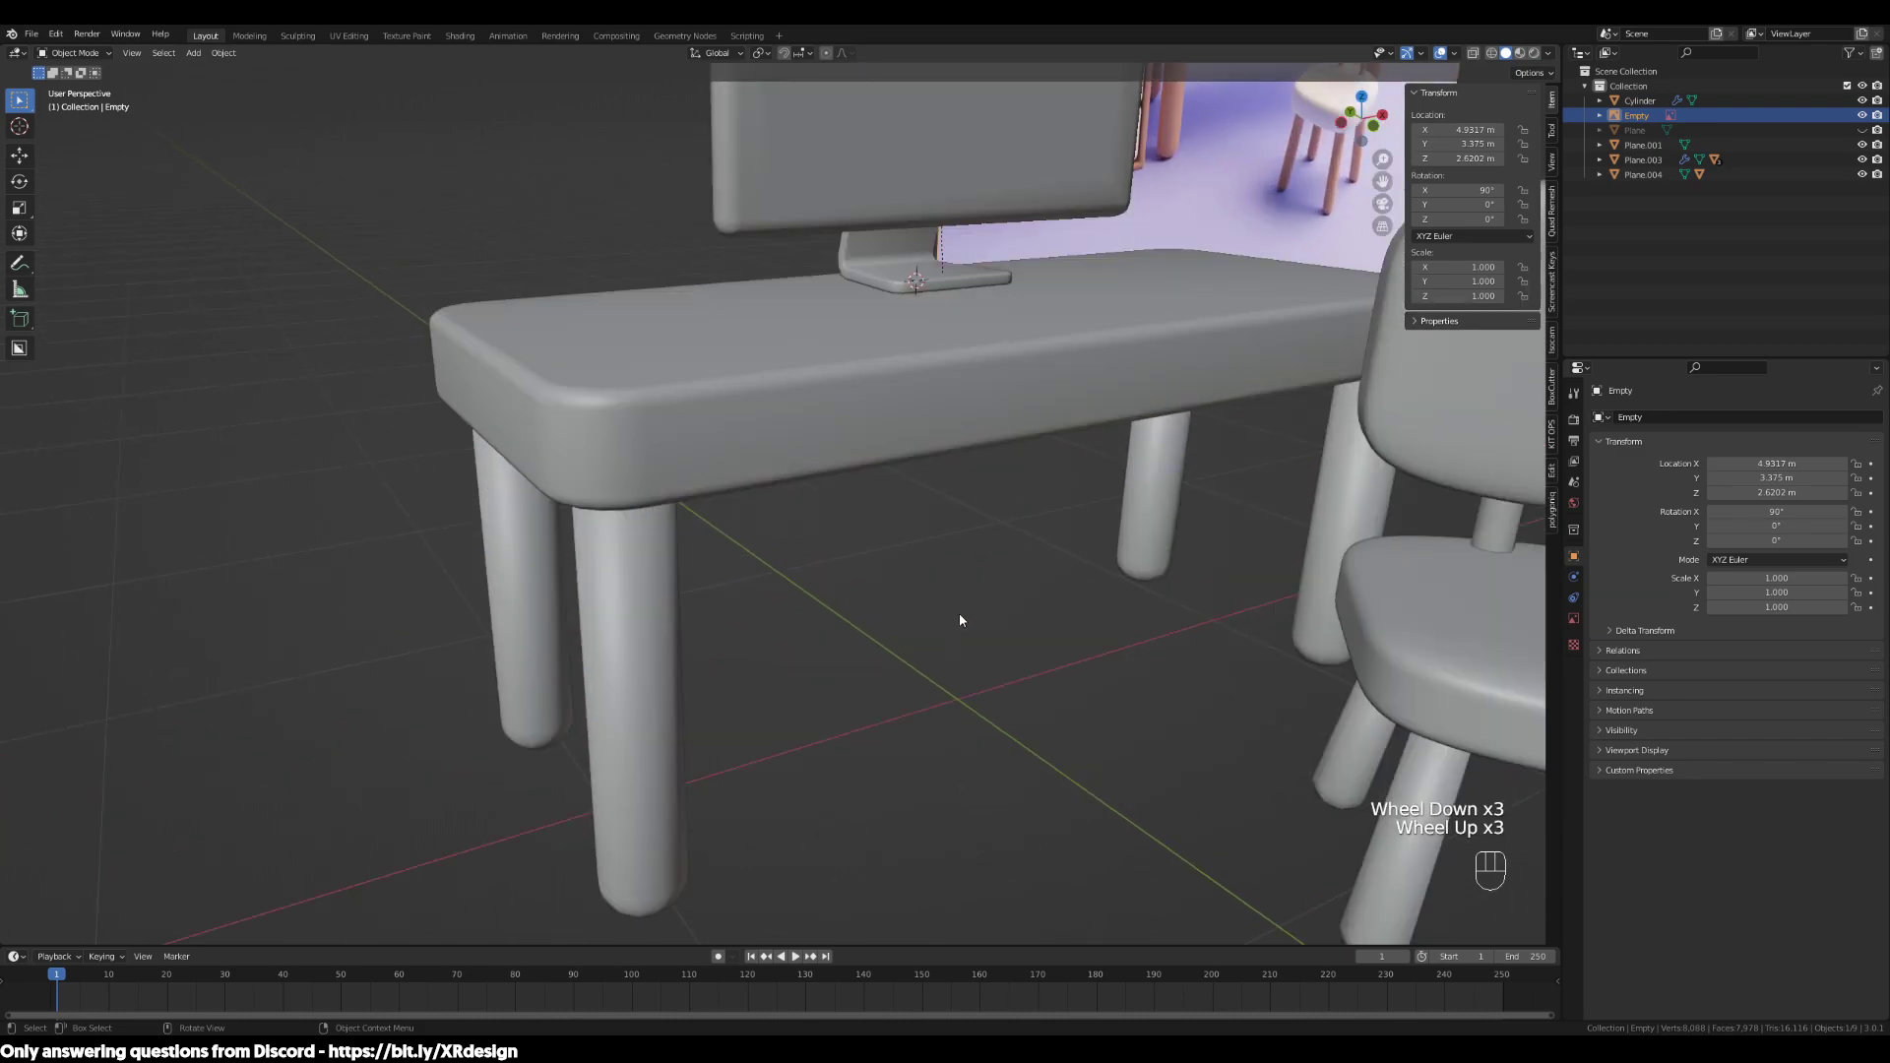
pyautogui.hotkey('shift', 's')
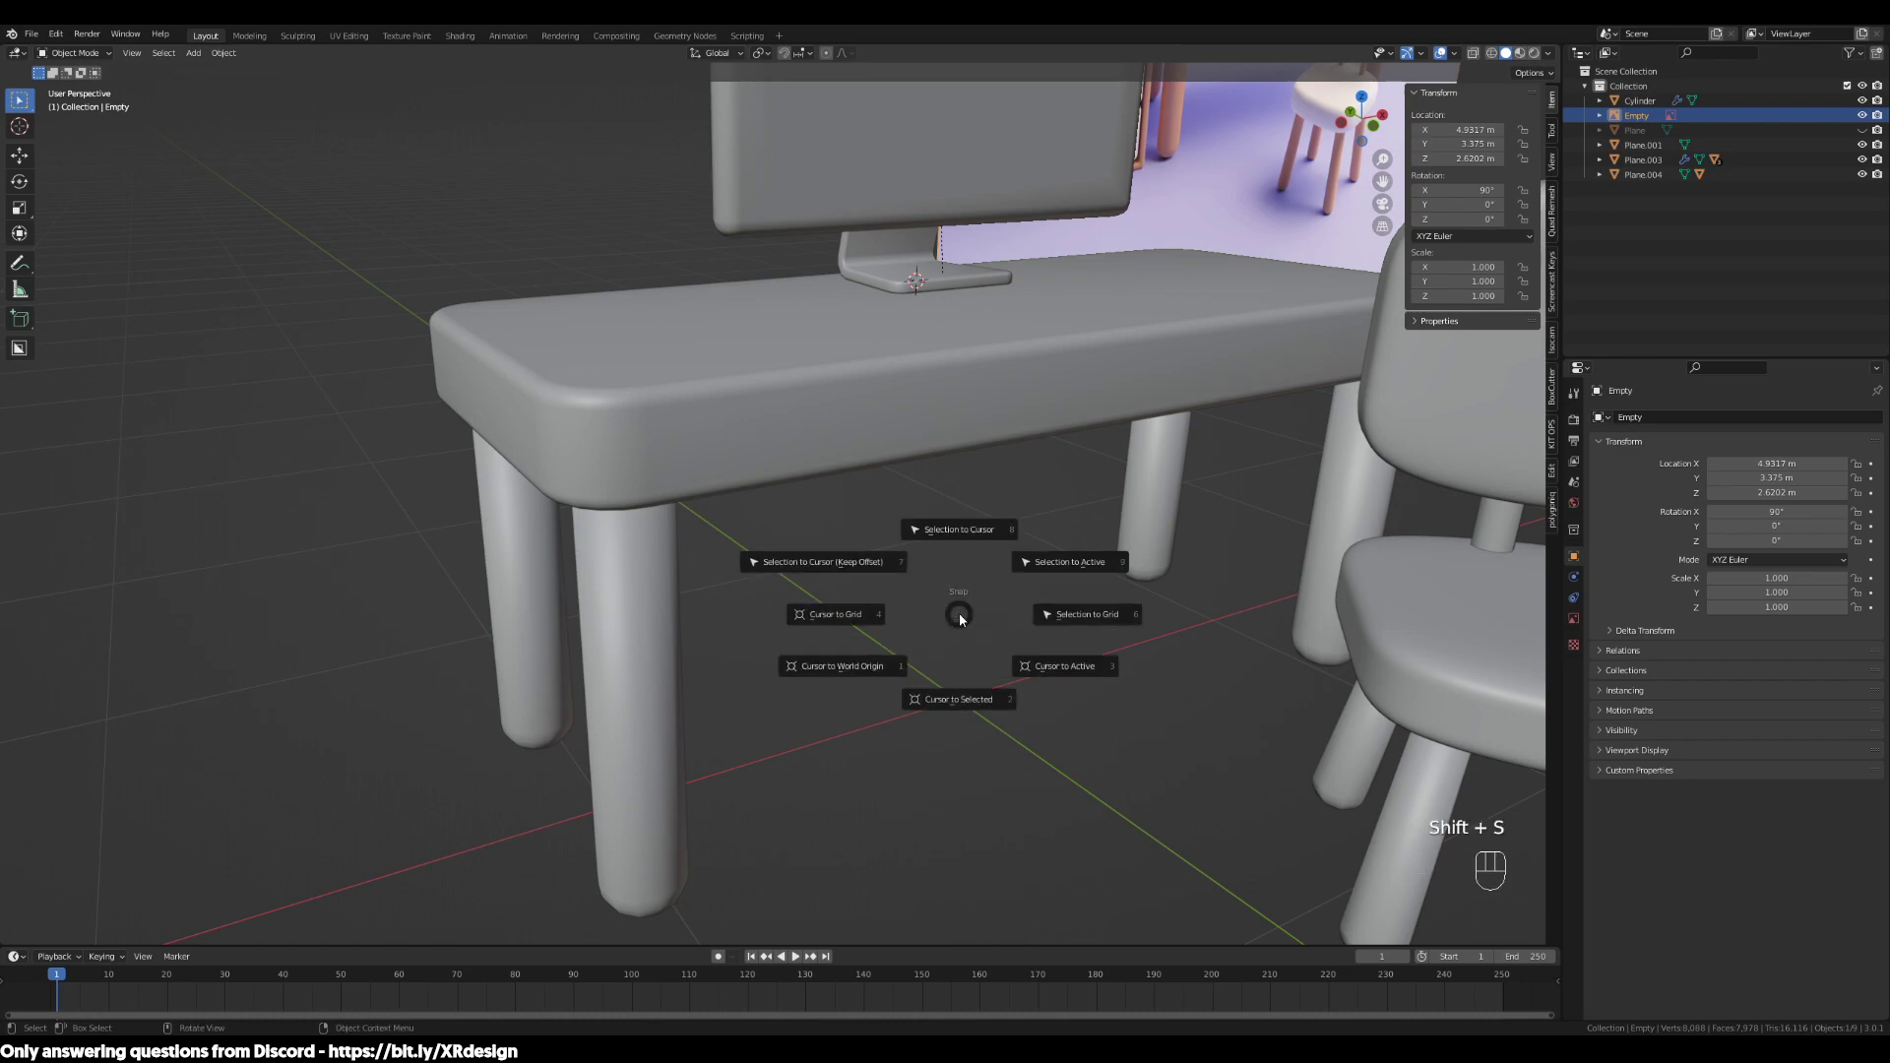
pyautogui.click(839, 669)
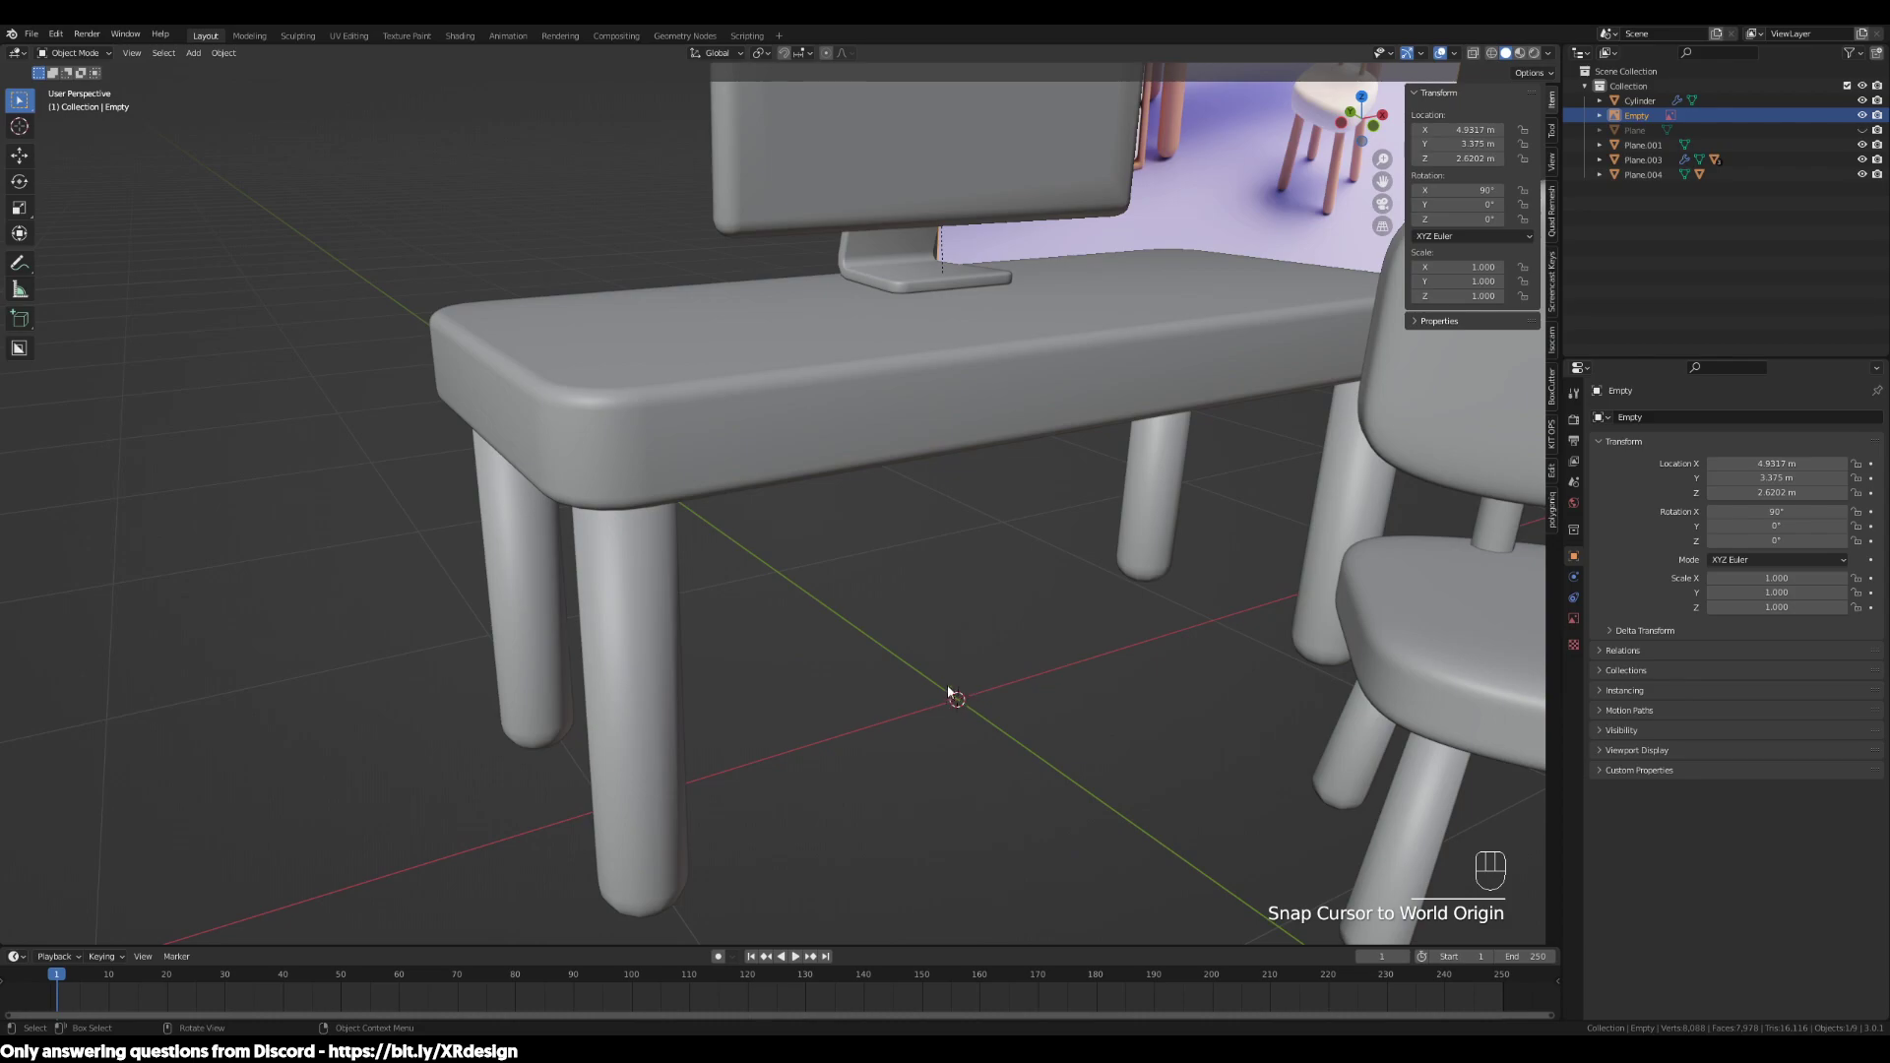
pyautogui.scroll(-2, 935, 718)
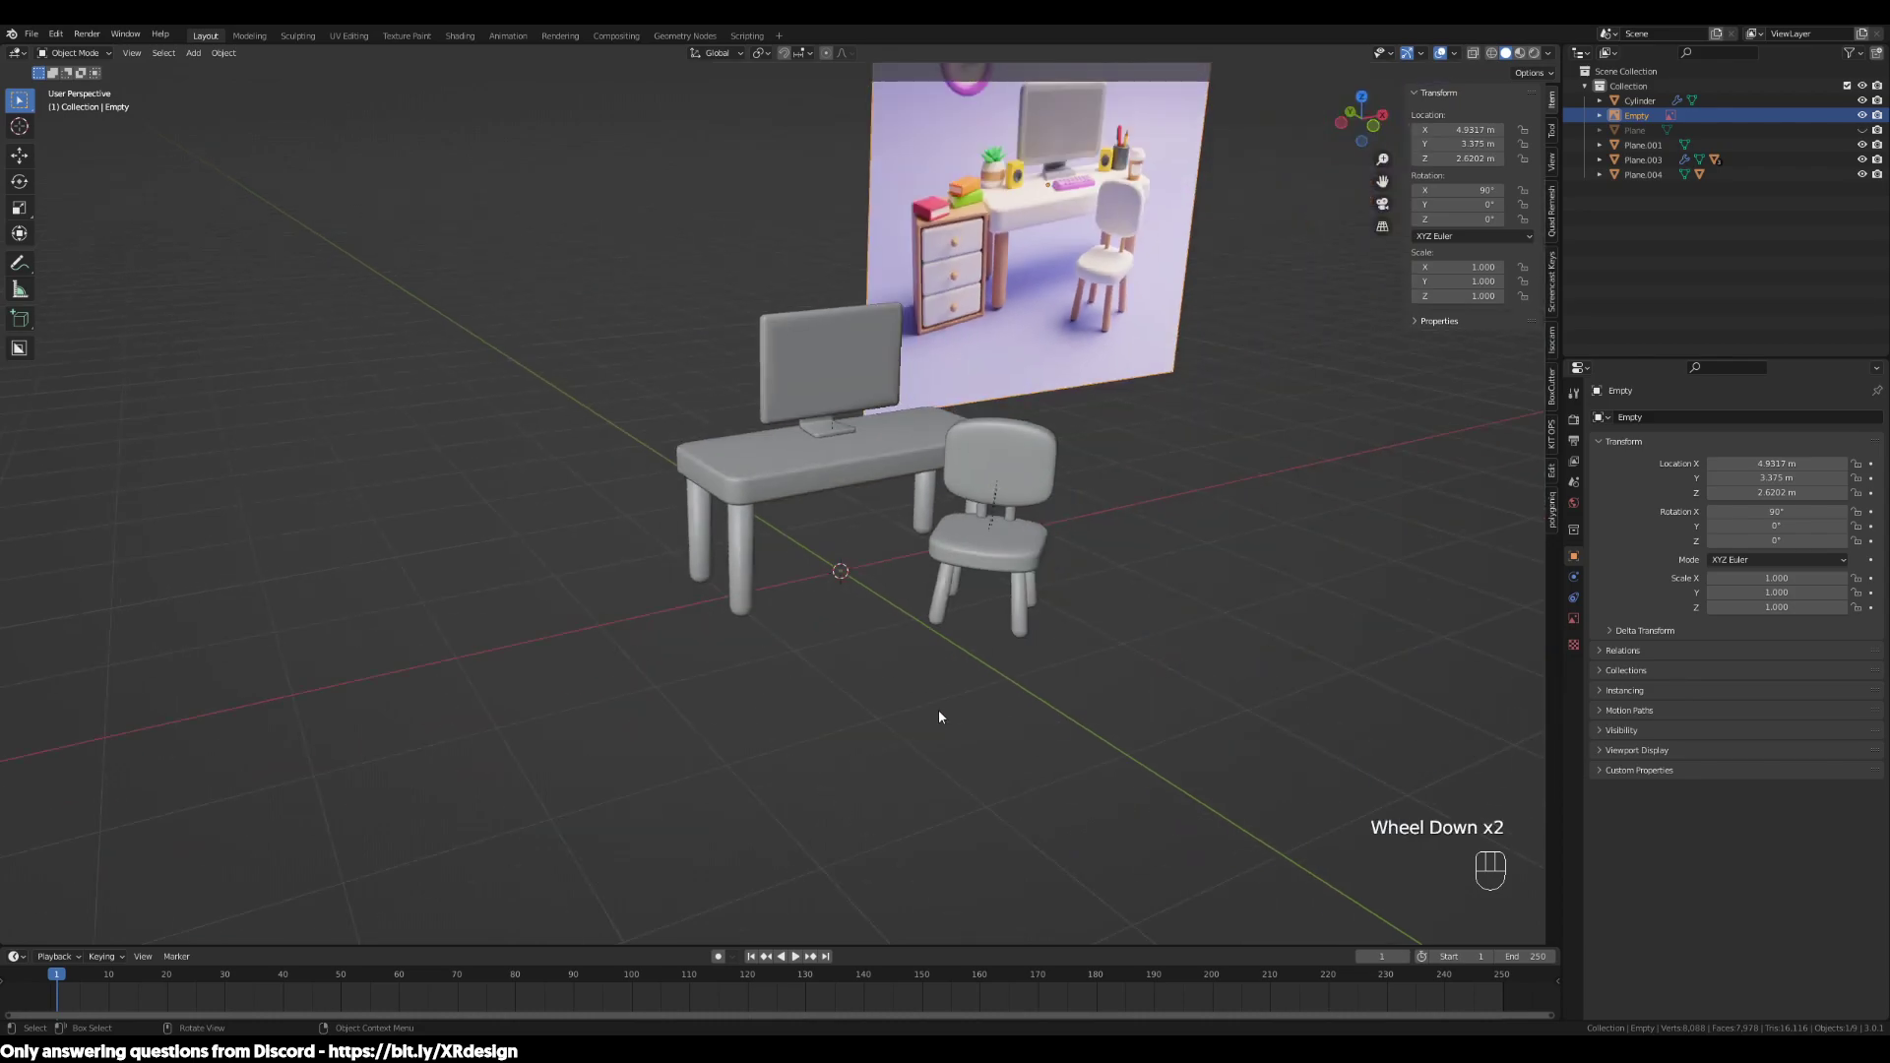
# Add a 2 m mesh plane at the world origin as the base for the drawer cabinet
pyautogui.moveTo(825, 635); pyautogui.dragTo(777, 693, button='middle')
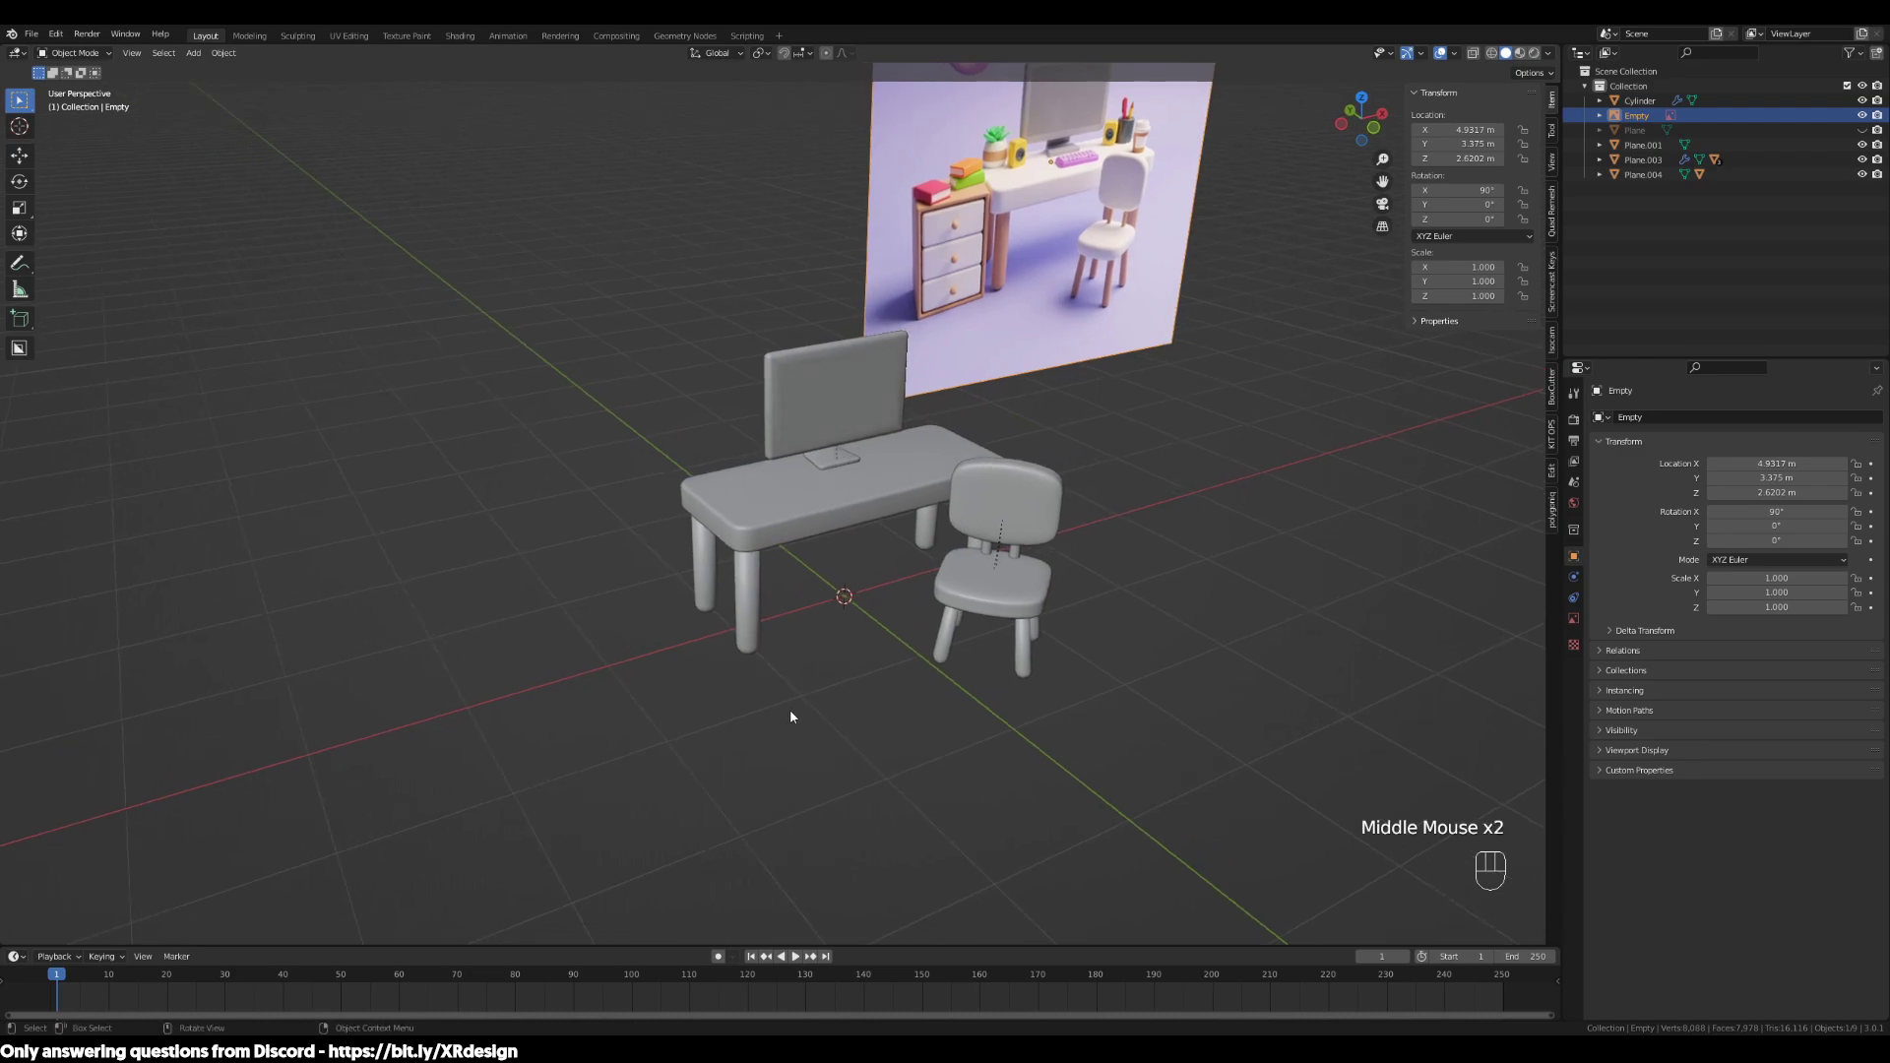
pyautogui.hotkey('shift', 'a')
pyautogui.moveTo(788, 693)
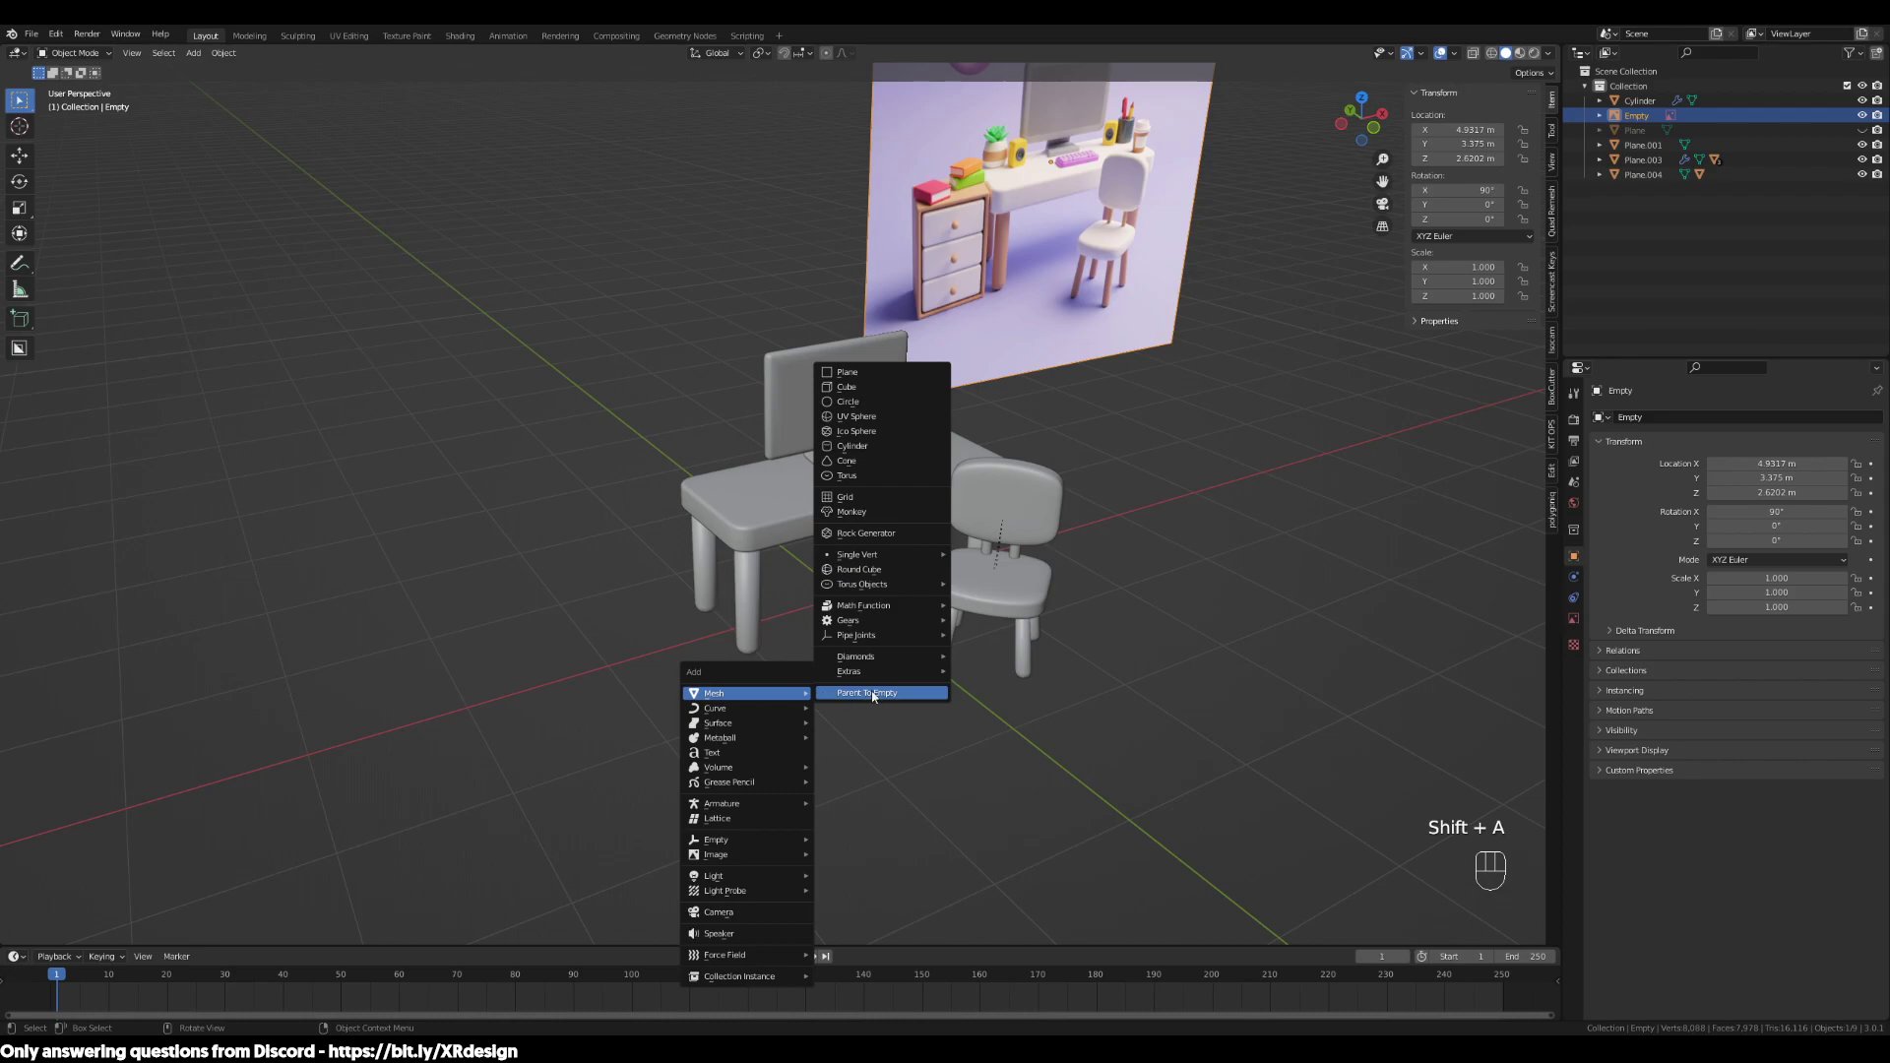
pyautogui.click(876, 378)
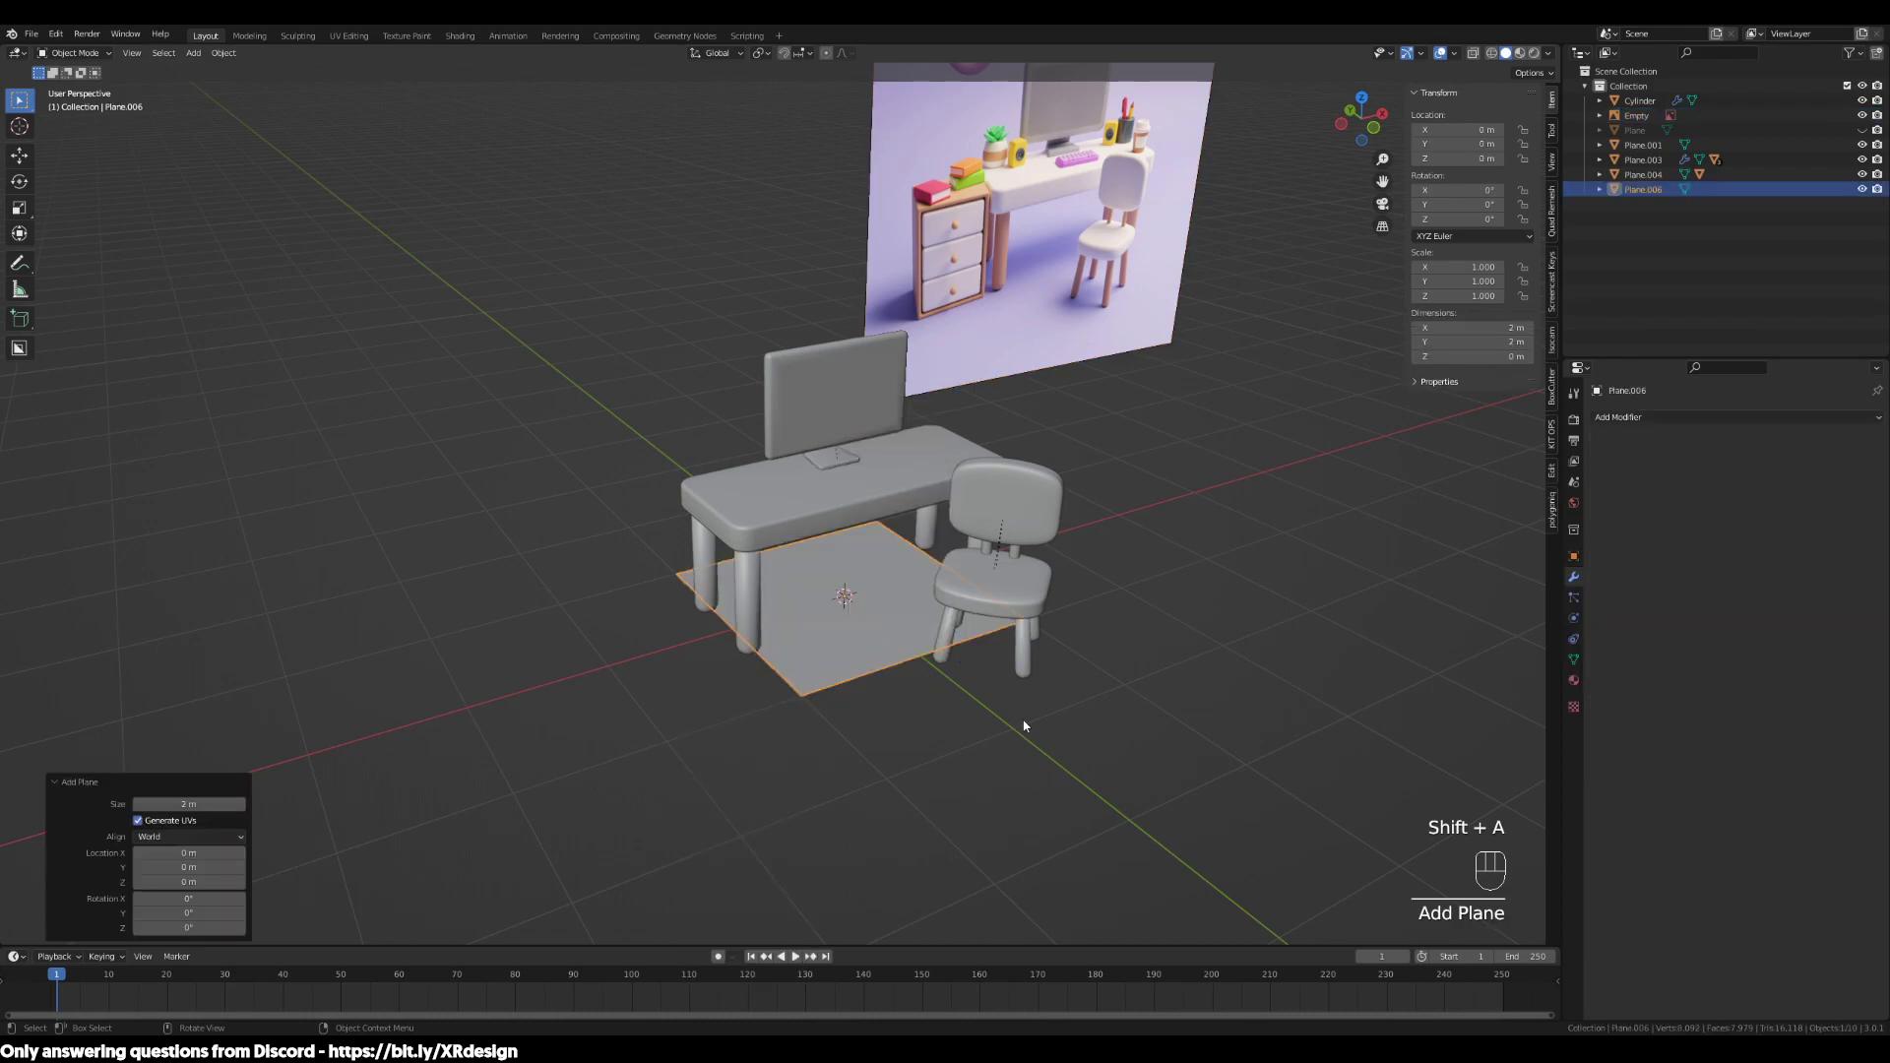
pyautogui.moveTo(1034, 735); pyautogui.dragTo(1059, 751, button='middle')
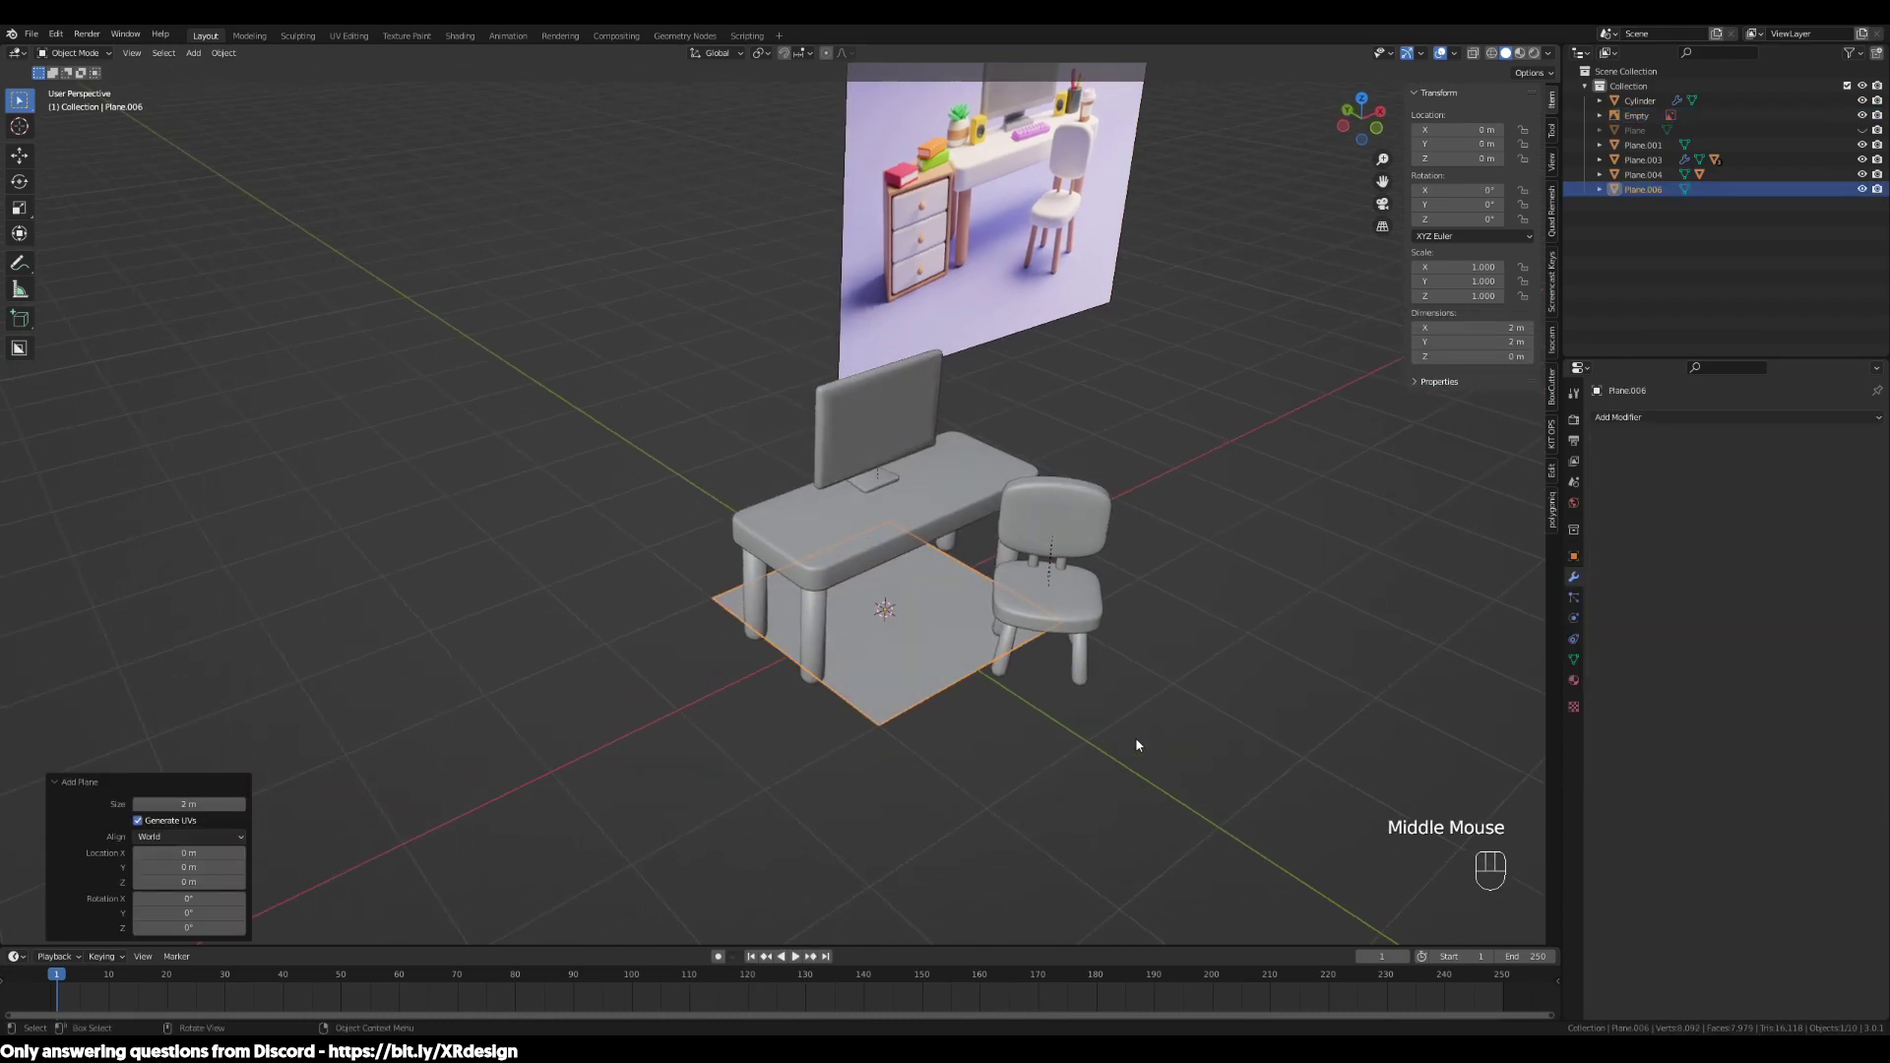
# Examine the drawer cabinet's proportions relative to the desk in the reference image
pyautogui.moveTo(1319, 766); pyautogui.dragTo(1277, 761, button='middle')
pyautogui.keyDown('shift'); pyautogui.moveTo(976, 380); pyautogui.dragTo(841, 701, button='middle'); pyautogui.keyUp('shift')
pyautogui.scroll(3, 971, 441)
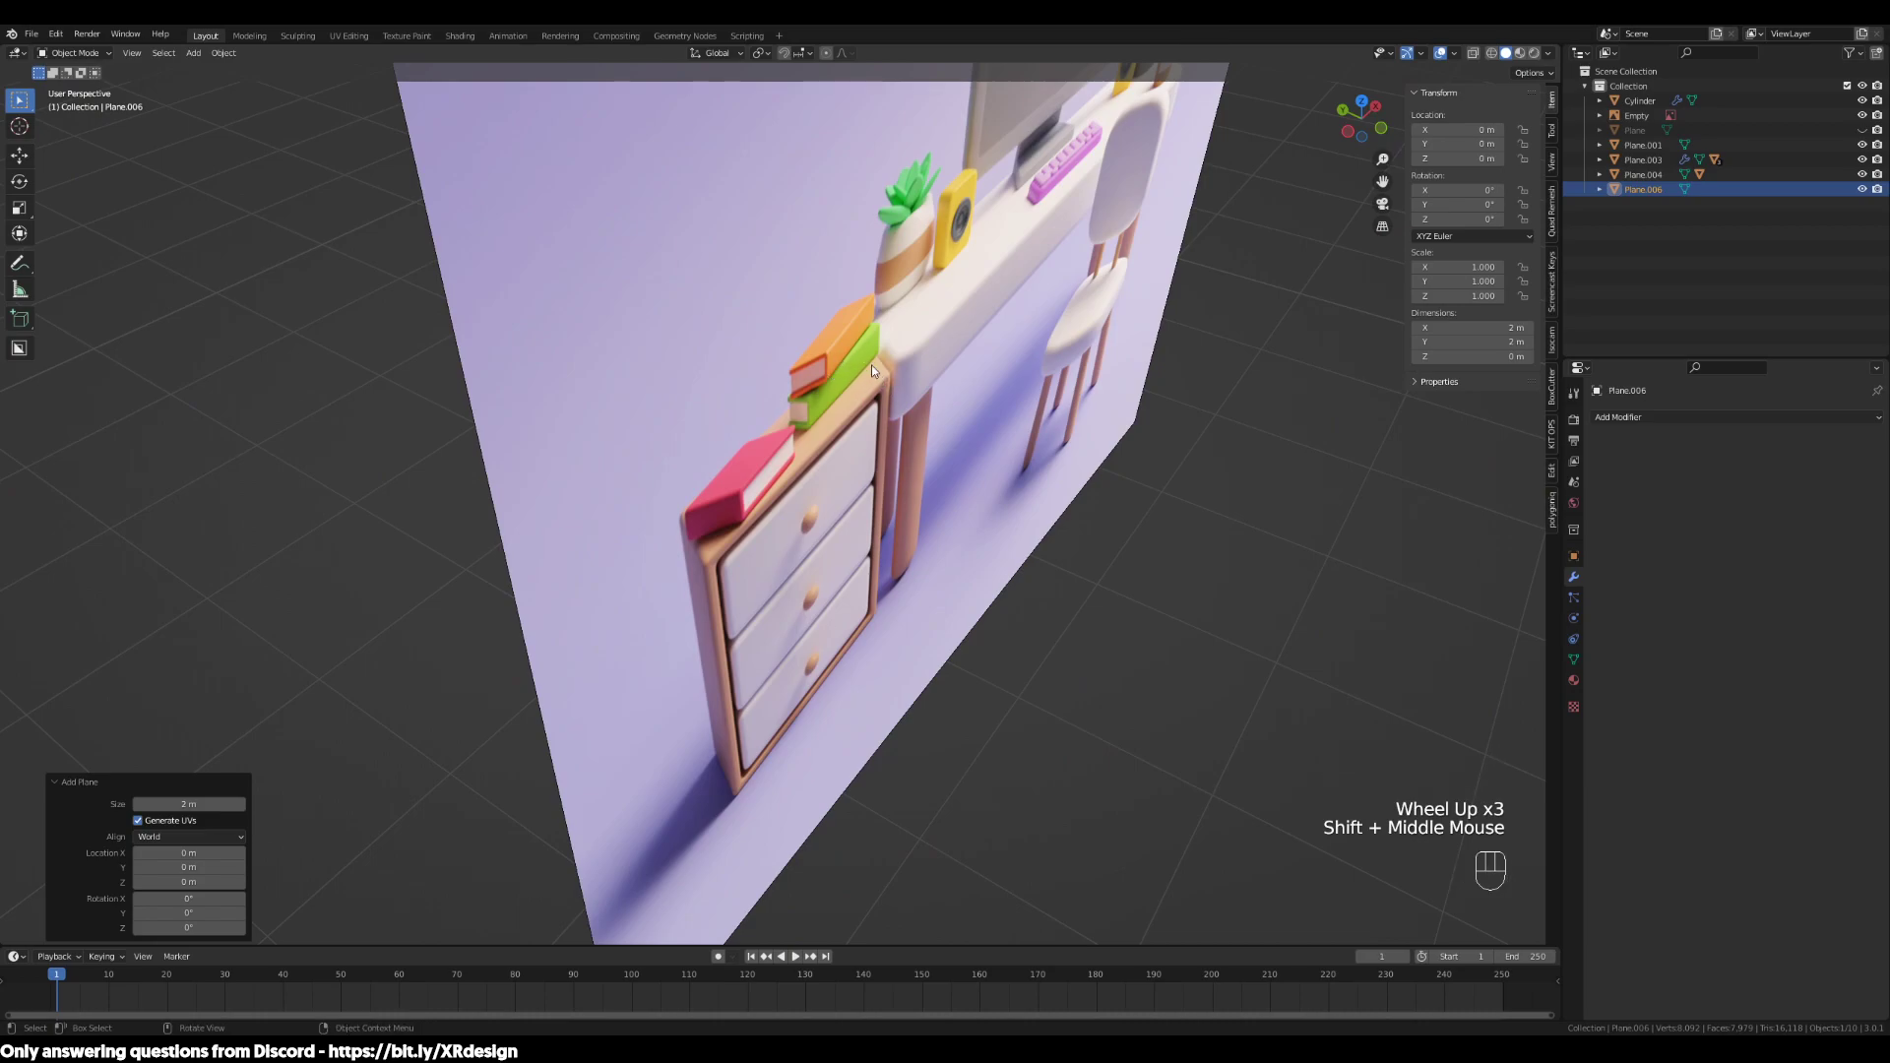
pyautogui.moveTo(900, 350); pyautogui.dragTo(846, 386, button='middle')
pyautogui.scroll(-2, 1155, 500)
pyautogui.keyDown('shift'); pyautogui.moveTo(1083, 591); pyautogui.dragTo(1162, 433, button='middle'); pyautogui.keyUp('shift')
pyautogui.keyDown('shift'); pyautogui.moveTo(1162, 433); pyautogui.dragTo(1241, 275, button='middle'); pyautogui.keyUp('shift')
pyautogui.scroll(-2, 984, 591)
# Scale the new plane down to about 0.77 m square, checking its size against the desk from above
pyautogui.moveTo(984, 591); pyautogui.dragTo(1235, 582, button='middle')
pyautogui.press('s')
pyautogui.click(1125, 691)
pyautogui.press('KP_7')
pyautogui.scroll(2, 984, 700)
pyautogui.press('s')
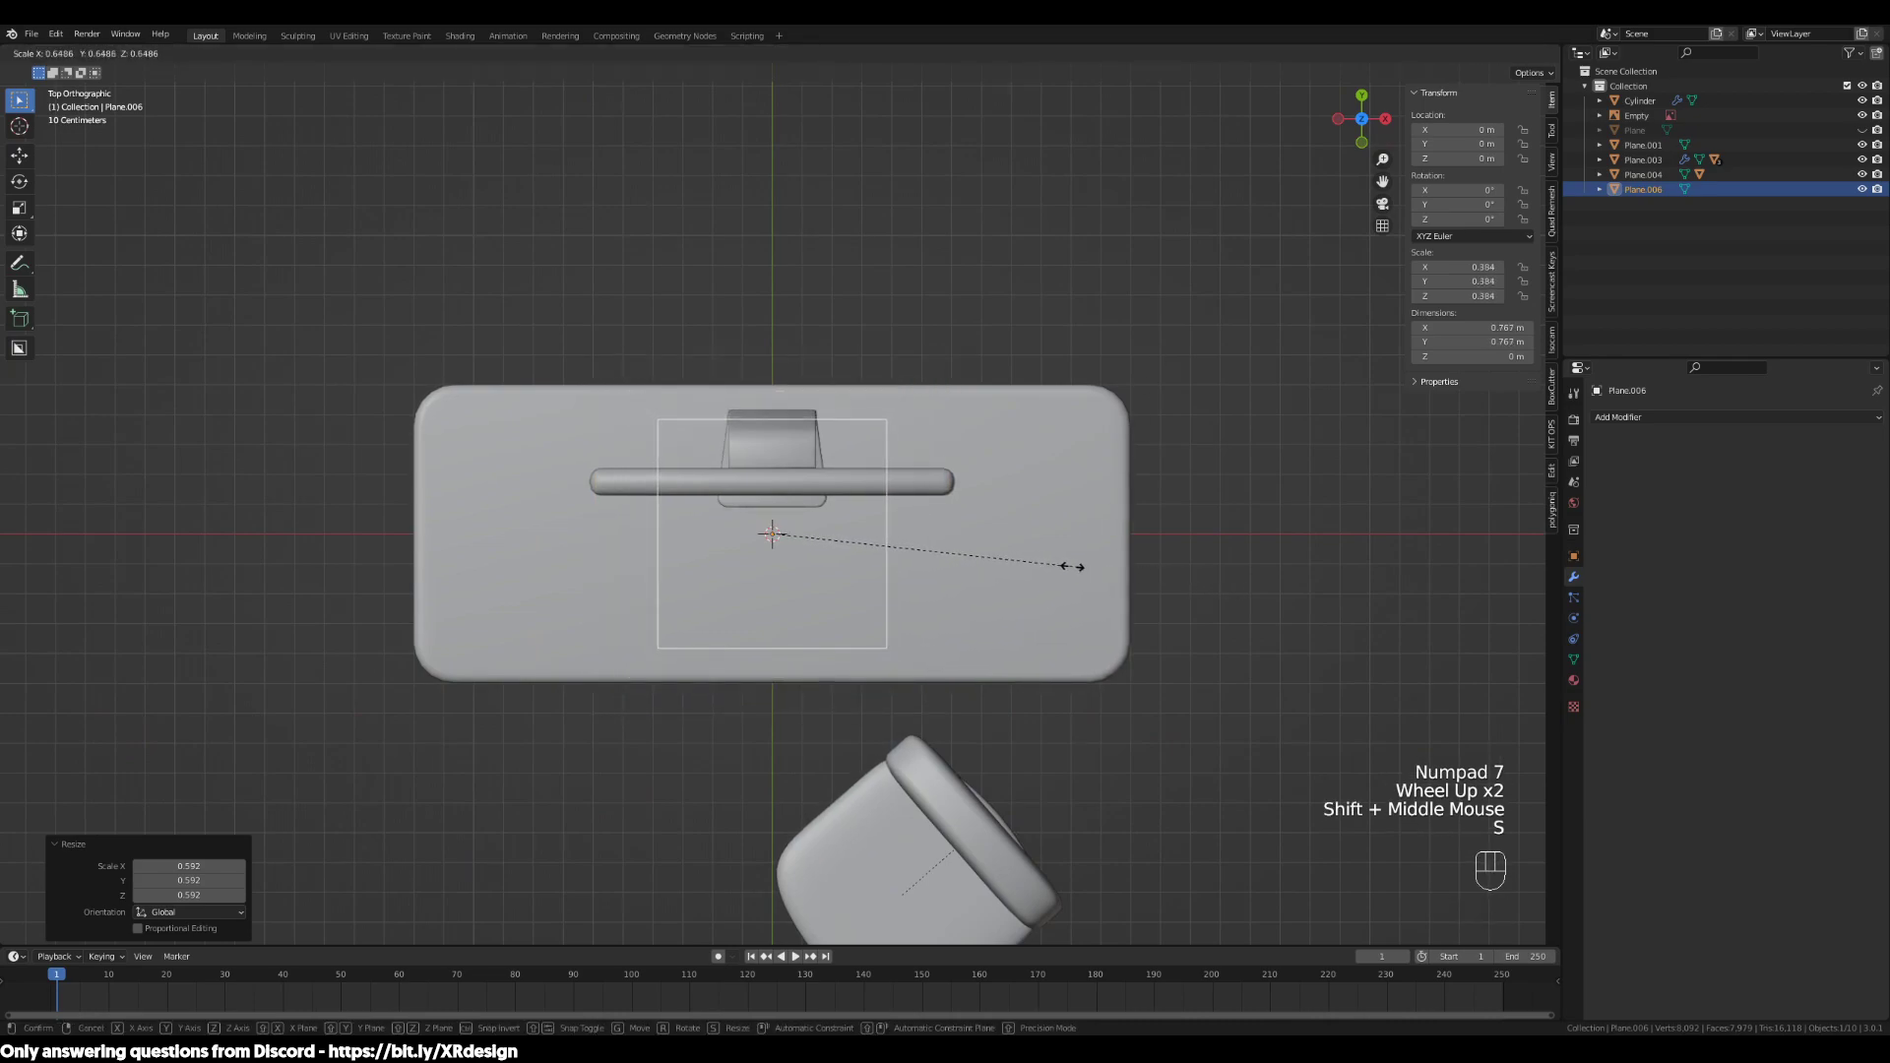
pyautogui.click(1072, 573)
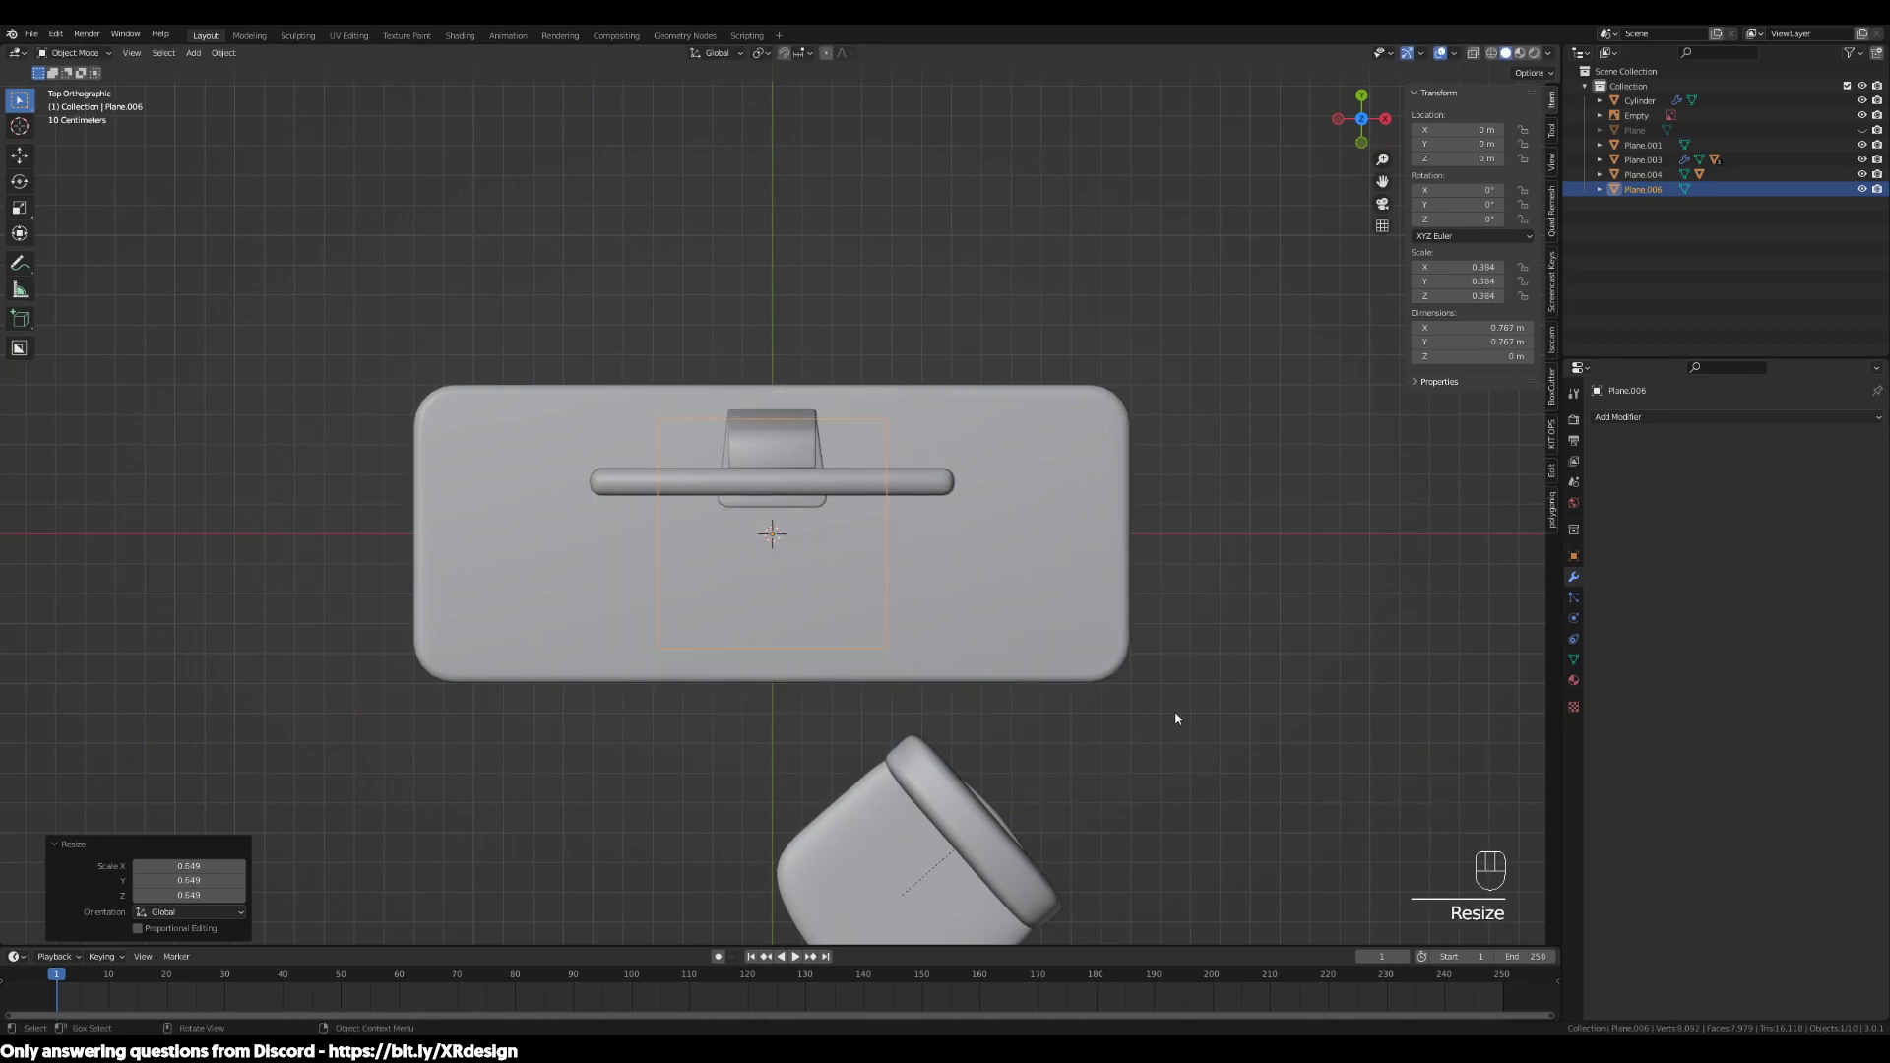
# Move the plane about -1.62 m along the X axis so it sits beside the desk's end
pyautogui.press('g')
pyautogui.press('x')
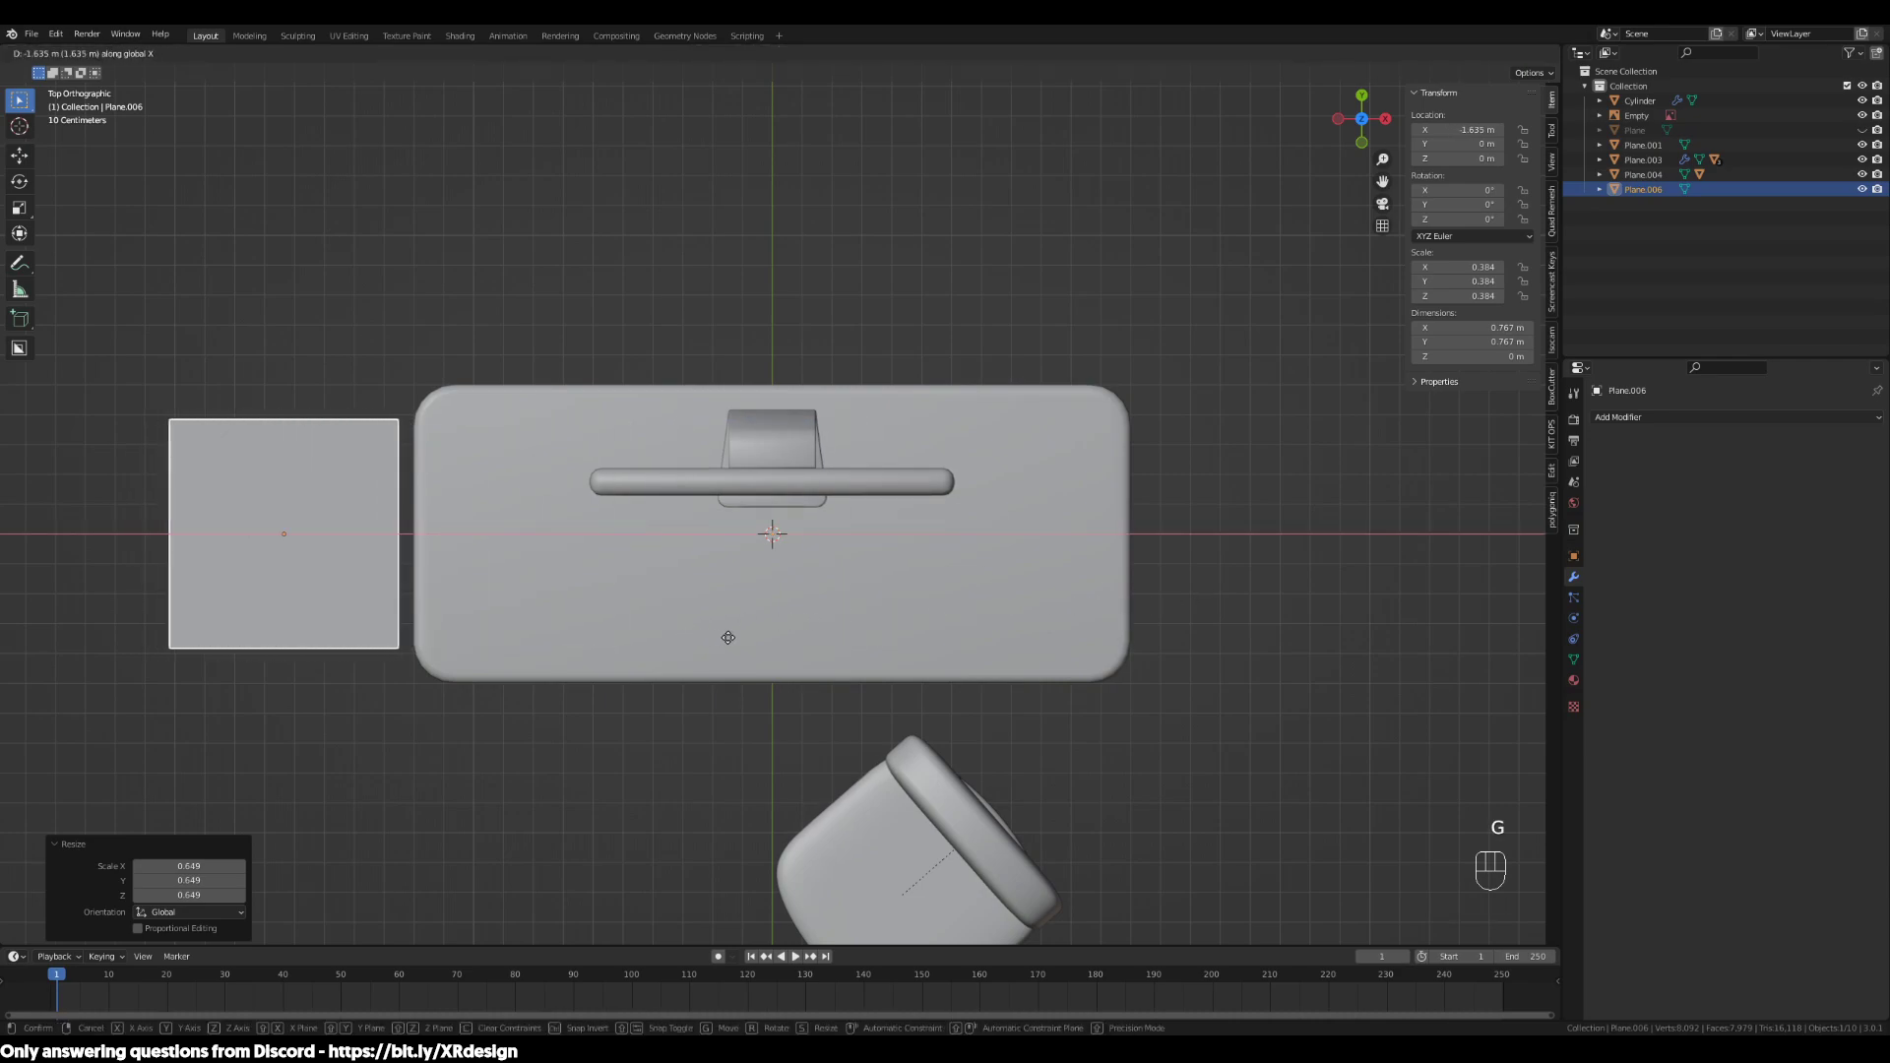
pyautogui.click(729, 641)
pyautogui.keyDown('shift'); pyautogui.moveTo(692, 708); pyautogui.dragTo(1069, 622, button='middle'); pyautogui.keyUp('shift')
pyautogui.scroll(-2, 913, 547)
pyautogui.scroll(-1, 1012, 612)
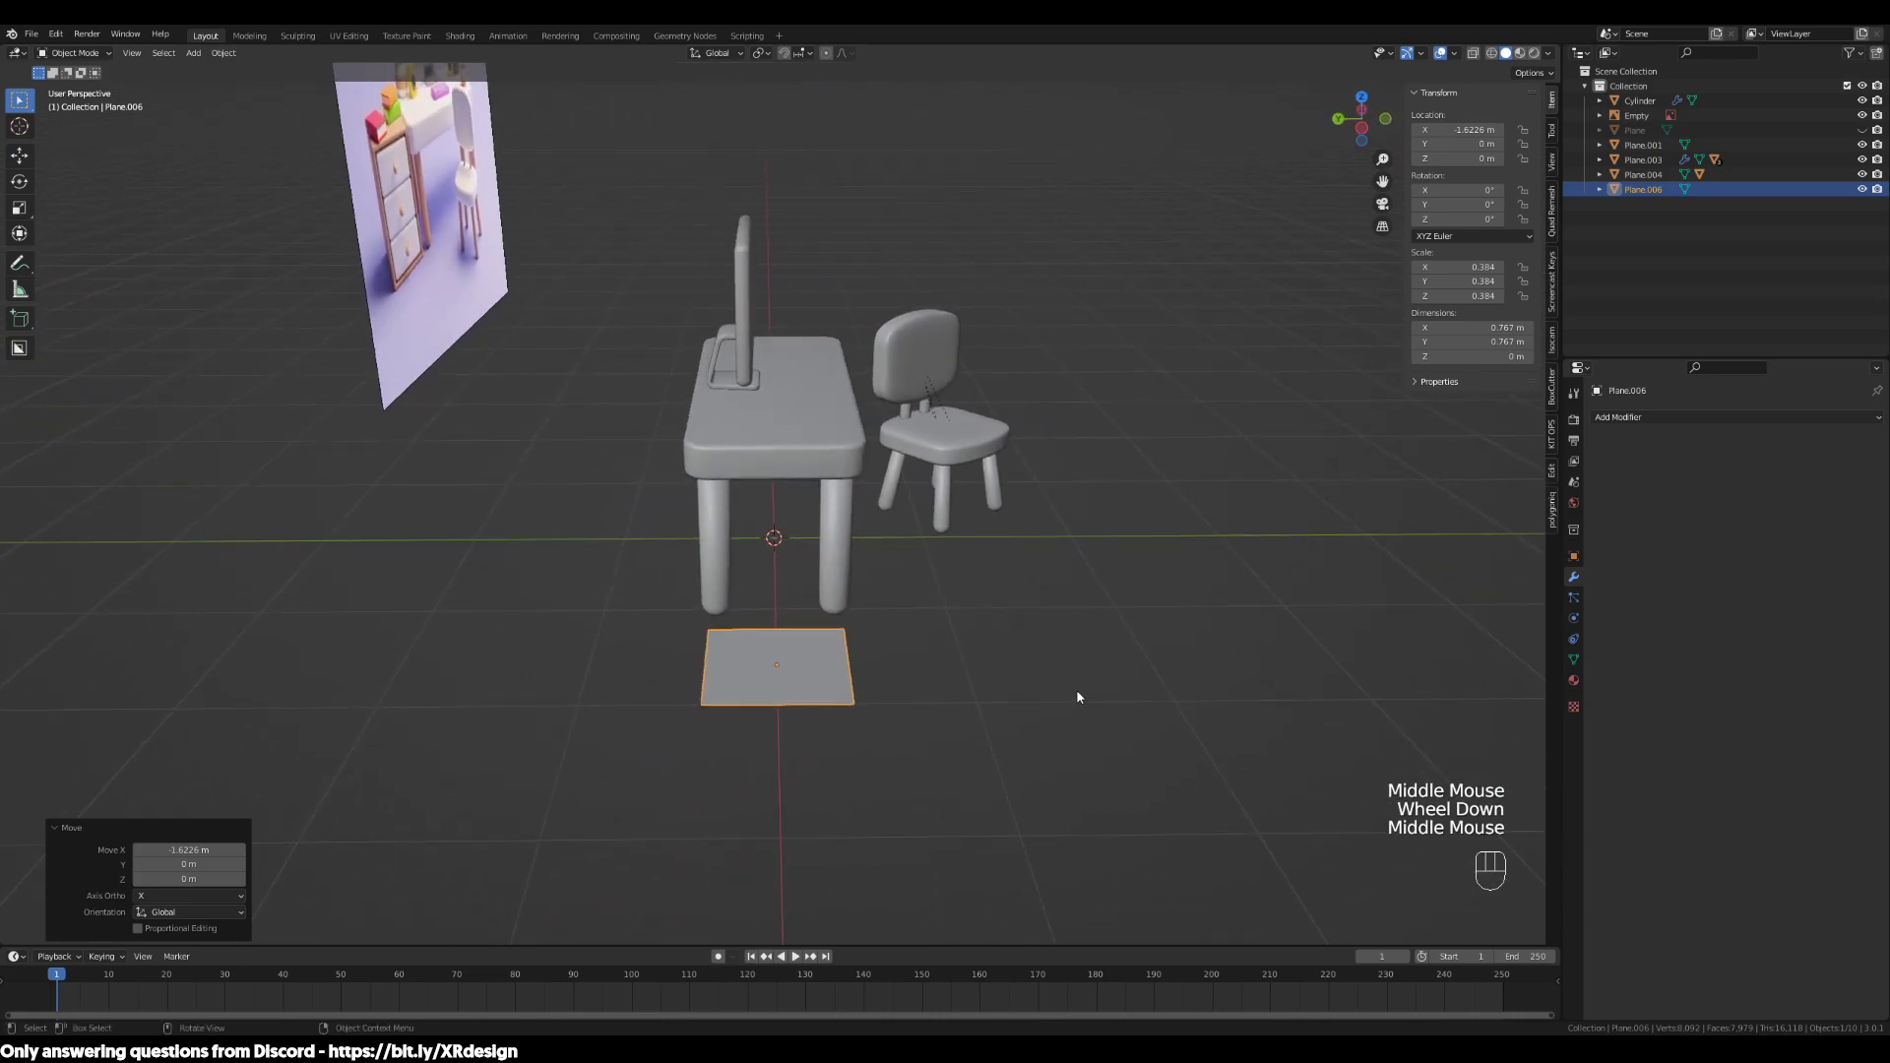
pyautogui.press('Tab')
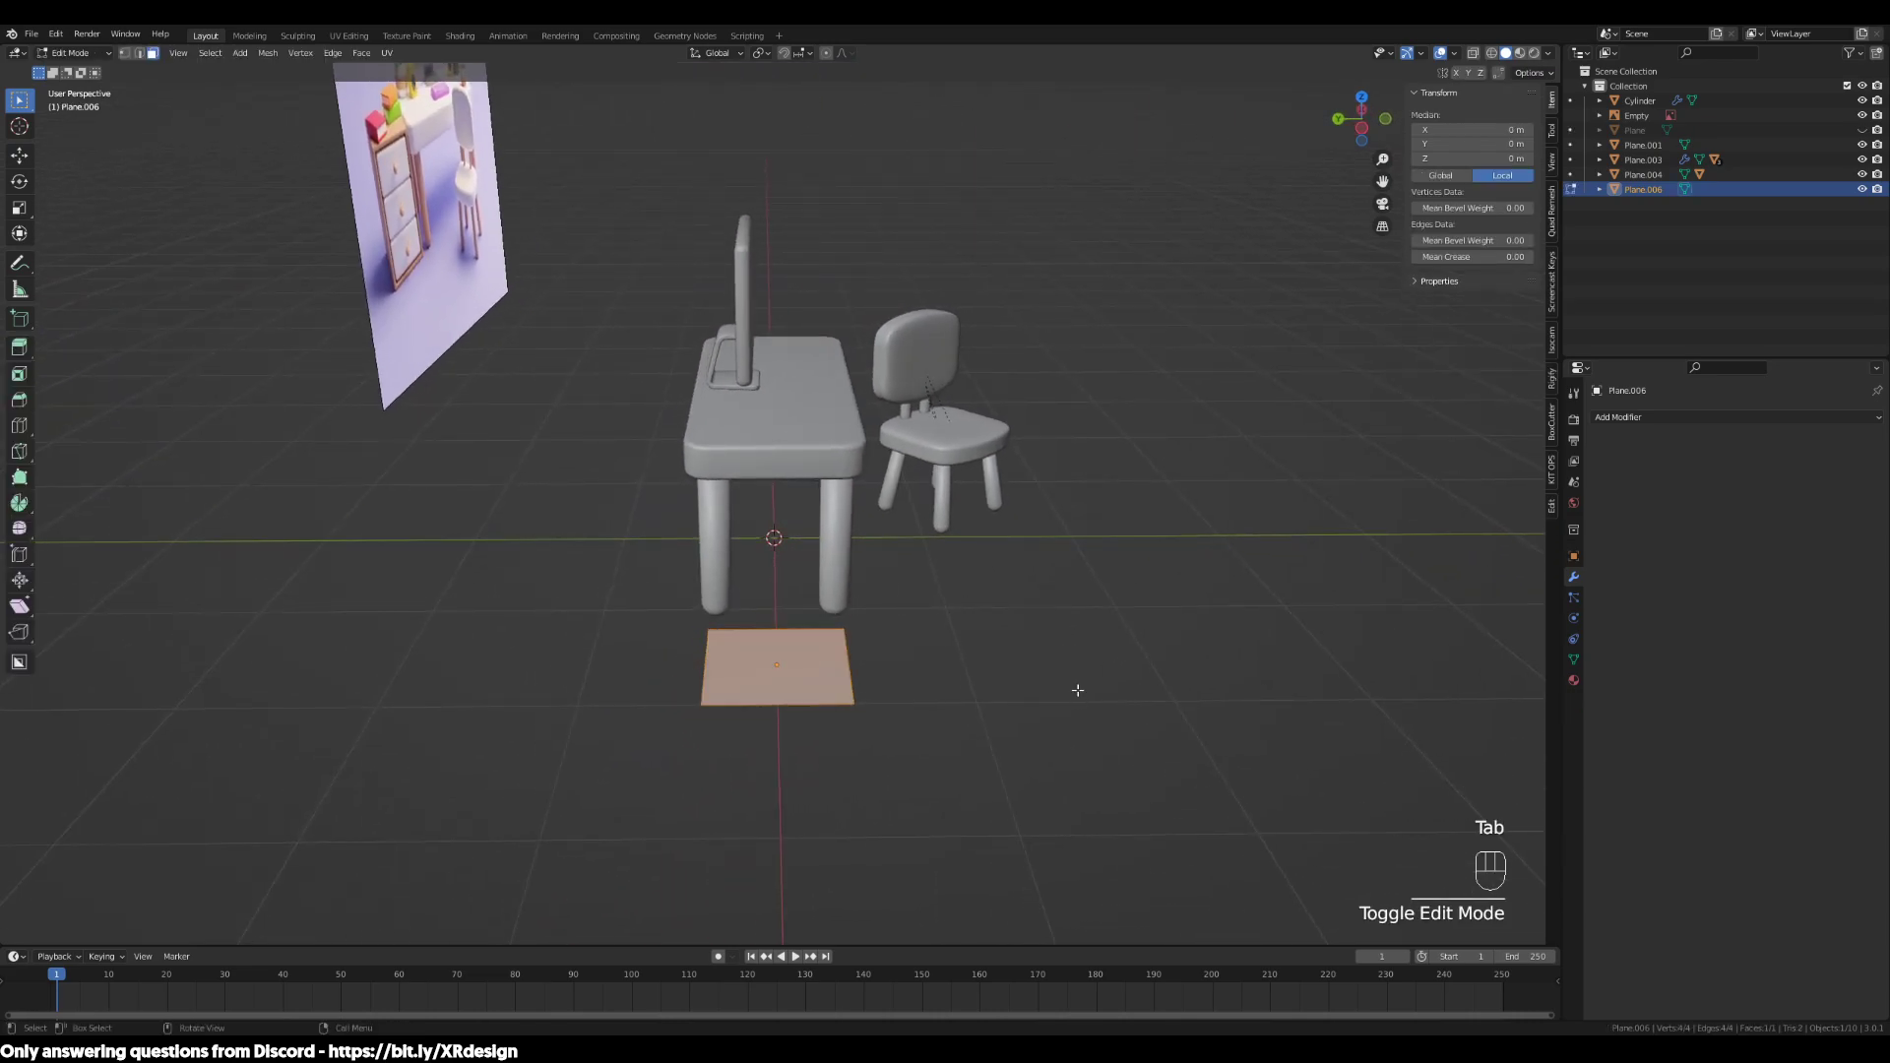
pyautogui.press('Tab')
pyautogui.moveTo(1035, 699); pyautogui.dragTo(919, 714, button='middle')
pyautogui.scroll(2, 919, 715)
pyautogui.keyDown('shift'); pyautogui.moveTo(801, 675); pyautogui.dragTo(693, 656, button='middle'); pyautogui.keyUp('shift')
pyautogui.scroll(1, 886, 677)
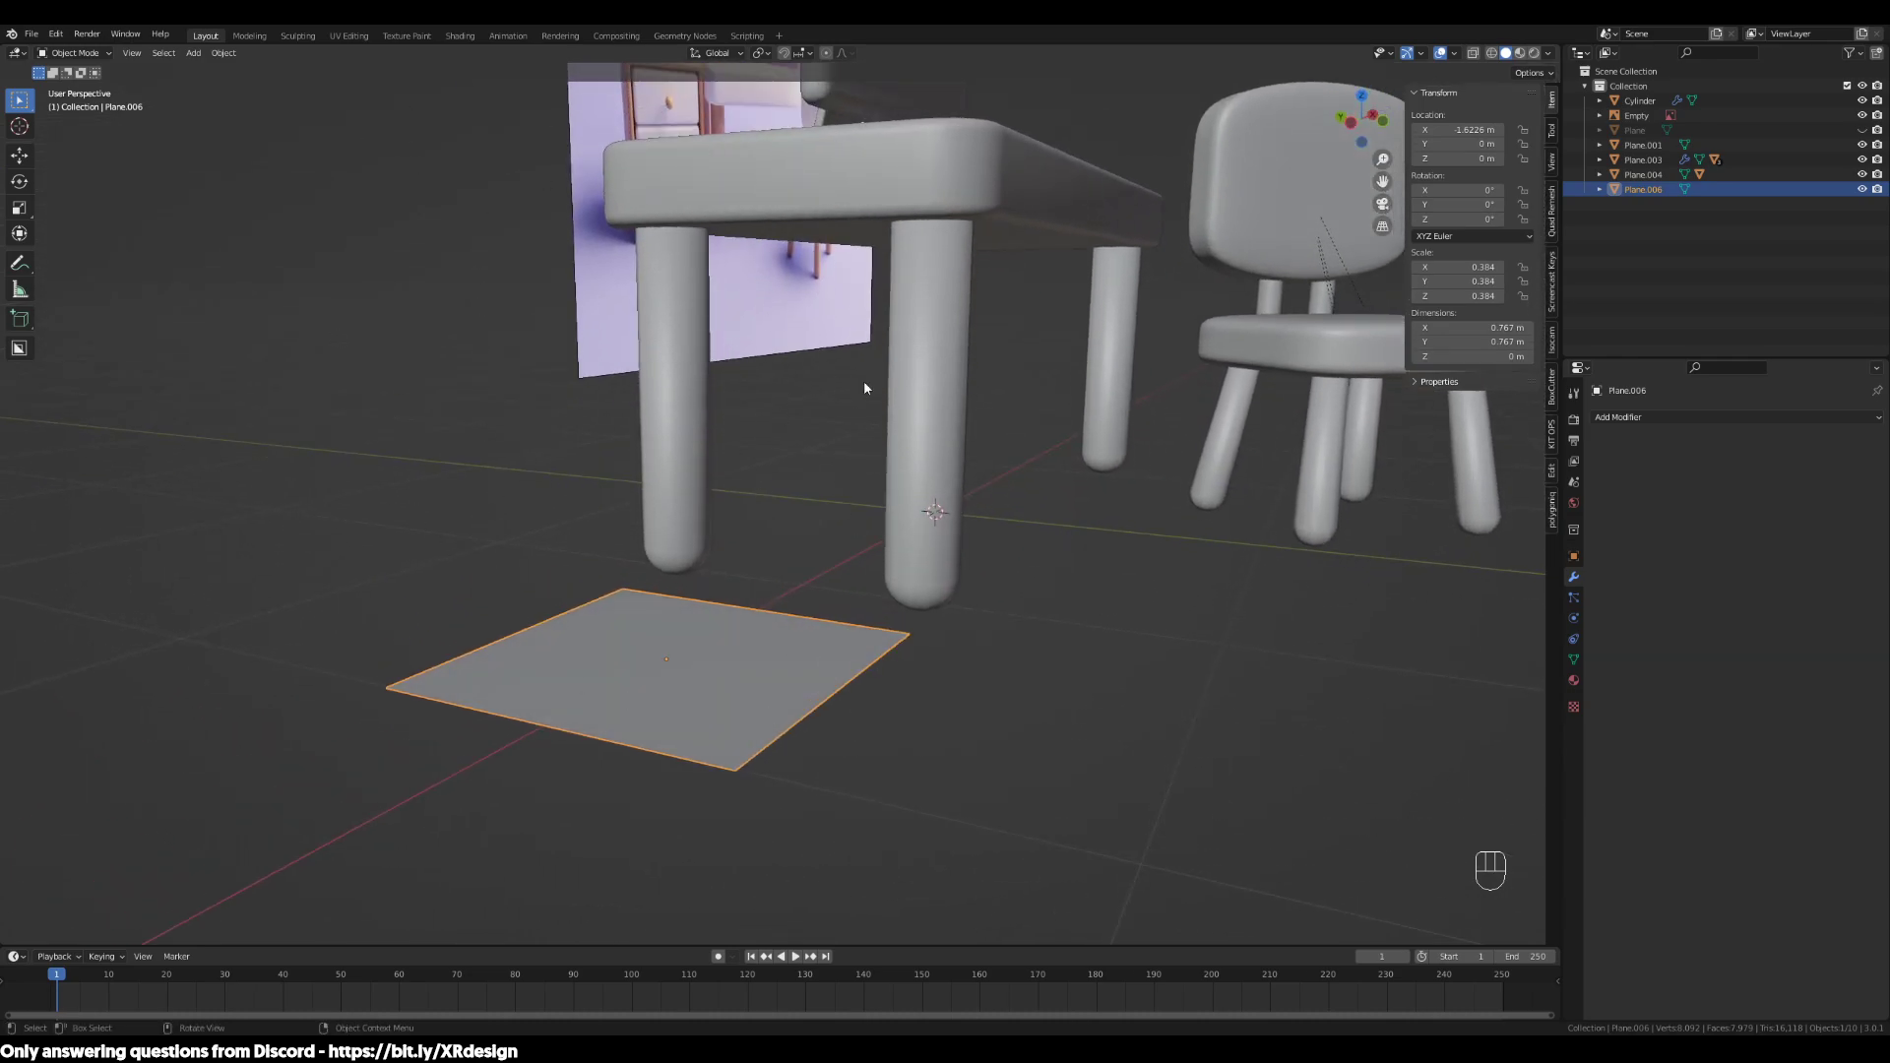
pyautogui.moveTo(890, 618); pyautogui.dragTo(537, 588, button='middle')
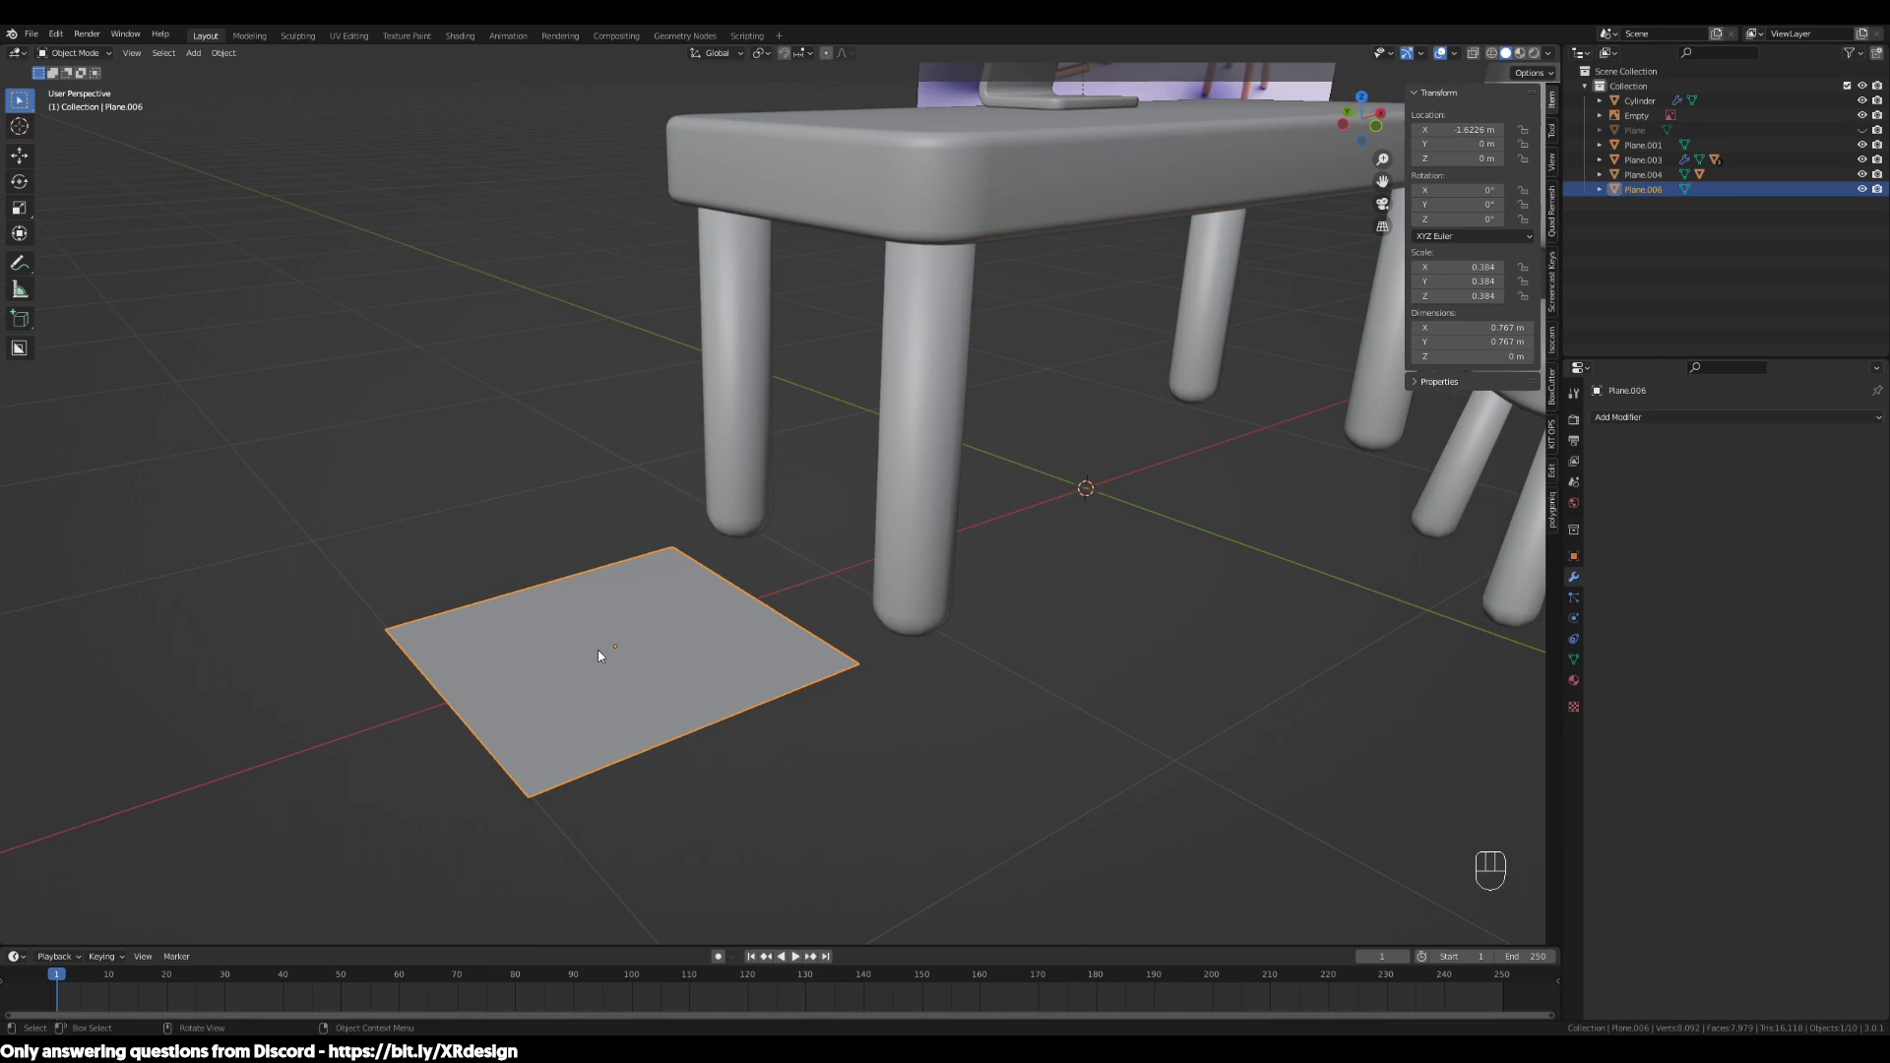
pyautogui.moveTo(763, 660); pyautogui.dragTo(810, 646, button='middle')
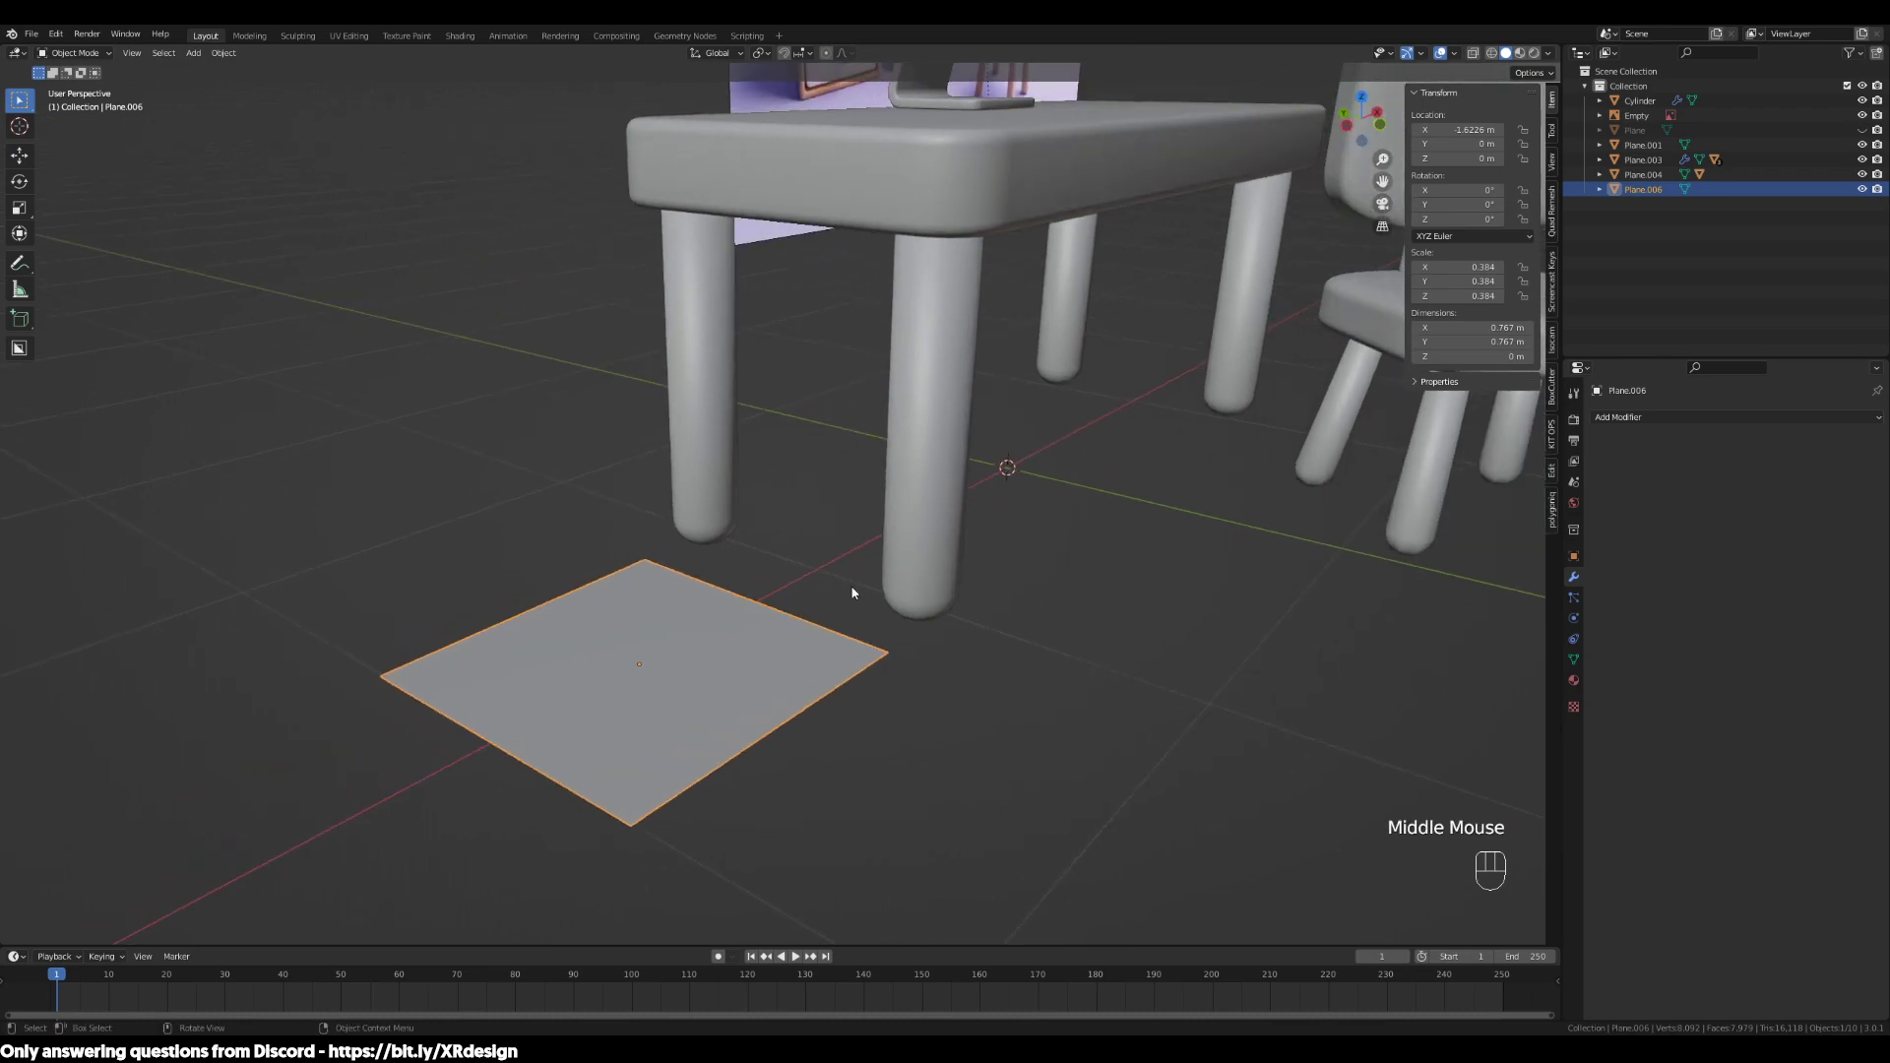
# Try to extrude the plane's face upward into a box beside the desk, and undo the extrusion
pyautogui.press('Tab')
pyautogui.press('e')
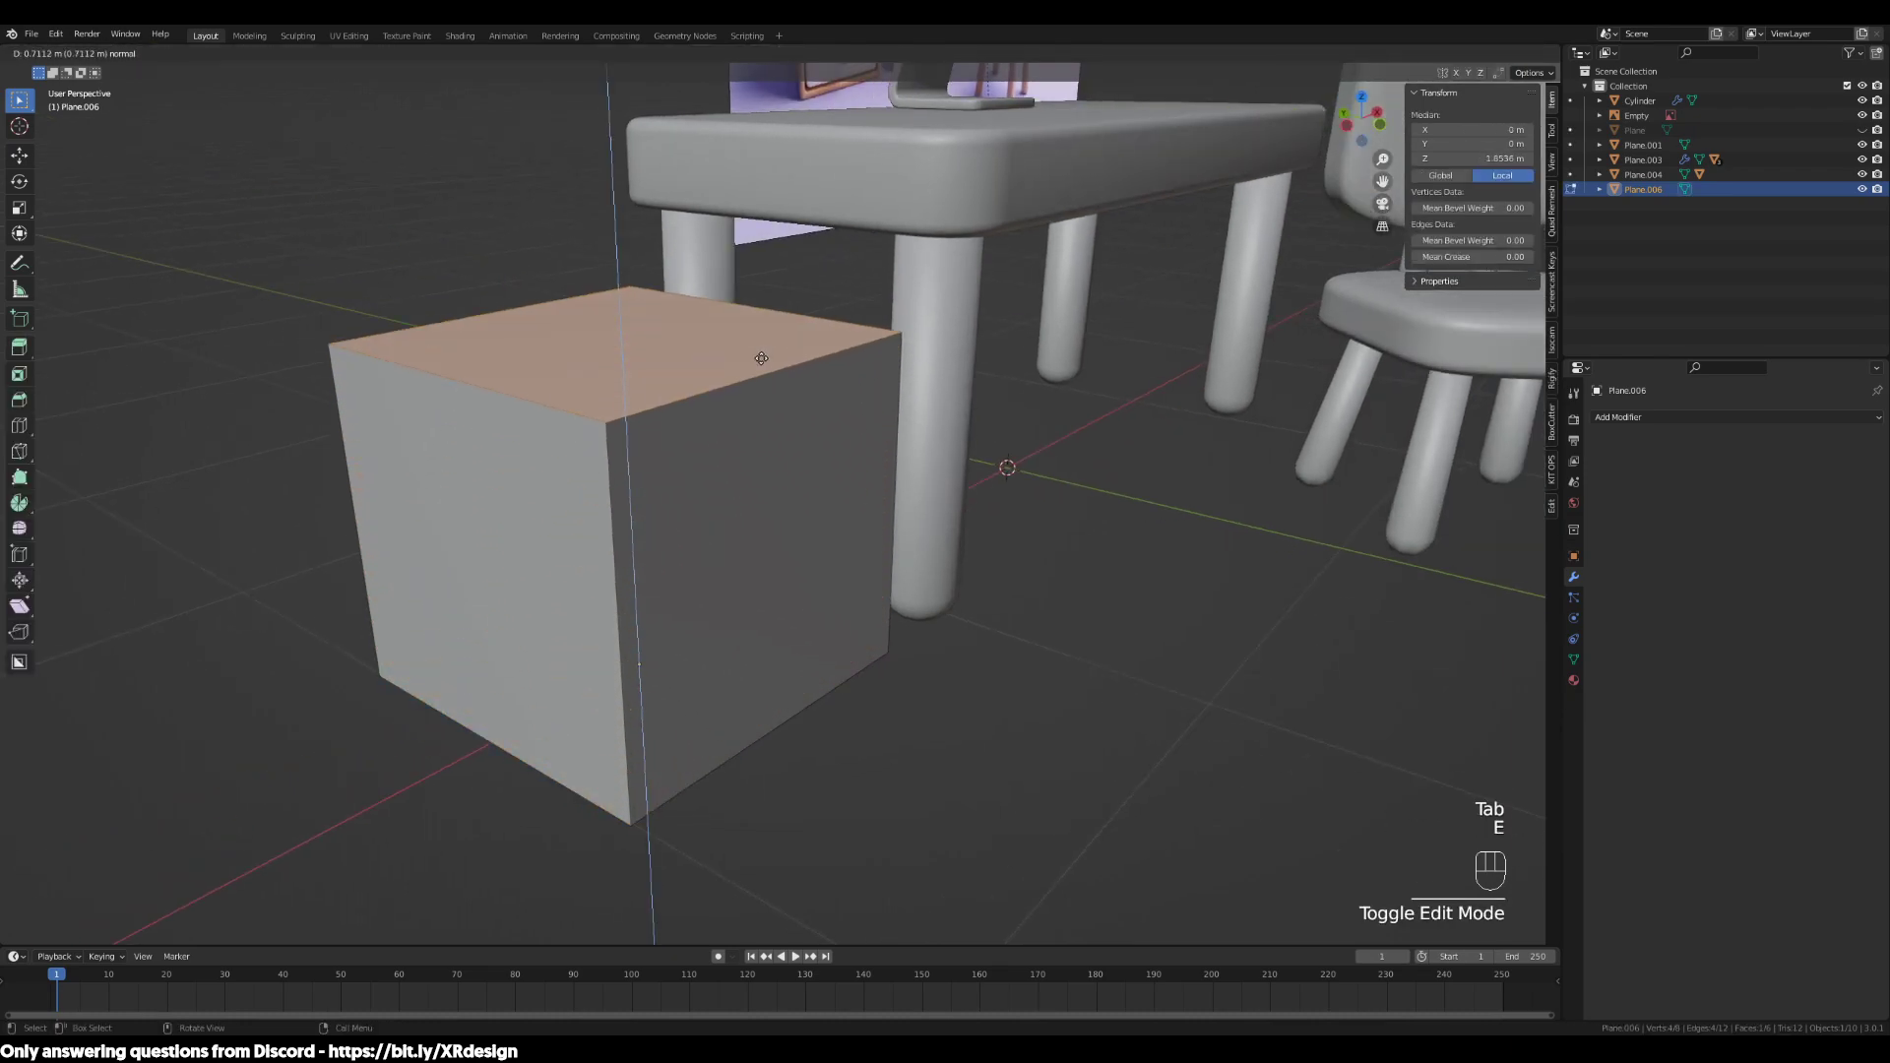
pyautogui.click(736, 485)
pyautogui.moveTo(705, 702); pyautogui.dragTo(997, 669, button='middle')
pyautogui.hotkey('ctrl', 'z')
pyautogui.hotkey('ctrl', 'z')
pyautogui.scroll(-3, 907, 646)
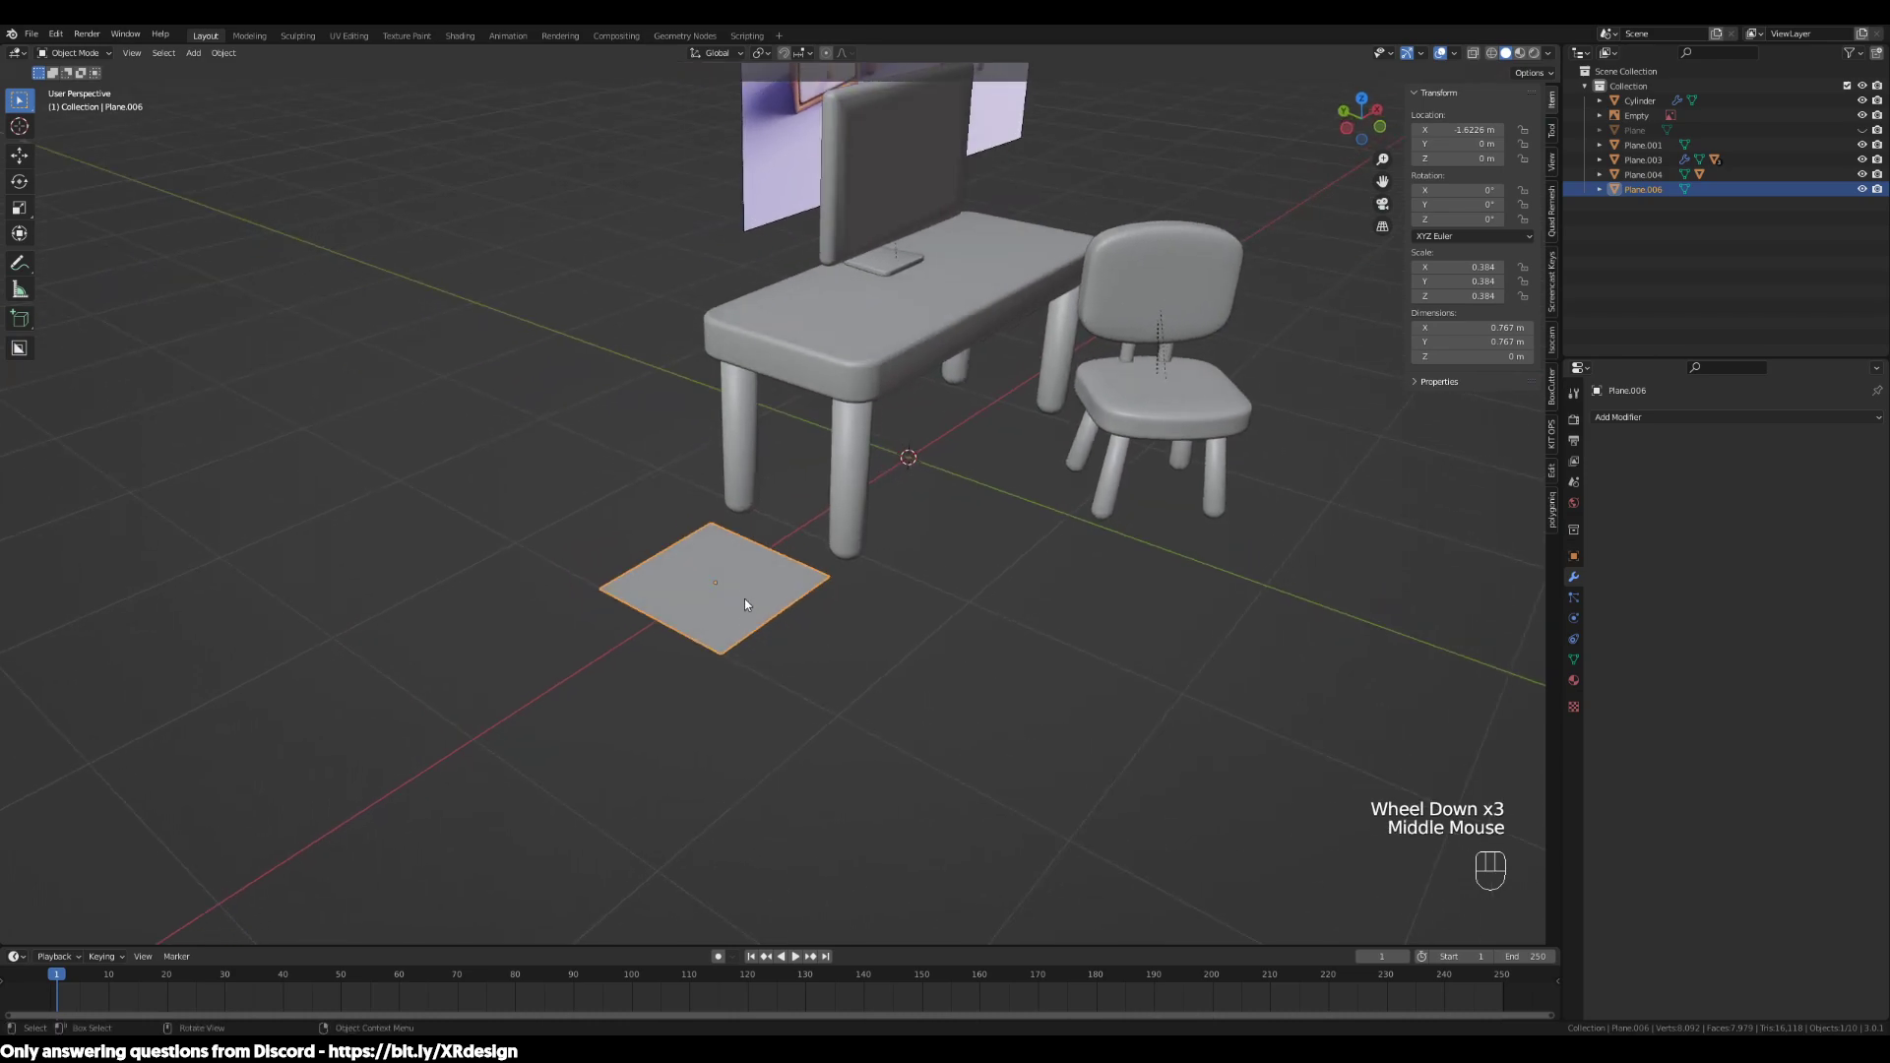
# Extrude the plane beside the desk upward about 1.07 m into a cabinet box nearly as tall as the desk
pyautogui.scroll(2, 744, 605)
pyautogui.moveTo(778, 670); pyautogui.dragTo(793, 679, button='middle')
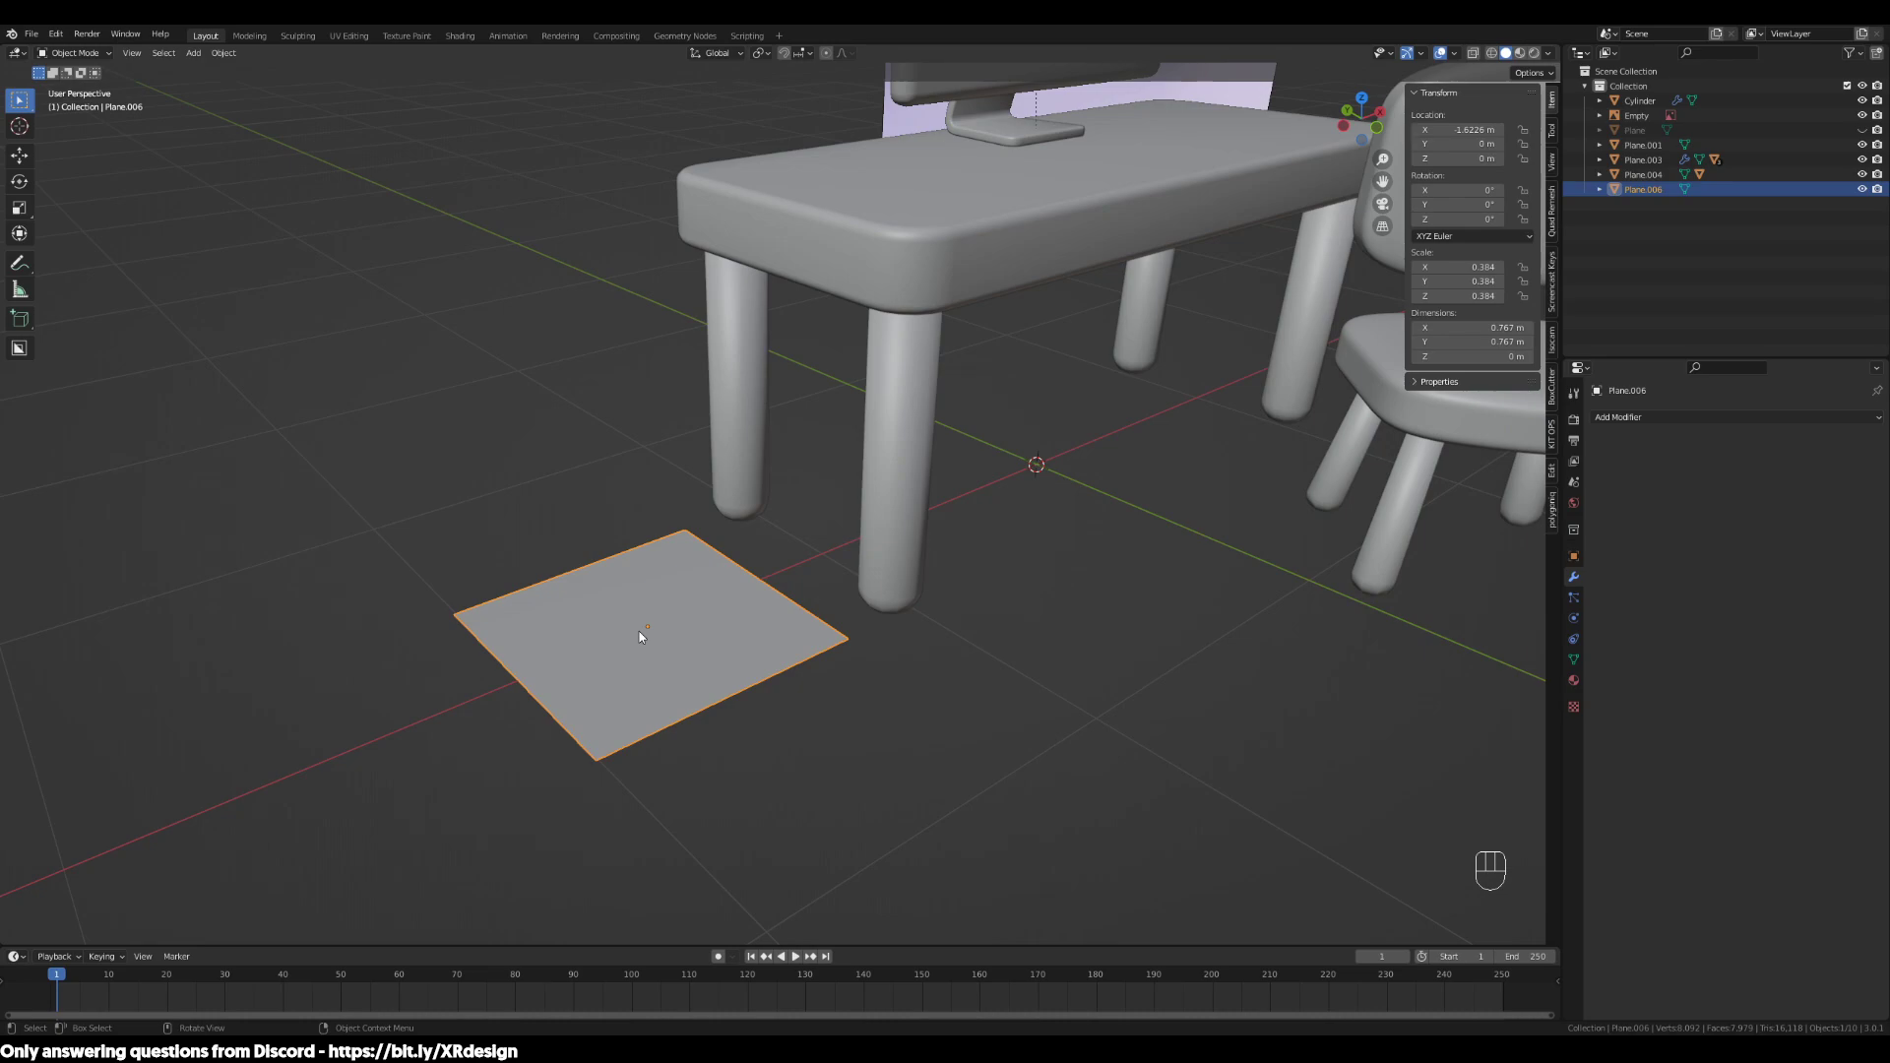
pyautogui.press('Tab')
pyautogui.scroll(2, 640, 636)
pyautogui.moveTo(640, 636); pyautogui.dragTo(940, 733, button='middle')
pyautogui.scroll(-2, 988, 640)
pyautogui.press('e')
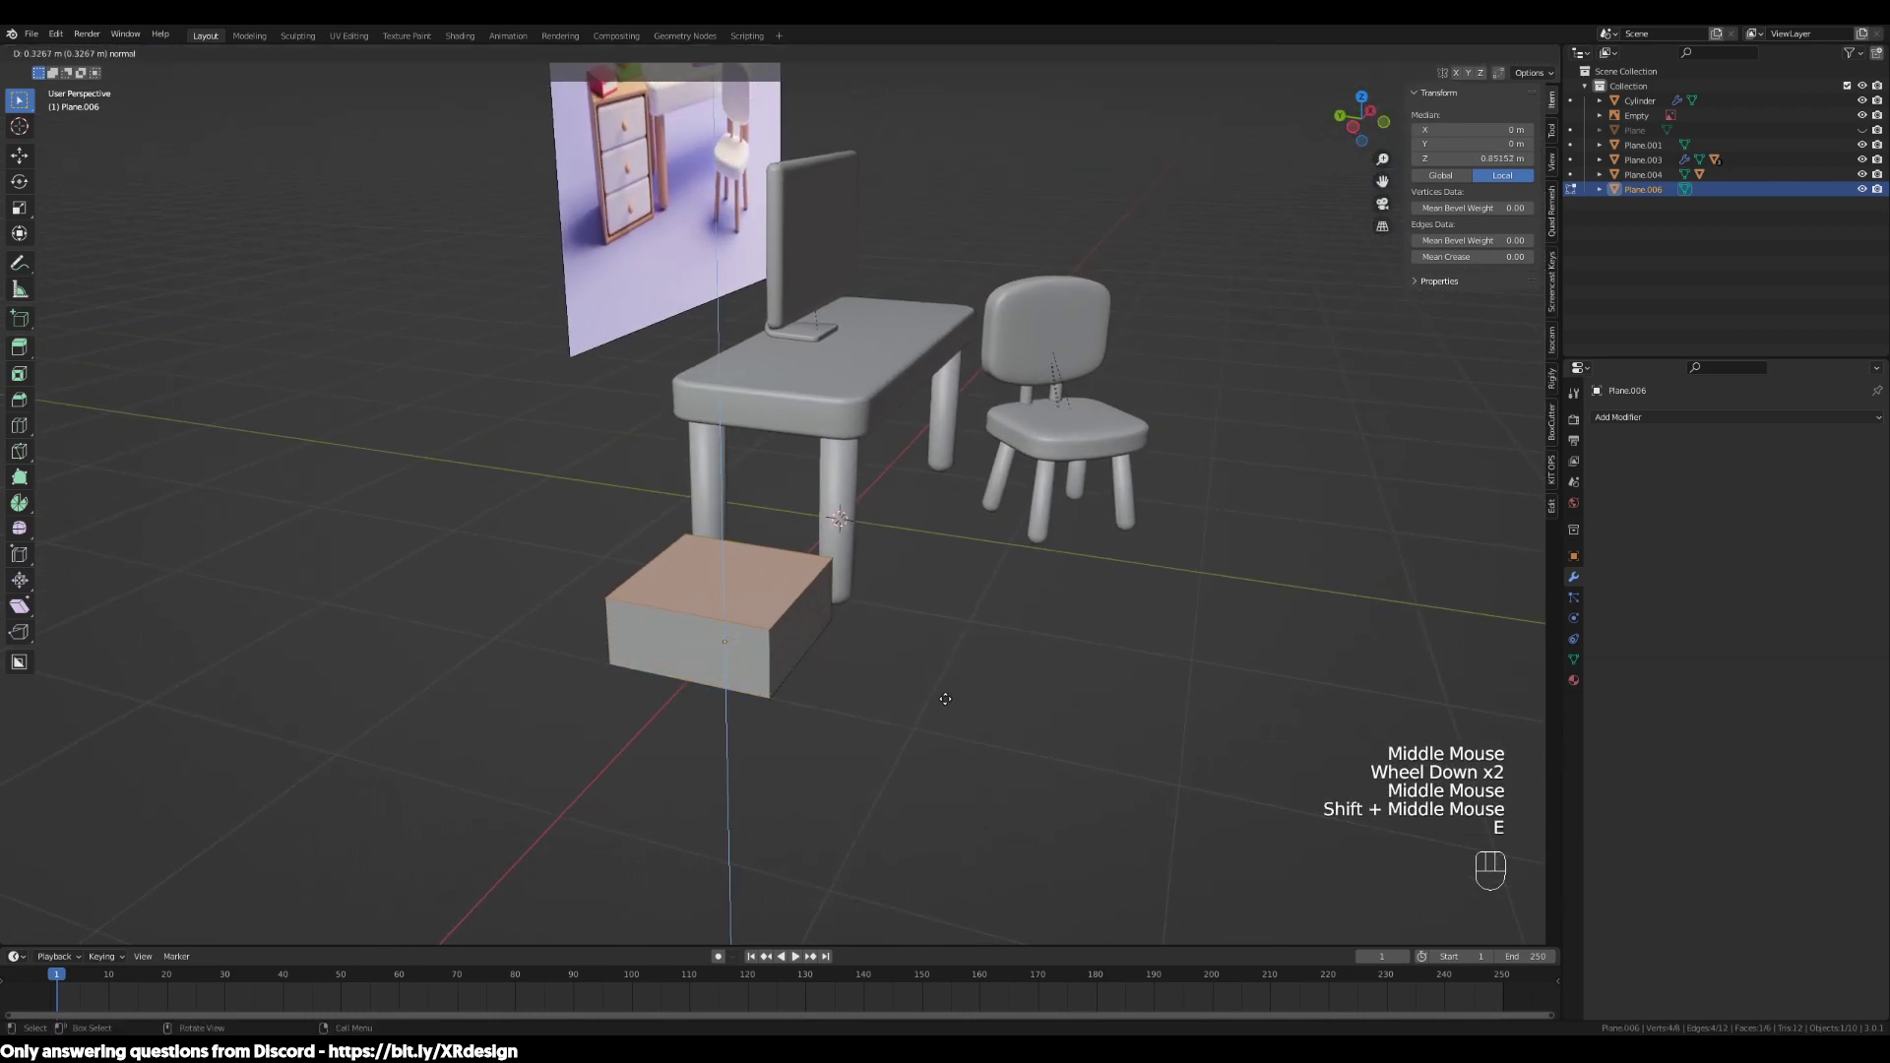
pyautogui.click(941, 552)
pyautogui.keyDown('shift'); pyautogui.moveTo(941, 551); pyautogui.dragTo(914, 410, button='middle'); pyautogui.keyUp('shift')
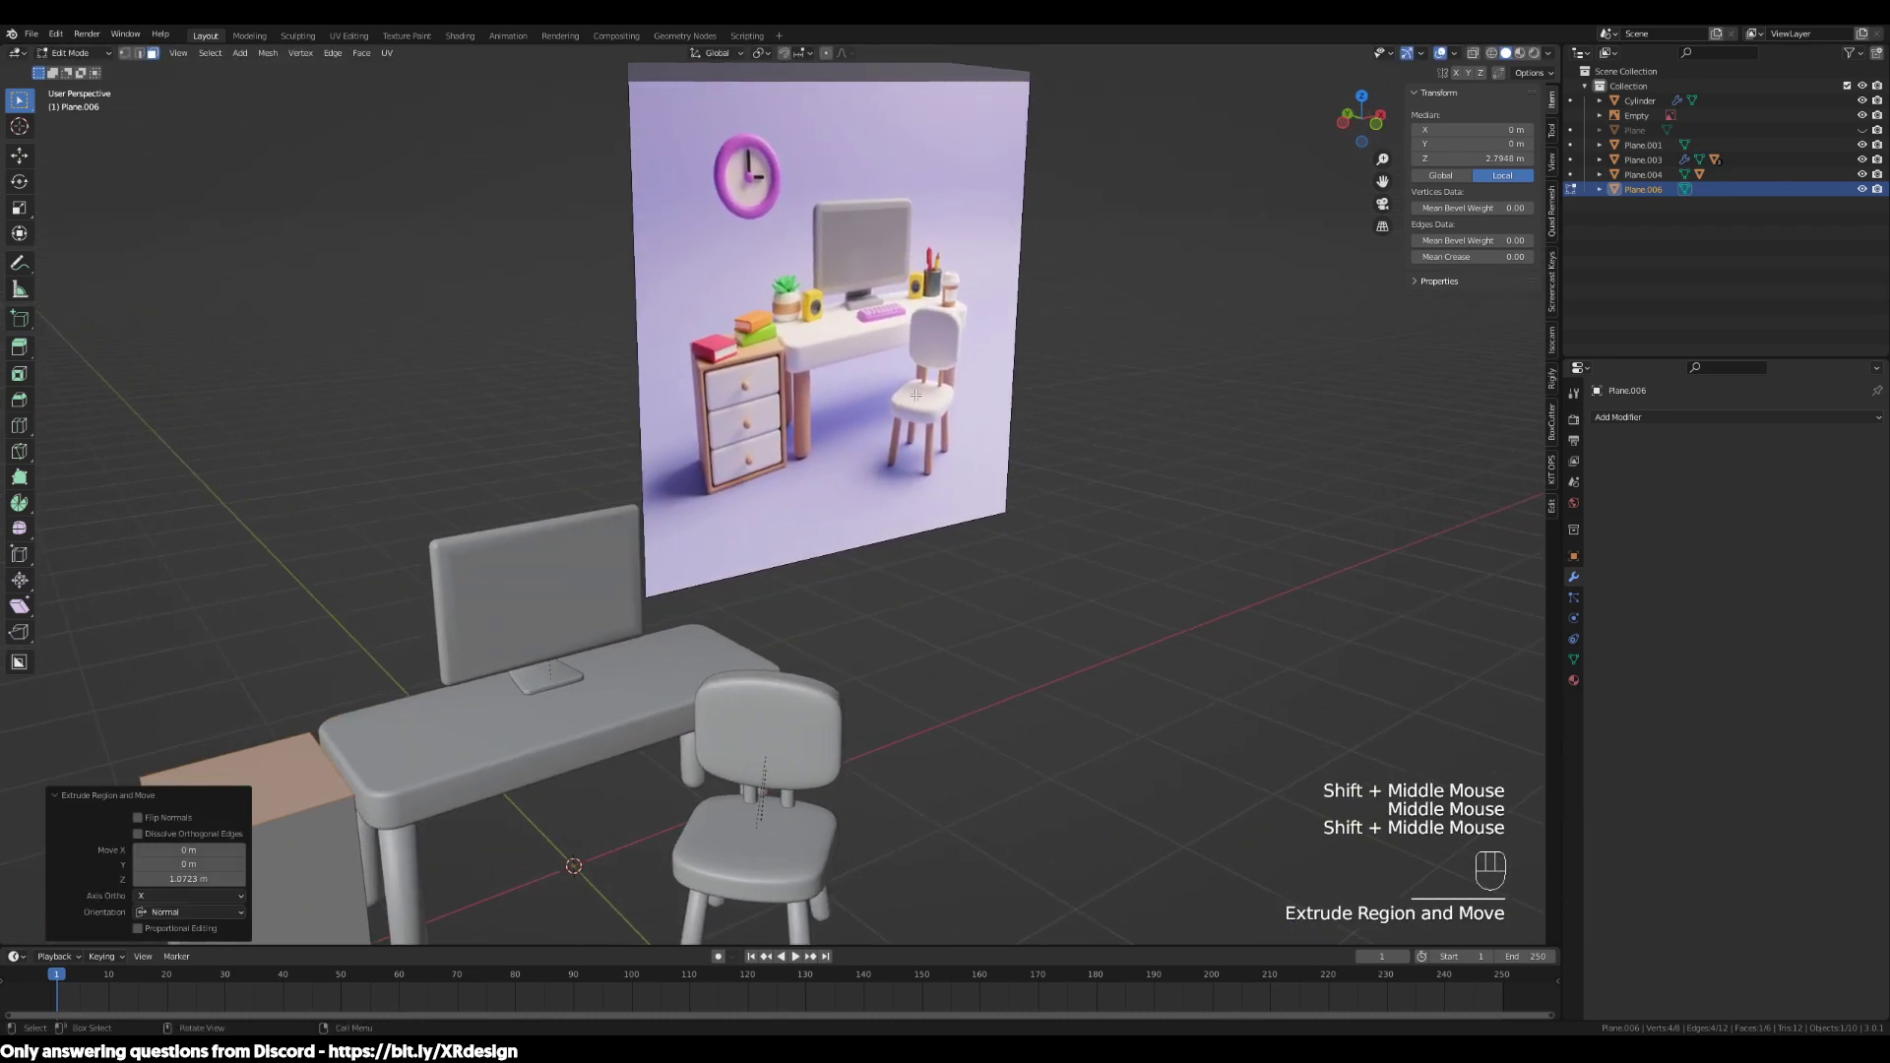
pyautogui.keyDown('shift'); pyautogui.moveTo(803, 480); pyautogui.dragTo(651, 569, button='middle'); pyautogui.keyUp('shift')
# Inset the cabinet's front face by about 0.13 m to form a frame around the drawer opening
pyautogui.click(543, 790)
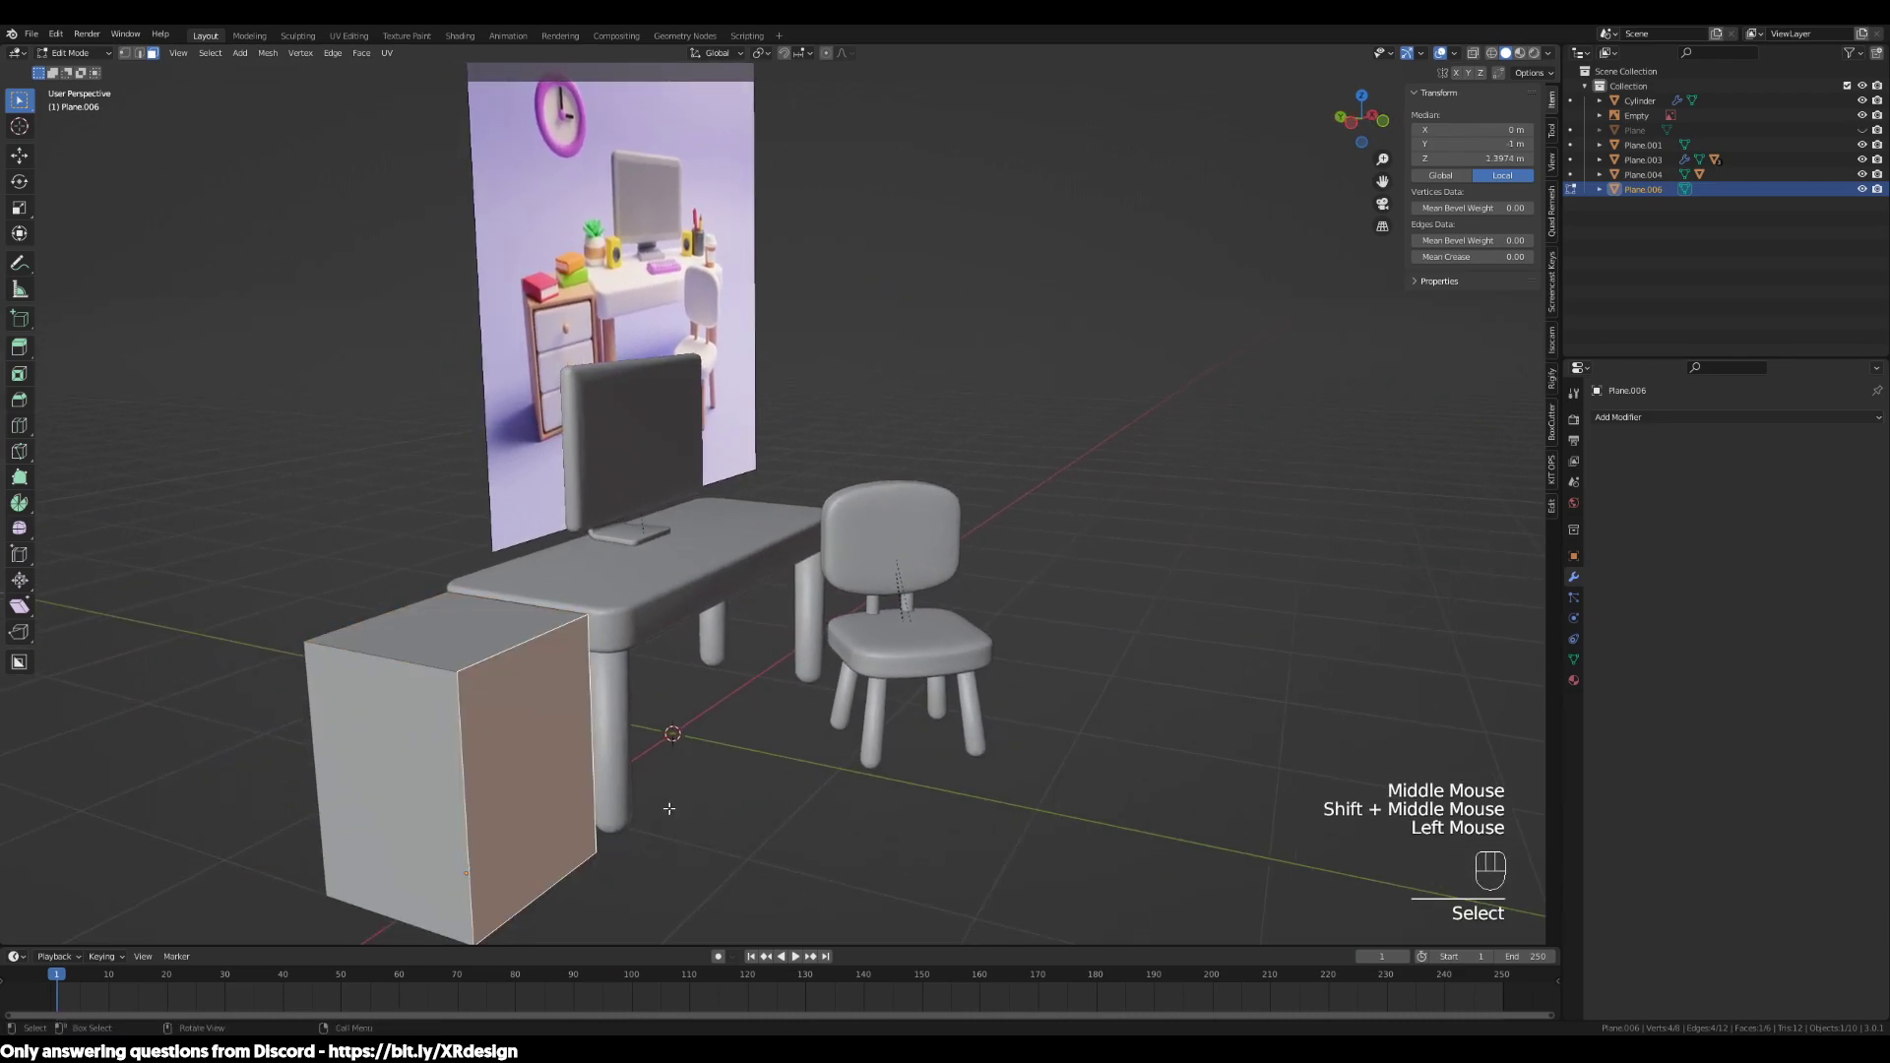
pyautogui.click(597, 796)
pyautogui.click(598, 795)
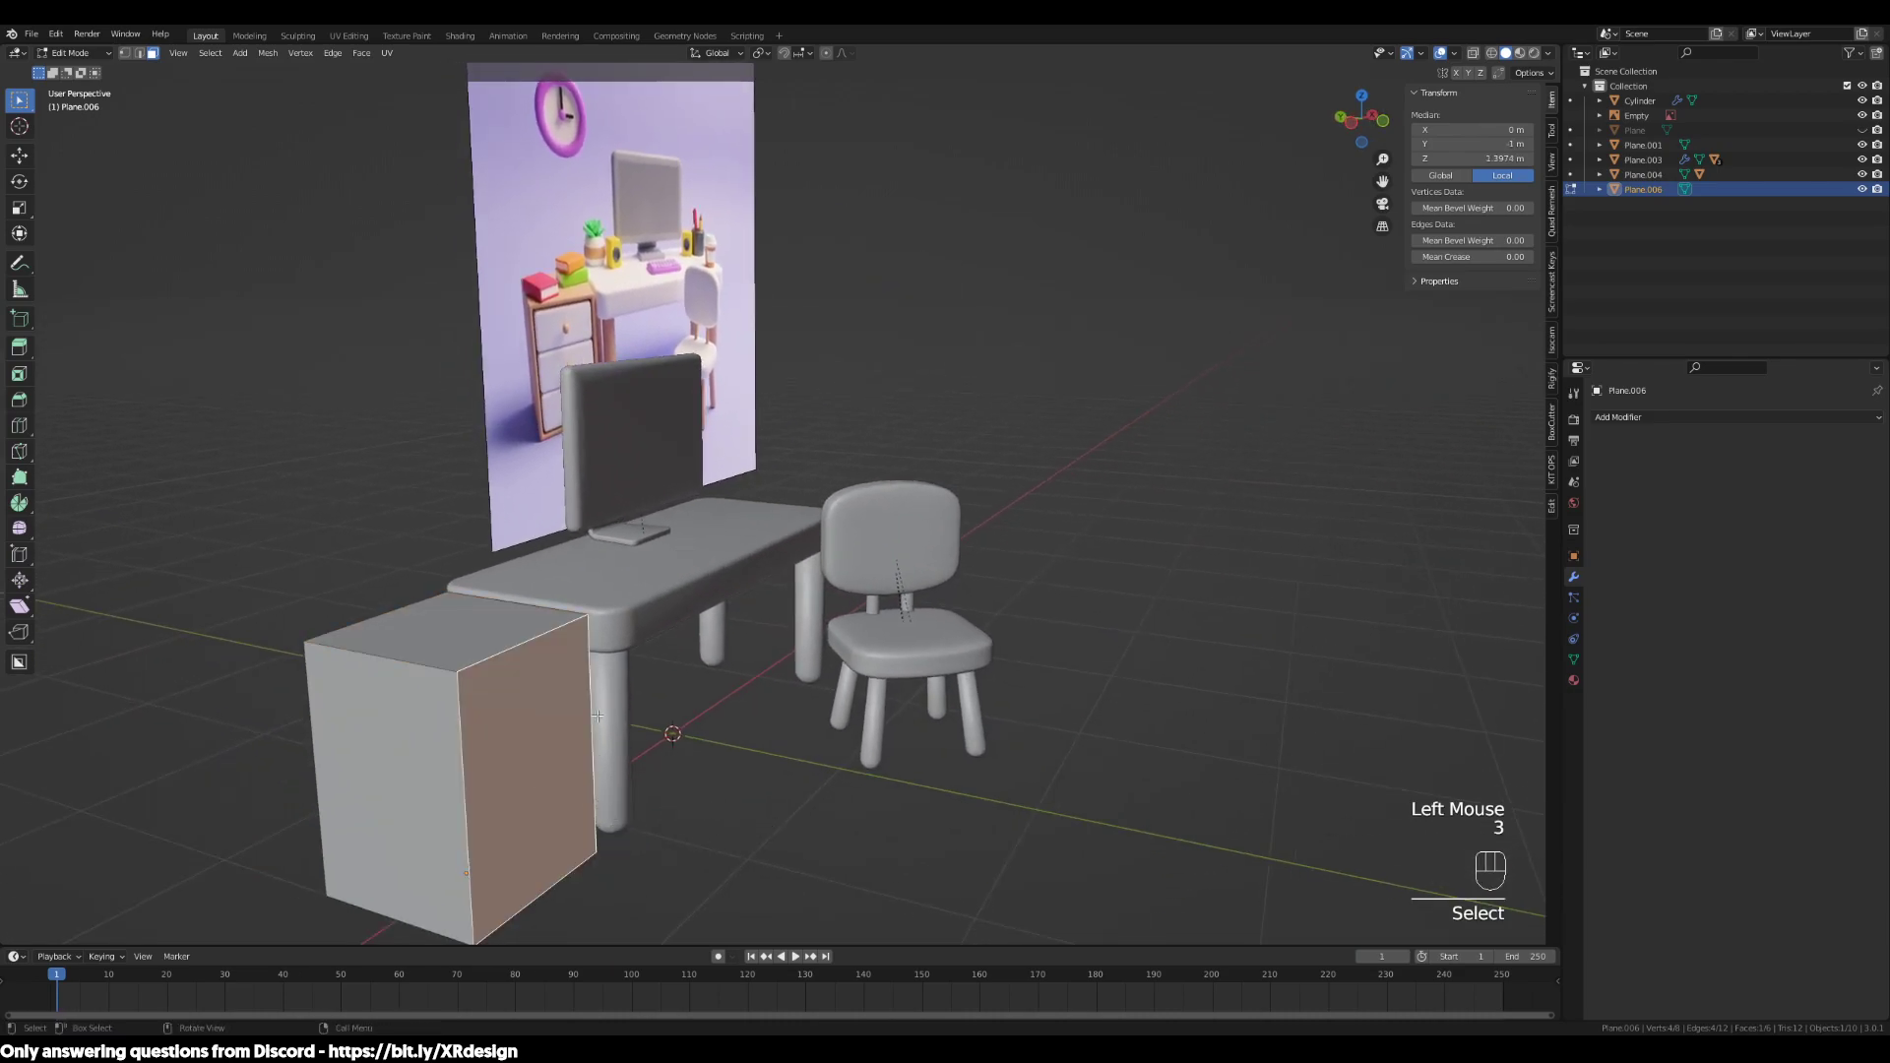
pyautogui.moveTo(917, 331); pyautogui.dragTo(898, 340, button='middle')
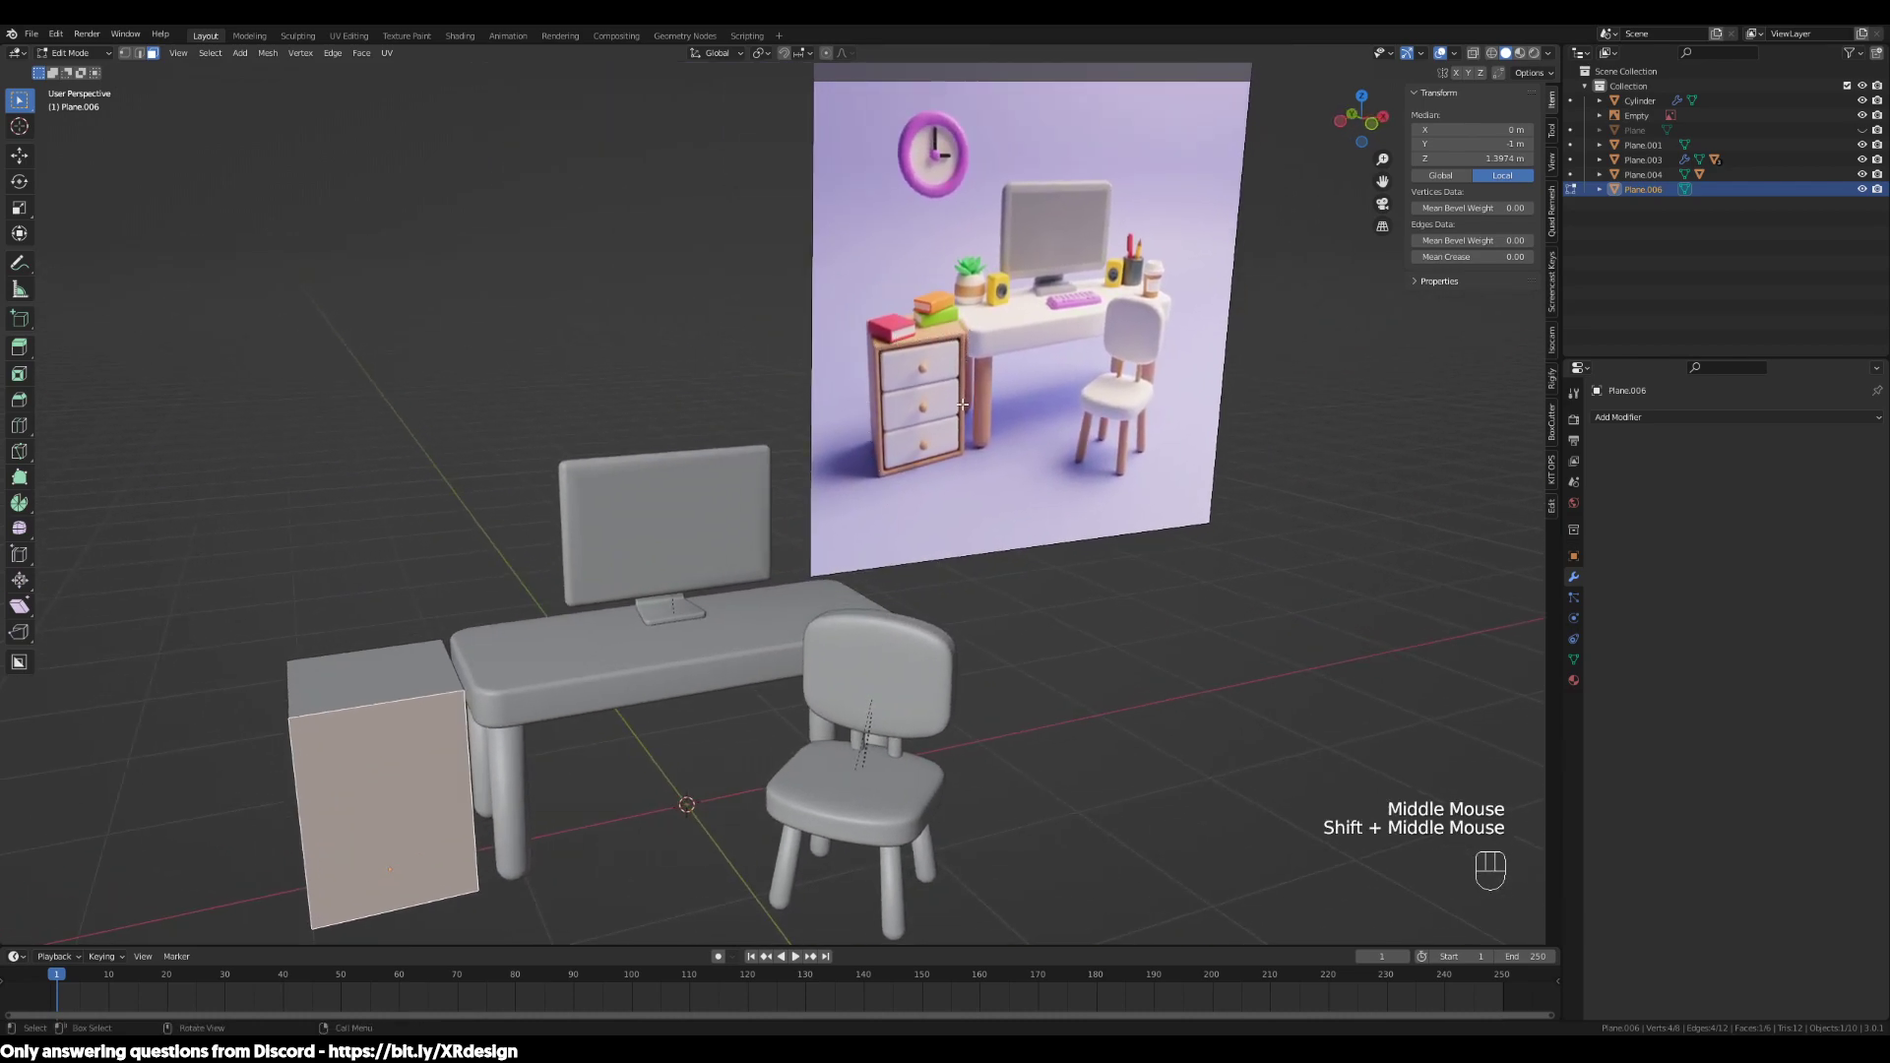
pyautogui.keyDown('shift'); pyautogui.moveTo(940, 506); pyautogui.dragTo(945, 648, button='middle'); pyautogui.keyUp('shift')
pyautogui.scroll(2, 1083, 365)
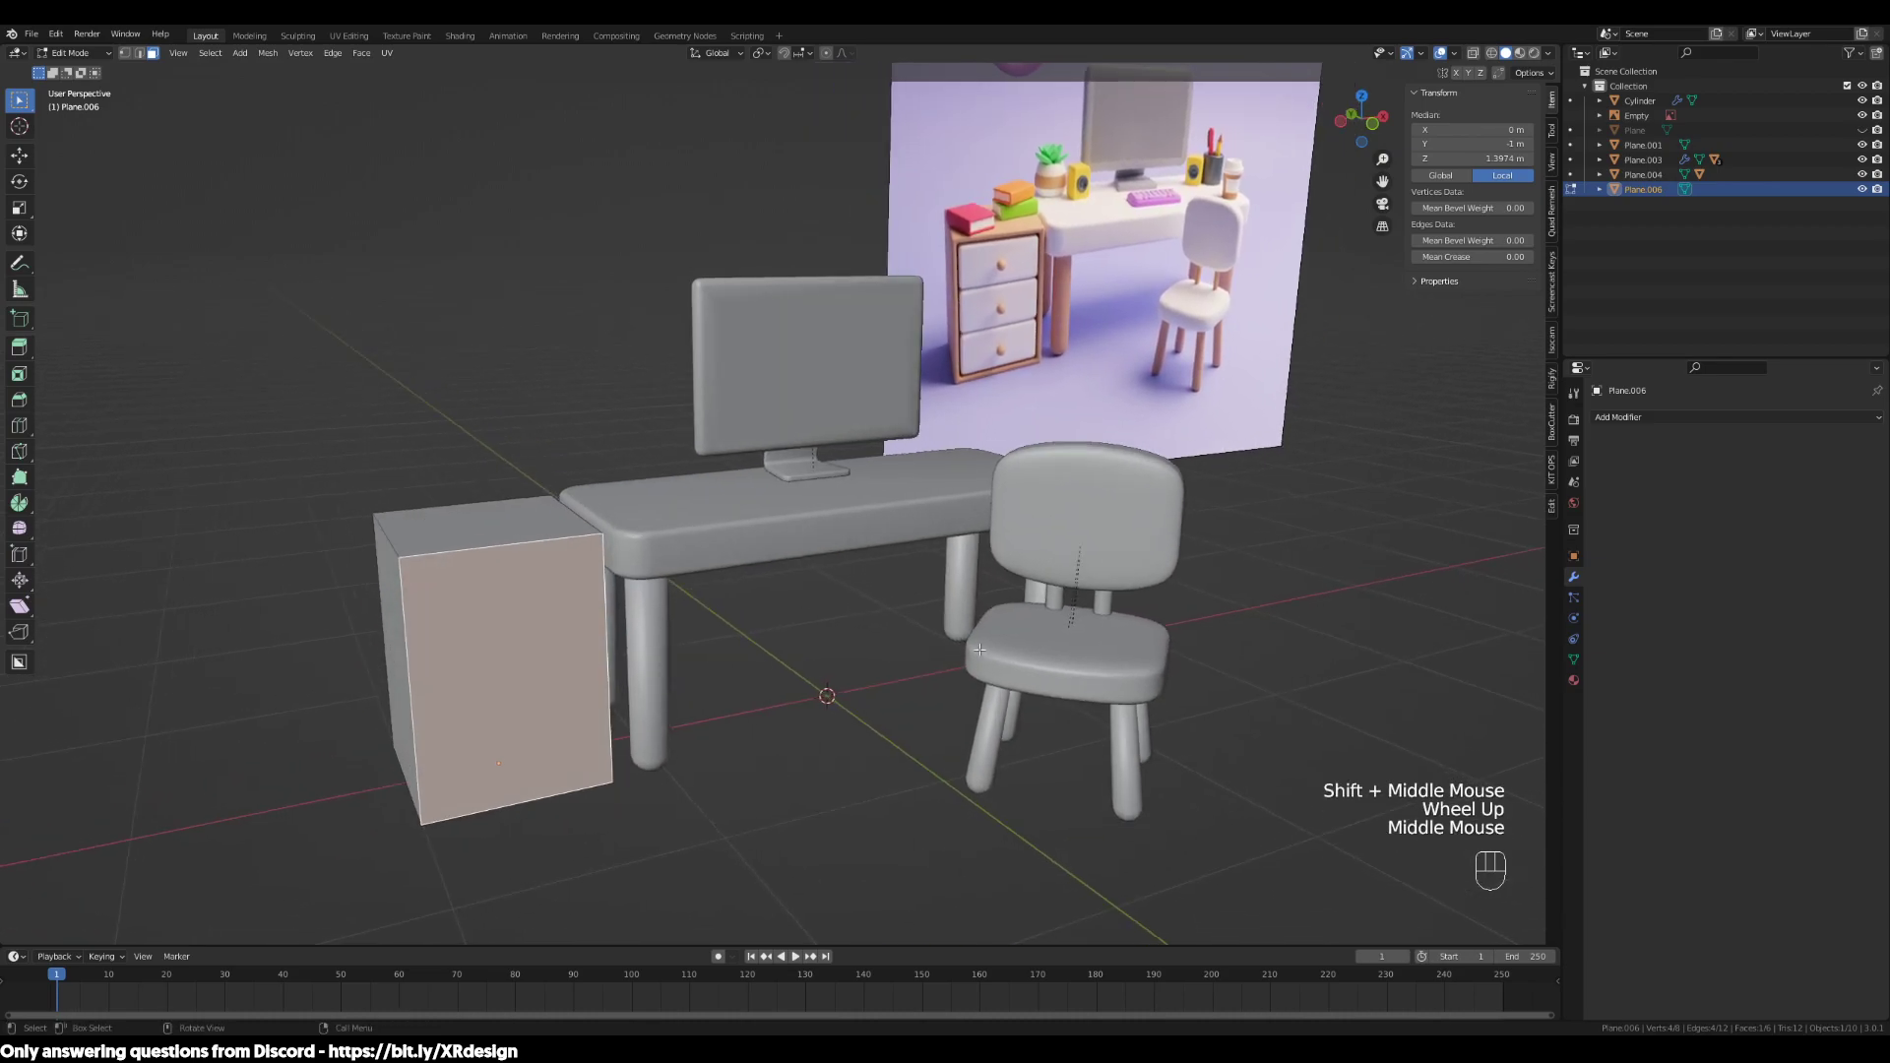
pyautogui.moveTo(1096, 658); pyautogui.dragTo(785, 678, button='middle')
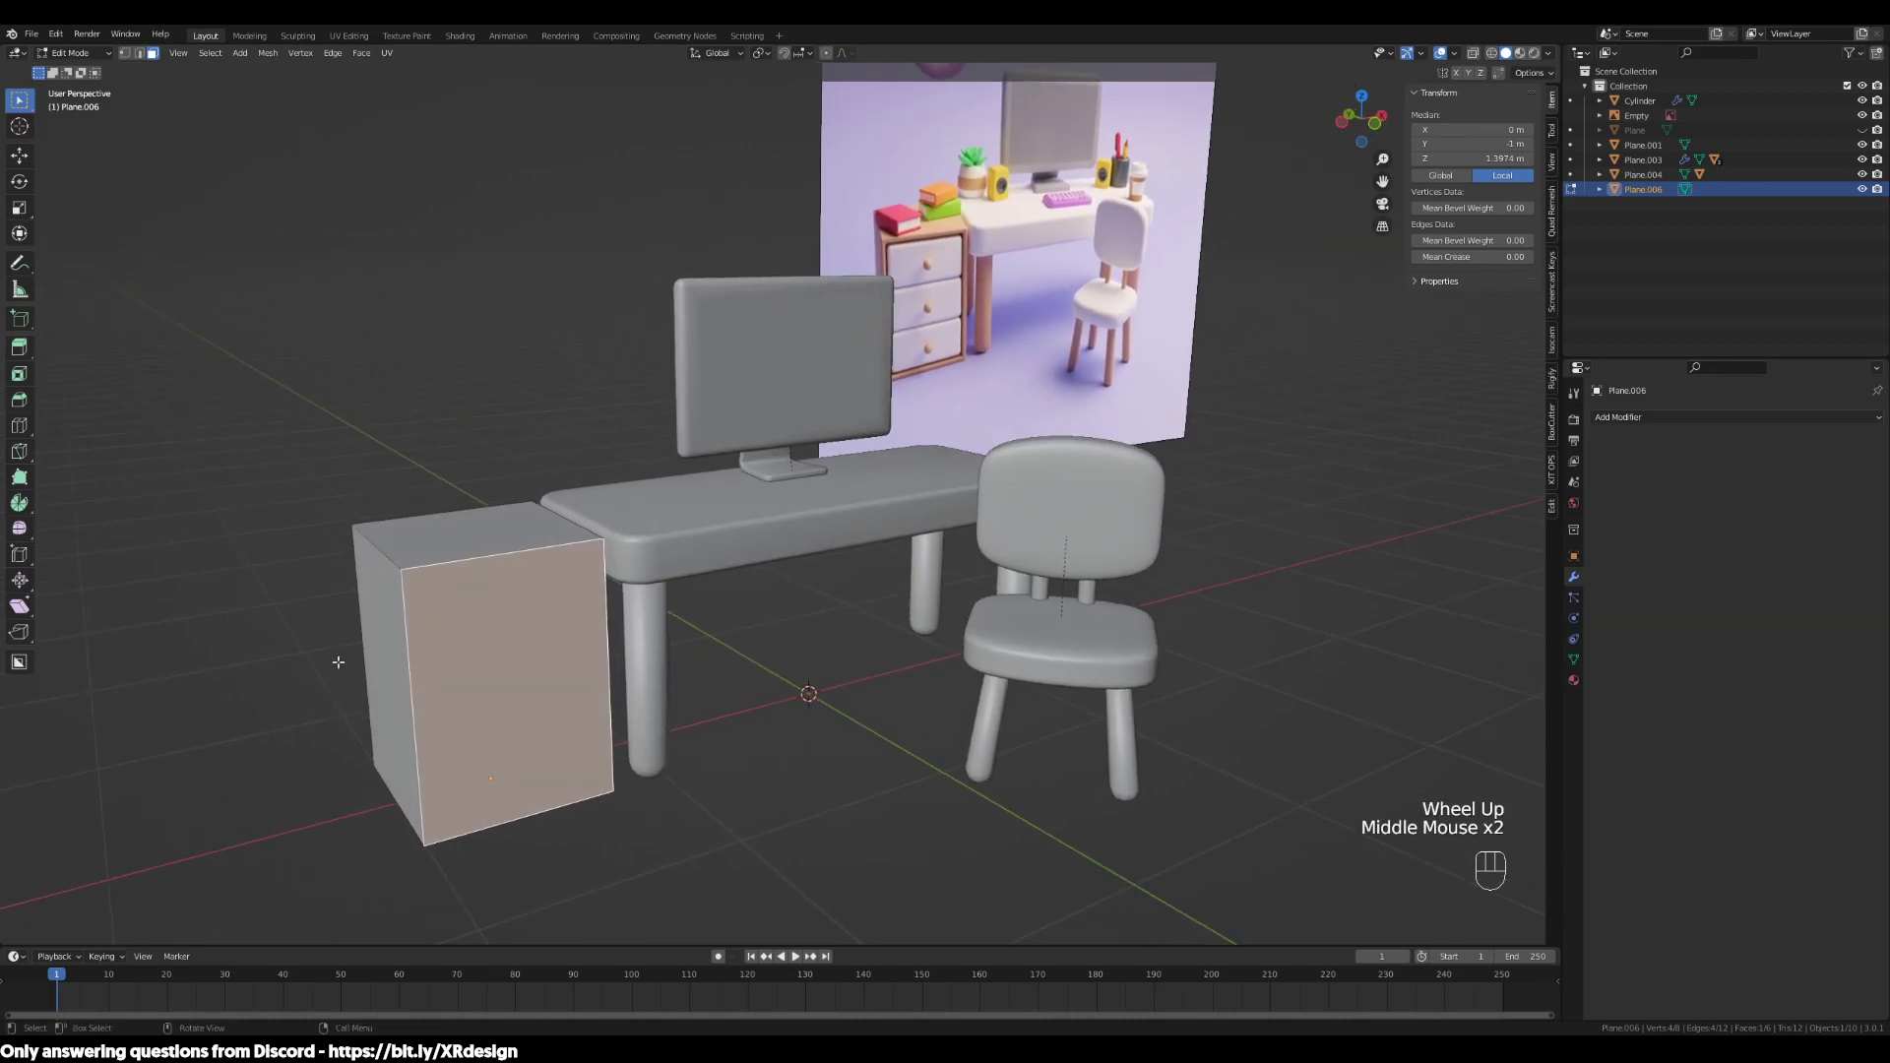
pyautogui.press('i')
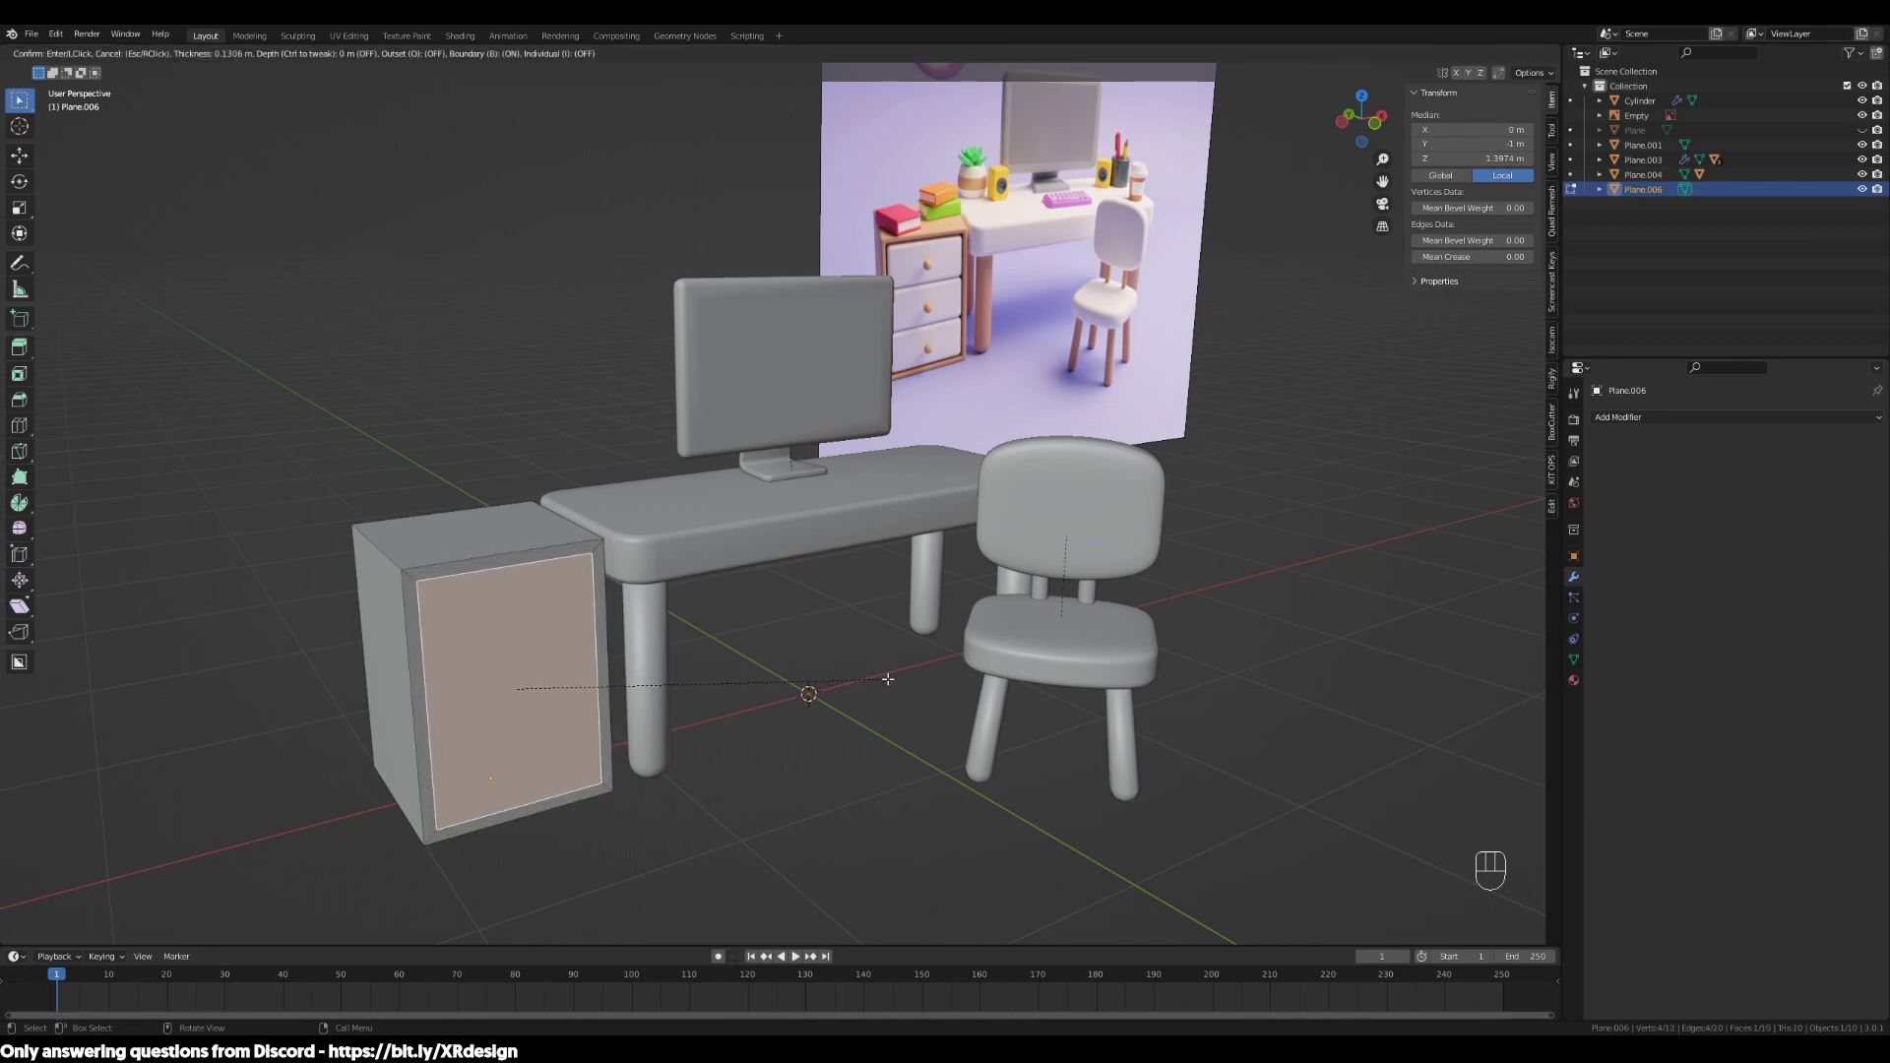
pyautogui.click(888, 679)
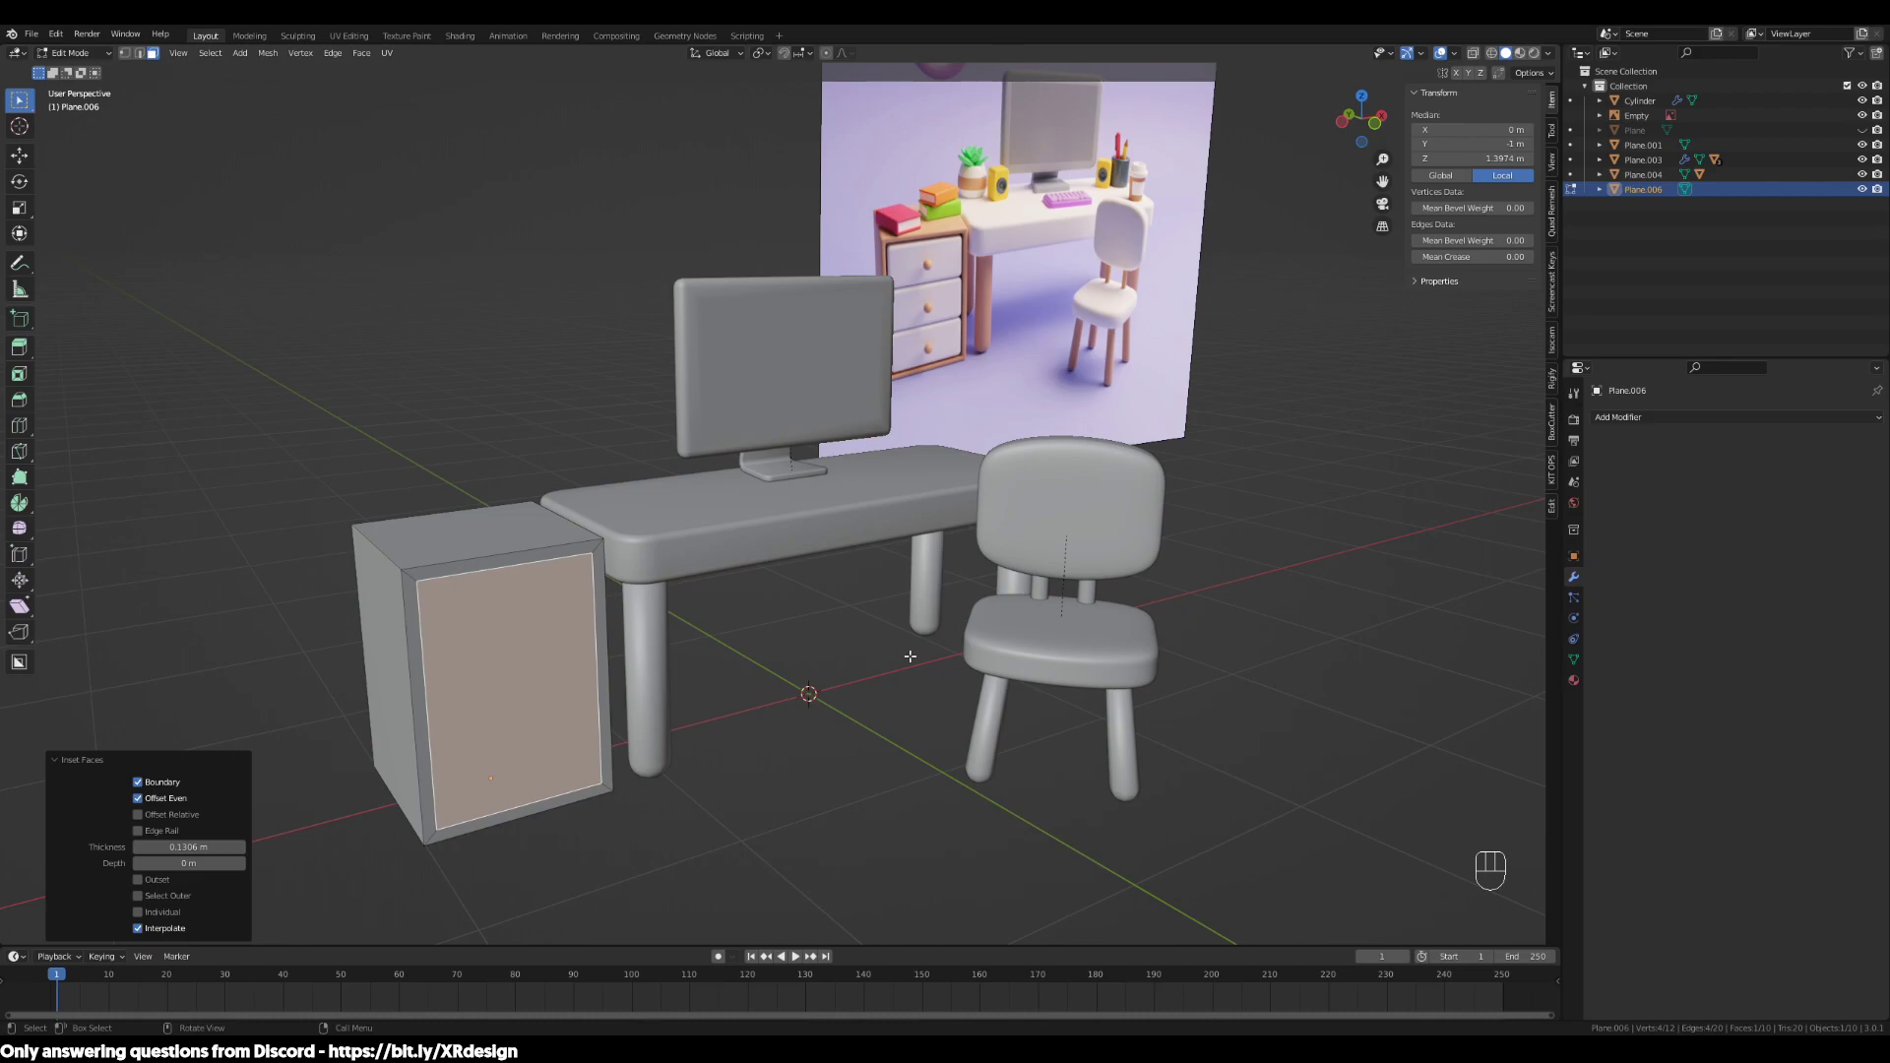
# Extrude the inset front face about 0.71 m into the cabinet in wireframe display, leaving a thin back wall
pyautogui.press('KP_3')
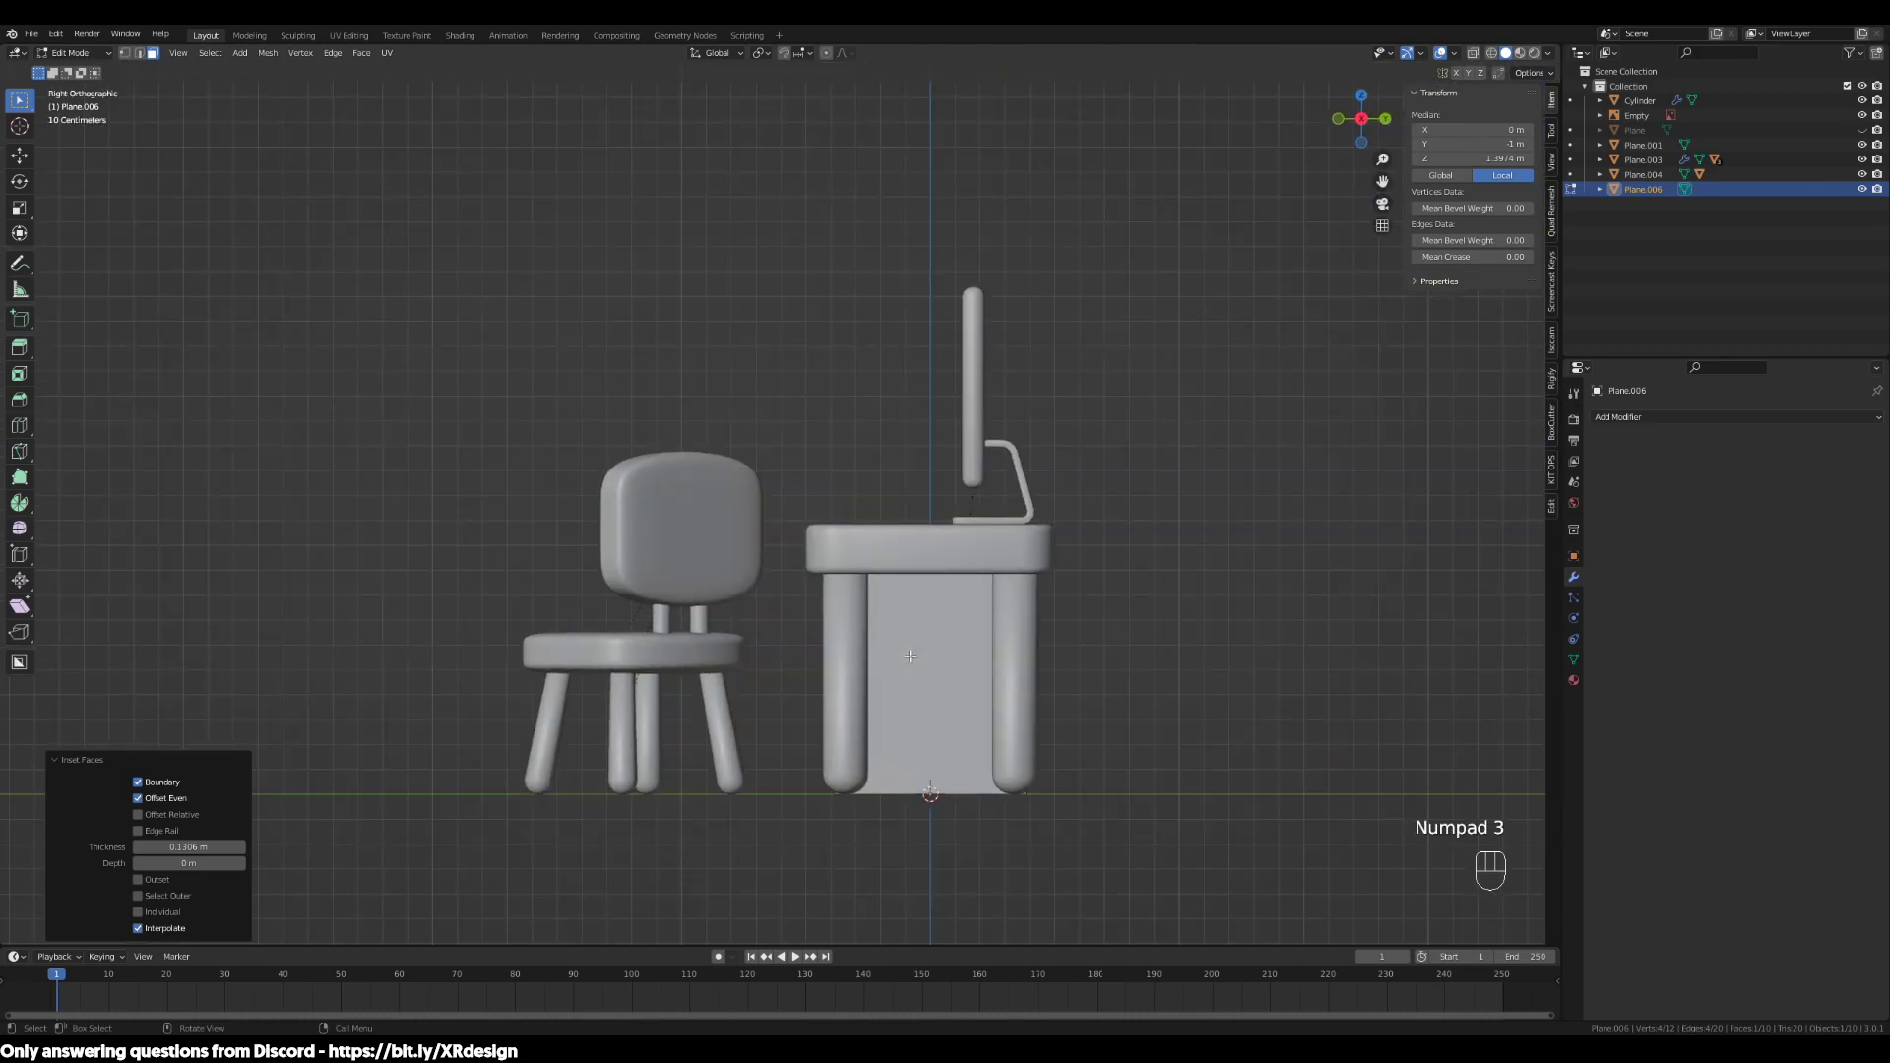
pyautogui.press('KP_9')
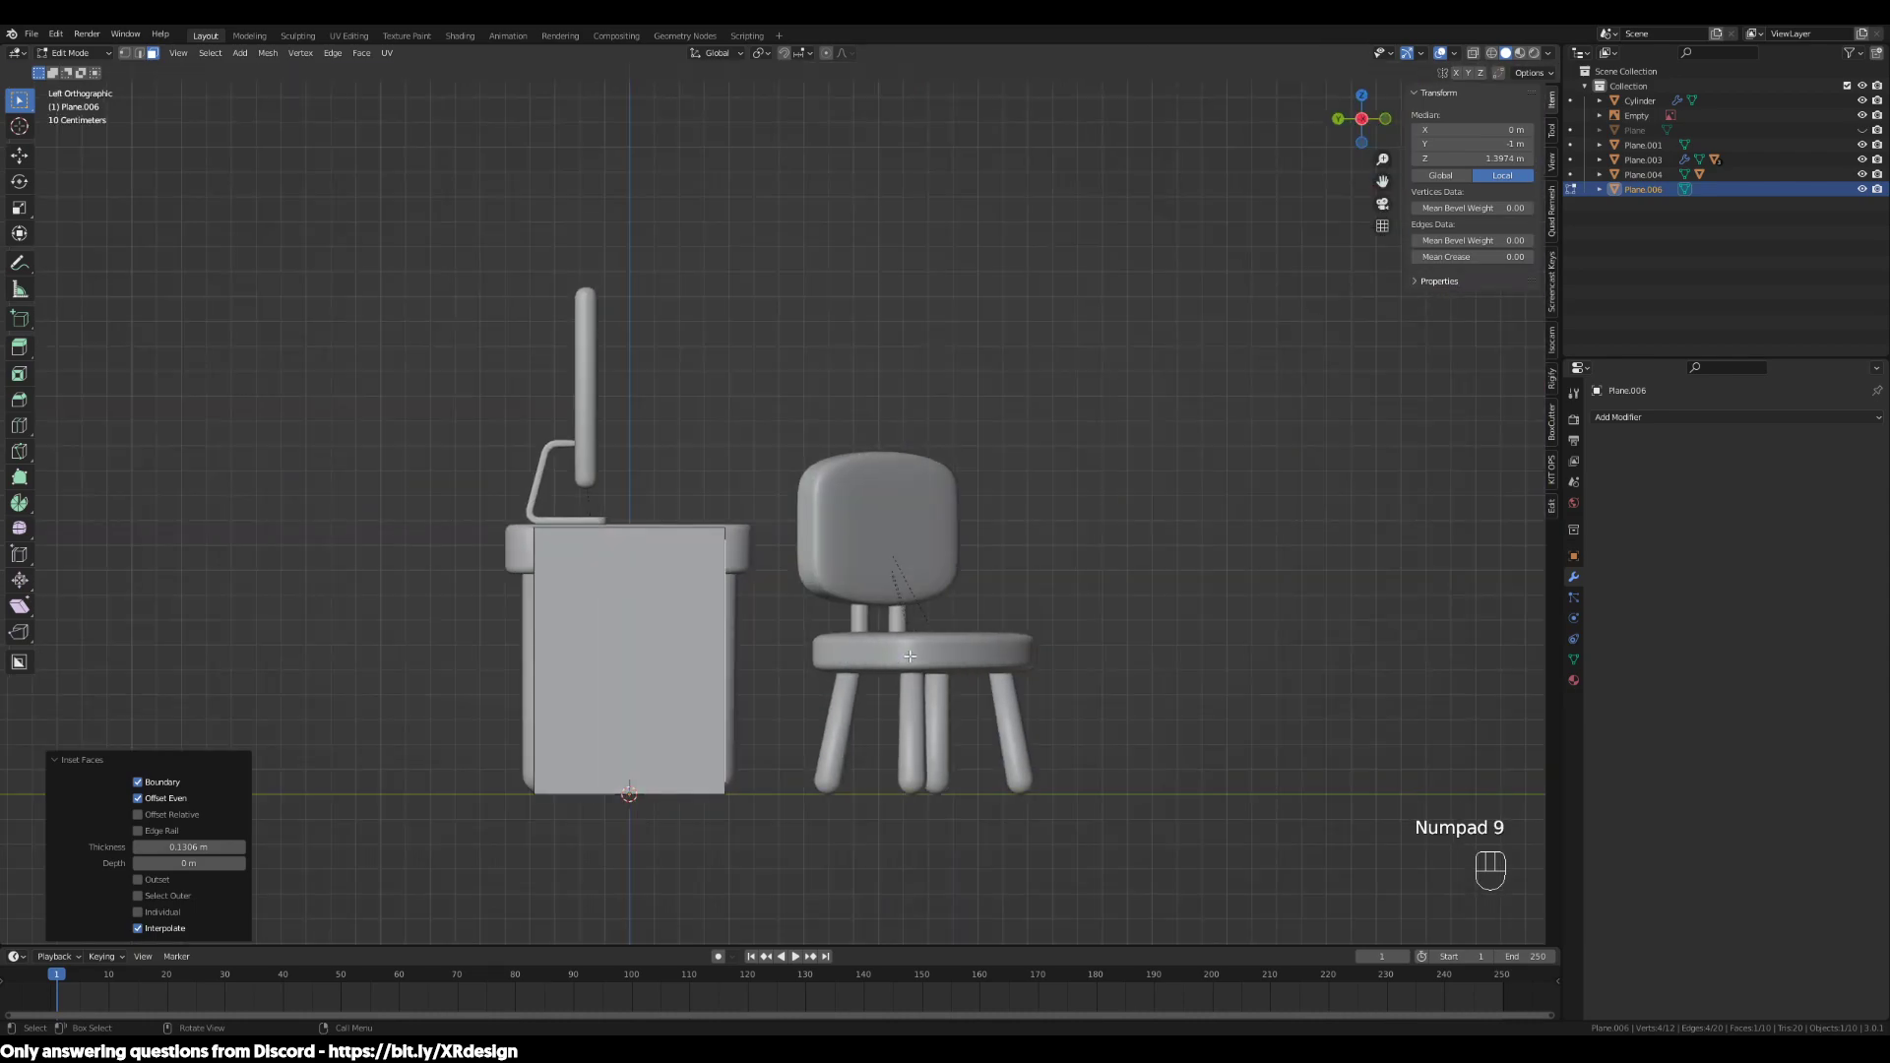
pyautogui.scroll(2, 909, 656)
pyautogui.keyDown('shift'); pyautogui.moveTo(909, 656); pyautogui.dragTo(924, 537, button='middle'); pyautogui.keyUp('shift')
pyautogui.scroll(2, 923, 537)
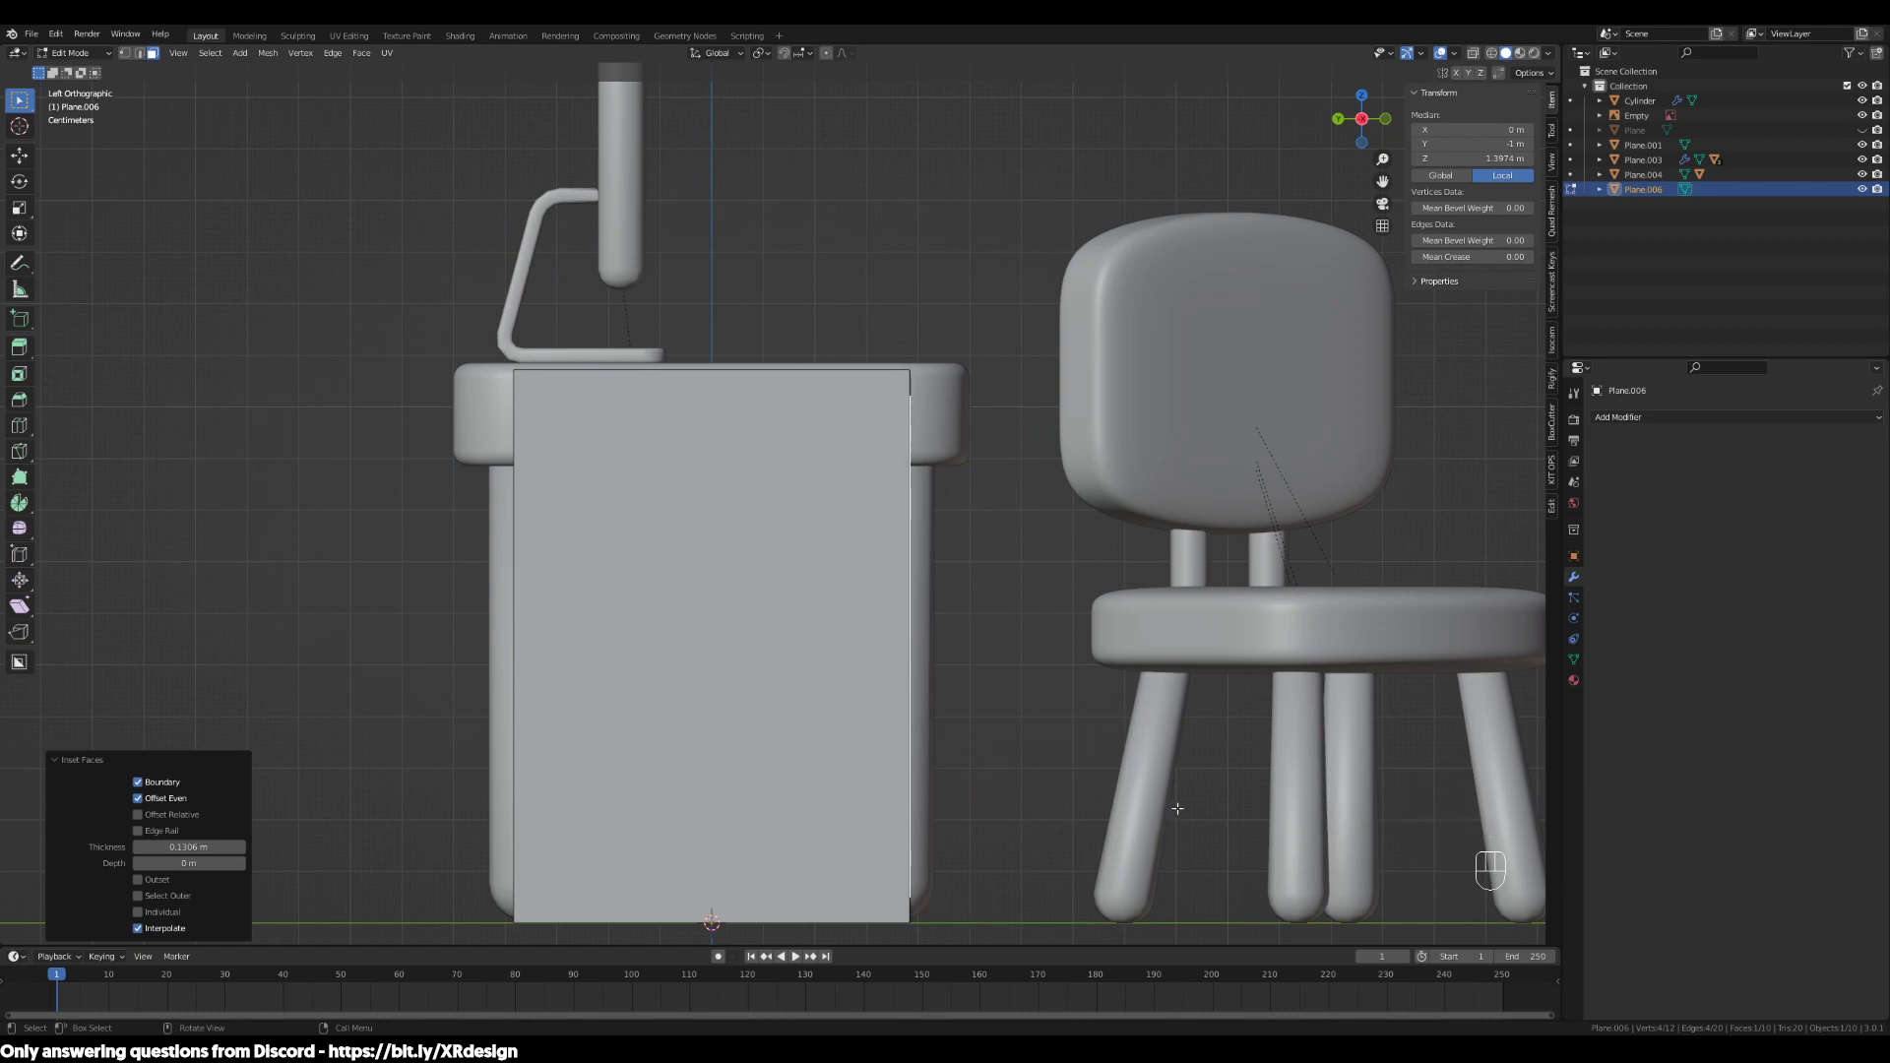
pyautogui.press('z')
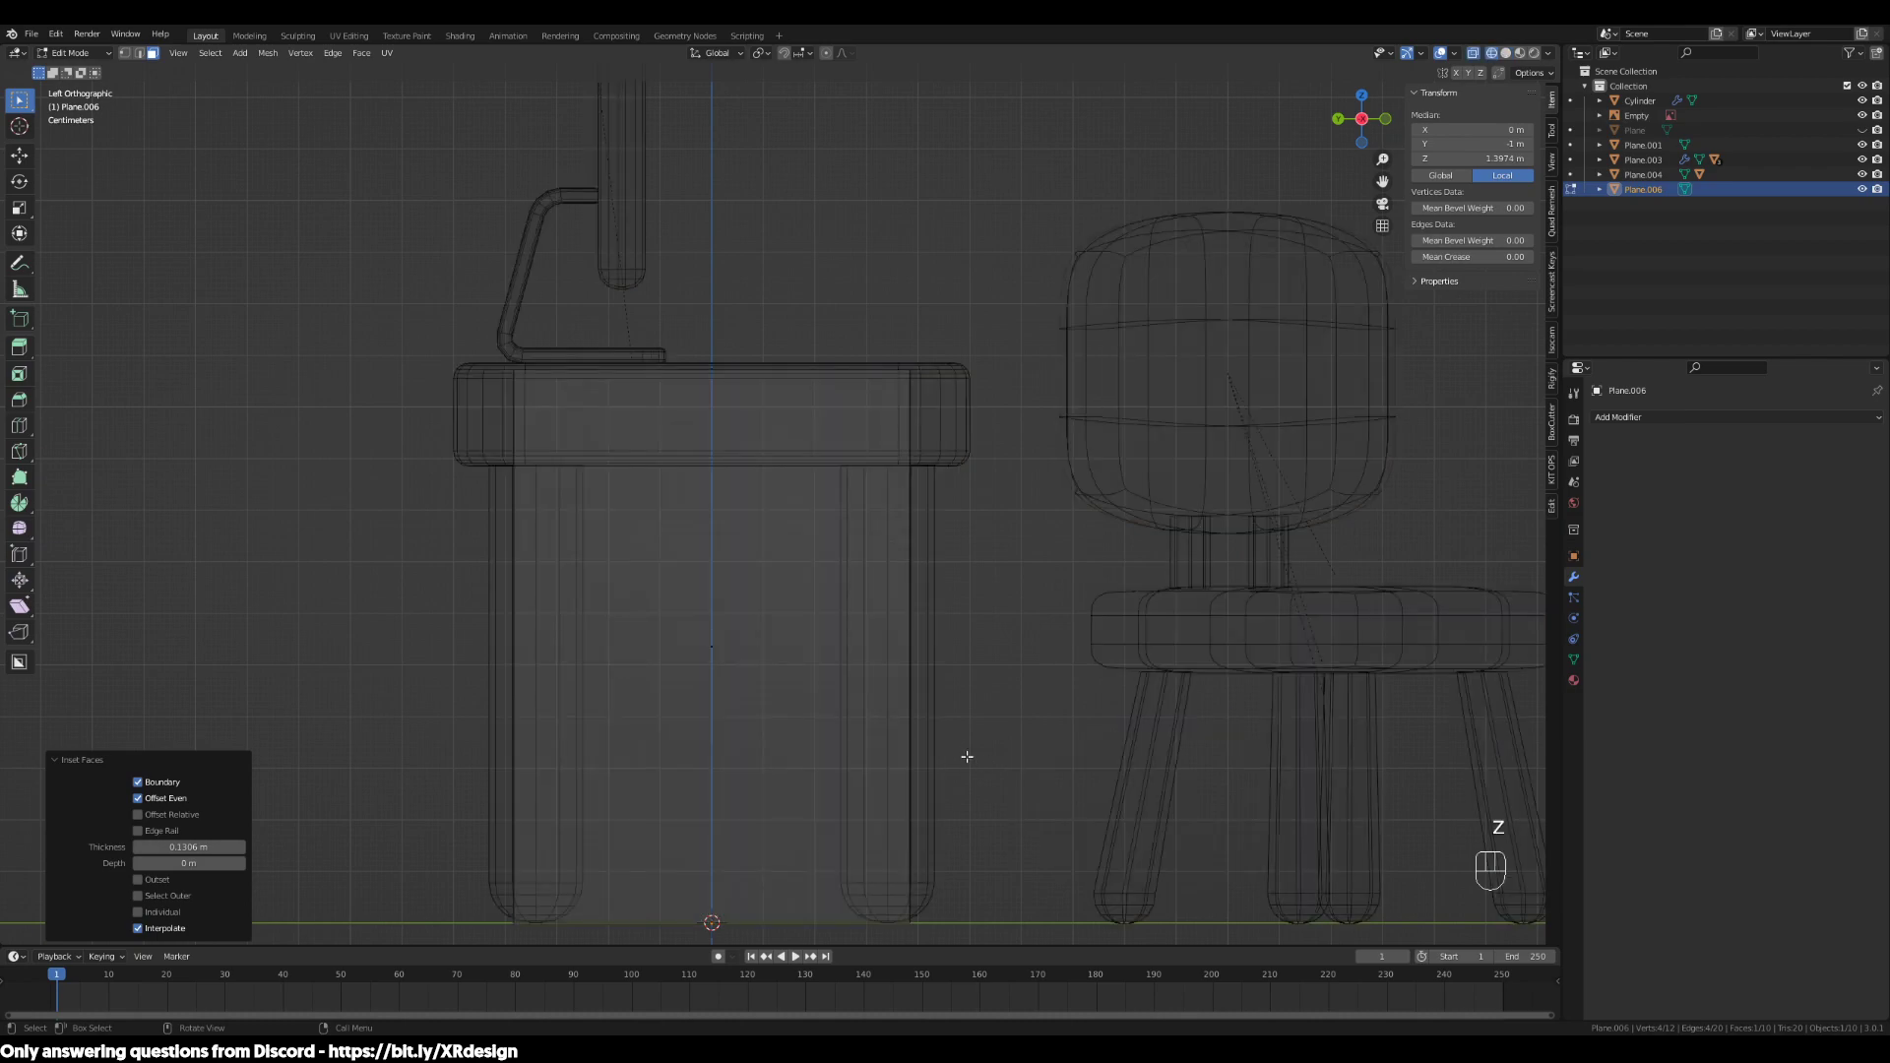
pyautogui.press('e')
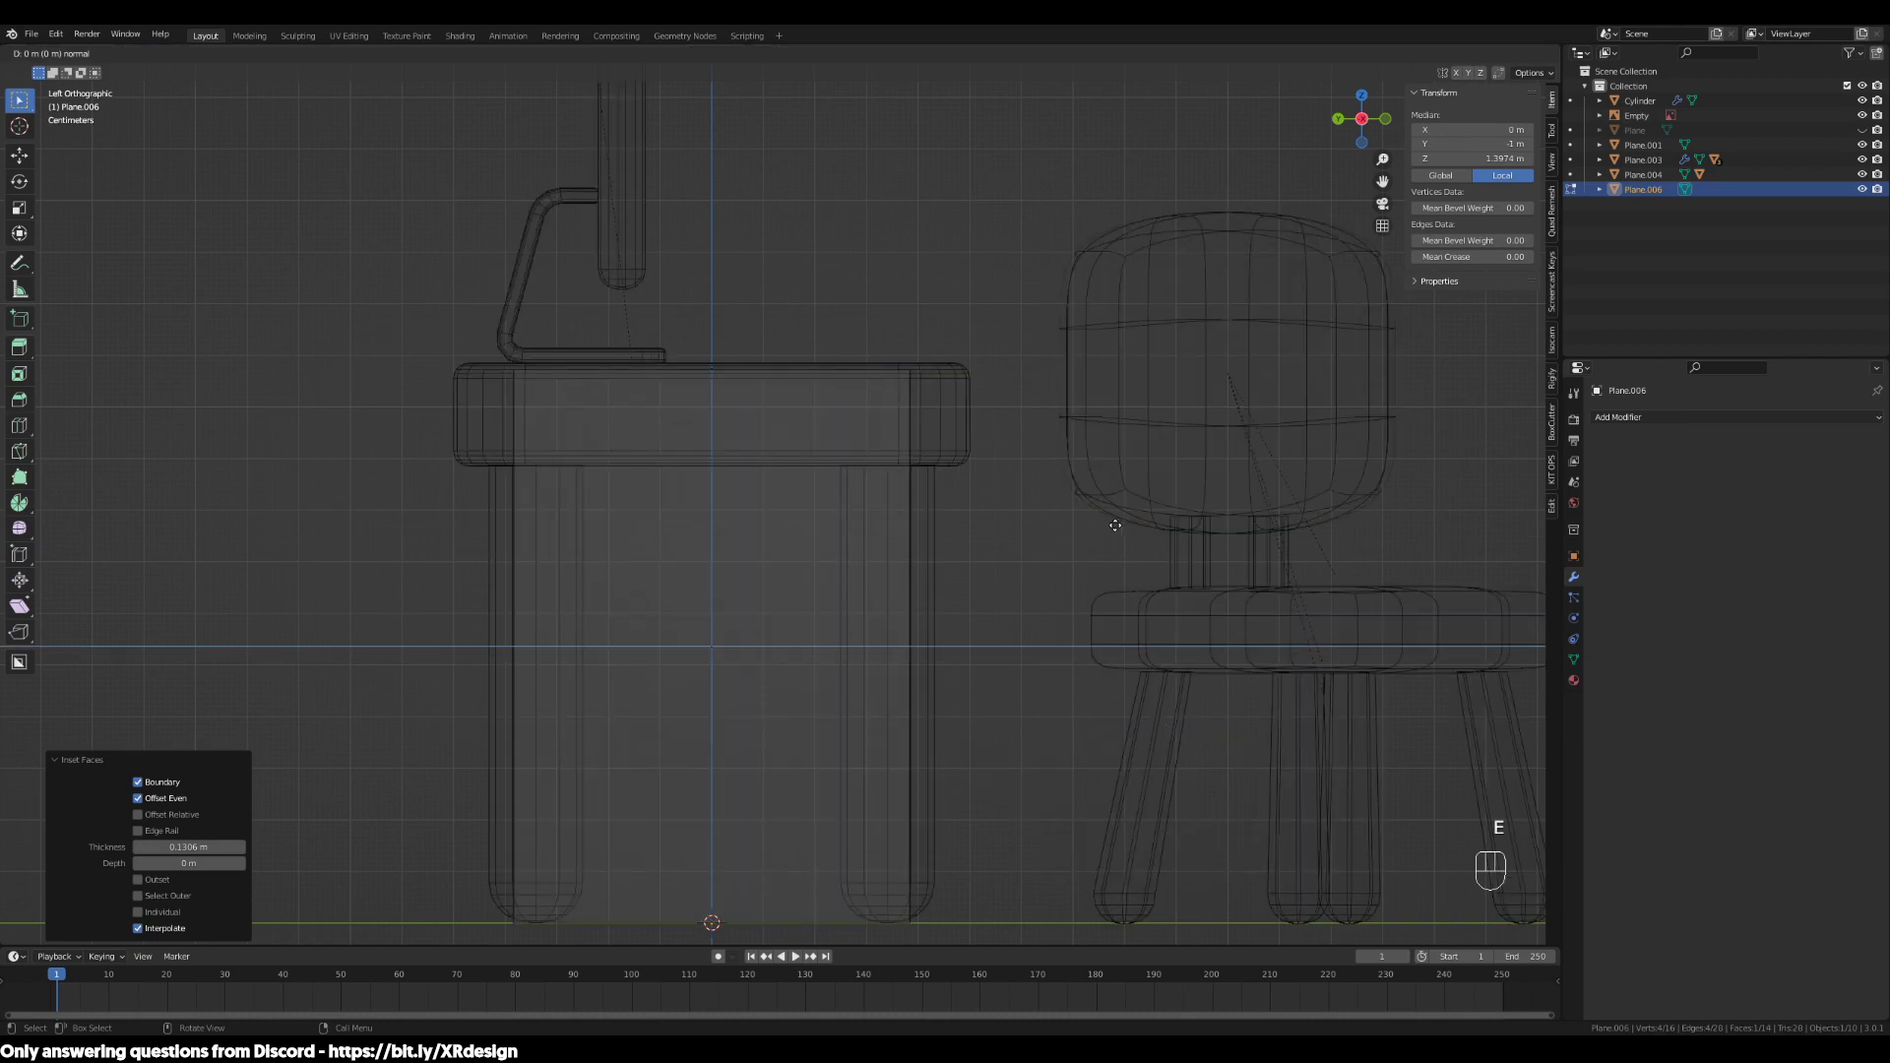
pyautogui.click(749, 547)
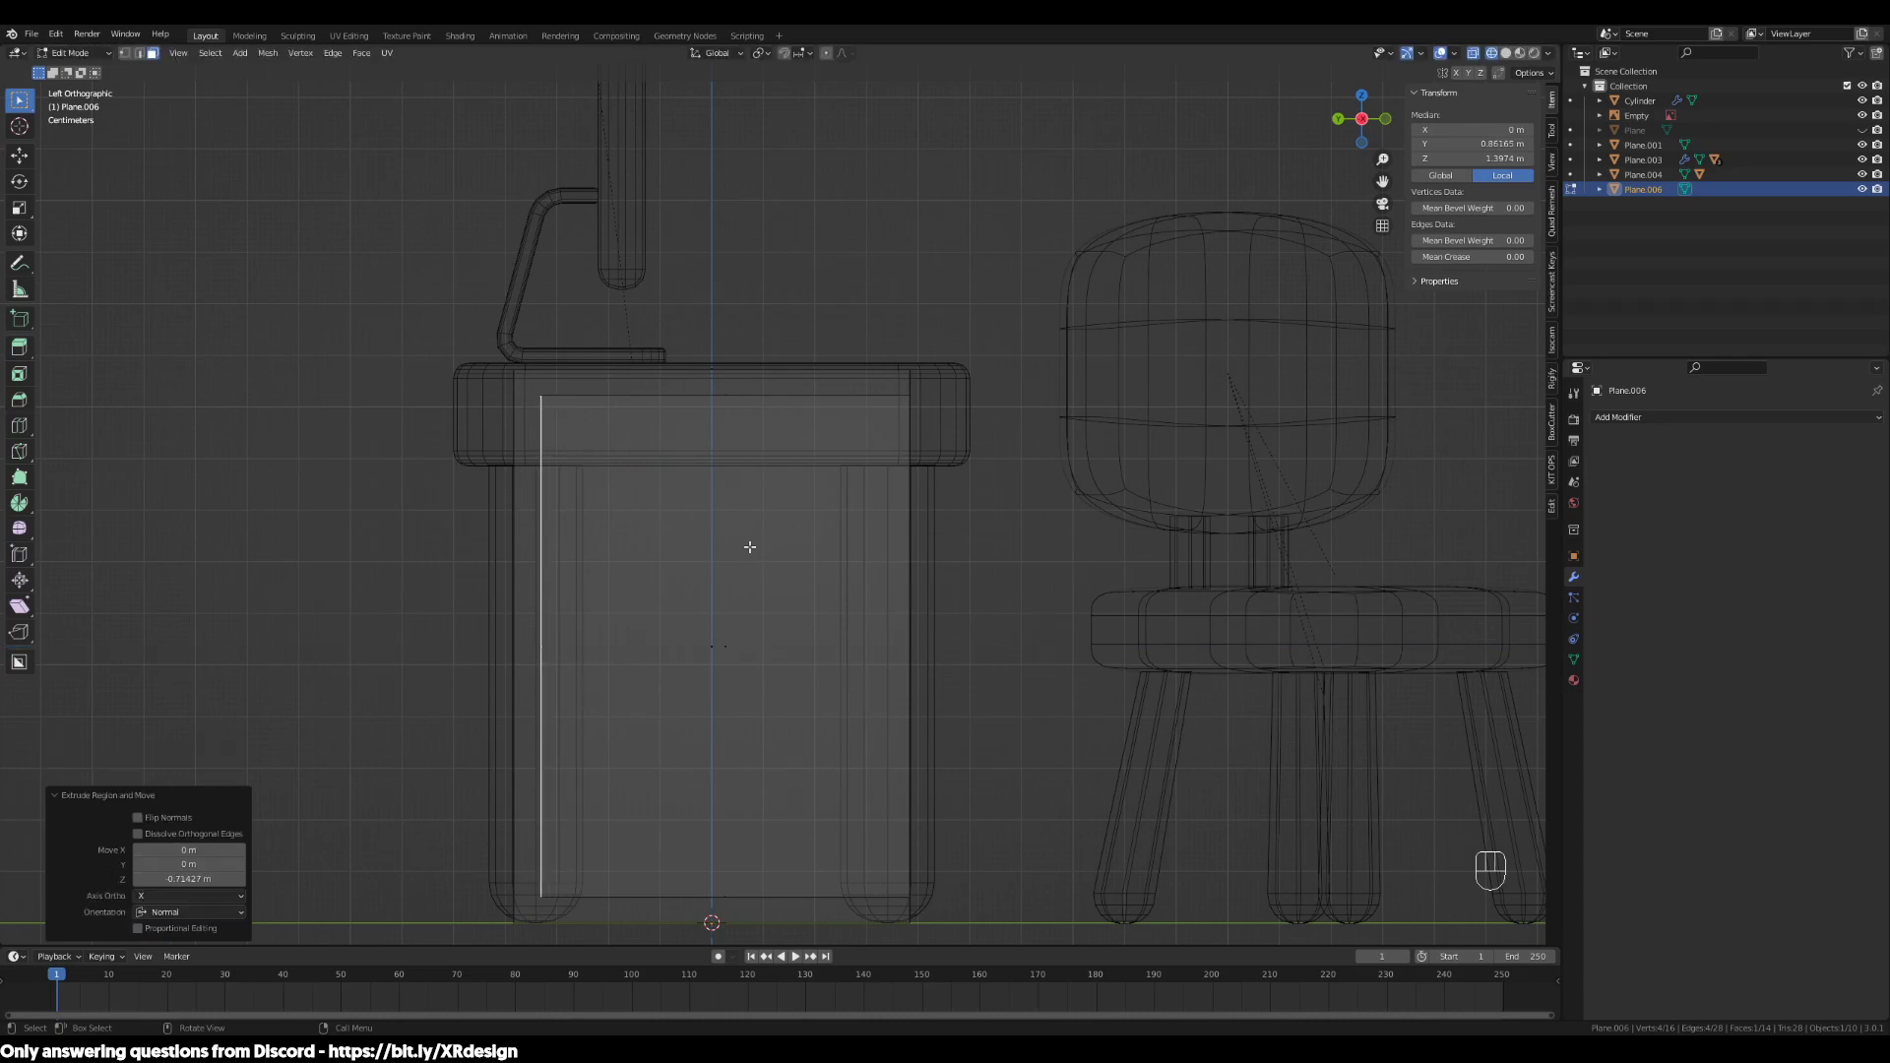
pyautogui.moveTo(1019, 682); pyautogui.dragTo(897, 734, button='middle')
pyautogui.scroll(-2, 897, 735)
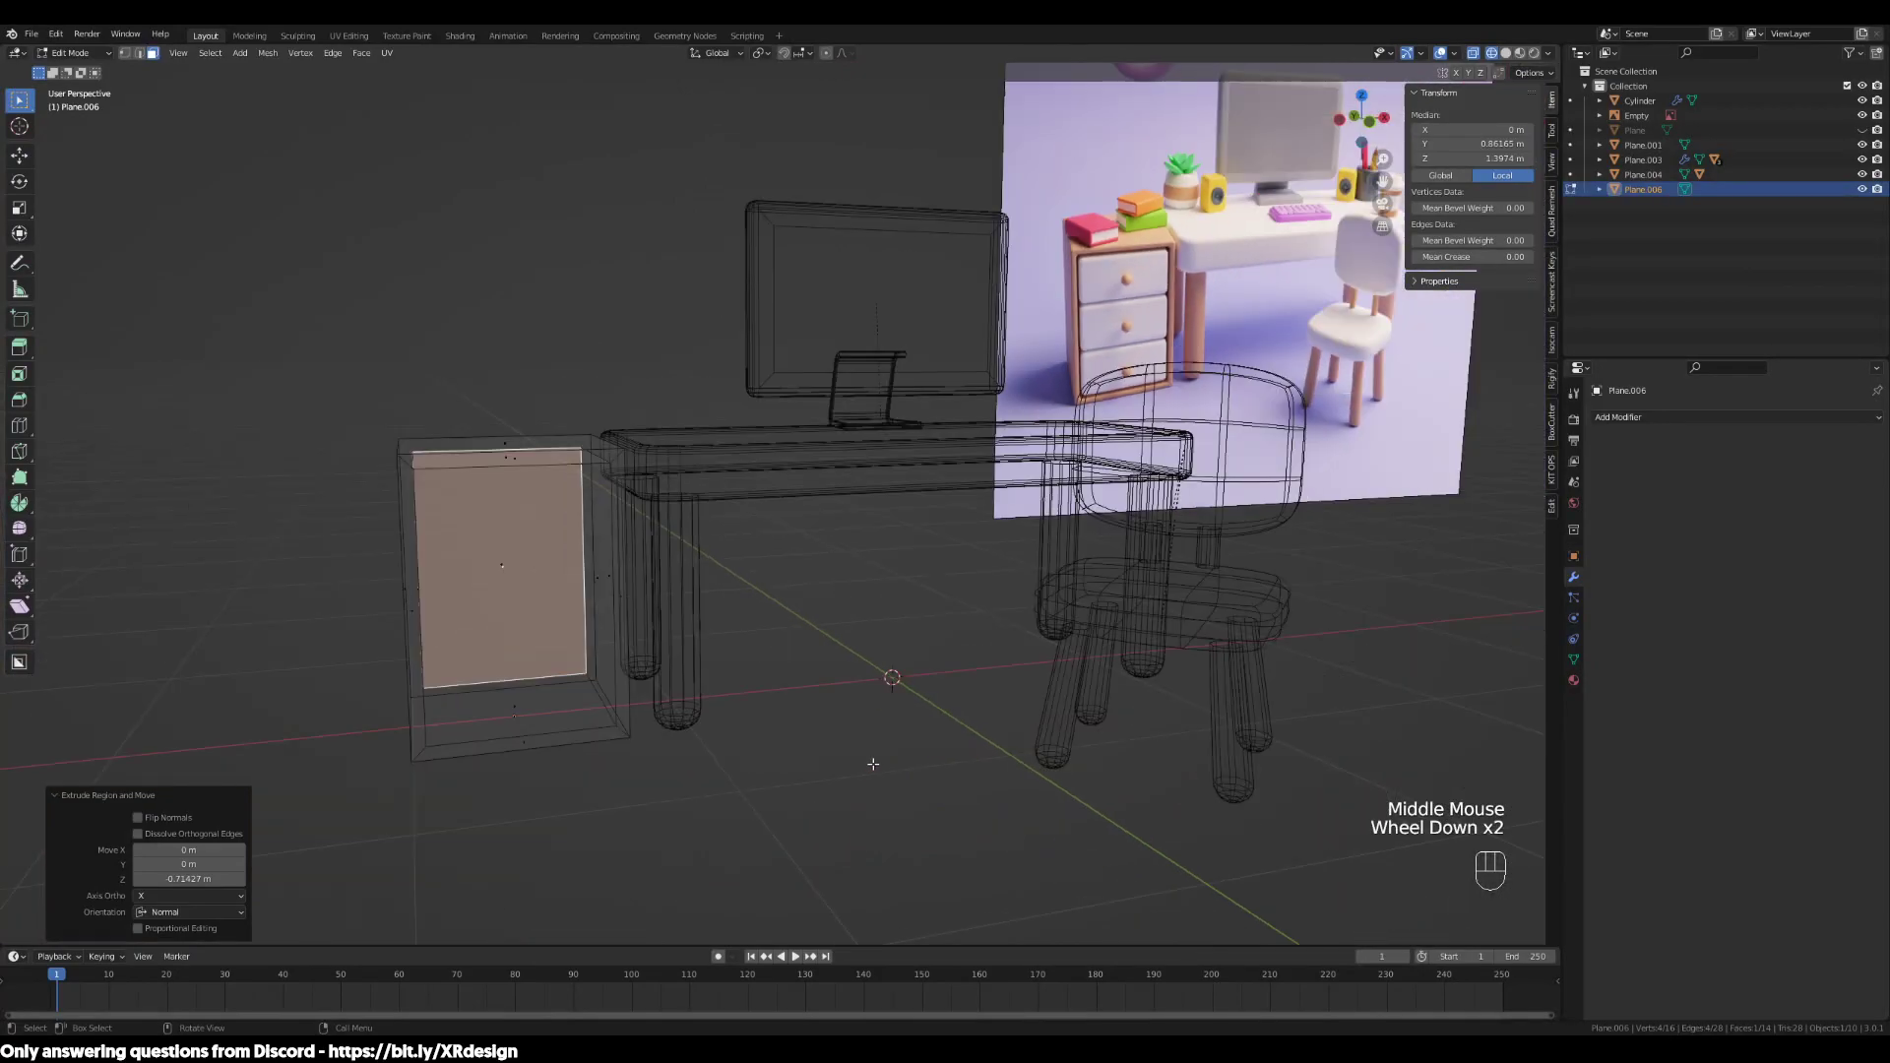
# Examine the cabinet recess's depth and wall thickness in wireframe from both side views
pyautogui.press('KP_3')
pyautogui.press('KP_9')
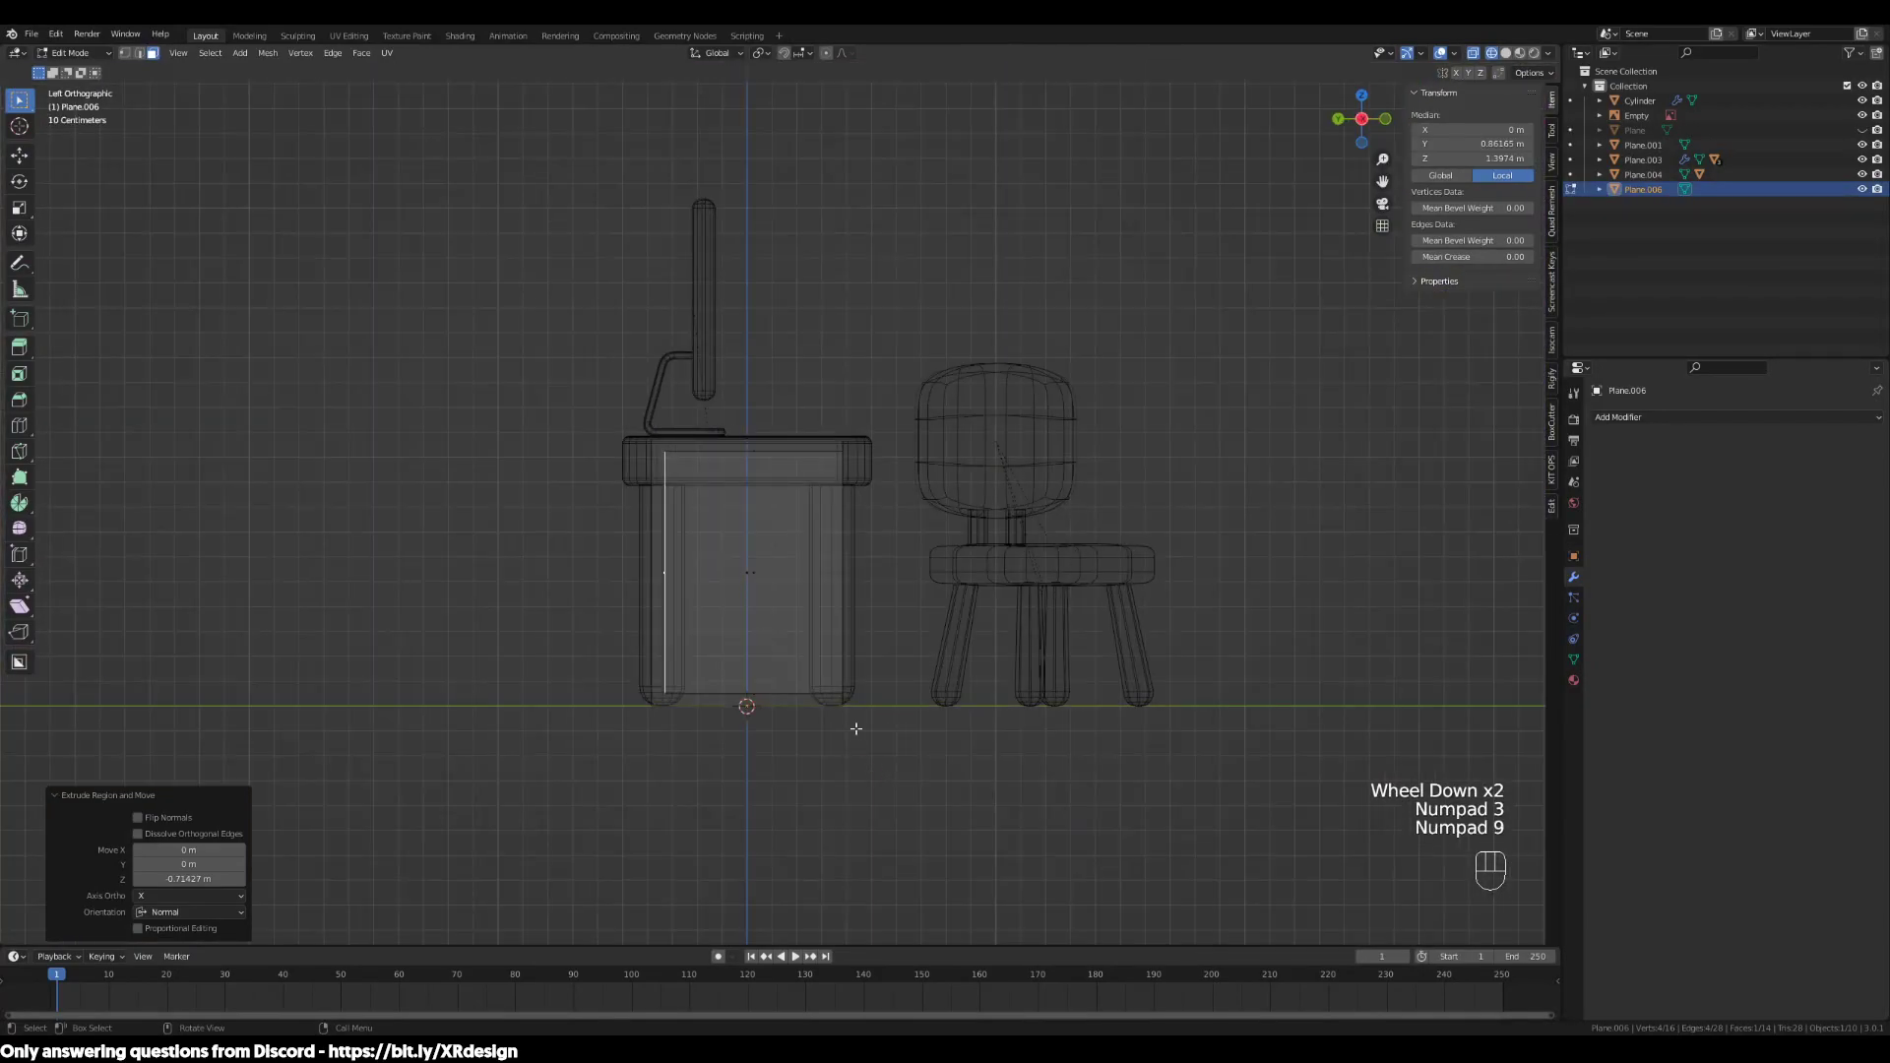
pyautogui.scroll(2, 600, 496)
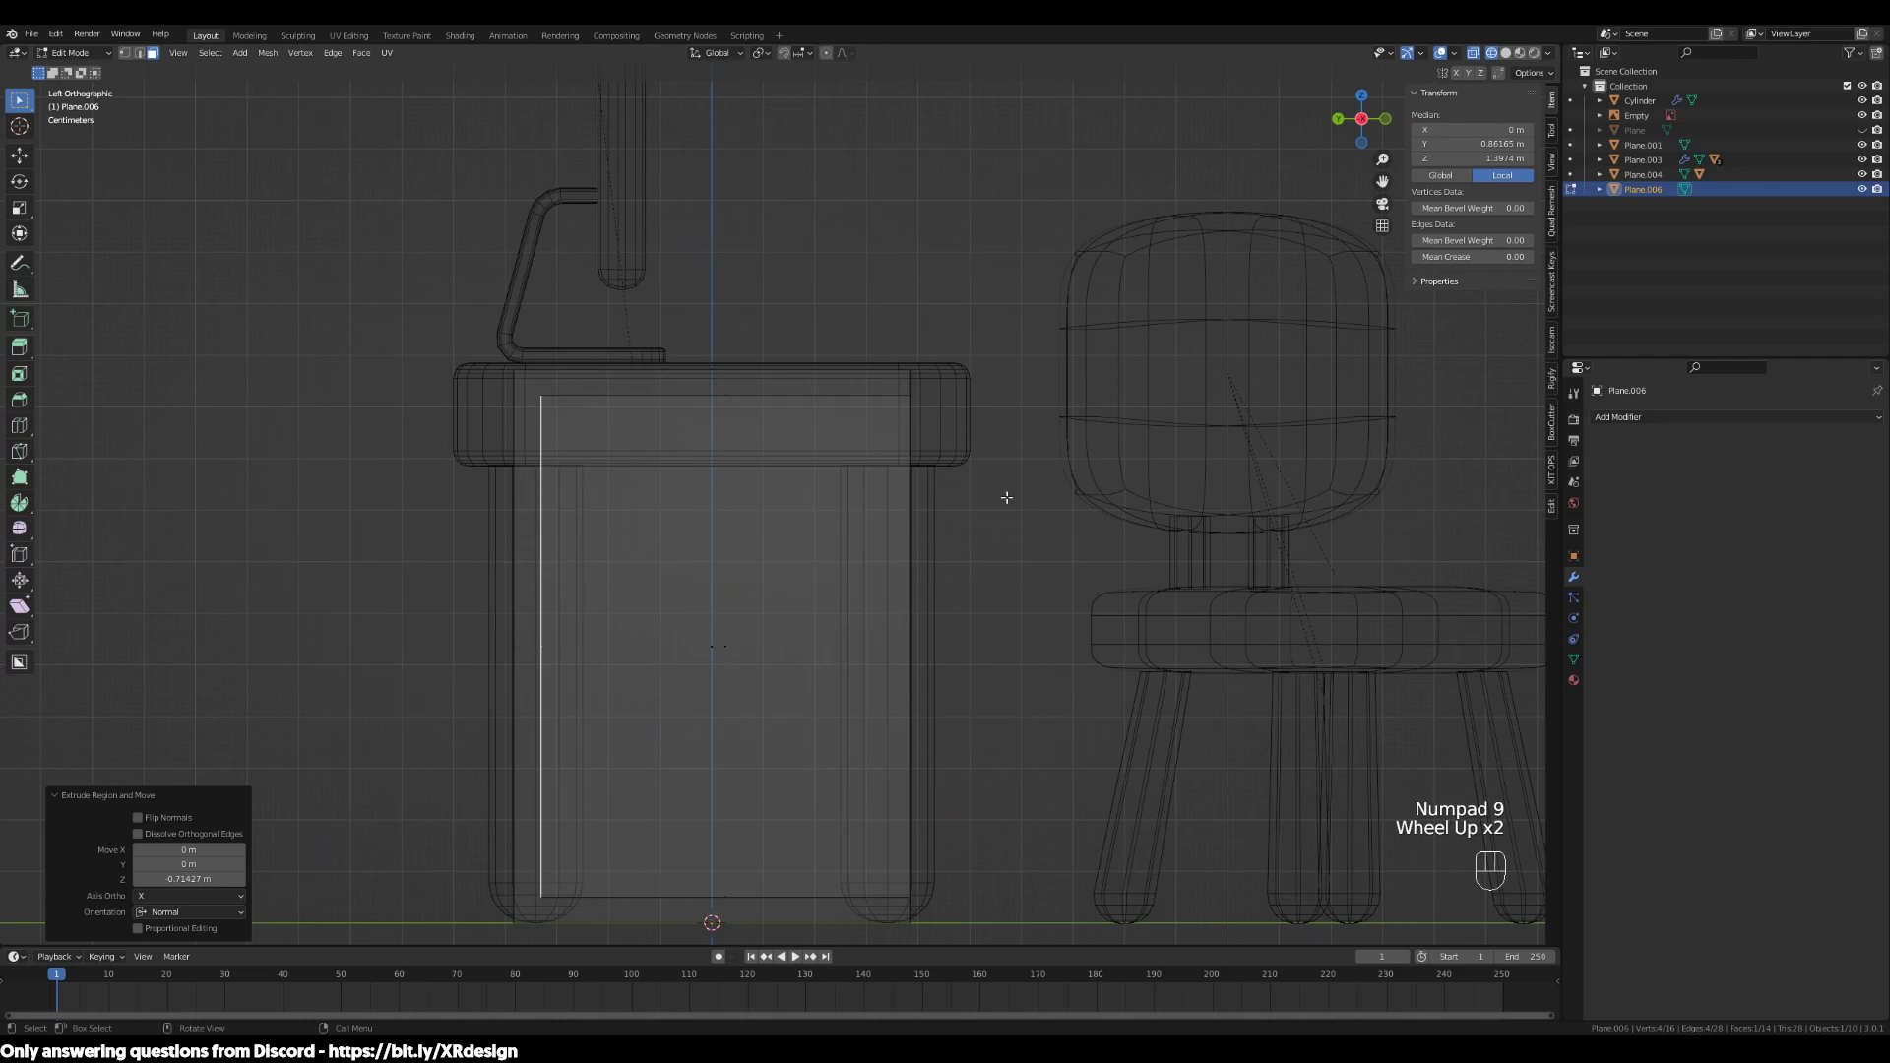
pyautogui.press('z')
pyautogui.press('z')
pyautogui.moveTo(1149, 588); pyautogui.dragTo(1096, 620, button='middle')
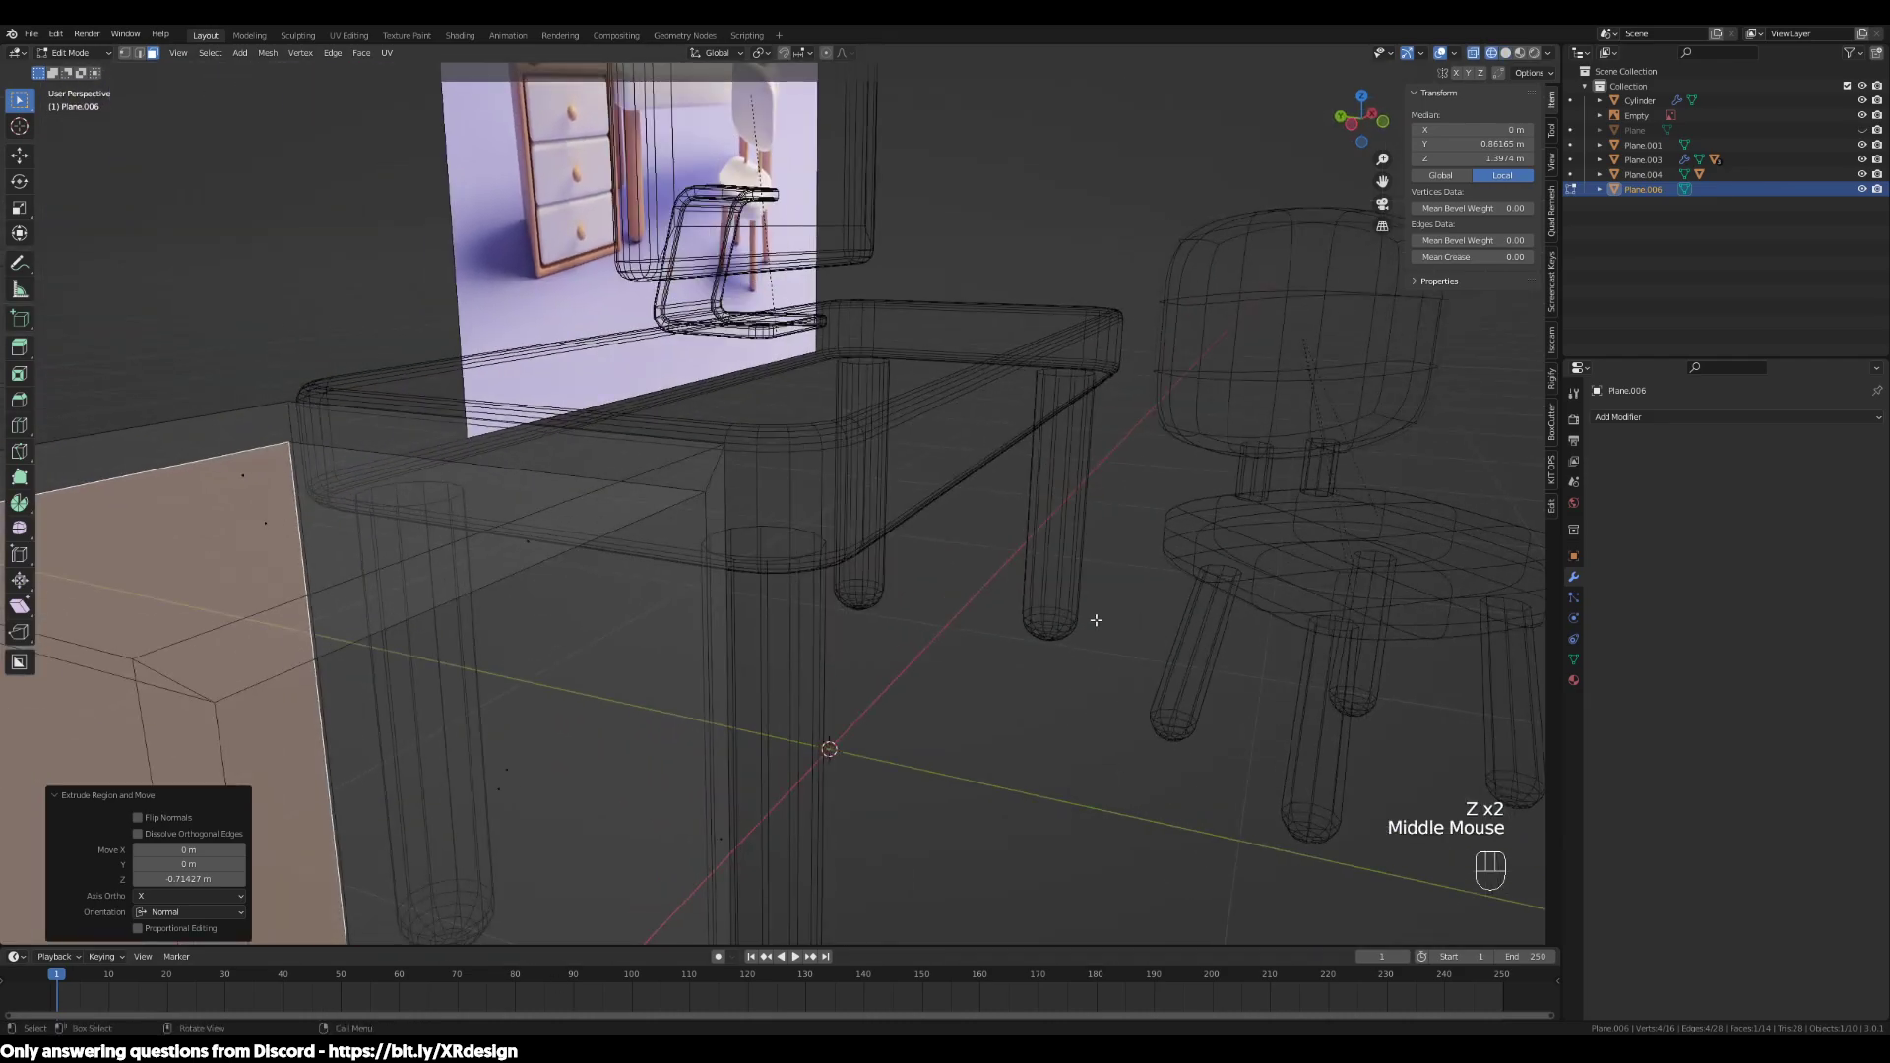
pyautogui.press('KP_3')
pyautogui.scroll(1, 1016, 578)
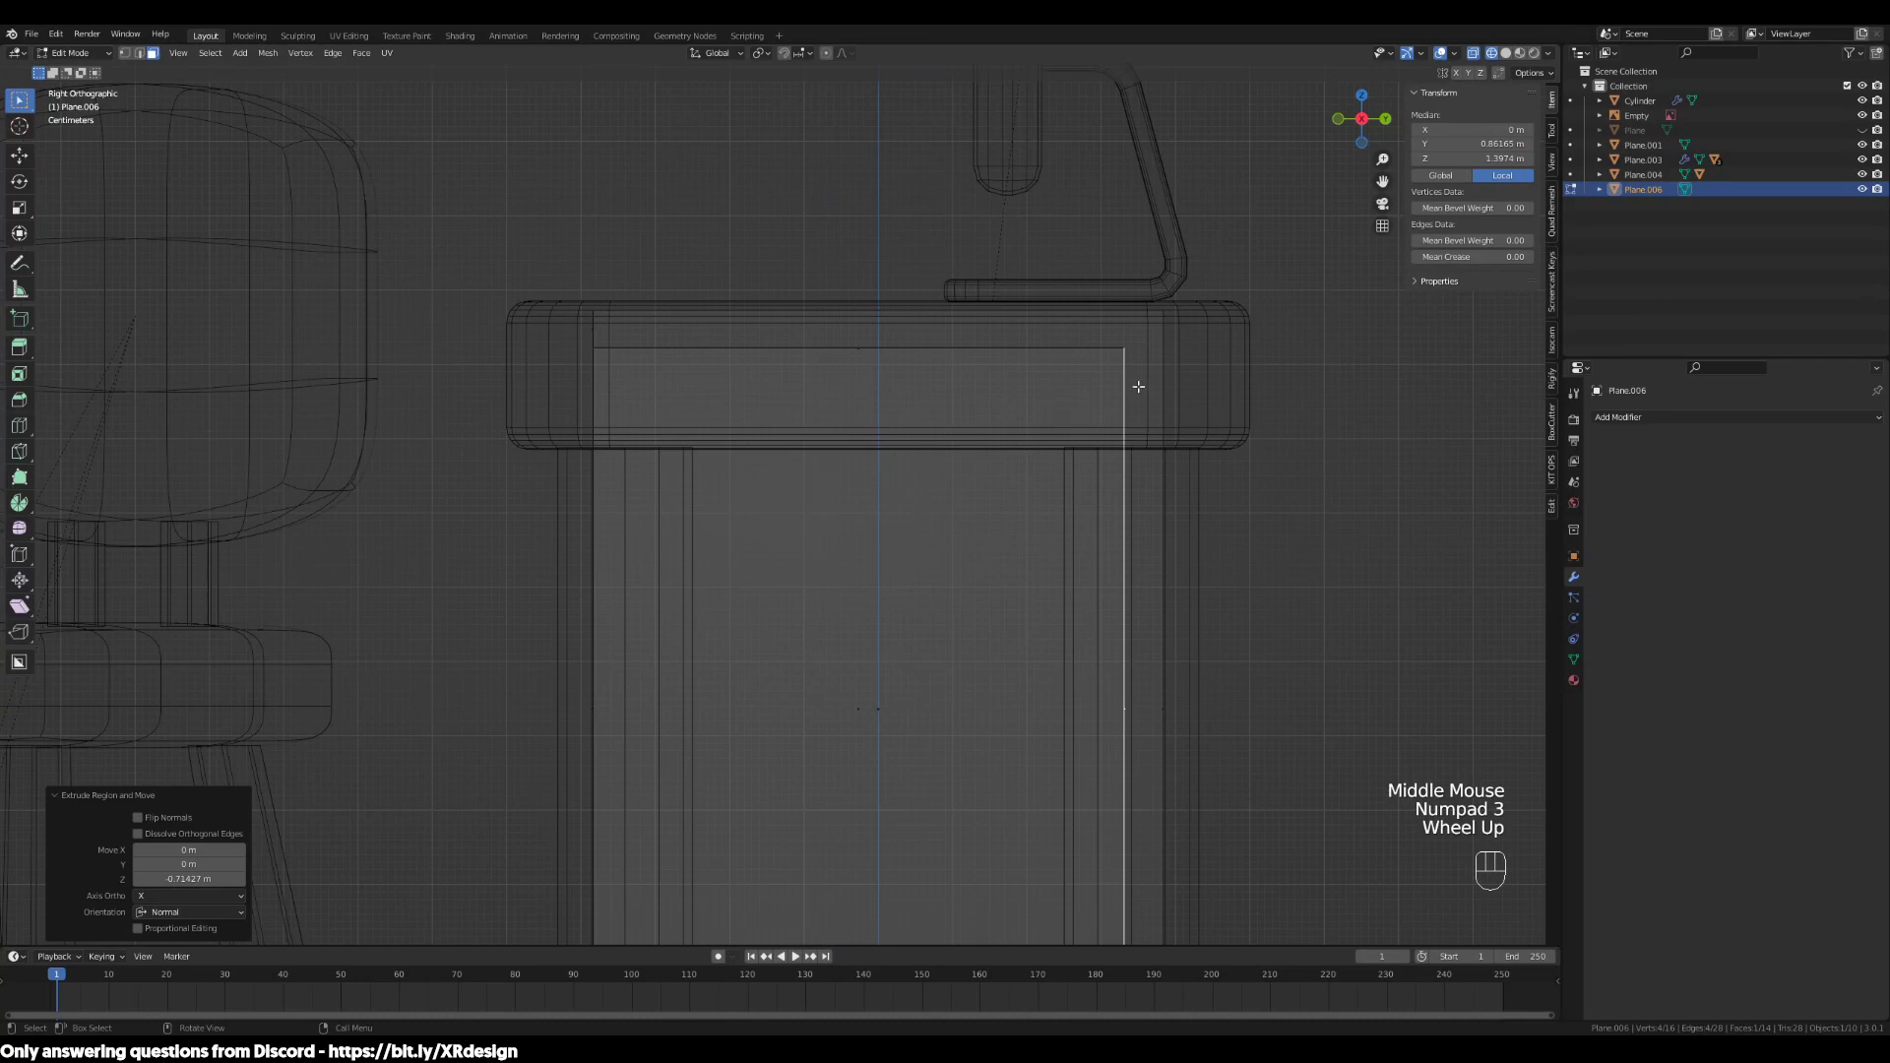
pyautogui.click(1226, 301)
pyautogui.click(1239, 301)
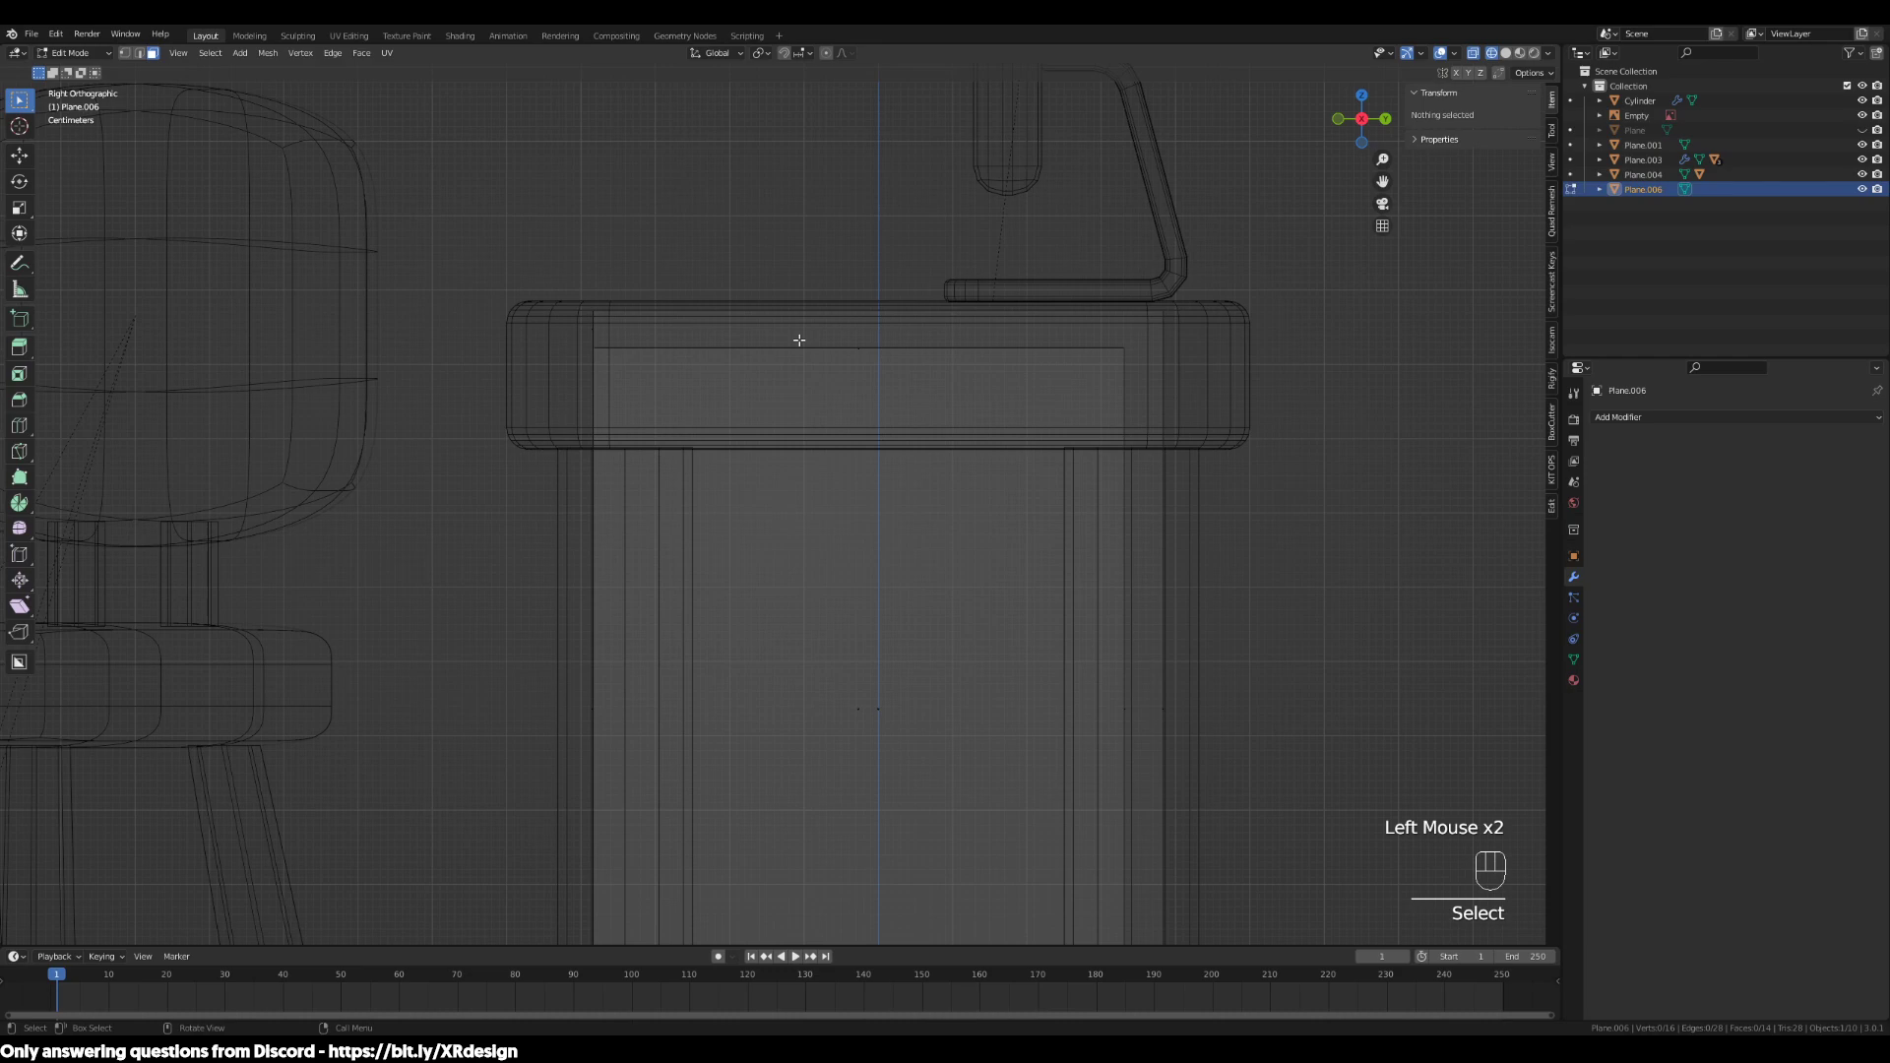
pyautogui.press('KP_9')
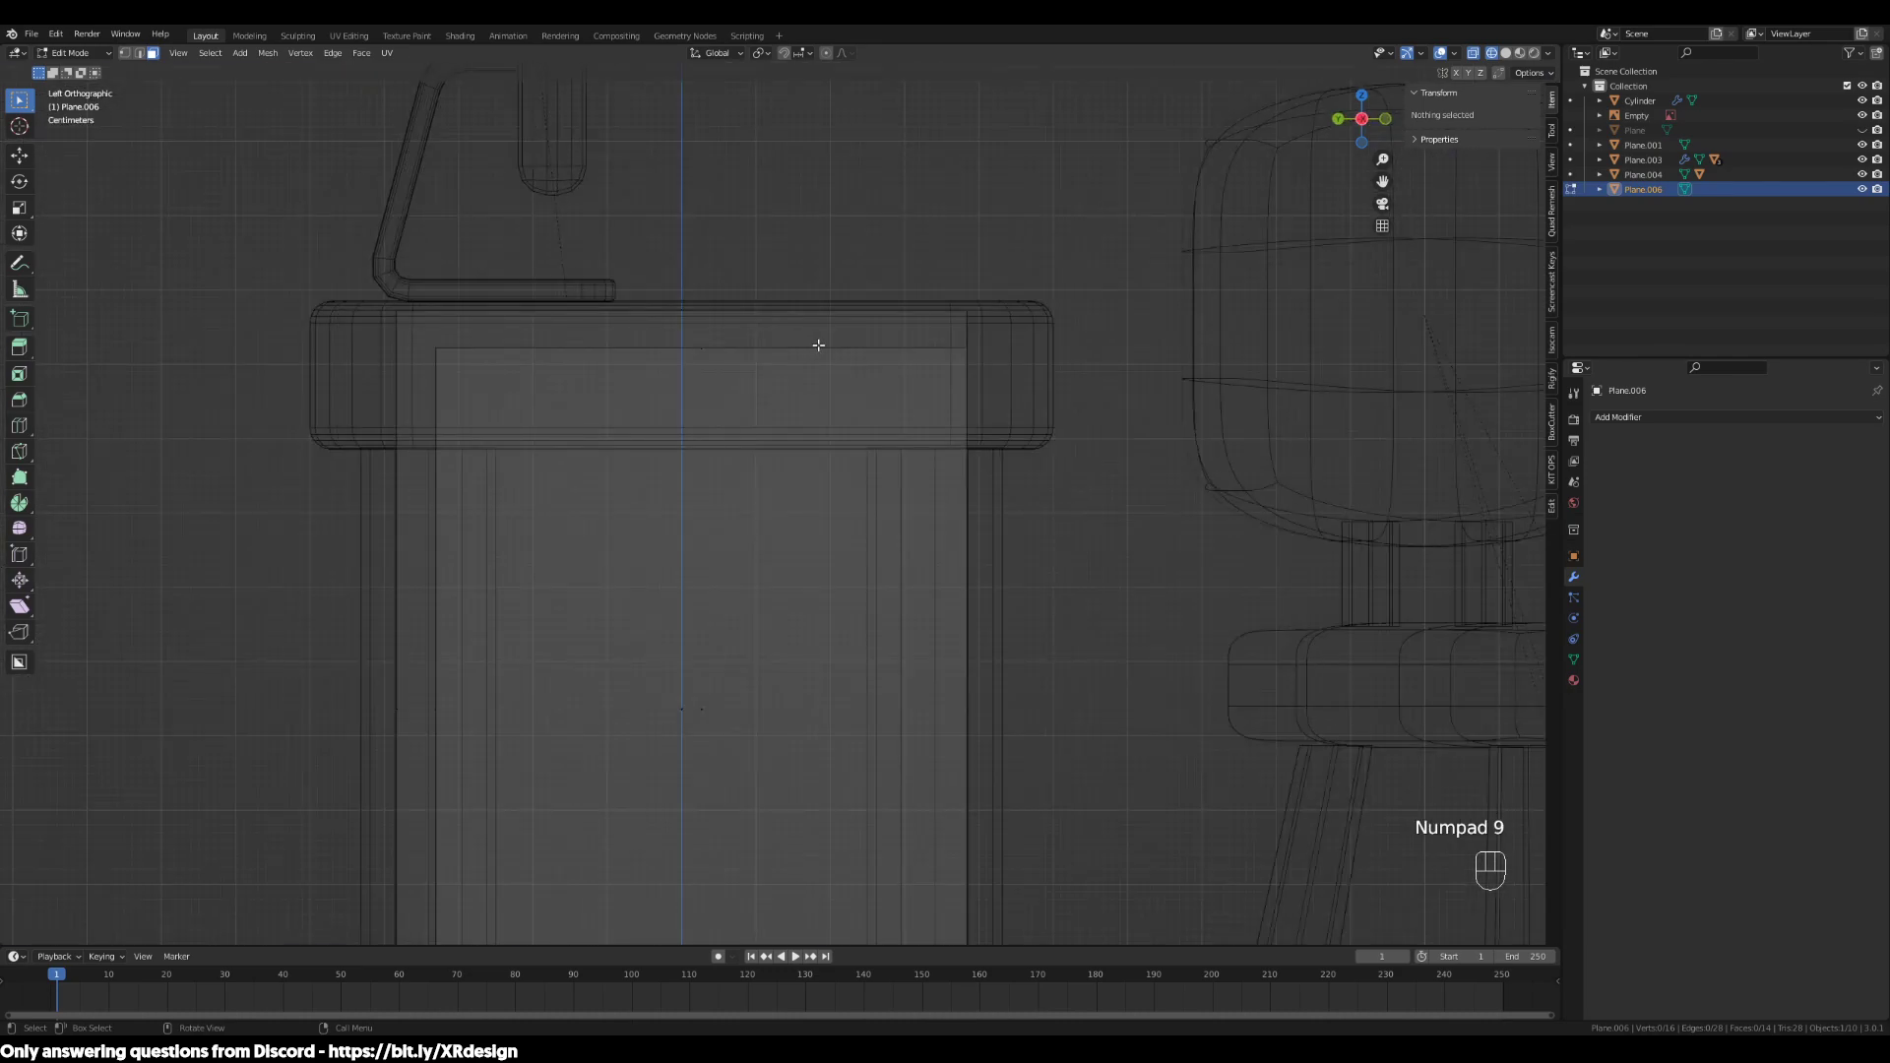
pyautogui.scroll(-2, 828, 364)
pyautogui.scroll(2, 897, 418)
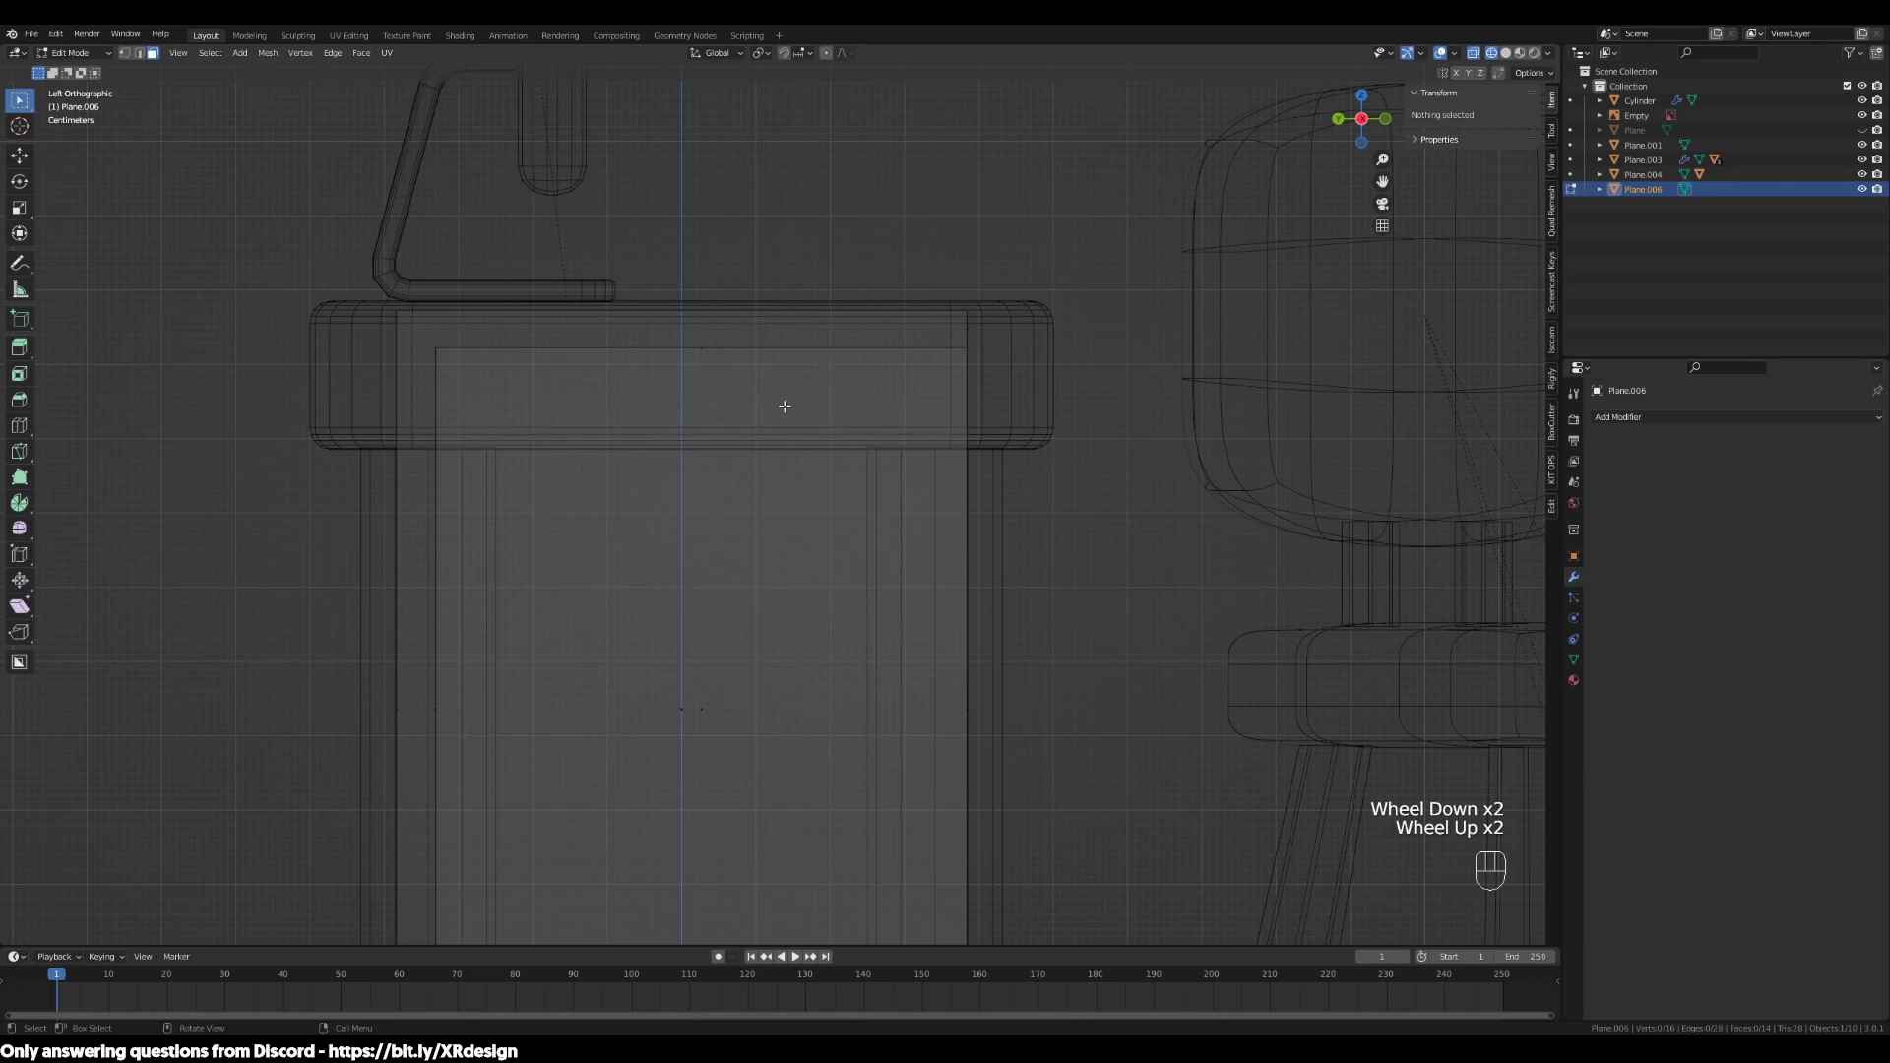
pyautogui.scroll(1, 785, 406)
pyautogui.scroll(-2, 414, 335)
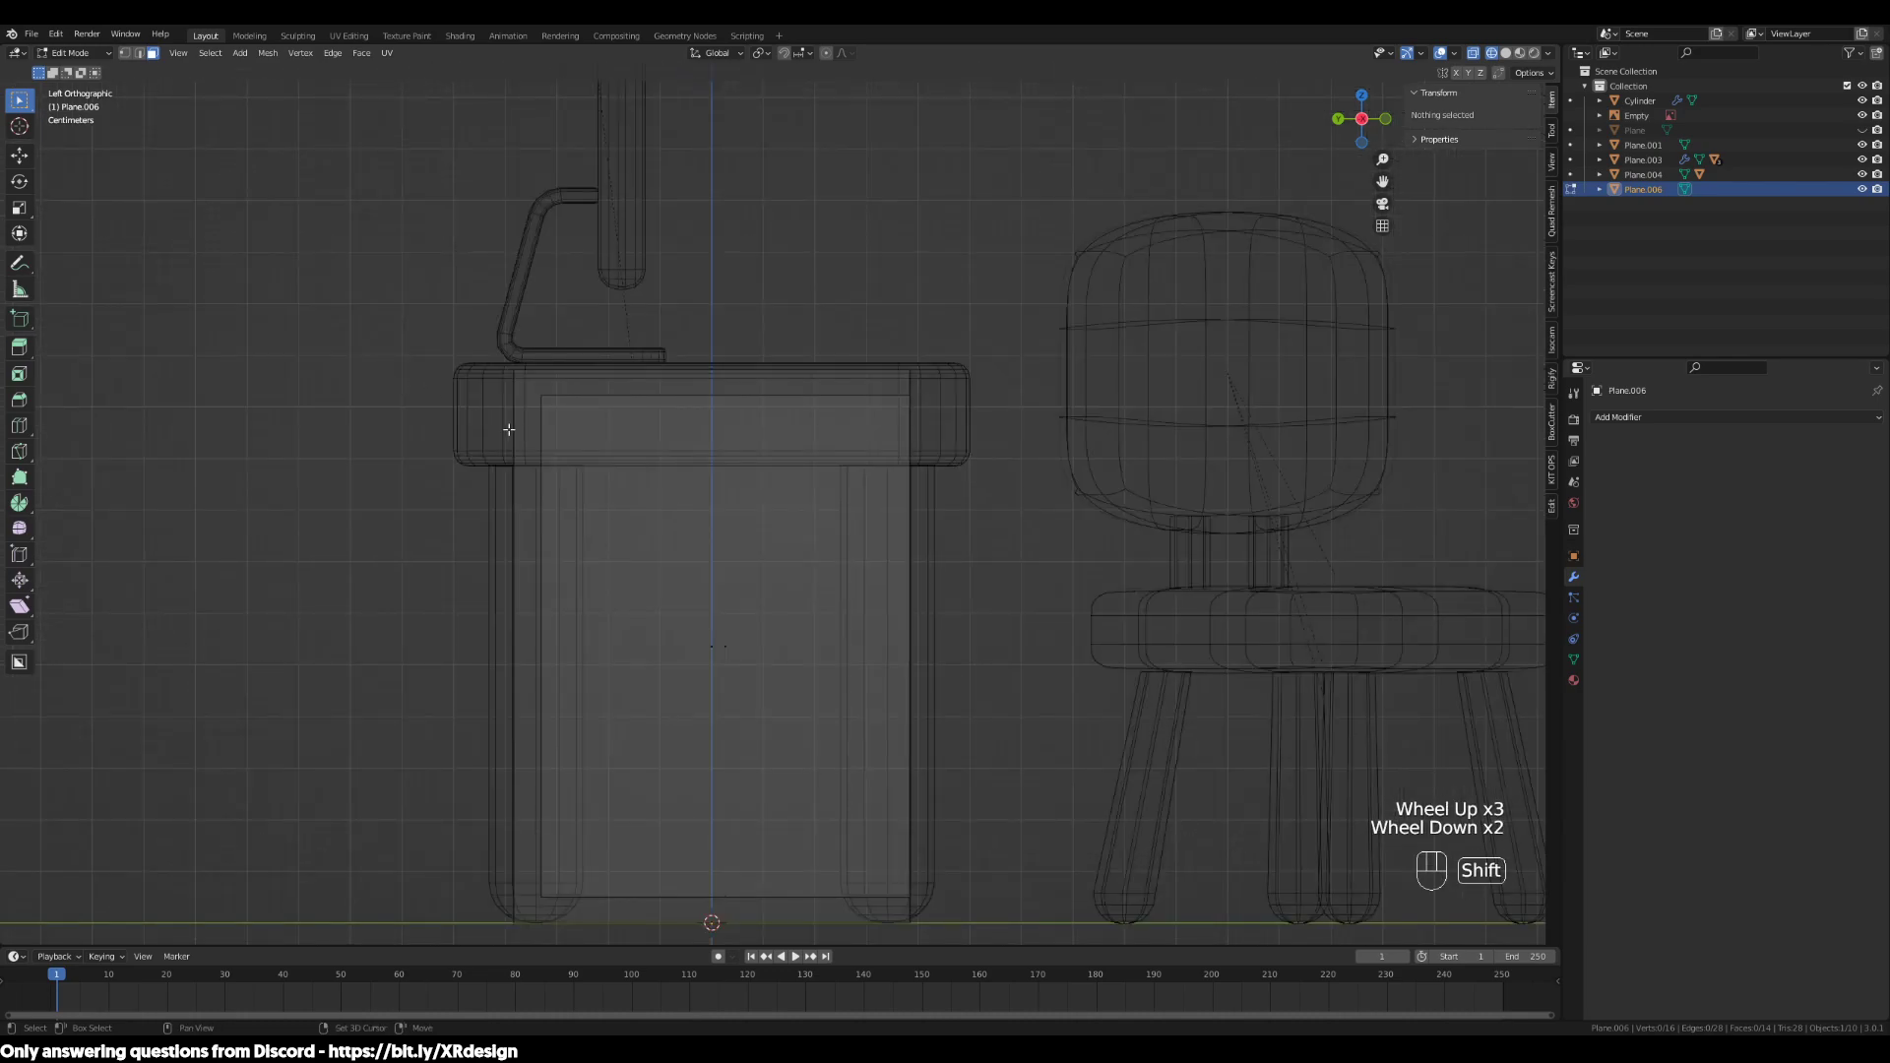
# Select the recess's back face and compare the hollow cabinet with the drawer unit in the reference image
pyautogui.keyDown('shift'); pyautogui.moveTo(781, 562); pyautogui.dragTo(843, 464, button='middle'); pyautogui.keyUp('shift')
pyautogui.click(652, 420)
pyautogui.press('3')
pyautogui.moveTo(652, 479); pyautogui.dragTo(592, 654)
pyautogui.moveTo(981, 588); pyautogui.dragTo(918, 709, button='middle')
pyautogui.scroll(-1, 913, 573)
pyautogui.scroll(-1, 914, 573)
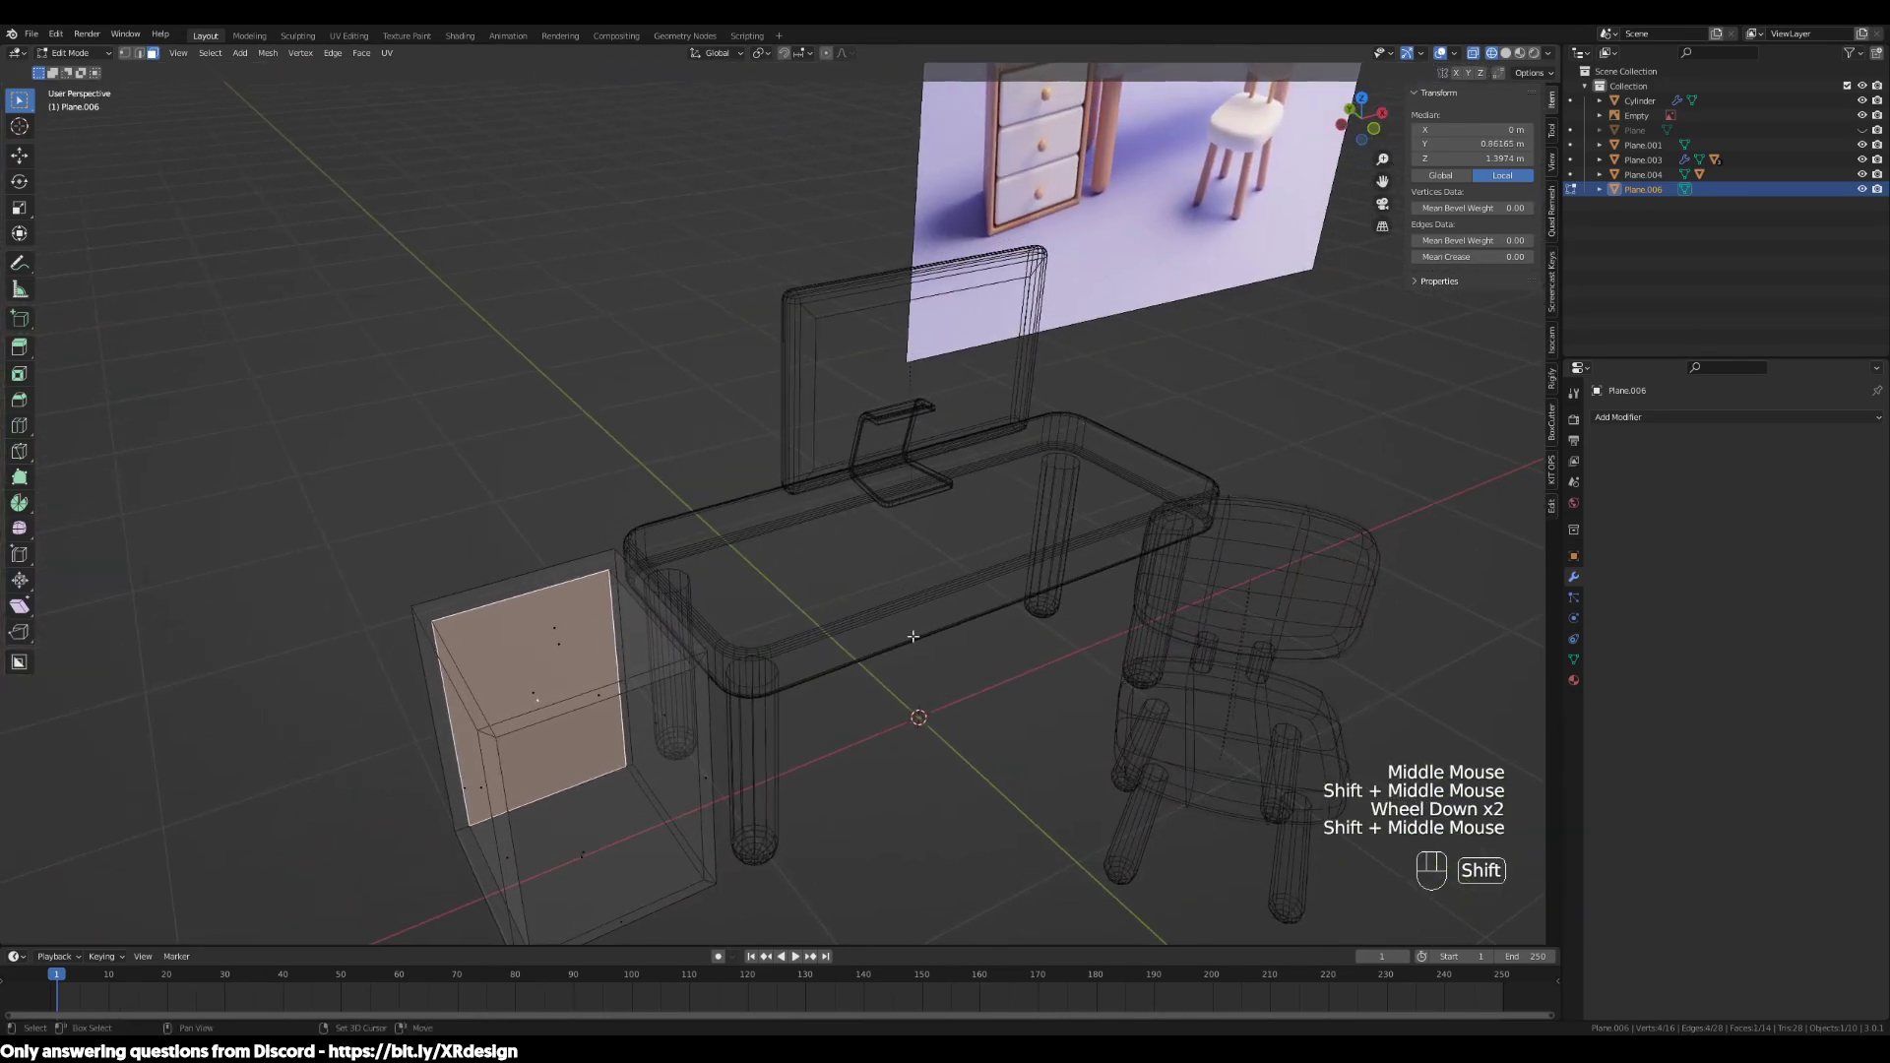
pyautogui.keyDown('shift'); pyautogui.moveTo(930, 266); pyautogui.dragTo(933, 418, button='middle'); pyautogui.keyUp('shift')
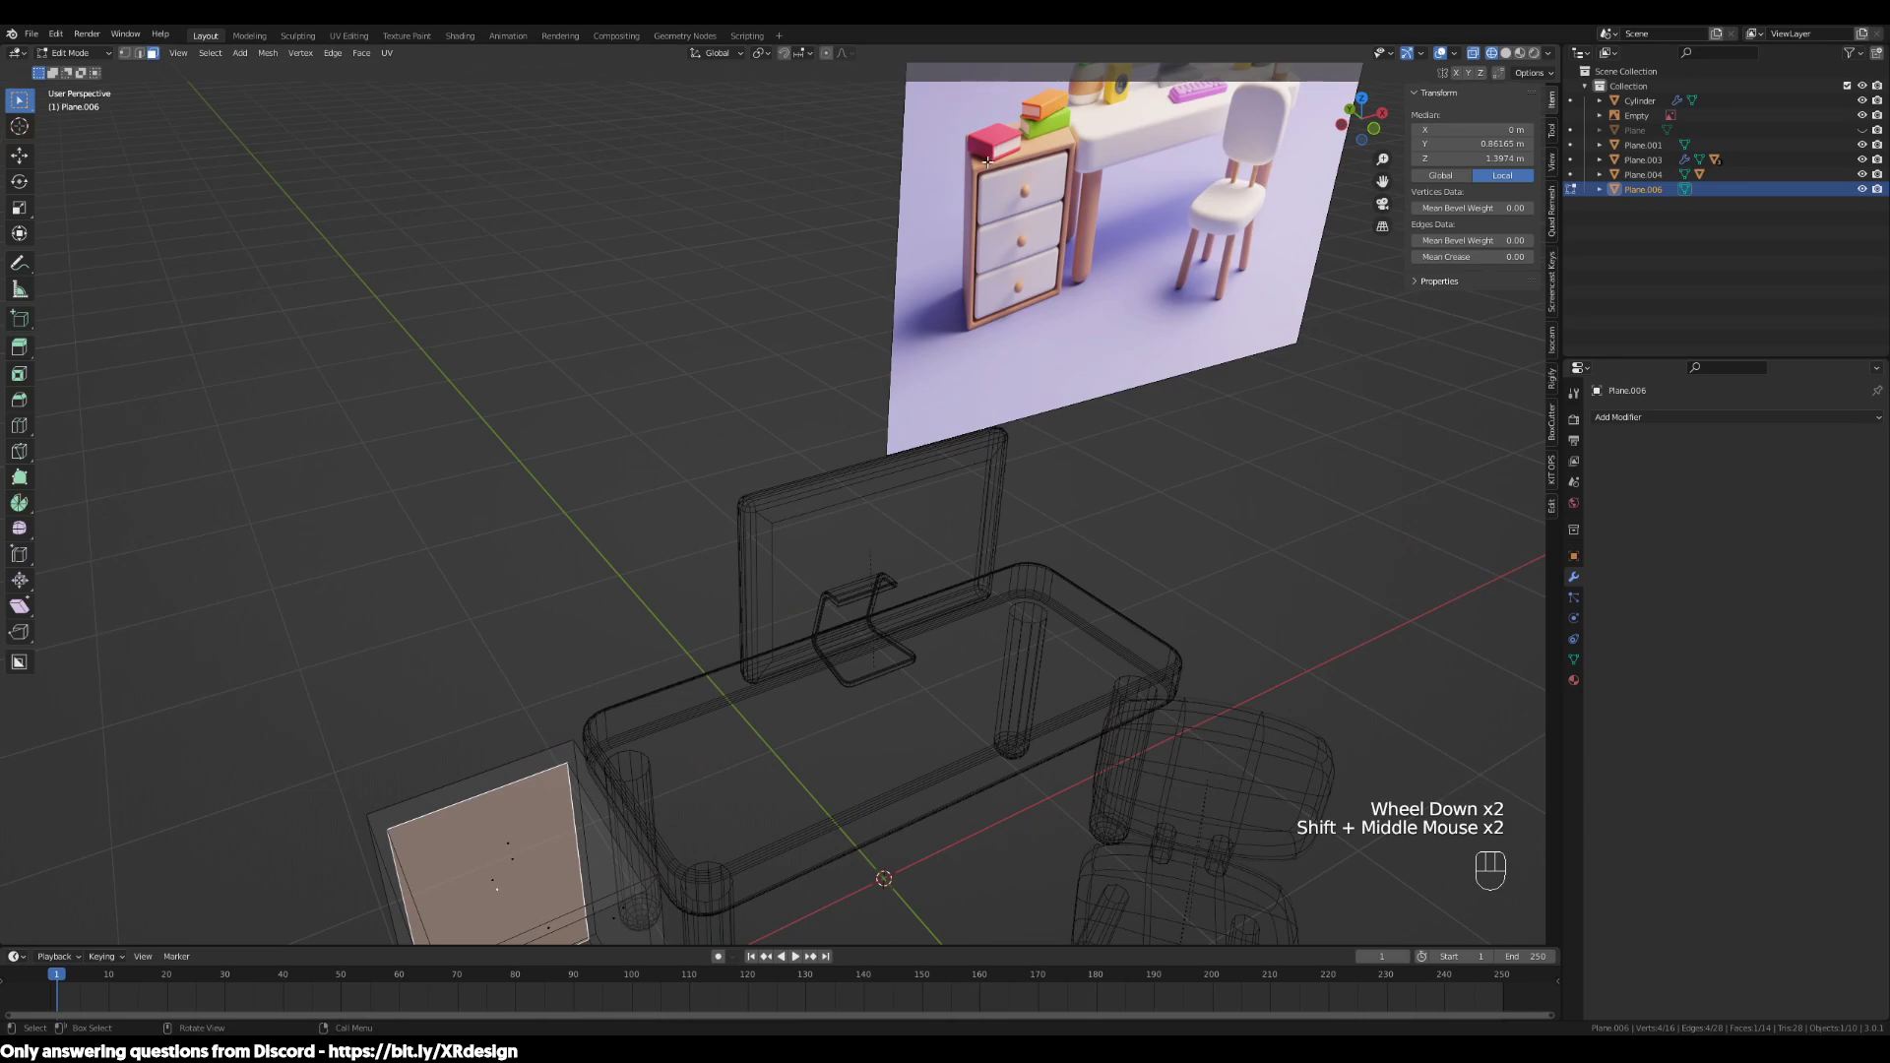
pyautogui.keyDown('shift'); pyautogui.moveTo(748, 758); pyautogui.dragTo(735, 512, button='middle'); pyautogui.keyUp('shift')
# Return to Object Mode with solid shading and add a Bevel modifier to the hollow cabinet
pyautogui.press('Tab')
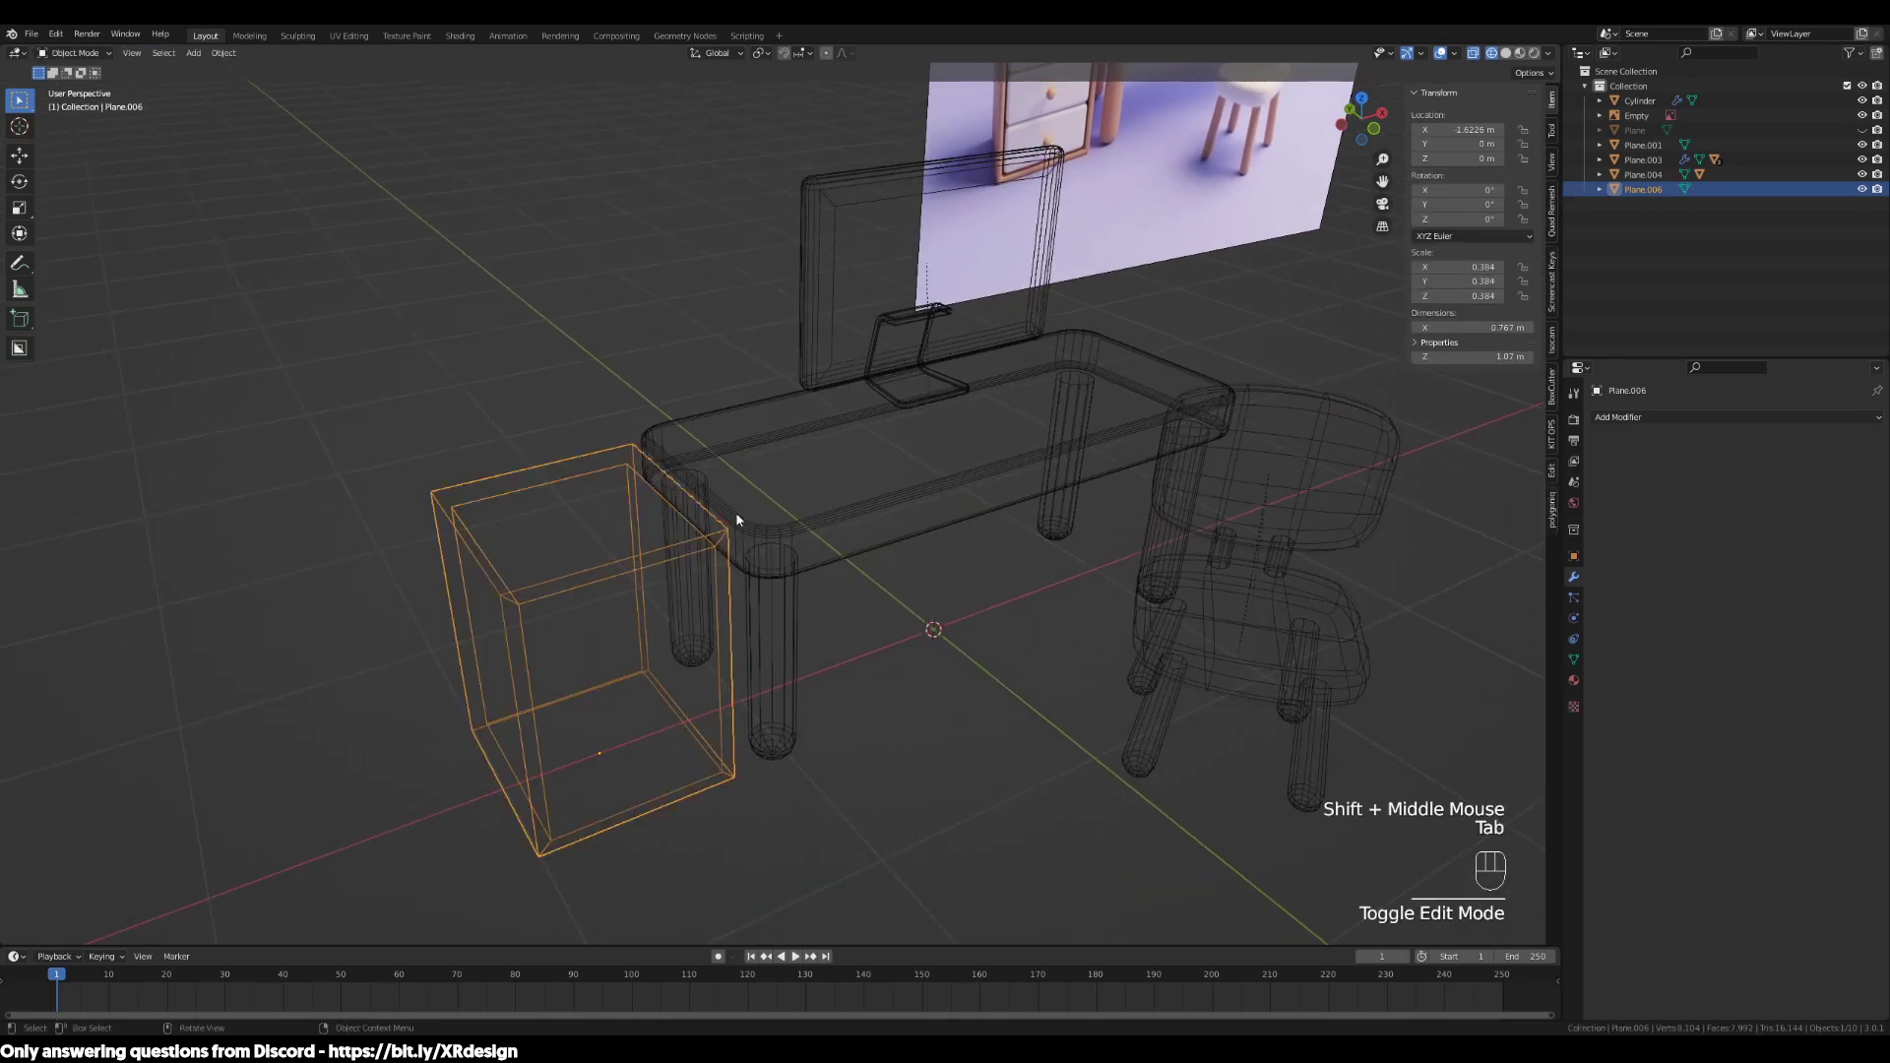
pyautogui.moveTo(807, 595)
pyautogui.mouseDown(button='middle')
pyautogui.moveTo(775, 591)
pyautogui.moveTo(814, 557)
pyautogui.moveTo(1100, 463)
pyautogui.mouseUp(button='middle')
pyautogui.scroll(2, 814, 557)
pyautogui.press('z')
pyautogui.click(1167, 475)
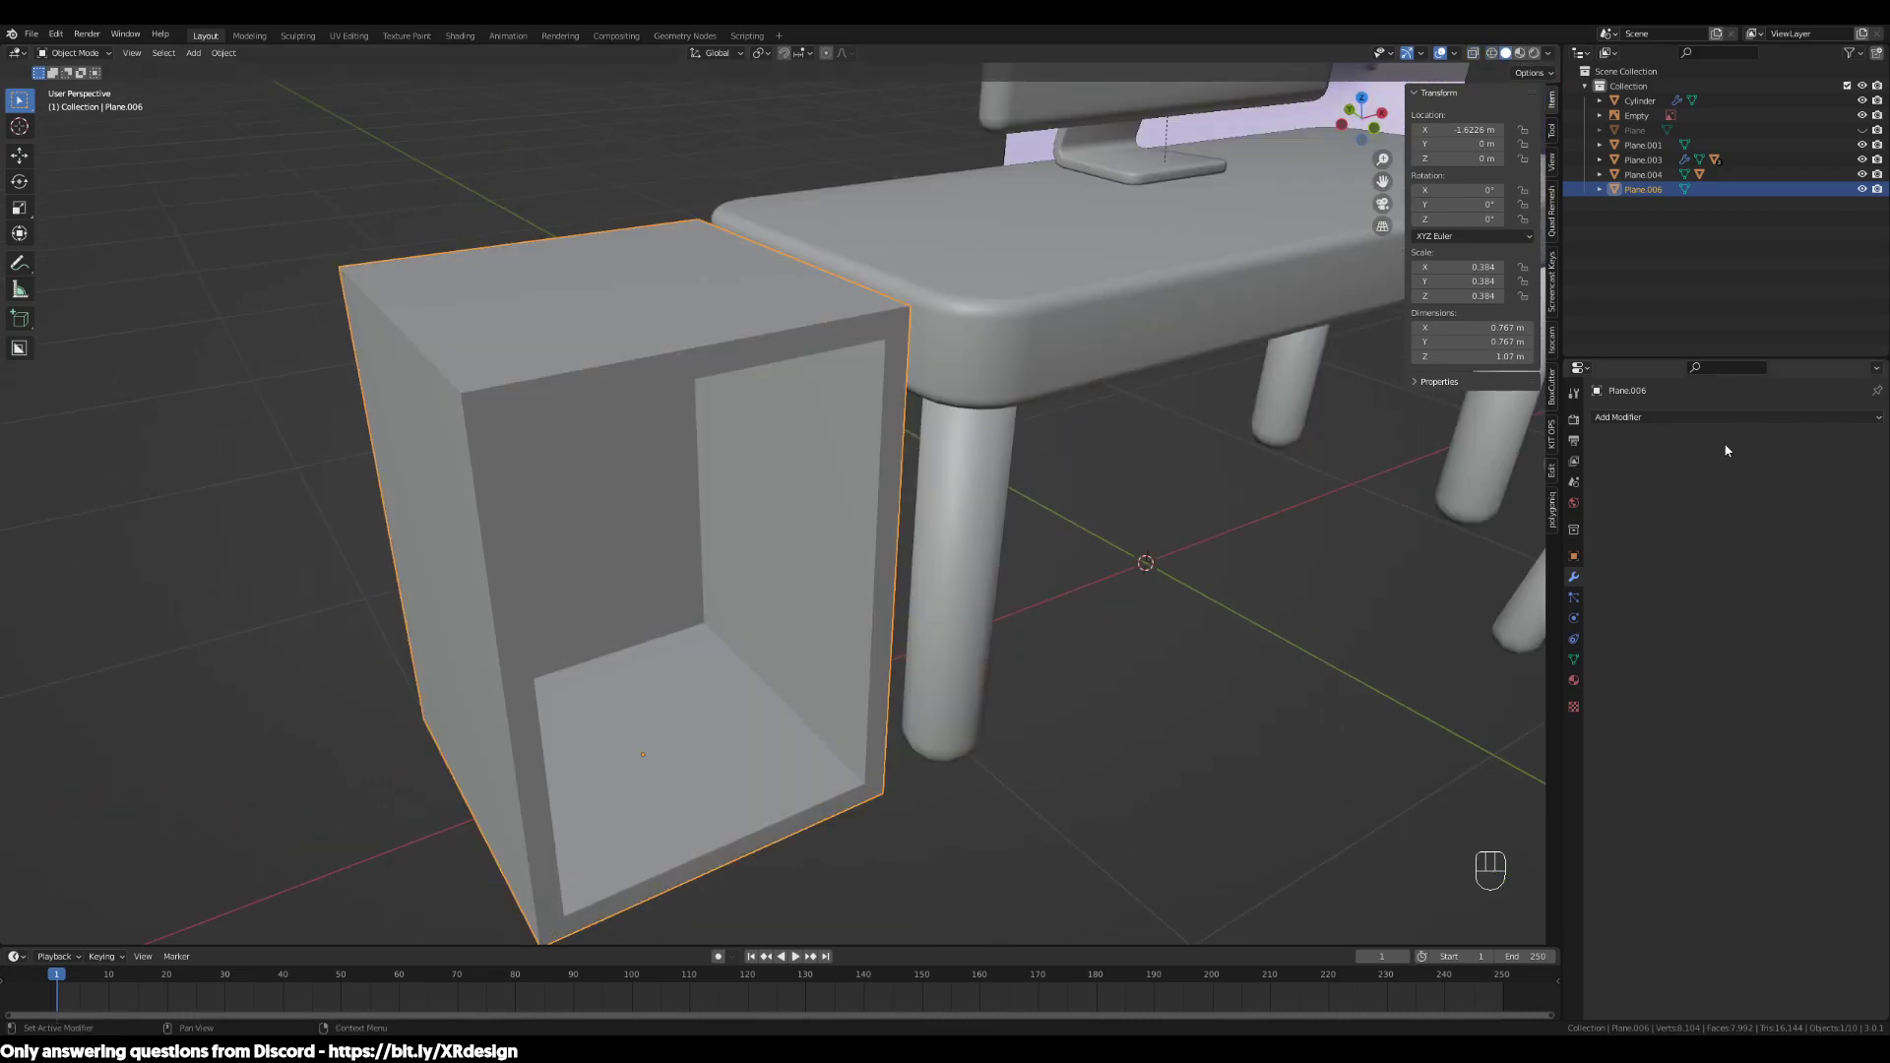
pyautogui.click(1617, 418)
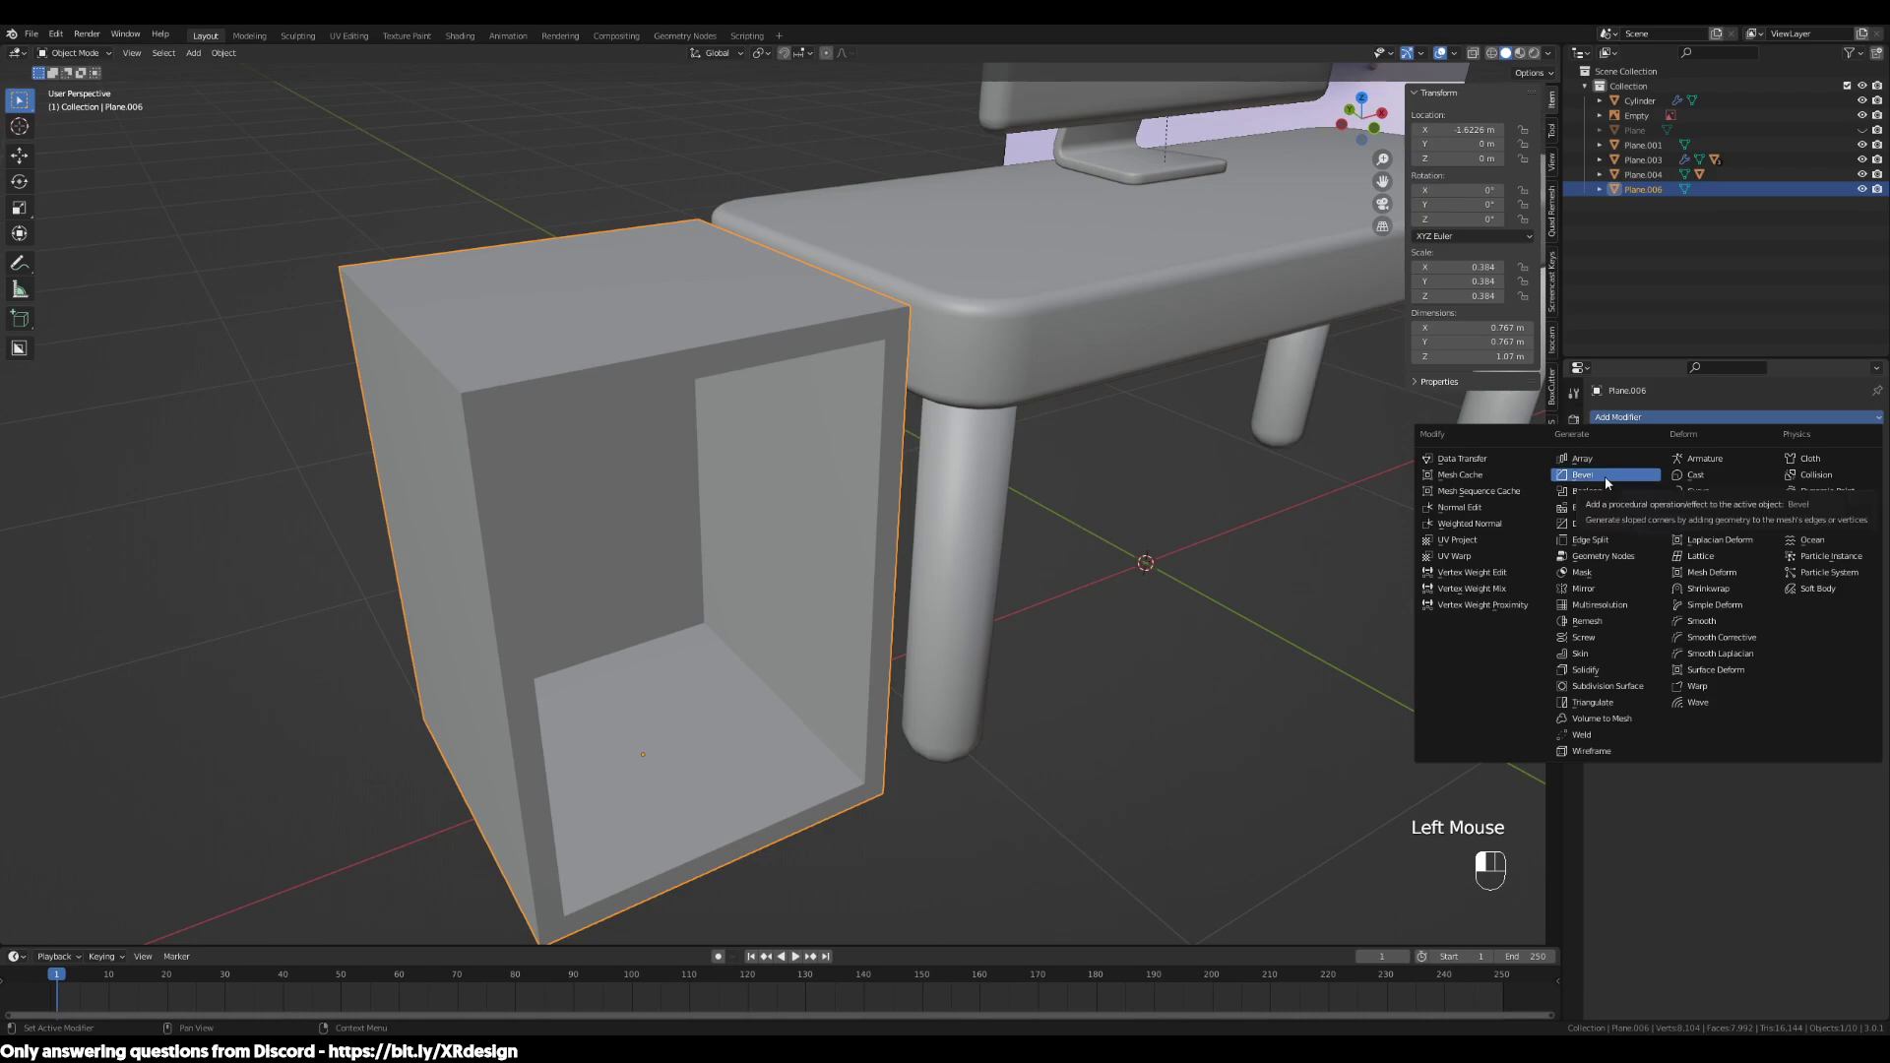
pyautogui.click(1608, 478)
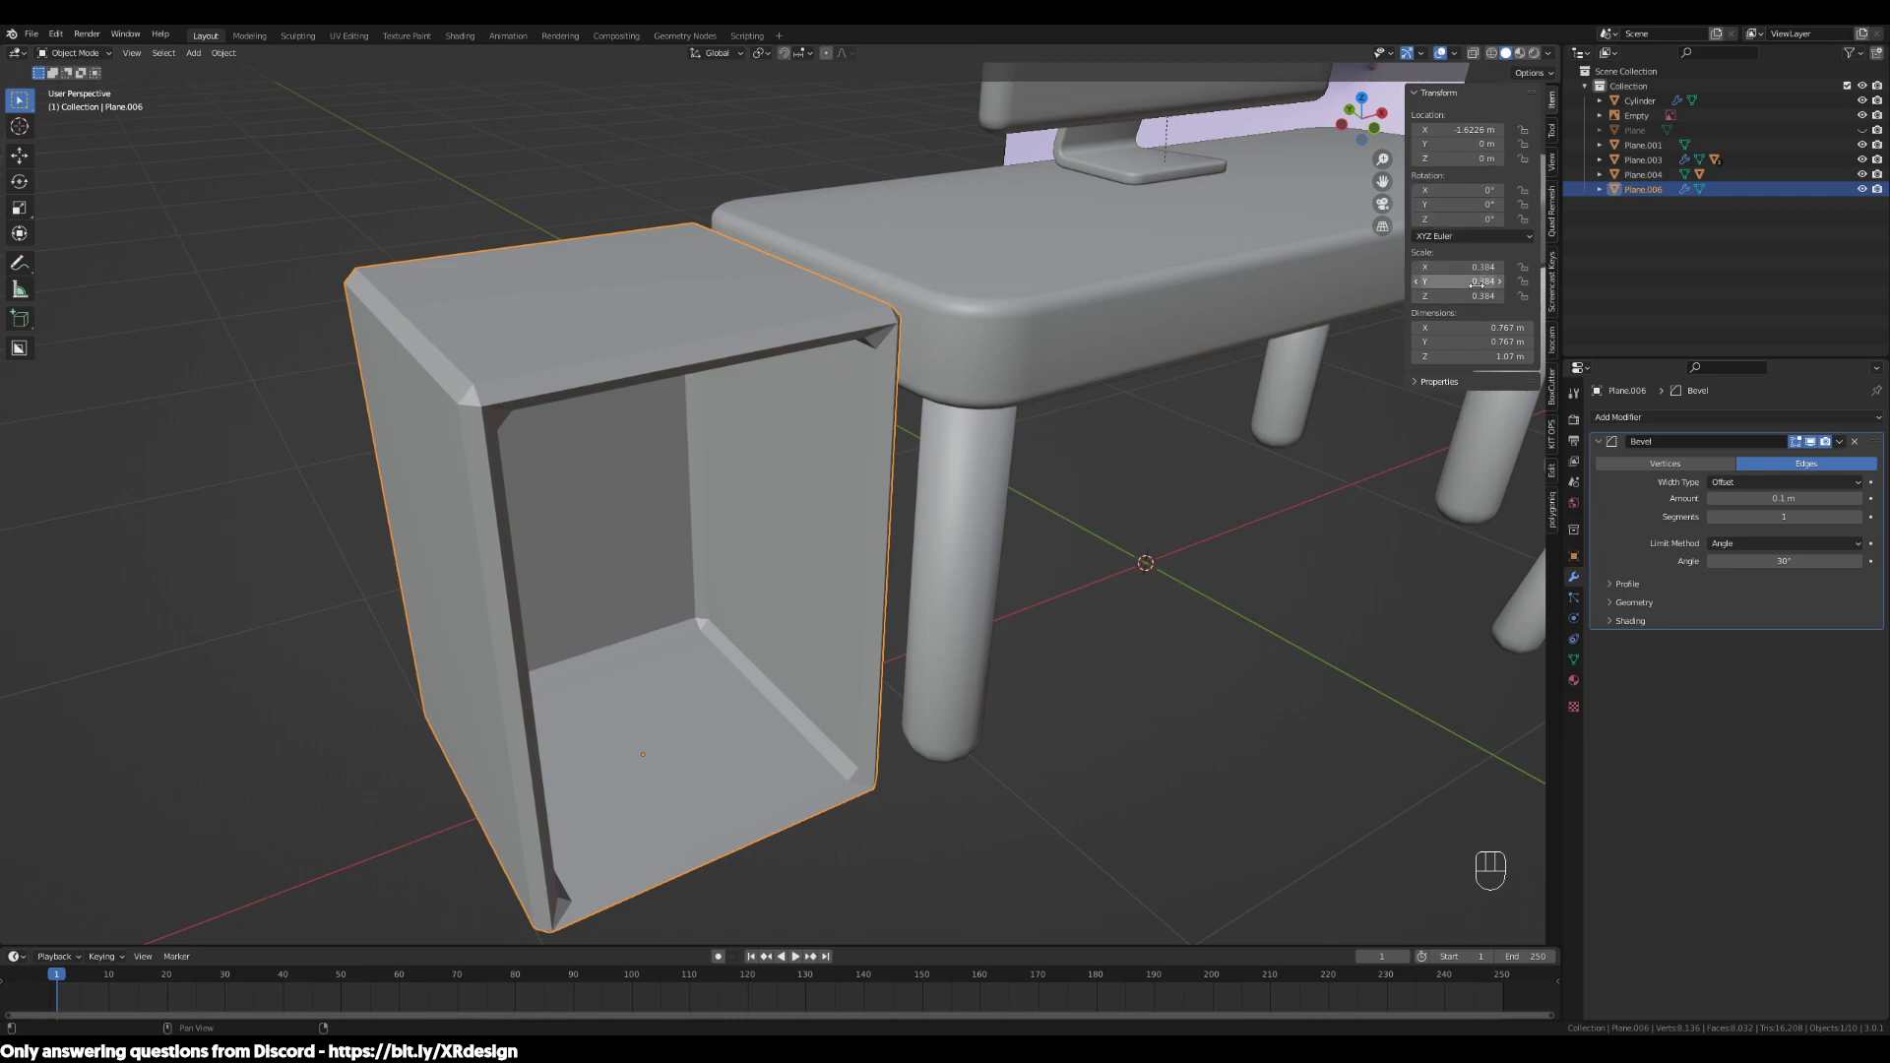
# Try applying the cabinet's scale, and undo it
pyautogui.hotkey('ctrl', 'a')
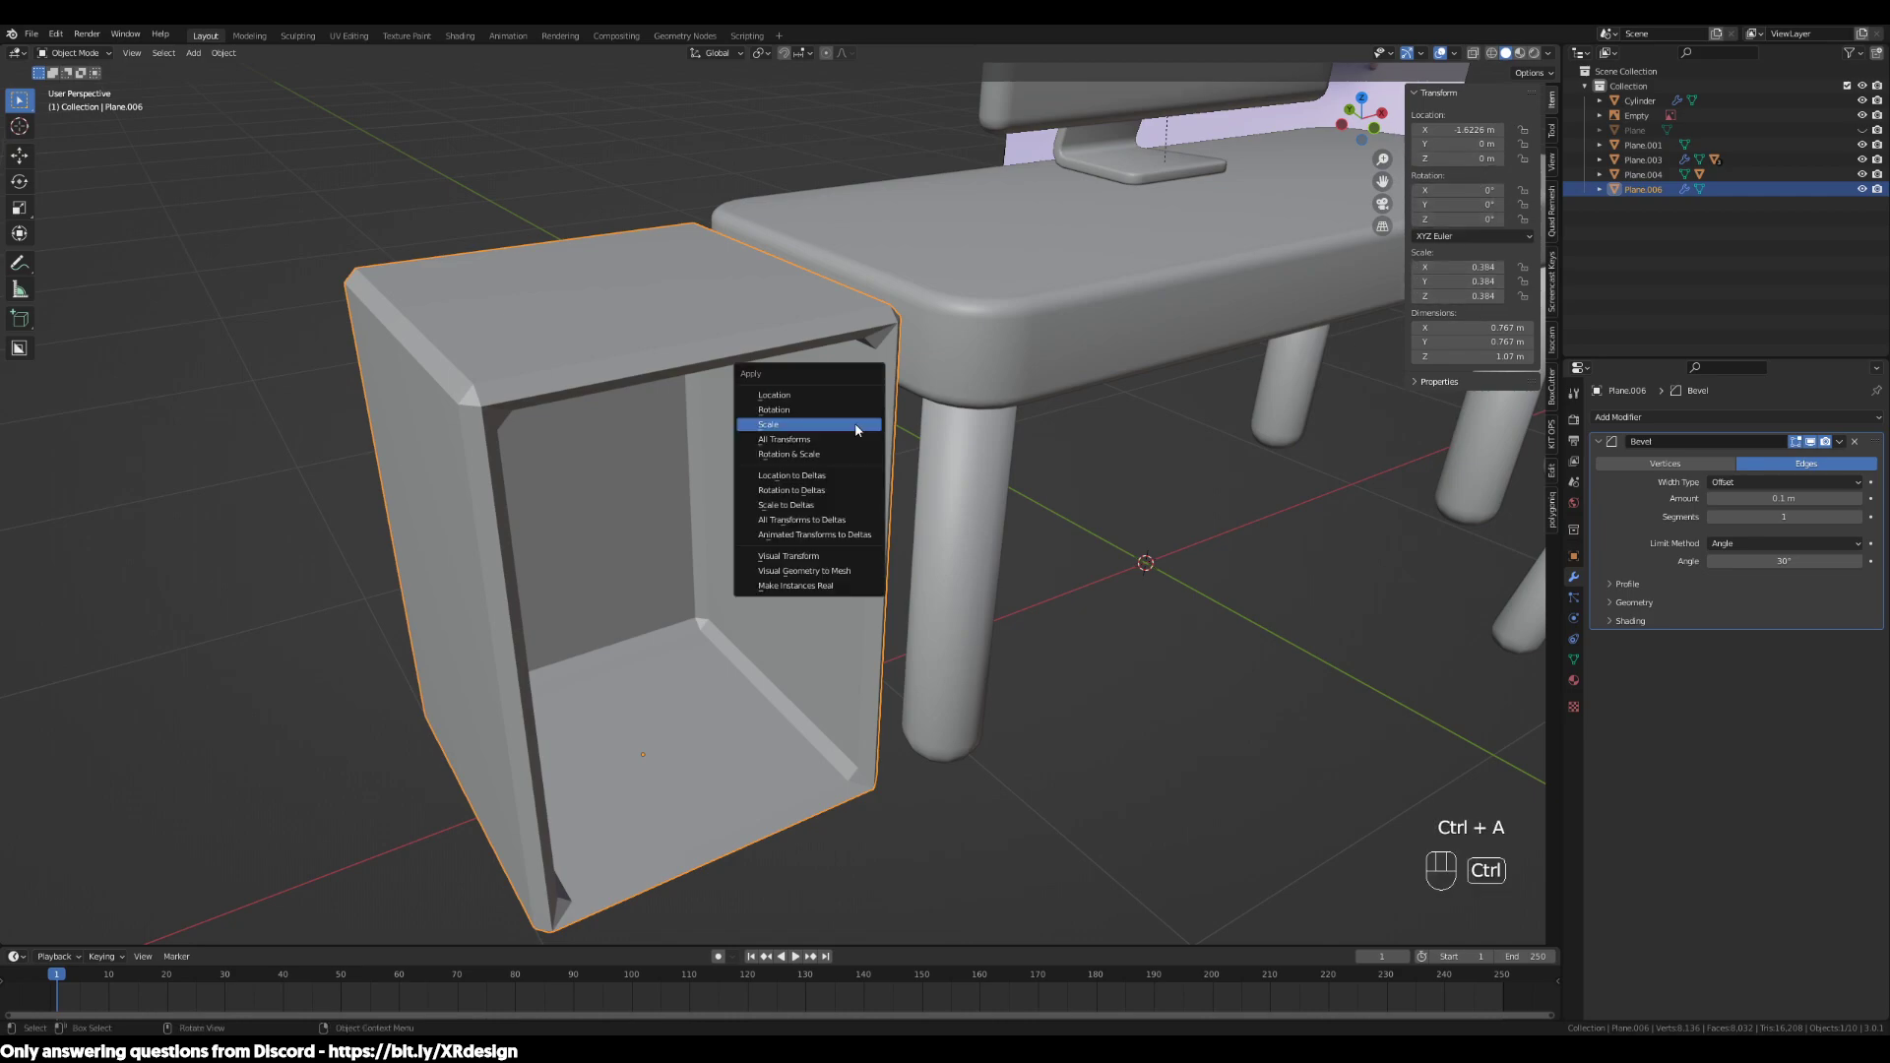
pyautogui.click(855, 429)
pyautogui.hotkey('ctrl', 'z')
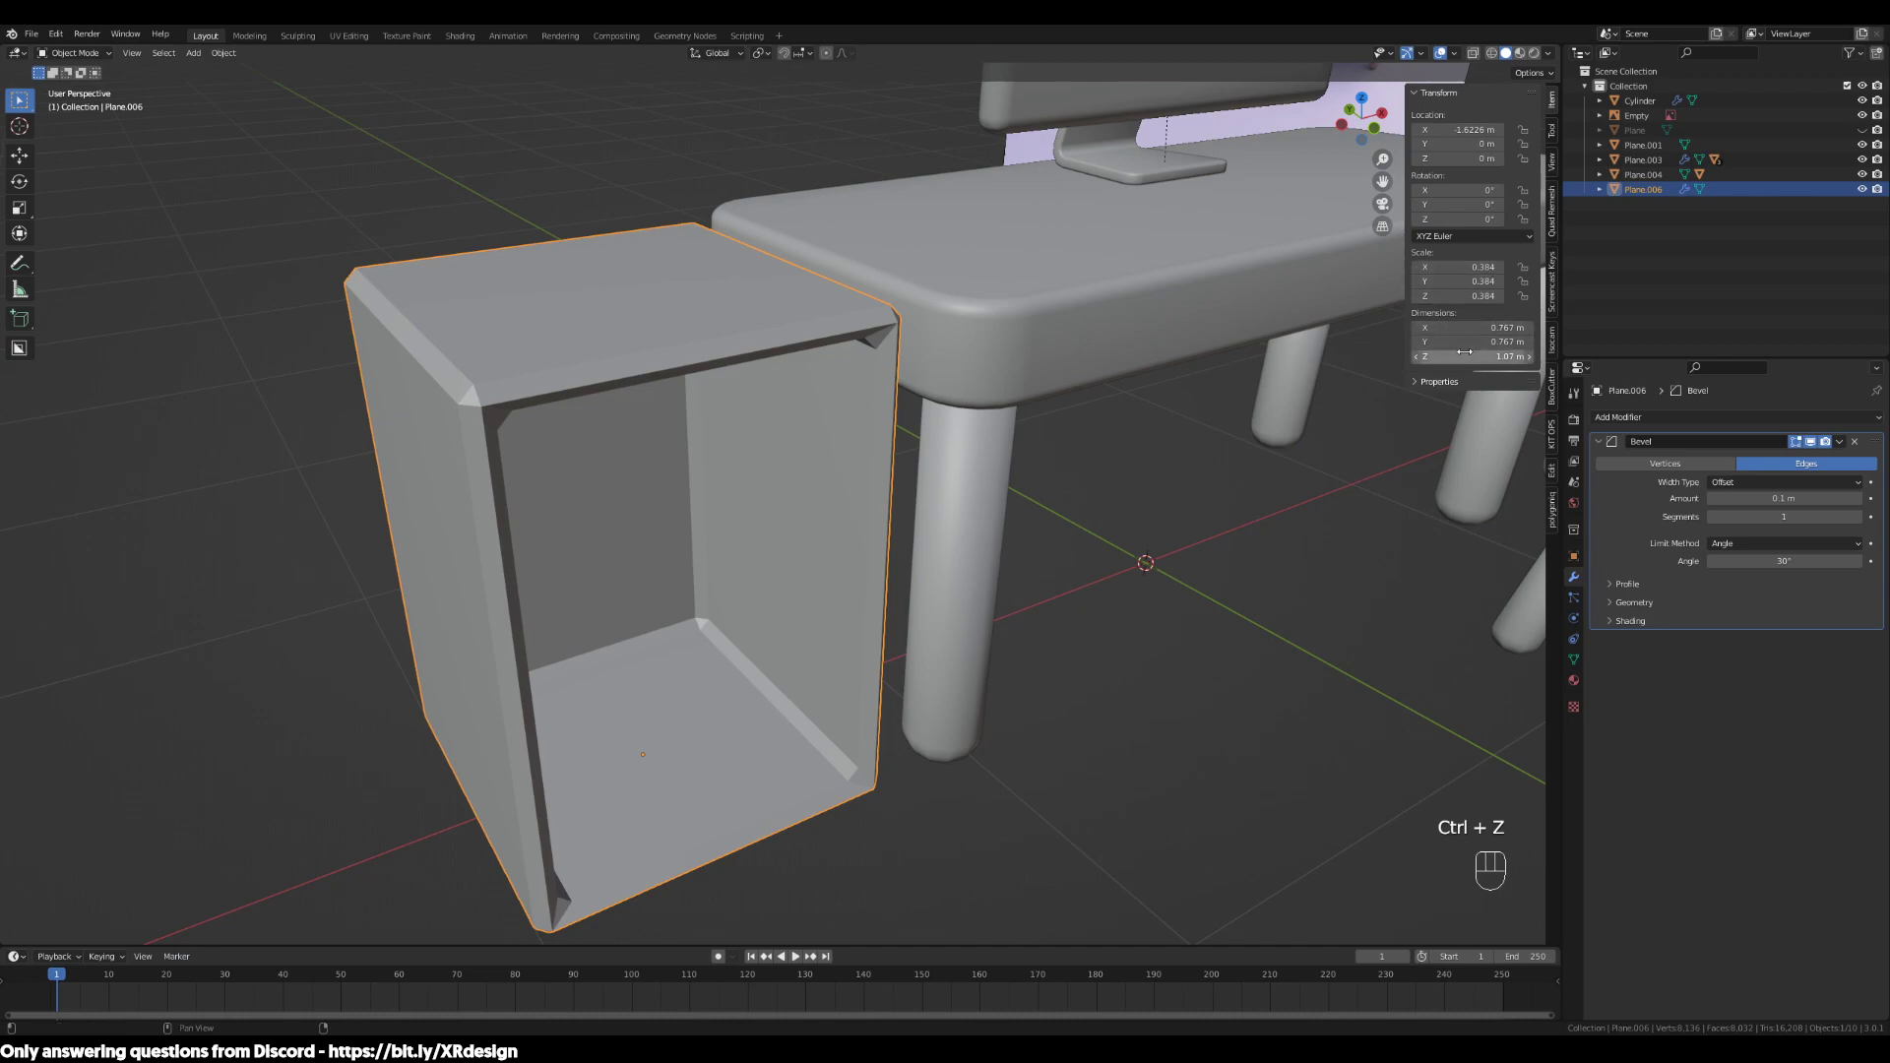
# Apply the cabinet's scale so the 0.1 m bevel is computed at a uniform scale of 1
pyautogui.moveTo(974, 463); pyautogui.dragTo(1089, 451, button='middle')
pyautogui.scroll(2, 1089, 451)
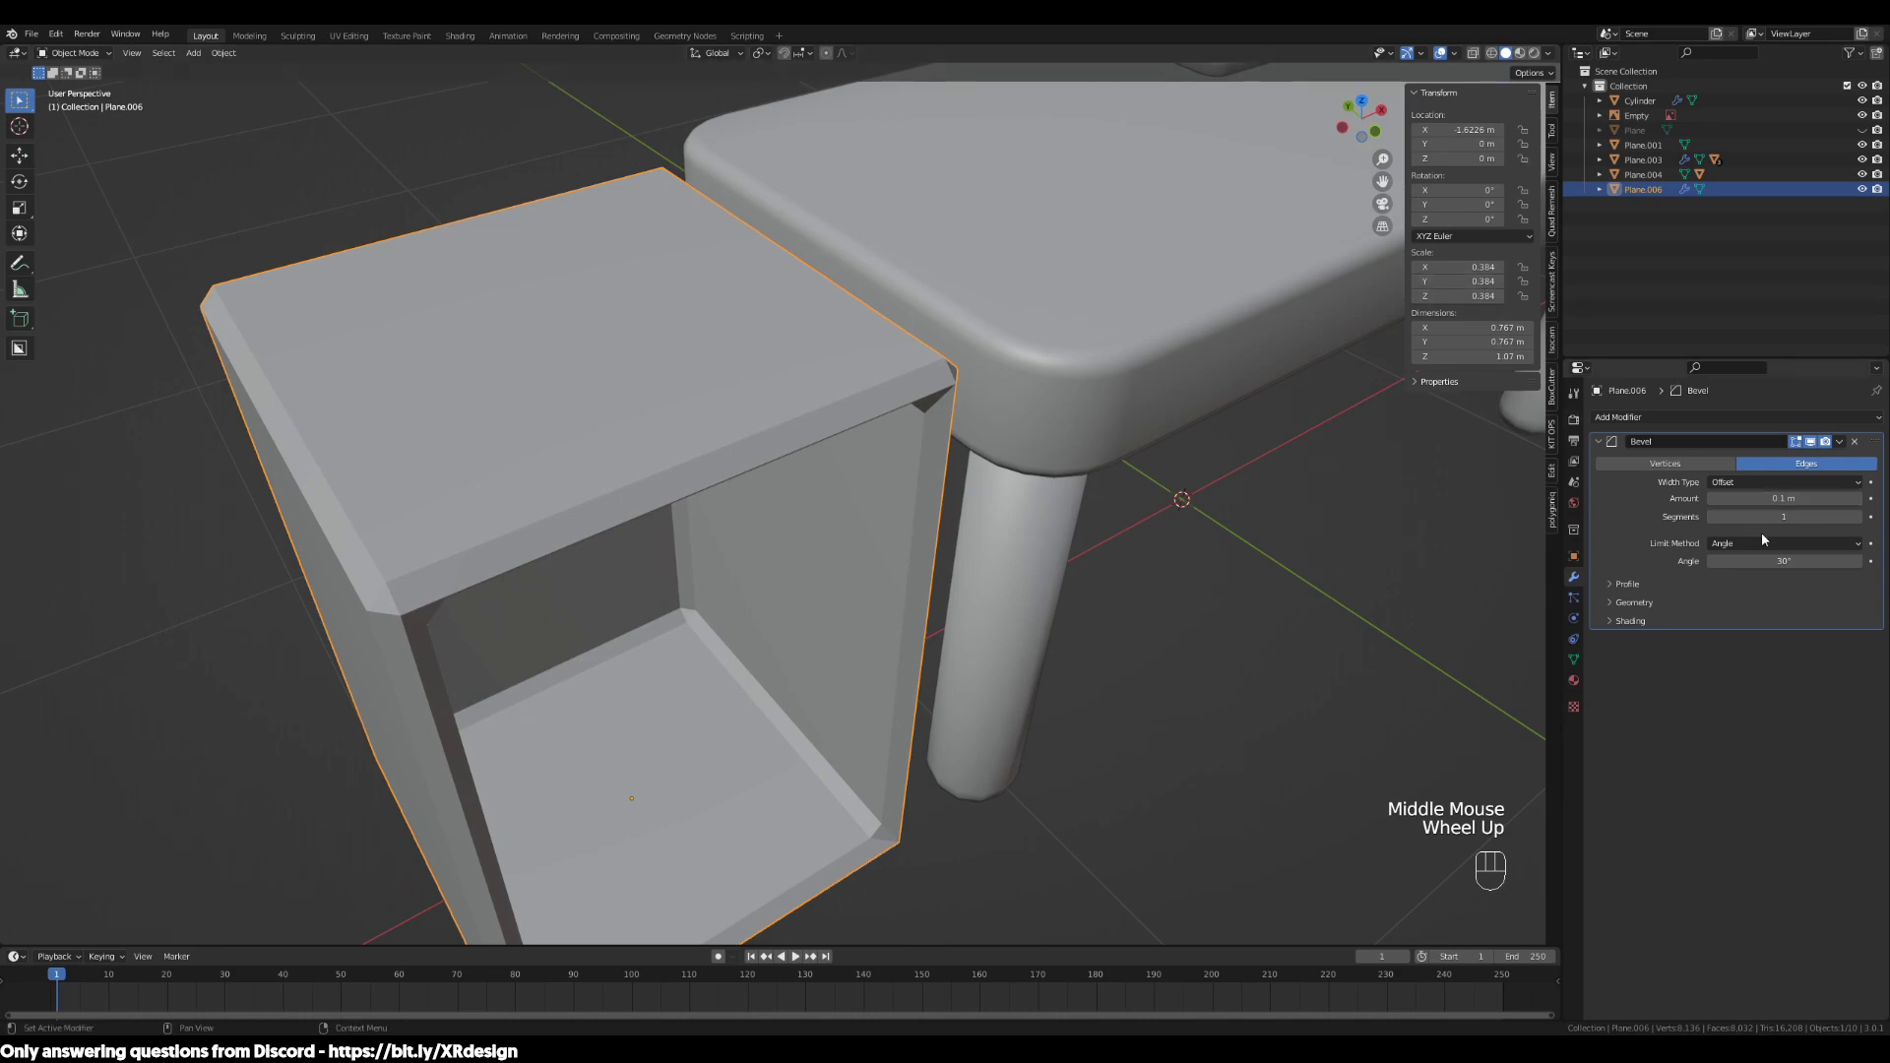
pyautogui.hotkey('ctrl', 'a')
pyautogui.click(1206, 488)
pyautogui.moveTo(1118, 409); pyautogui.dragTo(1167, 416, button='middle')
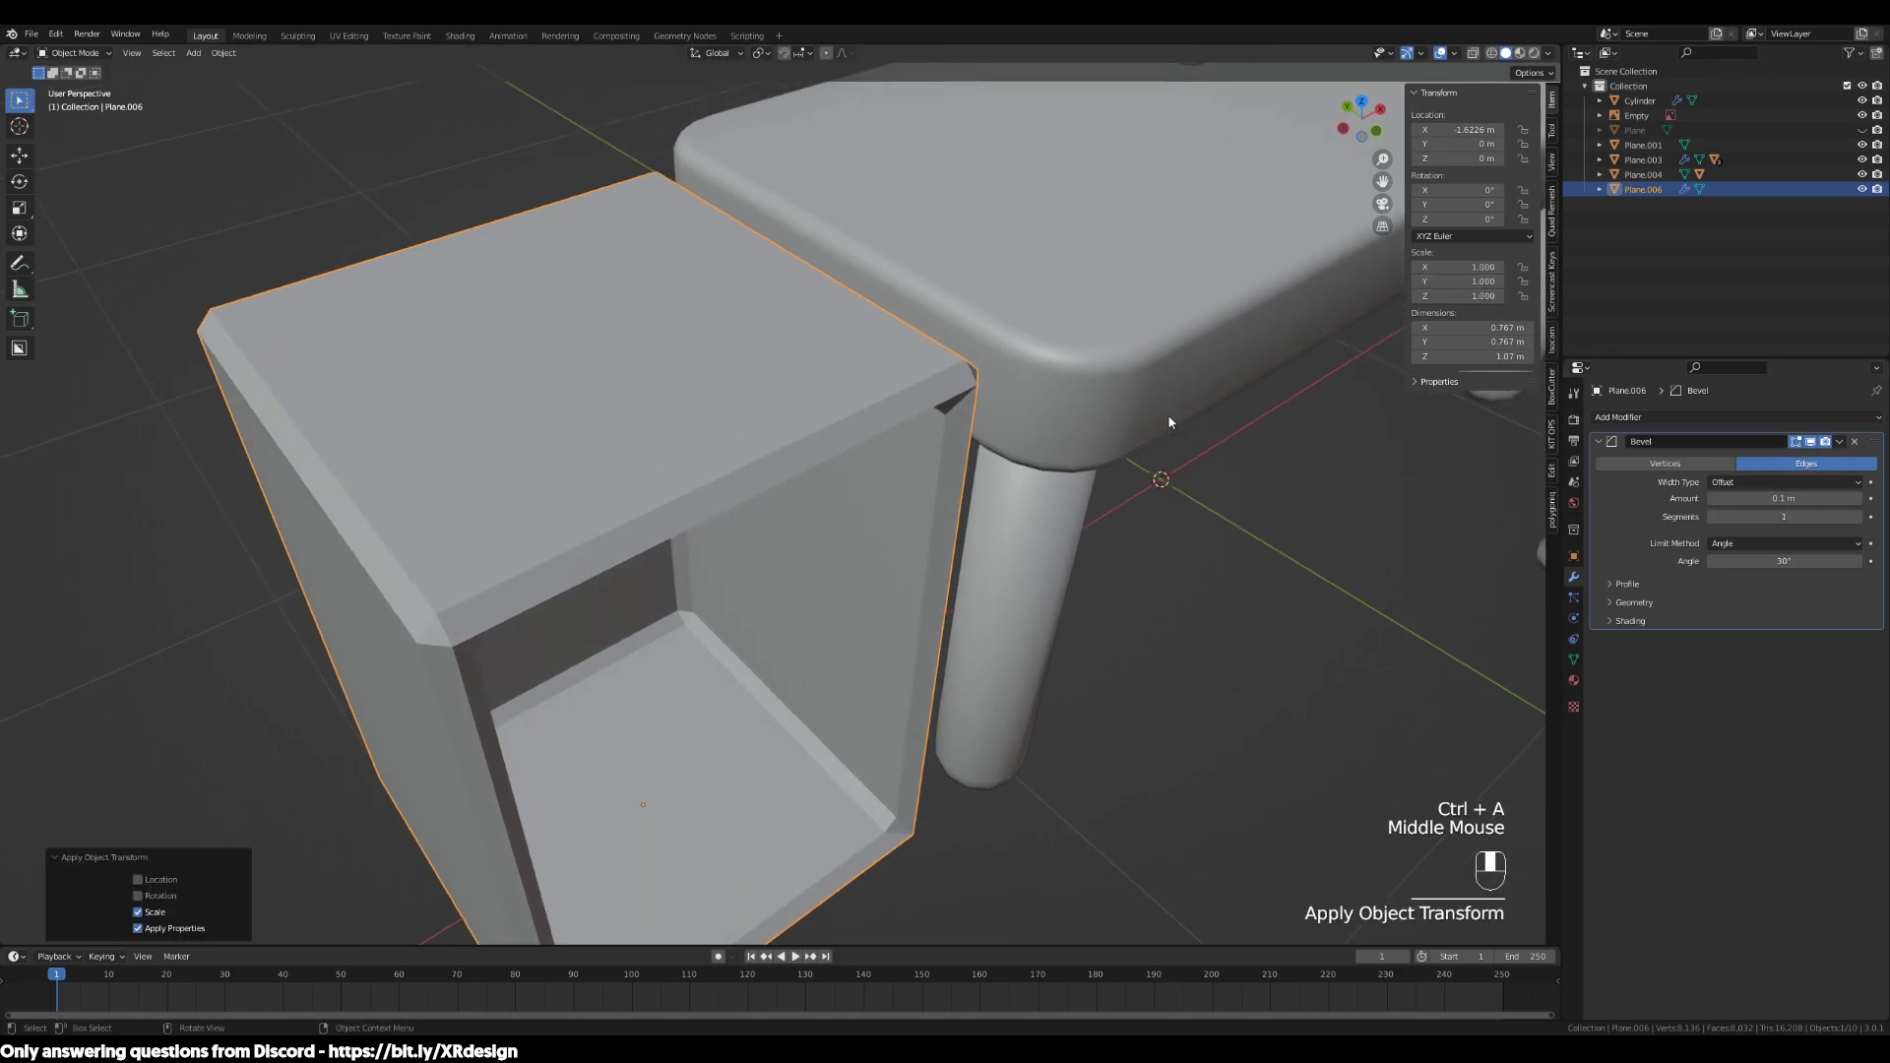
# Set the hollow cabinet's bevel amount to 0.015 m and its segments to 3
pyautogui.moveTo(1784, 498)
pyautogui.mouseDown()
pyautogui.moveTo(1713, 498)
pyautogui.moveTo(1803, 499)
pyautogui.mouseUp()
pyautogui.click(1803, 498)
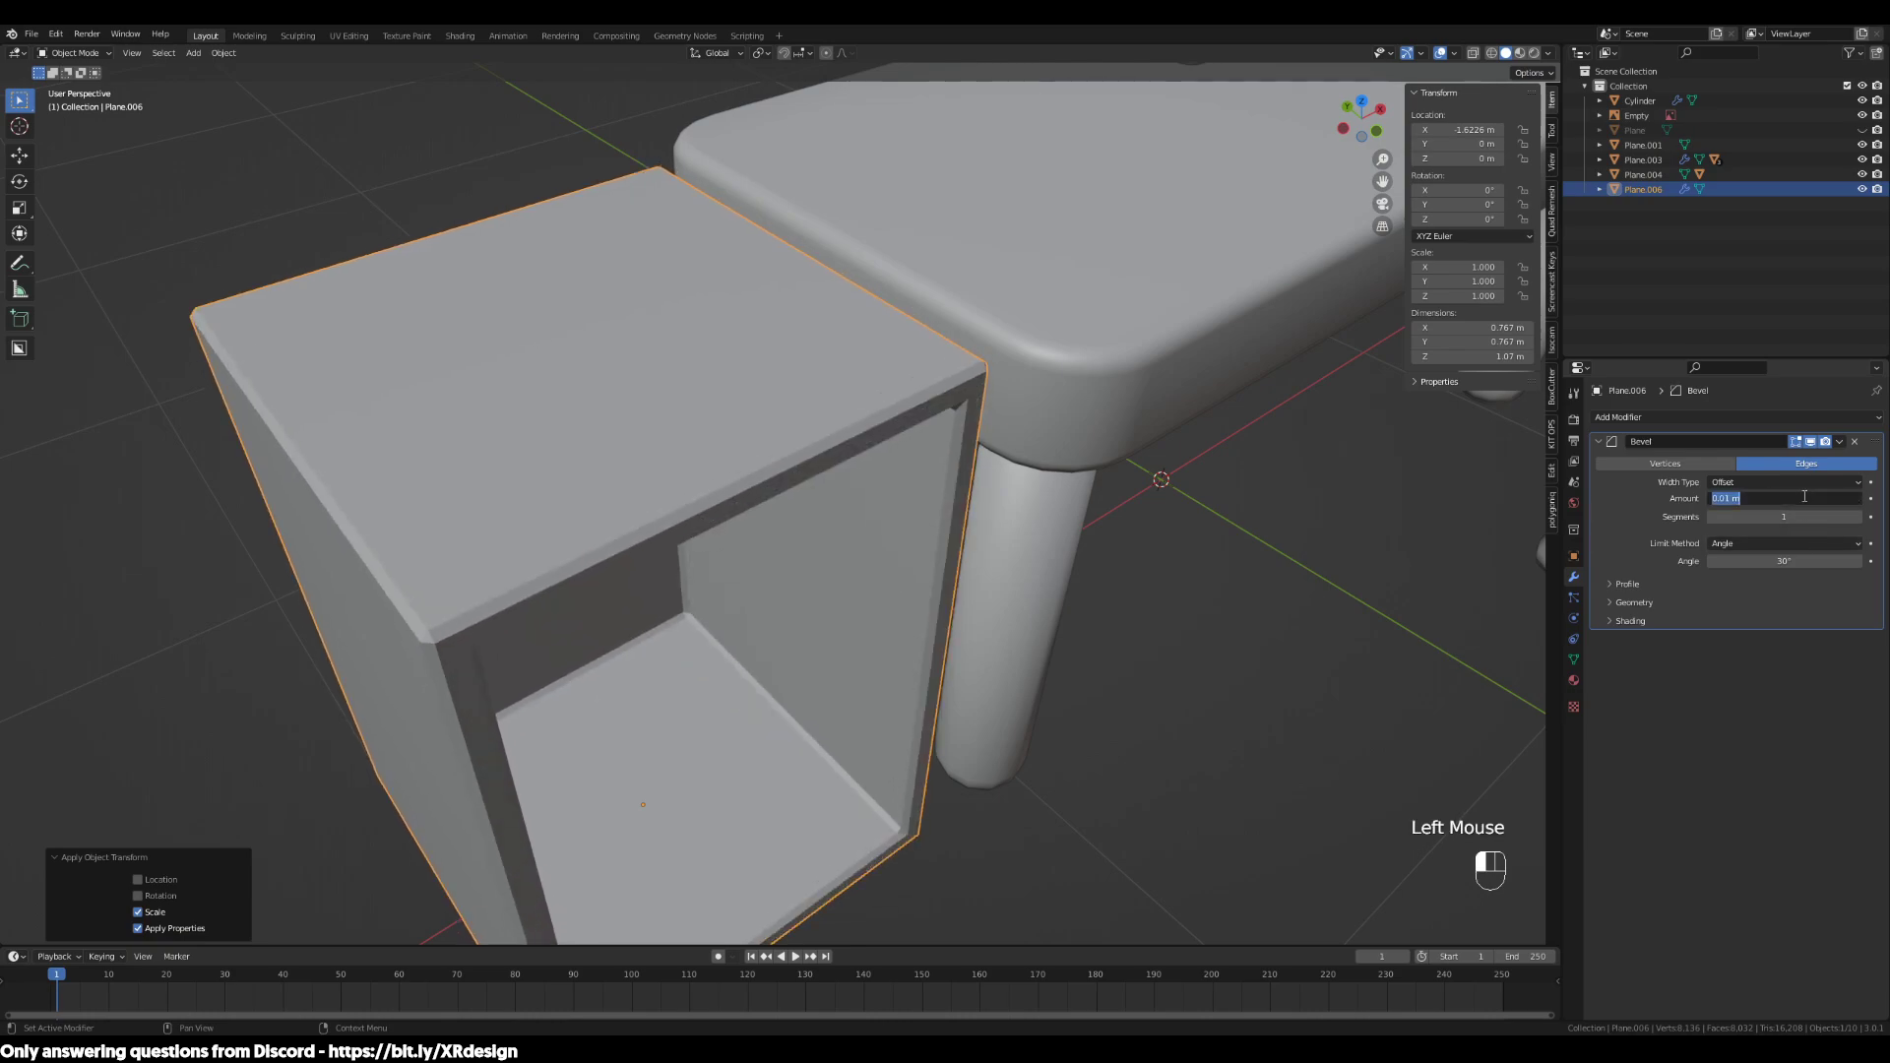
pyautogui.press('Return')
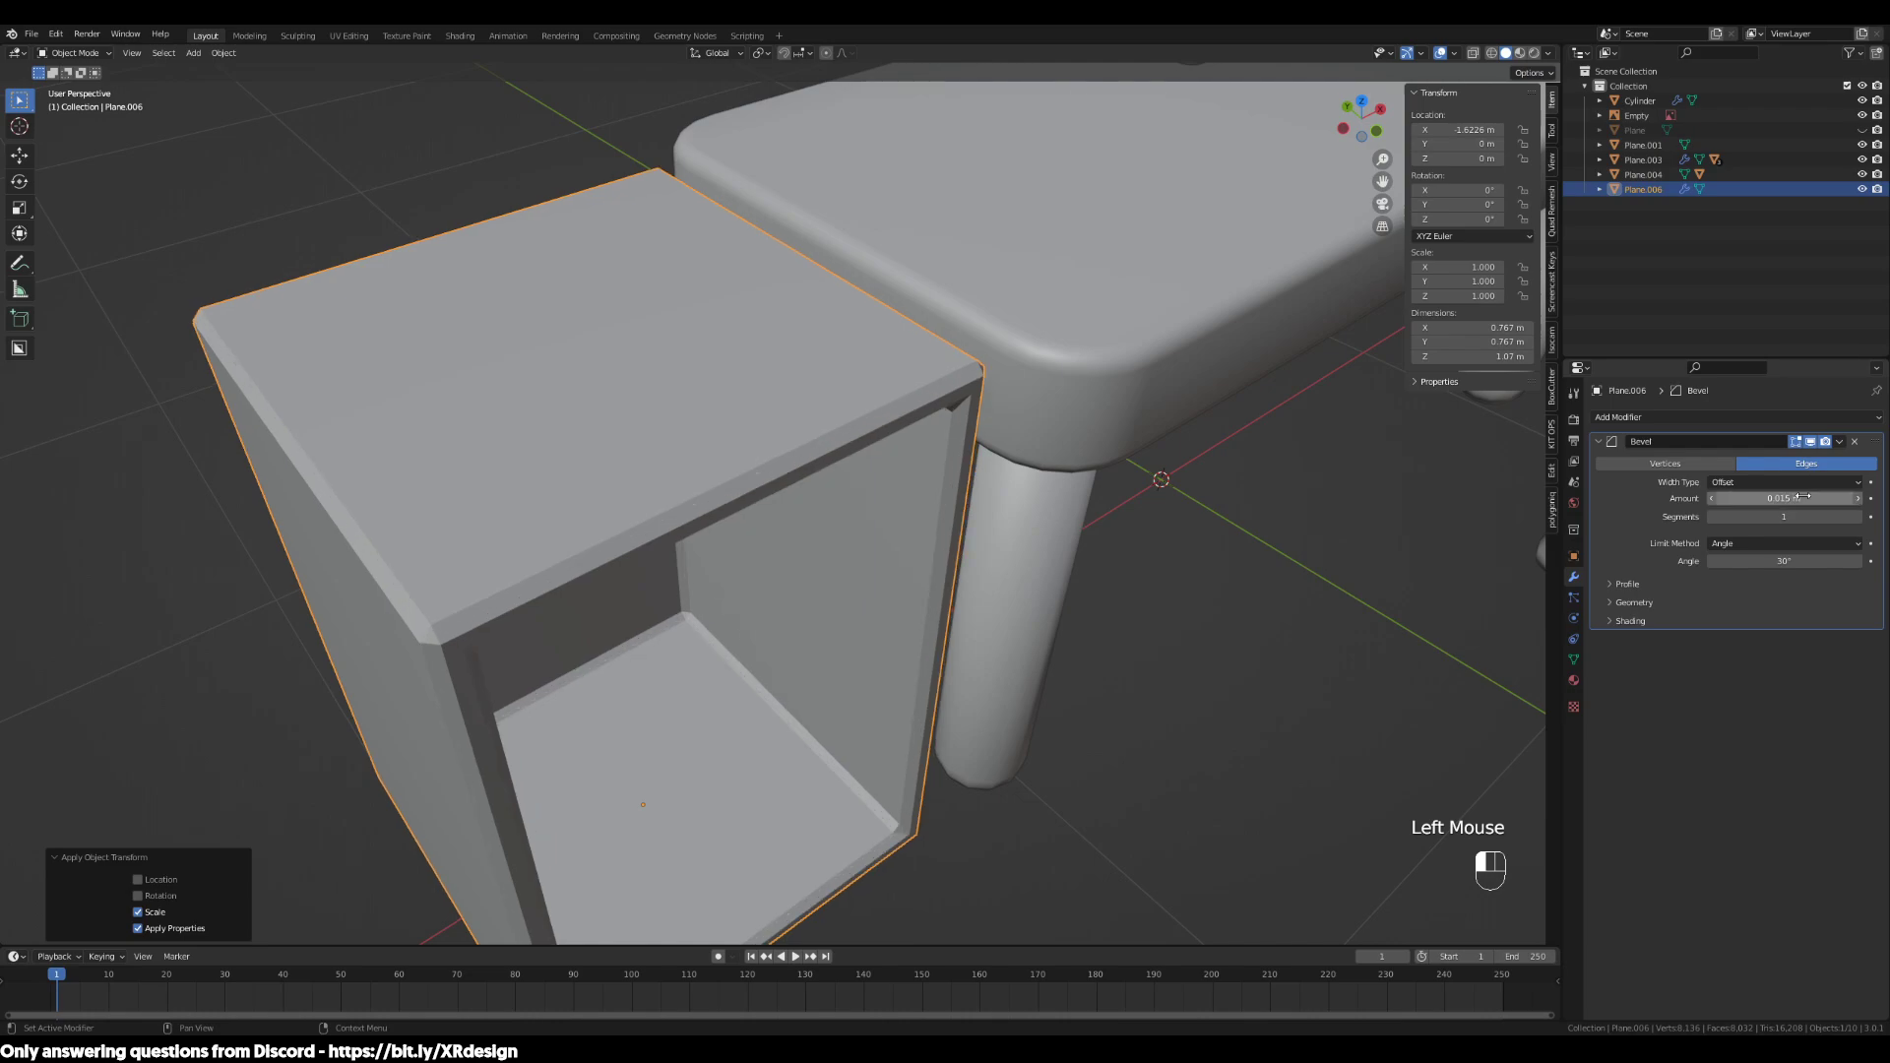
pyautogui.moveTo(1194, 578); pyautogui.dragTo(1227, 548, button='middle')
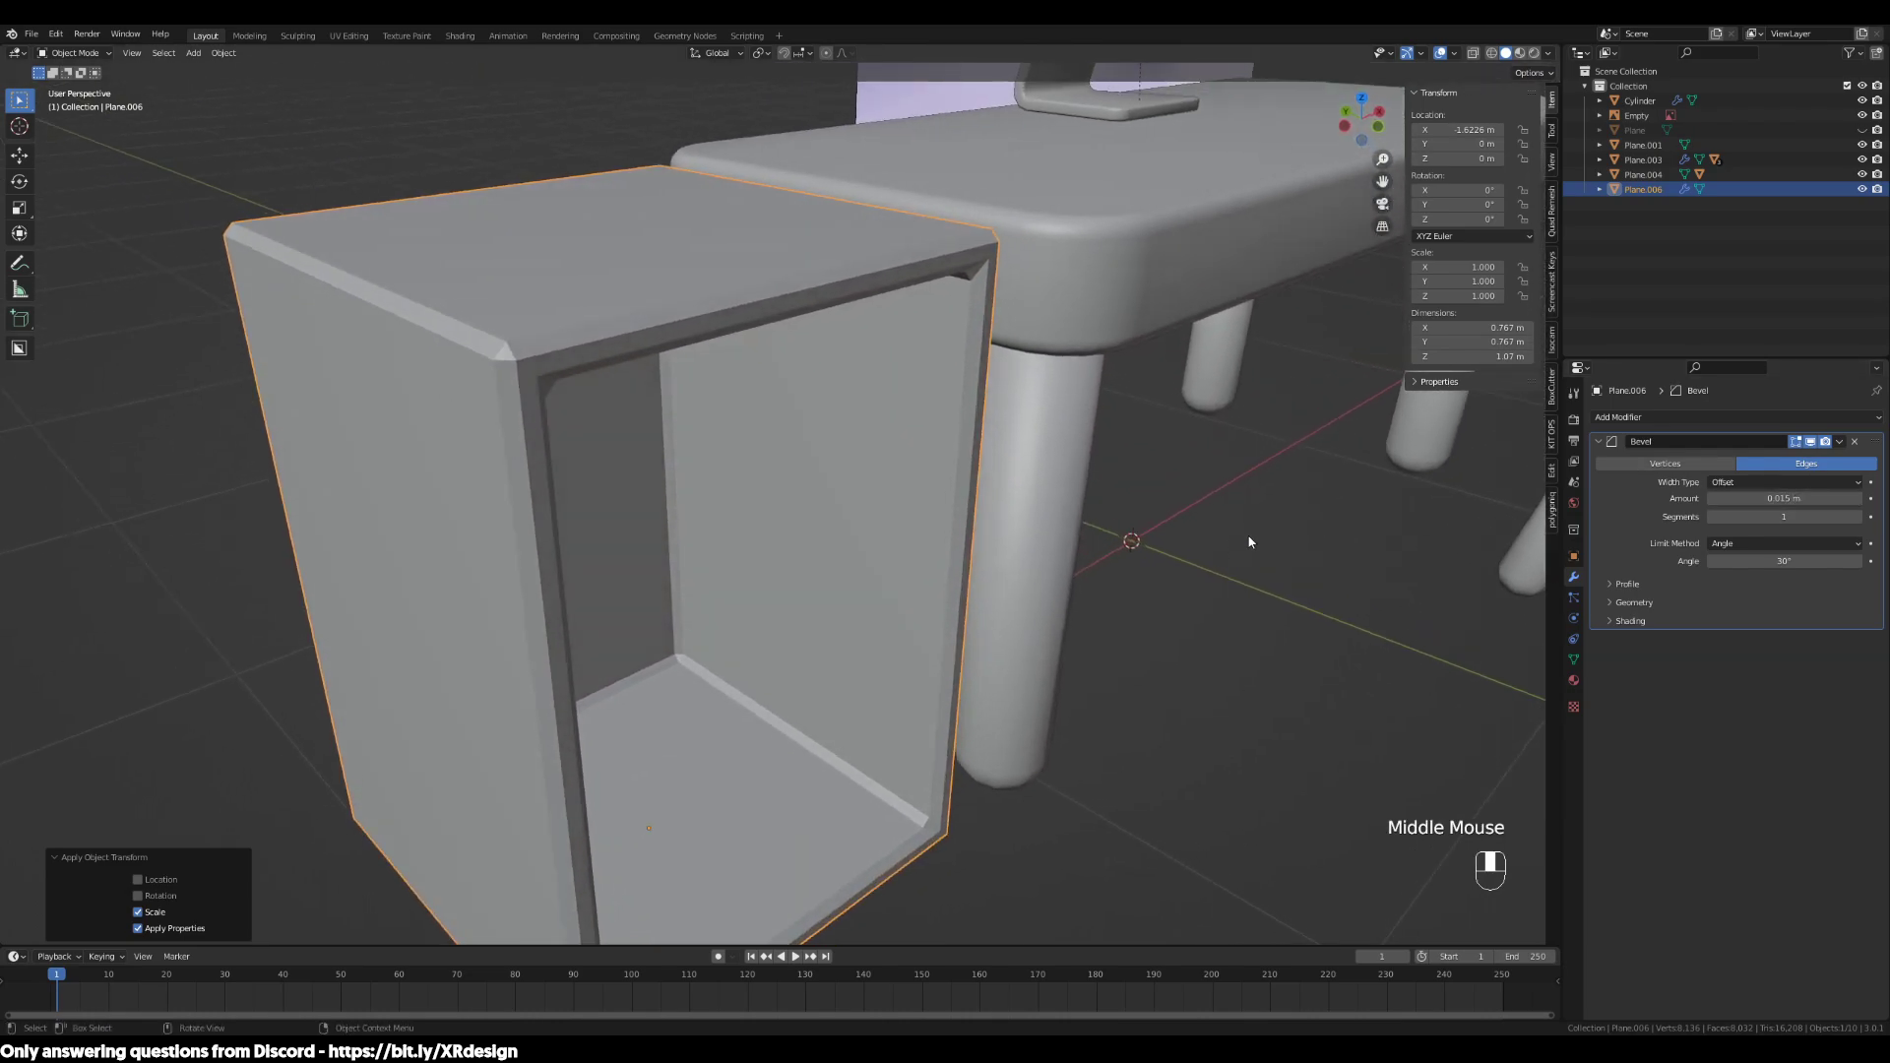
pyautogui.click(1857, 517)
pyautogui.click(1857, 517)
# Examine the bevel at the upper inner corner of the cabinet's front opening
pyautogui.moveTo(1408, 610); pyautogui.dragTo(990, 677, button='middle')
pyautogui.scroll(2, 1127, 562)
pyautogui.click(930, 706)
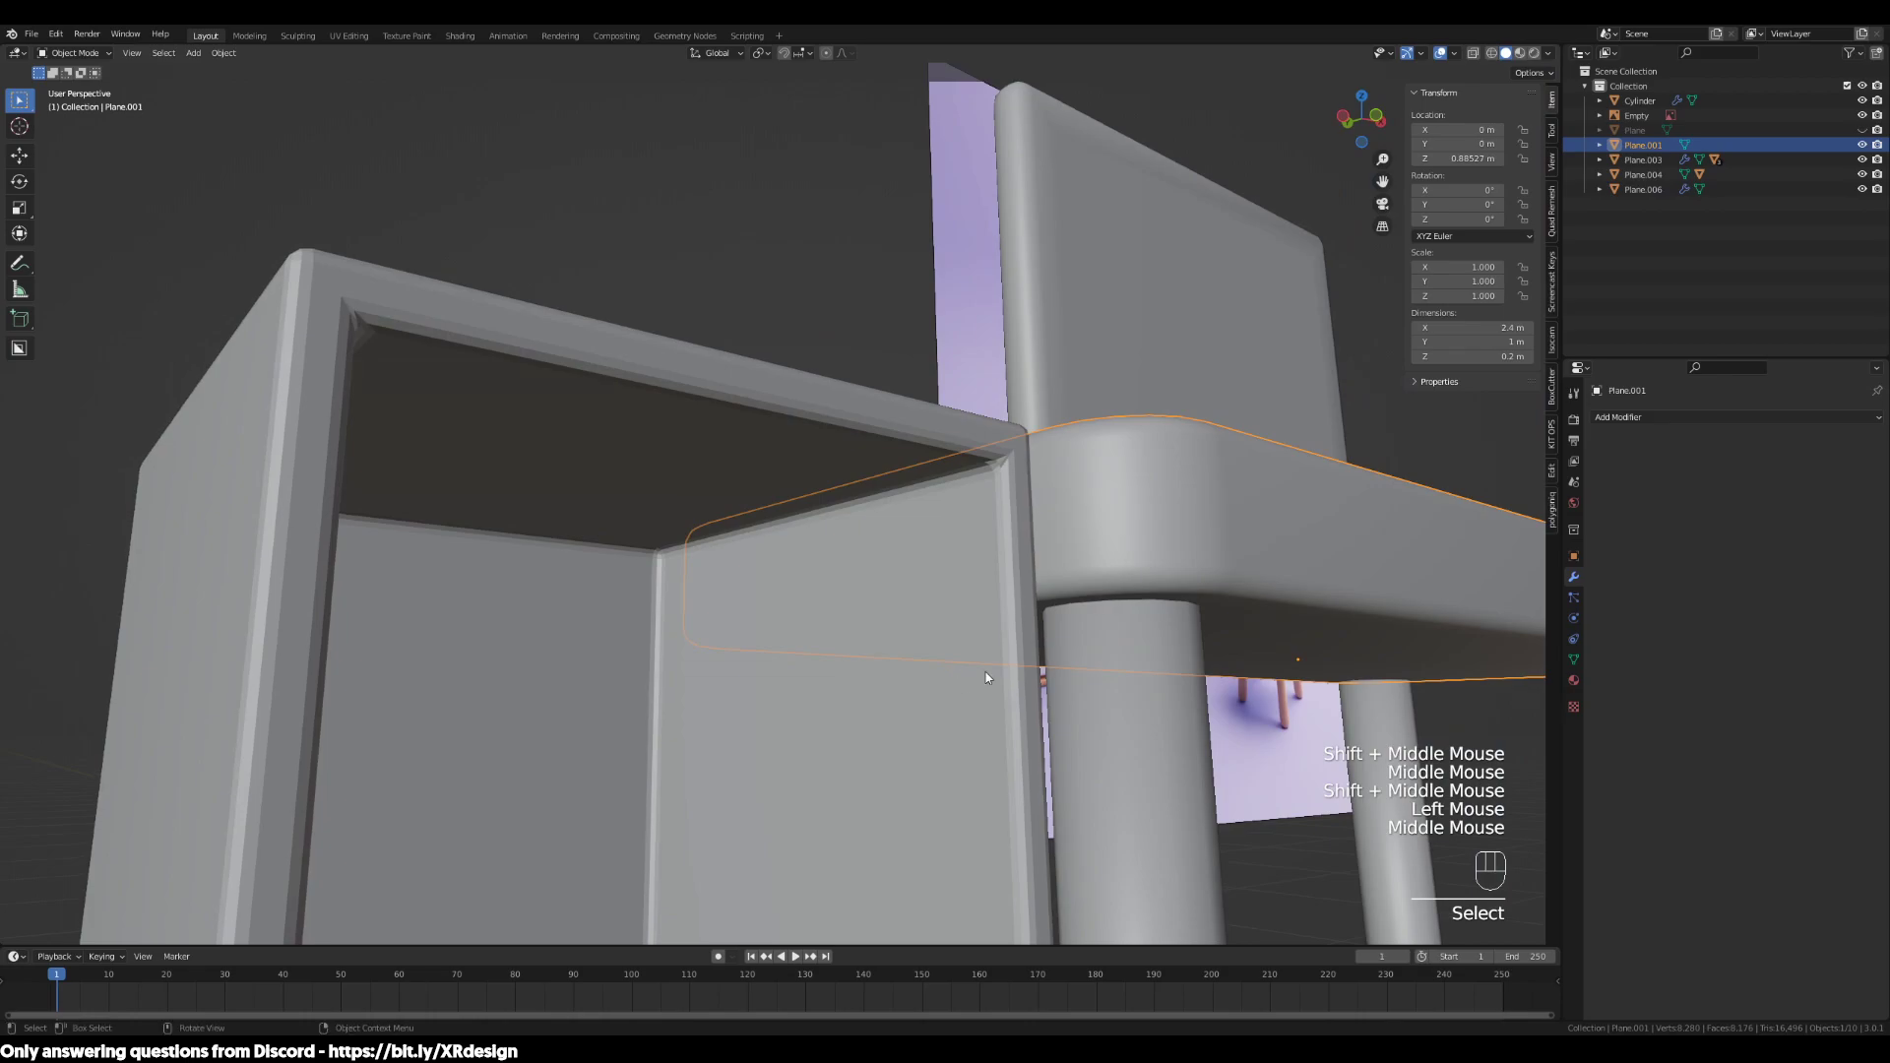
pyautogui.click(1085, 719)
pyautogui.scroll(2, 1083, 720)
pyautogui.keyDown('shift'); pyautogui.moveTo(1082, 722); pyautogui.dragTo(1037, 772, button='middle'); pyautogui.keyUp('shift')
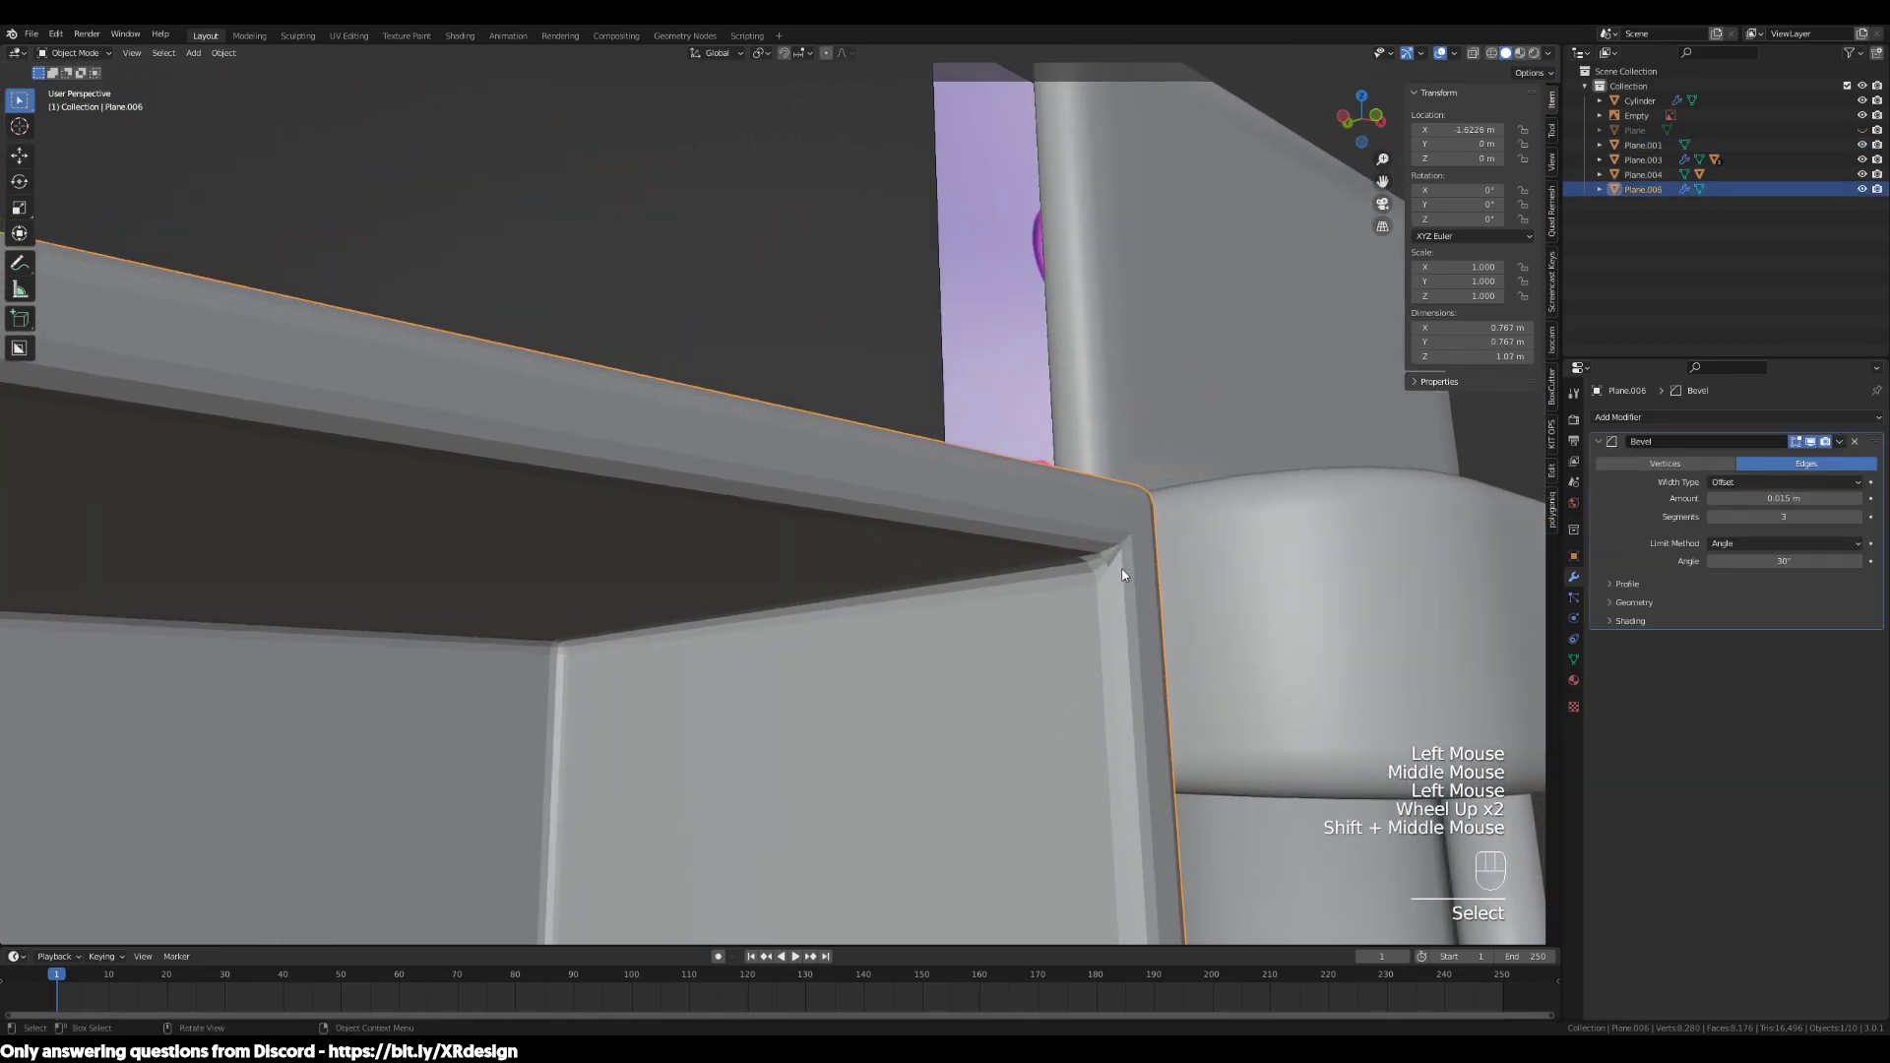
pyautogui.scroll(-2, 1123, 571)
pyautogui.moveTo(1136, 653); pyautogui.dragTo(1254, 501, button='middle')
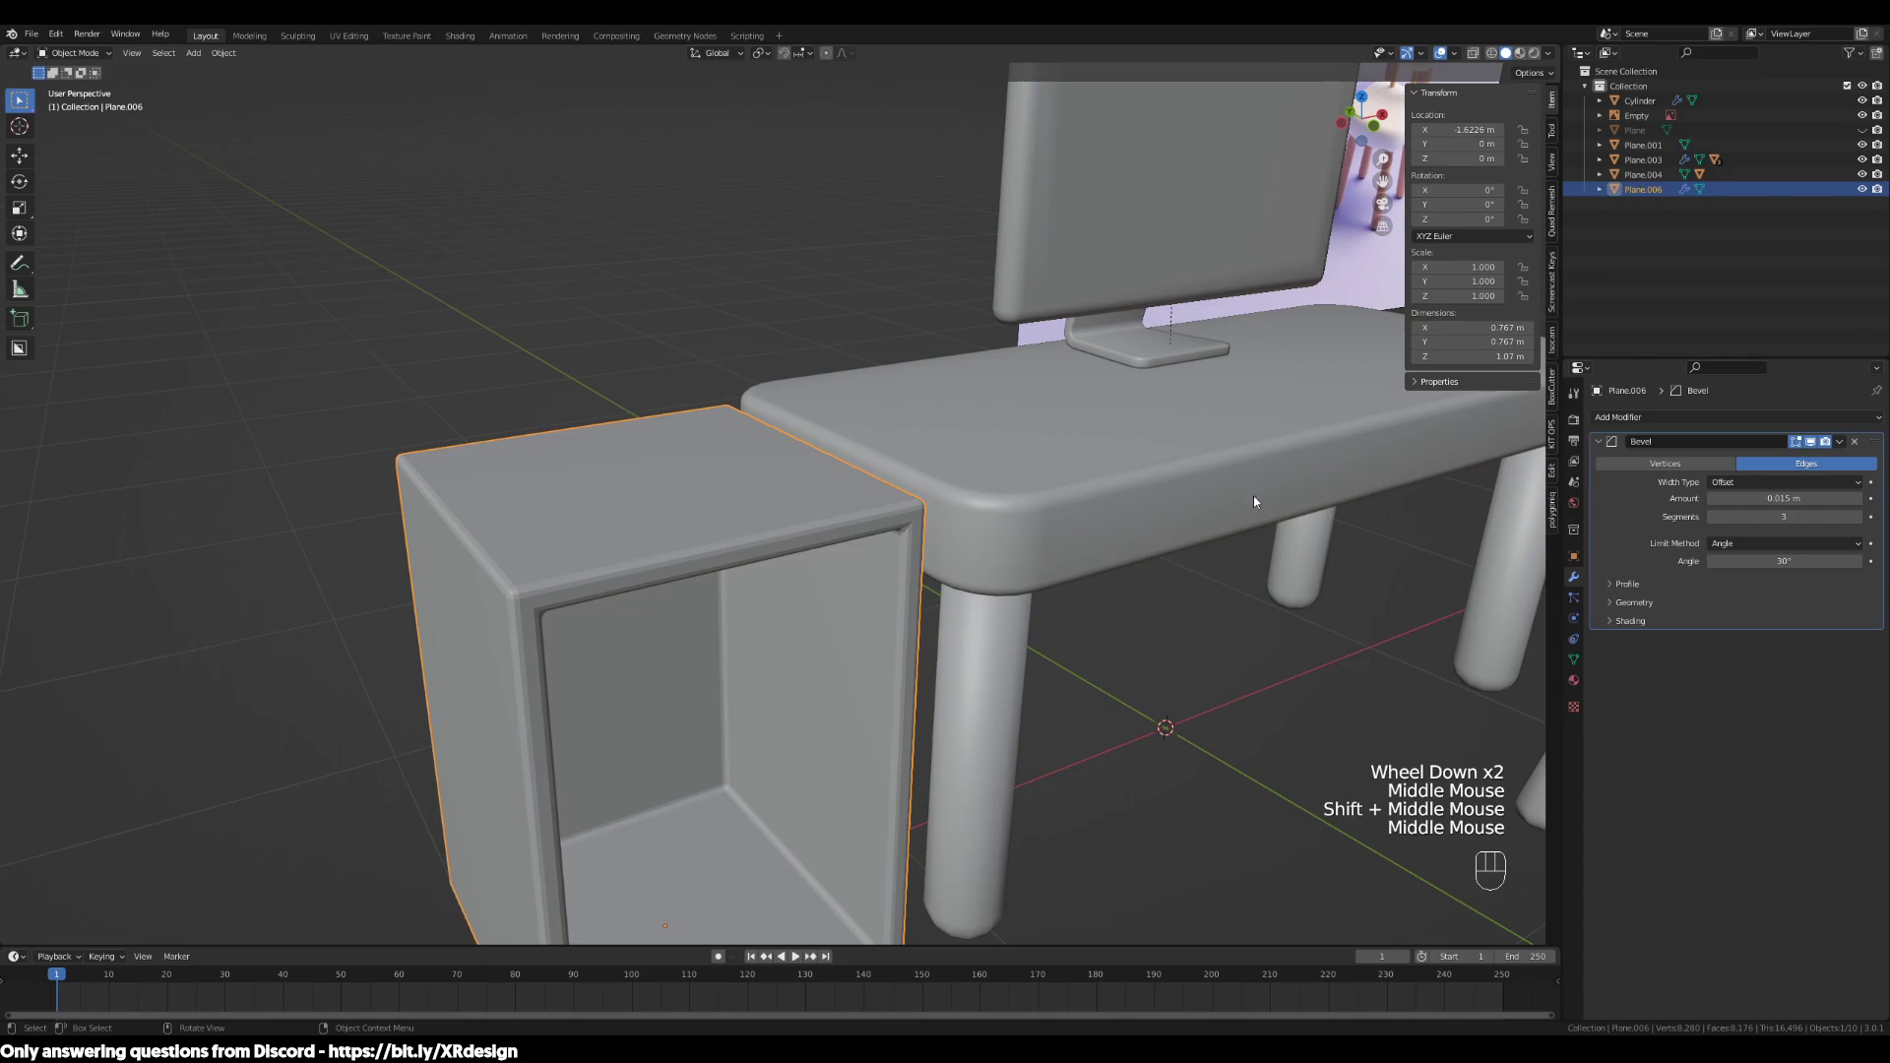
# Try making the cabinet's bevel affect vertices, and set it back to edges
pyautogui.click(1624, 585)
pyautogui.click(1626, 585)
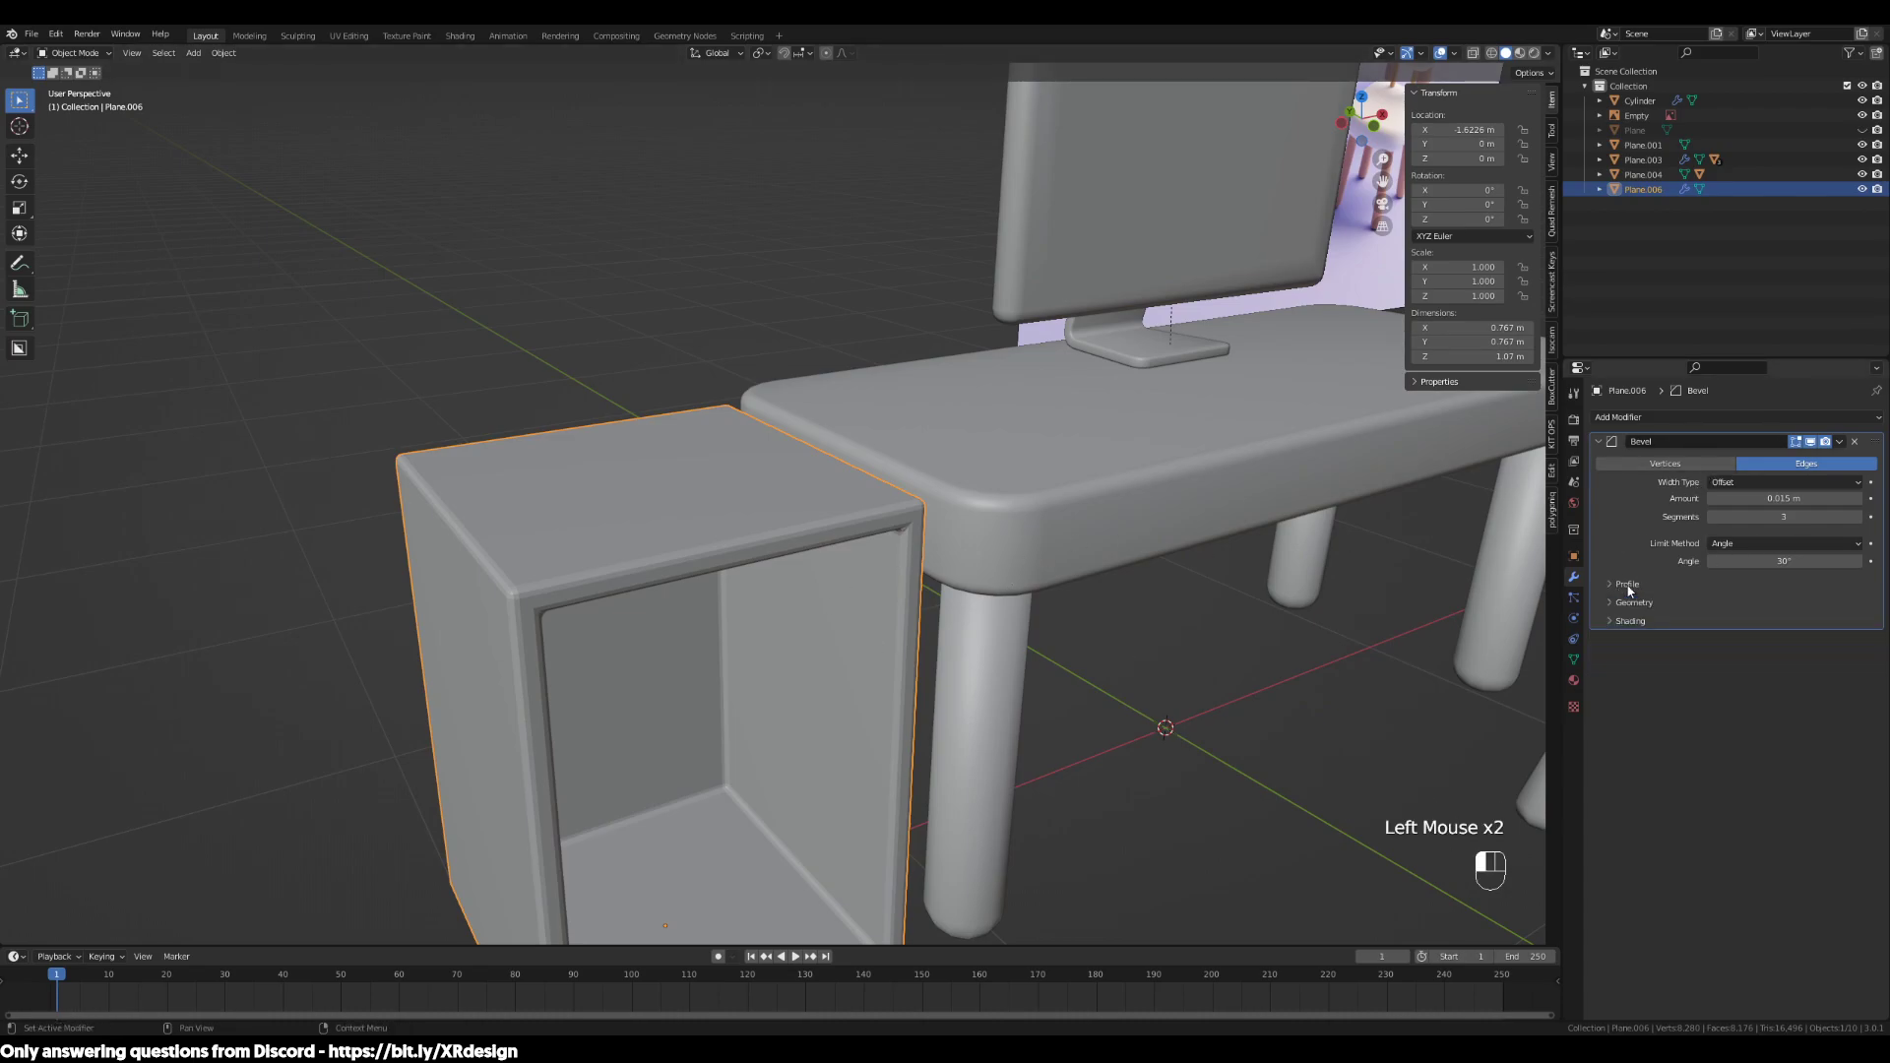
pyautogui.click(1648, 465)
pyautogui.click(1803, 465)
pyautogui.moveTo(735, 603); pyautogui.dragTo(641, 471, button='middle')
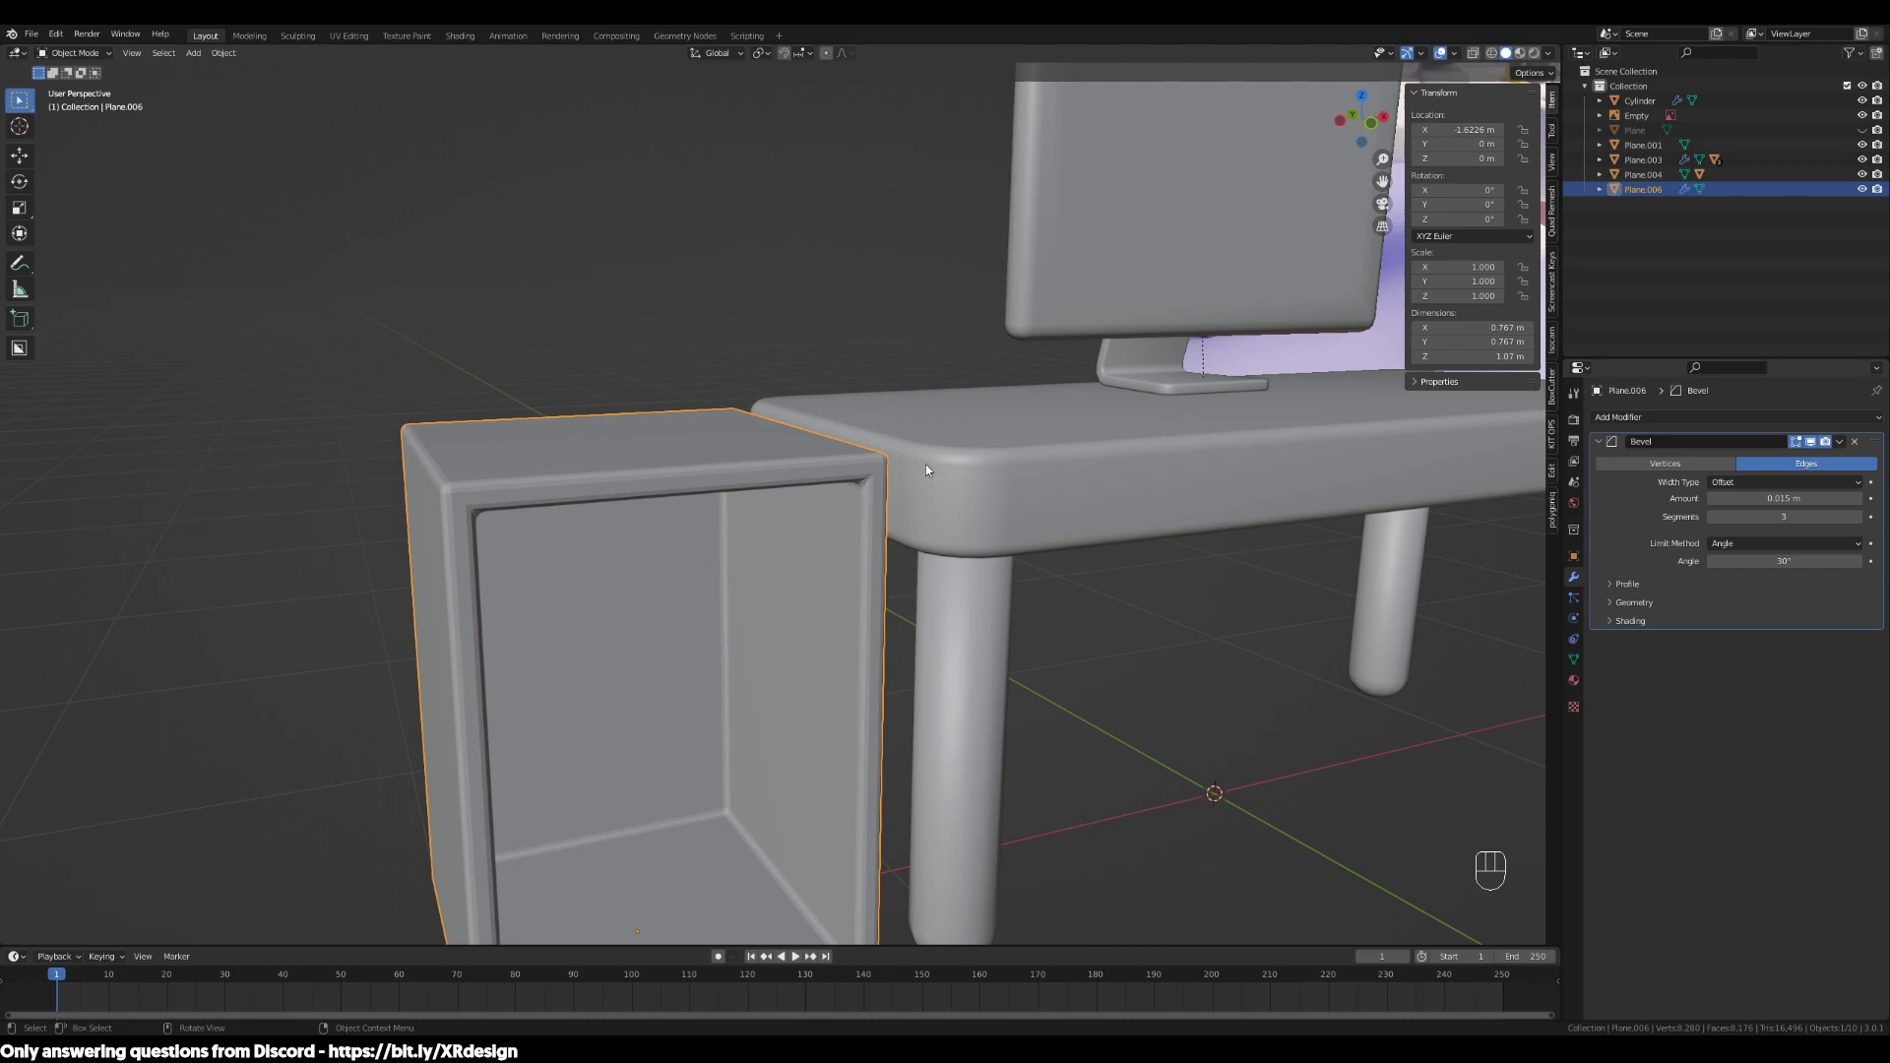
# Try moving the opening's upper inner corner vertex in Edit Mode, cancel the move and return to Object Mode
pyautogui.press('Tab')
pyautogui.press('1')
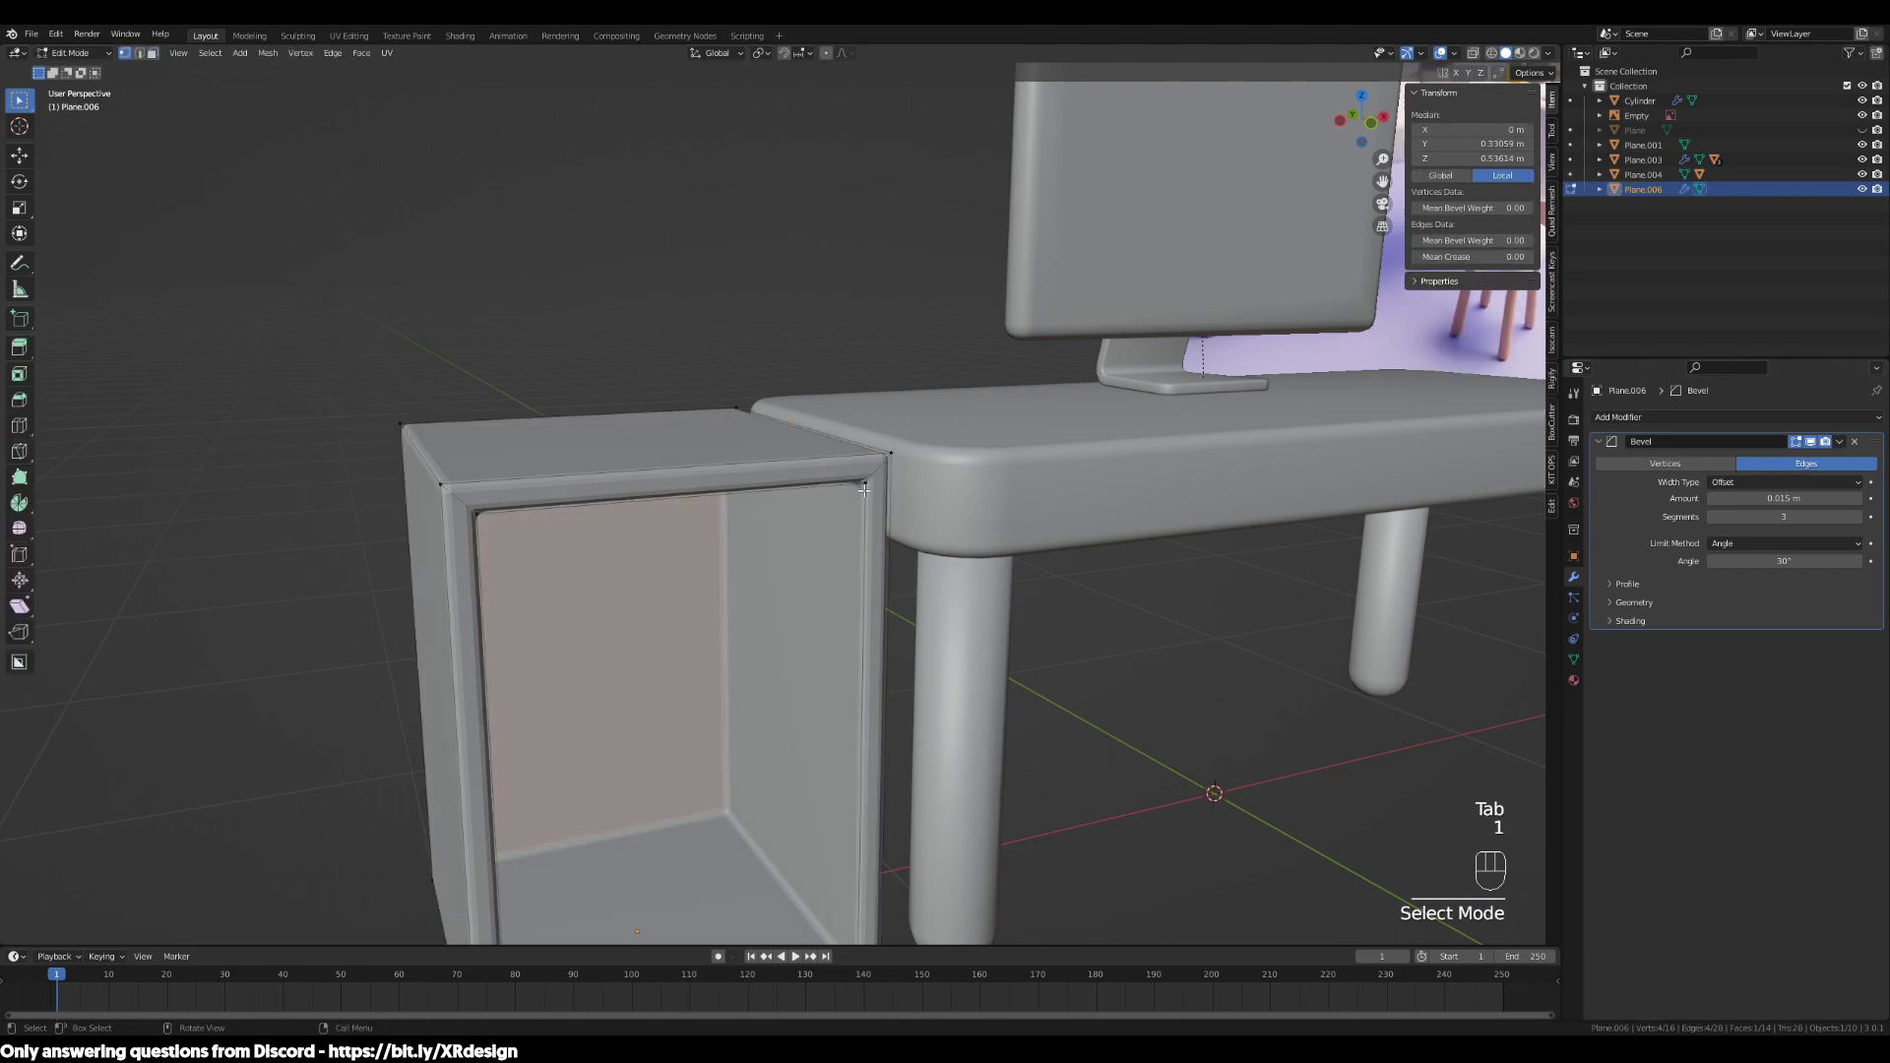
pyautogui.click(865, 506)
pyautogui.press('g')
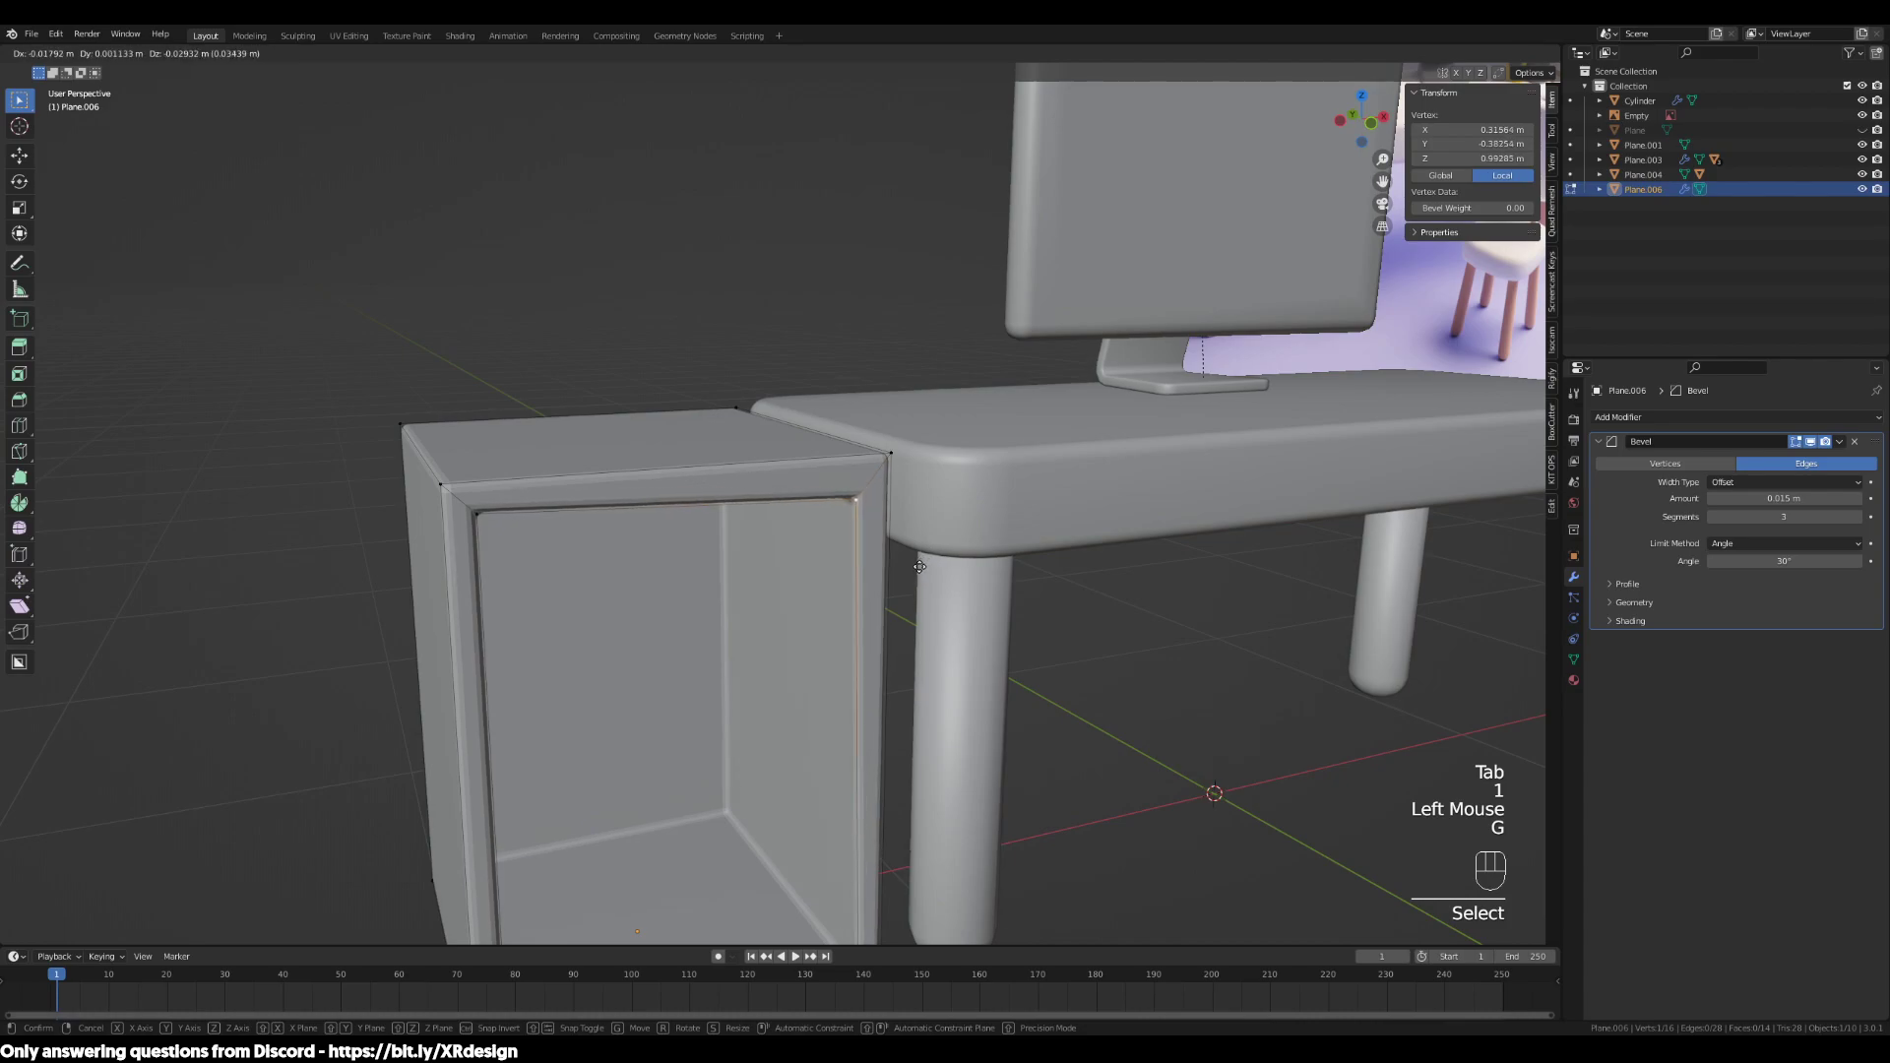
pyautogui.rightClick(853, 872)
pyautogui.moveTo(852, 872); pyautogui.dragTo(952, 575, button='middle')
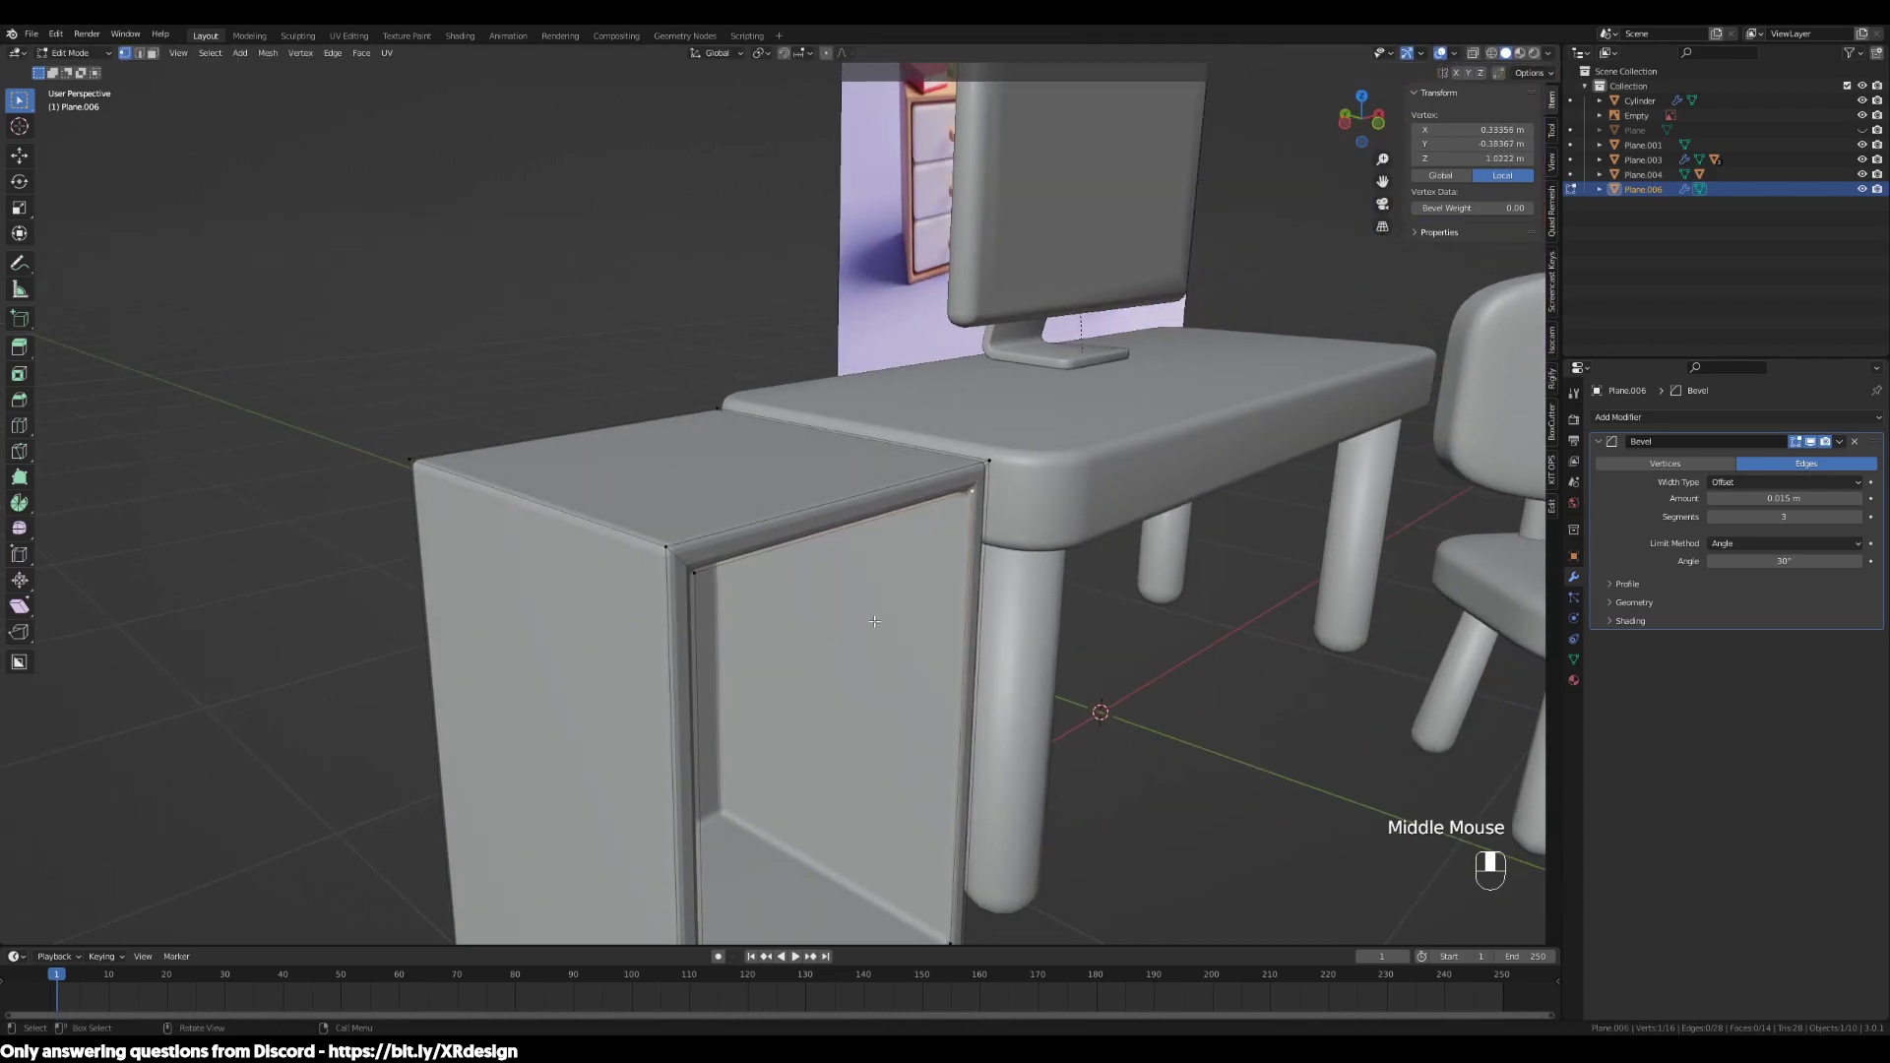
pyautogui.press('Tab')
# Apply Shade Smooth to the hollow cabinet
pyautogui.scroll(2, 951, 575)
pyautogui.keyDown('shift'); pyautogui.moveTo(1122, 597); pyautogui.dragTo(1051, 537, button='middle'); pyautogui.keyUp('shift')
pyautogui.scroll(2, 1060, 538)
pyautogui.scroll(-2, 1051, 538)
pyautogui.moveTo(949, 510); pyautogui.dragTo(866, 435, button='middle')
pyautogui.rightClick(865, 435)
pyautogui.click(839, 385)
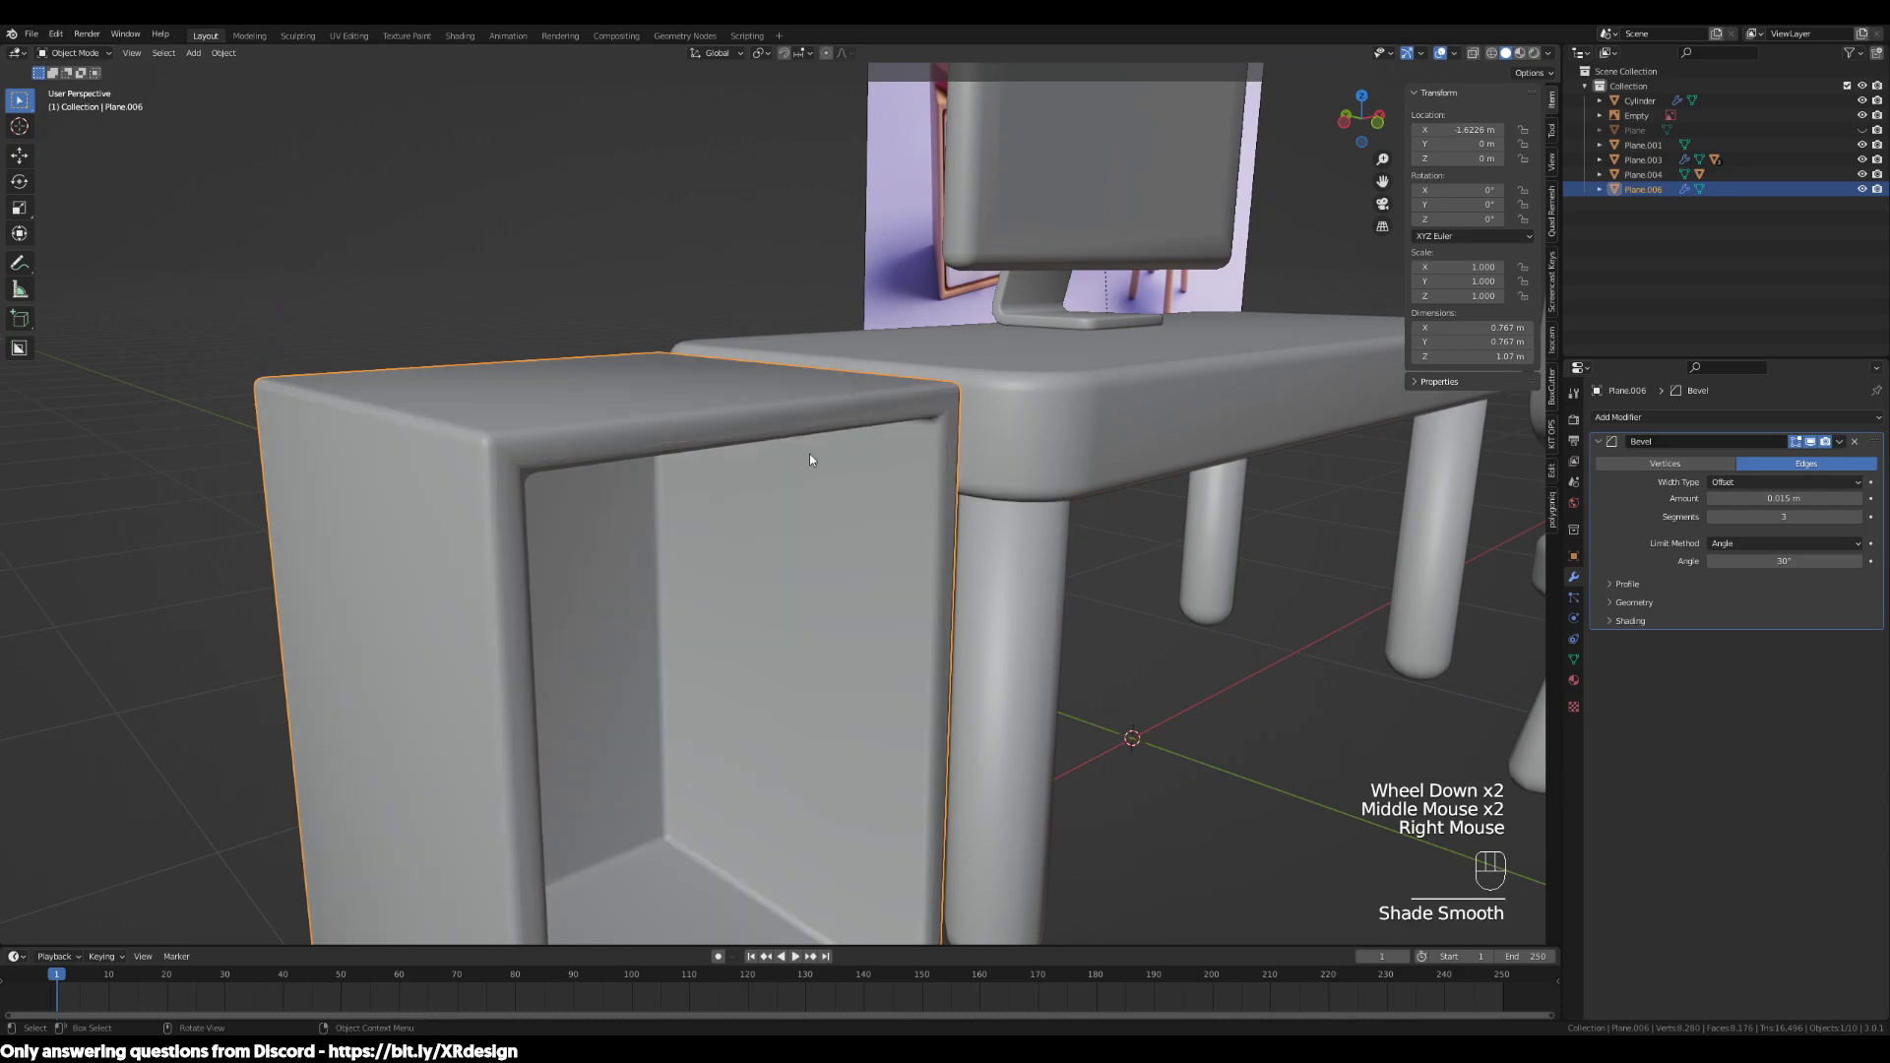
# Open the bevel's profile and geometry settings and try a different outer miter
pyautogui.scroll(1, 838, 515)
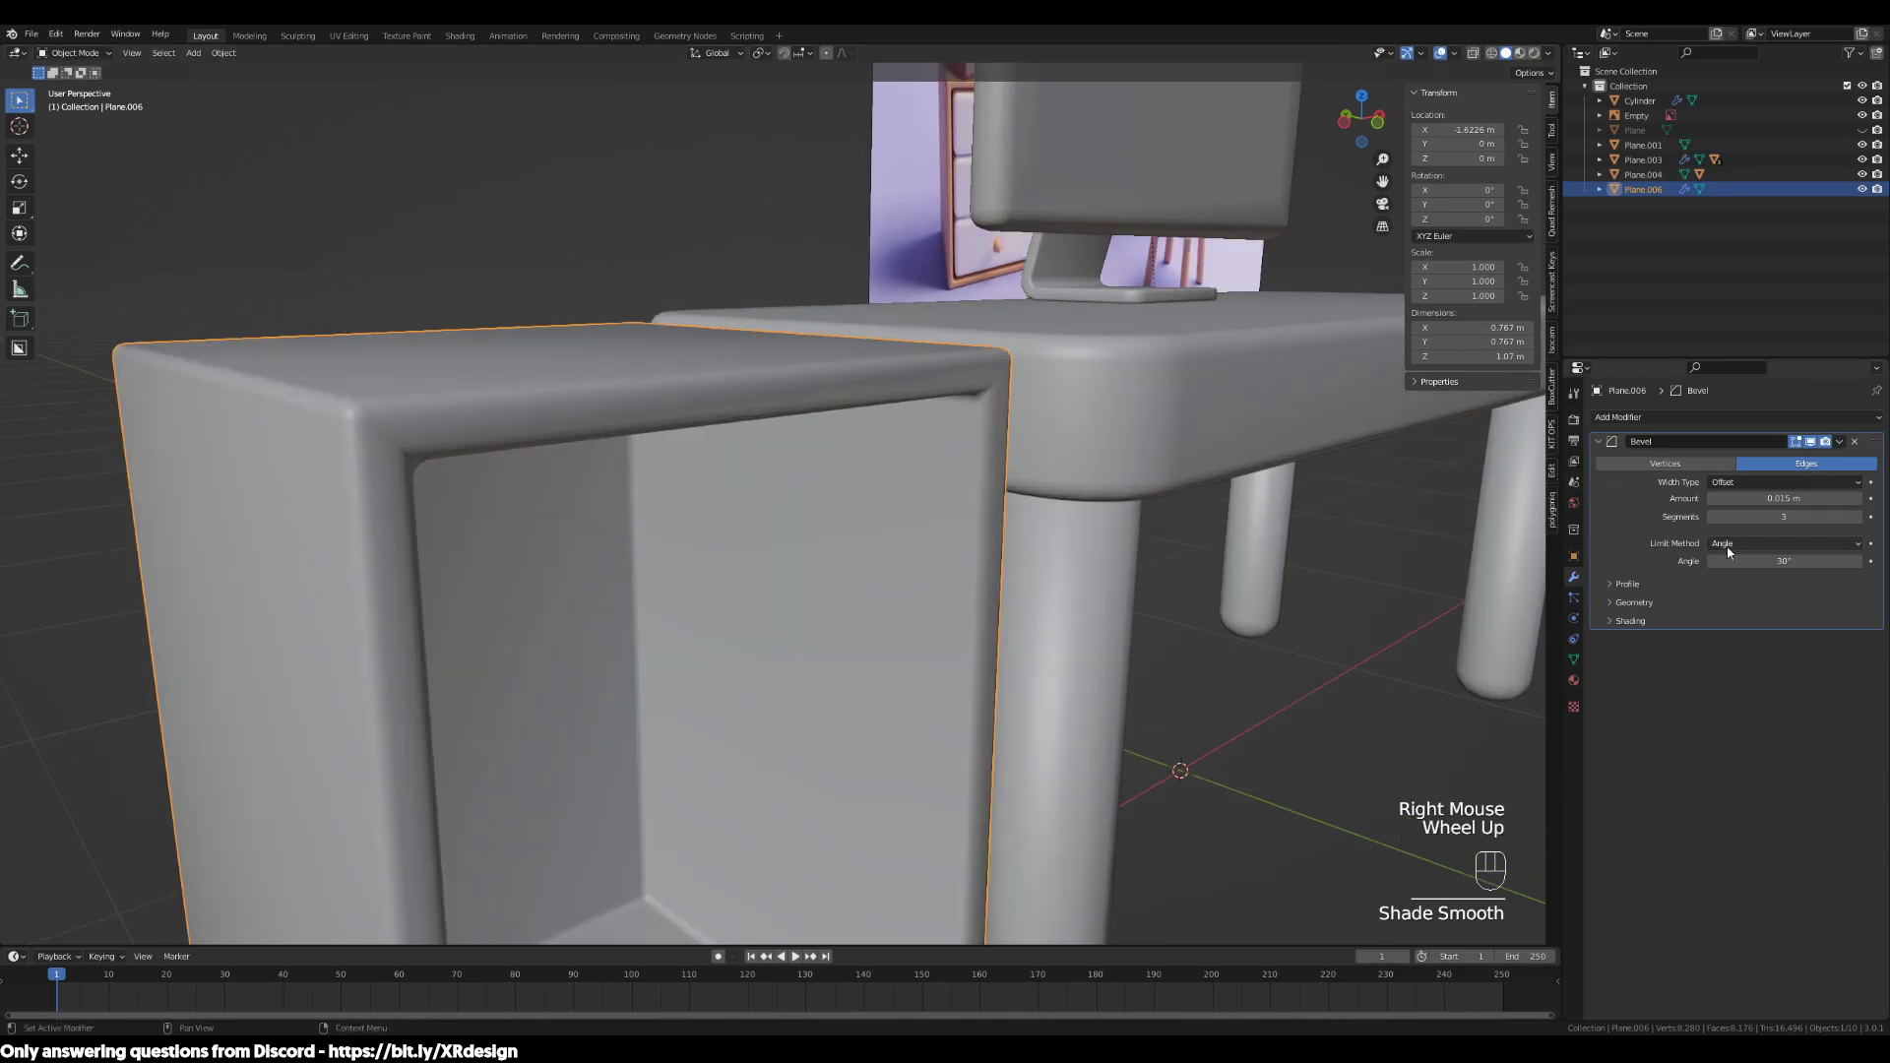
pyautogui.moveTo(1333, 548); pyautogui.dragTo(1550, 542, button='middle')
pyautogui.click(1624, 586)
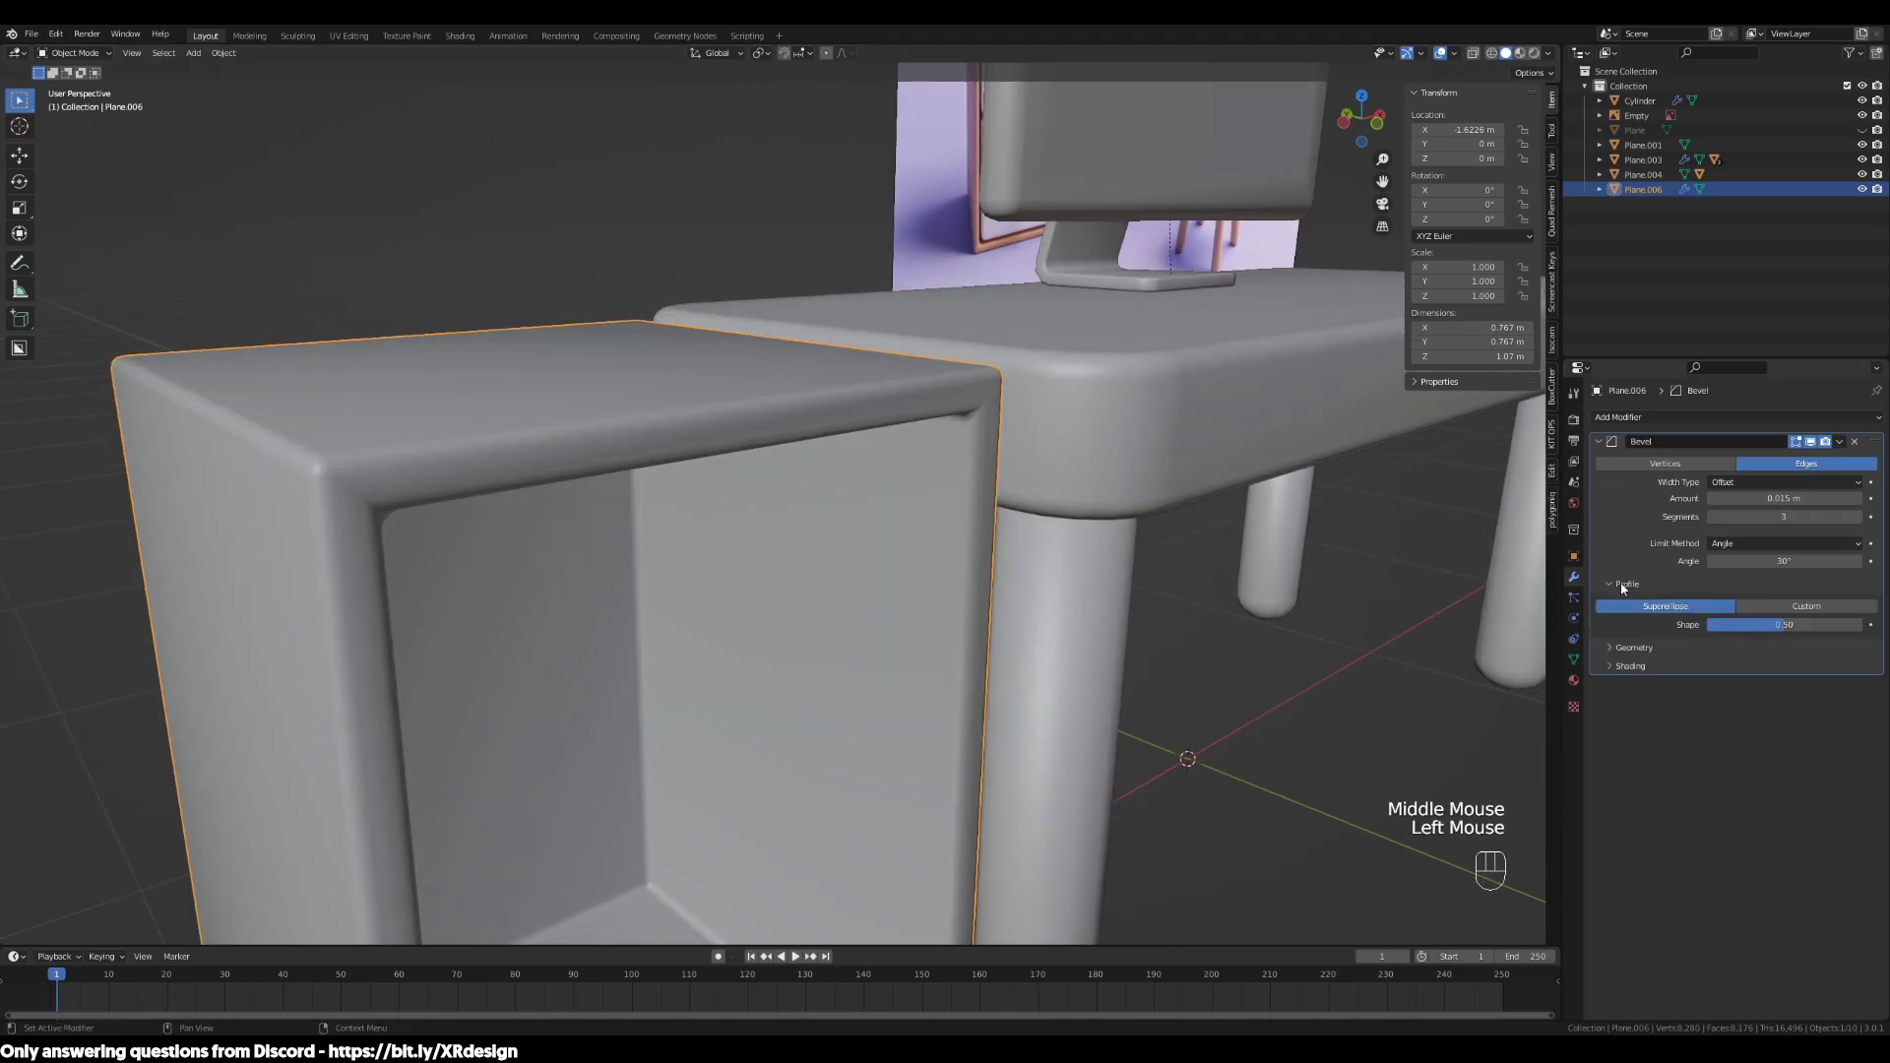
pyautogui.click(1634, 648)
pyautogui.moveTo(1733, 671); pyautogui.dragTo(1738, 722)
# Undo the bevel setting change and return the cabinet to flat shading to check the opening's inner corners
pyautogui.moveTo(1065, 528); pyautogui.dragTo(1140, 274, button='middle')
pyautogui.hotkey('ctrl', 'z')
pyautogui.scroll(2, 1116, 471)
pyautogui.rightClick(1122, 251)
pyautogui.click(1063, 255)
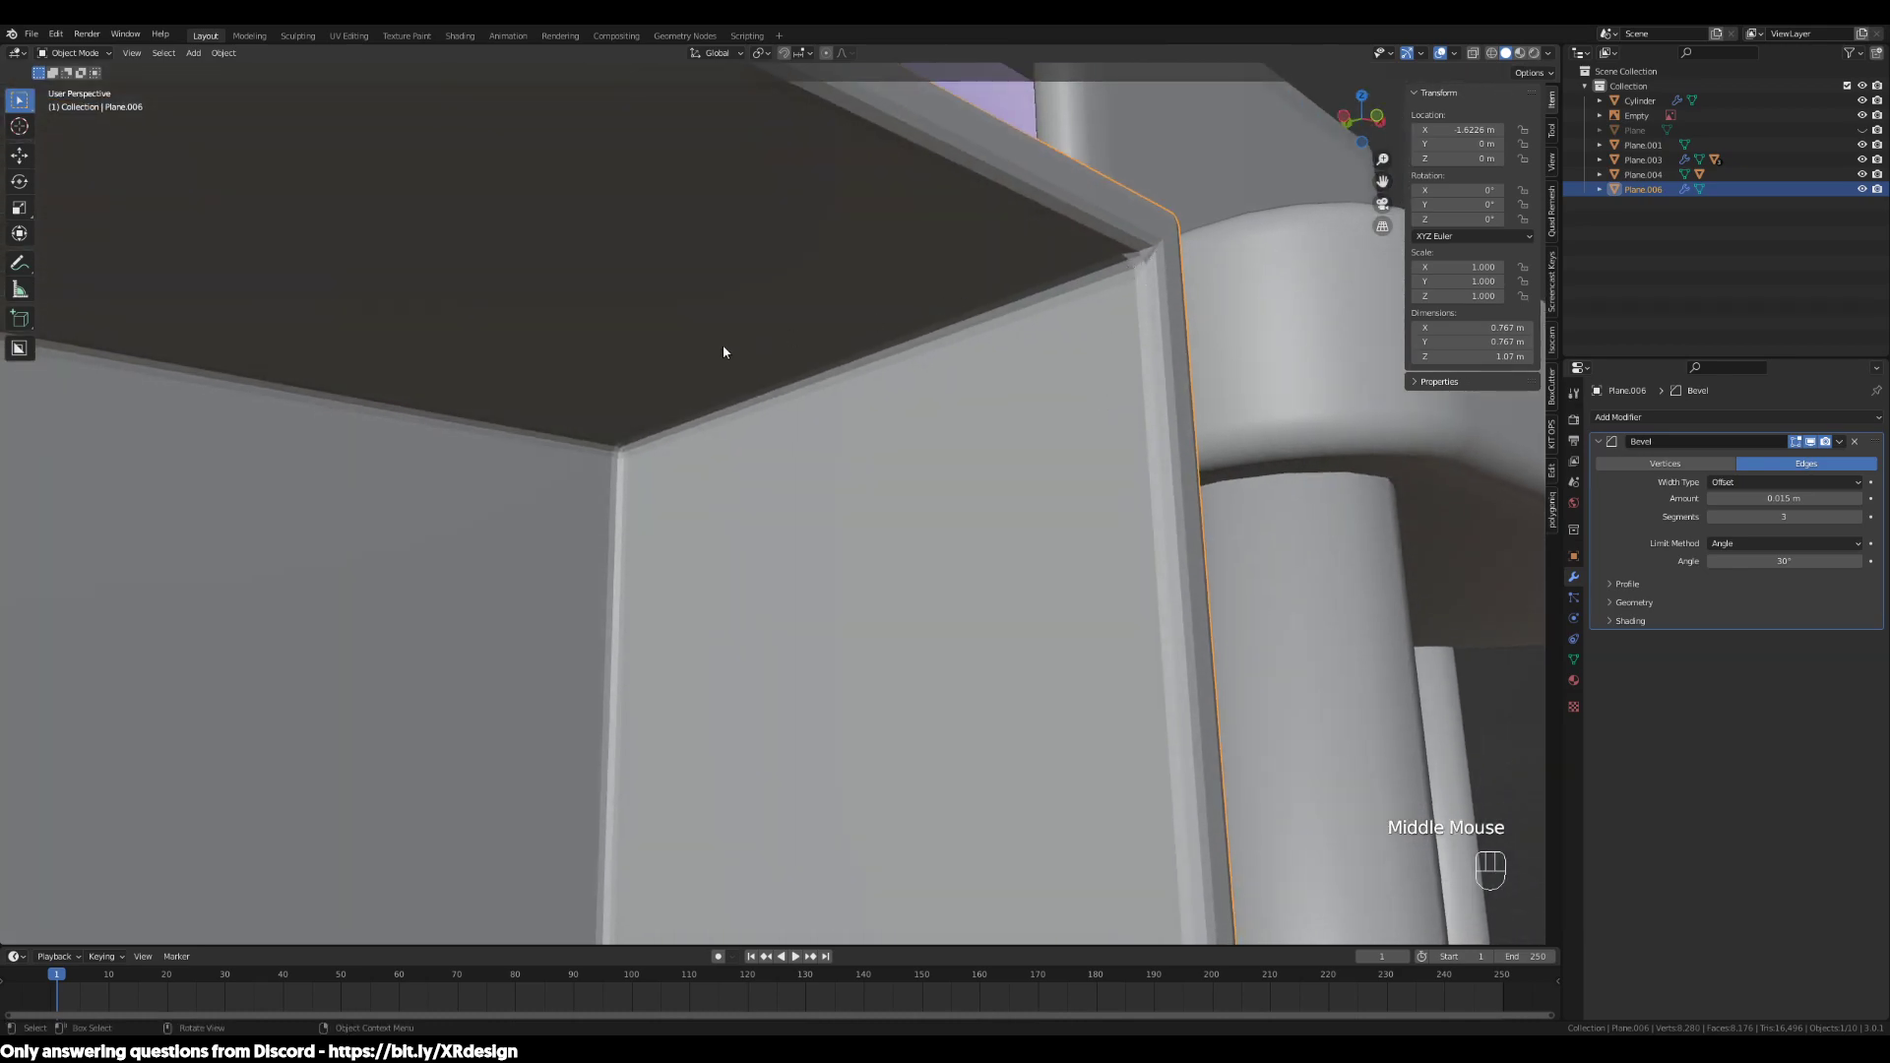
pyautogui.scroll(-2, 787, 447)
pyautogui.moveTo(787, 447); pyautogui.dragTo(794, 464, button='middle')
pyautogui.scroll(1, 822, 454)
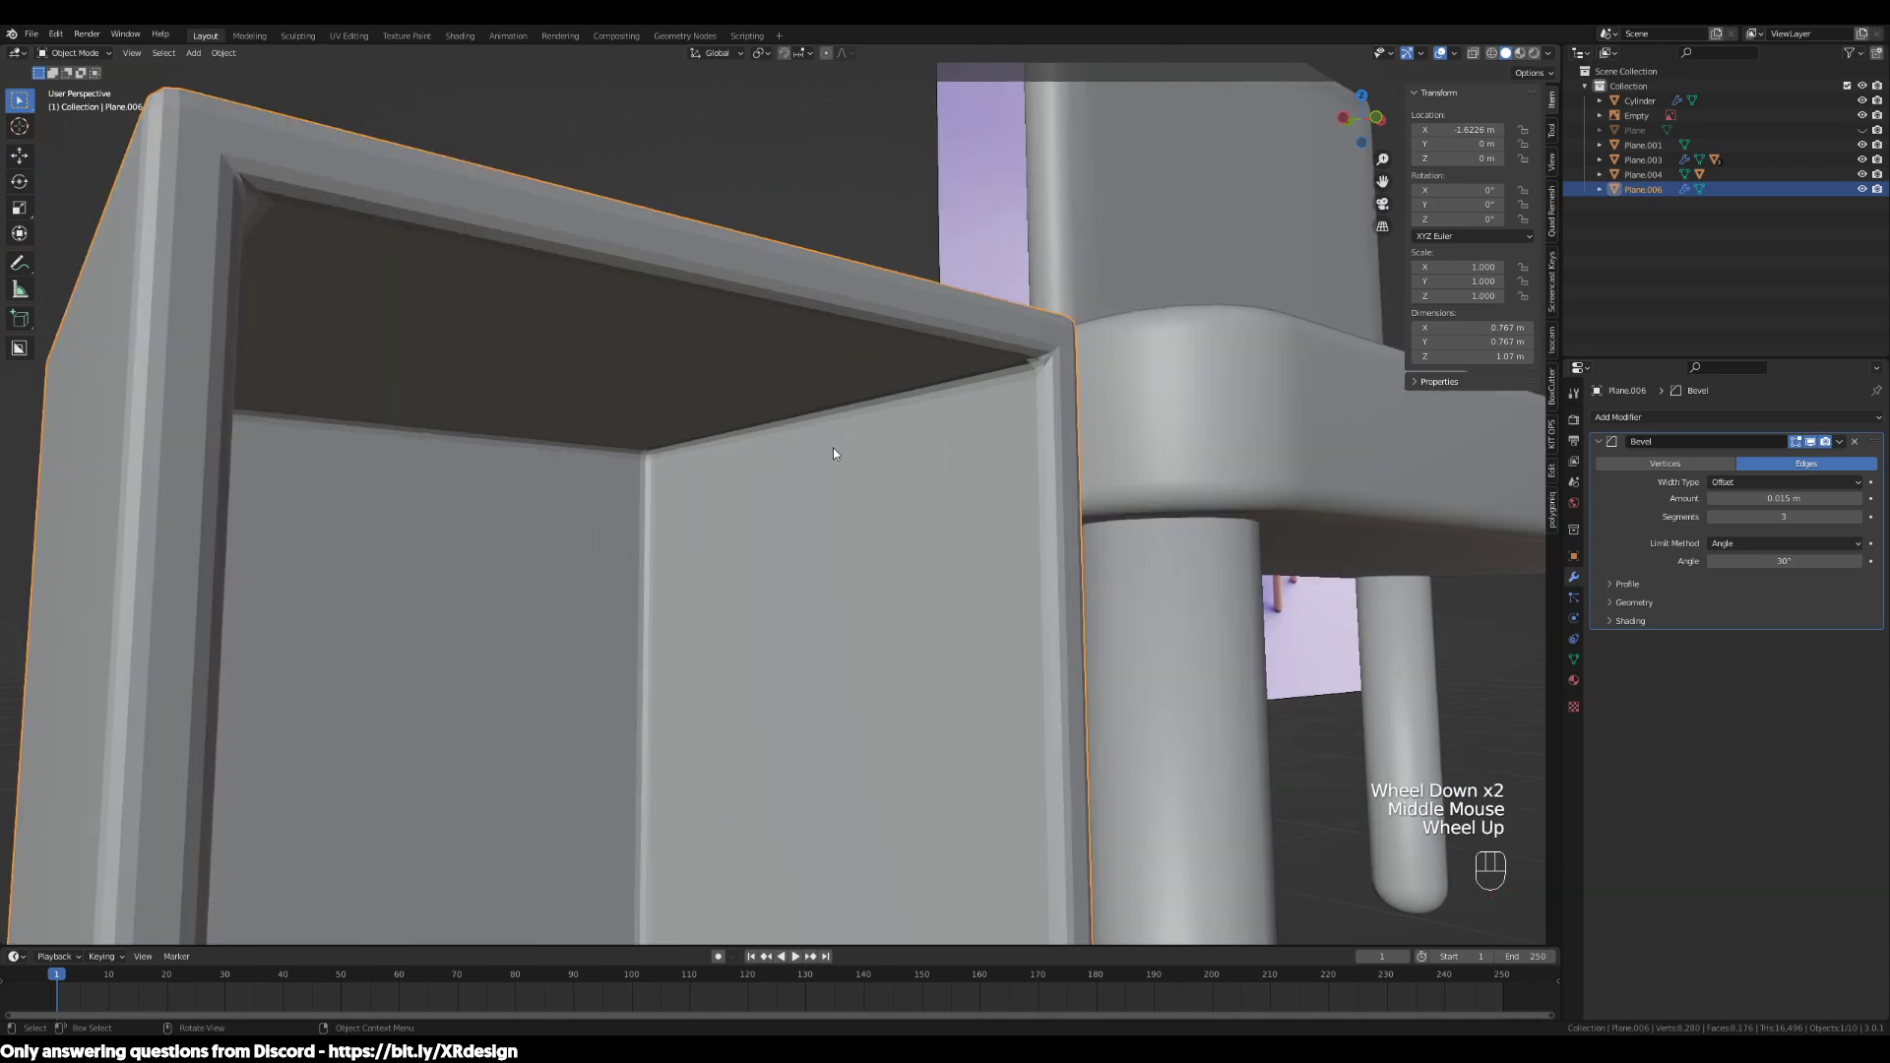
# Set the bevel's outer miter to Arc in its geometry settings and check the opening's corners
pyautogui.click(1614, 602)
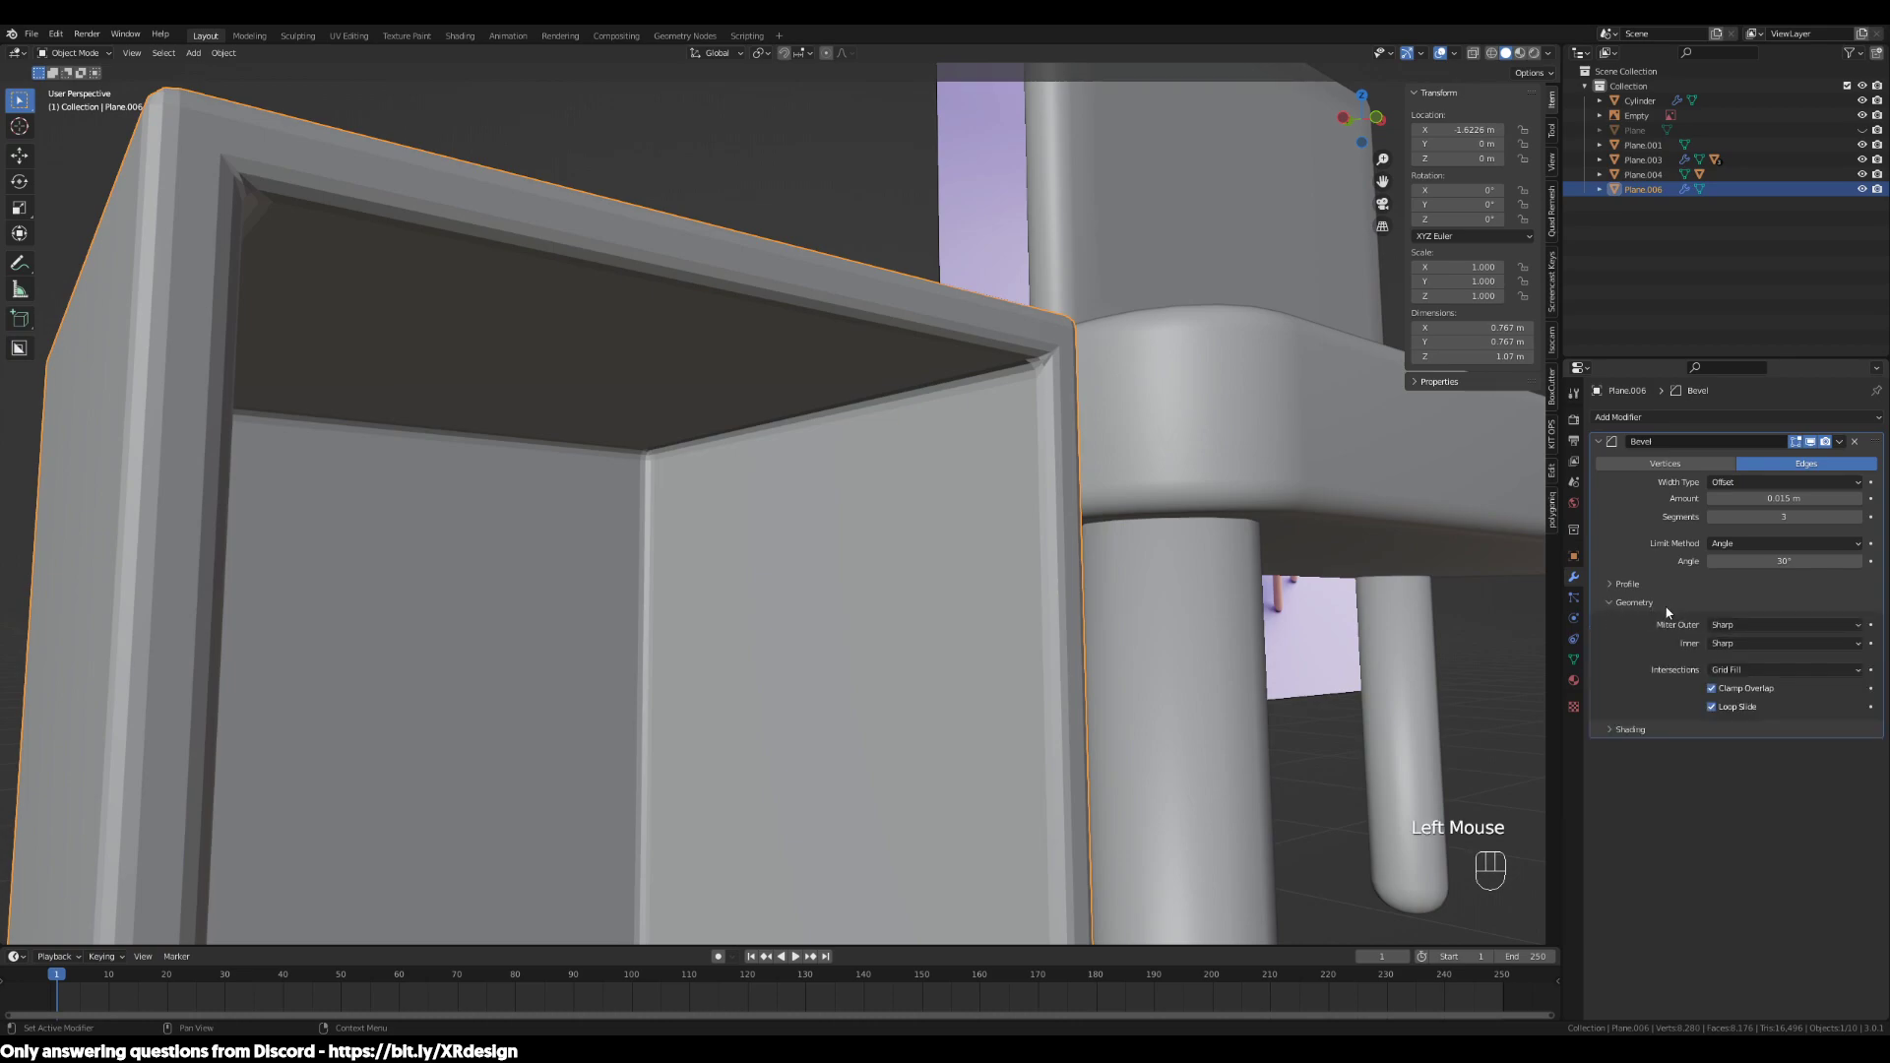
pyautogui.click(1721, 630)
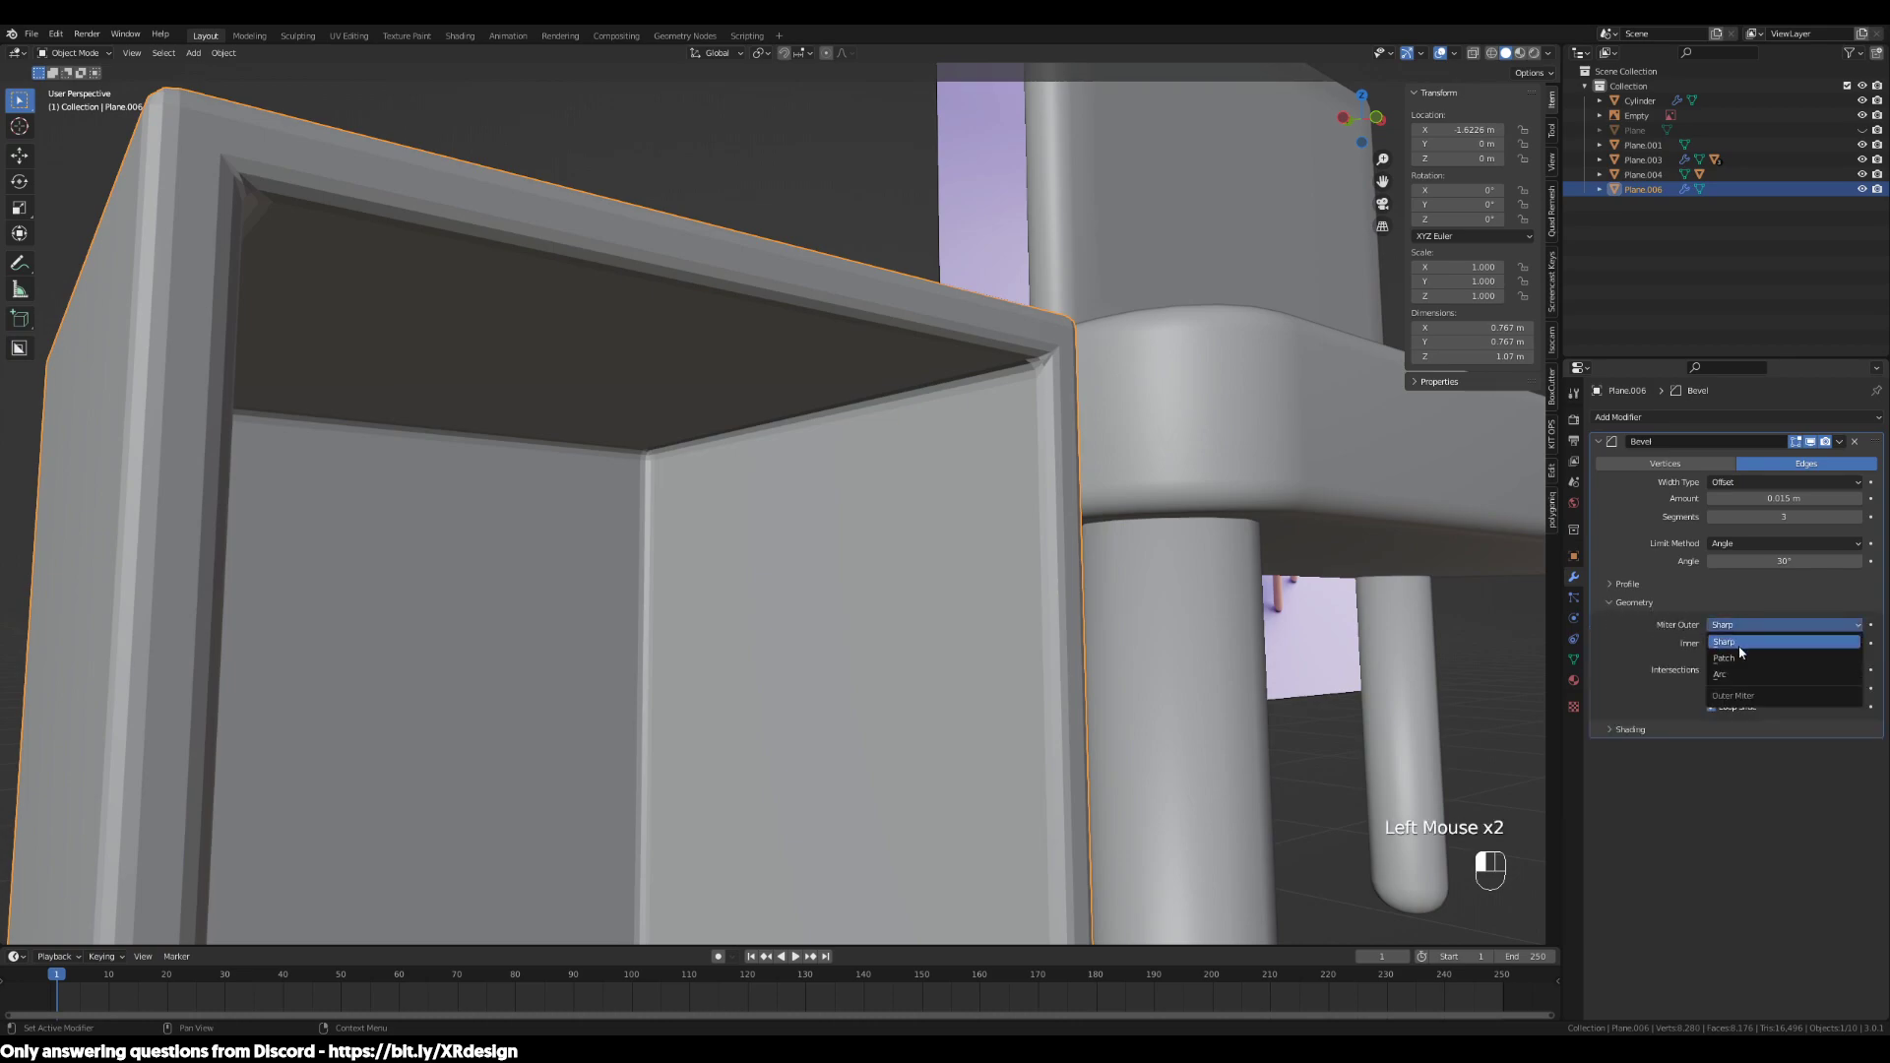
pyautogui.click(1748, 682)
pyautogui.moveTo(1072, 410); pyautogui.dragTo(1119, 500, button='middle')
pyautogui.moveTo(1101, 495); pyautogui.dragTo(999, 433, button='middle')
pyautogui.scroll(-2, 664, 424)
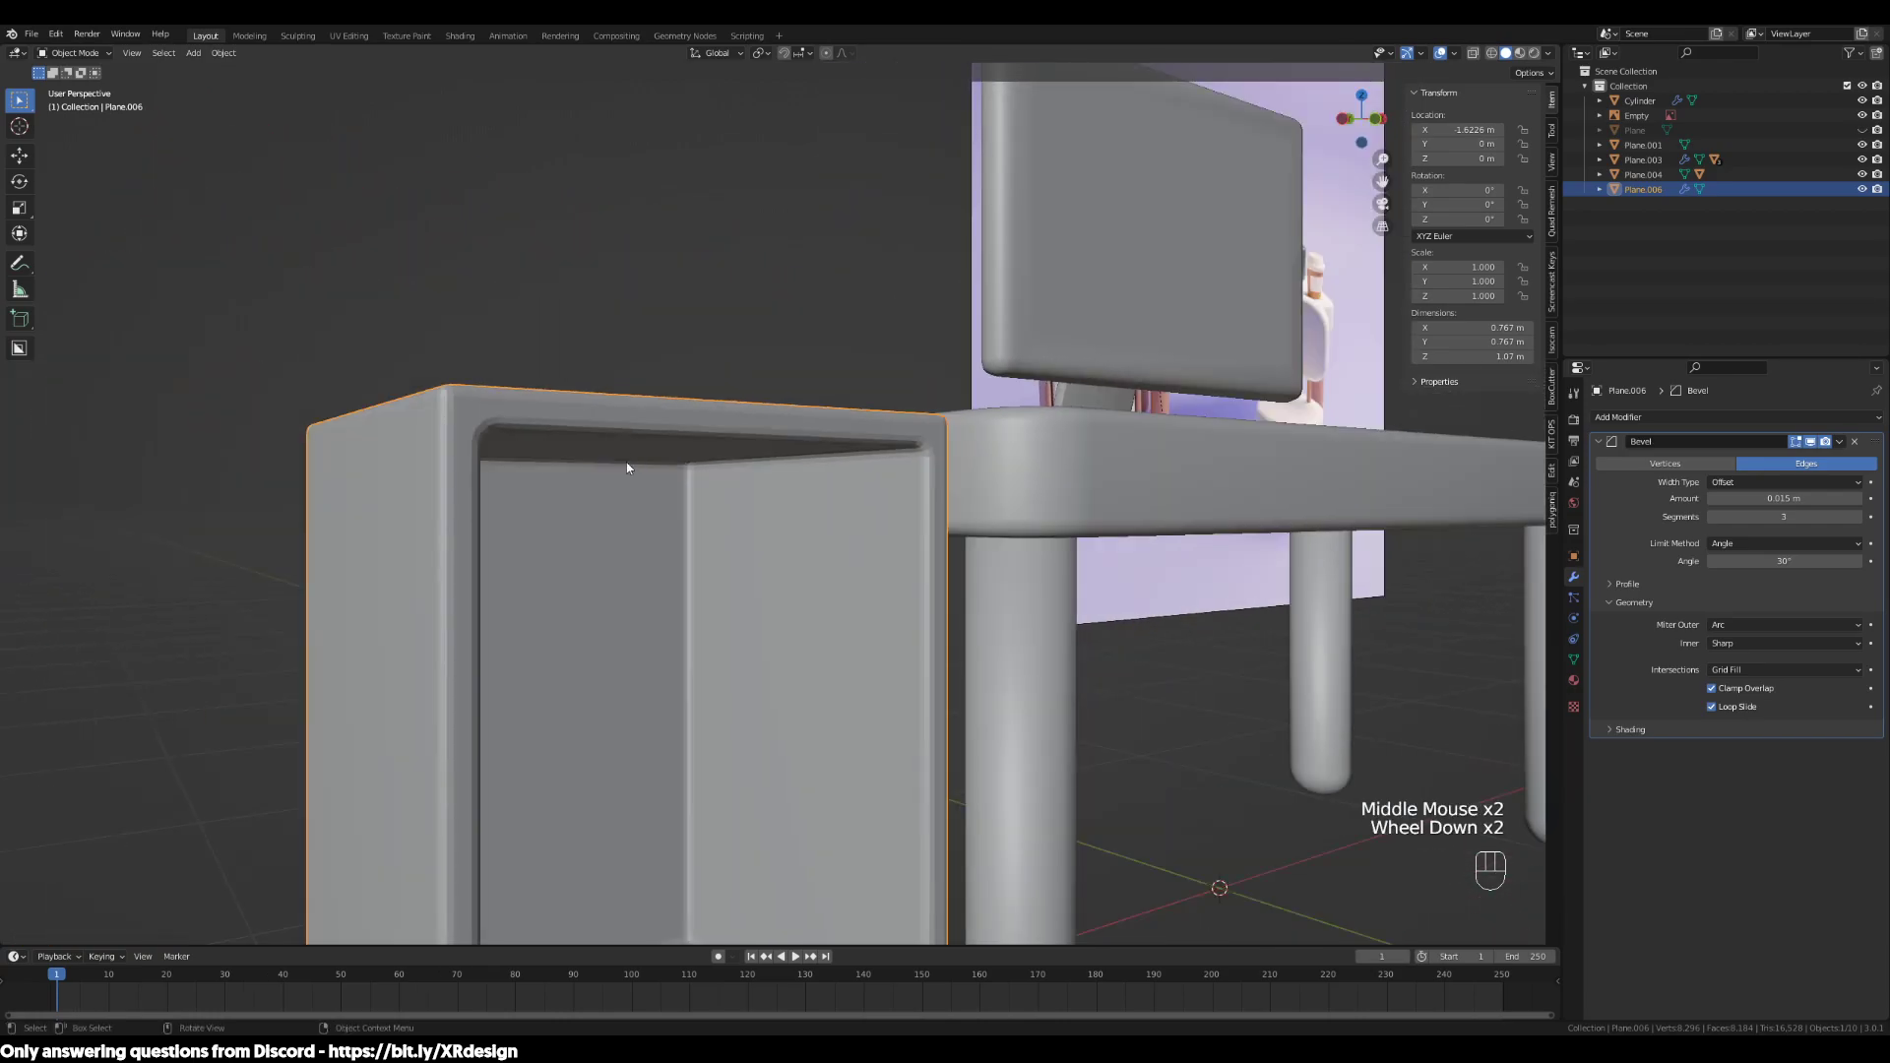
# Shade the cabinet smooth and compare it with the drawer unit in the reference image
pyautogui.scroll(-1, 668, 469)
pyautogui.press('Tab')
pyautogui.press('Tab')
pyautogui.rightClick(807, 471)
pyautogui.moveTo(667, 470); pyautogui.dragTo(1050, 596, button='middle')
pyautogui.click(852, 473)
pyautogui.scroll(-2, 853, 473)
pyautogui.keyDown('shift'); pyautogui.moveTo(1209, 272); pyautogui.dragTo(1148, 364, button='middle'); pyautogui.keyUp('shift')
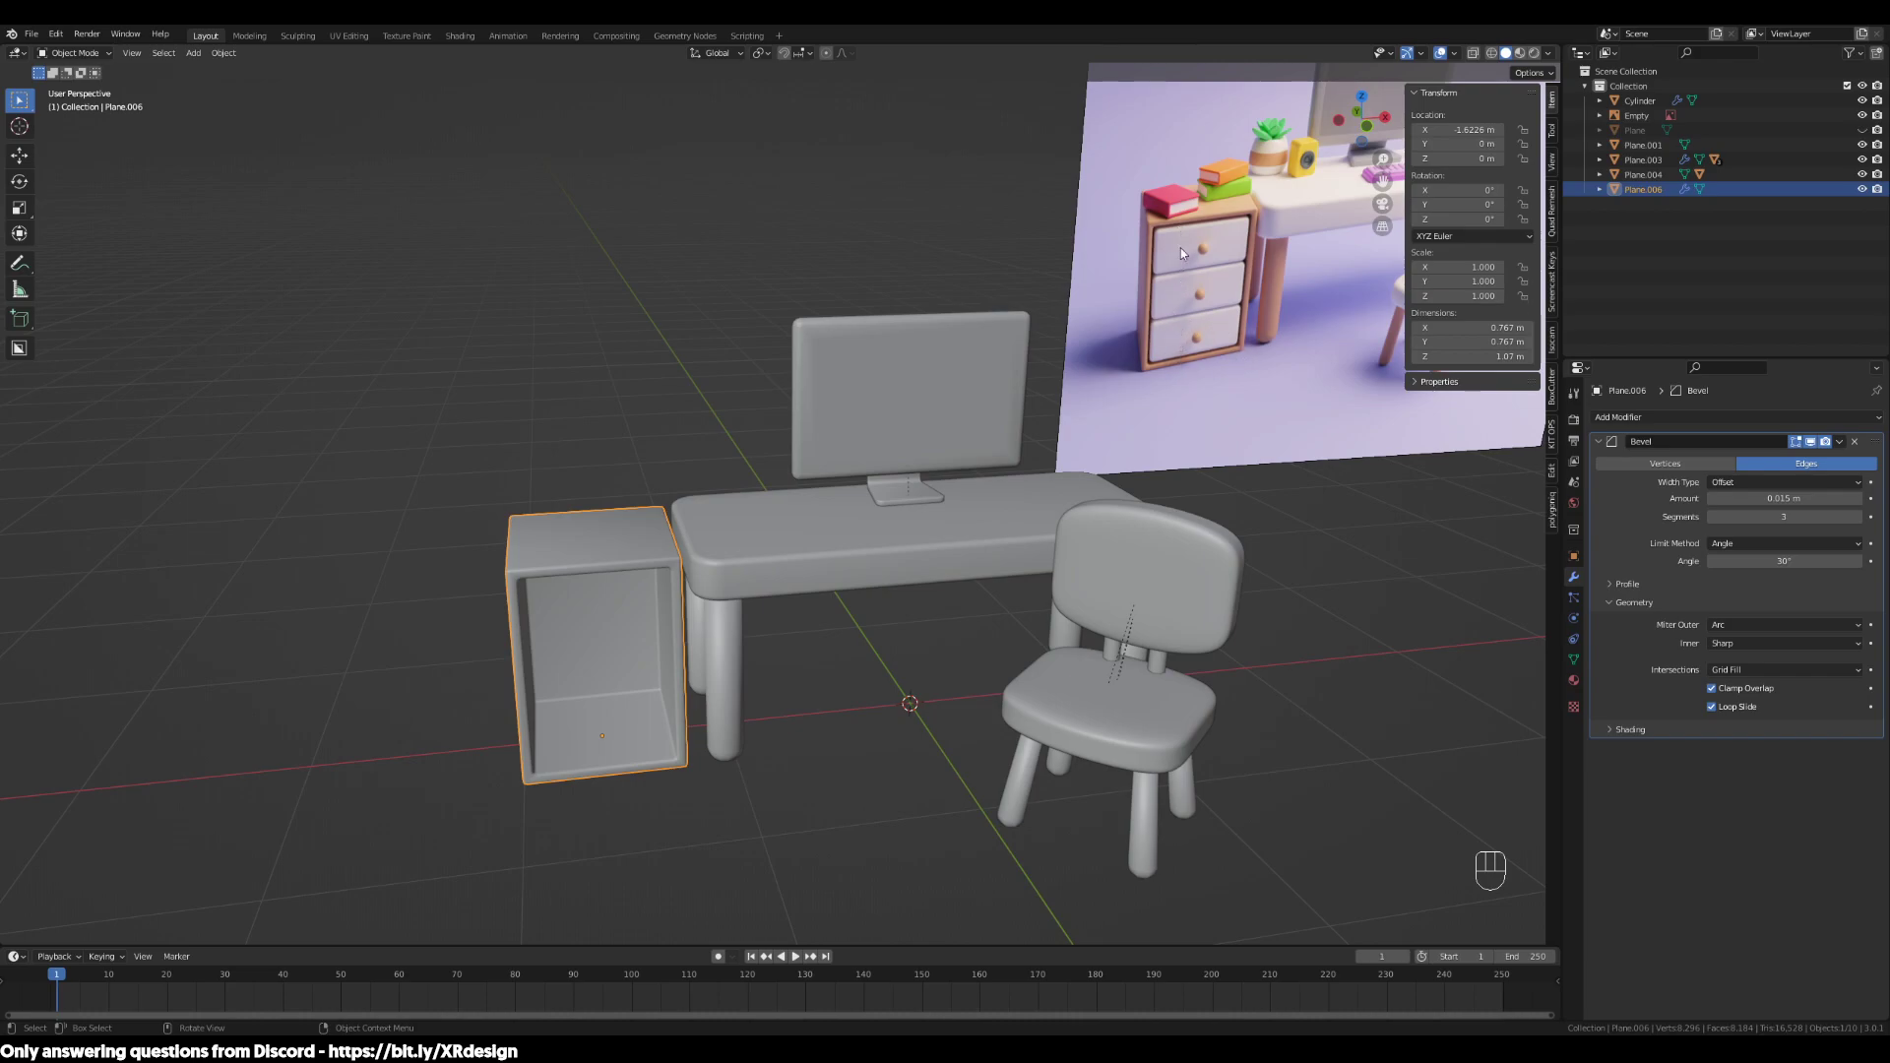
# Select the cabinet's inner floor face in Edit Mode and snap the 3D cursor to it
pyautogui.moveTo(1185, 242); pyautogui.dragTo(871, 587, button='middle')
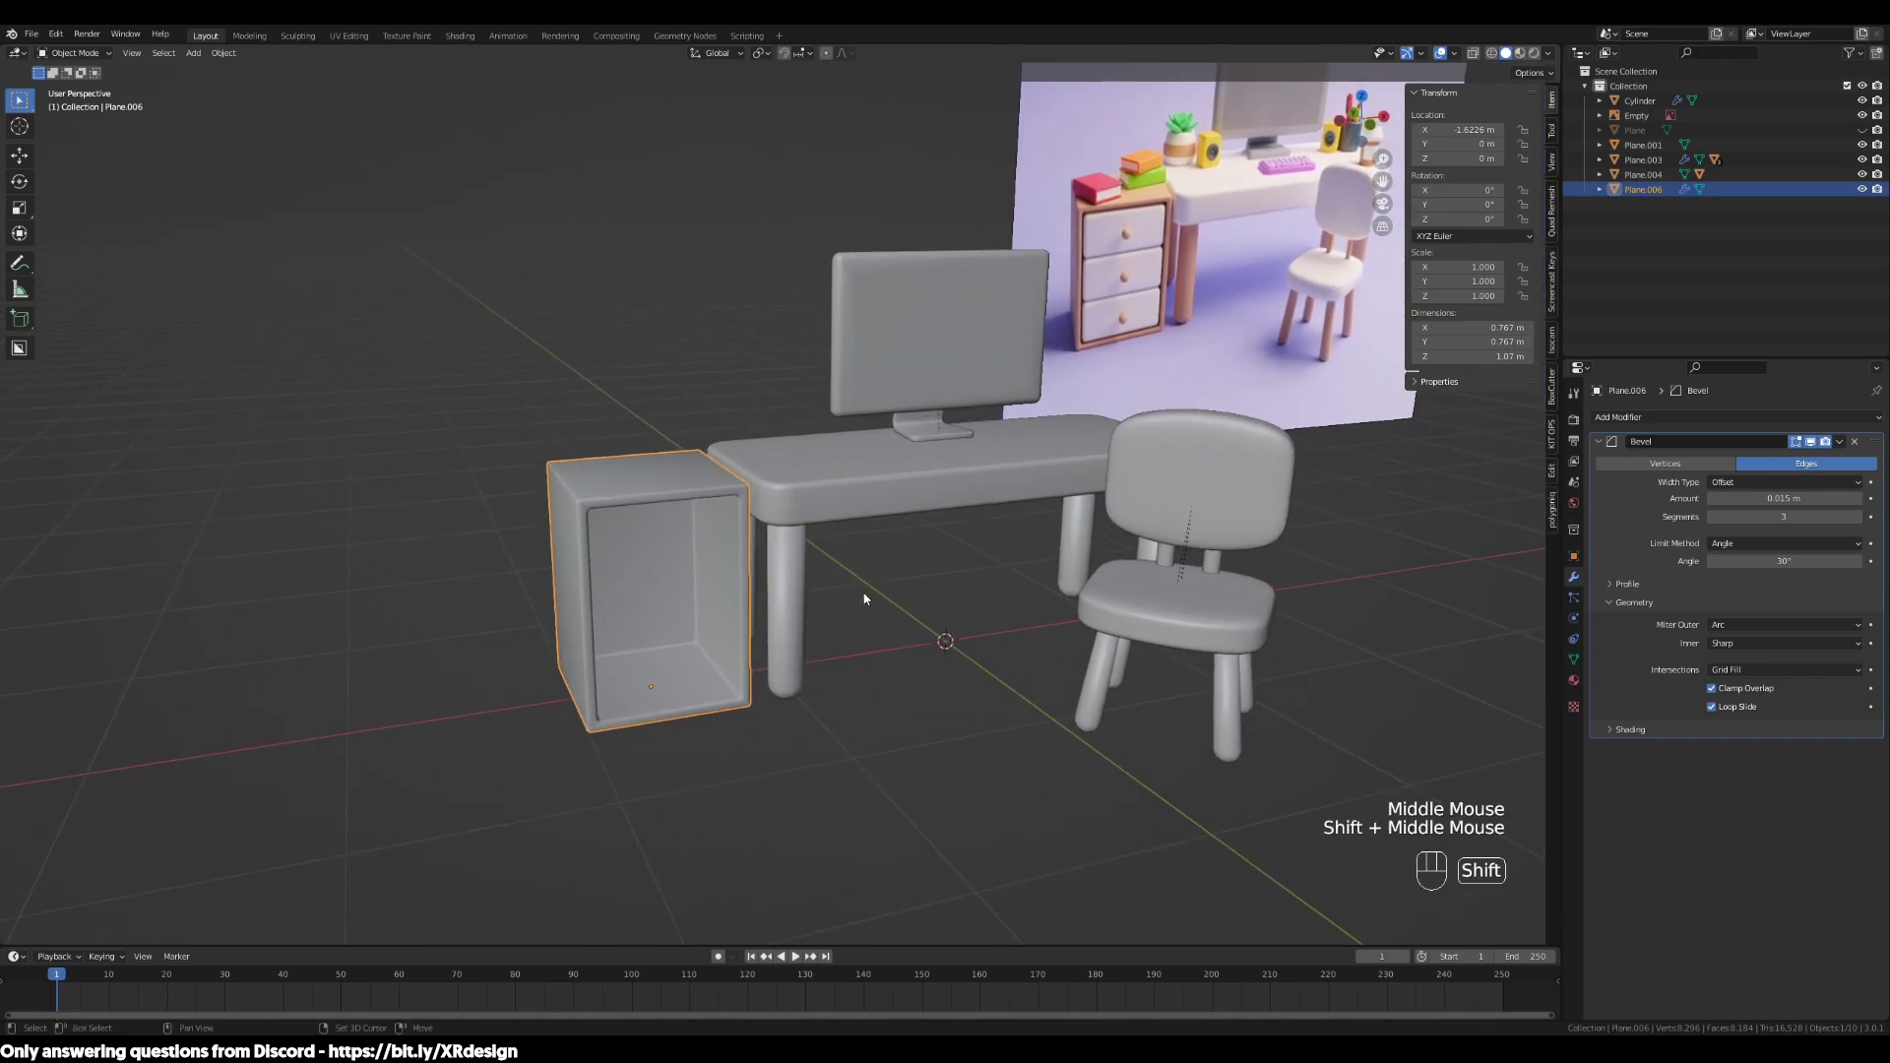
pyautogui.scroll(2, 745, 655)
pyautogui.keyDown('shift'); pyautogui.moveTo(745, 656); pyautogui.dragTo(809, 591, button='middle'); pyautogui.keyUp('shift')
pyautogui.press('Tab')
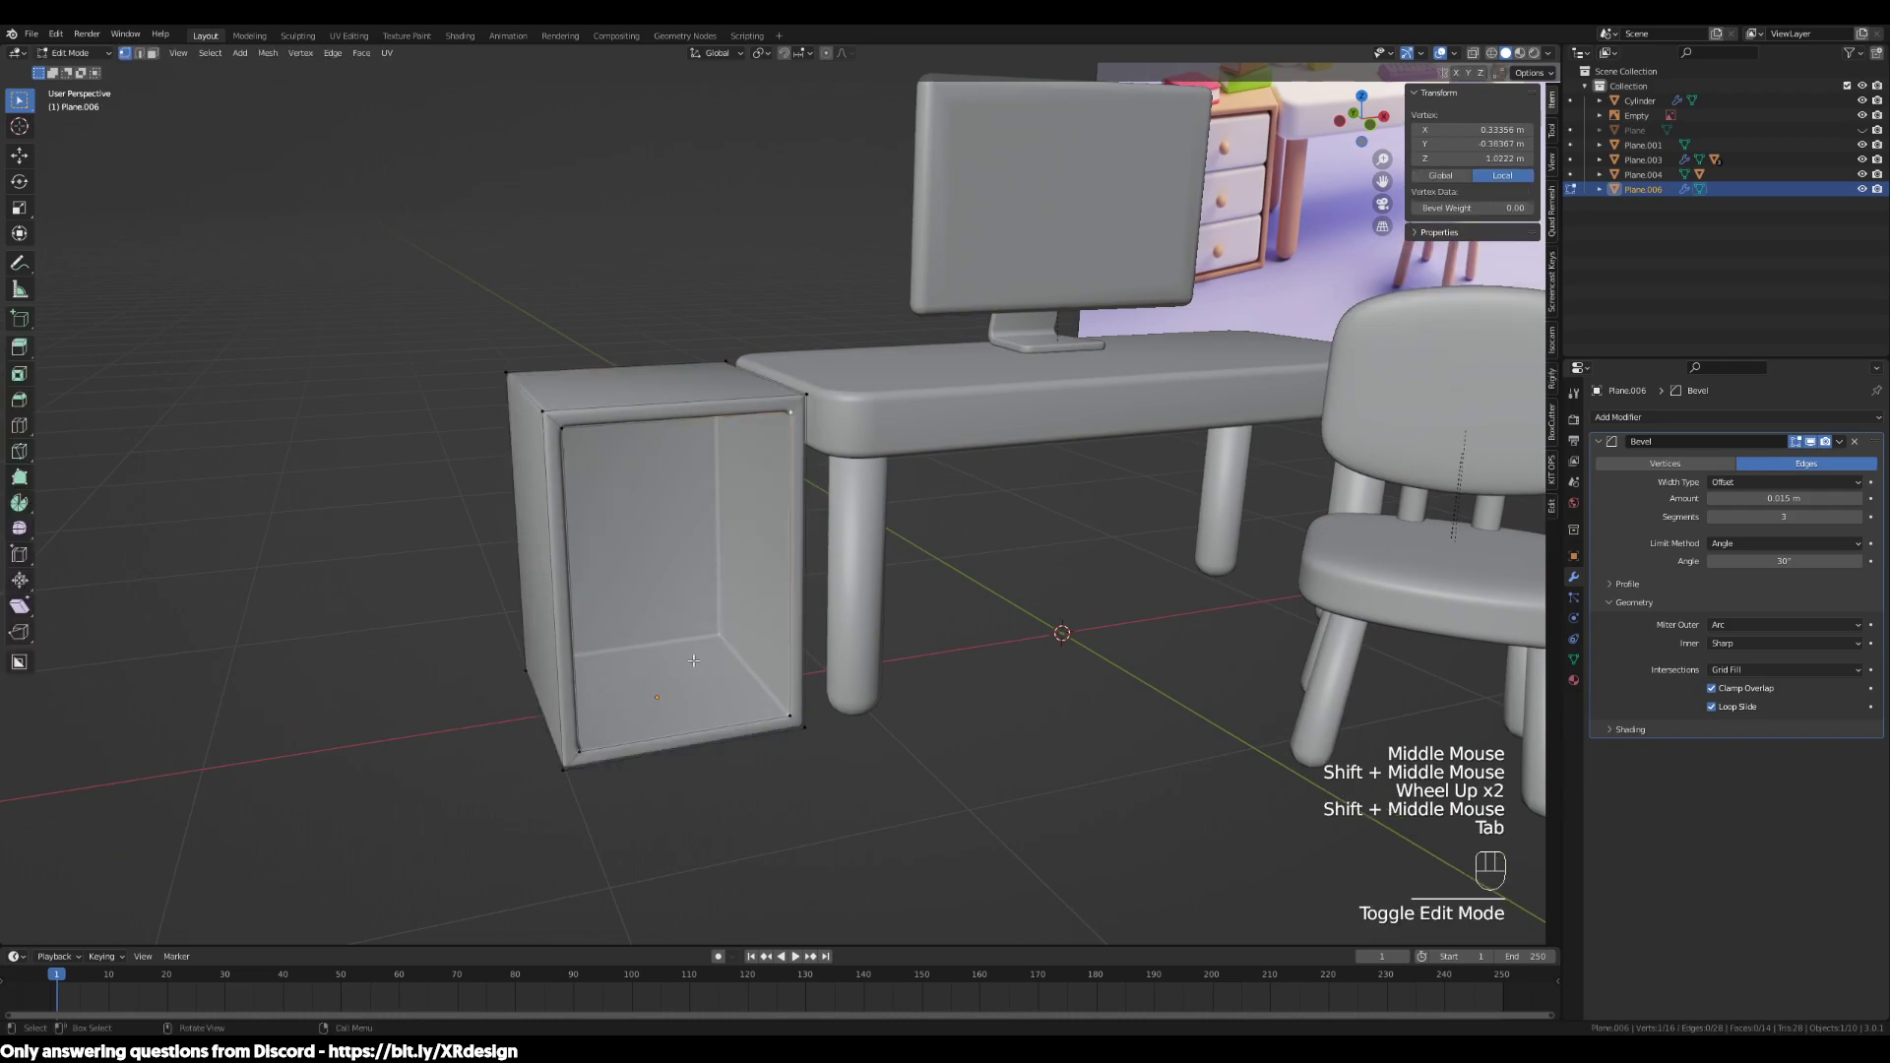
pyautogui.press('3')
pyautogui.click(610, 708)
pyautogui.moveTo(615, 713); pyautogui.dragTo(677, 696, button='middle')
pyautogui.scroll(2, 732, 775)
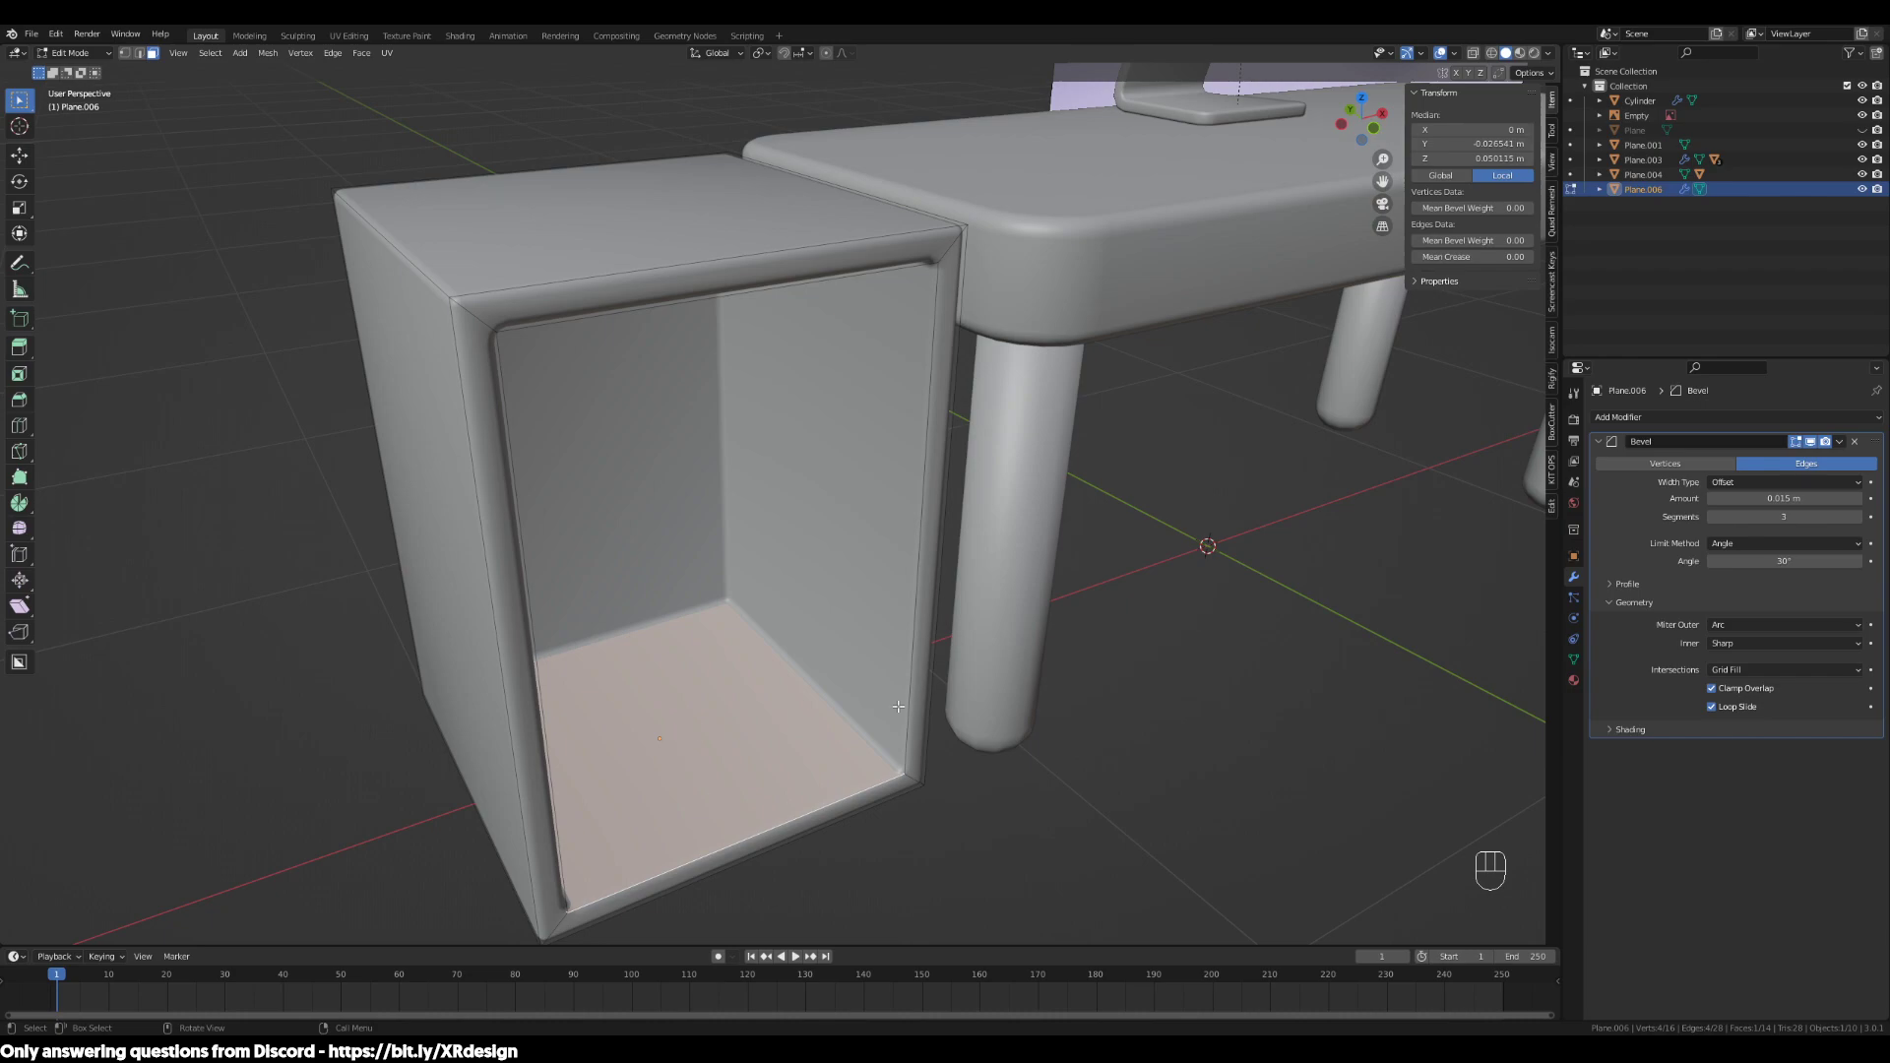
pyautogui.hotkey('shift', 's')
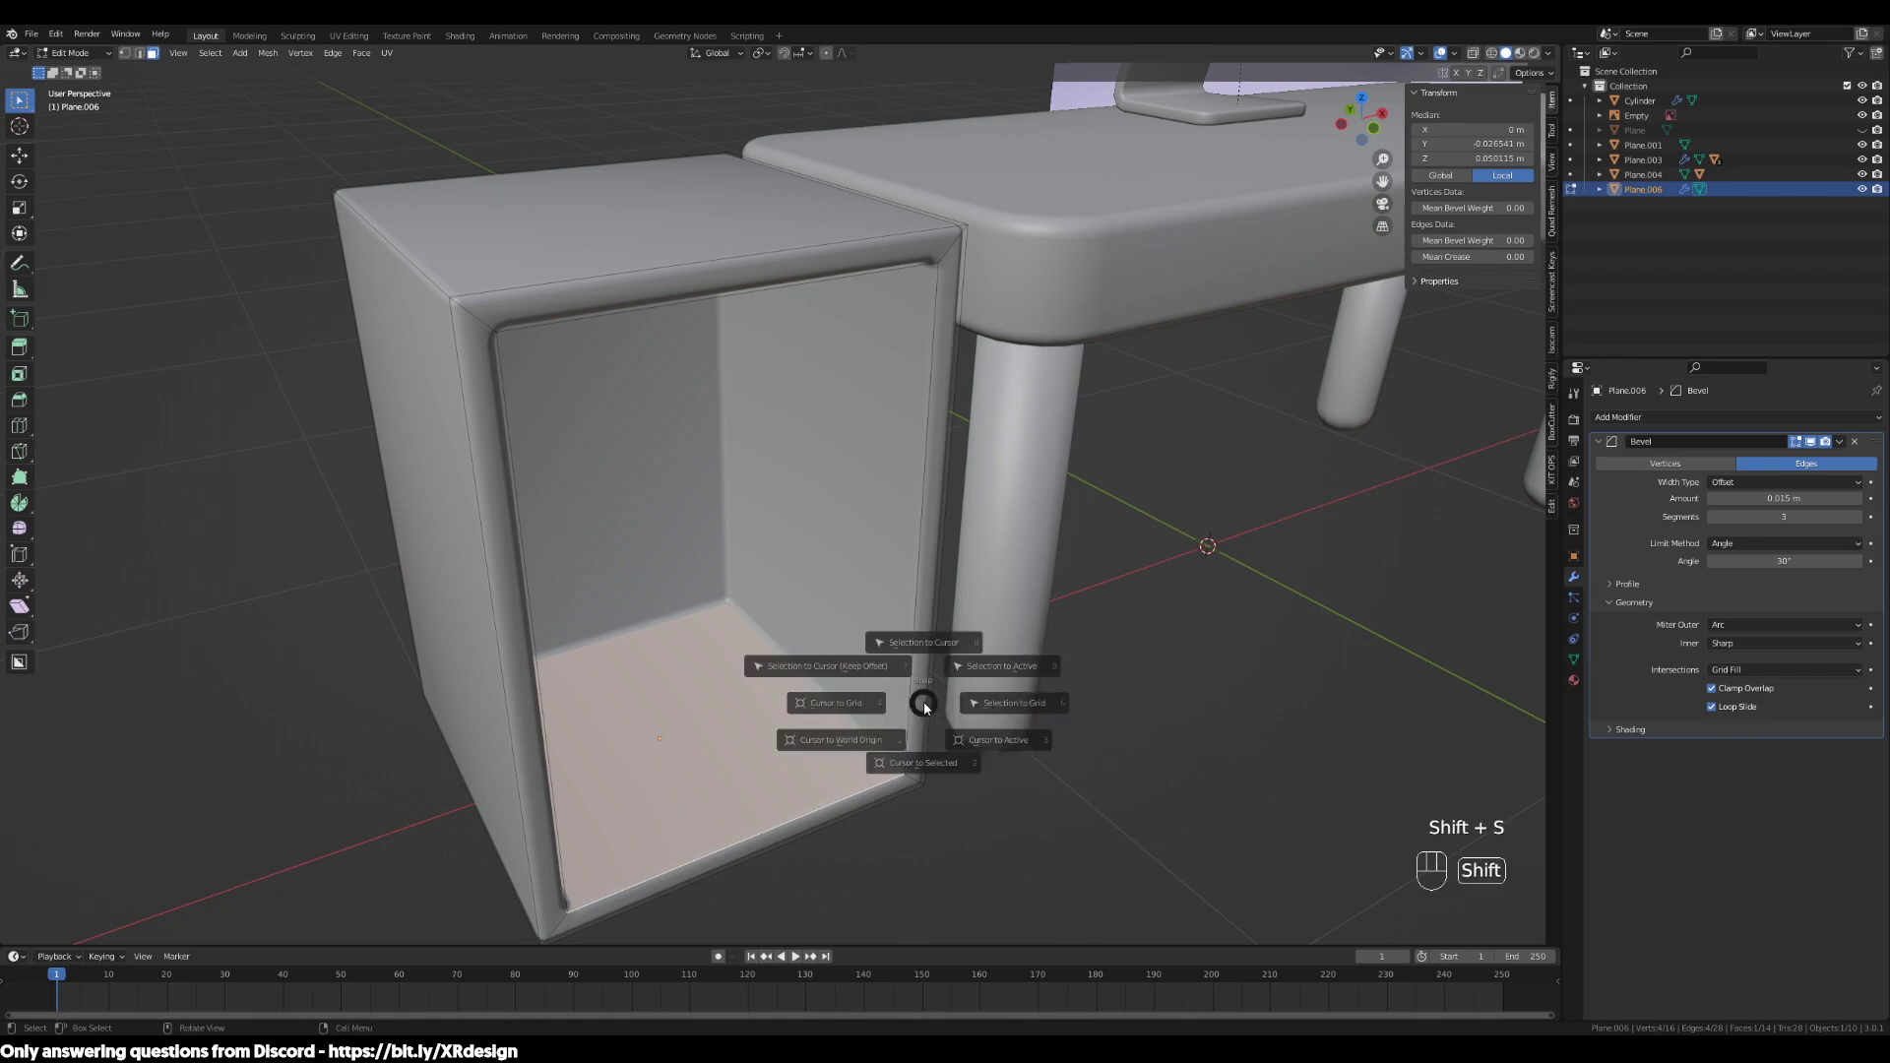
pyautogui.click(946, 788)
pyautogui.scroll(-2, 819, 790)
pyautogui.moveTo(819, 790); pyautogui.dragTo(980, 669, button='middle')
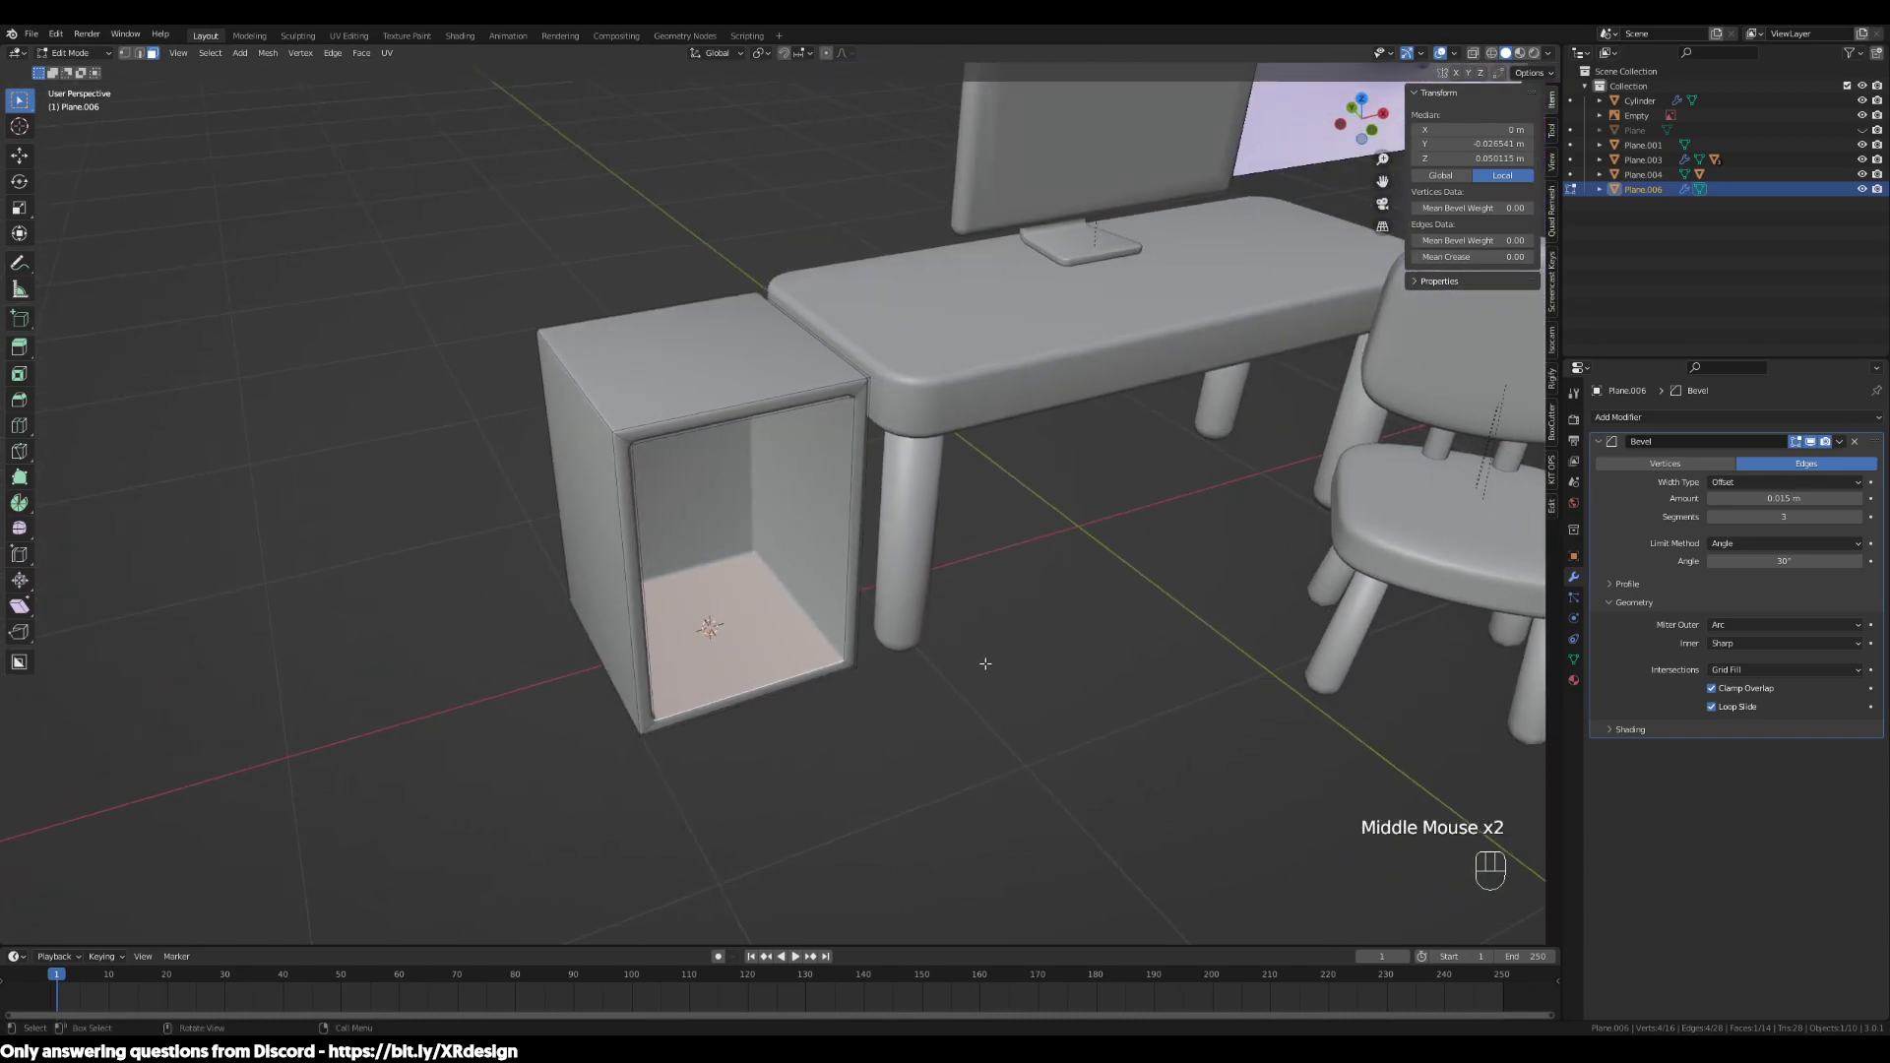
# Duplicate the inner floor face in place and separate the copy into its own object
pyautogui.scroll(1, 980, 670)
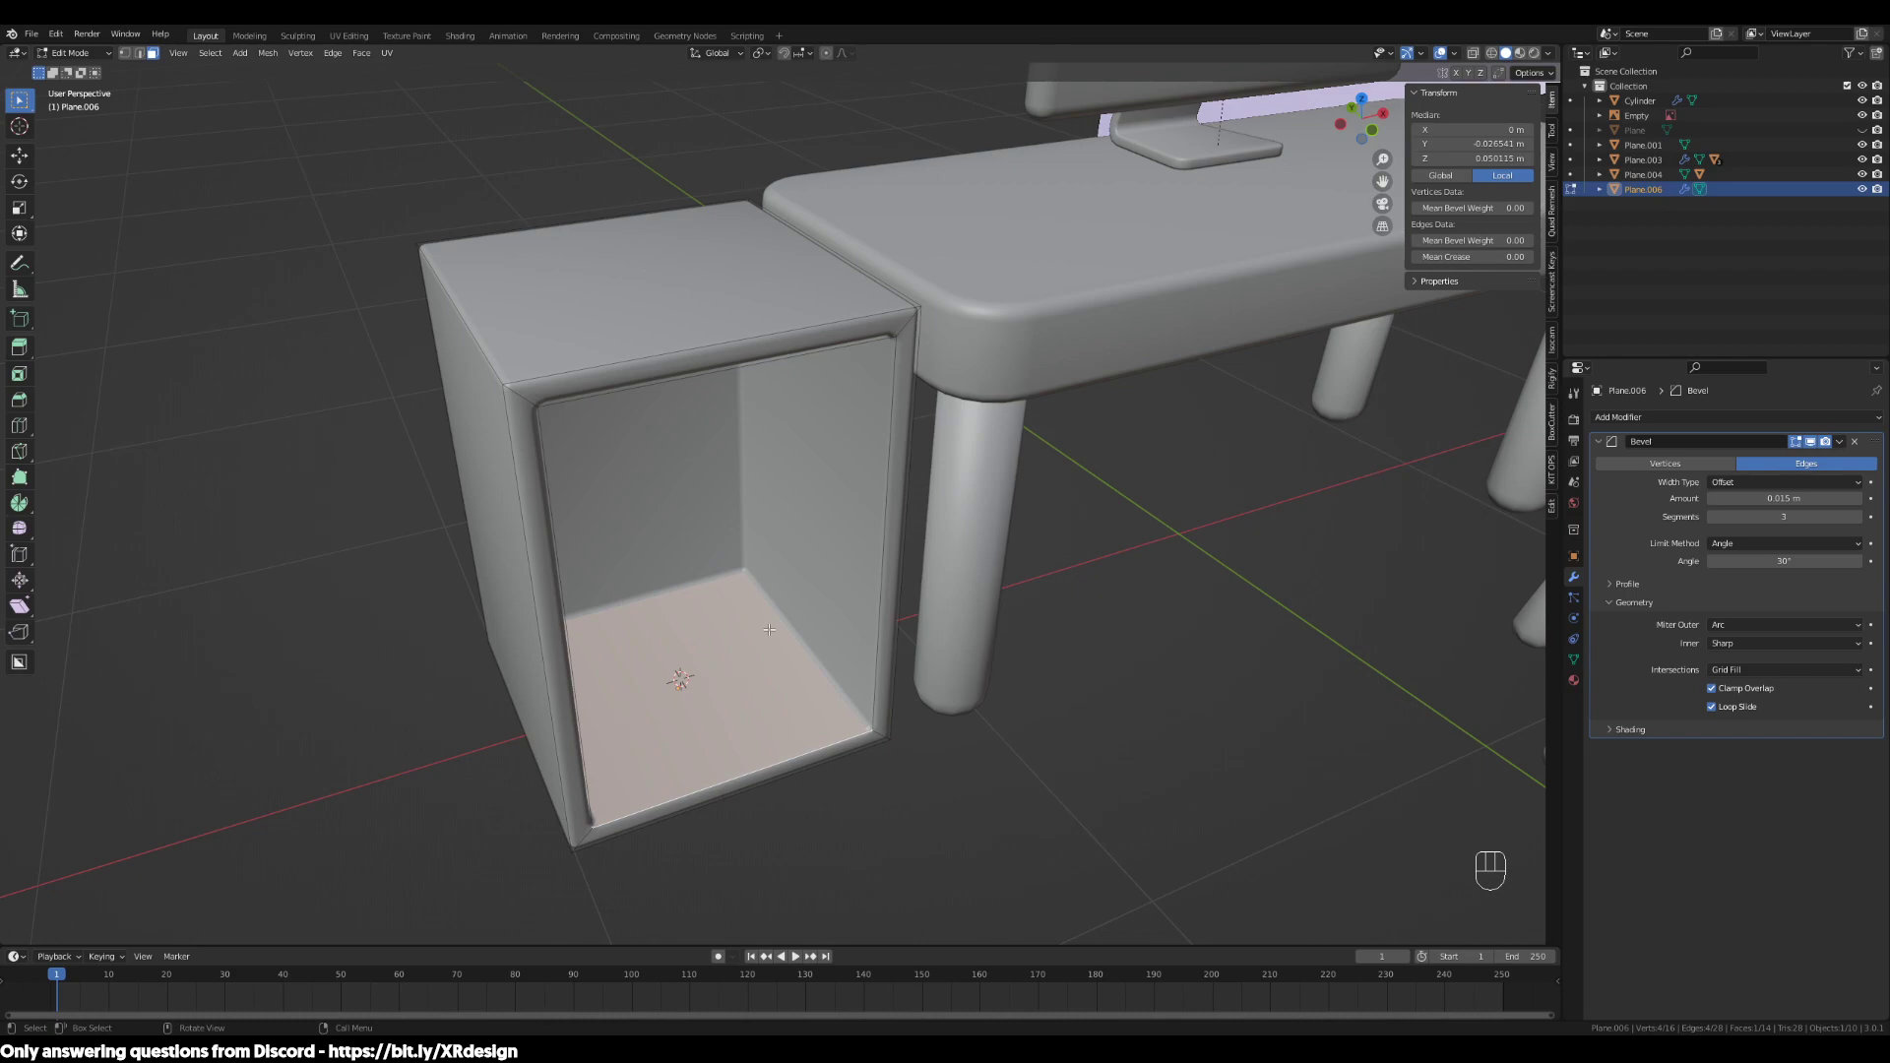
pyautogui.moveTo(751, 678); pyautogui.dragTo(769, 666, button='middle')
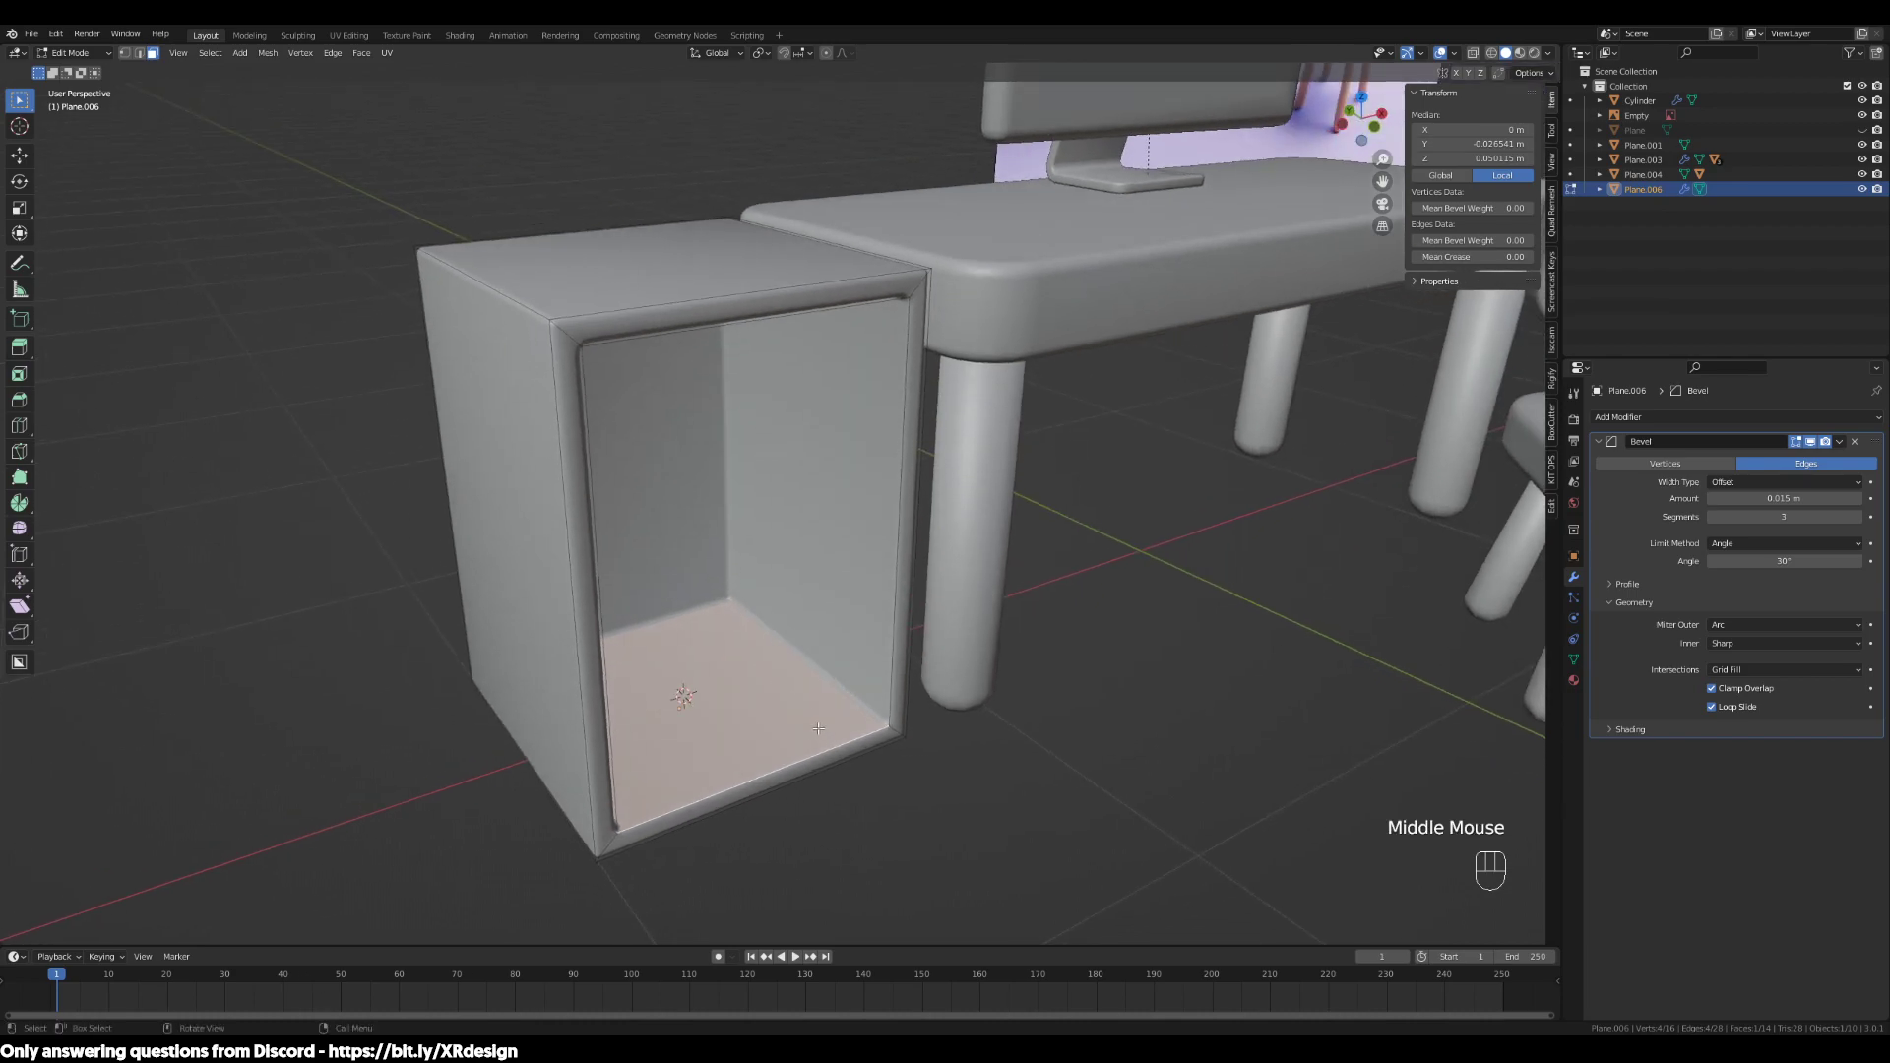
pyautogui.scroll(2, 819, 728)
pyautogui.keyDown('shift'); pyautogui.moveTo(819, 729); pyautogui.dragTo(739, 710, button='middle'); pyautogui.keyUp('shift')
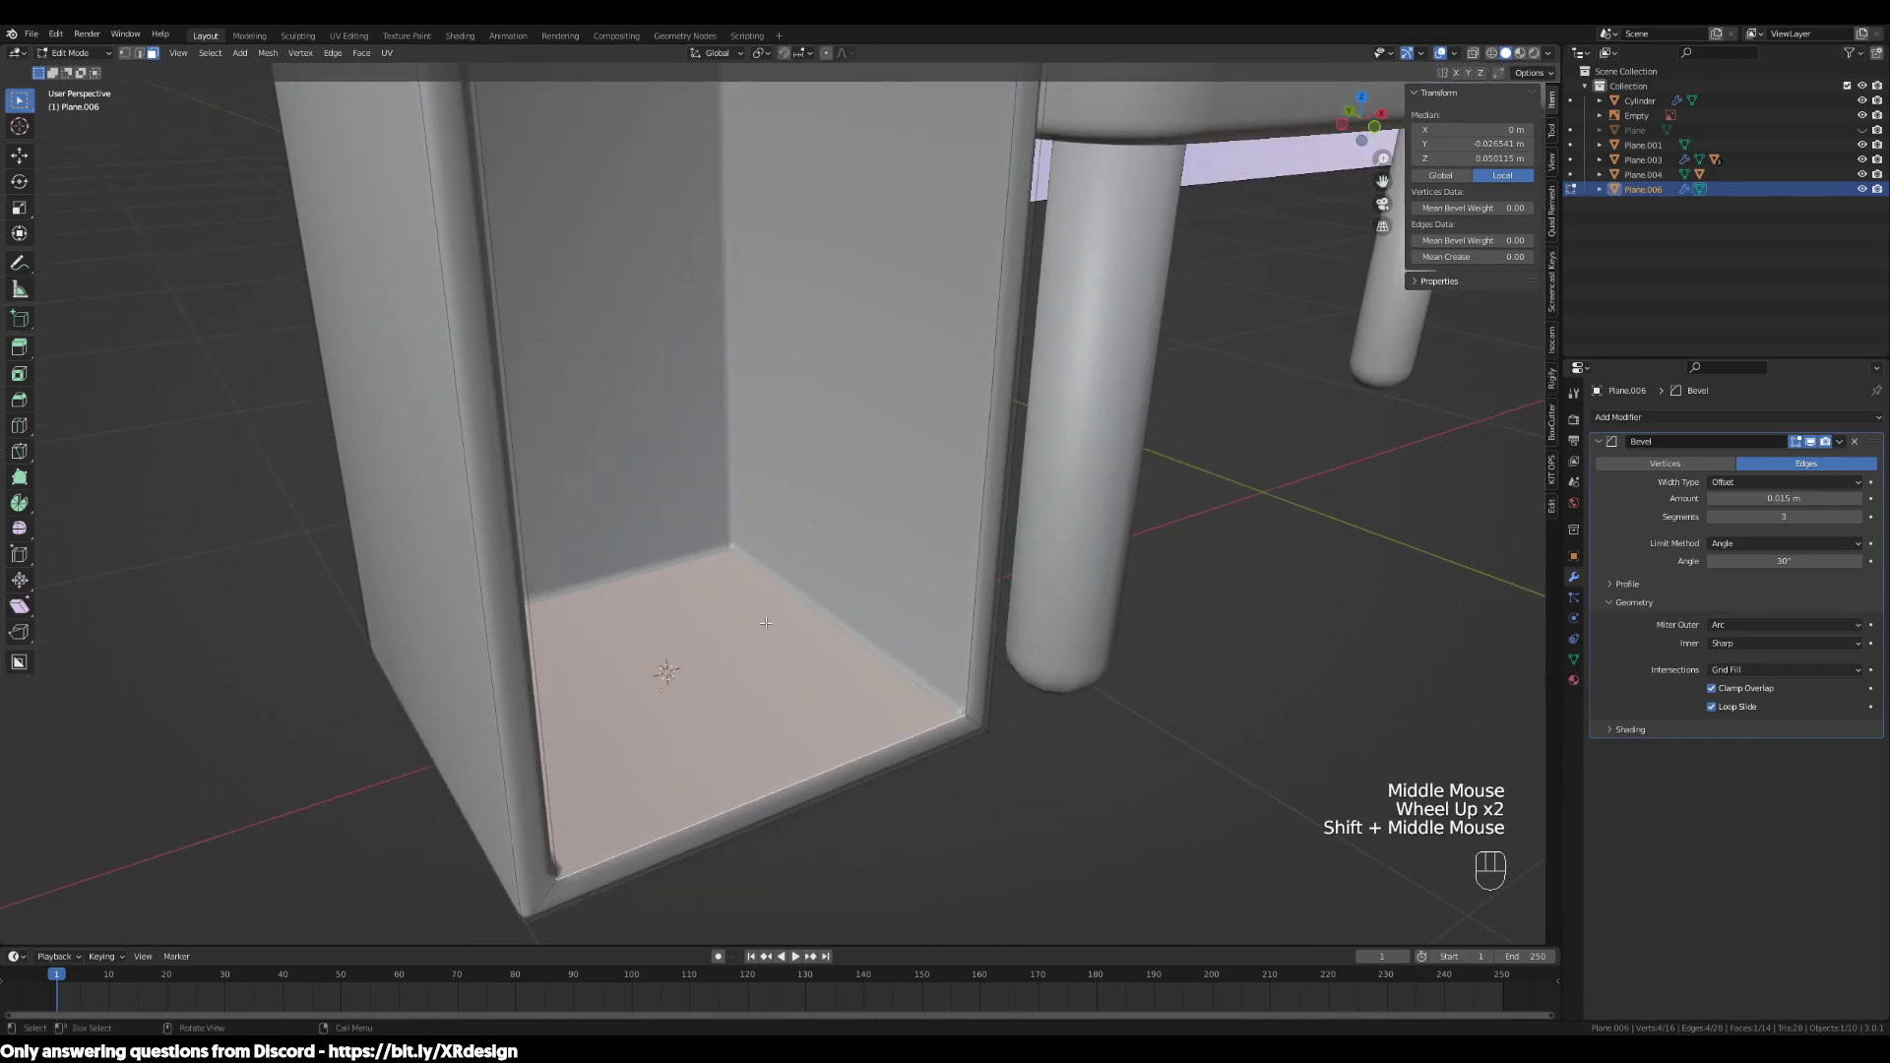
pyautogui.moveTo(763, 615); pyautogui.dragTo(697, 681, button='middle')
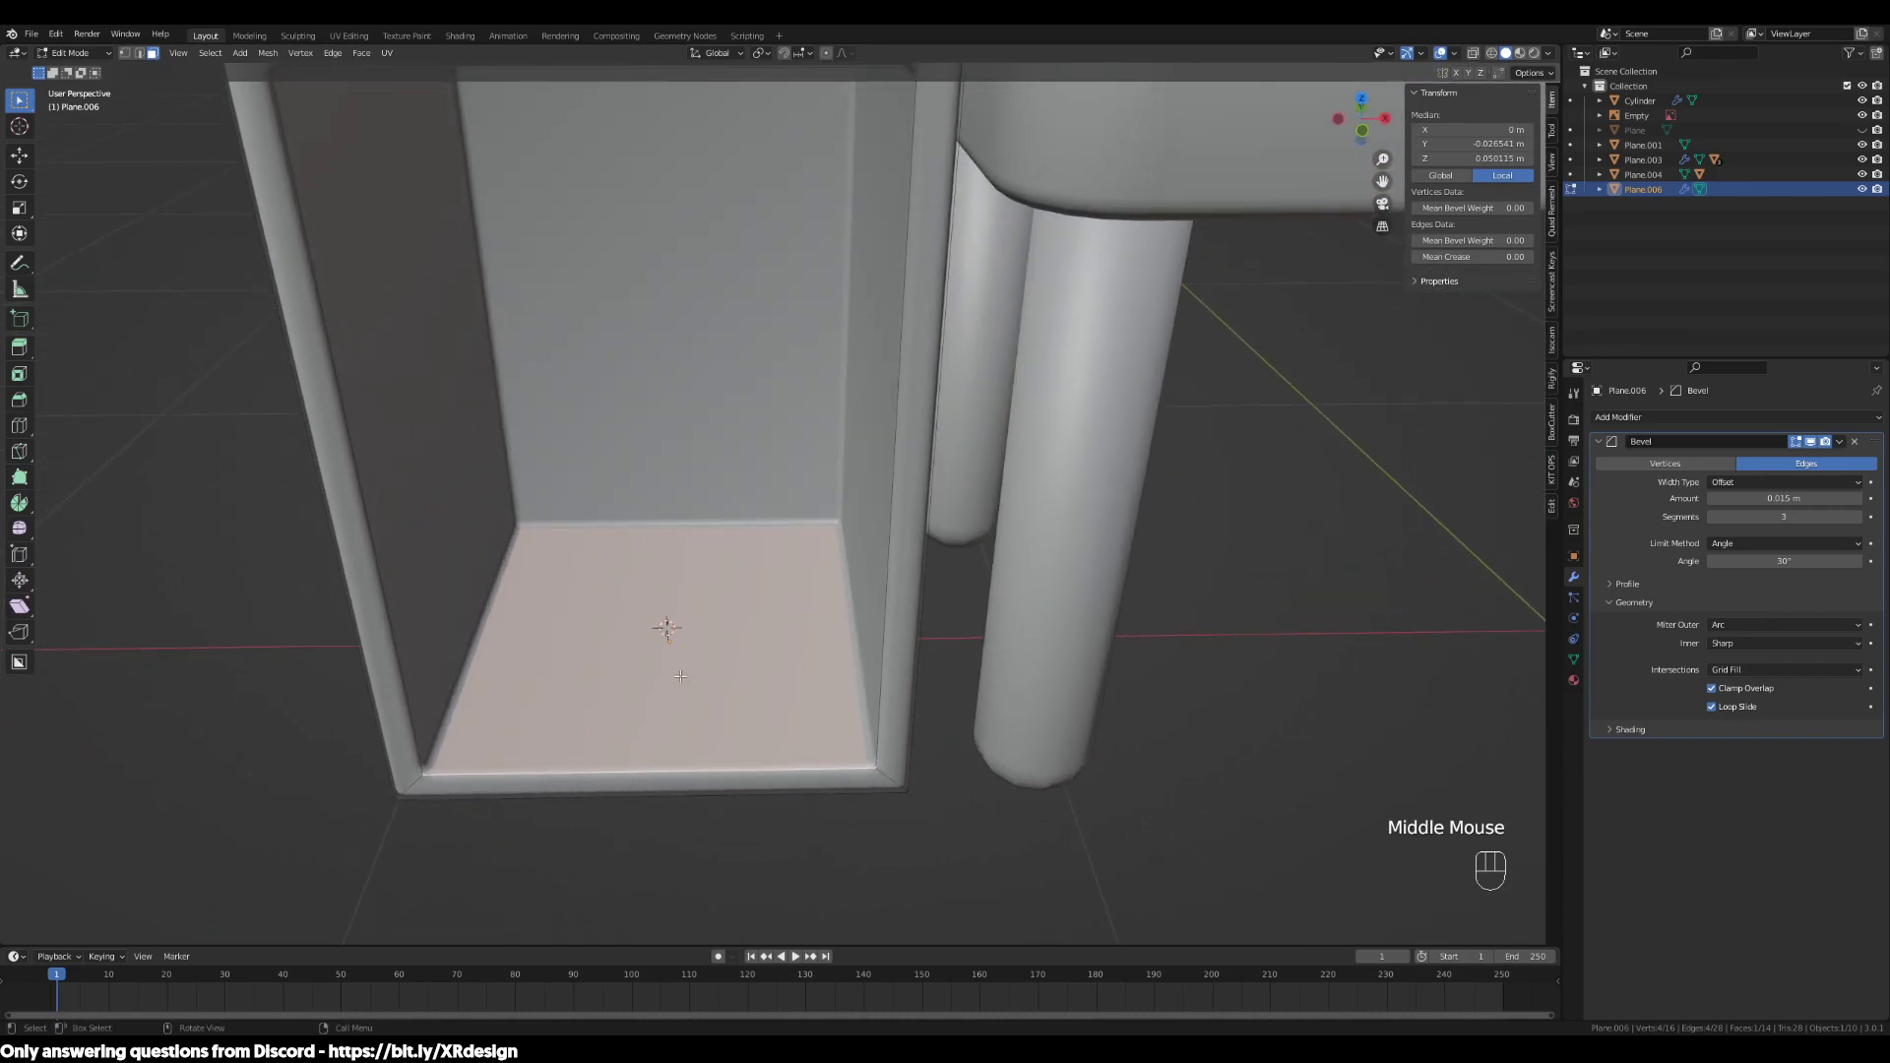
pyautogui.scroll(-1, 757, 640)
pyautogui.moveTo(757, 640); pyautogui.dragTo(687, 253, button='middle')
pyautogui.scroll(-2, 687, 253)
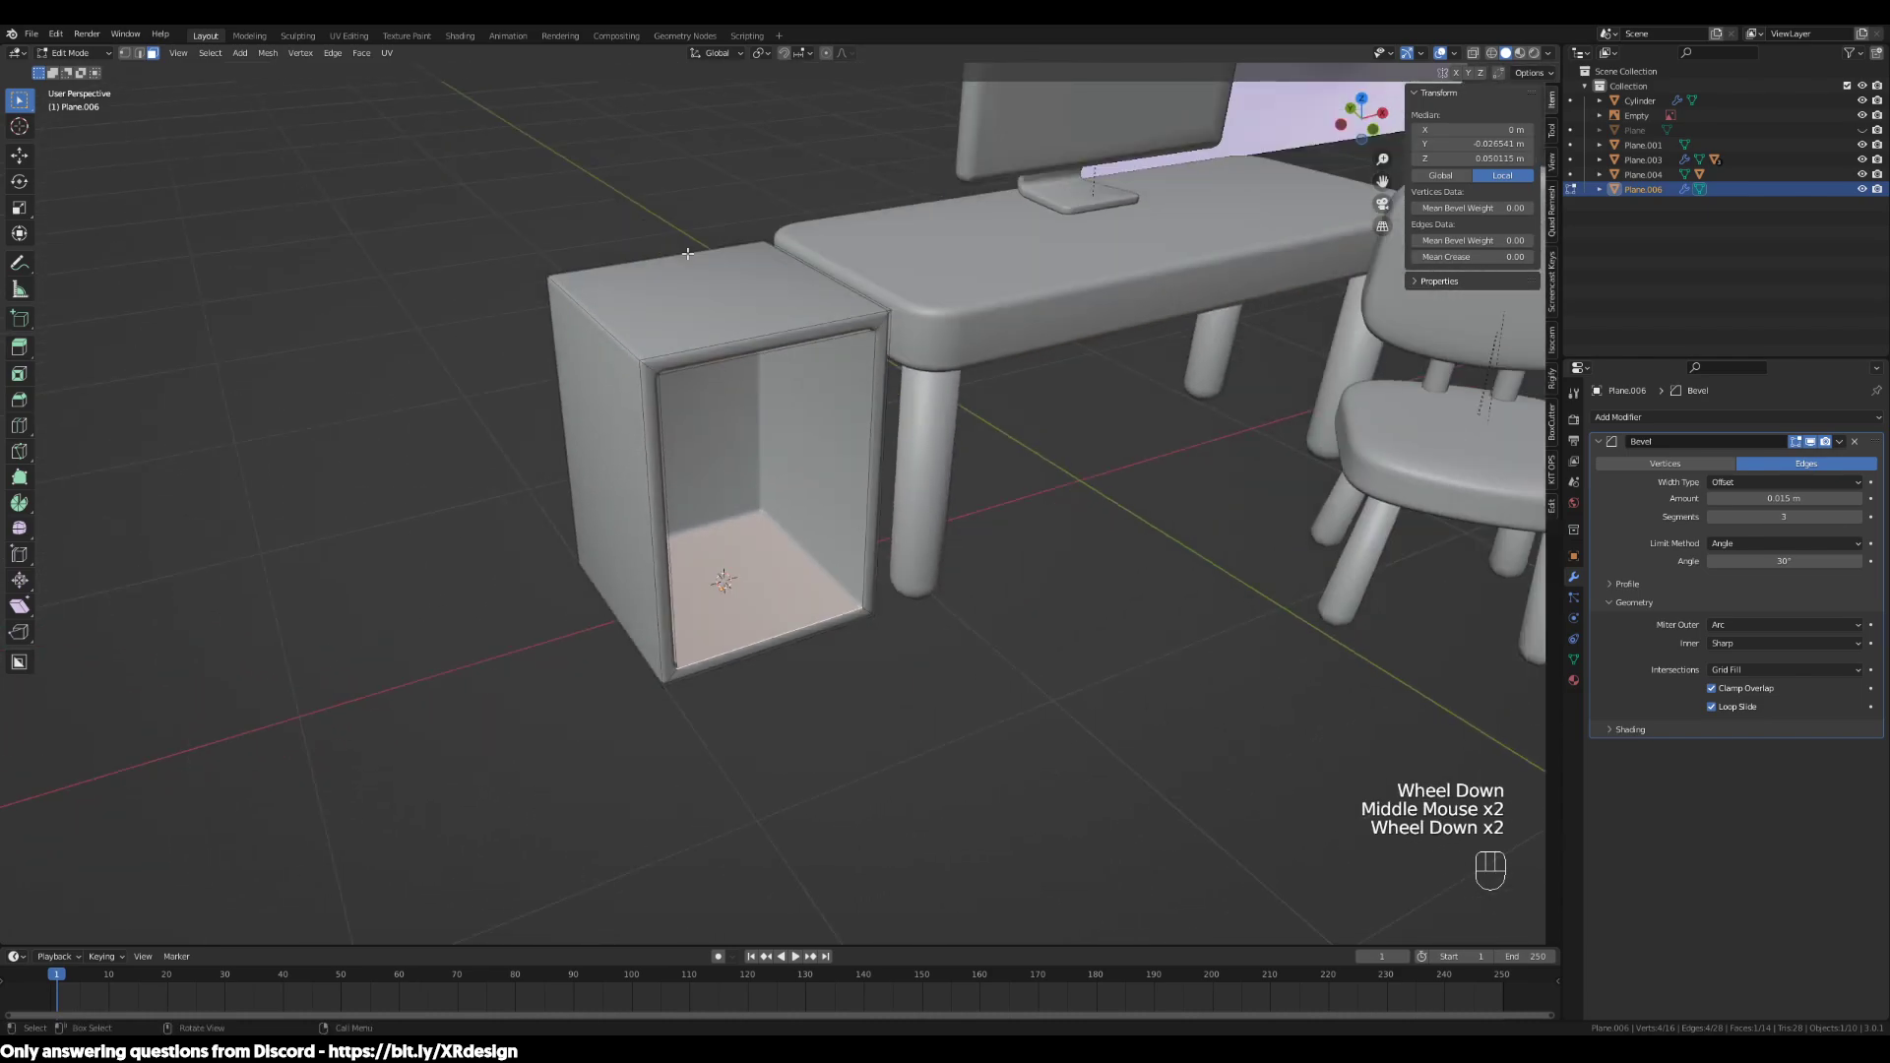
pyautogui.scroll(2, 1012, 638)
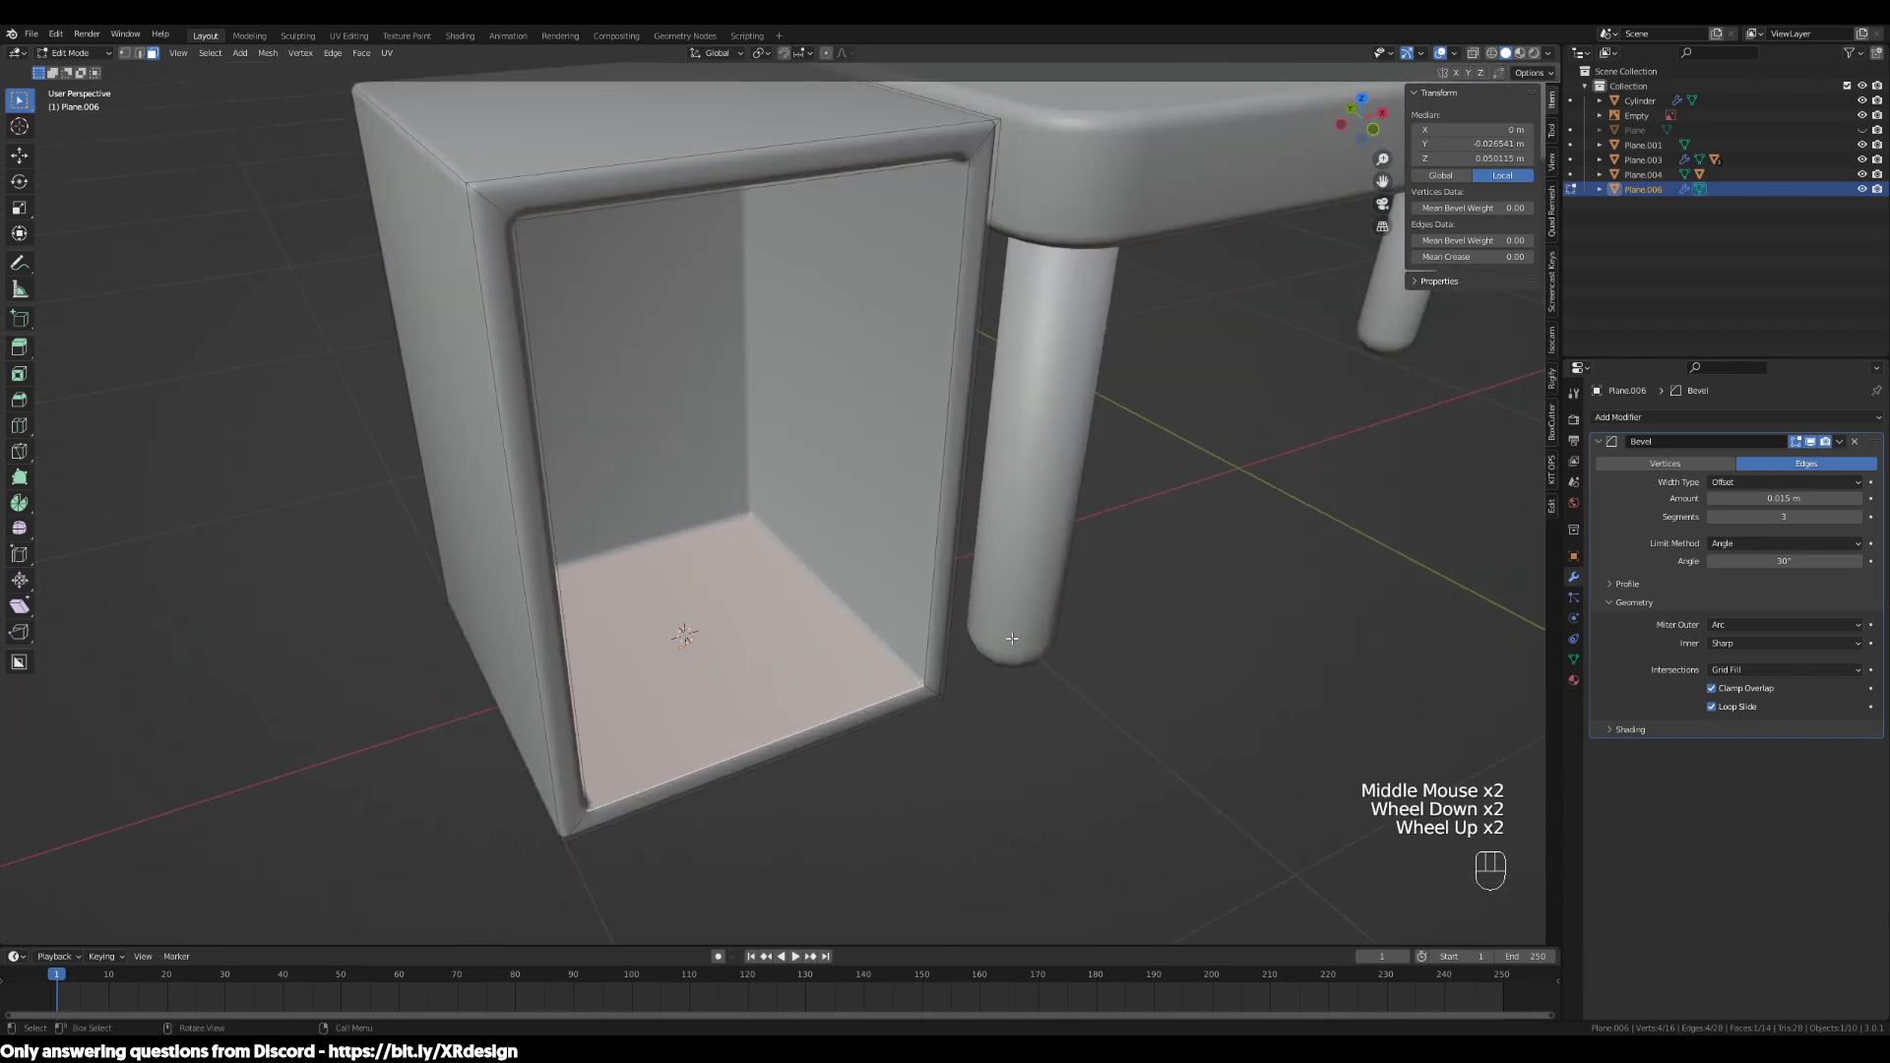
pyautogui.hotkey('shift', 'd')
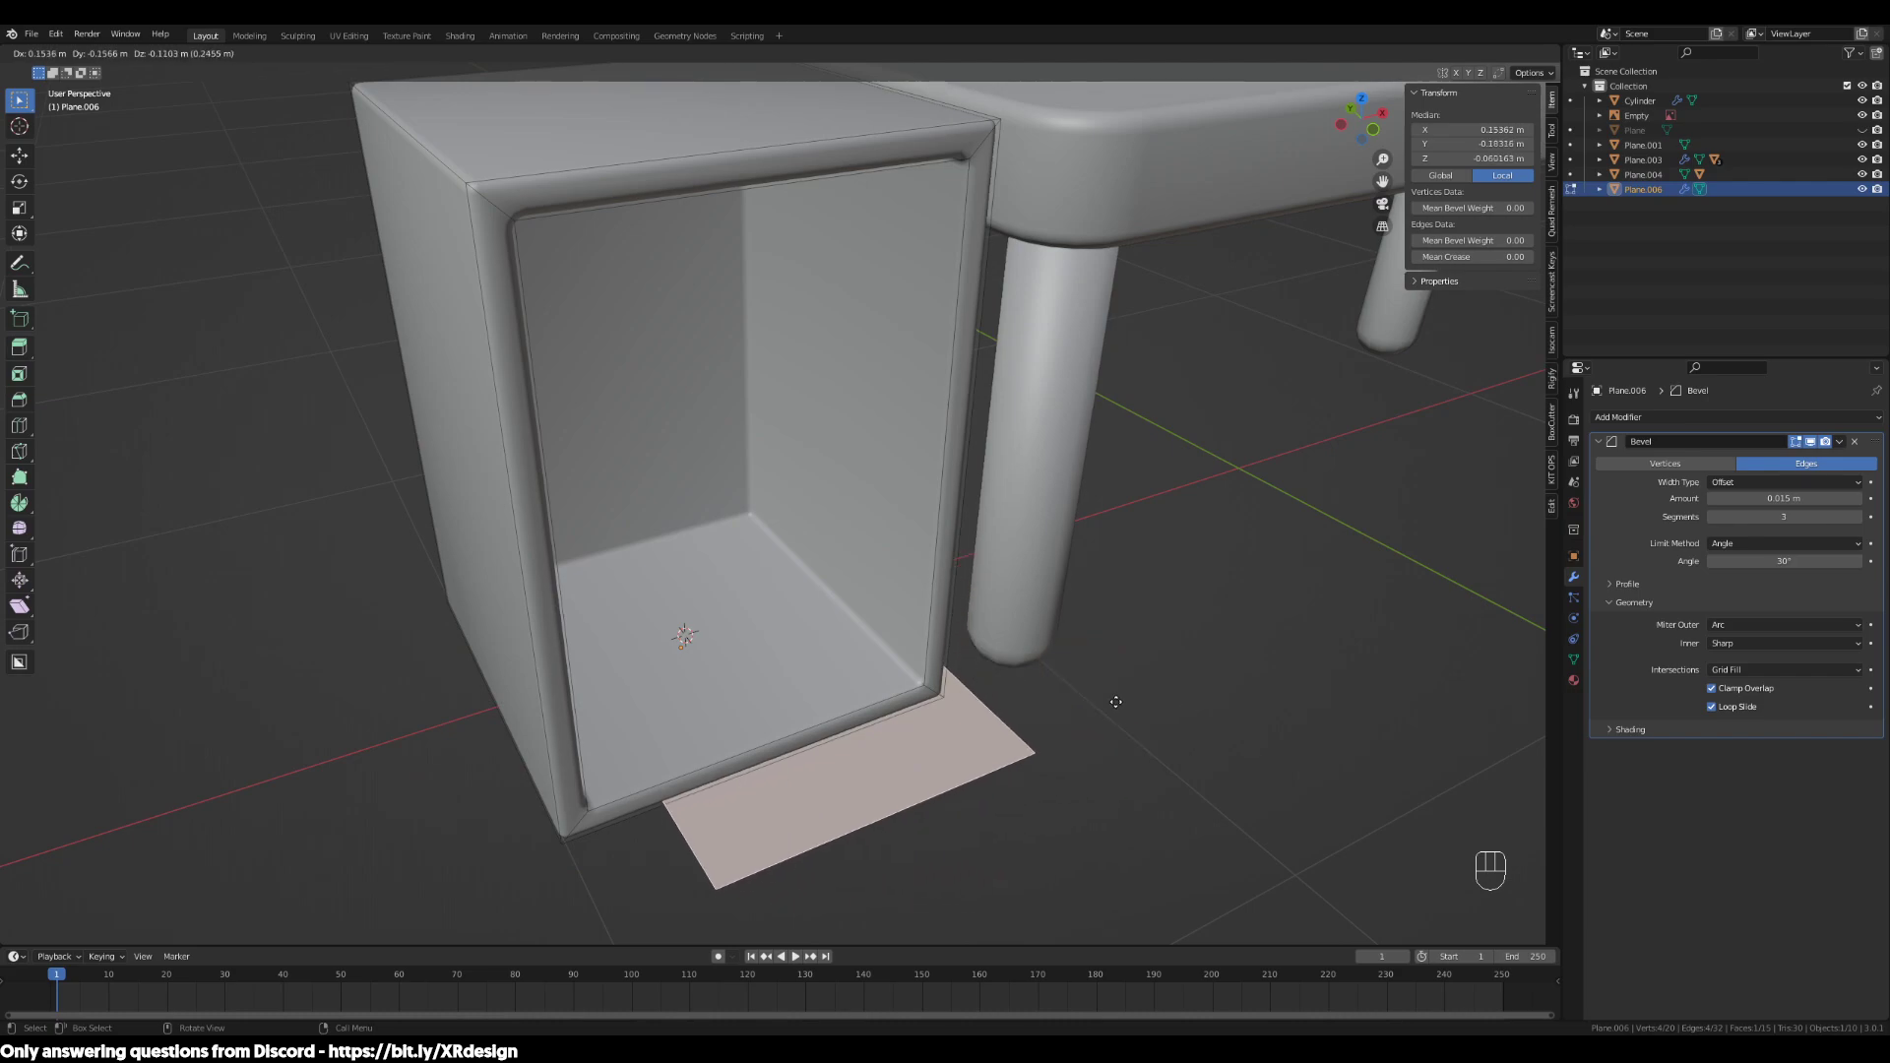
pyautogui.rightClick(1086, 735)
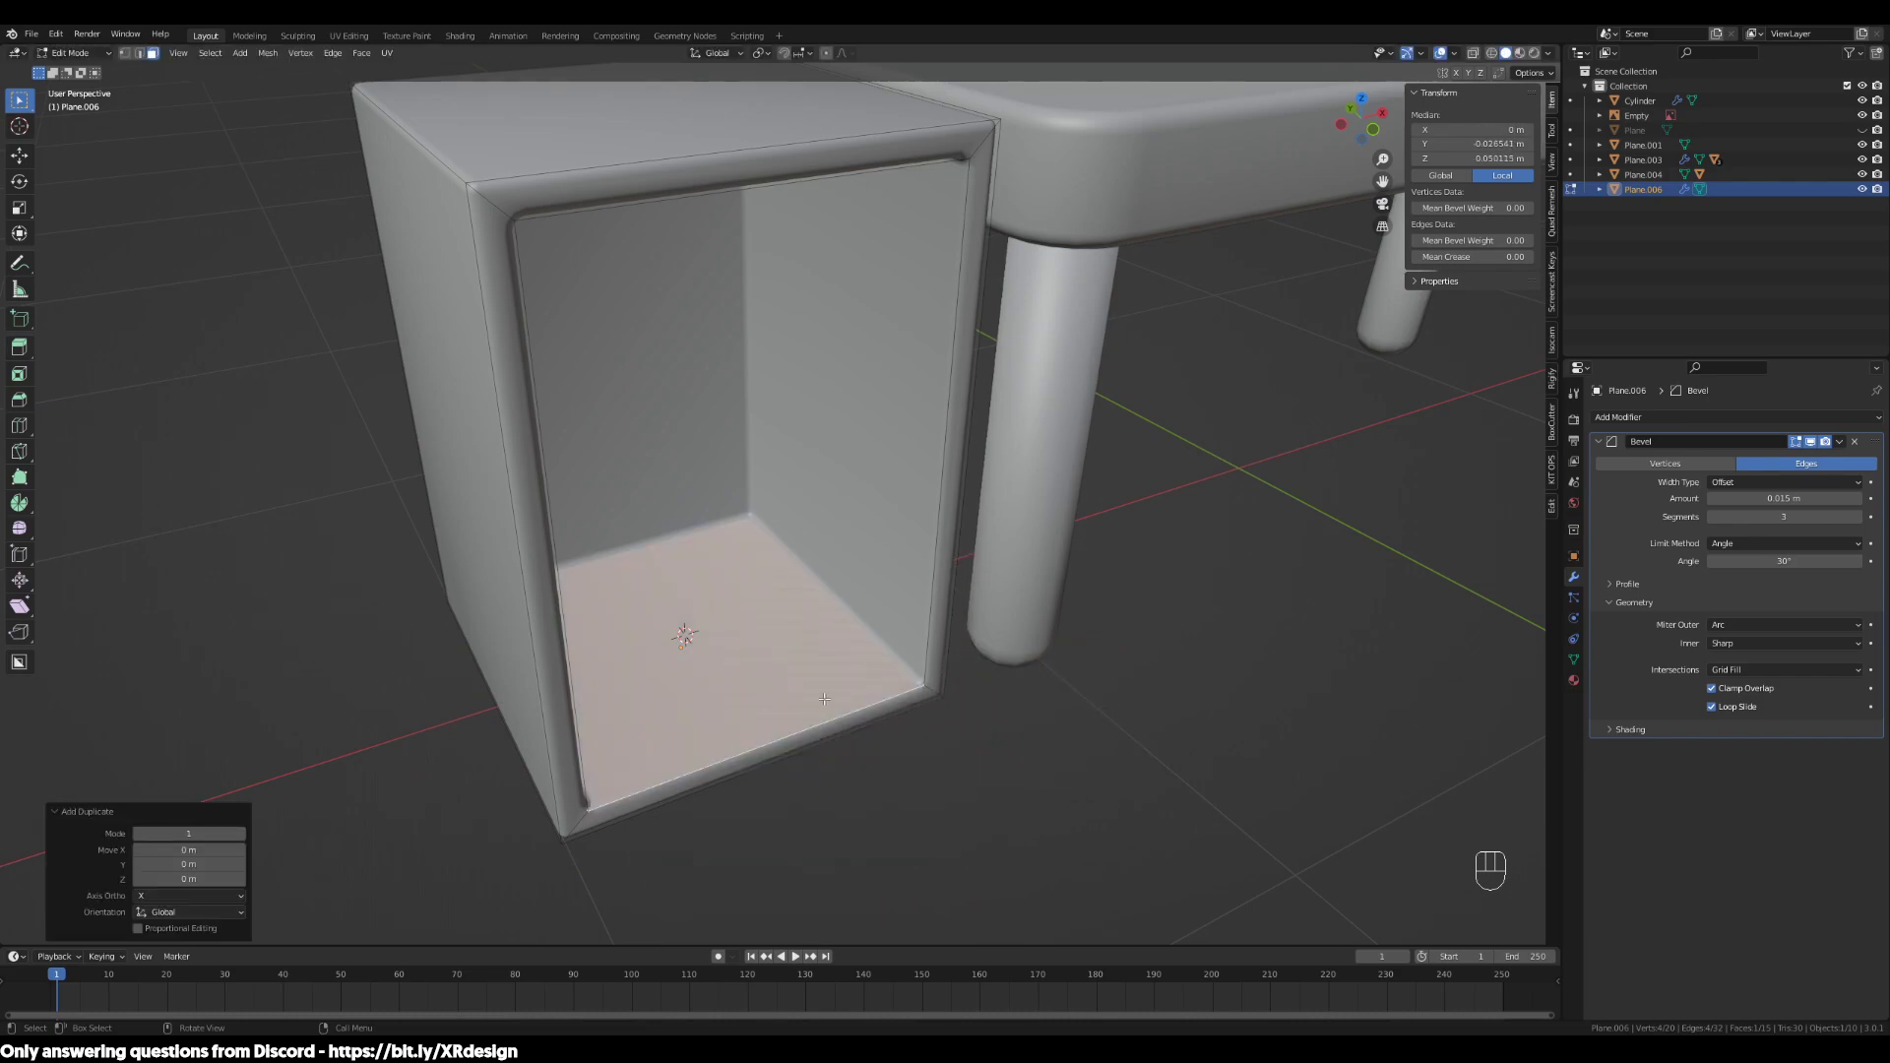
pyautogui.press('p')
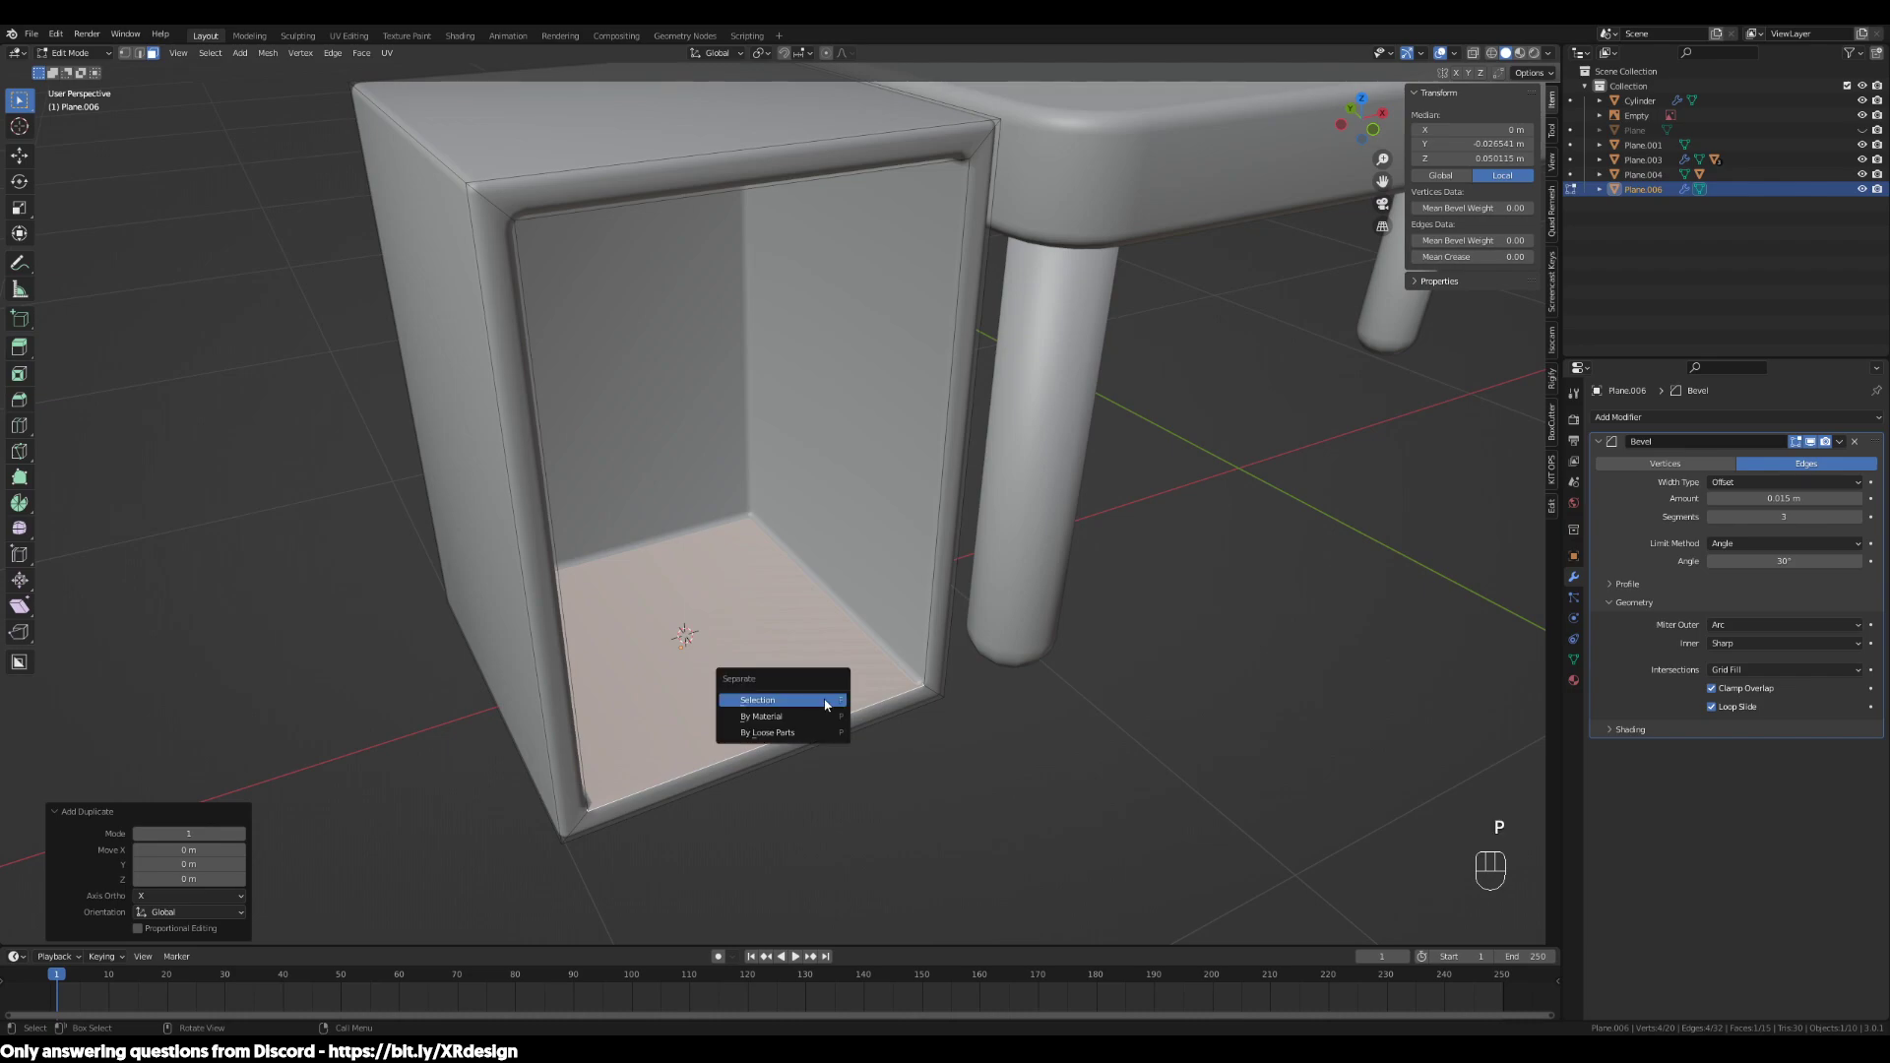
pyautogui.click(774, 701)
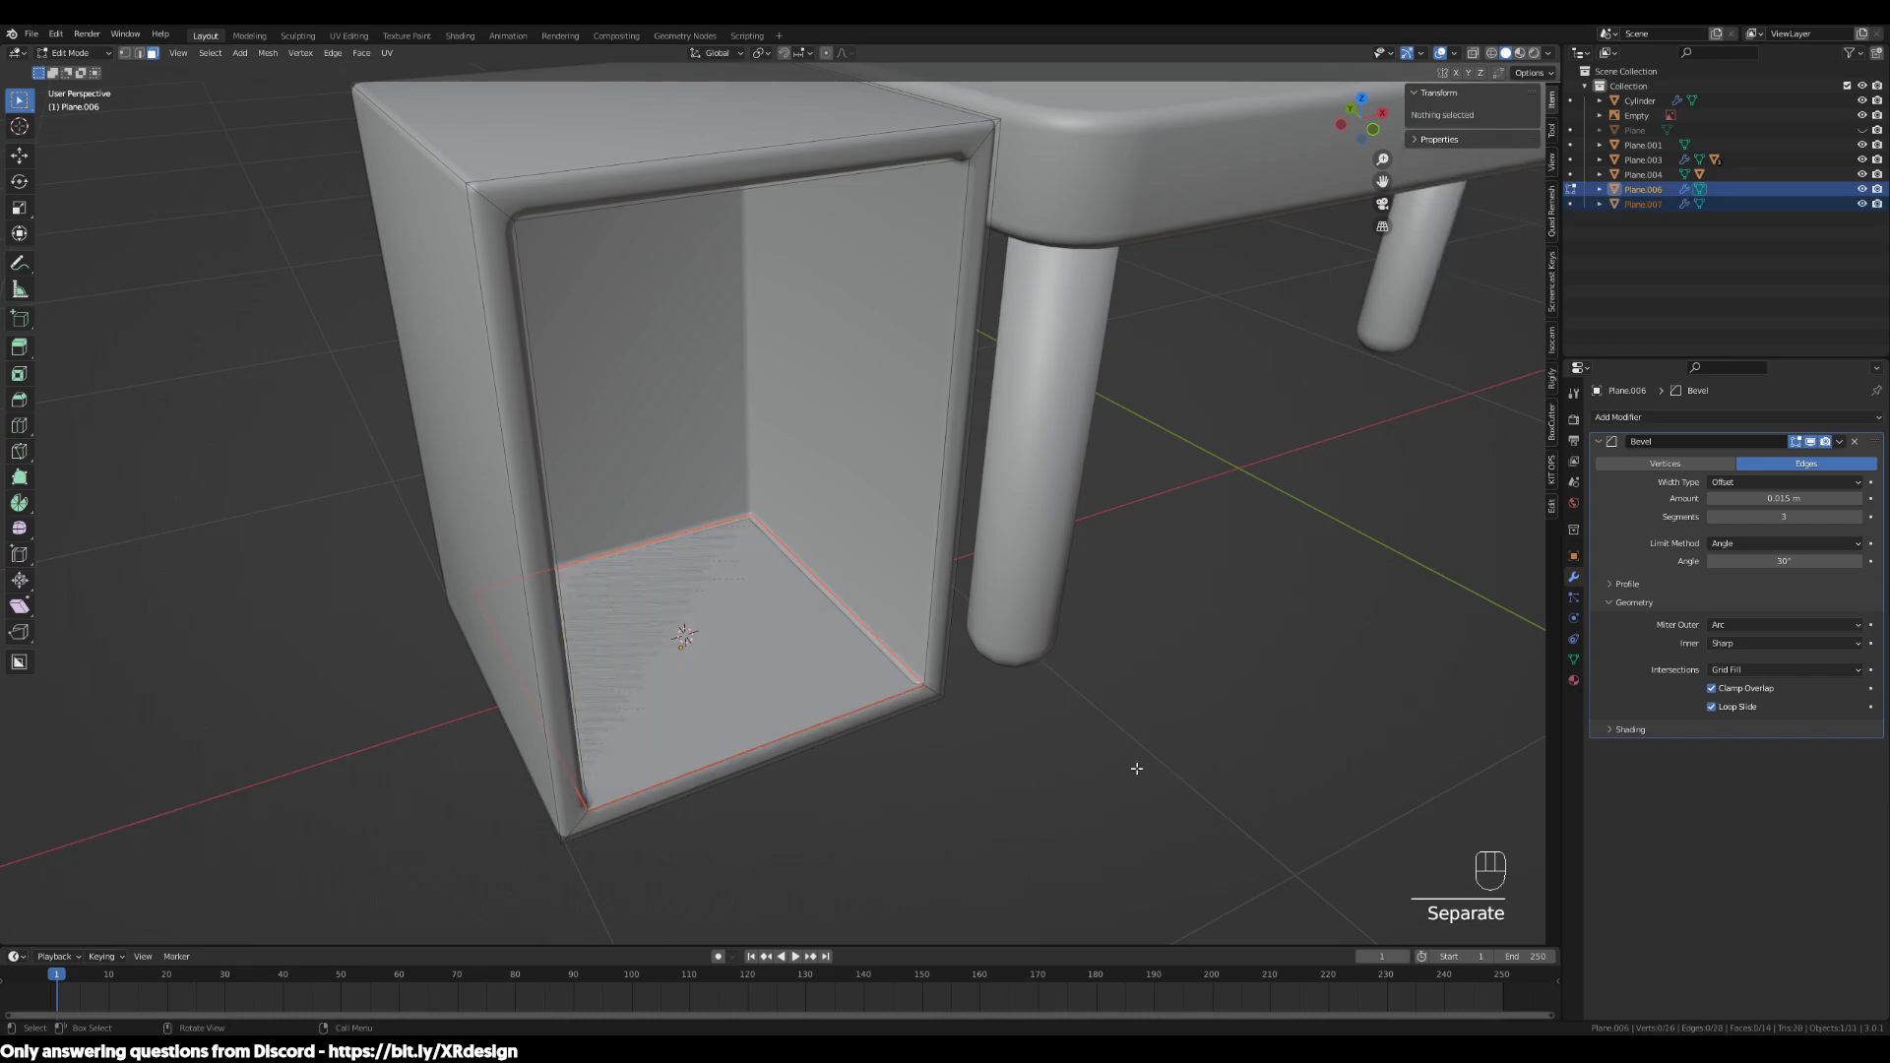
# Leave Edit Mode, select the separated floor panel and scale it uniformly to about 0.961 inside the cabinet
pyautogui.scroll(-2, 1131, 768)
pyautogui.press('Tab')
pyautogui.click(799, 669)
pyautogui.moveTo(935, 702); pyautogui.dragTo(882, 756, button='middle')
pyautogui.scroll(2, 860, 732)
pyautogui.doubleClick(788, 689)
pyautogui.click(788, 689)
pyautogui.click(919, 692)
pyautogui.click(919, 692)
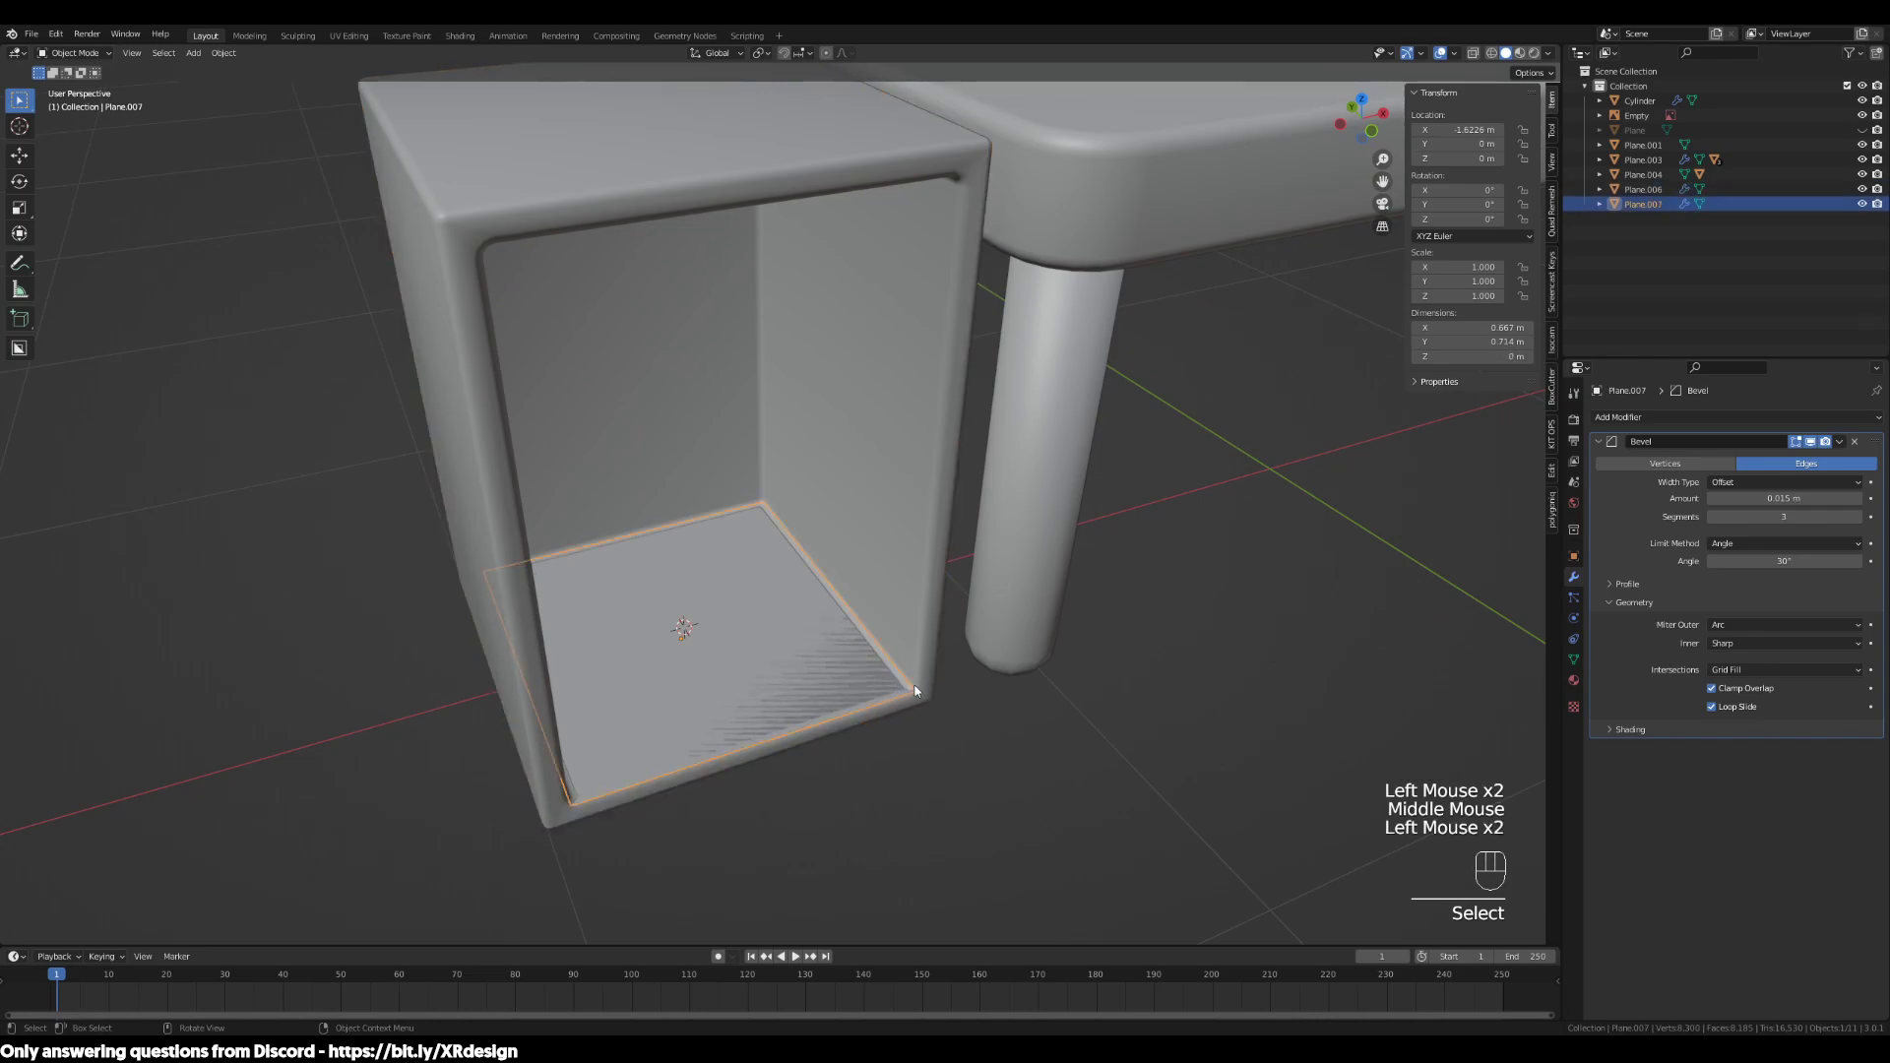
pyautogui.moveTo(919, 692); pyautogui.dragTo(953, 709, button='middle')
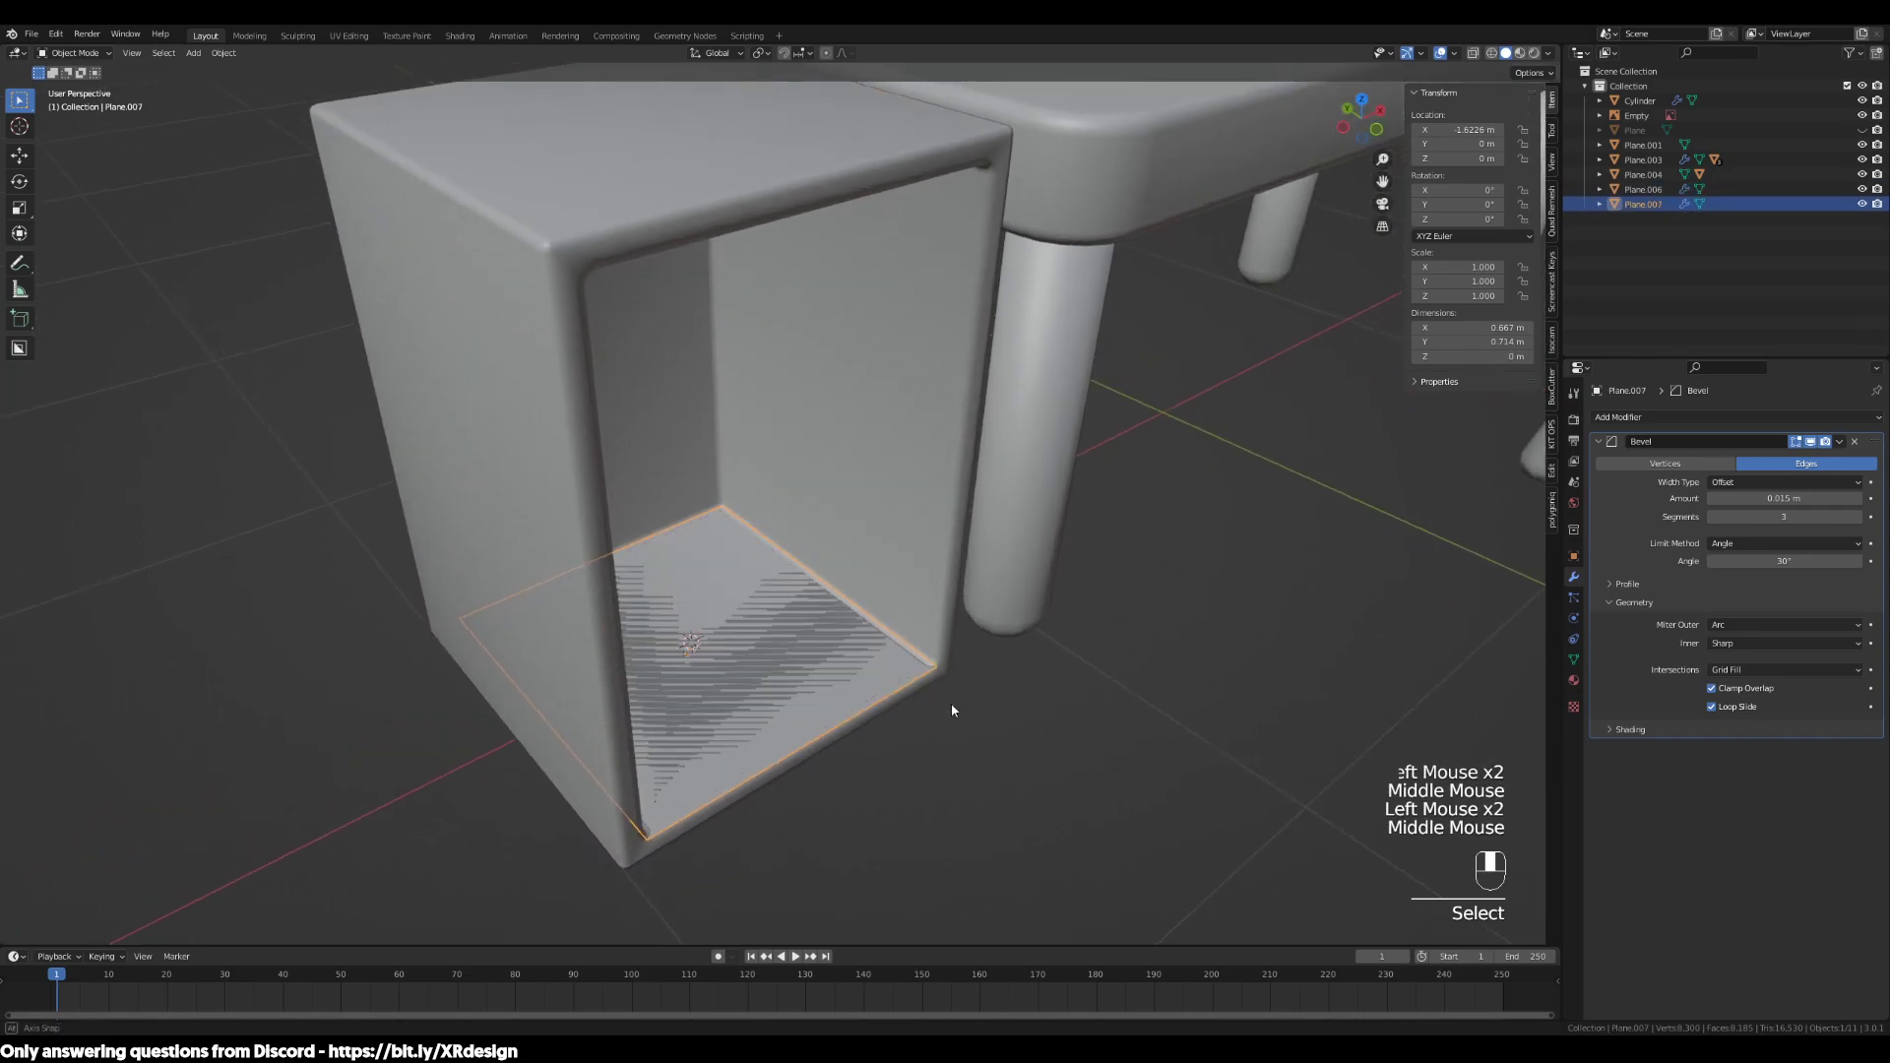
pyautogui.press('s')
pyautogui.click(1159, 725)
pyautogui.moveTo(1160, 726); pyautogui.dragTo(1105, 722, button='middle')
# Raise the scaled floor panel about 0.019 m along Z above the cabinet floor
pyautogui.press('Tab')
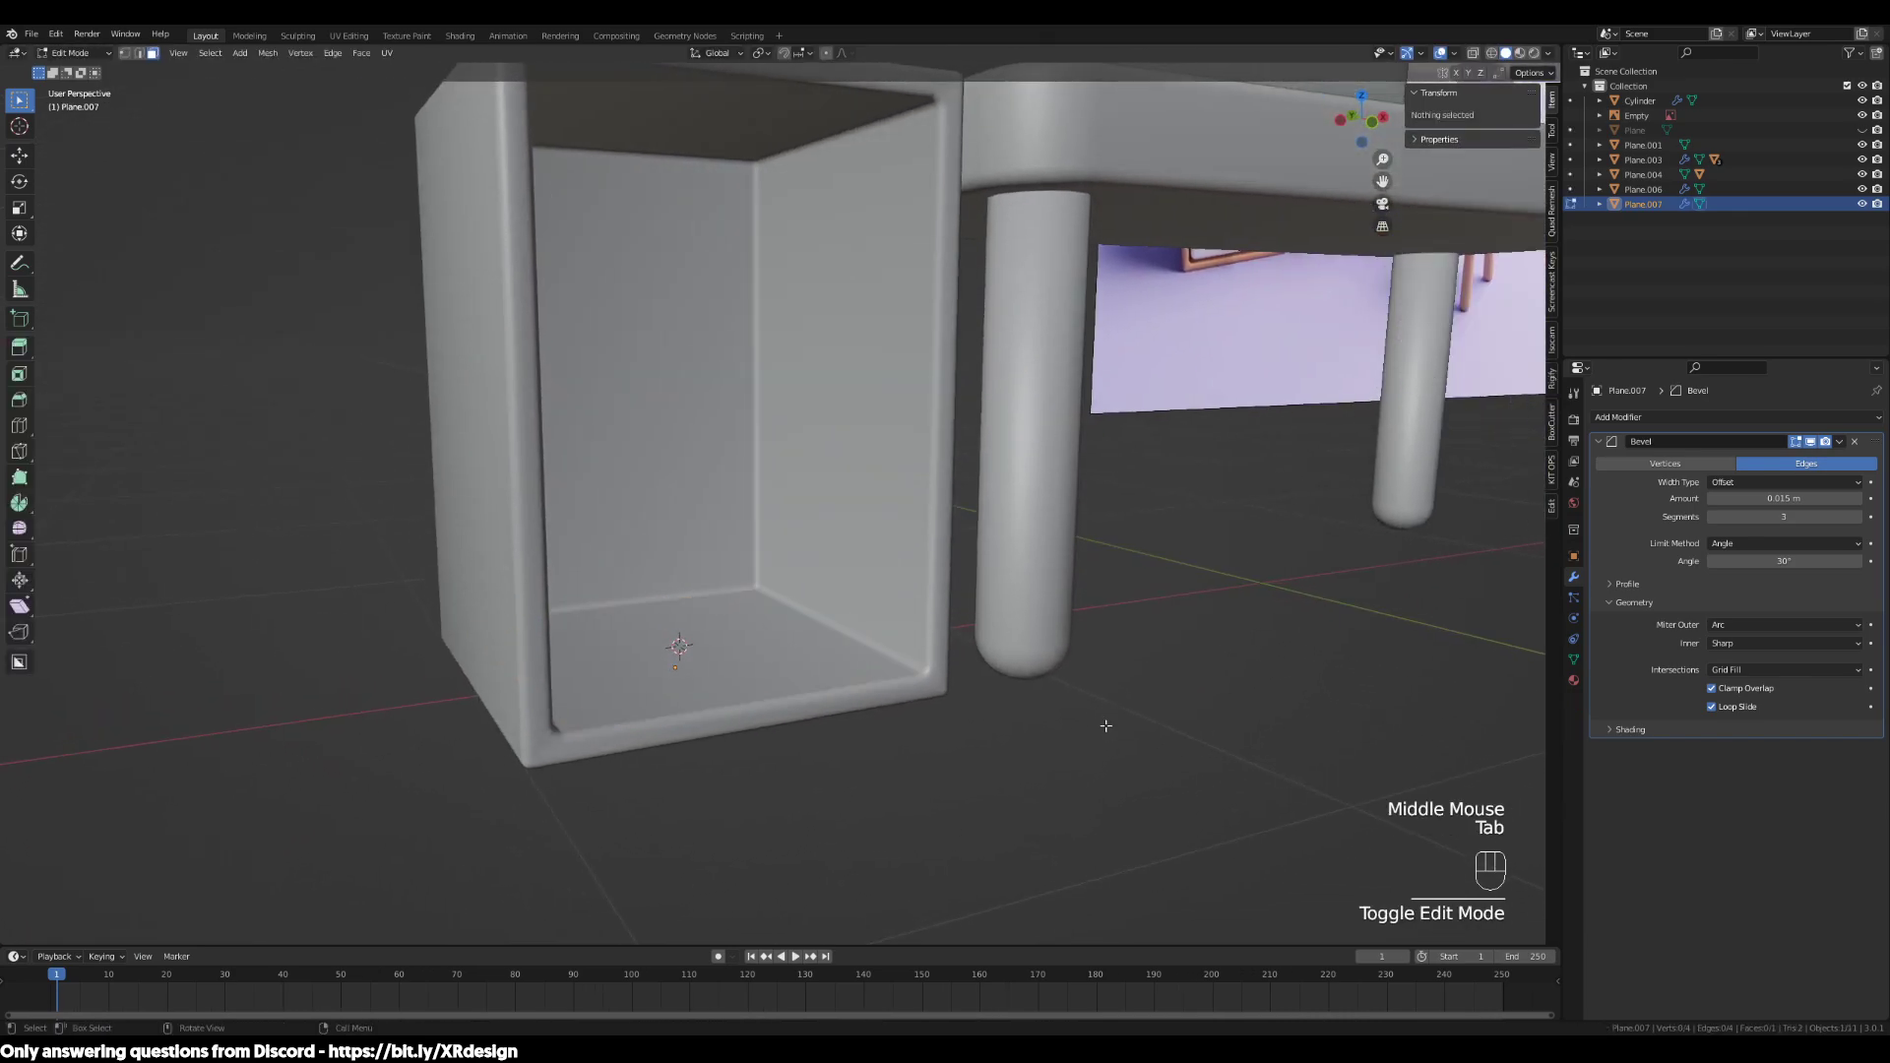
pyautogui.press('a')
pyautogui.press('Tab')
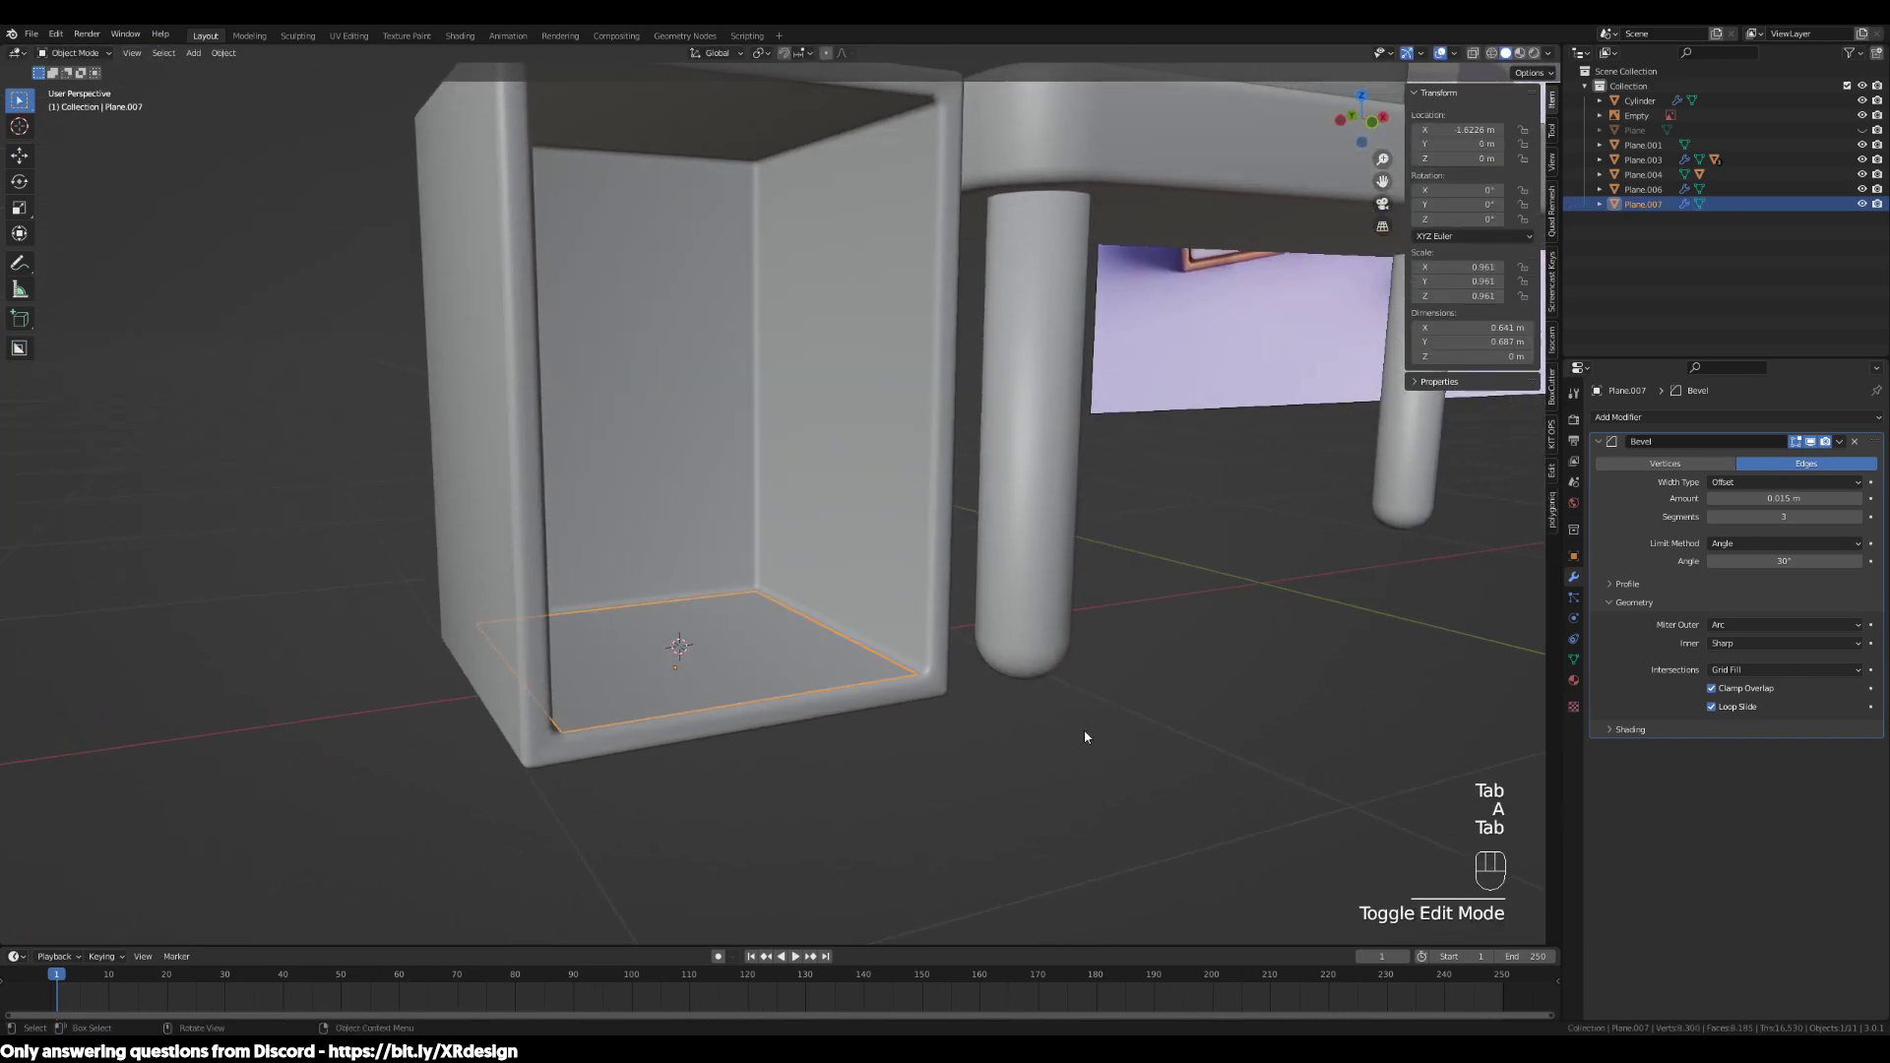
pyautogui.press('g')
pyautogui.press('z')
pyautogui.click(1087, 721)
pyautogui.moveTo(1088, 726); pyautogui.dragTo(982, 788, button='middle')
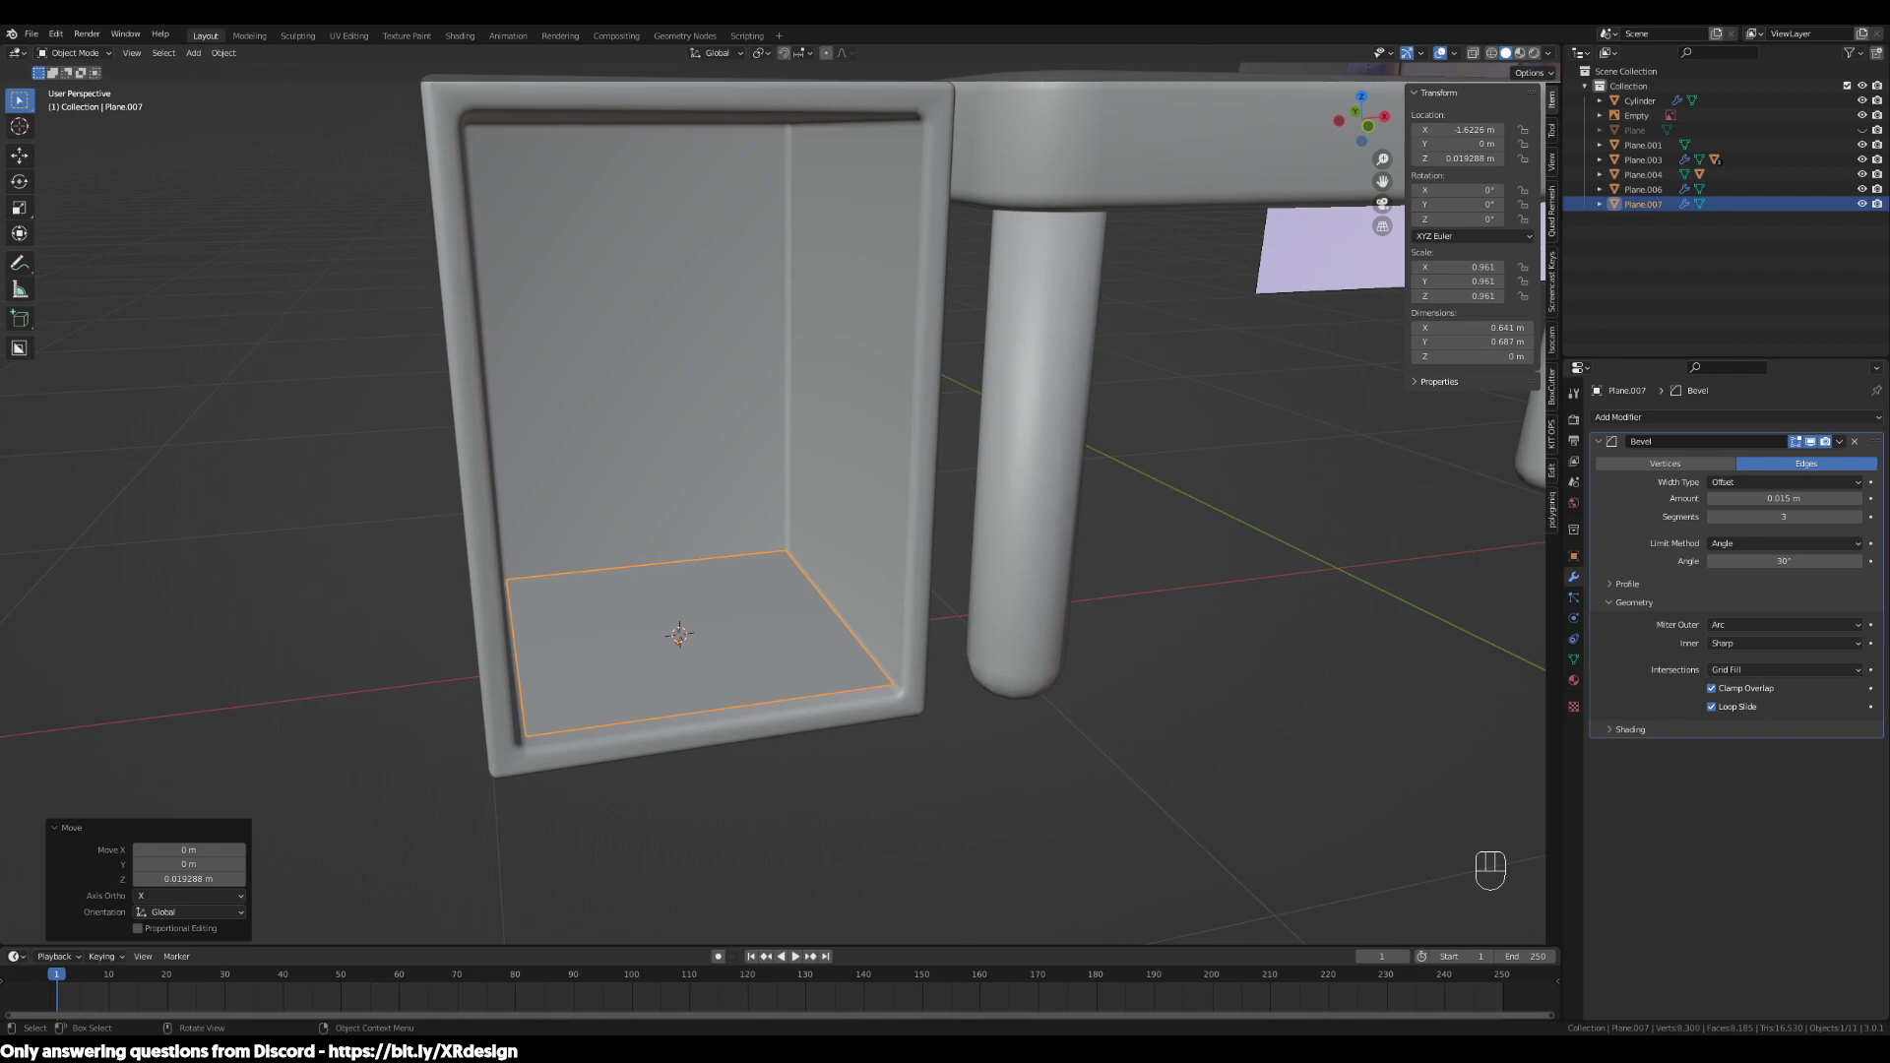
# Extrude the panel's face upward about 0.277 m in Edit Mode to form the bottom drawer block
pyautogui.click(940, 714)
pyautogui.moveTo(940, 714); pyautogui.dragTo(863, 716, button='middle')
pyautogui.press('Tab')
pyautogui.press('e')
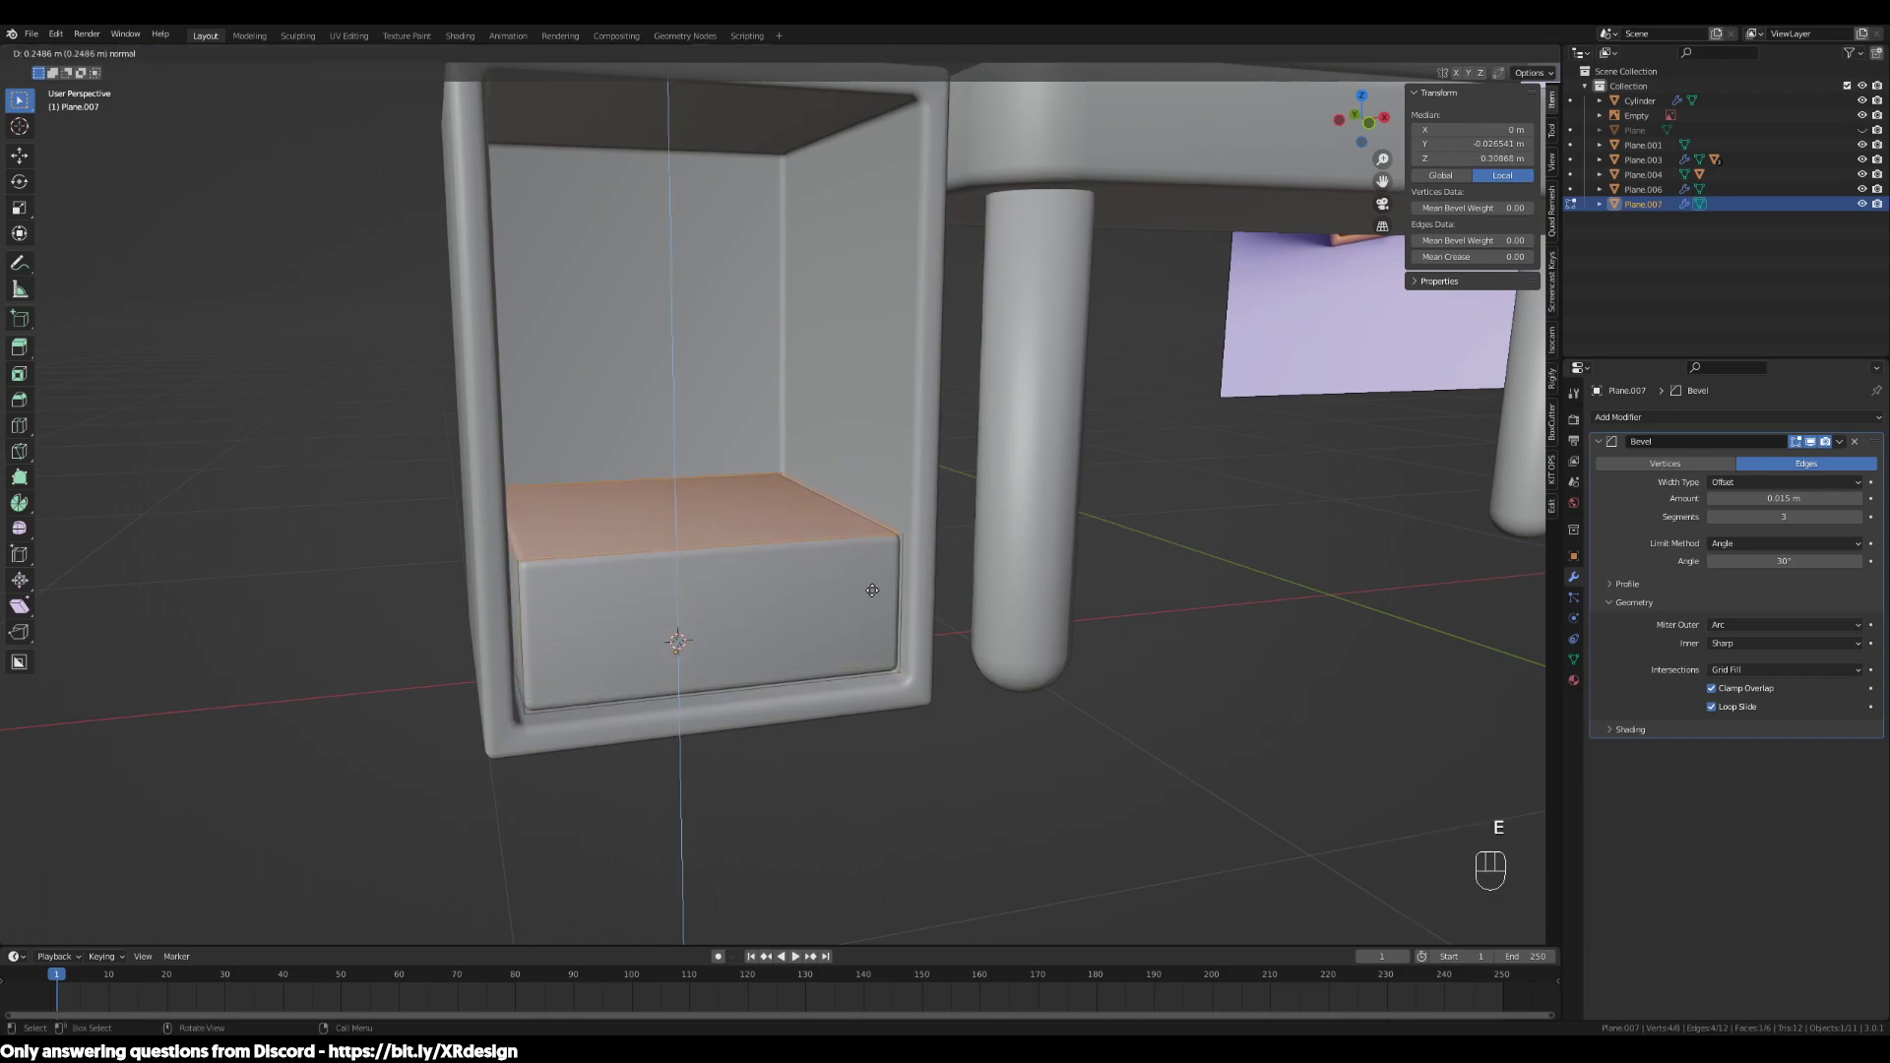
pyautogui.click(873, 579)
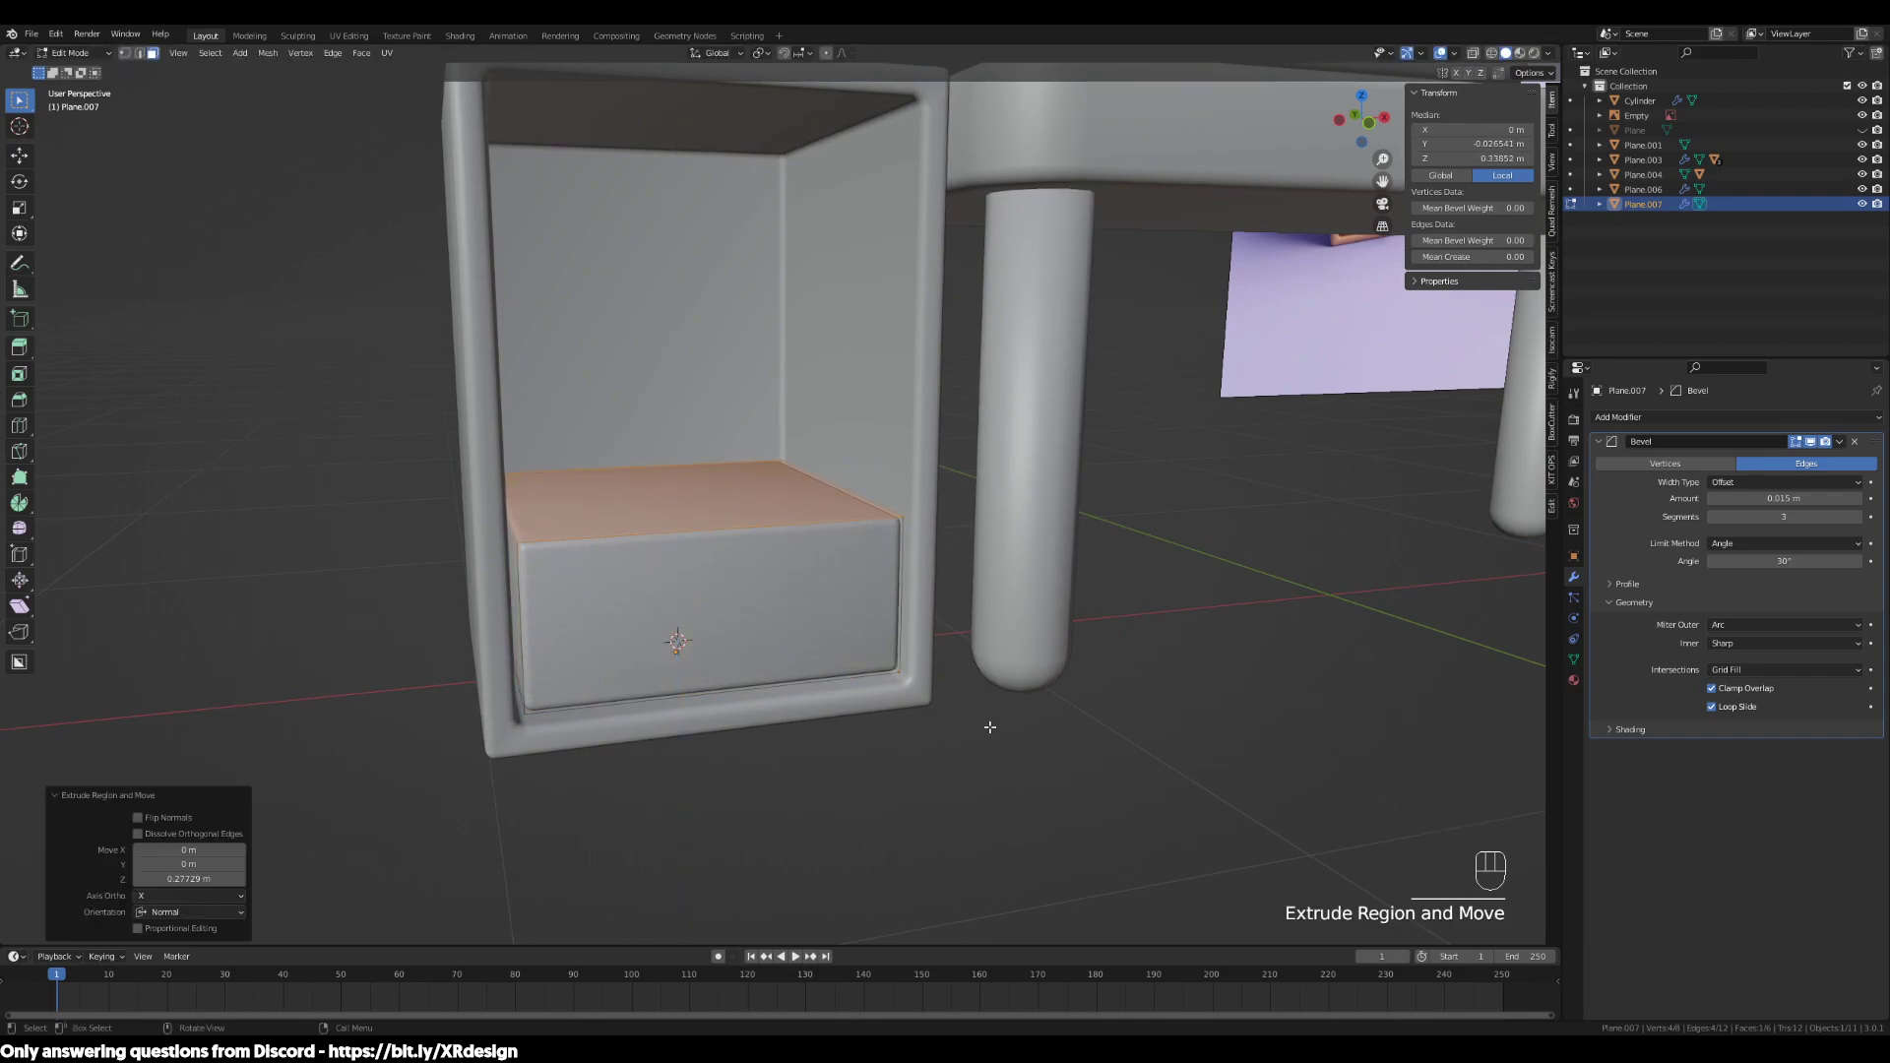
# Try to shrink the drawer block to a scale of about 0.916 in front view and move it up about 0.014 m
pyautogui.scroll(-4, 990, 727)
pyautogui.scroll(2, 1024, 591)
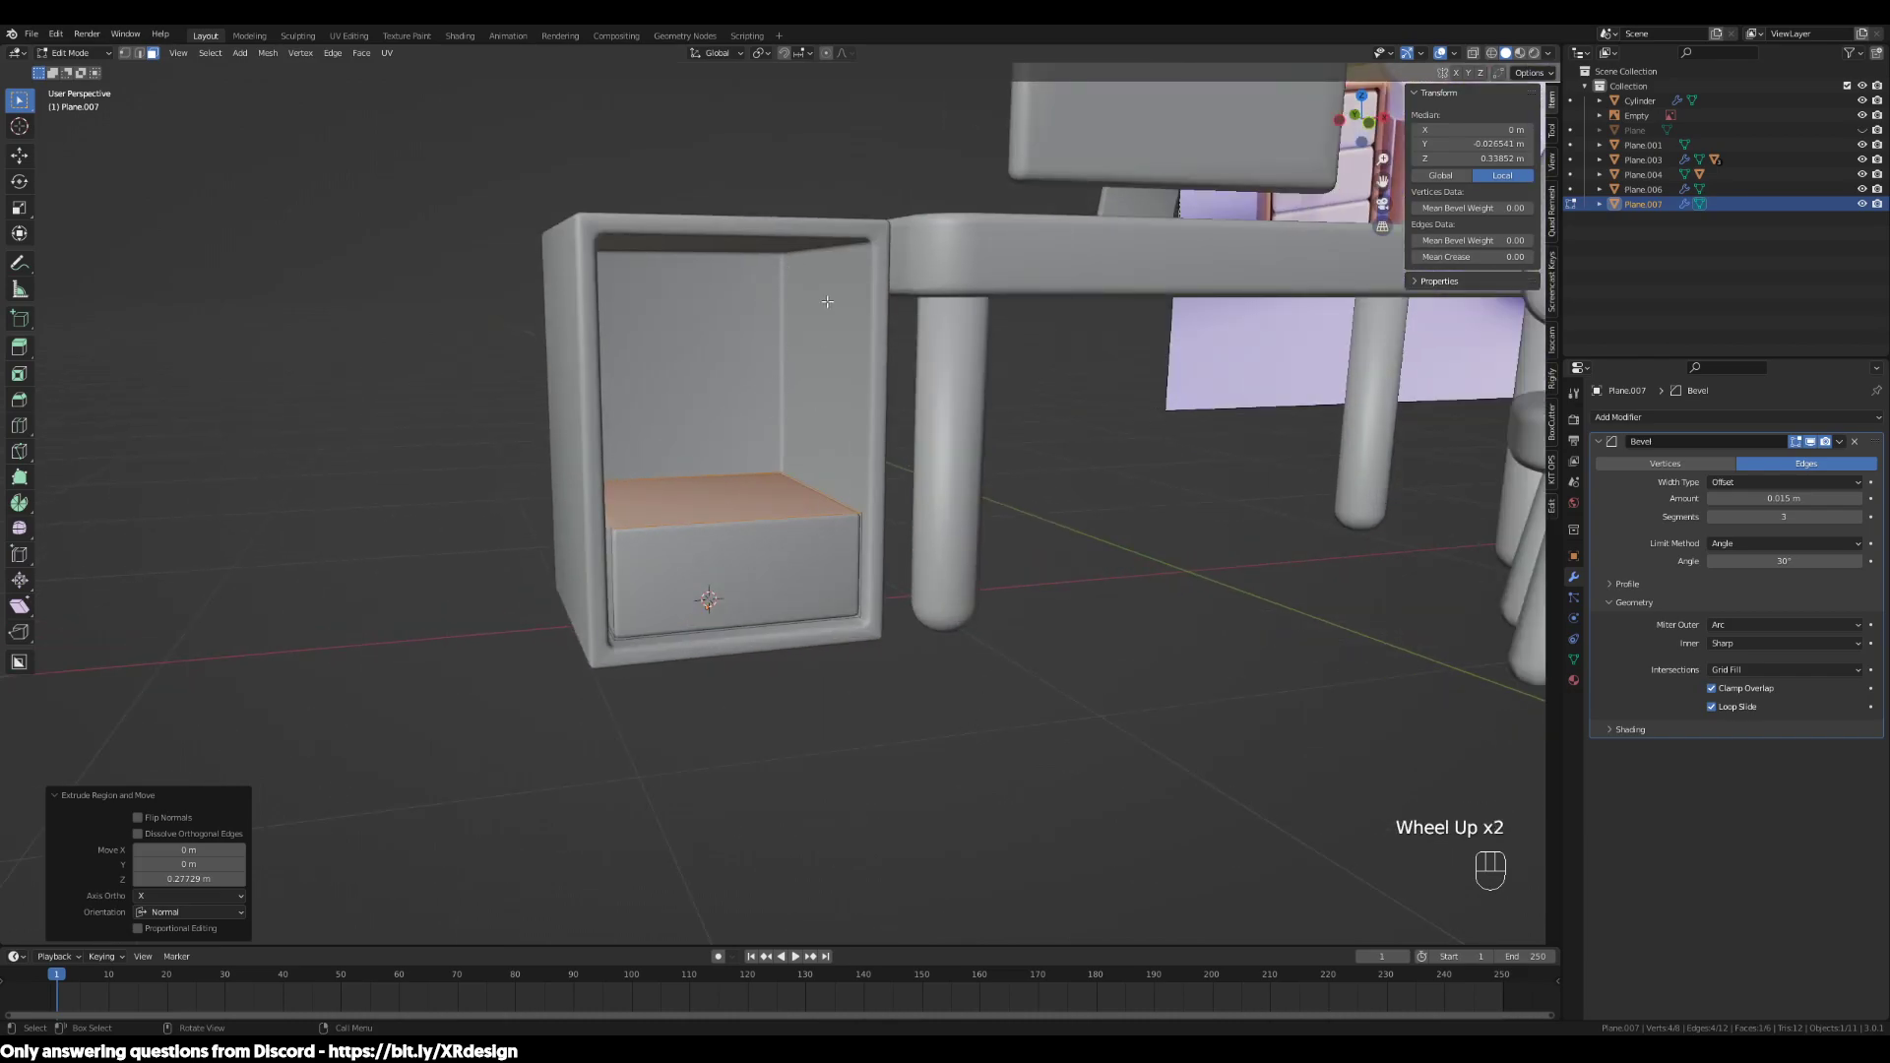
pyautogui.press('KP_3')
pyautogui.press('KP_1')
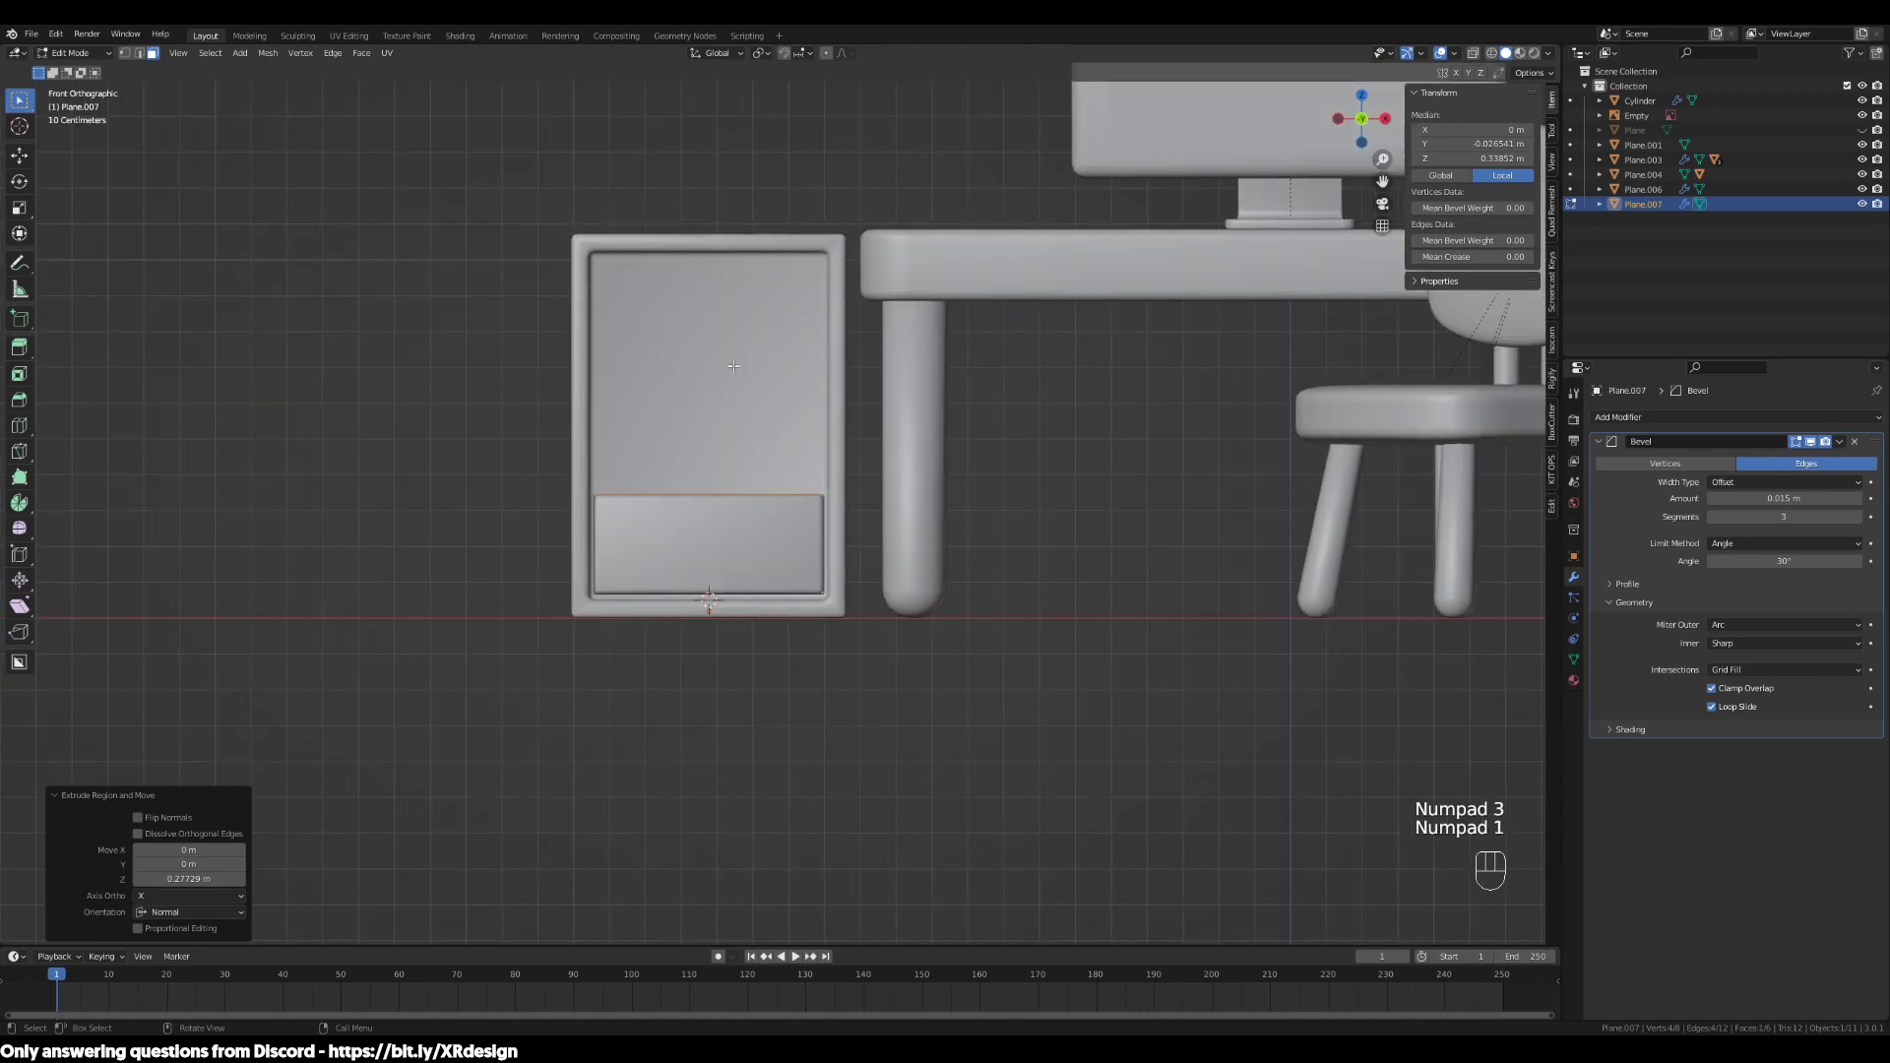
pyautogui.scroll(1, 1019, 550)
pyautogui.keyDown('shift'); pyautogui.moveTo(1019, 550); pyautogui.dragTo(1073, 655, button='middle'); pyautogui.keyUp('shift')
pyautogui.scroll(2, 1073, 655)
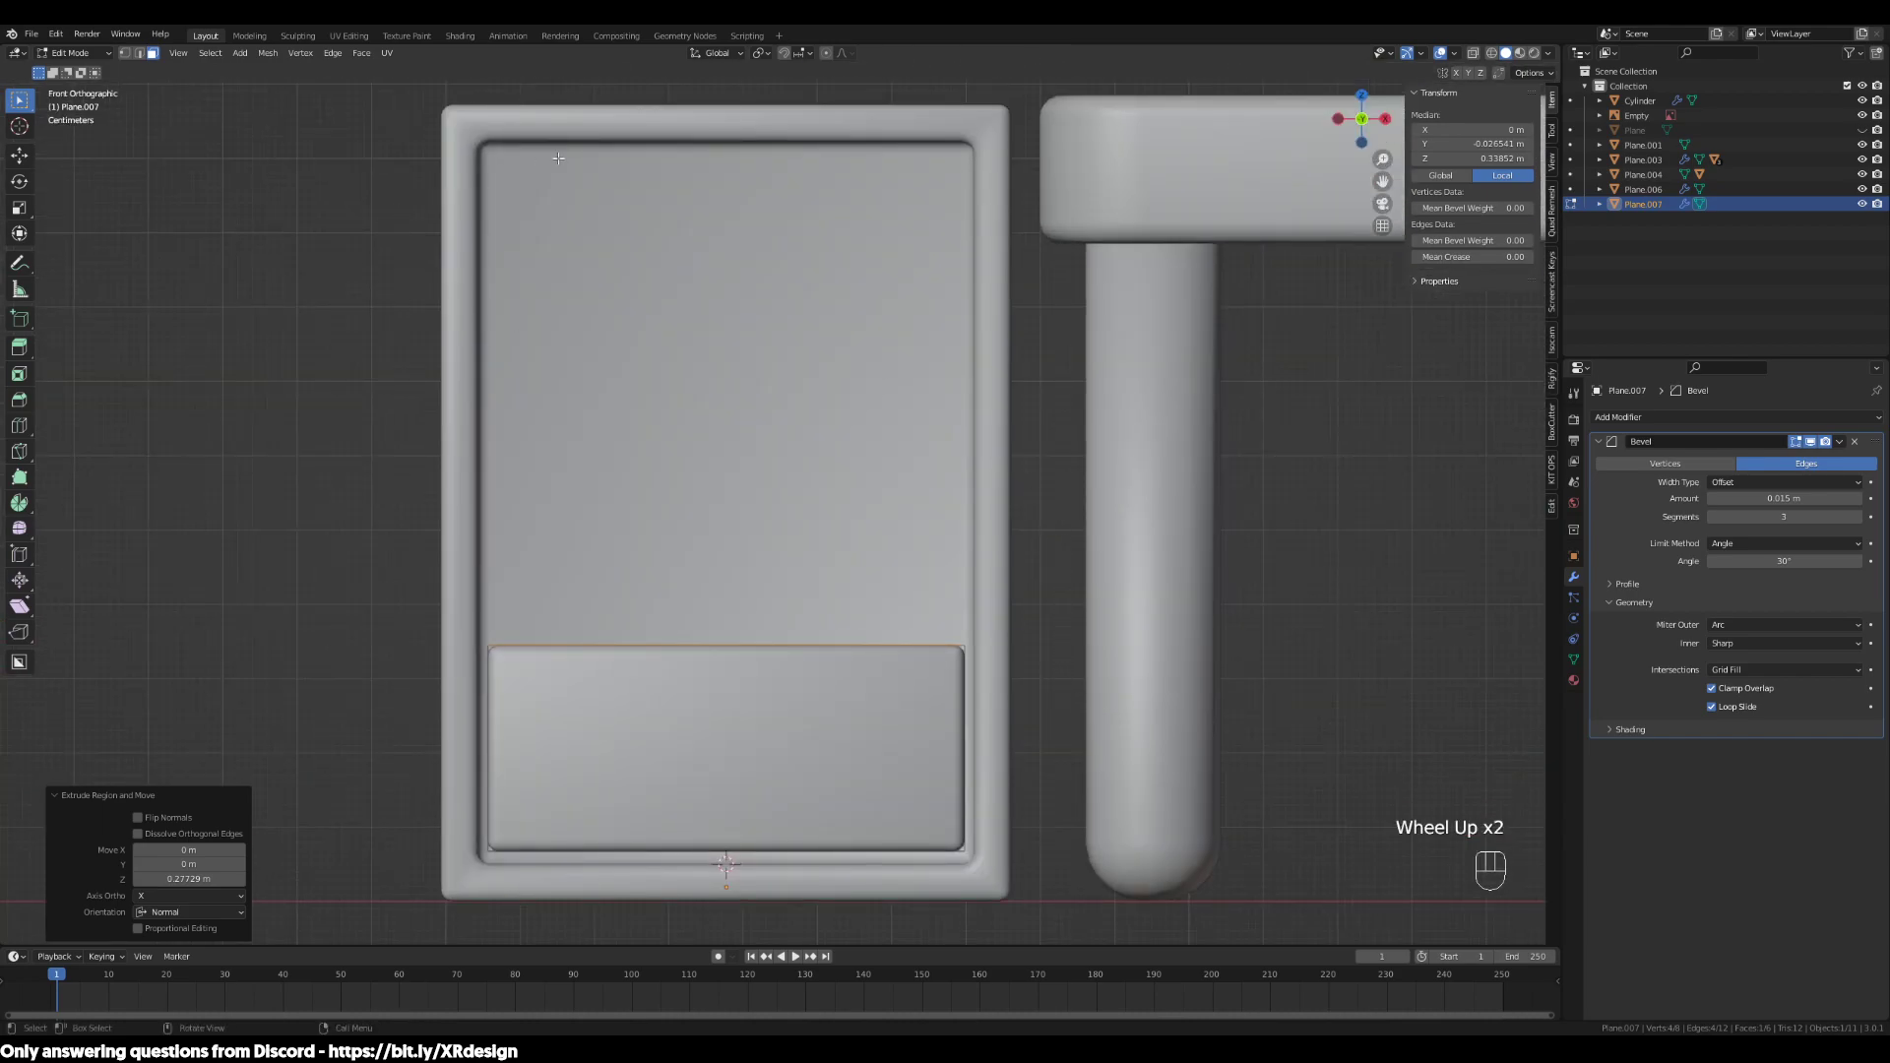
pyautogui.press('Tab')
pyautogui.press('Tab')
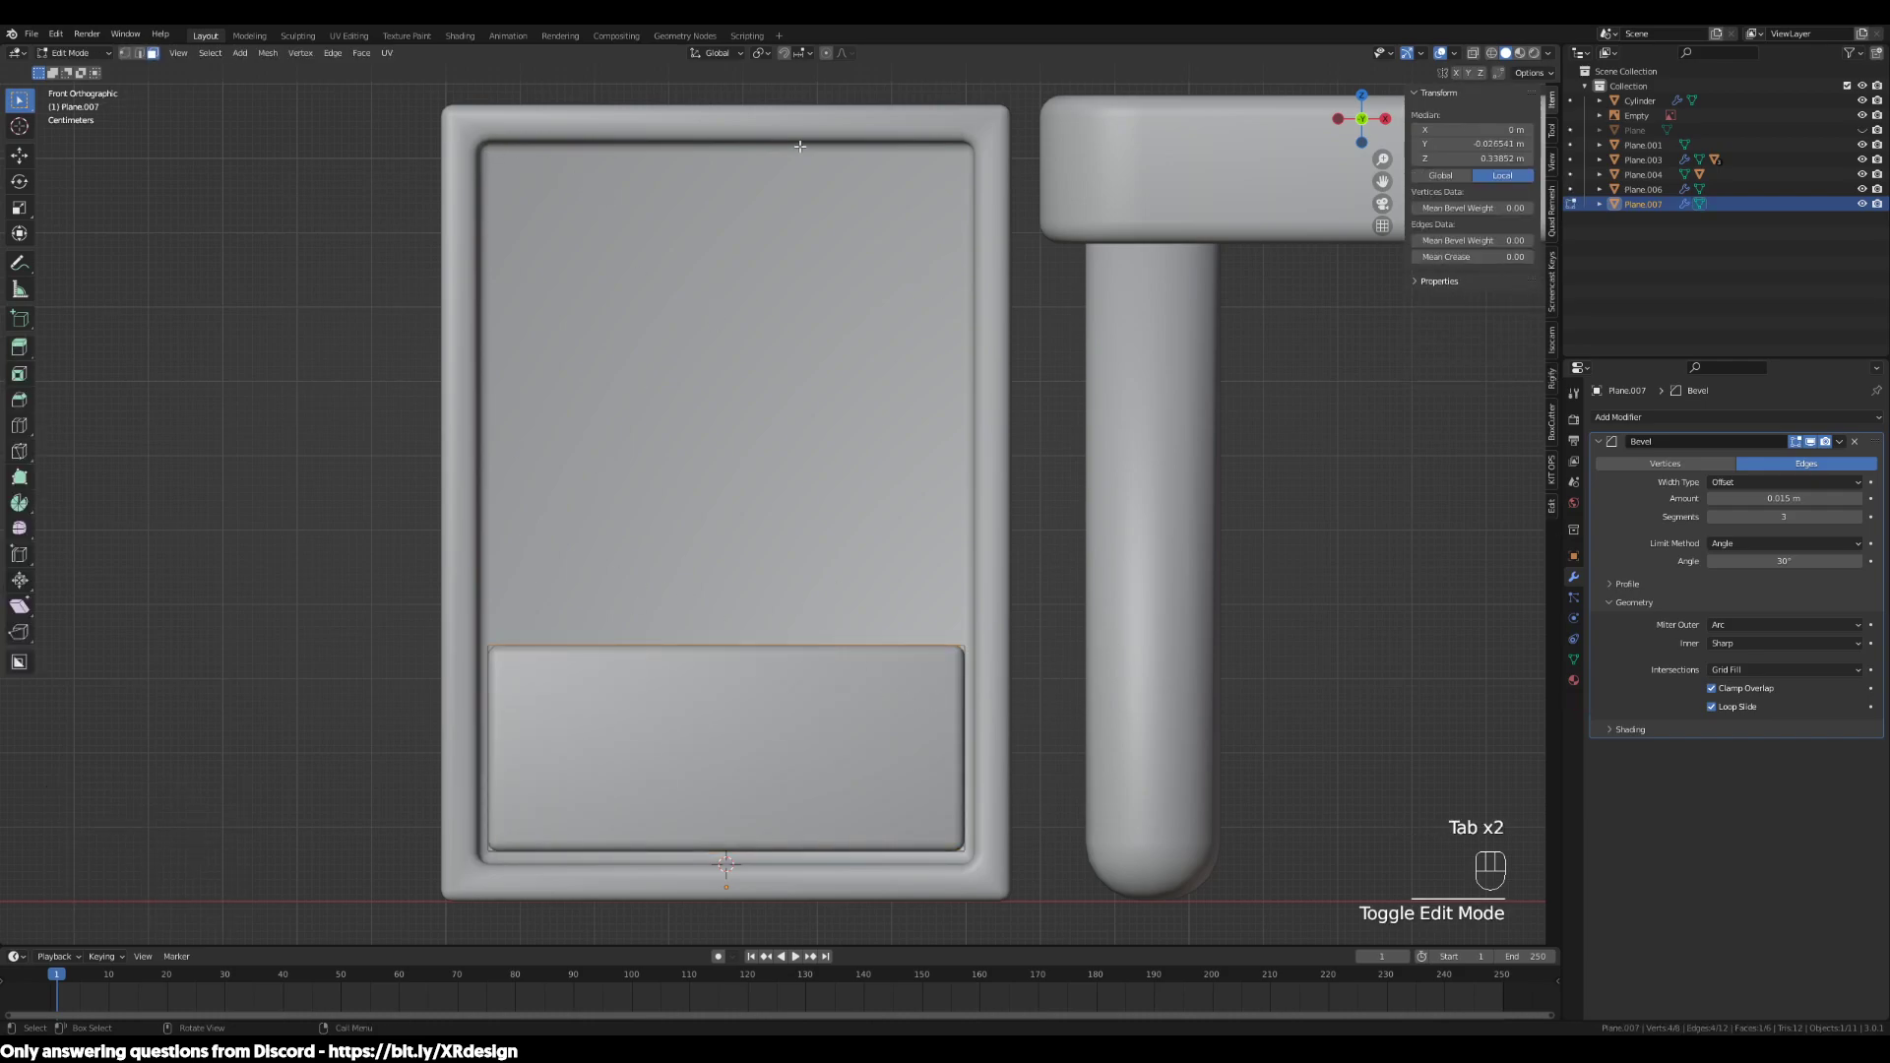
pyautogui.press('Tab')
pyautogui.press('s')
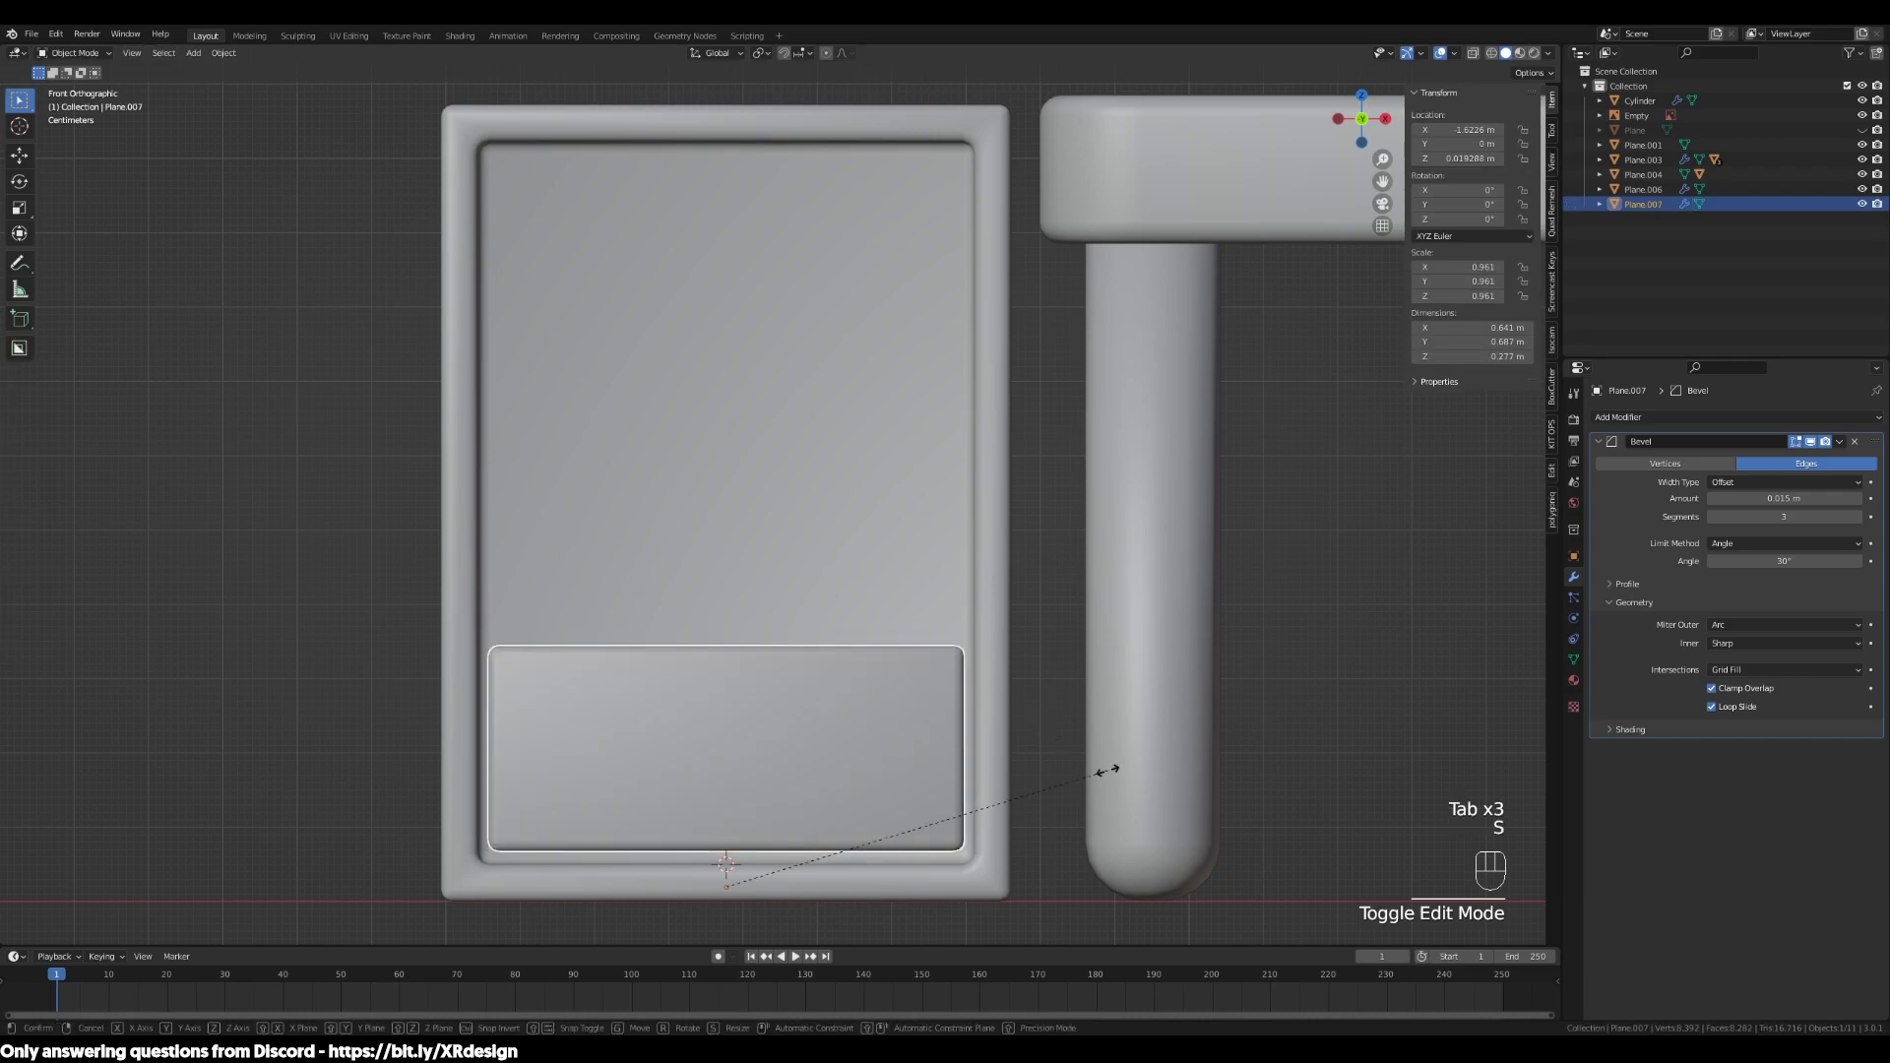
pyautogui.click(1088, 764)
pyautogui.press('g')
pyautogui.click(1067, 797)
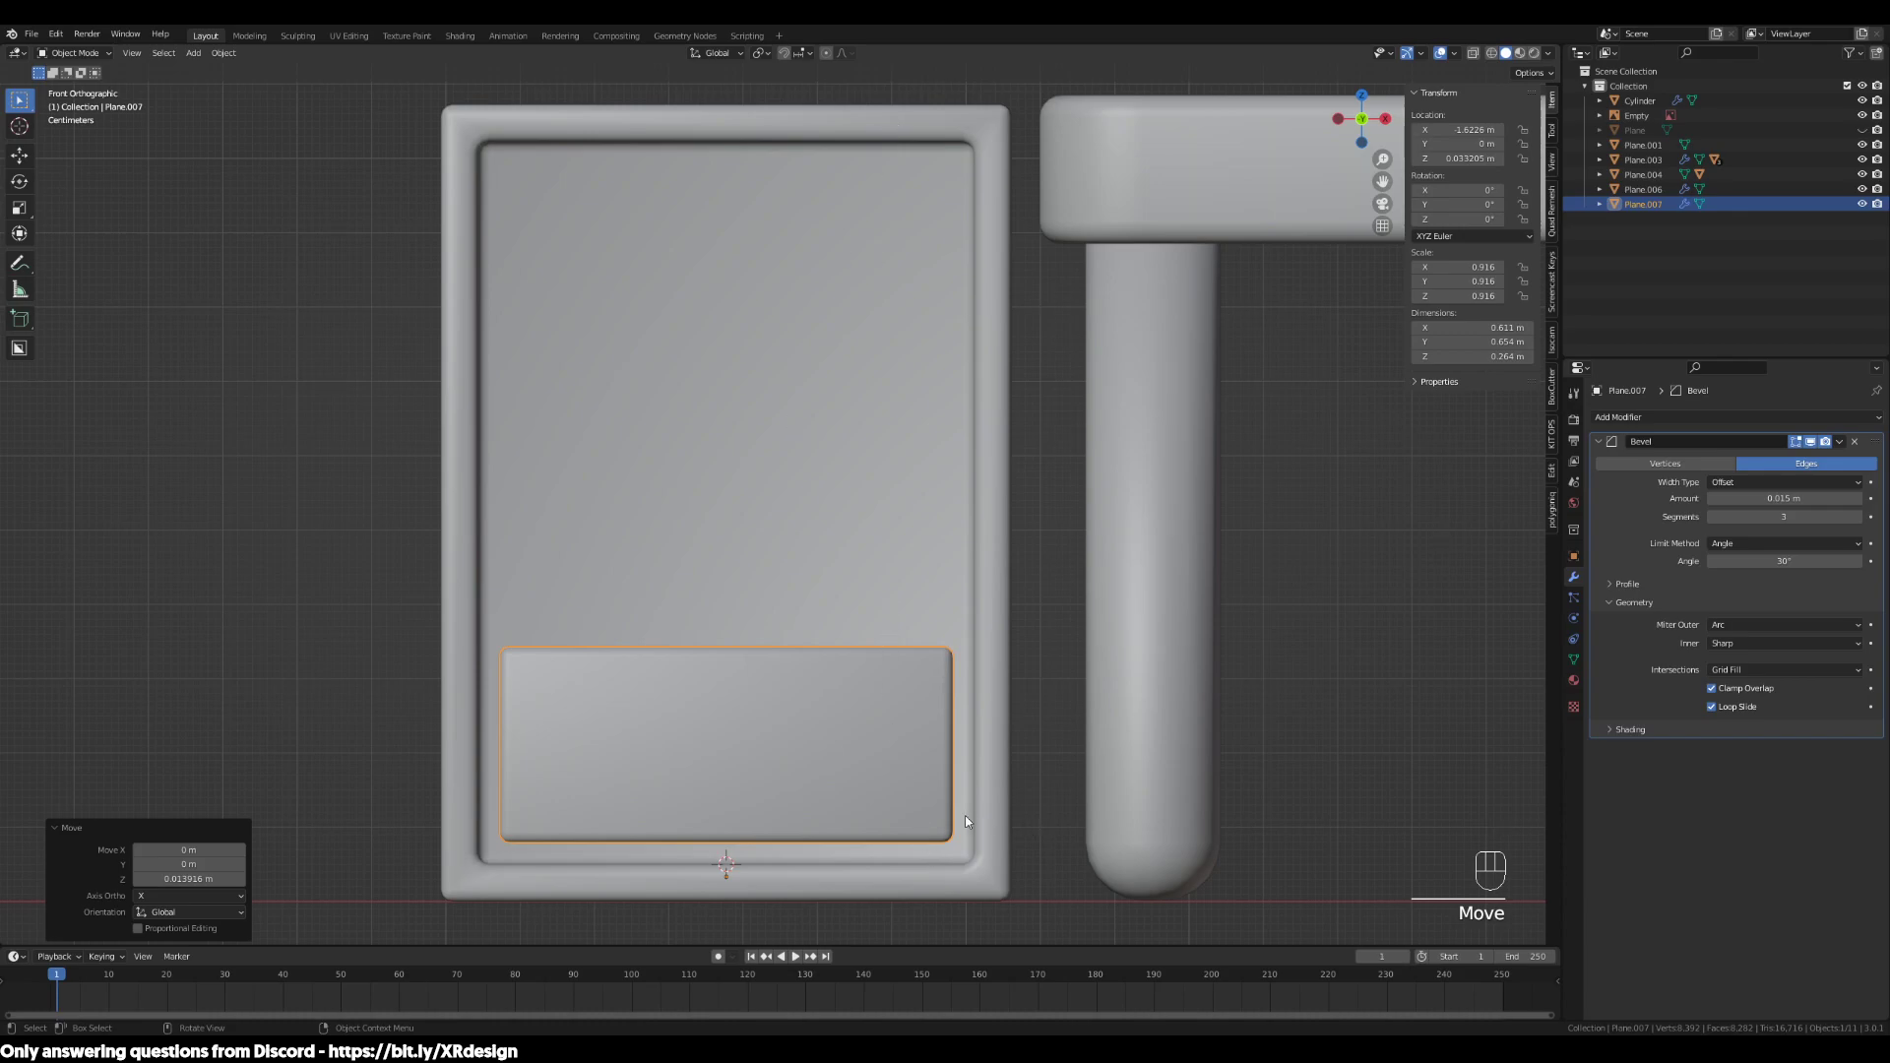
# Undo the drawer block's last scaling and move, keeping the extruded block, and return to Object Mode
pyautogui.moveTo(800, 744); pyautogui.dragTo(899, 768, button='middle')
pyautogui.hotkey('ctrl', 'z')
pyautogui.hotkey('ctrl', 'z')
pyautogui.moveTo(1000, 692); pyautogui.dragTo(1036, 636, button='middle')
pyautogui.scroll(-3, 963, 721)
pyautogui.moveTo(963, 722); pyautogui.dragTo(1079, 764, button='middle')
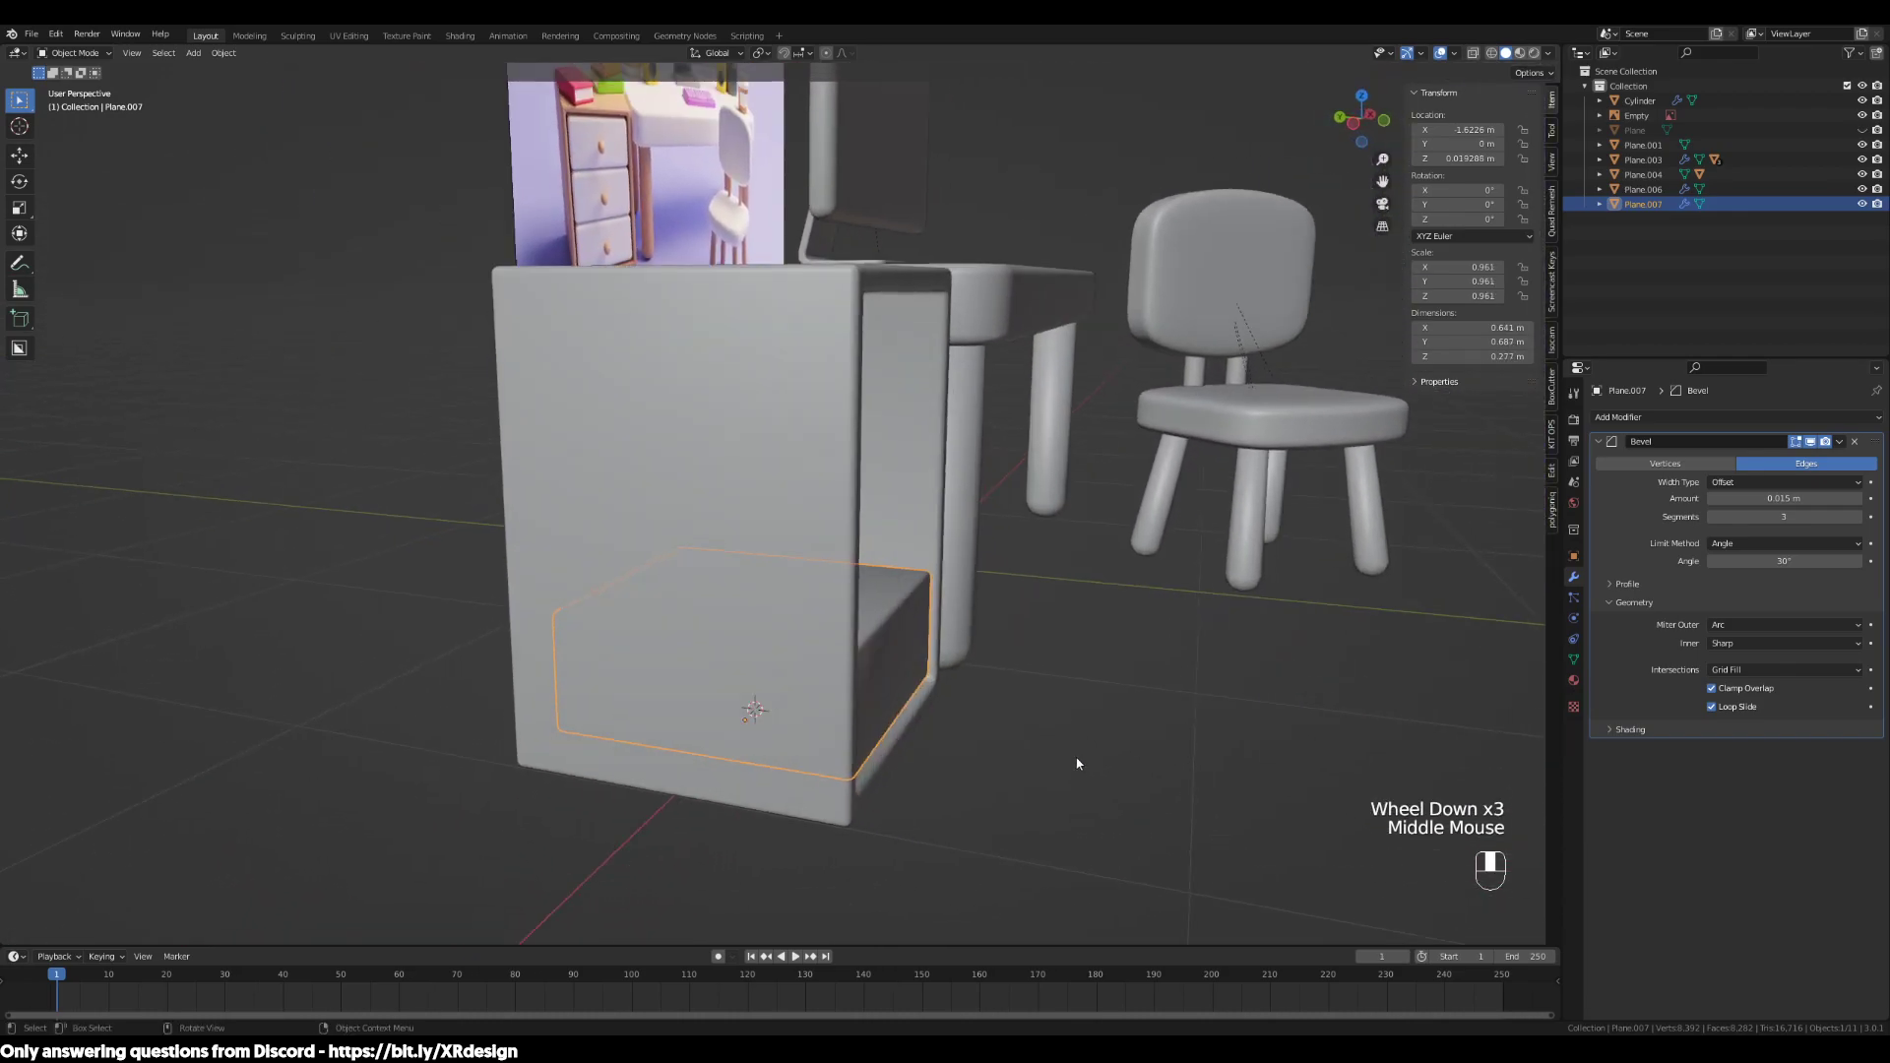
pyautogui.scroll(1, 1079, 764)
pyautogui.hotkey('ctrl', 'z')
pyautogui.hotkey('ctrl', 'z')
pyautogui.hotkey('ctrl', 'z')
pyautogui.hotkey('ctrl', 'z')
pyautogui.hotkey('ctrl', 'z')
pyautogui.hotkey('ctrl', 'shift', 'z')
pyautogui.hotkey('ctrl', 'shift', 'z')
pyautogui.press('Tab')
pyautogui.moveTo(1073, 749); pyautogui.dragTo(979, 760, button='middle')
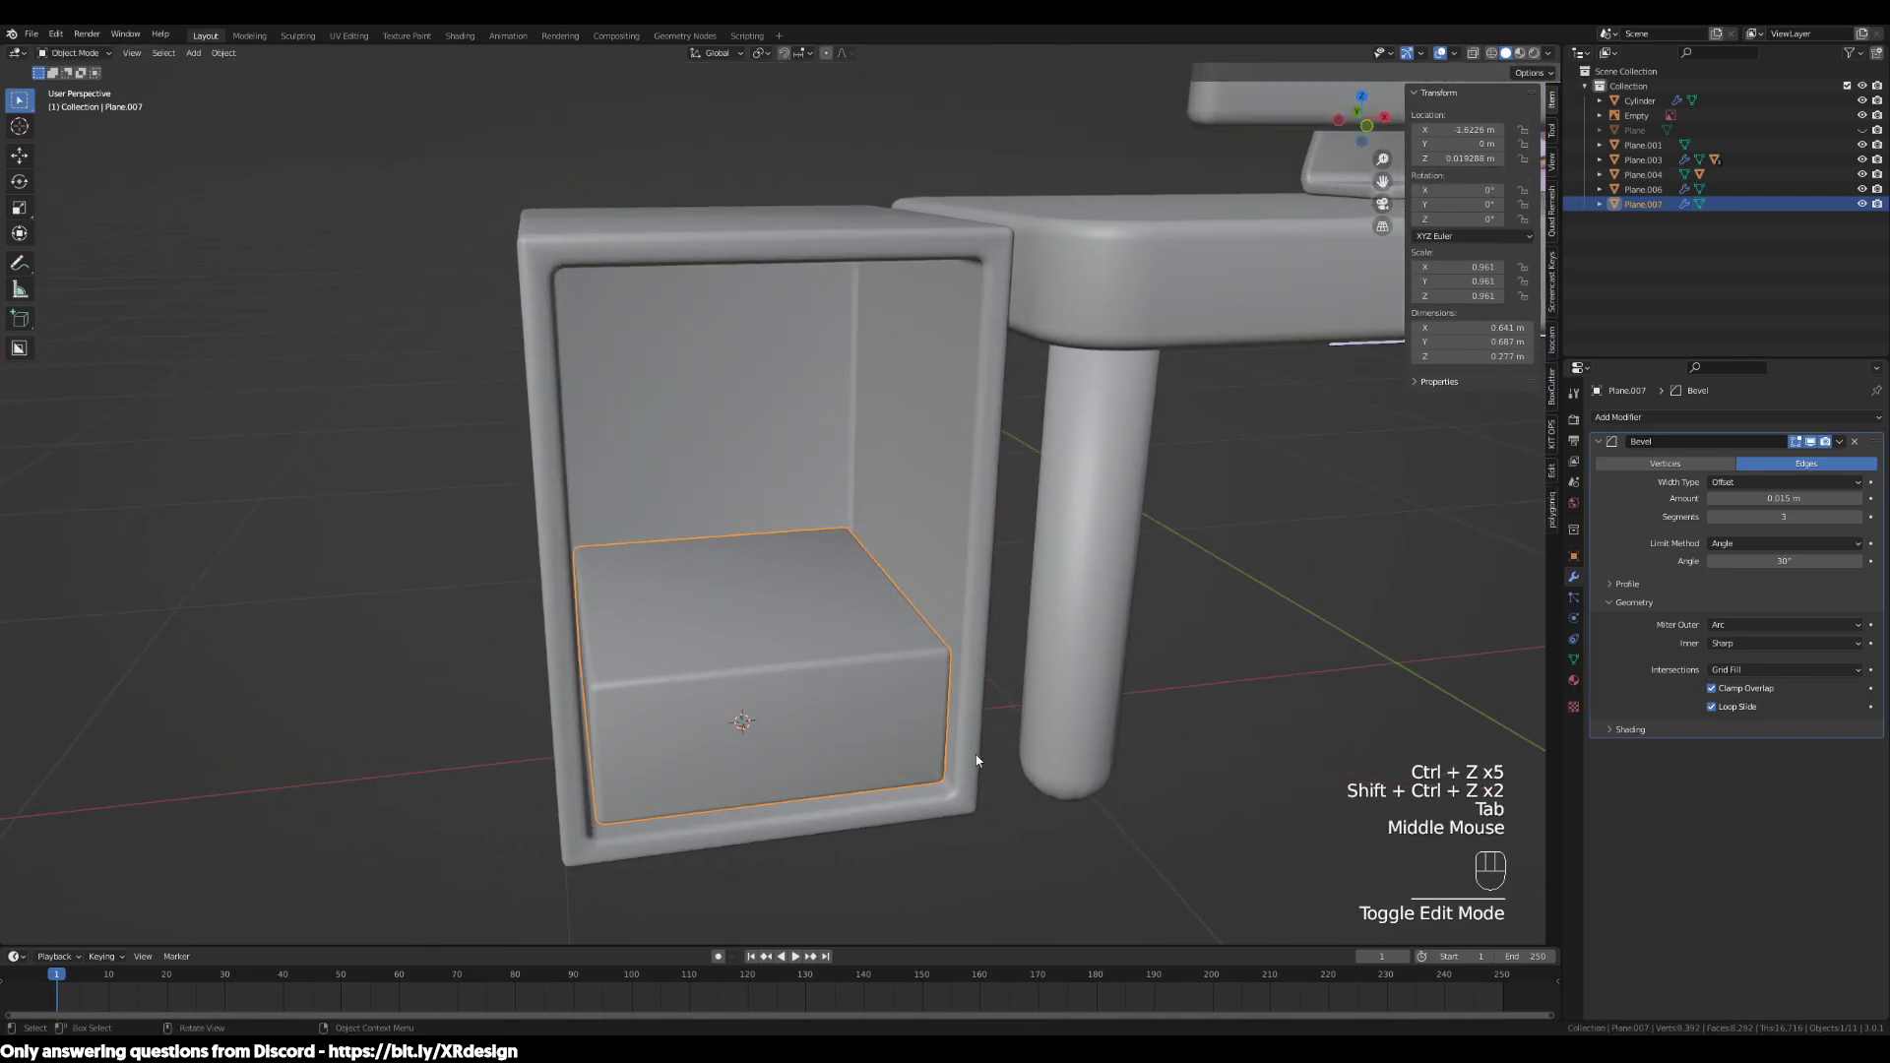
# Add an Array modifier after the Bevel on the drawer block
pyautogui.click(1600, 443)
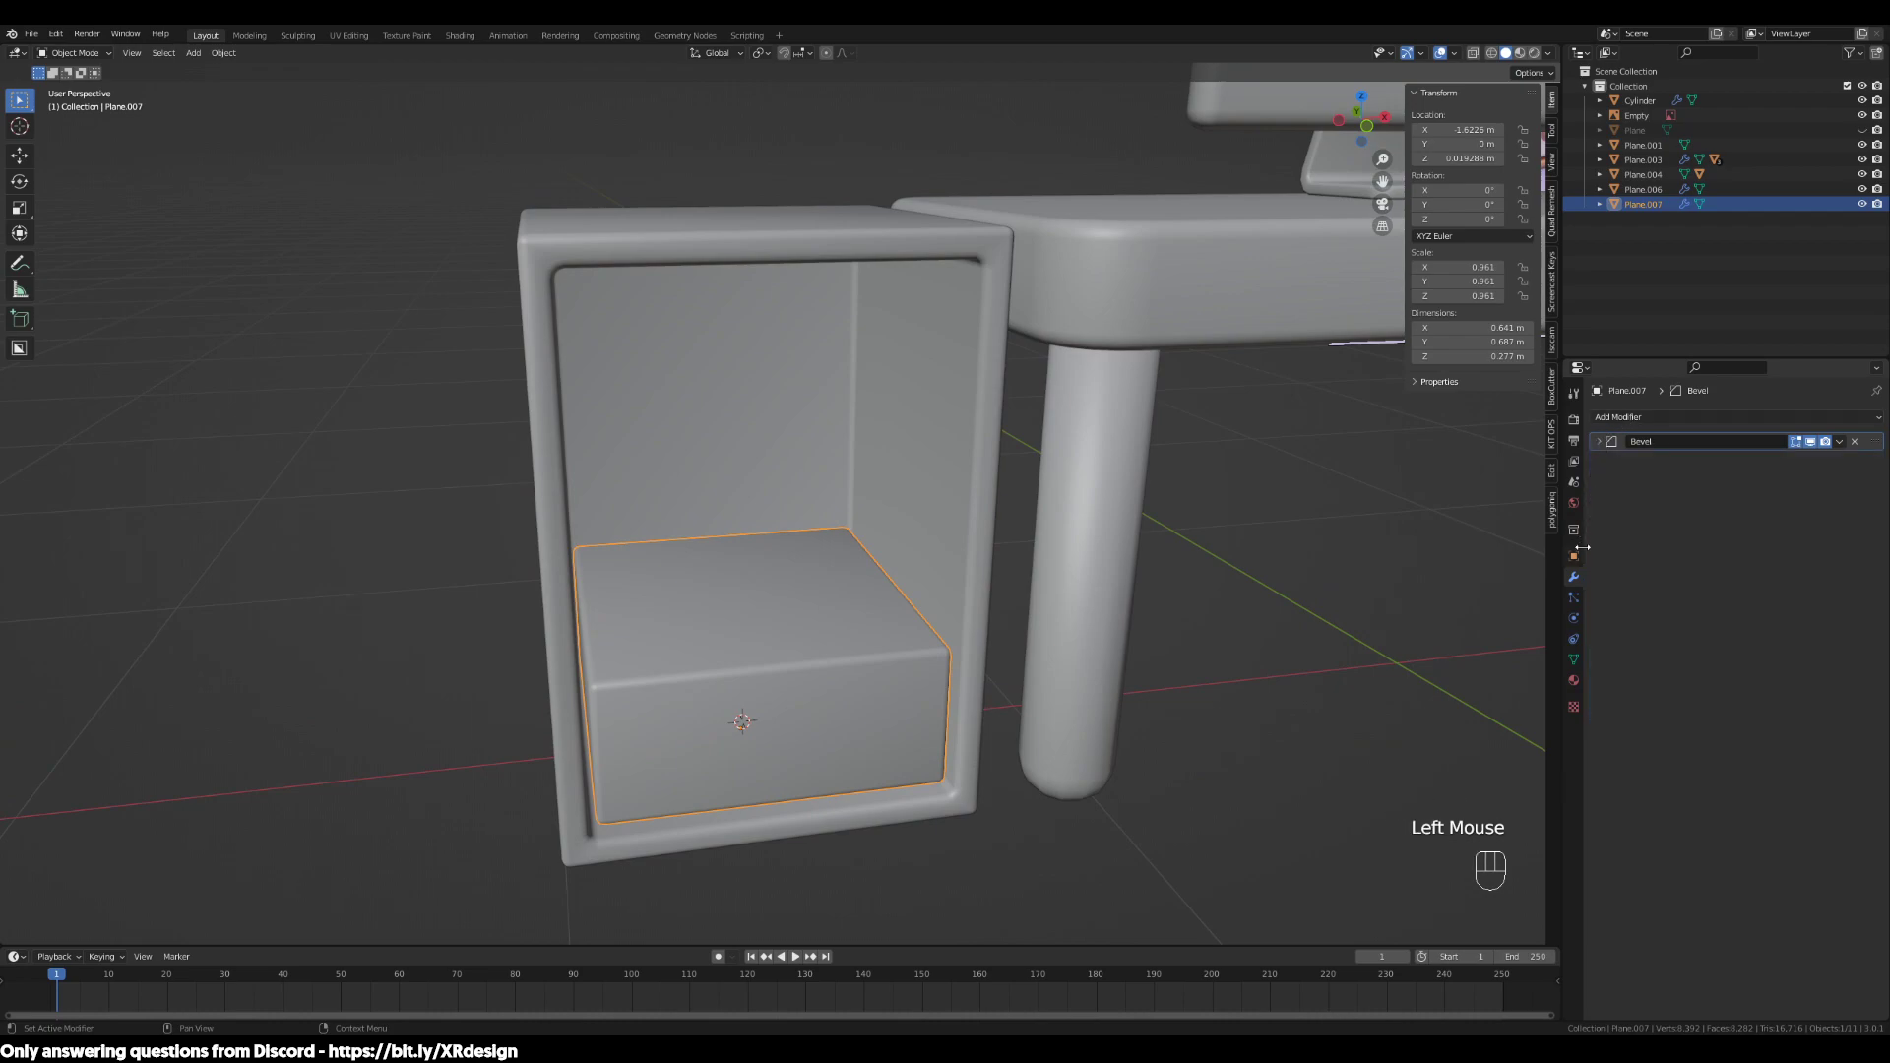
pyautogui.click(1642, 419)
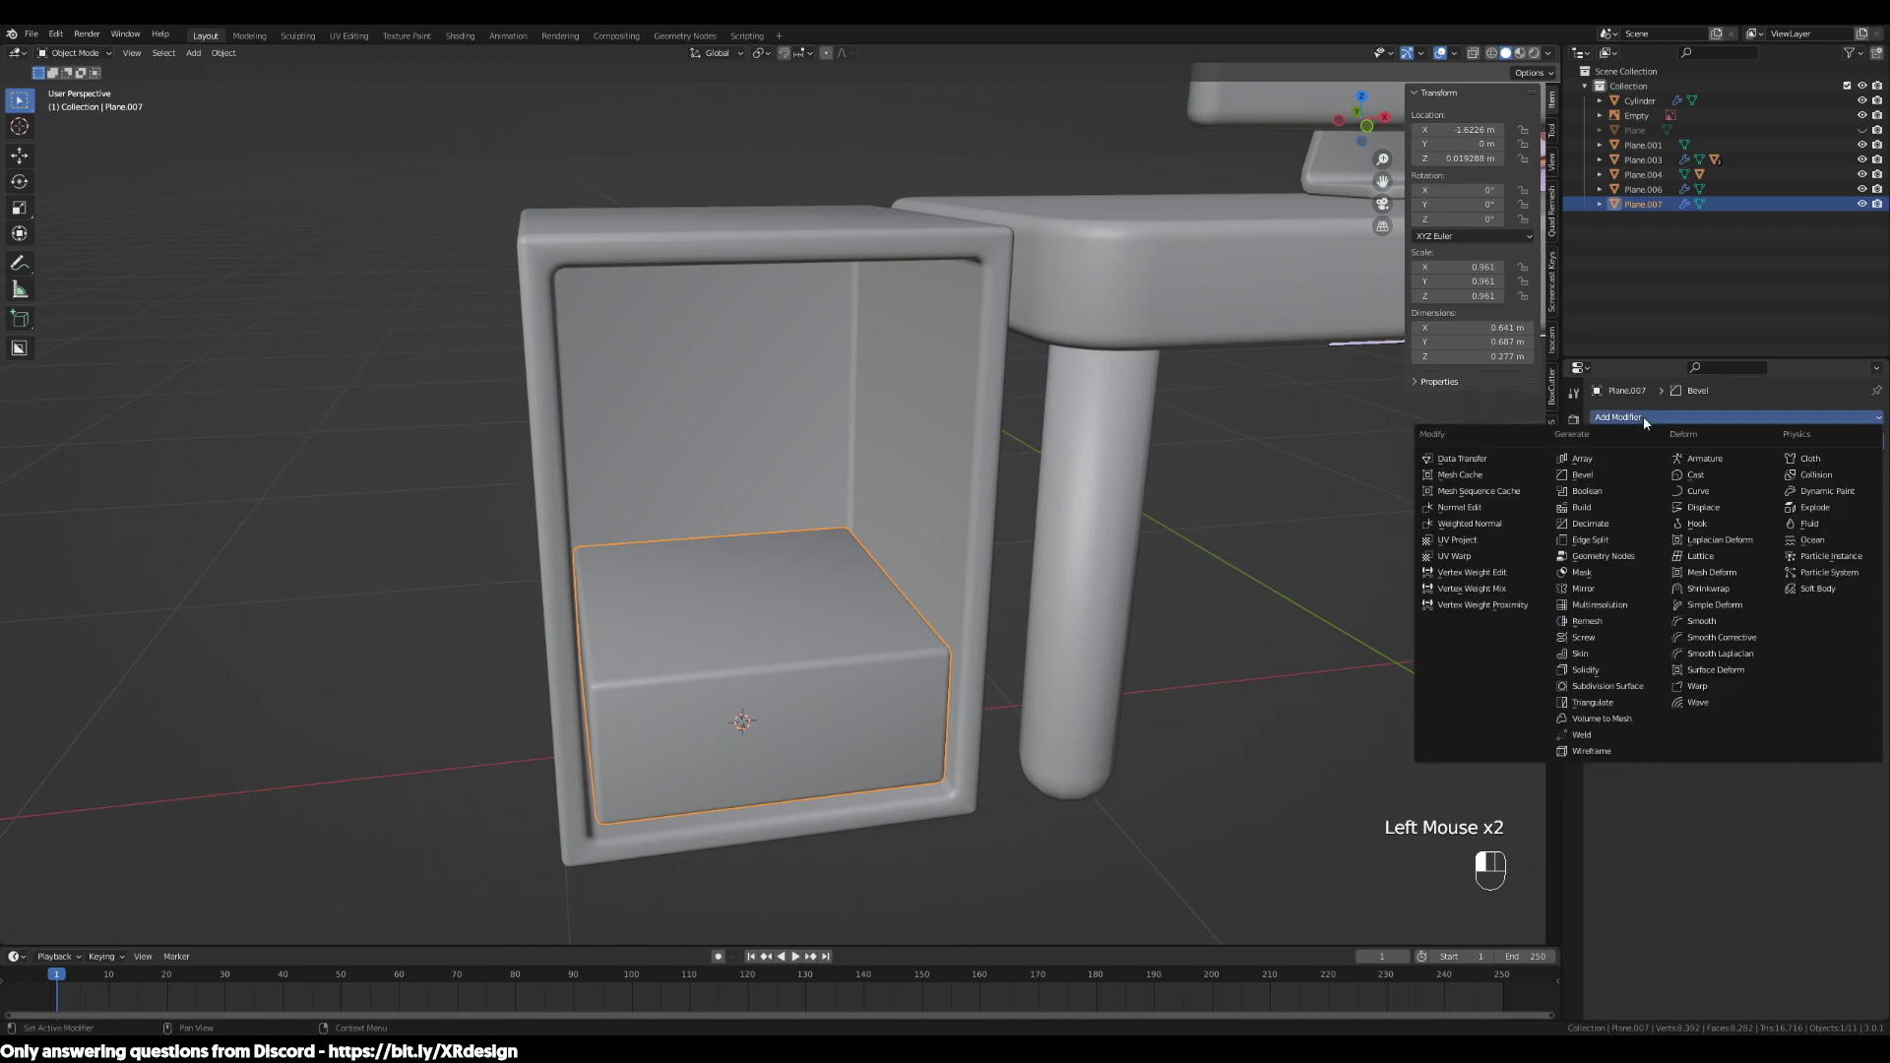
pyautogui.click(1594, 461)
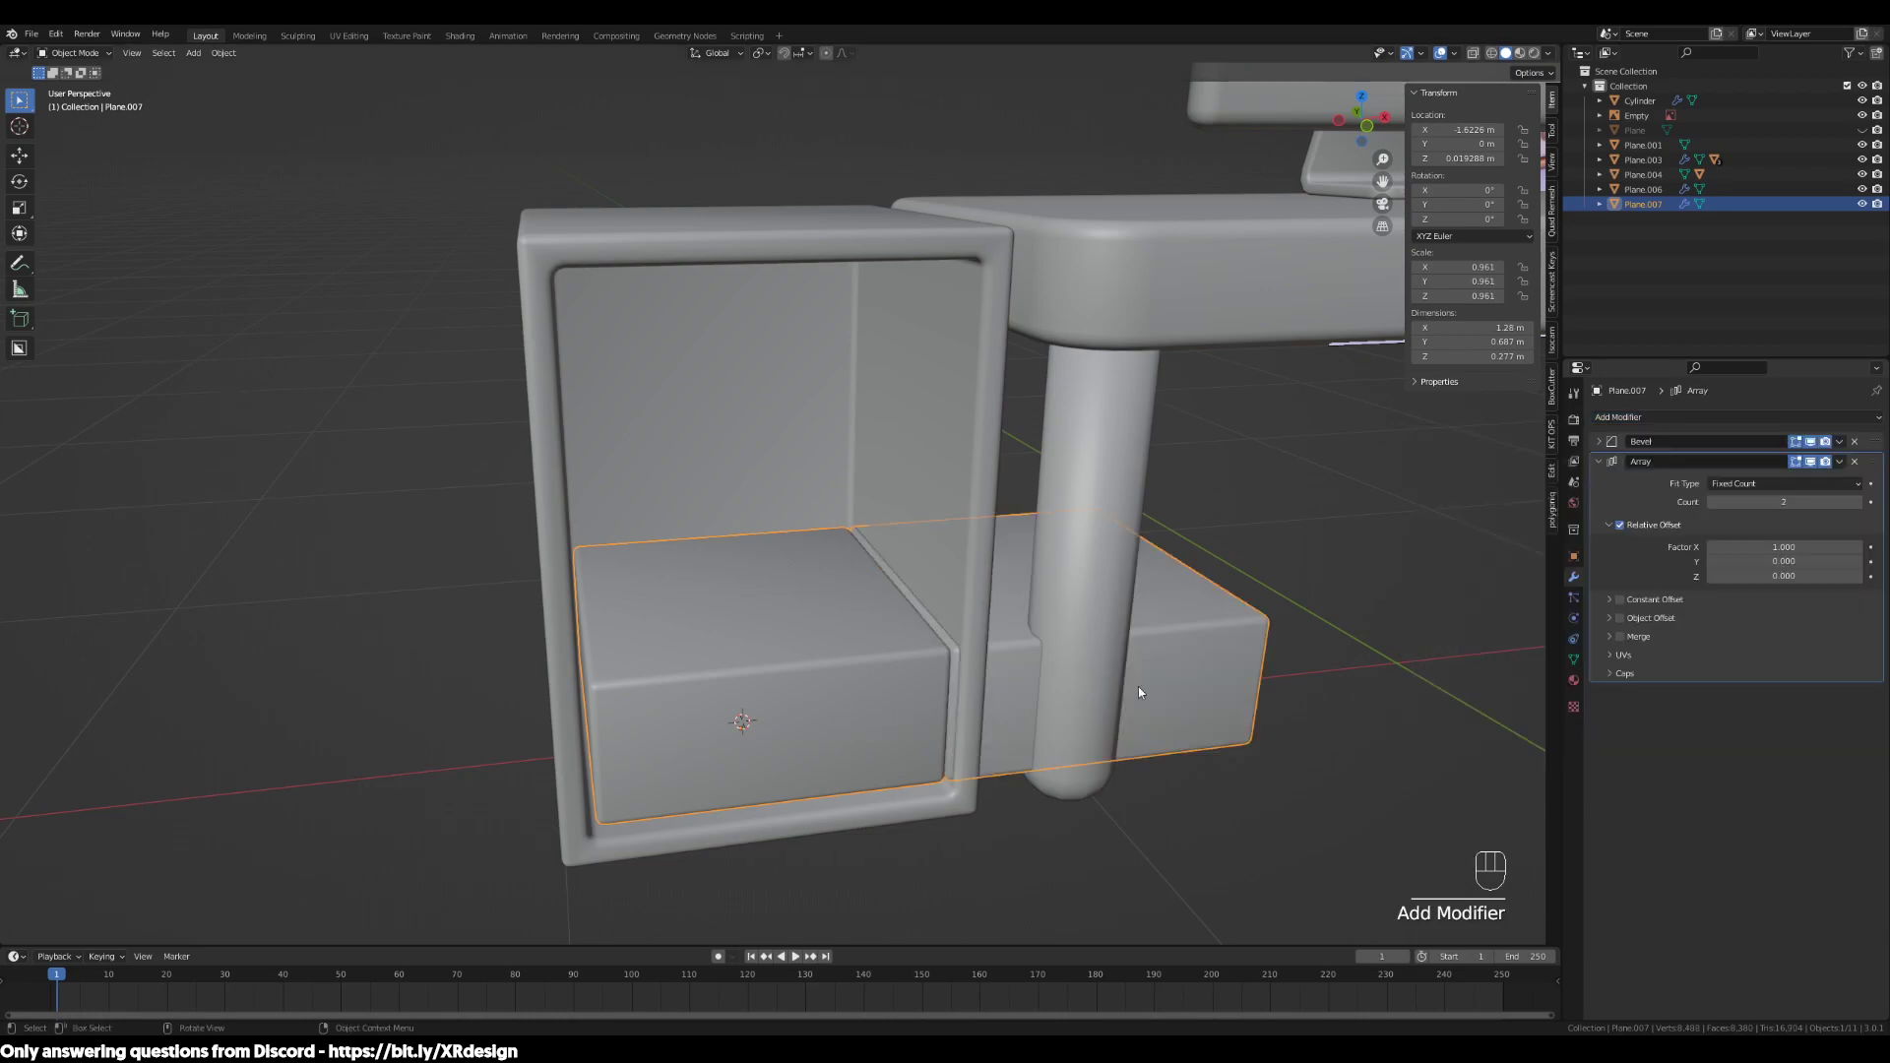
pyautogui.keyDown('shift'); pyautogui.moveTo(1326, 664); pyautogui.dragTo(1238, 711, button='middle'); pyautogui.keyUp('shift')
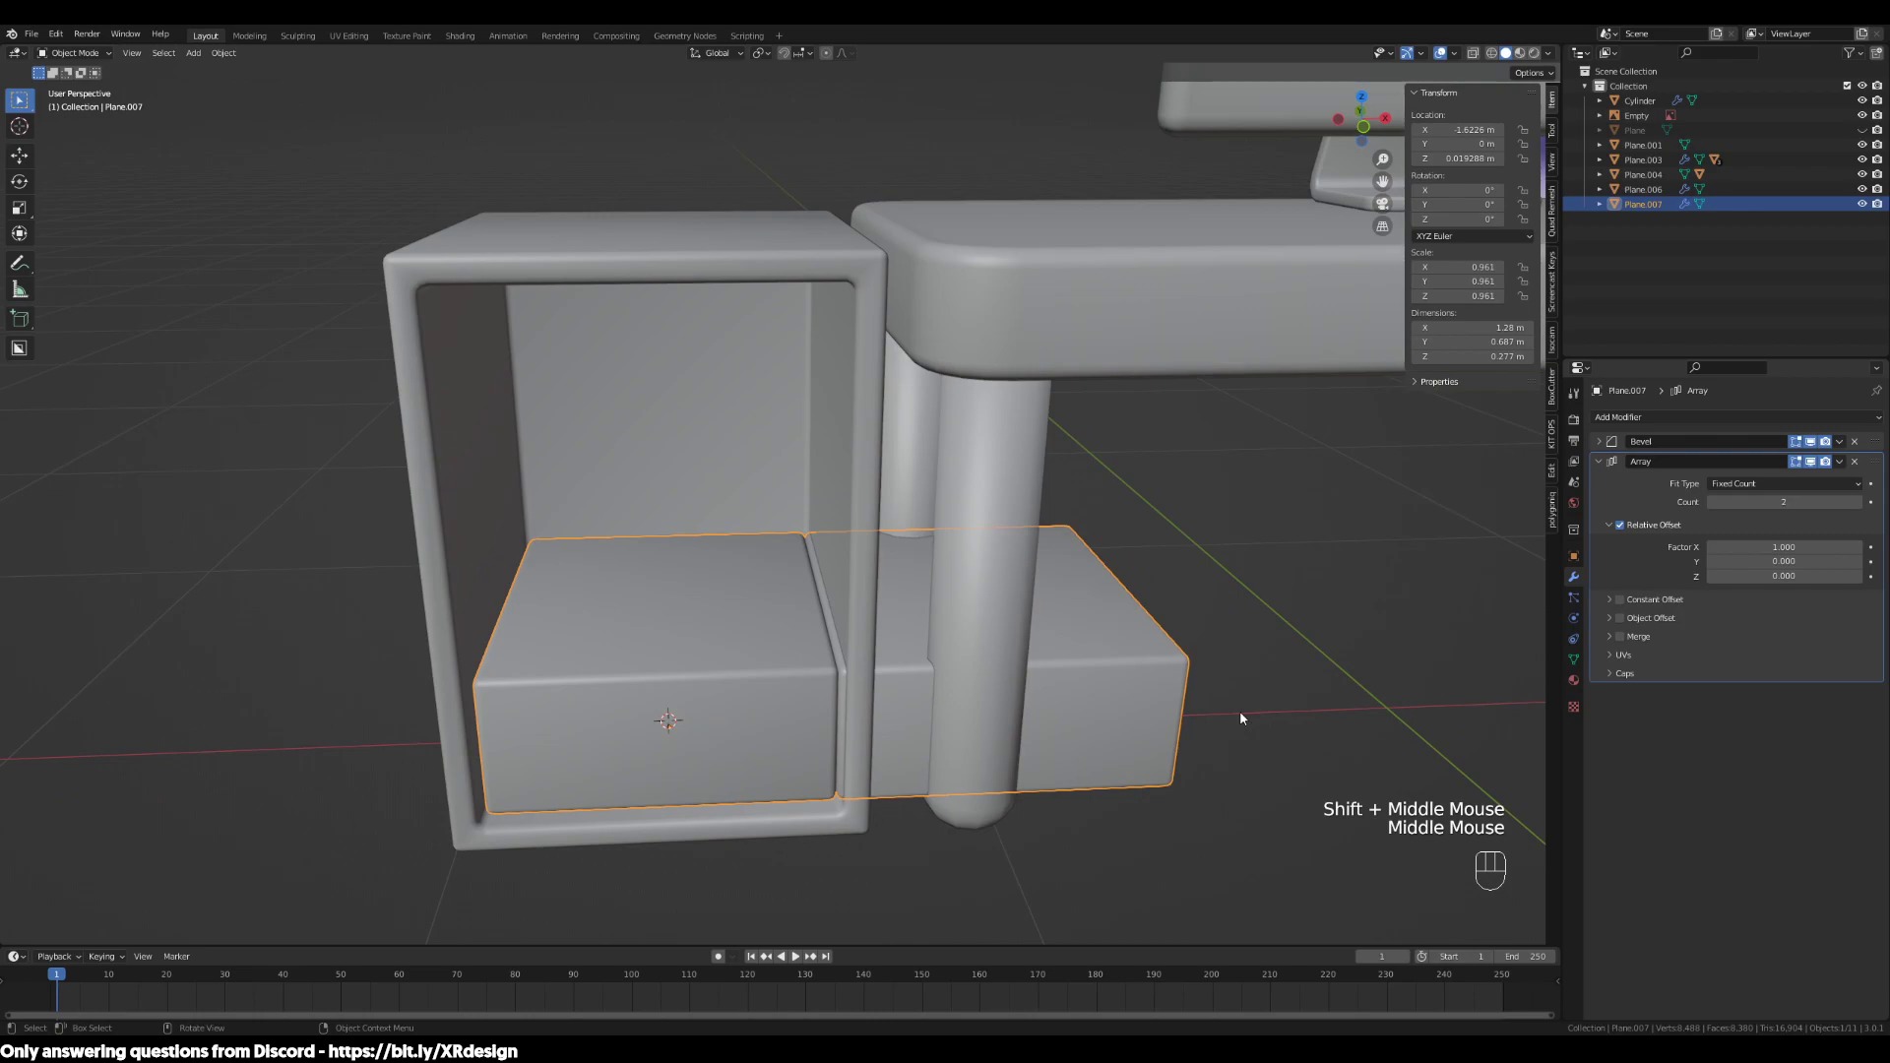
pyautogui.moveTo(1224, 663); pyautogui.dragTo(1186, 640, button='middle')
# Set the array's relative offset factors to 0 on X and 1 on Z so the drawers stack vertically
pyautogui.moveTo(1748, 545); pyautogui.dragTo(1671, 552)
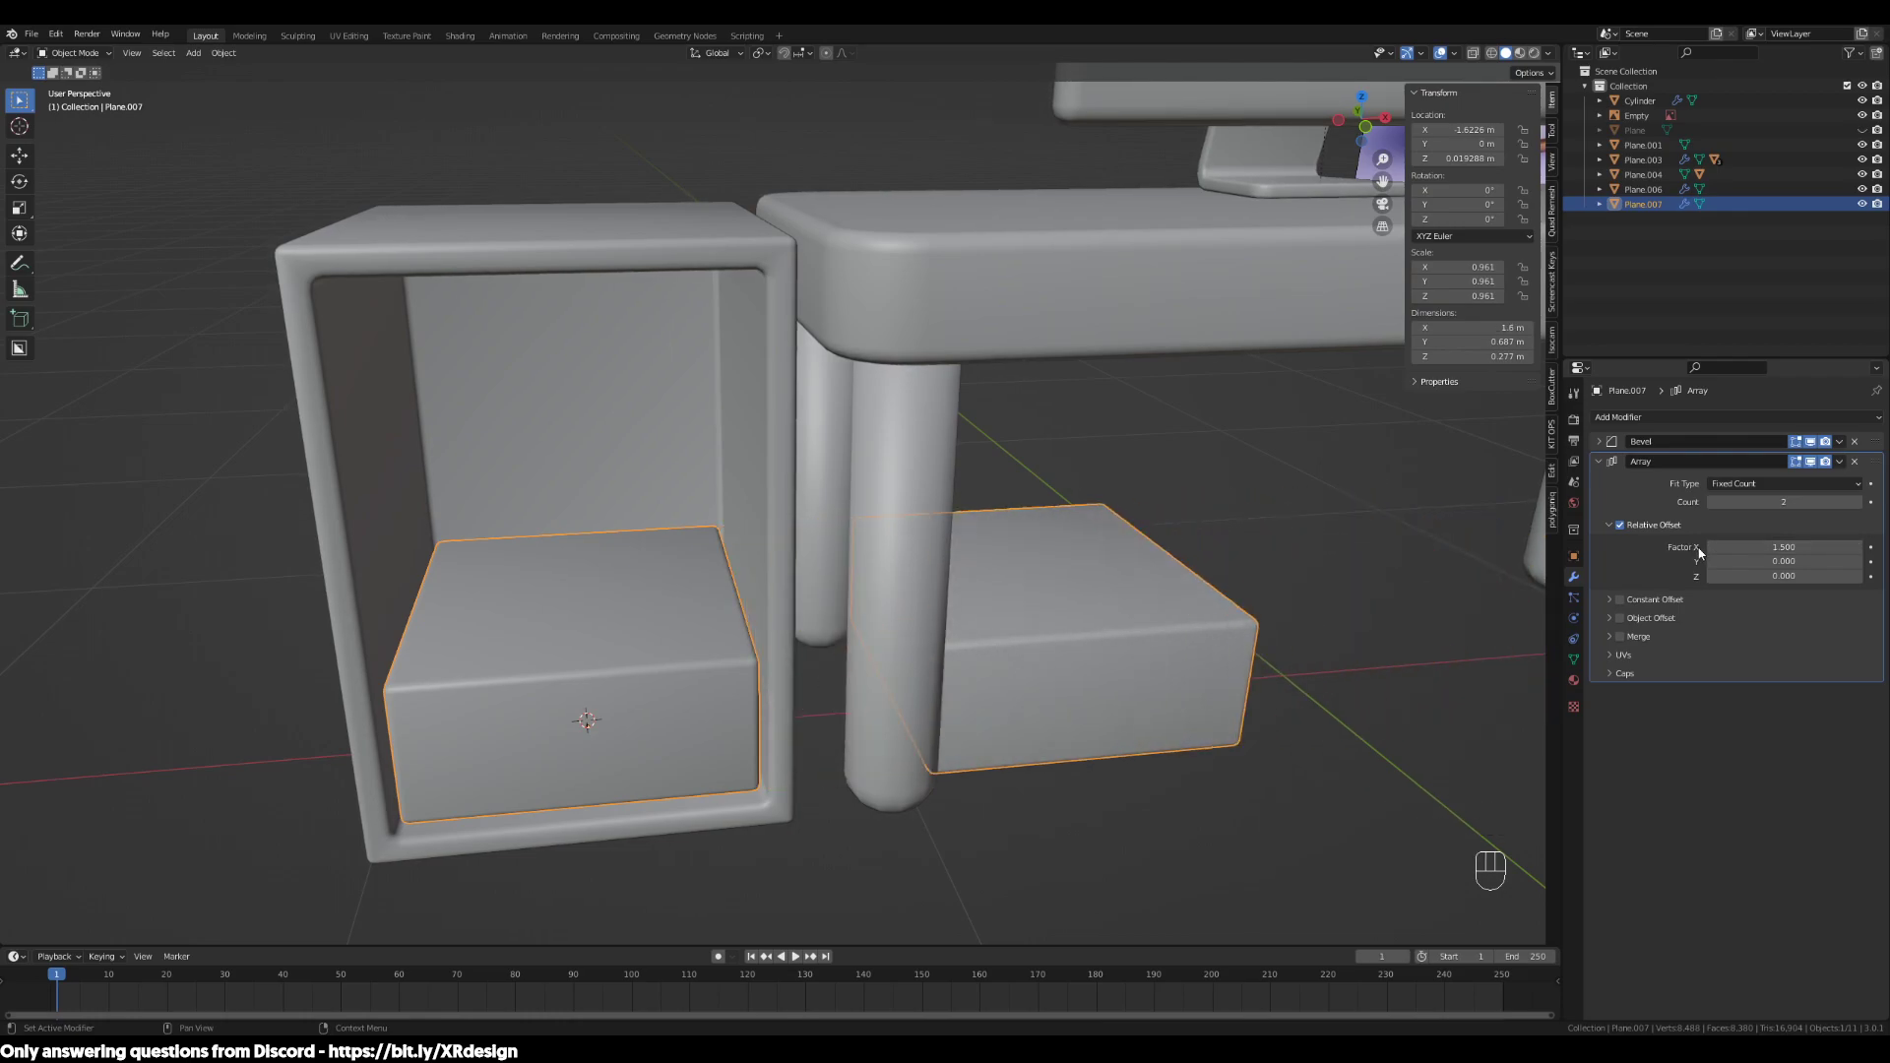
pyautogui.click(1784, 547)
pyautogui.write('0')
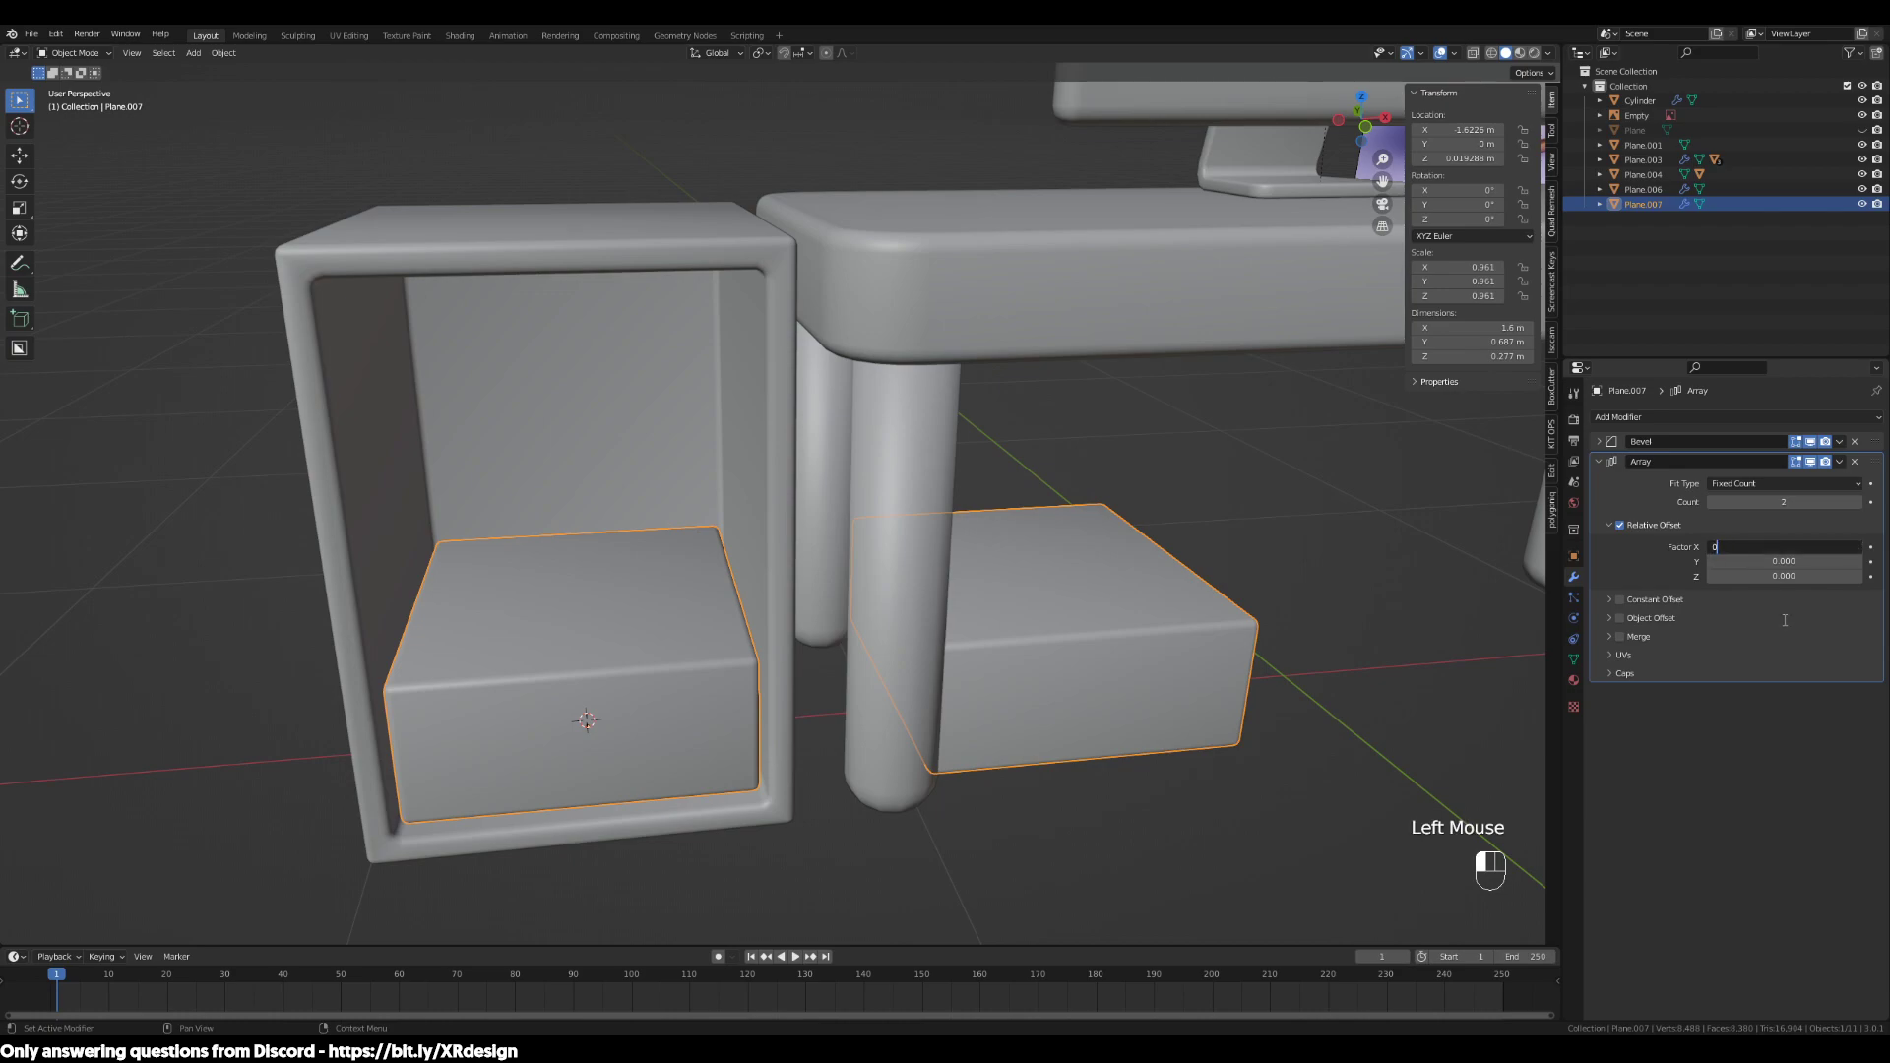
pyautogui.click(1785, 621)
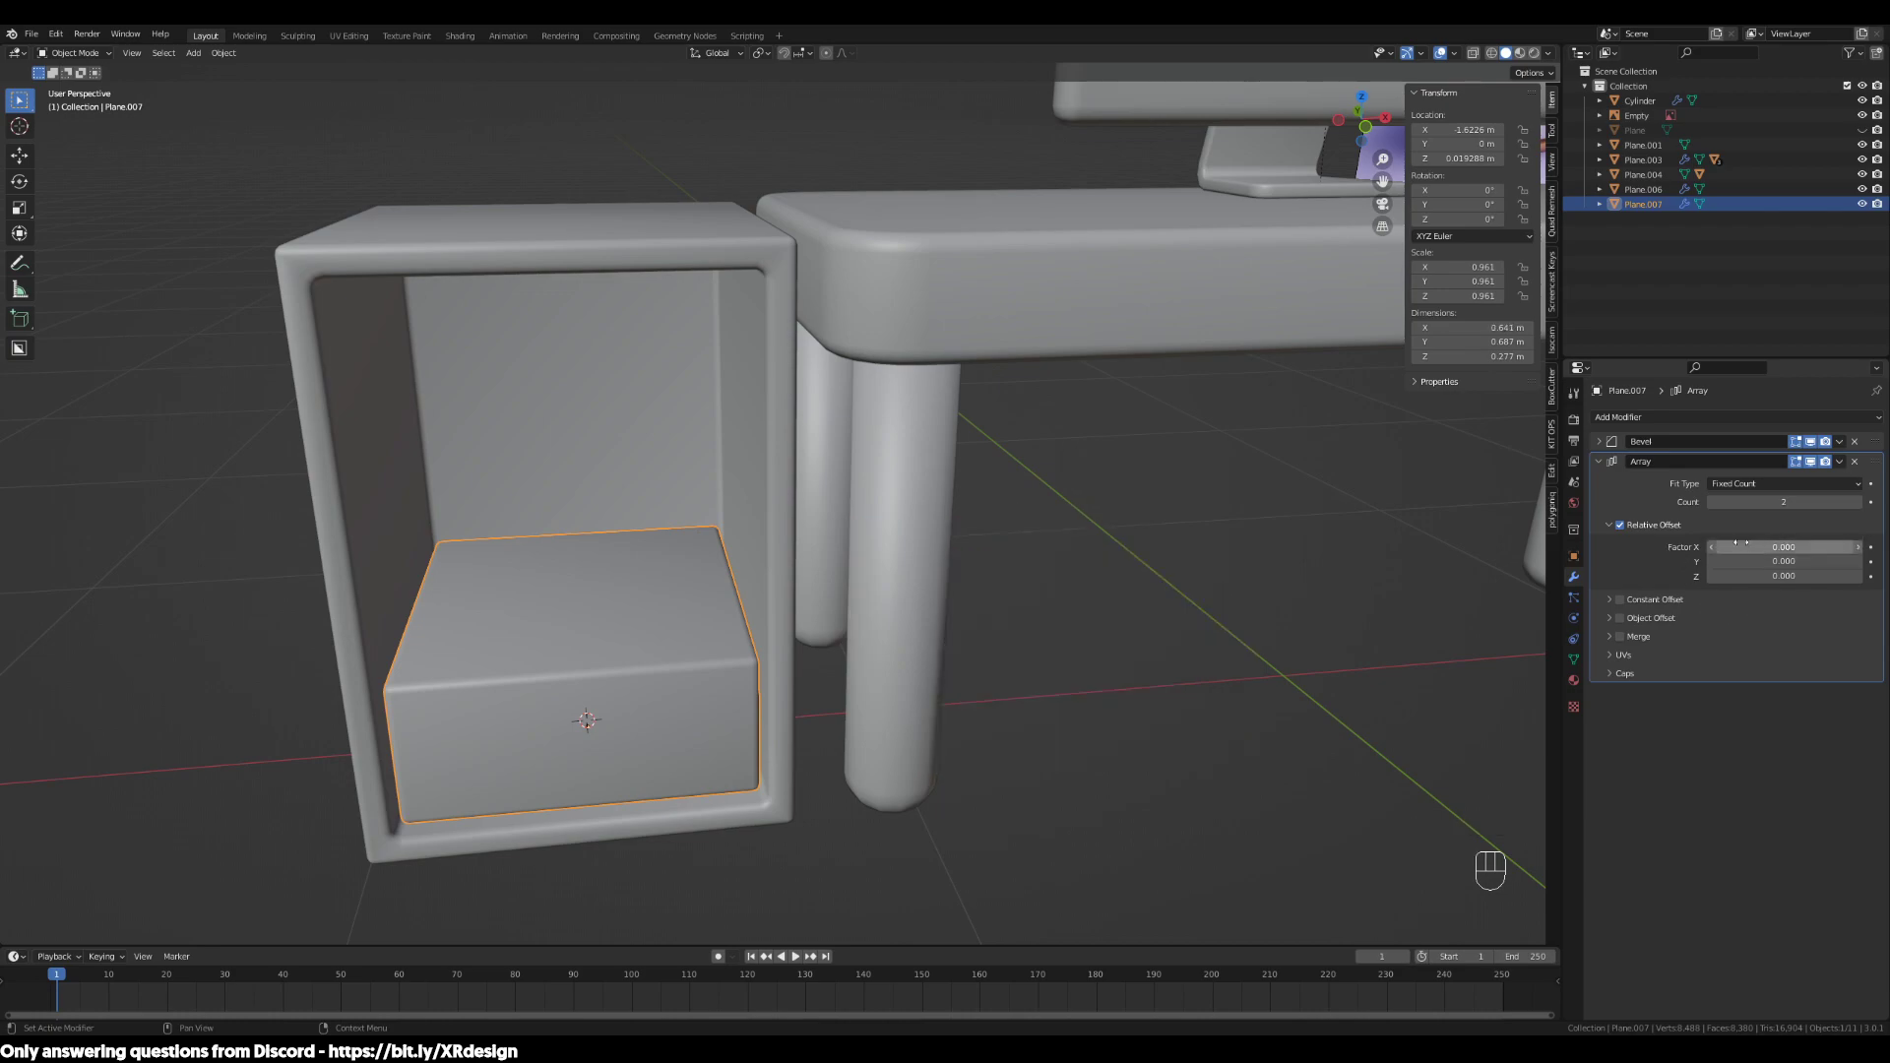
pyautogui.moveTo(1772, 576); pyautogui.dragTo(1861, 576)
pyautogui.click(1794, 576)
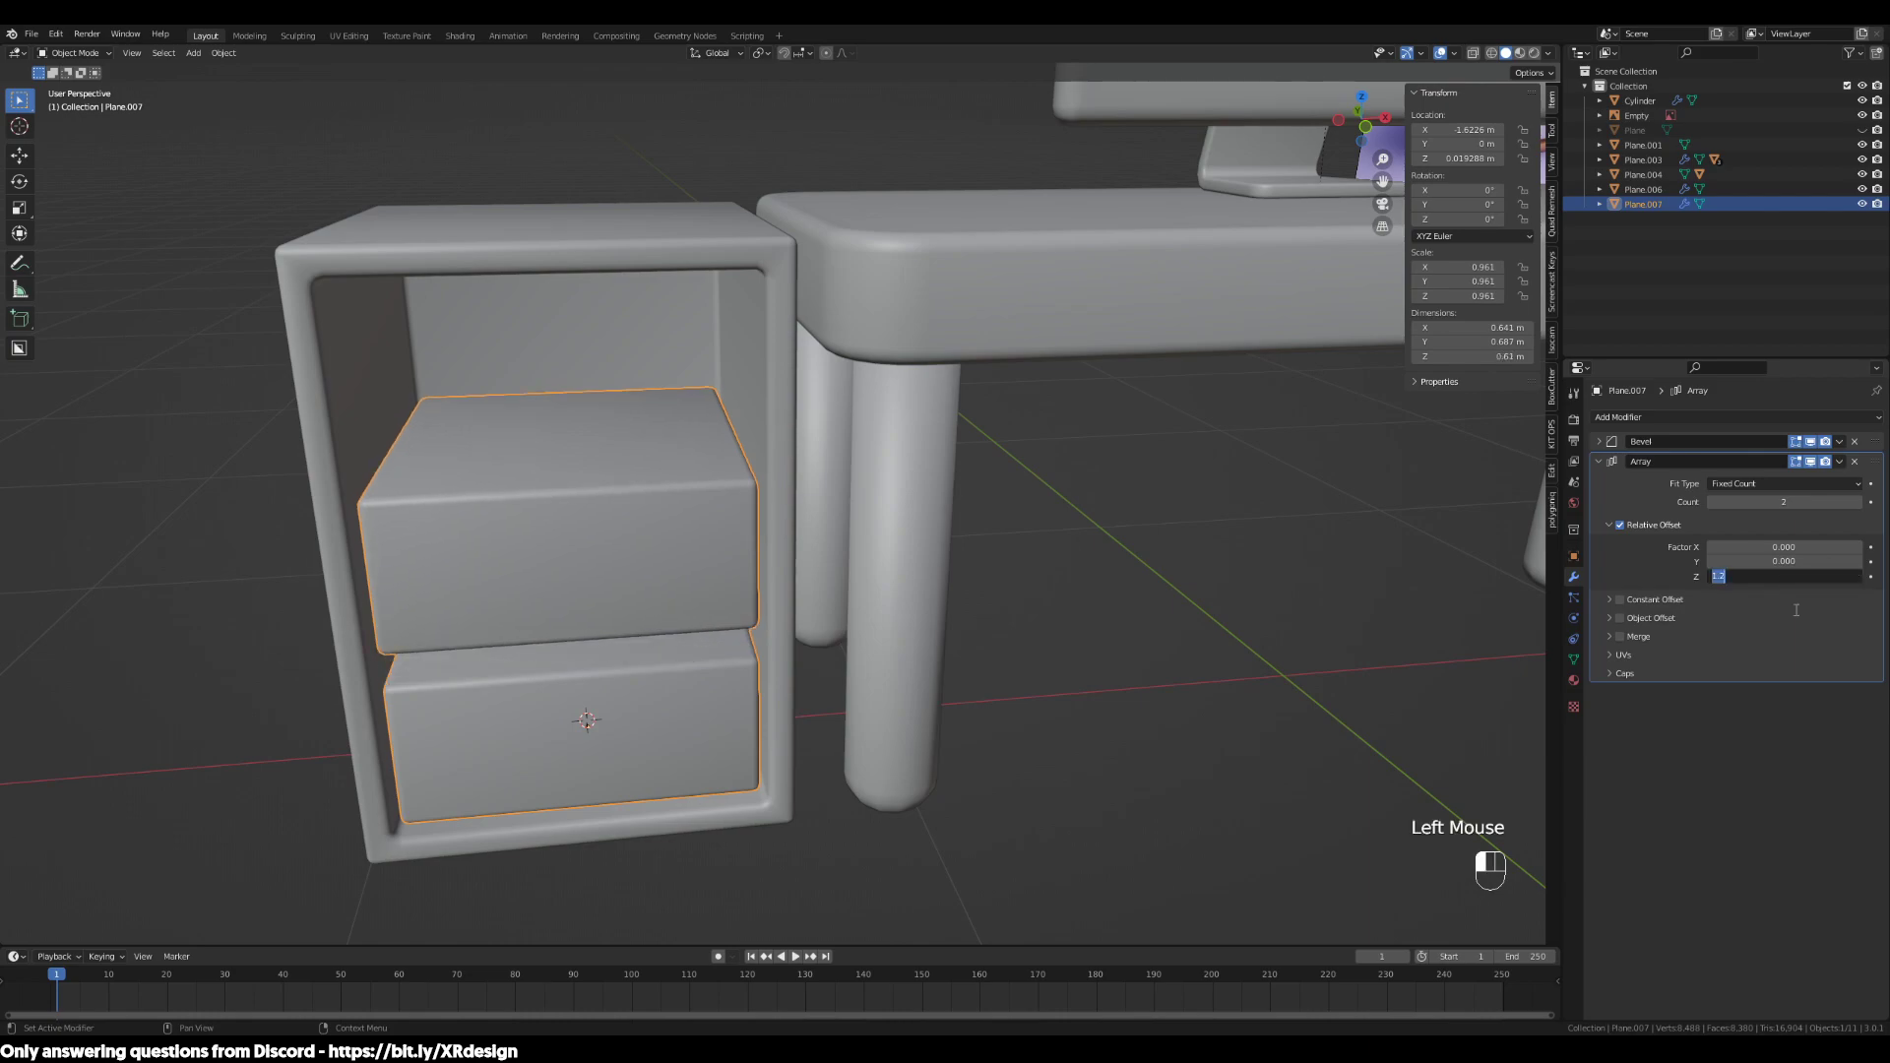
pyautogui.write('1')
pyautogui.press('Return')
# Set the array's relative offset Z factor to 1.1 to leave a gap between the drawers
pyautogui.moveTo(985, 728); pyautogui.dragTo(866, 646, button='middle')
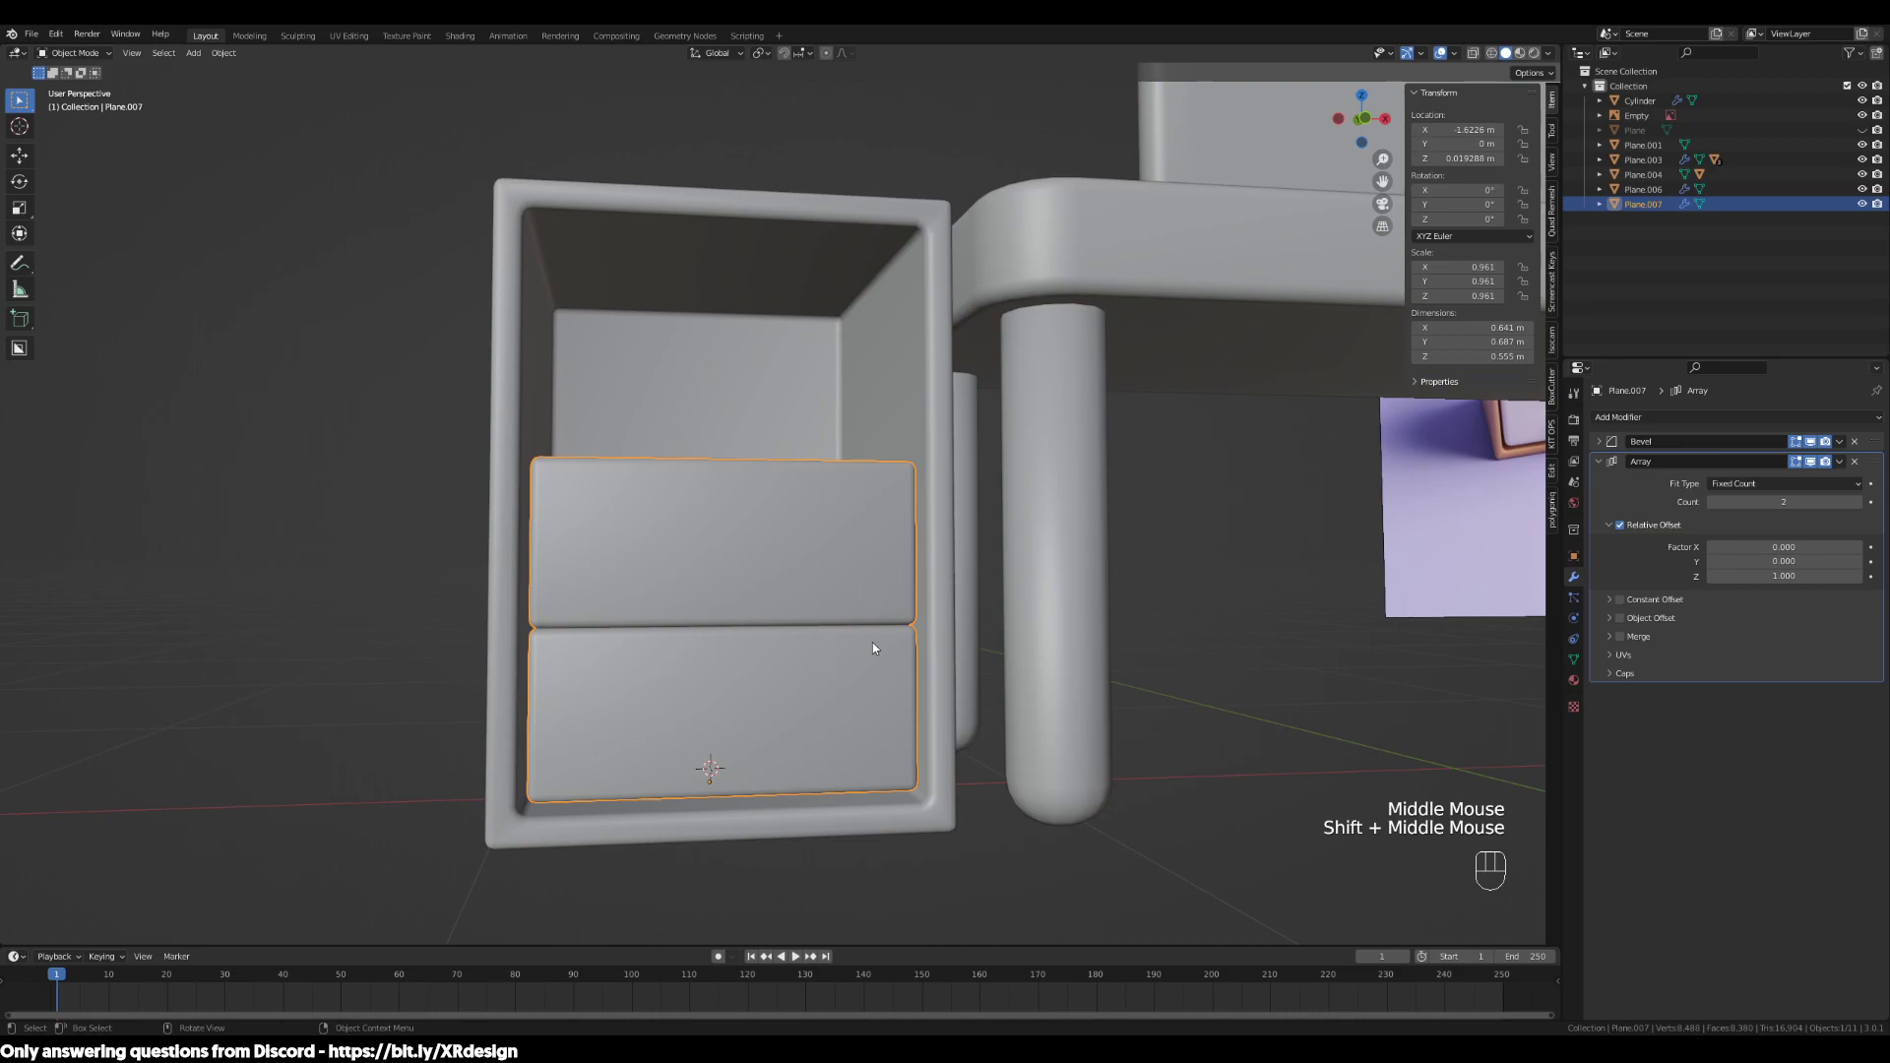
pyautogui.scroll(2, 874, 646)
pyautogui.keyDown('shift'); pyautogui.moveTo(949, 738); pyautogui.dragTo(1028, 677, button='middle'); pyautogui.keyUp('shift')
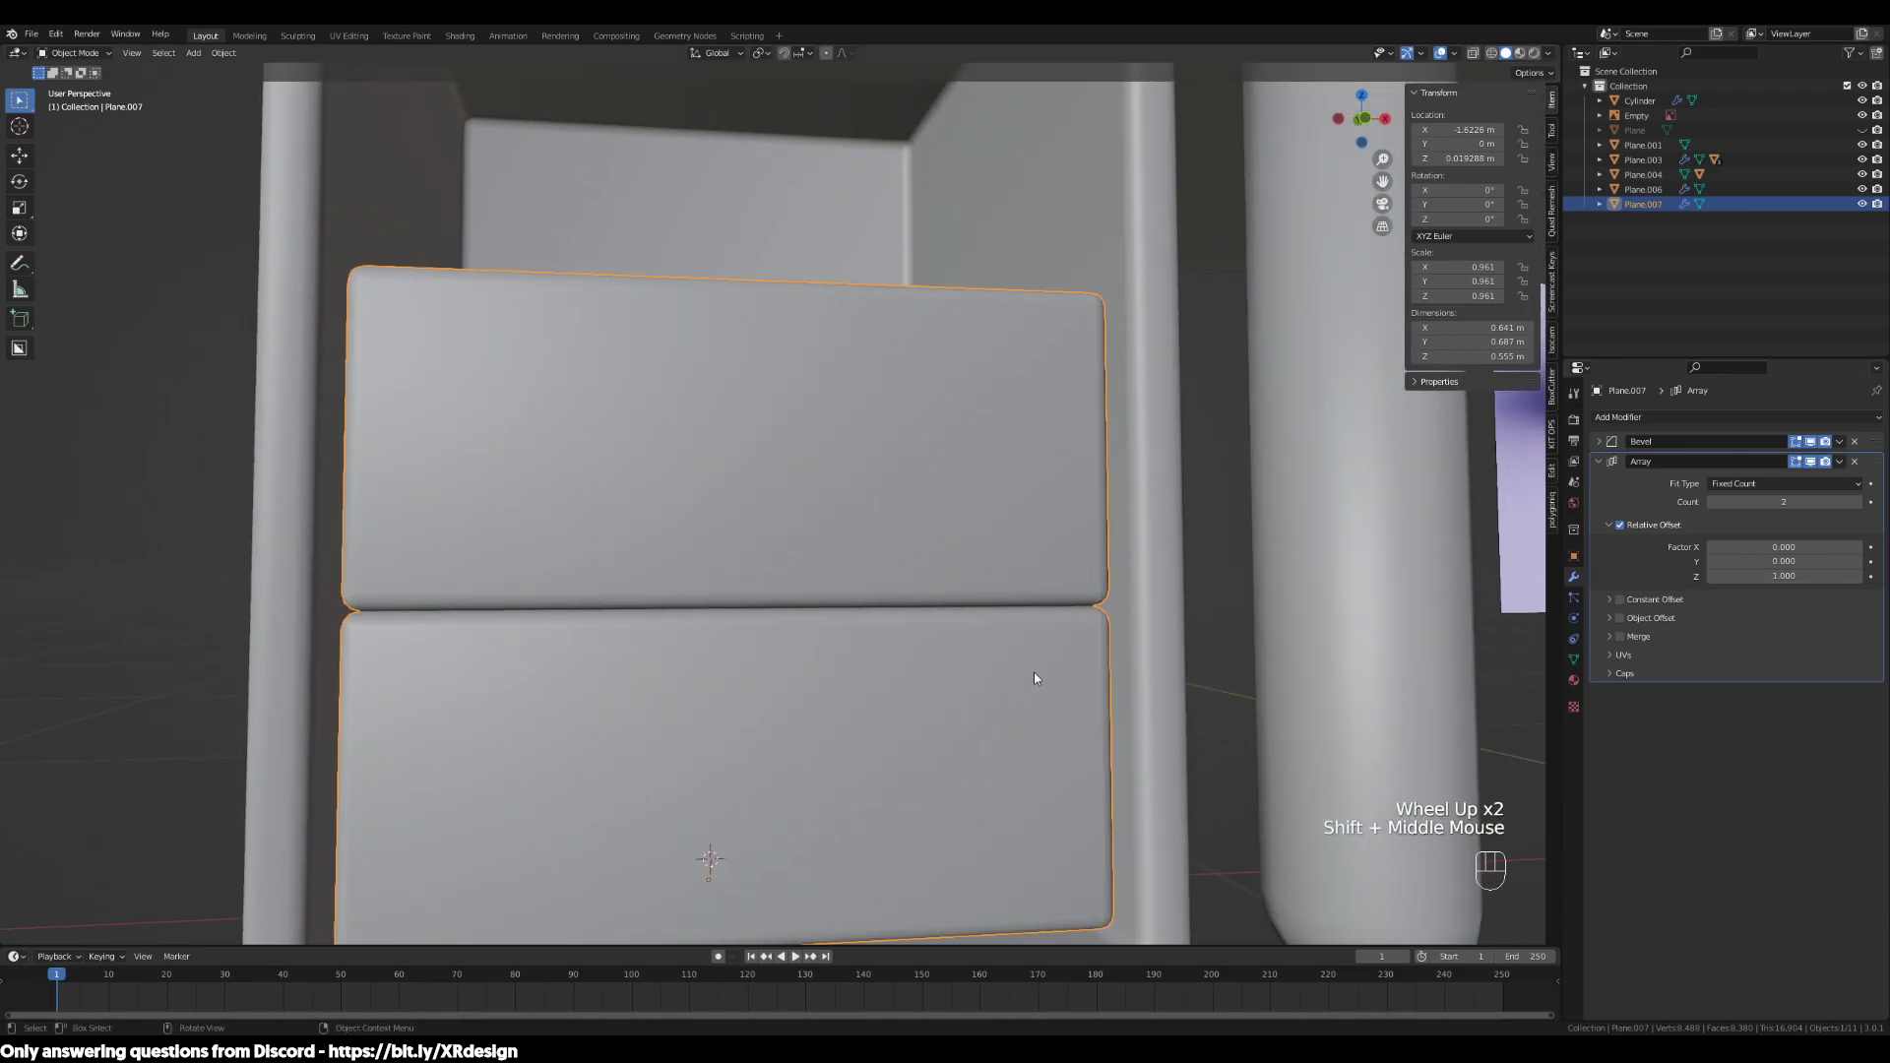
pyautogui.click(1737, 578)
pyautogui.write('1.1')
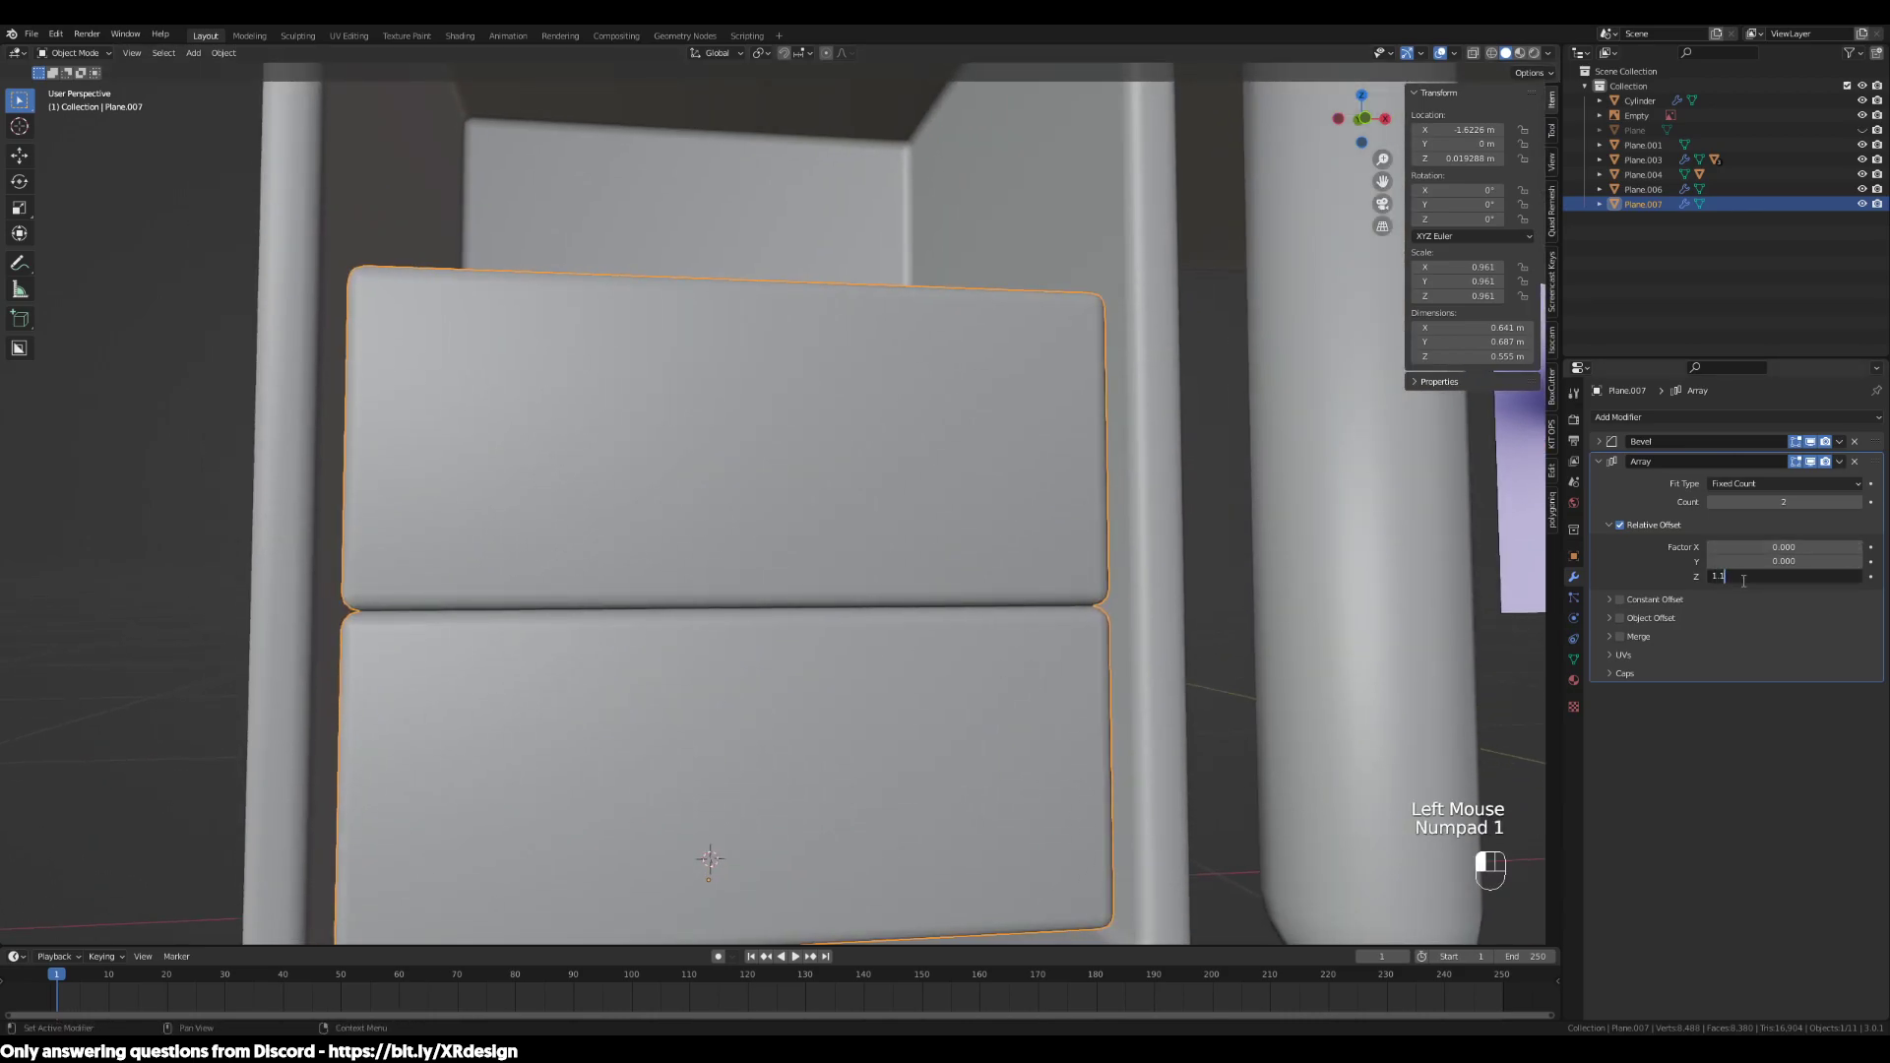
pyautogui.press('Return')
pyautogui.moveTo(1190, 629); pyautogui.dragTo(987, 657, button='middle')
pyautogui.scroll(-2, 1180, 664)
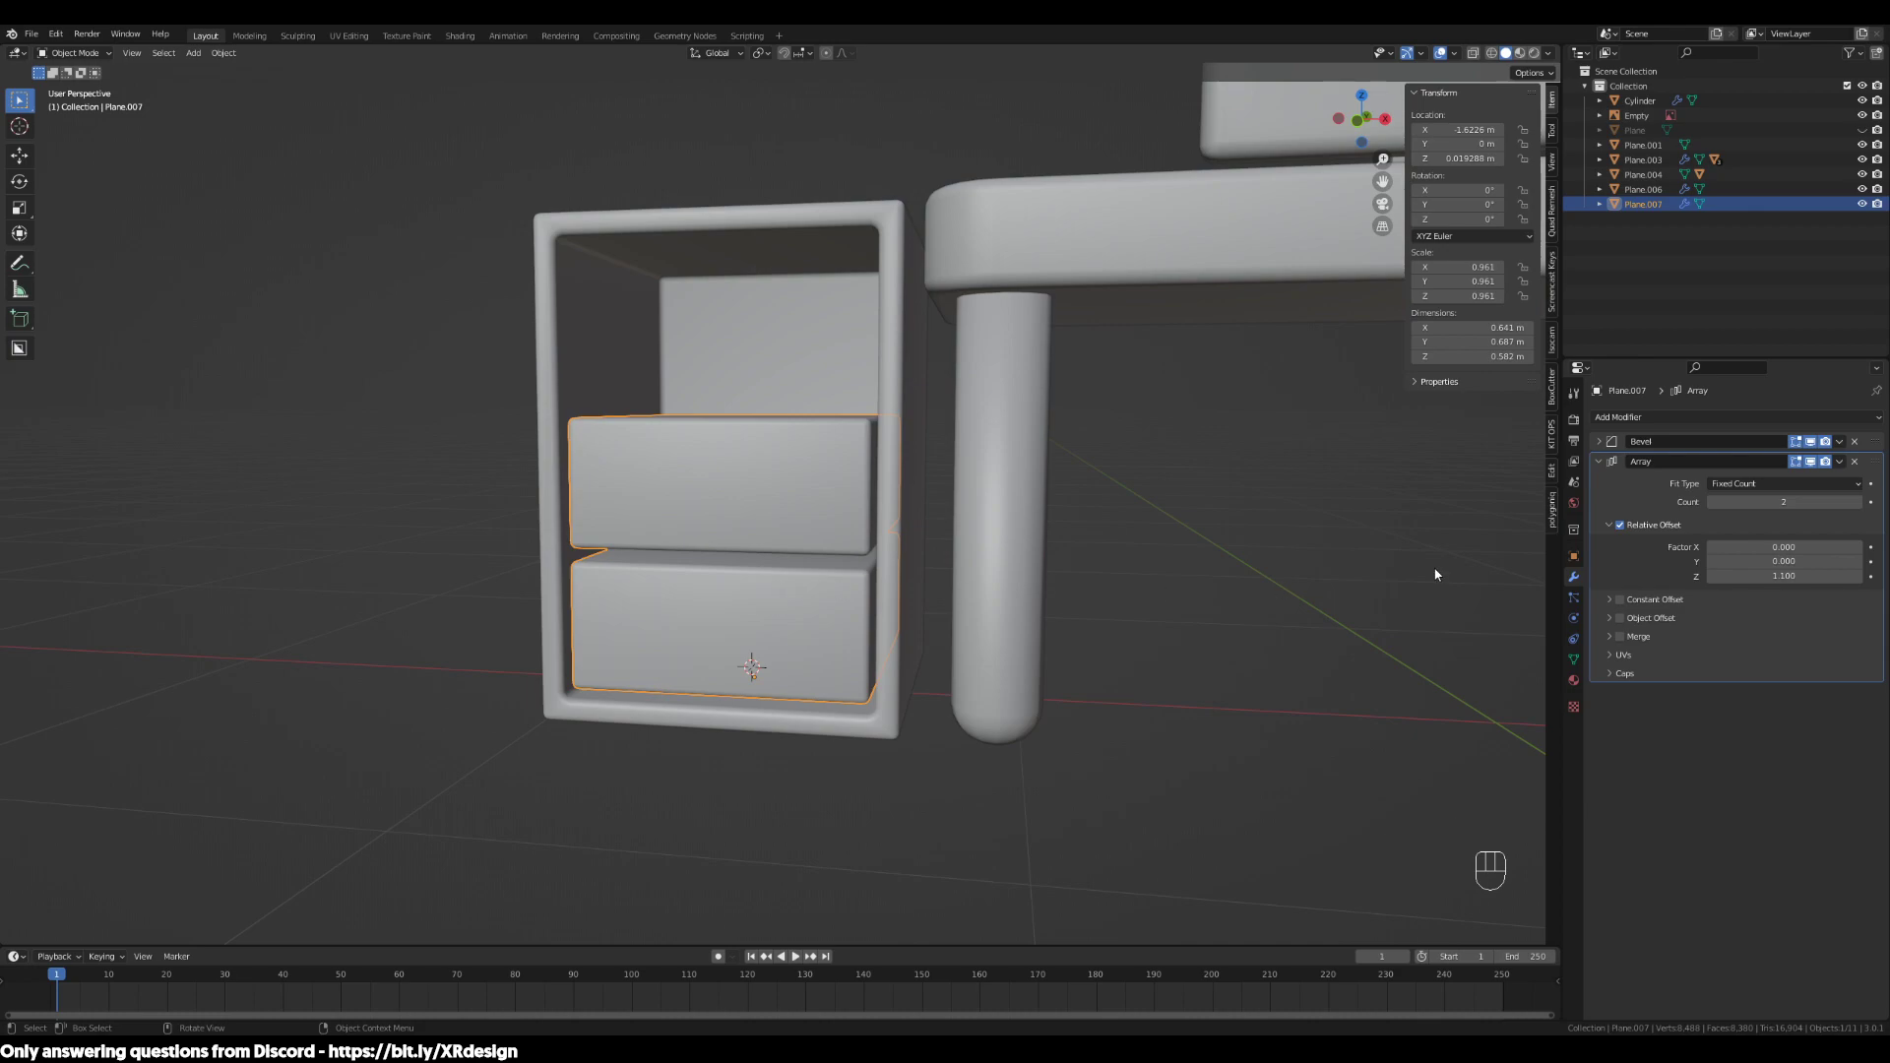
# Try a Z offset factor of 1.56 for the drawer array, compare the spacing and undo the change
pyautogui.scroll(2, 891, 714)
pyautogui.moveTo(891, 718); pyautogui.dragTo(985, 551, button='middle')
pyautogui.scroll(-2, 996, 564)
pyautogui.scroll(1, 985, 551)
pyautogui.click(1778, 574)
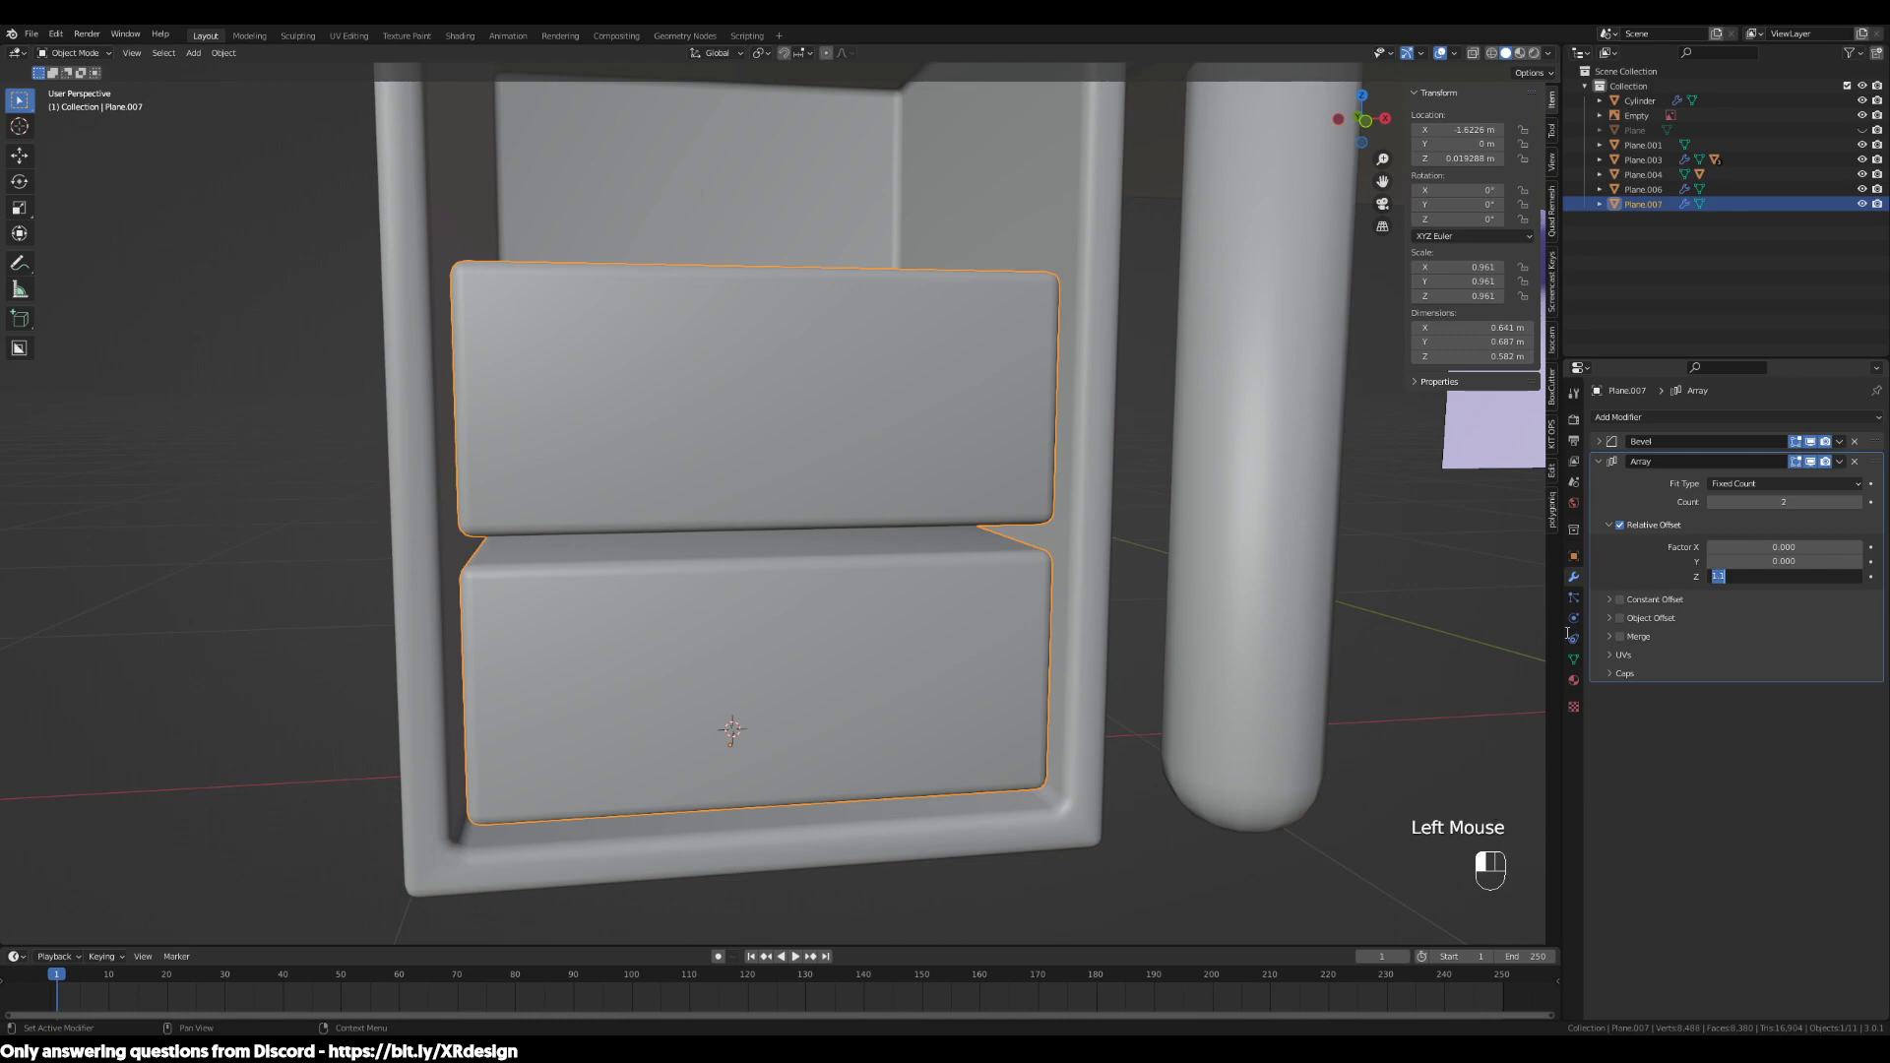
pyautogui.write('1.56')
pyautogui.scroll(-2, 1156, 624)
pyautogui.moveTo(1156, 624); pyautogui.dragTo(919, 599, button='middle')
pyautogui.scroll(2, 931, 551)
pyautogui.scroll(-1, 1195, 528)
pyautogui.moveTo(1010, 529); pyautogui.dragTo(1112, 551, button='middle')
pyautogui.hotkey('ctrl', 'z')
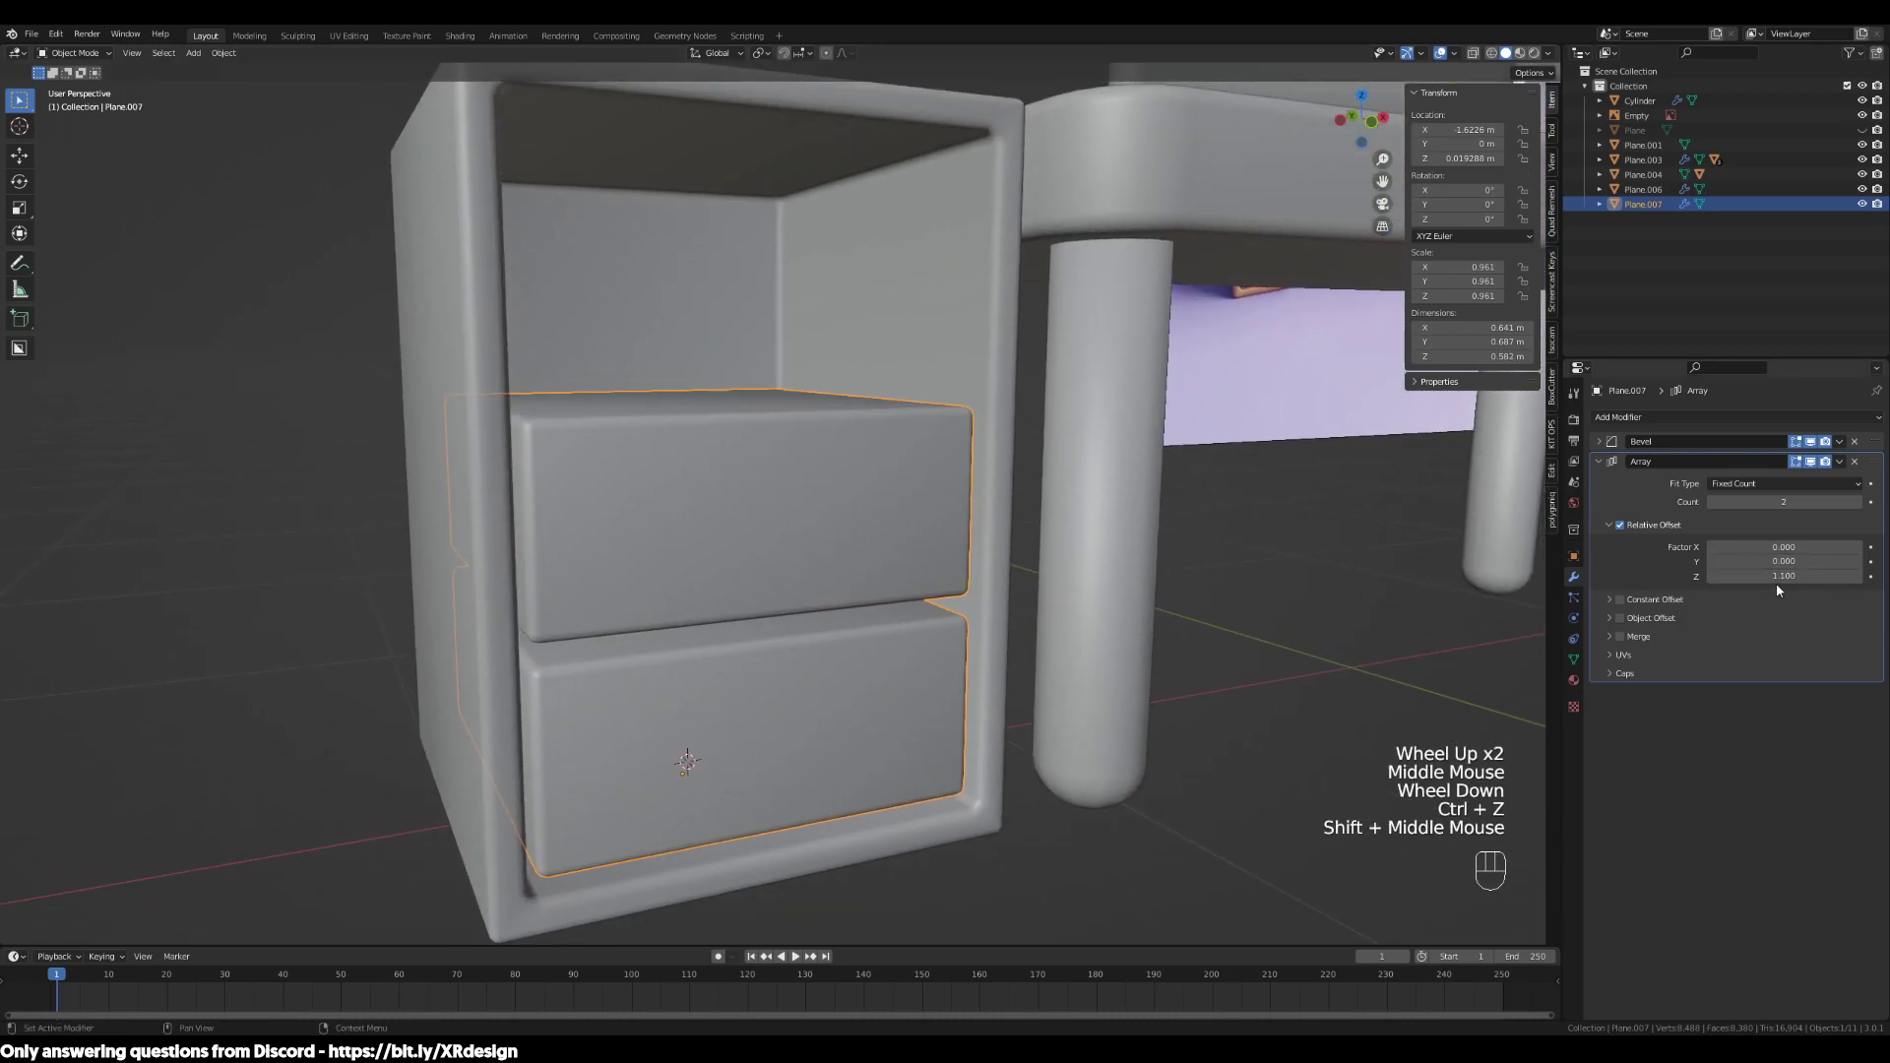
# Set the drawer array's count to 3 and check the drawers' spacing and fit inside the cabinet opening
pyautogui.click(1858, 502)
pyautogui.moveTo(1221, 571); pyautogui.dragTo(1041, 428, button='middle')
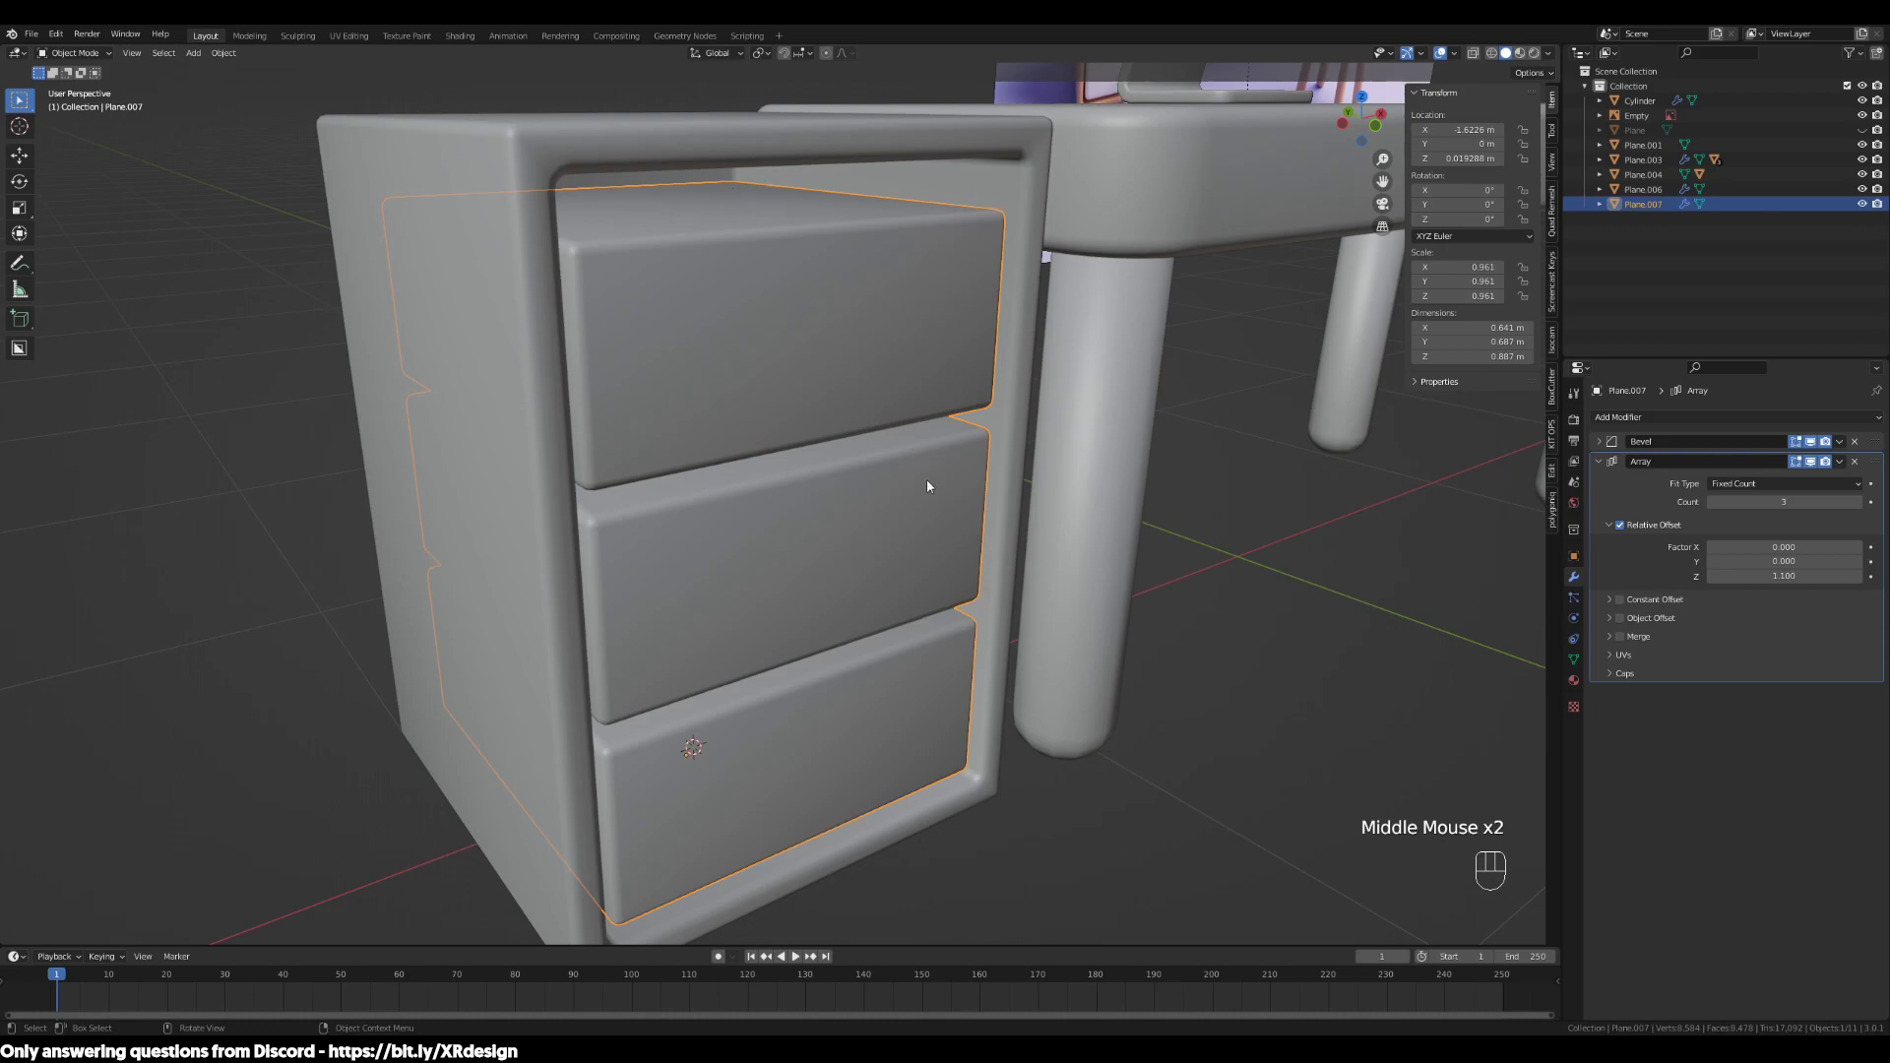
pyautogui.press('Tab')
pyautogui.moveTo(928, 557); pyautogui.dragTo(917, 545, button='middle')
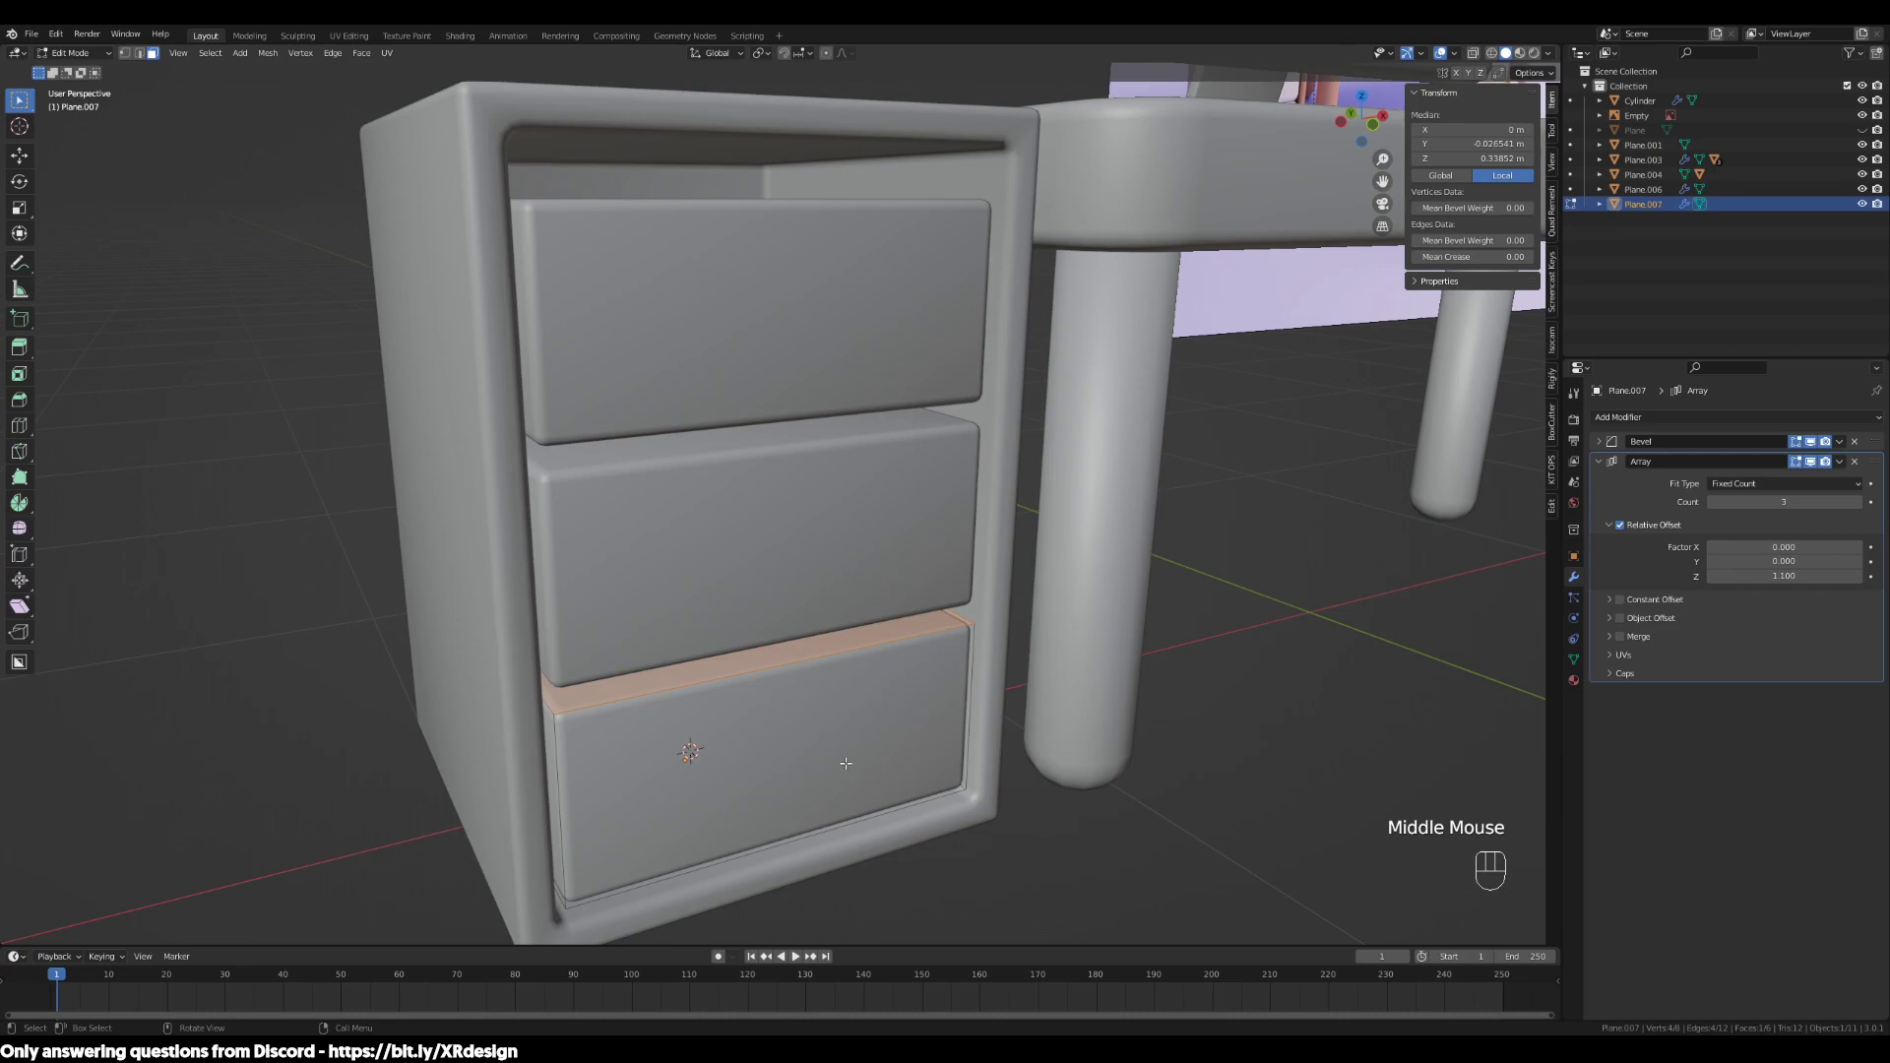
pyautogui.moveTo(931, 733); pyautogui.dragTo(939, 658, button='middle')
pyautogui.press('Tab')
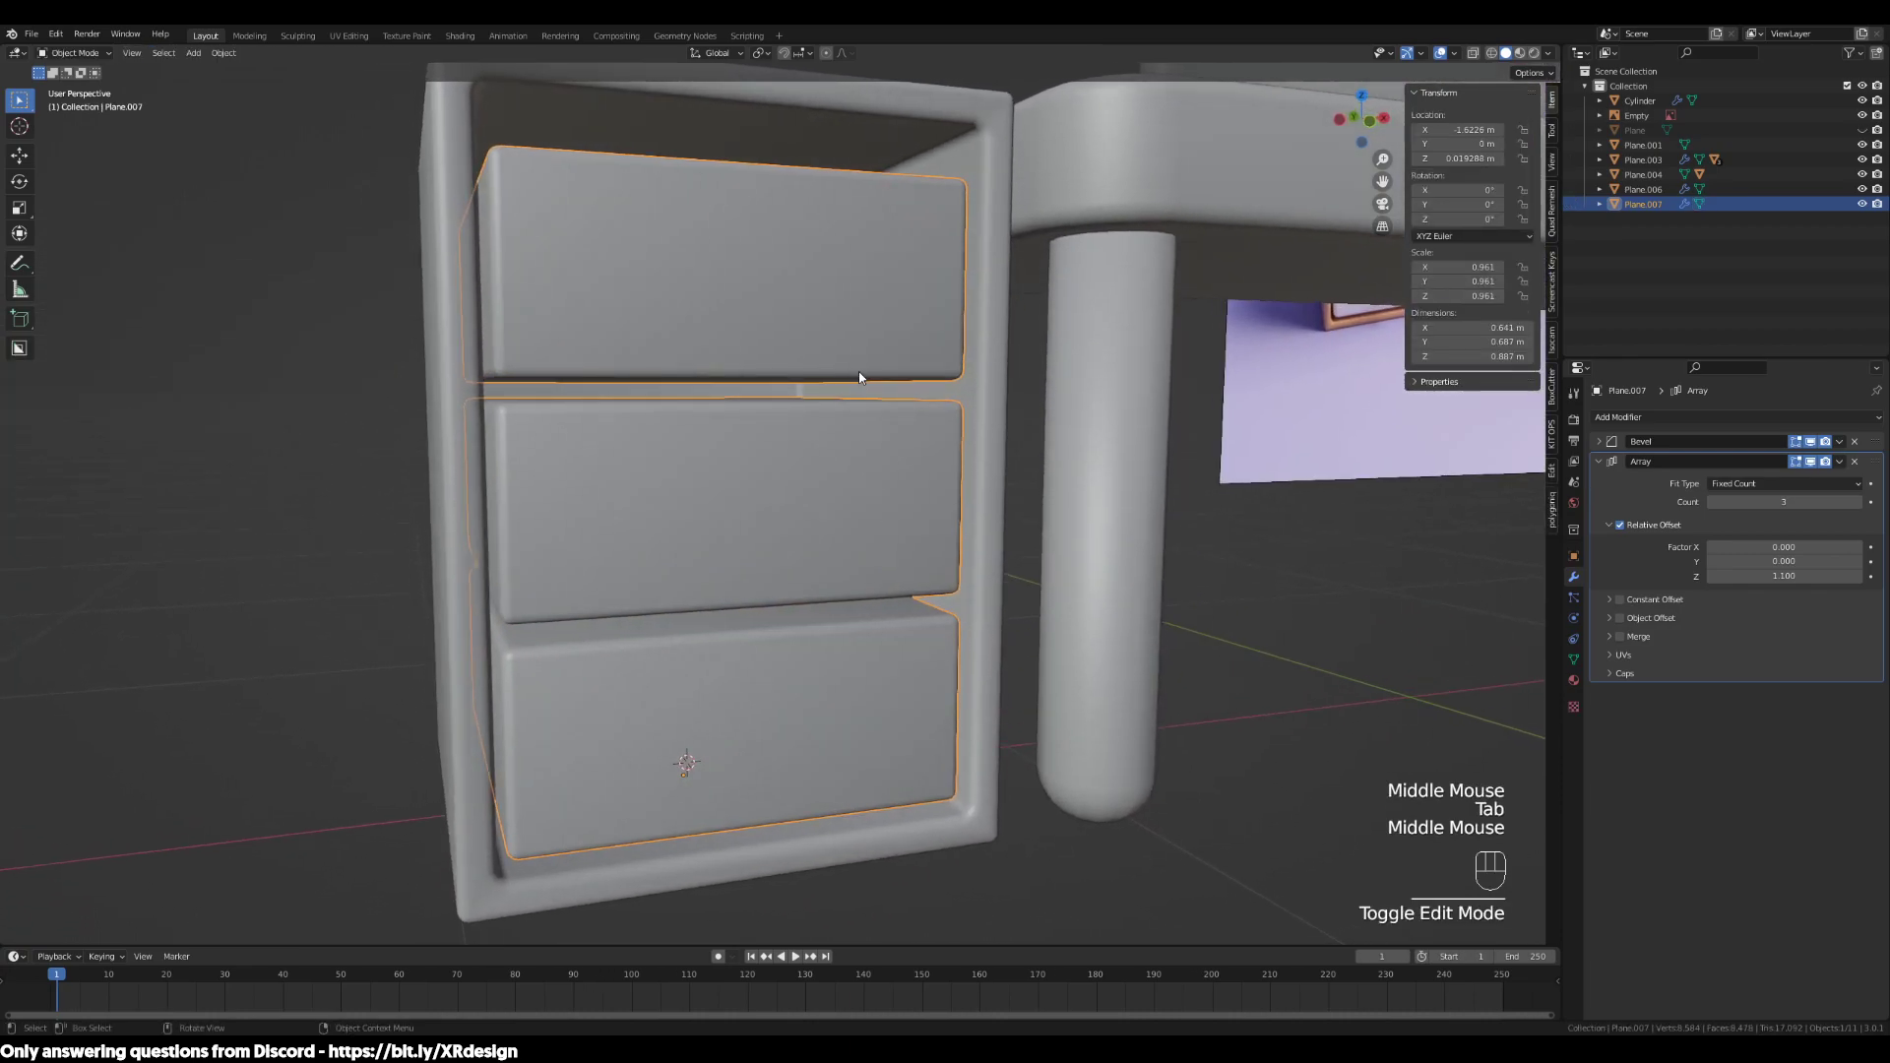
pyautogui.middleClick(767, 389)
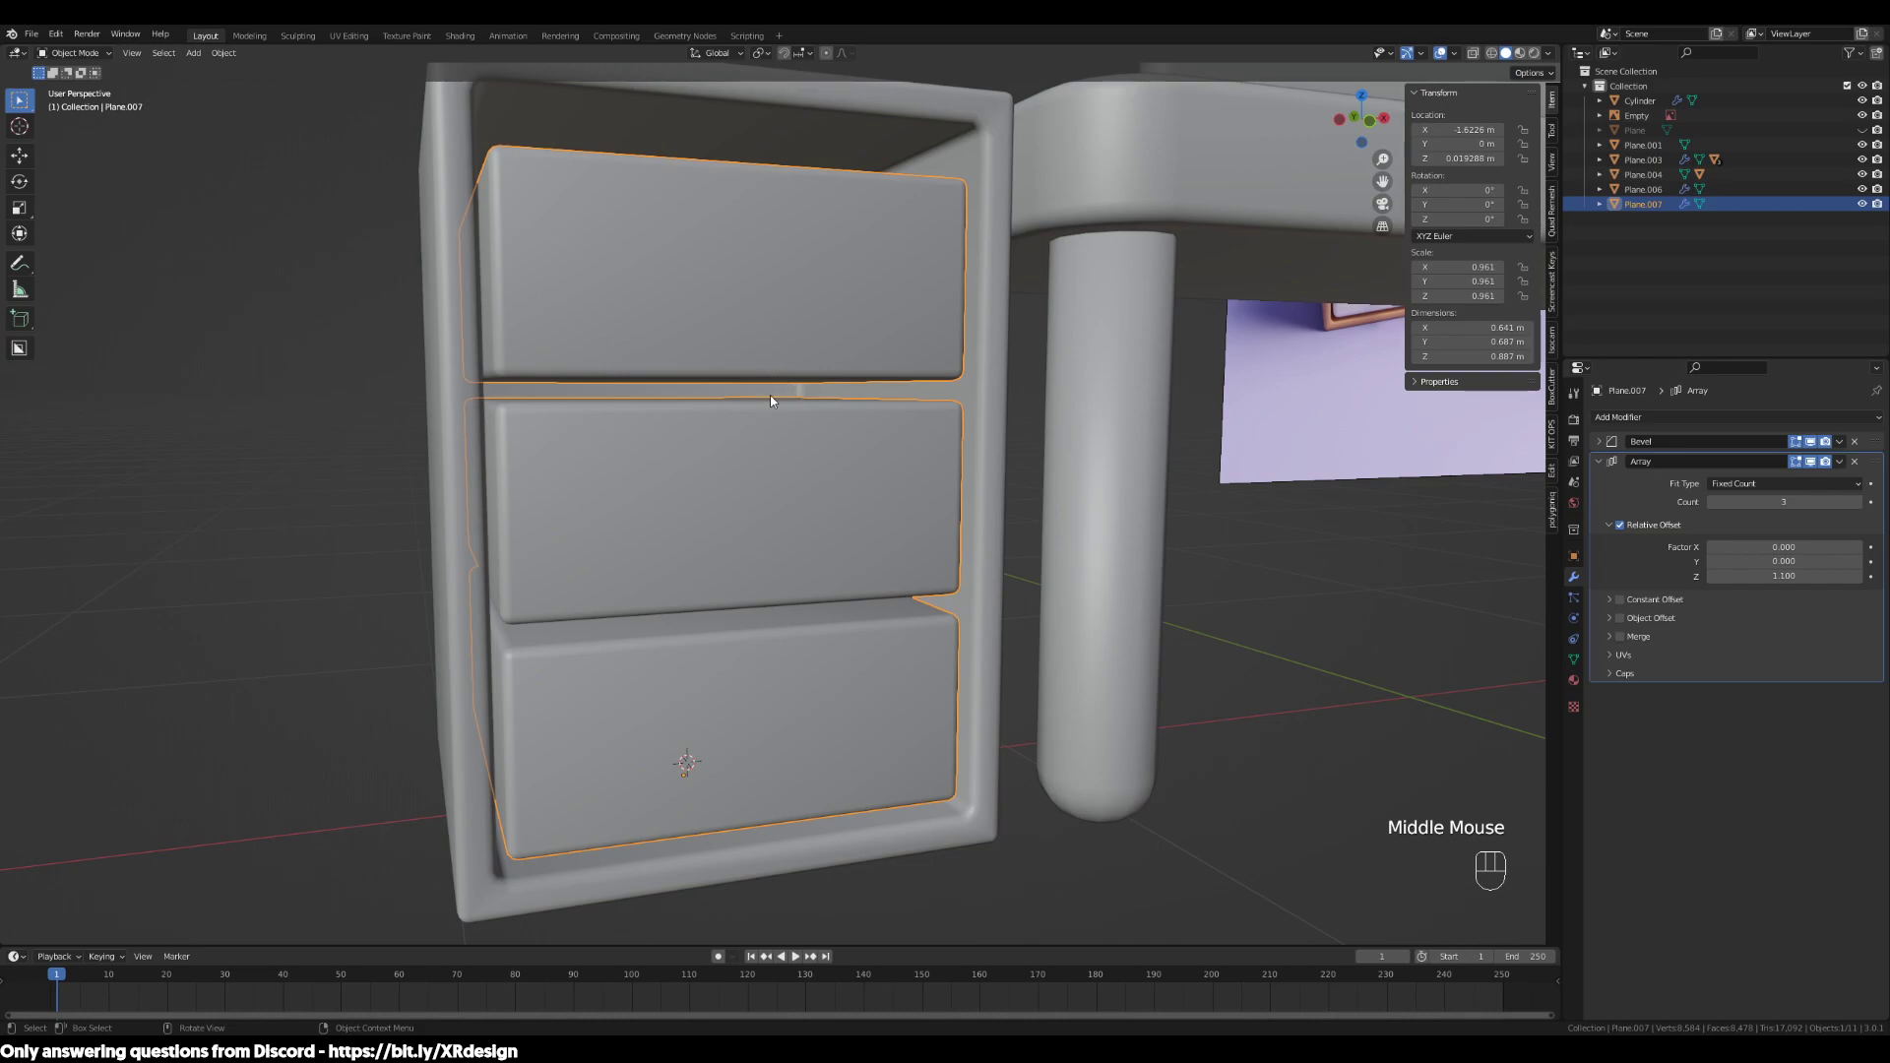
pyautogui.keyDown('shift'); pyautogui.moveTo(806, 605); pyautogui.dragTo(819, 625, button='middle'); pyautogui.keyUp('shift')
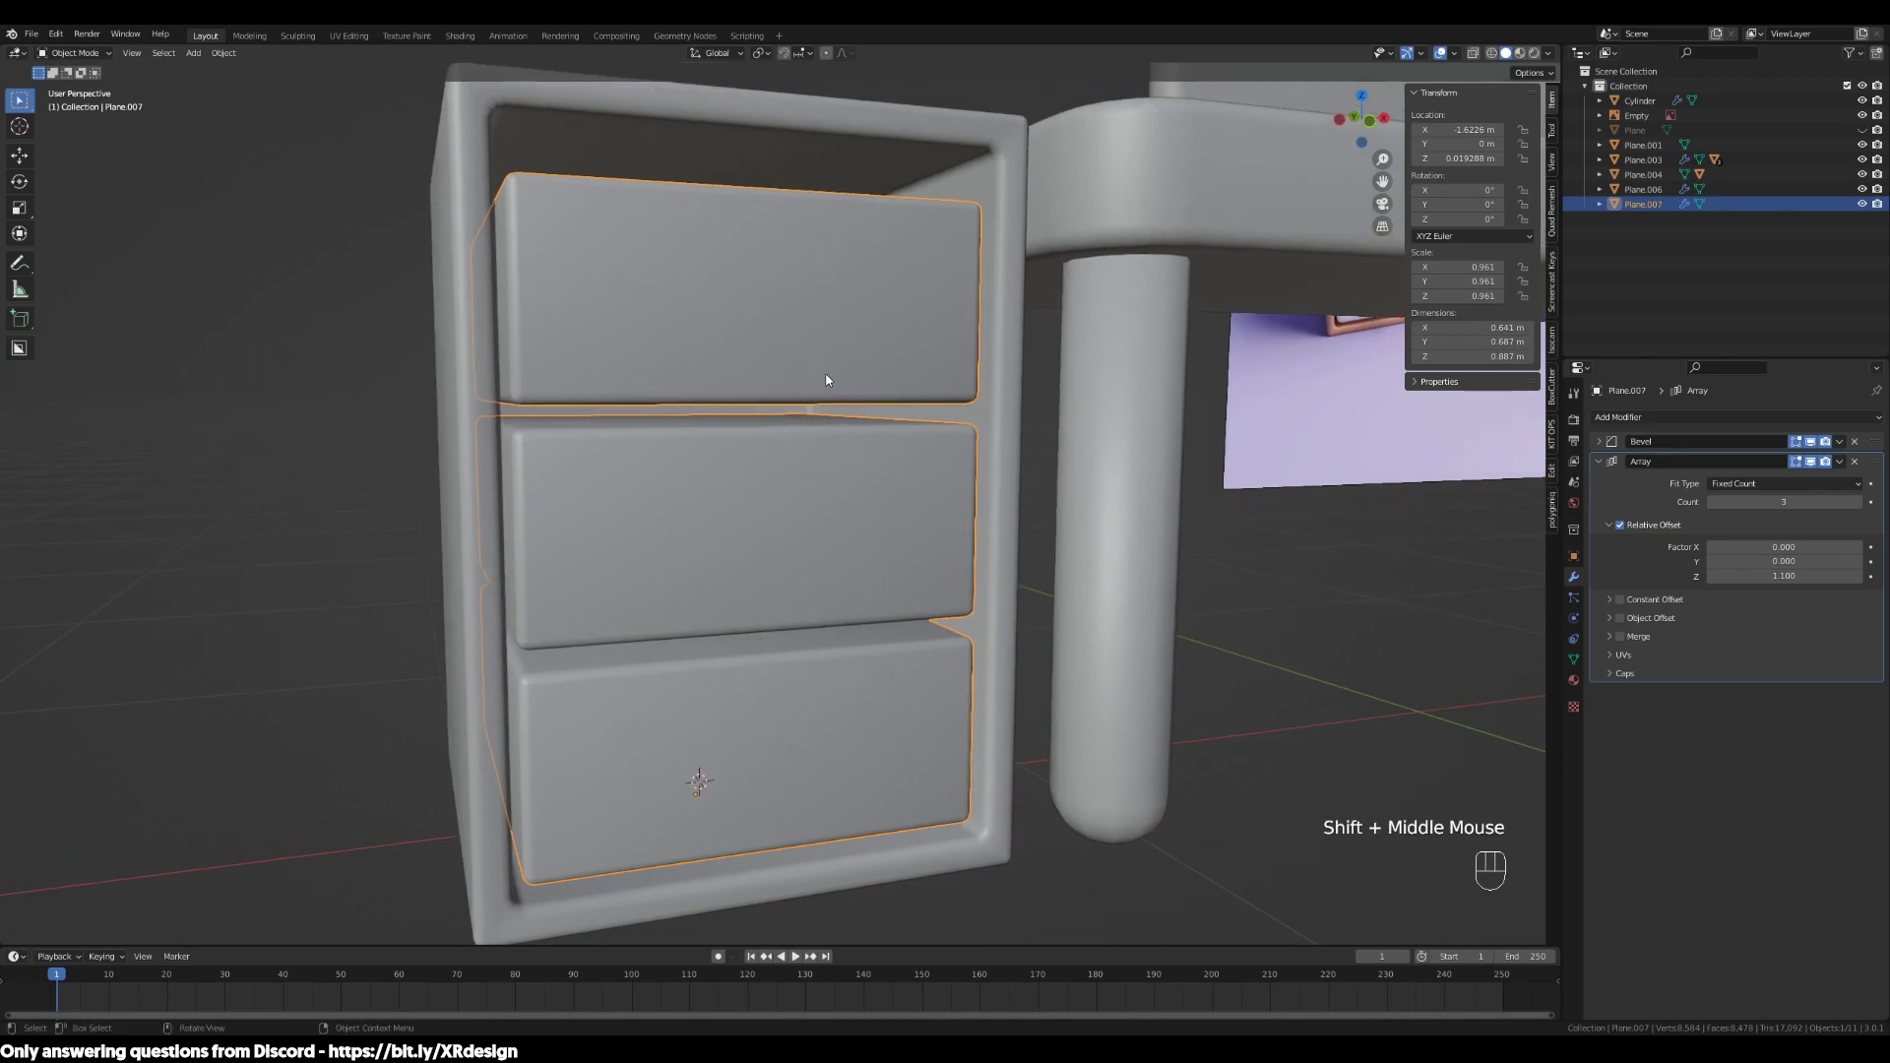
pyautogui.keyDown('shift'); pyautogui.moveTo(823, 372); pyautogui.dragTo(821, 451, button='middle'); pyautogui.keyUp('shift')
pyautogui.moveTo(606, 316); pyautogui.dragTo(668, 309, button='middle')
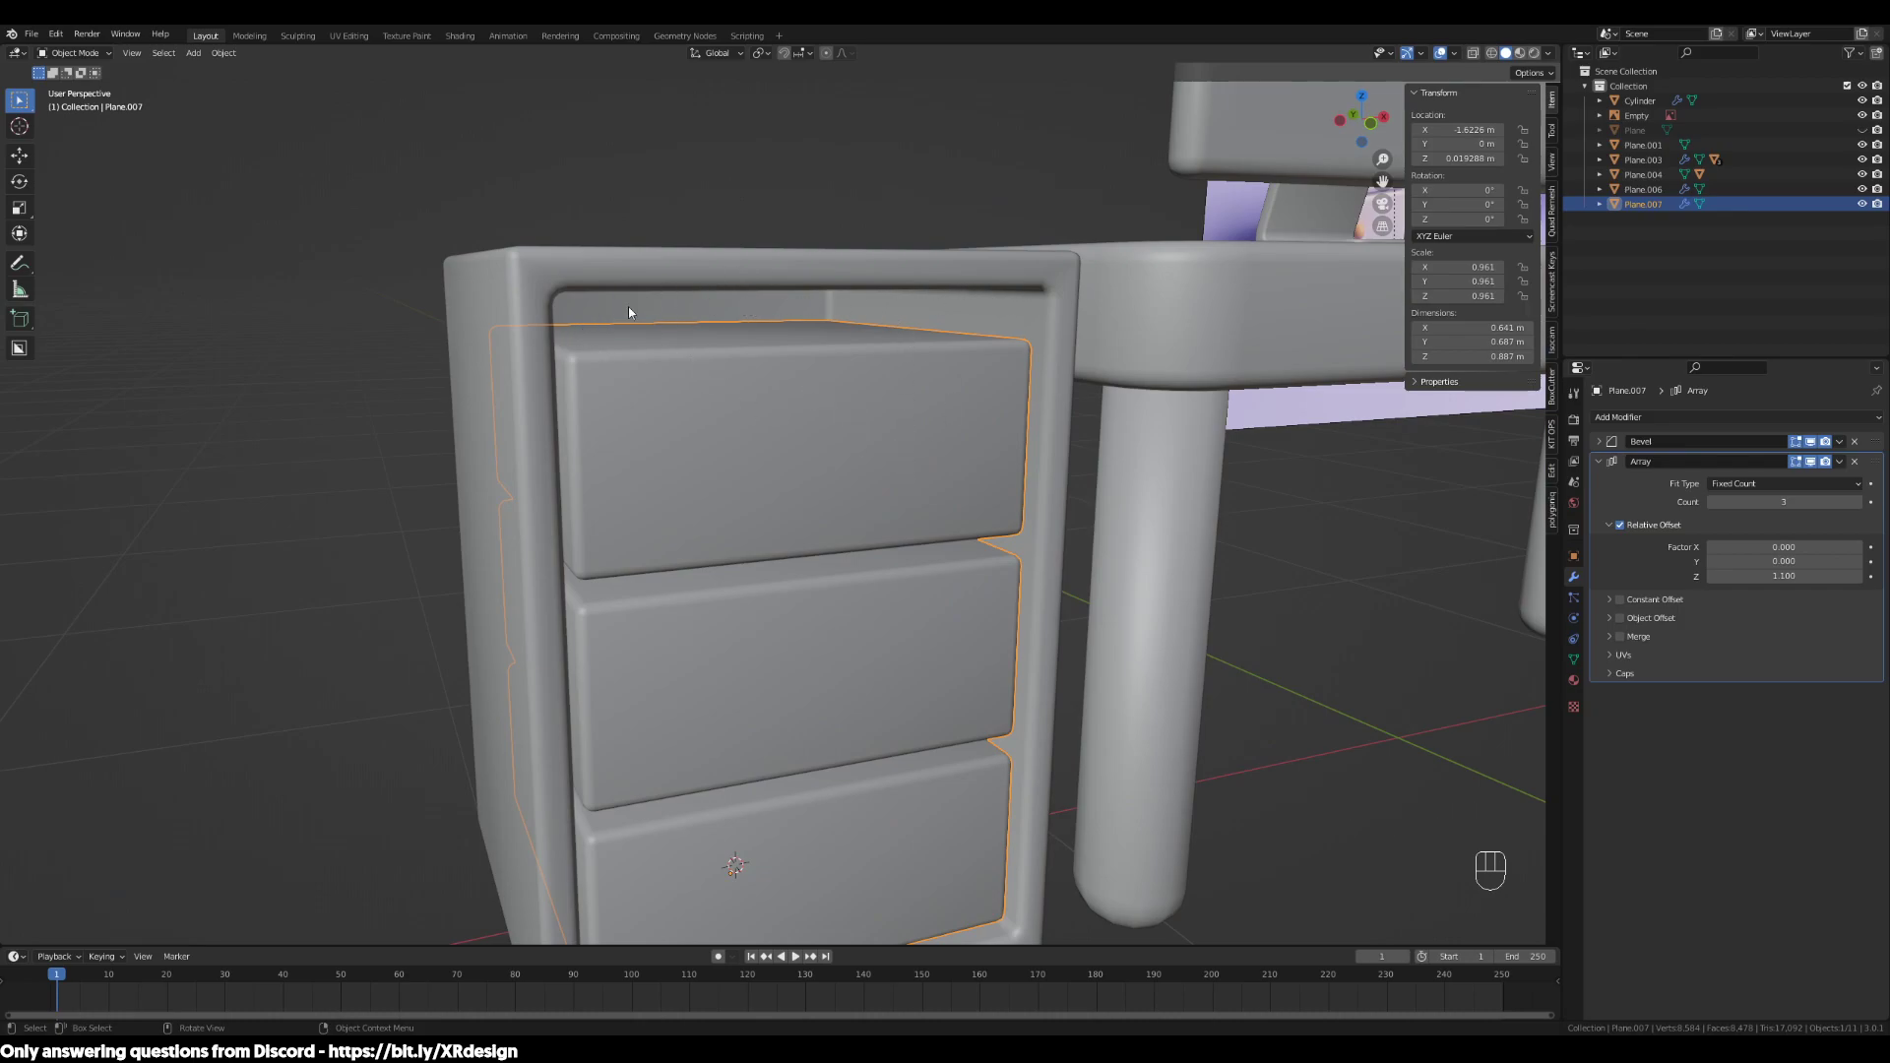
# Raise the top face of the bottom drawer about 0.016 m along Z and check the stack's fit in front view
pyautogui.press('Tab')
pyautogui.keyDown('shift'); pyautogui.moveTo(1173, 582); pyautogui.dragTo(1029, 750, button='middle'); pyautogui.keyUp('shift')
pyautogui.click(709, 722)
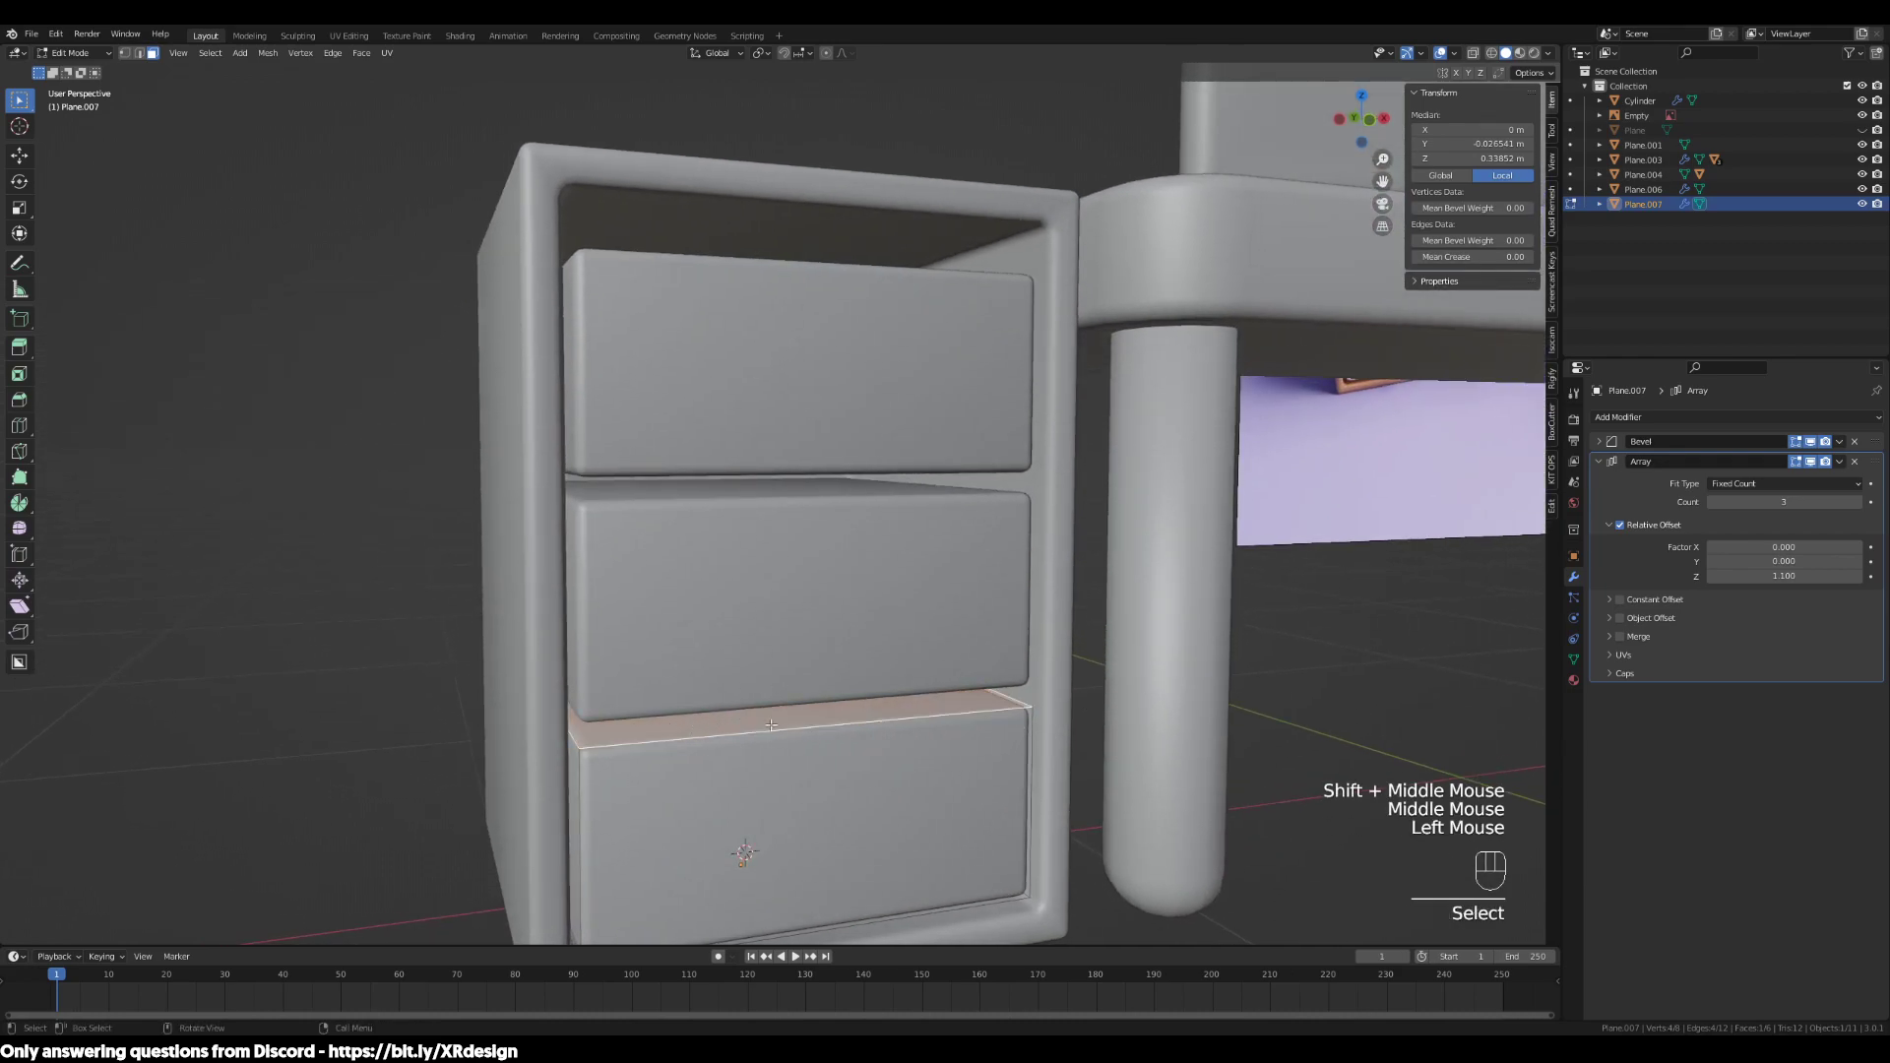
pyautogui.press('g')
pyautogui.press('z')
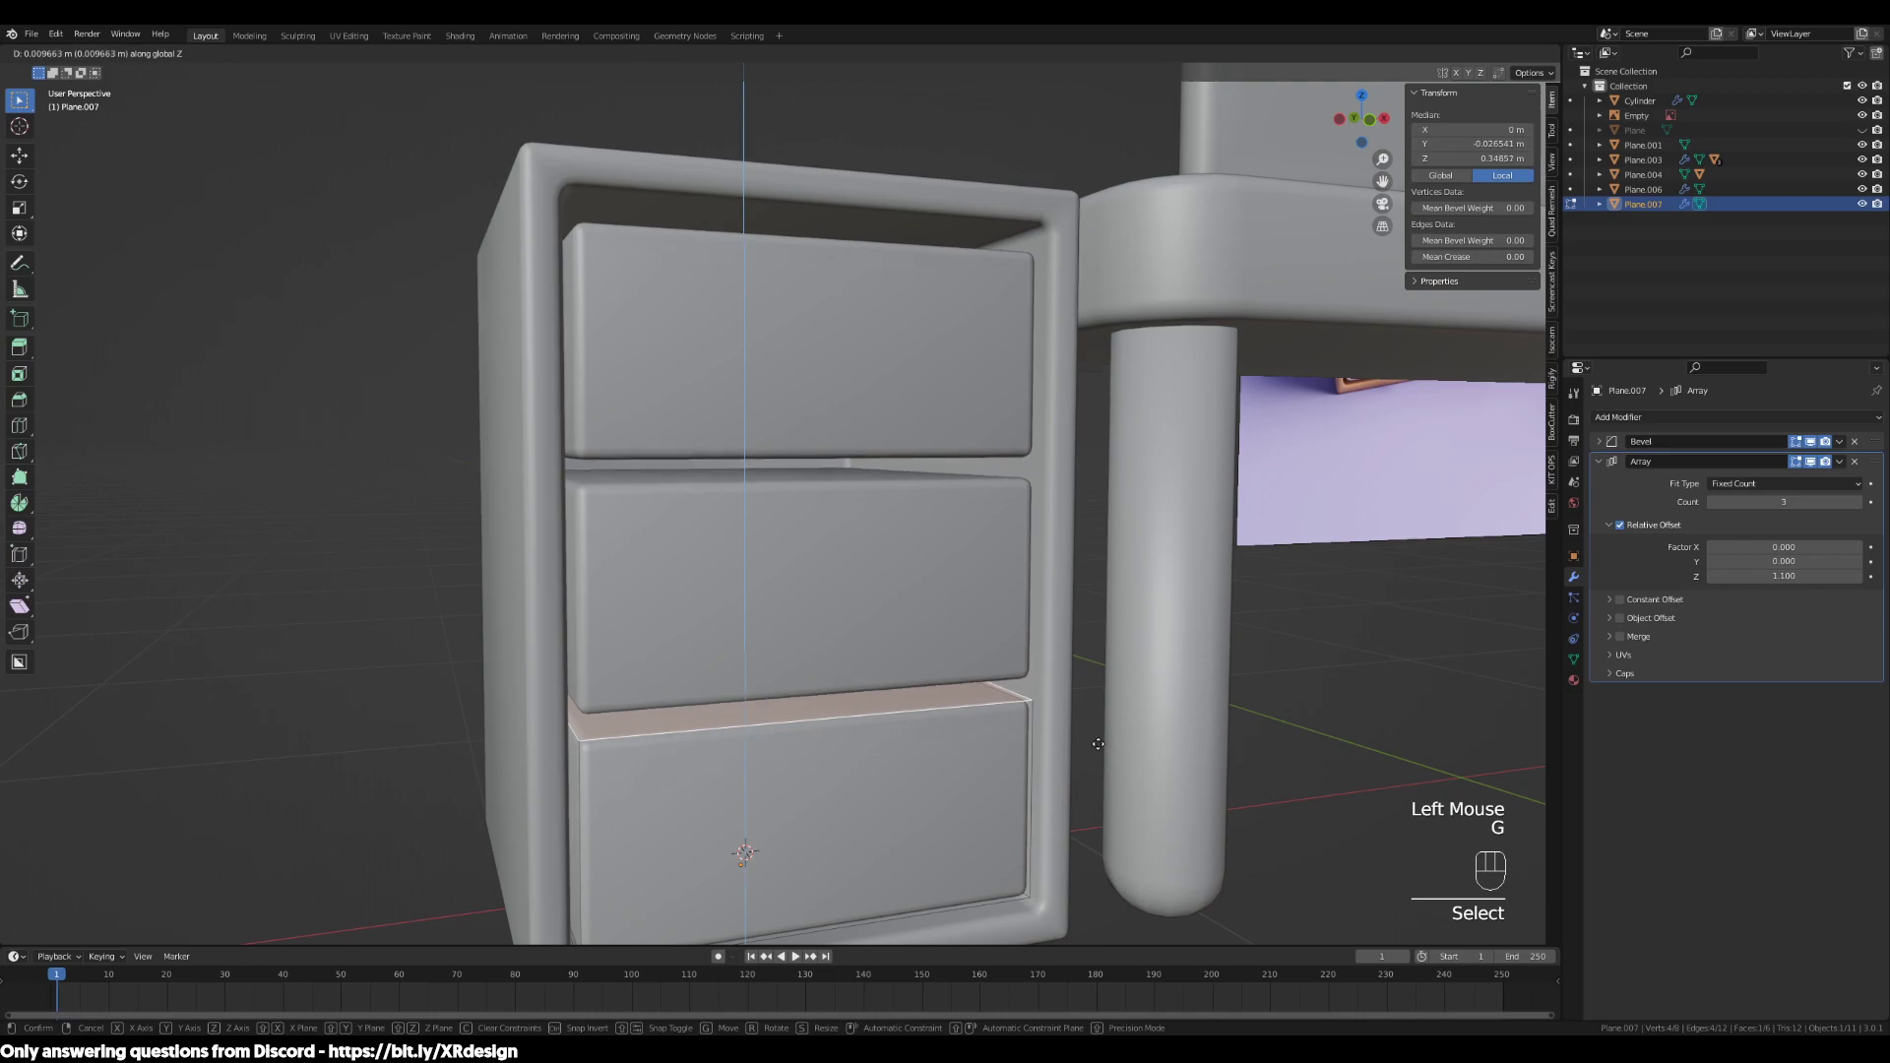
pyautogui.click(1099, 740)
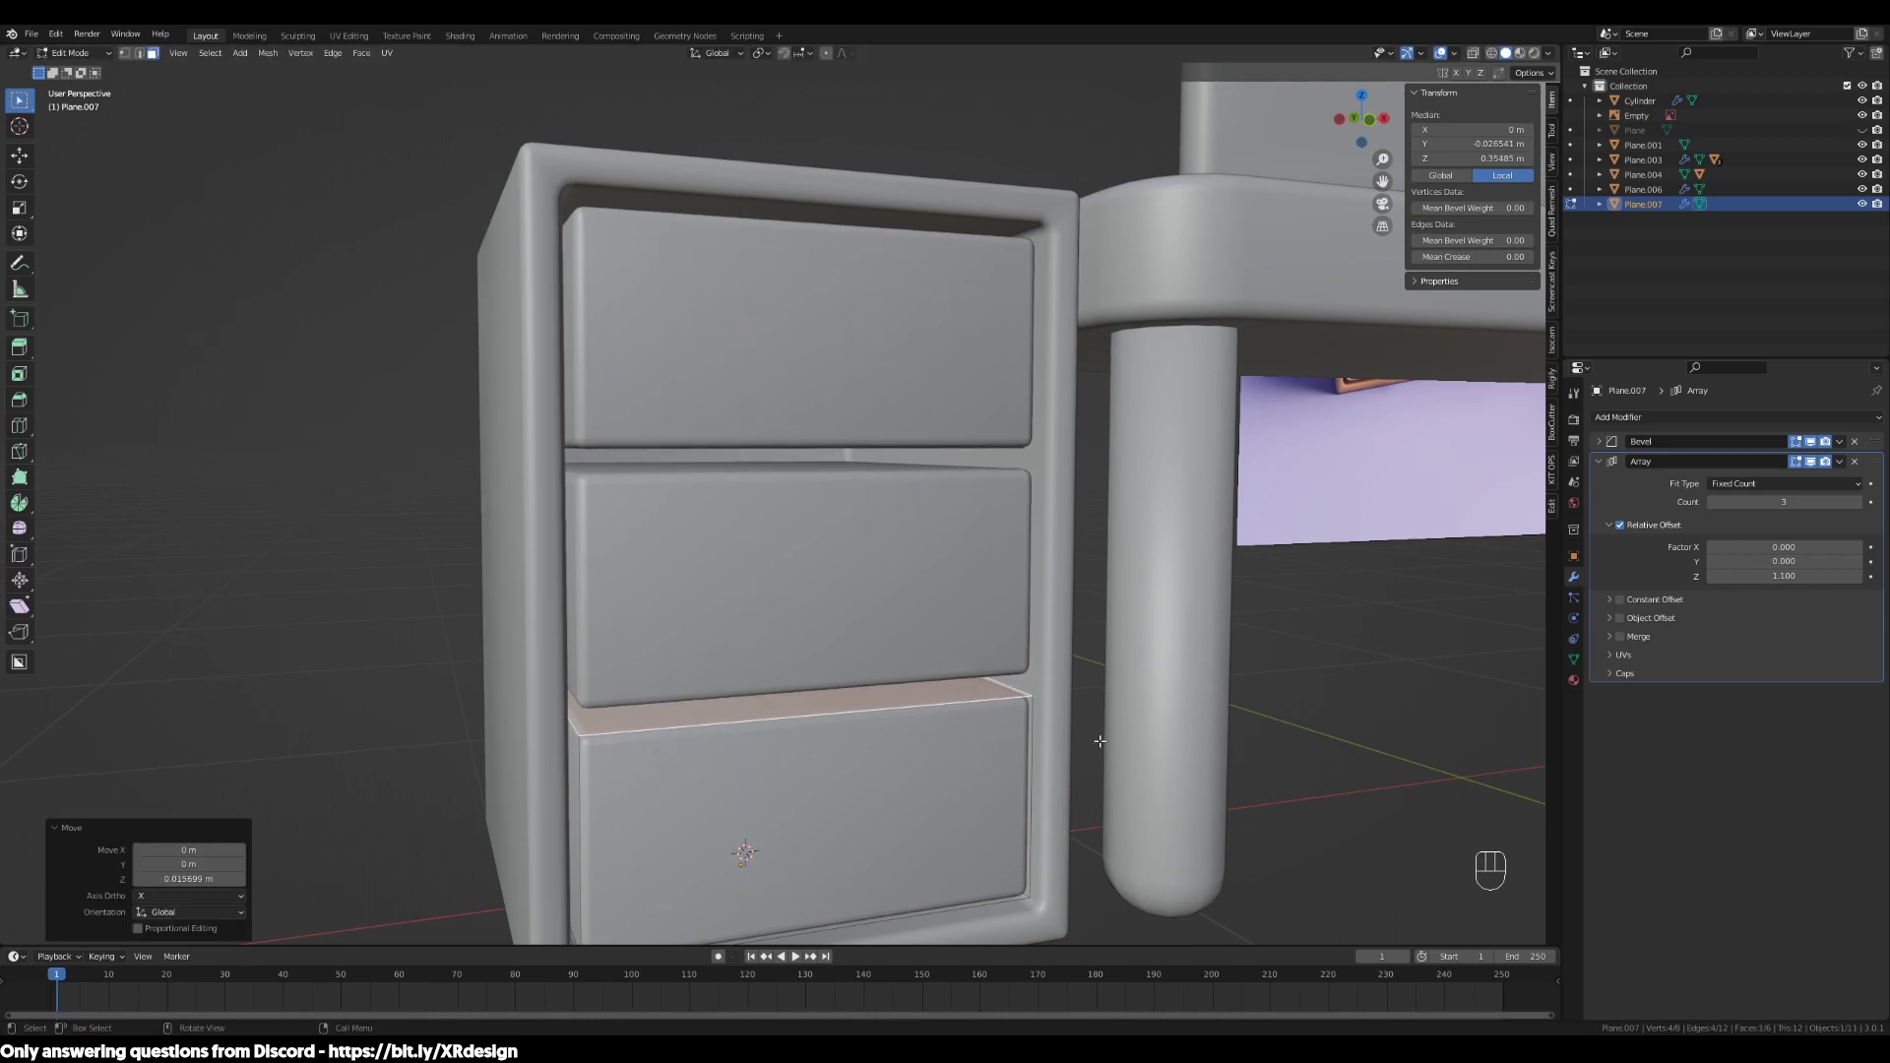
pyautogui.moveTo(1205, 546); pyautogui.dragTo(1240, 584, button='middle')
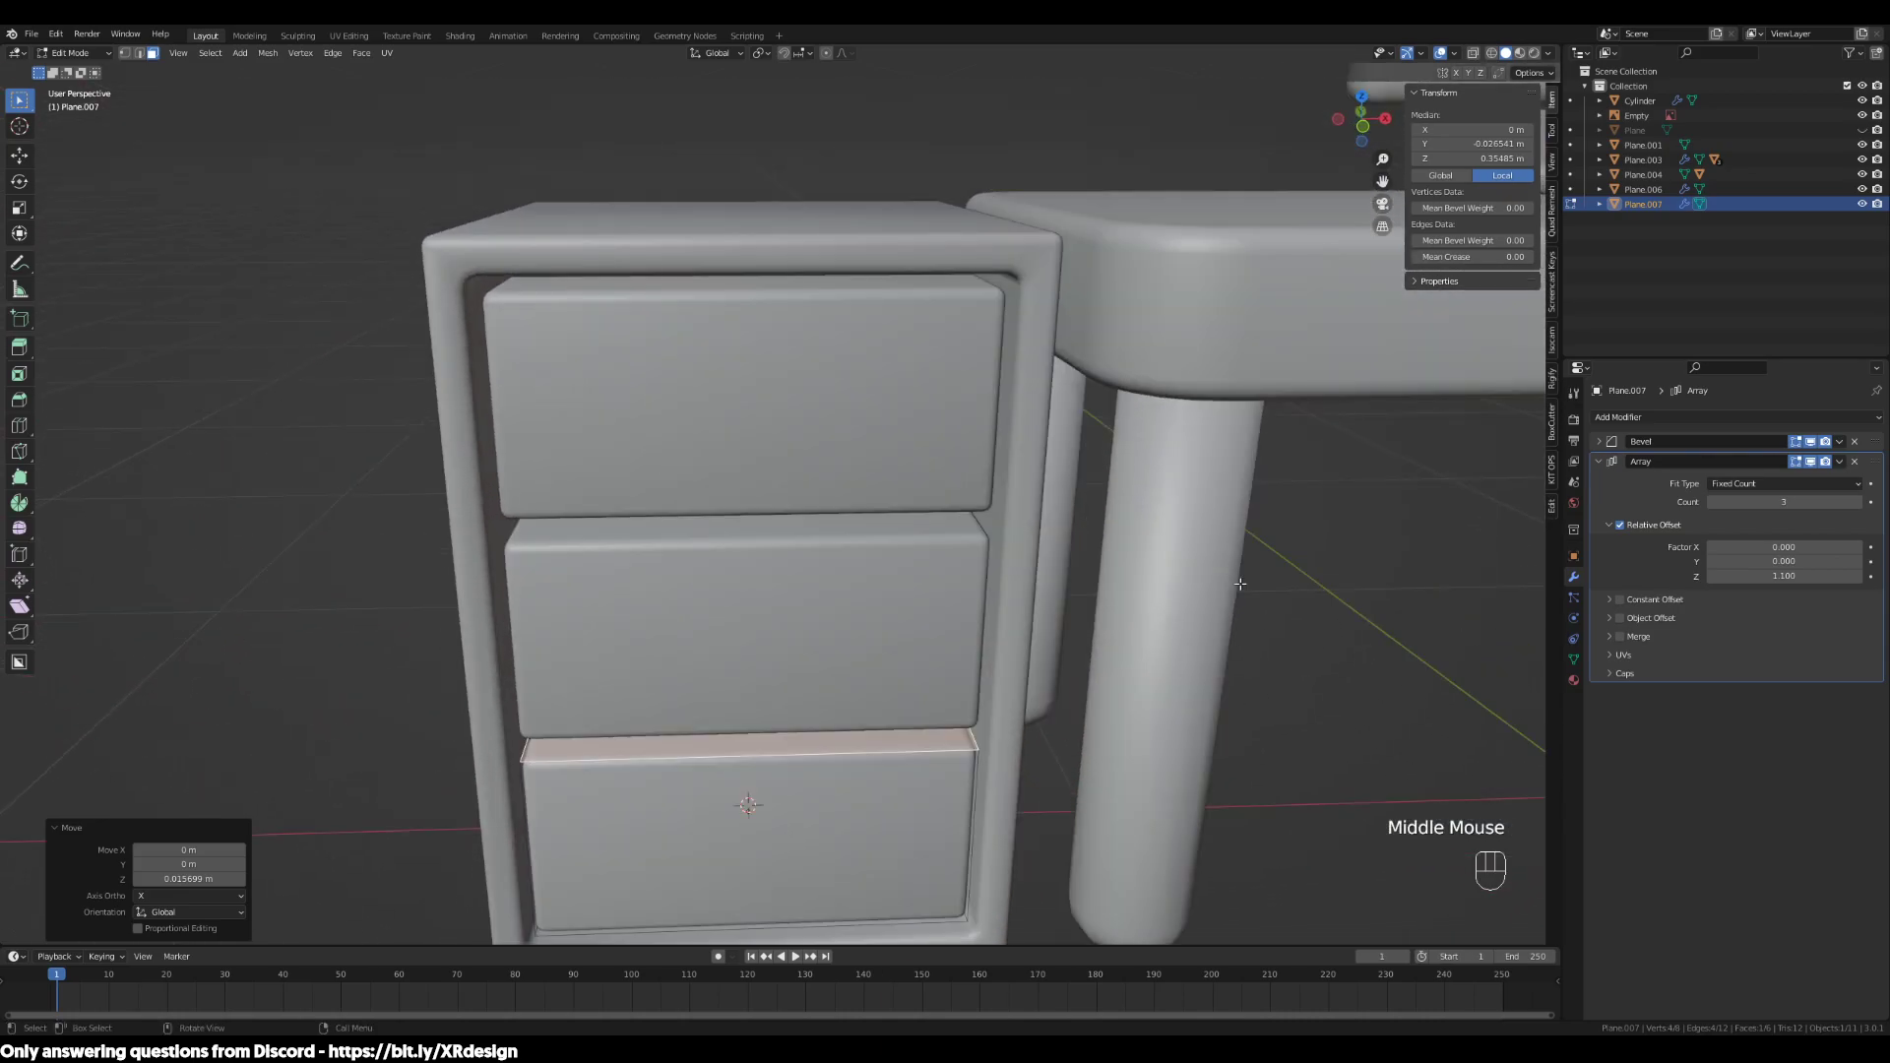
pyautogui.press('KP_1')
pyautogui.scroll(2, 1083, 522)
pyautogui.scroll(-1, 1078, 527)
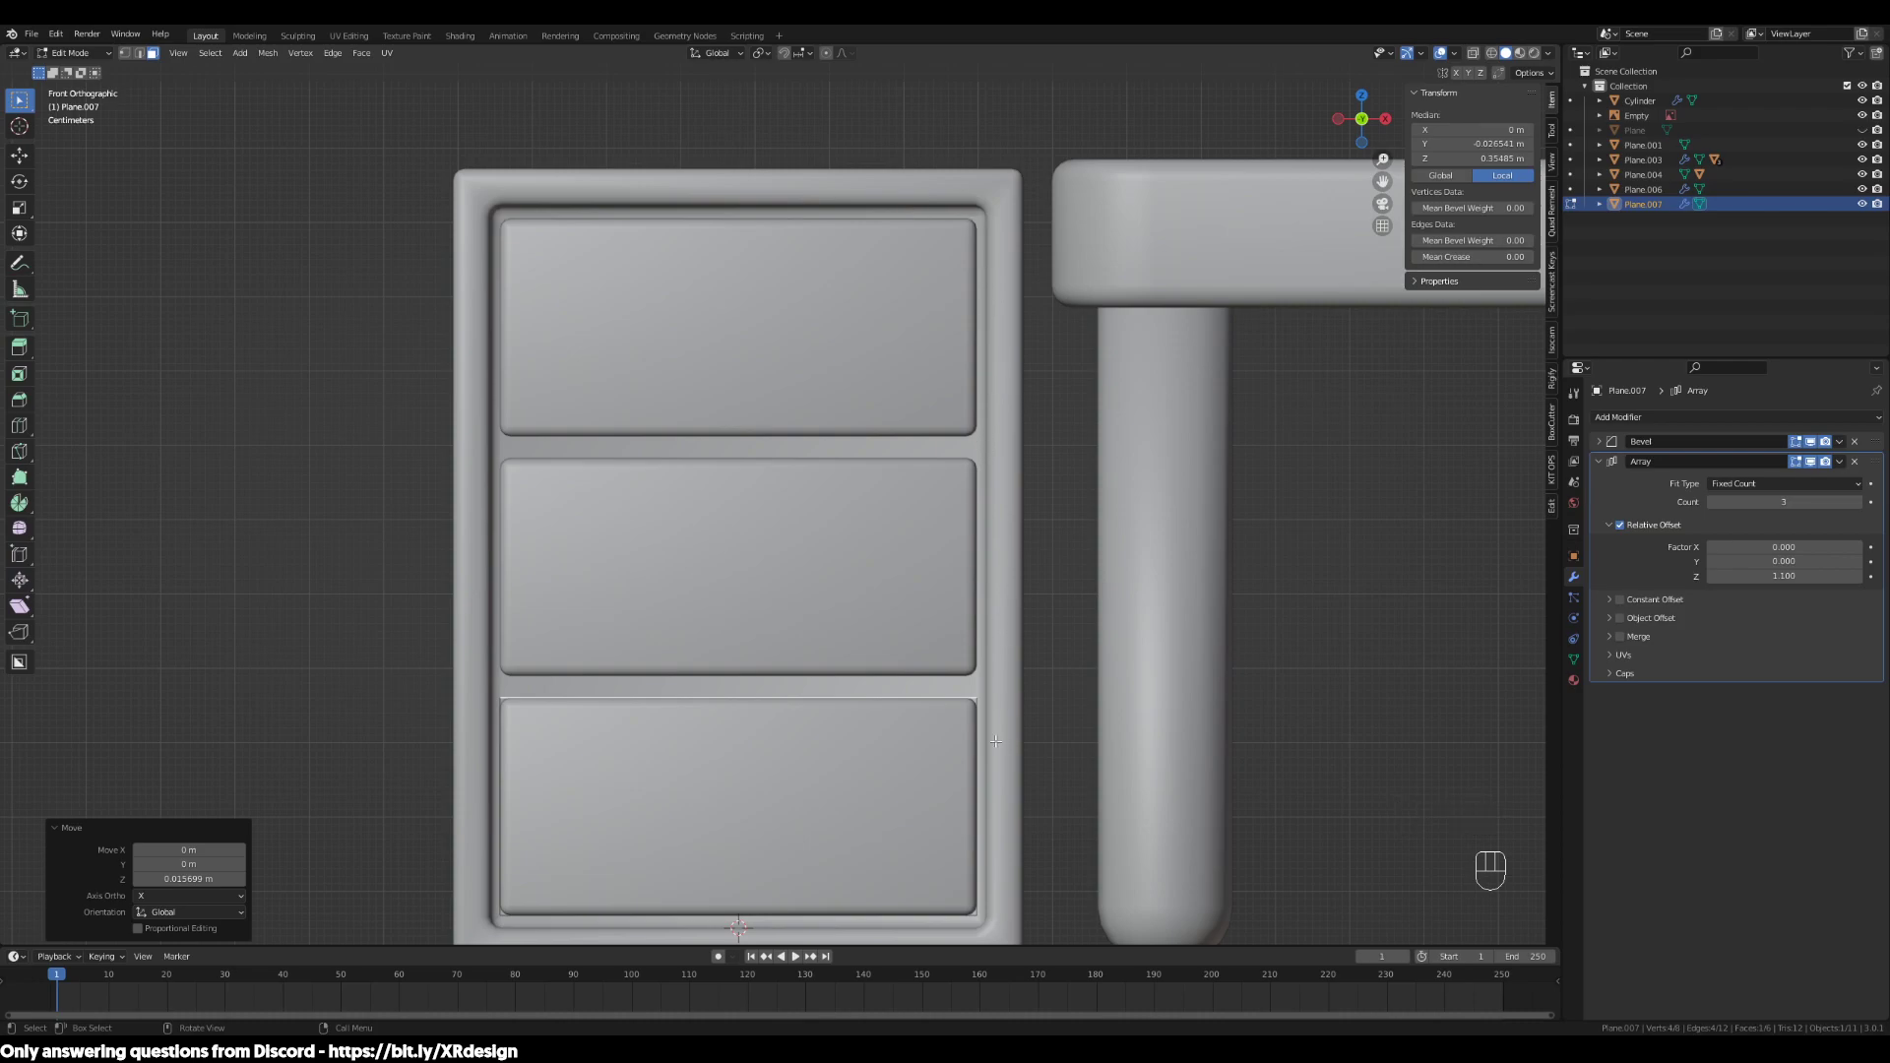
pyautogui.scroll(1, 993, 736)
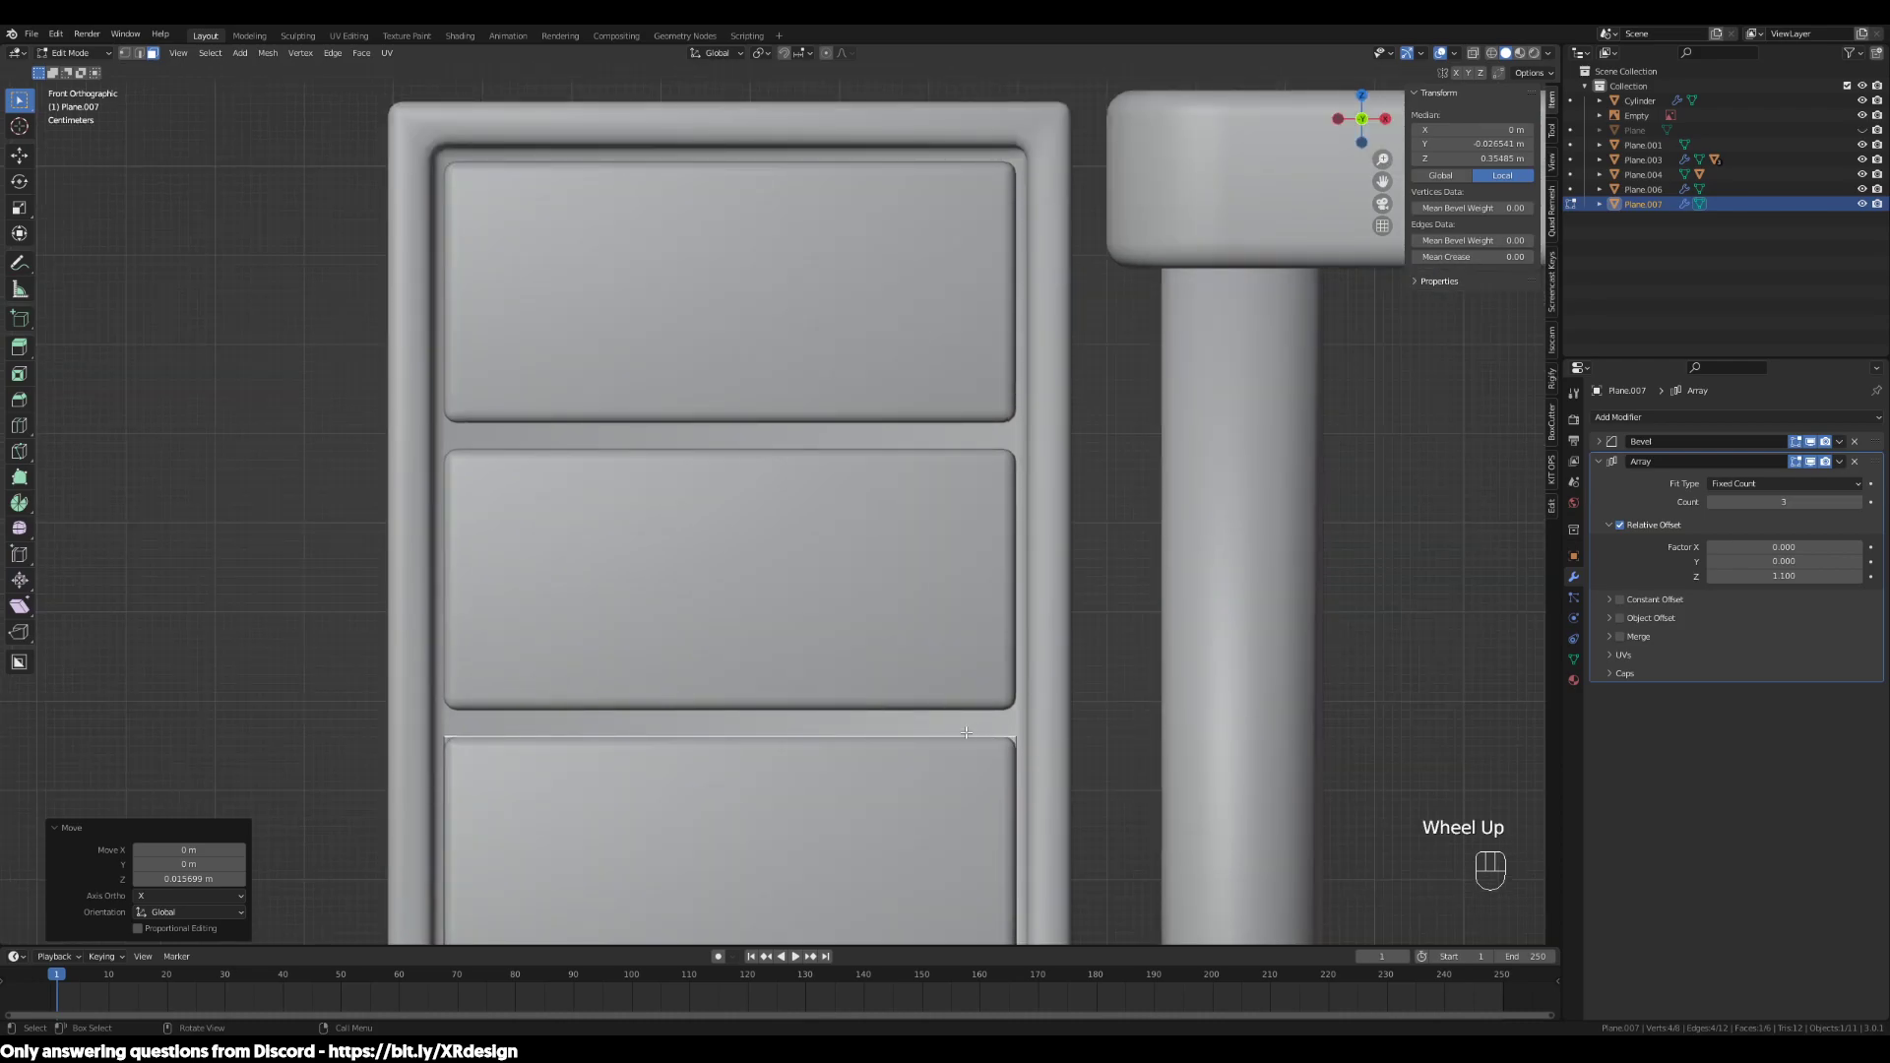
pyautogui.scroll(-2, 969, 716)
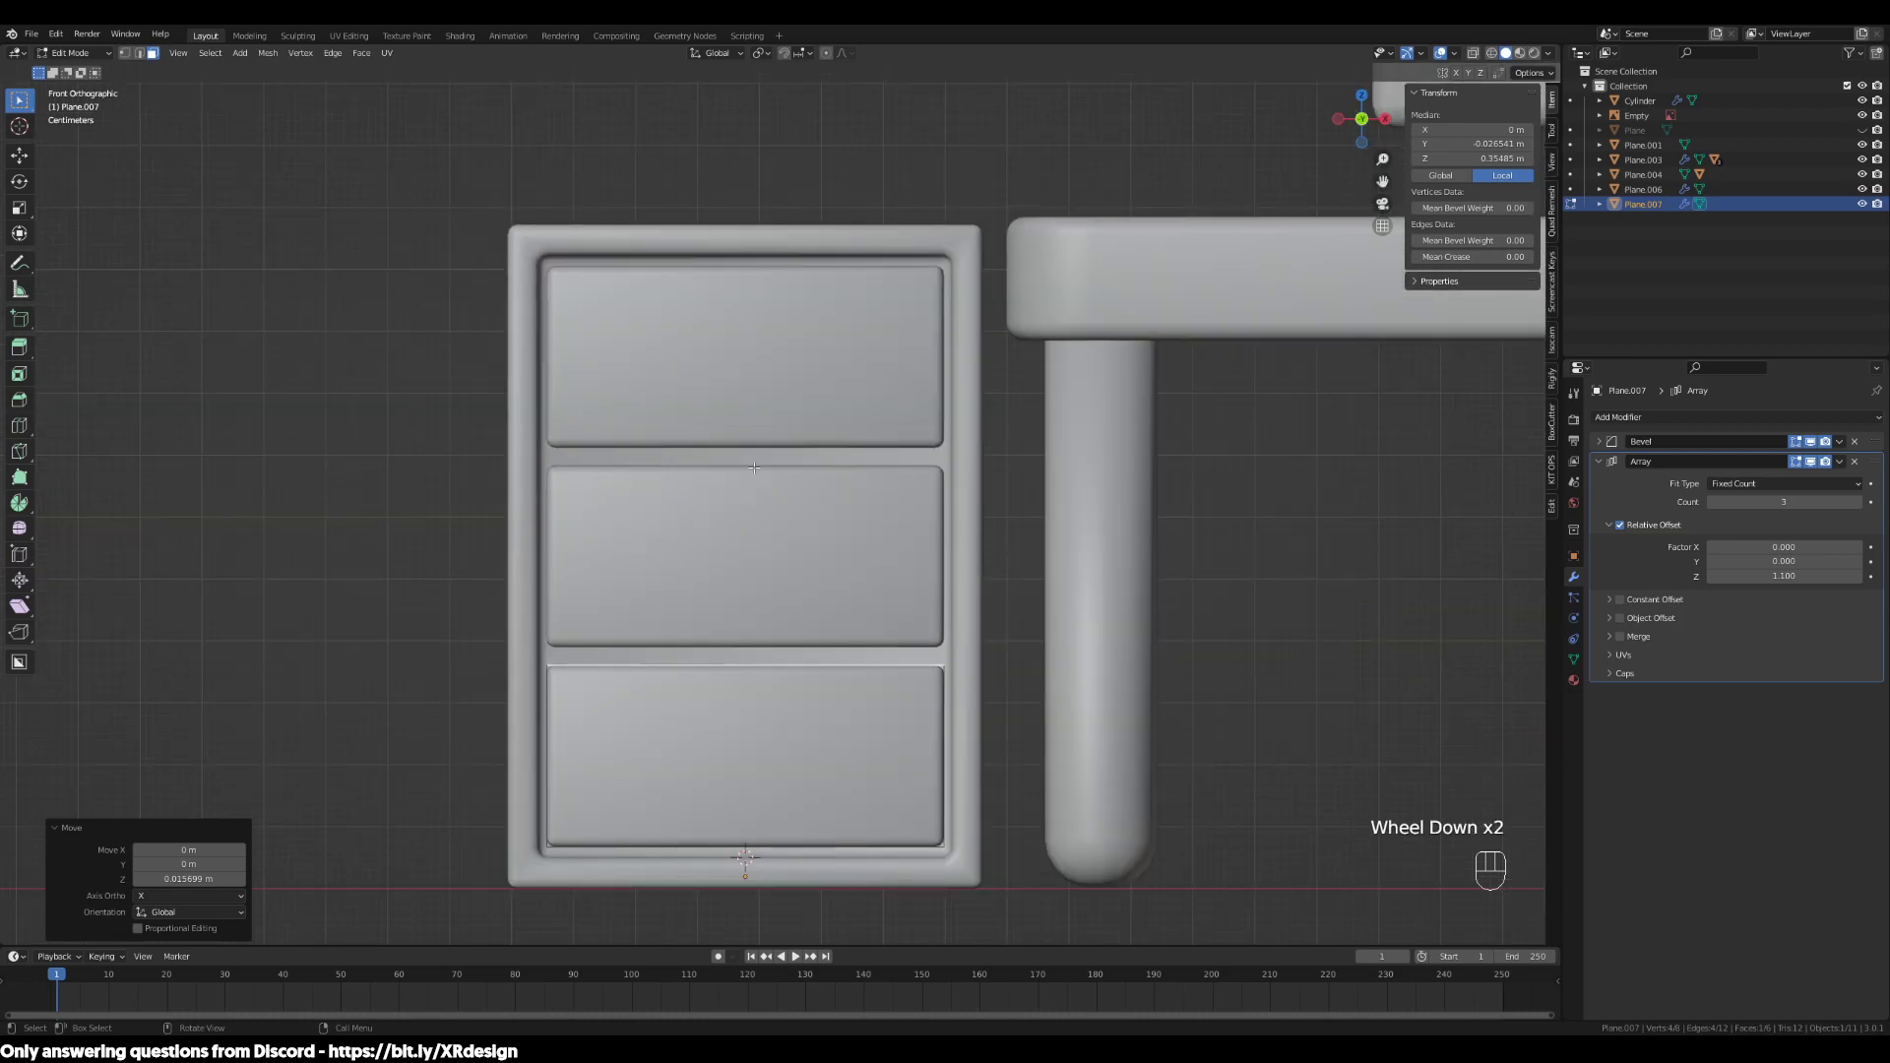
pyautogui.scroll(2, 752, 466)
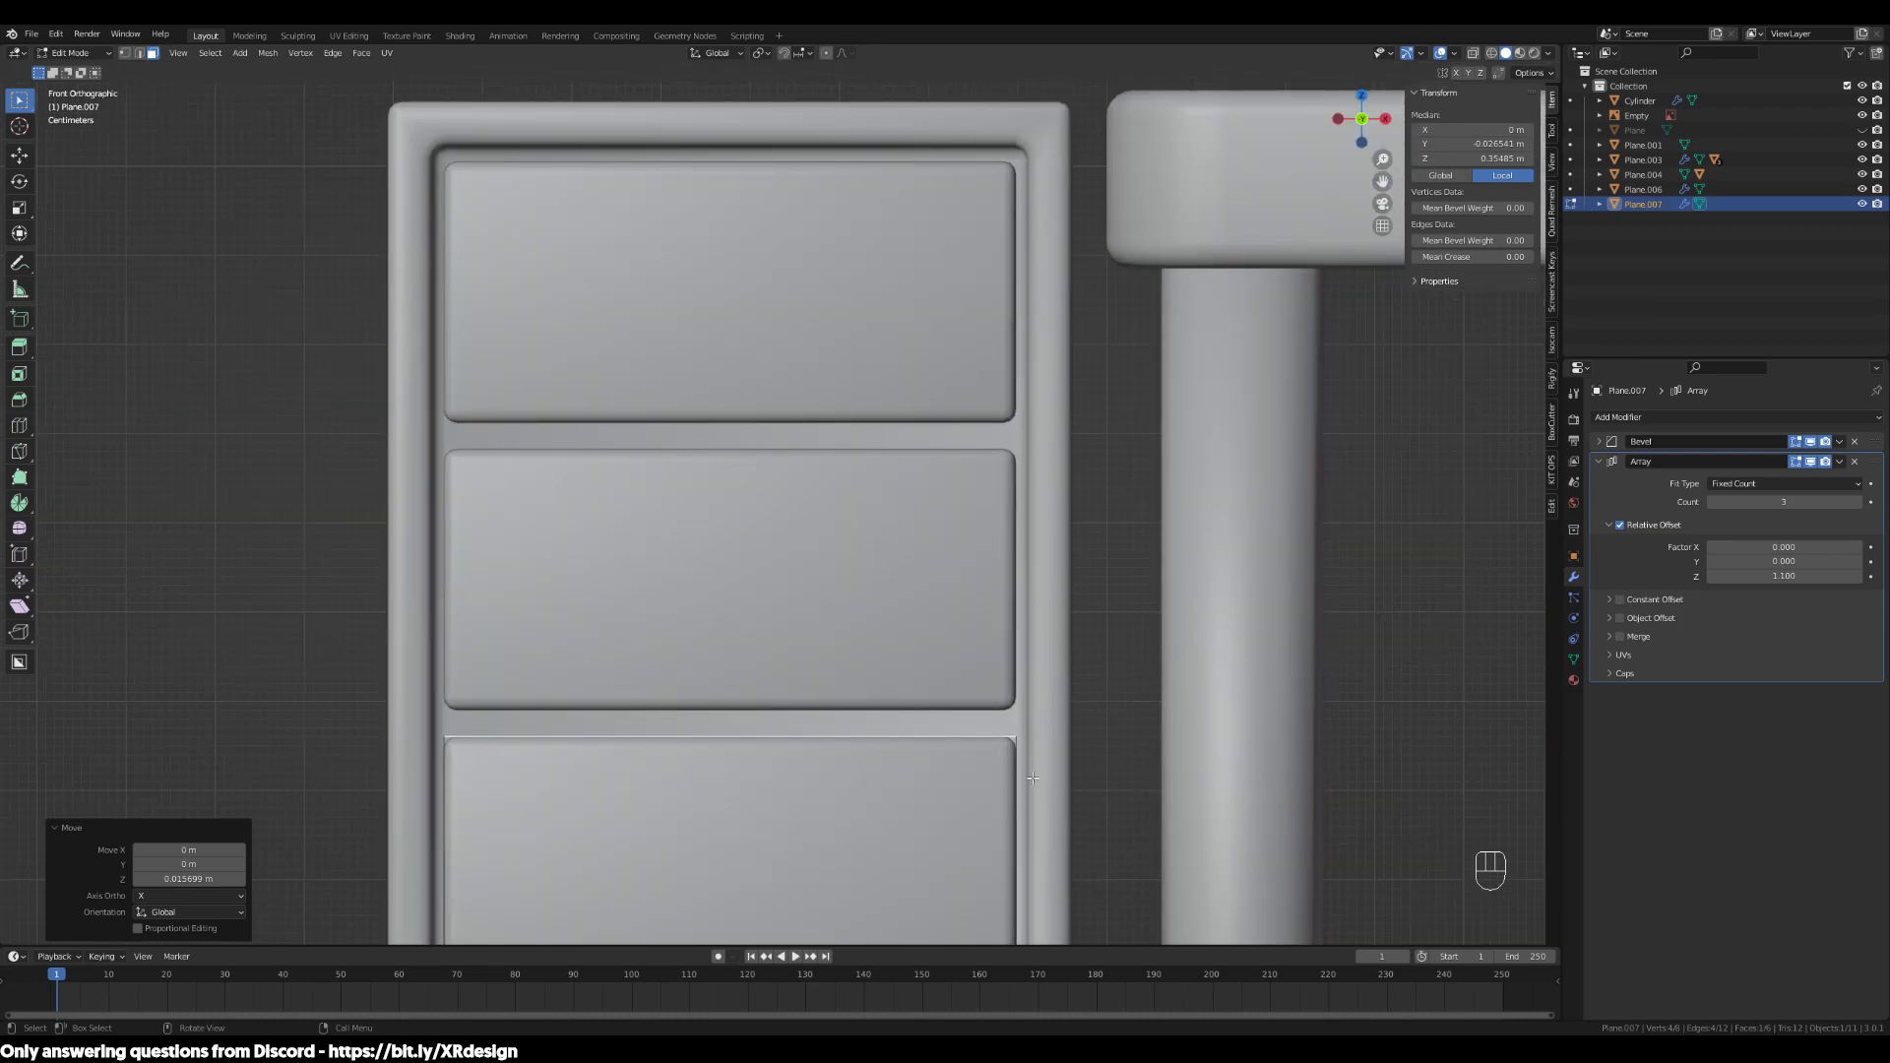
# Scale the entire drawer mesh uniformly to 0.944 to leave a margin around the drawers inside the cabinet opening
pyautogui.press('s')
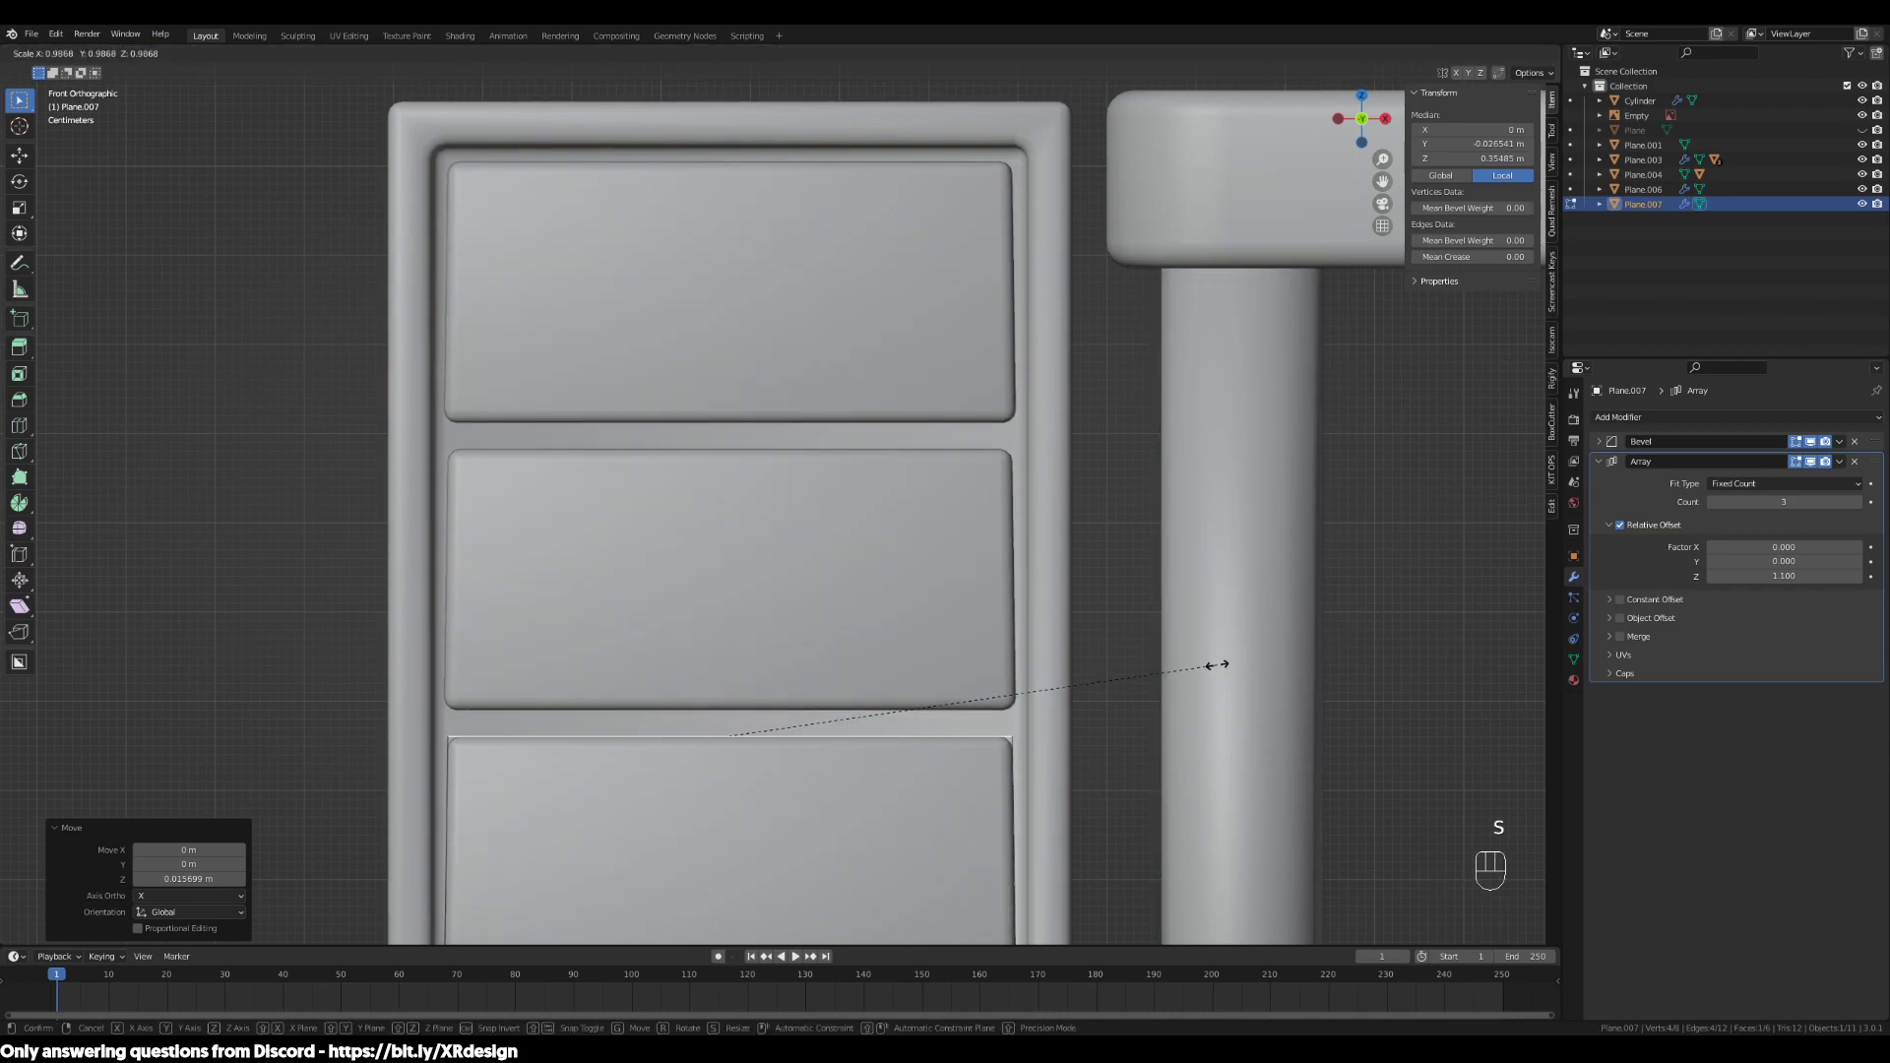
pyautogui.click(1234, 667)
pyautogui.press('a')
pyautogui.scroll(-1, 1230, 682)
pyautogui.keyDown('shift'); pyautogui.moveTo(1230, 682); pyautogui.dragTo(1286, 632, button='middle'); pyautogui.keyUp('shift')
pyautogui.scroll(-1, 1286, 632)
pyautogui.scroll(1, 1253, 637)
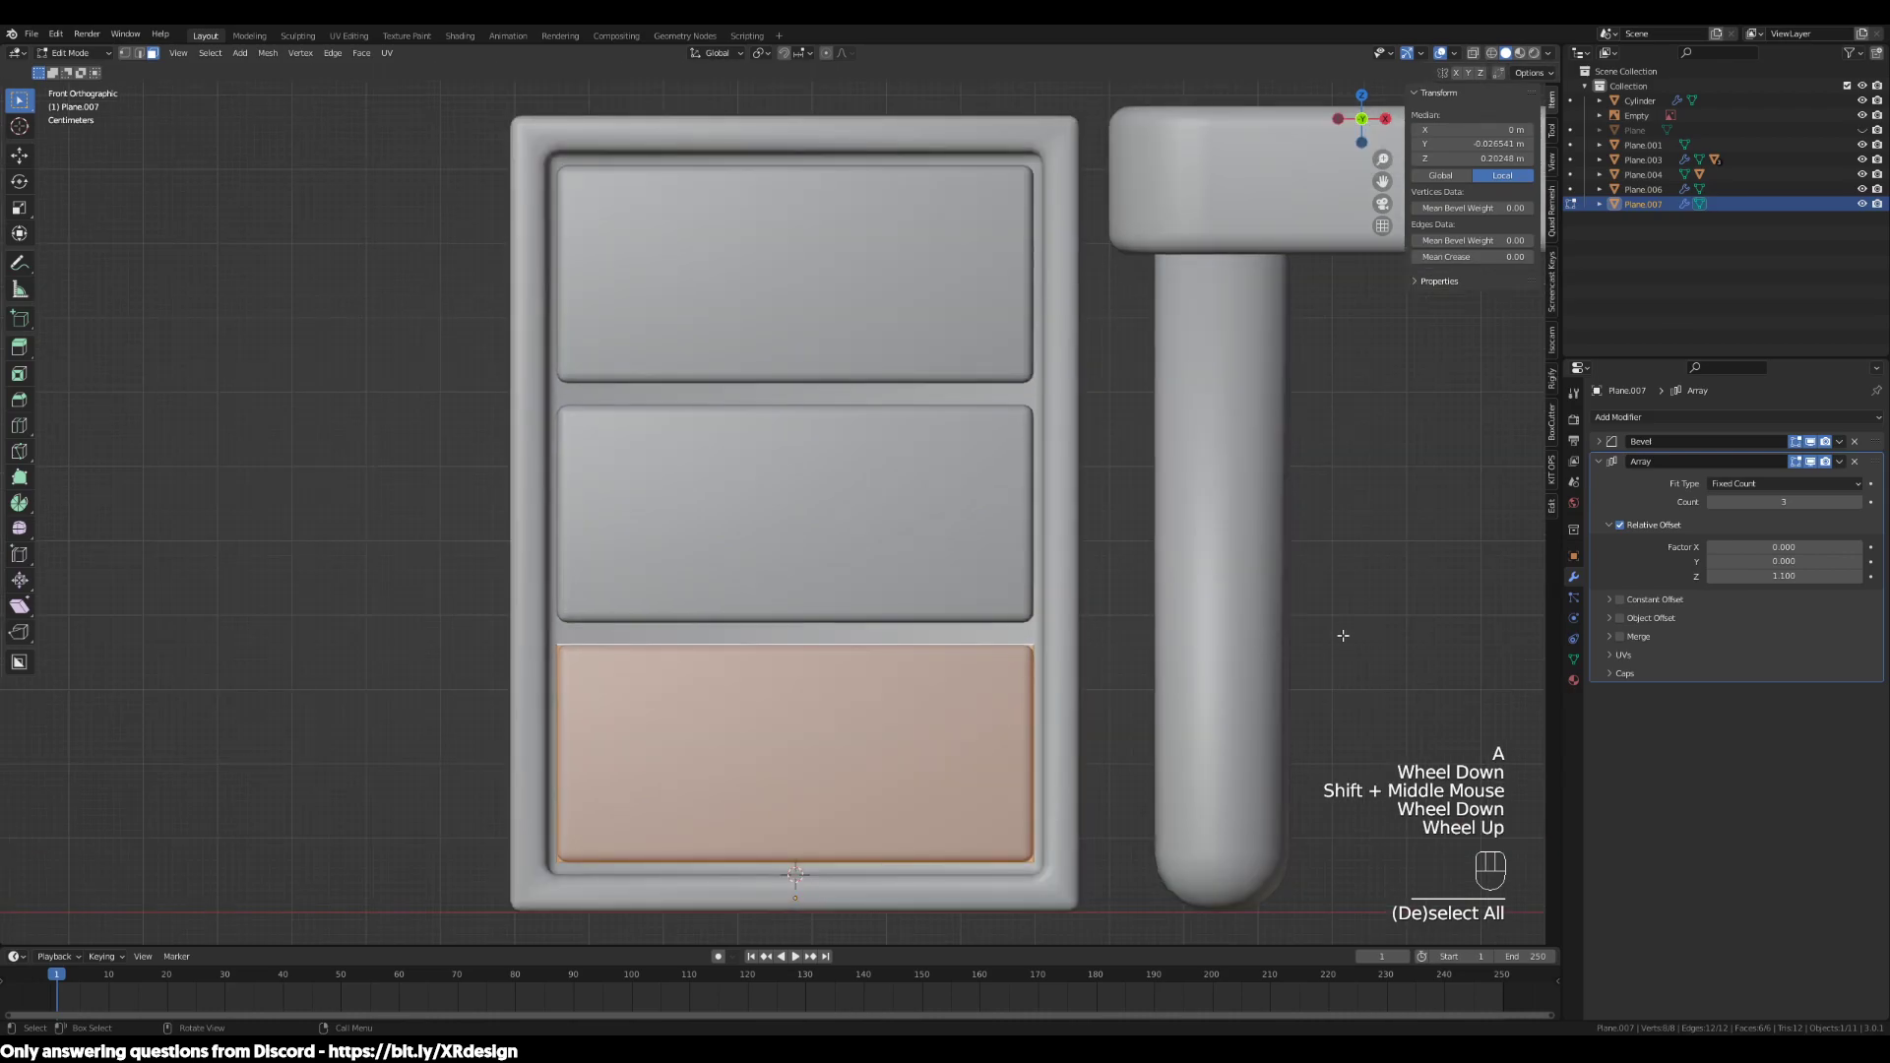
pyautogui.press('s')
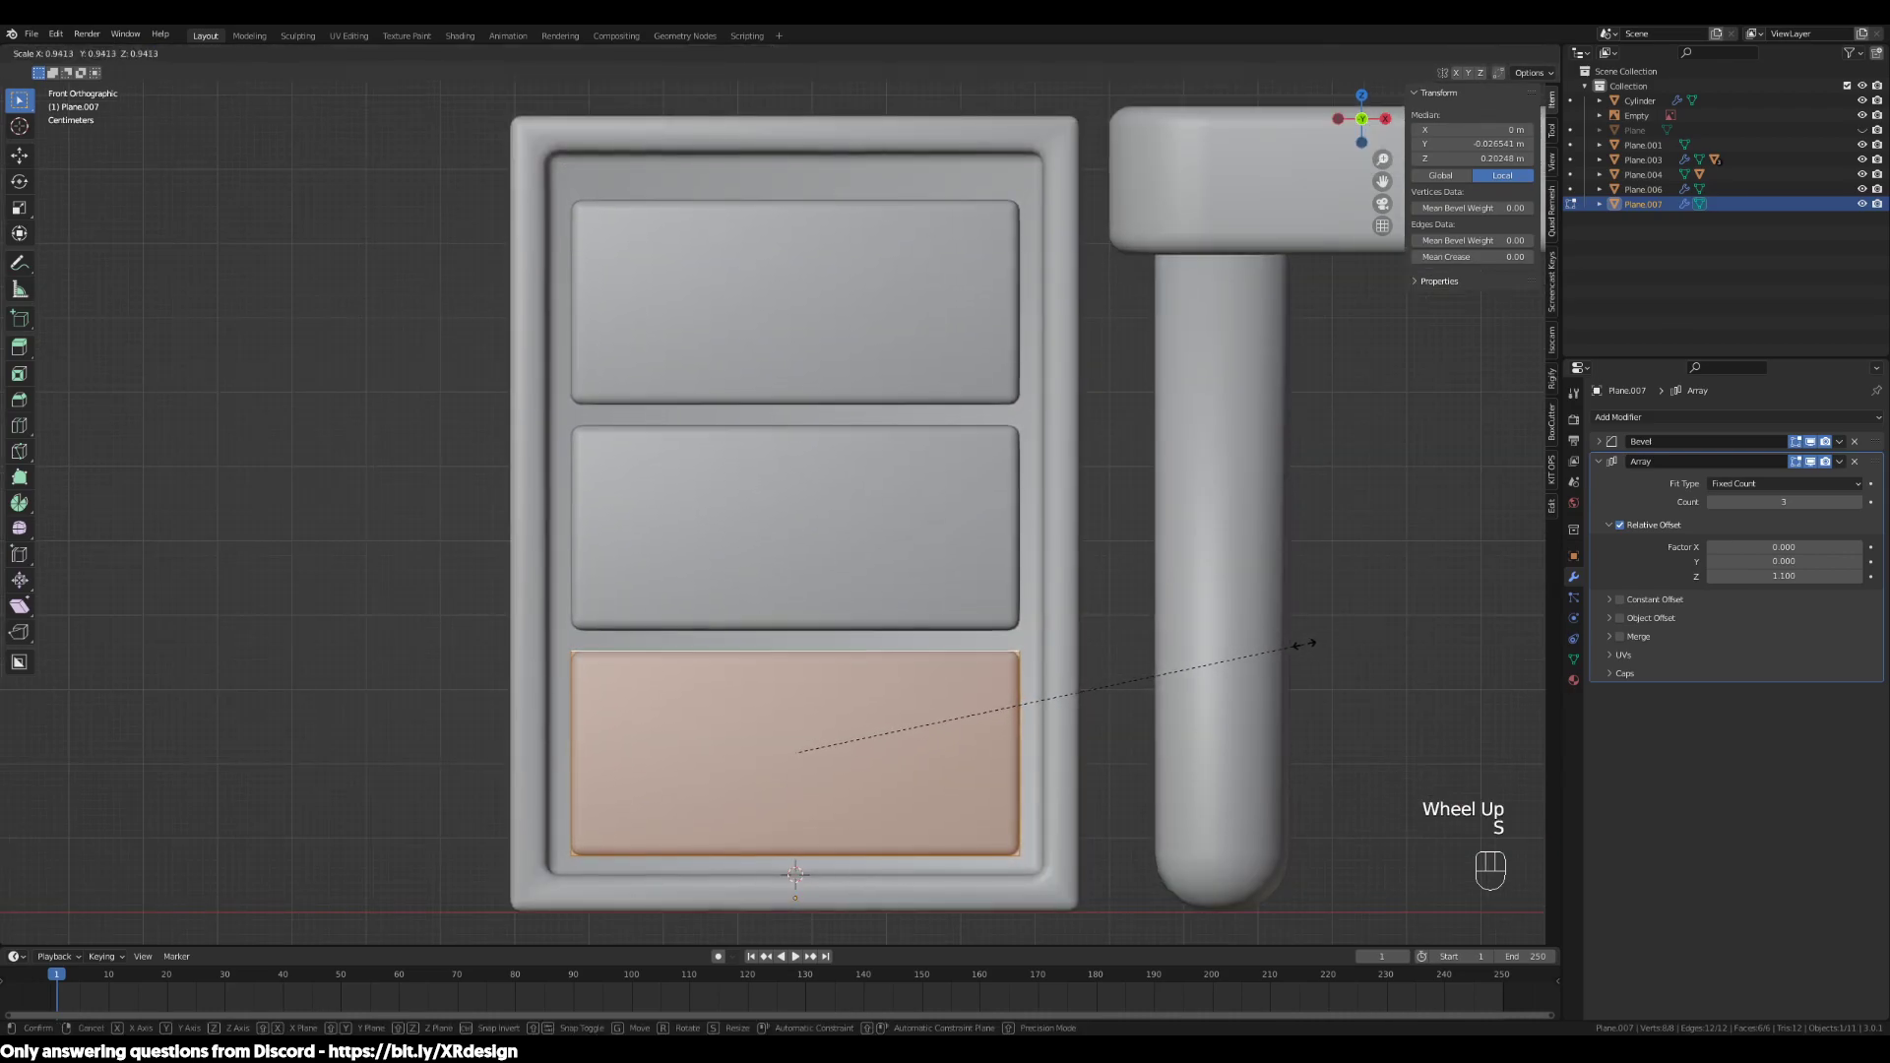
pyautogui.click(1305, 643)
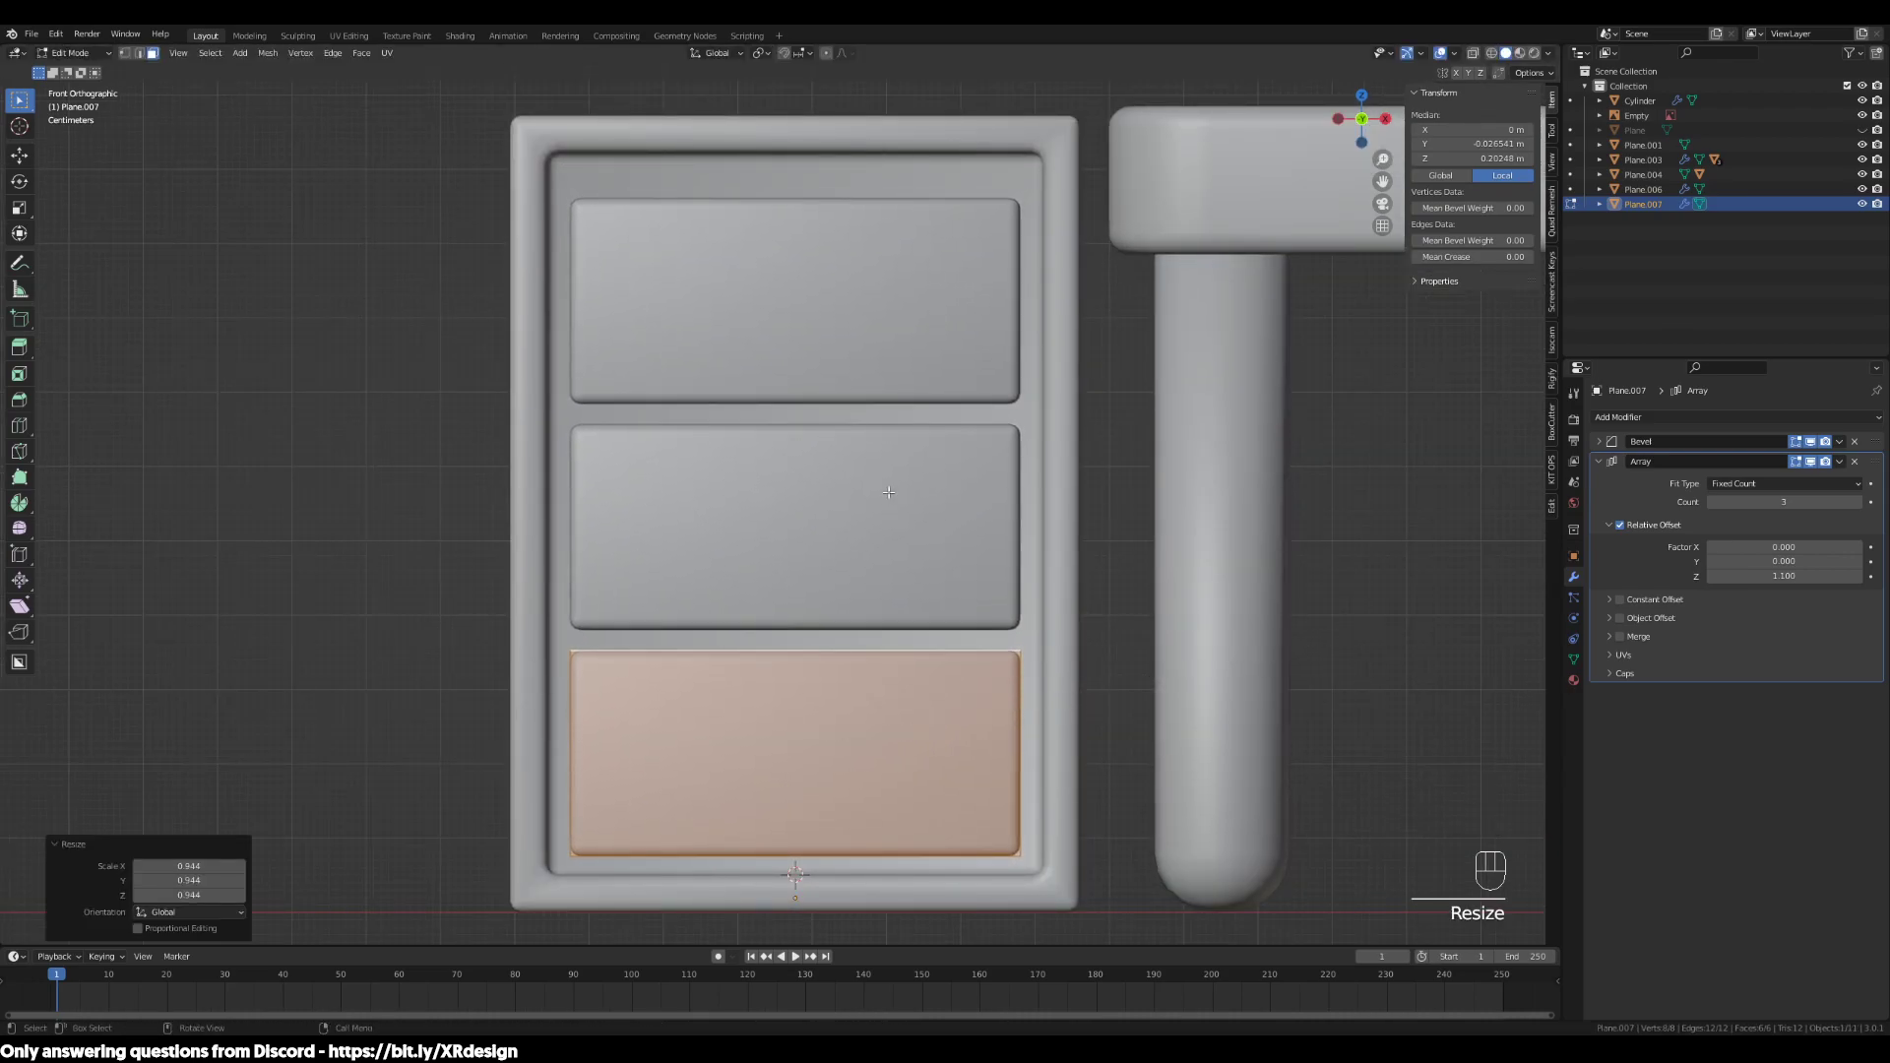
pyautogui.press('Tab')
pyautogui.press('Tab')
# Raise the top face of the smaller bottom drawer about 0.013 m along Z and view the stack from the front
pyautogui.moveTo(947, 518); pyautogui.dragTo(1004, 556, button='middle')
pyautogui.press('3')
pyautogui.click(1083, 693)
pyautogui.moveTo(1112, 684); pyautogui.dragTo(1122, 676, button='middle')
pyautogui.scroll(-1, 1132, 672)
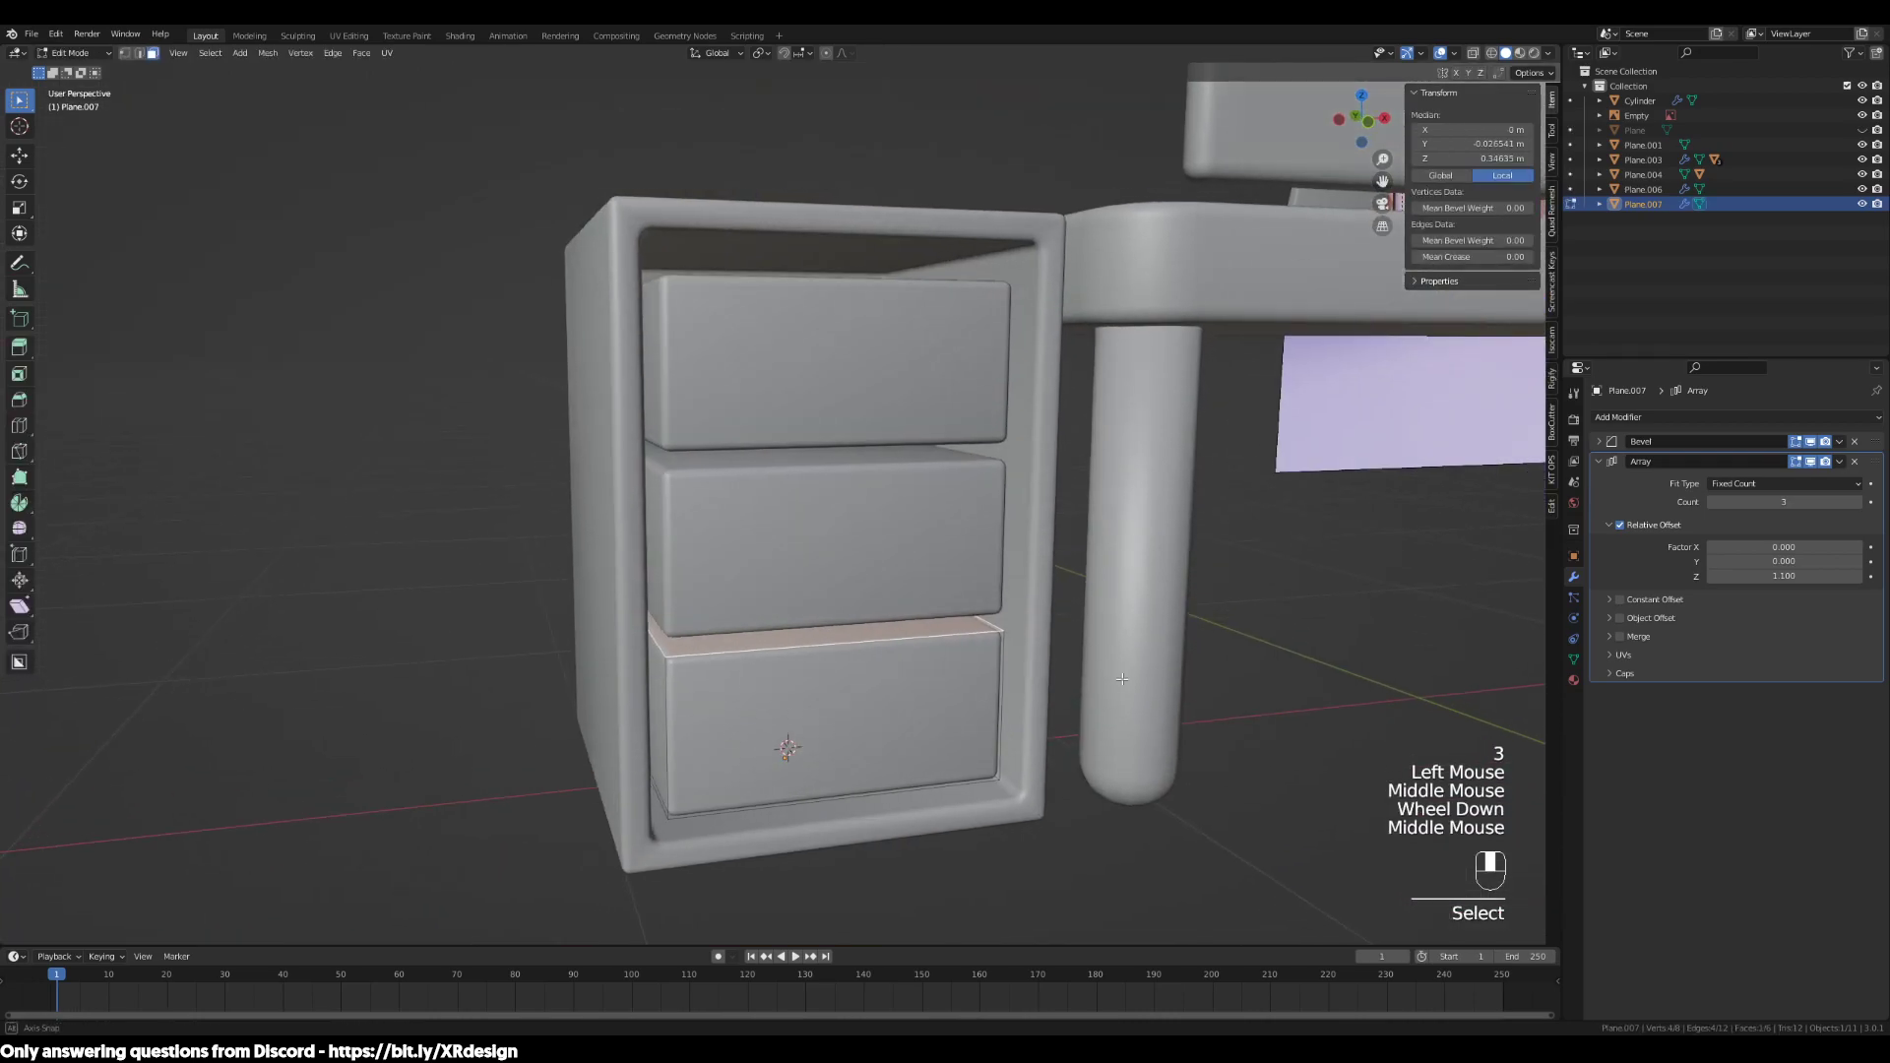
pyautogui.press('g')
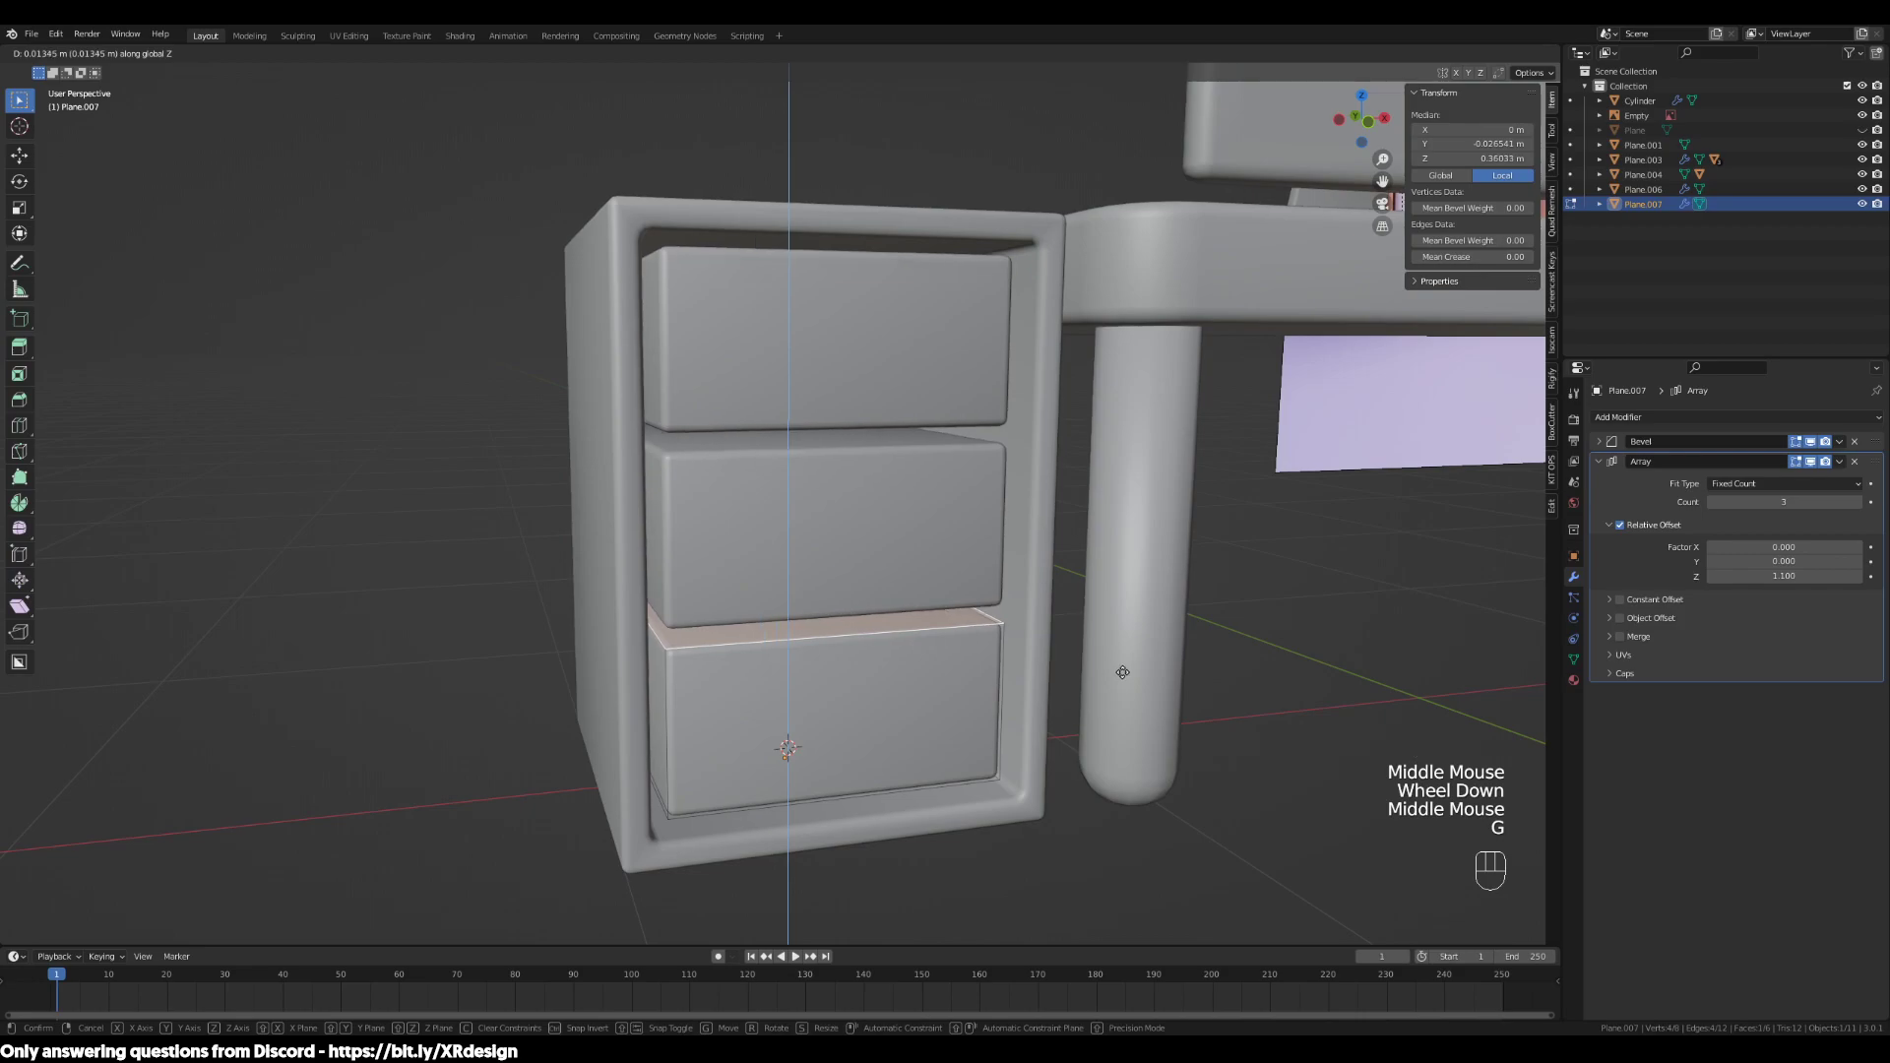
pyautogui.click(1122, 674)
pyautogui.moveTo(1122, 673); pyautogui.dragTo(1078, 679, button='middle')
pyautogui.press('KP_1')
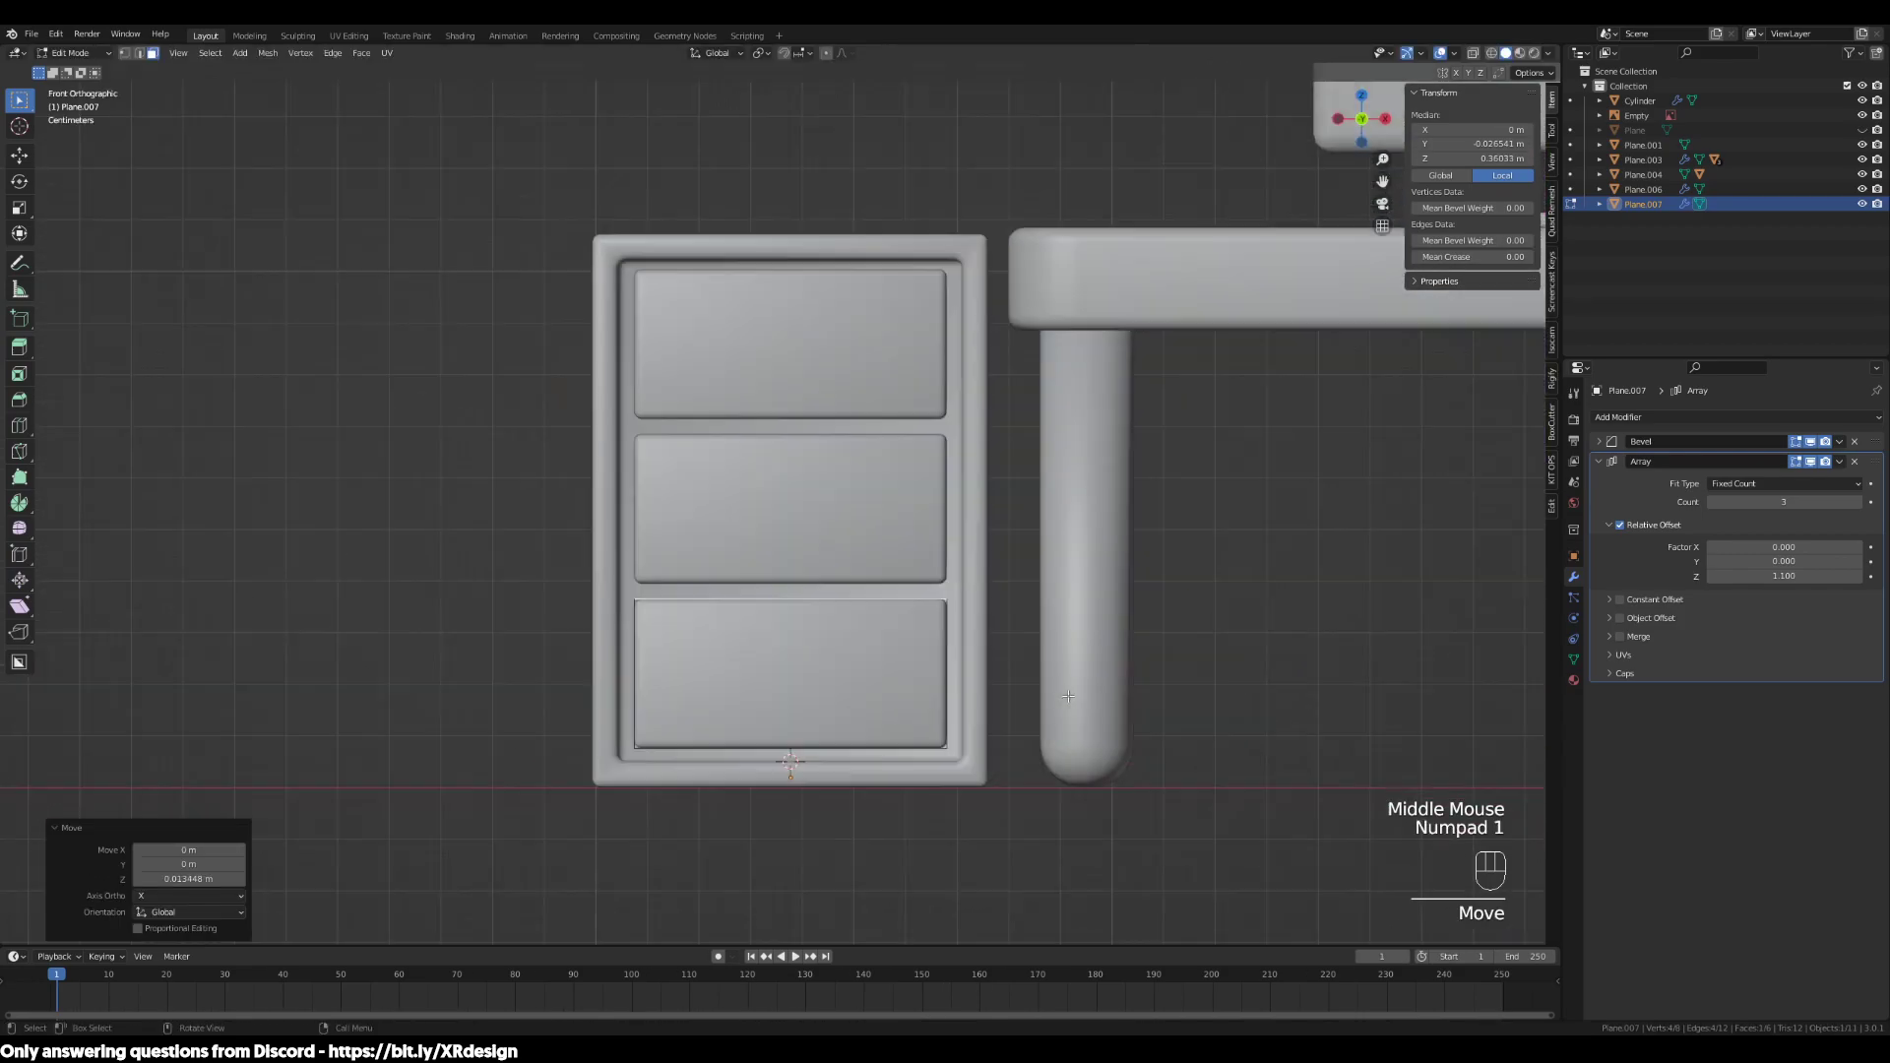
# Lower the drawer's top face about 0.005 m along Z to even out the margins at the cabinet opening
pyautogui.scroll(2, 1077, 663)
pyautogui.press('g')
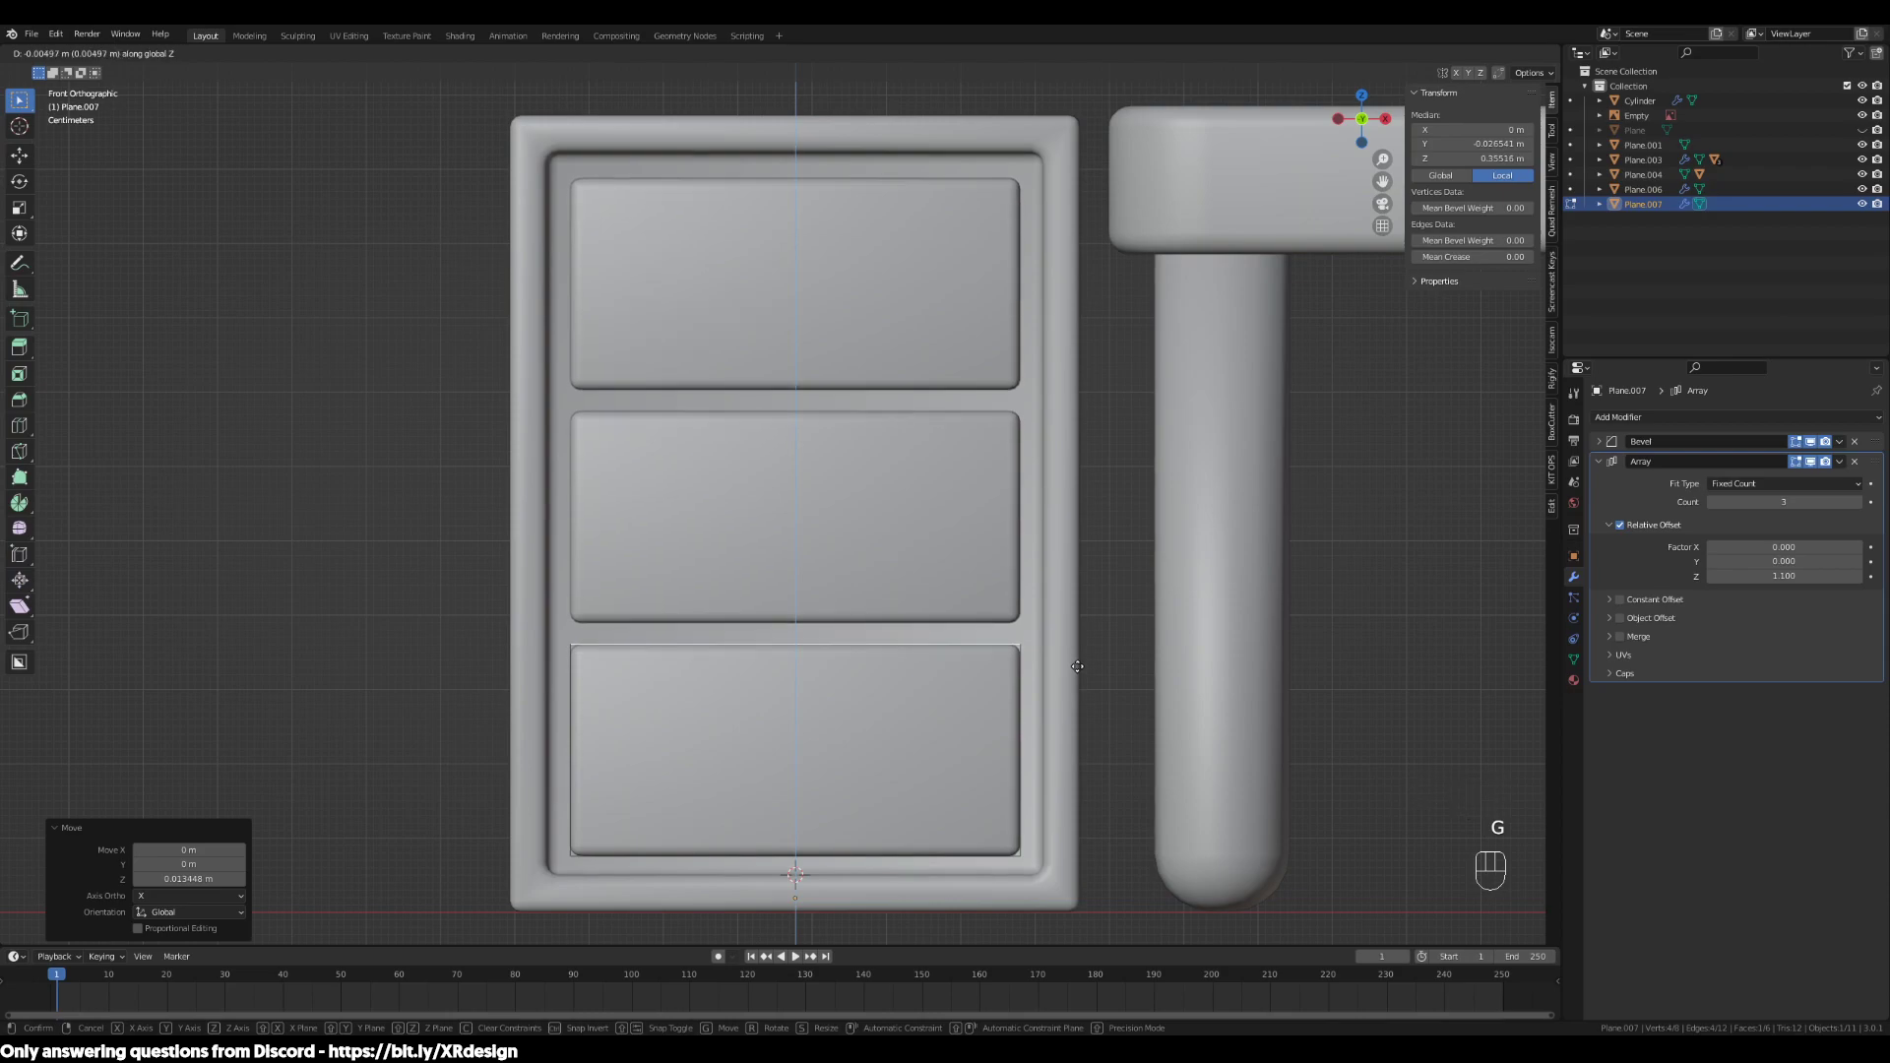
pyautogui.click(1078, 666)
pyautogui.scroll(1, 1073, 649)
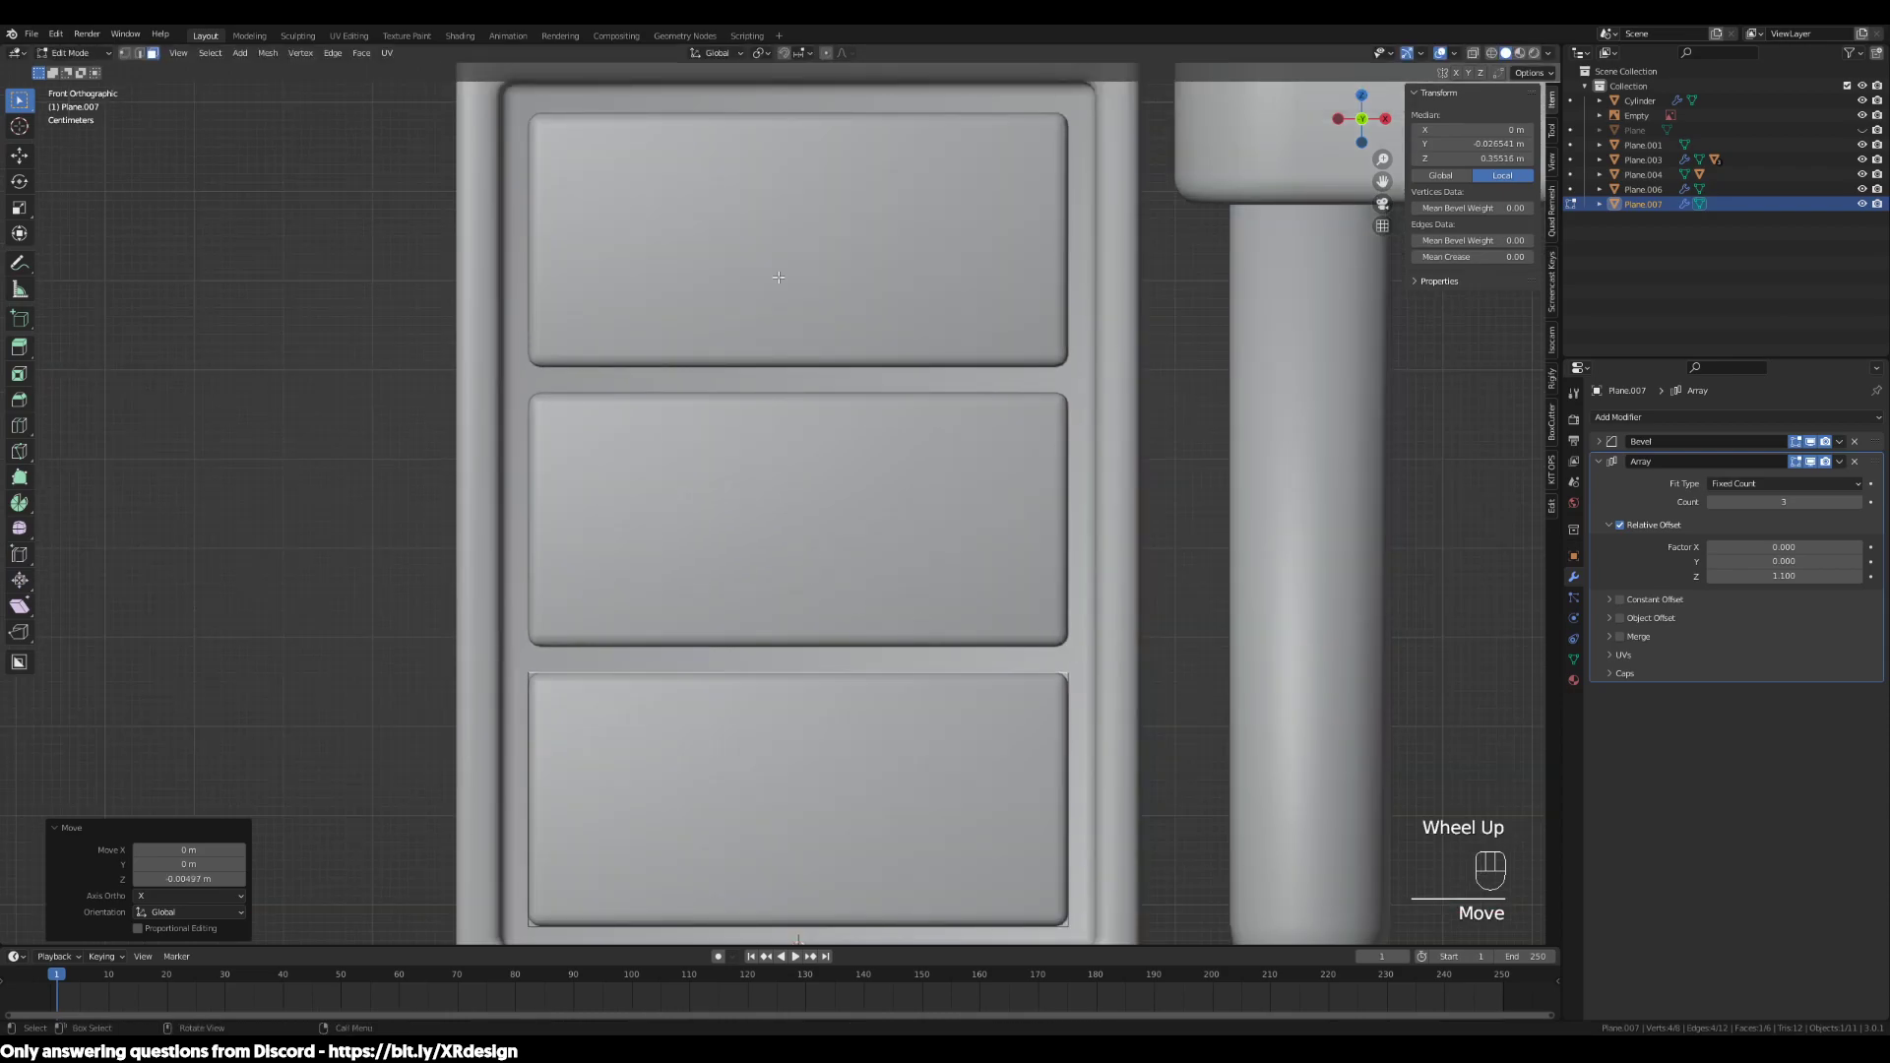
pyautogui.scroll(-1, 731, 471)
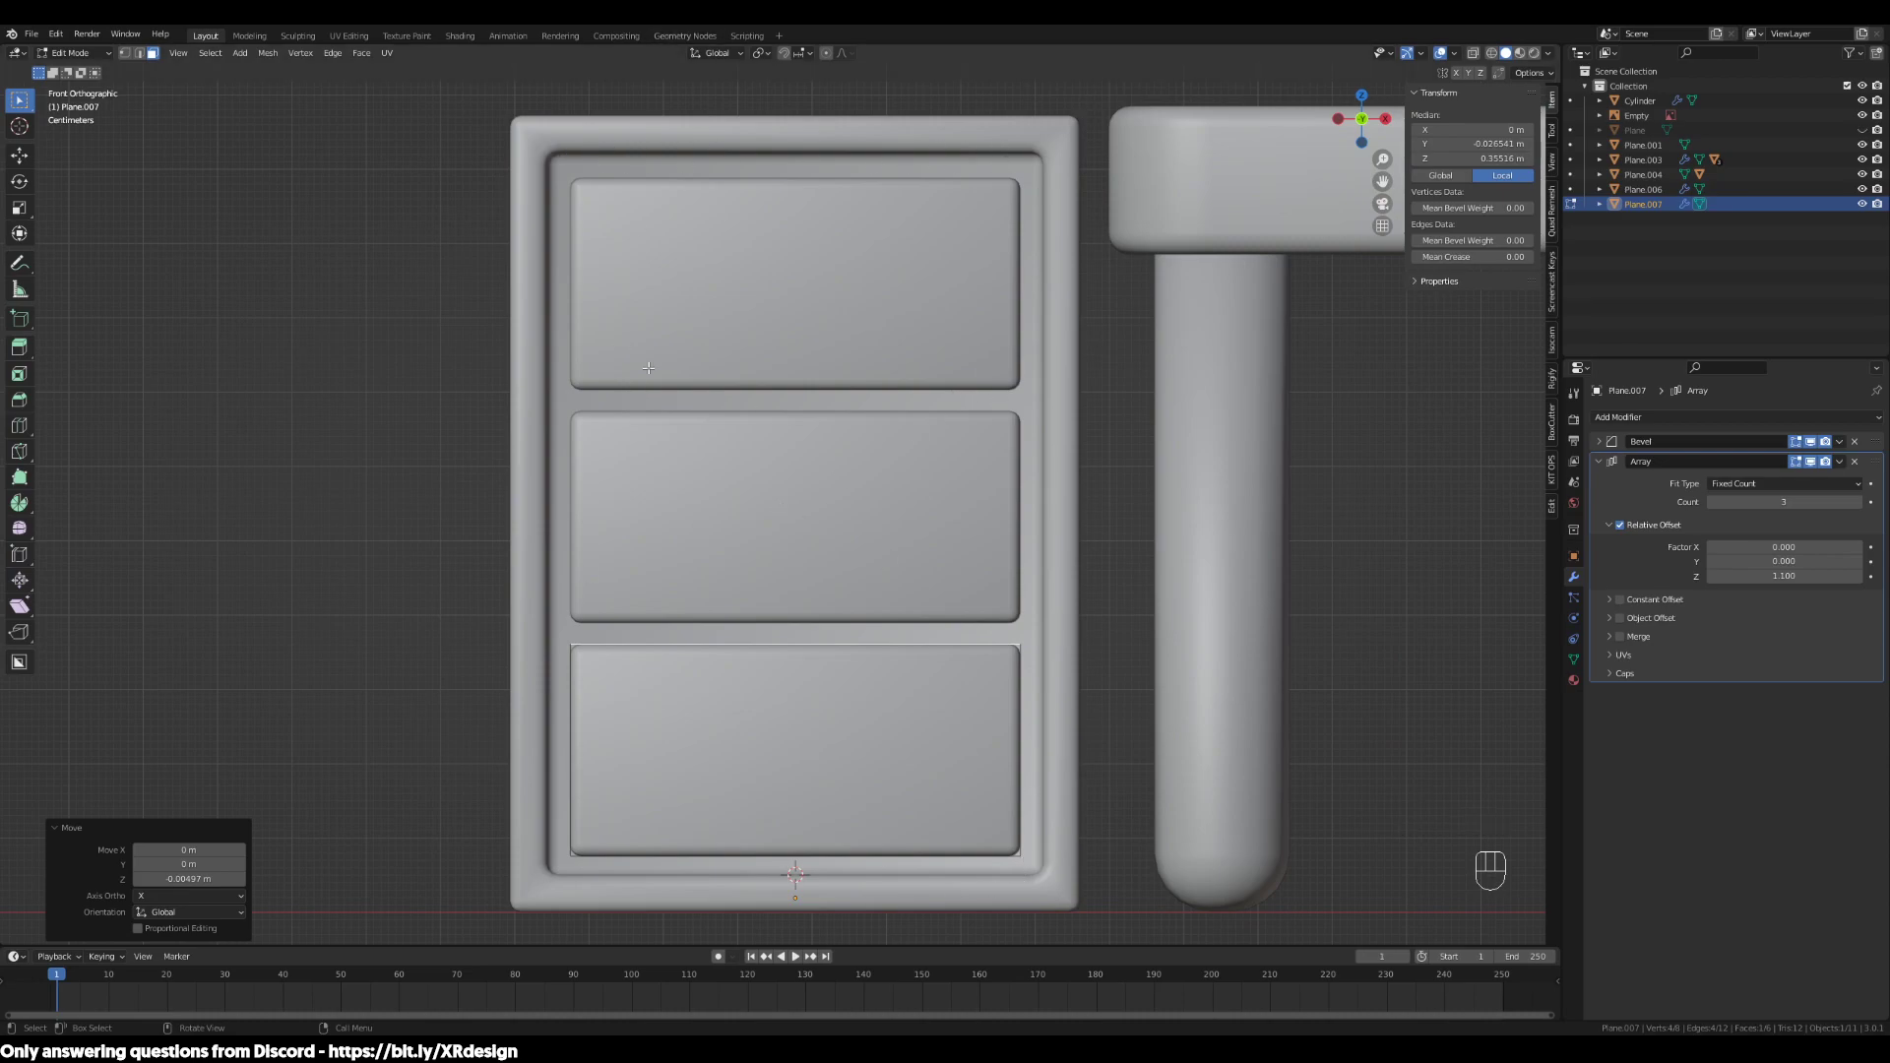
# Move the bottom drawer's front face about 0.028 m outward along negative Y toward the cabinet's front edge
pyautogui.moveTo(1124, 535); pyautogui.dragTo(1089, 598, button='middle')
pyautogui.press('Tab')
pyautogui.scroll(-2, 1110, 604)
pyautogui.scroll(2, 1071, 667)
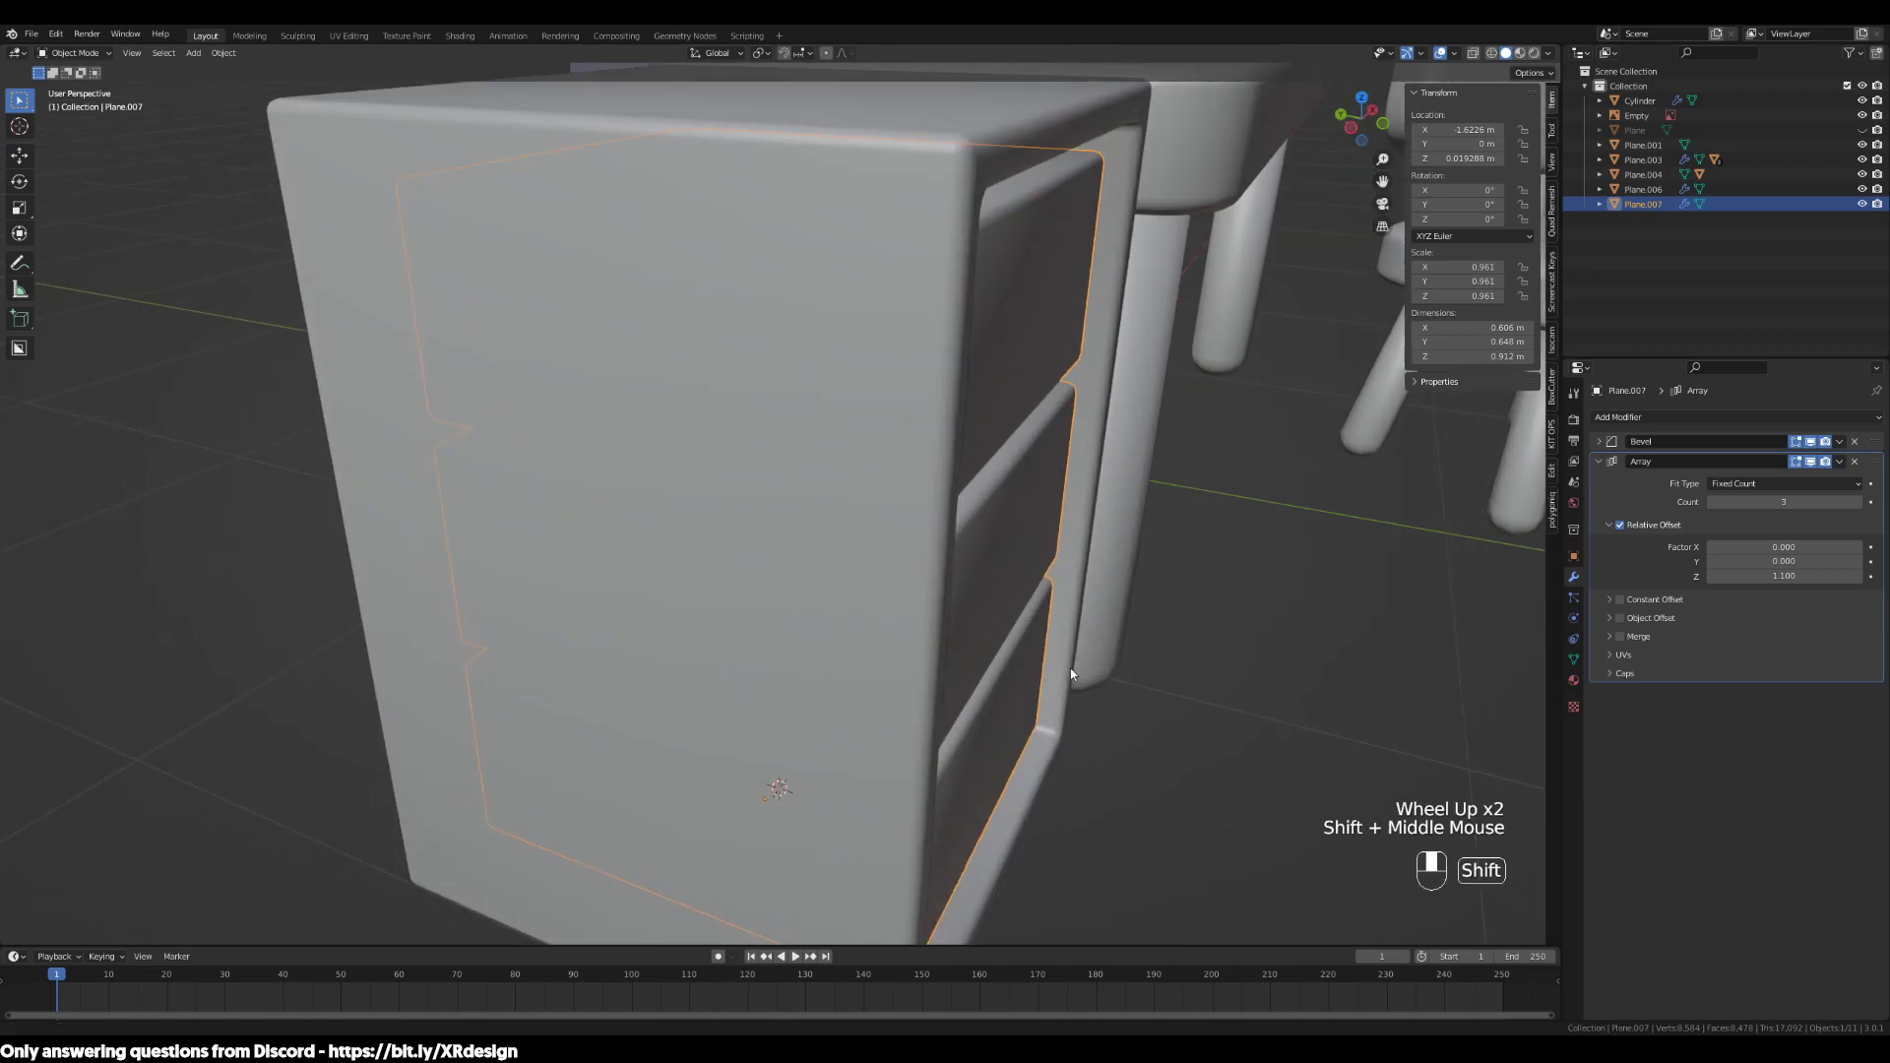
pyautogui.keyDown('shift'); pyautogui.moveTo(1071, 668); pyautogui.dragTo(972, 430, button='middle'); pyautogui.keyUp('shift')
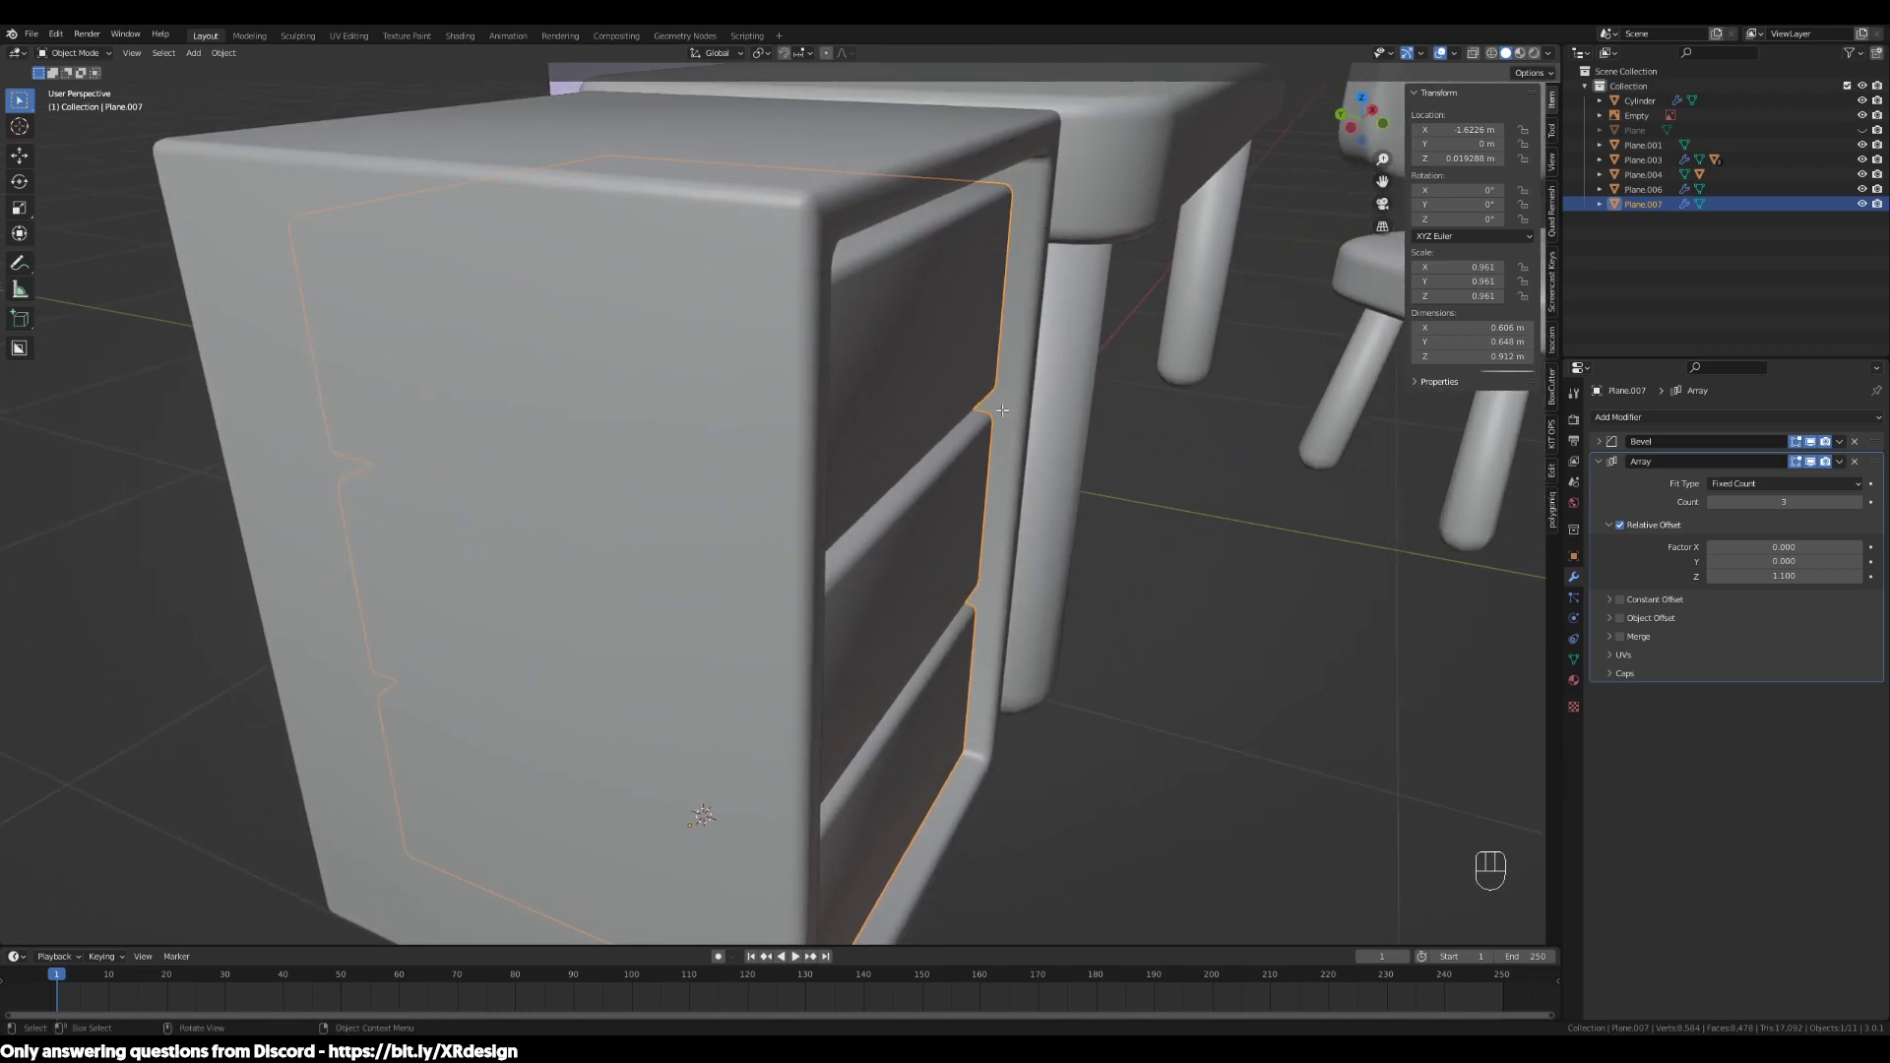
pyautogui.press('Tab')
pyautogui.press('3')
pyautogui.click(891, 787)
pyautogui.moveTo(1131, 718); pyautogui.dragTo(809, 702, button='middle')
pyautogui.keyDown('shift'); pyautogui.moveTo(1084, 663); pyautogui.dragTo(1041, 659, button='middle'); pyautogui.keyUp('shift')
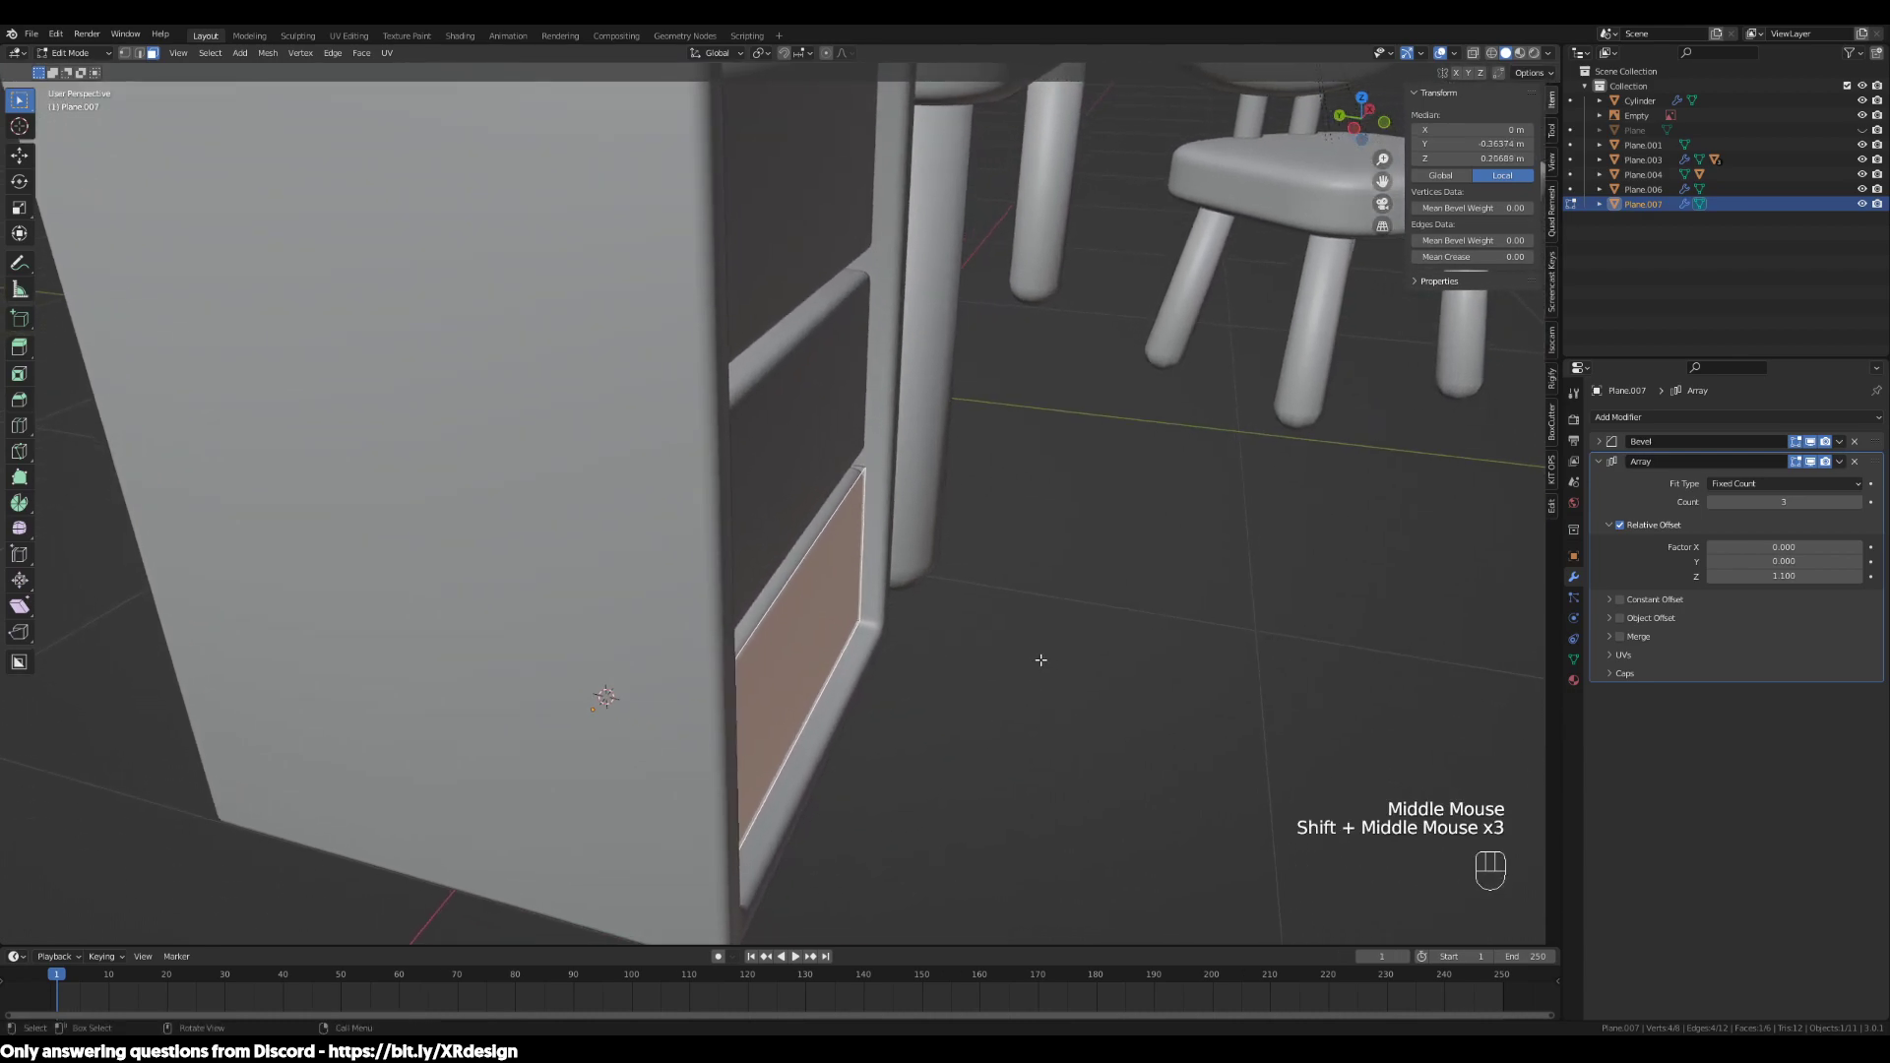
pyautogui.press('g')
pyautogui.press('y')
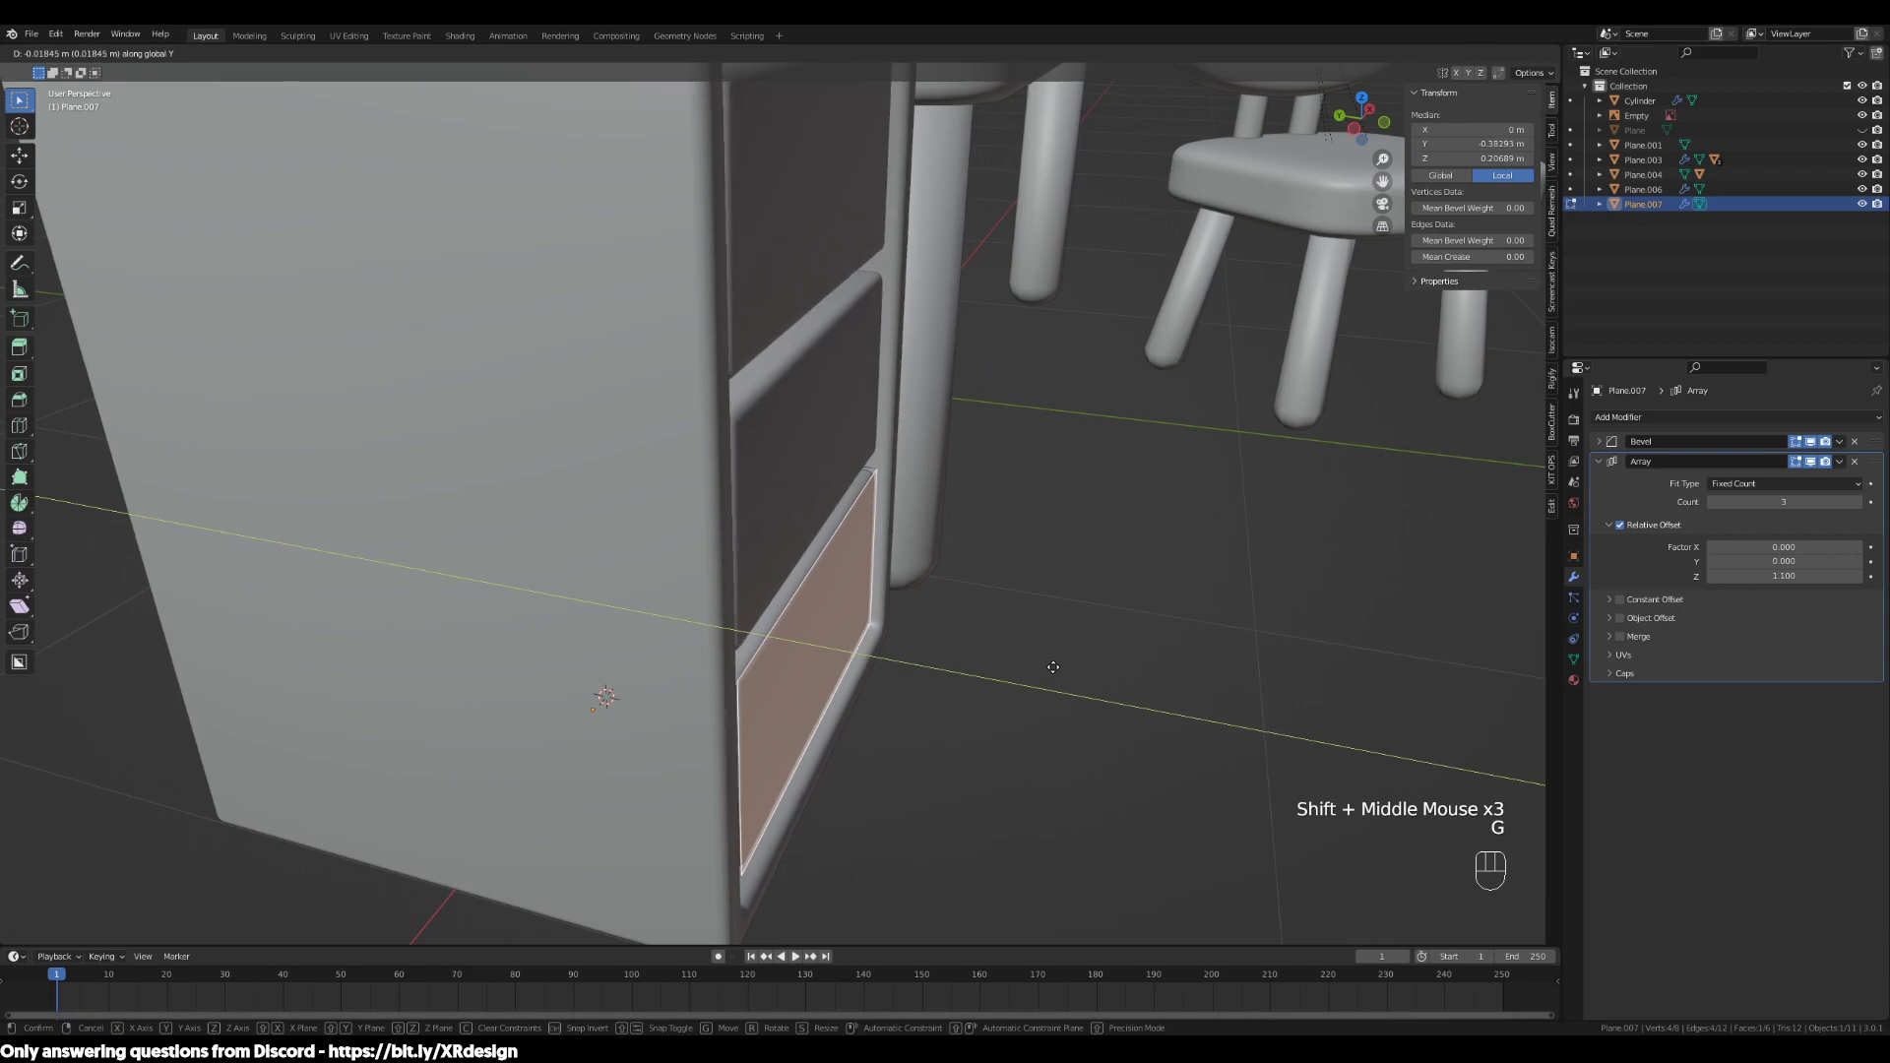
pyautogui.click(1054, 666)
pyautogui.moveTo(1053, 666)
pyautogui.mouseDown(button='middle')
pyautogui.moveTo(1046, 624)
pyautogui.moveTo(1063, 644)
pyautogui.mouseUp(button='middle')
# In a wireframe side view, push the drawer's front face about 0.004 m further along negative Y toward the cabinet's front edge
pyautogui.press('KP_3')
pyautogui.scroll(2, 997, 645)
pyautogui.press('z')
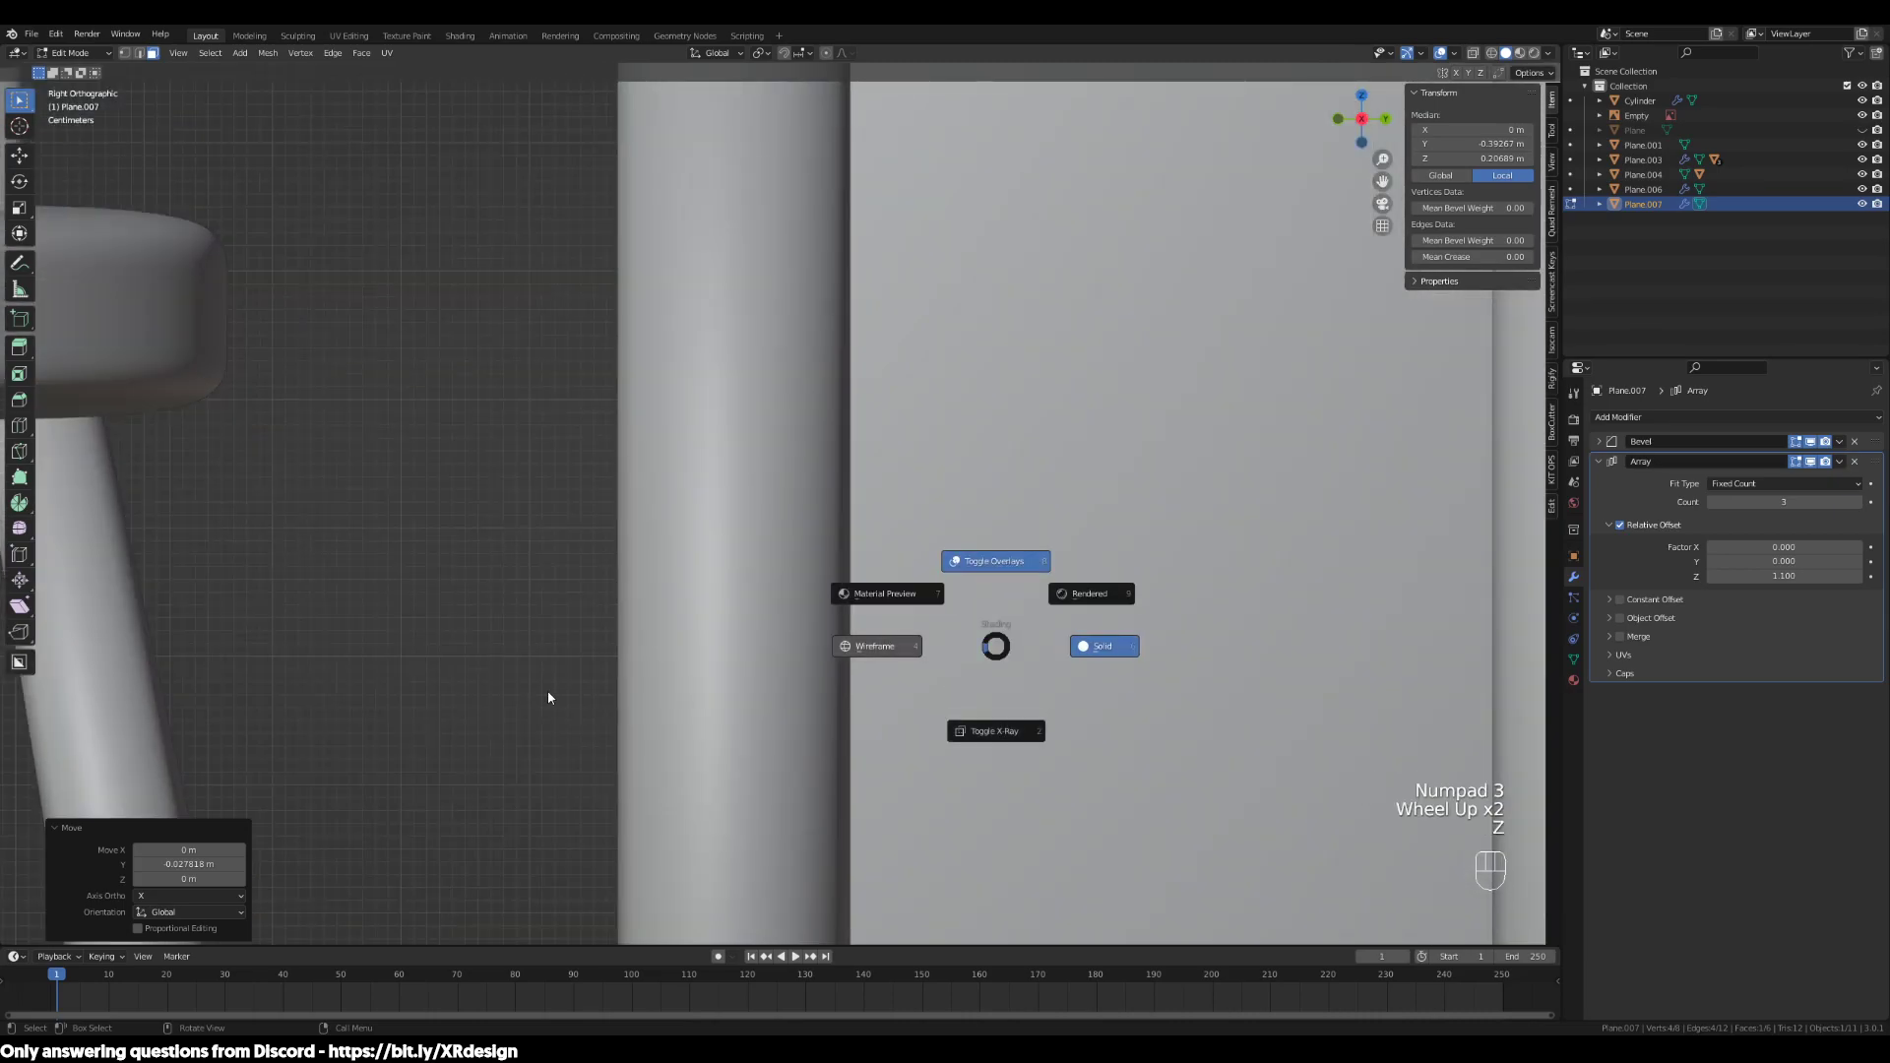
pyautogui.scroll(2, 814, 679)
pyautogui.moveTo(814, 680)
pyautogui.keyDown('shift'); pyautogui.mouseDown(button='middle')
pyautogui.moveTo(836, 689)
pyautogui.moveTo(853, 595)
pyautogui.mouseUp(button='middle'); pyautogui.keyUp('shift')
pyautogui.scroll(1, 827, 663)
pyautogui.press('g')
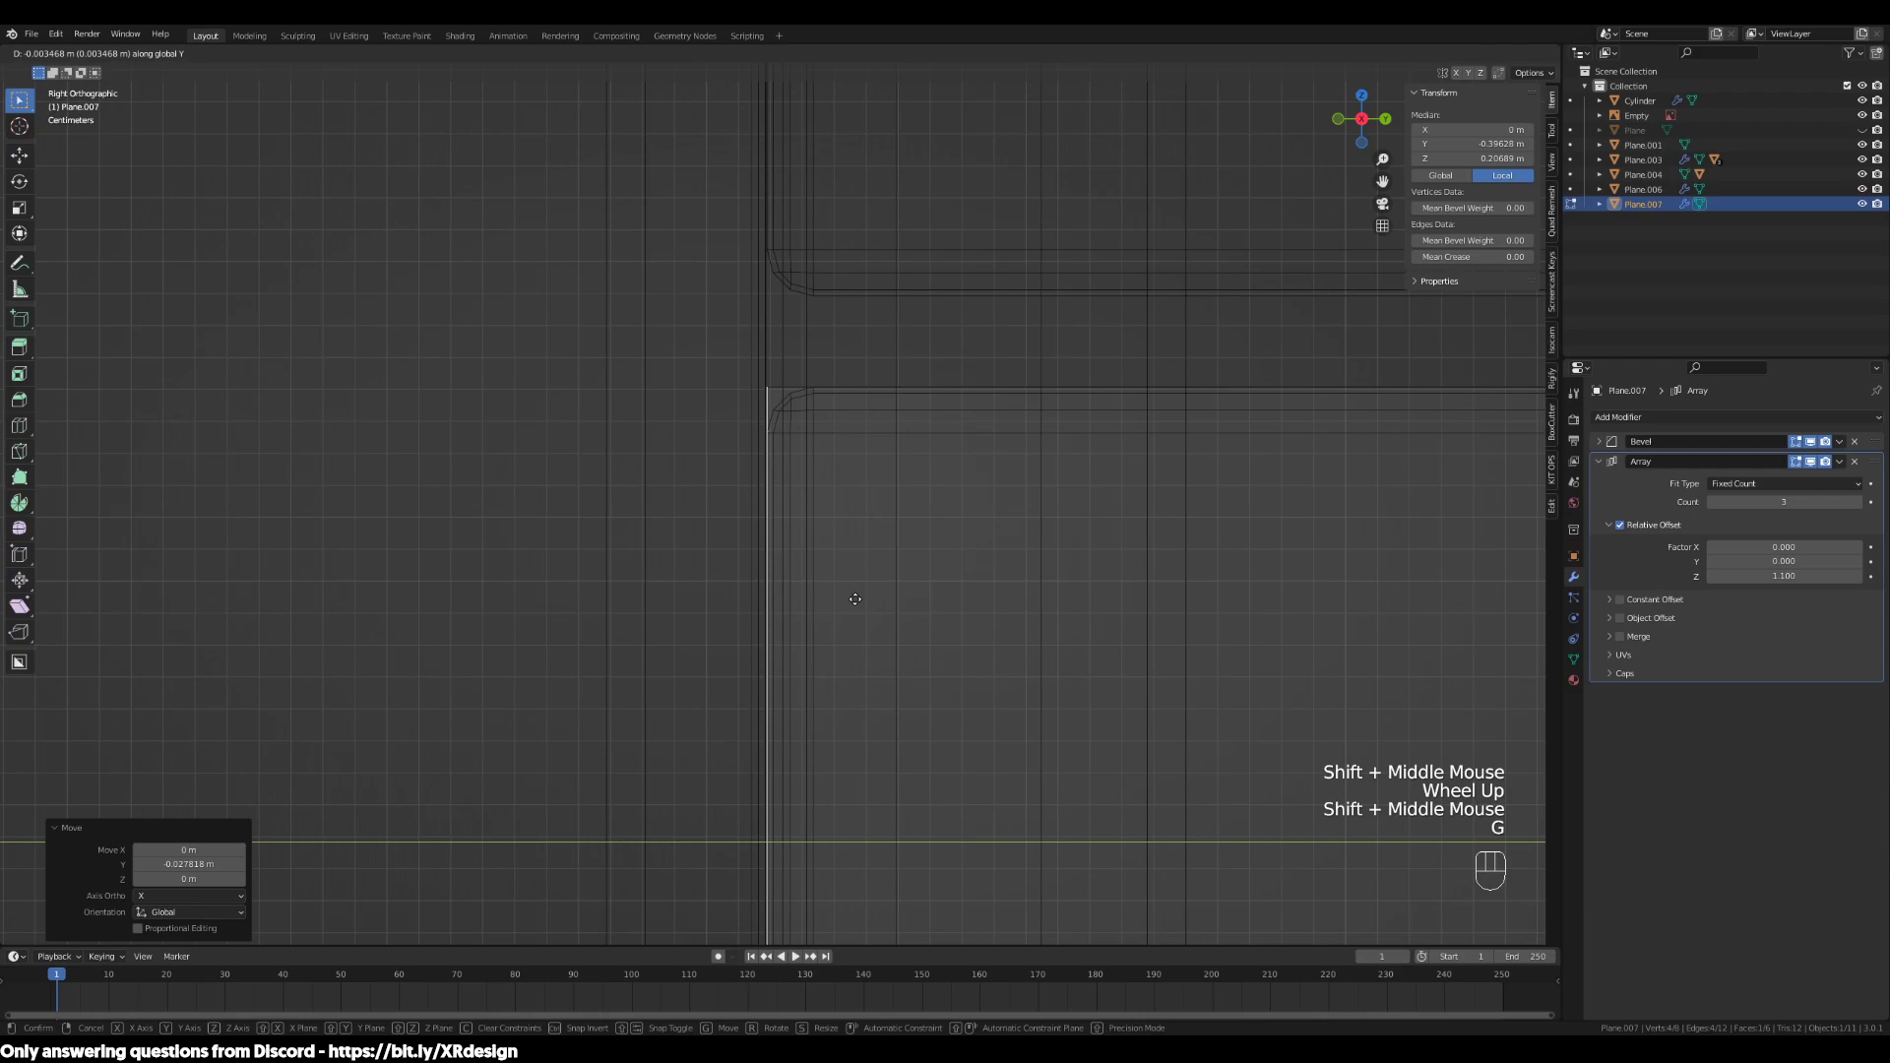
pyautogui.click(853, 597)
pyautogui.moveTo(853, 597)
pyautogui.mouseDown(button='middle')
pyautogui.moveTo(738, 603)
pyautogui.moveTo(824, 620)
pyautogui.mouseUp(button='middle')
# Examine the drawer fronts' alignment with the cabinet's front edge from the side, and return to solid shading in Object Mode
pyautogui.scroll(-2, 823, 625)
pyautogui.press('KP_3')
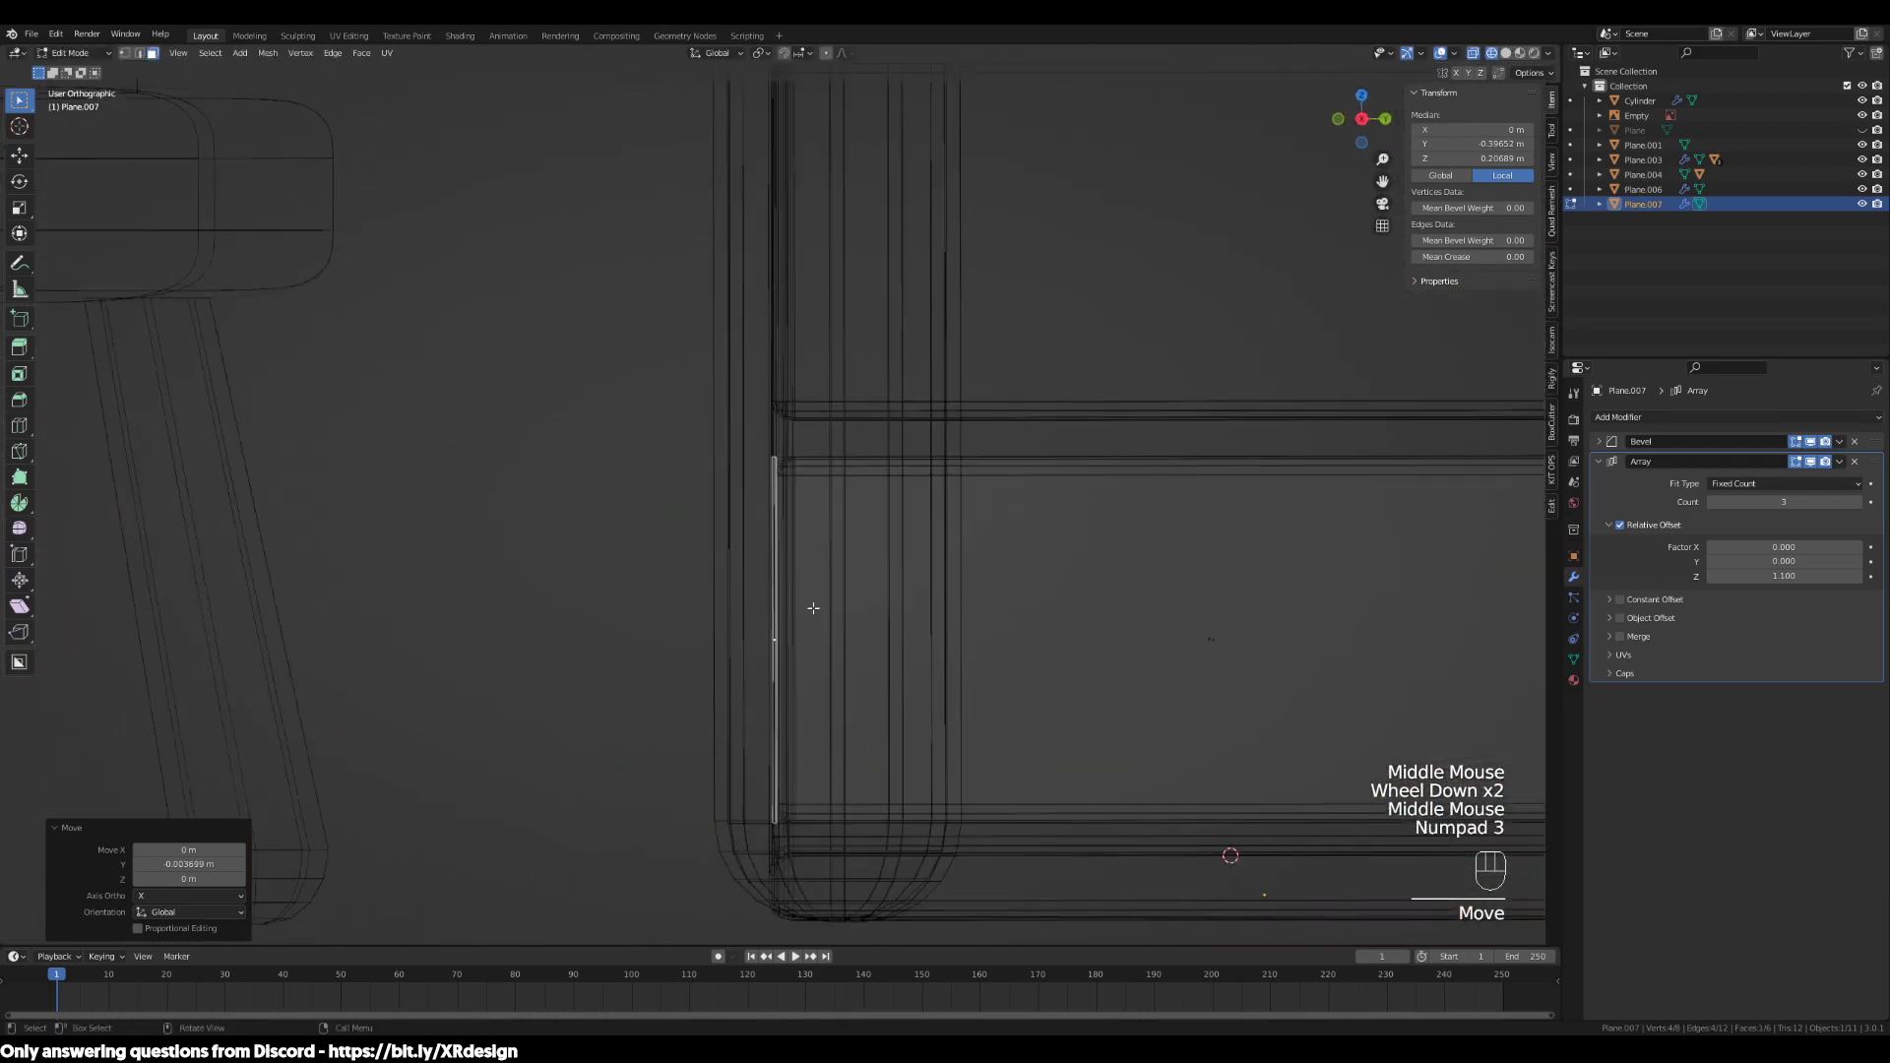
pyautogui.scroll(1, 813, 608)
pyautogui.scroll(-2, 866, 618)
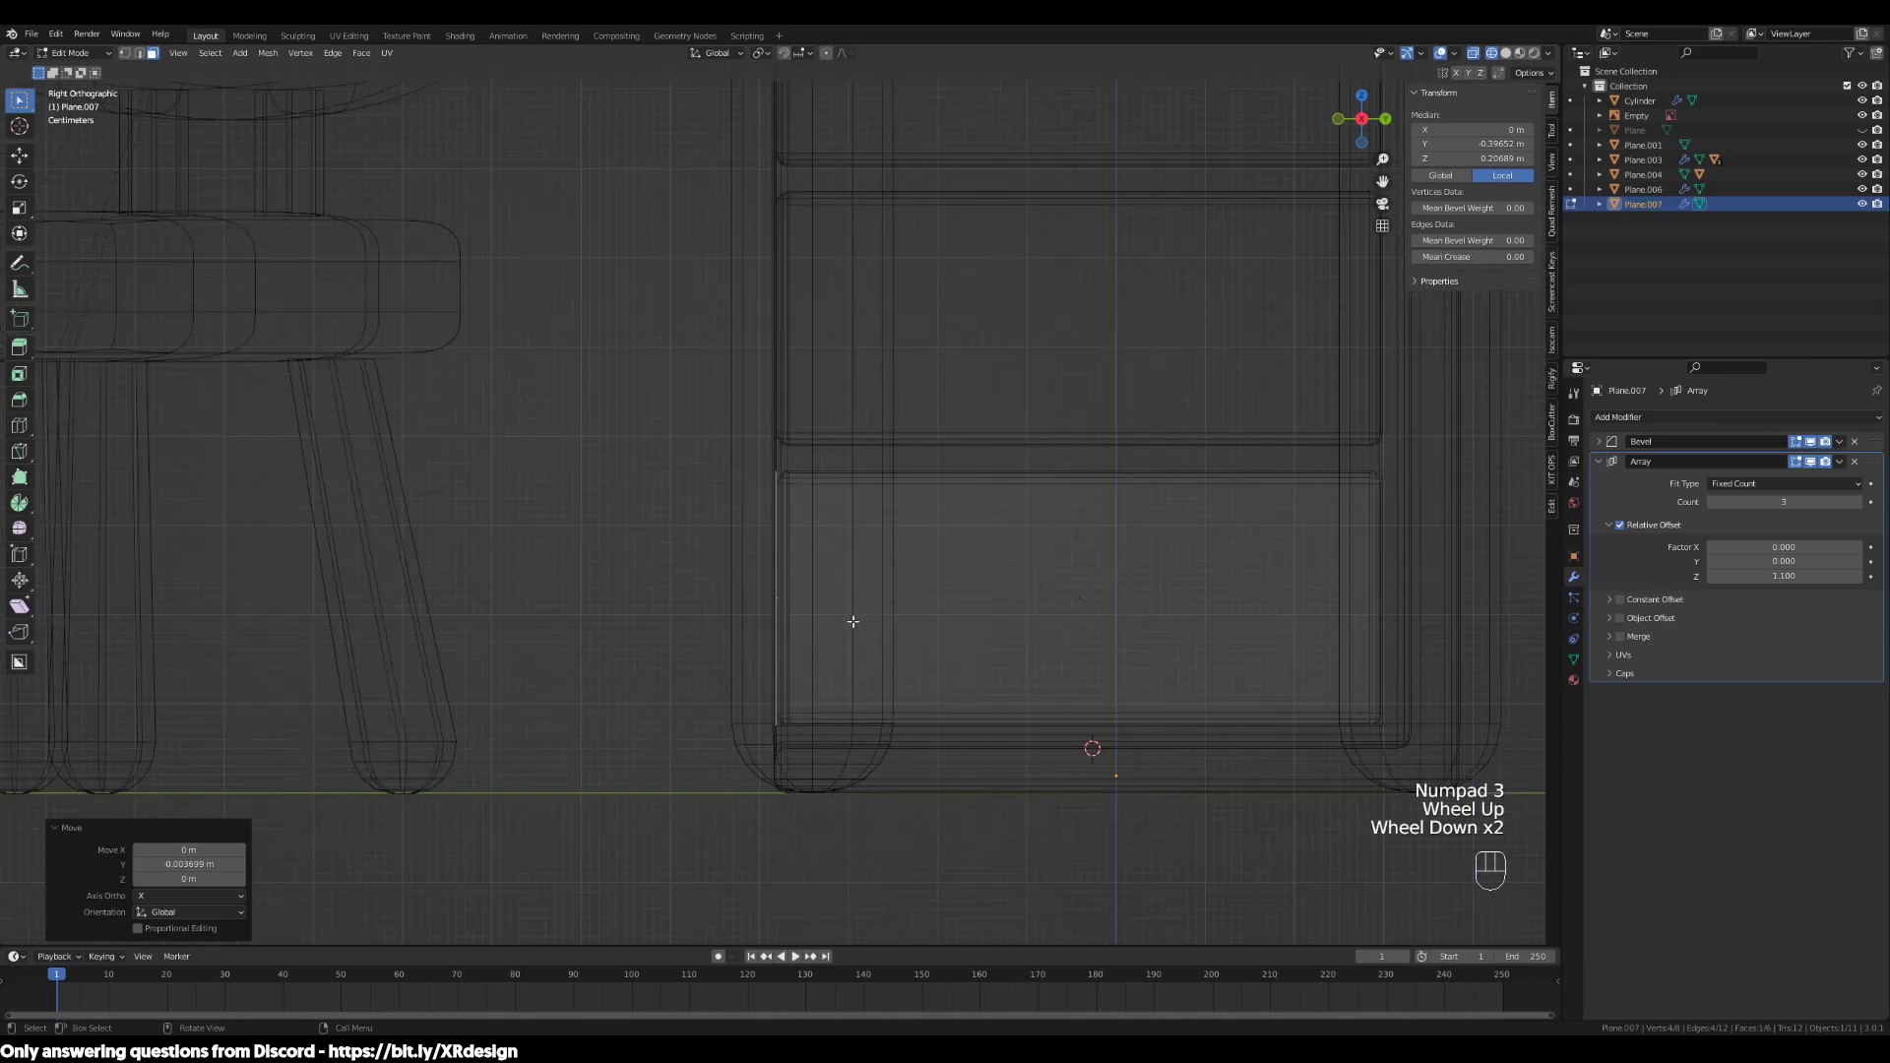
pyautogui.scroll(3, 852, 624)
pyautogui.scroll(-2, 836, 615)
pyautogui.moveTo(836, 616)
pyautogui.mouseDown(button='middle')
pyautogui.moveTo(1004, 676)
pyautogui.moveTo(987, 624)
pyautogui.moveTo(795, 554)
pyautogui.mouseUp(button='middle')
pyautogui.press('Tab')
pyautogui.press('z')
pyautogui.scroll(-2, 1102, 603)
pyautogui.scroll(-2, 1060, 453)
pyautogui.keyDown('shift'); pyautogui.scroll(1, 1059, 453); pyautogui.keyUp('shift')
pyautogui.keyDown('shift'); pyautogui.moveTo(1060, 453); pyautogui.dragTo(1049, 274, button='middle'); pyautogui.keyUp('shift')
pyautogui.moveTo(909, 478); pyautogui.dragTo(851, 425, button='middle')
# Snap the 3D cursor to the centre of the bottom drawer's selected front face
pyautogui.scroll(2, 850, 425)
pyautogui.keyDown('shift'); pyautogui.moveTo(625, 593); pyautogui.dragTo(955, 593, button='middle'); pyautogui.keyUp('shift')
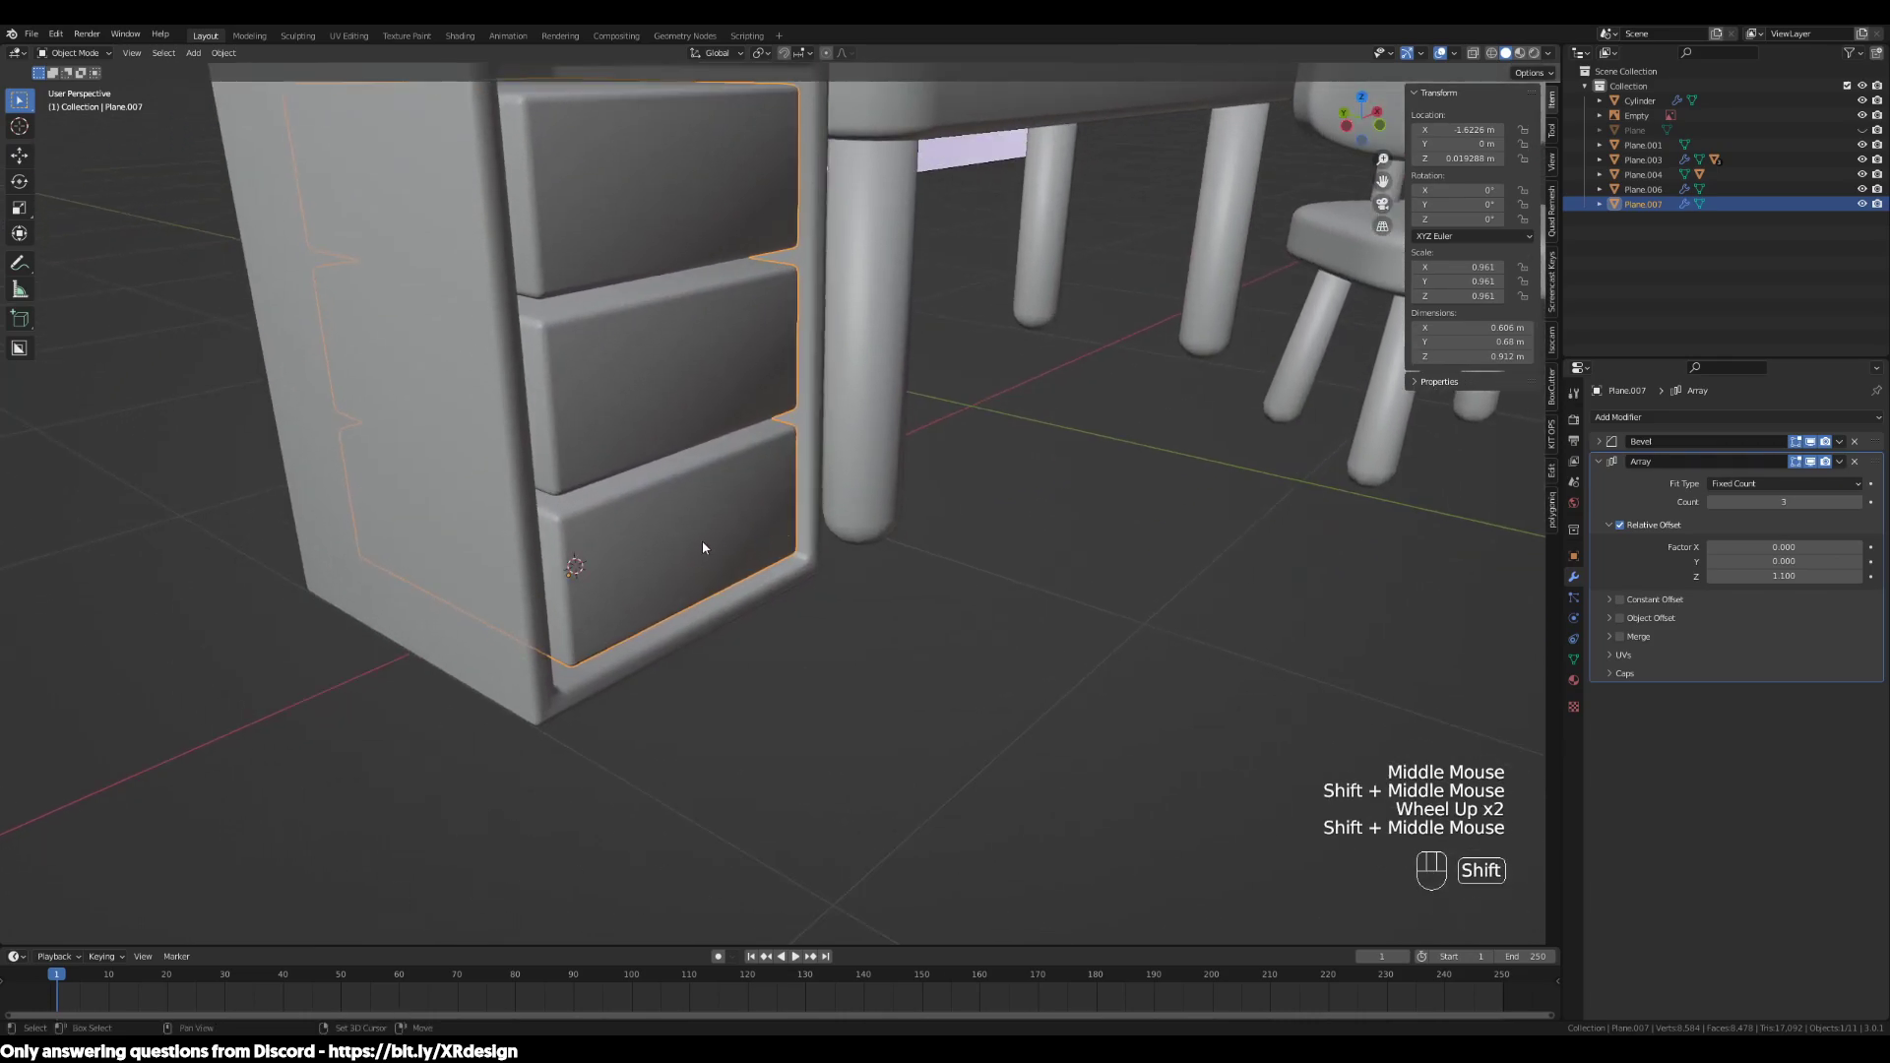
pyautogui.click(955, 593)
pyautogui.click(877, 587)
pyautogui.press('Tab')
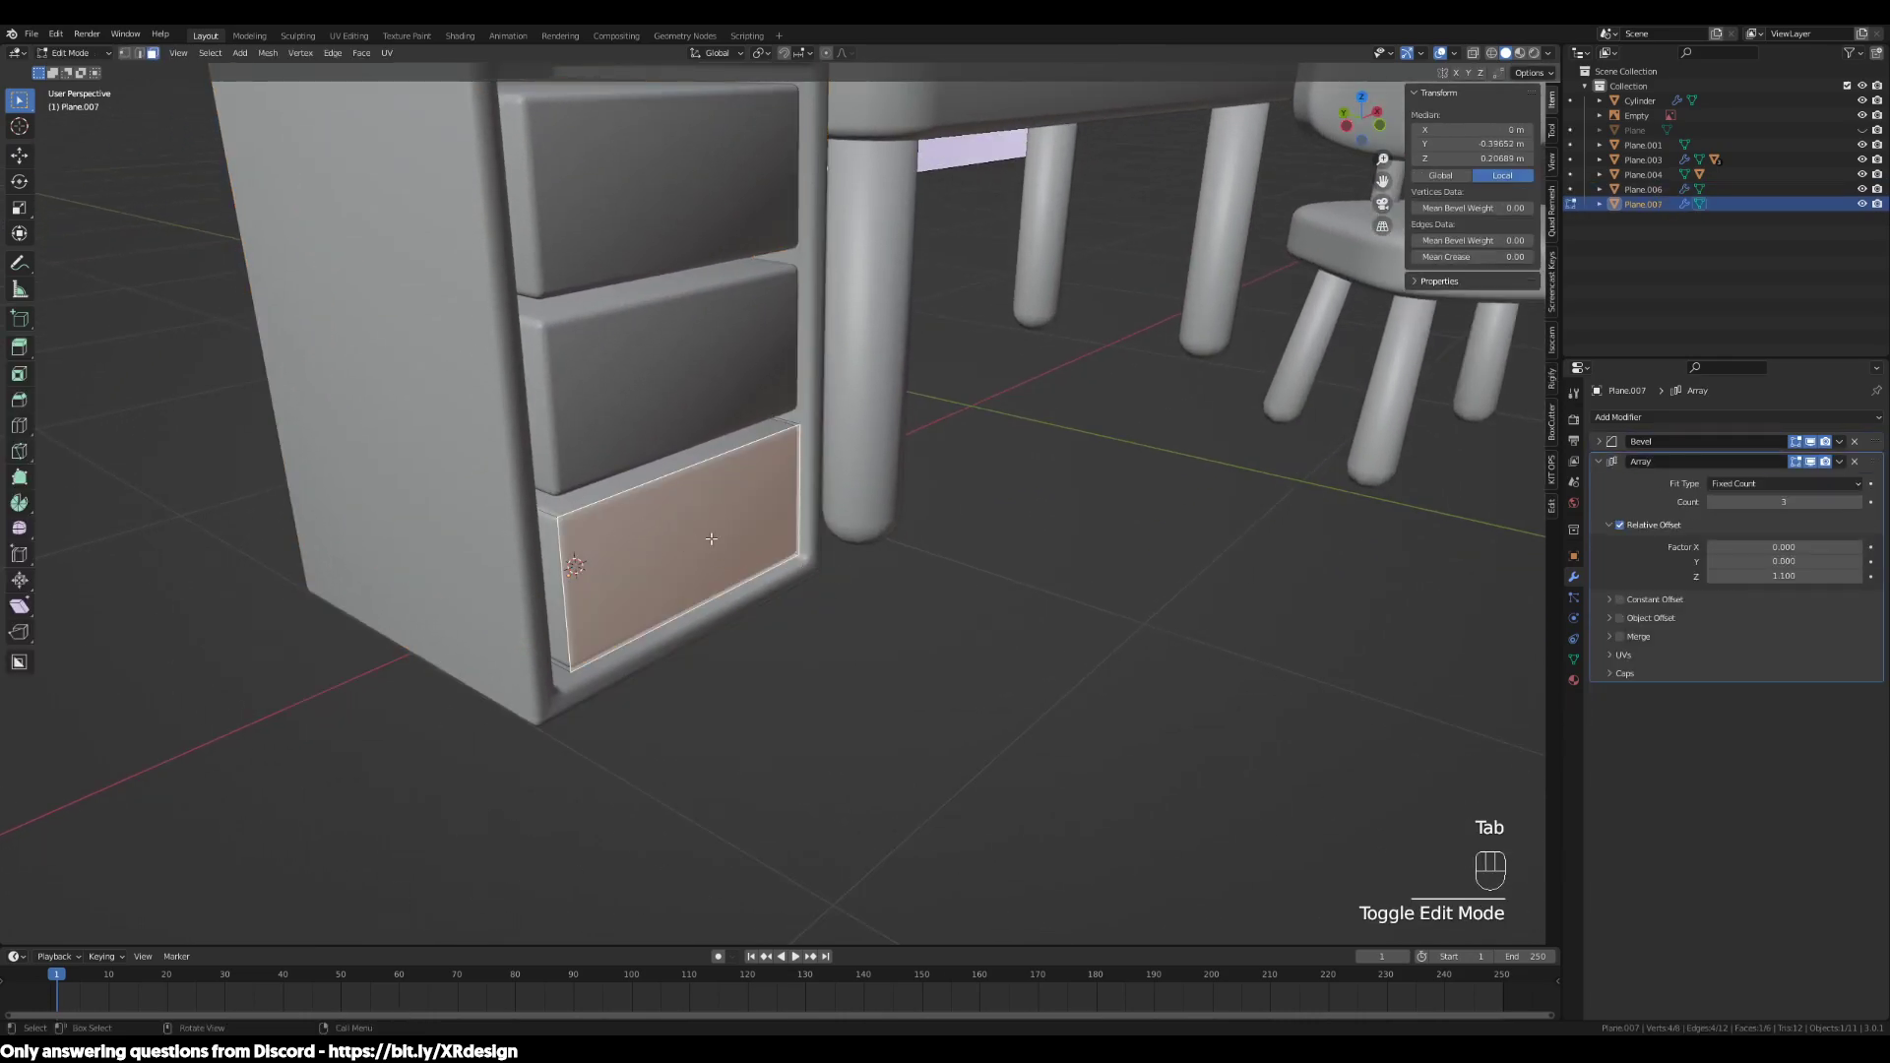
pyautogui.scroll(1, 711, 539)
pyautogui.hotkey('shift', 's')
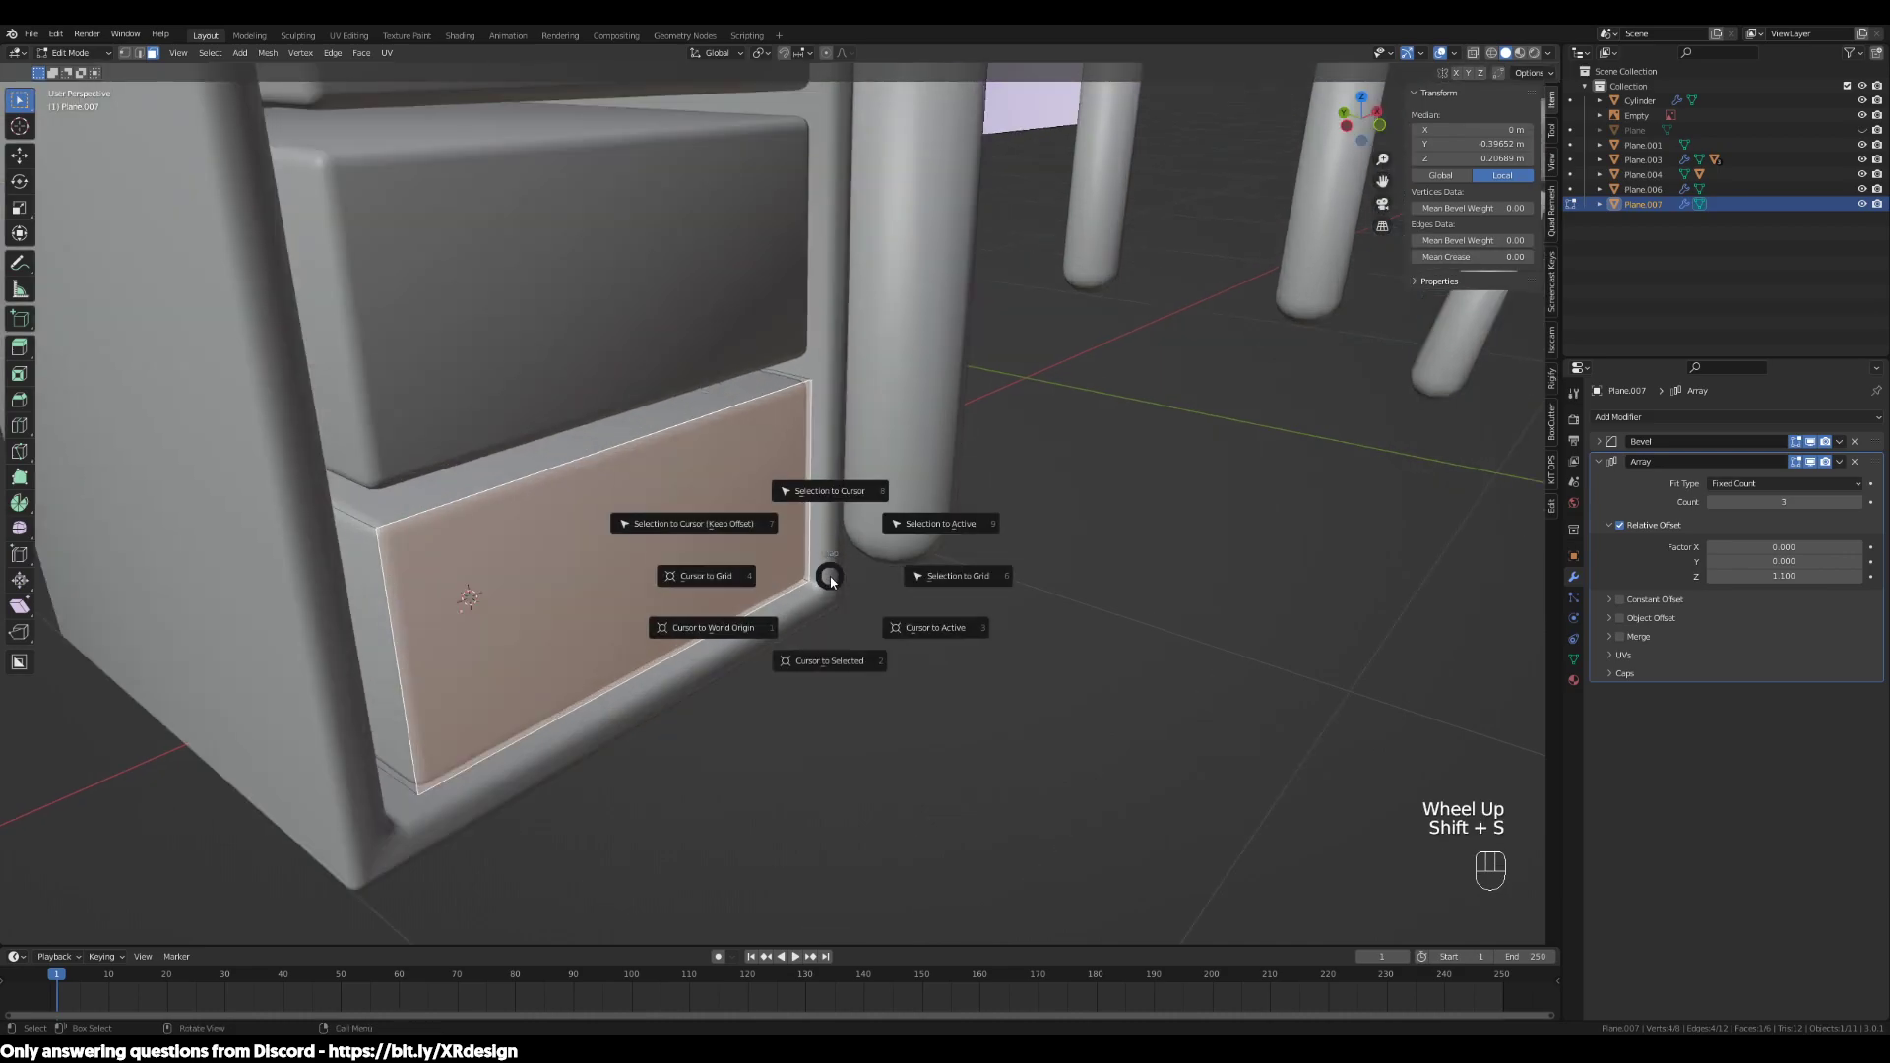
pyautogui.click(843, 672)
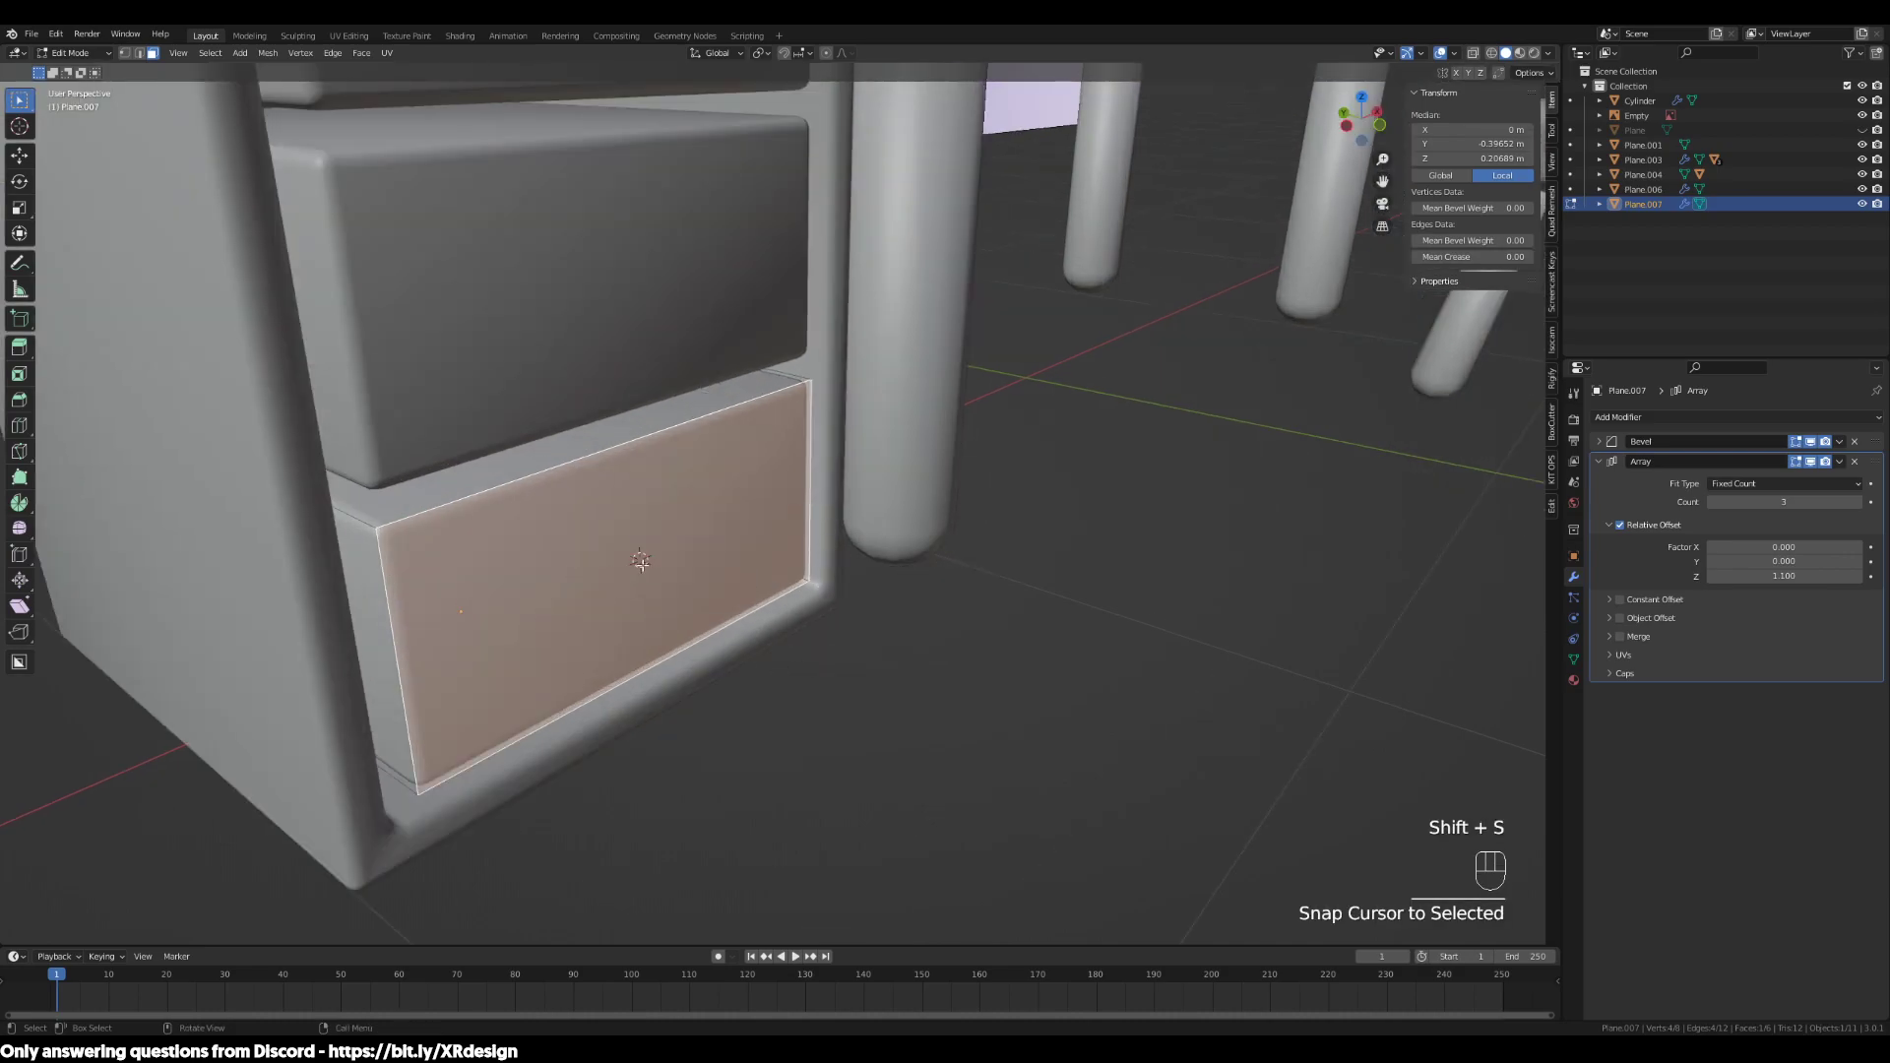
pyautogui.moveTo(841, 610); pyautogui.dragTo(882, 594, button='middle')
pyautogui.hotkey('shift', 's')
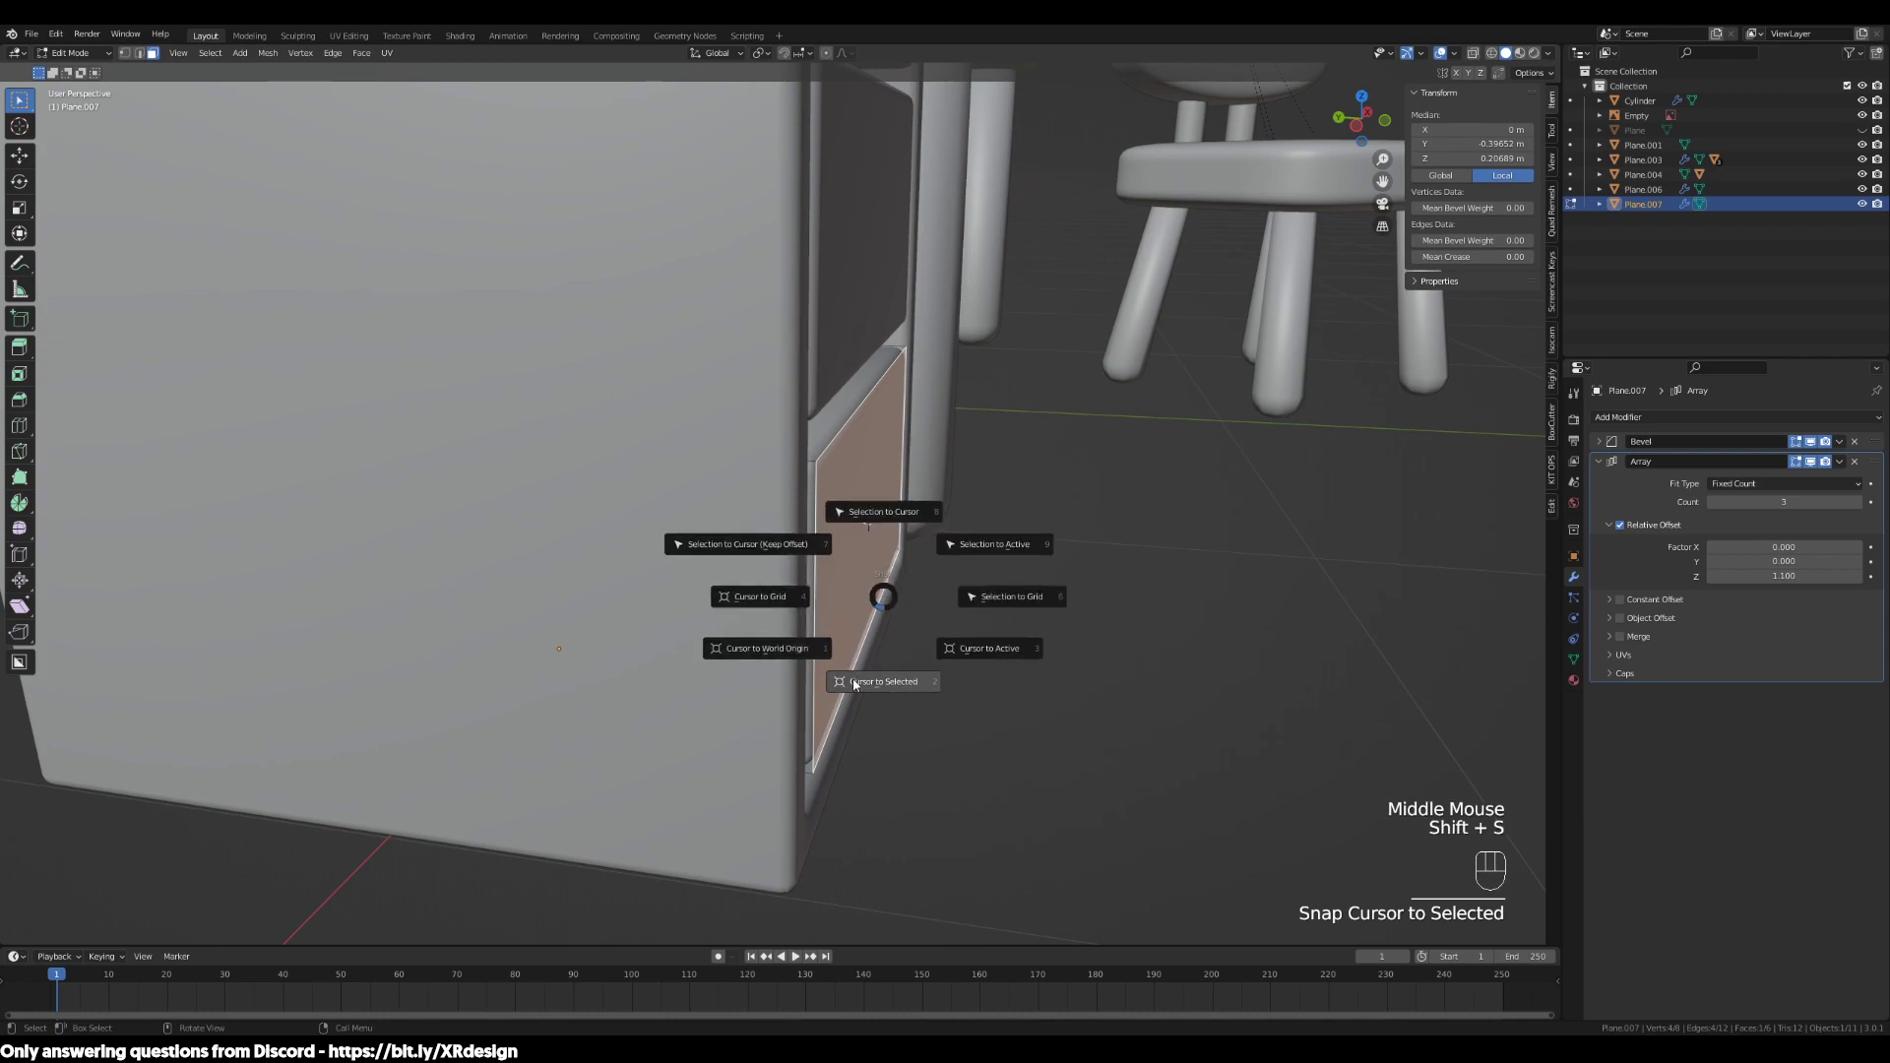
pyautogui.click(887, 684)
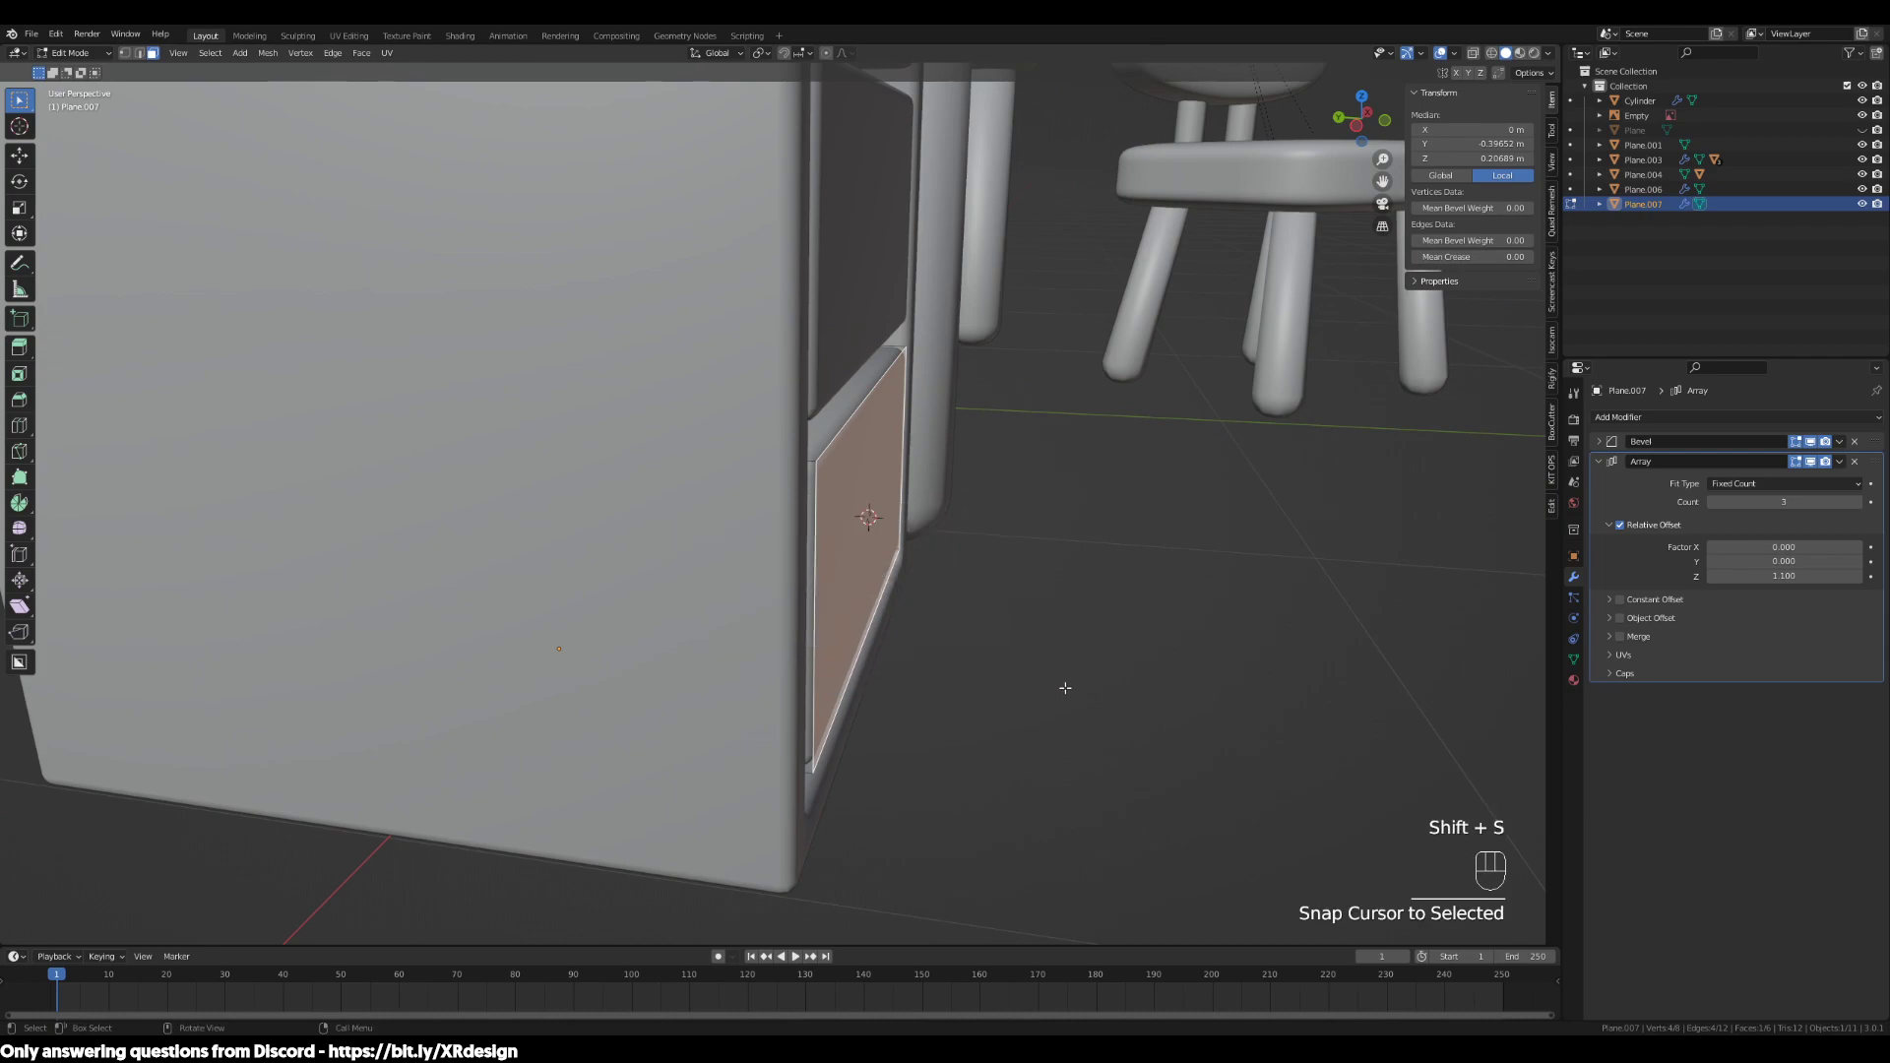
# Check the 3D cursor's placement on the bottom drawer's front and reopen the drawer mesh for editing
pyautogui.moveTo(1017, 730); pyautogui.dragTo(945, 738, button='middle')
pyautogui.scroll(-3, 941, 689)
pyautogui.moveTo(936, 650)
pyautogui.keyDown('shift'); pyautogui.mouseDown(button='middle')
pyautogui.moveTo(907, 611)
pyautogui.moveTo(959, 621)
pyautogui.mouseUp(button='middle'); pyautogui.keyUp('shift')
pyautogui.press('Tab')
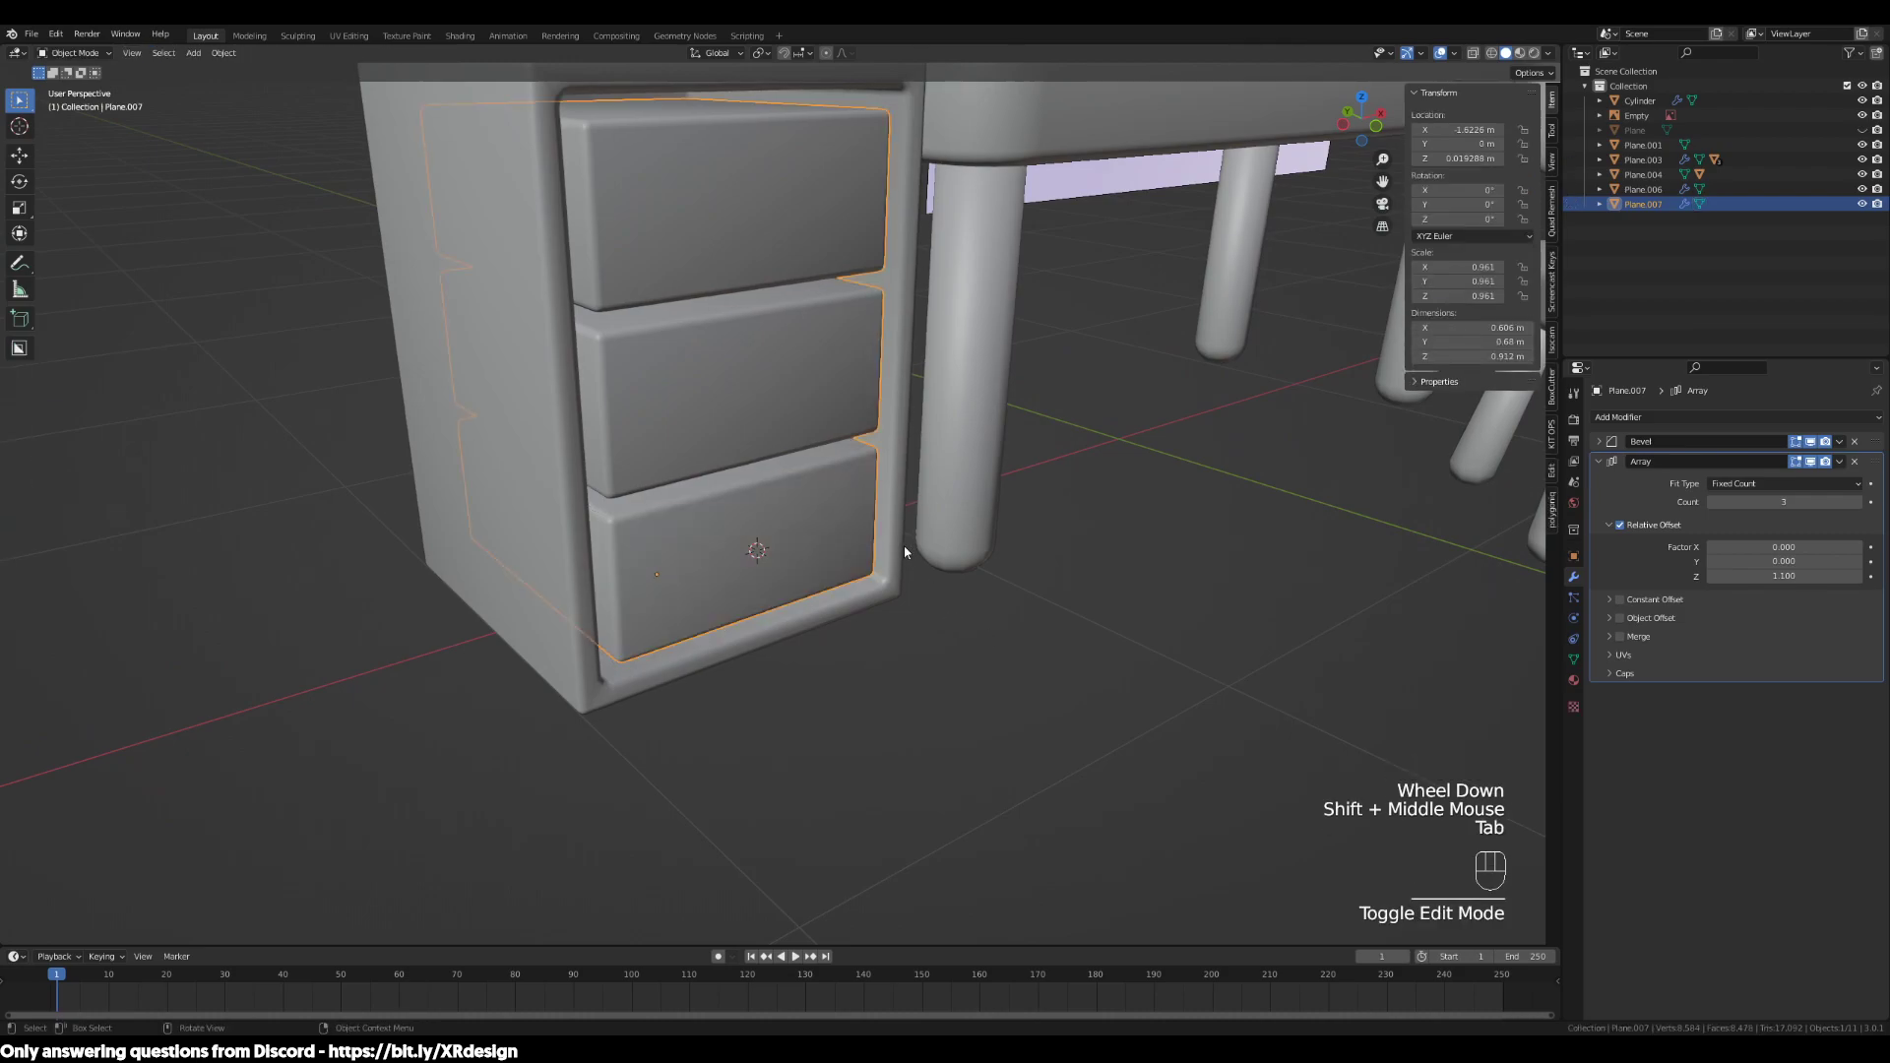
pyautogui.scroll(-2, 897, 557)
pyautogui.scroll(2, 897, 556)
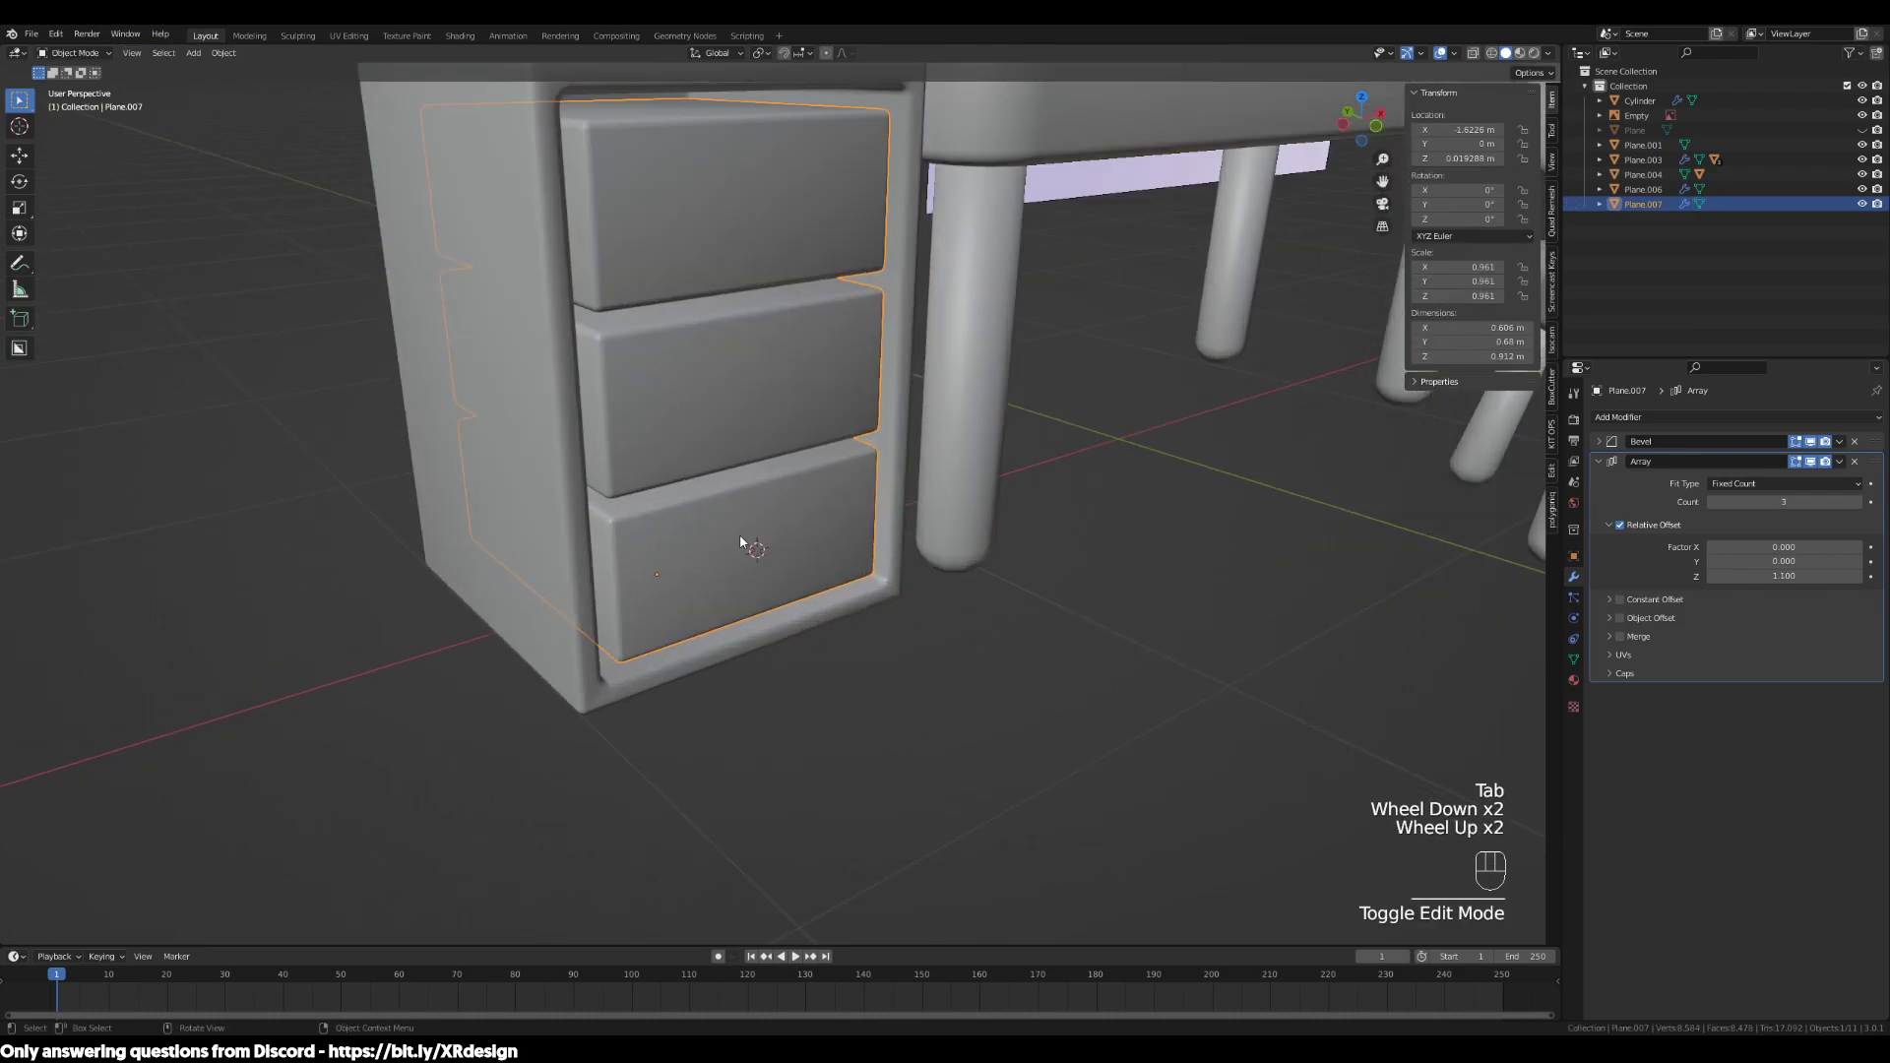
pyautogui.scroll(1, 774, 561)
pyautogui.press('Tab')
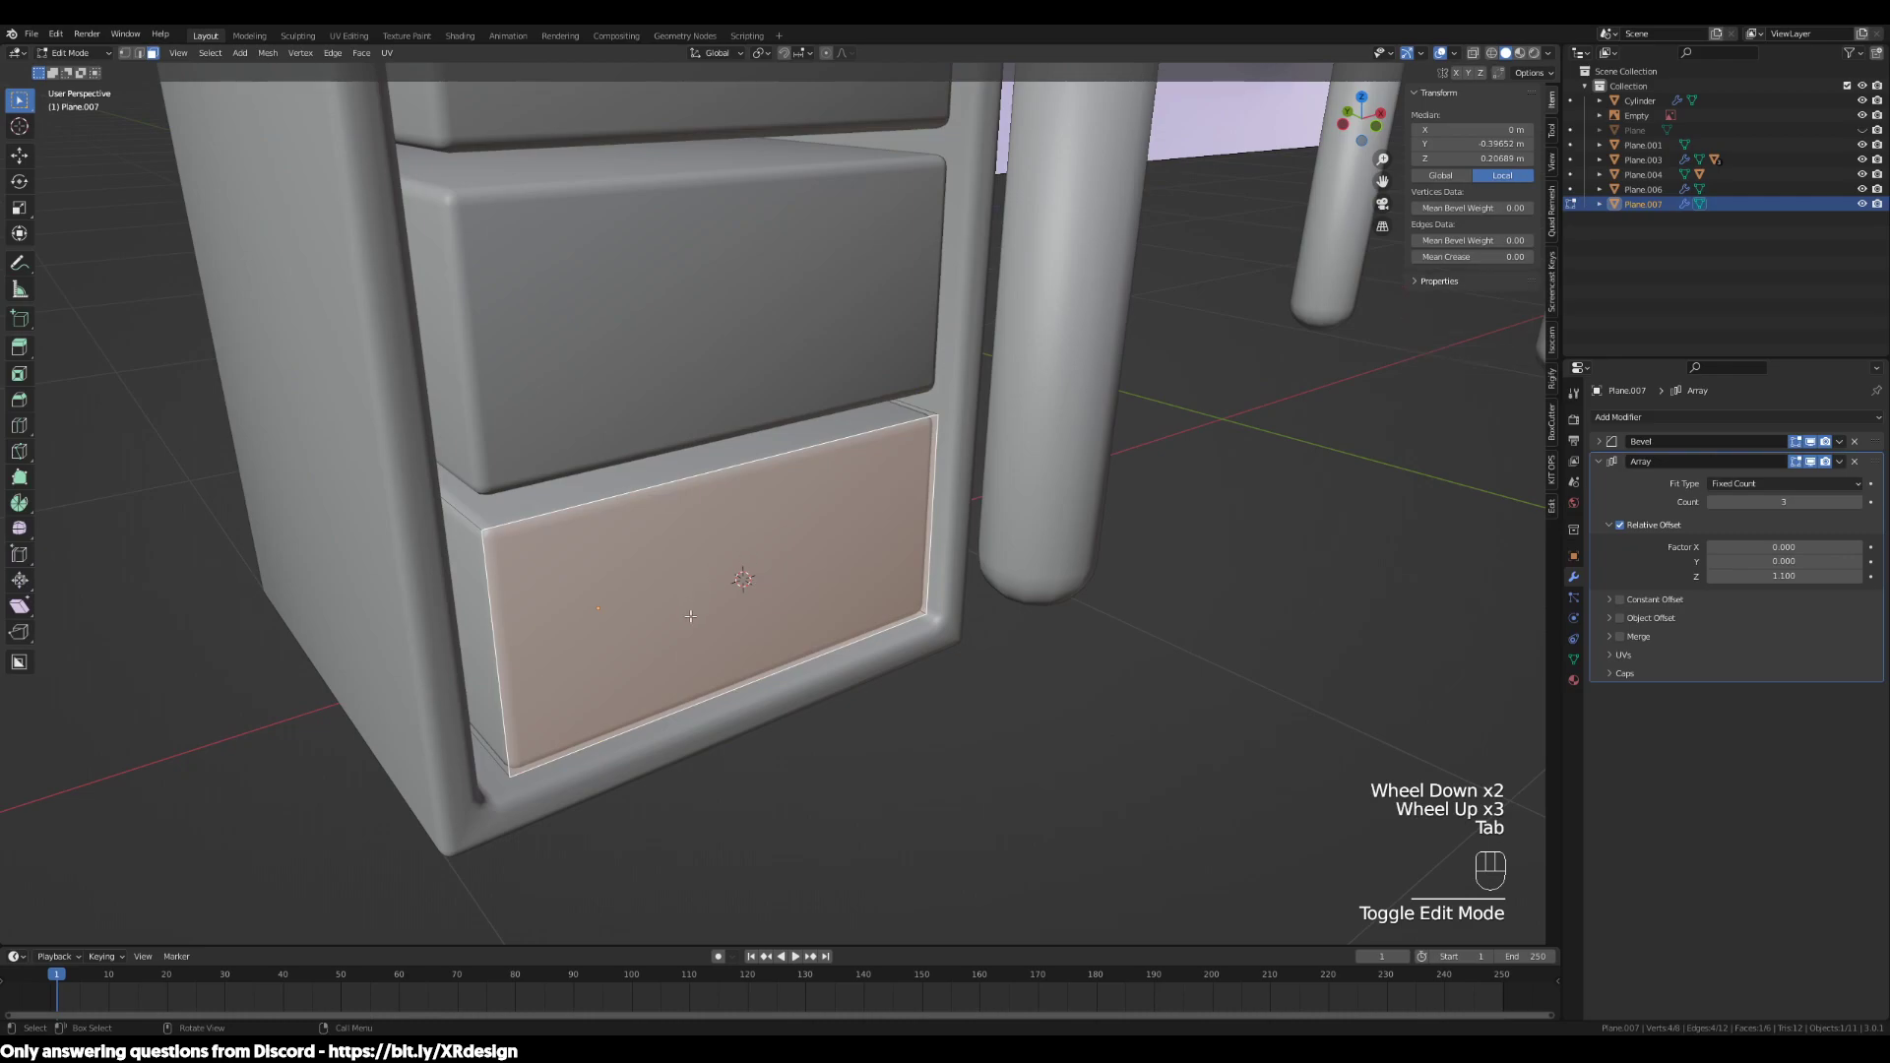
# Add a UV sphere to the drawer mesh at the 3D cursor on the bottom drawer's front
pyautogui.scroll(-2, 742, 599)
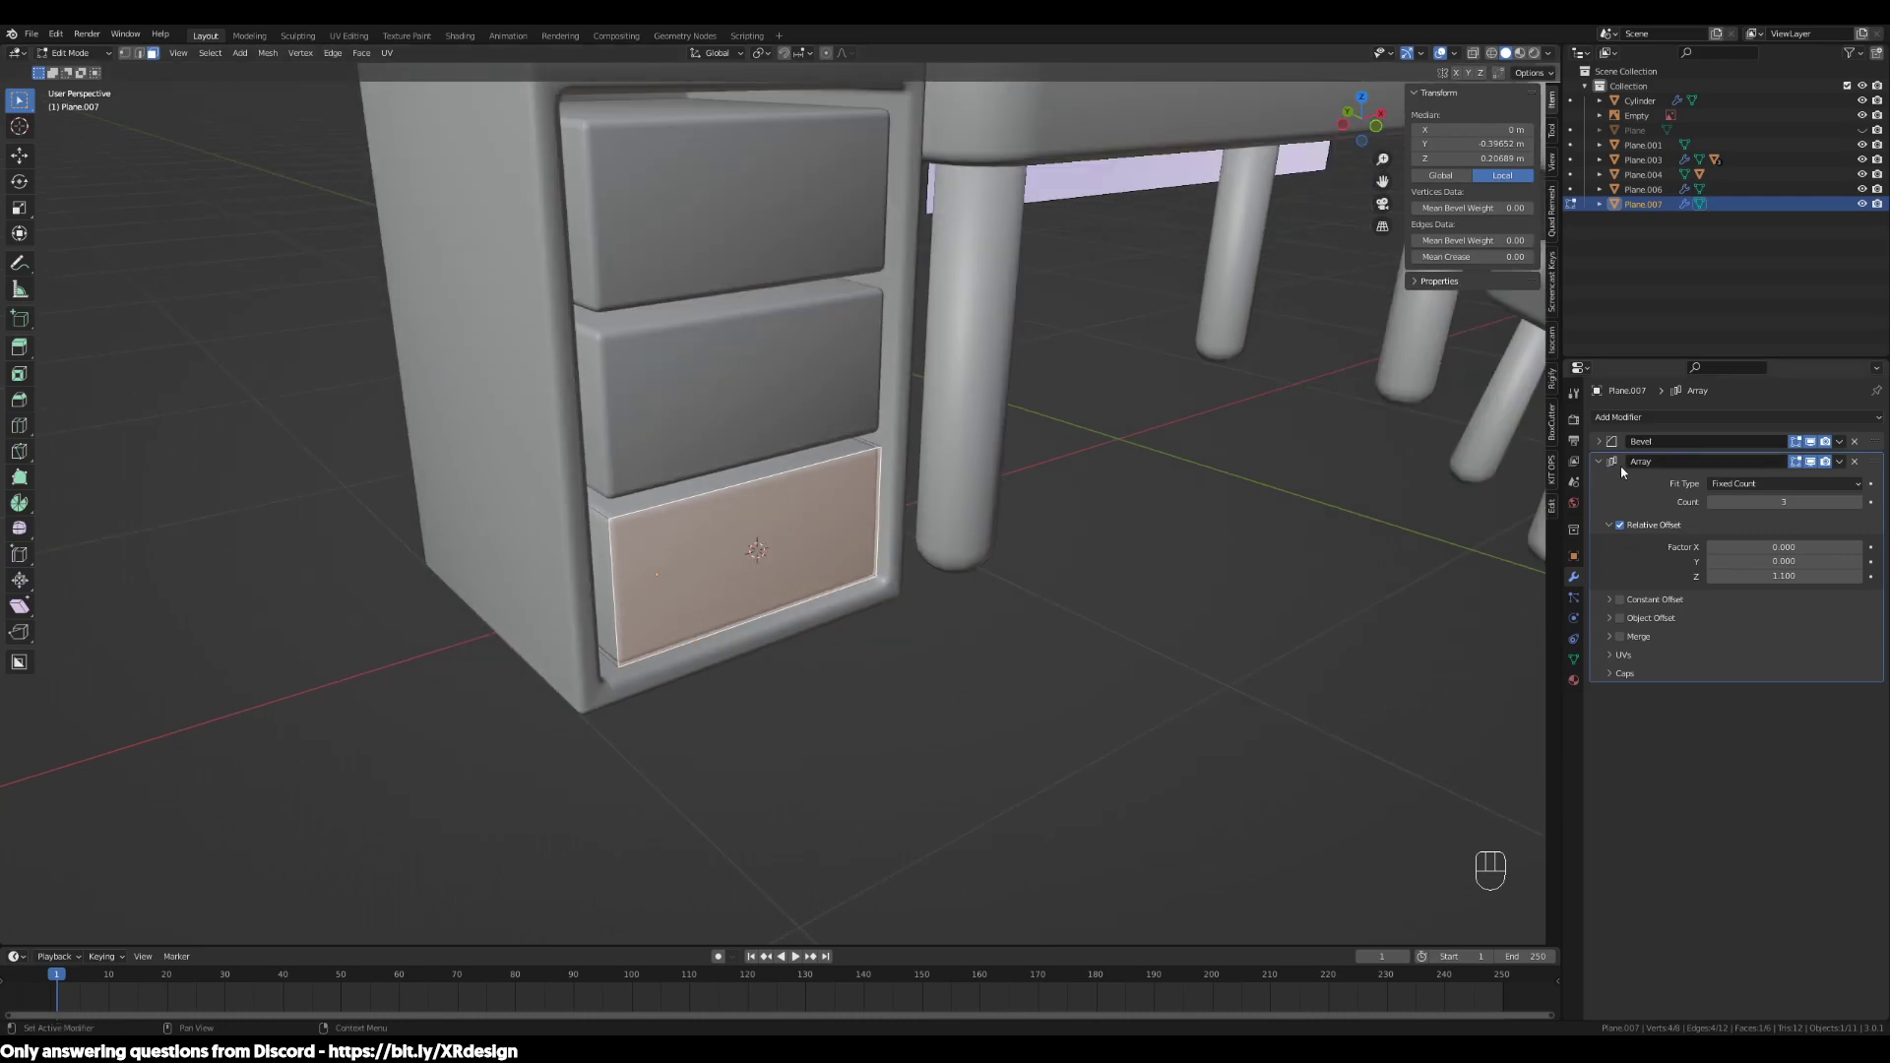
pyautogui.keyDown('shift'); pyautogui.moveTo(1498, 472); pyautogui.dragTo(819, 353, button='middle'); pyautogui.keyUp('shift')
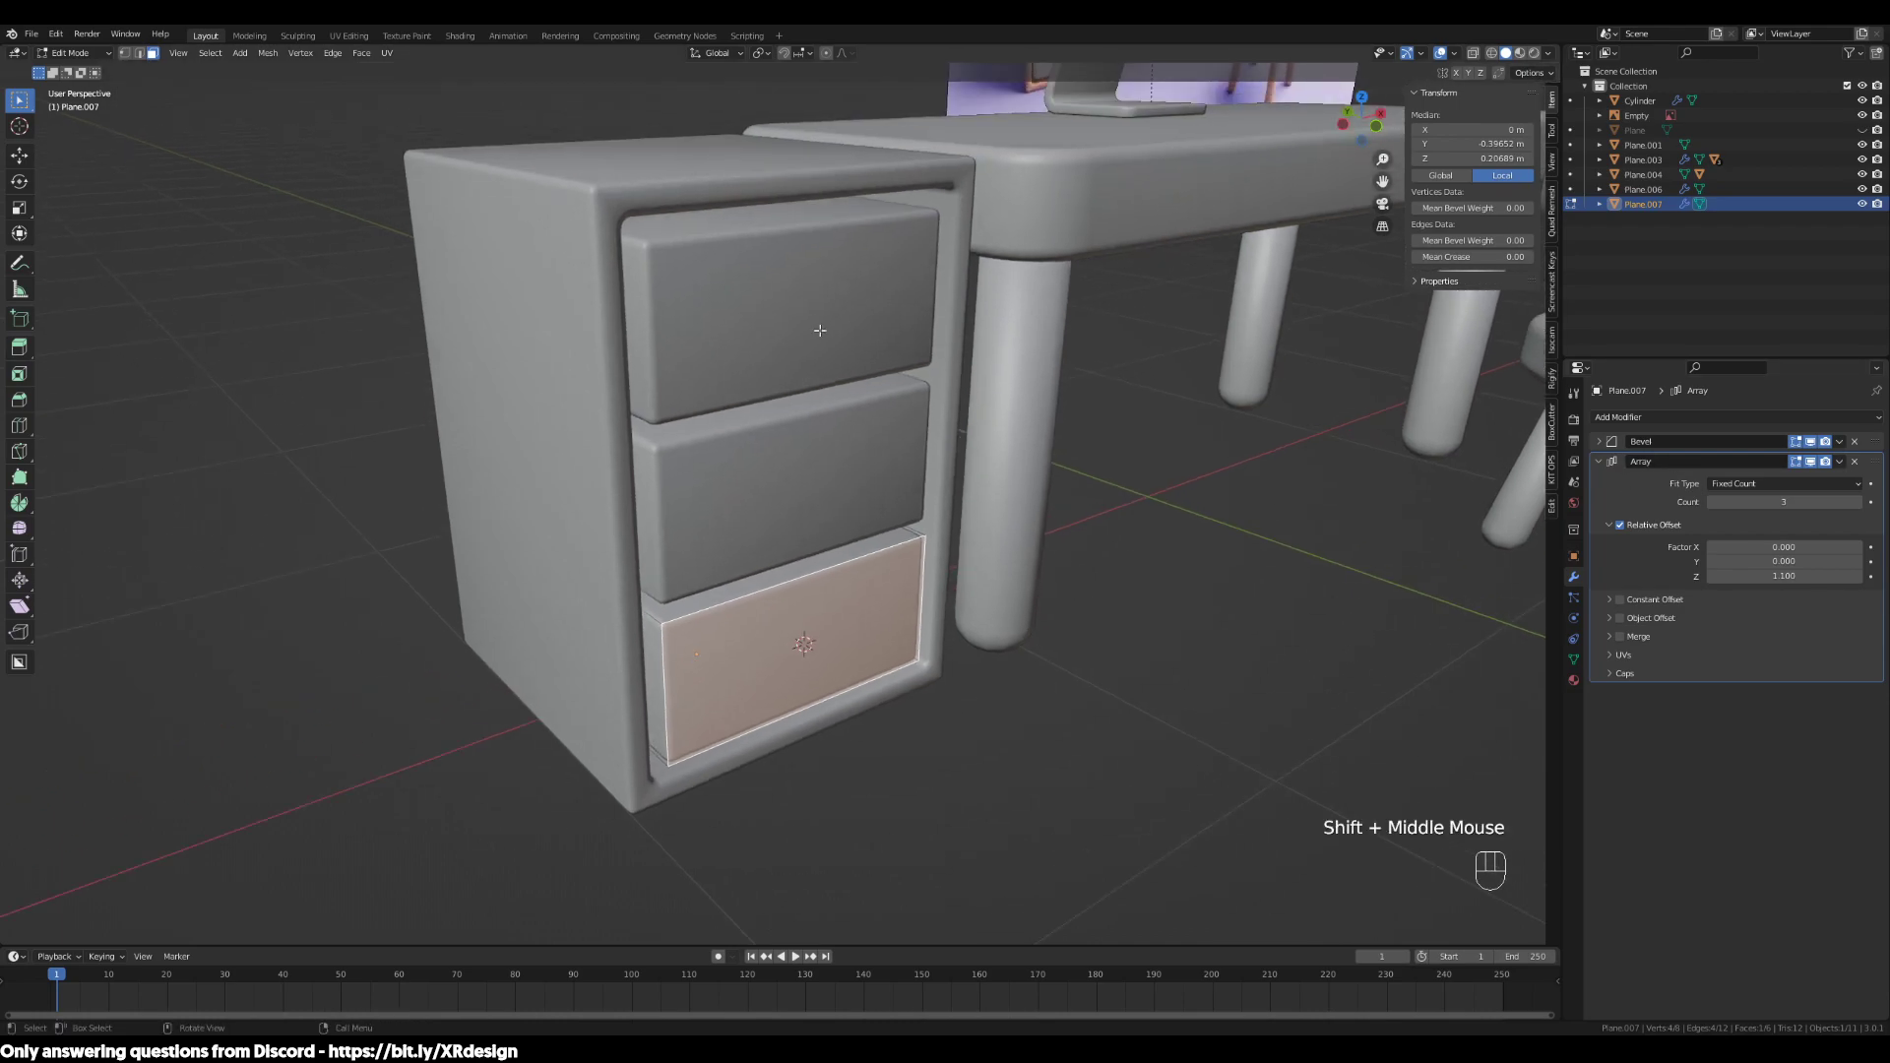
pyautogui.scroll(2, 843, 566)
pyautogui.keyDown('shift'); pyautogui.moveTo(843, 566); pyautogui.dragTo(920, 613, button='middle'); pyautogui.keyUp('shift')
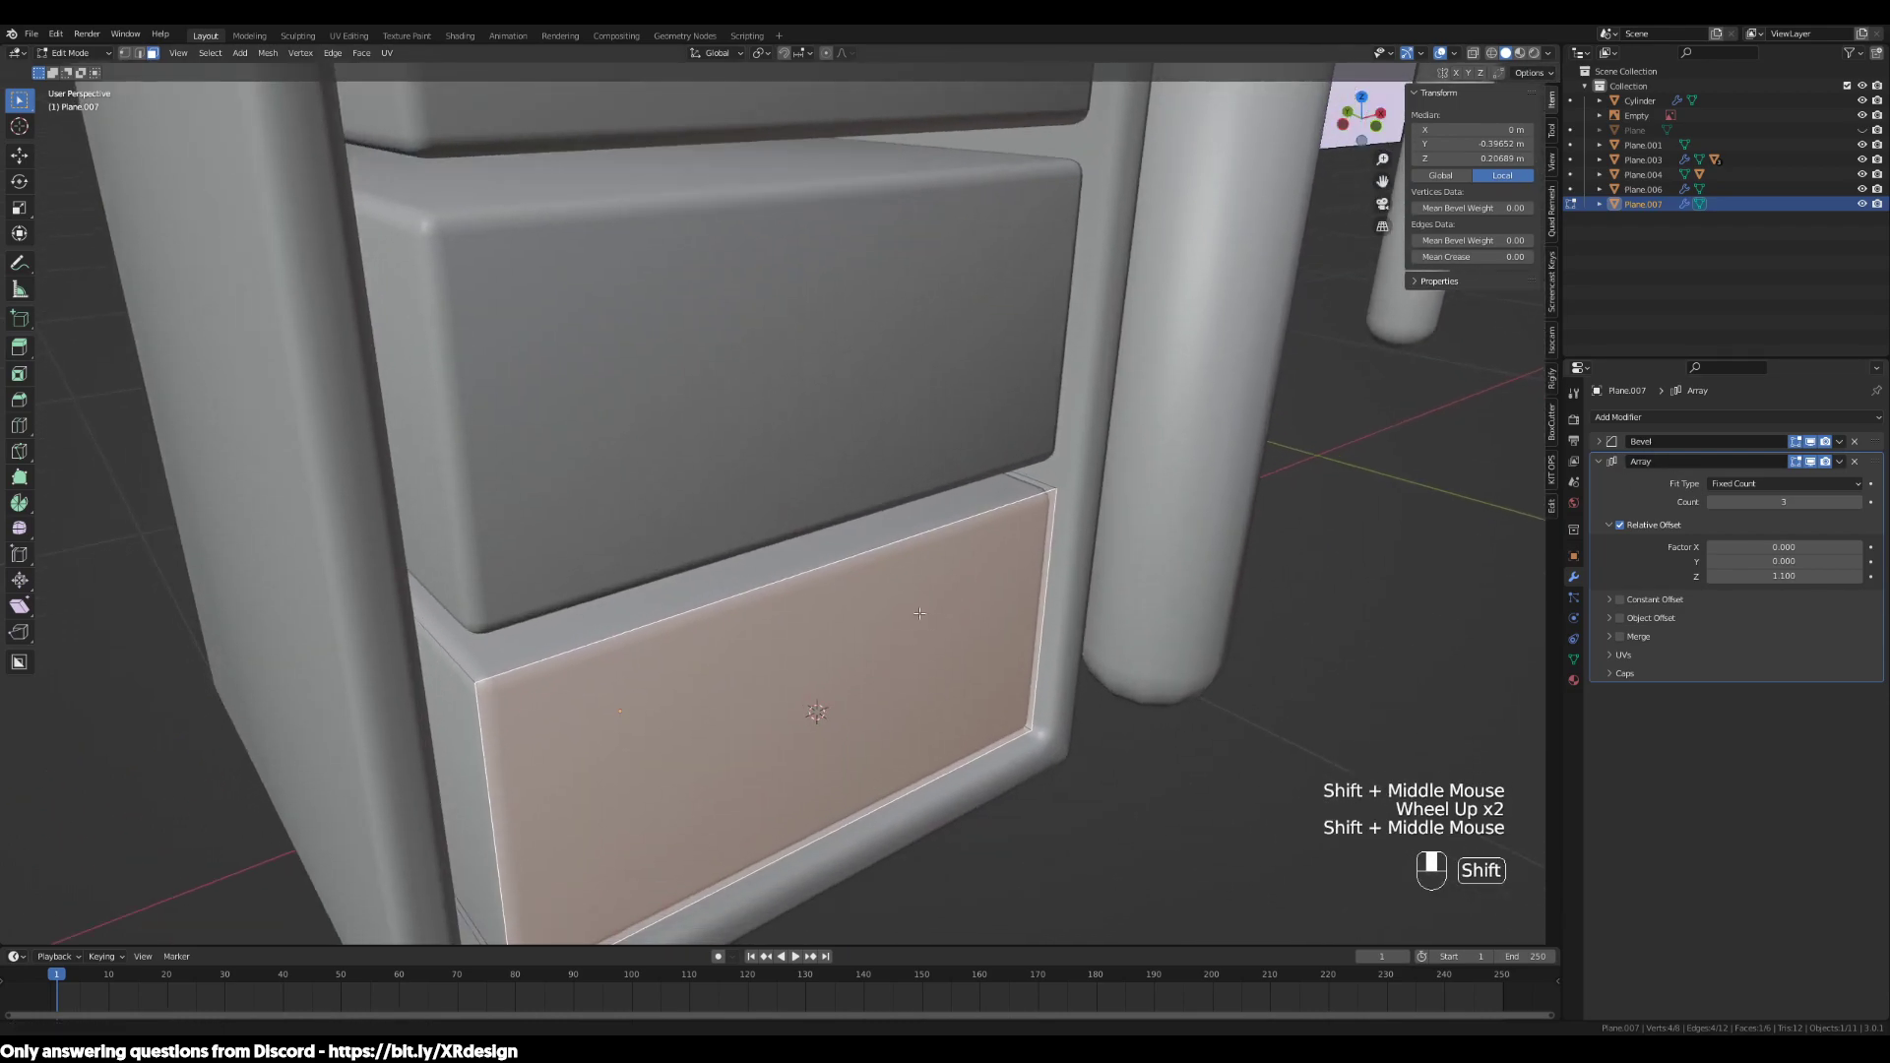
pyautogui.moveTo(869, 705); pyautogui.dragTo(876, 665, button='middle')
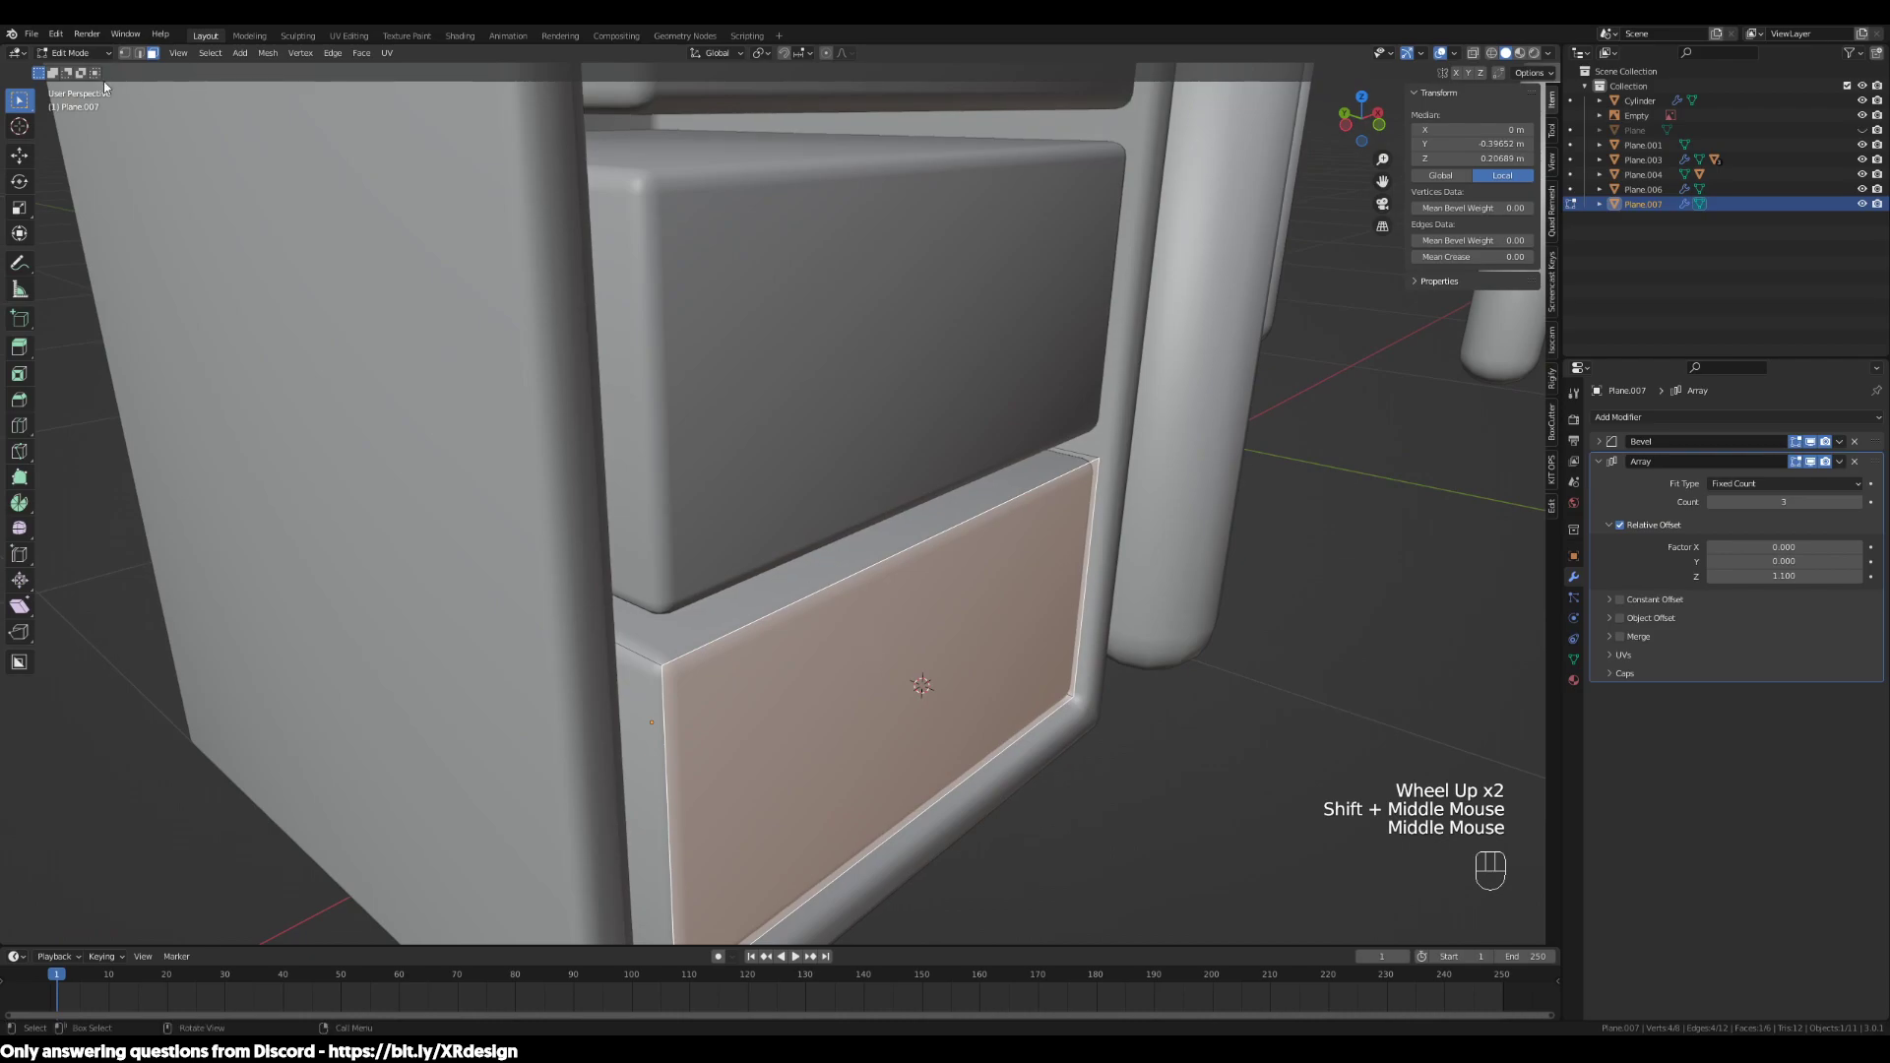
pyautogui.hotkey('shift', 'a')
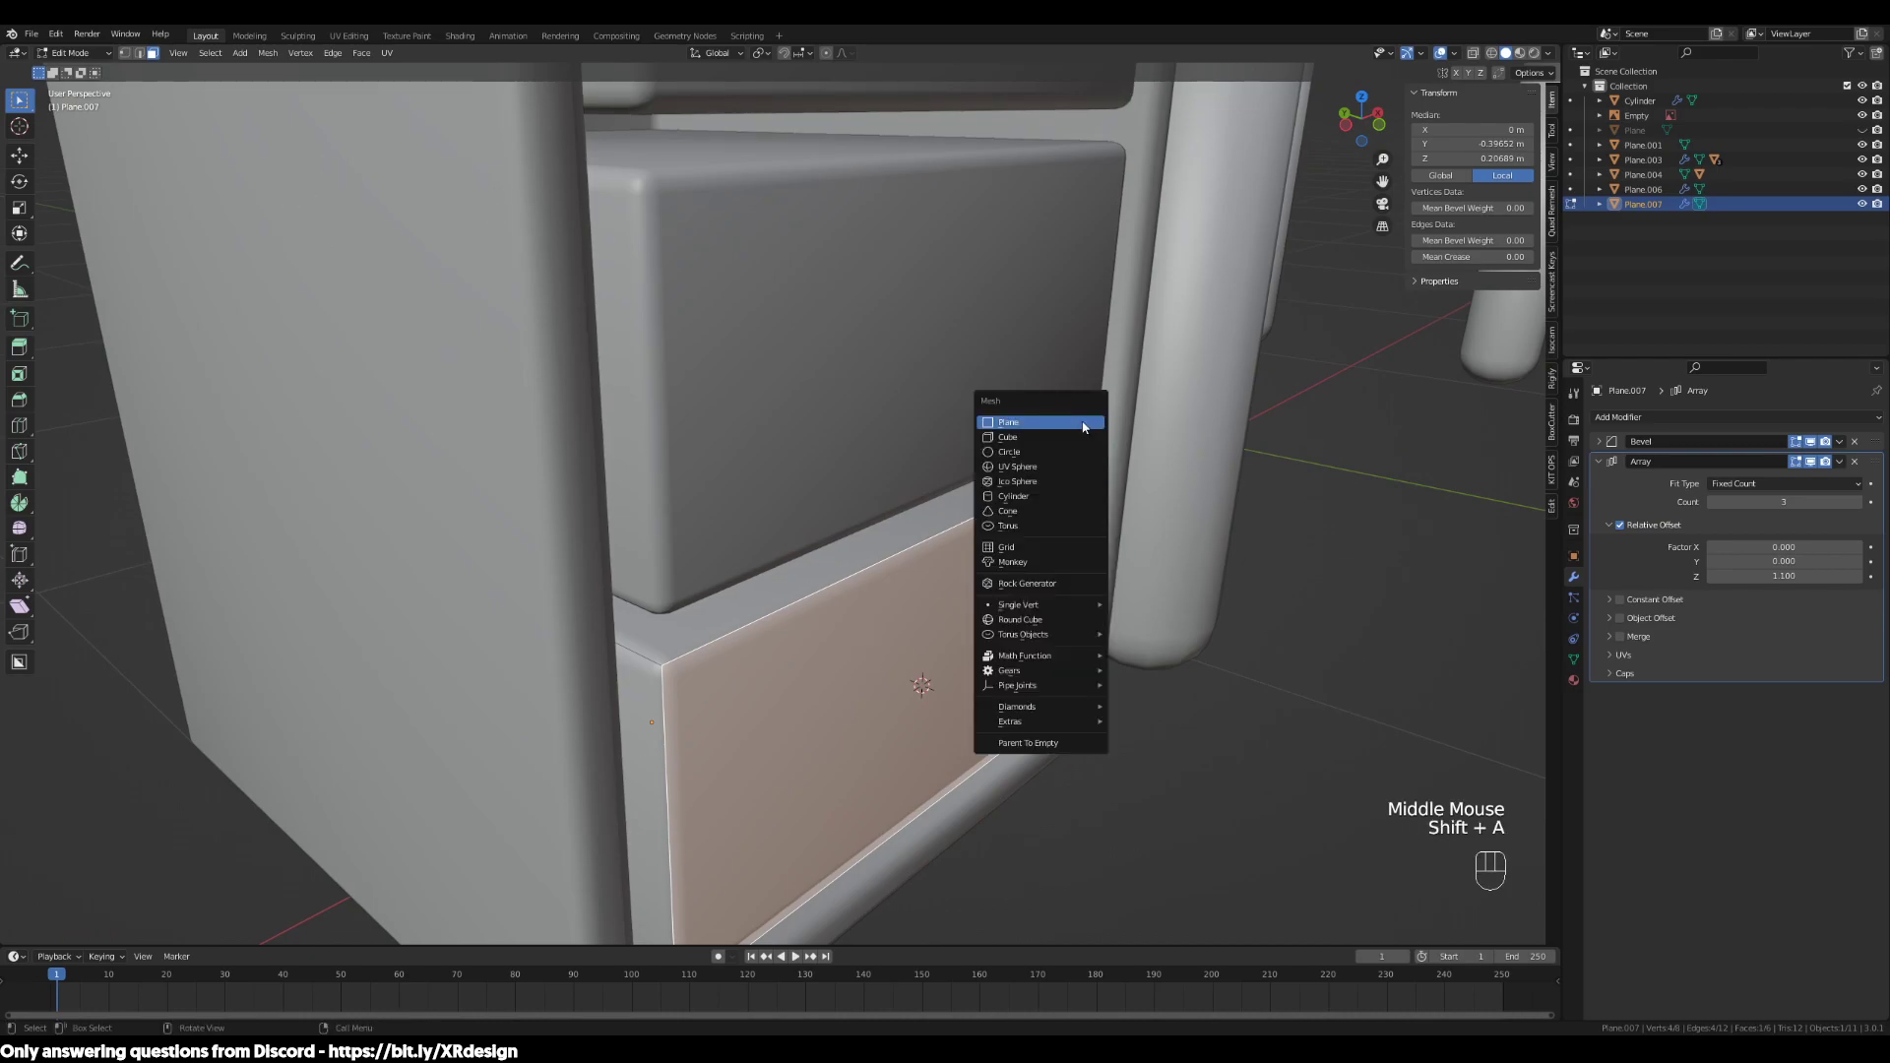
pyautogui.click(1051, 469)
# Reduce the new UV sphere to 8 segments and 6 rings
pyautogui.scroll(-5, 1024, 709)
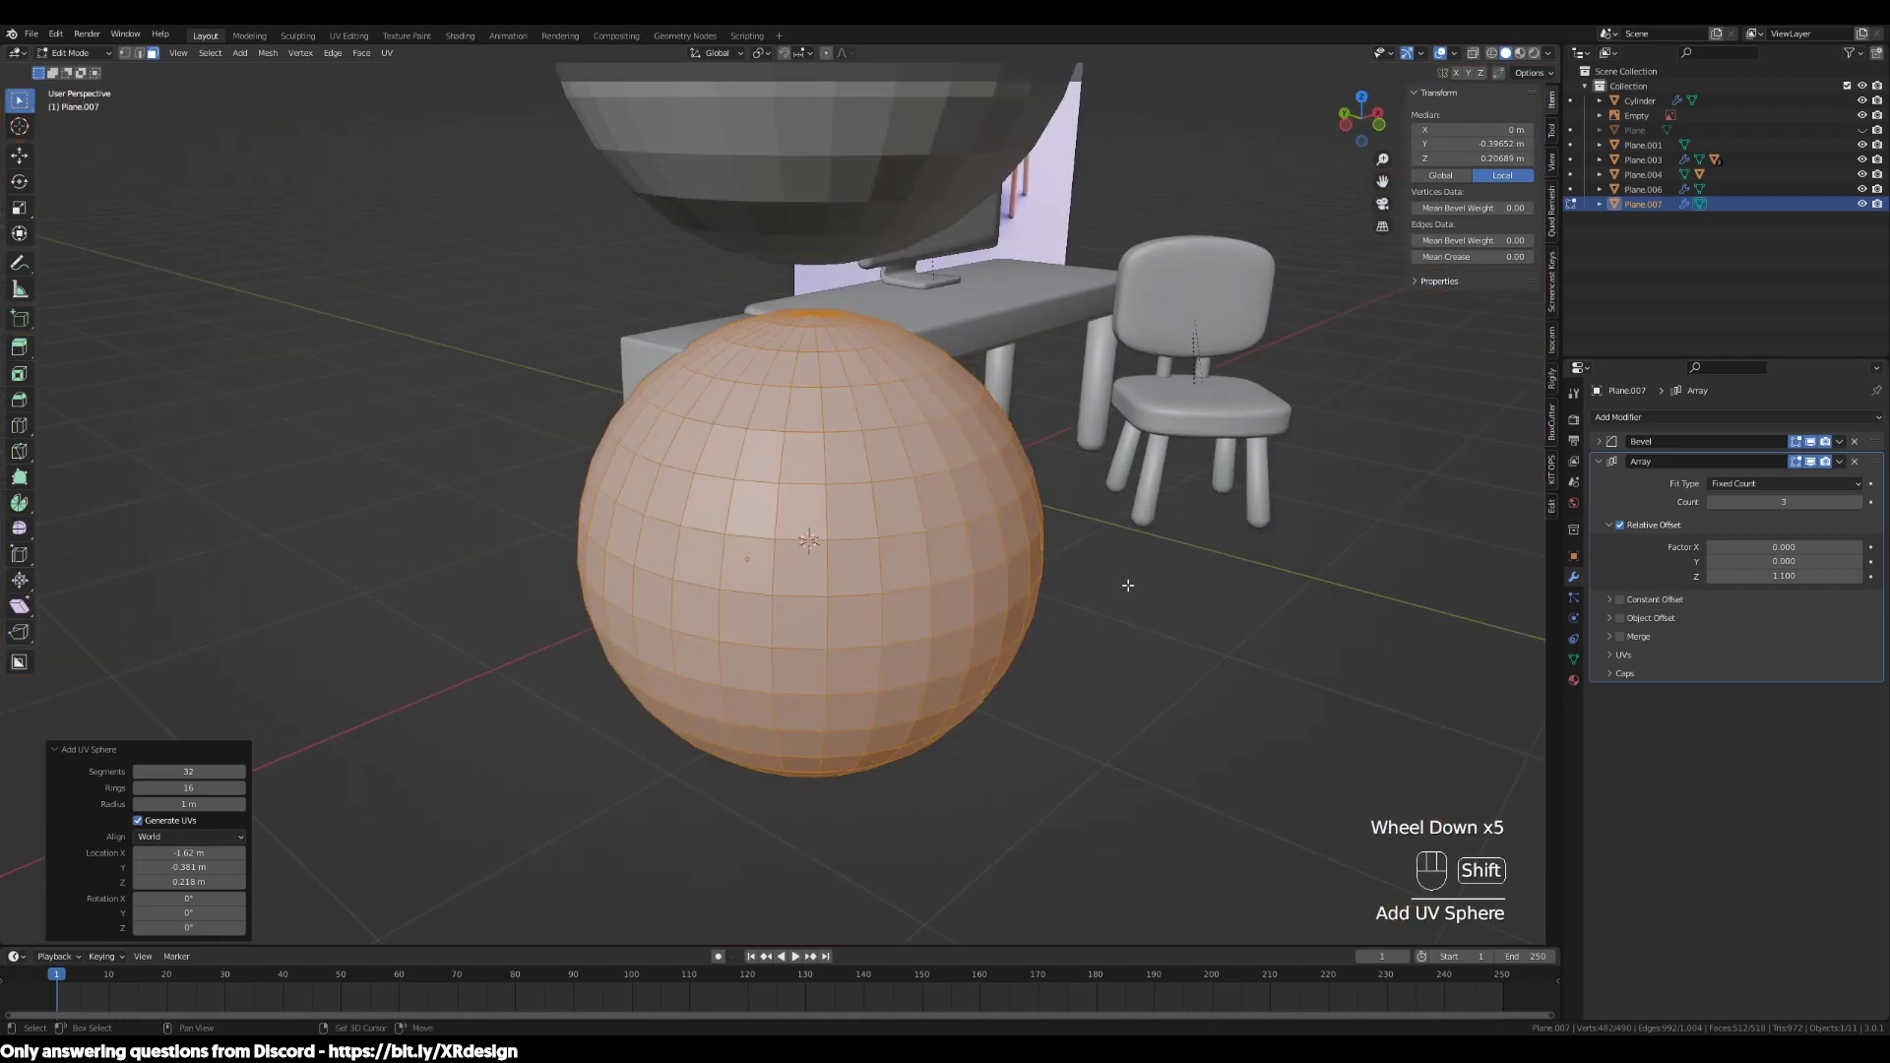
pyautogui.keyDown('shift'); pyautogui.moveTo(876, 335); pyautogui.dragTo(885, 598, button='middle'); pyautogui.keyUp('shift')
pyautogui.scroll(-2, 885, 598)
pyautogui.scroll(3, 885, 598)
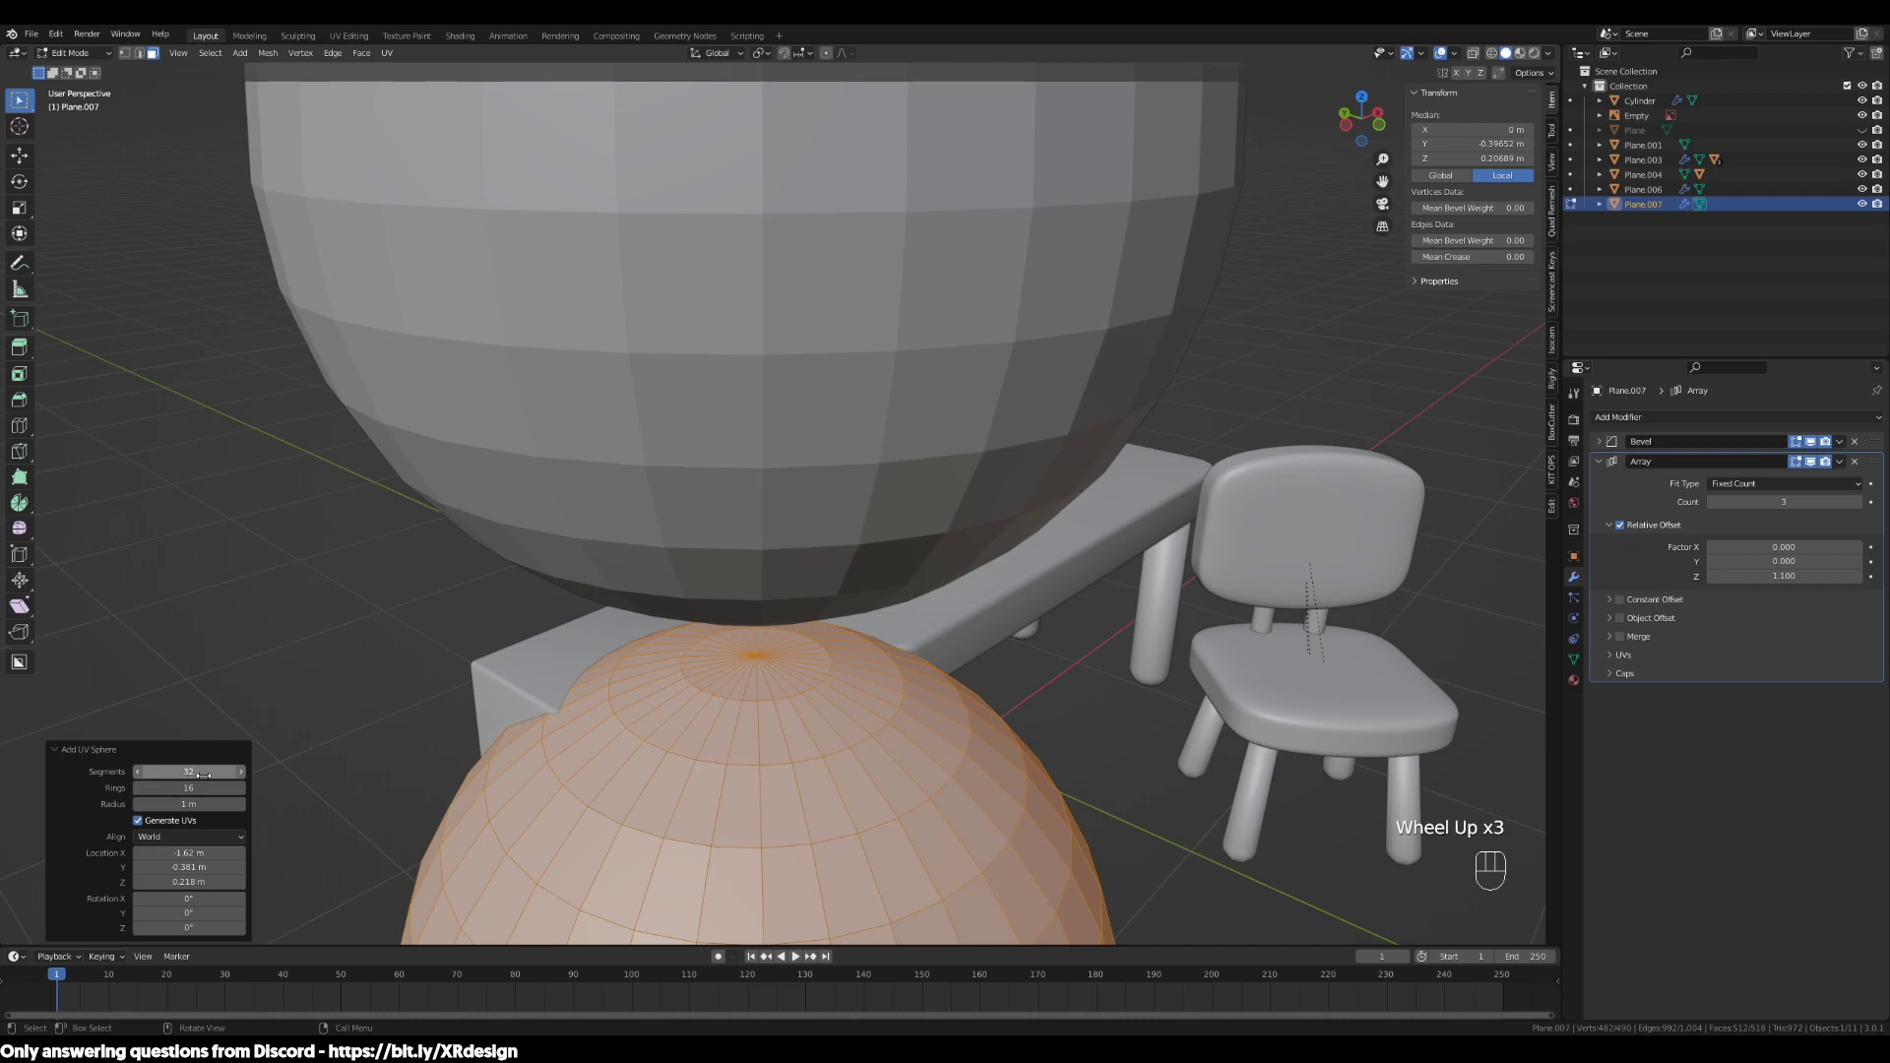
pyautogui.moveTo(203, 775); pyautogui.dragTo(84, 787)
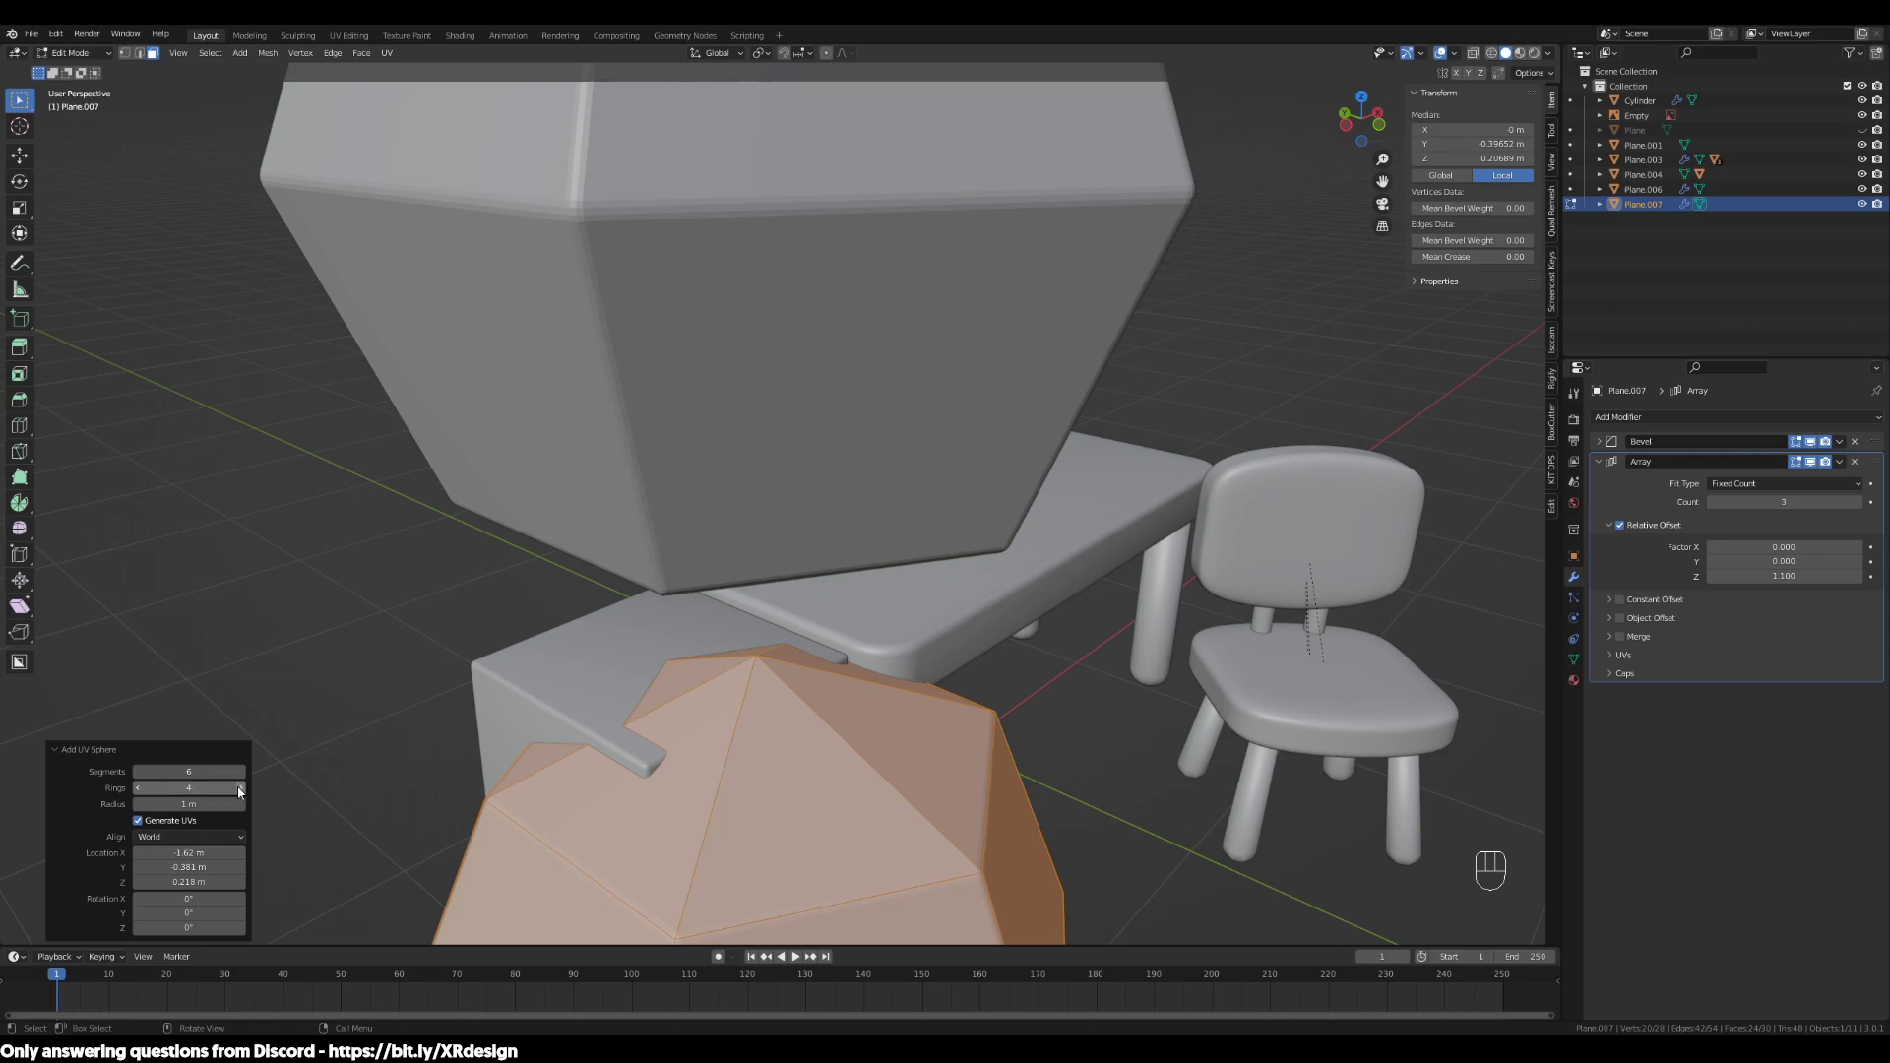
pyautogui.click(239, 788)
pyautogui.click(240, 788)
pyautogui.click(241, 772)
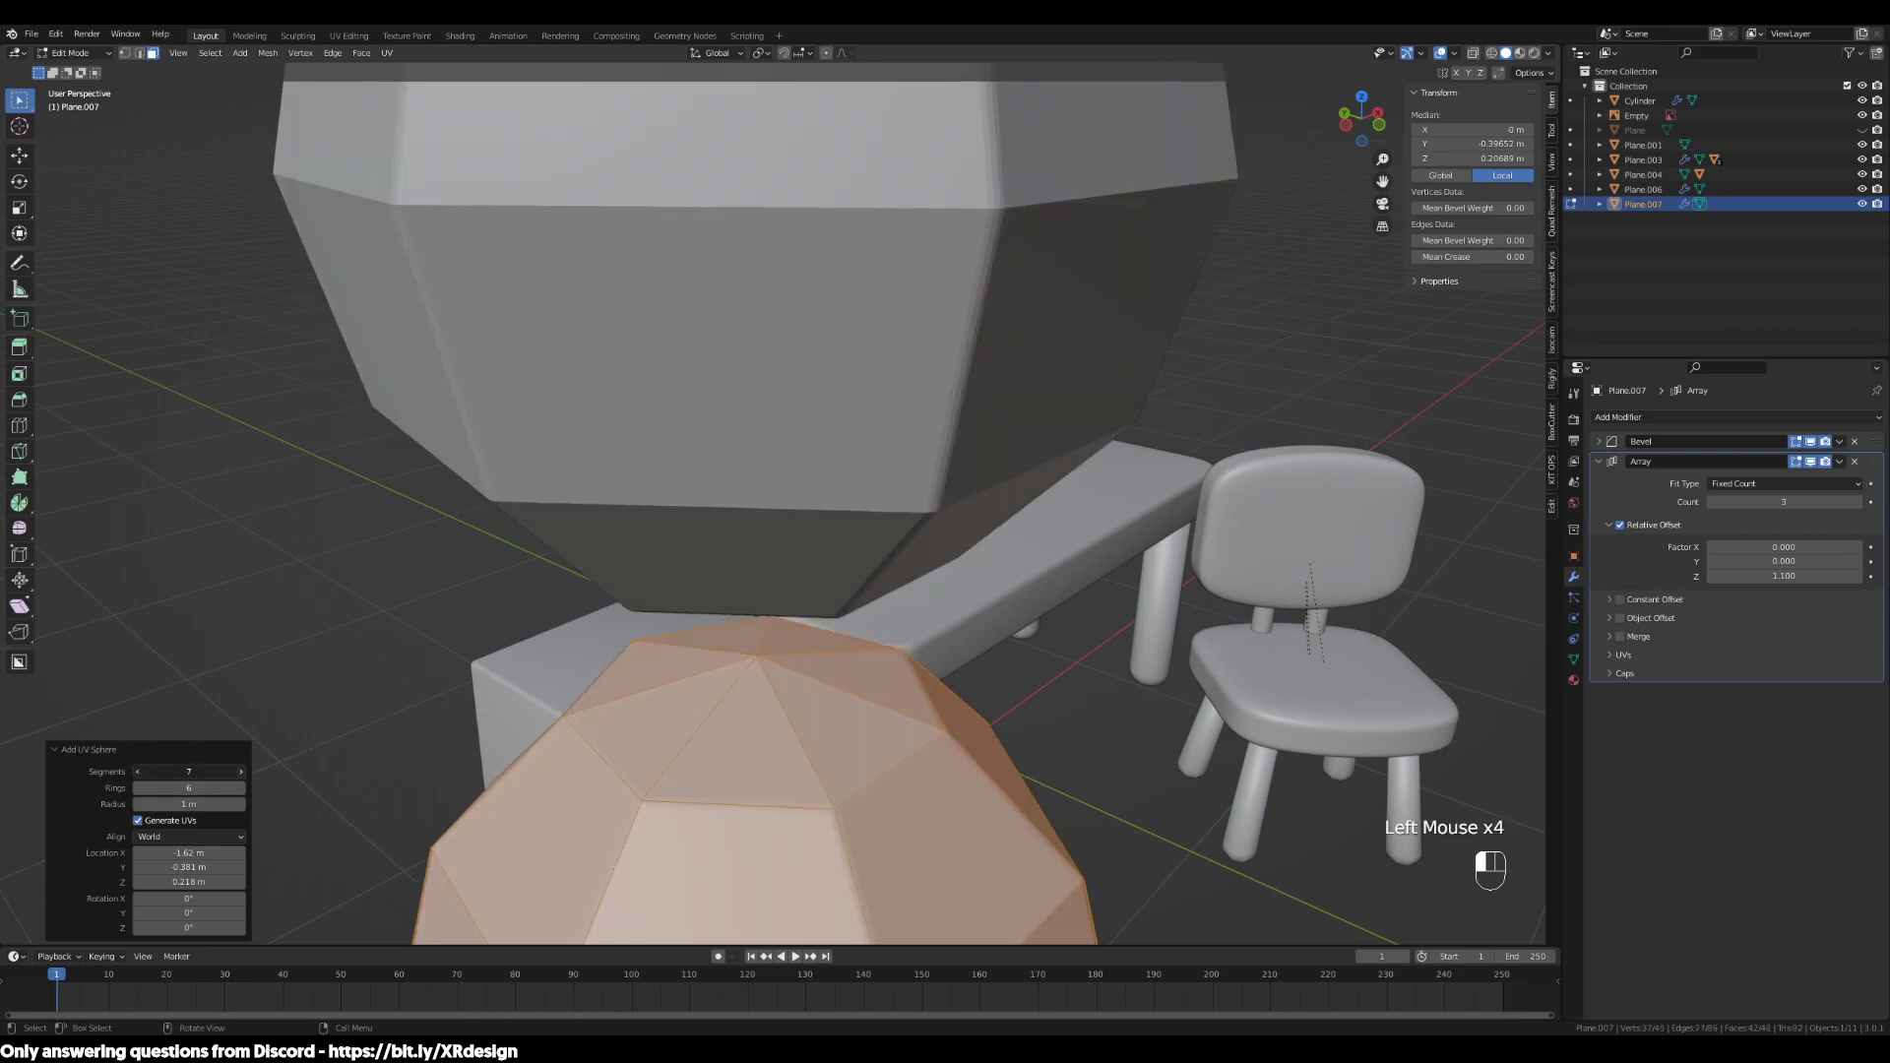
# Scale the sphere down uniformly to about 0.18 of its size
pyautogui.scroll(-3, 787, 768)
pyautogui.keyDown('shift'); pyautogui.moveTo(787, 768); pyautogui.dragTo(795, 618, button='middle'); pyautogui.keyUp('shift')
pyautogui.scroll(2, 795, 618)
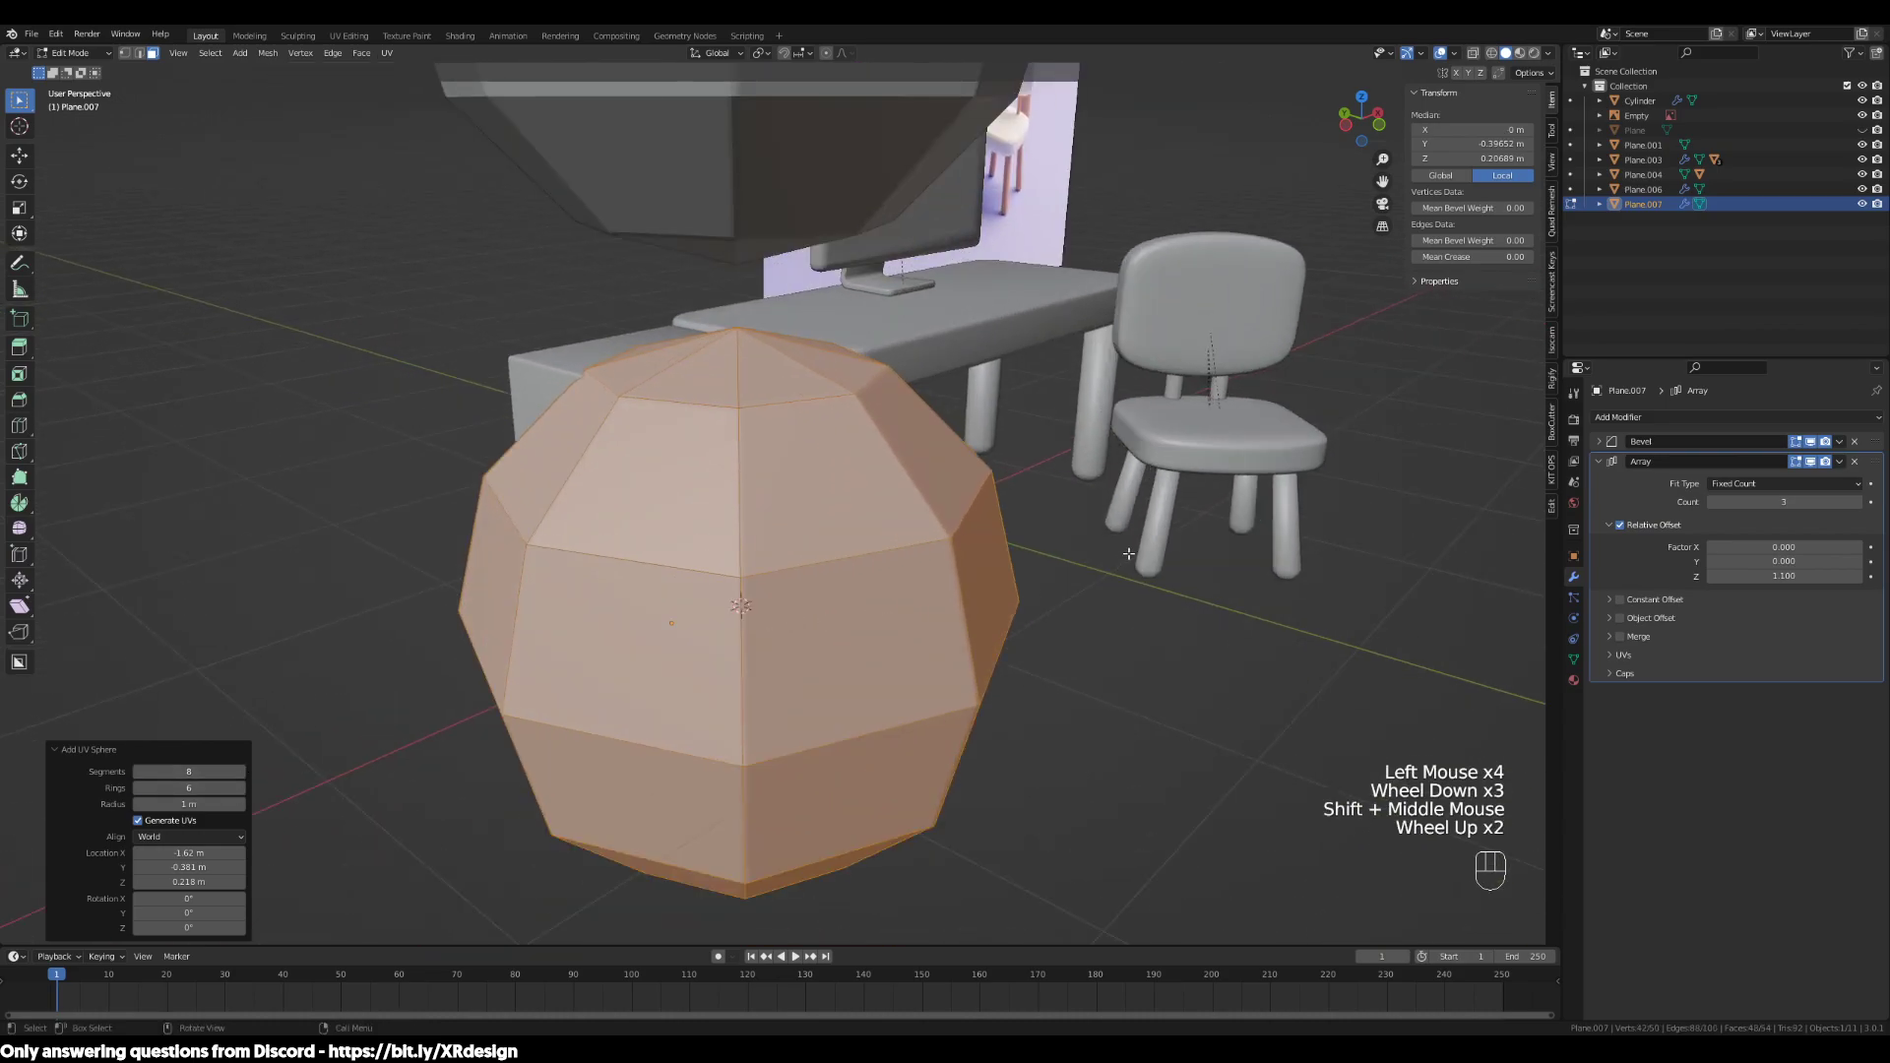
pyautogui.scroll(4, 1132, 548)
pyautogui.scroll(-7, 1128, 553)
pyautogui.keyDown('shift'); pyautogui.moveTo(1122, 558); pyautogui.dragTo(990, 593, button='middle'); pyautogui.keyUp('shift')
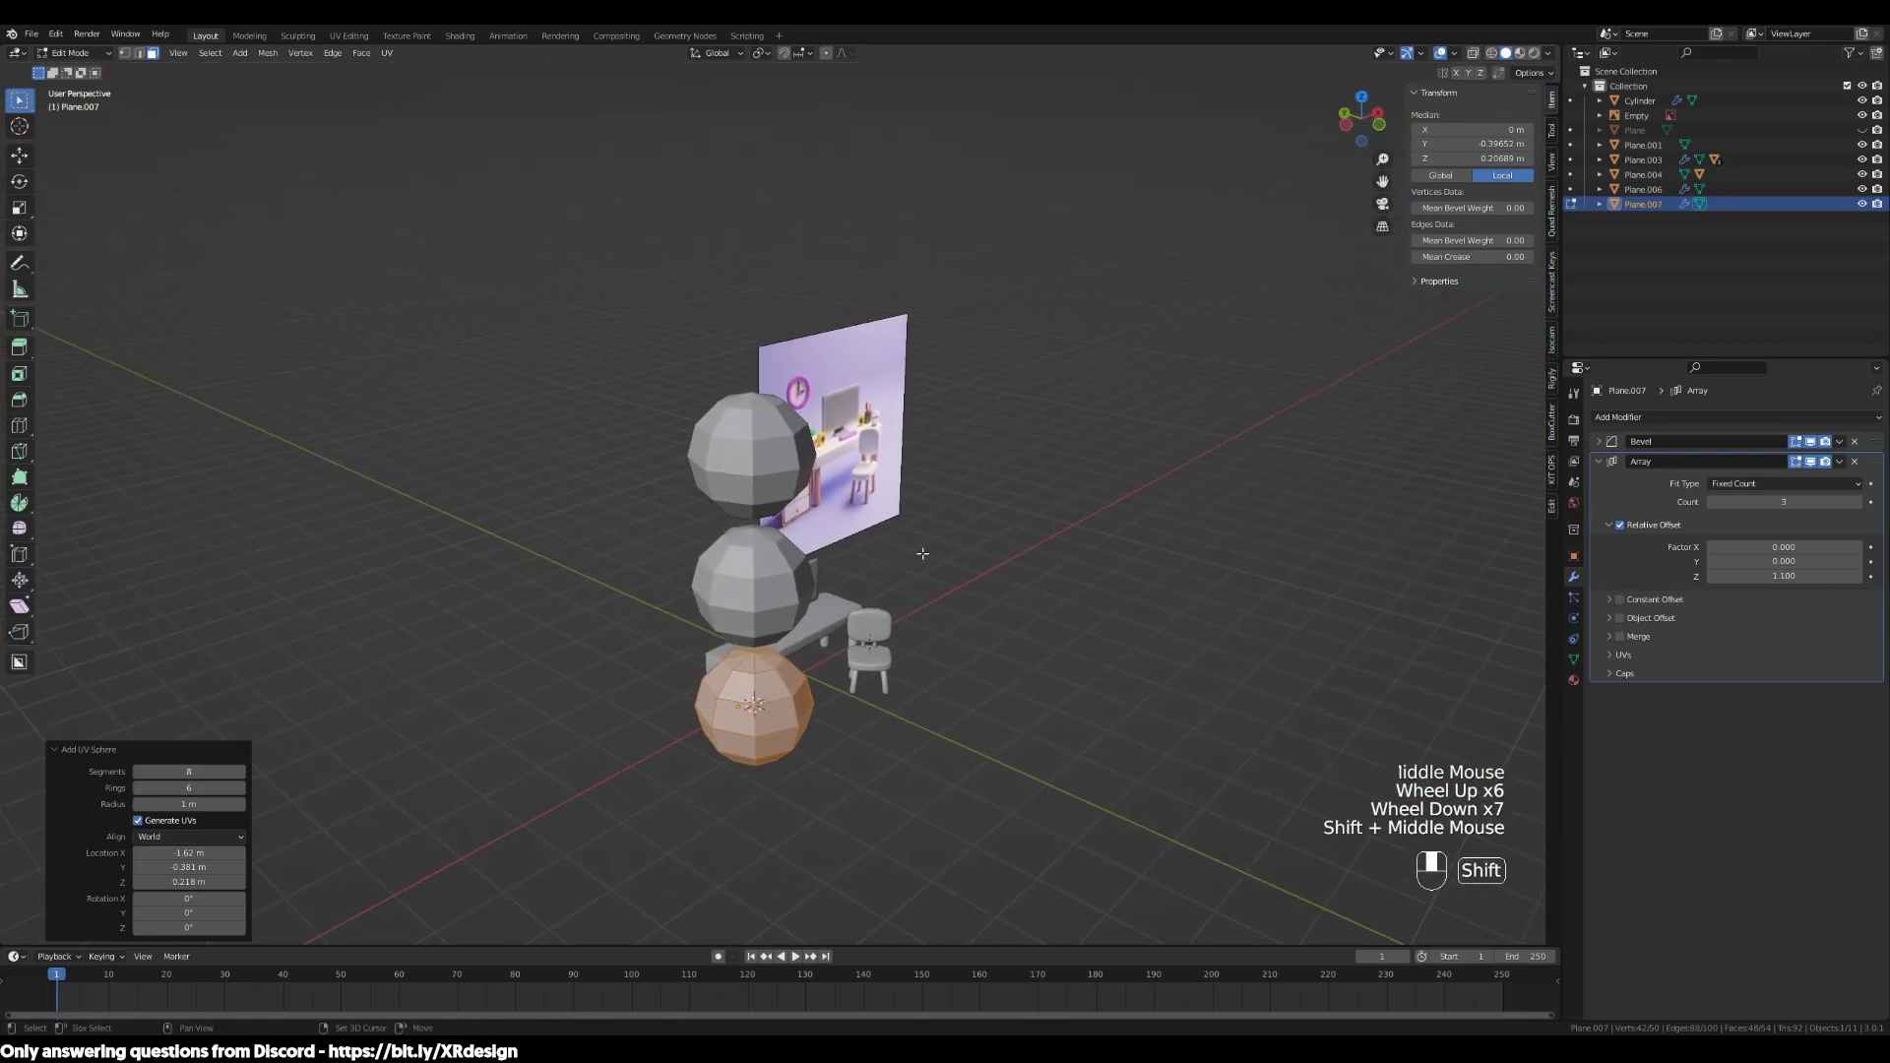
pyautogui.scroll(2, 811, 582)
pyautogui.keyDown('shift'); pyautogui.moveTo(811, 582); pyautogui.dragTo(821, 434, button='middle'); pyautogui.keyUp('shift')
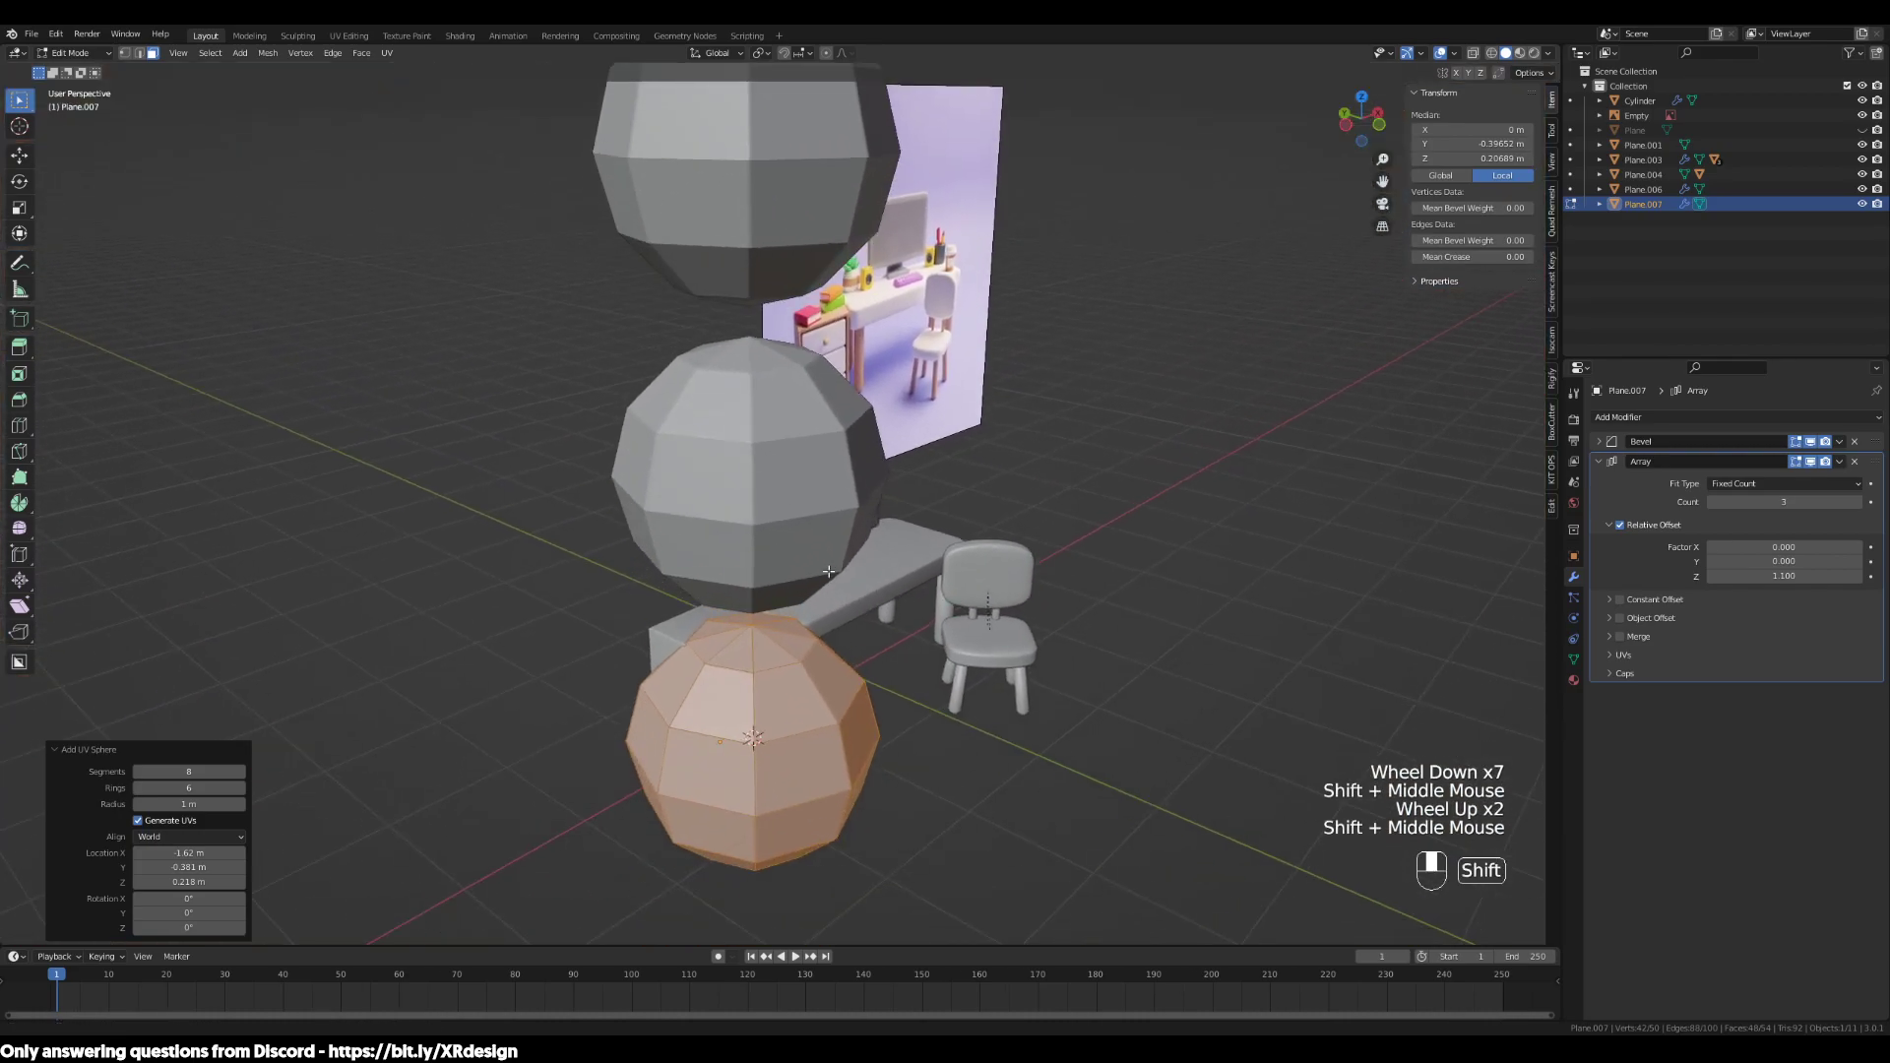
pyautogui.scroll(3, 1183, 532)
pyautogui.press('s')
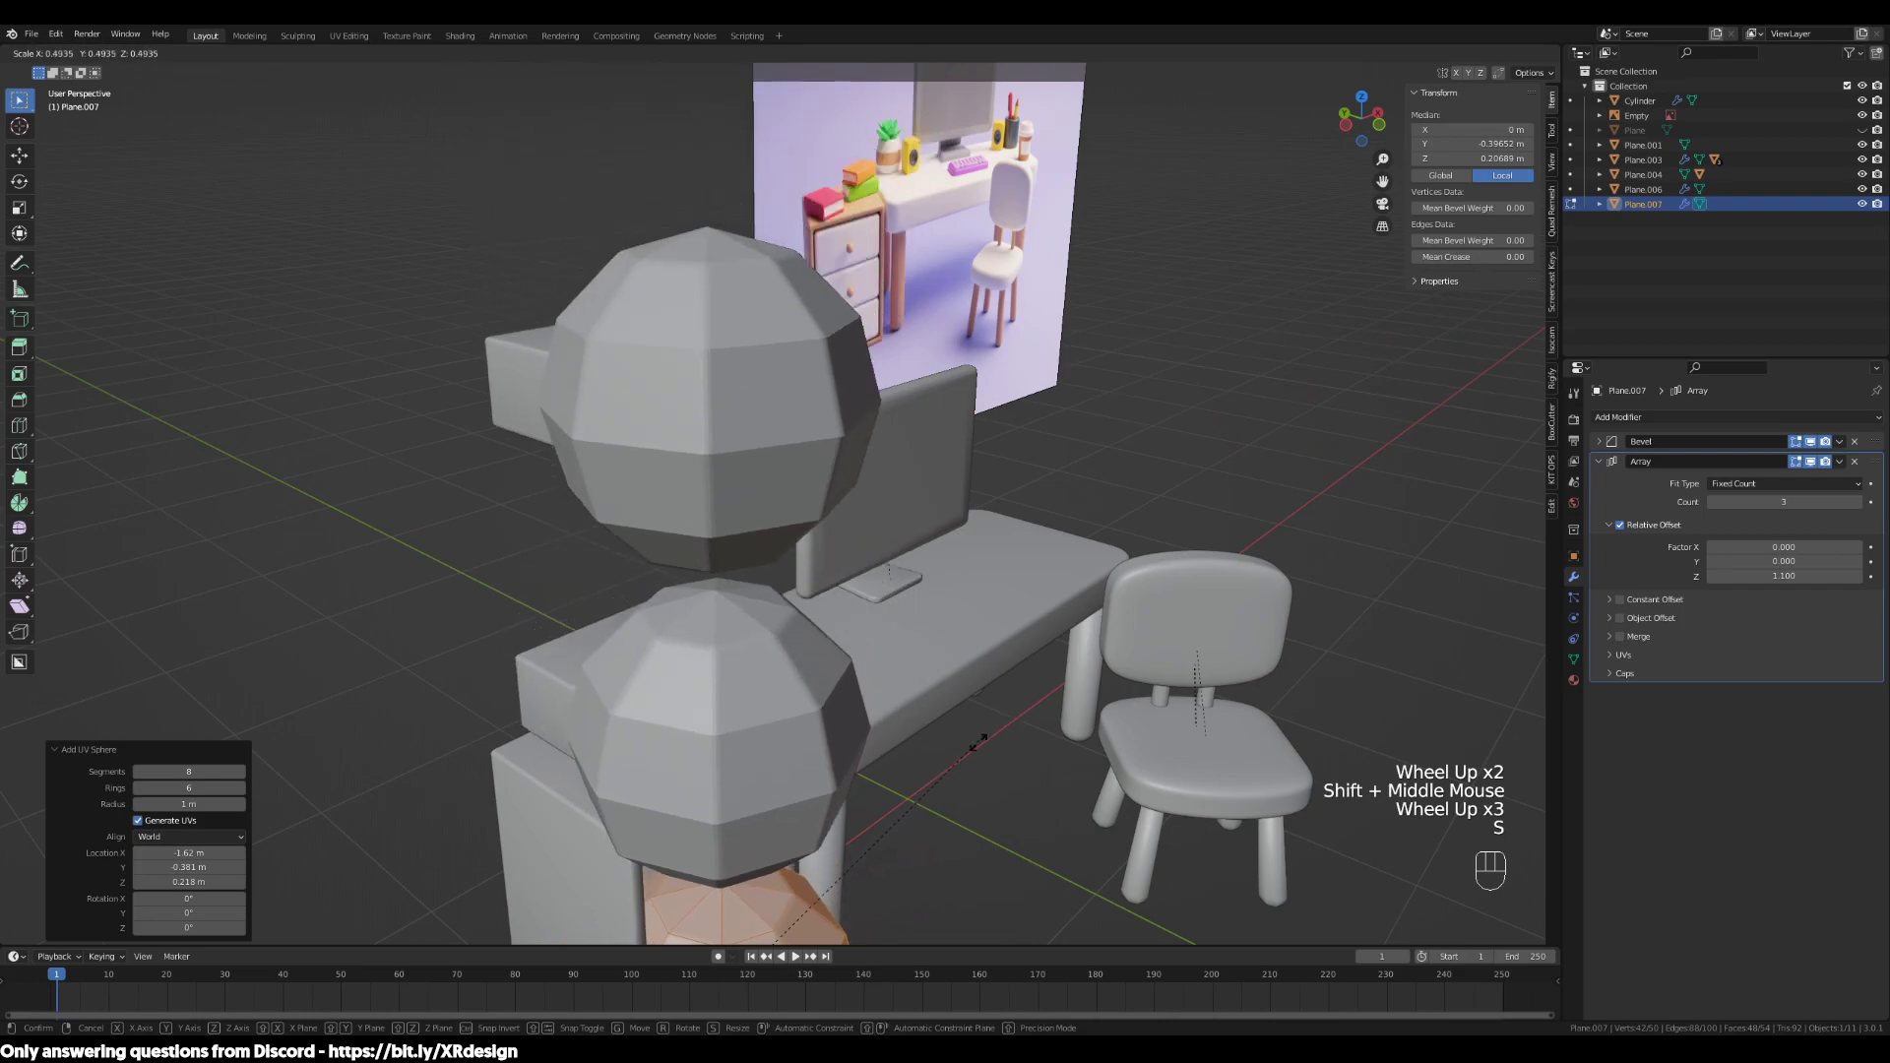
pyautogui.click(837, 891)
# Scale the sphere down again by about 0.22 so it is knob-sized against the drawer front
pyautogui.keyDown('shift'); pyautogui.moveTo(837, 891); pyautogui.dragTo(1148, 540, button='middle'); pyautogui.keyUp('shift')
pyautogui.scroll(2, 866, 787)
pyautogui.scroll(1, 1148, 541)
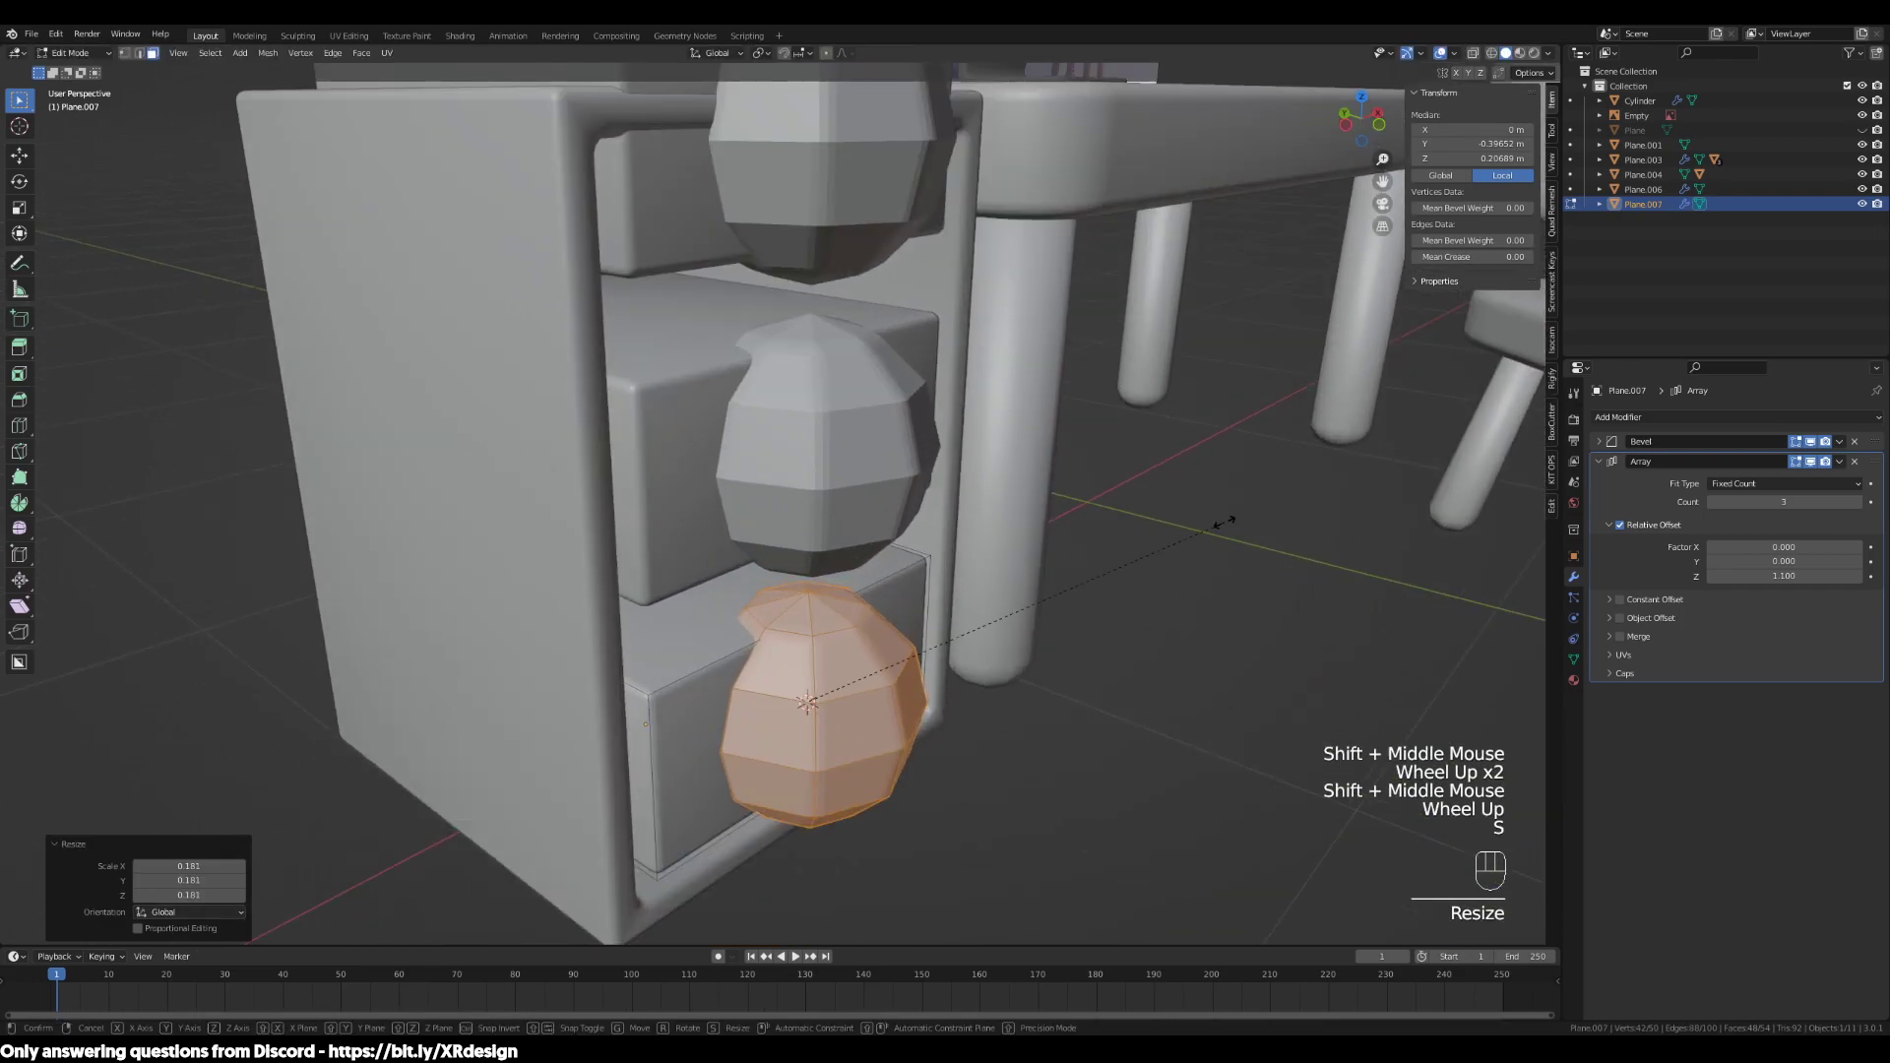
pyautogui.press('s')
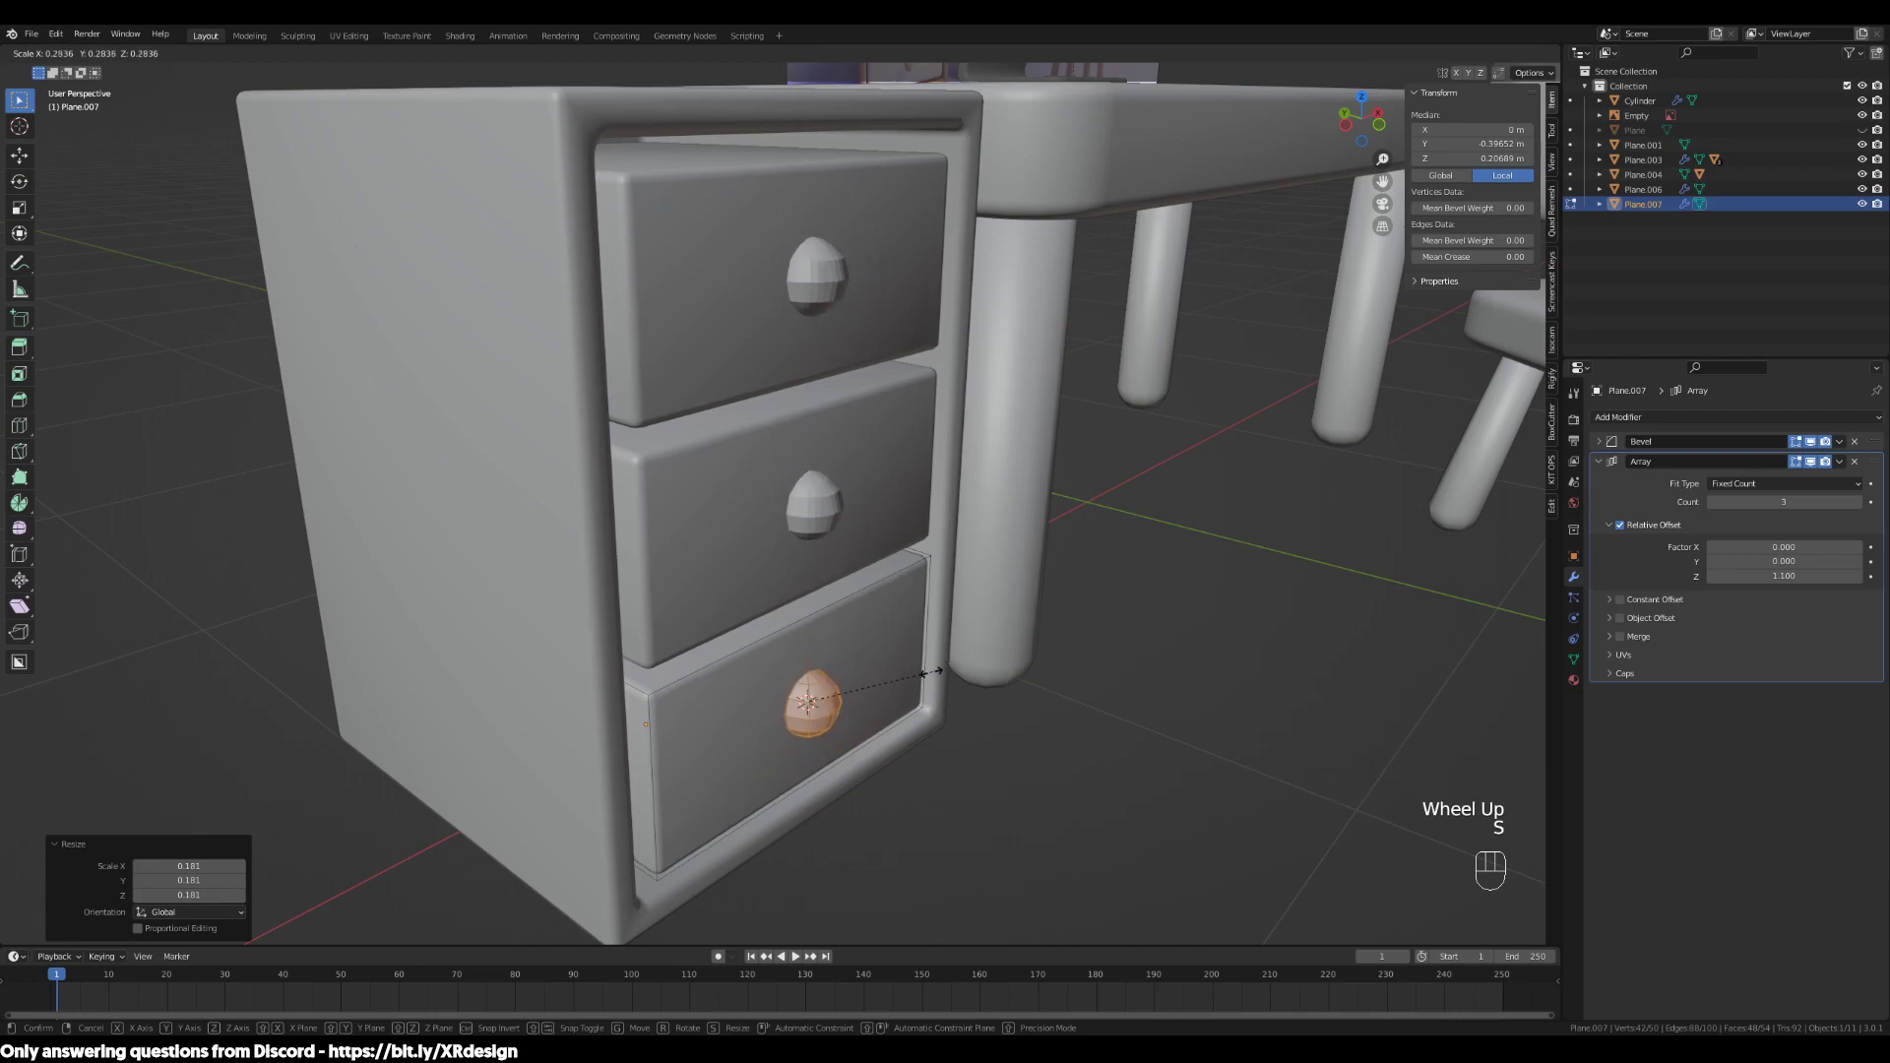
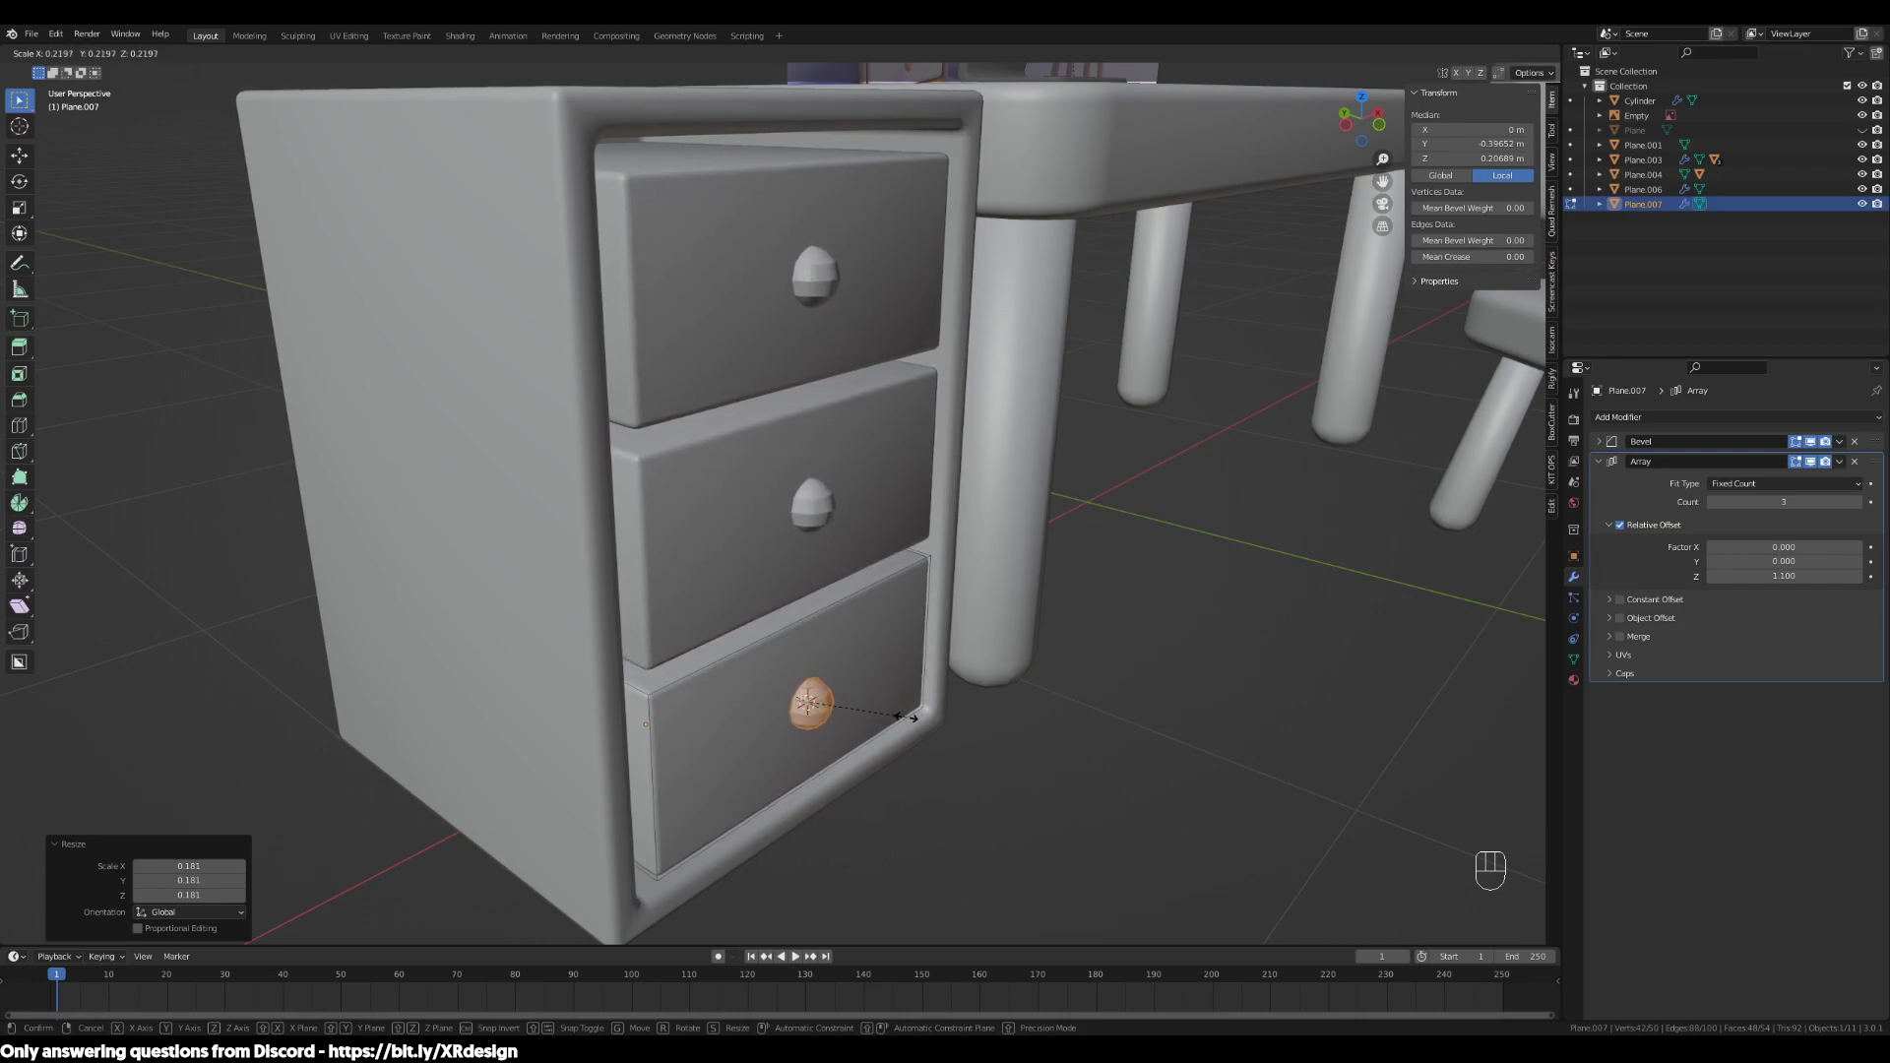
pyautogui.click(910, 719)
# Move the knob sphere about 0.059 m along negative Y, out from the drawer front
pyautogui.moveTo(911, 719); pyautogui.dragTo(1073, 680, button='middle')
pyautogui.scroll(2, 1043, 664)
pyautogui.press('g')
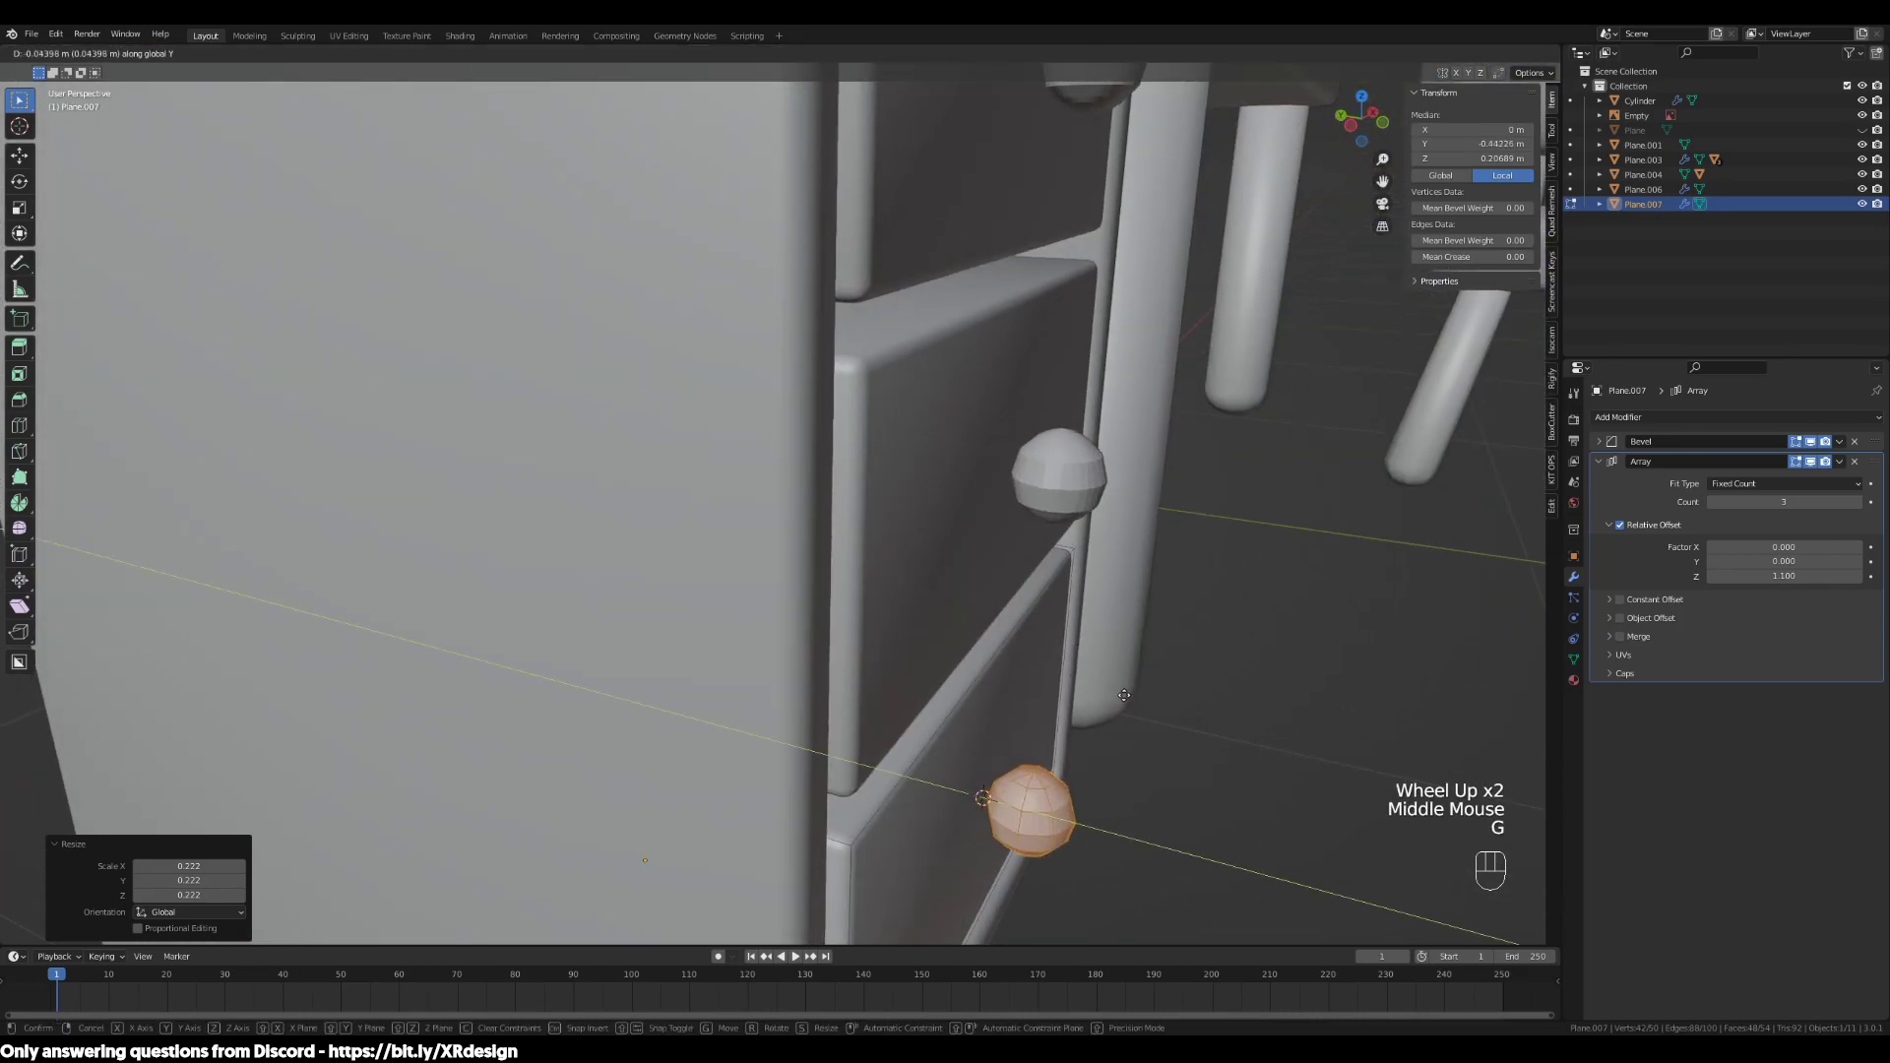
pyautogui.click(1138, 701)
pyautogui.scroll(-3, 1093, 650)
pyautogui.moveTo(1063, 660); pyautogui.dragTo(1101, 565, button='middle')
pyautogui.scroll(2, 1043, 645)
pyautogui.scroll(2, 1101, 565)
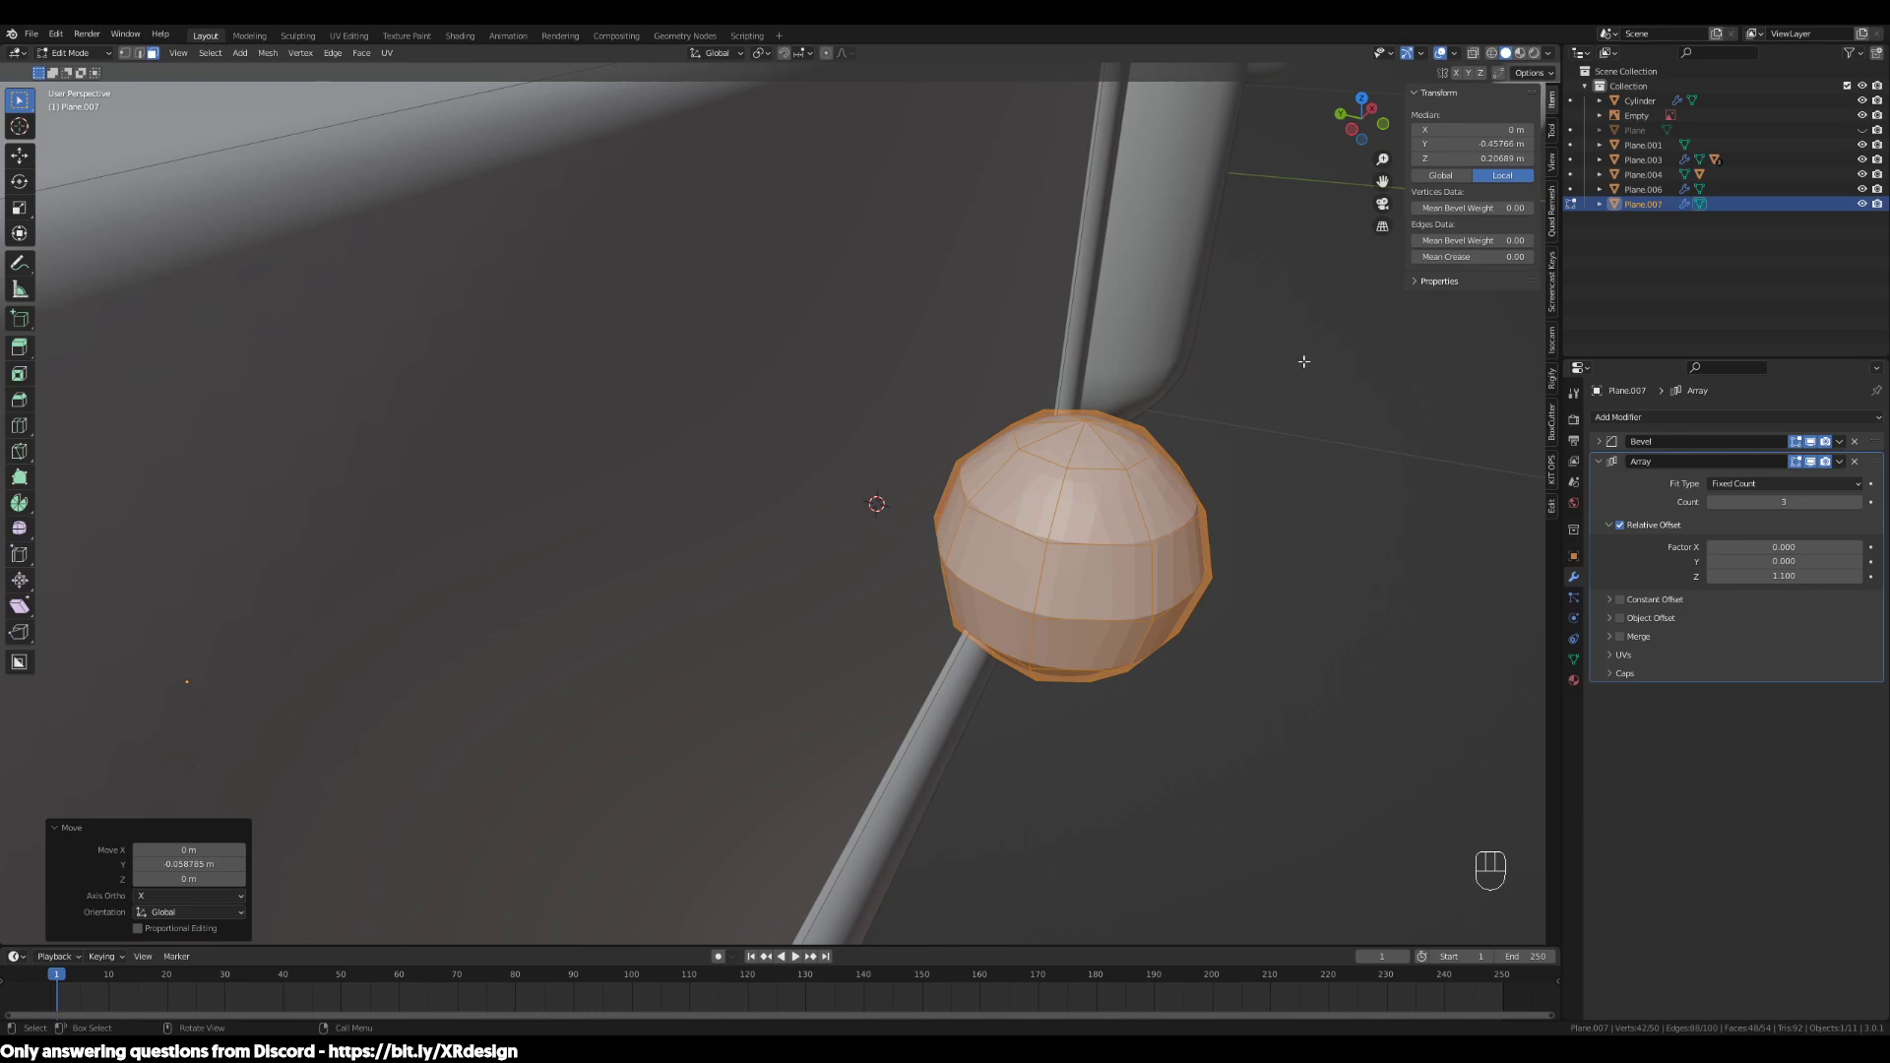
# Rotate the knob sphere 90 degrees around the X axis
pyautogui.scroll(-2, 1304, 361)
pyautogui.press('r')
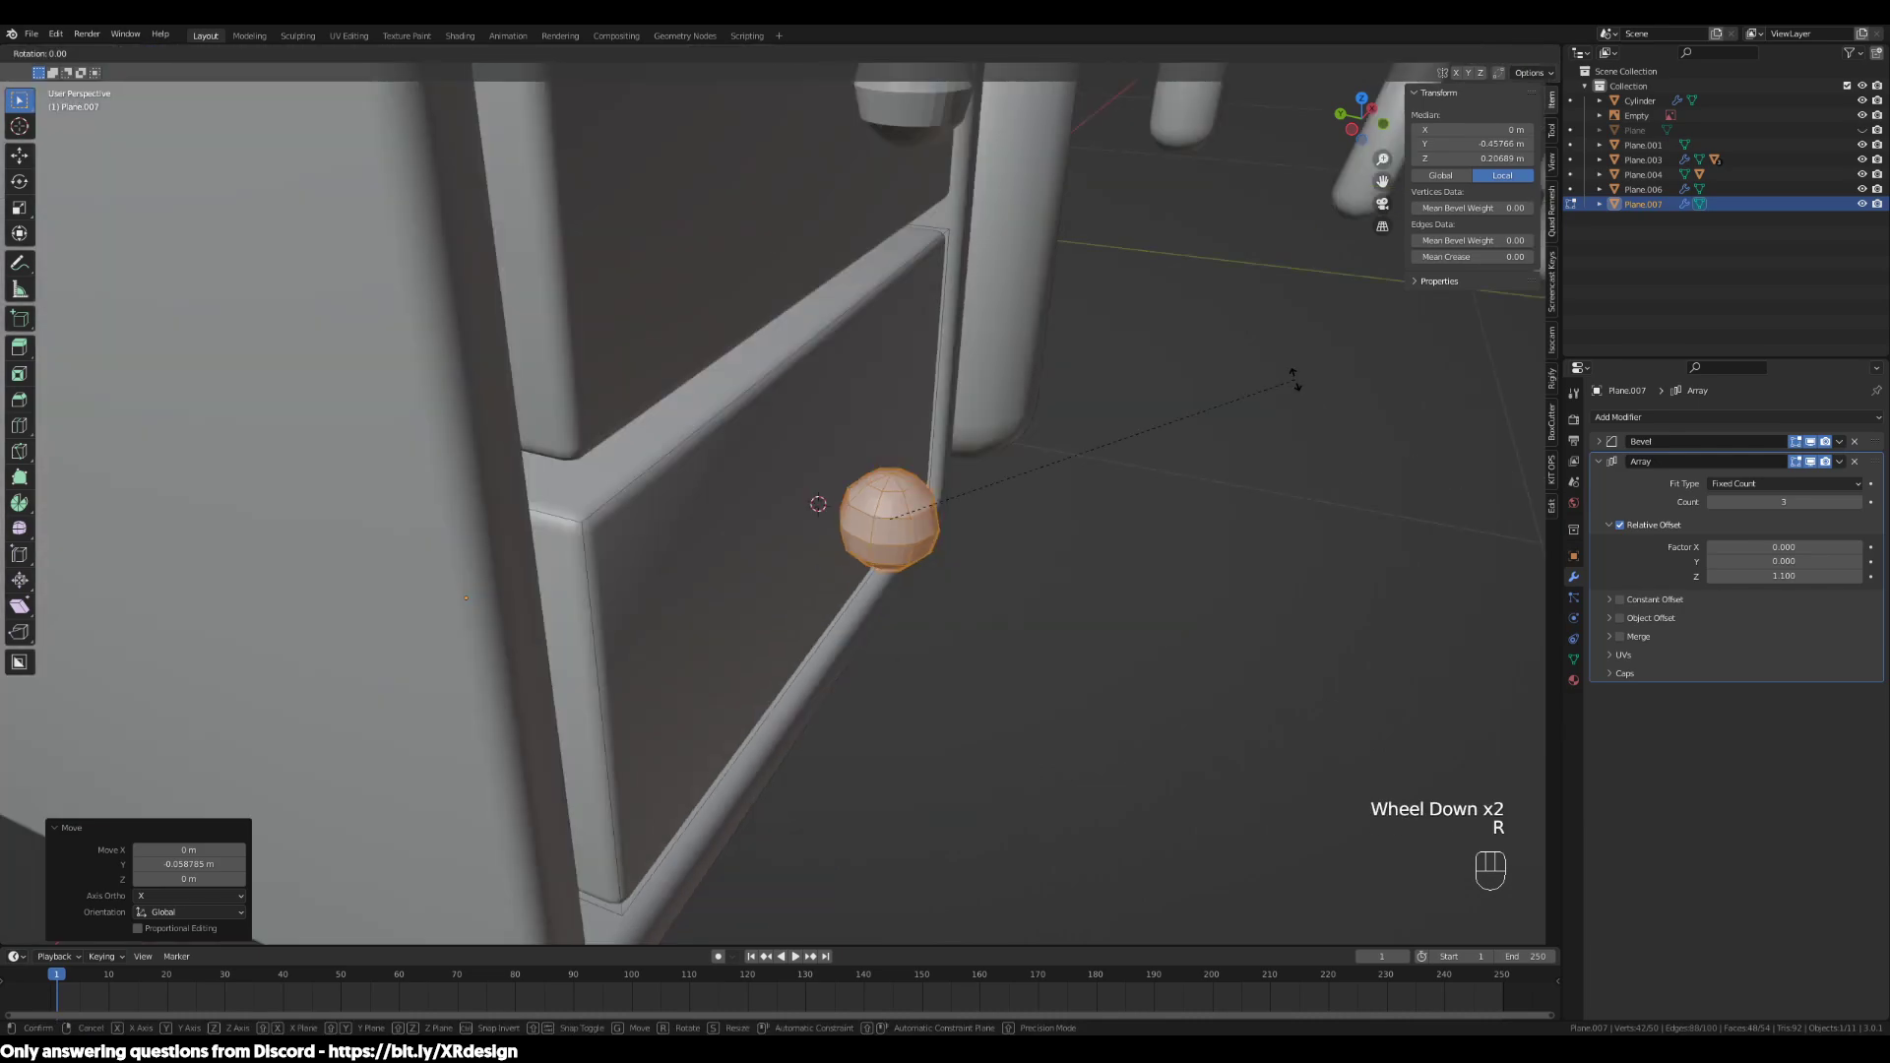
pyautogui.write('x')
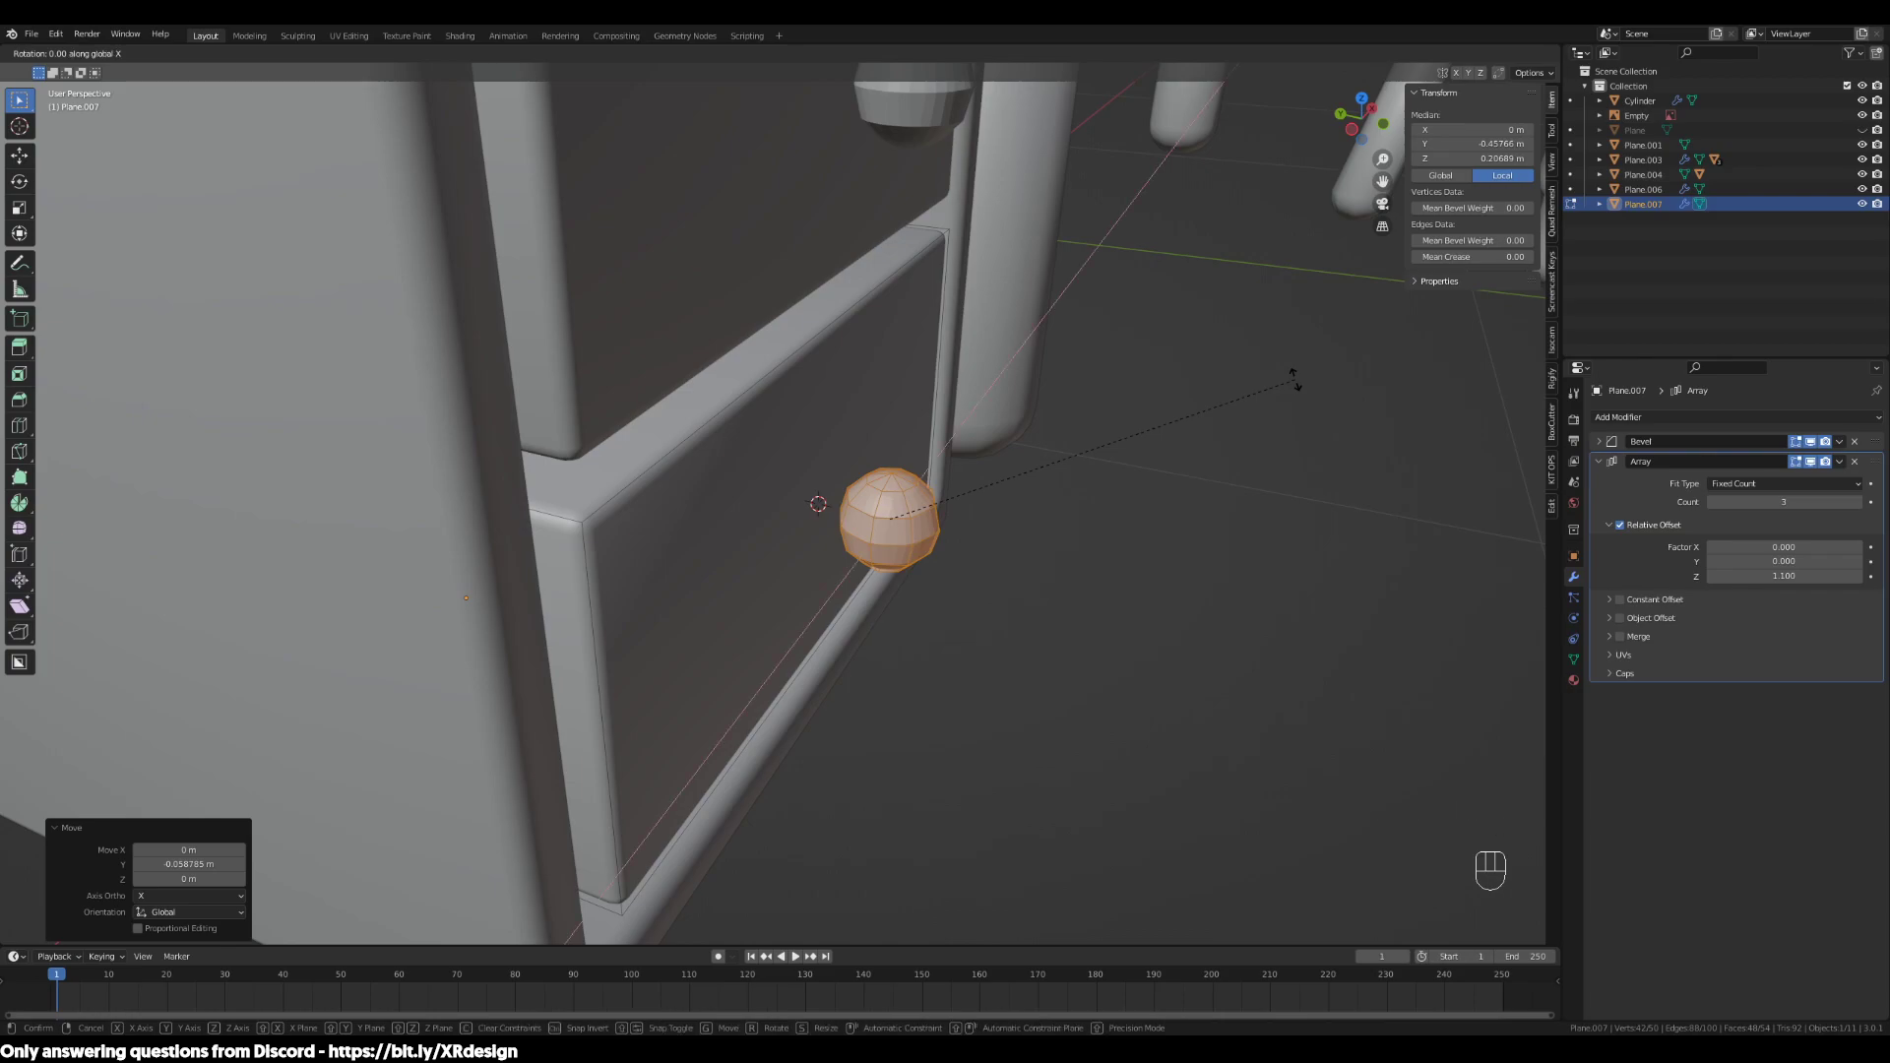
pyautogui.write('90')
pyautogui.click(1295, 379)
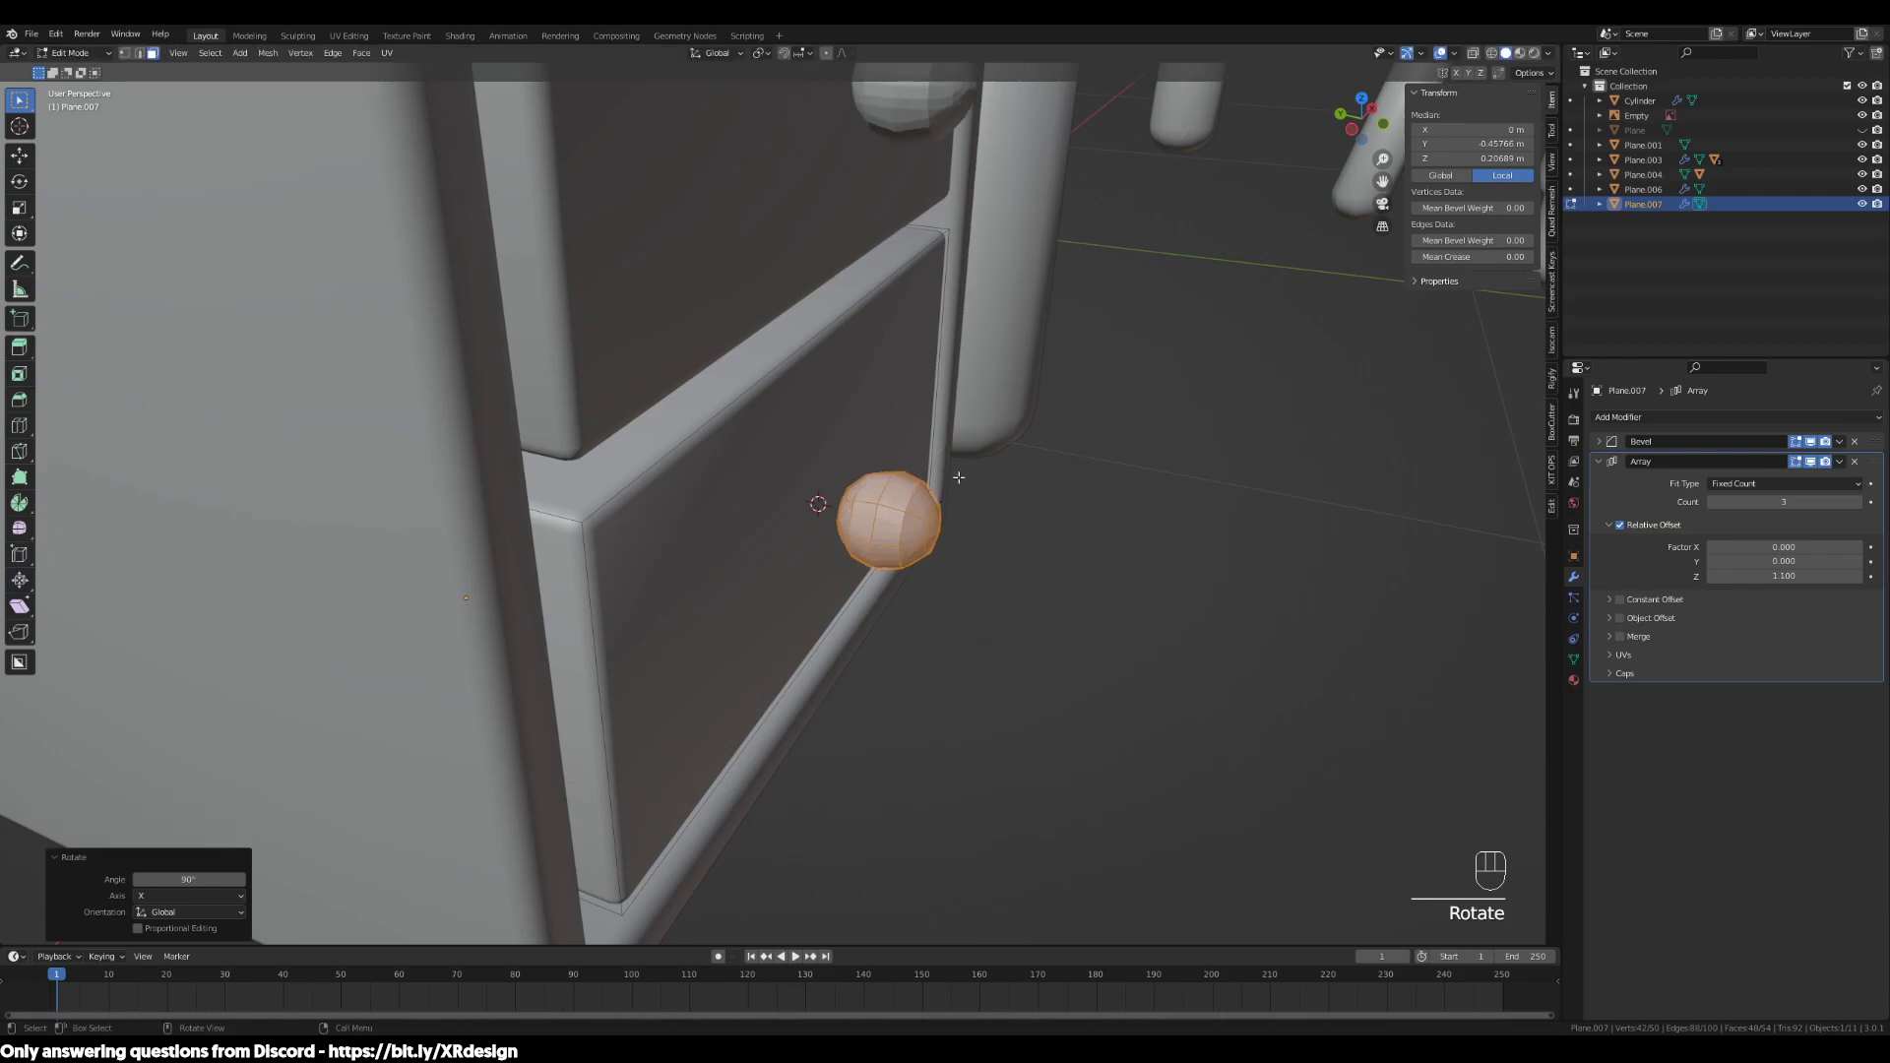
# Try to loop-select the cap faces of the knob sphere that point toward the drawer front
pyautogui.moveTo(912, 528); pyautogui.dragTo(954, 523, button='middle')
pyautogui.scroll(2, 1202, 528)
pyautogui.keyDown('shift'); pyautogui.moveTo(1202, 528); pyautogui.dragTo(810, 569, button='middle'); pyautogui.keyUp('shift')
pyautogui.scroll(1, 954, 566)
pyautogui.press('3')
pyautogui.click(769, 598)
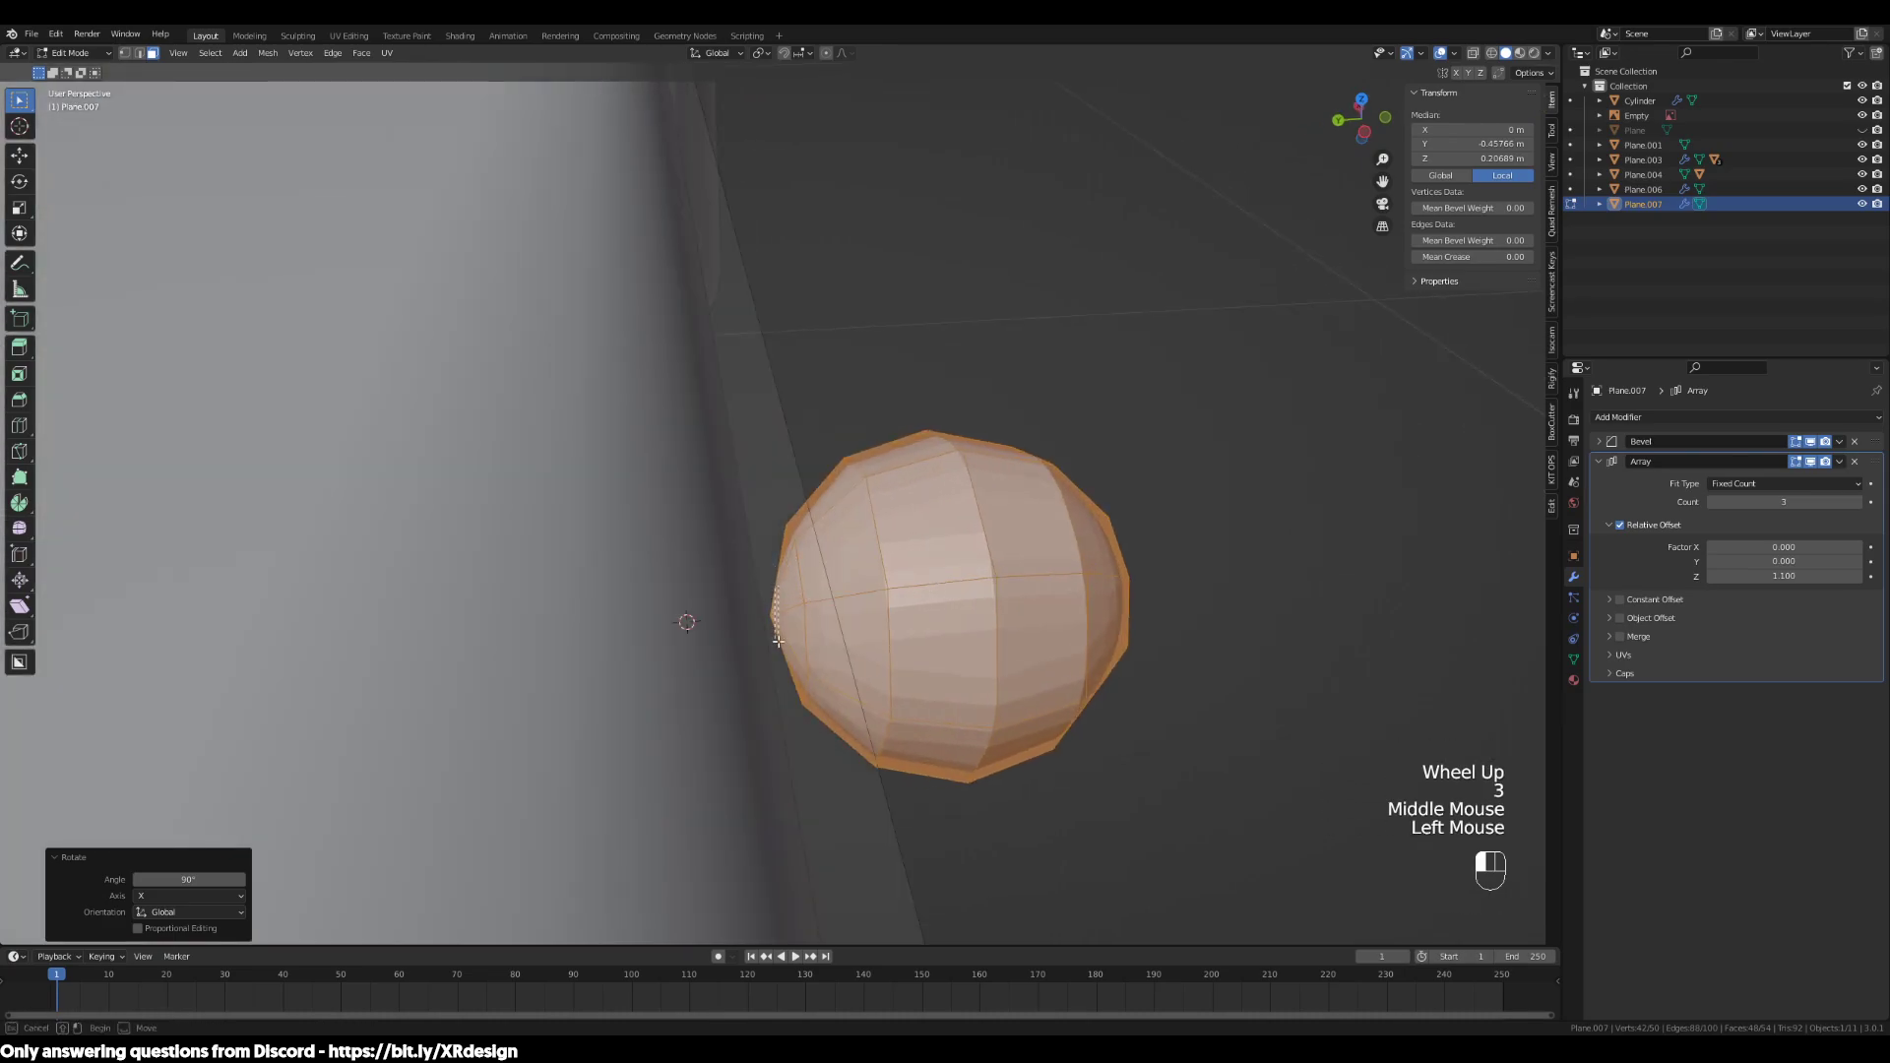
pyautogui.click(788, 595)
pyautogui.moveTo(787, 600); pyautogui.dragTo(763, 665, button='middle')
pyautogui.click(697, 687)
pyautogui.keyDown('alt'); pyautogui.click(697, 687); pyautogui.keyUp('alt')
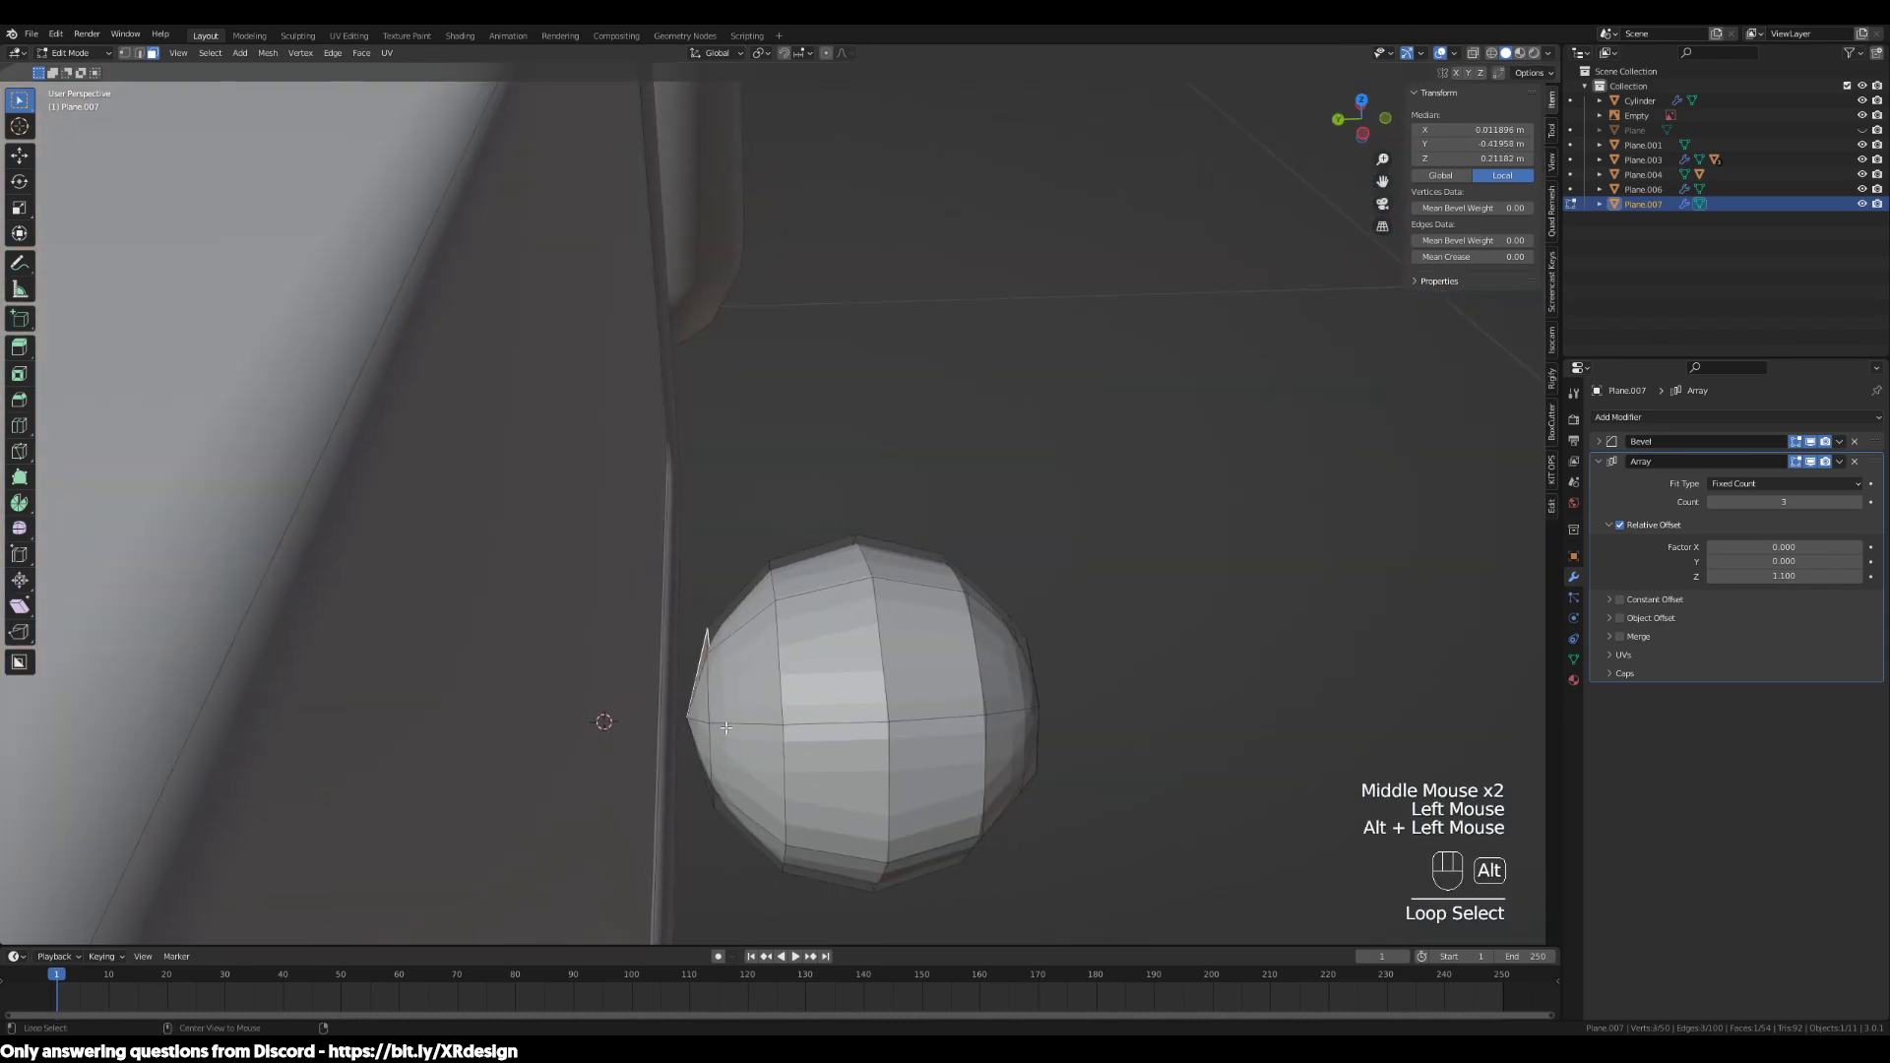
# Switch to wireframe and box-select the knob's cap faces on the side toward the drawer
pyautogui.press('z')
pyautogui.moveTo(728, 601); pyautogui.dragTo(657, 855)
pyautogui.moveTo(716, 601); pyautogui.dragTo(653, 859)
pyautogui.moveTo(719, 612); pyautogui.dragTo(646, 866)
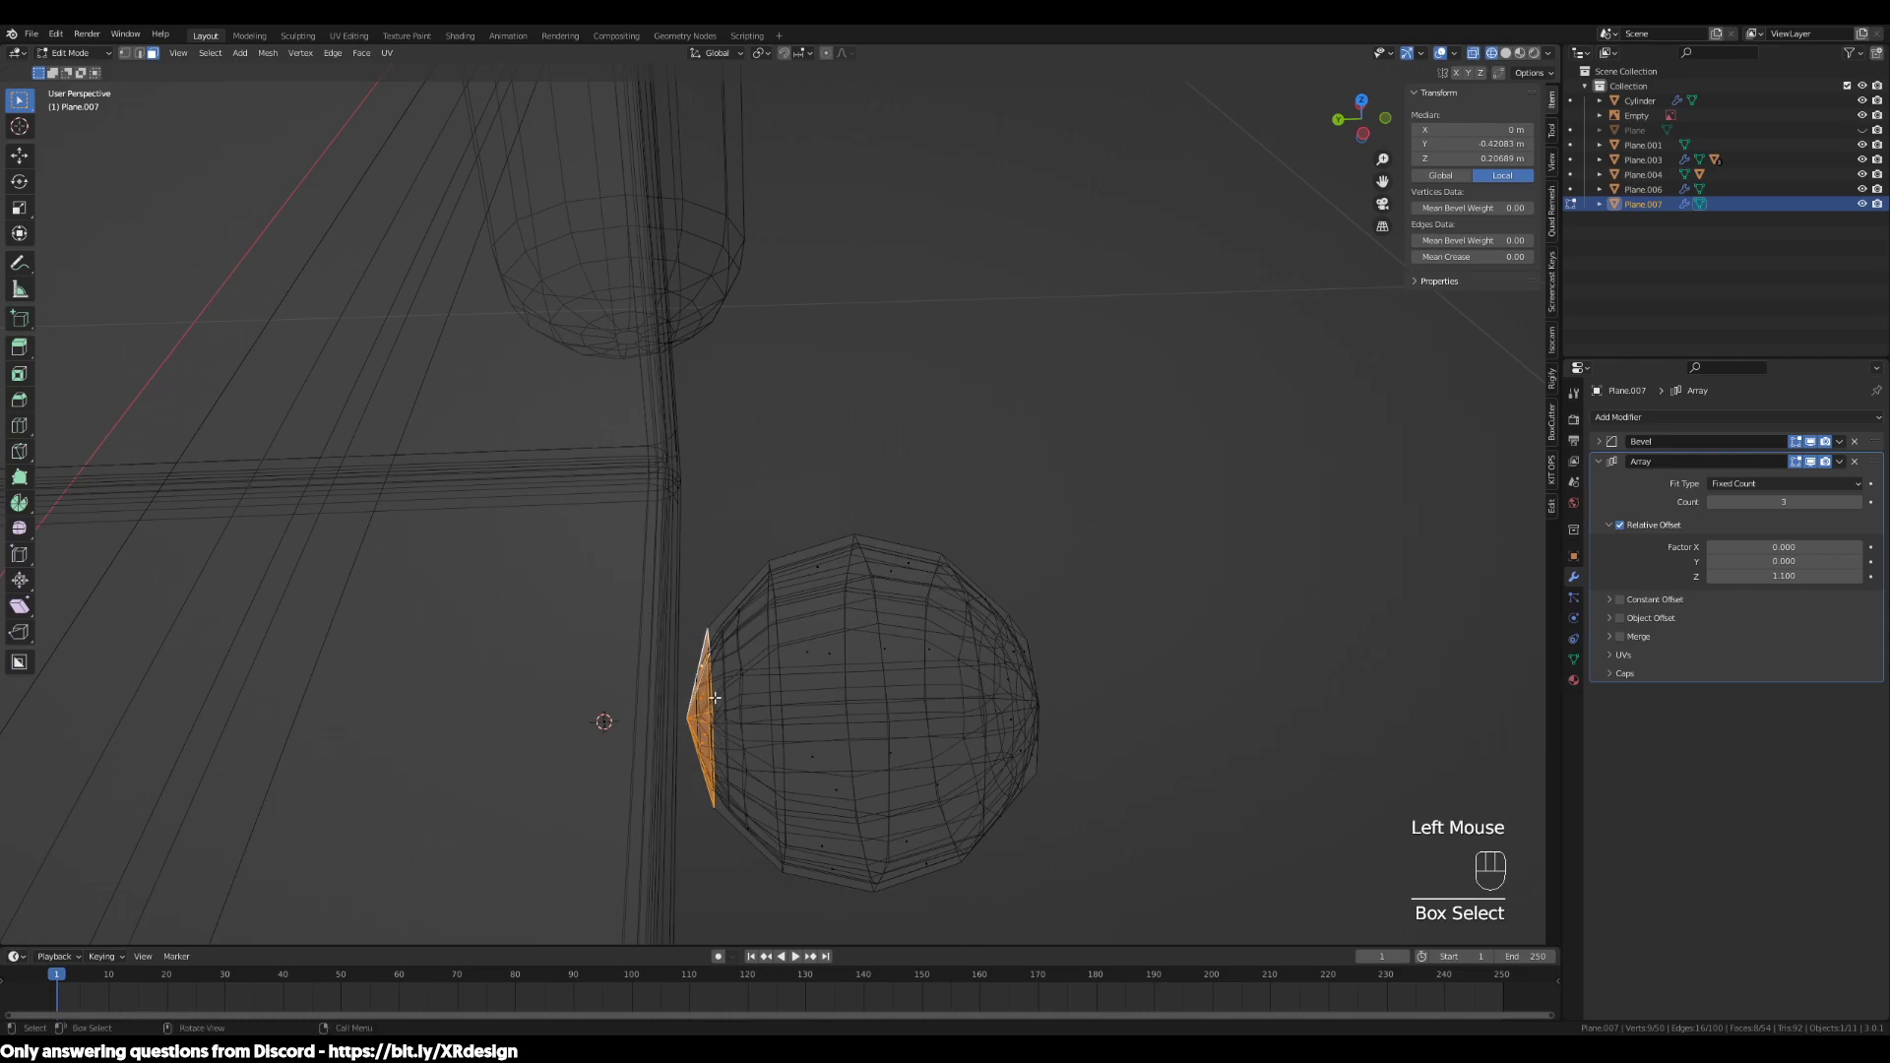
pyautogui.press('Tab')
pyautogui.press('KP_Divide')
pyautogui.press('KP_Divide')
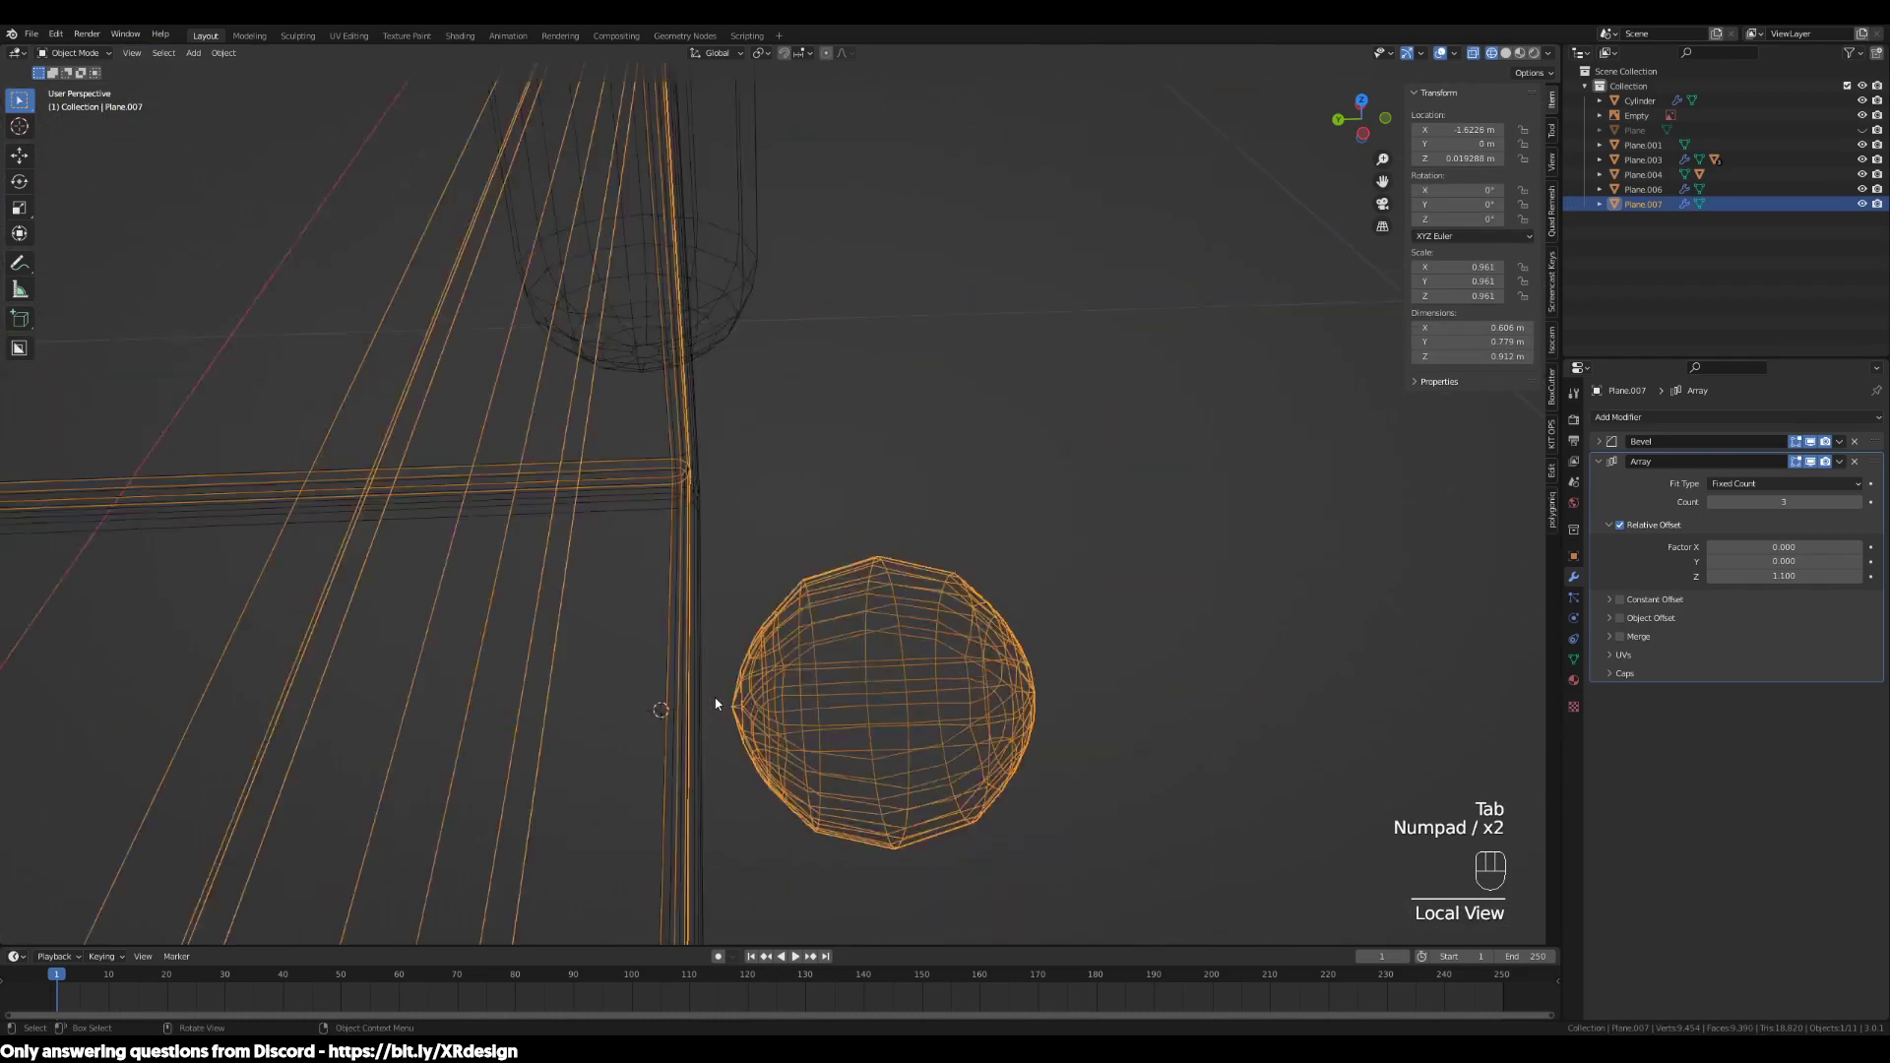
pyautogui.press('Tab')
pyautogui.press('KP_Divide')
pyautogui.press('KP_Divide')
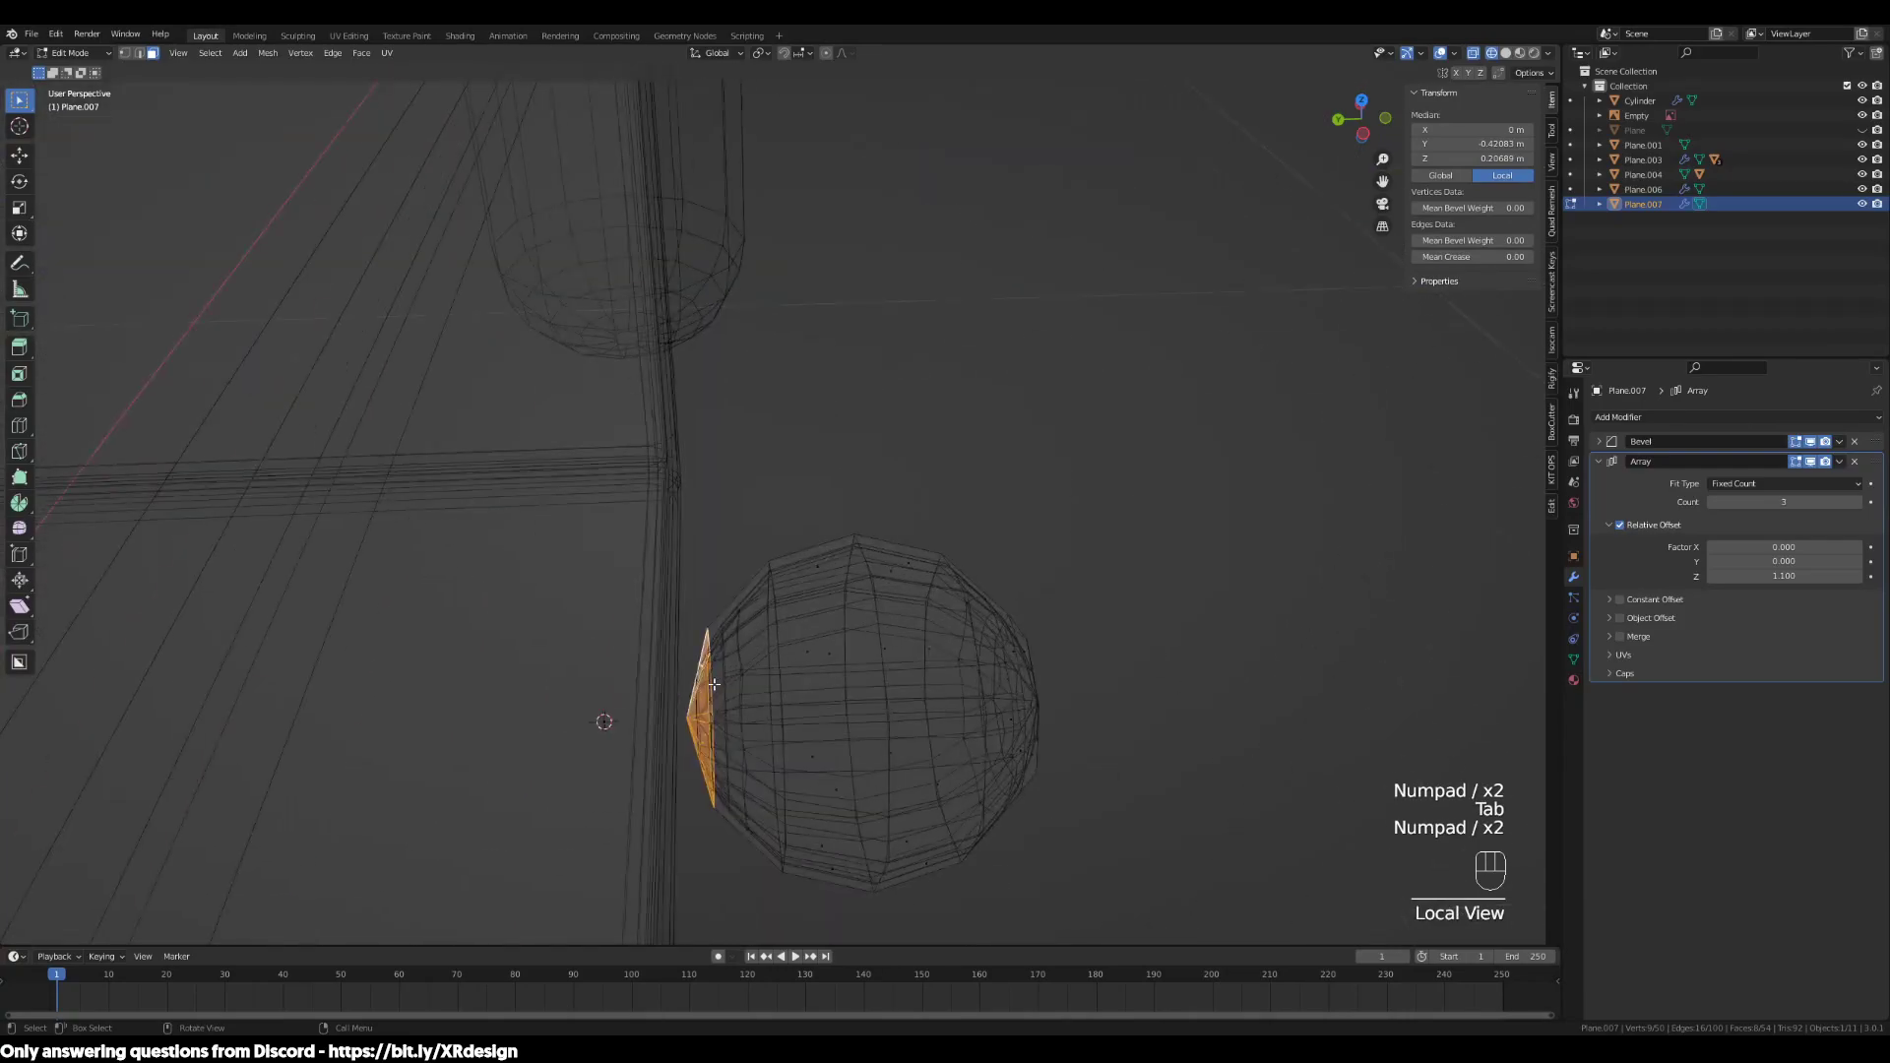
# In the right side view, extrude the knob's cap faces about 0.026 m into the drawer front to form a stem
pyautogui.moveTo(933, 572); pyautogui.dragTo(523, 295, button='middle')
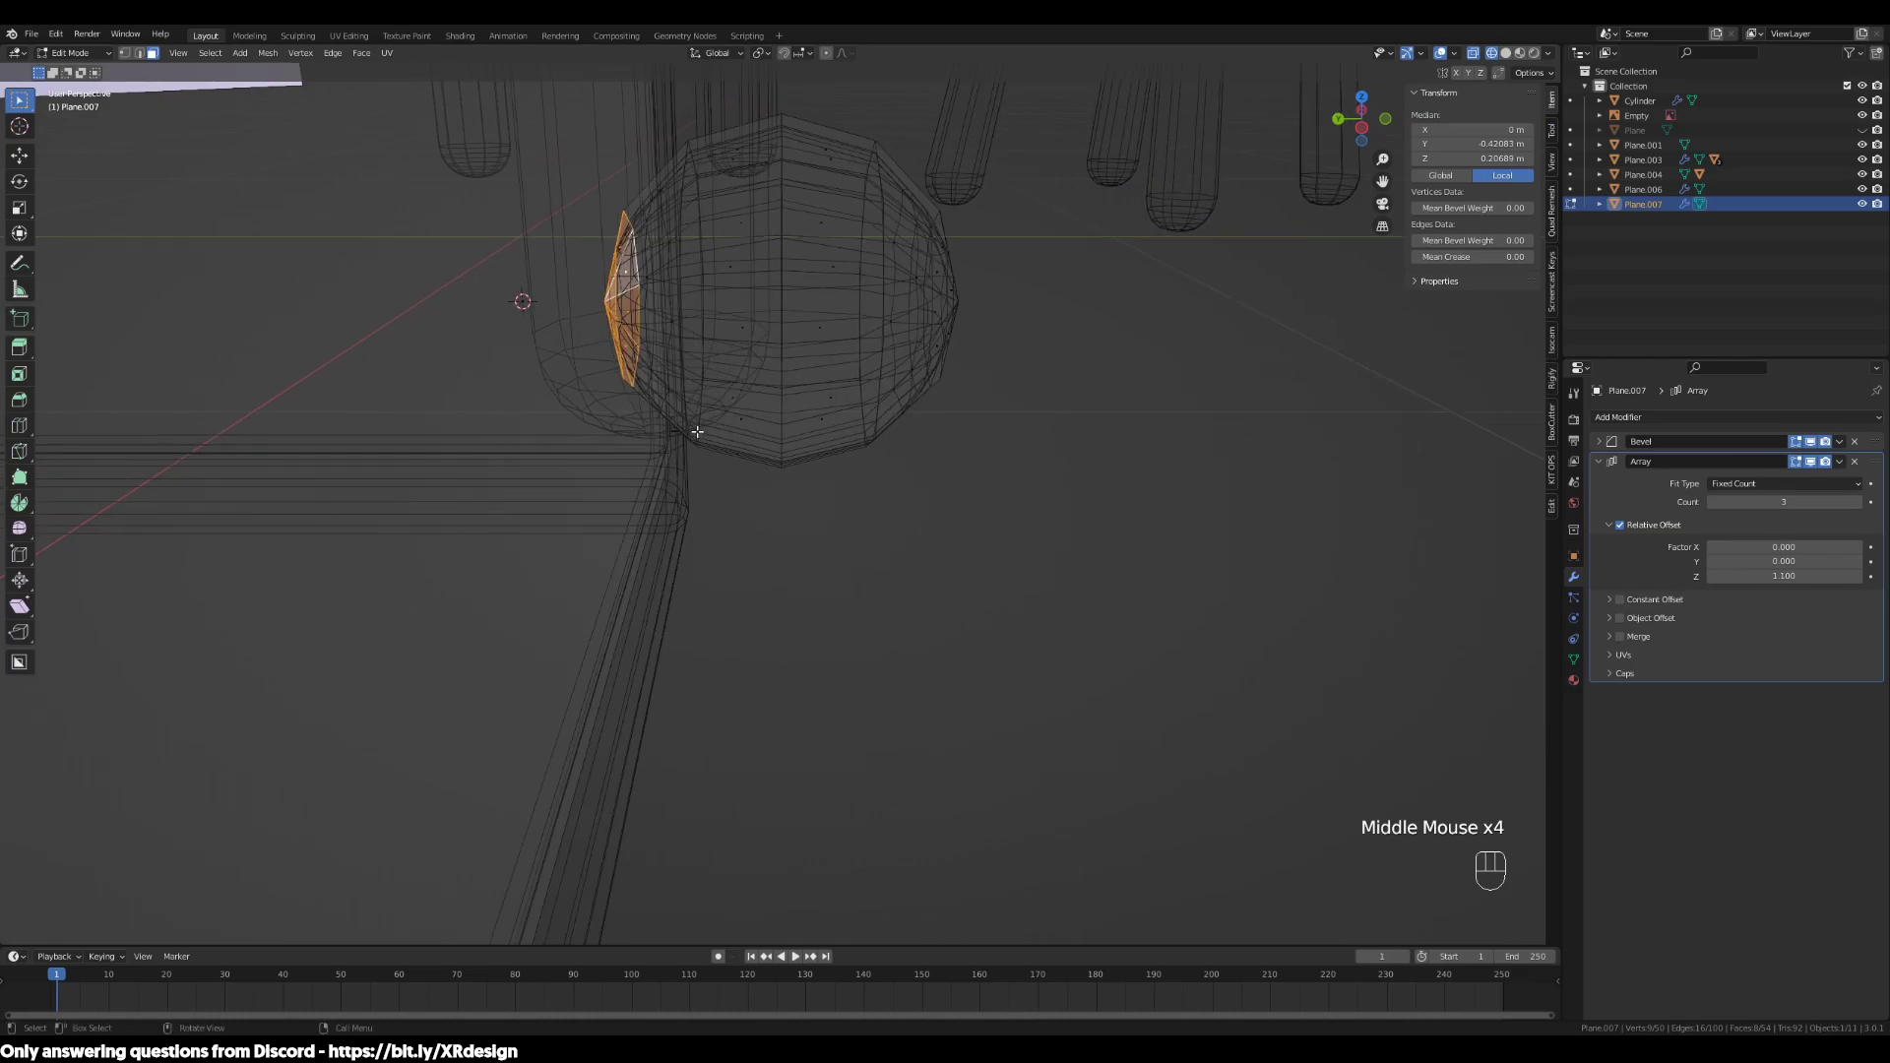
pyautogui.press('KP_1')
pyautogui.press('KP_3')
pyautogui.keyDown('shift'); pyautogui.moveTo(995, 183); pyautogui.dragTo(995, 519, button='middle'); pyautogui.keyUp('shift')
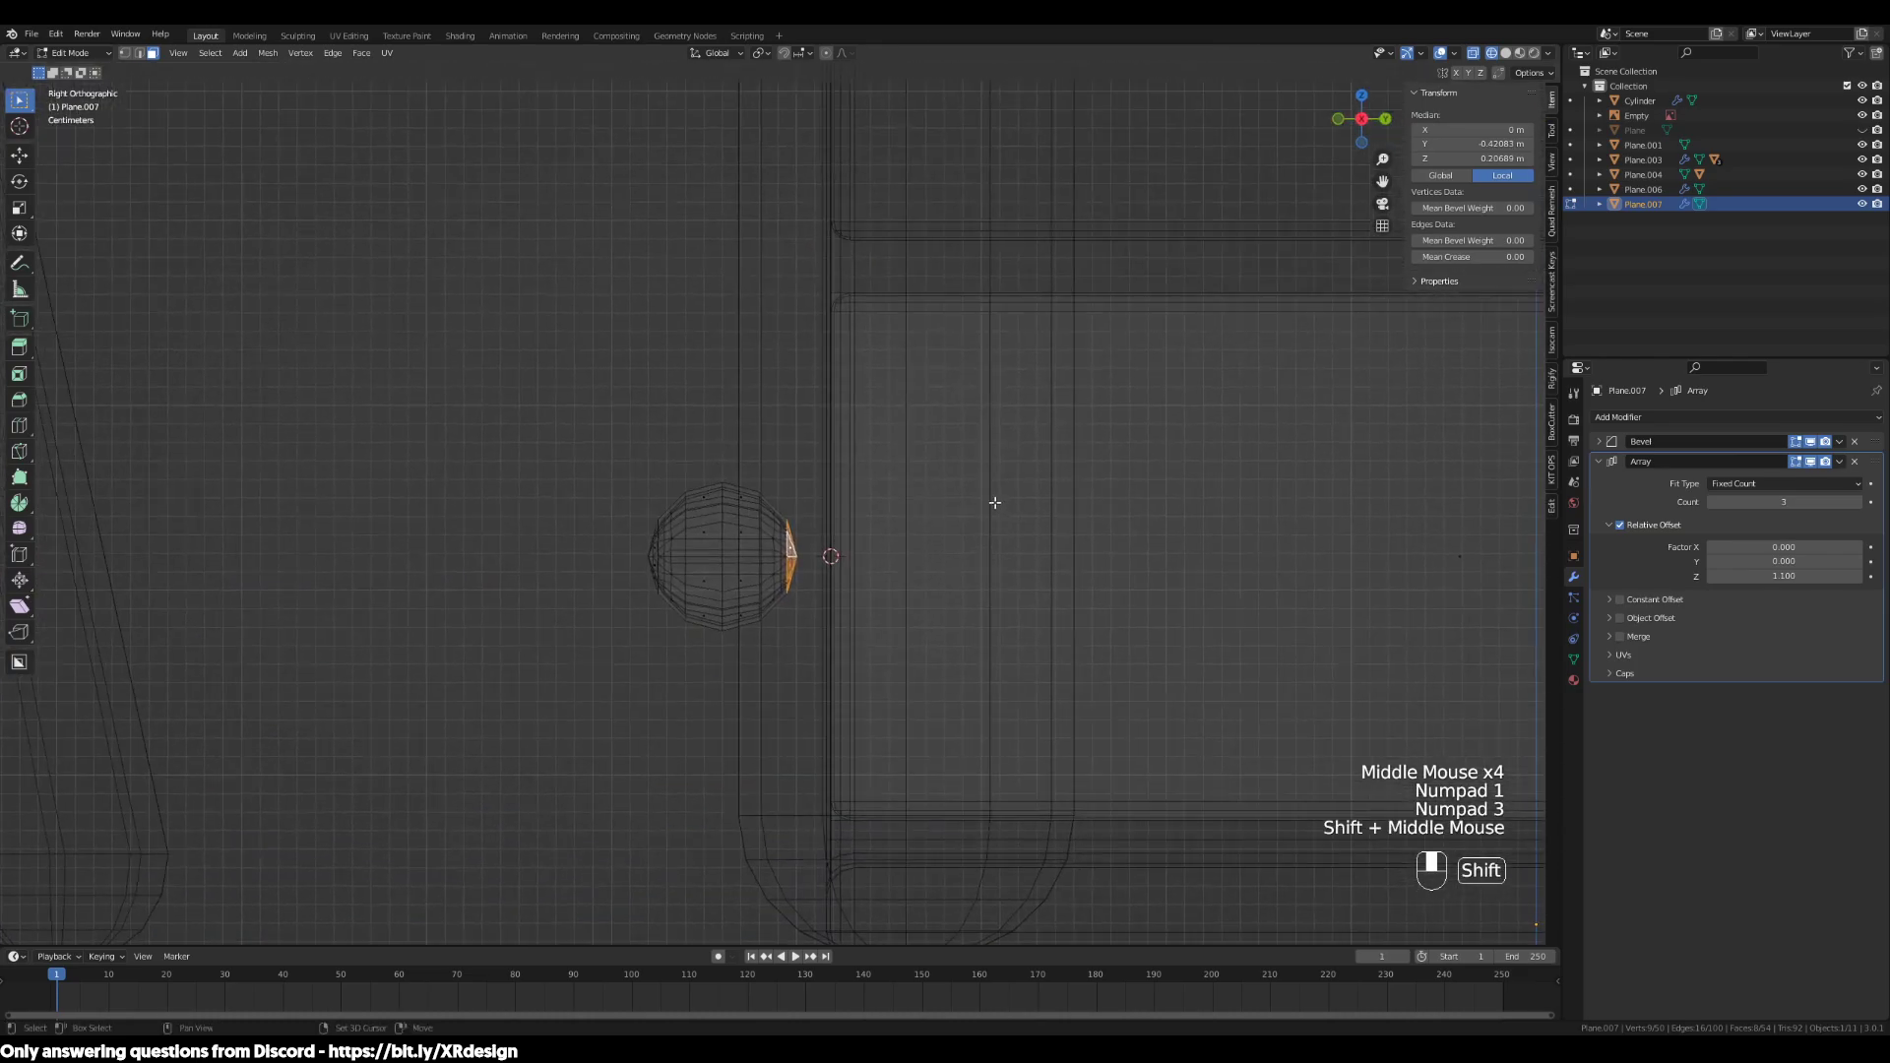
pyautogui.scroll(3, 886, 629)
pyautogui.moveTo(897, 434); pyautogui.dragTo(765, 793)
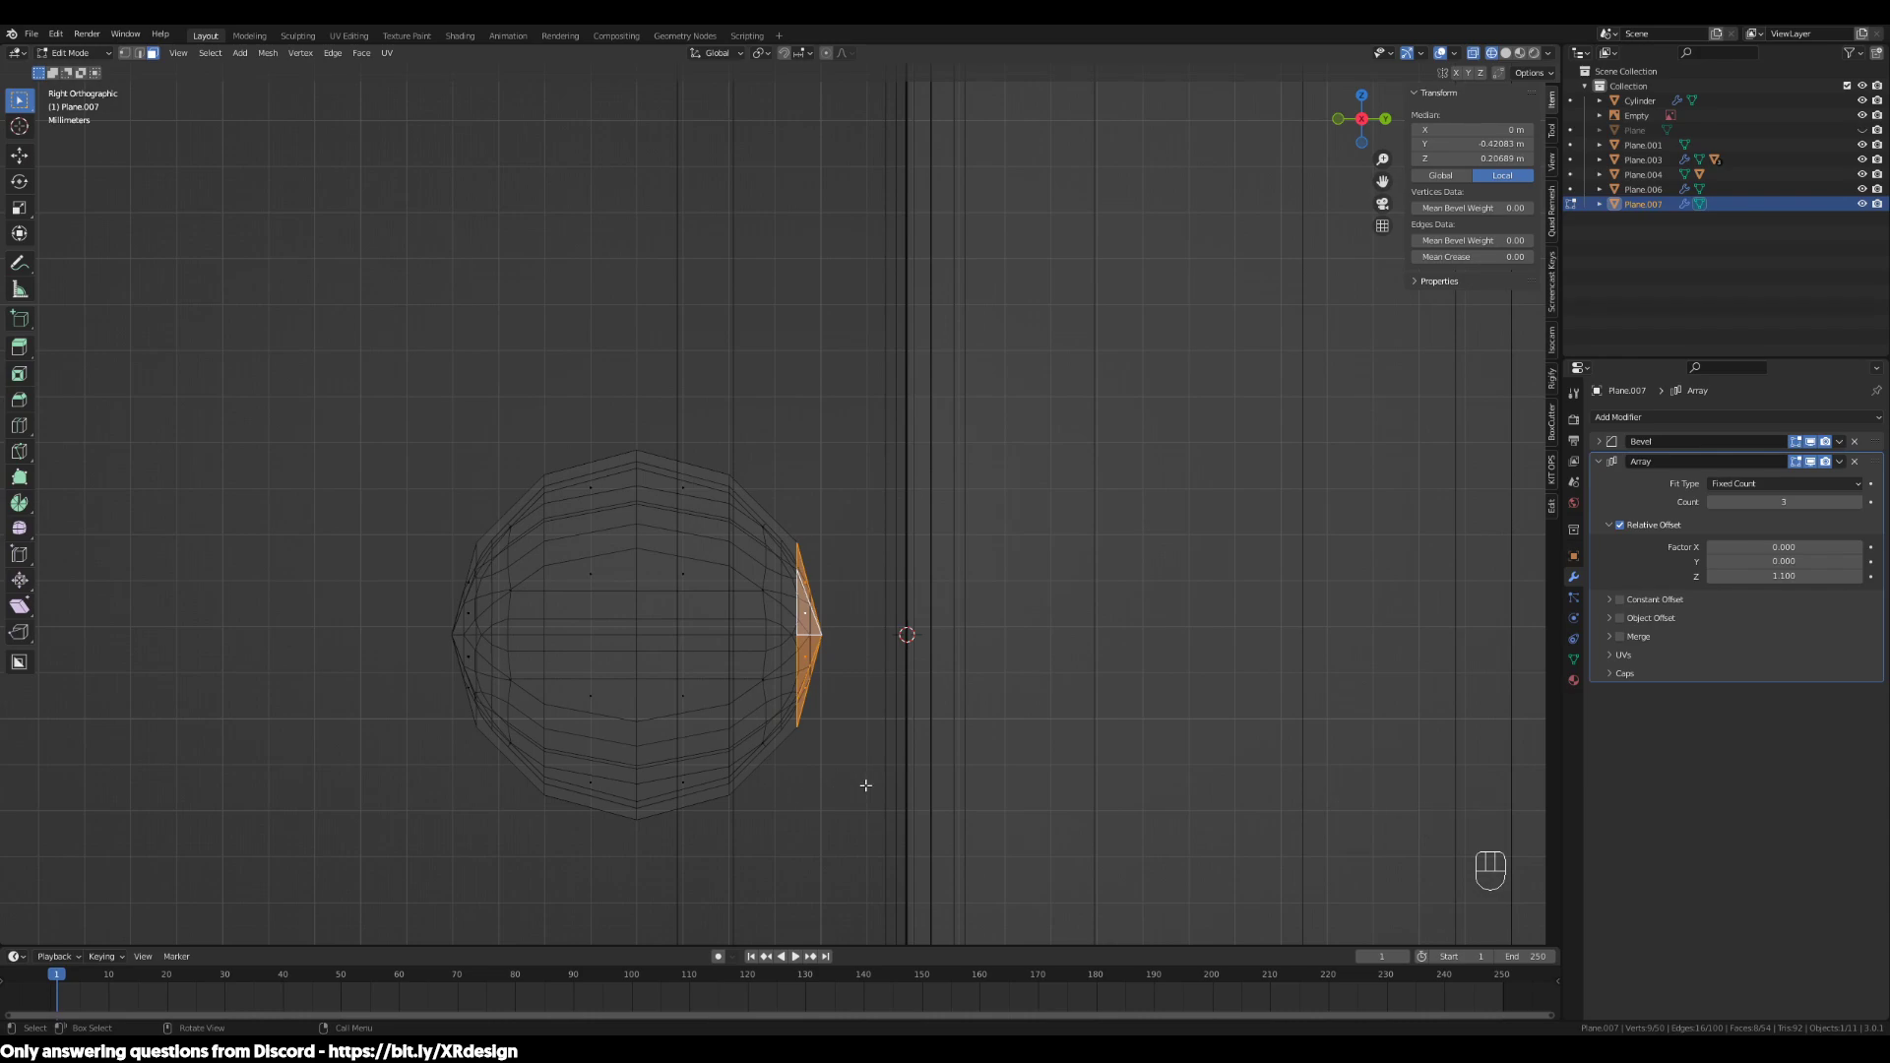
pyautogui.press('e')
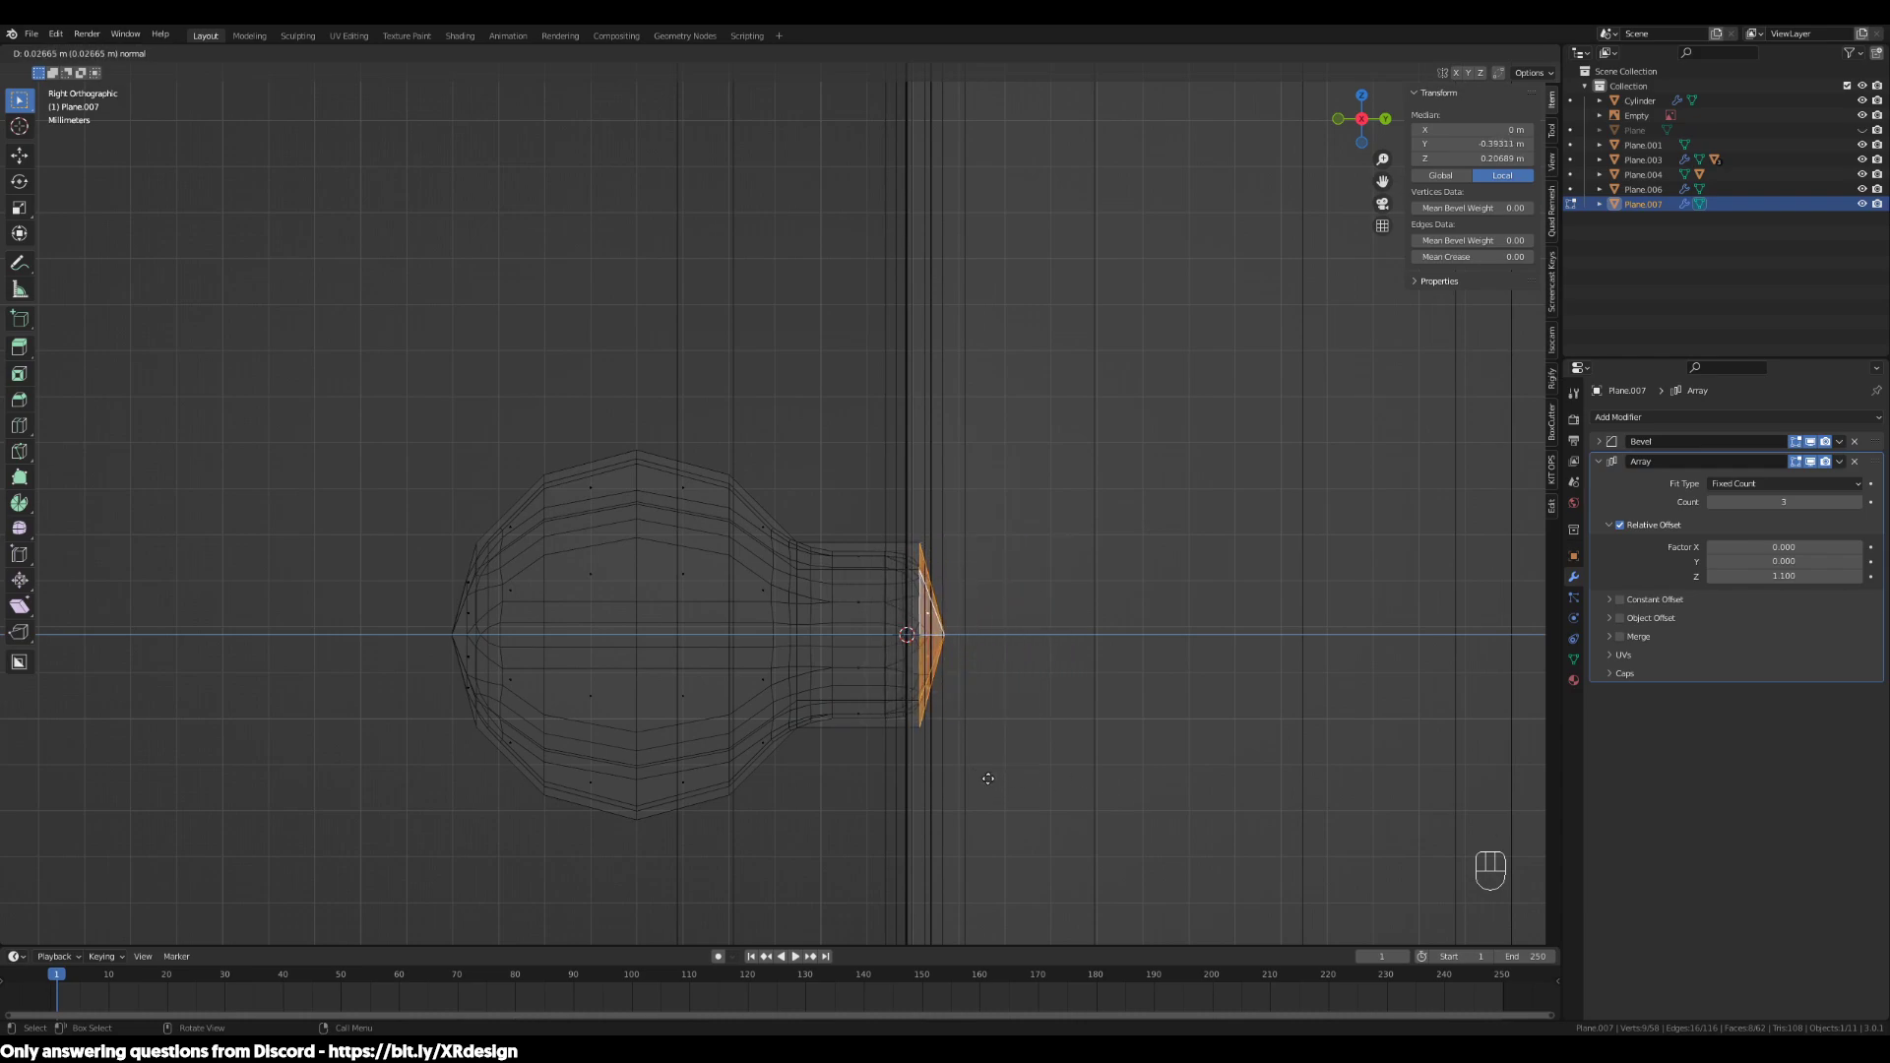
pyautogui.click(985, 777)
# Try to box-select the stem's end faces again, and undo that selection
pyautogui.scroll(3, 1024, 748)
pyautogui.keyDown('shift'); pyautogui.moveTo(1151, 728); pyautogui.dragTo(942, 597, button='middle'); pyautogui.keyUp('shift')
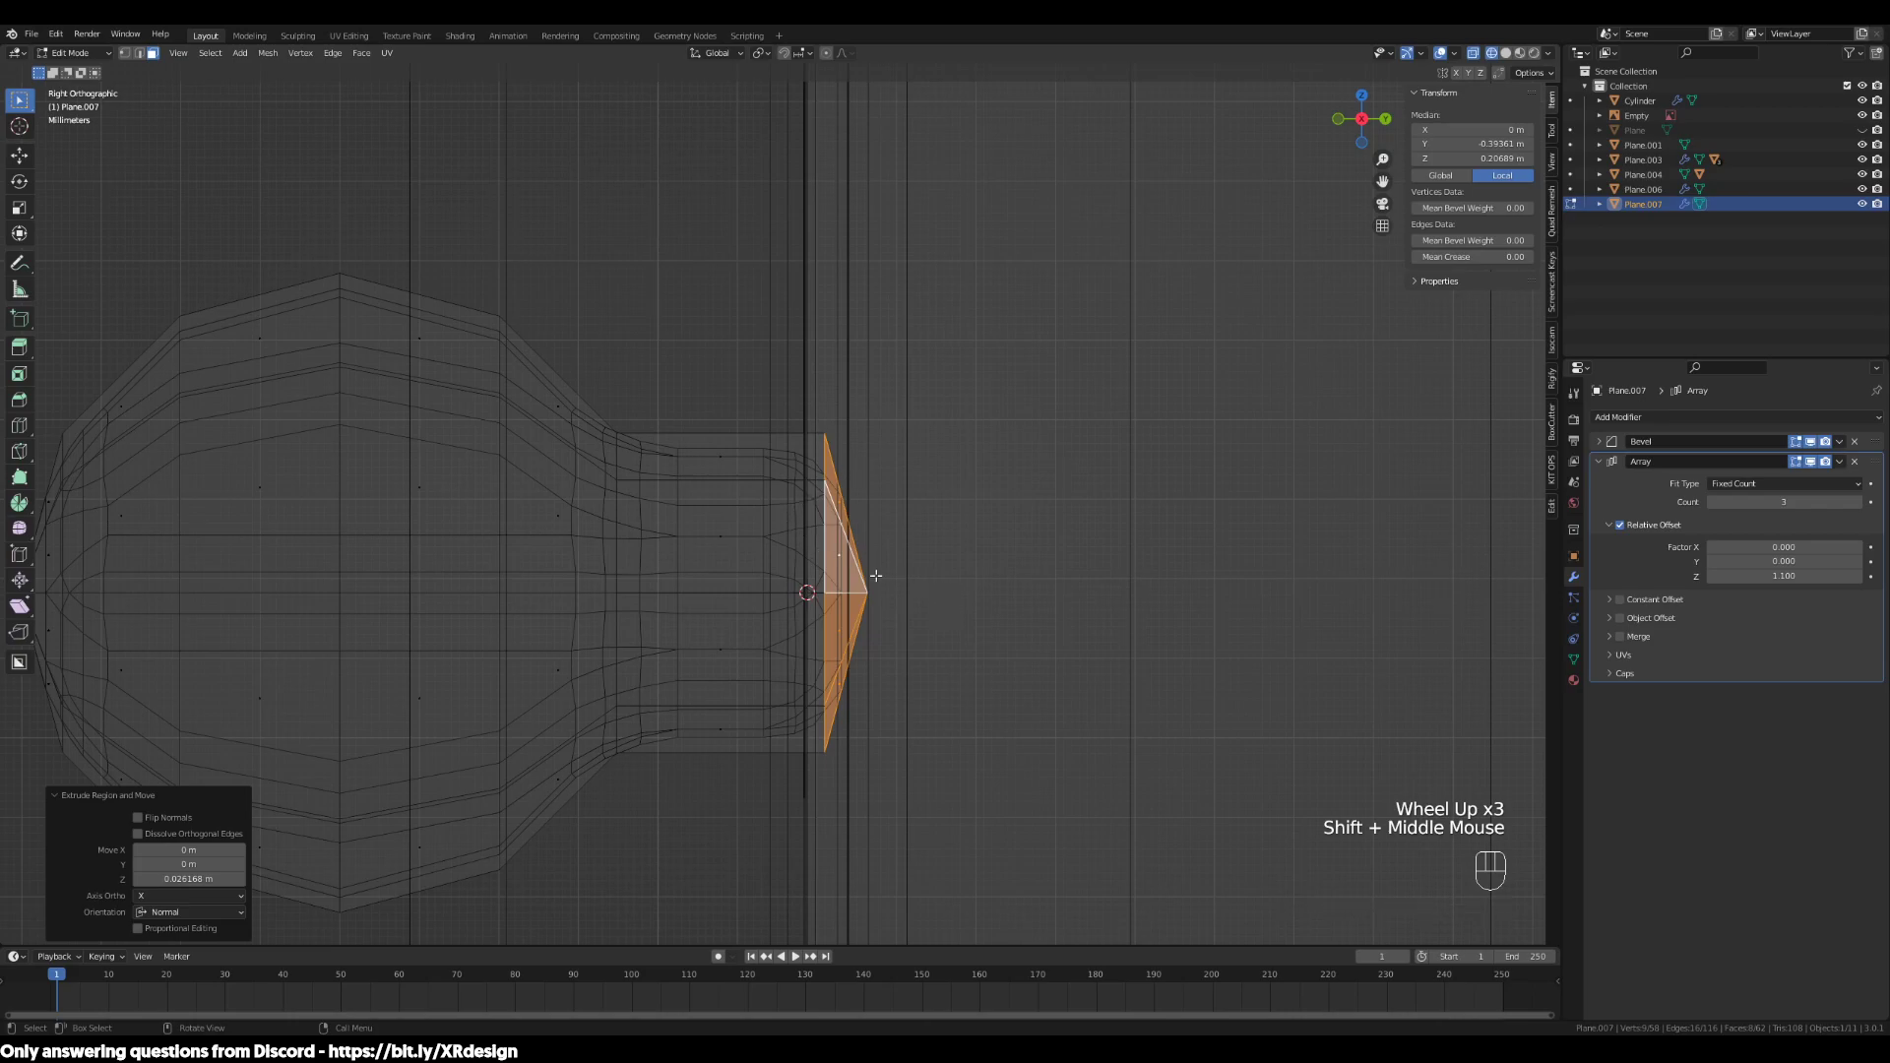
pyautogui.moveTo(931, 351); pyautogui.dragTo(805, 824)
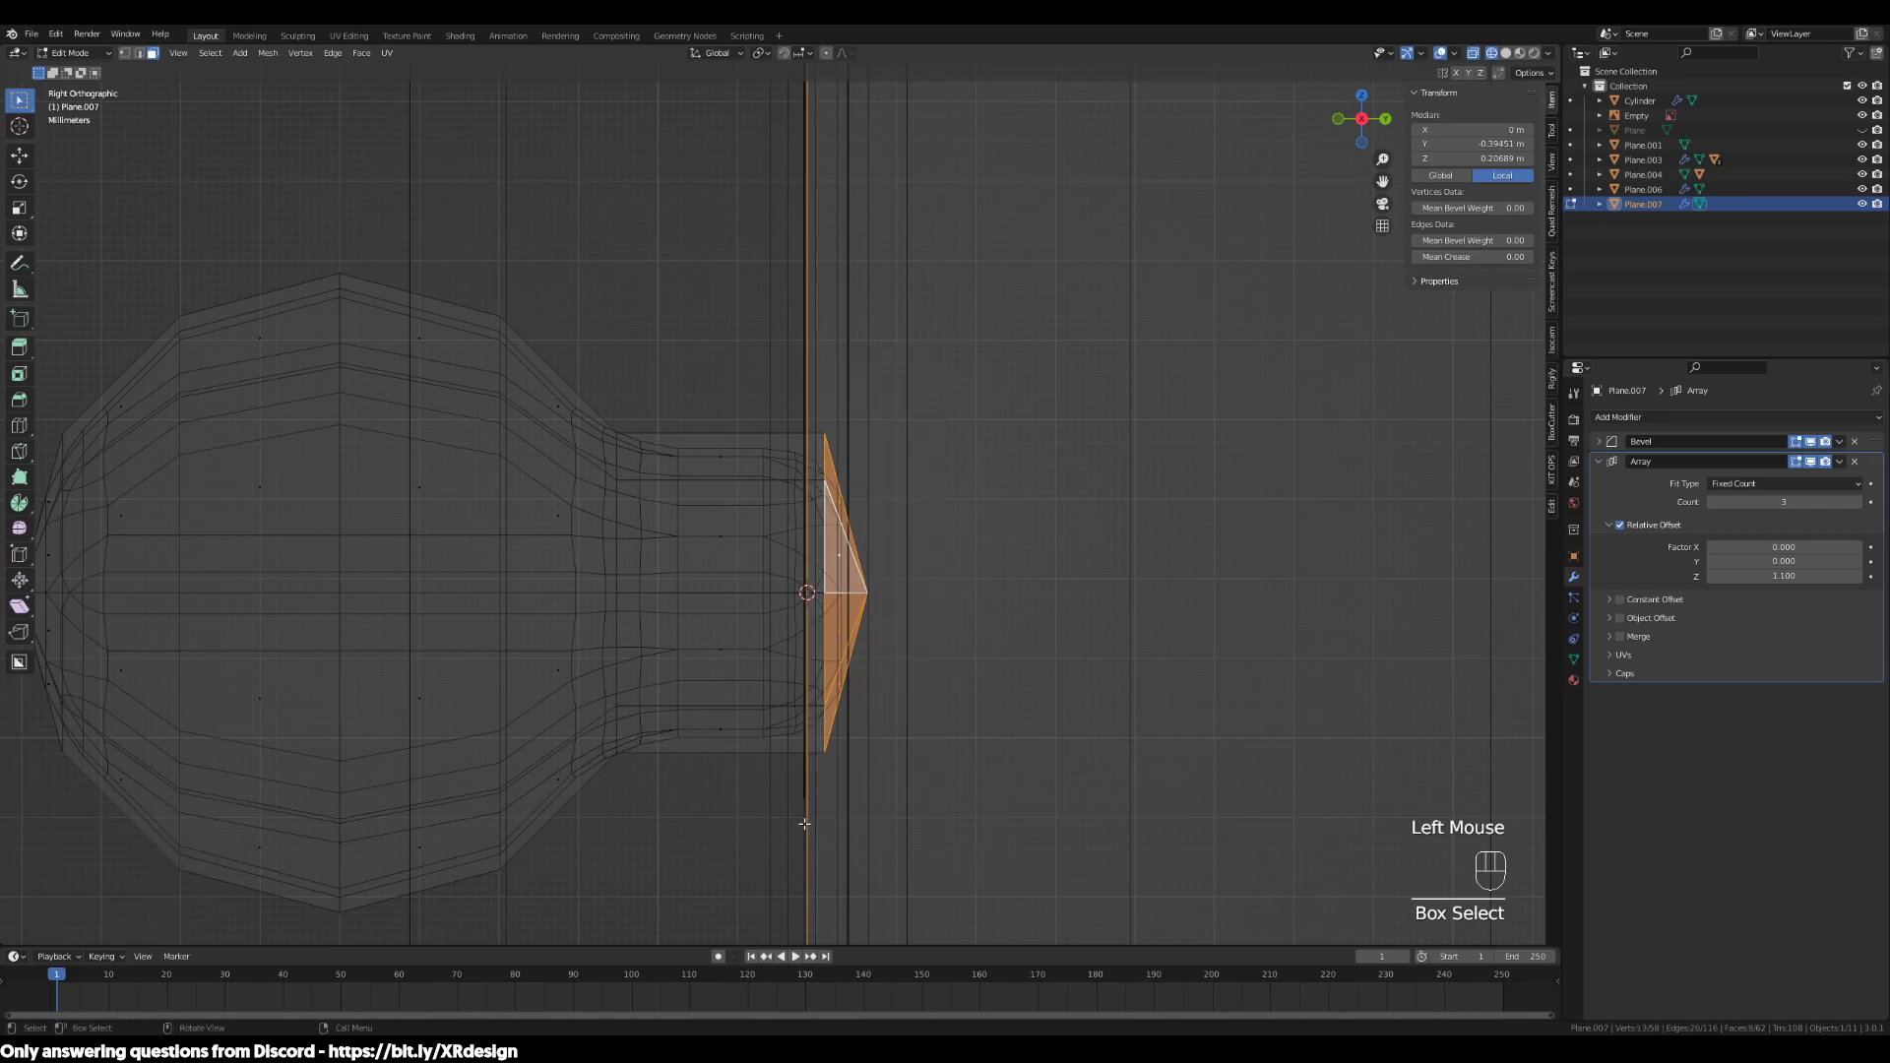
pyautogui.hotkey('ctrl', 'z')
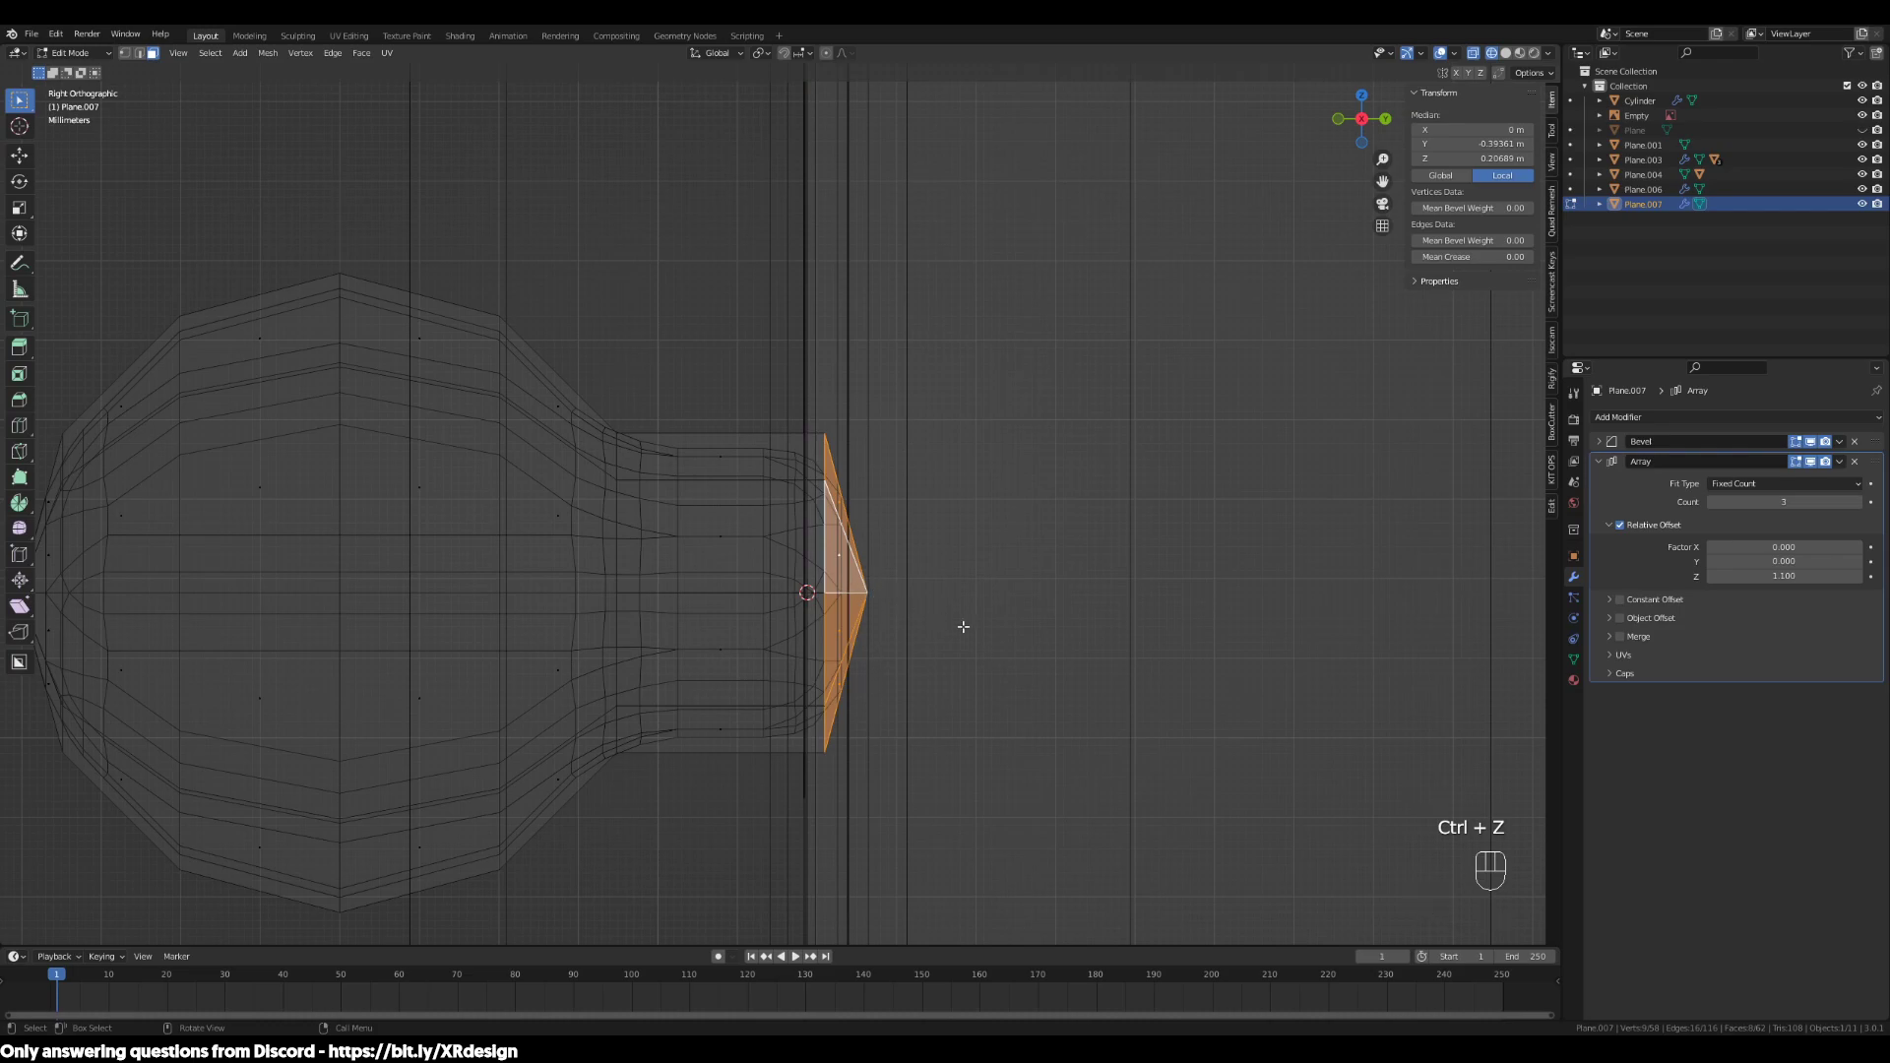
# In vertex mode, try to flatten the stem's end by moving its tip vertex about 0.005 m along negative Y, and undo the move
pyautogui.press('1')
pyautogui.moveTo(885, 582); pyautogui.dragTo(855, 608)
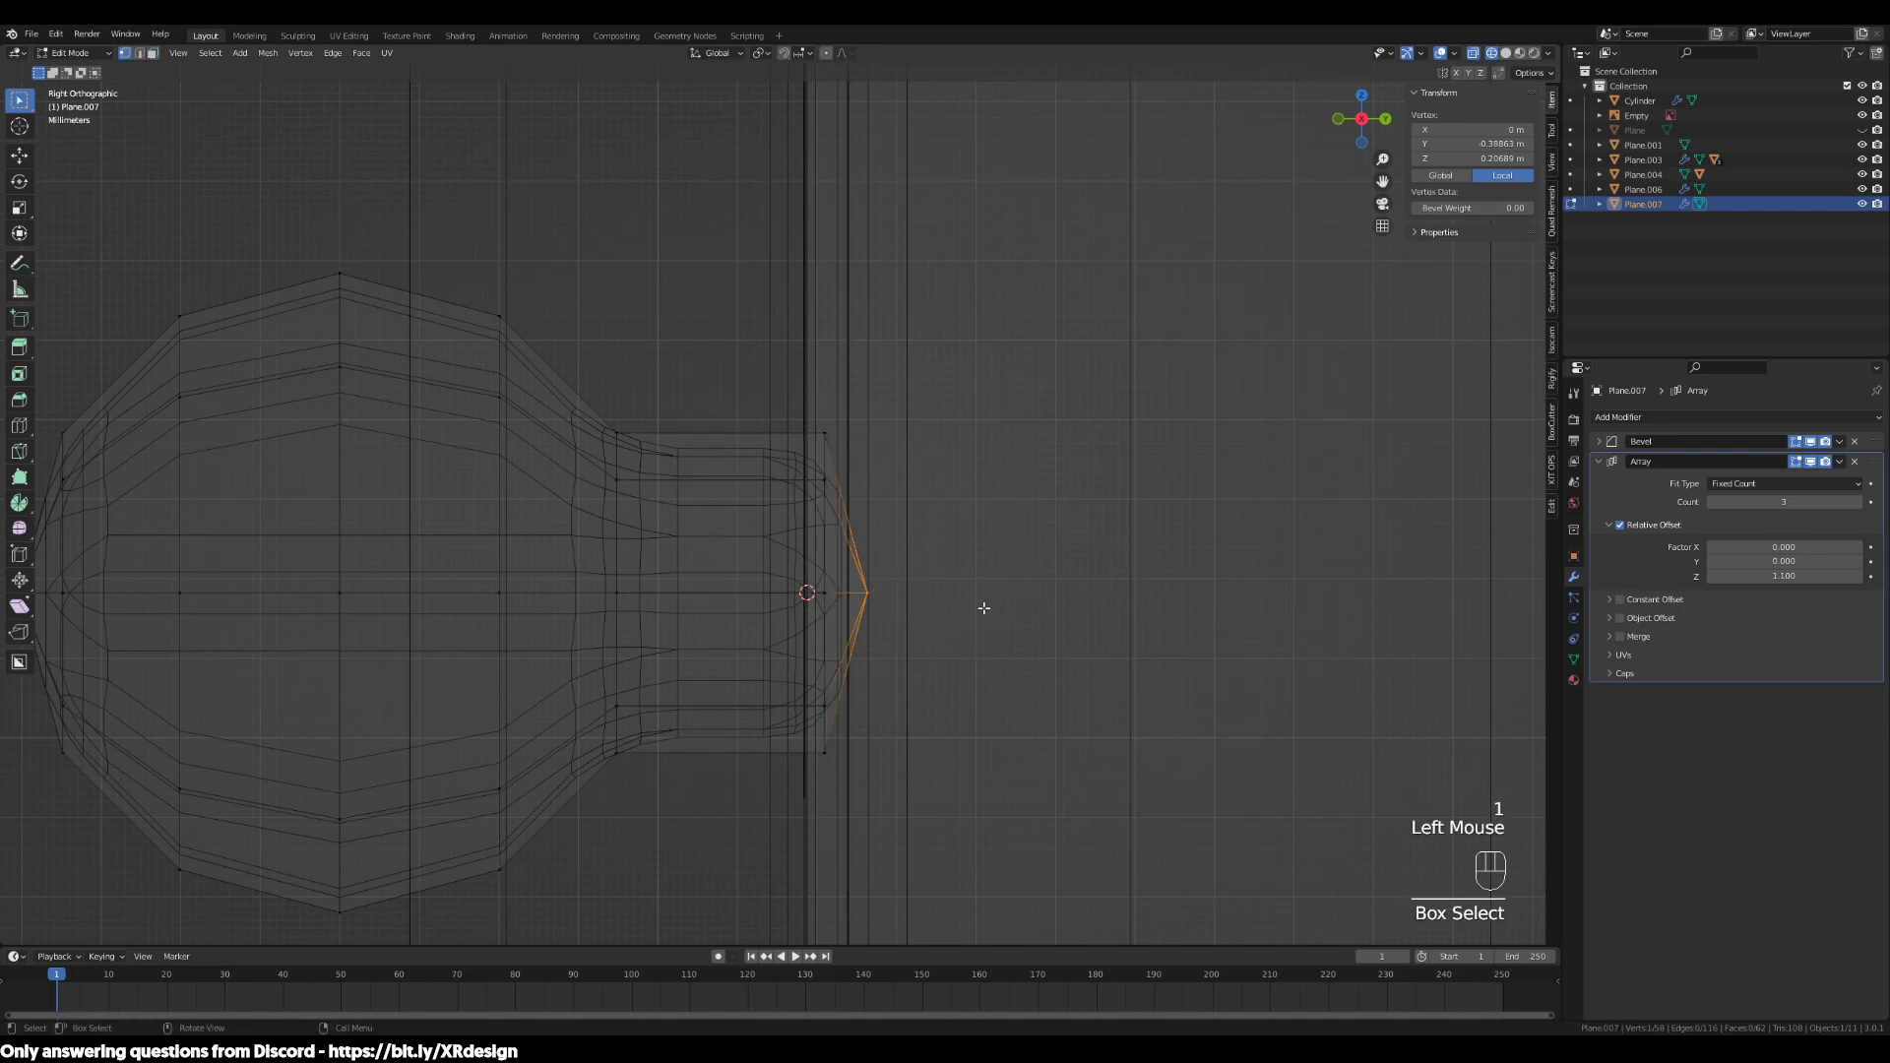
pyautogui.press('g')
pyautogui.press('y')
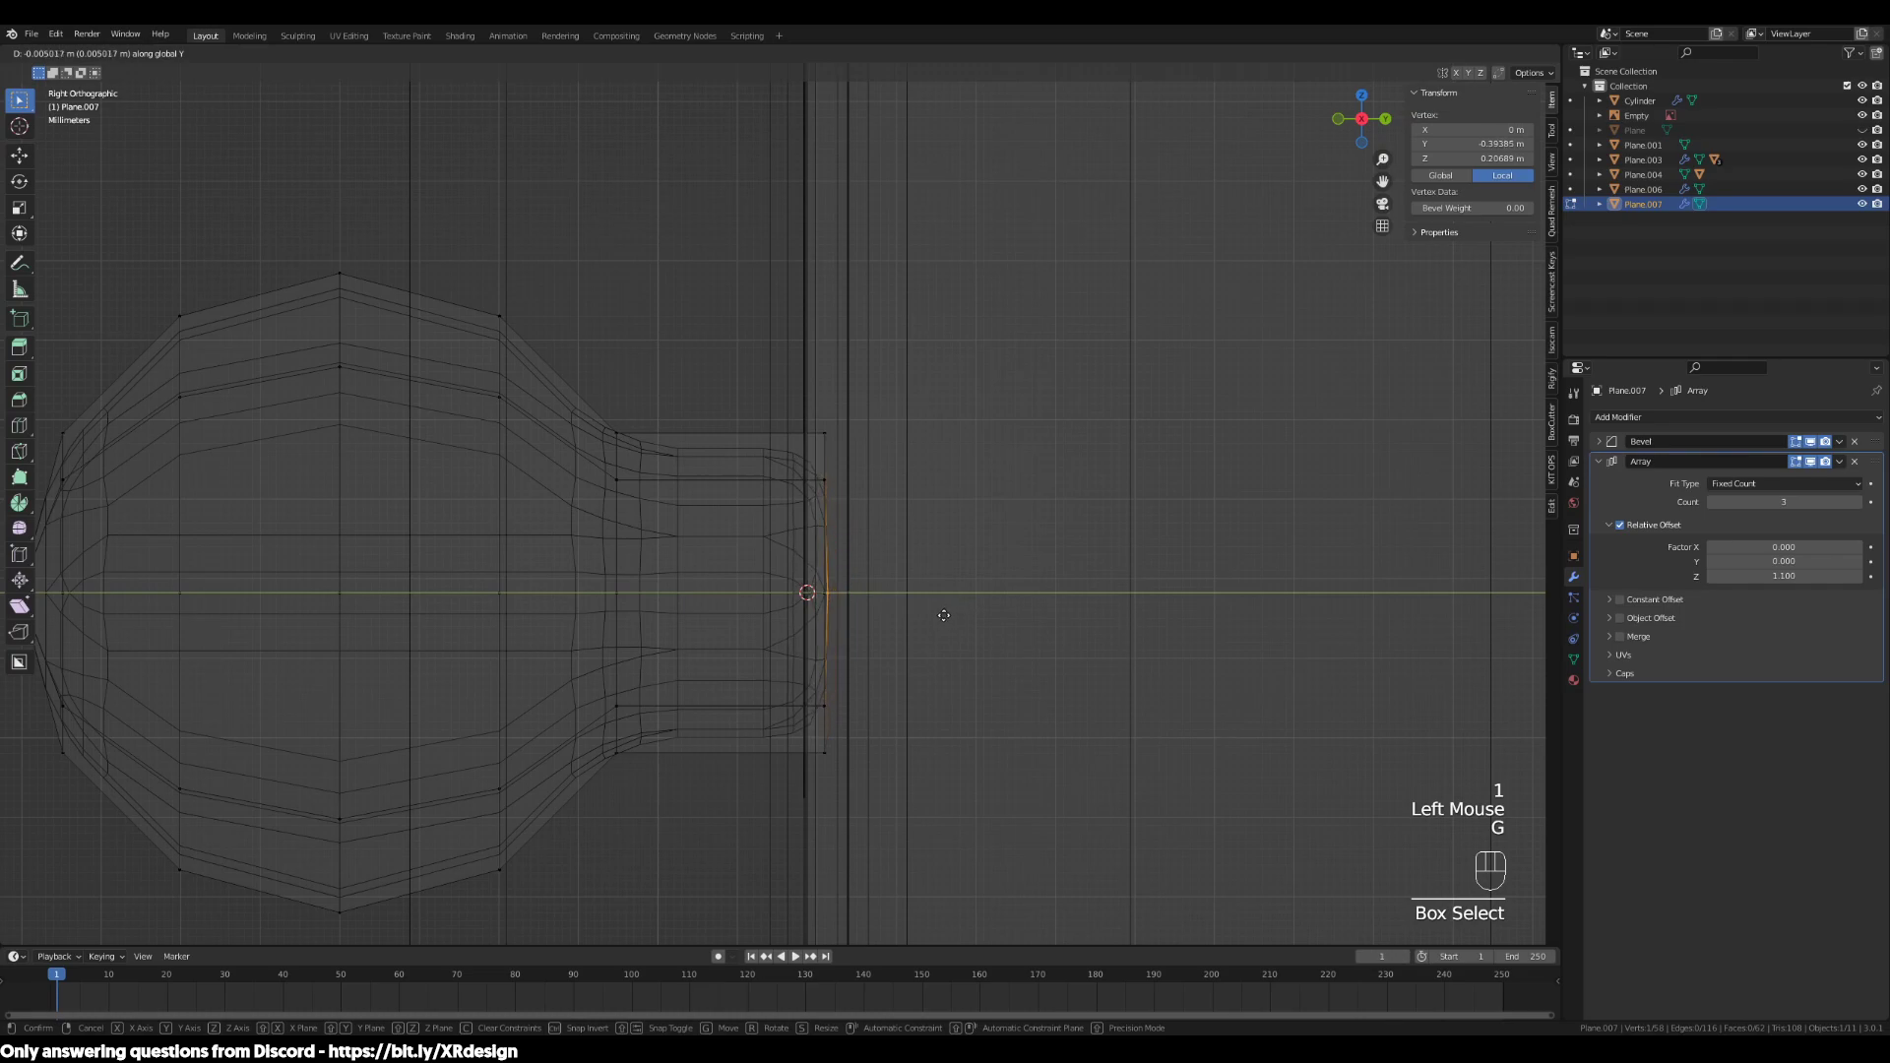
pyautogui.click(939, 617)
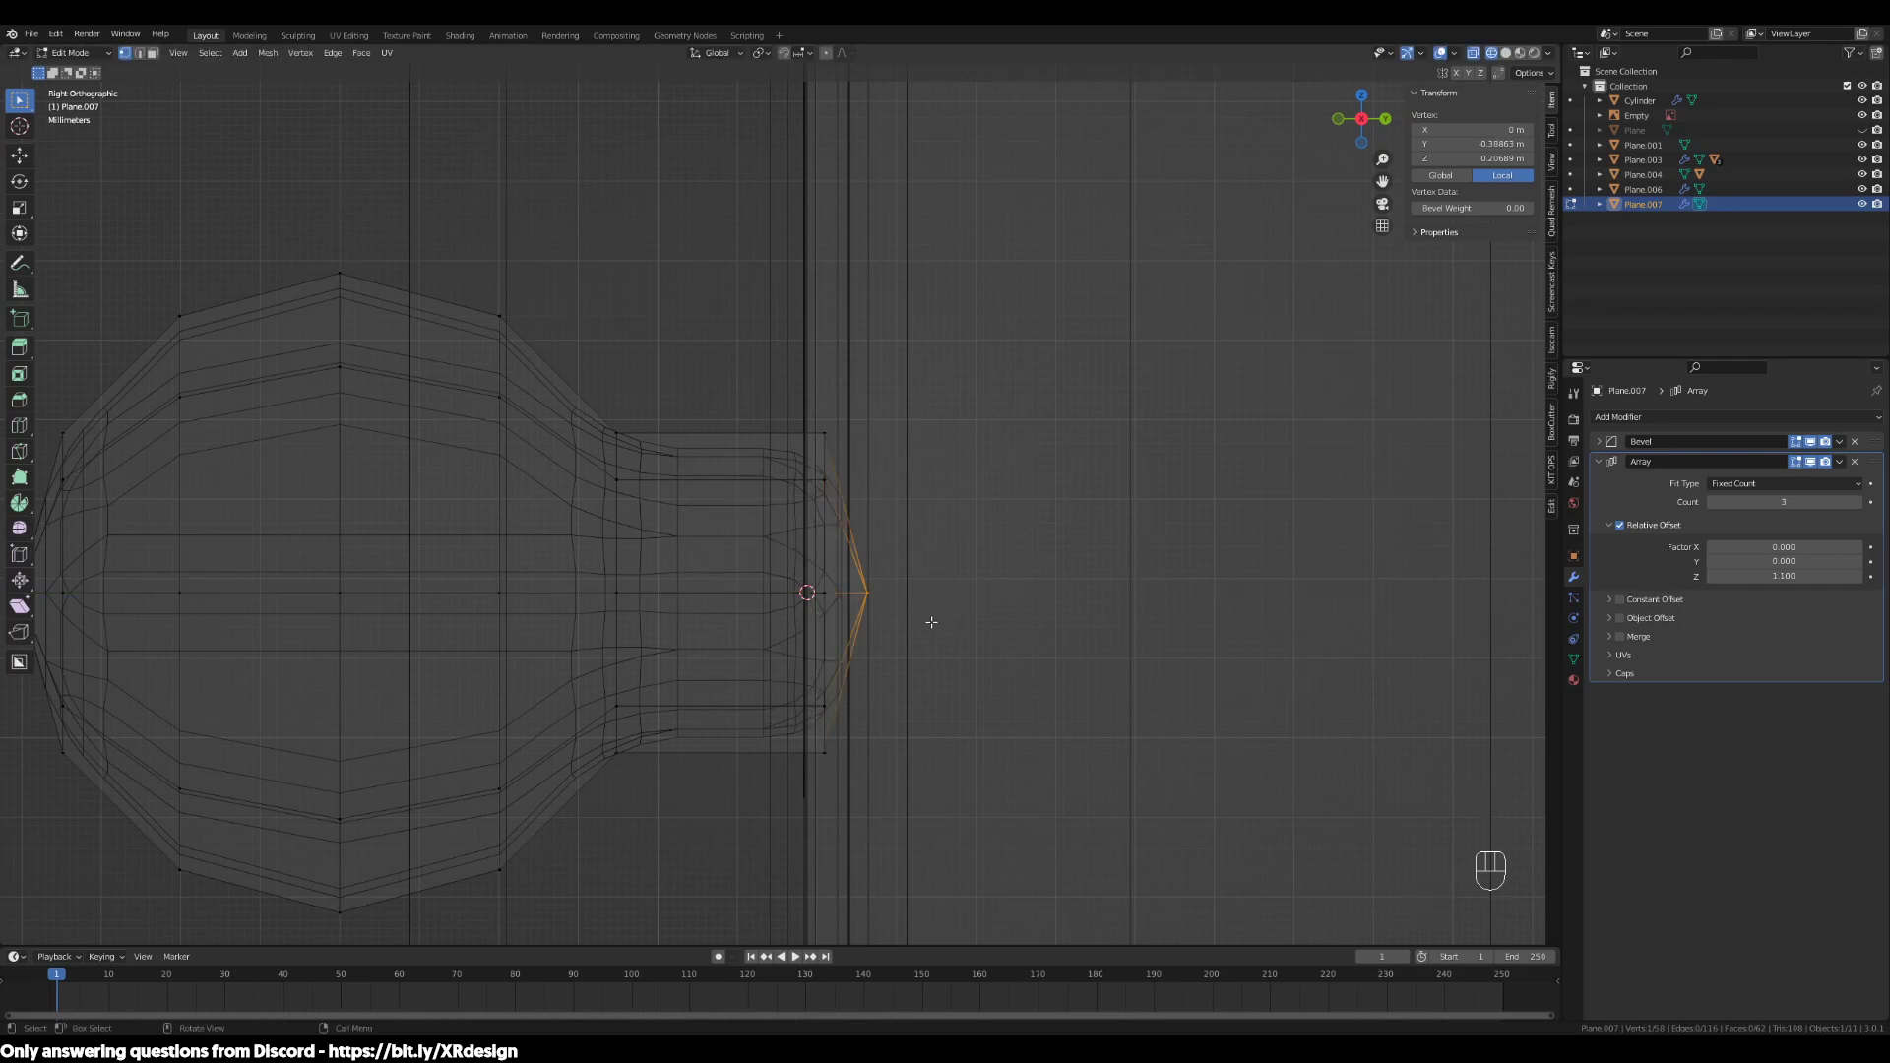
pyautogui.hotkey('ctrl', 'z')
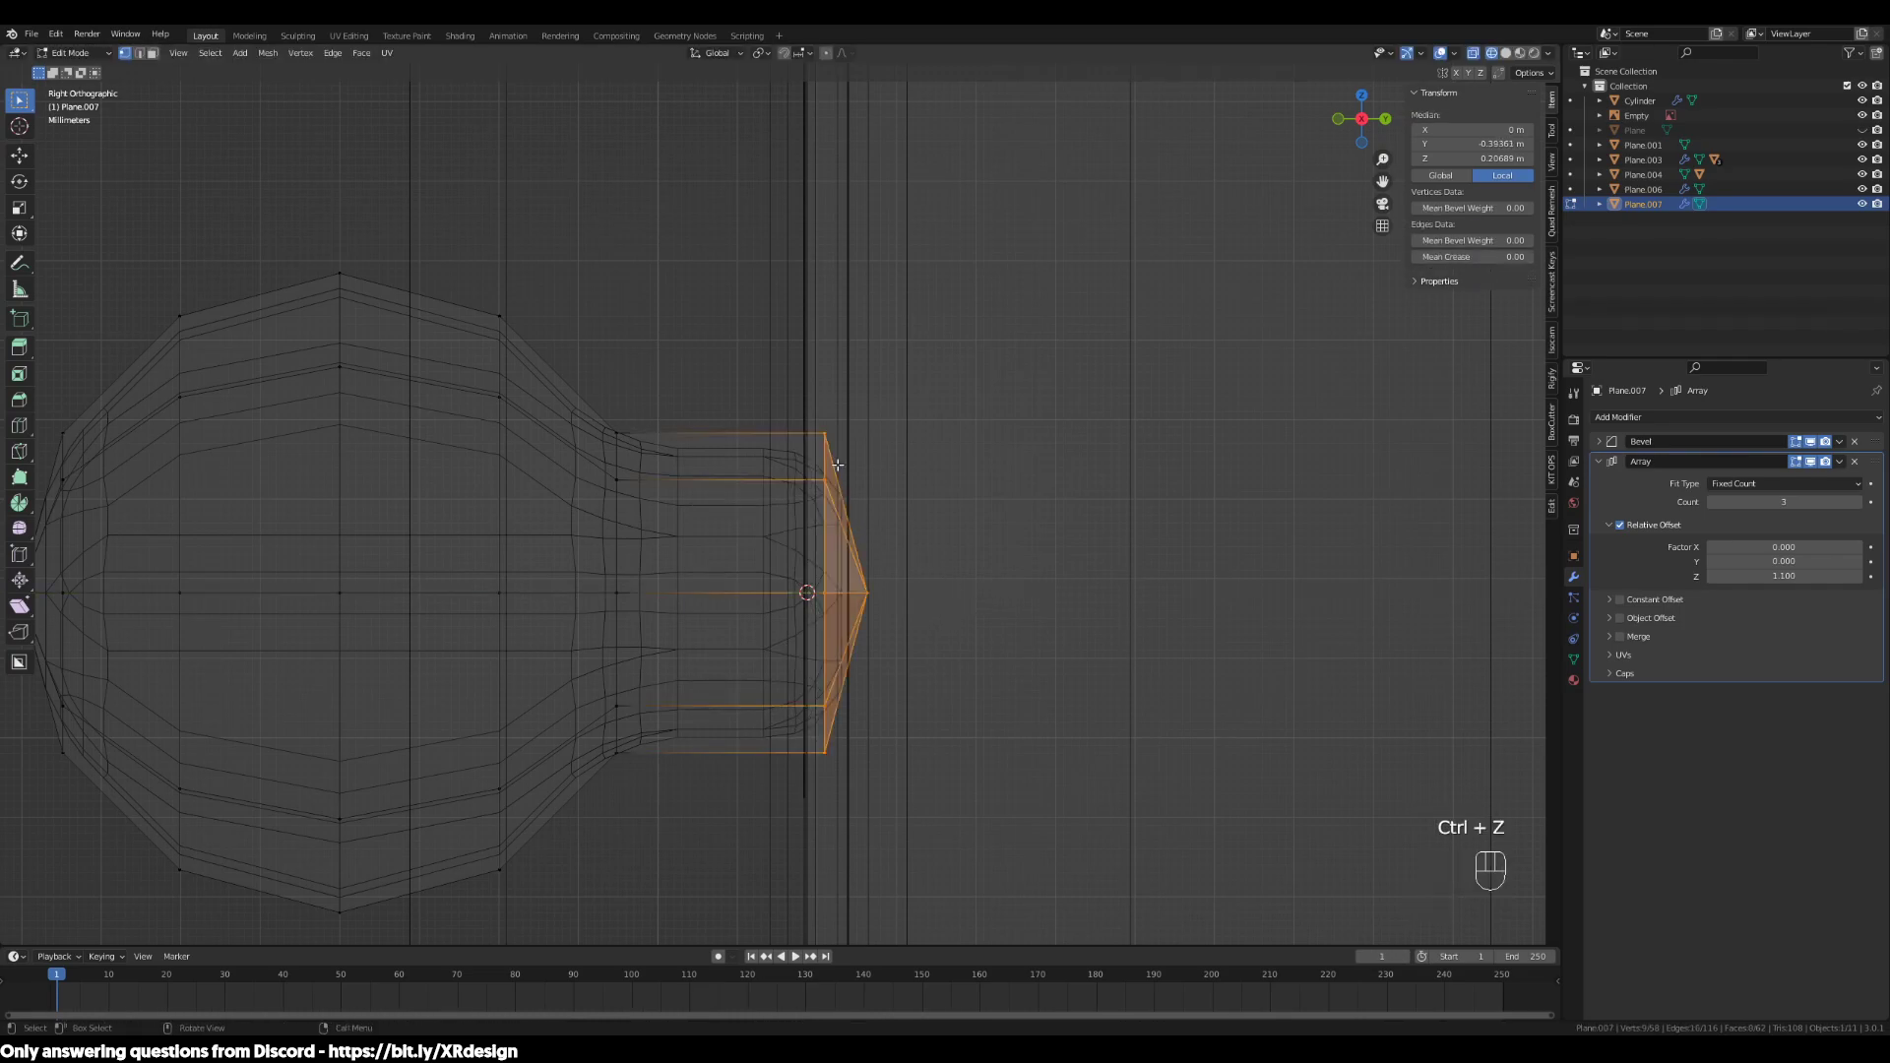
pyautogui.scroll(-2, 845, 528)
pyautogui.scroll(2, 871, 585)
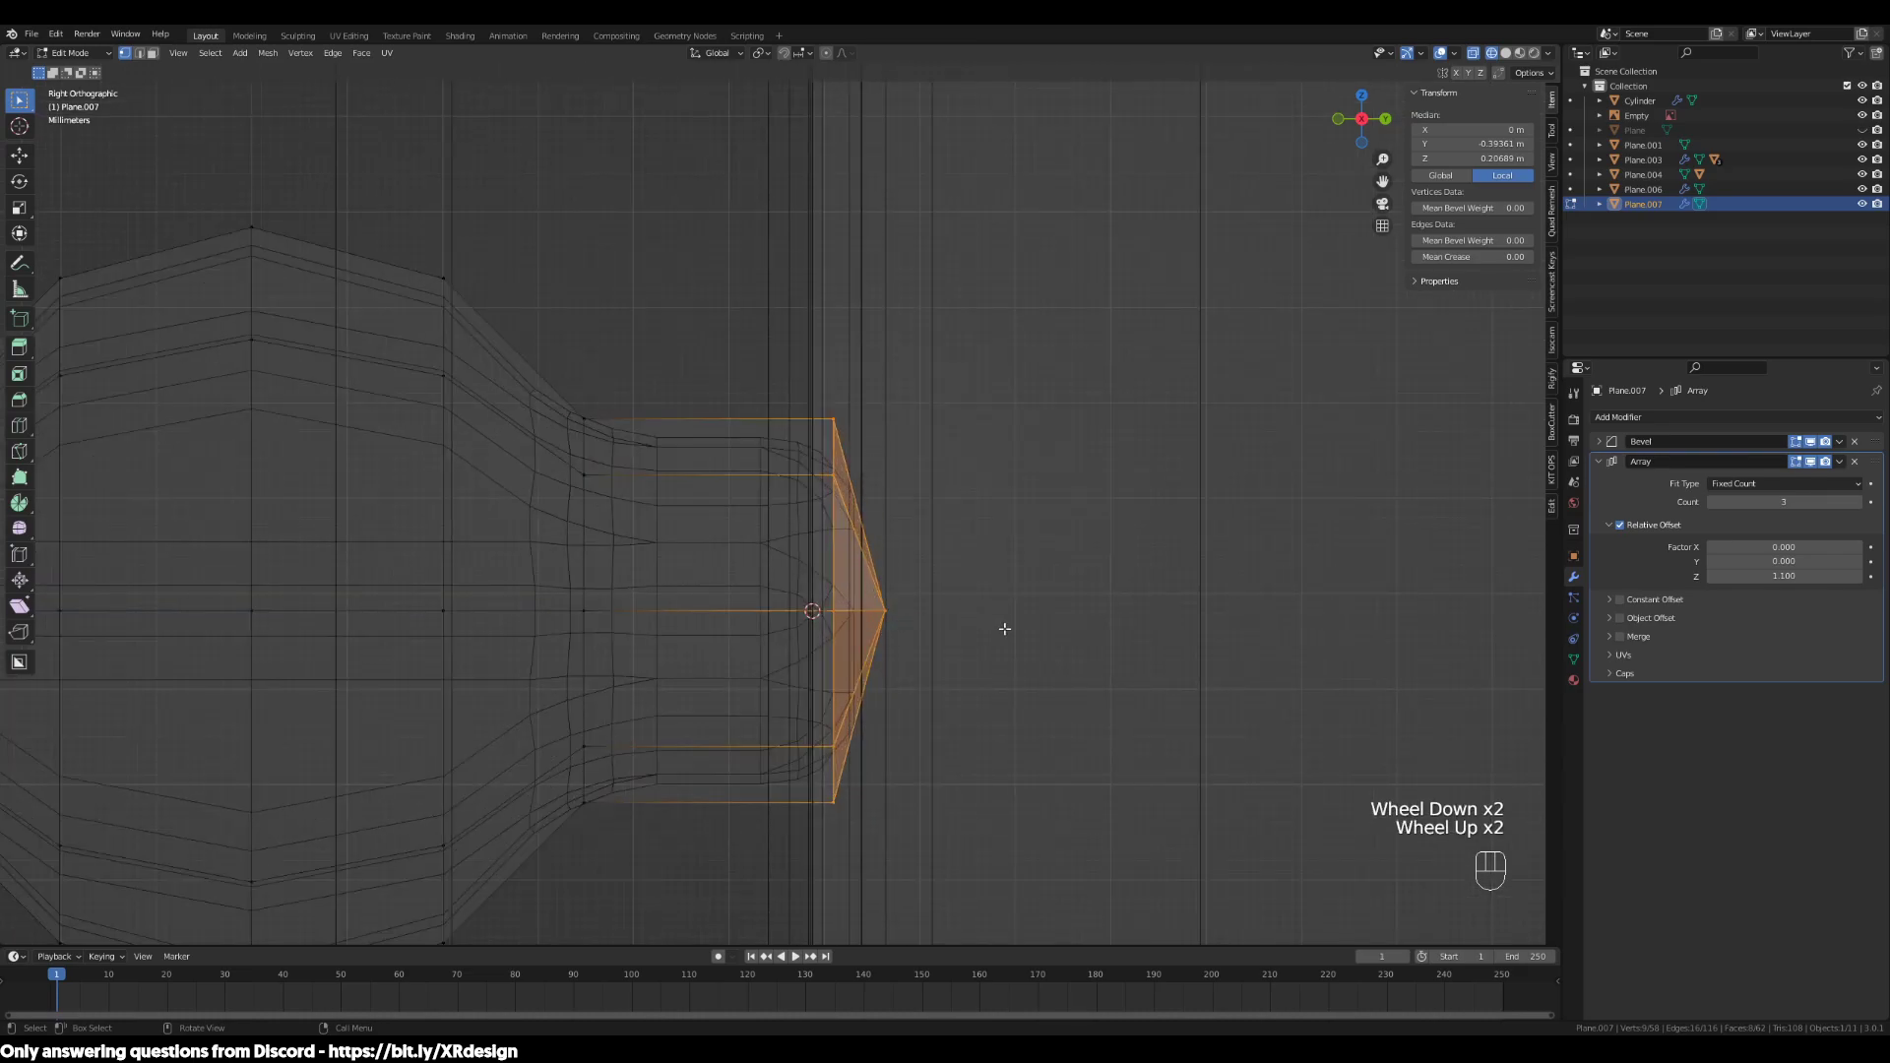
pyautogui.press('s')
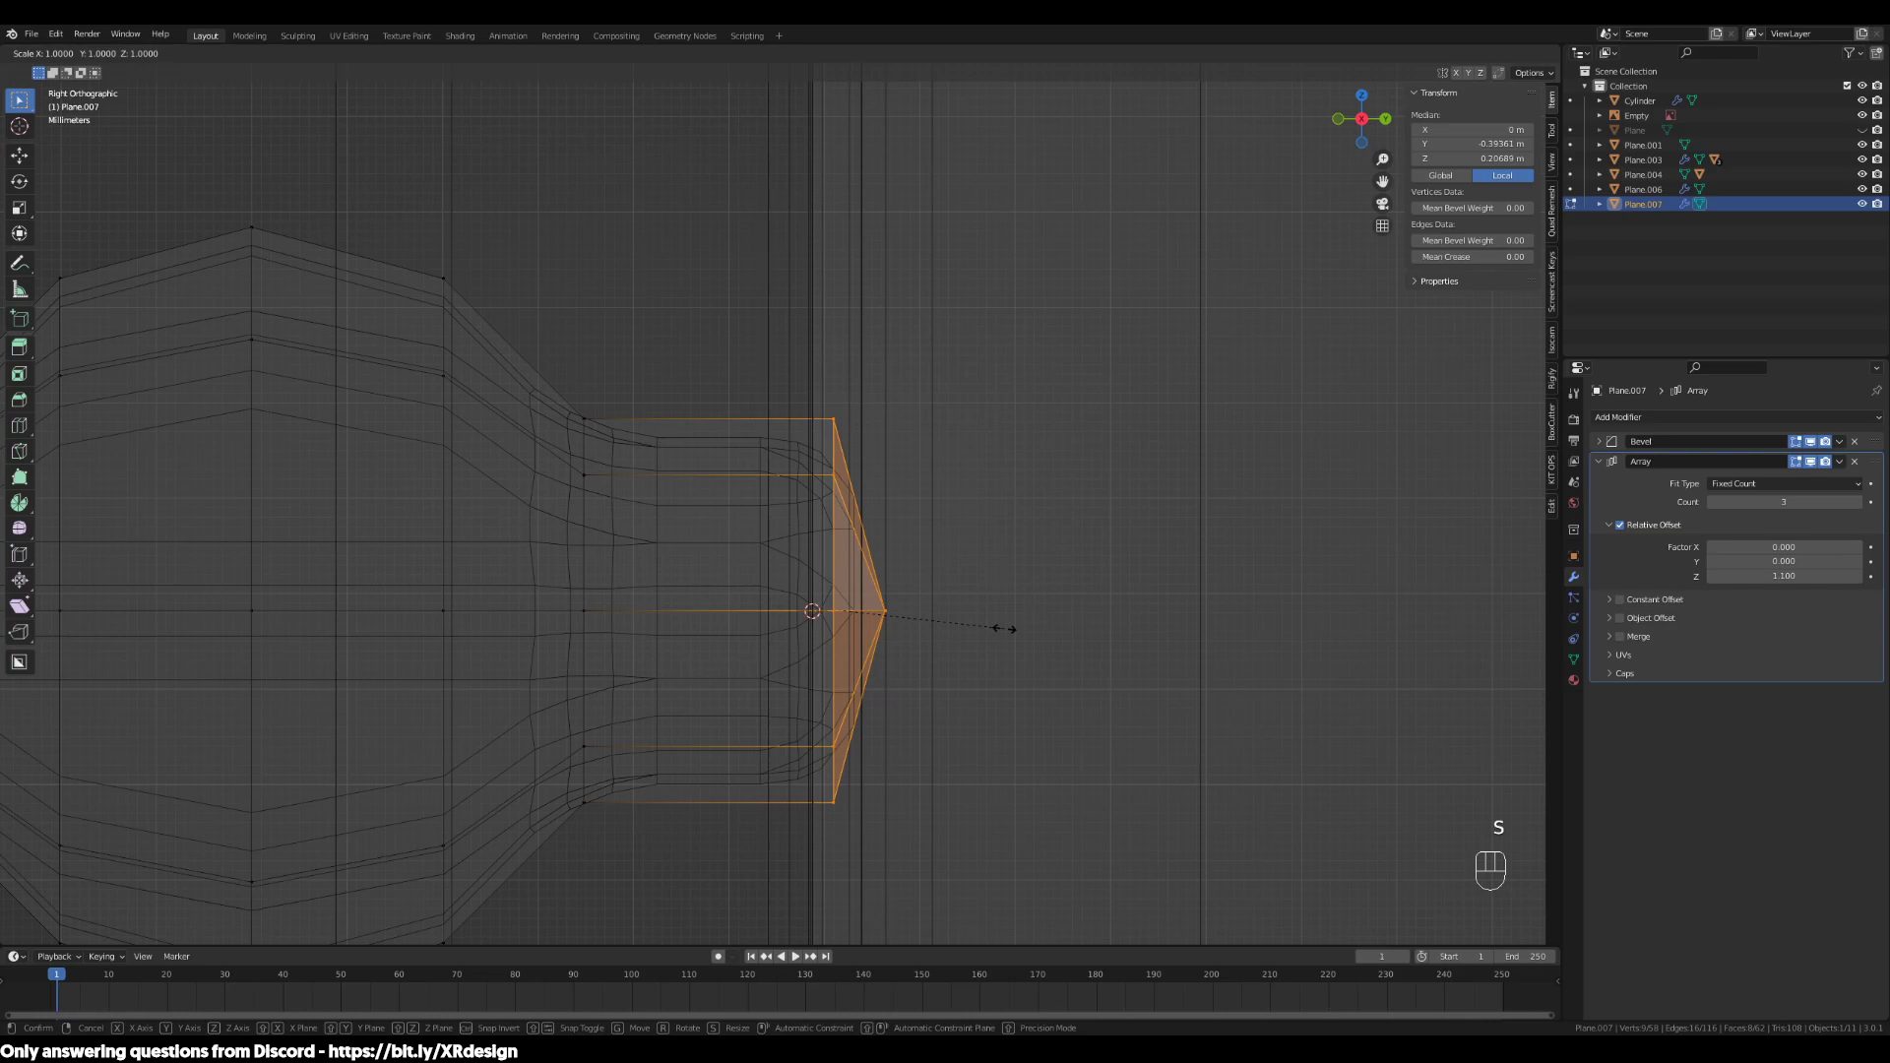
pyautogui.click(1005, 628)
pyautogui.scroll(-3, 975, 650)
pyautogui.moveTo(965, 663); pyautogui.dragTo(995, 721, button='middle')
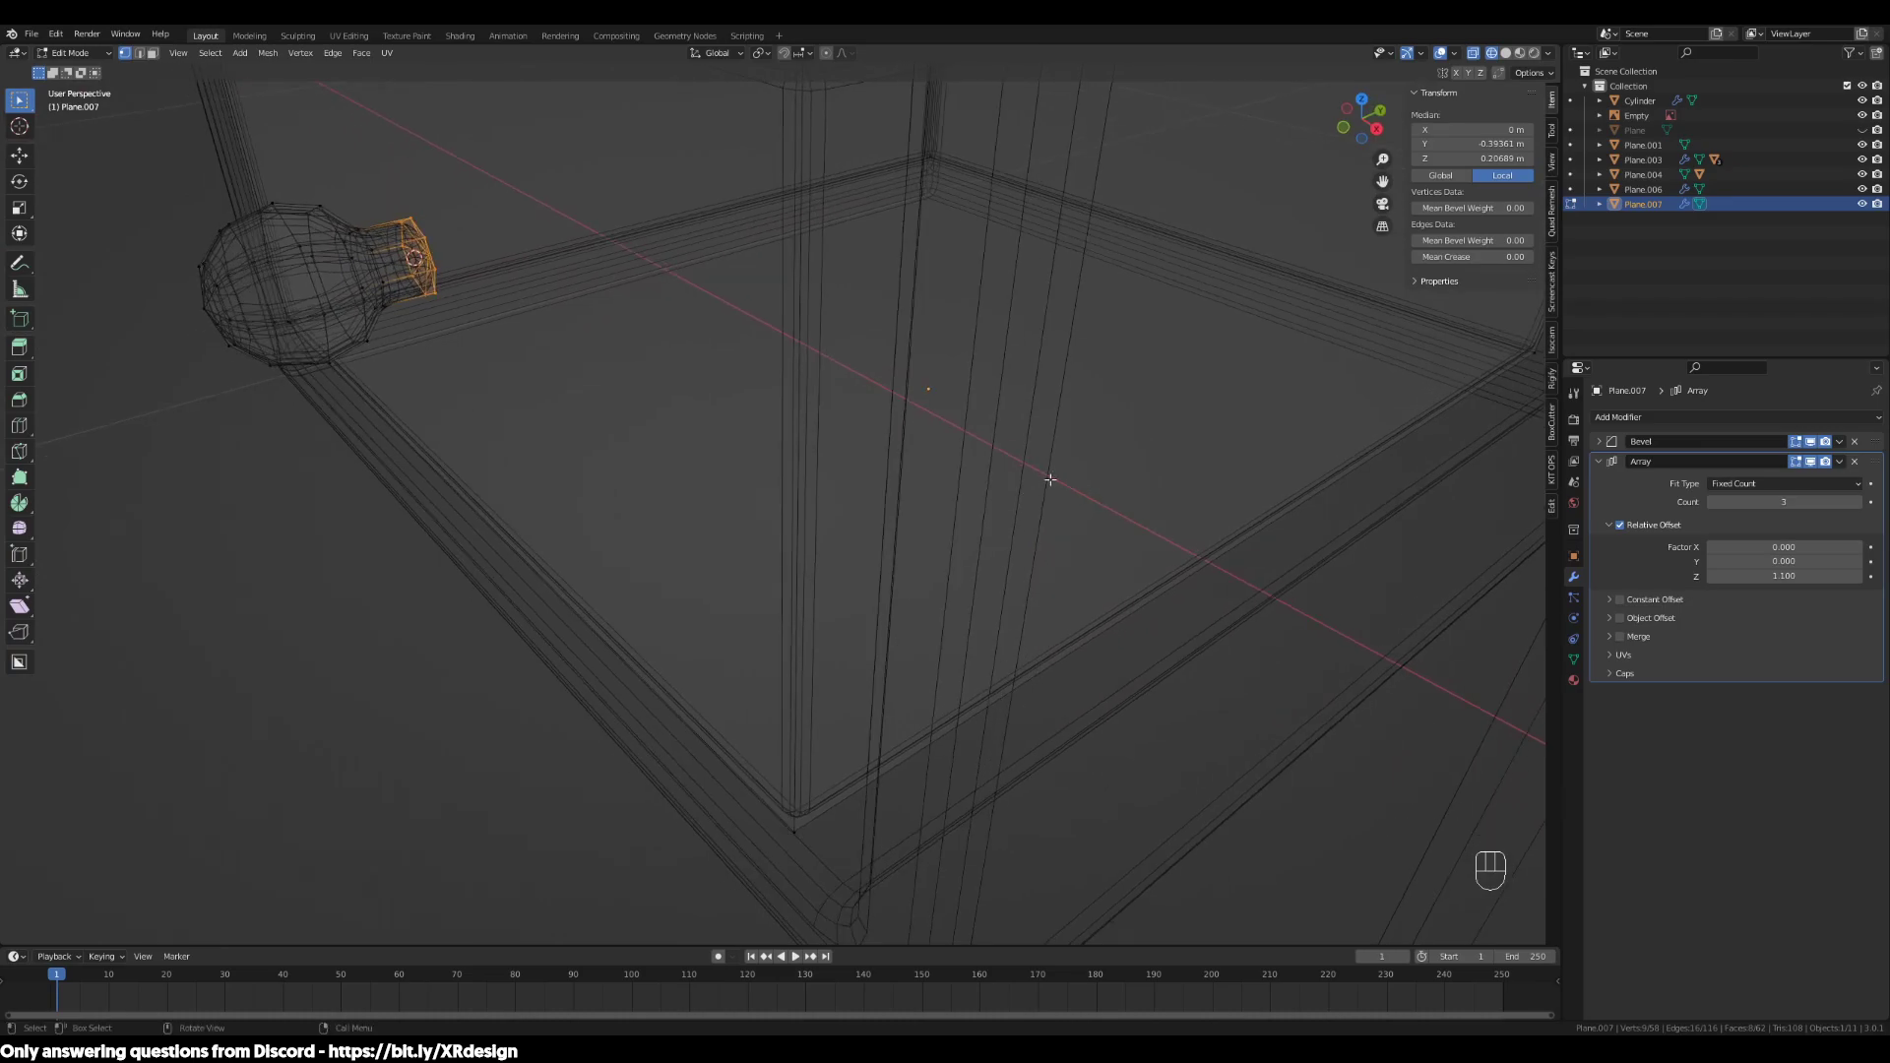
pyautogui.press('KP_3')
pyautogui.scroll(3, 1043, 489)
pyautogui.press('s')
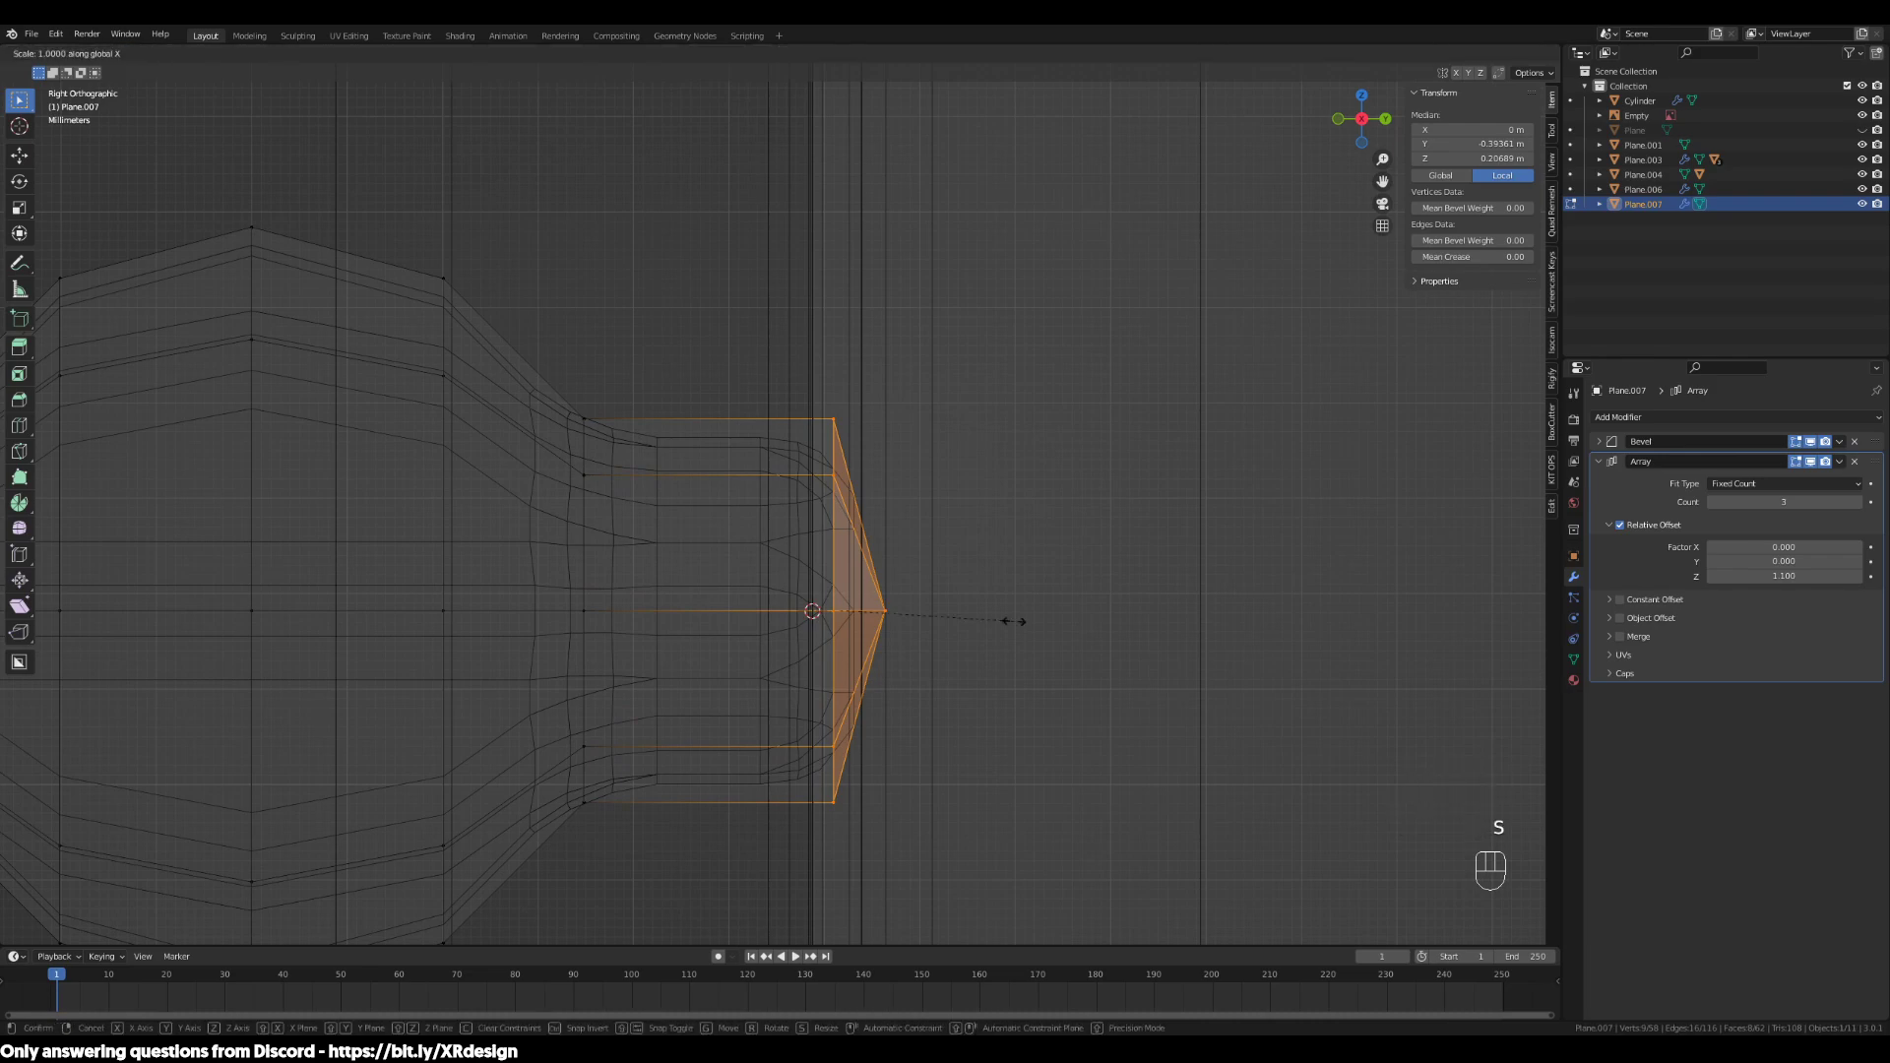
pyautogui.write('0y')
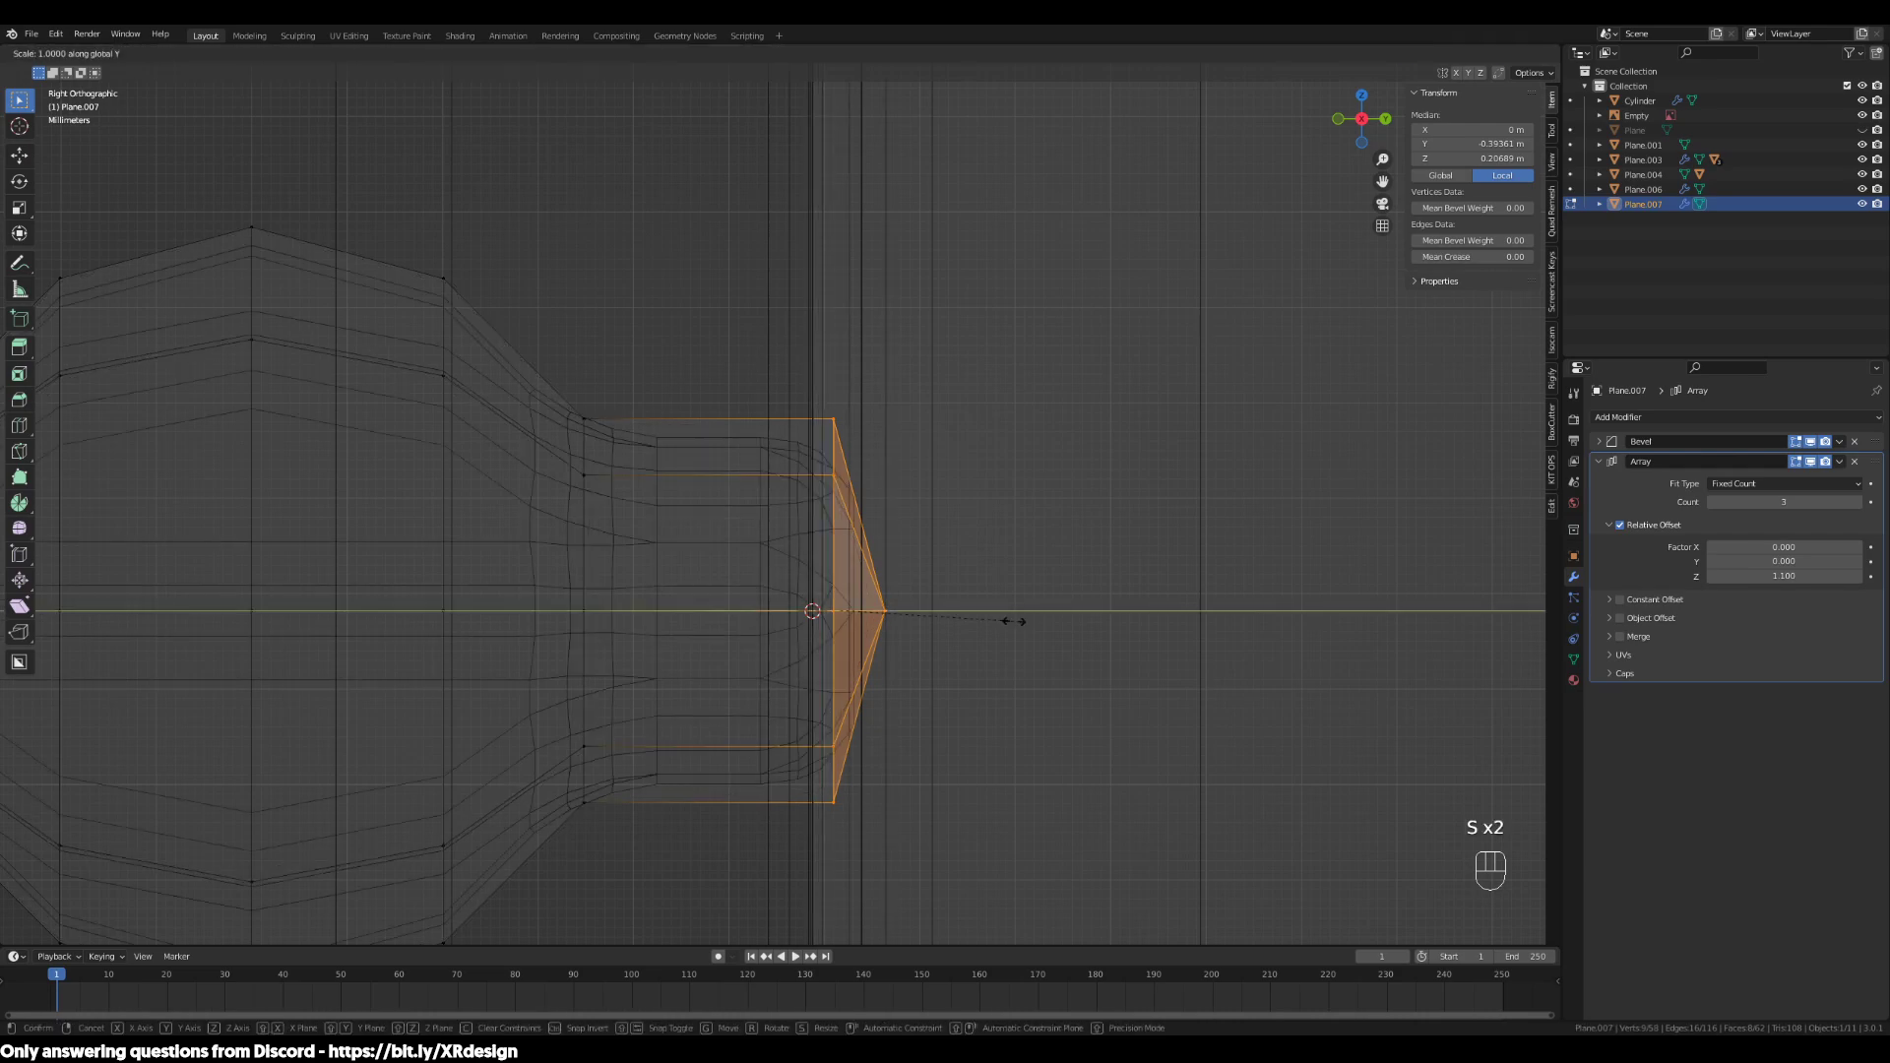
pyautogui.scroll(-2, 1014, 621)
pyautogui.scroll(2, 1014, 621)
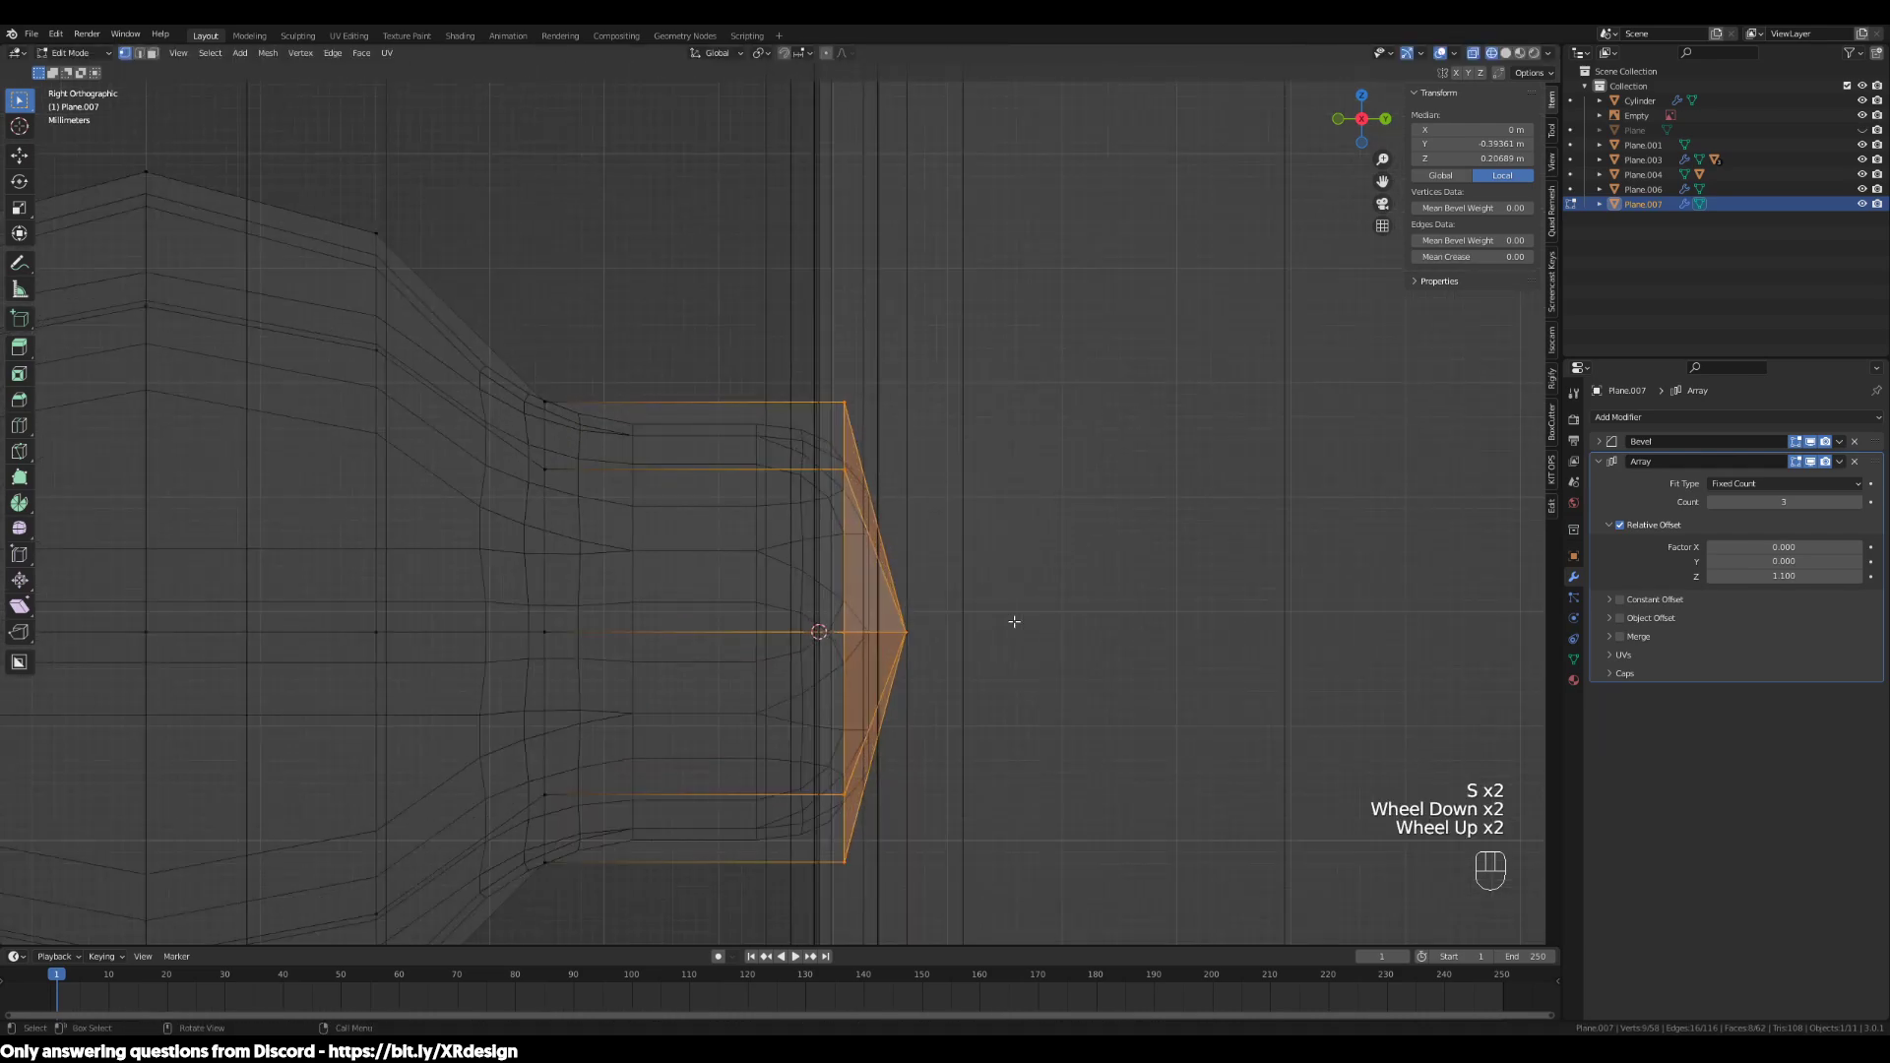
# Flatten the pointed end of the knob's stem by scaling its selected vertices to 0 along Y
pyautogui.press('s')
pyautogui.write('y')
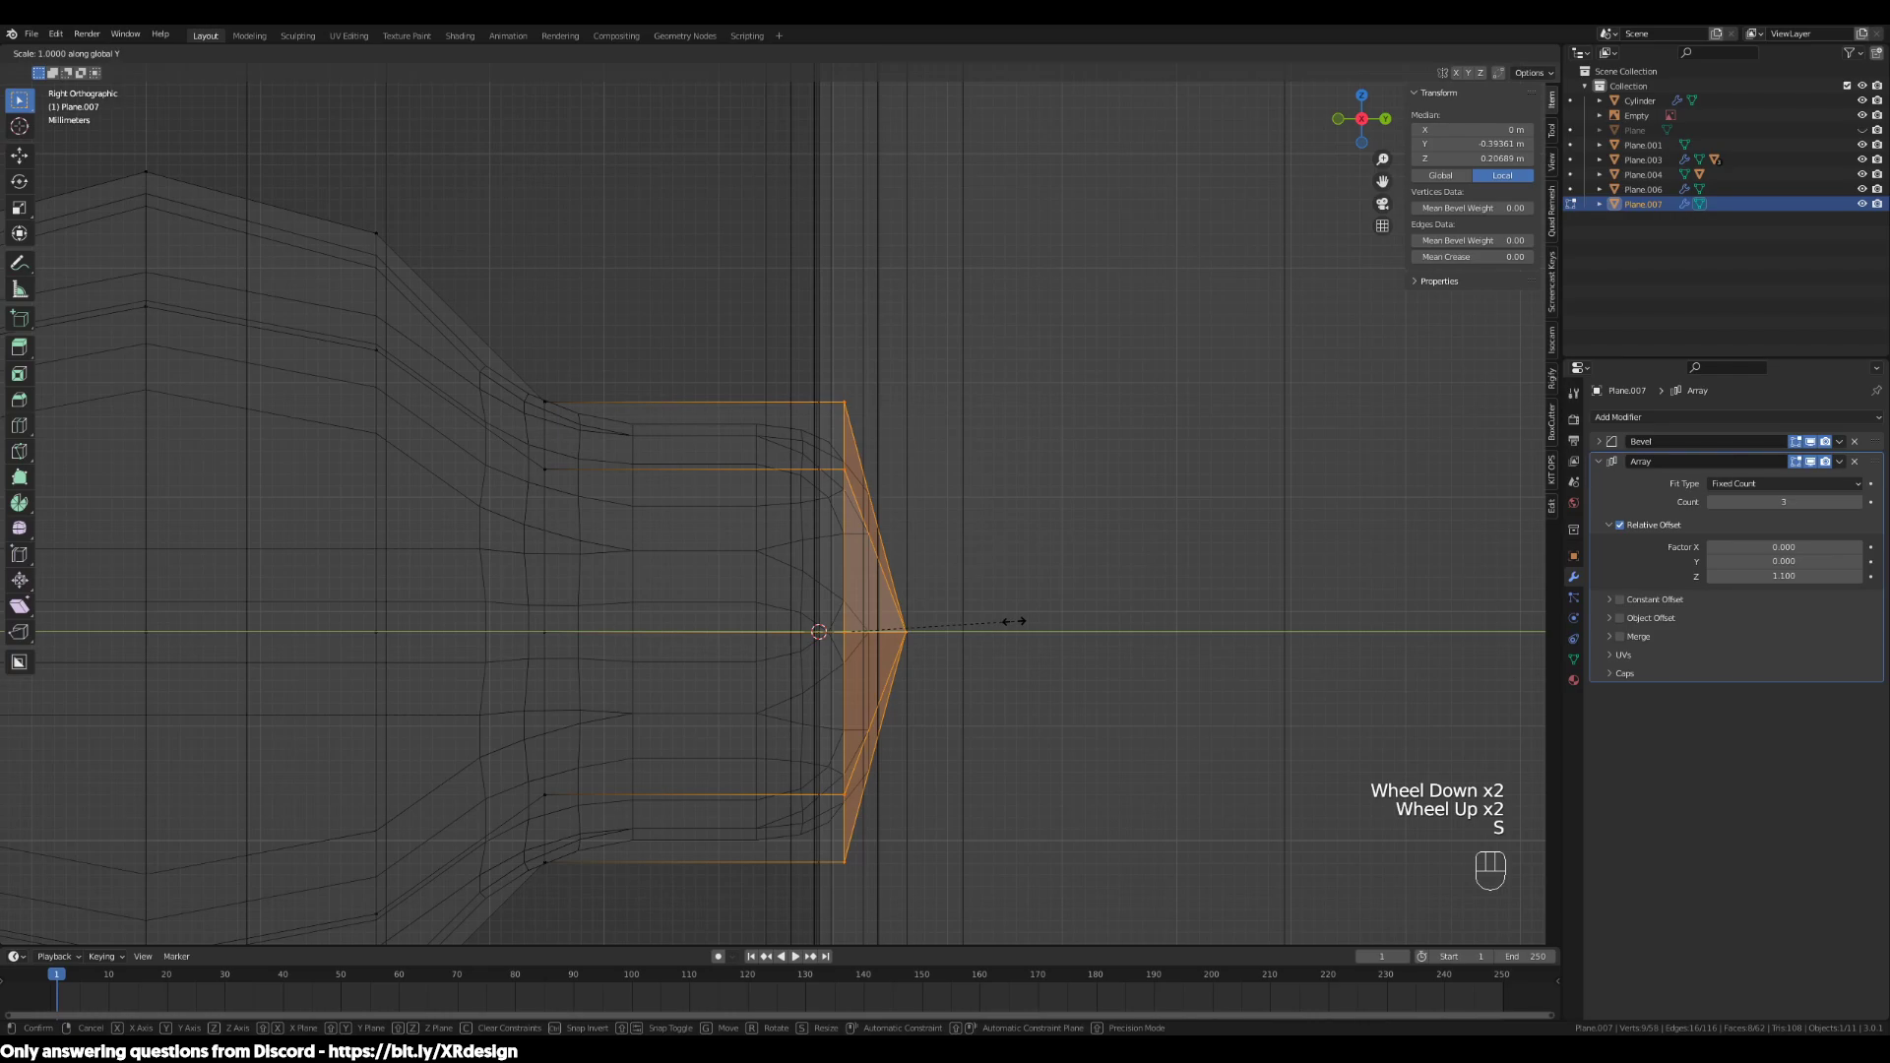
pyautogui.write('0')
pyautogui.press('Return')
pyautogui.moveTo(1047, 646); pyautogui.dragTo(924, 445, button='middle')
pyautogui.scroll(5, 924, 445)
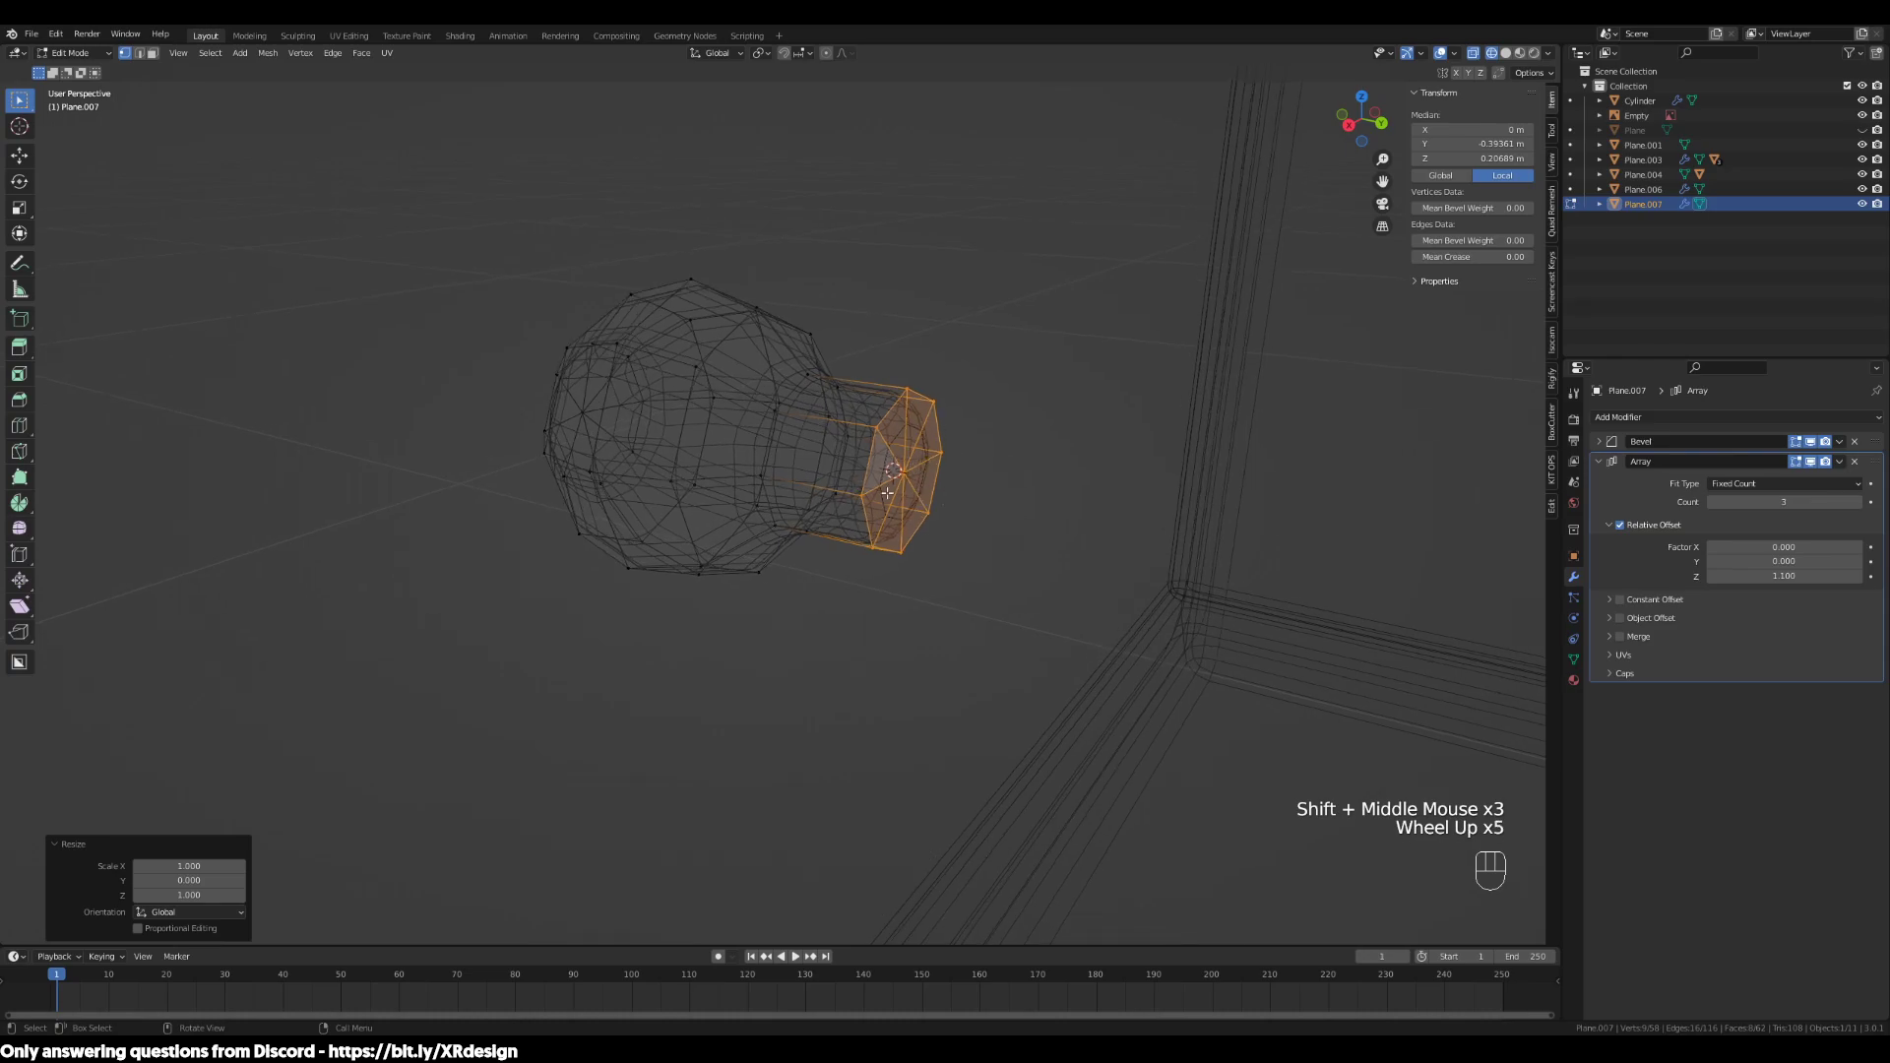
# Move the flattened end of the knob's stem about 0.005 m along Y into the drawer front
pyautogui.press('KP_3')
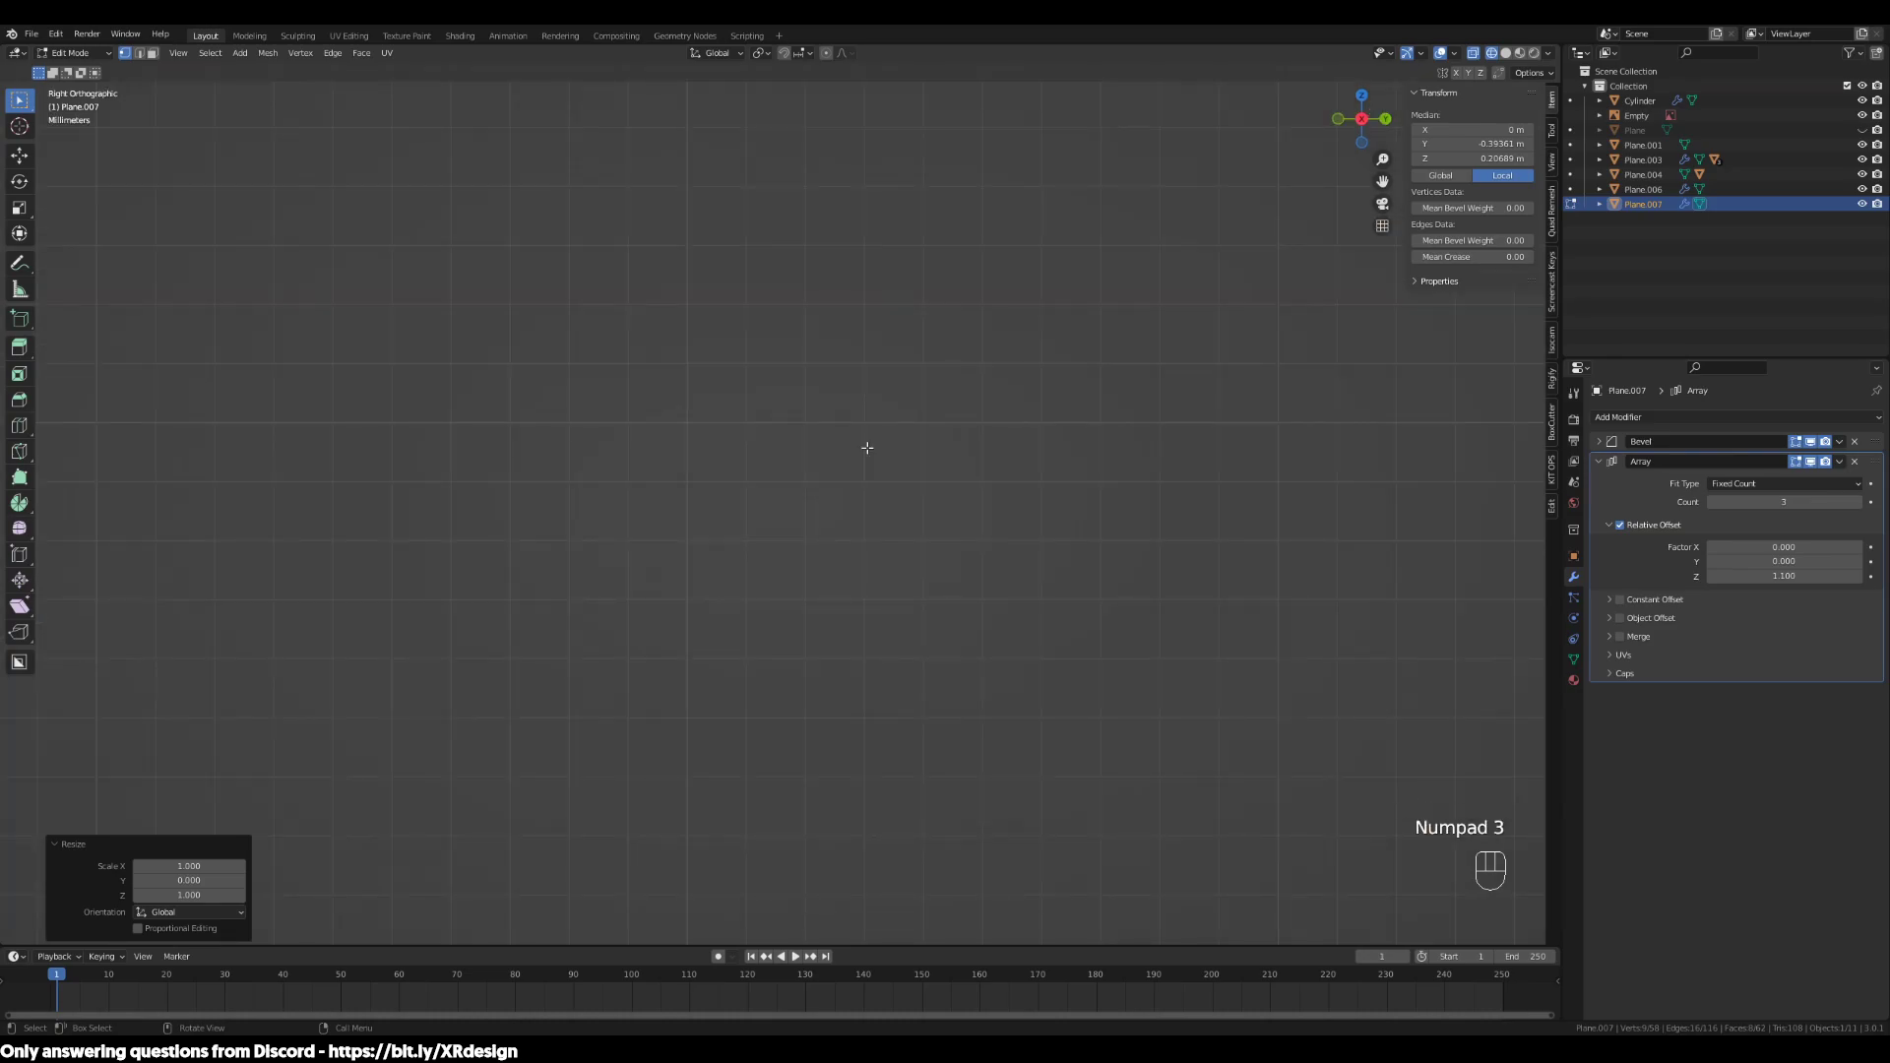
pyautogui.scroll(-6, 867, 448)
pyautogui.keyDown('shift'); pyautogui.moveTo(865, 464); pyautogui.dragTo(958, 498, button='middle'); pyautogui.keyUp('shift')
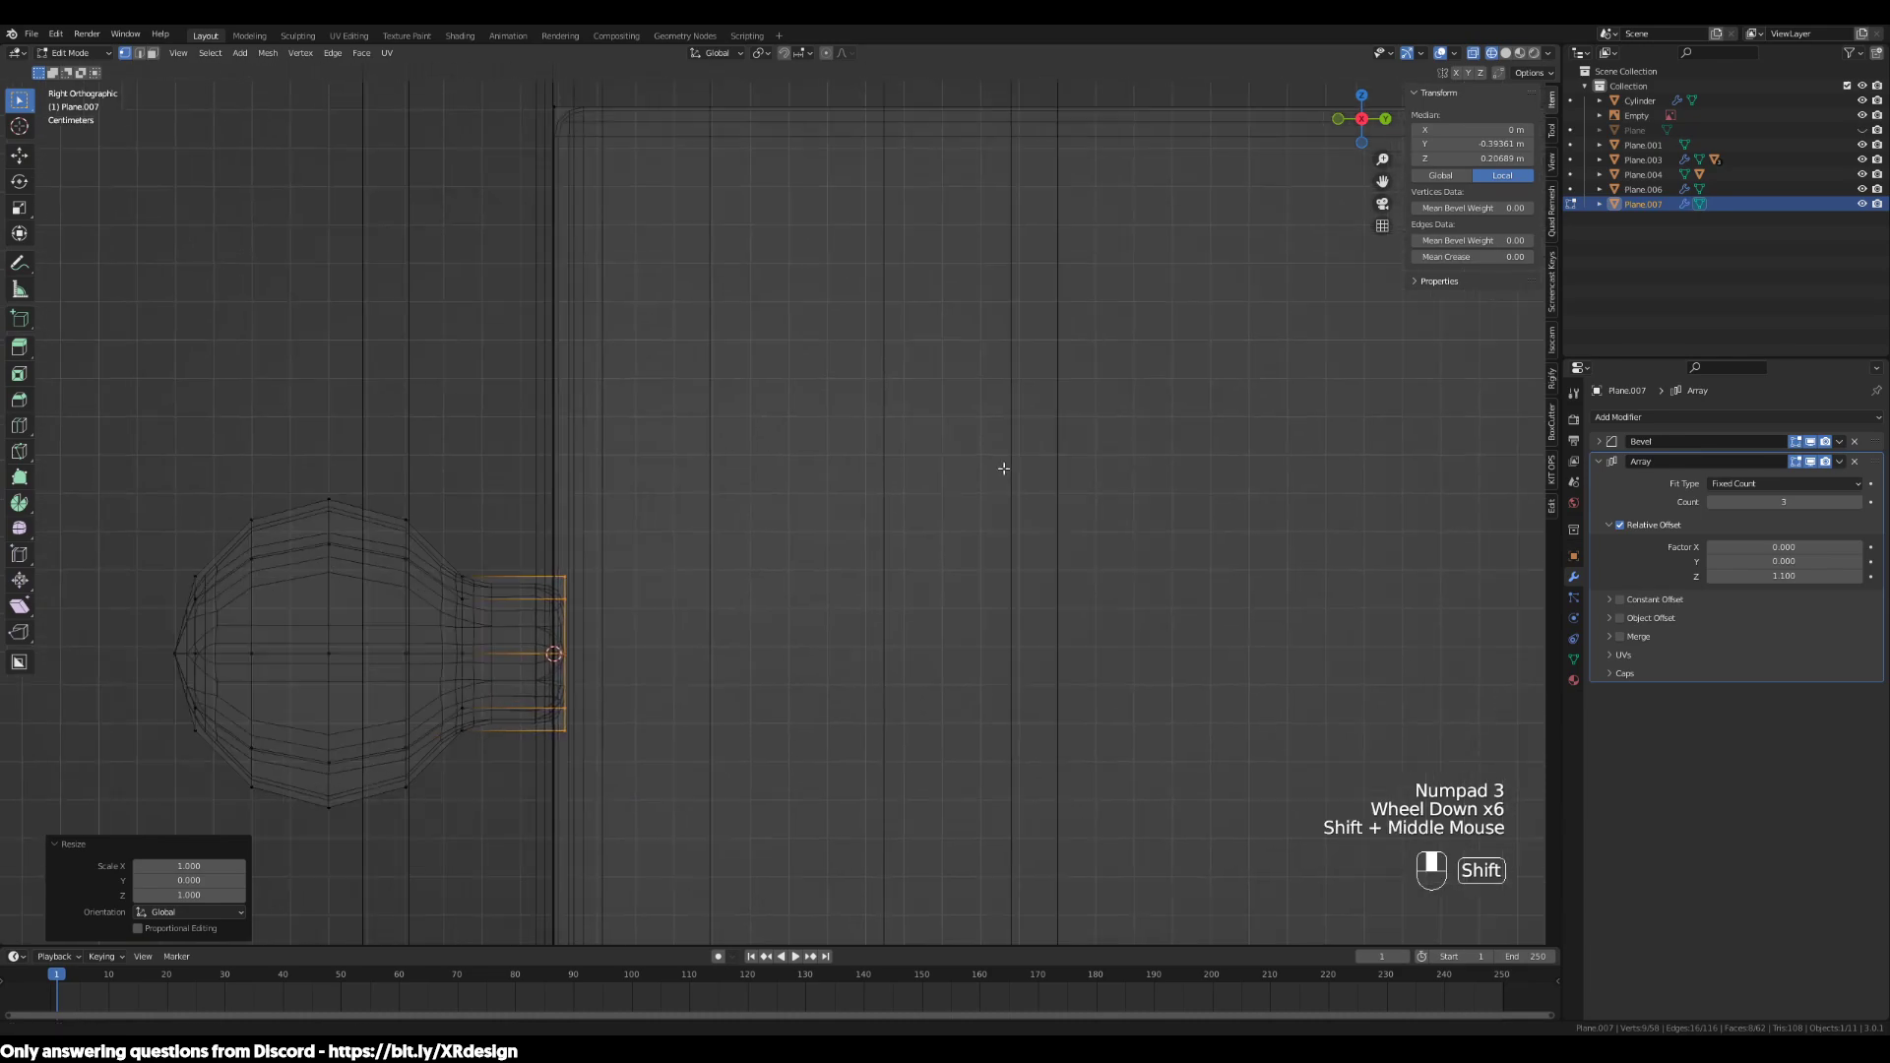
pyautogui.scroll(1, 632, 641)
pyautogui.scroll(2, 632, 641)
pyautogui.keyDown('shift'); pyautogui.moveTo(683, 624); pyautogui.dragTo(890, 595, button='middle'); pyautogui.keyUp('shift')
pyautogui.press('g')
pyautogui.press('y')
pyautogui.click(906, 595)
pyautogui.moveTo(907, 594)
pyautogui.mouseDown(button='middle')
pyautogui.moveTo(717, 678)
pyautogui.moveTo(789, 688)
pyautogui.moveTo(899, 662)
pyautogui.moveTo(915, 686)
pyautogui.moveTo(890, 689)
pyautogui.mouseUp(button='middle')
pyautogui.scroll(-4, 705, 654)
# Return to solid shading and apply Shade Smooth to the drawers object with its knobs
pyautogui.press('z')
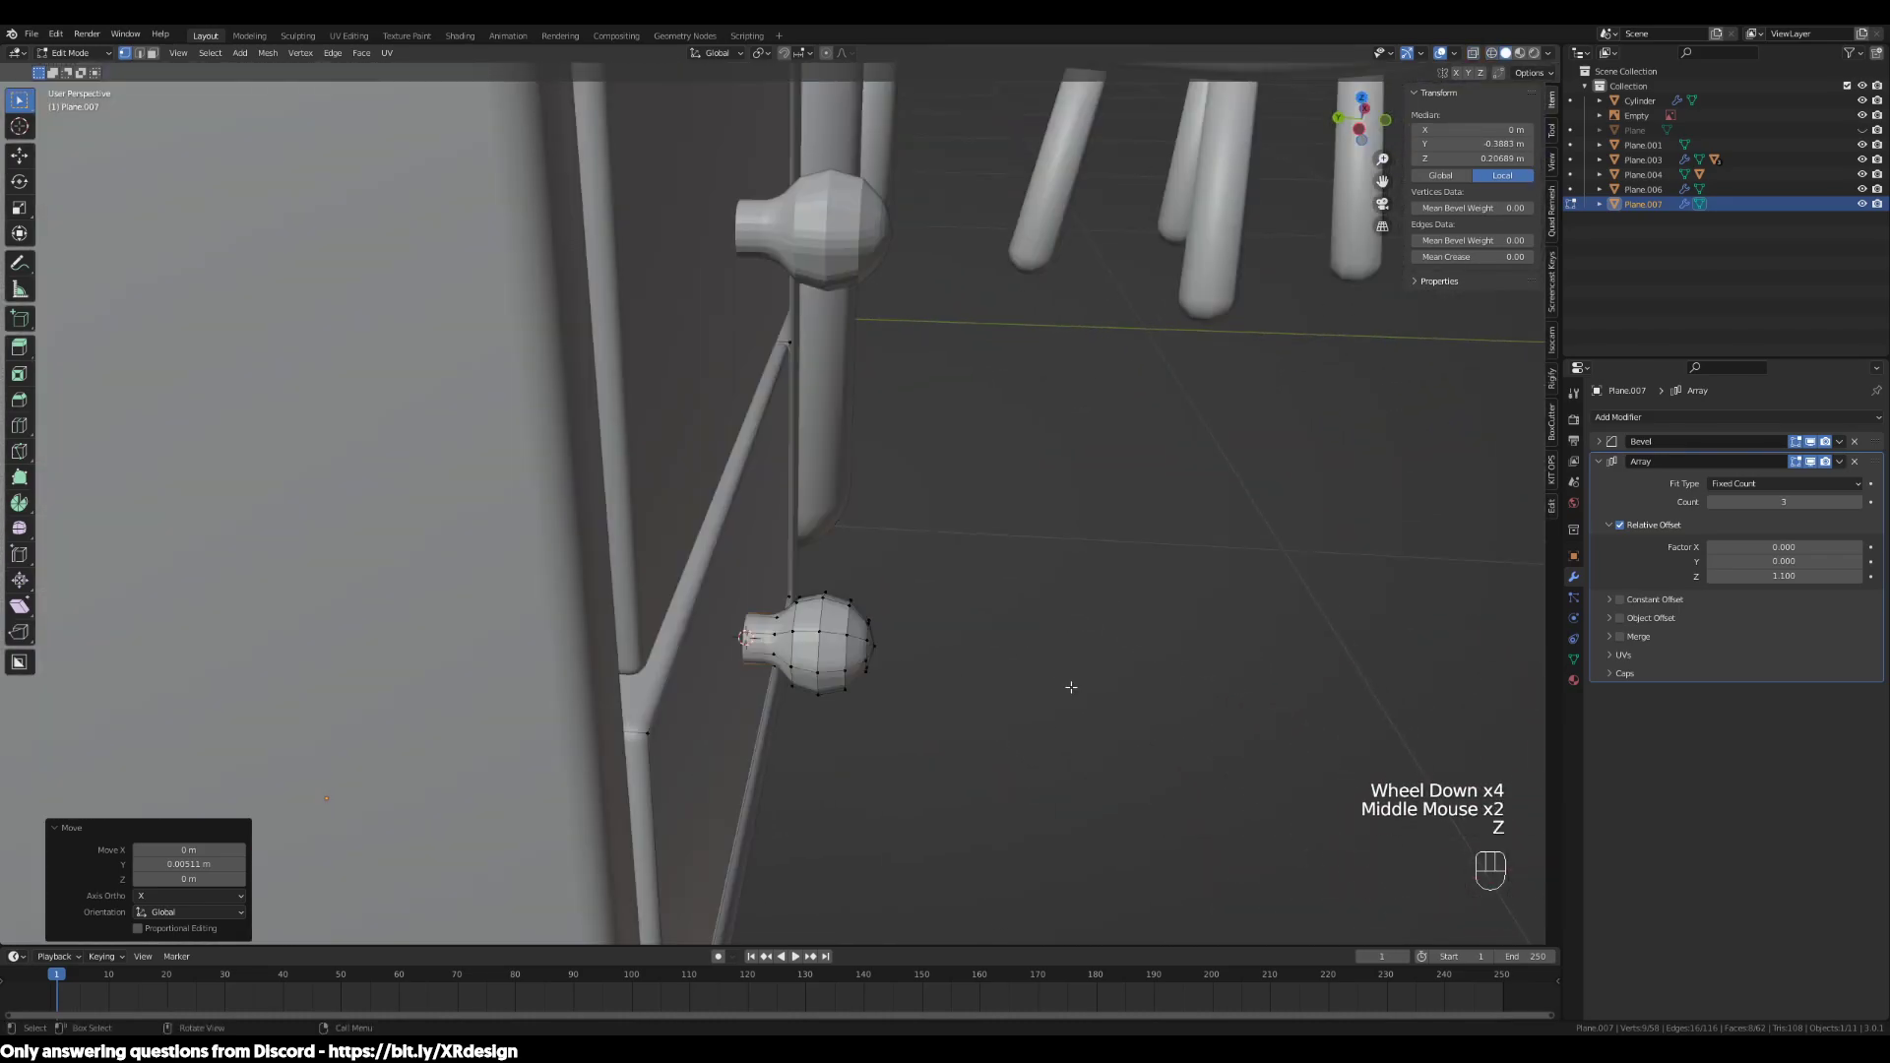
pyautogui.scroll(-2, 1044, 676)
pyautogui.press('Tab')
pyautogui.moveTo(1044, 675); pyautogui.dragTo(717, 443, button='middle')
pyautogui.press('Tab')
pyautogui.press('Tab')
pyautogui.rightClick(720, 425)
pyautogui.click(720, 420)
# Enable Auto Smooth for the drawers mesh and set its angle to 60°
pyautogui.moveTo(918, 465); pyautogui.dragTo(994, 630, button='middle')
pyautogui.scroll(3, 886, 463)
pyautogui.click(1573, 664)
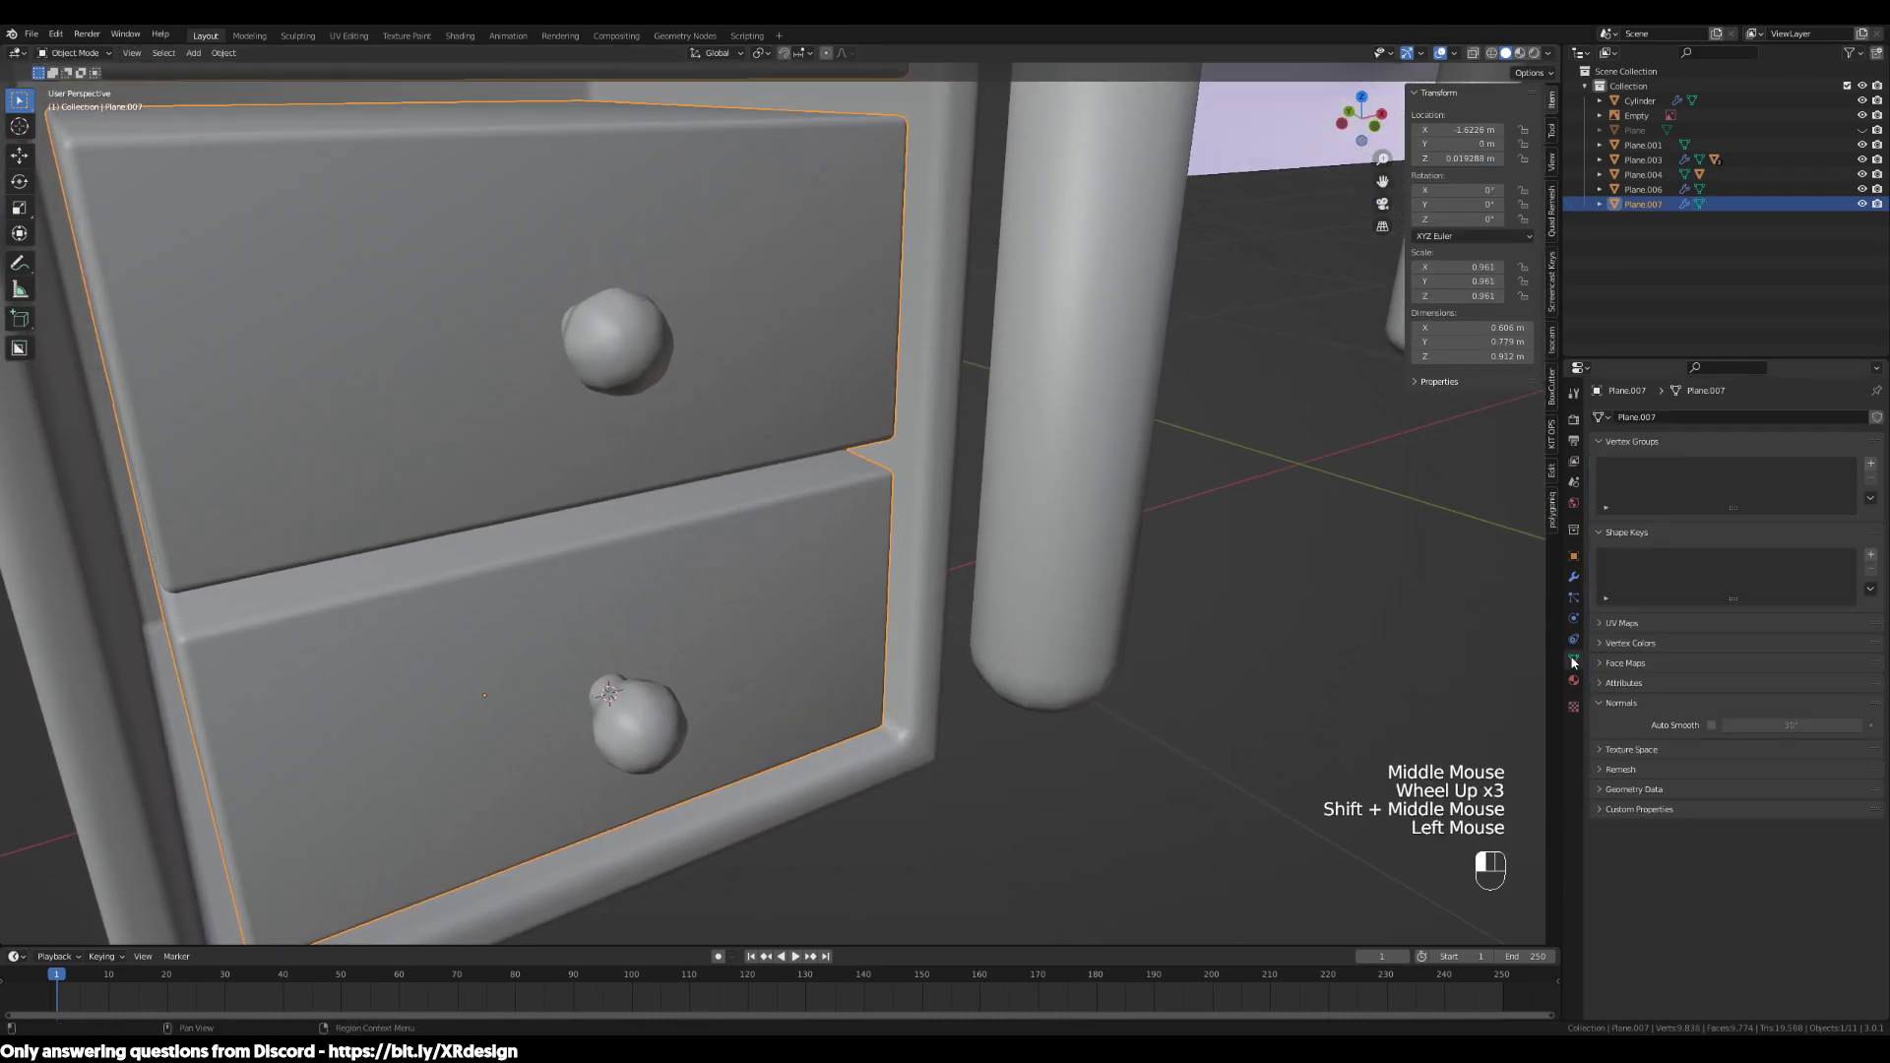
pyautogui.moveTo(1073, 623); pyautogui.dragTo(774, 737, button='middle')
pyautogui.press('Tab')
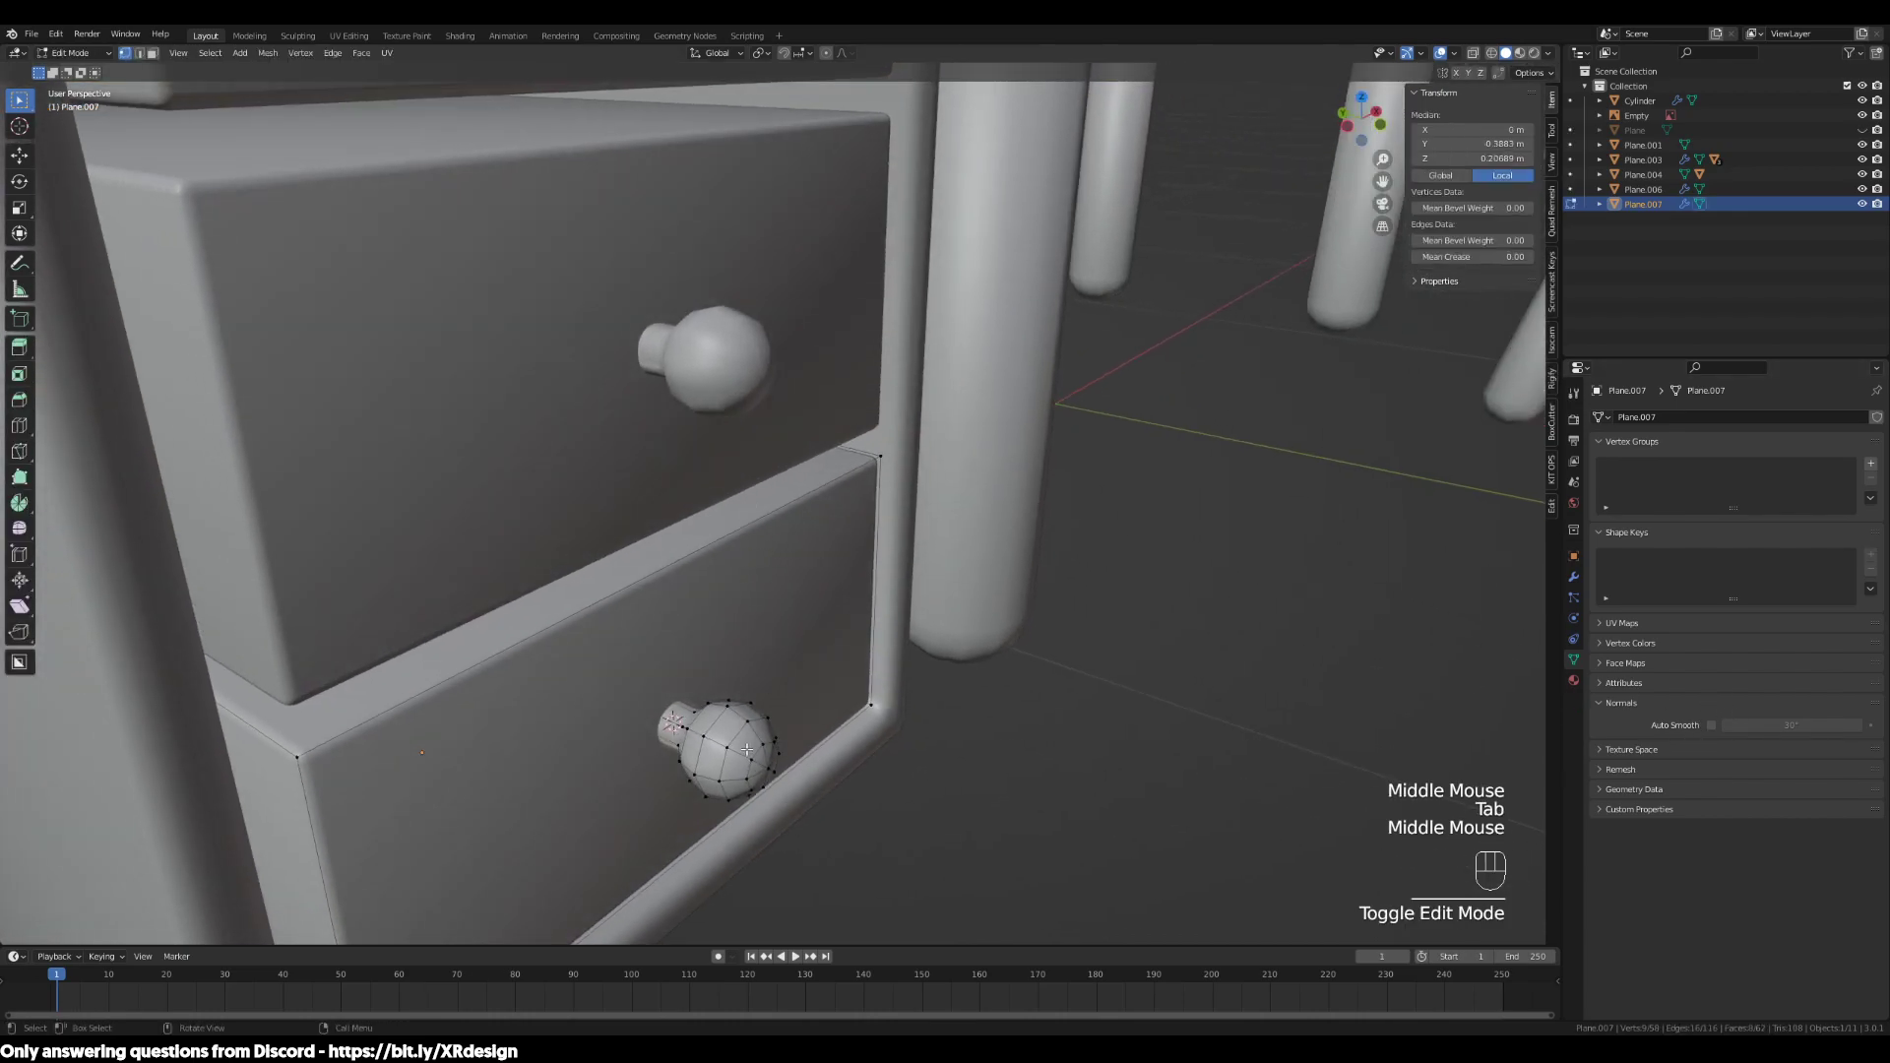
pyautogui.scroll(2, 747, 750)
pyautogui.scroll(-2, 747, 750)
pyautogui.click(1712, 727)
pyautogui.doubleClick(1760, 726)
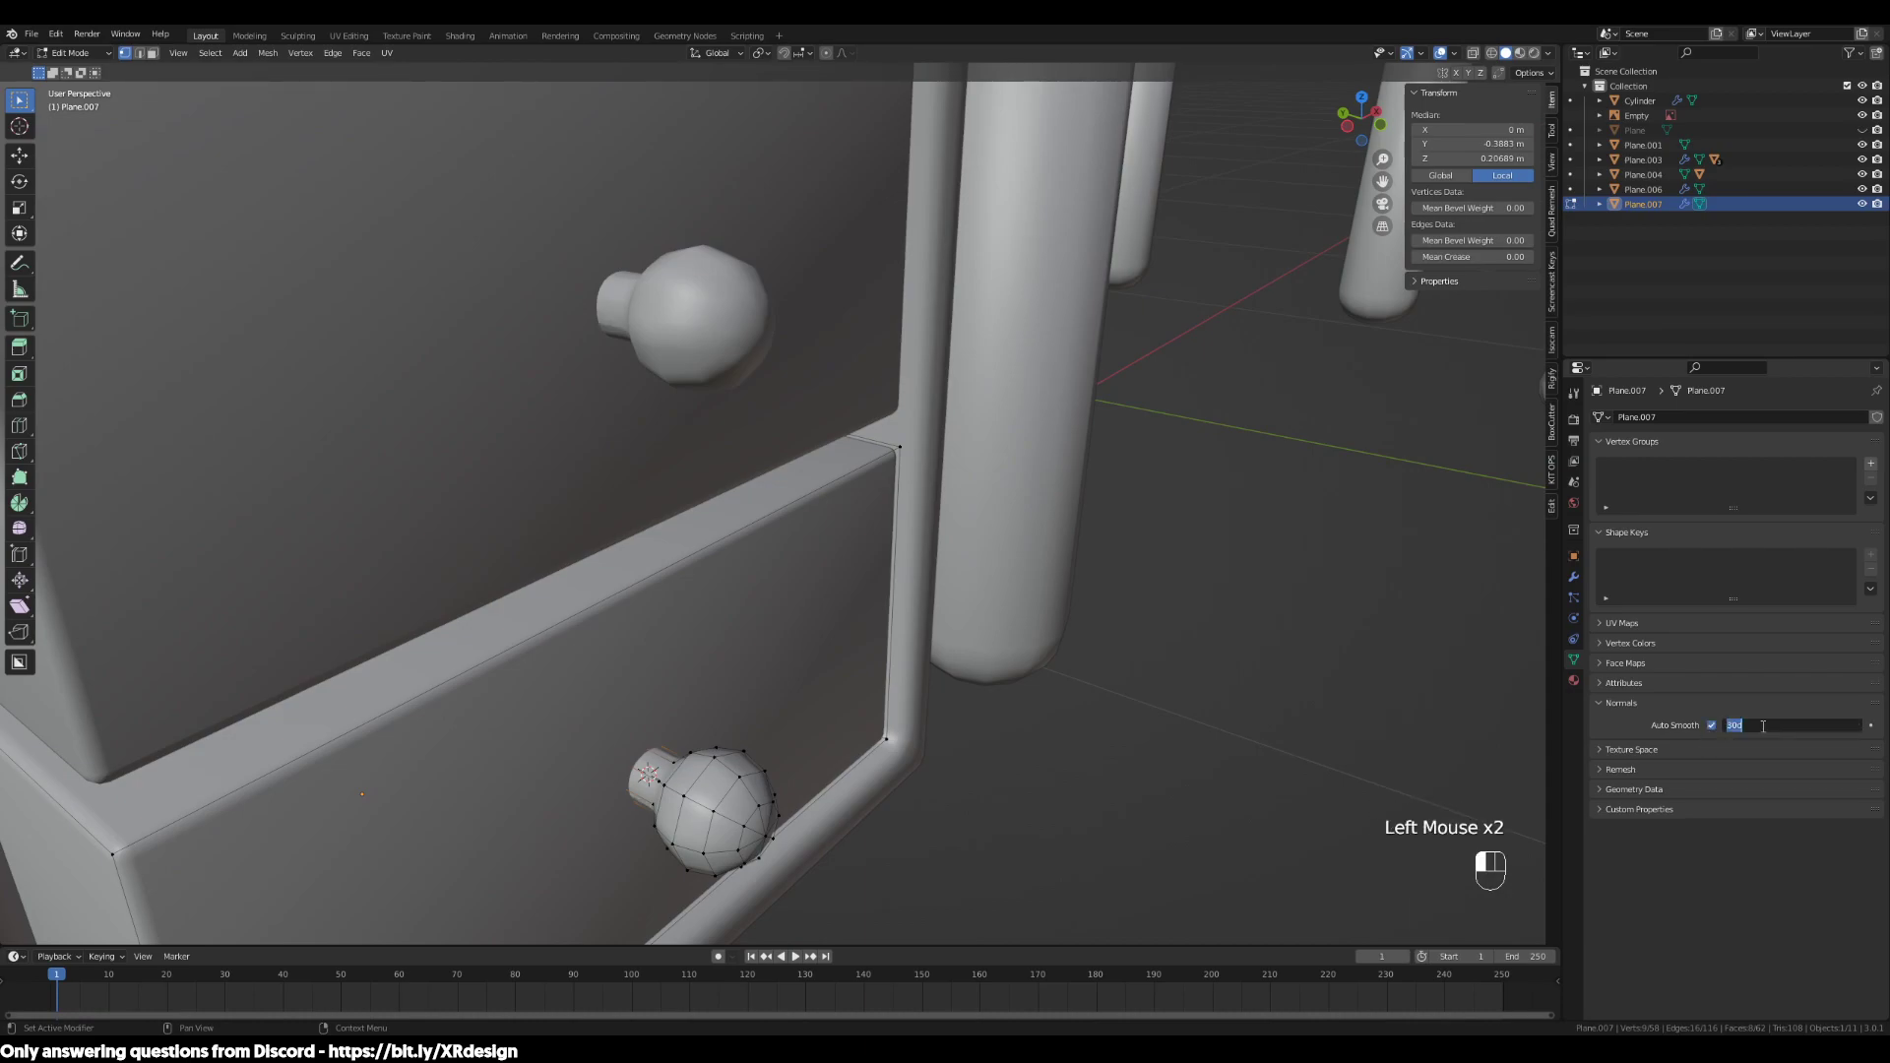
pyautogui.write('60')
pyautogui.press('Return')
pyautogui.press('Tab')
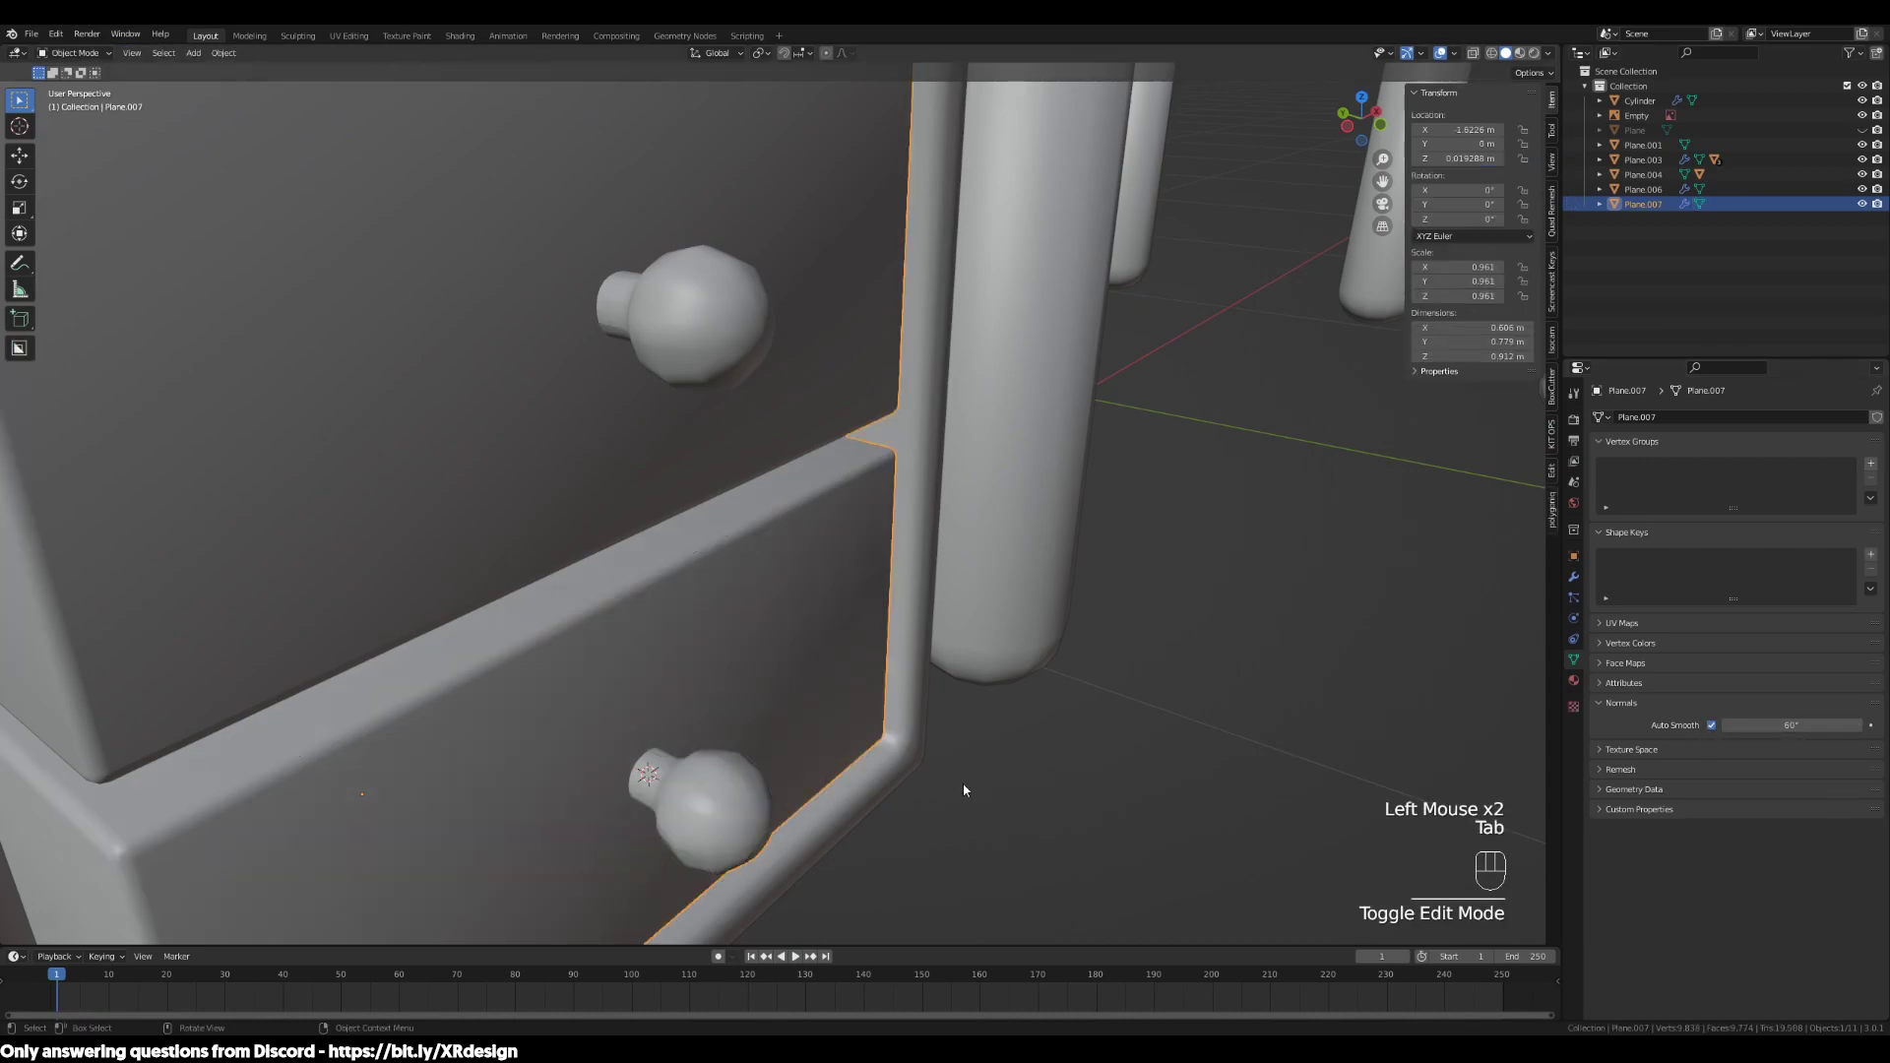
# Examine the drawer unit with its knobs alongside the desk, monitor, chair and reference image
pyautogui.moveTo(861, 794); pyautogui.dragTo(747, 569, button='middle')
pyautogui.scroll(-1, 694, 748)
pyautogui.scroll(-2, 694, 749)
pyautogui.scroll(-2, 876, 506)
pyautogui.keyDown('shift'); pyautogui.moveTo(876, 506); pyautogui.dragTo(824, 713, button='middle'); pyautogui.keyUp('shift')
pyautogui.scroll(-1, 988, 575)
pyautogui.keyDown('shift'); pyautogui.moveTo(1020, 597); pyautogui.dragTo(502, 638, button='middle'); pyautogui.keyUp('shift')
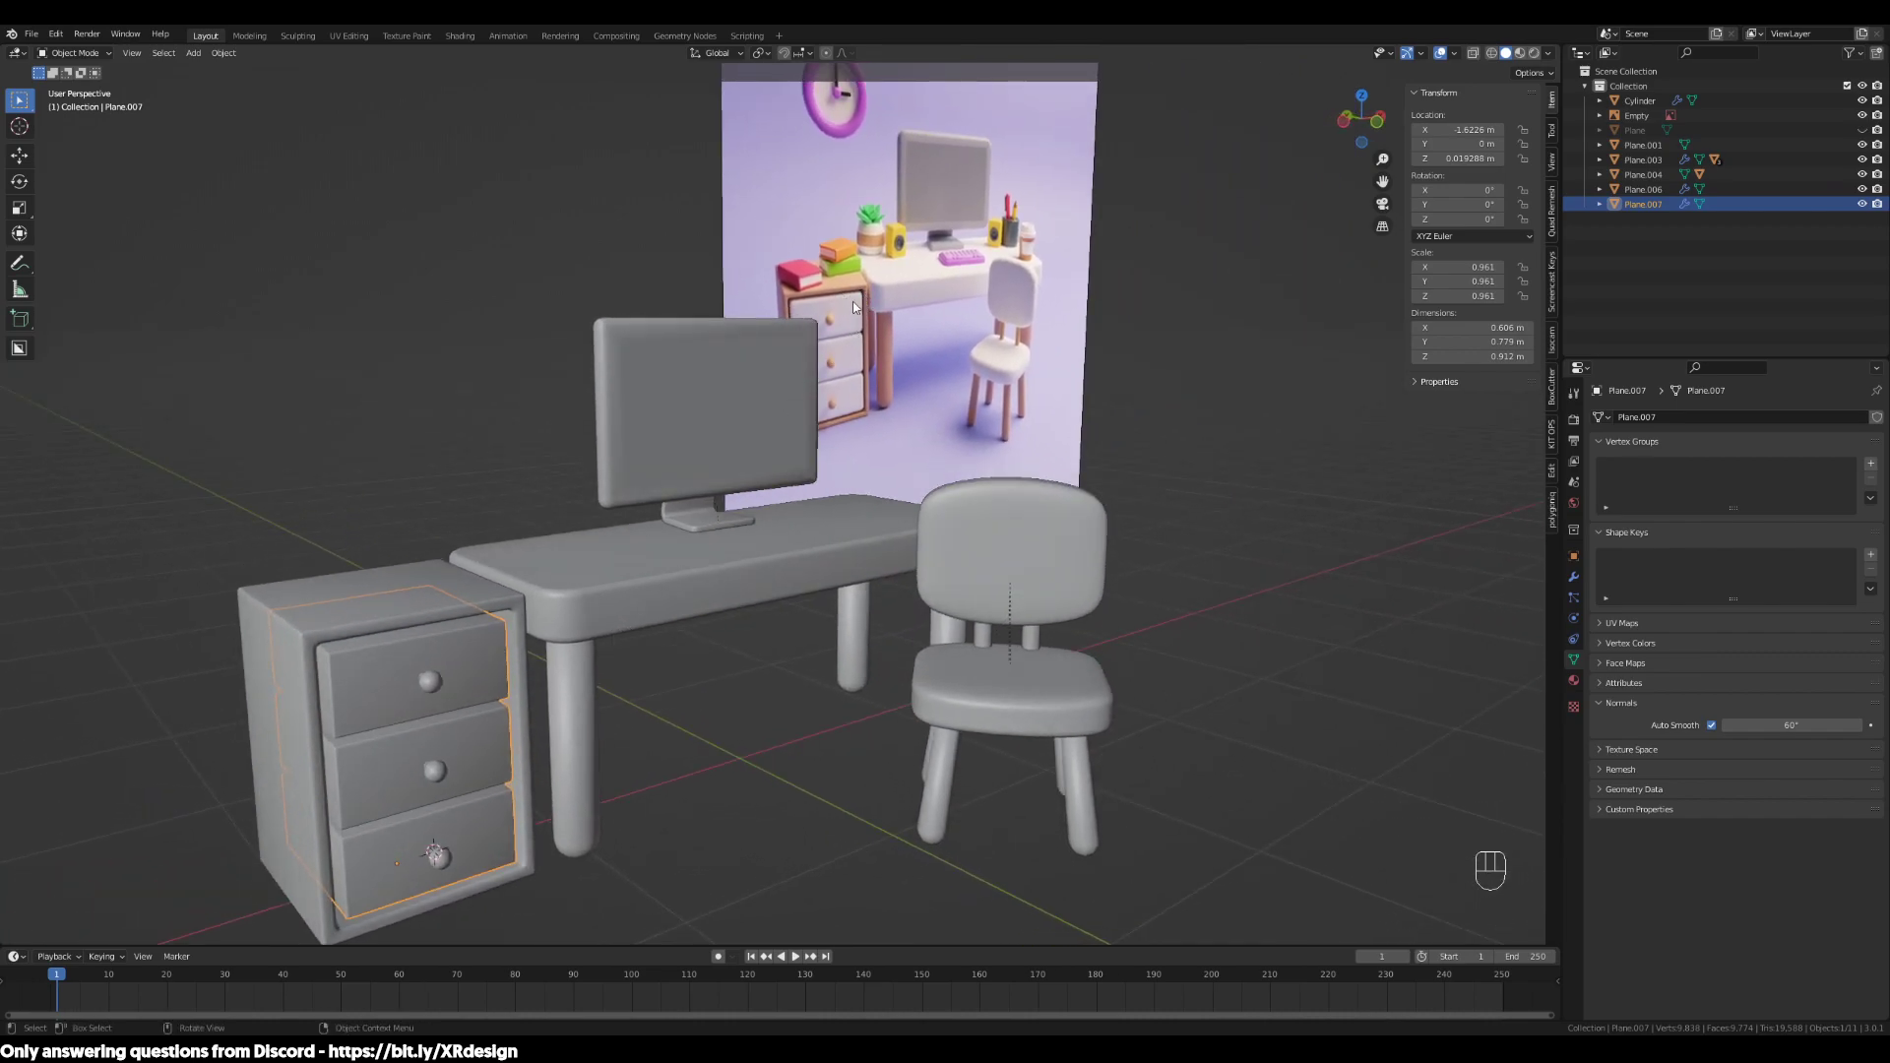
pyautogui.keyDown('shift'); pyautogui.moveTo(803, 476); pyautogui.dragTo(799, 526, button='middle'); pyautogui.keyUp('shift')
pyautogui.scroll(3, 792, 551)
pyautogui.press('Tab')
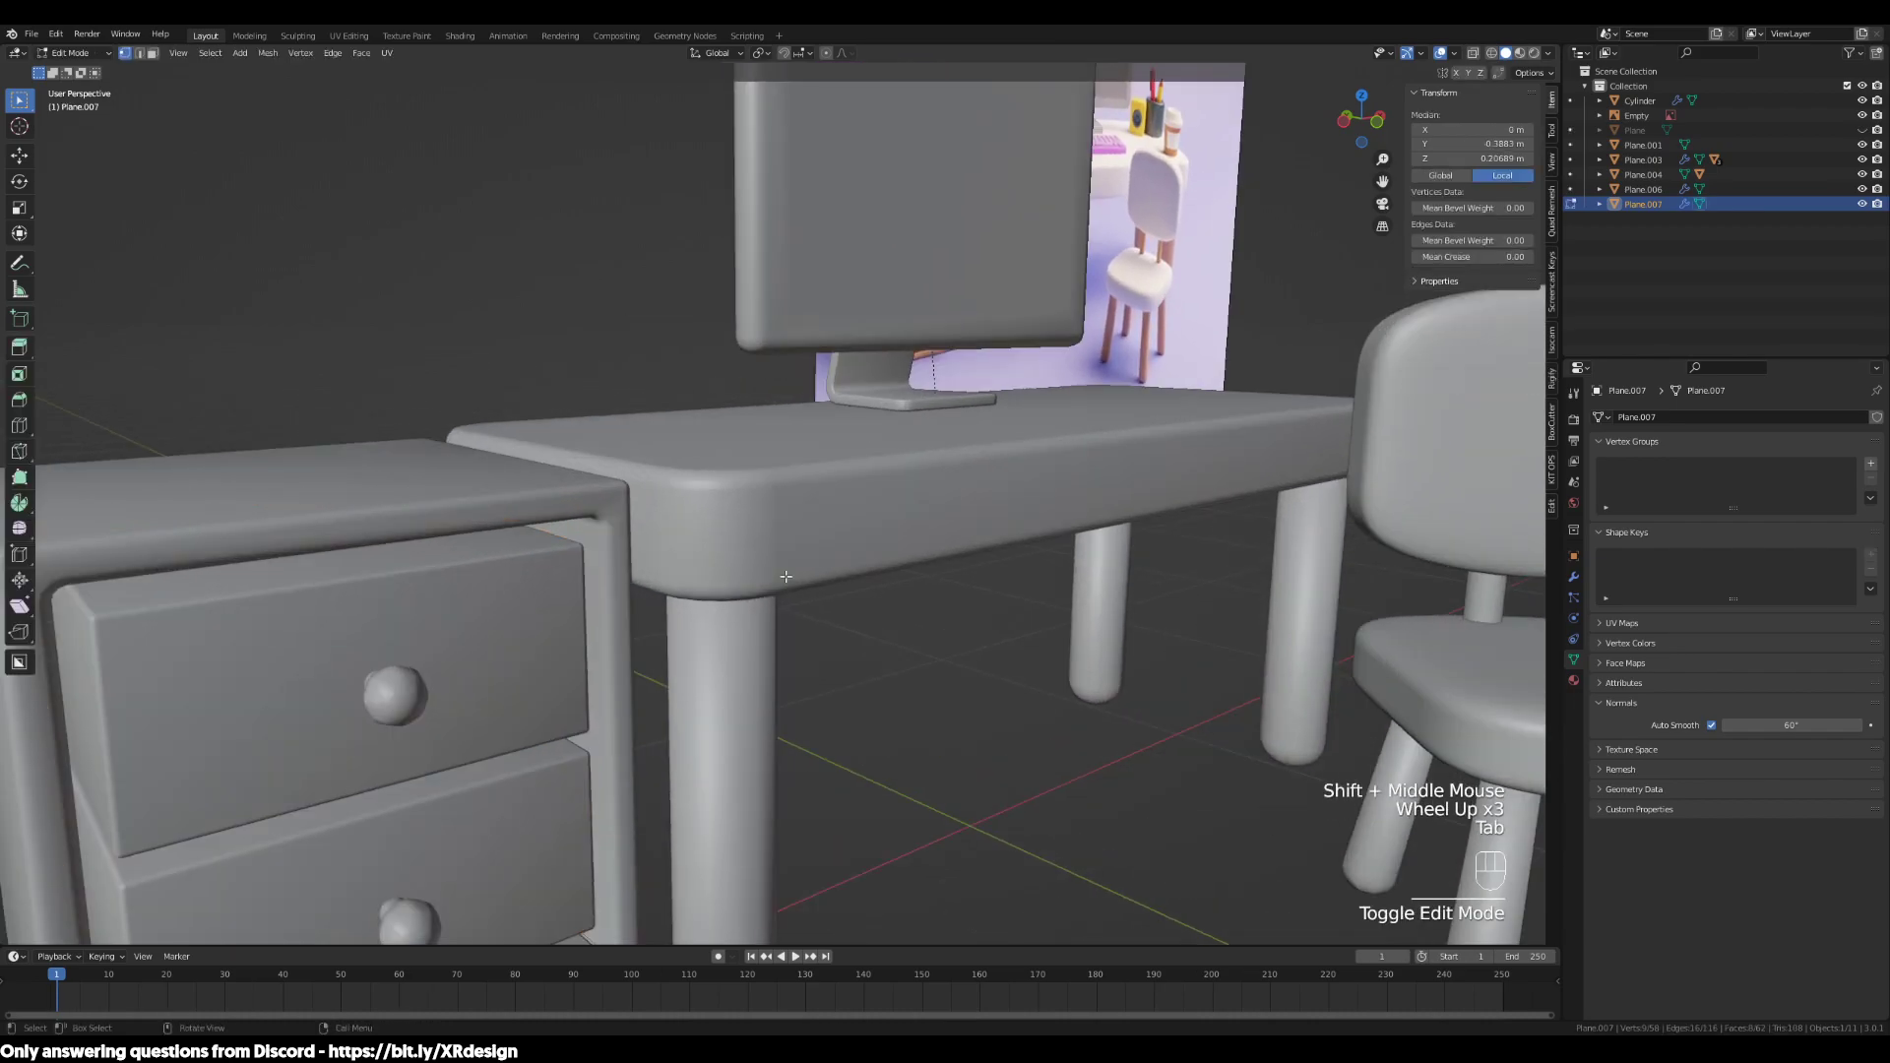
pyautogui.keyDown('shift'); pyautogui.moveTo(769, 644); pyautogui.dragTo(771, 541, button='middle'); pyautogui.keyUp('shift')
pyautogui.press('a')
pyautogui.press('Tab')
pyautogui.scroll(-2, 771, 541)
pyautogui.keyDown('shift'); pyautogui.moveTo(1032, 494); pyautogui.dragTo(863, 712, button='middle'); pyautogui.keyUp('shift')
# Select the desktop and examine the plant pot in the reference image and the matching area of the desk
pyautogui.click(813, 520)
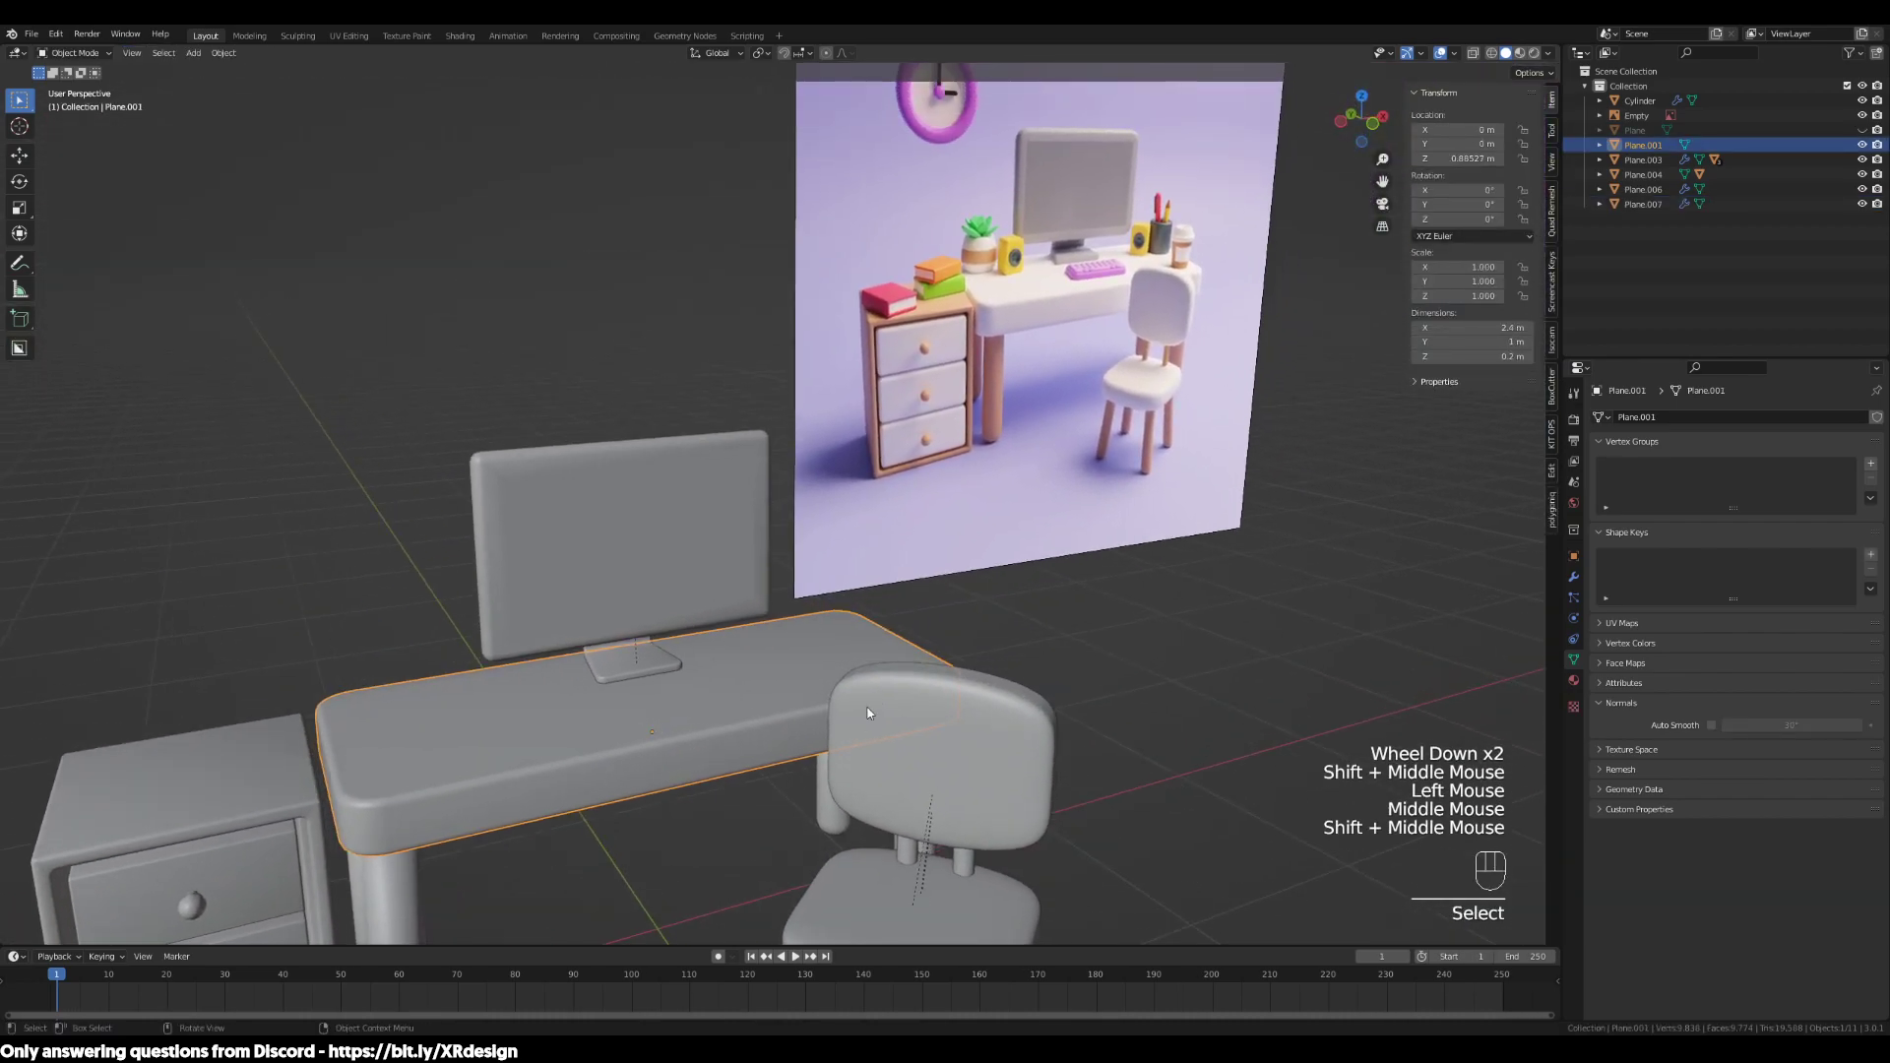
pyautogui.keyDown('shift'); pyautogui.moveTo(1030, 556); pyautogui.dragTo(1034, 719, button='middle'); pyautogui.keyUp('shift')
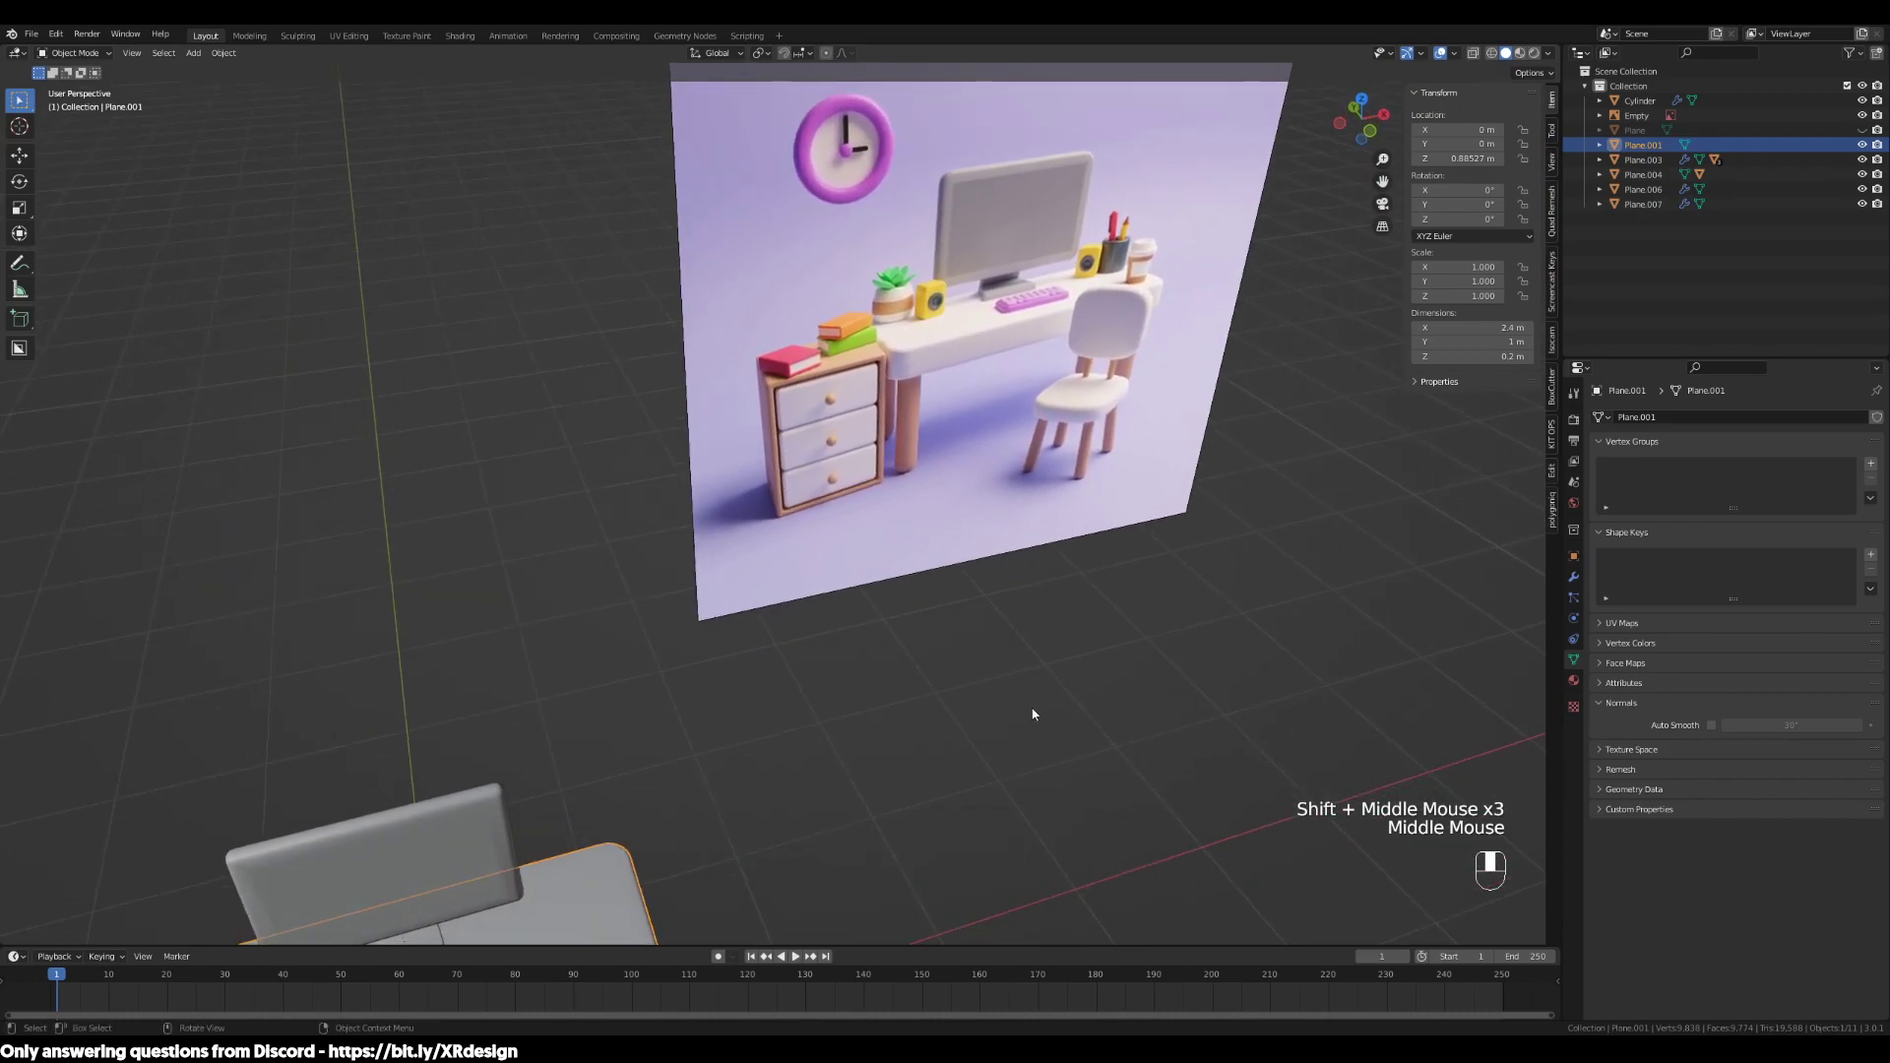
pyautogui.keyDown('shift'); pyautogui.moveTo(1040, 553); pyautogui.dragTo(895, 510, button='middle'); pyautogui.keyUp('shift')
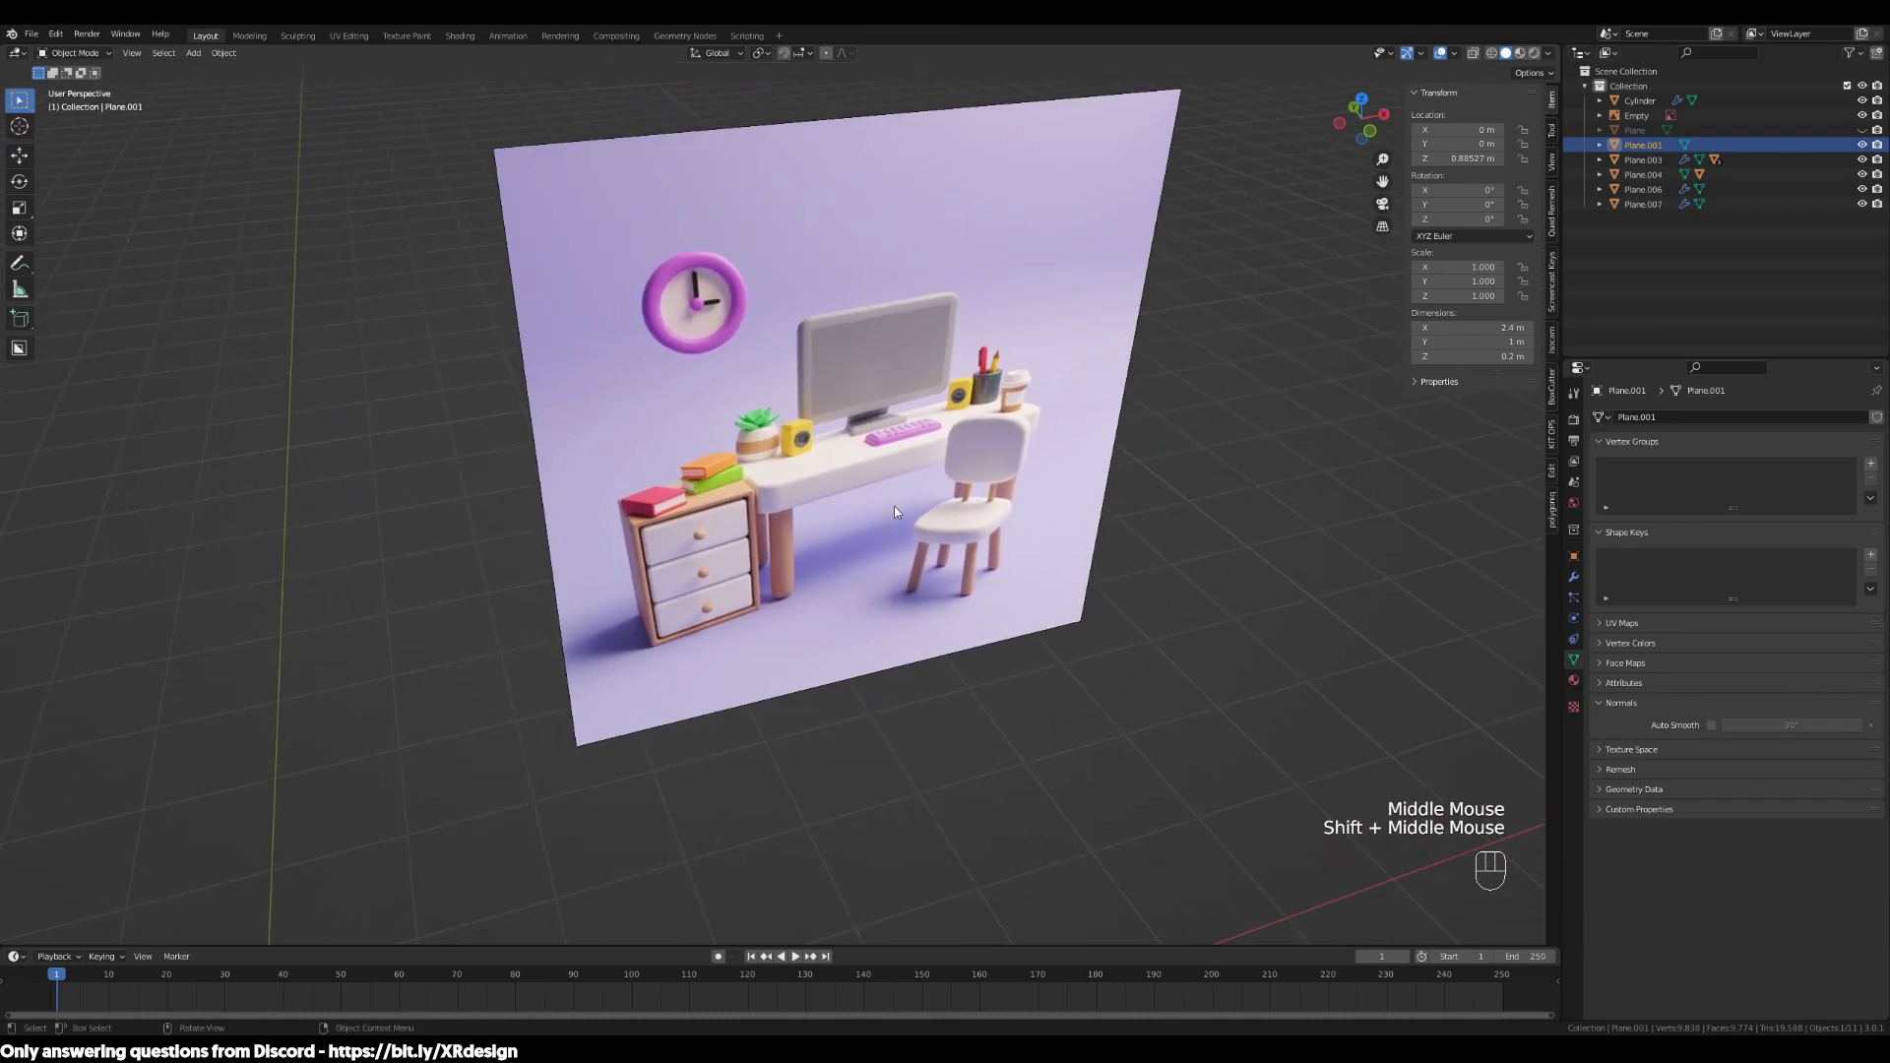
pyautogui.scroll(3, 895, 510)
pyautogui.scroll(3, 895, 510)
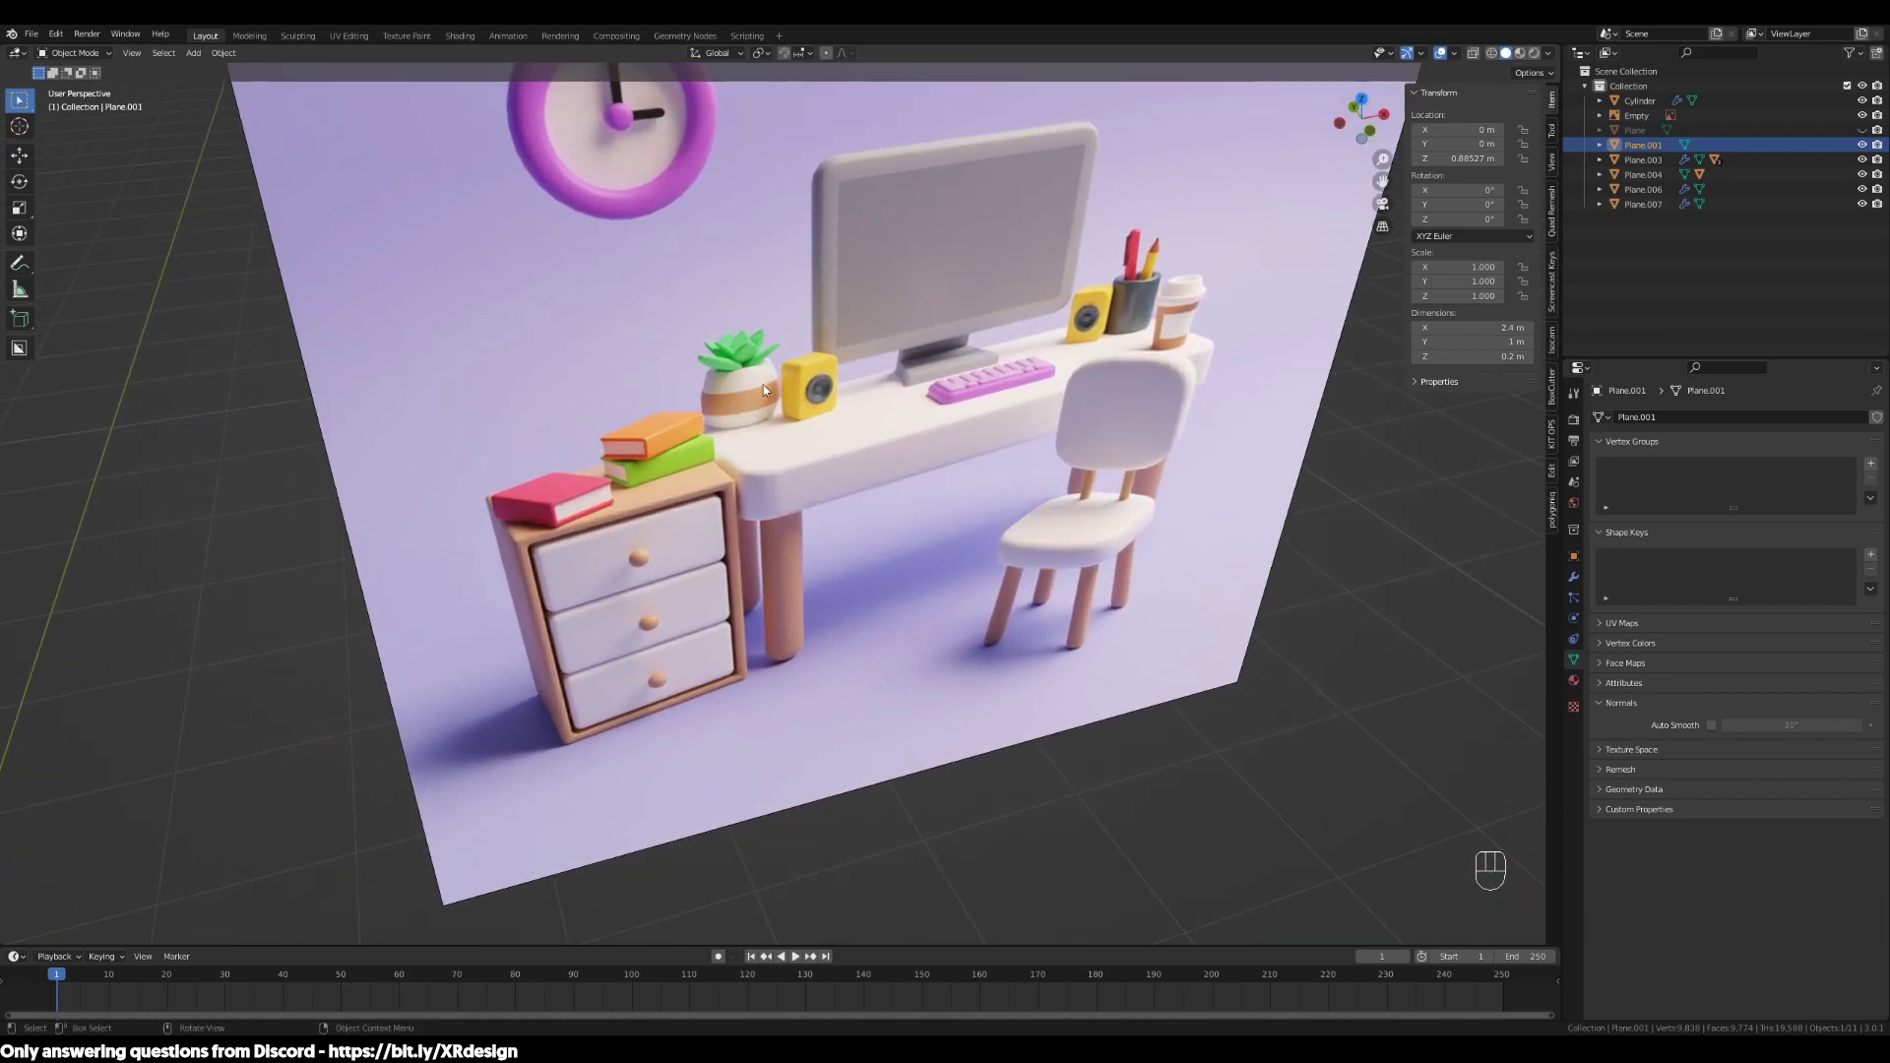
pyautogui.scroll(-6, 729, 438)
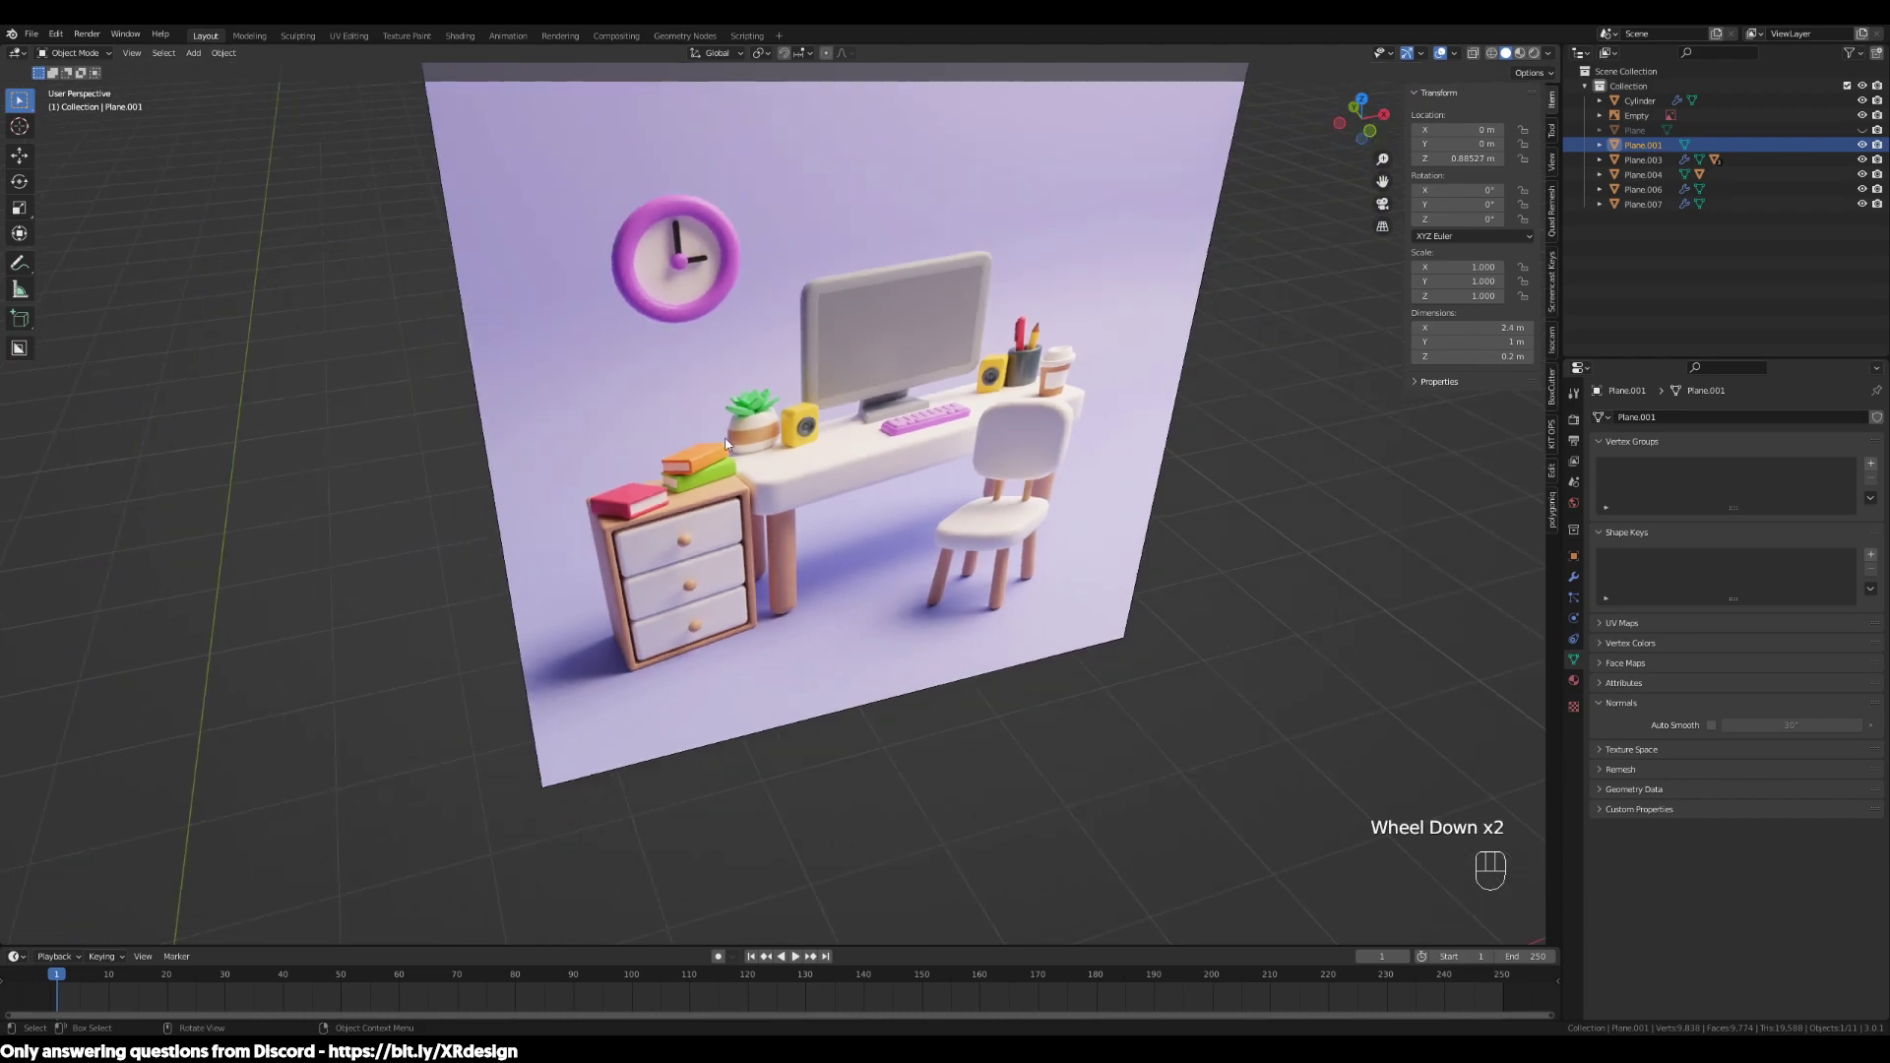
pyautogui.keyDown('shift'); pyautogui.moveTo(492, 729); pyautogui.dragTo(831, 552, button='middle'); pyautogui.keyUp('shift')
pyautogui.scroll(2, 652, 679)
pyautogui.keyDown('shift'); pyautogui.scroll(-1, 651, 679); pyautogui.keyUp('shift')
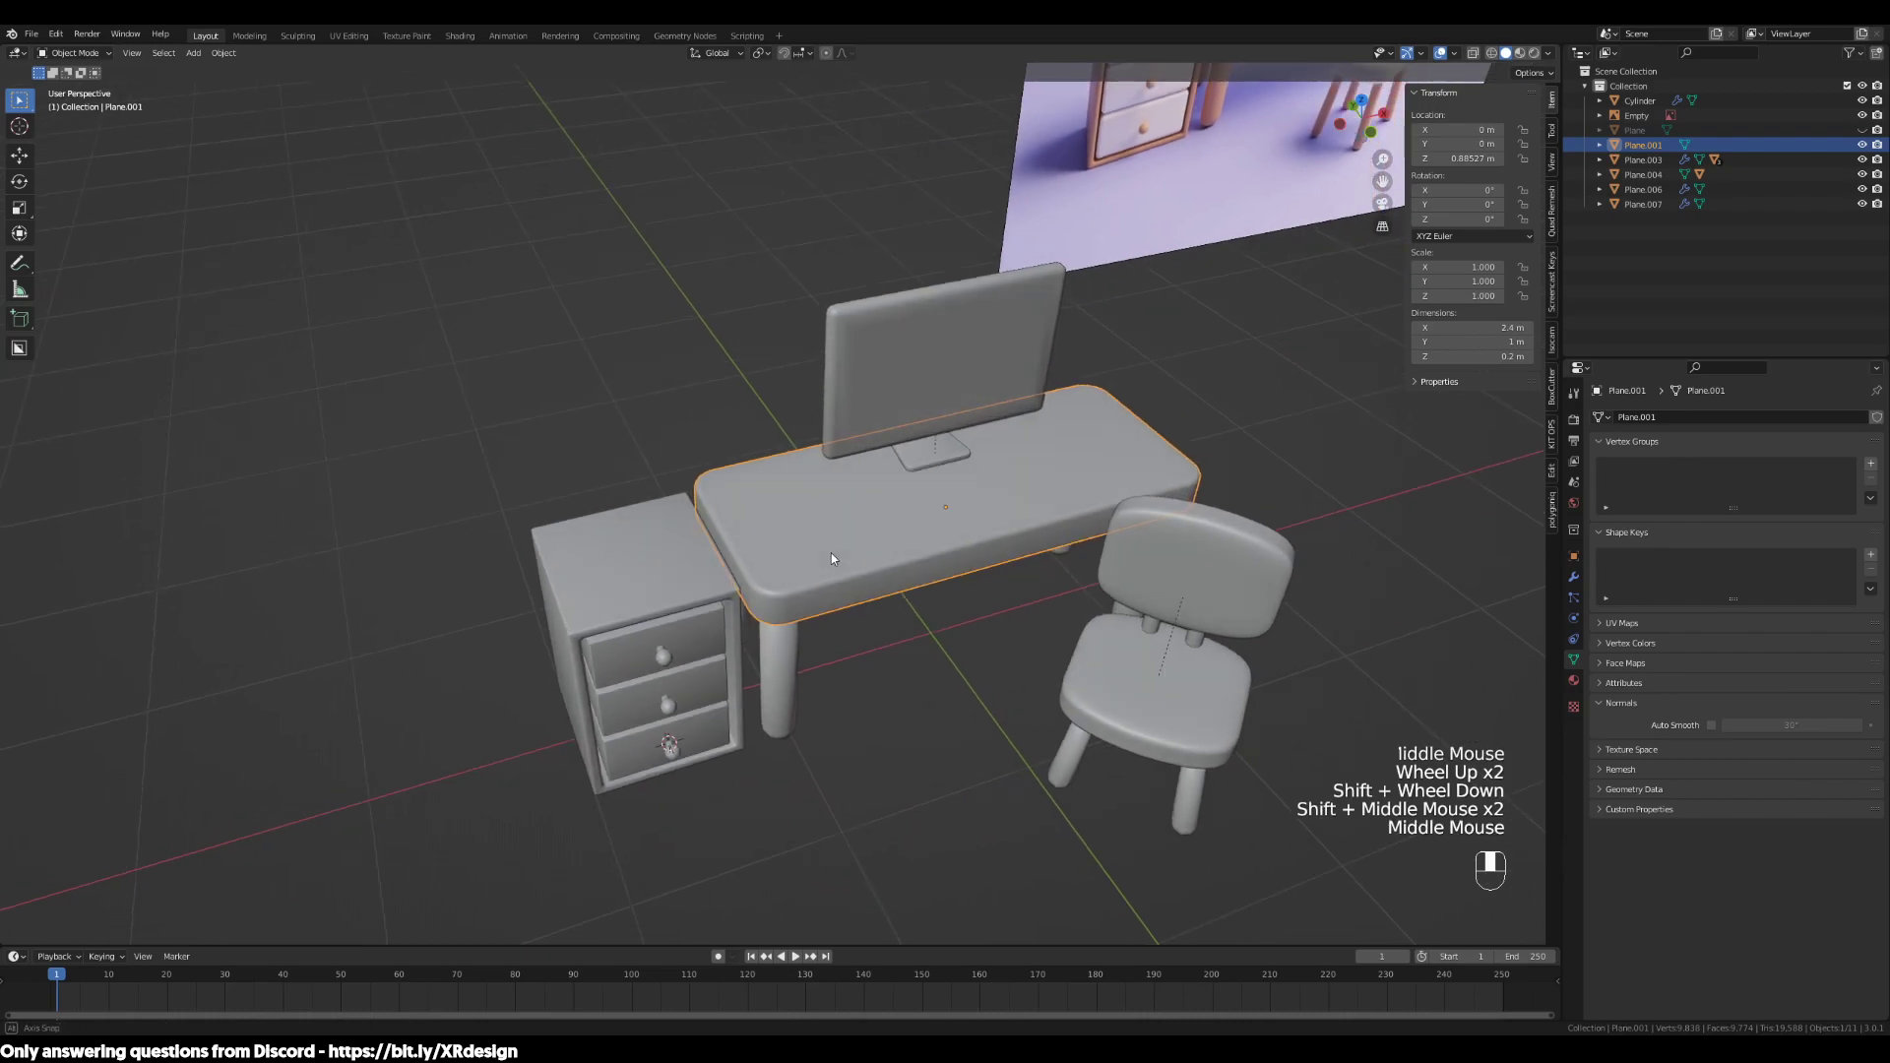
pyautogui.scroll(3, 833, 561)
pyautogui.moveTo(695, 548); pyautogui.dragTo(791, 569, button='middle')
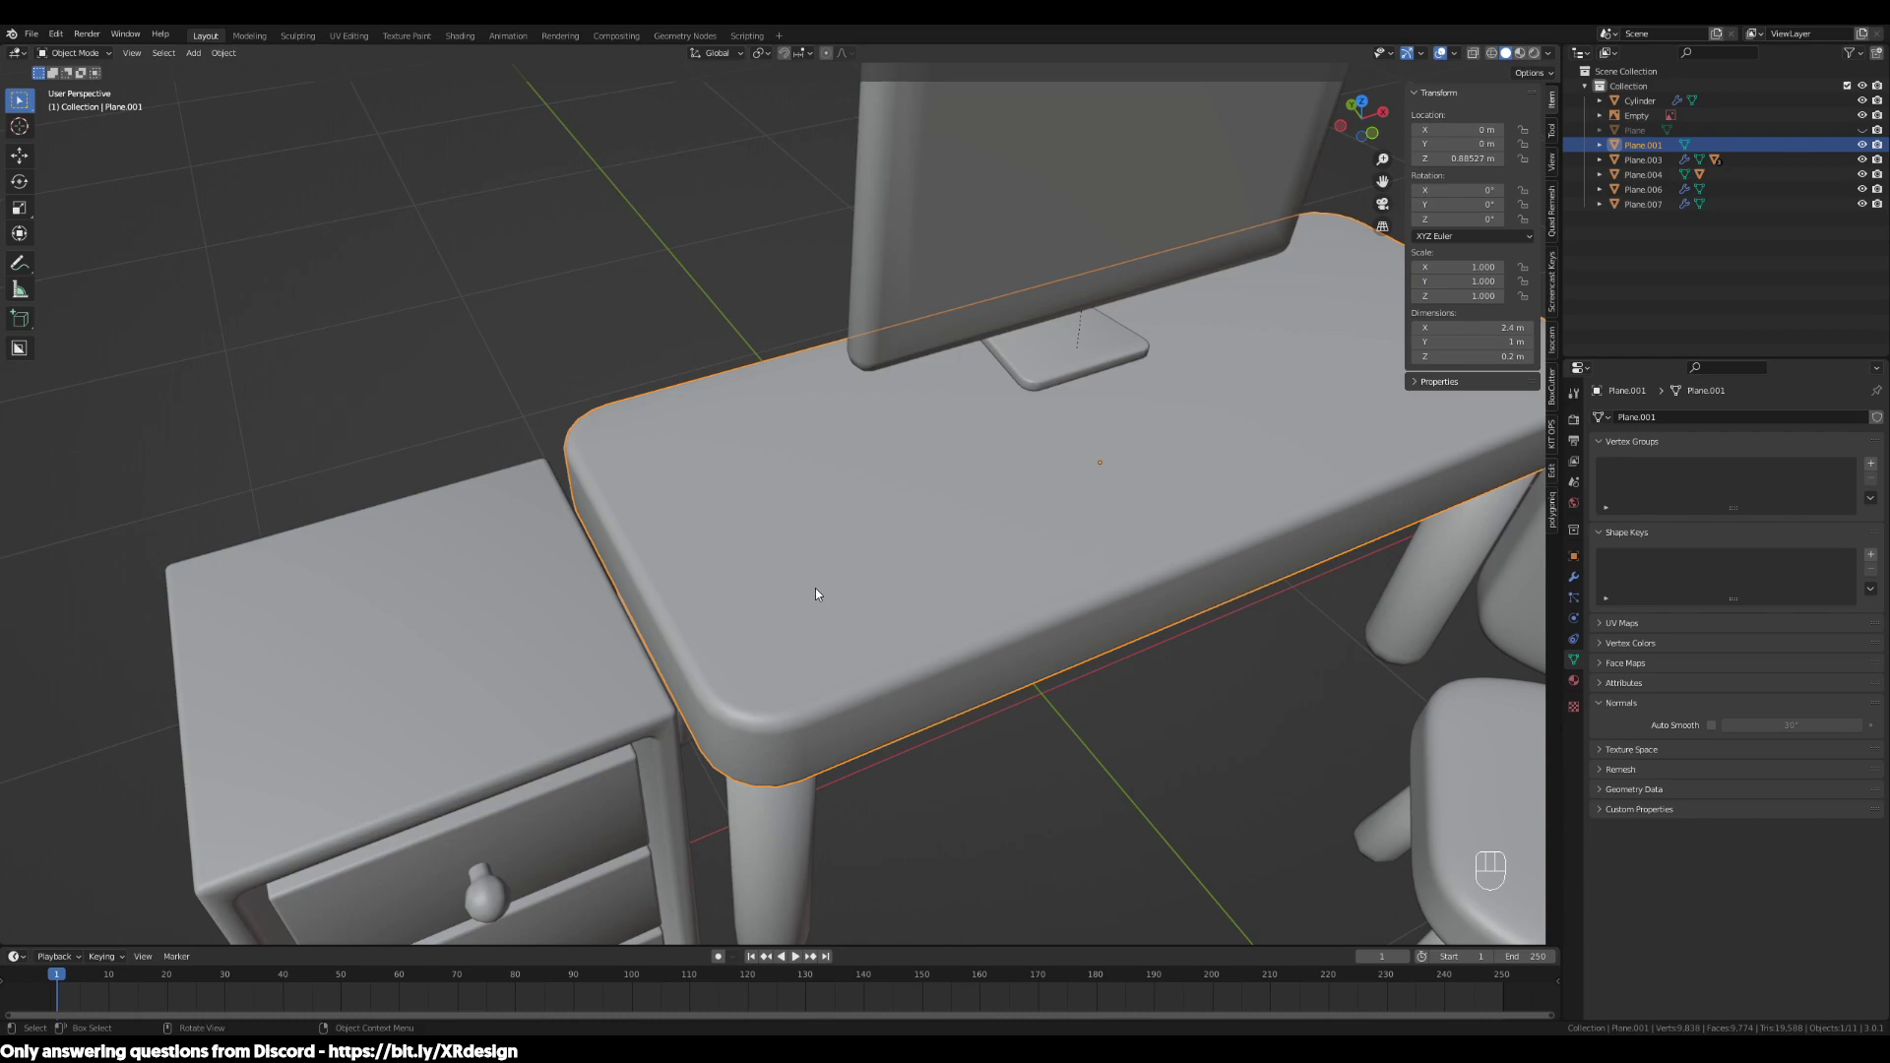
# Snap the 3D cursor to the centre of the desktop's upper face
pyautogui.press('Tab')
pyautogui.moveTo(1077, 535); pyautogui.dragTo(1041, 479, button='middle')
pyautogui.press('3')
pyautogui.hotkey('shift', 's')
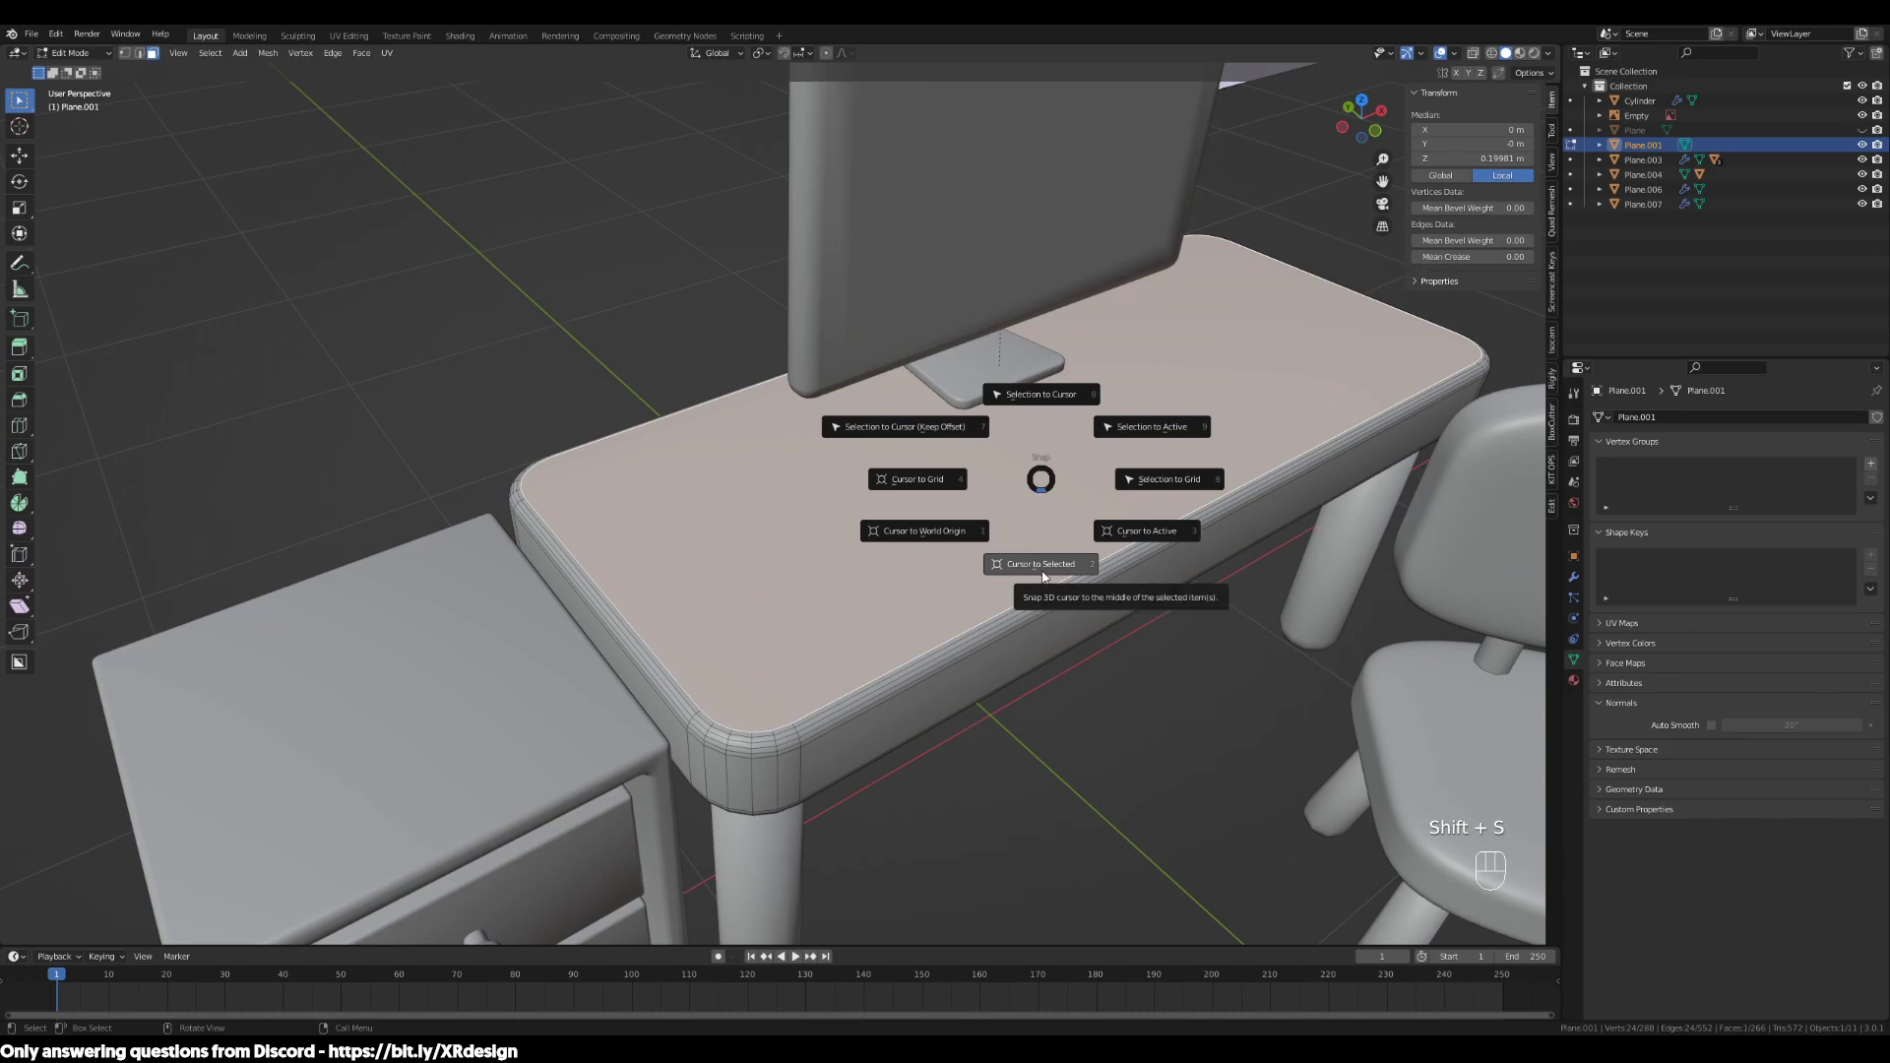
pyautogui.click(1044, 569)
pyautogui.moveTo(1061, 540); pyautogui.dragTo(1047, 503, button='middle')
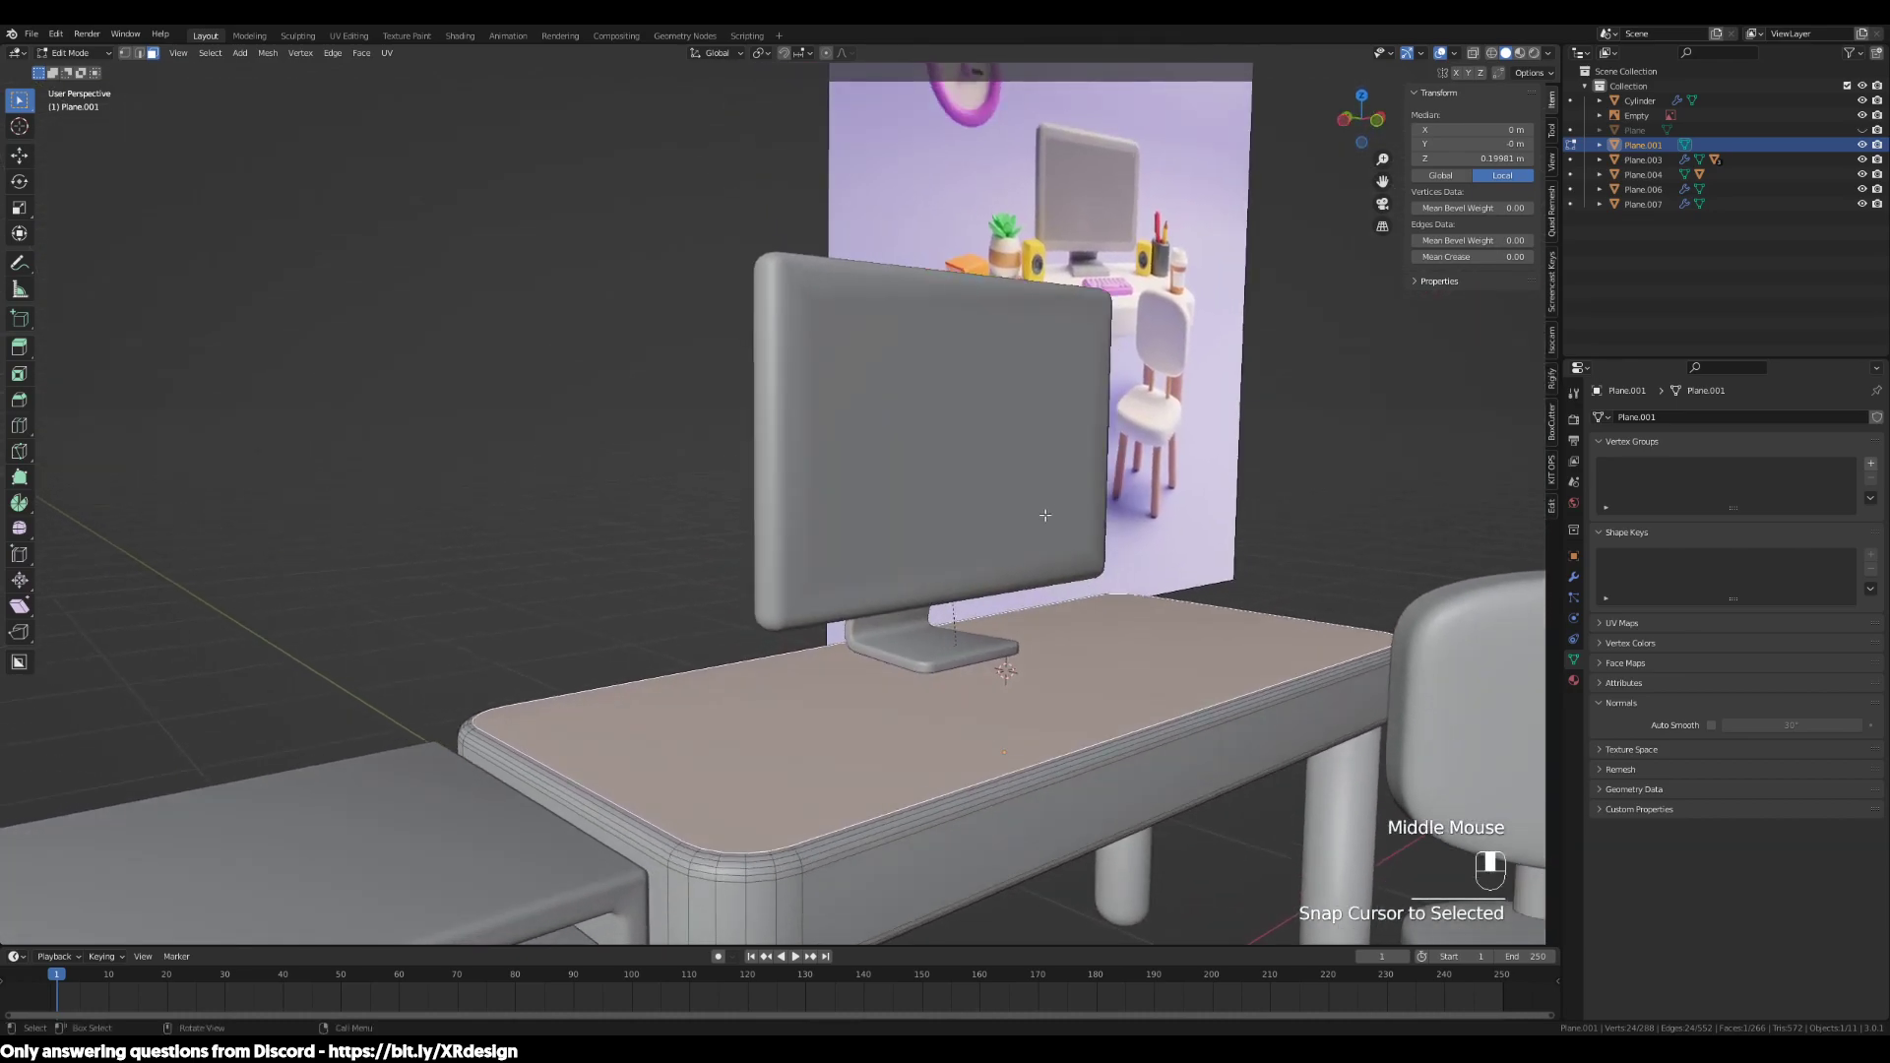
pyautogui.press('Tab')
# Place the 3D cursor on the desk's back corner beside the drawer unit, at about X -0.98 m, Y 0.29 m, Z 1.11 m
pyautogui.moveTo(1077, 635); pyautogui.dragTo(741, 676, button='middle')
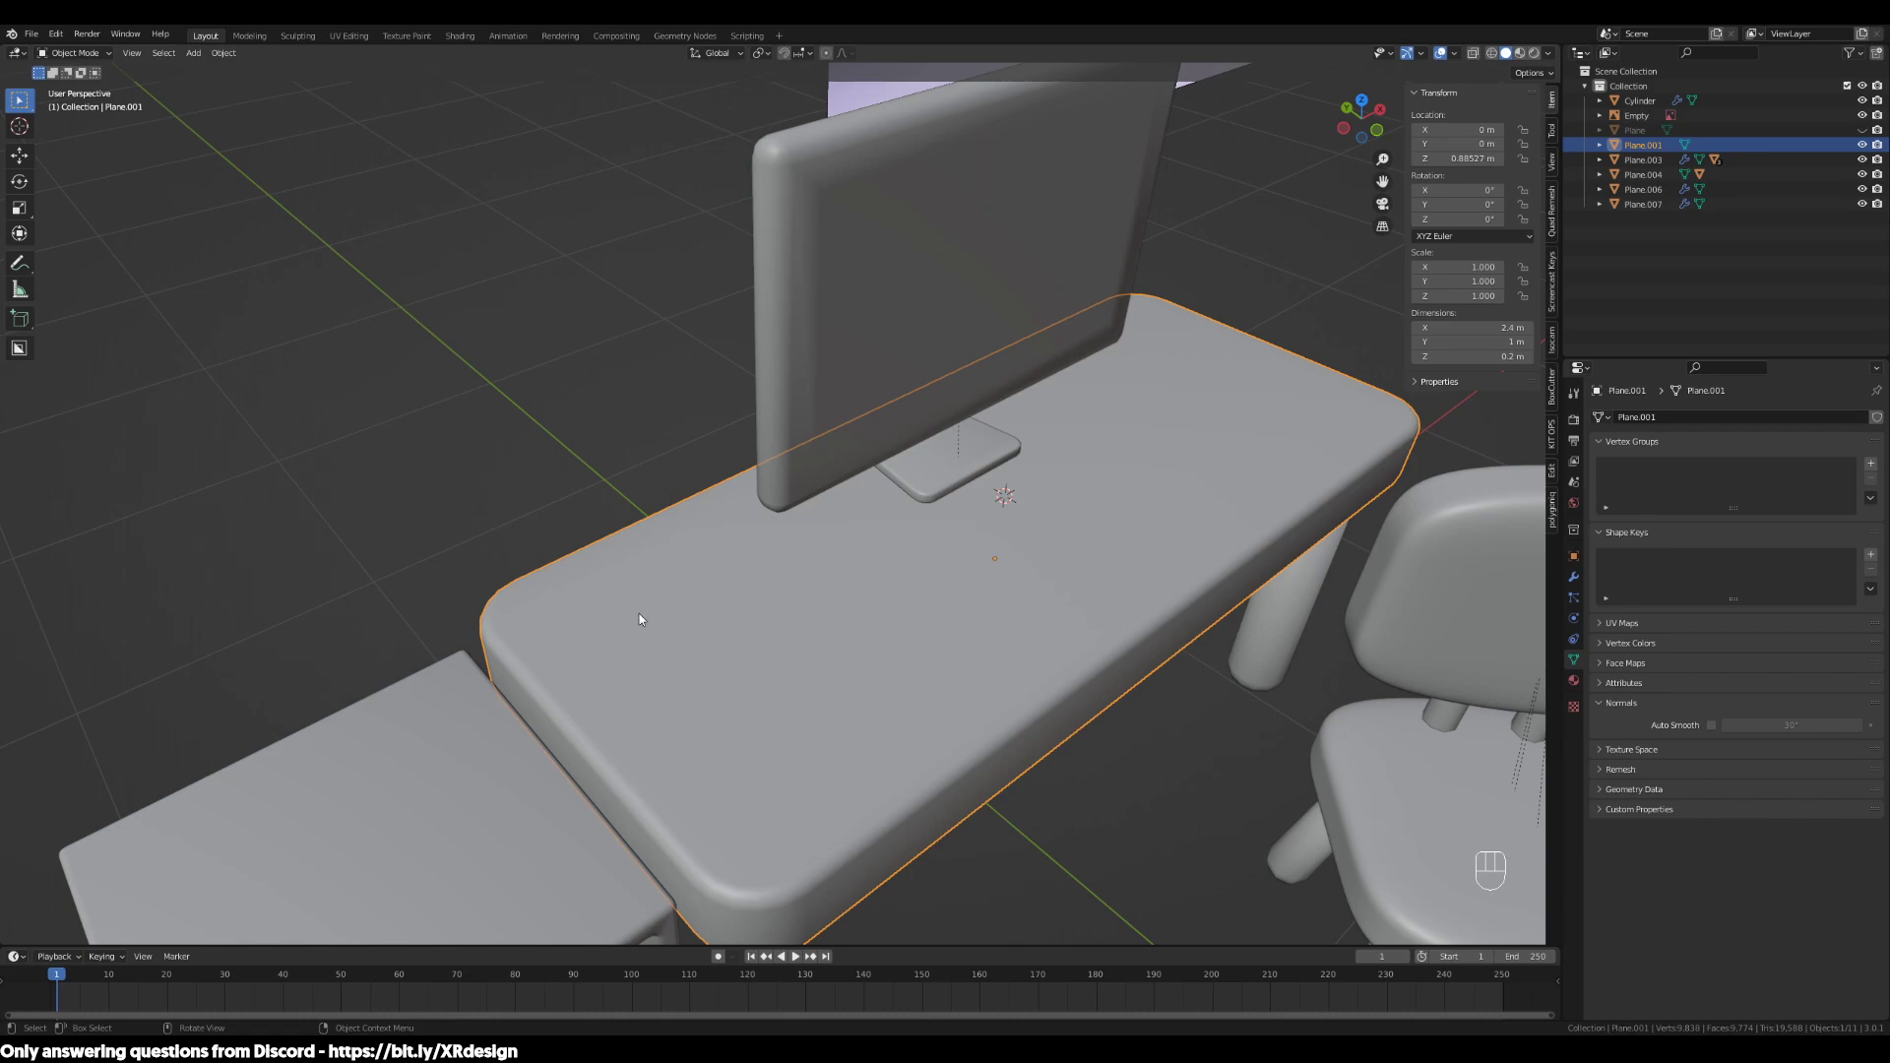
pyautogui.press('shift')
pyautogui.keyDown('shift'); pyautogui.moveTo(594, 630); pyautogui.dragTo(1220, 471, button='right'); pyautogui.keyUp('shift')
pyautogui.keyDown('shift'); pyautogui.moveTo(1129, 397); pyautogui.dragTo(482, 698, button='right'); pyautogui.keyUp('shift')
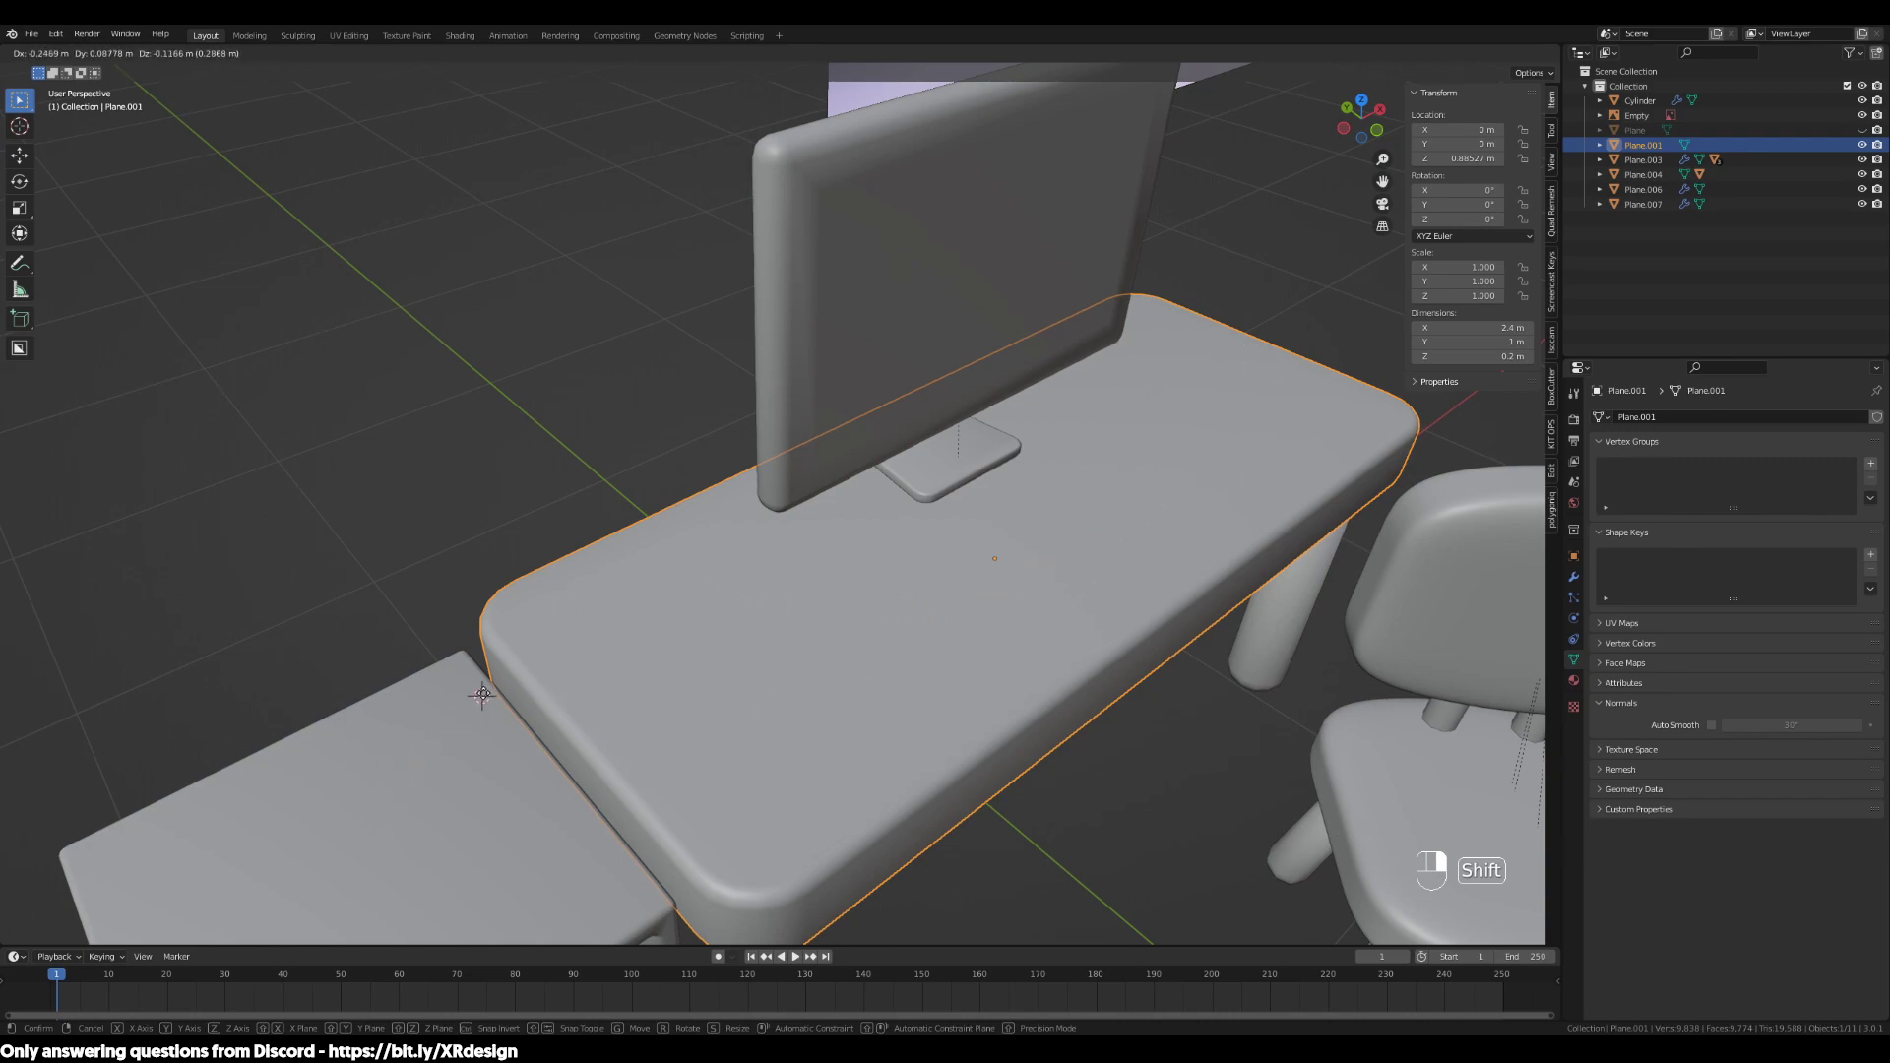
pyautogui.keyDown('shift'); pyautogui.moveTo(510, 613); pyautogui.dragTo(875, 634, button='right'); pyautogui.keyUp('shift')
pyautogui.keyDown('shift'); pyautogui.moveTo(1154, 713); pyautogui.dragTo(960, 267, button='right'); pyautogui.keyUp('shift')
pyautogui.scroll(1, 1021, 404)
pyautogui.moveTo(1021, 404); pyautogui.dragTo(879, 614, button='middle')
pyautogui.scroll(-2, 862, 619)
pyautogui.keyDown('shift'); pyautogui.moveTo(862, 618); pyautogui.dragTo(709, 528, button='right'); pyautogui.keyUp('shift')
pyautogui.moveTo(709, 527); pyautogui.dragTo(758, 782, button='middle')
pyautogui.keyDown('shift'); pyautogui.rightClick(589, 761); pyautogui.keyUp('shift')
pyautogui.keyDown('shift'); pyautogui.moveTo(589, 761); pyautogui.dragTo(561, 789, button='right'); pyautogui.keyUp('shift')
pyautogui.moveTo(689, 778); pyautogui.dragTo(649, 748, button='middle')
pyautogui.keyDown('shift'); pyautogui.rightClick(731, 732); pyautogui.keyUp('shift')
pyautogui.keyDown('shift'); pyautogui.moveTo(635, 736); pyautogui.dragTo(632, 737, button='right'); pyautogui.keyUp('shift')
# Add a cylinder with 8 vertices, 1 m radius and 2 m depth at the 3D cursor
pyautogui.moveTo(1006, 780); pyautogui.dragTo(1012, 594, button='middle')
pyautogui.scroll(3, 865, 752)
pyautogui.scroll(-3, 892, 571)
pyautogui.hotkey('shift', 'a')
pyautogui.moveTo(986, 612)
pyautogui.click(1092, 677)
pyautogui.scroll(2, 1232, 676)
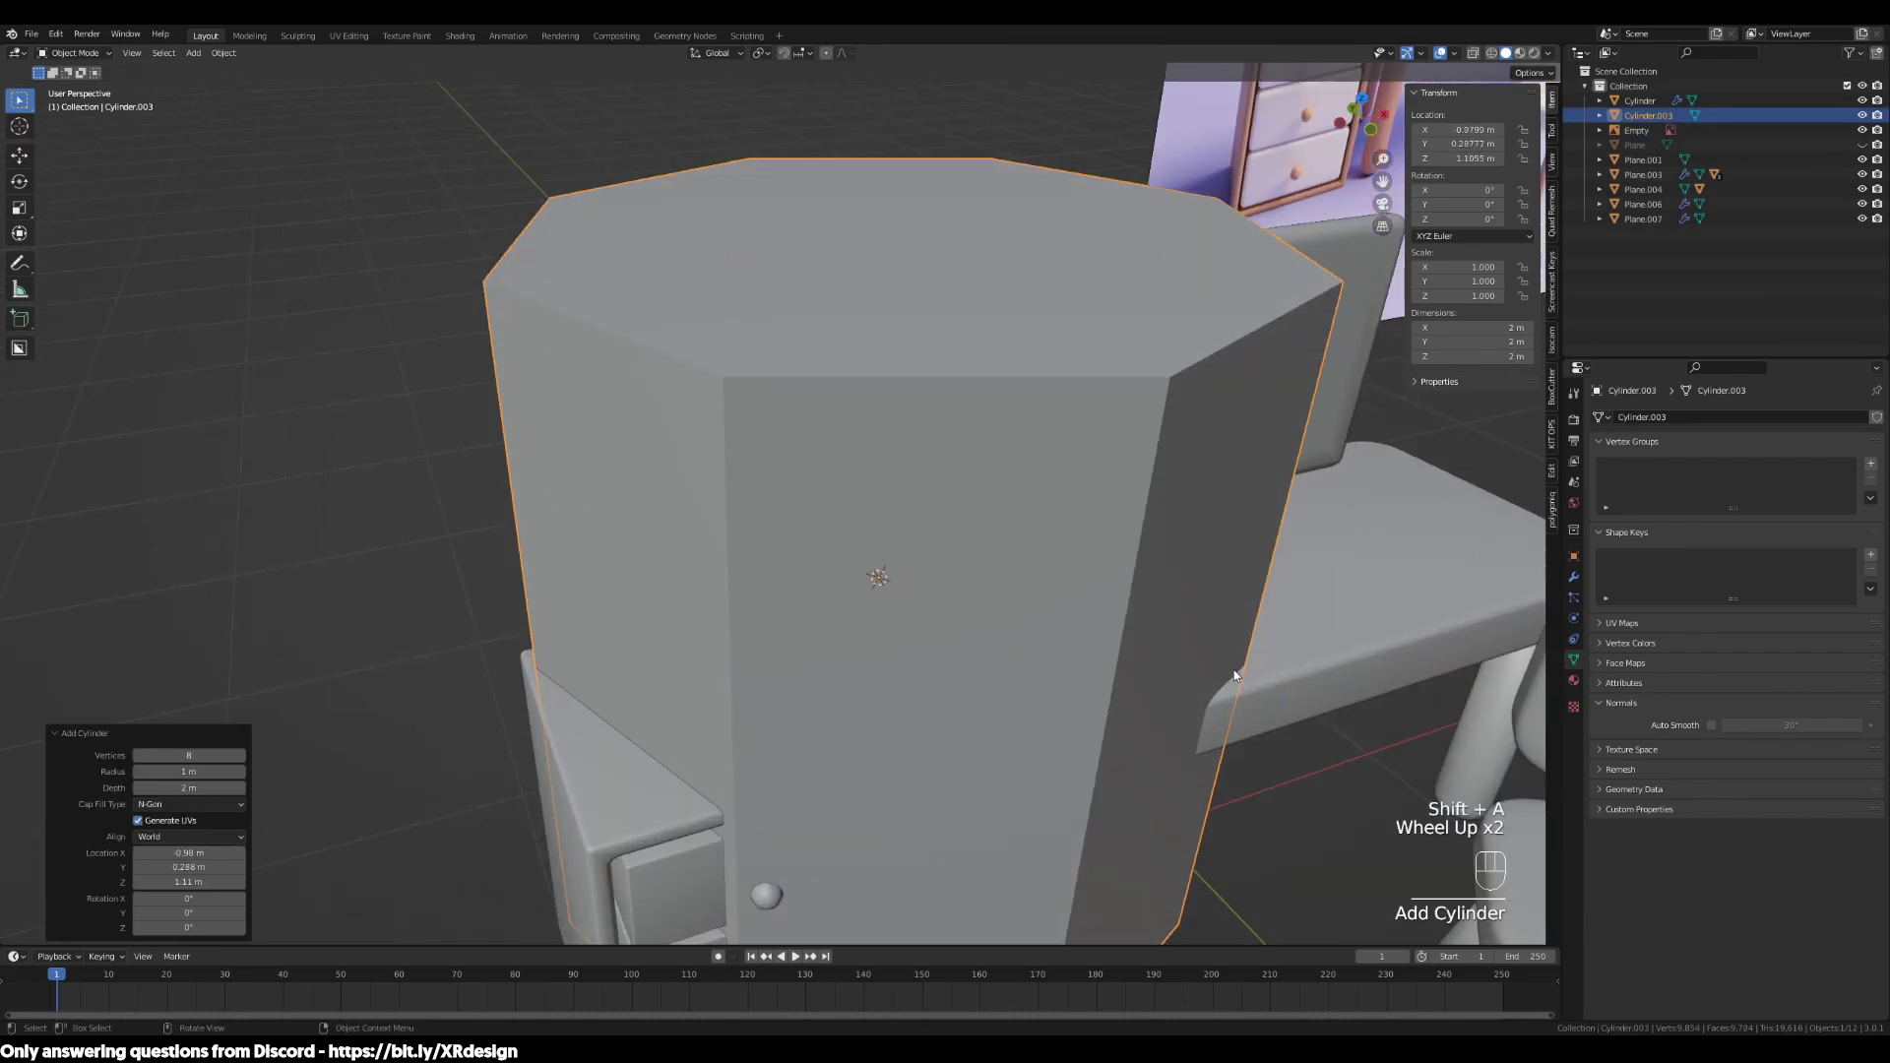
pyautogui.scroll(-2, 1232, 677)
# Compare the cylinder with the plant pot in the reference image, try 9 vertices and restore 8
pyautogui.keyDown('shift'); pyautogui.moveTo(1248, 654); pyautogui.dragTo(900, 830, button='middle'); pyautogui.keyUp('shift')
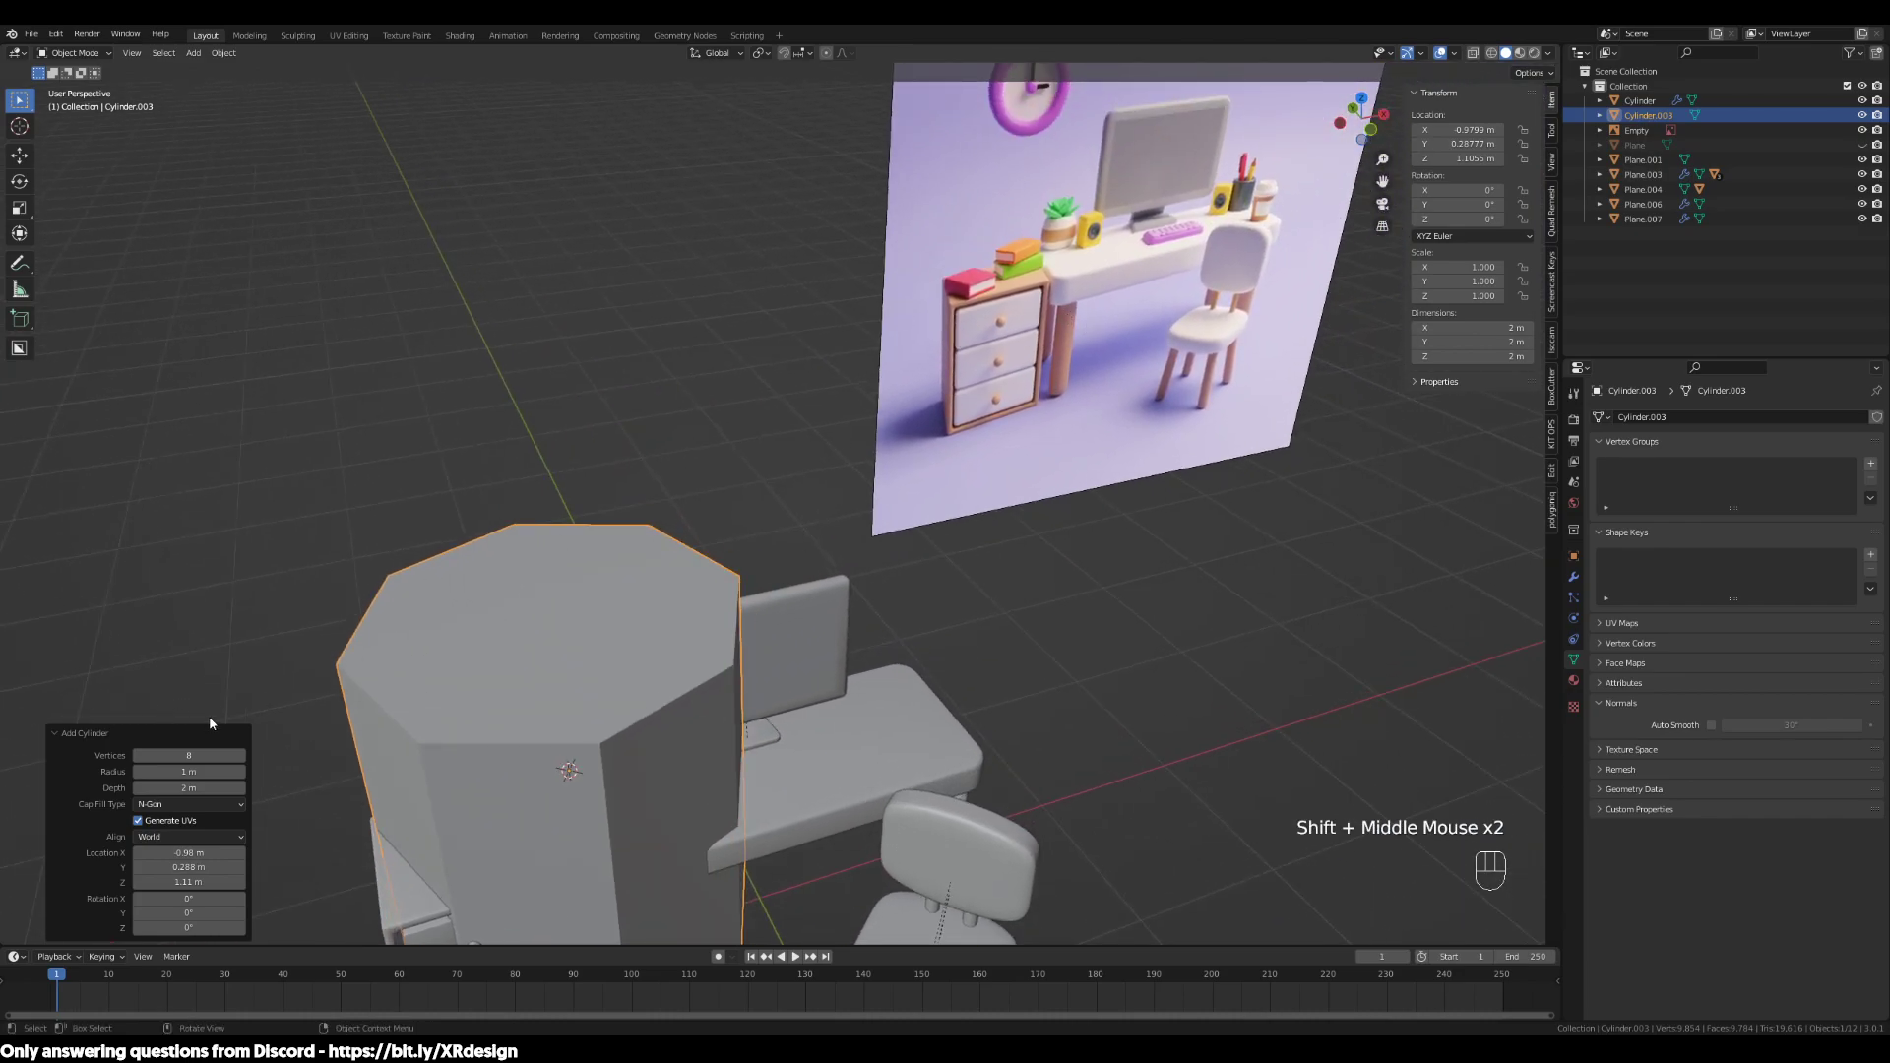
pyautogui.scroll(-1, 210, 724)
pyautogui.keyDown('shift'); pyautogui.moveTo(870, 705); pyautogui.dragTo(673, 852, button='middle'); pyautogui.keyUp('shift')
pyautogui.scroll(5, 870, 572)
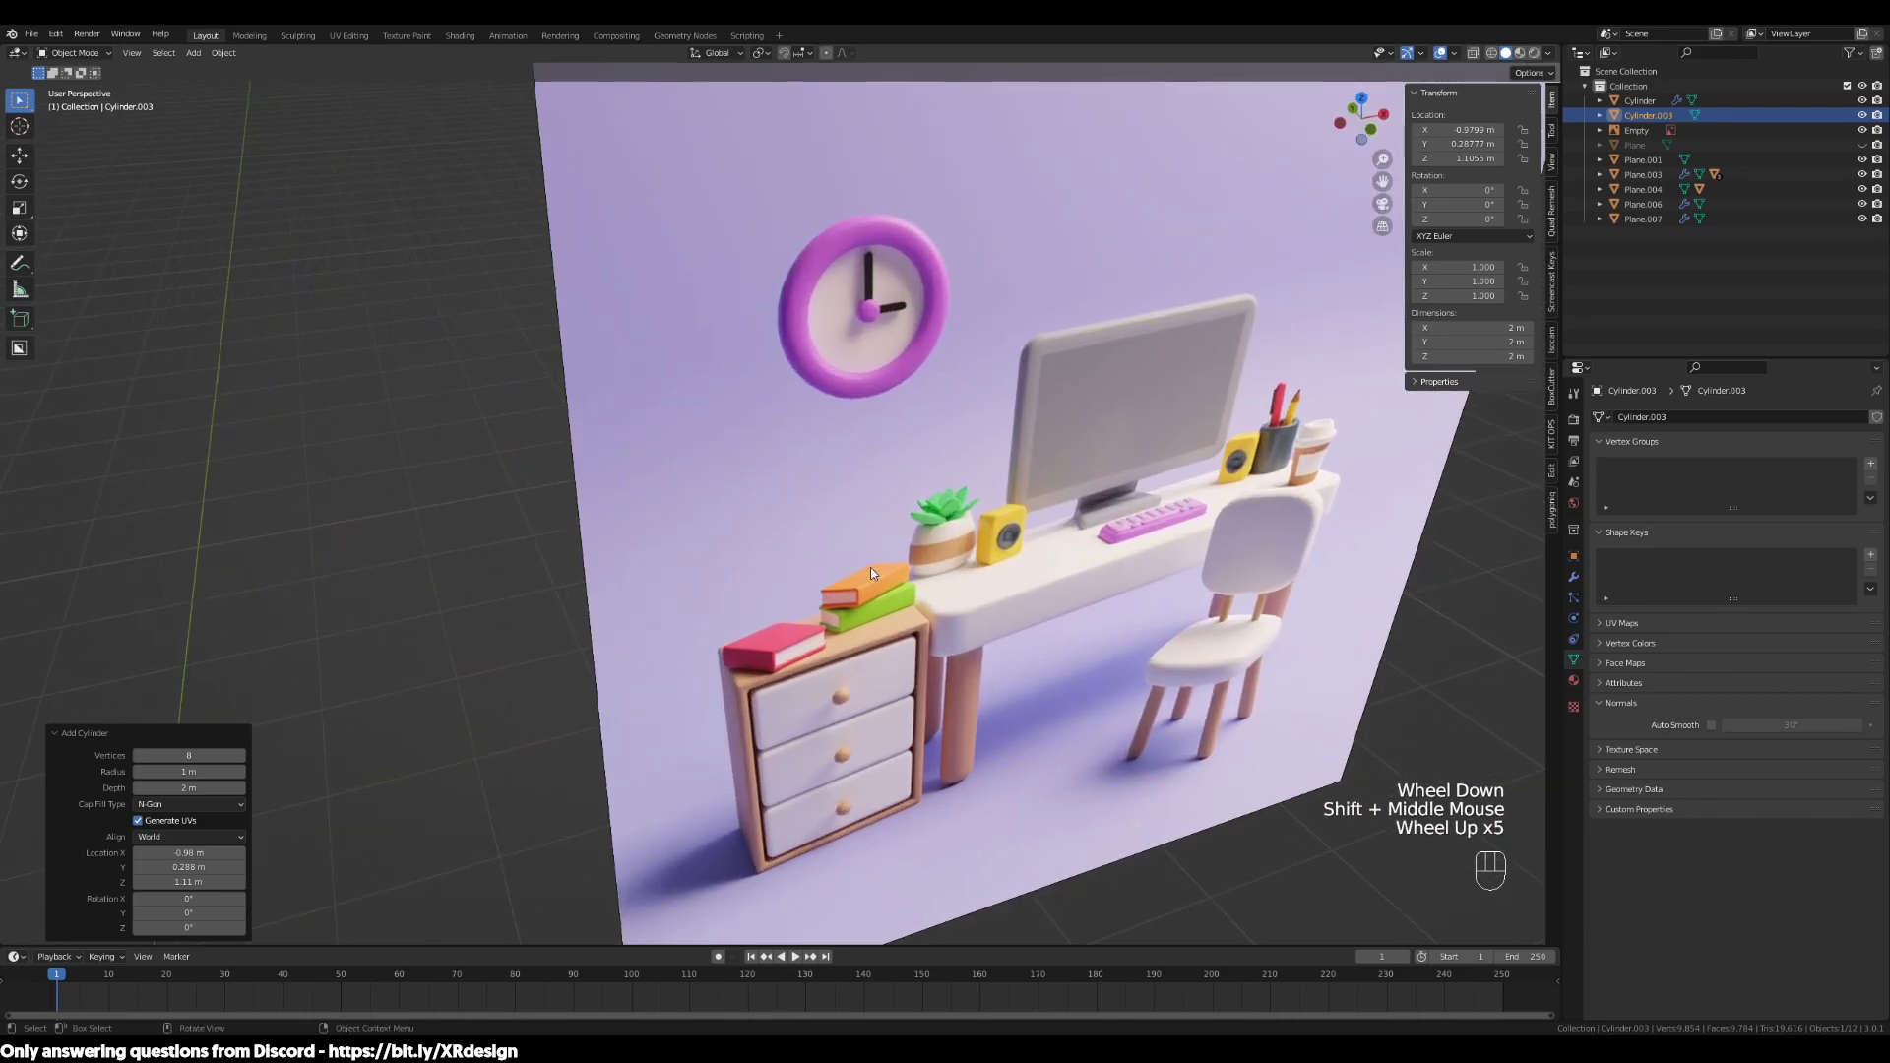
pyautogui.scroll(-5, 870, 567)
pyautogui.keyDown('shift'); pyautogui.moveTo(808, 670); pyautogui.dragTo(977, 463, button='middle'); pyautogui.keyUp('shift')
pyautogui.scroll(2, 888, 605)
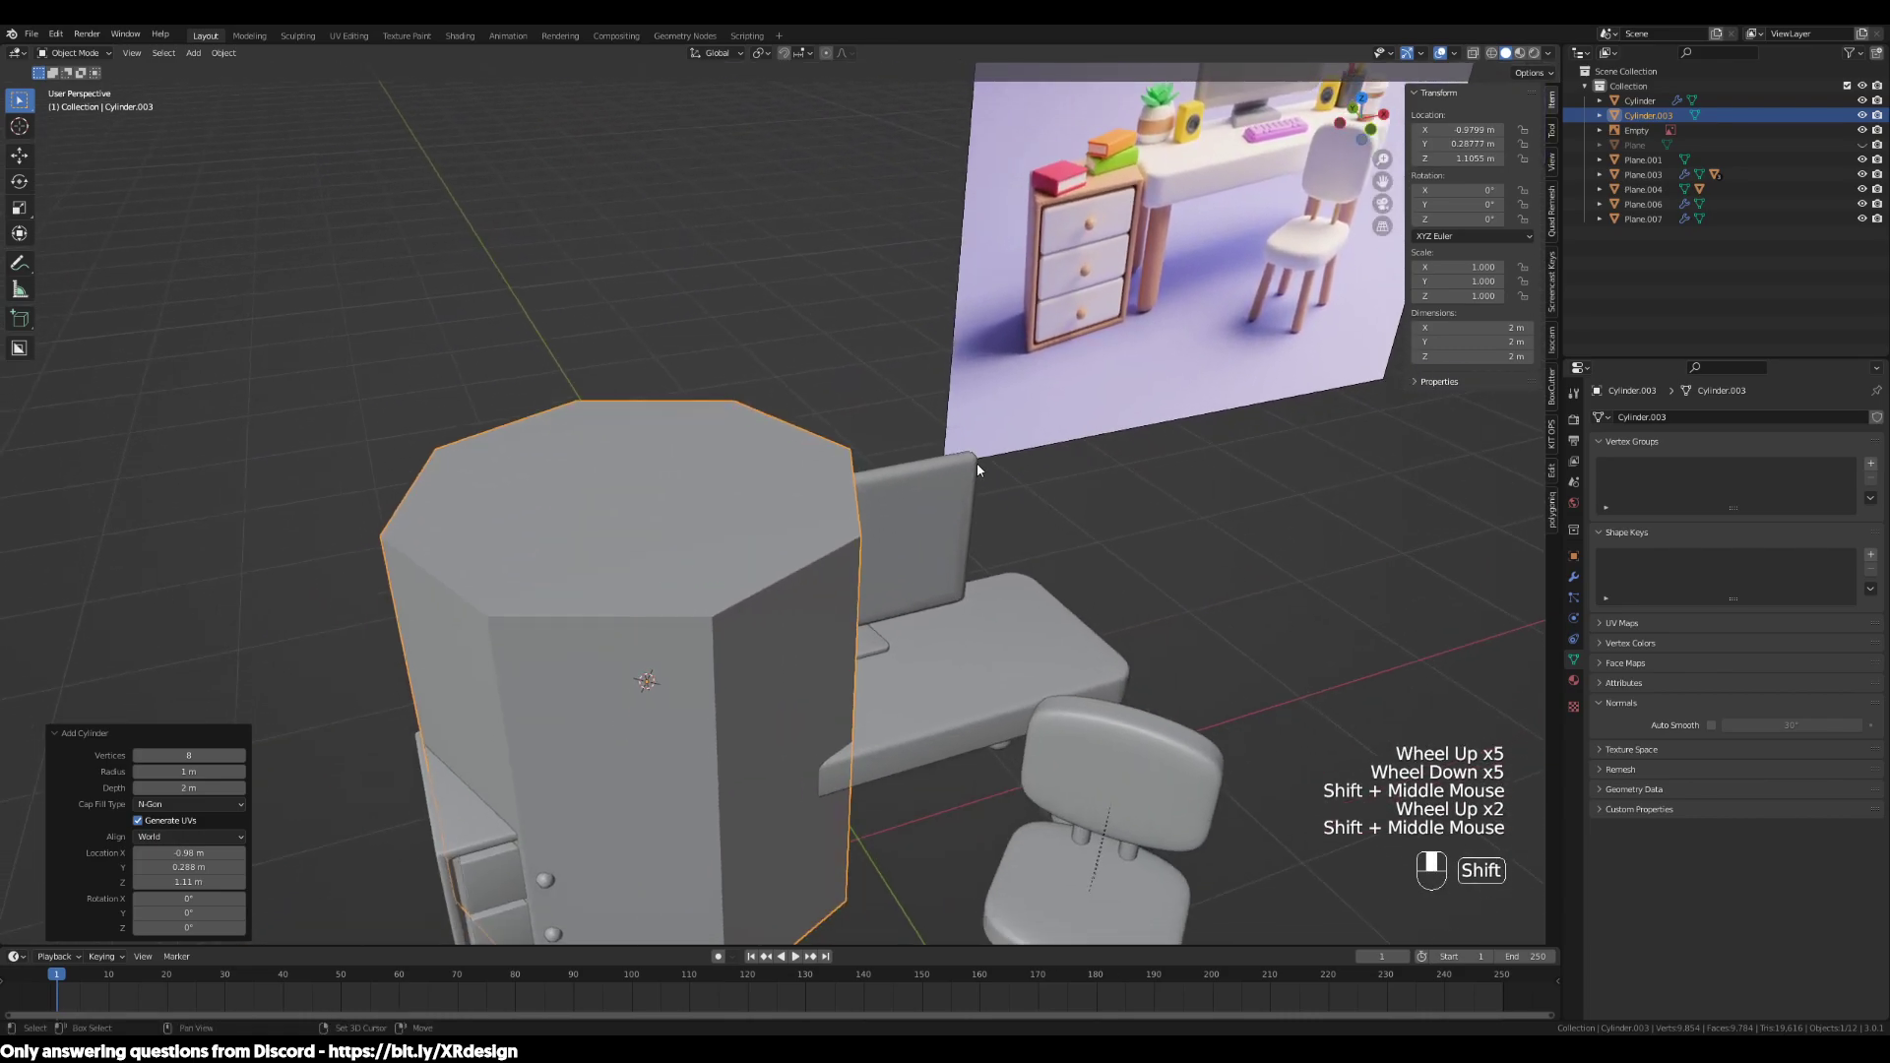
pyautogui.click(239, 756)
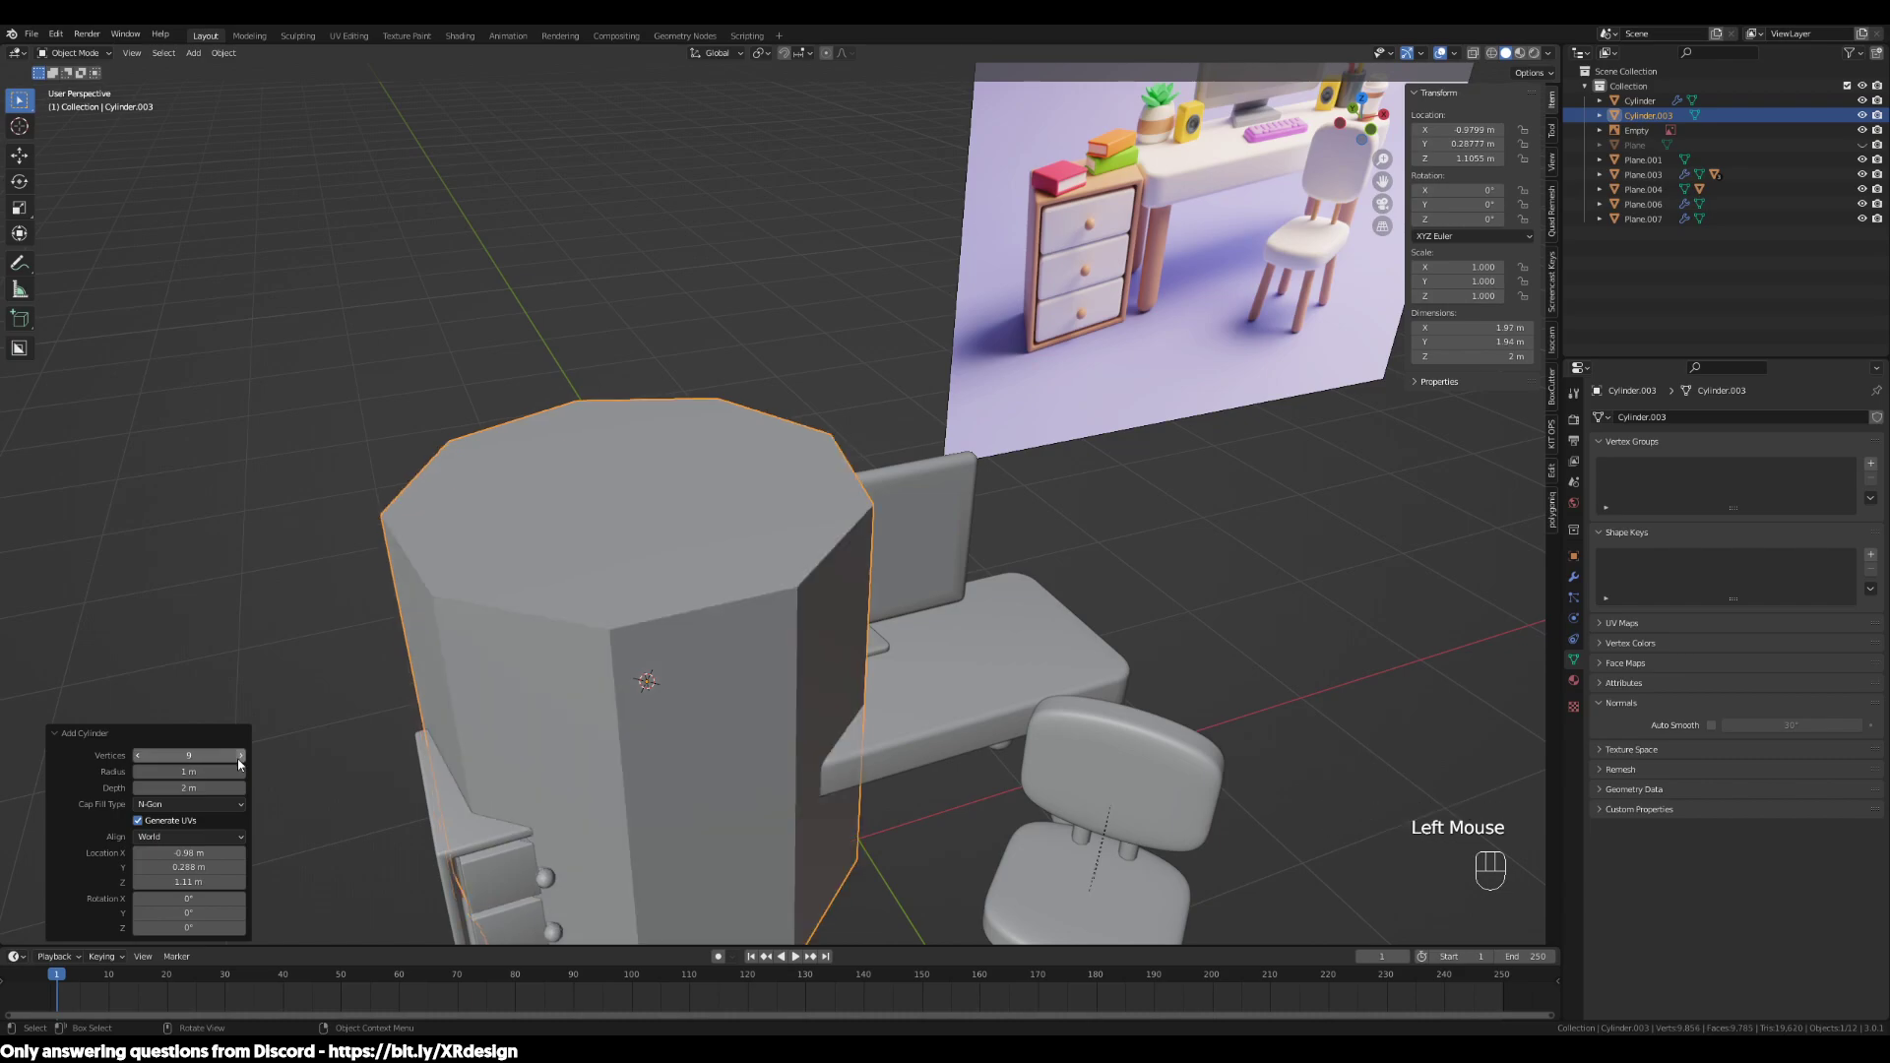
pyautogui.click(138, 755)
# Scale the cylinder to 0.139, and undo both its resizing and its creation
pyautogui.scroll(1, 669, 802)
pyautogui.keyDown('shift'); pyautogui.moveTo(670, 801); pyautogui.dragTo(856, 688, button='middle'); pyautogui.keyUp('shift')
pyautogui.press('s')
pyautogui.click(784, 621)
pyautogui.scroll(-1, 823, 699)
pyautogui.scroll(-1, 823, 699)
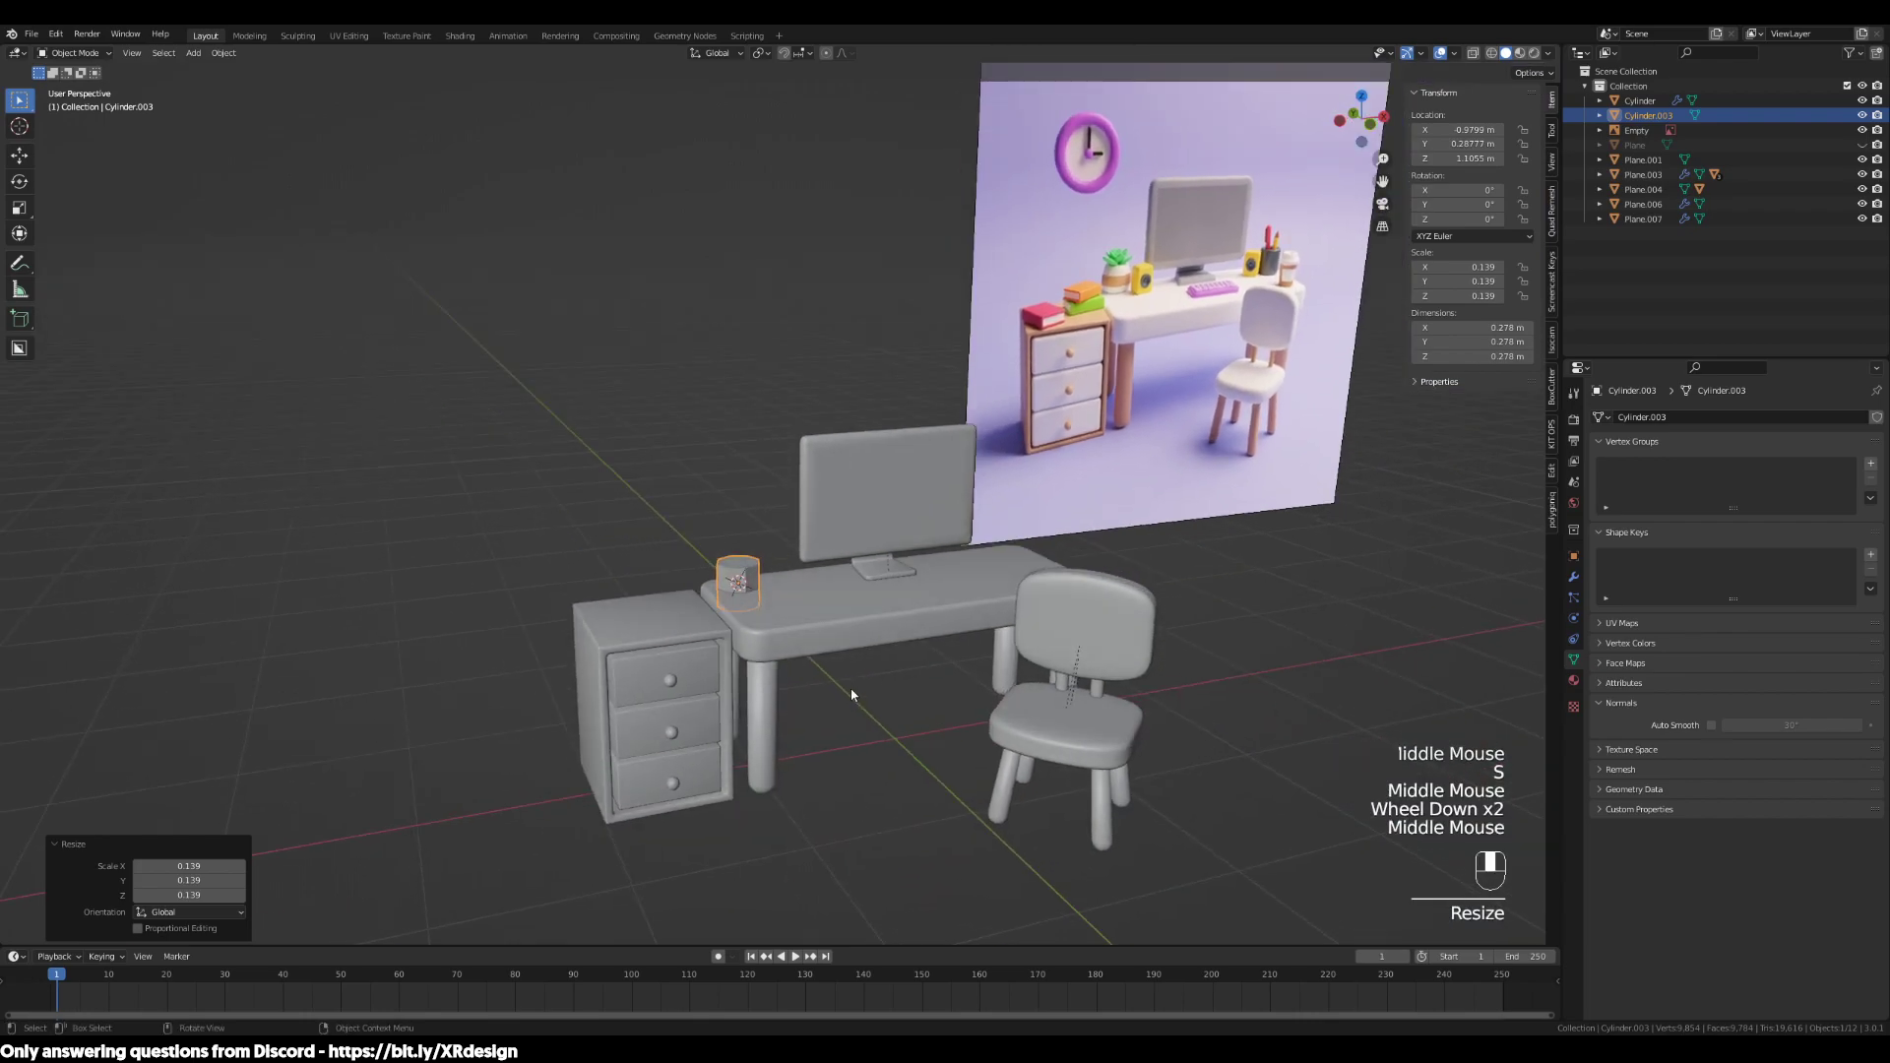
pyautogui.scroll(2, 754, 642)
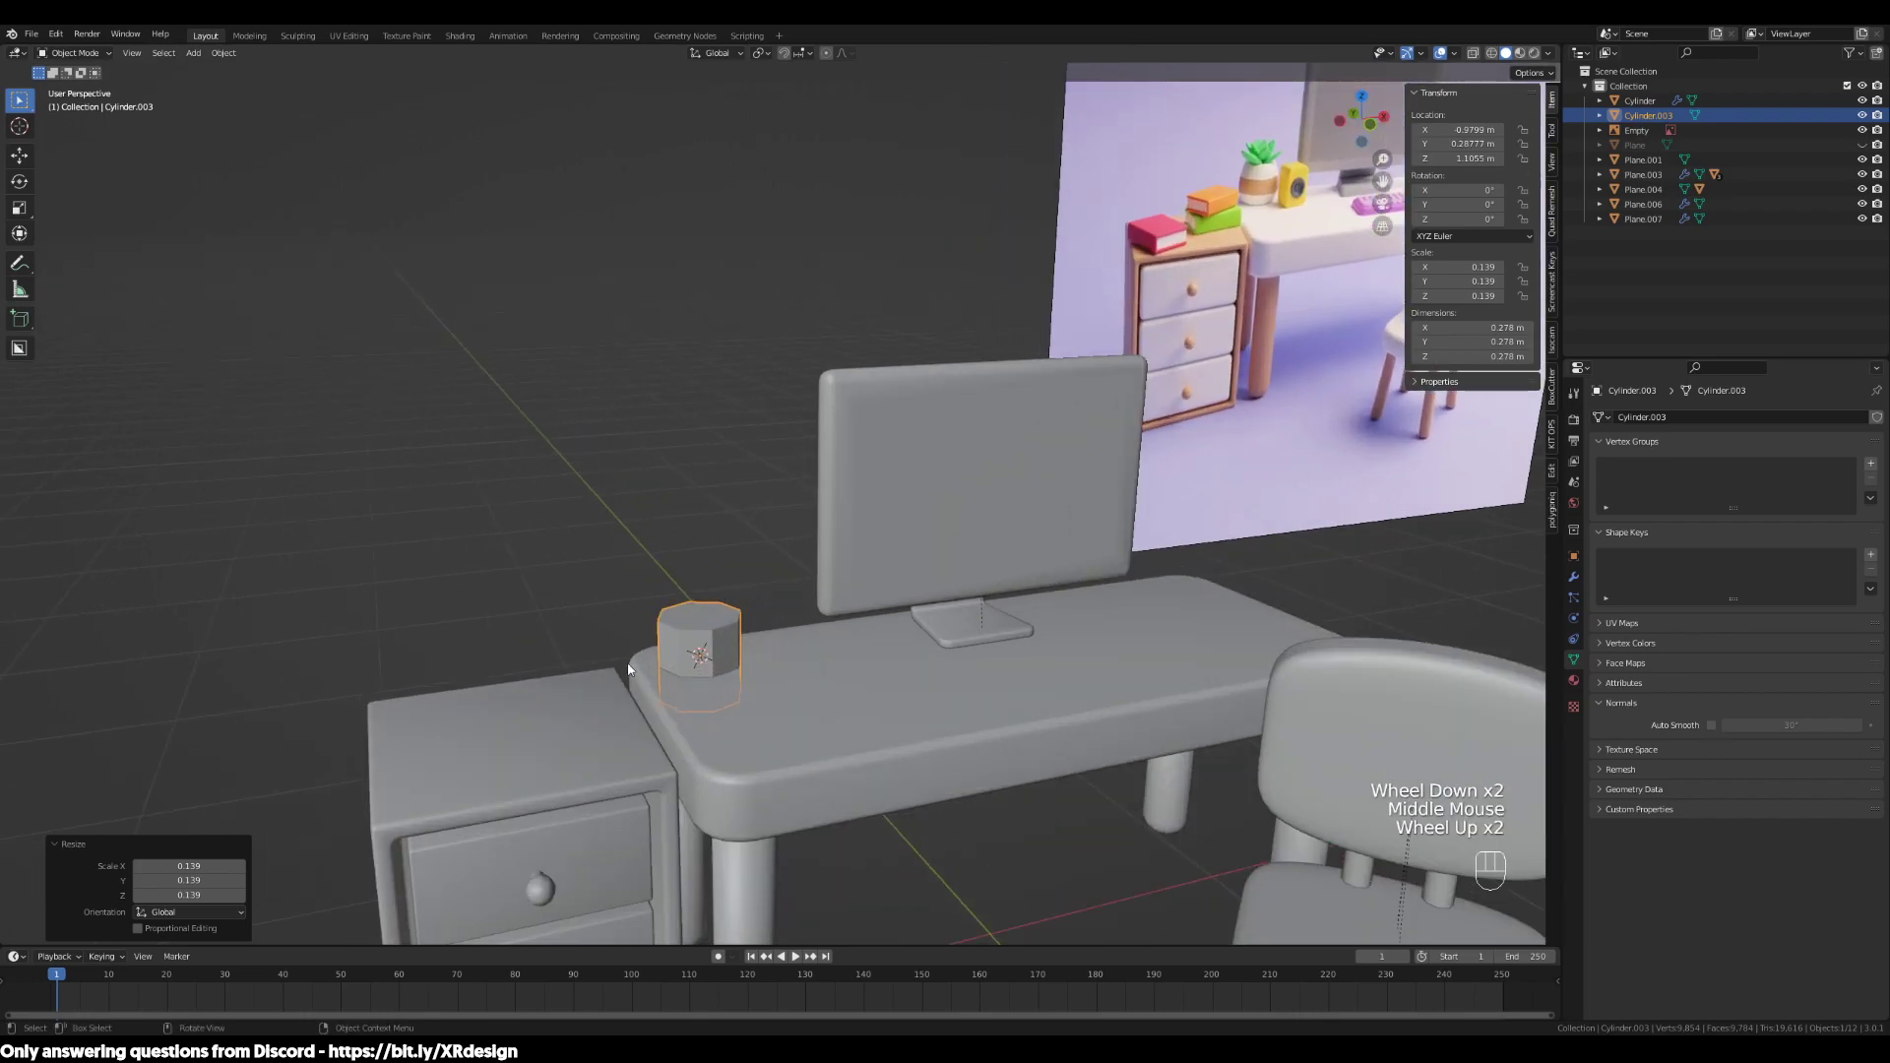
pyautogui.hotkey('ctrl', 'z')
pyautogui.hotkey('ctrl', 'z')
# Add a cylinder with 10 vertices, 1 m radius and 2 m depth at the 3D cursor
pyautogui.hotkey('shift', 'a')
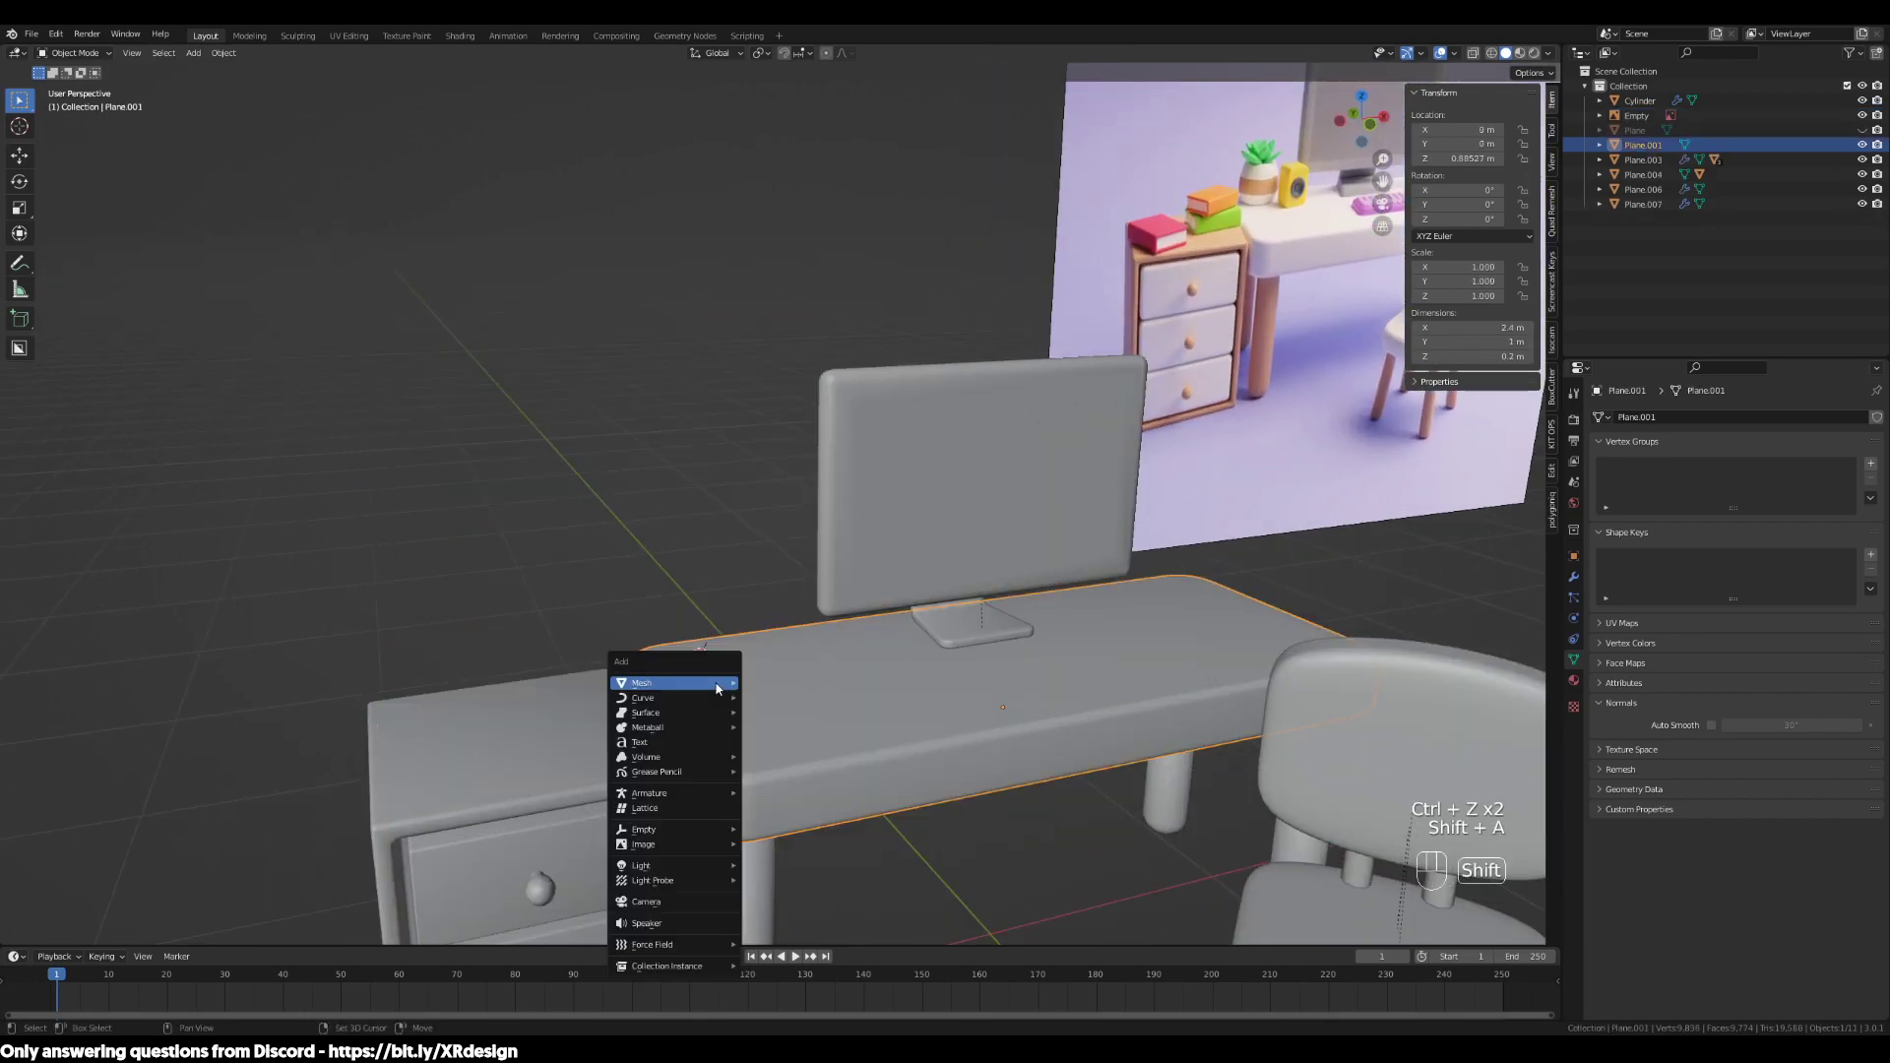
pyautogui.moveTo(718, 689)
pyautogui.click(787, 758)
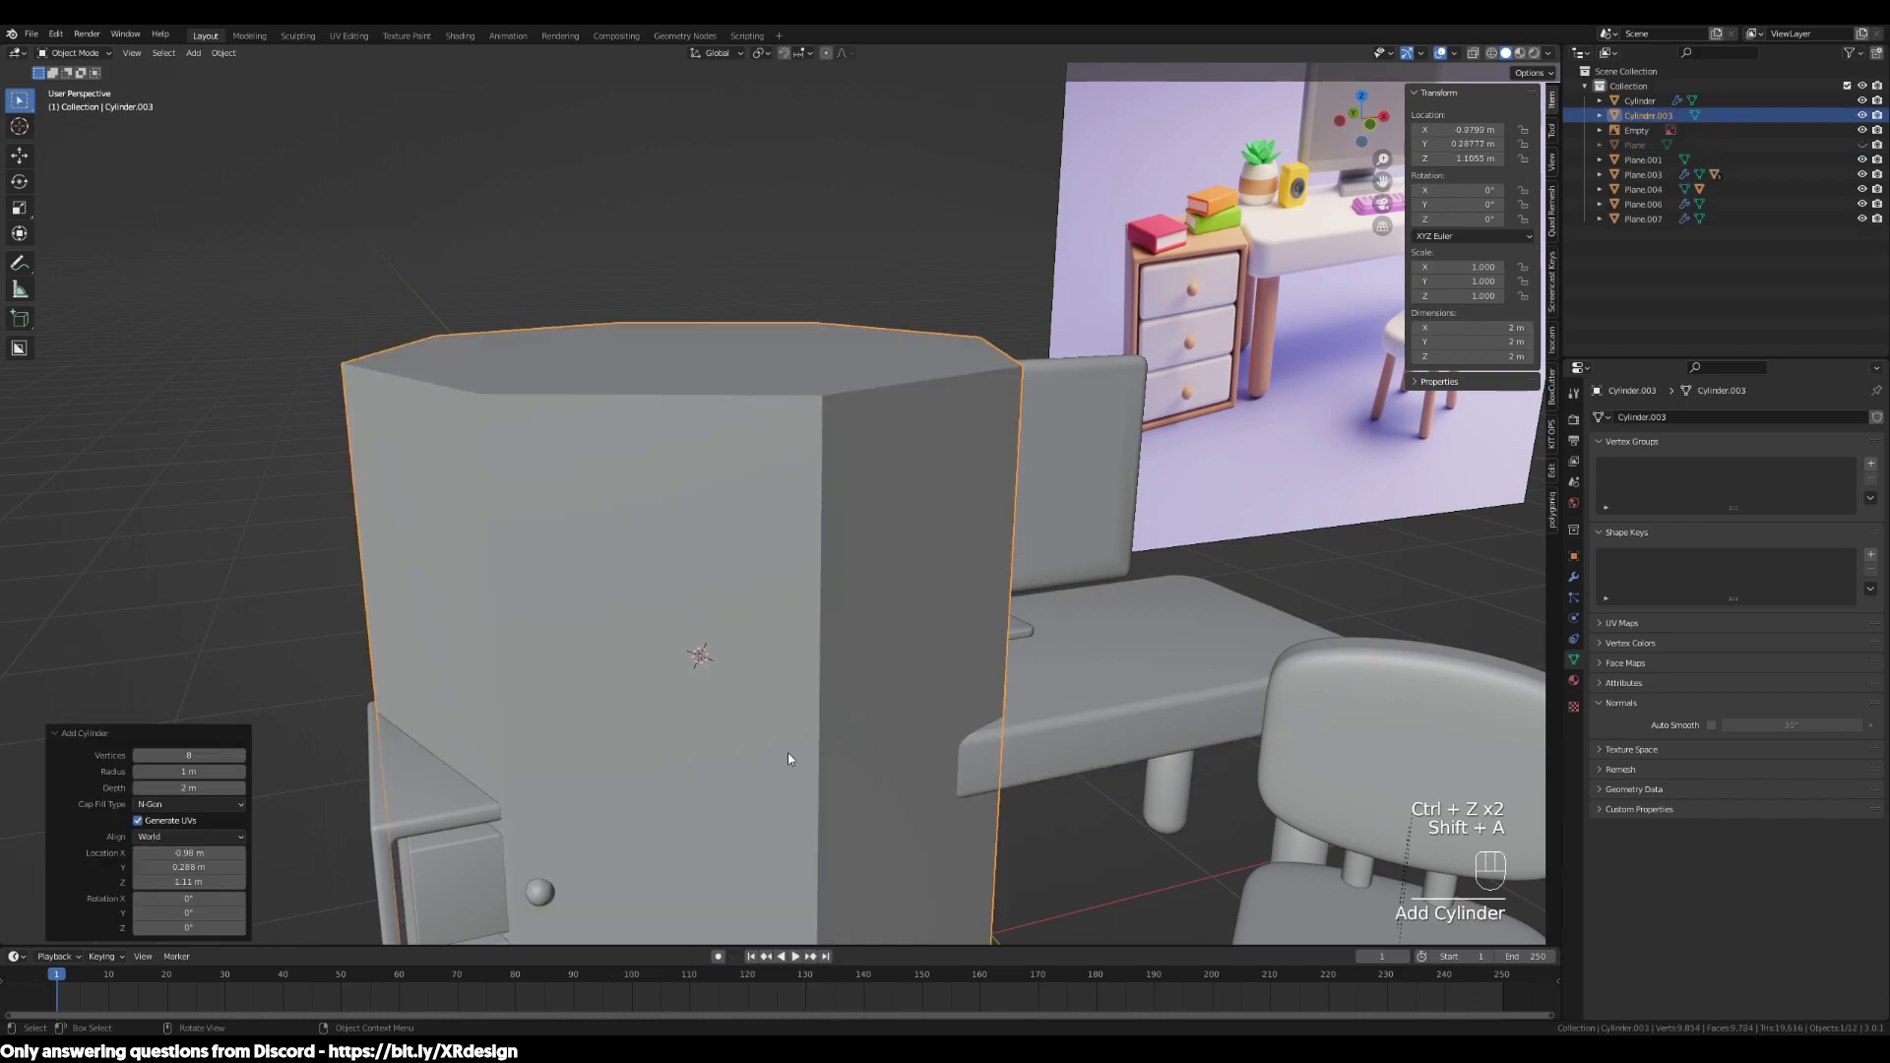
pyautogui.click(240, 756)
pyautogui.click(241, 756)
pyautogui.click(240, 756)
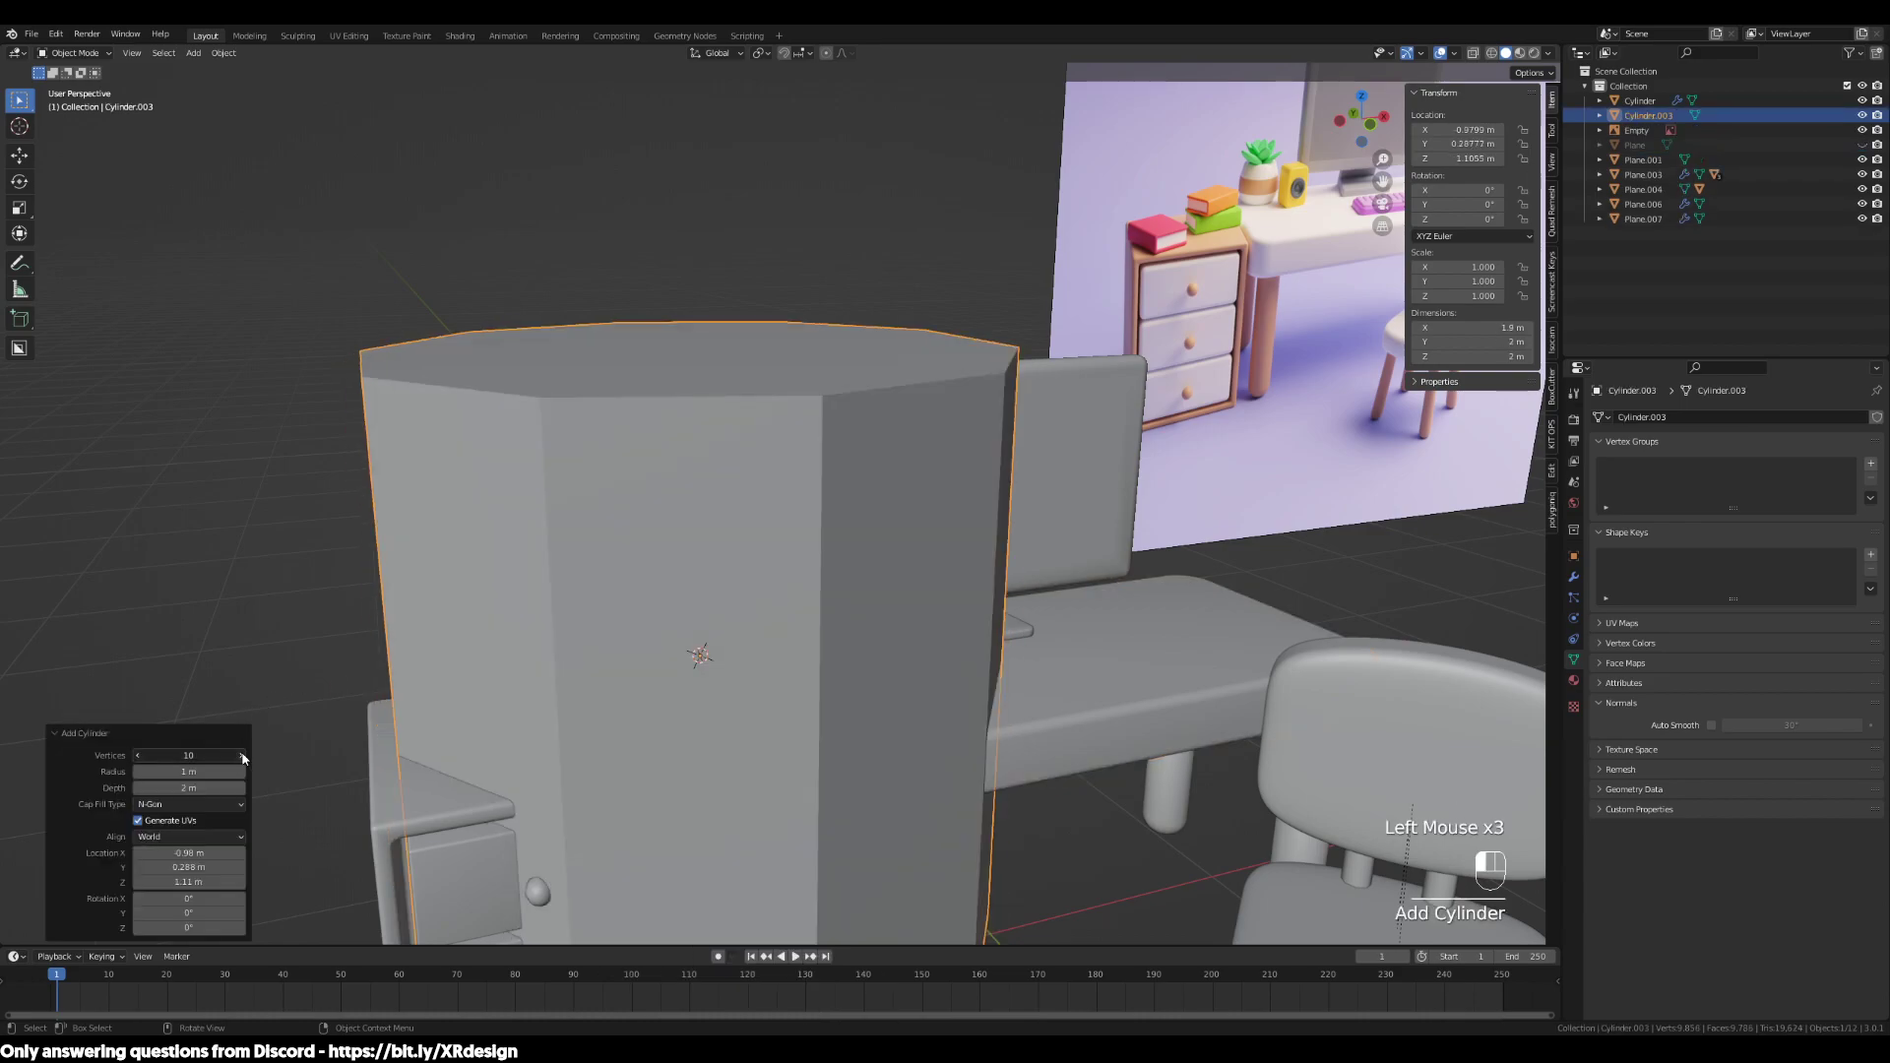
pyautogui.click(240, 756)
pyautogui.scroll(-2, 960, 679)
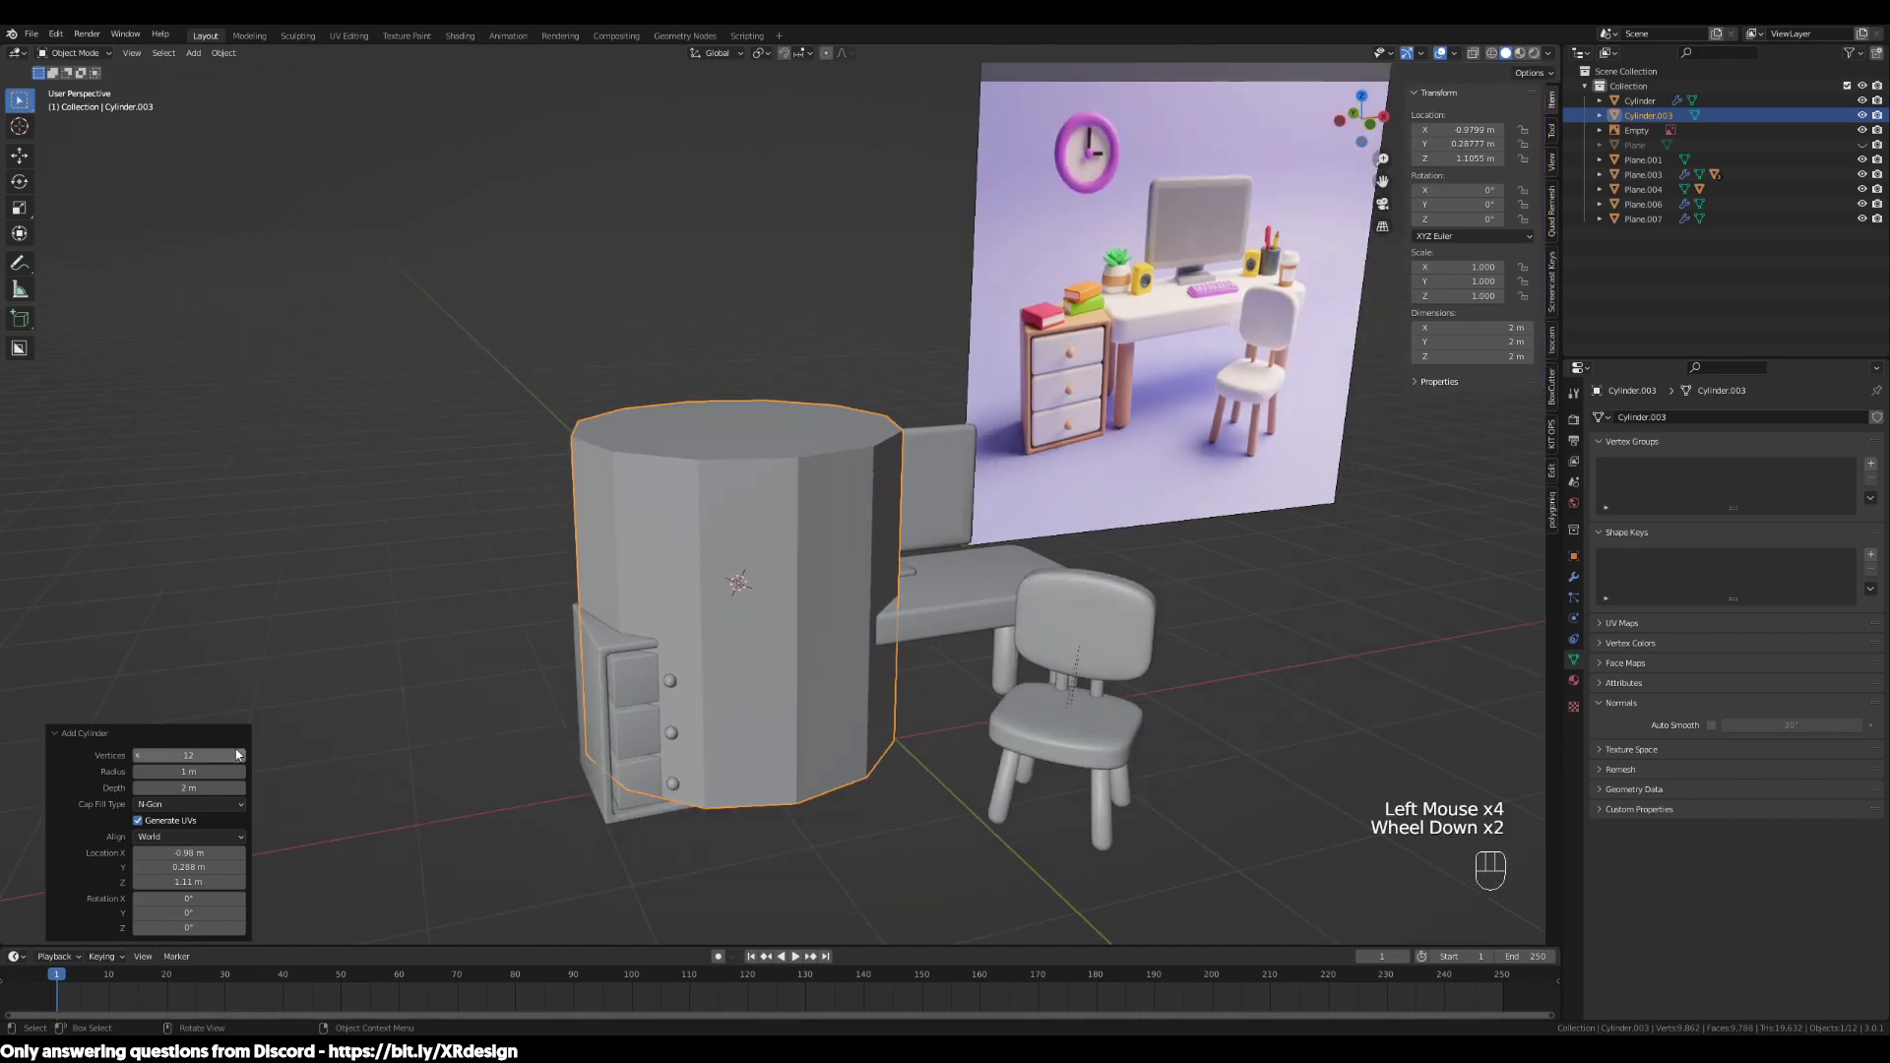
pyautogui.click(140, 756)
pyautogui.click(140, 756)
pyautogui.scroll(2, 1069, 590)
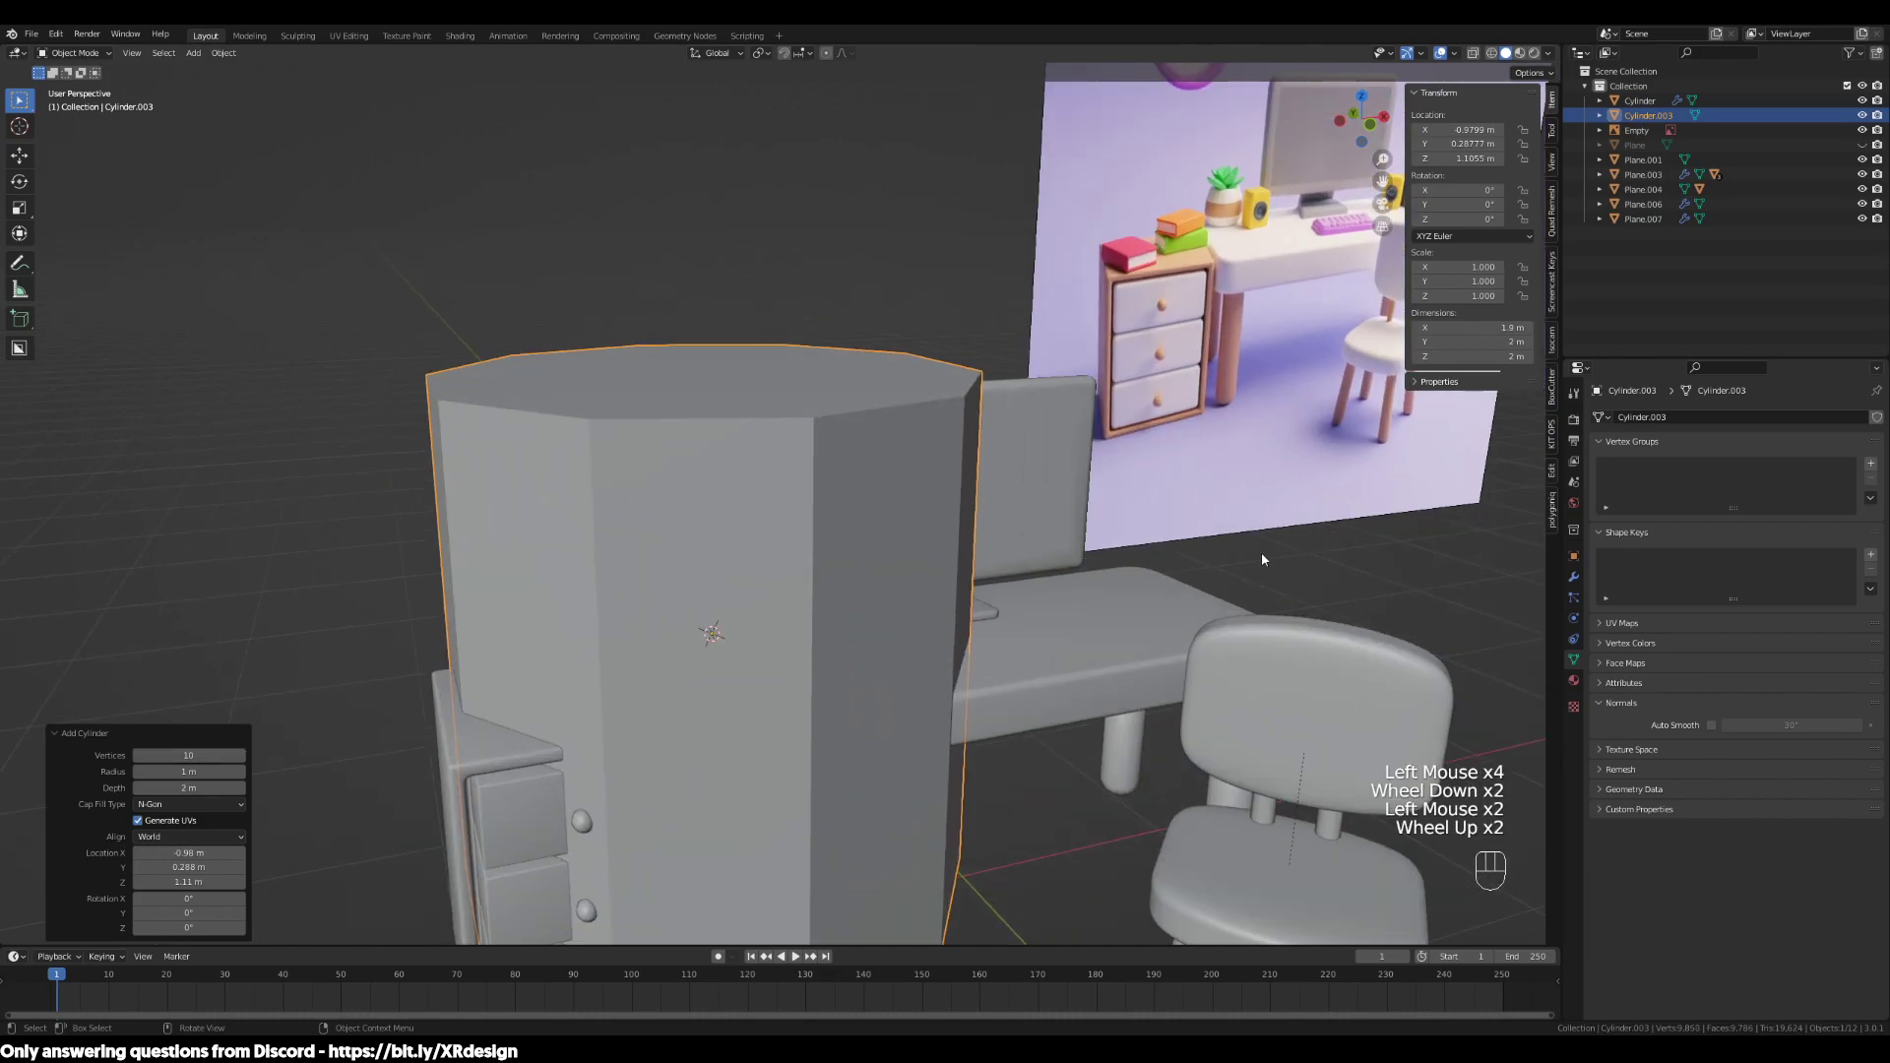
# Scale the cylinder uniformly to 0.125 and raise it 0.1015 m along Z onto the desk
pyautogui.press('s')
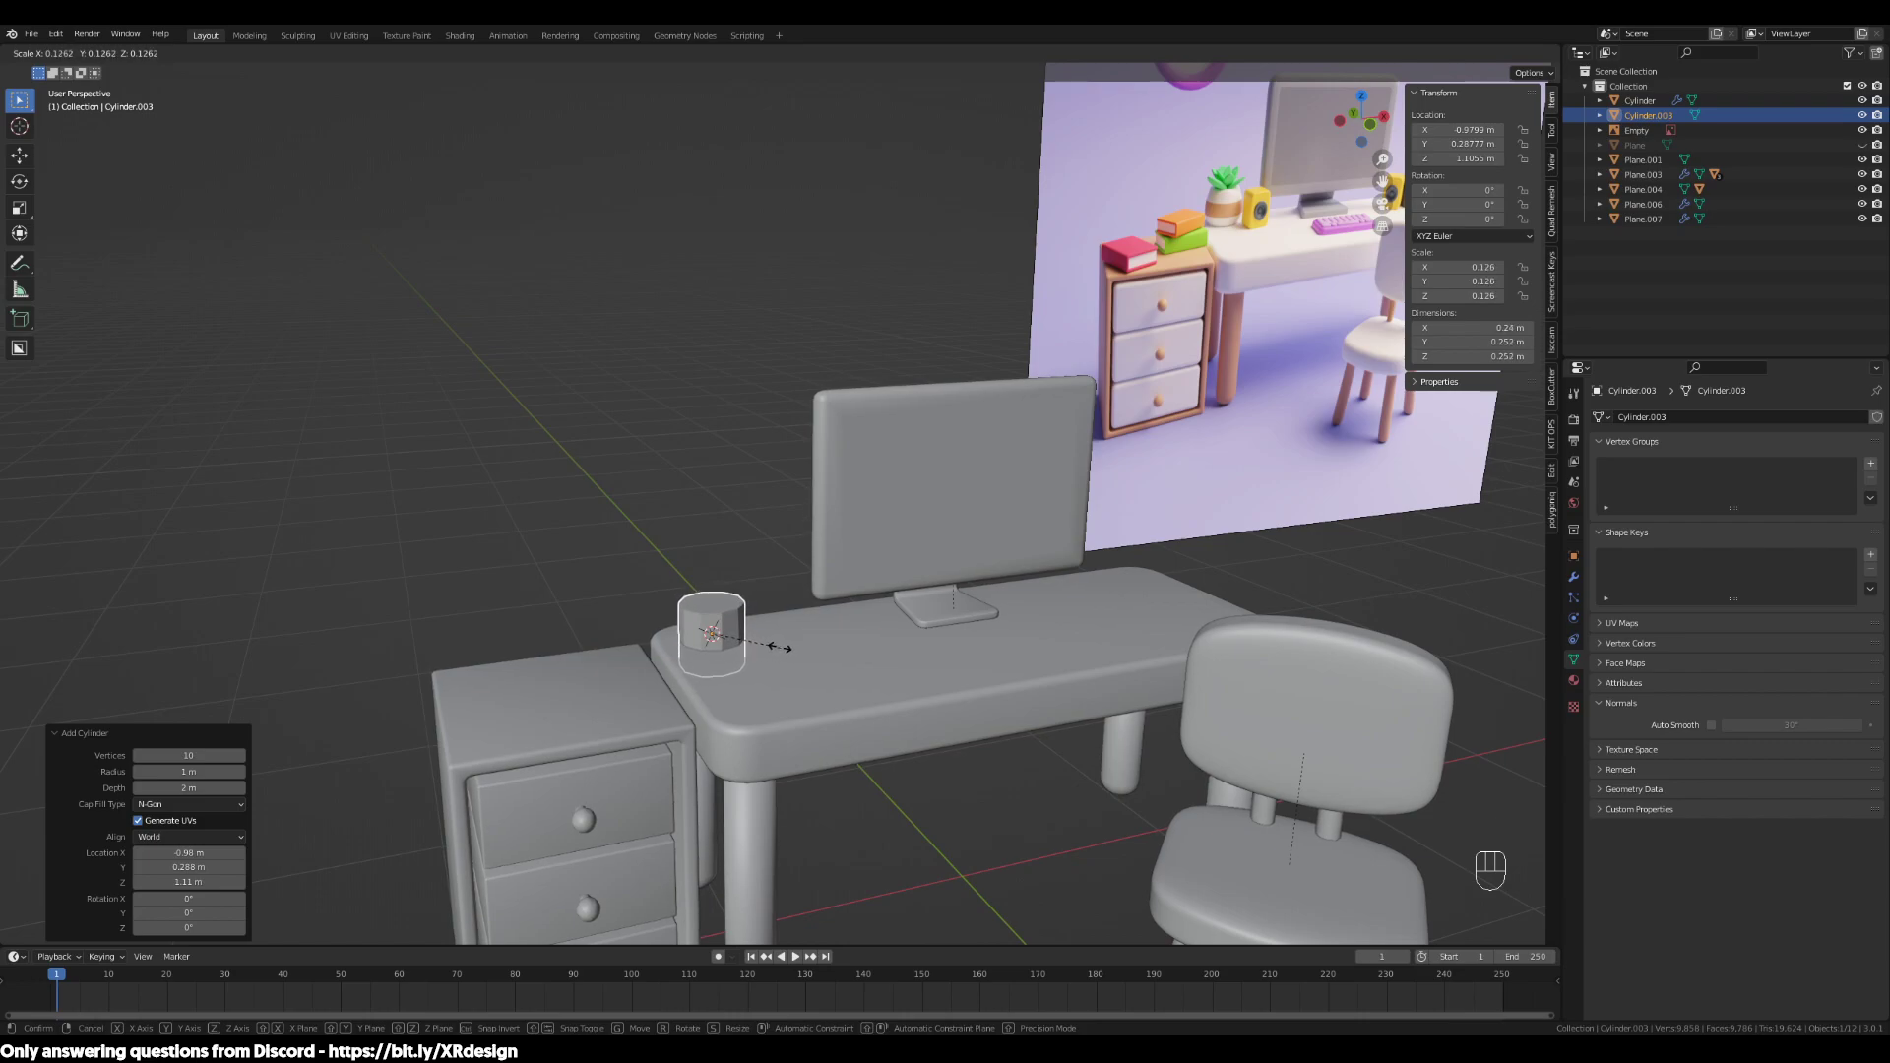
pyautogui.click(783, 647)
pyautogui.scroll(2, 879, 751)
pyautogui.keyDown('shift'); pyautogui.moveTo(879, 837); pyautogui.dragTo(894, 788, button='middle'); pyautogui.keyUp('shift')
pyautogui.press('g')
pyautogui.press('z')
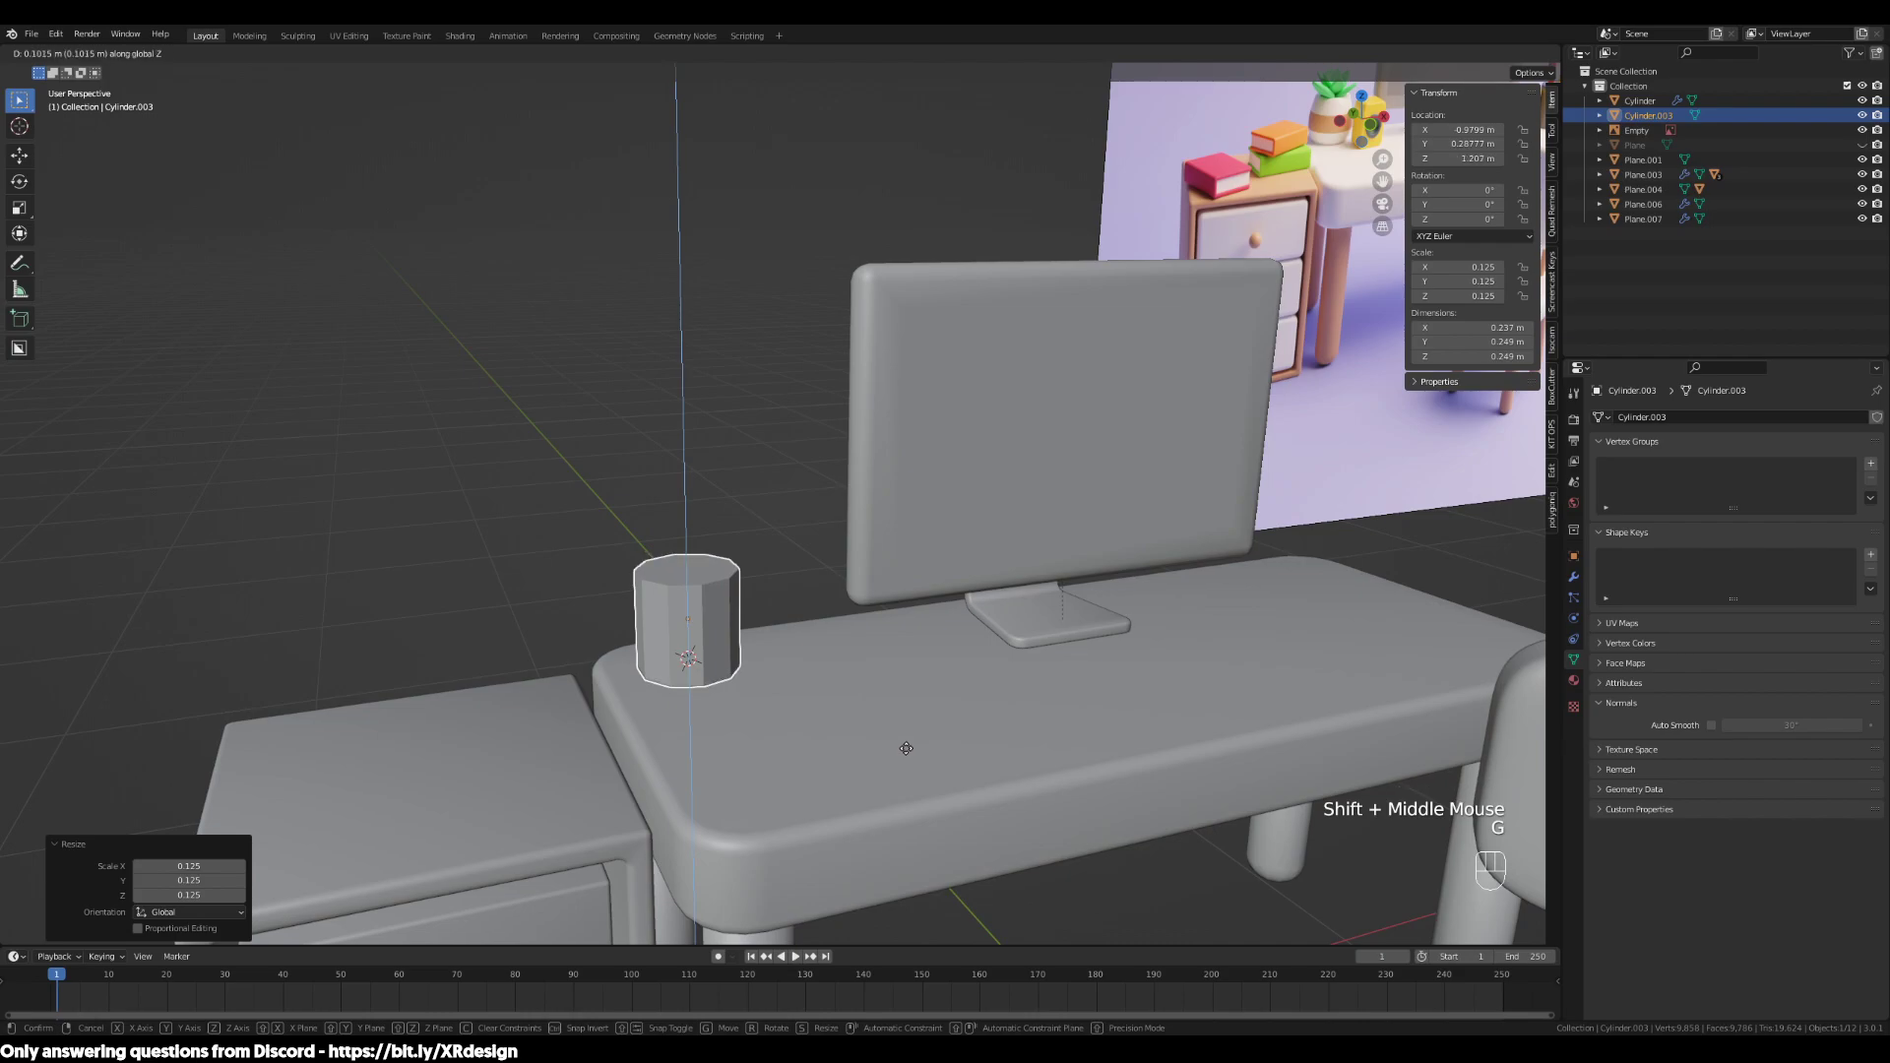
pyautogui.click(904, 748)
pyautogui.scroll(-2, 1024, 700)
pyautogui.keyDown('shift'); pyautogui.moveTo(1024, 700); pyautogui.dragTo(912, 721, button='middle'); pyautogui.keyUp('shift')
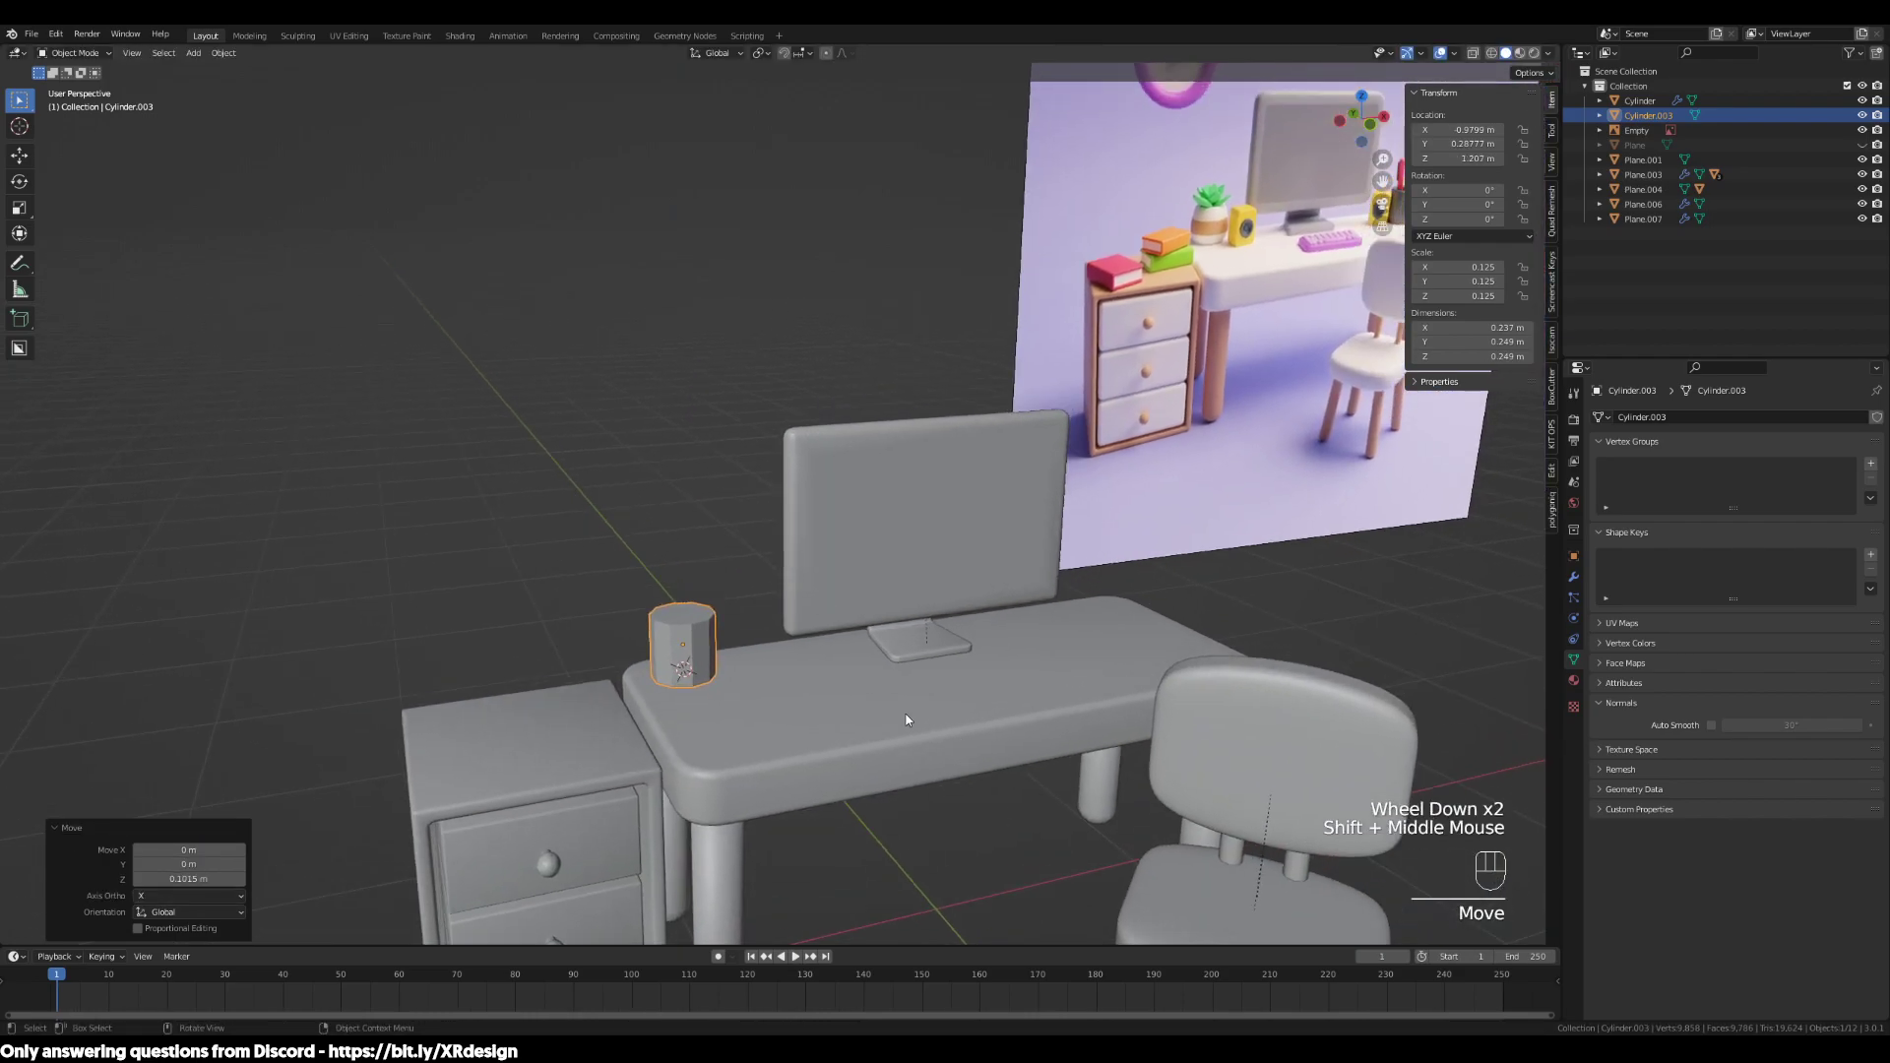
# Shorten the cylinder to a factor of about 0.835 along Z, giving a height of about 0.208 m
pyautogui.scroll(2, 712, 652)
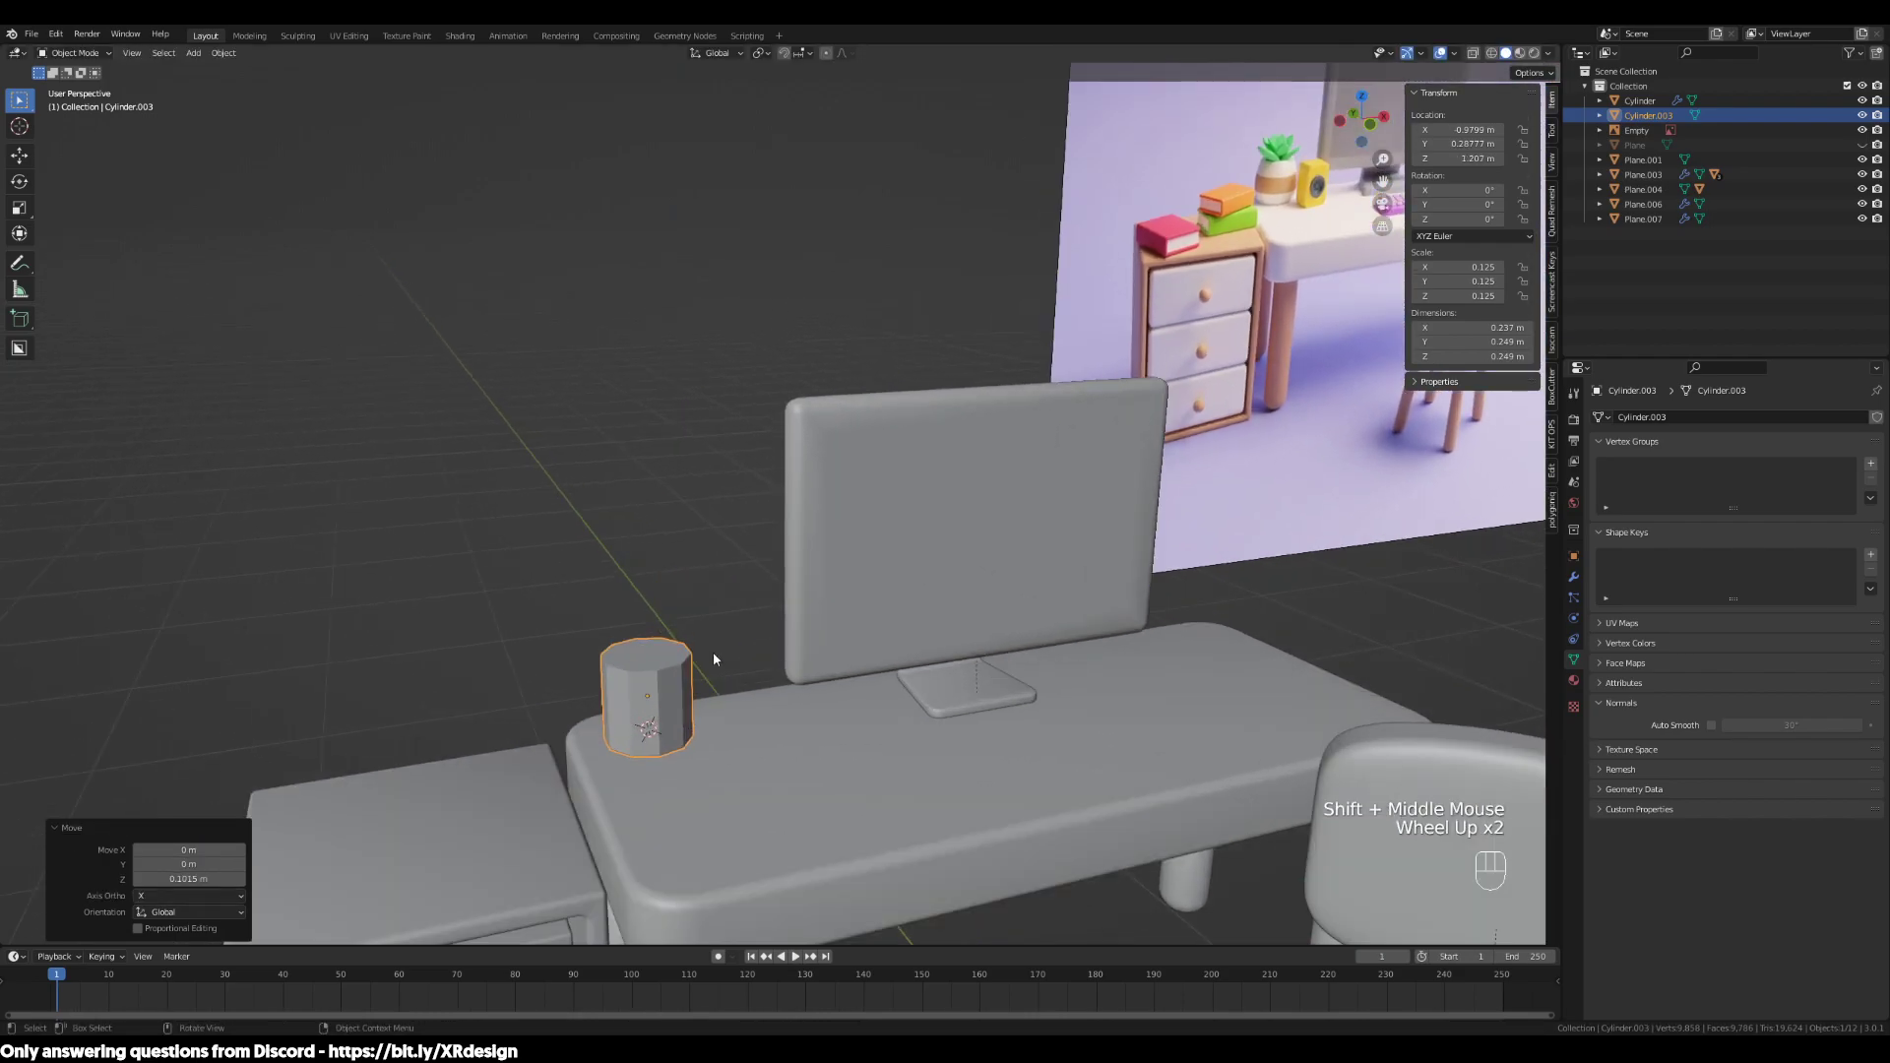
pyautogui.scroll(1, 720, 667)
pyautogui.press('Tab')
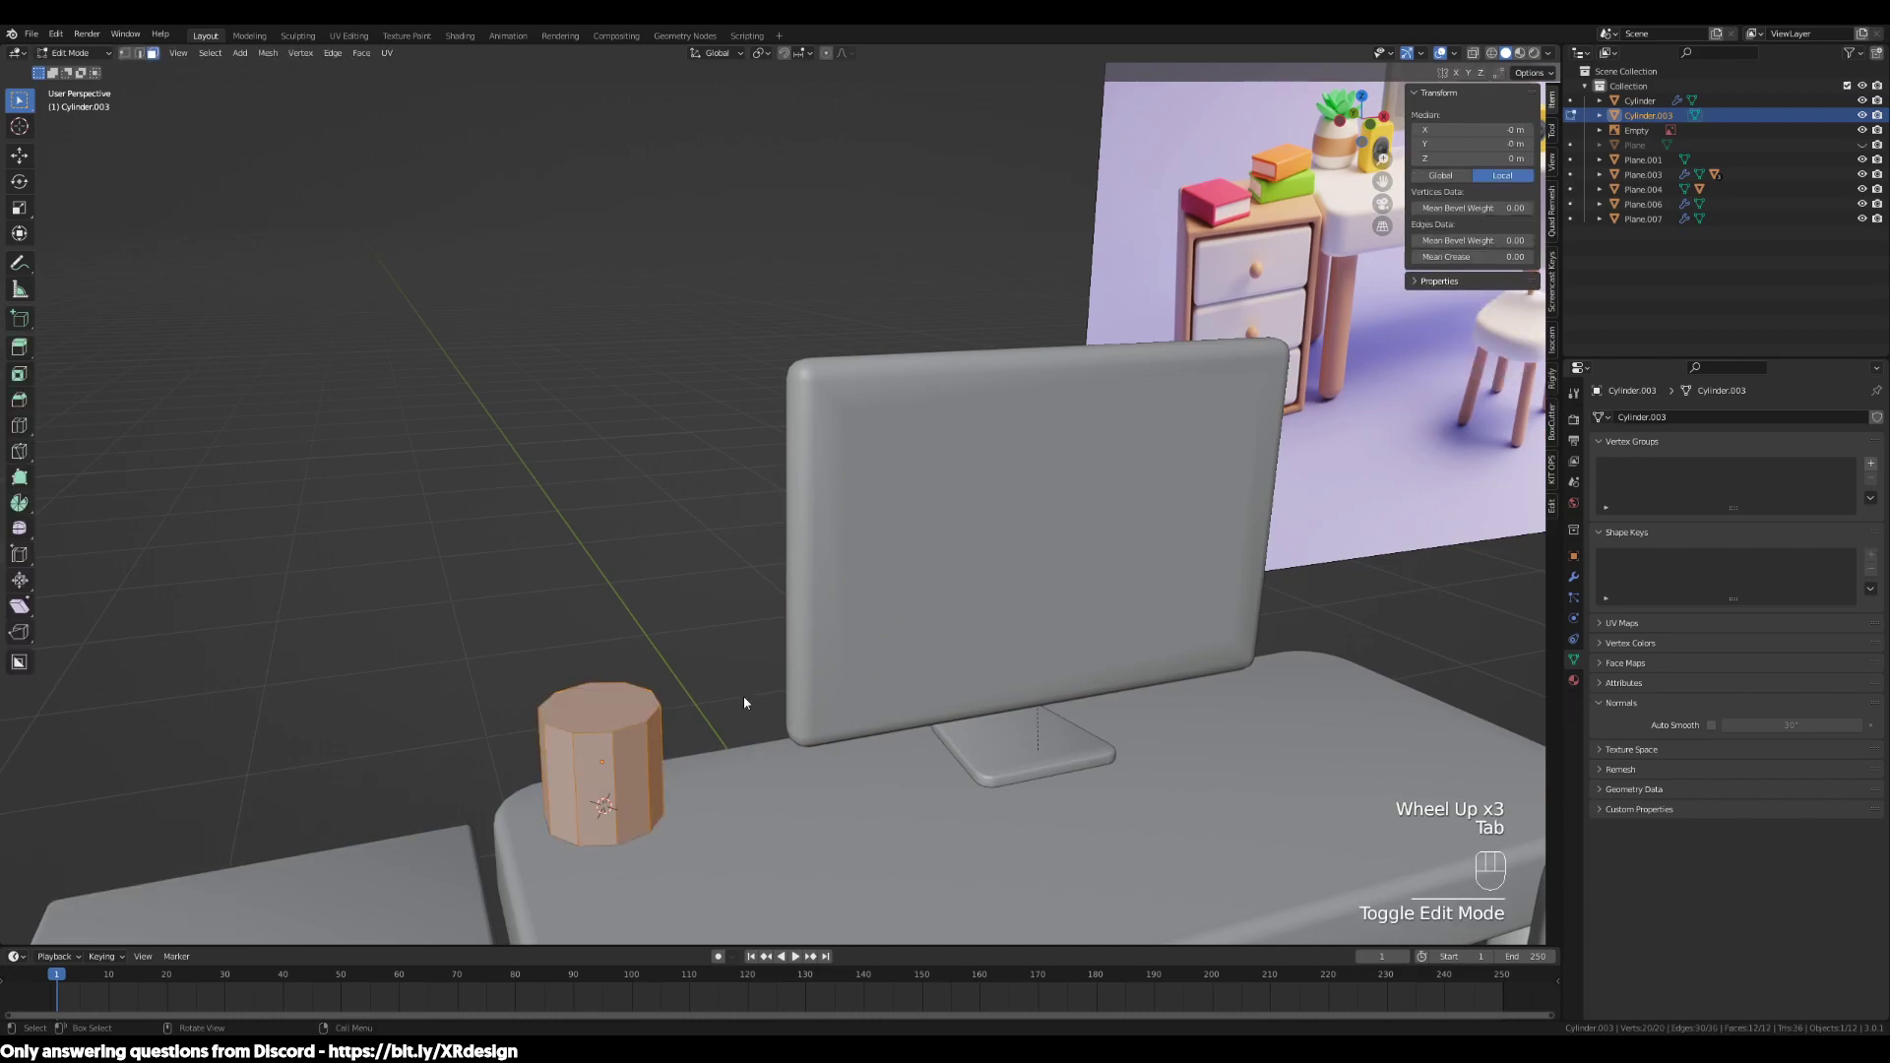
pyautogui.press('Tab')
pyautogui.scroll(-2, 872, 693)
pyautogui.moveTo(866, 709); pyautogui.dragTo(921, 707, button='middle')
pyautogui.press('s')
pyautogui.press('z')
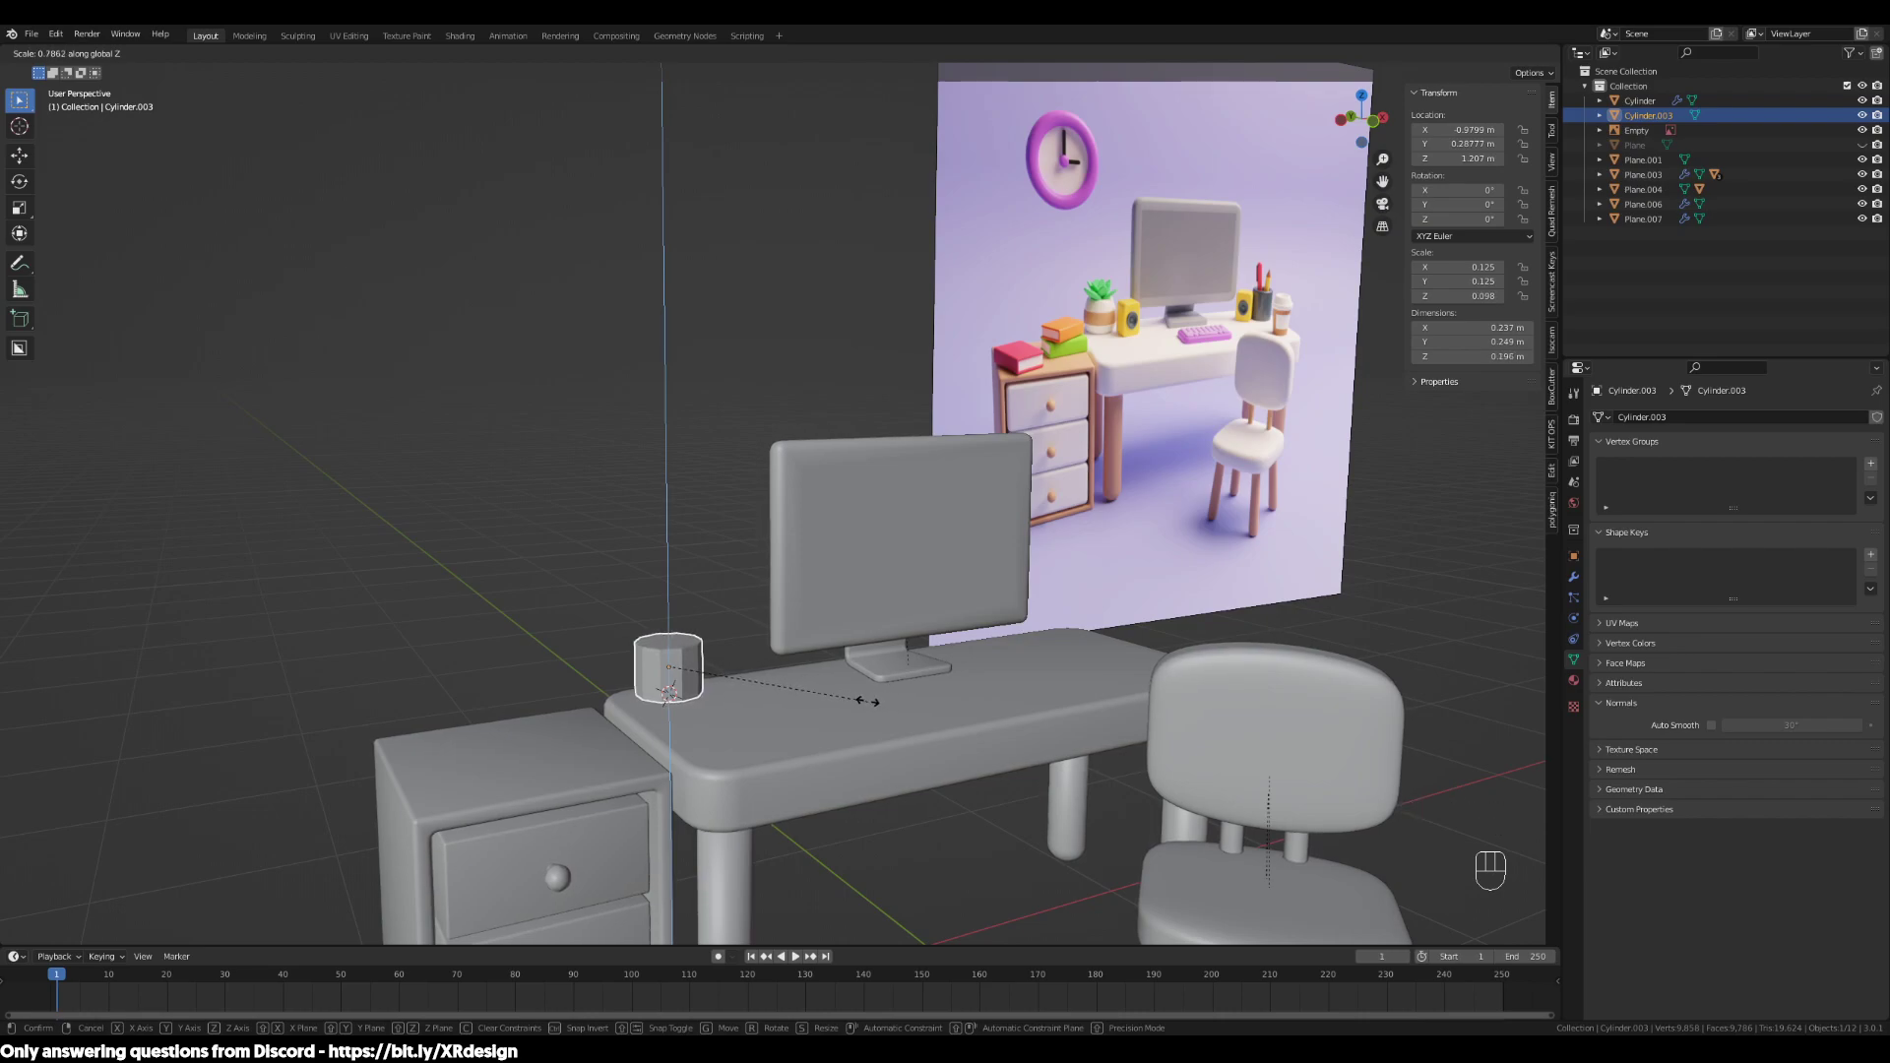
pyautogui.click(881, 708)
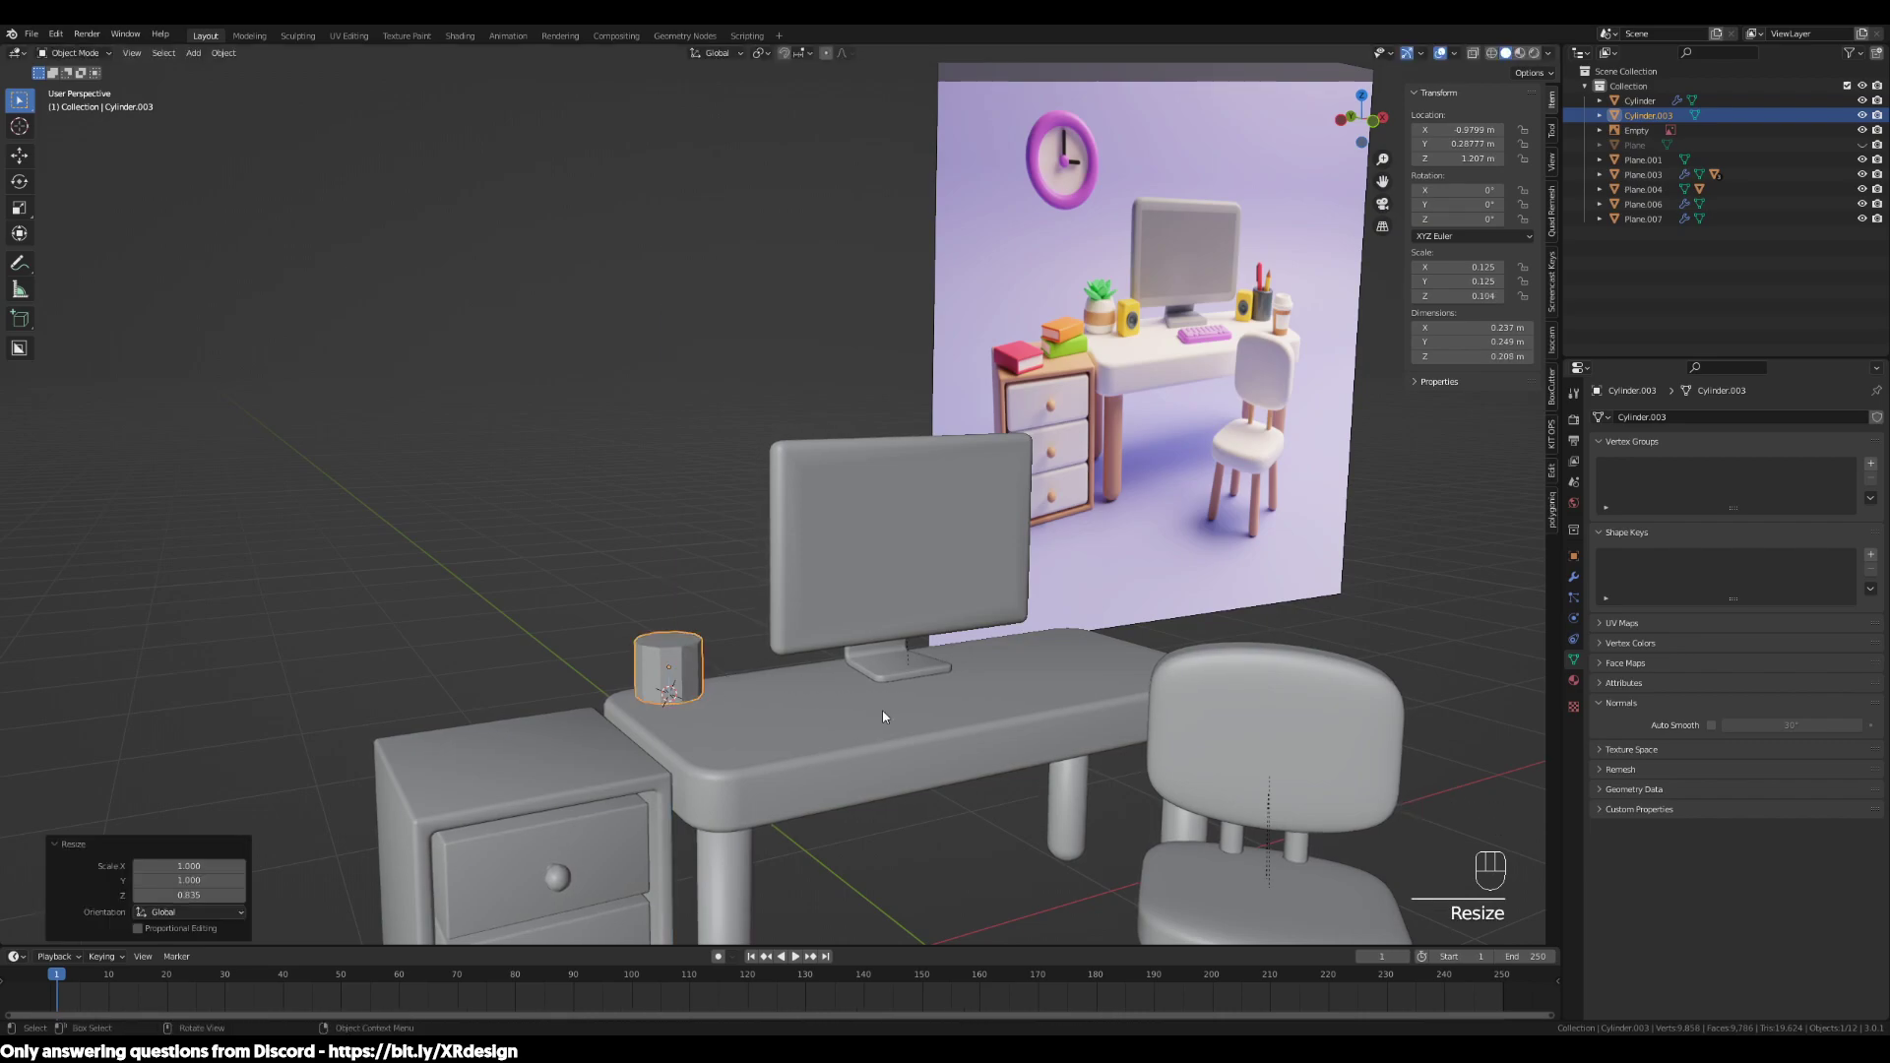
# Lower the shortened cylinder about 0.023 m along Z so its base meets the desktop
pyautogui.moveTo(882, 711); pyautogui.dragTo(854, 706, button='middle')
pyautogui.press('g')
pyautogui.press('z')
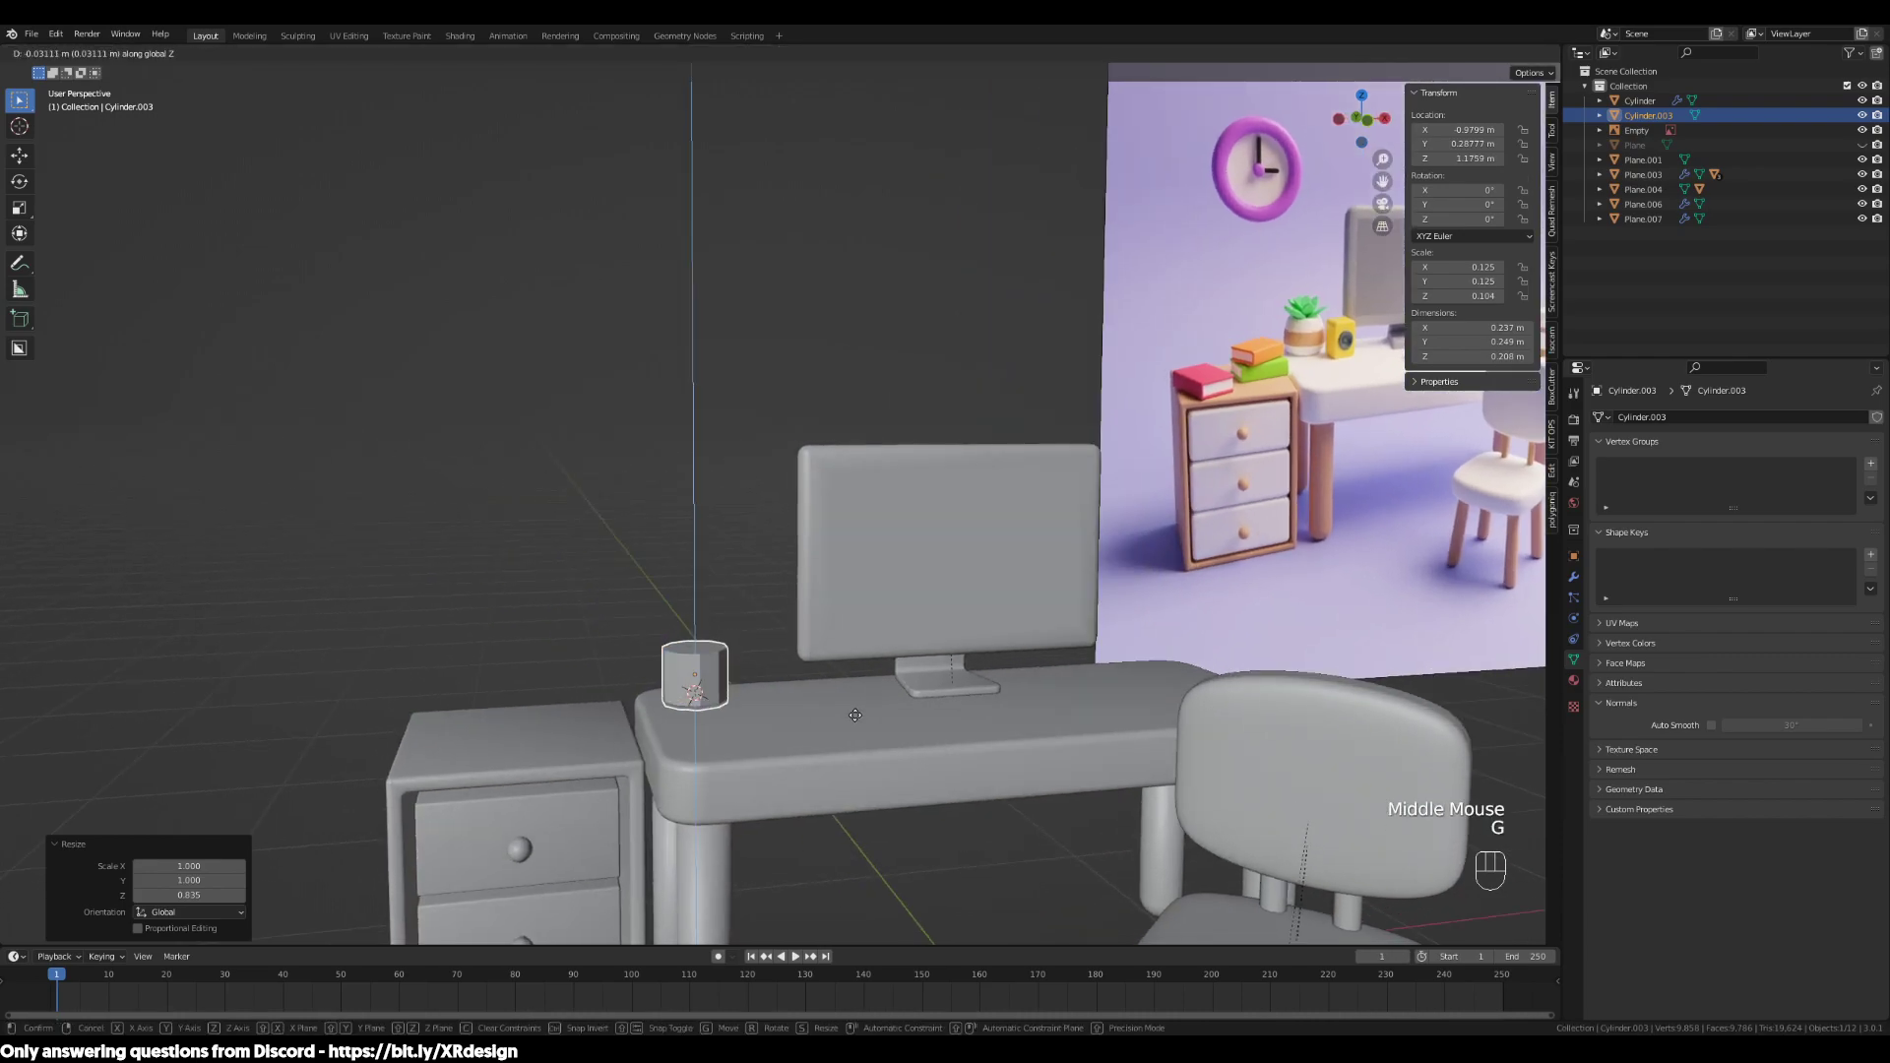
pyautogui.click(856, 714)
# Examine the shape and proportions of the plant pot in the reference image up close
pyautogui.keyDown('shift'); pyautogui.moveTo(1021, 586); pyautogui.dragTo(706, 837, button='middle'); pyautogui.keyUp('shift')
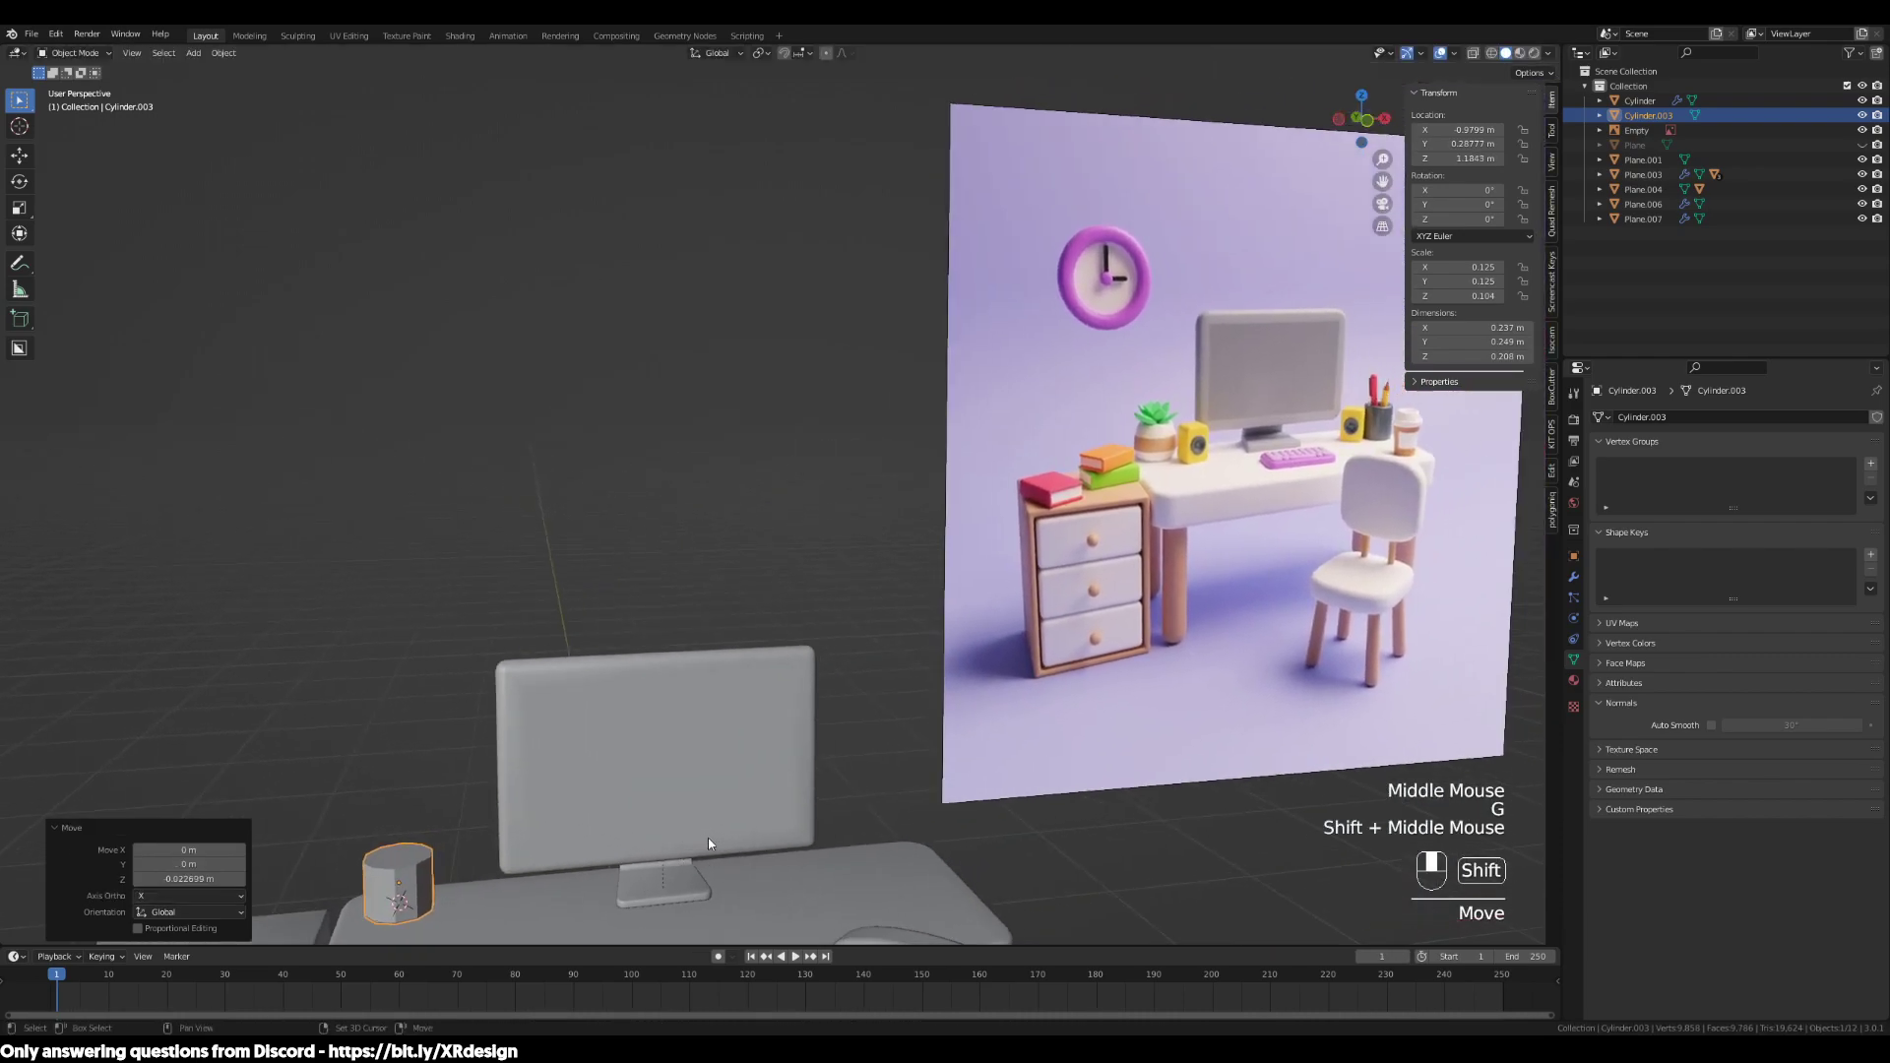
pyautogui.scroll(2, 1152, 564)
pyautogui.keyDown('shift'); pyautogui.moveTo(1152, 565); pyautogui.dragTo(1089, 547, button='middle'); pyautogui.keyUp('shift')
pyautogui.scroll(1, 1089, 548)
pyautogui.click(1089, 547)
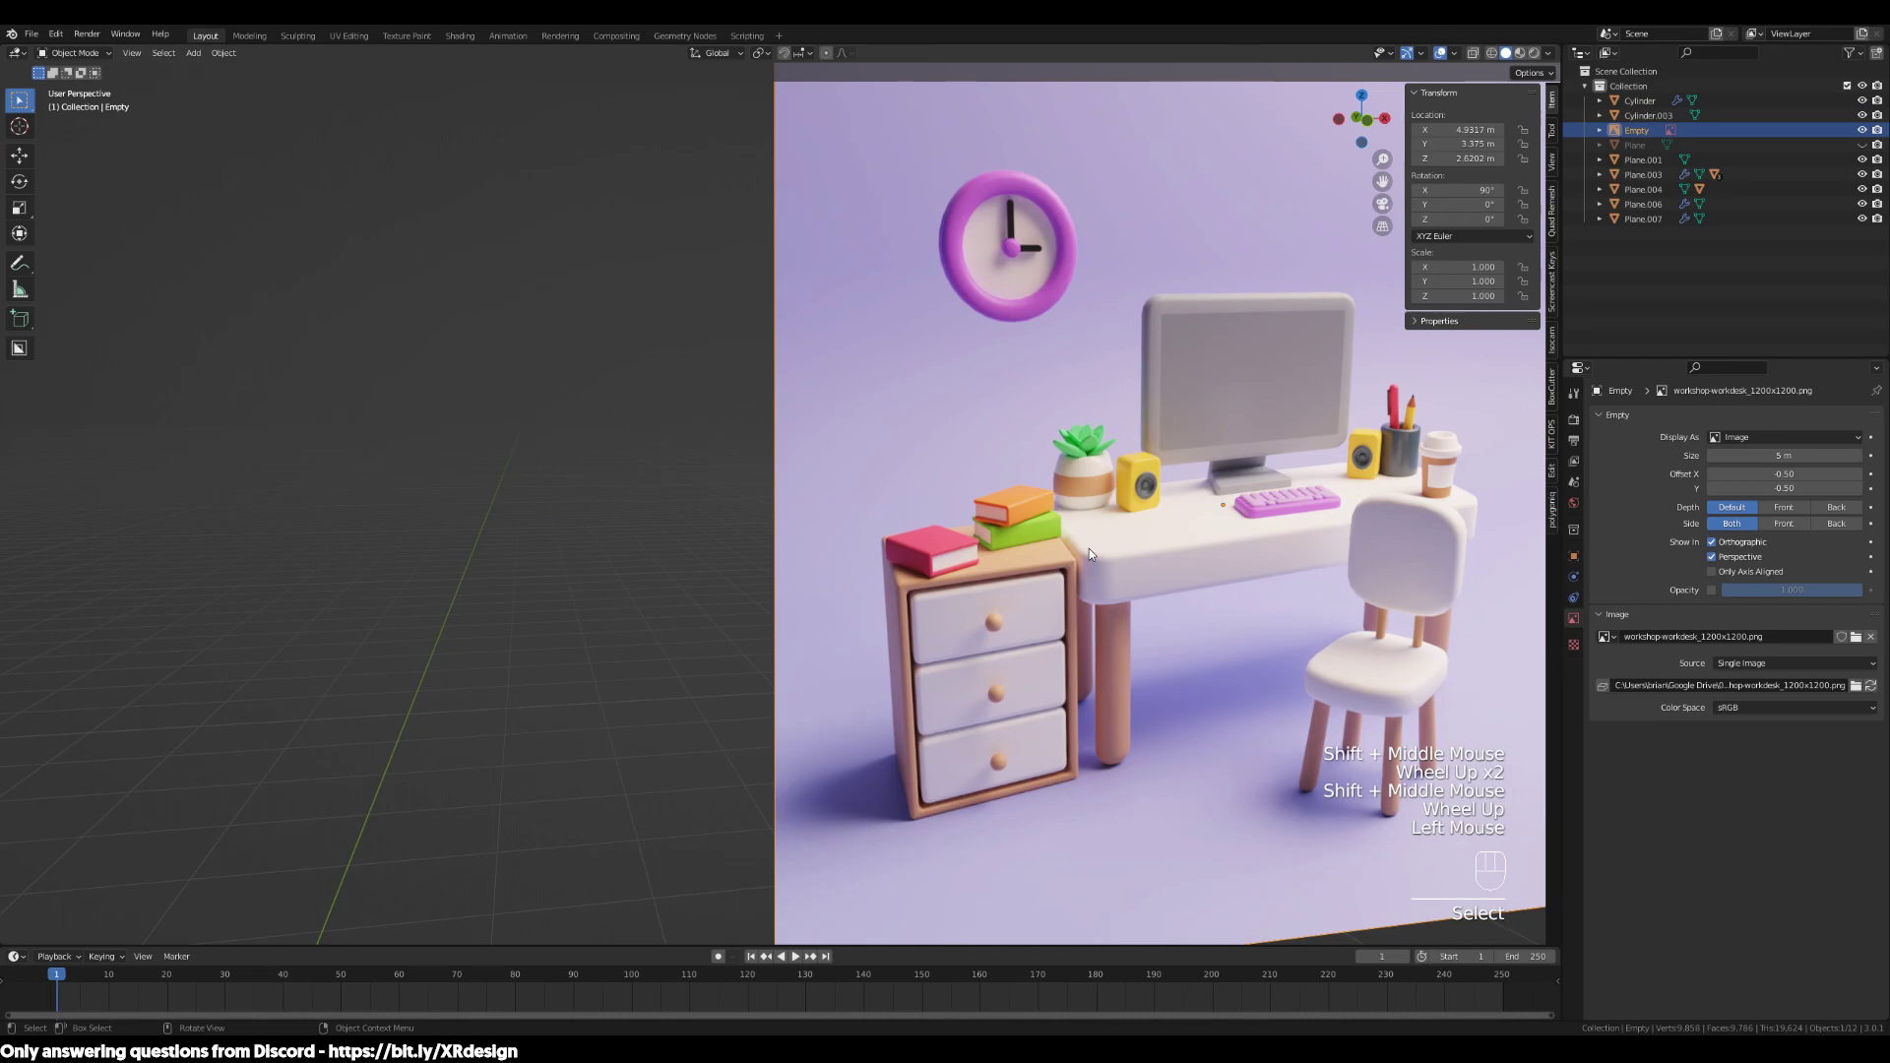
pyautogui.press('KP_Decimal')
pyautogui.scroll(4, 1089, 554)
pyautogui.keyDown('shift'); pyautogui.moveTo(286, 551); pyautogui.dragTo(793, 657, button='middle'); pyautogui.keyUp('shift')
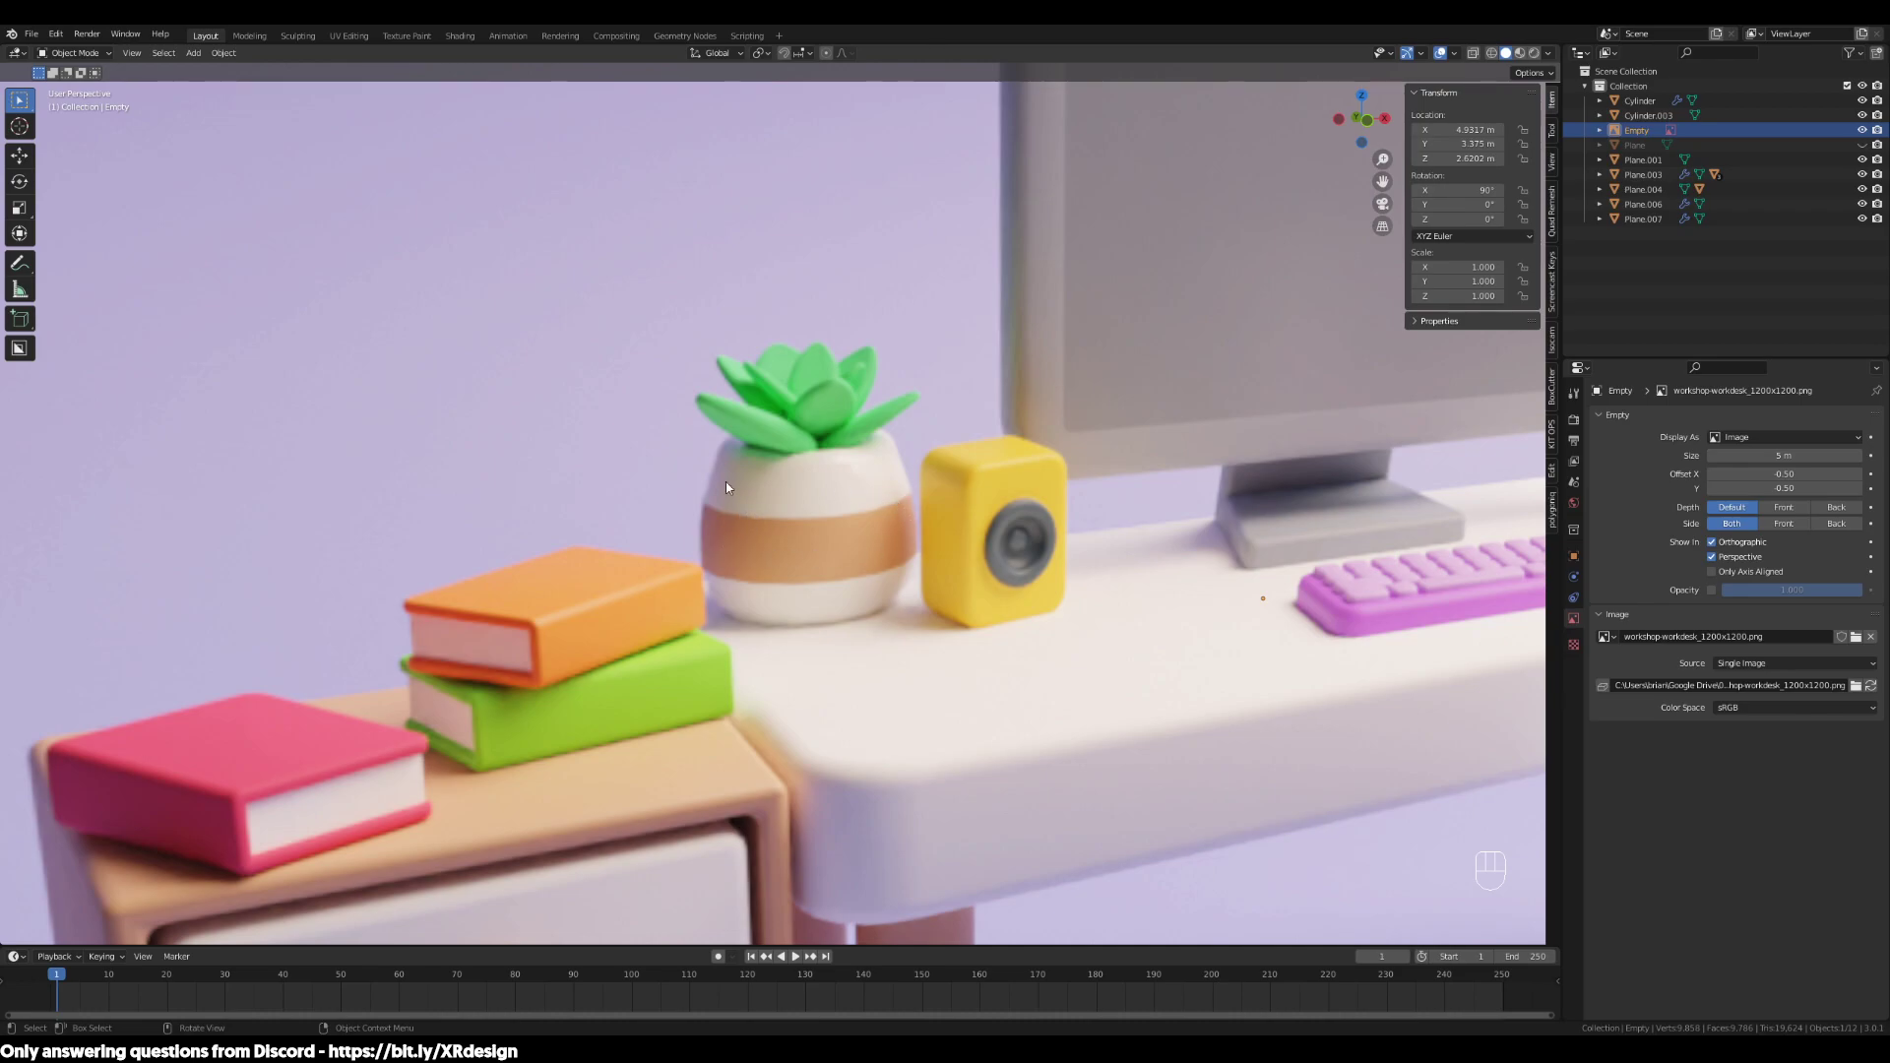
pyautogui.scroll(-3, 724, 537)
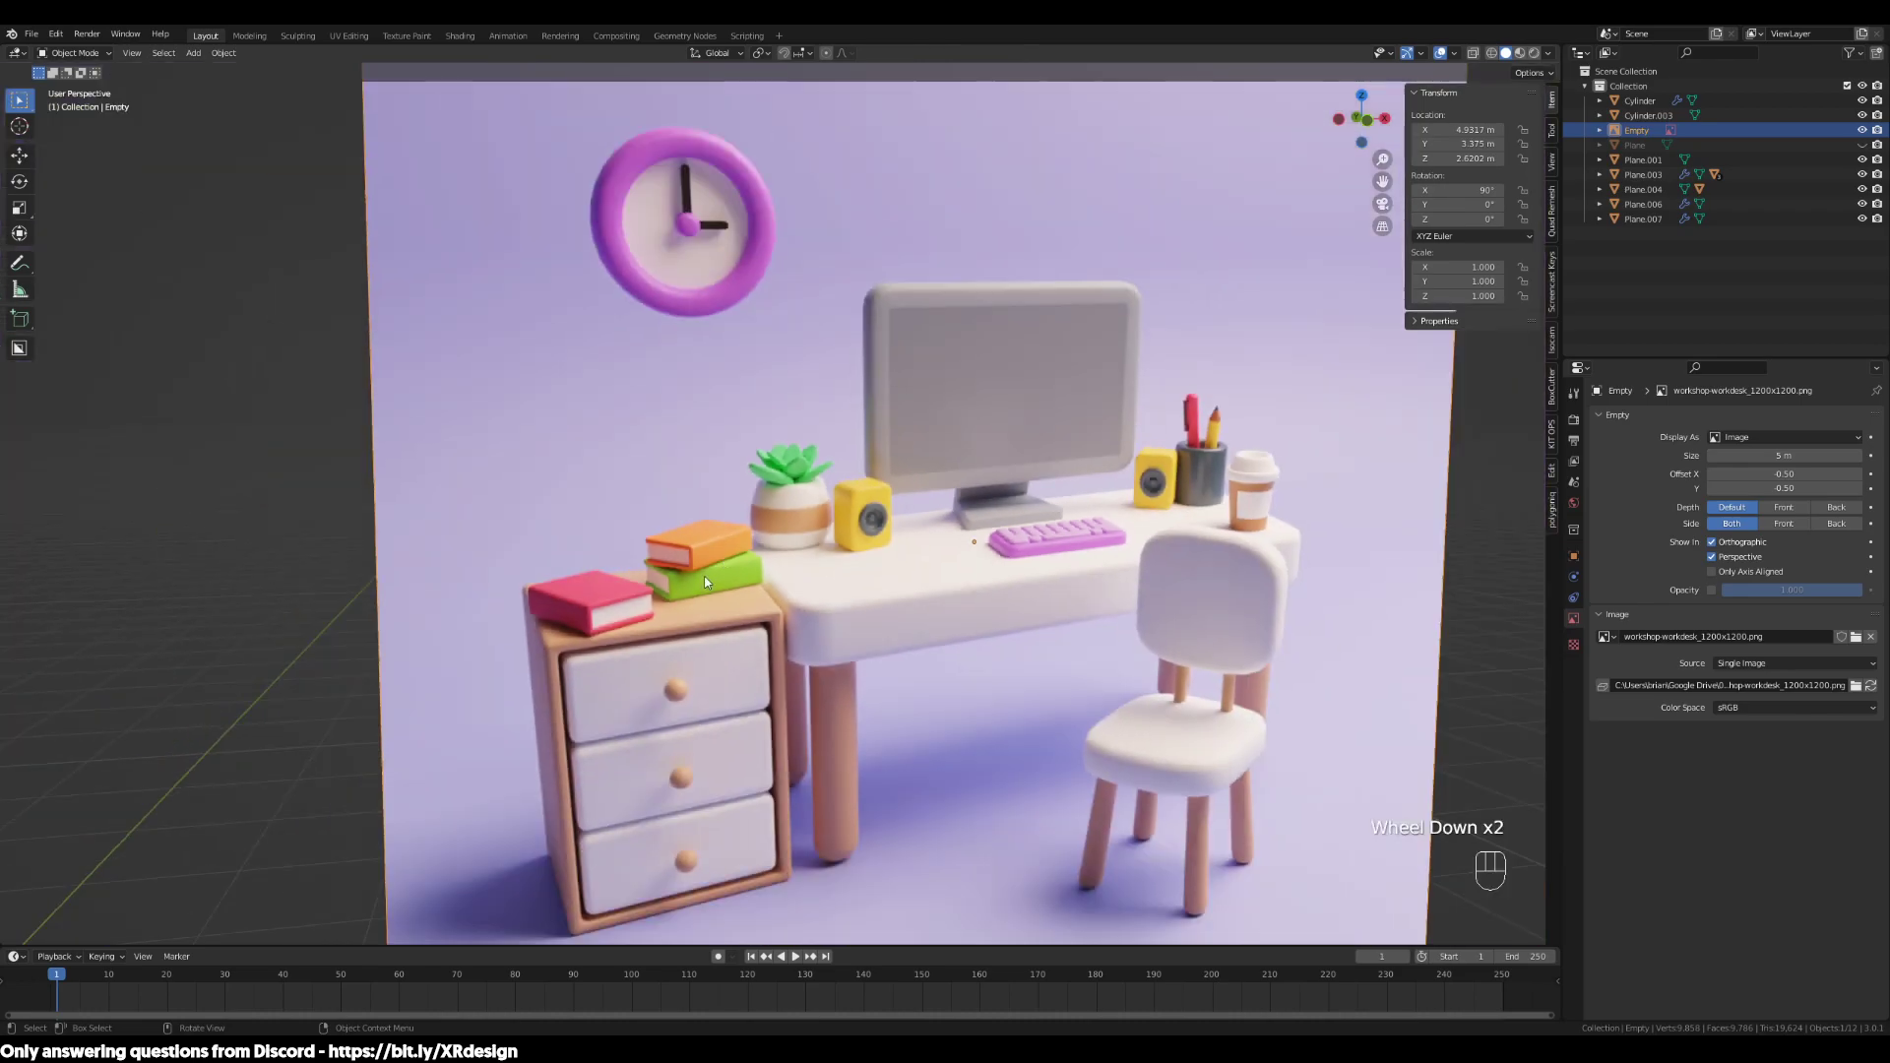
pyautogui.keyDown('shift'); pyautogui.moveTo(705, 669); pyautogui.dragTo(703, 554, button='middle'); pyautogui.keyUp('shift')
# Select the pot cylinder and raise it about 0.004 m along Z to rest on the desktop
pyautogui.click(769, 455)
pyautogui.moveTo(769, 455); pyautogui.dragTo(768, 579, button='middle')
pyautogui.scroll(2, 847, 546)
pyautogui.scroll(1, 876, 614)
pyautogui.scroll(-1, 985, 642)
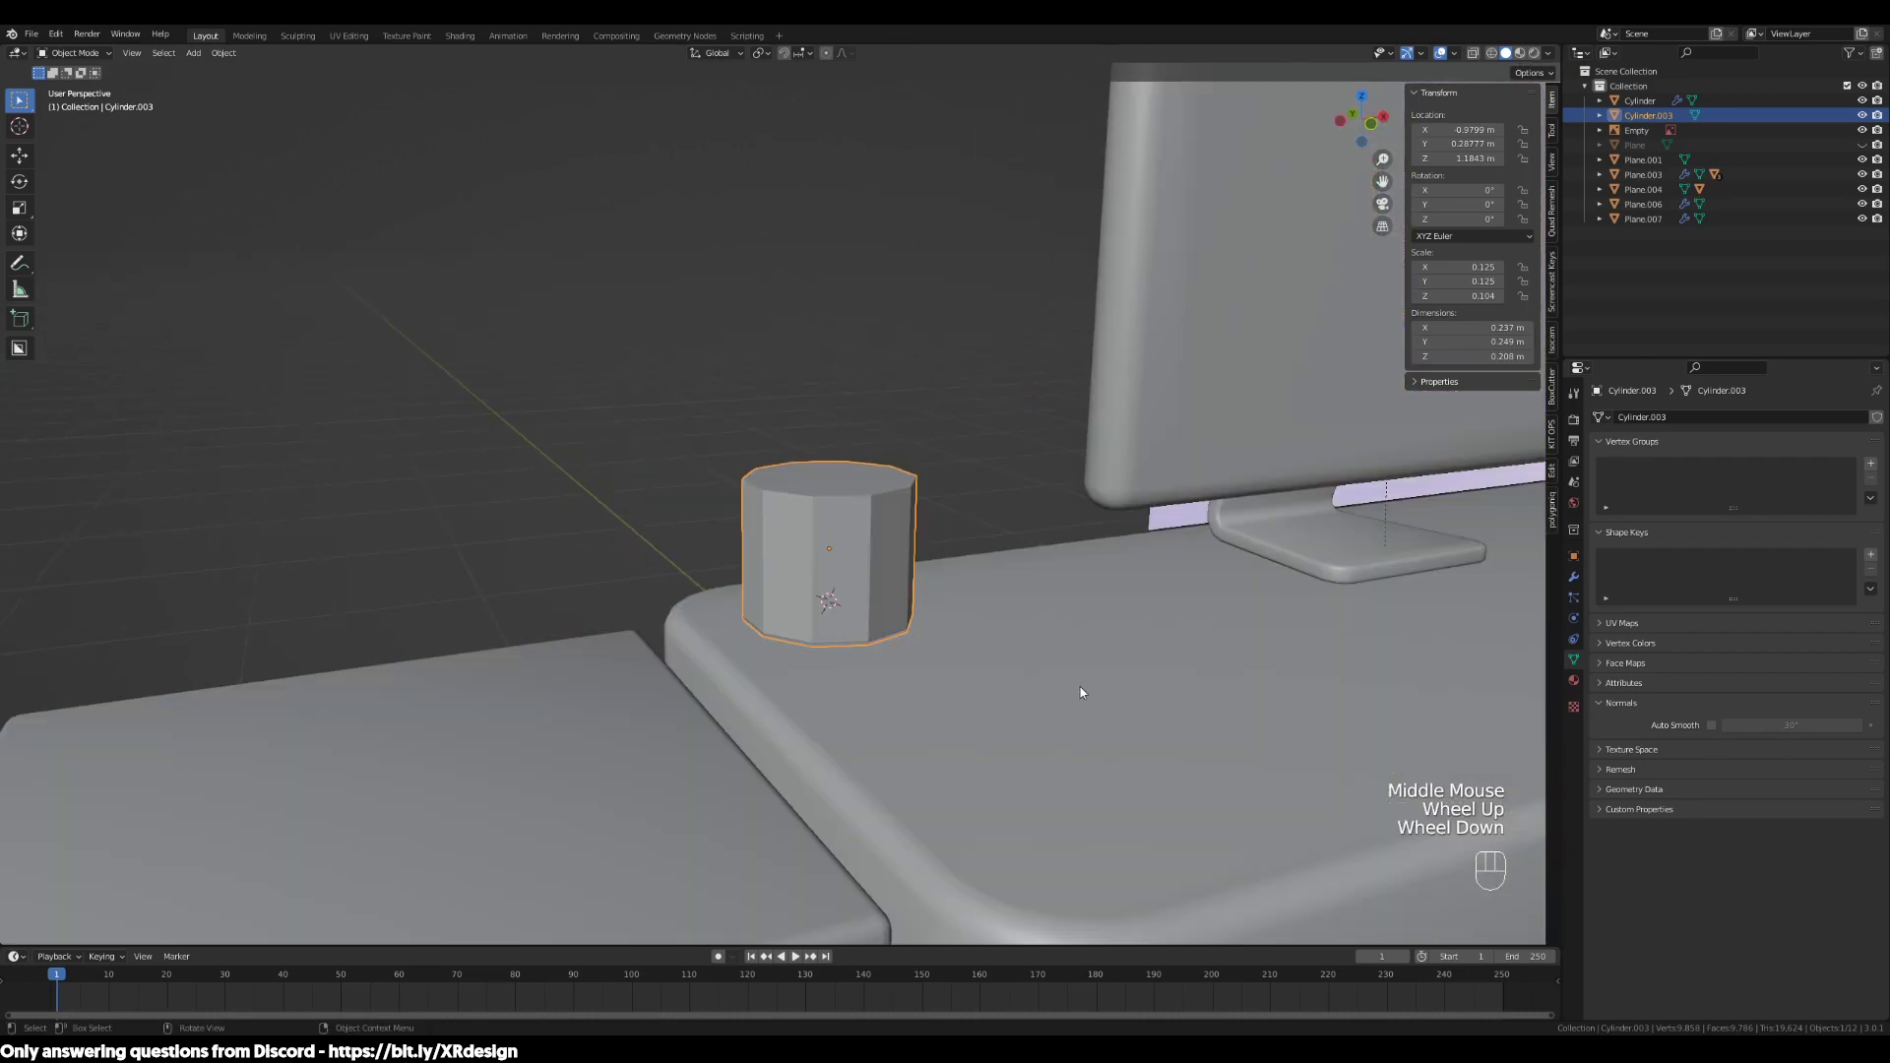
pyautogui.press('g')
pyautogui.press('z')
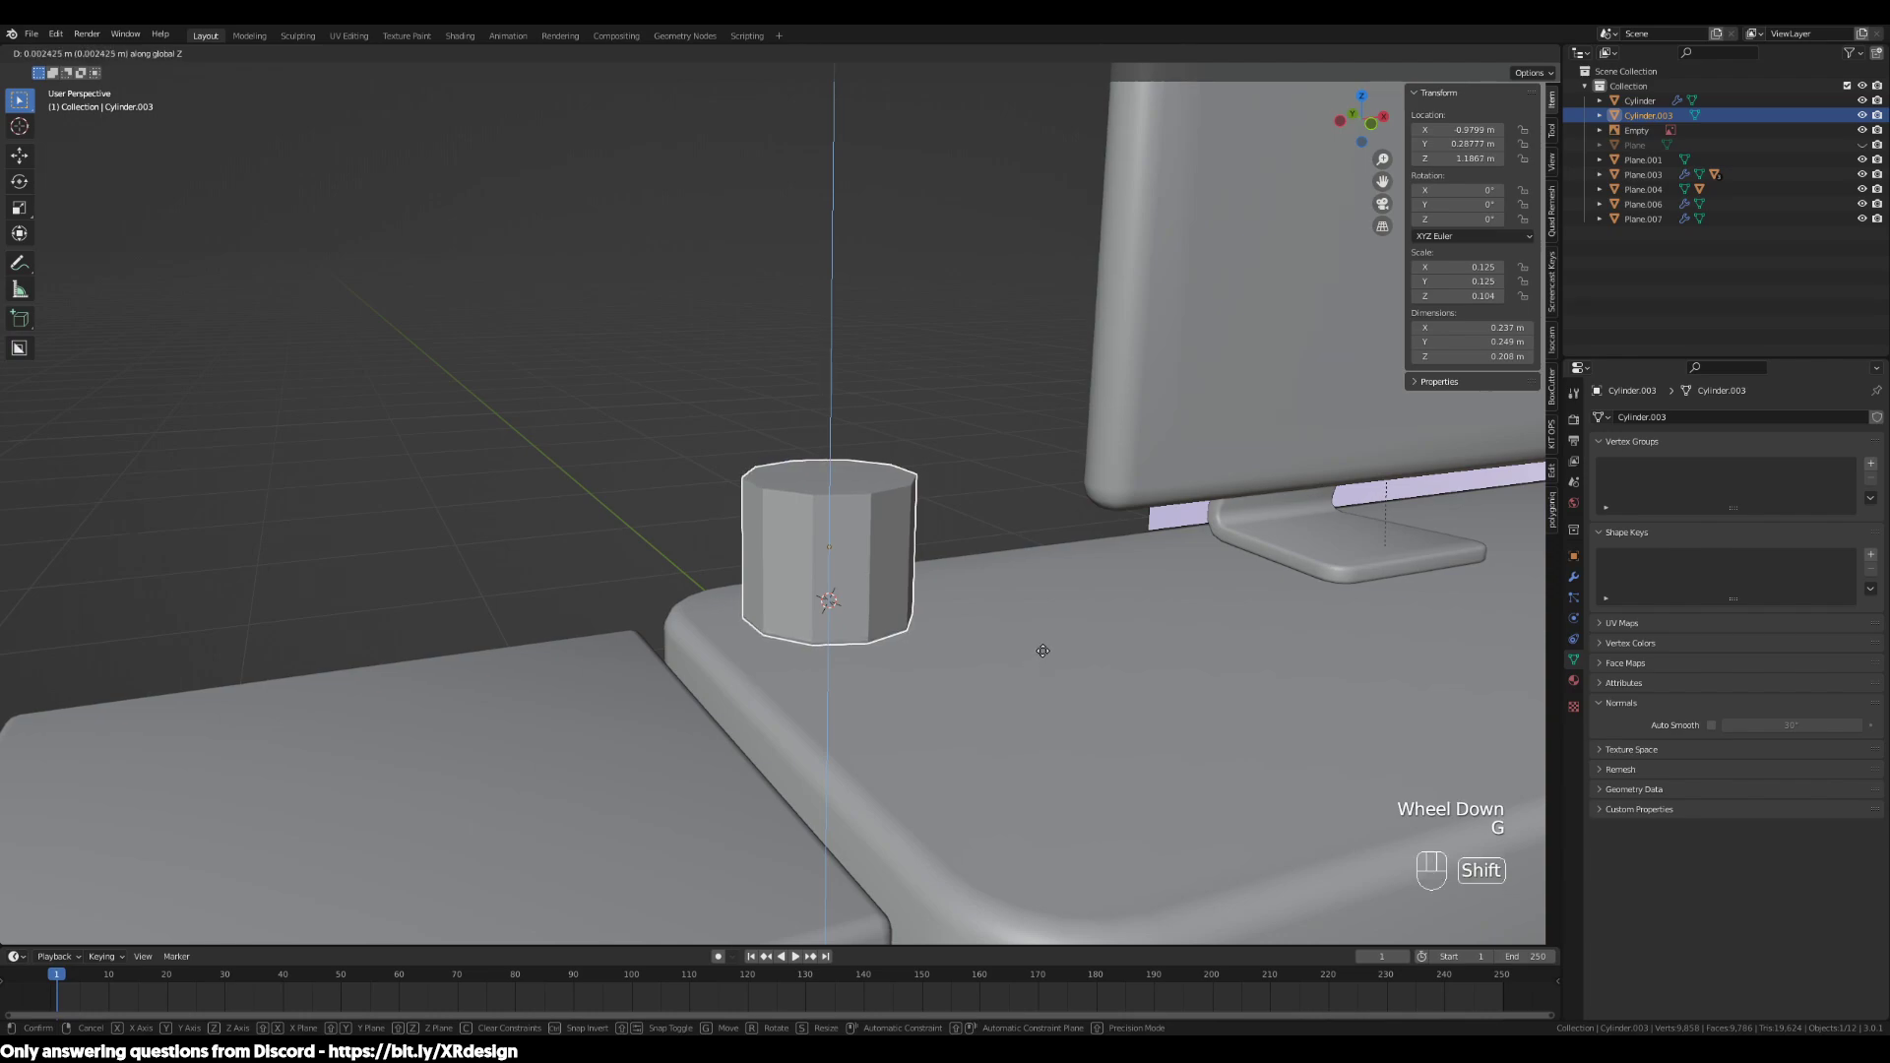
pyautogui.click(924, 696)
pyautogui.moveTo(925, 696); pyautogui.dragTo(927, 697, button='middle')
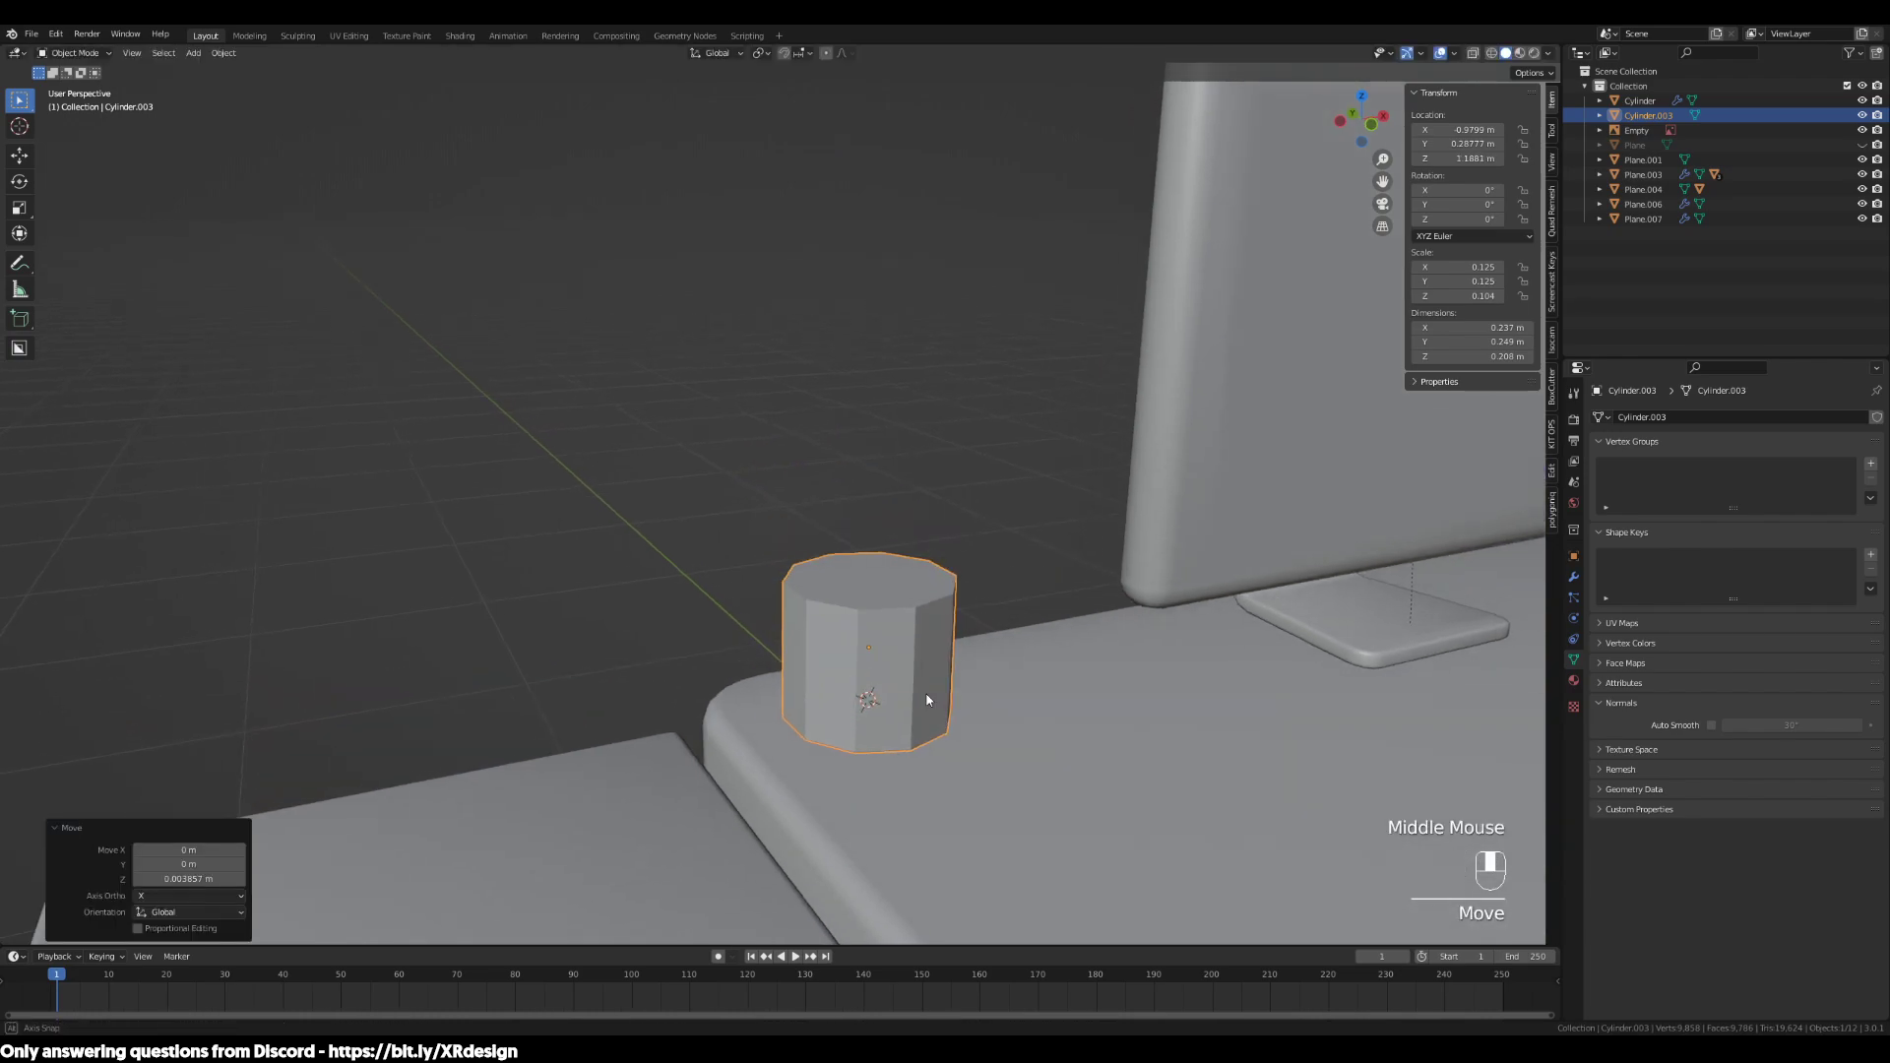
# Add four evenly spaced horizontal loop cuts around the pot cylinder's sides
pyautogui.press('Tab')
pyautogui.press('Tab')
pyautogui.press('Tab')
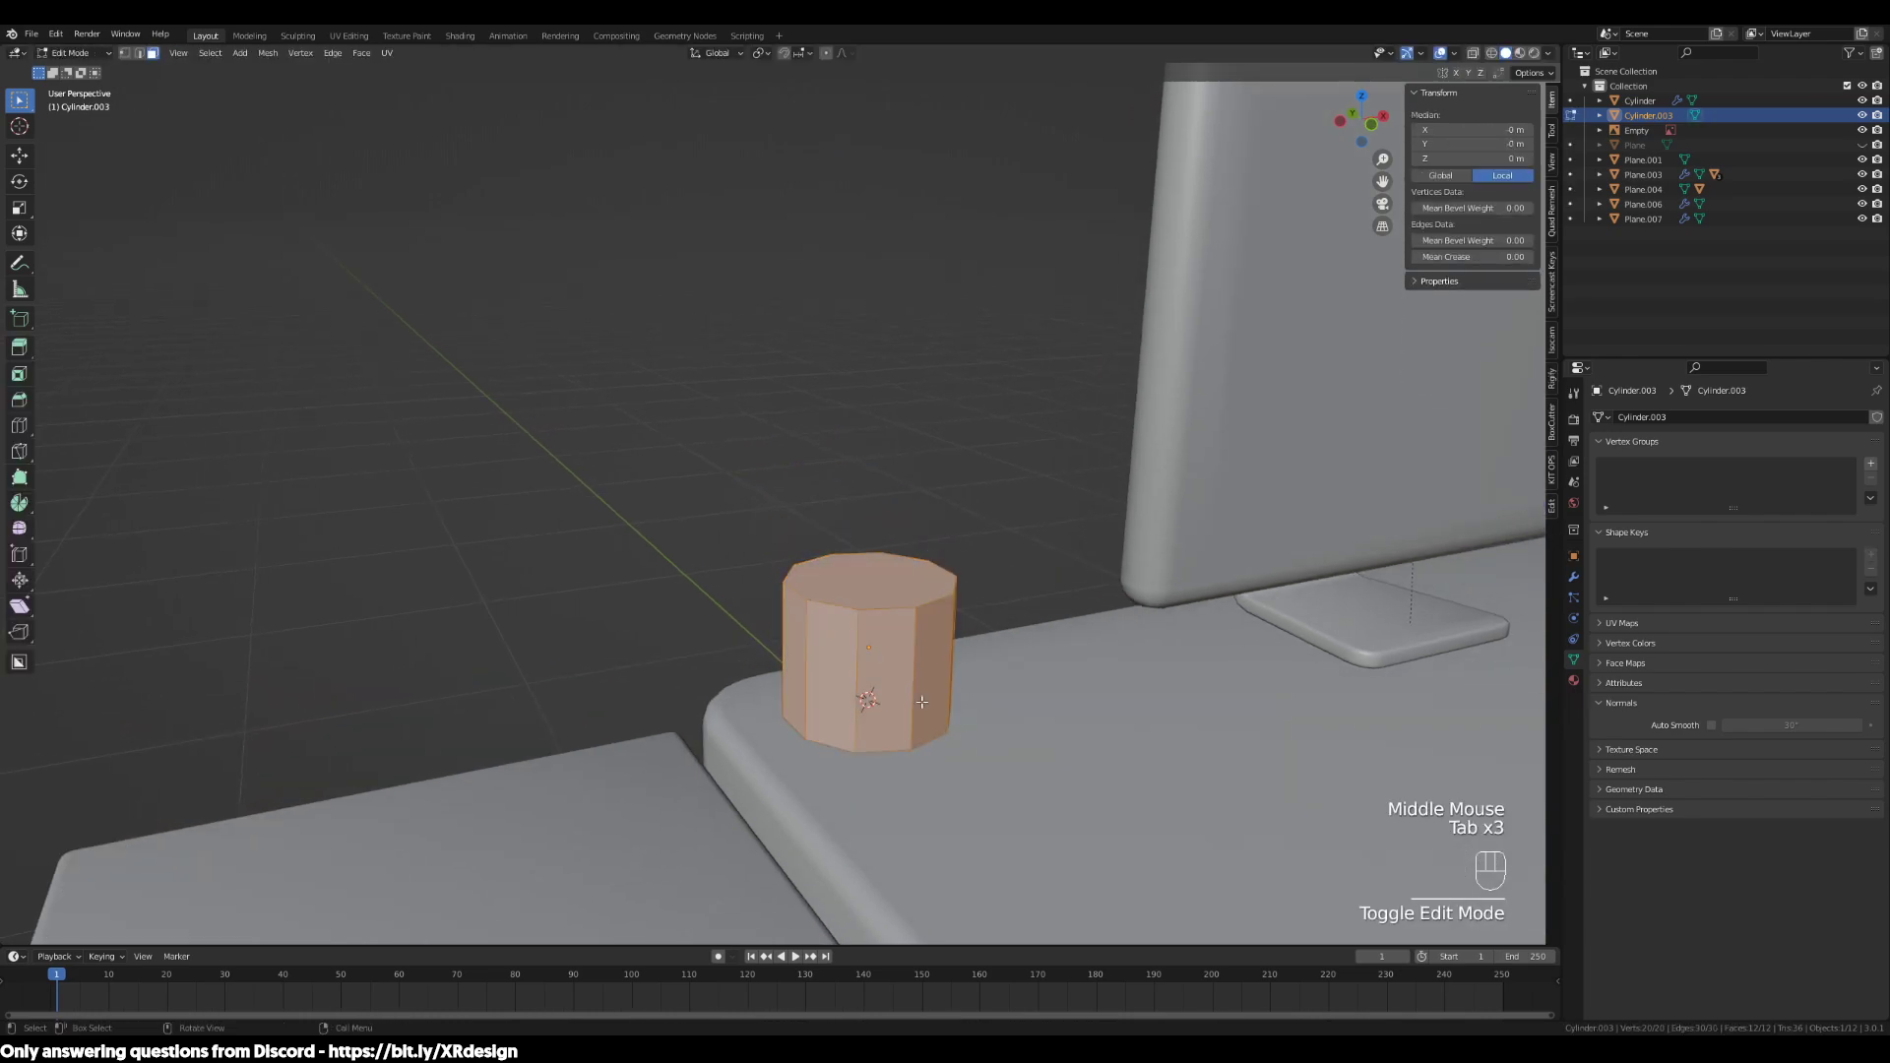
pyautogui.scroll(3, 1020, 708)
pyautogui.keyDown('shift'); pyautogui.moveTo(1020, 709); pyautogui.dragTo(1041, 676, button='middle'); pyautogui.keyUp('shift')
pyautogui.hotkey('ctrl', 'r')
pyautogui.scroll(1, 909, 384)
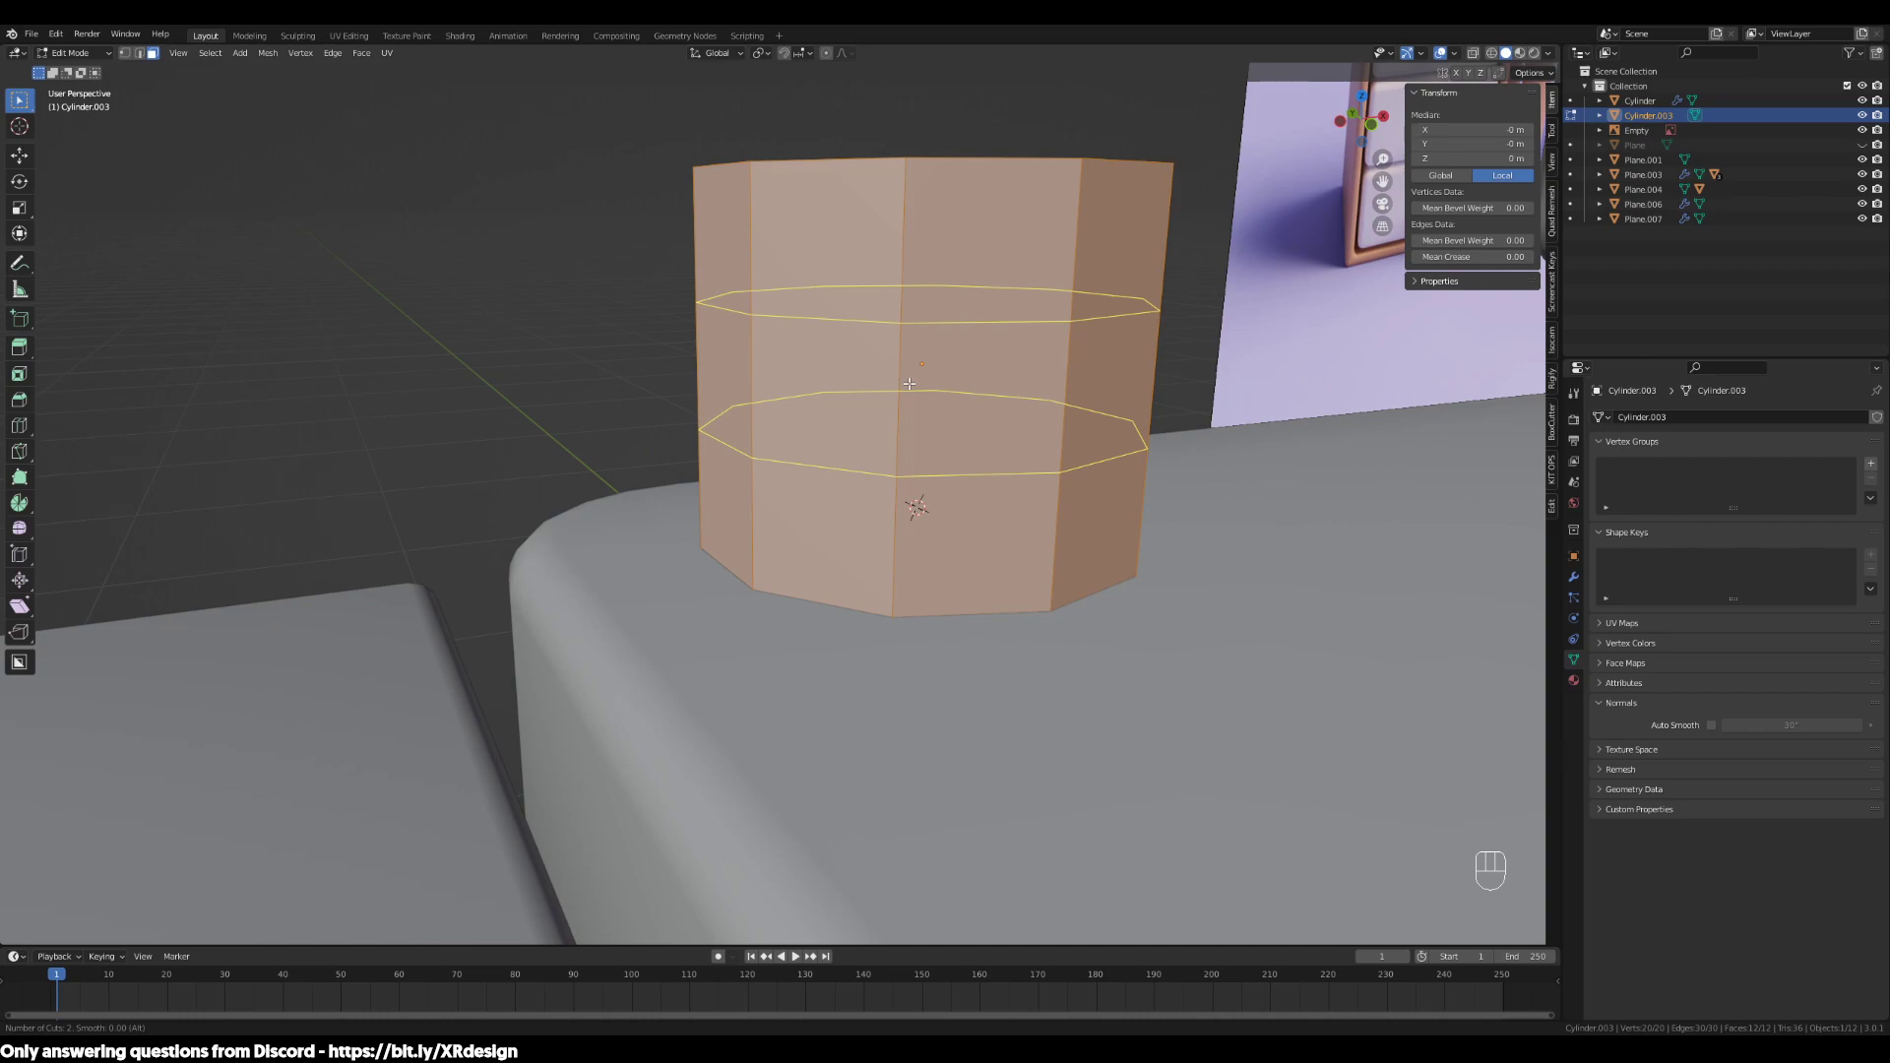
pyautogui.scroll(1, 910, 384)
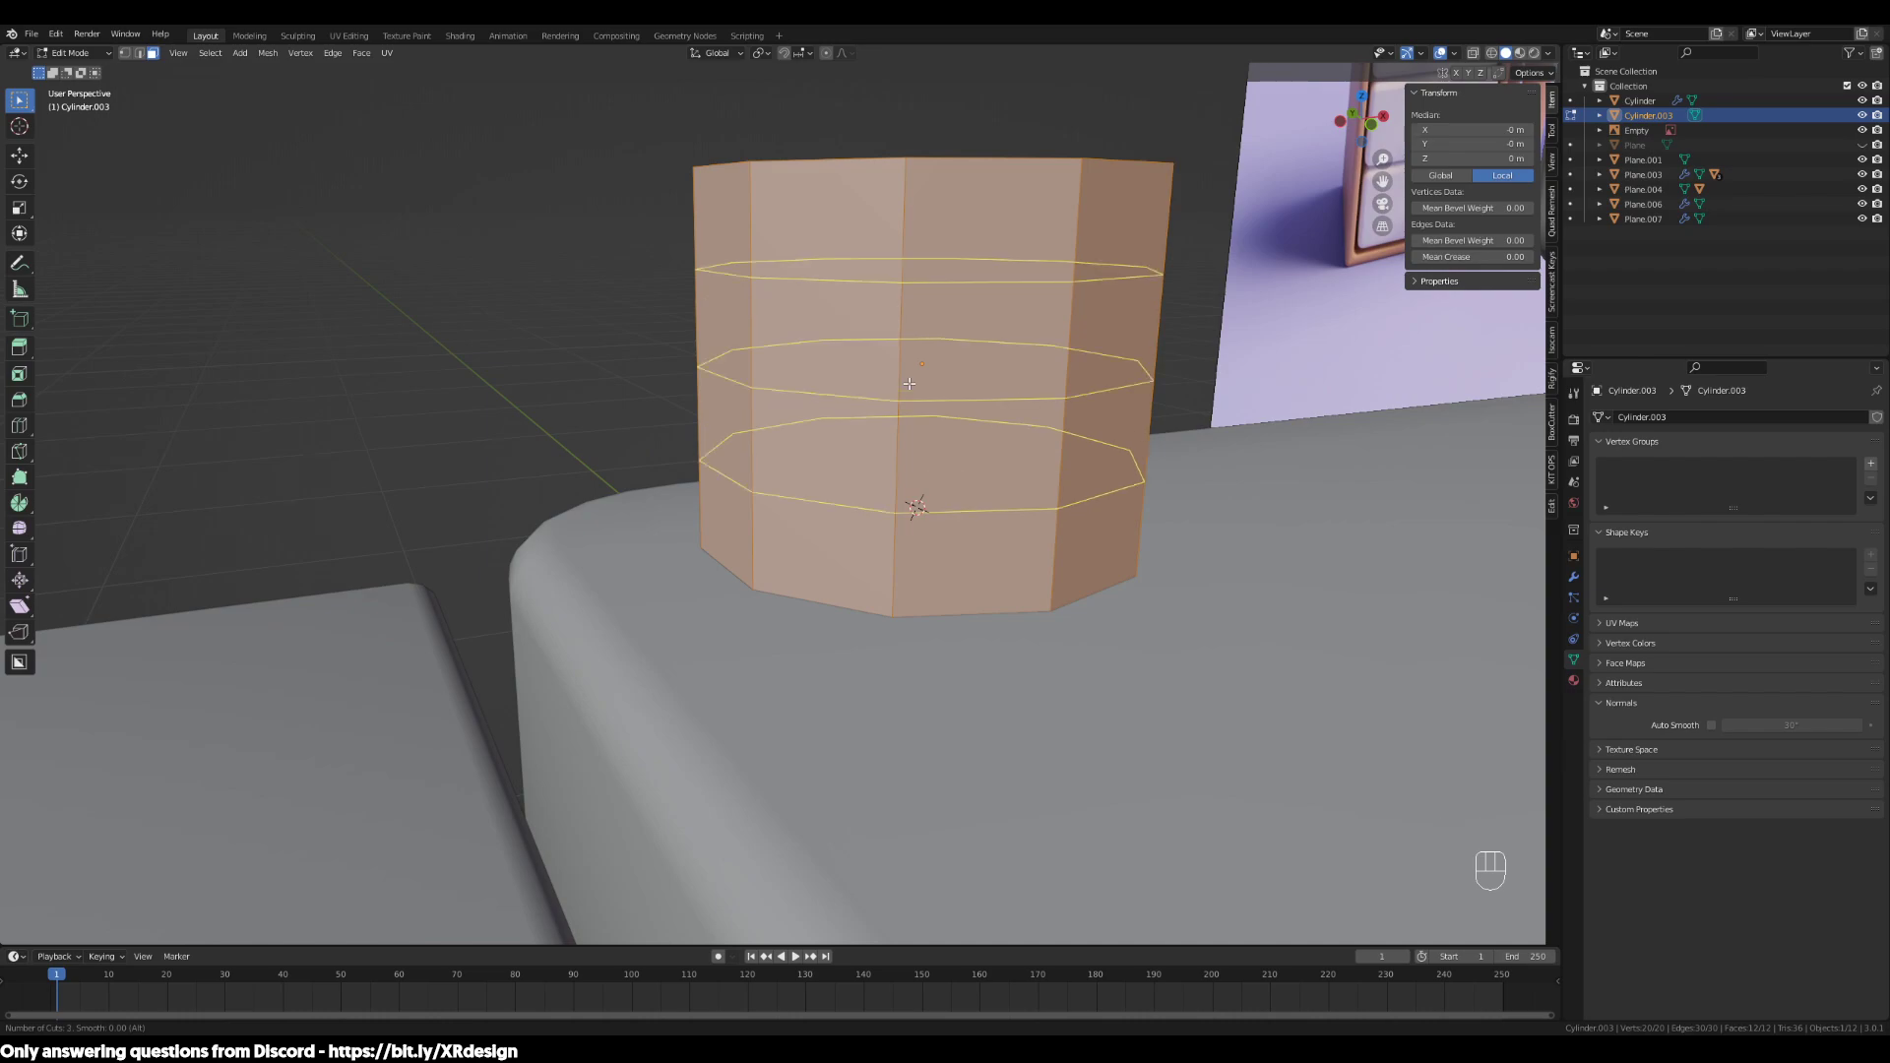
pyautogui.scroll(-2, 910, 384)
pyautogui.keyDown('shift'); pyautogui.moveTo(1134, 243); pyautogui.dragTo(1217, 269, button='middle'); pyautogui.keyUp('shift')
pyautogui.scroll(1, 1280, 246)
pyautogui.keyDown('shift'); pyautogui.moveTo(1359, 229); pyautogui.dragTo(1059, 433, button='middle'); pyautogui.keyUp('shift')
pyautogui.hotkey('ctrl', 'r')
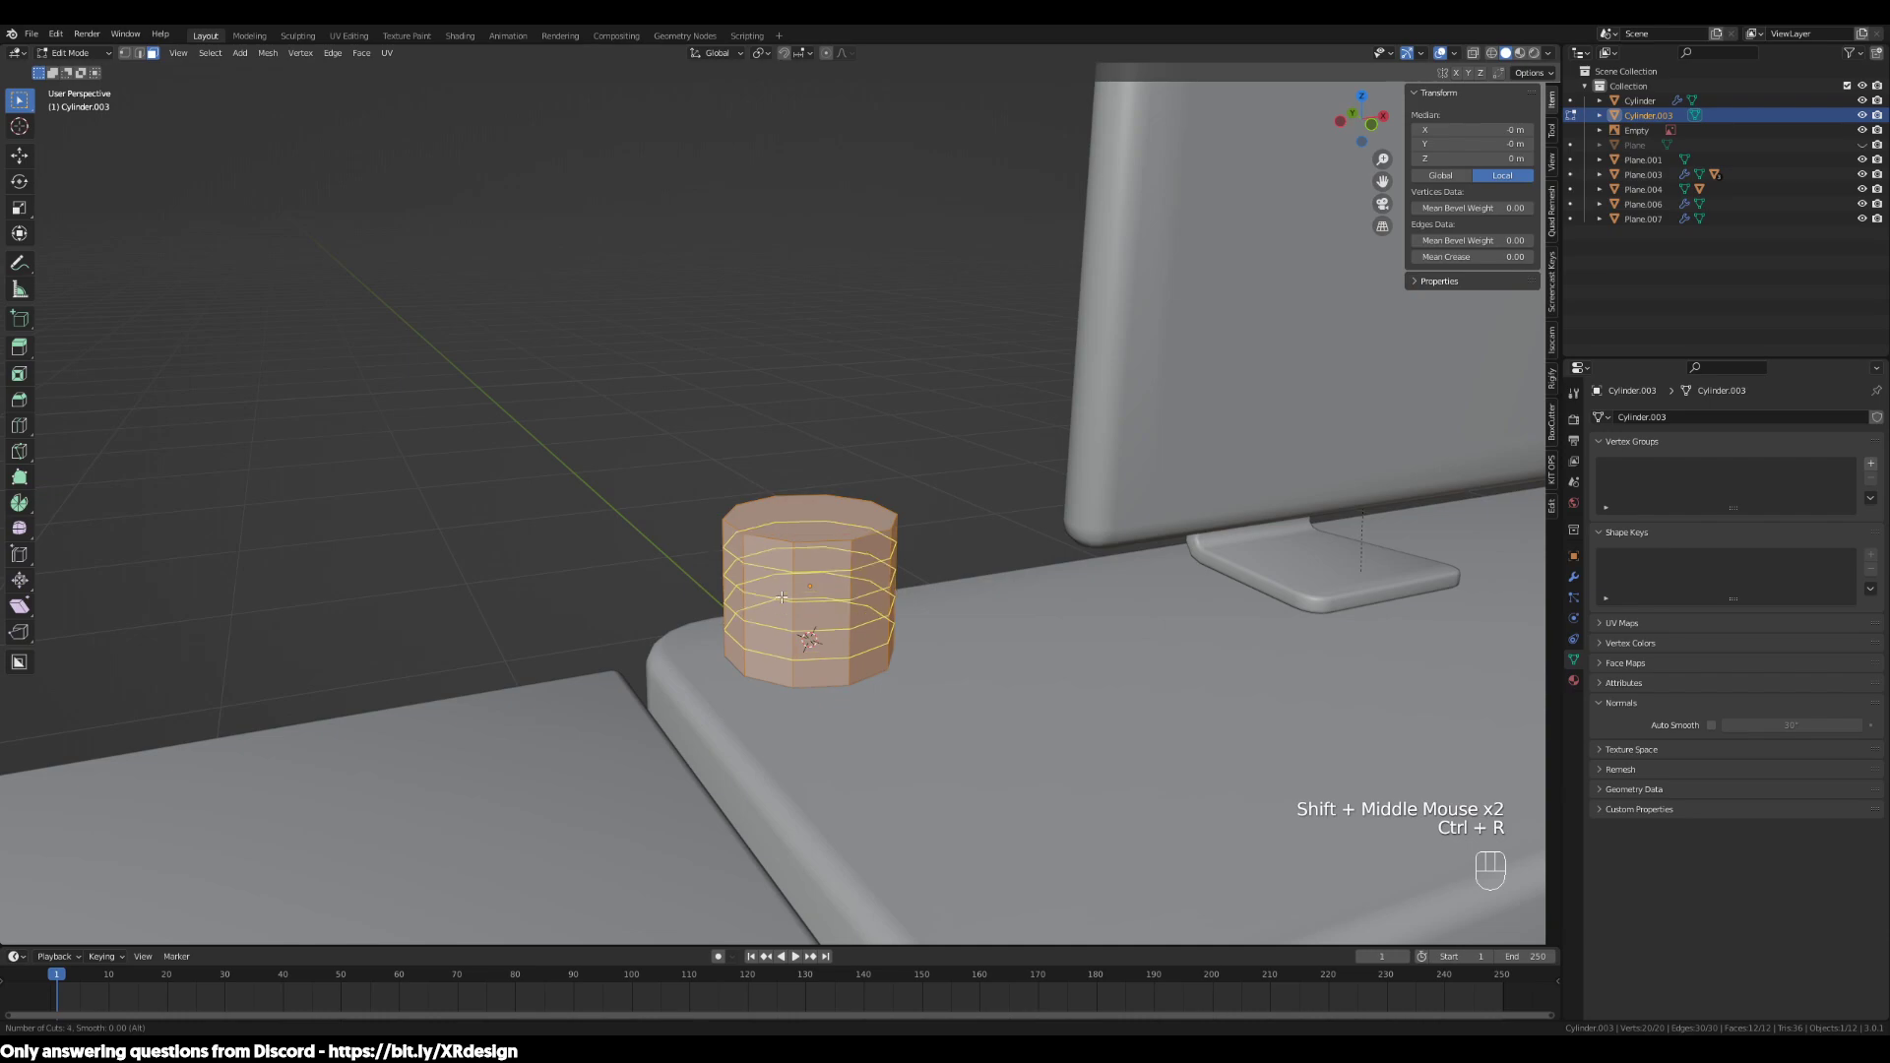
pyautogui.click(782, 597)
pyautogui.rightClick(844, 621)
# Select the pot's third horizontal edge loop from its upper rim and enable proportional editing
pyautogui.moveTo(844, 622); pyautogui.dragTo(866, 665, button='middle')
pyautogui.scroll(2, 866, 665)
pyautogui.click(938, 500)
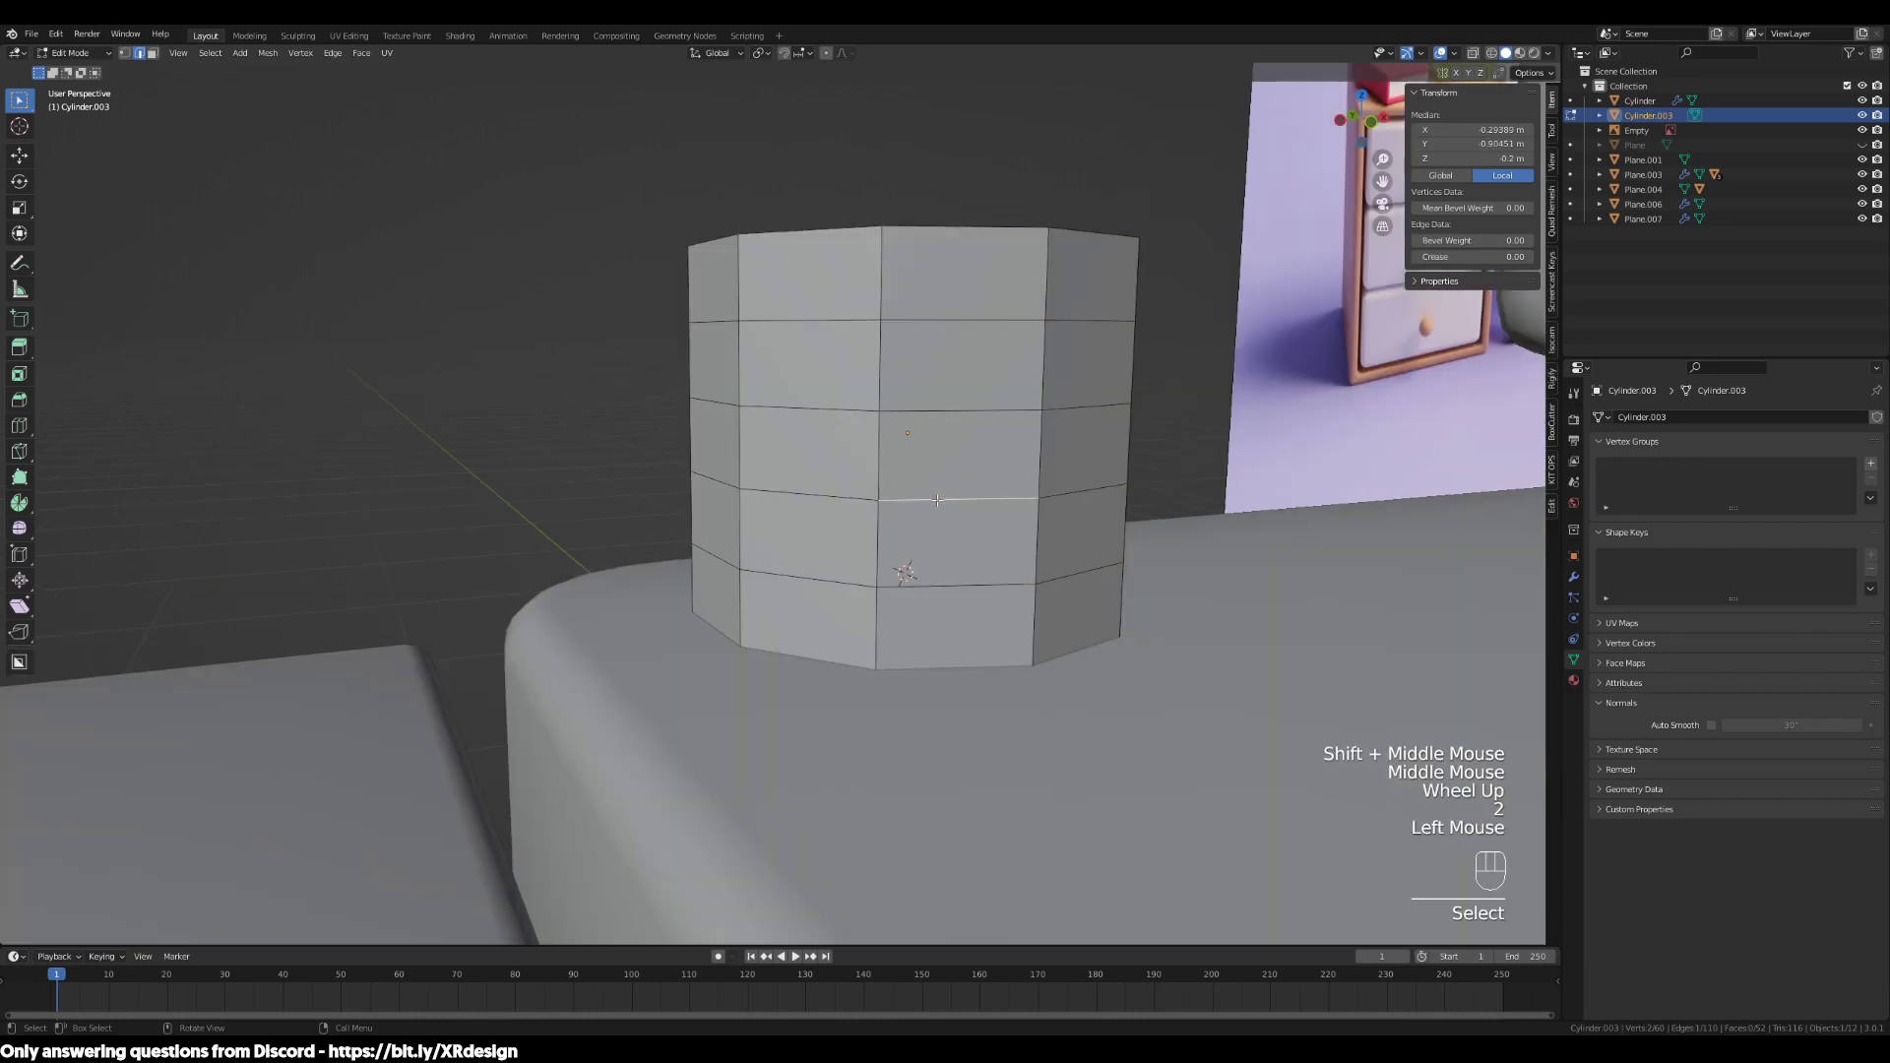
pyautogui.keyDown('alt'); pyautogui.click(862, 499); pyautogui.keyUp('alt')
pyautogui.keyDown('alt'); pyautogui.keyDown('shift'); pyautogui.click(852, 410); pyautogui.keyUp('shift'); pyautogui.keyUp('alt')
pyautogui.keyDown('alt'); pyautogui.click(817, 503); pyautogui.keyUp('alt')
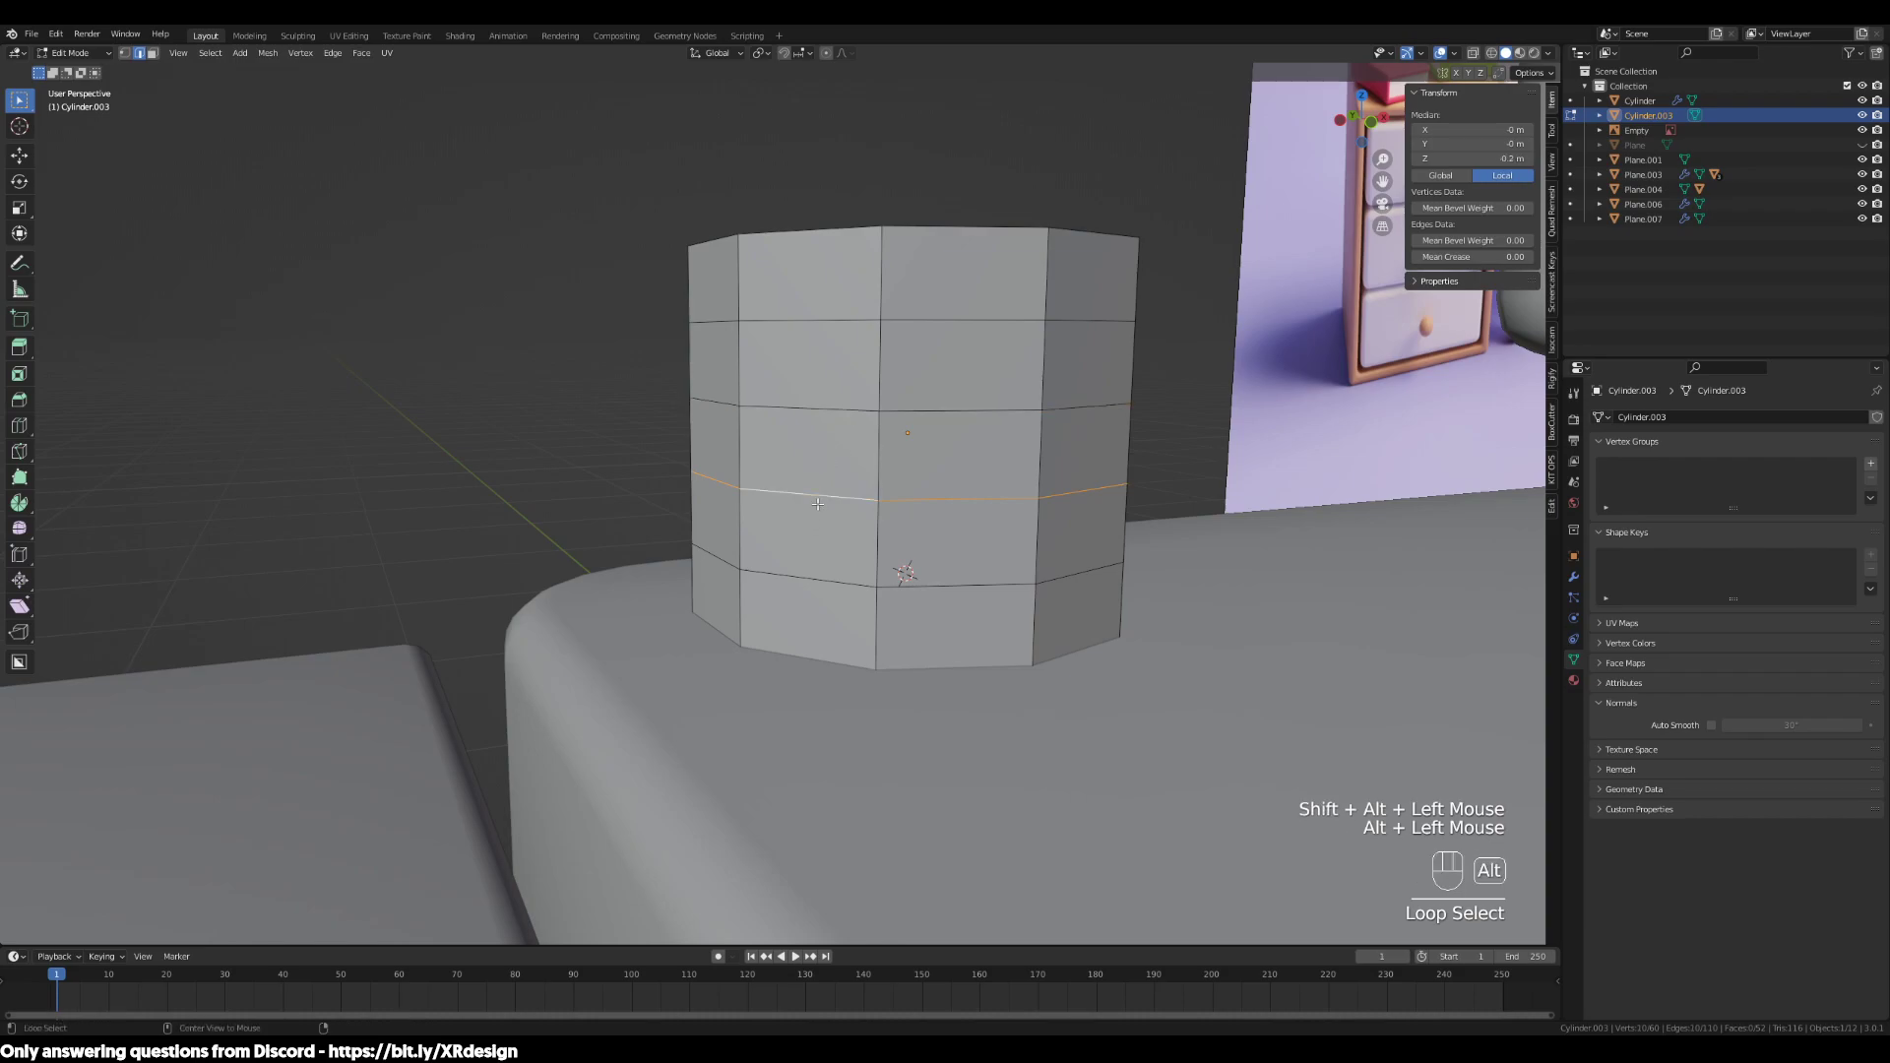
pyautogui.keyDown('alt'); pyautogui.click(929, 511); pyautogui.keyUp('alt')
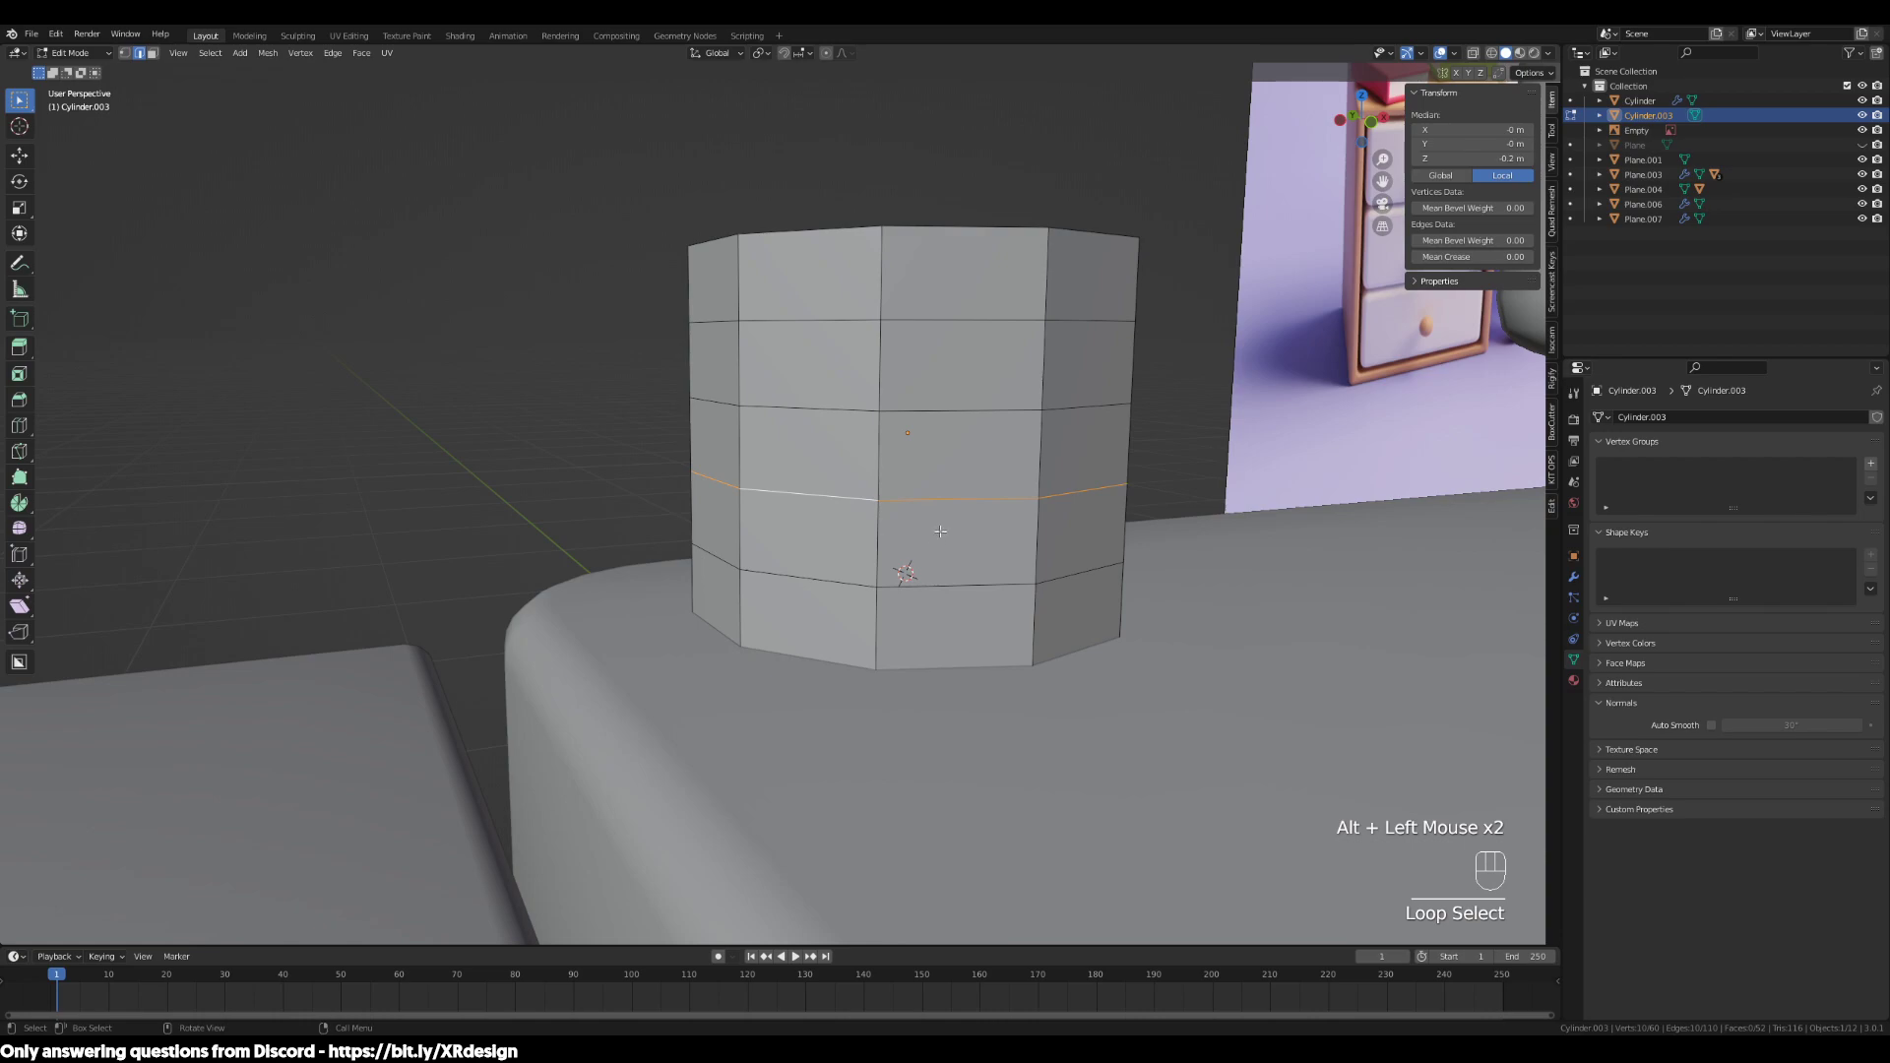
pyautogui.keyDown('alt'); pyautogui.click(809, 495); pyautogui.keyUp('alt')
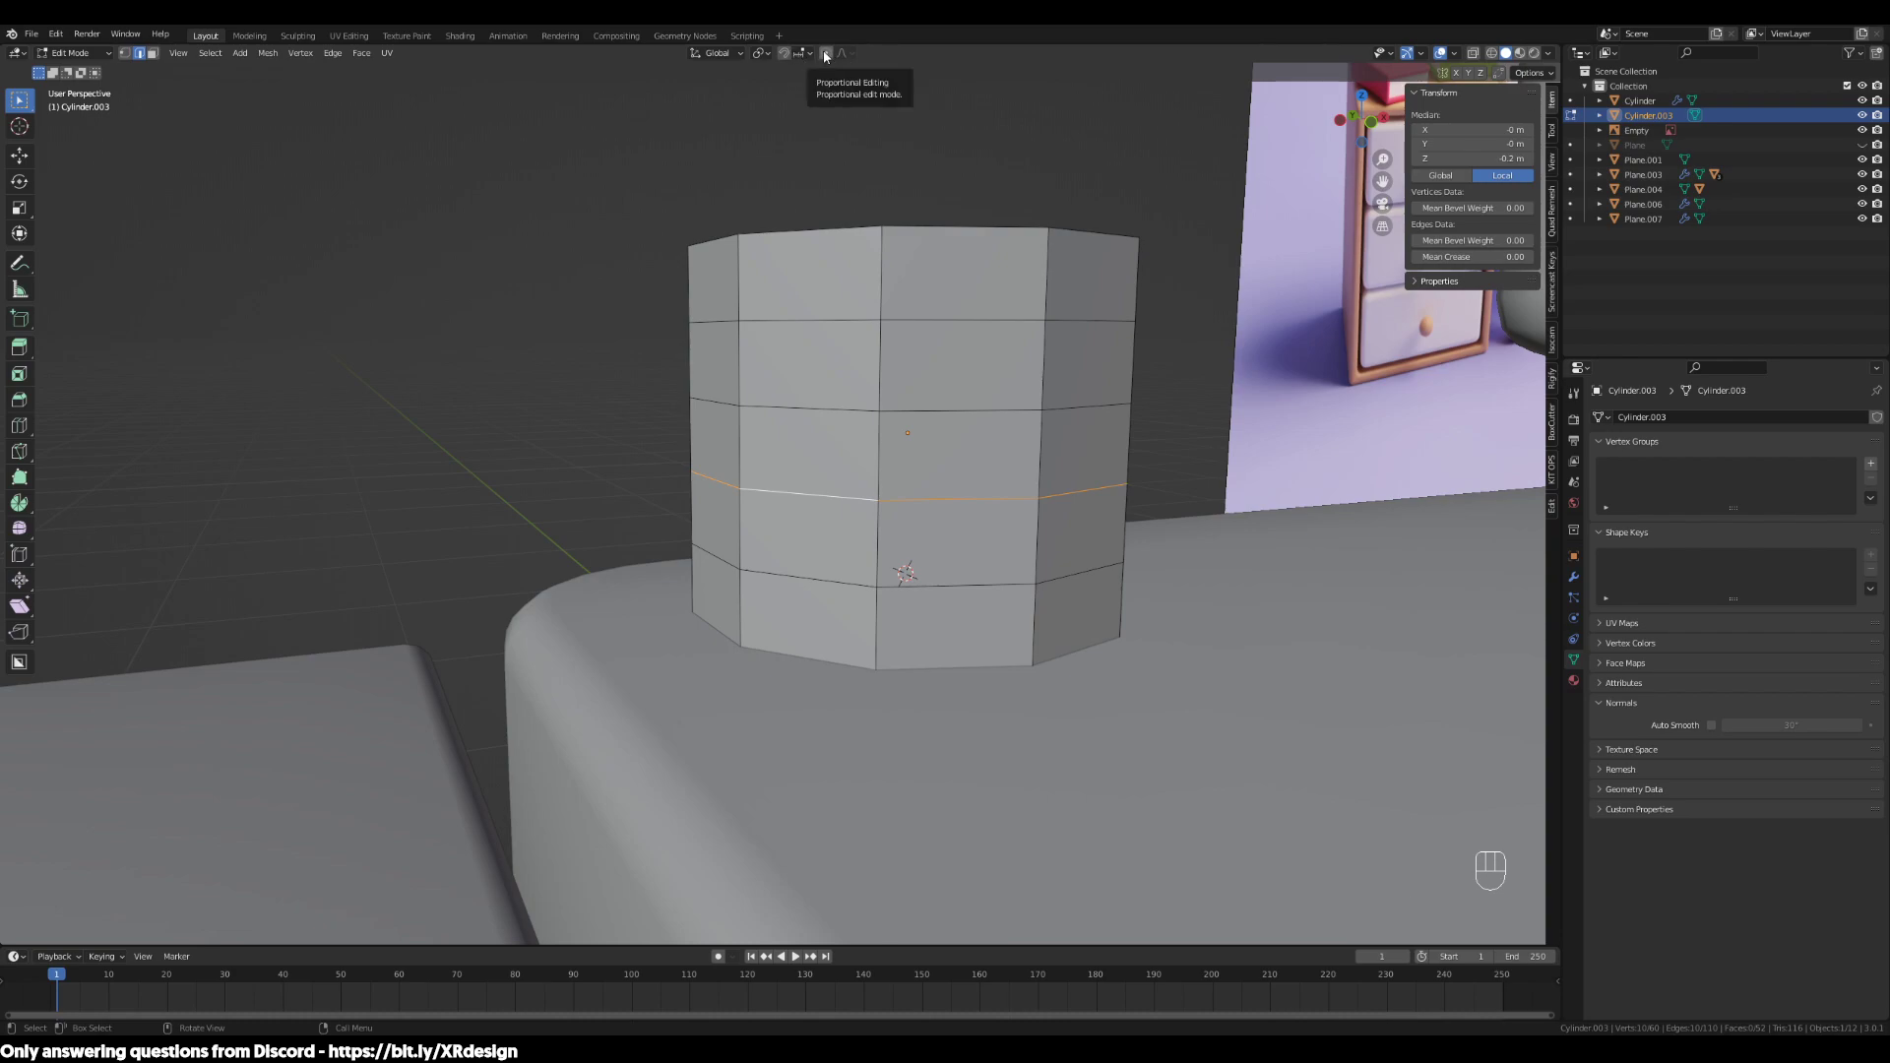
pyautogui.press('o')
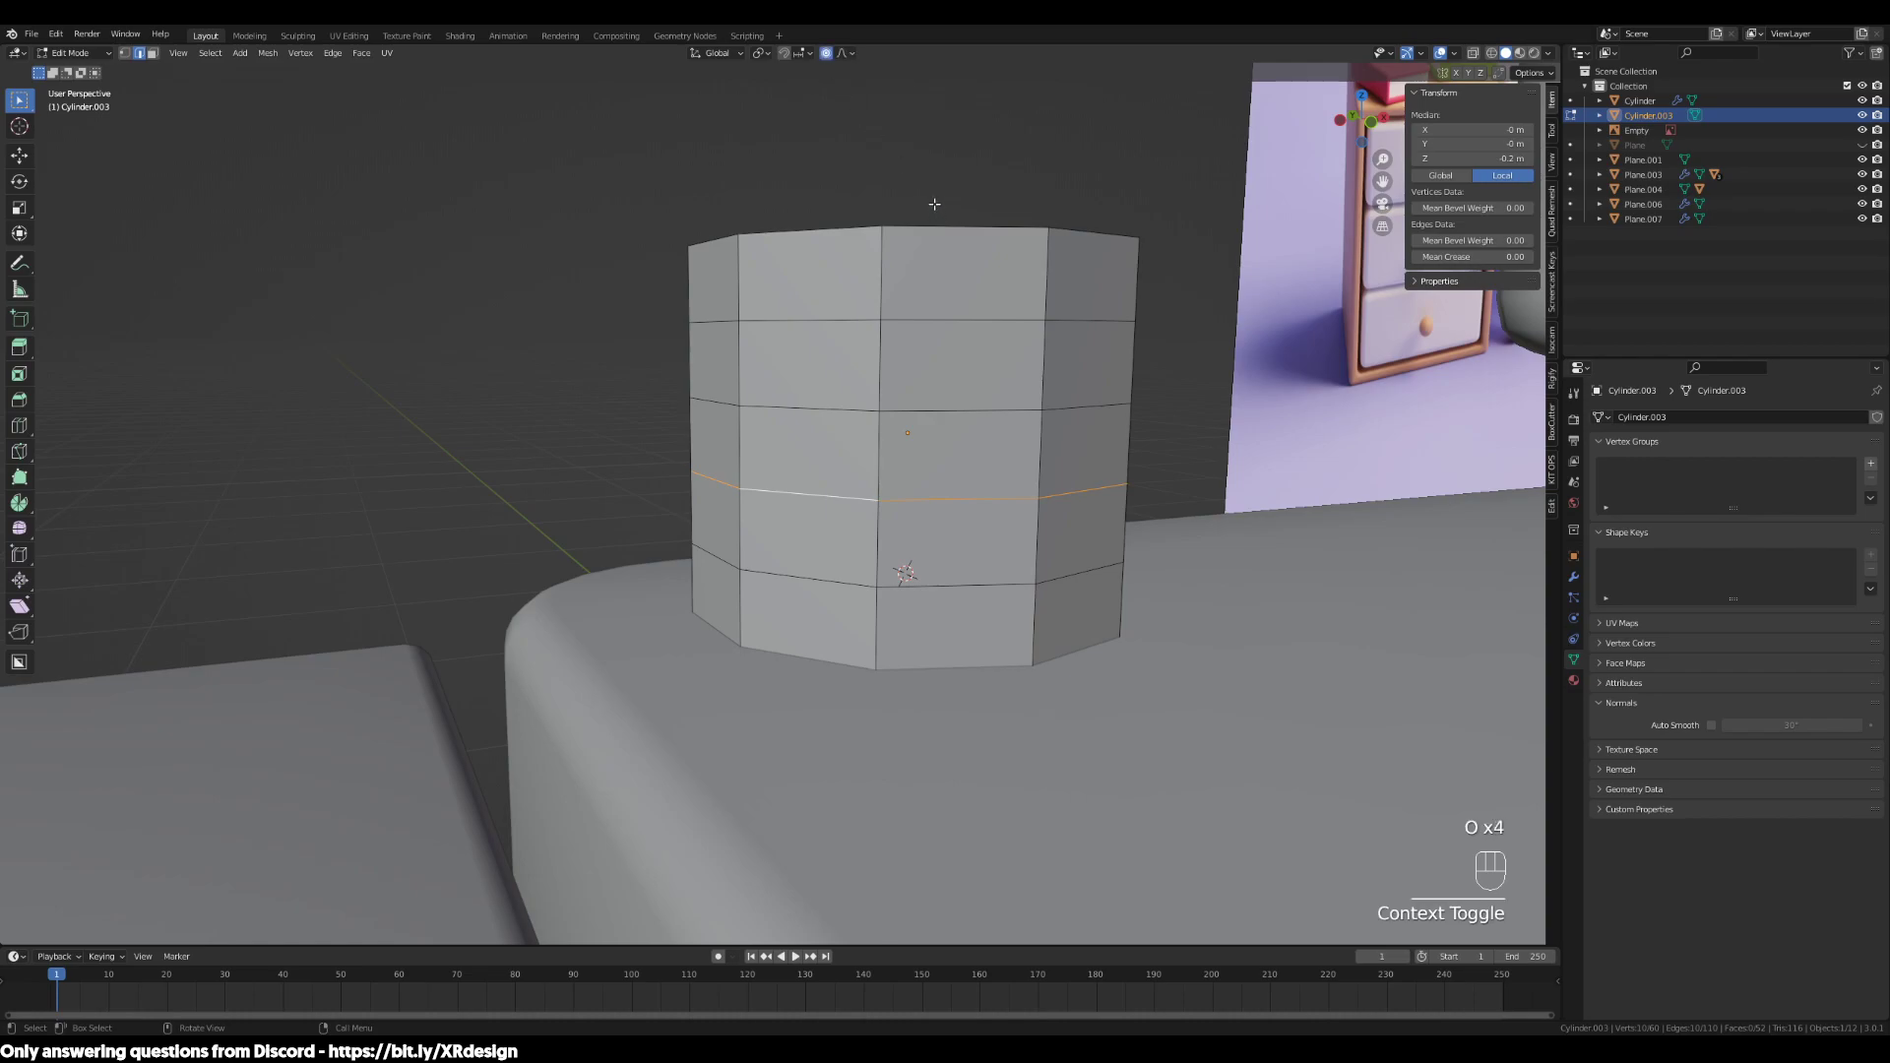
# Try scaling the selected edge loop while reducing the proportional editing size to 0.10
pyautogui.scroll(-2, 936, 200)
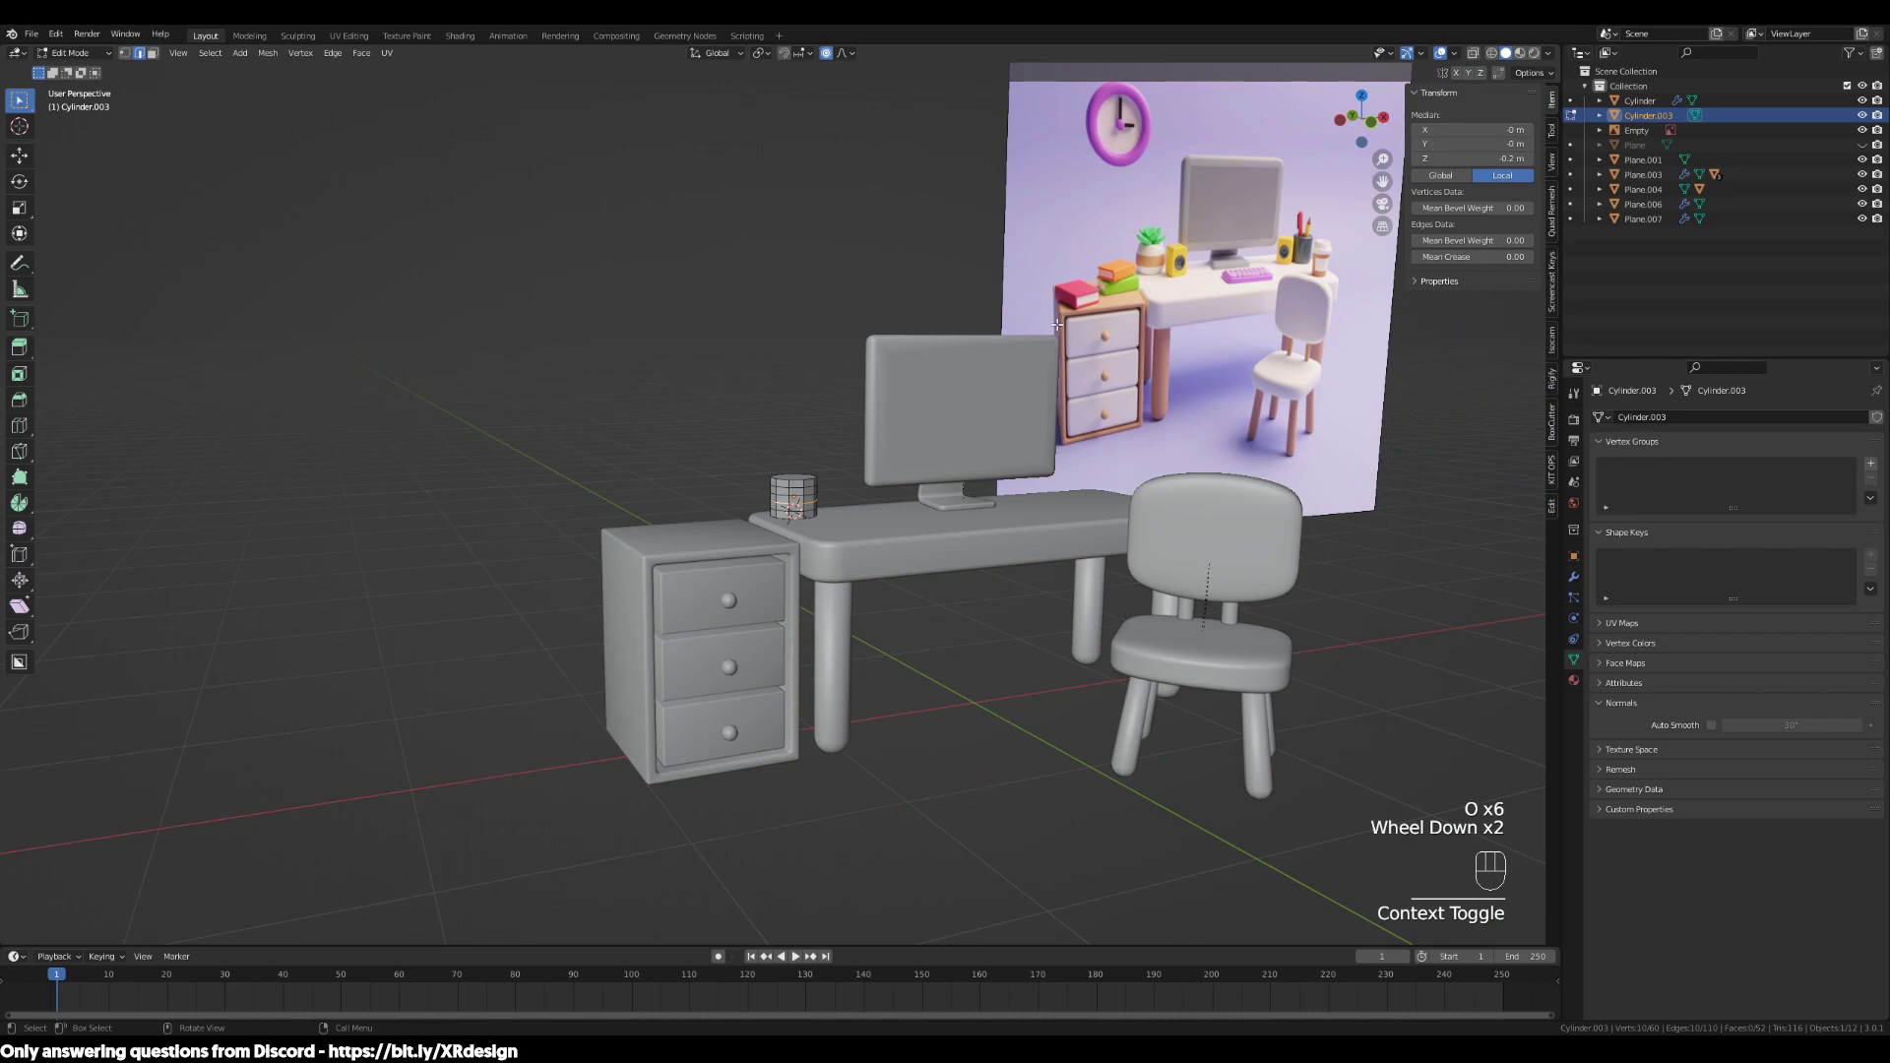
pyautogui.scroll(1, 1053, 333)
pyautogui.moveTo(1029, 367); pyautogui.dragTo(1094, 478, button='middle')
pyautogui.scroll(1, 1094, 412)
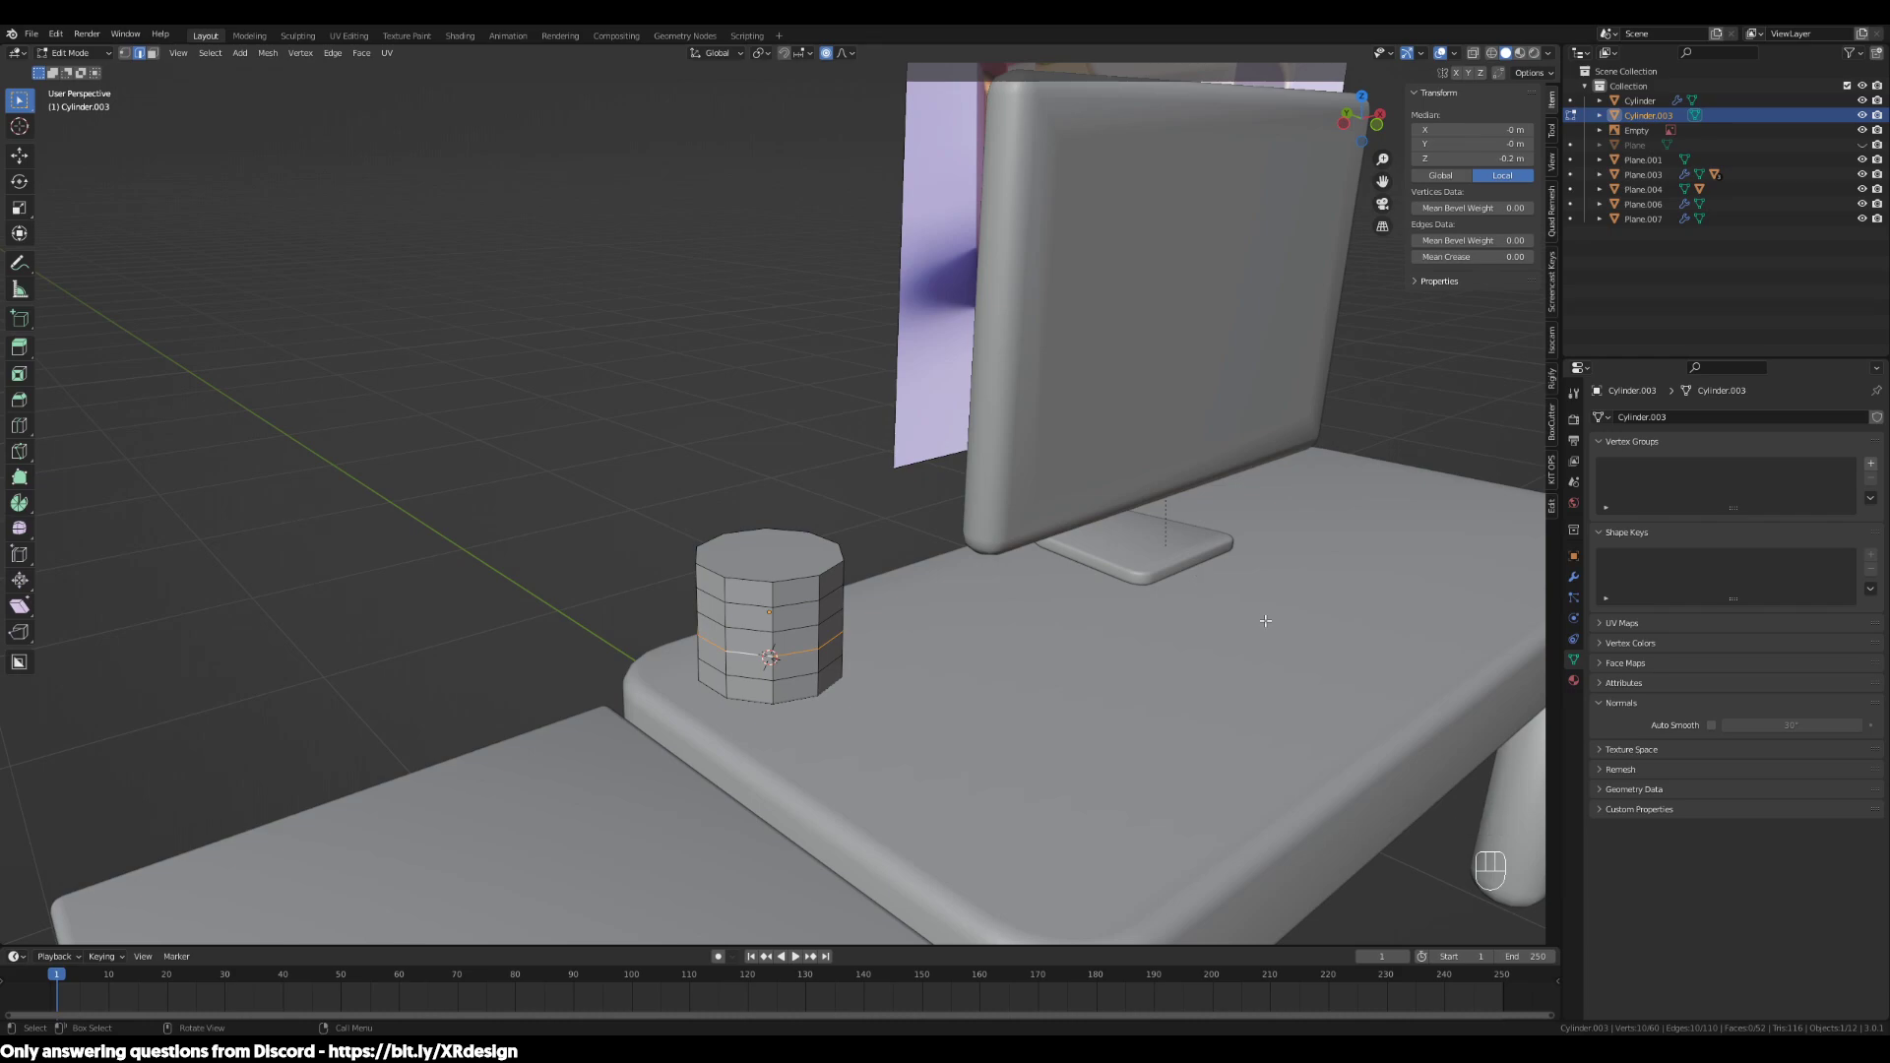
pyautogui.press('s')
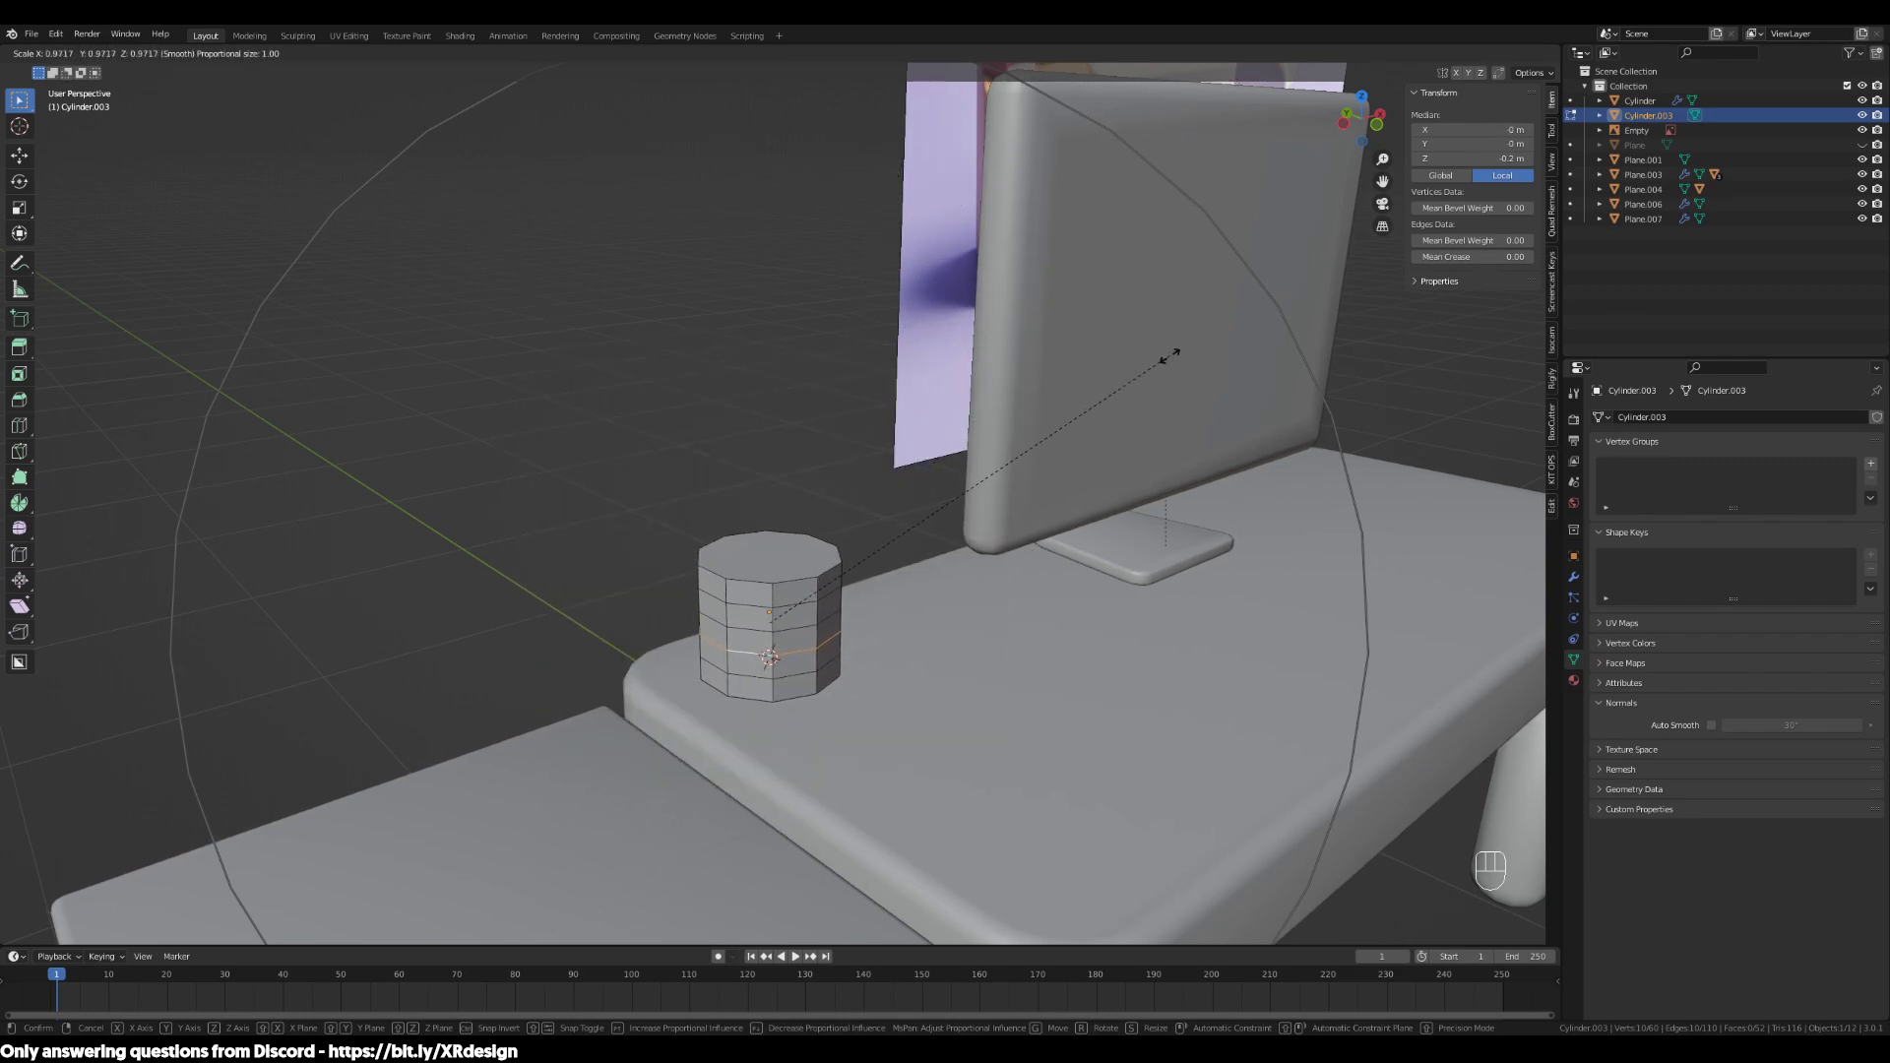
pyautogui.scroll(20, 1169, 398)
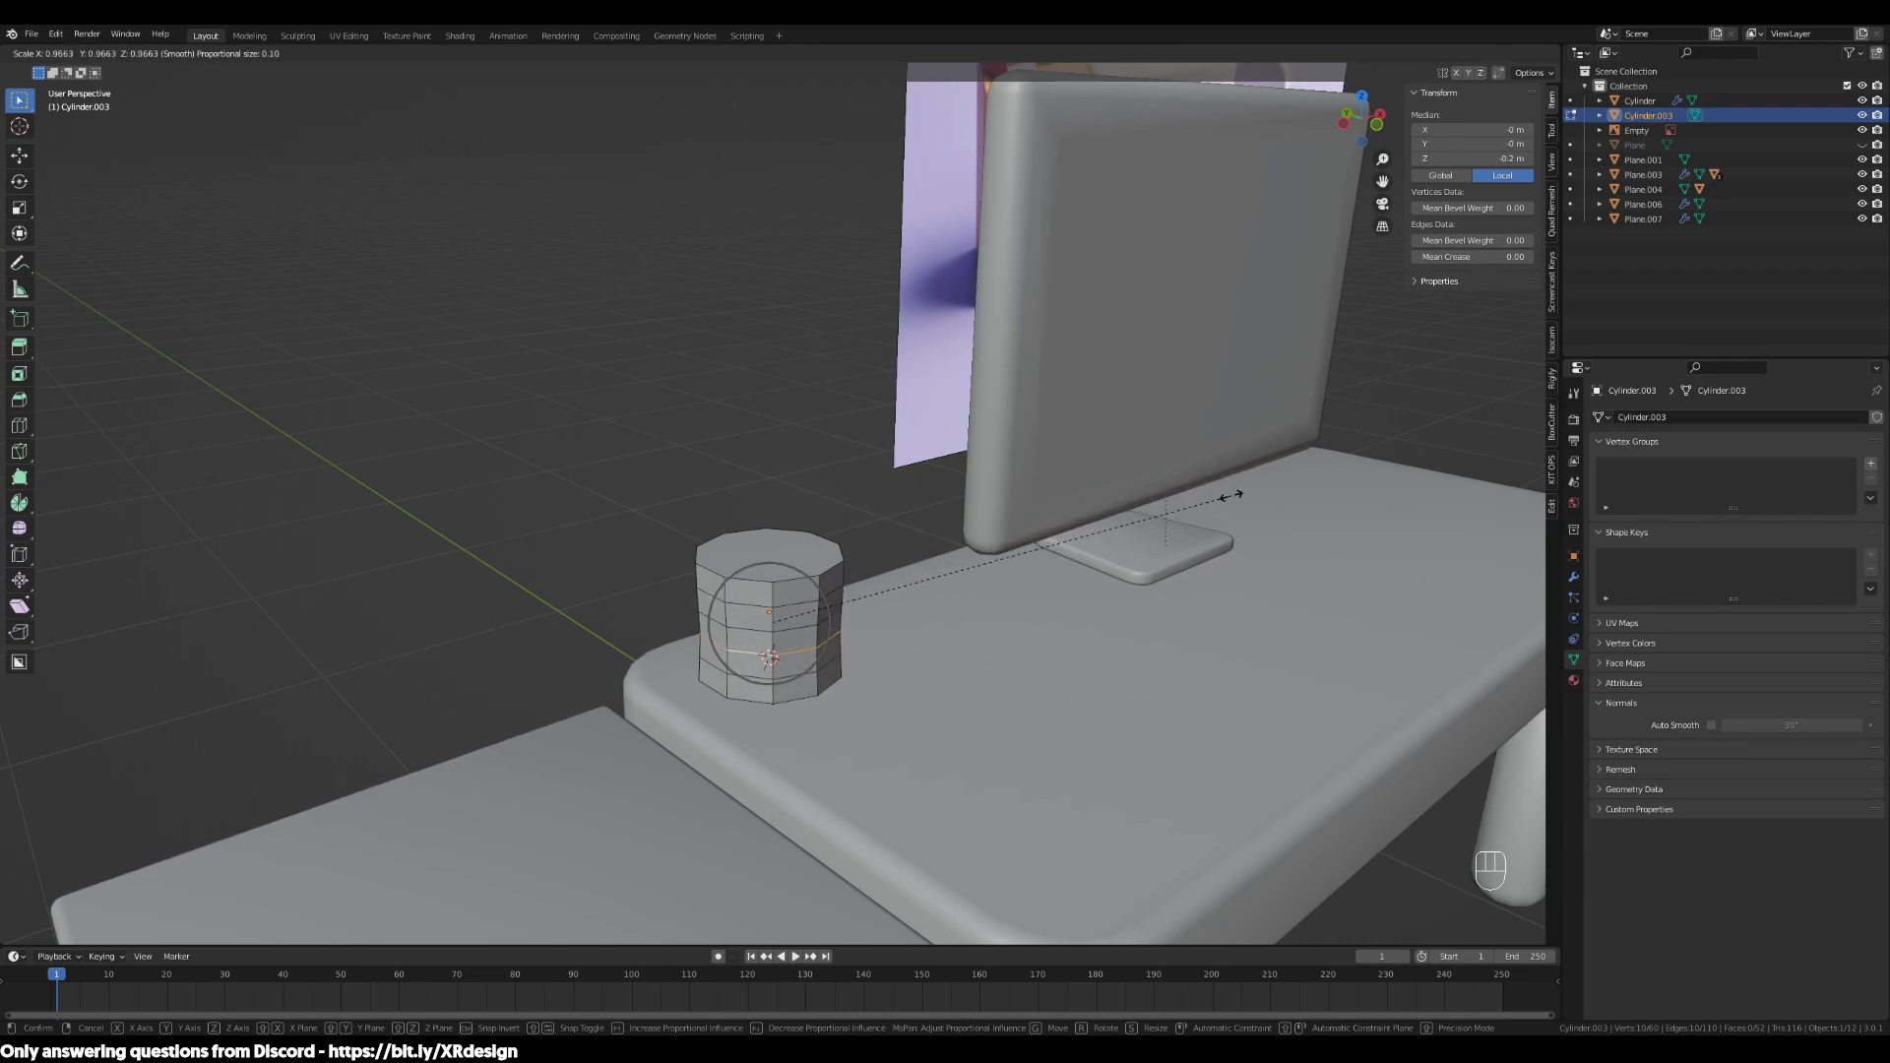
pyautogui.click(1285, 547)
pyautogui.keyDown('shift'); pyautogui.moveTo(1181, 532); pyautogui.dragTo(998, 569, button='middle'); pyautogui.keyUp('shift')
pyautogui.scroll(2, 1083, 551)
pyautogui.scroll(-1, 1047, 561)
pyautogui.press('KP_Decimal')
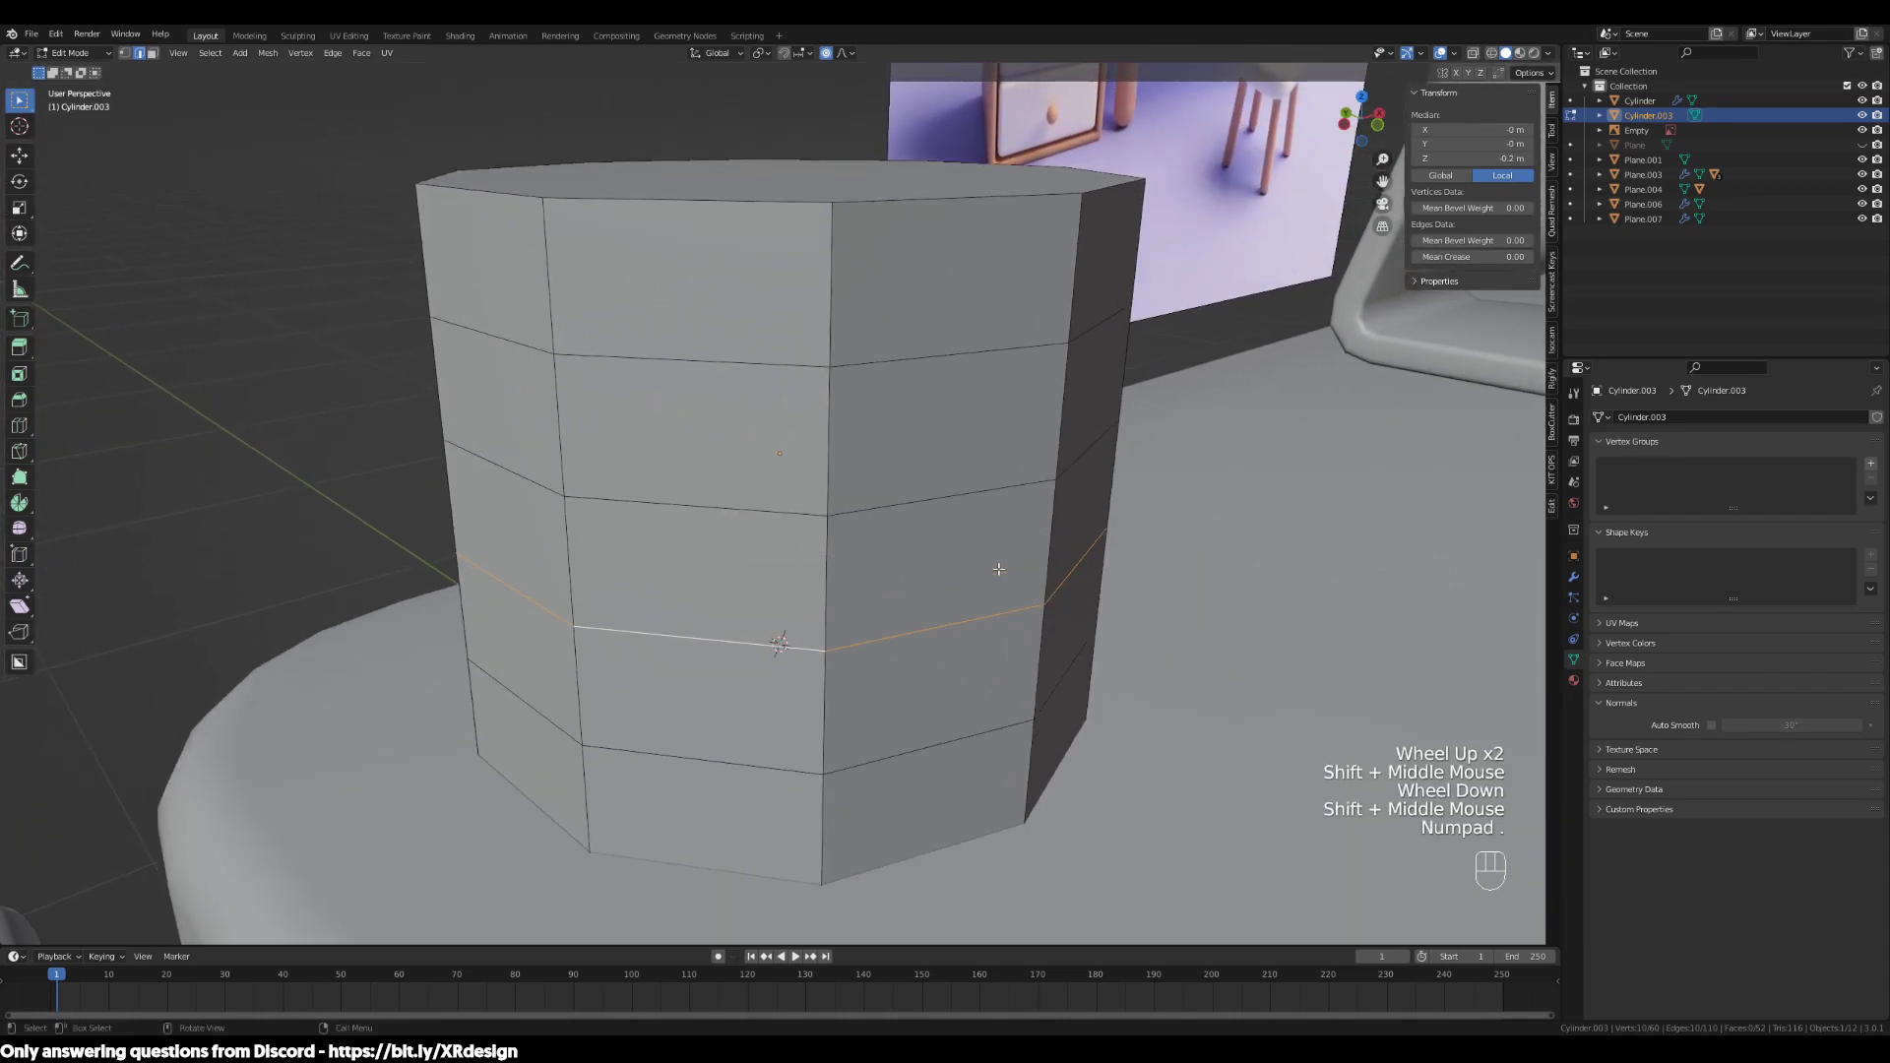
pyautogui.scroll(-3, 999, 569)
pyautogui.press('s')
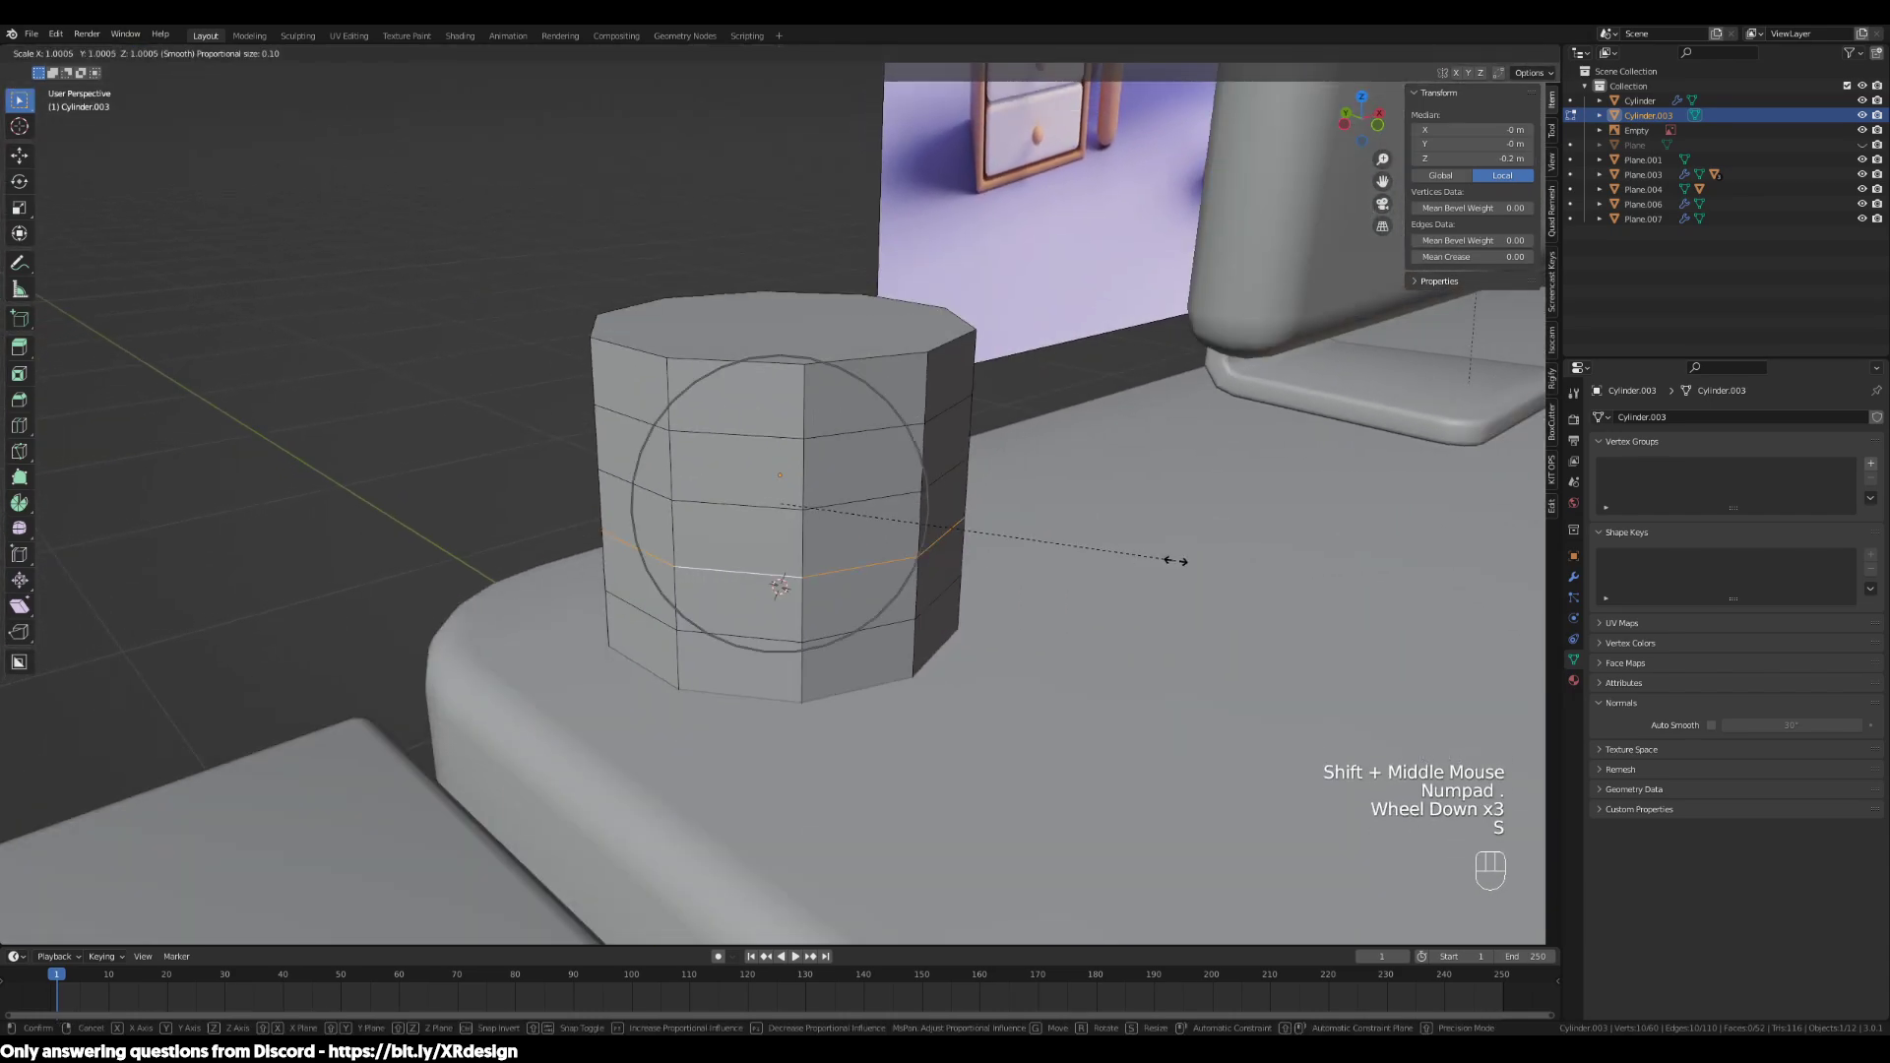
pyautogui.click(1175, 560)
pyautogui.press('KP_Decimal')
pyautogui.press('KP_Decimal')
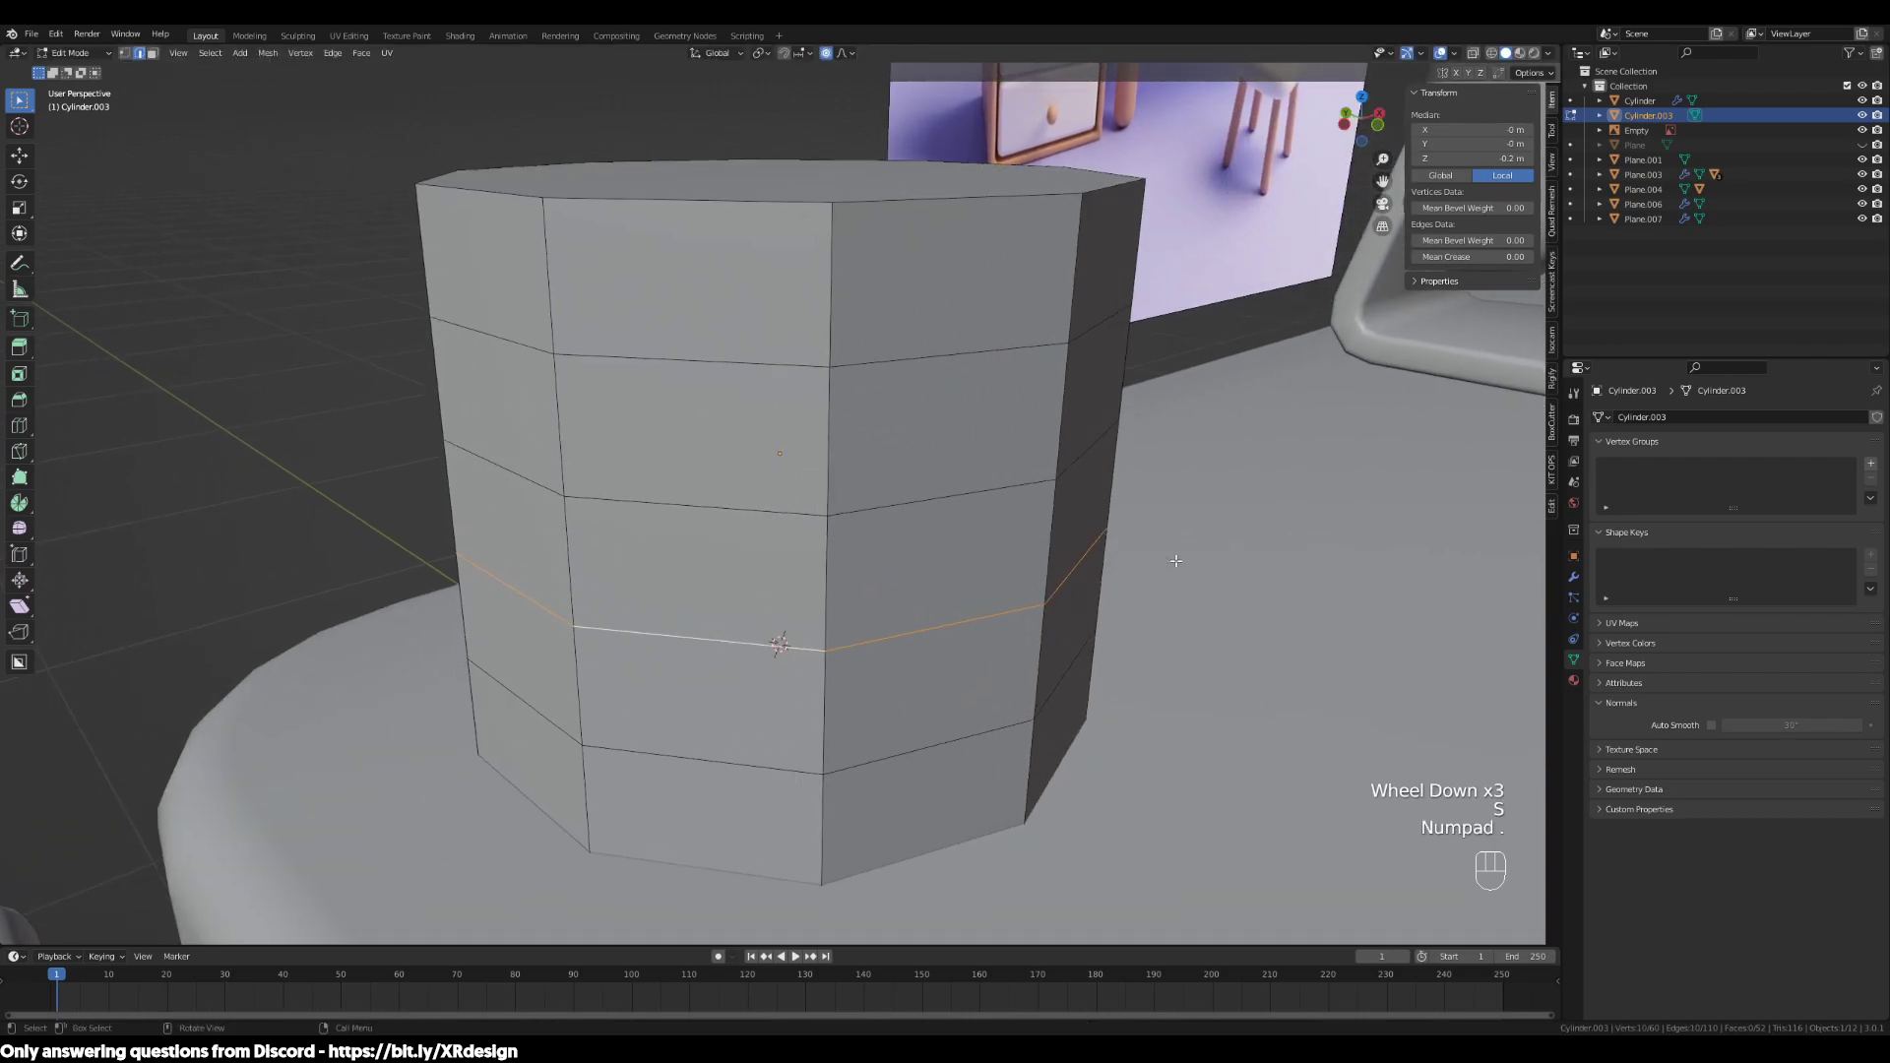
pyautogui.scroll(-2, 1176, 560)
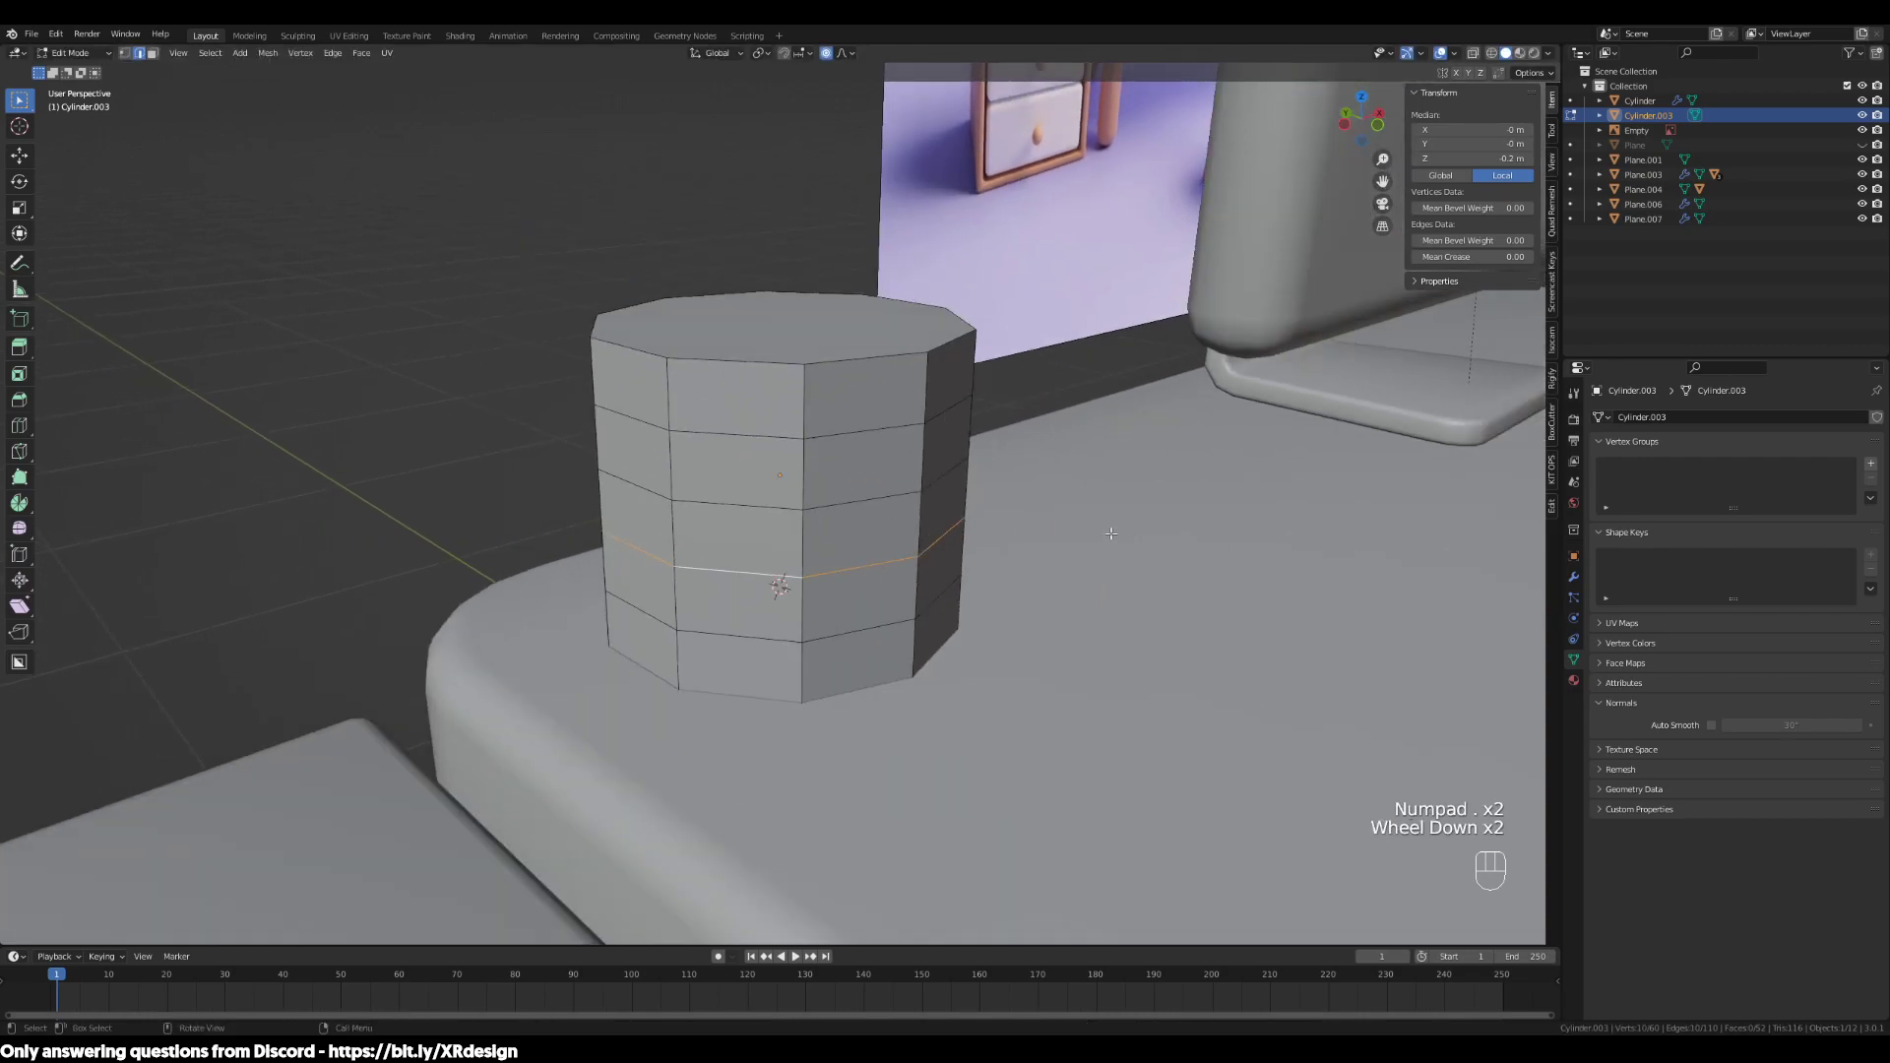
pyautogui.scroll(2, 1118, 532)
pyautogui.scroll(-1, 1096, 593)
pyautogui.press('Tab')
pyautogui.press('Tab')
# Scale the pot's selected edge loop outward by about 1.37 in X and Y only, with Smooth falloff and proportional size about 0.15
pyautogui.press('s')
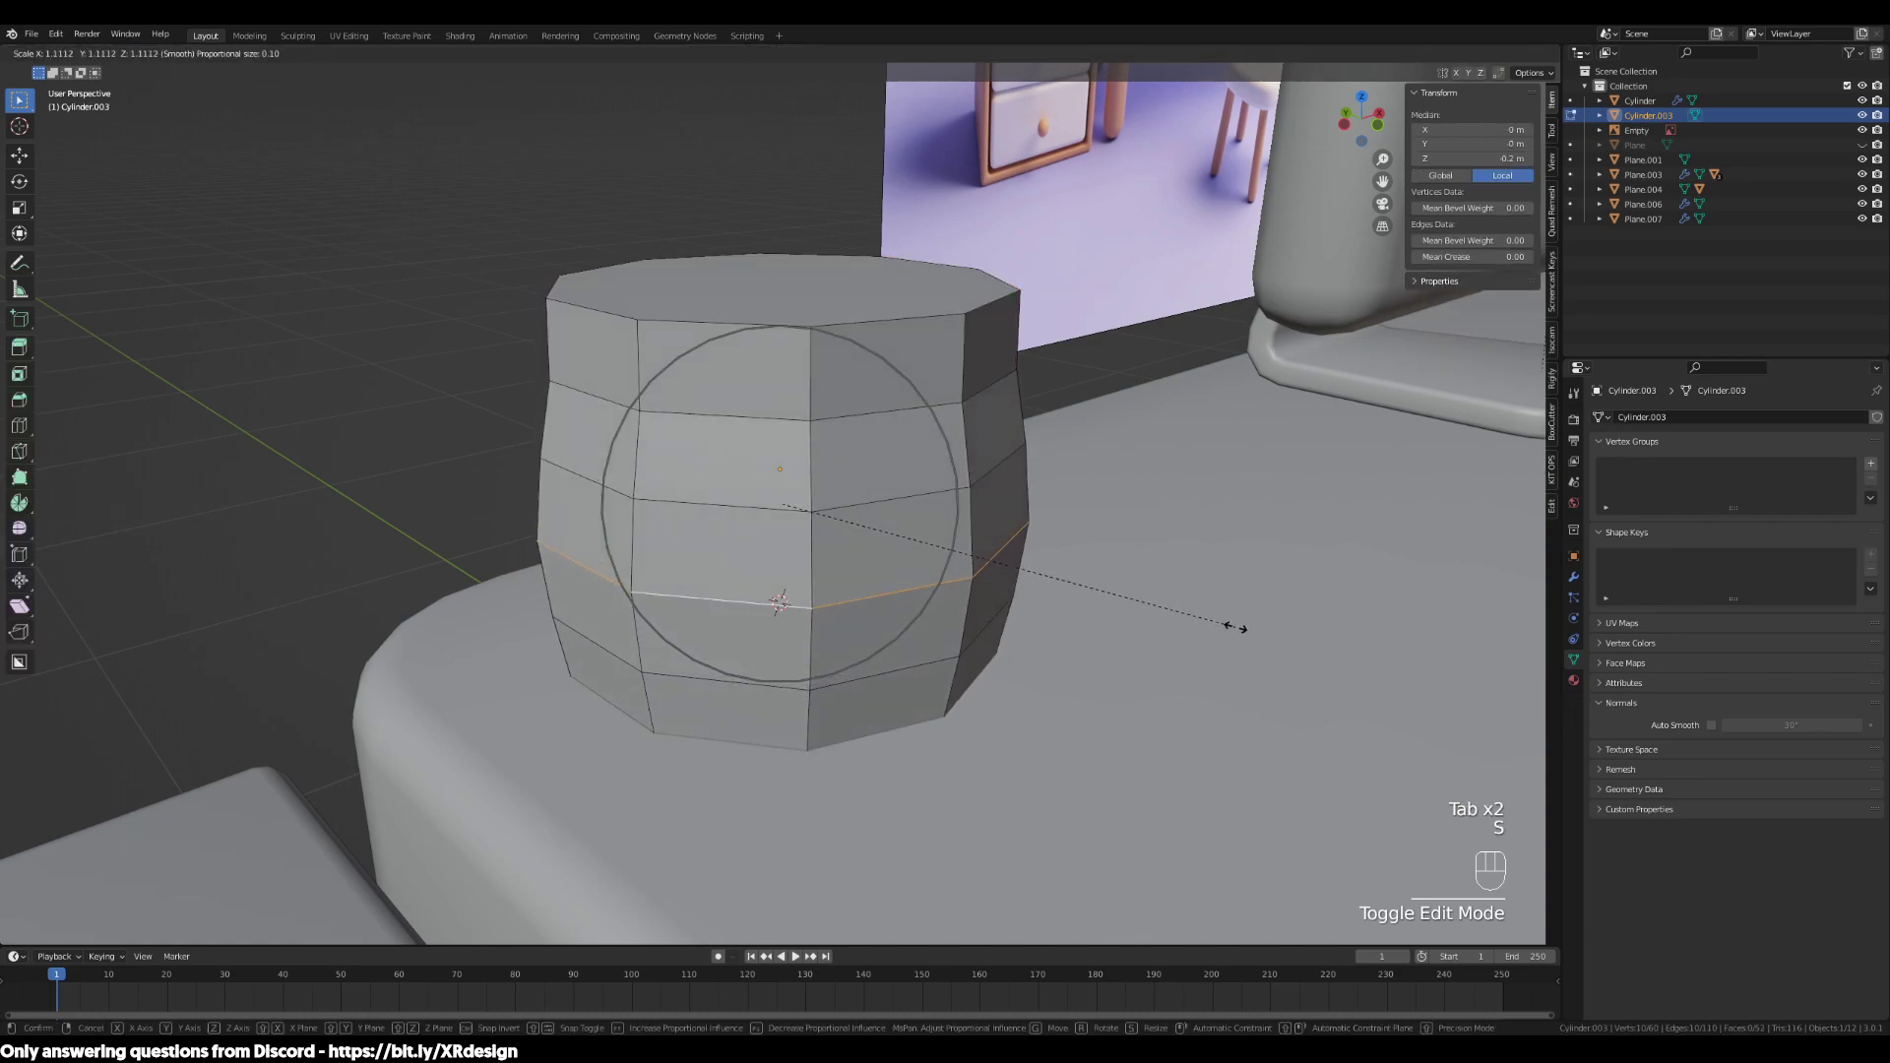
pyautogui.scroll(-2, 1241, 630)
pyautogui.scroll(2, 1243, 633)
pyautogui.scroll(-1, 1242, 633)
pyautogui.scroll(1, 1242, 628)
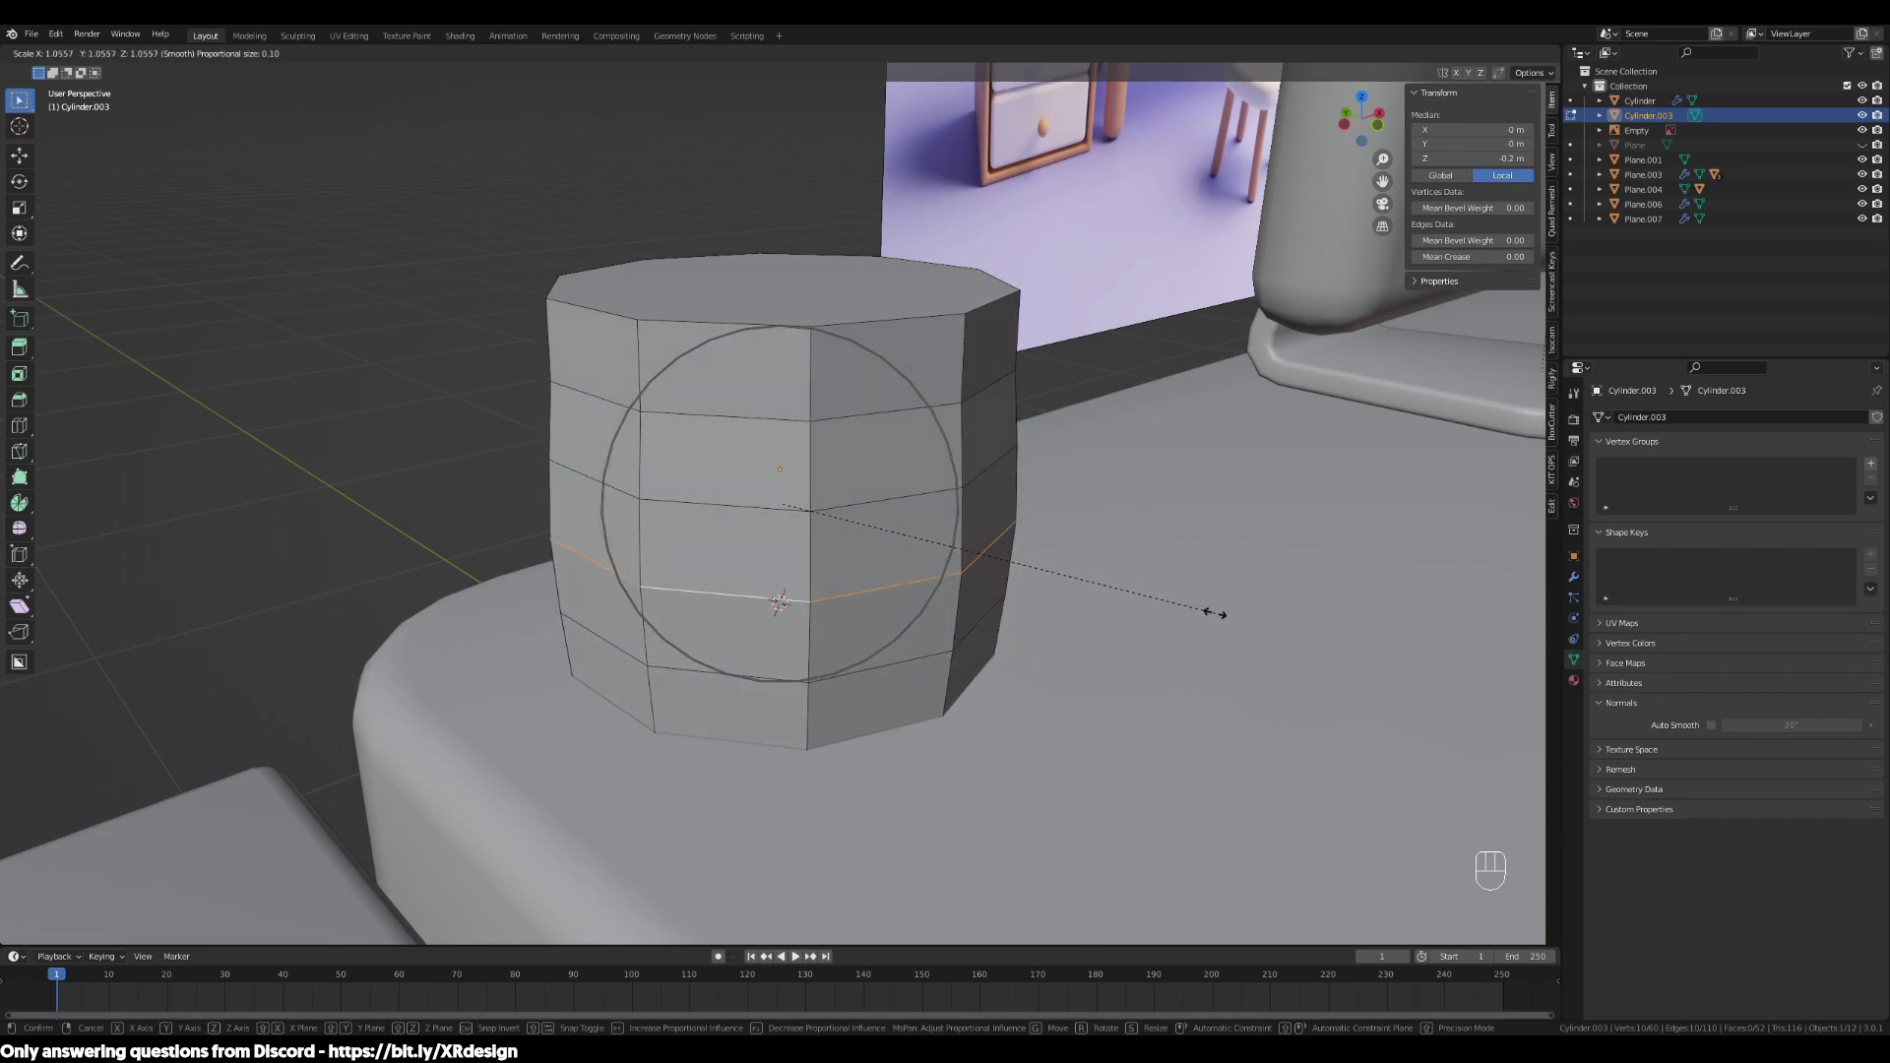
pyautogui.hotkey('shift', 'z')
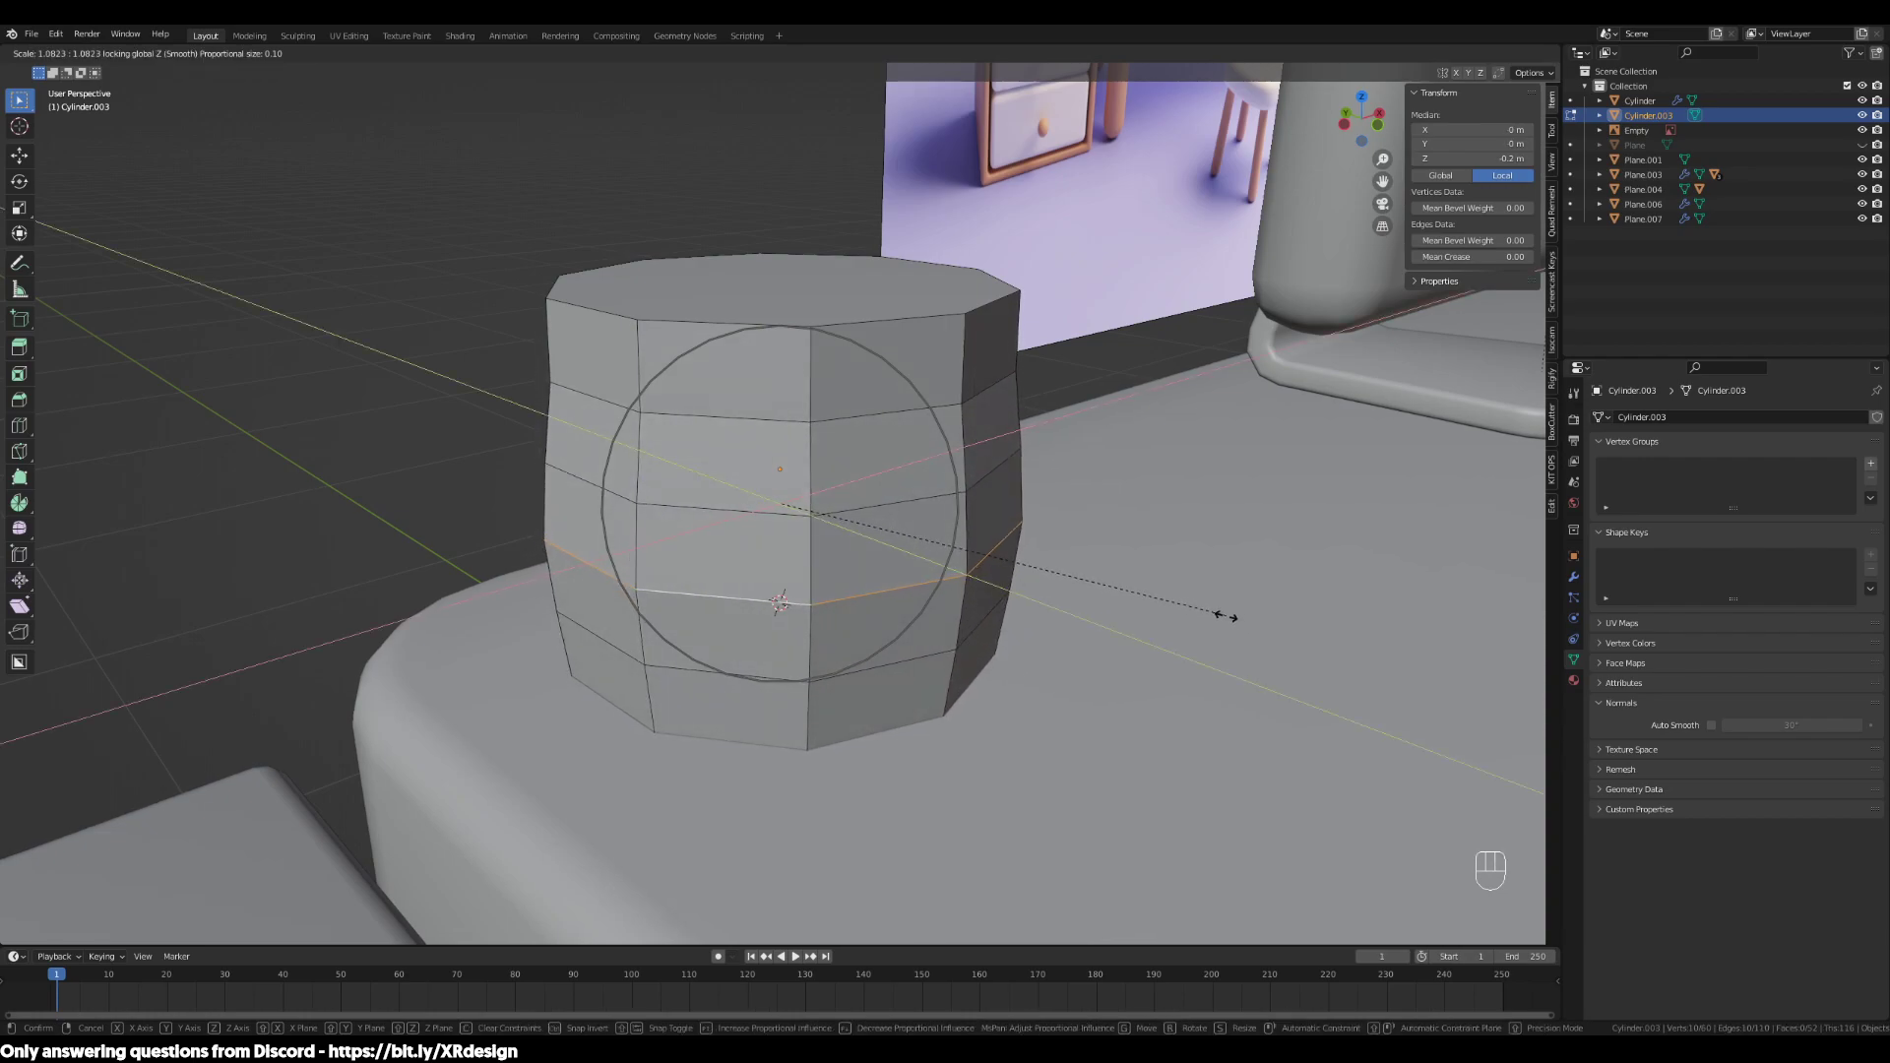
pyautogui.scroll(-2, 1260, 632)
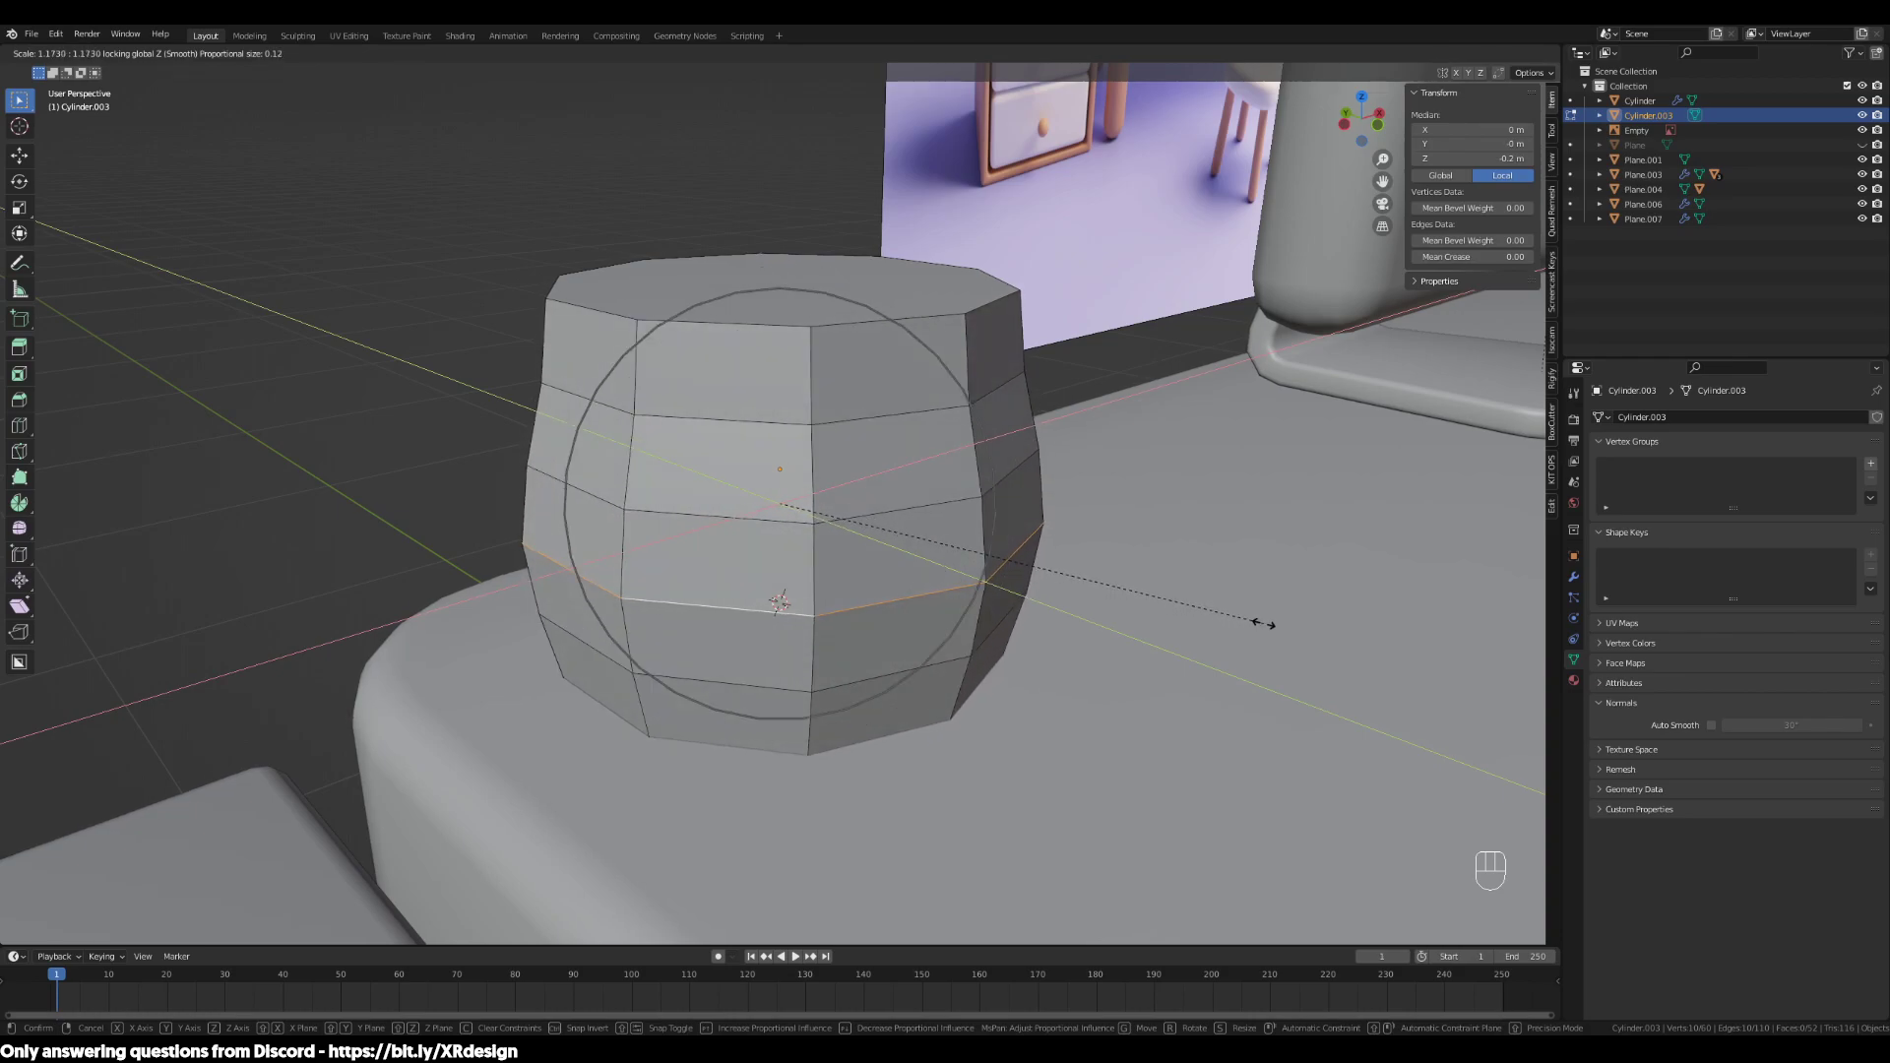
pyautogui.scroll(-2, 1262, 627)
pyautogui.scroll(1, 1260, 624)
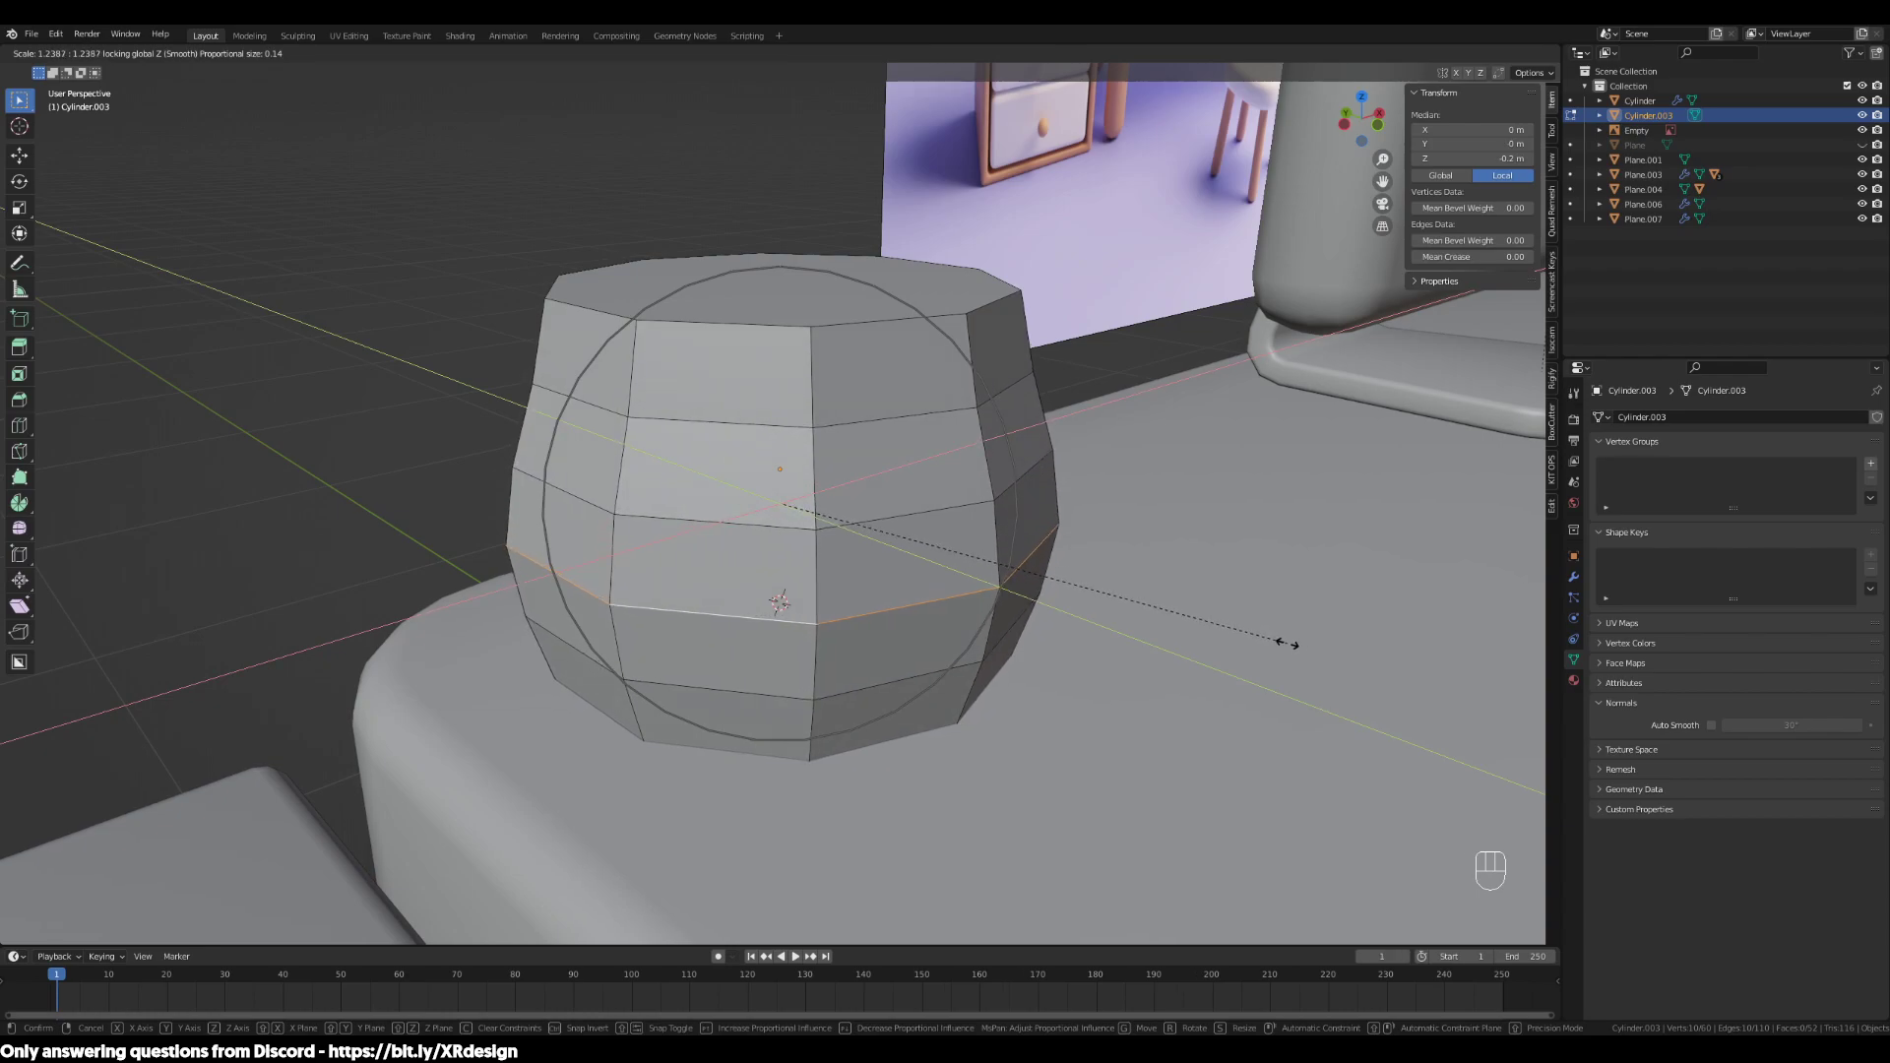
pyautogui.scroll(2, 1290, 644)
pyautogui.scroll(-2, 1296, 655)
pyautogui.scroll(3, 1295, 652)
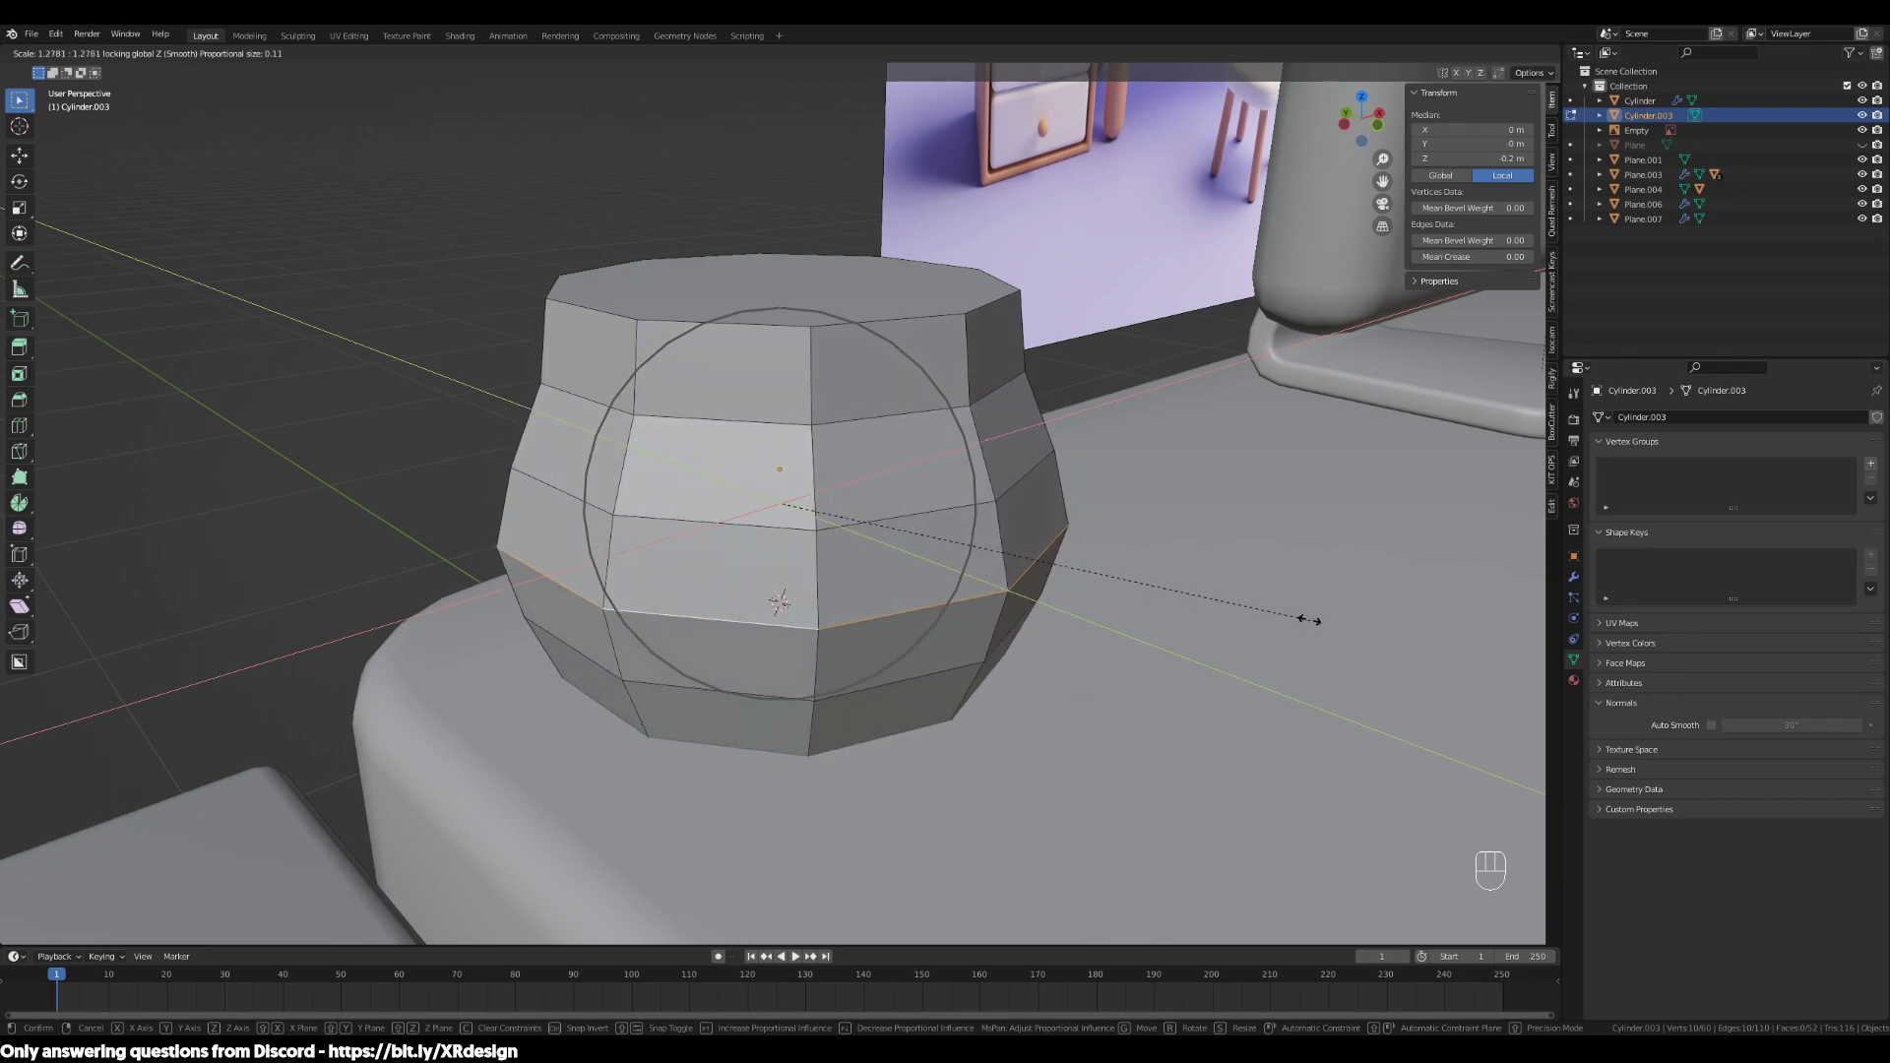
pyautogui.scroll(-3, 1300, 587)
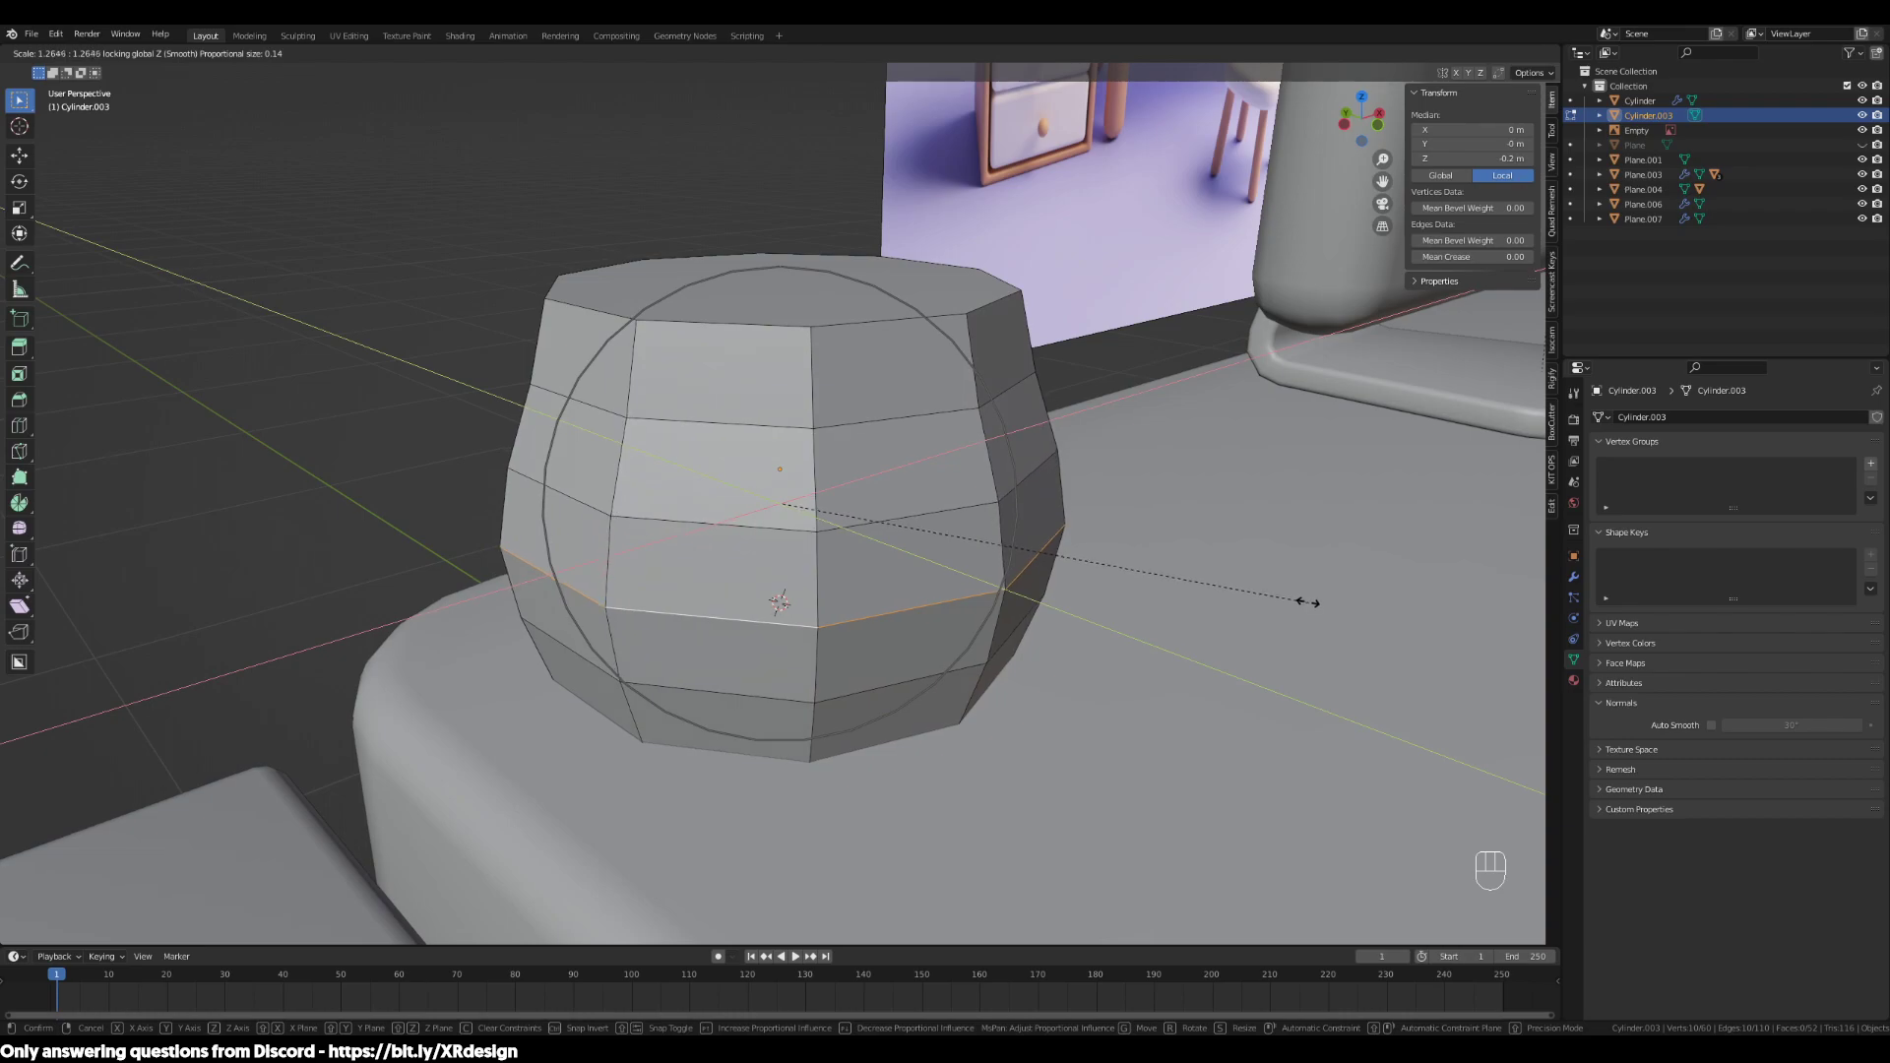
pyautogui.scroll(-1, 1309, 590)
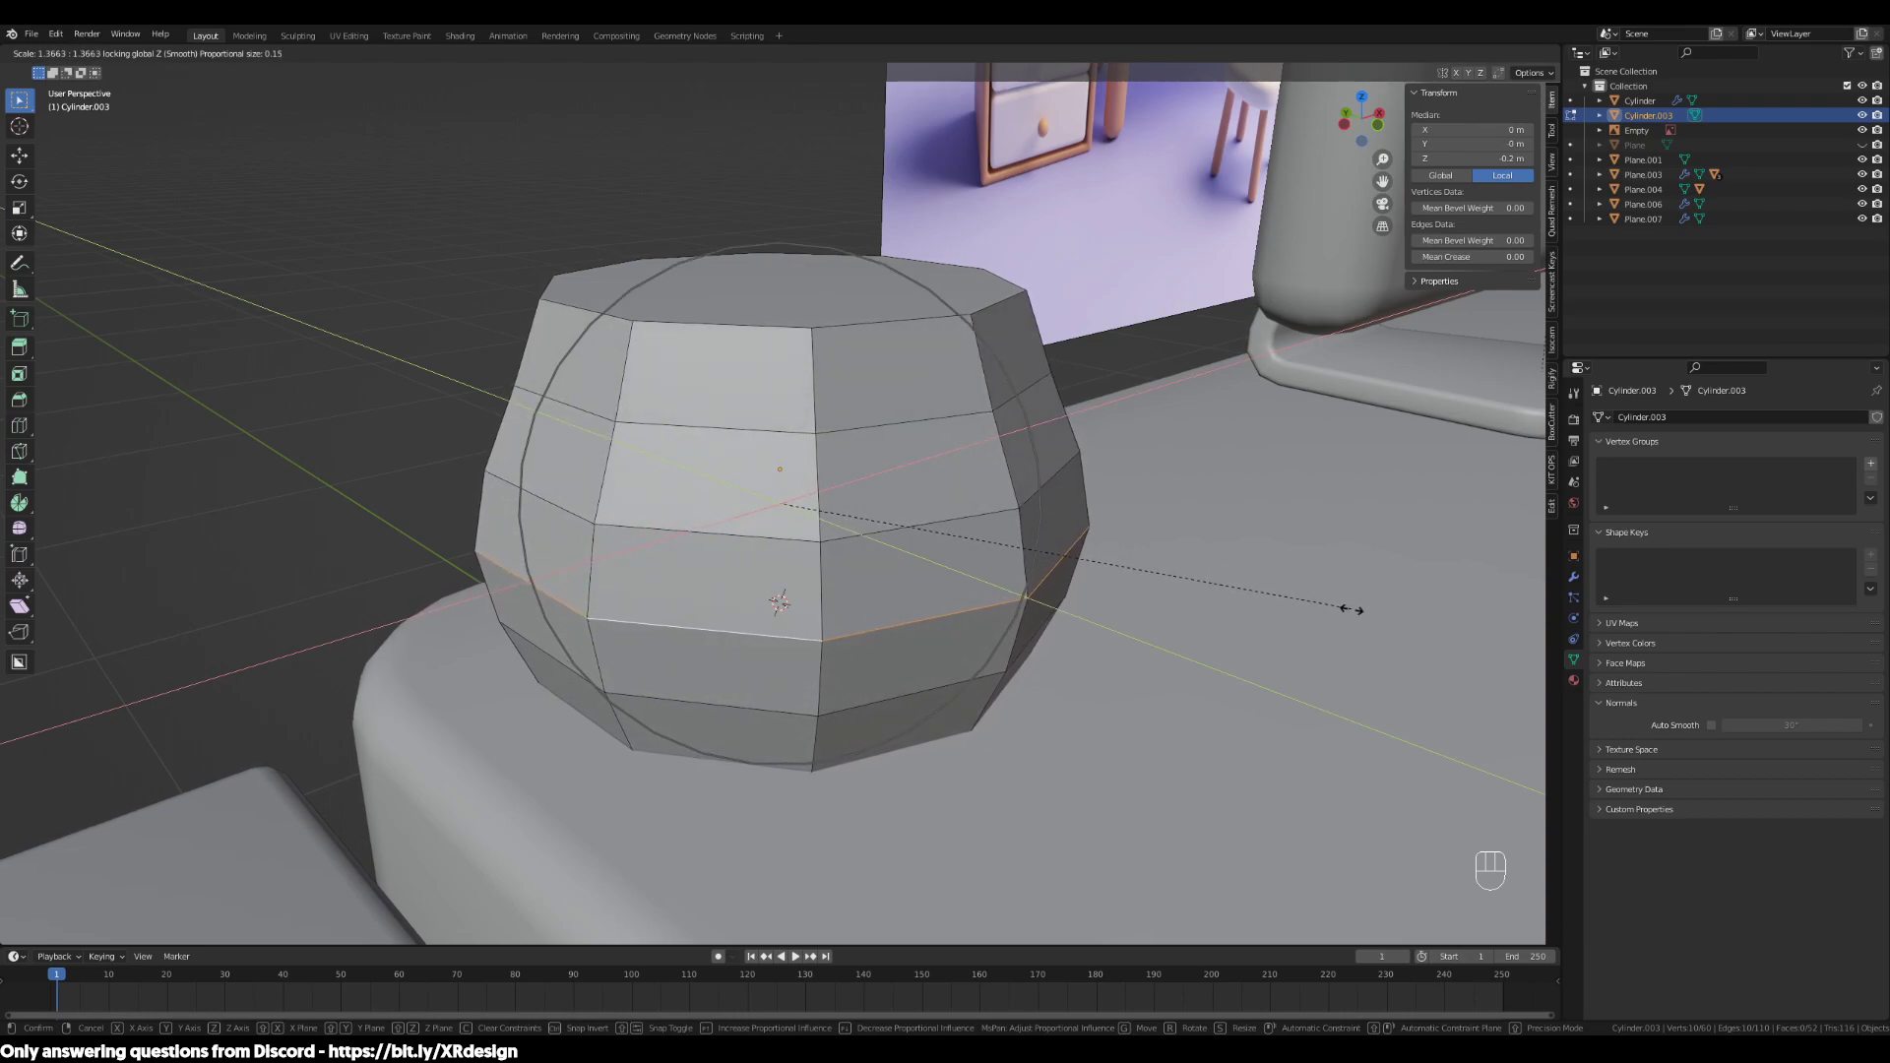
pyautogui.click(1349, 609)
pyautogui.scroll(-2, 1349, 609)
pyautogui.moveTo(1349, 609); pyautogui.dragTo(1136, 584, button='middle')
pyautogui.scroll(-1, 1305, 554)
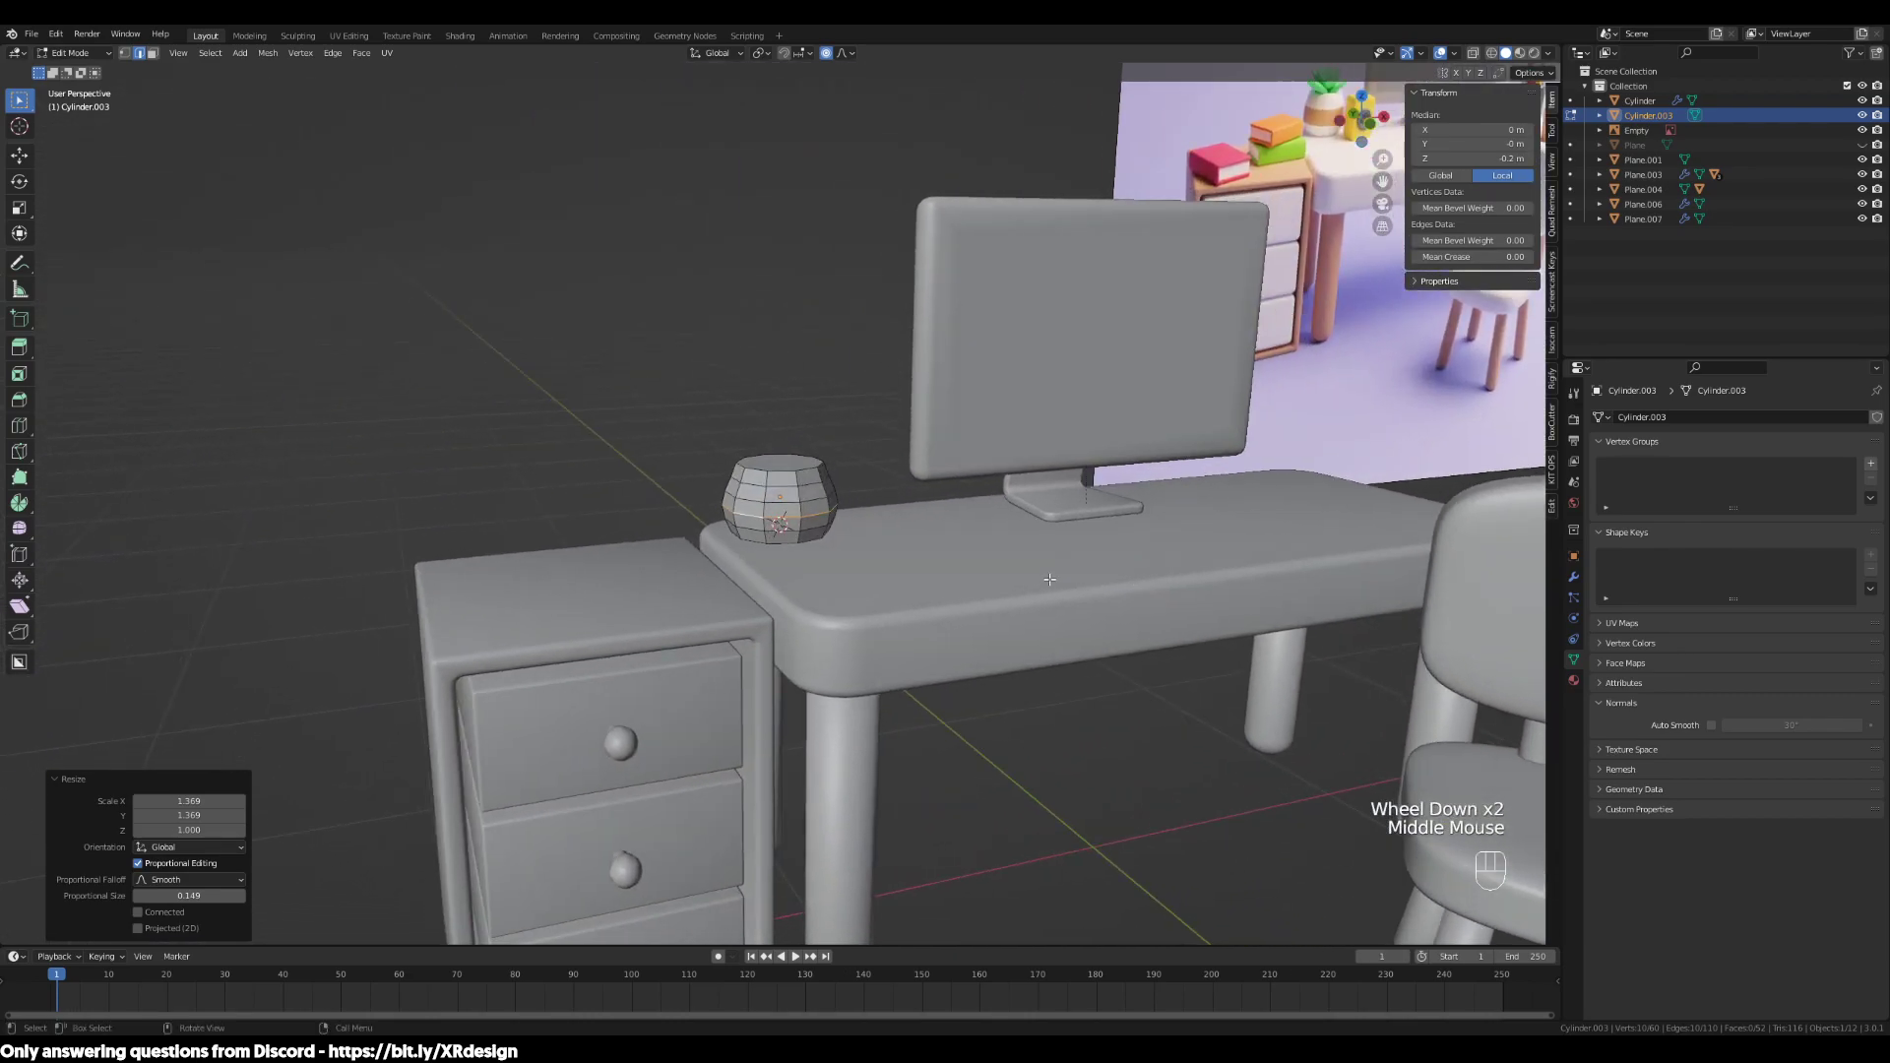
pyautogui.scroll(4, 920, 435)
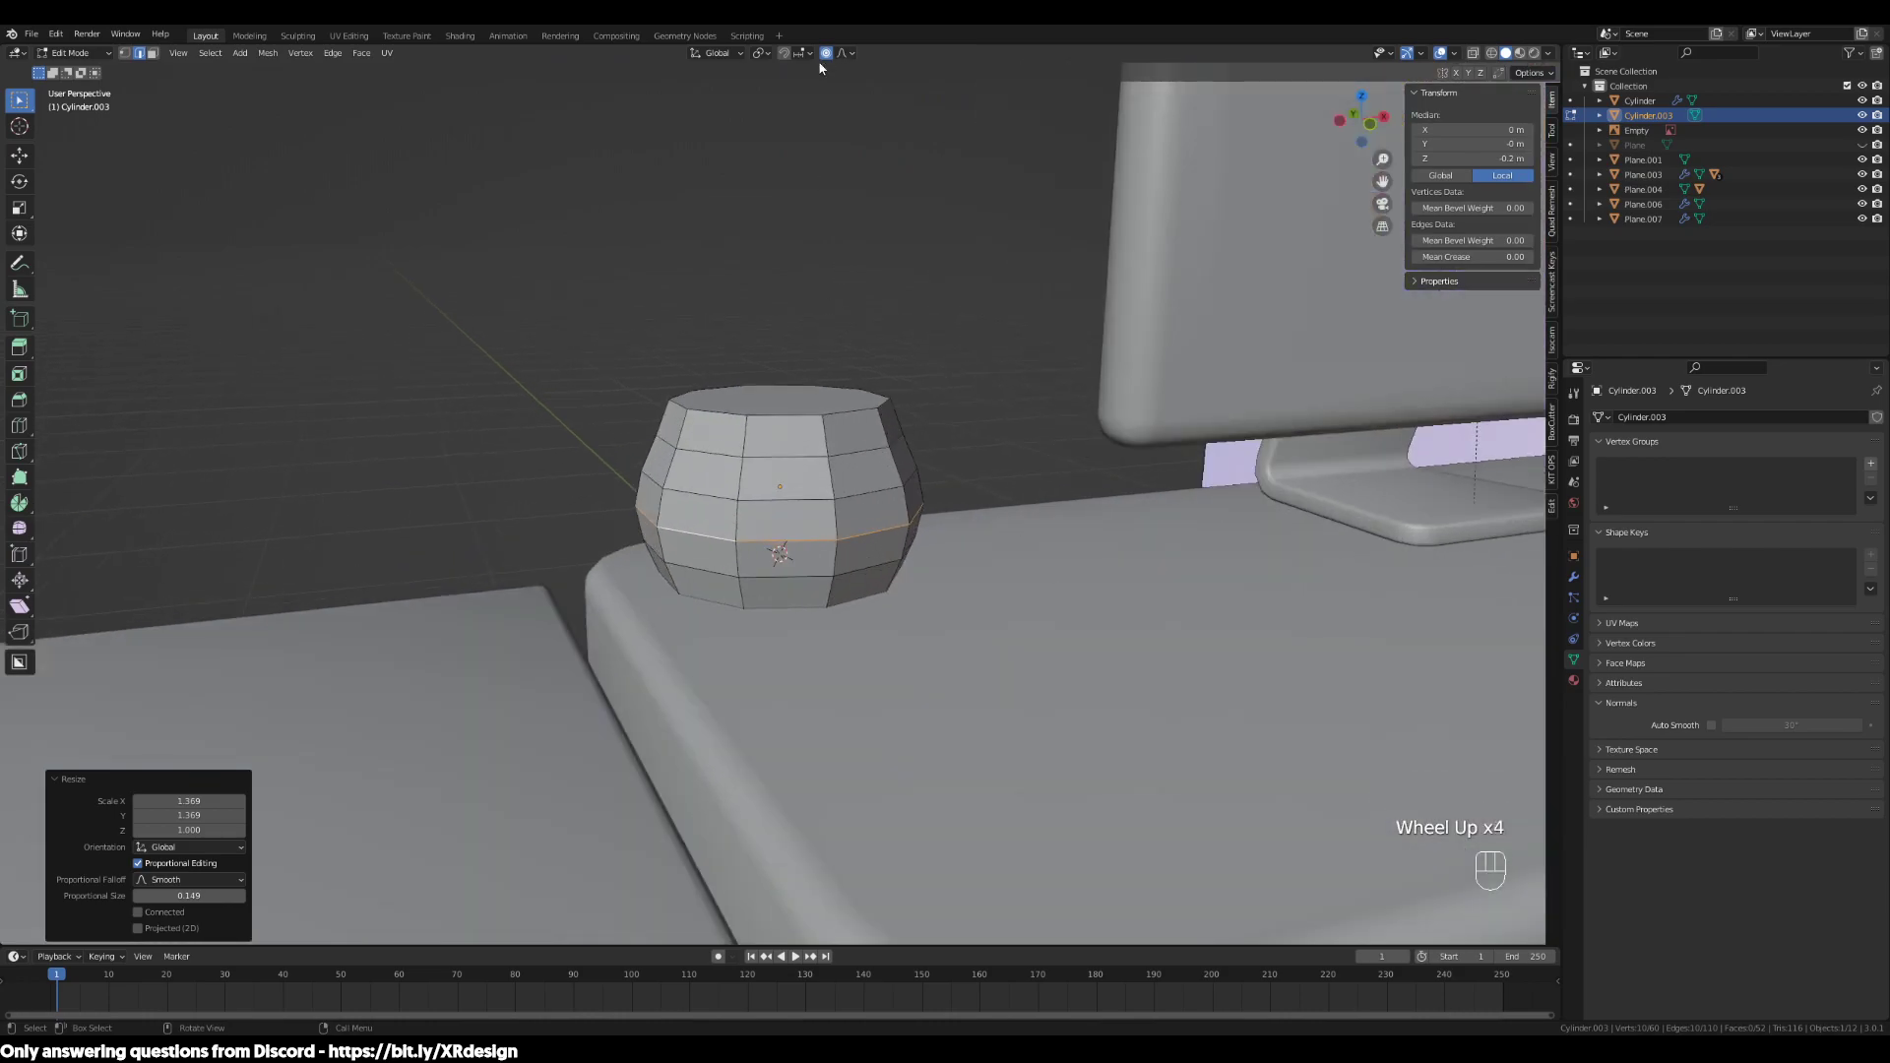
pyautogui.scroll(2, 916, 344)
pyautogui.press('s')
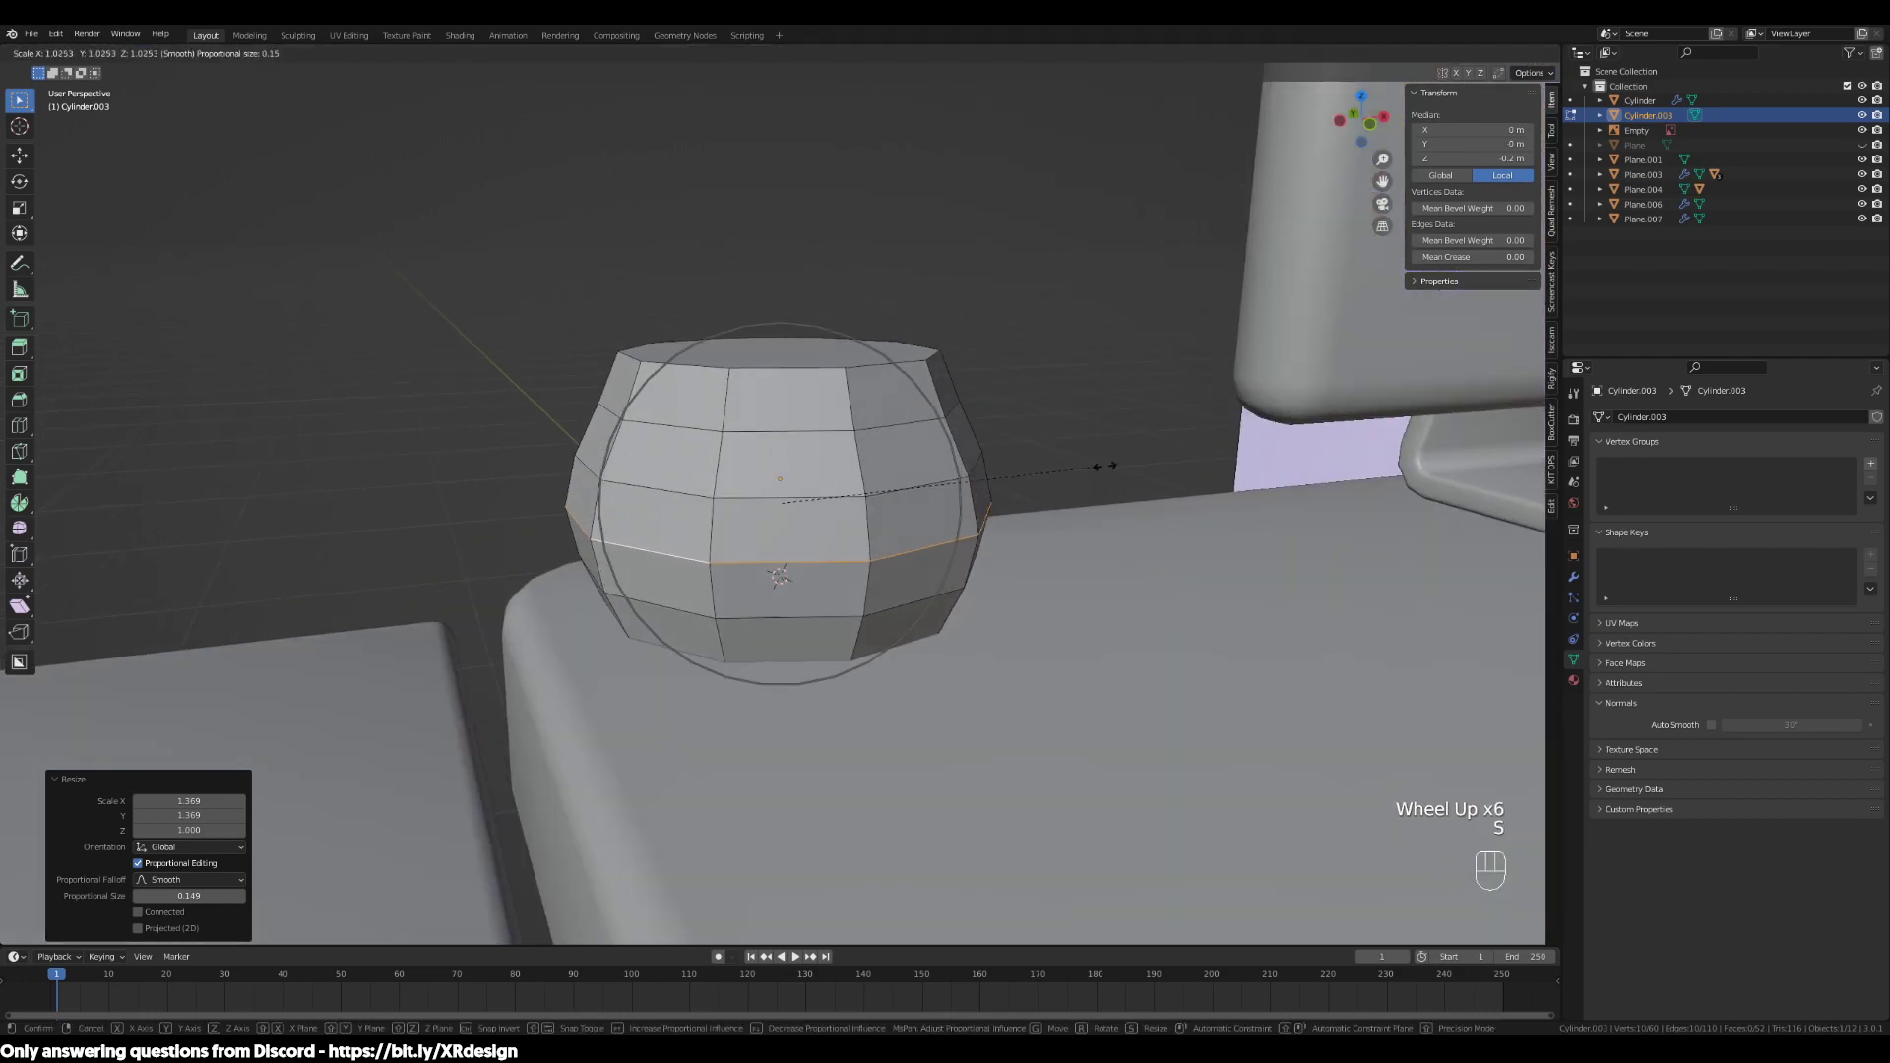
pyautogui.press('Escape')
pyautogui.click(850, 54)
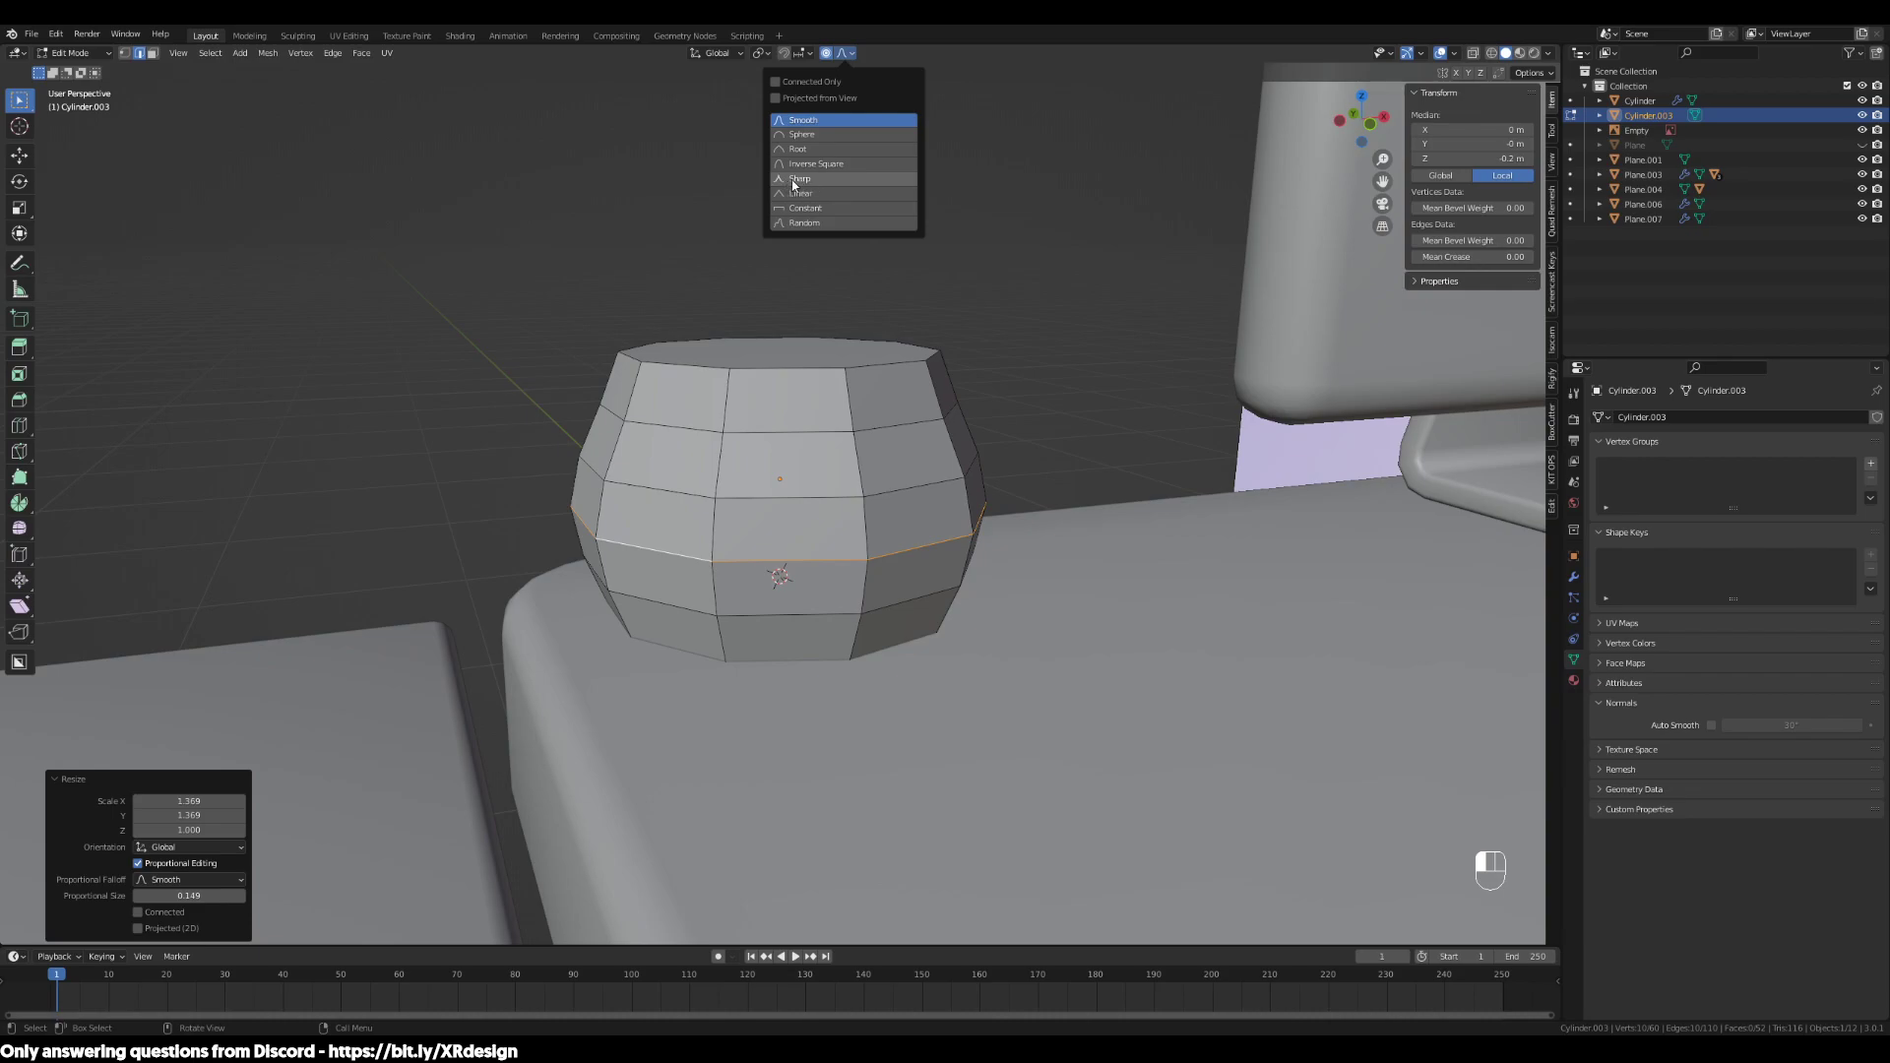
pyautogui.click(843, 56)
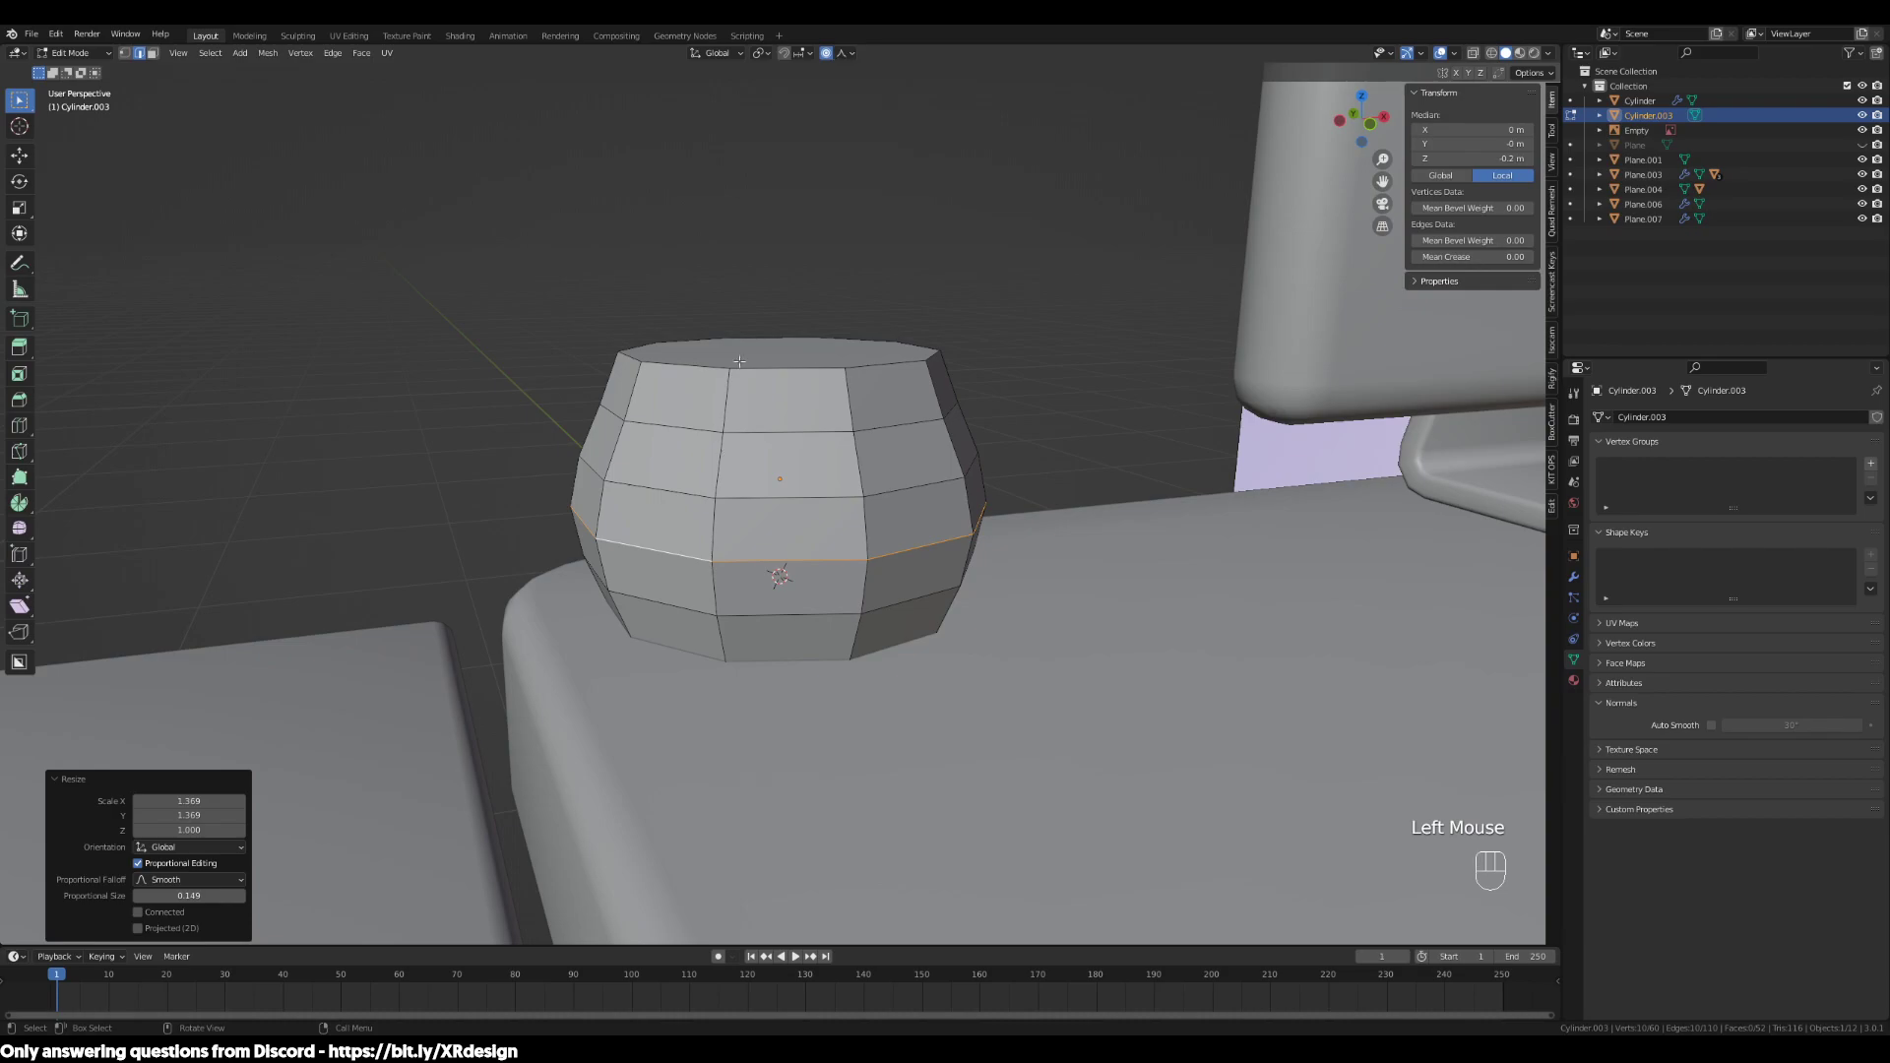
pyautogui.press('Tab')
pyautogui.moveTo(1026, 484); pyautogui.dragTo(1233, 489, button='middle')
pyautogui.press('Tab')
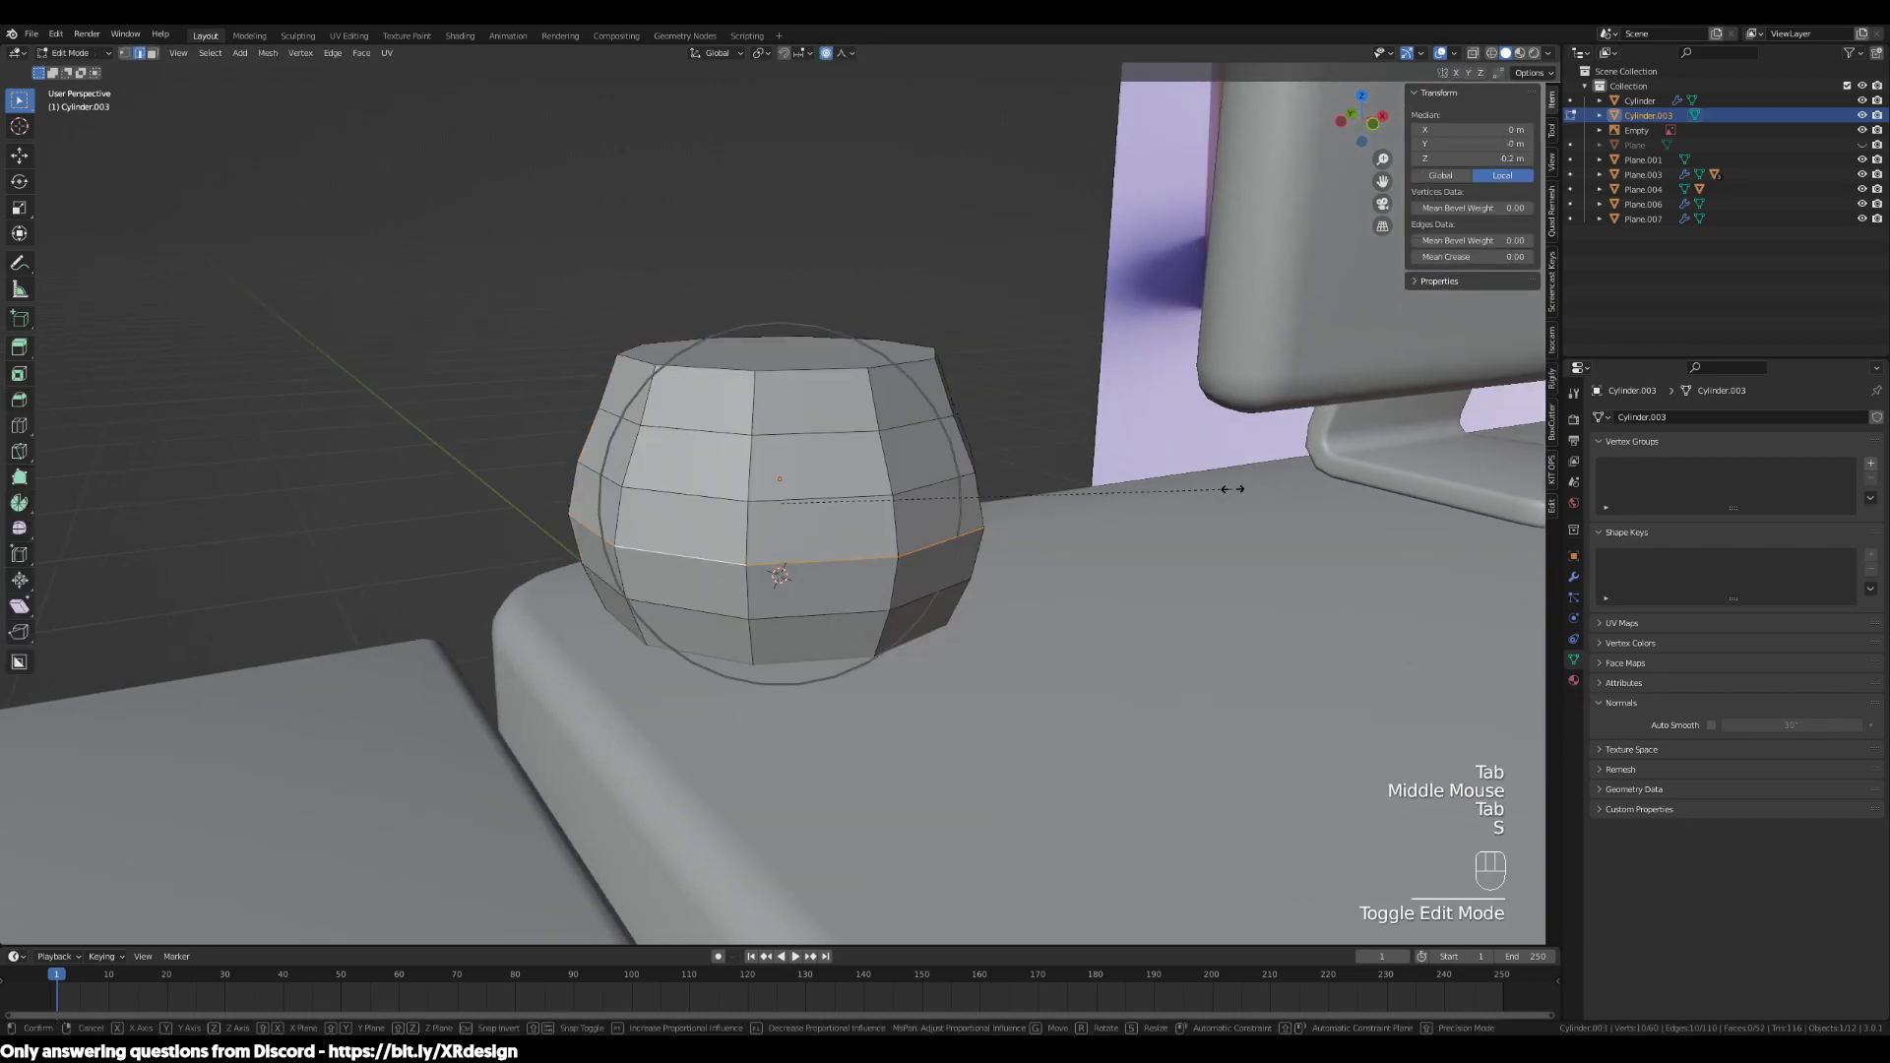
pyautogui.press('s')
pyautogui.click(919, 173)
# Set the proportional editing falloff to Sharp and try scaling the pot's selected edge loop
pyautogui.click(843, 53)
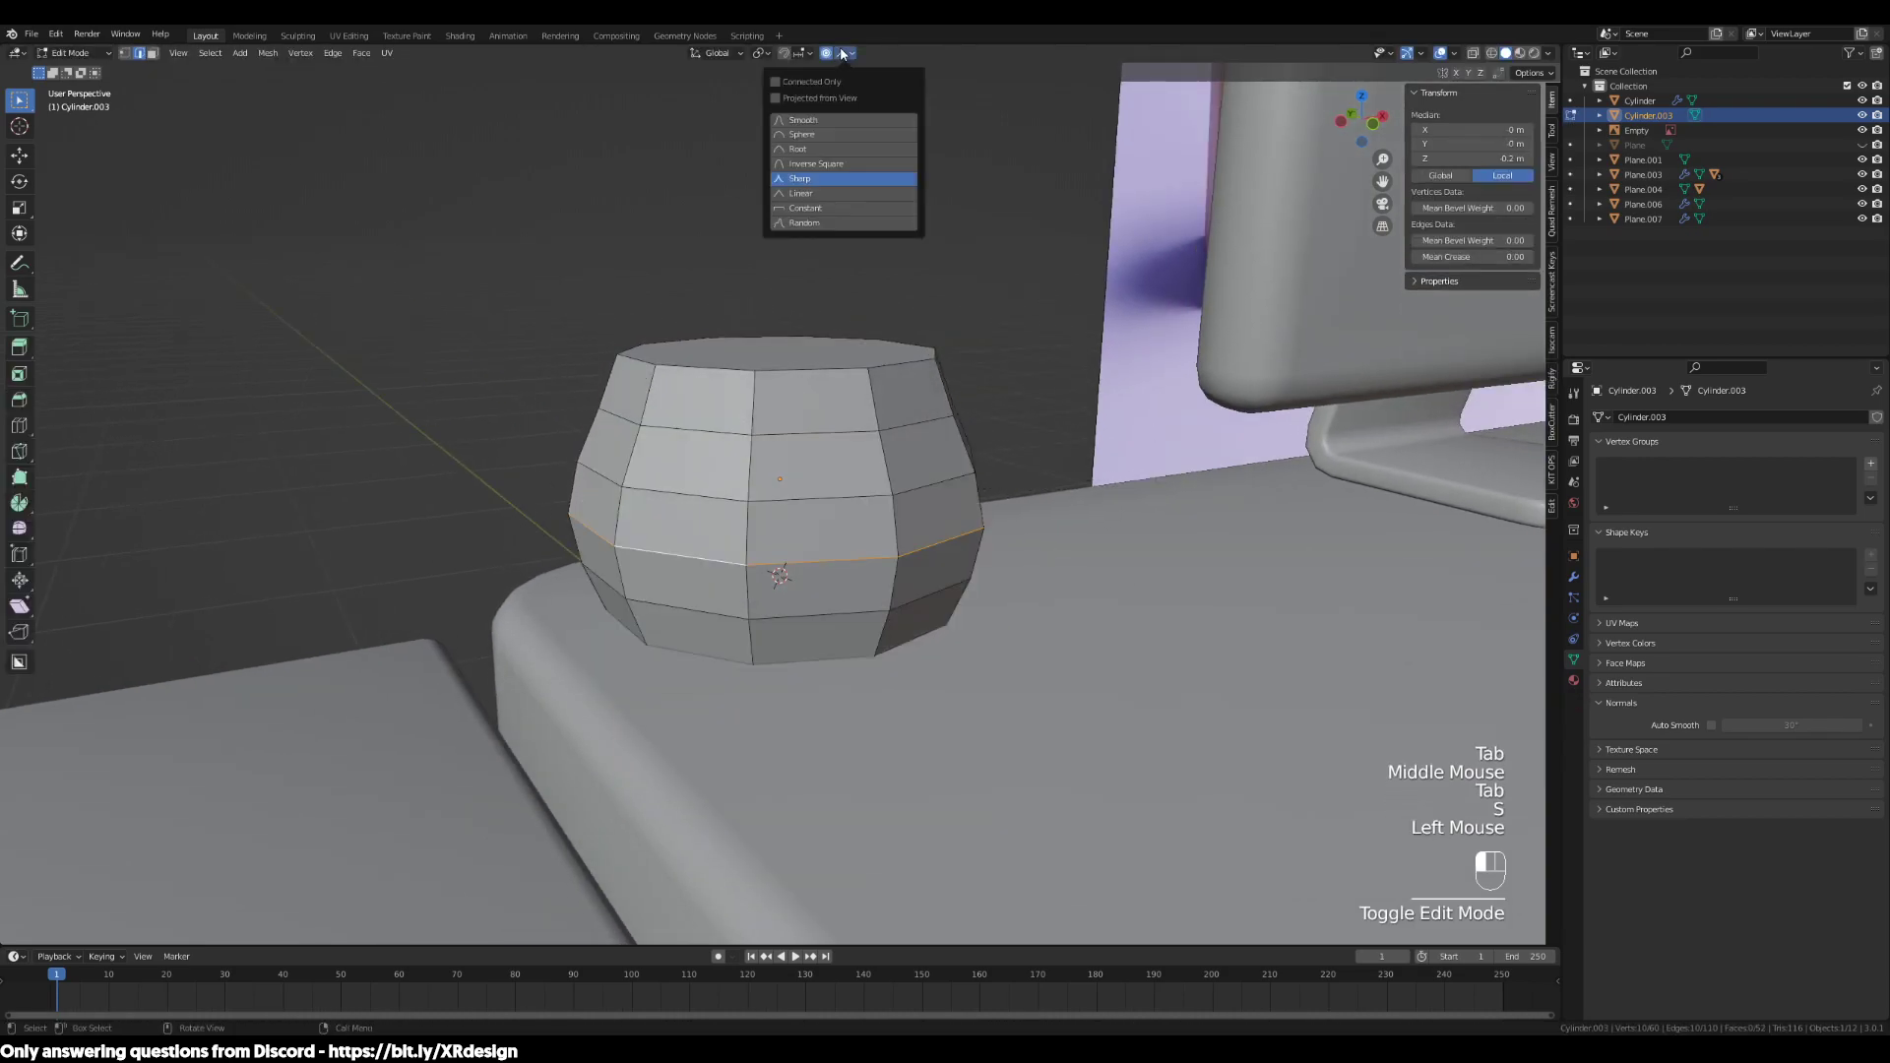
pyautogui.click(812, 179)
pyautogui.press('s')
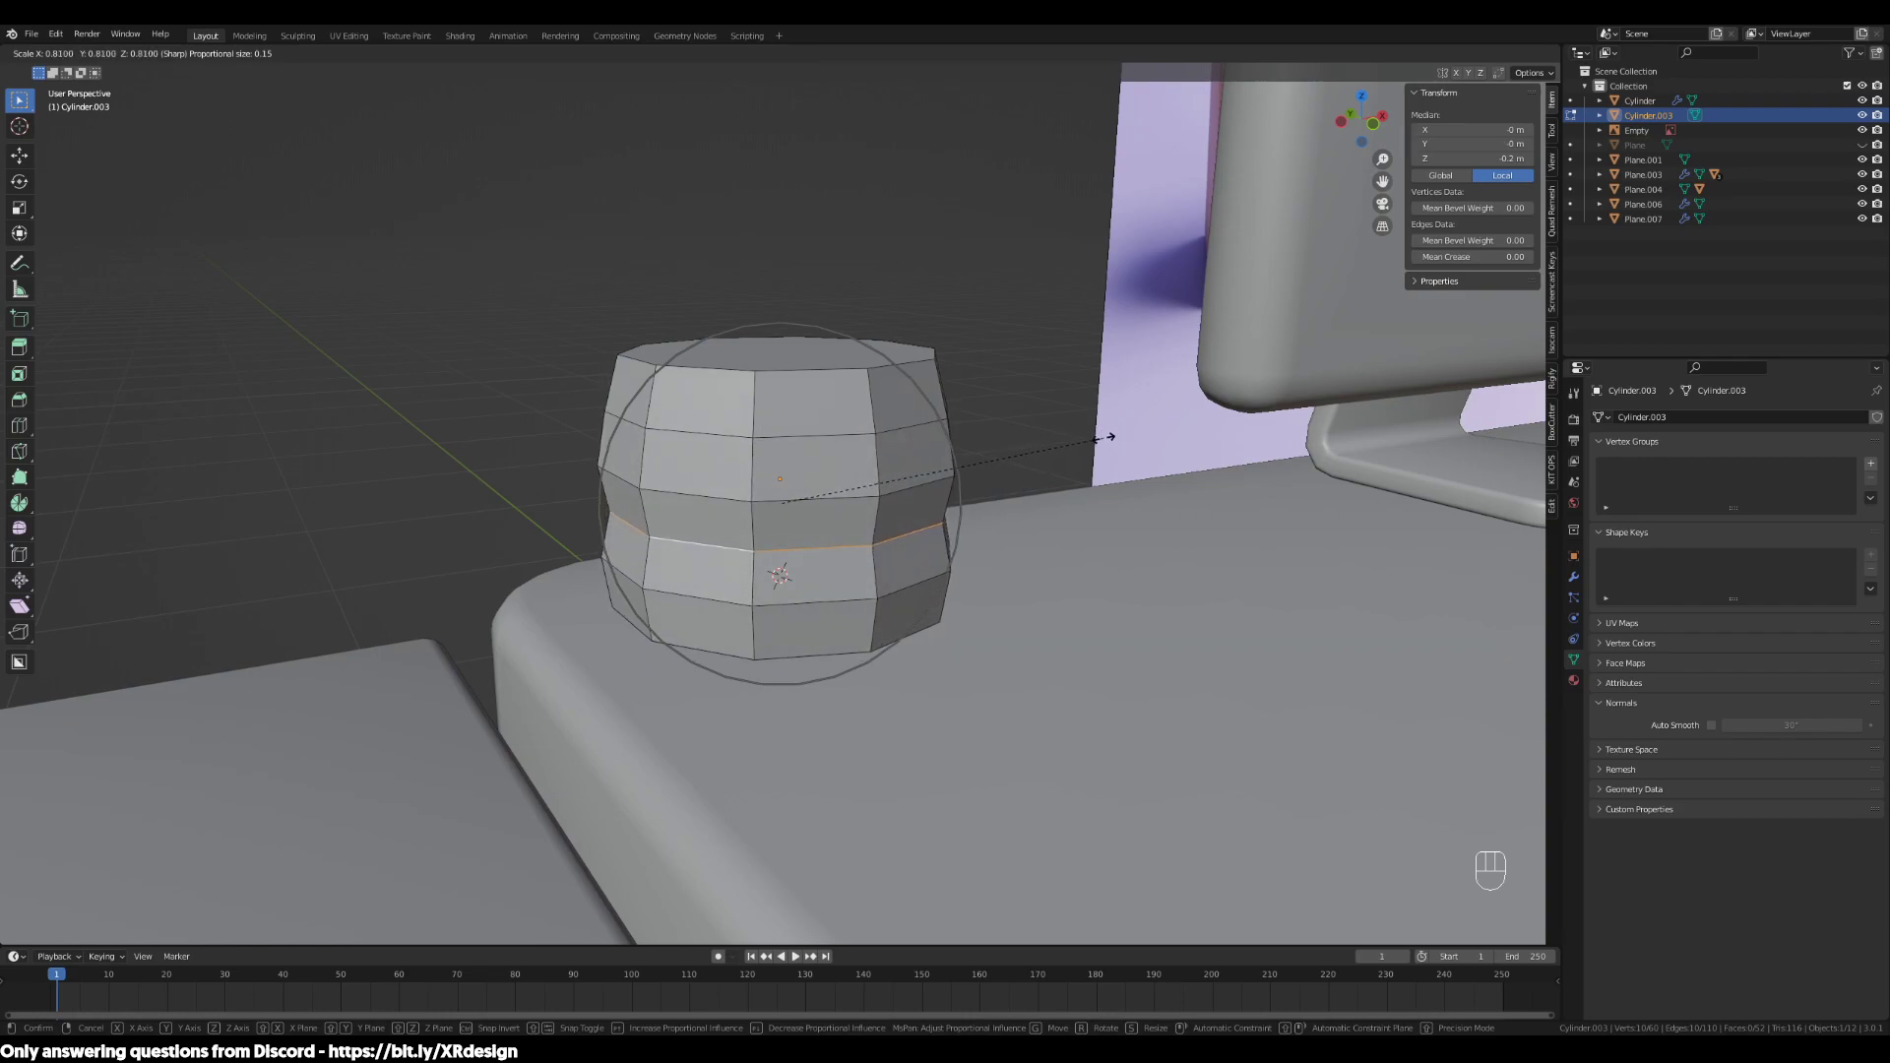
pyautogui.click(929, 77)
# Try scaling the selected edge loop with Sphere falloff, compare the Smooth option and leave the falloff on Sphere
pyautogui.click(839, 54)
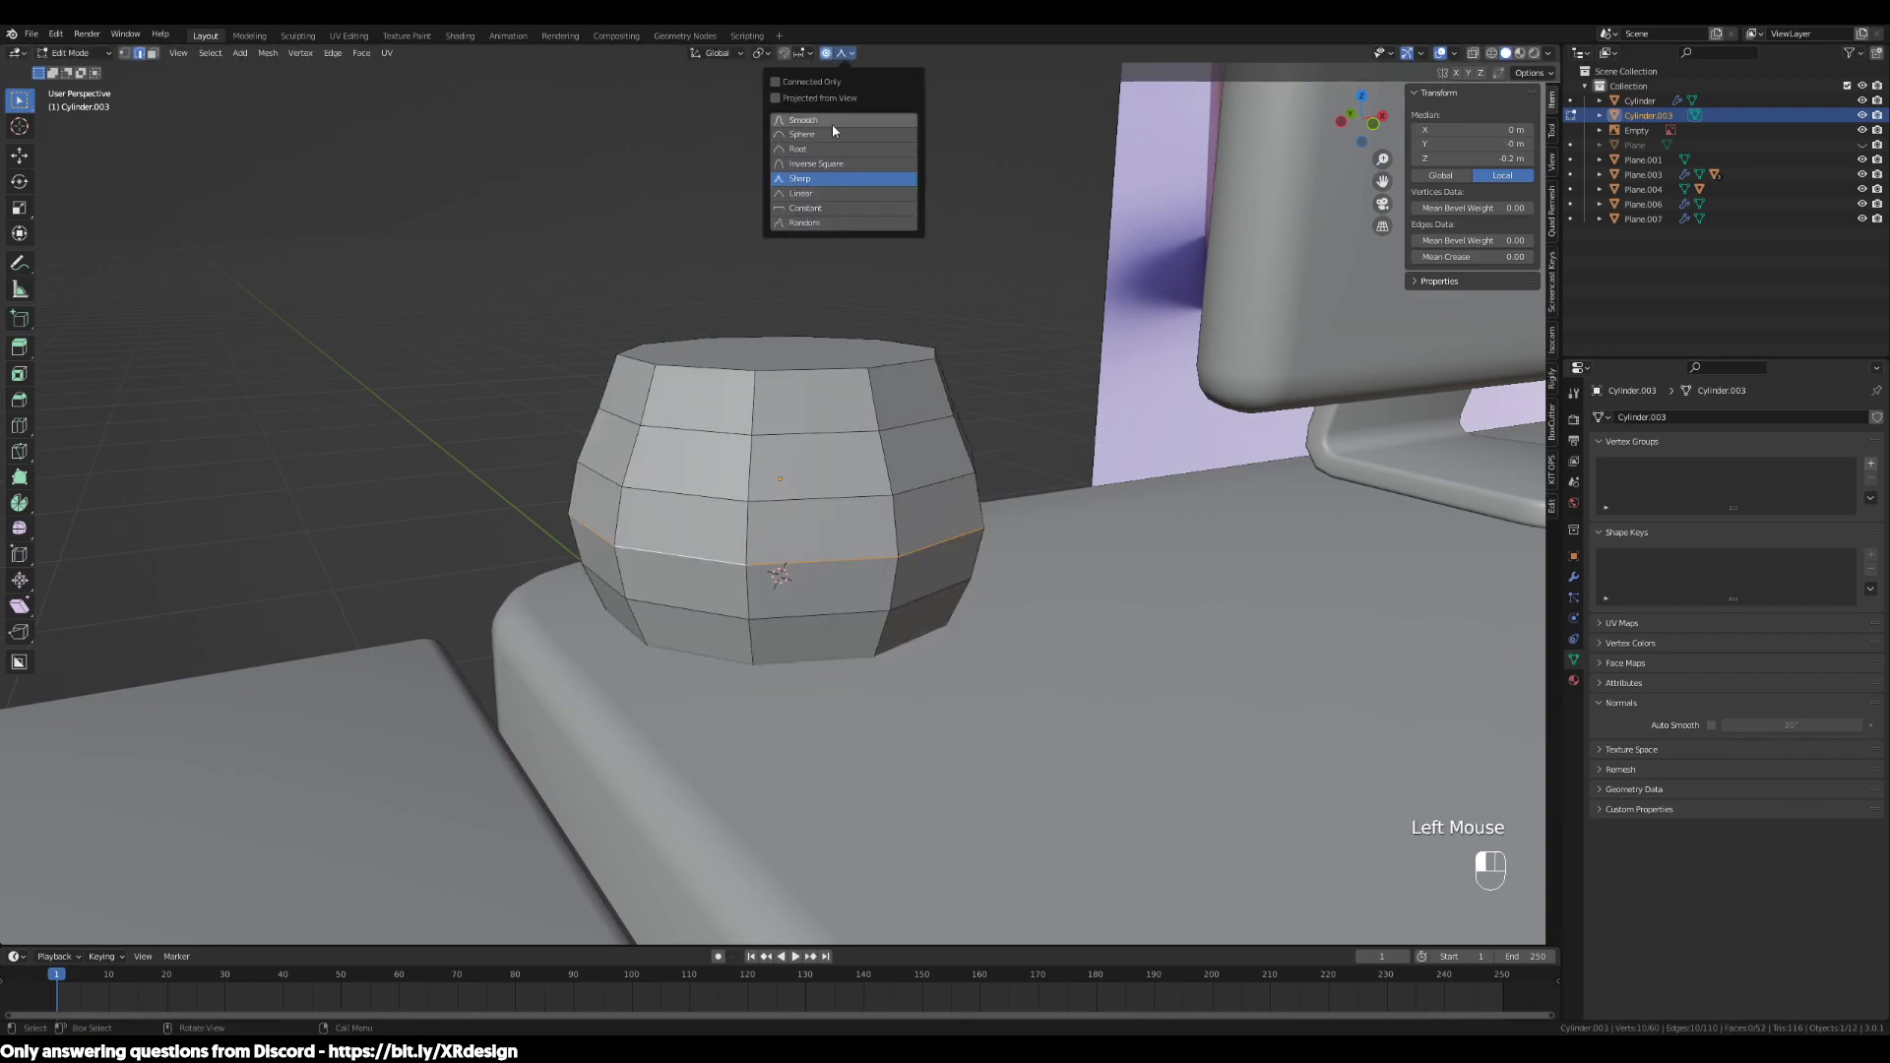
pyautogui.click(815, 134)
pyautogui.press('s')
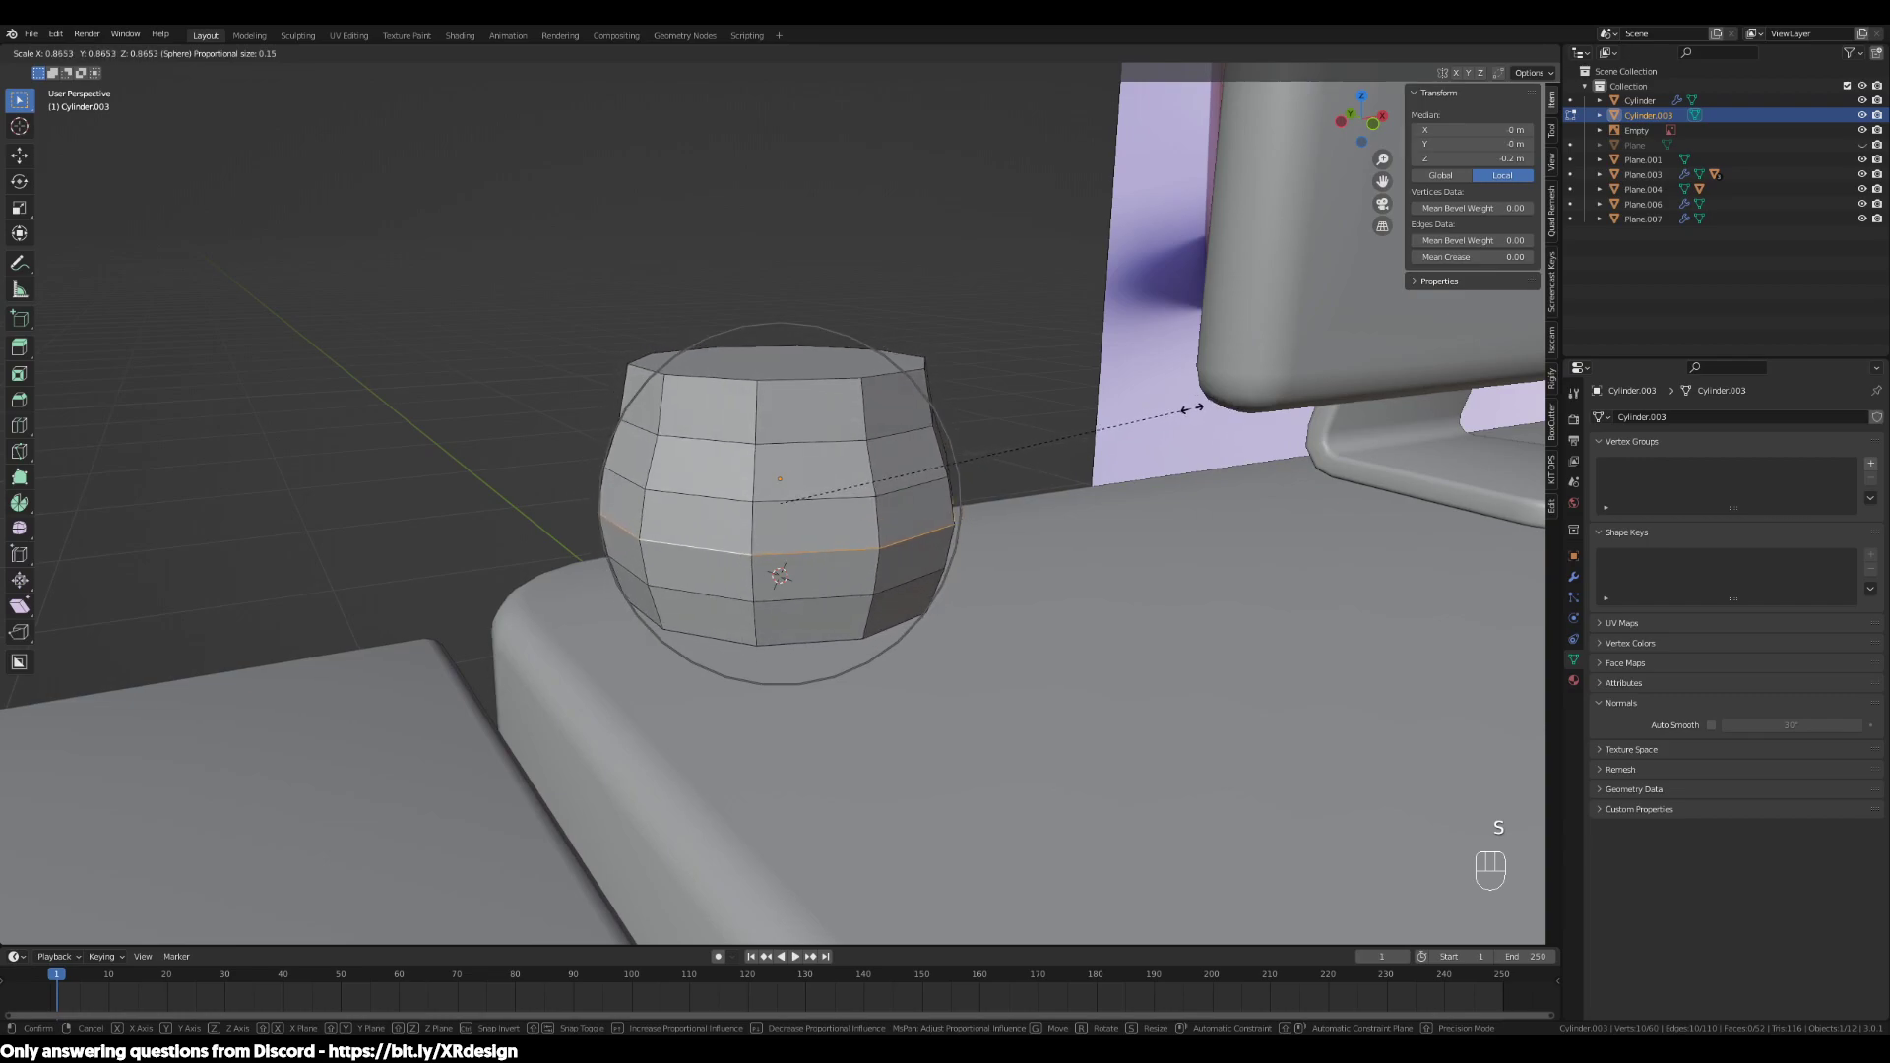
pyautogui.click(925, 201)
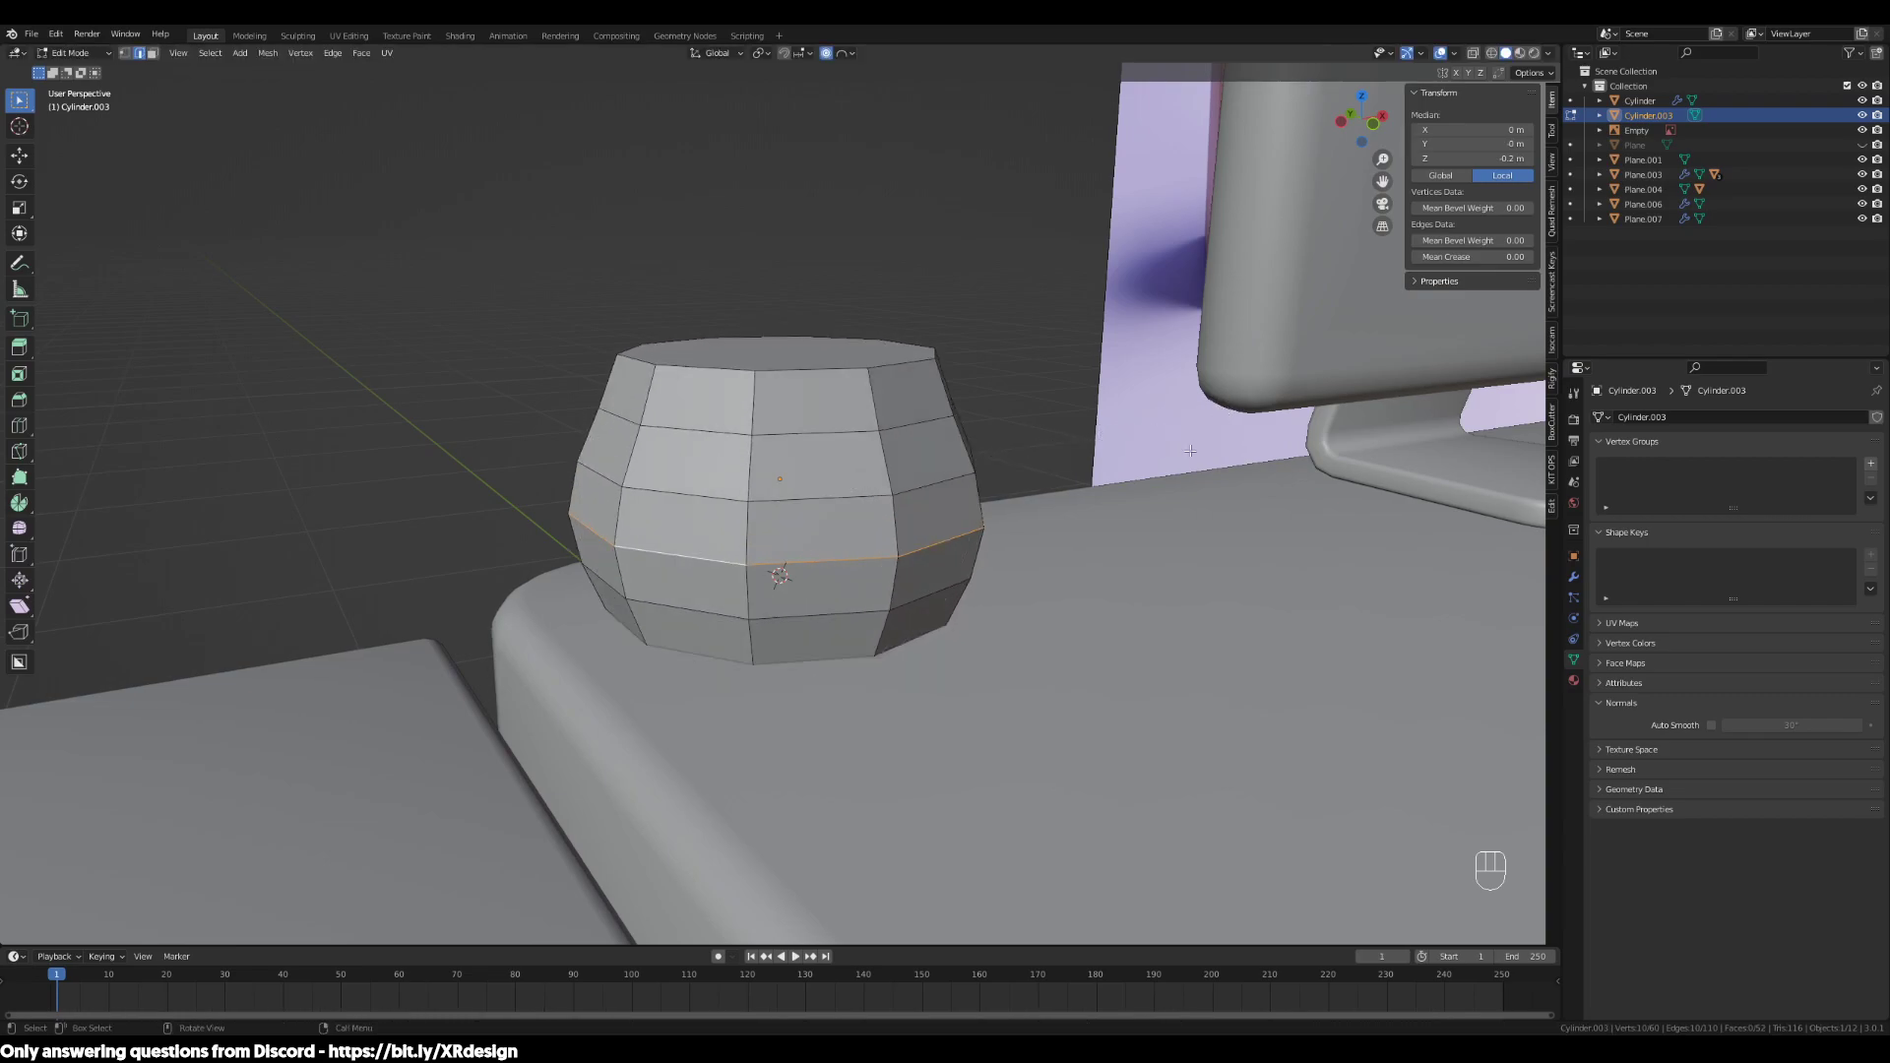
pyautogui.scroll(2, 925, 201)
pyautogui.click(845, 53)
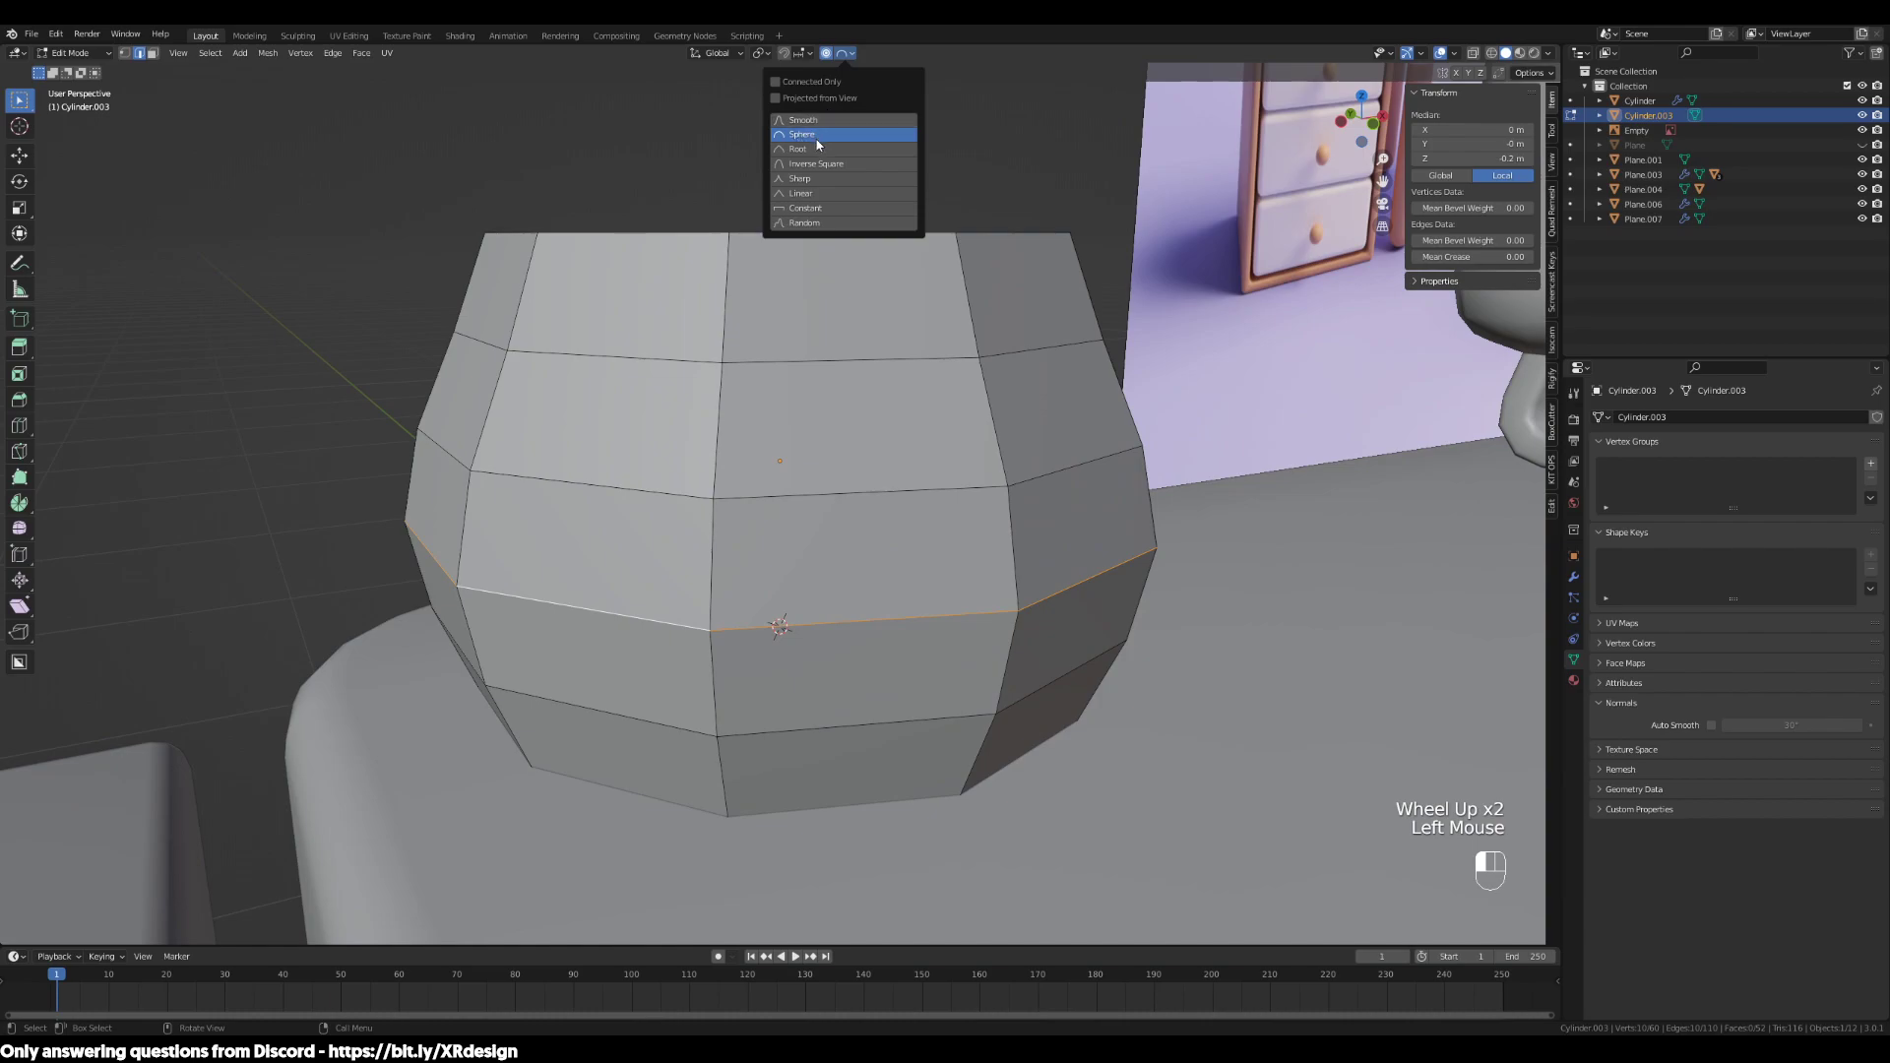
pyautogui.click(805, 121)
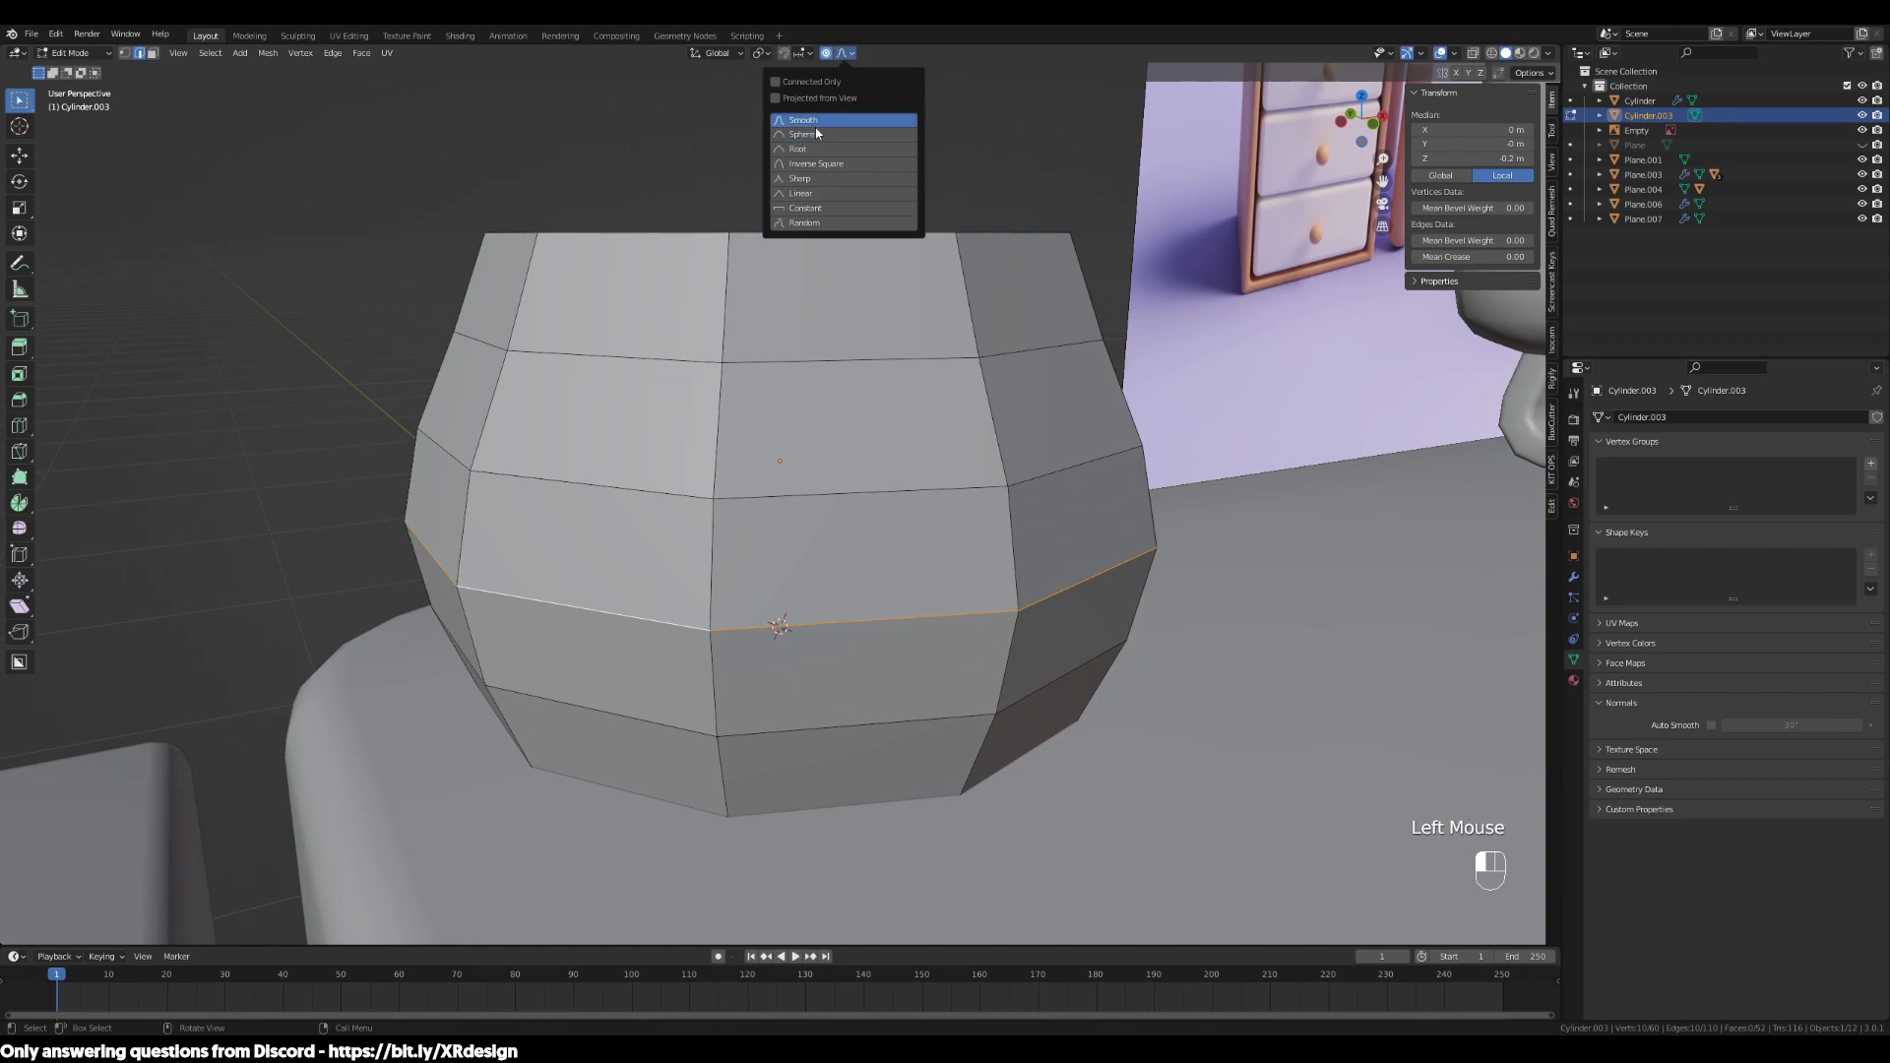
pyautogui.click(818, 134)
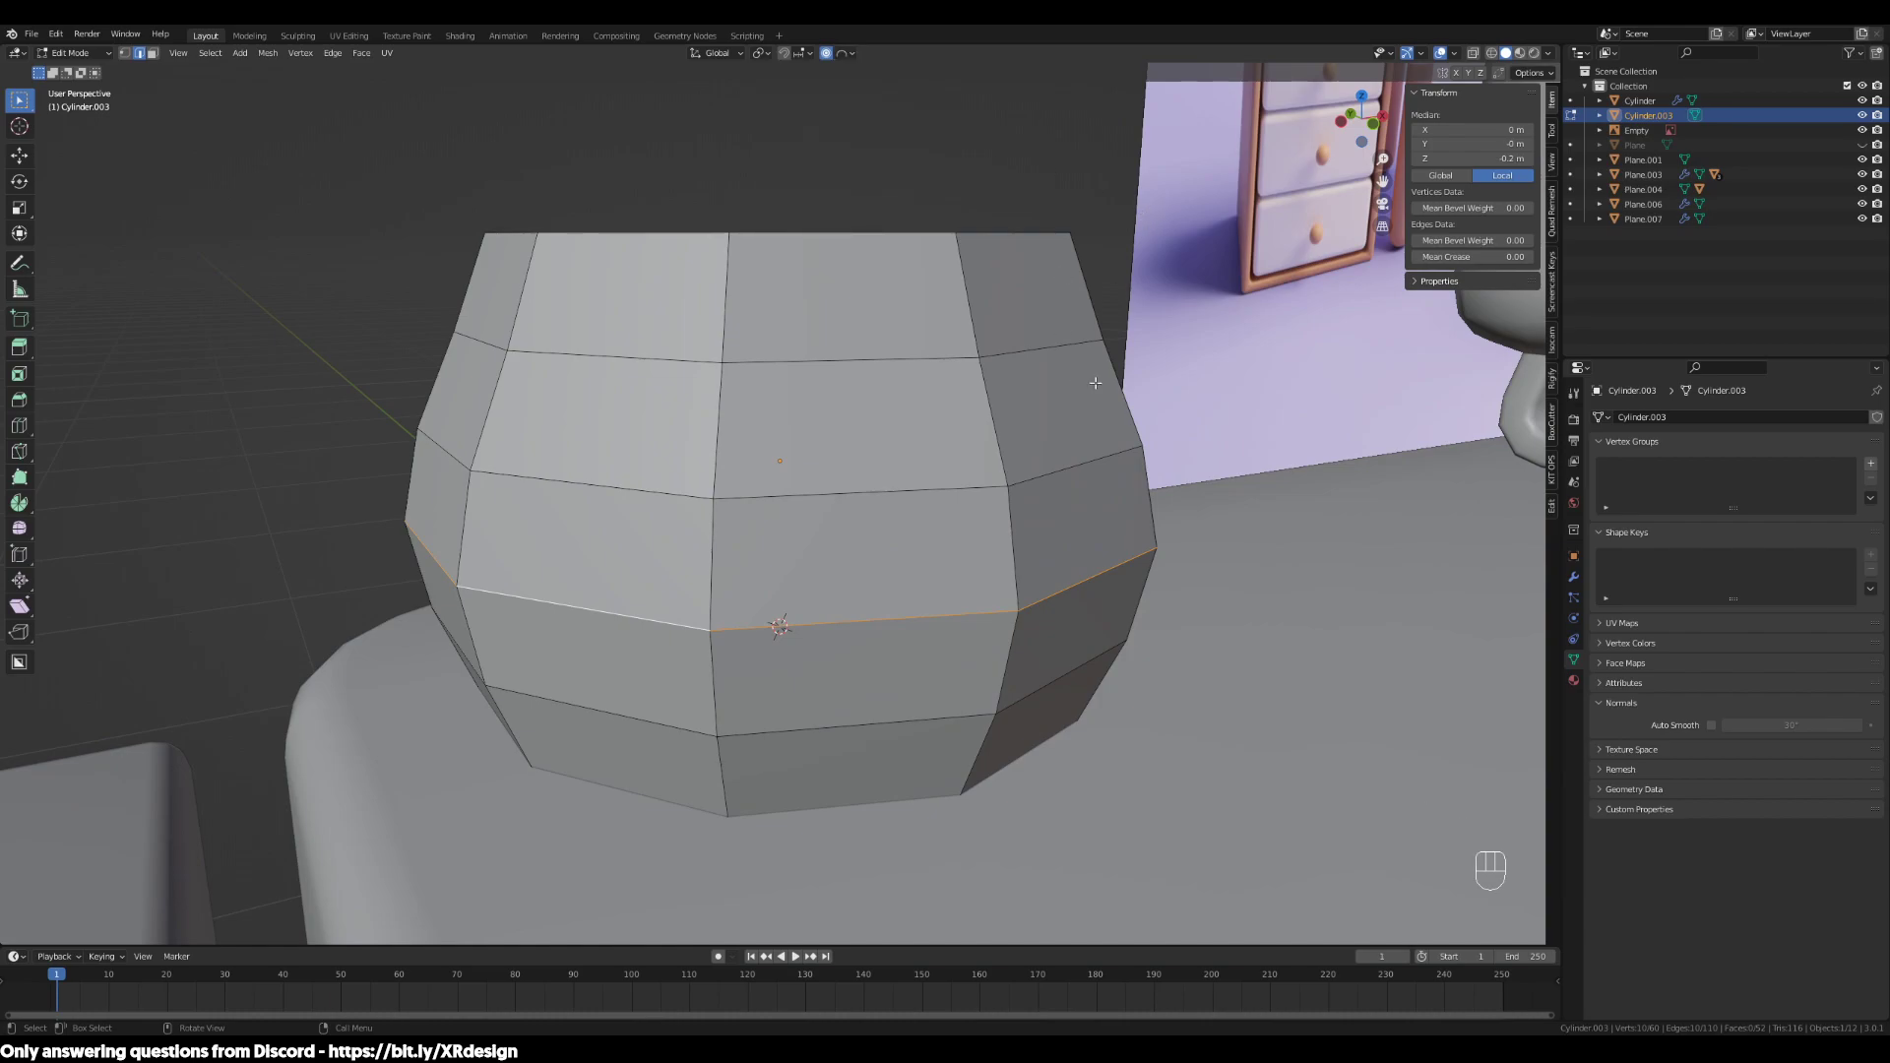
# Undo the pot's edge loop scaling to restore the straight sides, keeping the loop selected
pyautogui.scroll(-2, 1084, 341)
pyautogui.moveTo(1084, 341); pyautogui.dragTo(1160, 456, button='middle')
pyautogui.hotkey('ctrl', 'z')
pyautogui.hotkey('ctrl', 'z')
pyautogui.hotkey('ctrl', 'z')
pyautogui.hotkey('ctrl', 'z')
pyautogui.hotkey('ctrl', 'shift', 'z')
pyautogui.scroll(1, 804, 547)
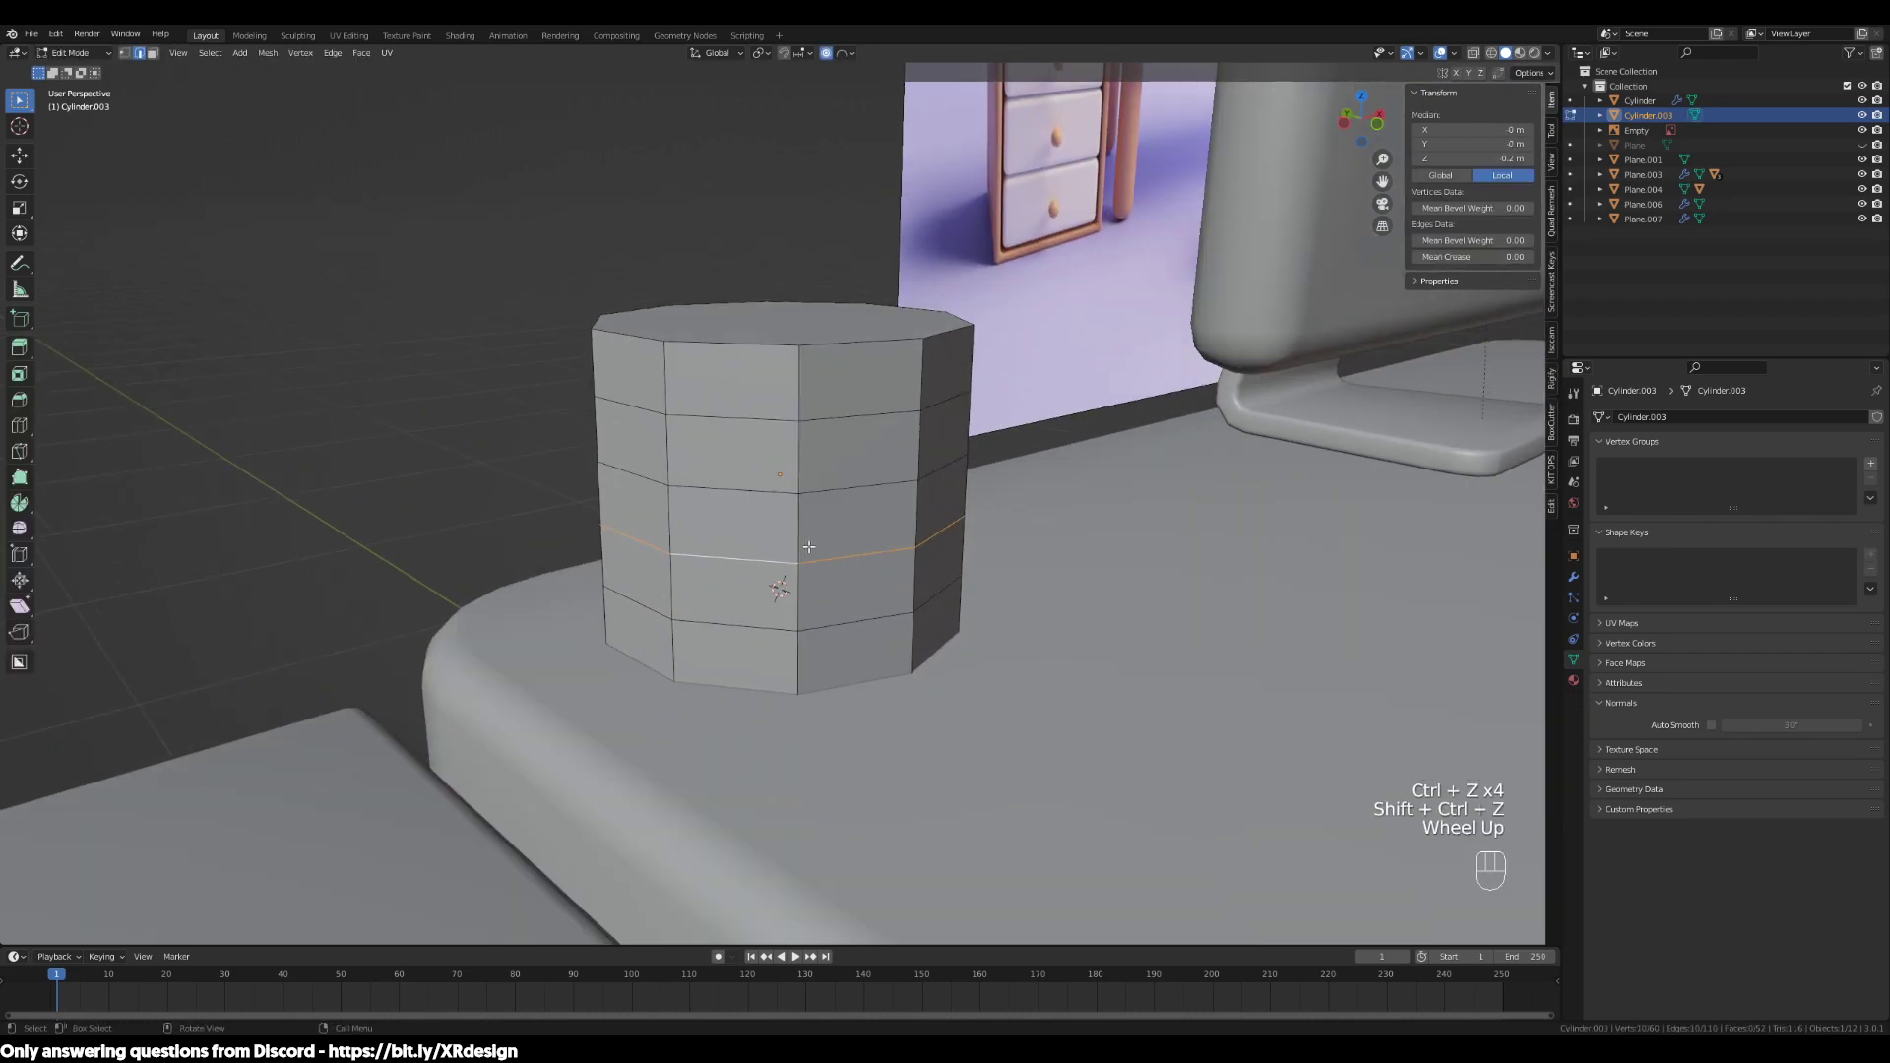
# Scale the selected edge loop outward by about 1.35 in X and Y only, with Sphere falloff and proportional size about 0.09
pyautogui.click(849, 55)
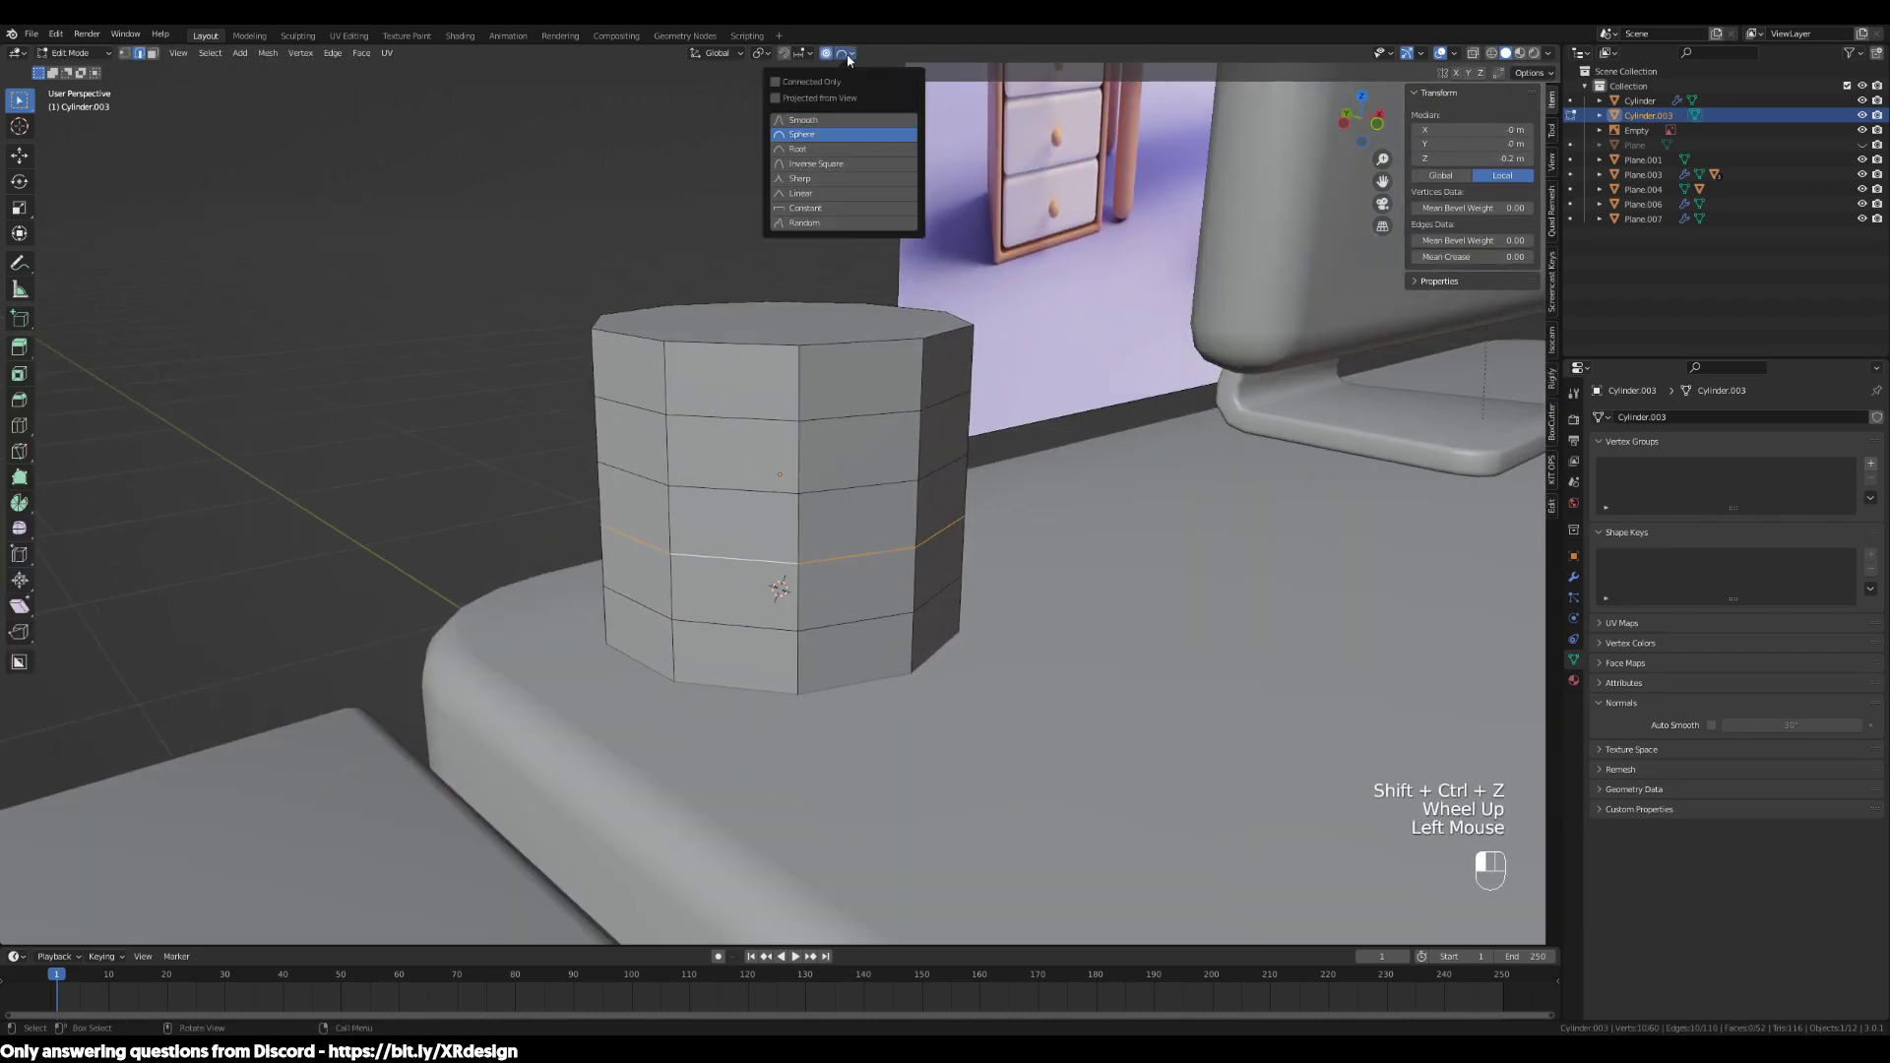
pyautogui.click(797, 141)
pyautogui.press('s')
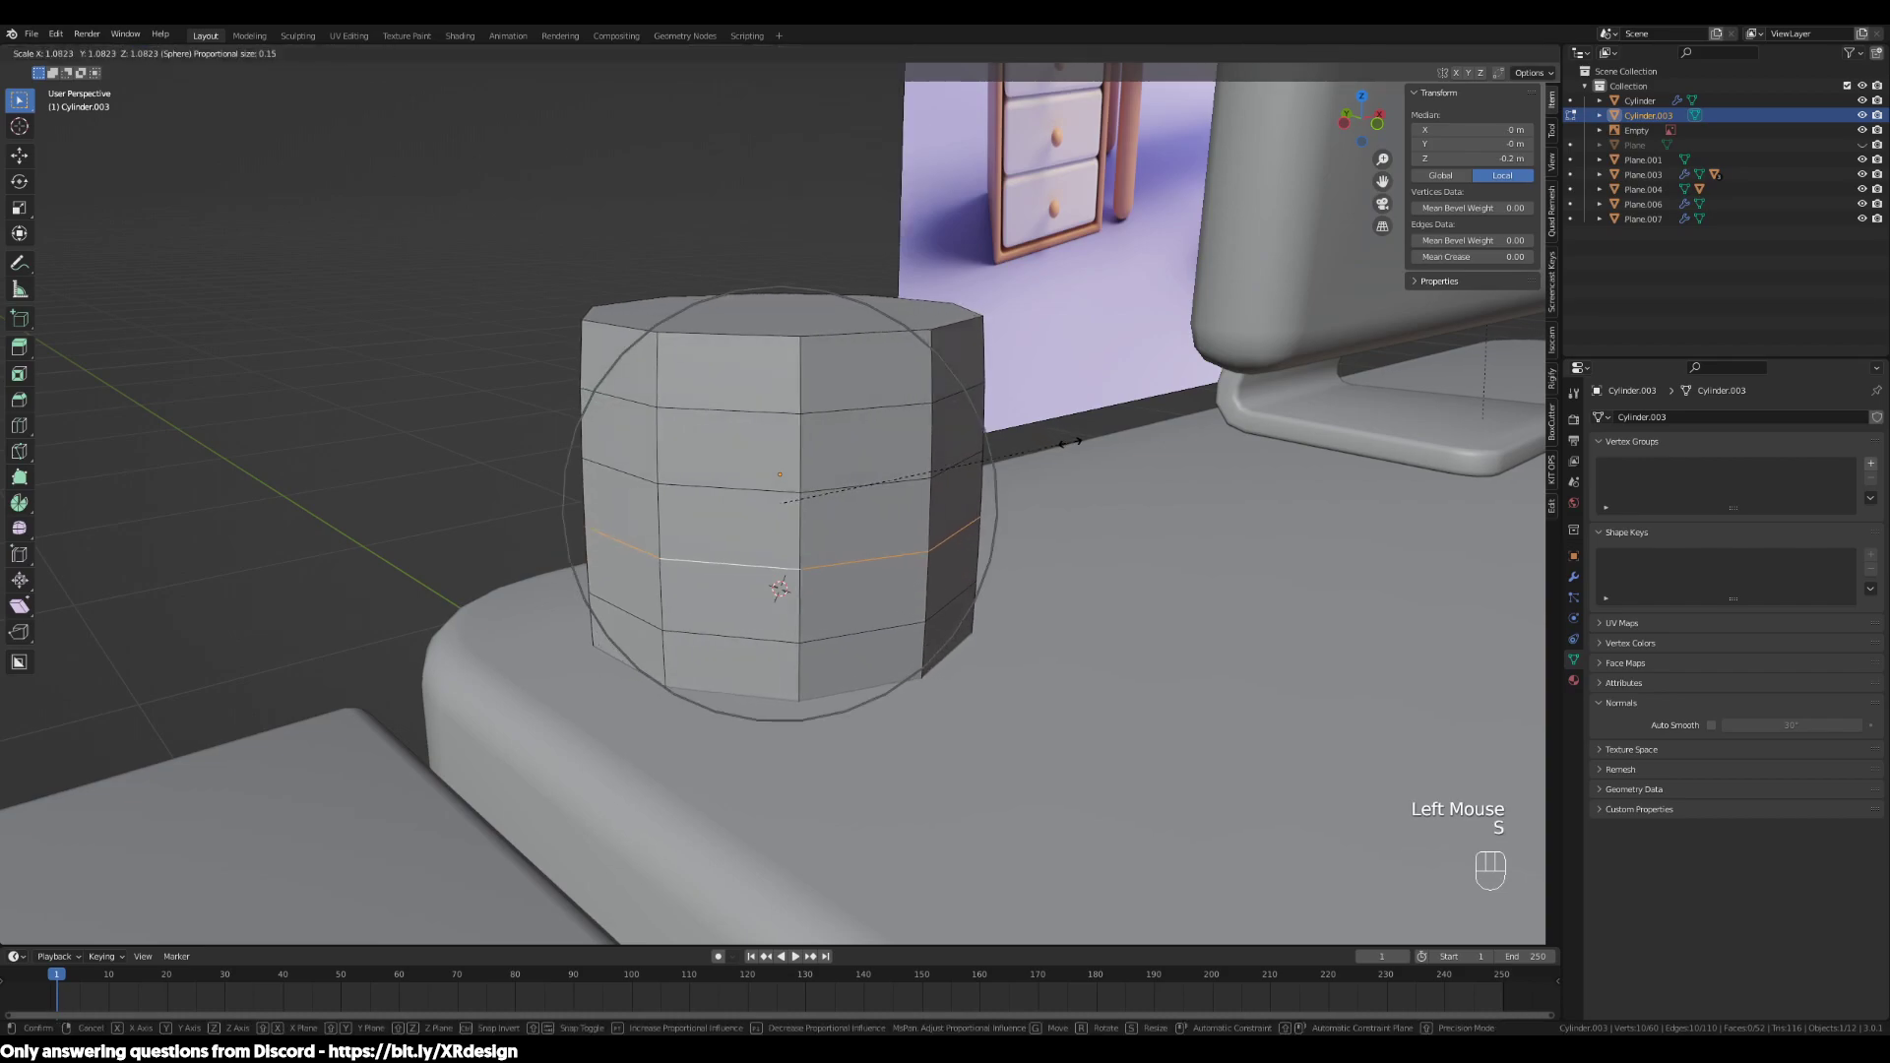
pyautogui.scroll(4, 1058, 444)
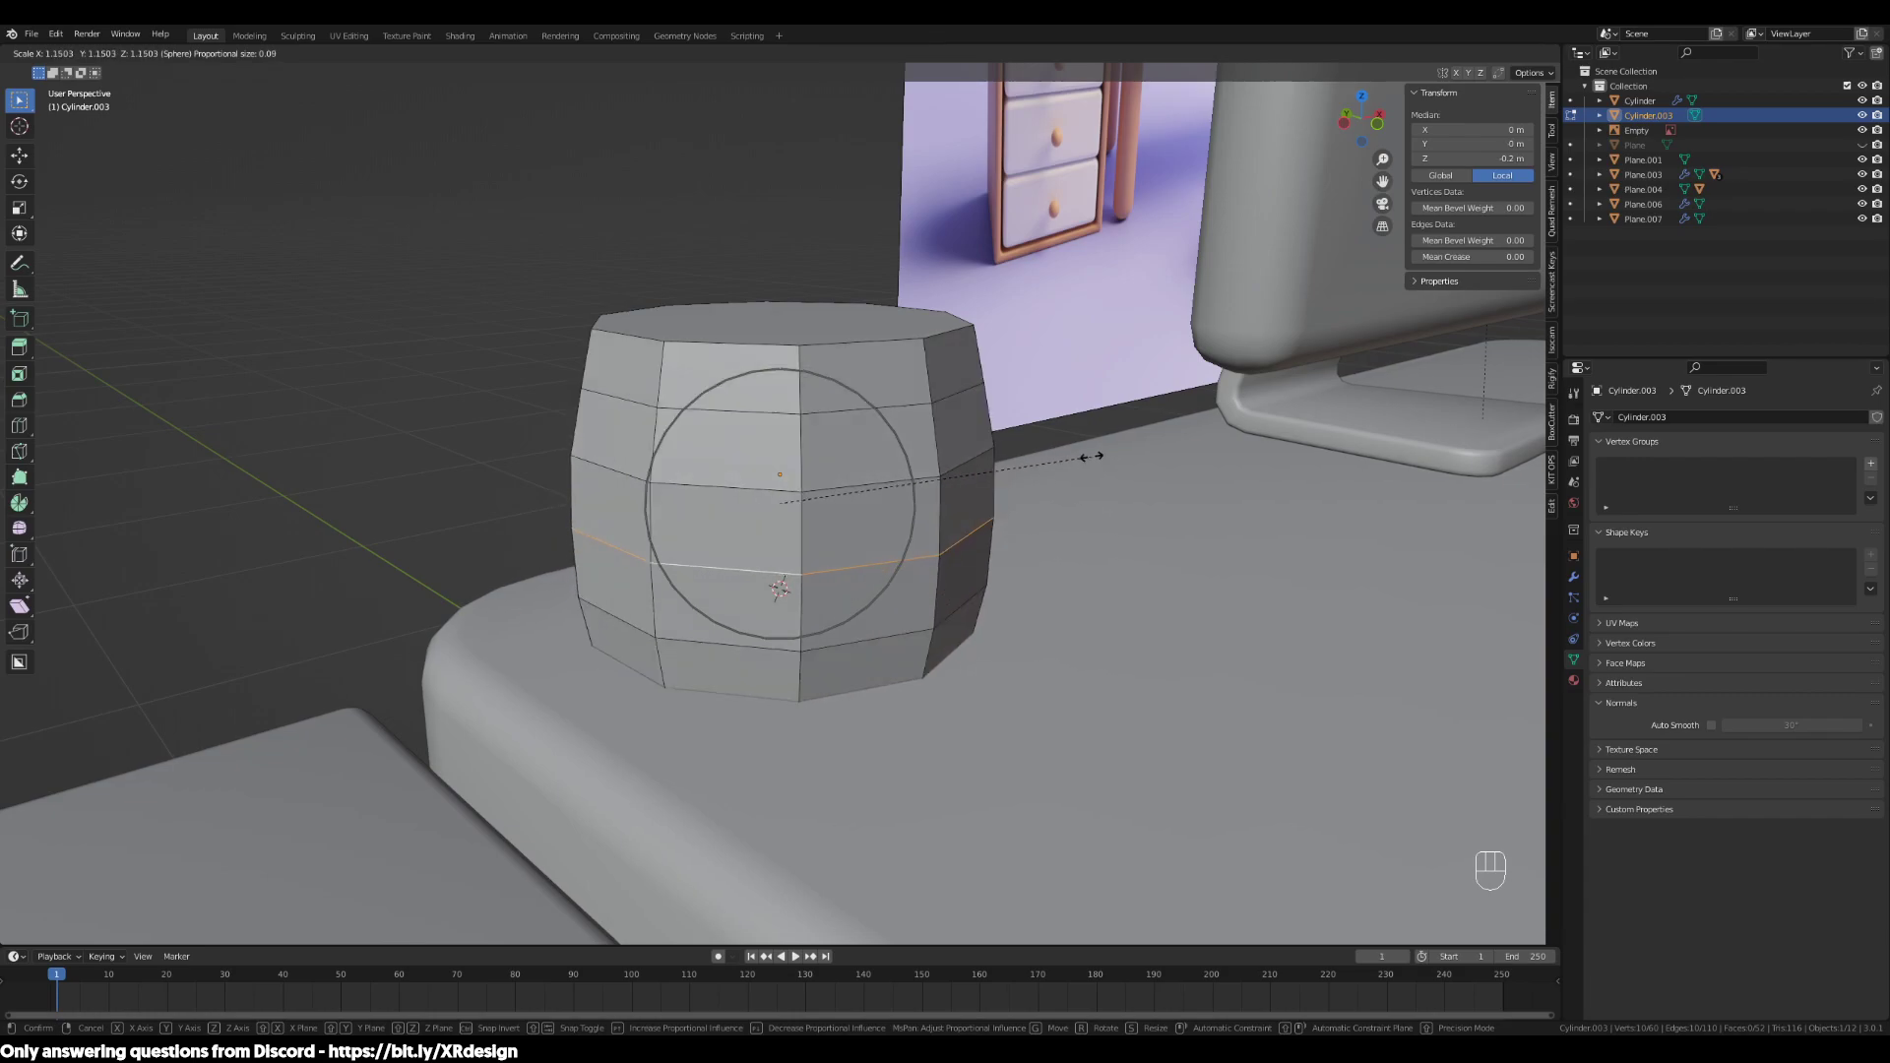
pyautogui.scroll(-1, 1113, 458)
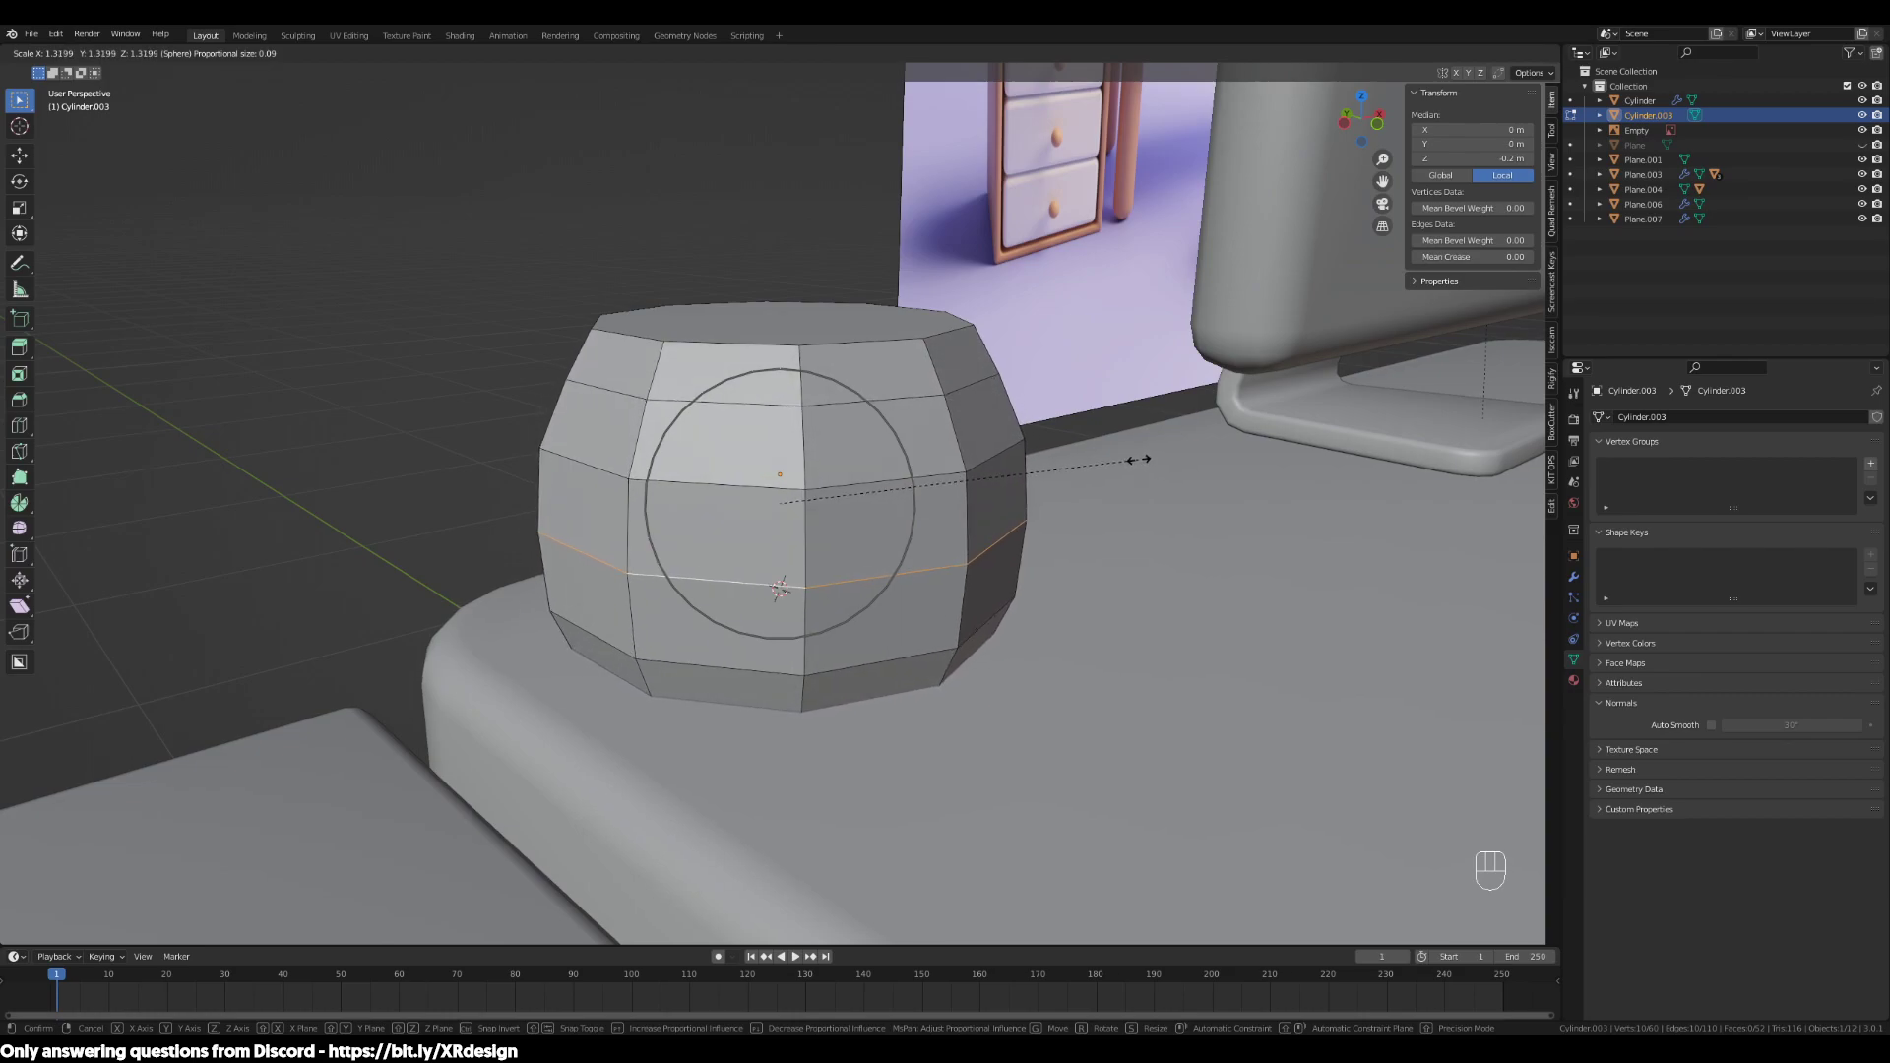
pyautogui.hotkey('shift', 'z')
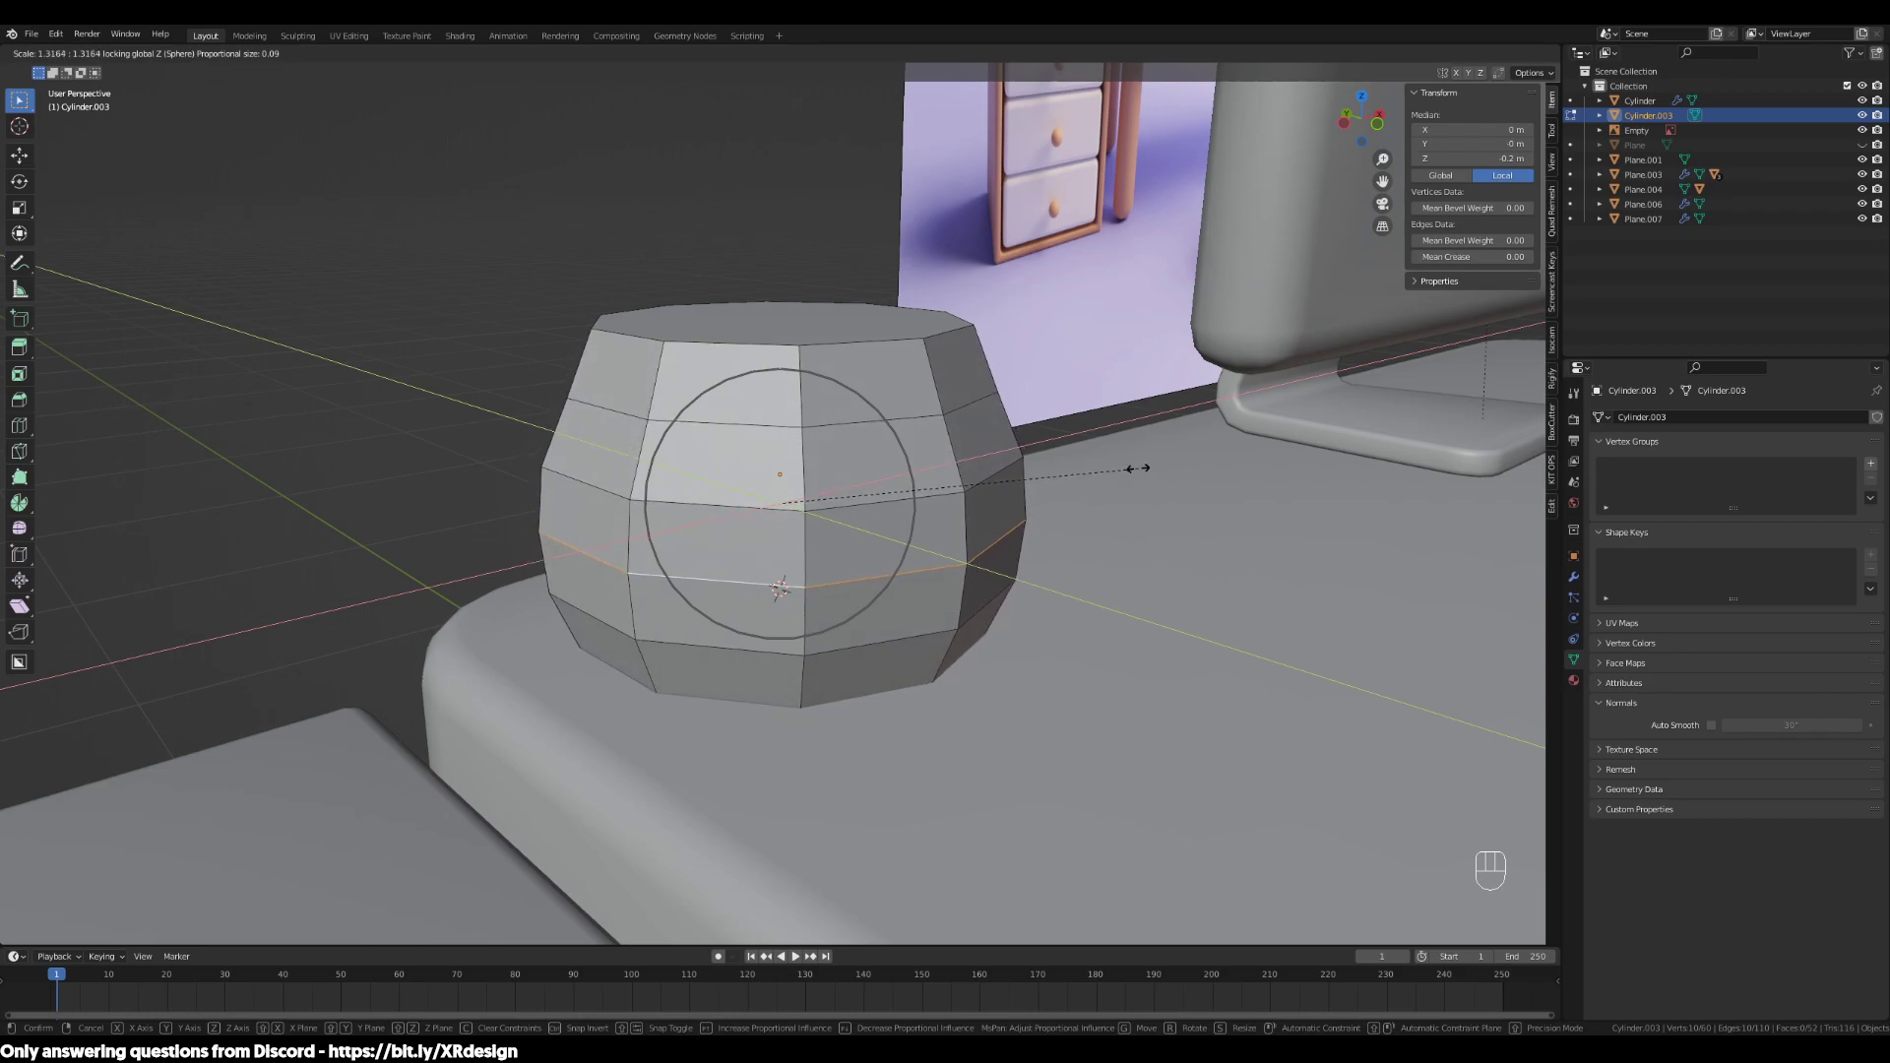
pyautogui.click(1146, 472)
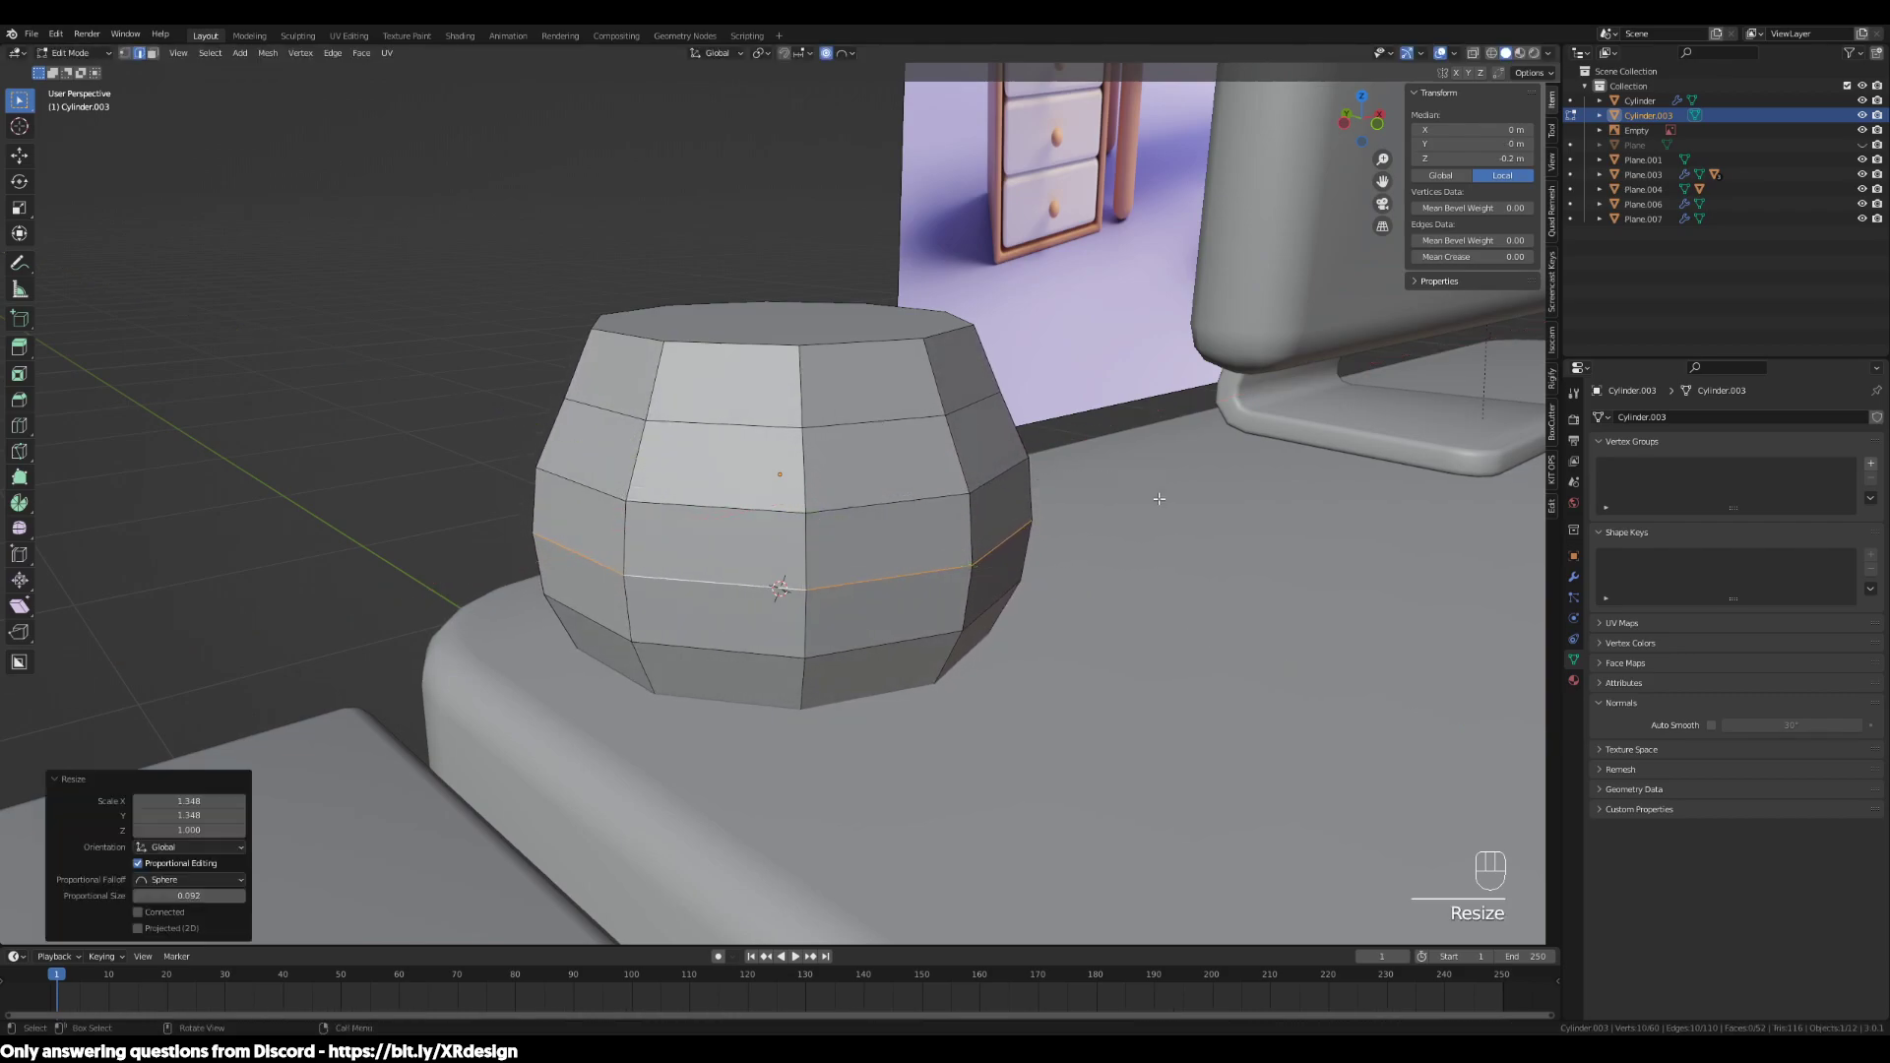
pyautogui.scroll(-2, 1146, 473)
pyautogui.moveTo(1103, 522); pyautogui.dragTo(1040, 575, button='middle')
# Return to Object Mode and apply Shade Smooth to the pot
pyautogui.press('Tab')
pyautogui.scroll(-4, 1002, 593)
pyautogui.rightClick(813, 483)
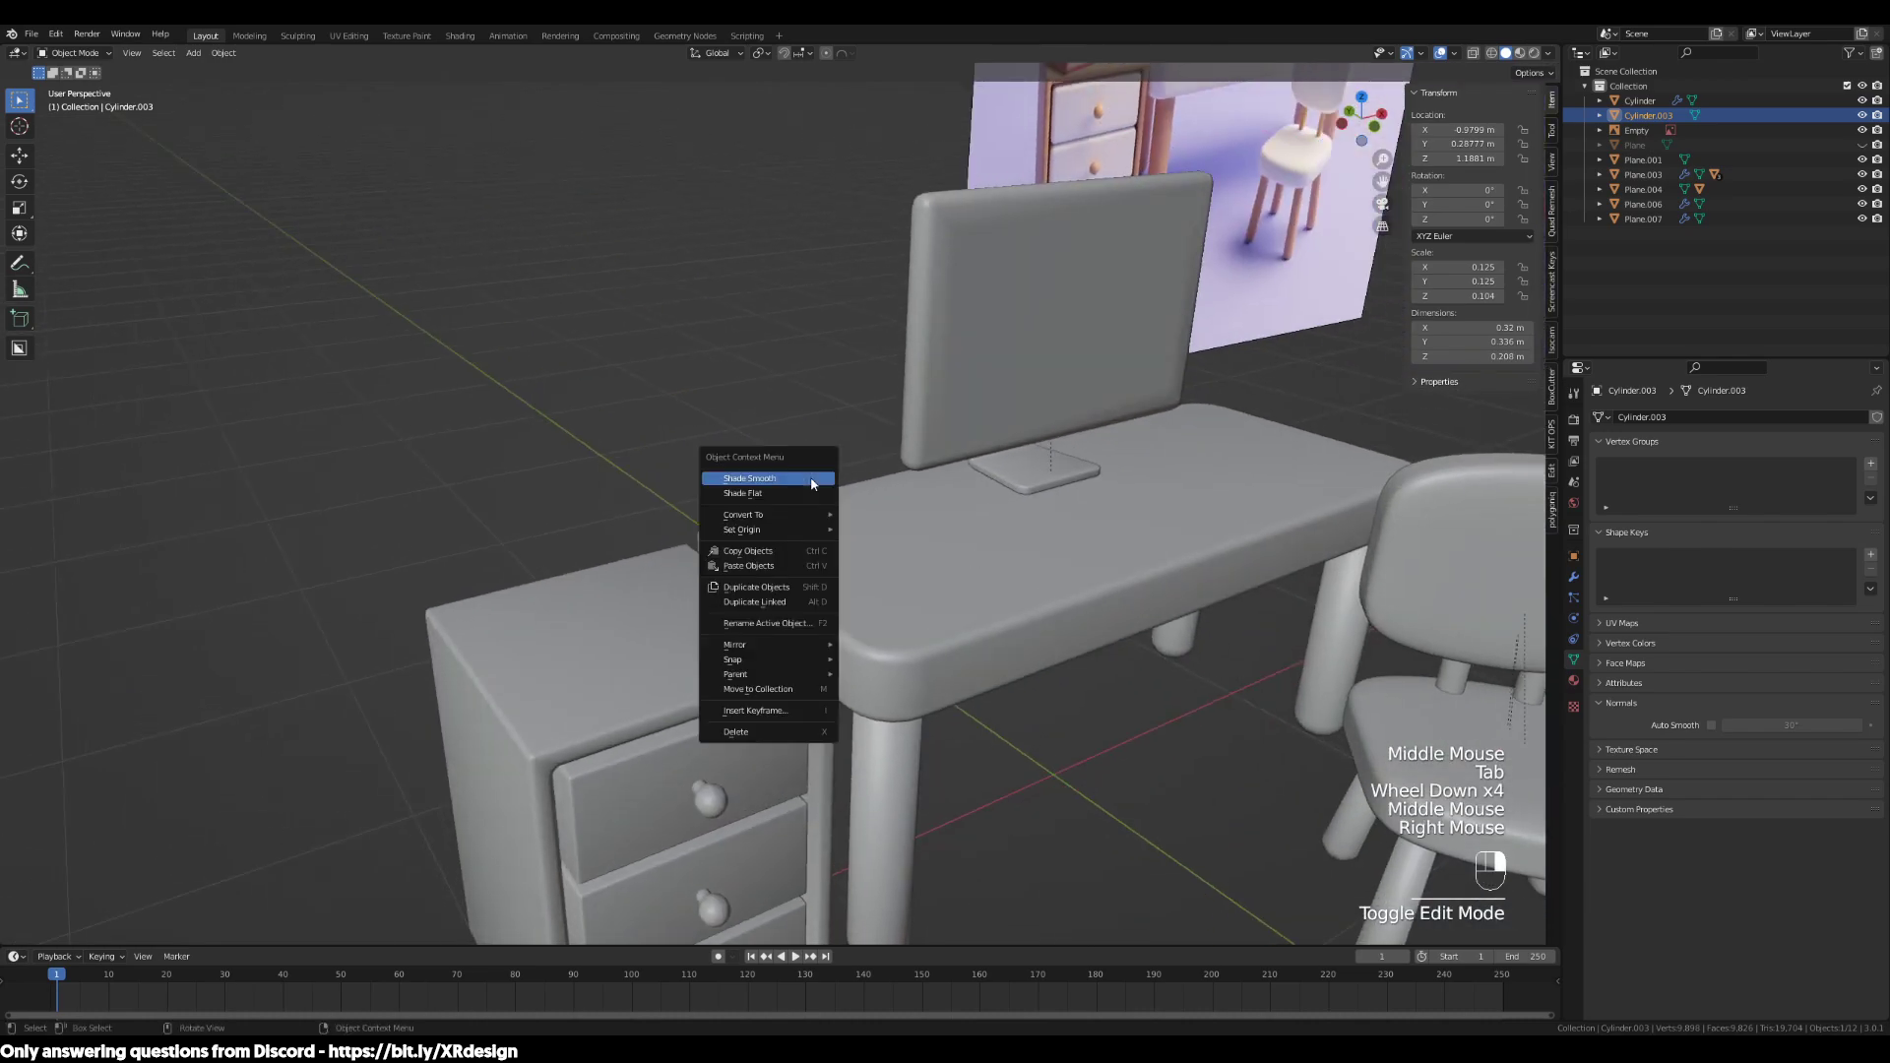
pyautogui.click(813, 482)
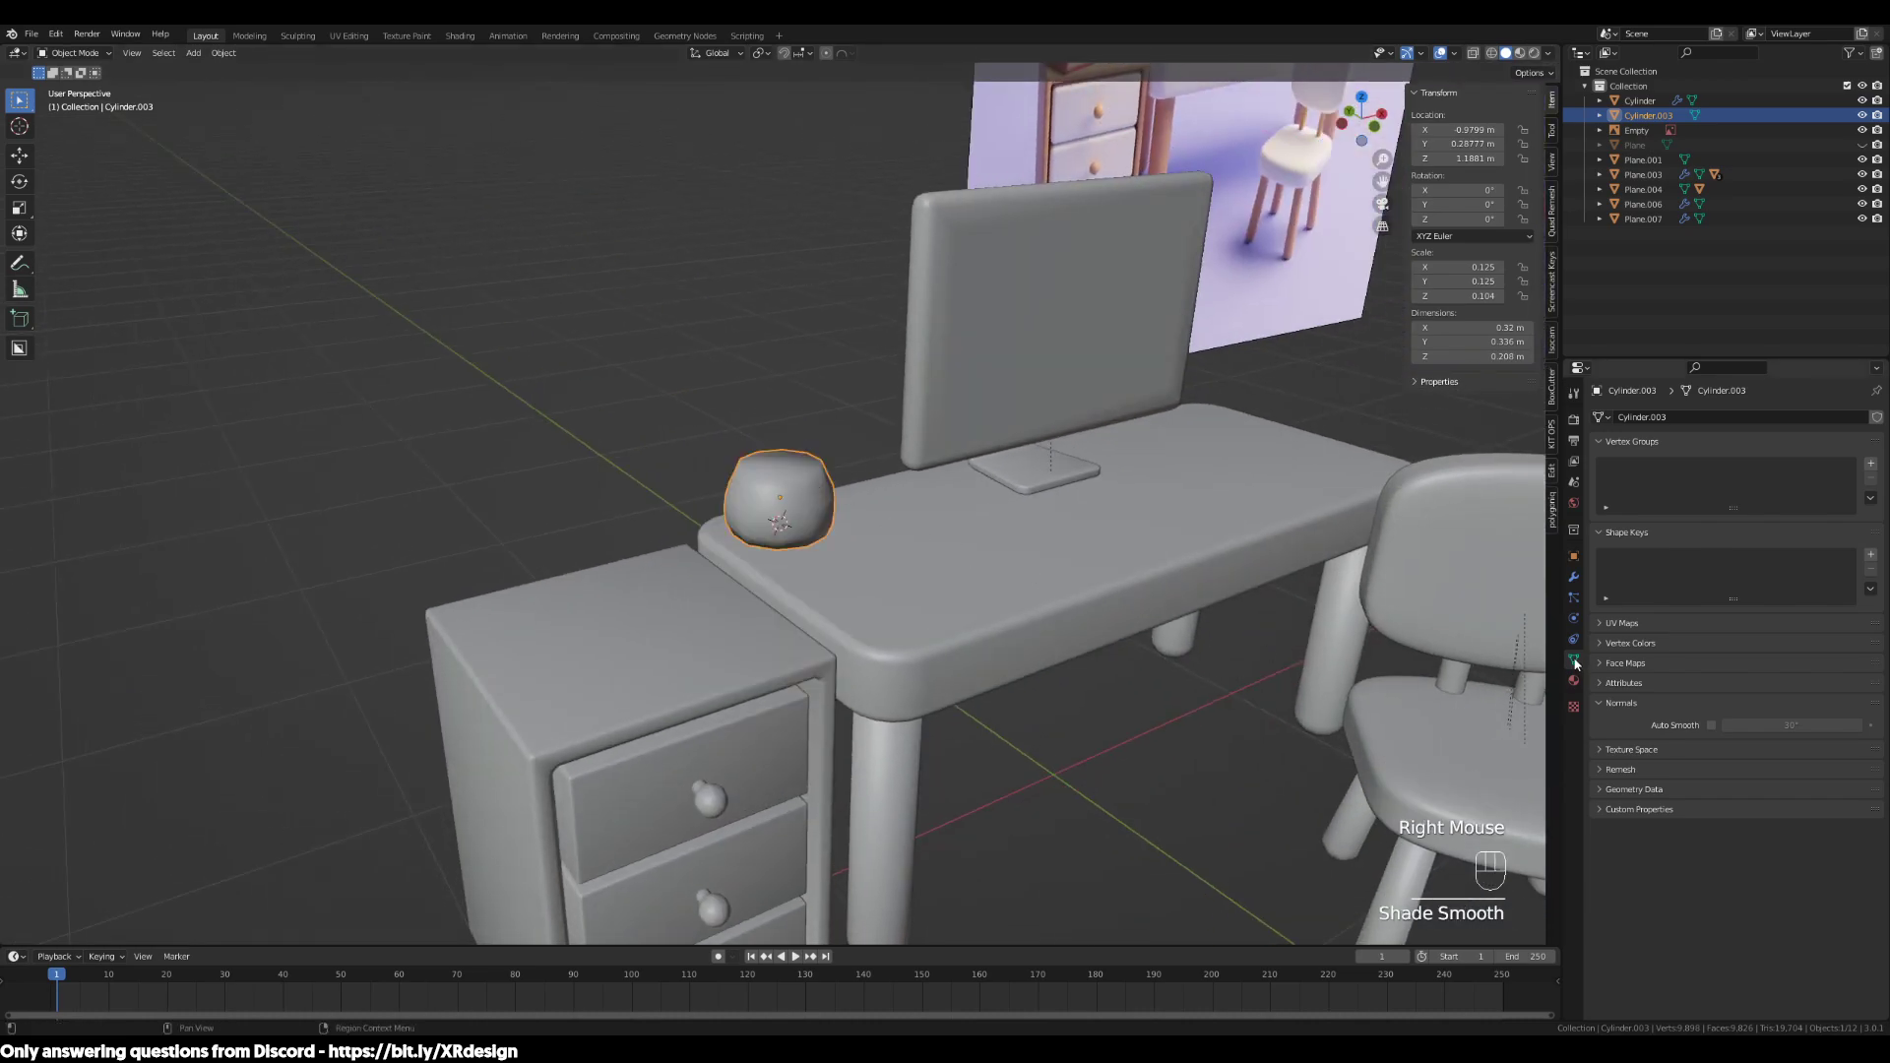
# Enable Auto Smooth in the pot's normals and set its angle to 60°
pyautogui.click(1712, 725)
pyautogui.click(1770, 725)
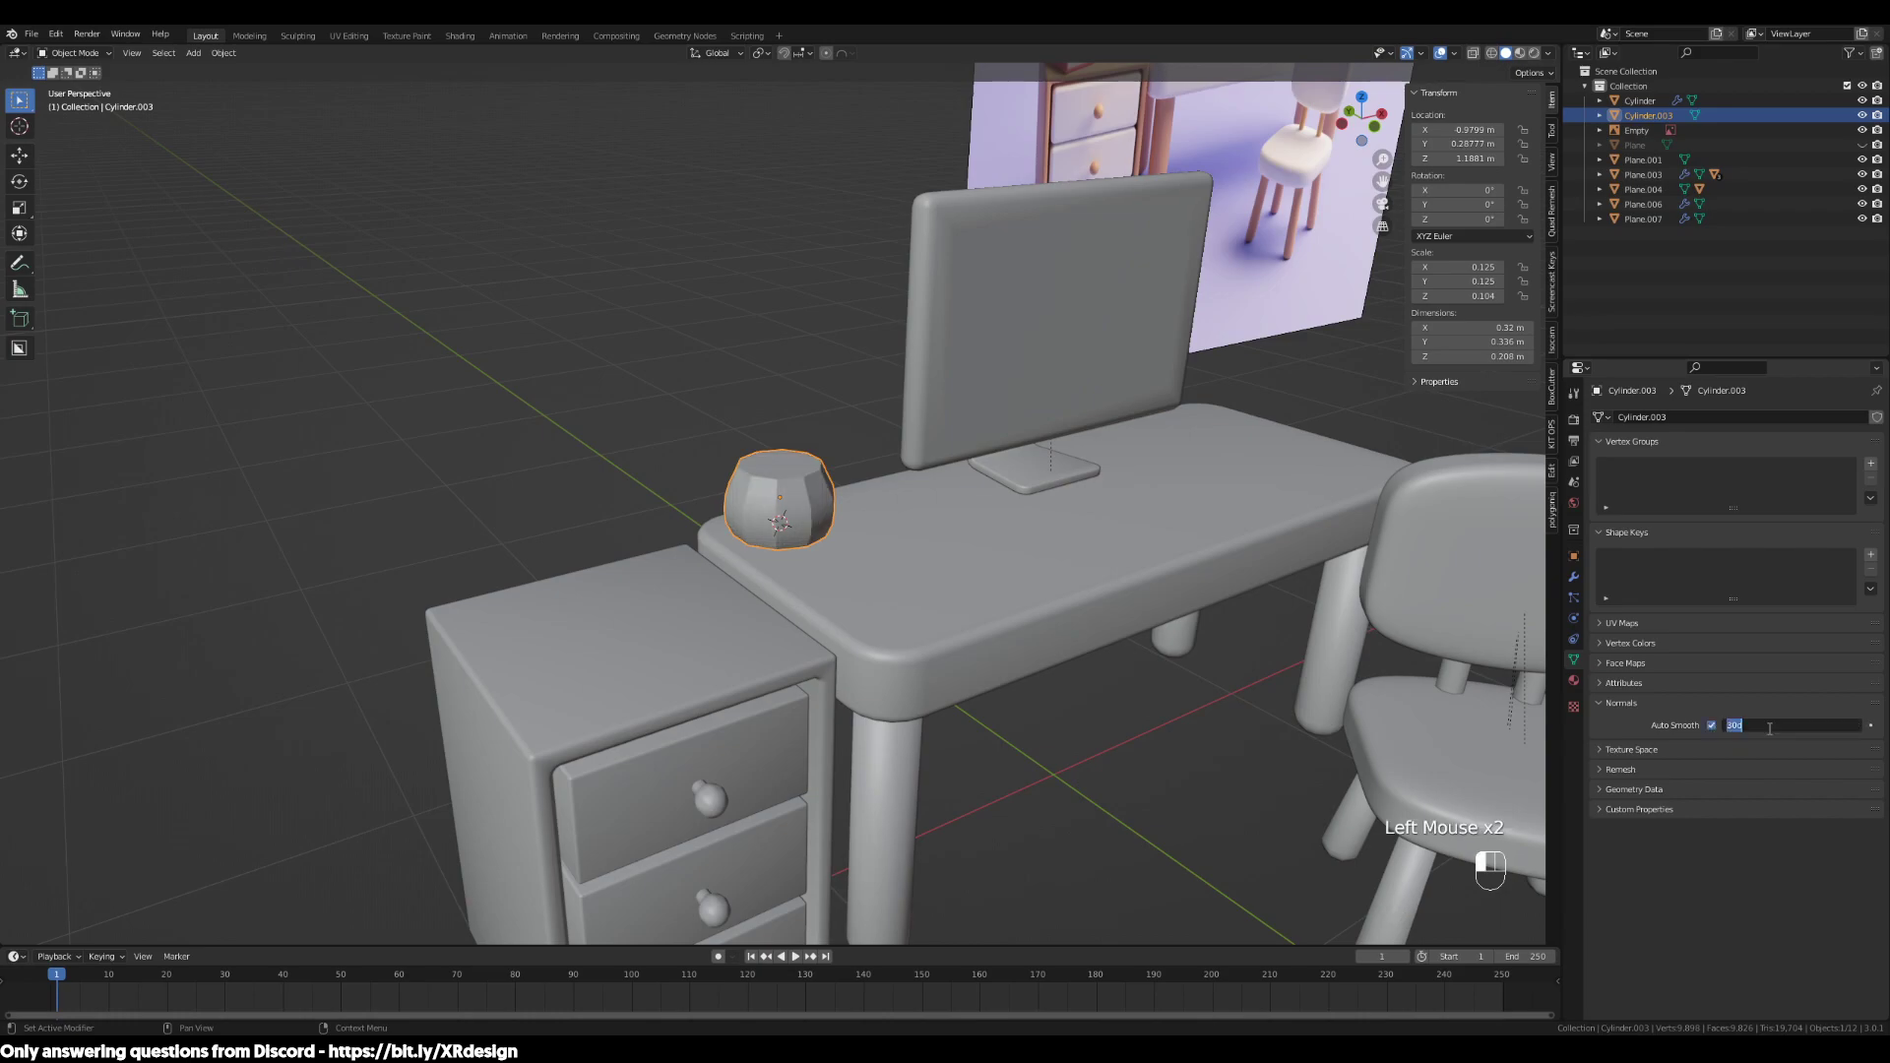
pyautogui.write('60')
pyautogui.press('Return')
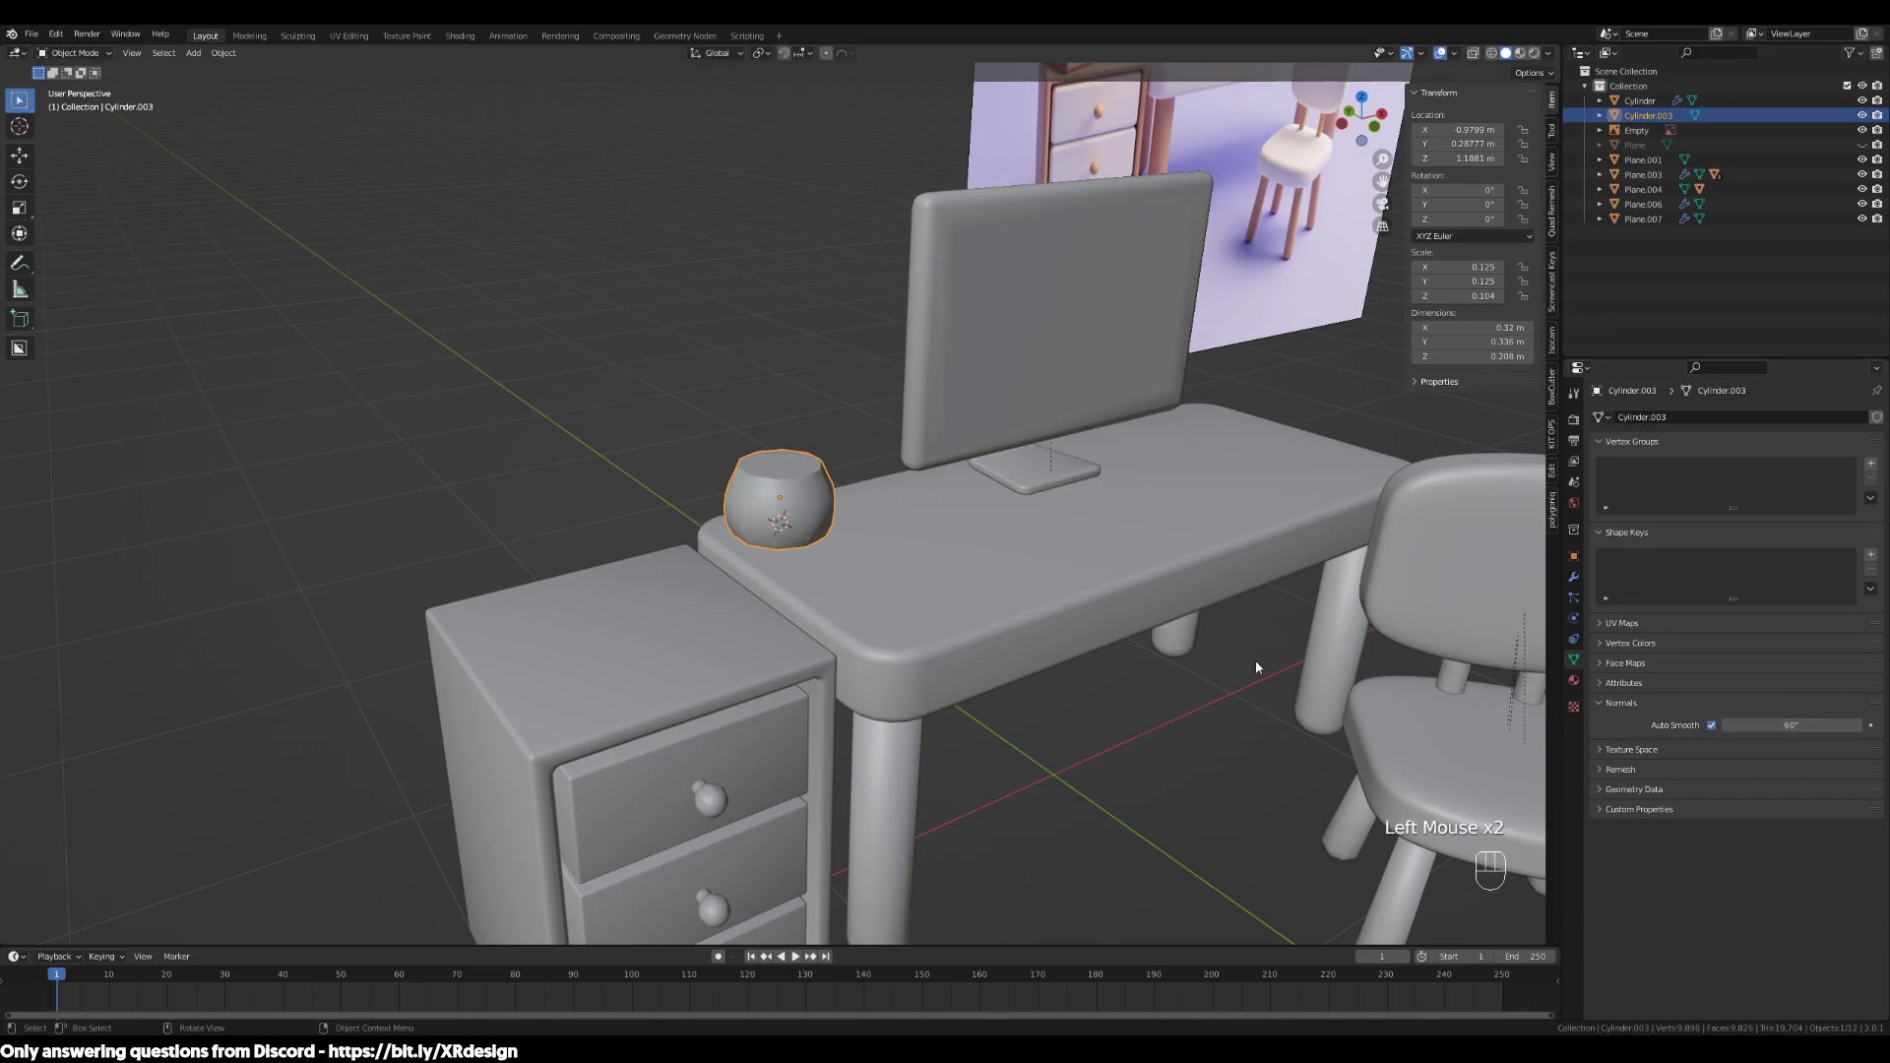
pyautogui.moveTo(1254, 654)
pyautogui.mouseDown(button='middle')
pyautogui.moveTo(1379, 655)
pyautogui.moveTo(1254, 629)
pyautogui.moveTo(1155, 676)
pyautogui.mouseUp(button='middle')
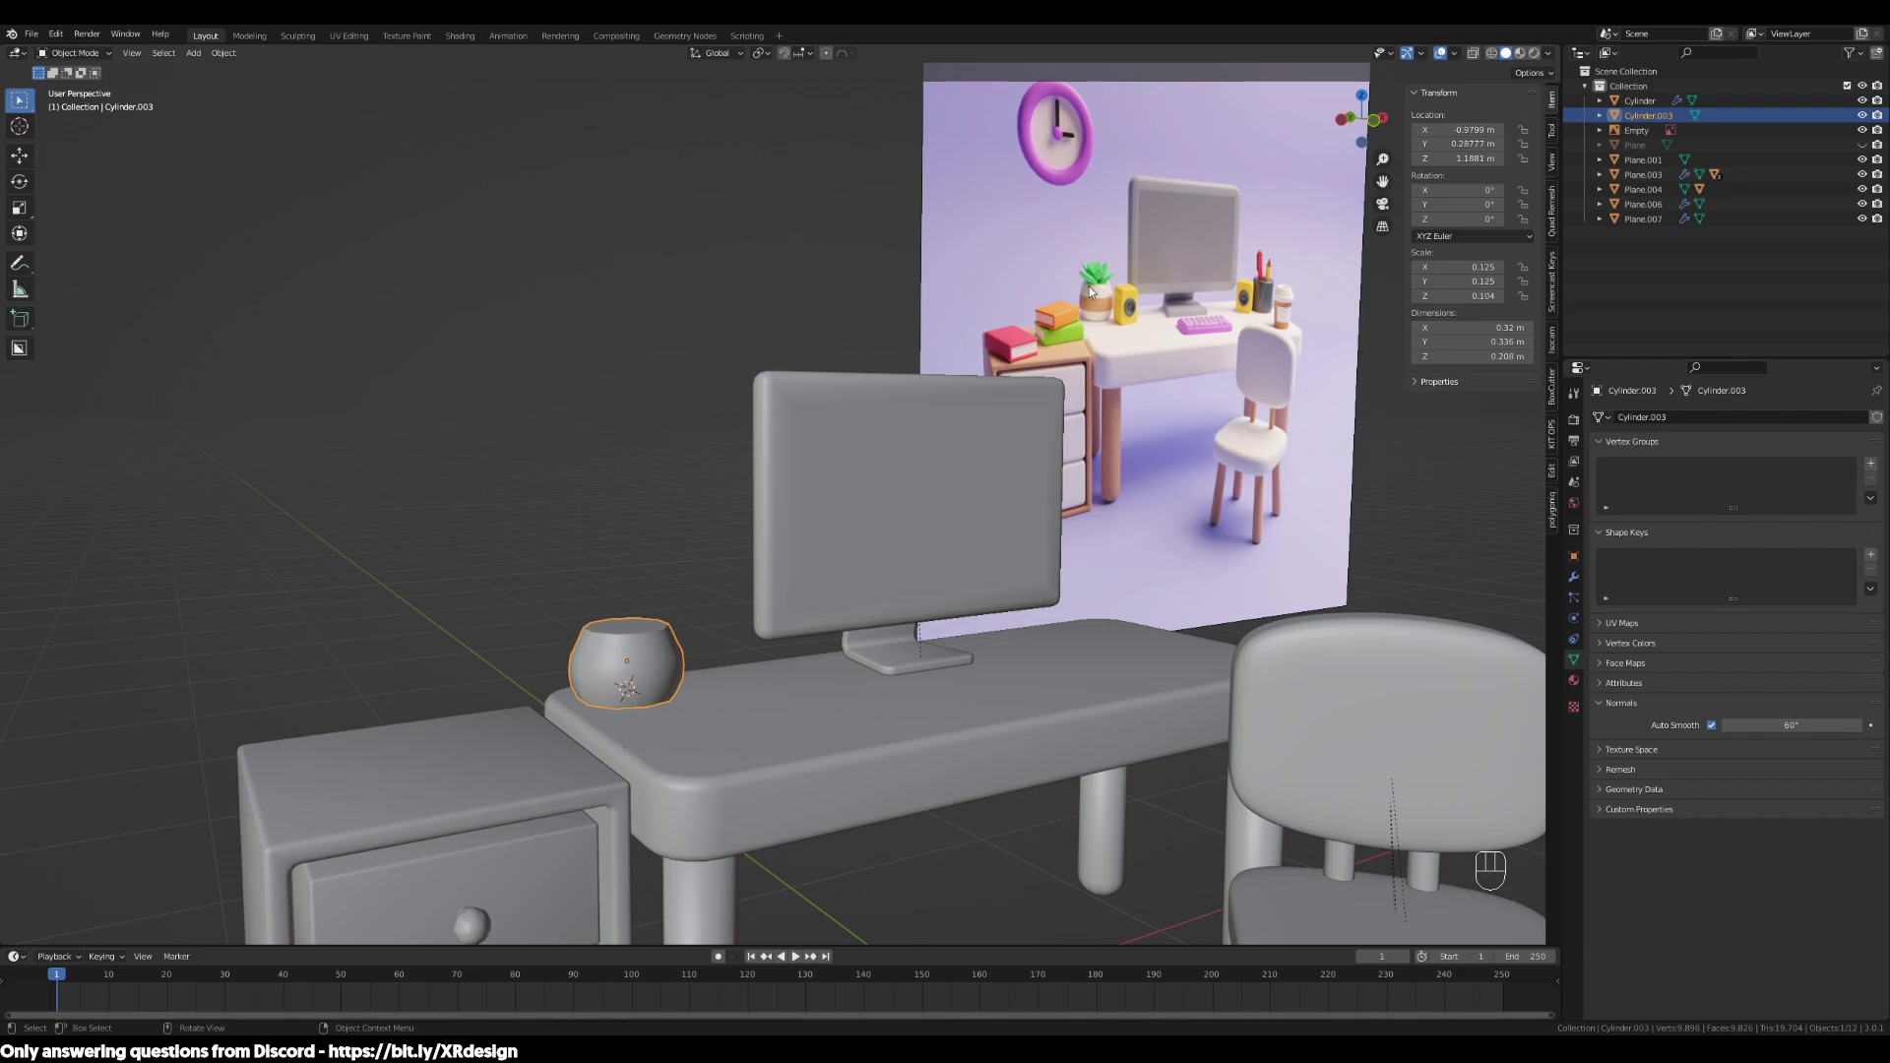
pyautogui.moveTo(966, 515); pyautogui.dragTo(735, 660, button='middle')
# Select the pot's entire mesh, turn off proportional editing and scale it along Z by about 1.14
pyautogui.press('Tab')
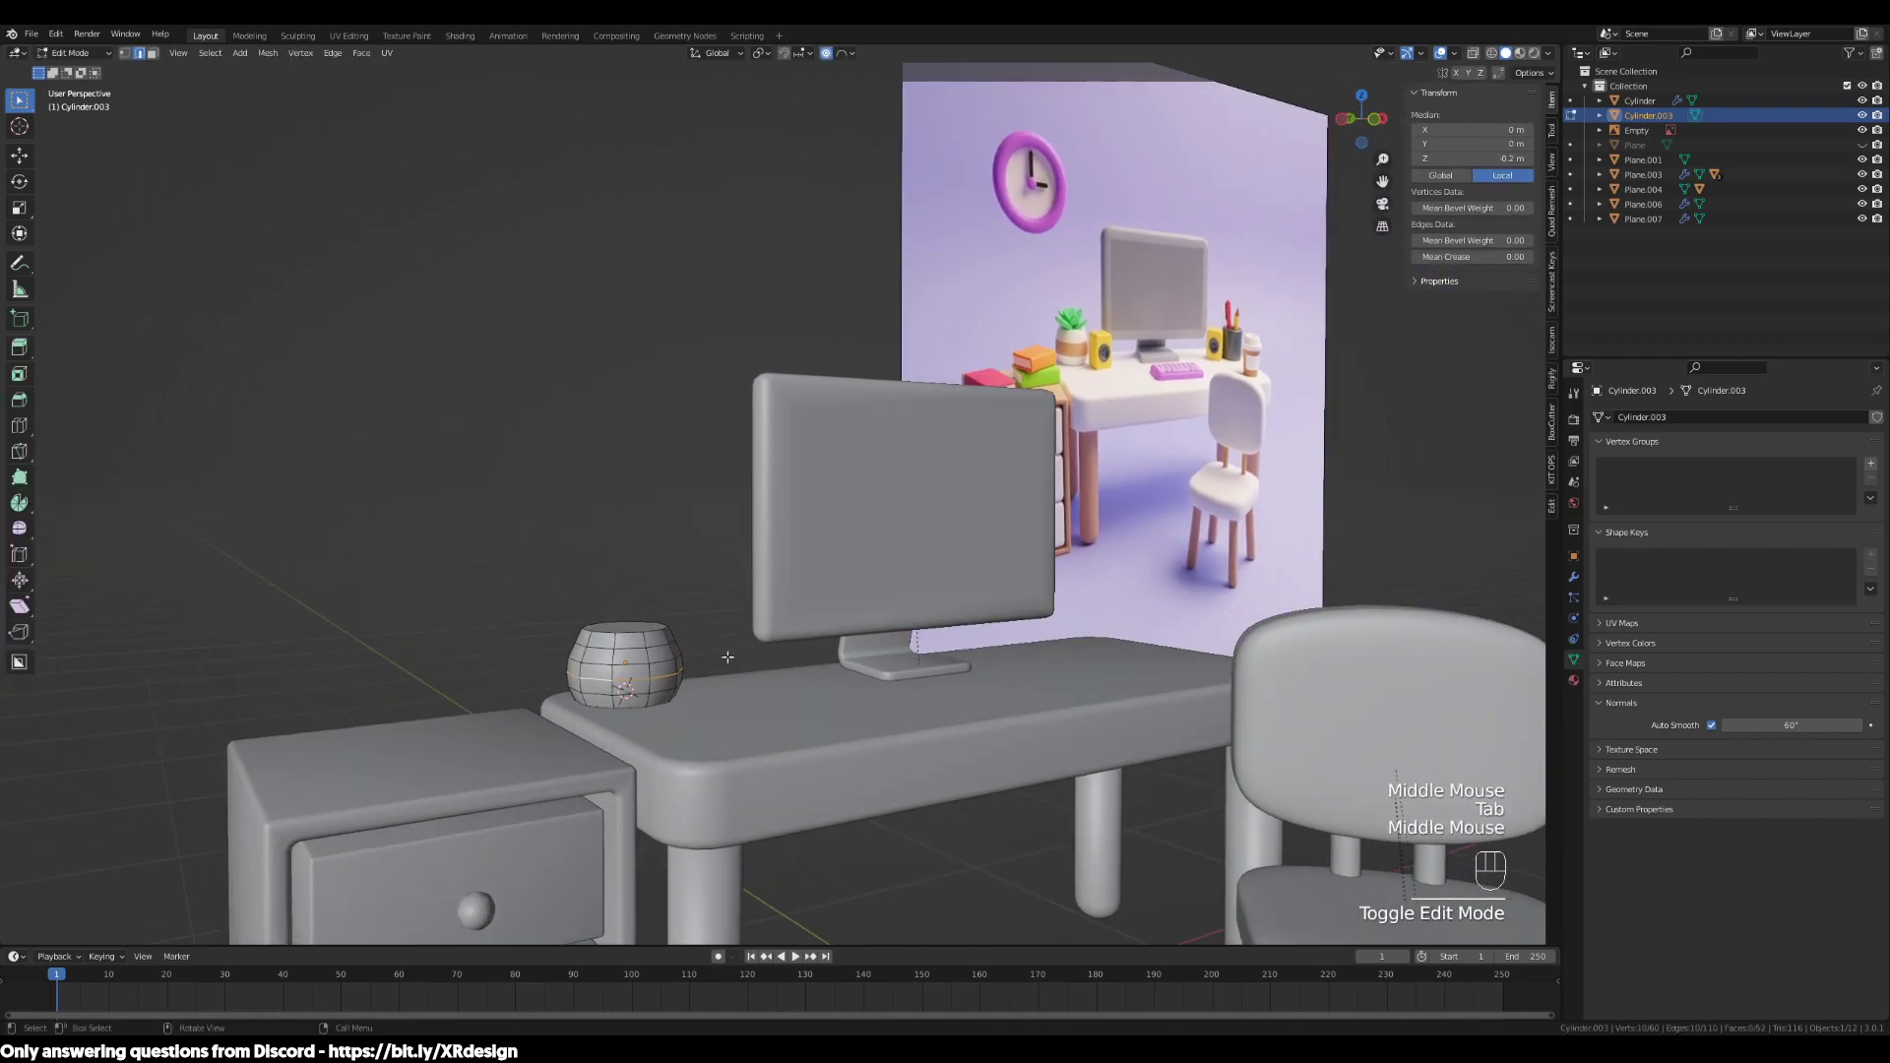
pyautogui.scroll(2, 735, 660)
pyautogui.press('a')
pyautogui.keyDown('shift'); pyautogui.moveTo(878, 700); pyautogui.dragTo(1080, 582, button='middle'); pyautogui.keyUp('shift')
pyautogui.scroll(2, 1034, 586)
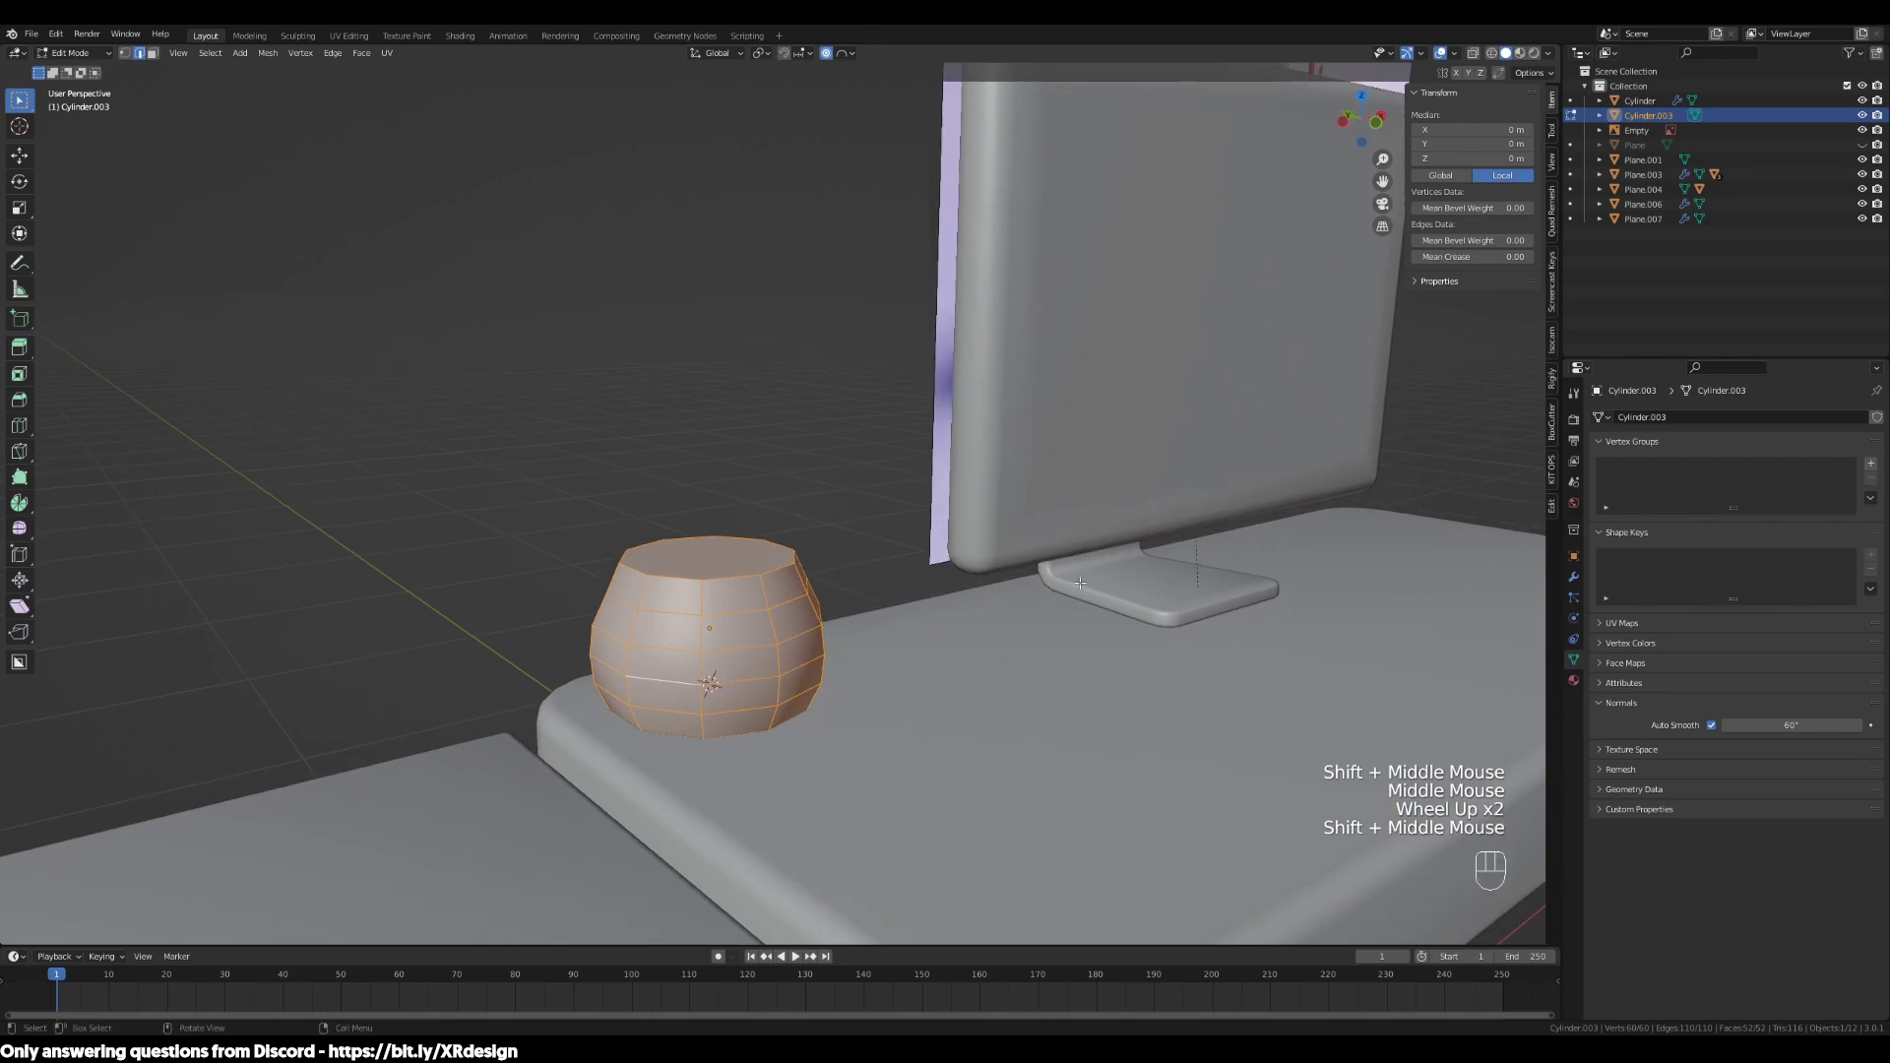
pyautogui.scroll(-2, 1087, 581)
pyautogui.press('s')
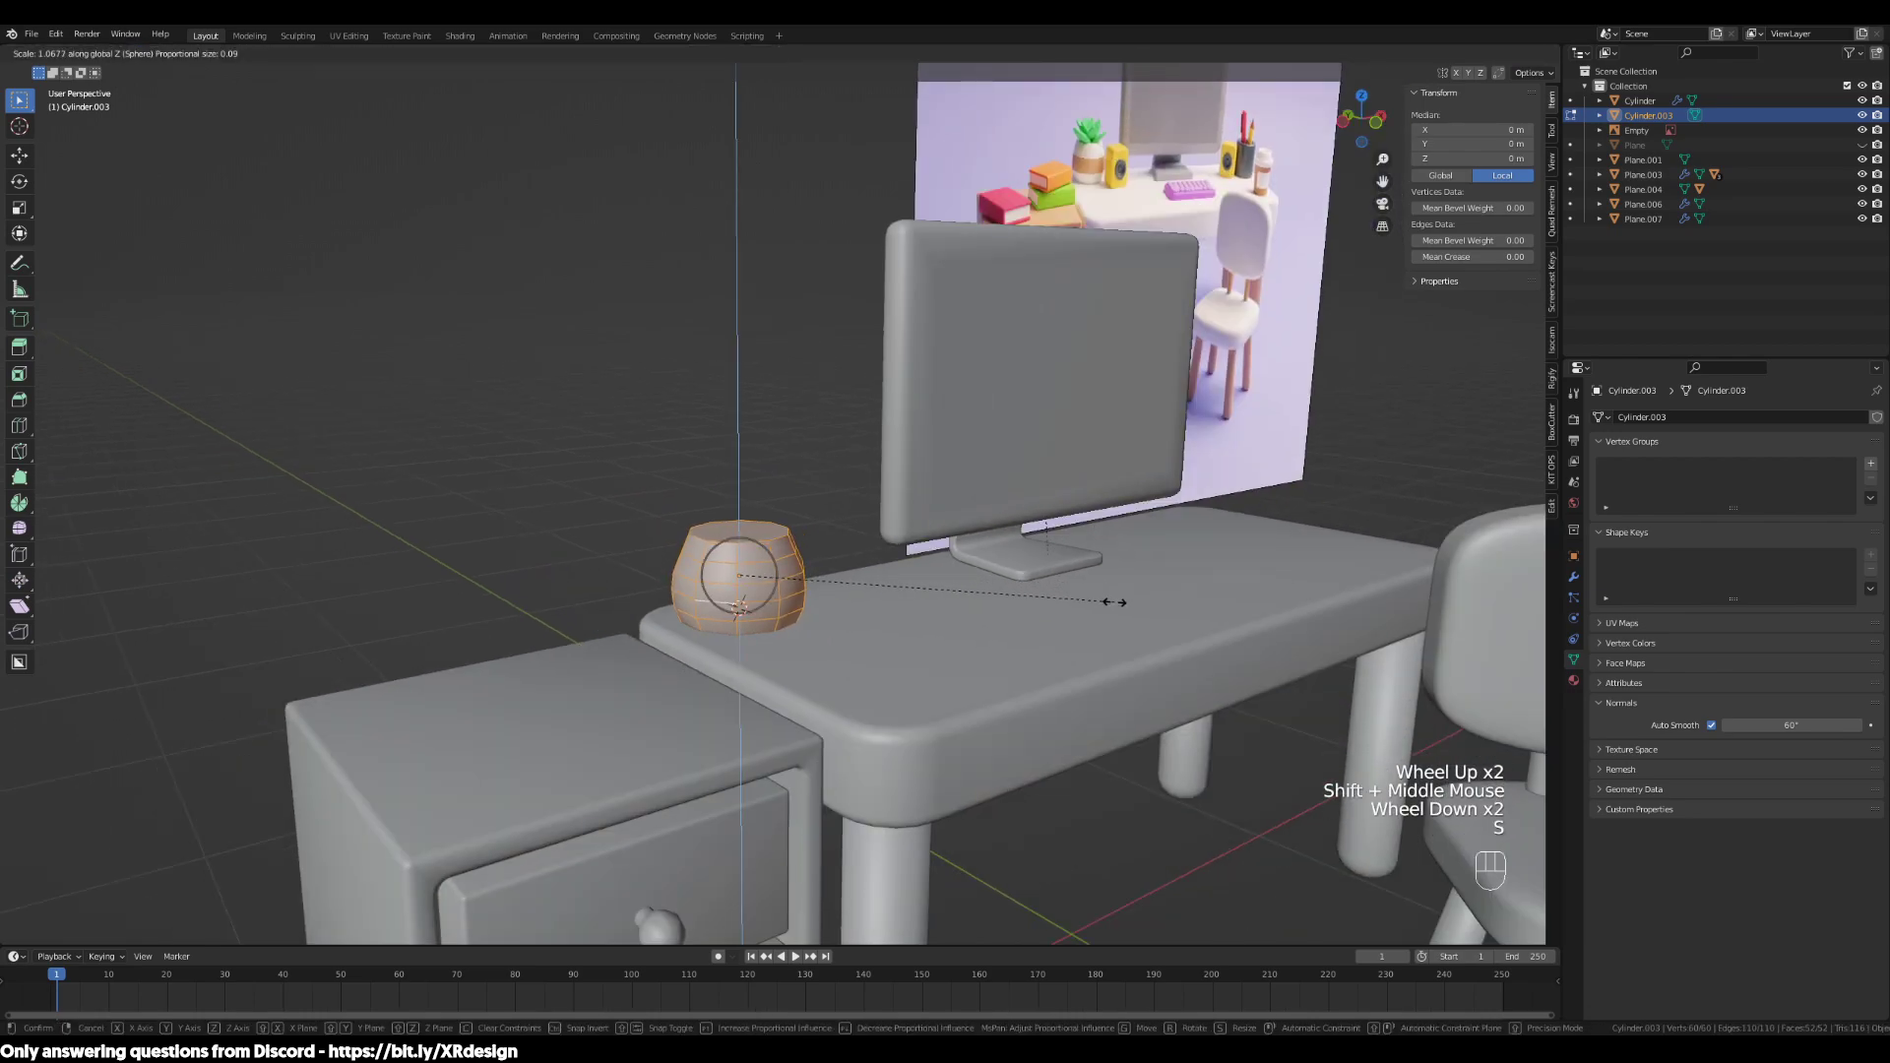
pyautogui.click(1113, 601)
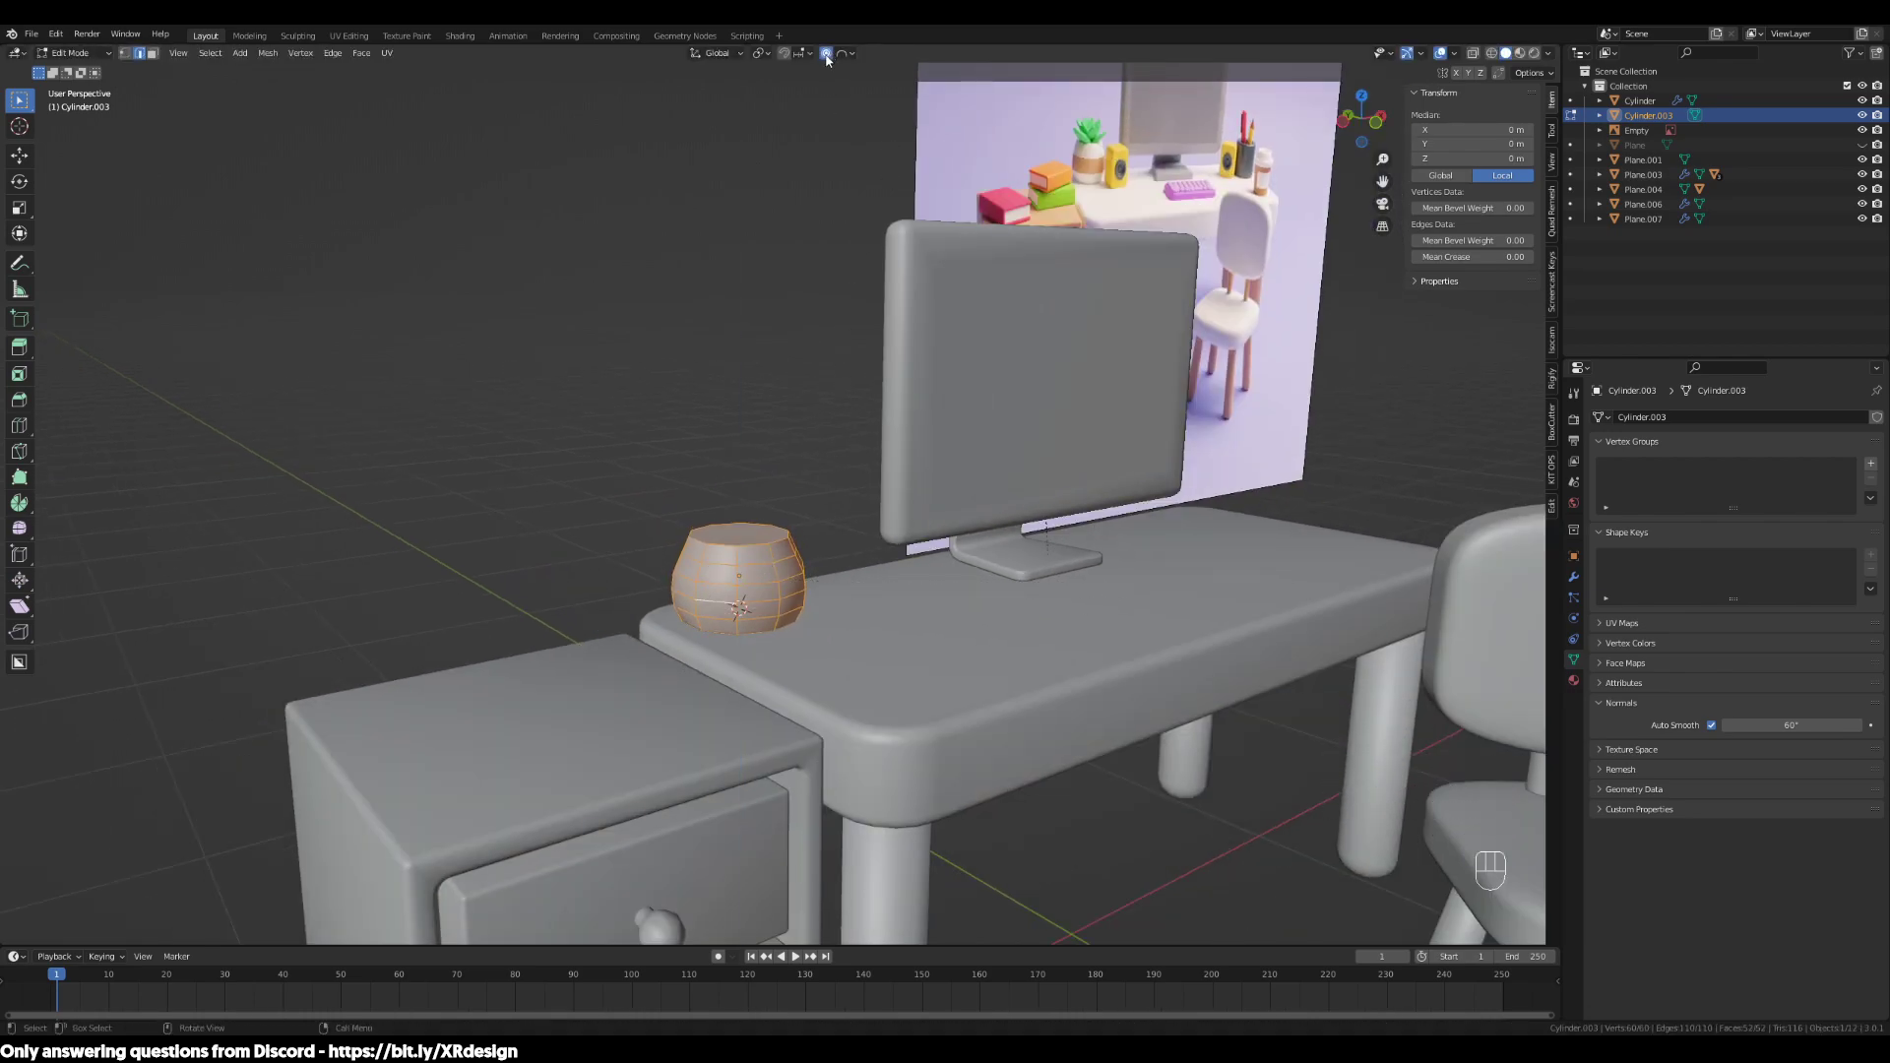
pyautogui.click(827, 54)
pyautogui.press('s')
pyautogui.press('z')
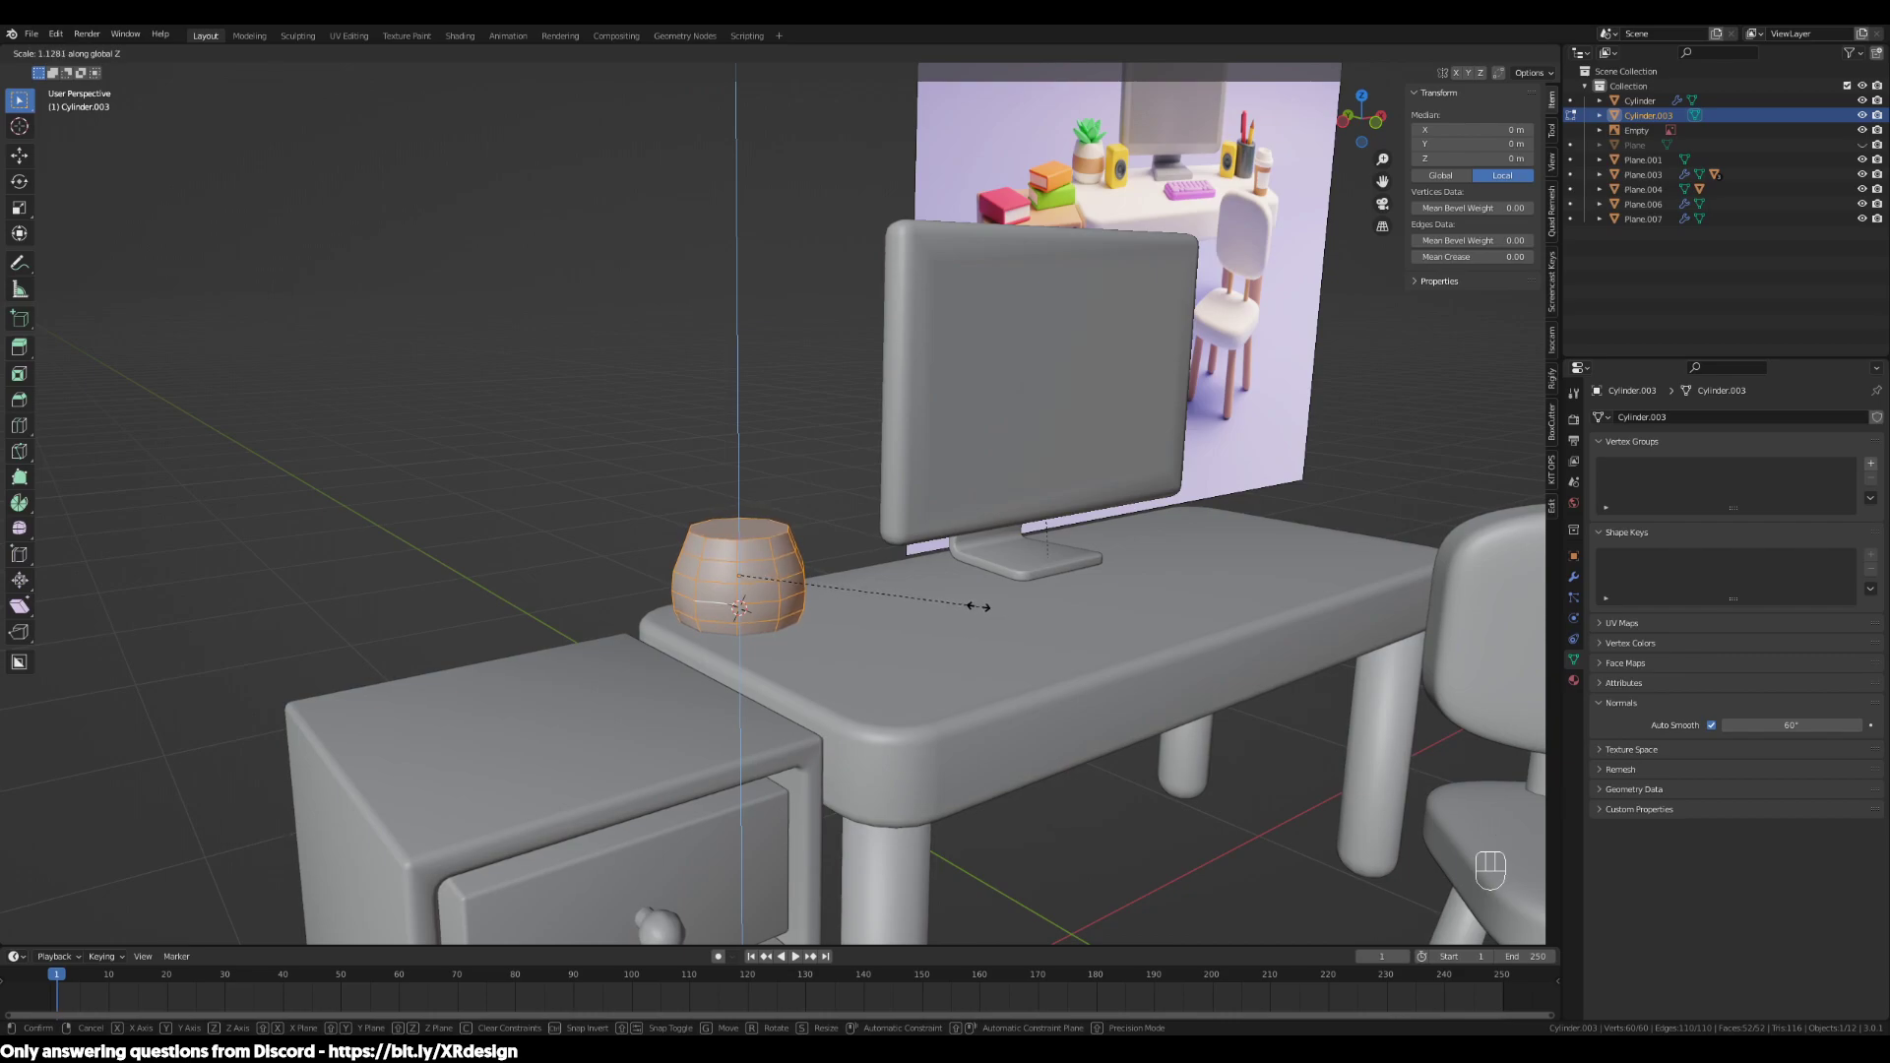
pyautogui.click(978, 606)
# Raise the pot's mesh along Z by about 0.013 m, plus a fine correction of about 0.001 m, to rest it on the desk
pyautogui.press('g')
pyautogui.press('z')
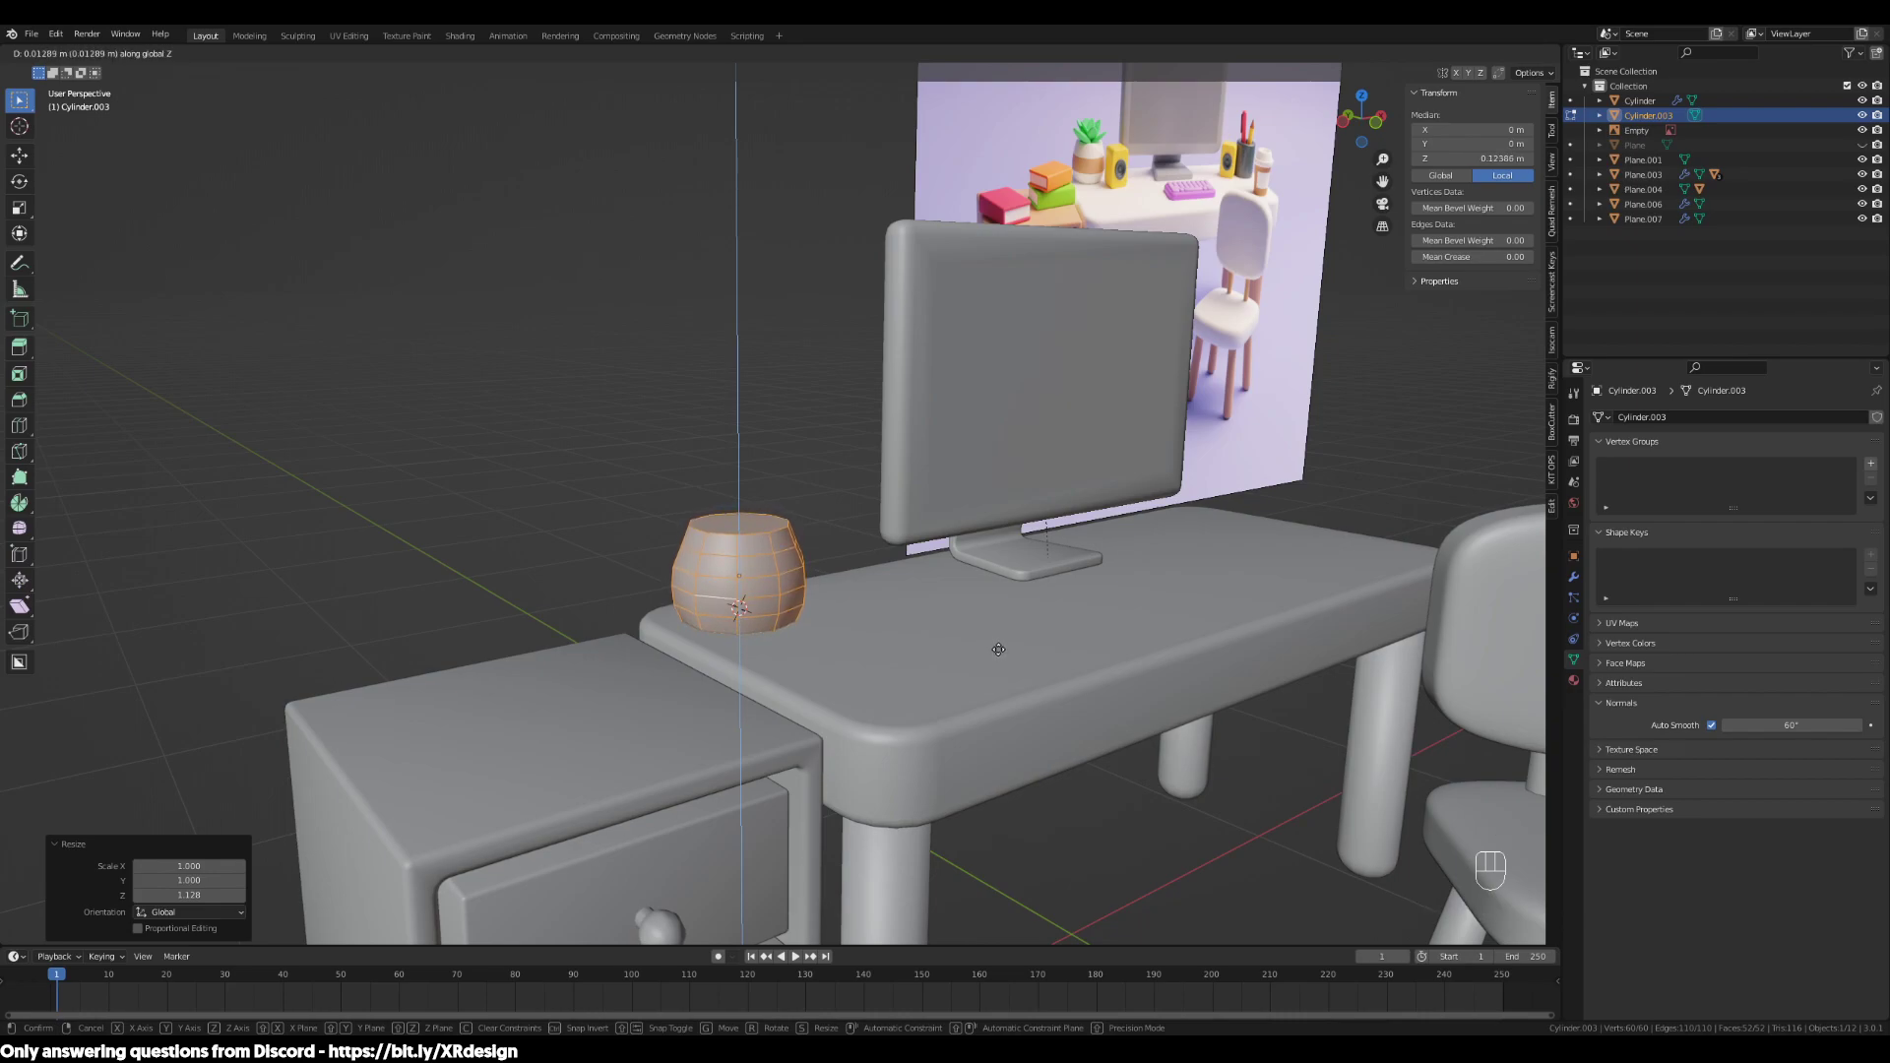
pyautogui.click(998, 650)
pyautogui.scroll(2, 785, 612)
pyautogui.keyDown('shift'); pyautogui.moveTo(785, 612); pyautogui.dragTo(879, 683, button='middle'); pyautogui.keyUp('shift')
pyautogui.scroll(3, 881, 650)
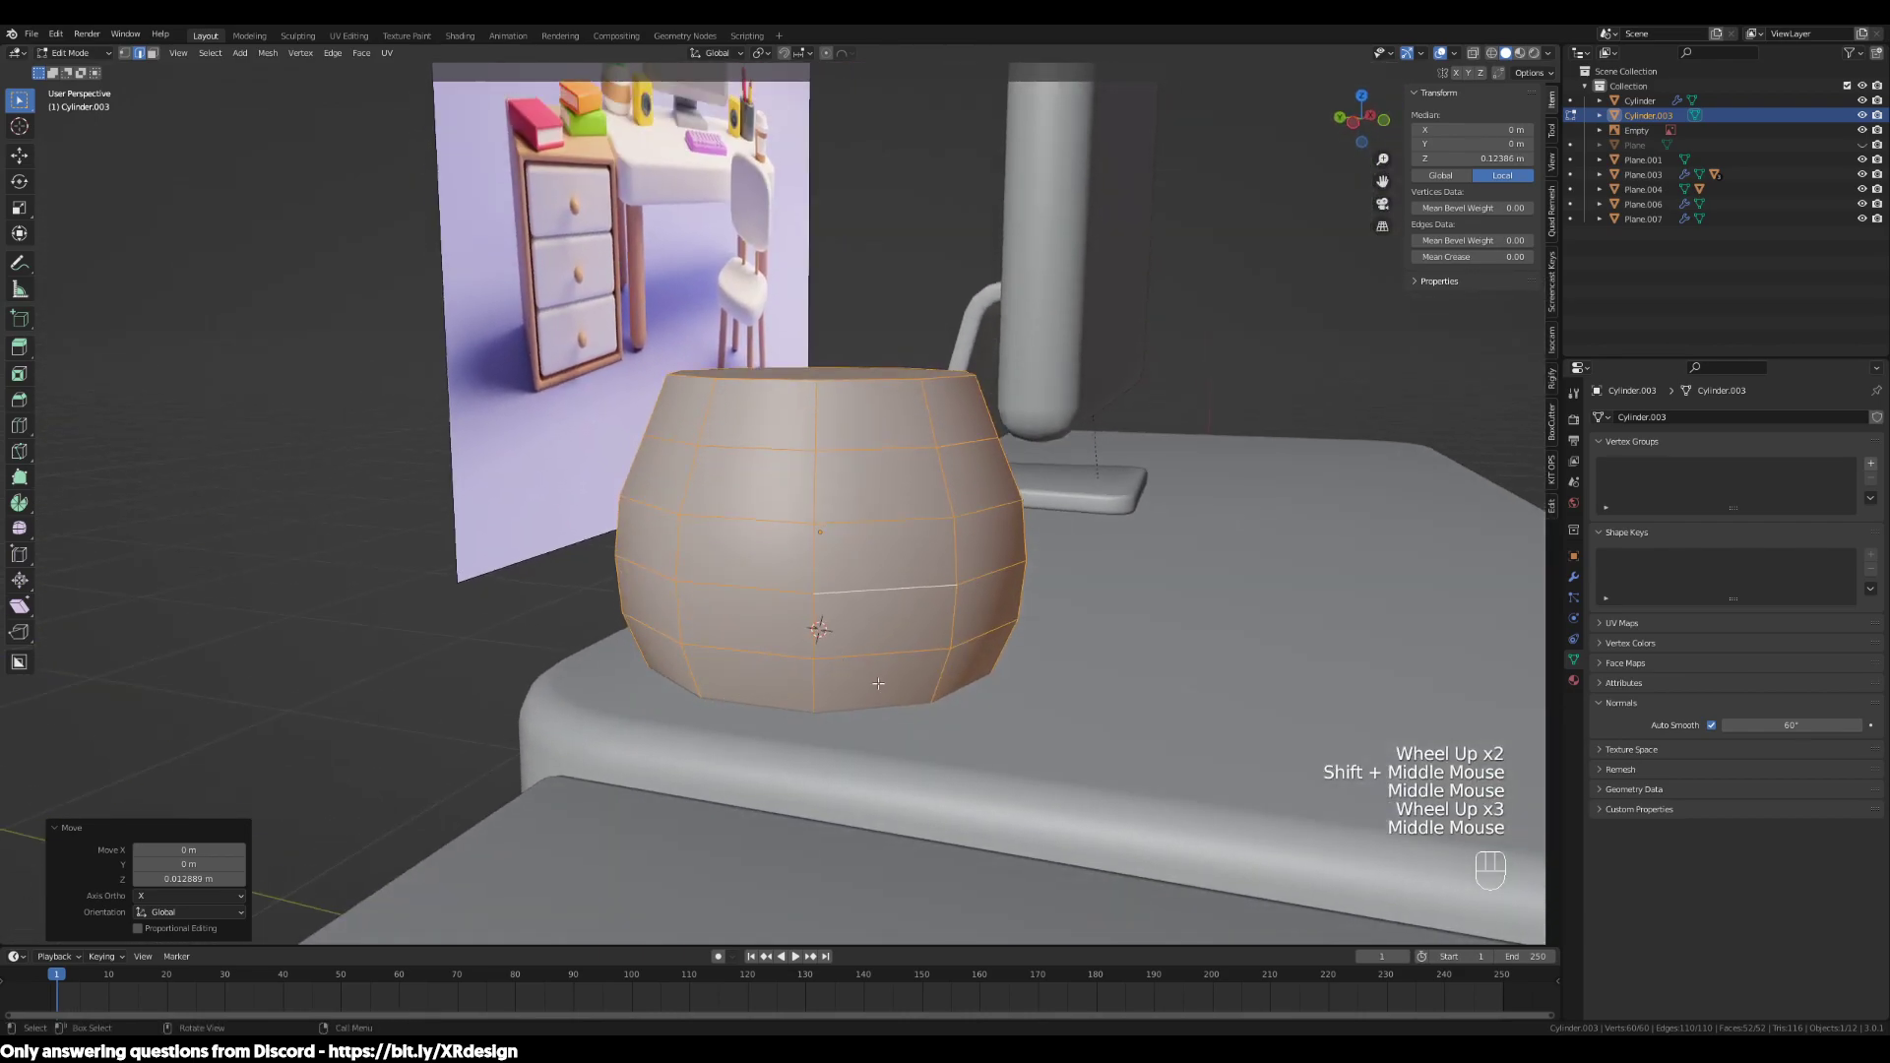
pyautogui.press('g')
pyautogui.press('z')
pyautogui.click(1148, 730)
pyautogui.scroll(-2, 1148, 731)
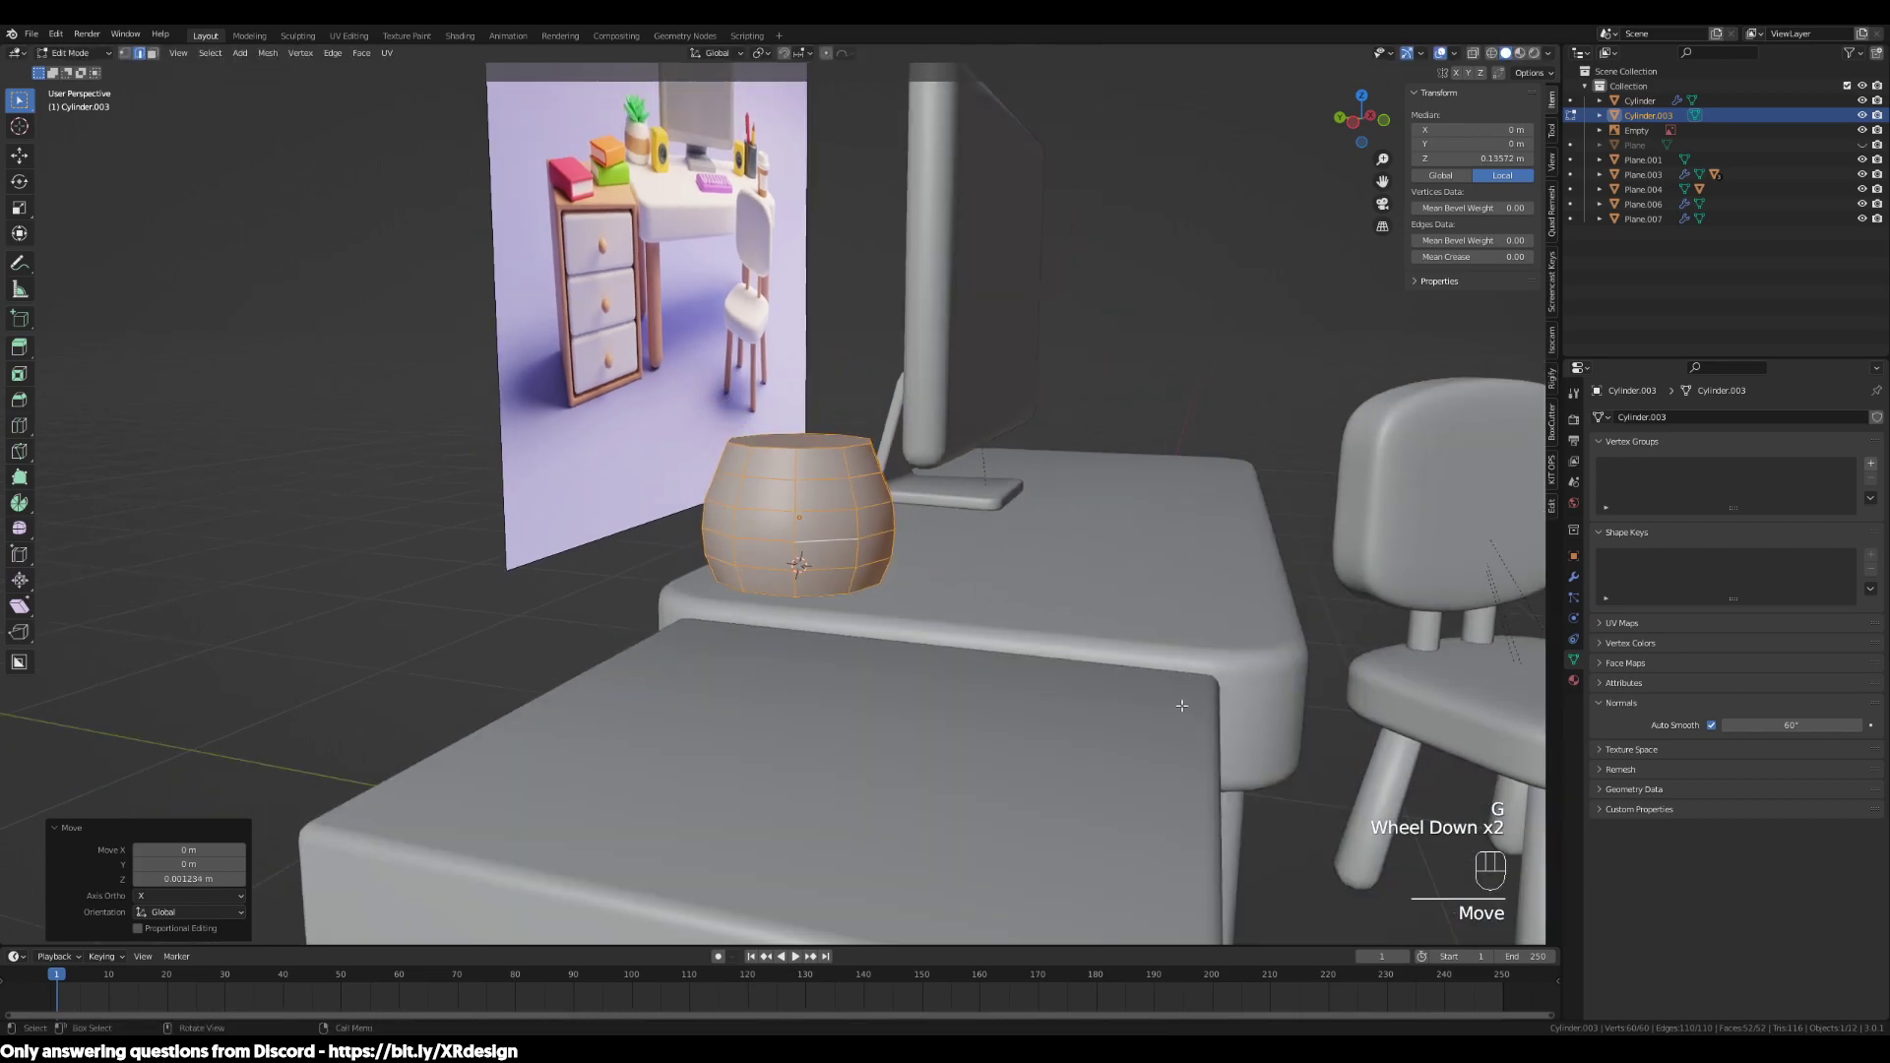
# Check the pot's shading and shape from above against the plant pot in the reference image
pyautogui.moveTo(1148, 730); pyautogui.dragTo(896, 599, button='middle')
pyautogui.scroll(2, 897, 598)
pyautogui.press('Tab')
pyautogui.press('Tab')
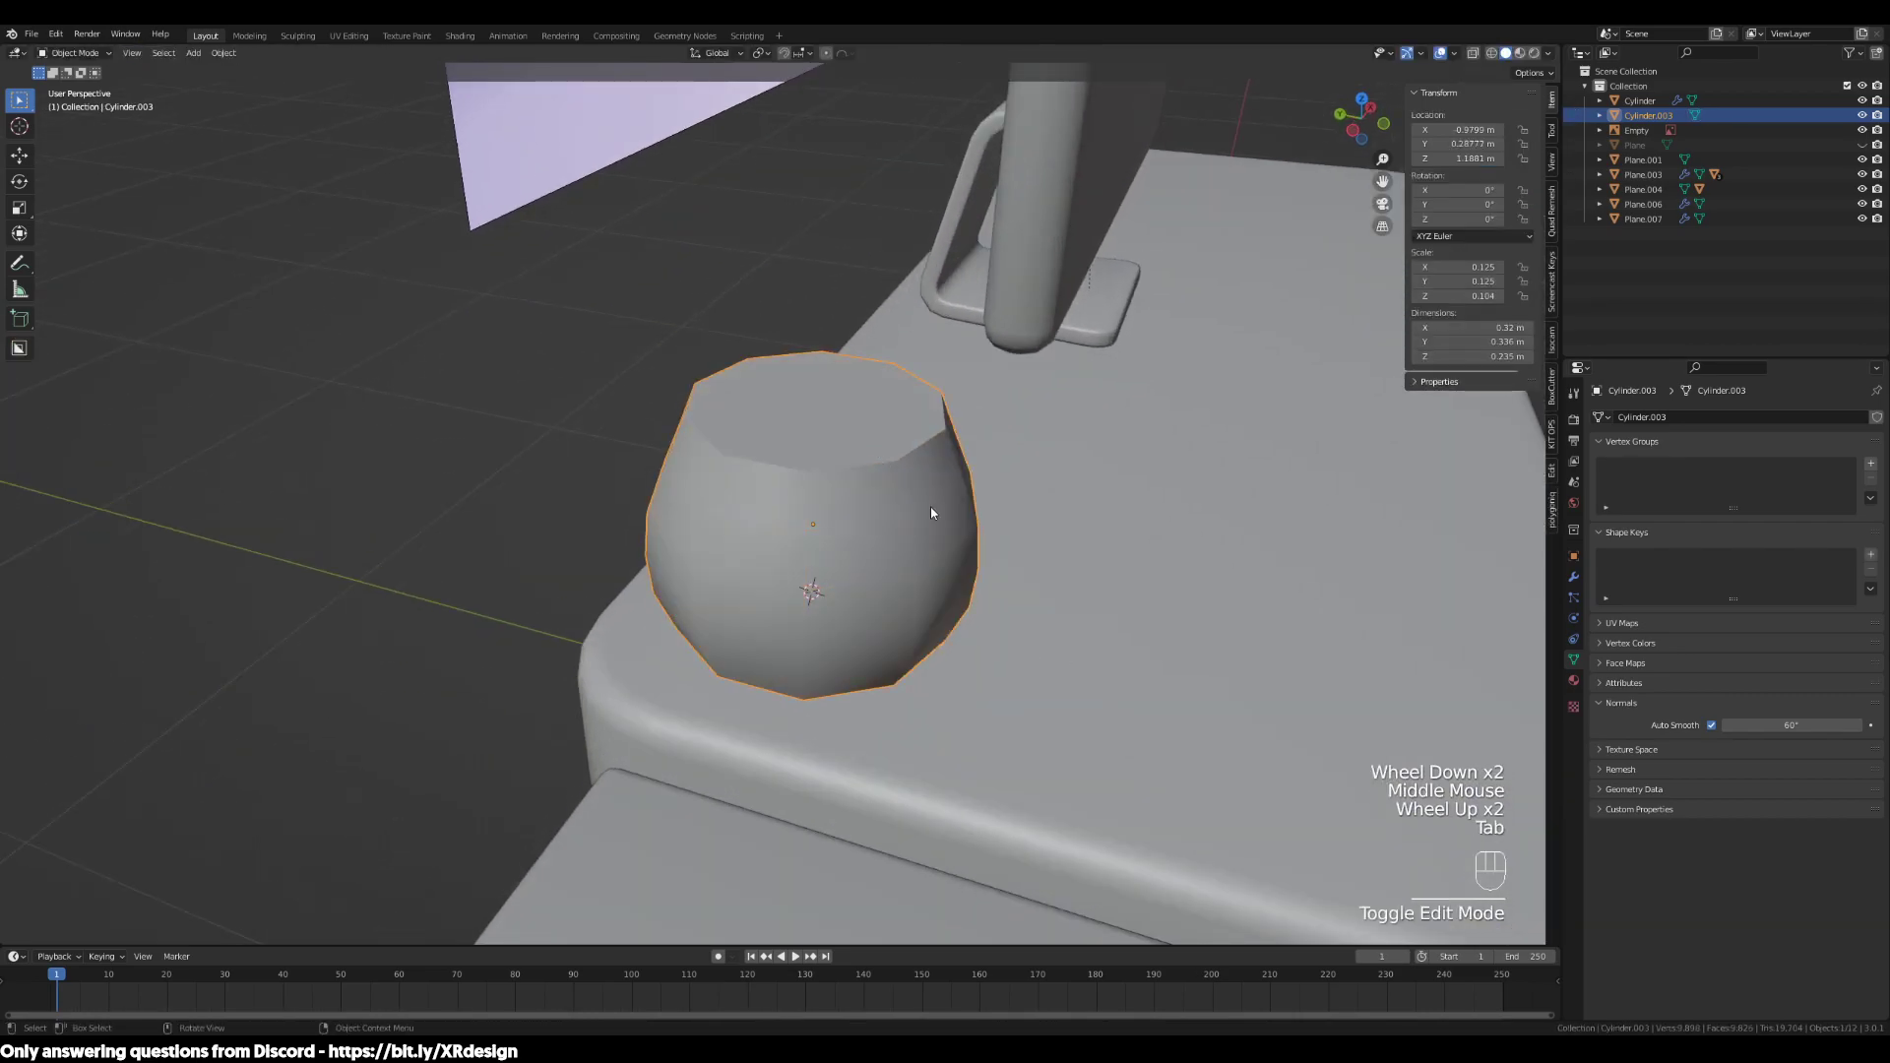
pyautogui.scroll(-2, 936, 510)
pyautogui.keyDown('shift'); pyautogui.moveTo(936, 510); pyautogui.dragTo(915, 817, button='middle'); pyautogui.keyUp('shift')
pyautogui.keyDown('shift'); pyautogui.moveTo(748, 177); pyautogui.dragTo(679, 502, button='middle'); pyautogui.keyUp('shift')
pyautogui.scroll(-2, 674, 301)
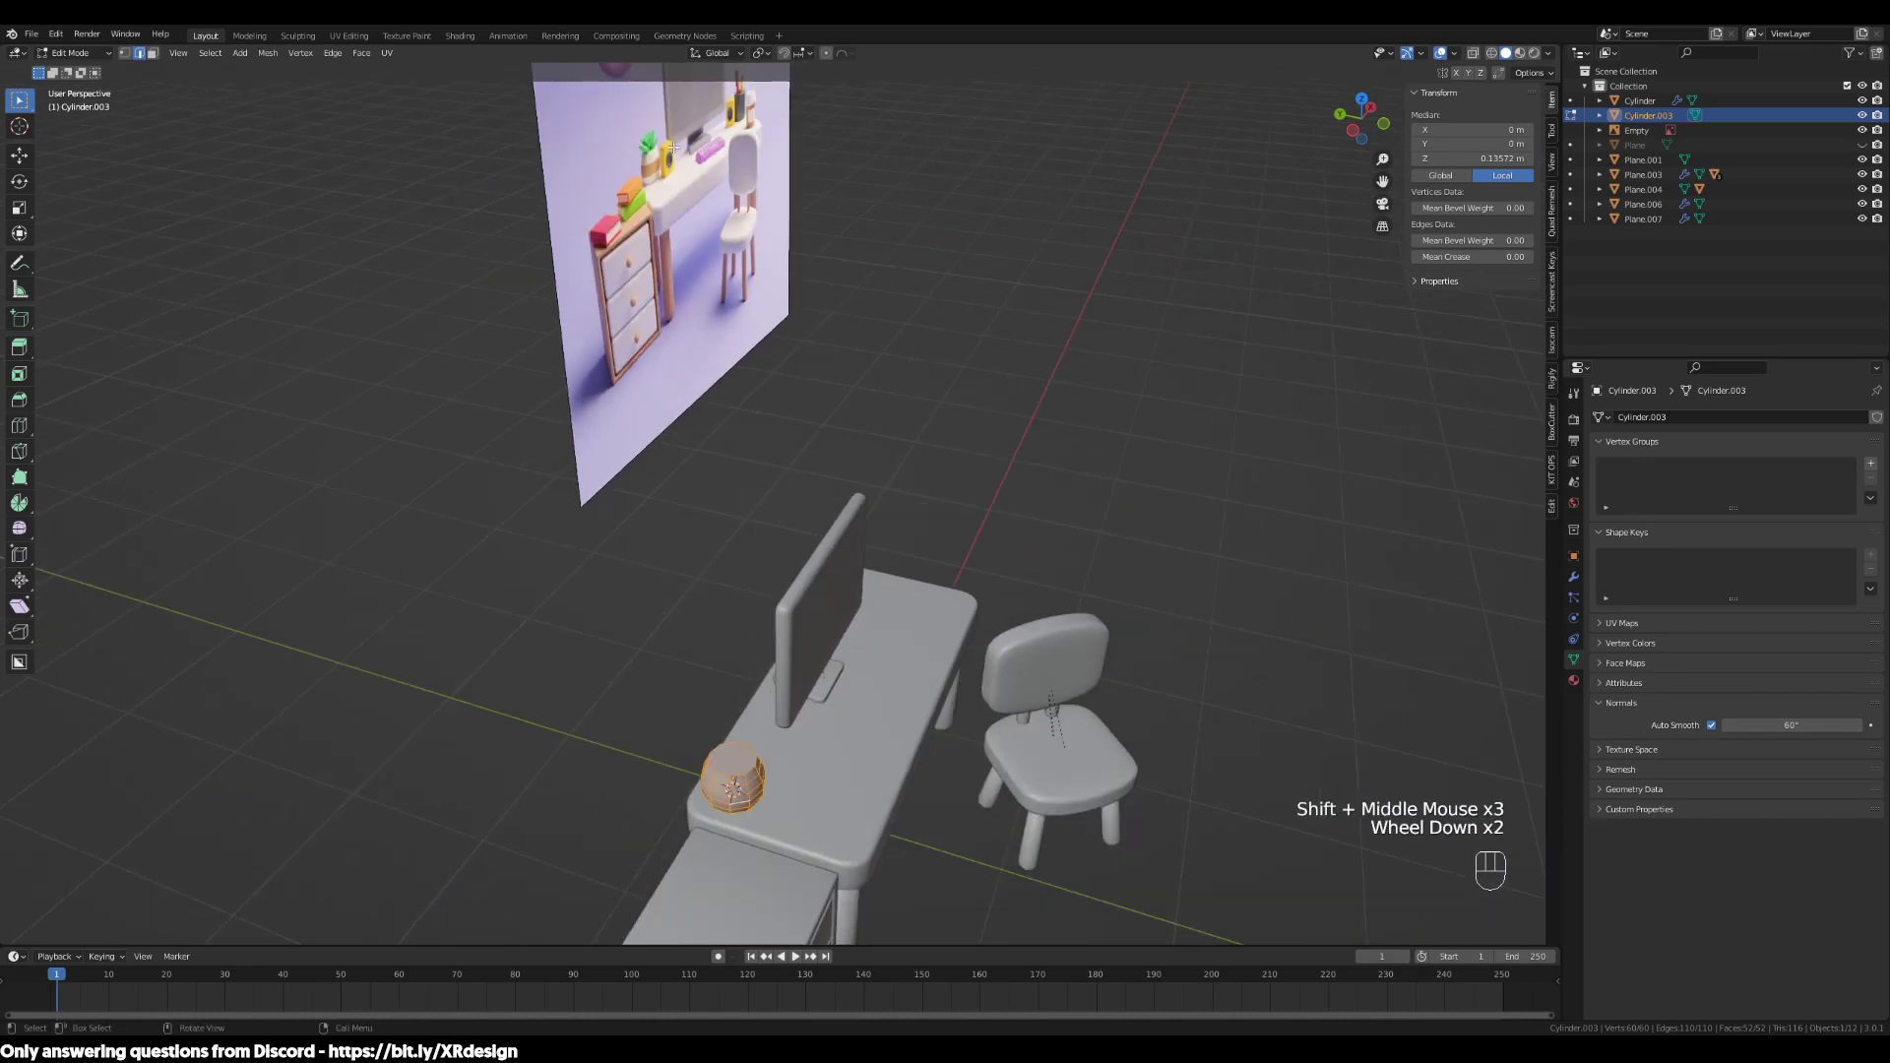
# Select the pot's top face and inset it by about 0.346 m to form the rim
pyautogui.scroll(2, 643, 173)
pyautogui.keyDown('shift'); pyautogui.moveTo(643, 174); pyautogui.dragTo(850, 564, button='middle'); pyautogui.keyUp('shift')
pyautogui.scroll(2, 865, 528)
pyautogui.press('3')
pyautogui.click(701, 684)
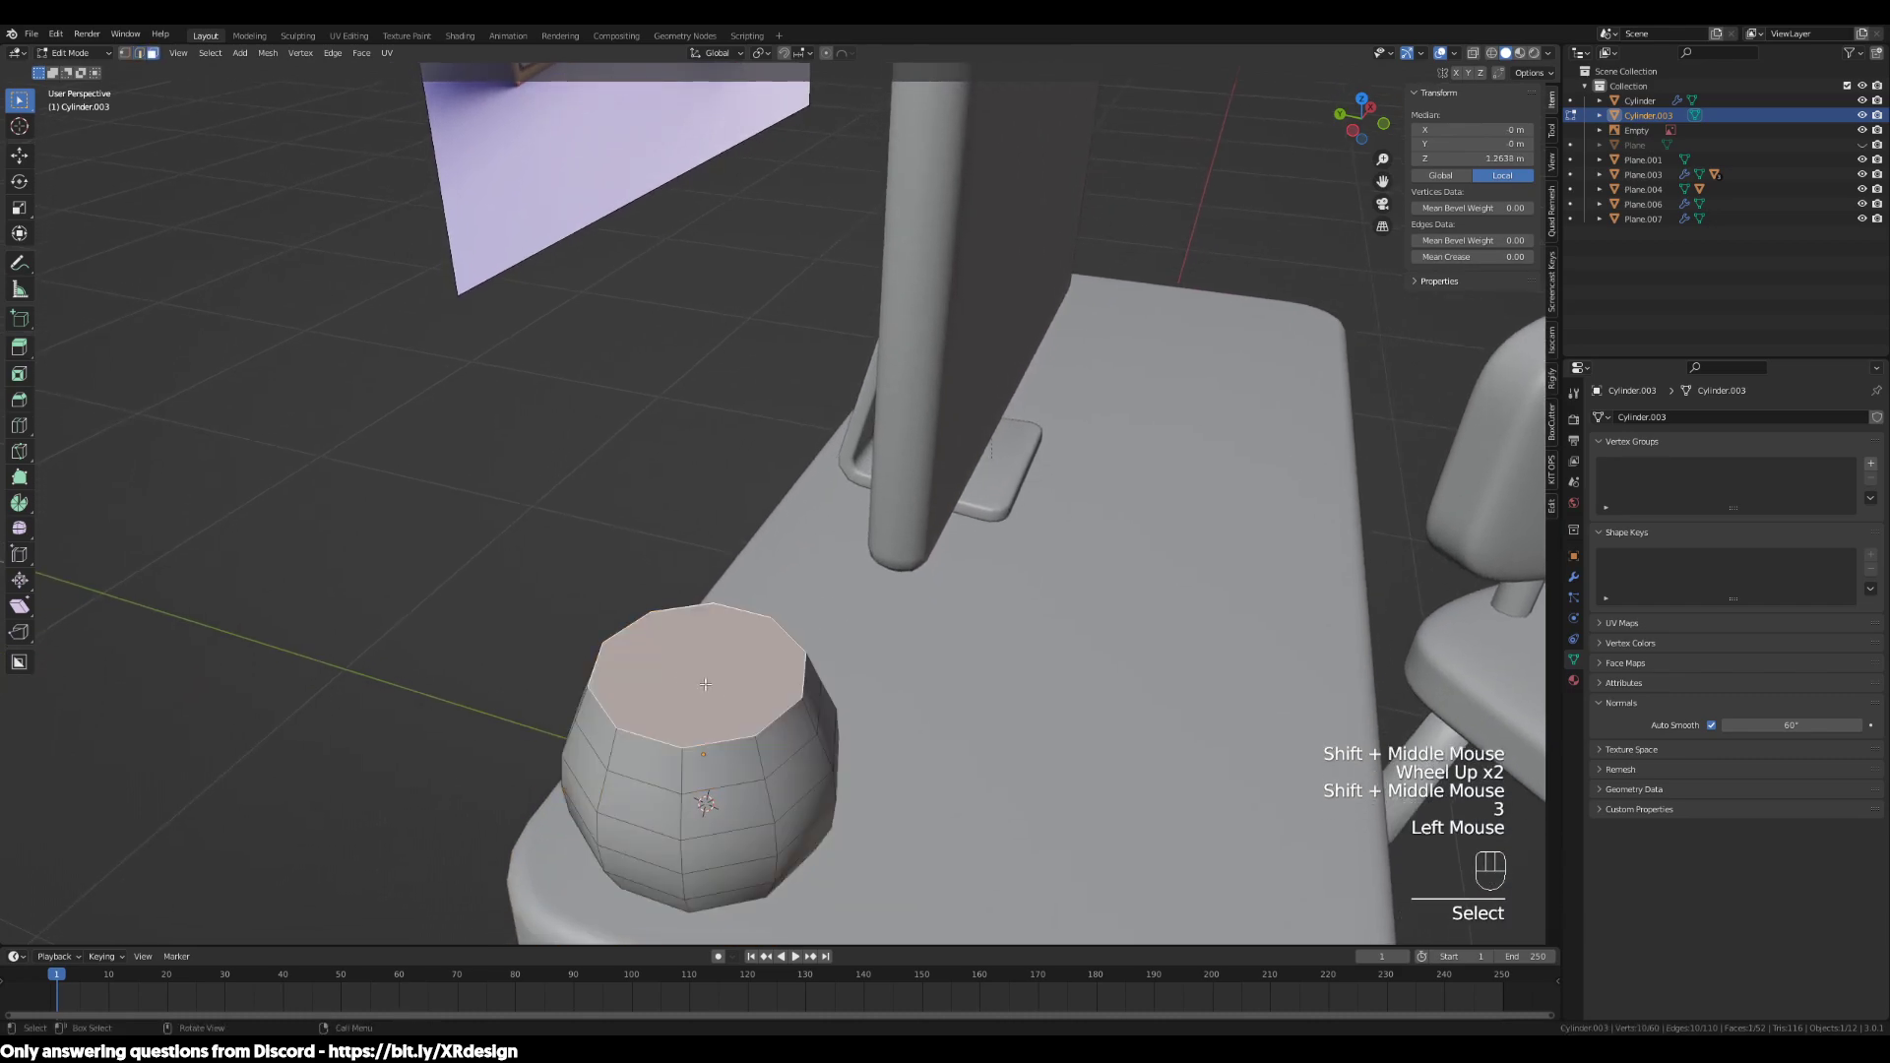
pyautogui.scroll(2, 886, 689)
pyautogui.keyDown('shift'); pyautogui.moveTo(886, 689); pyautogui.dragTo(933, 706, button='middle'); pyautogui.keyUp('shift')
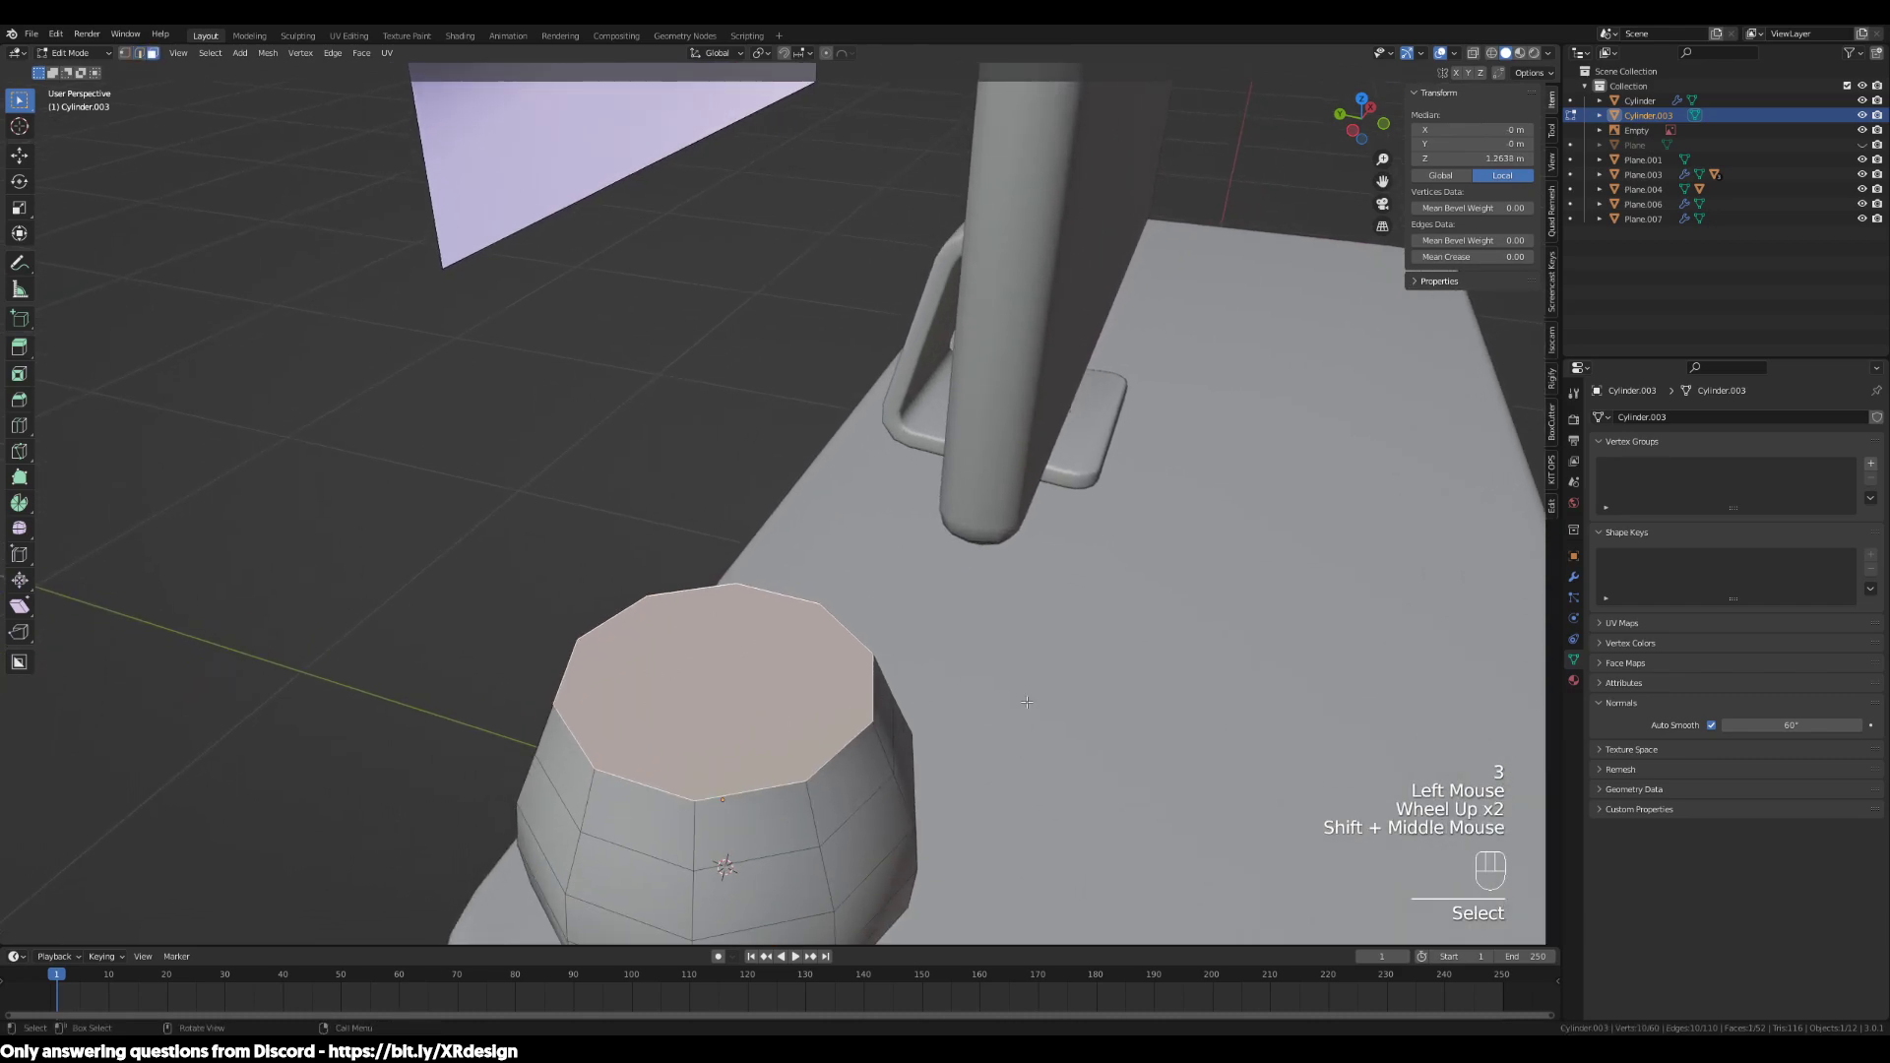
pyautogui.press('i')
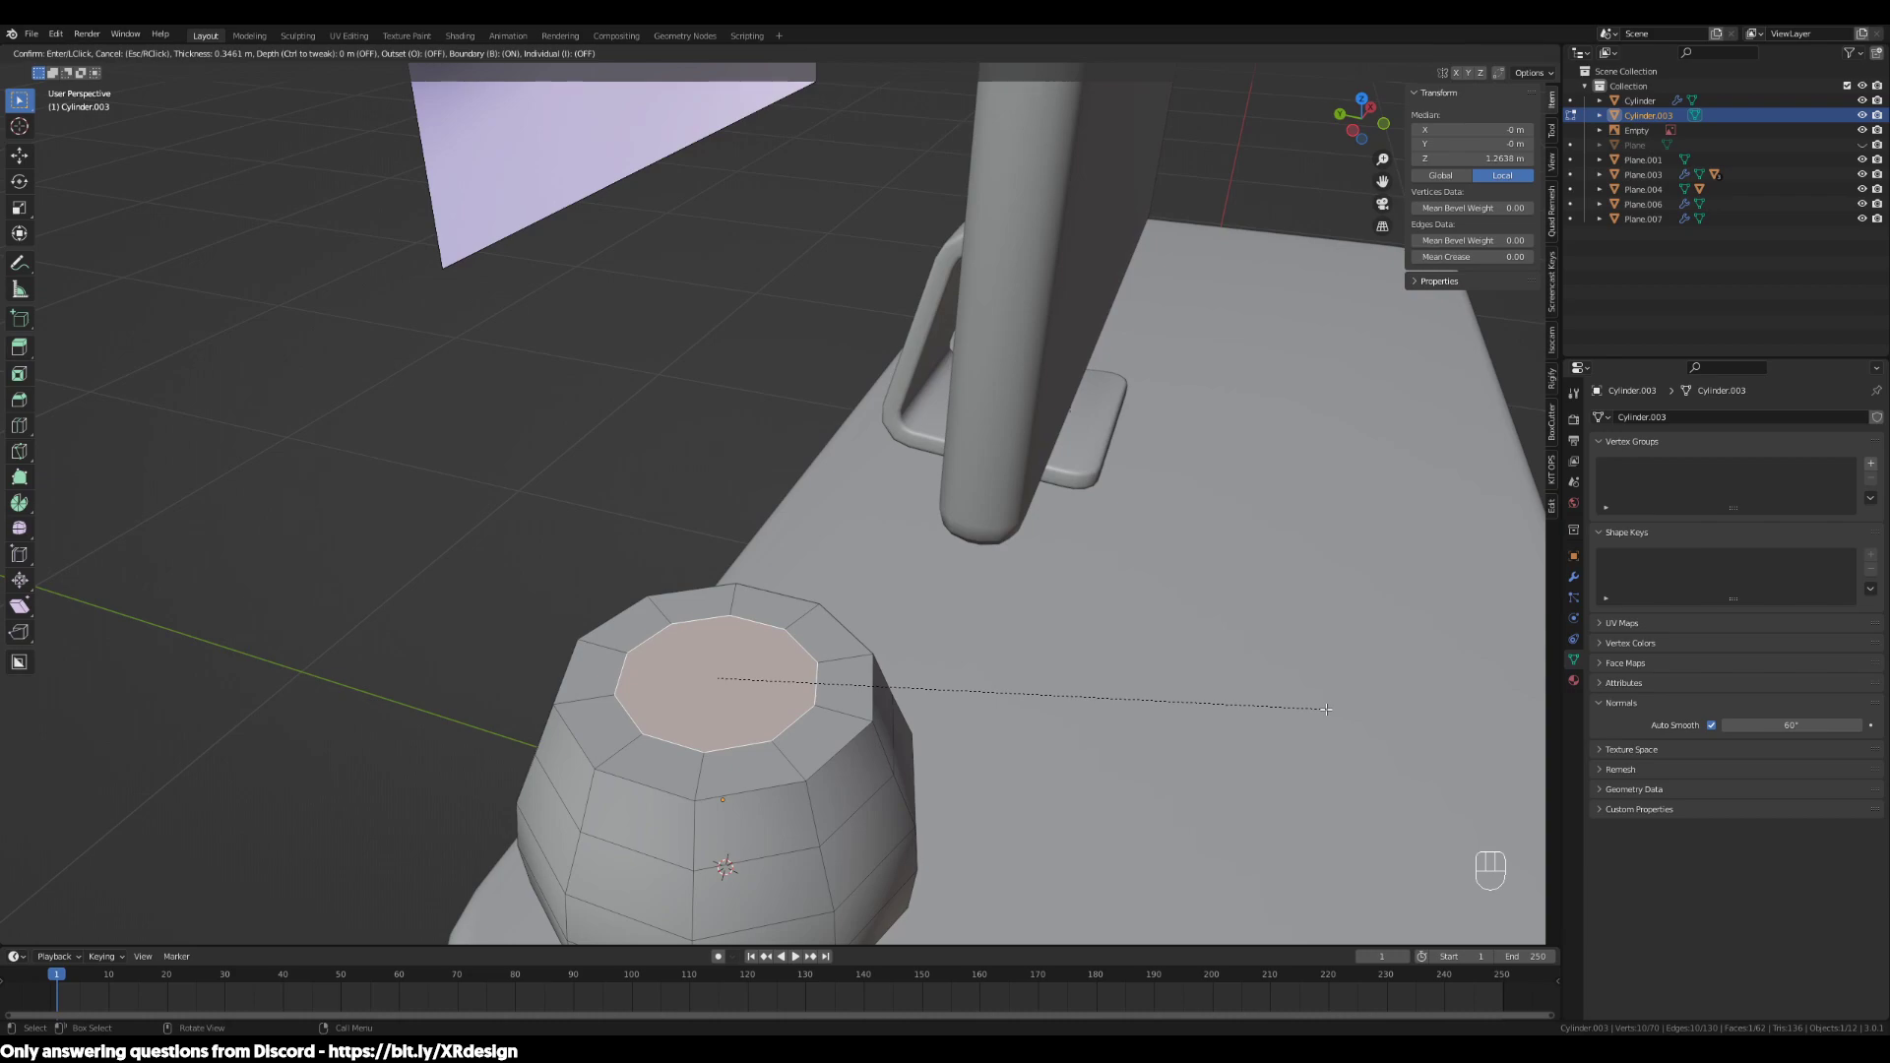
pyautogui.click(1326, 709)
# Compare the pot's inset rim with the plant pot and other desk items in the reference image
pyautogui.scroll(-2, 1132, 817)
pyautogui.keyDown('shift'); pyautogui.moveTo(1132, 817); pyautogui.dragTo(1096, 799, button='middle'); pyautogui.keyUp('shift')
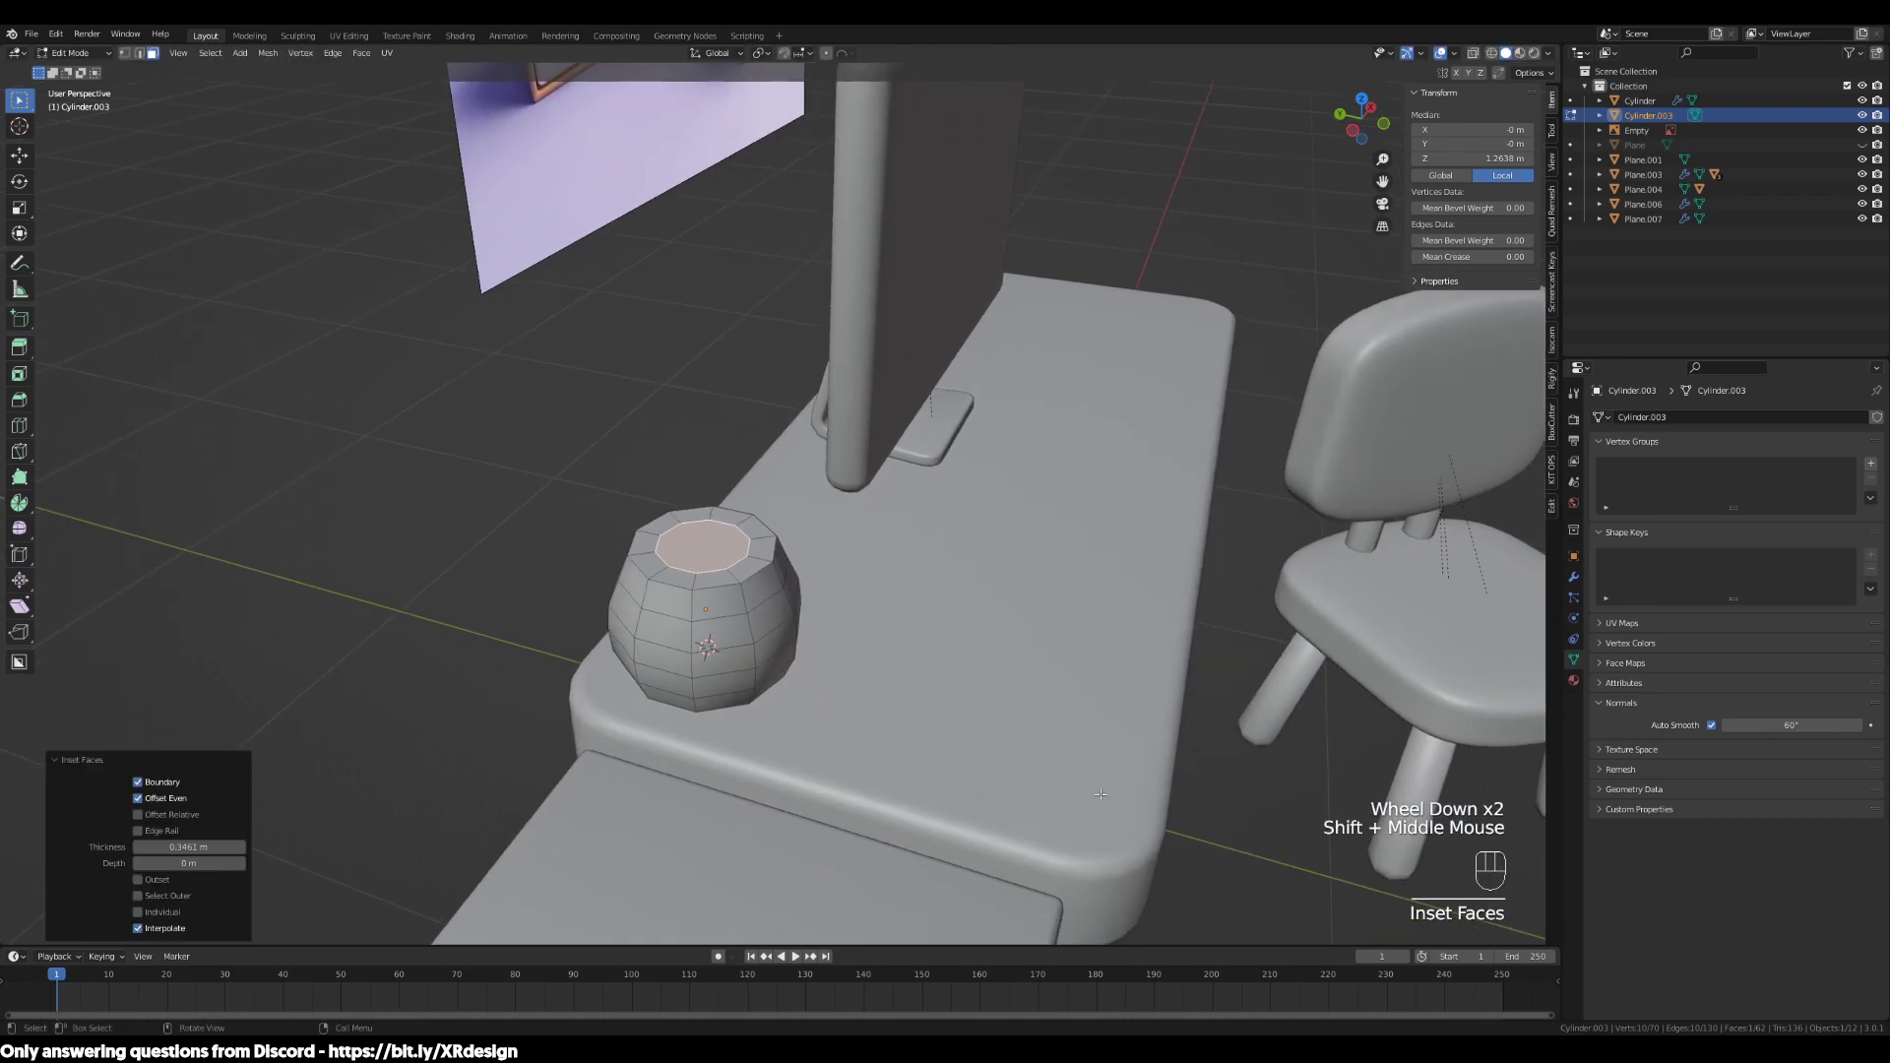
pyautogui.scroll(3, 692, 629)
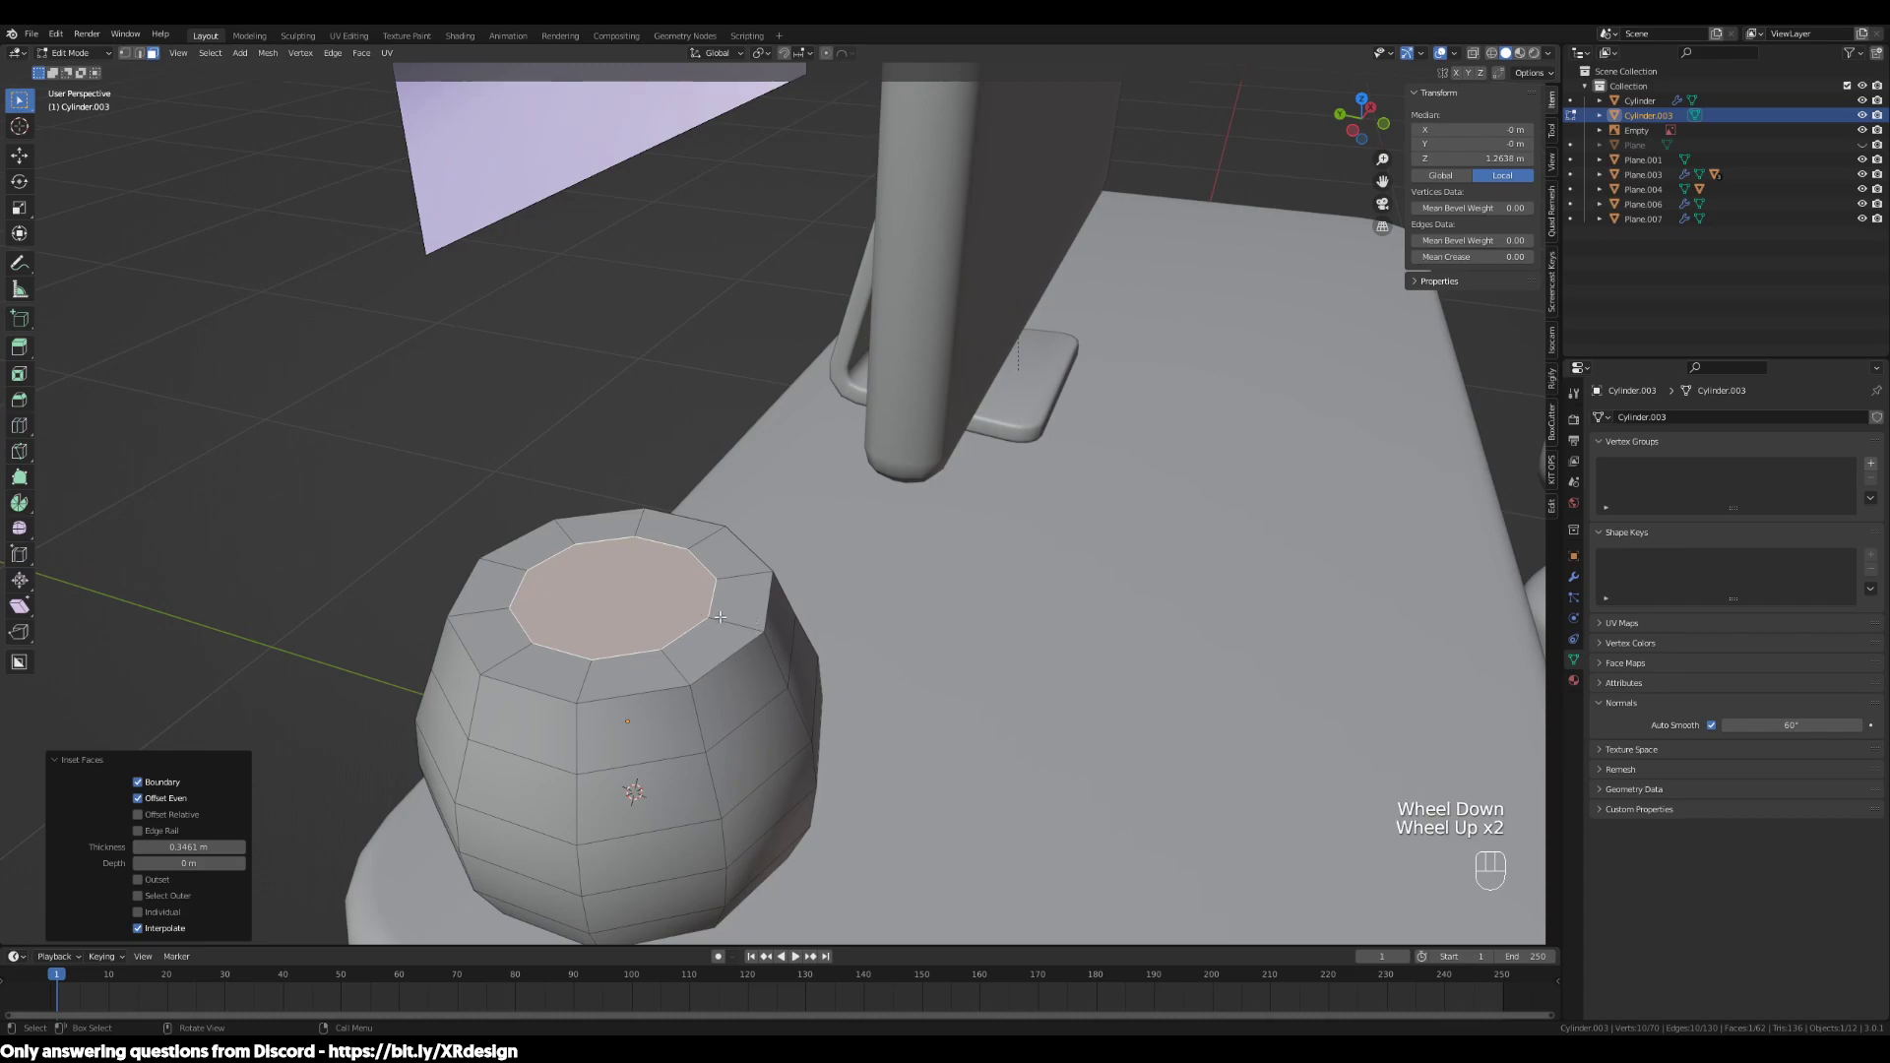
pyautogui.scroll(-2, 696, 286)
pyautogui.keyDown('shift'); pyautogui.moveTo(696, 286); pyautogui.dragTo(1142, 423, button='middle'); pyautogui.keyUp('shift')
pyautogui.scroll(5, 1142, 424)
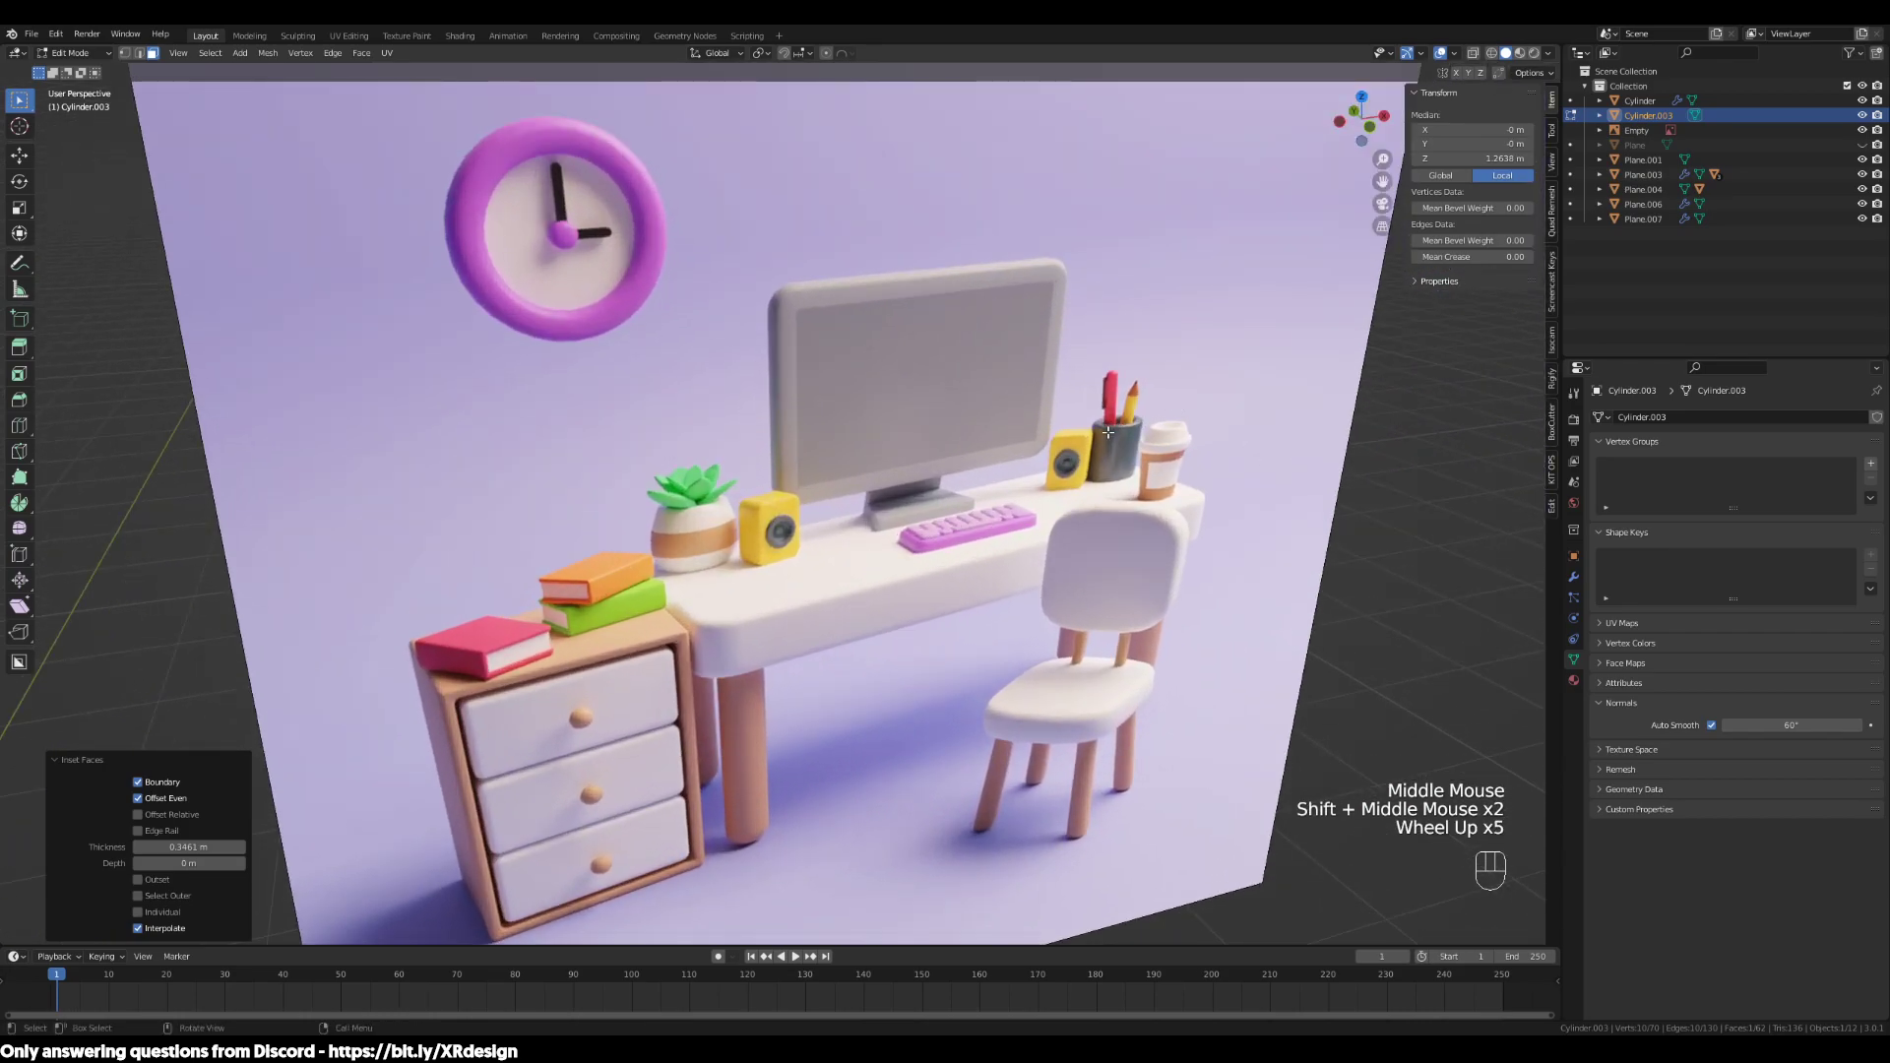
pyautogui.scroll(-8, 1116, 428)
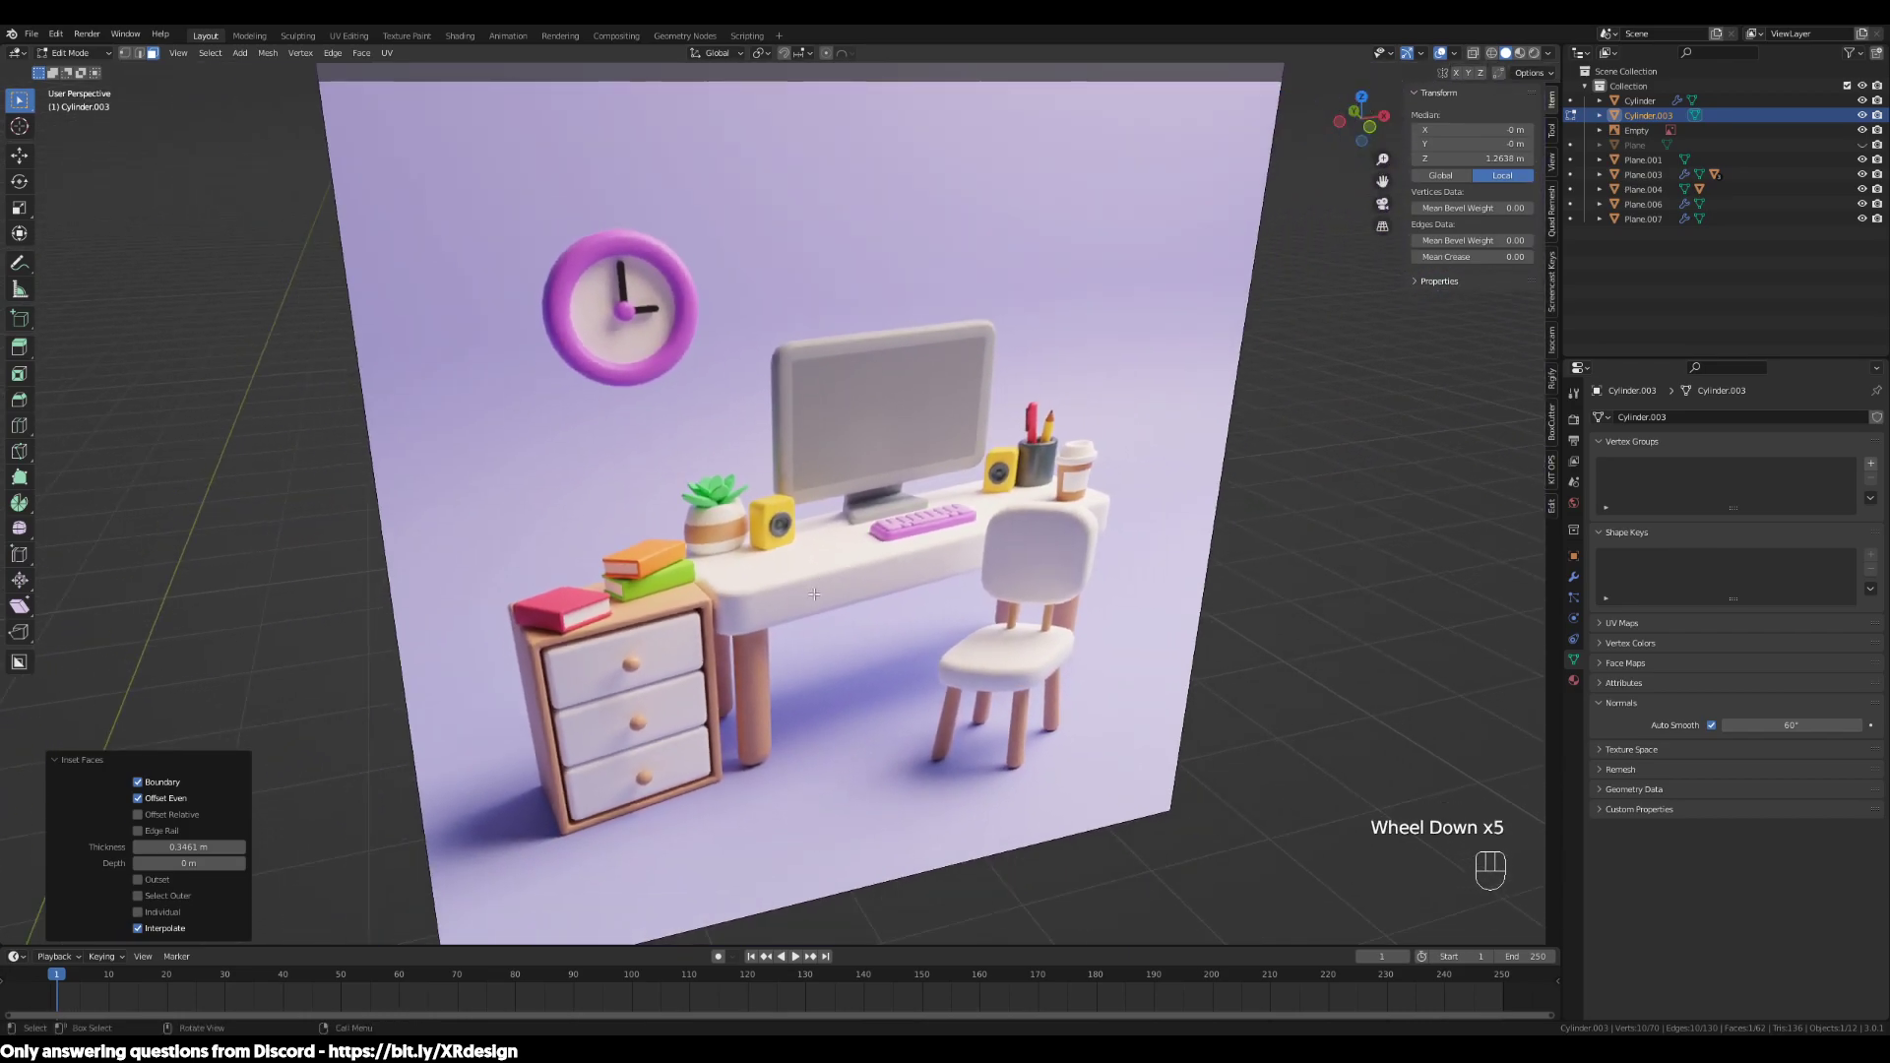
pyautogui.keyDown('shift'); pyautogui.moveTo(580, 874); pyautogui.dragTo(768, 642, button='middle'); pyautogui.keyUp('shift')
pyautogui.scroll(5, 746, 702)
pyautogui.scroll(2, 729, 689)
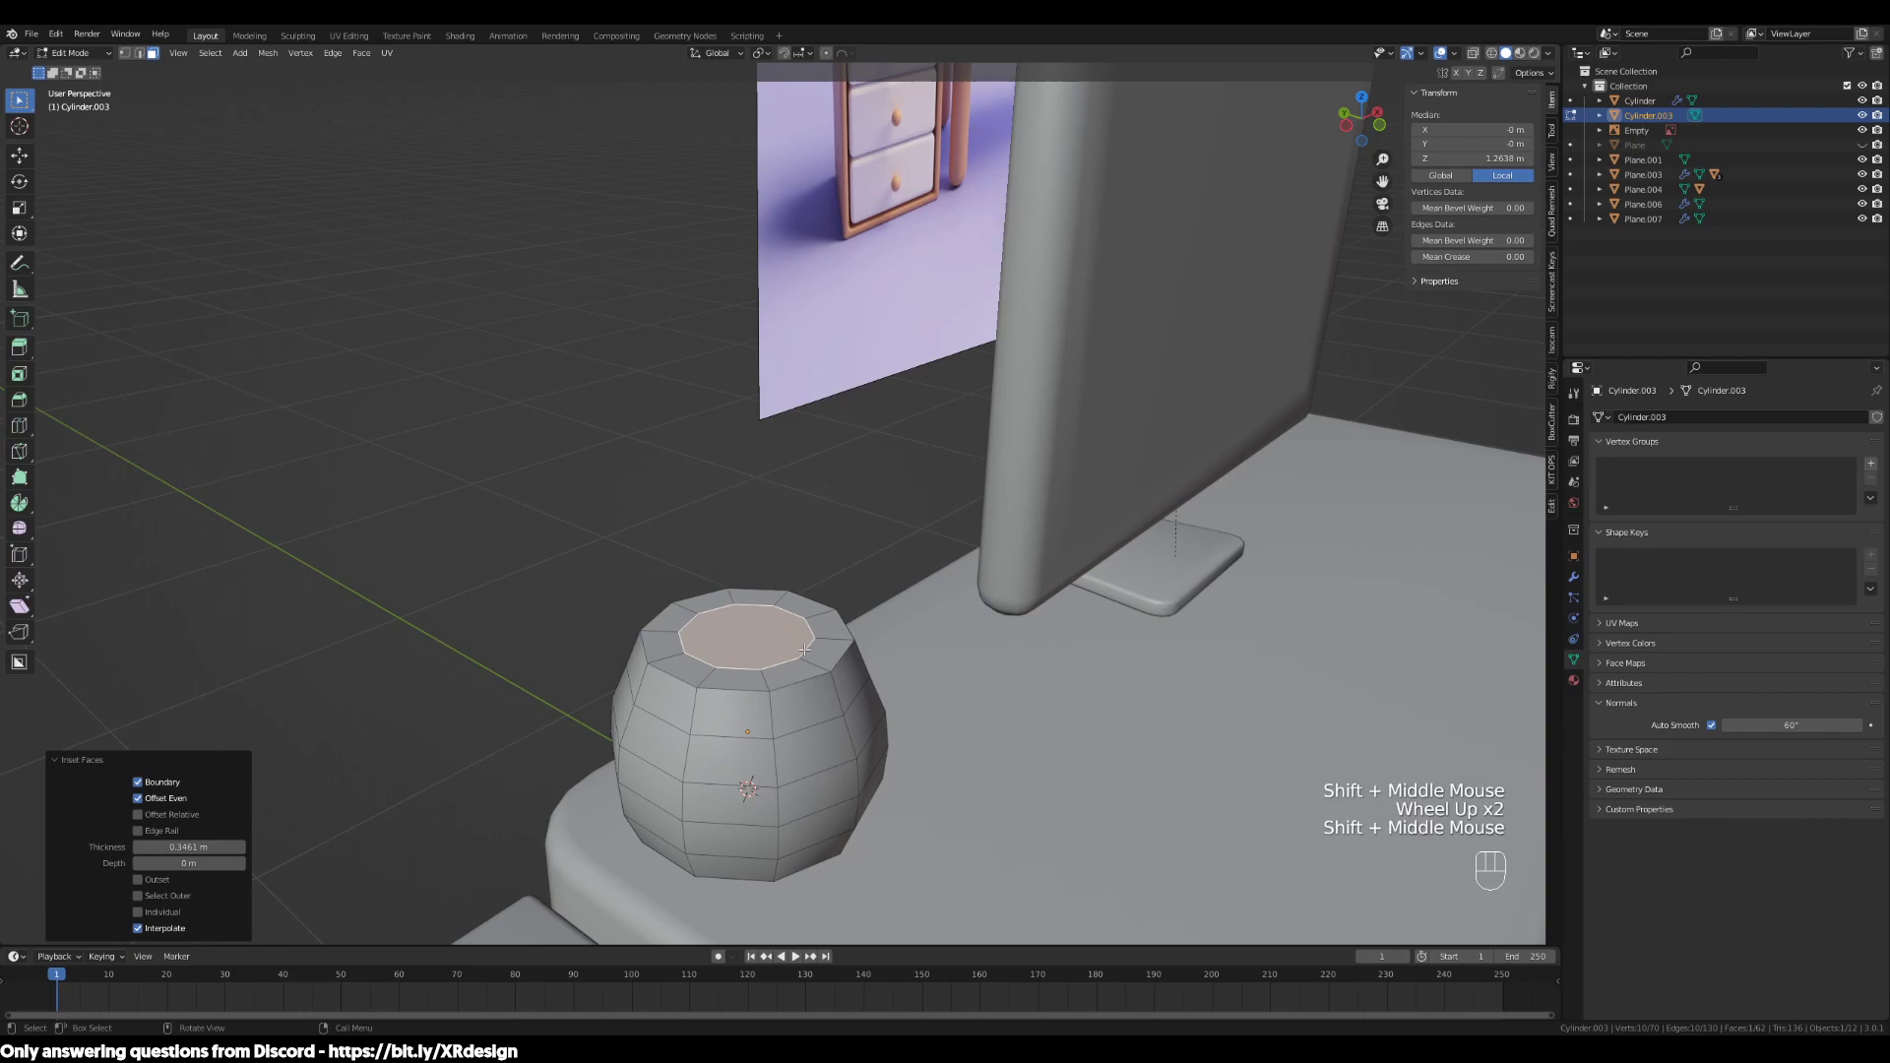
# Extrude the inset top face downward by about 0.057 m to hollow the pot, and return to Object Mode
pyautogui.scroll(1, 920, 671)
pyautogui.press('e')
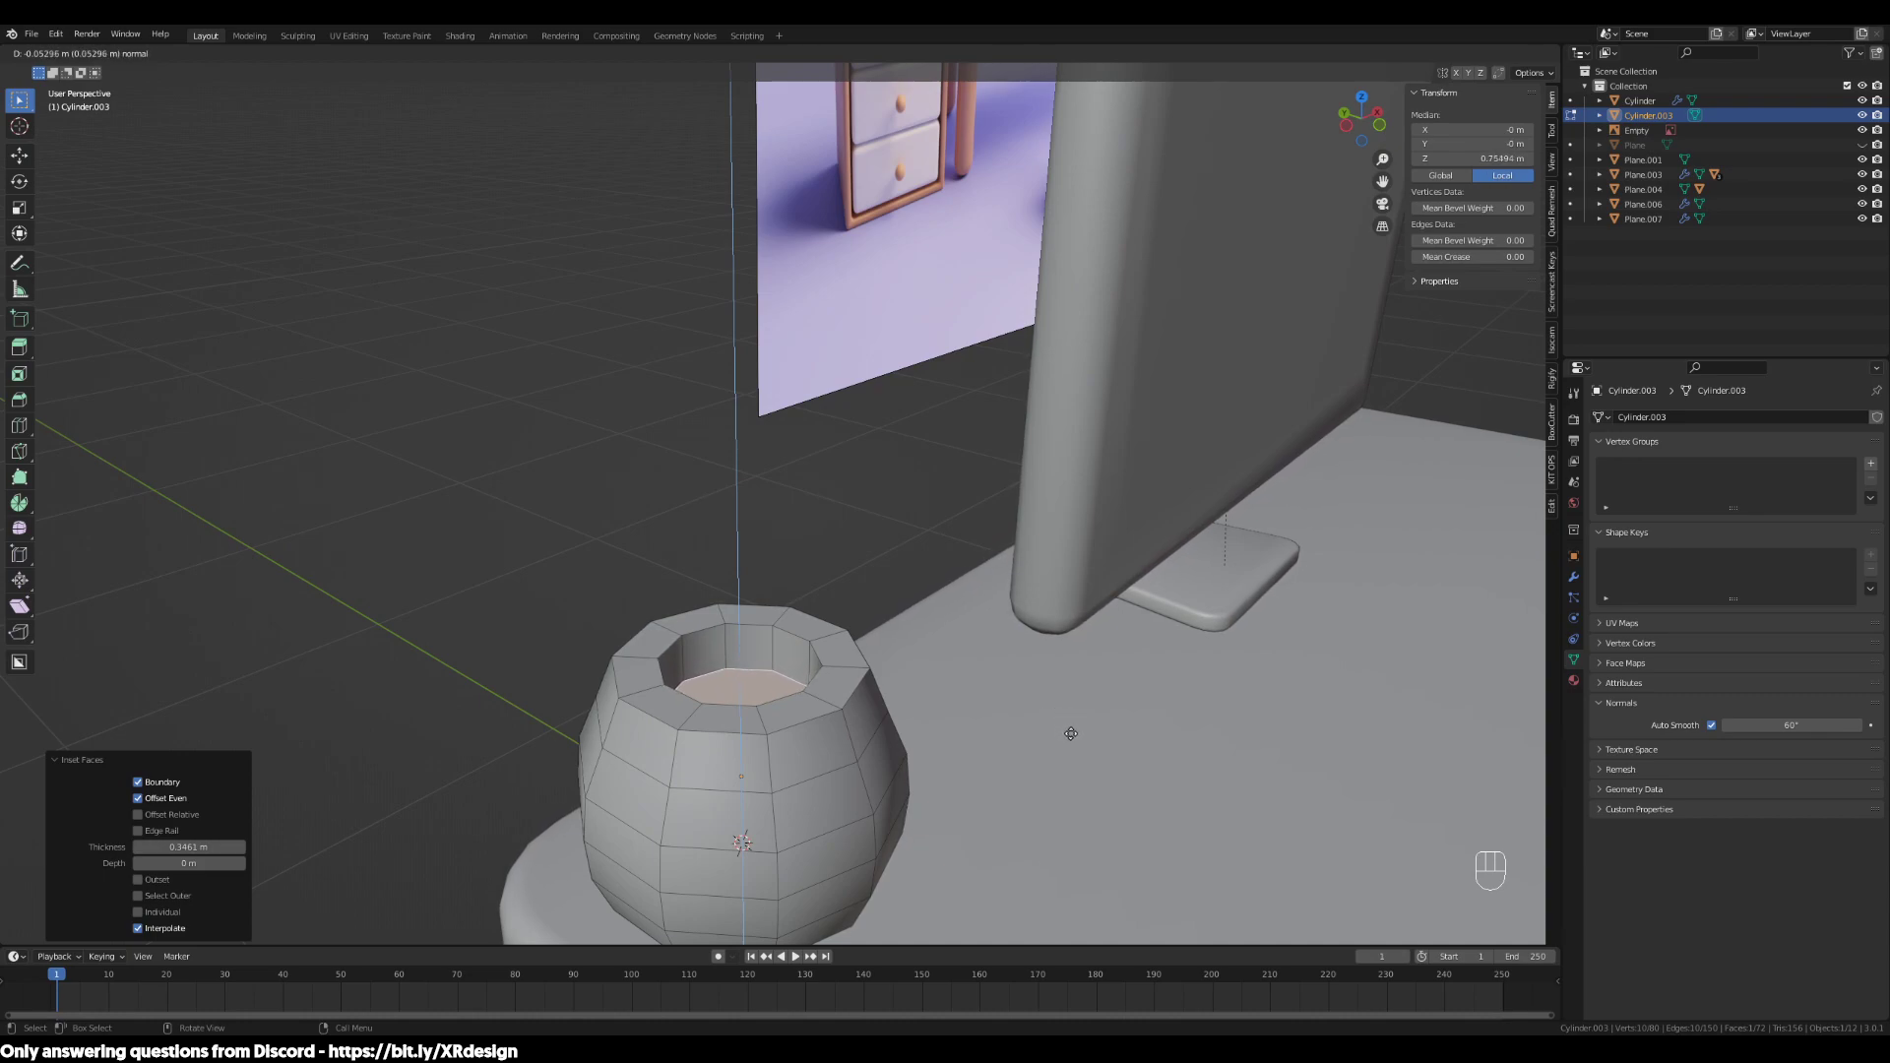
pyautogui.click(1072, 737)
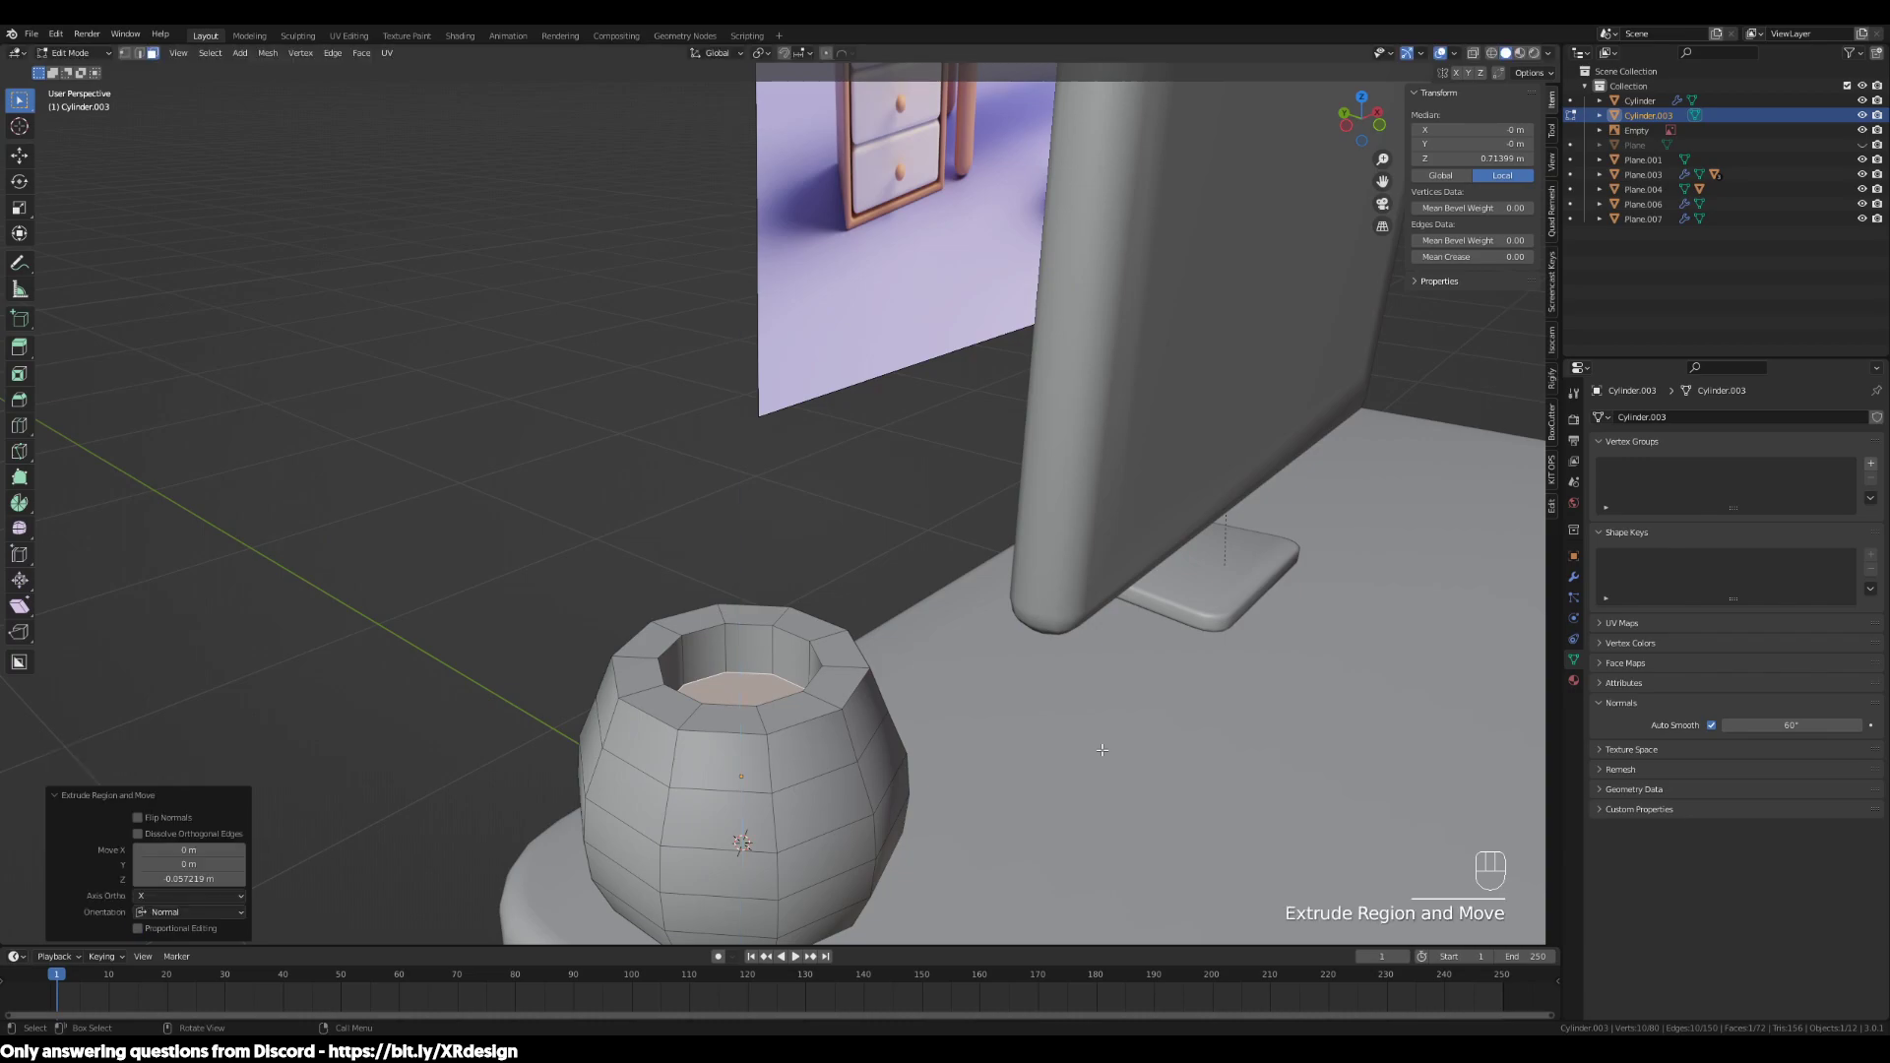
pyautogui.scroll(-2, 1082, 749)
pyautogui.moveTo(1083, 748); pyautogui.dragTo(996, 778, button='middle')
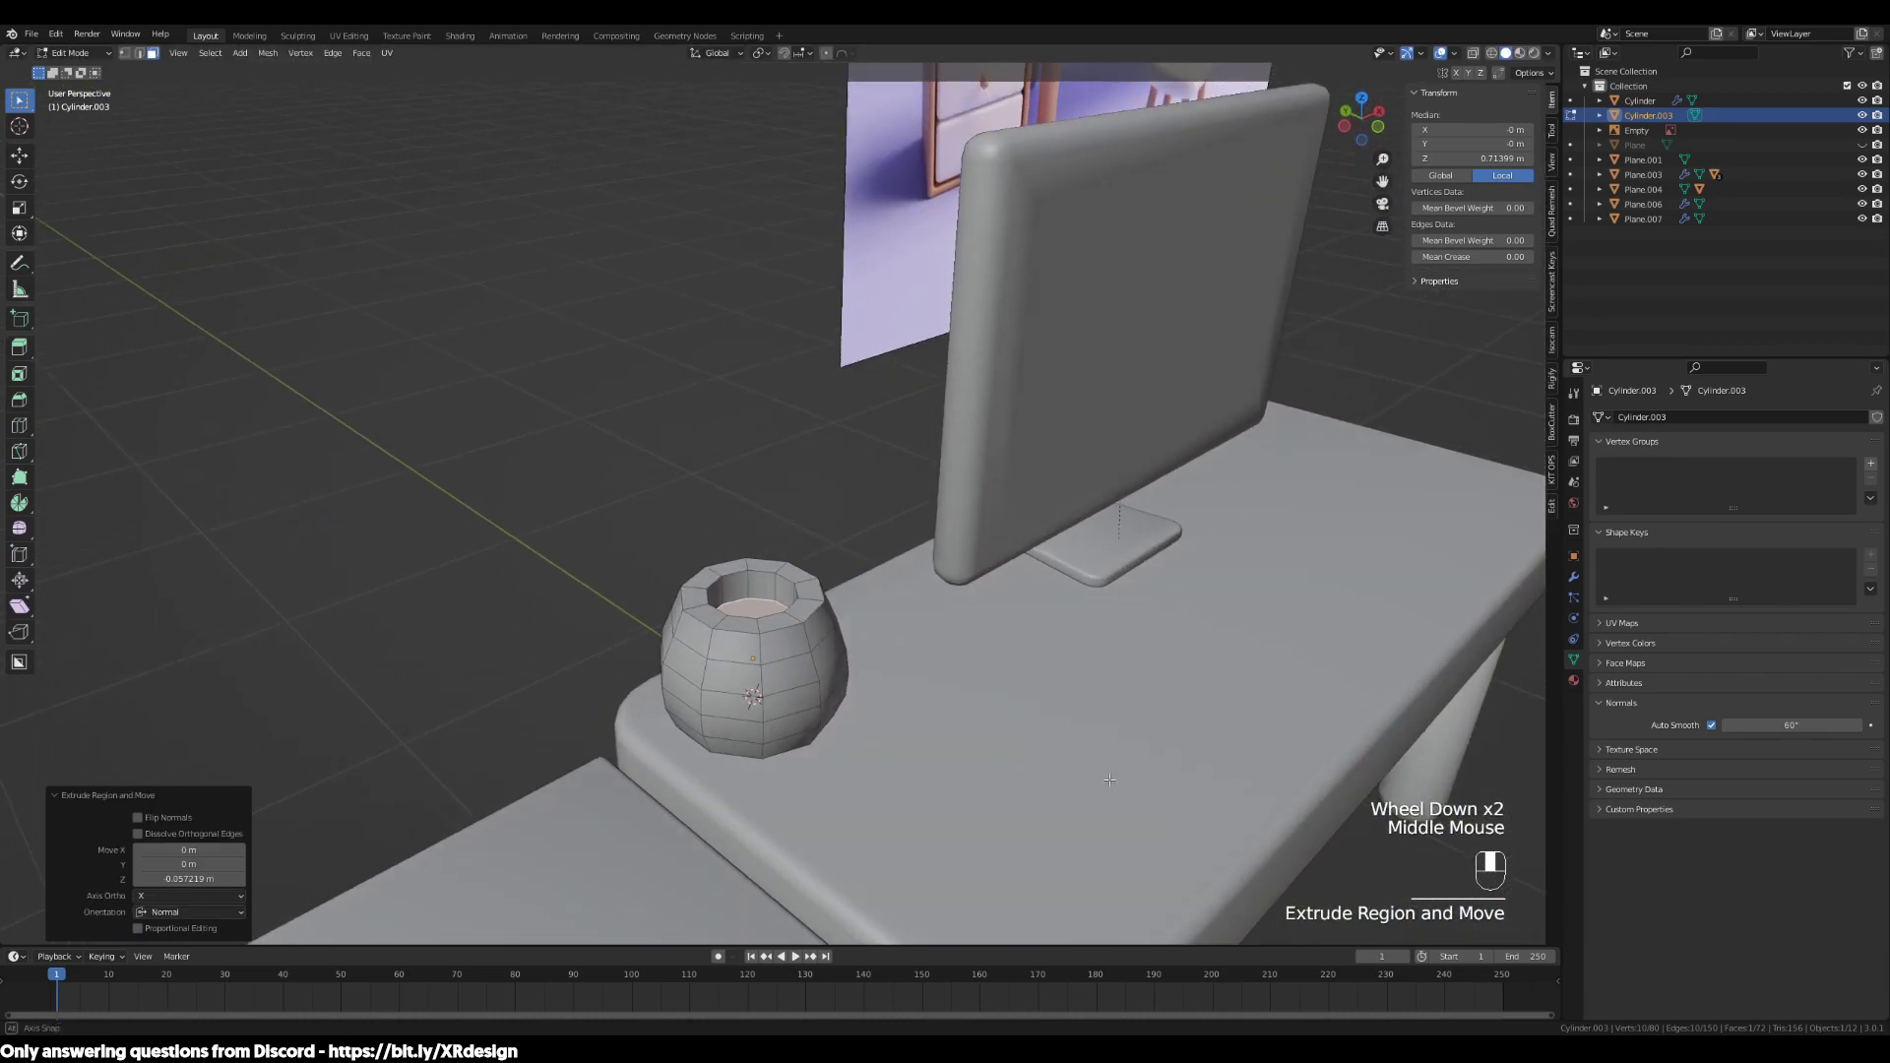
pyautogui.scroll(2, 995, 778)
pyautogui.press('Tab')
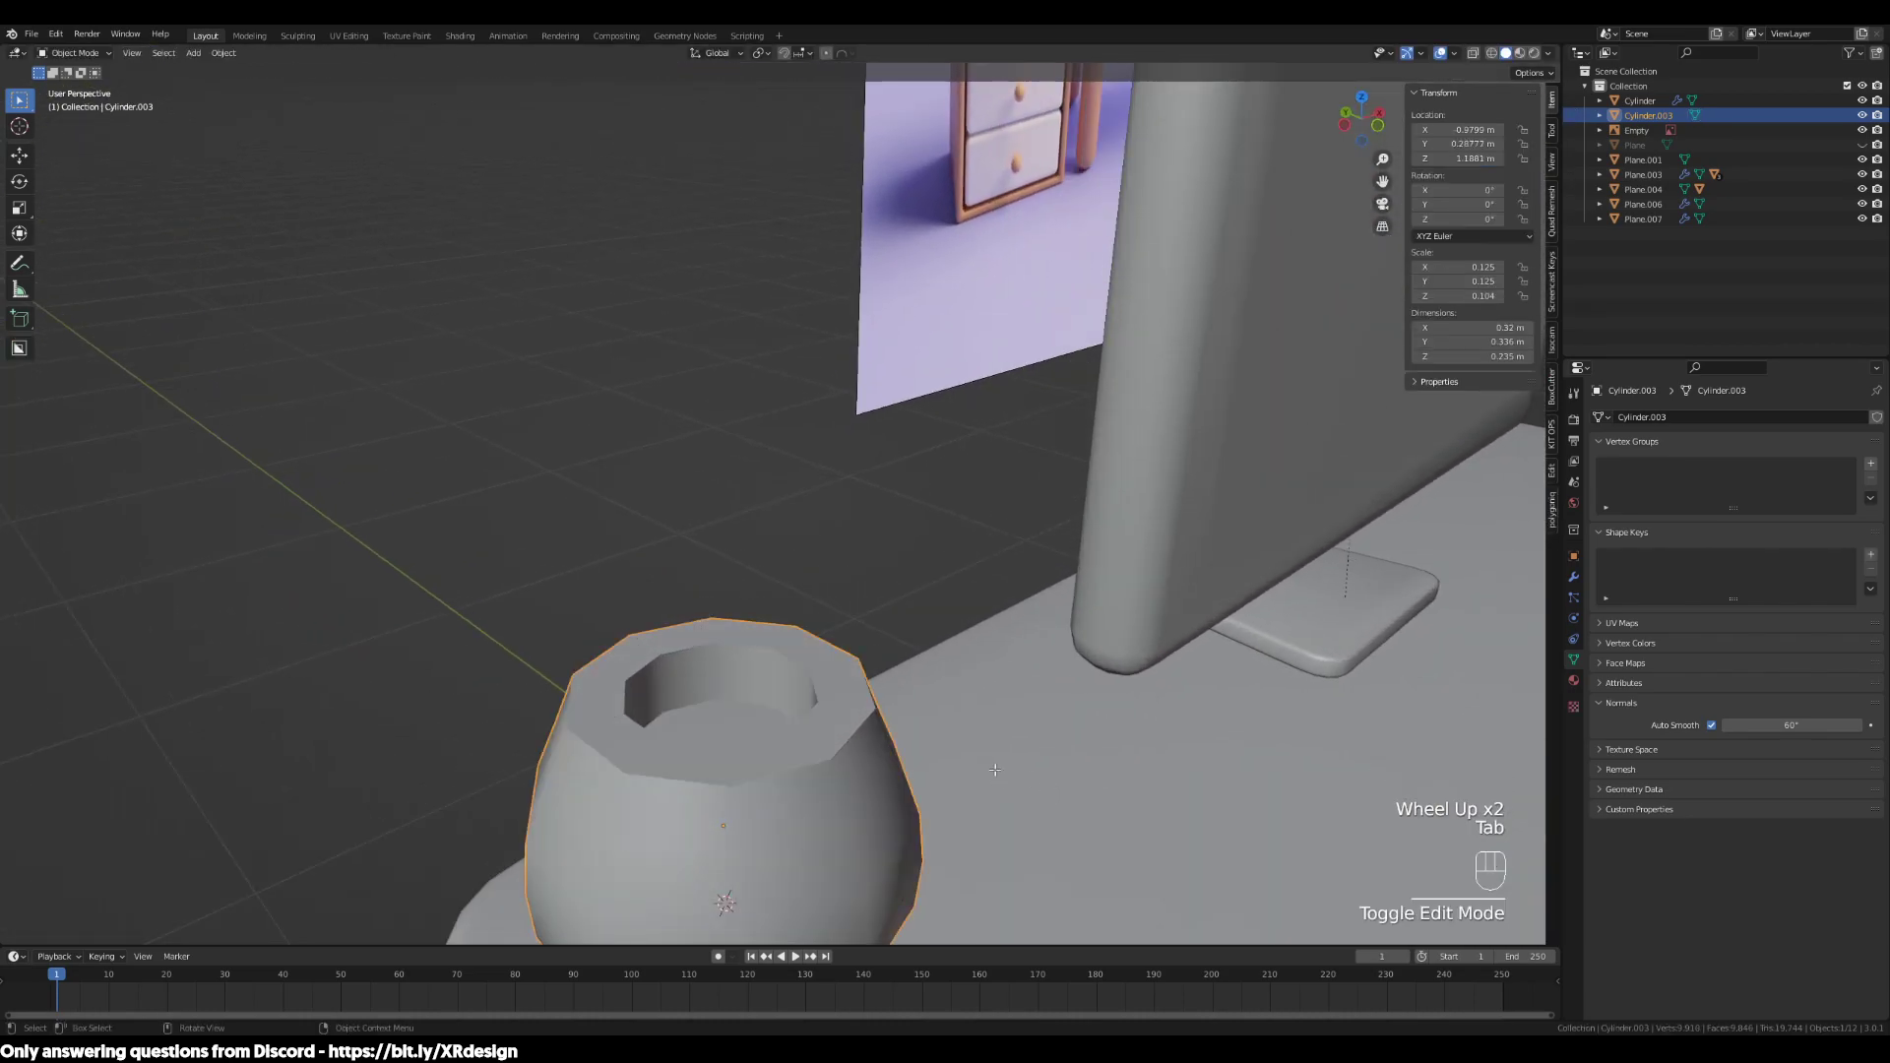
# Select the outer and inner edge loops of the pot's top rim in Edit Mode
pyautogui.press('Tab')
pyautogui.press('2')
pyautogui.keyDown('alt'); pyautogui.click(855, 734); pyautogui.keyUp('alt')
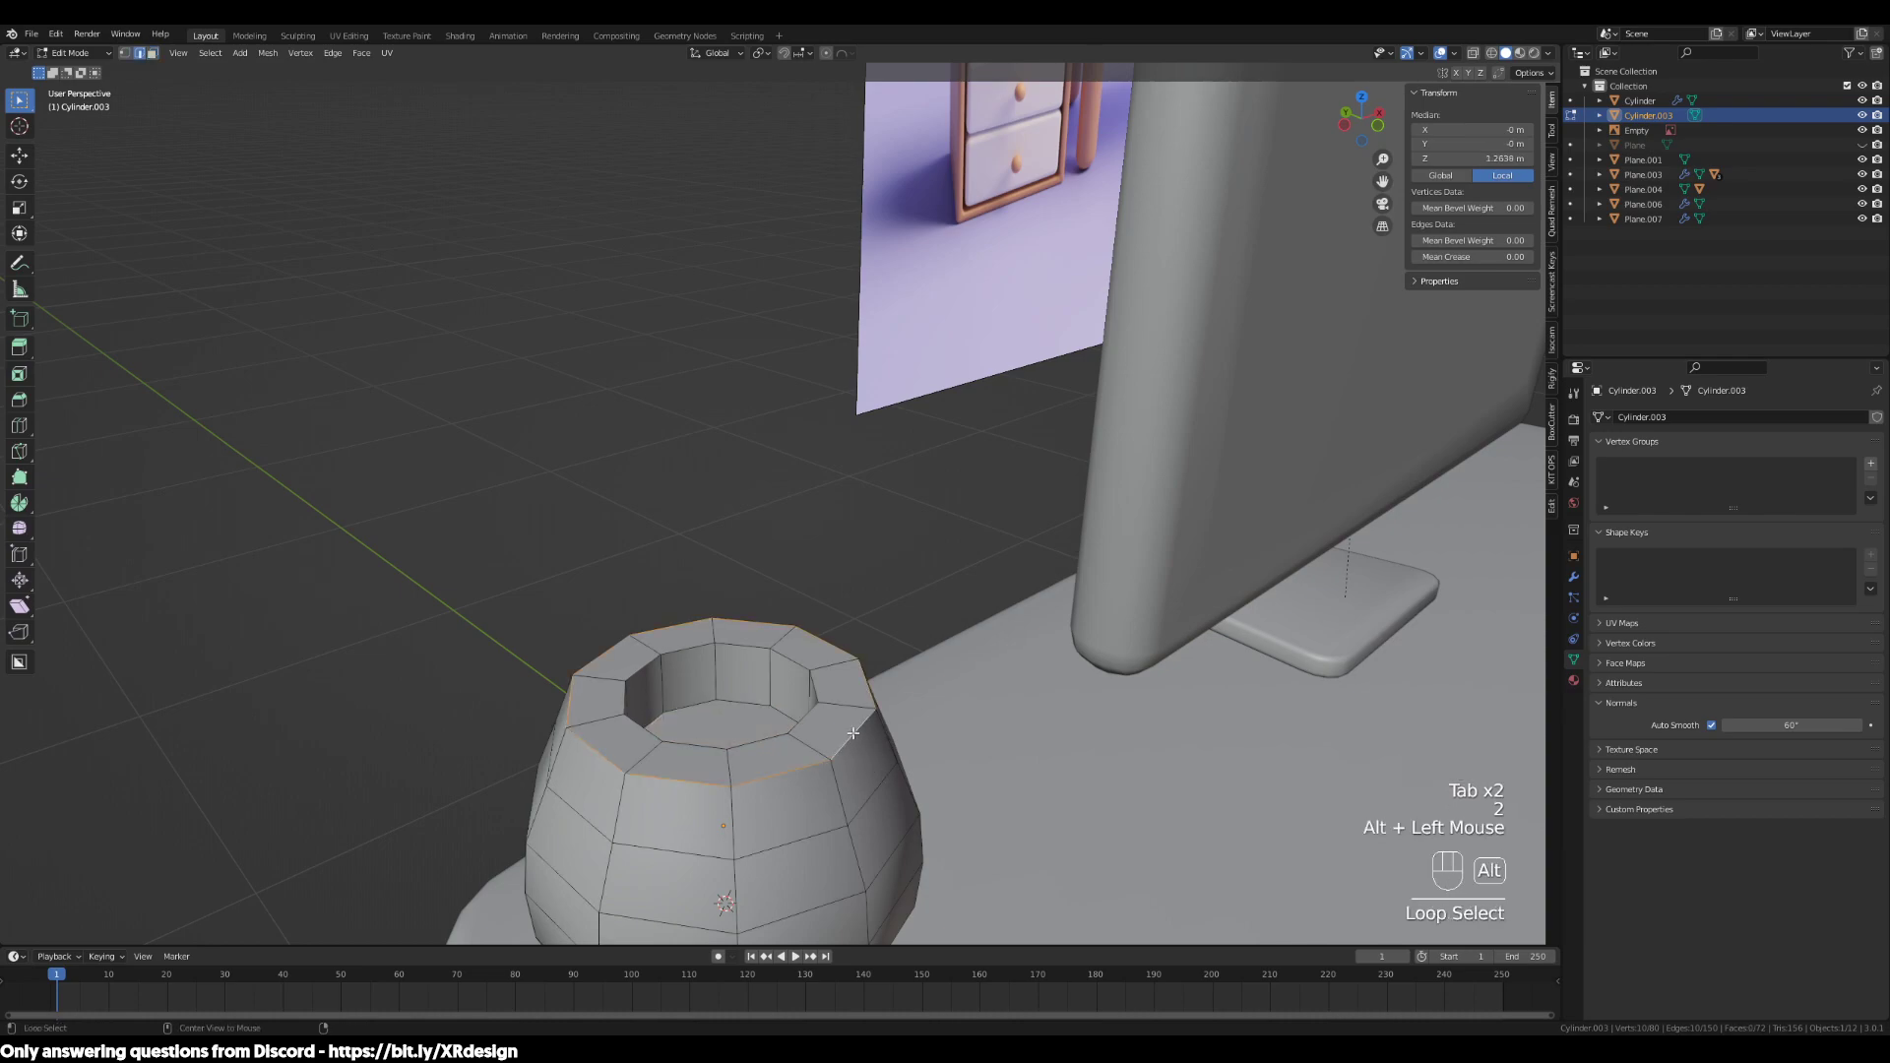
pyautogui.keyDown('alt'); pyautogui.keyDown('shift'); pyautogui.click(642, 631); pyautogui.keyUp('shift'); pyautogui.keyUp('alt')
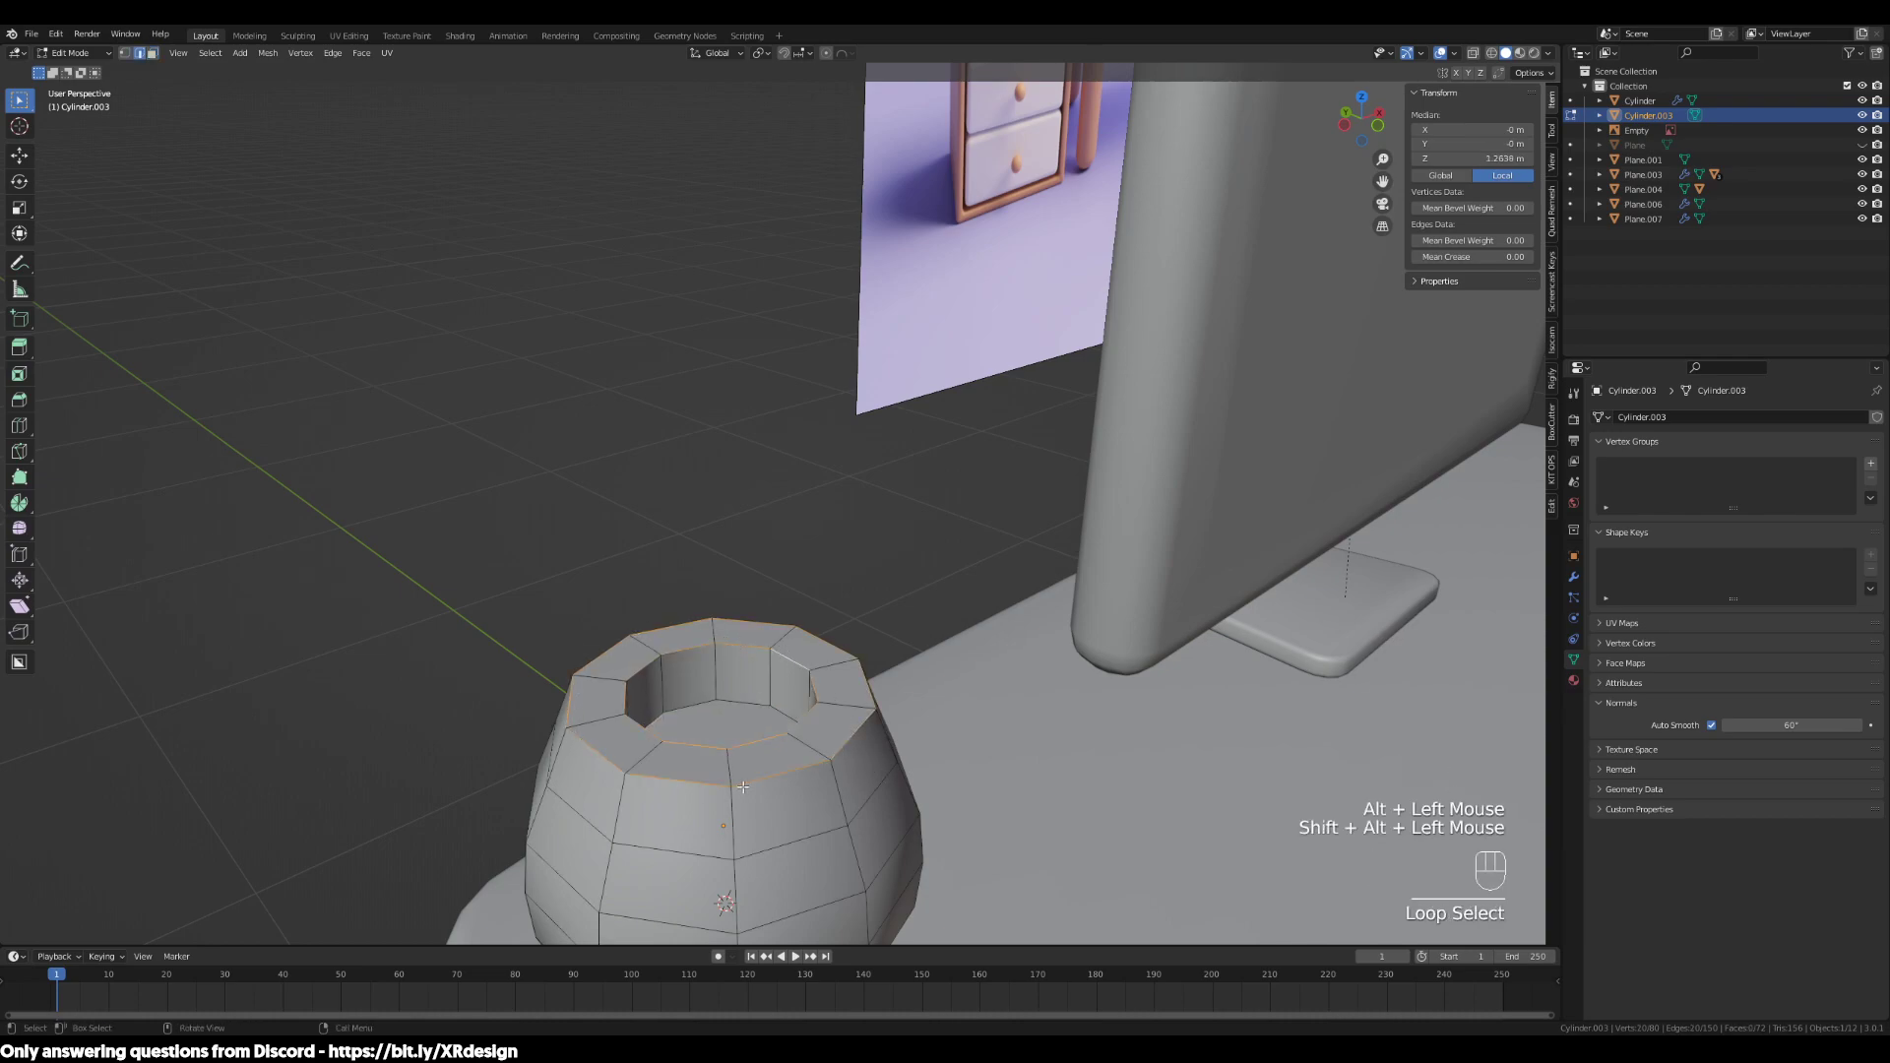
pyautogui.scroll(-1, 619, 645)
pyautogui.moveTo(630, 650); pyautogui.dragTo(1024, 761, button='middle')
pyautogui.scroll(2, 1004, 789)
pyautogui.hotkey('ctrl', 'b')
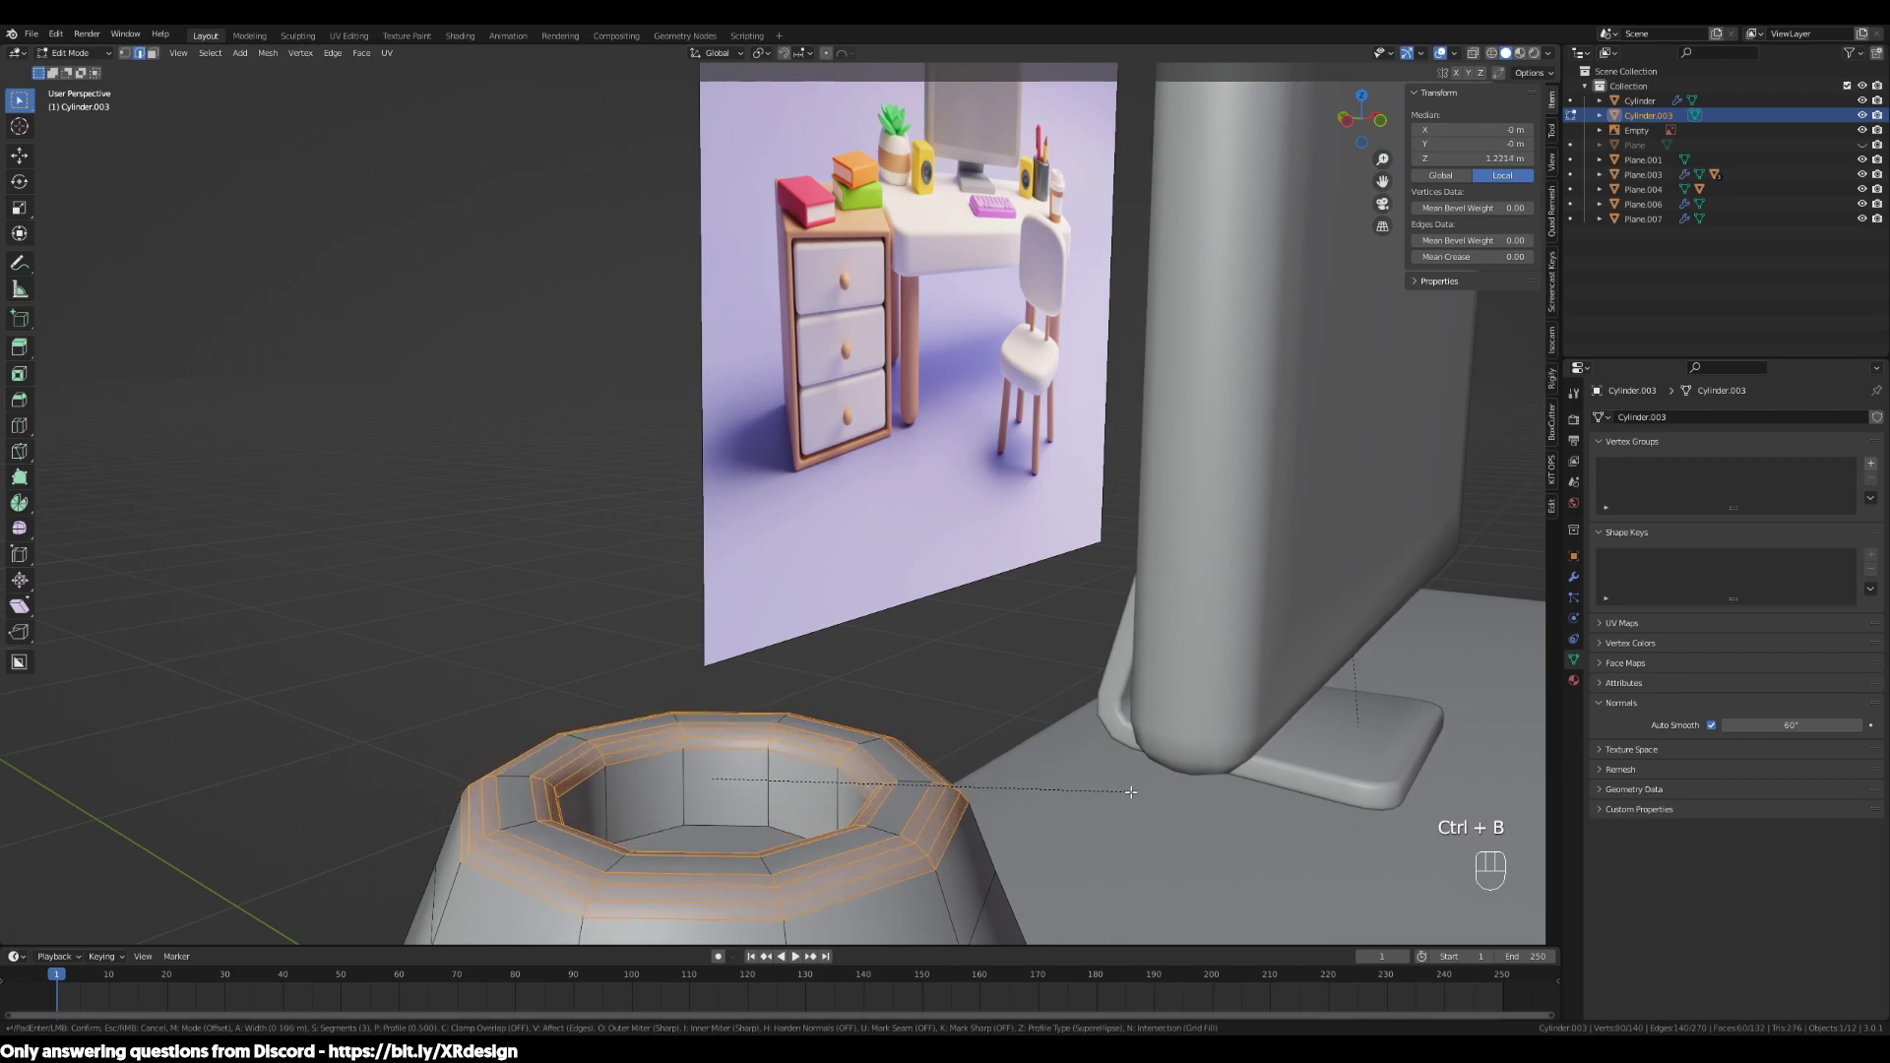
pyautogui.rightClick(1133, 791)
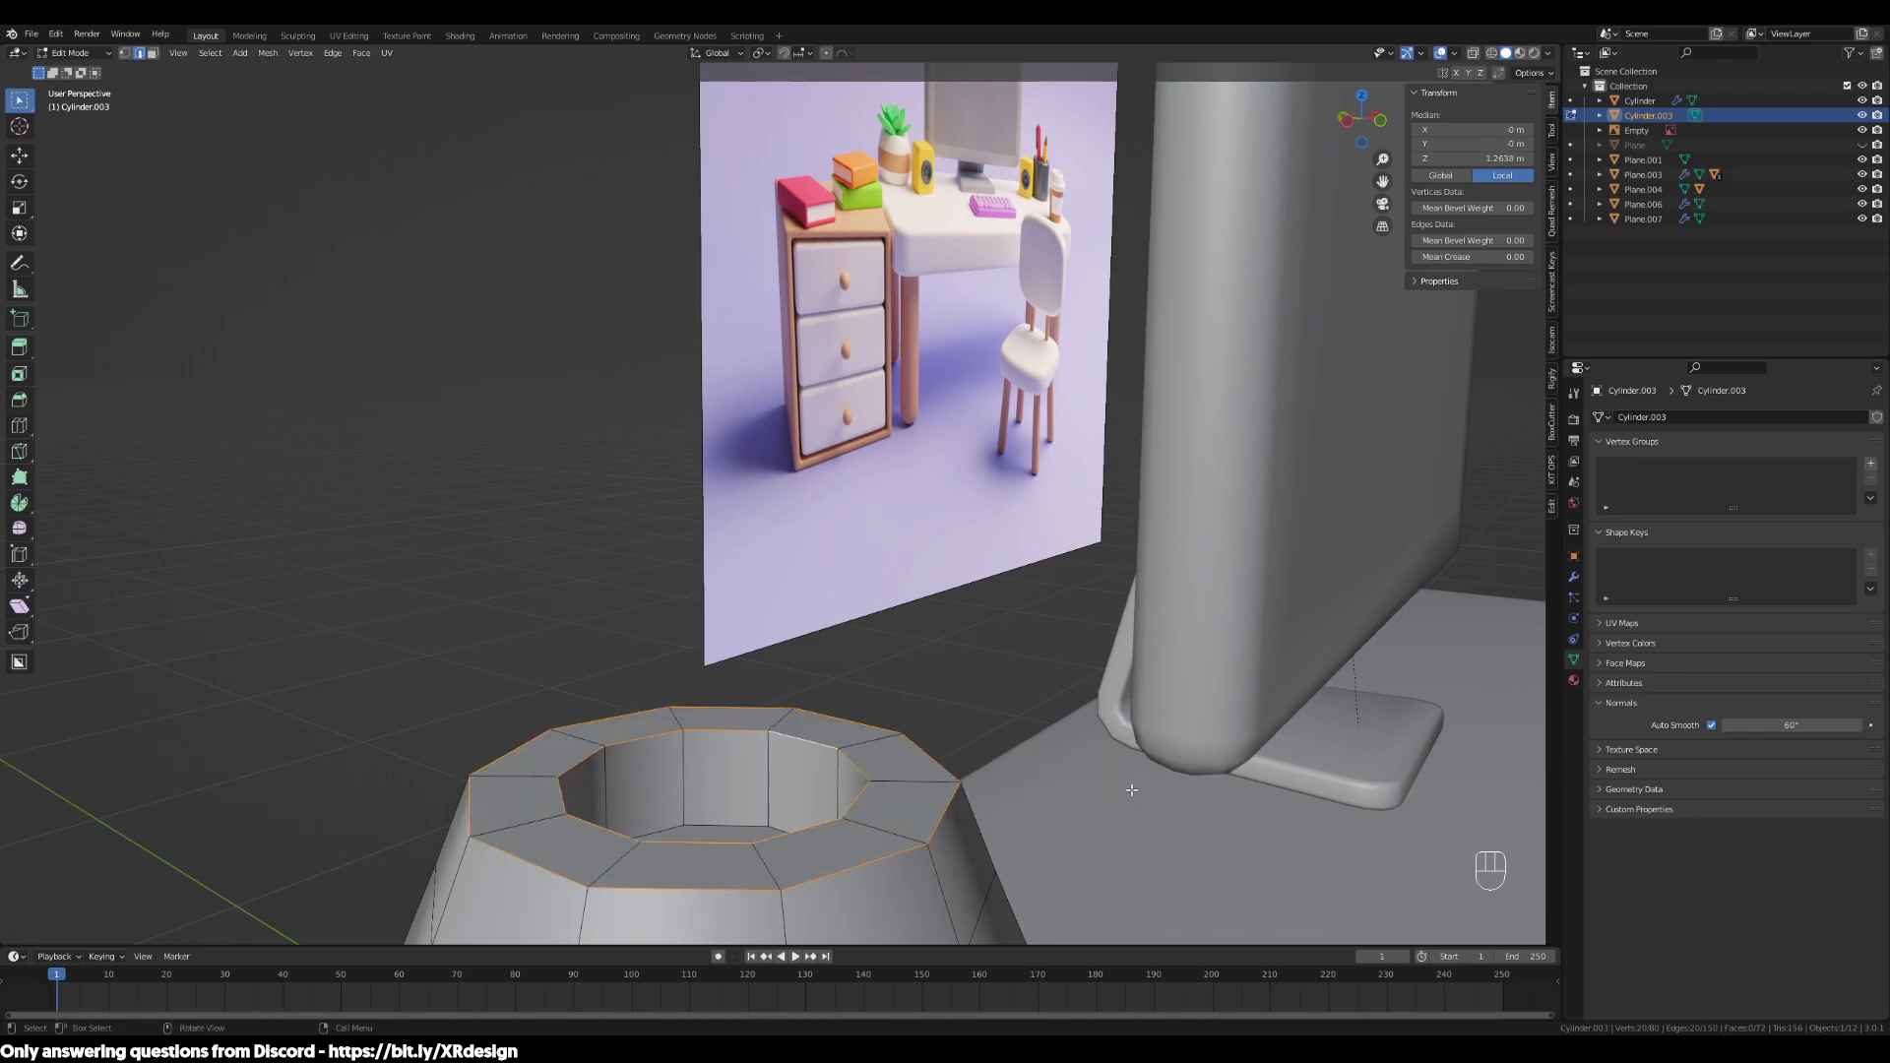
# Return to Object Mode and apply the pot's scale
pyautogui.press('Tab')
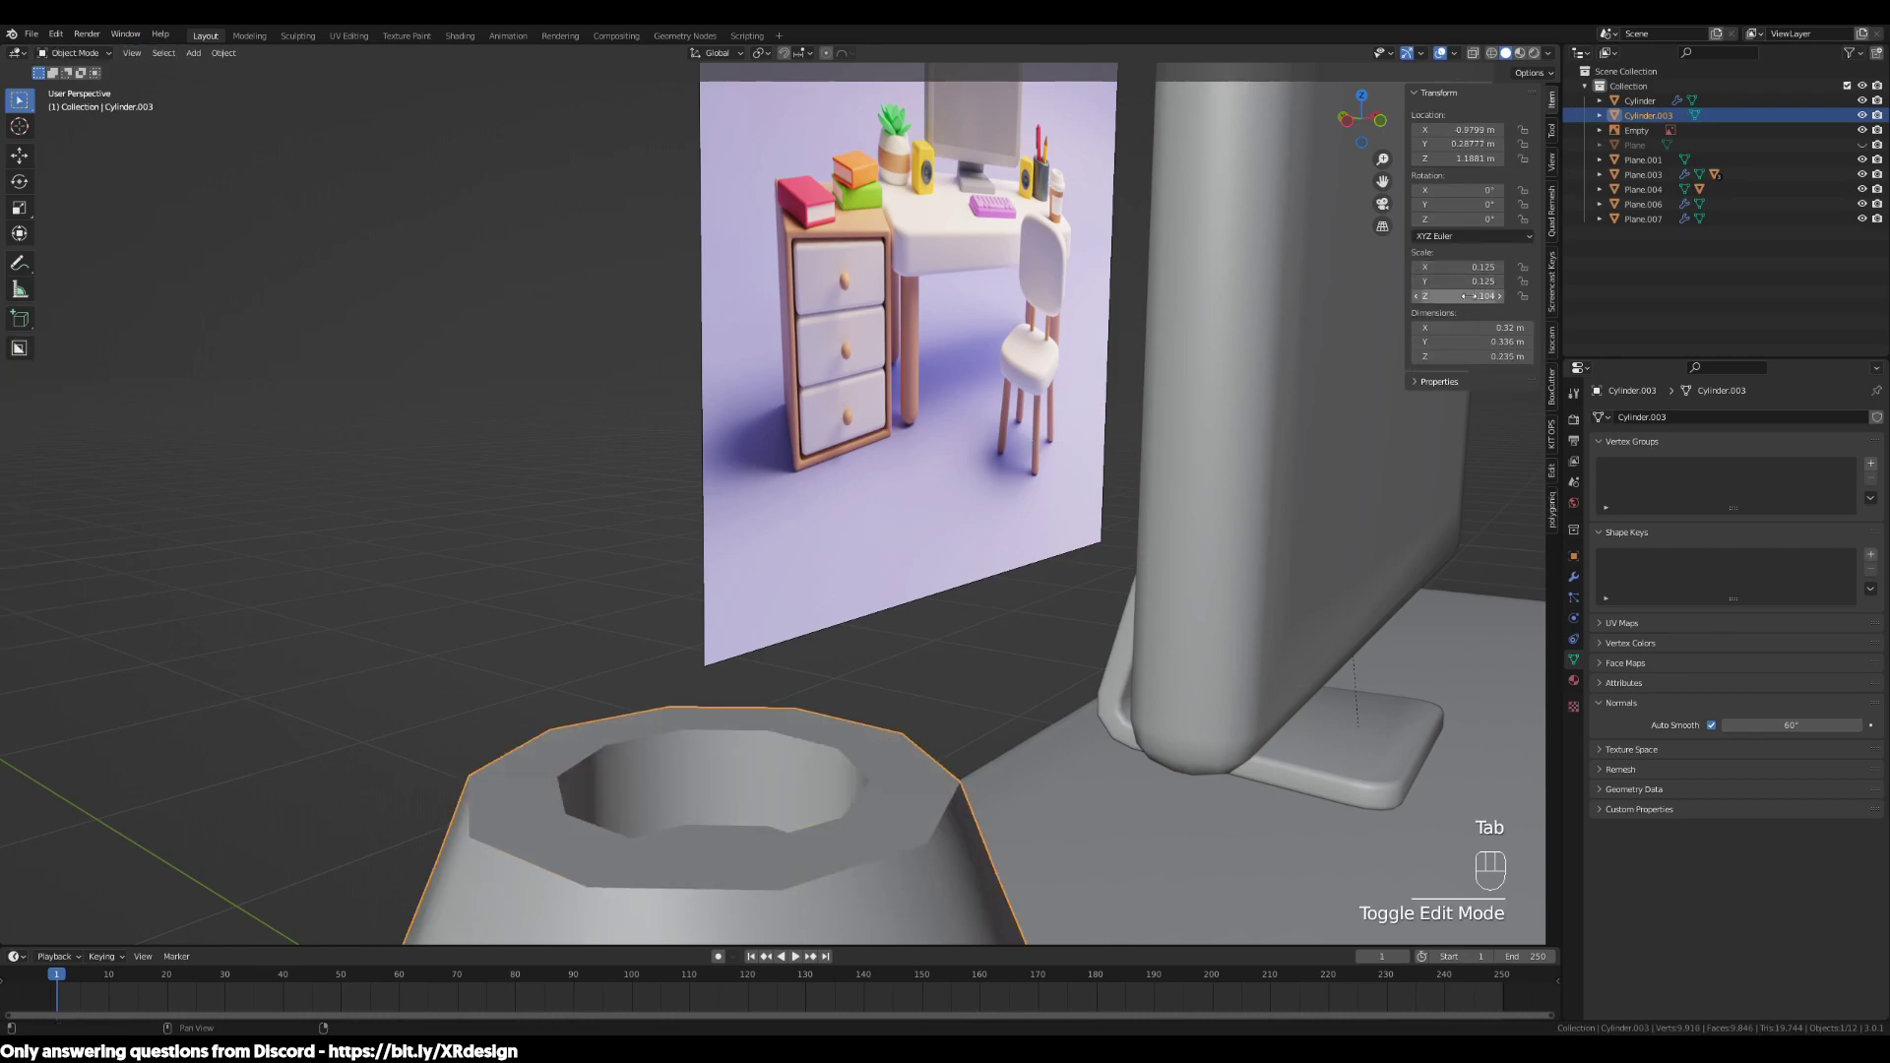
pyautogui.scroll(-2, 862, 743)
pyautogui.hotkey('ctrl', 'a')
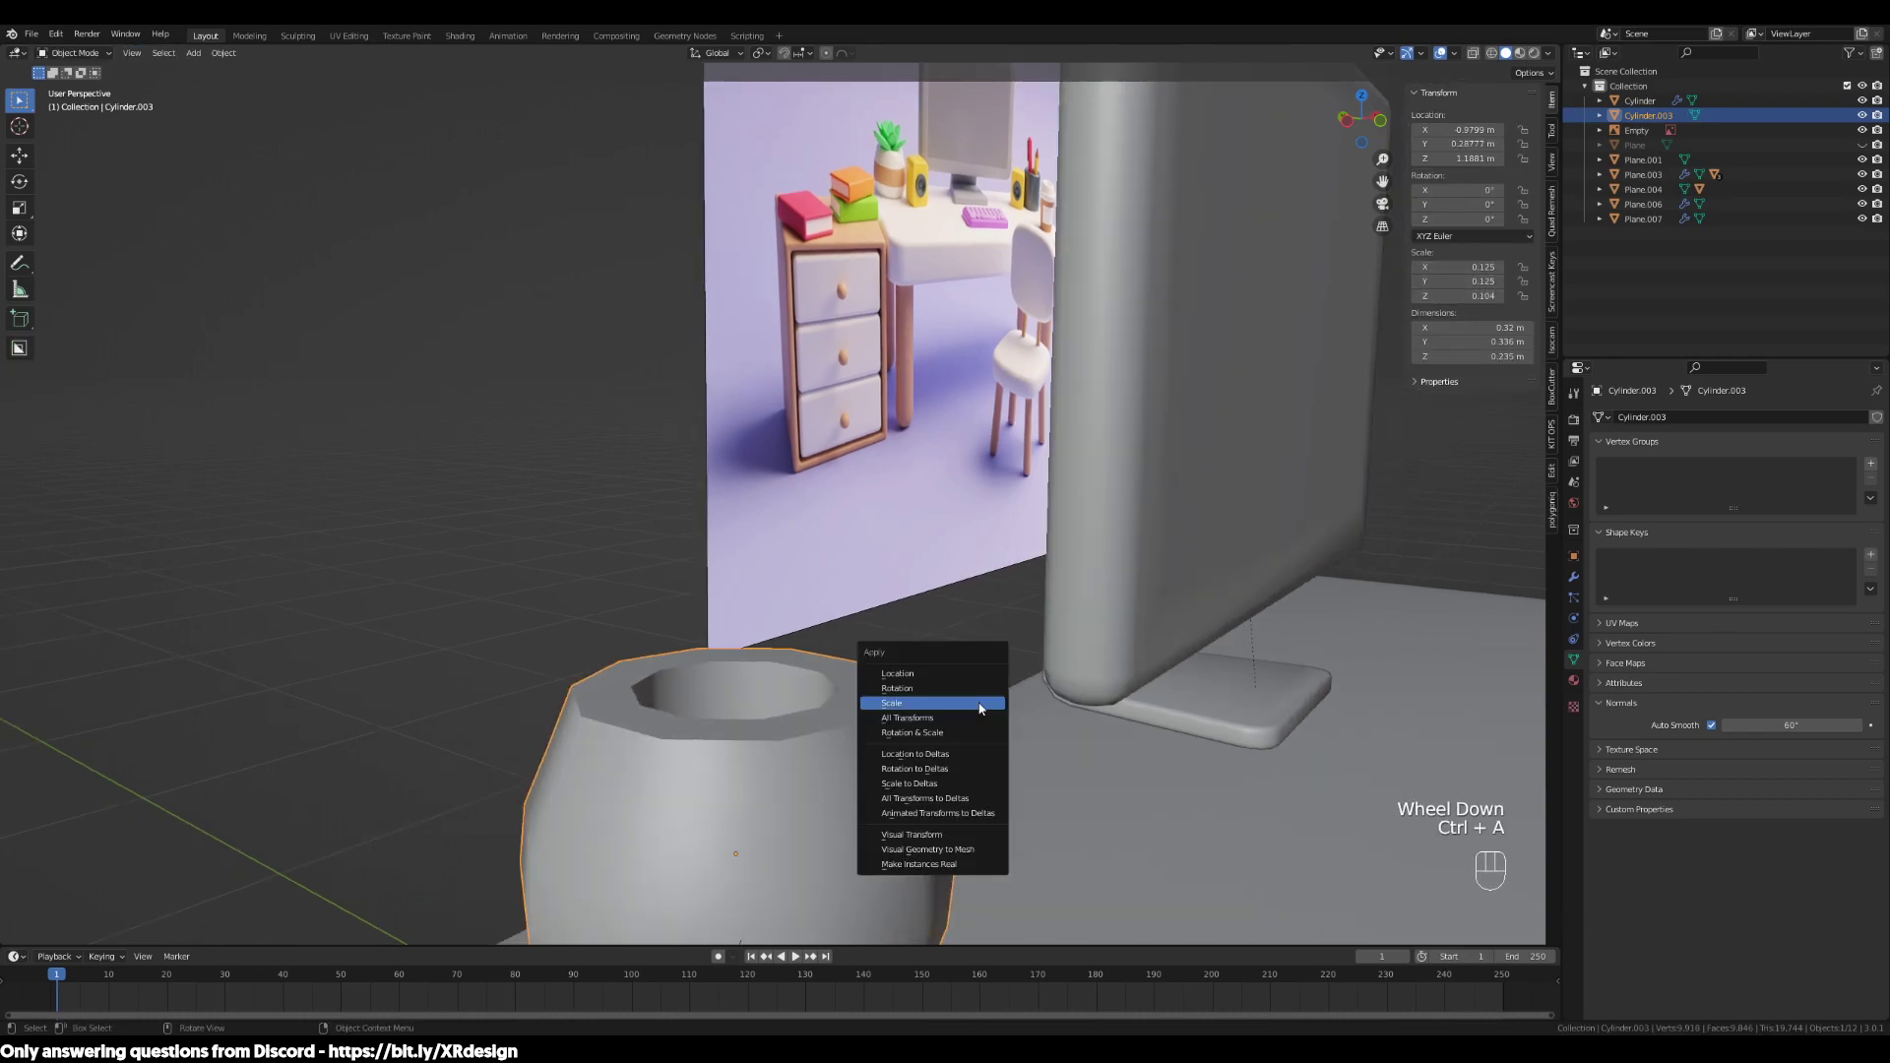
pyautogui.click(979, 703)
pyautogui.moveTo(979, 707); pyautogui.dragTo(909, 743, button='middle')
pyautogui.hotkey('ctrl', 'a')
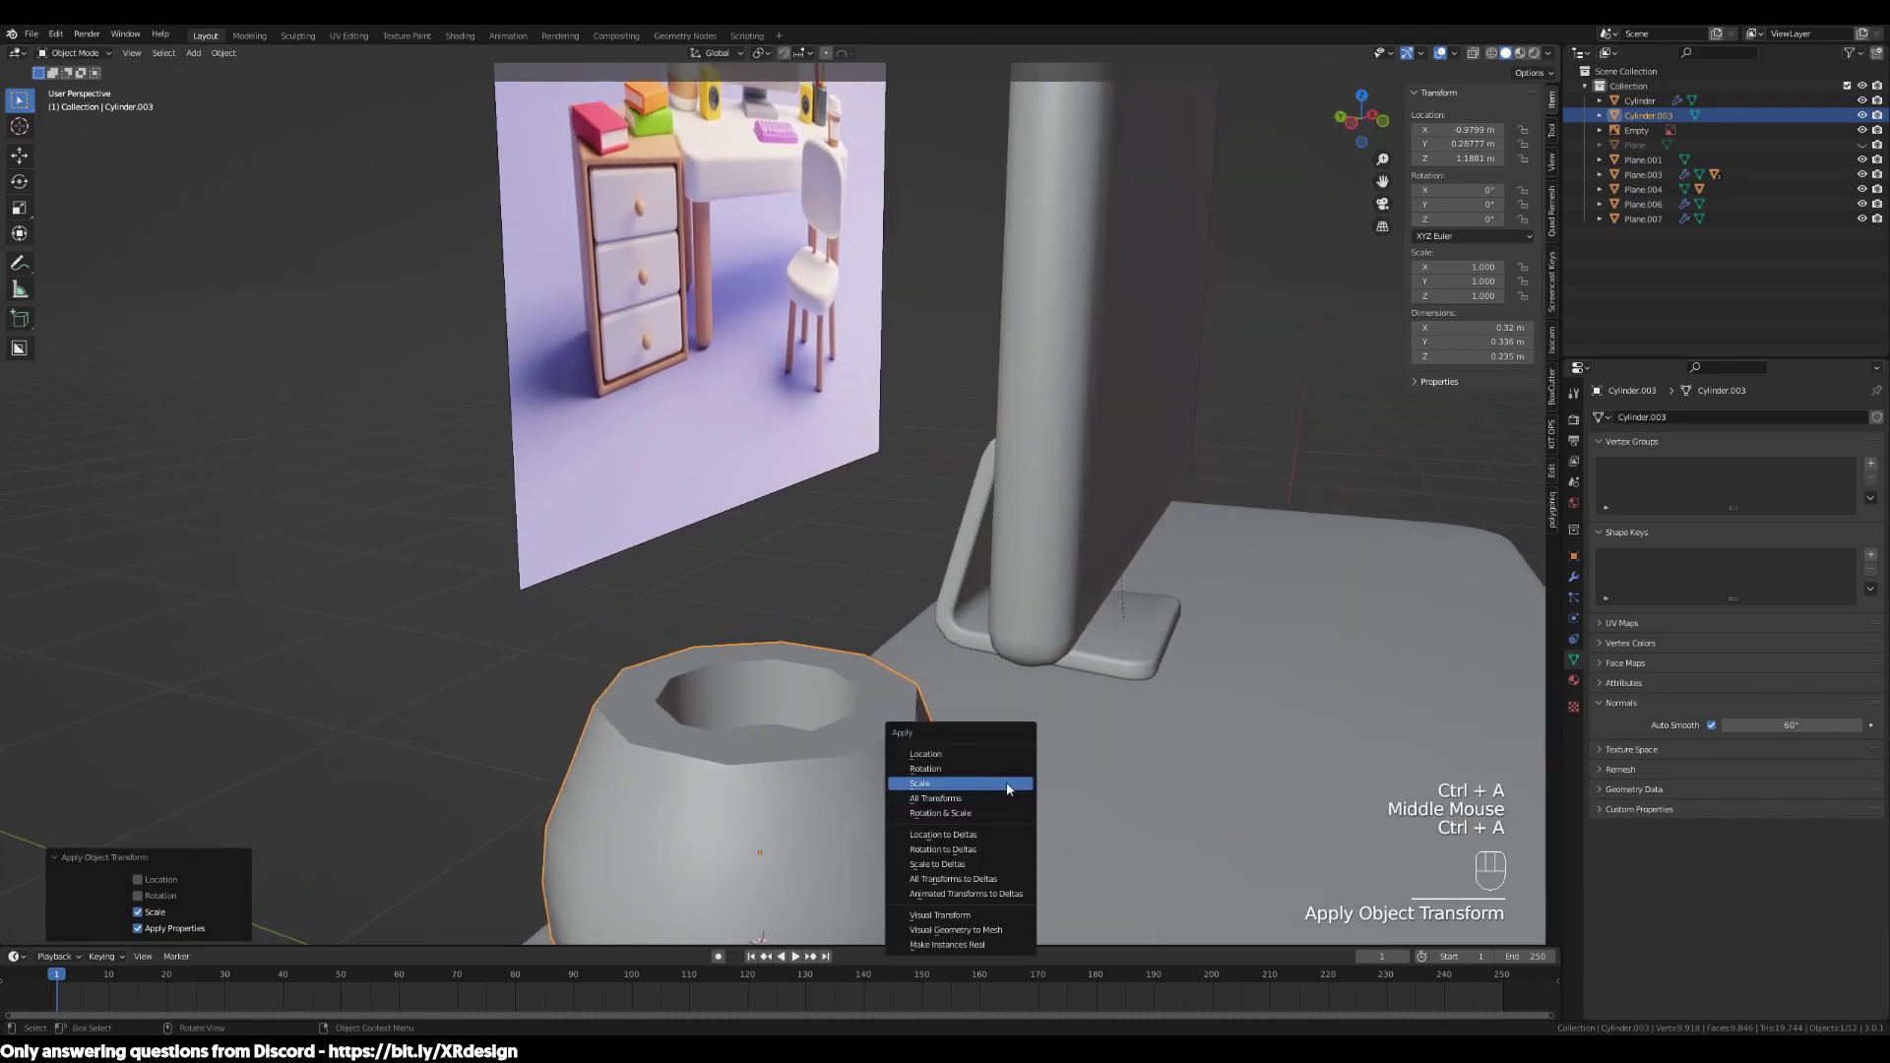
pyautogui.click(914, 783)
# Bevel the selected outer and inner rim loops with three segments, and inspect the rounded pot in Object Mode
pyautogui.press('Tab')
pyautogui.moveTo(908, 771); pyautogui.dragTo(984, 813, button='middle')
pyautogui.hotkey('ctrl', 'b')
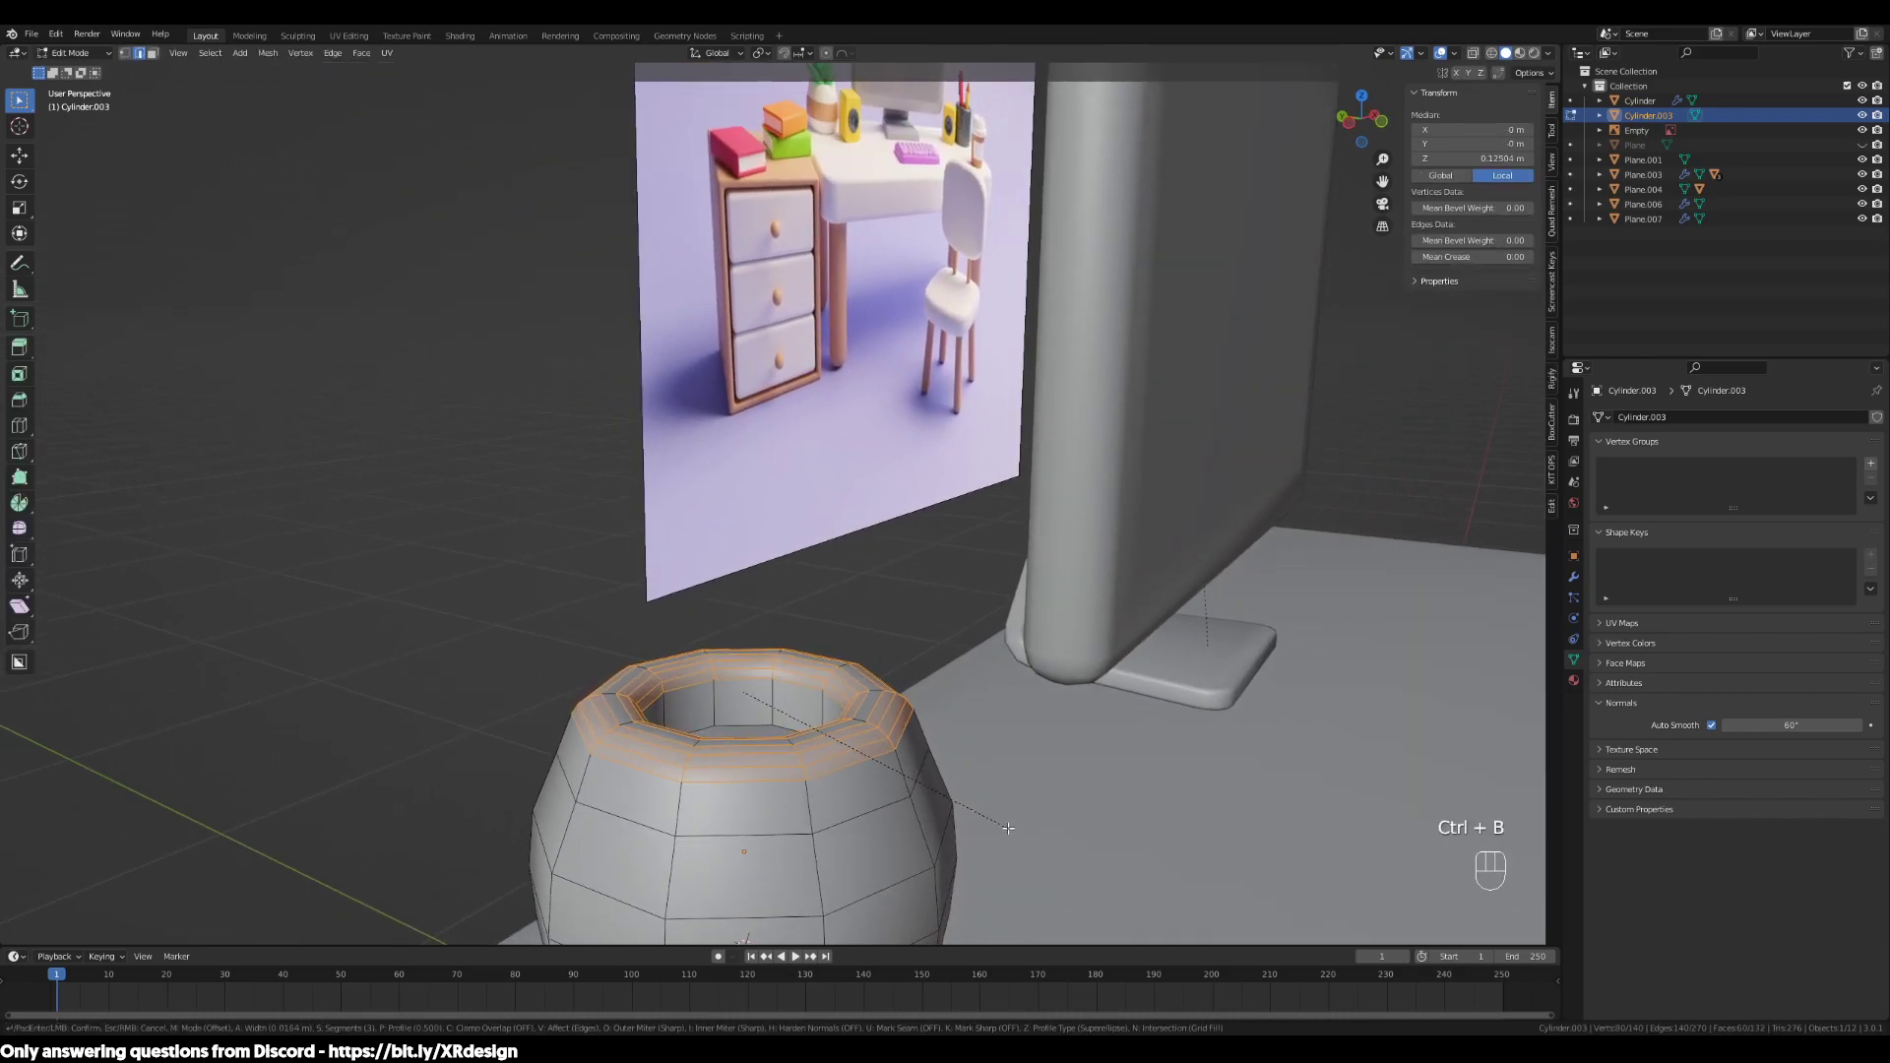
pyautogui.press('Tab')
pyautogui.scroll(-3, 990, 840)
pyautogui.moveTo(990, 841); pyautogui.dragTo(1132, 835, button='middle')
pyautogui.scroll(2, 973, 739)
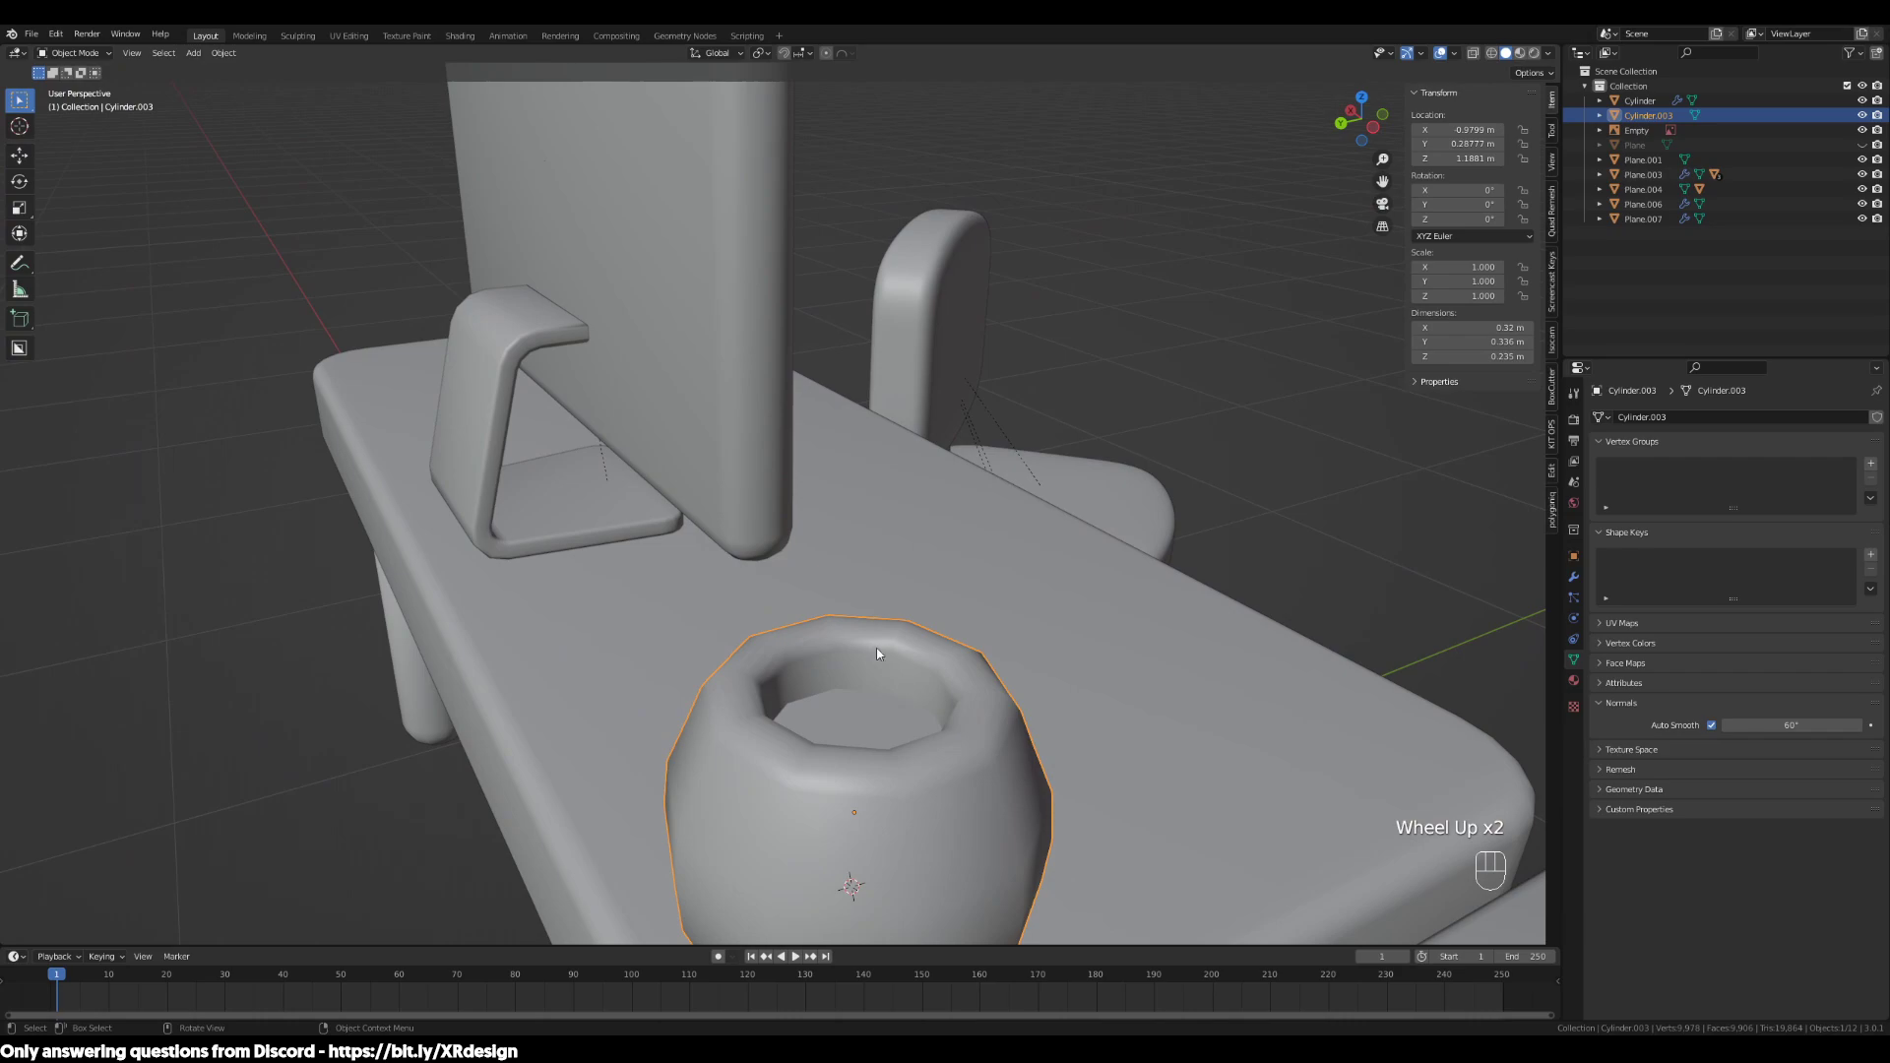
pyautogui.moveTo(1001, 700); pyautogui.dragTo(827, 658, button='middle')
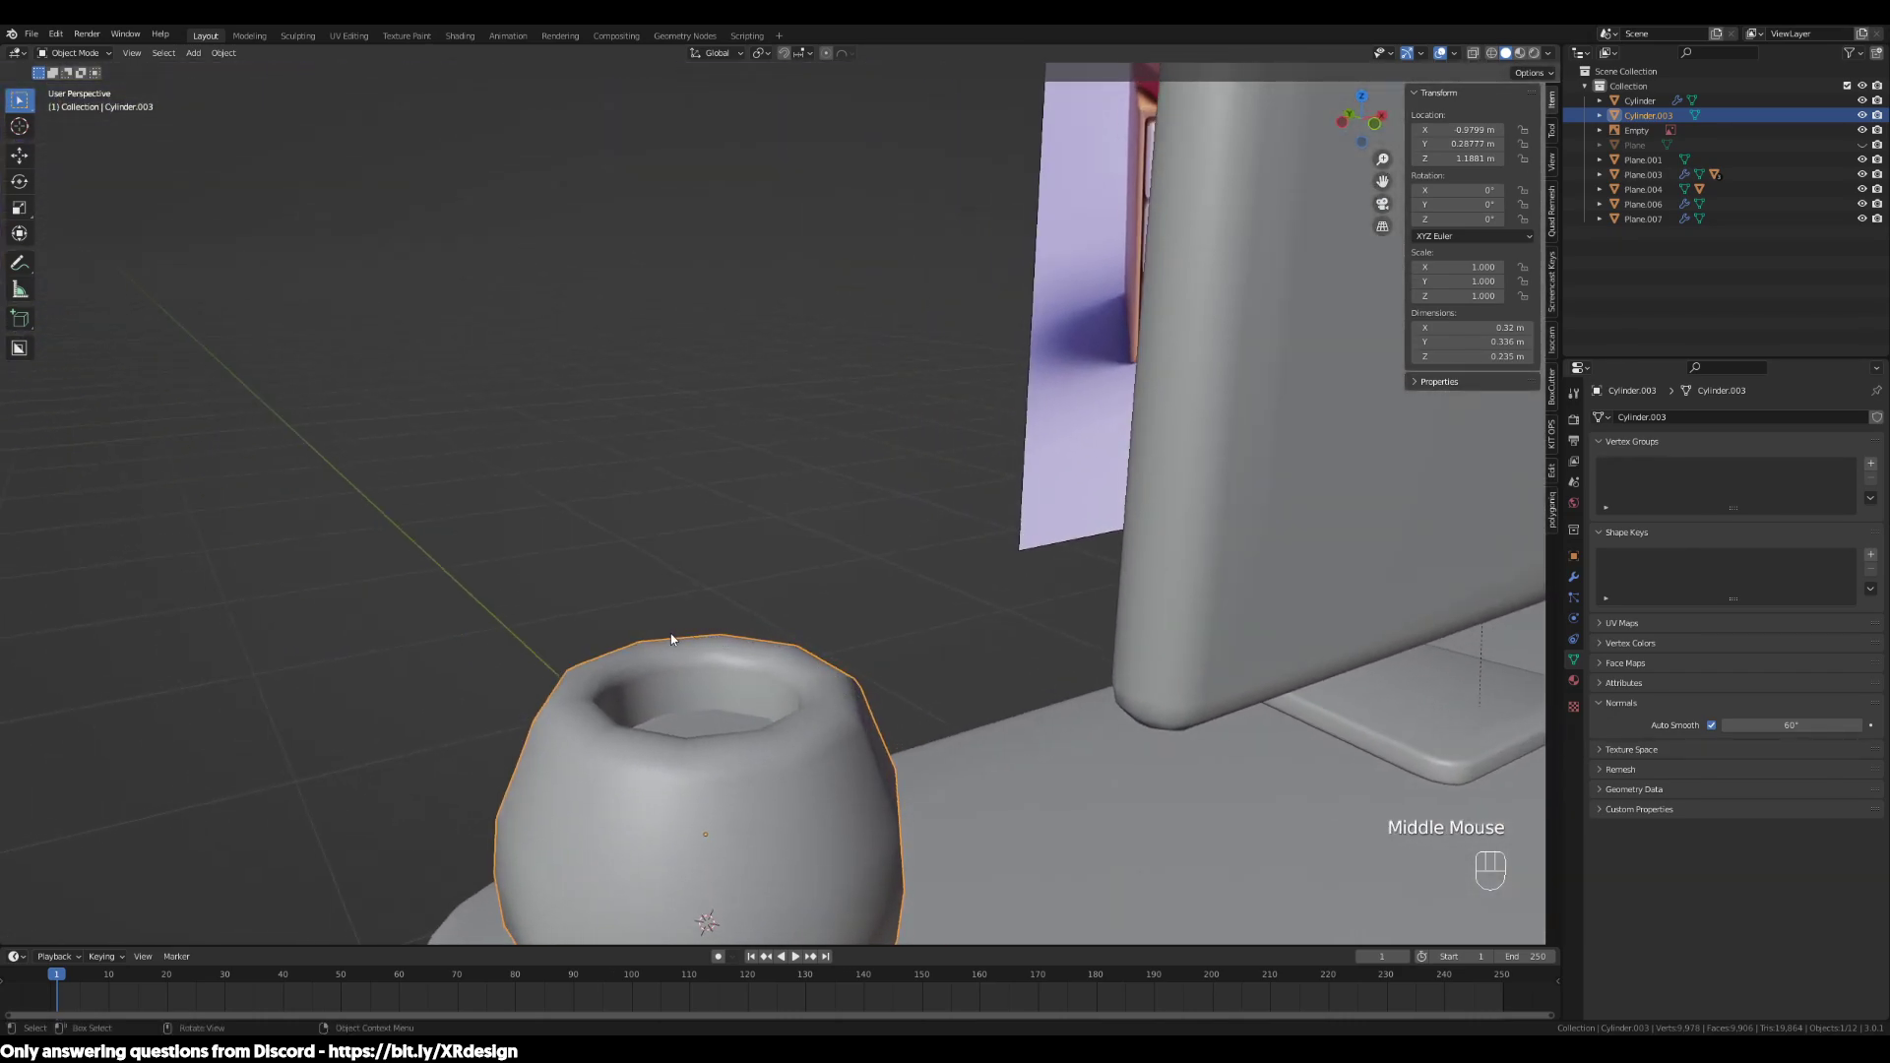
pyautogui.scroll(-3, 812, 825)
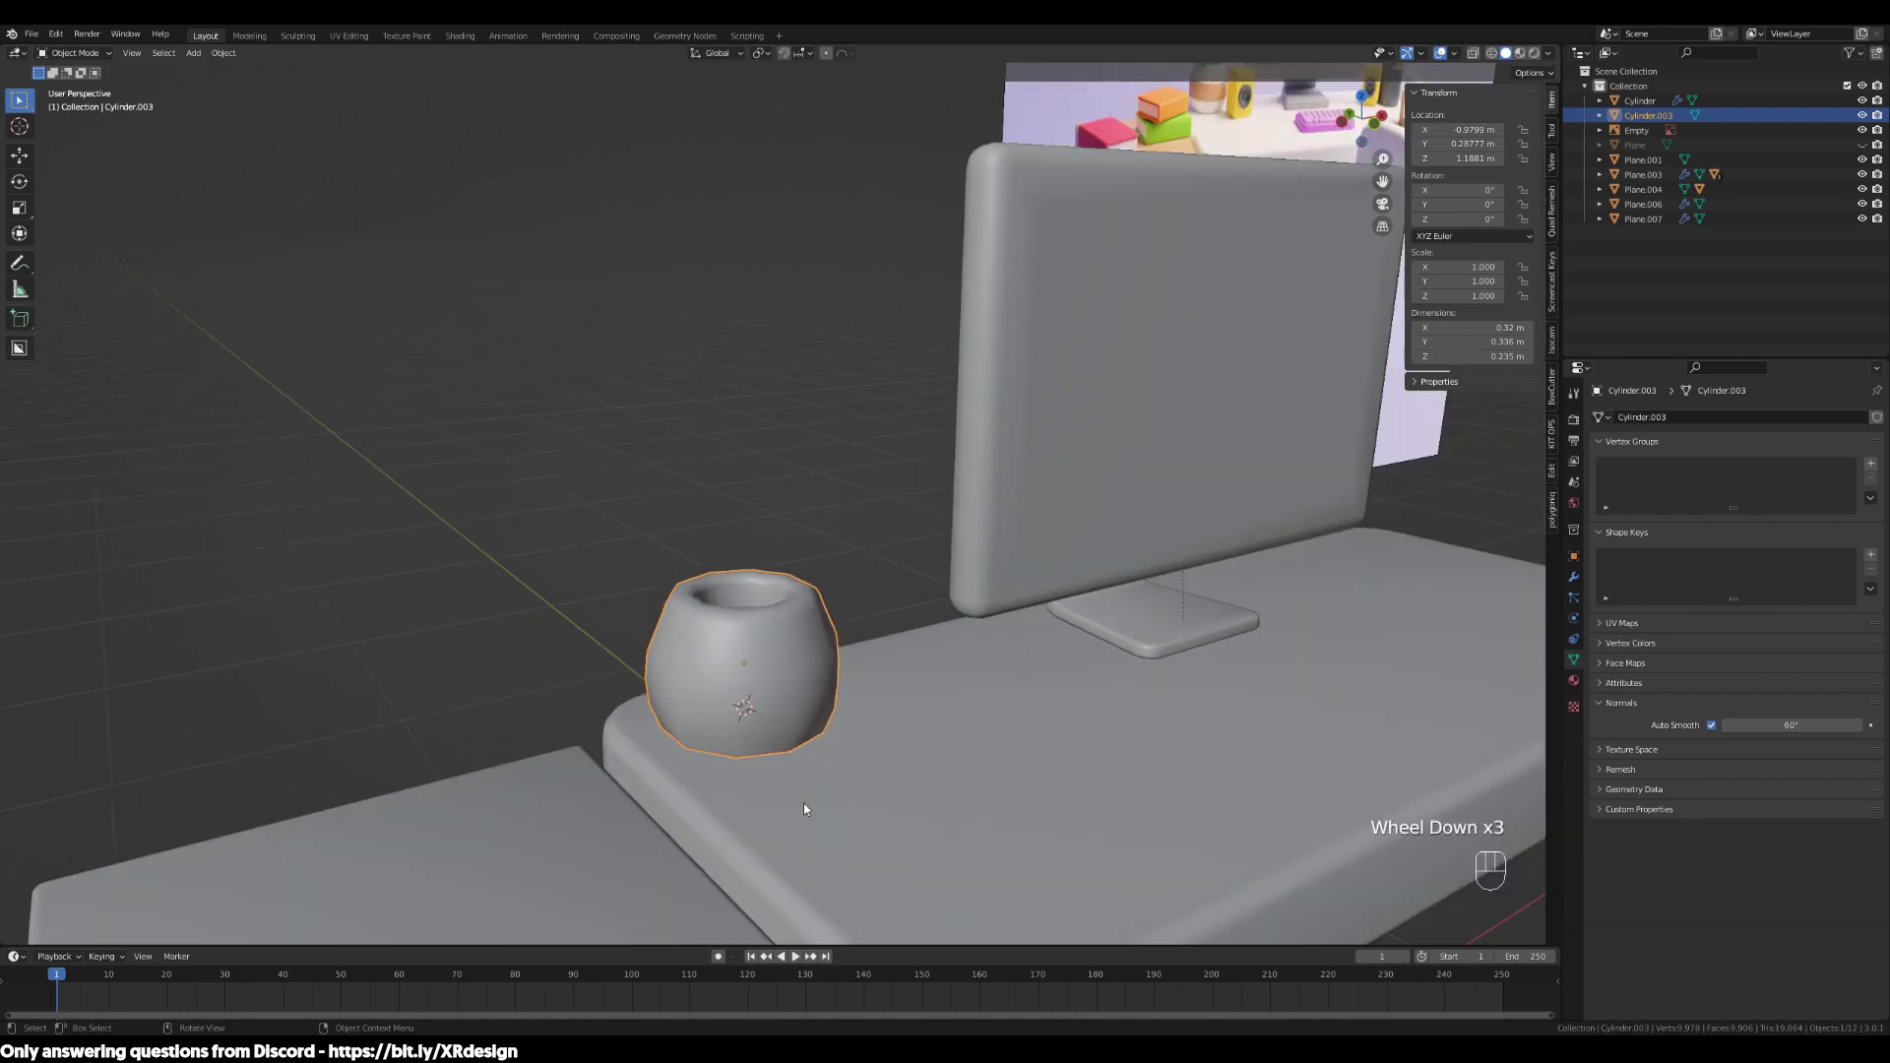
pyautogui.moveTo(812, 825); pyautogui.dragTo(907, 788, button='middle')
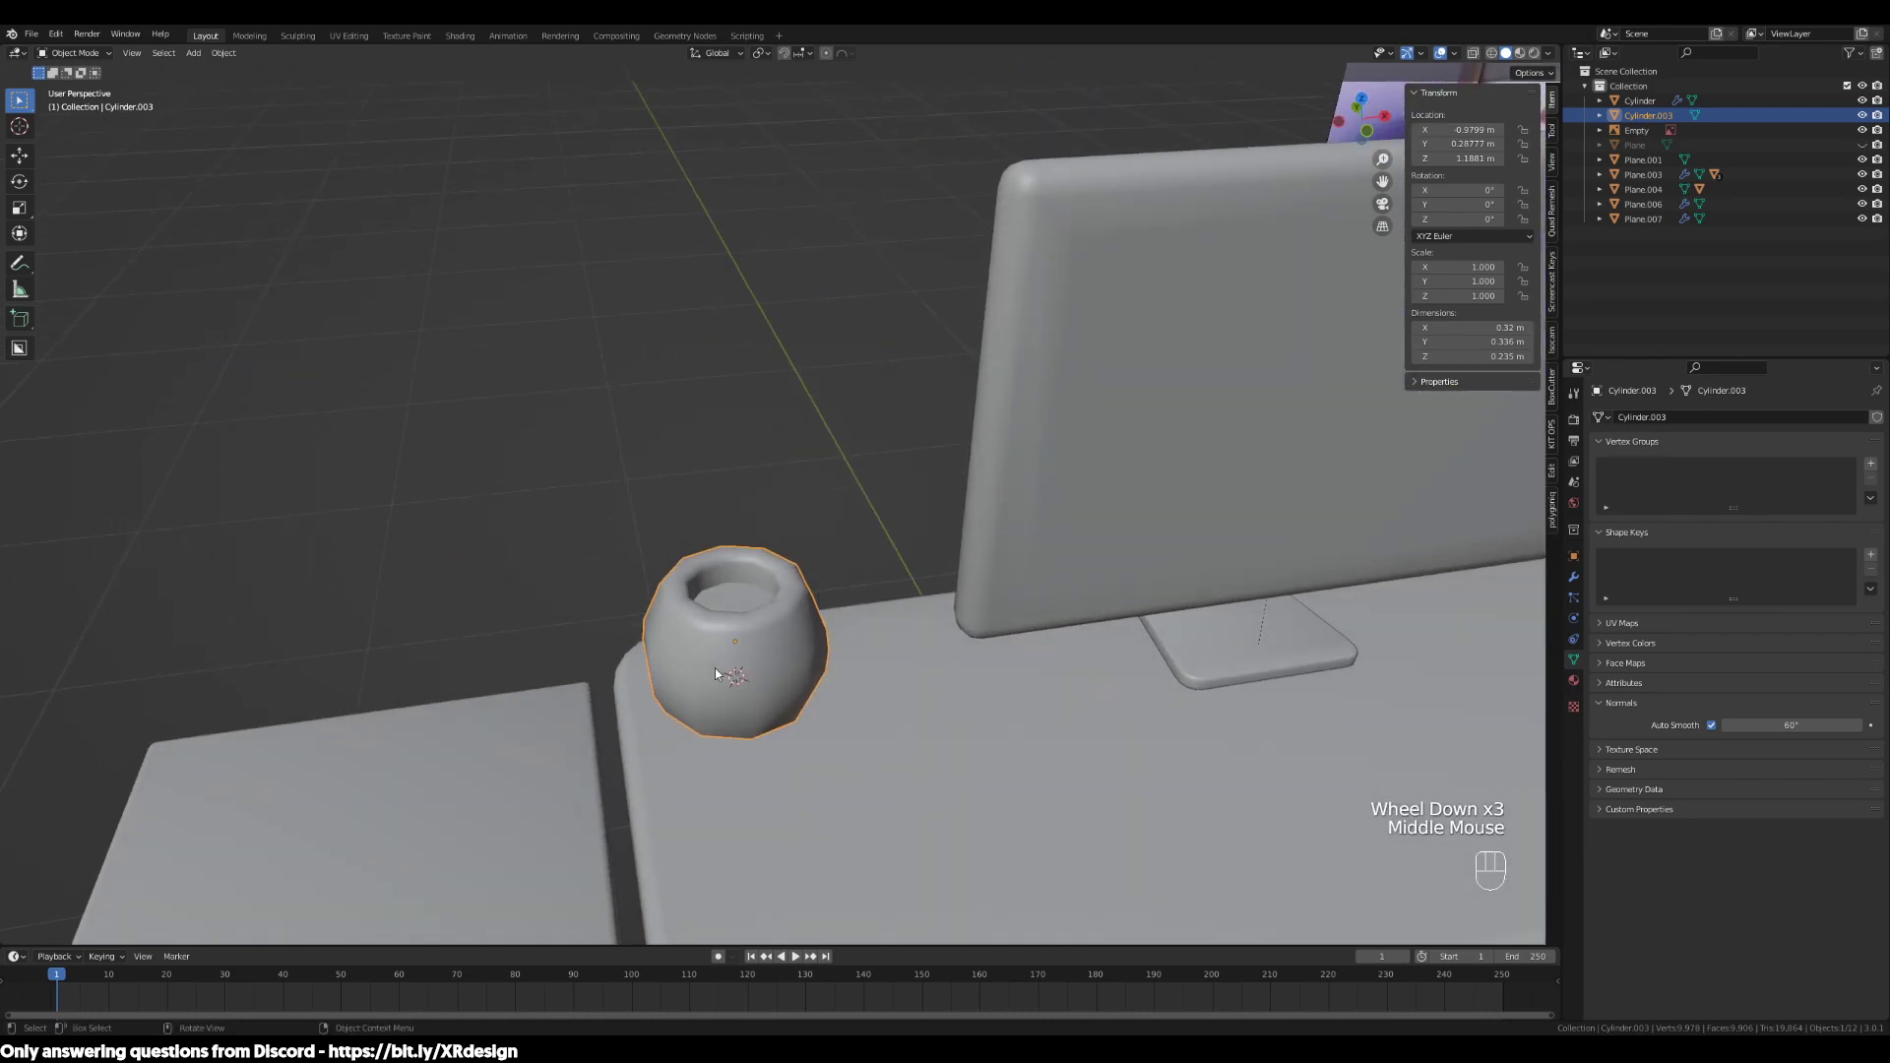
pyautogui.scroll(-2, 481, 799)
pyautogui.click(764, 760)
pyautogui.click(823, 753)
pyautogui.click(824, 753)
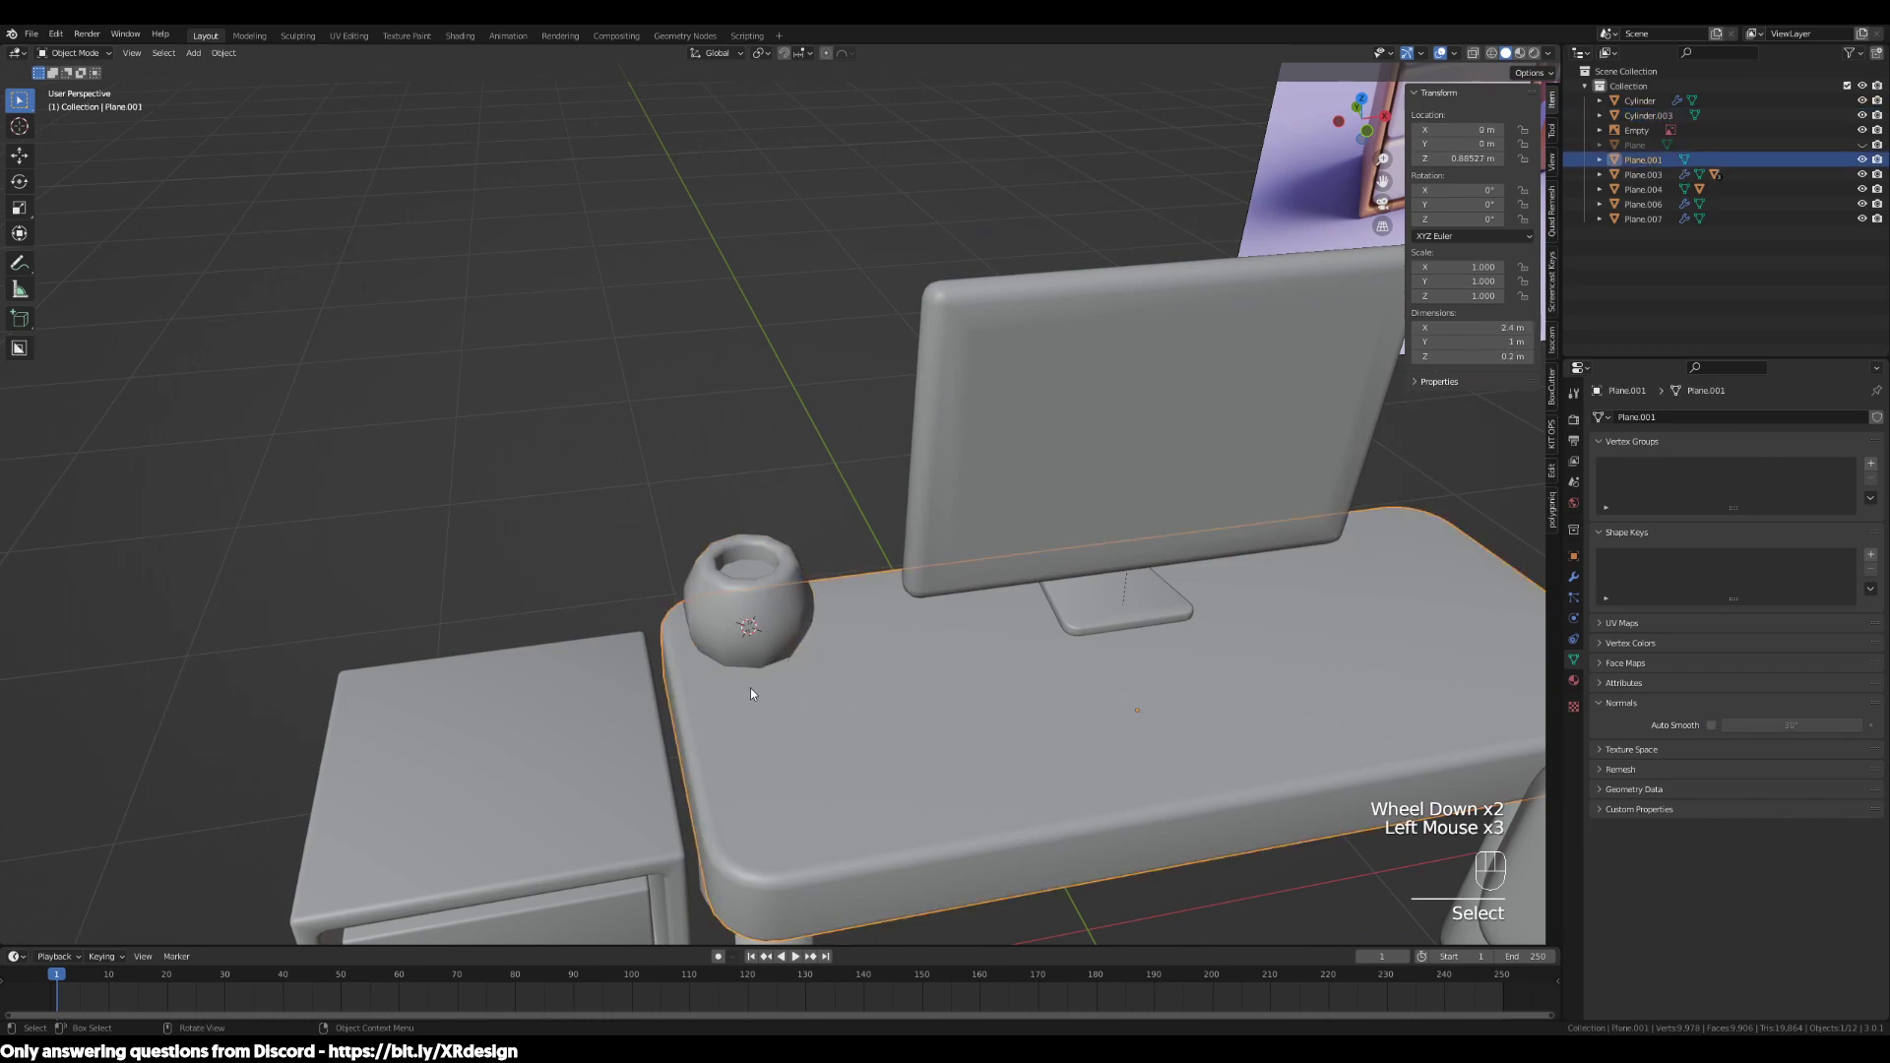
pyautogui.hotkey('shift', 'a')
pyautogui.moveTo(750, 686)
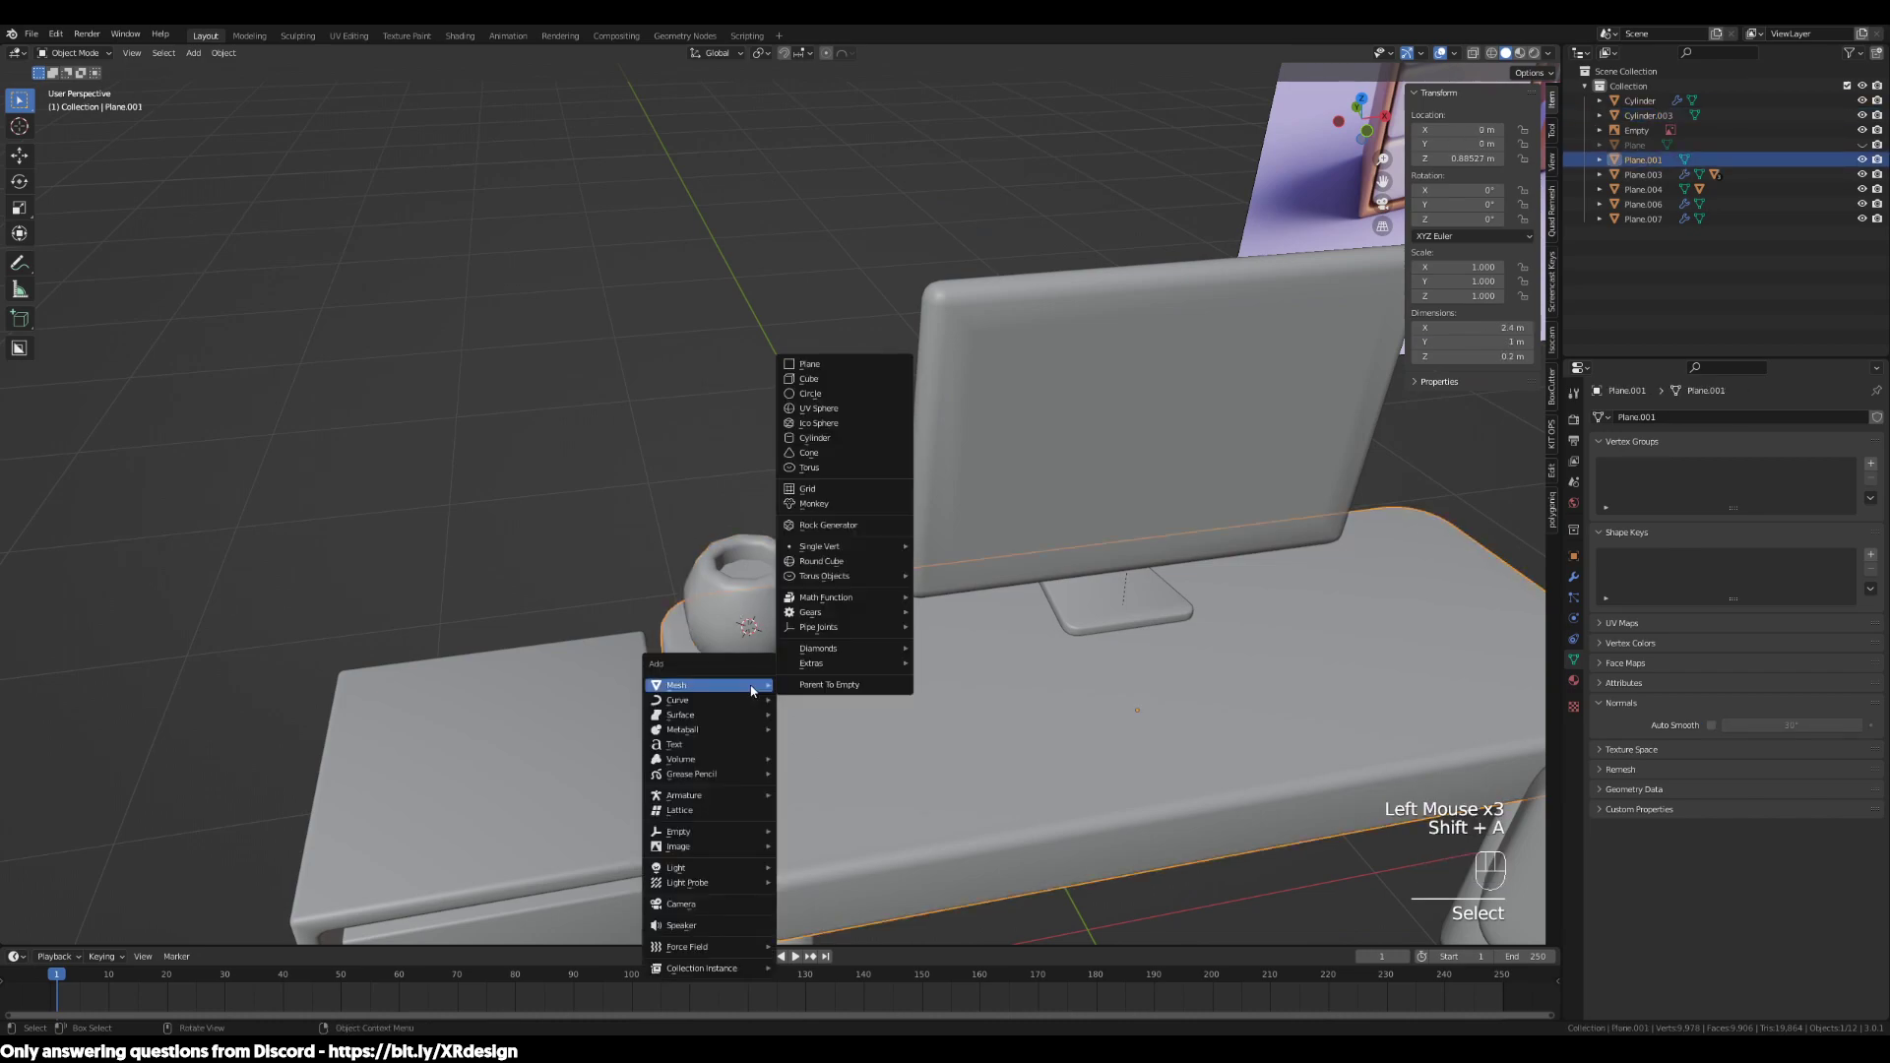
pyautogui.click(817, 437)
pyautogui.click(243, 755)
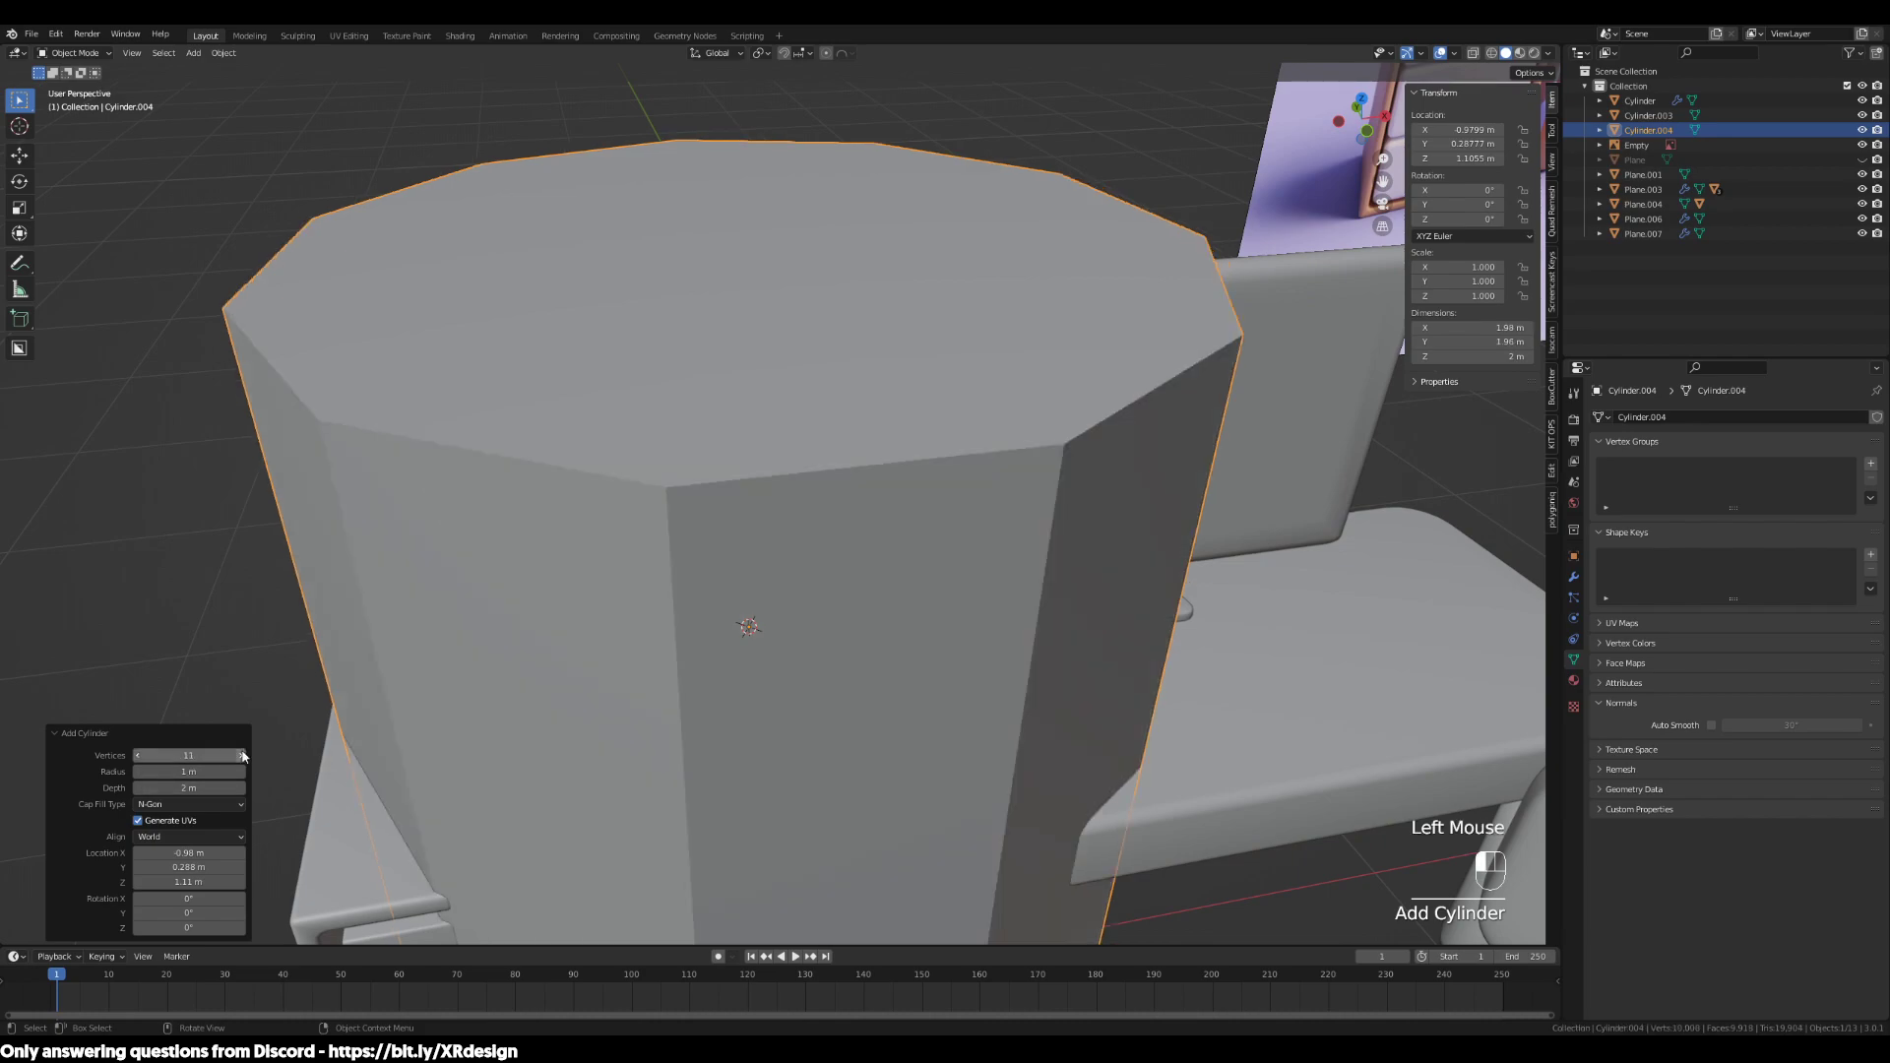
pyautogui.click(243, 755)
pyautogui.click(243, 755)
pyautogui.hotkey('ctrl', 'z')
# Open the pot in Edit Mode and add five centred vertical loop cuts, one through each segment along one side
pyautogui.scroll(2, 715, 773)
pyautogui.click(716, 774)
pyautogui.moveTo(716, 774); pyautogui.dragTo(886, 803, button='middle')
pyautogui.press('Tab')
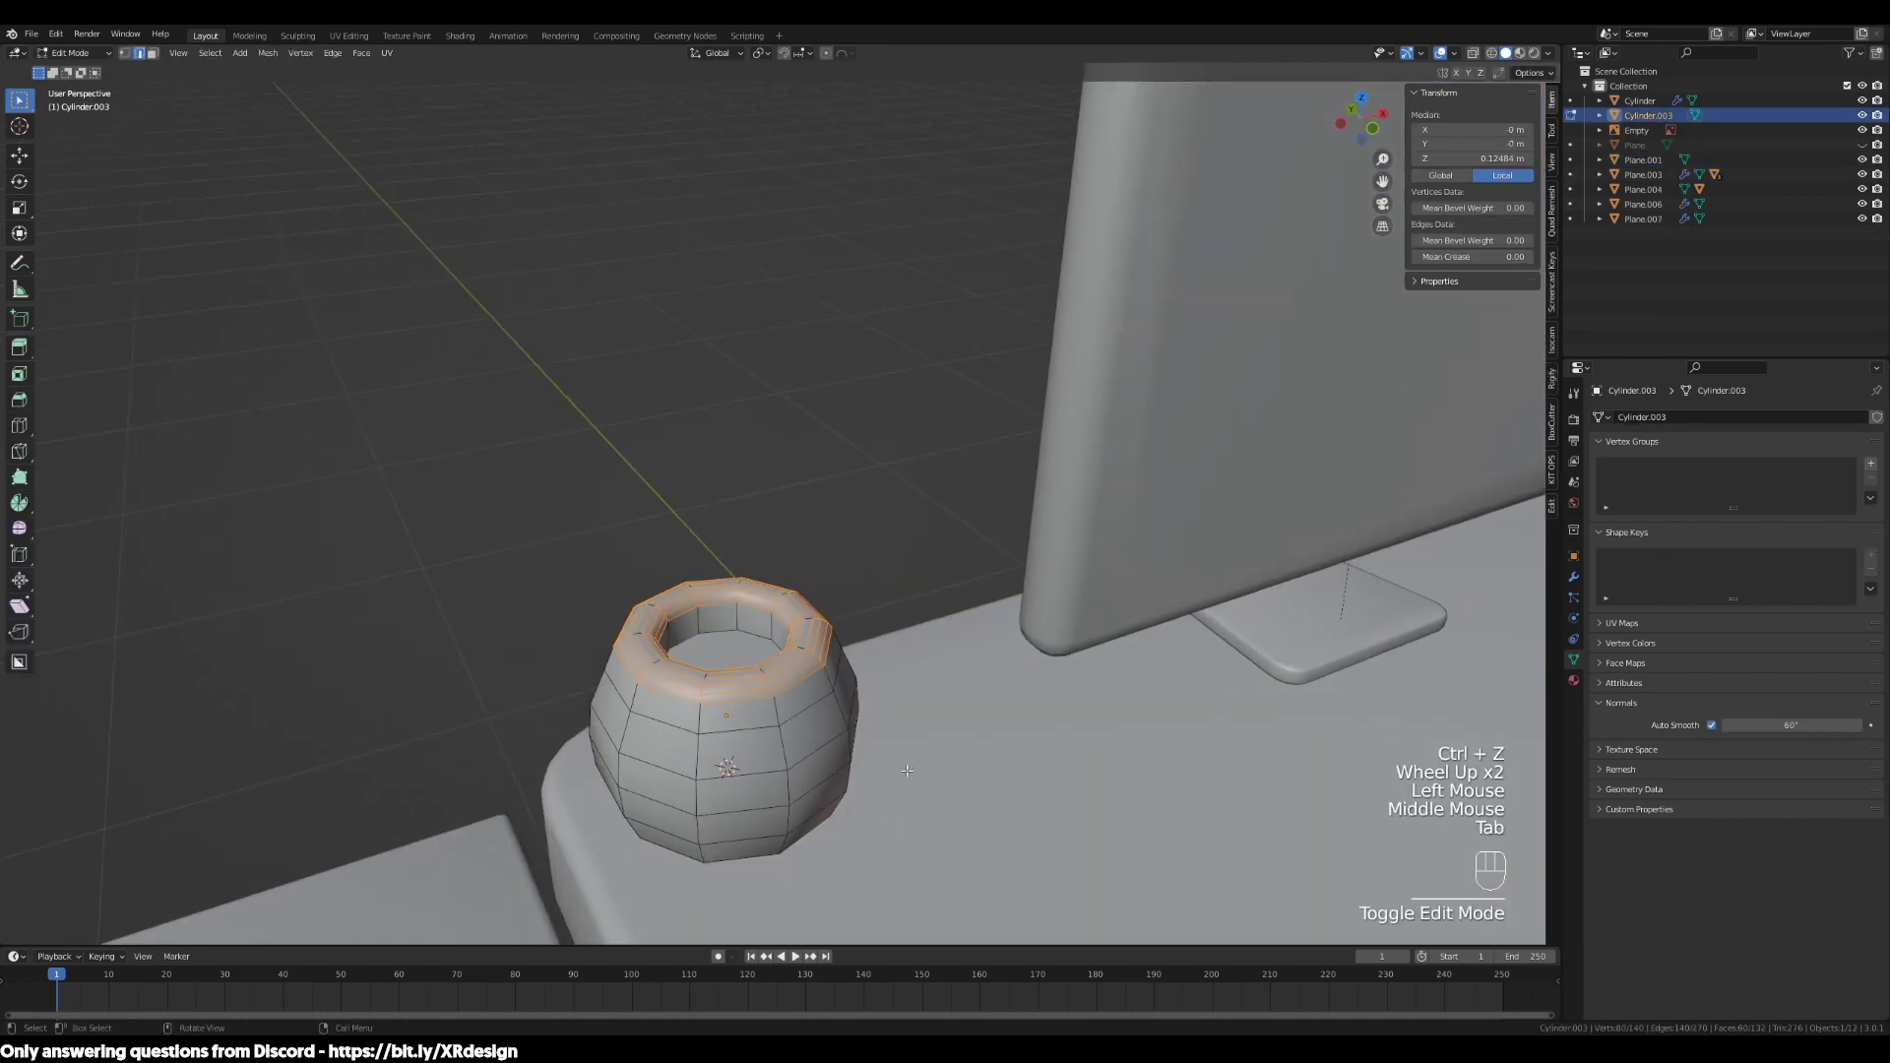
pyautogui.hotkey('ctrl', 'r')
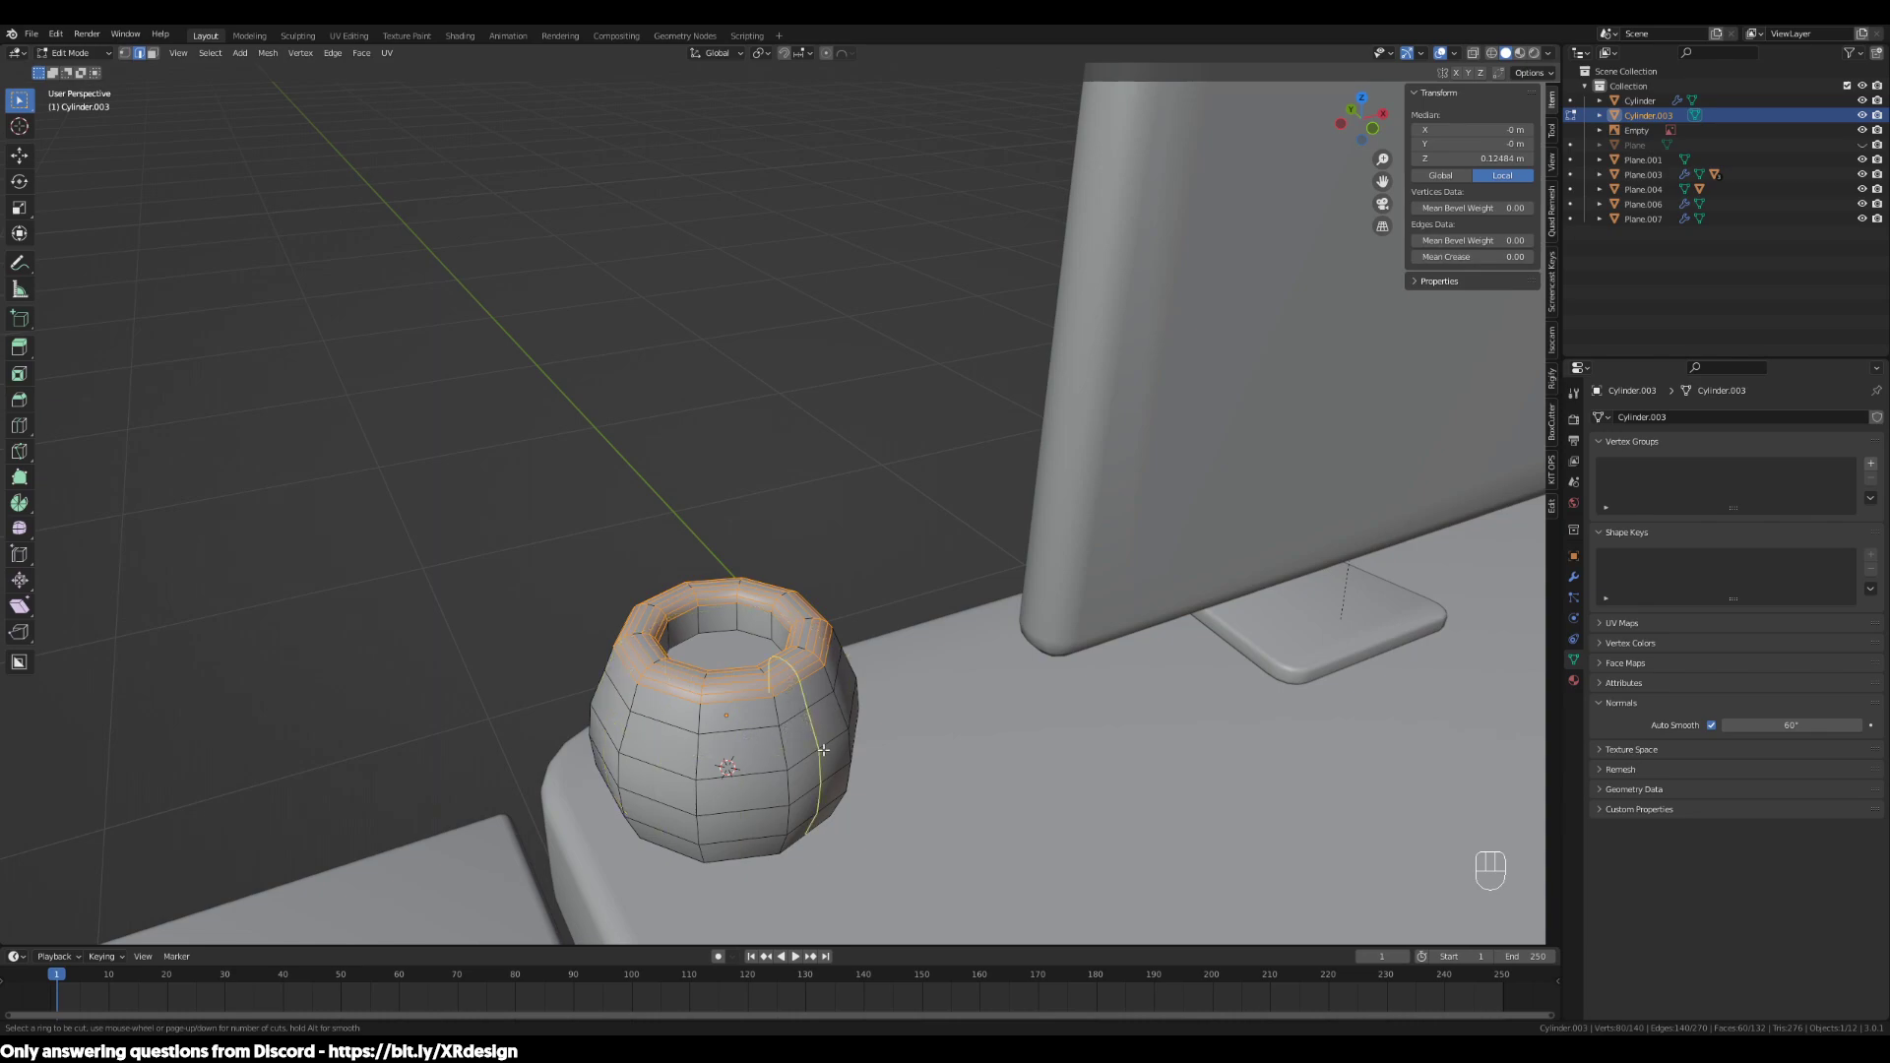
pyautogui.moveTo(822, 750); pyautogui.dragTo(777, 778, button='middle')
pyautogui.scroll(2, 778, 778)
pyautogui.hotkey('ctrl', 'r')
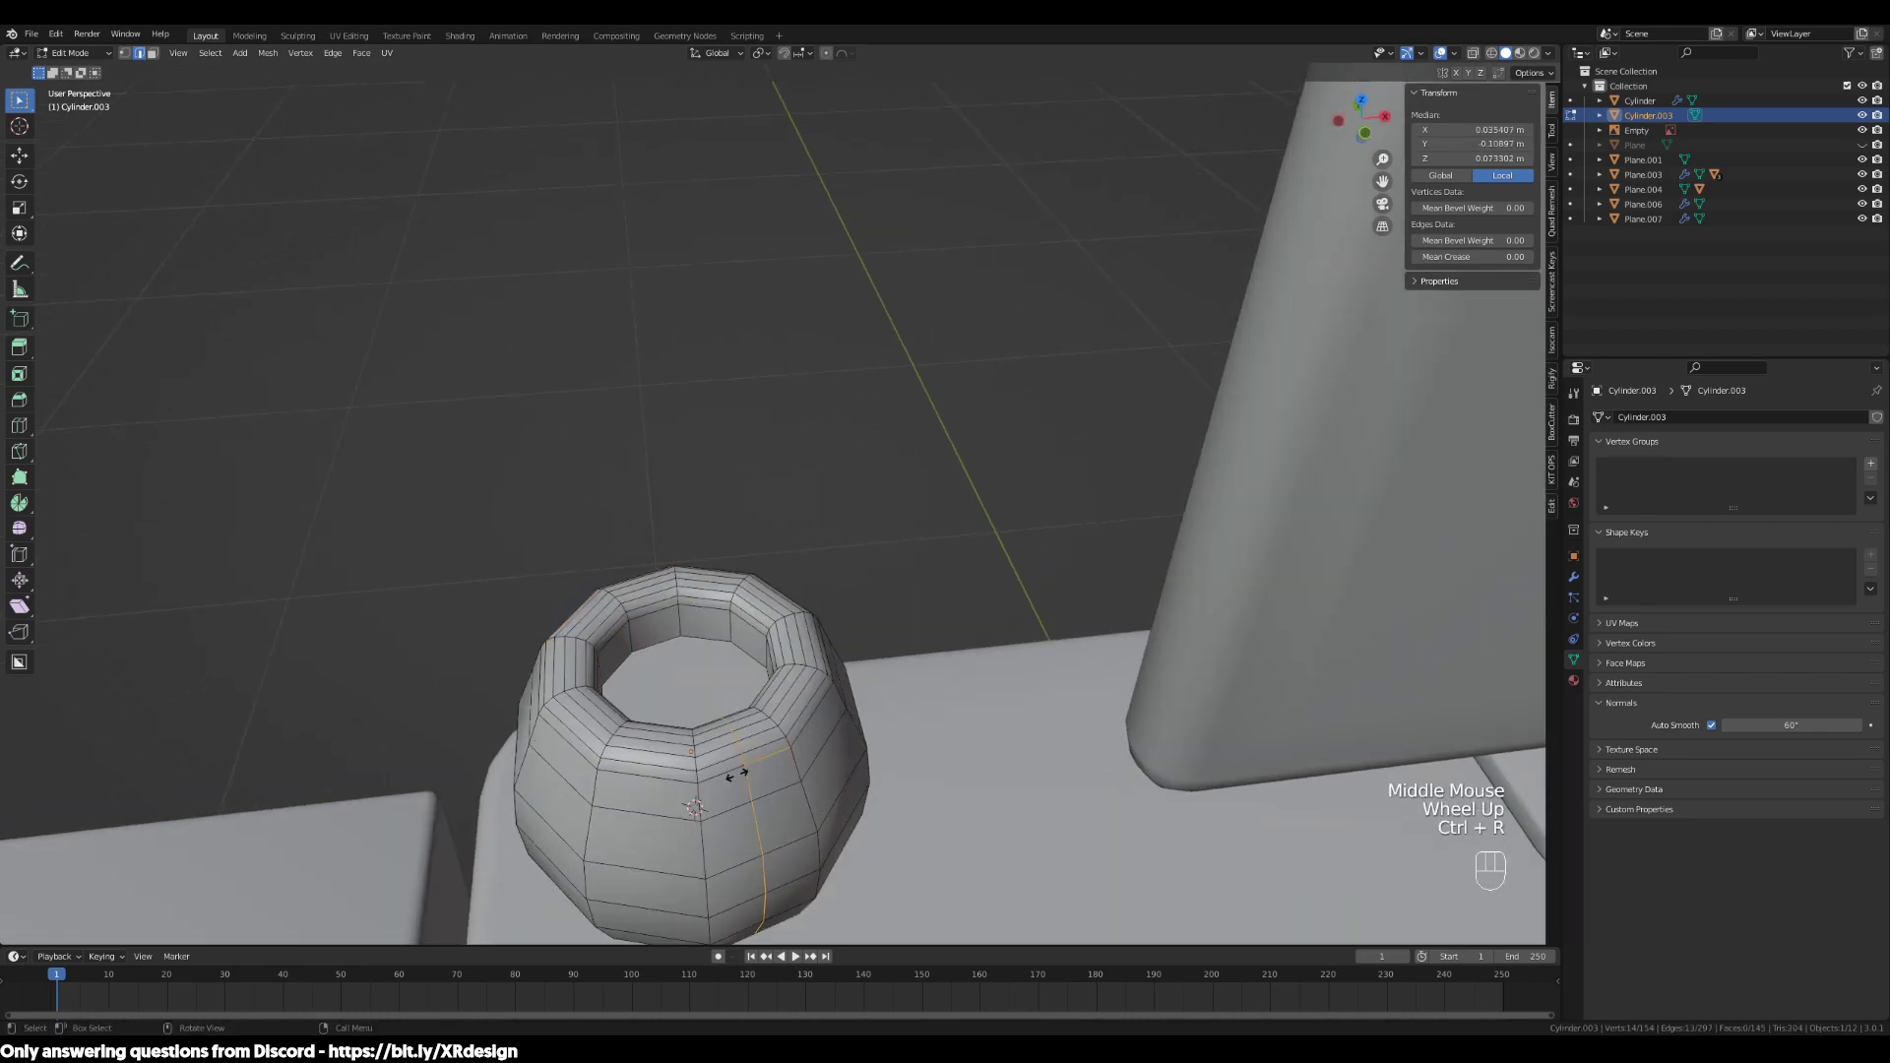
pyautogui.click(745, 766)
pyautogui.rightClick(746, 766)
pyautogui.hotkey('ctrl', 'r')
pyautogui.click(806, 709)
pyautogui.rightClick(805, 709)
pyautogui.hotkey('ctrl', 'r')
pyautogui.click(797, 642)
pyautogui.rightClick(798, 642)
pyautogui.hotkey('ctrl', 'r')
pyautogui.click(758, 598)
pyautogui.rightClick(758, 599)
pyautogui.hotkey('ctrl', 'r')
pyautogui.click(703, 583)
pyautogui.rightClick(691, 672)
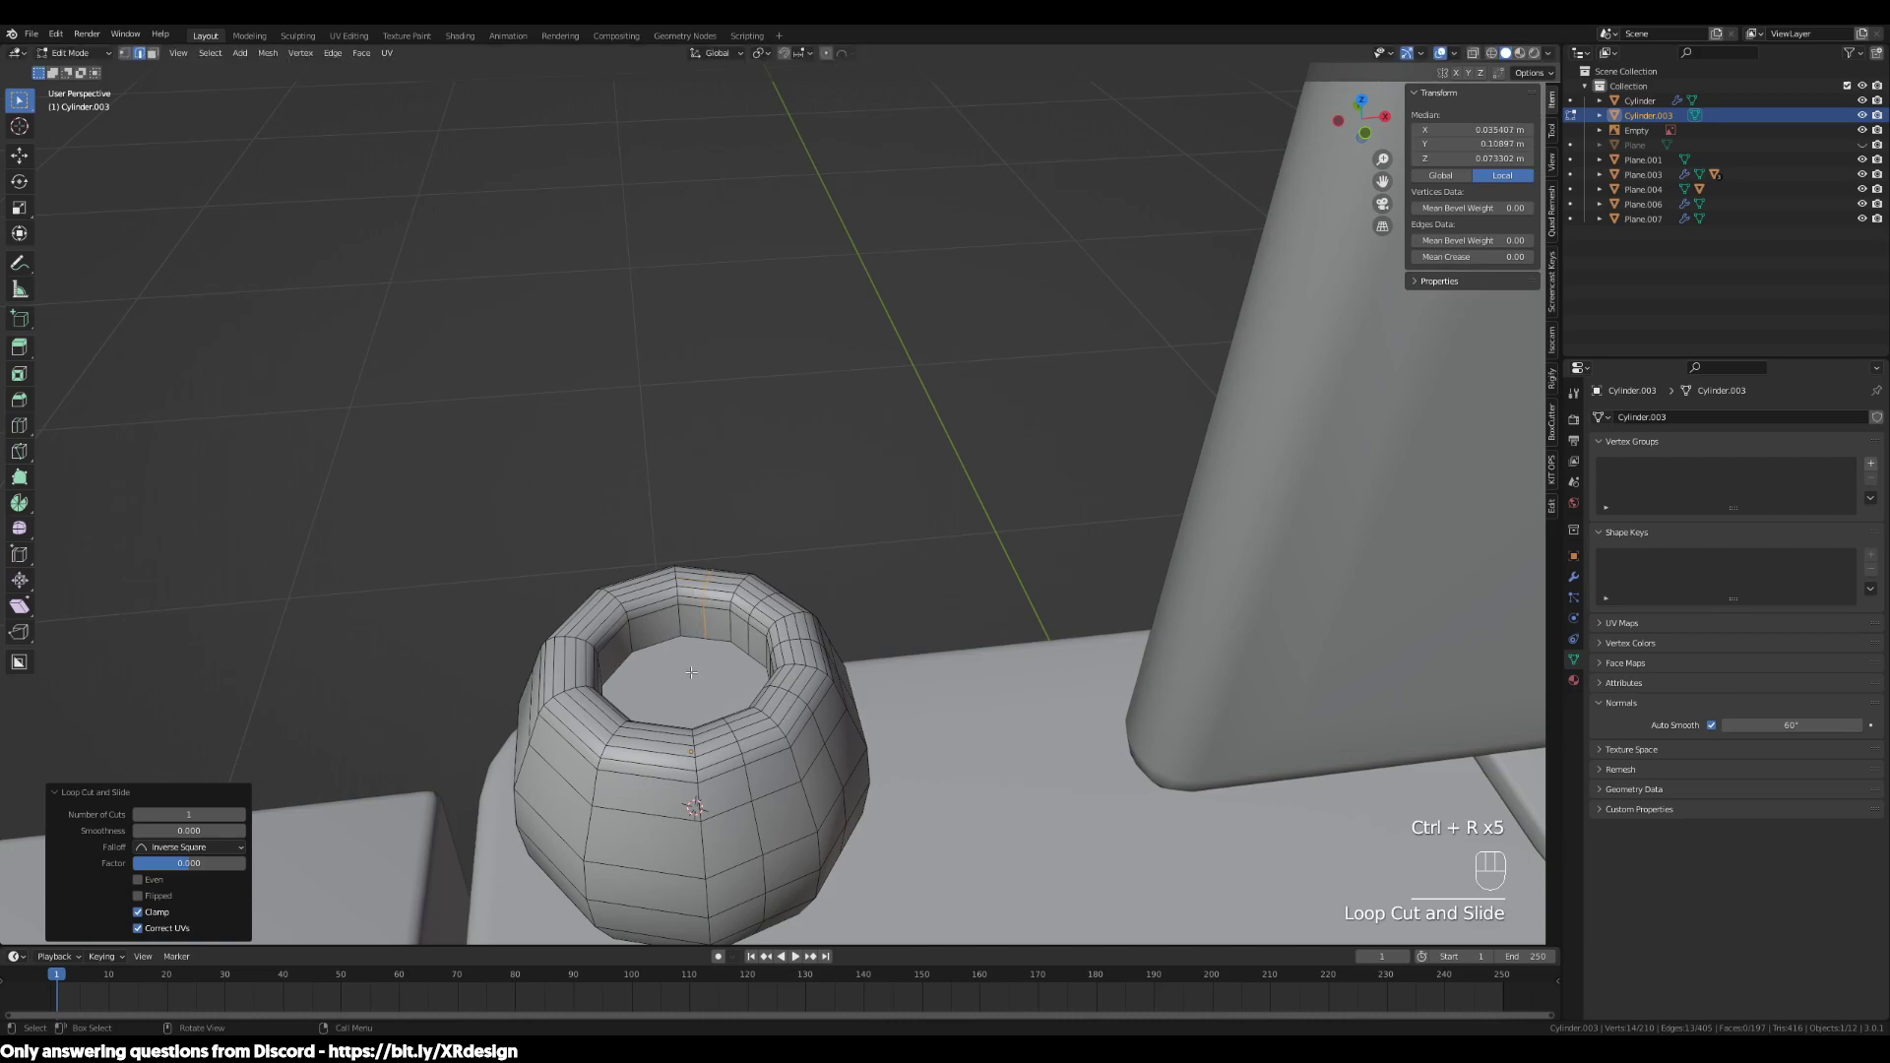
# Add five more centred vertical loop cuts through the pot's remaining segments to complete the ring
pyautogui.moveTo(738, 714); pyautogui.dragTo(767, 705, button='middle')
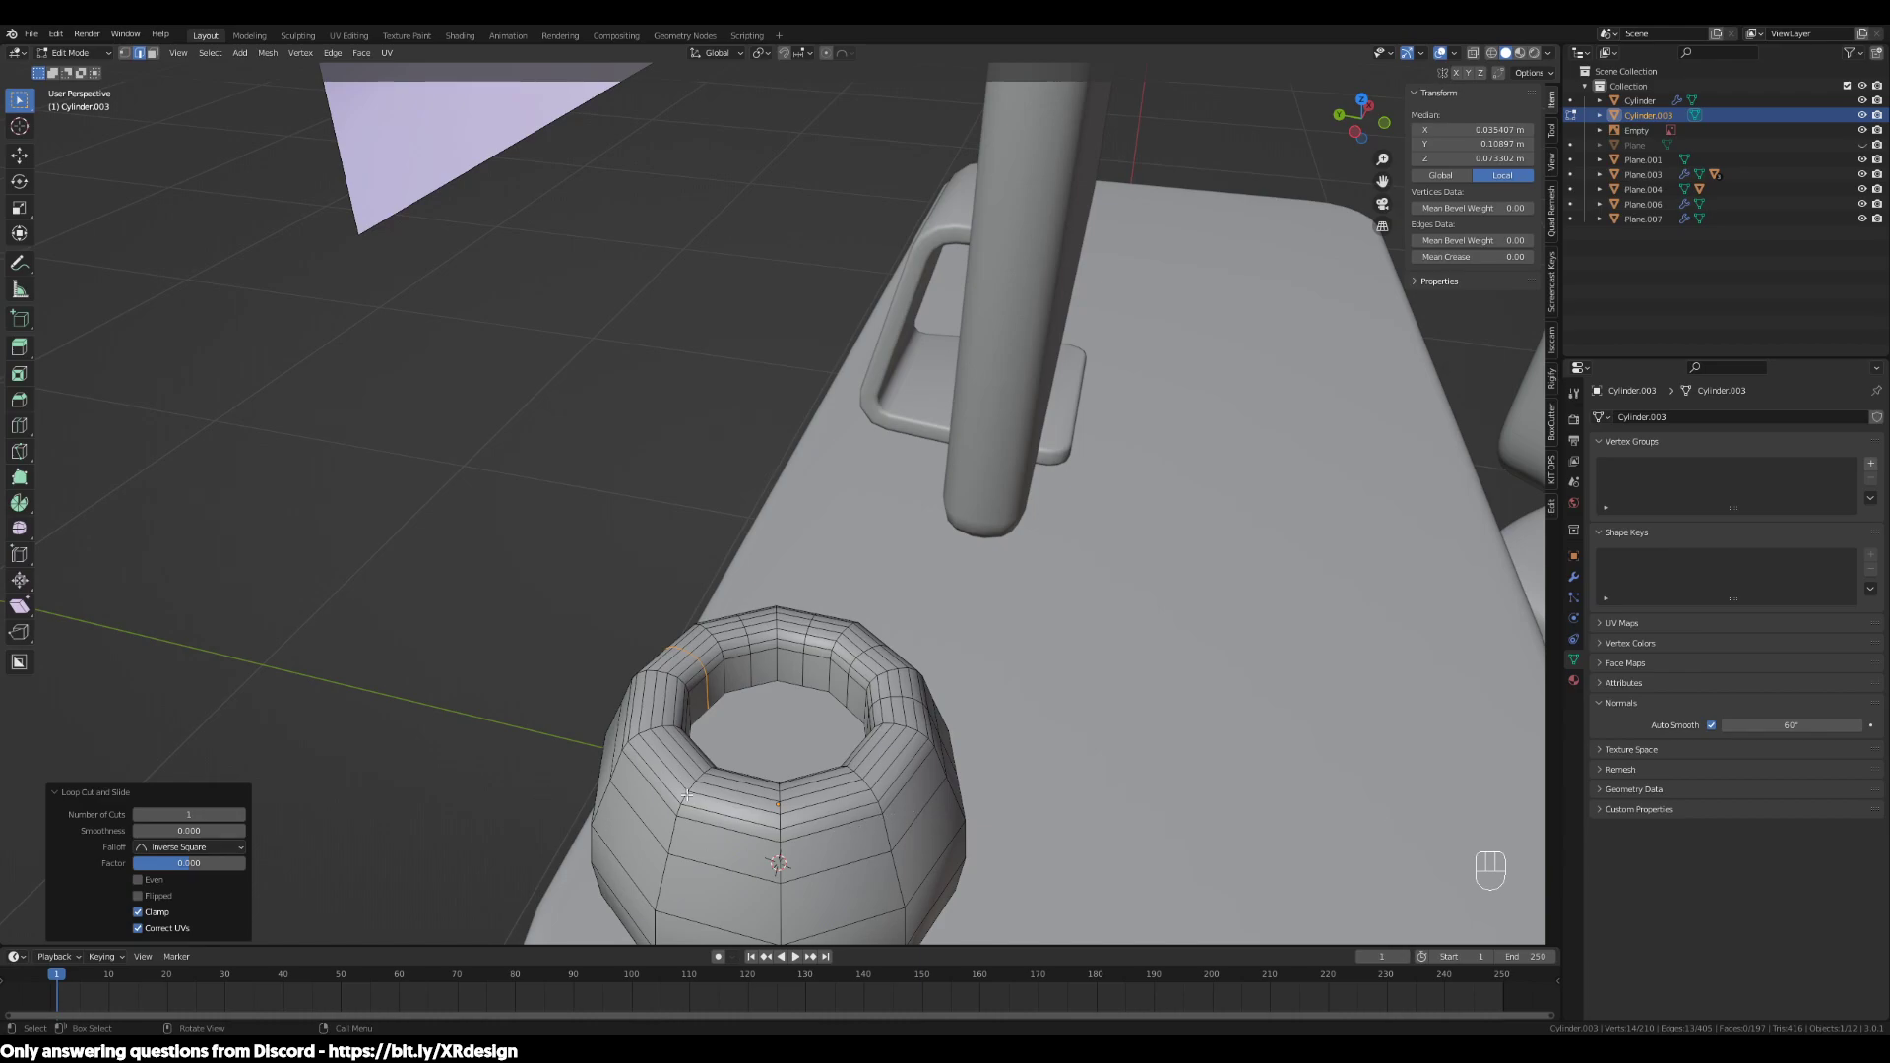
pyautogui.moveTo(650, 729); pyautogui.dragTo(630, 537, button='middle')
pyautogui.hotkey('ctrl', 'r')
pyautogui.click(633, 547)
pyautogui.rightClick(633, 547)
pyautogui.hotkey('ctrl', 'r')
pyautogui.click(653, 599)
pyautogui.rightClick(654, 600)
pyautogui.hotkey('ctrl', 'r')
pyautogui.click(714, 647)
pyautogui.rightClick(715, 647)
pyautogui.hotkey('ctrl', 'r')
pyautogui.click(806, 635)
pyautogui.rightClick(805, 635)
pyautogui.hotkey('ctrl', 'r')
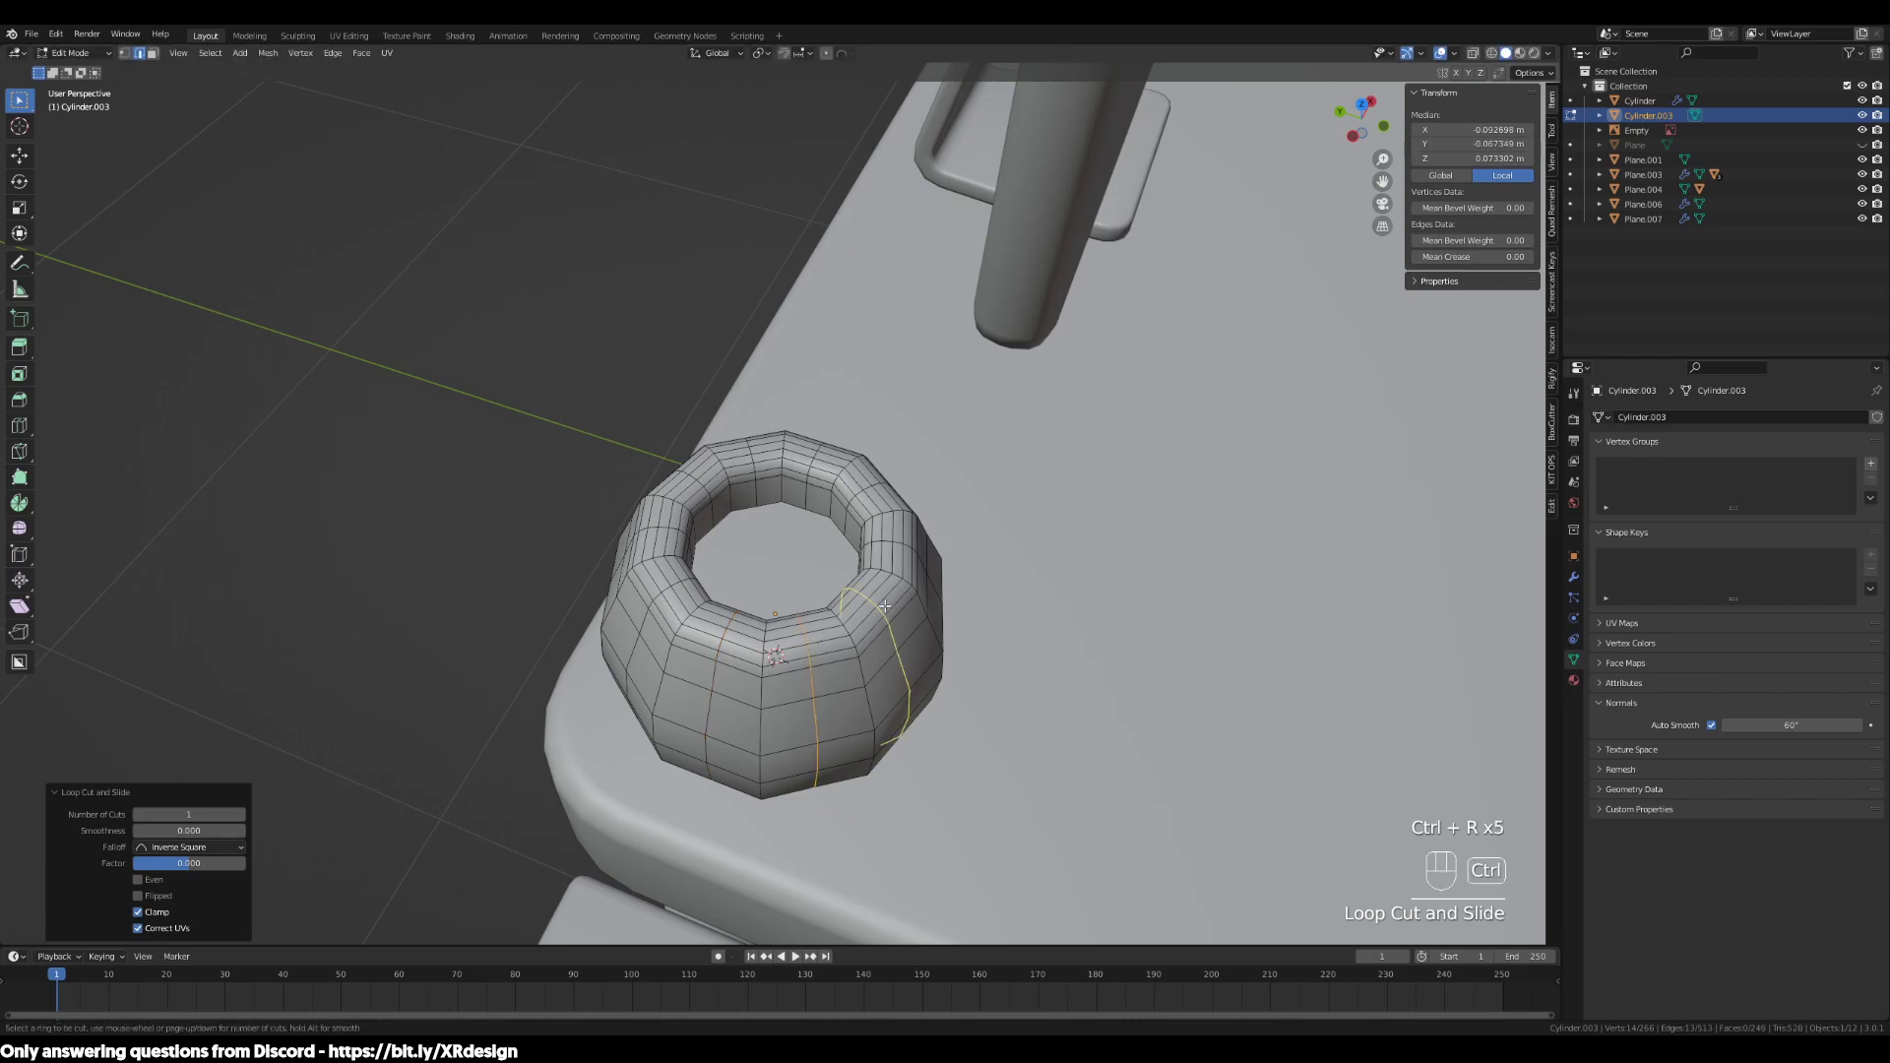
pyautogui.moveTo(885, 605); pyautogui.dragTo(858, 646, button='middle')
pyautogui.scroll(2, 857, 646)
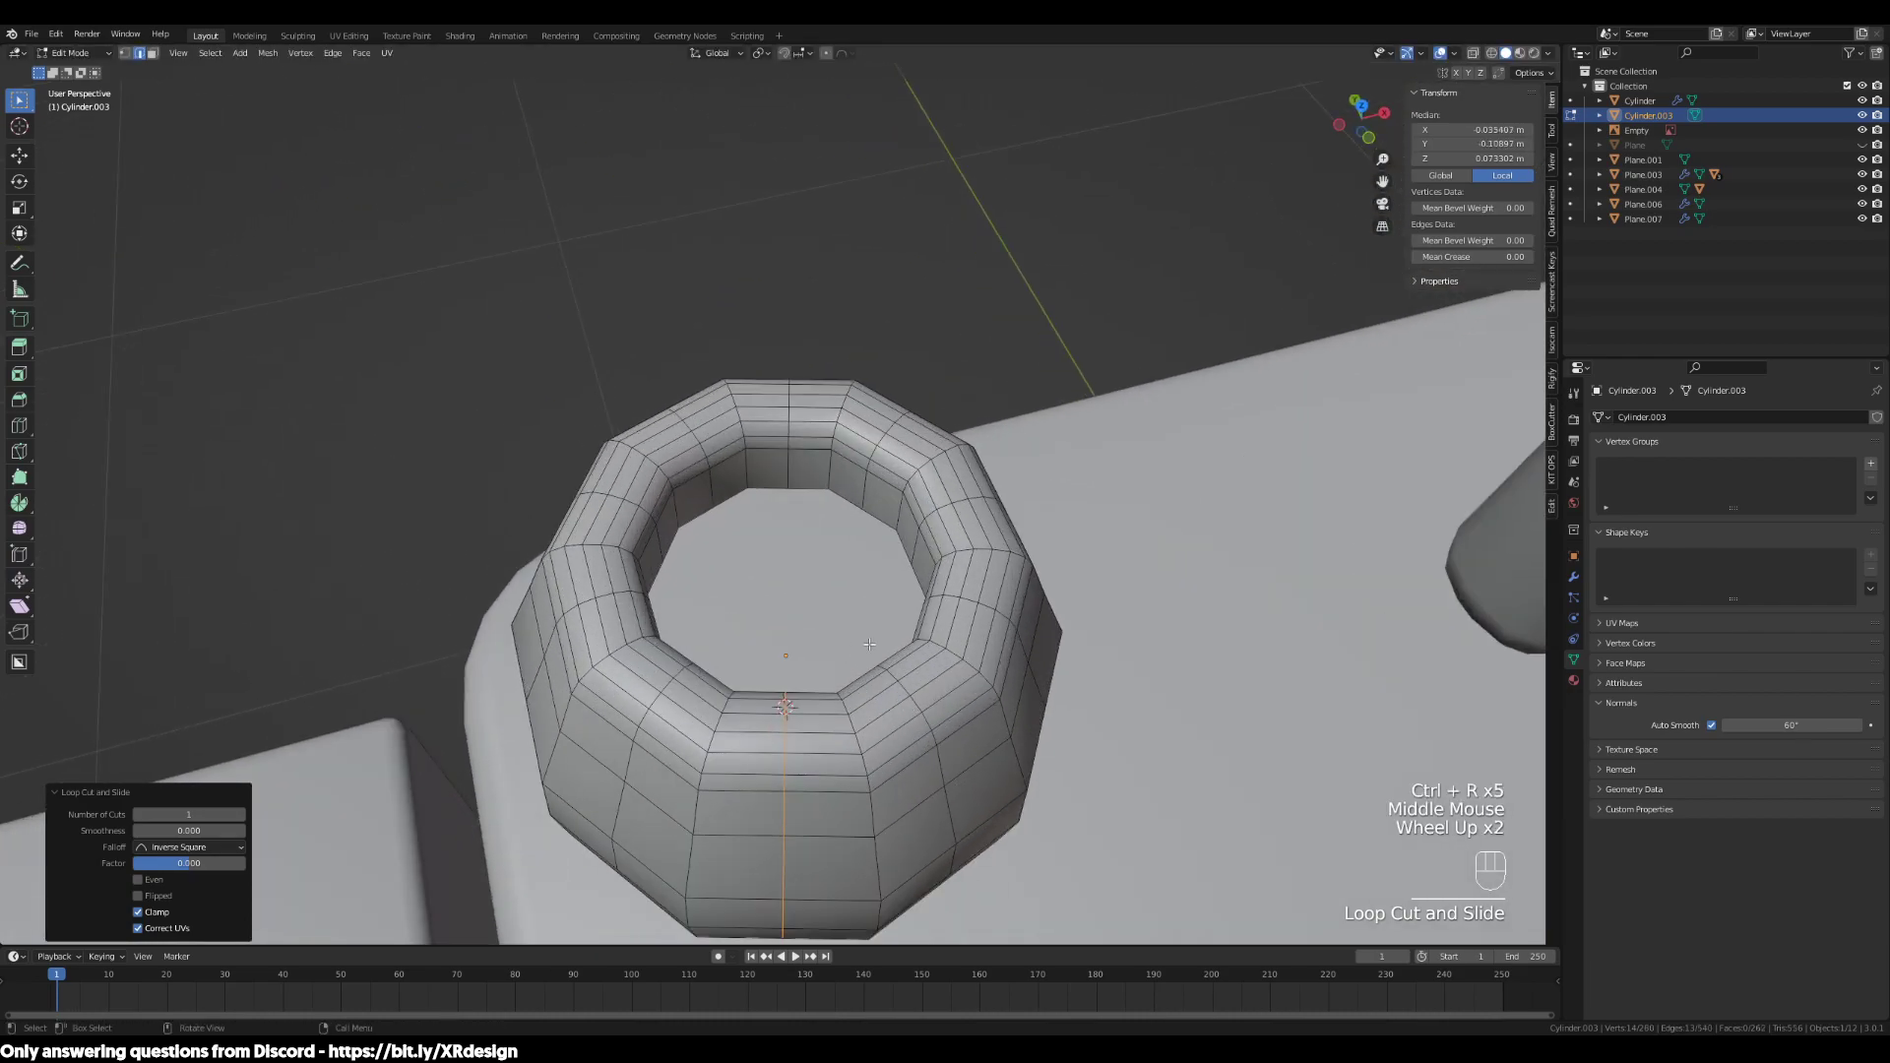
# Select the ten new vertical edge loops, scale them outward by about 1.05 with Z locked, and return to Object Mode
pyautogui.press('2')
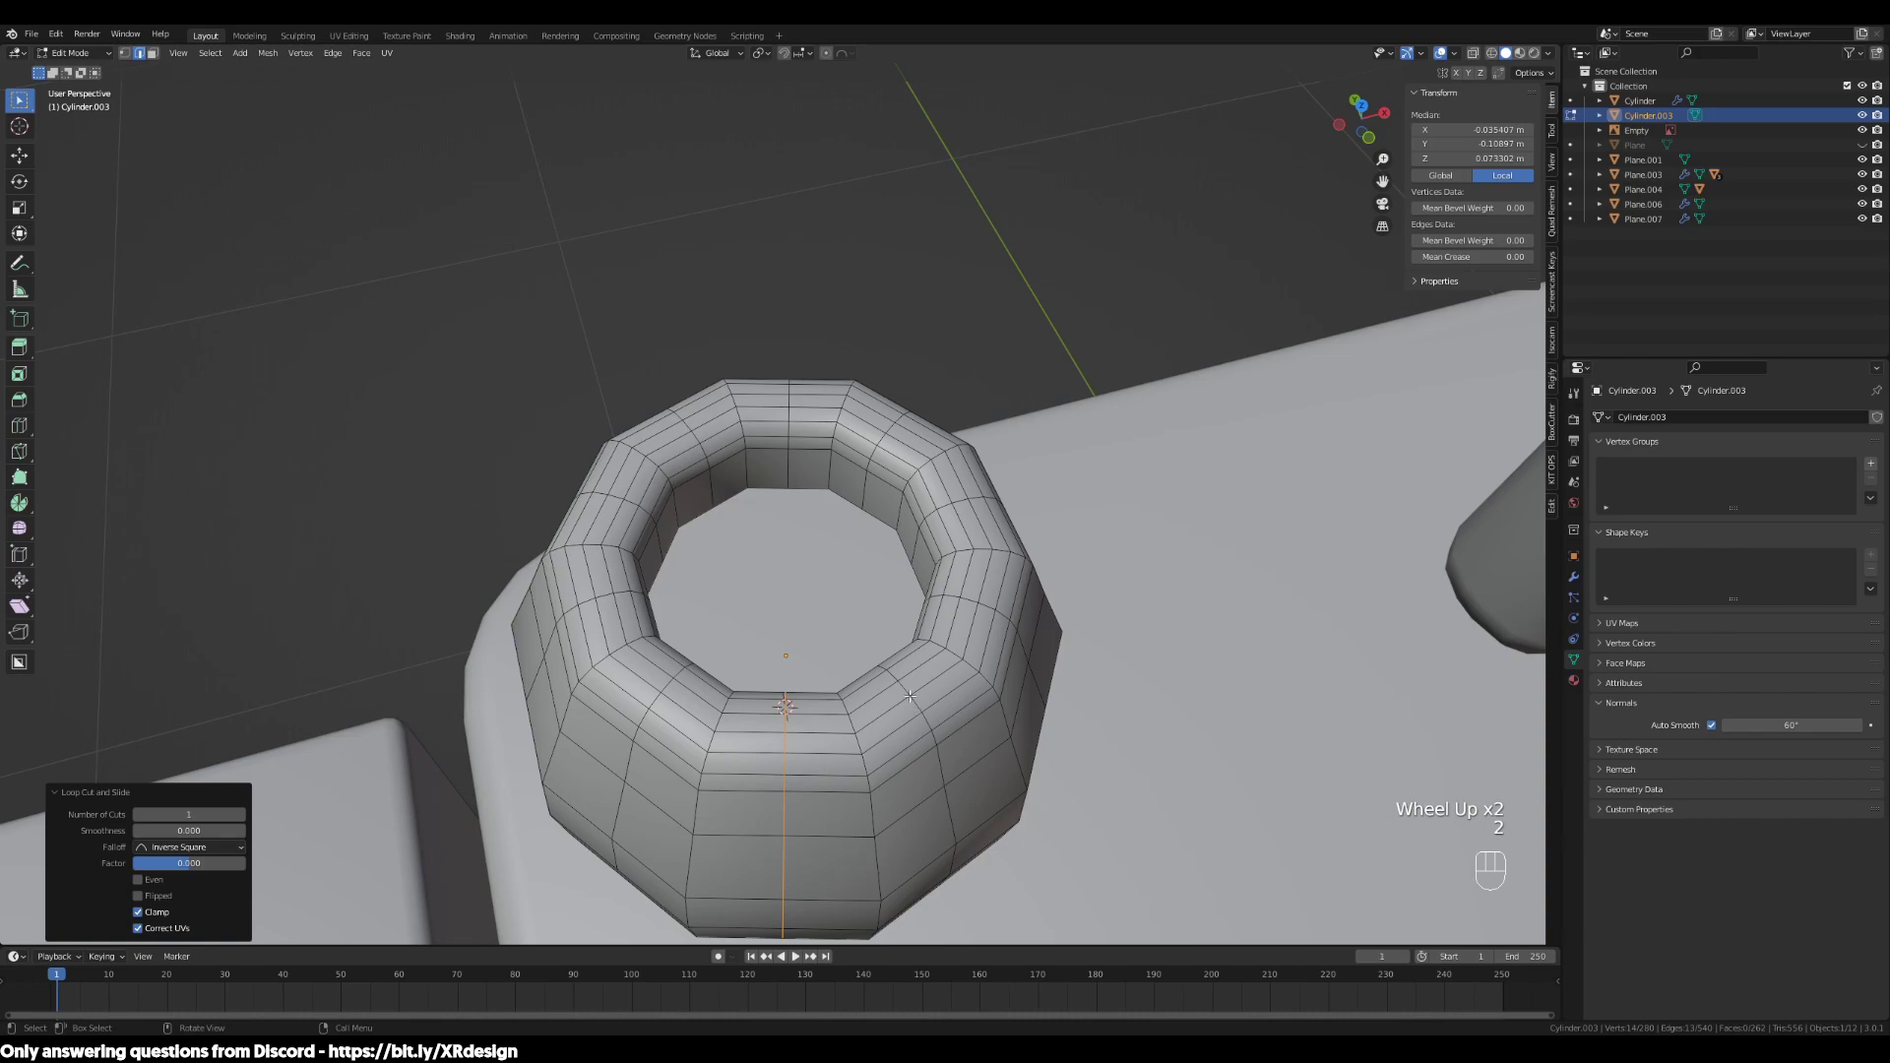
pyautogui.keyDown('alt'); pyautogui.keyDown('shift'); pyautogui.click(918, 685); pyautogui.keyUp('shift'); pyautogui.keyUp('alt')
pyautogui.keyDown('alt'); pyautogui.keyDown('shift'); pyautogui.click(971, 597); pyautogui.keyUp('shift'); pyautogui.keyUp('alt')
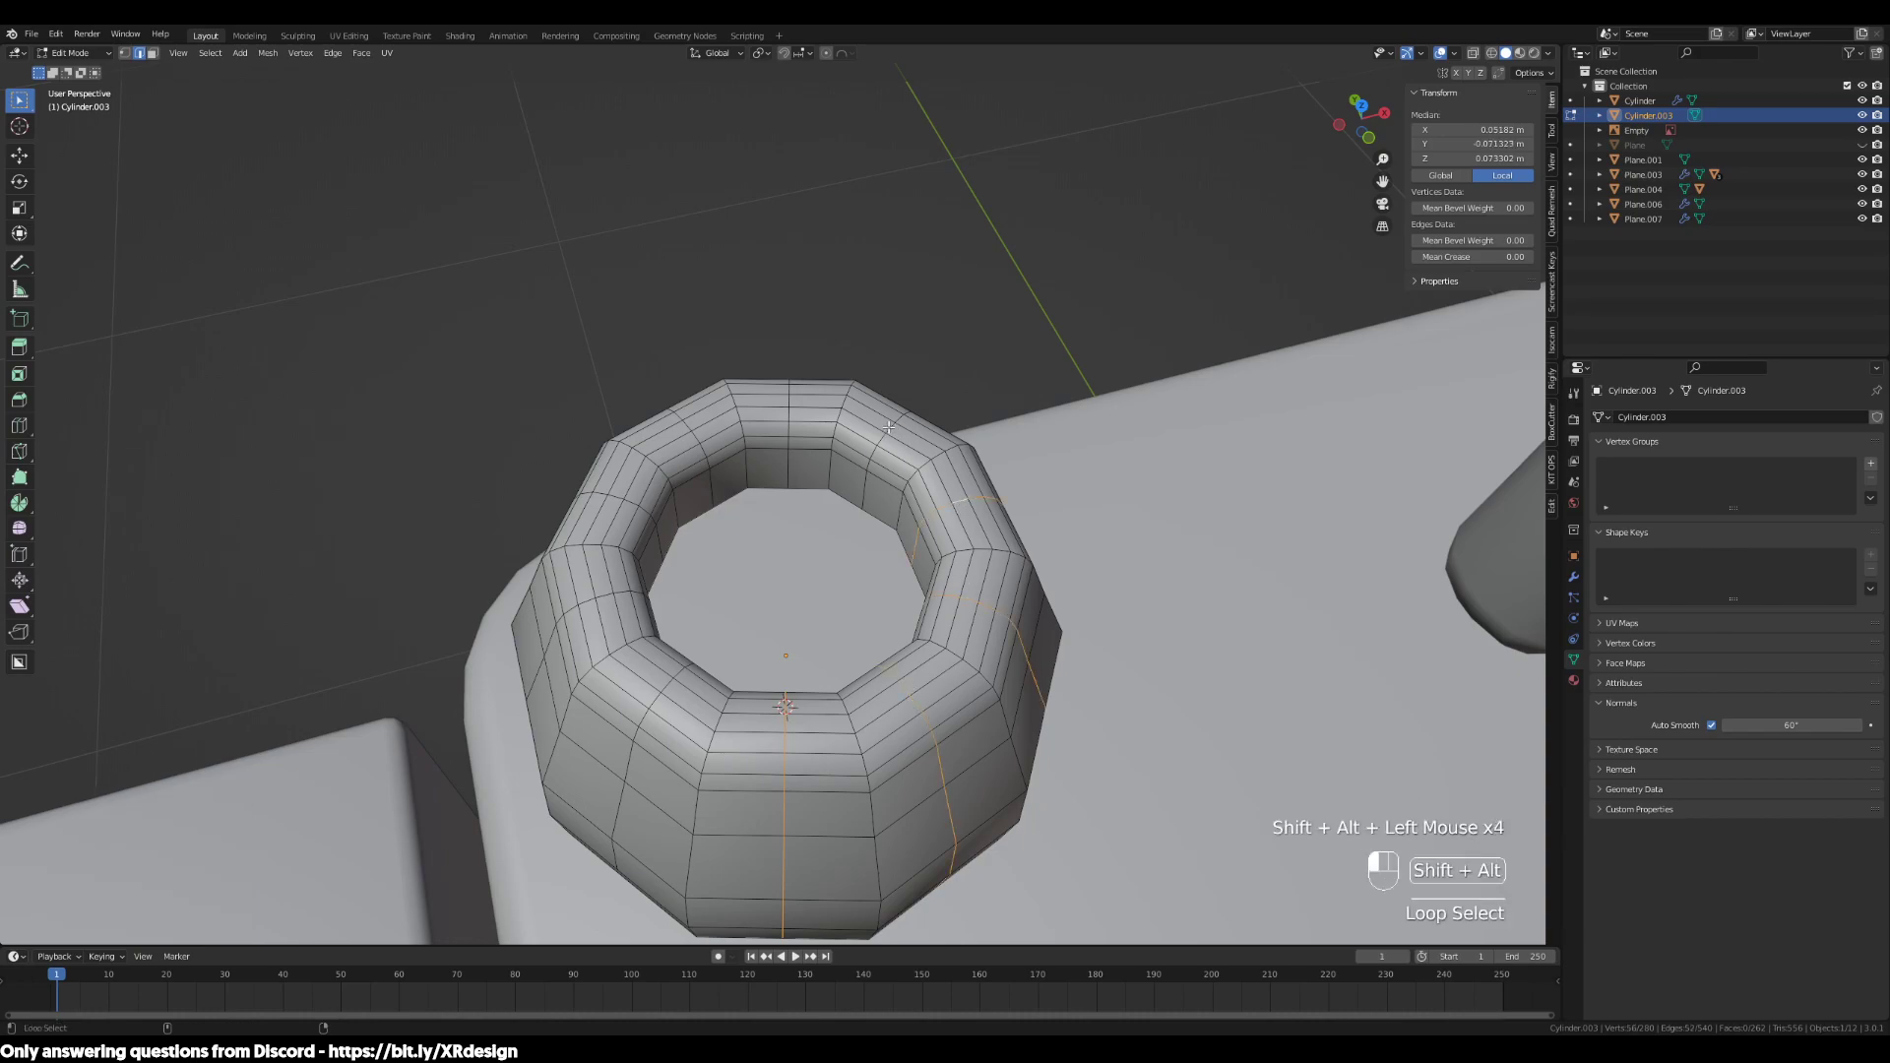
pyautogui.keyDown('alt'); pyautogui.keyDown('shift'); pyautogui.click(616, 492); pyautogui.keyUp('shift'); pyautogui.keyUp('alt')
pyautogui.hotkey('ctrl', 'z')
pyautogui.keyDown('alt'); pyautogui.keyDown('shift'); pyautogui.click(614, 495); pyautogui.keyUp('shift'); pyautogui.keyUp('alt')
pyautogui.keyDown('alt'); pyautogui.keyDown('shift'); pyautogui.click(597, 596); pyautogui.keyUp('shift'); pyautogui.keyUp('alt')
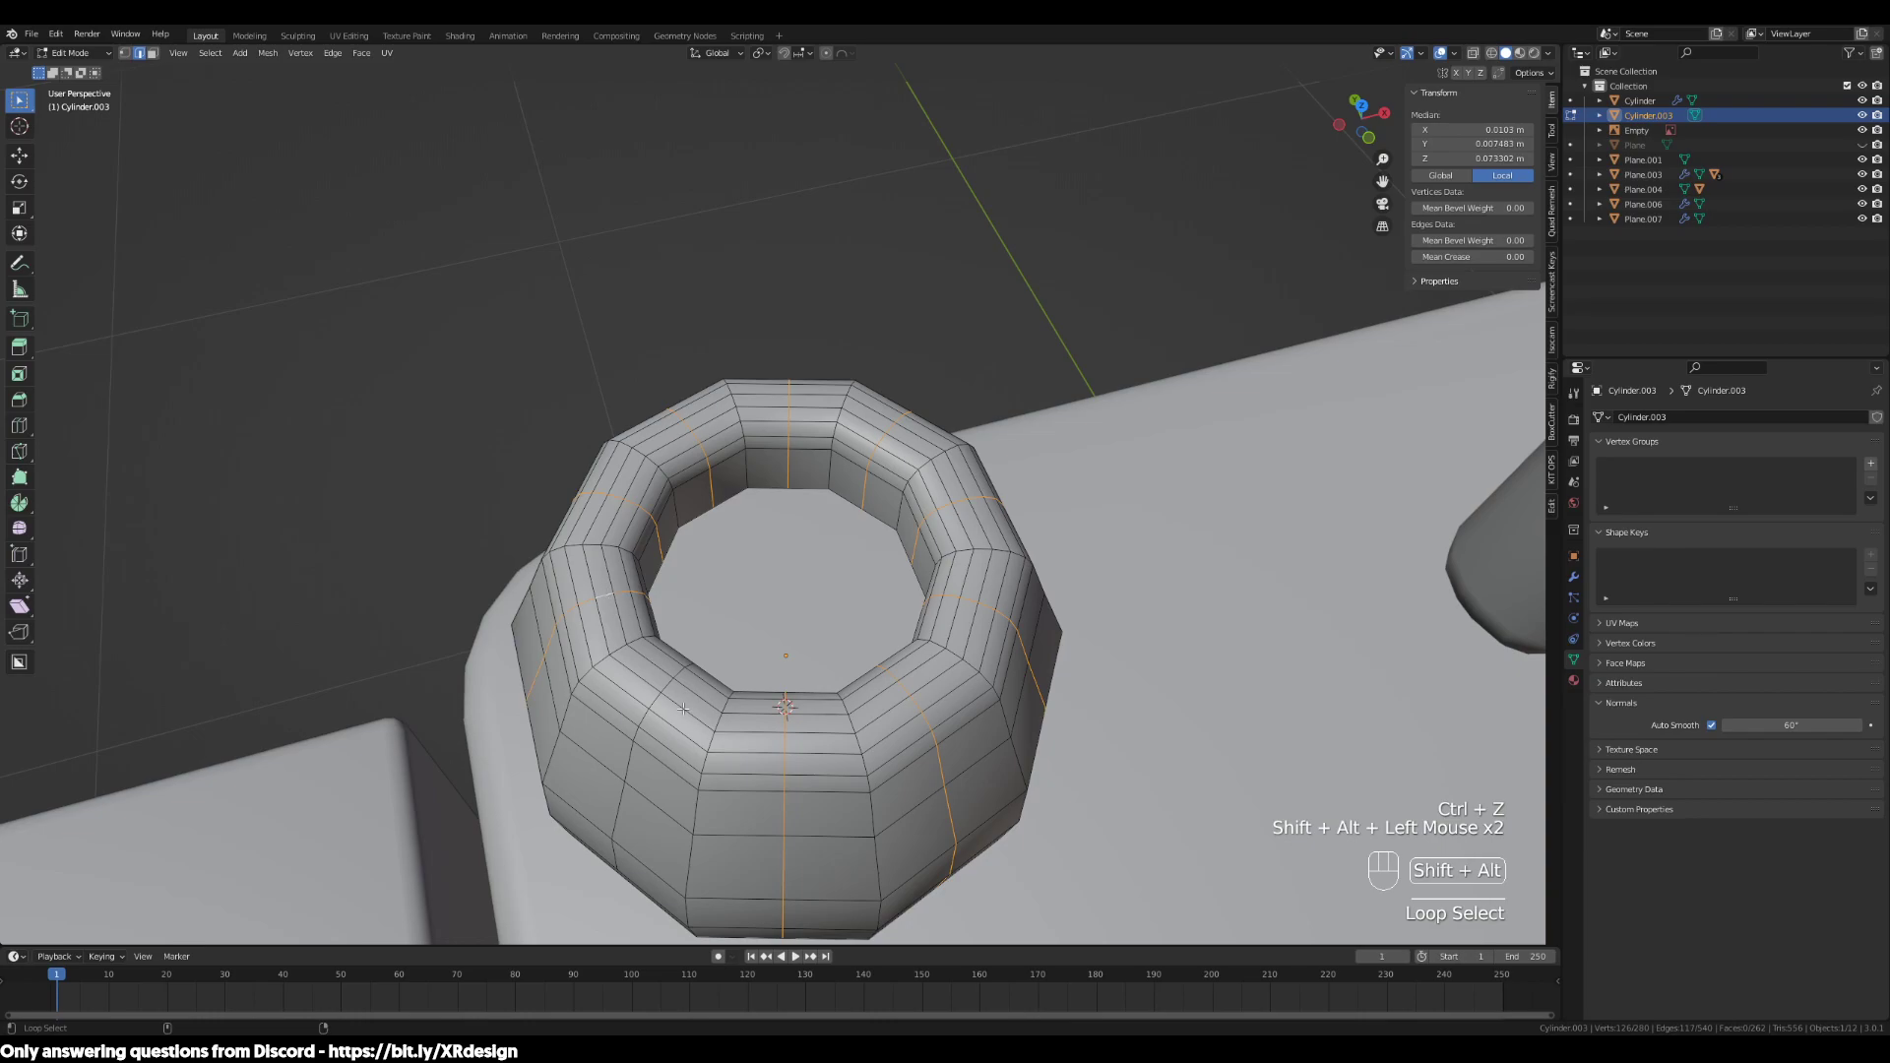
pyautogui.keyDown('alt'); pyautogui.keyDown('shift'); pyautogui.click(666, 683); pyautogui.keyUp('shift'); pyautogui.keyUp('alt')
pyautogui.scroll(-2, 666, 683)
pyautogui.moveTo(666, 683); pyautogui.dragTo(1162, 700, button='middle')
pyautogui.scroll(1, 1162, 700)
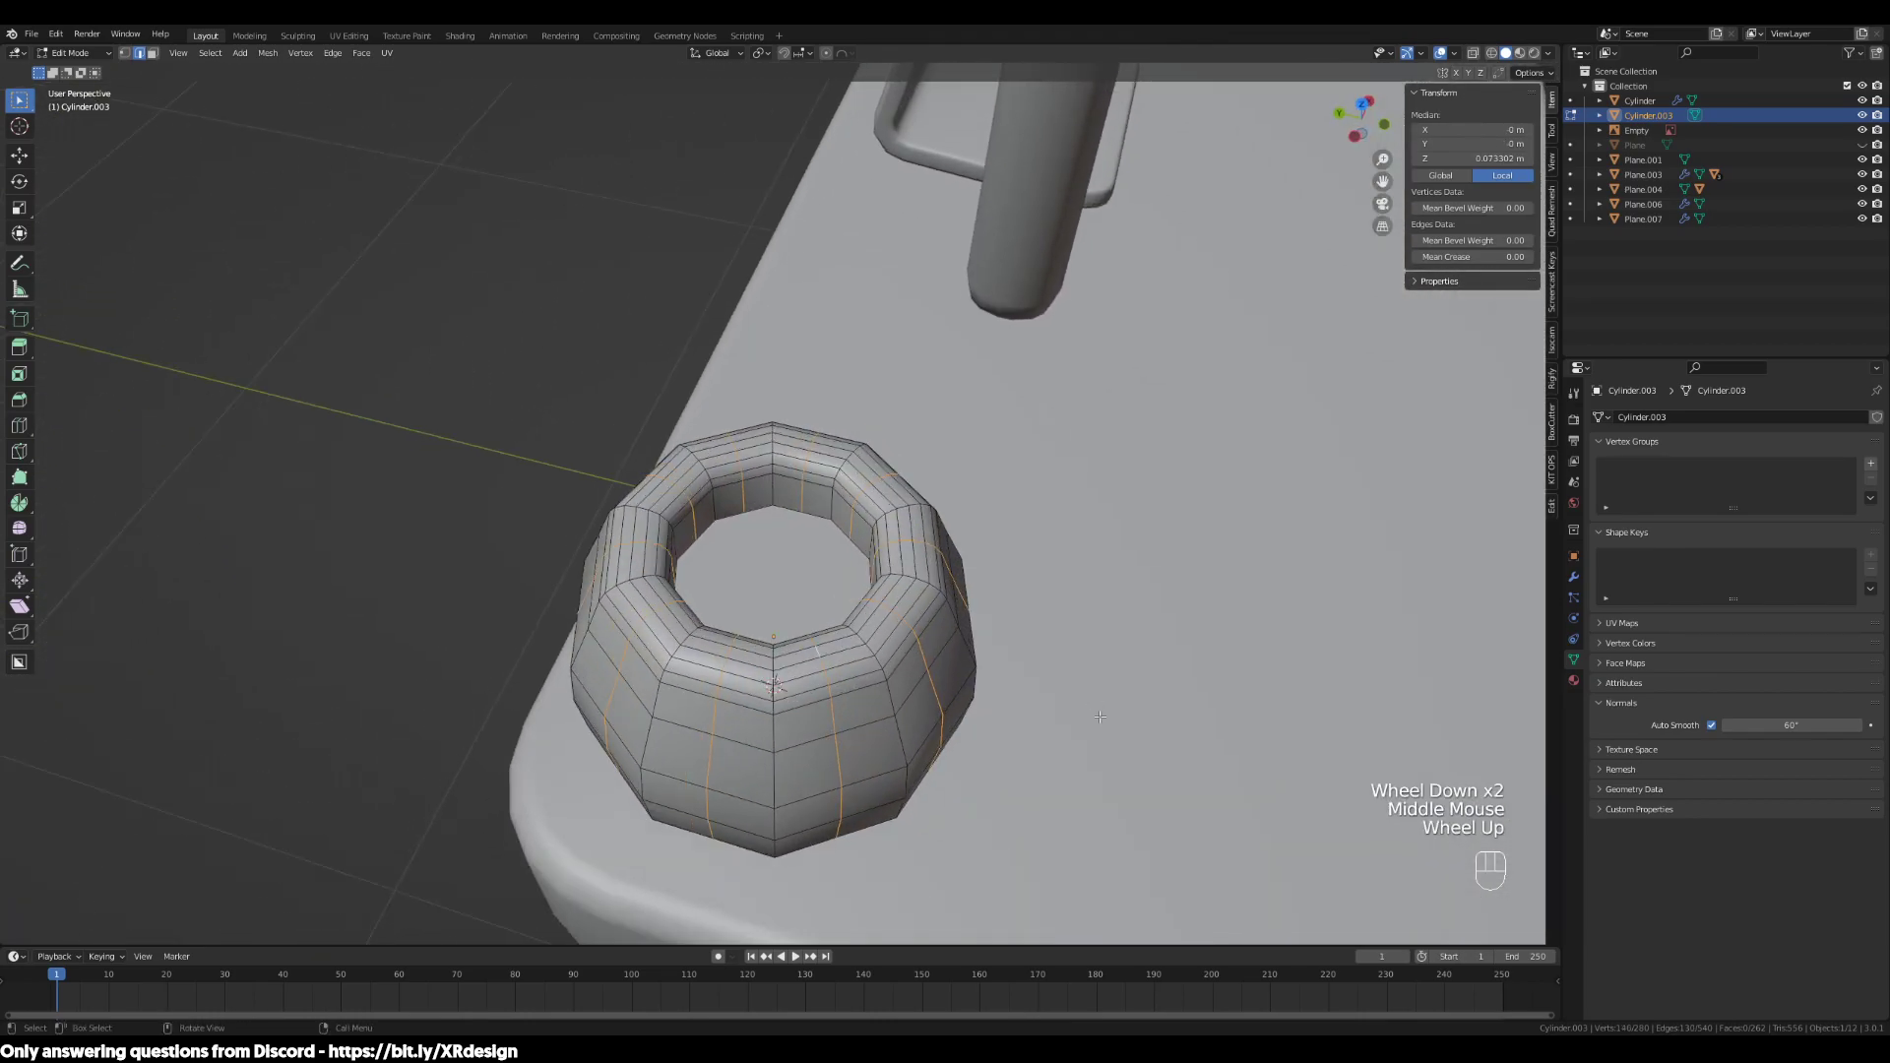
pyautogui.press('s')
pyautogui.hotkey('shift', 'z')
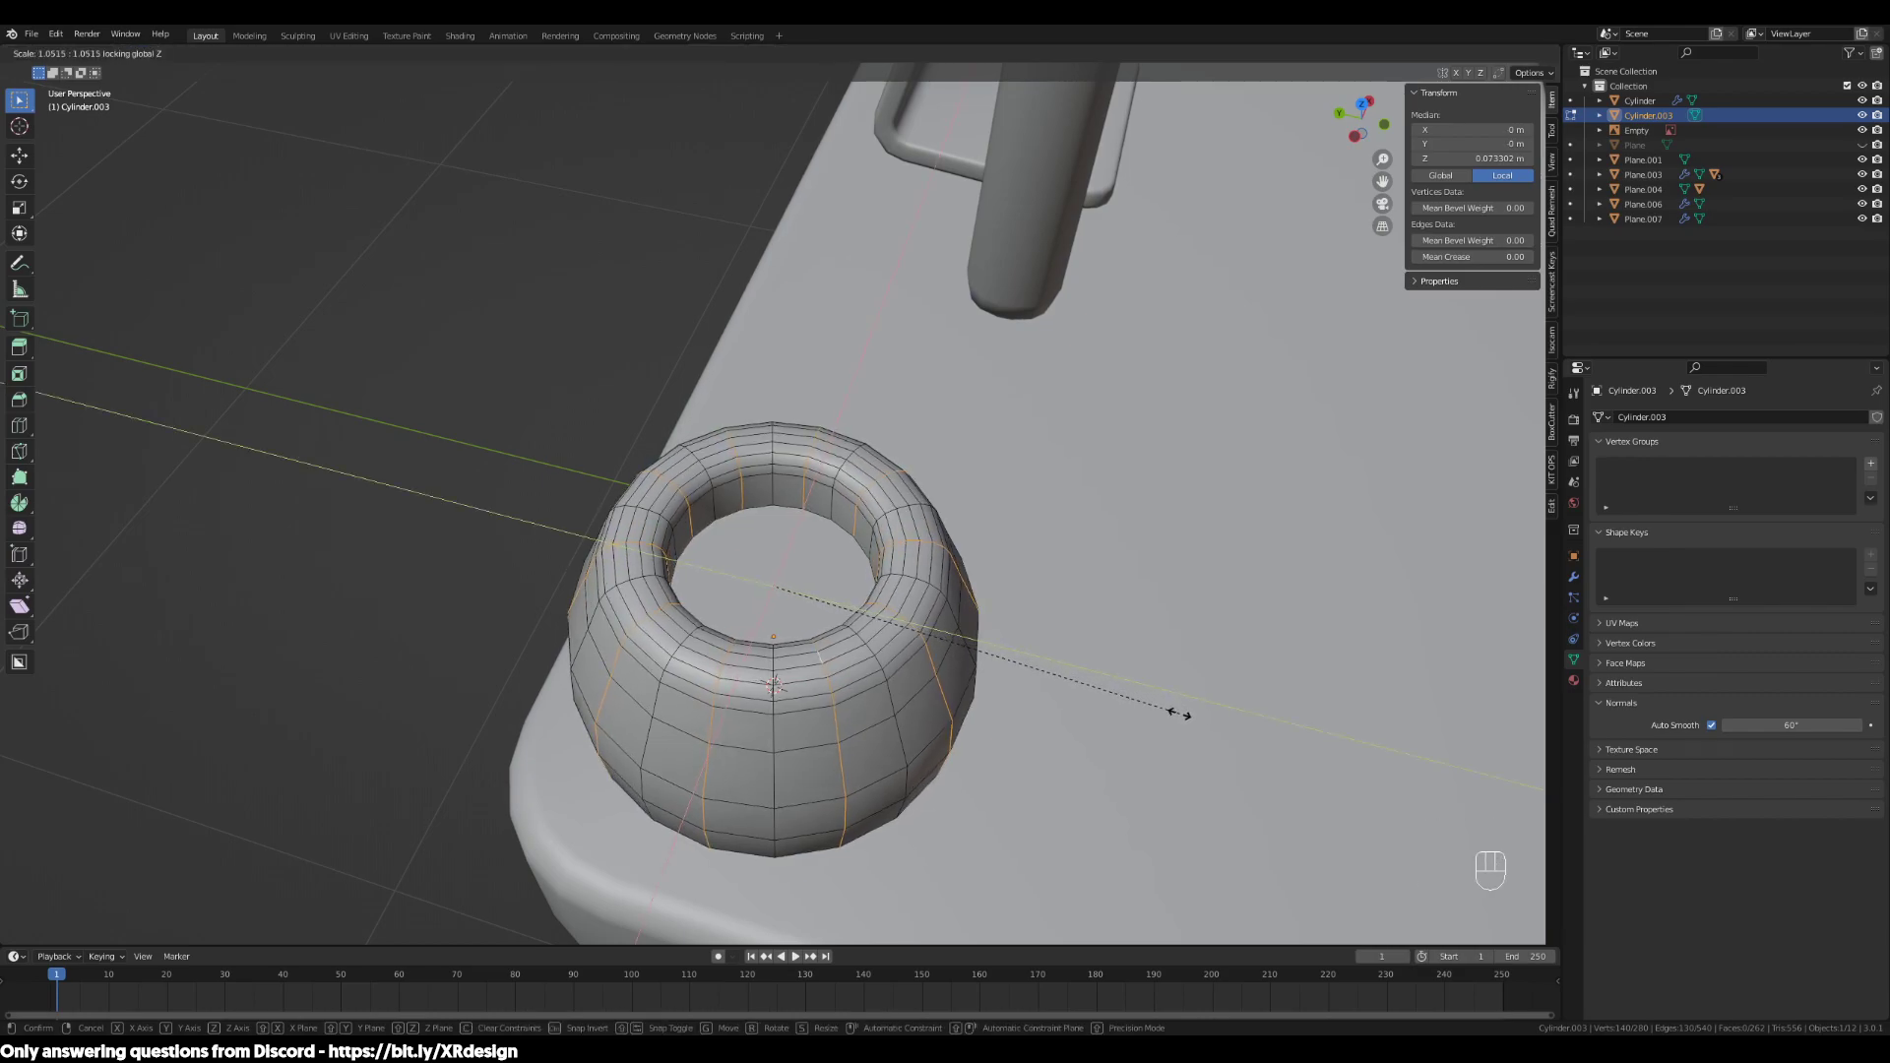
pyautogui.click(1180, 712)
pyautogui.moveTo(1180, 712); pyautogui.dragTo(1164, 753, button='middle')
pyautogui.press('Tab')
# Inspect the smoothed pot on the desk and compare it with the plant pot in the reference image
pyautogui.scroll(-2, 1172, 729)
pyautogui.moveTo(682, 554); pyautogui.dragTo(998, 360, button='middle')
pyautogui.press('Tab')
pyautogui.press('Tab')
pyautogui.press('Tab')
pyautogui.scroll(-1, 1048, 640)
pyautogui.scroll(-2, 1024, 640)
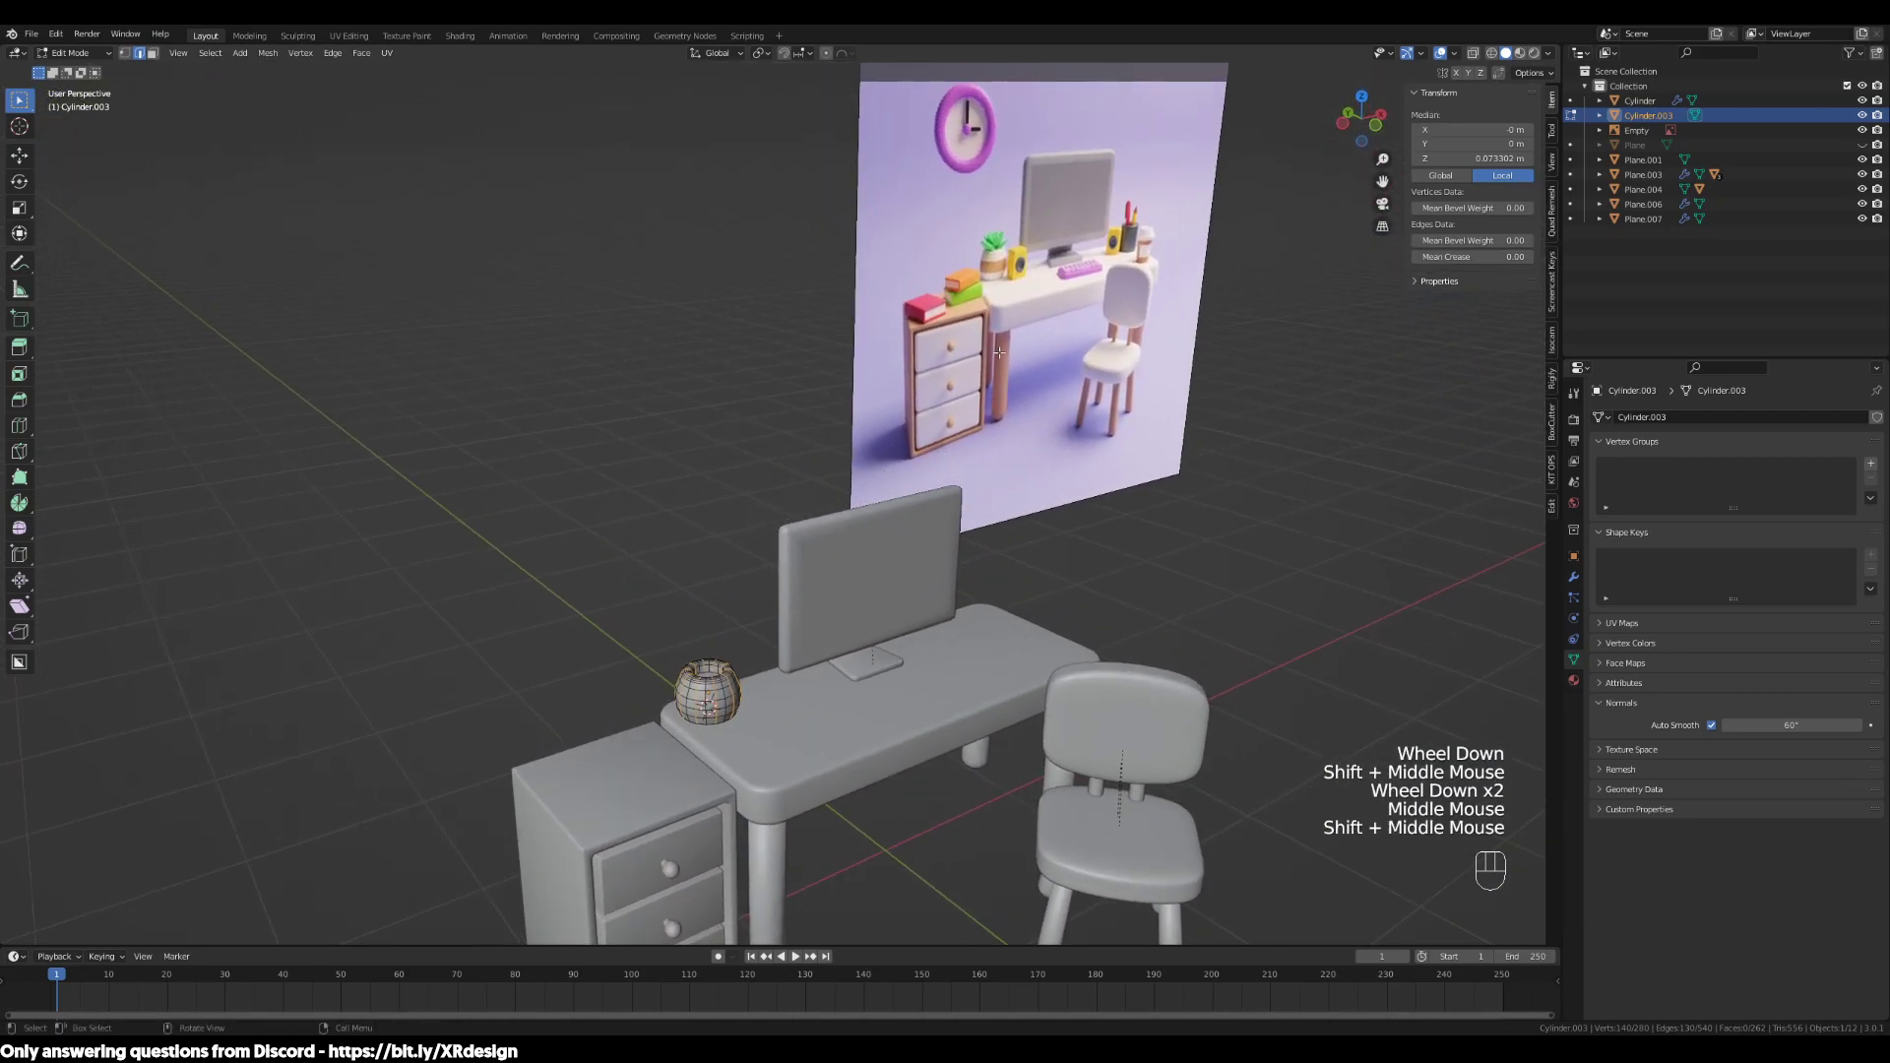
pyautogui.press('Tab')
pyautogui.scroll(3, 808, 699)
pyautogui.keyDown('shift'); pyautogui.moveTo(808, 699); pyautogui.dragTo(725, 662, button='middle'); pyautogui.keyUp('shift')
pyautogui.click(778, 689)
pyautogui.scroll(2, 748, 709)
pyautogui.click(764, 802)
pyautogui.keyDown('shift'); pyautogui.moveTo(764, 801); pyautogui.dragTo(791, 631, button='middle'); pyautogui.keyUp('shift')
pyautogui.scroll(2, 724, 644)
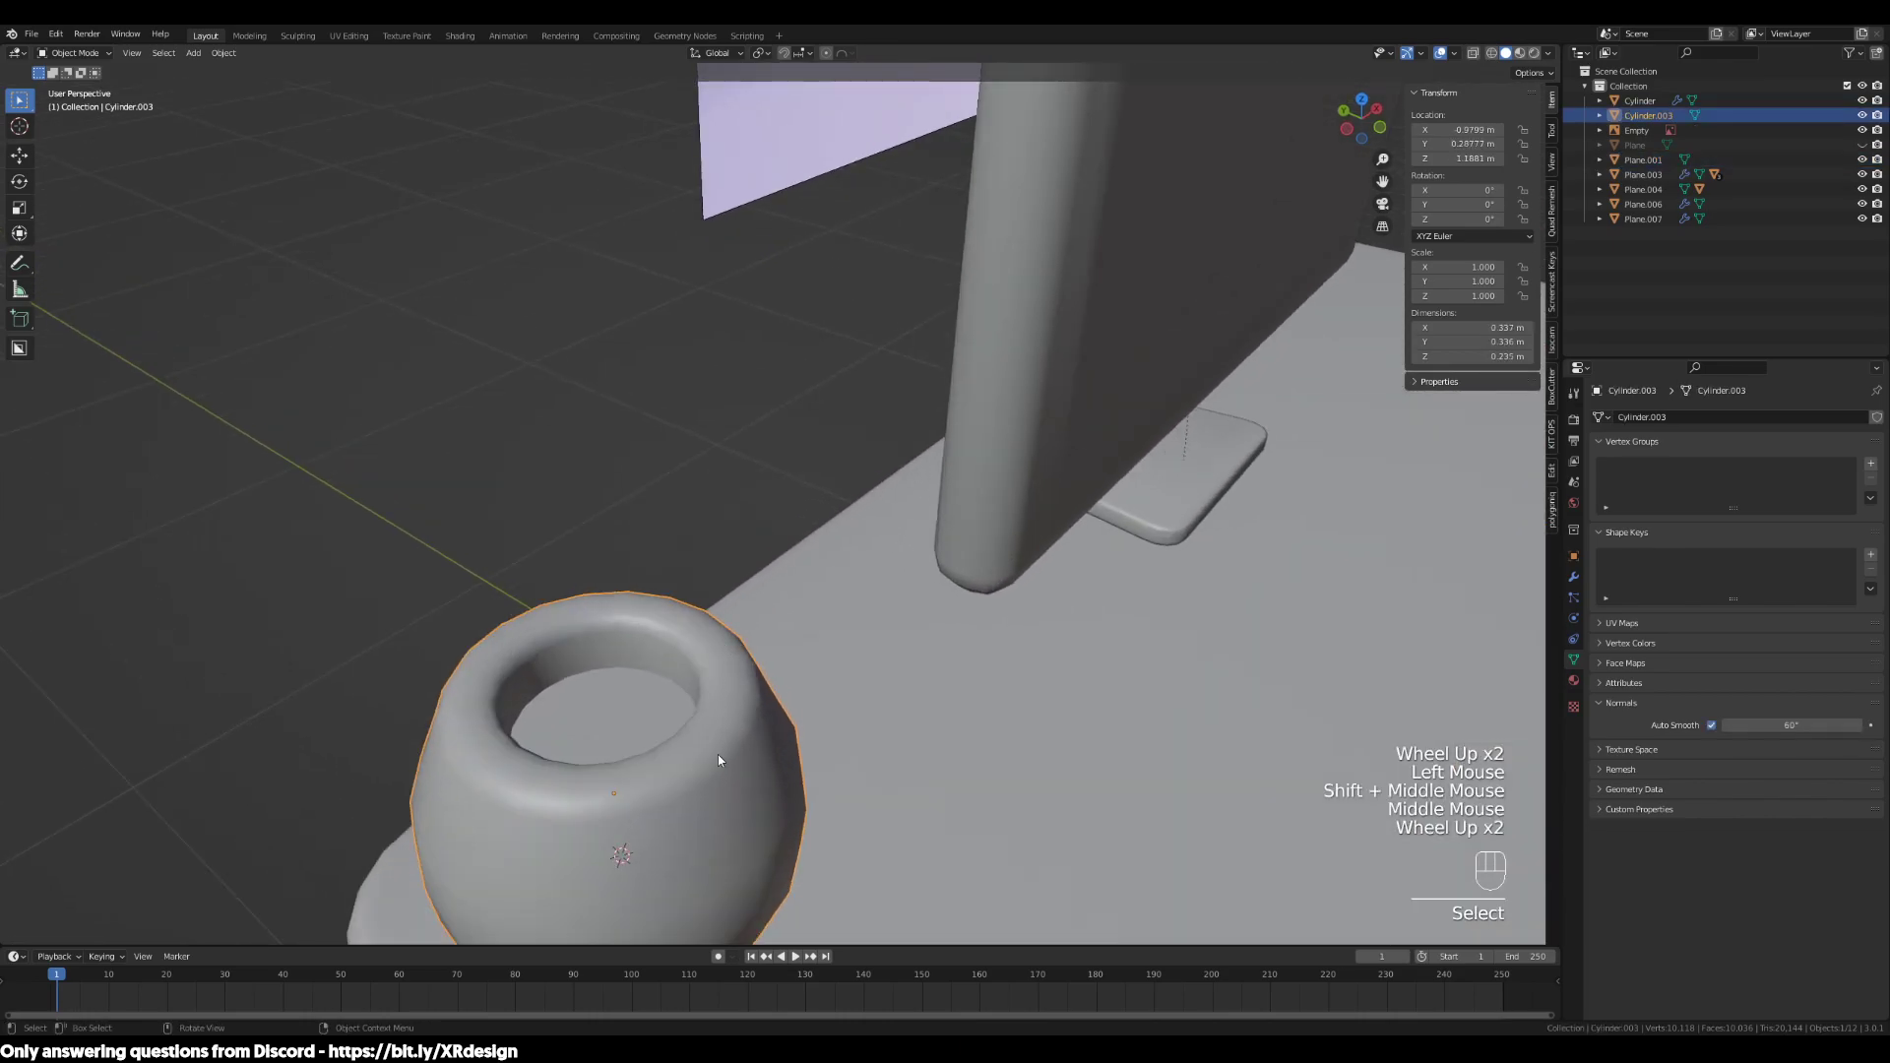
# Duplicate the floor face inside the pot in place, separate it into its own object, and return to Object Mode
pyautogui.press('Tab')
pyautogui.press('3')
pyautogui.click(634, 731)
pyautogui.keyDown('shift'); pyautogui.moveTo(892, 885); pyautogui.dragTo(729, 786, button='middle'); pyautogui.keyUp('shift')
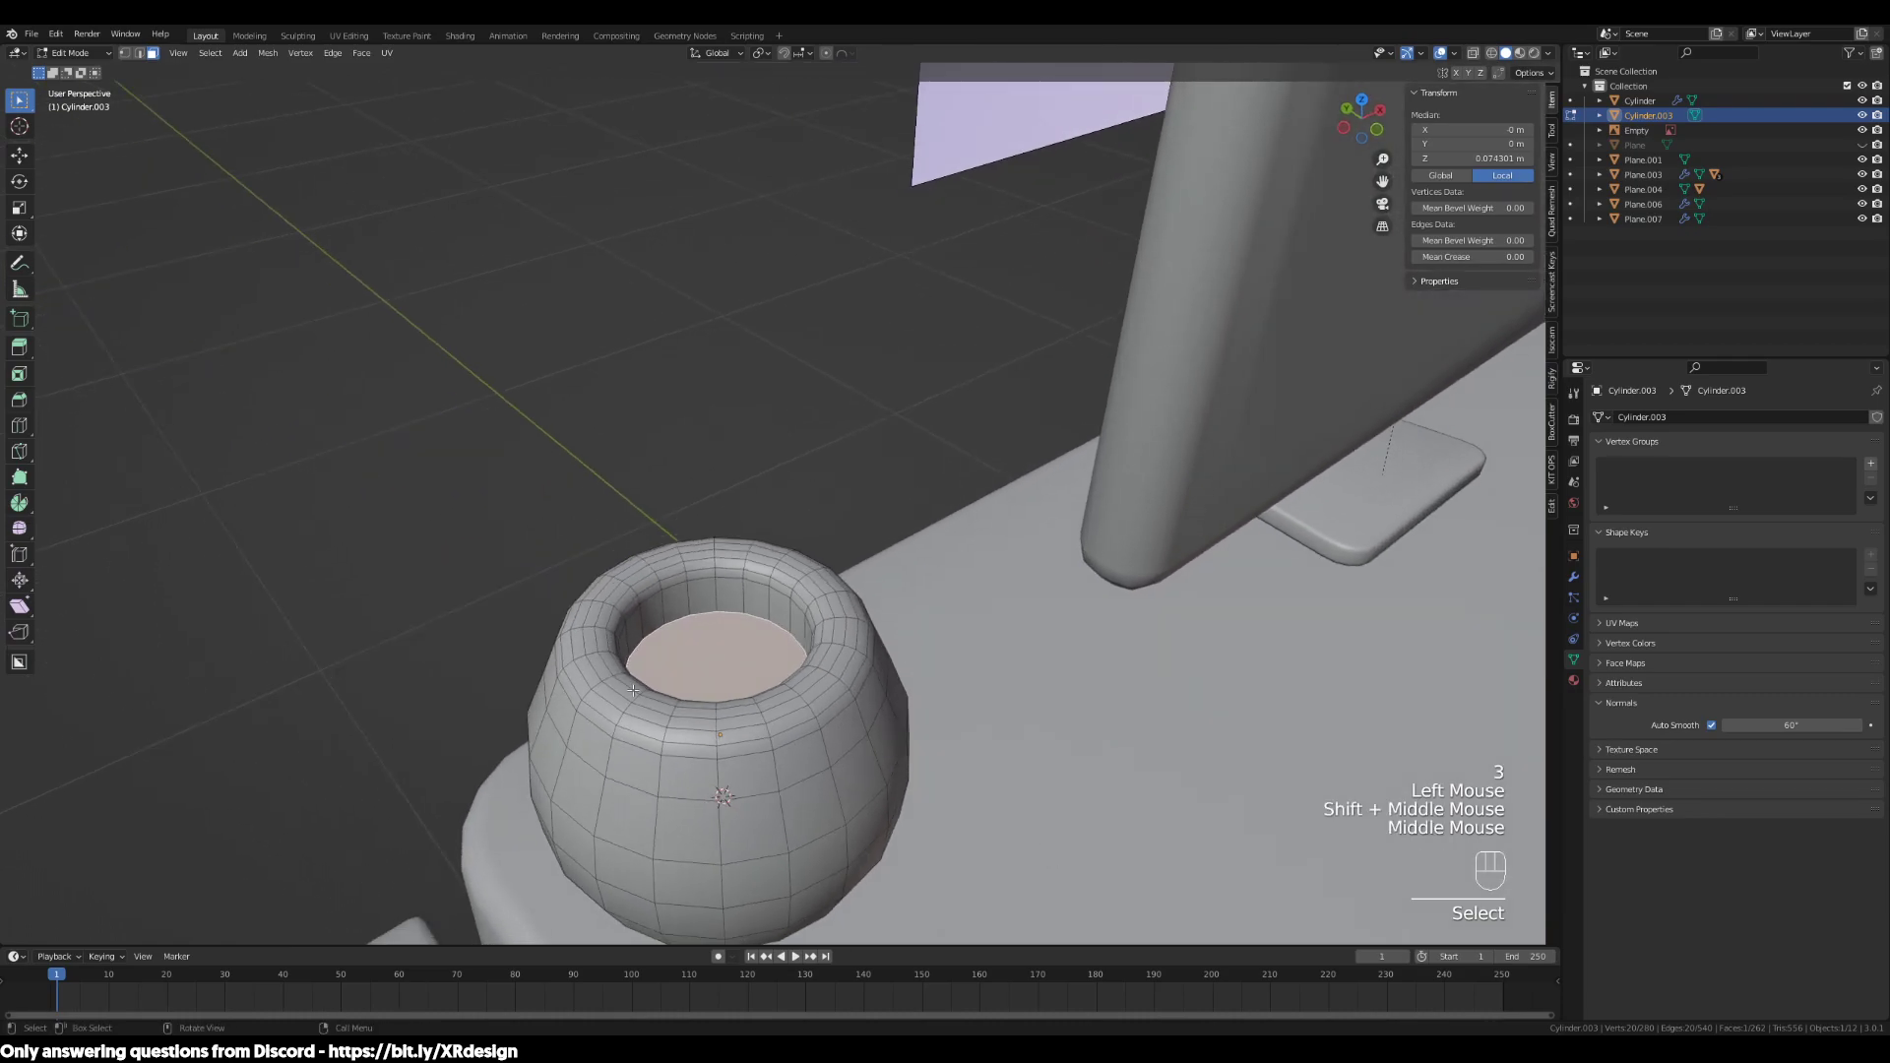
pyautogui.click(697, 664)
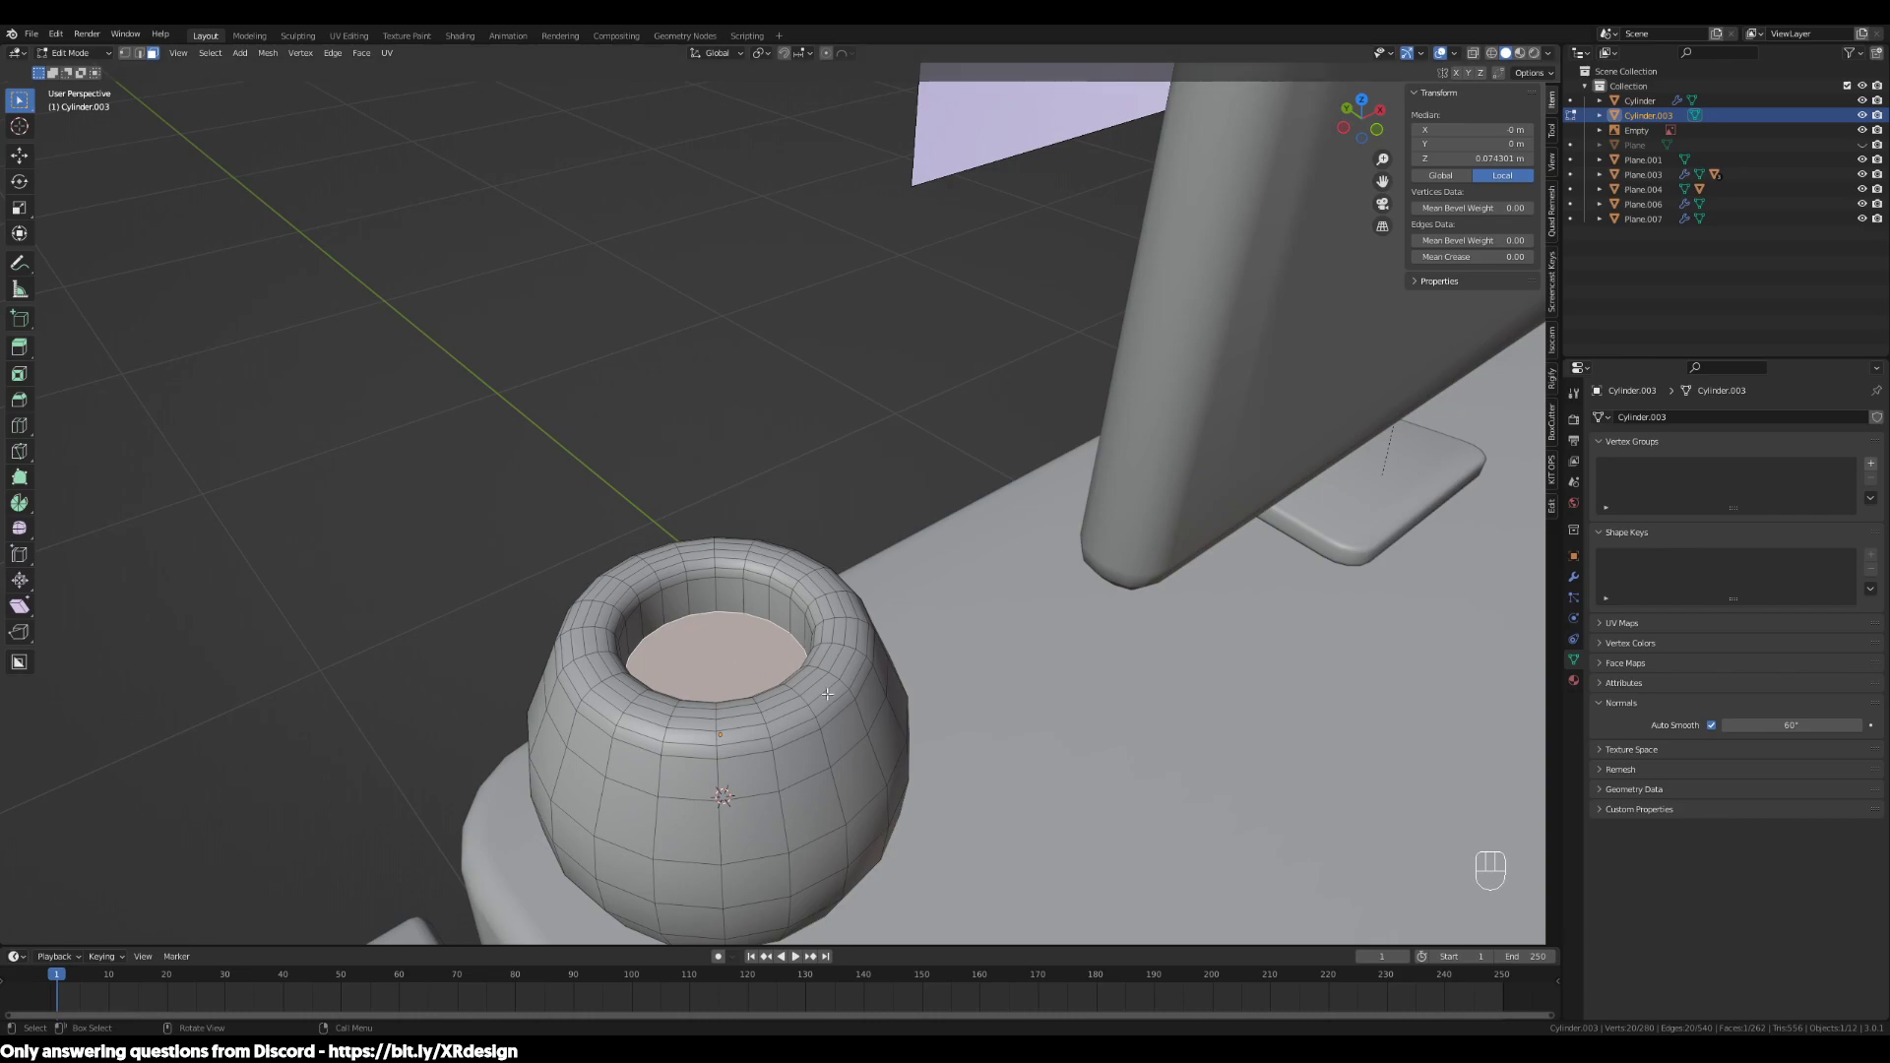
pyautogui.hotkey('shift', 'd')
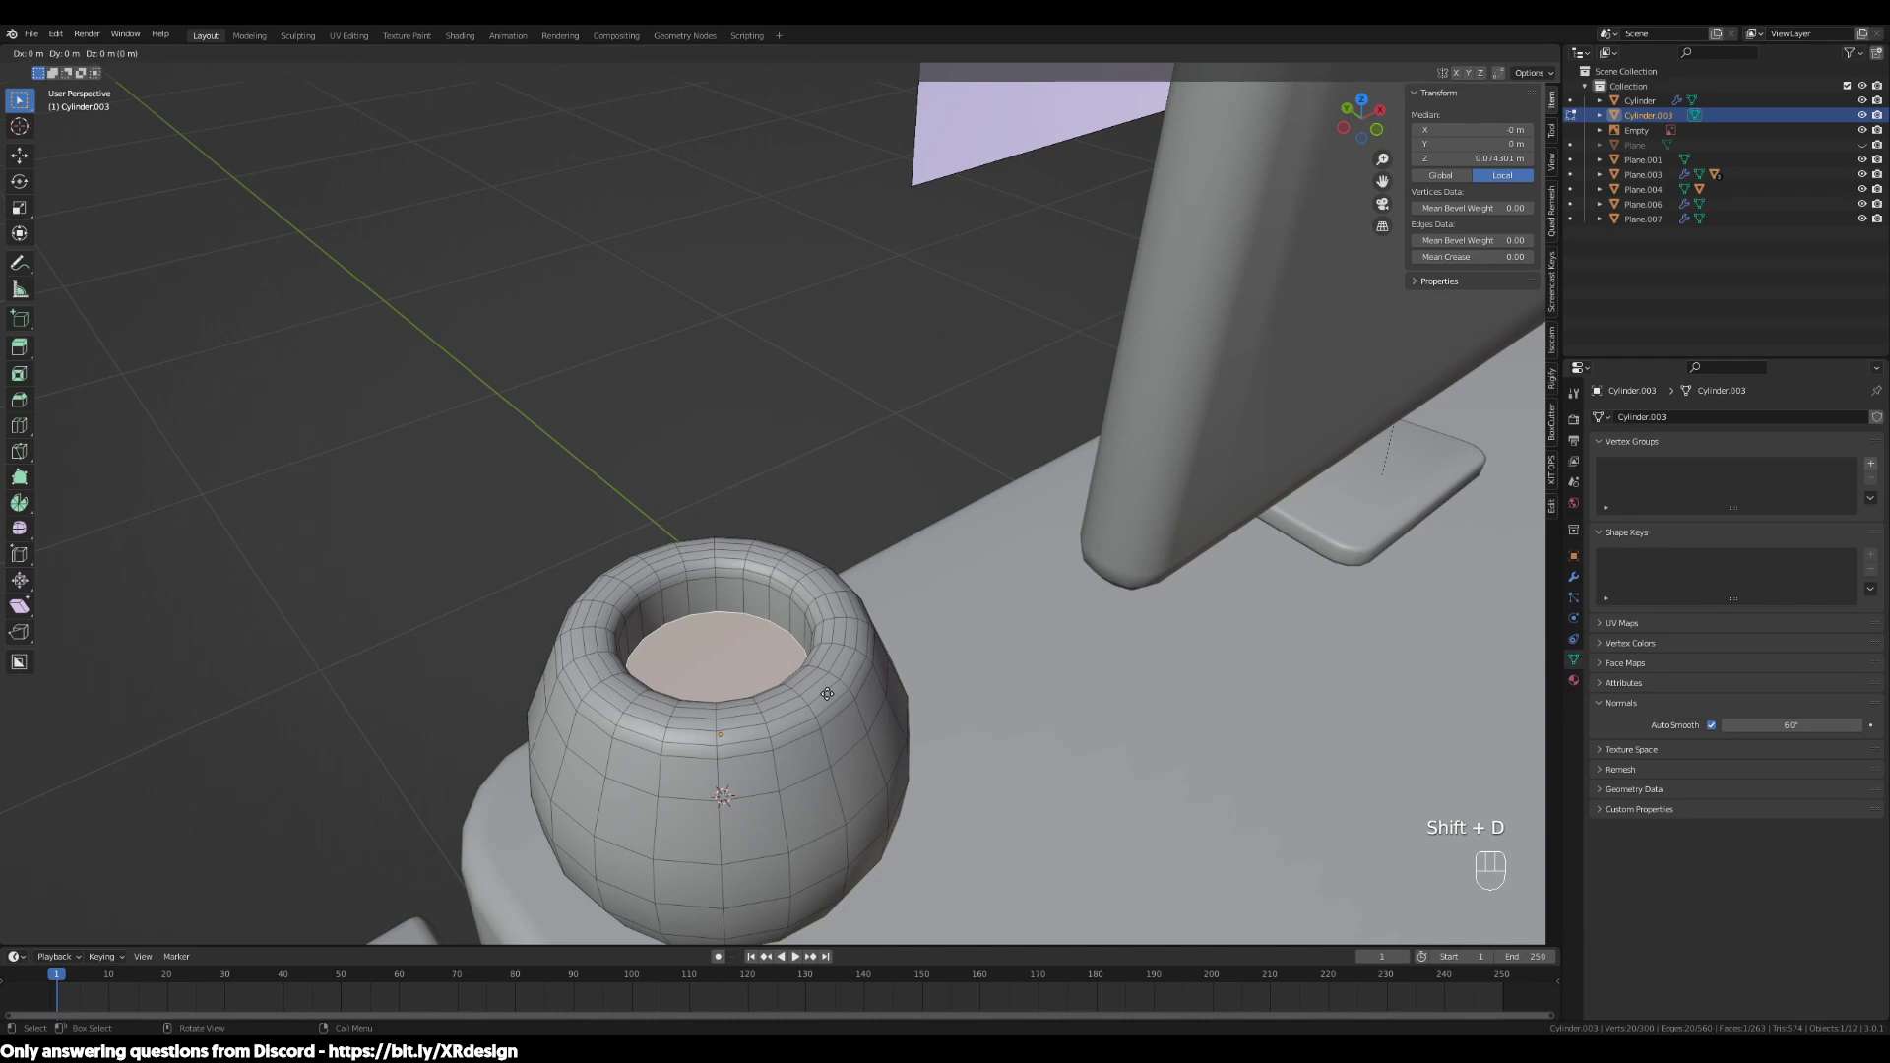
pyautogui.rightClick(827, 694)
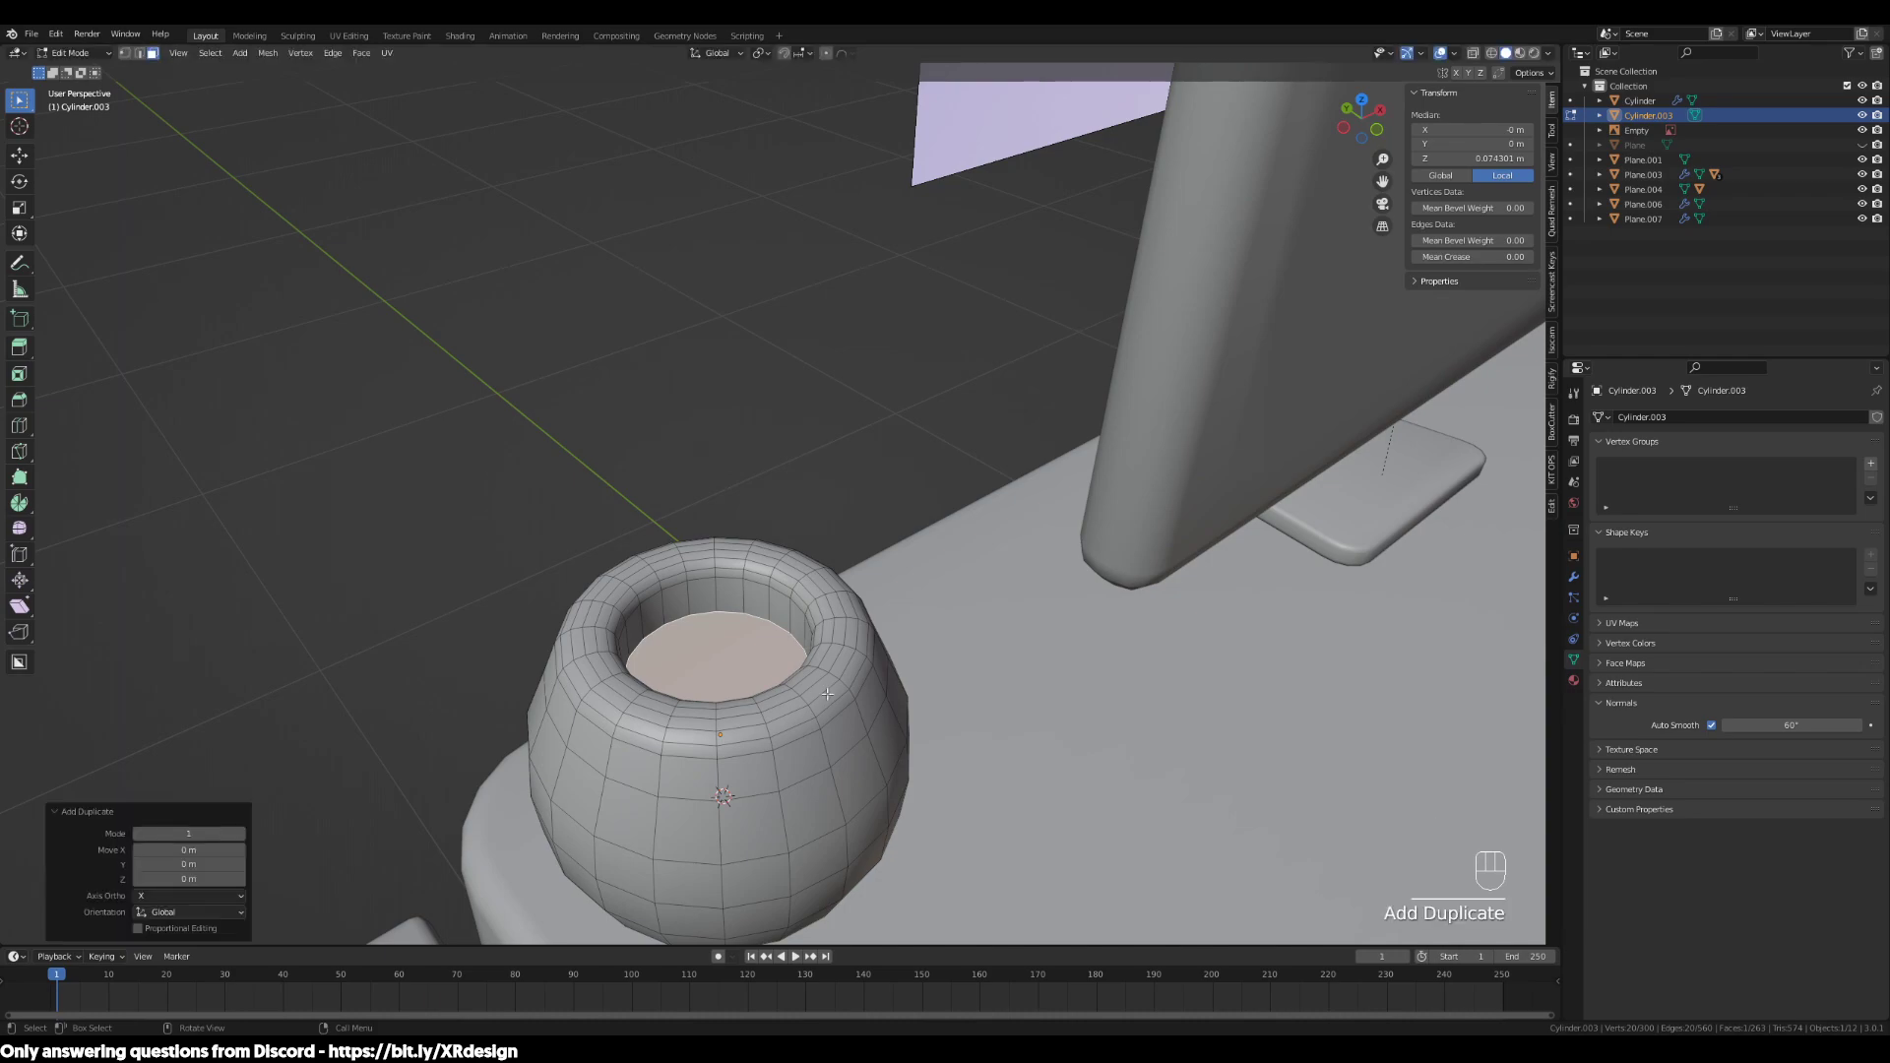
pyautogui.press('p')
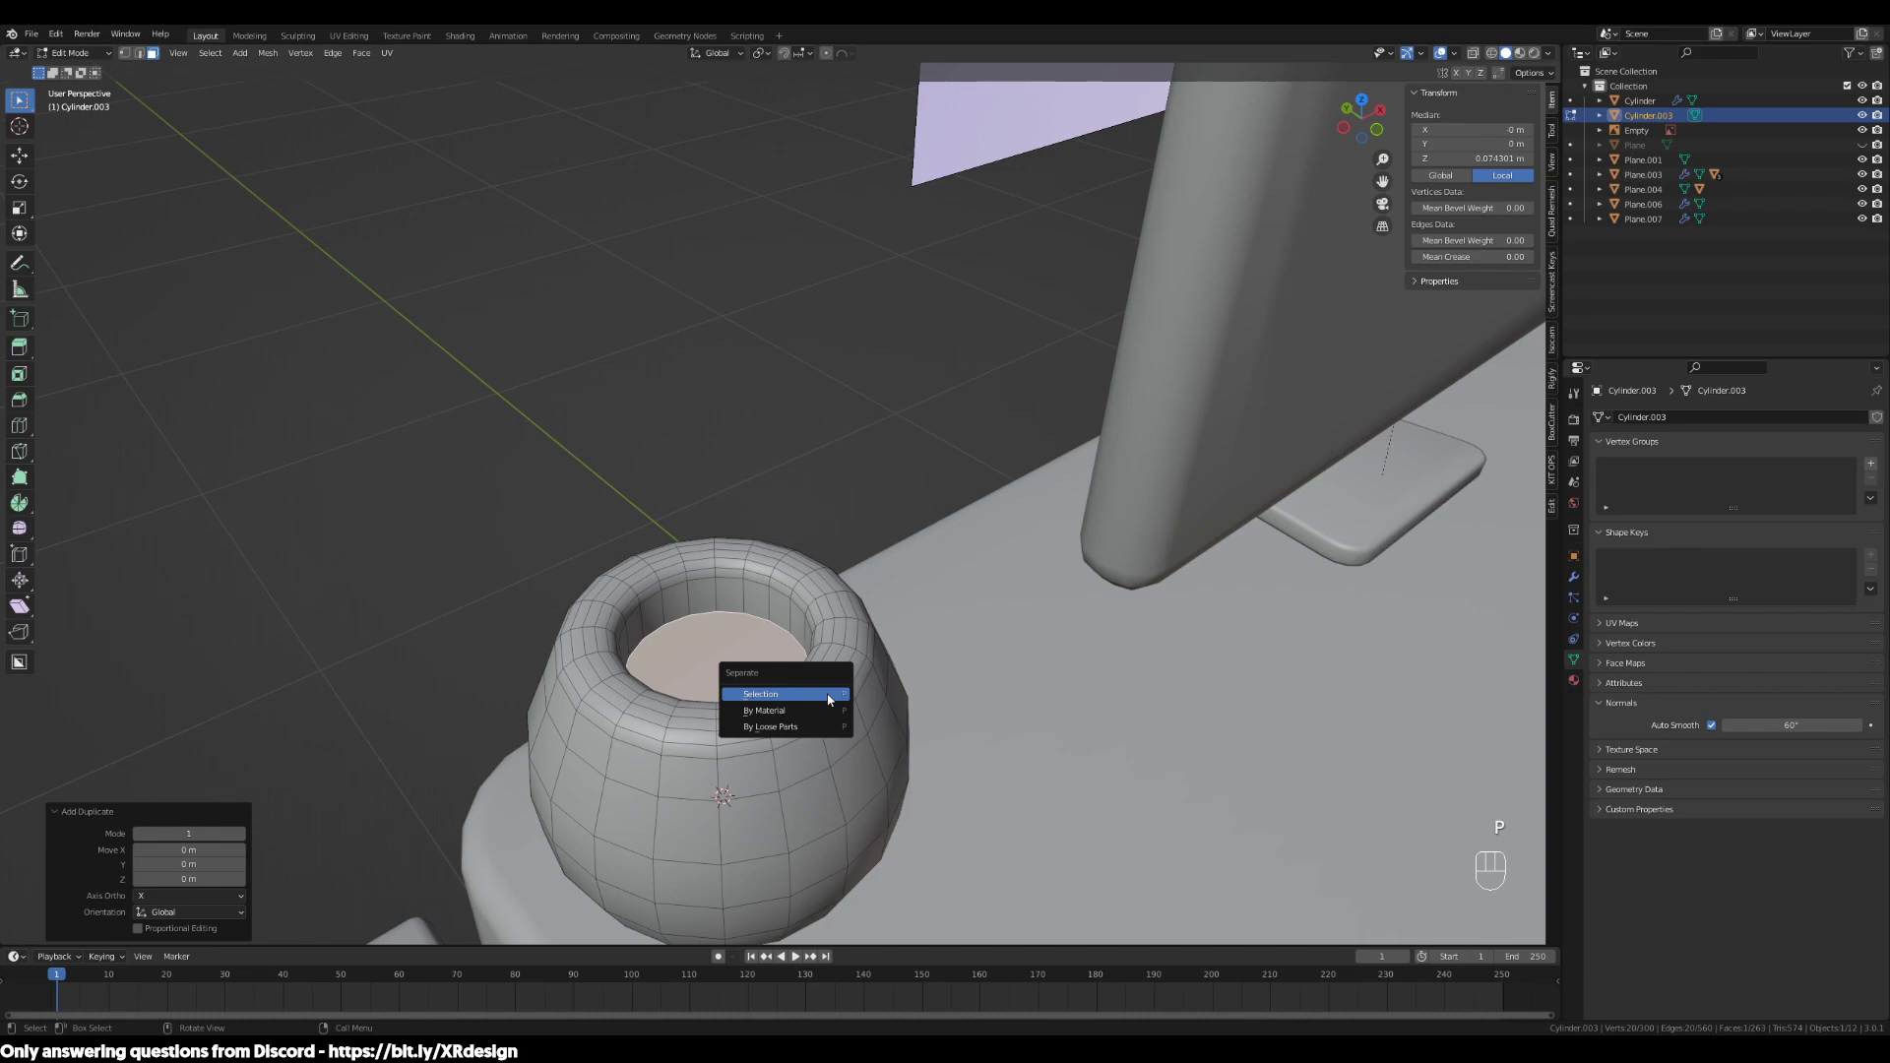
pyautogui.click(827, 695)
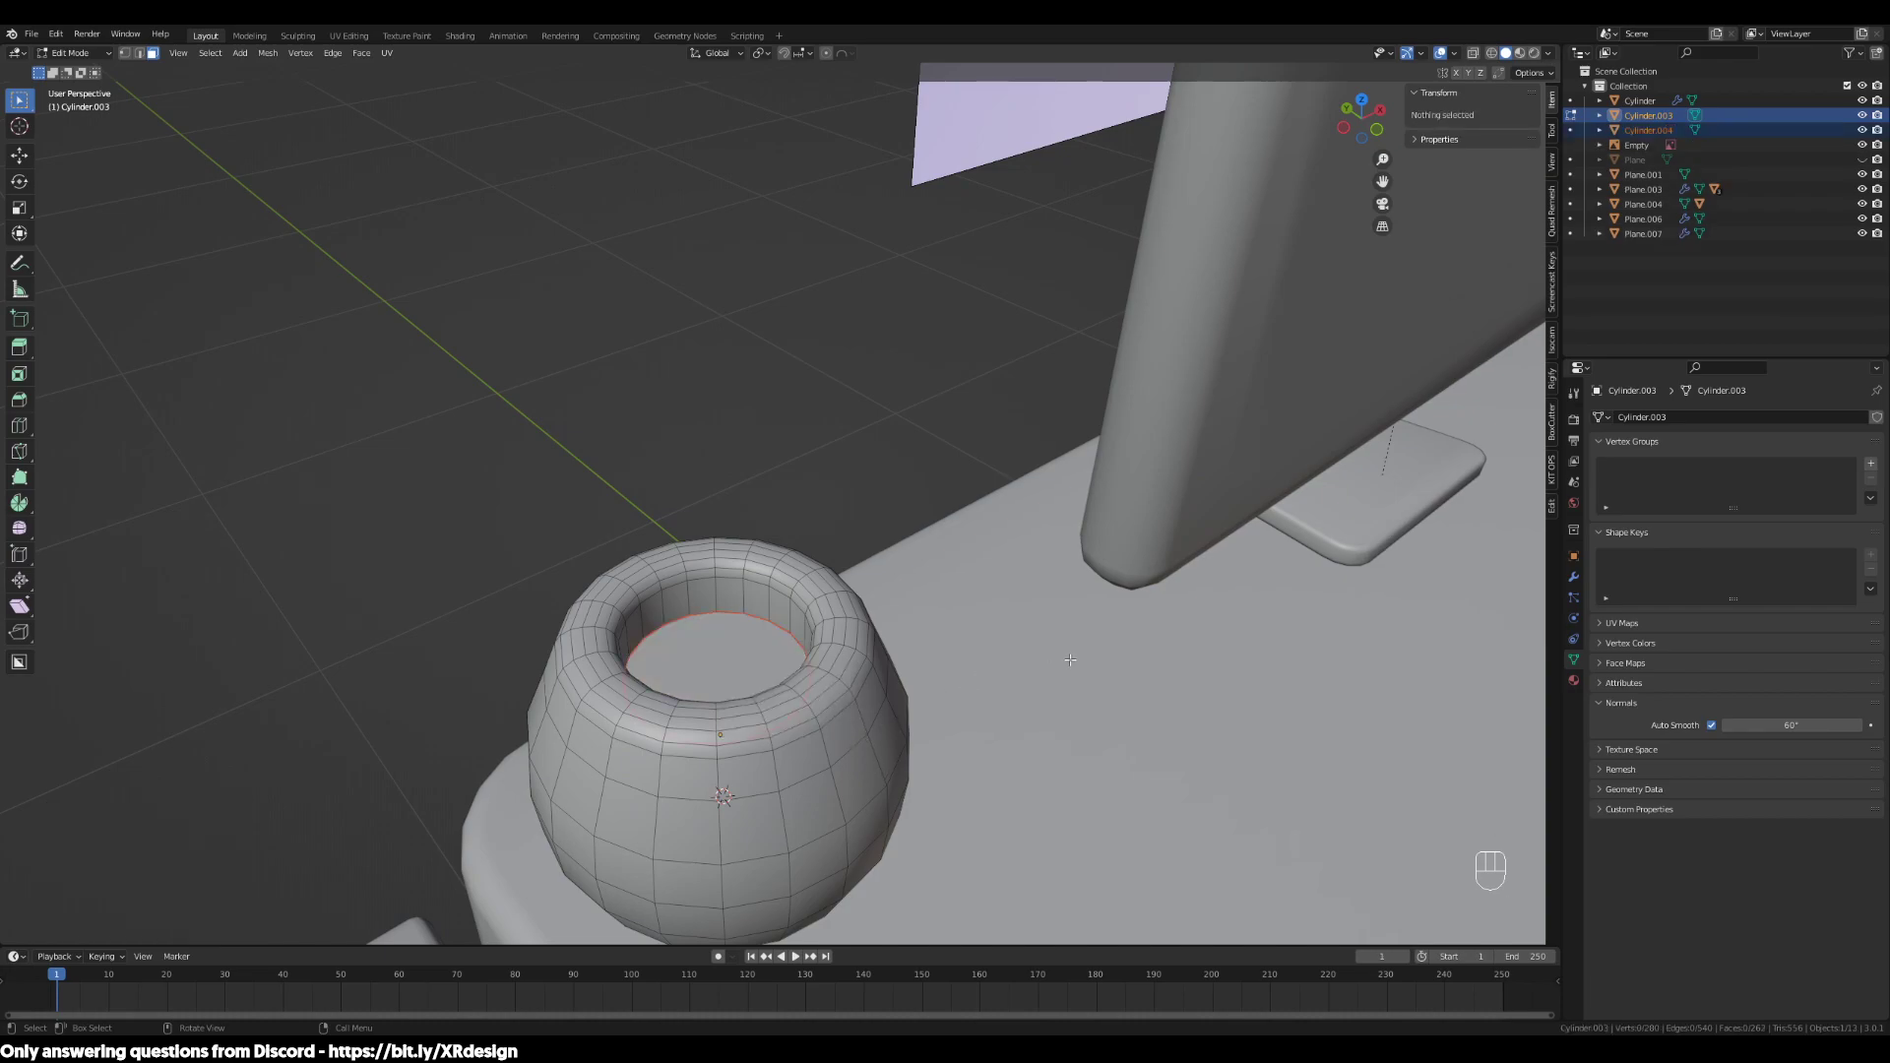
pyautogui.press('Tab')
# Select the separated disc inside the pot and extrude its face upward by about 0.038 m in Edit Mode
pyautogui.moveTo(1019, 674); pyautogui.dragTo(765, 665, button='middle')
pyautogui.click(765, 665)
pyautogui.moveTo(913, 727); pyautogui.dragTo(1161, 756, button='middle')
pyautogui.press('Tab')
pyautogui.scroll(2, 1136, 759)
pyautogui.press('a')
pyautogui.press('Tab')
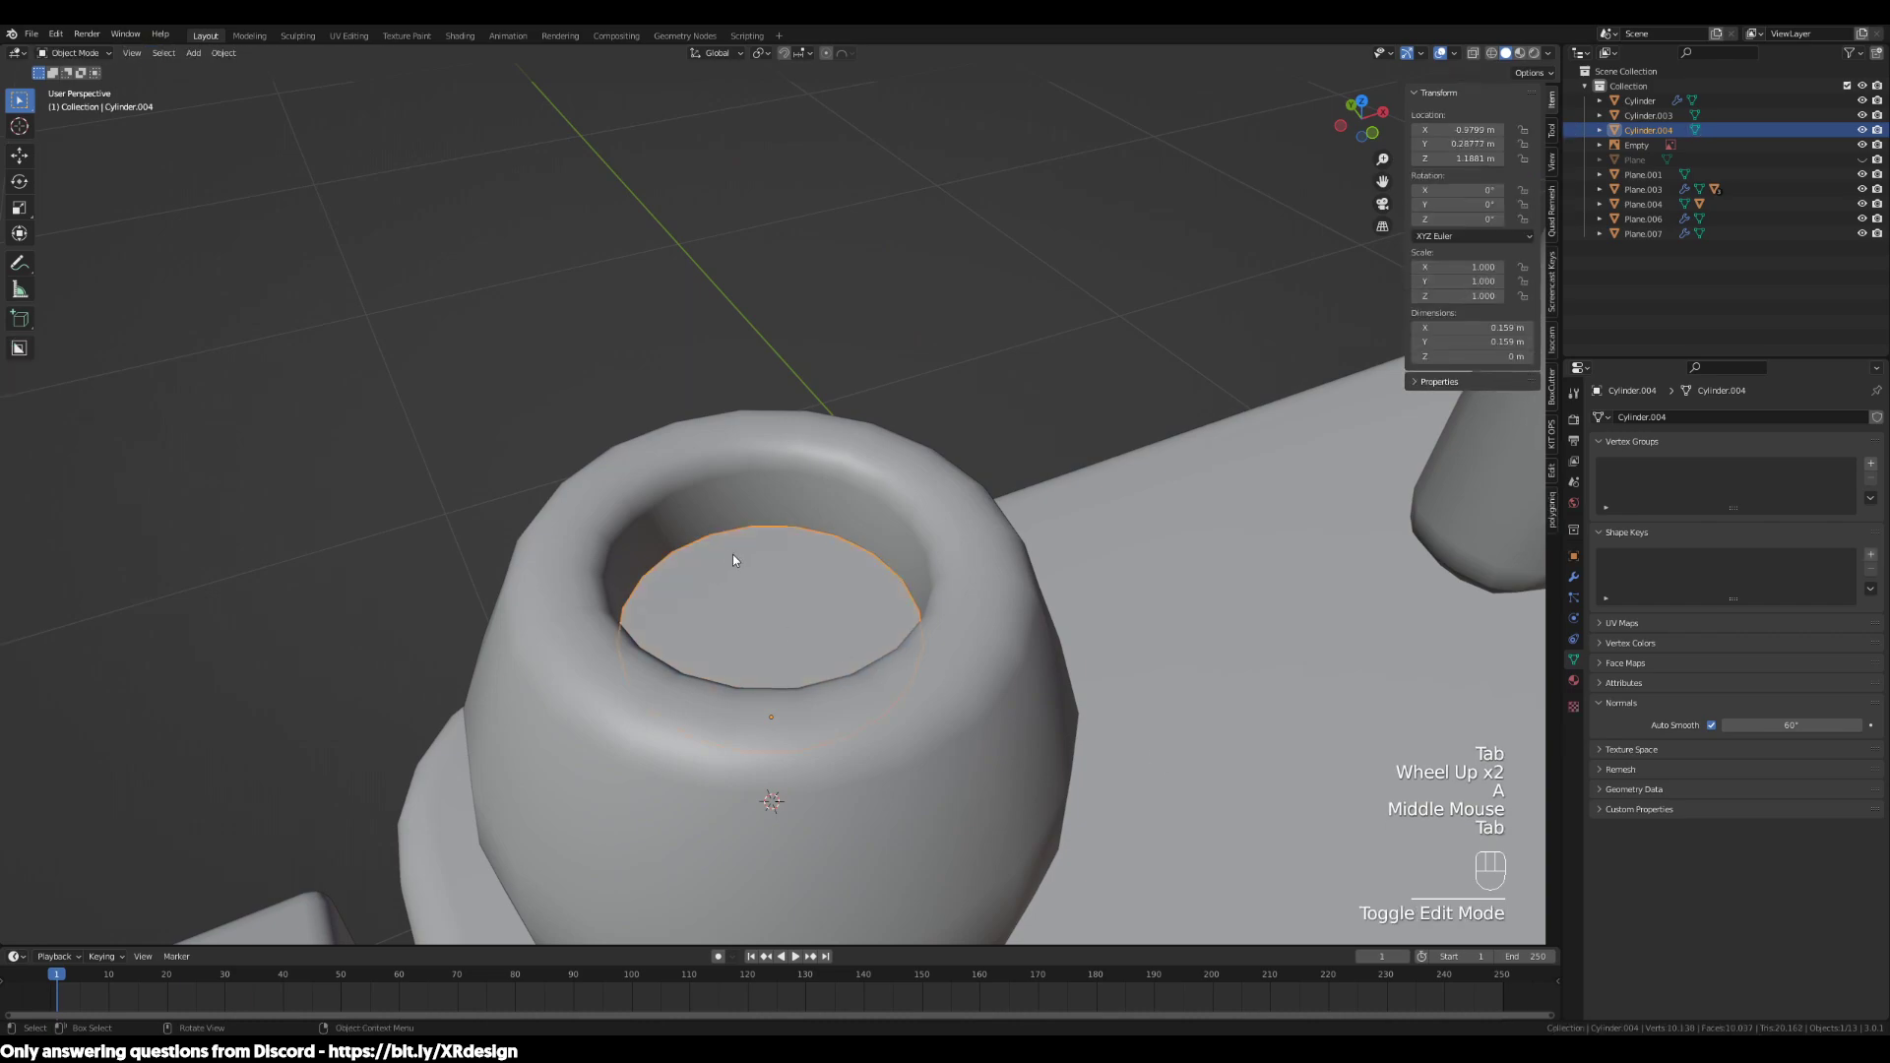
pyautogui.click(477, 312)
pyautogui.click(784, 624)
pyautogui.click(735, 584)
pyautogui.press('Tab')
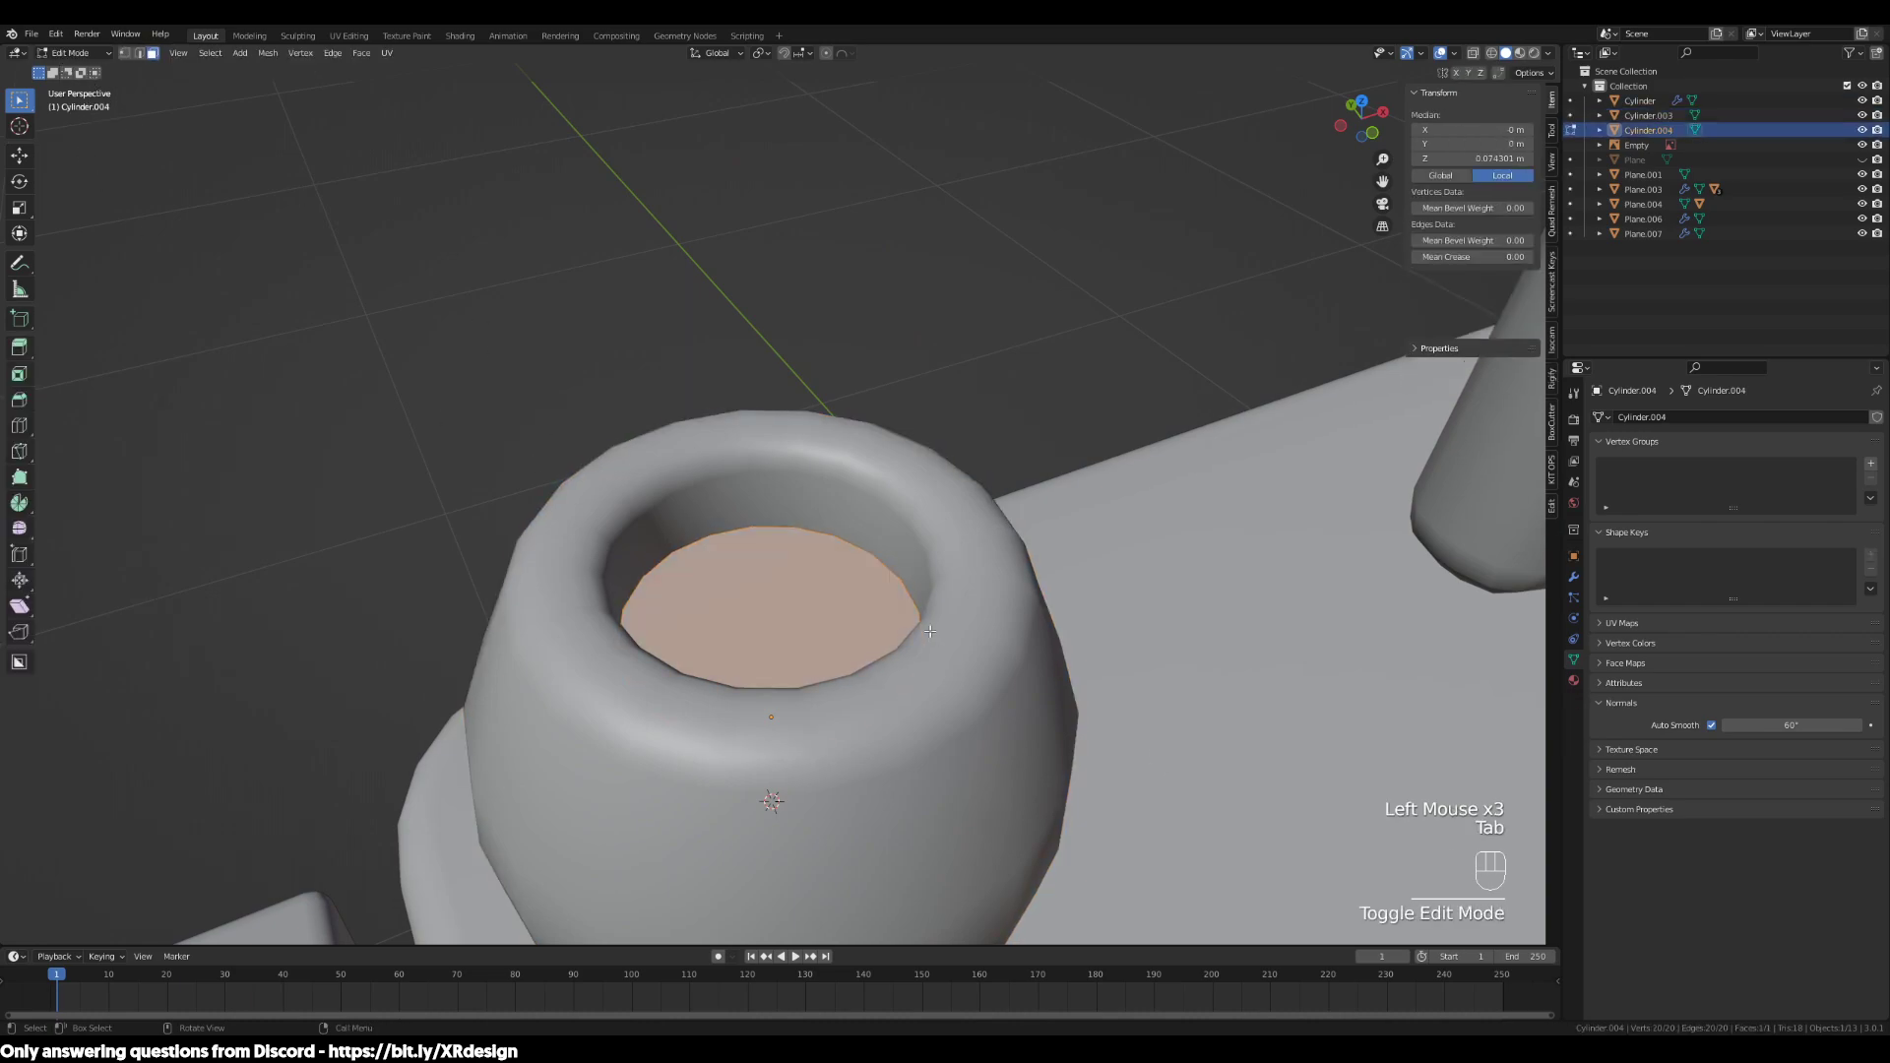
pyautogui.moveTo(960, 713); pyautogui.dragTo(1063, 675, button='middle')
pyautogui.press('e')
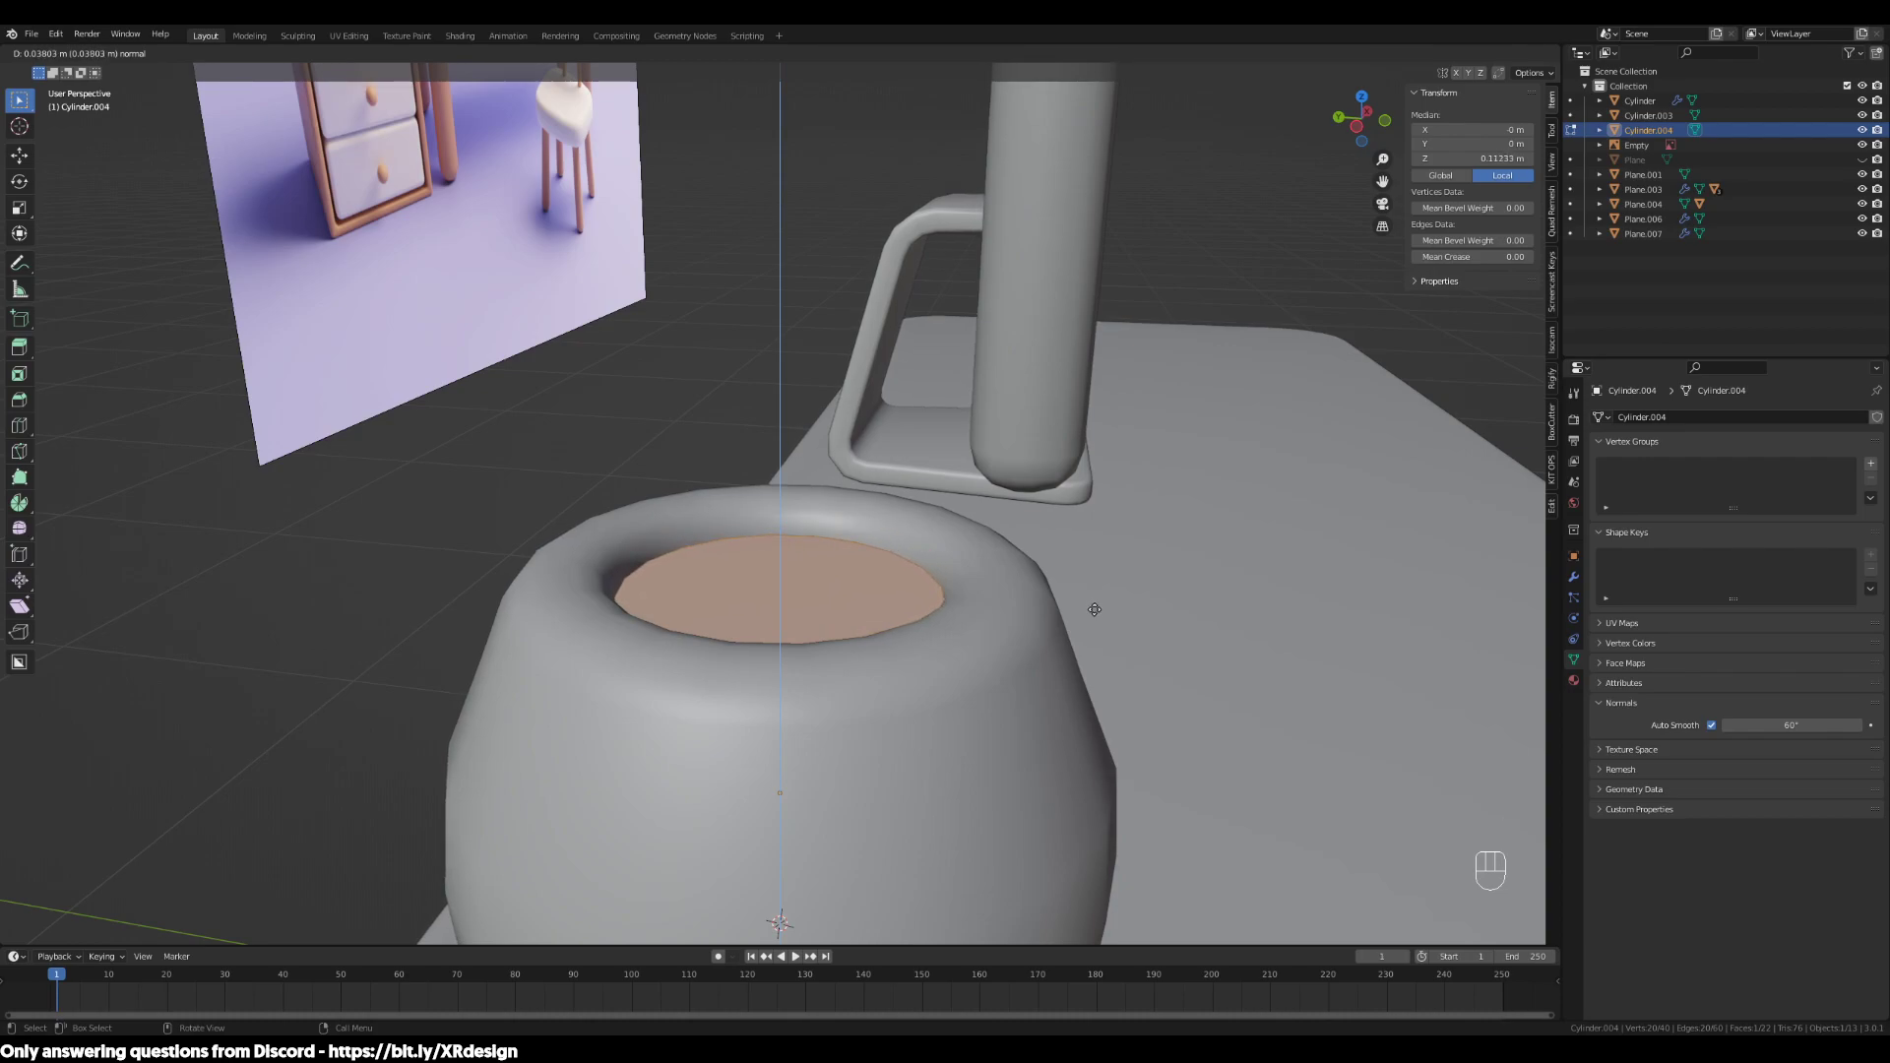
pyautogui.click(1094, 609)
# Compare the filled pot on the desk with the potted plant in the reference image
pyautogui.scroll(-2, 1094, 610)
pyautogui.keyDown('shift'); pyautogui.moveTo(1085, 636); pyautogui.dragTo(1091, 694, button='middle'); pyautogui.keyUp('shift')
pyautogui.scroll(-2, 1125, 663)
pyautogui.scroll(3, 698, 759)
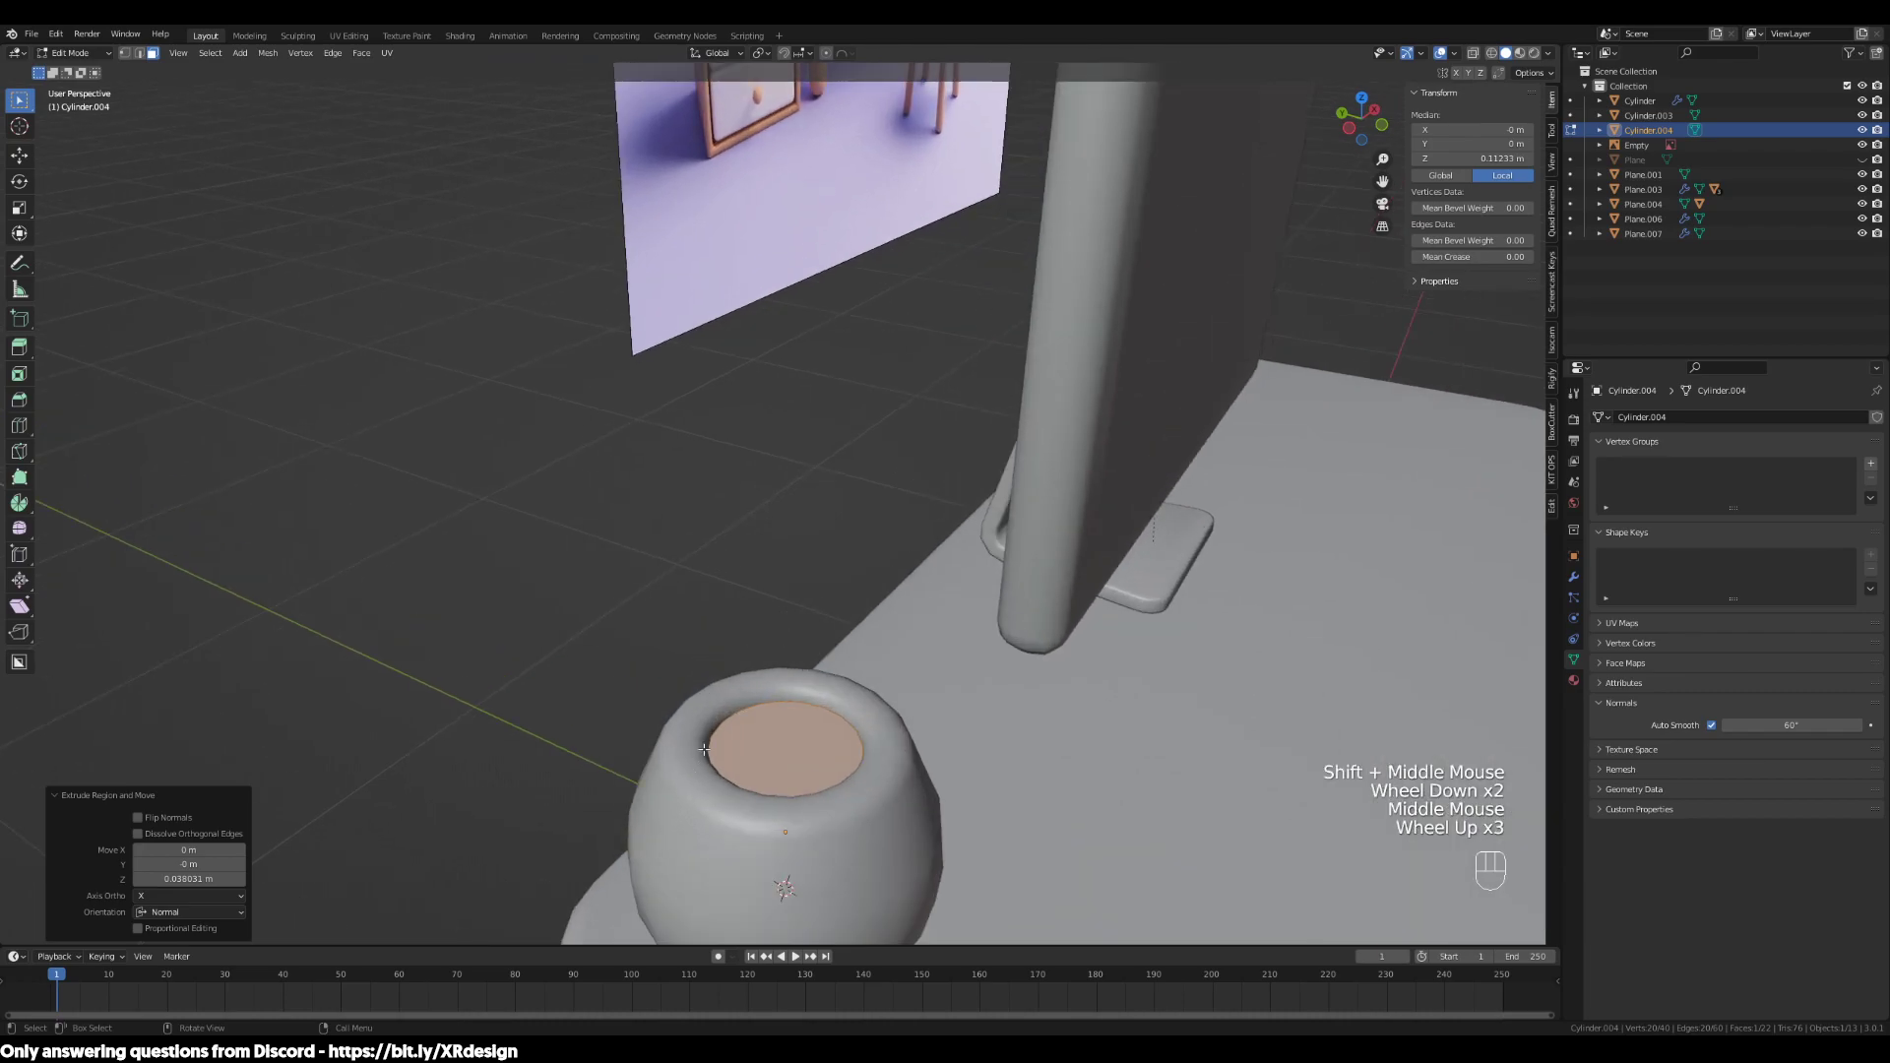
pyautogui.scroll(1, 885, 781)
pyautogui.moveTo(939, 834); pyautogui.dragTo(726, 634, button='middle')
pyautogui.scroll(-3, 708, 404)
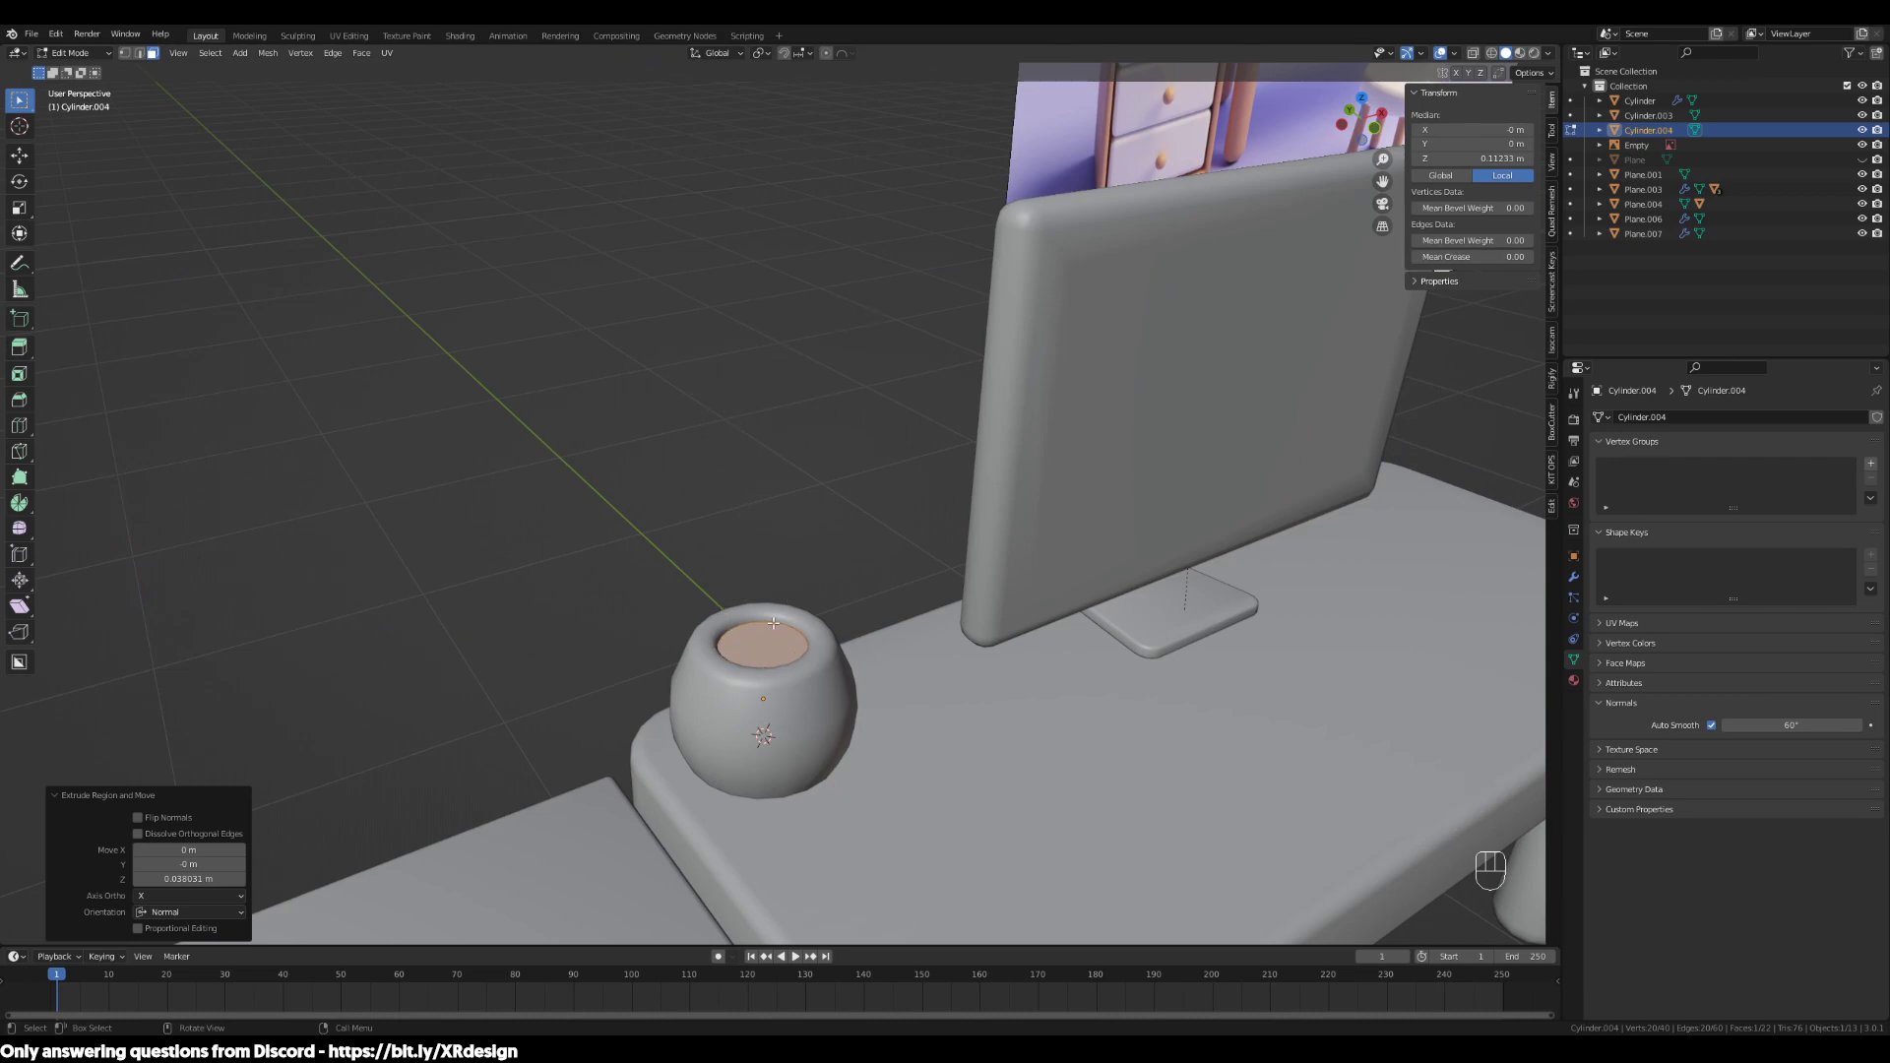
pyautogui.scroll(-1, 736, 662)
pyautogui.scroll(2, 735, 661)
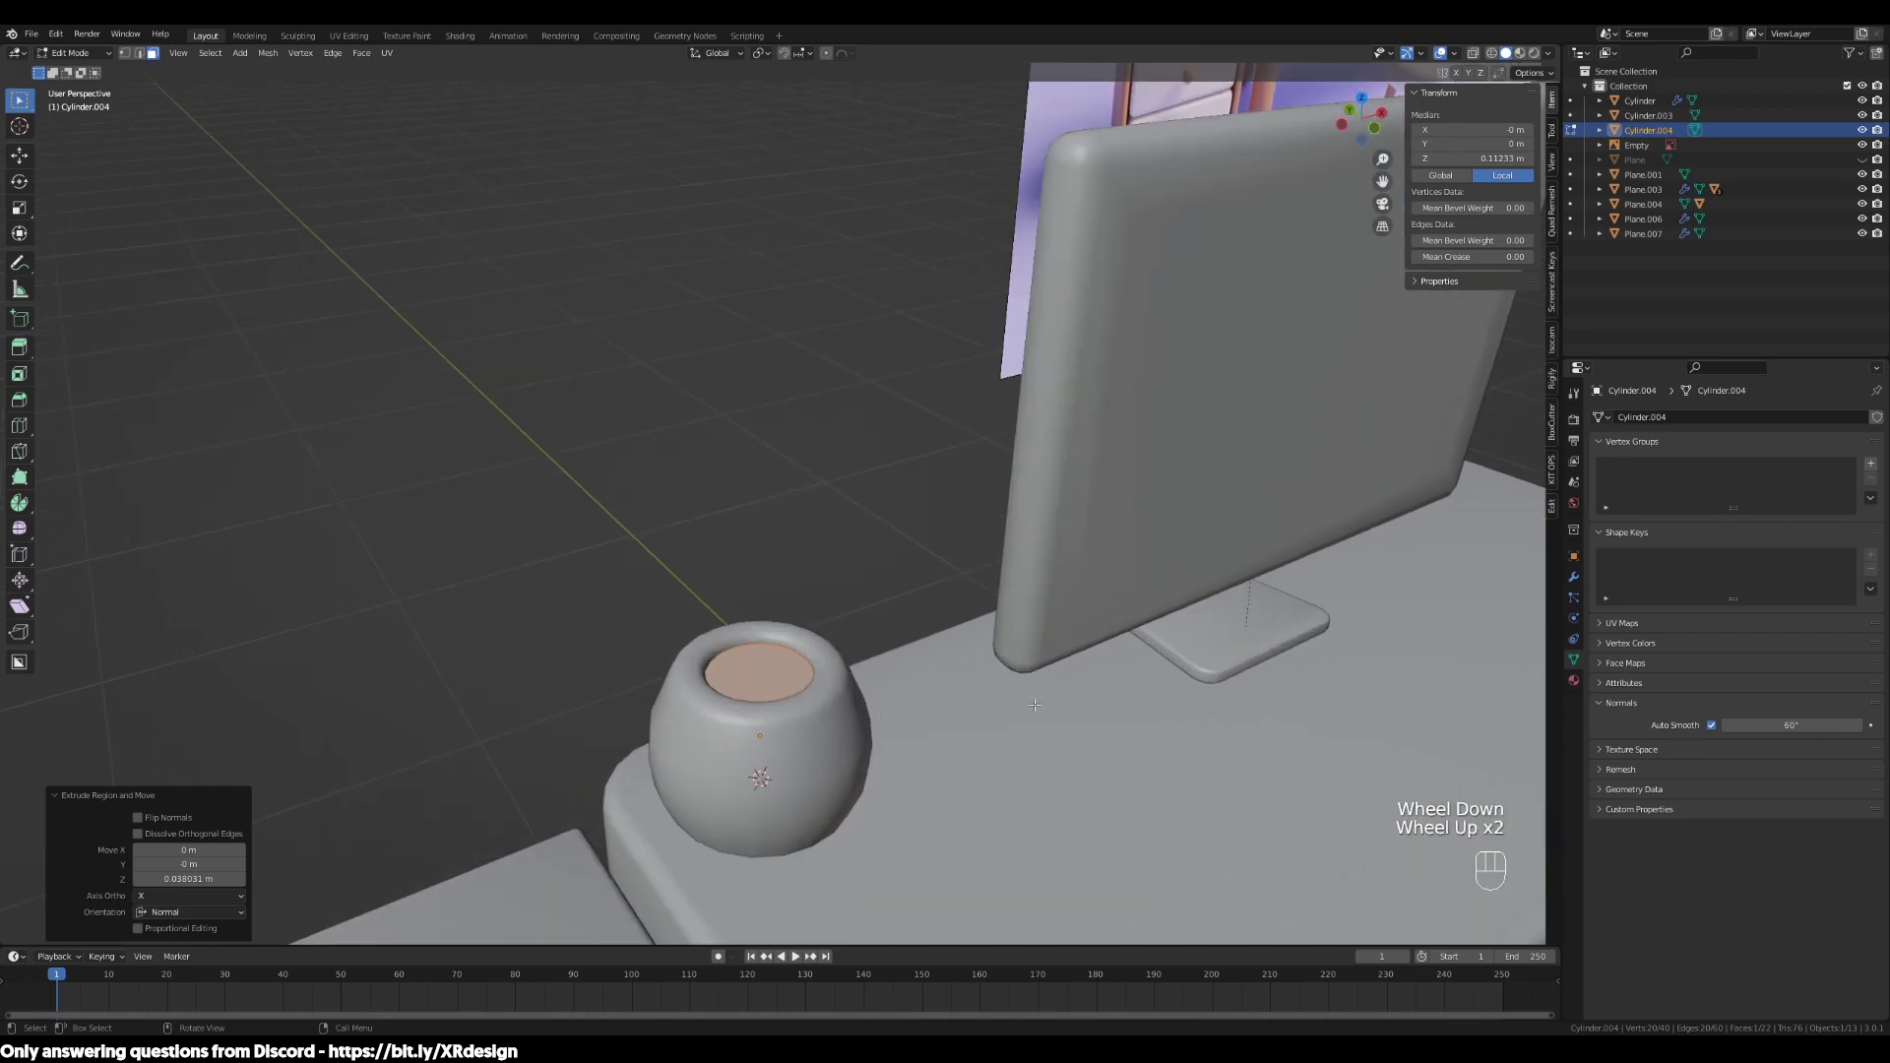
pyautogui.scroll(-1, 736, 661)
pyautogui.keyDown('shift'); pyautogui.moveTo(974, 566); pyautogui.dragTo(917, 931, button='middle'); pyautogui.keyUp('shift')
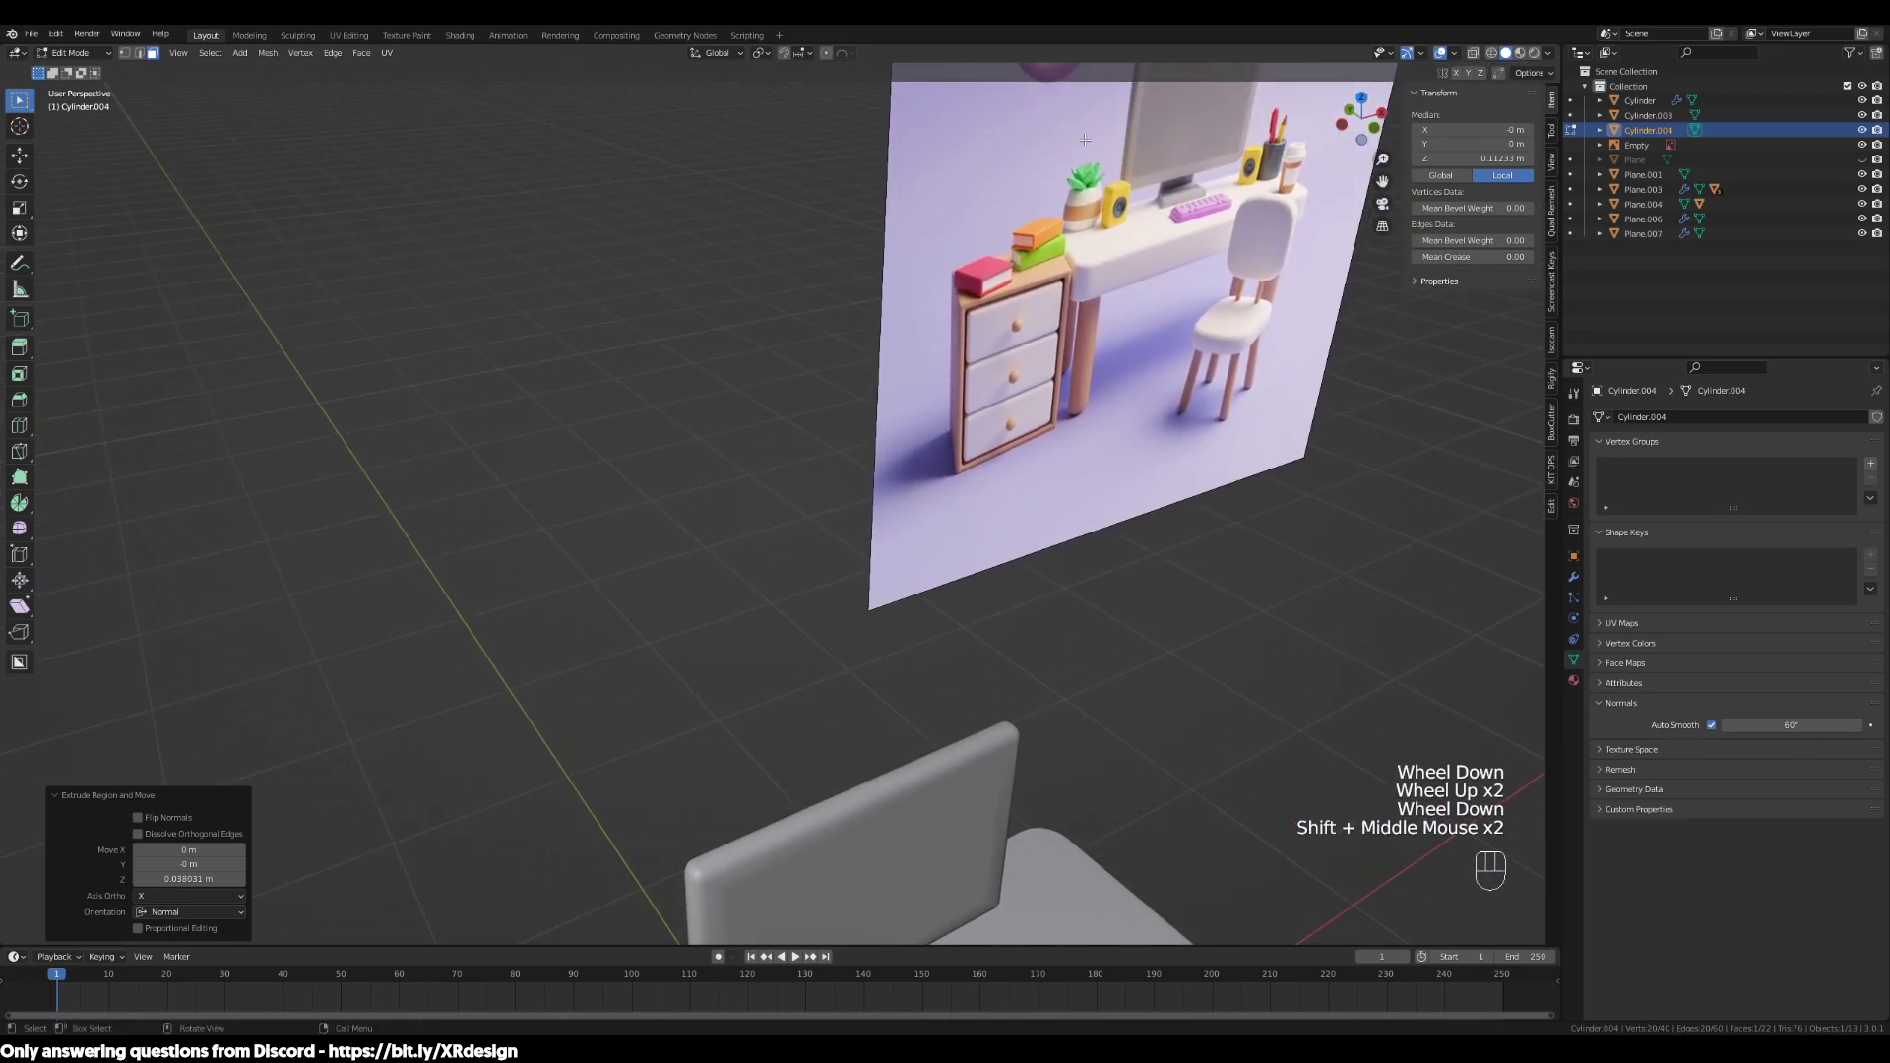
pyautogui.keyDown('shift'); pyautogui.moveTo(997, 454); pyautogui.dragTo(1132, 276, button='middle'); pyautogui.keyUp('shift')
pyautogui.keyDown('shift'); pyautogui.moveTo(994, 473); pyautogui.dragTo(1132, 295, button='middle'); pyautogui.keyUp('shift')
pyautogui.scroll(2, 886, 630)
pyautogui.keyDown('shift'); pyautogui.moveTo(945, 630); pyautogui.dragTo(866, 630, button='middle'); pyautogui.keyUp('shift')
pyautogui.scroll(2, 926, 610)
# Snap the 3D cursor to the top face of the soil filling inside the pot and return to Object Mode
pyautogui.click(765, 645)
pyautogui.press('Tab')
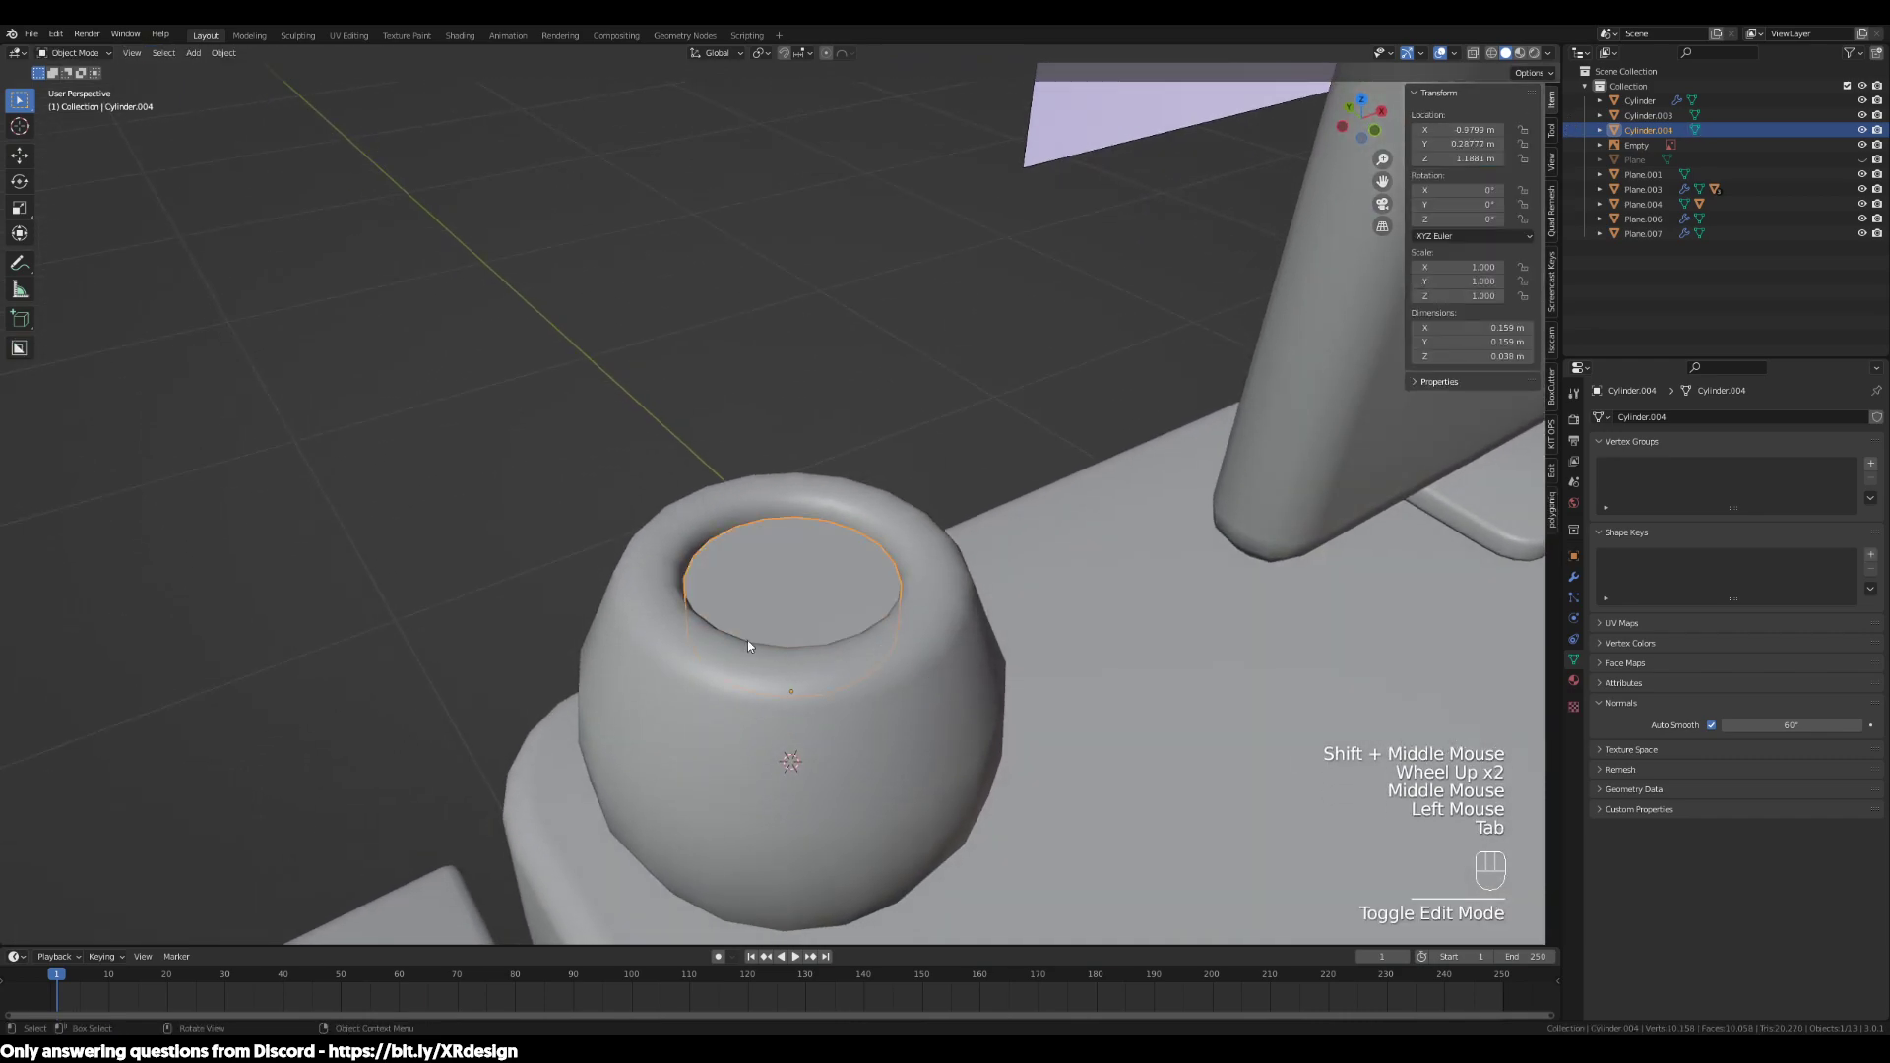
pyautogui.click(795, 630)
pyautogui.click(878, 705)
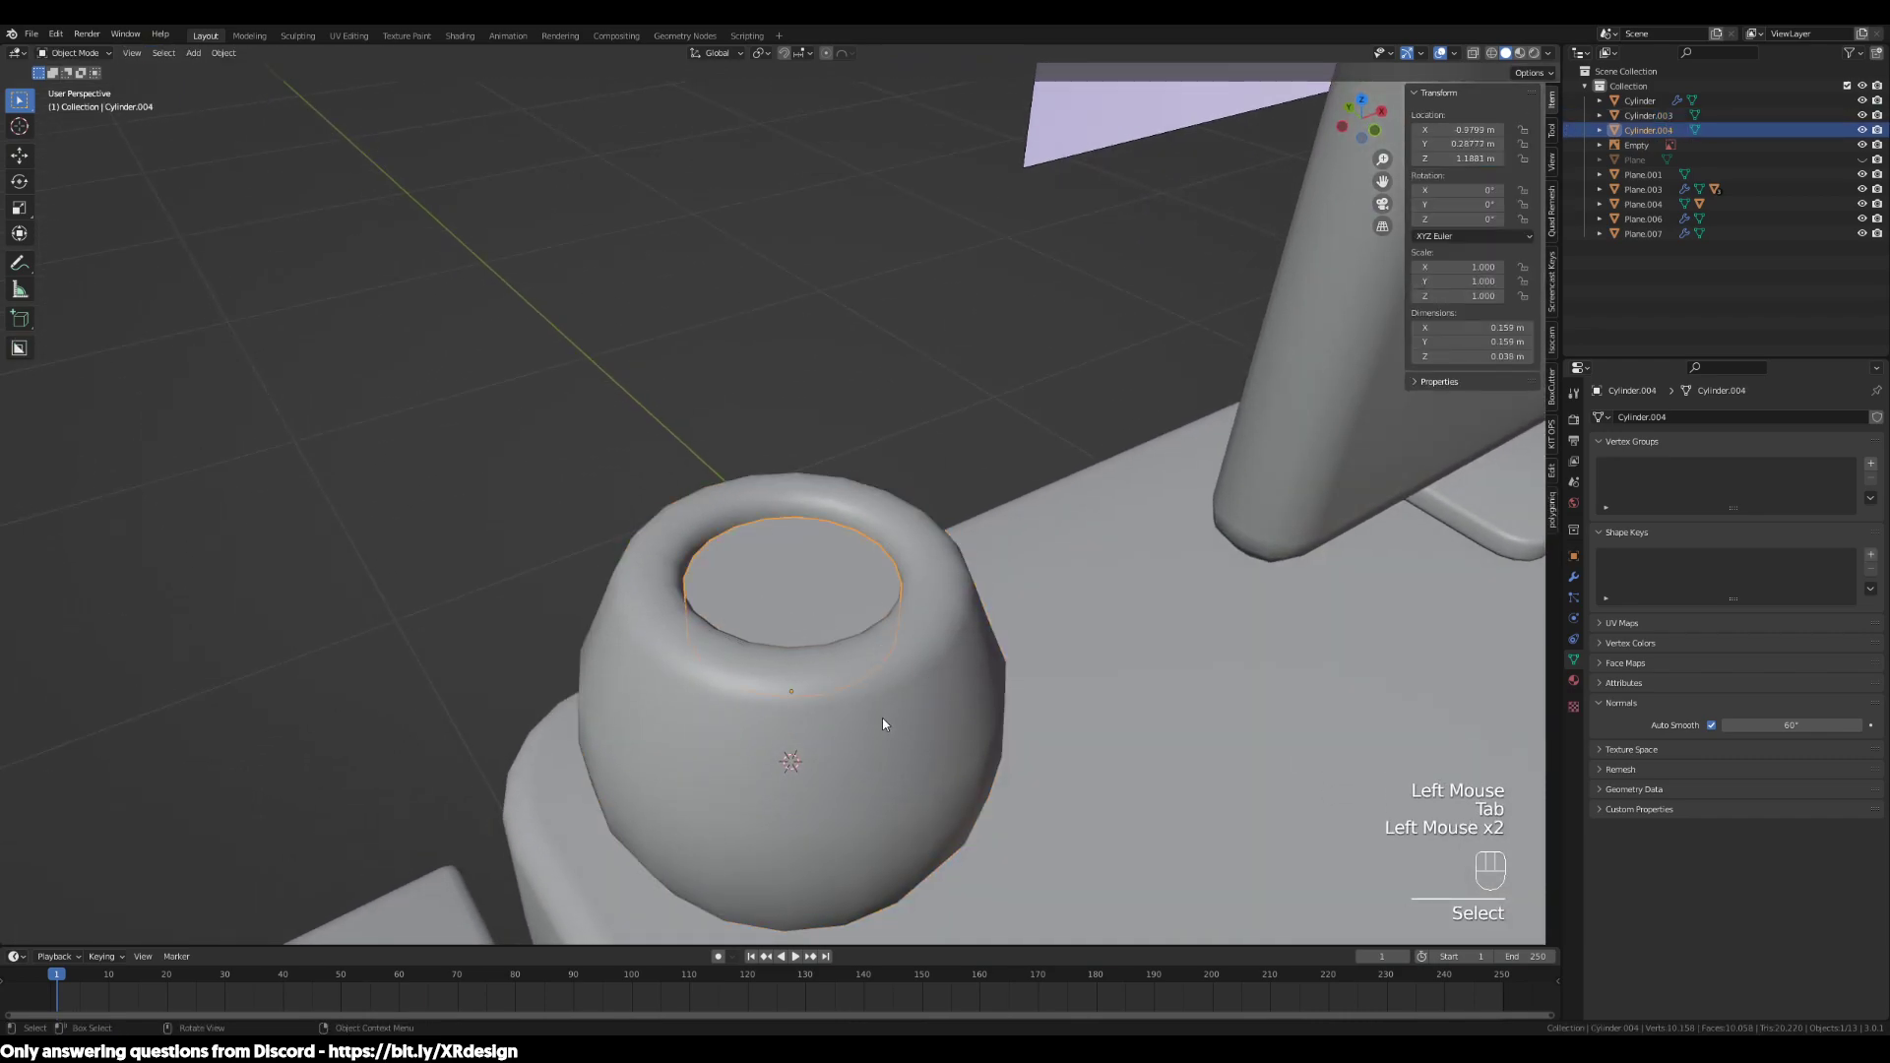
pyautogui.press('Tab')
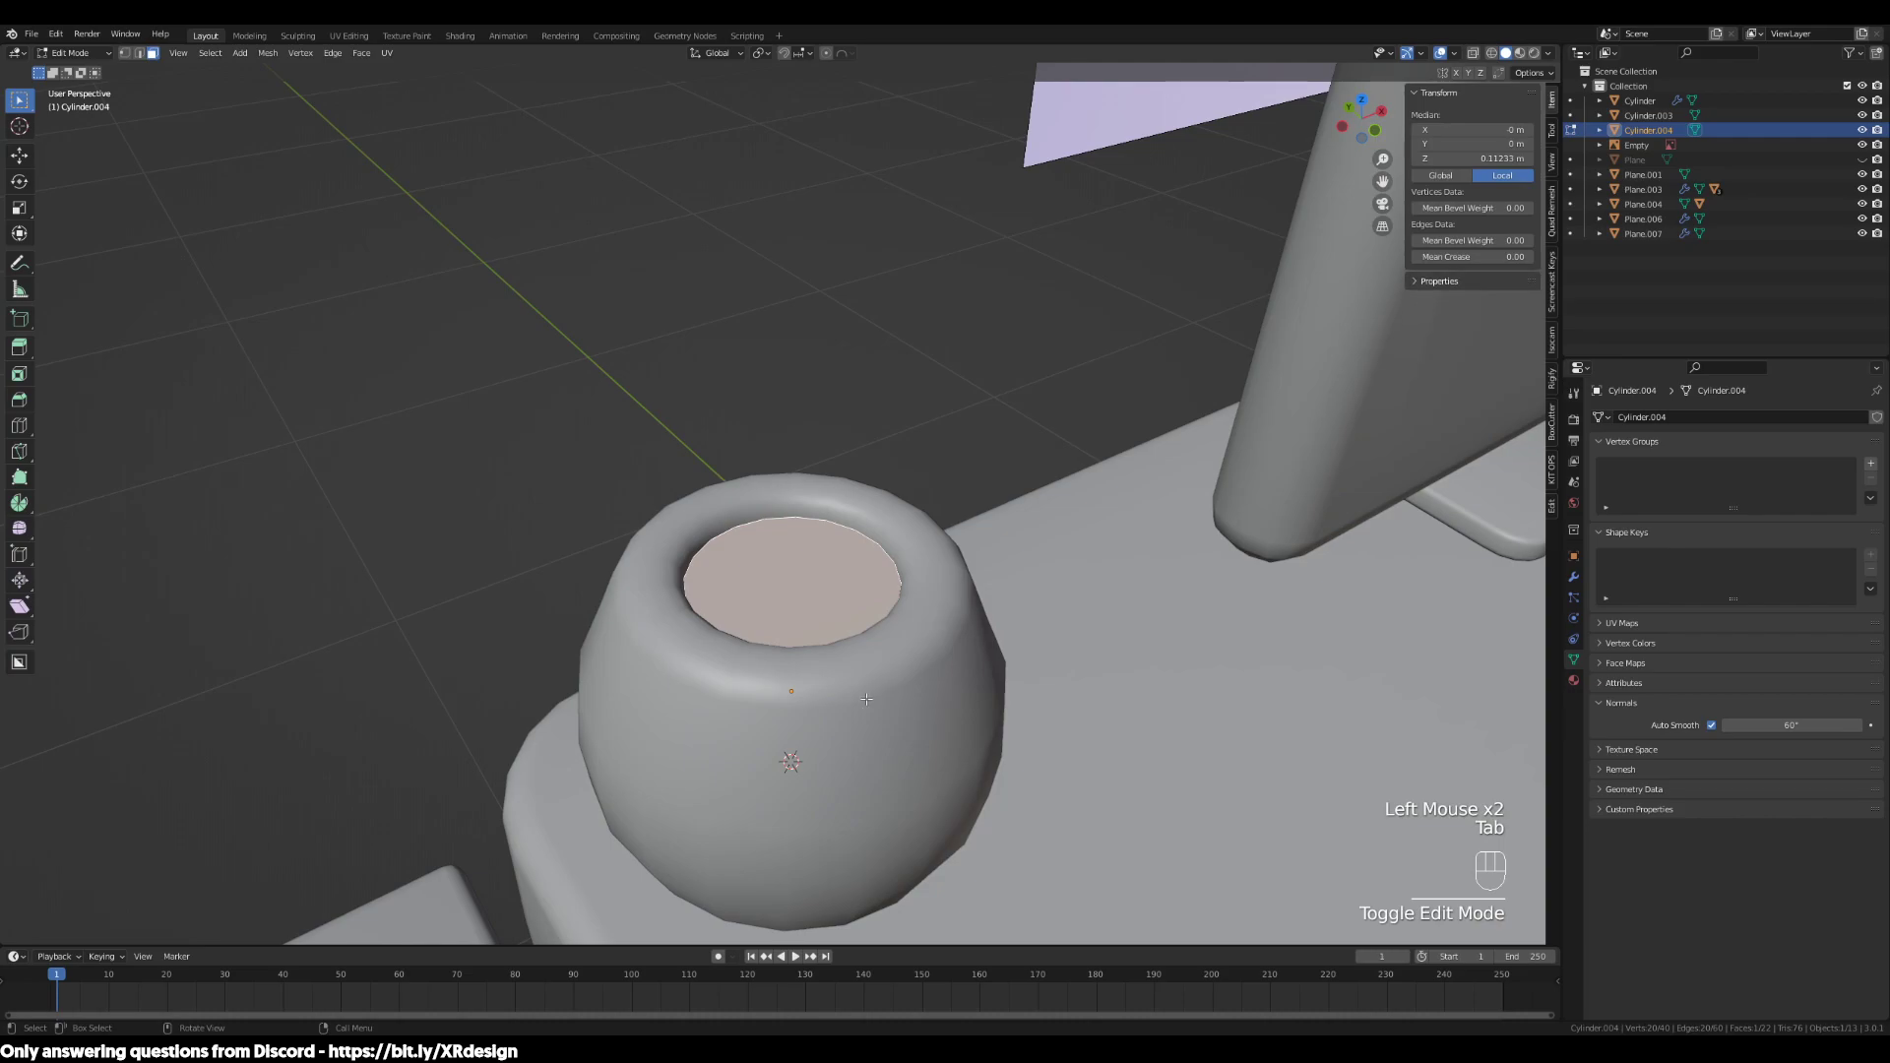
pyautogui.press('3')
pyautogui.click(794, 591)
pyautogui.scroll(-2, 795, 591)
pyautogui.moveTo(788, 610); pyautogui.dragTo(779, 646, button='middle')
pyautogui.scroll(2, 814, 685)
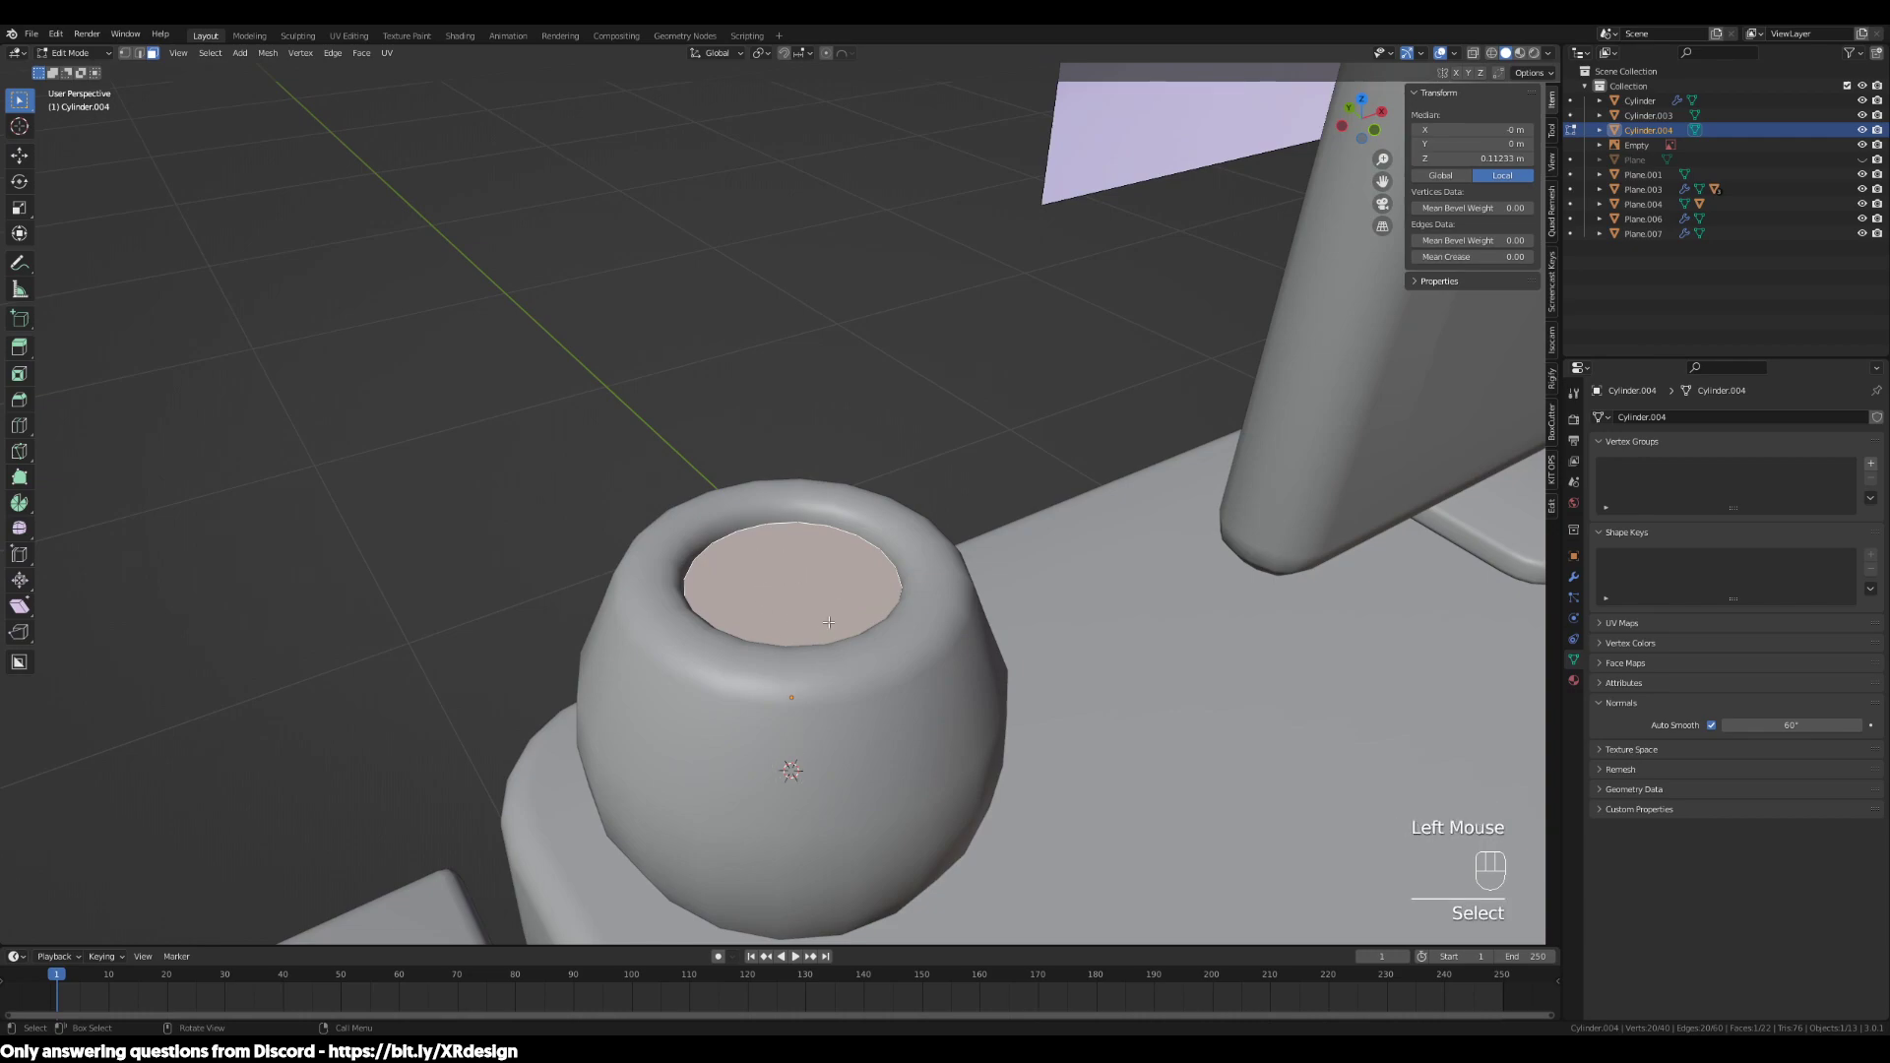
pyautogui.hotkey('shift', 's')
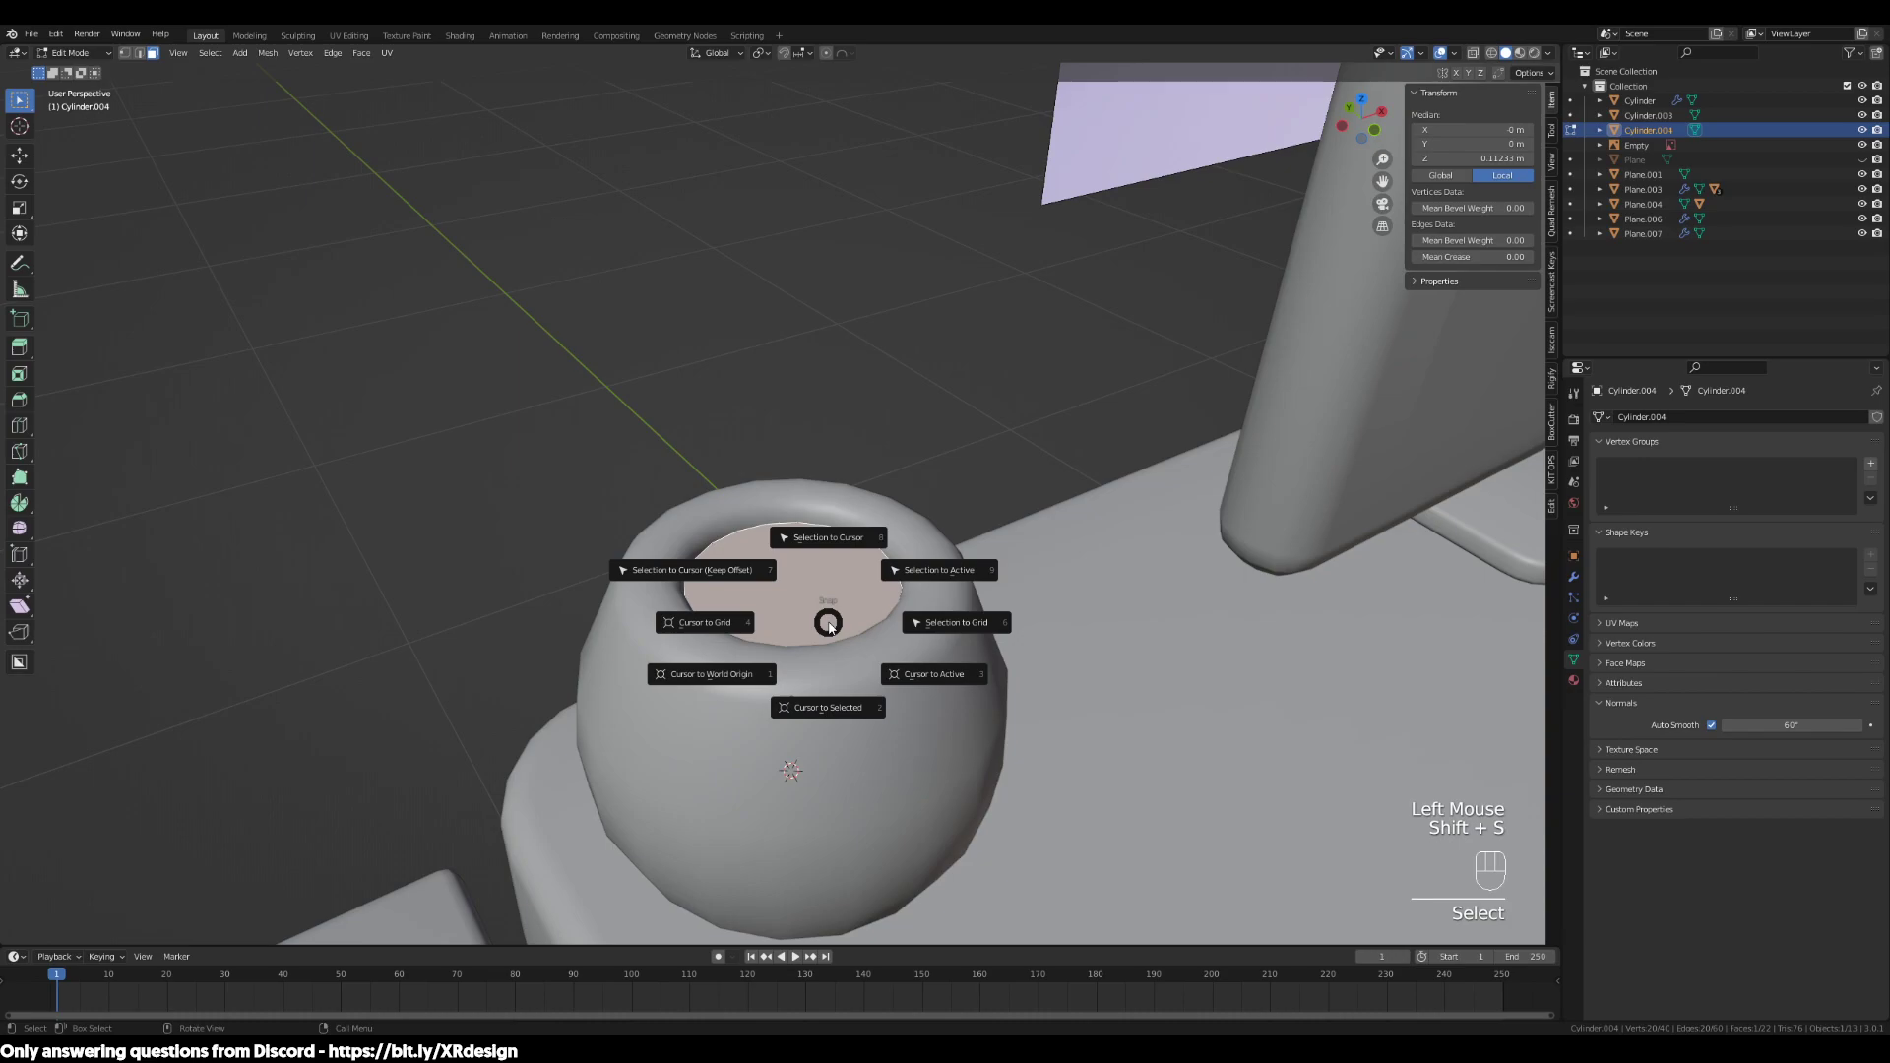
pyautogui.click(828, 708)
pyautogui.moveTo(853, 688); pyautogui.dragTo(887, 655, button='middle')
pyautogui.press('Tab')
# Add a plane at the 3D cursor above the pot and scale it down to about 0.197 m wide
pyautogui.scroll(-2, 884, 665)
pyautogui.scroll(-2, 888, 392)
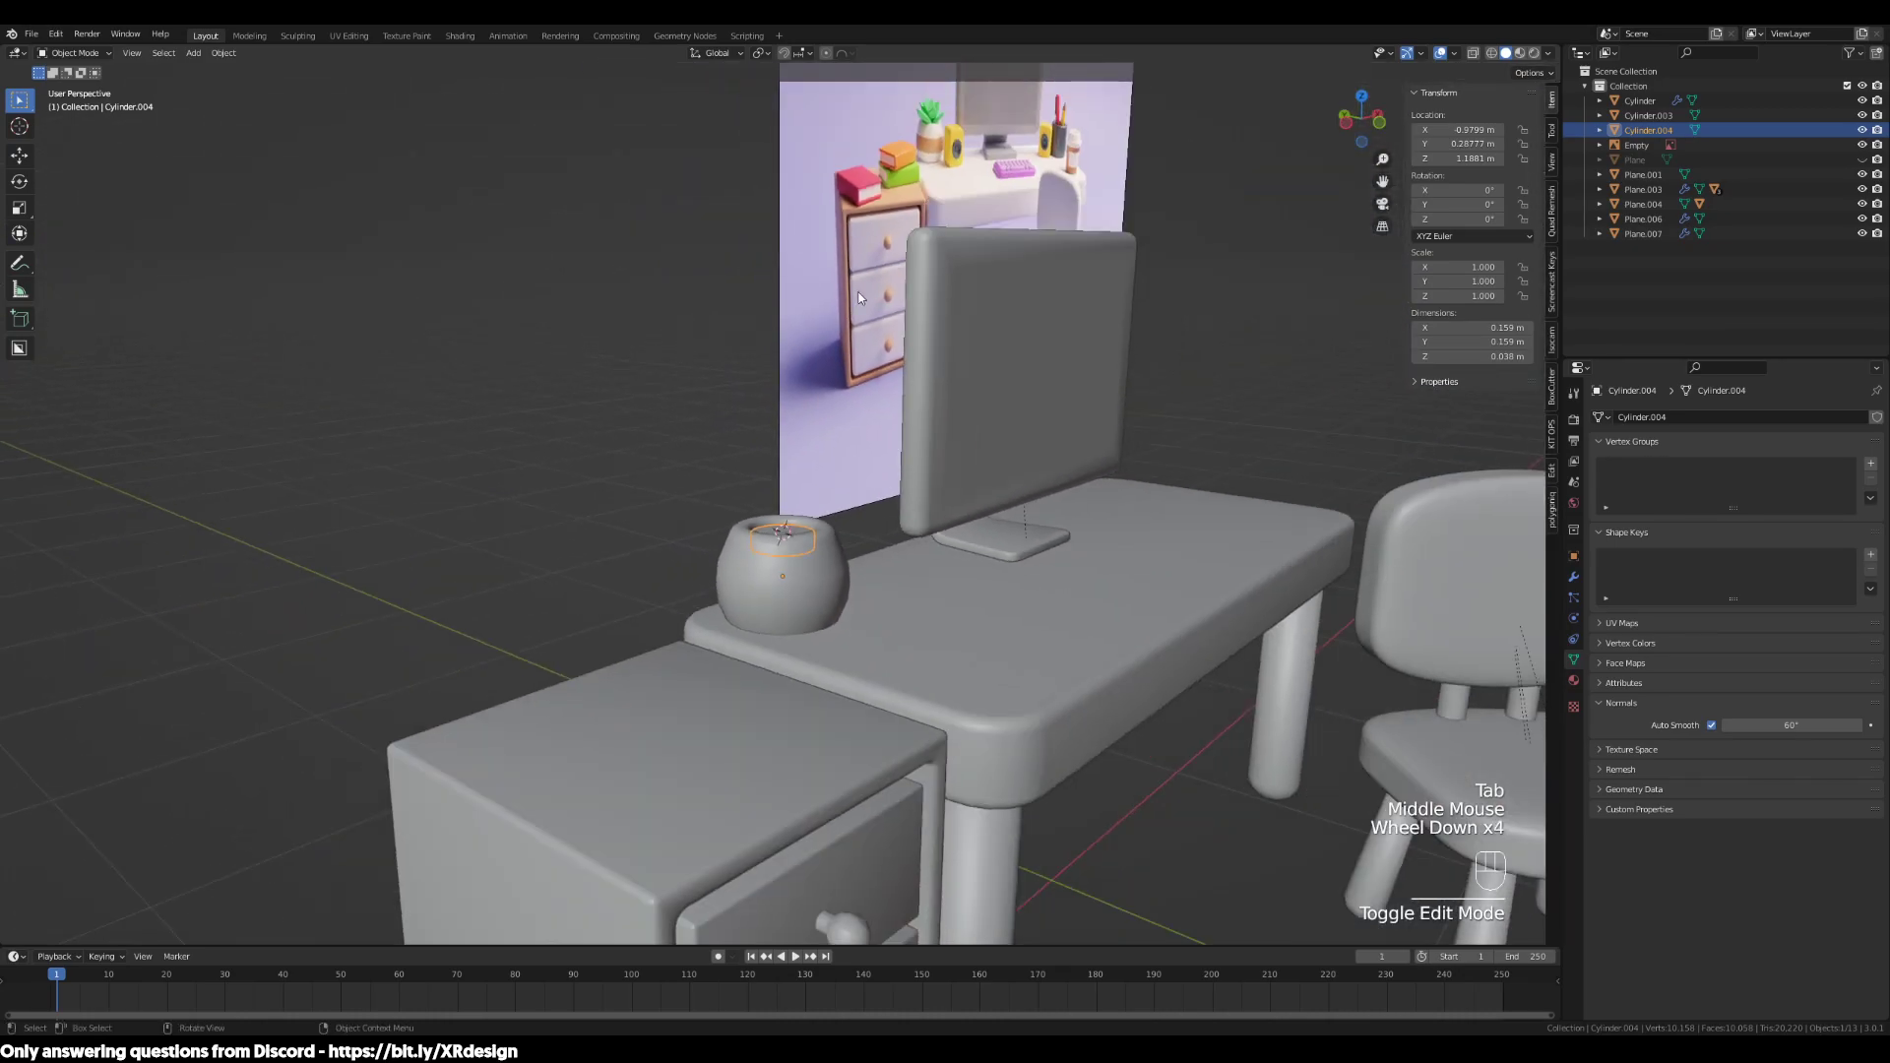
pyautogui.keyDown('shift'); pyautogui.moveTo(867, 296); pyautogui.dragTo(851, 524, button='middle'); pyautogui.keyUp('shift')
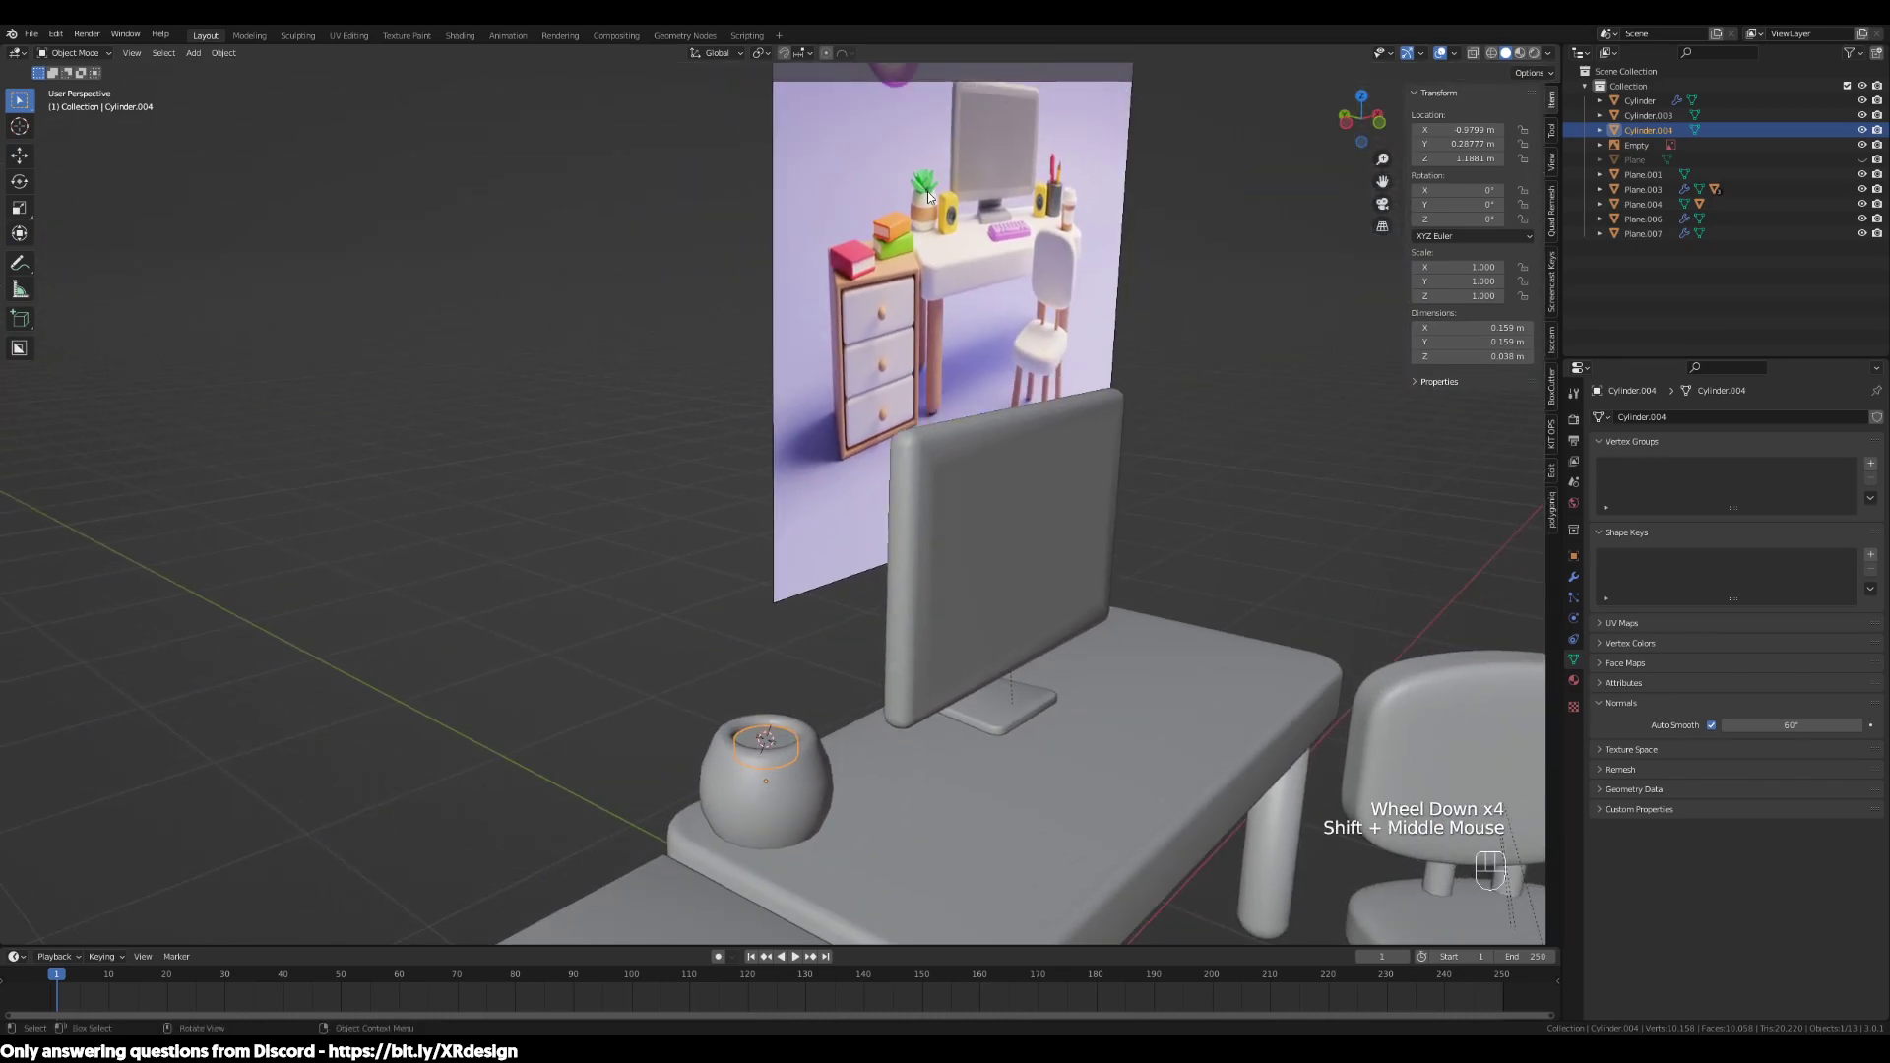
pyautogui.scroll(2, 921, 618)
pyautogui.keyDown('shift'); pyautogui.moveTo(922, 618); pyautogui.dragTo(959, 646, button='middle'); pyautogui.keyUp('shift')
pyautogui.scroll(2, 957, 666)
pyautogui.hotkey('shift', 'a')
pyautogui.moveTo(959, 646)
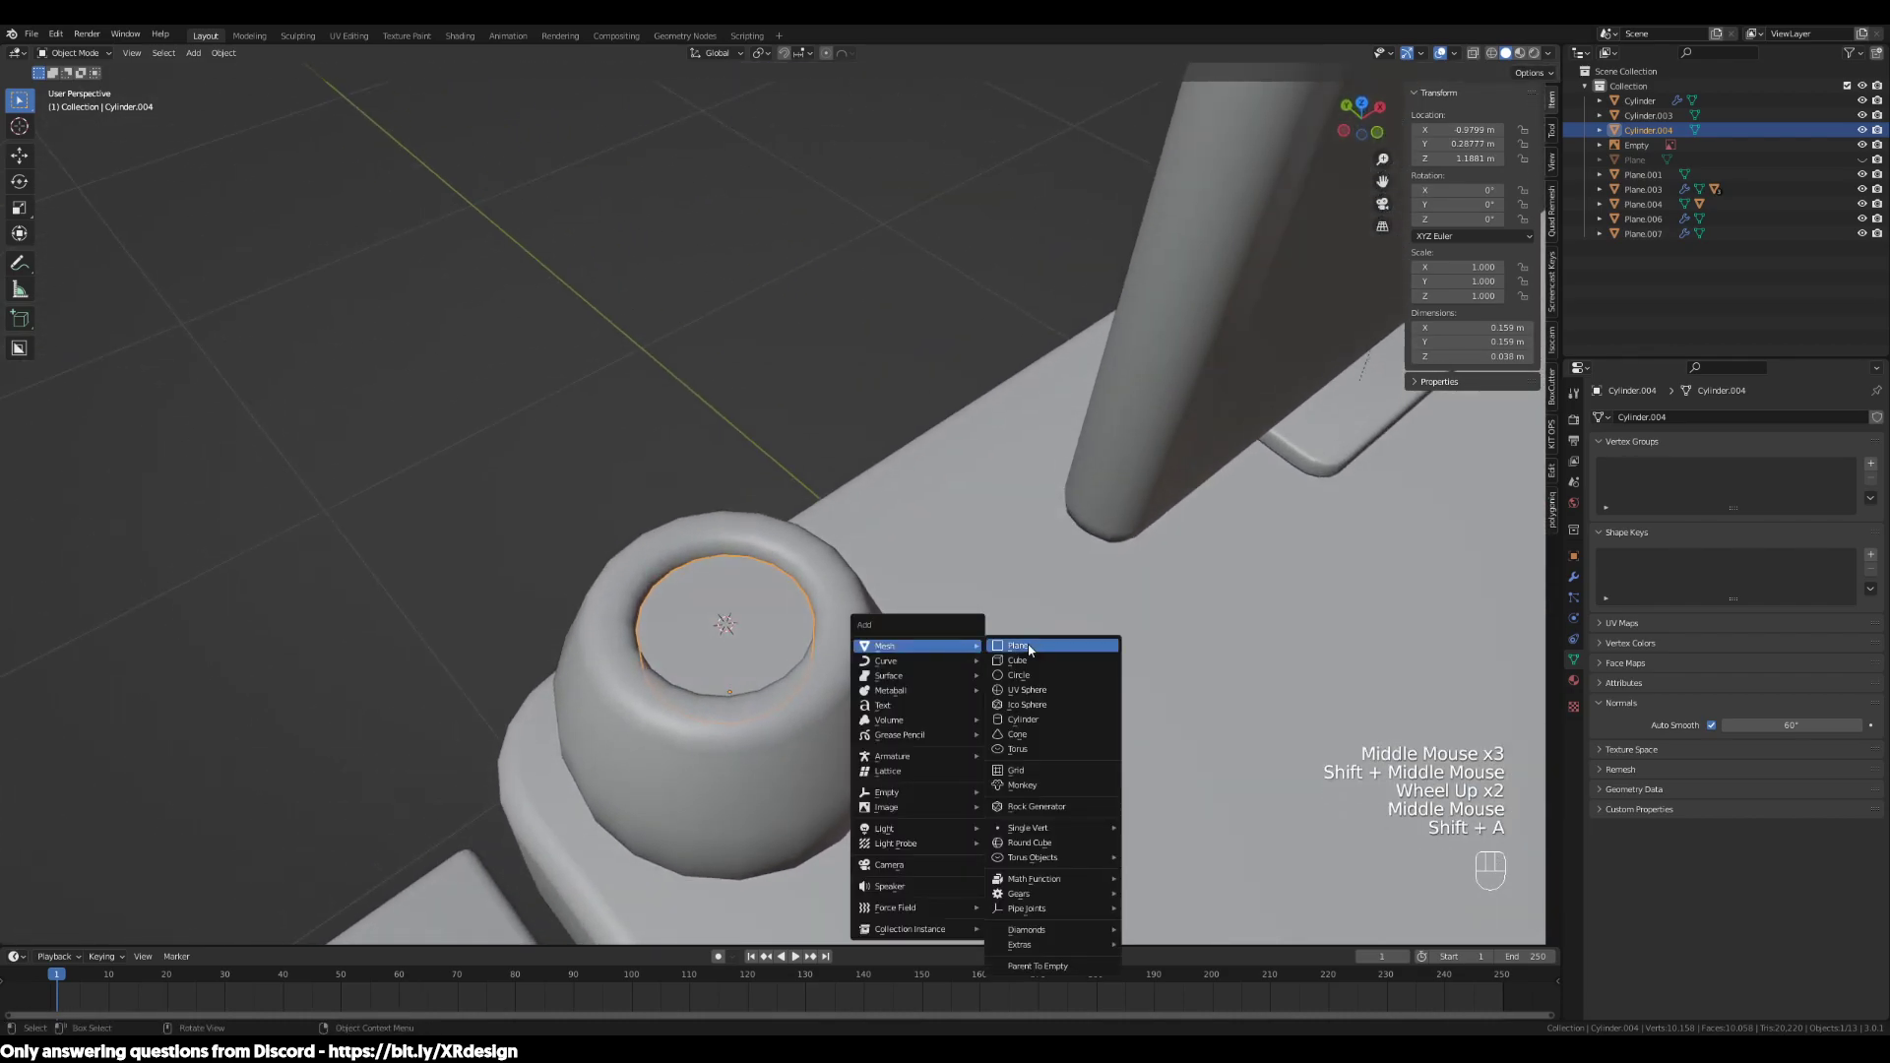
pyautogui.click(1038, 650)
pyautogui.scroll(-3, 1029, 659)
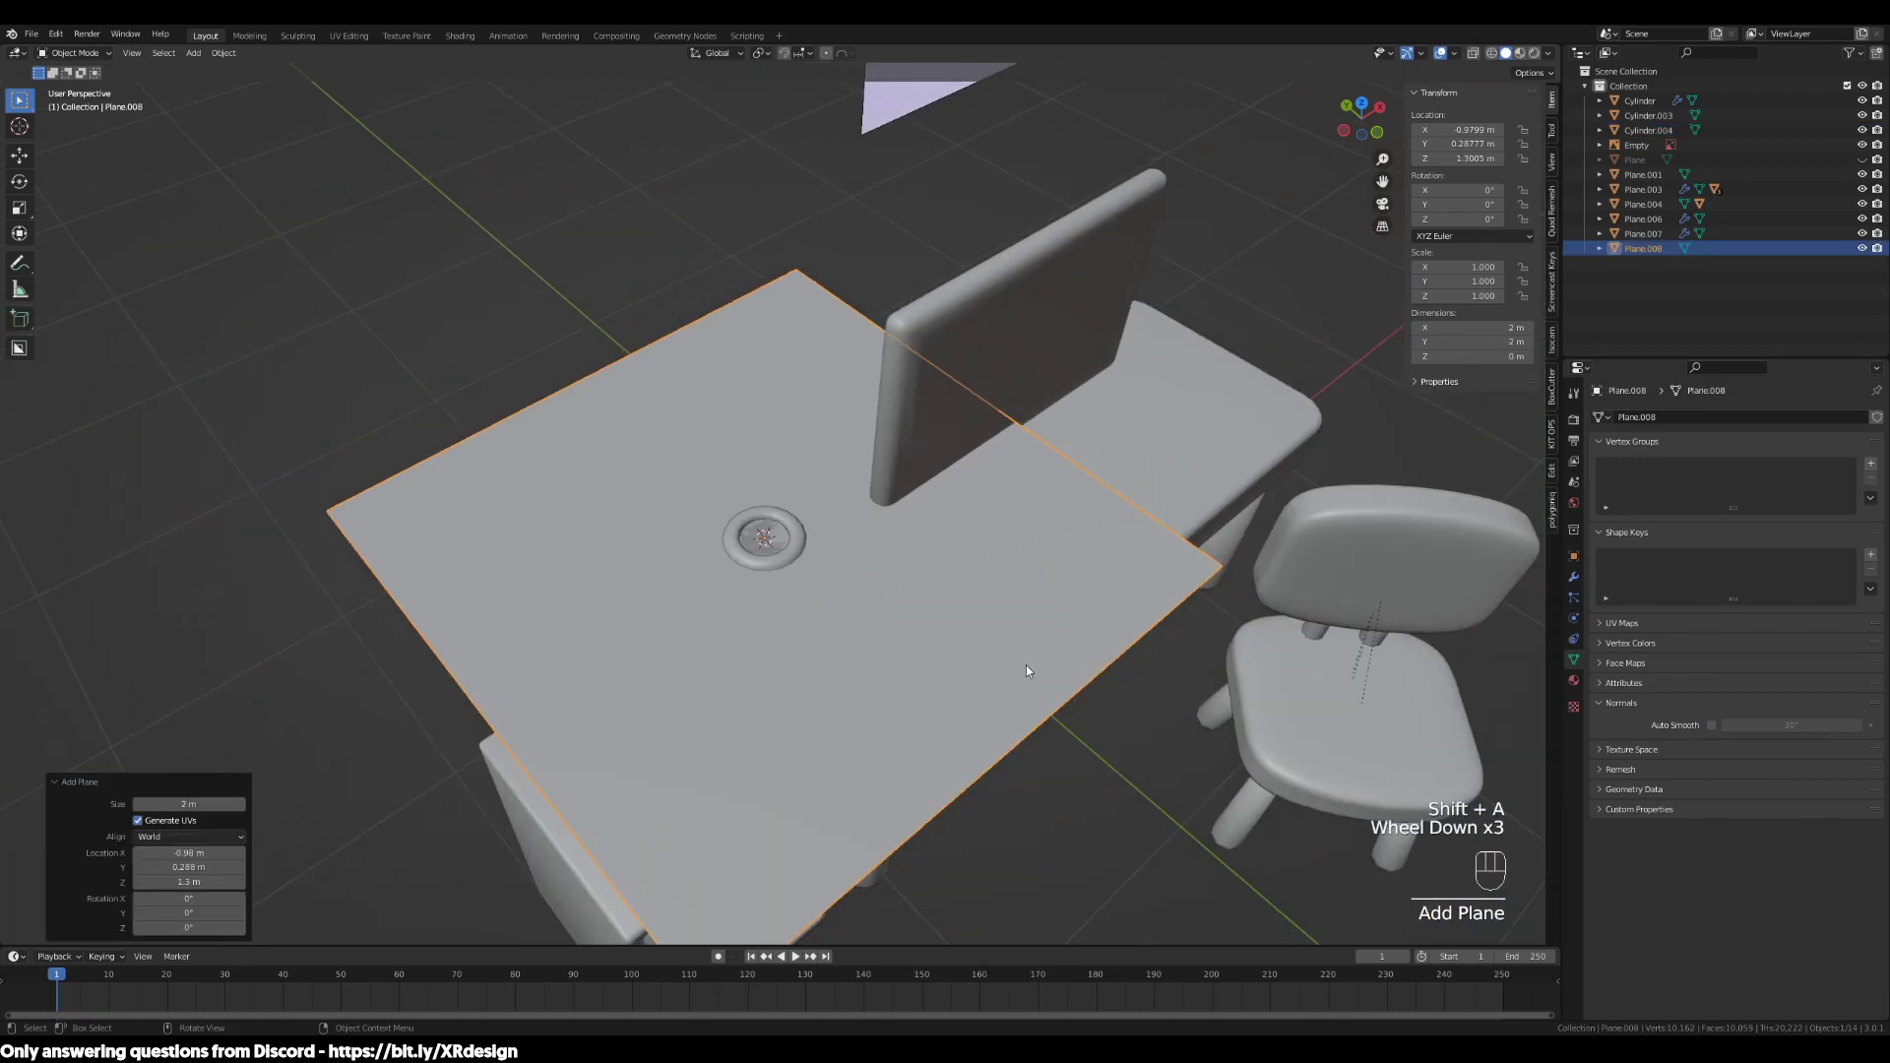
pyautogui.press('s')
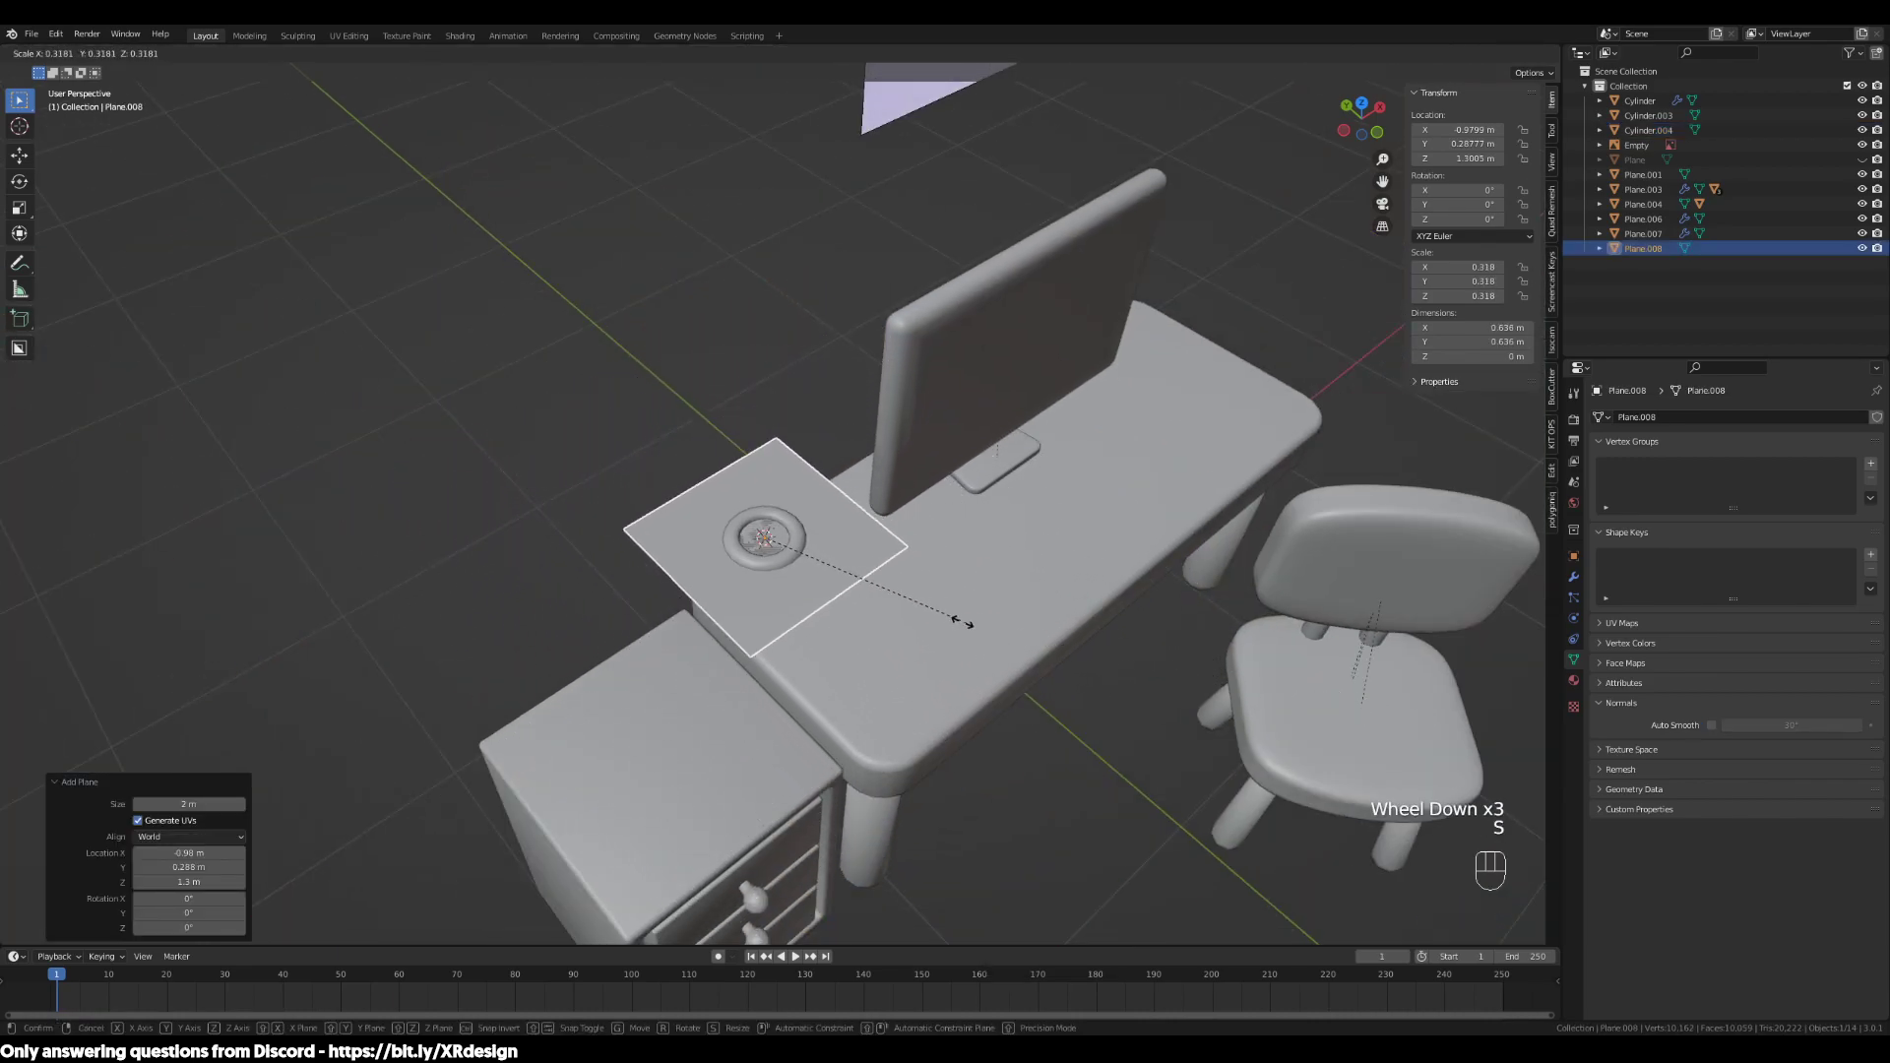
pyautogui.click(825, 583)
pyautogui.moveTo(904, 636); pyautogui.dragTo(877, 581, button='middle')
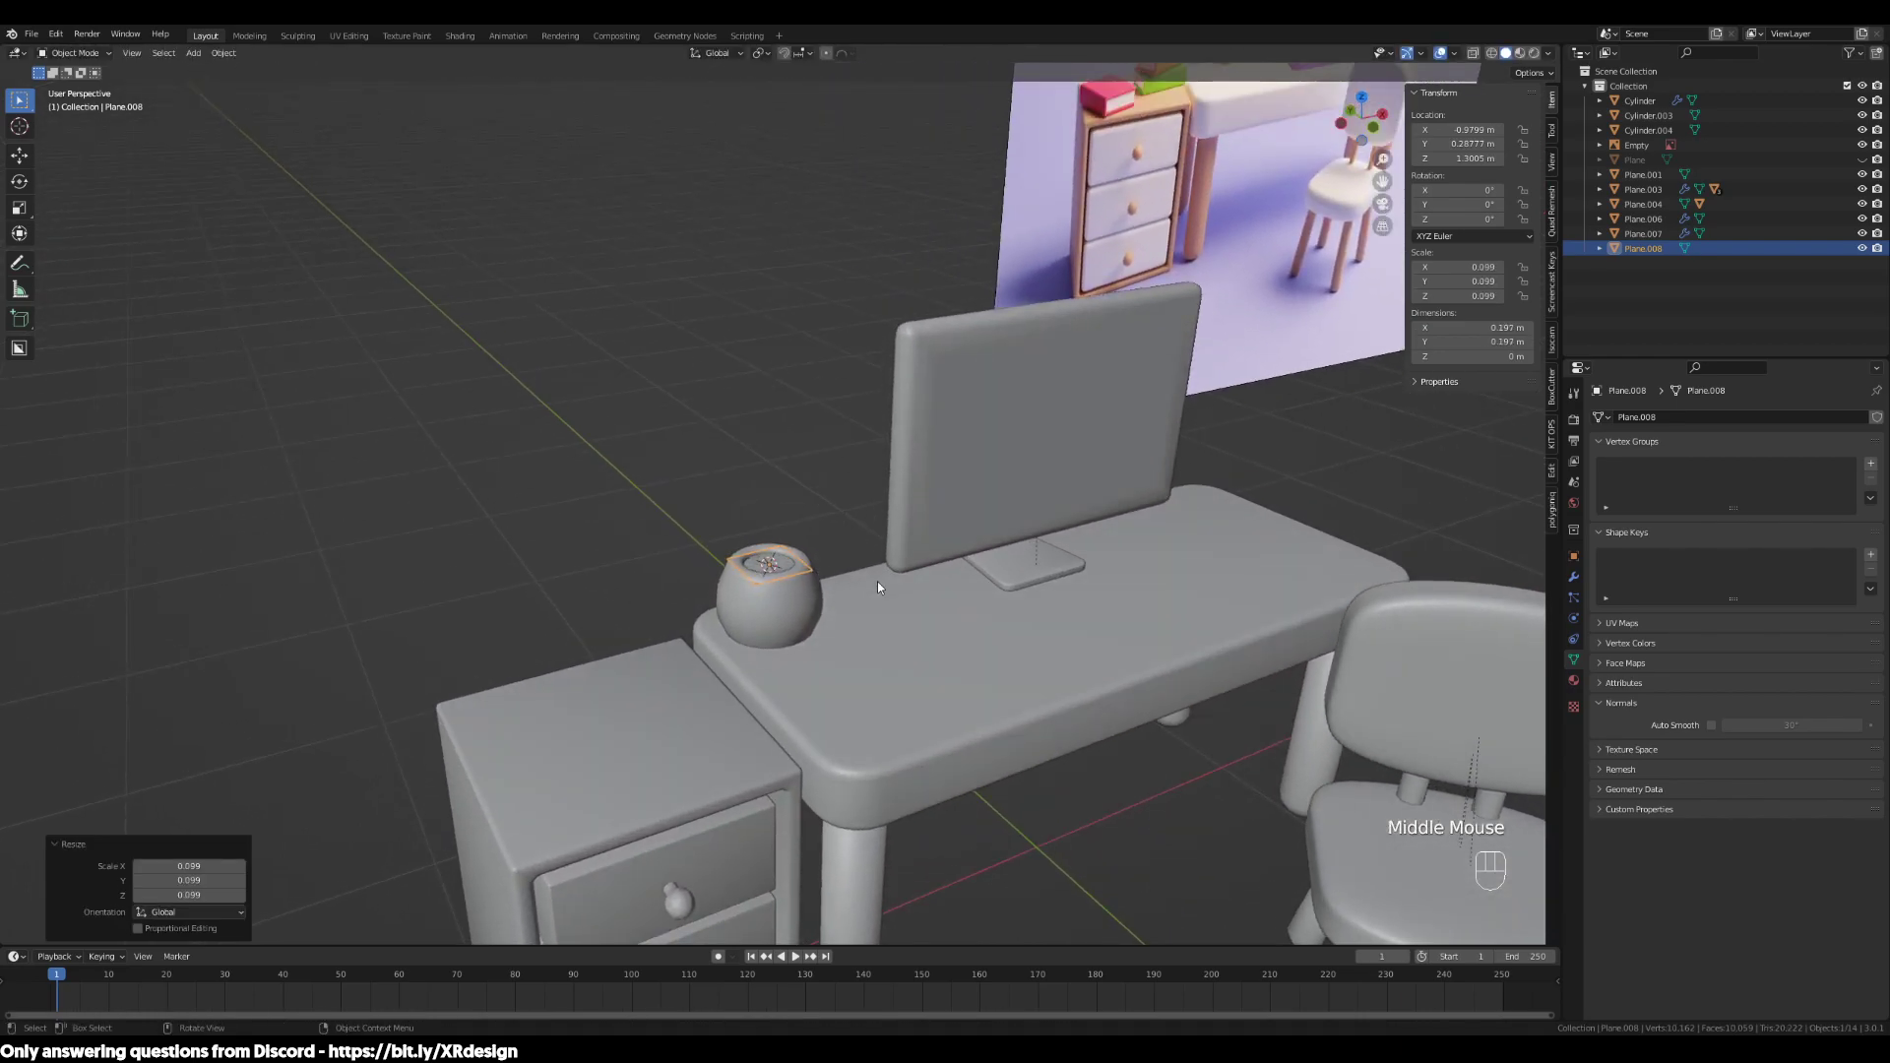
# Isolate the new plane in local view and select all of its geometry in Edit Mode
pyautogui.press('KP_Divide')
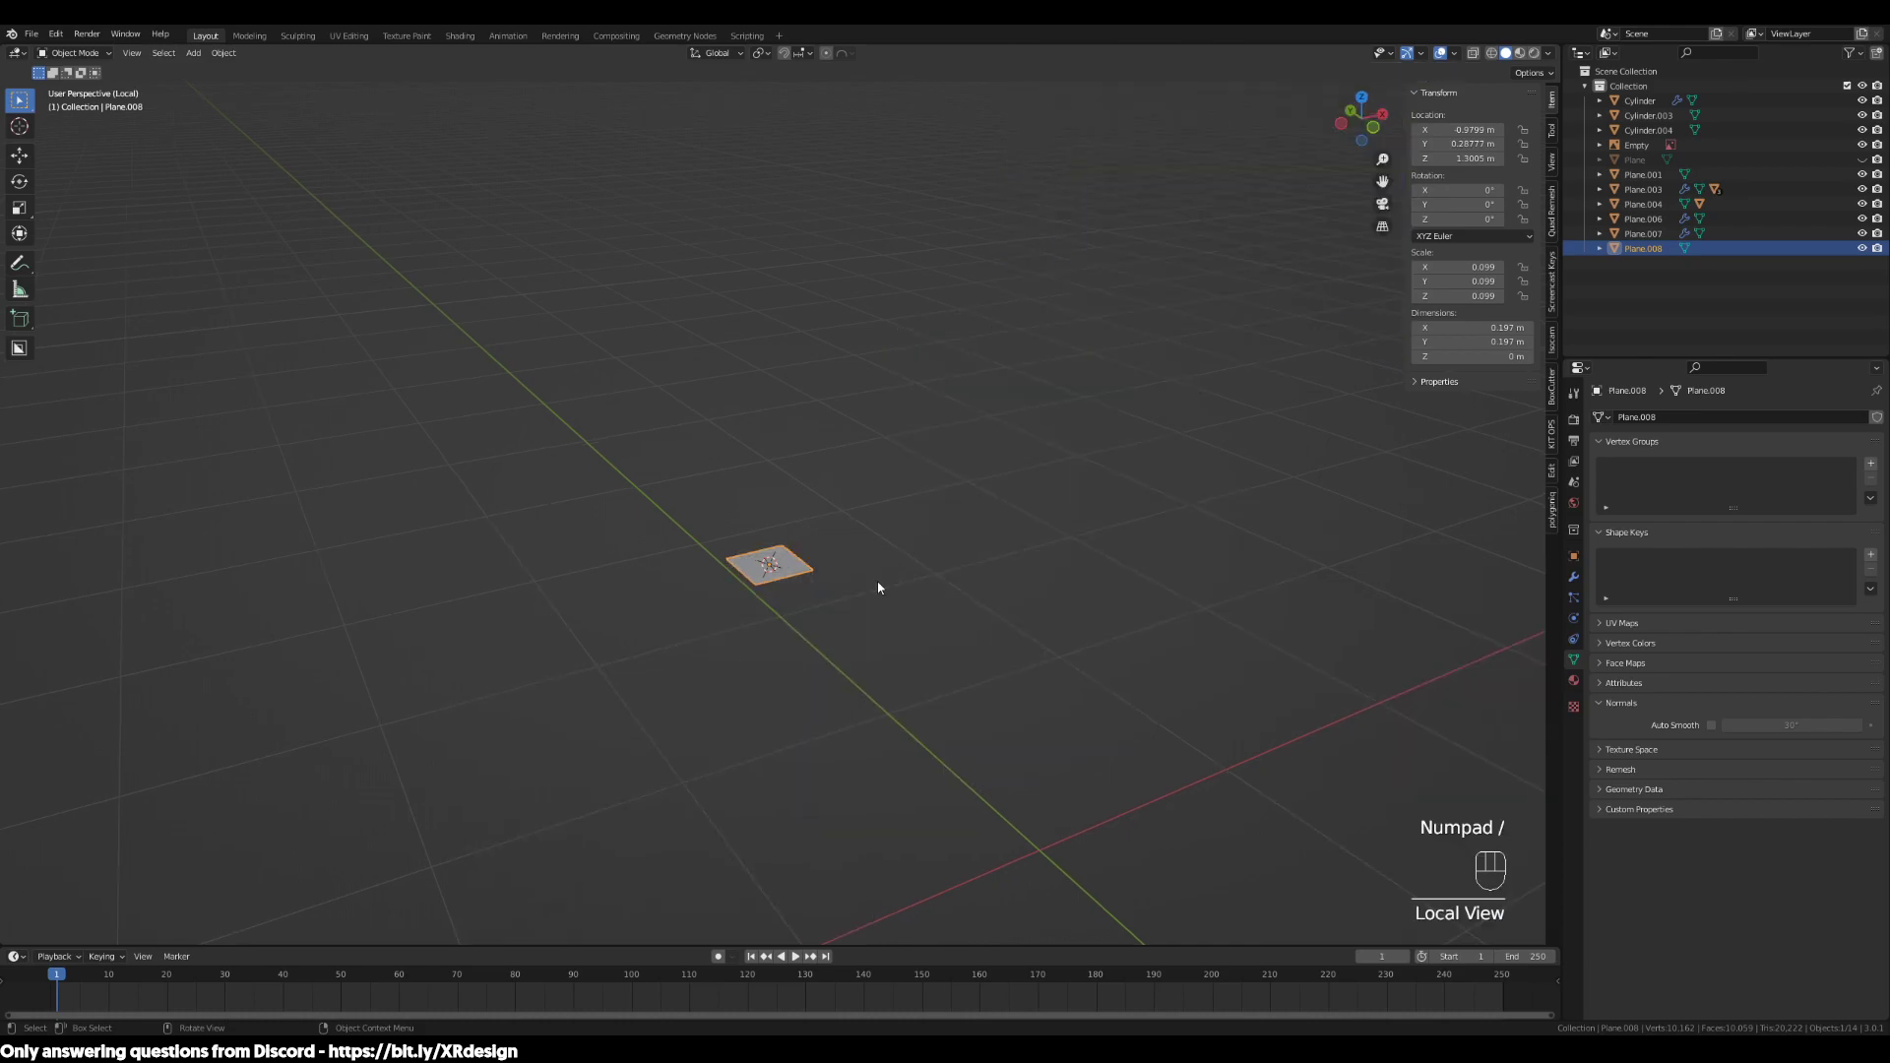
pyautogui.scroll(-2, 877, 581)
pyautogui.moveTo(877, 581); pyautogui.dragTo(940, 591, button='middle')
pyautogui.scroll(1, 1083, 608)
pyautogui.scroll(-2, 1096, 623)
pyautogui.press('a')
pyautogui.click(1053, 605)
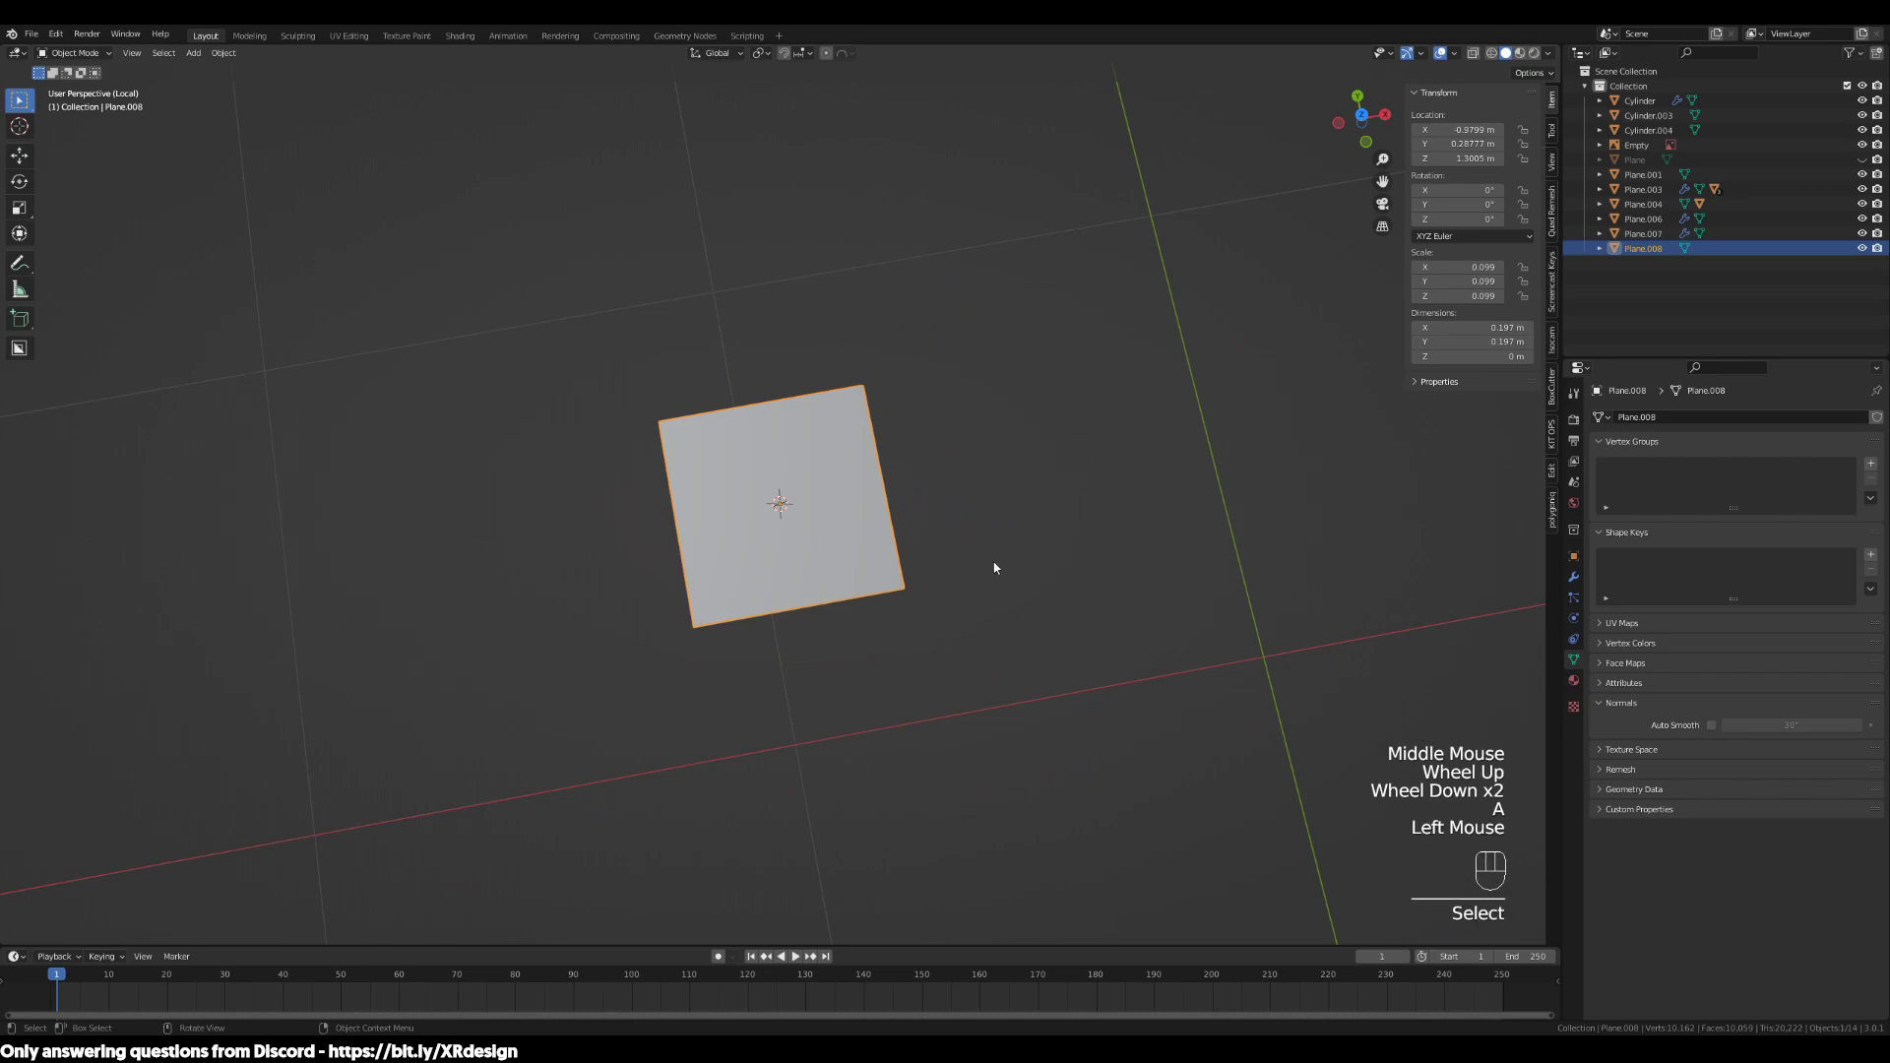
pyautogui.scroll(2, 861, 570)
pyautogui.press('Tab')
pyautogui.press('a')
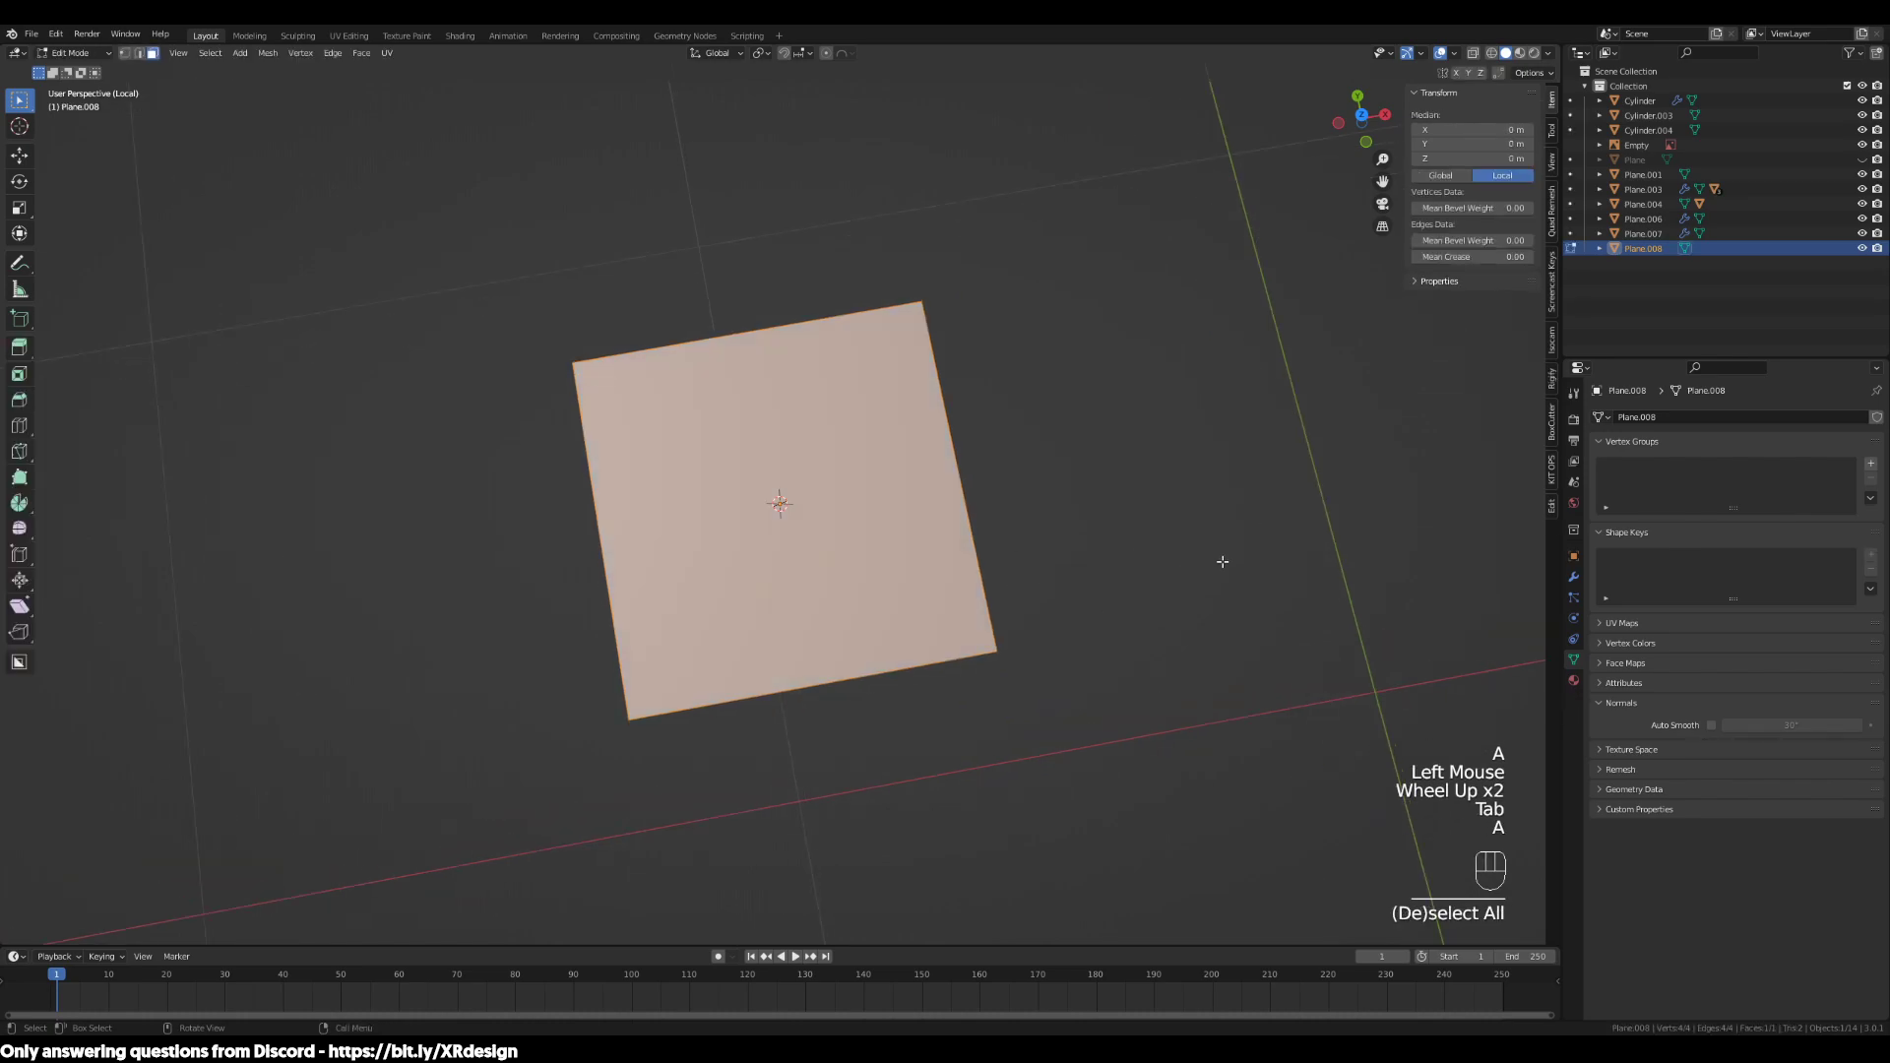
# Narrow the plane along X into an elongated rectangle, scaling by about 0.61 and again by 0.917
pyautogui.moveTo(1220, 561); pyautogui.dragTo(1190, 548, button='middle')
pyautogui.press('s')
pyautogui.press('x')
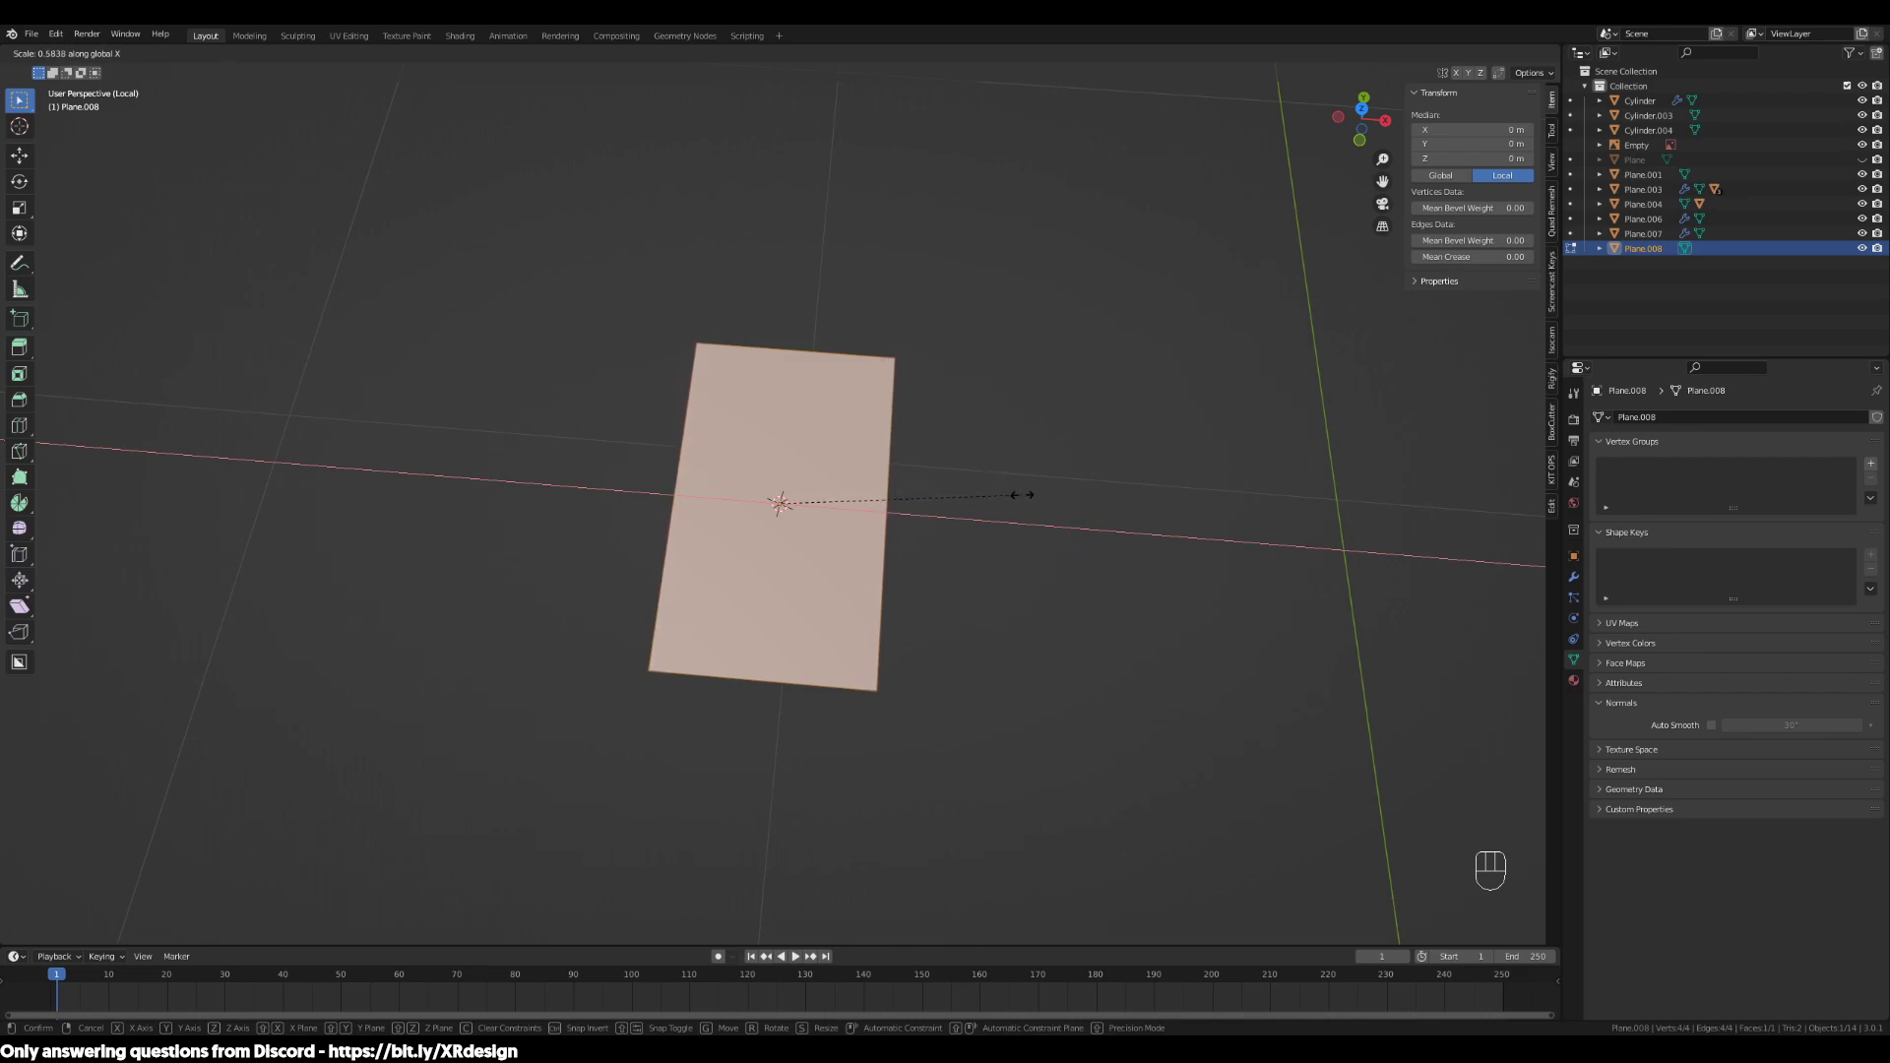
pyautogui.click(1030, 522)
pyautogui.moveTo(1029, 523); pyautogui.dragTo(971, 591, button='middle')
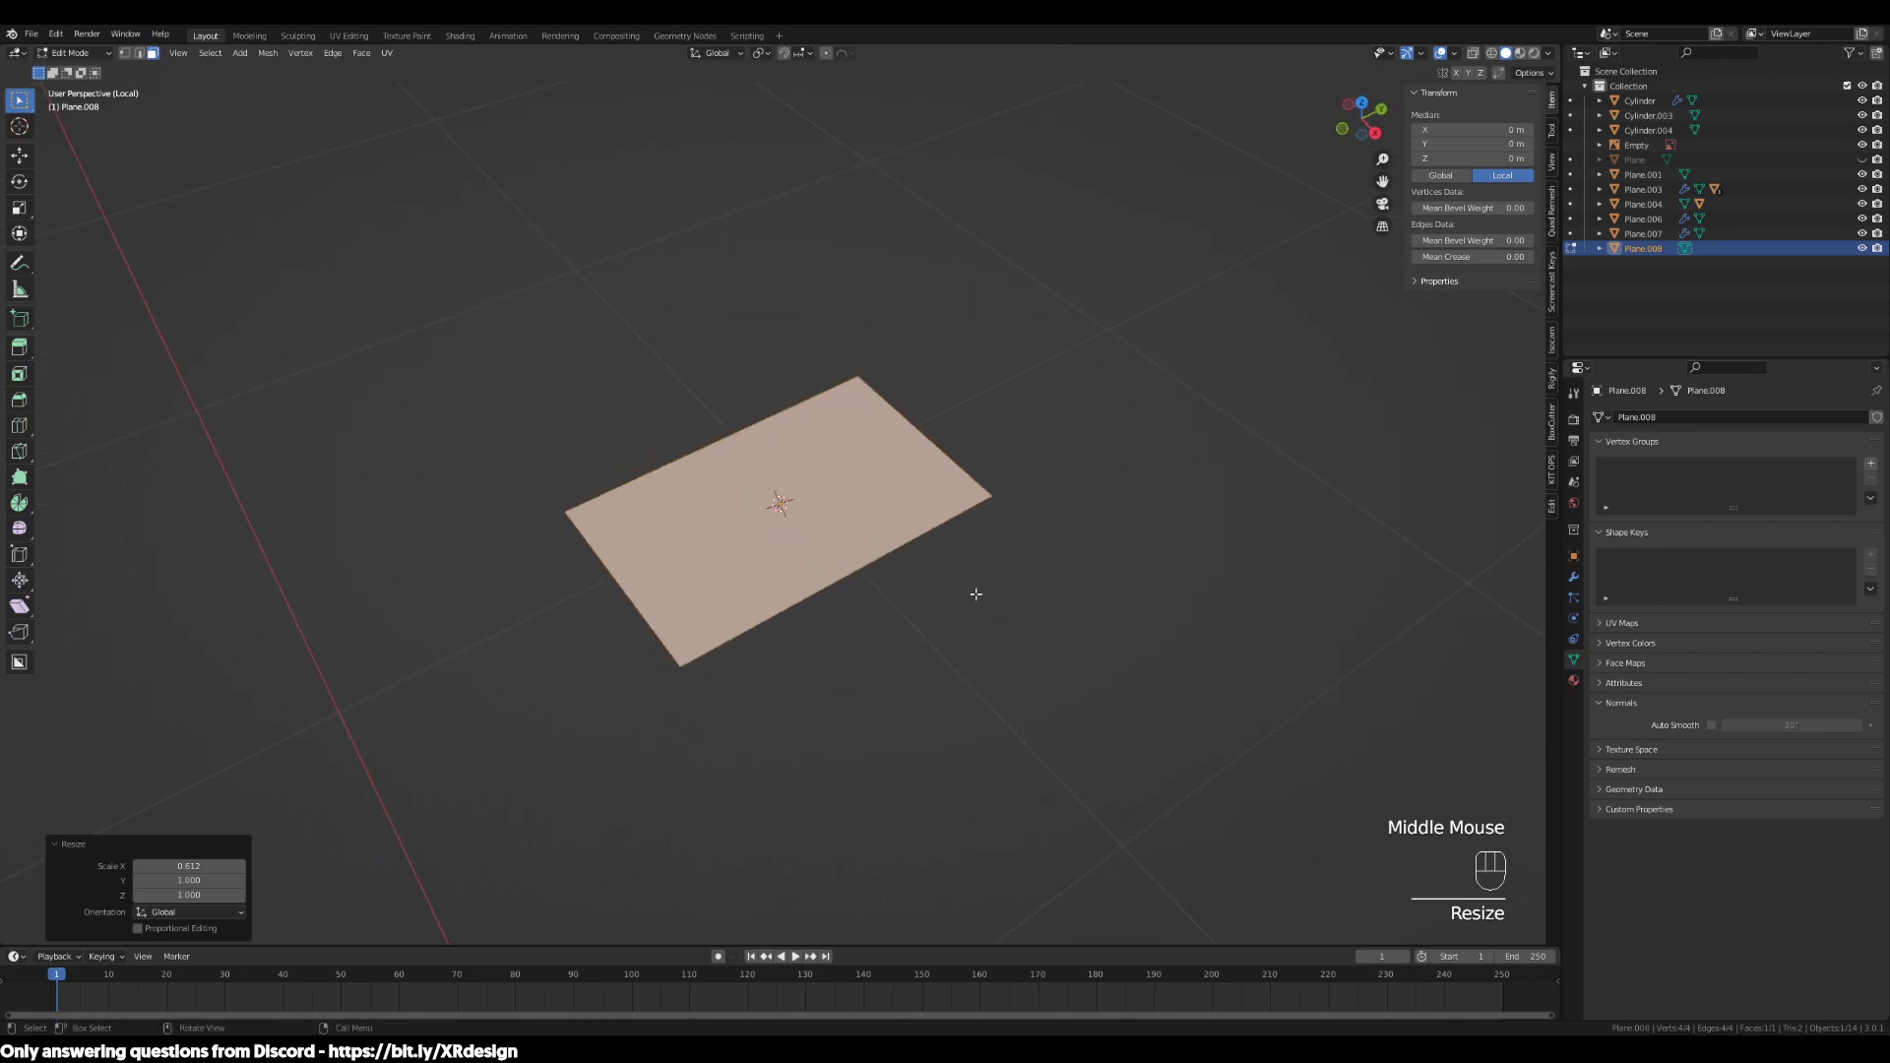
pyautogui.press('s')
pyautogui.click(1046, 616)
pyautogui.moveTo(1041, 653); pyautogui.dragTo(816, 622, button='middle')
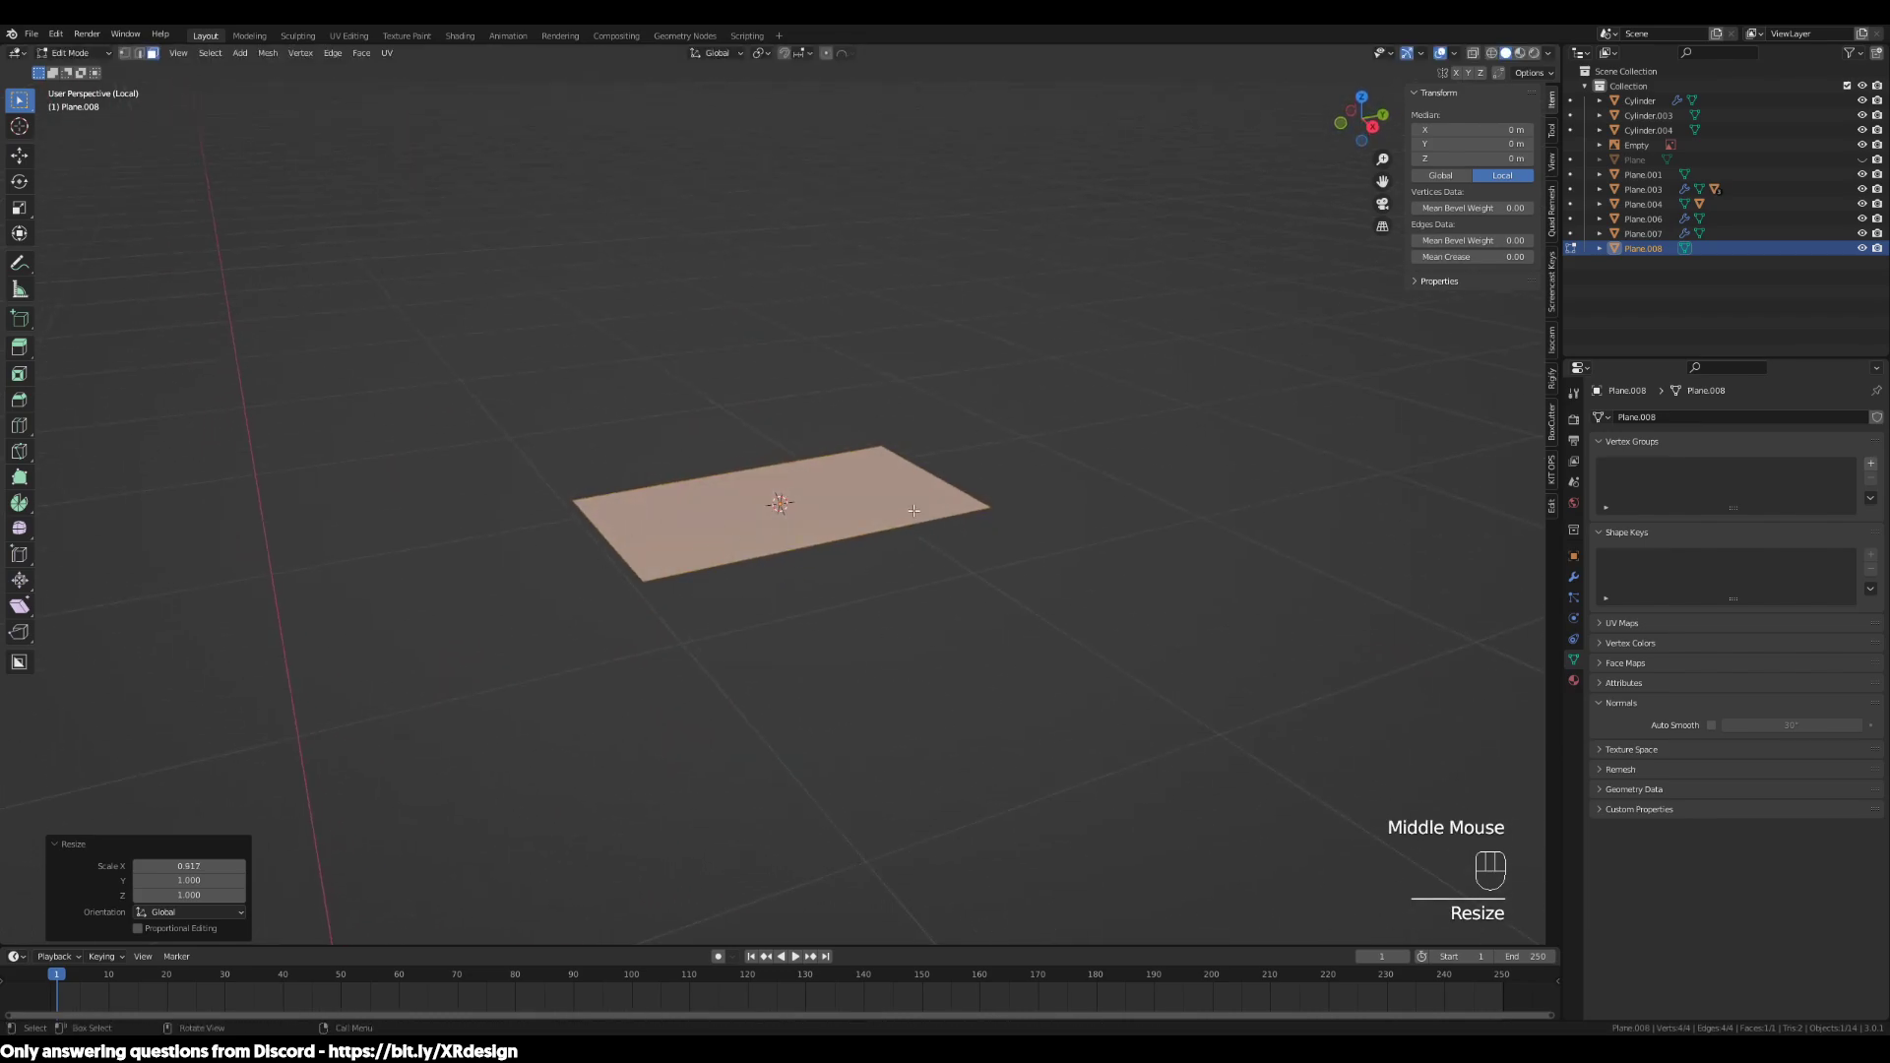
# Add two loop cuts across the plane's width and slide them towards one end by a factor of about 0.28
pyautogui.moveTo(775, 600); pyautogui.dragTo(907, 578, button='middle')
pyautogui.hotkey('ctrl', 'r')
pyautogui.scroll(1, 864, 575)
pyautogui.scroll(1, 879, 559)
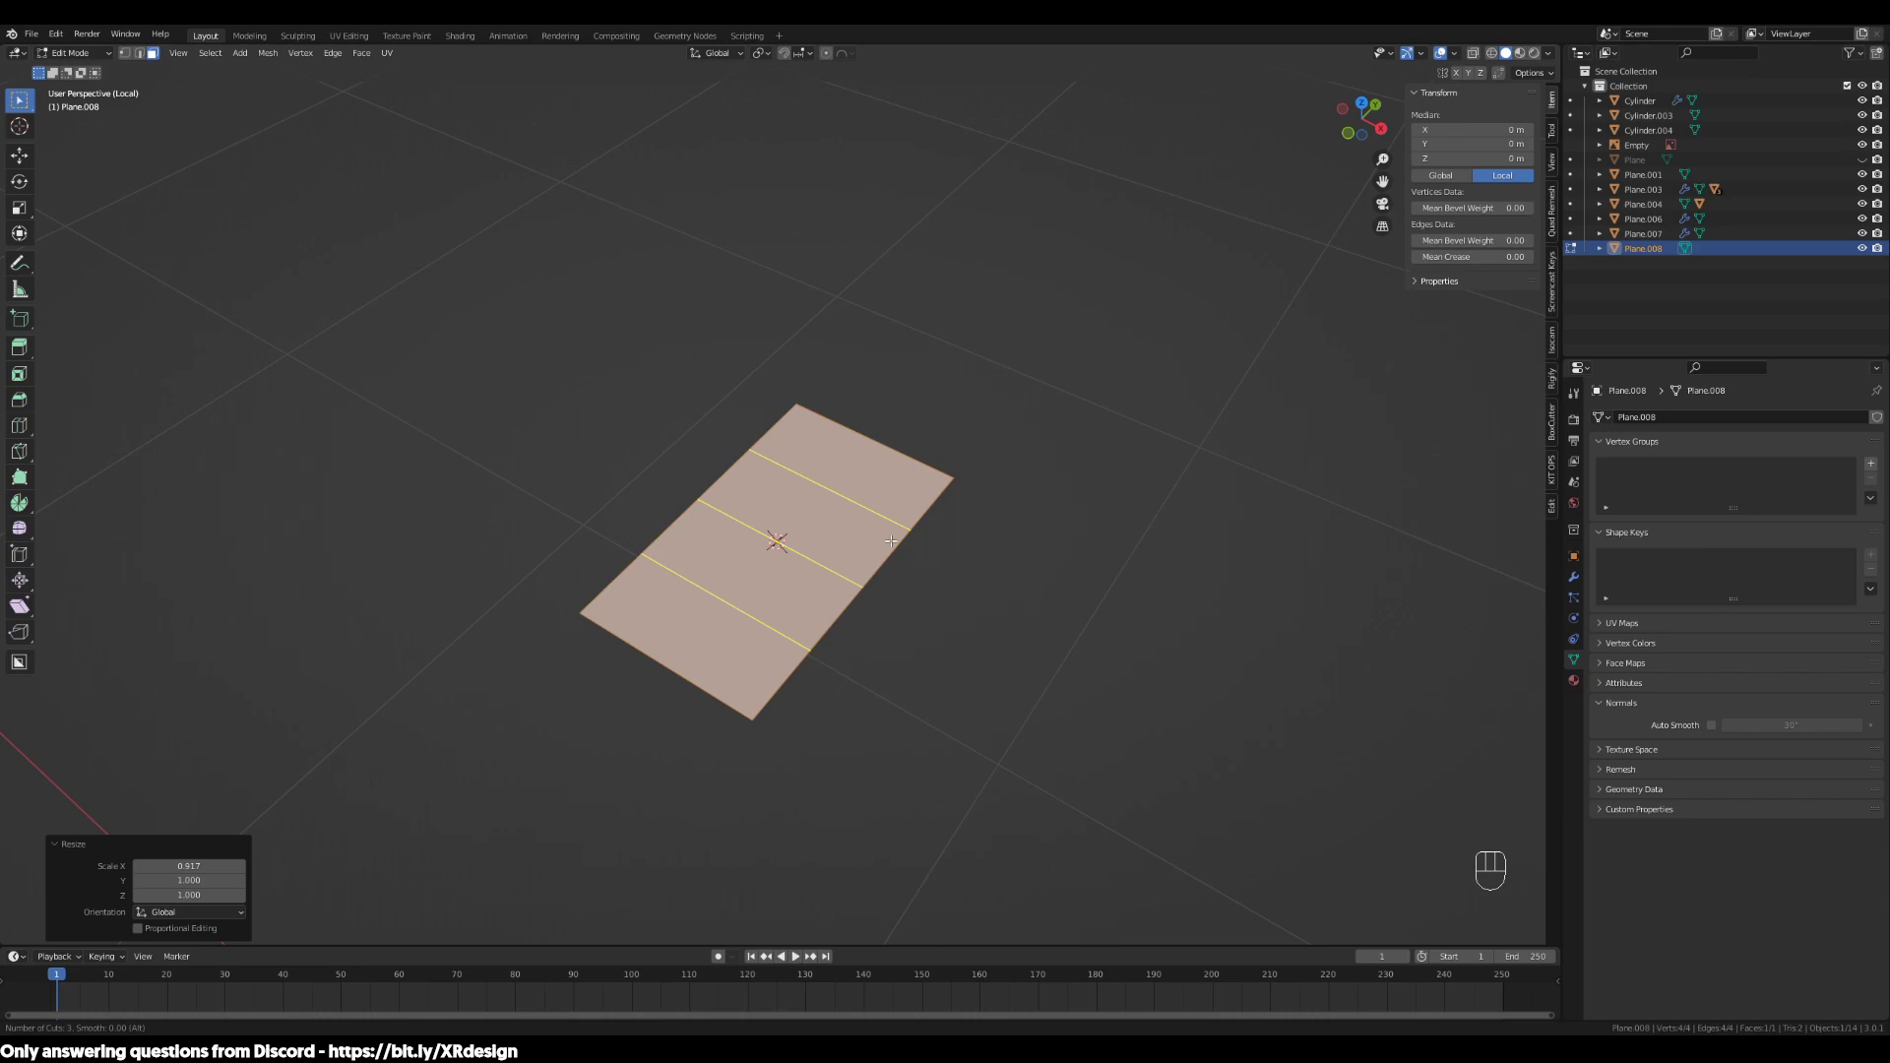
pyautogui.scroll(-1, 891, 541)
pyautogui.click(891, 541)
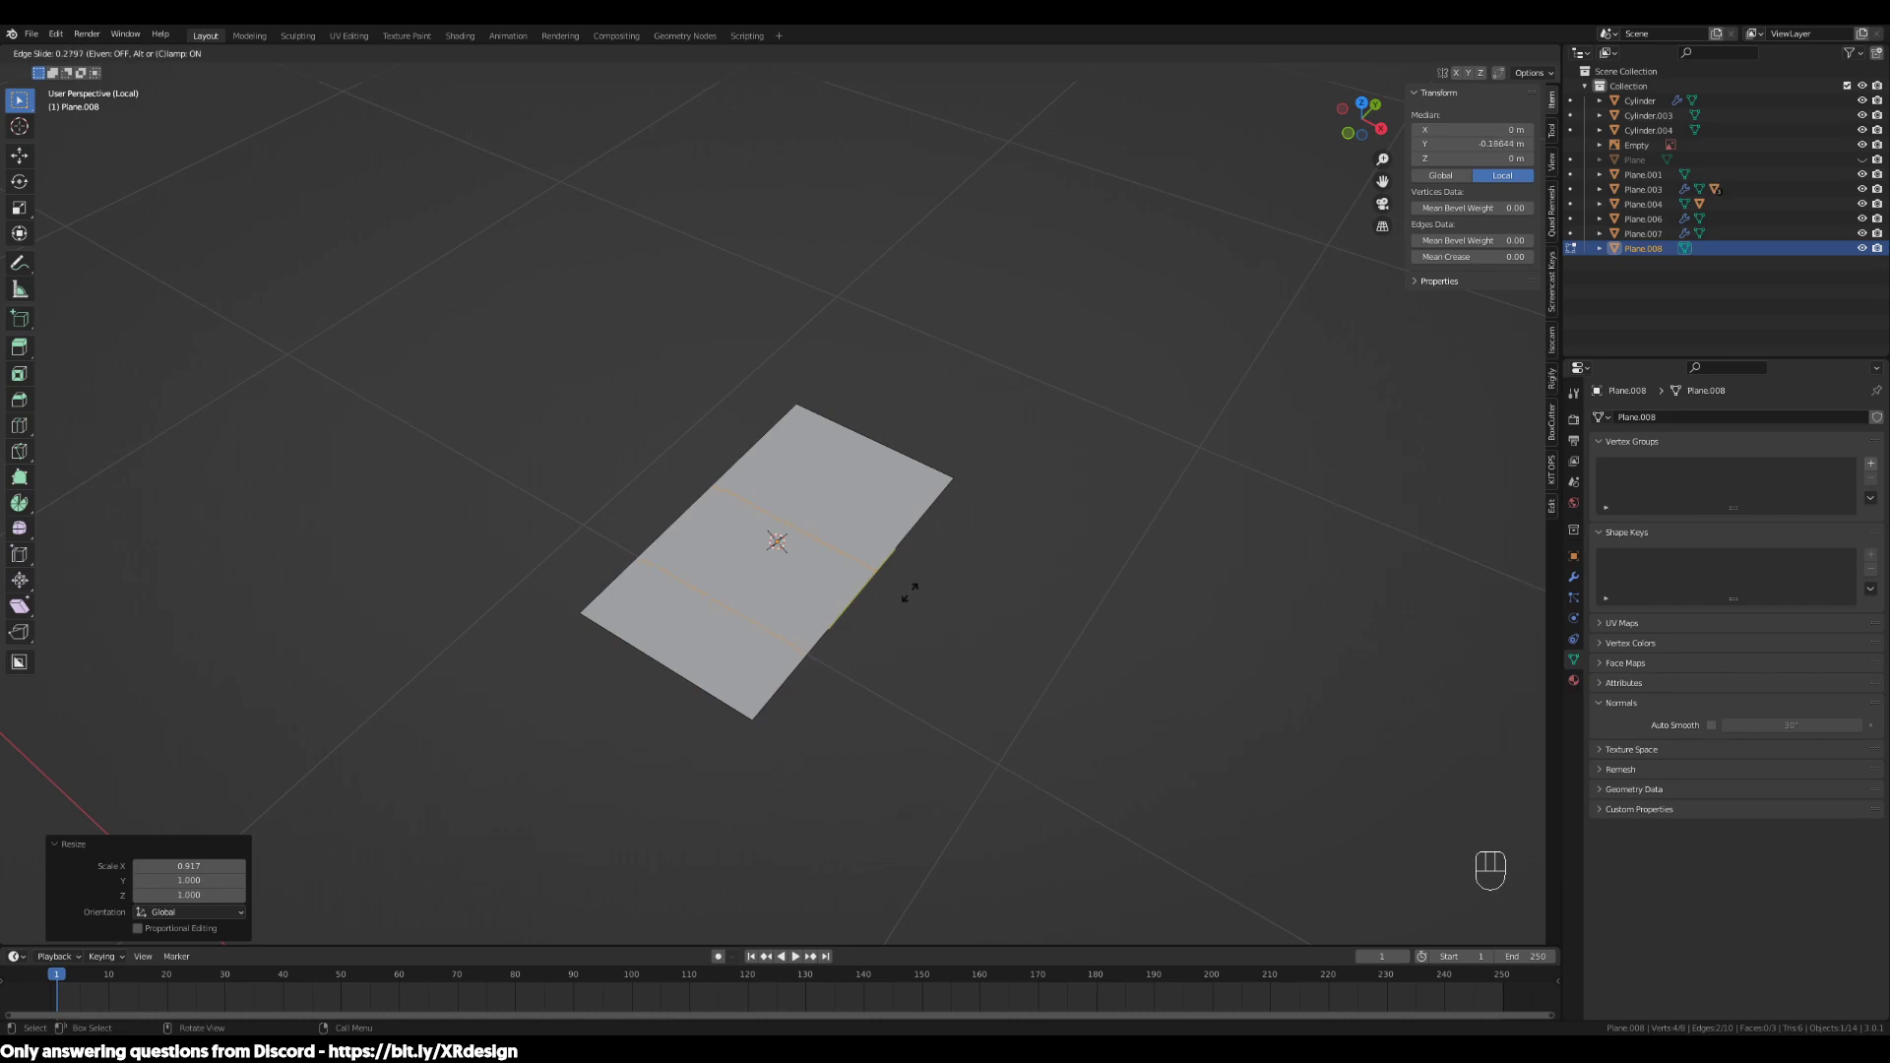
pyautogui.click(909, 592)
pyautogui.moveTo(953, 746); pyautogui.dragTo(902, 748, button='middle')
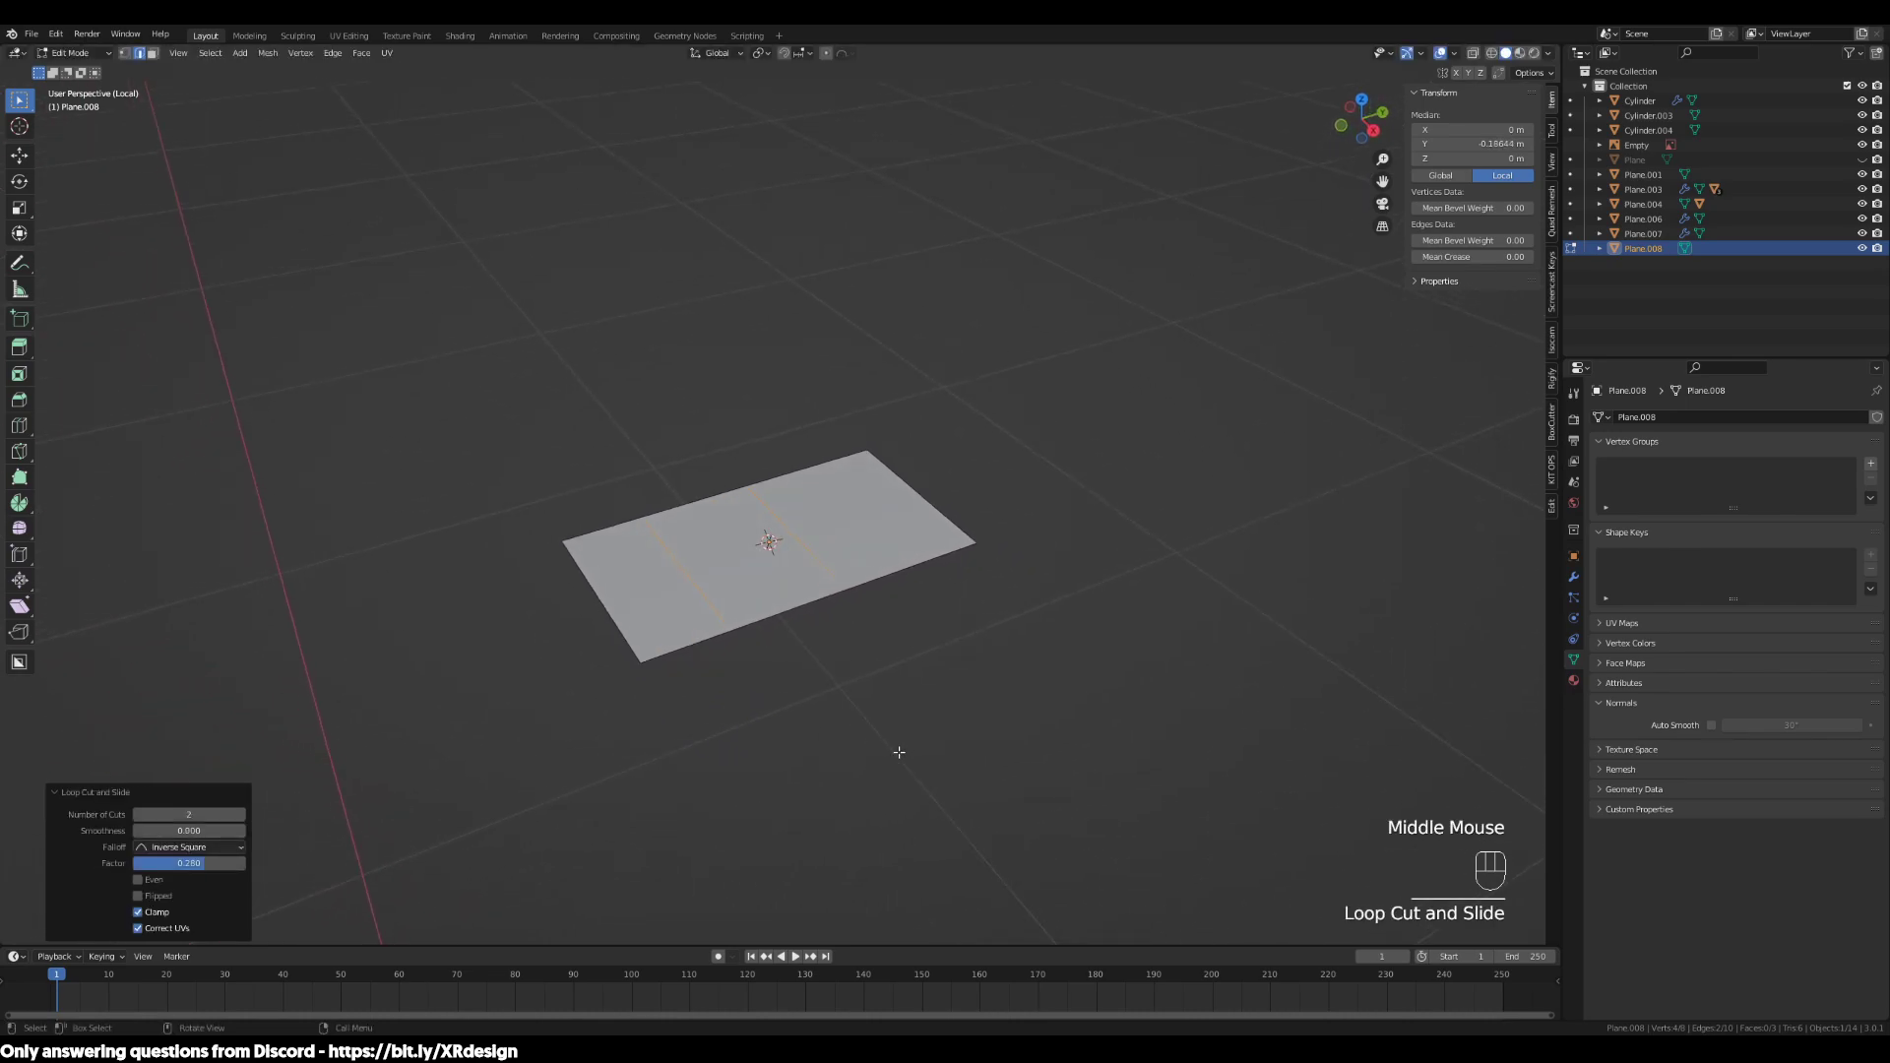
# Select the plane's four corner vertices and scale them along X to 0.21 so both ends taper like a leaf
pyautogui.press('1')
pyautogui.click(641, 662)
pyautogui.keyDown('shift'); pyautogui.click(569, 517); pyautogui.keyUp('shift')
pyautogui.keyDown('shift'); pyautogui.click(866, 450); pyautogui.keyUp('shift')
pyautogui.keyDown('shift'); pyautogui.moveTo(966, 493); pyautogui.dragTo(1066, 614); pyautogui.keyUp('shift')
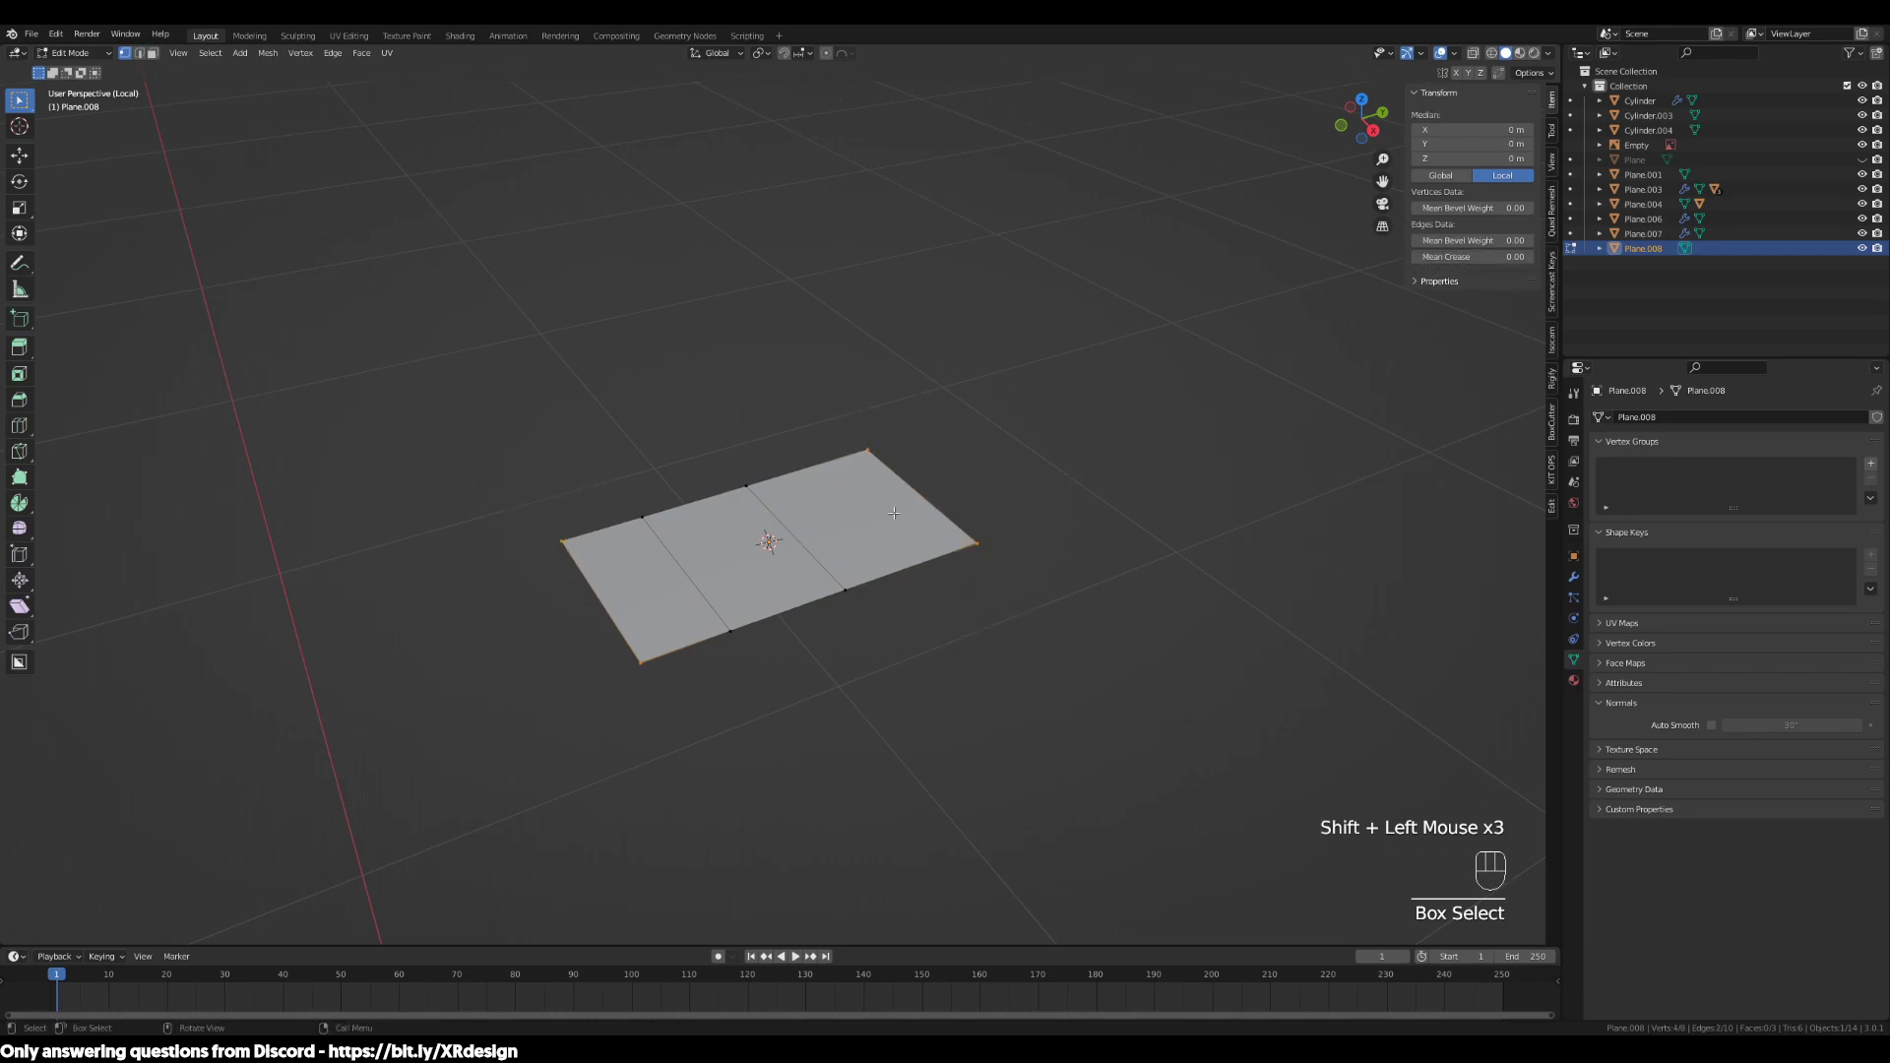
pyautogui.moveTo(953, 534); pyautogui.dragTo(819, 543, button='middle')
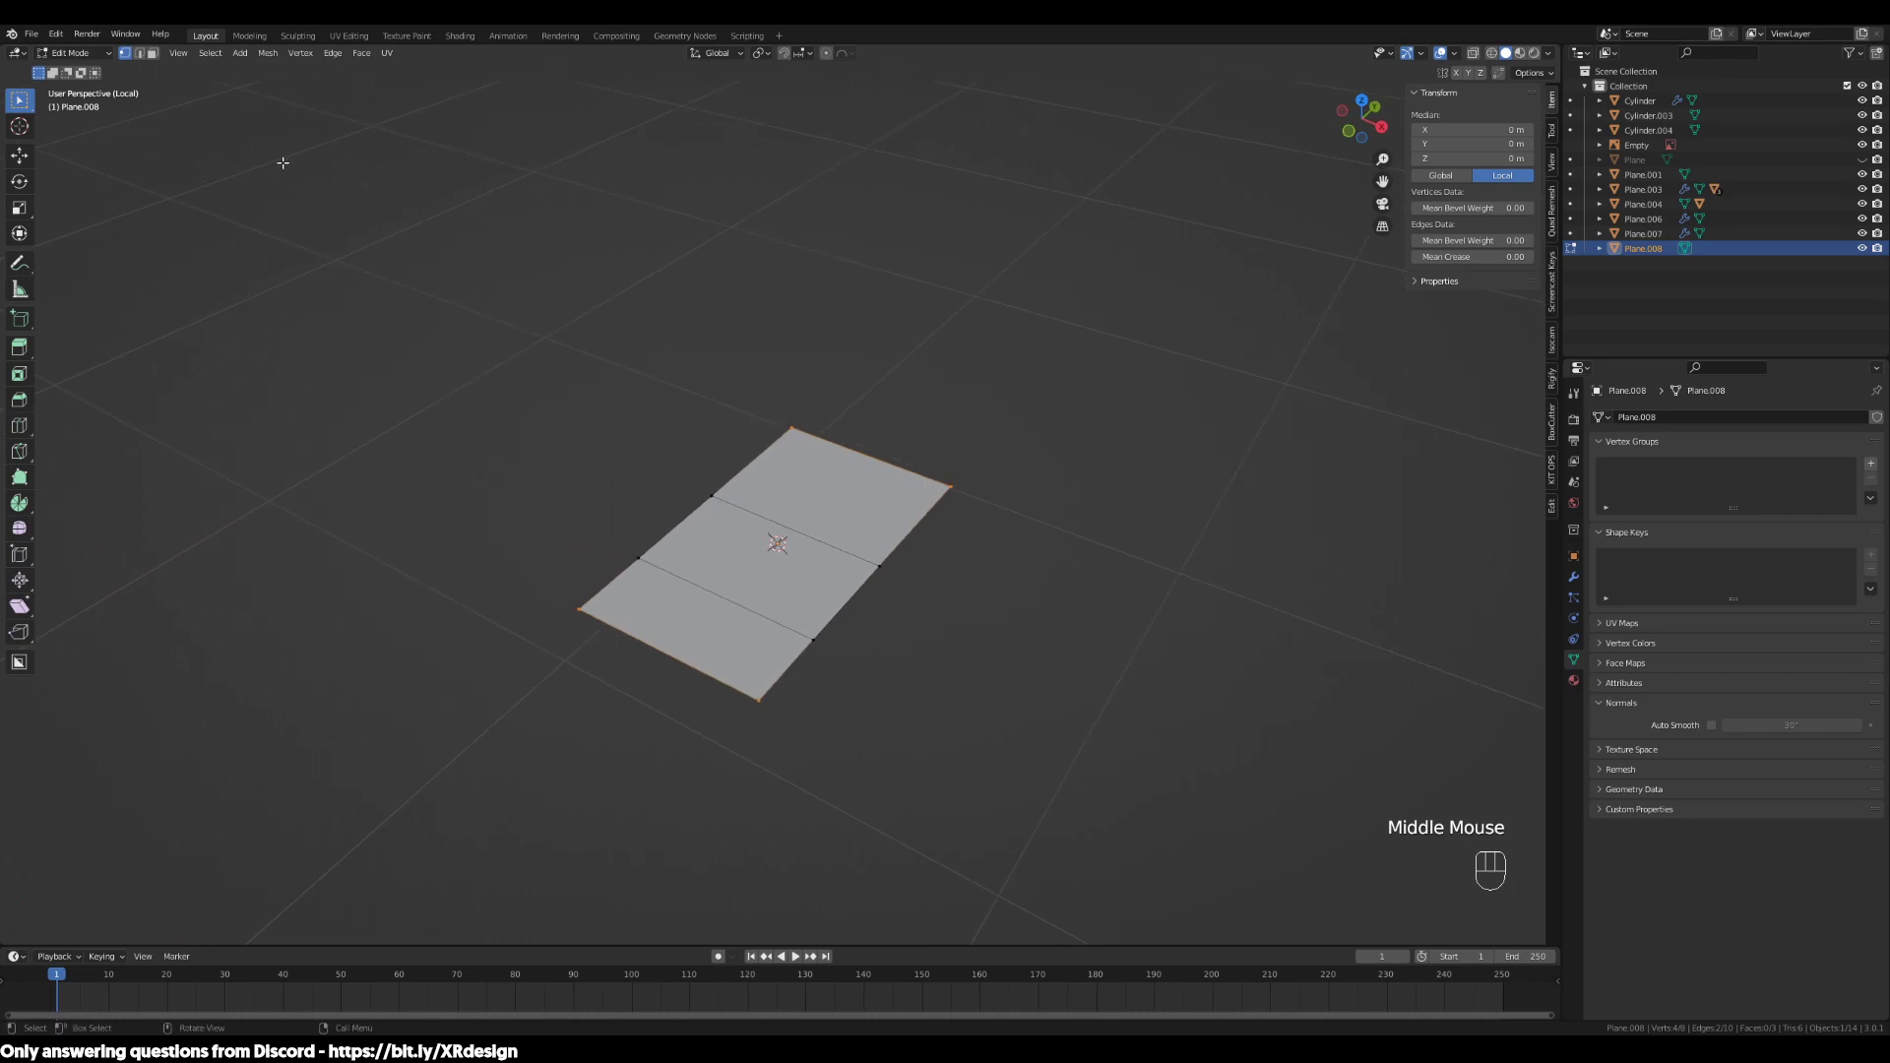
pyautogui.press('1')
pyautogui.moveTo(726, 488); pyautogui.dragTo(765, 487, button='middle')
pyautogui.moveTo(772, 400); pyautogui.dragTo(690, 433)
pyautogui.moveTo(1015, 416); pyautogui.dragTo(903, 485)
pyautogui.keyDown('shift'); pyautogui.moveTo(927, 368); pyautogui.dragTo(723, 448); pyautogui.keyUp('shift')
pyautogui.keyDown('shift'); pyautogui.moveTo(563, 599); pyautogui.dragTo(645, 675); pyautogui.keyUp('shift')
pyautogui.keyDown('shift'); pyautogui.moveTo(859, 673); pyautogui.dragTo(787, 750); pyautogui.keyUp('shift')
pyautogui.moveTo(772, 776); pyautogui.dragTo(887, 766, button='middle')
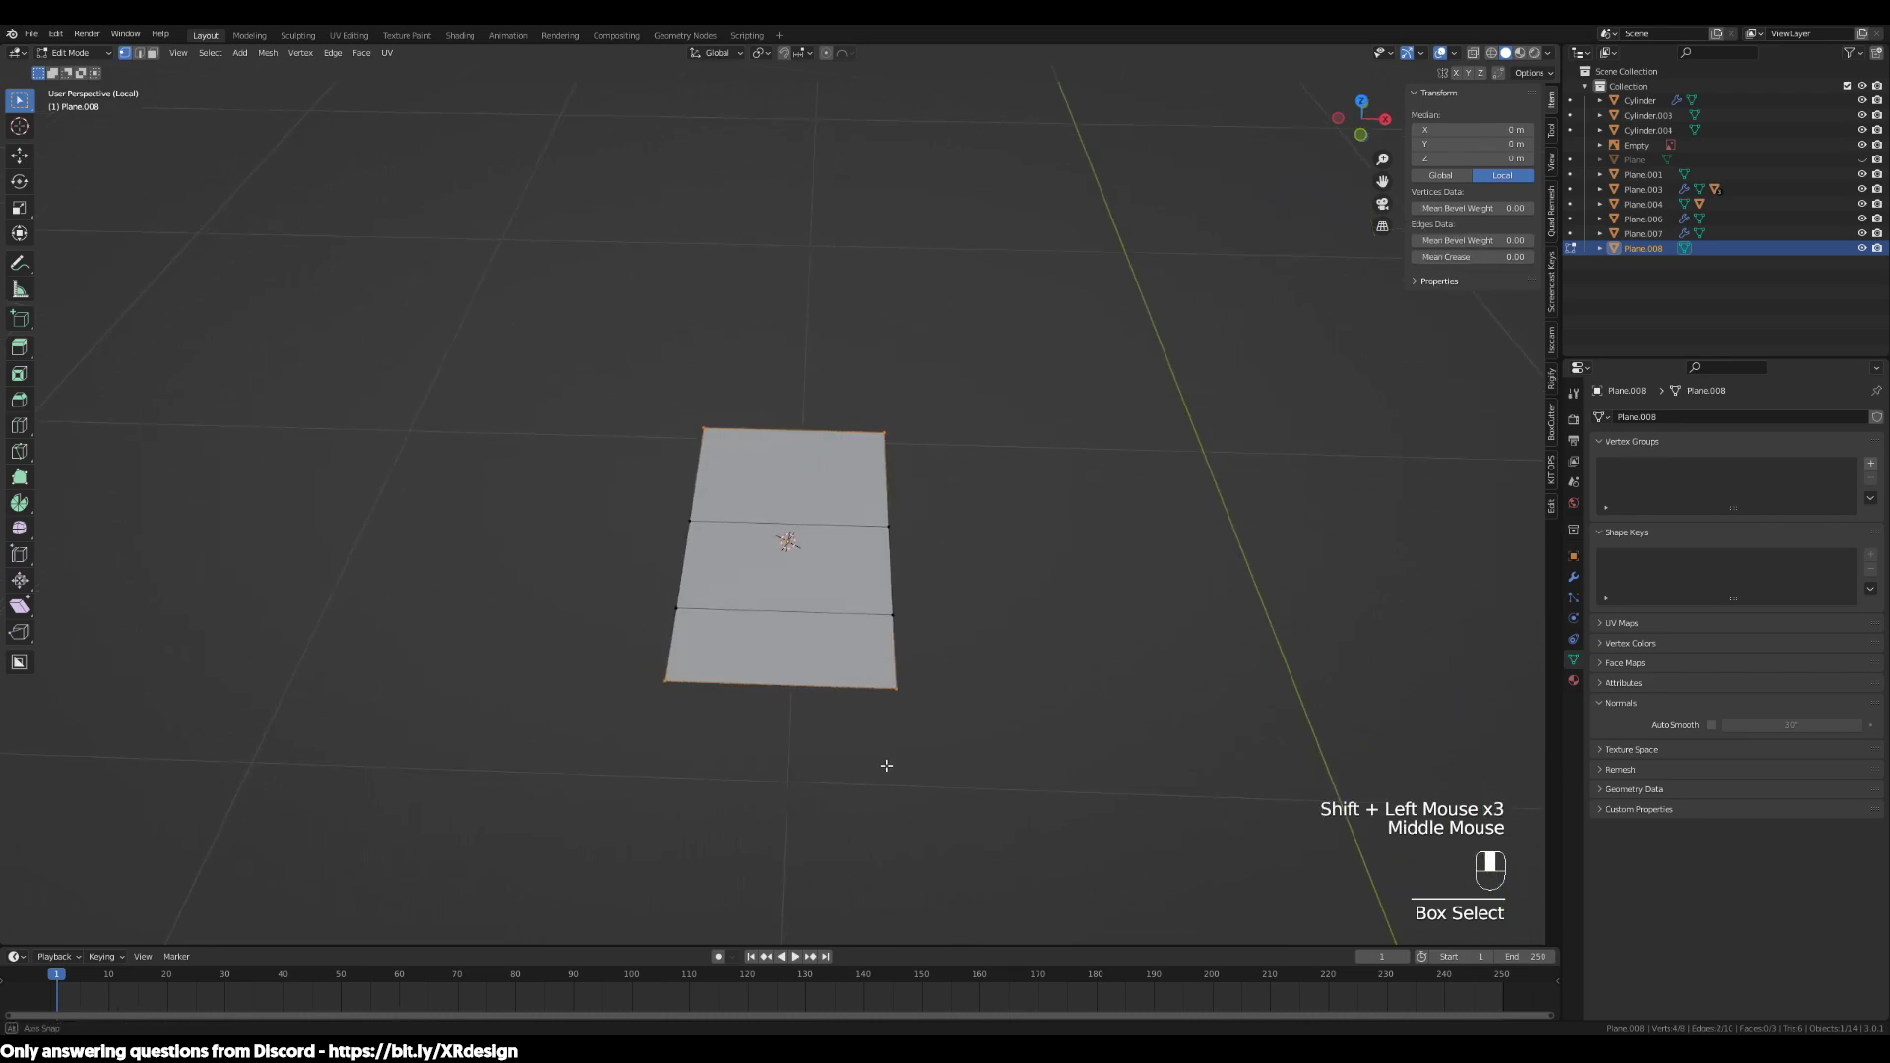
pyautogui.press('s')
pyautogui.press('x')
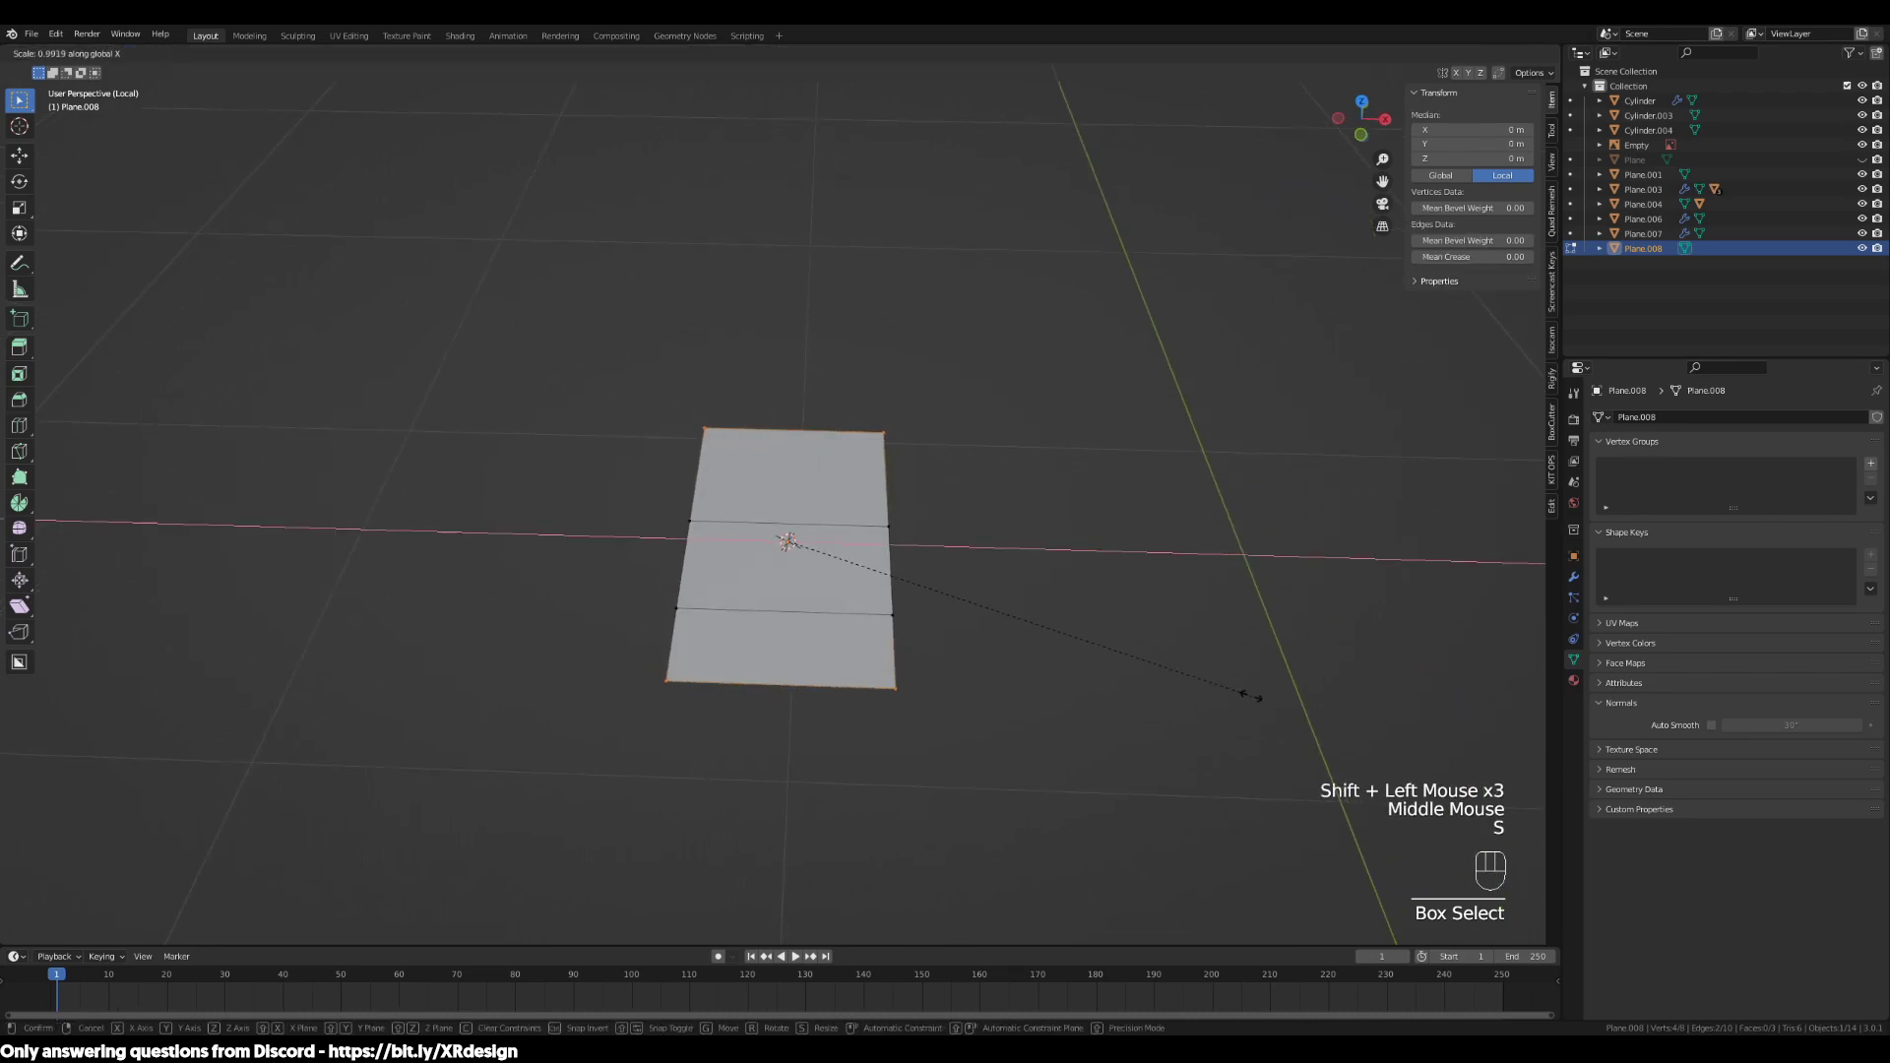
pyautogui.click(891, 549)
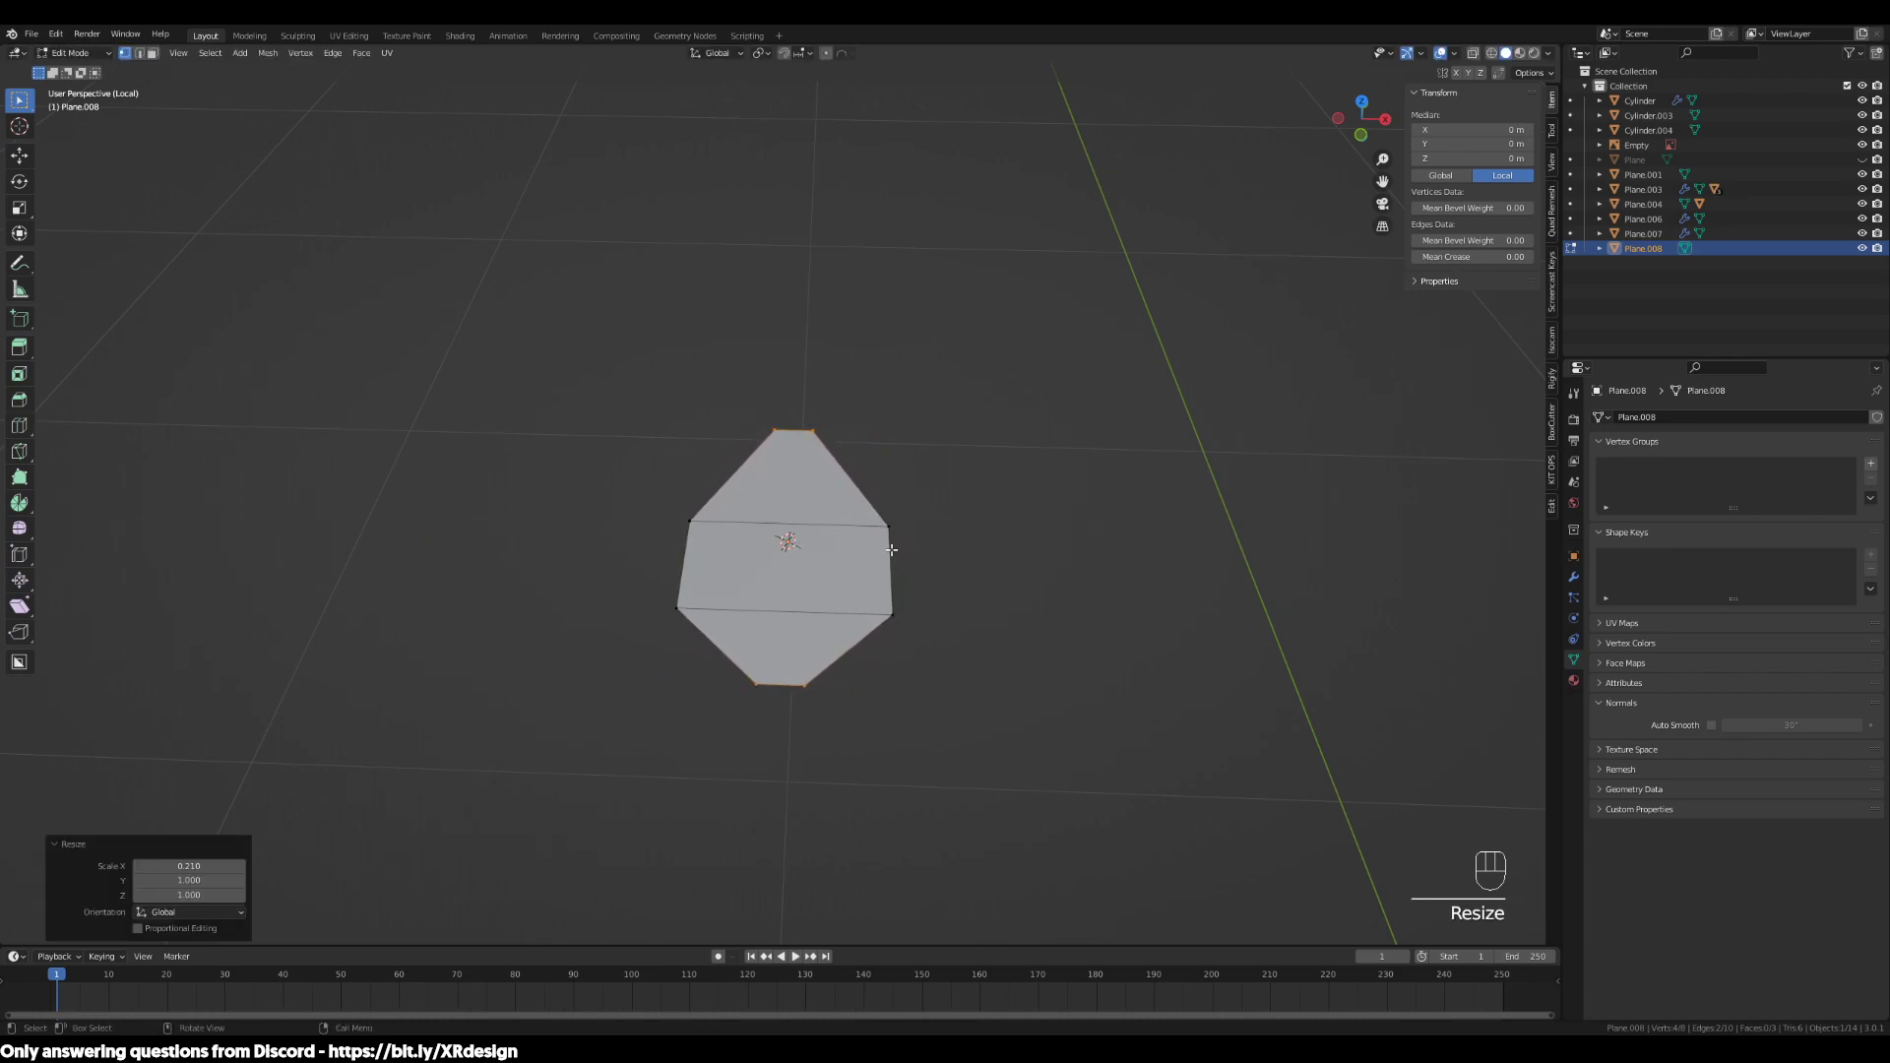
pyautogui.moveTo(1139, 639); pyautogui.dragTo(992, 672, button='middle')
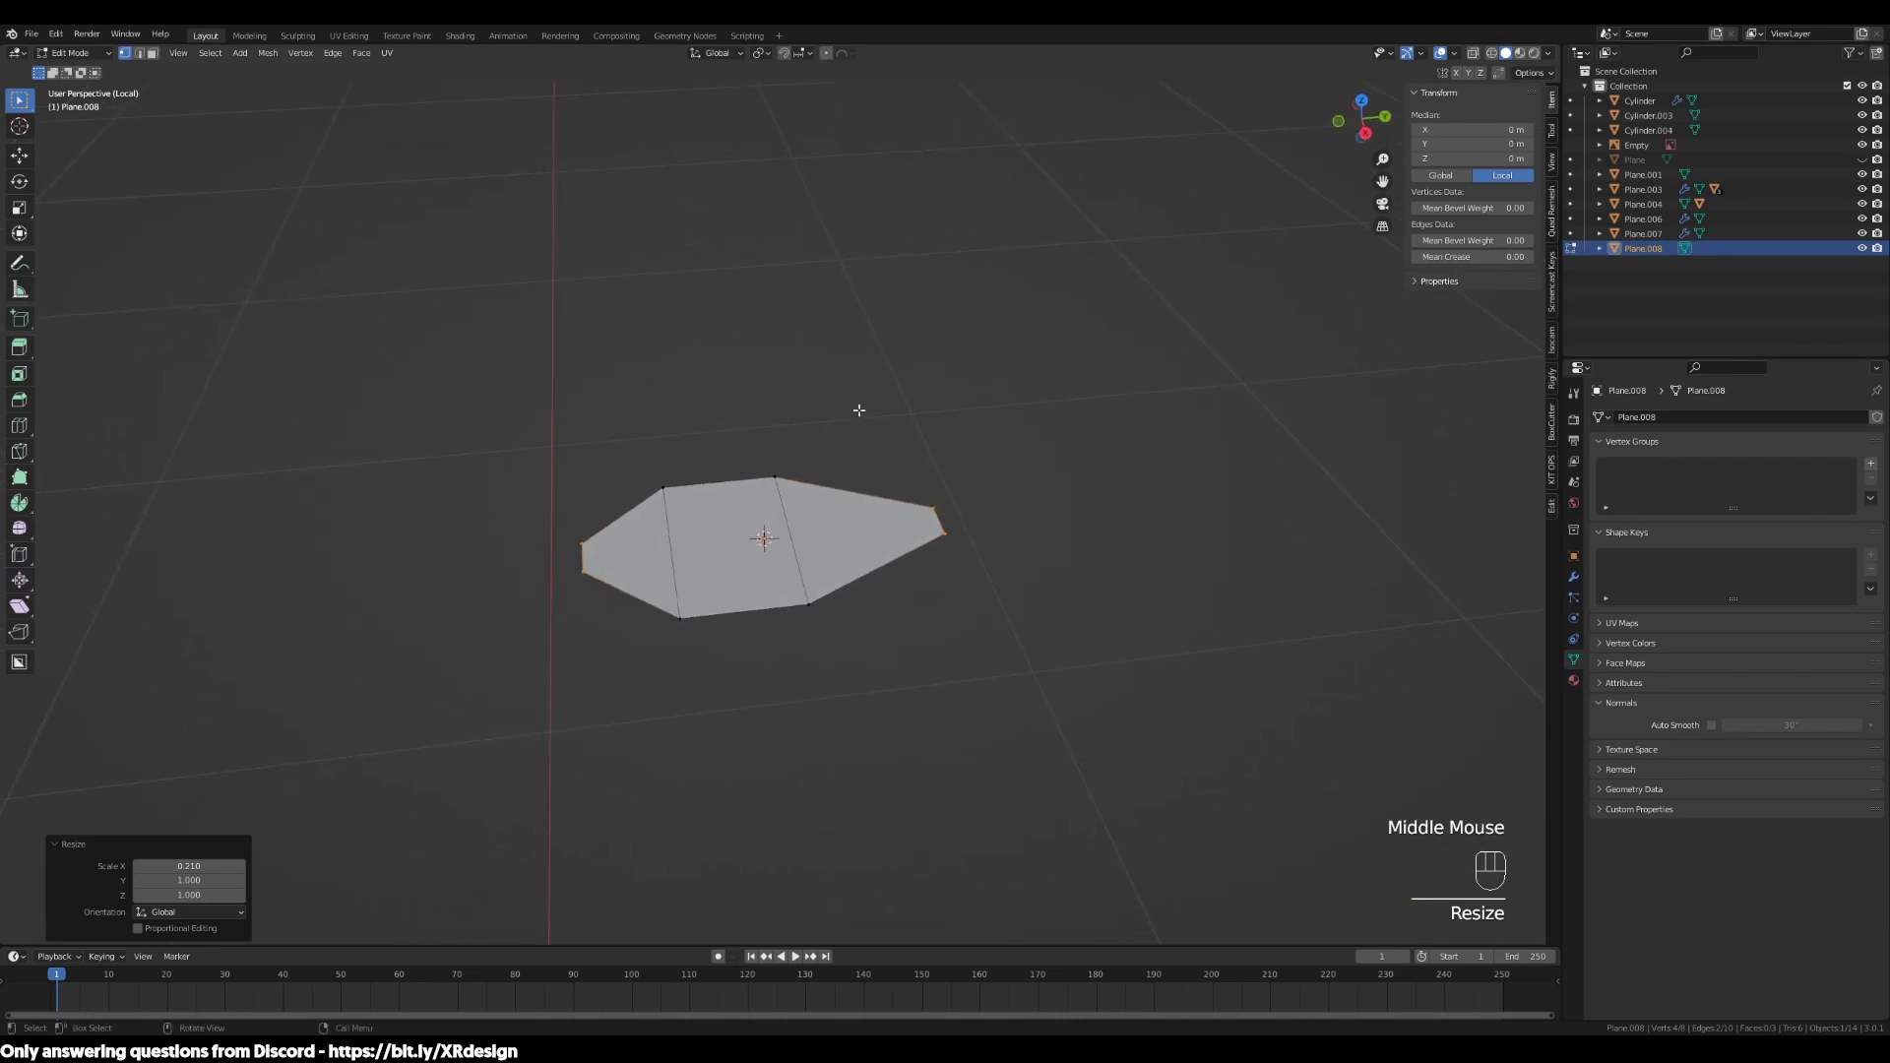
pyautogui.click(775, 478)
pyautogui.scroll(2, 1104, 506)
pyautogui.moveTo(1079, 556); pyautogui.dragTo(988, 434, button='middle')
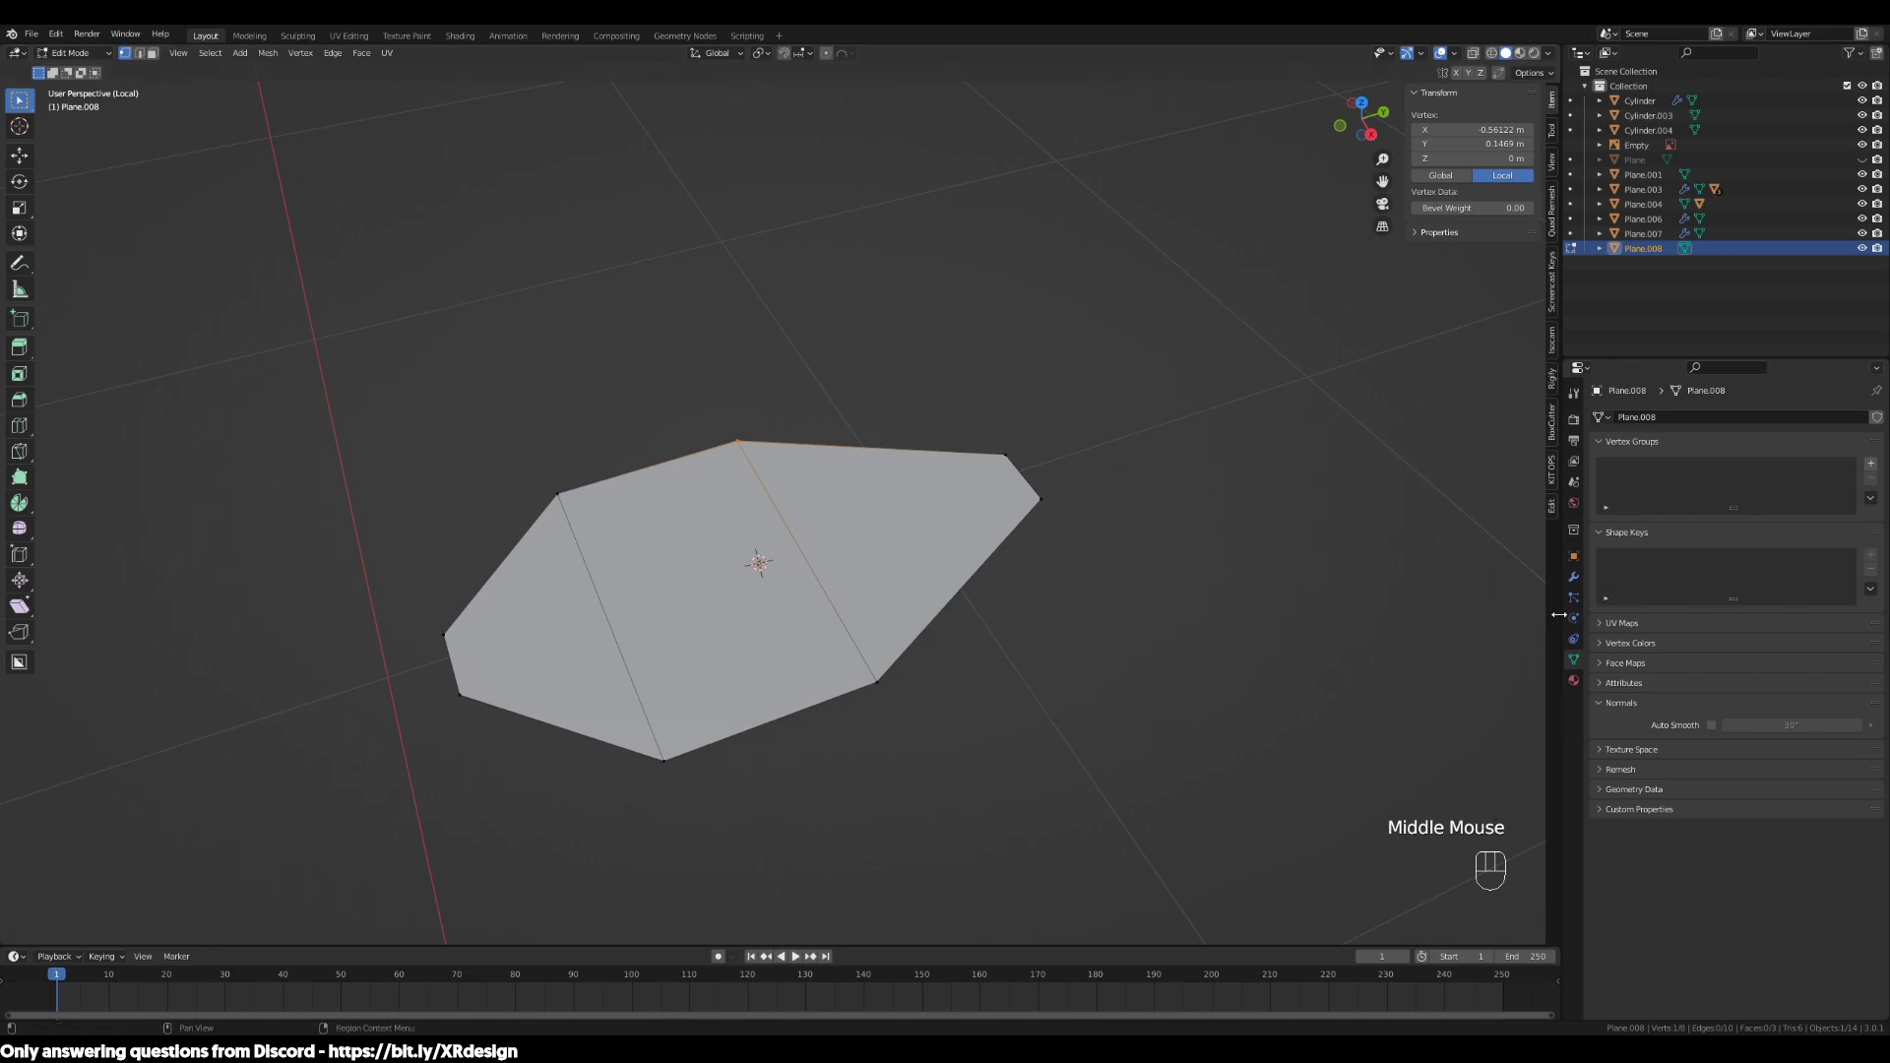
pyautogui.moveTo(928, 644); pyautogui.dragTo(962, 572, button='middle')
pyautogui.moveTo(580, 499); pyautogui.dragTo(522, 565)
pyautogui.keyDown('shift'); pyautogui.moveTo(654, 677); pyautogui.dragTo(834, 837); pyautogui.keyUp('shift')
pyautogui.moveTo(837, 832); pyautogui.dragTo(951, 604, button='middle')
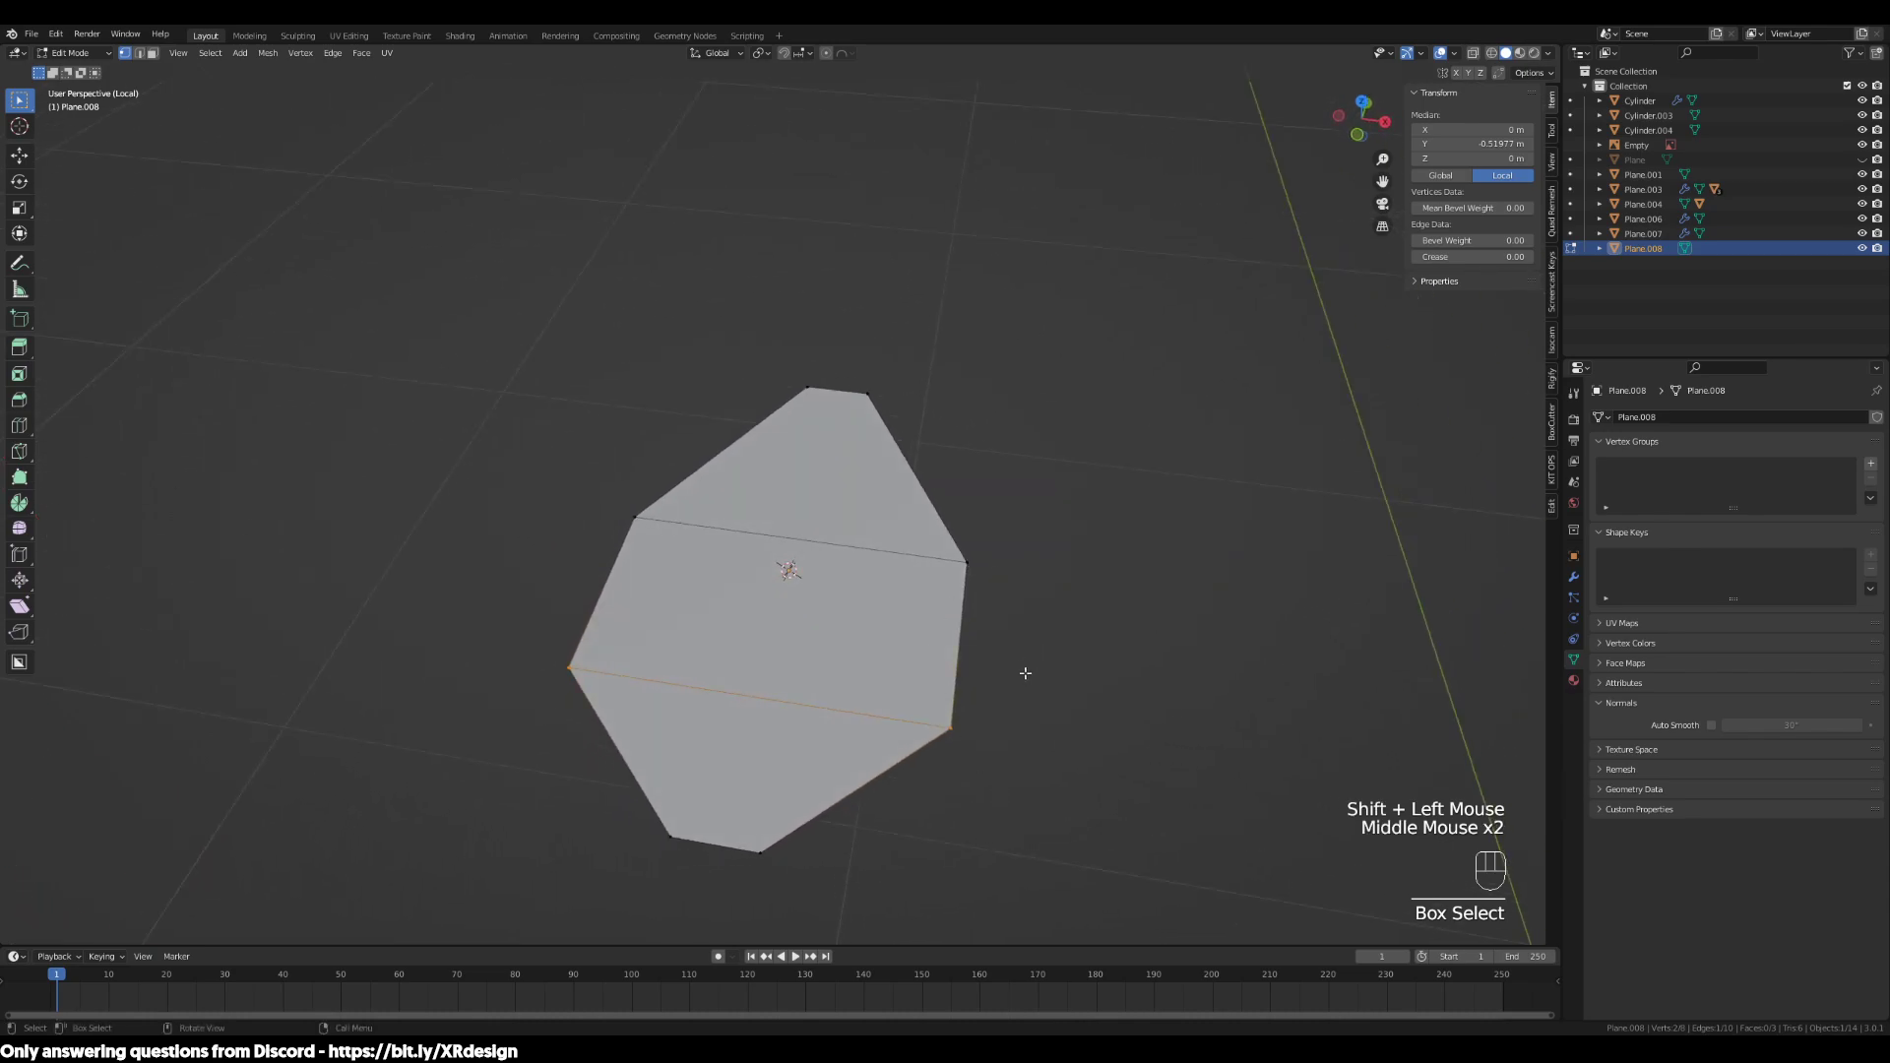
pyautogui.press('s')
pyautogui.press('x')
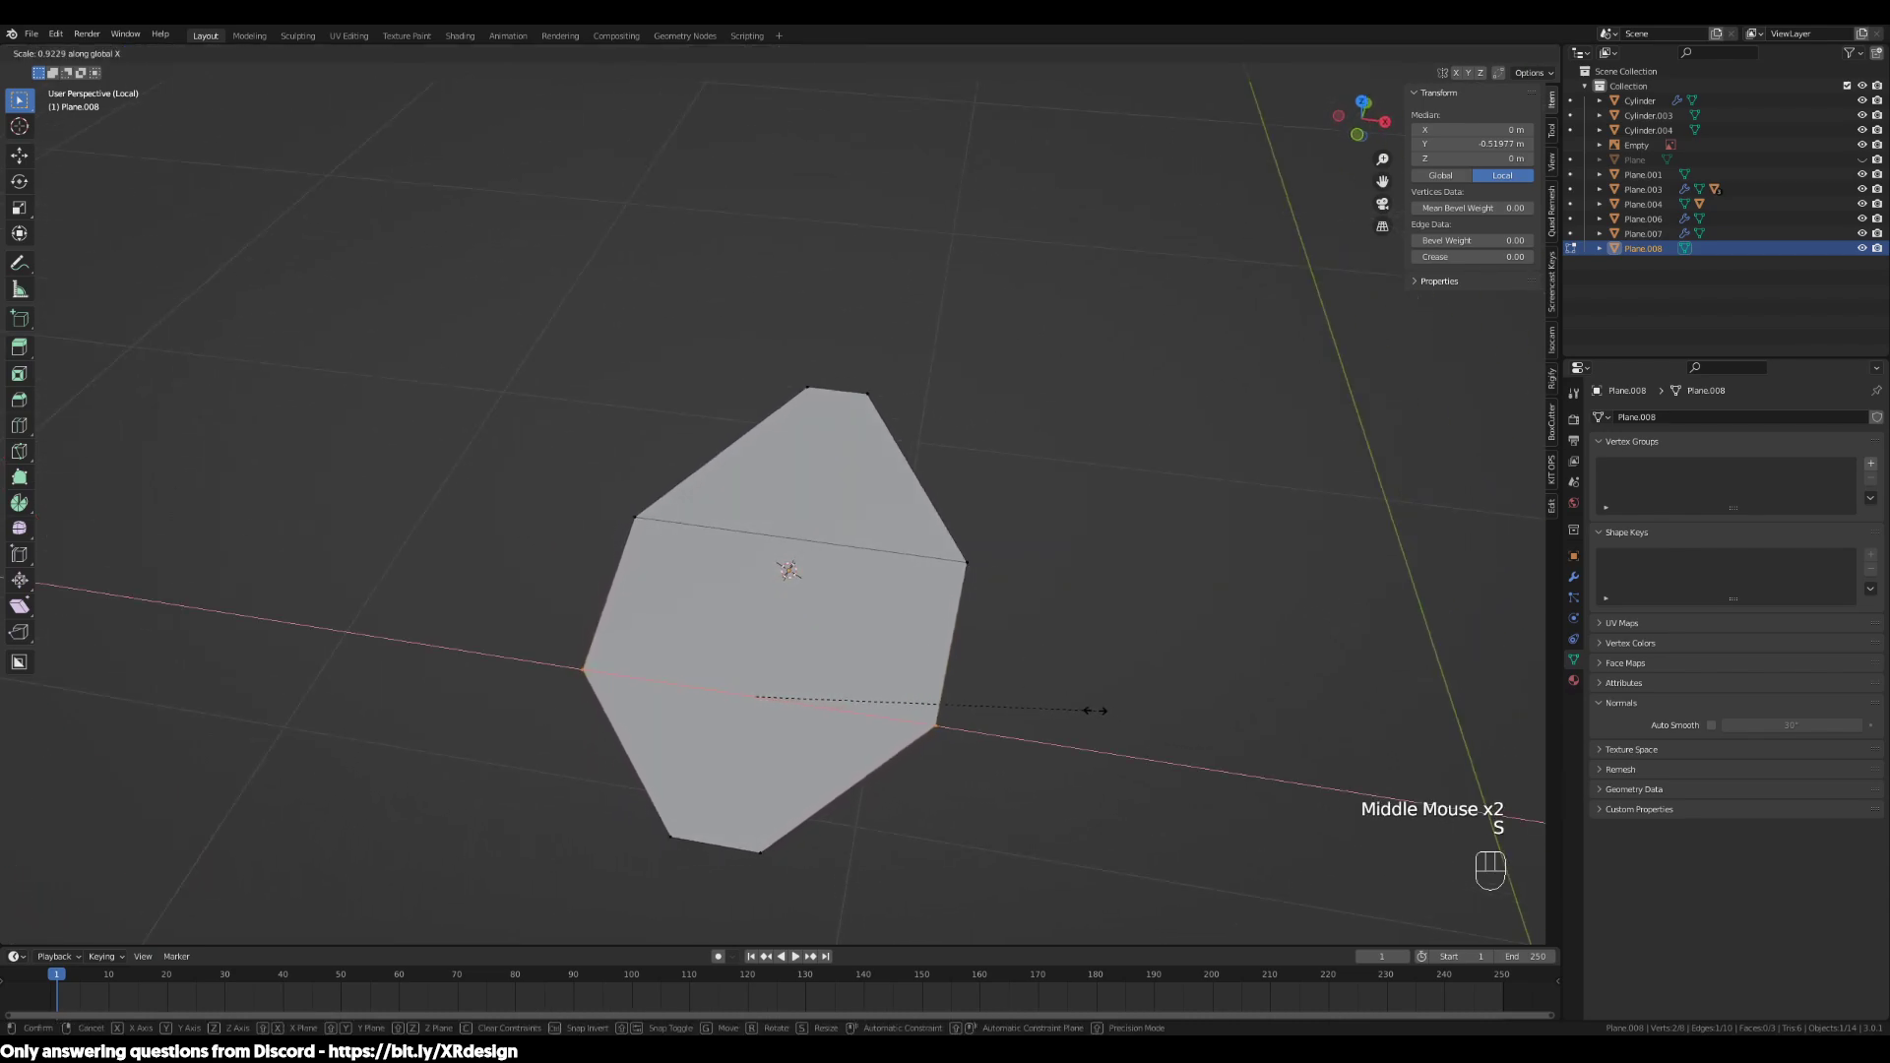
pyautogui.rightClick(1094, 707)
# Select the two vertices of the cross edge nearer the leaf's long tip and scale them inward along X
pyautogui.moveTo(933, 498); pyautogui.dragTo(1043, 581)
pyautogui.keyDown('shift'); pyautogui.click(635, 516); pyautogui.keyUp('shift')
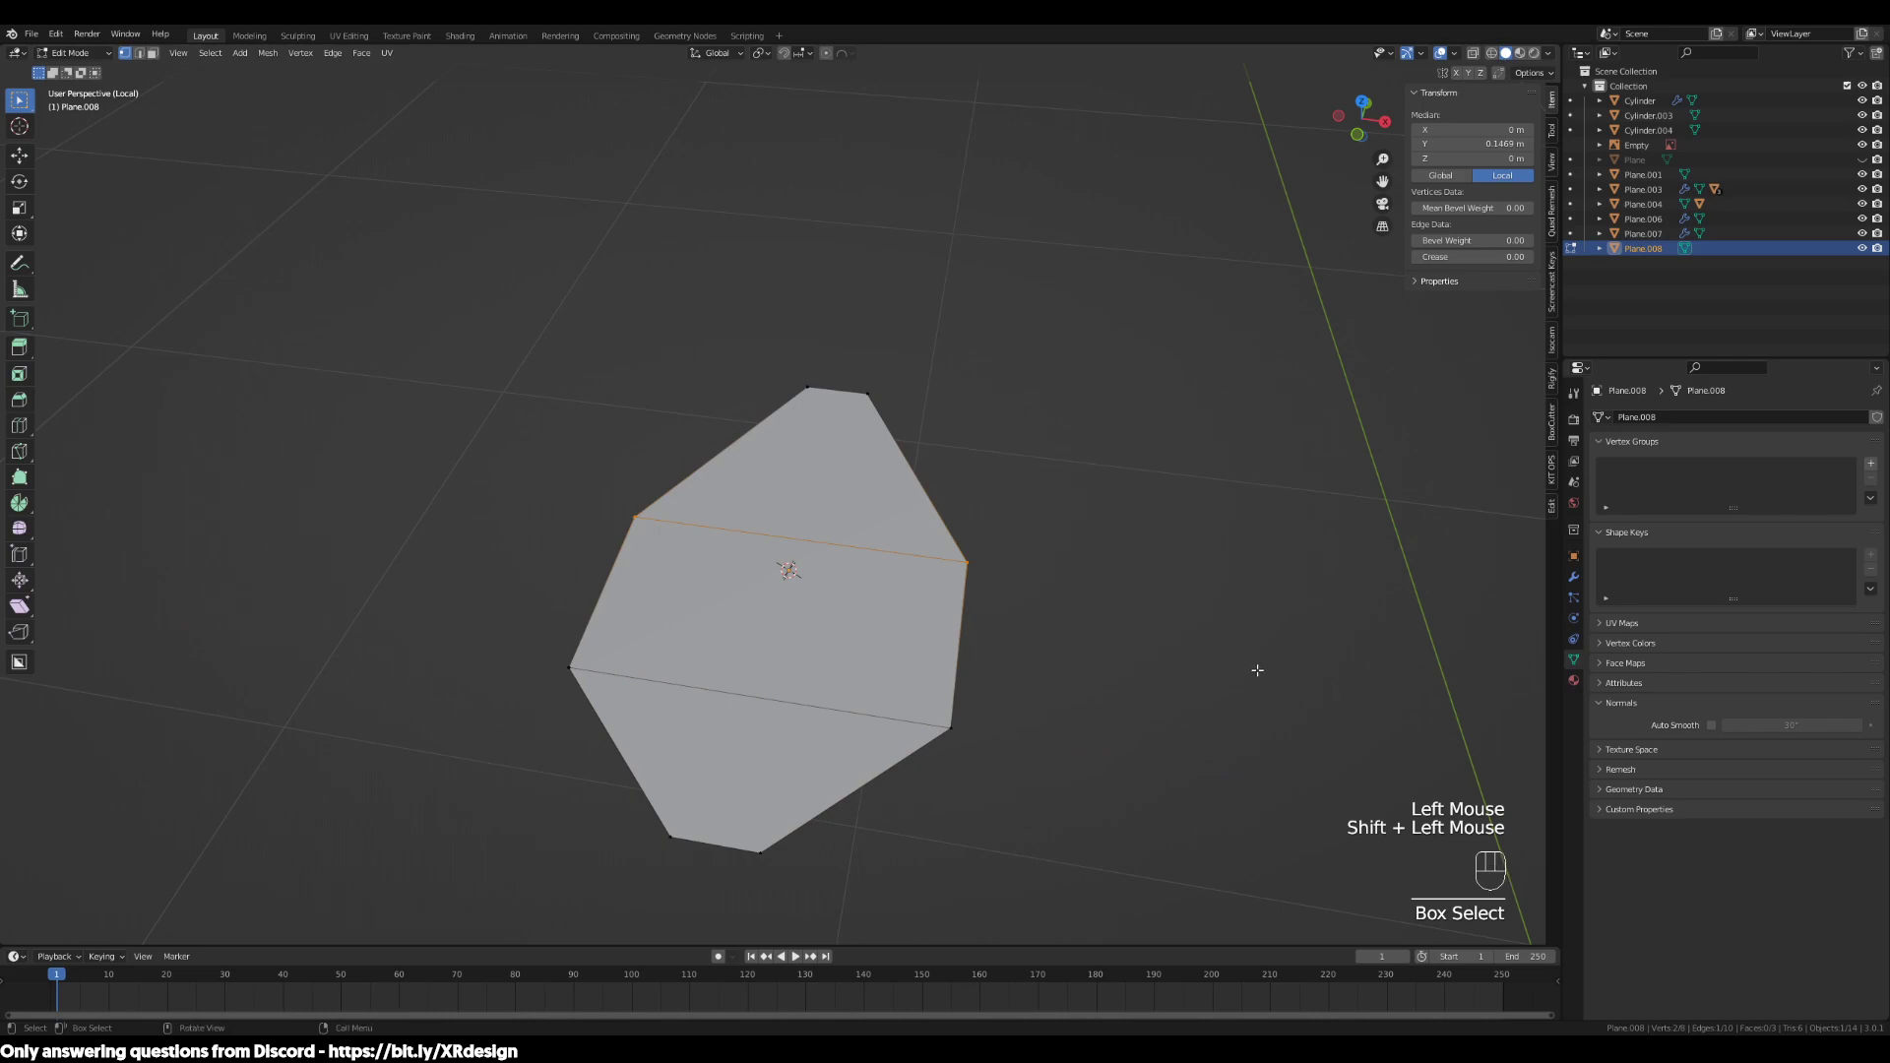
pyautogui.press('s')
pyautogui.press('x')
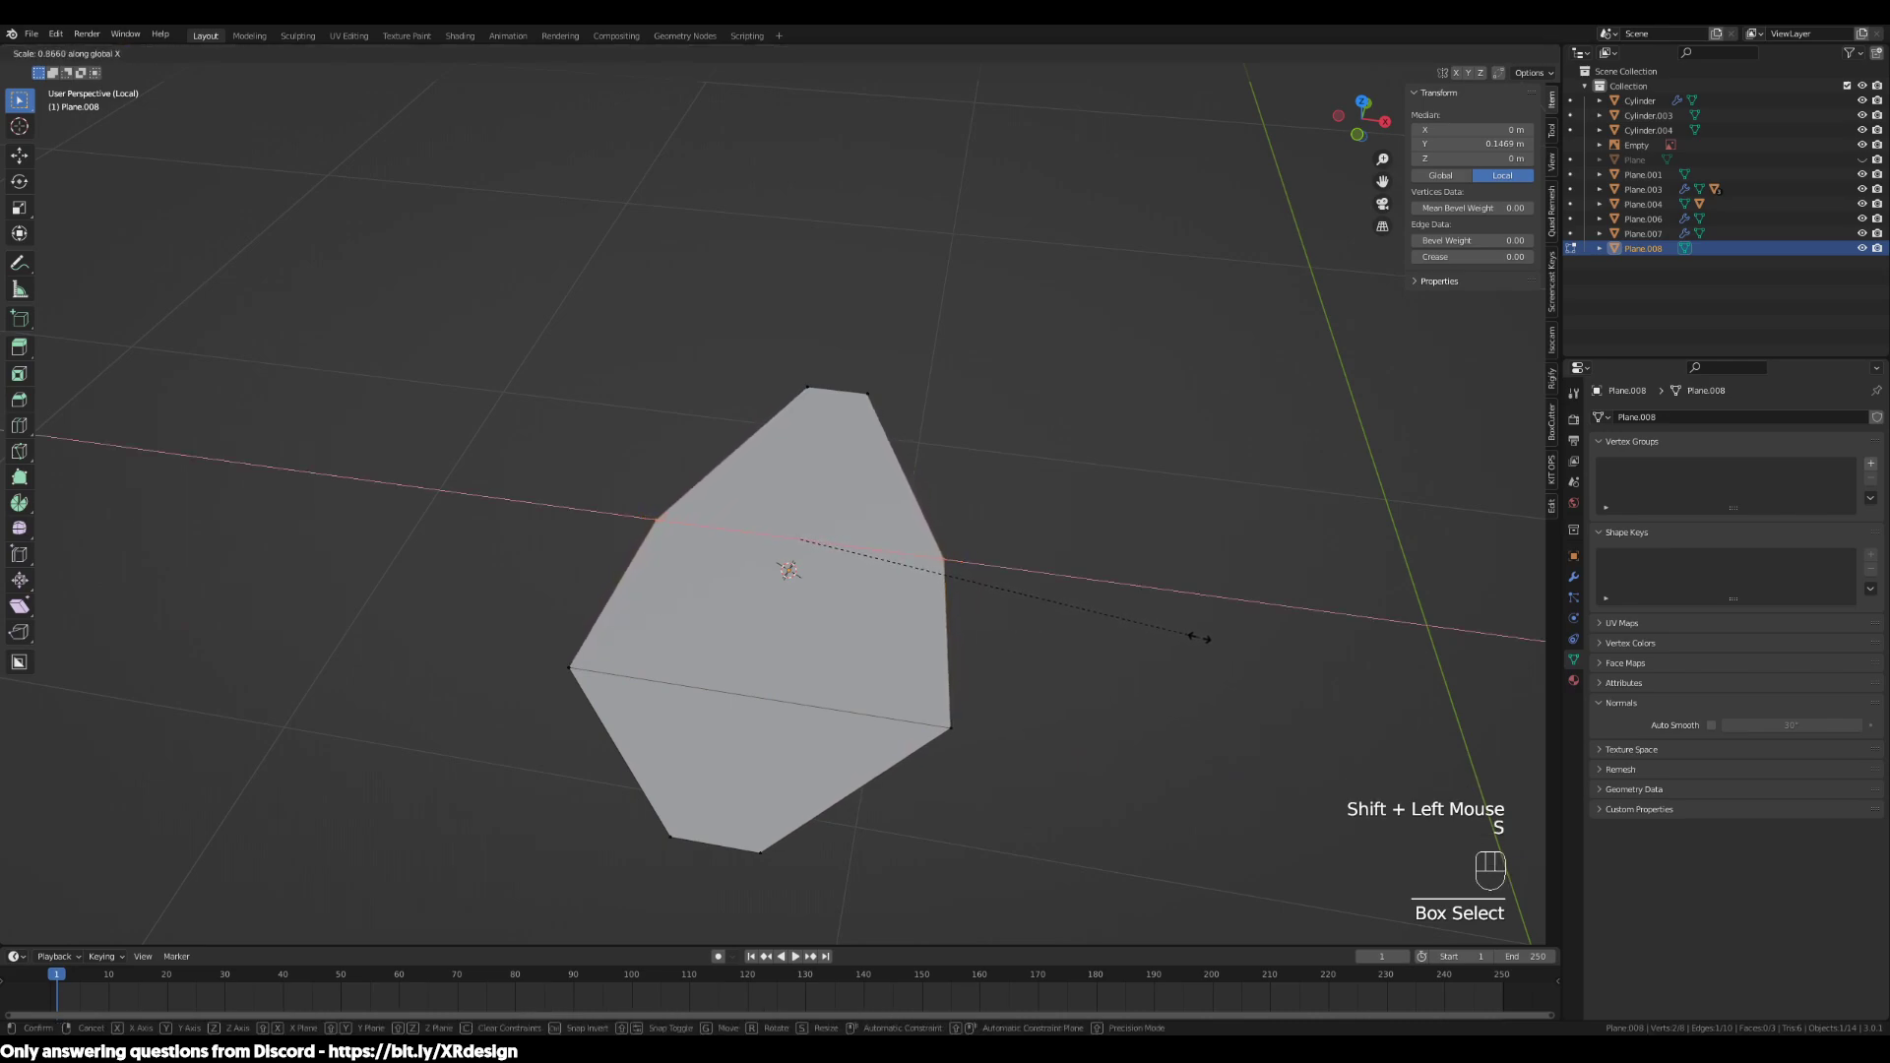
pyautogui.click(1087, 675)
# Select the cross edge nearer the leaf's short end and scale it along X to about 0.92
pyautogui.click(915, 764)
pyautogui.keyDown('shift'); pyautogui.click(800, 715); pyautogui.keyUp('shift')
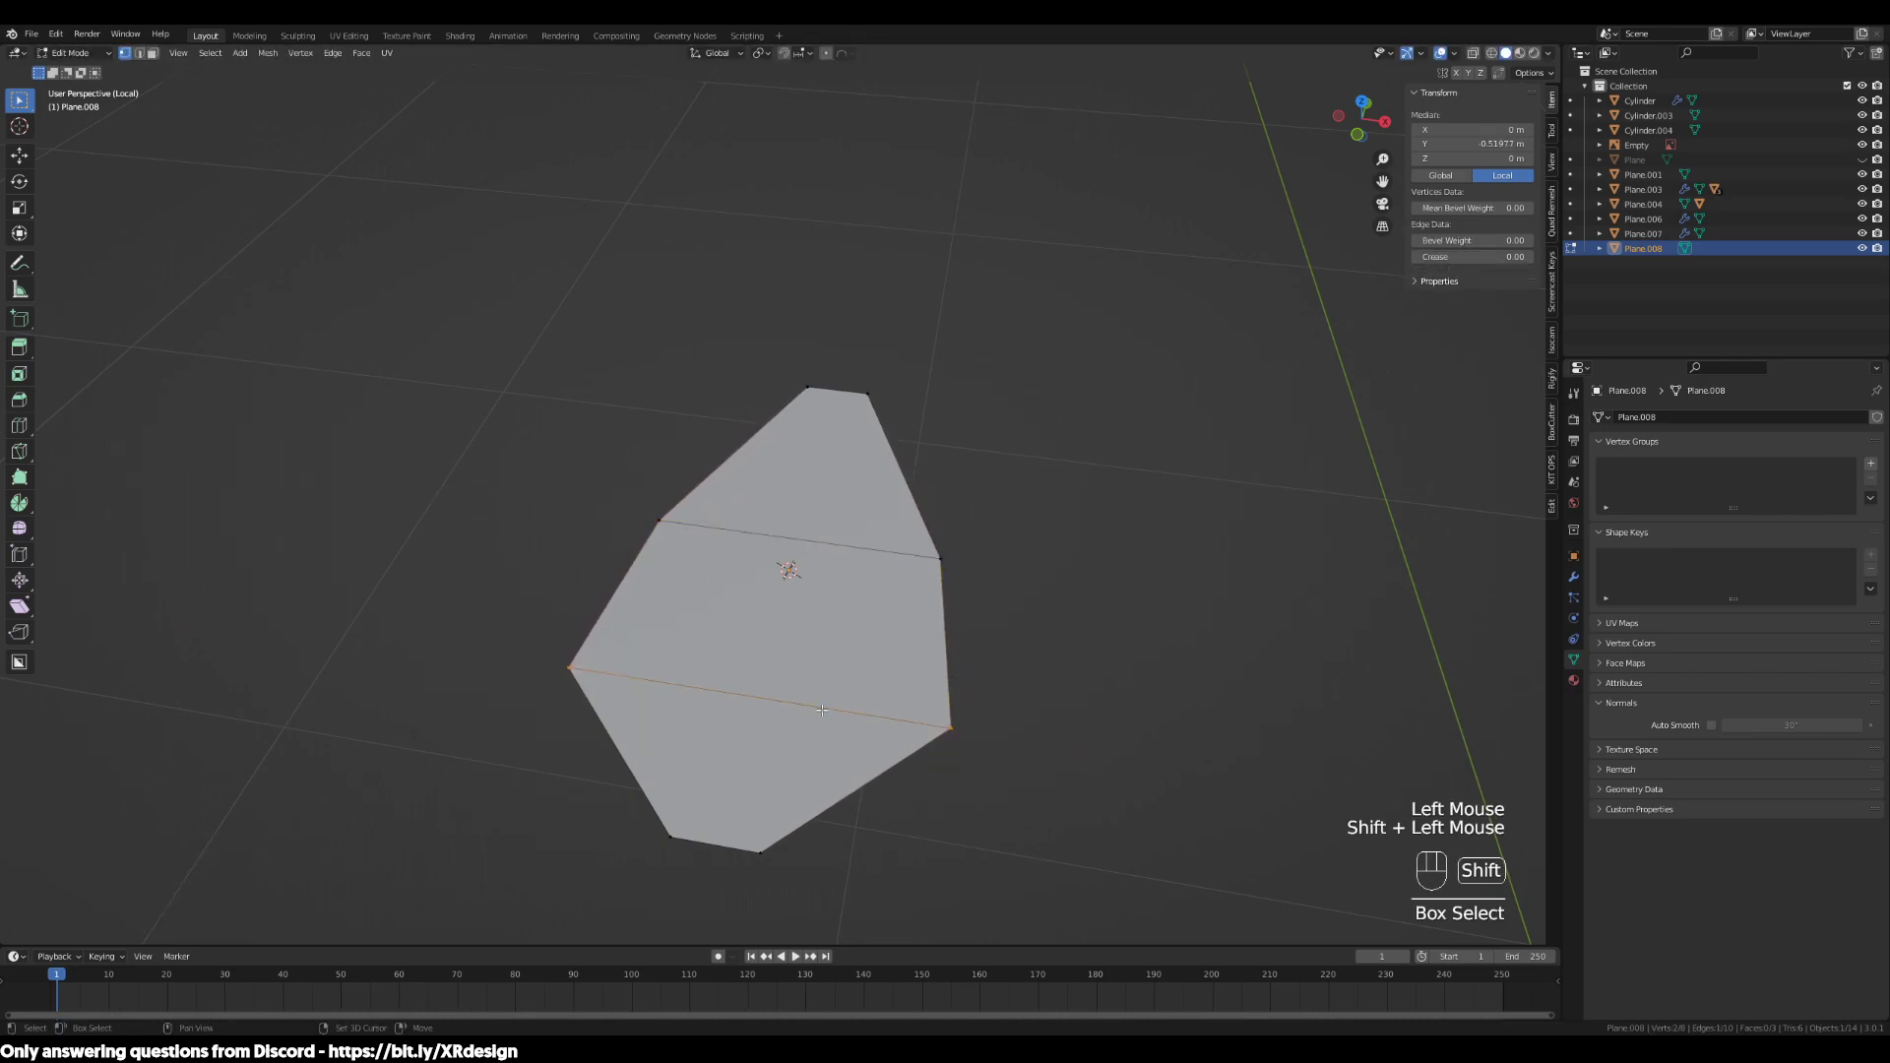
pyautogui.moveTo(799, 716); pyautogui.dragTo(817, 689, button='middle')
pyautogui.press('s')
pyautogui.press('x')
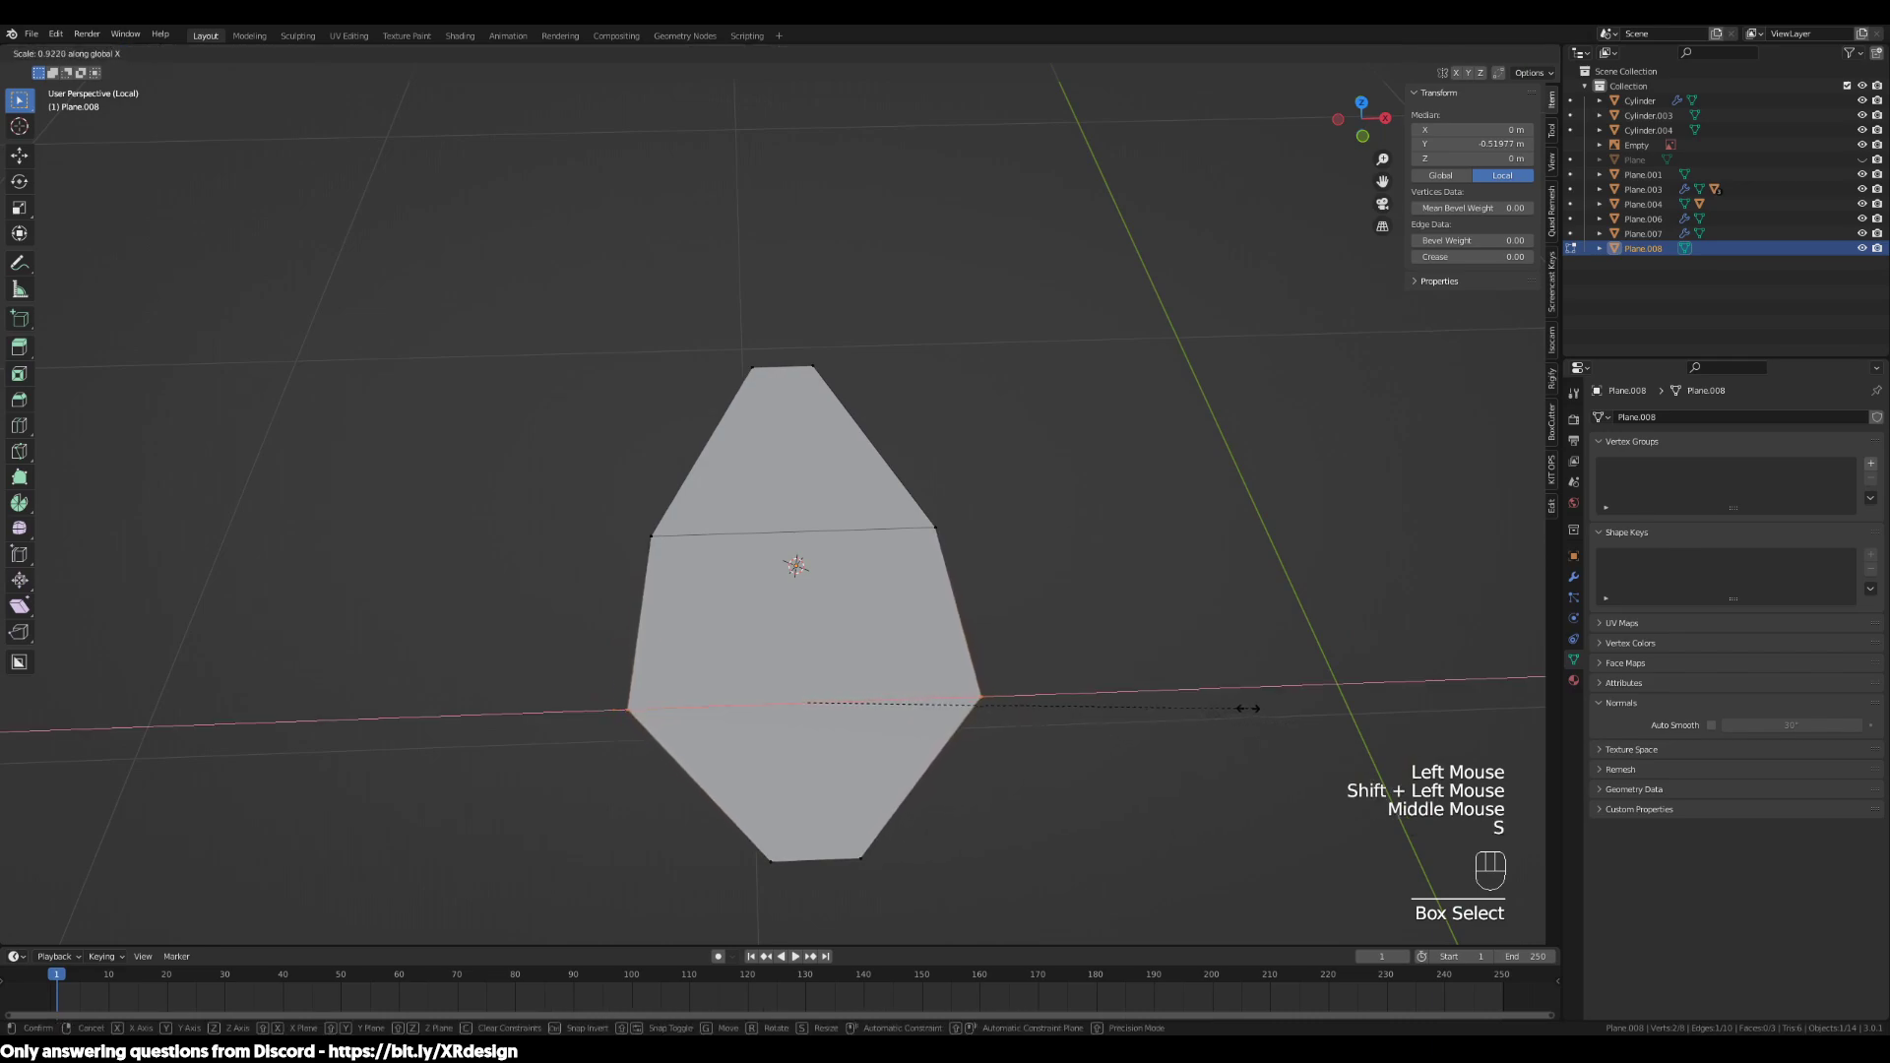
pyautogui.click(1247, 708)
pyautogui.moveTo(1093, 712); pyautogui.dragTo(960, 710, button='middle')
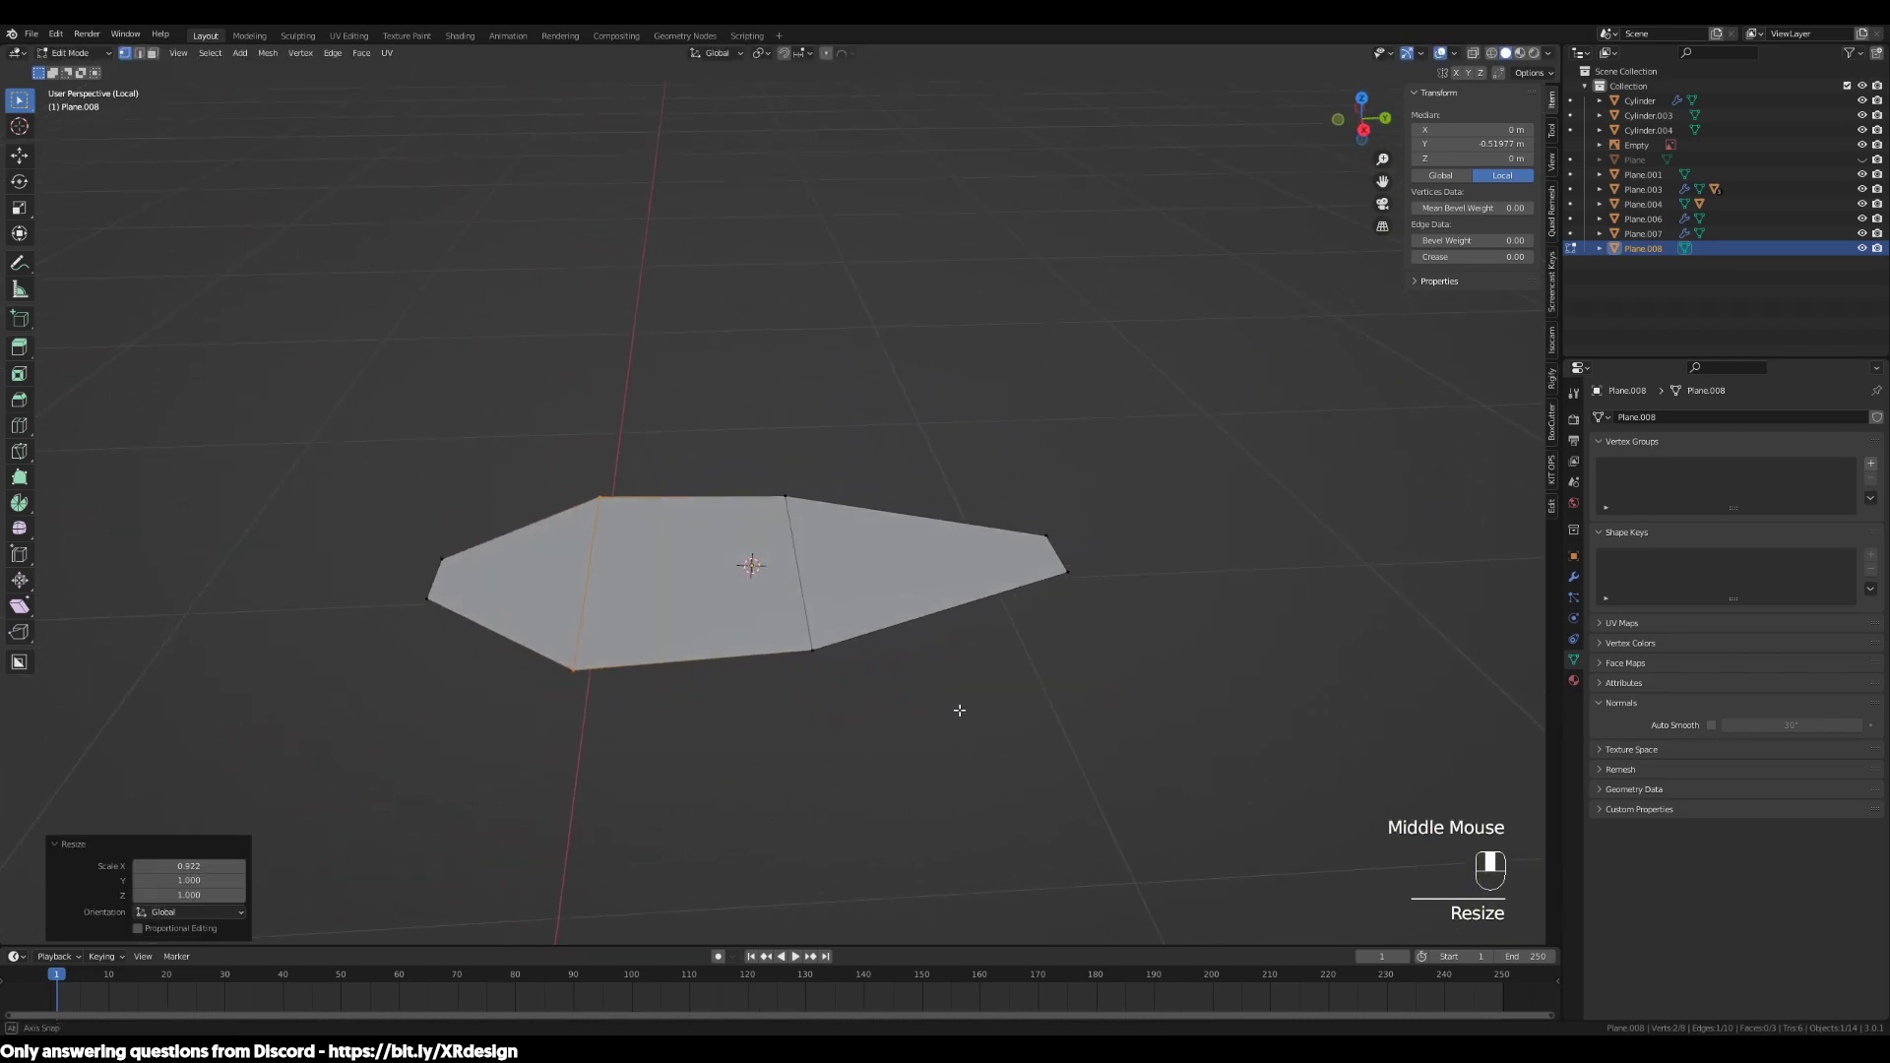
pyautogui.moveTo(621, 619); pyautogui.dragTo(778, 682, button='middle')
pyautogui.scroll(-2, 778, 681)
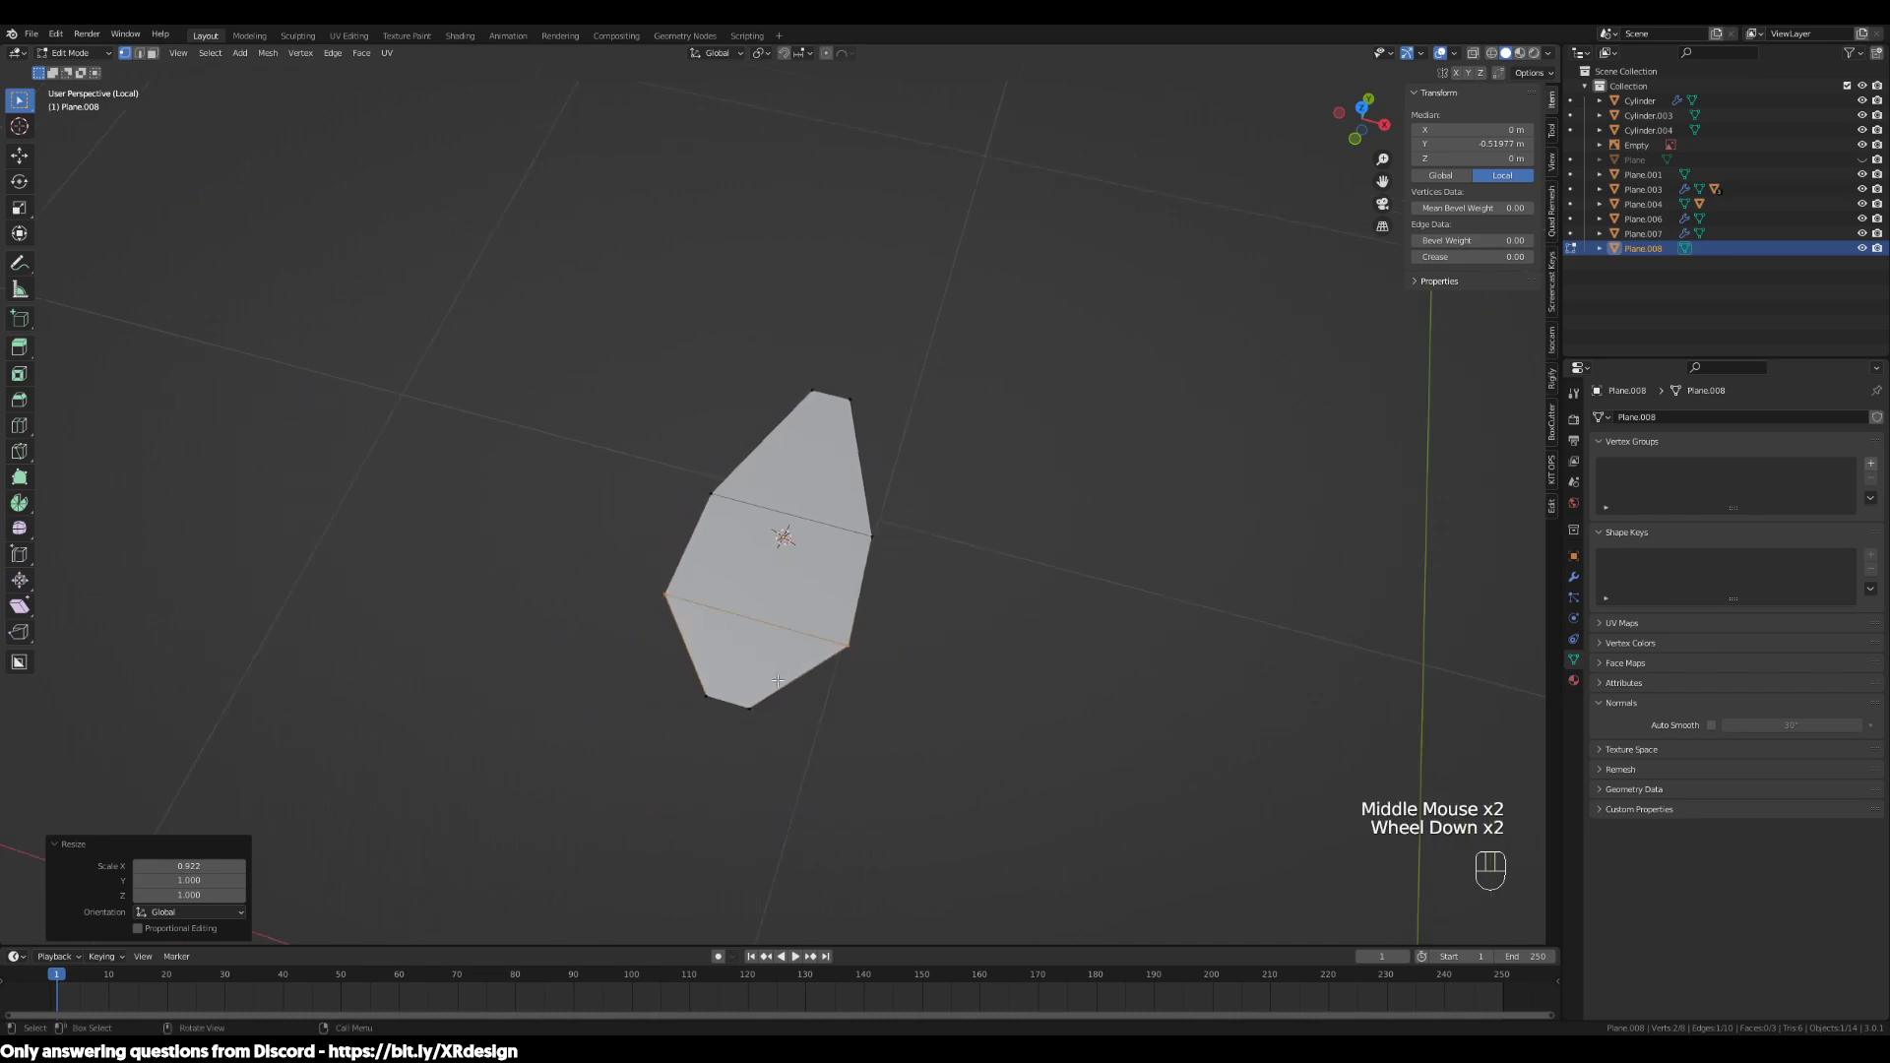
# Scale the leaf's long tip edge slightly inward along X and its short end edge outward along X
pyautogui.click(801, 417)
pyautogui.press('s')
pyautogui.press('x')
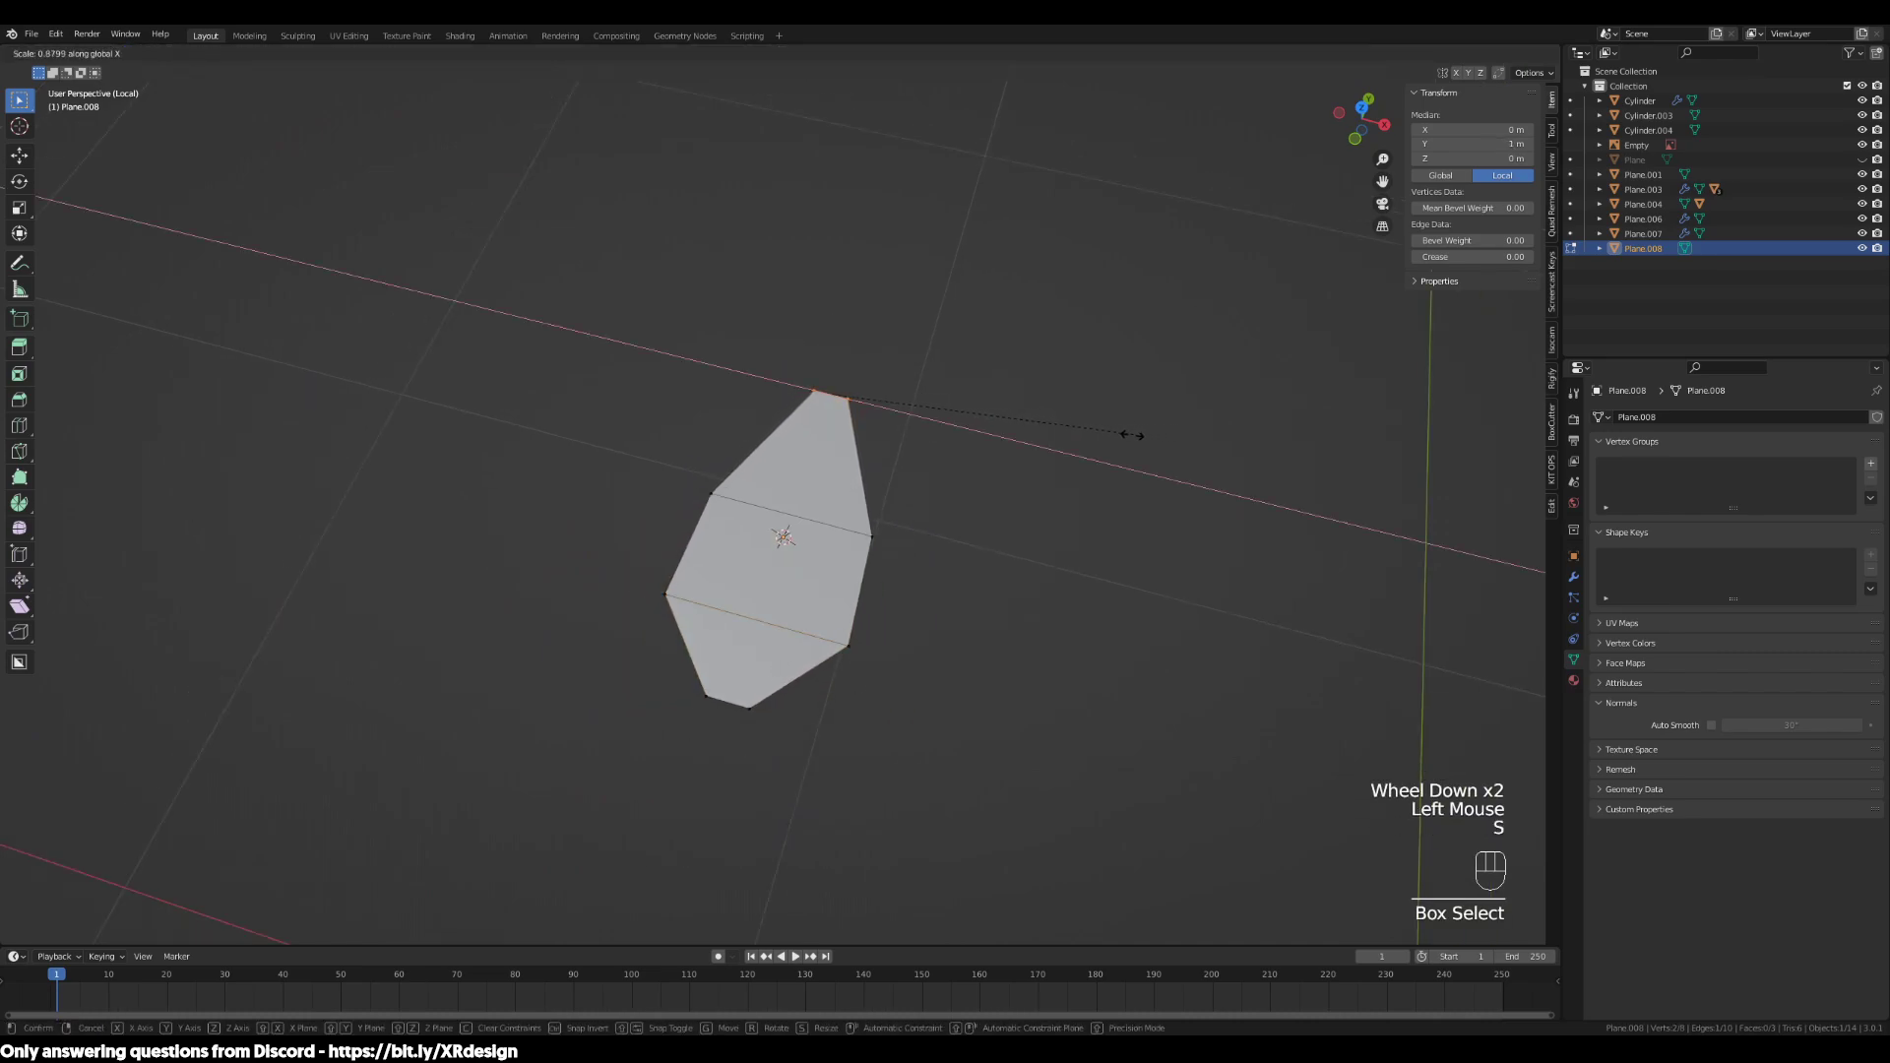
pyautogui.click(1078, 442)
pyautogui.click(679, 726)
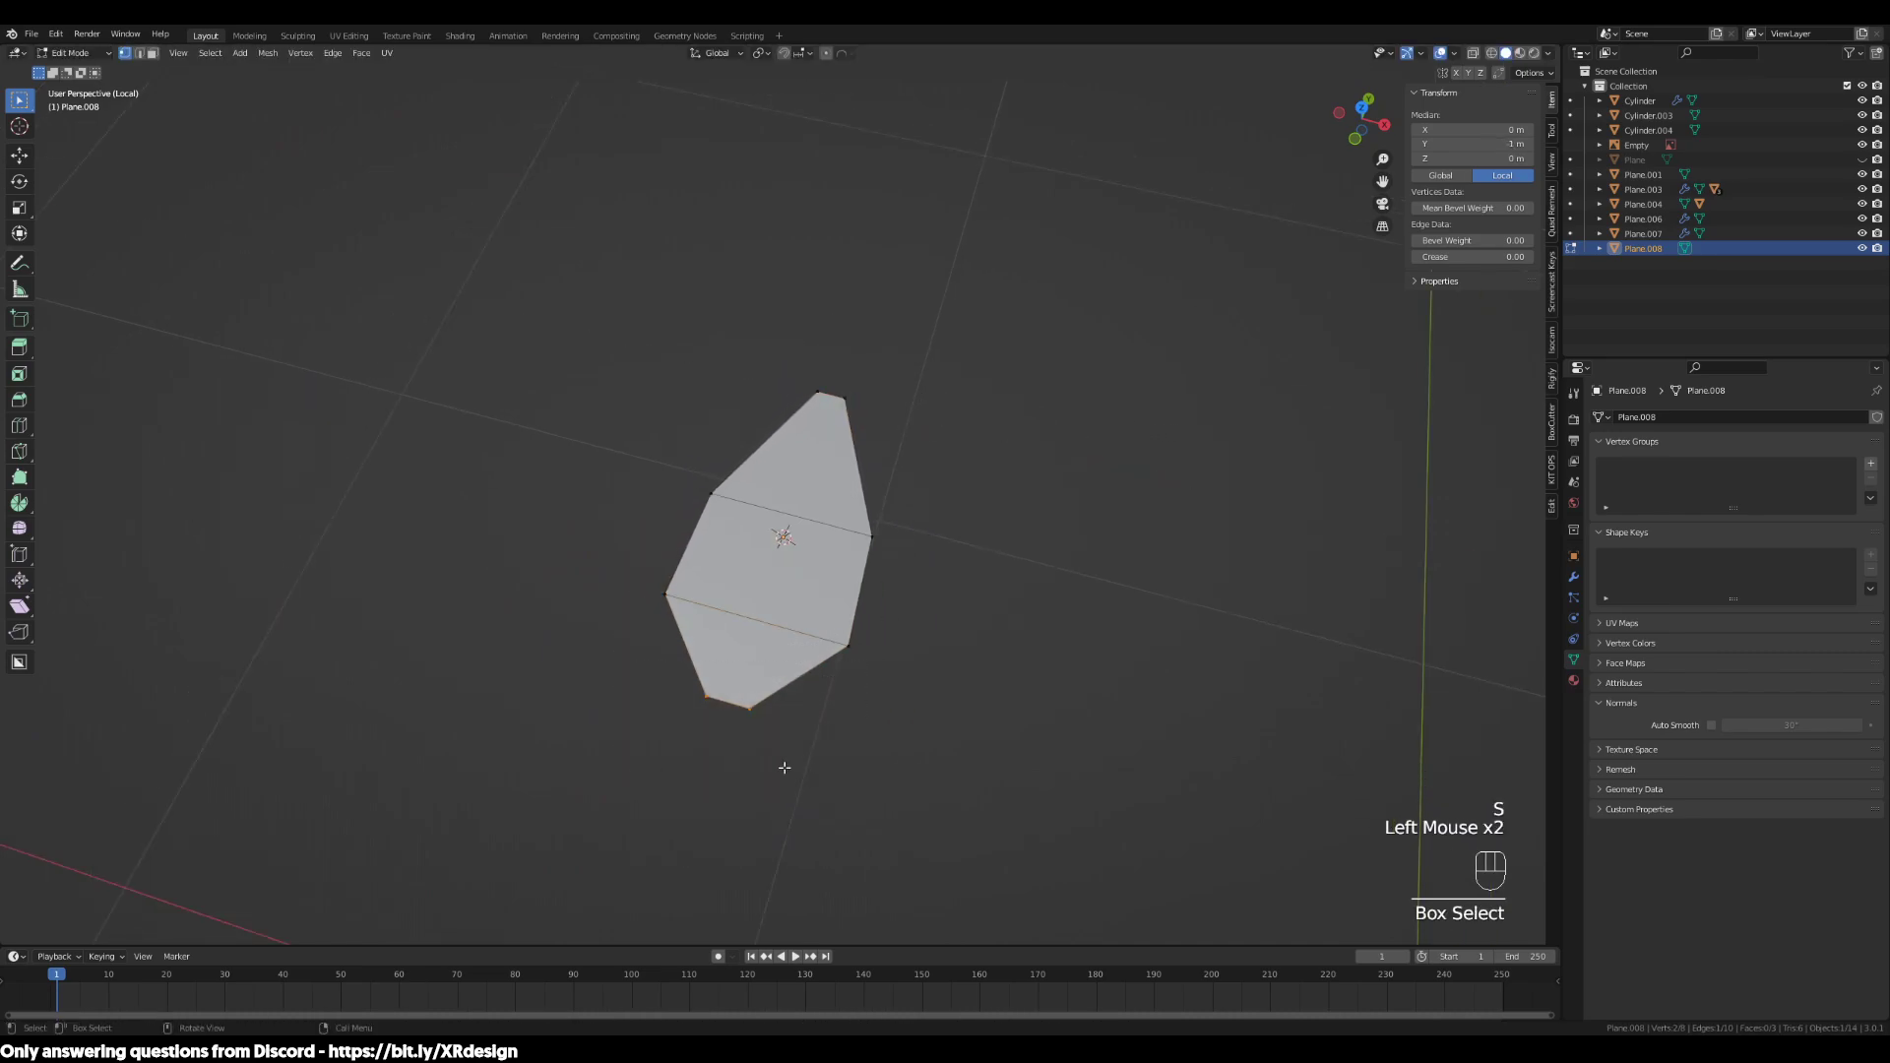
pyautogui.press('s')
pyautogui.press('x')
pyautogui.click(1190, 792)
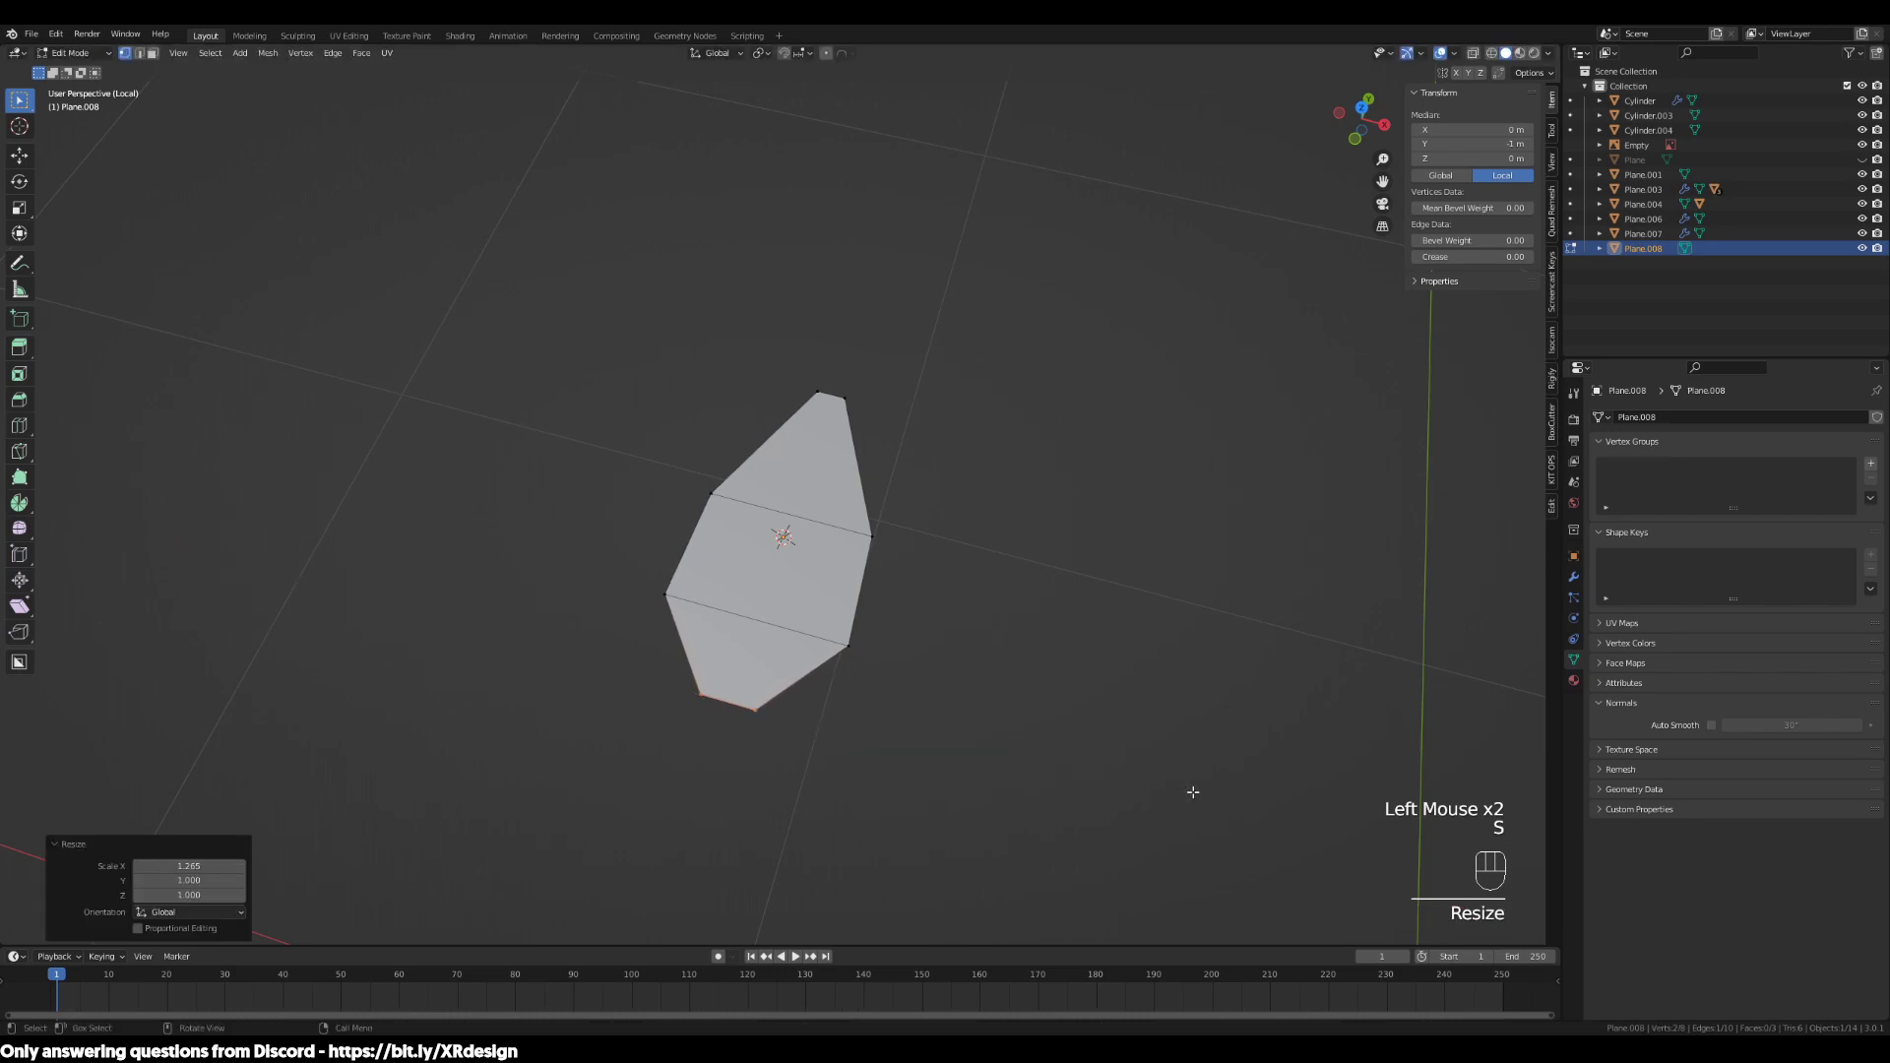
# Extrude the entire leaf face upward about 0.03 m to give the leaf thickness
pyautogui.press('Tab')
pyautogui.press('Tab')
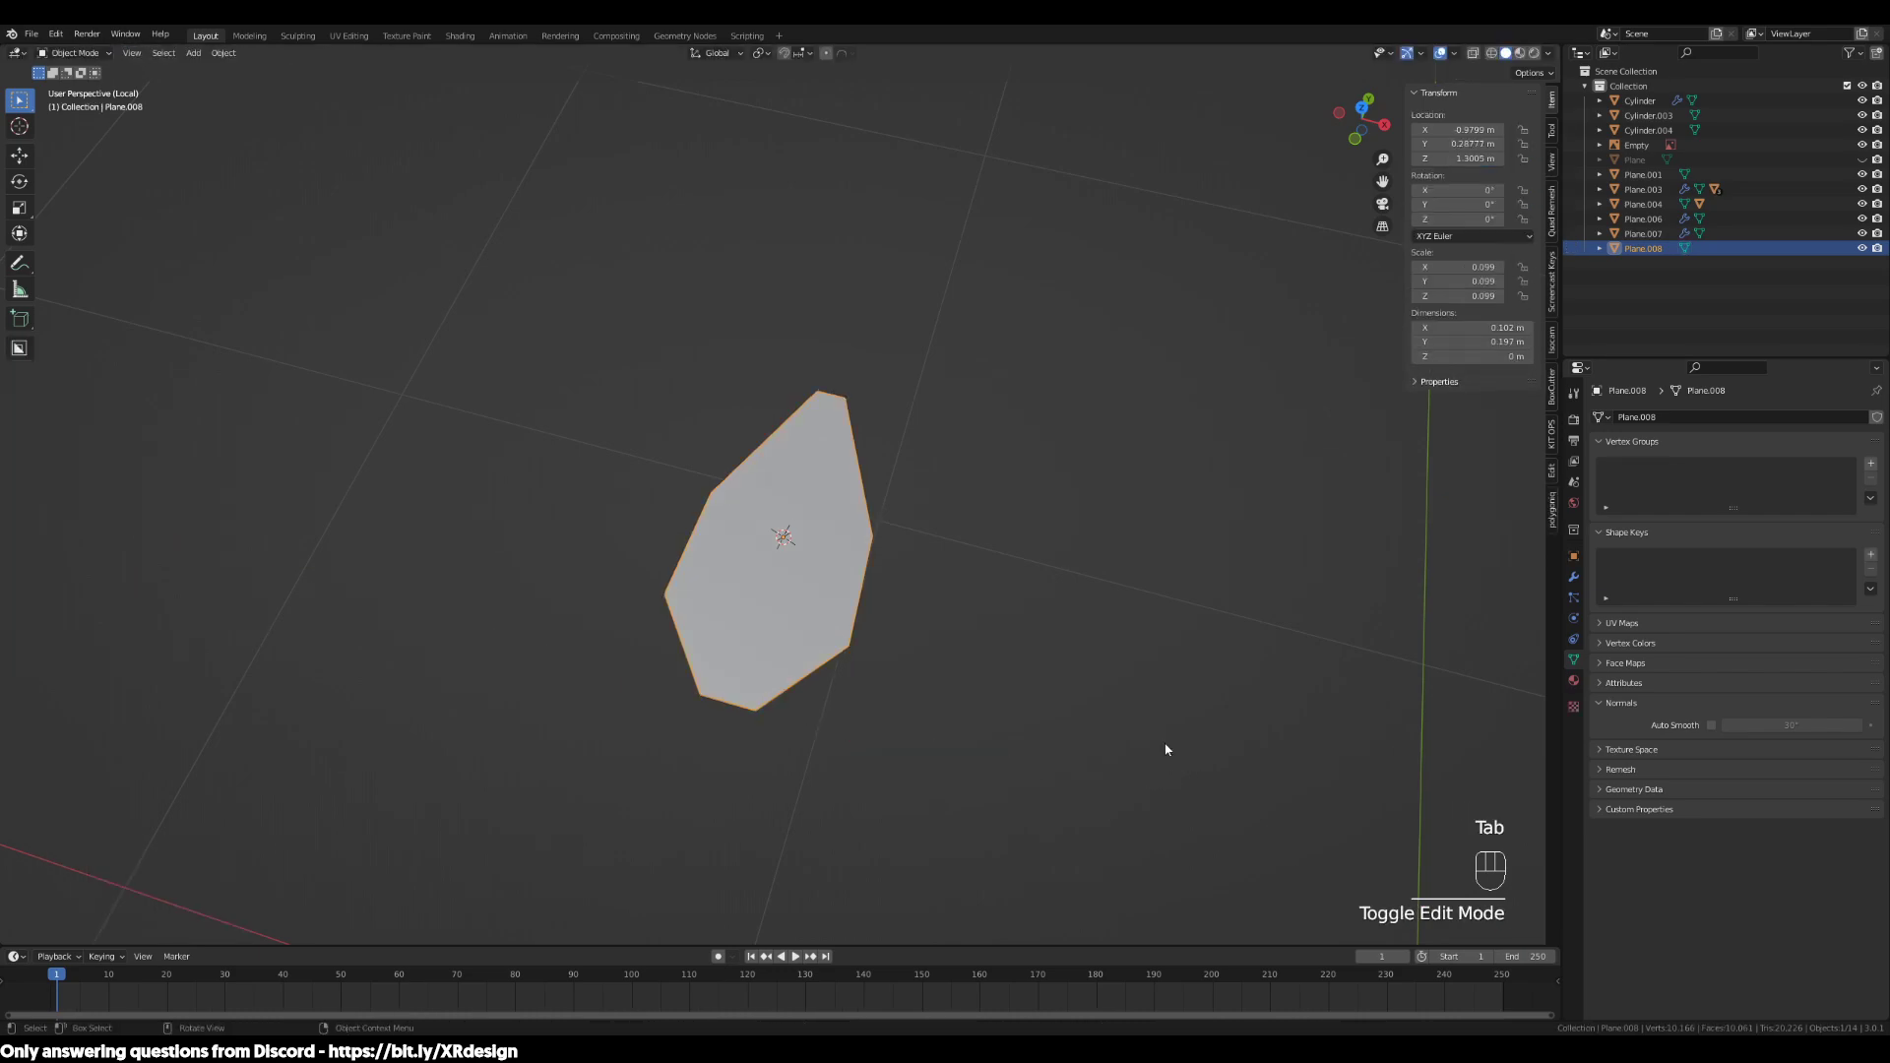
pyautogui.moveTo(1026, 617)
pyautogui.mouseDown(button='middle')
pyautogui.moveTo(1021, 654)
pyautogui.moveTo(995, 624)
pyautogui.mouseUp(button='middle')
pyautogui.press('a')
pyautogui.scroll(2, 1105, 718)
pyautogui.moveTo(1106, 718); pyautogui.dragTo(748, 653, button='middle')
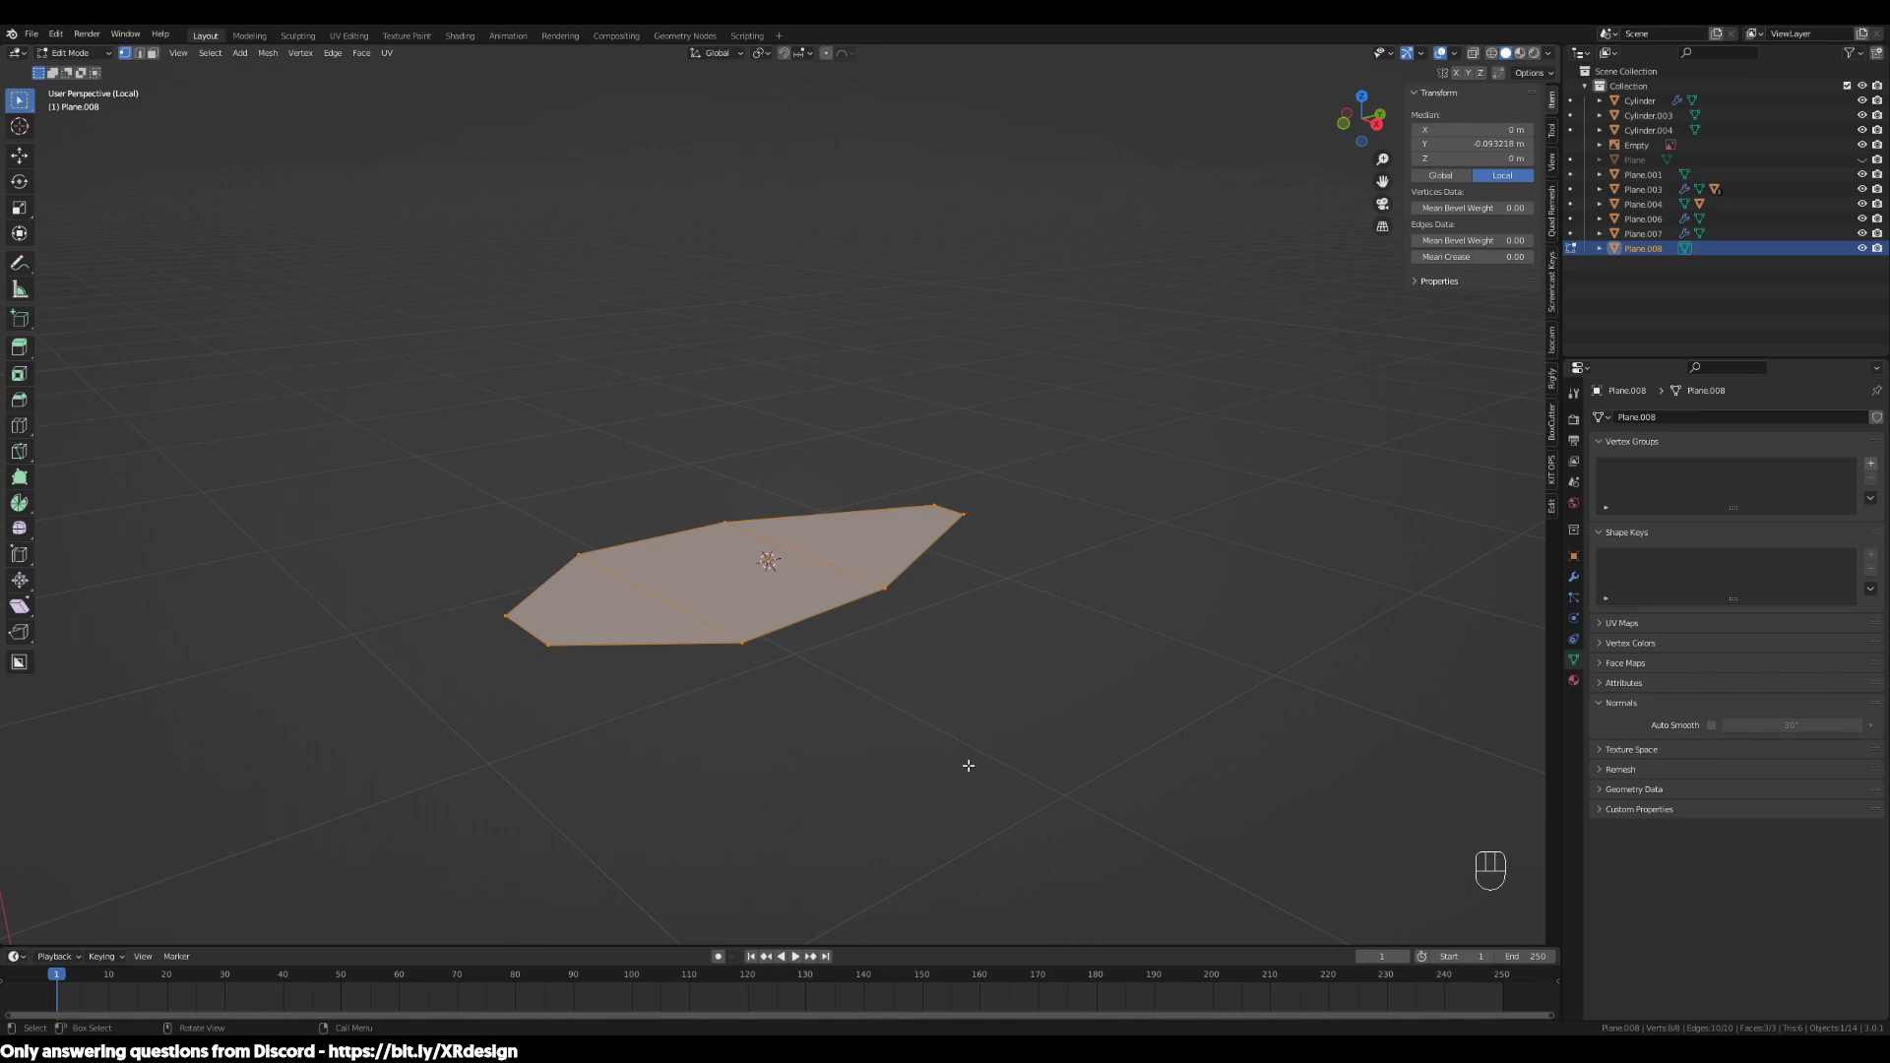
pyautogui.press('e')
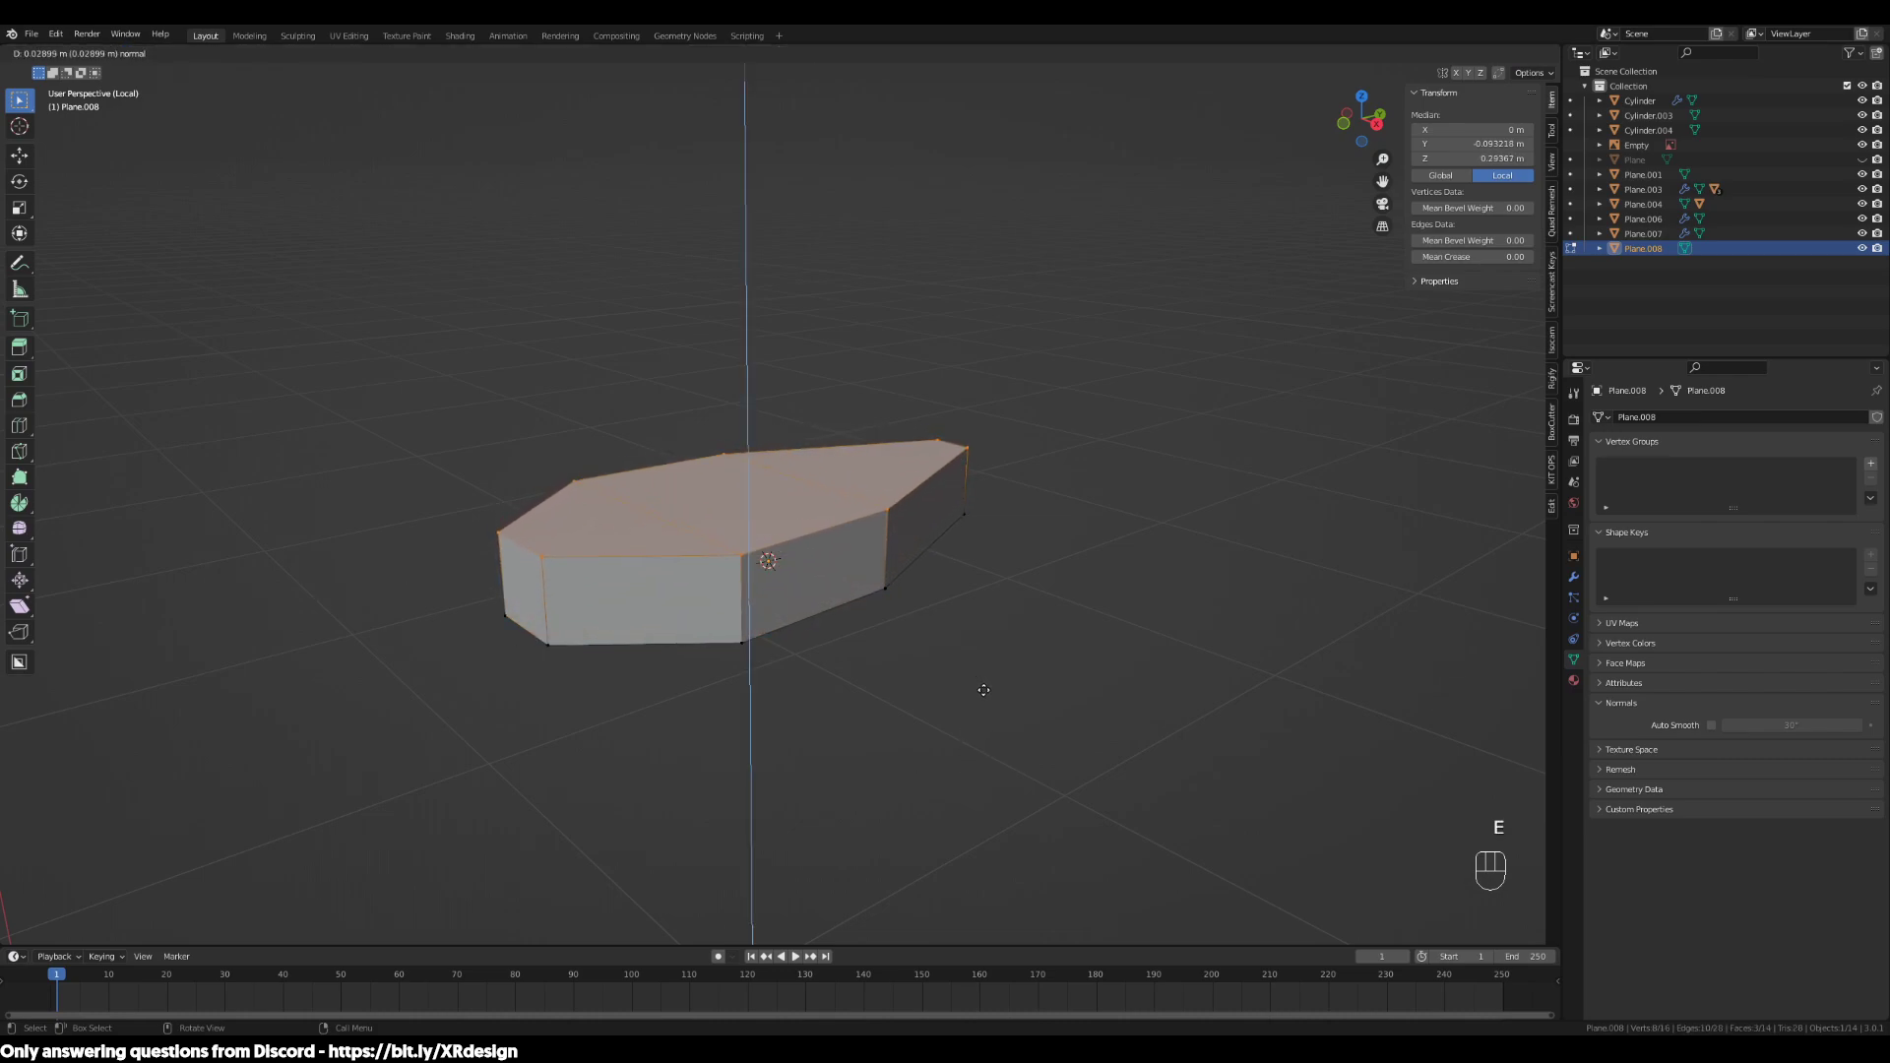
pyautogui.click(994, 701)
pyautogui.moveTo(1004, 713); pyautogui.dragTo(1339, 573, button='middle')
pyautogui.press('Tab')
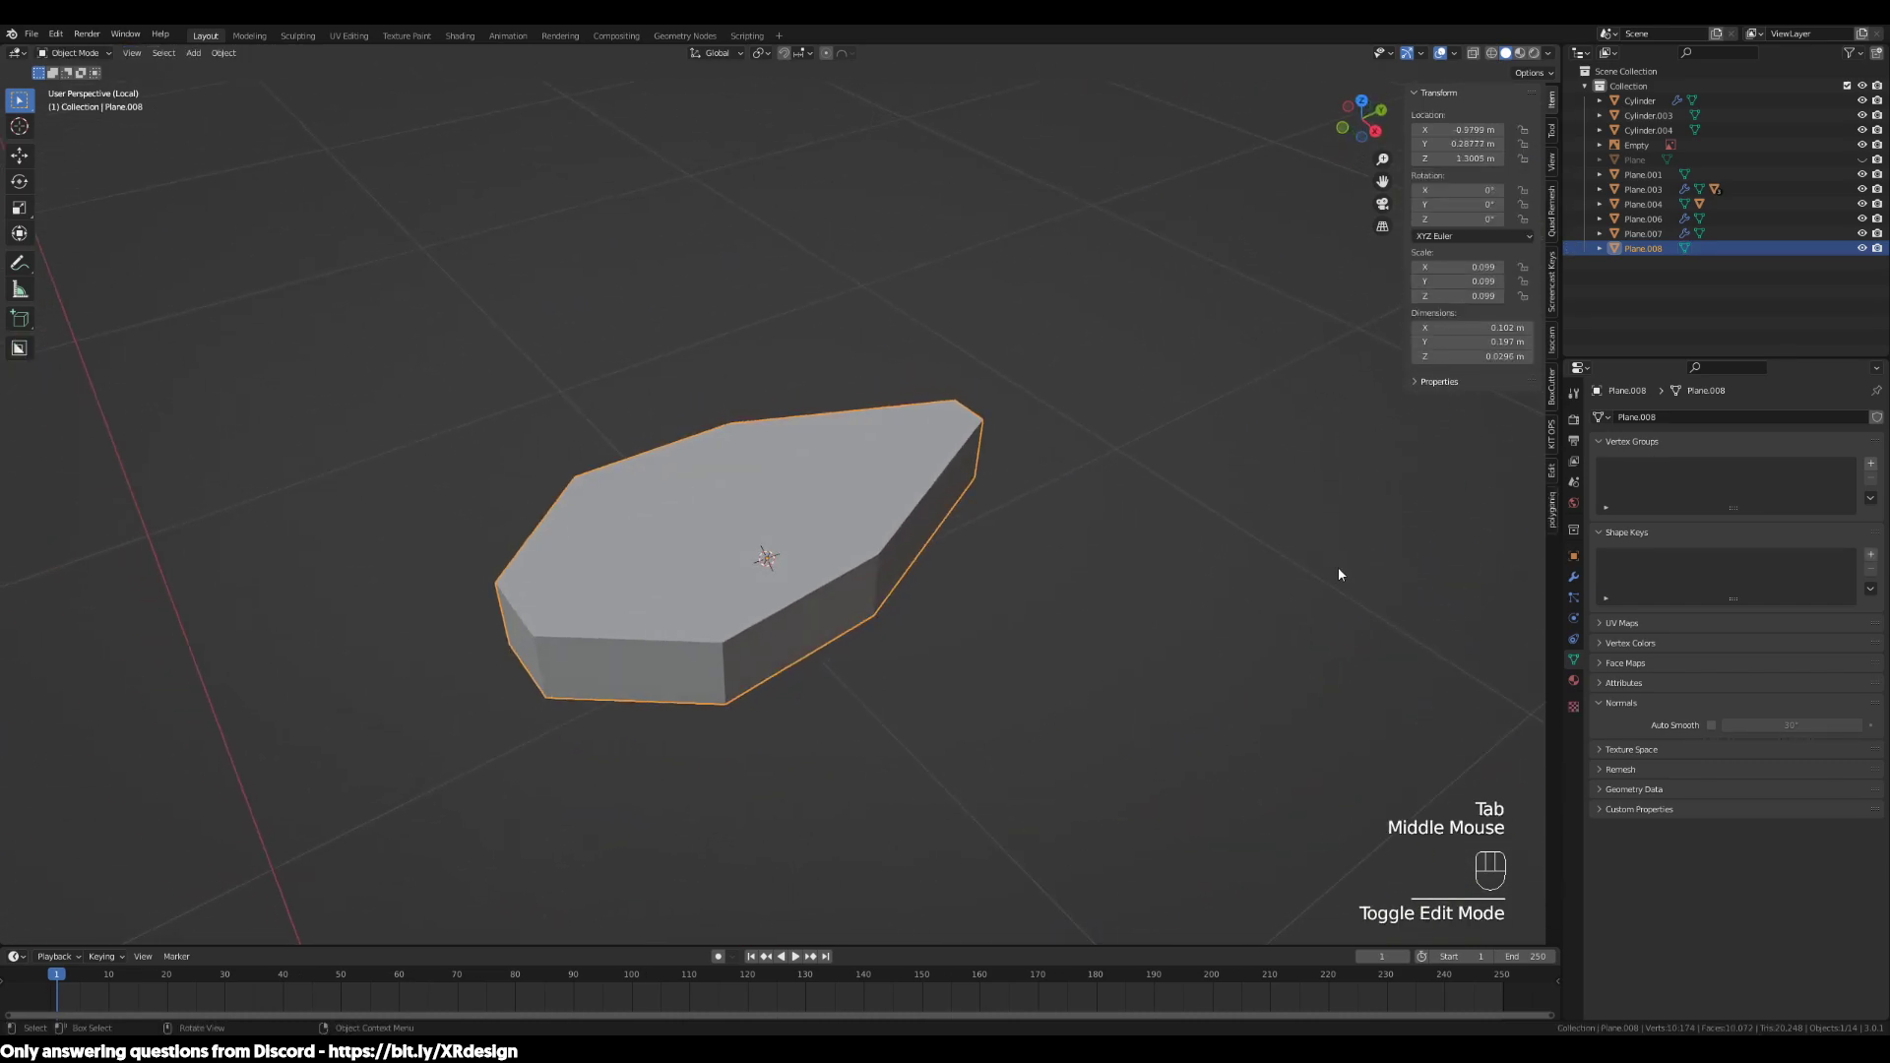
# Try a Subdivision Surface modifier on the leaf with a viewport level of 3
pyautogui.click(1572, 577)
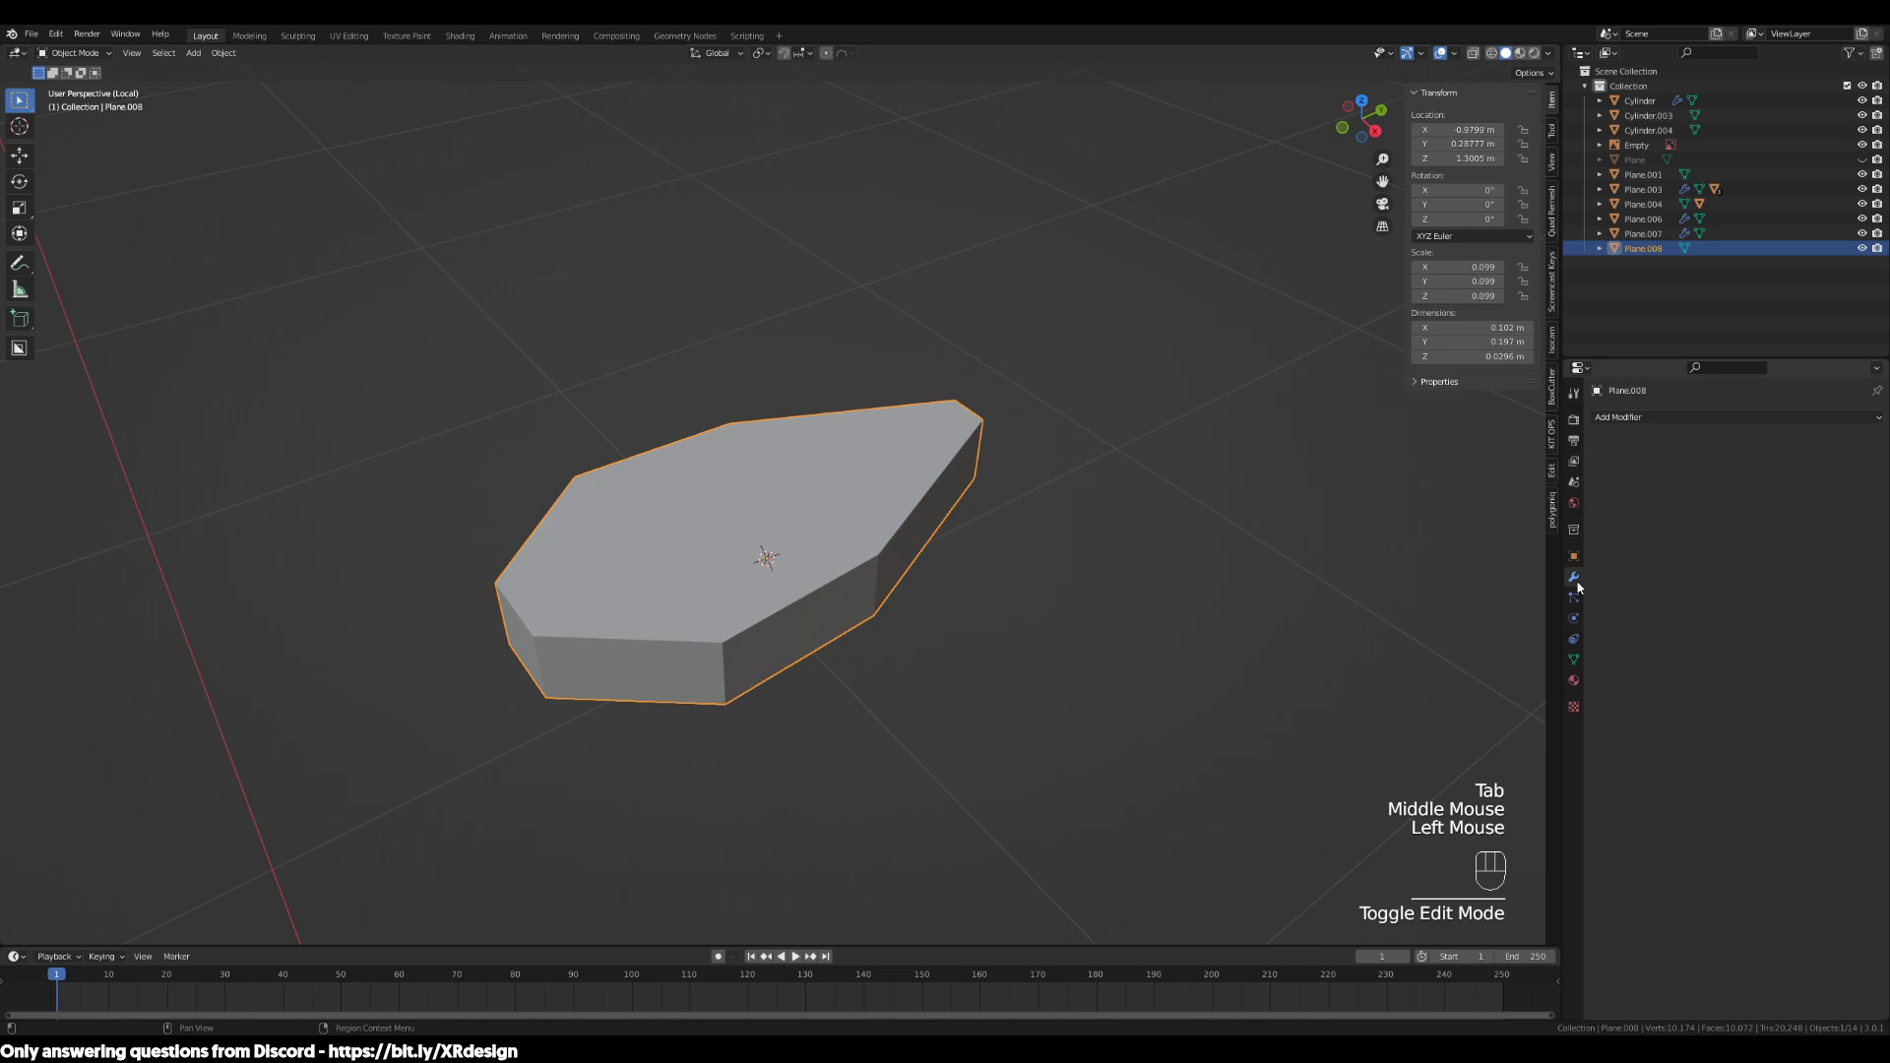
pyautogui.click(1646, 413)
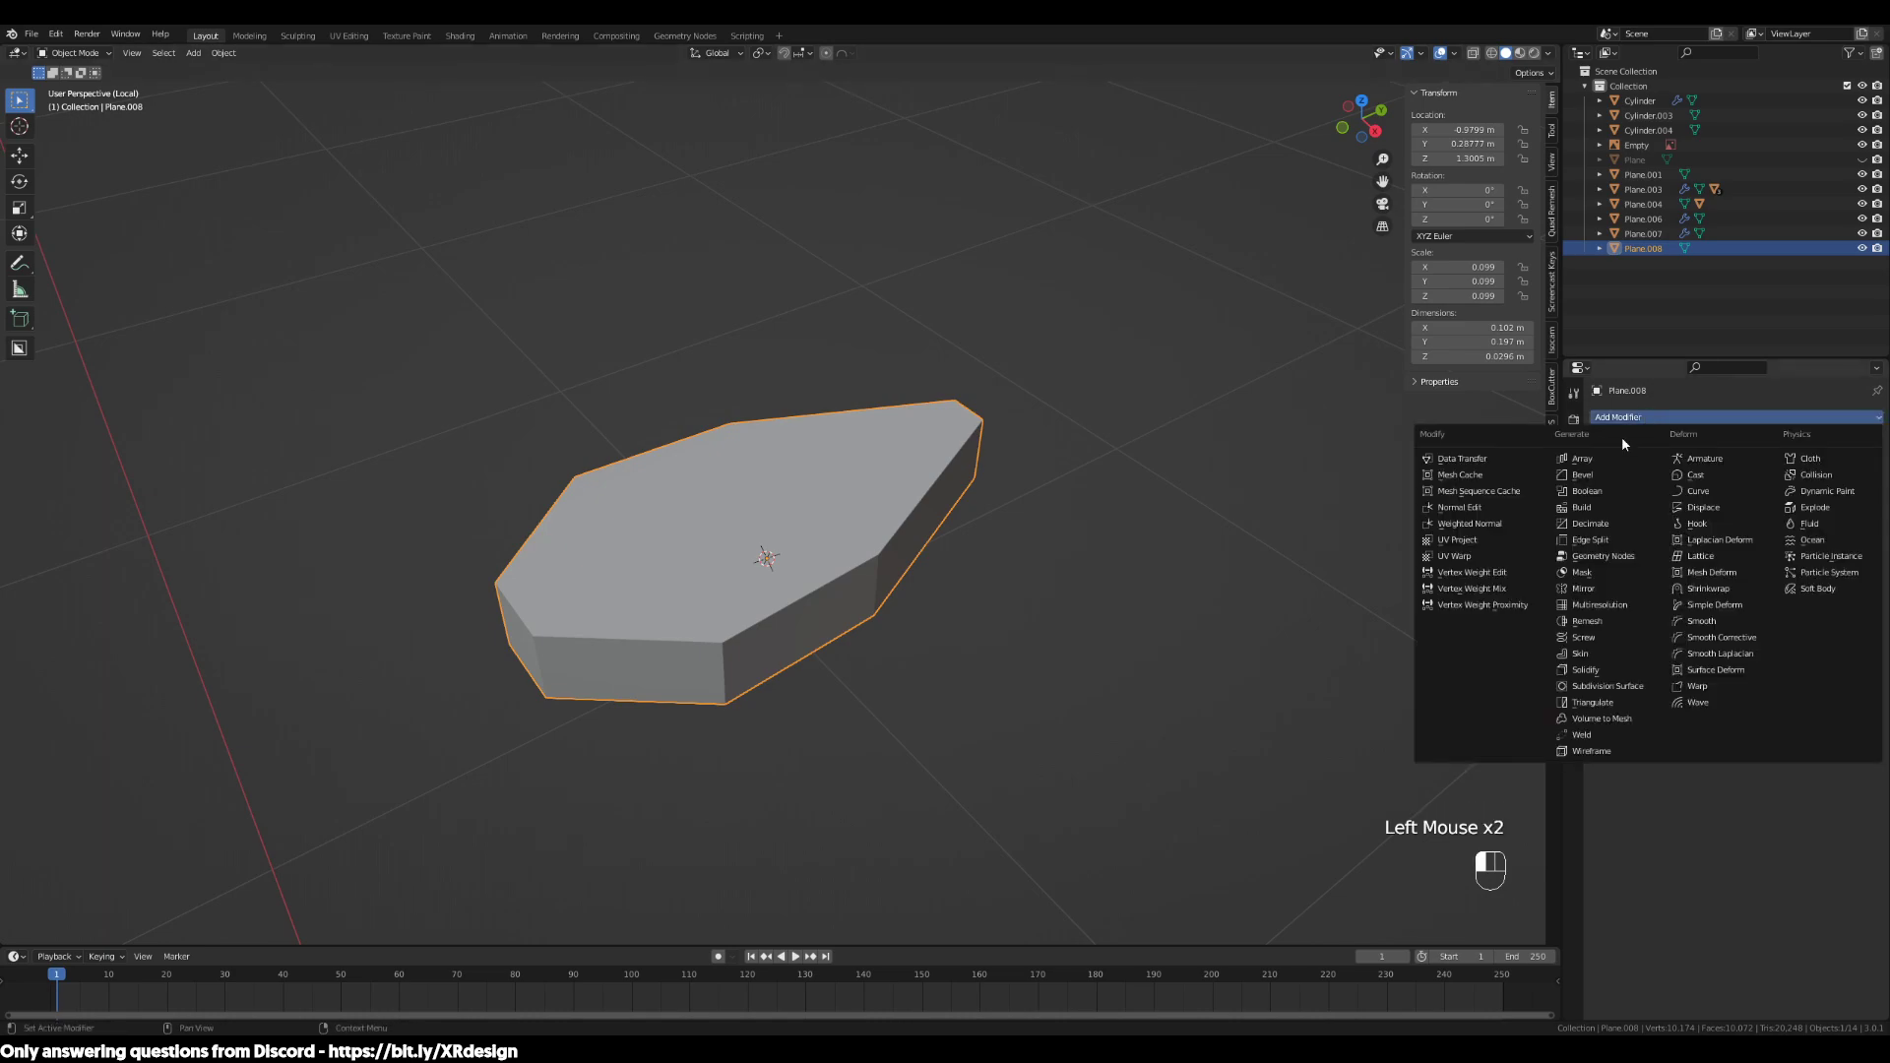
pyautogui.click(1620, 686)
pyautogui.moveTo(1063, 683); pyautogui.dragTo(1101, 654, button='middle')
pyautogui.scroll(2, 1099, 675)
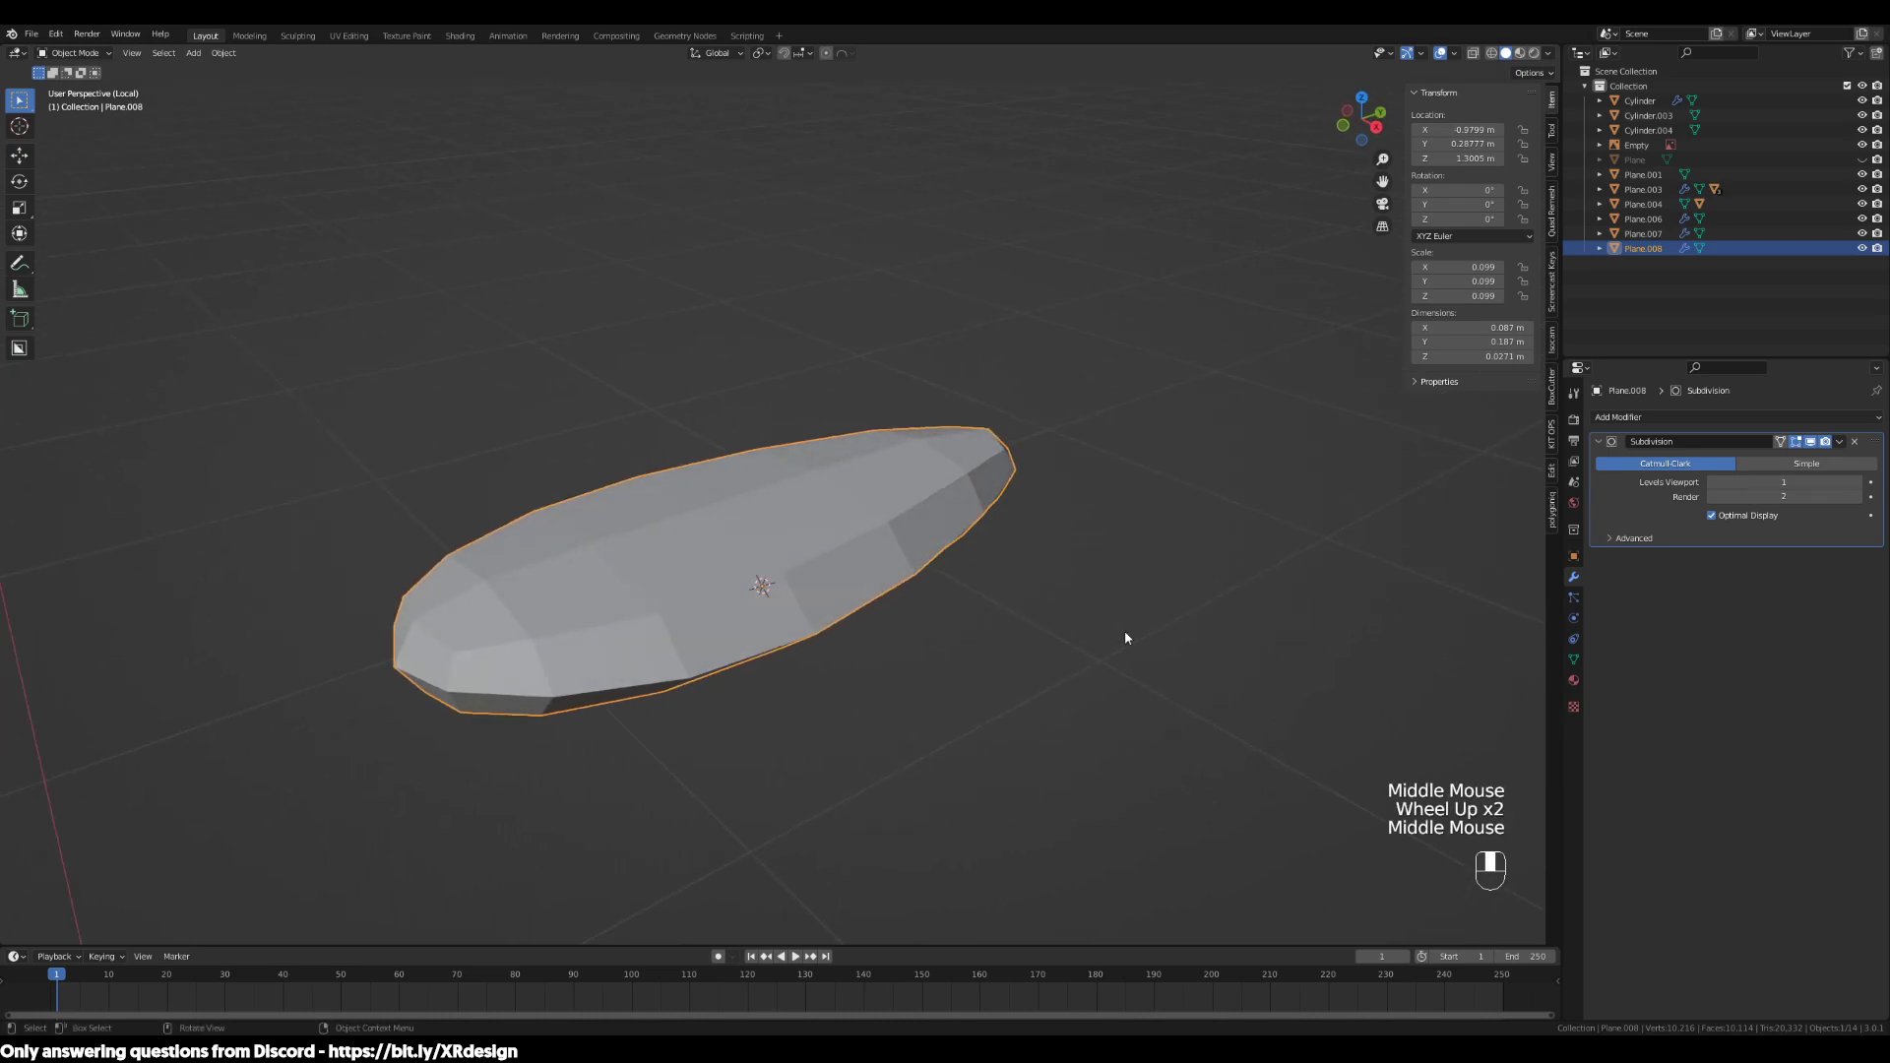
pyautogui.click(1859, 482)
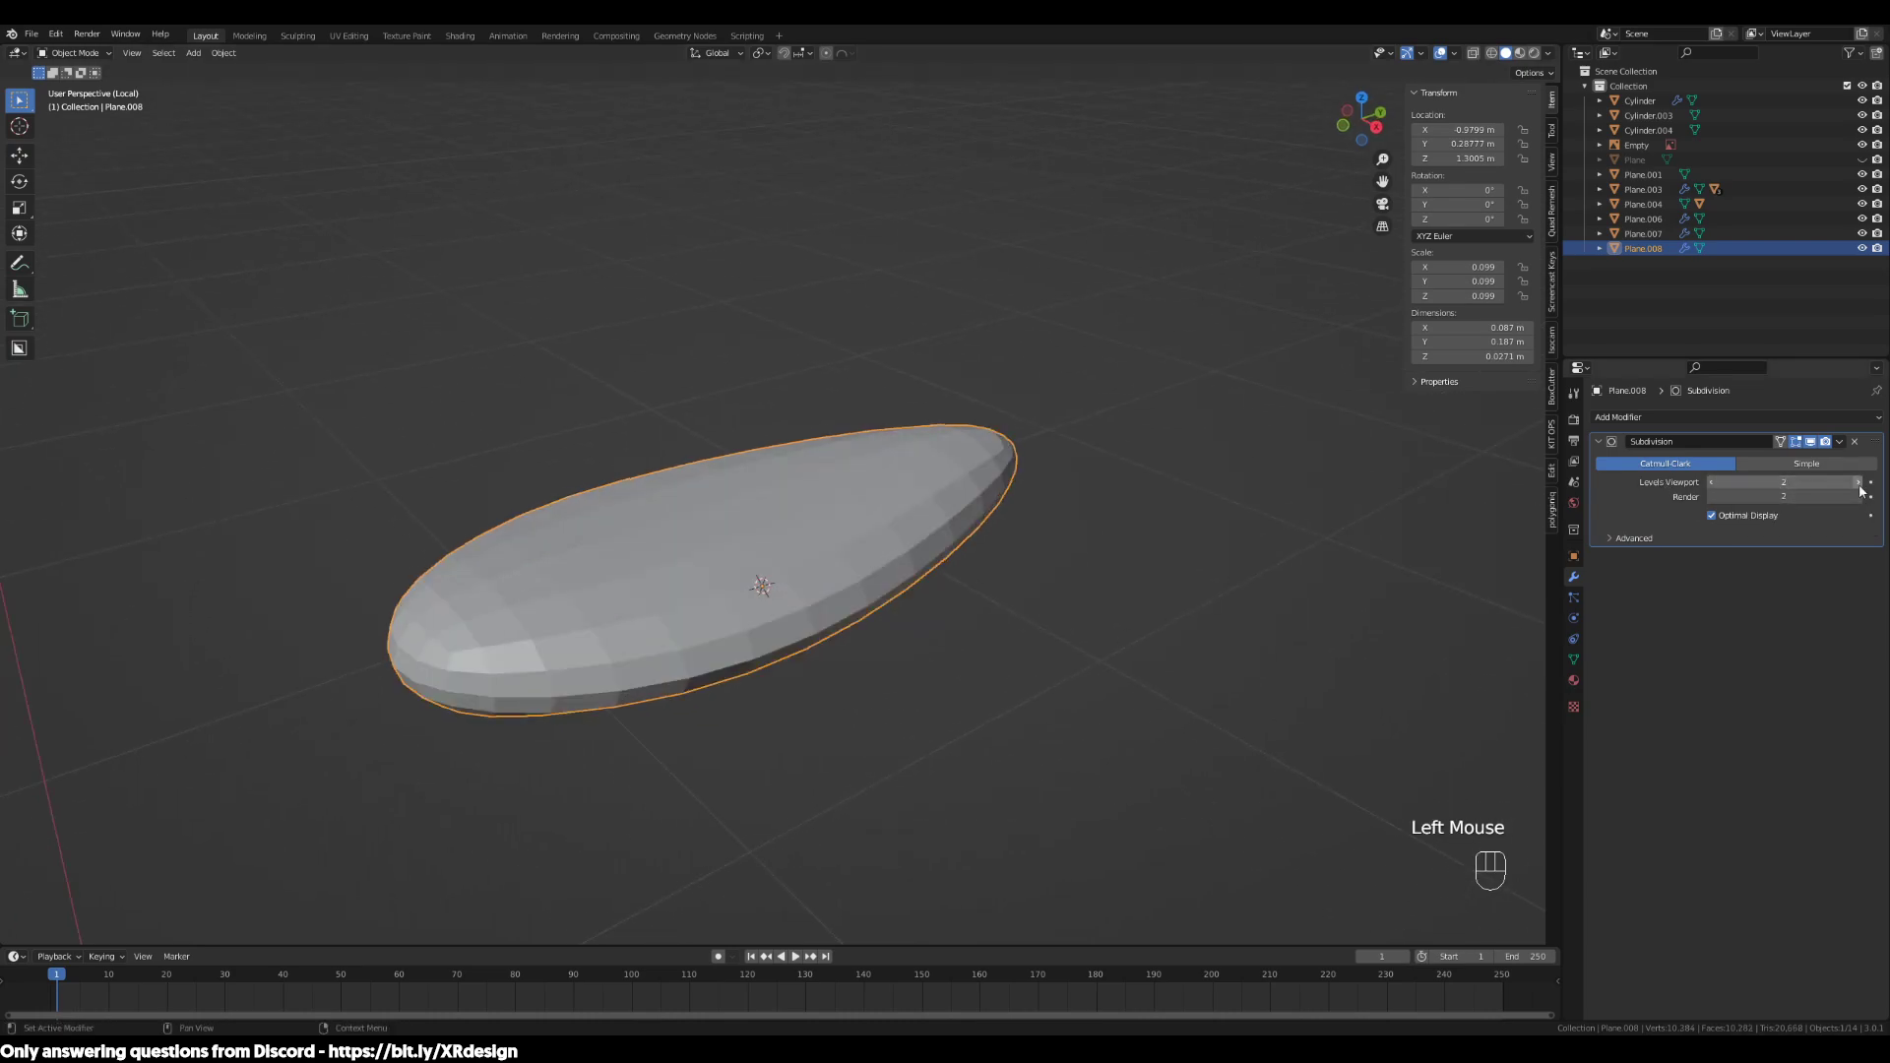
pyautogui.click(1860, 484)
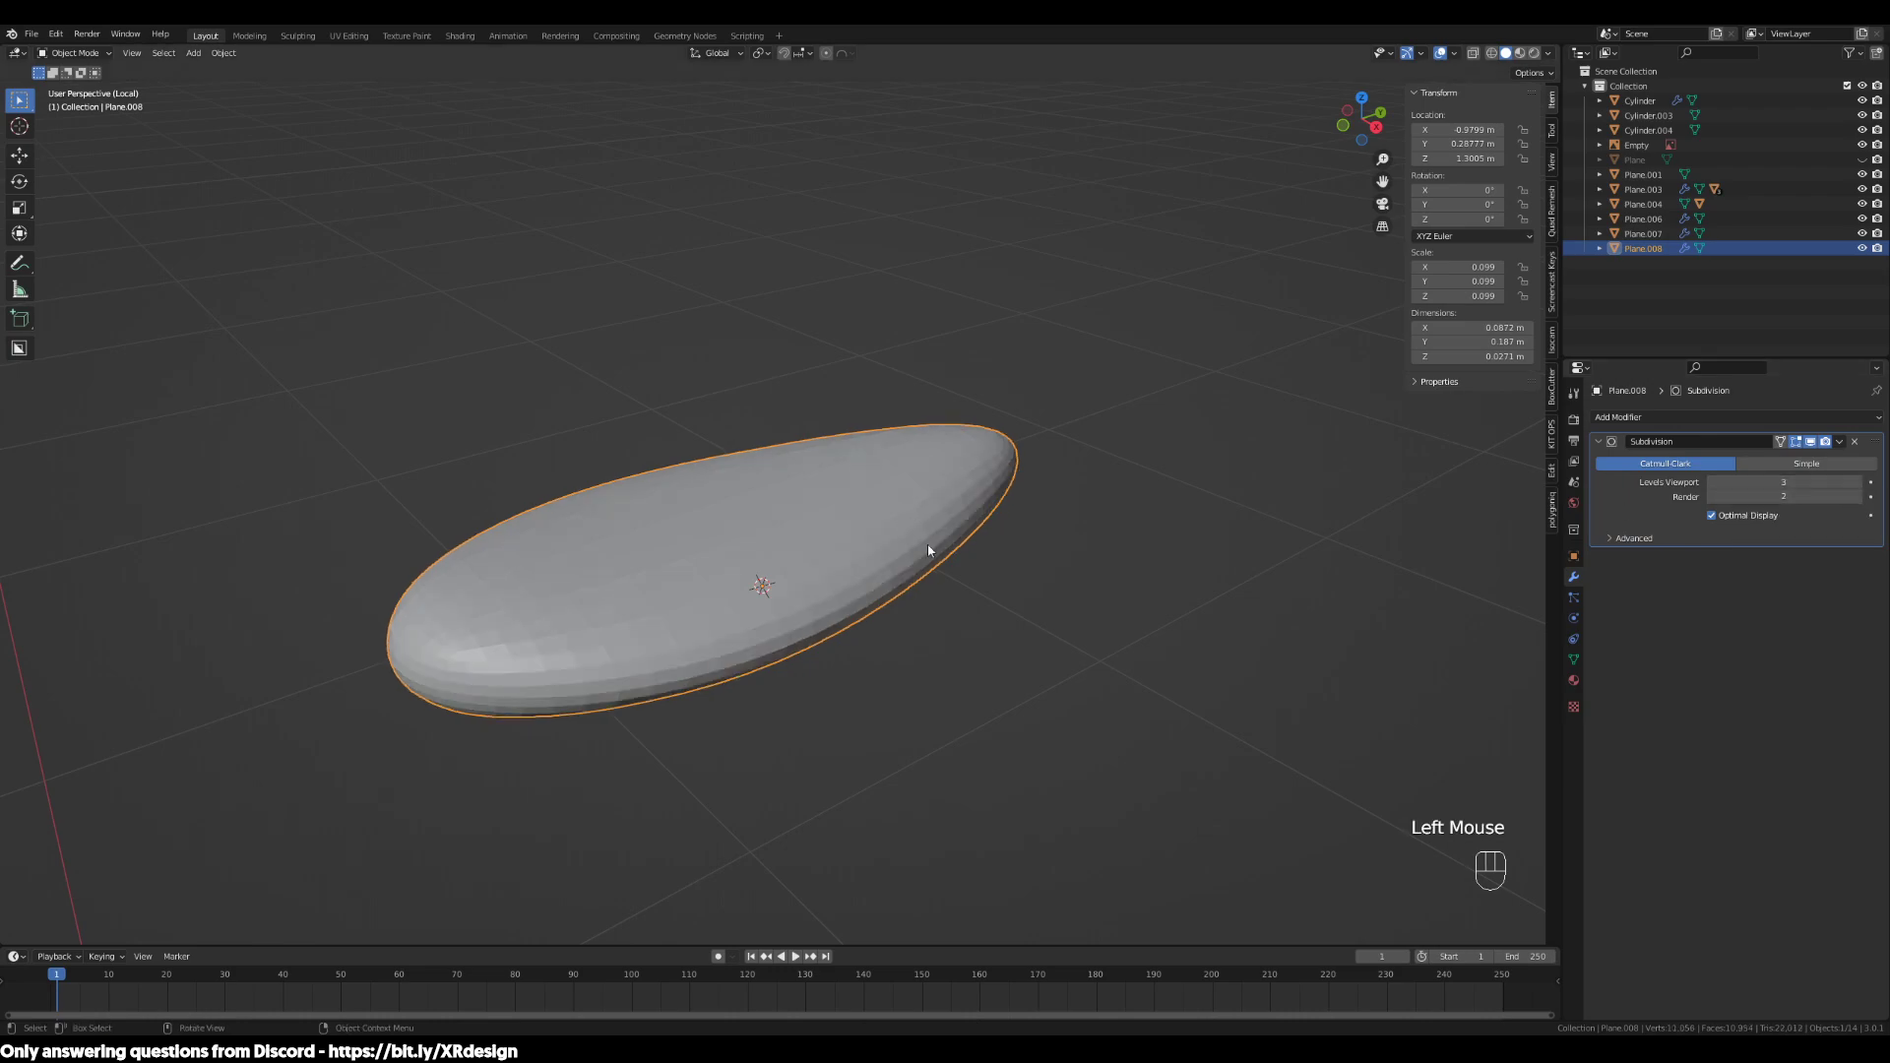
# Undo the leaf's Subdivision Surface modifier and its viewport level changes
pyautogui.scroll(-2, 906, 547)
pyautogui.moveTo(894, 549); pyautogui.dragTo(936, 551, button='middle')
pyautogui.scroll(2, 1024, 621)
pyautogui.scroll(-1, 1051, 630)
pyautogui.hotkey('ctrl', 'z')
pyautogui.hotkey('ctrl', 'z')
pyautogui.hotkey('ctrl', 'z')
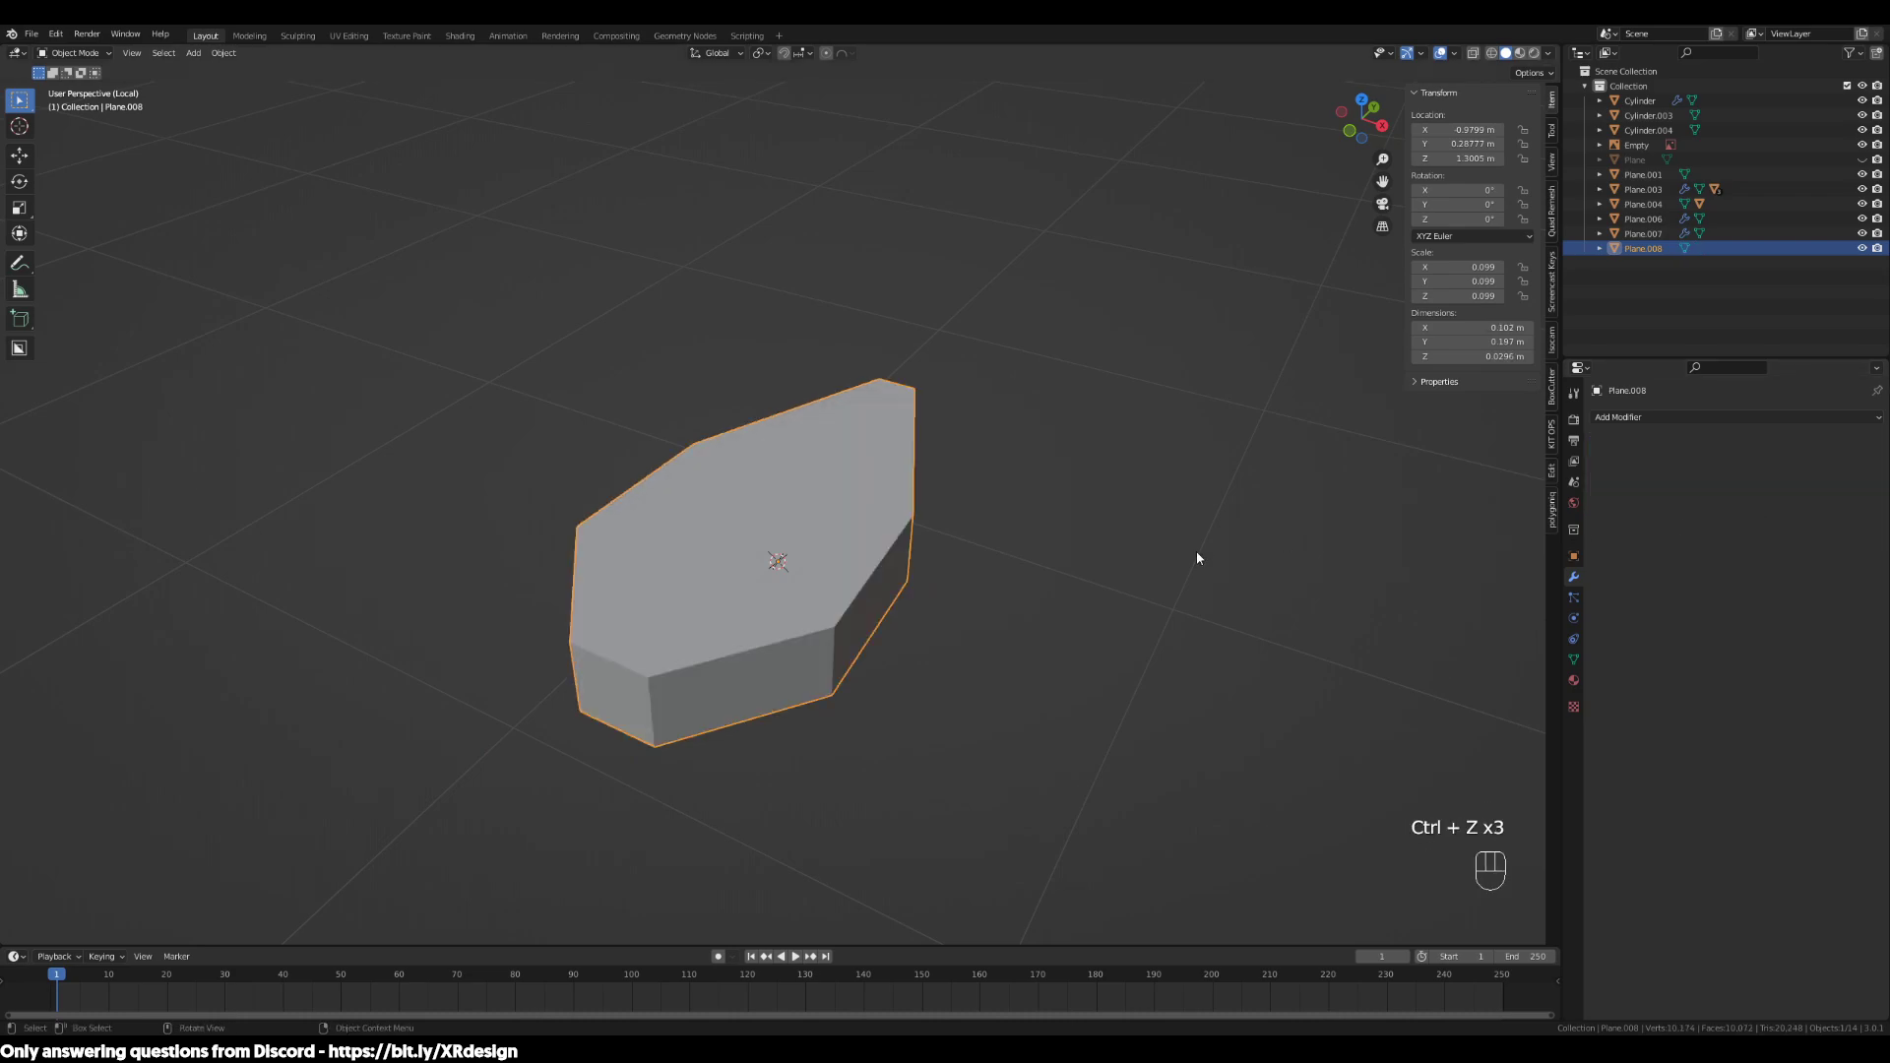
# Give the leaf a level 3 subdivision in Object Mode
pyautogui.press('ctrl')
pyautogui.press('ctrl')
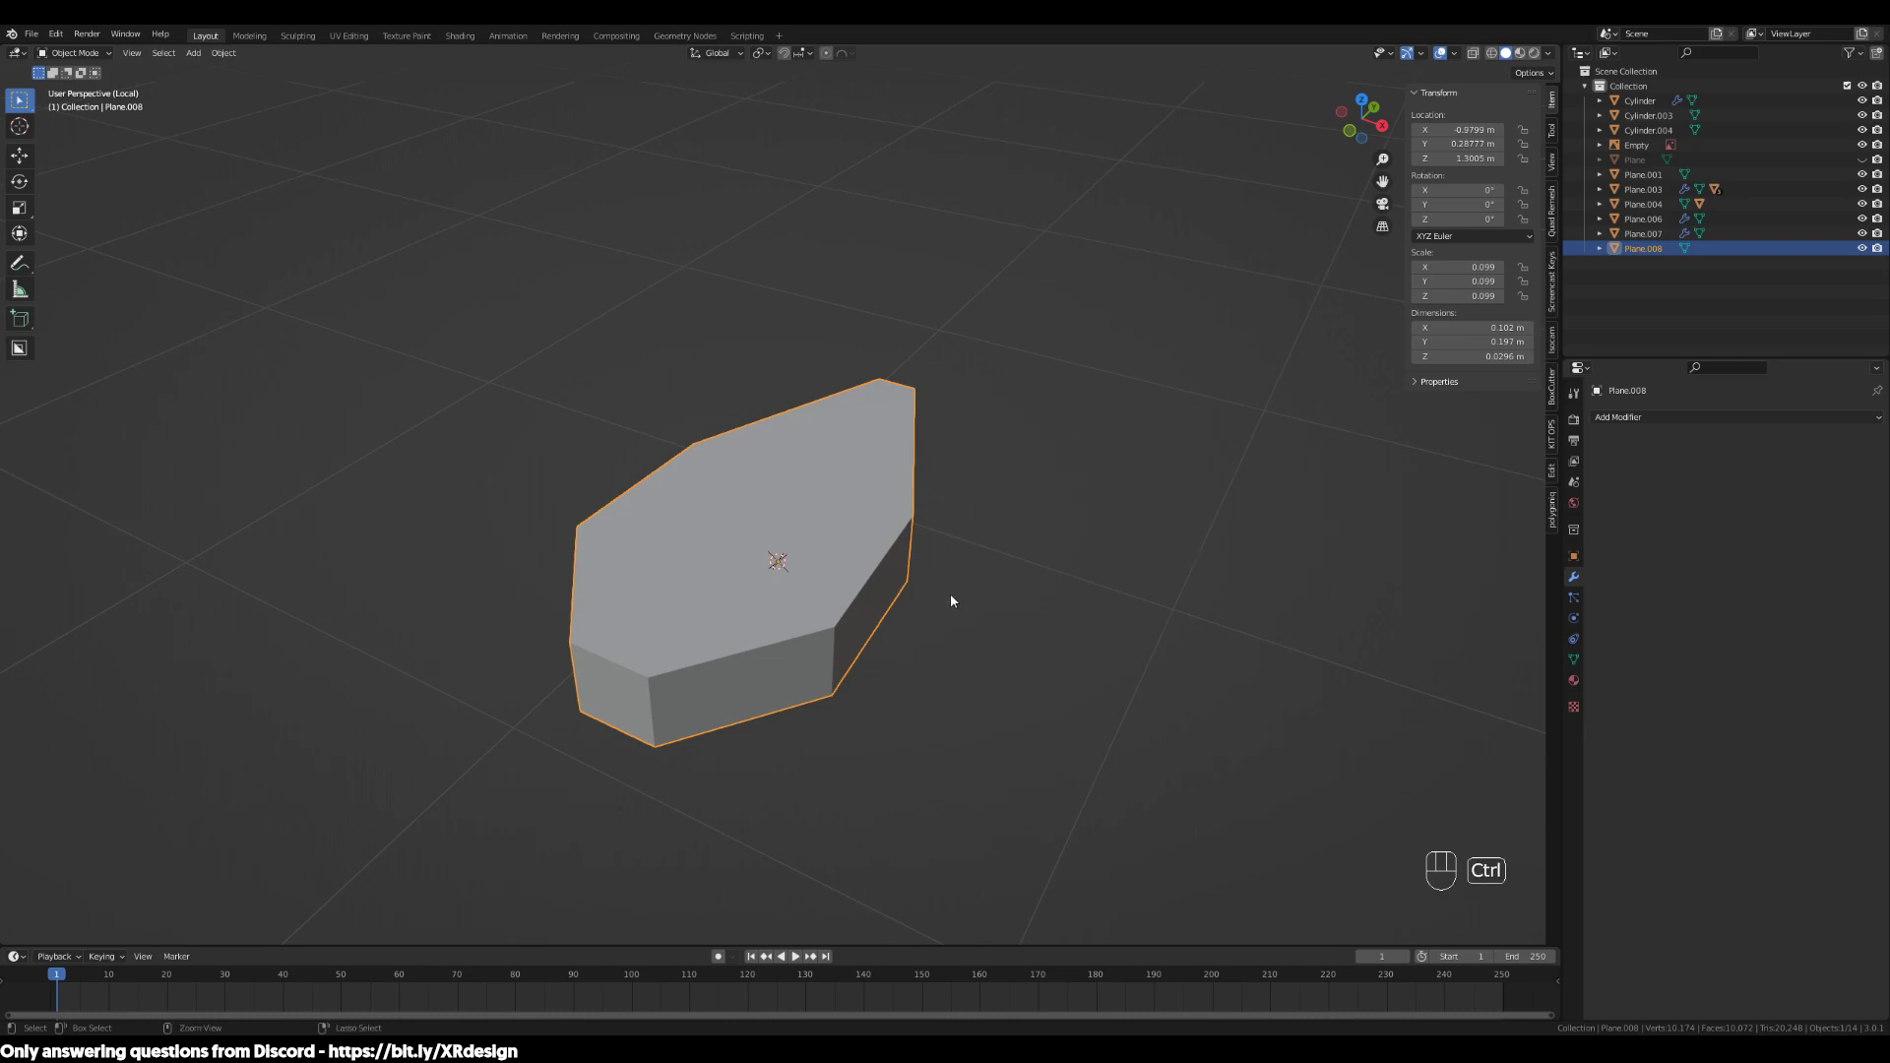
pyautogui.hotkey('ctrl', '3')
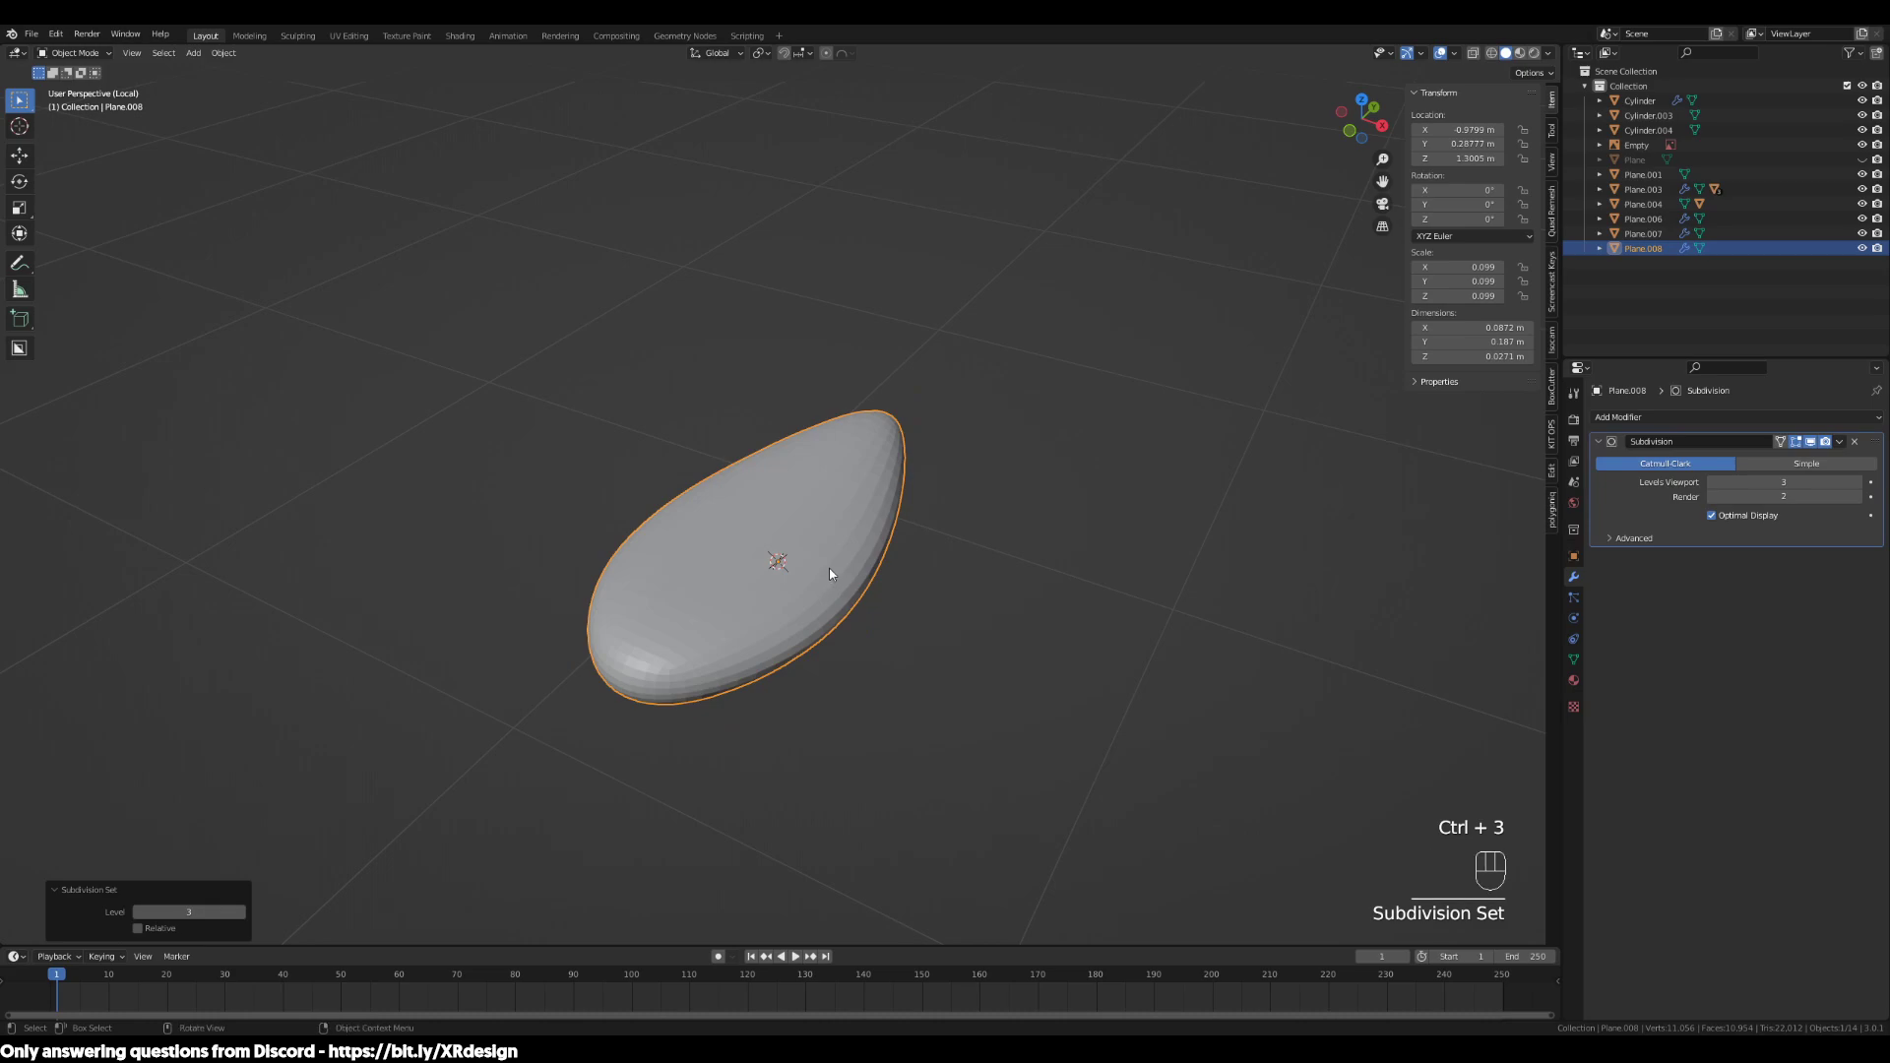
pyautogui.moveTo(968, 678); pyautogui.dragTo(948, 681, button='middle')
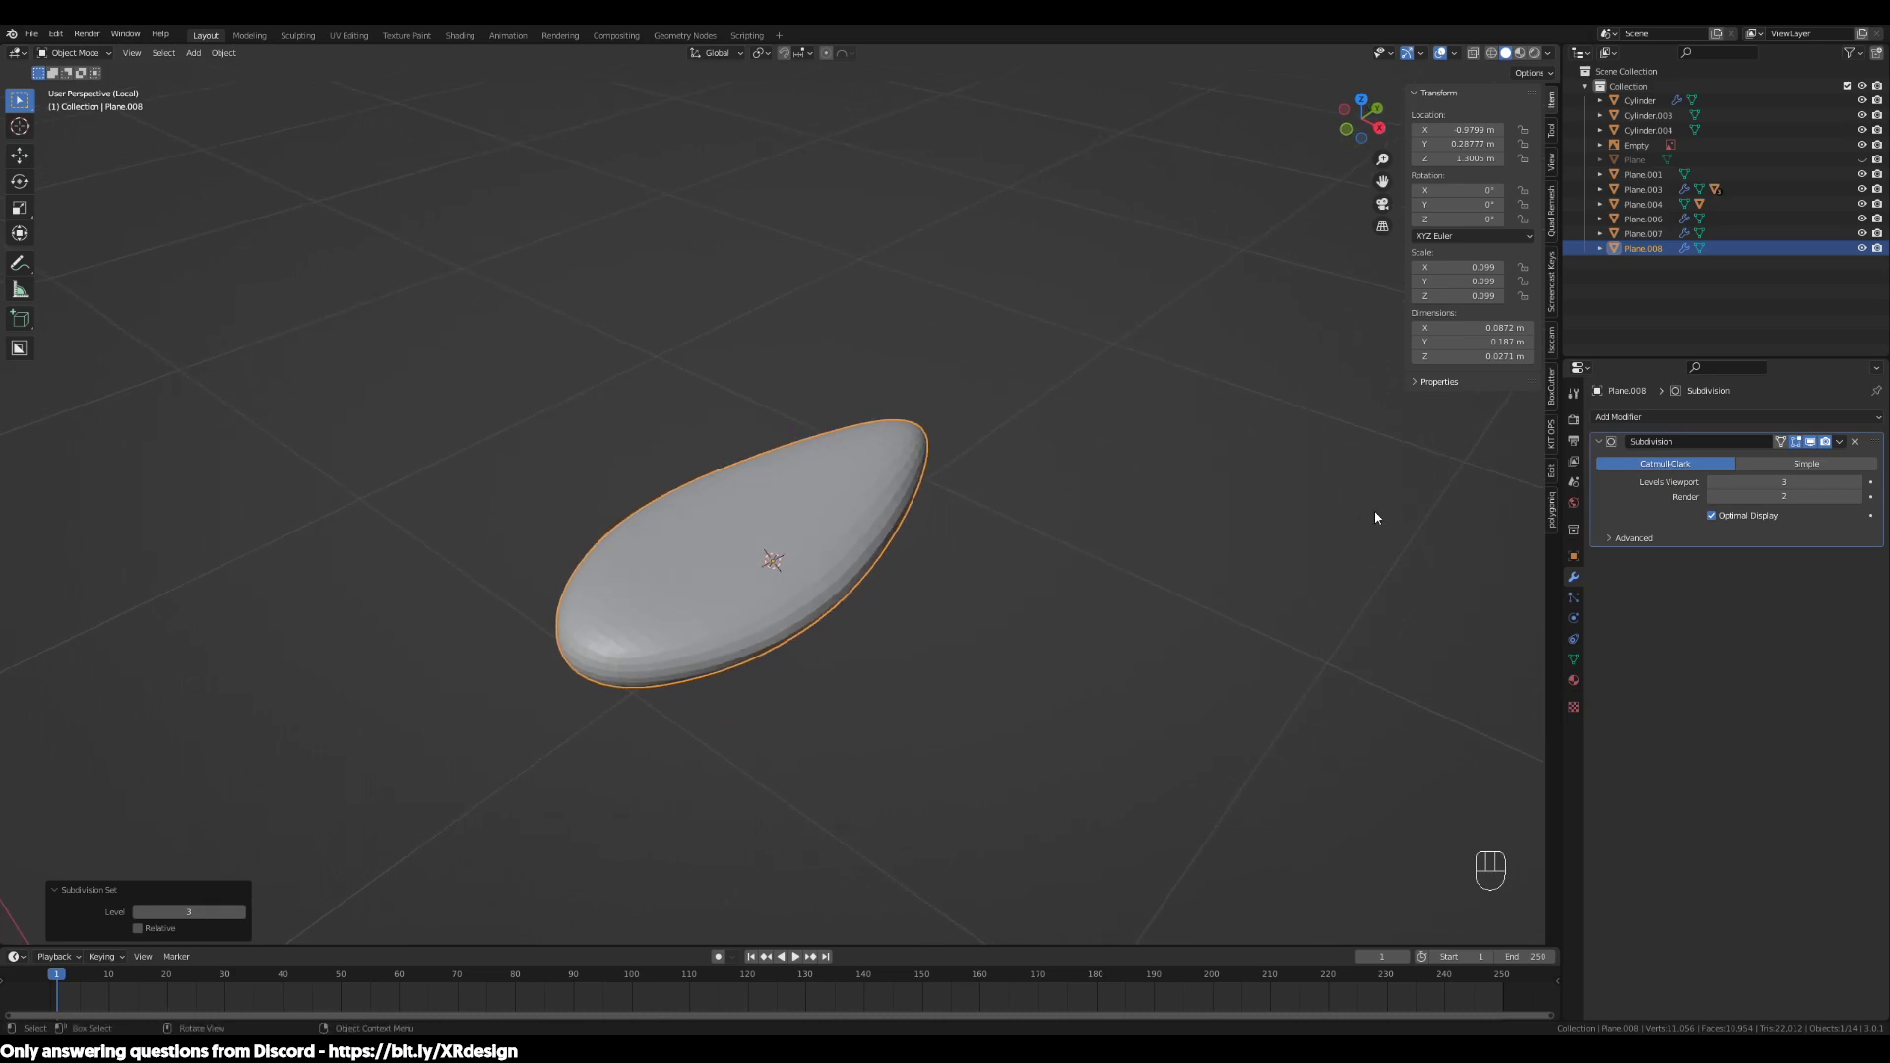
pyautogui.scroll(2, 968, 579)
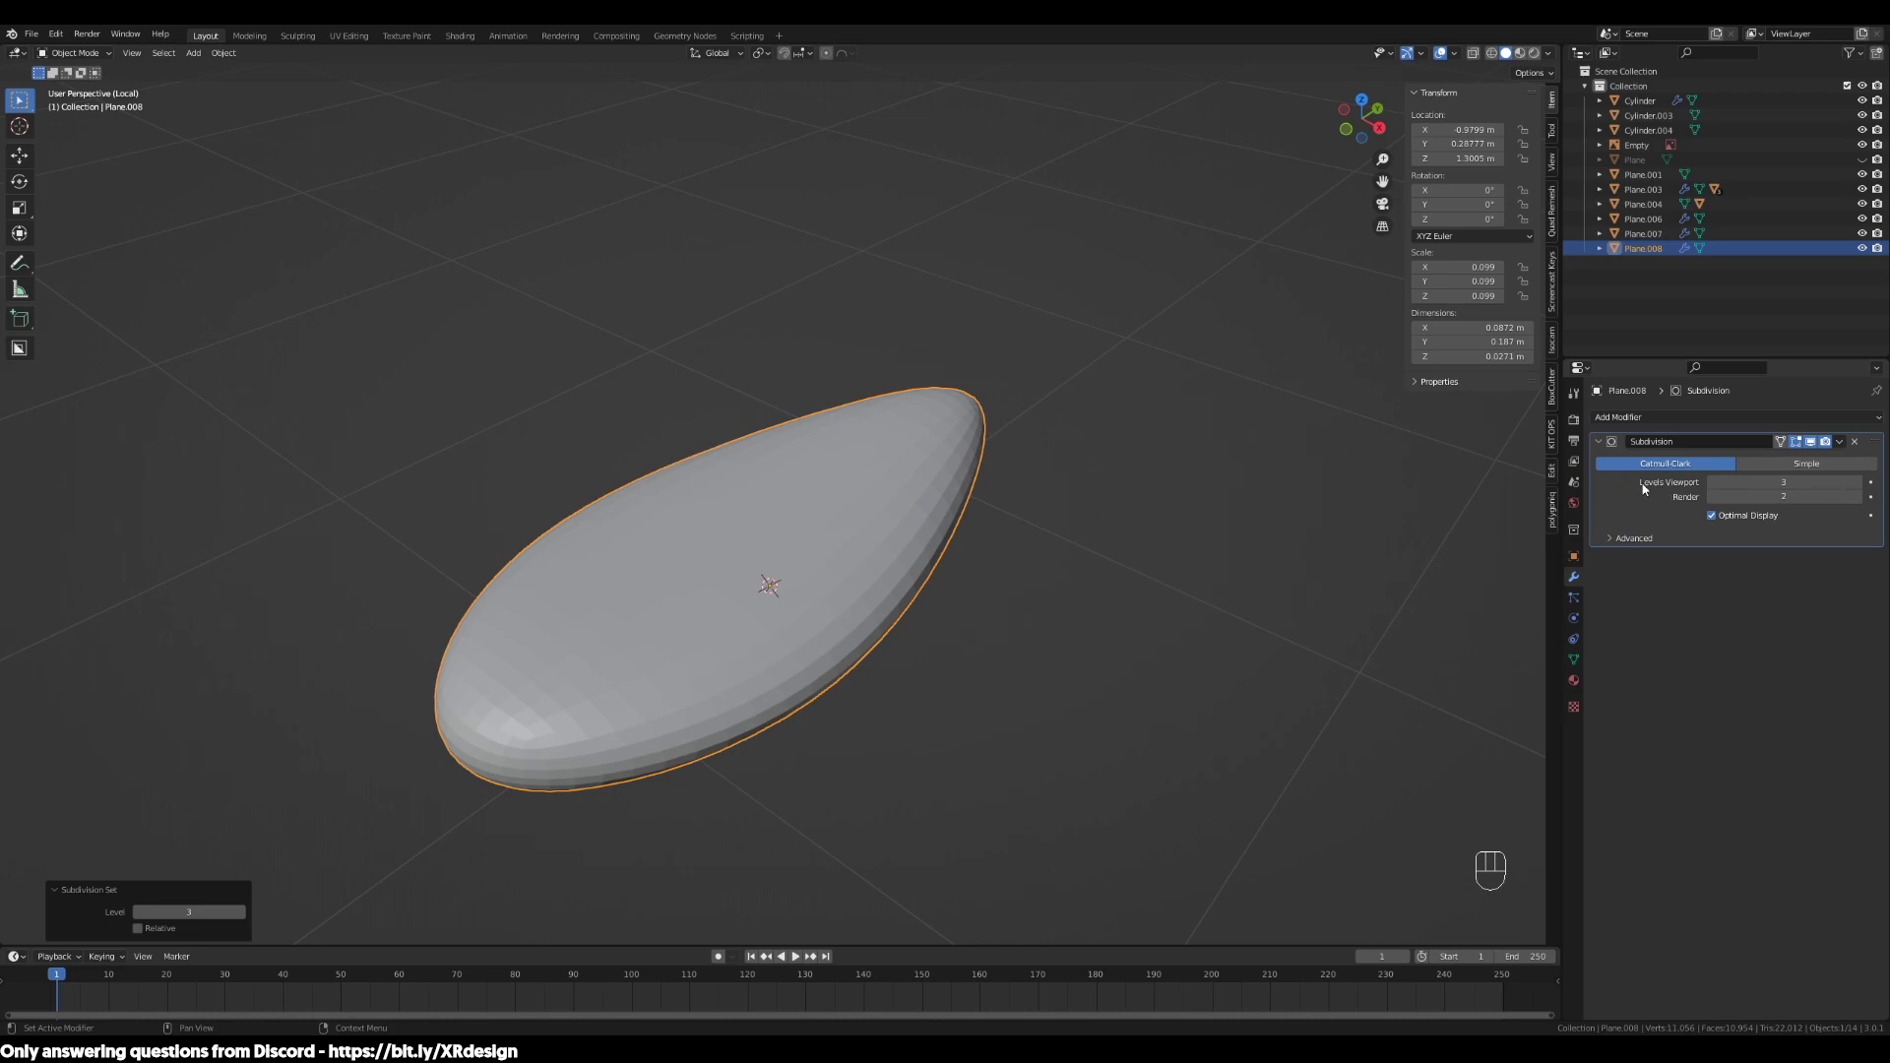
pyautogui.moveTo(1237, 555); pyautogui.dragTo(1304, 548, button='middle')
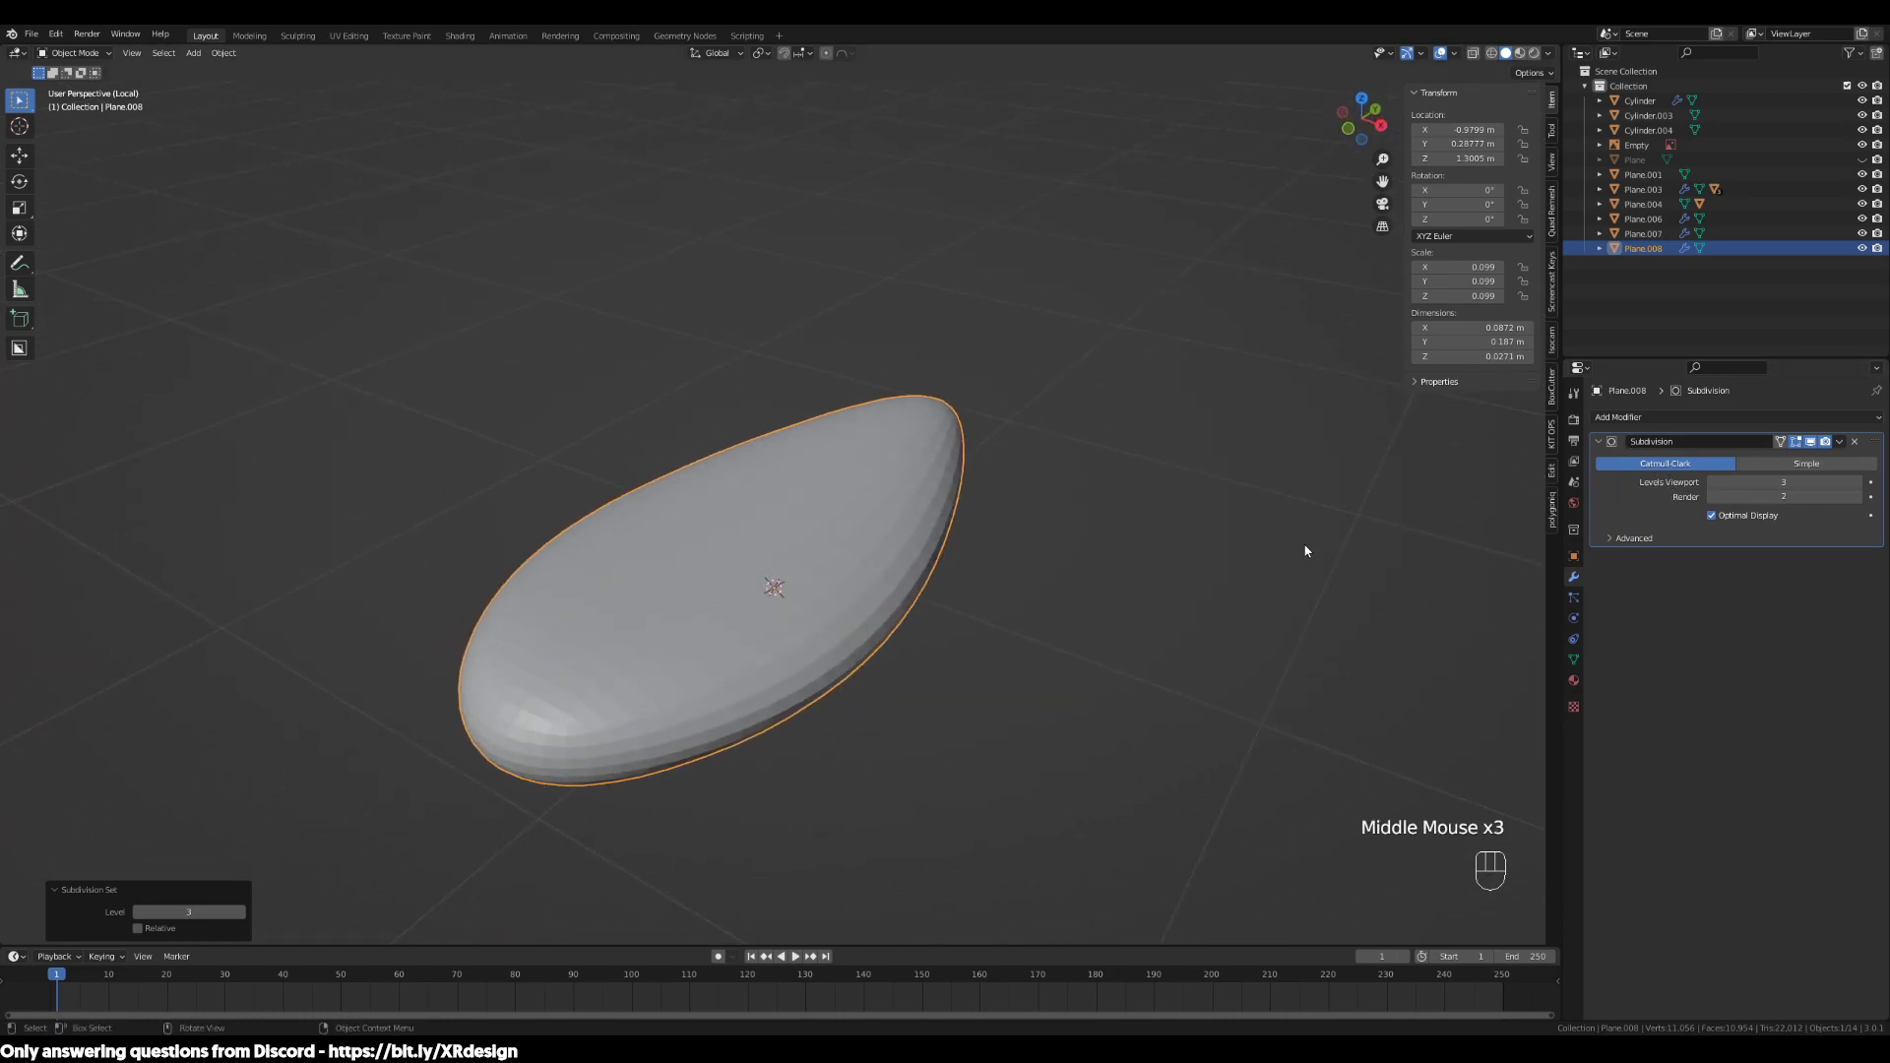
# Set the leaf's Subdivision modifier to viewport level 2 and render level 3
pyautogui.click(1857, 499)
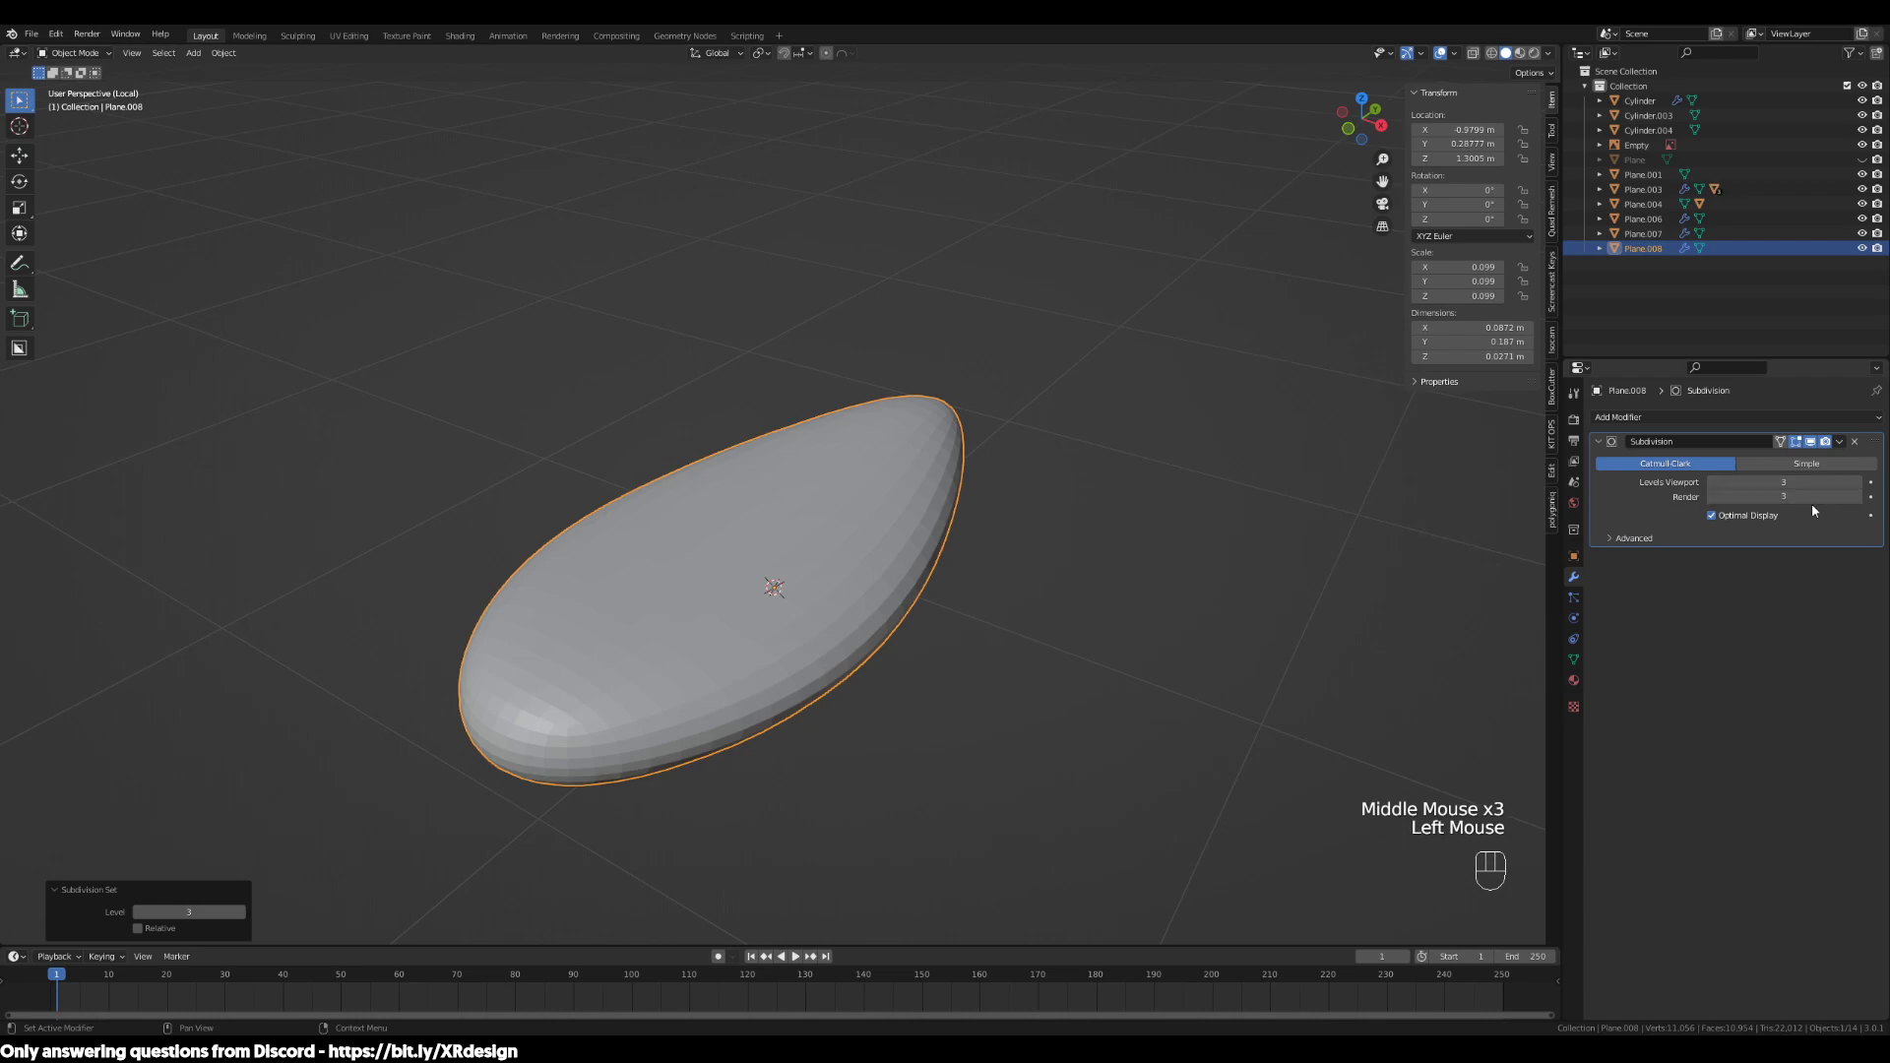
pyautogui.click(1712, 497)
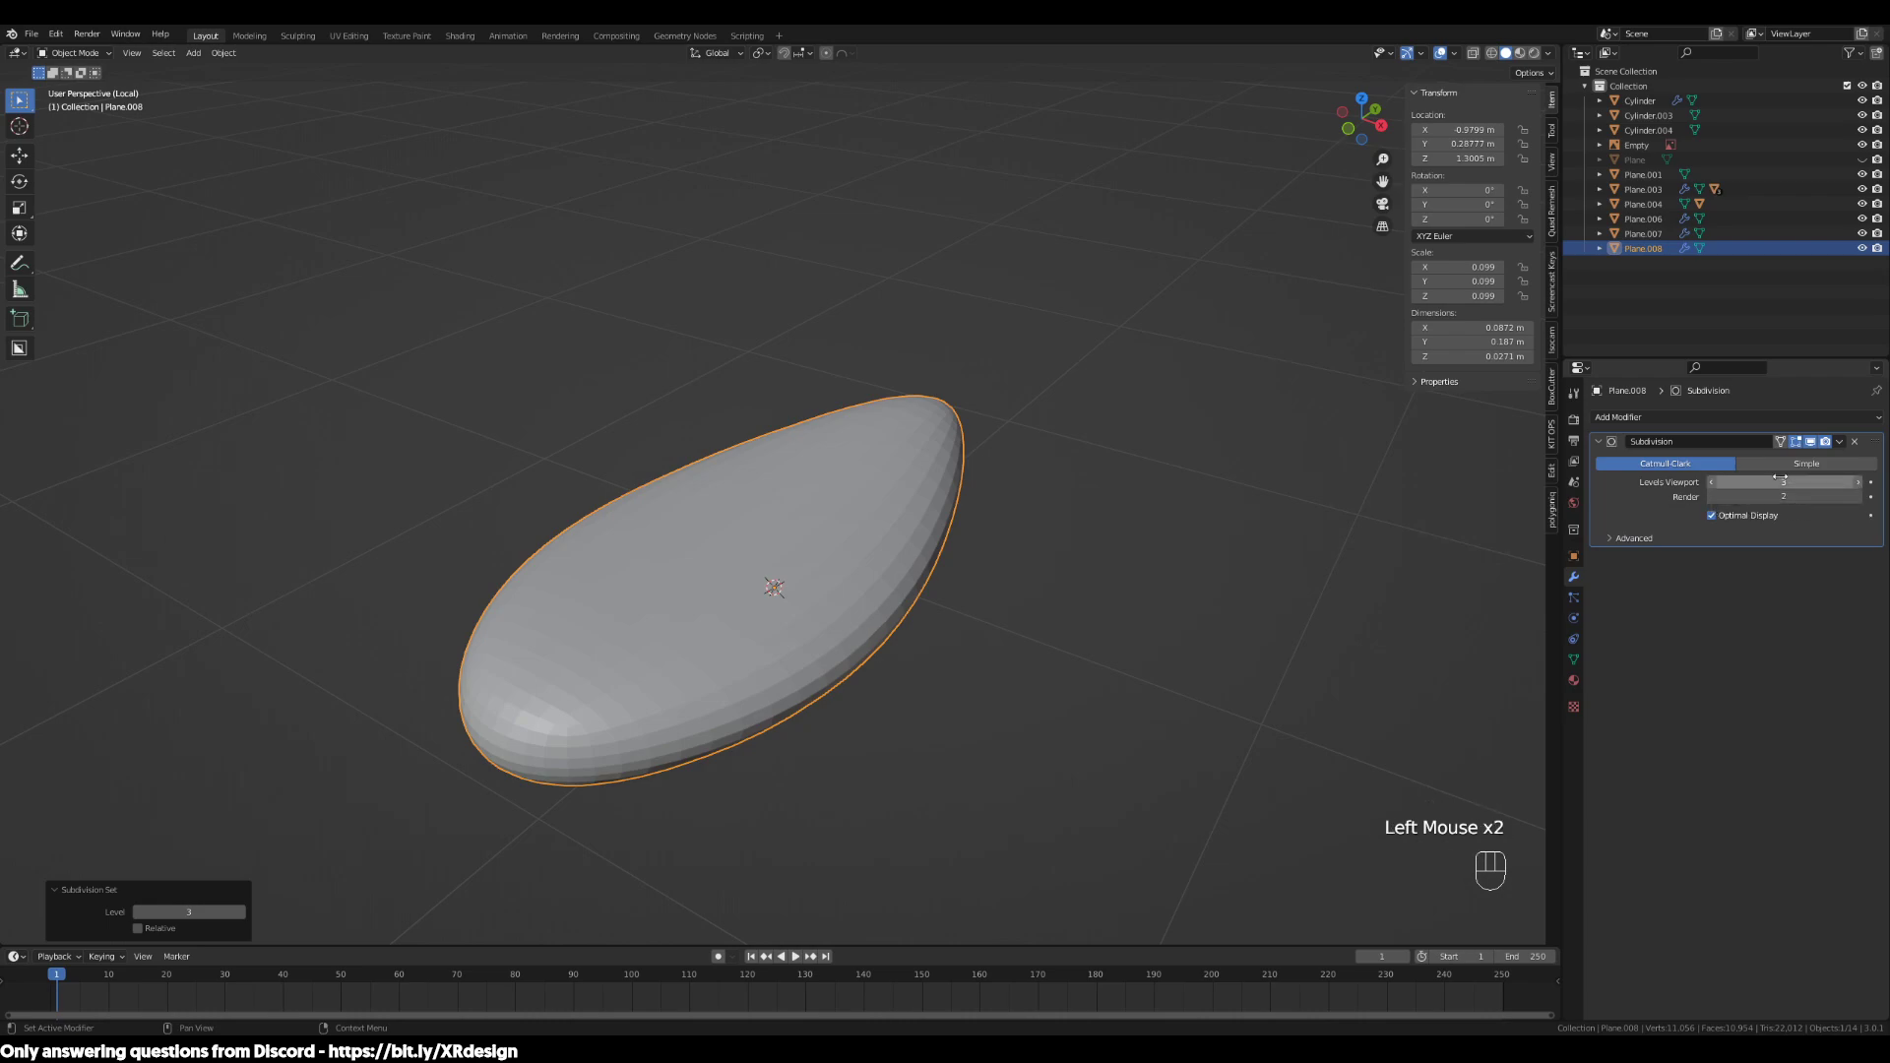
pyautogui.click(1712, 482)
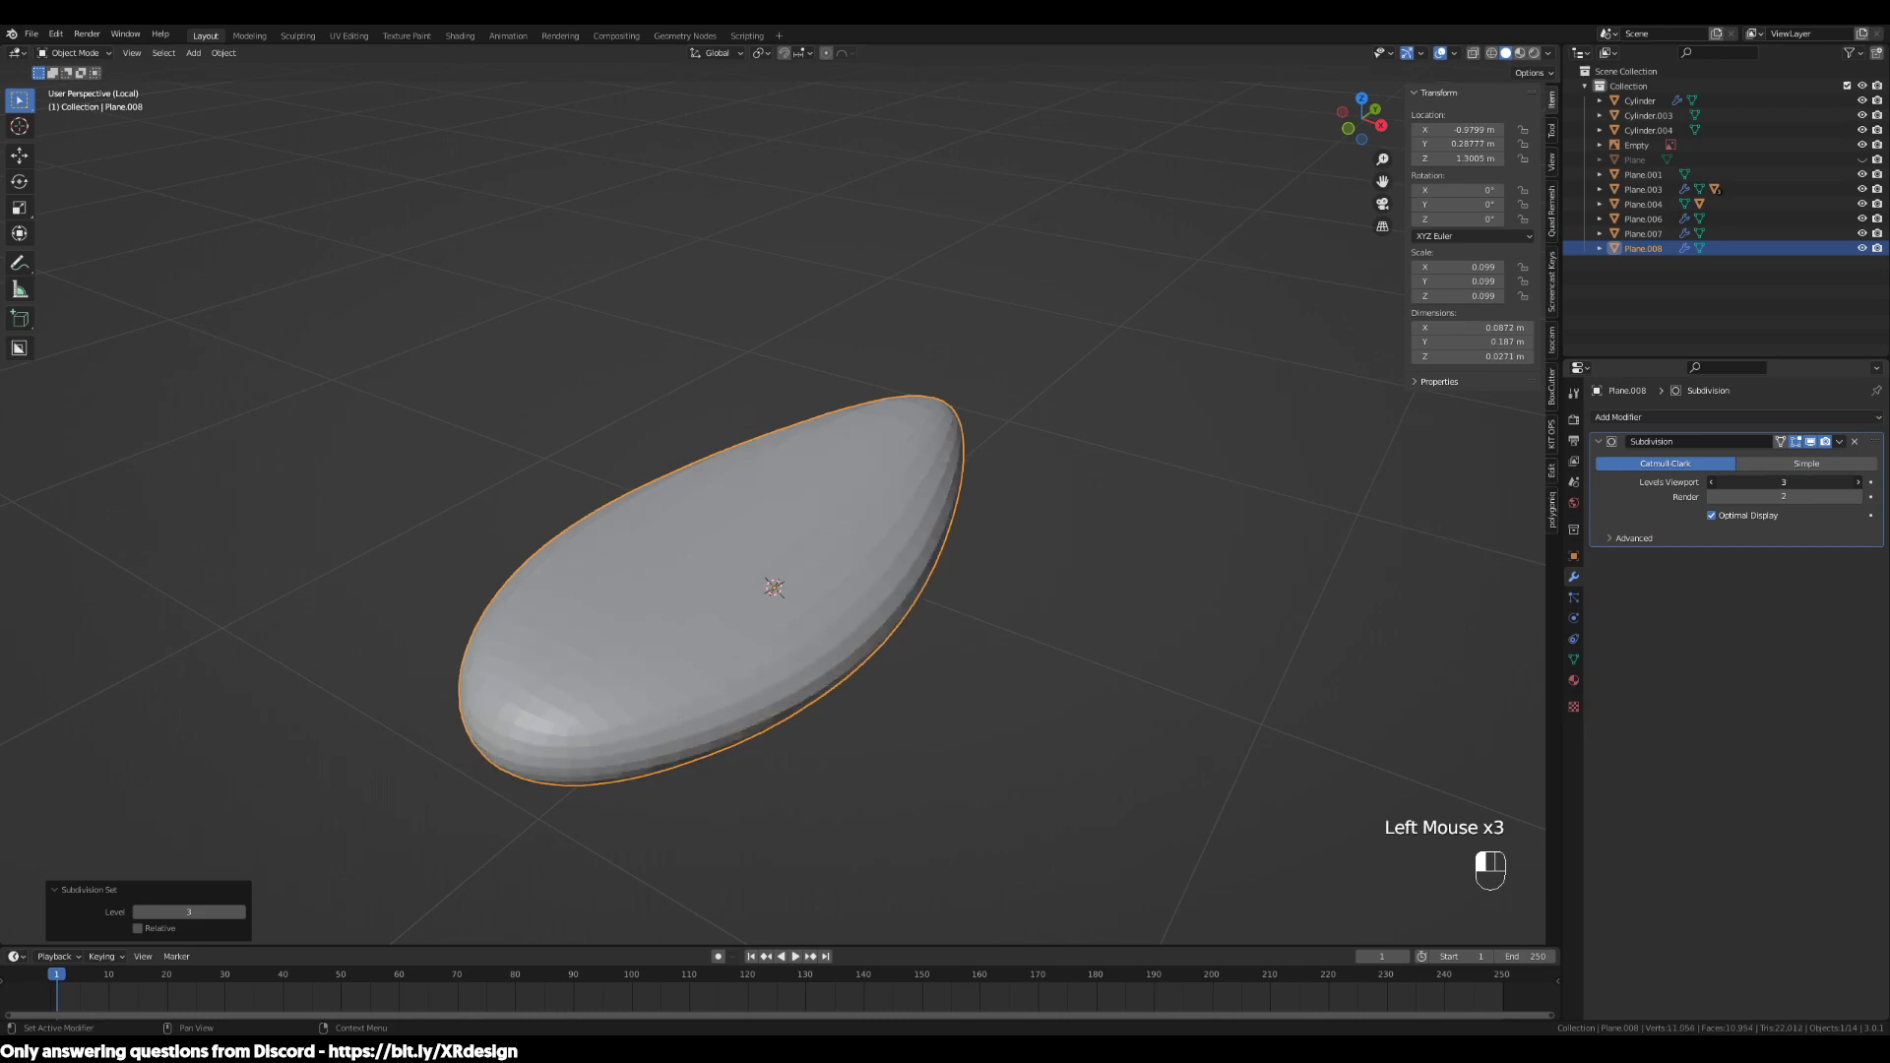
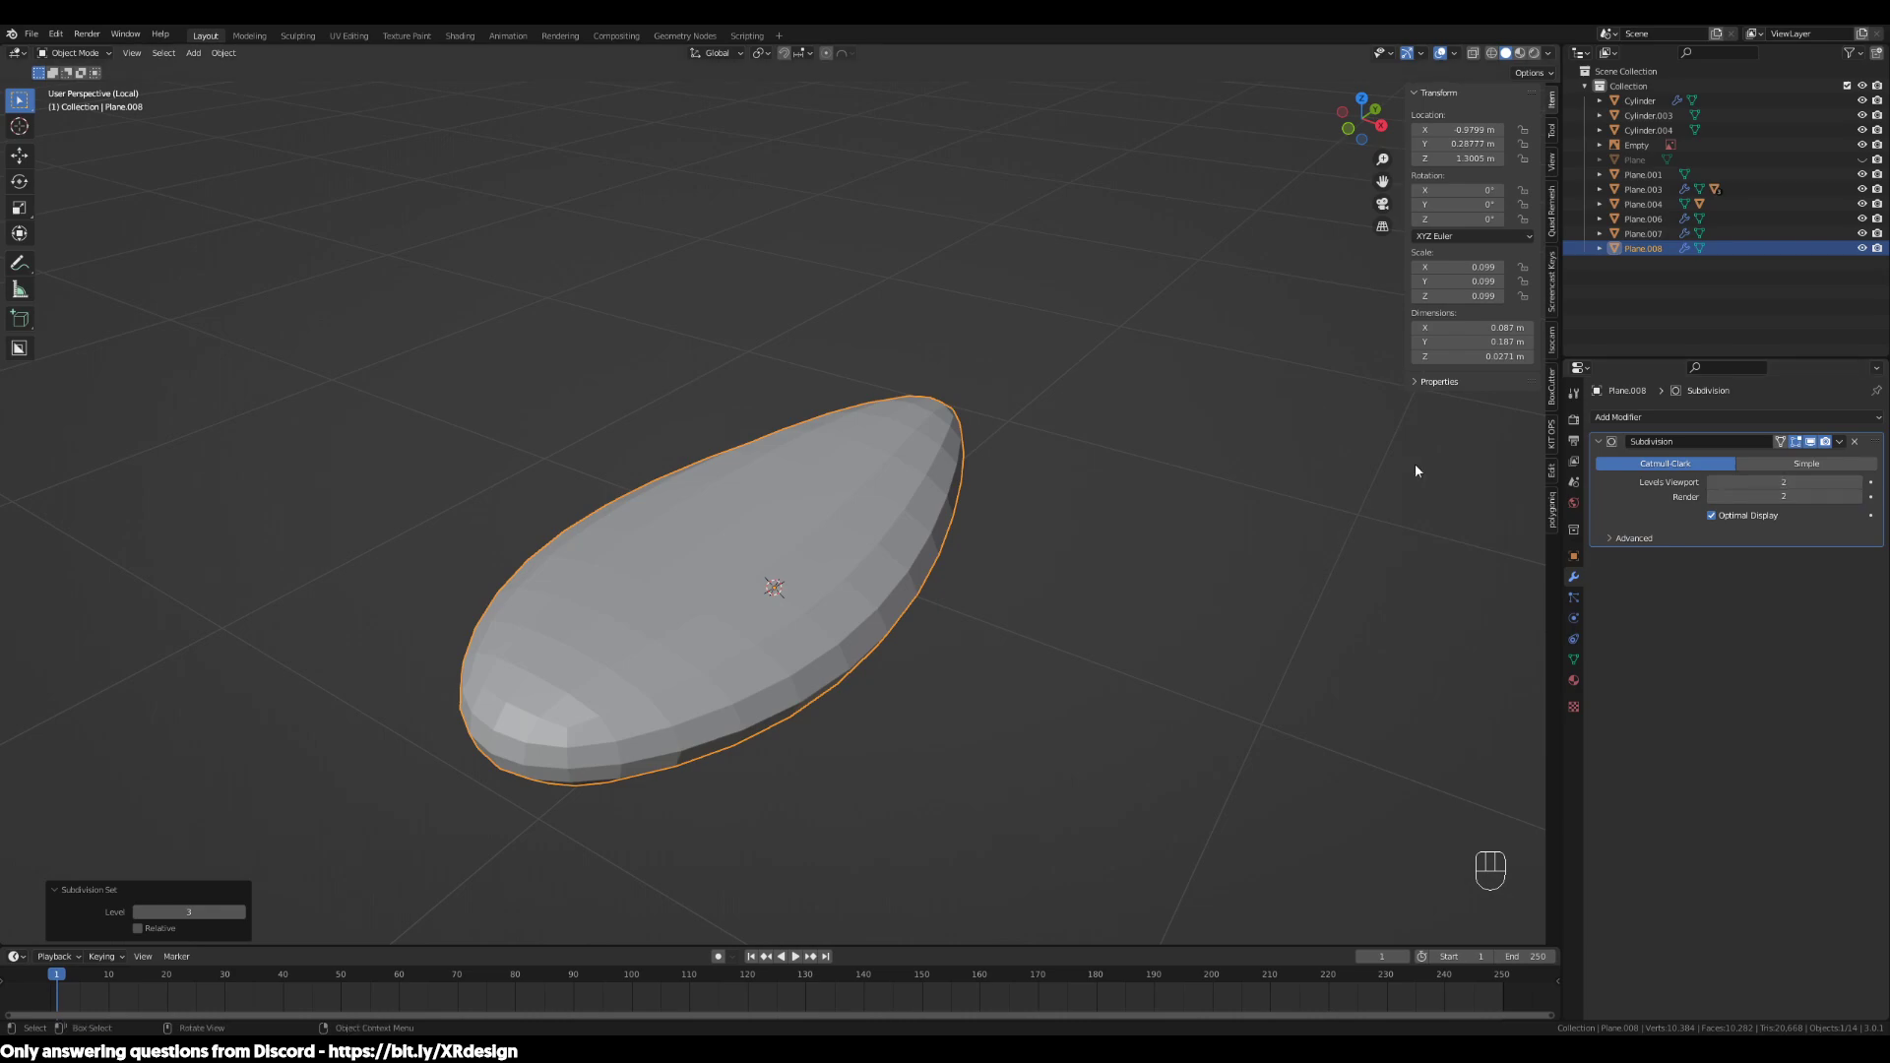
pyautogui.scroll(-1, 1063, 571)
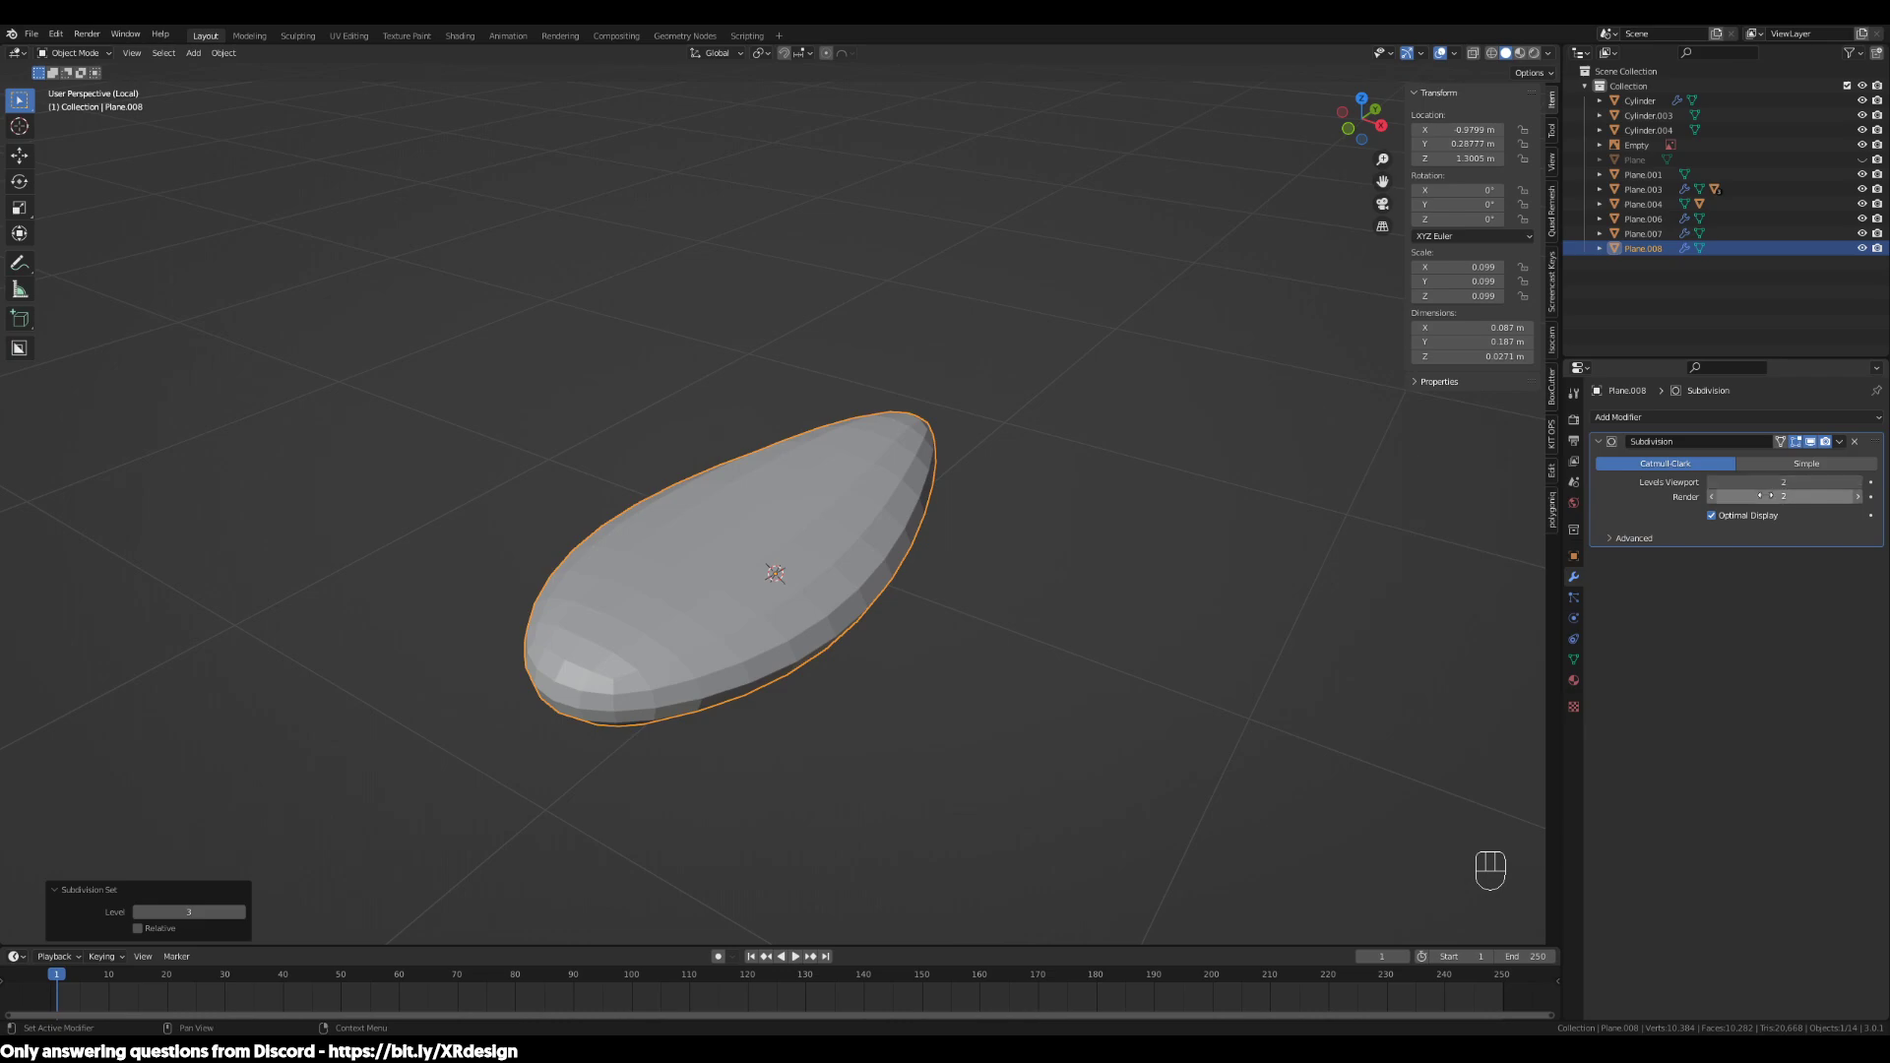
pyautogui.click(1858, 496)
pyautogui.moveTo(1178, 625); pyautogui.dragTo(1213, 657, button='middle')
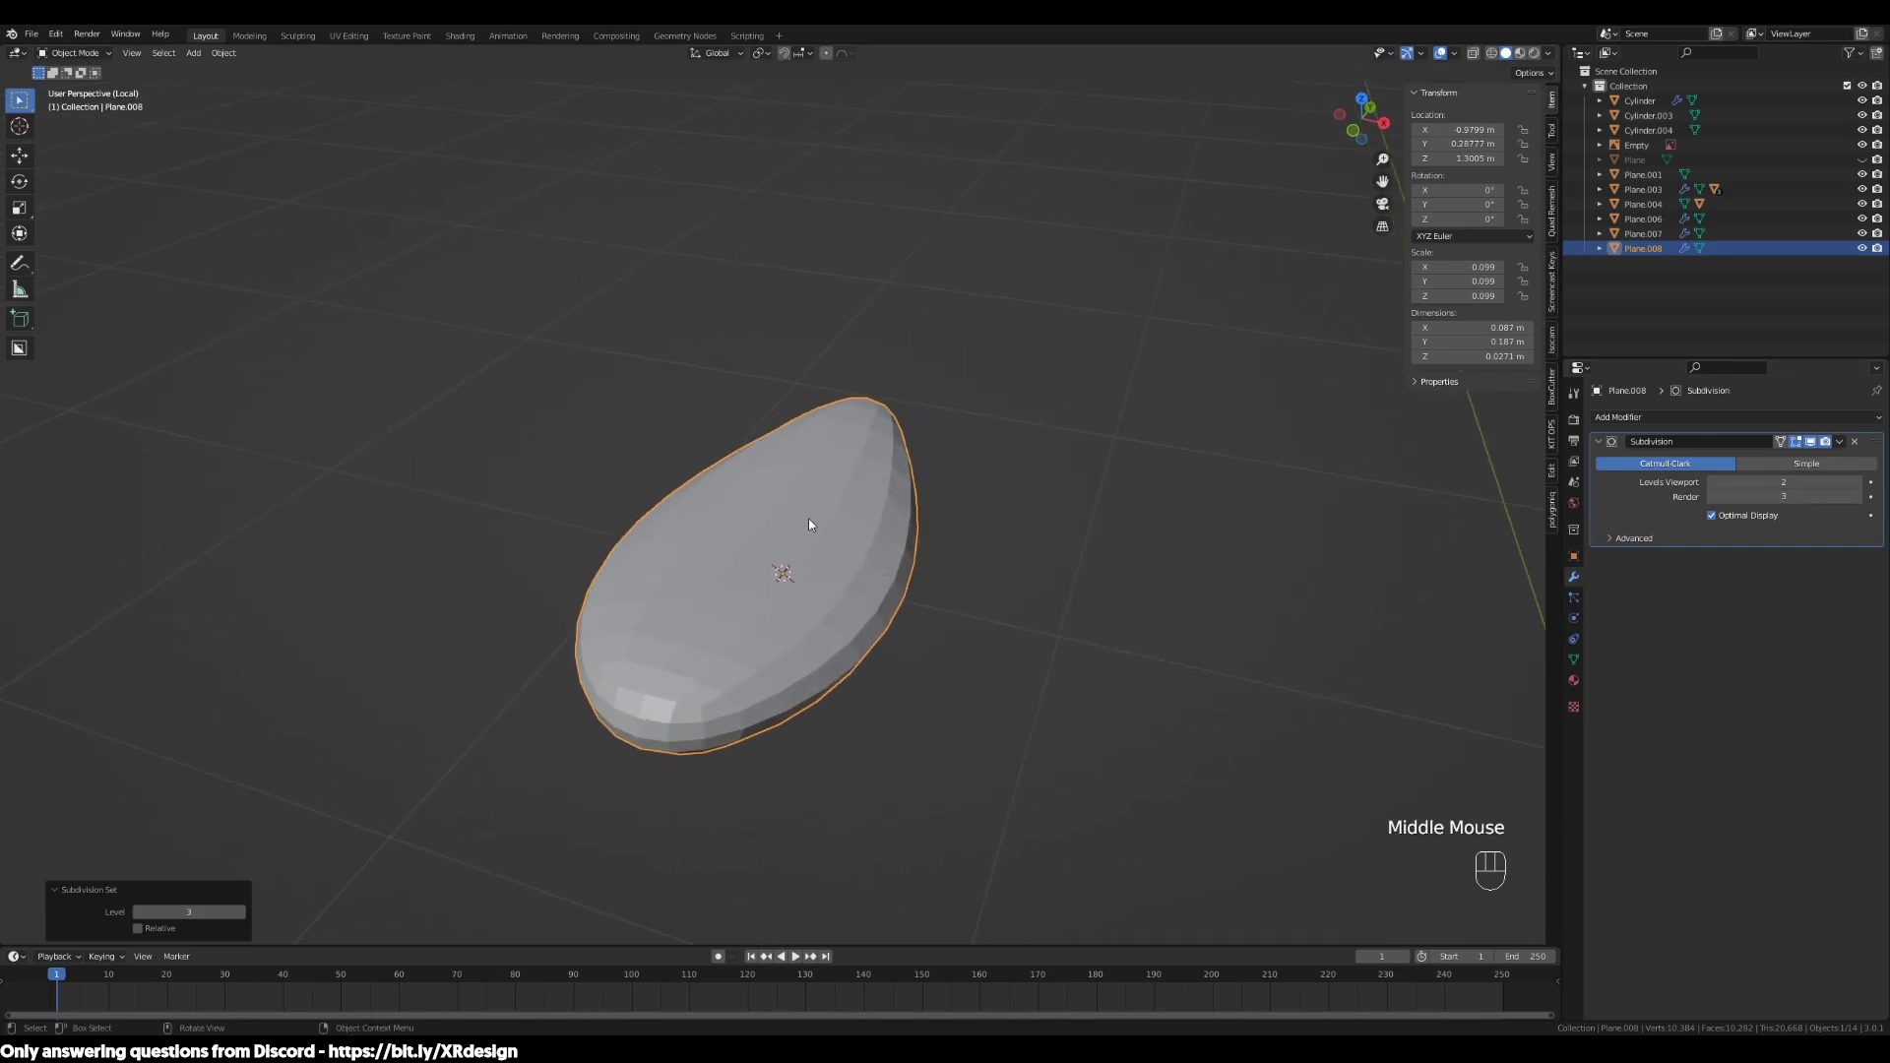
# Shade the leaf object smooth
pyautogui.scroll(2, 836, 464)
pyautogui.moveTo(861, 506)
pyautogui.mouseDown(button='middle')
pyautogui.moveTo(854, 469)
pyautogui.moveTo(872, 536)
pyautogui.mouseUp(button='middle')
pyautogui.scroll(-2, 1026, 528)
pyautogui.rightClick(782, 479)
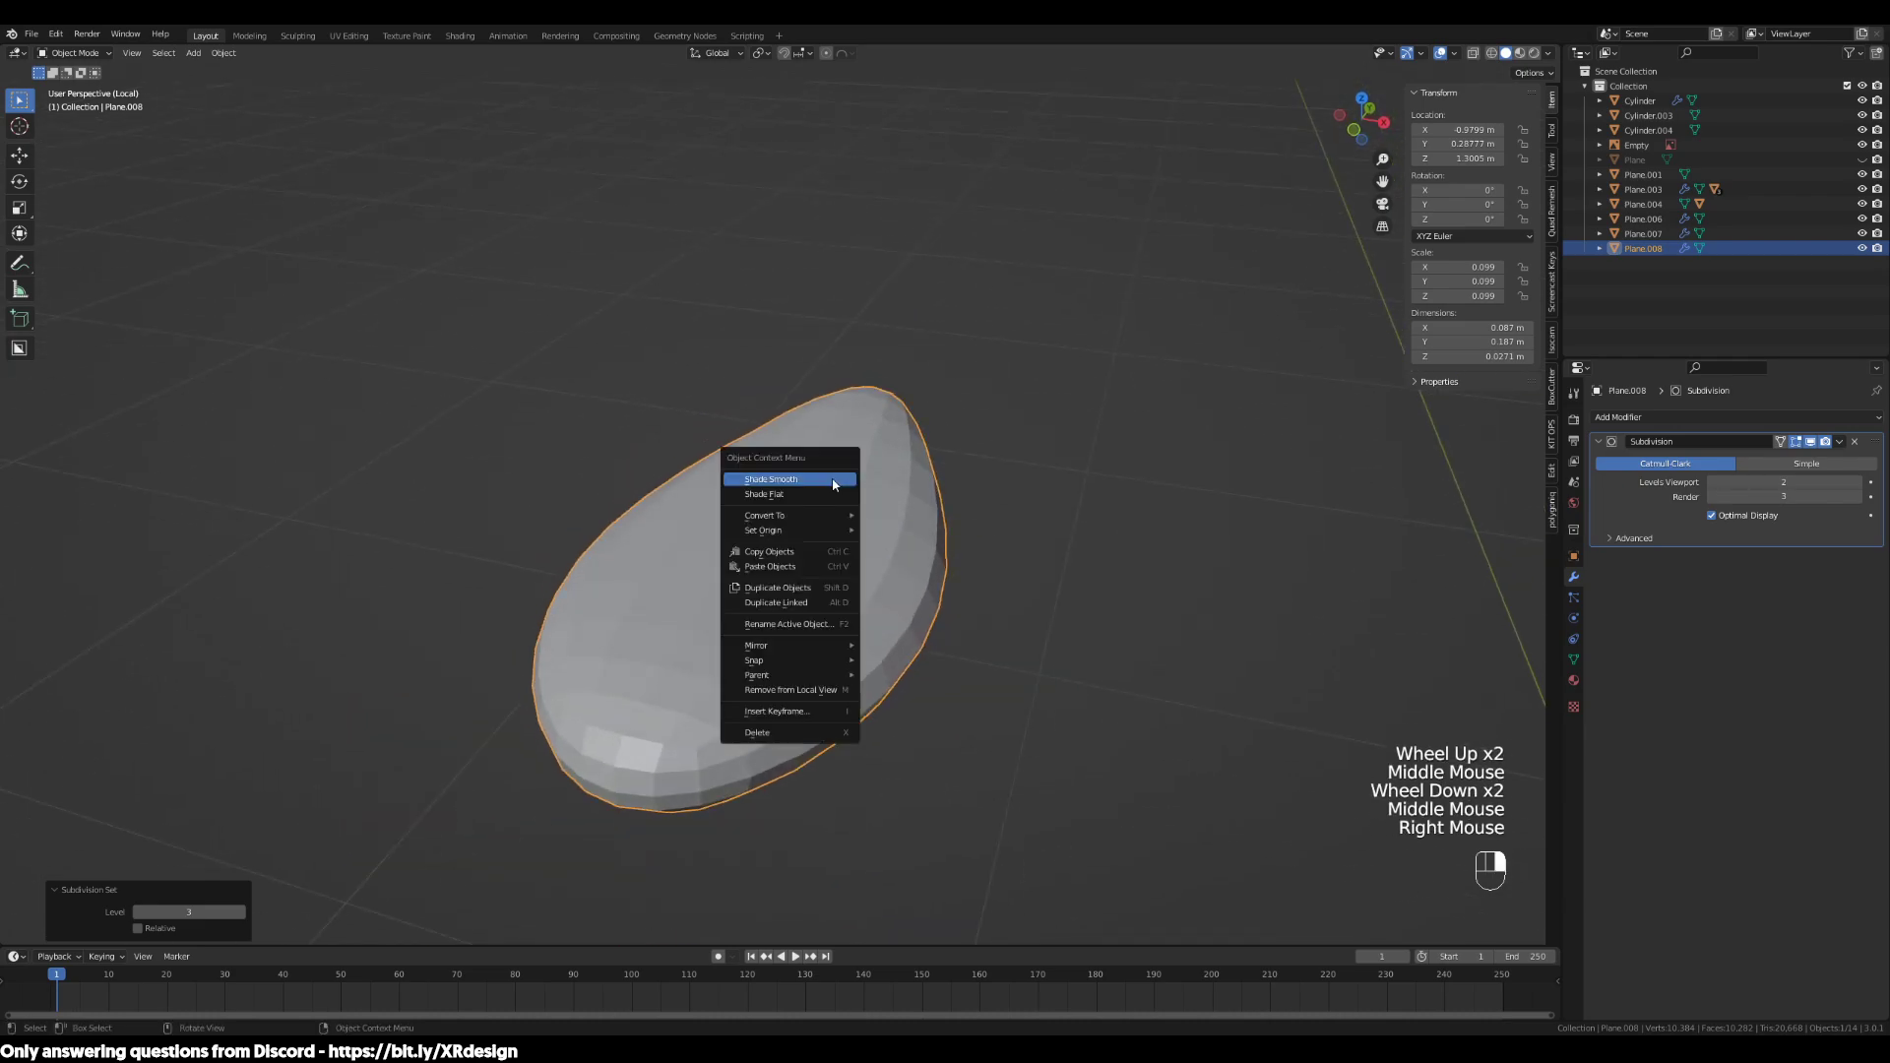
pyautogui.click(778, 480)
# Add a centred loop cut around the leaf's sides, halfway through its thickness
pyautogui.moveTo(1126, 565); pyautogui.dragTo(636, 564, button='middle')
pyautogui.scroll(-2, 1013, 620)
pyautogui.press('Tab')
pyautogui.scroll(2, 921, 592)
pyautogui.hotkey('ctrl', 'r')
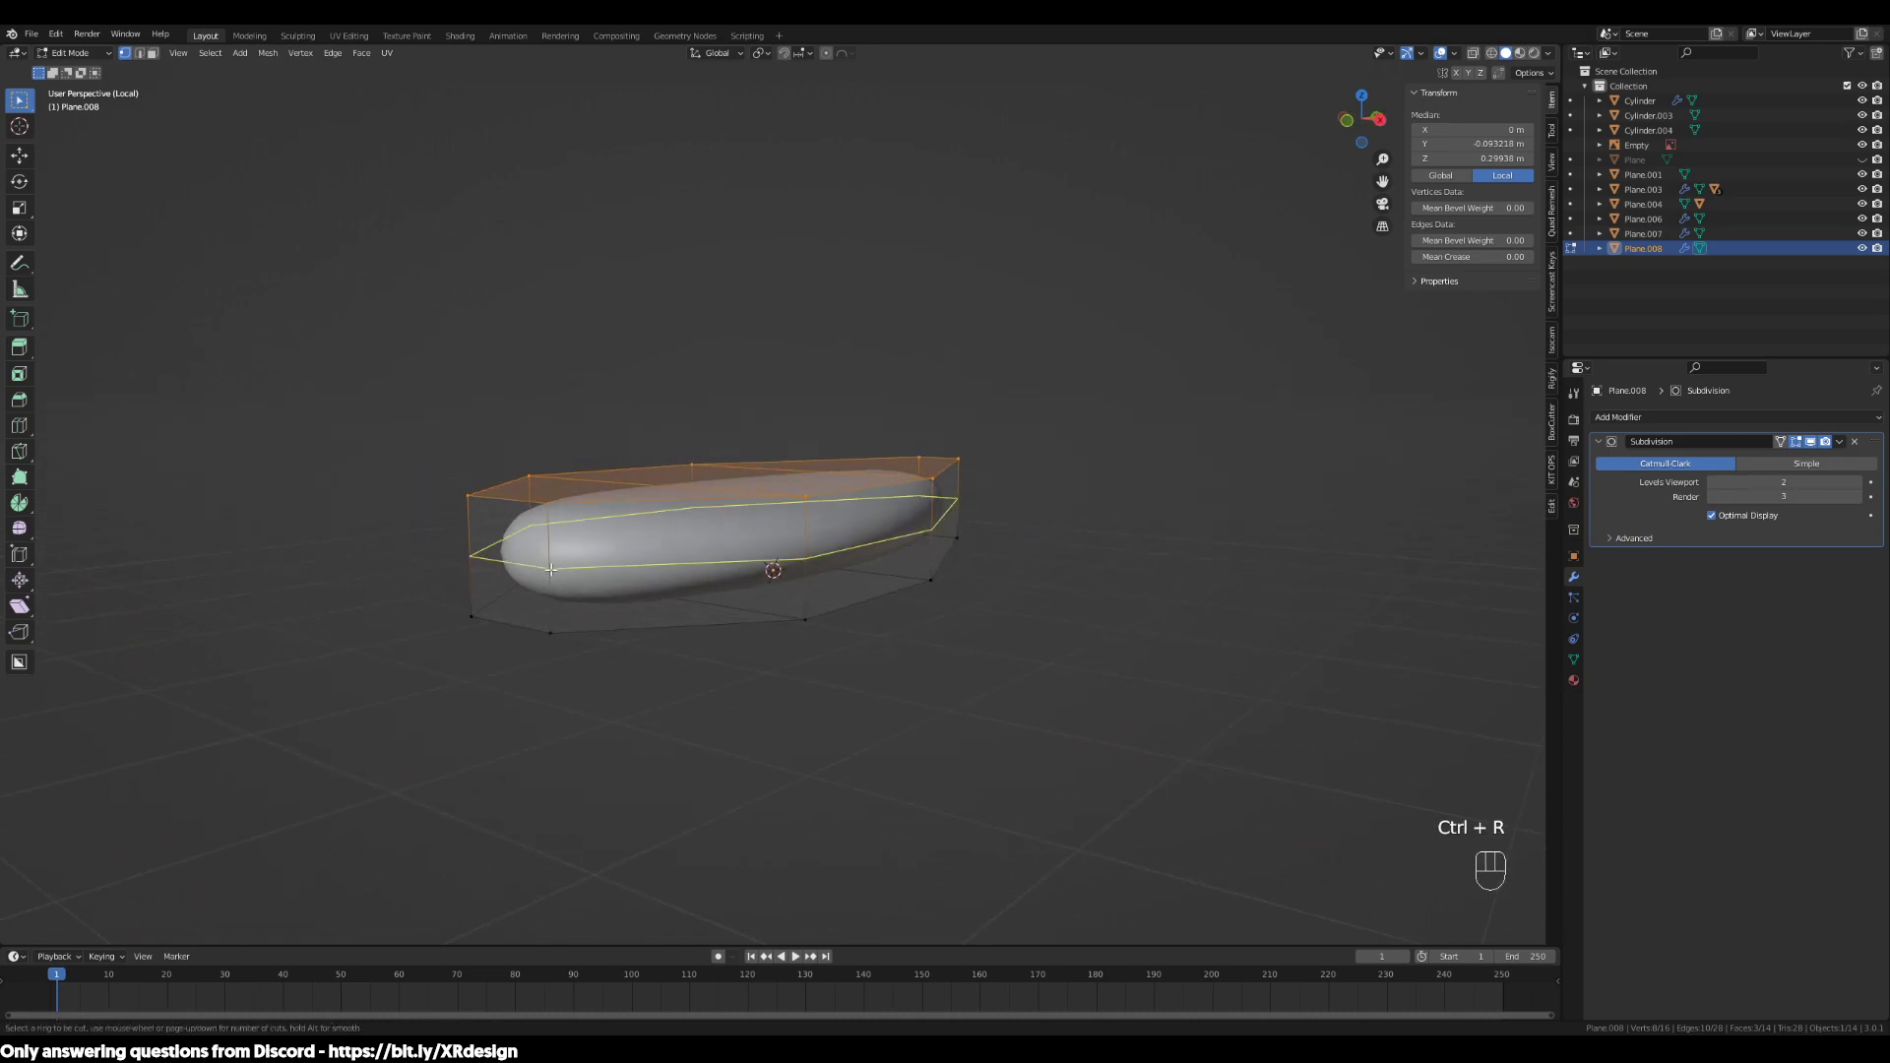
pyautogui.click(552, 569)
pyautogui.rightClick(585, 571)
pyautogui.moveTo(585, 571); pyautogui.dragTo(958, 603, button='middle')
# Raise the cross edge loop nearer the leaf's long tip along Z by about 0.014 m
pyautogui.press('2')
pyautogui.keyDown('alt'); pyautogui.click(763, 475); pyautogui.keyUp('alt')
pyautogui.moveTo(763, 476); pyautogui.dragTo(975, 654, button='middle')
pyautogui.press('g')
pyautogui.press('z')
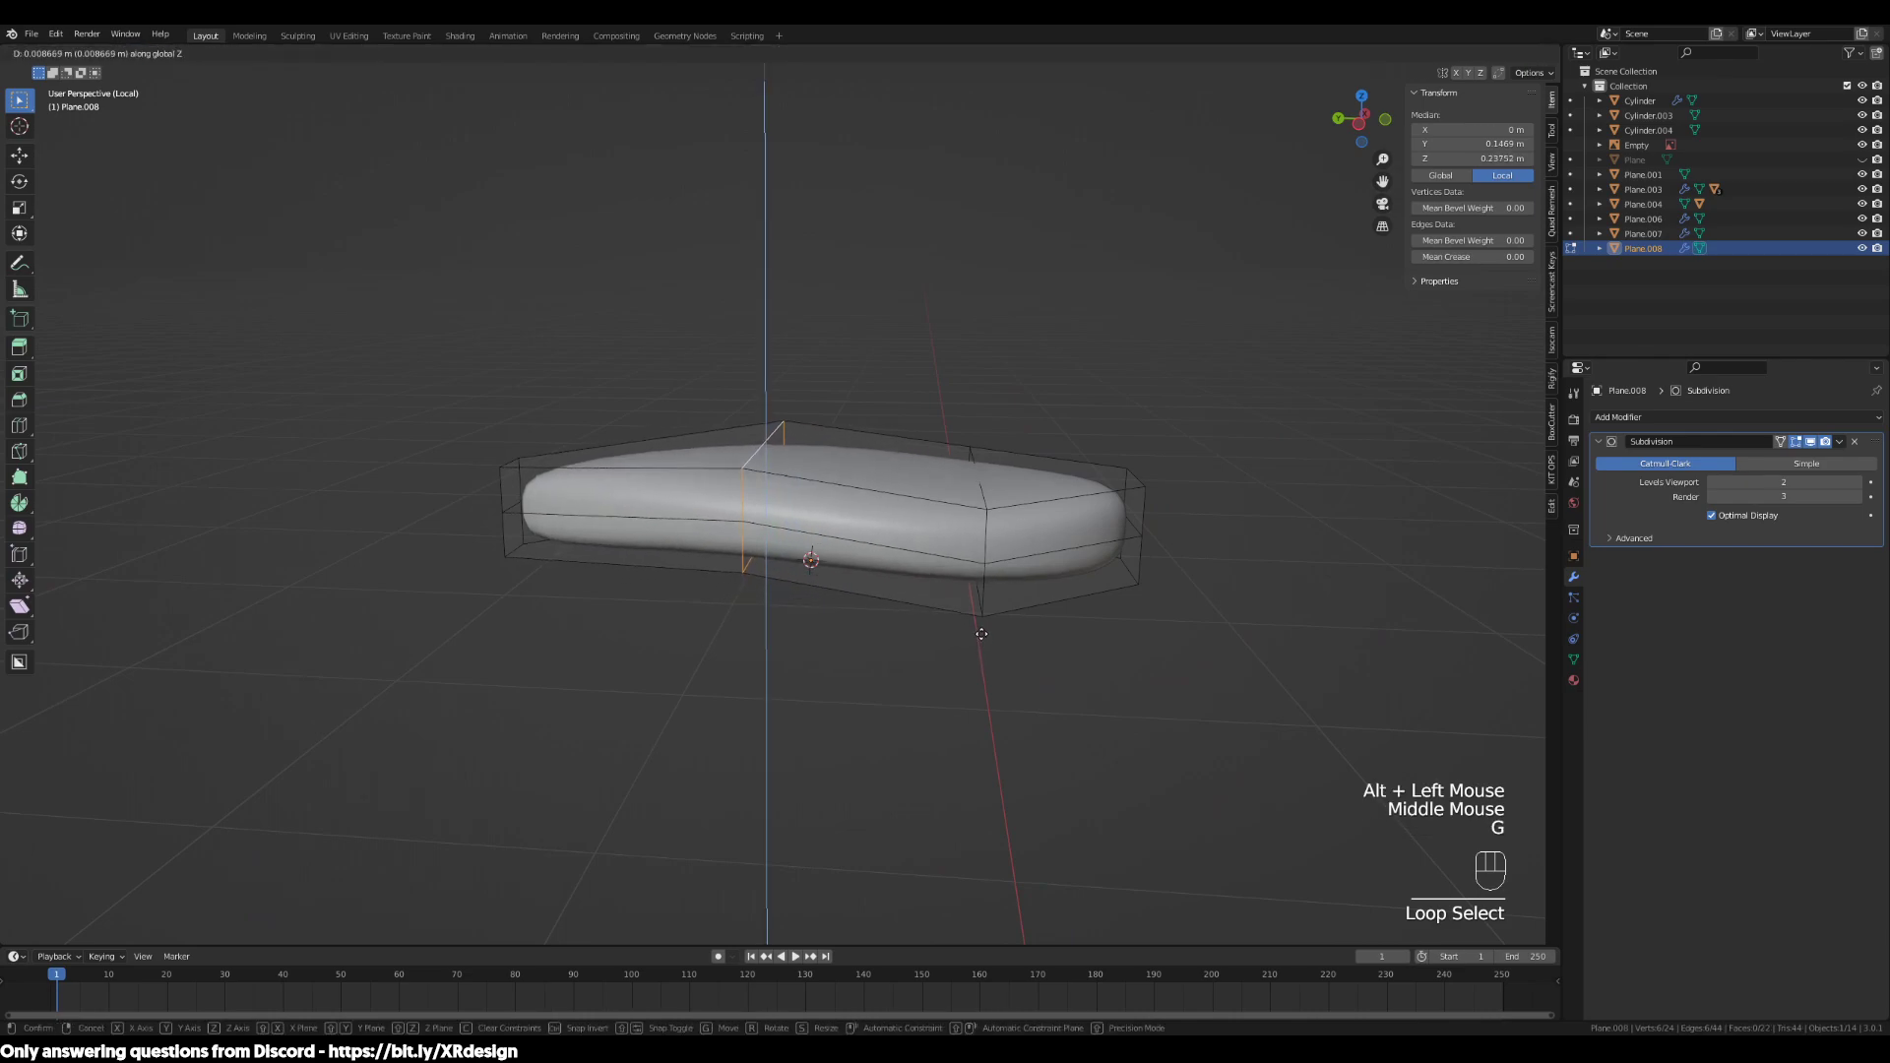
pyautogui.click(966, 546)
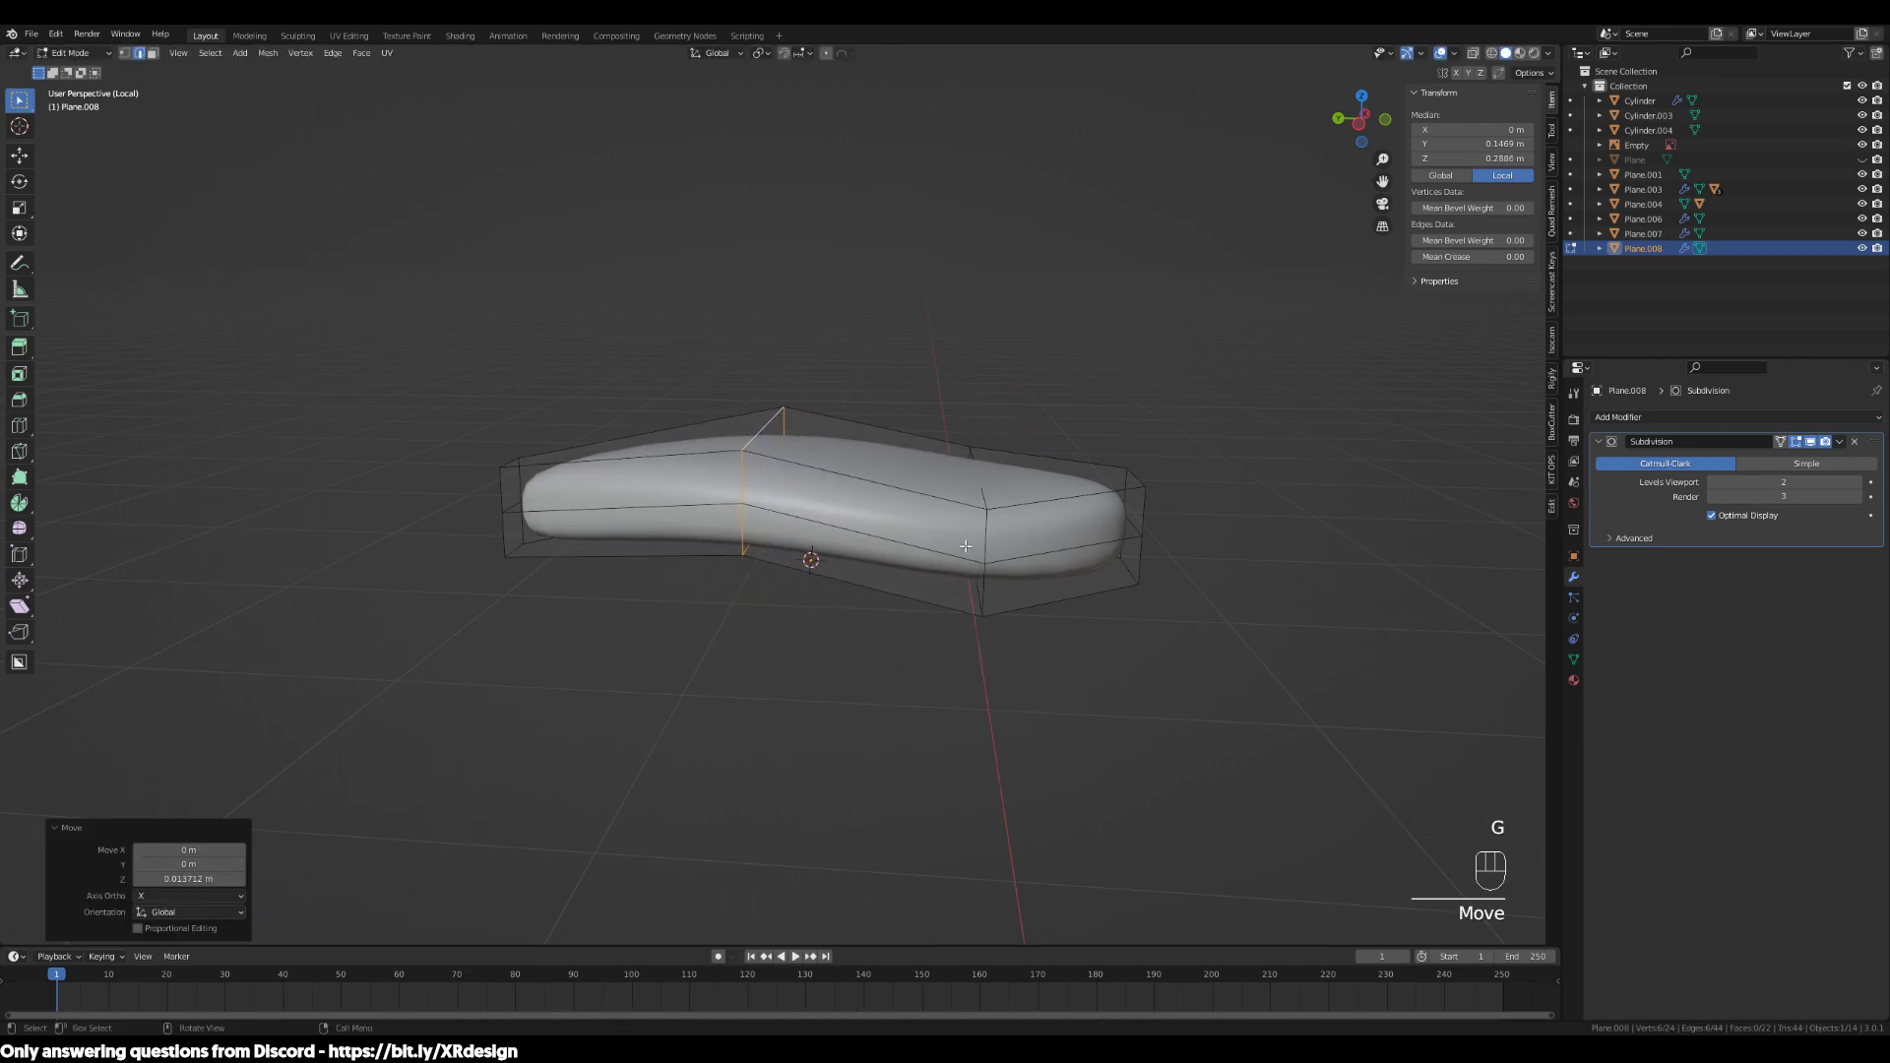
# Raise the cross edge loop nearer the leaf's short end along Z by about 0.012 m
pyautogui.keyDown('alt'); pyautogui.click(984, 488); pyautogui.keyUp('alt')
pyautogui.press('g')
pyautogui.press('z')
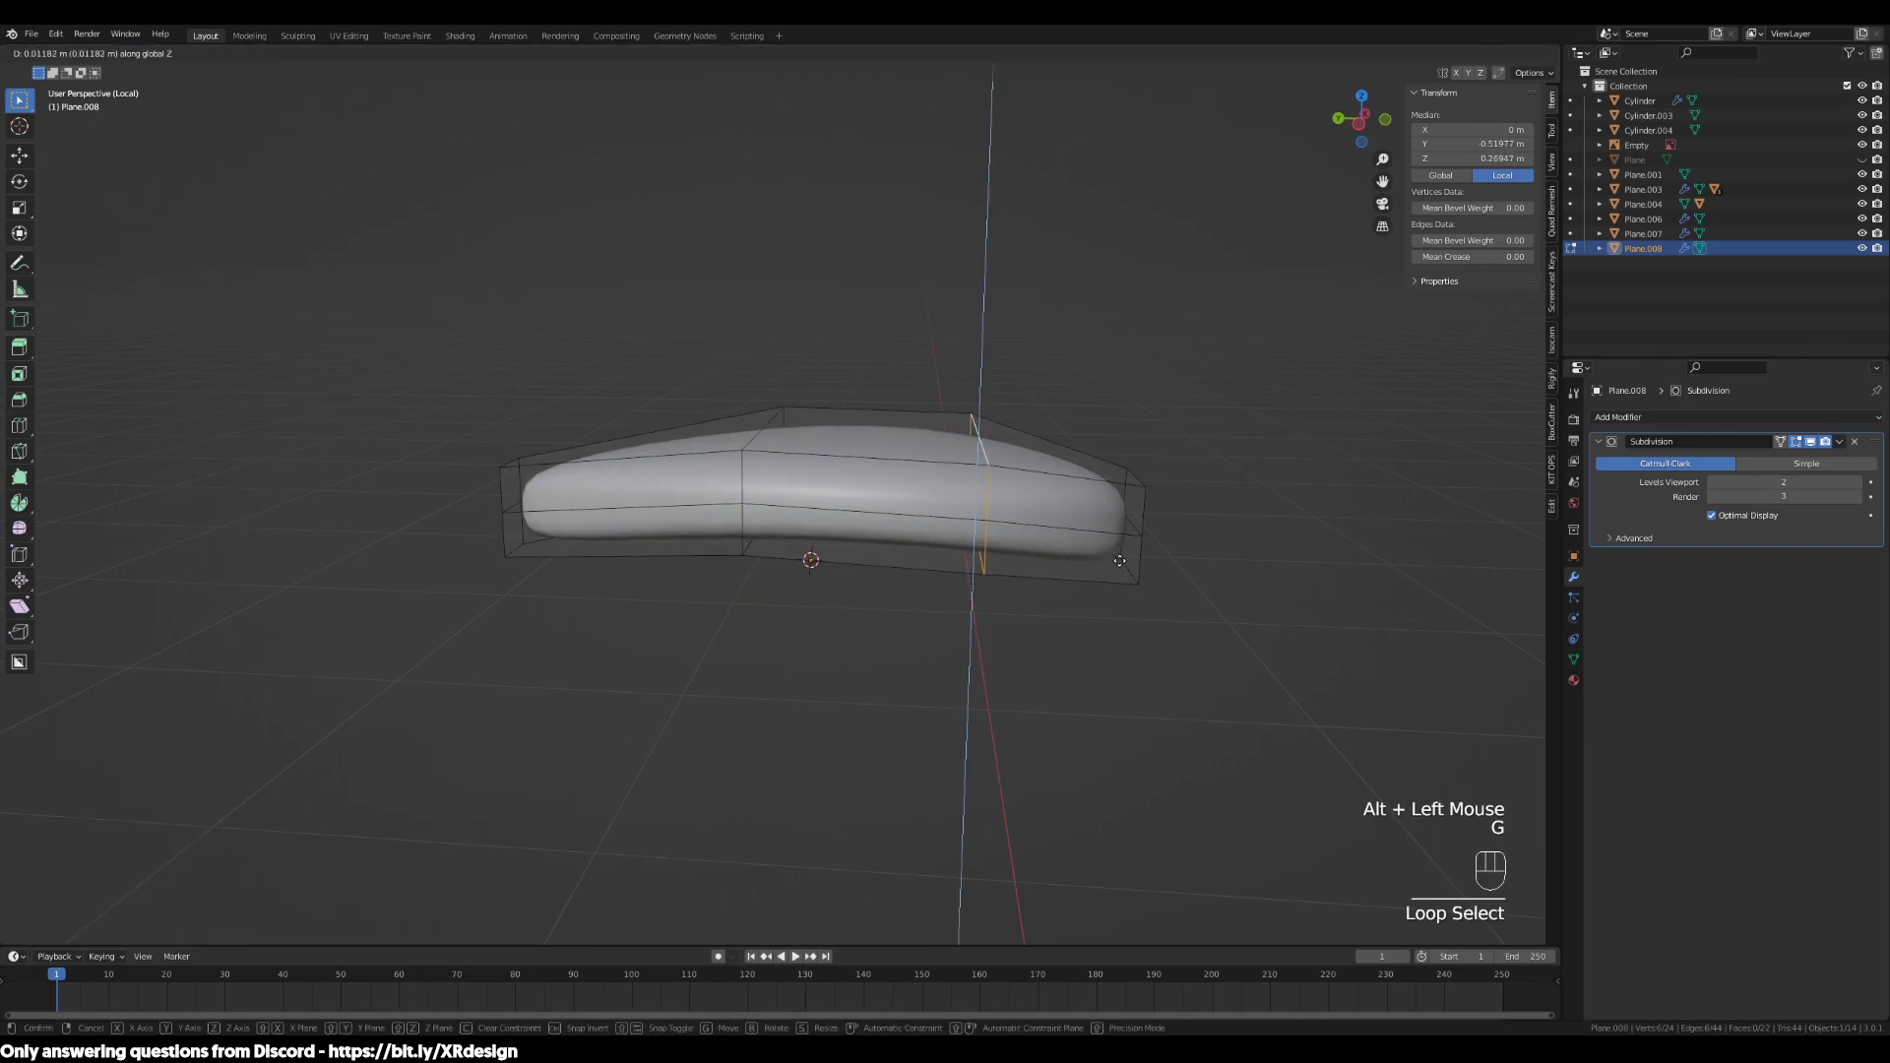
pyautogui.click(1119, 562)
# Raise the cross edge loop nearer the long tip a further 0.002 m or so along Z
pyautogui.keyDown('alt'); pyautogui.click(745, 445); pyautogui.keyUp('alt')
pyautogui.moveTo(975, 630); pyautogui.dragTo(820, 627, button='middle')
pyautogui.press('g')
pyautogui.press('z')
pyautogui.click(978, 667)
pyautogui.scroll(-3, 936, 646)
pyautogui.scroll(4, 815, 760)
pyautogui.scroll(2, 866, 616)
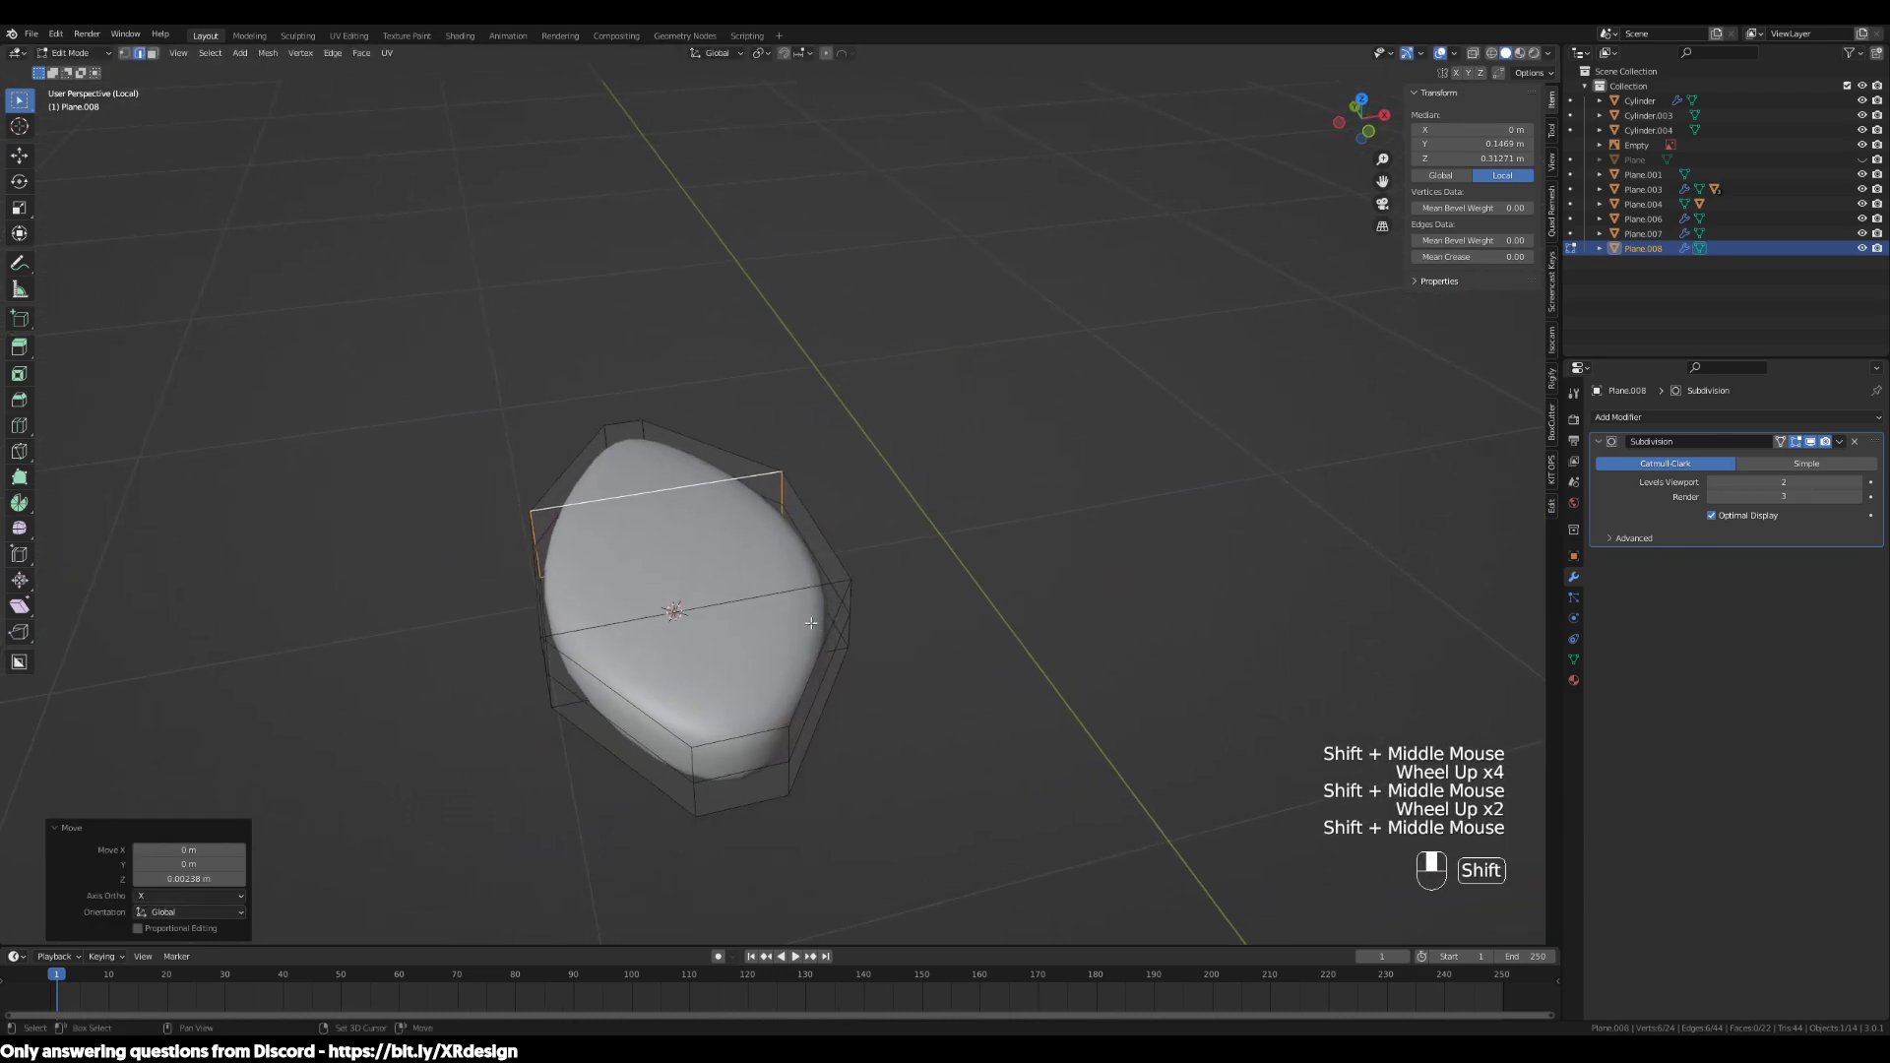
# Add one centred loop cut running lengthwise along the leaf from tip to base
pyautogui.hotkey('ctrl', 'r')
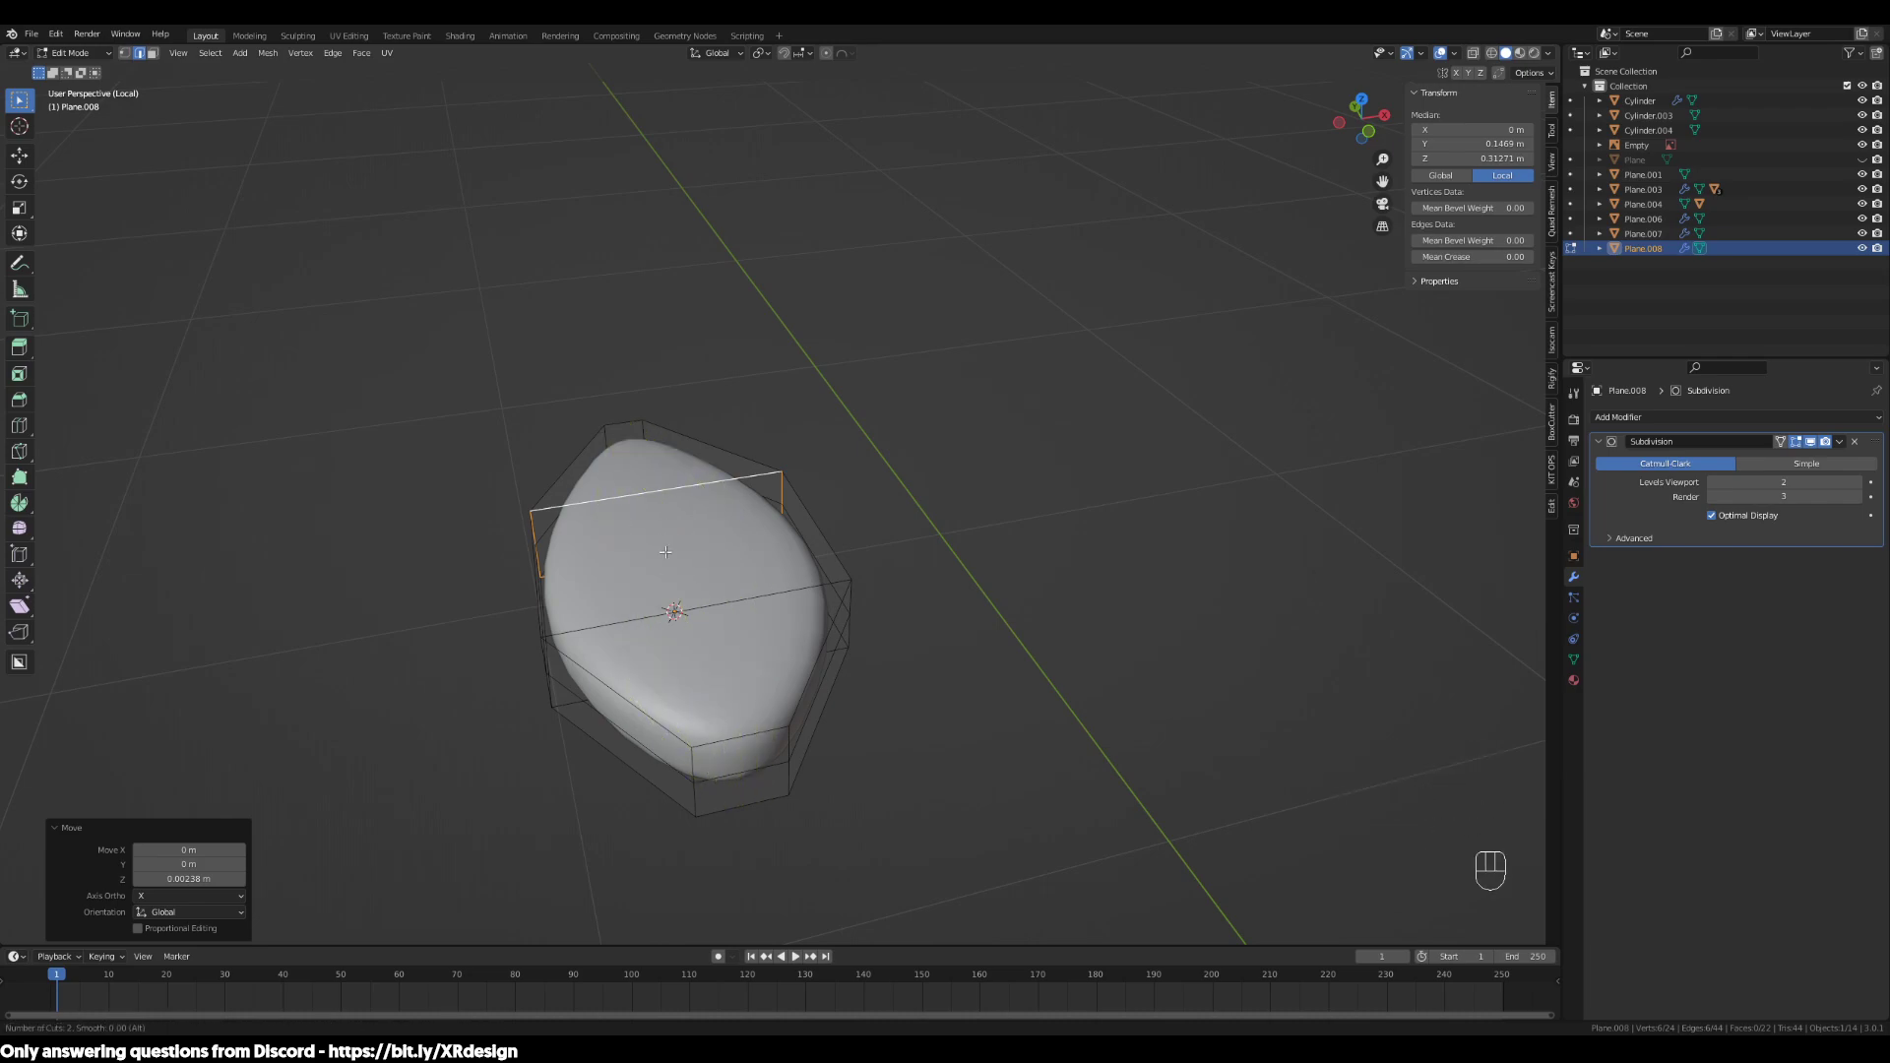
pyautogui.scroll(-1, 628, 428)
pyautogui.click(625, 427)
pyautogui.rightClick(649, 477)
pyautogui.moveTo(844, 641)
pyautogui.mouseDown(button='middle')
pyautogui.moveTo(827, 663)
pyautogui.moveTo(844, 631)
pyautogui.mouseUp(button='middle')
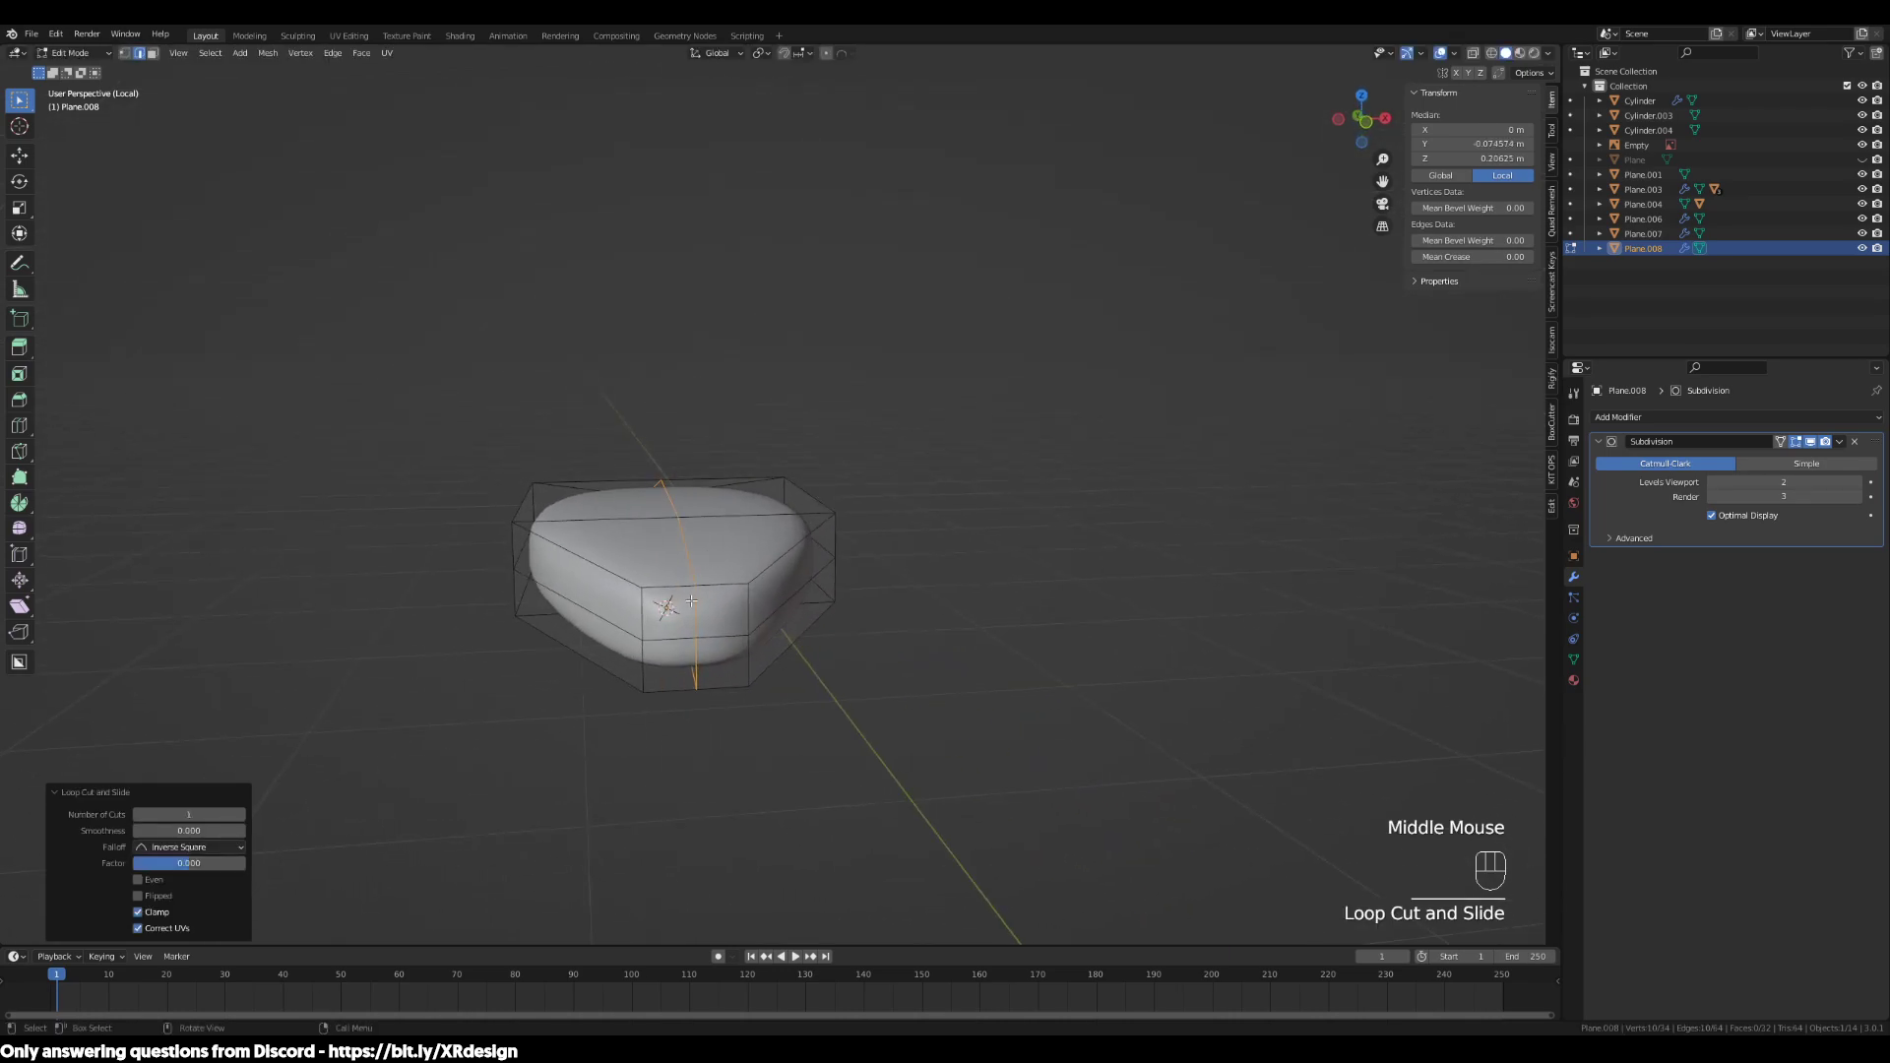
# Try lowering the lengthwise centre loop about 0.007 m along Z, and undo that move
pyautogui.moveTo(691, 600); pyautogui.dragTo(788, 616, button='middle')
pyautogui.press('g')
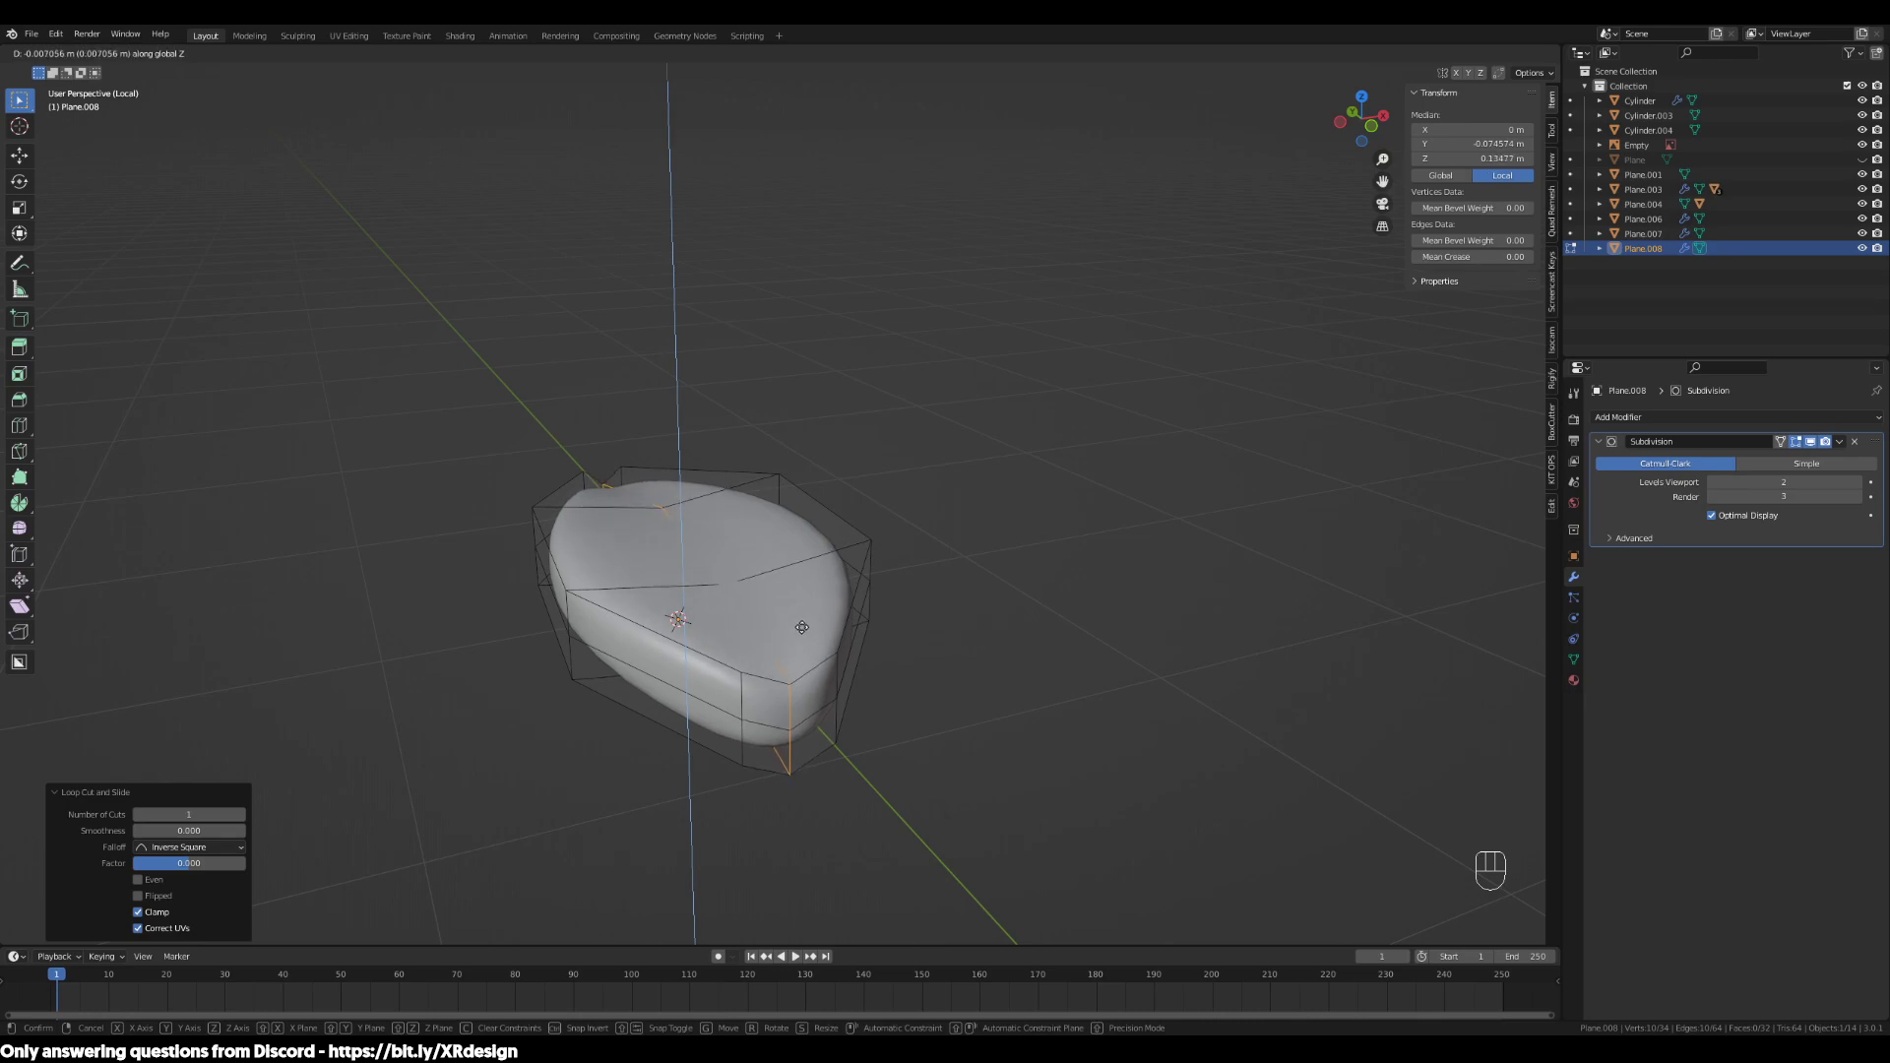
pyautogui.click(802, 627)
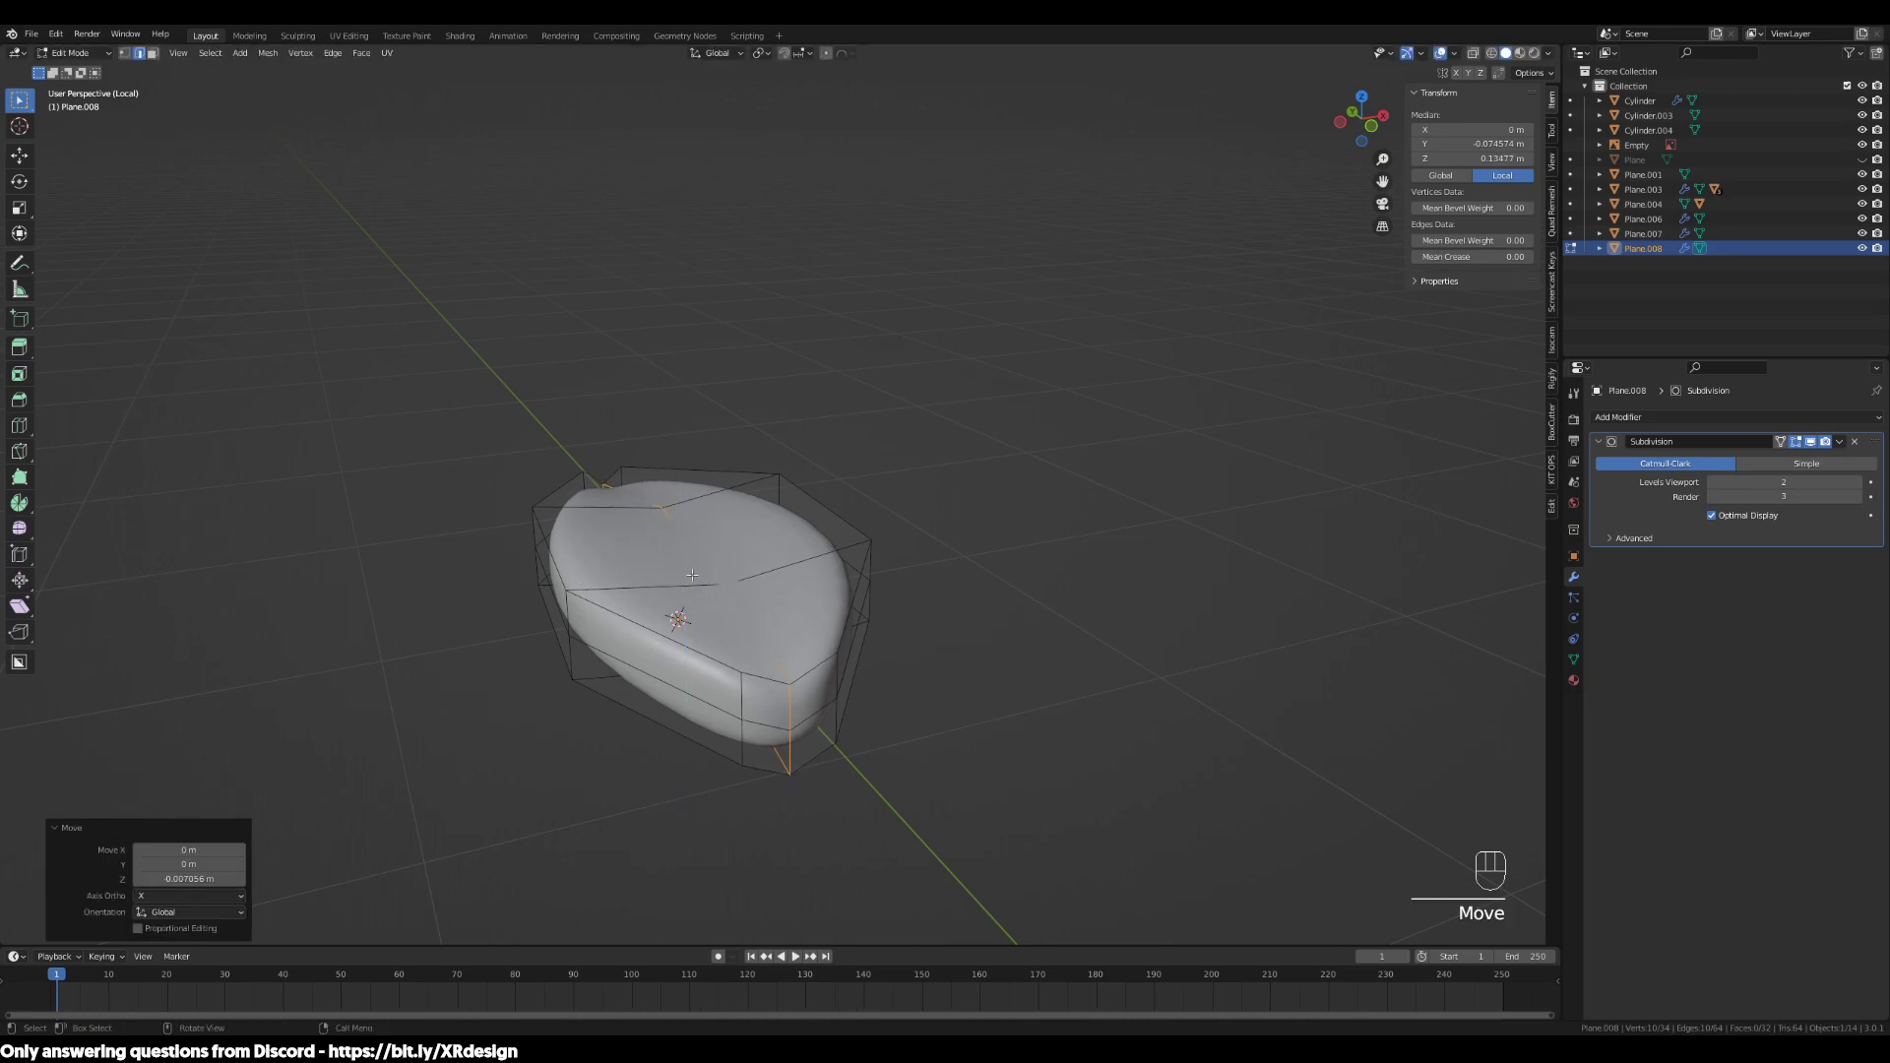
pyautogui.moveTo(765, 580); pyautogui.dragTo(920, 725, button='middle')
pyautogui.hotkey('ctrl', 'z')
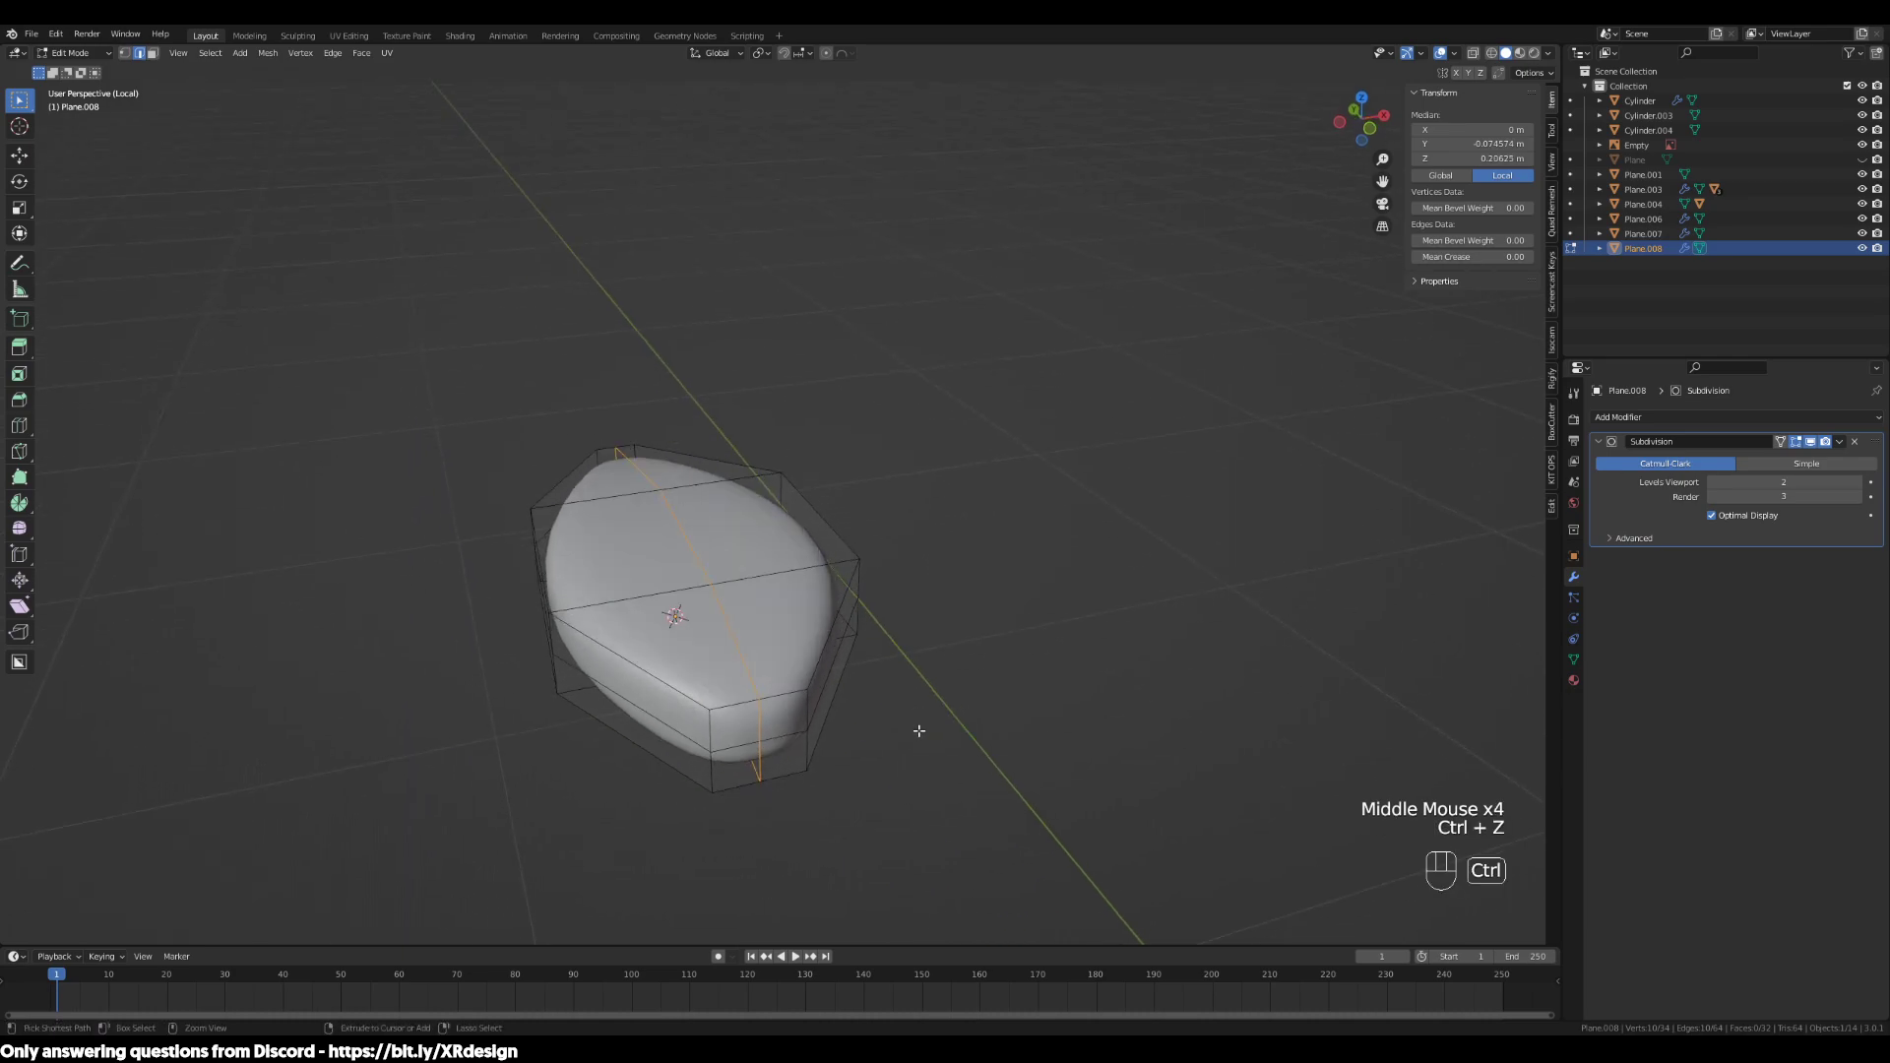
# Try bevelling the leaf's lengthwise centre loop and lowering its middle edge loop along Z, and undo both changes together with the loop cut
pyautogui.hotkey('ctrl', 'b')
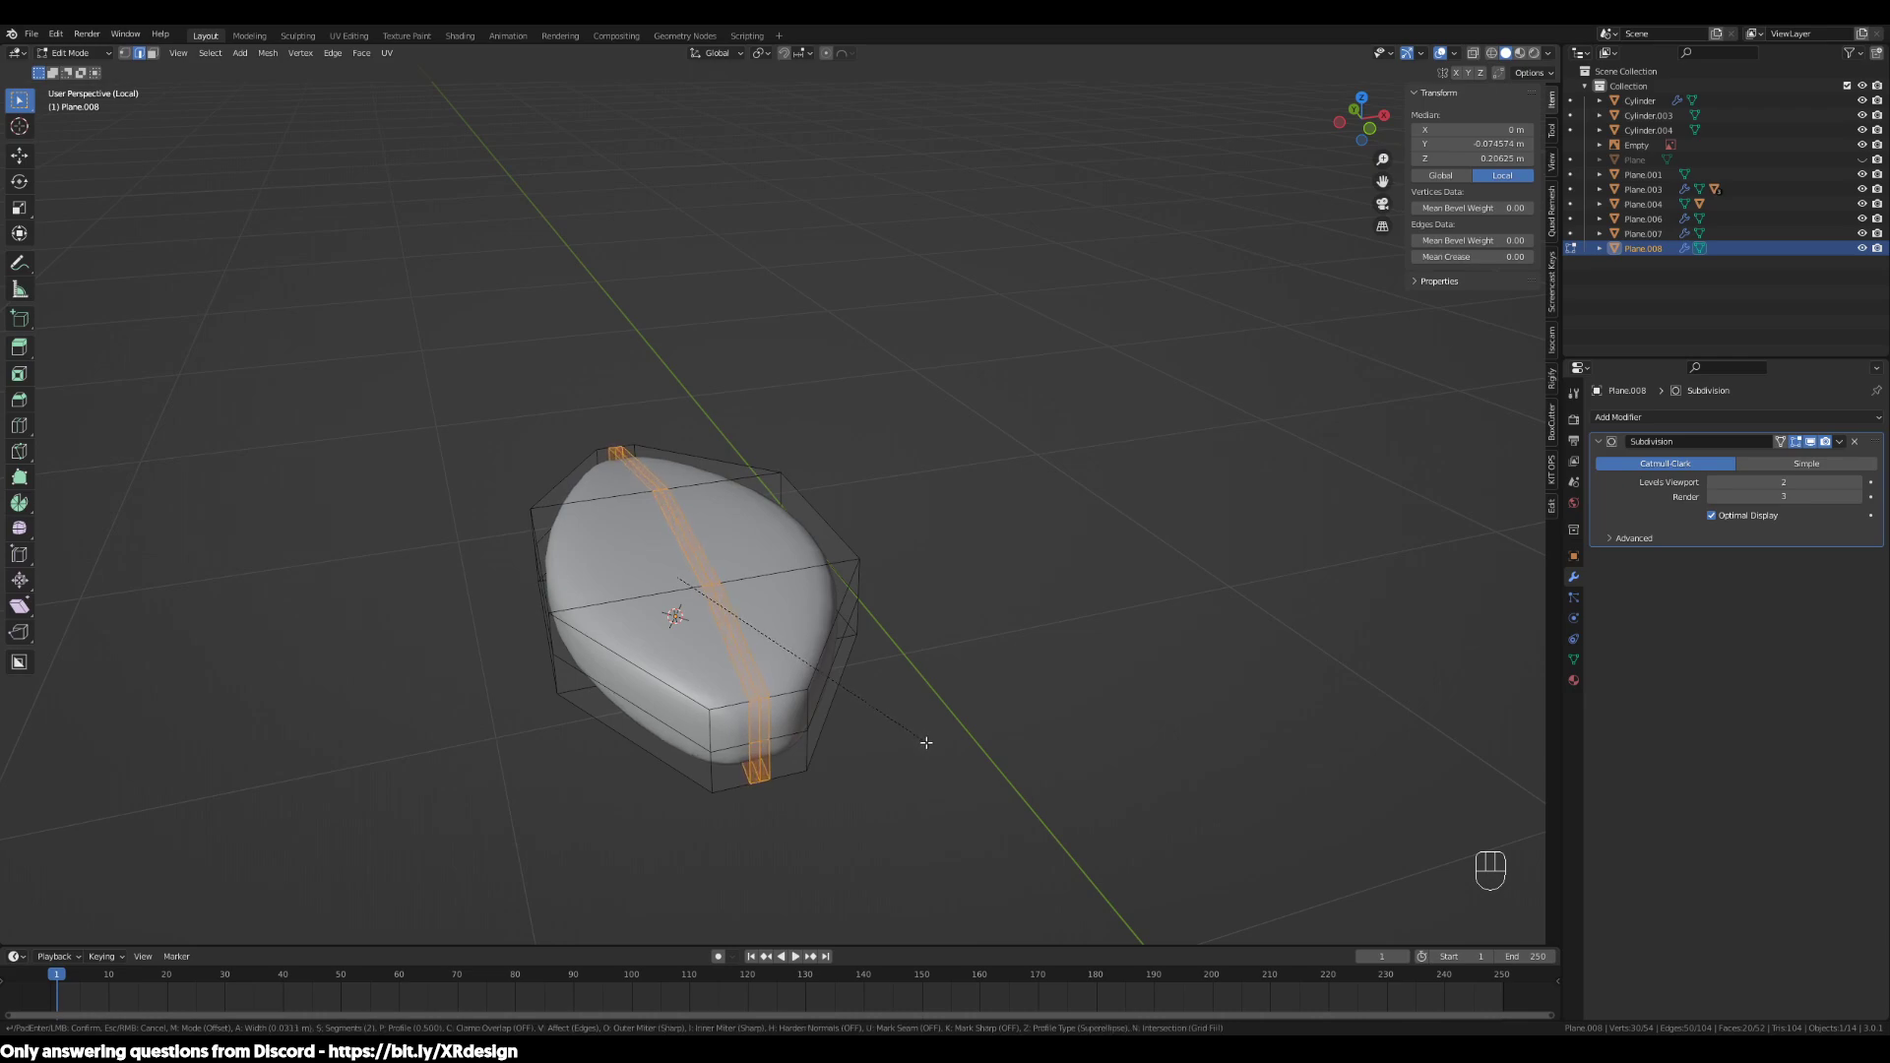
pyautogui.click(923, 744)
pyautogui.keyDown('alt'); pyautogui.click(907, 688); pyautogui.keyUp('alt')
pyautogui.moveTo(907, 688); pyautogui.dragTo(907, 686, button='middle')
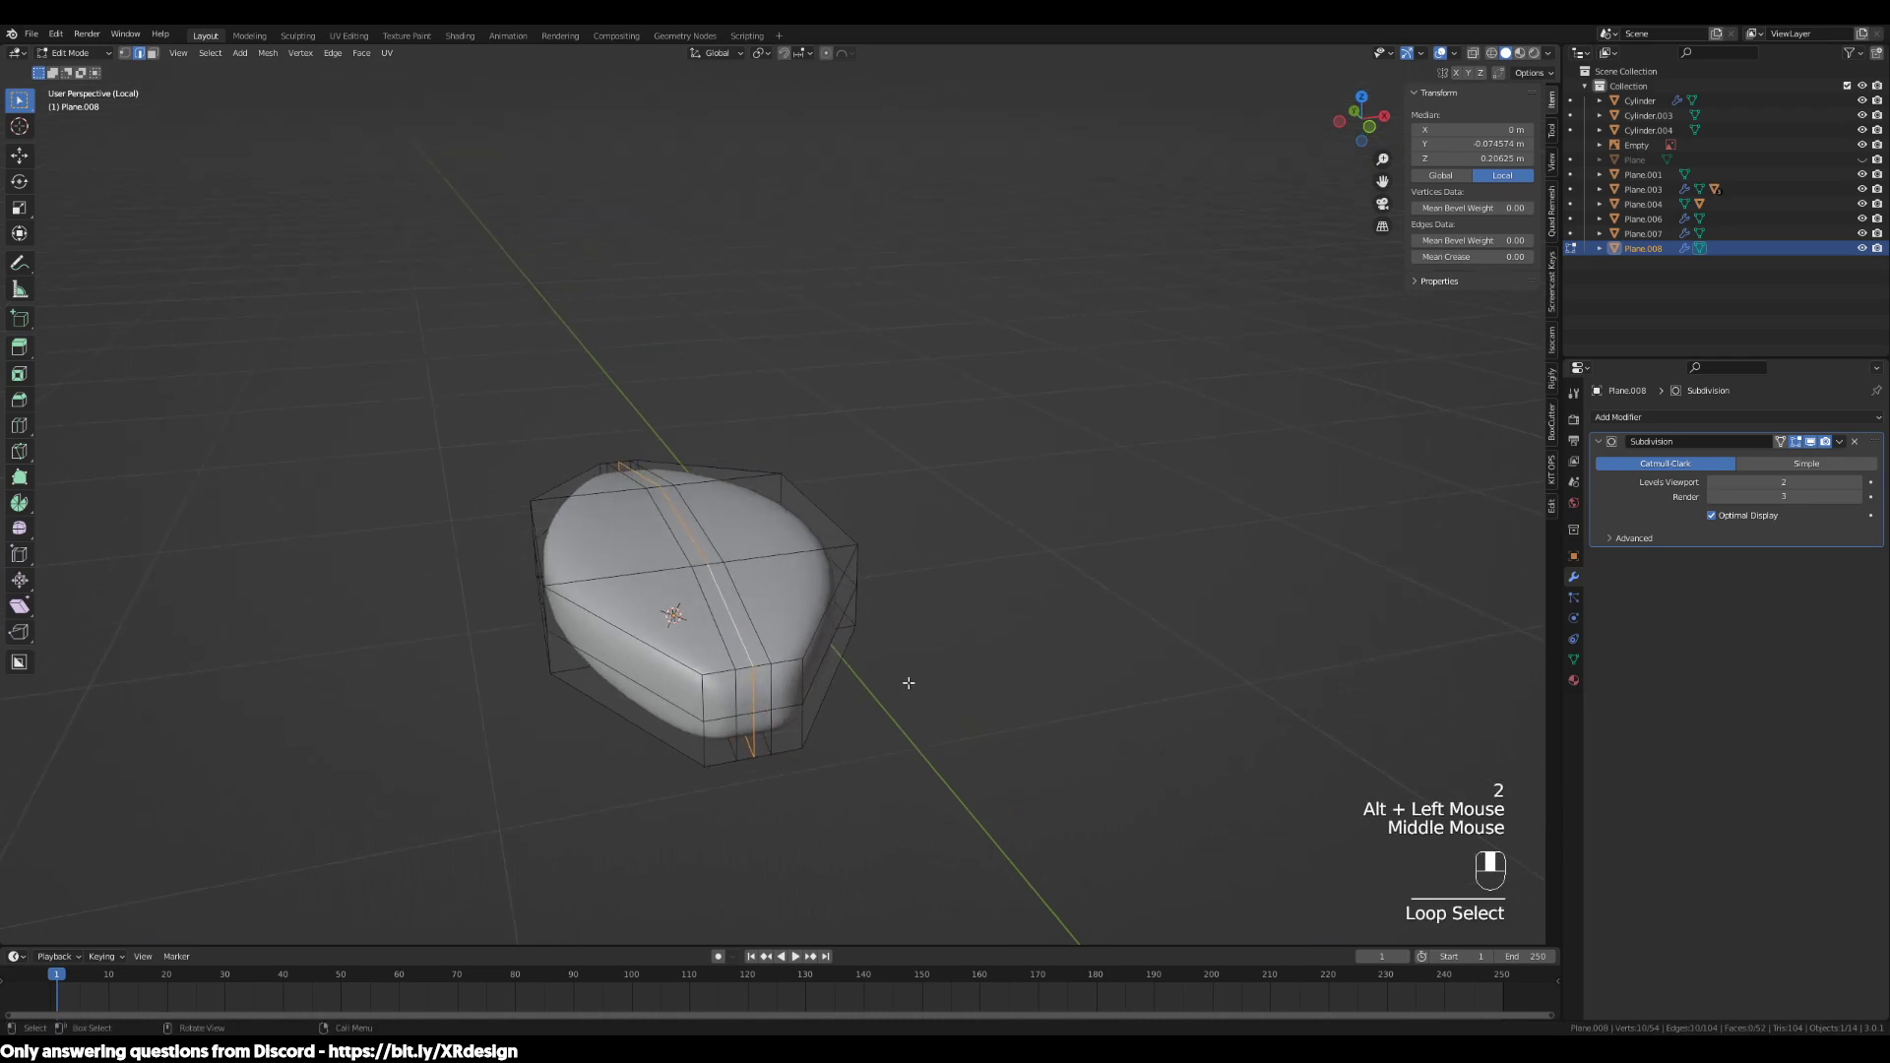
pyautogui.press('g')
pyautogui.press('z')
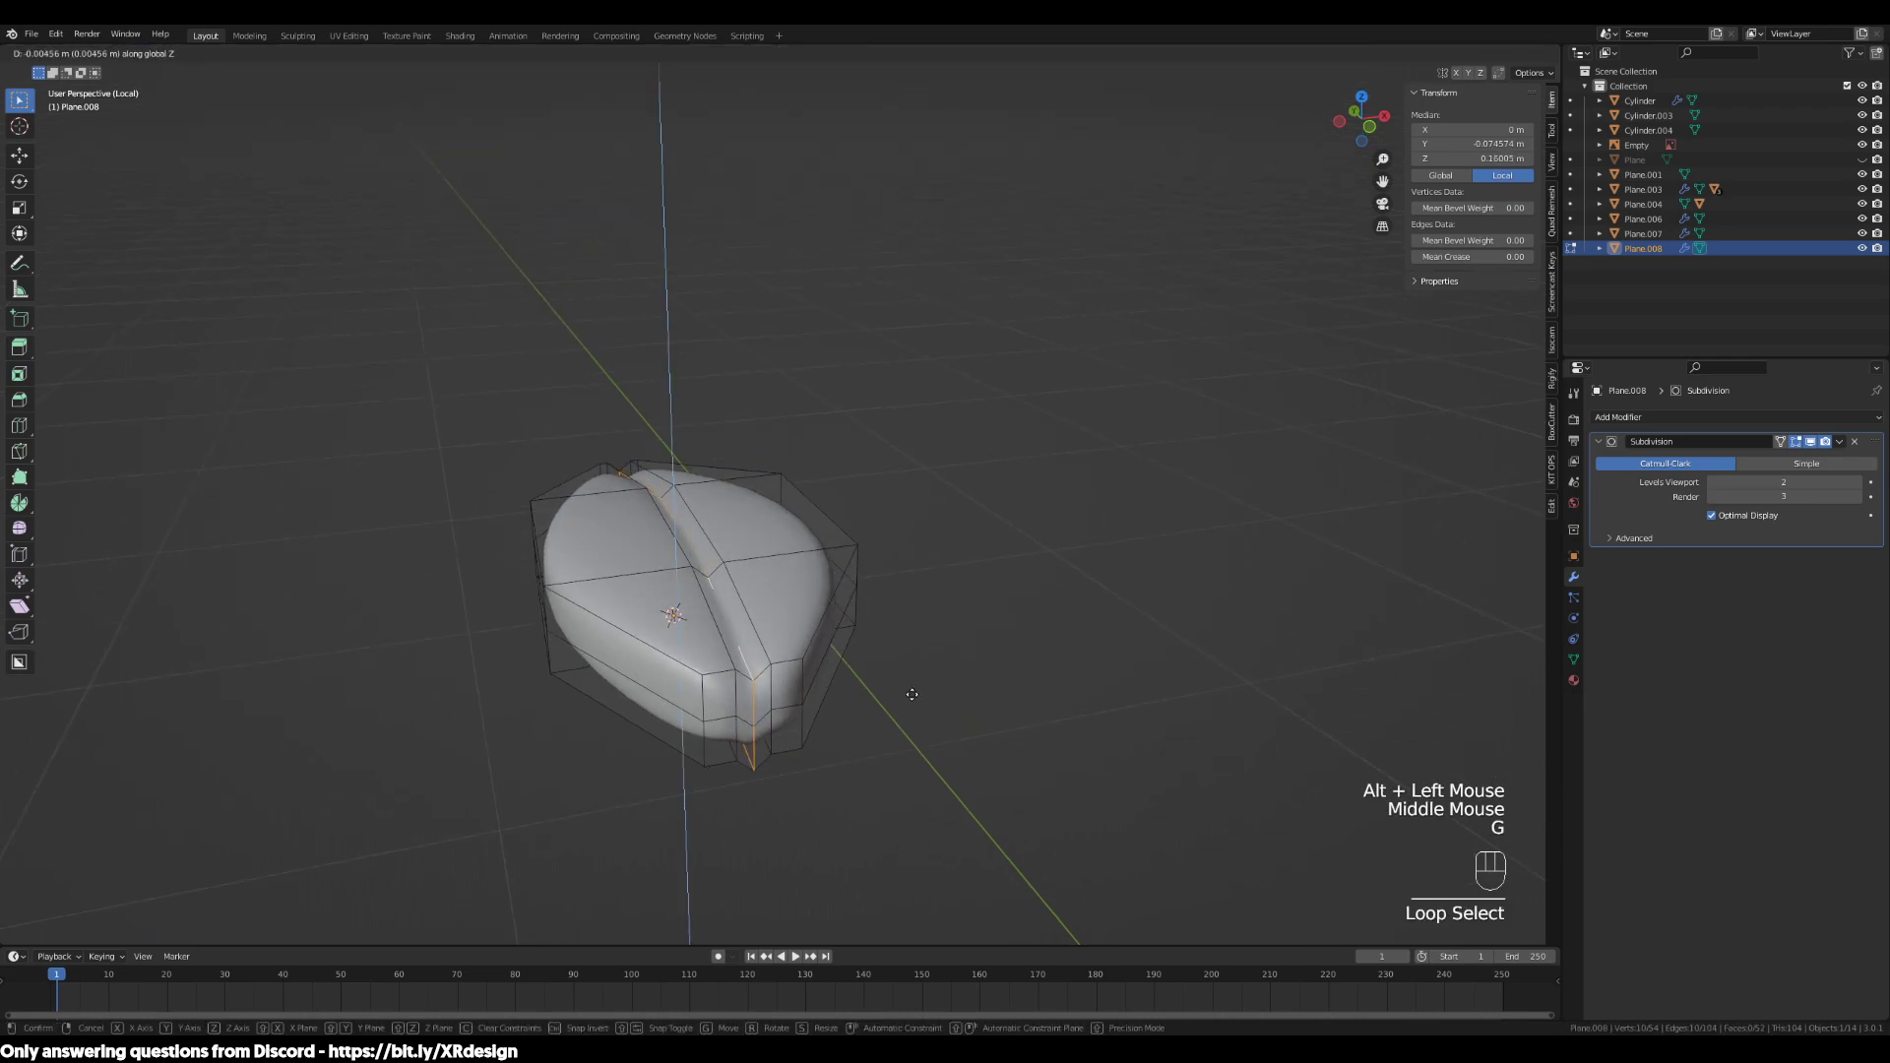
pyautogui.click(912, 699)
pyautogui.keyDown('ctrl'); pyautogui.moveTo(913, 699); pyautogui.dragTo(918, 707, button='middle'); pyautogui.keyUp('ctrl')
pyautogui.hotkey('ctrl', 'z')
pyautogui.hotkey('ctrl', 'z')
pyautogui.moveTo(953, 772); pyautogui.dragTo(928, 784, button='middle')
pyautogui.hotkey('ctrl', 'z')
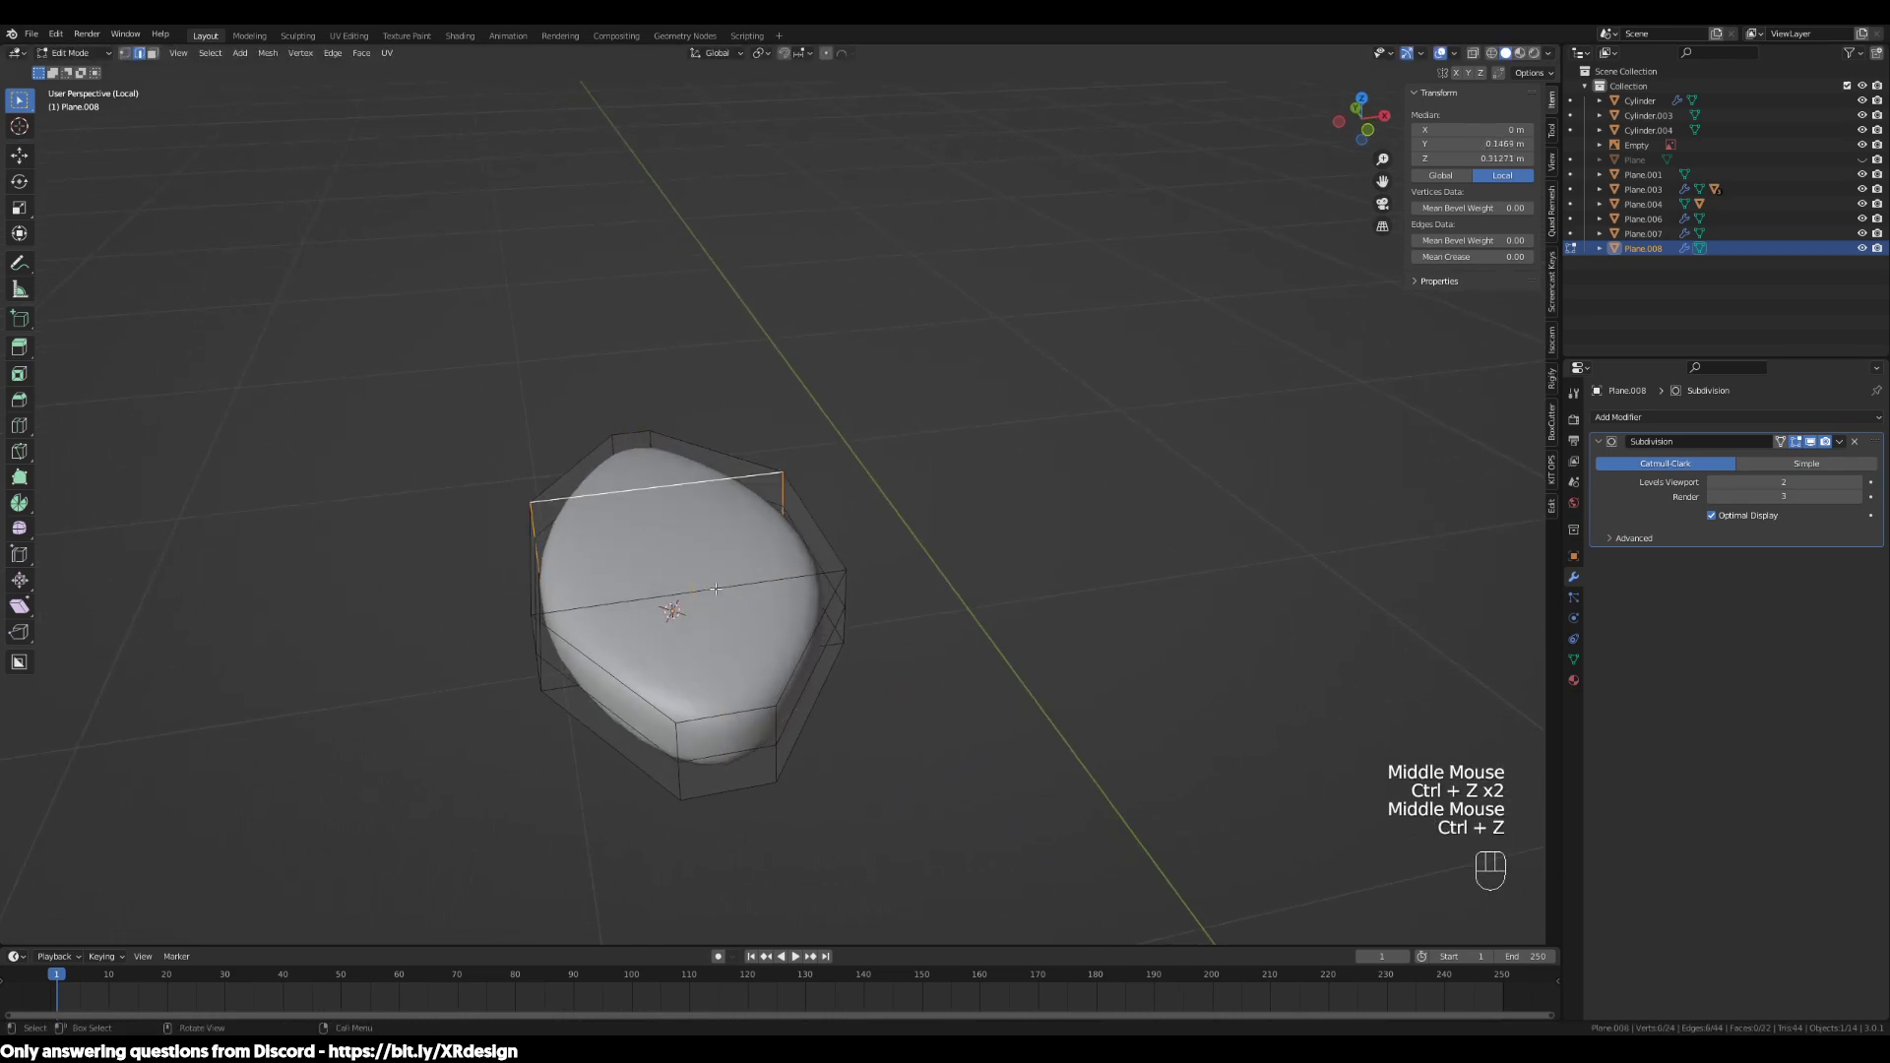
# Add a single centred loop cut running lengthwise along the leaf from tip to base
pyautogui.hotkey('ctrl', 'r')
pyautogui.scroll(2, 627, 434)
pyautogui.scroll(-2, 627, 434)
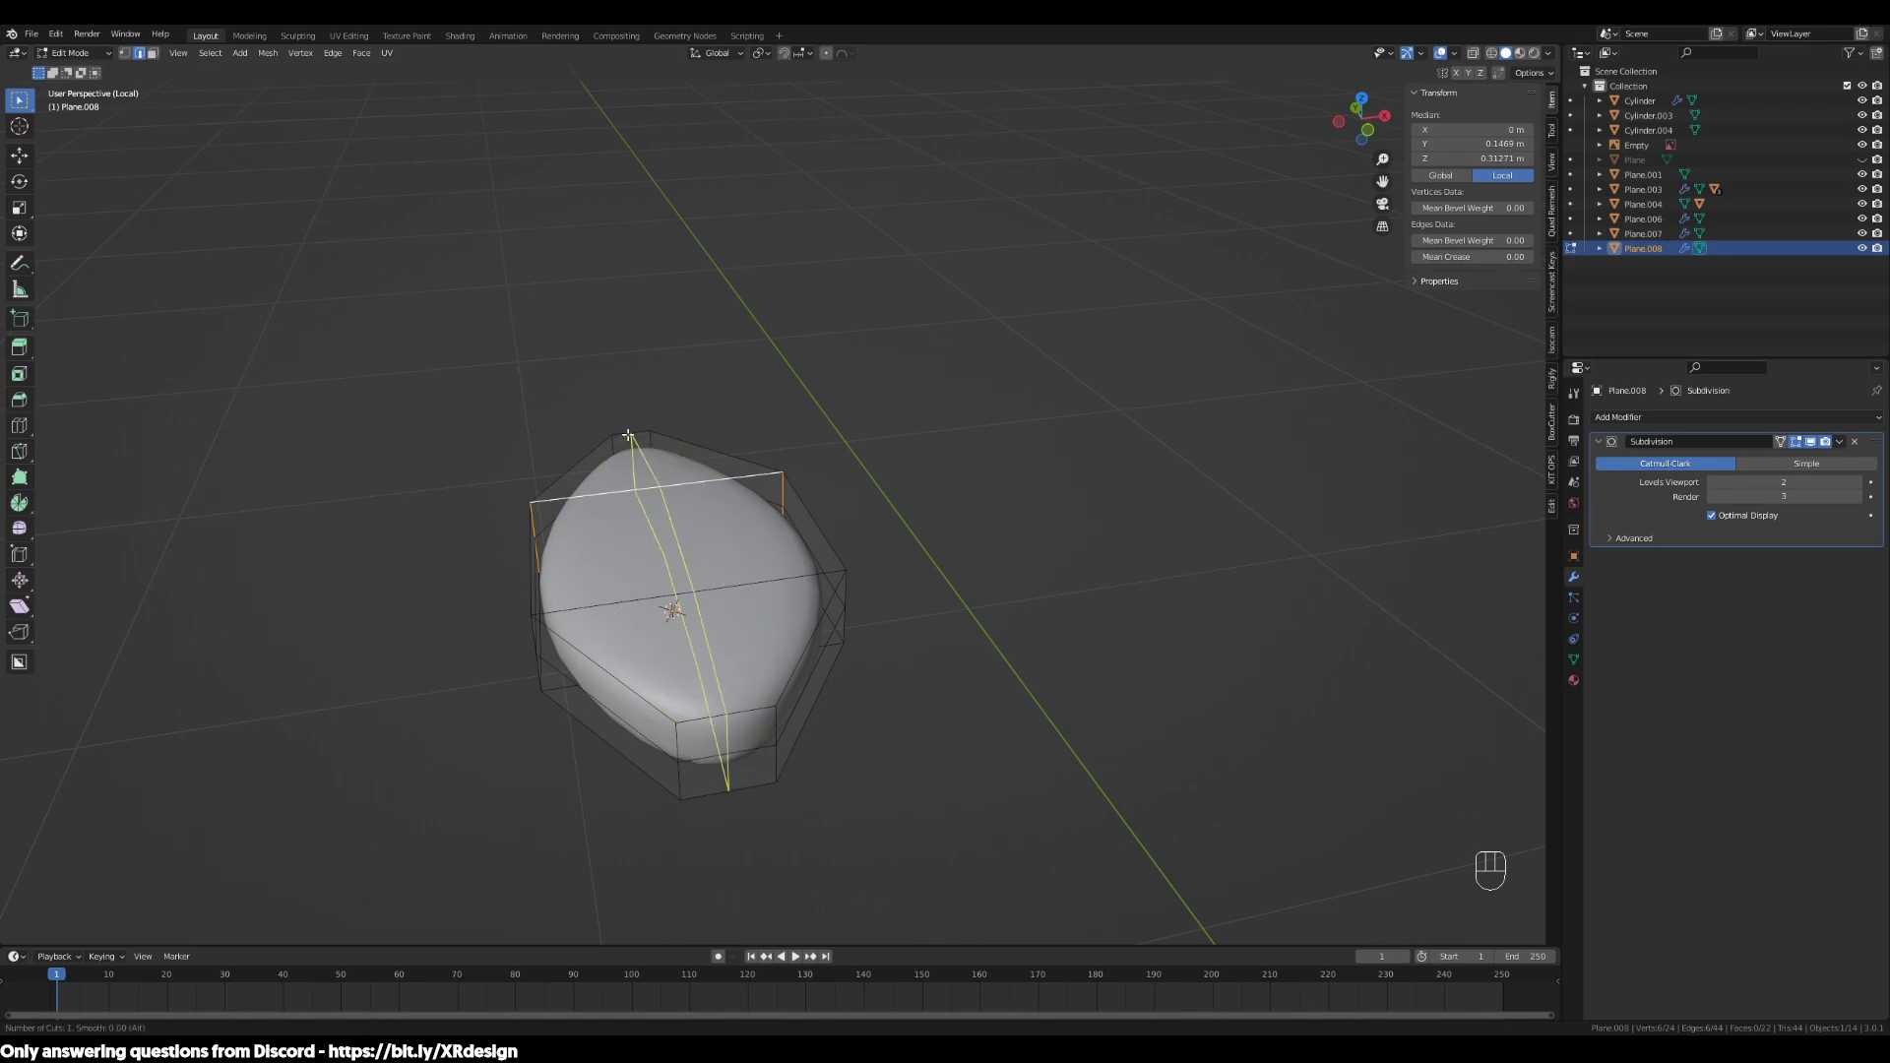
pyautogui.click(628, 434)
pyautogui.rightClick(765, 638)
pyautogui.moveTo(737, 713); pyautogui.dragTo(778, 689, button='middle')
# Bevel the lengthwise centre loop with two segments into a narrow band of three parallel edge loops
pyautogui.scroll(1, 765, 710)
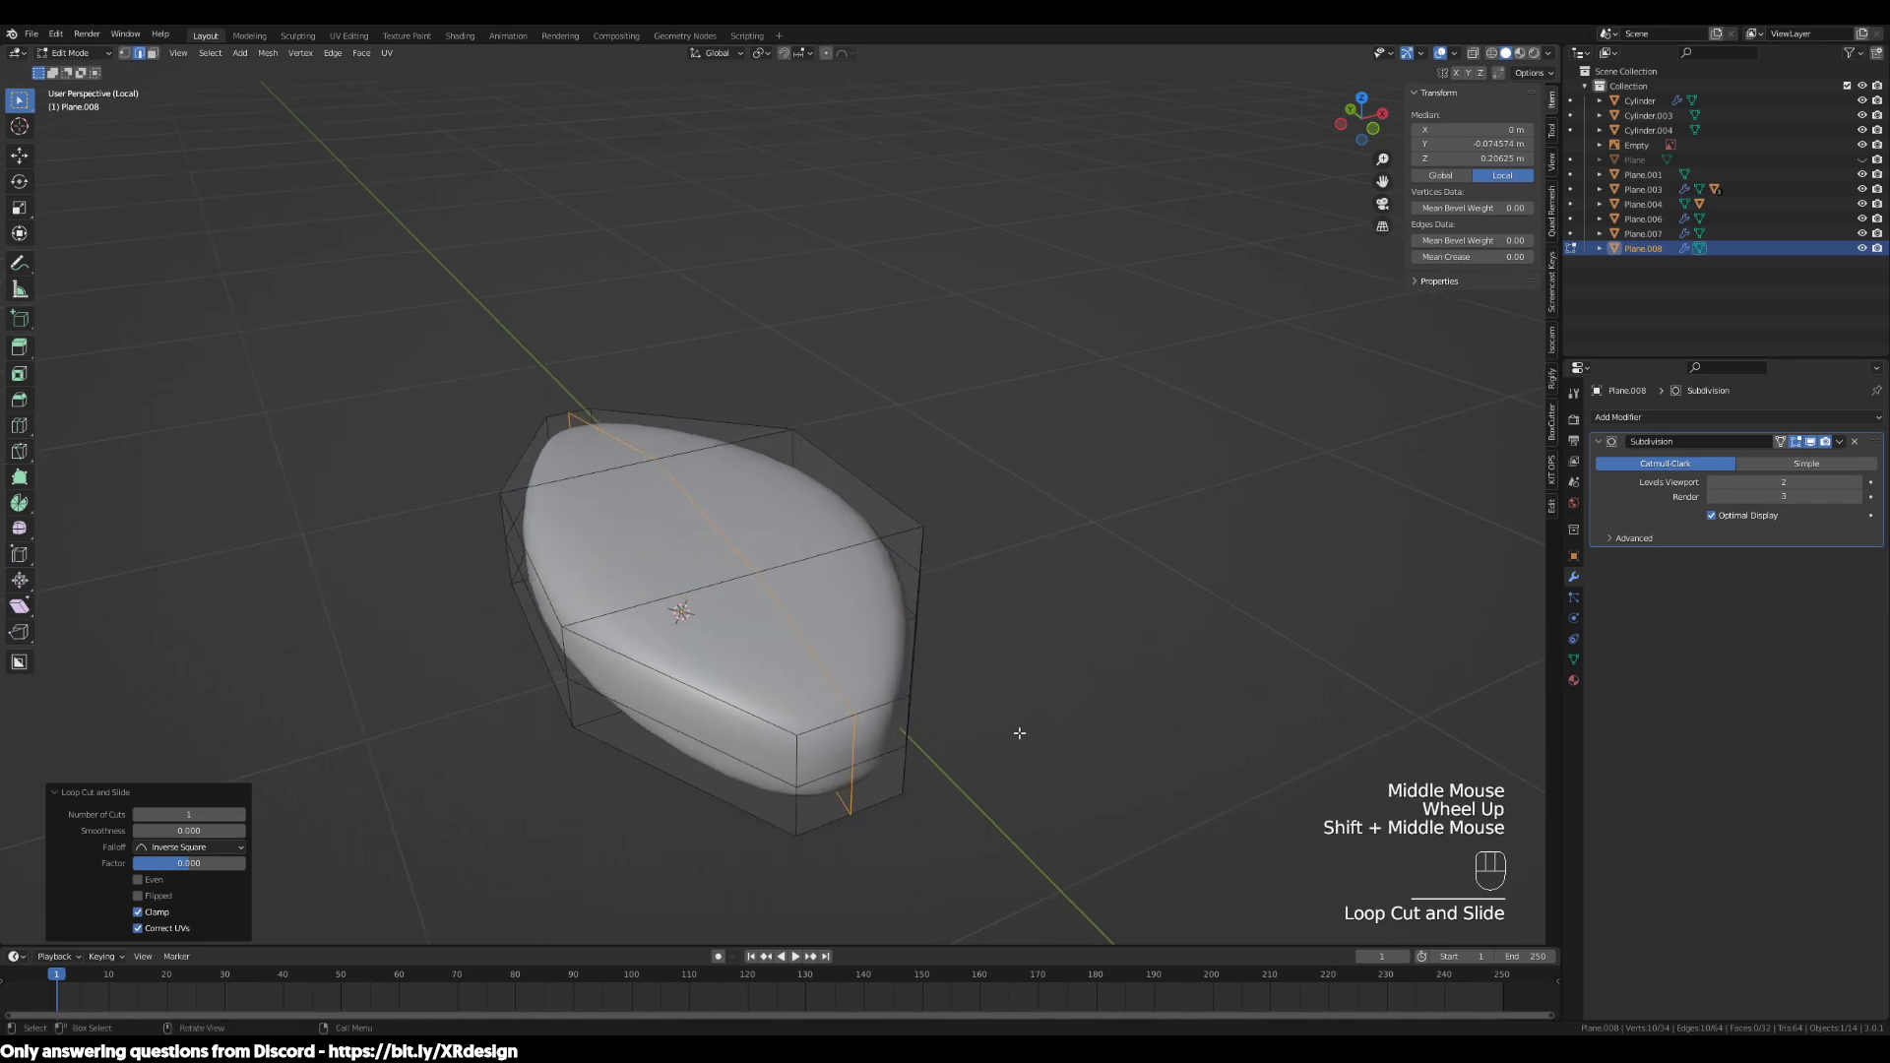
pyautogui.scroll(1, 1024, 768)
pyautogui.hotkey('ctrl', 'b')
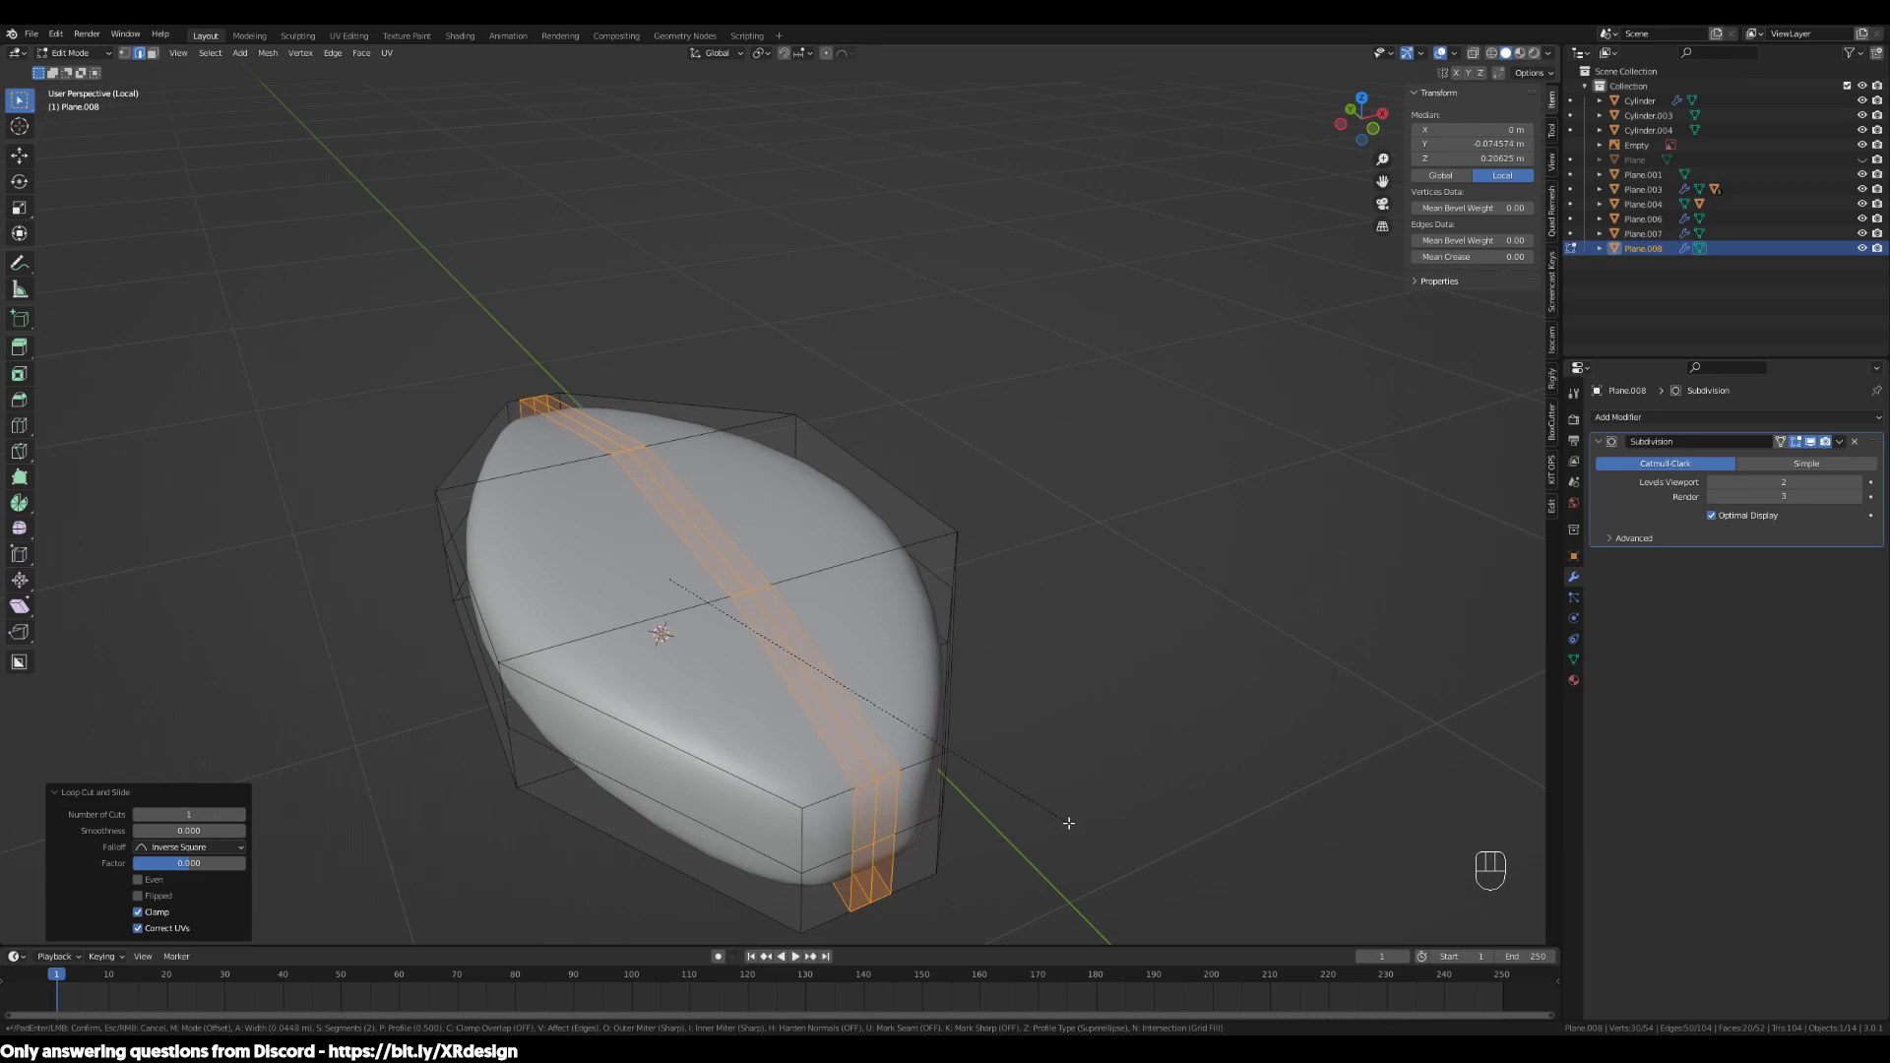
pyautogui.scroll(-3, 1070, 824)
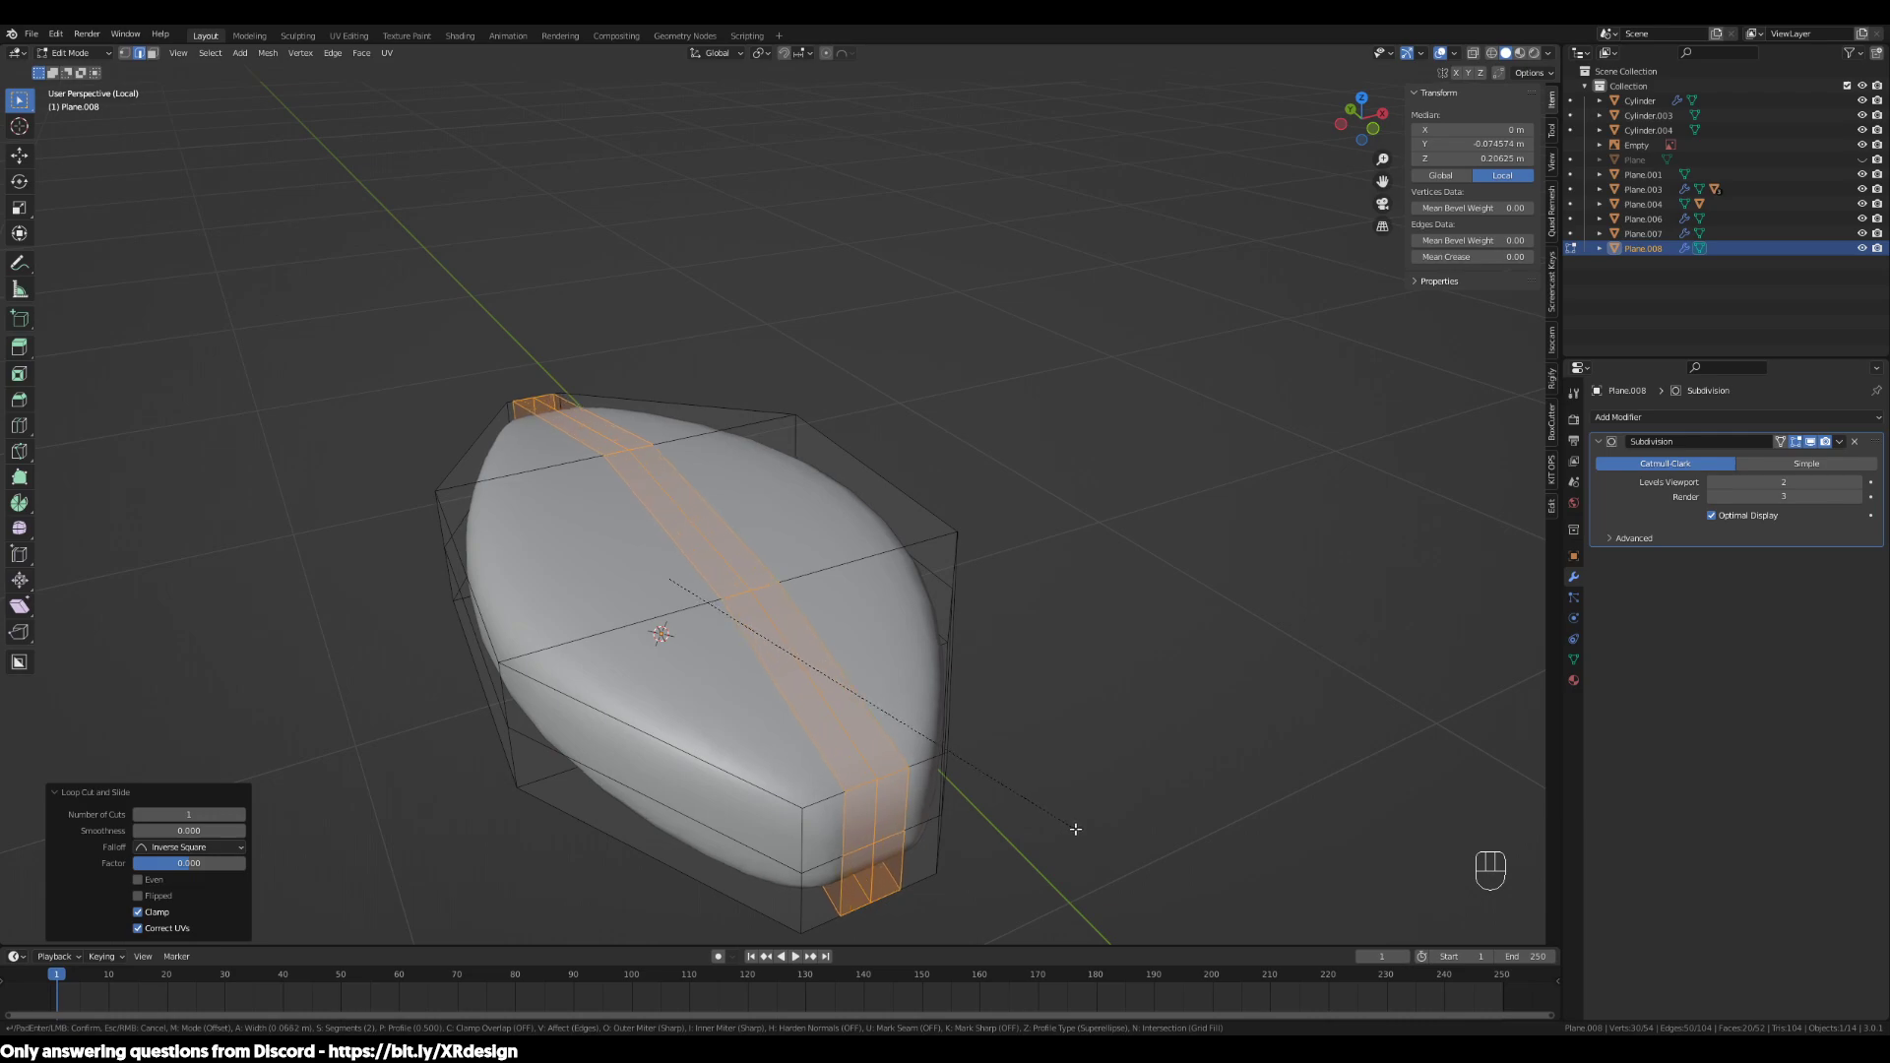
pyautogui.click(1073, 820)
# Lower only the middle lengthwise edge path on the leaf's upper face by about 0.004 m along Z to form a central groove
pyautogui.moveTo(1067, 827); pyautogui.dragTo(1024, 907, button='middle')
pyautogui.moveTo(729, 758); pyautogui.dragTo(854, 682, button='middle')
pyautogui.keyDown('alt'); pyautogui.click(816, 778); pyautogui.keyUp('alt')
pyautogui.click(853, 682)
pyautogui.click(806, 594)
pyautogui.moveTo(658, 579); pyautogui.dragTo(833, 566, button='middle')
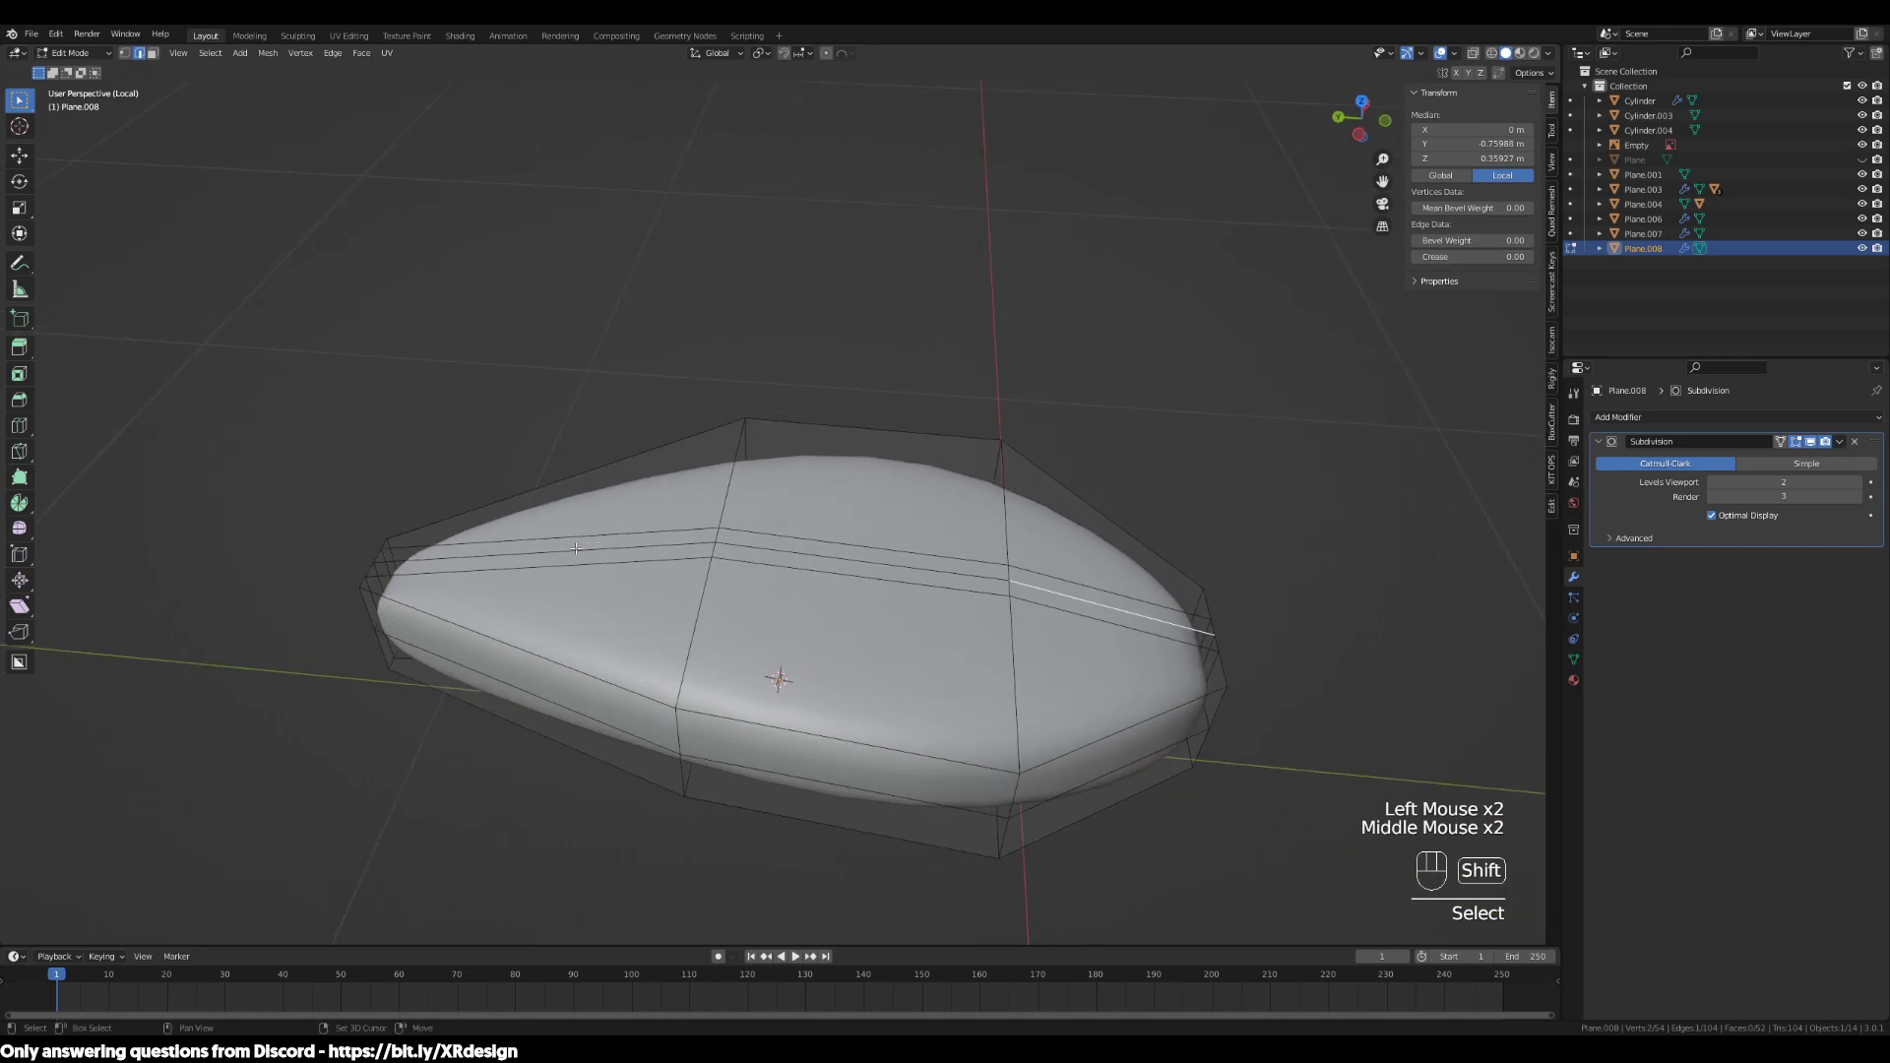
pyautogui.moveTo(1134, 599); pyautogui.dragTo(1050, 606, button='middle')
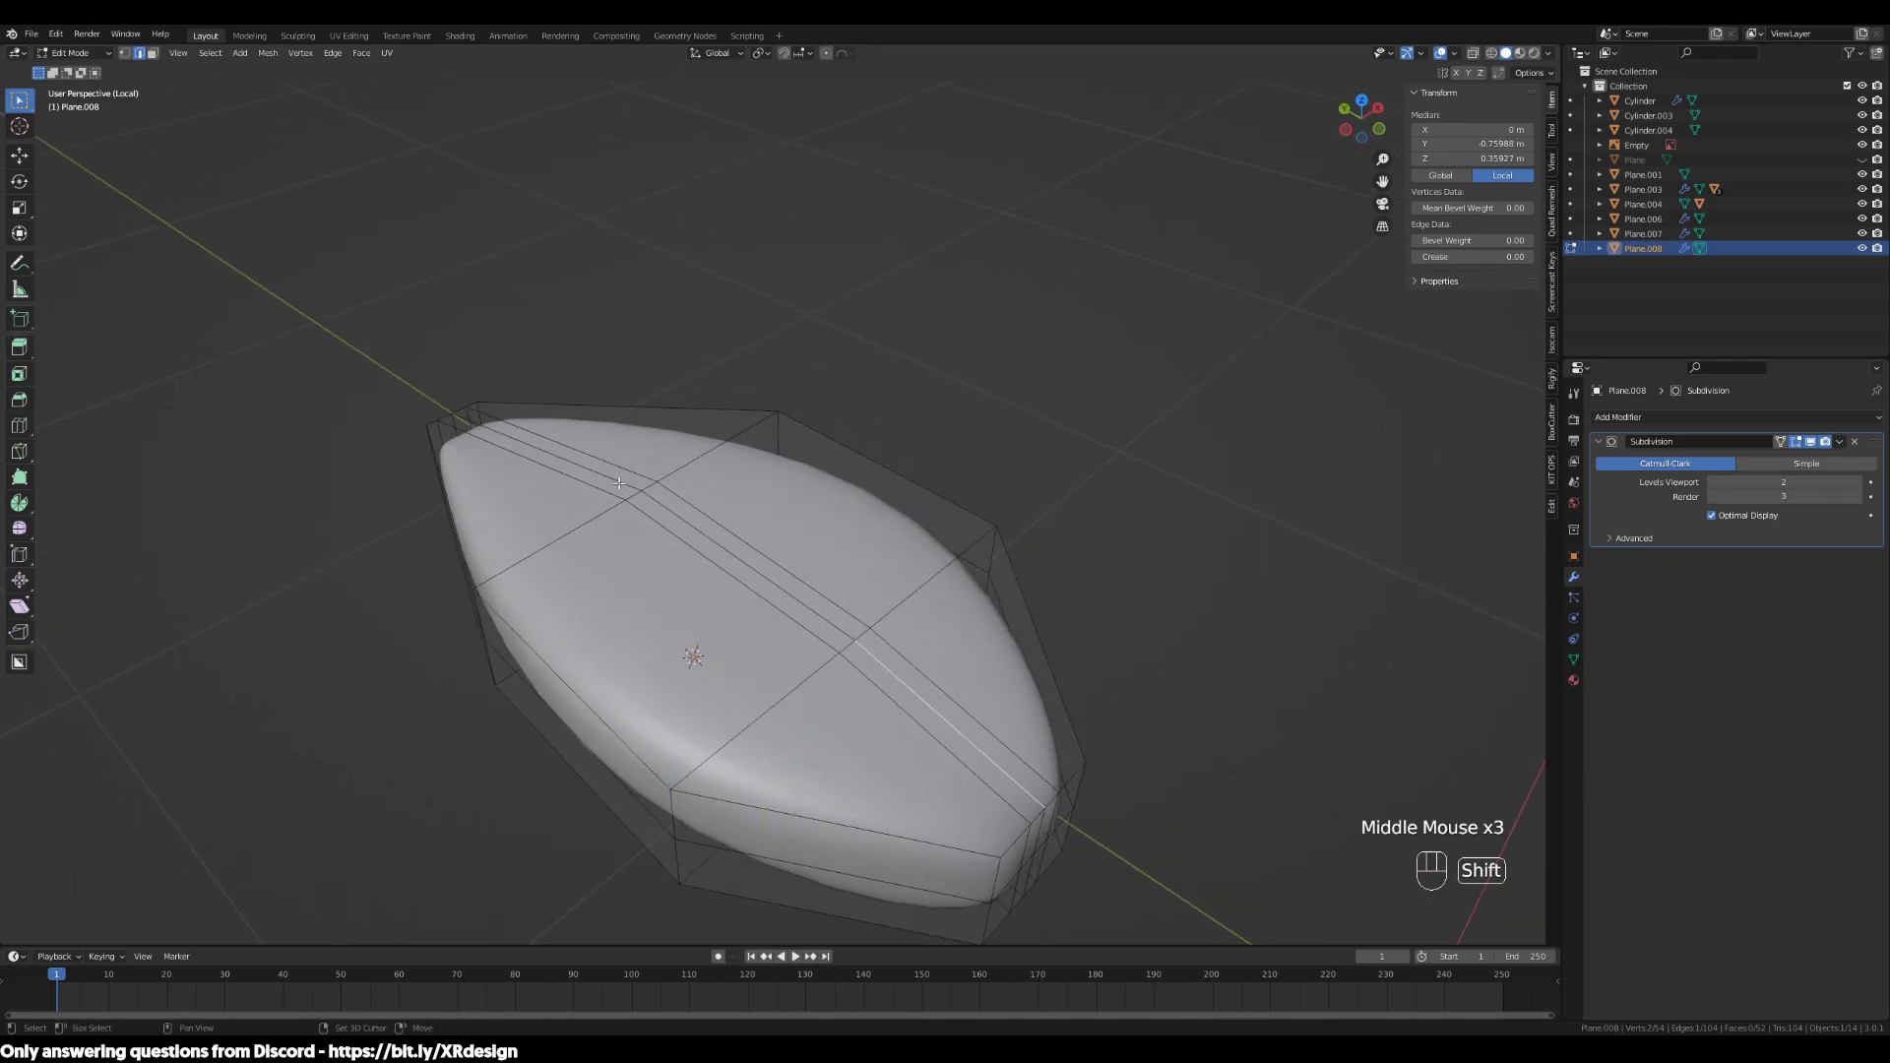
pyautogui.click(705, 558)
pyautogui.click(496, 450)
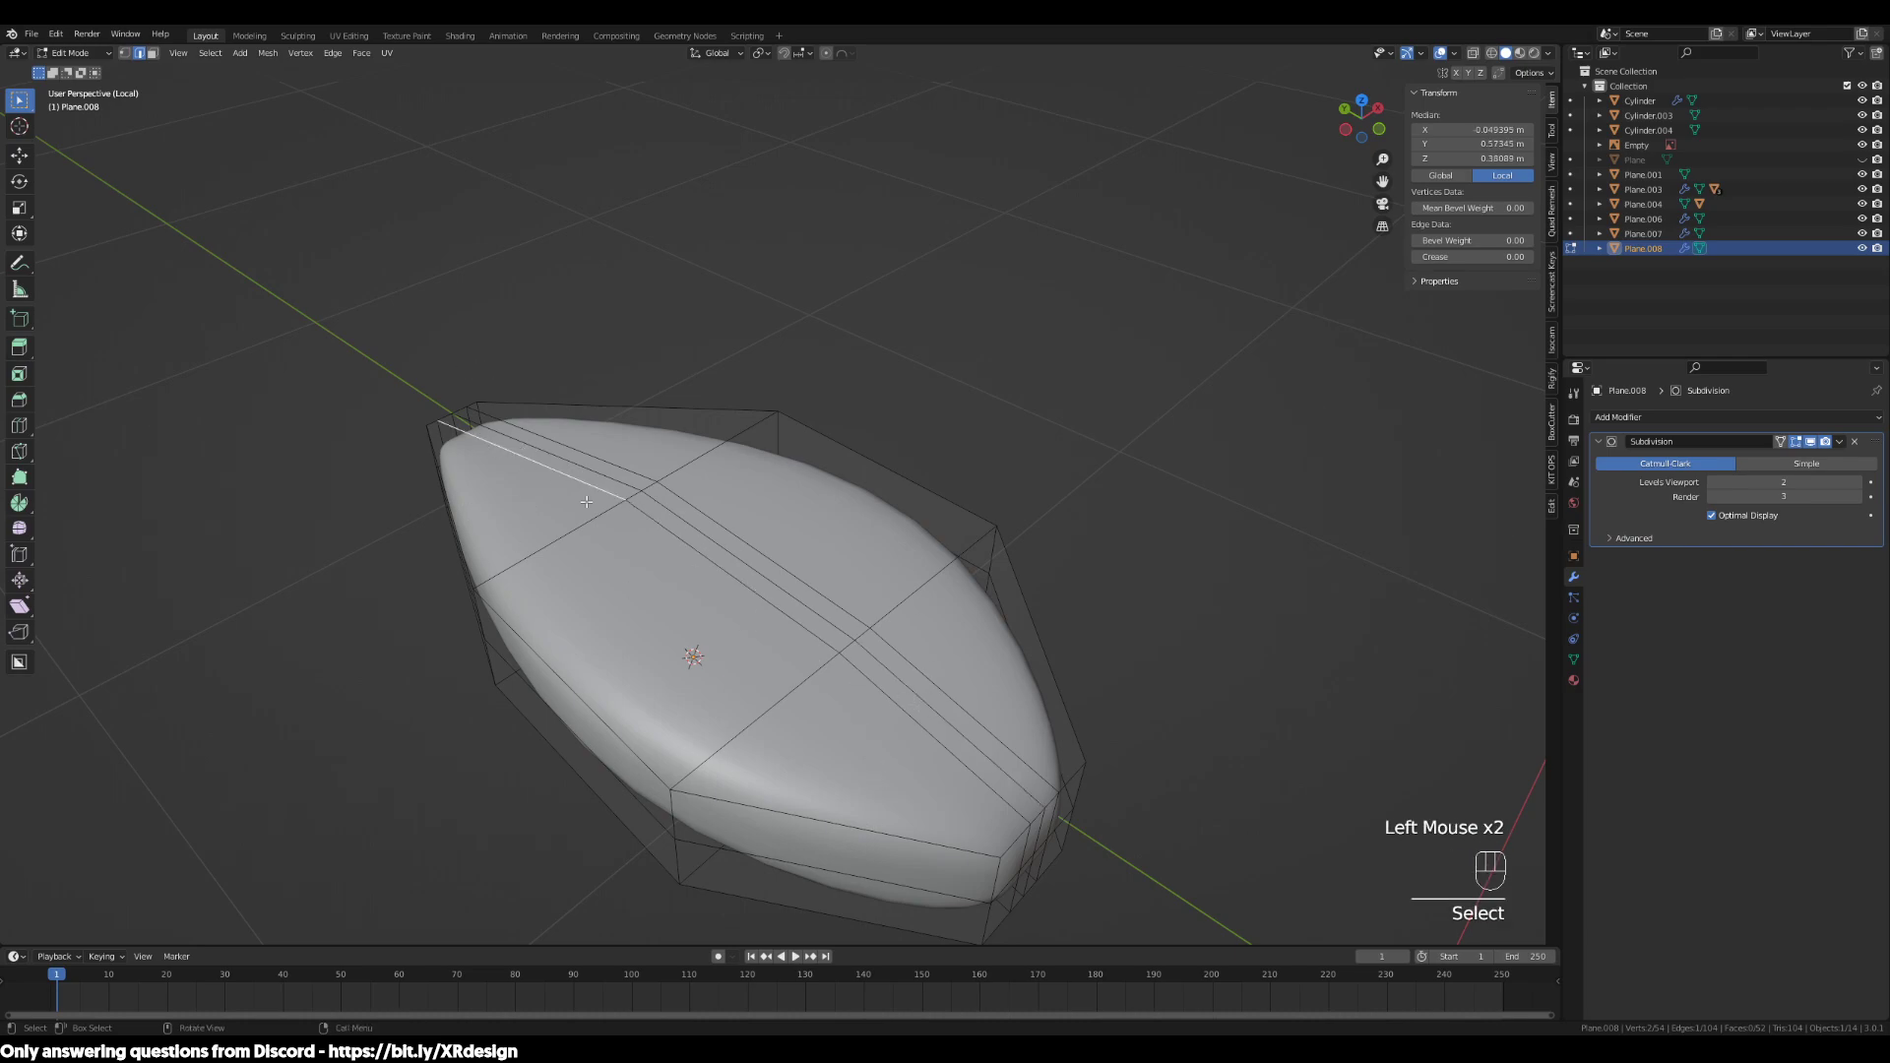
pyautogui.click(857, 467)
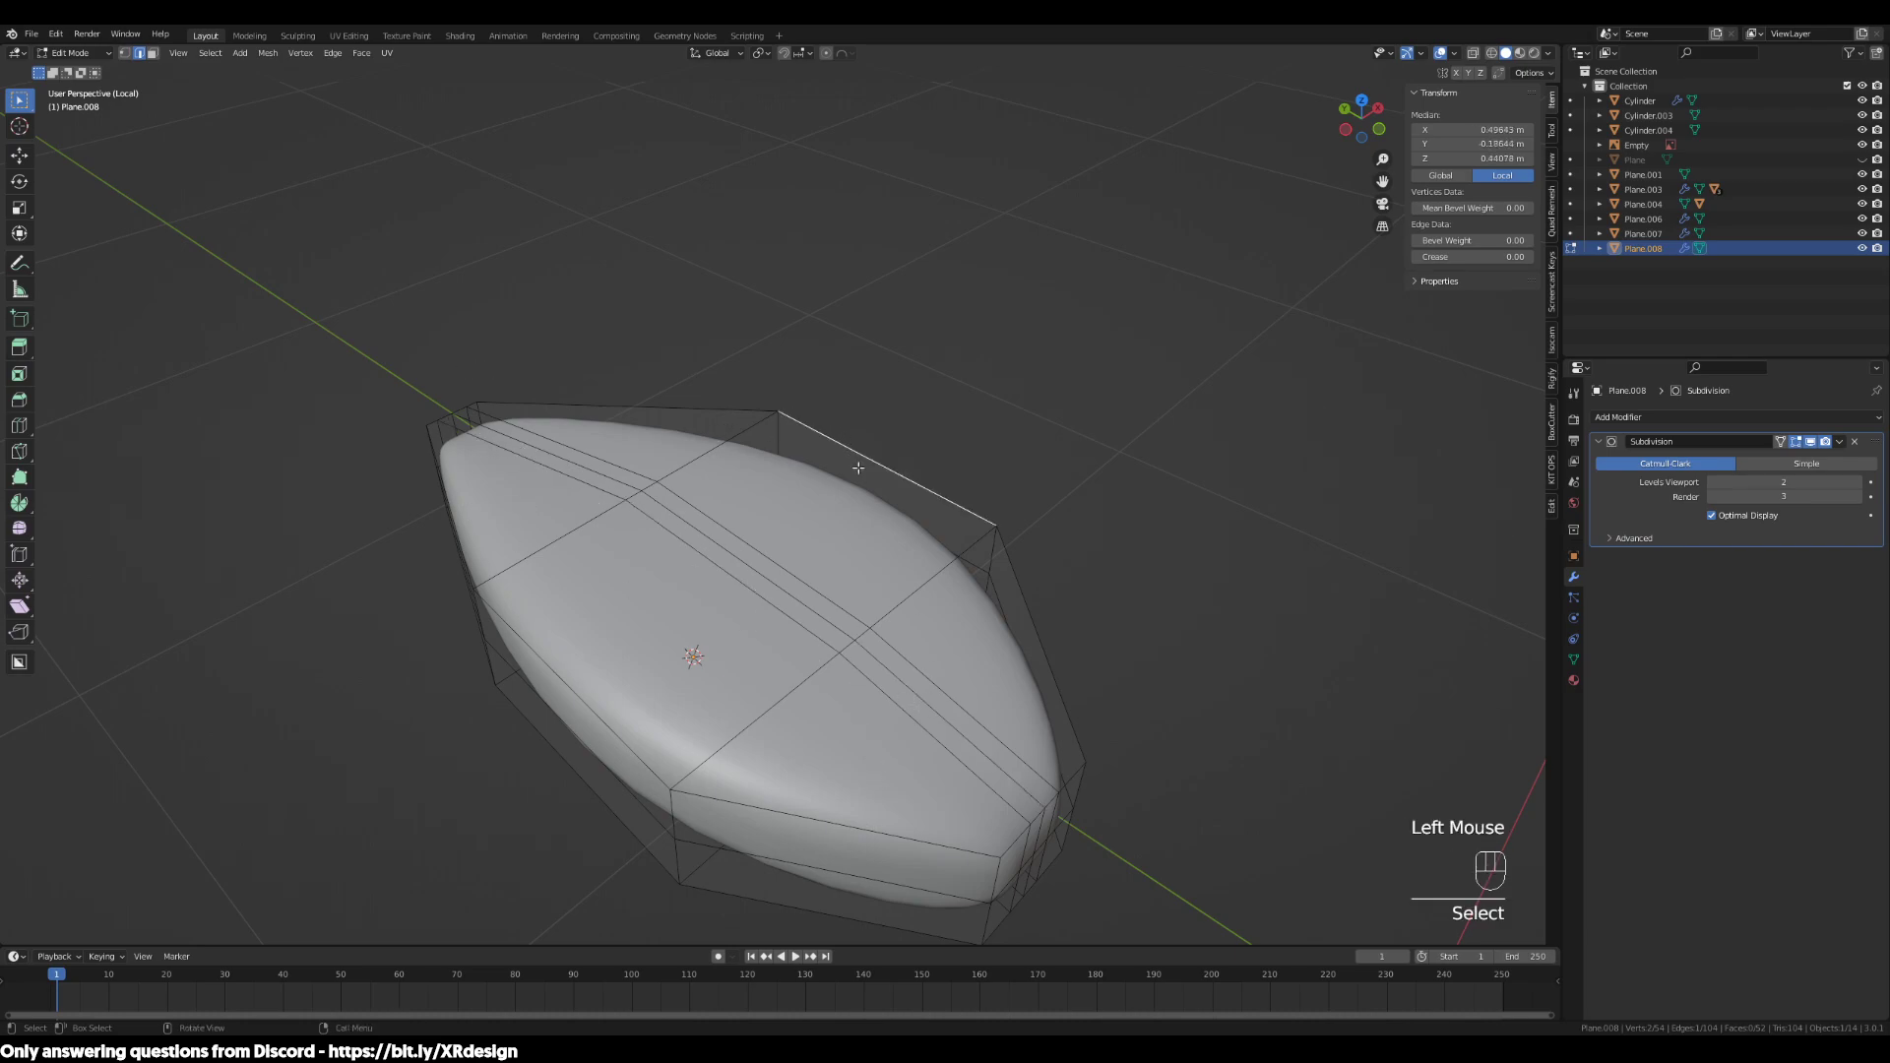
pyautogui.click(554, 445)
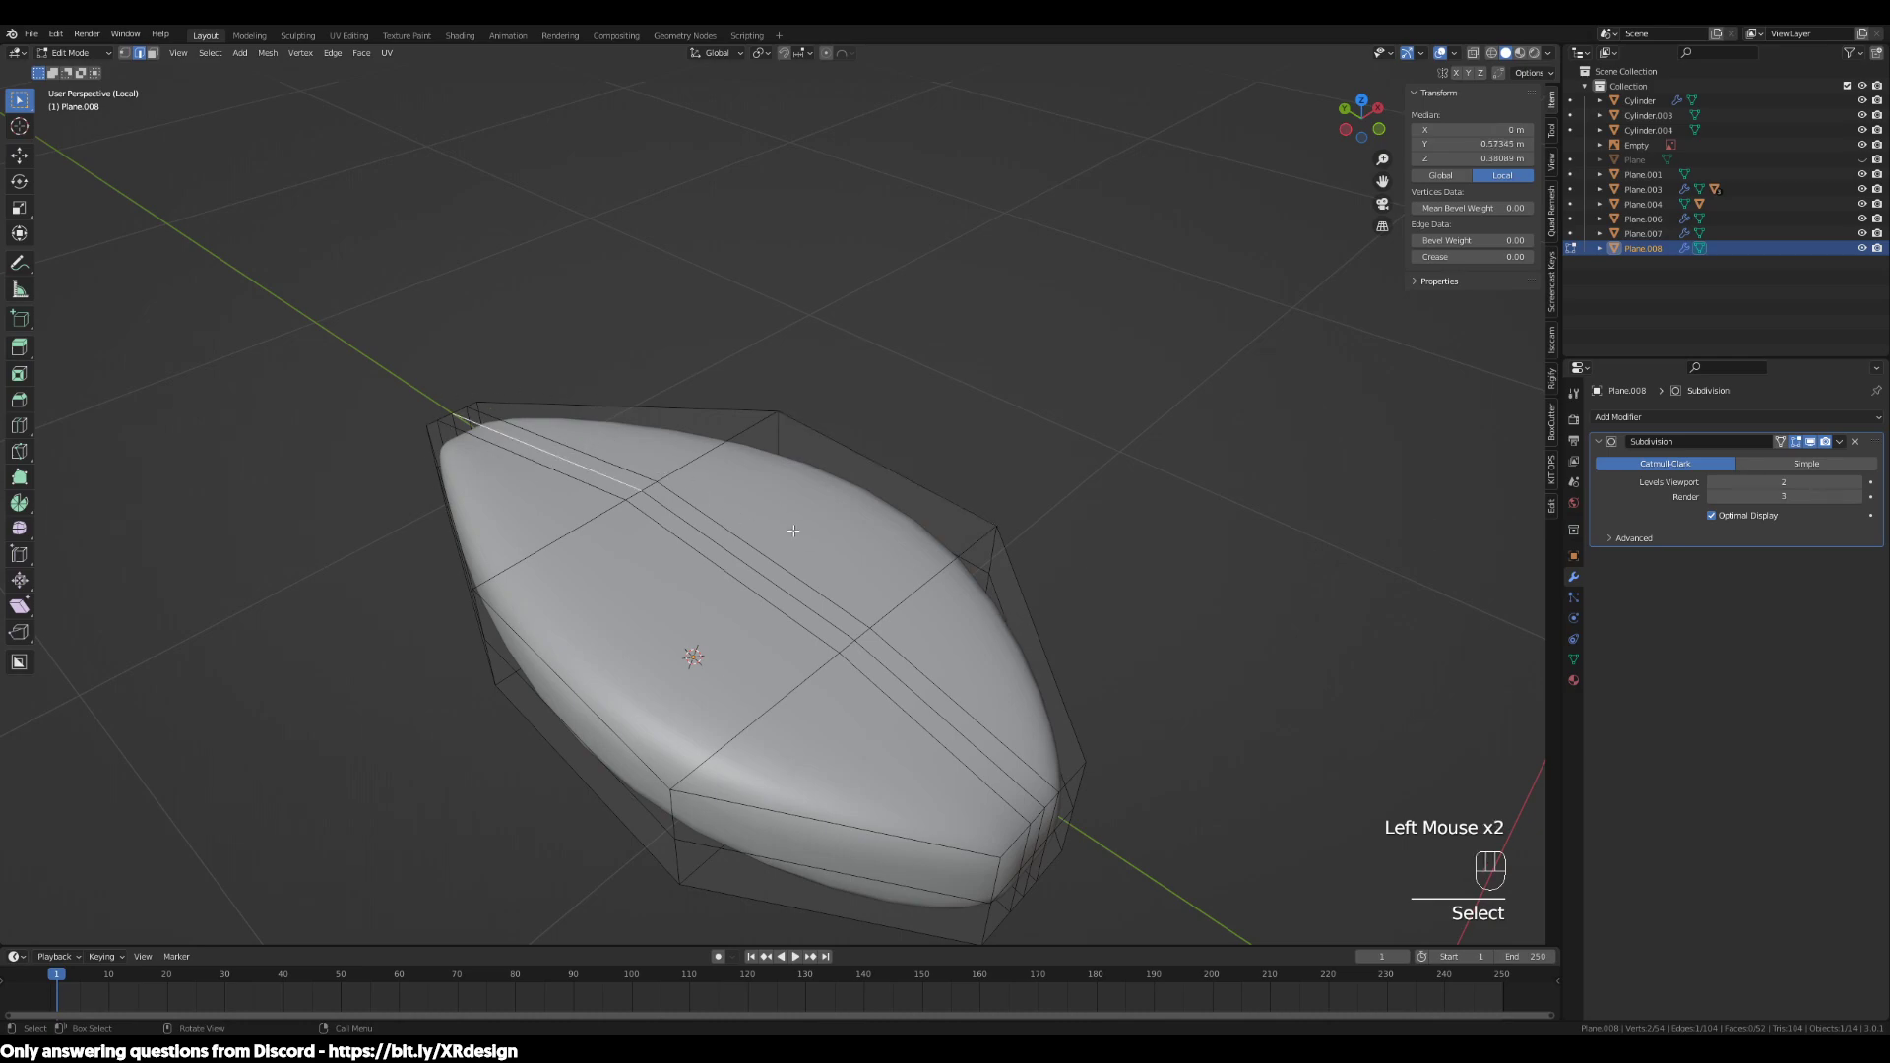
pyautogui.keyDown('ctrl'); pyautogui.click(1039, 806); pyautogui.keyUp('ctrl')
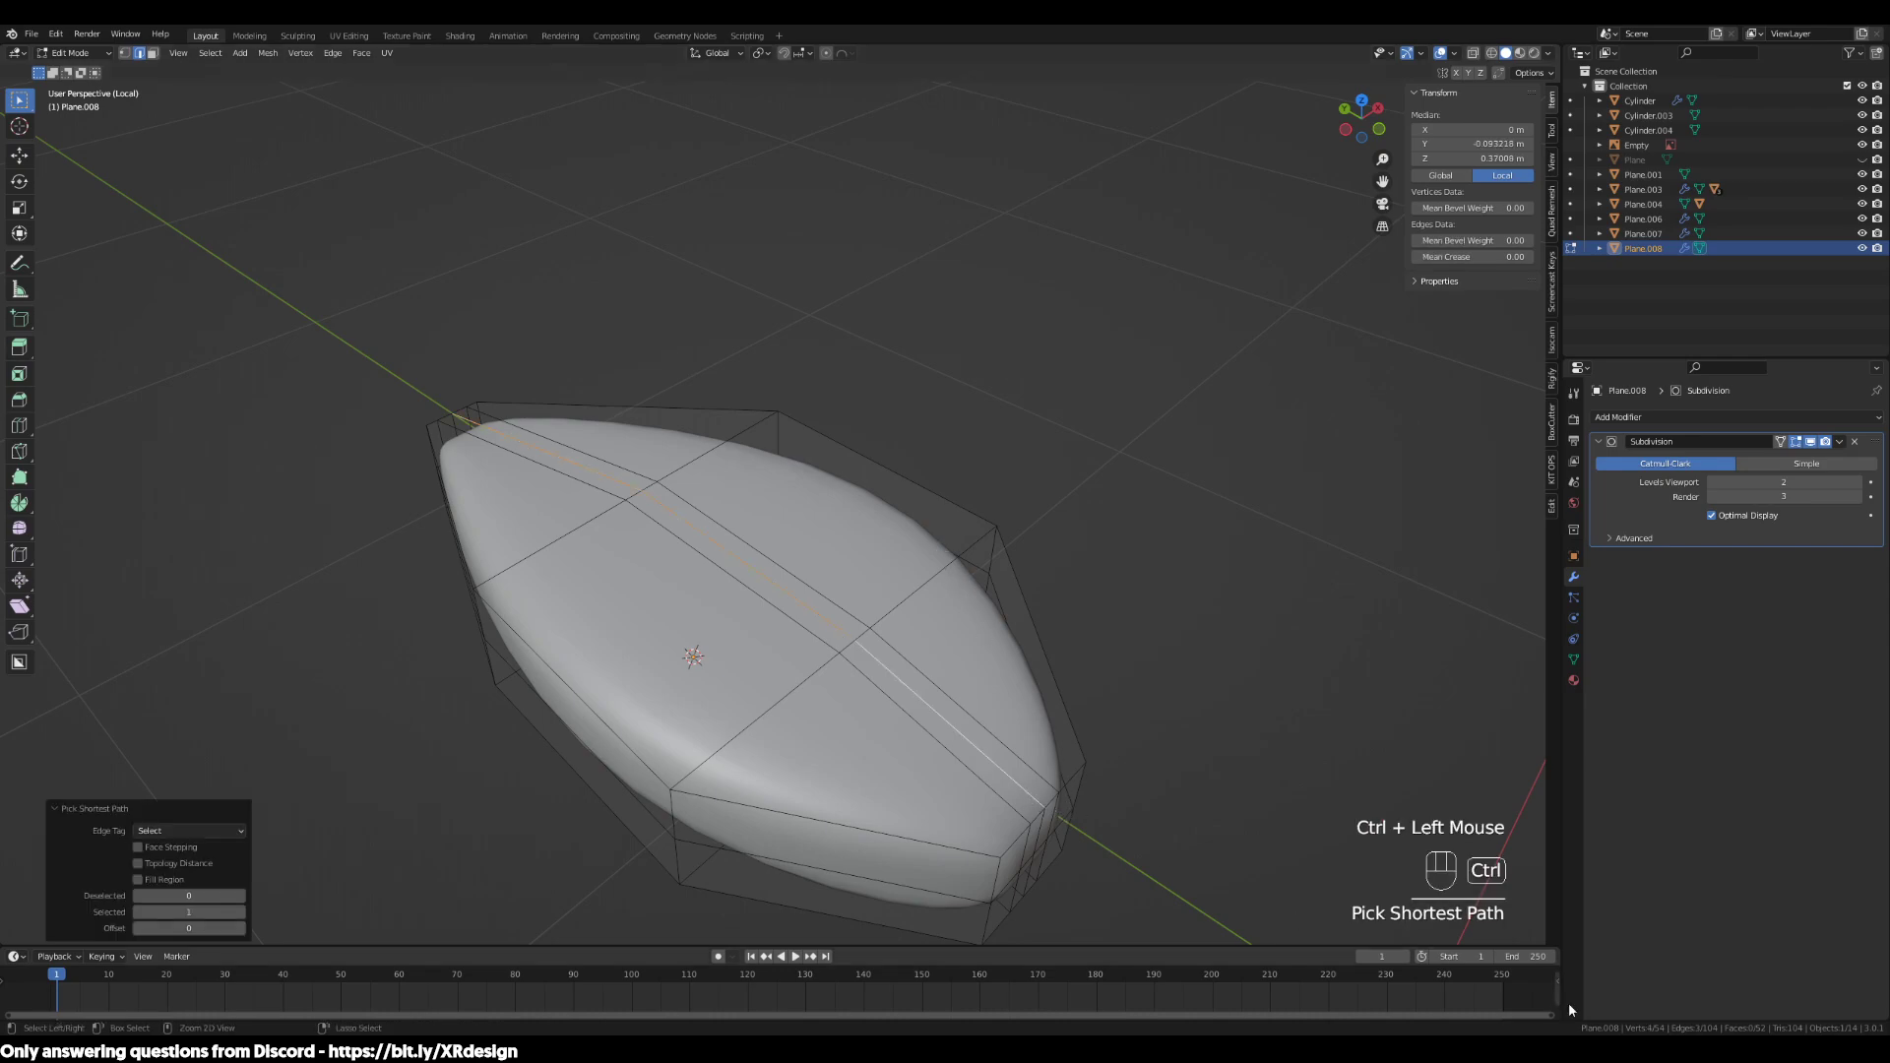
pyautogui.moveTo(1321, 891); pyautogui.dragTo(1305, 859, button='middle')
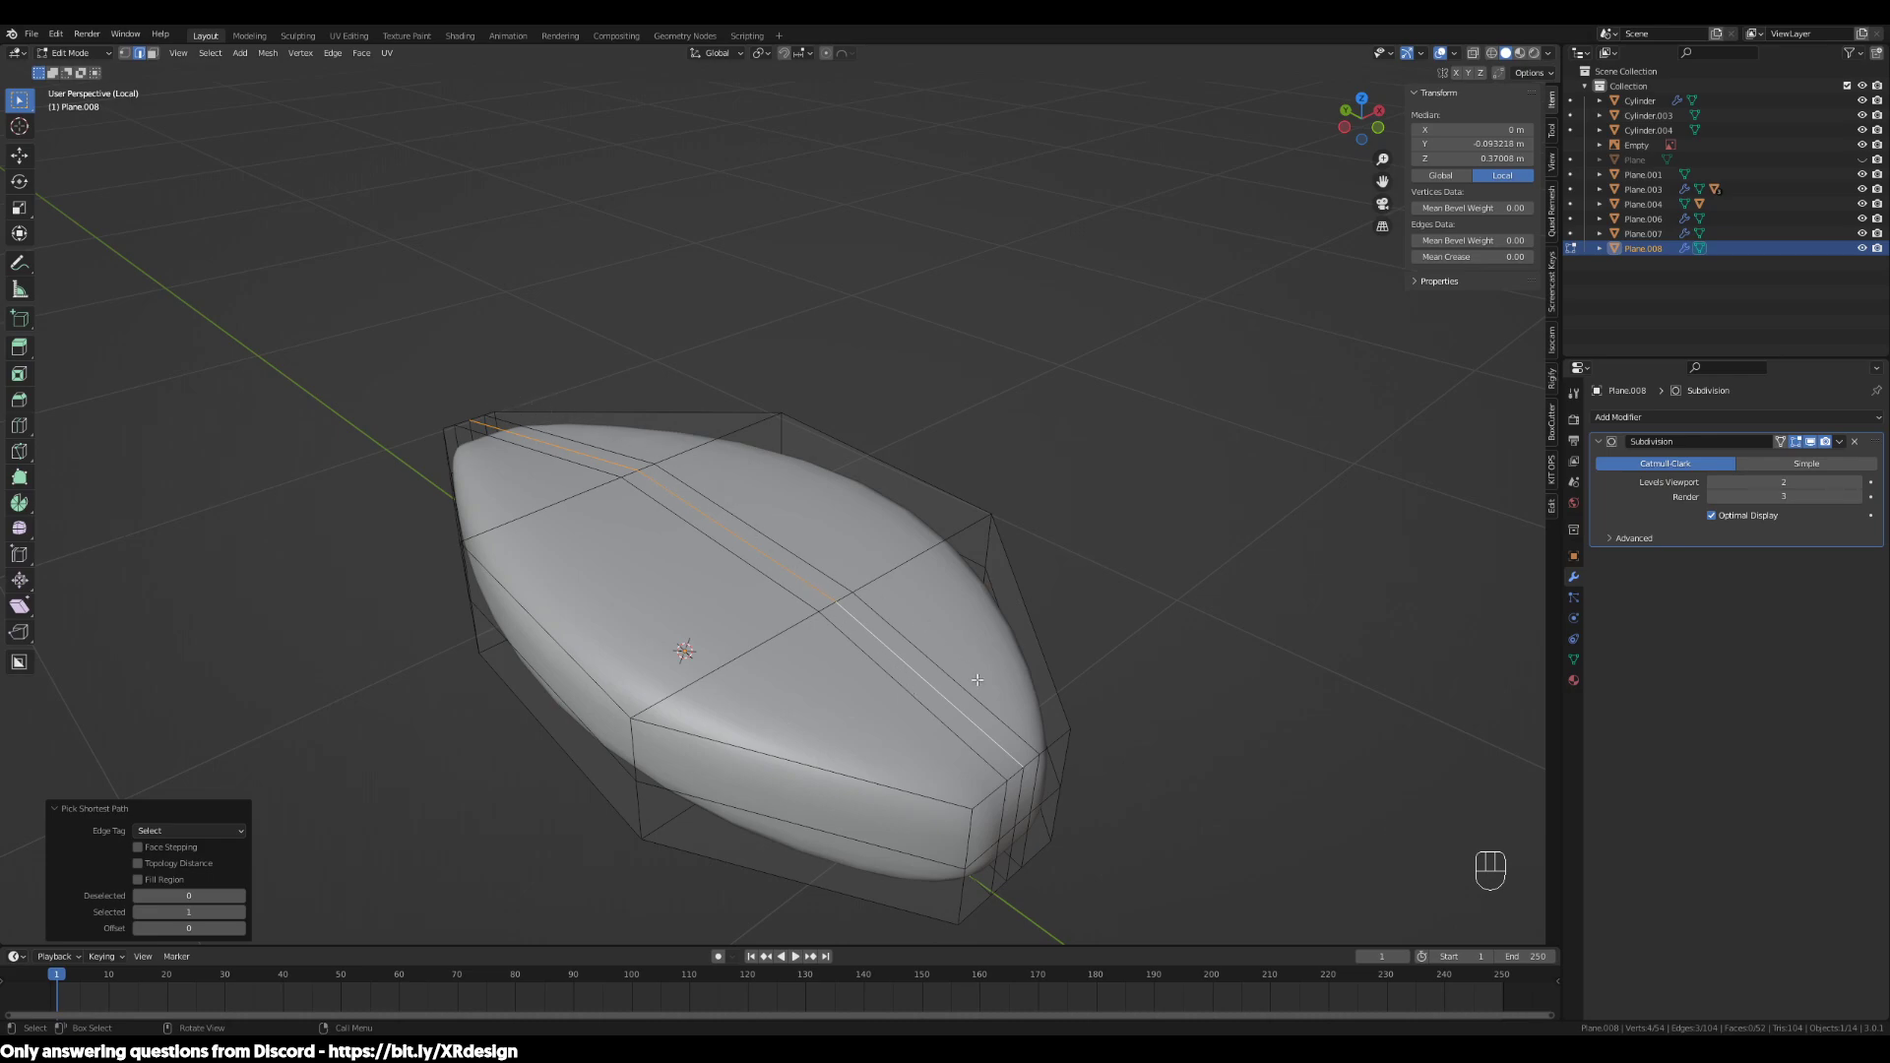
pyautogui.moveTo(837, 673); pyautogui.dragTo(705, 551, button='middle')
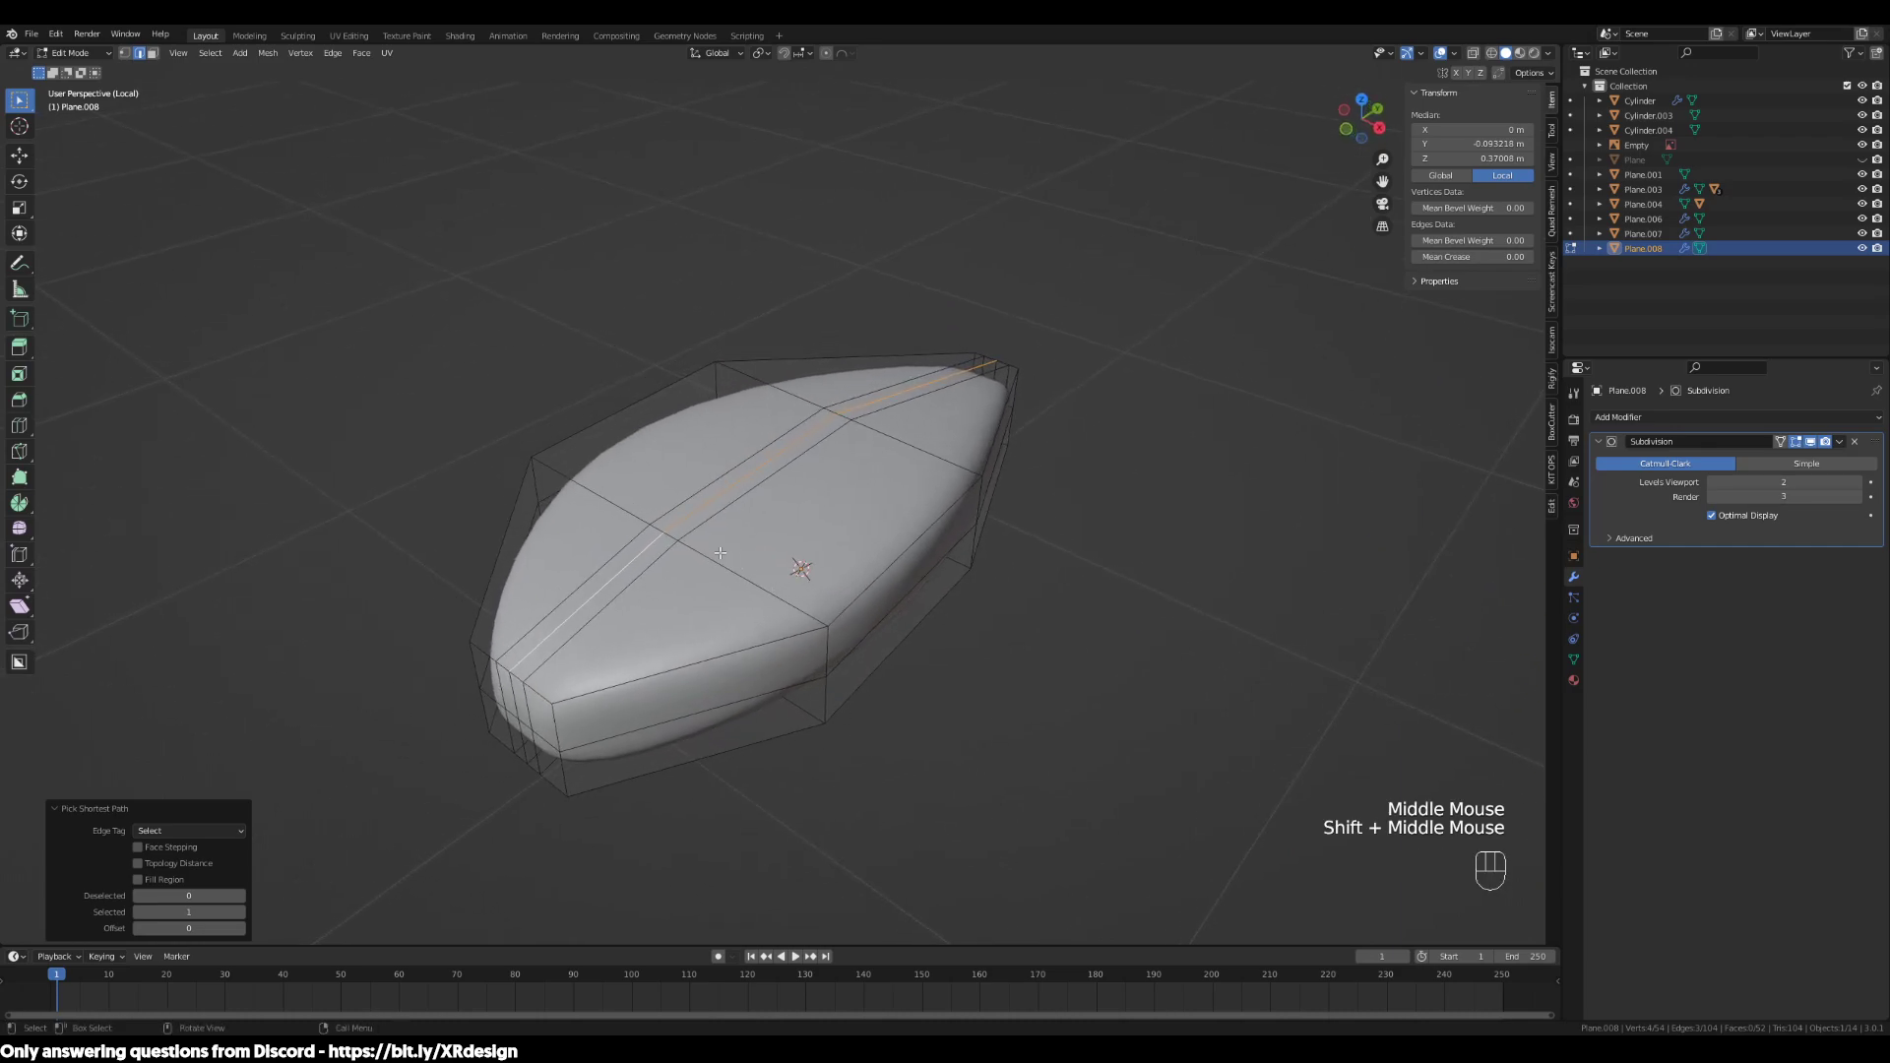
pyautogui.scroll(2, 929, 397)
pyautogui.moveTo(929, 397); pyautogui.dragTo(1083, 509, button='middle')
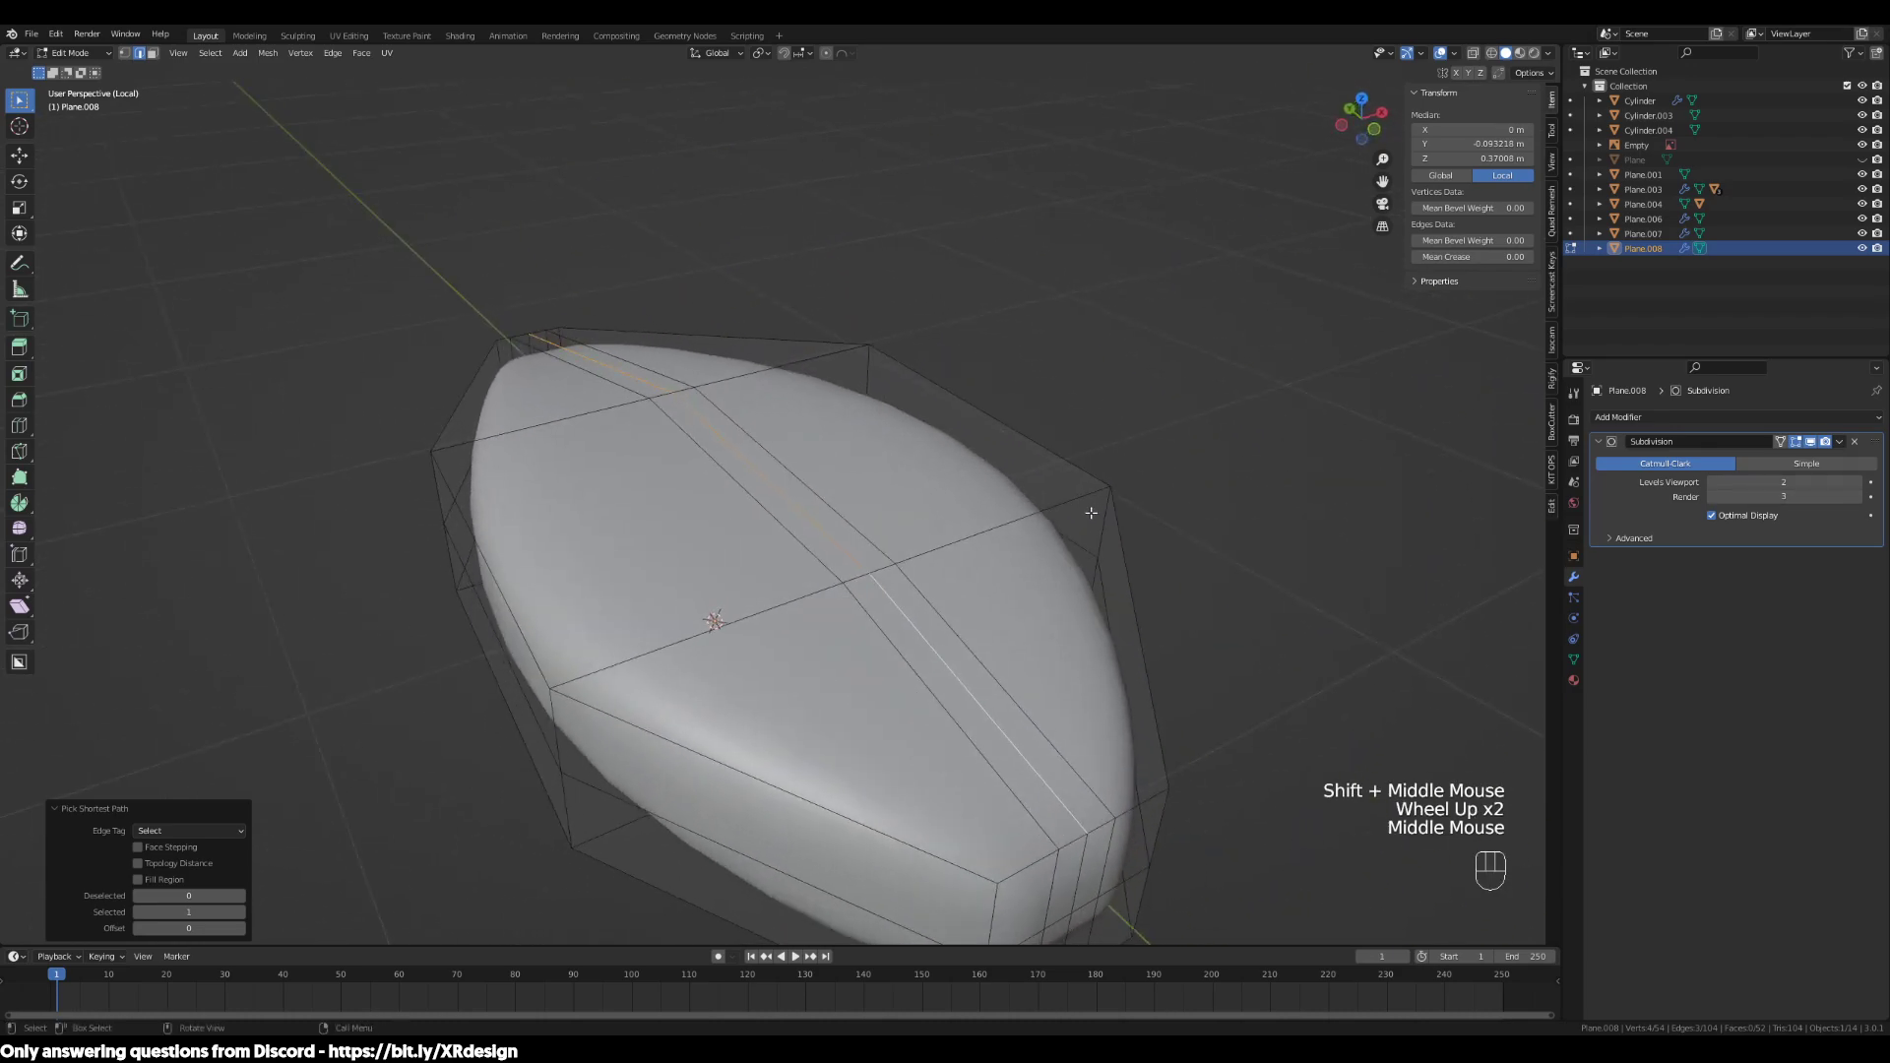
pyautogui.press('g')
pyautogui.press('z')
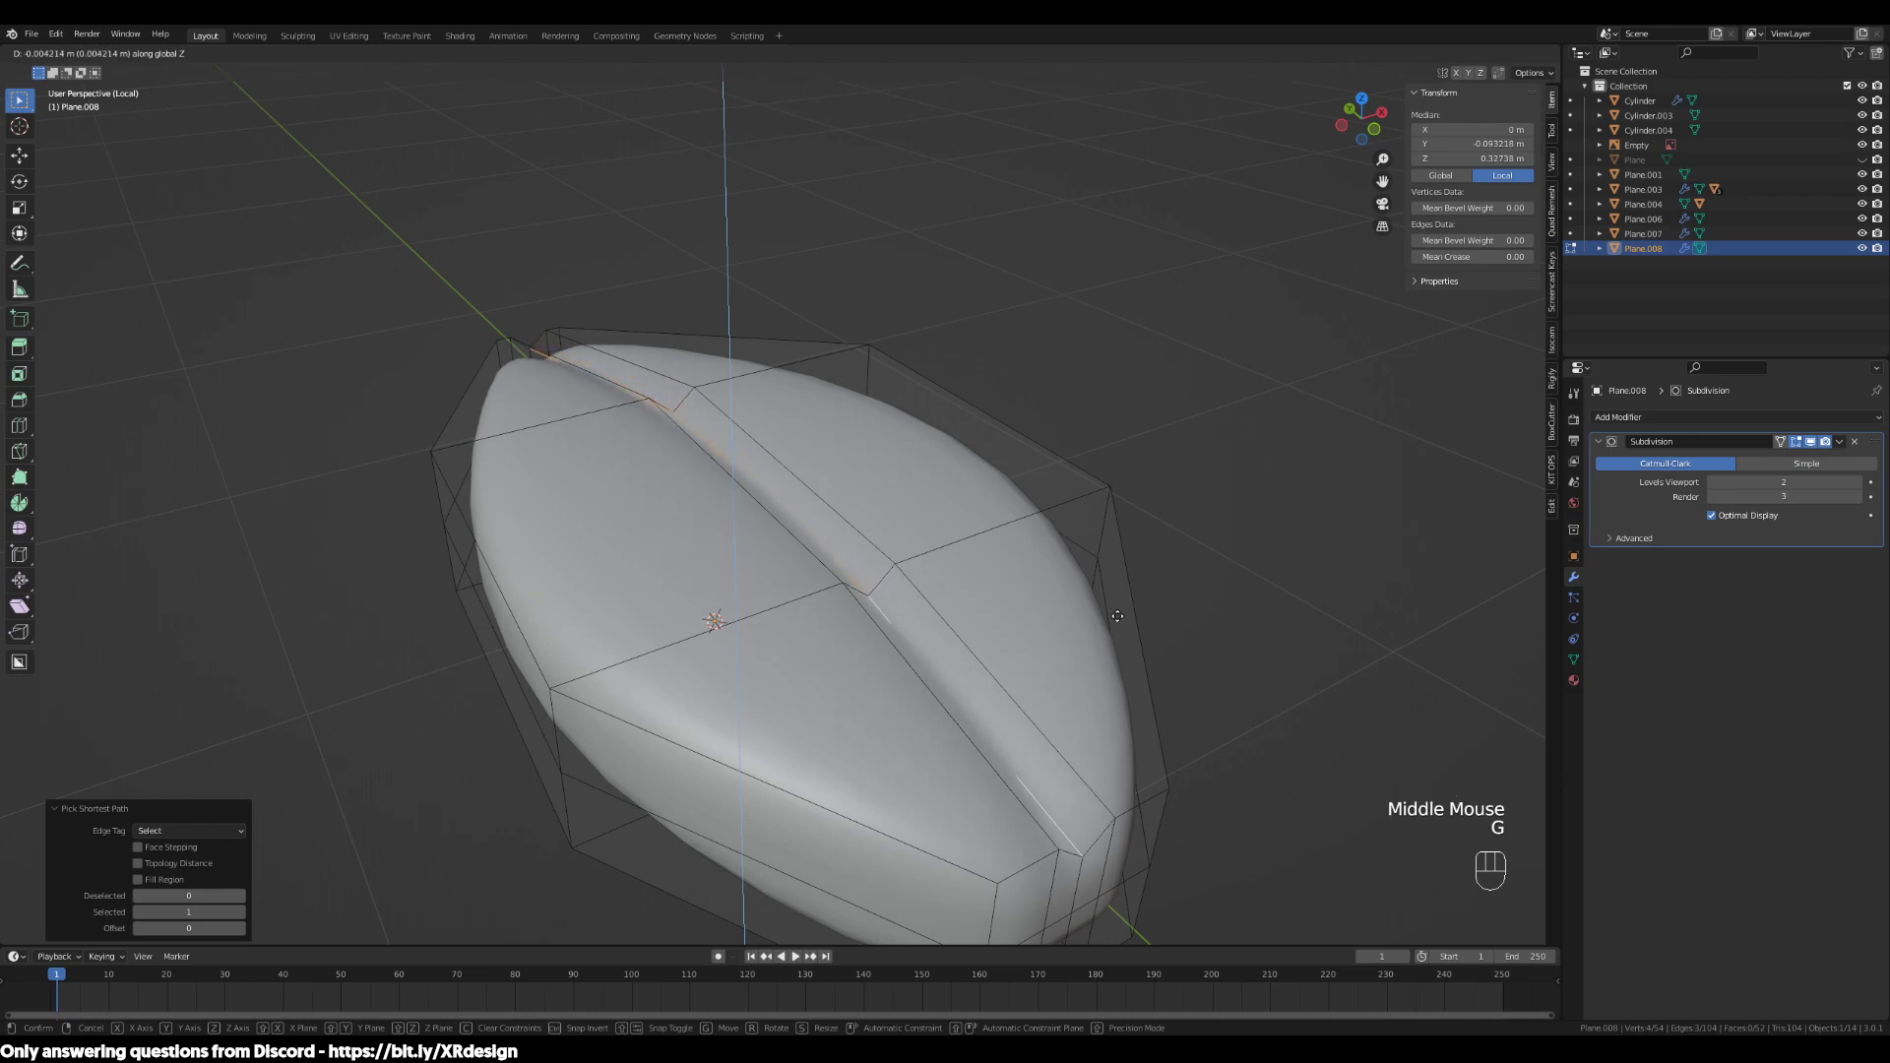
pyautogui.click(1120, 624)
# Examine the leaf's underside and its centre edges in object mode and in solid and wireframe display
pyautogui.moveTo(1119, 624); pyautogui.dragTo(868, 518, button='middle')
pyautogui.click(941, 514)
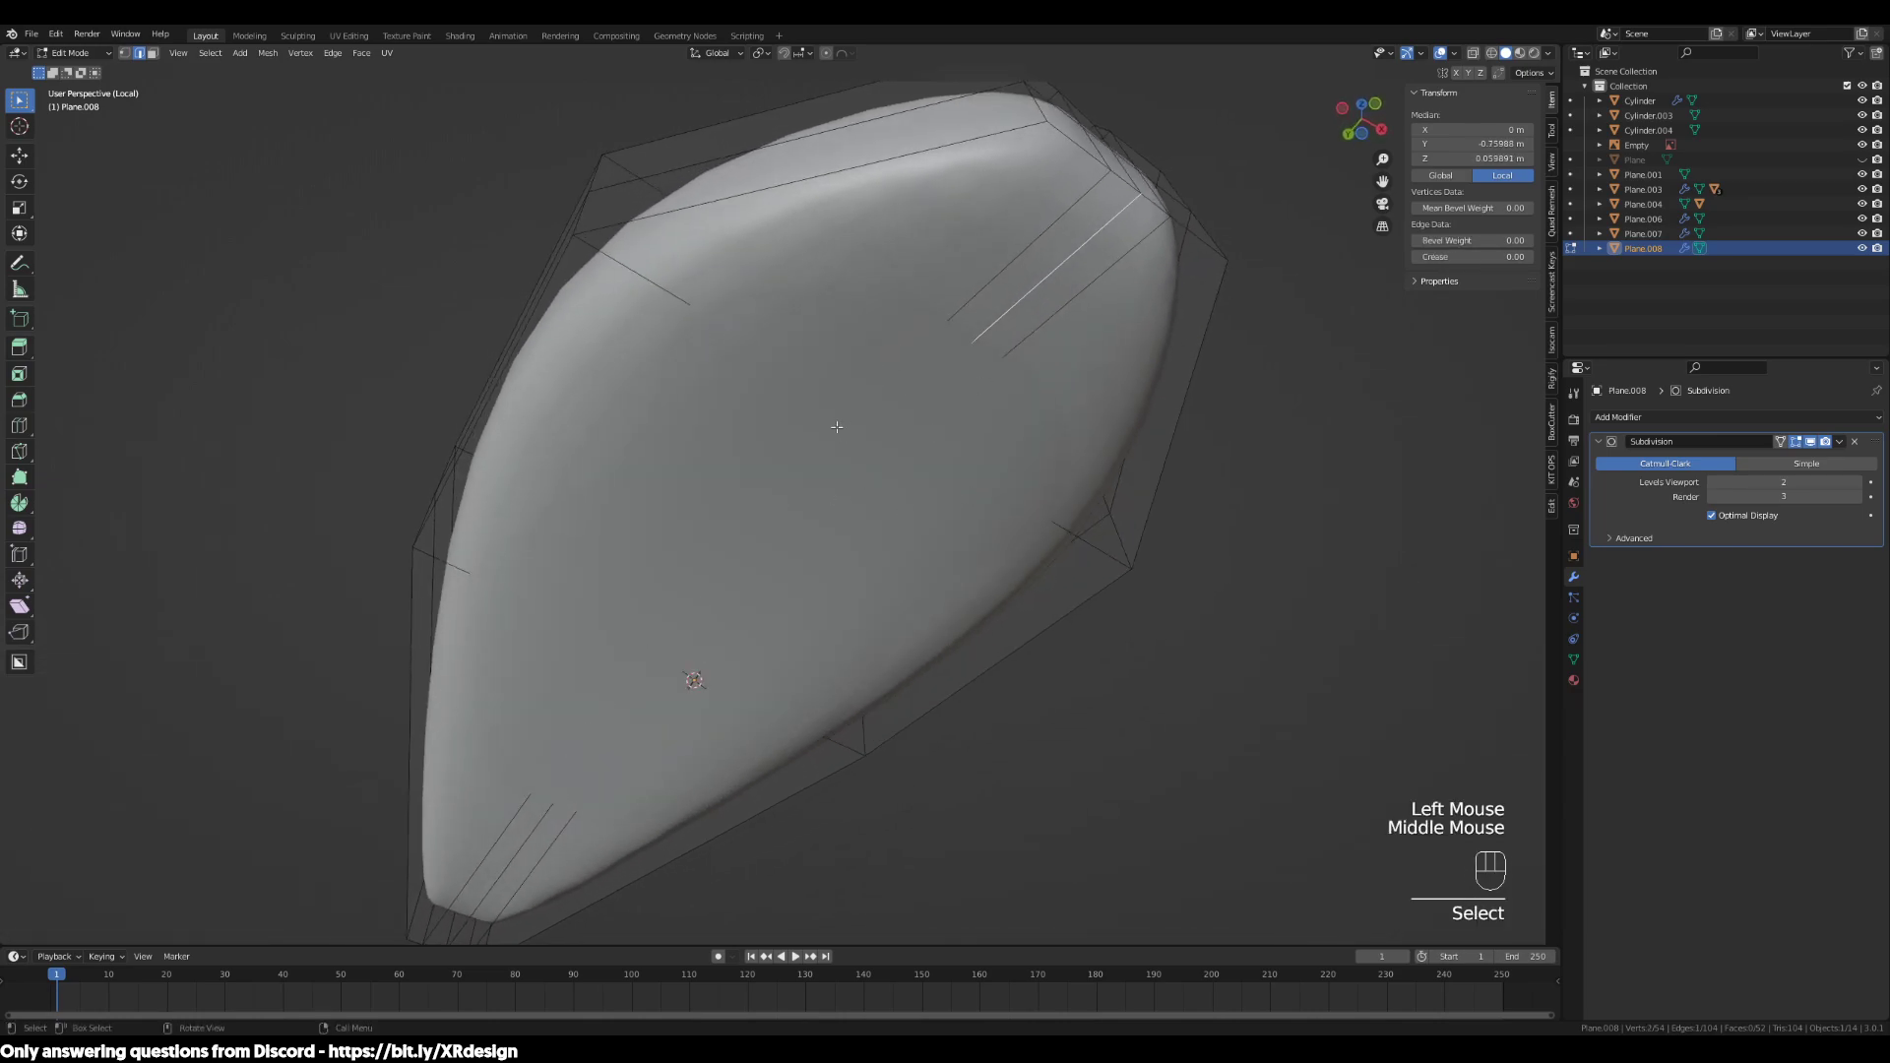
pyautogui.press('Tab')
pyautogui.moveTo(746, 539); pyautogui.dragTo(940, 300, button='middle')
pyautogui.press('Tab')
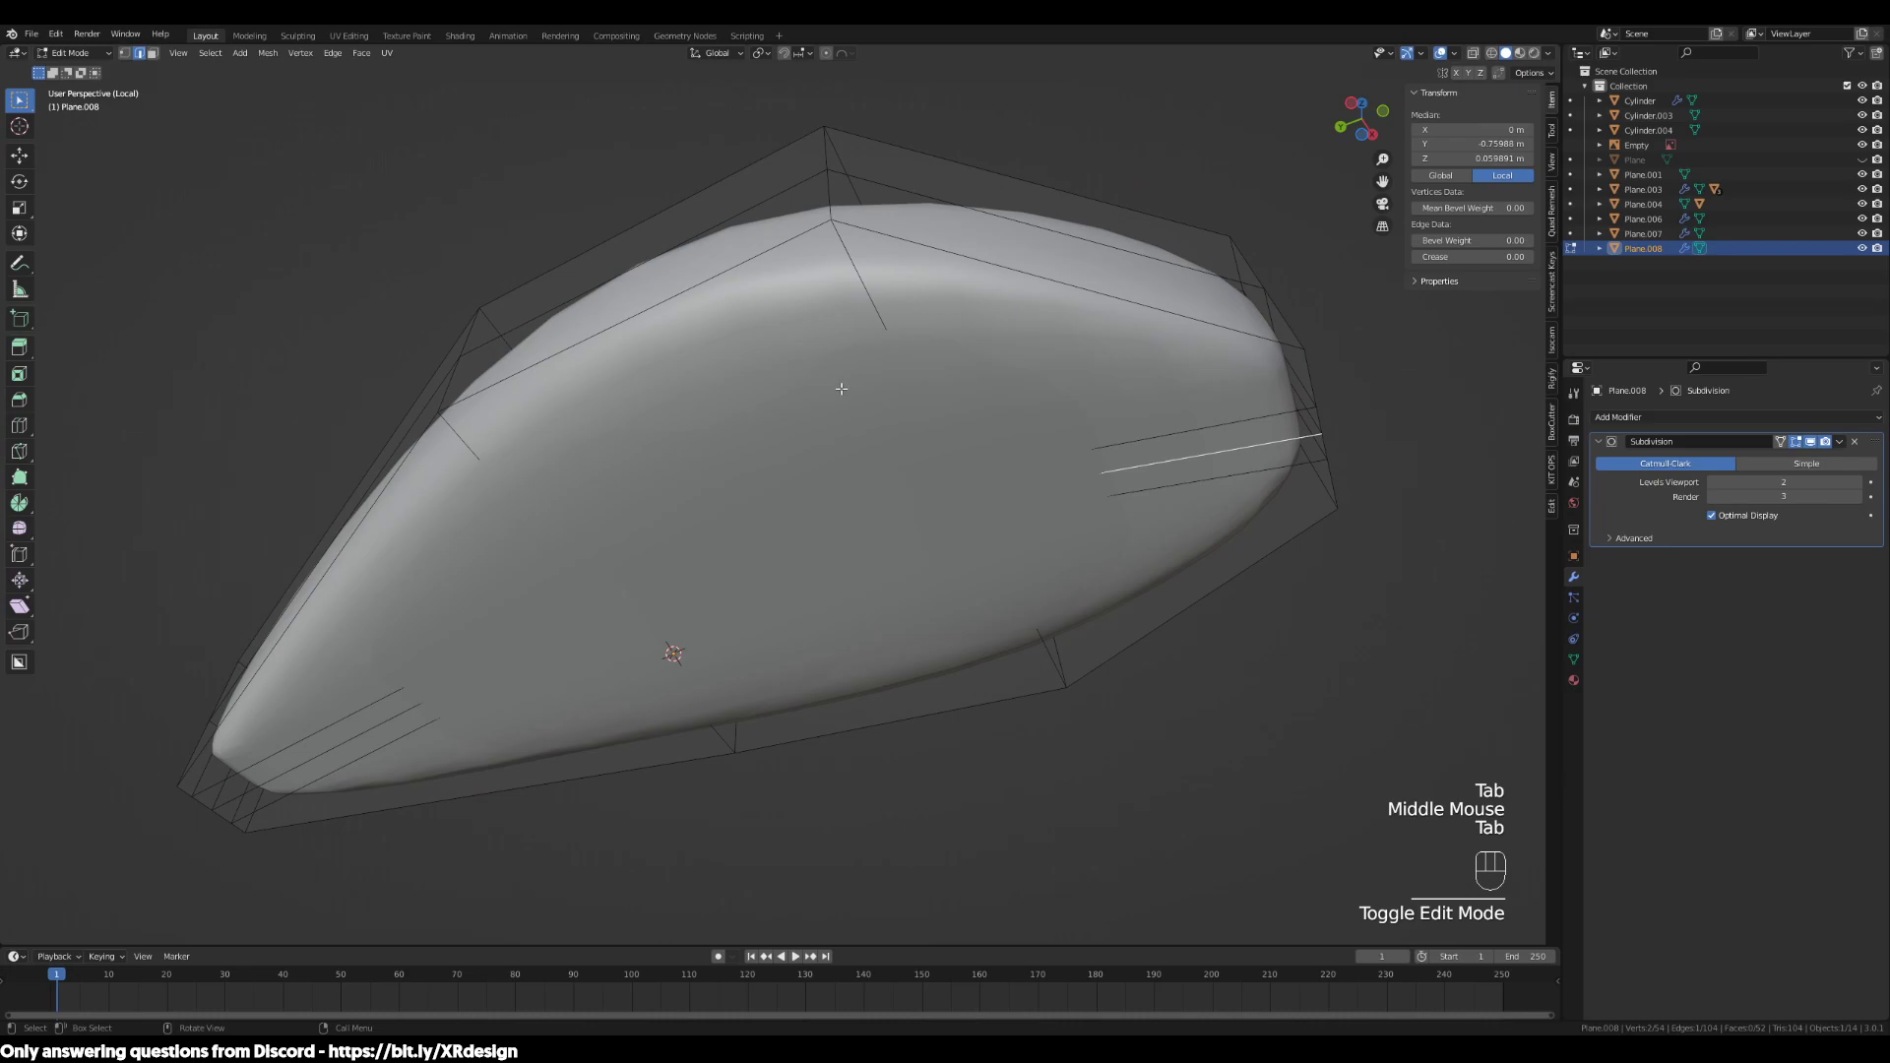
pyautogui.moveTo(844, 388); pyautogui.dragTo(889, 370, button='middle')
pyautogui.moveTo(973, 321); pyautogui.dragTo(627, 501, button='middle')
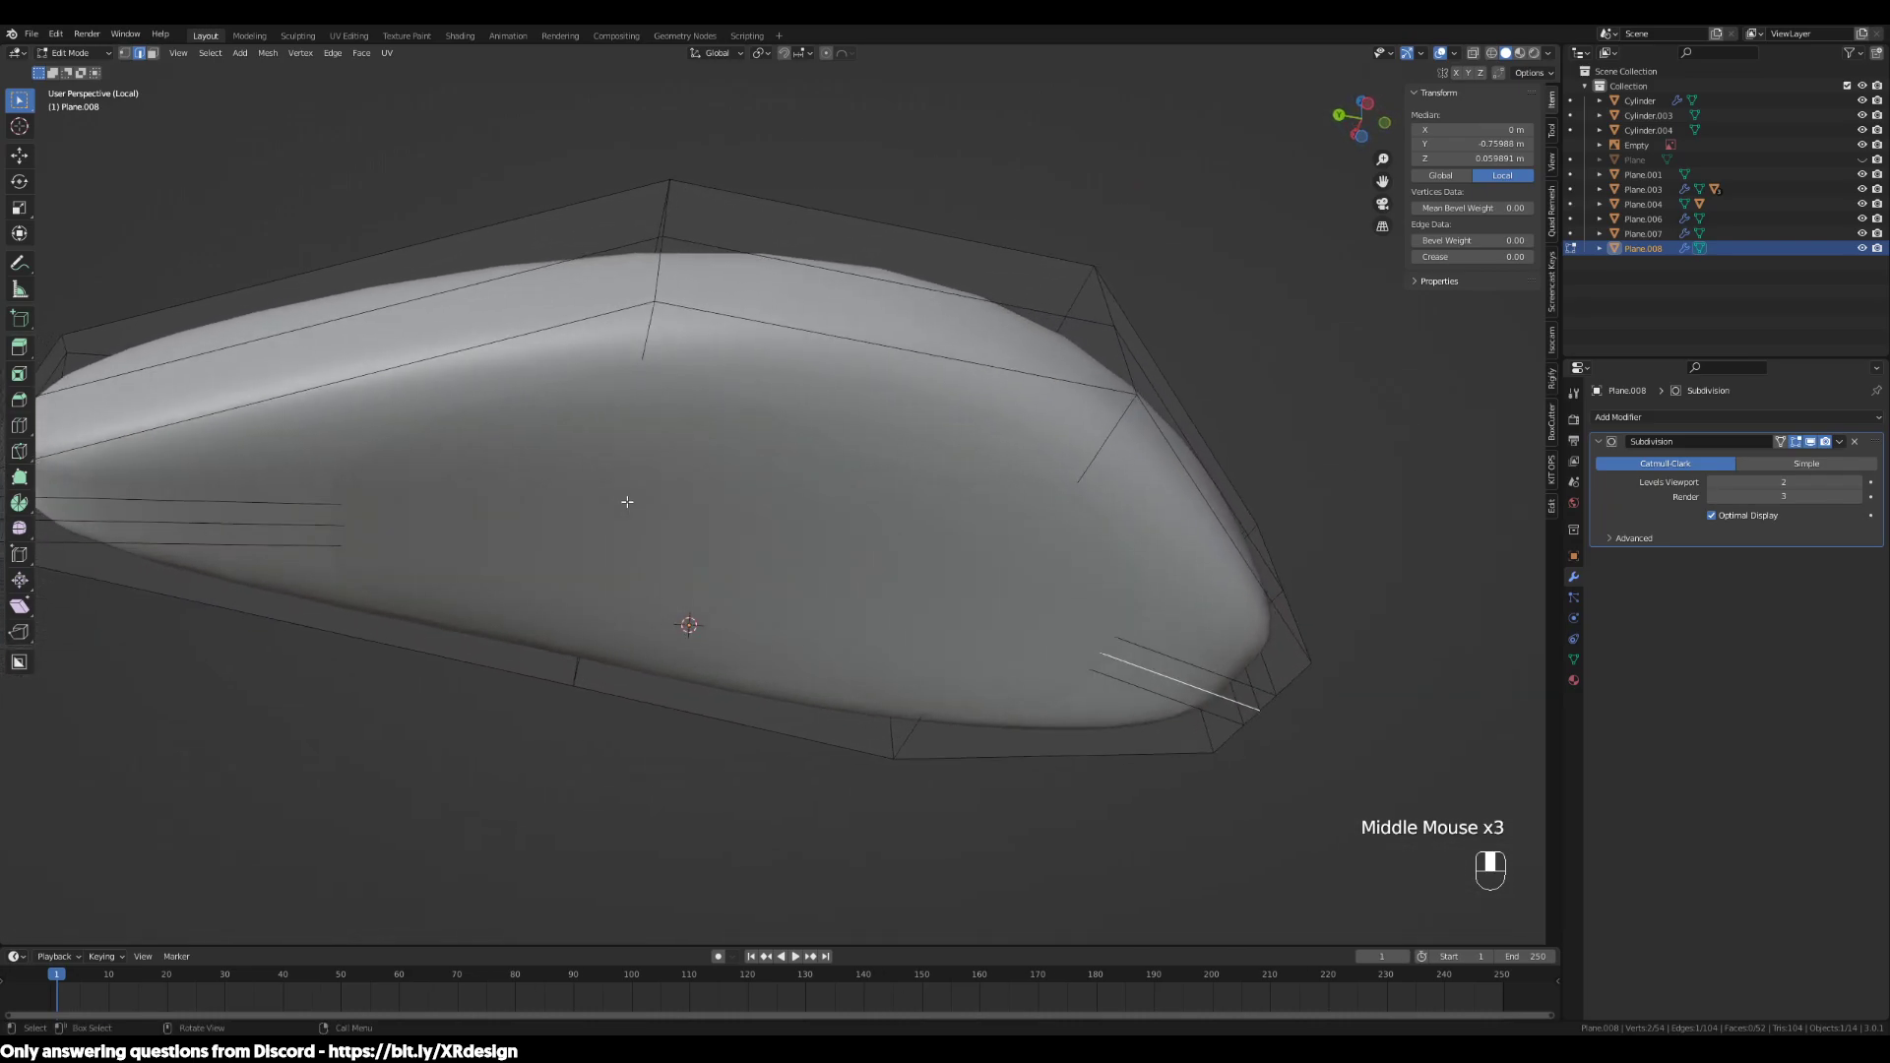
pyautogui.click(659, 347)
pyautogui.keyDown('shift'); pyautogui.click(576, 671); pyautogui.keyUp('shift')
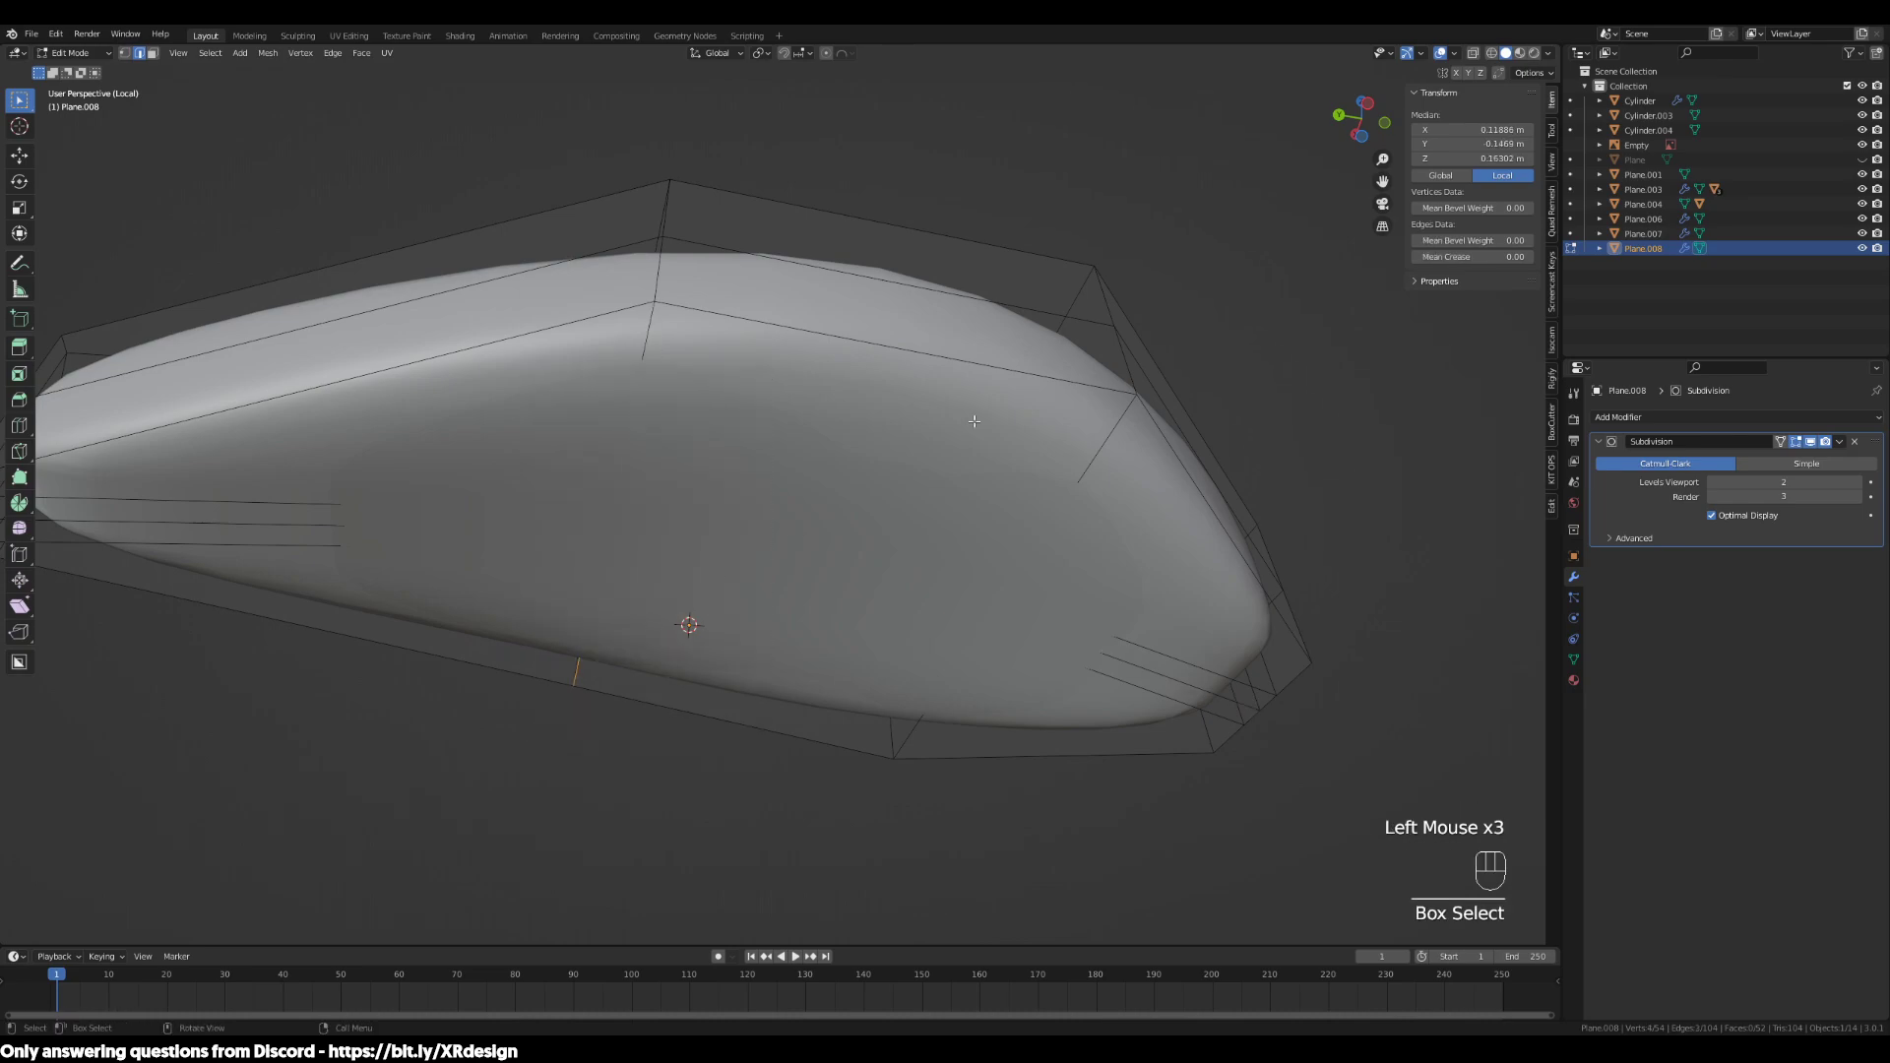
pyautogui.press('z')
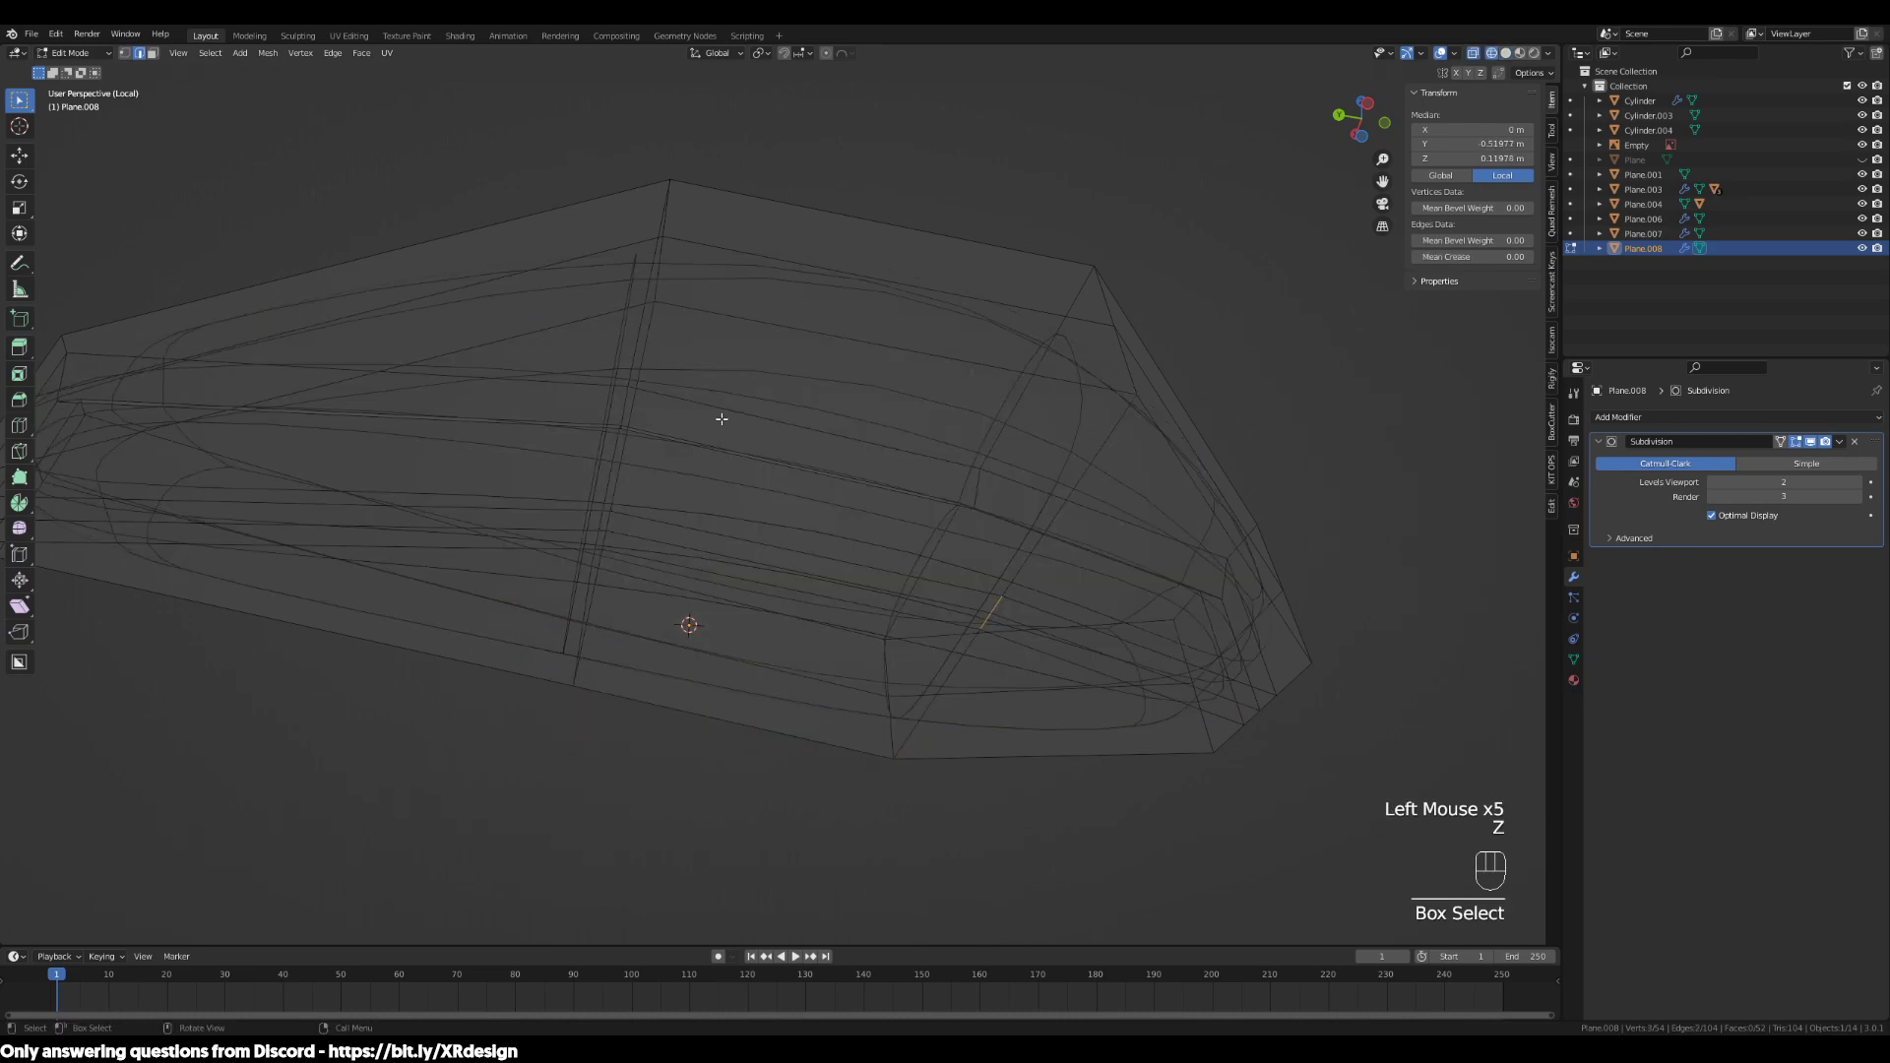
pyautogui.moveTo(728, 431); pyautogui.dragTo(1028, 587, button='middle')
pyautogui.moveTo(918, 430); pyautogui.dragTo(1045, 486, button='middle')
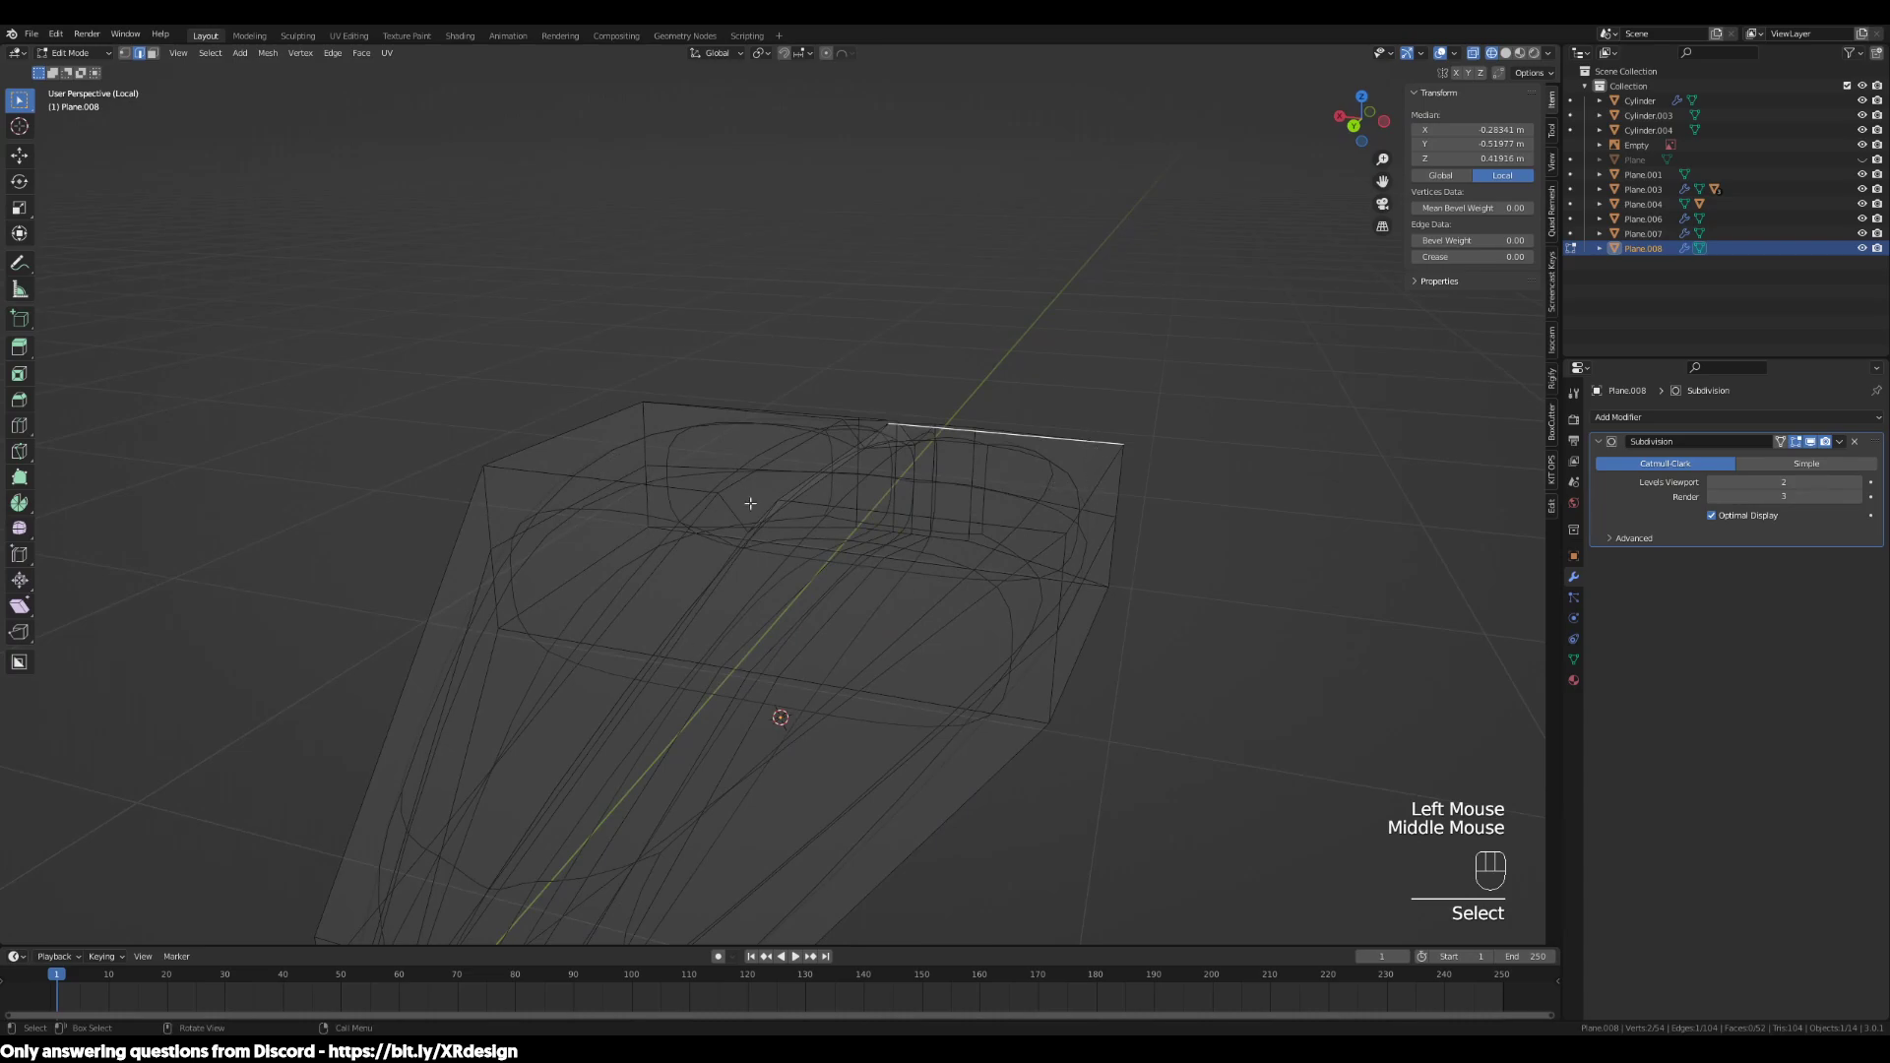
pyautogui.moveTo(917, 563); pyautogui.dragTo(709, 548, button='middle')
pyautogui.press('z')
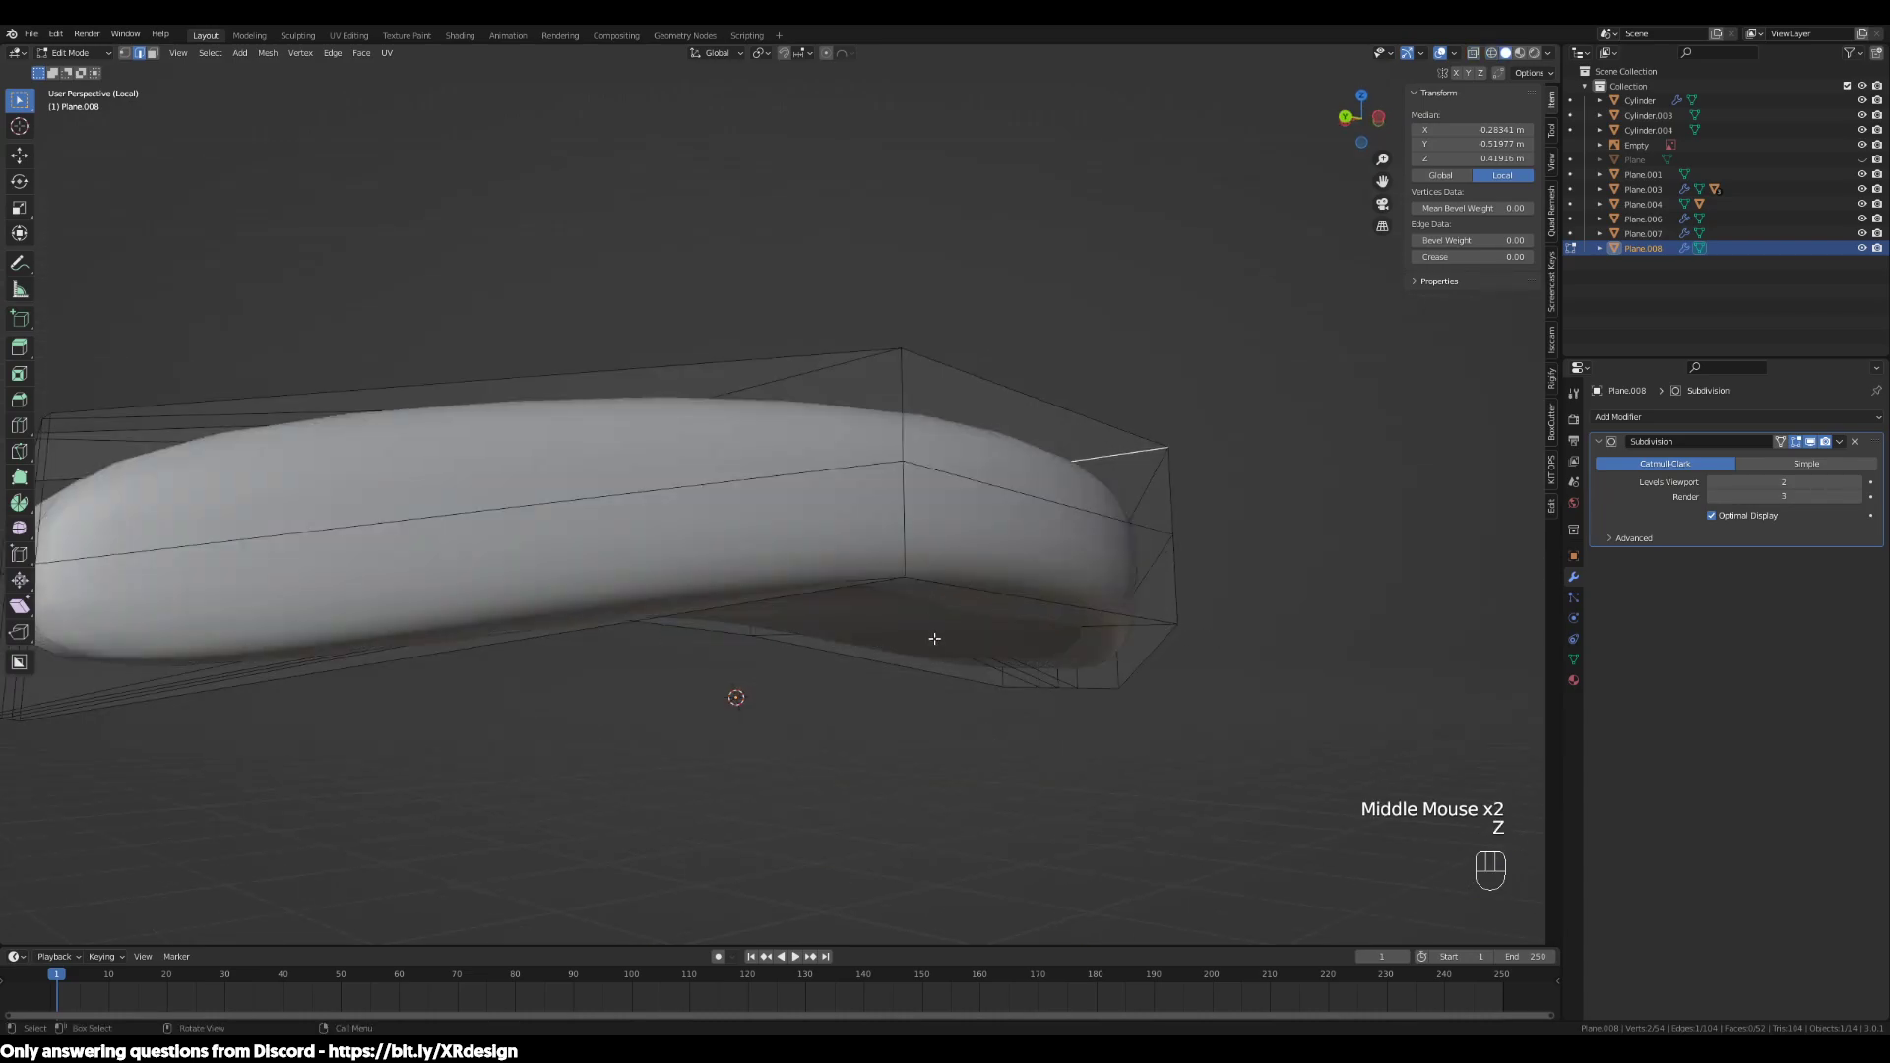
# Lower the middle lengthwise edges on the leaf's underside by about 0.006 m along Z to form a ridge
pyautogui.moveTo(933, 641); pyautogui.dragTo(931, 621, button='middle')
pyautogui.click(1086, 741)
pyautogui.keyDown('shift'); pyautogui.moveTo(1086, 740); pyautogui.dragTo(1186, 706, button='middle'); pyautogui.keyUp('shift')
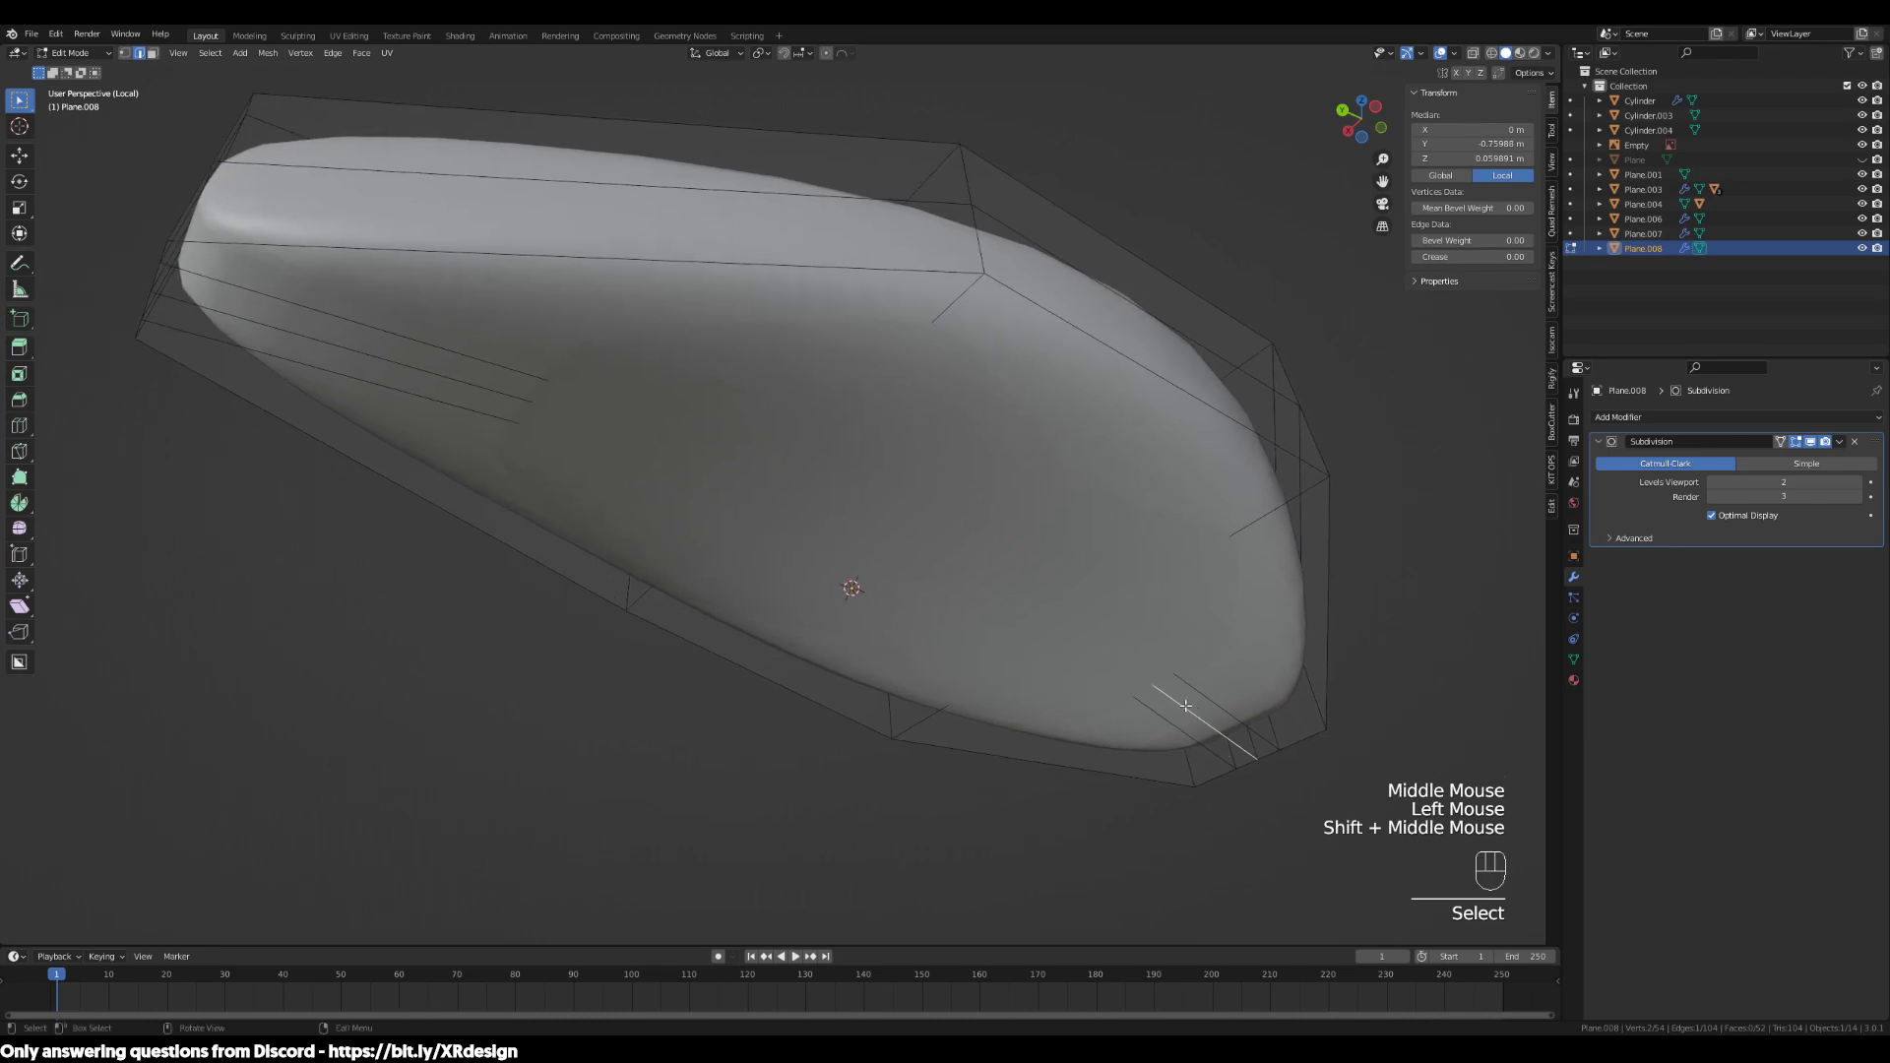
pyautogui.keyDown('ctrl'); pyautogui.click(321, 339); pyautogui.keyUp('ctrl')
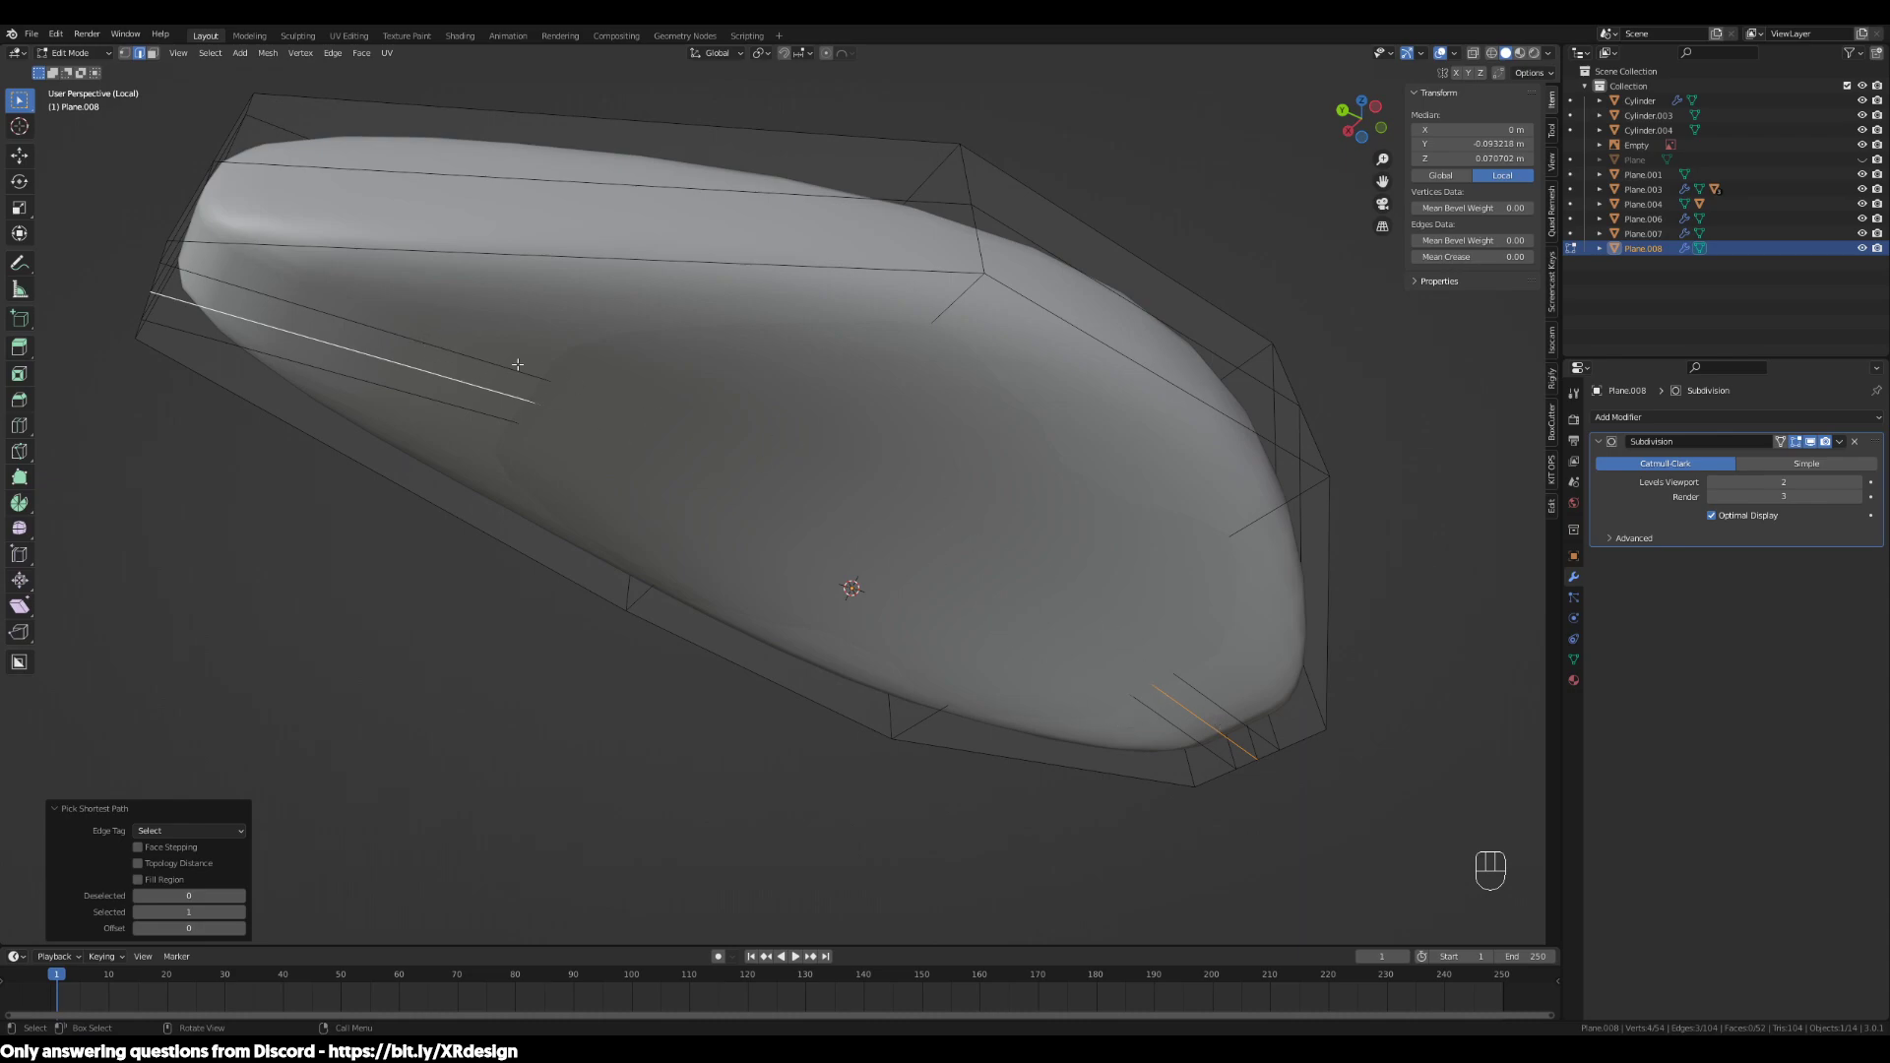
pyautogui.moveTo(1021, 224); pyautogui.dragTo(831, 333, button='middle')
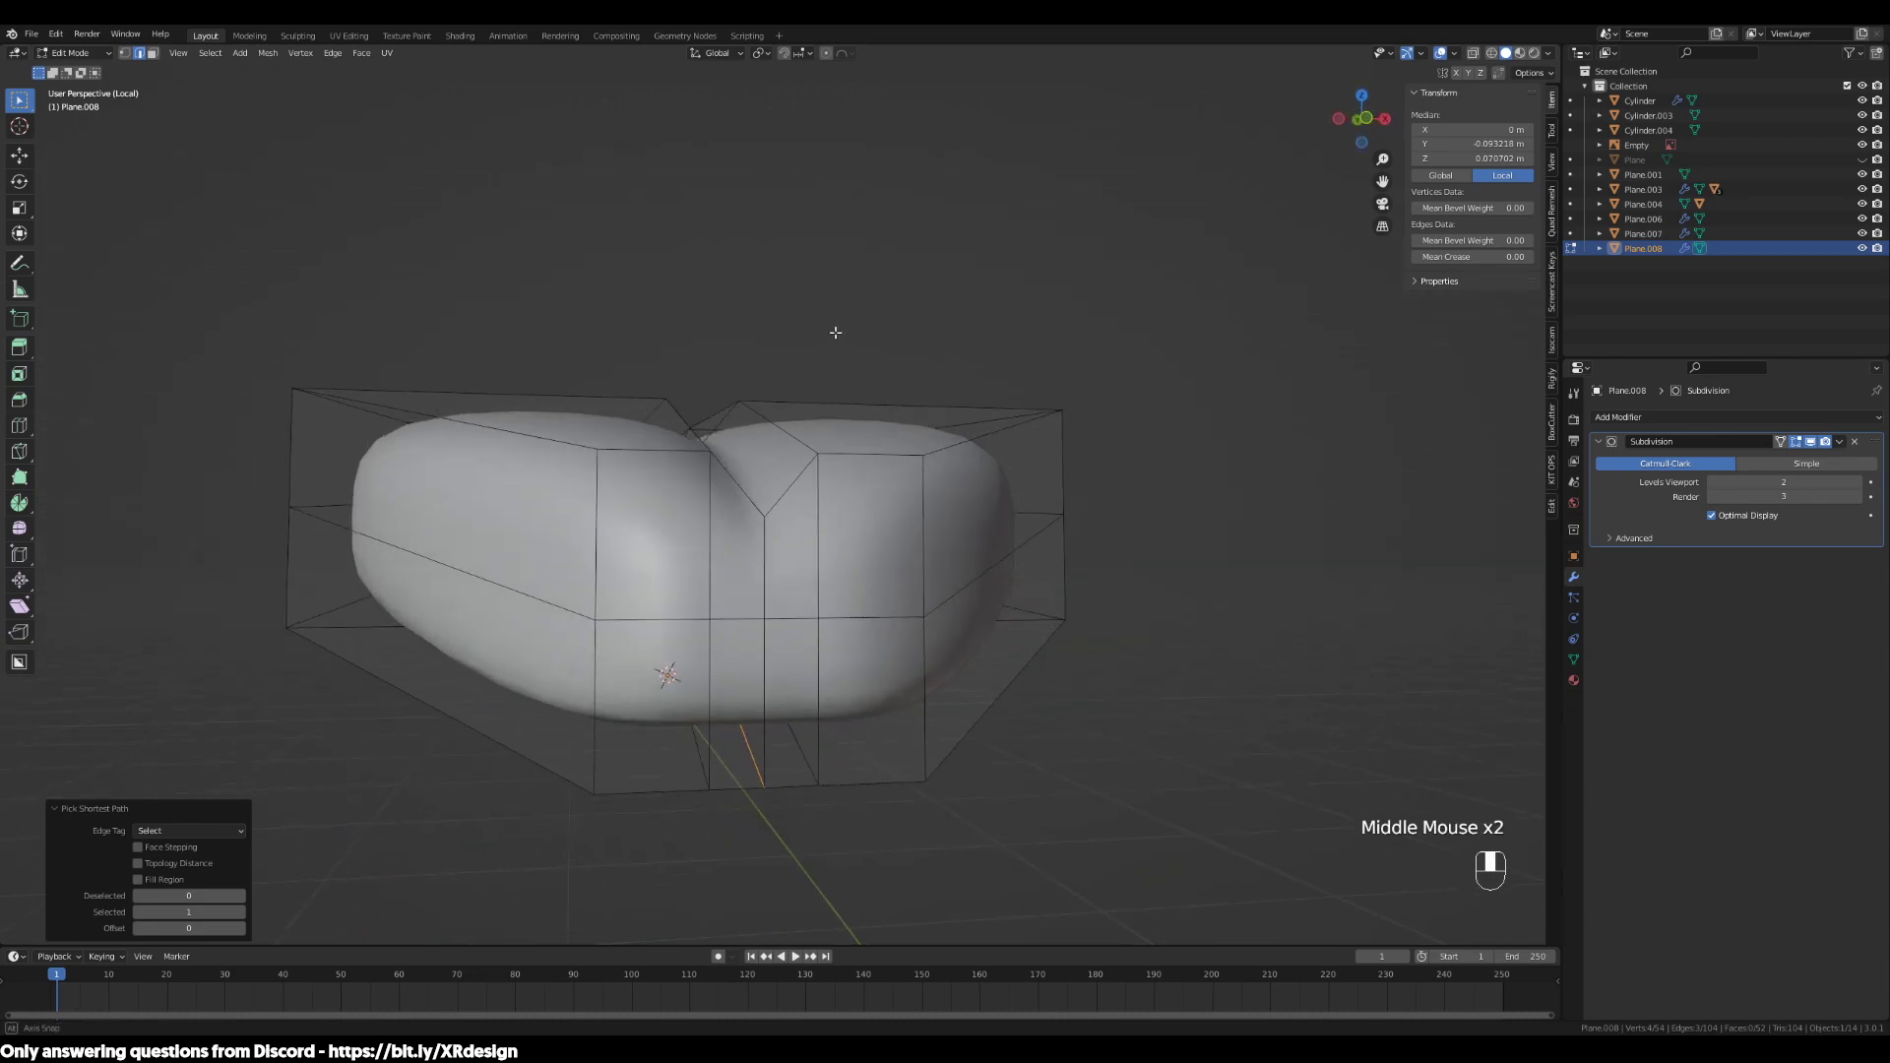
pyautogui.press('g')
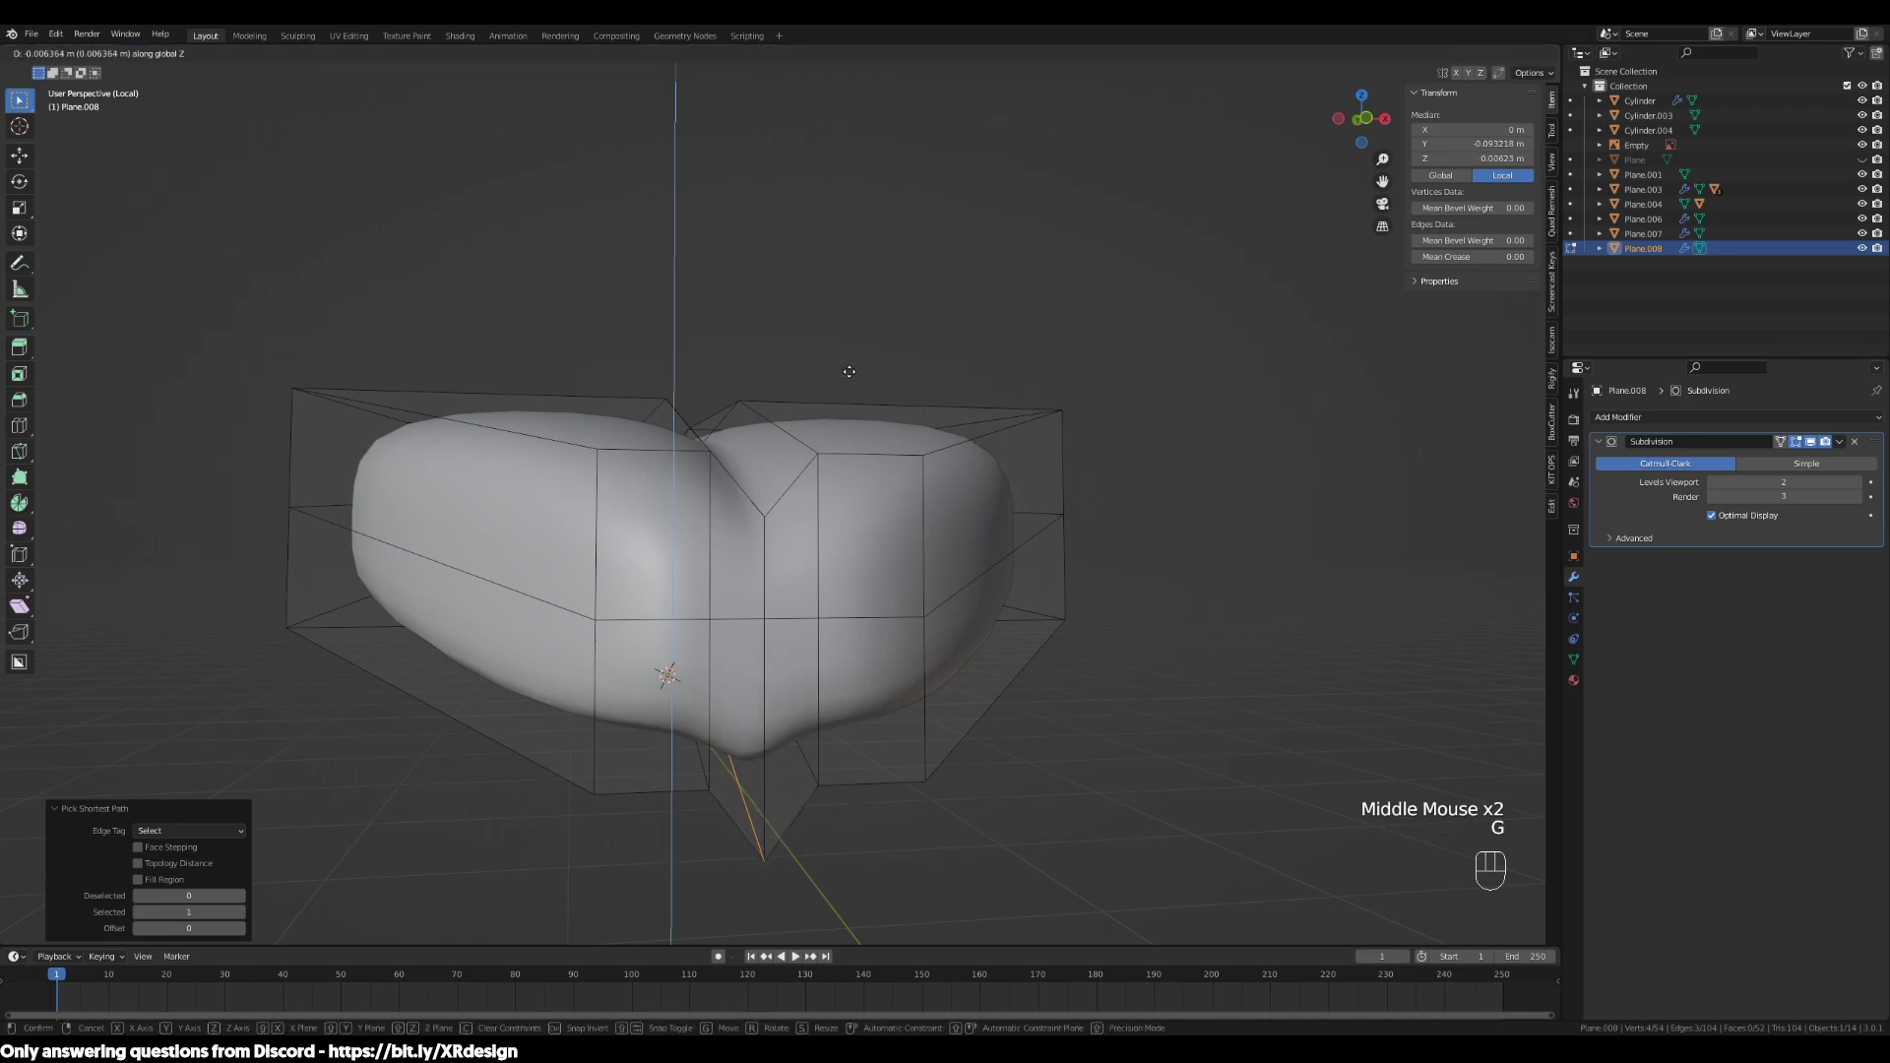
pyautogui.click(853, 376)
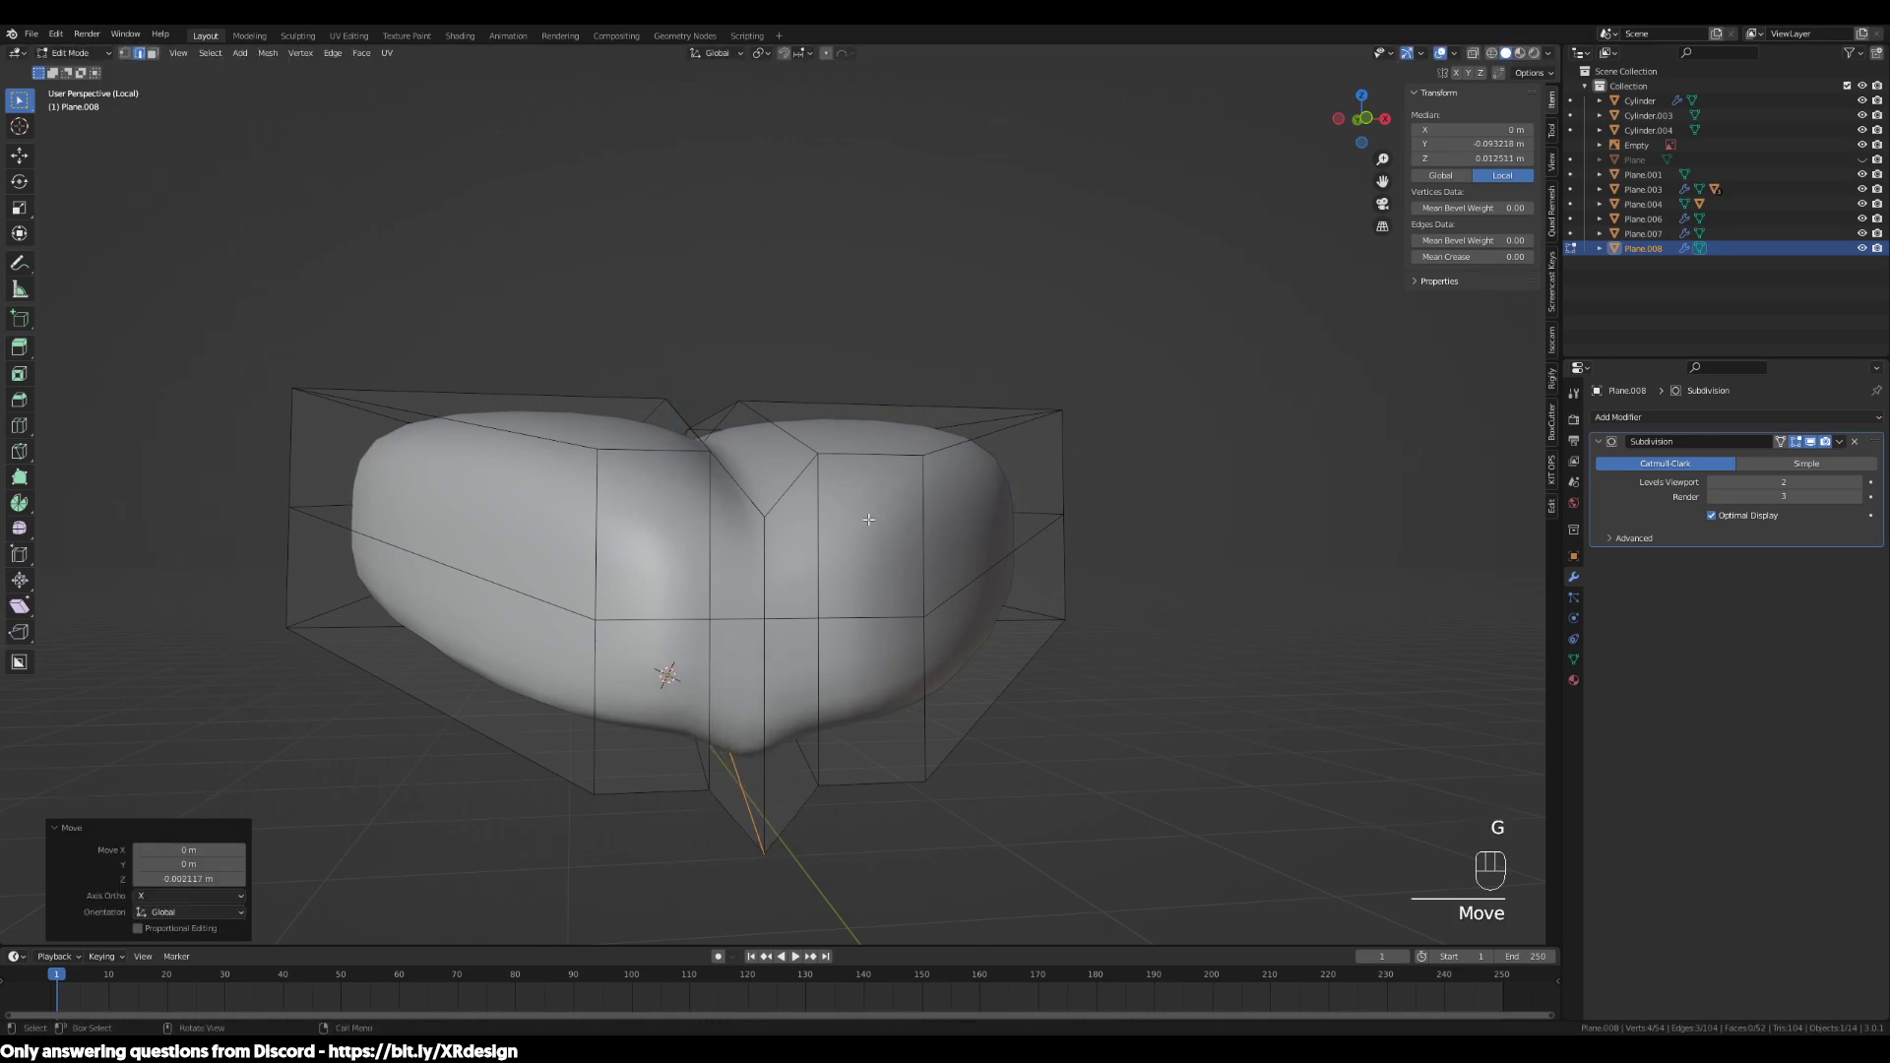
# Finish editing the leaf mesh and exit local view to show the leaf within the full desk scene
pyautogui.keyDown('alt'); pyautogui.click(772, 583); pyautogui.keyUp('alt')
pyautogui.moveTo(774, 582); pyautogui.dragTo(867, 628, button='middle')
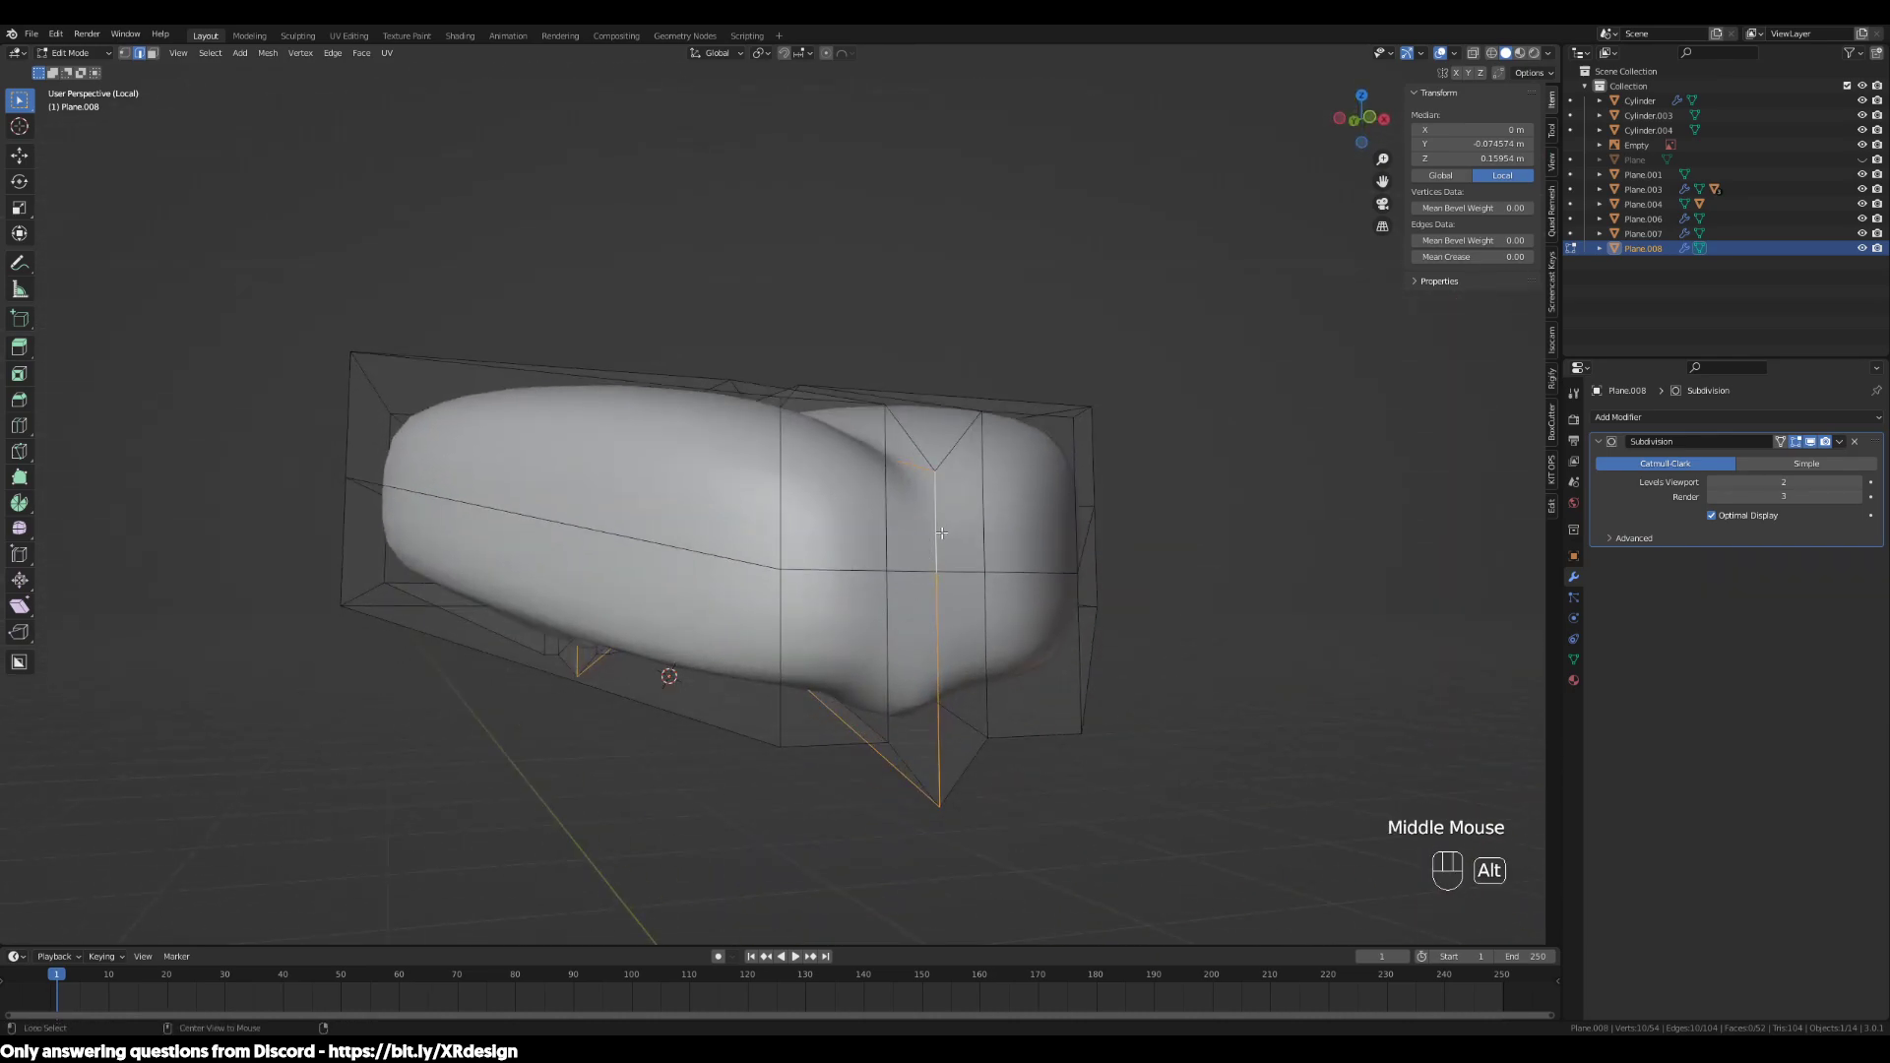
pyautogui.moveTo(936, 569); pyautogui.dragTo(924, 678, button='middle')
pyautogui.click(771, 528)
pyautogui.press('Tab')
pyautogui.scroll(-2, 1033, 604)
pyautogui.press('KP_Divide')
pyautogui.press('KP_Multiply')
# Try scaling the whole leaf down to about 0.88 of its size above the pot's opening
pyautogui.moveTo(919, 669)
pyautogui.mouseDown(button='middle')
pyautogui.moveTo(994, 726)
pyautogui.moveTo(924, 740)
pyautogui.moveTo(1007, 687)
pyautogui.moveTo(919, 722)
pyautogui.moveTo(1054, 687)
pyautogui.moveTo(940, 695)
pyautogui.mouseUp(button='middle')
pyautogui.scroll(3, 921, 738)
pyautogui.moveTo(902, 778); pyautogui.dragTo(852, 762, button='middle')
pyautogui.scroll(3, 885, 773)
pyautogui.scroll(-2, 884, 774)
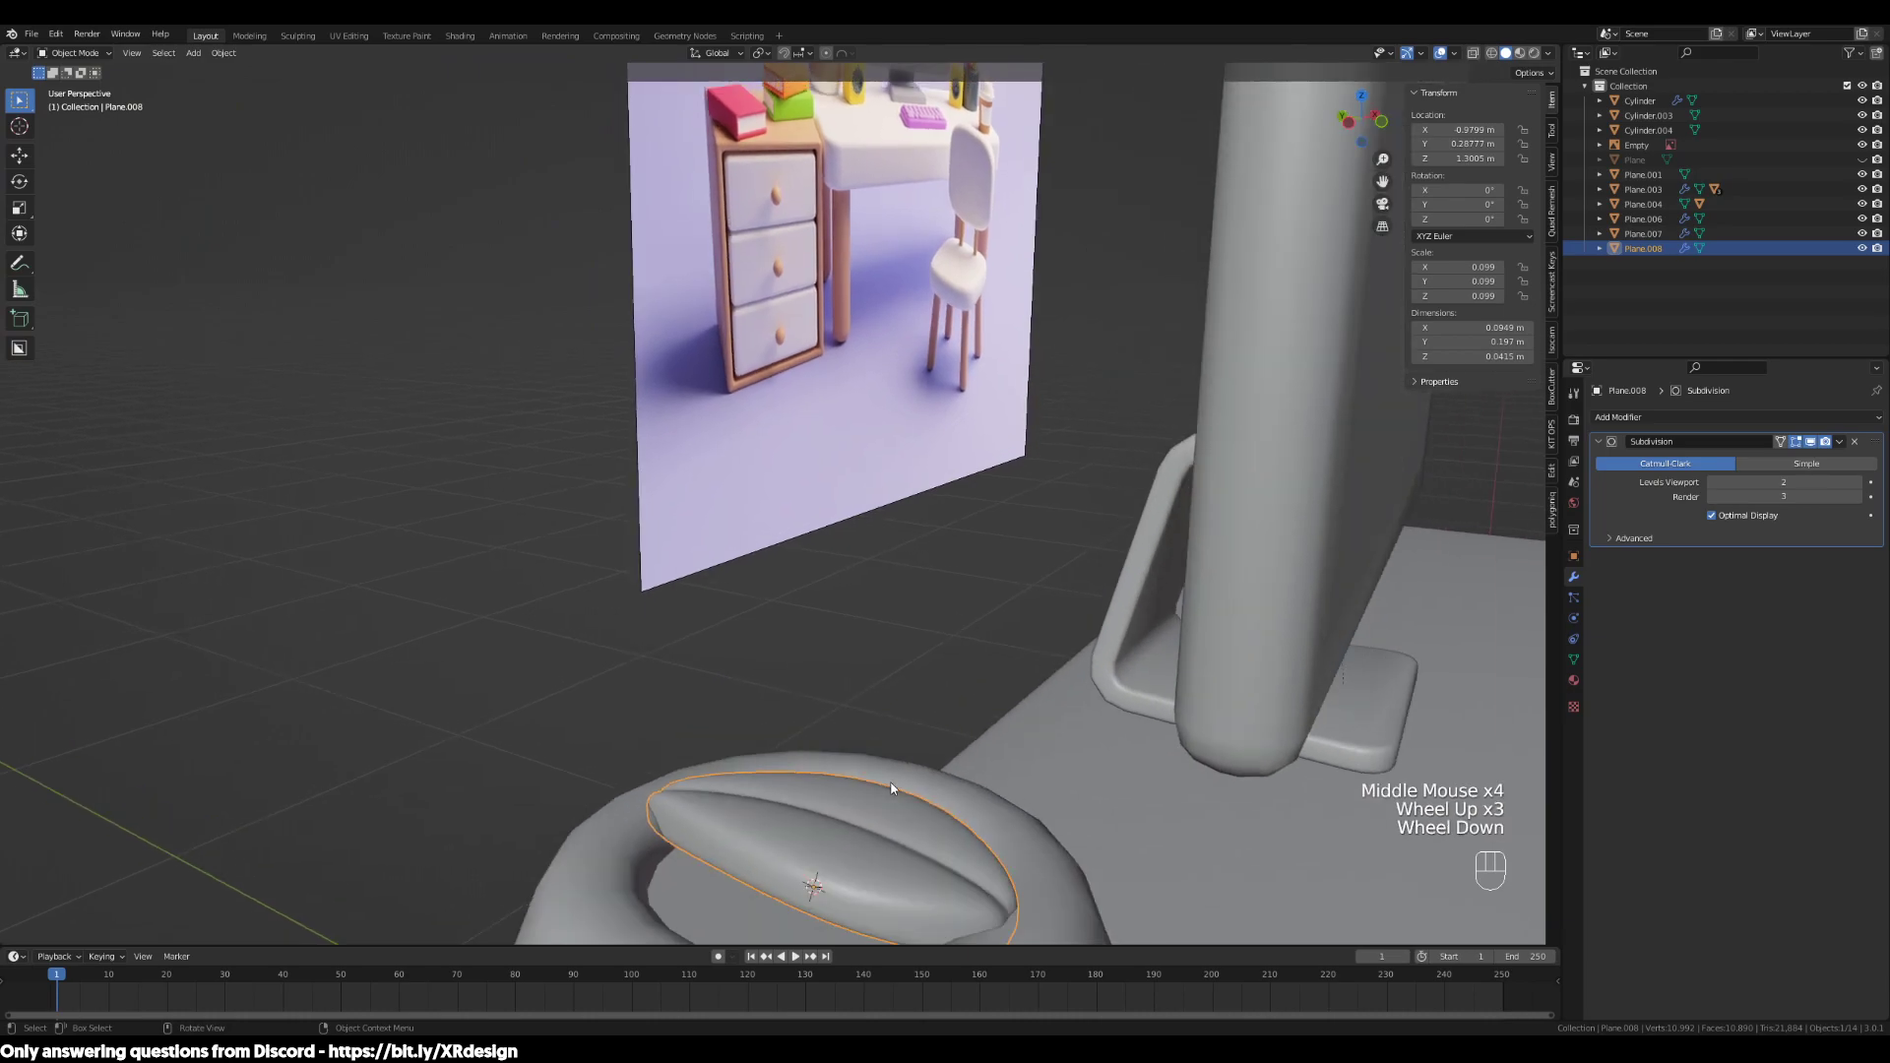
pyautogui.press('Tab')
pyautogui.press('Tab')
pyautogui.scroll(2, 893, 791)
pyautogui.keyDown('shift'); pyautogui.moveTo(893, 791); pyautogui.dragTo(909, 612, button='middle'); pyautogui.keyUp('shift')
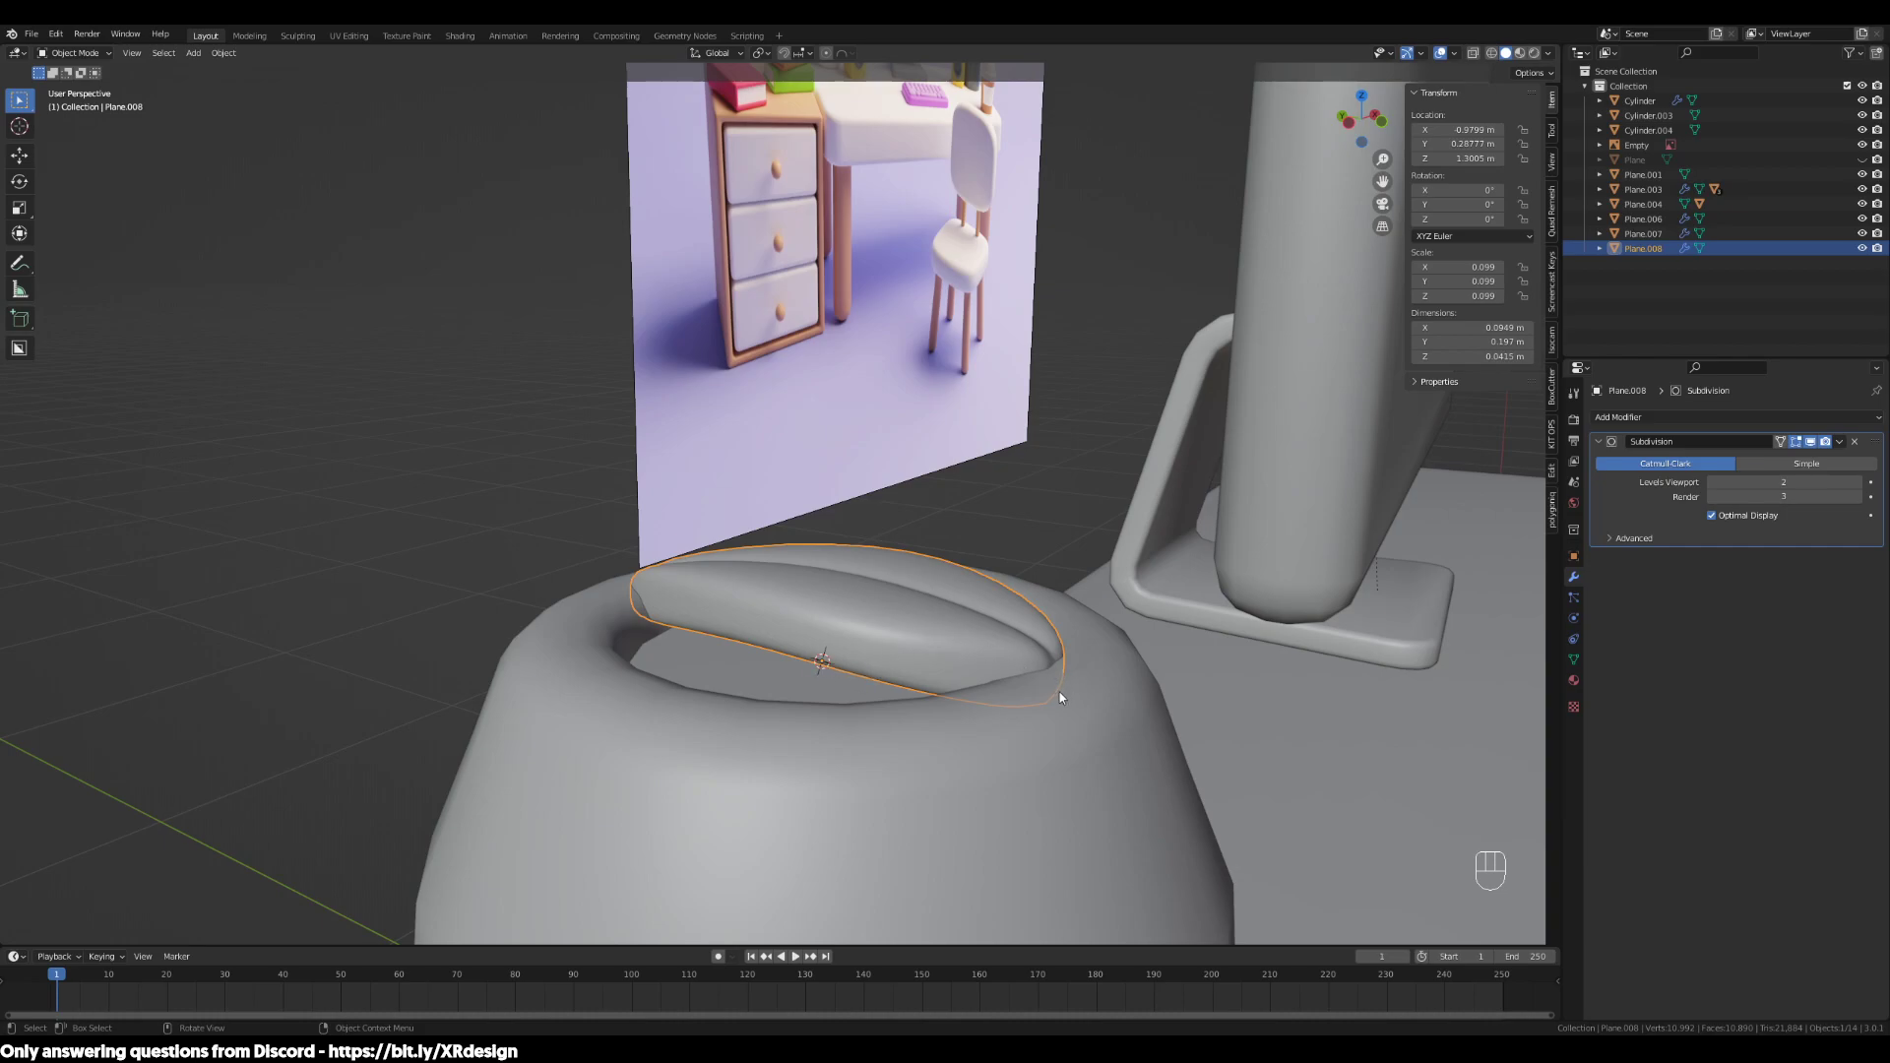
pyautogui.press('s')
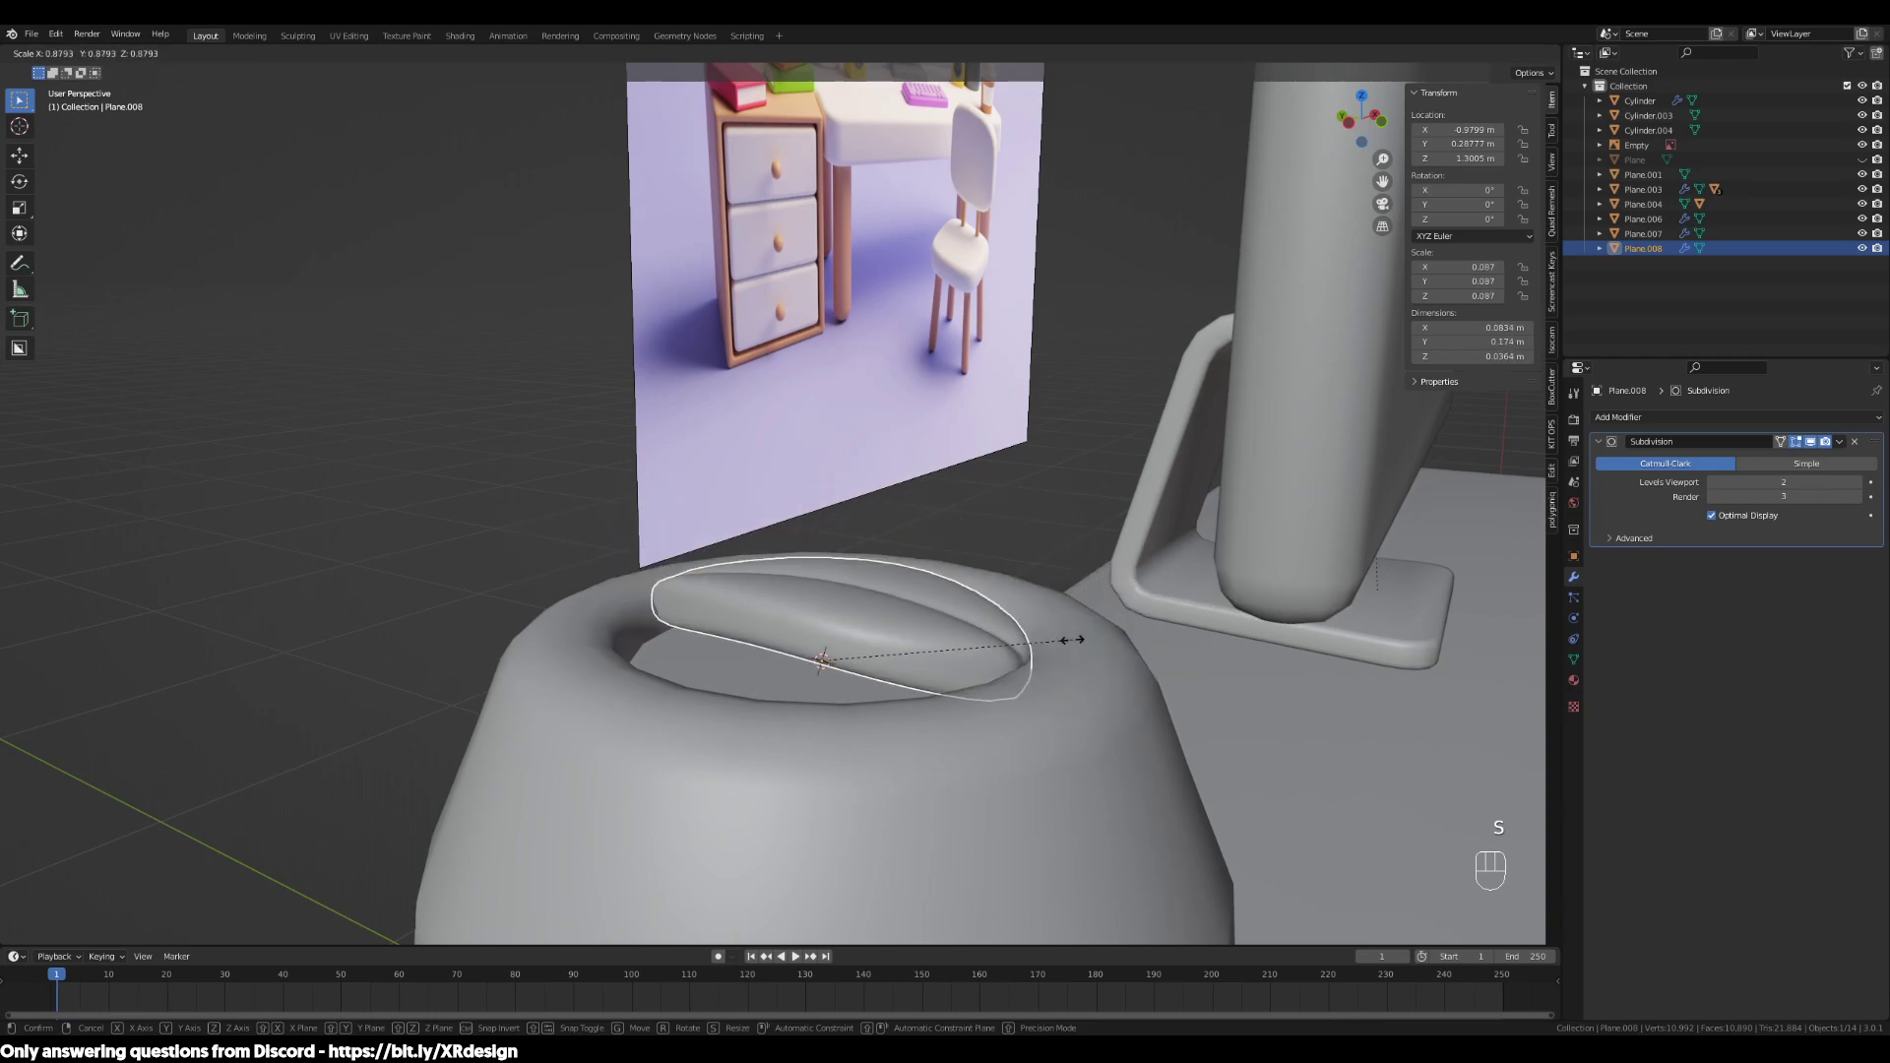
pyautogui.press('Escape')
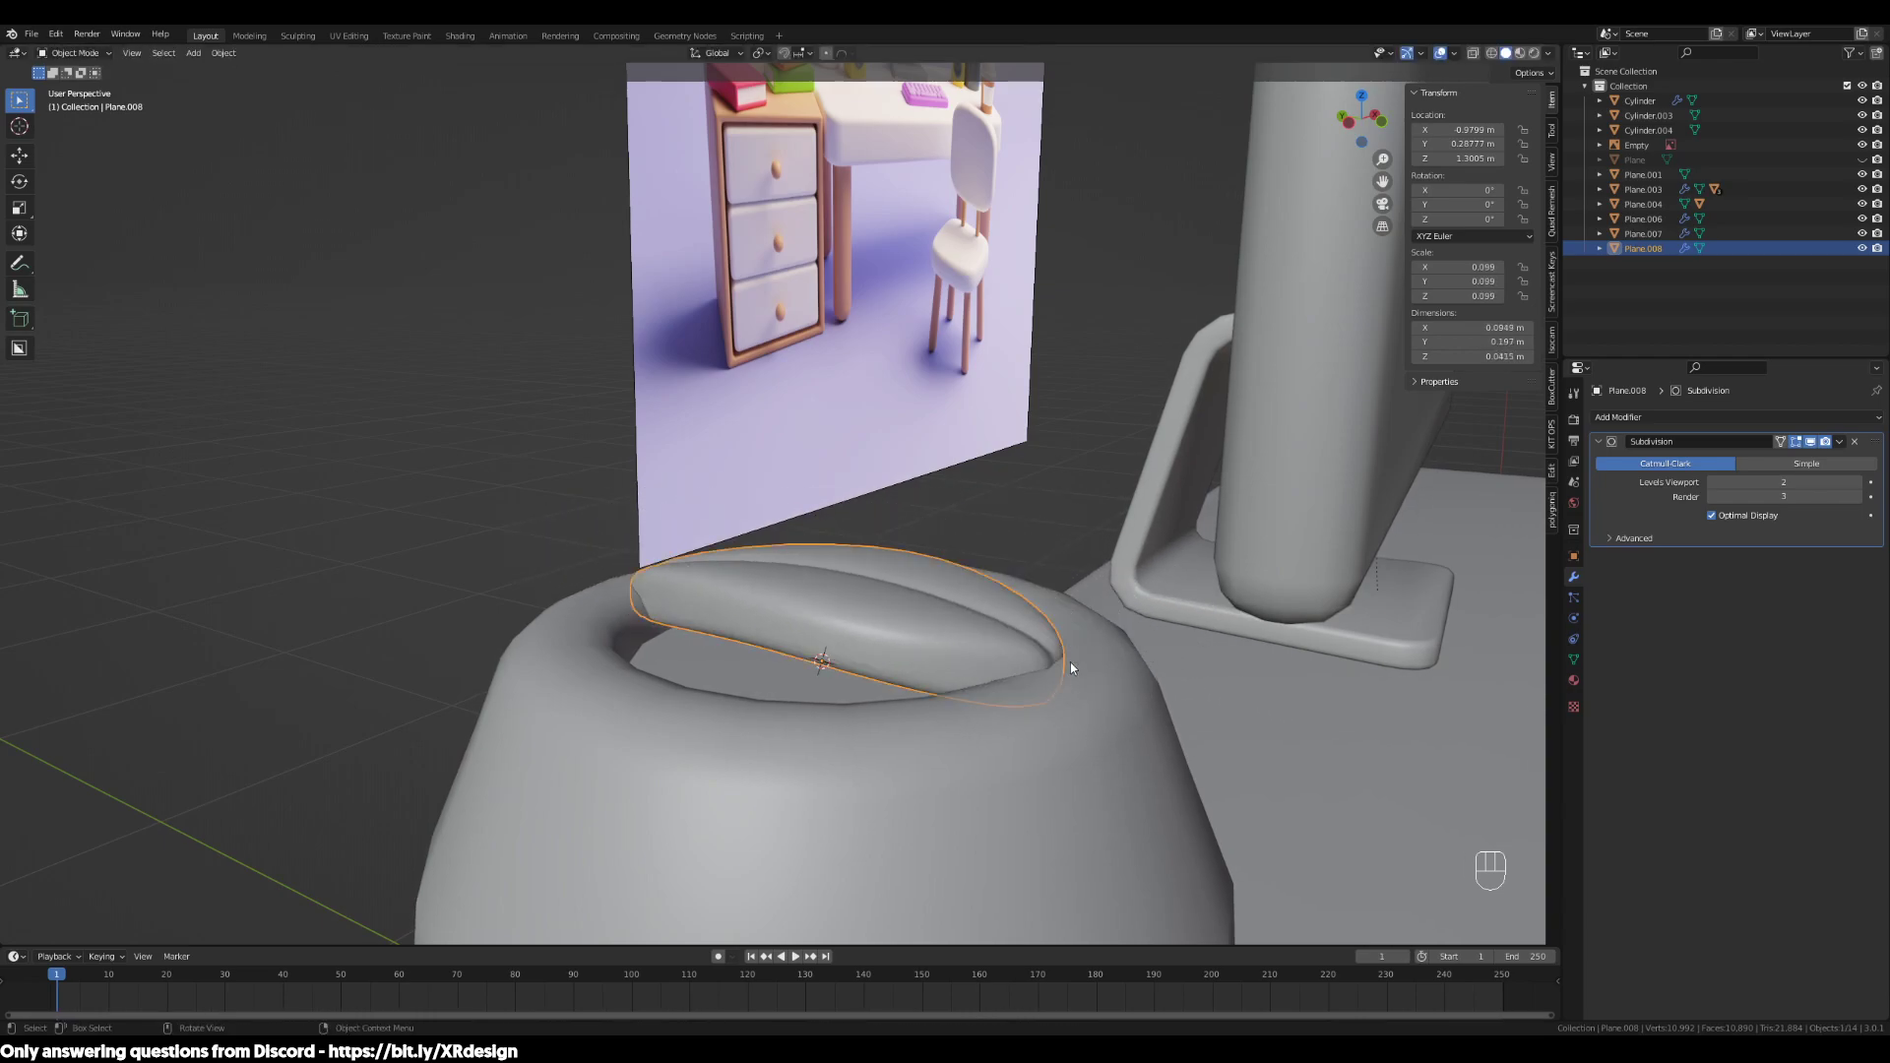
# Isolate the leaf in local view and snap the 3D cursor to the middle vertex at the leaf's rounded base end
pyautogui.press('KP_Divide')
pyautogui.moveTo(1164, 672); pyautogui.dragTo(1090, 706, button='middle')
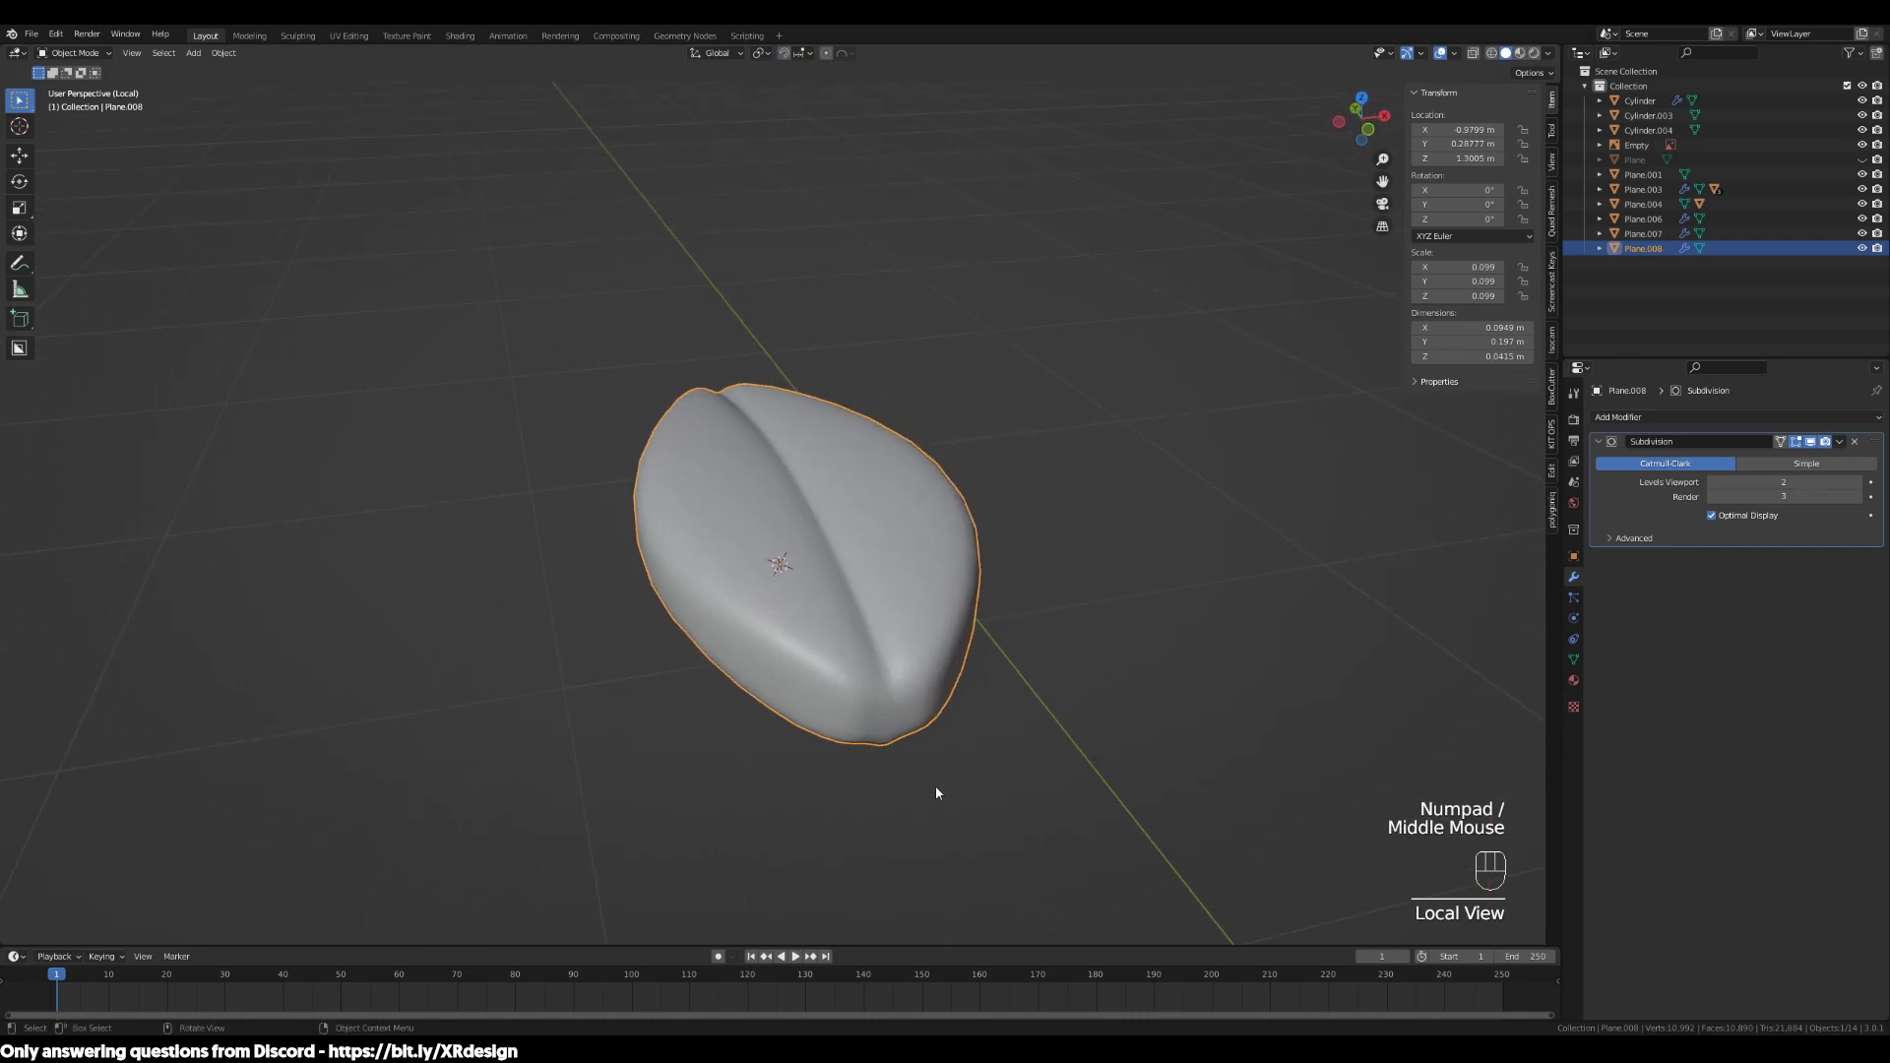
pyautogui.press('Tab')
pyautogui.press('3')
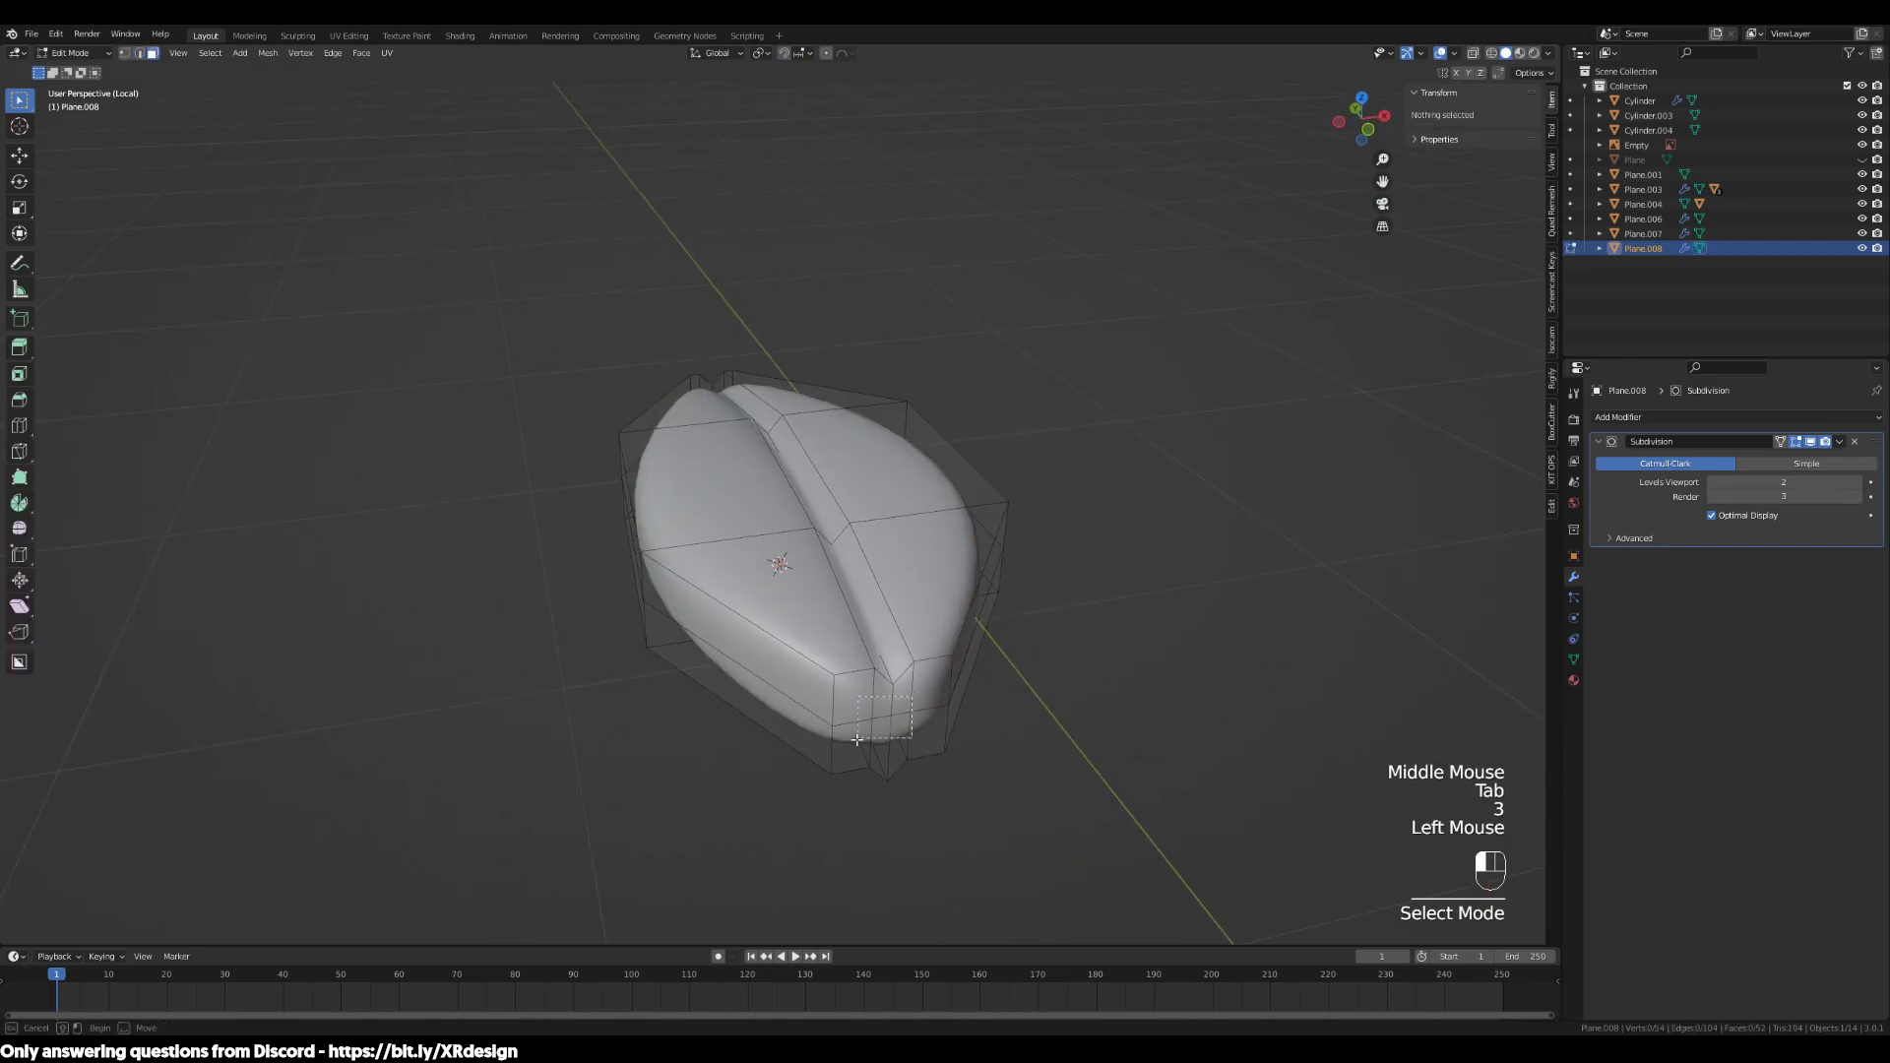
pyautogui.moveTo(832, 782); pyautogui.dragTo(899, 714)
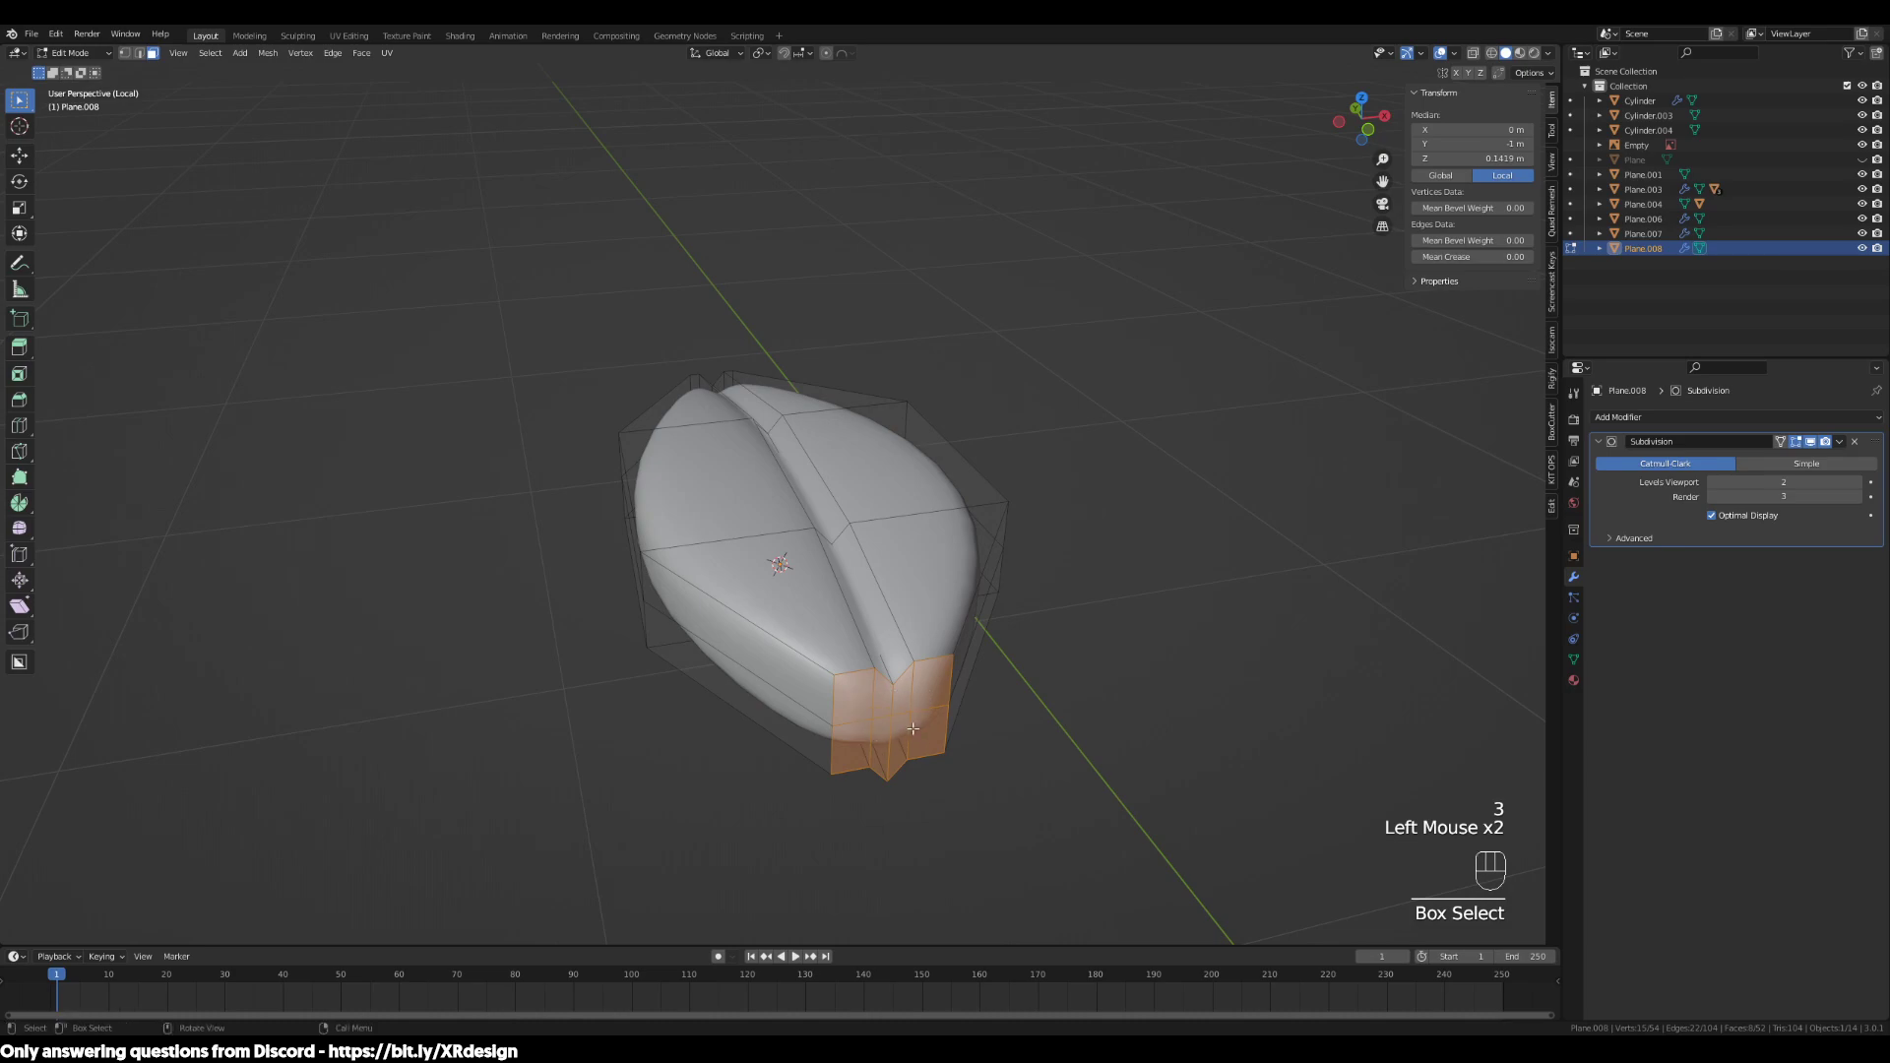
pyautogui.scroll(2, 945, 712)
pyautogui.keyDown('shift'); pyautogui.moveTo(1083, 847); pyautogui.dragTo(1003, 715, button='middle'); pyautogui.keyUp('shift')
pyautogui.hotkey('shift', 's')
pyautogui.press('1')
pyautogui.click(1051, 748)
pyautogui.hotkey('shift', 's')
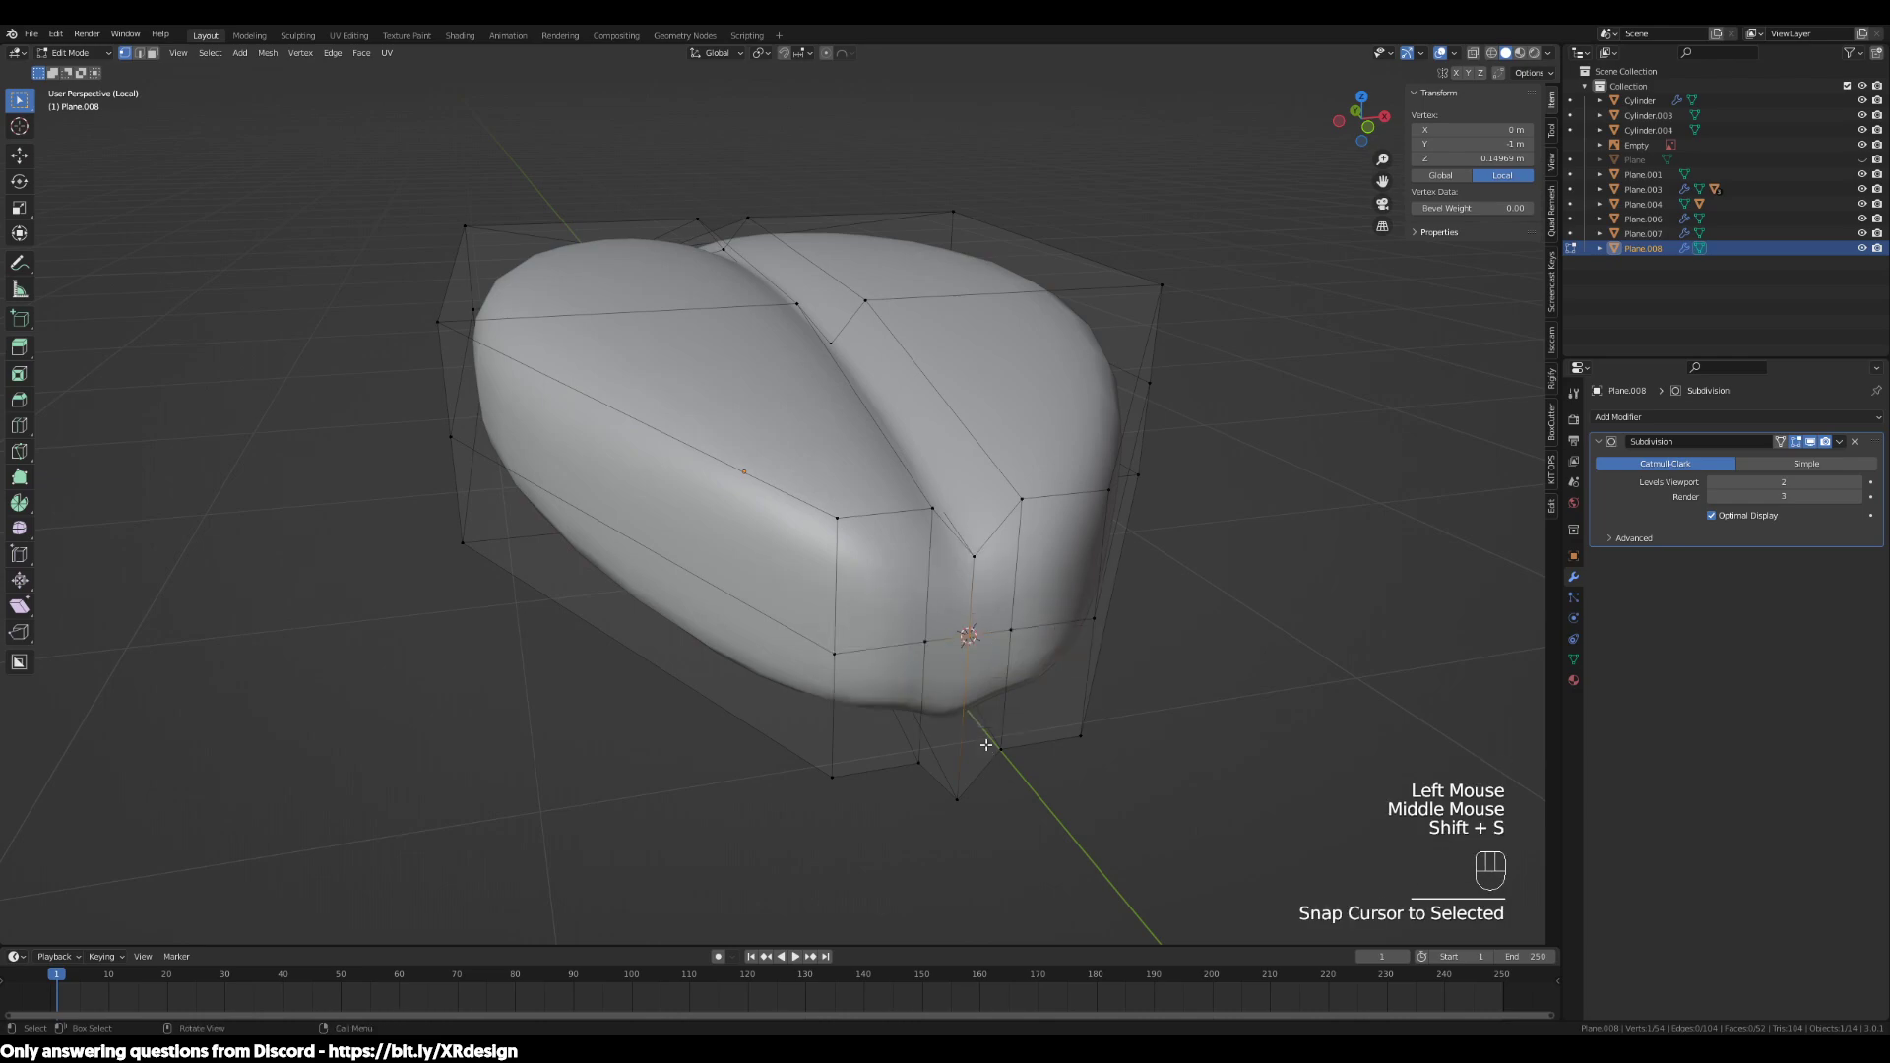
# Try snapping the 3D cursor to the whole leaf in object mode and return to the full scene
pyautogui.press('Tab')
pyautogui.moveTo(1051, 777); pyautogui.dragTo(1081, 803, button='middle')
pyautogui.hotkey('shift', 's')
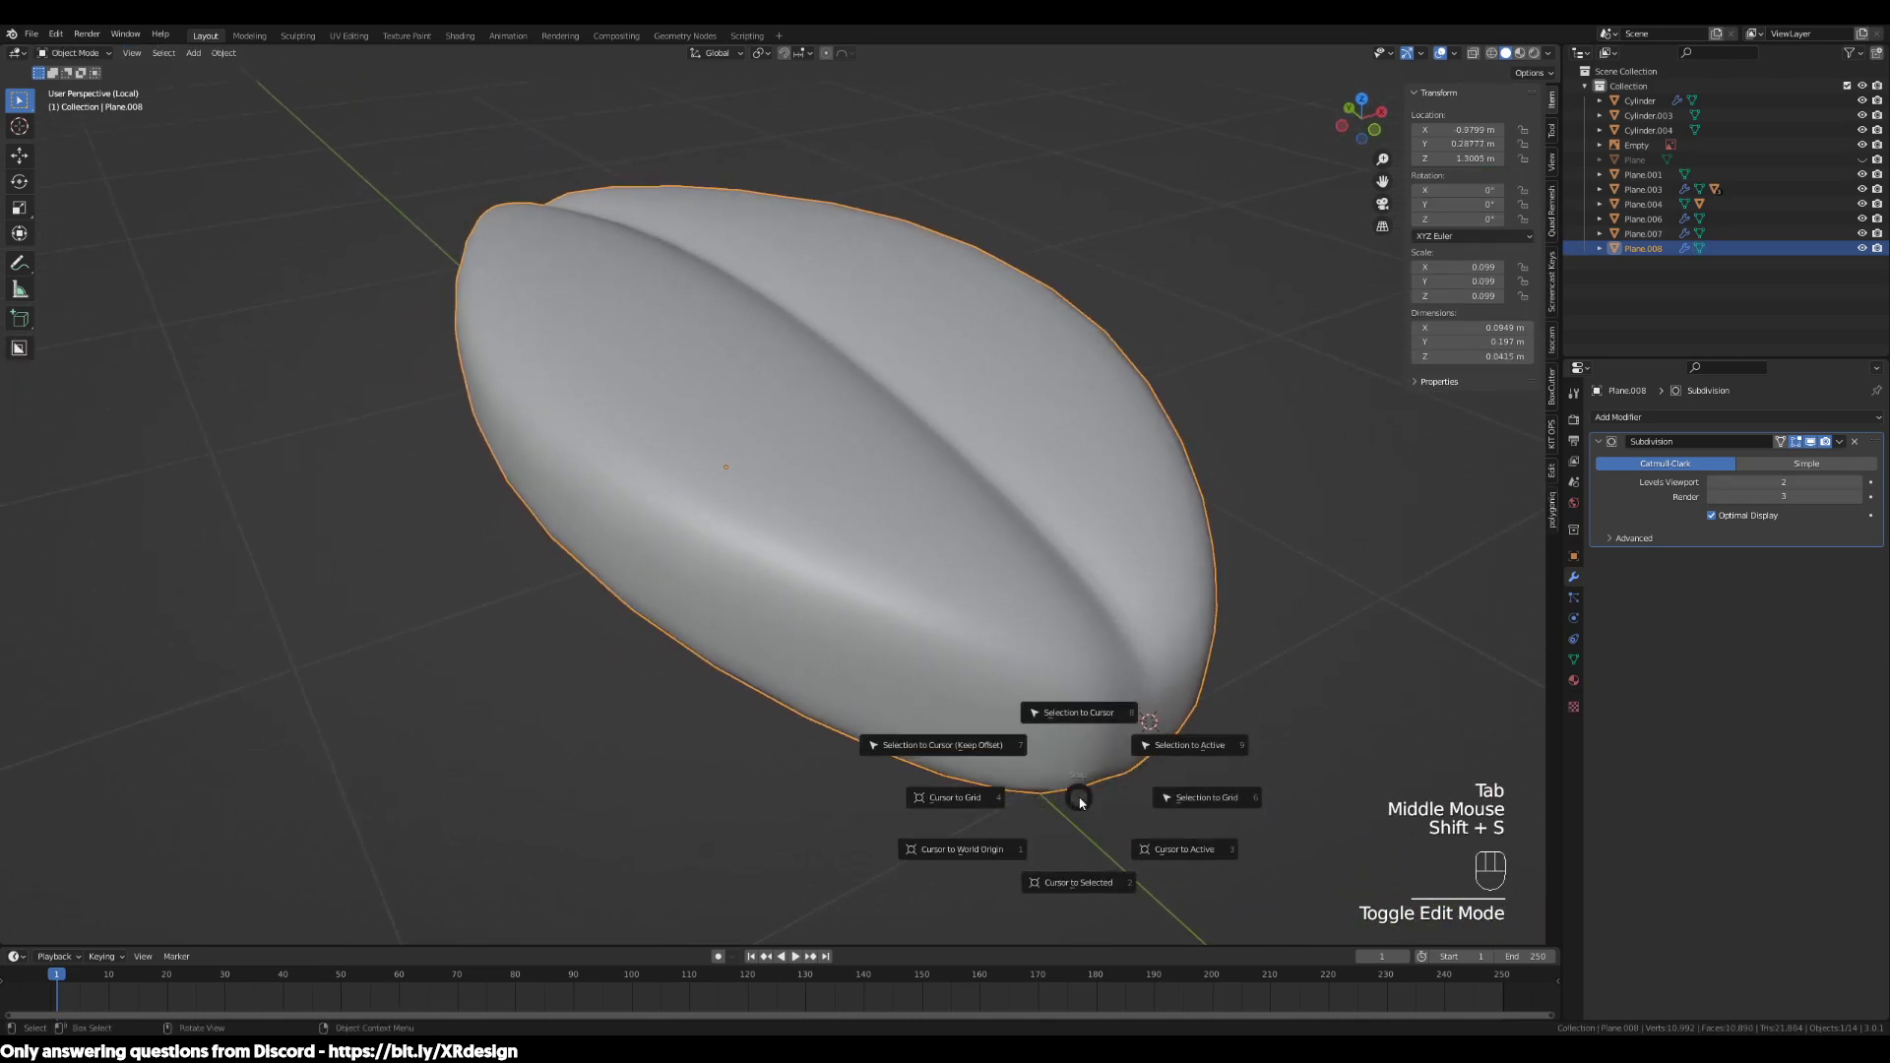
pyautogui.click(1067, 884)
pyautogui.scroll(-2, 1077, 915)
pyautogui.press('KP_Divide')
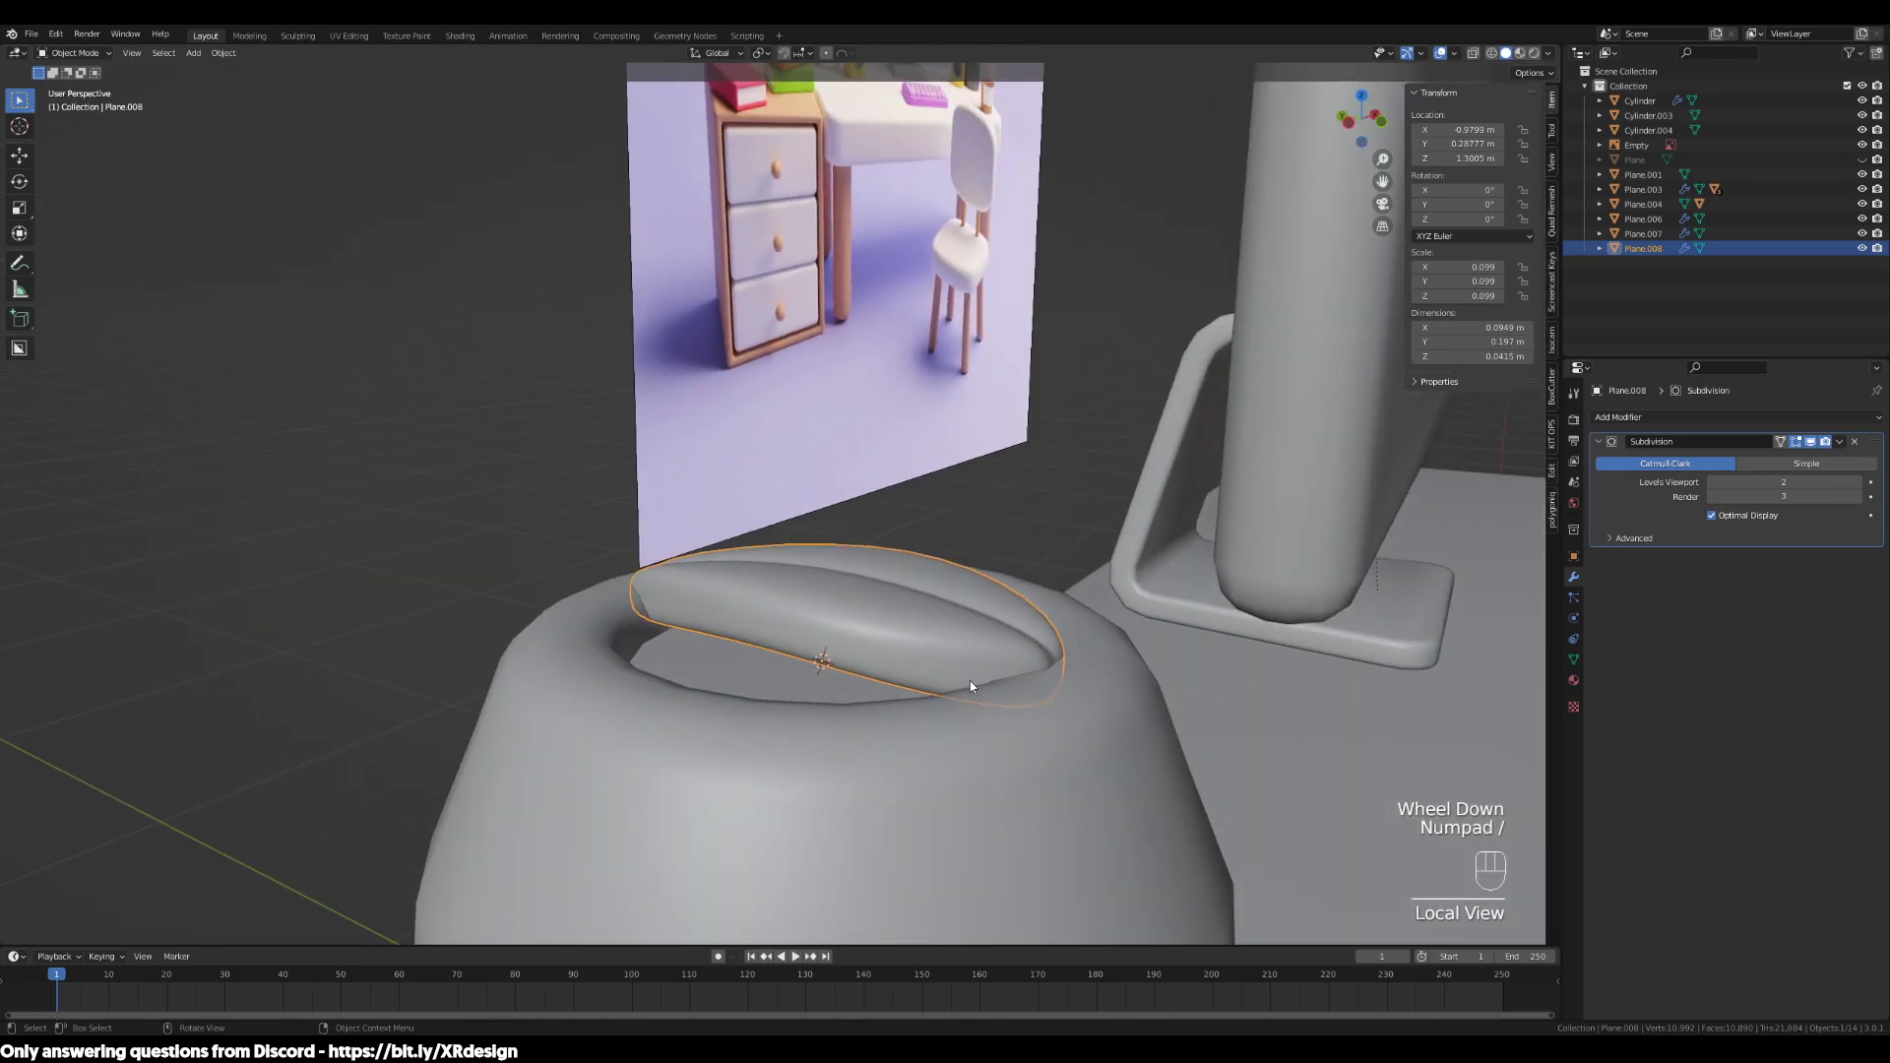
# Reopen the isolated leaf mesh for editing and snap the 3D cursor to its selected base vertex
pyautogui.press('Tab')
pyautogui.moveTo(1117, 710)
pyautogui.mouseDown(button='middle')
pyautogui.moveTo(1078, 719)
pyautogui.moveTo(1086, 698)
pyautogui.mouseUp(button='middle')
pyautogui.press('KP_Divide')
pyautogui.hotkey('shift', 's')
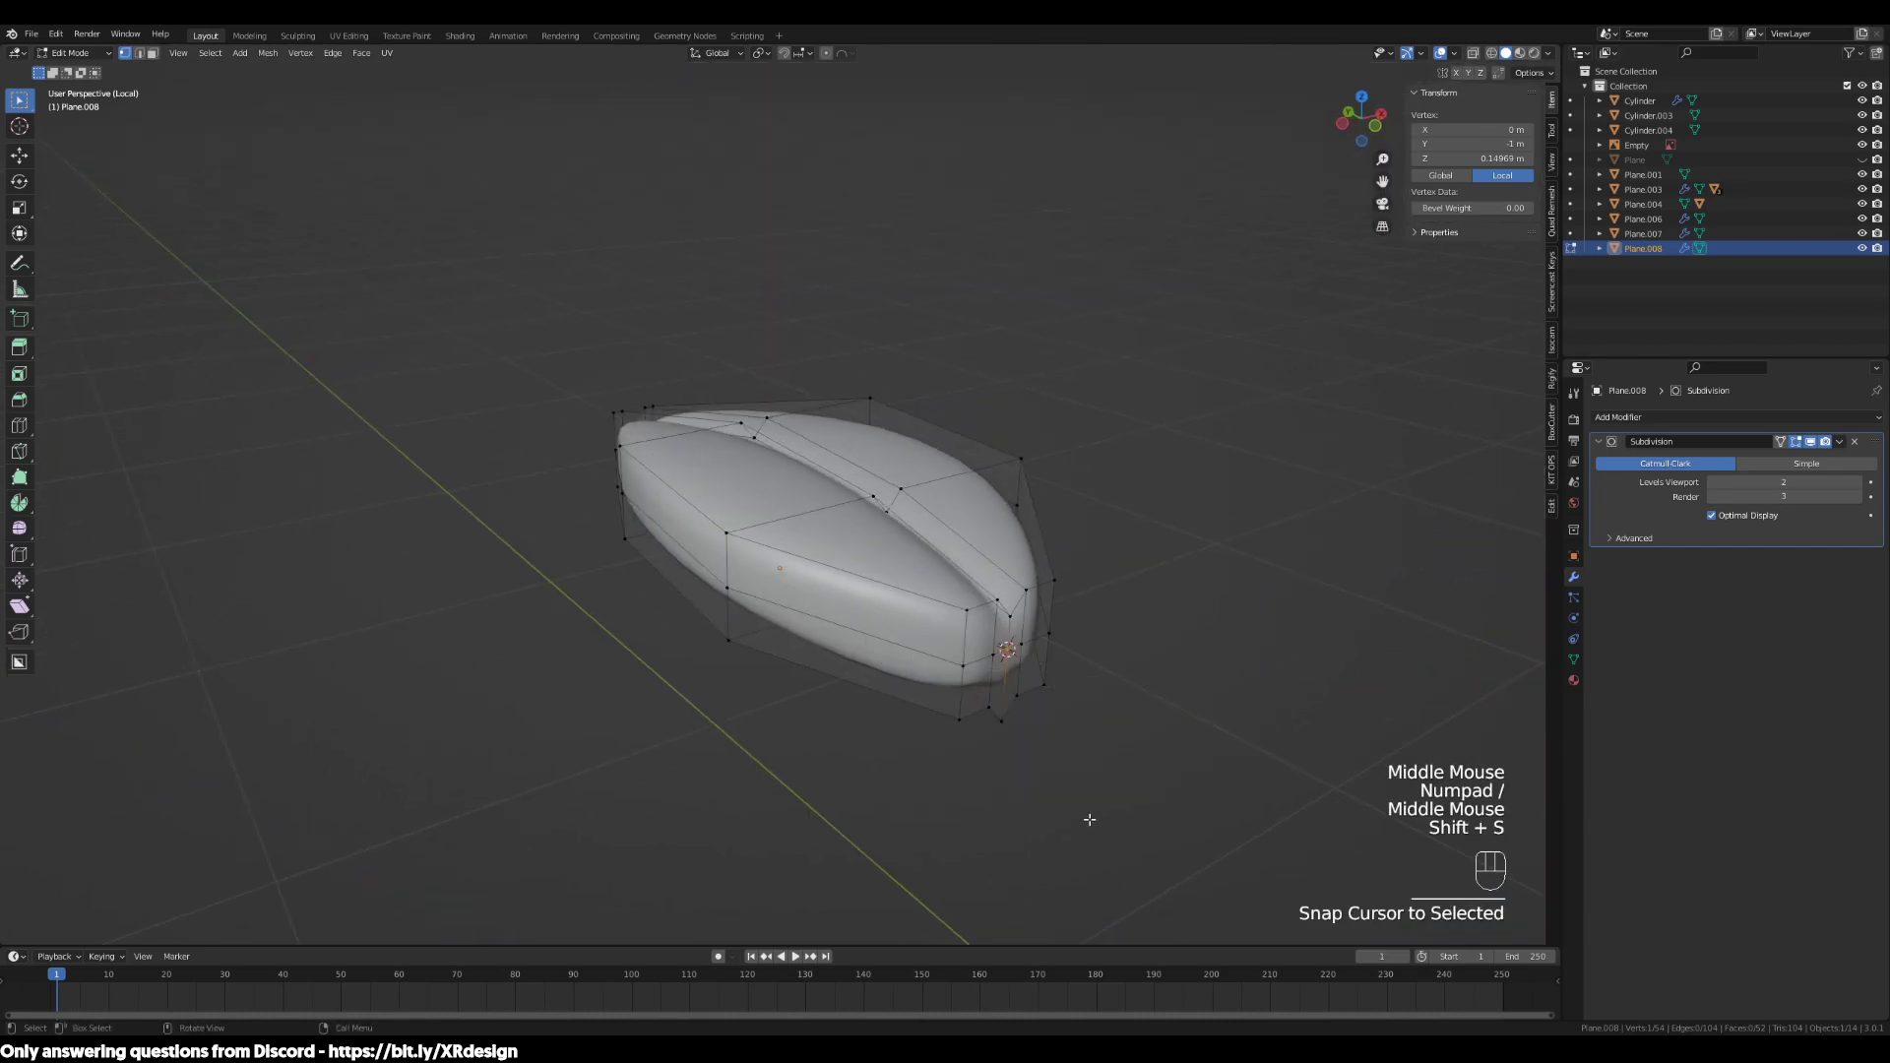
# Set the leaf's origin to the 3D cursor at its base and return to the full scene
pyautogui.press('Tab')
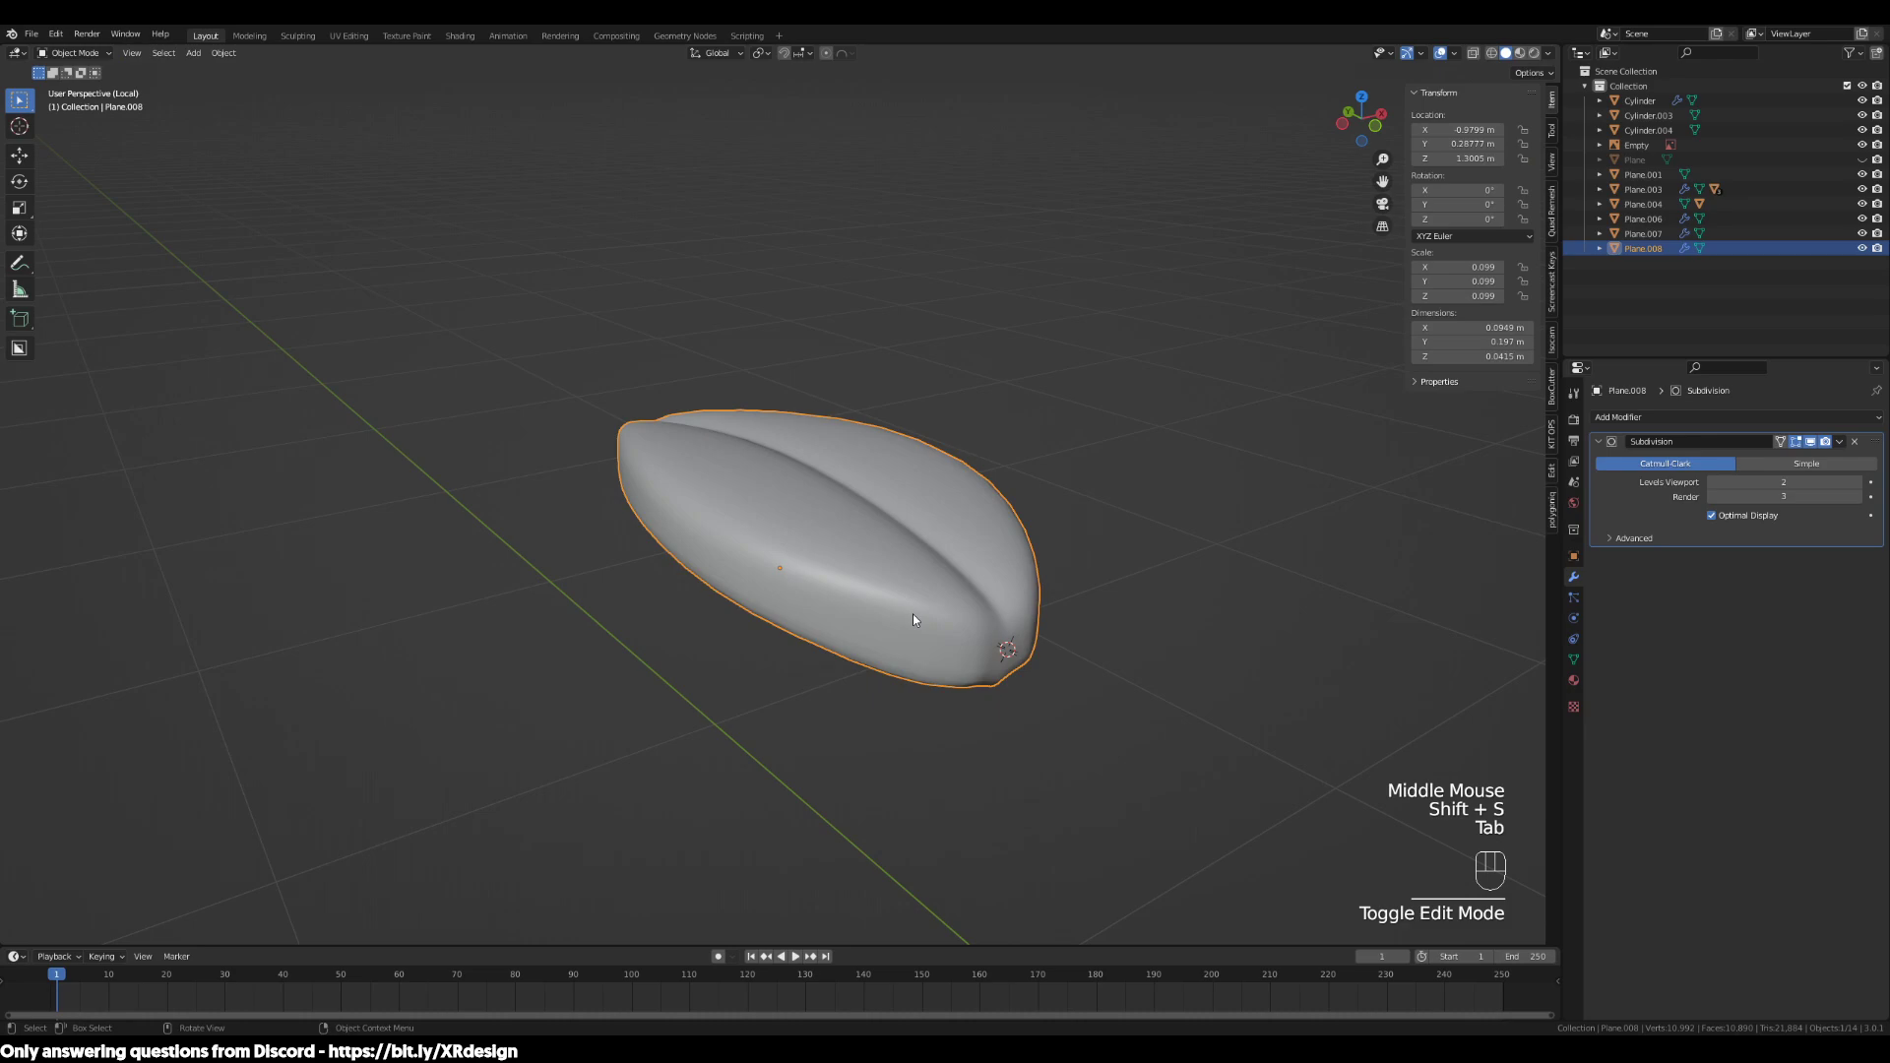
pyautogui.rightClick(825, 566)
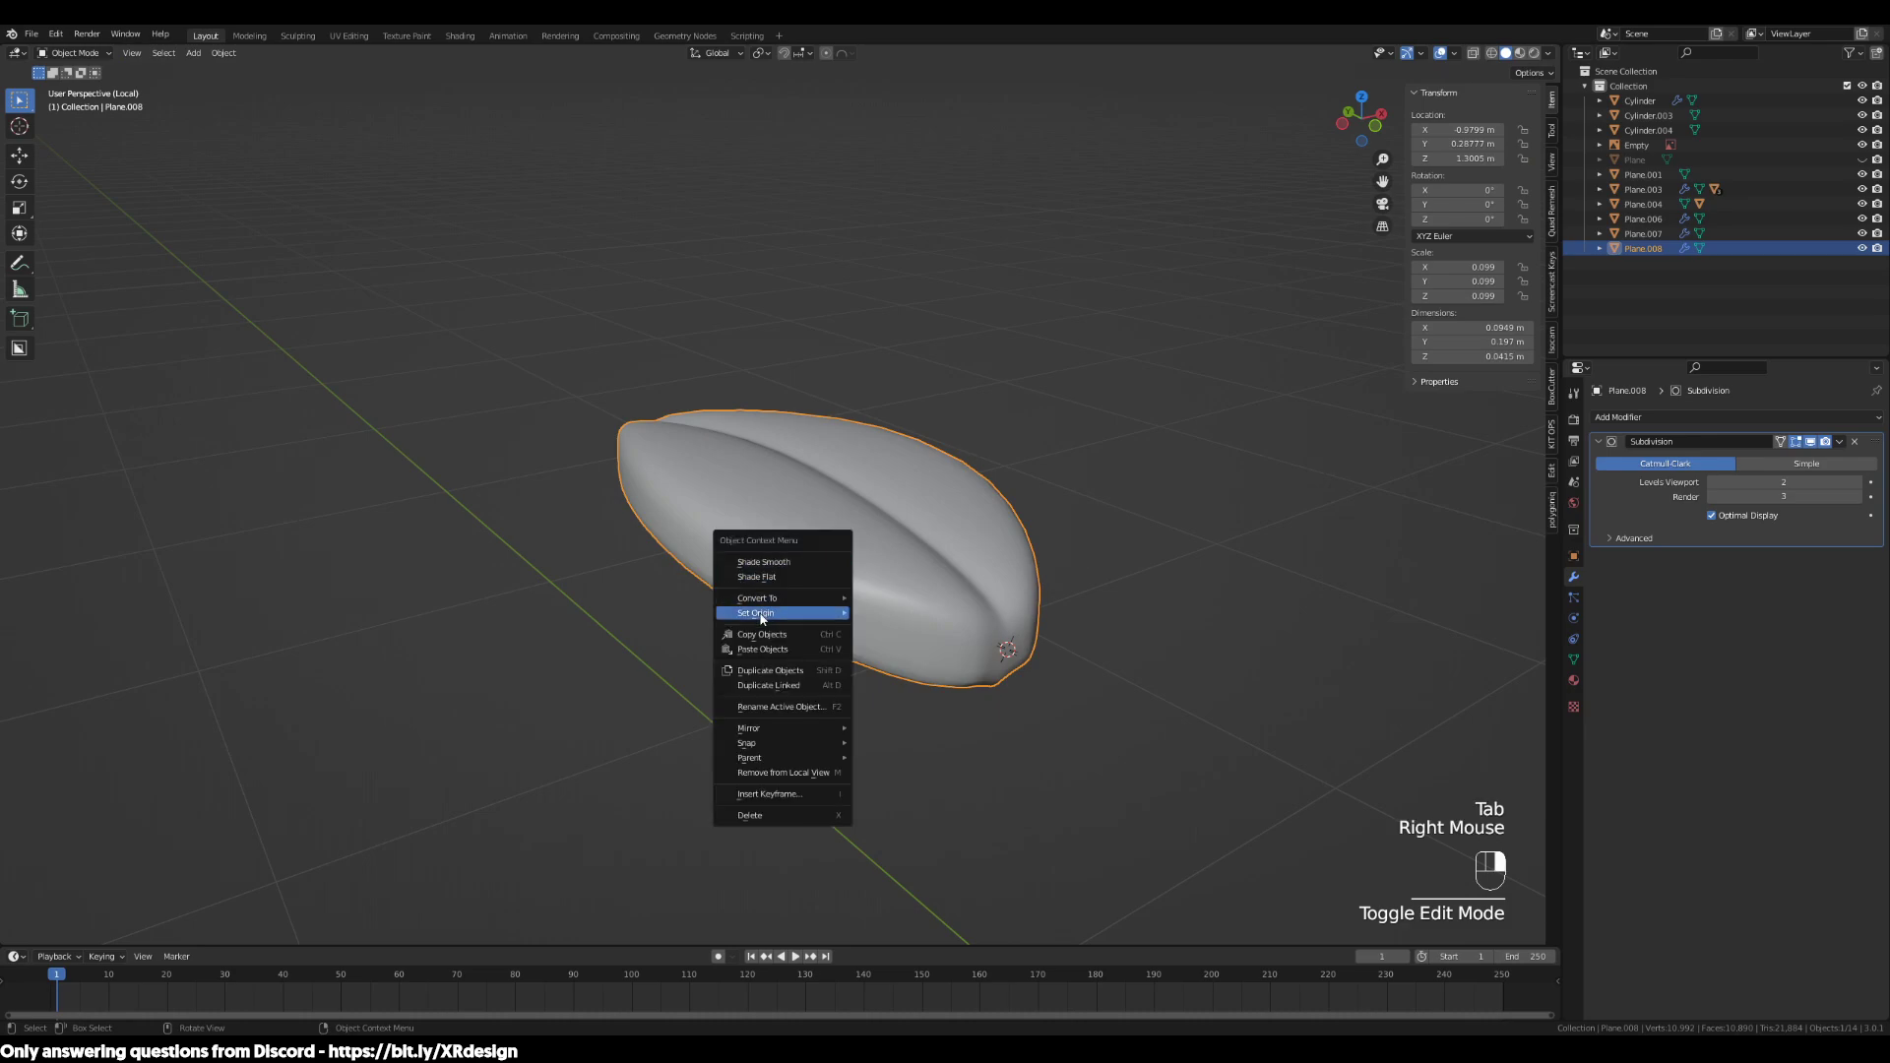
pyautogui.moveTo(761, 616)
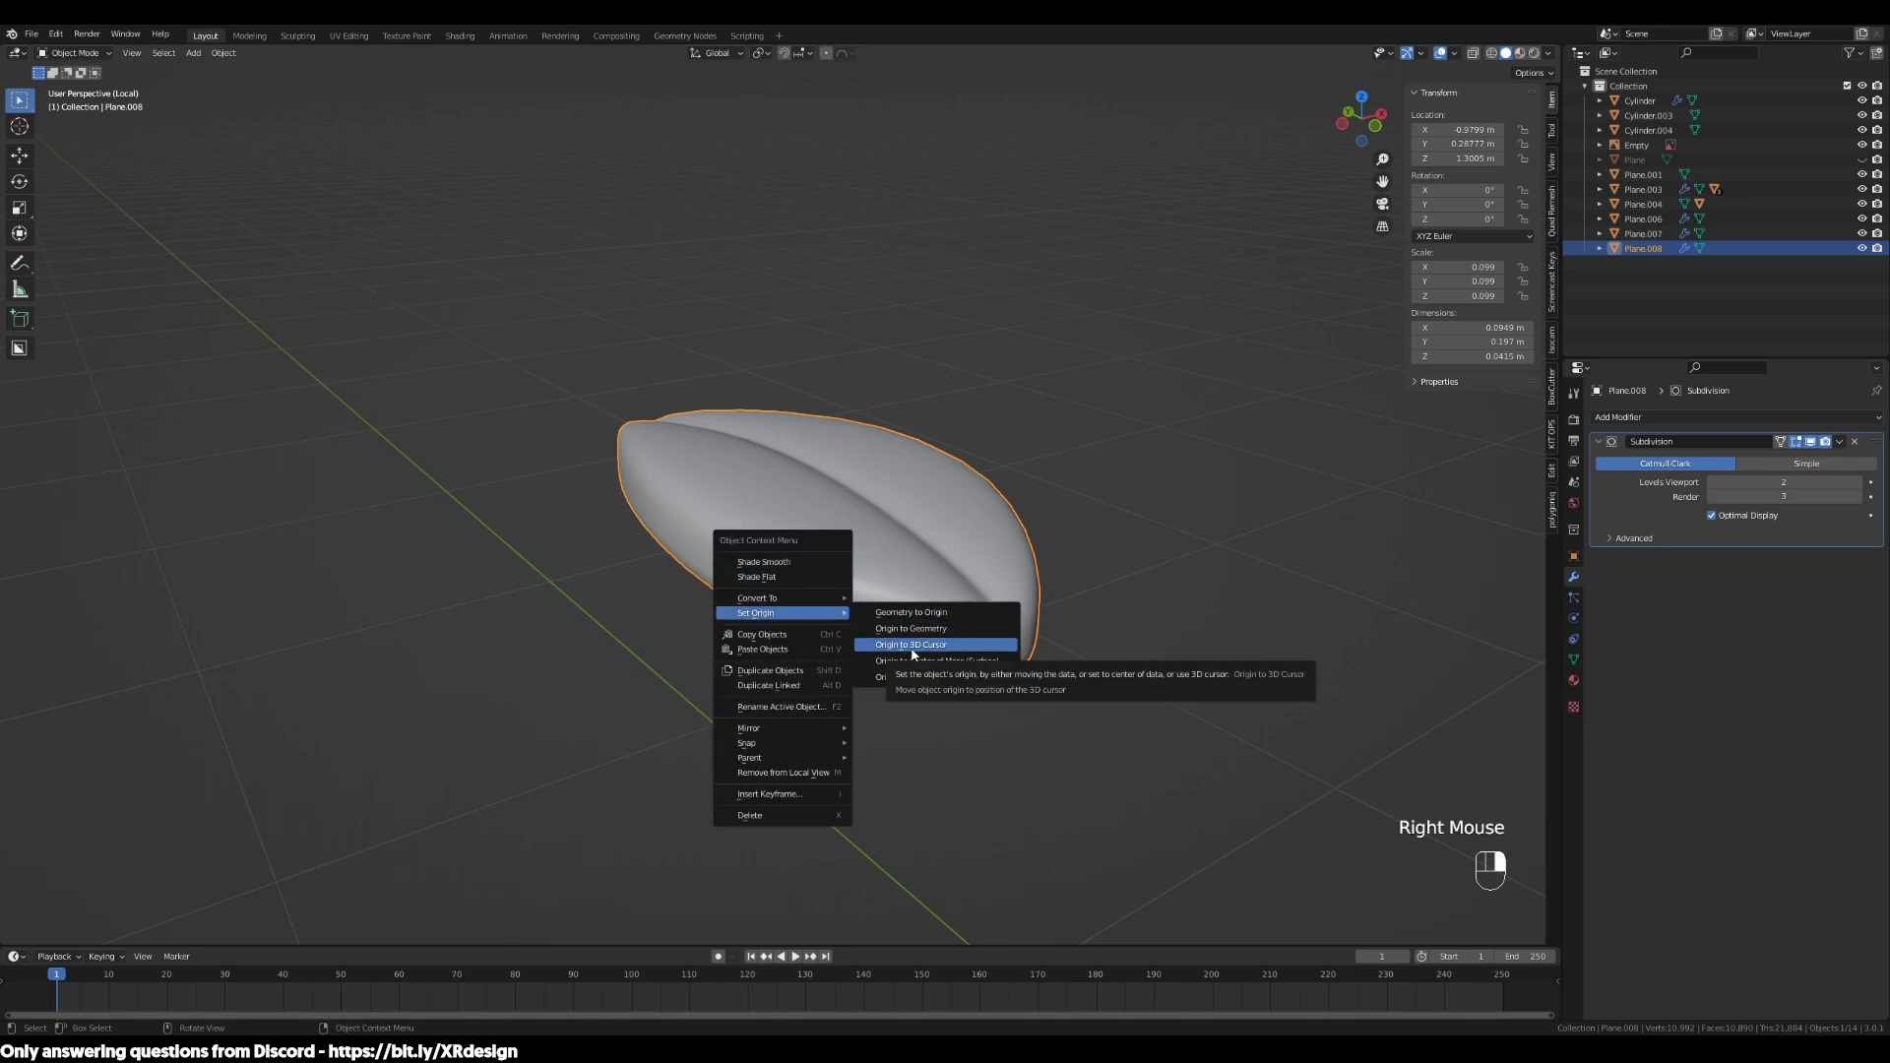
pyautogui.click(912, 645)
pyautogui.moveTo(965, 658); pyautogui.dragTo(1128, 640, button='middle')
pyautogui.press('KP_Divide')
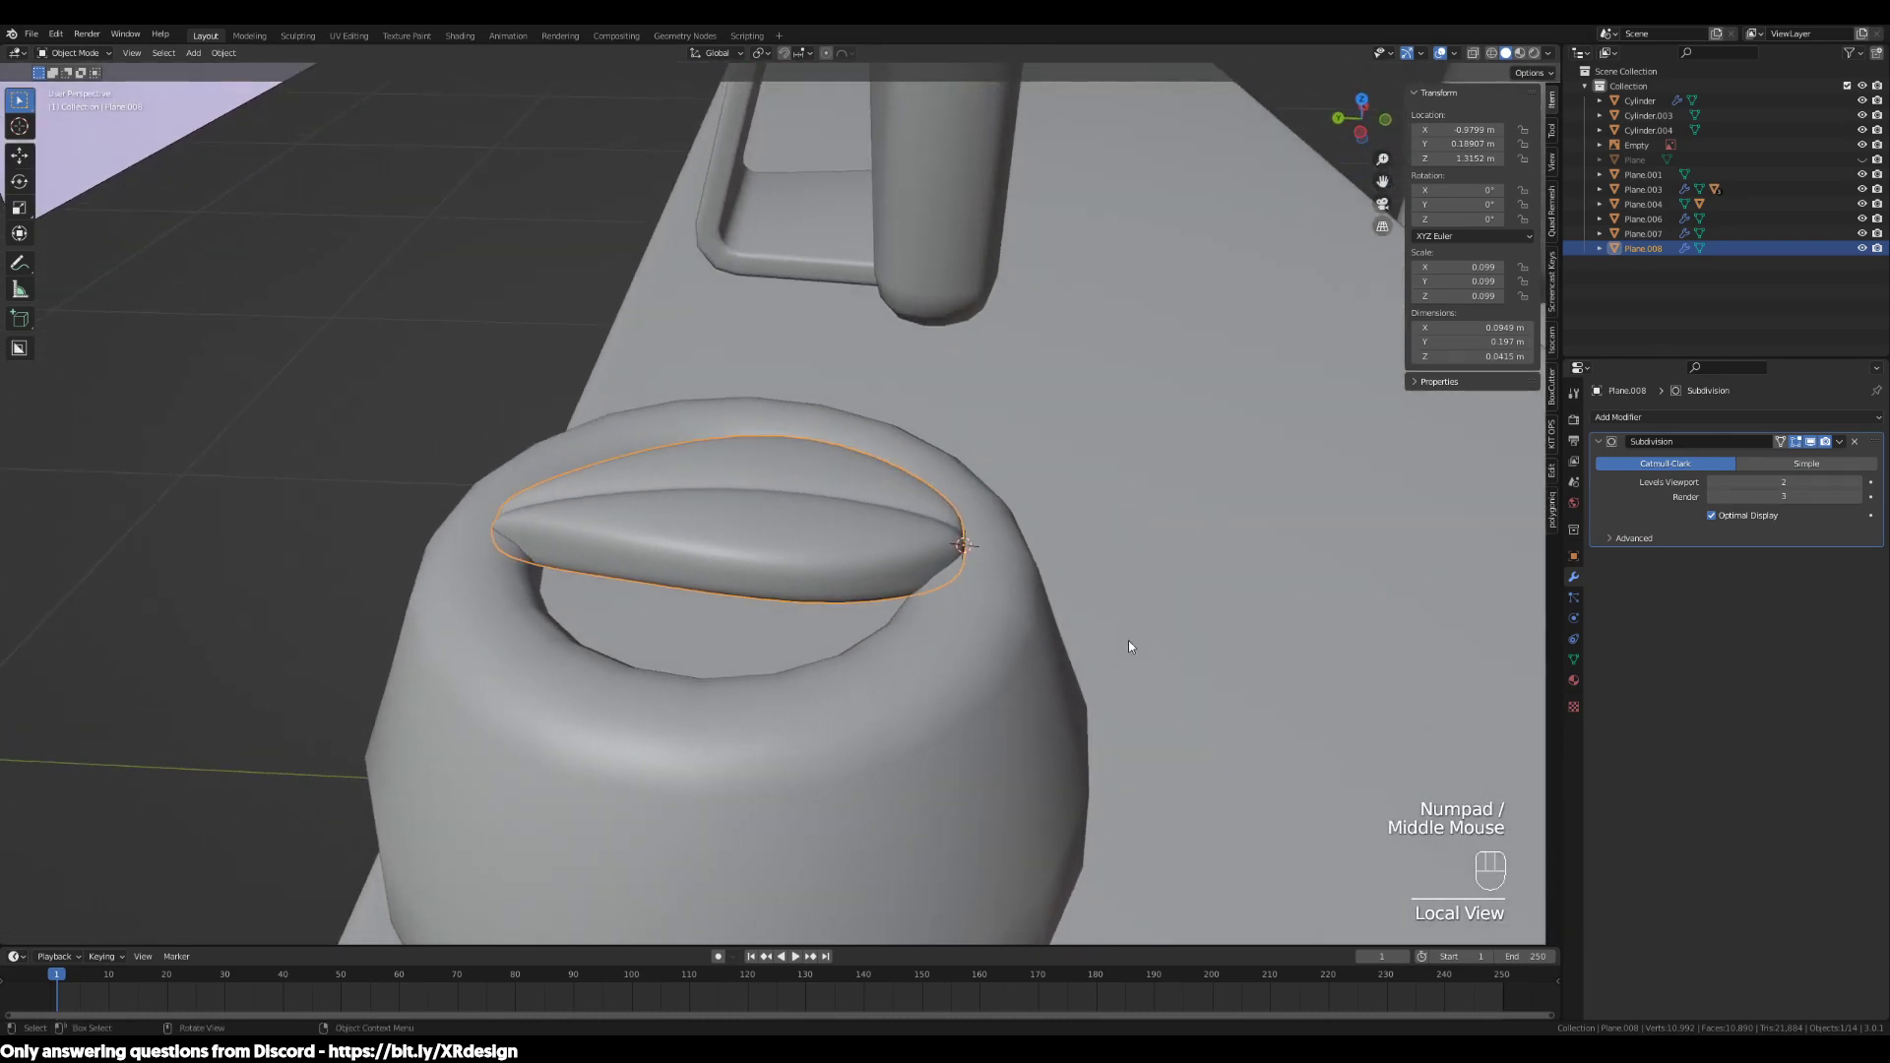
# Move the leaf about 0.095 m along global Y to bring its base over the pot's opening
pyautogui.scroll(-2, 1228, 721)
pyautogui.press('g')
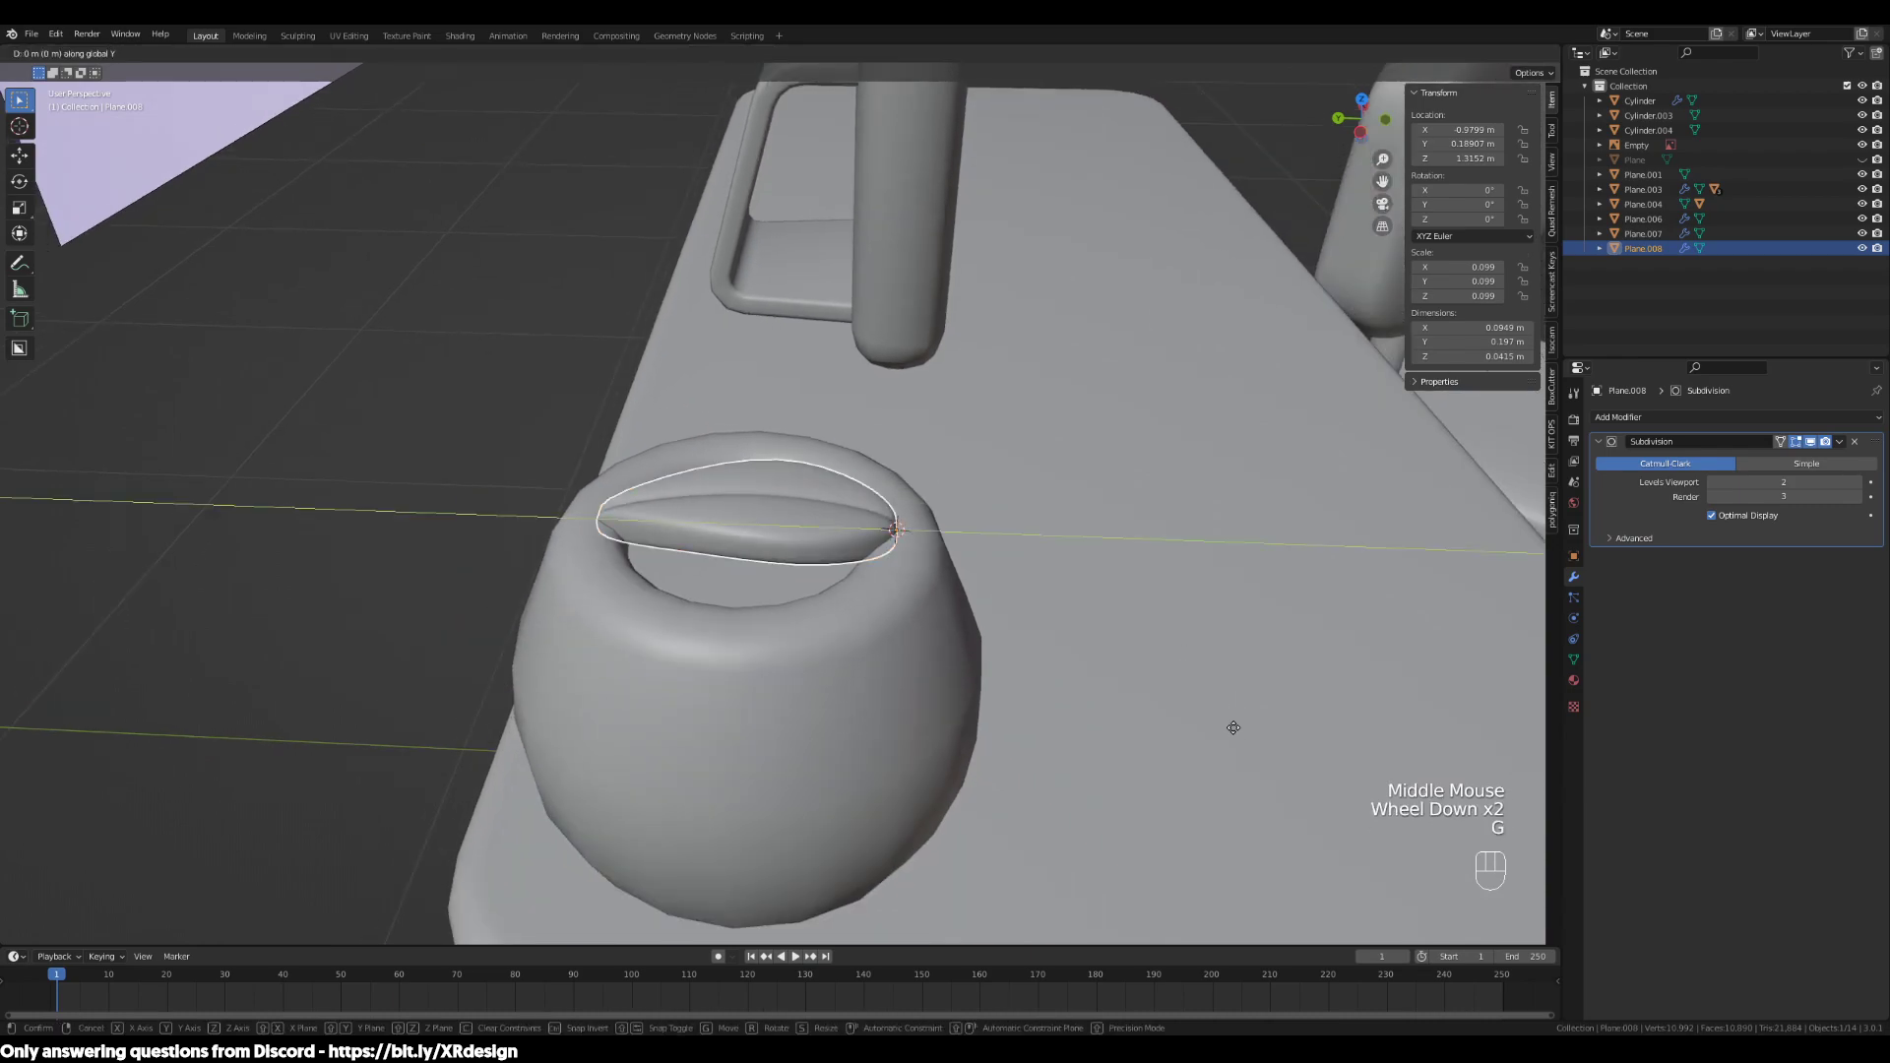
pyautogui.click(1090, 712)
# Rotate the leaf 18.5° about global X to raise its tip above the pot's rim
pyautogui.moveTo(1147, 722); pyautogui.dragTo(1031, 630, button='middle')
pyautogui.press('r')
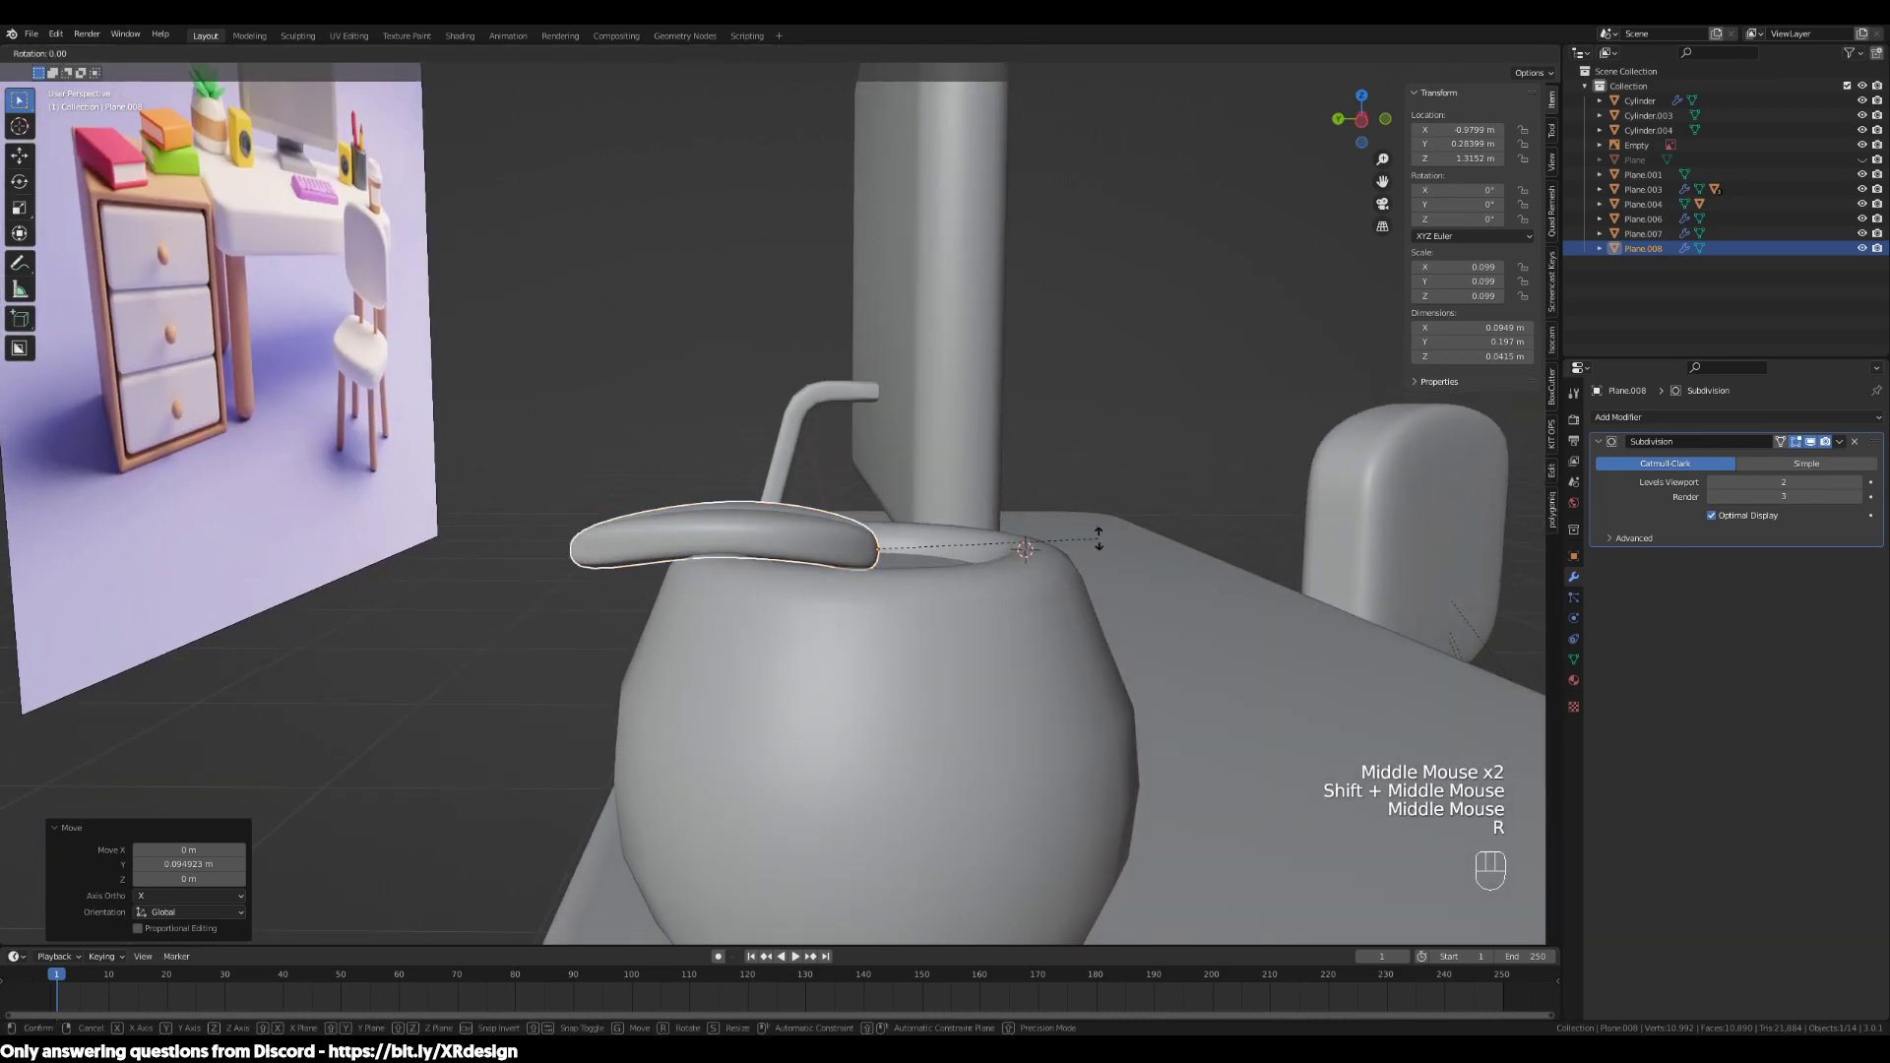
pyautogui.press('x')
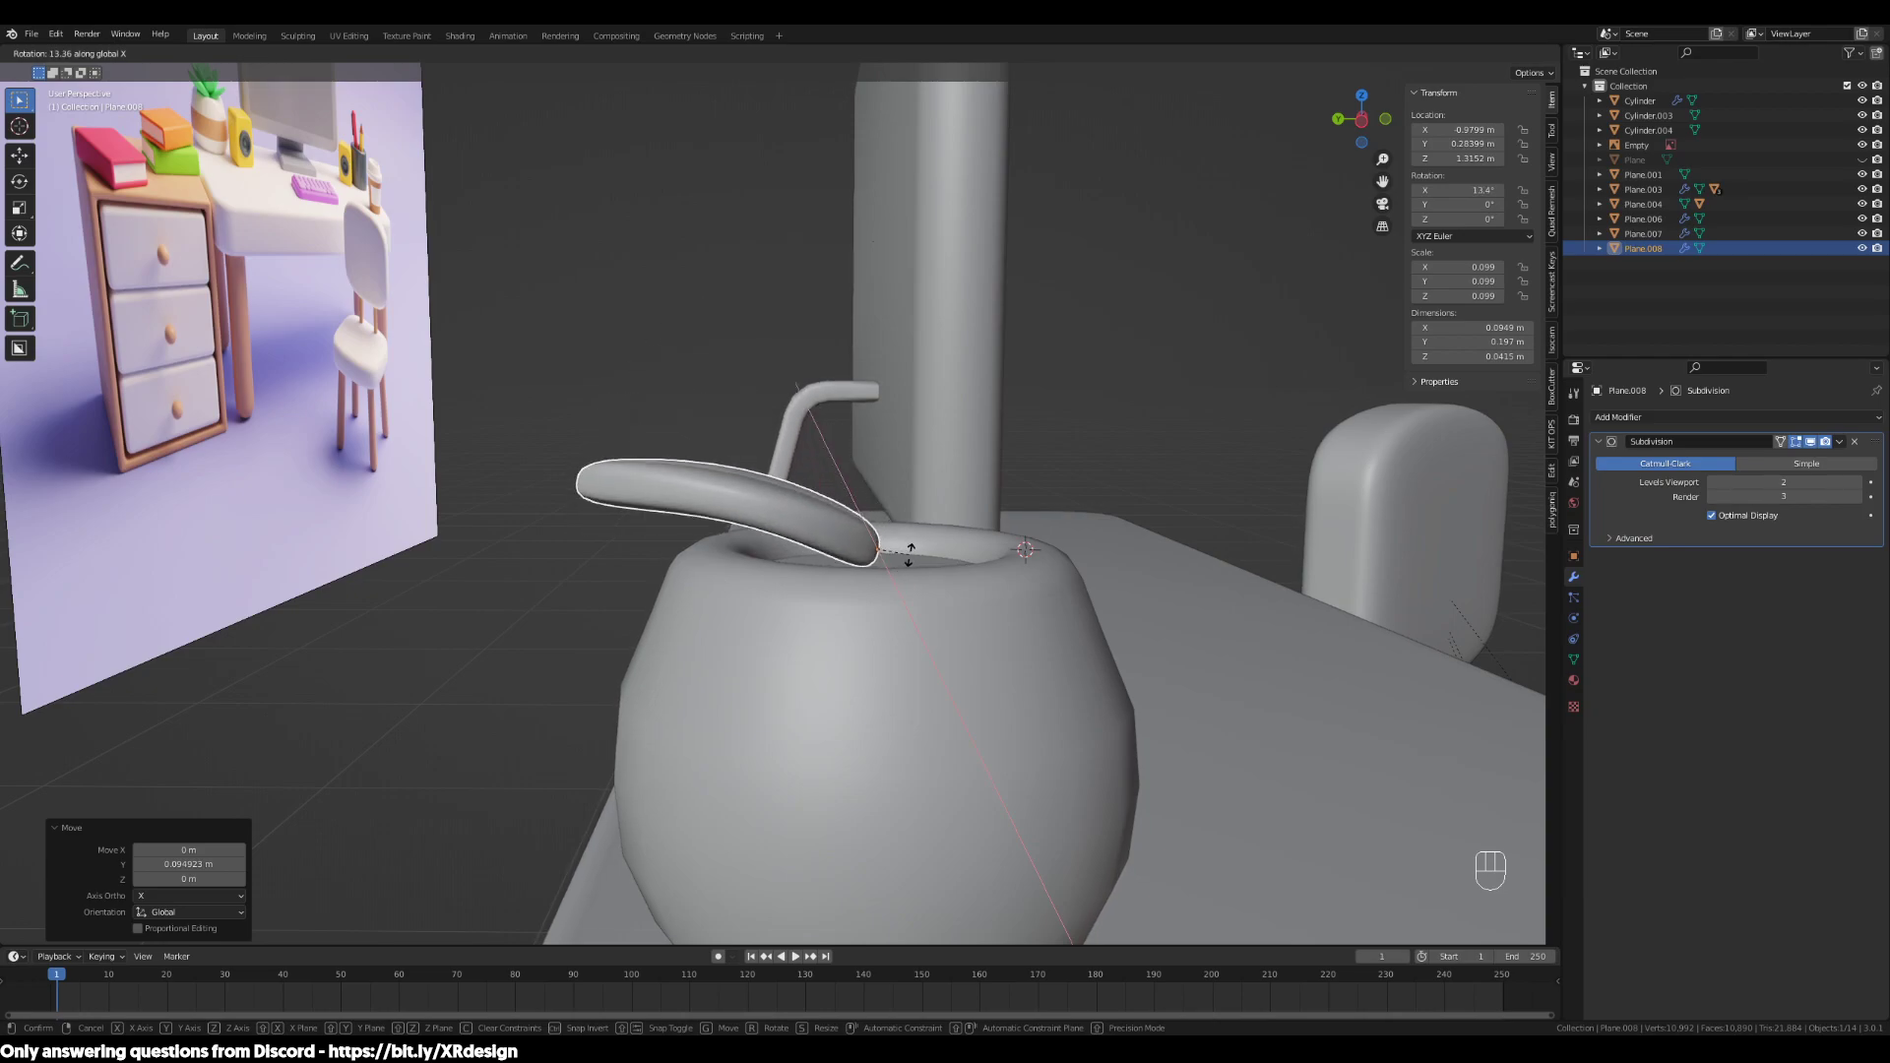
pyautogui.click(1084, 552)
# Duplicate the leaf in top view and rotate the copy 121° about Z around its base
pyautogui.moveTo(1084, 553); pyautogui.dragTo(896, 629, button='middle')
pyautogui.scroll(-2, 1054, 595)
pyautogui.moveTo(1054, 594); pyautogui.dragTo(915, 671, button='middle')
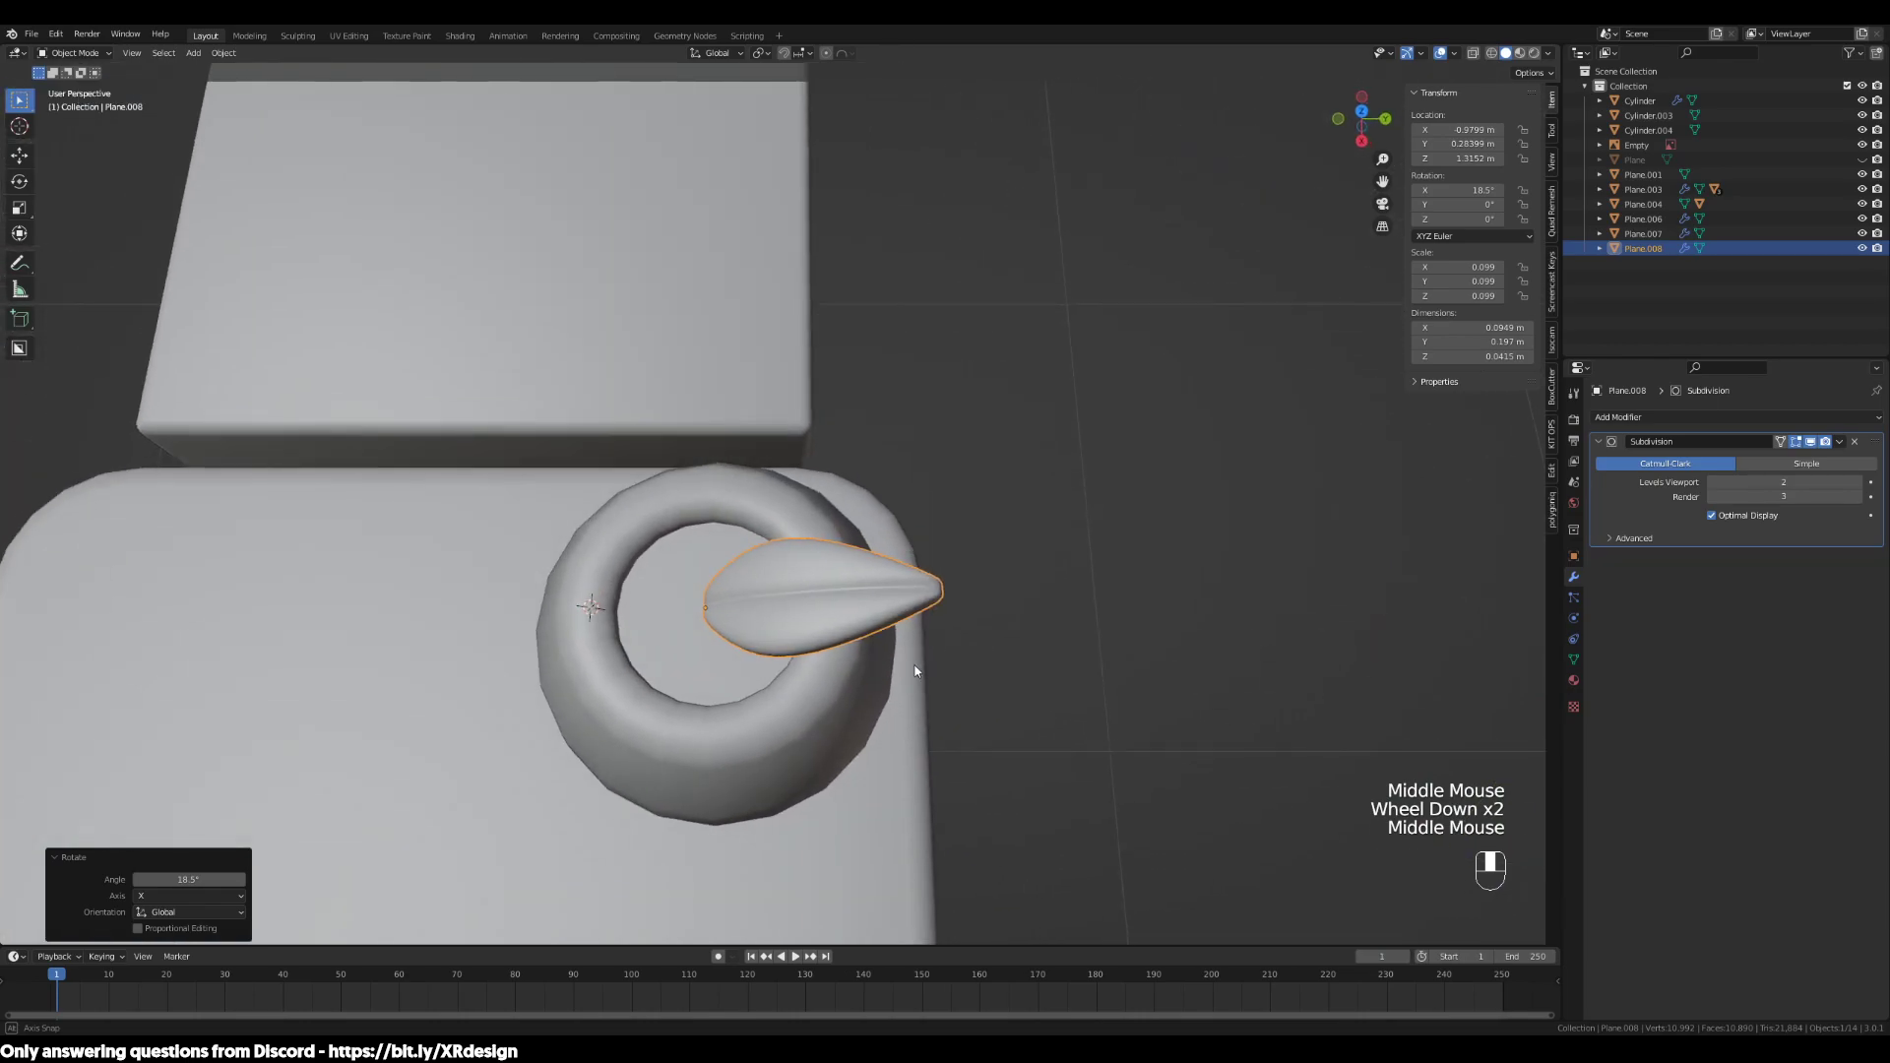
pyautogui.press('KP_7')
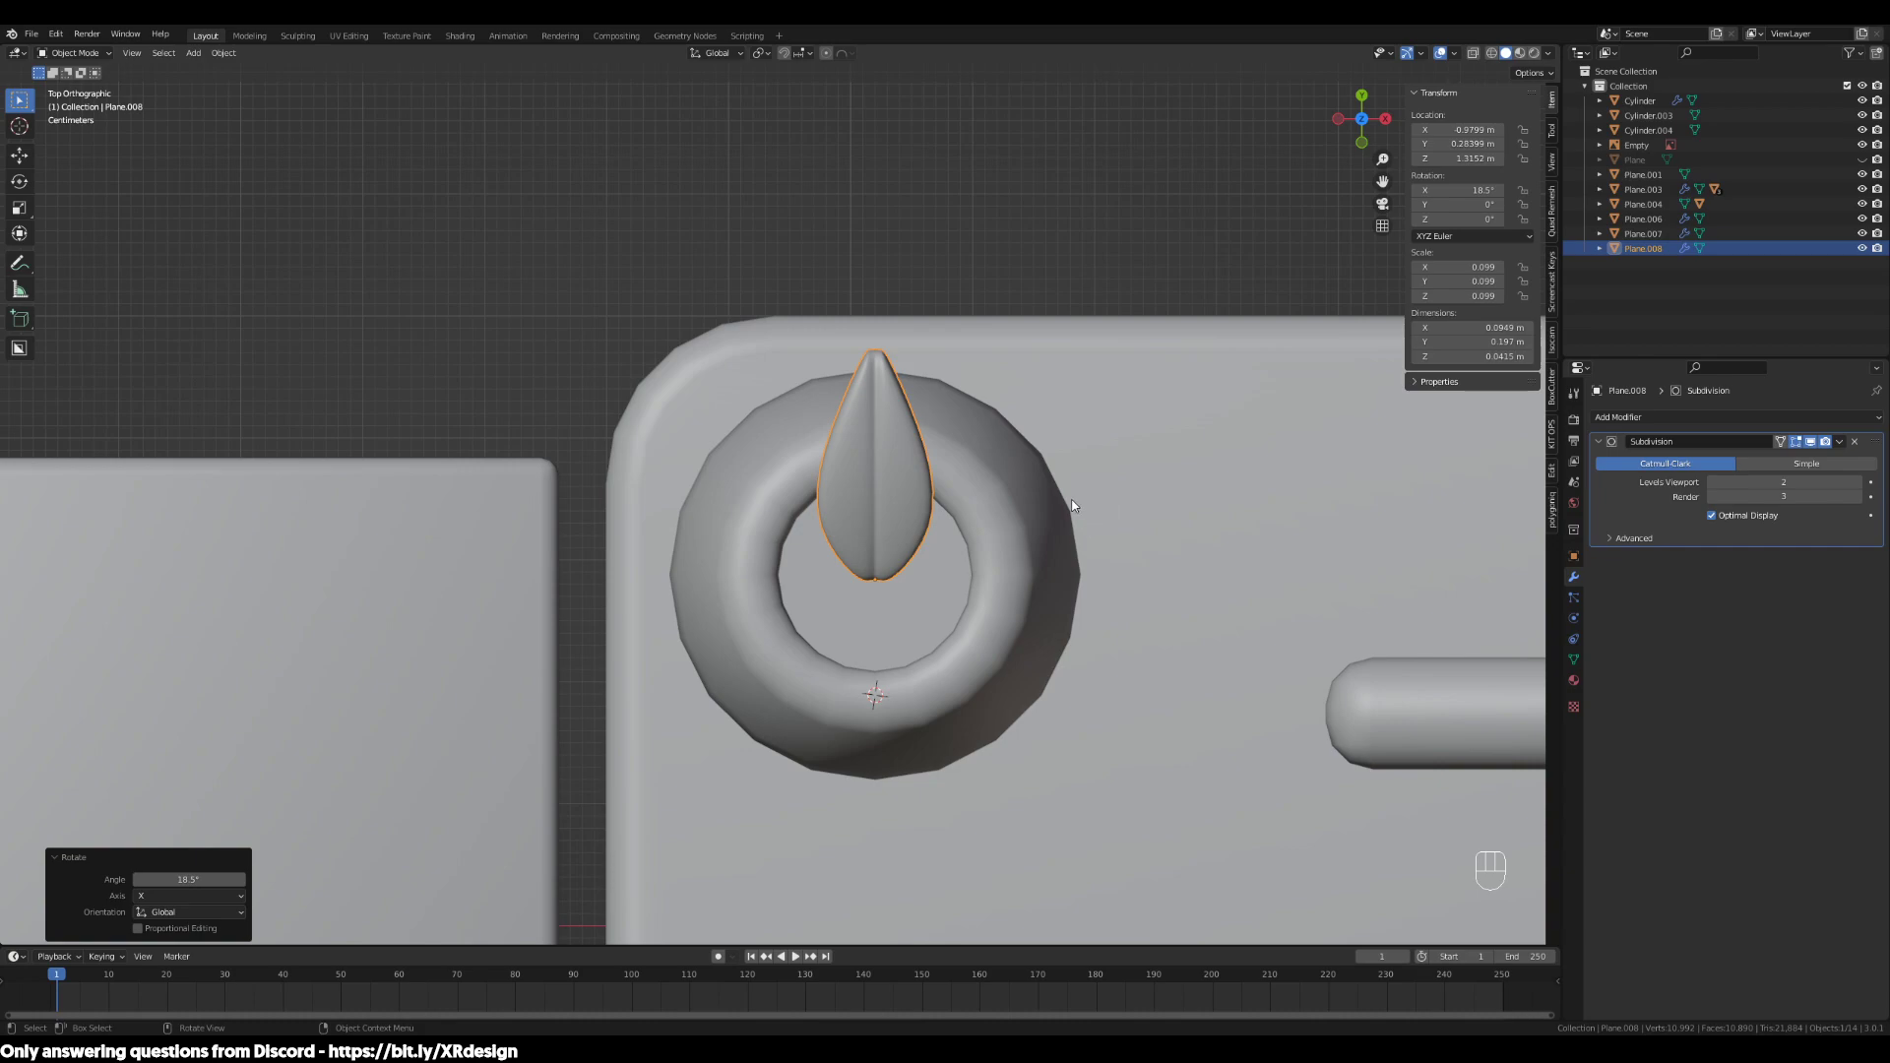
pyautogui.hotkey('shift', 'd')
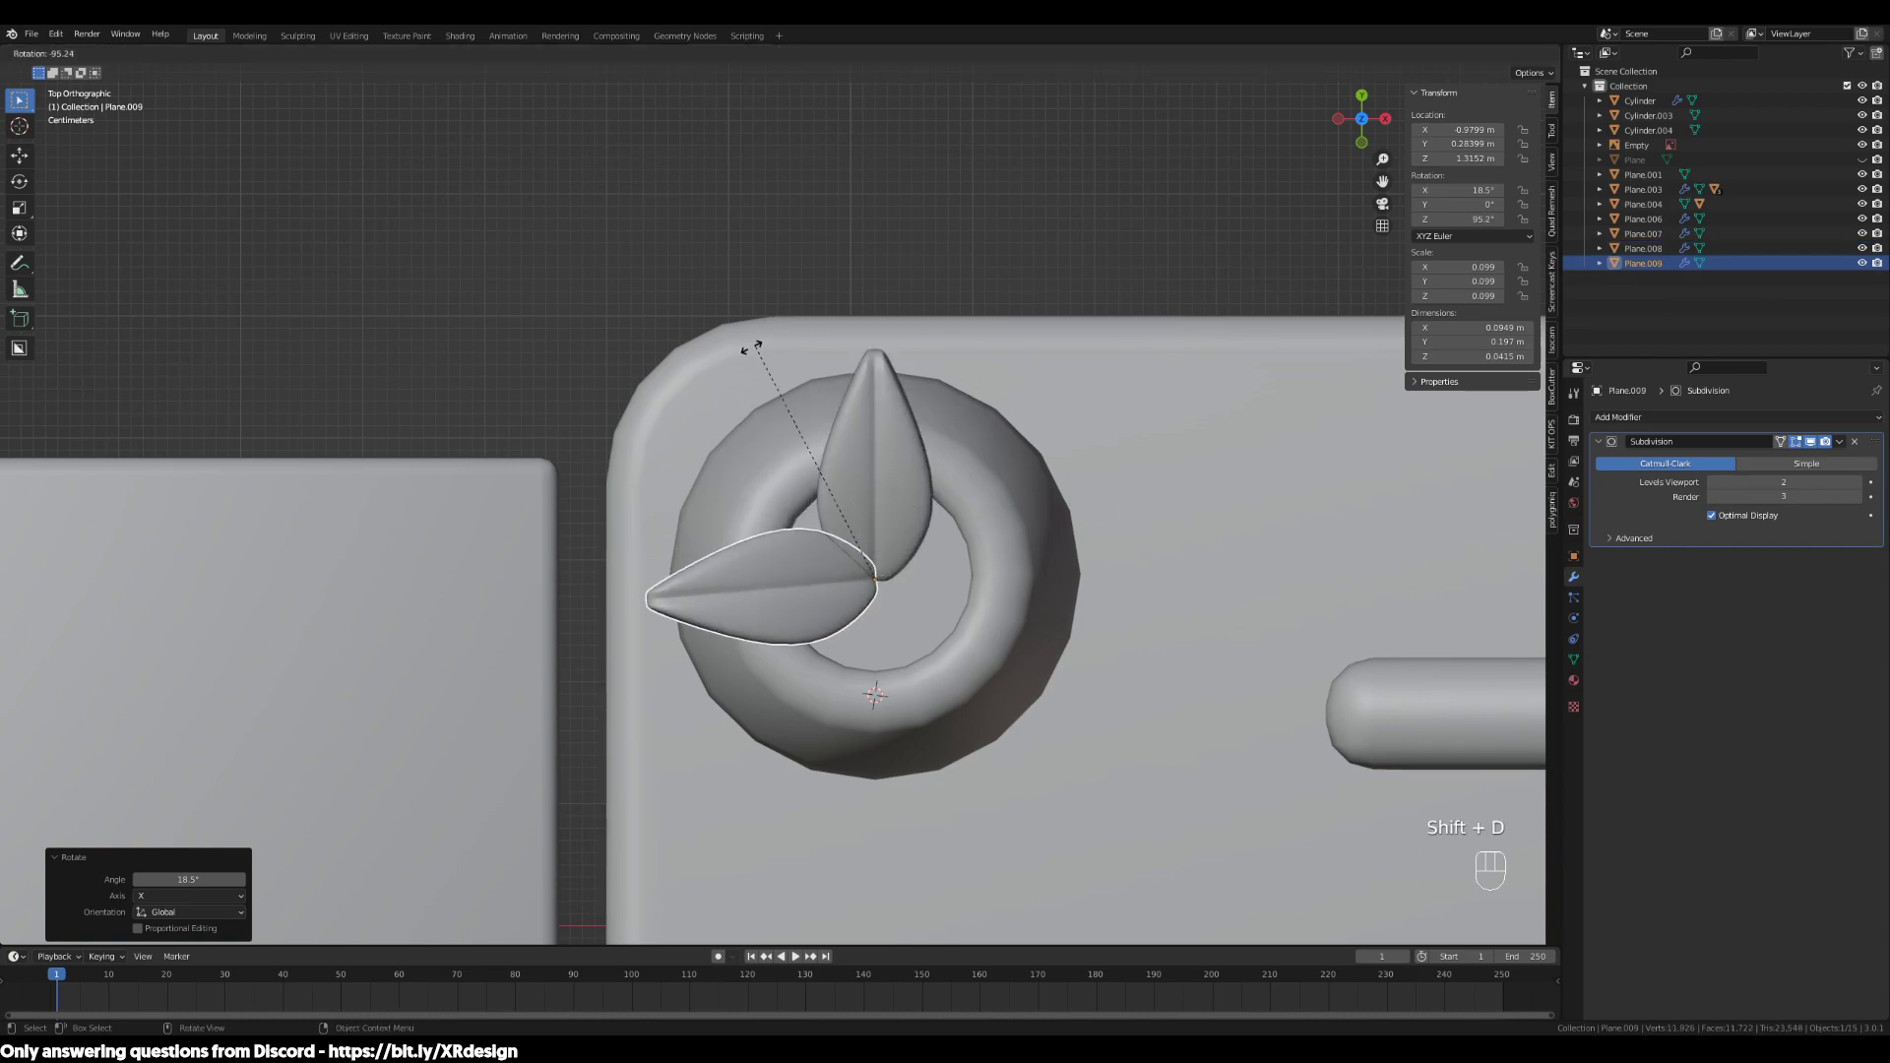
pyautogui.click(641, 404)
pyautogui.scroll(-3, 985, 435)
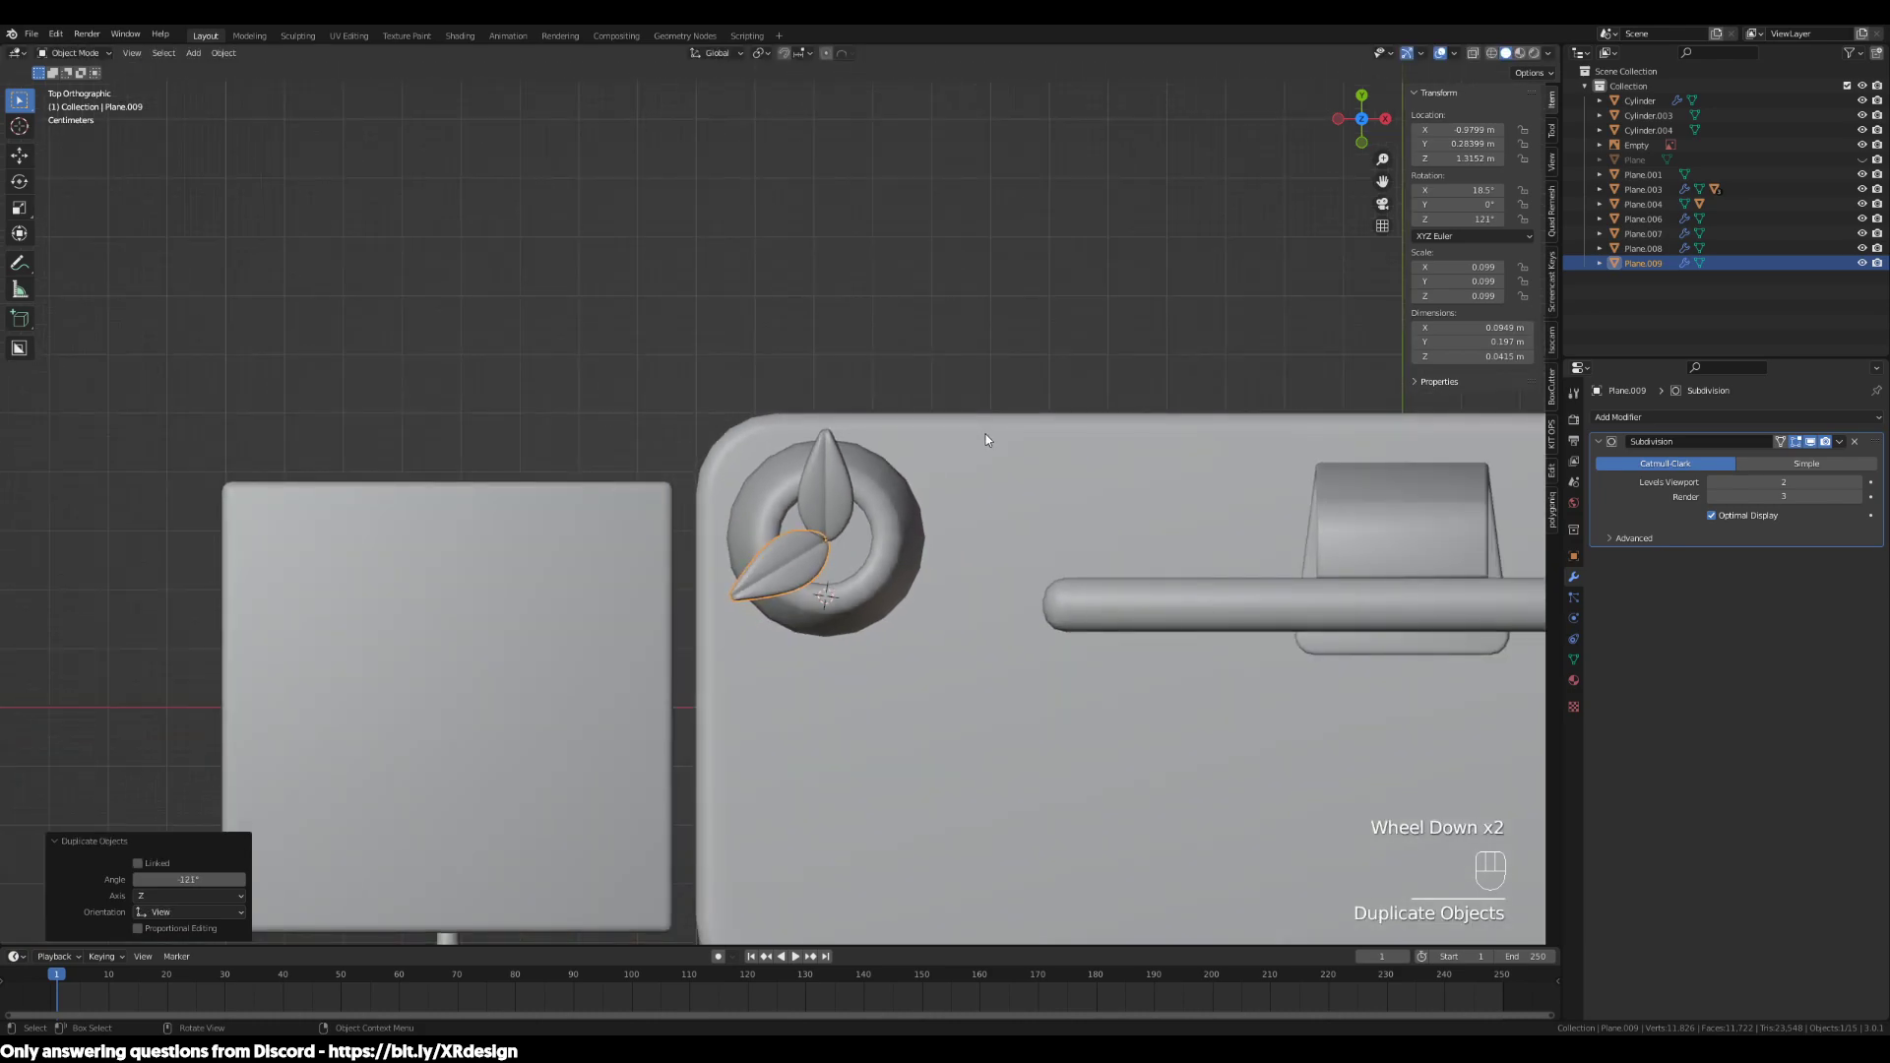
# Duplicate the second leaf in place and rotate the new copy to a Z rotation of 241°
pyautogui.scroll(2, 1079, 422)
pyautogui.scroll(3, 1096, 474)
pyautogui.keyDown('shift'); pyautogui.moveTo(1113, 540); pyautogui.dragTo(1065, 513, button='middle'); pyautogui.keyUp('shift')
pyautogui.scroll(2, 994, 505)
pyautogui.hotkey('shift', 'd')
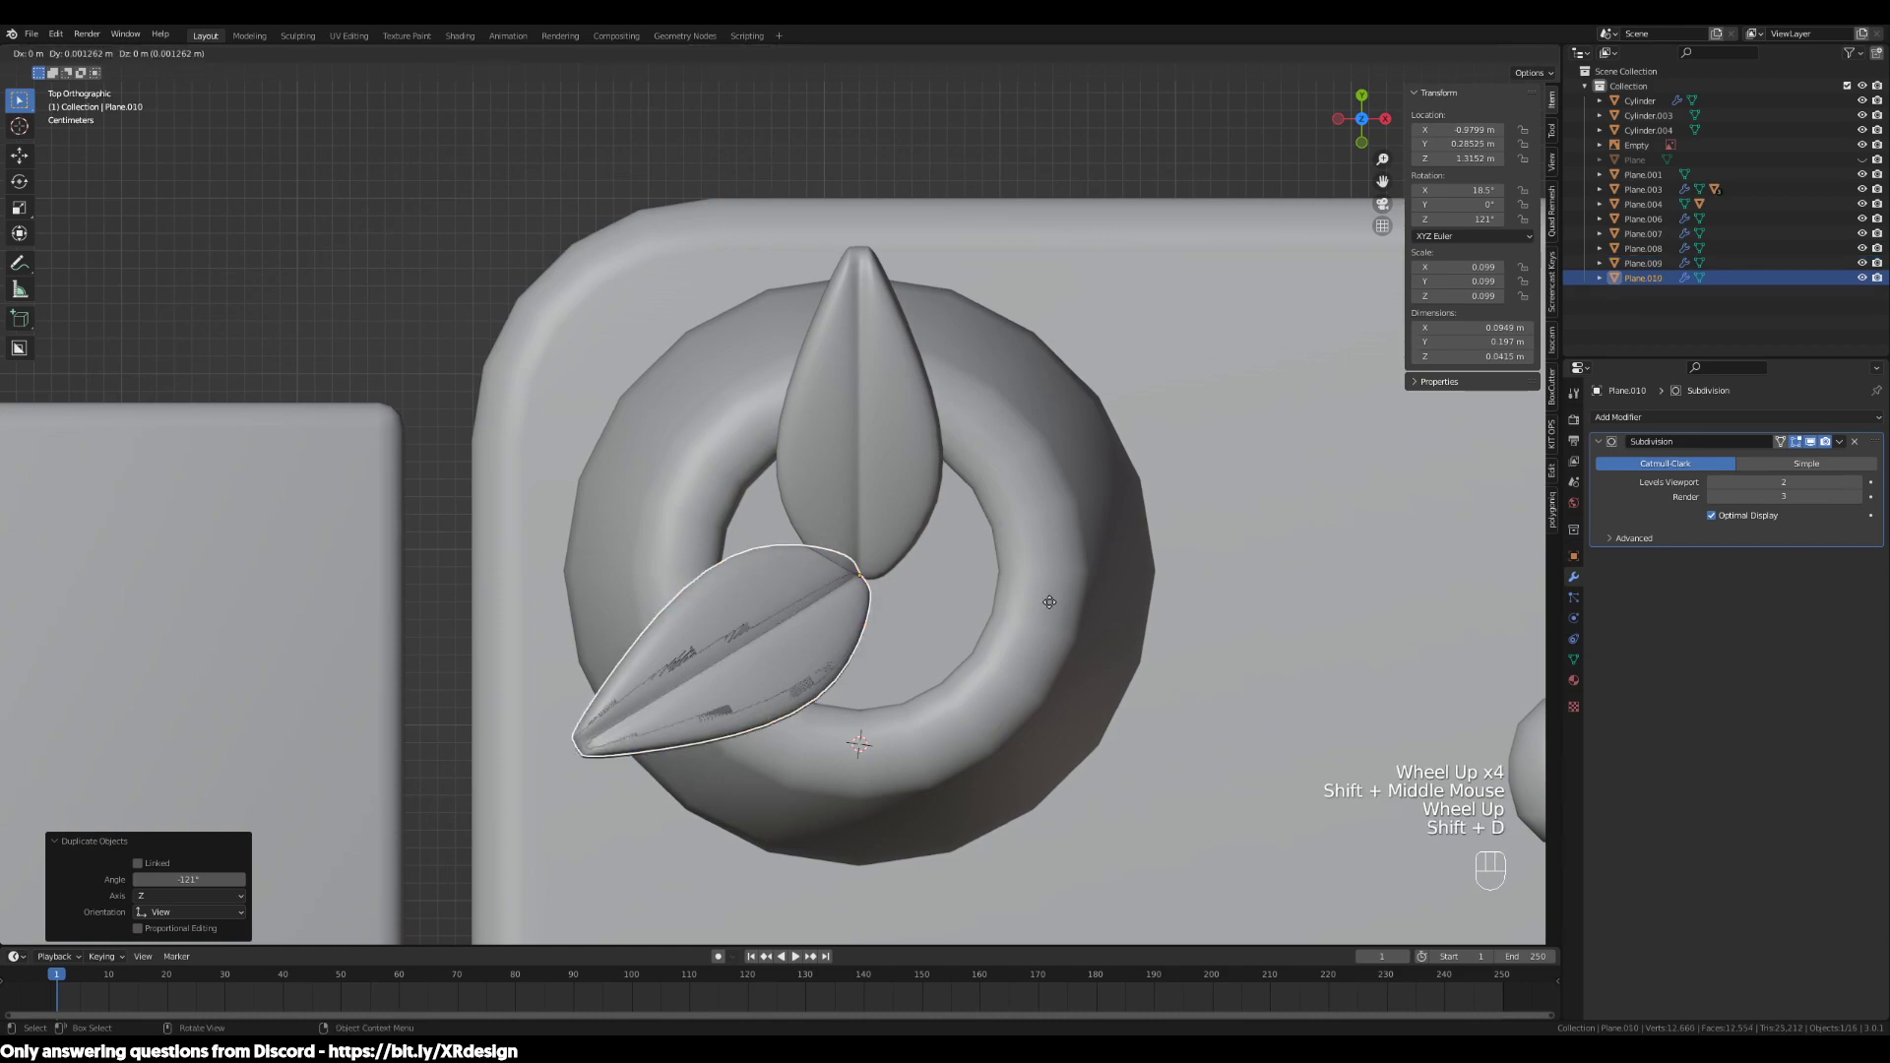
pyautogui.rightClick(989, 635)
pyautogui.press('r')
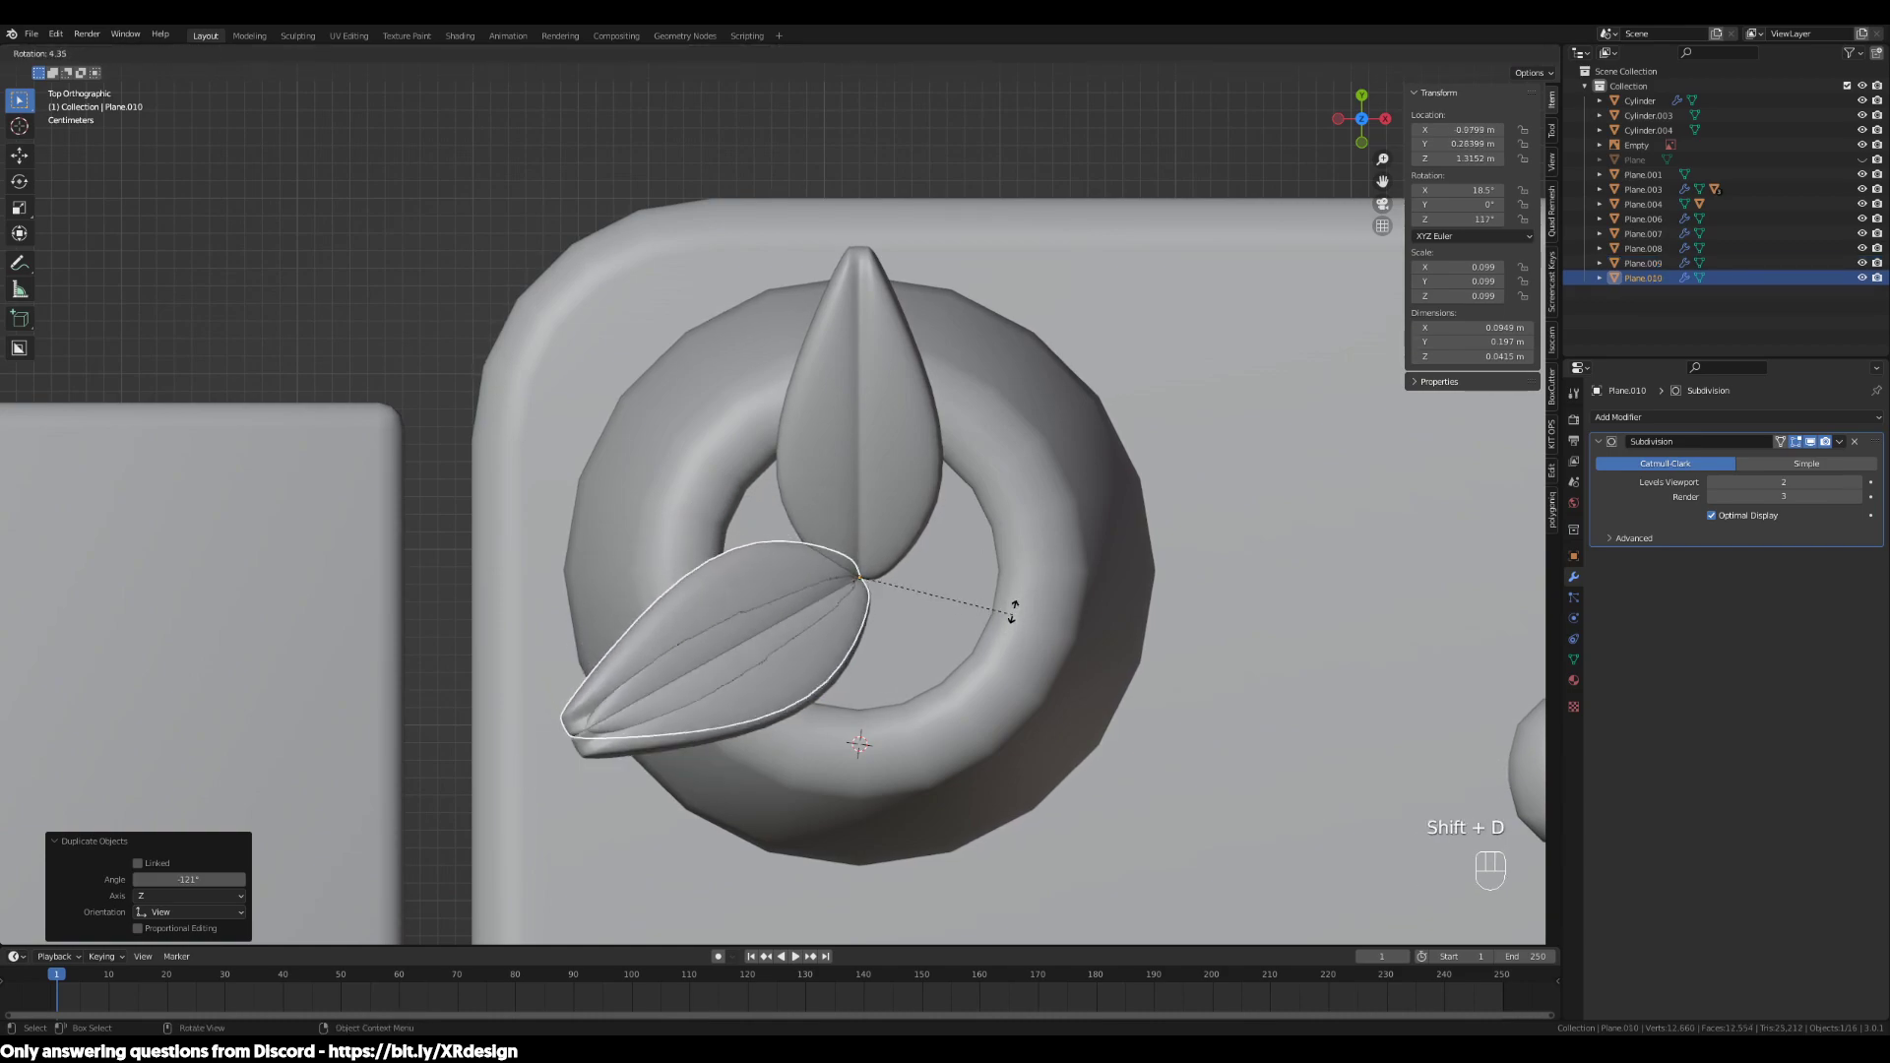
pyautogui.click(795, 404)
# Examine how the three leaves meet and sit on the pot's opening, picking individual objects to check them
pyautogui.scroll(-2, 1229, 530)
pyautogui.moveTo(1202, 637); pyautogui.dragTo(1132, 414, button='middle')
pyautogui.click(878, 510)
pyautogui.click(871, 508)
pyautogui.click(817, 506)
pyautogui.click(807, 504)
pyautogui.click(831, 492)
pyautogui.click(852, 476)
pyautogui.click(856, 479)
pyautogui.moveTo(991, 540)
pyautogui.mouseDown(button='middle')
pyautogui.moveTo(992, 500)
pyautogui.moveTo(949, 530)
pyautogui.moveTo(975, 562)
pyautogui.moveTo(970, 605)
pyautogui.moveTo(917, 587)
pyautogui.moveTo(962, 536)
pyautogui.moveTo(1004, 532)
pyautogui.mouseUp(button='middle')
pyautogui.click(949, 482)
pyautogui.click(920, 601)
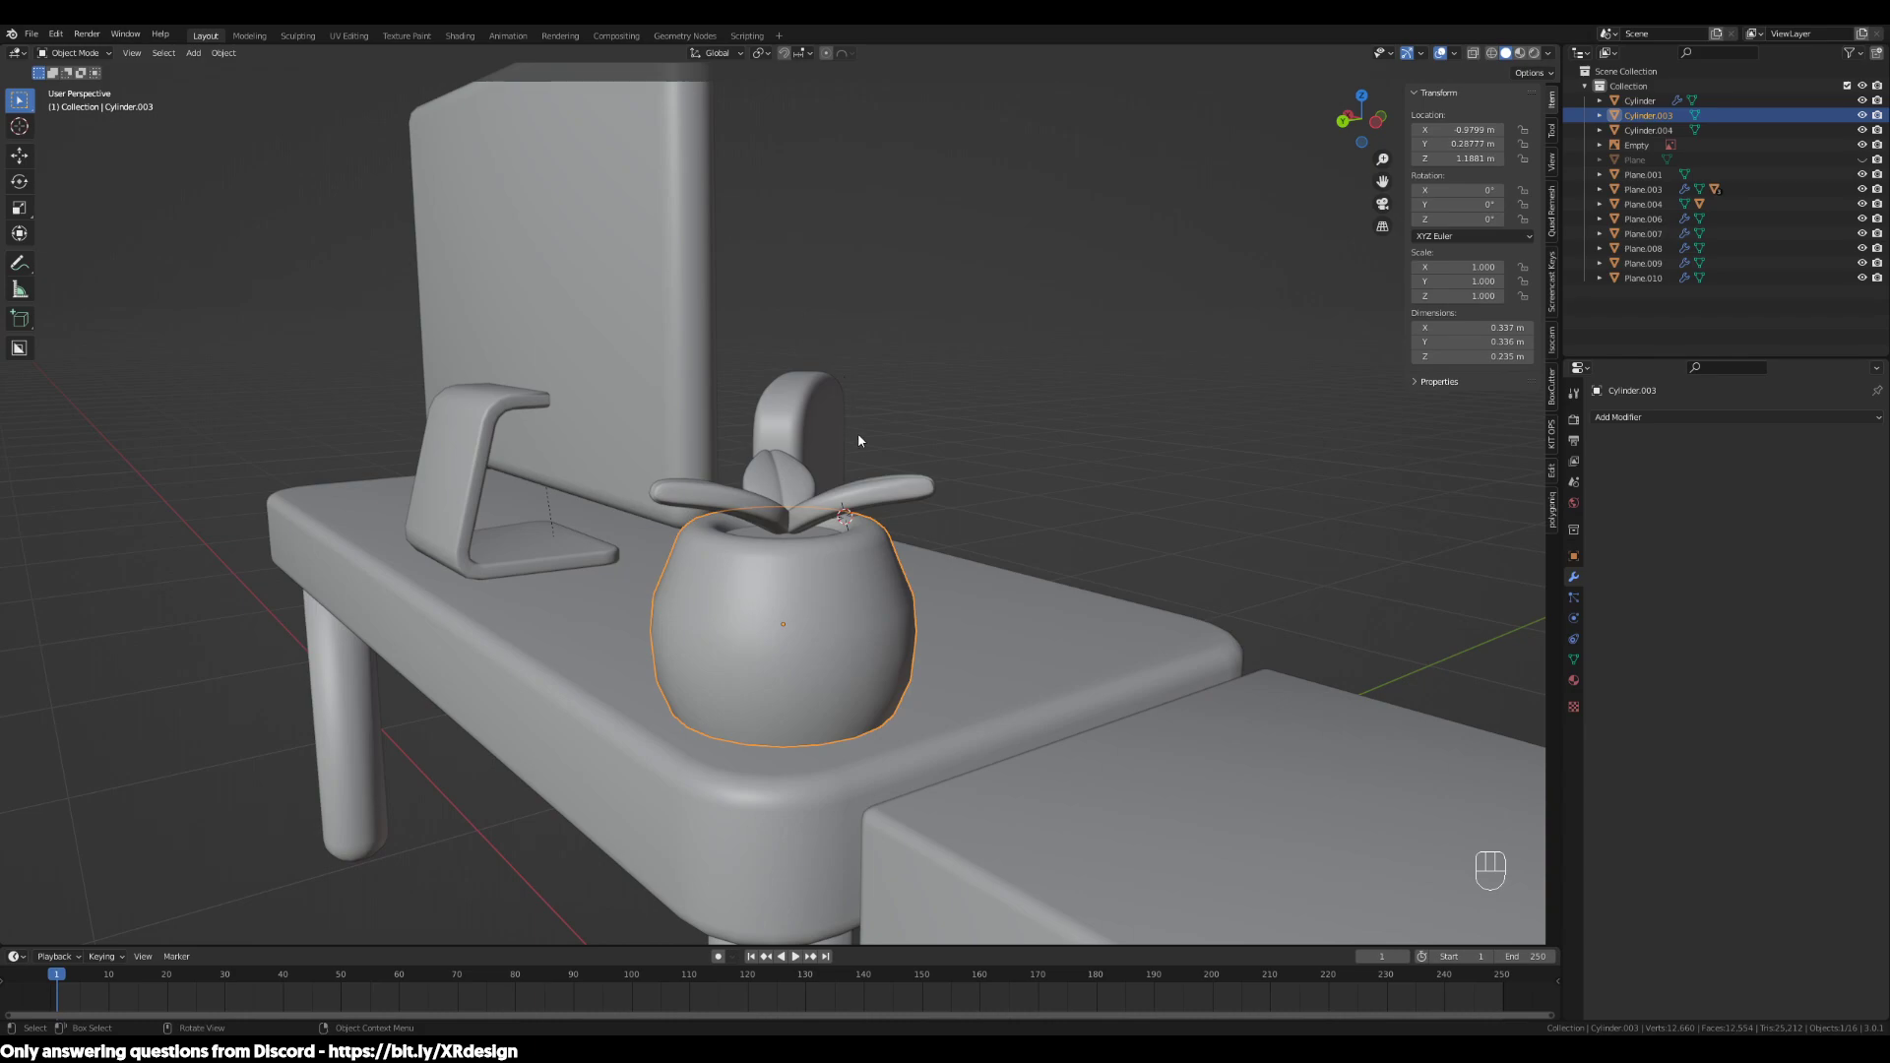
# Try rotating all three leaves together, first with a trackball rotation and again about their local X axes
pyautogui.click(915, 492)
pyautogui.keyDown('shift'); pyautogui.click(750, 507); pyautogui.keyUp('shift')
pyautogui.keyDown('shift'); pyautogui.click(692, 489); pyautogui.keyUp('shift')
pyautogui.moveTo(693, 490); pyautogui.dragTo(985, 539, button='middle')
pyautogui.press('r')
pyautogui.press('r')
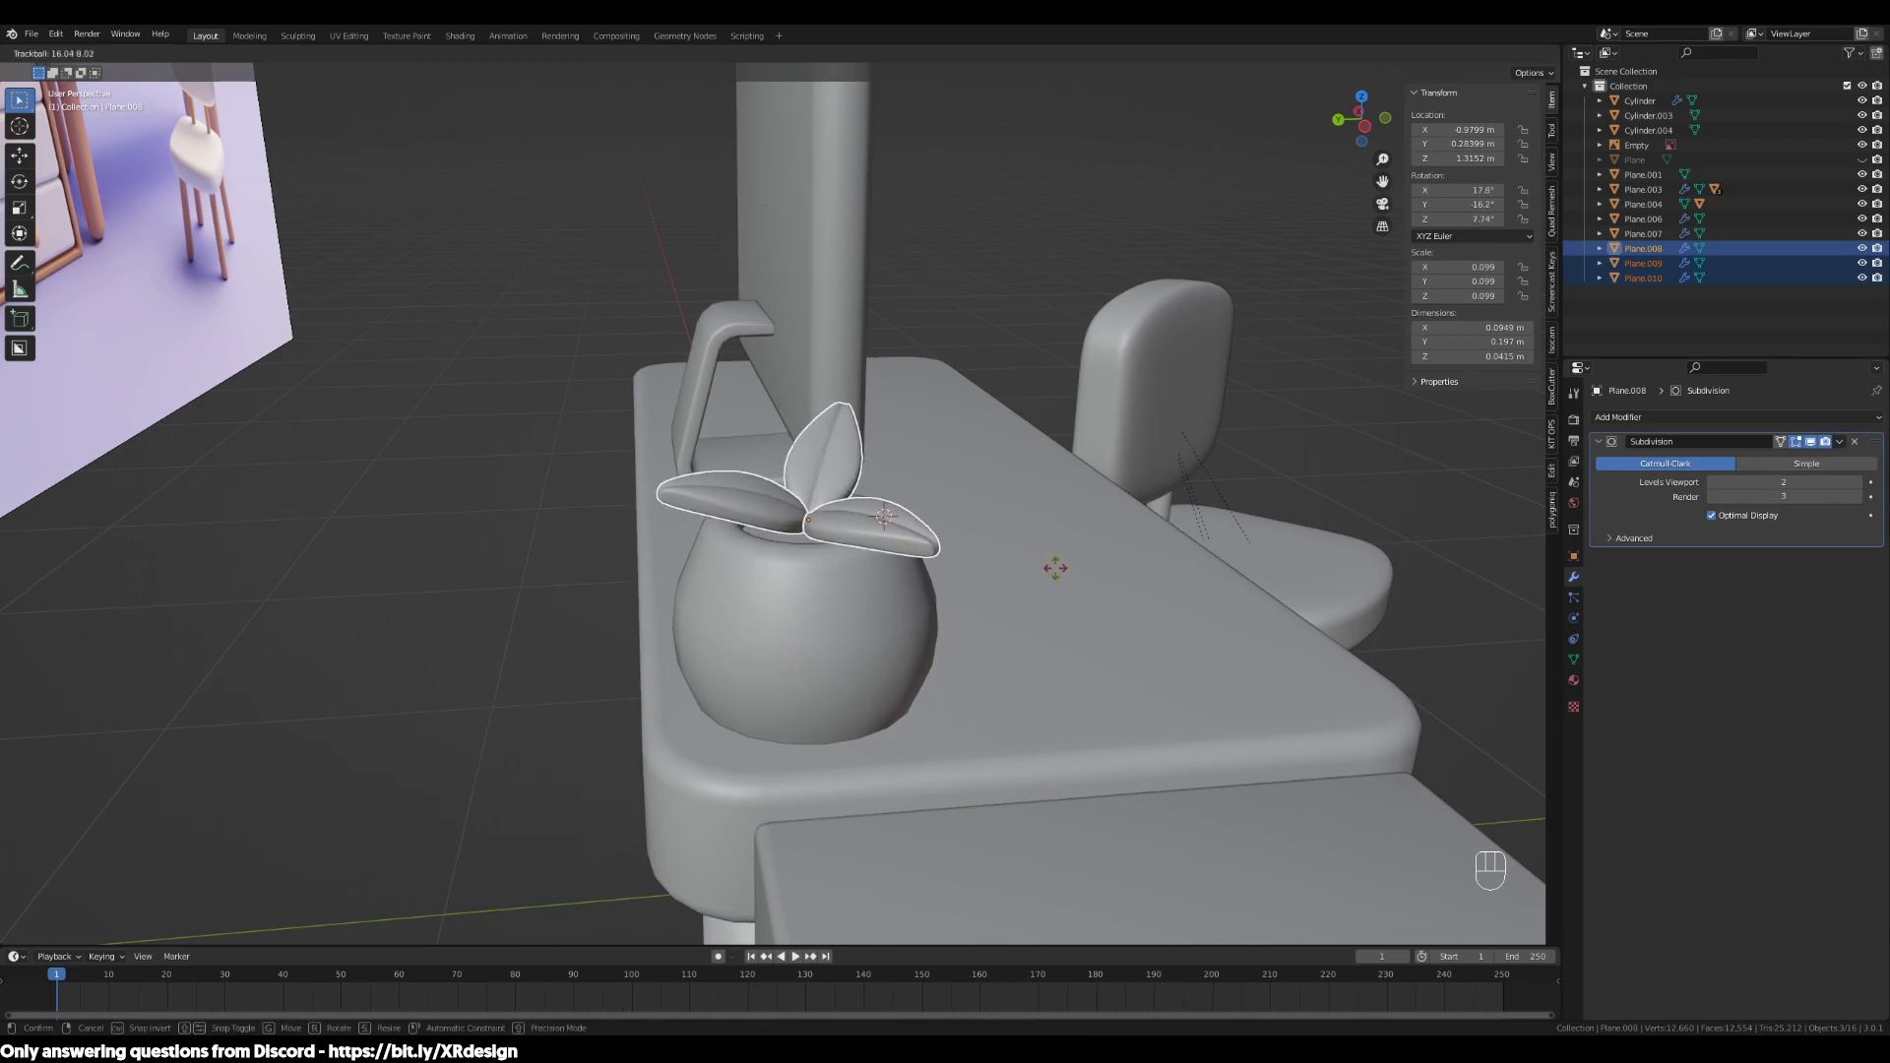
pyautogui.rightClick(1056, 568)
pyautogui.press('r')
pyautogui.press('z')
pyautogui.press('z')
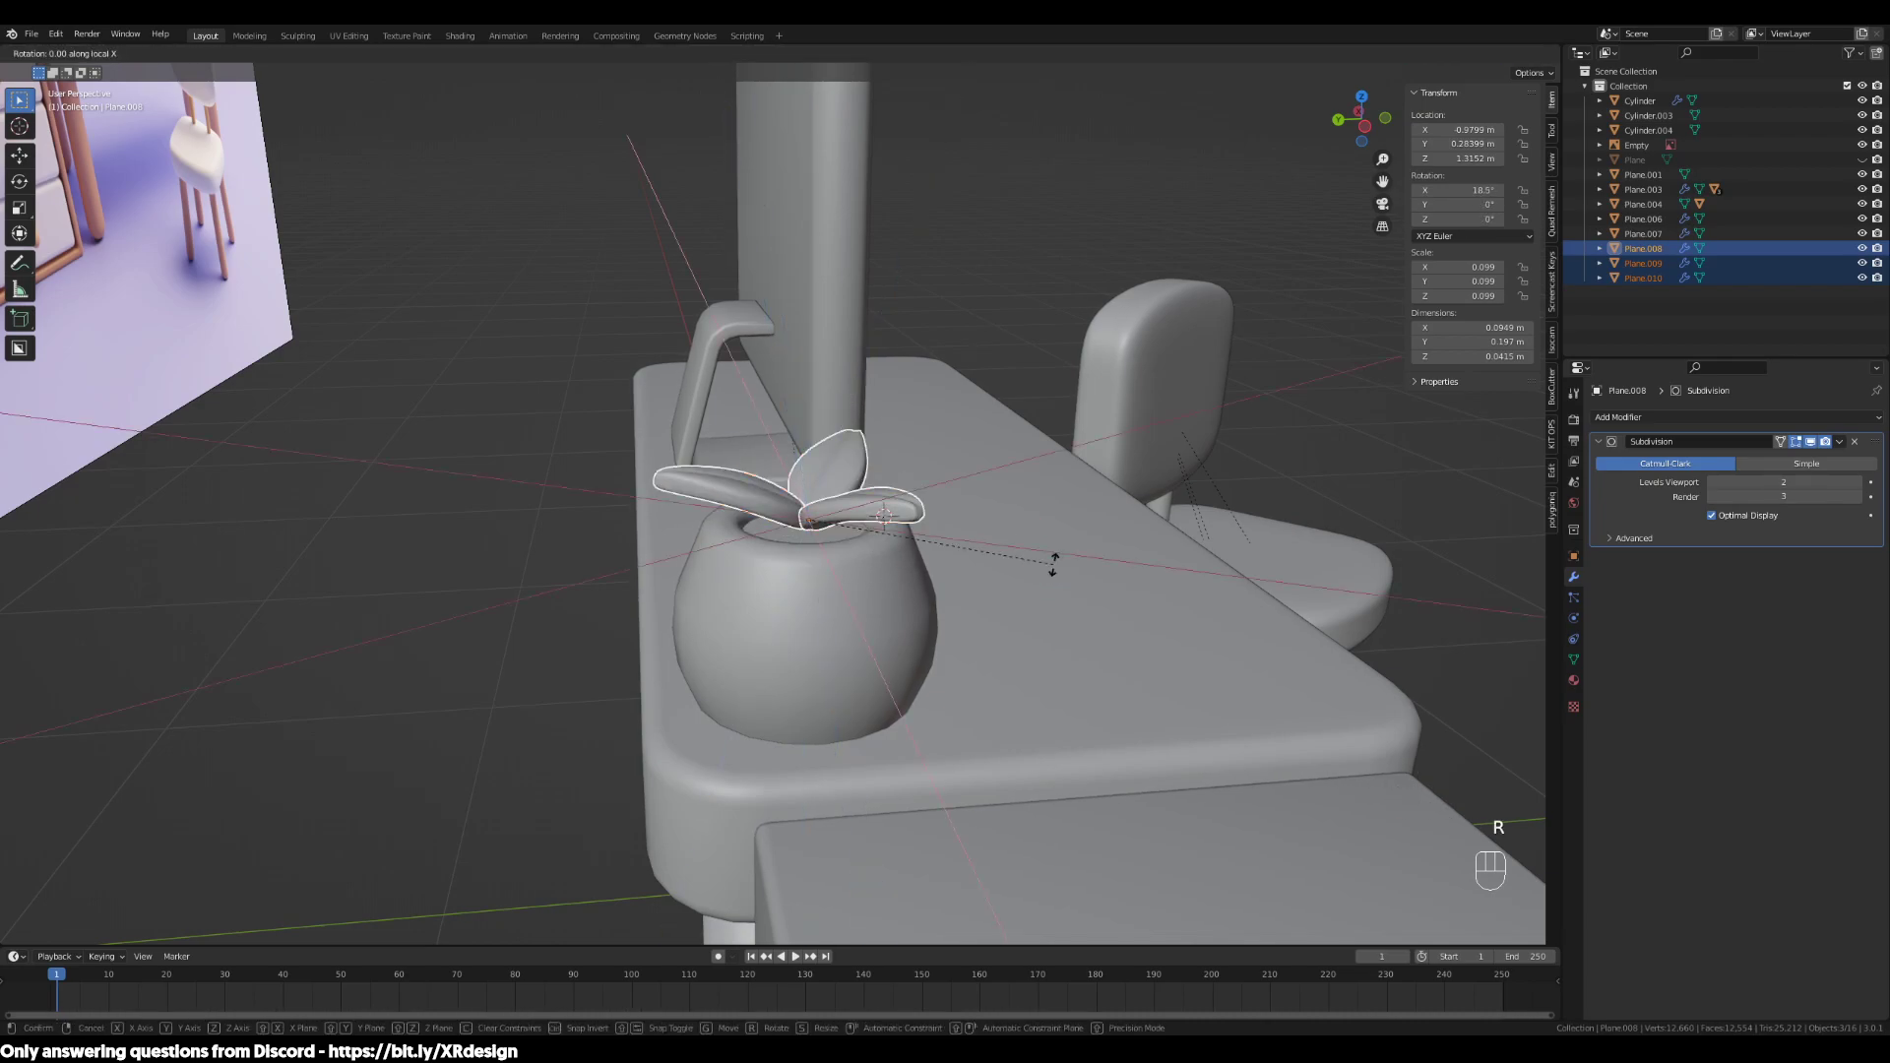
pyautogui.rightClick(1047, 564)
# Try rotating only the original leaf about its base after checking the leaves one by one
pyautogui.moveTo(1047, 564); pyautogui.dragTo(985, 640, button='middle')
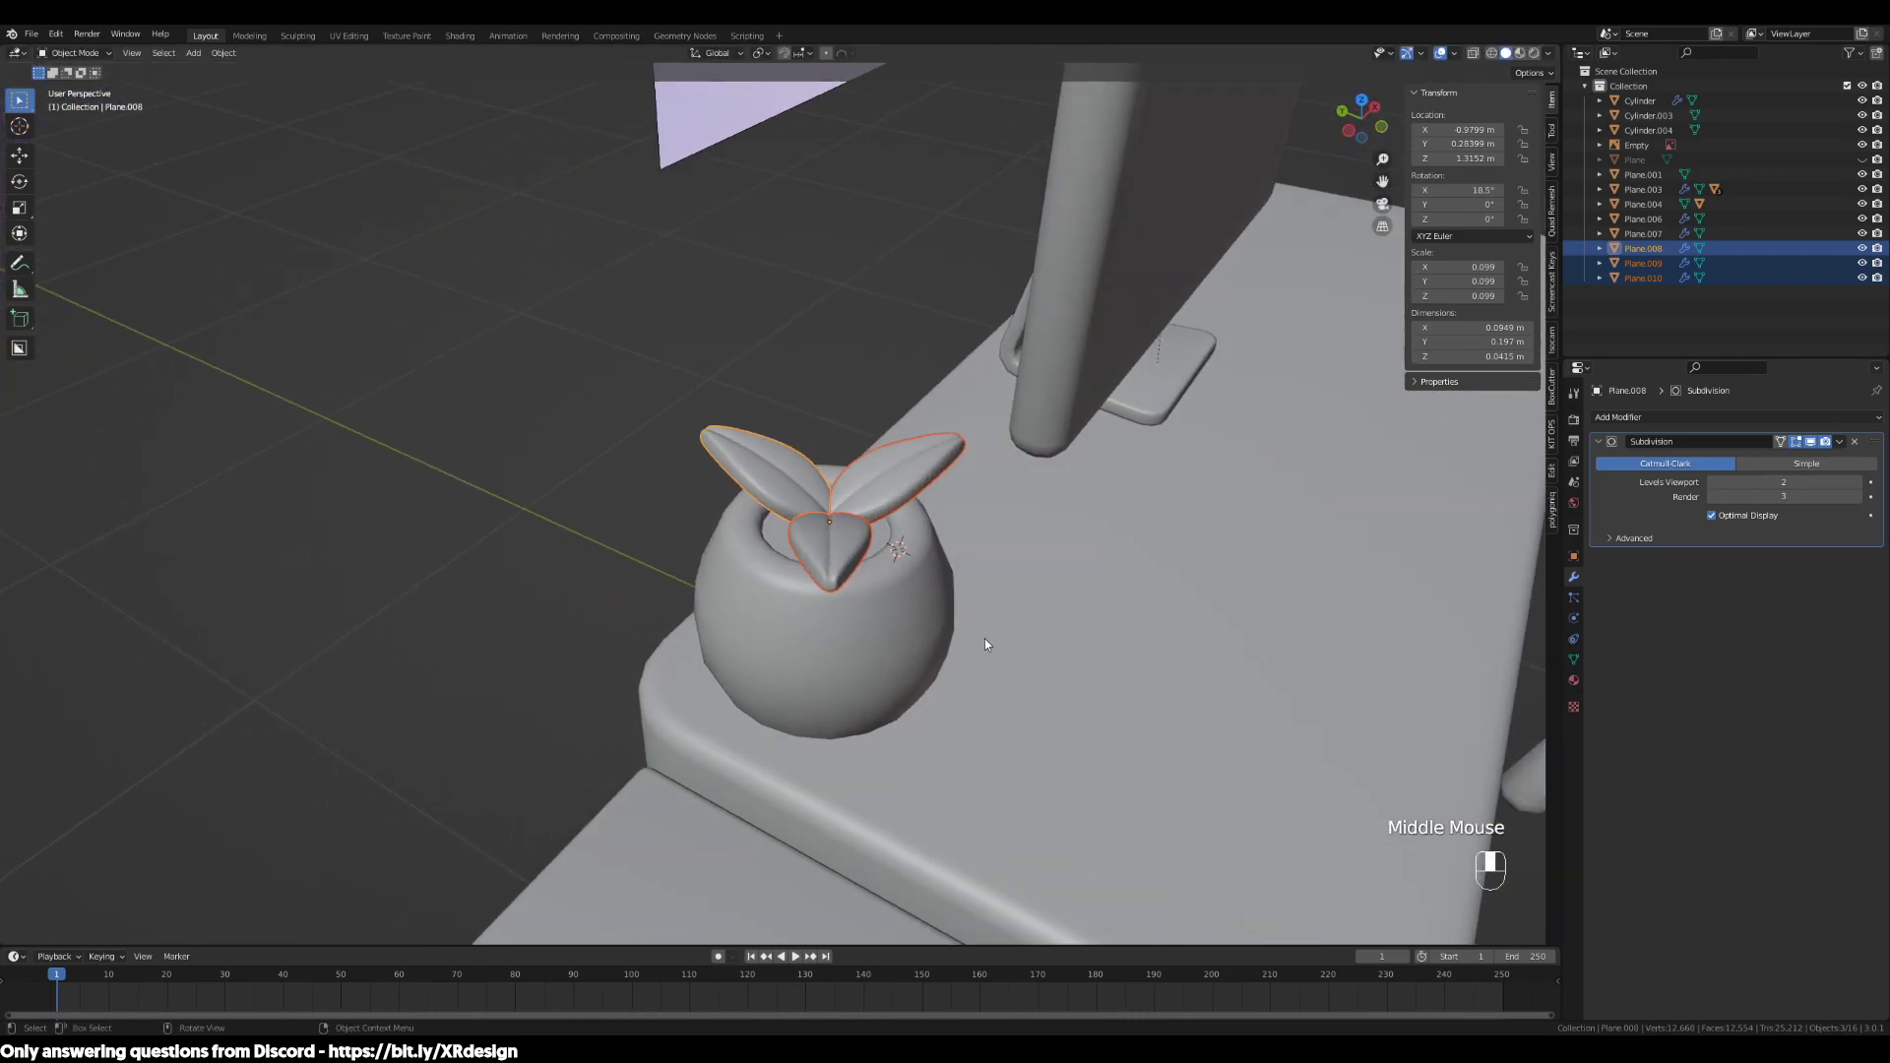
pyautogui.scroll(2, 984, 640)
pyautogui.click(970, 472)
pyautogui.click(909, 582)
pyautogui.click(788, 462)
pyautogui.click(925, 479)
pyautogui.click(849, 536)
pyautogui.click(847, 523)
pyautogui.moveTo(847, 524); pyautogui.dragTo(928, 490, button='middle')
pyautogui.press('r')
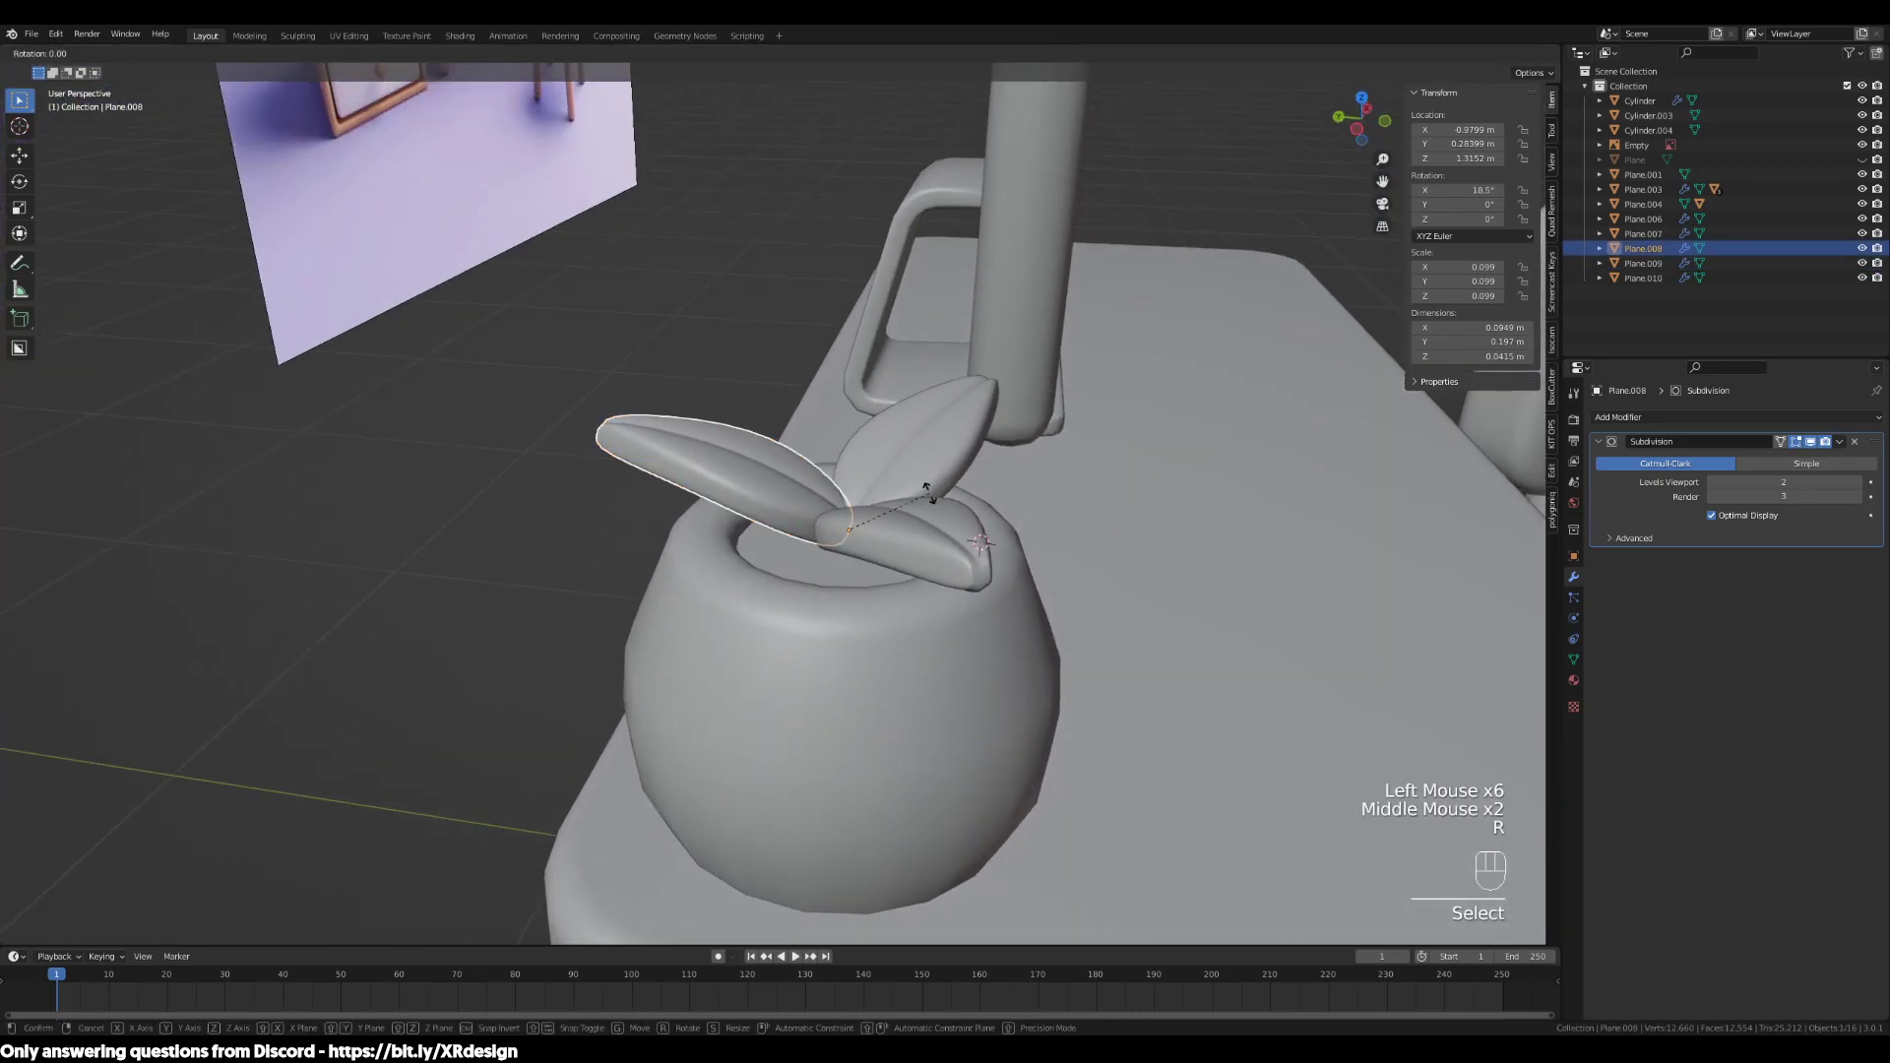
pyautogui.click(931, 464)
# Try rotating the three leaves together in the current view with the second leaf as the active object
pyautogui.keyDown('shift'); pyautogui.click(918, 506); pyautogui.keyUp('shift')
pyautogui.keyDown('shift'); pyautogui.click(925, 550); pyautogui.keyUp('shift')
pyautogui.moveTo(1158, 599); pyautogui.dragTo(1025, 590, button='middle')
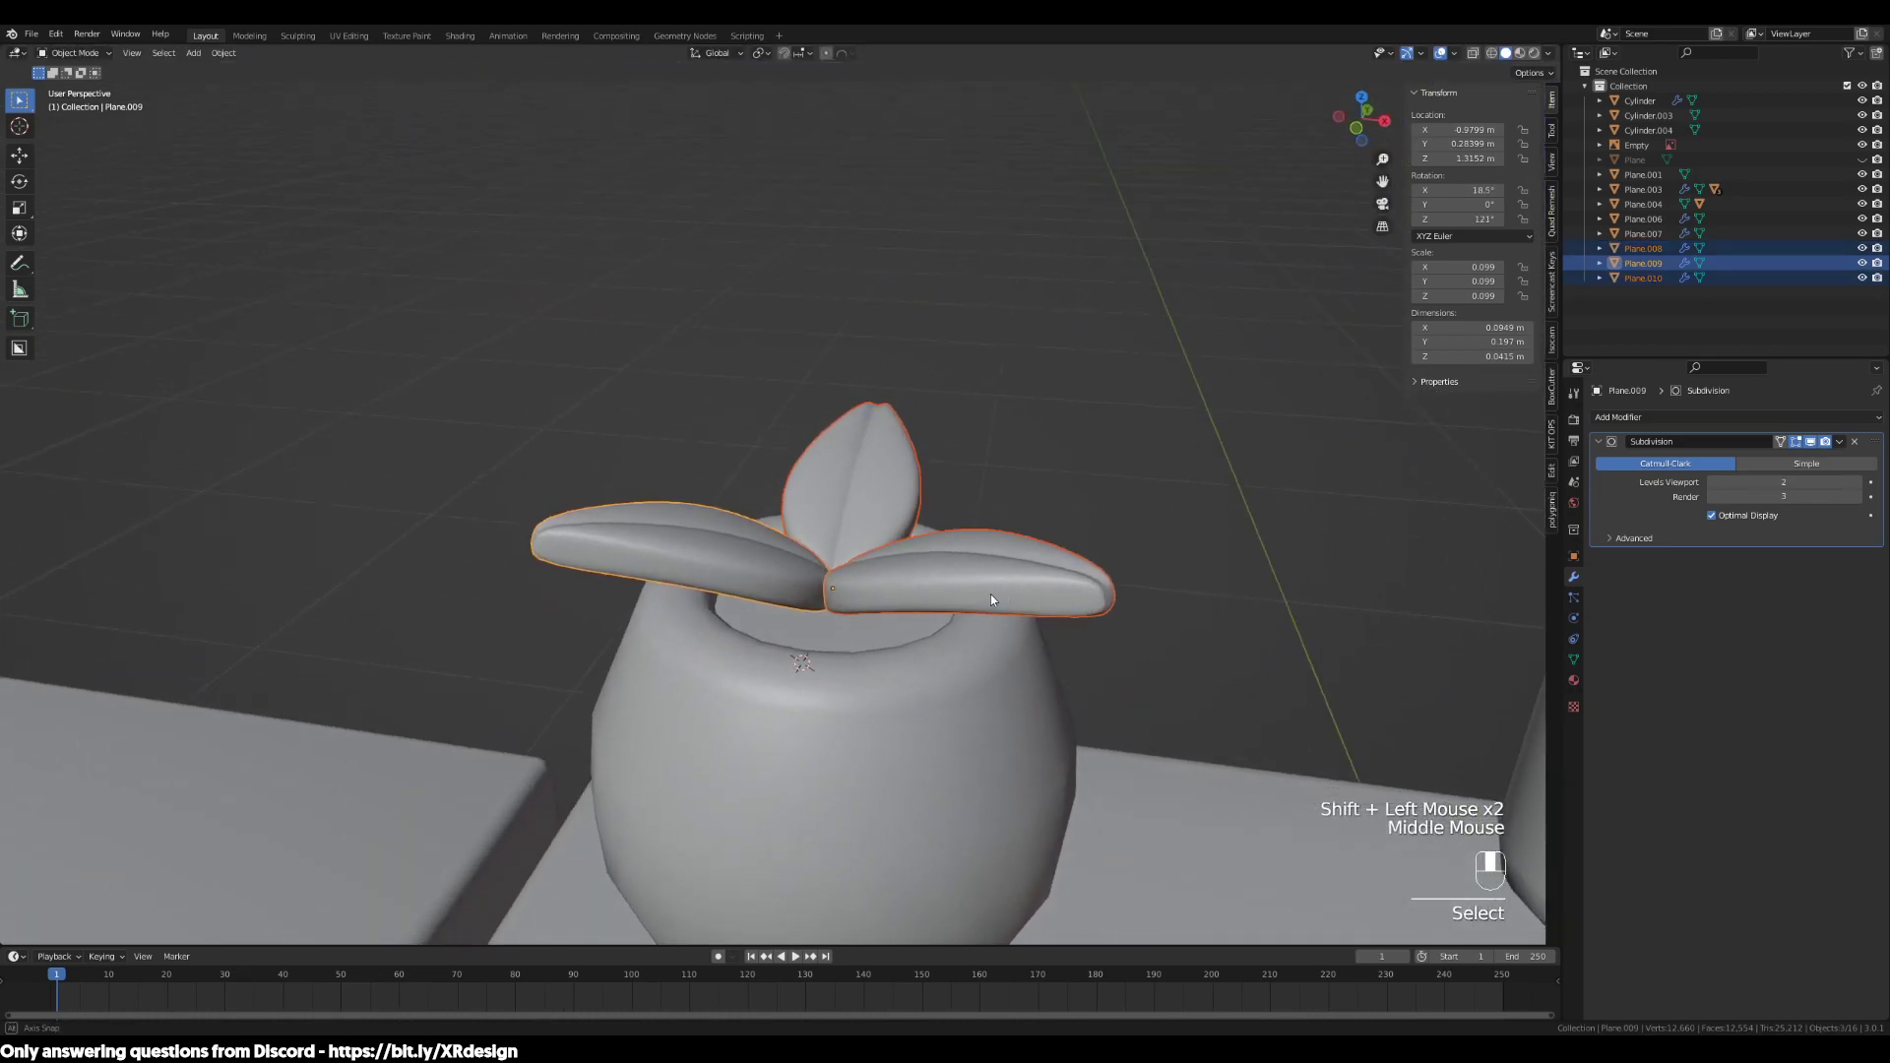
pyautogui.scroll(1, 1024, 589)
pyautogui.scroll(1, 1025, 591)
pyautogui.scroll(-1, 1007, 585)
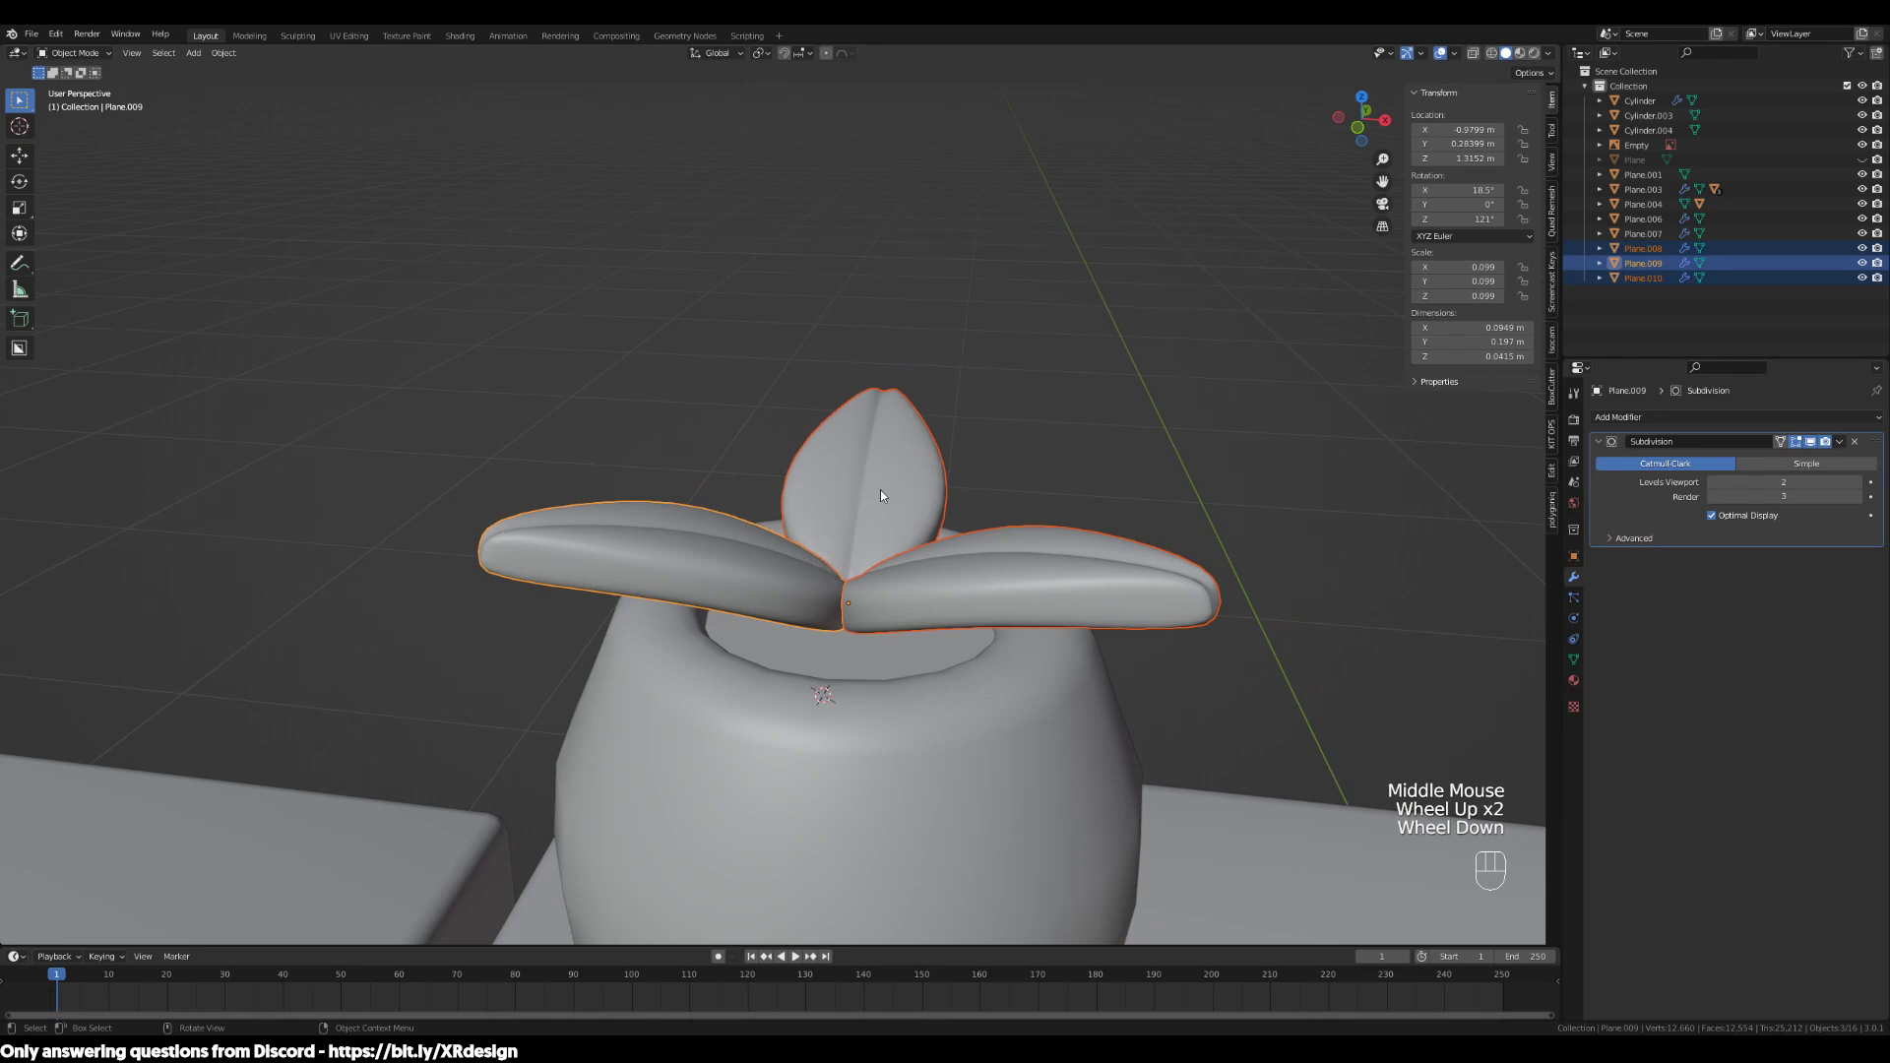
pyautogui.scroll(-2, 924, 583)
pyautogui.moveTo(1100, 628); pyautogui.dragTo(1110, 623, button='middle')
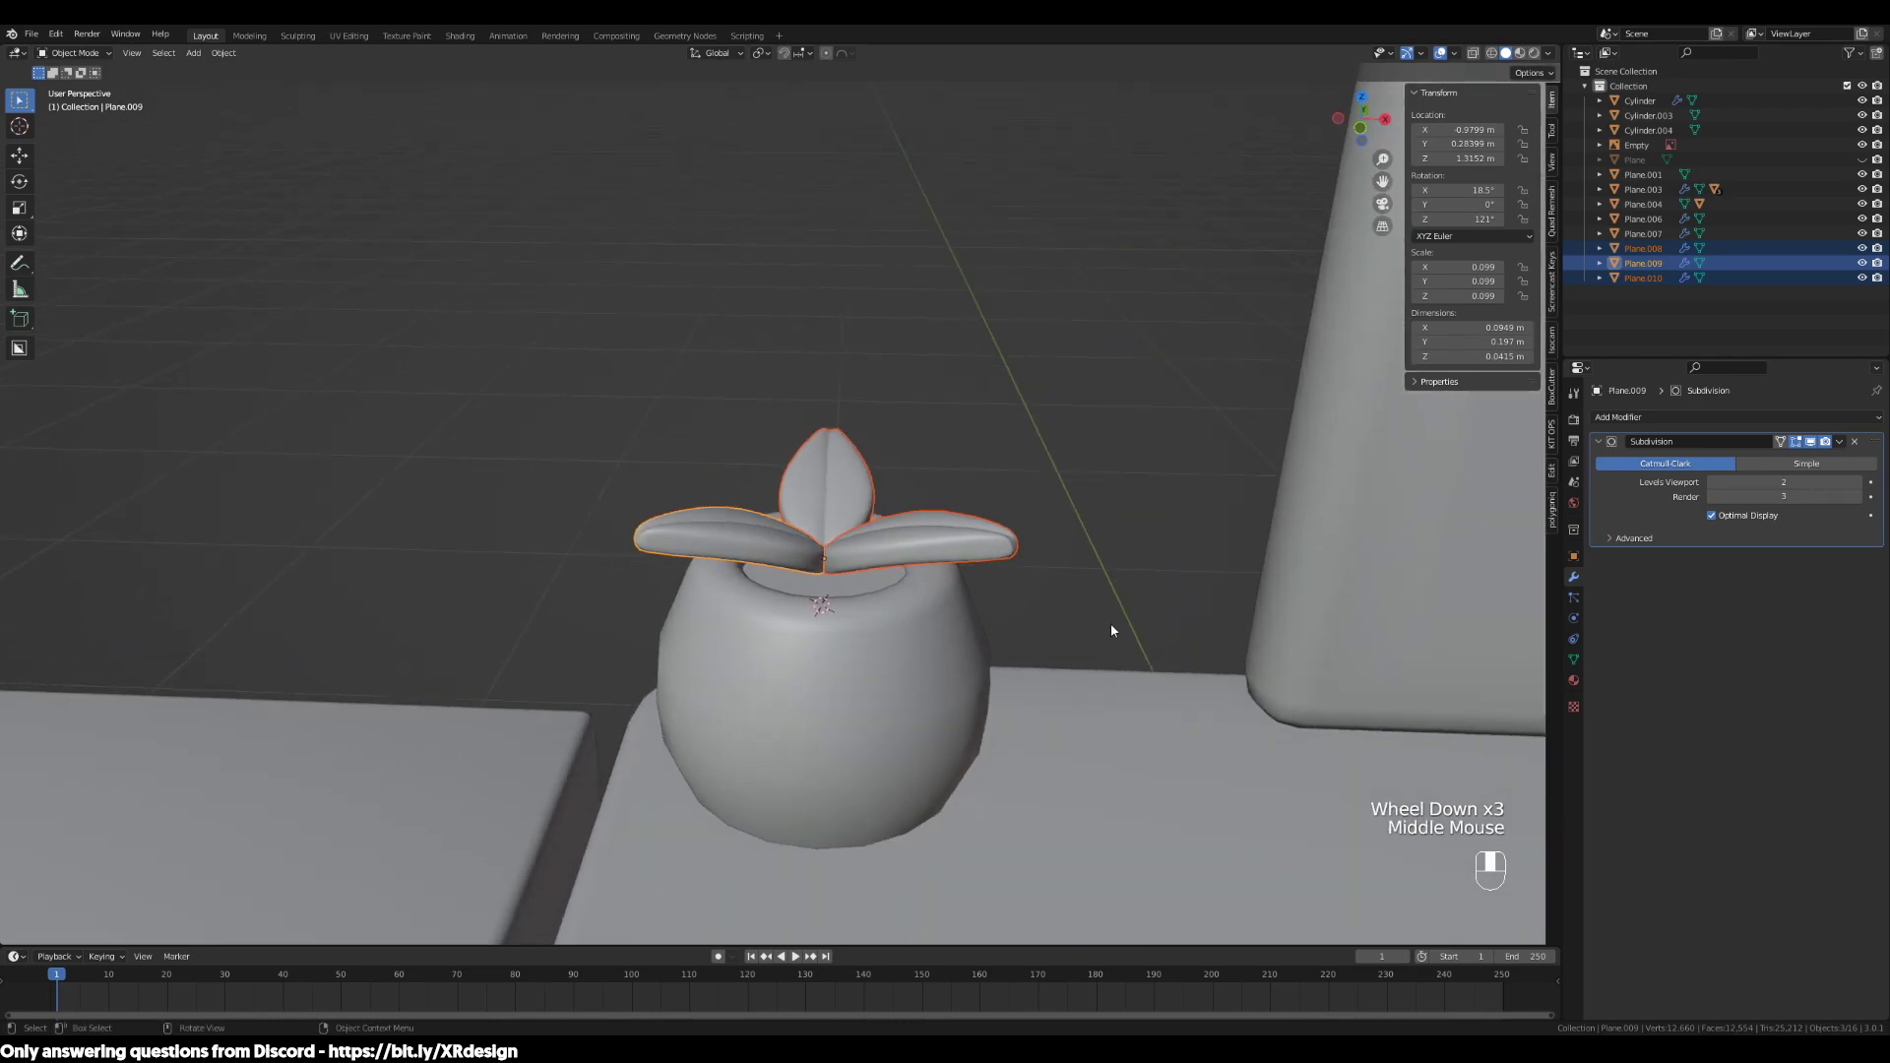
pyautogui.press('r')
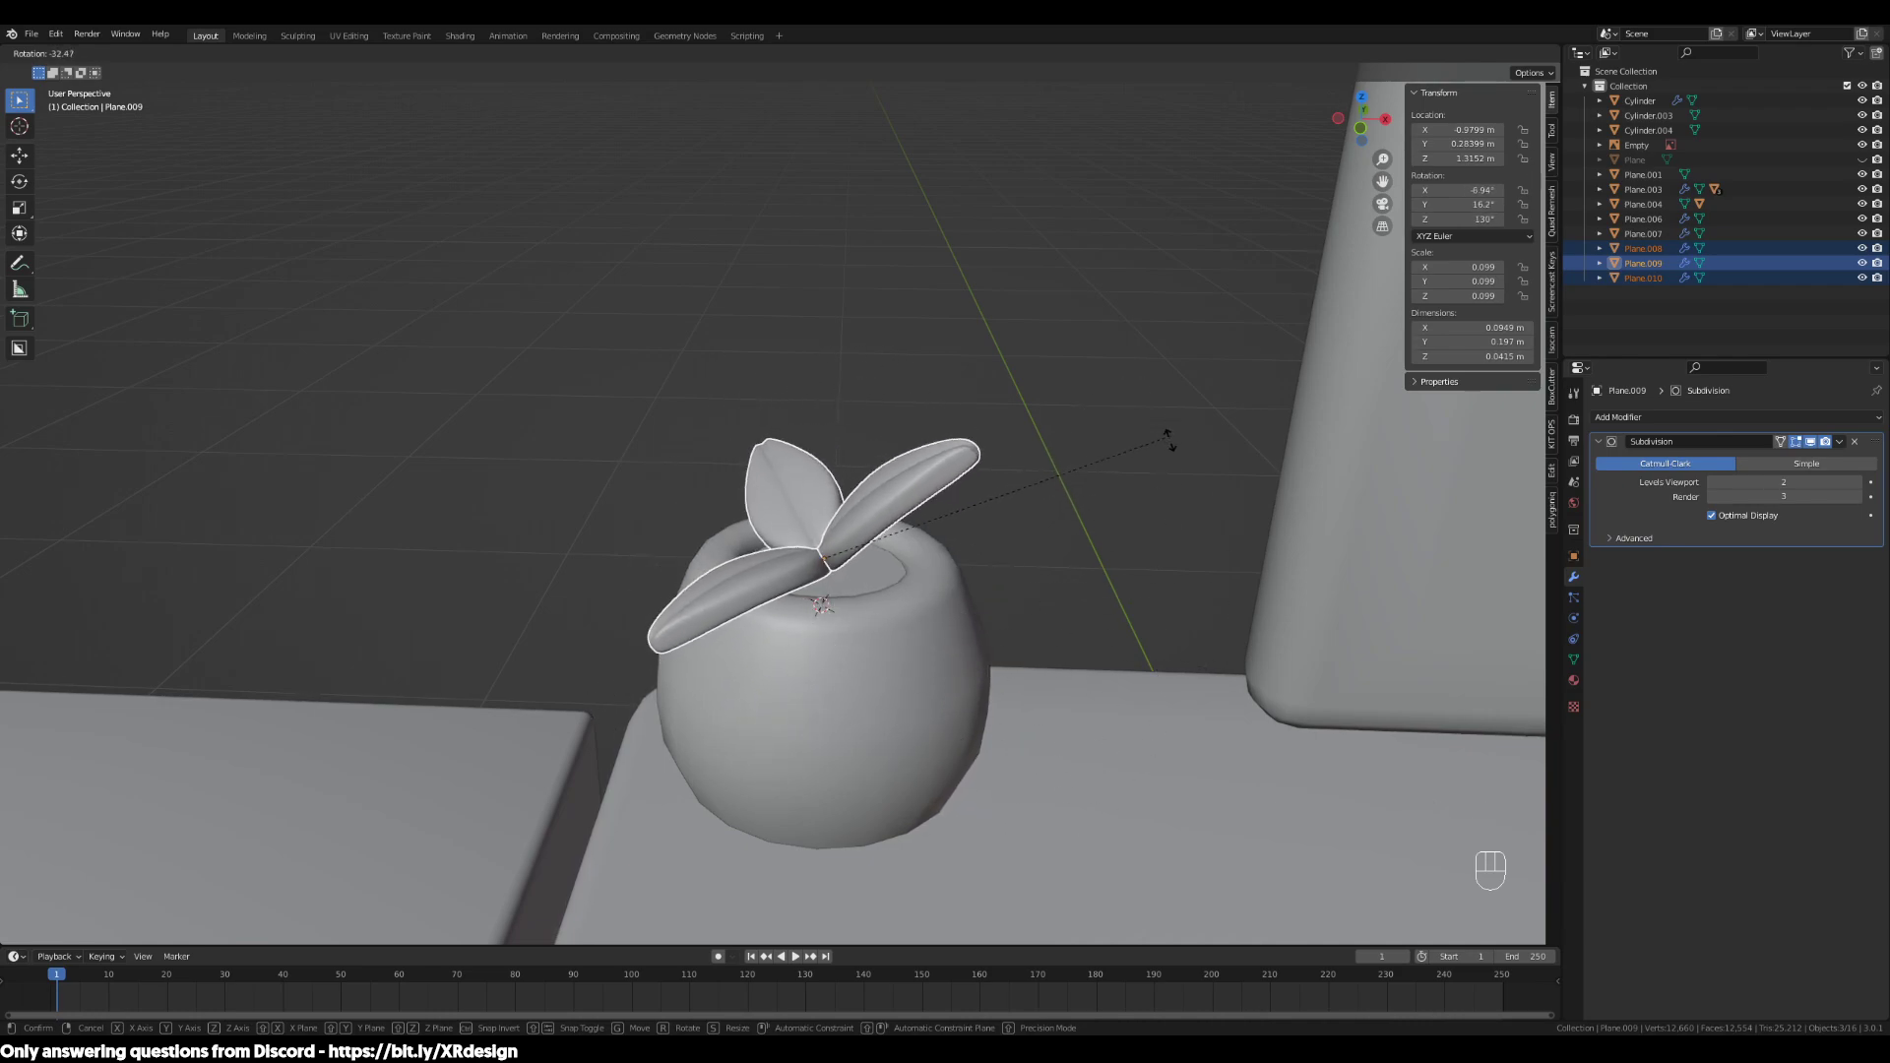
pyautogui.click(1158, 557)
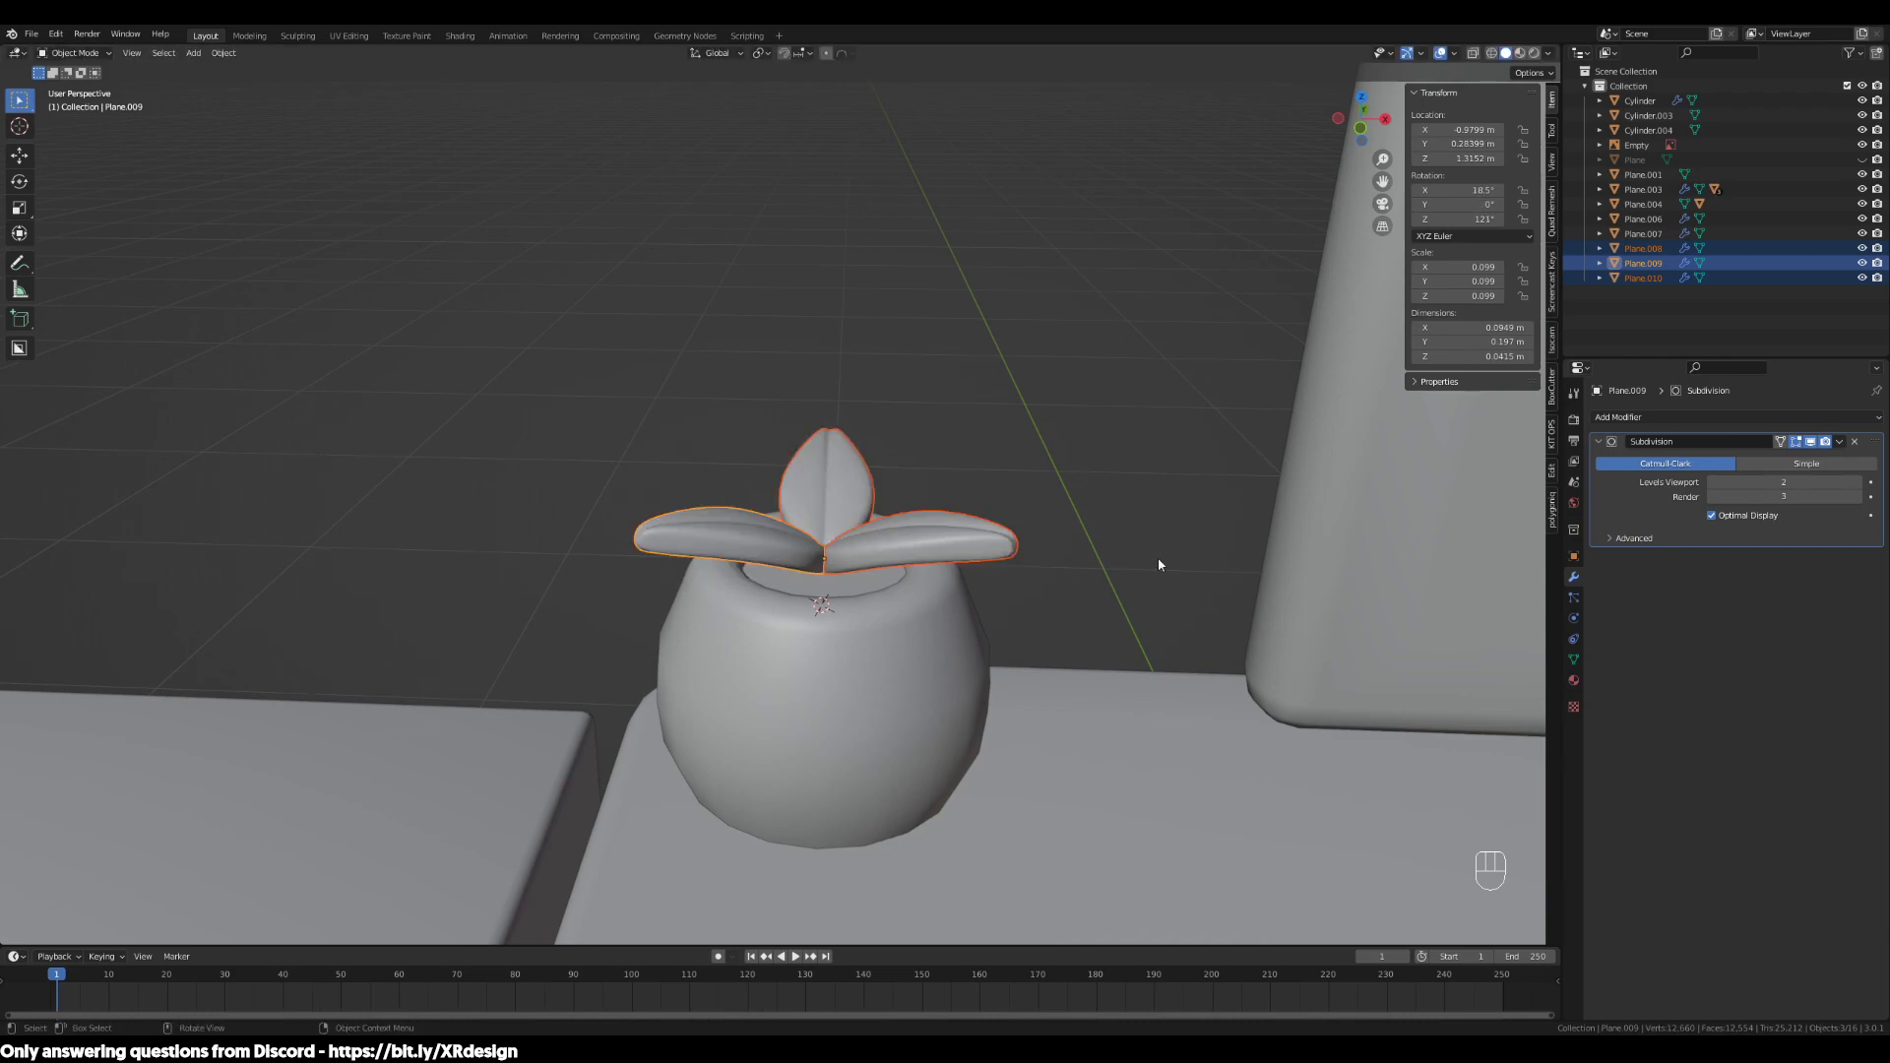
# Try rotating only the third leaf about its base, first about the global X axis and then its local X axis
pyautogui.click(924, 553)
pyautogui.moveTo(936, 588); pyautogui.dragTo(818, 624, button='middle')
pyautogui.scroll(2, 823, 596)
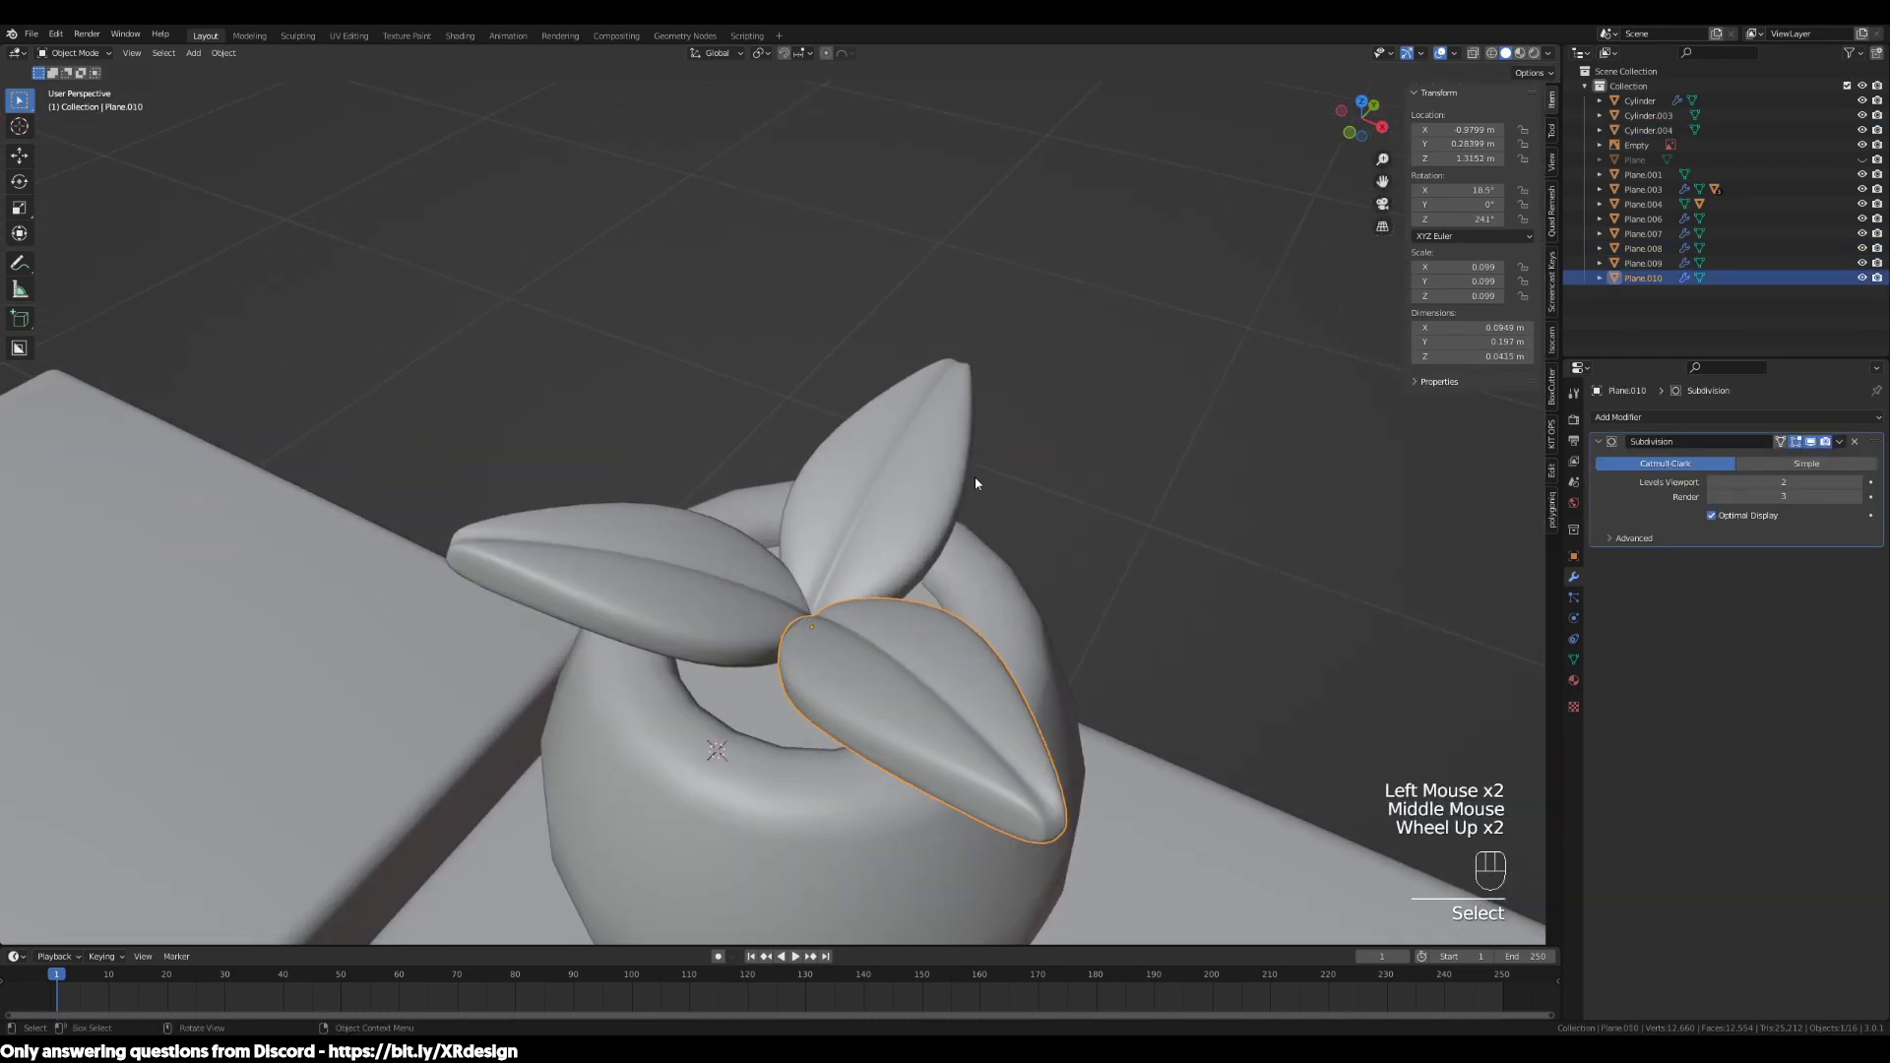
pyautogui.scroll(-5, 961, 423)
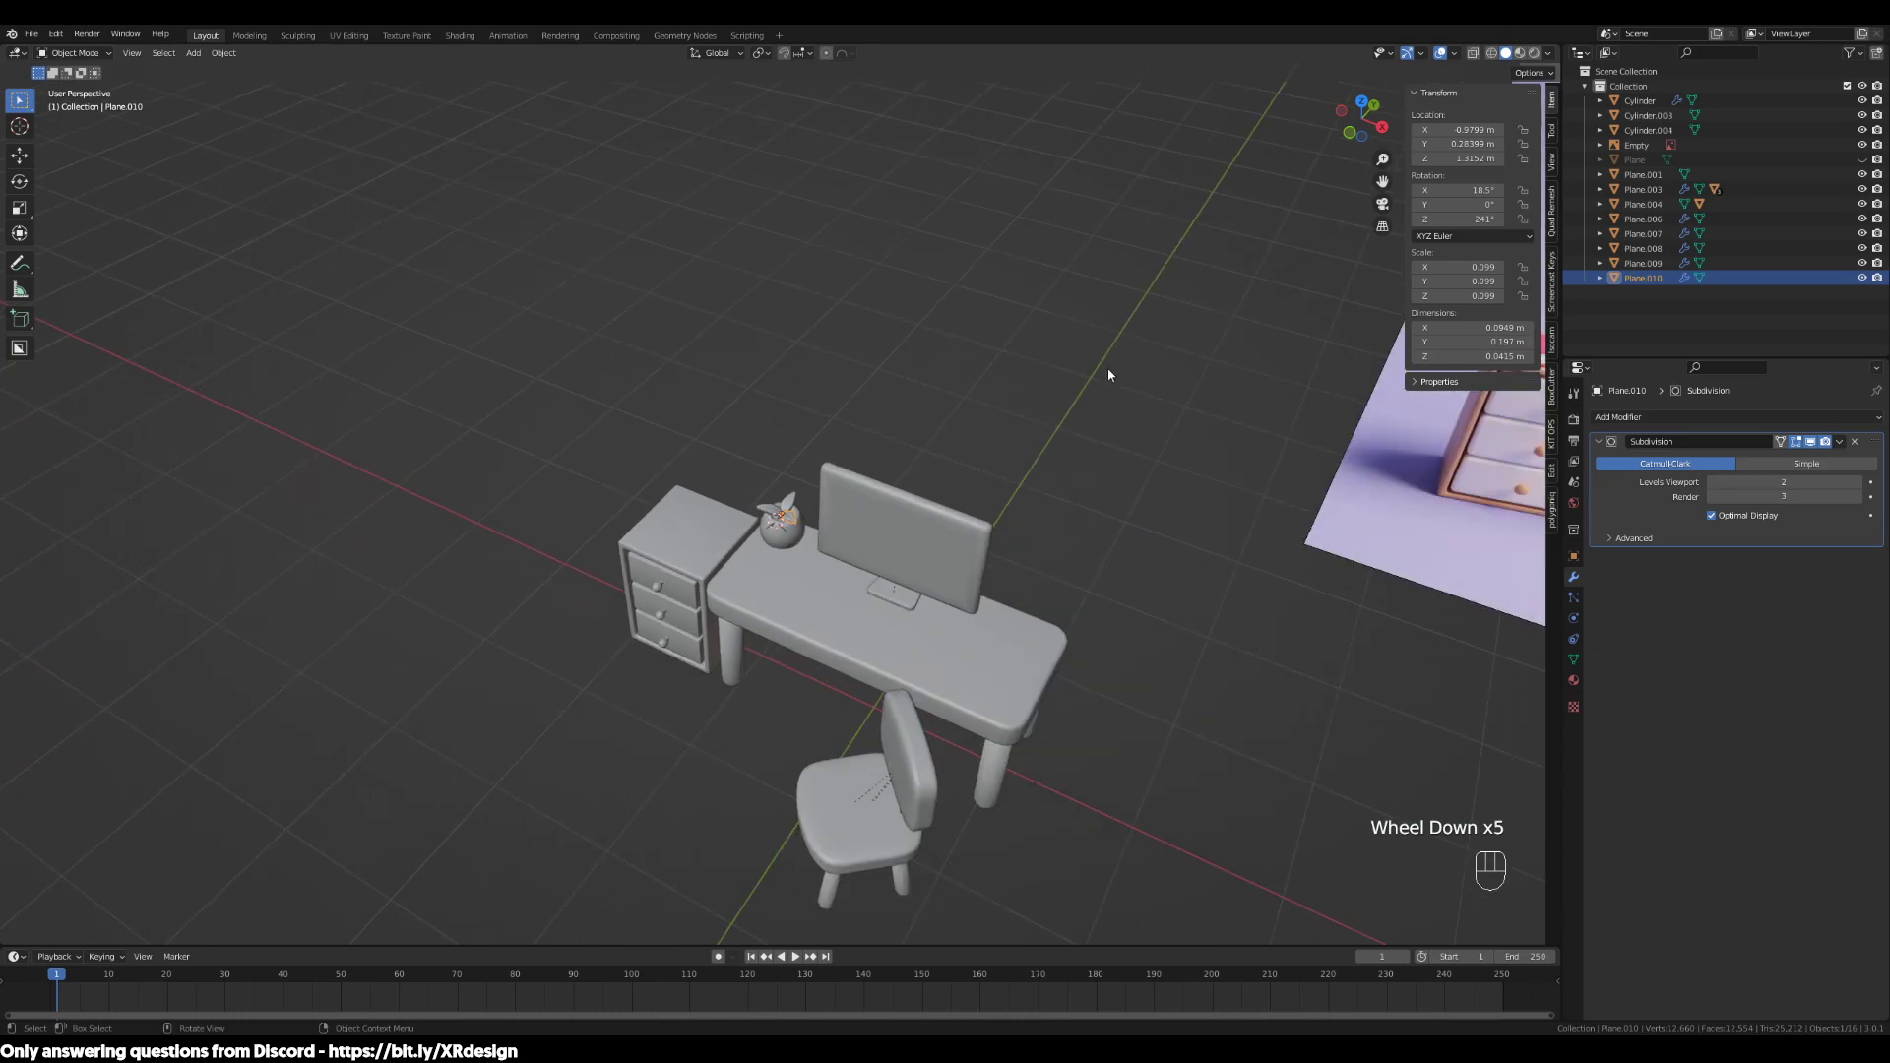
pyautogui.scroll(5, 943, 664)
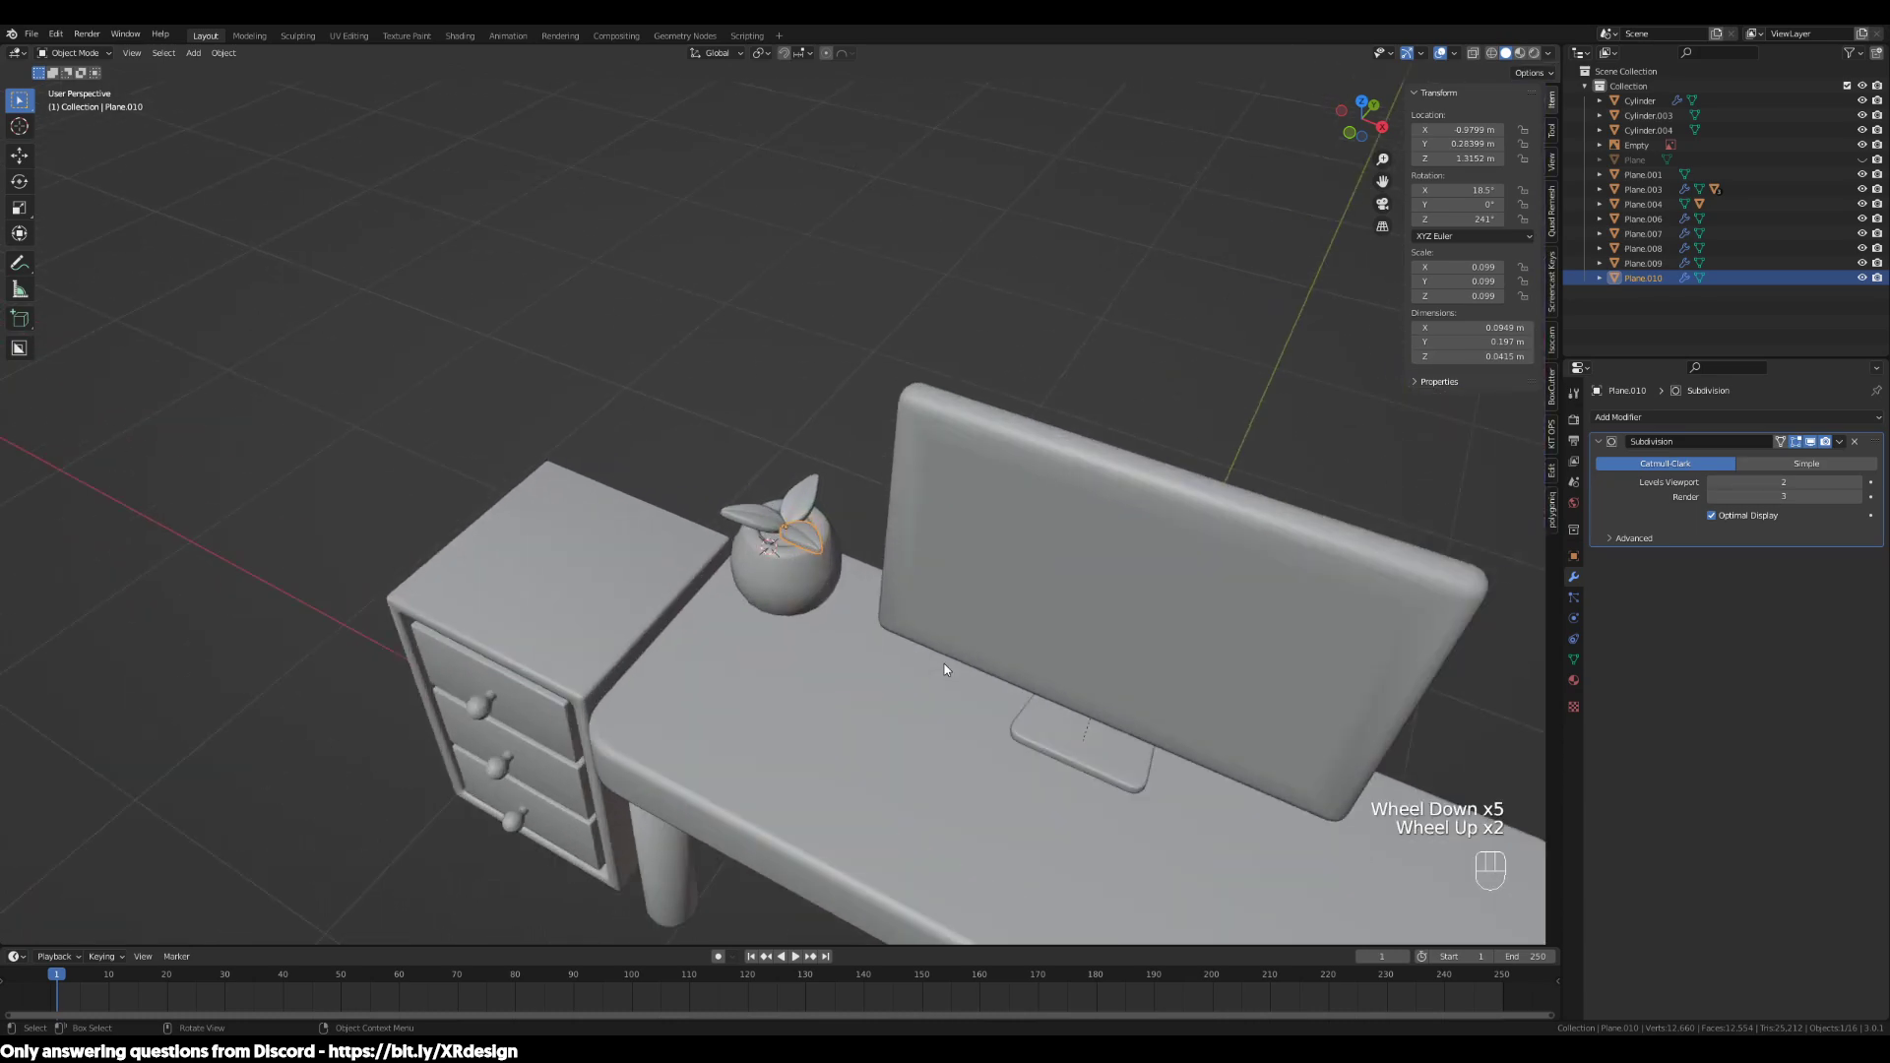
pyautogui.moveTo(815, 638); pyautogui.dragTo(840, 631, button='middle')
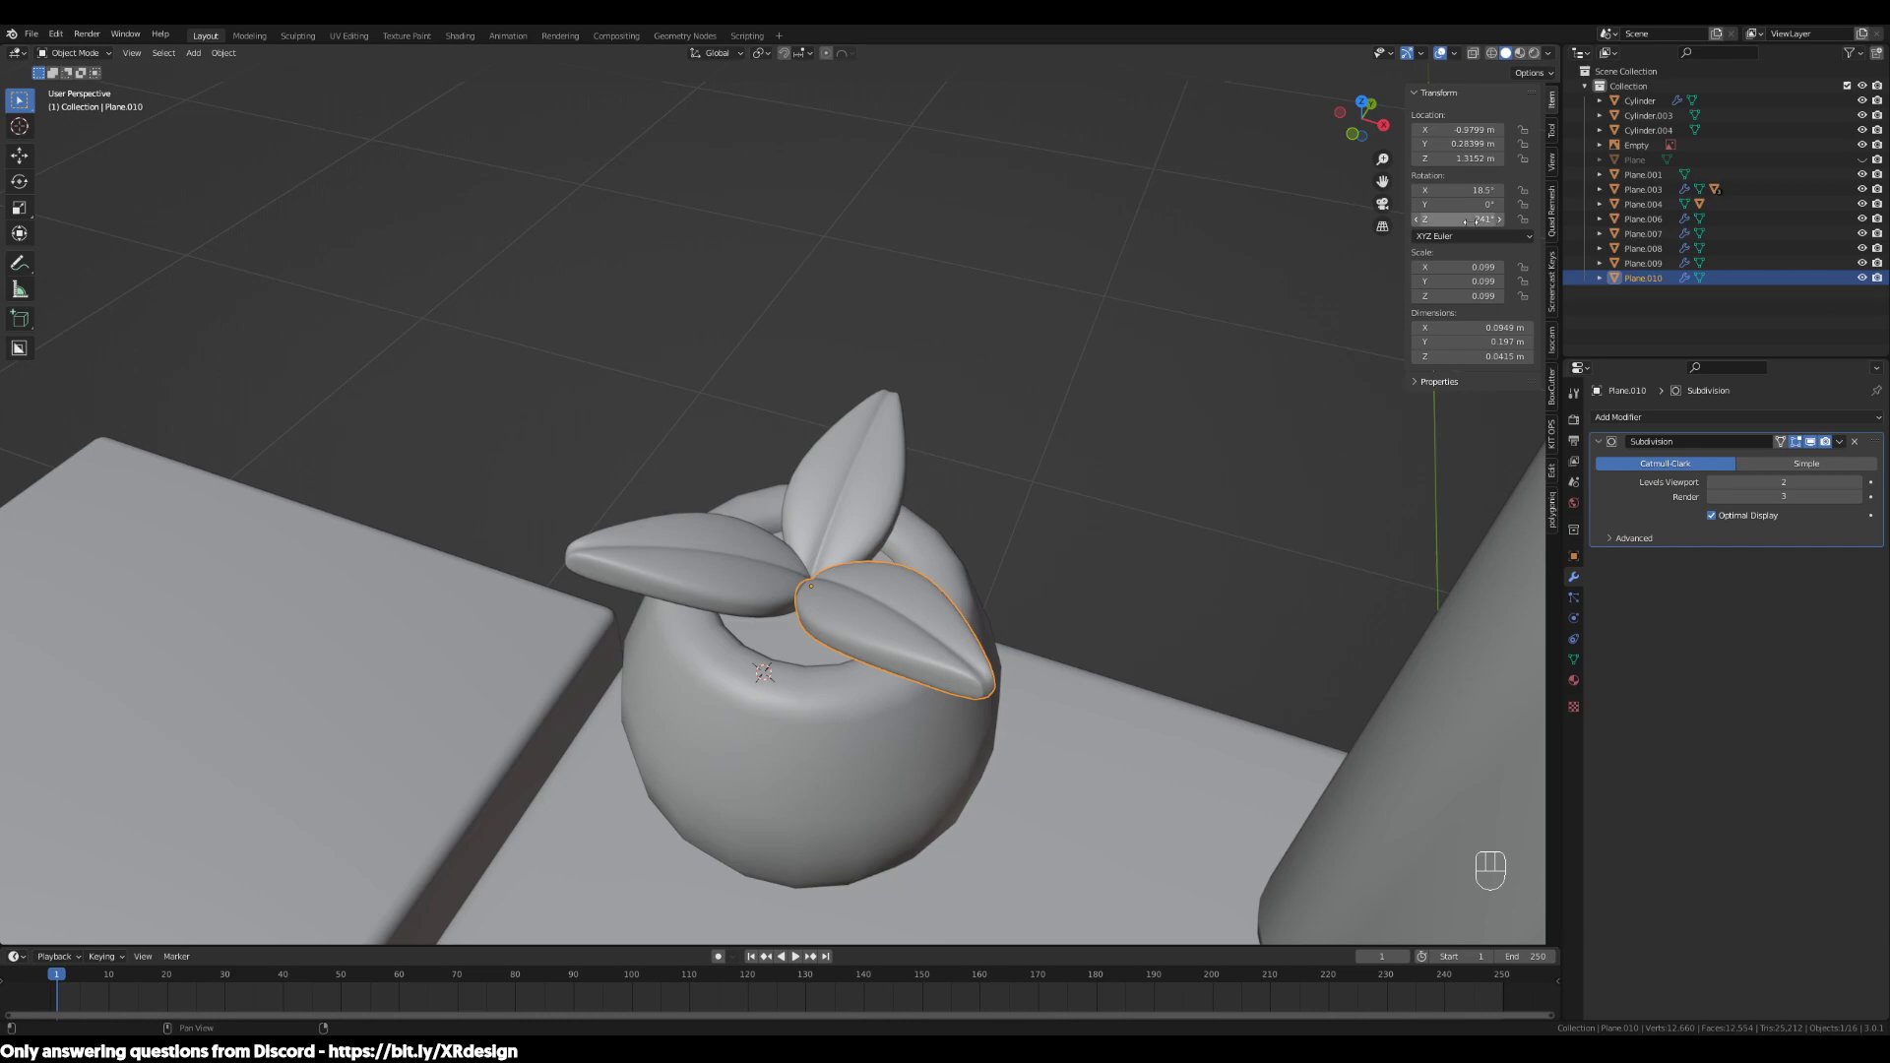
pyautogui.press('r')
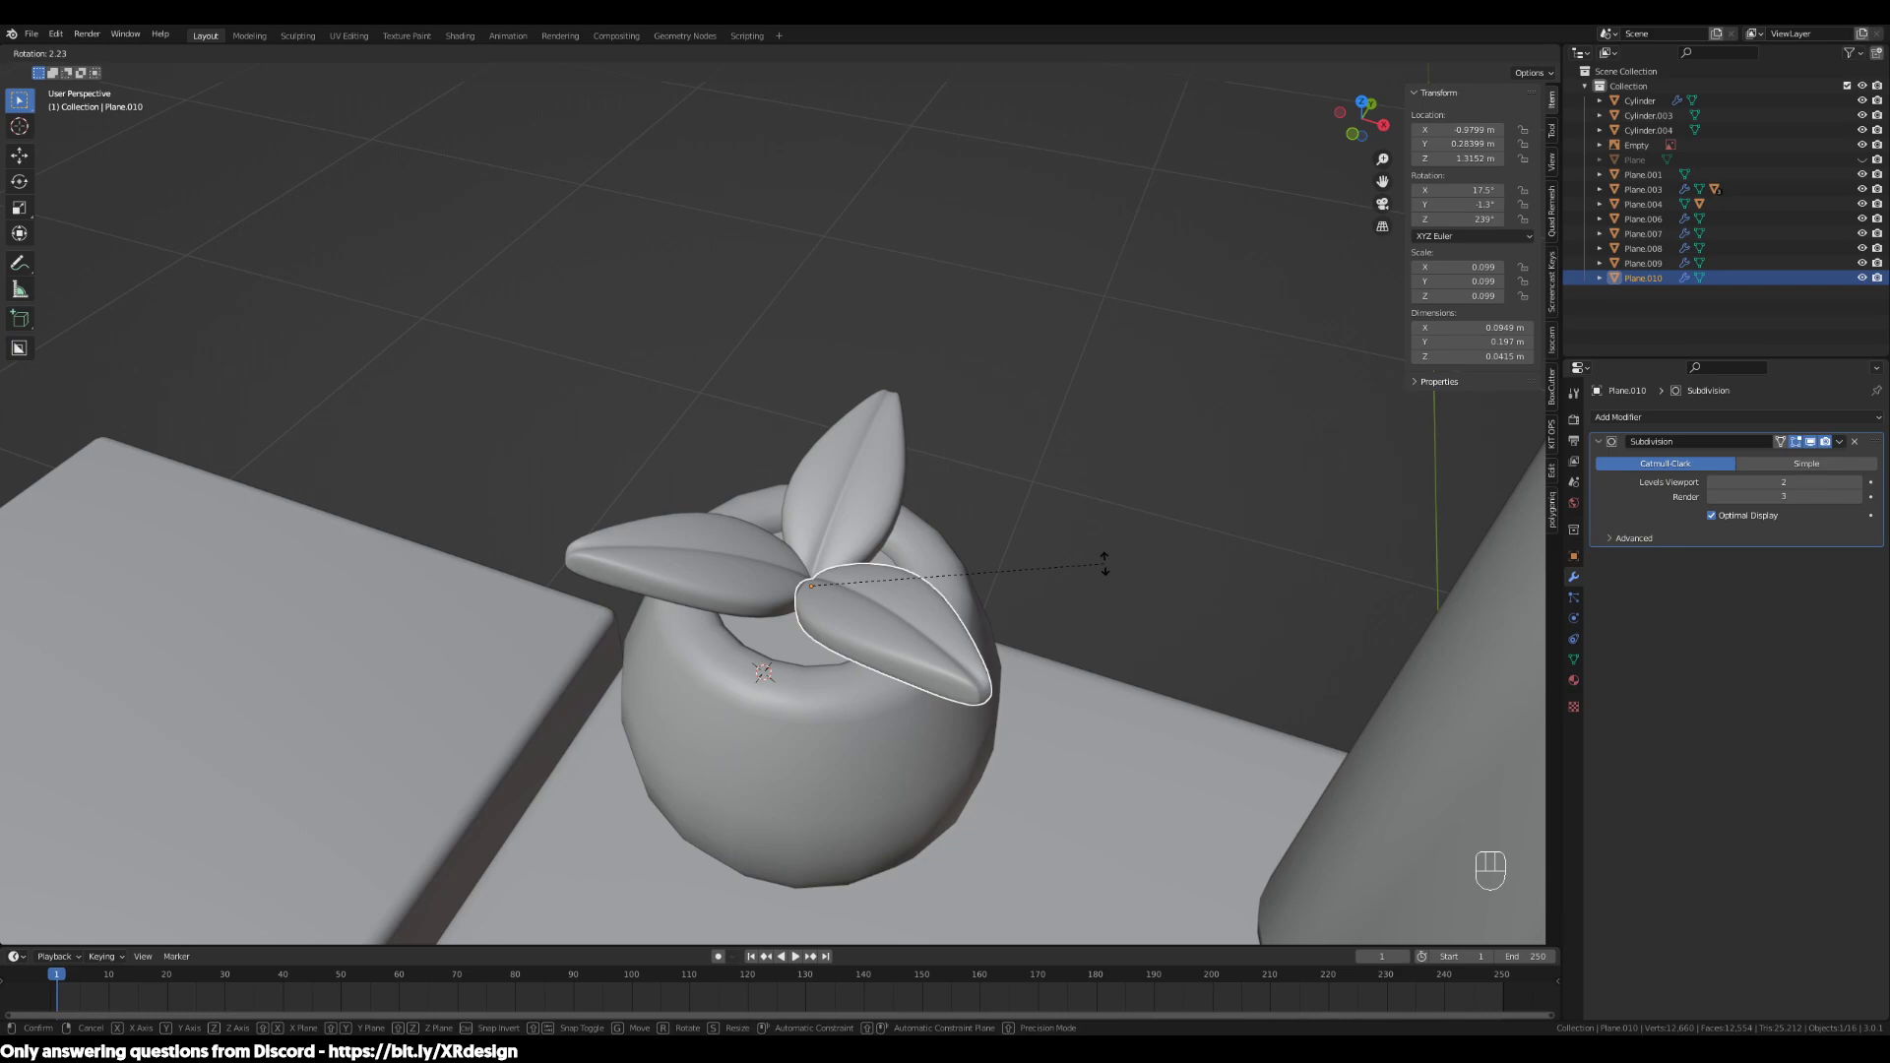
pyautogui.press('x')
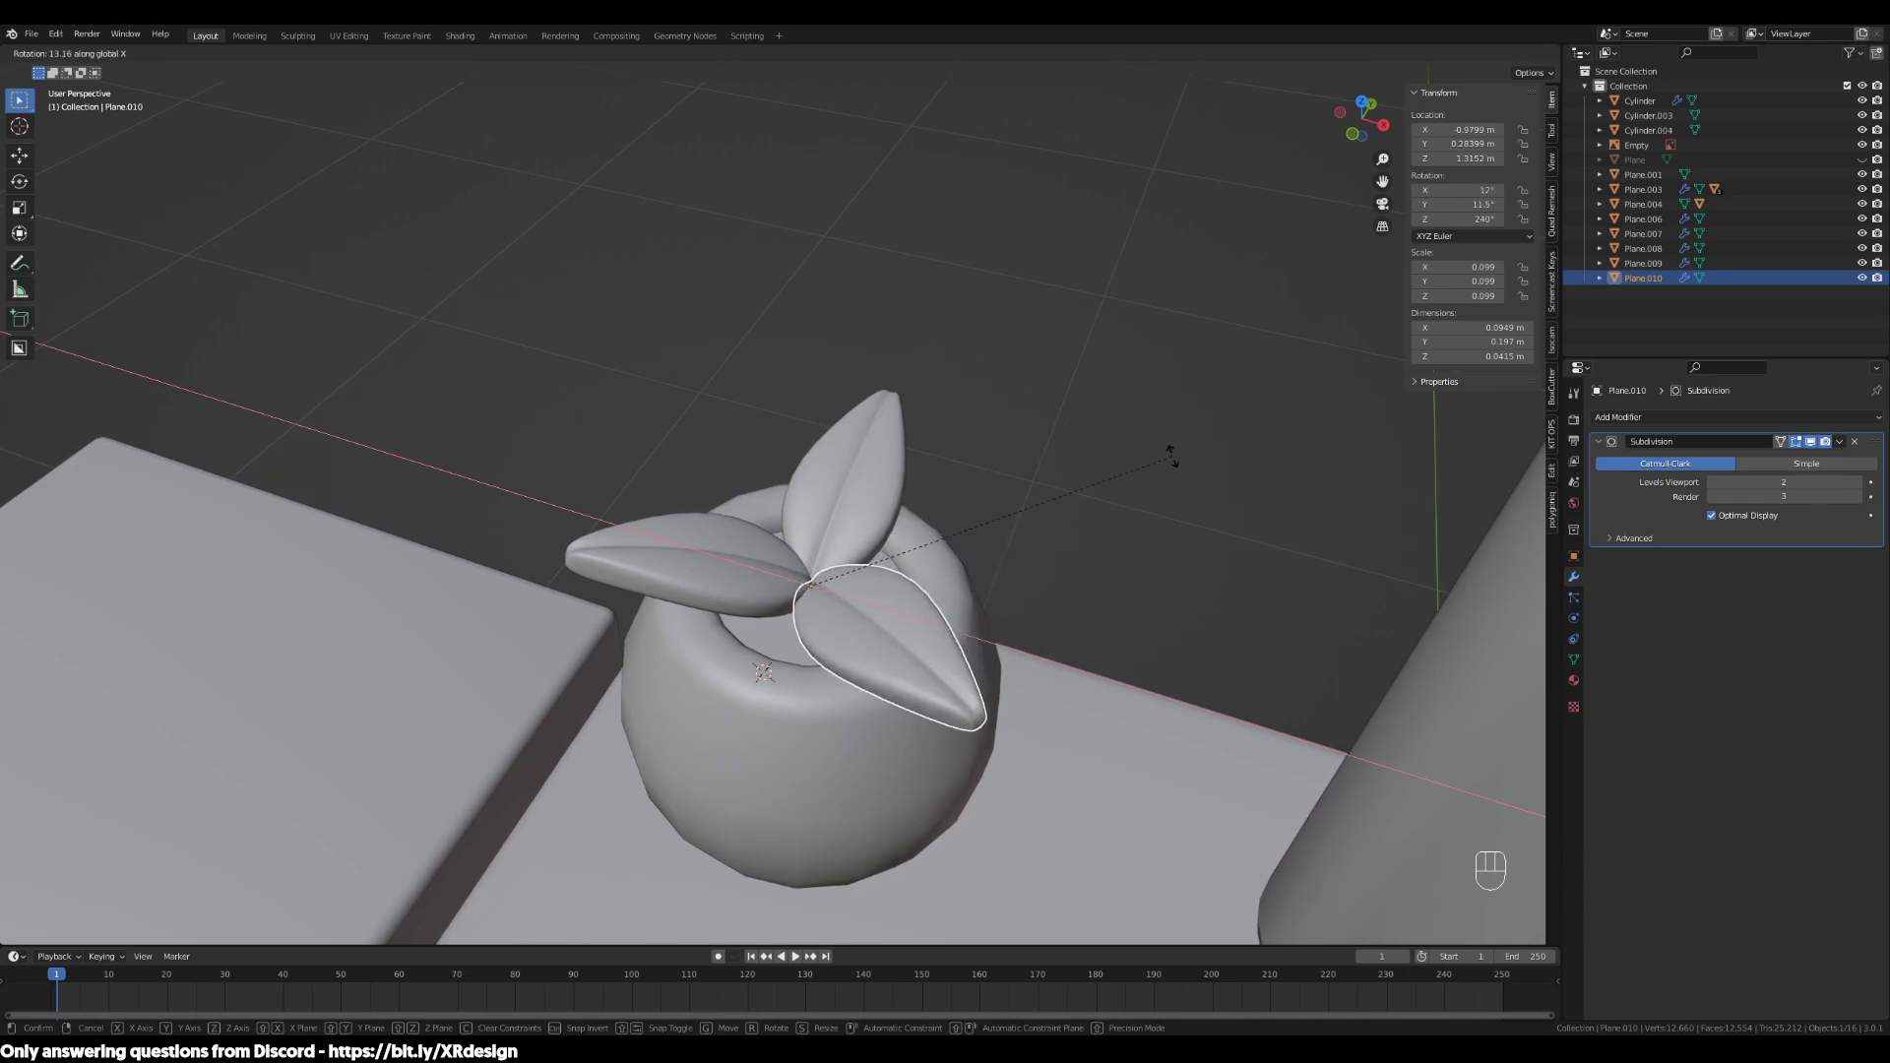
pyautogui.press('x')
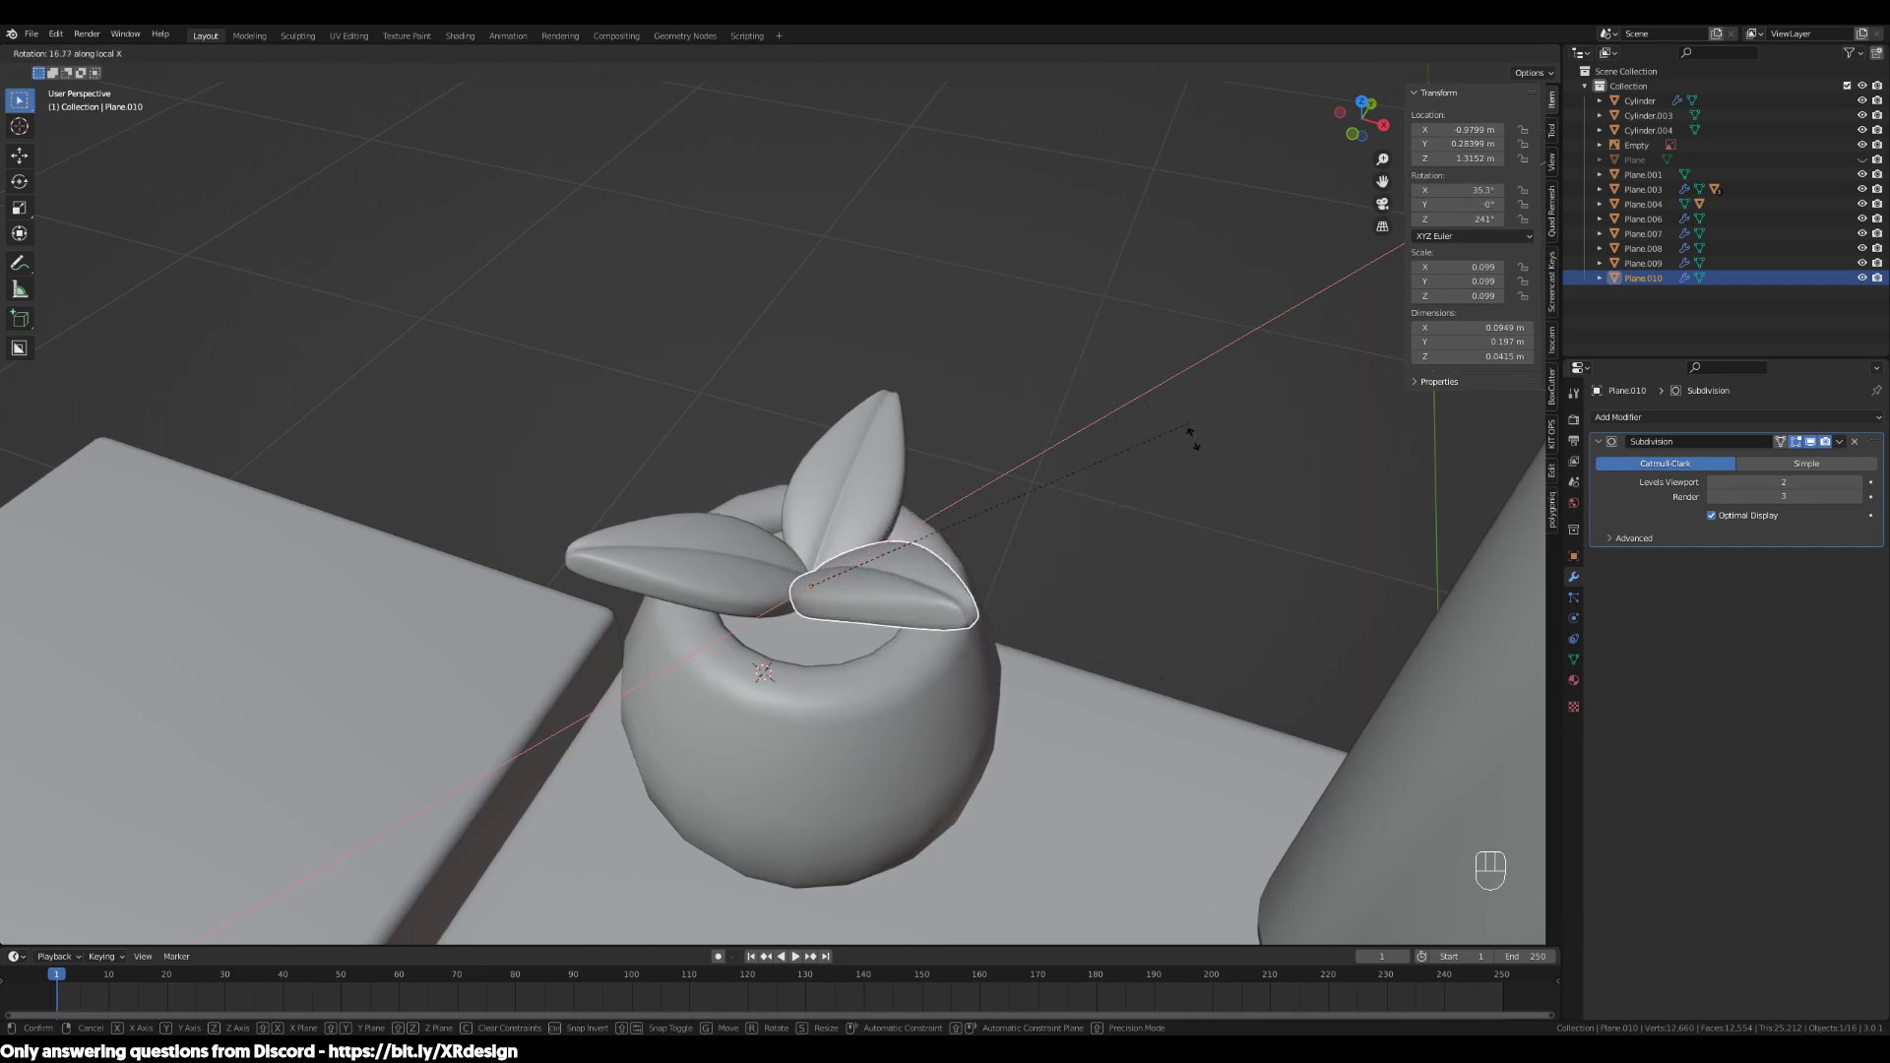
pyautogui.click(1224, 564)
# Rotate all three leaves together by -12.5° about their local X axes
pyautogui.keyDown('shift'); pyautogui.click(847, 541); pyautogui.keyUp('shift')
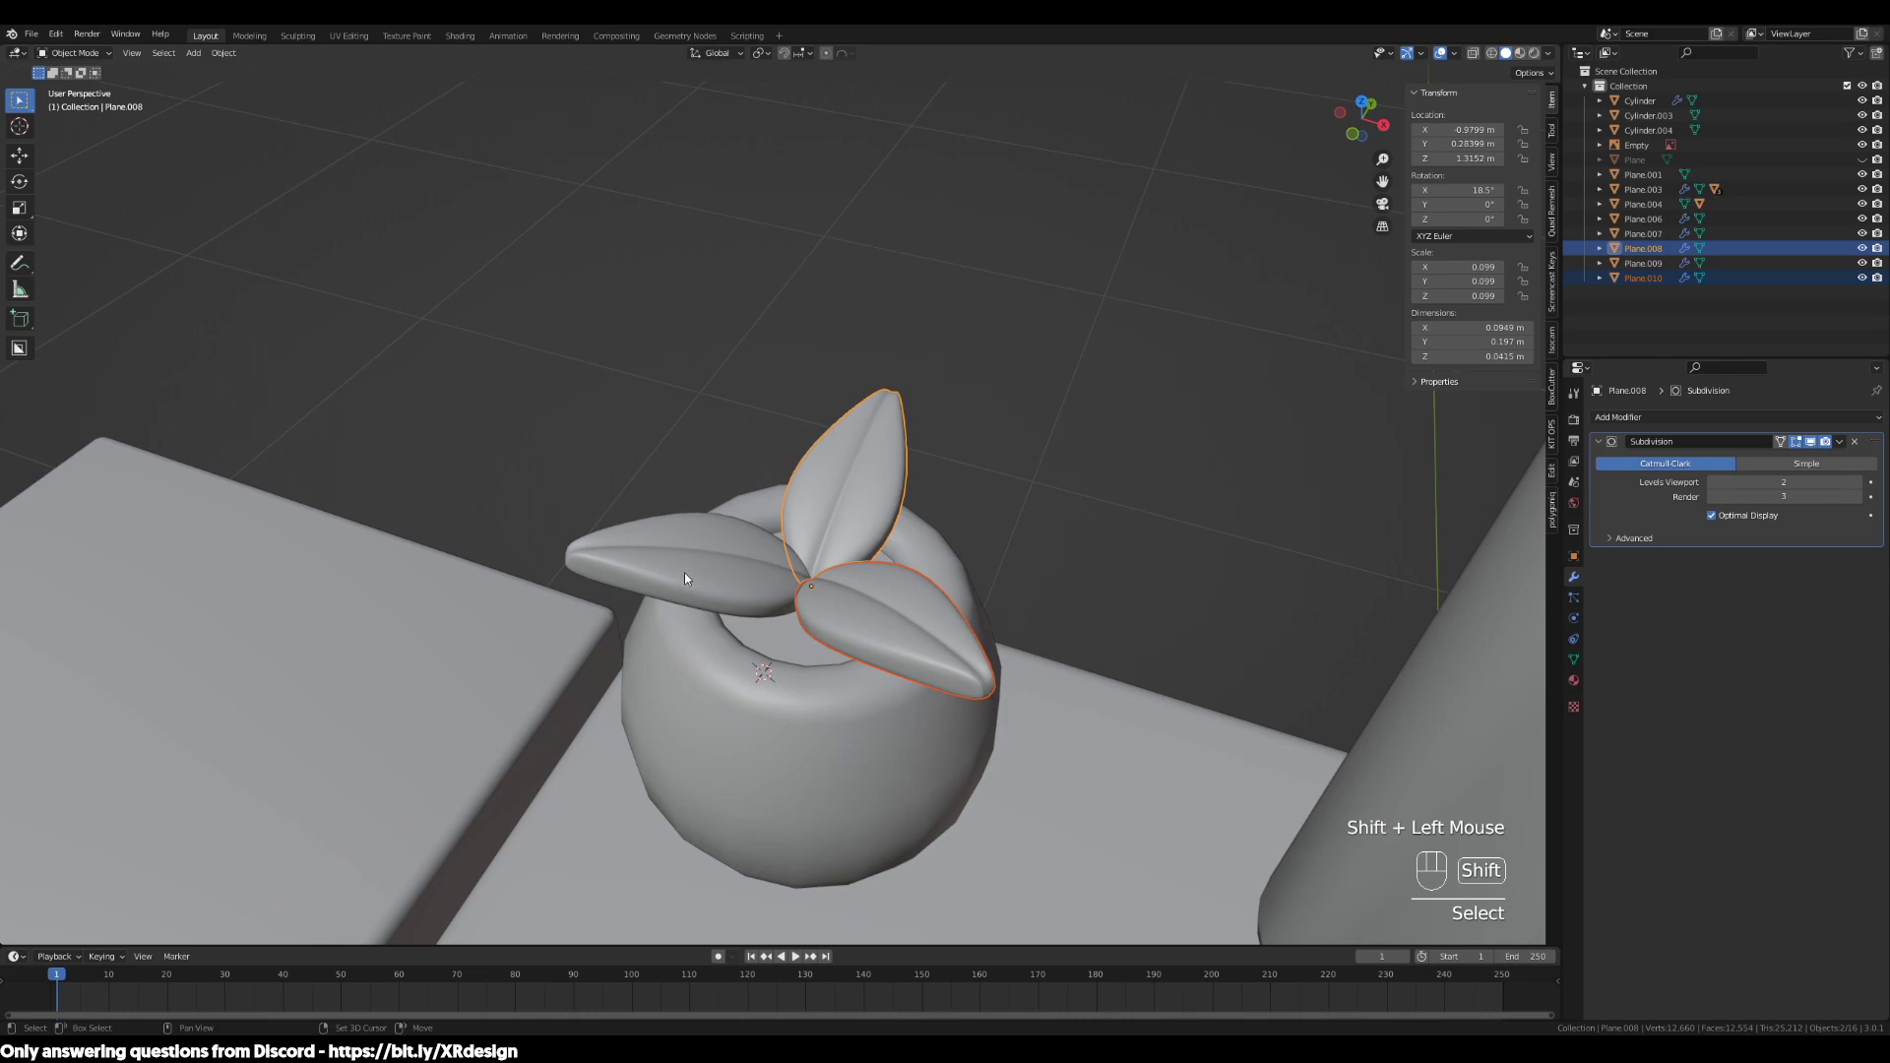
pyautogui.keyDown('shift'); pyautogui.click(685, 571); pyautogui.keyUp('shift')
pyautogui.moveTo(906, 605); pyautogui.dragTo(1042, 493, button='middle')
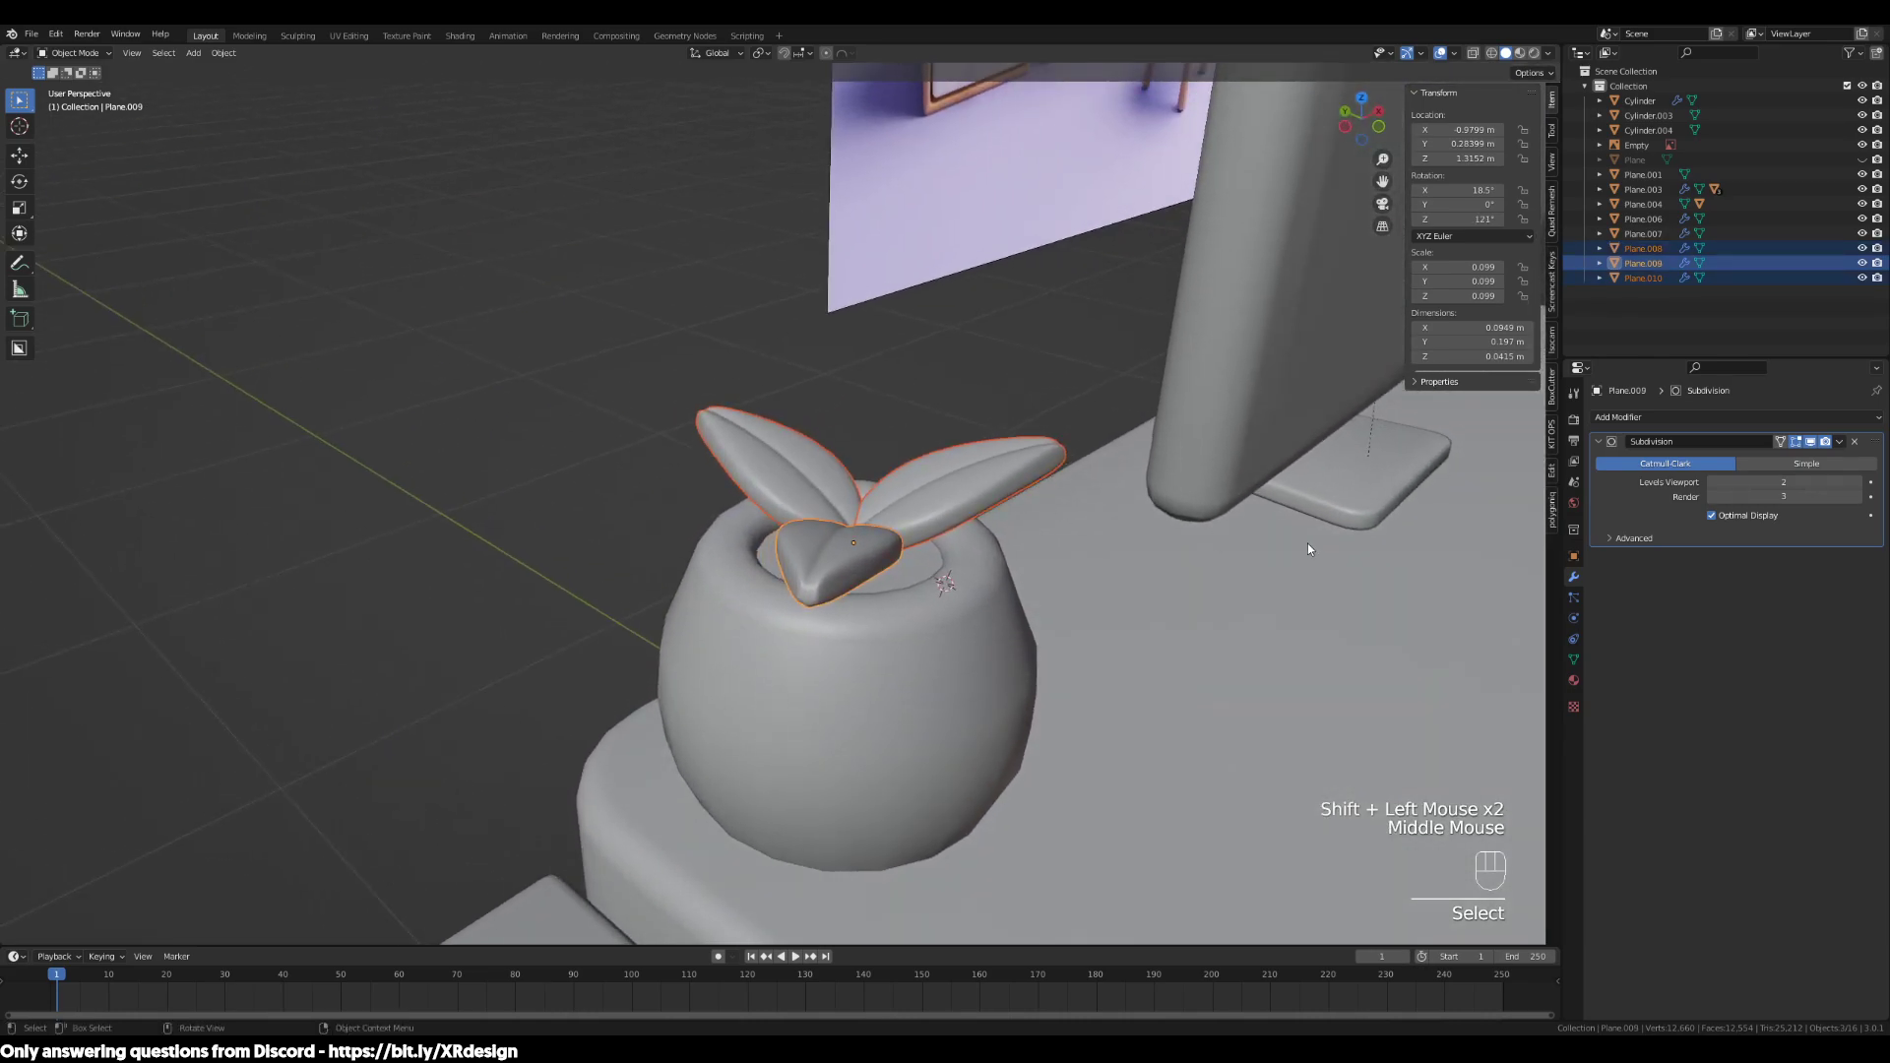
pyautogui.press('r')
pyautogui.press('x')
pyautogui.press('x')
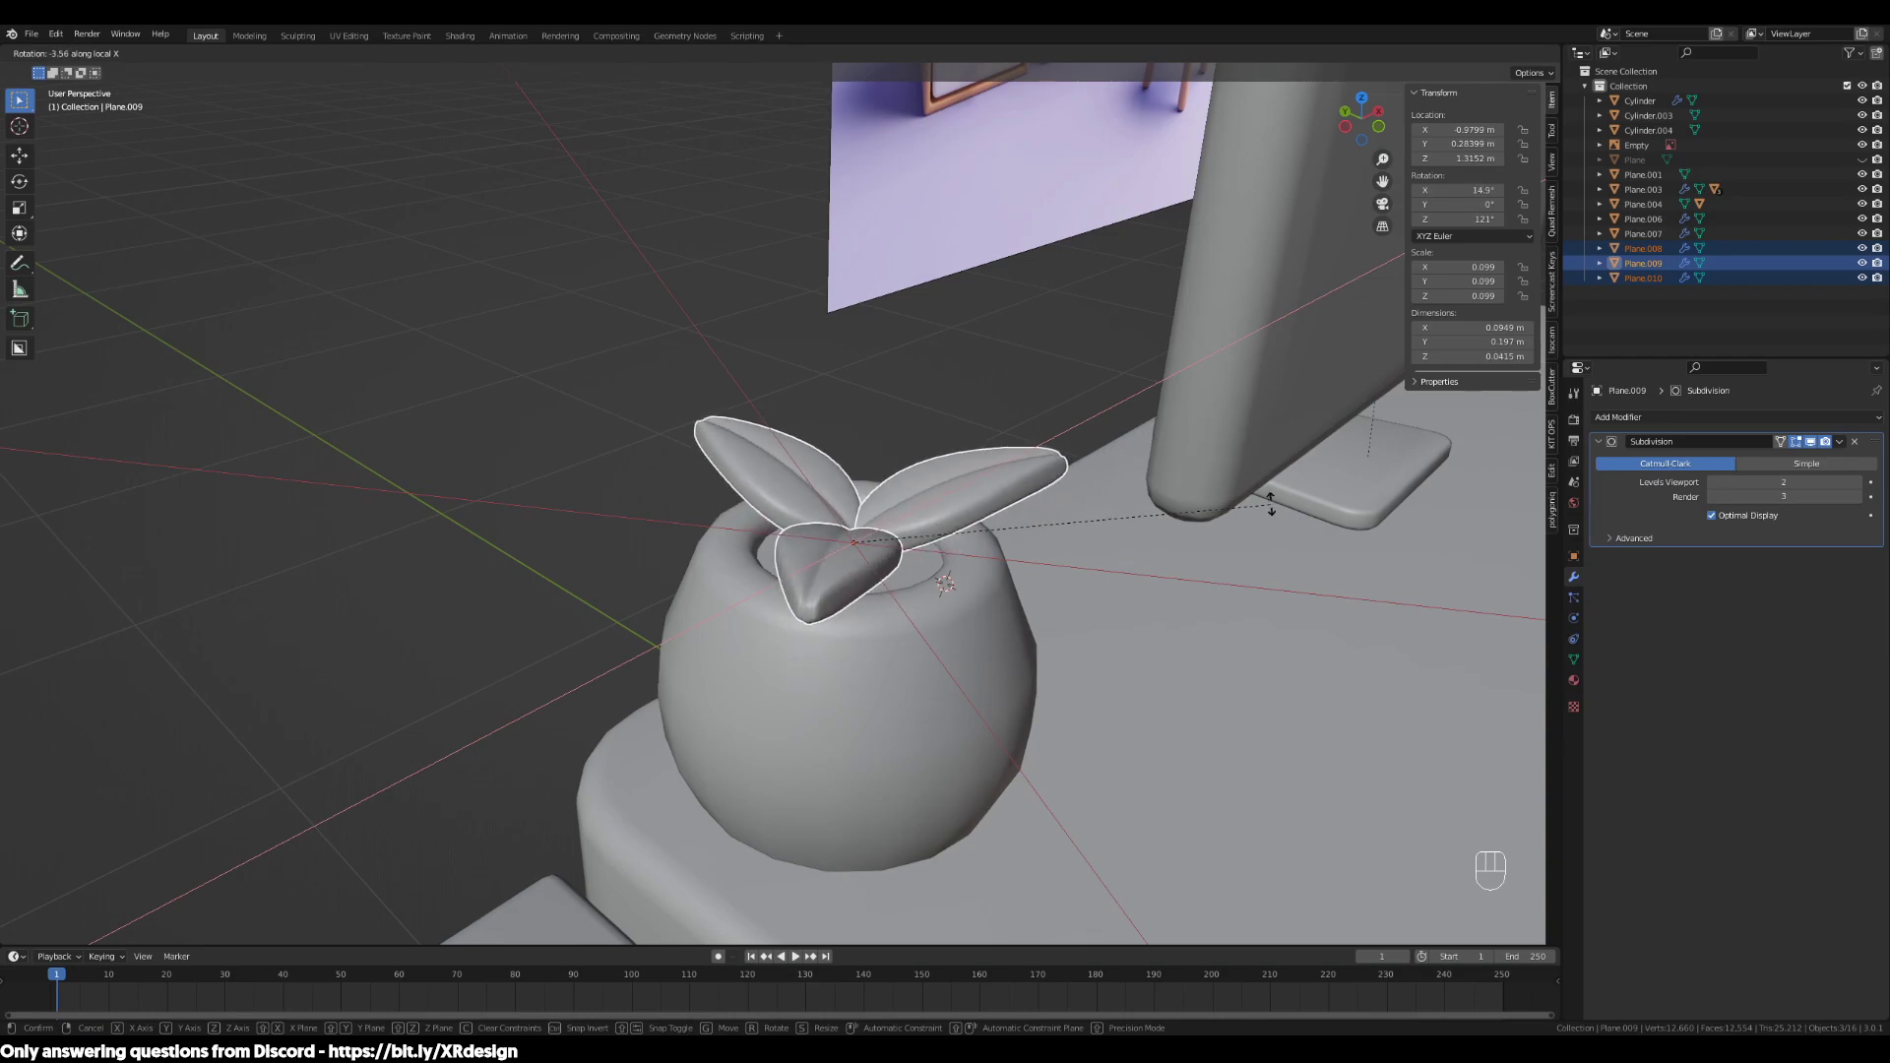
pyautogui.click(1250, 443)
pyautogui.moveTo(1231, 561); pyautogui.dragTo(1190, 622, button='middle')
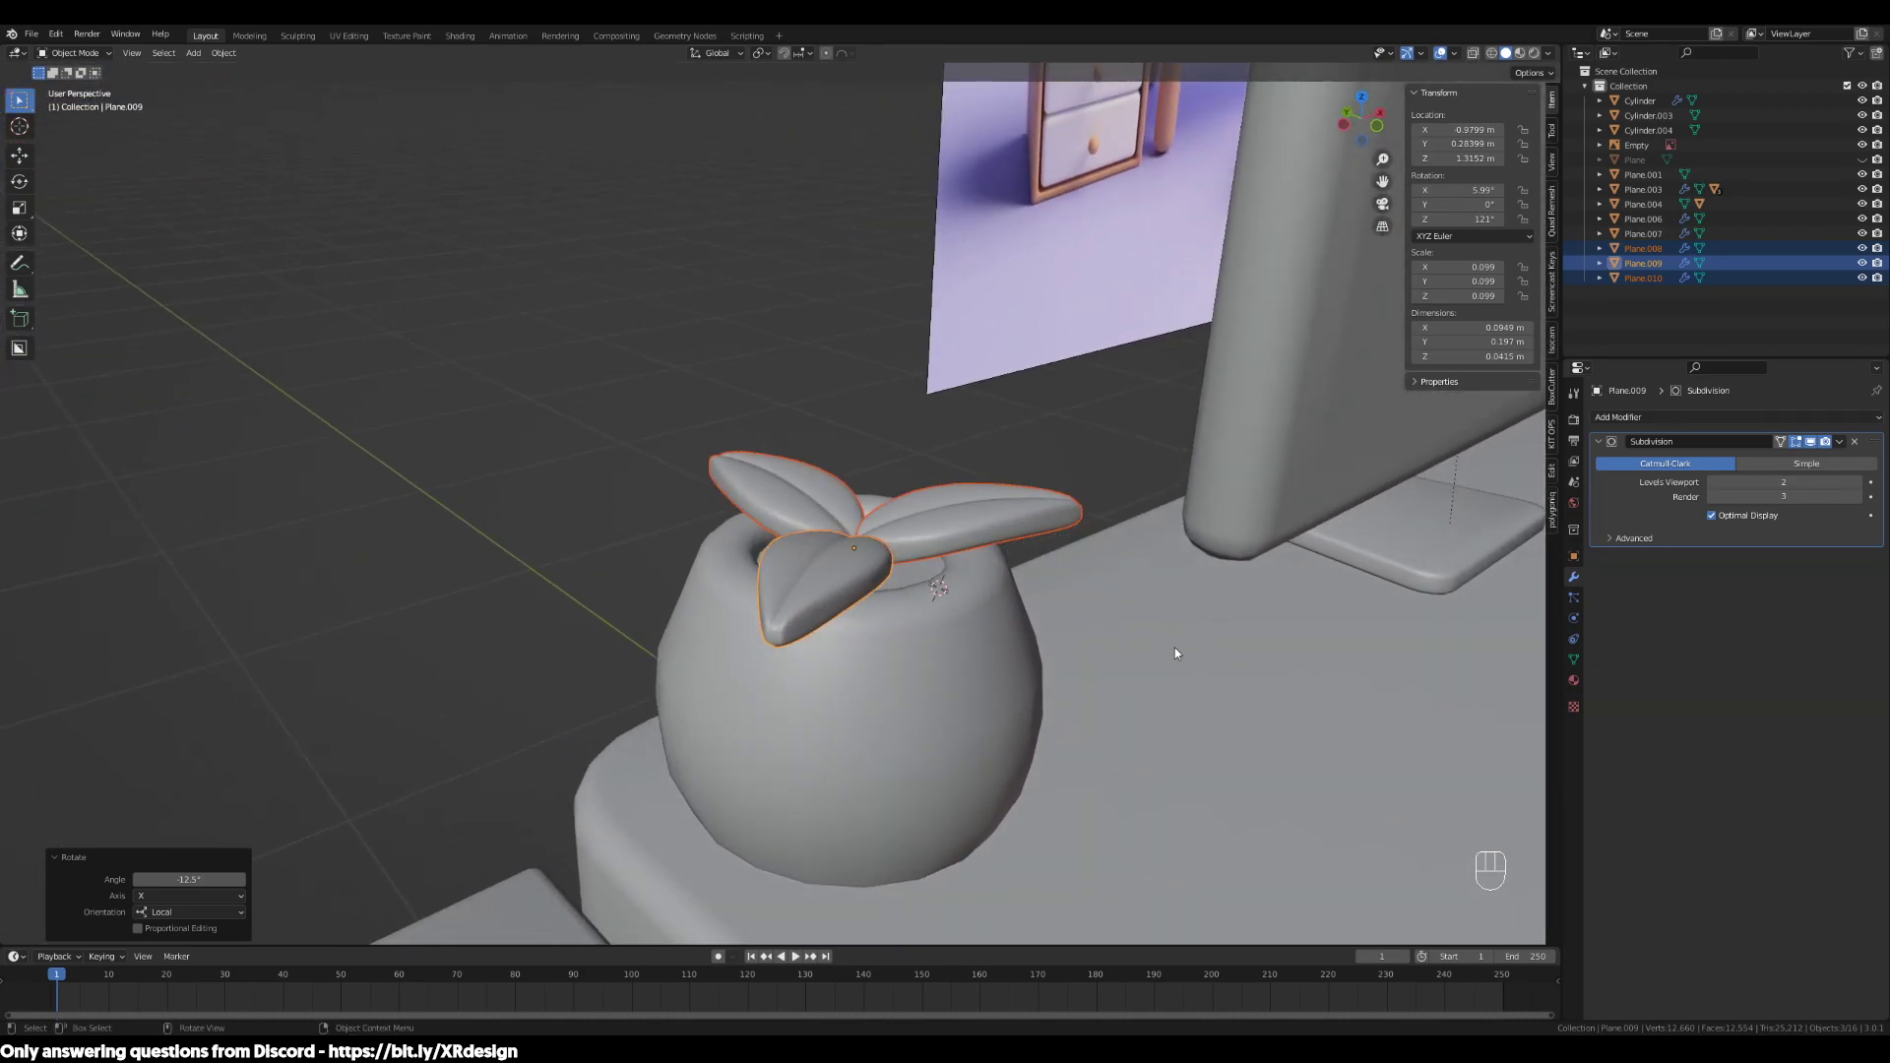
# Duplicate the three leaves about 0.037 m higher along Z and turn the copies 51° about the global Z axis
pyautogui.hotkey('shift', 'd')
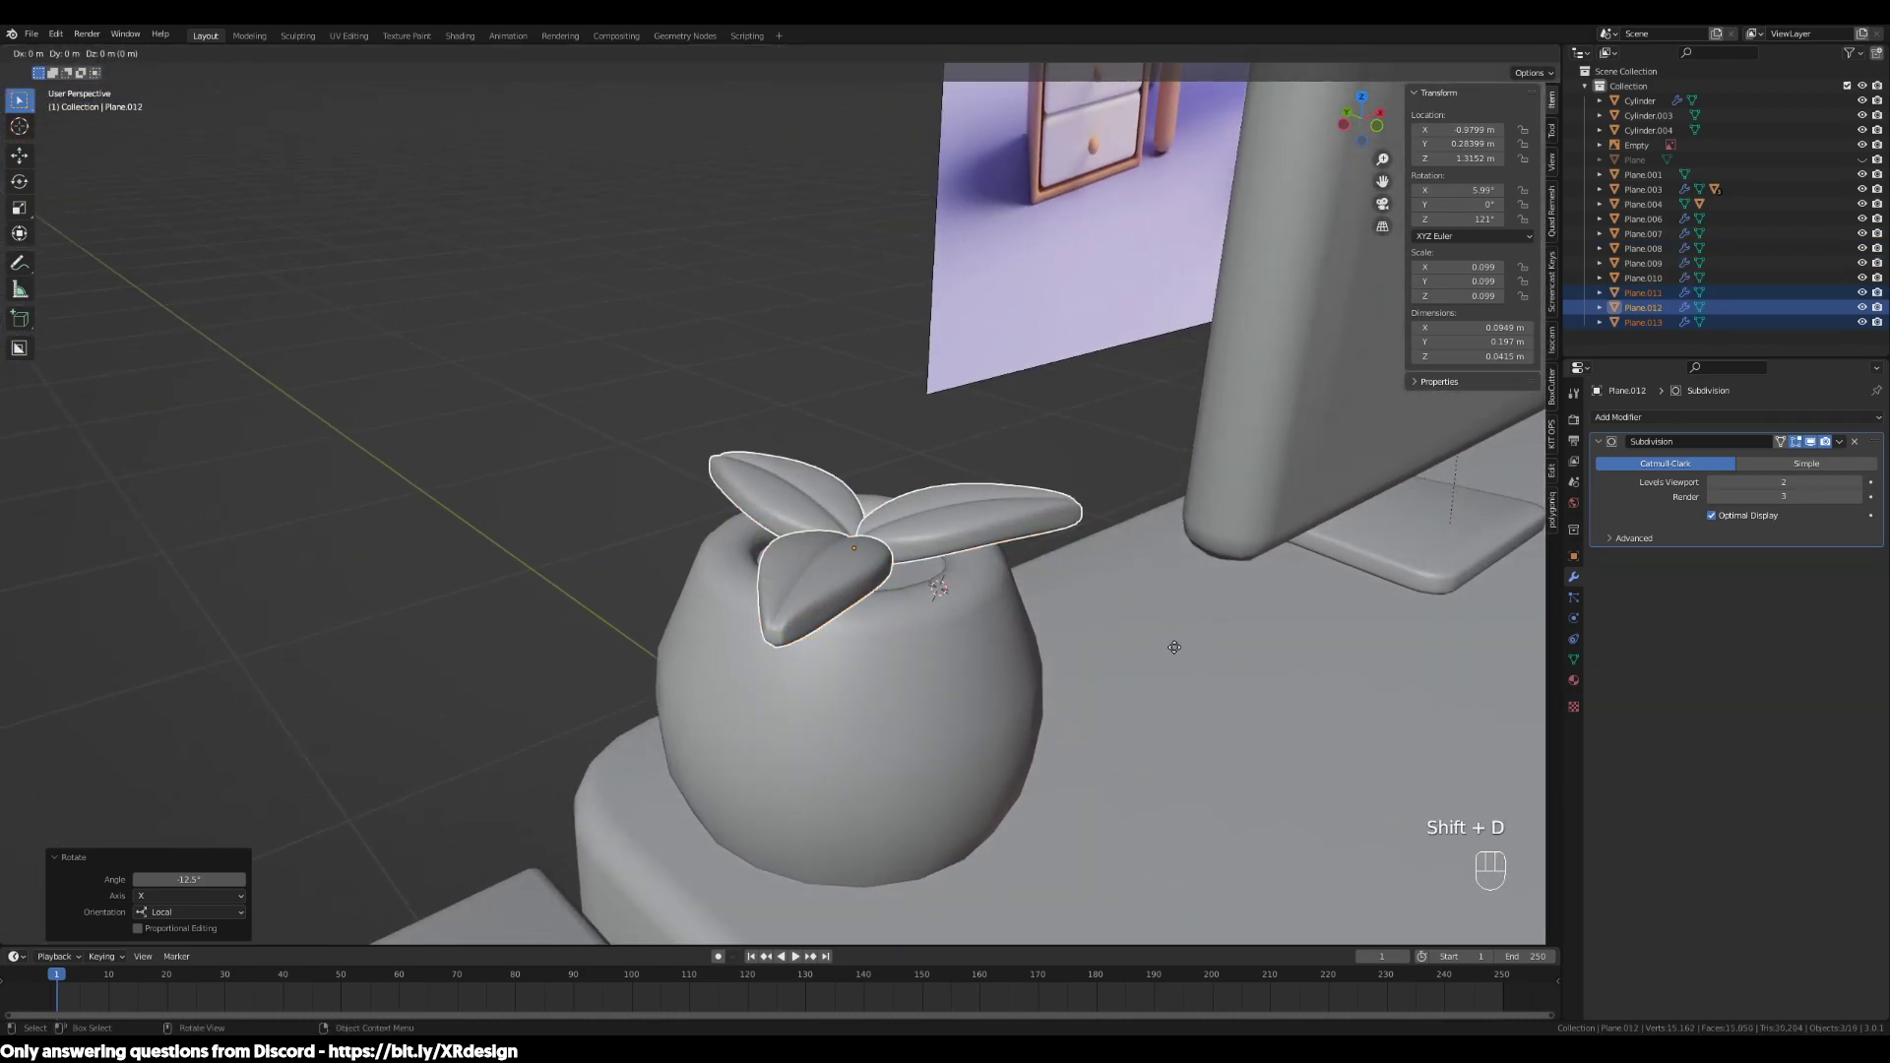
pyautogui.press('z')
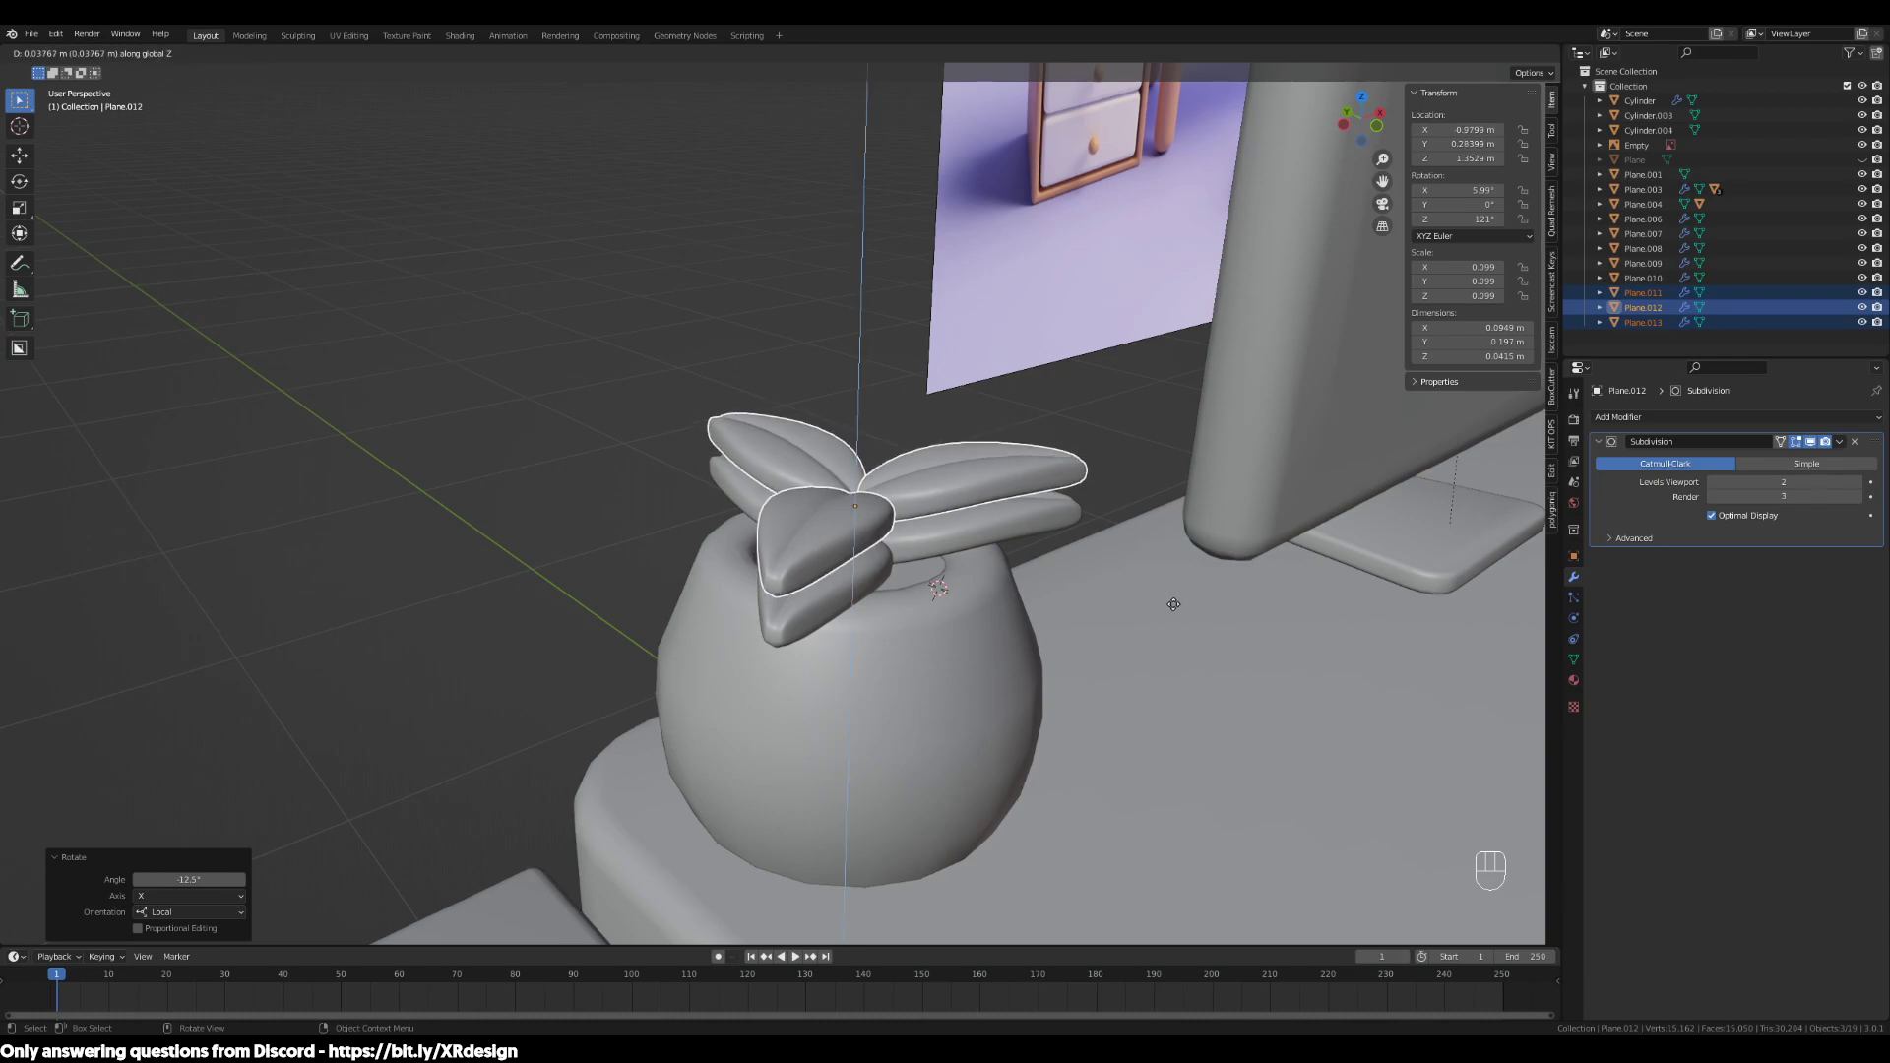
pyautogui.click(1181, 613)
pyautogui.moveTo(1217, 640)
pyautogui.mouseDown(button='middle')
pyautogui.moveTo(1114, 625)
pyautogui.moveTo(1201, 671)
pyautogui.mouseUp(button='middle')
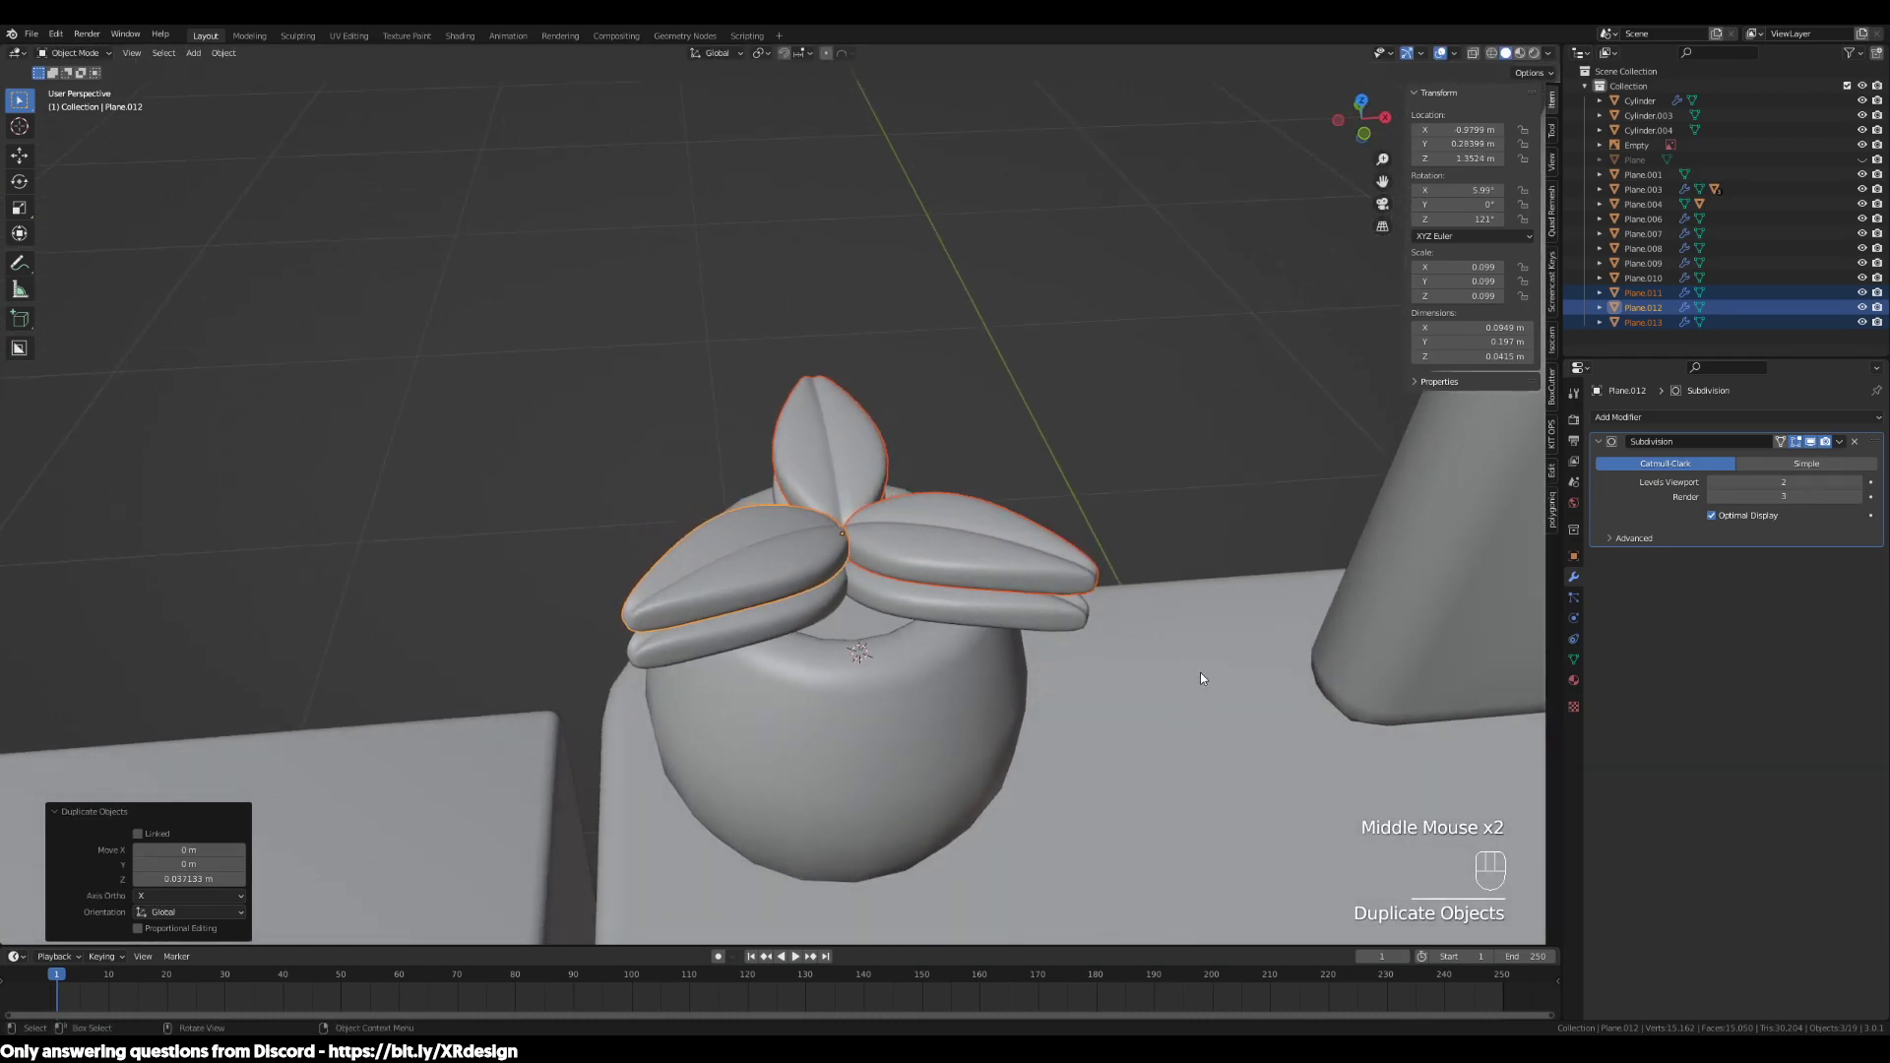
pyautogui.press('r')
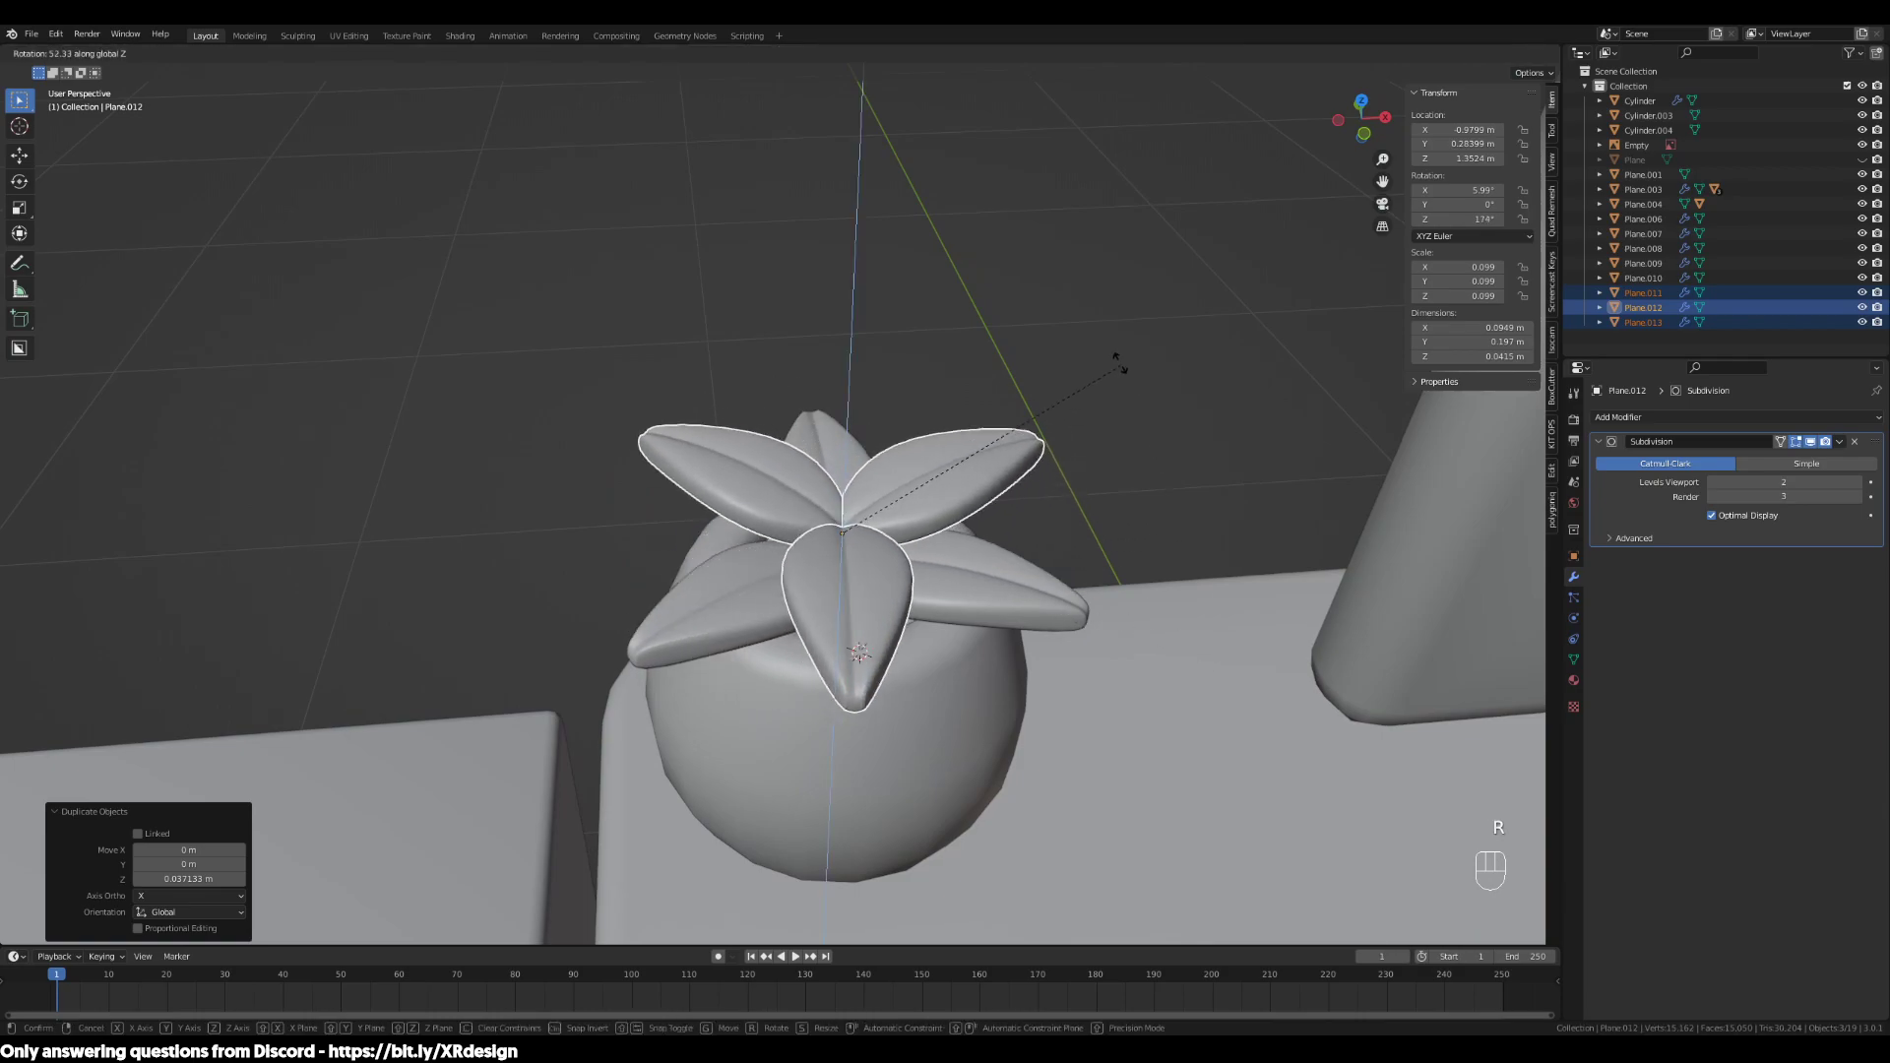
pyautogui.click(1136, 367)
pyautogui.moveTo(1136, 366); pyautogui.dragTo(1148, 548, button='middle')
# Tilt the three upper leaves about 9.55° about their local X axes and scale them down to about 0.8
pyautogui.press('r')
pyautogui.press('x')
pyautogui.press('x')
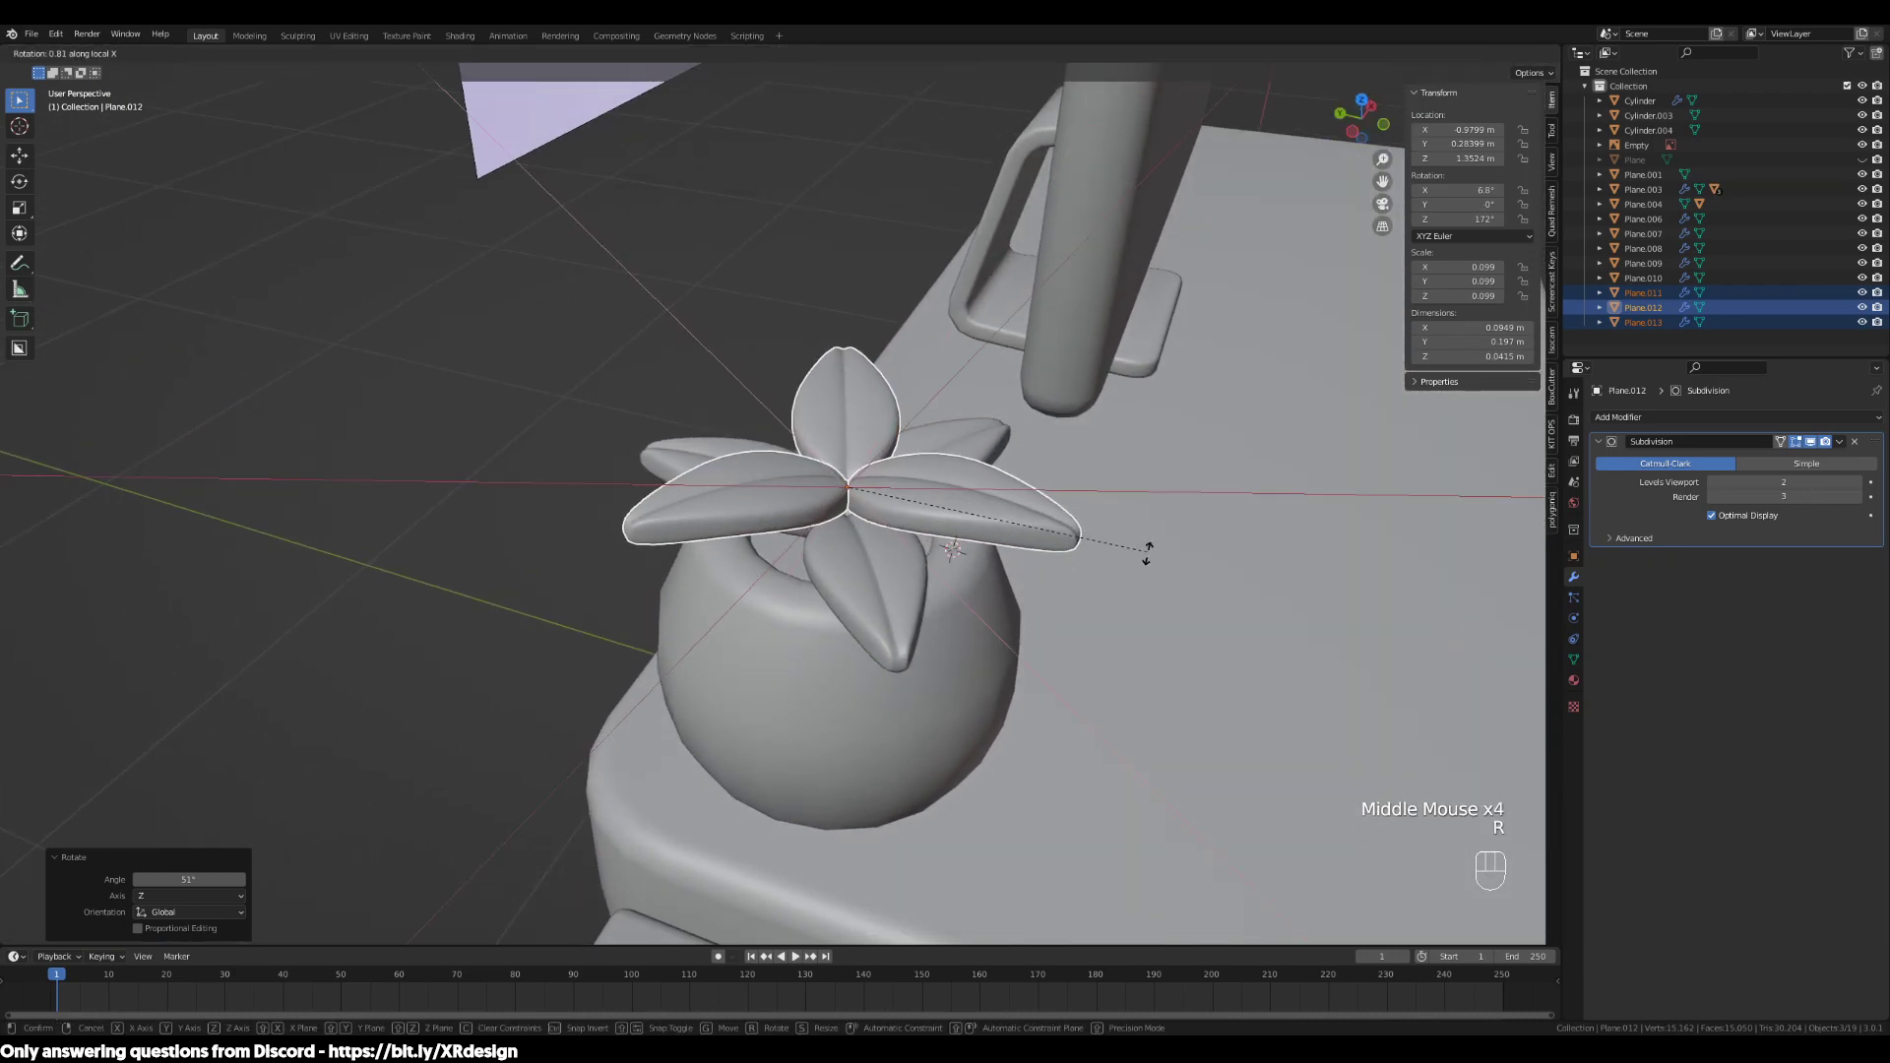
pyautogui.click(1151, 610)
pyautogui.moveTo(1144, 588); pyautogui.dragTo(1030, 370, button='middle')
pyautogui.scroll(-1, 1097, 557)
pyautogui.scroll(-1, 1097, 557)
pyautogui.scroll(3, 975, 587)
pyautogui.press('s')
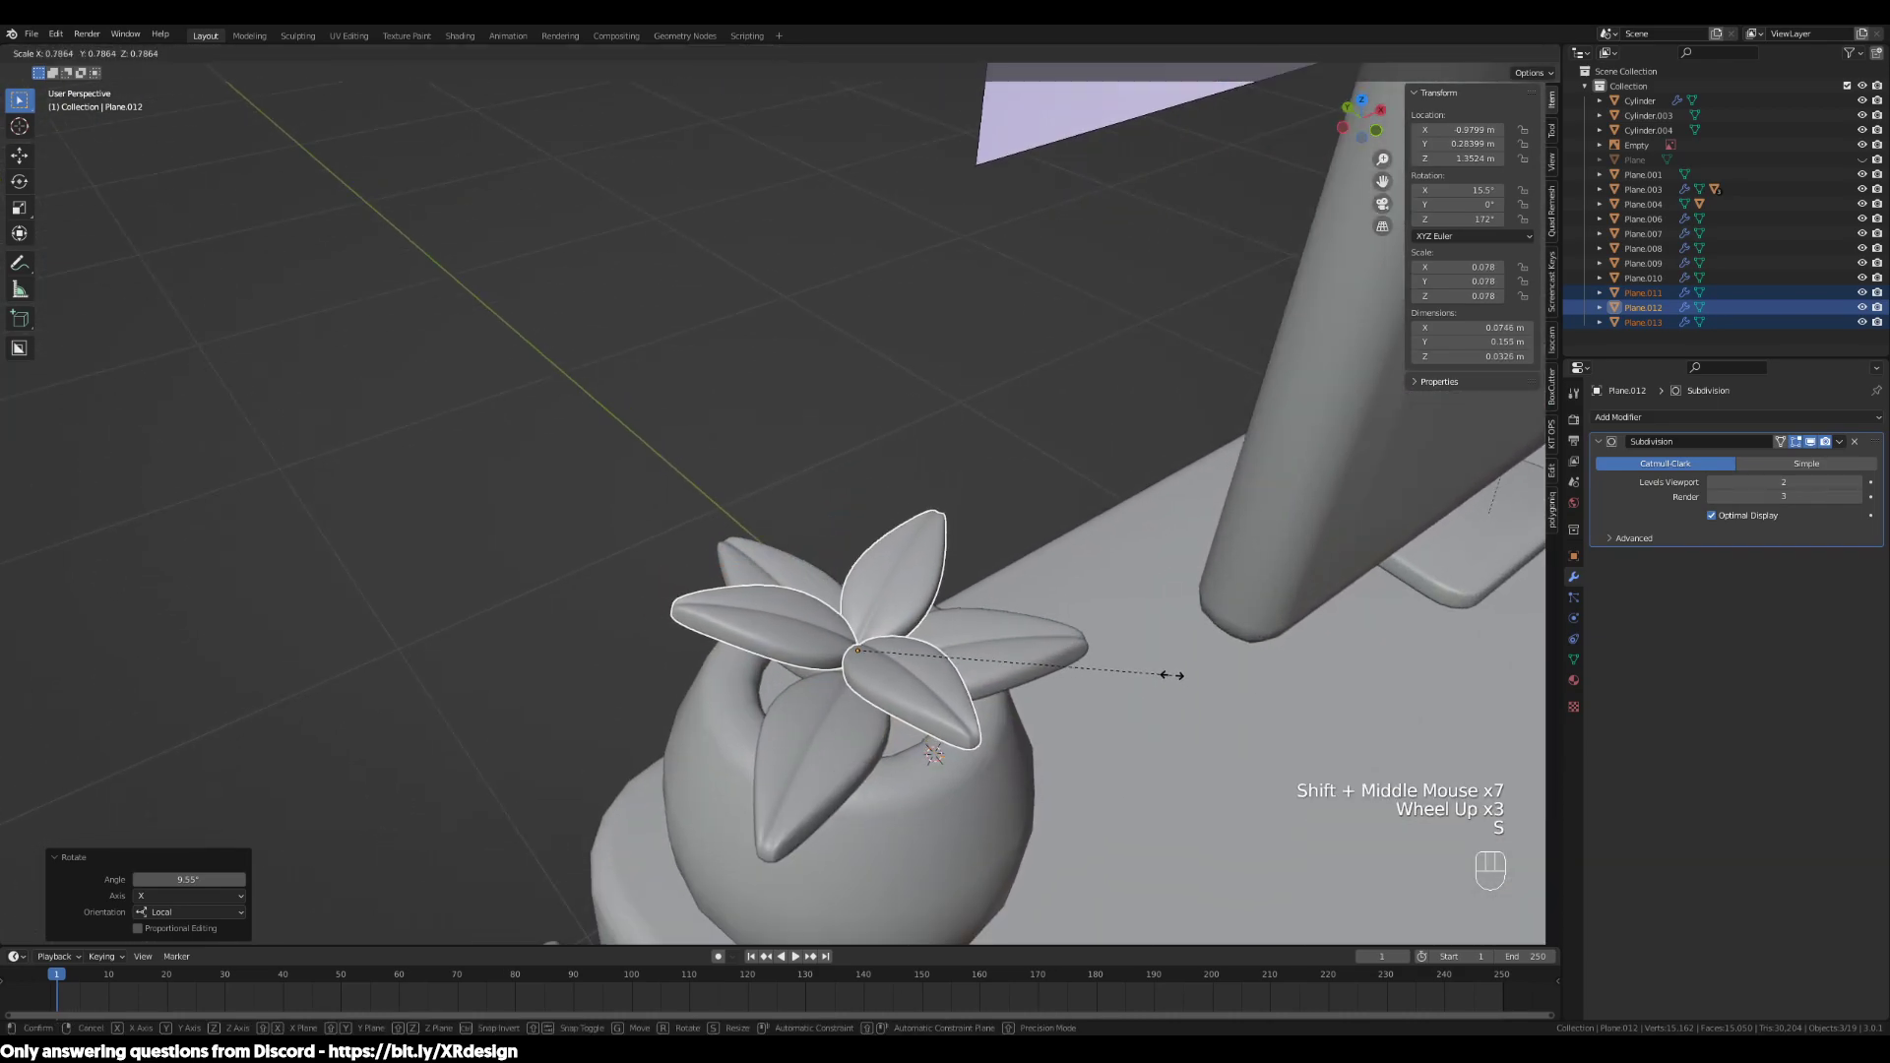
pyautogui.click(1173, 689)
pyautogui.moveTo(1174, 715); pyautogui.dragTo(1017, 729, button='middle')
# Lower the smaller upper leaves about 0.016 m along the global Z axis toward the bottom layer
pyautogui.press('g')
pyautogui.click(1197, 730)
pyautogui.scroll(2, 1197, 730)
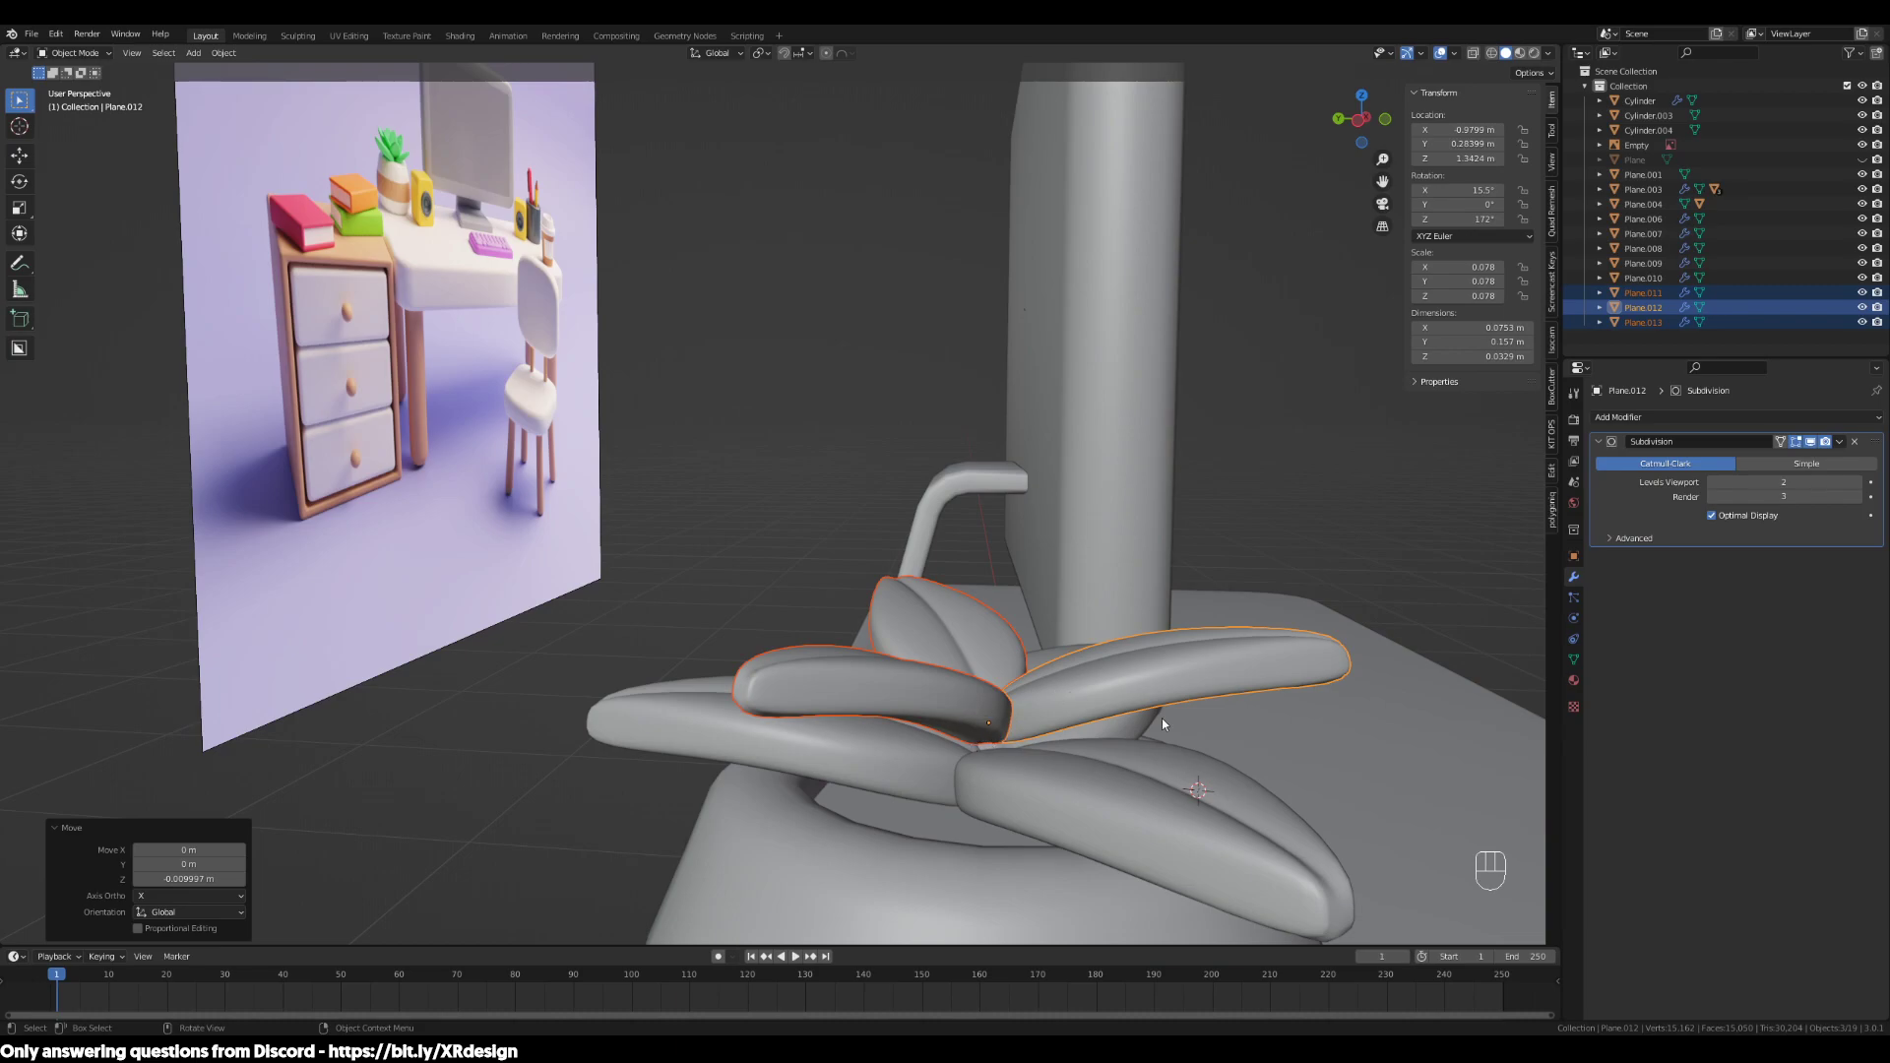
pyautogui.press('s')
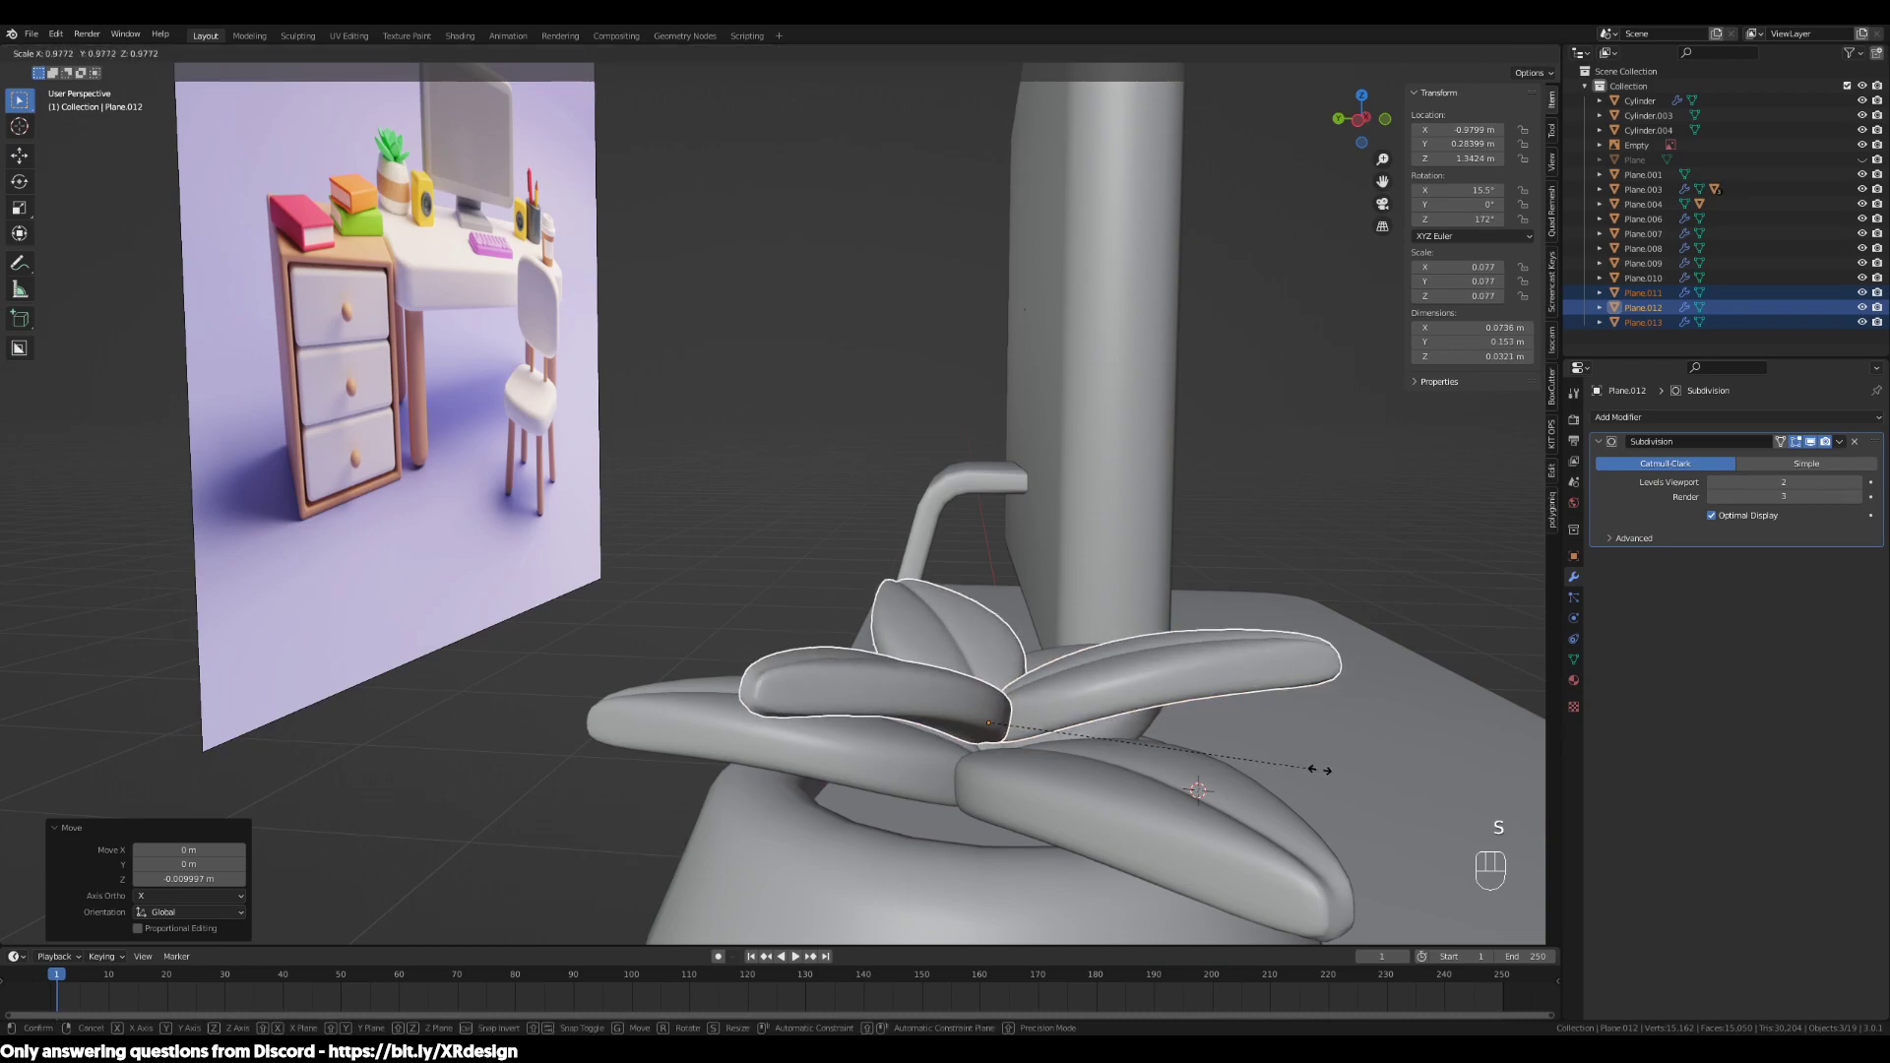
pyautogui.click(1325, 762)
pyautogui.press('g')
pyautogui.press('z')
pyautogui.click(1327, 765)
pyautogui.moveTo(1328, 765); pyautogui.dragTo(1192, 835, button='middle')
pyautogui.scroll(-2, 991, 759)
pyautogui.moveTo(991, 759); pyautogui.dragTo(1168, 763, button='middle')
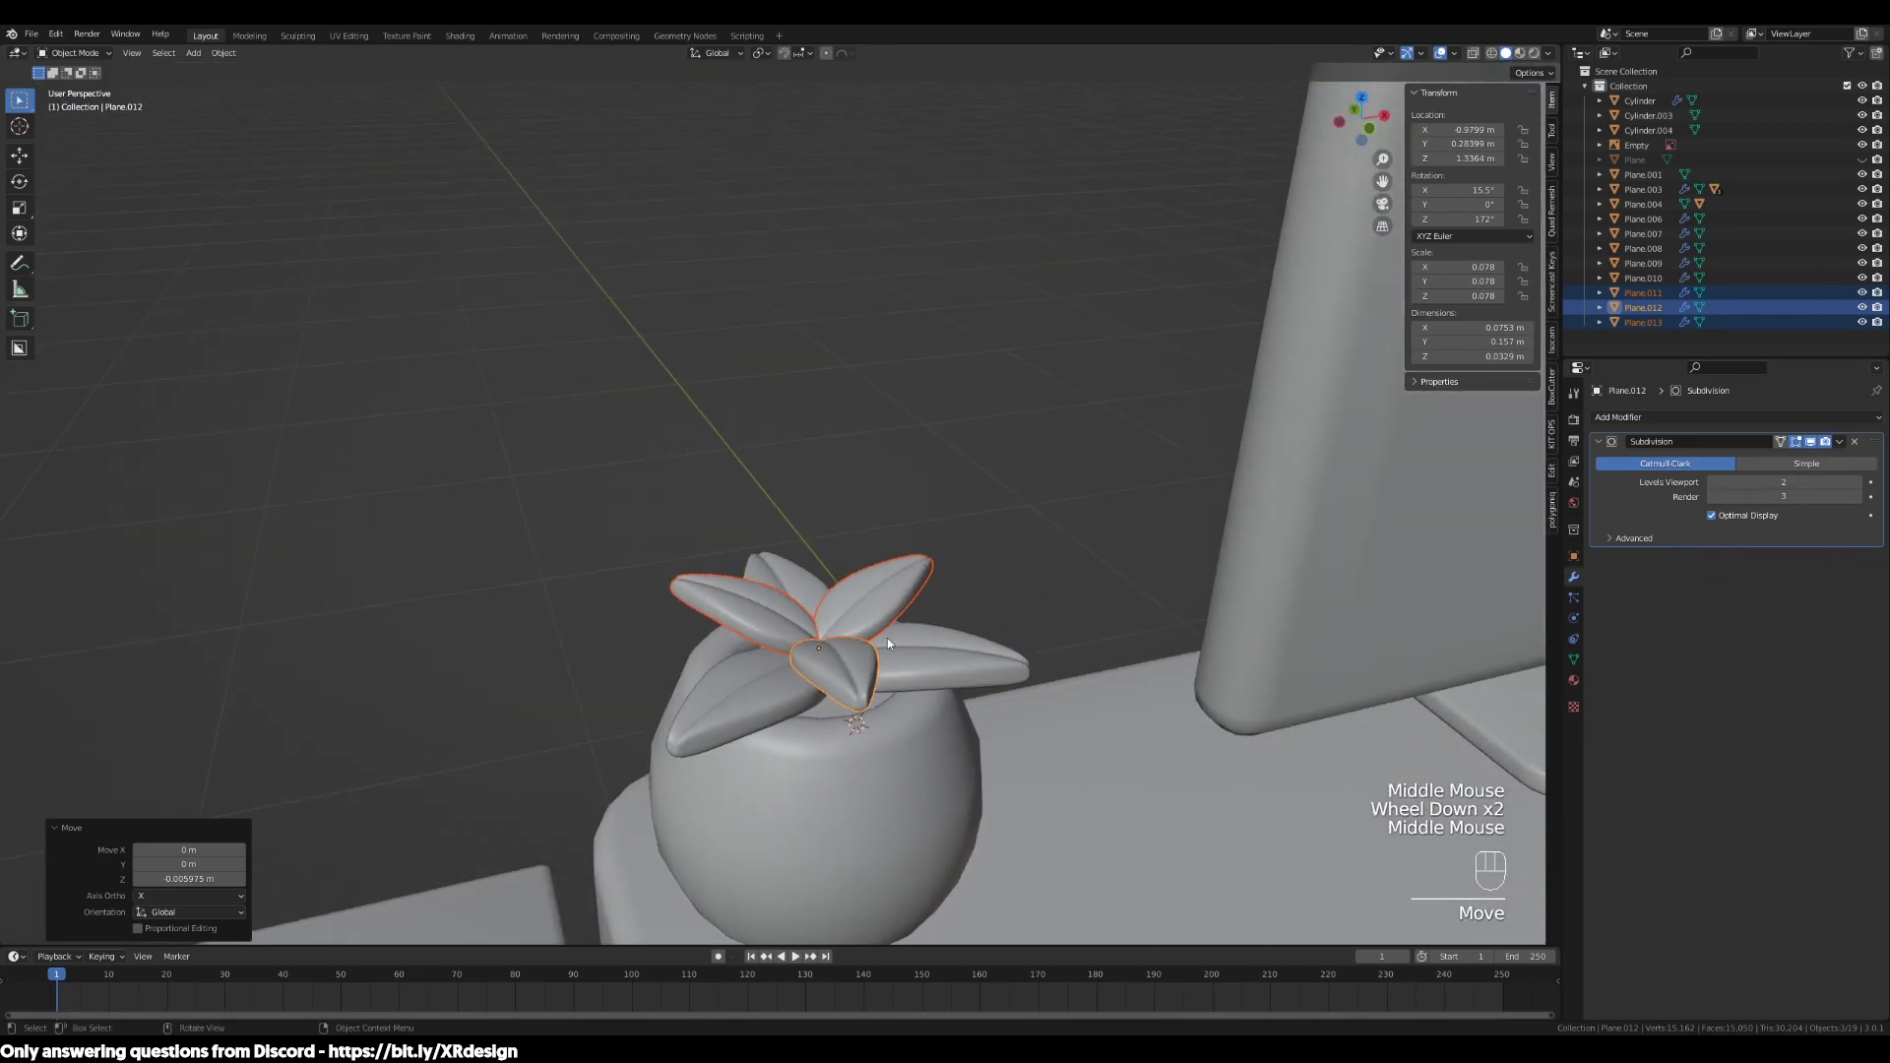
# Duplicate the upper three leaves about 0.028 m higher along Z and turn the copies 80.1° about the global Z axis
pyautogui.hotkey('shift', 'd')
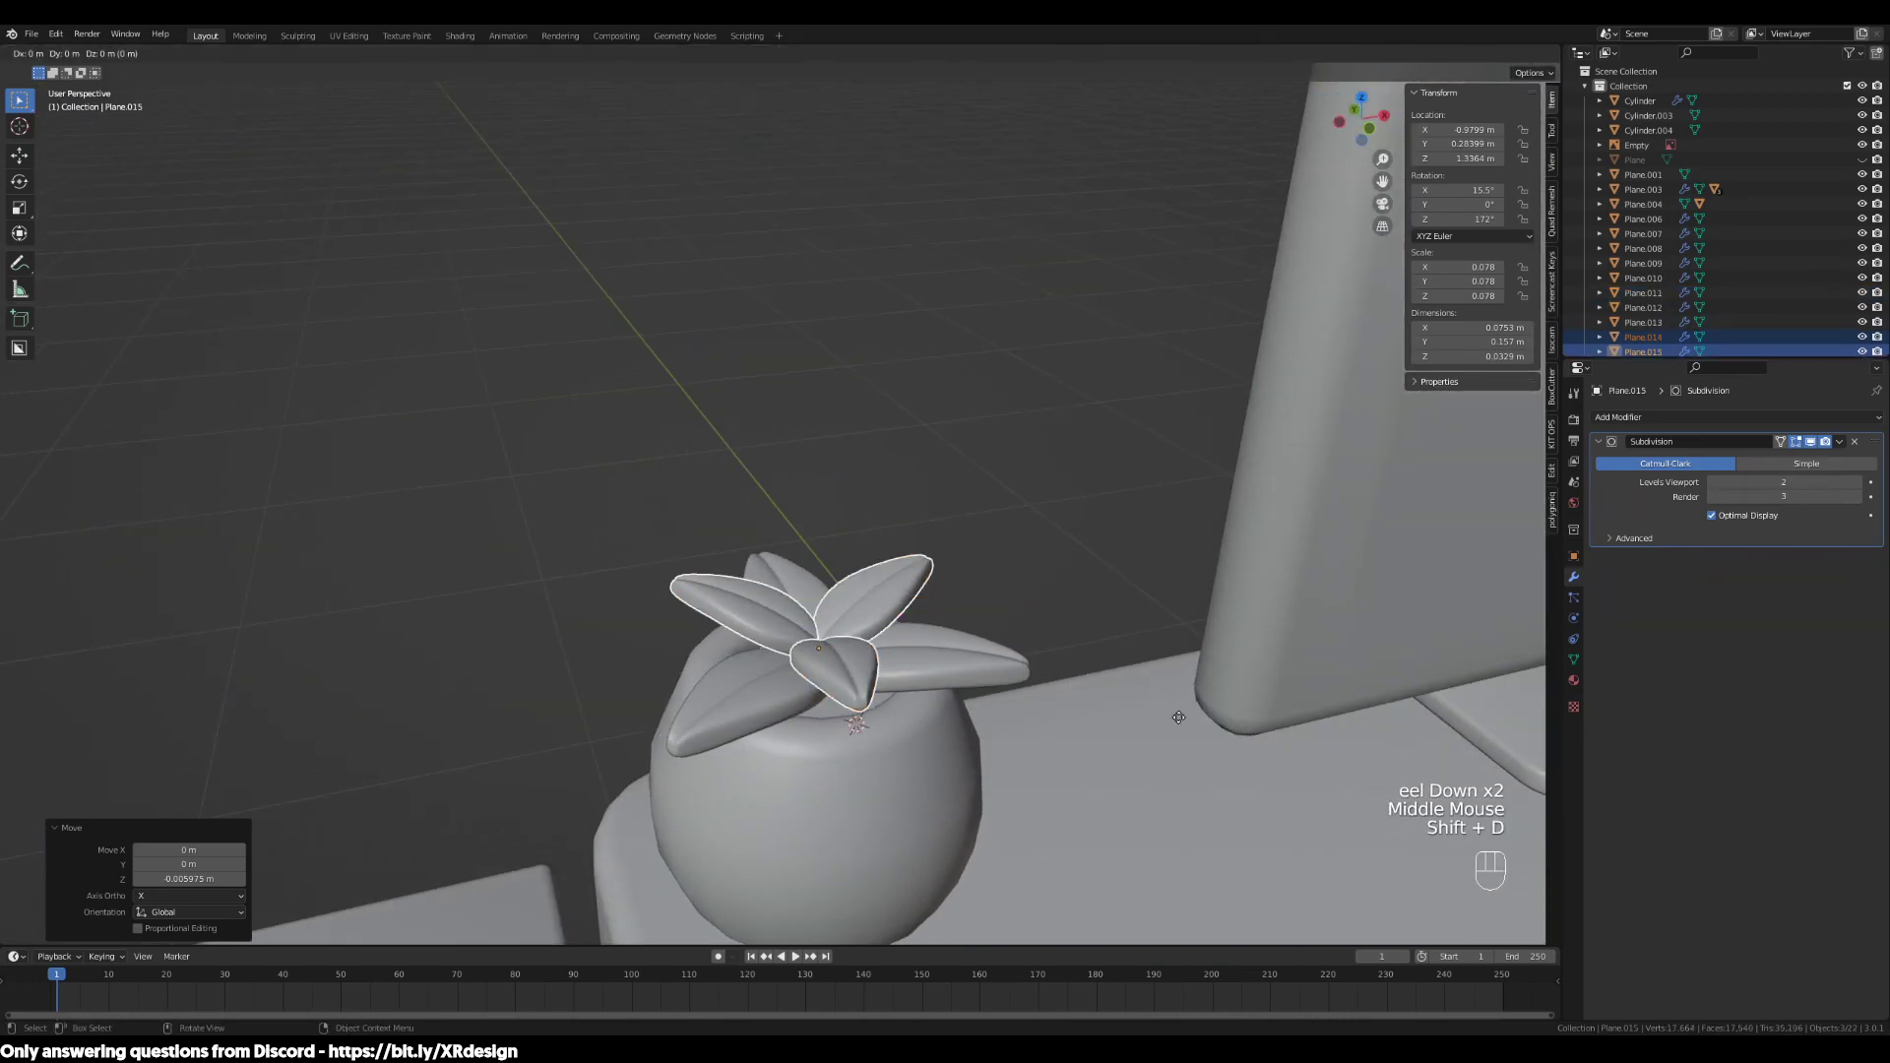
pyautogui.press('z')
pyautogui.click(1193, 689)
pyautogui.press('r')
pyautogui.press('z')
pyautogui.click(1048, 502)
# Tilt the third layer of leaves to about 25.1° about their local X axes and lower it about 0.01 m along Z
pyautogui.press('r')
pyautogui.press('x')
pyautogui.press('x')
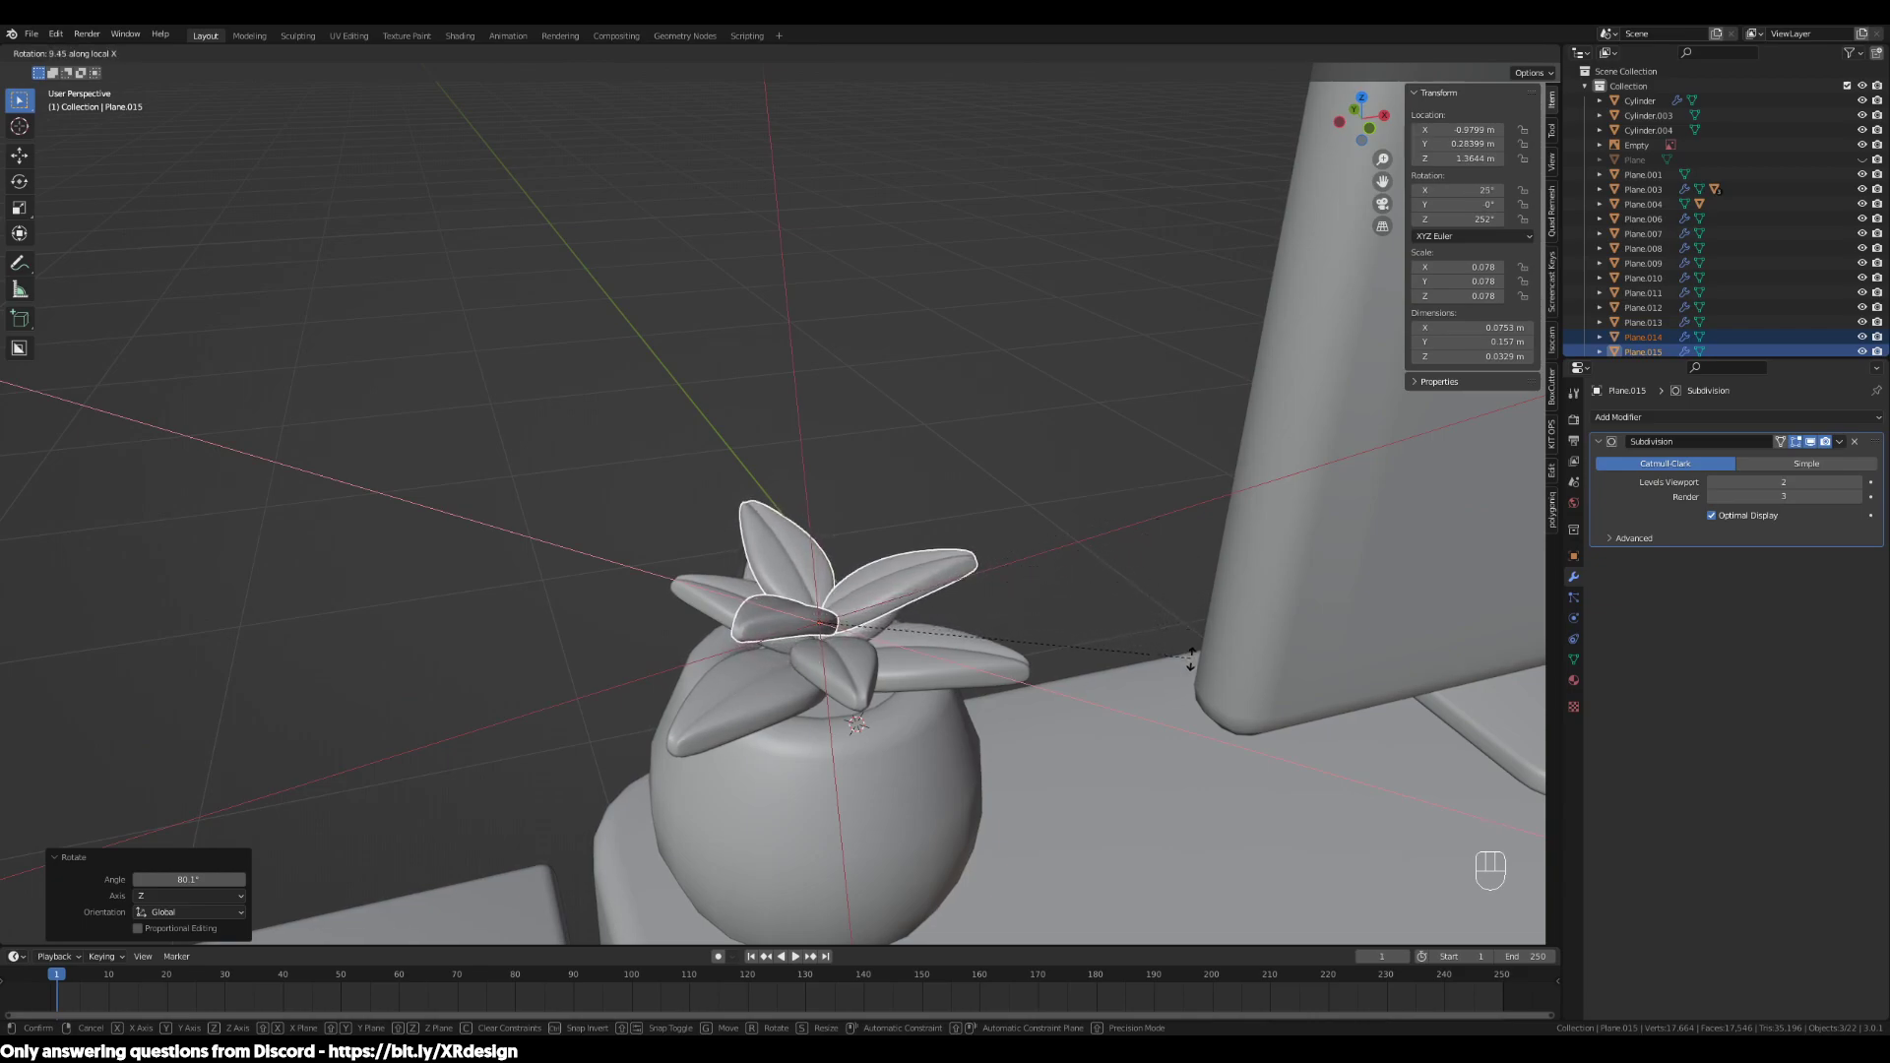
pyautogui.click(1006, 620)
pyautogui.scroll(-2, 1006, 620)
pyautogui.scroll(1, 1006, 619)
pyautogui.moveTo(1006, 619)
pyautogui.mouseDown(button='middle')
pyautogui.moveTo(957, 573)
pyautogui.moveTo(1032, 611)
pyautogui.mouseUp(button='middle')
pyautogui.press('g')
pyautogui.press('z')
pyautogui.scroll(-4, 1020, 655)
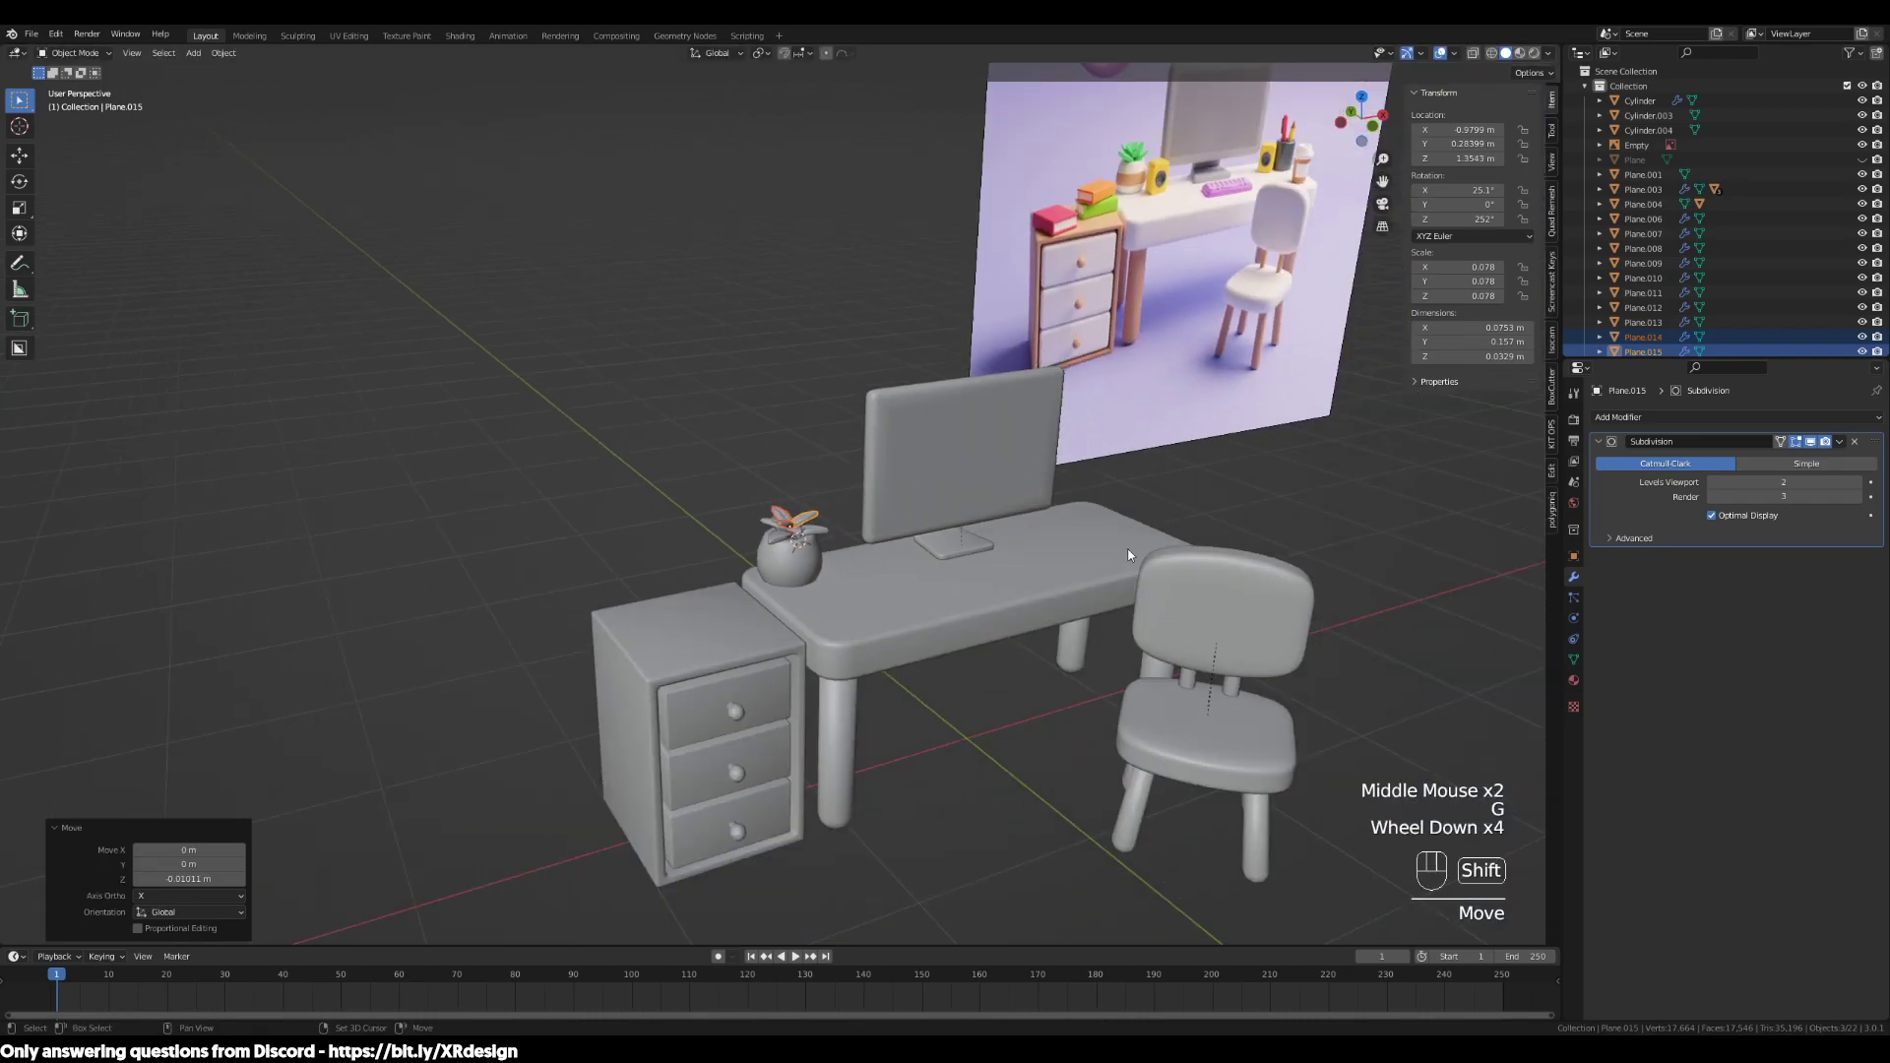
# Compare the modeled plant with the potted plant in the reference image
pyautogui.keyDown('shift'); pyautogui.moveTo(1242, 305); pyautogui.dragTo(1095, 600, button='middle'); pyautogui.keyUp('shift')
pyautogui.click(937, 770)
pyautogui.moveTo(691, 833); pyautogui.dragTo(1017, 679, button='middle')
pyautogui.click(892, 711)
pyautogui.keyDown('shift'); pyautogui.moveTo(1158, 617); pyautogui.dragTo(873, 582, button='middle'); pyautogui.keyUp('shift')
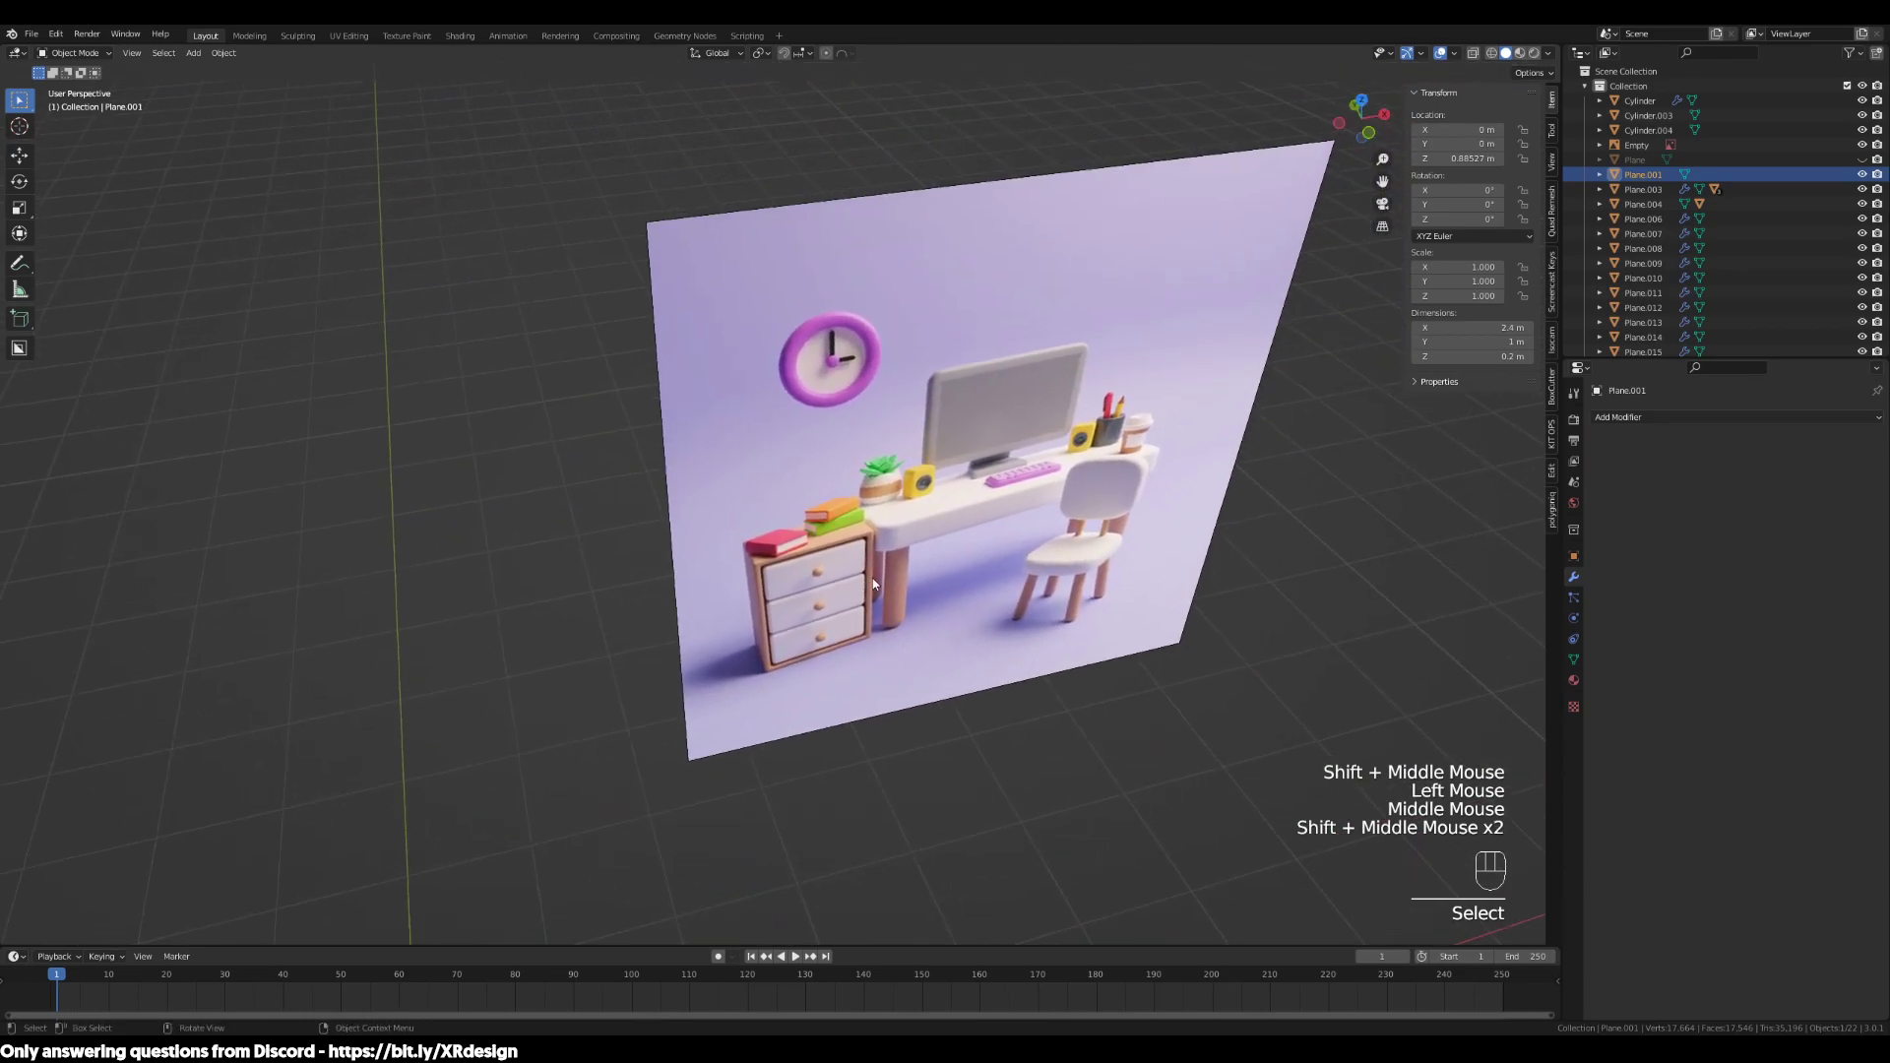
pyautogui.scroll(3, 919, 530)
pyautogui.scroll(-3, 897, 602)
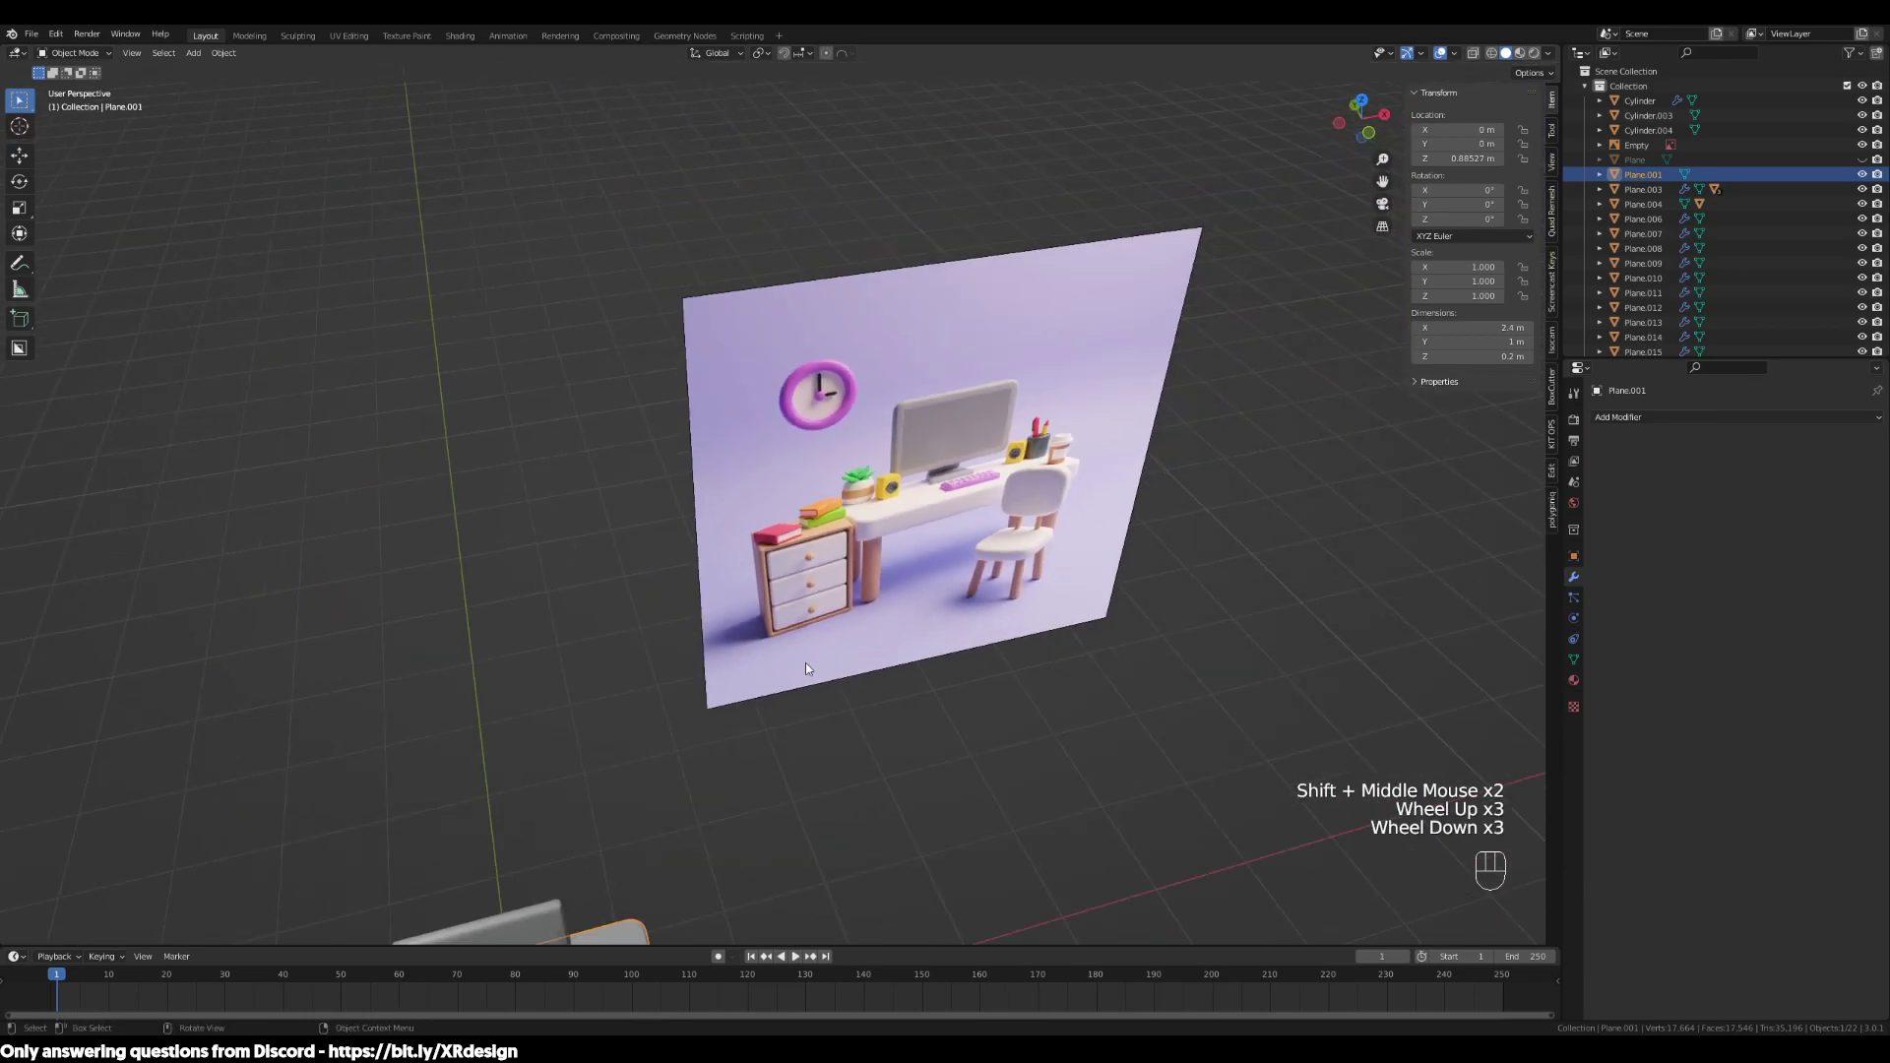
pyautogui.keyDown('shift'); pyautogui.moveTo(825, 652); pyautogui.dragTo(806, 609, button='middle'); pyautogui.keyUp('shift')
pyautogui.keyDown('shift'); pyautogui.scroll(1, 618, 707); pyautogui.keyUp('shift')
pyautogui.keyDown('shift'); pyautogui.moveTo(617, 707); pyautogui.dragTo(858, 718, button='middle'); pyautogui.keyUp('shift')
pyautogui.scroll(3, 764, 599)
# Scale the three bottom-layer leaves down together to about 0.85 of their size
pyautogui.click(815, 852)
pyautogui.moveTo(770, 862); pyautogui.dragTo(919, 892, button='middle')
pyautogui.keyDown('shift'); pyautogui.click(898, 815); pyautogui.keyUp('shift')
pyautogui.keyDown('shift'); pyautogui.click(777, 760); pyautogui.keyUp('shift')
pyautogui.press('s')
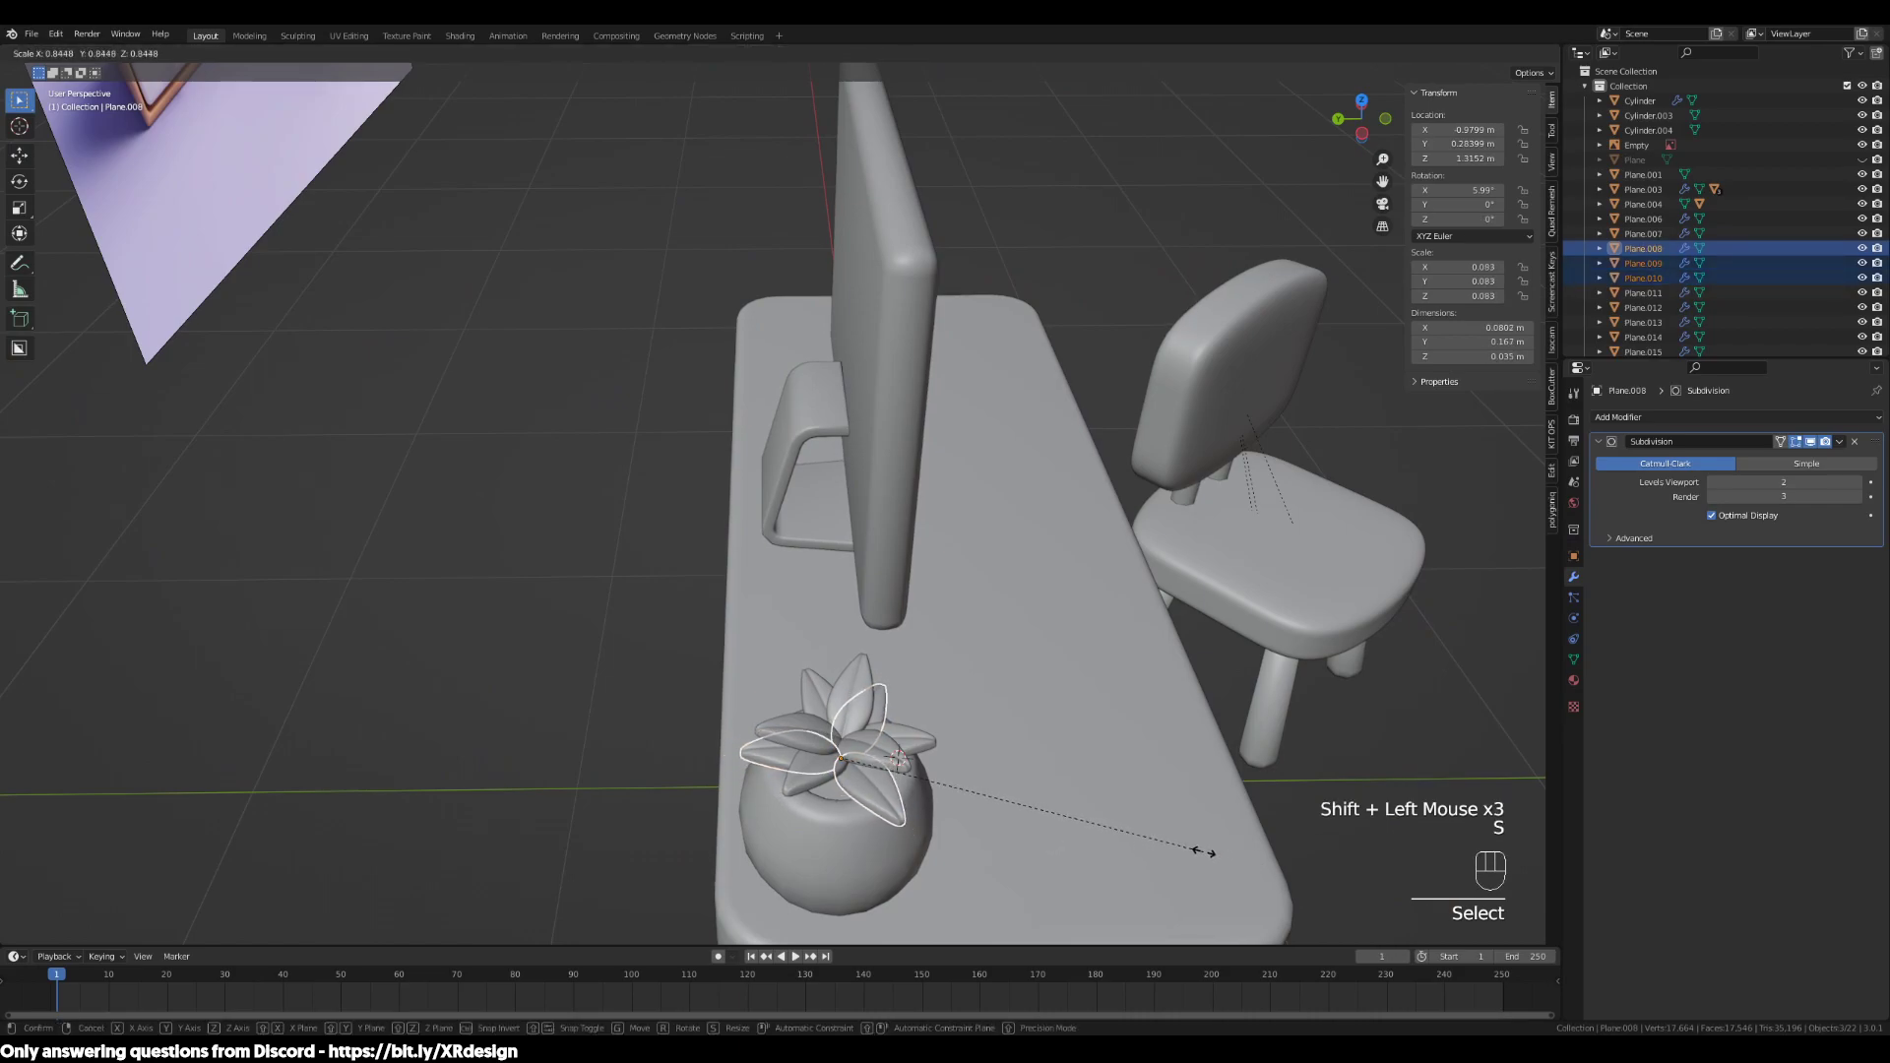
pyautogui.click(1203, 851)
pyautogui.moveTo(1203, 851); pyautogui.dragTo(1025, 745, button='middle')
# Duplicate the three topmost leaves about 0.029 m higher along Z and turn the copies about 46° about the global Z axis
pyautogui.click(768, 581)
pyautogui.click(658, 581)
pyautogui.keyDown('shift'); pyautogui.click(650, 542); pyautogui.keyUp('shift')
pyautogui.keyDown('shift'); pyautogui.click(731, 557); pyautogui.keyUp('shift')
pyautogui.scroll(2, 818, 650)
pyautogui.hotkey('shift', 'd')
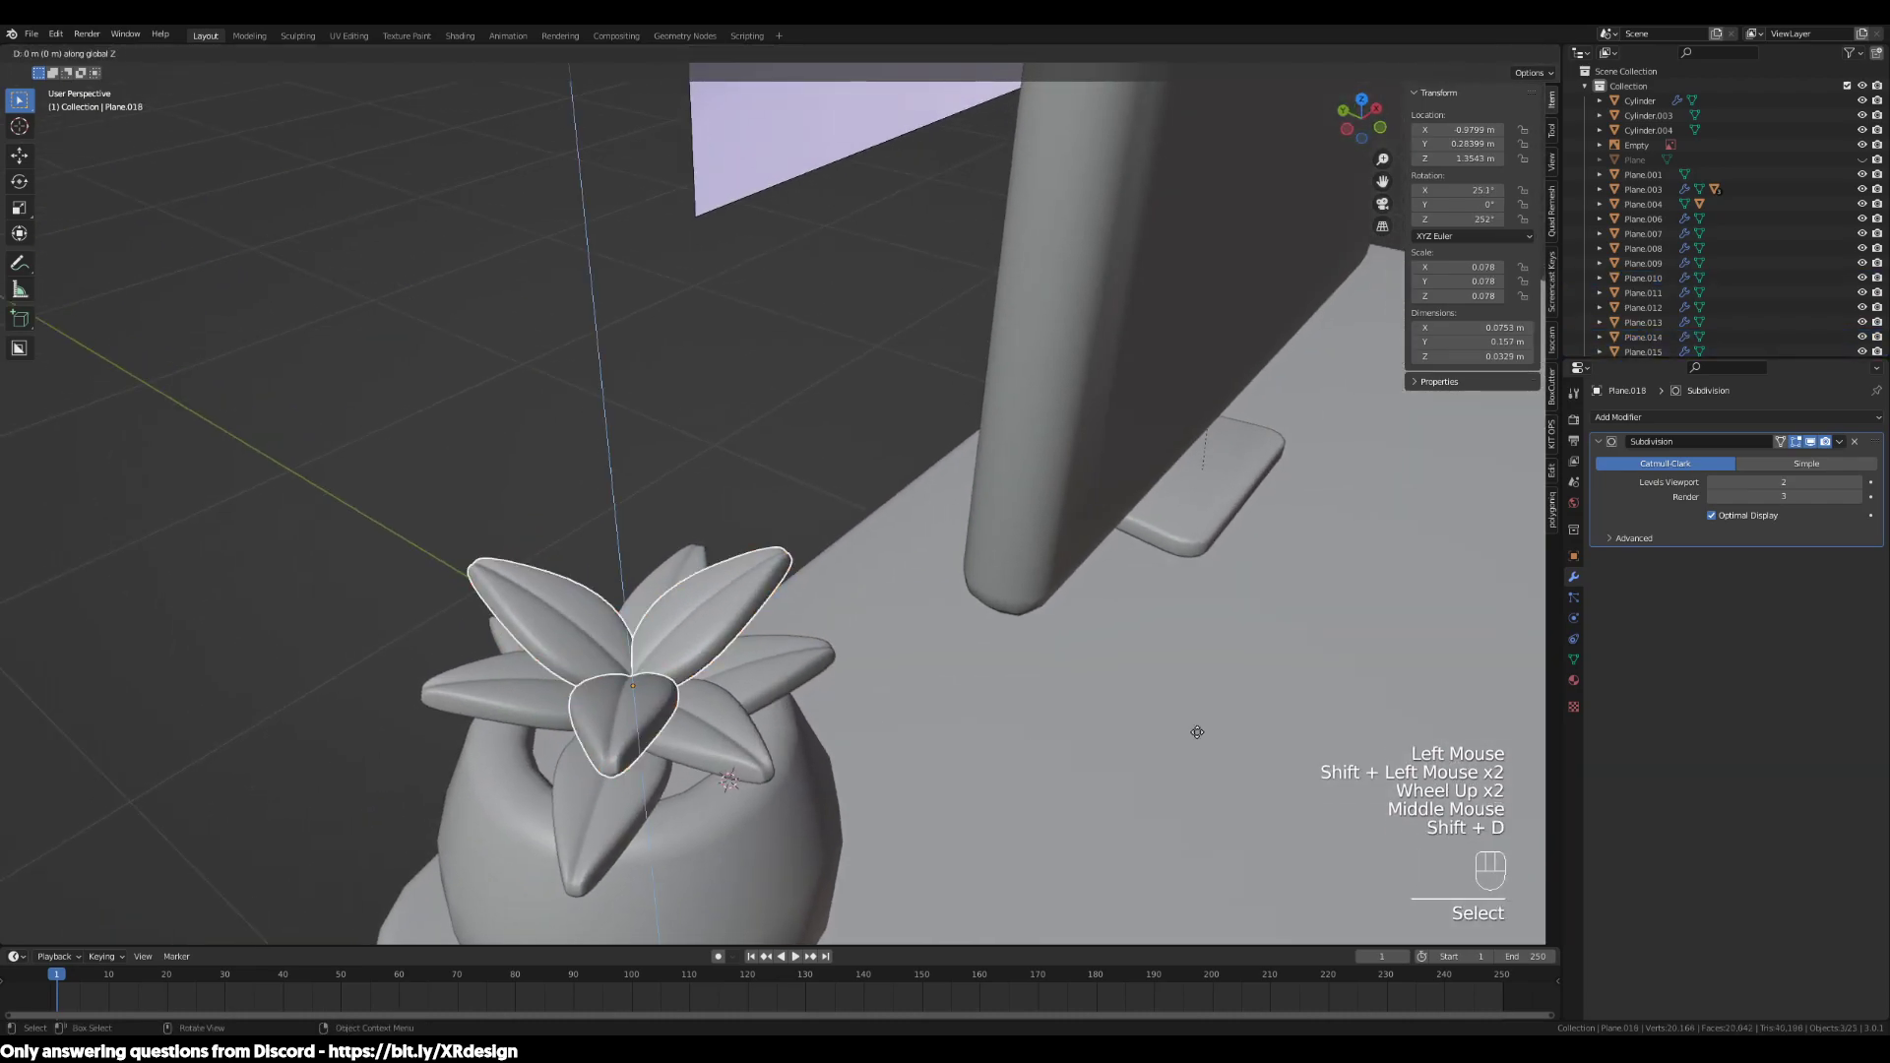
pyautogui.press('z')
pyautogui.click(1194, 741)
pyautogui.moveTo(1193, 742); pyautogui.dragTo(1238, 770, button='middle')
pyautogui.press('r')
pyautogui.press('z')
pyautogui.click(959, 433)
# Tilt the fourth layer of leaves to about 33° about their local X axes and shrink them to a scale of 0.065
pyautogui.press('s')
pyautogui.rightClick(1137, 597)
pyautogui.press('r')
pyautogui.press('x')
pyautogui.press('x')
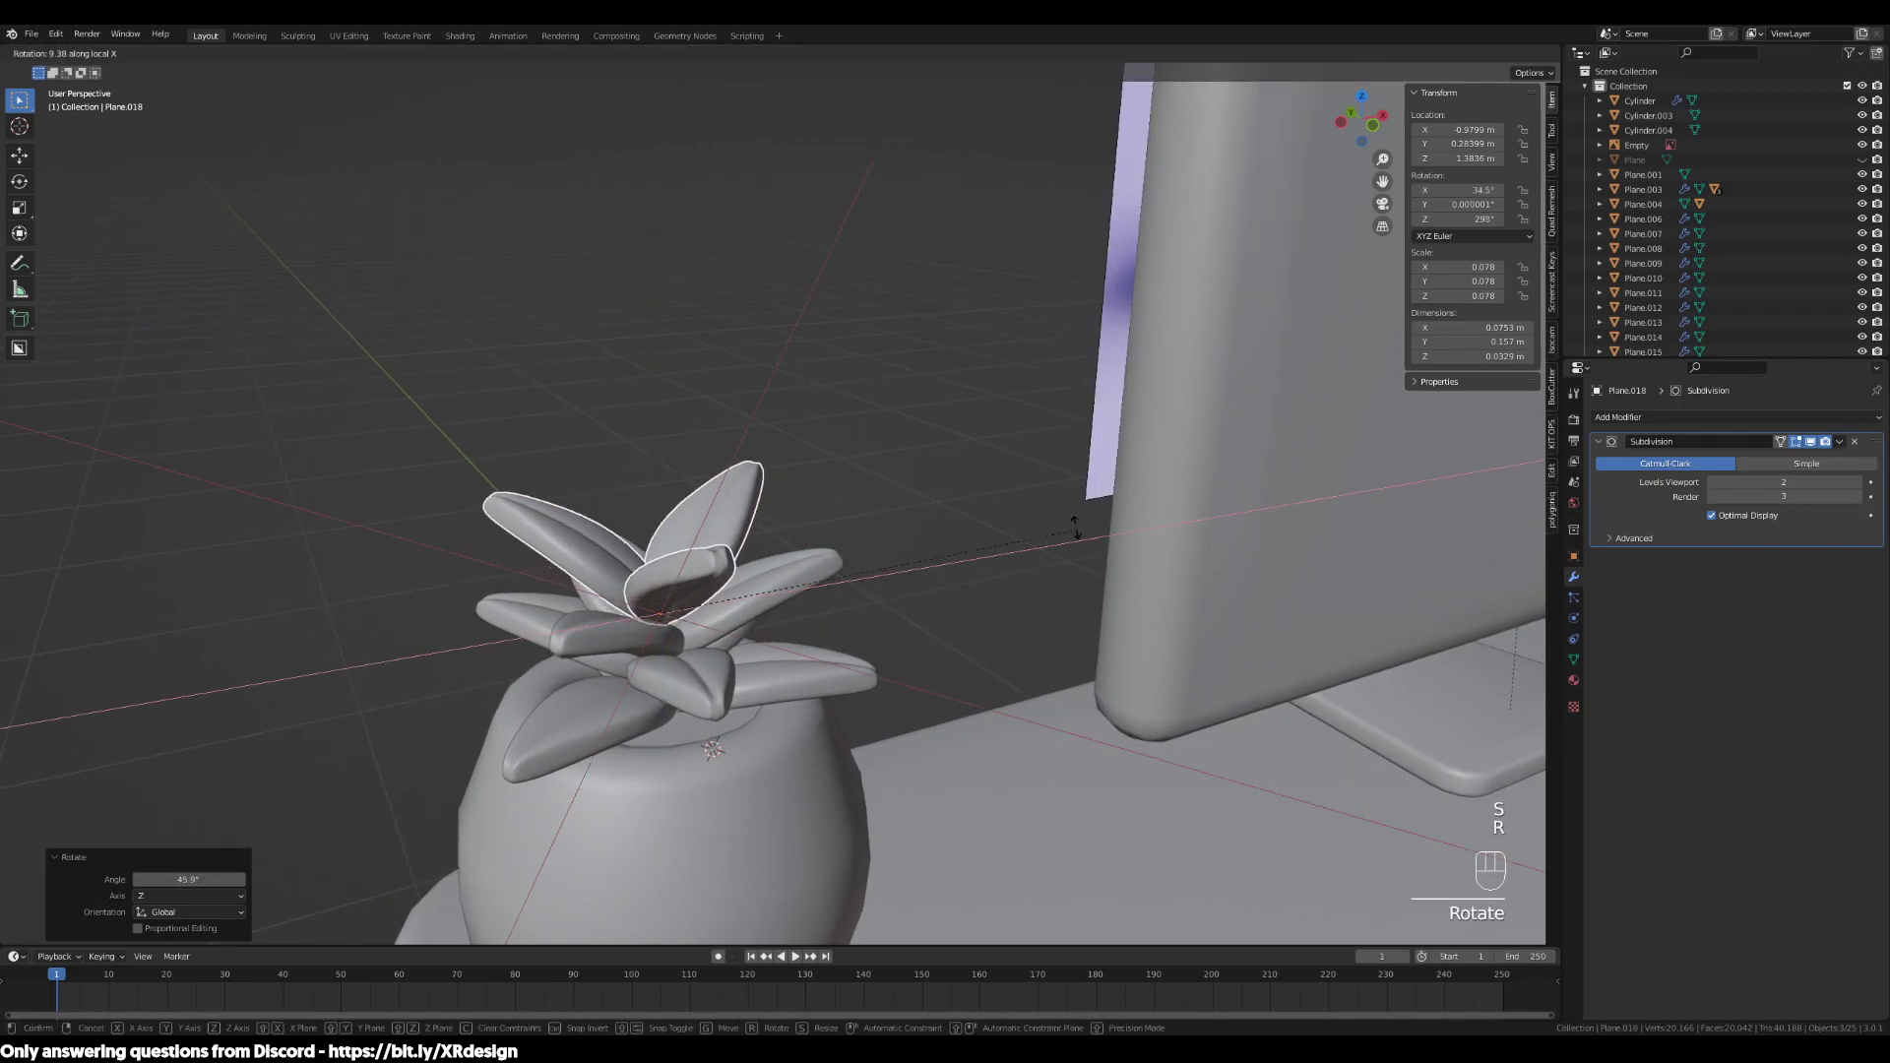
pyautogui.click(1079, 540)
pyautogui.scroll(-2, 1042, 666)
pyautogui.moveTo(1043, 666); pyautogui.dragTo(1177, 663, button='middle')
pyautogui.press('s')
pyautogui.click(1107, 645)
# Lower the fourth layer of leaves about 0.007 m along the global Z axis
pyautogui.press('g')
pyautogui.press('z')
pyautogui.click(1113, 651)
pyautogui.press('g')
pyautogui.press('z')
pyautogui.rightClick(1112, 651)
# Turn a single leaf of the topmost layer slightly about the global Z axis to break up the symmetry
pyautogui.click(830, 644)
pyautogui.moveTo(830, 644); pyautogui.dragTo(847, 749, button='middle')
pyautogui.scroll(2, 769, 684)
pyautogui.click(742, 547)
pyautogui.keyDown('shift'); pyautogui.click(778, 630); pyautogui.keyUp('shift')
pyautogui.moveTo(778, 630); pyautogui.dragTo(1224, 785, button='middle')
pyautogui.click(644, 669)
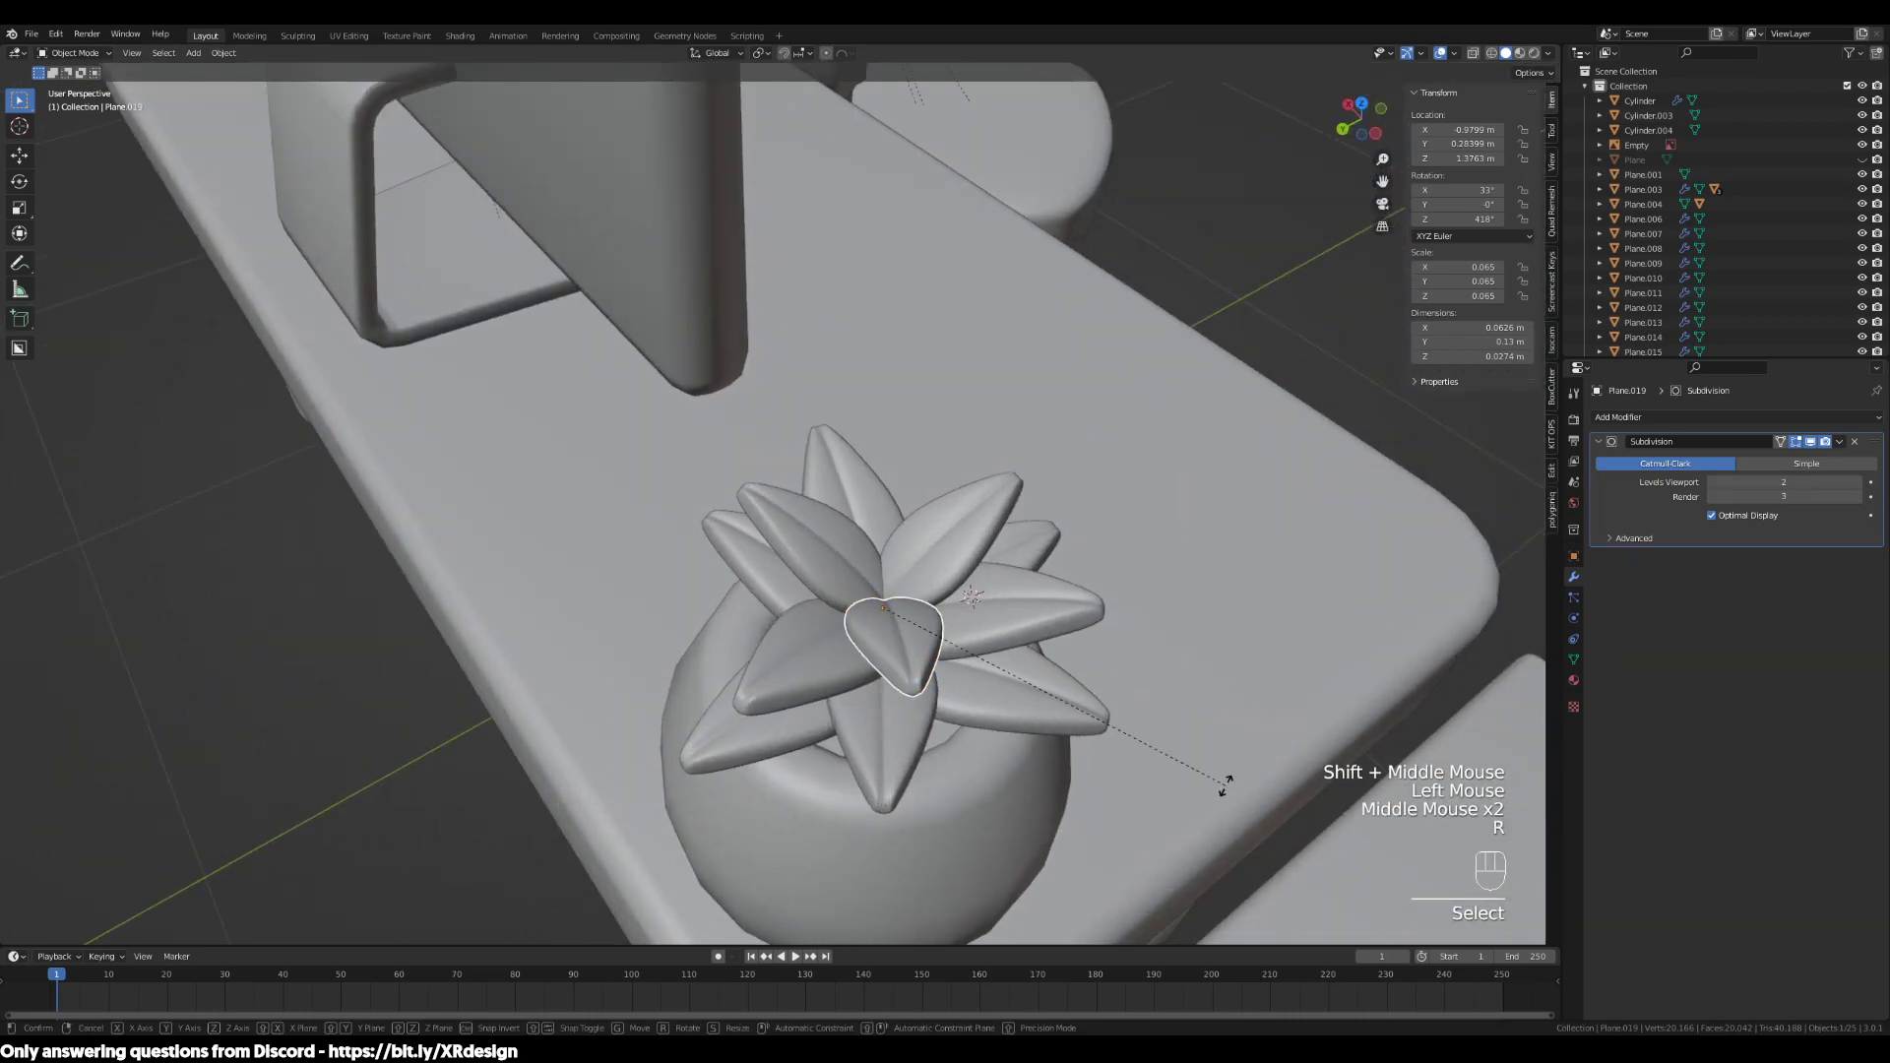
pyautogui.press('r')
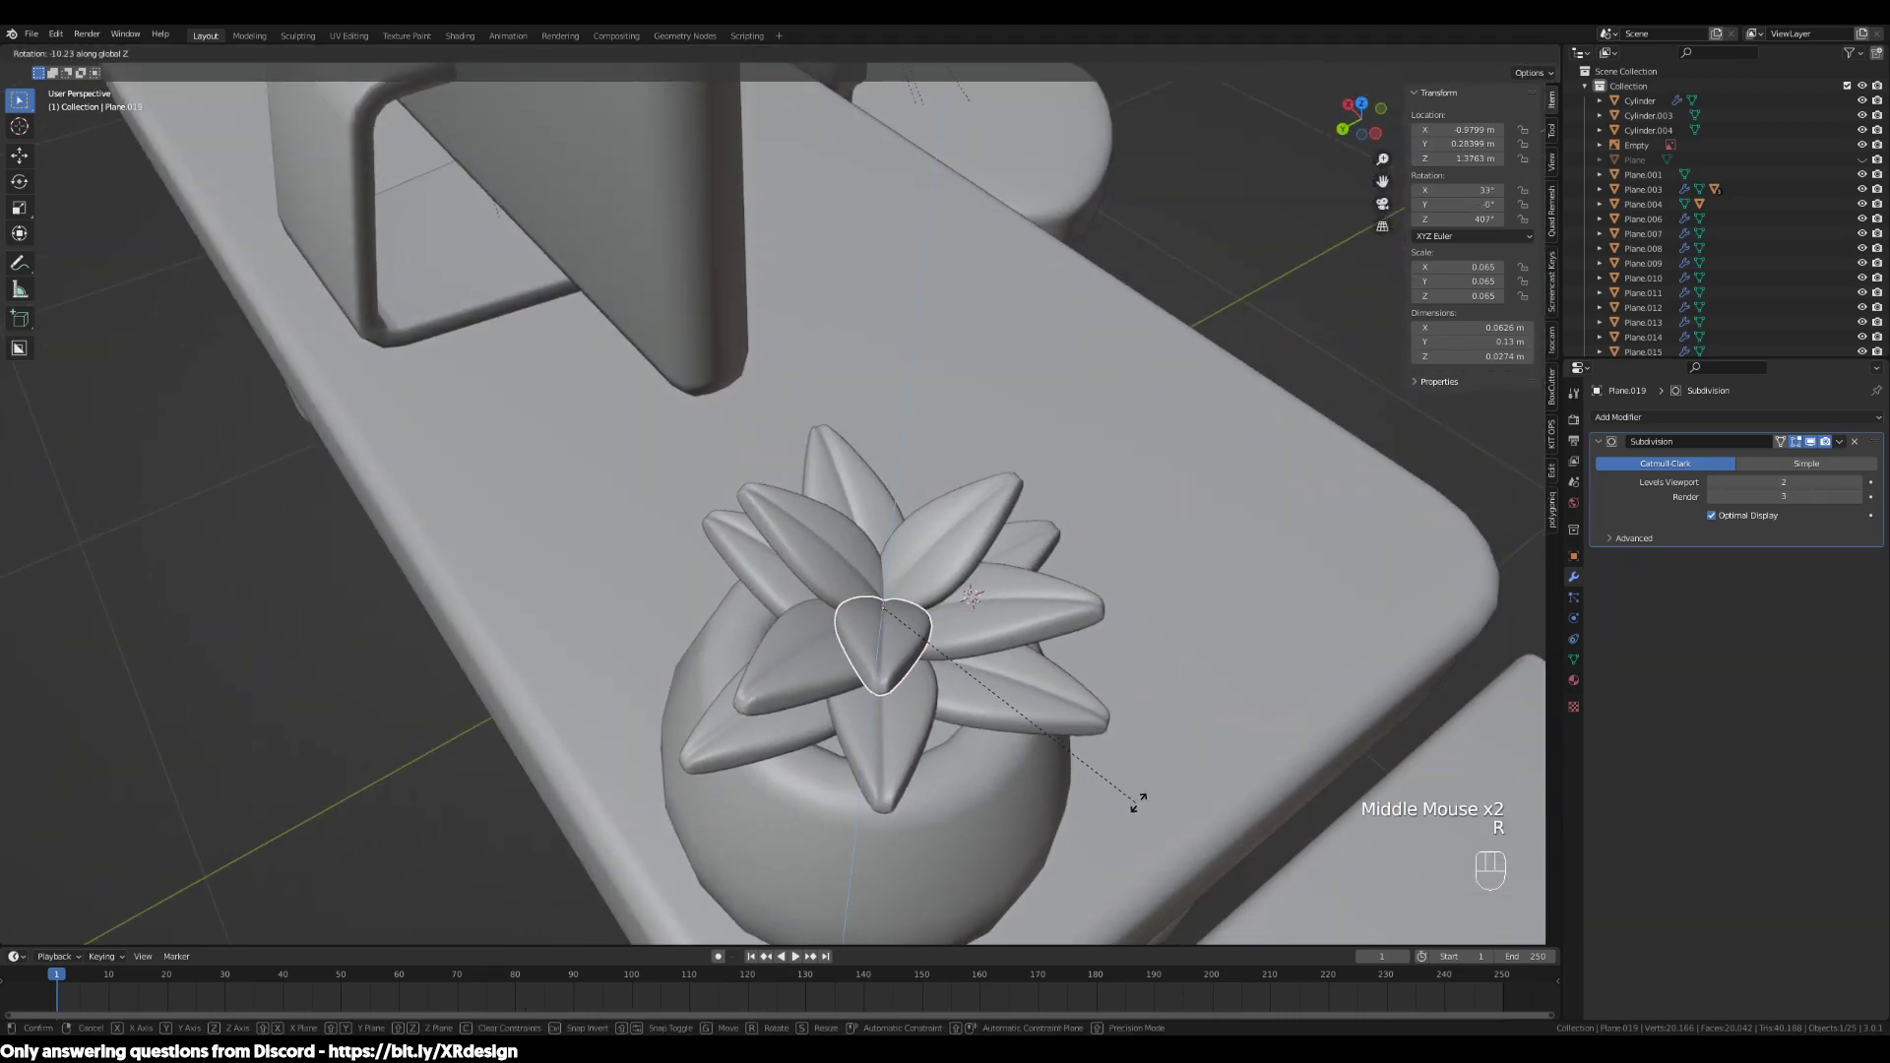
pyautogui.click(1164, 756)
pyautogui.moveTo(1163, 756); pyautogui.dragTo(1013, 765, button='middle')
# Turn a single leaf of the second layer 9.7° about the global Z axis
pyautogui.click(860, 771)
pyautogui.moveTo(860, 772); pyautogui.dragTo(1073, 789, button='middle')
pyautogui.press('r')
pyautogui.click(1006, 689)
pyautogui.click(865, 793)
pyautogui.press('r')
pyautogui.click(889, 799)
# Tilt the same second-layer leaf slightly about the X axis and adjust its scale
pyautogui.press('r')
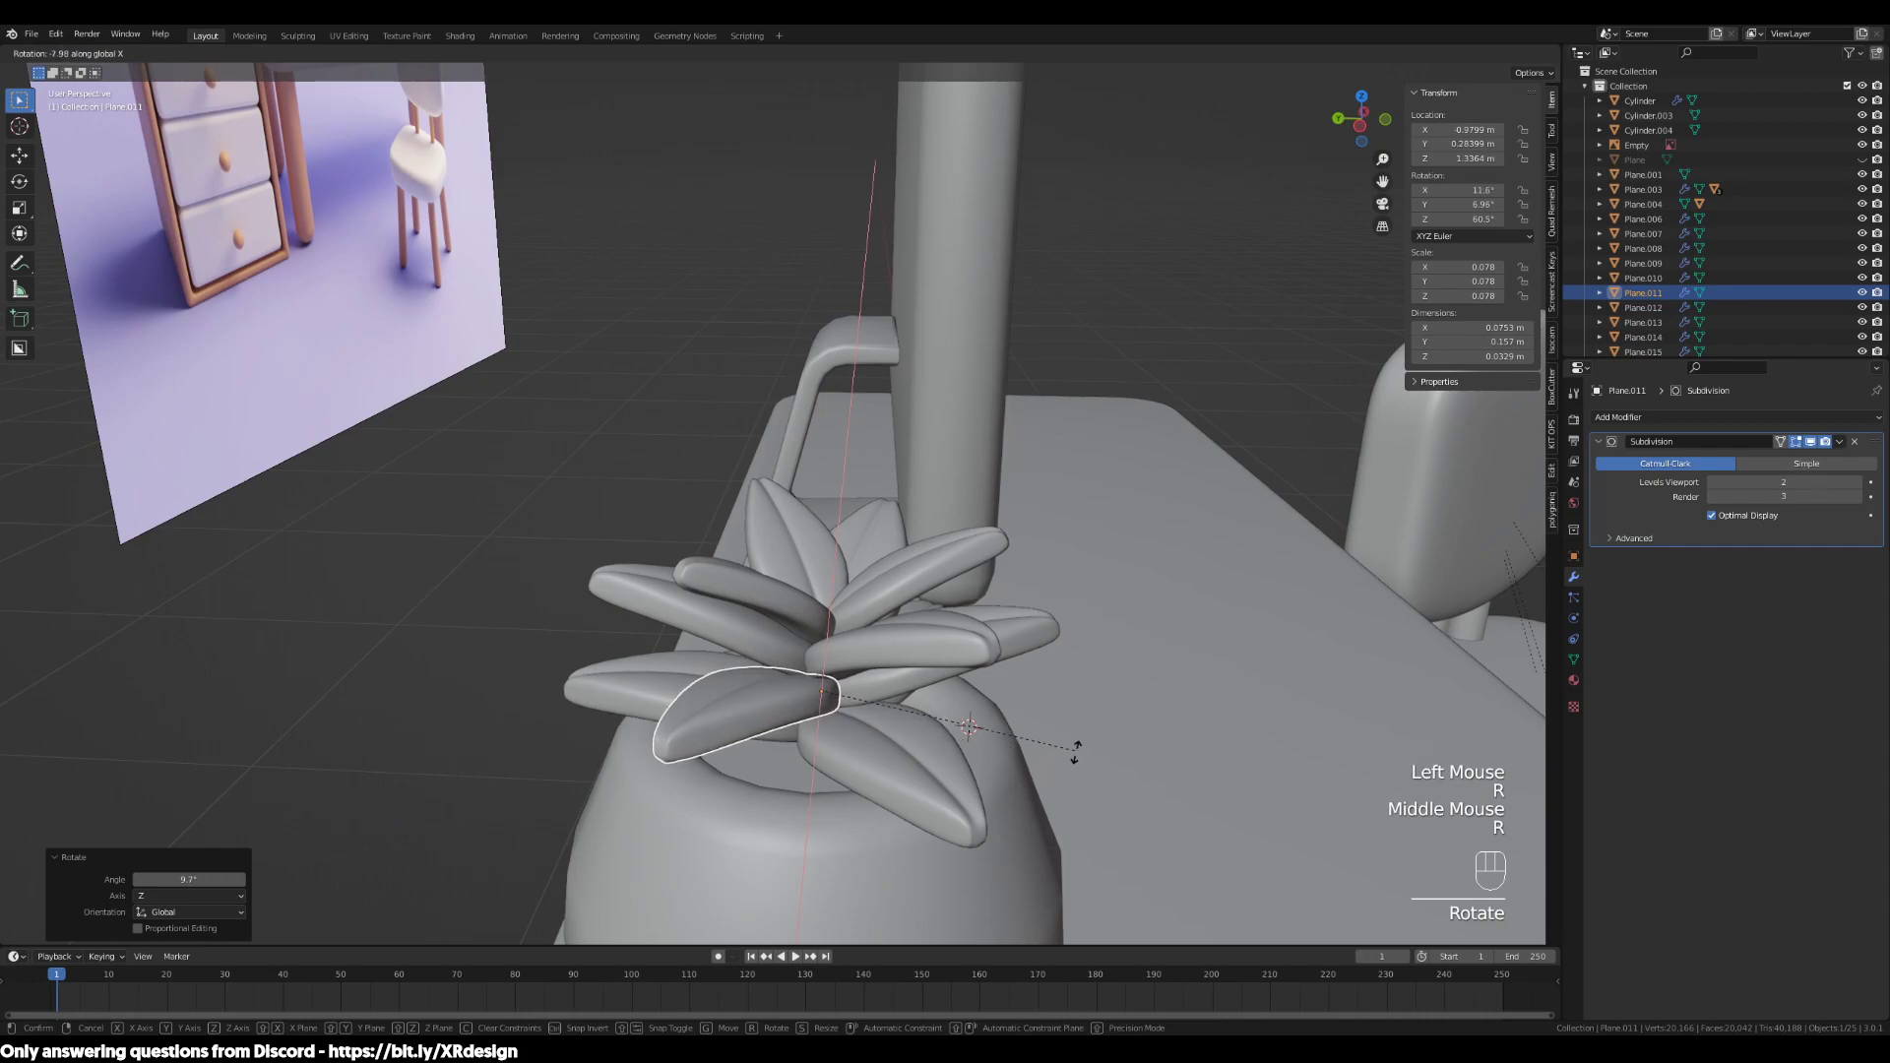
pyautogui.press('x')
pyautogui.click(1094, 778)
pyautogui.press('s')
pyautogui.click(1122, 777)
pyautogui.moveTo(1122, 777); pyautogui.dragTo(1047, 689, button='middle')
# Tilt a single leaf of the third layer about its local X axis and adjust its scale
pyautogui.click(914, 683)
pyautogui.scroll(2, 914, 682)
pyautogui.press('r')
pyautogui.press('x')
pyautogui.press('x')
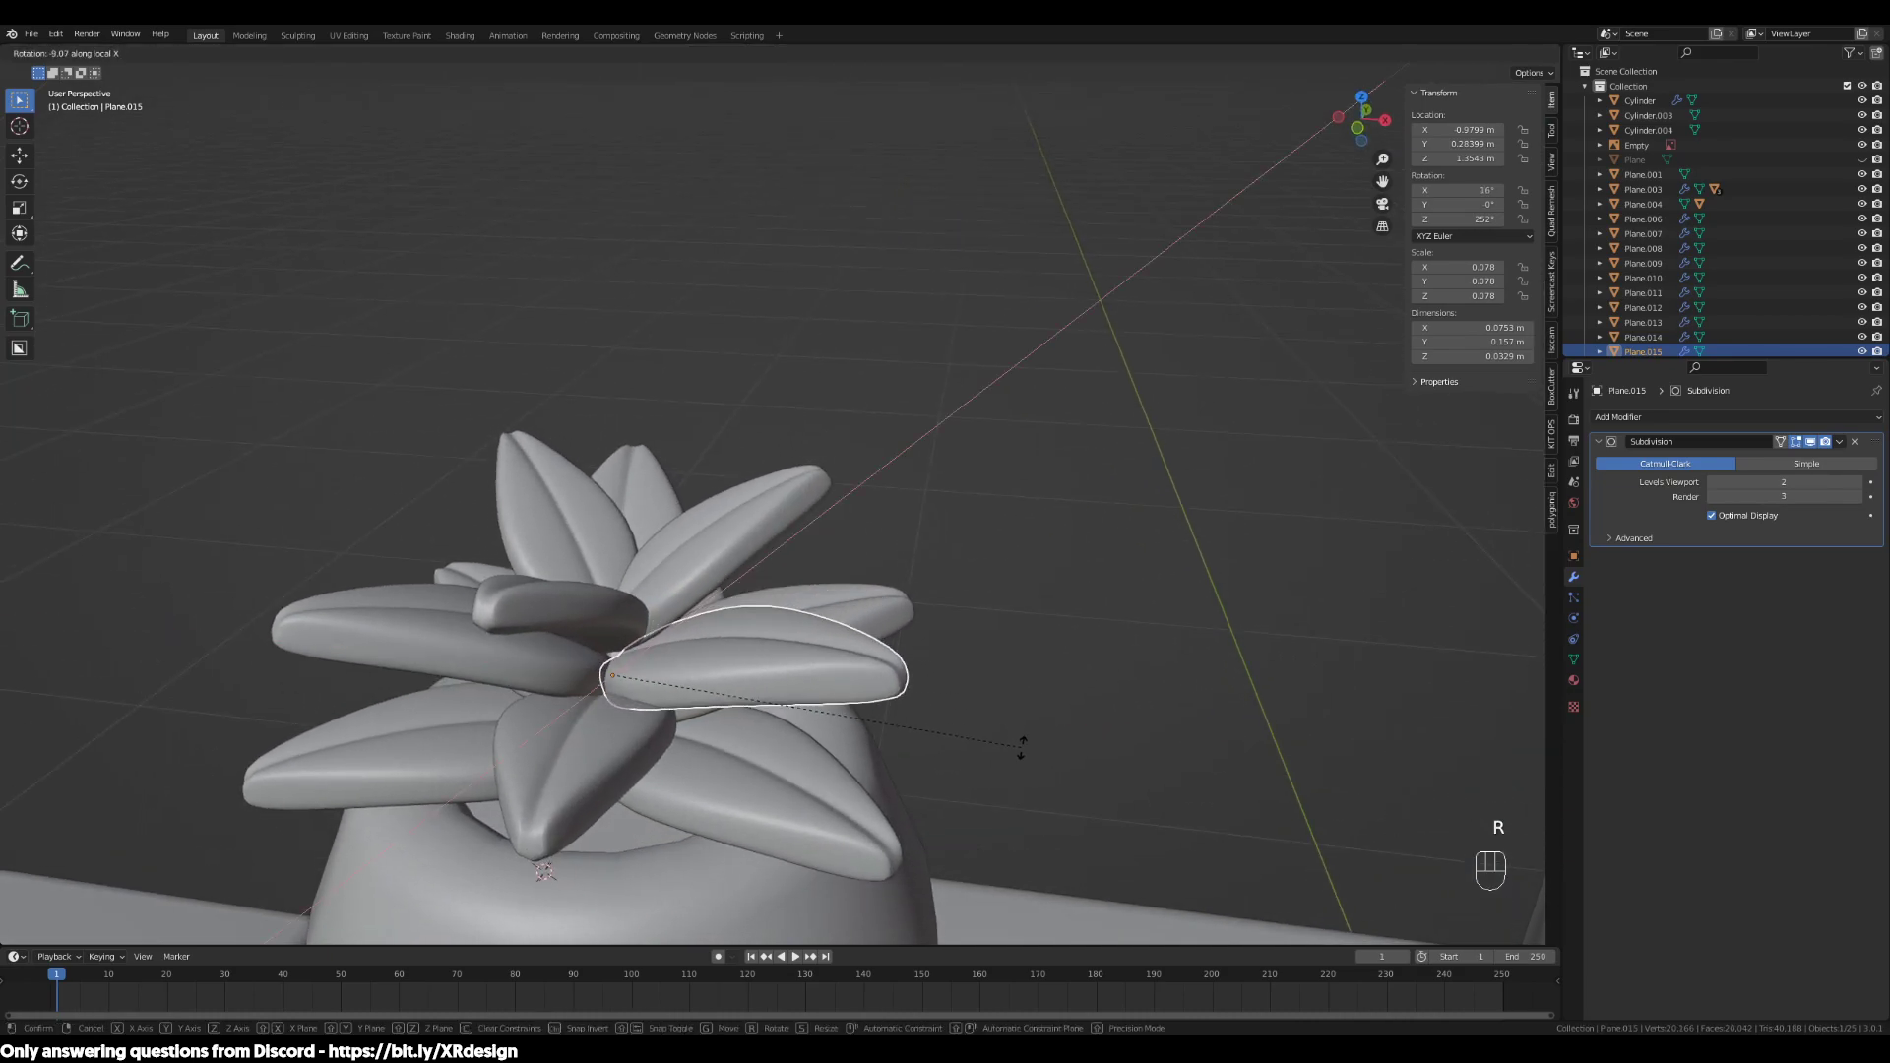
pyautogui.click(1019, 743)
pyautogui.press('s')
pyautogui.click(980, 736)
pyautogui.moveTo(930, 649); pyautogui.dragTo(1044, 744, button='middle')
# Tilt a single leaf of the lowest layer slightly about its local X axis and adjust its scale
pyautogui.scroll(-2, 882, 706)
pyautogui.click(630, 664)
pyautogui.press('r')
pyautogui.press('x')
pyautogui.press('x')
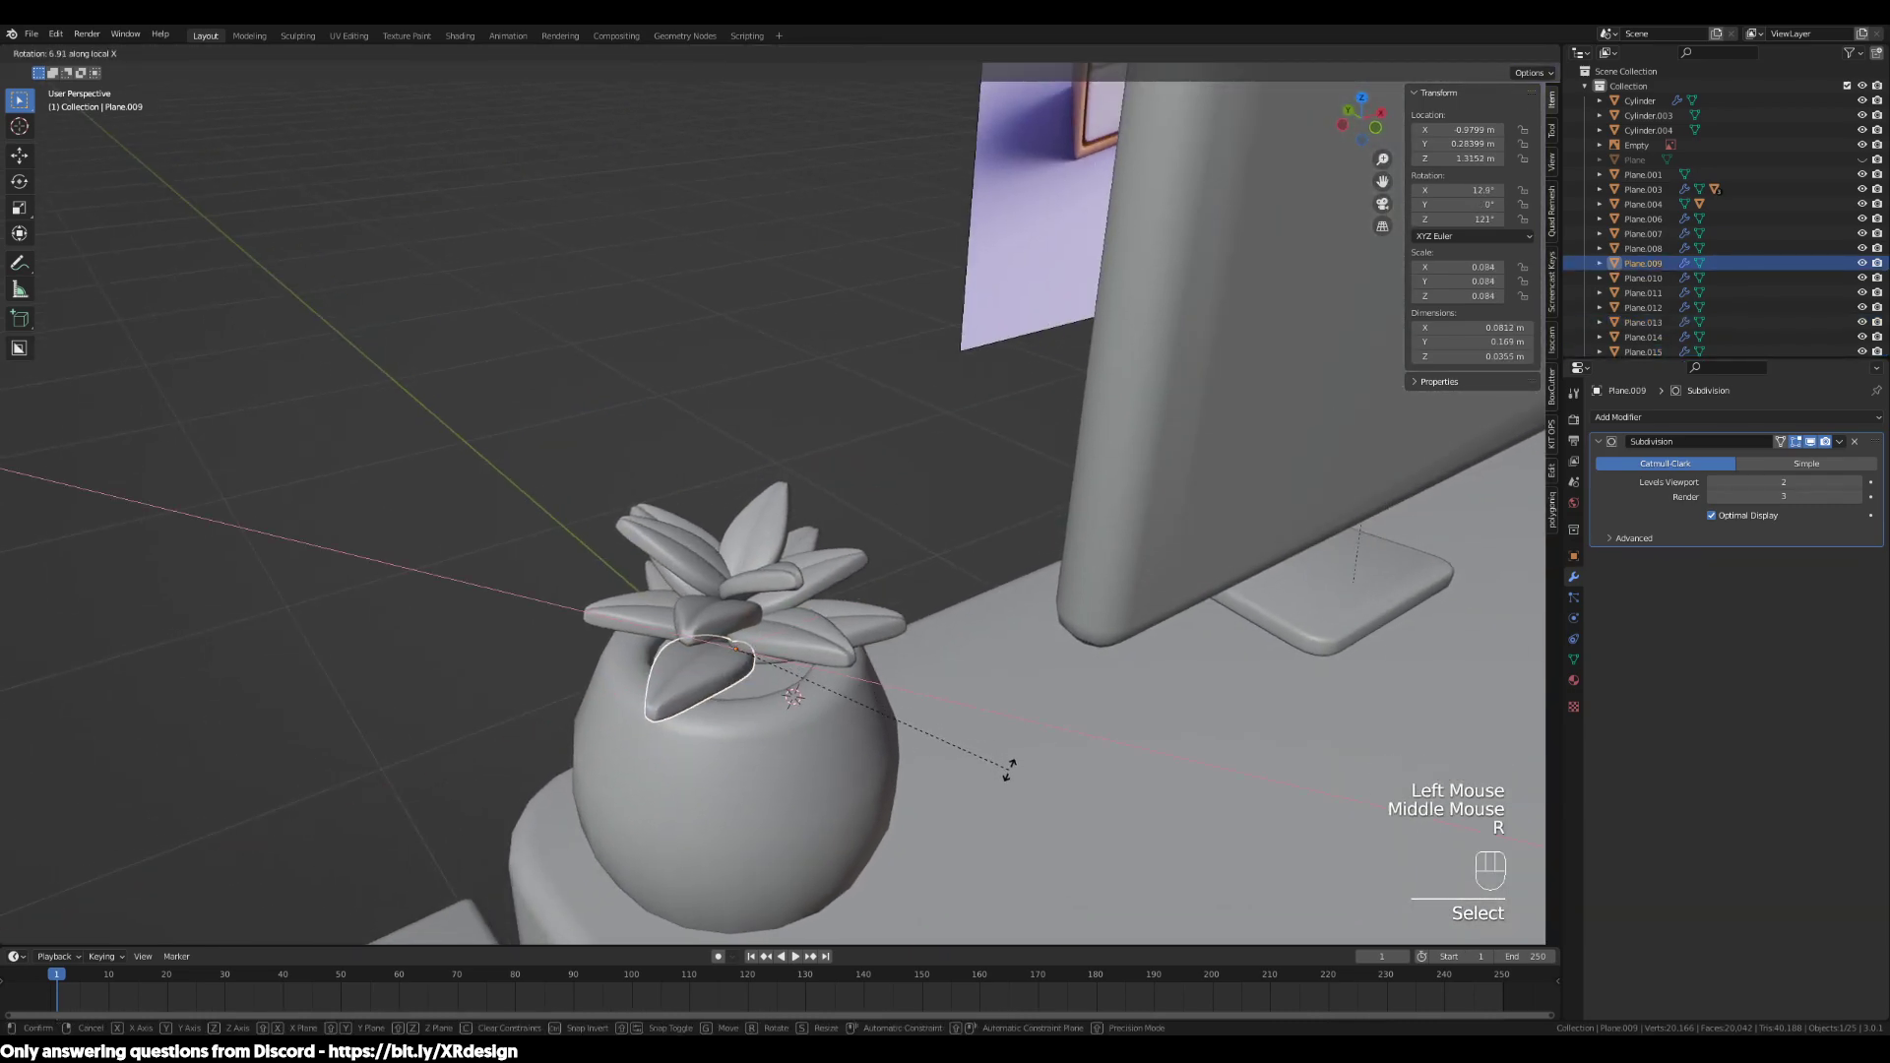
pyautogui.click(1002, 760)
pyautogui.press('s')
pyautogui.scroll(-2, 984, 761)
pyautogui.click(990, 710)
# Adjust the scale of a single leaf in the topmost layer of the plant
pyautogui.moveTo(991, 711); pyautogui.dragTo(892, 613, button='middle')
pyautogui.click(727, 512)
pyautogui.click(726, 512)
pyautogui.scroll(2, 727, 512)
pyautogui.press('s')
pyautogui.click(857, 561)
# Enlarge another single leaf of the topmost layer by a factor of 1.081
pyautogui.click(758, 522)
pyautogui.scroll(-1, 758, 522)
pyautogui.click(746, 615)
pyautogui.click(728, 522)
pyautogui.press('s')
pyautogui.click(1030, 646)
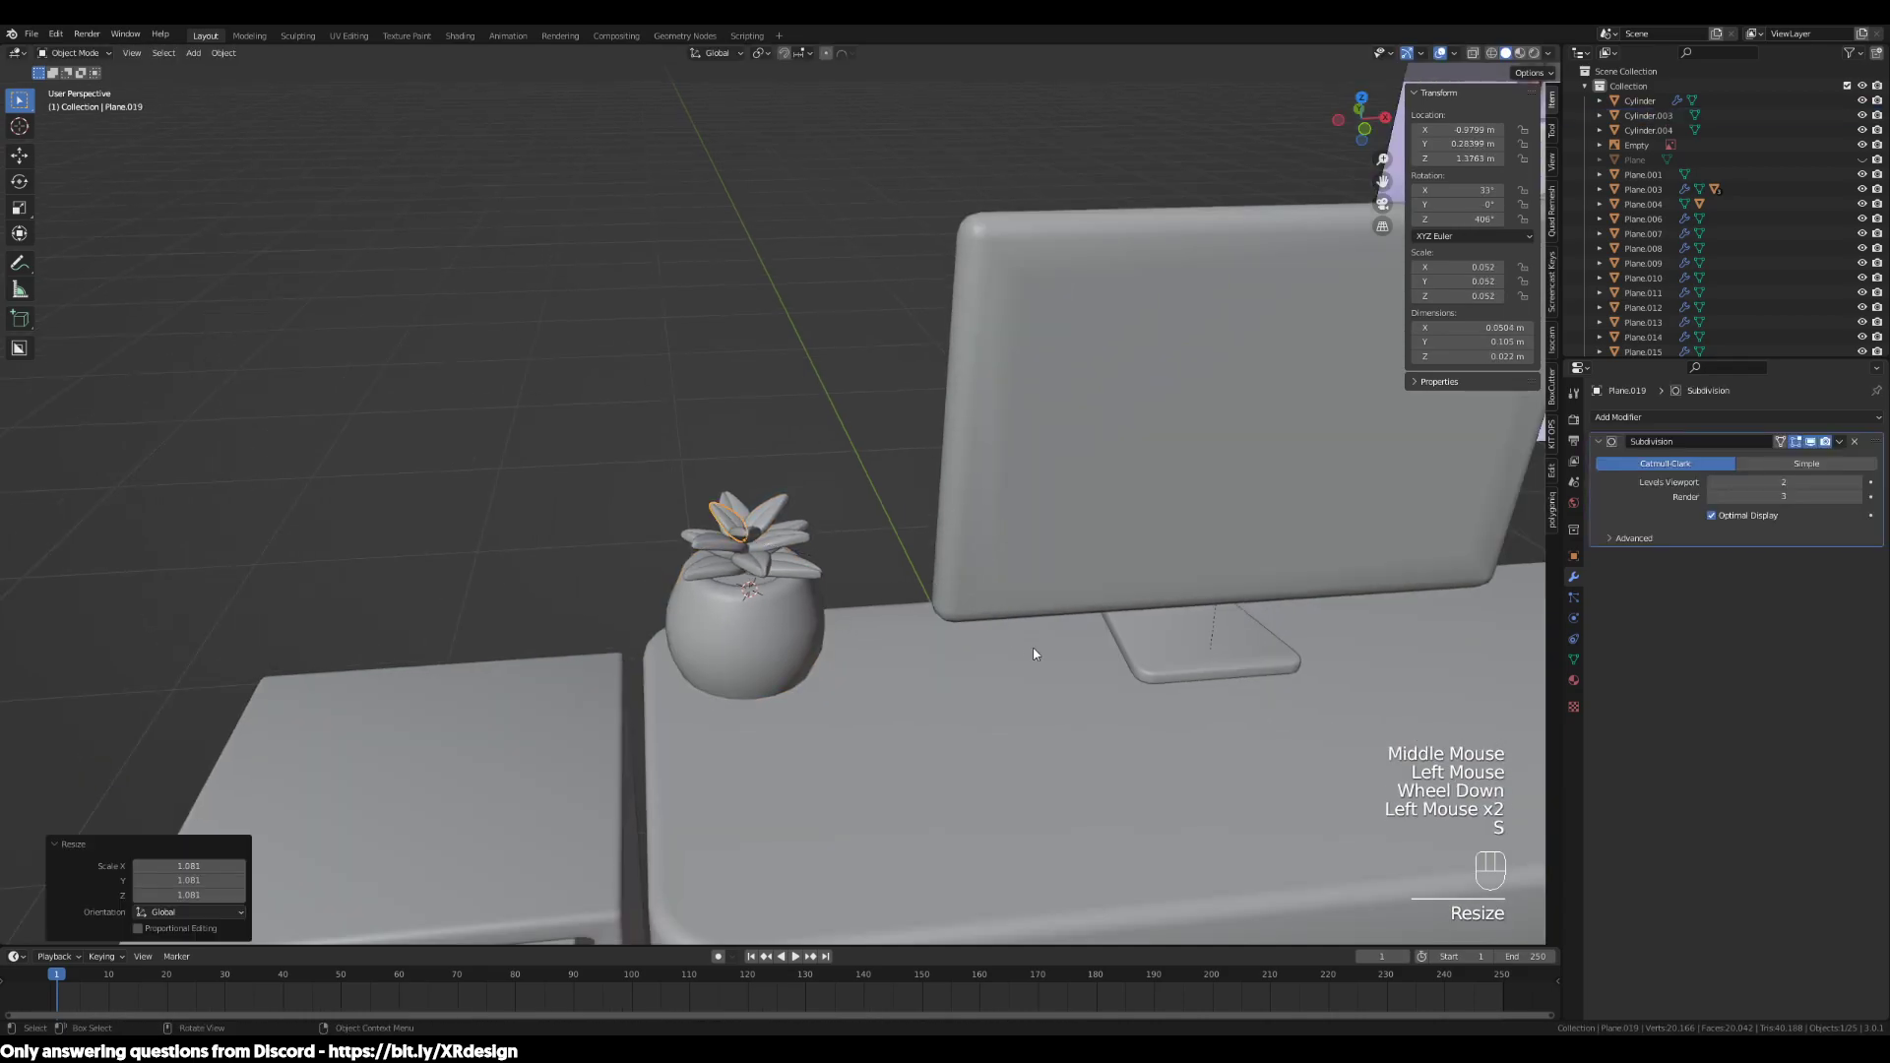
# Examine the reference image for the desk items that still have to be modelled
pyautogui.scroll(-2, 1031, 645)
pyautogui.keyDown('shift'); pyautogui.moveTo(1202, 582); pyautogui.dragTo(966, 754, button='middle'); pyautogui.keyUp('shift')
pyautogui.keyDown('shift'); pyautogui.moveTo(1225, 581); pyautogui.dragTo(831, 737, button='middle'); pyautogui.keyUp('shift')
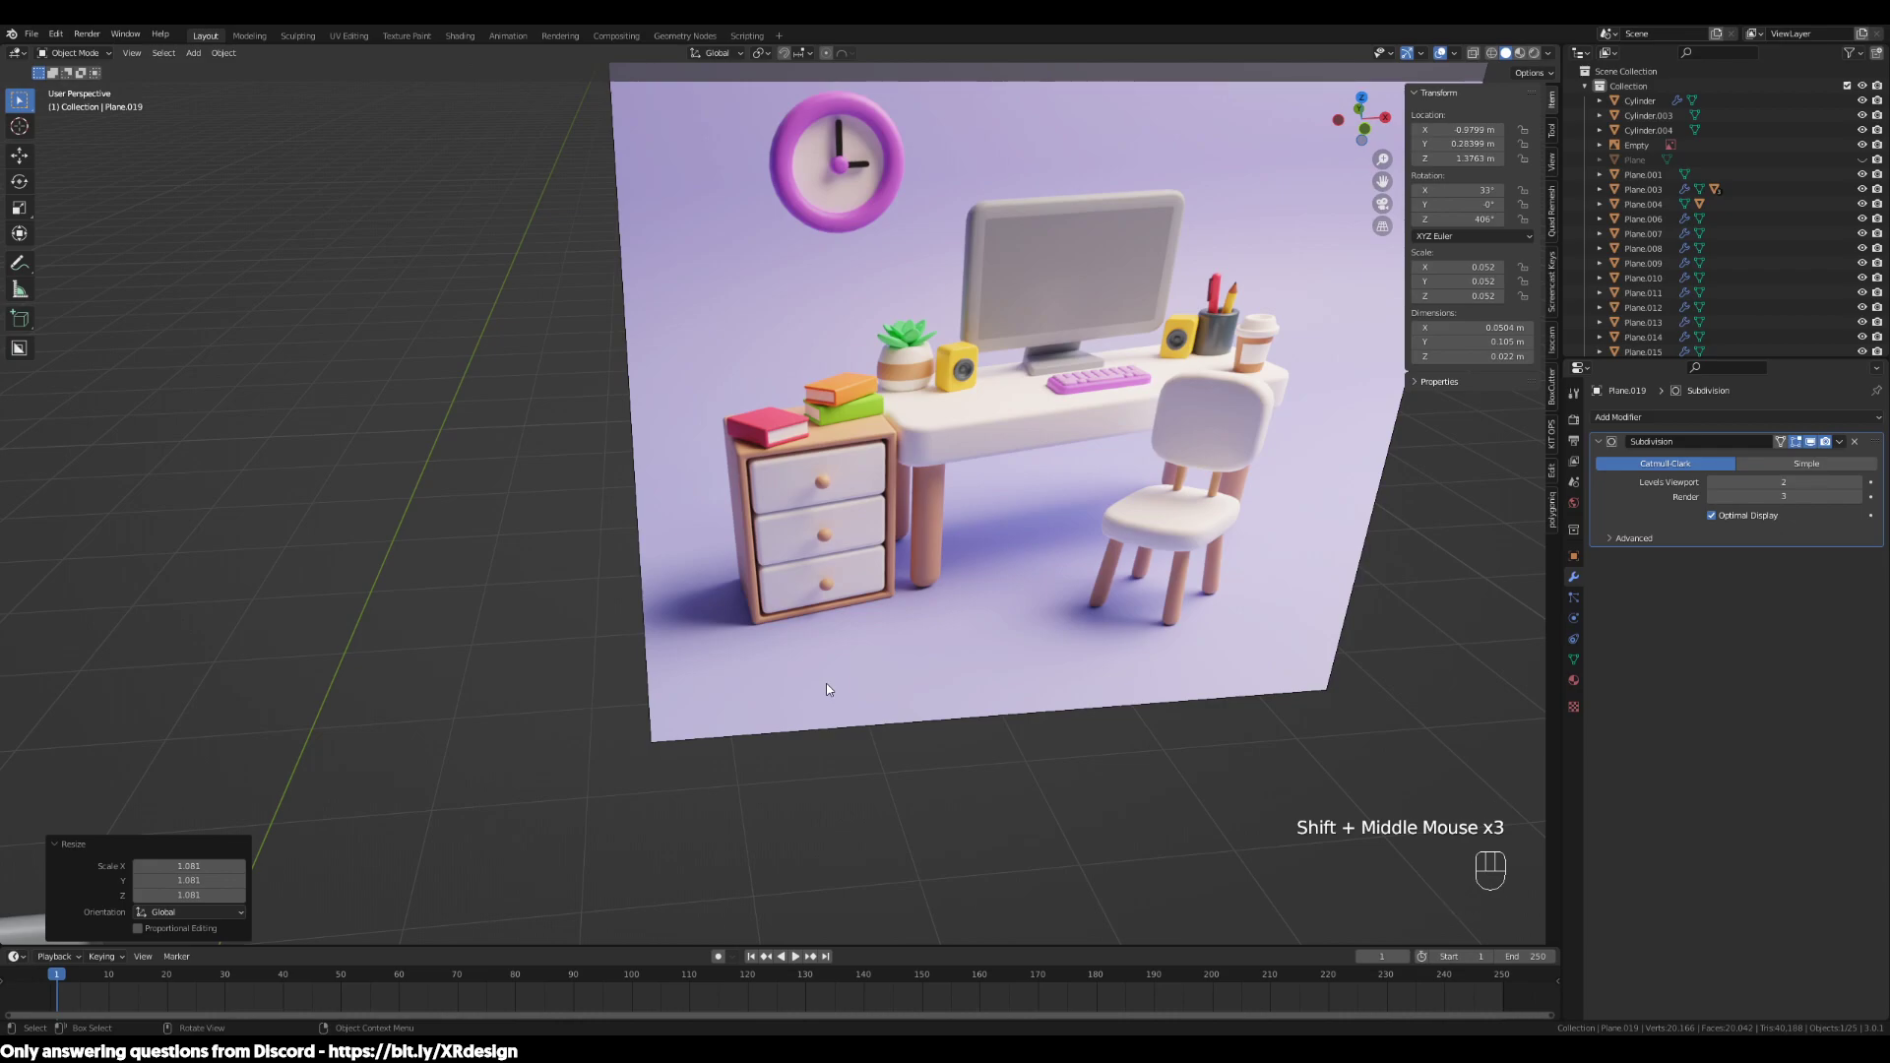
pyautogui.scroll(-2, 827, 689)
pyautogui.keyDown('shift'); pyautogui.moveTo(790, 651); pyautogui.dragTo(948, 671, button='middle'); pyautogui.keyUp('shift')
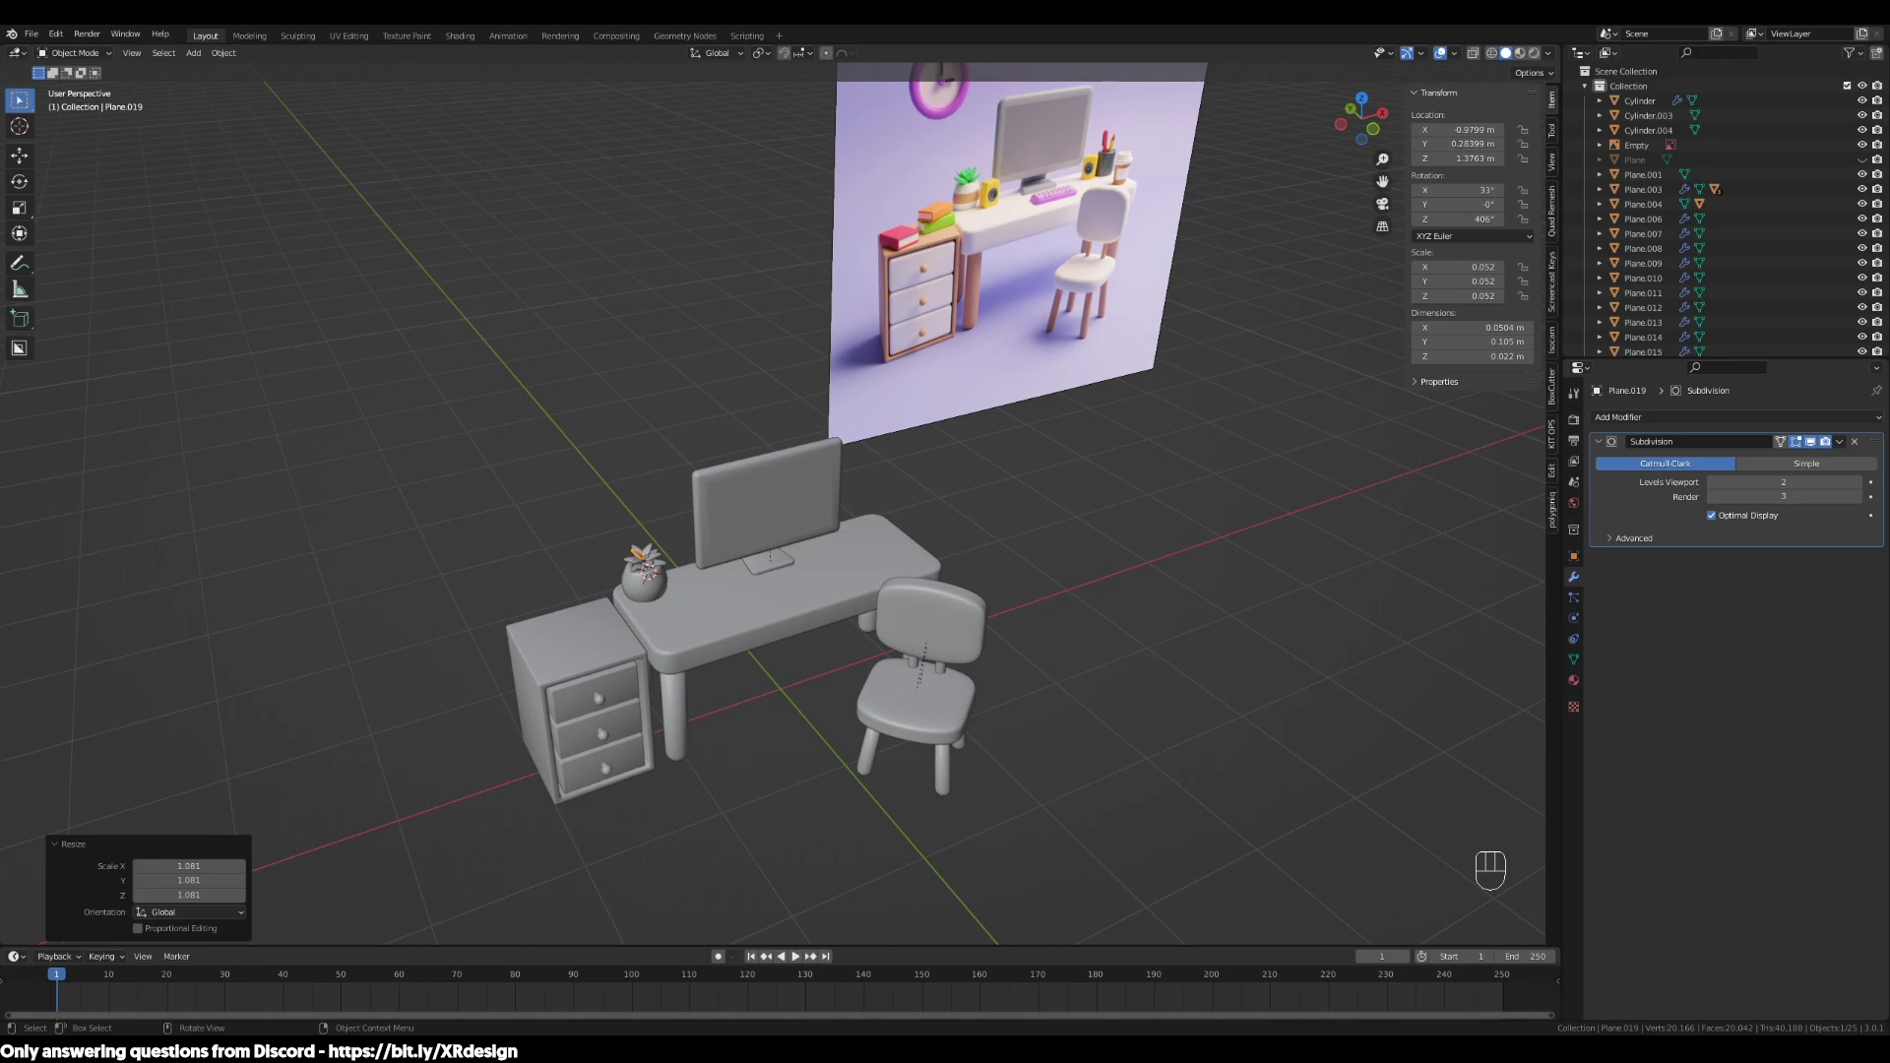
pyautogui.moveTo(1156, 652); pyautogui.dragTo(1132, 652, button='middle')
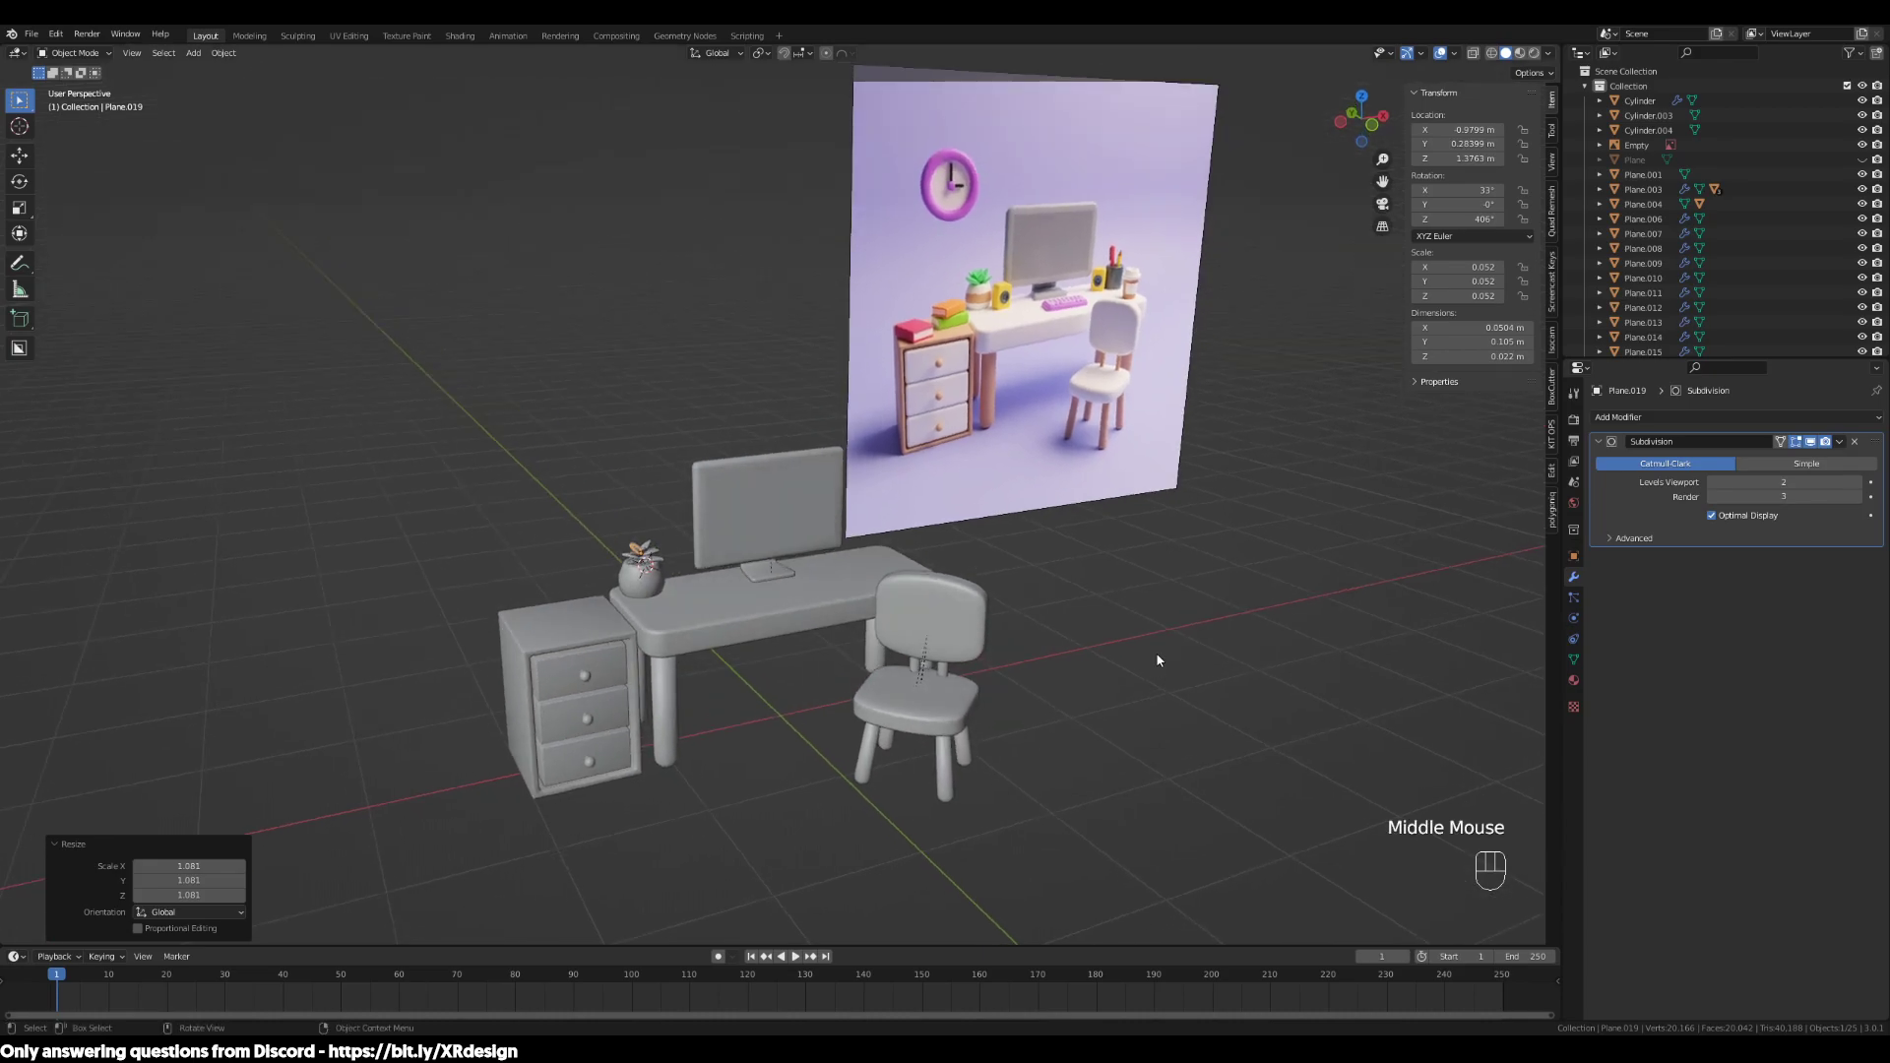
pyautogui.click(1196, 524)
pyautogui.keyDown('shift'); pyautogui.moveTo(1196, 524); pyautogui.dragTo(848, 667, button='middle'); pyautogui.keyUp('shift')
pyautogui.scroll(3, 843, 653)
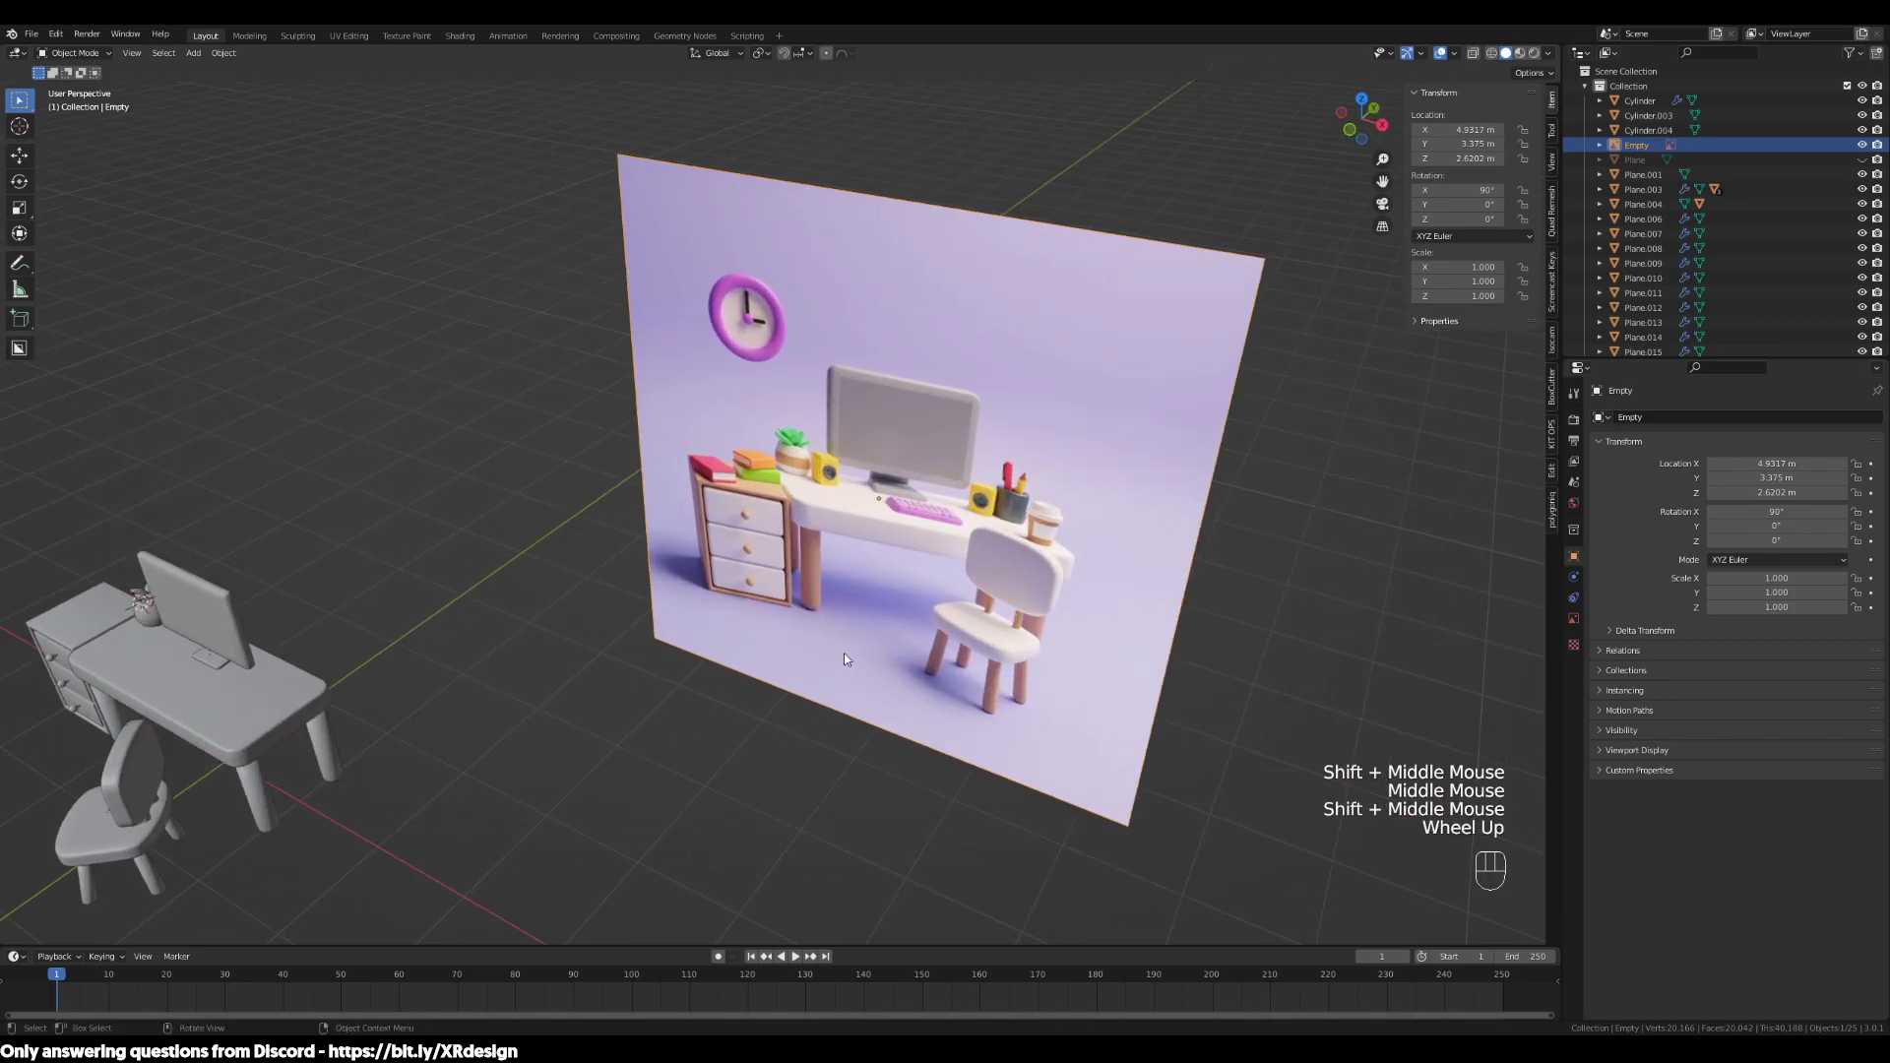
pyautogui.keyDown('shift'); pyautogui.moveTo(845, 492); pyautogui.dragTo(1041, 524, button='middle'); pyautogui.keyUp('shift')
pyautogui.keyDown('shift'); pyautogui.scroll(1, 1041, 525); pyautogui.keyUp('shift')
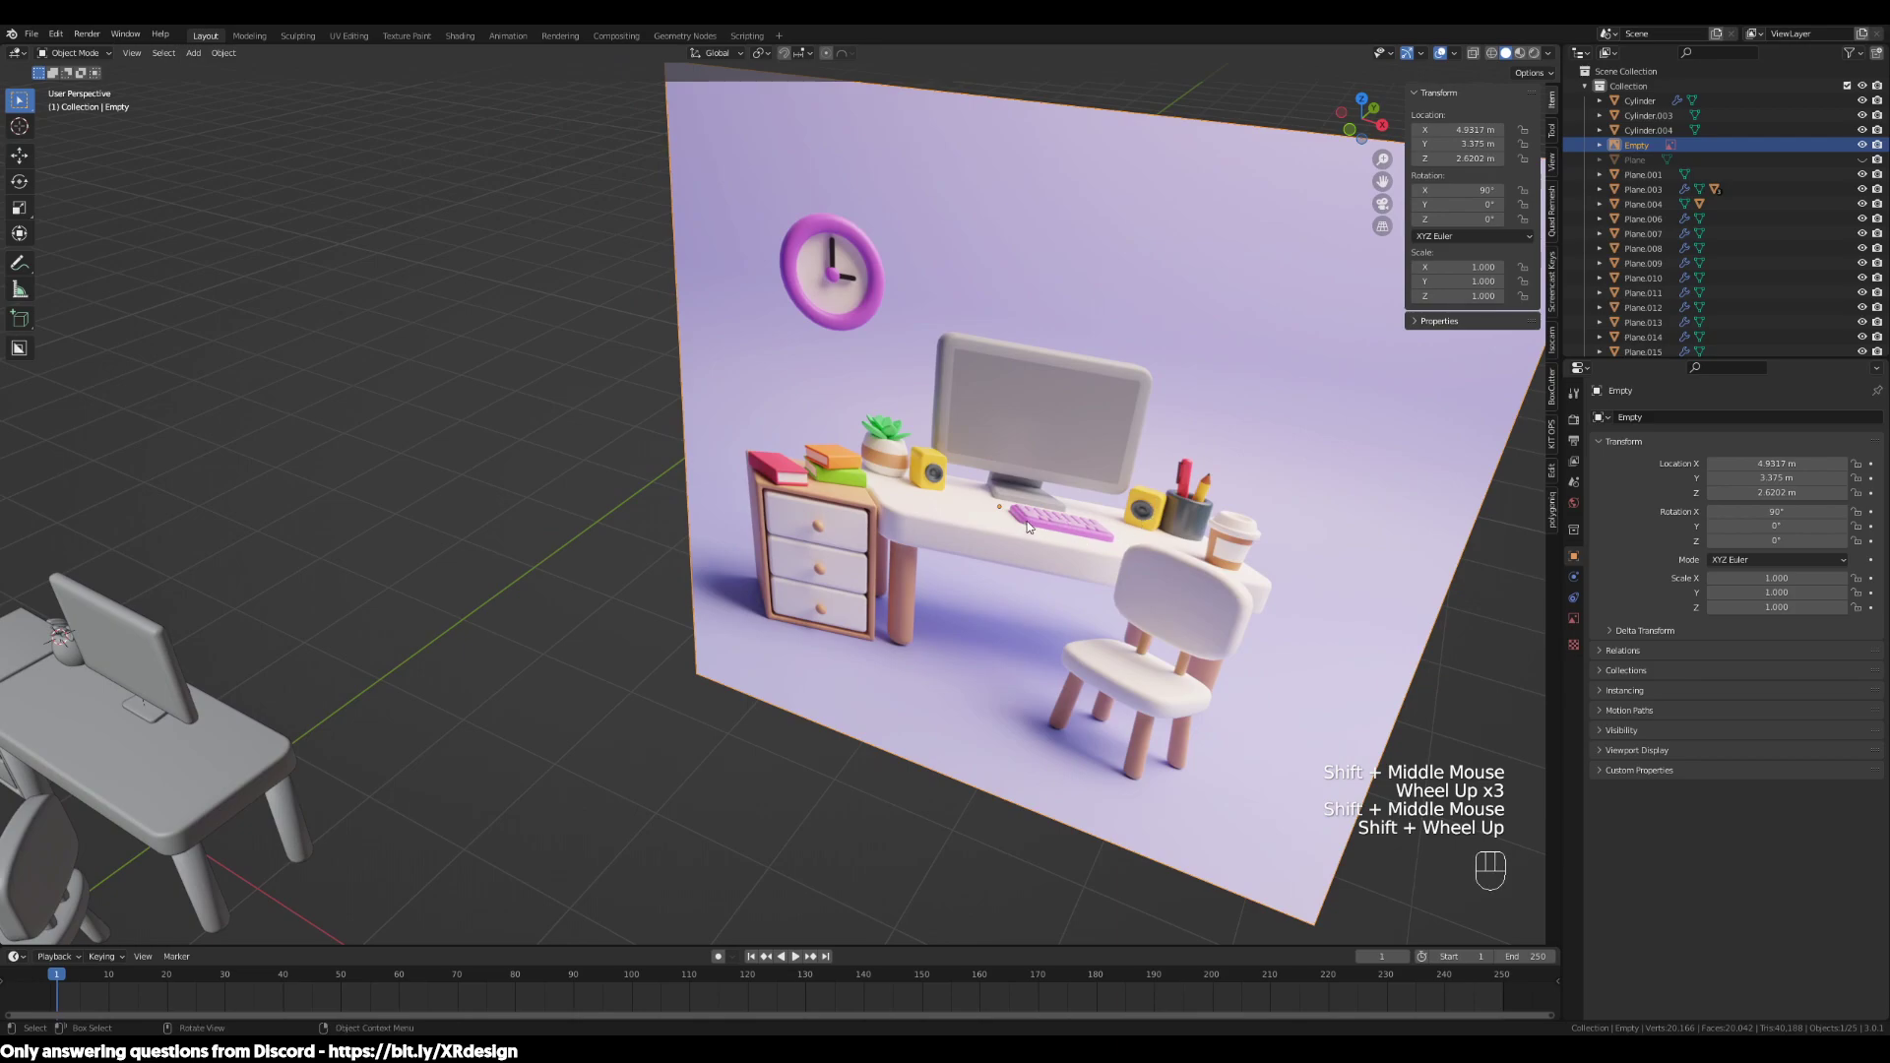
pyautogui.scroll(-2, 1254, 523)
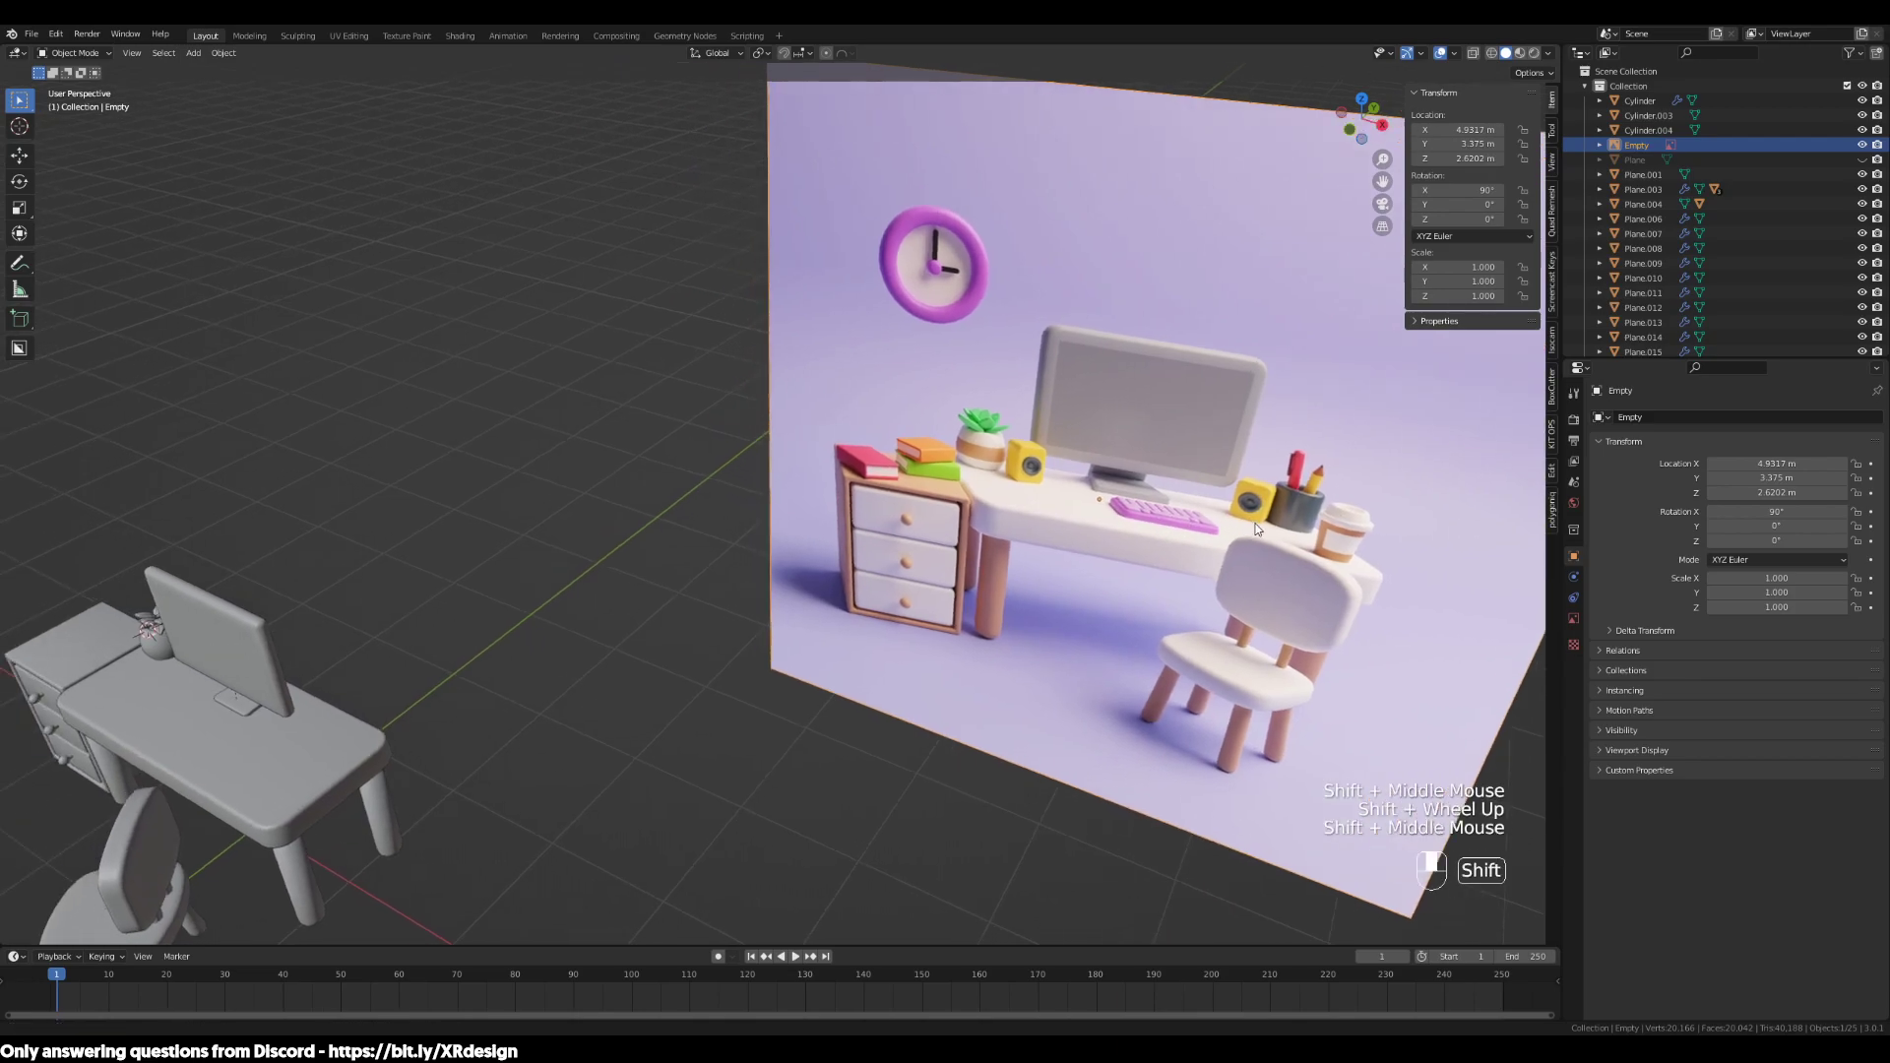
pyautogui.moveTo(1166, 553); pyautogui.dragTo(954, 601, button='middle')
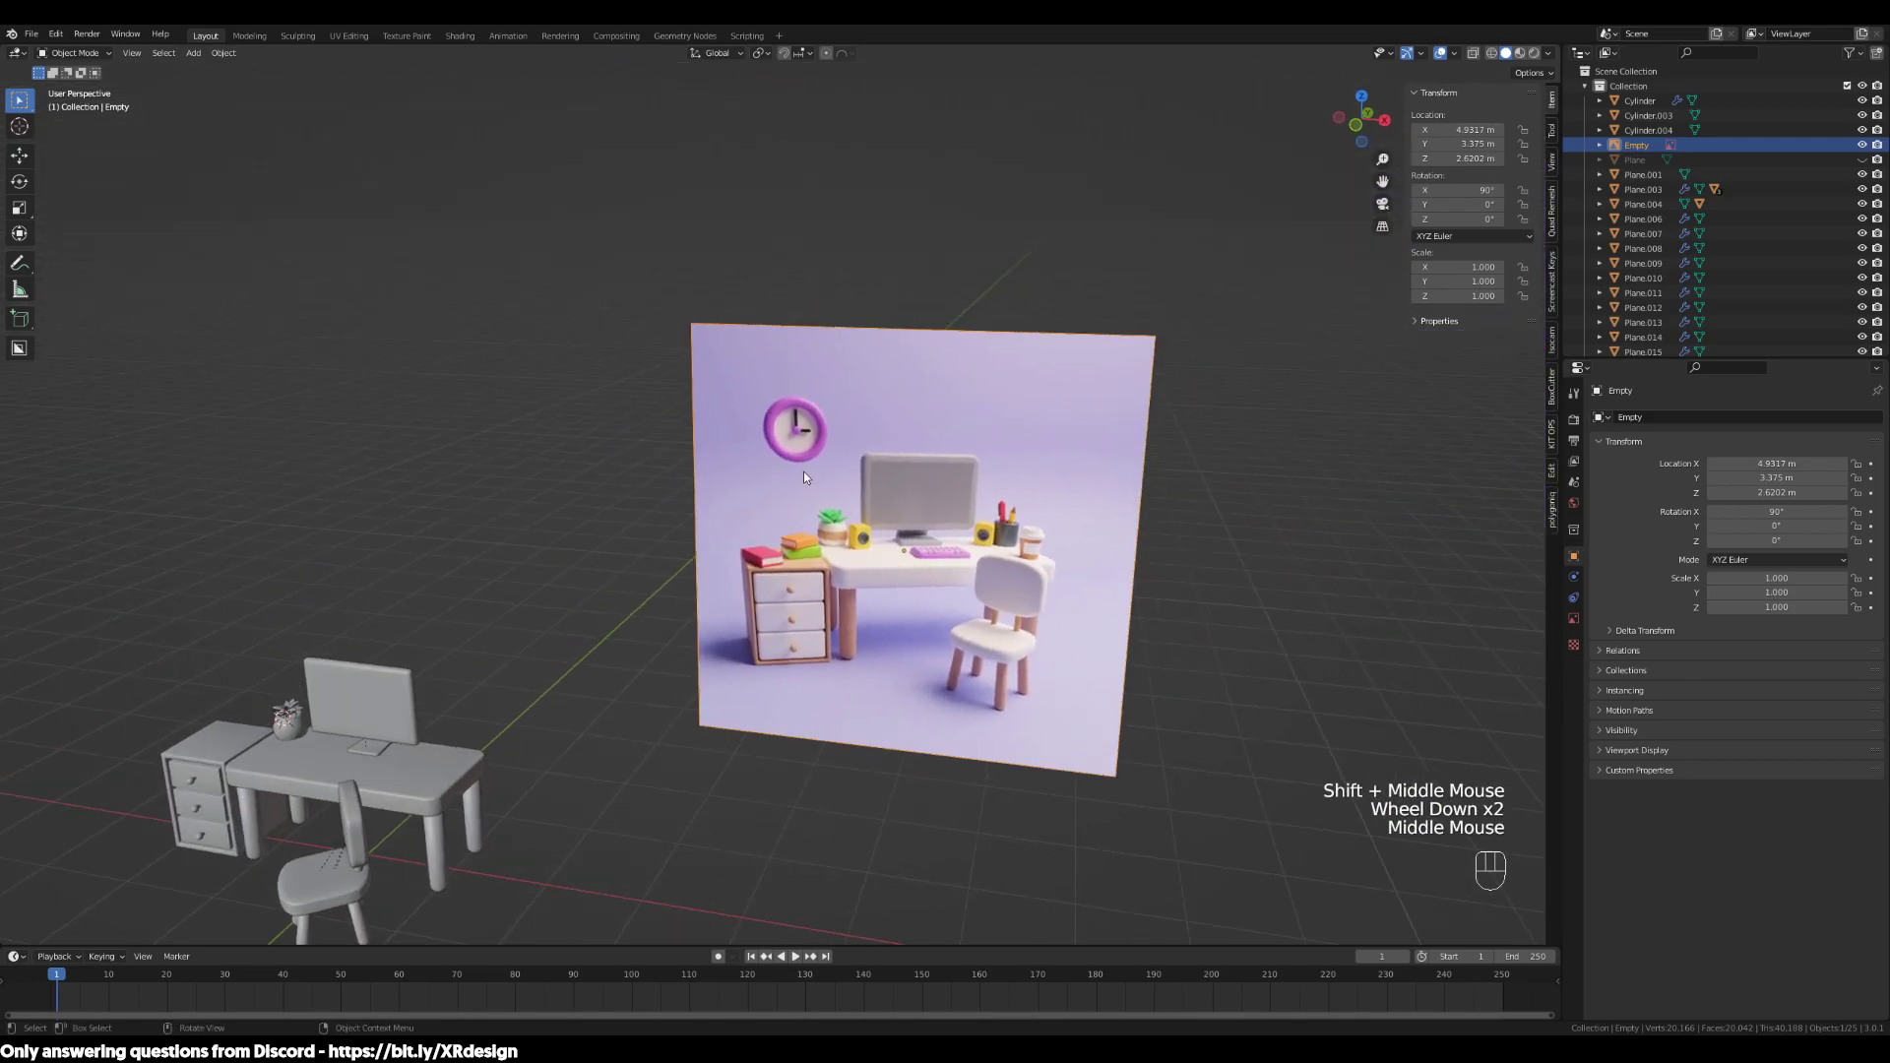
# Compare the modelled desk, drawer unit, chair, monitor and plant with the reference image from several angles
pyautogui.moveTo(475, 630); pyautogui.dragTo(229, 849)
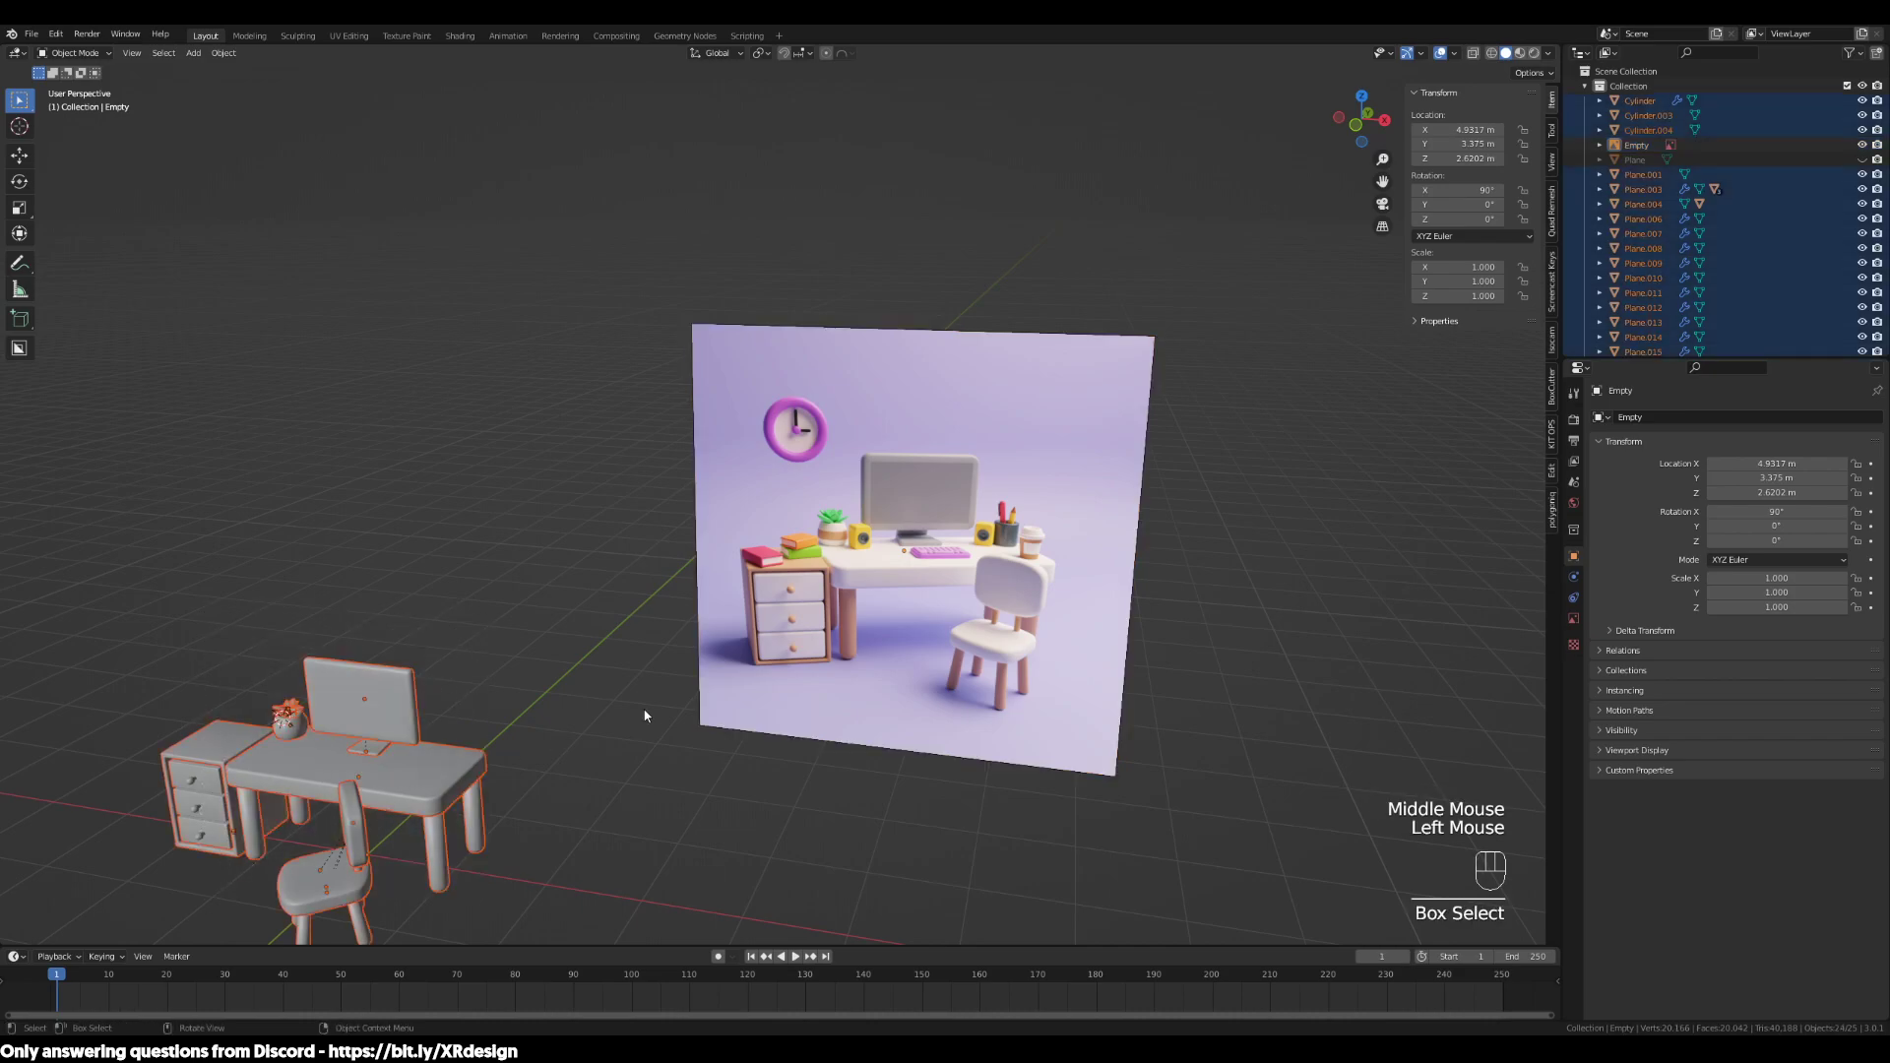
pyautogui.moveTo(695, 671); pyautogui.dragTo(708, 691, button='middle')
pyautogui.scroll(2, 878, 661)
pyautogui.click(1096, 589)
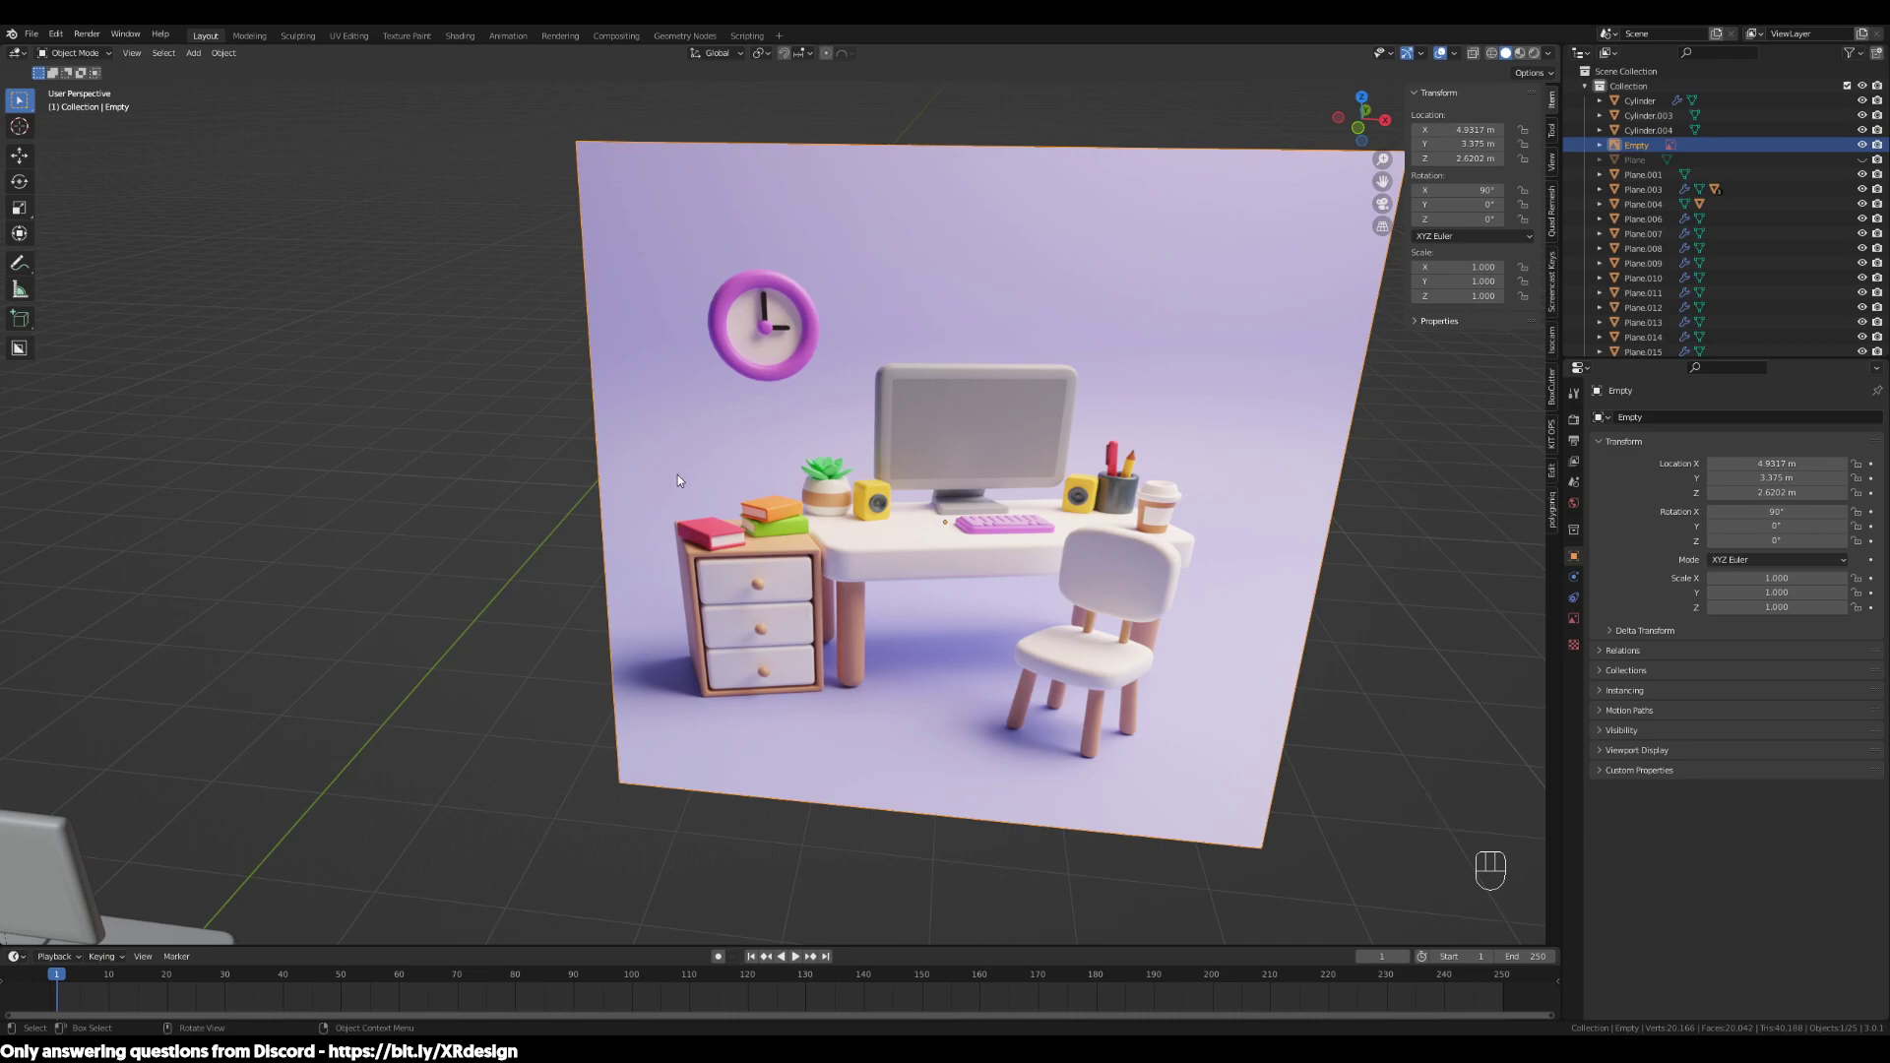
pyautogui.scroll(-2, 914, 477)
pyautogui.moveTo(913, 476); pyautogui.dragTo(781, 592, button='middle')
pyautogui.click(781, 592)
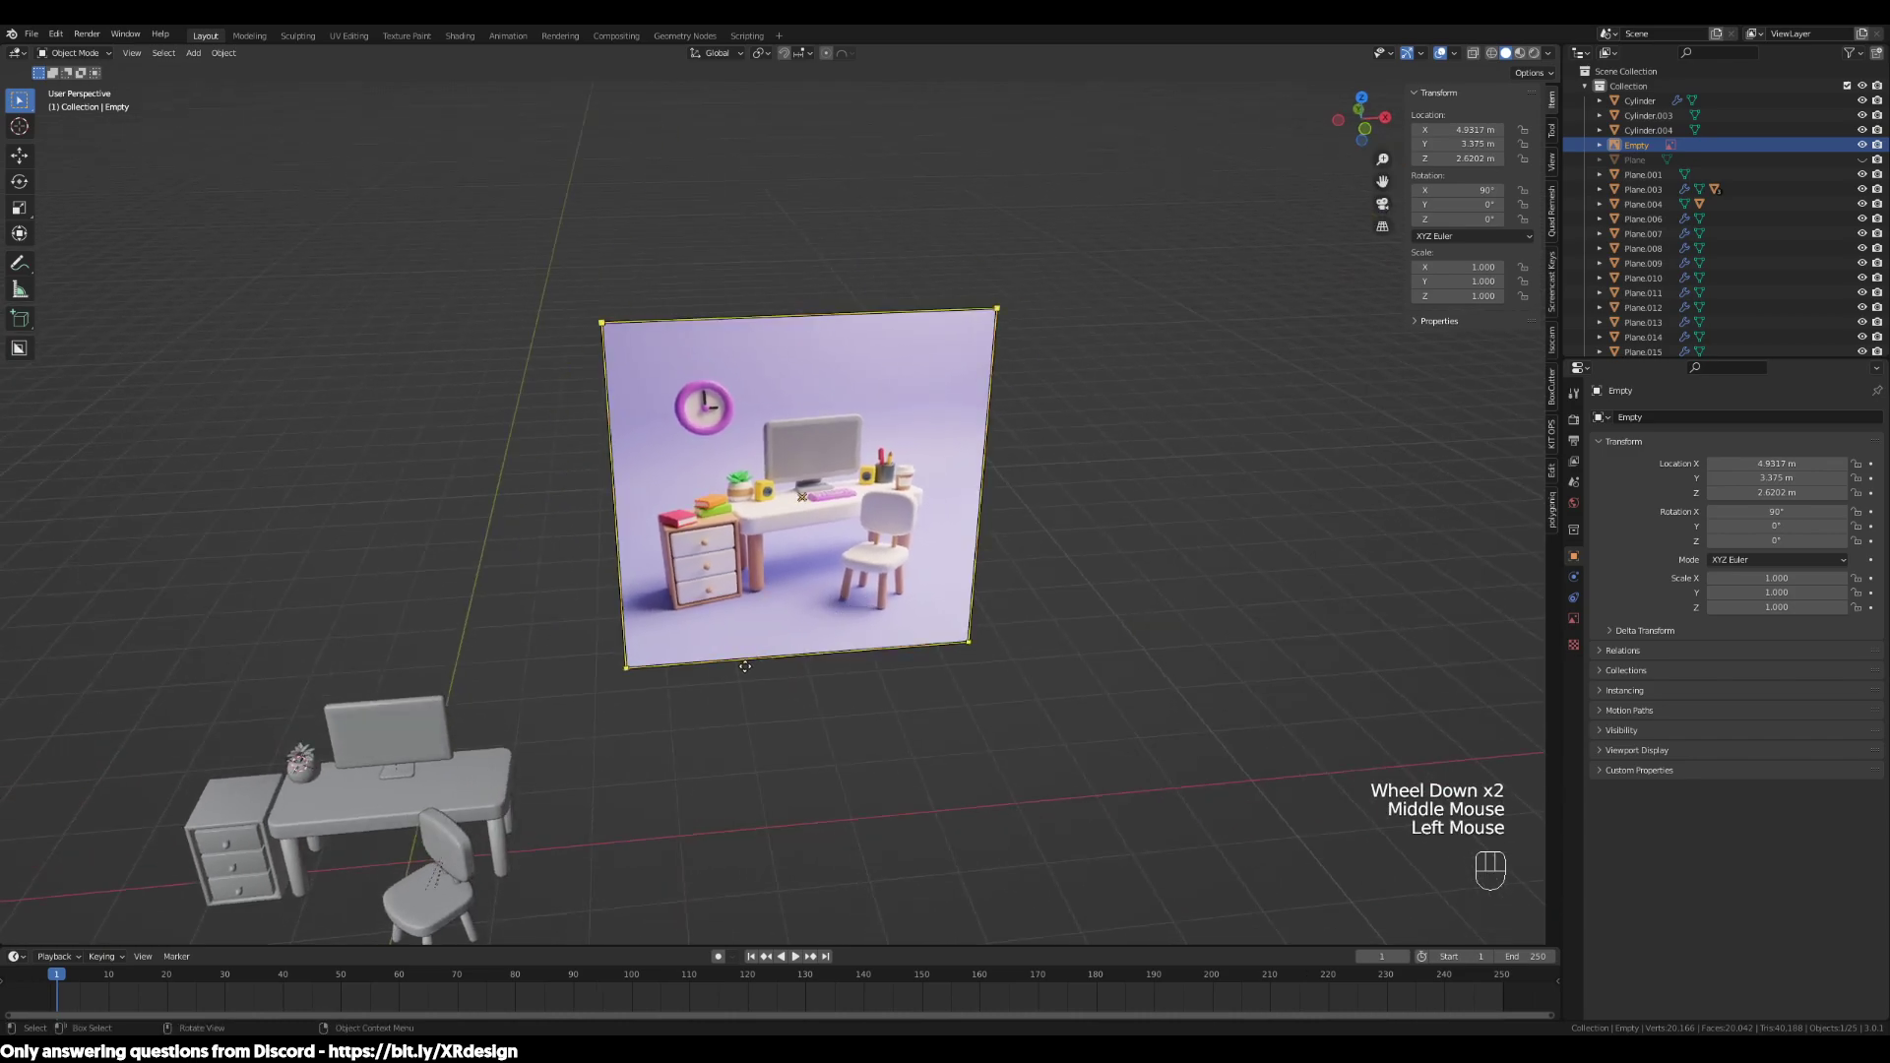
pyautogui.click(800, 647)
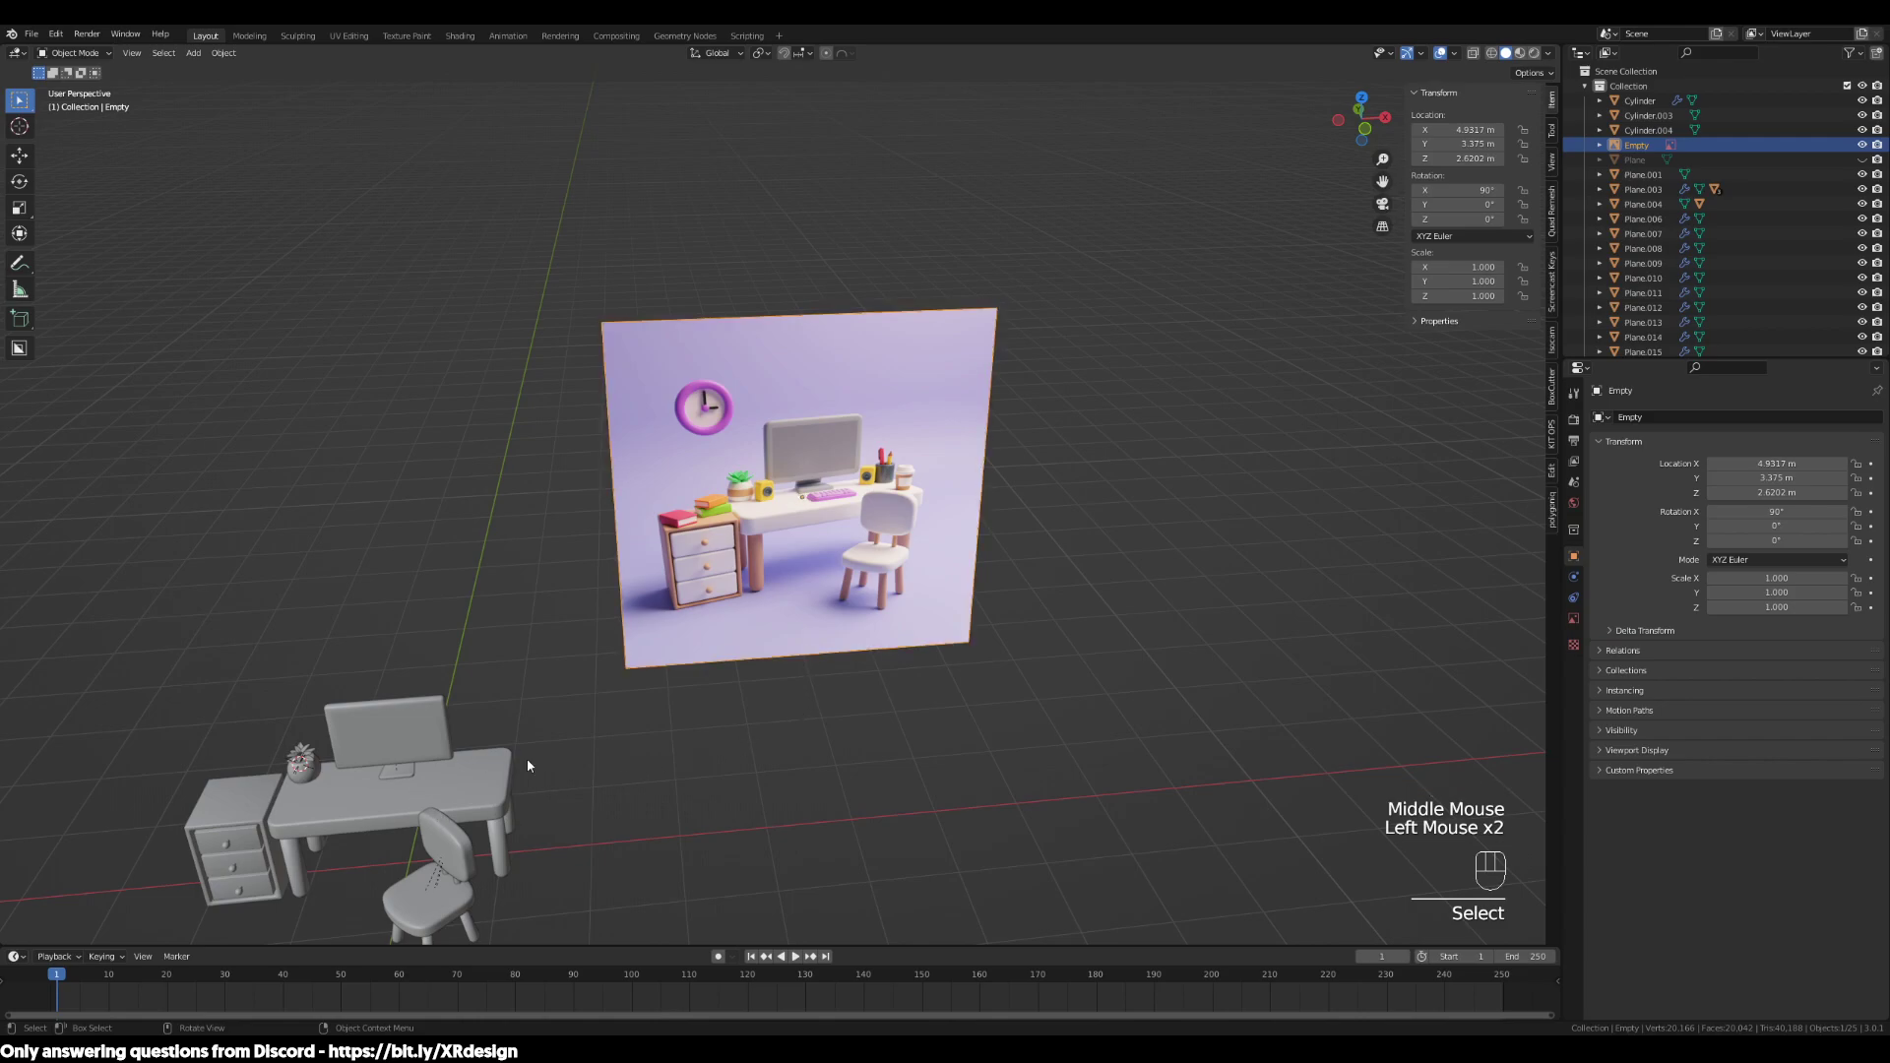
pyautogui.click(391, 800)
pyautogui.keyDown('shift'); pyautogui.moveTo(593, 814); pyautogui.dragTo(855, 734, button='middle'); pyautogui.keyUp('shift')
pyautogui.scroll(1, 739, 801)
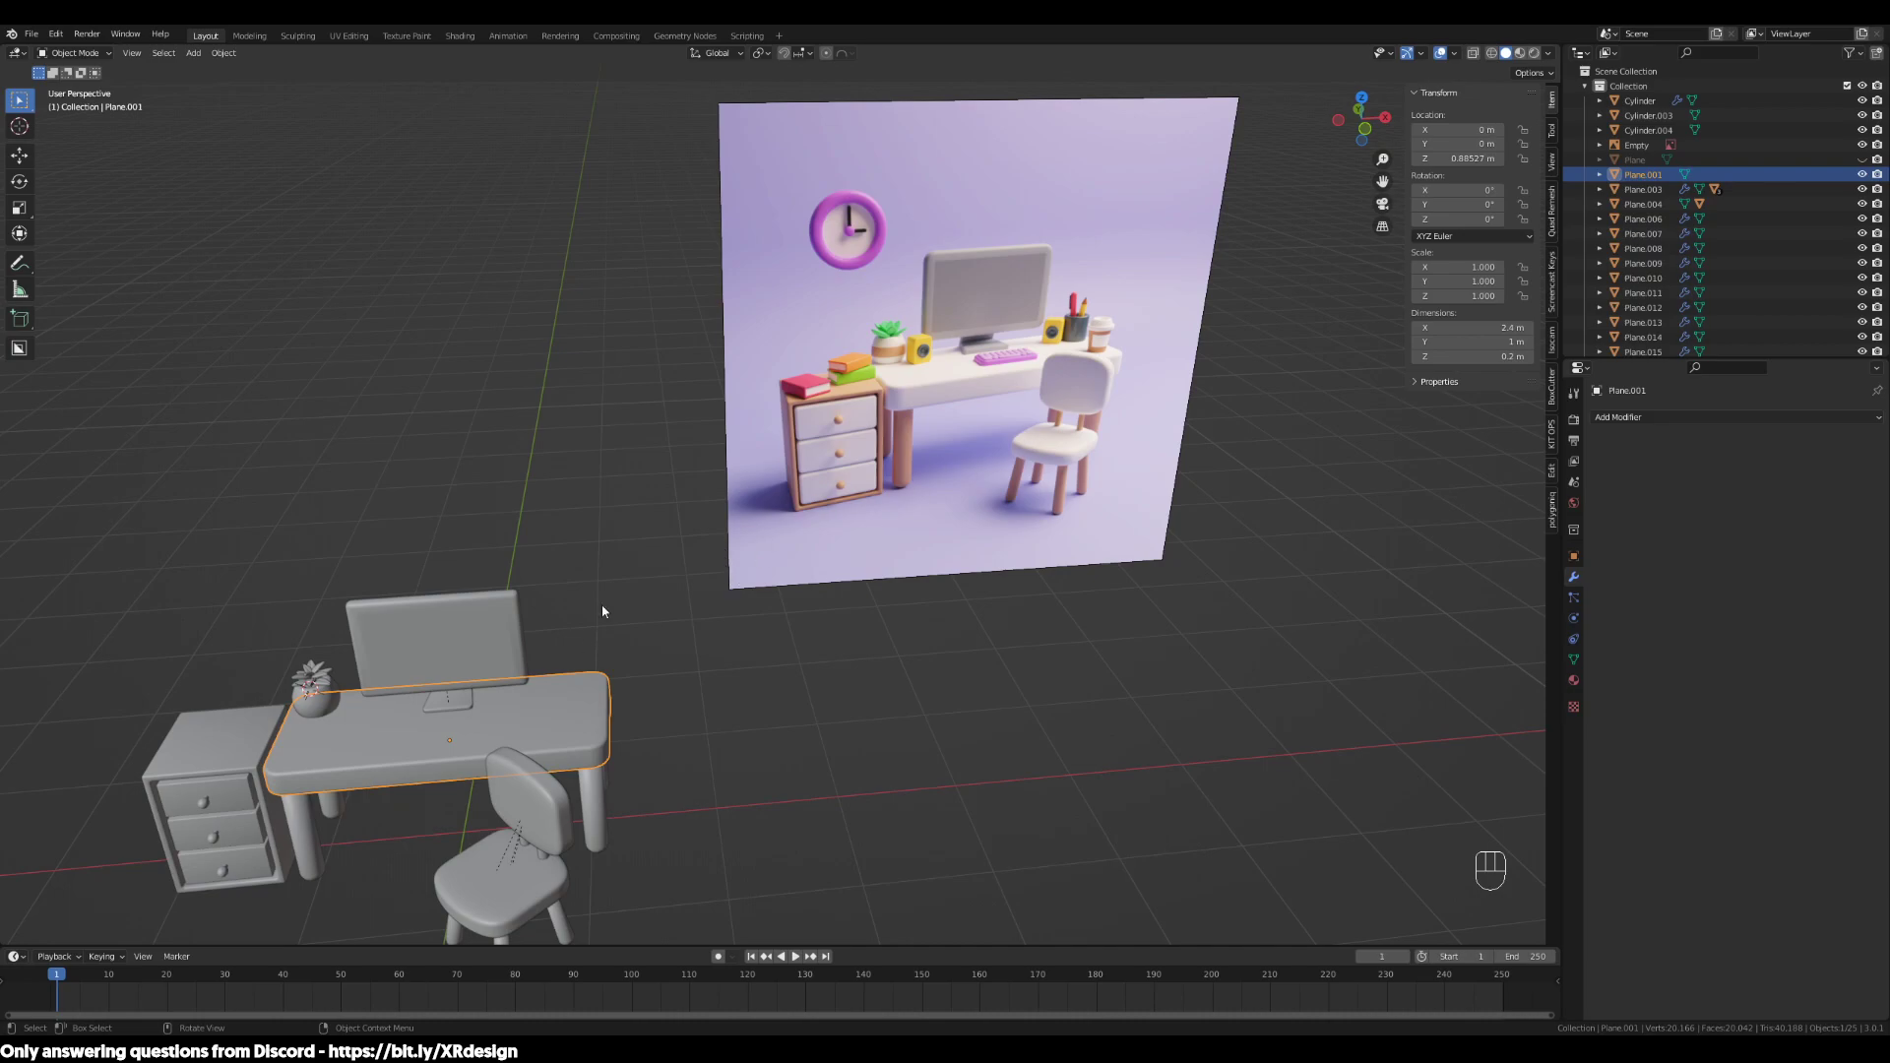
pyautogui.moveTo(916, 581); pyautogui.dragTo(796, 671, button='middle')
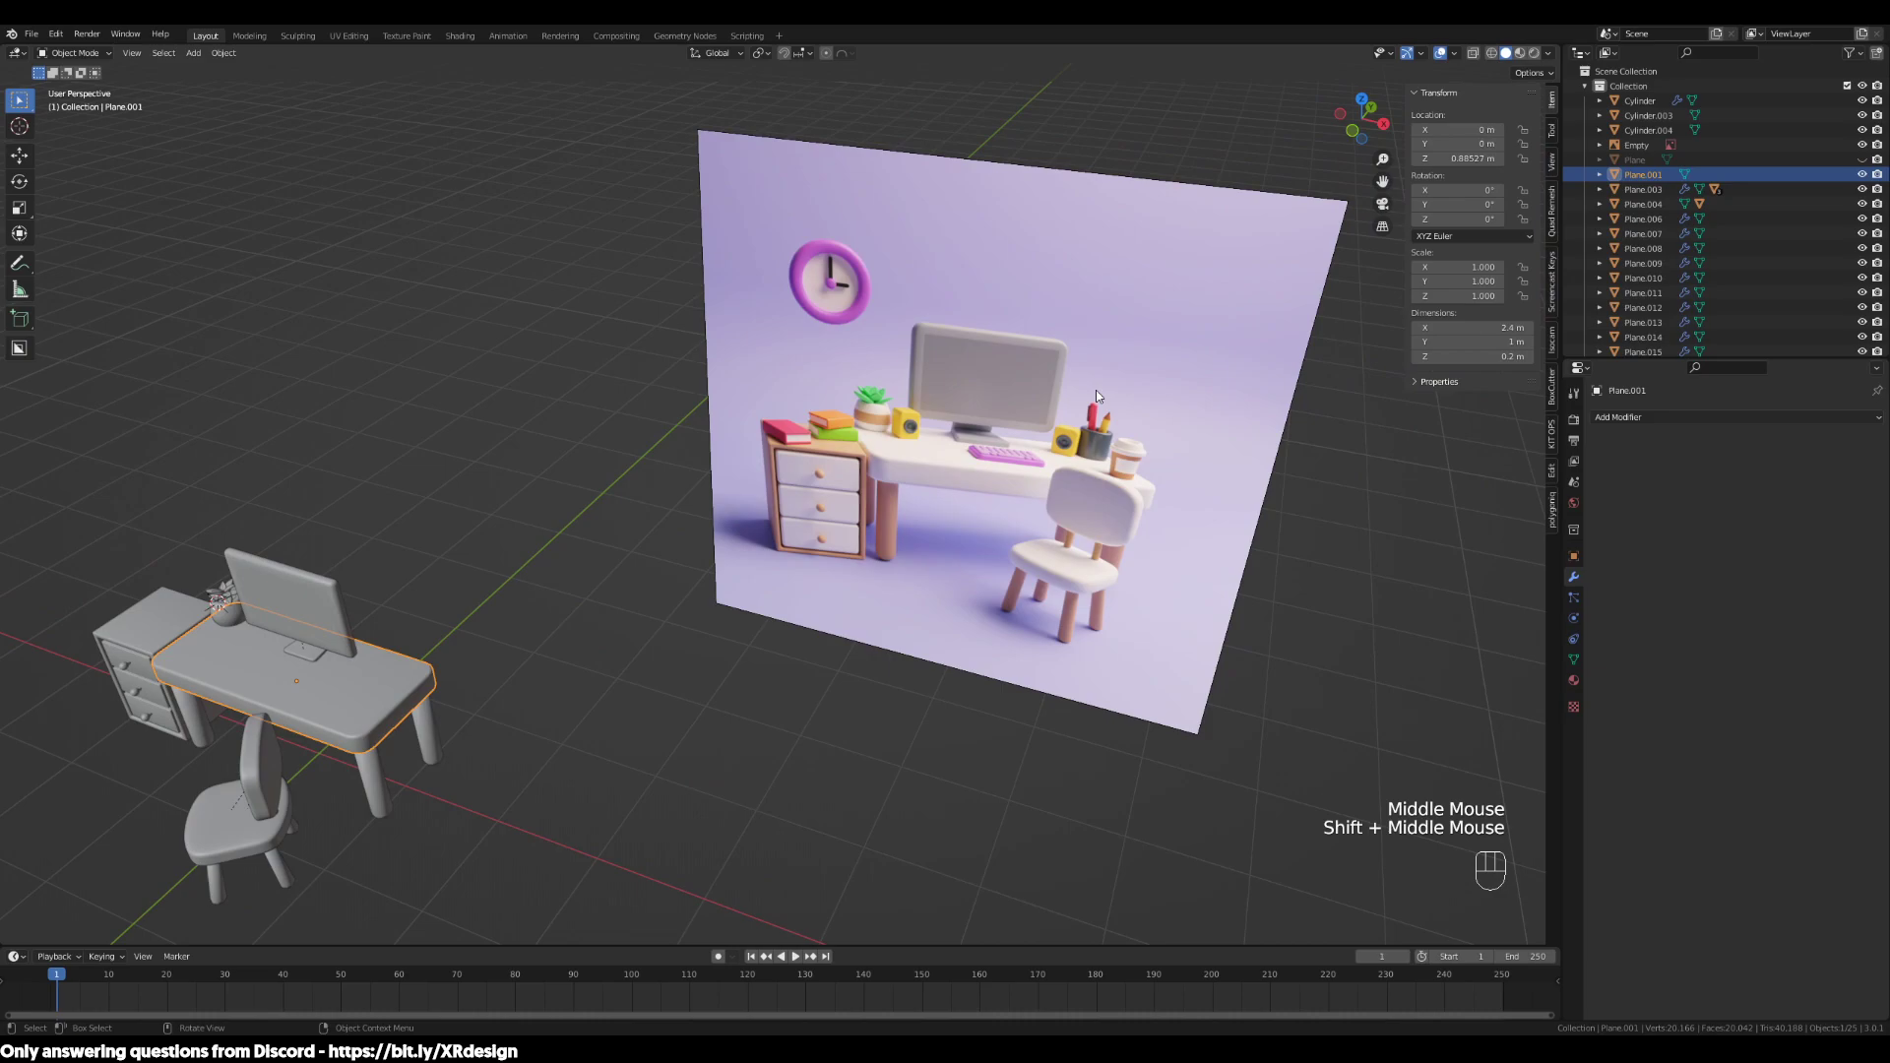
pyautogui.moveTo(817, 482); pyautogui.dragTo(115, 689, button='middle')
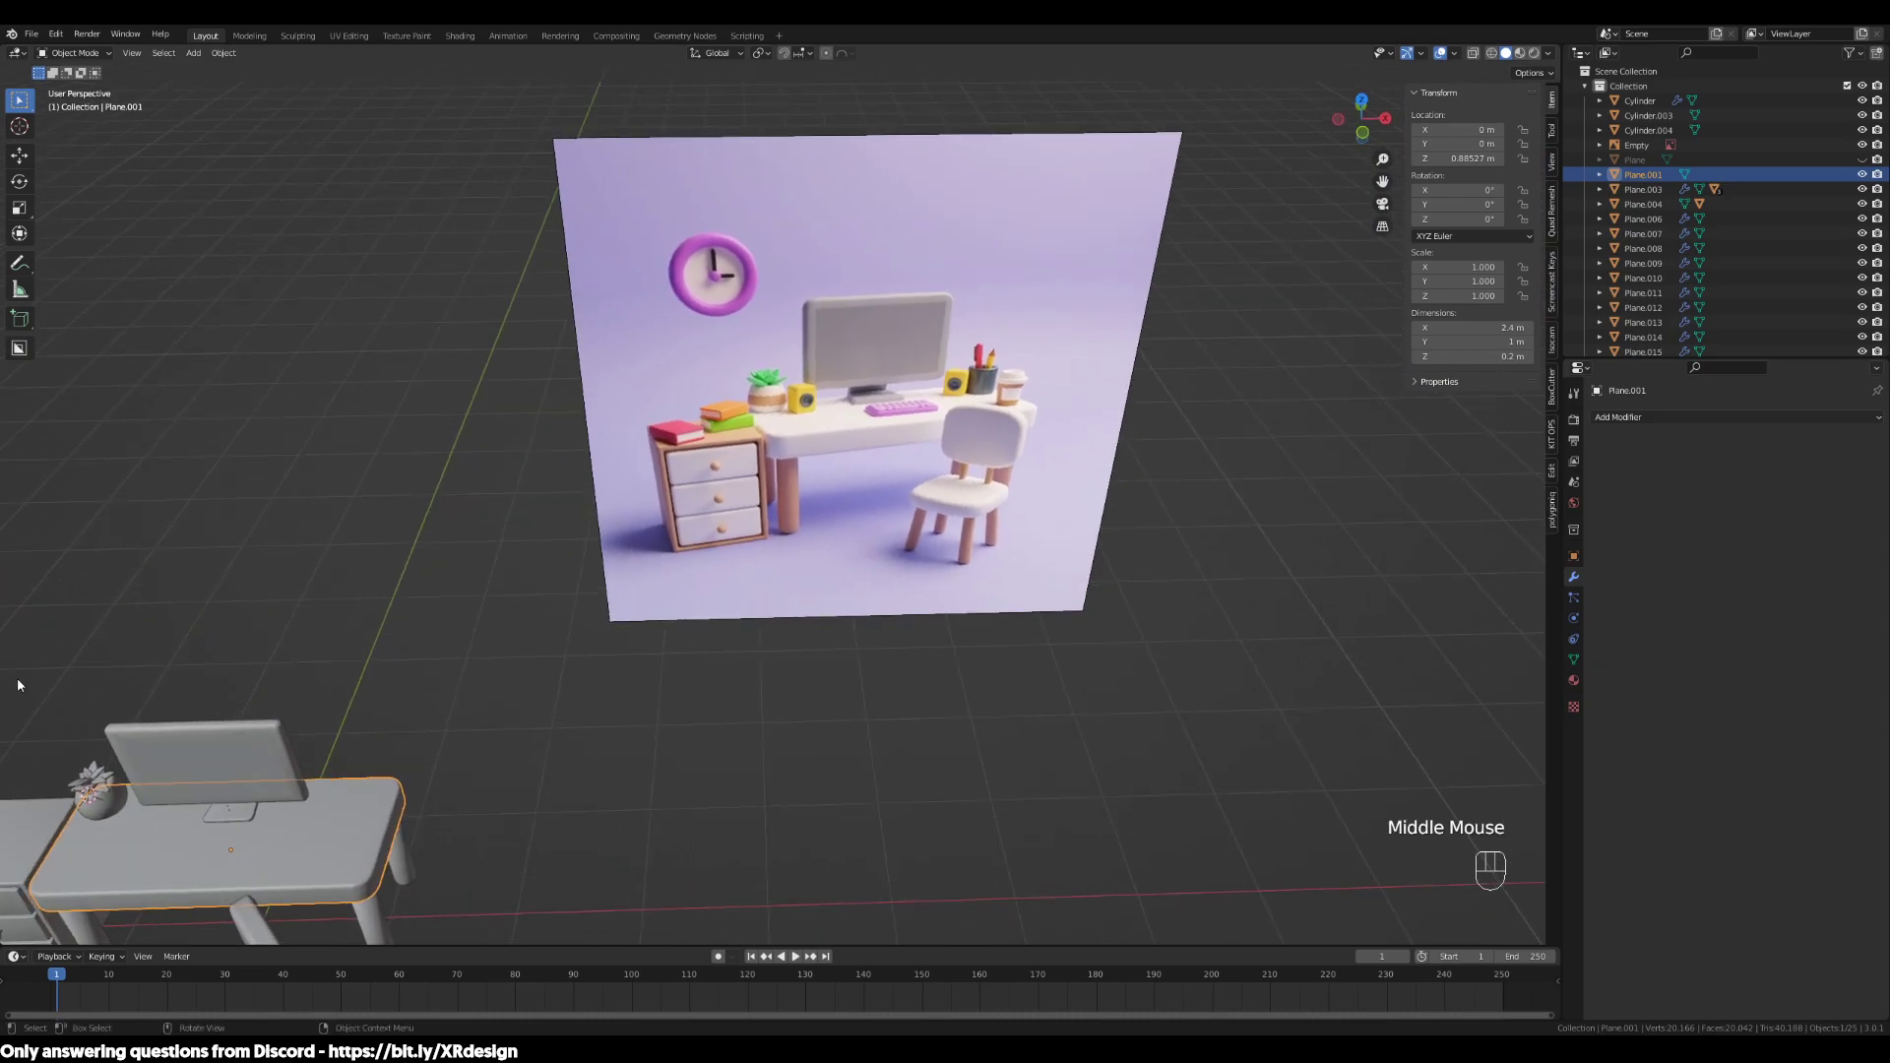